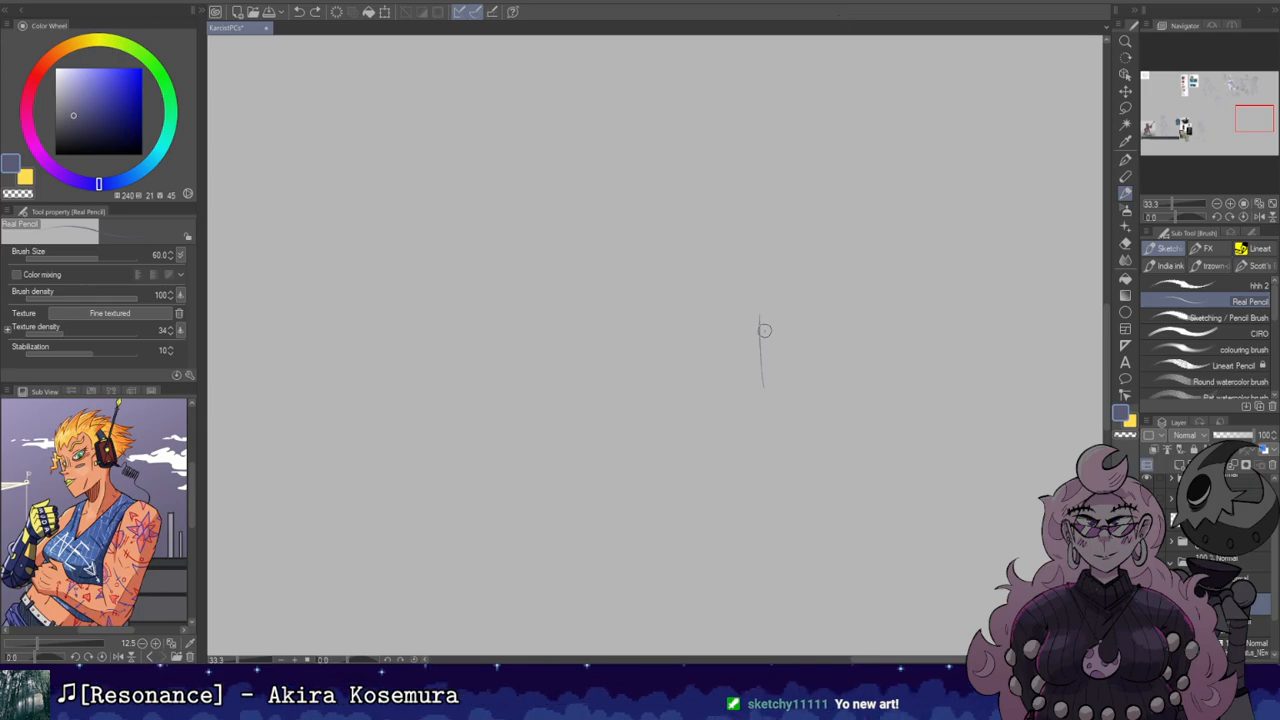
{"action": "key", "text": "e"}
{"action": "mouse_move", "coordinate": [763, 387]}
{"action": "left_mouse_down"}
{"action": "mouse_move", "coordinate": [766, 297]}
{"action": "mouse_move", "coordinate": [761, 357]}
{"action": "left_mouse_up"}
{"action": "key", "text": "b"}
{"action": "key", "text": "ctrl+z"}
{"action": "left_click_drag", "start_coordinate": [770, 262], "coordinate": [763, 374]}
{"action": "key", "text": "ctrl+z"}
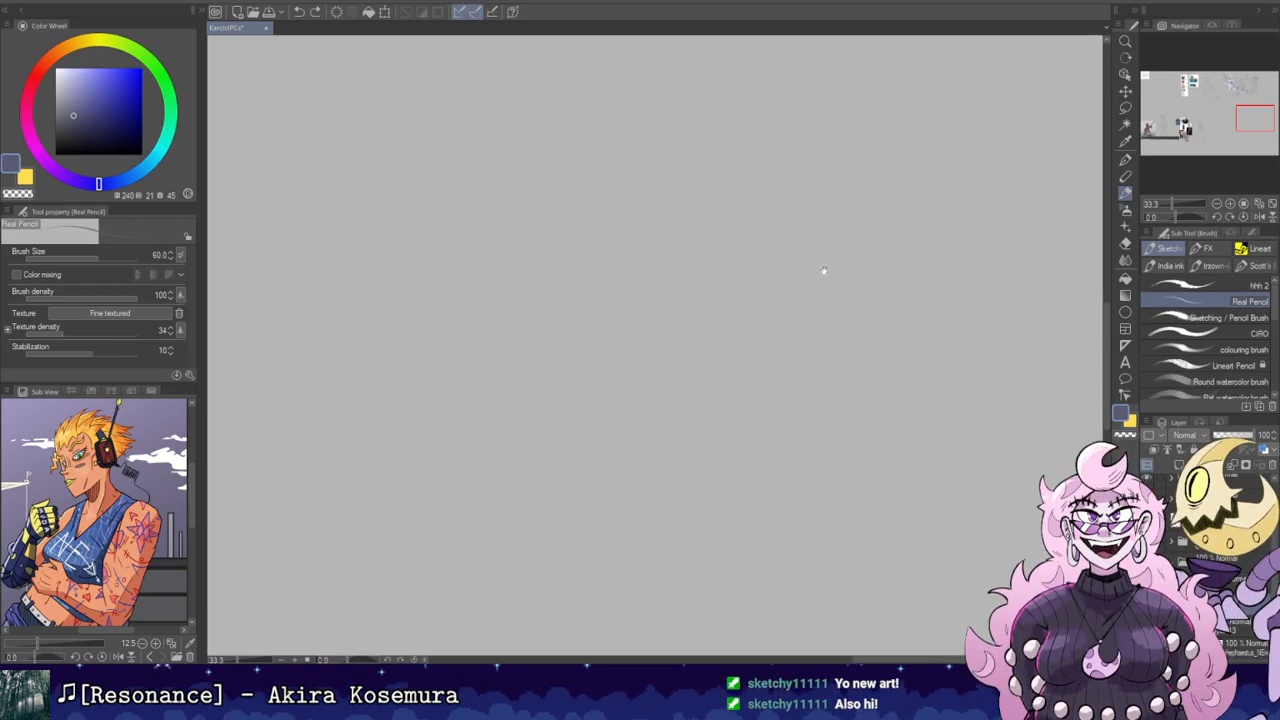
Step: Sketch a small angular jawline on the empty canvas with a short neck stroke beneath it
{"action": "mouse_move", "coordinate": [715, 268]}
{"action": "left_mouse_down"}
{"action": "mouse_move", "coordinate": [723, 296]}
{"action": "mouse_move", "coordinate": [757, 279]}
{"action": "left_mouse_up"}
{"action": "key", "text": "e"}
{"action": "key", "text": "b"}
{"action": "key", "text": "e"}
{"action": "key", "text": "b"}
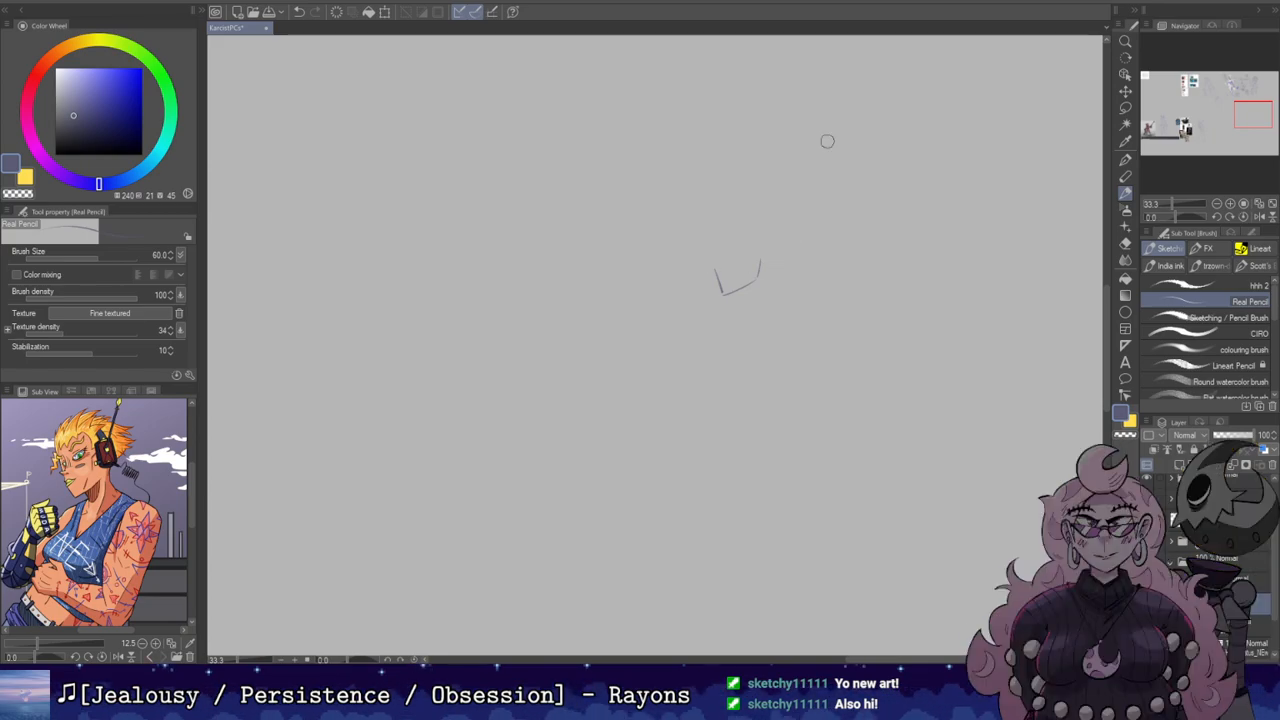
{"action": "left_click_drag", "start_coordinate": [742, 286], "coordinate": [744, 299]}
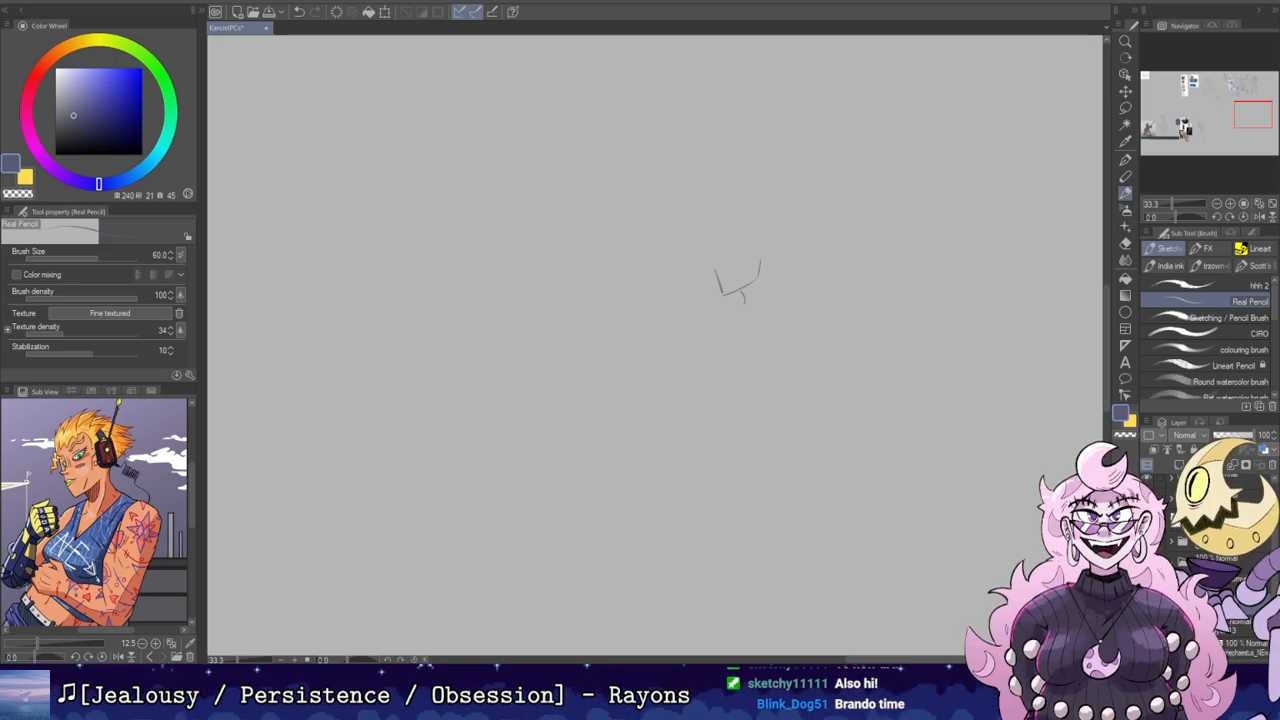
Step: Erase the far end of the jawline and sketch an open mouth inside the jaw
{"action": "key", "text": "e"}
{"action": "key", "text": "p"}
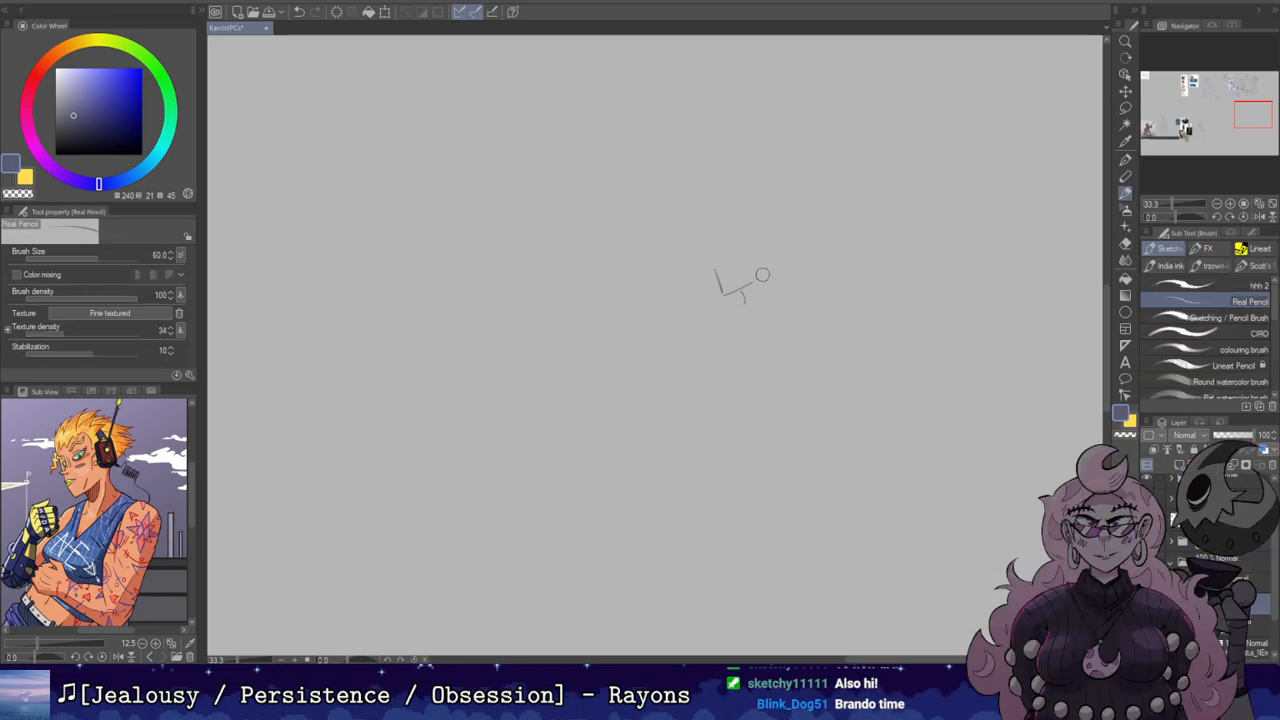
{"action": "key", "text": "ctrl+z"}
{"action": "mouse_move", "coordinate": [666, 250]}
{"action": "left_mouse_down"}
{"action": "mouse_move", "coordinate": [675, 272]}
{"action": "mouse_move", "coordinate": [730, 252]}
{"action": "mouse_move", "coordinate": [704, 242]}
{"action": "mouse_move", "coordinate": [697, 257]}
{"action": "left_mouse_up"}
{"action": "key", "text": "ctrl+z"}
{"action": "key", "text": "ctrl+z"}
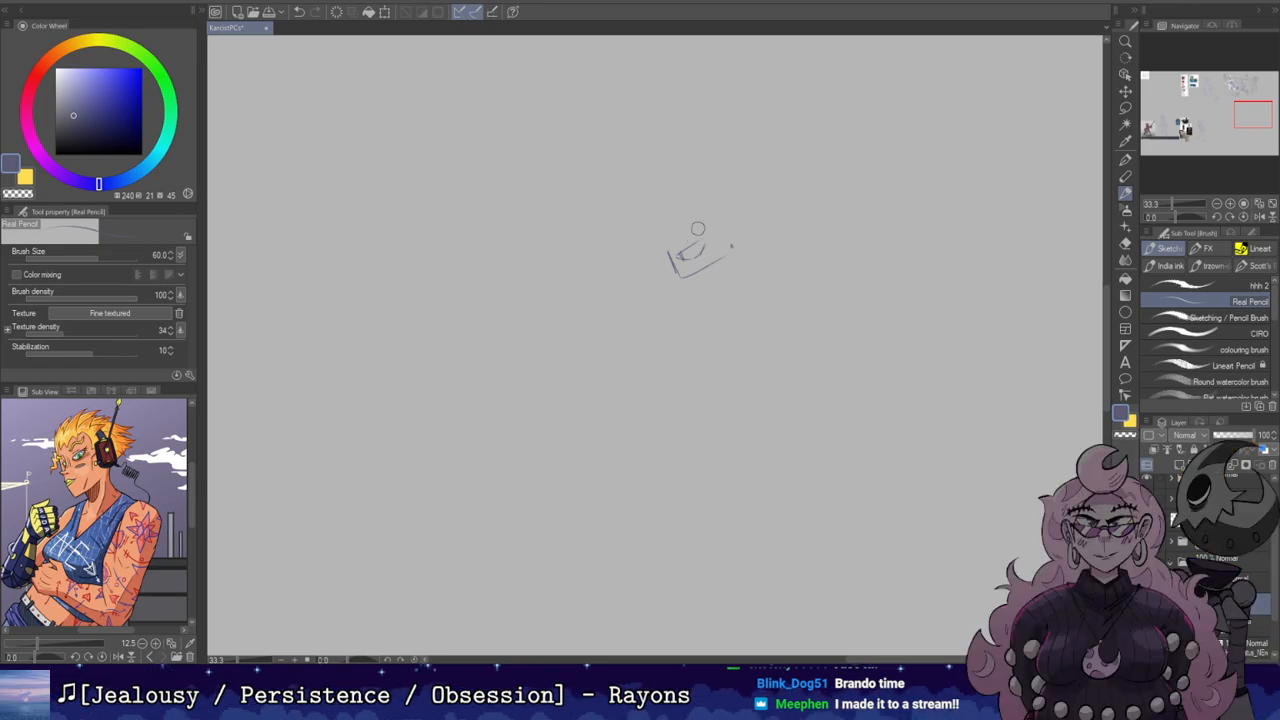
Step: Mark the teeth in the mouth and sketch the angled eyes and brows above it
{"action": "mouse_move", "coordinate": [703, 242]}
{"action": "left_mouse_down"}
{"action": "mouse_move", "coordinate": [696, 254]}
{"action": "mouse_move", "coordinate": [708, 245]}
{"action": "left_mouse_up"}
{"action": "left_click_drag", "start_coordinate": [729, 148], "coordinate": [752, 212]}
{"action": "key", "text": "ctrl+z"}
{"action": "mouse_move", "coordinate": [740, 142]}
{"action": "left_mouse_down"}
{"action": "mouse_move", "coordinate": [748, 211]}
{"action": "mouse_move", "coordinate": [761, 212]}
{"action": "left_mouse_up"}
{"action": "mouse_move", "coordinate": [688, 268]}
{"action": "left_mouse_down"}
{"action": "mouse_move", "coordinate": [737, 296]}
{"action": "mouse_move", "coordinate": [700, 303]}
{"action": "mouse_move", "coordinate": [714, 289]}
{"action": "left_mouse_up"}
{"action": "key", "text": "ctrl+z"}
{"action": "key", "text": "ctrl+z"}
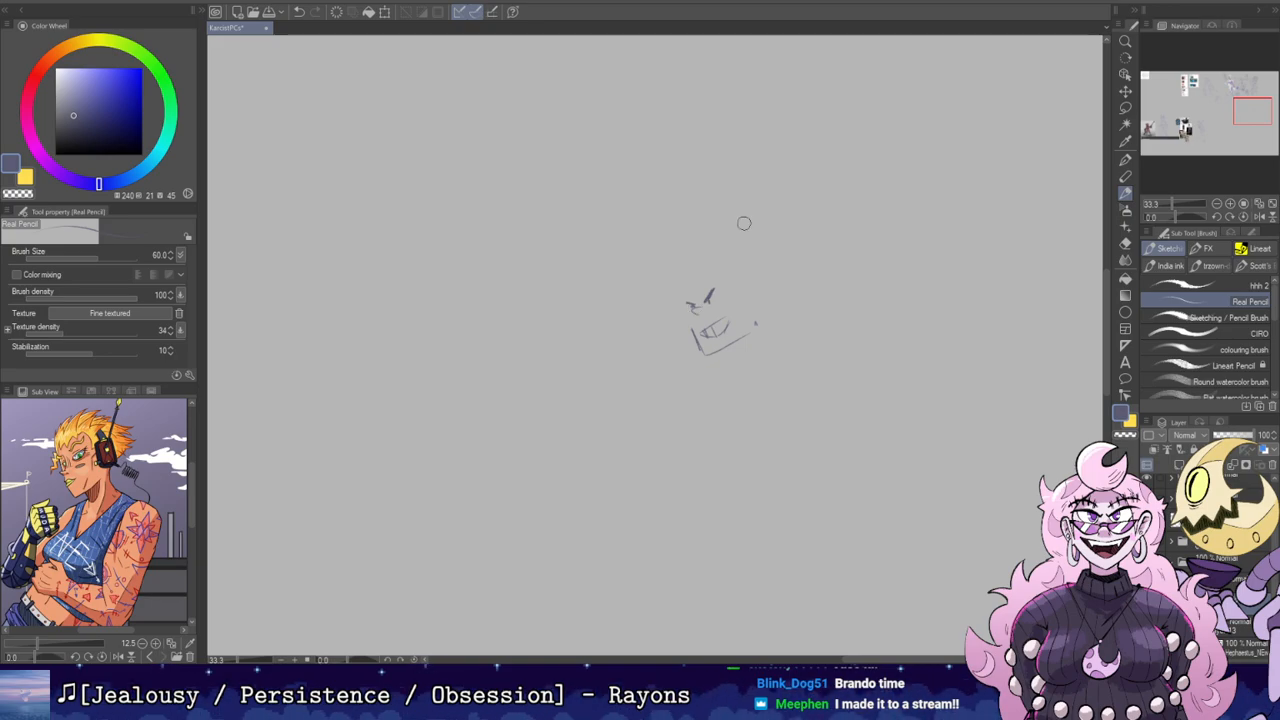
{"action": "left_click_drag", "start_coordinate": [716, 291], "coordinate": [715, 301]}
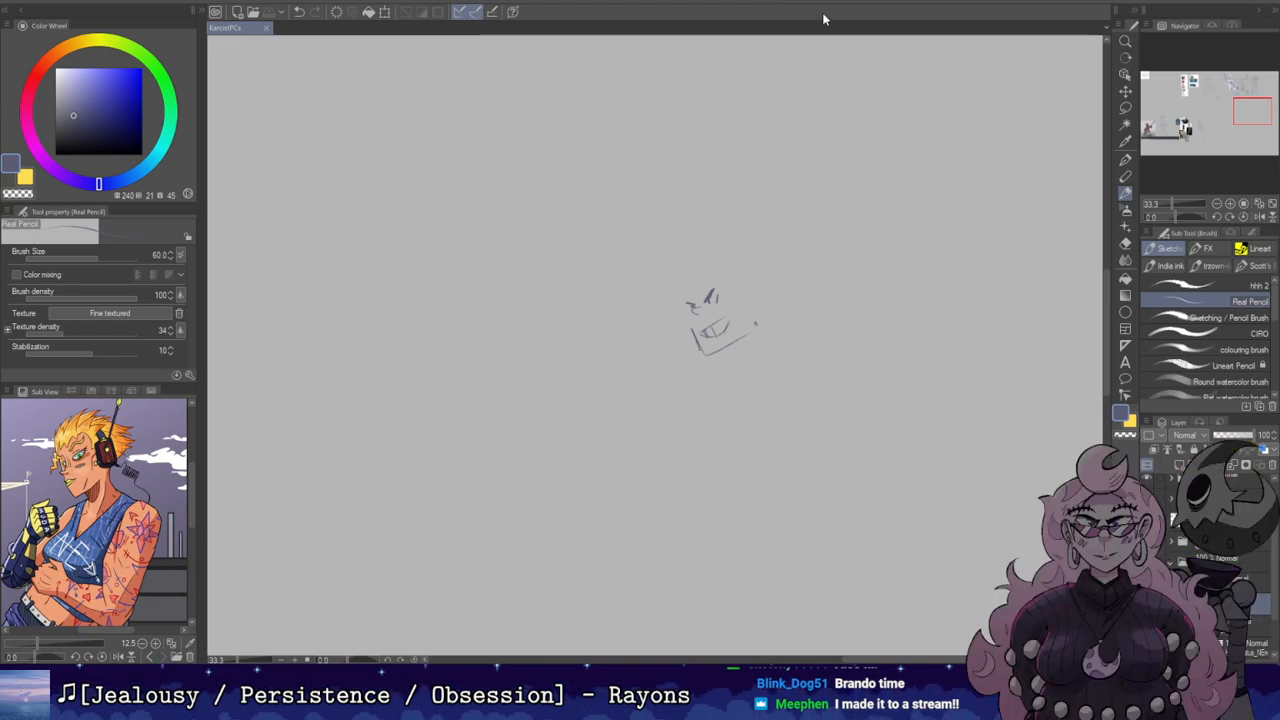
{"action": "left_click_drag", "start_coordinate": [737, 287], "coordinate": [736, 304]}
{"action": "mouse_move", "coordinate": [742, 302]}
{"action": "left_mouse_down"}
{"action": "mouse_move", "coordinate": [754, 292]}
{"action": "mouse_move", "coordinate": [788, 306]}
{"action": "mouse_move", "coordinate": [791, 272]}
{"action": "mouse_move", "coordinate": [771, 285]}
{"action": "mouse_move", "coordinate": [792, 265]}
{"action": "left_mouse_up"}
{"action": "key", "text": "ctrl+z"}
{"action": "key", "text": "ctrl+z"}
{"action": "key", "text": "ctrl+z"}
{"action": "key", "text": "ctrl+z"}
{"action": "key", "text": "ctrl+z"}
{"action": "left_click_drag", "start_coordinate": [777, 220], "coordinate": [777, 286]}
{"action": "key", "text": "ctrl+z"}
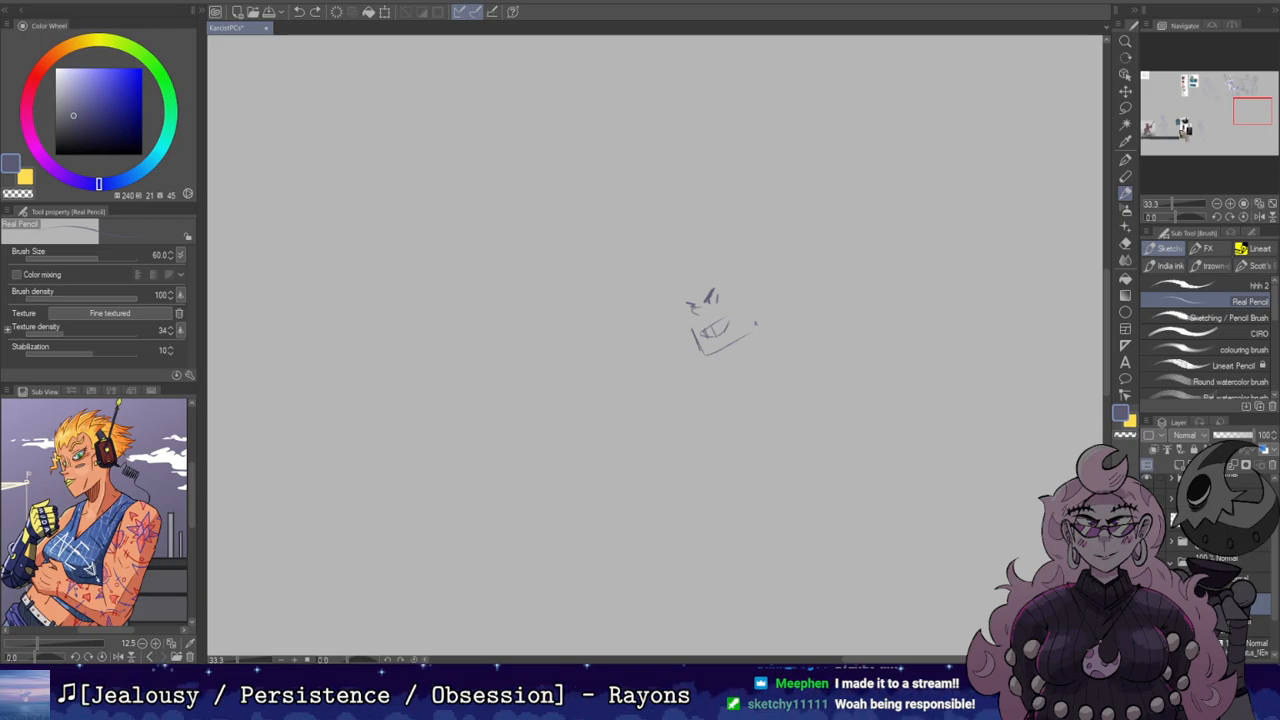
Step: Scale the small reference sketch image up to 489% and place it beside the new face drawing
{"action": "key", "text": "o"}
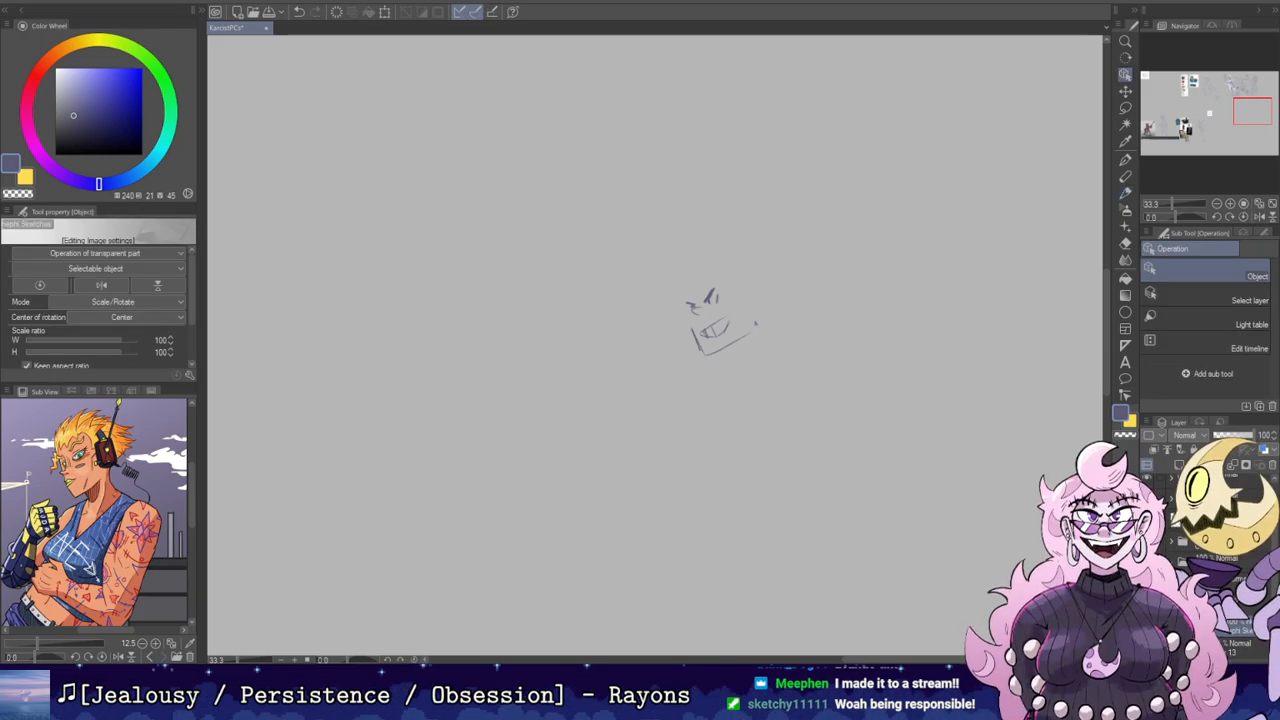
{"action": "scroll", "coordinate": [693, 367], "scroll_direction": "down", "scroll_amount": 3}
{"action": "scroll", "coordinate": [740, 370], "scroll_direction": "down", "scroll_amount": 4}
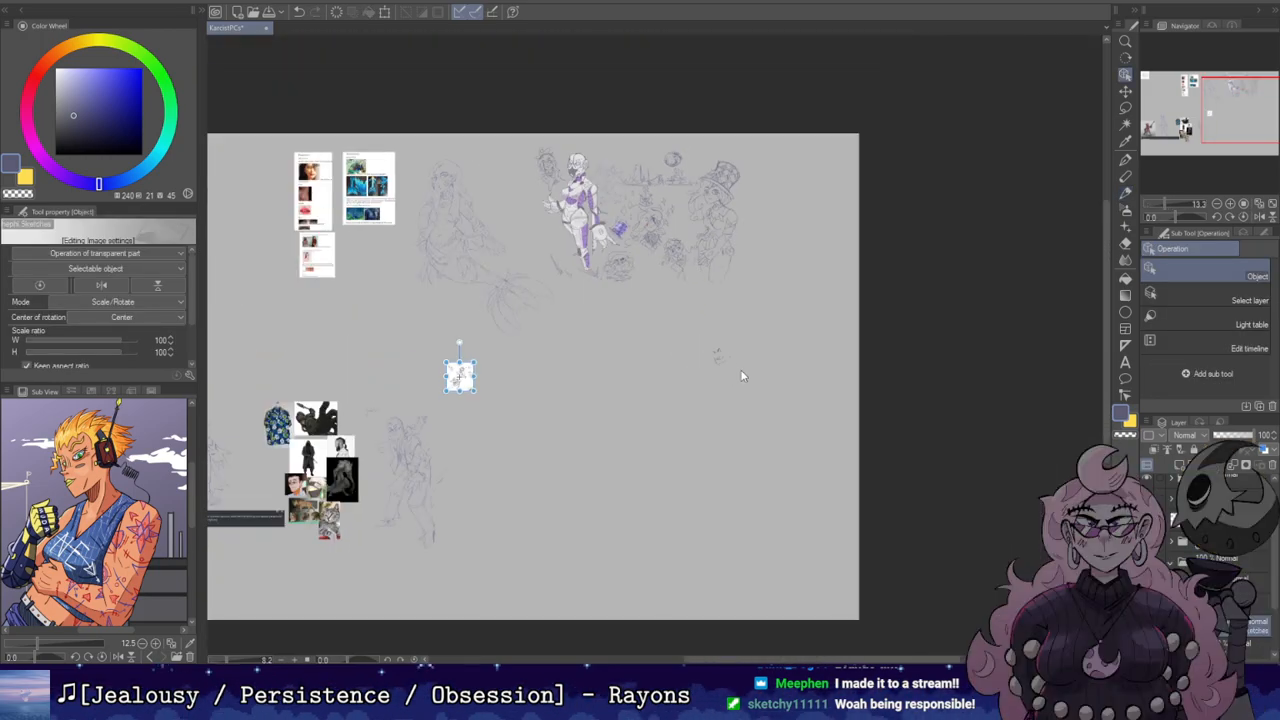
{"action": "left_click_drag", "start_coordinate": [474, 376], "coordinate": [610, 378]}
{"action": "scroll", "coordinate": [611, 382], "scroll_direction": "up", "scroll_amount": 5}
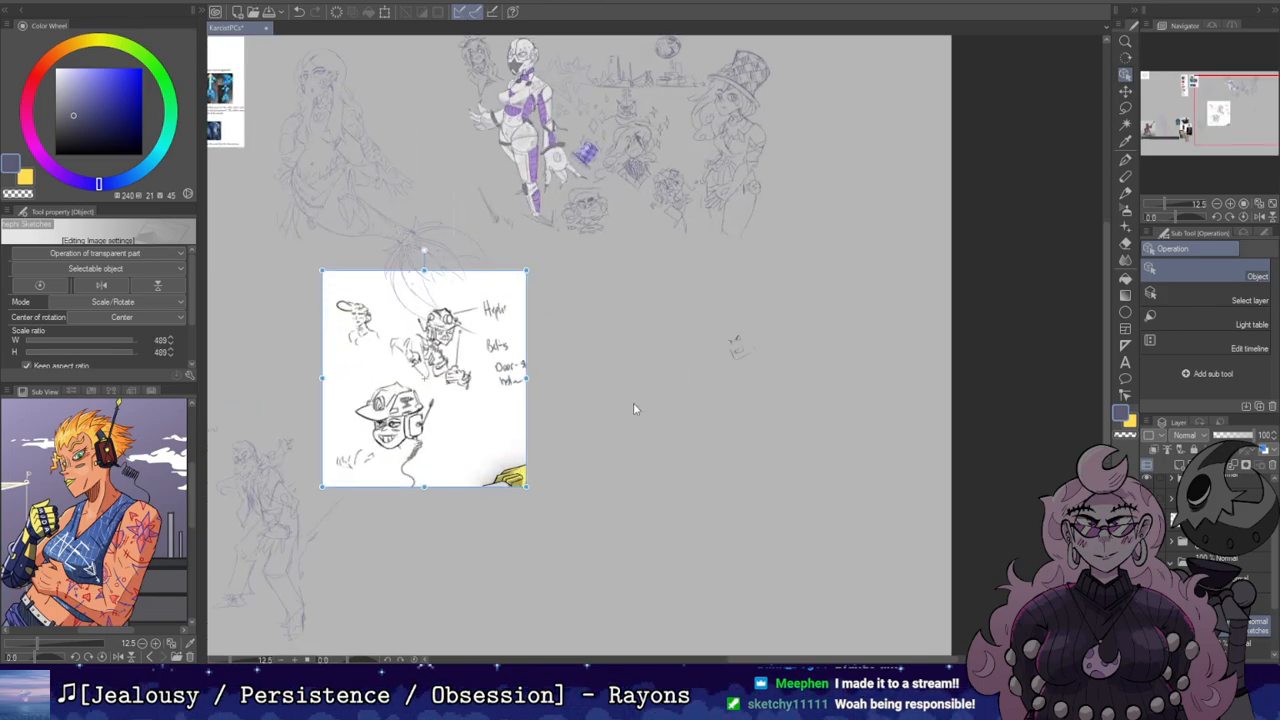
{"action": "left_click_drag", "start_coordinate": [648, 395], "coordinate": [400, 392]}
{"action": "mouse_move", "coordinate": [357, 431]}
{"action": "left_mouse_down"}
{"action": "mouse_move", "coordinate": [567, 300]}
{"action": "mouse_move", "coordinate": [541, 311]}
{"action": "left_mouse_up"}
{"action": "scroll", "coordinate": [541, 311], "scroll_direction": "up", "scroll_amount": 1}
Step: Erase the front of the jaw and rework the mouth of the face sketch
{"action": "key", "text": "b"}
{"action": "left_click_drag", "start_coordinate": [751, 263], "coordinate": [731, 258]}
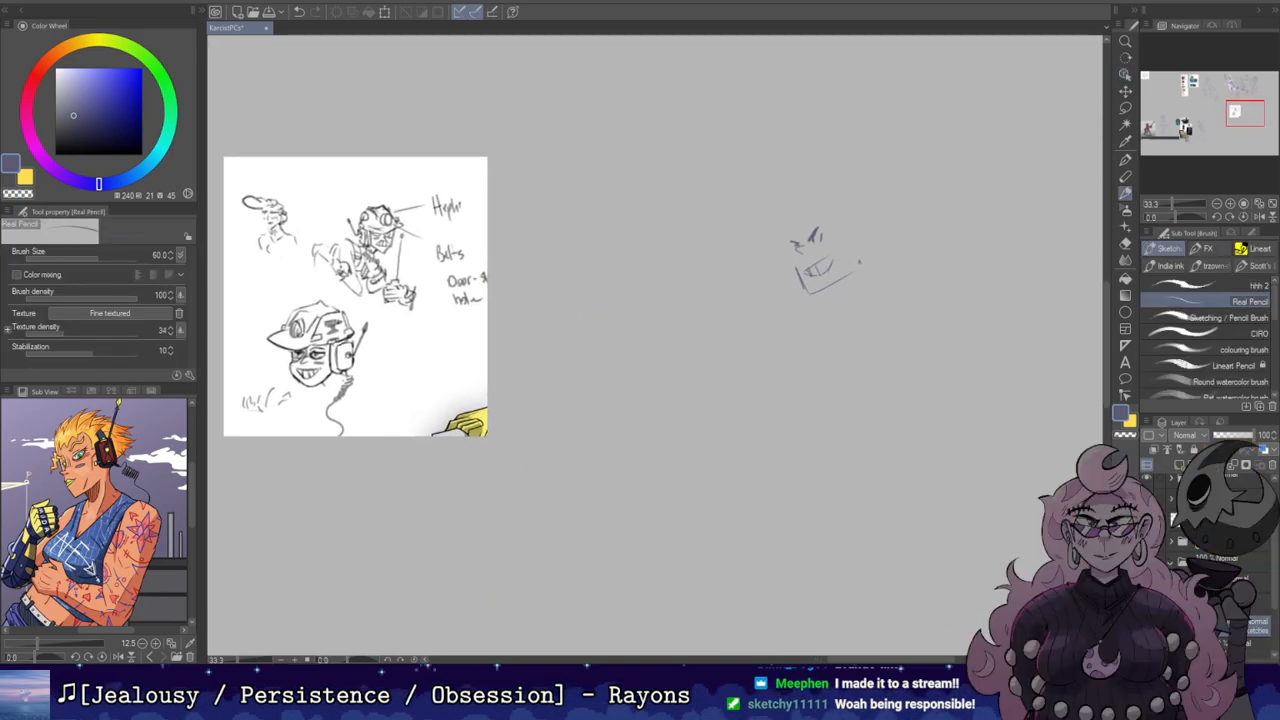
{"action": "mouse_move", "coordinate": [826, 222]}
{"action": "left_mouse_down"}
{"action": "mouse_move", "coordinate": [836, 283]}
{"action": "mouse_move", "coordinate": [880, 237]}
{"action": "left_mouse_up"}
{"action": "key", "text": "e"}
{"action": "left_click", "coordinate": [879, 330], "text": "ctrl+shift"}
{"action": "mouse_move", "coordinate": [888, 322]}
{"action": "left_mouse_down"}
{"action": "mouse_move", "coordinate": [862, 336]}
{"action": "mouse_move", "coordinate": [879, 315]}
{"action": "mouse_move", "coordinate": [867, 313]}
{"action": "left_mouse_up"}
{"action": "key", "text": "b"}
{"action": "key", "text": "ctrl+z"}
{"action": "key", "text": "ctrl+z"}
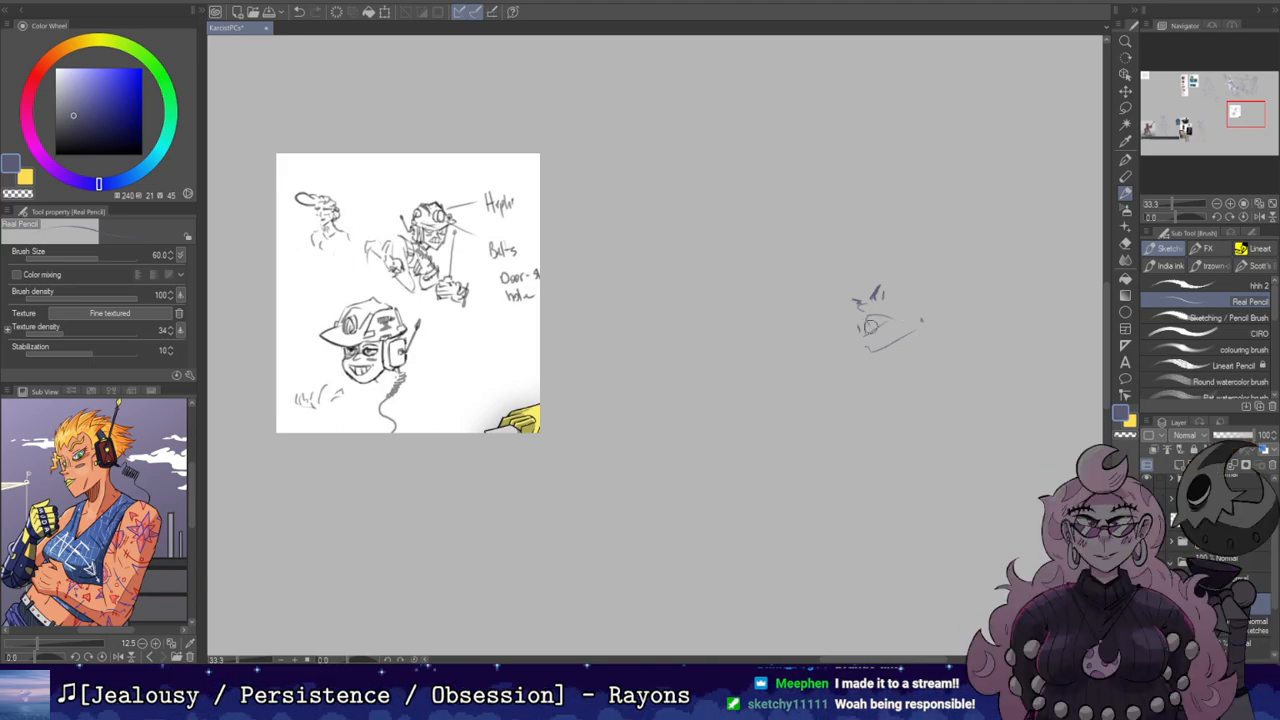
Step: Sketch the helmet above the eyes with a slanted brim, a rough dome and a round headlamp
{"action": "left_click_drag", "start_coordinate": [838, 302], "coordinate": [898, 280]}
{"action": "key", "text": "ctrl+z"}
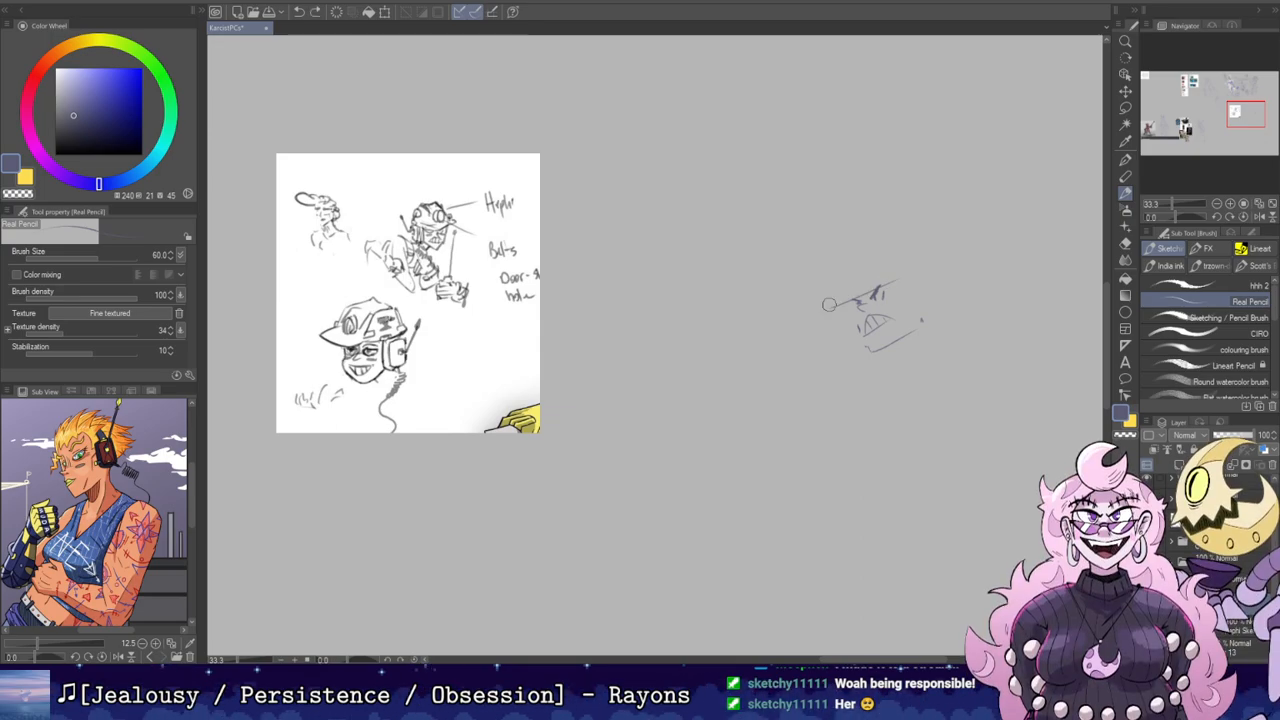
{"action": "mouse_move", "coordinate": [918, 175]}
{"action": "left_mouse_down"}
{"action": "mouse_move", "coordinate": [858, 200]}
{"action": "mouse_move", "coordinate": [868, 230]}
{"action": "left_mouse_up"}
{"action": "mouse_move", "coordinate": [821, 301]}
{"action": "left_mouse_down"}
{"action": "mouse_move", "coordinate": [723, 280]}
{"action": "mouse_move", "coordinate": [708, 219]}
{"action": "mouse_move", "coordinate": [739, 199]}
{"action": "mouse_move", "coordinate": [748, 208]}
{"action": "left_mouse_up"}
{"action": "key", "text": "ctrl+z"}
{"action": "left_click_drag", "start_coordinate": [760, 200], "coordinate": [785, 206]}
{"action": "key", "text": "ctrl+z"}
{"action": "mouse_move", "coordinate": [700, 240]}
{"action": "left_mouse_down"}
{"action": "mouse_move", "coordinate": [716, 224]}
{"action": "mouse_move", "coordinate": [701, 232]}
{"action": "mouse_move", "coordinate": [714, 243]}
{"action": "left_mouse_up"}
{"action": "key", "text": "ctrl+z"}
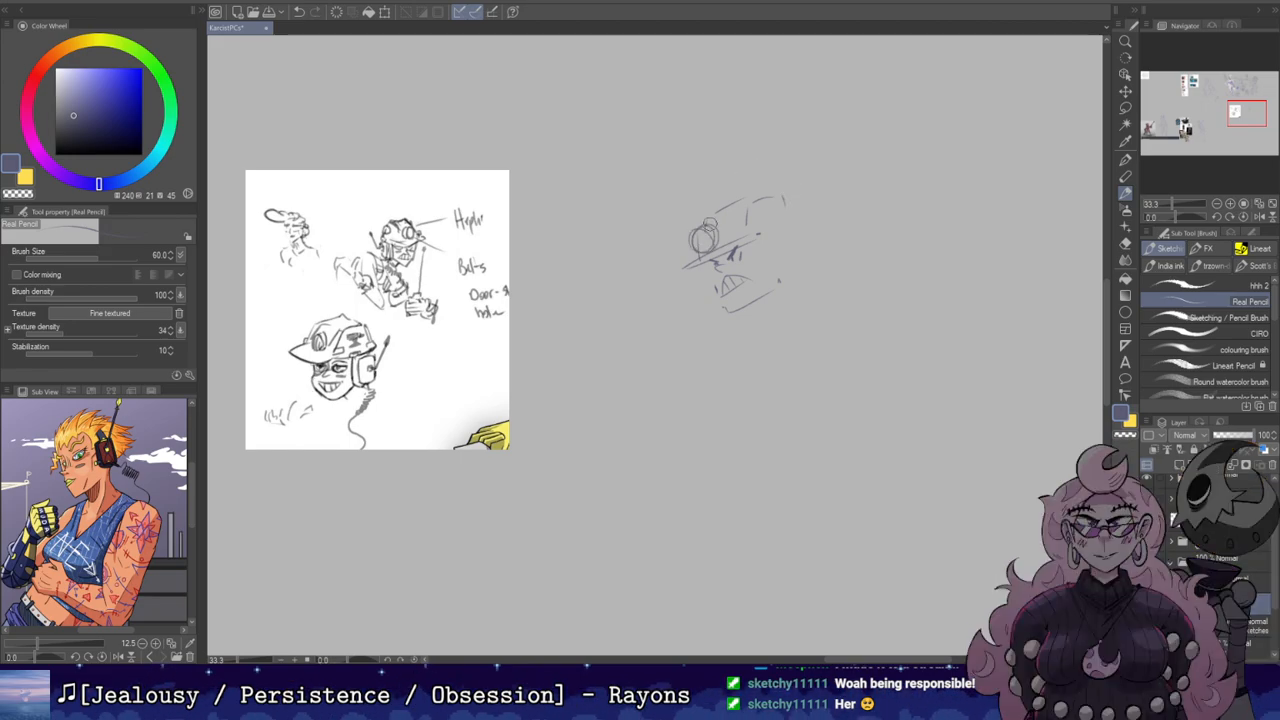
{"action": "key", "text": "ctrl+z"}
Step: Erase the rough mouth and chin lines and redraw the mouth and jaw below the helmet
{"action": "left_click_drag", "start_coordinate": [788, 119], "coordinate": [834, 134]}
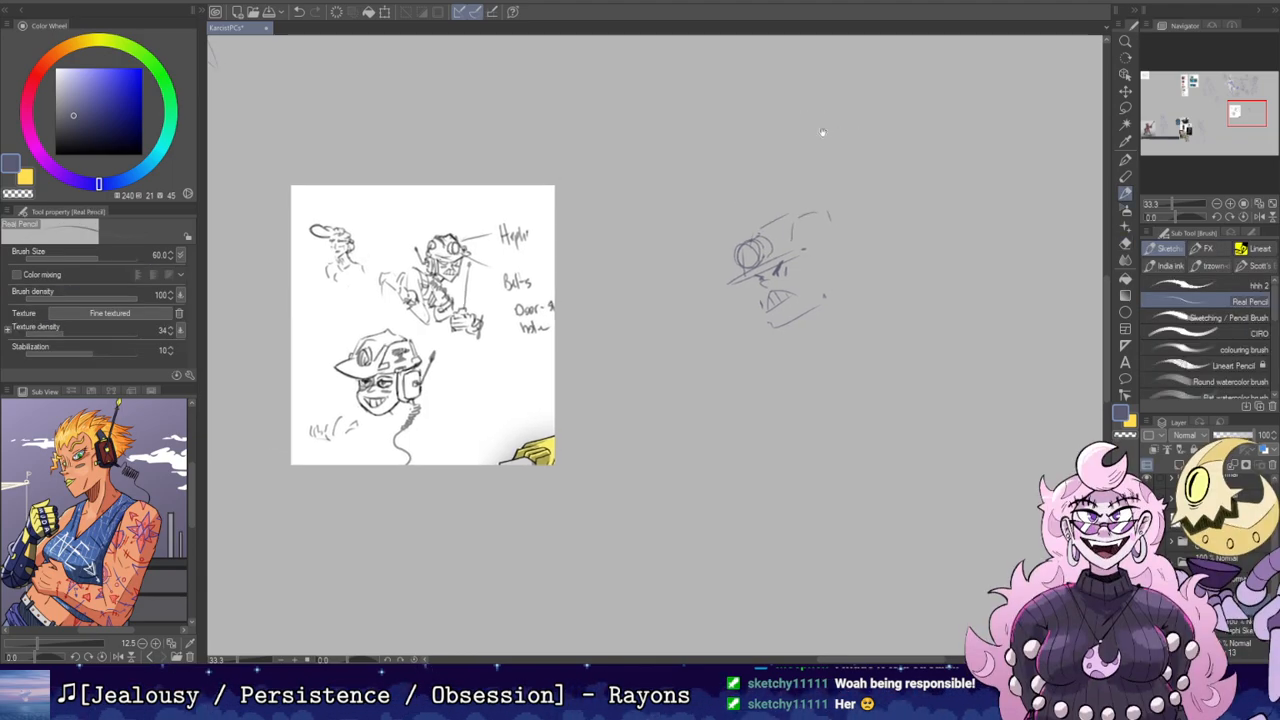
{"action": "key", "text": "e"}
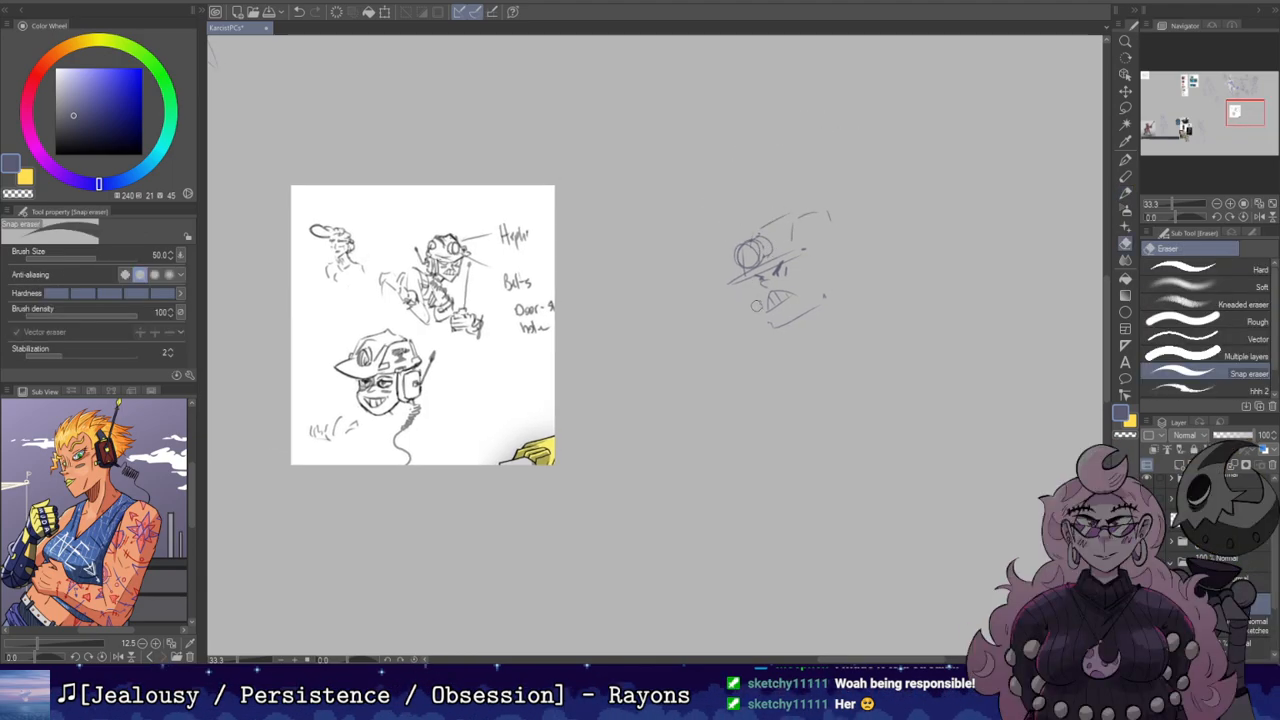
{"action": "mouse_move", "coordinate": [776, 326]}
{"action": "left_mouse_down"}
{"action": "mouse_move", "coordinate": [826, 299]}
{"action": "mouse_move", "coordinate": [801, 287]}
{"action": "mouse_move", "coordinate": [770, 304]}
{"action": "left_mouse_up"}
{"action": "key", "text": "p"}
{"action": "mouse_move", "coordinate": [770, 291]}
{"action": "left_mouse_down"}
{"action": "mouse_move", "coordinate": [808, 296]}
{"action": "mouse_move", "coordinate": [767, 309]}
{"action": "mouse_move", "coordinate": [783, 299]}
{"action": "mouse_move", "coordinate": [767, 296]}
{"action": "mouse_move", "coordinate": [790, 297]}
{"action": "mouse_move", "coordinate": [782, 324]}
{"action": "mouse_move", "coordinate": [825, 287]}
{"action": "left_mouse_up"}
{"action": "key", "text": "ctrl+z"}
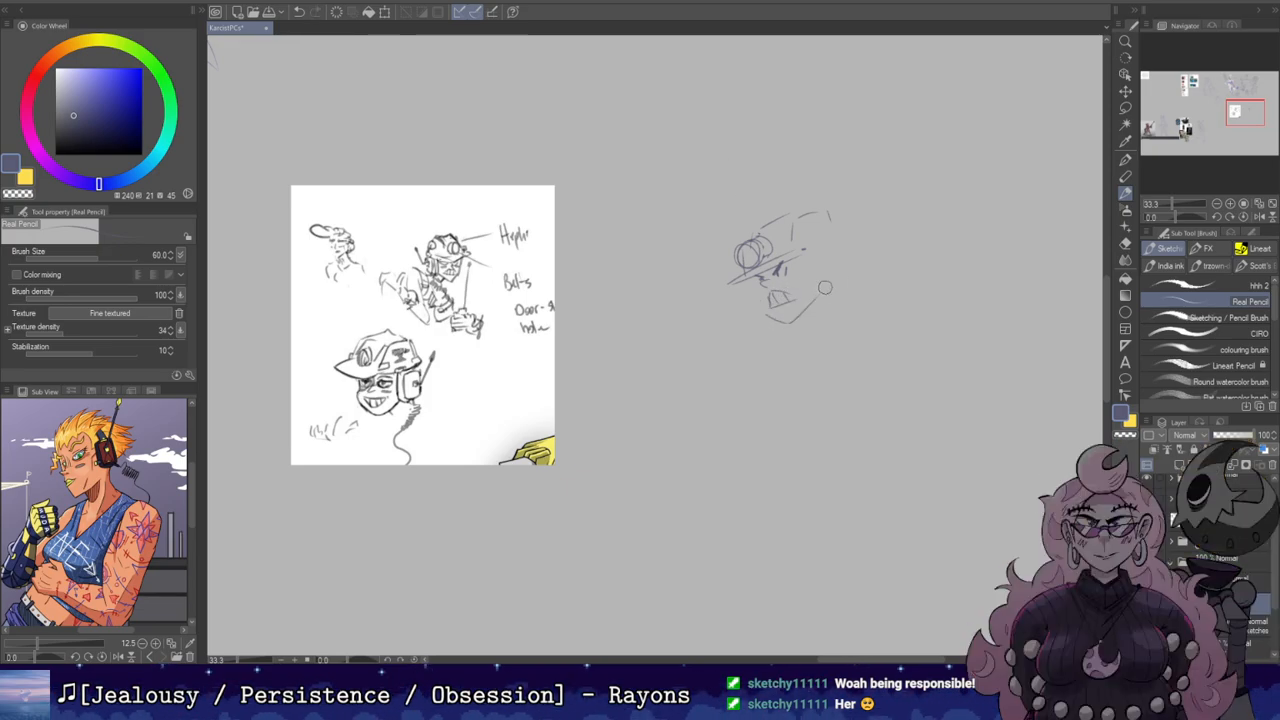
Step: Rough in a raised arm below the face, using a circle for the fist and a rounded forearm
{"action": "left_click_drag", "start_coordinate": [732, 316], "coordinate": [727, 398]}
{"action": "key", "text": "ctrl+z"}
{"action": "left_click_drag", "start_coordinate": [742, 350], "coordinate": [762, 402]}
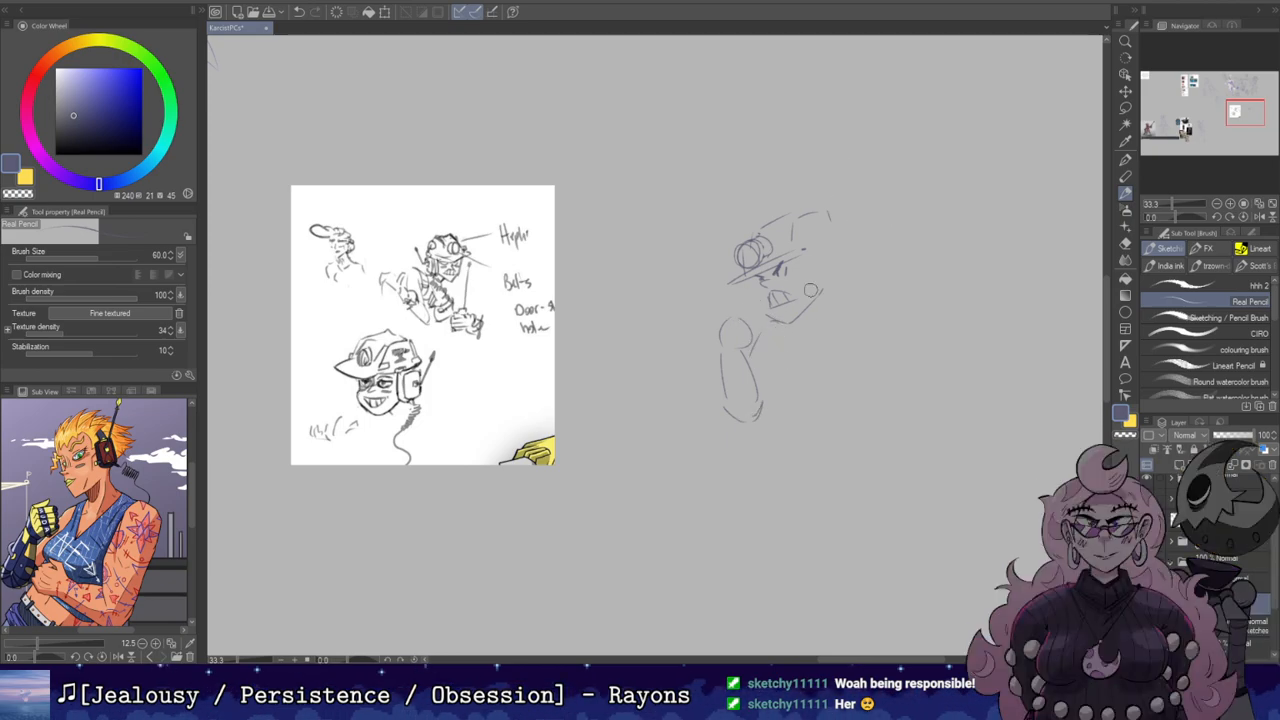
{"action": "key", "text": "e"}
{"action": "left_click_drag", "start_coordinate": [762, 406], "coordinate": [756, 420]}
{"action": "key", "text": "b"}
{"action": "left_click_drag", "start_coordinate": [741, 350], "coordinate": [758, 390]}
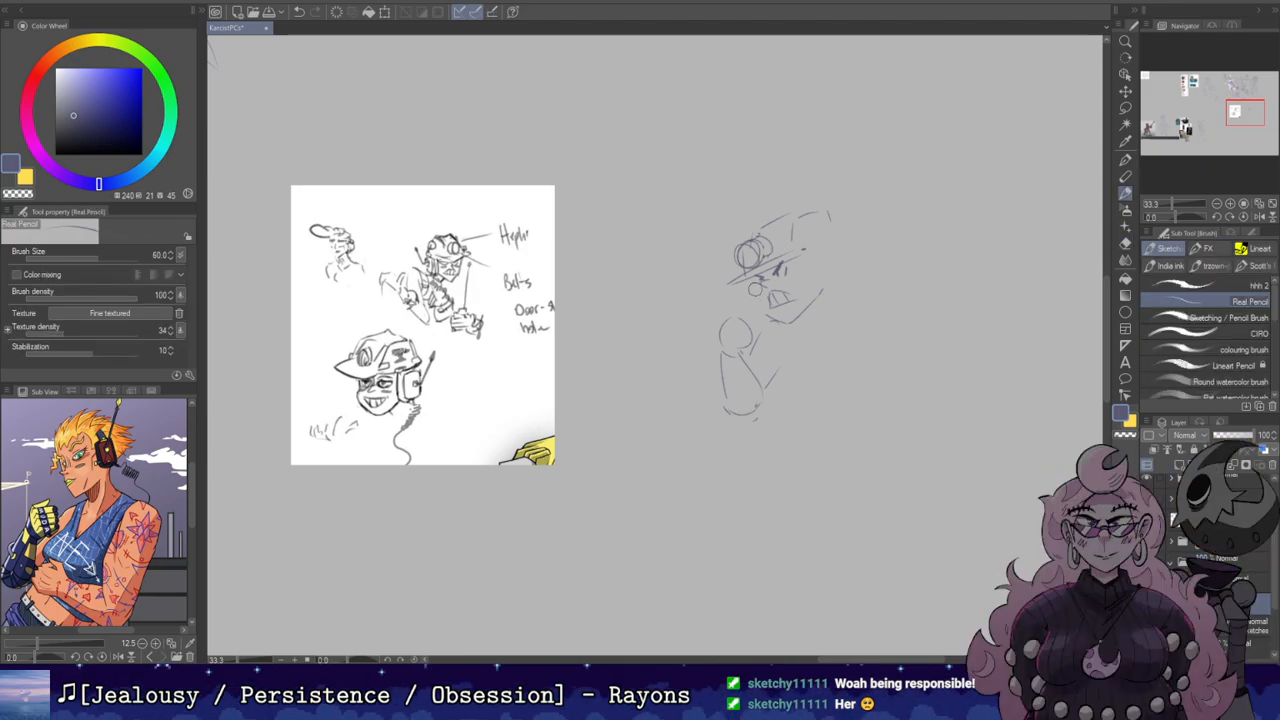
Step: Sketch a small angular detail at the front of the face under the brim and sharpen the chin
{"action": "mouse_move", "coordinate": [753, 285]}
{"action": "left_mouse_down"}
{"action": "mouse_move", "coordinate": [765, 311]}
{"action": "mouse_move", "coordinate": [758, 287]}
{"action": "left_mouse_up"}
{"action": "key", "text": "ctrl+z"}
{"action": "left_click_drag", "start_coordinate": [860, 176], "coordinate": [874, 141]}
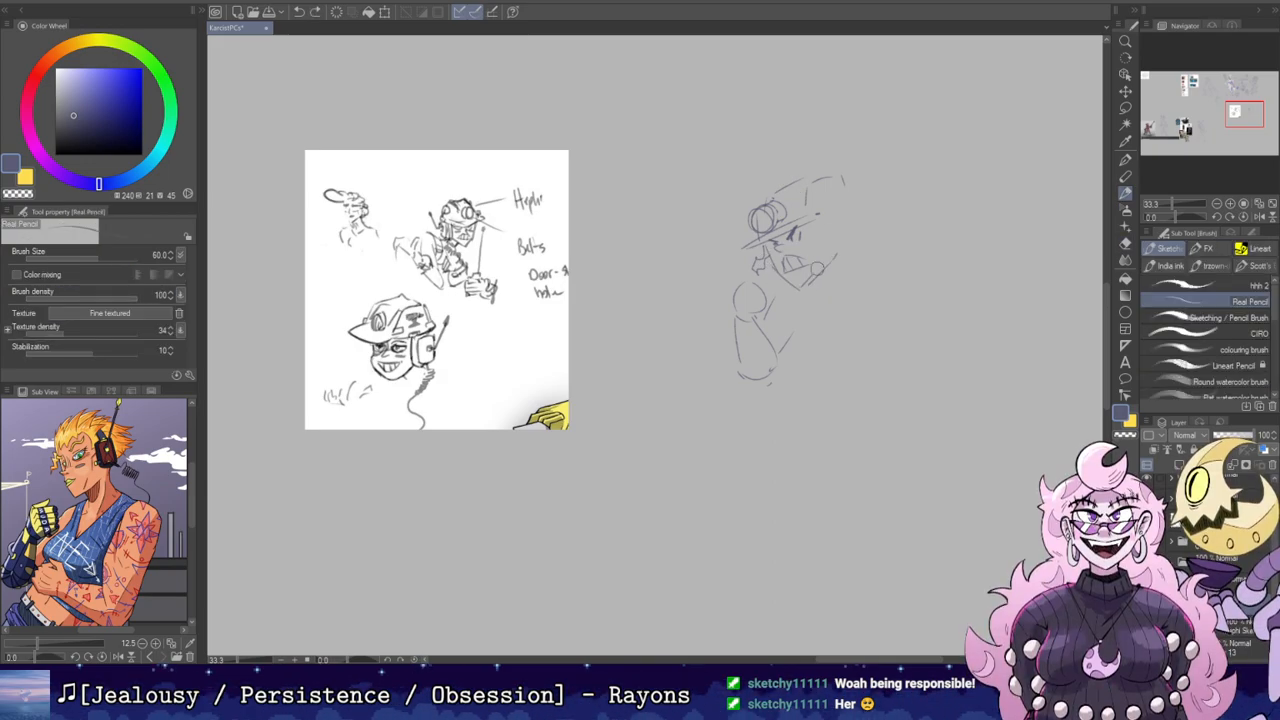
{"action": "key", "text": "e"}
{"action": "key", "text": "b"}
{"action": "left_click_drag", "start_coordinate": [827, 258], "coordinate": [800, 289]}
{"action": "key", "text": "ctrl+z"}
Step: Sketch the headphone ear cup on the side of the head below the helmet's rear edge
{"action": "left_click_drag", "start_coordinate": [817, 230], "coordinate": [826, 257]}
{"action": "left_click_drag", "start_coordinate": [827, 254], "coordinate": [856, 239]}
{"action": "key", "text": "ctrl+z"}
{"action": "mouse_move", "coordinate": [848, 204]}
{"action": "left_mouse_down"}
{"action": "mouse_move", "coordinate": [858, 235]}
{"action": "mouse_move", "coordinate": [828, 238]}
{"action": "mouse_move", "coordinate": [862, 228]}
{"action": "mouse_move", "coordinate": [850, 246]}
{"action": "left_mouse_up"}
{"action": "key", "text": "ctrl+z"}
{"action": "key", "text": "ctrl+z"}
{"action": "key", "text": "ctrl+z"}
{"action": "key", "text": "e"}
{"action": "key", "text": "b"}
{"action": "key", "text": "e"}
{"action": "key", "text": "b"}
{"action": "key", "text": "ctrl+z"}
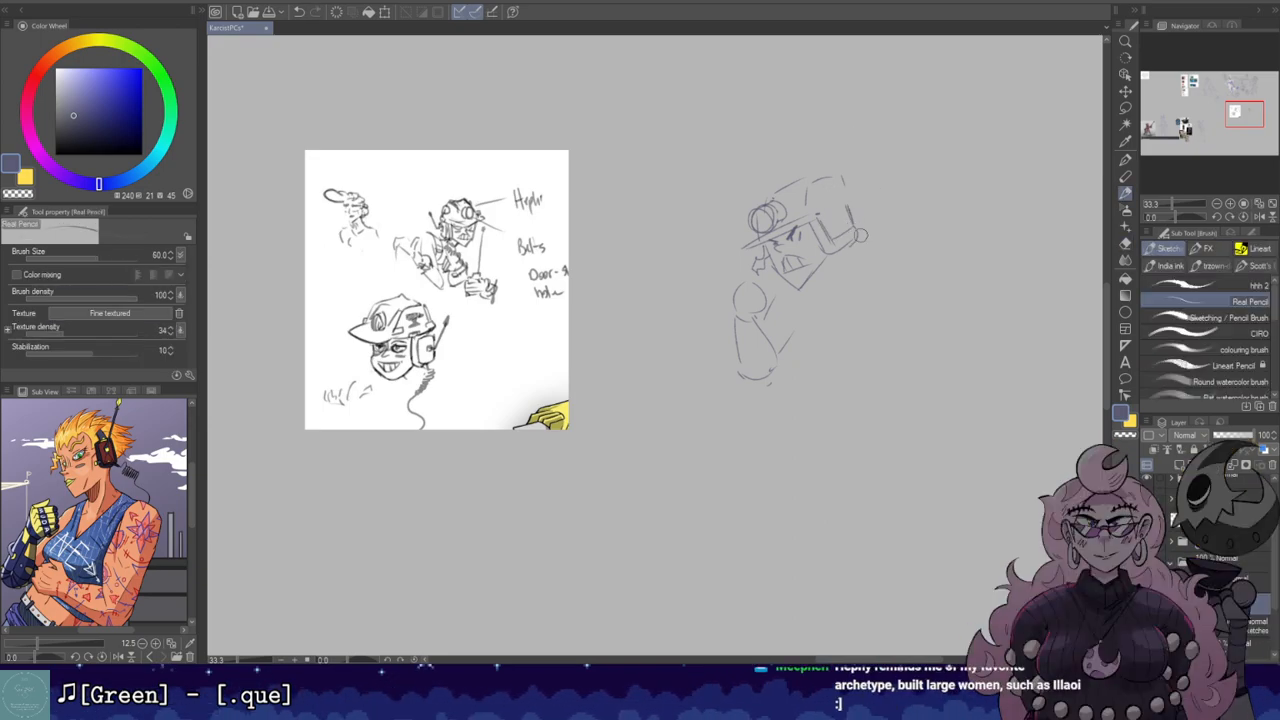
Step: Erase the rough back of the helmet dome and redraw its outline, closing the ear cup shape
{"action": "key", "text": "e"}
{"action": "mouse_move", "coordinate": [862, 171]}
{"action": "left_mouse_down"}
{"action": "mouse_move", "coordinate": [837, 163]}
{"action": "mouse_move", "coordinate": [823, 180]}
{"action": "left_mouse_up"}
{"action": "key", "text": "b"}
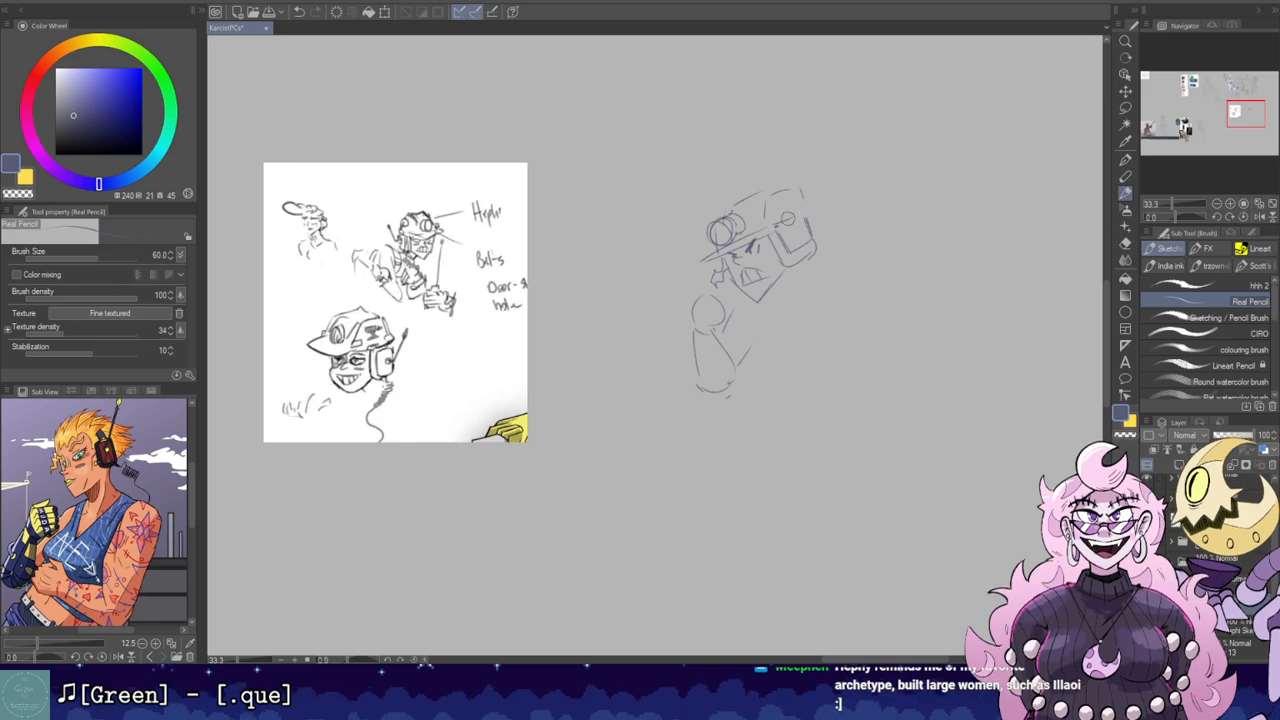
{"action": "left_click_drag", "start_coordinate": [97, 519], "coordinate": [93, 533]}
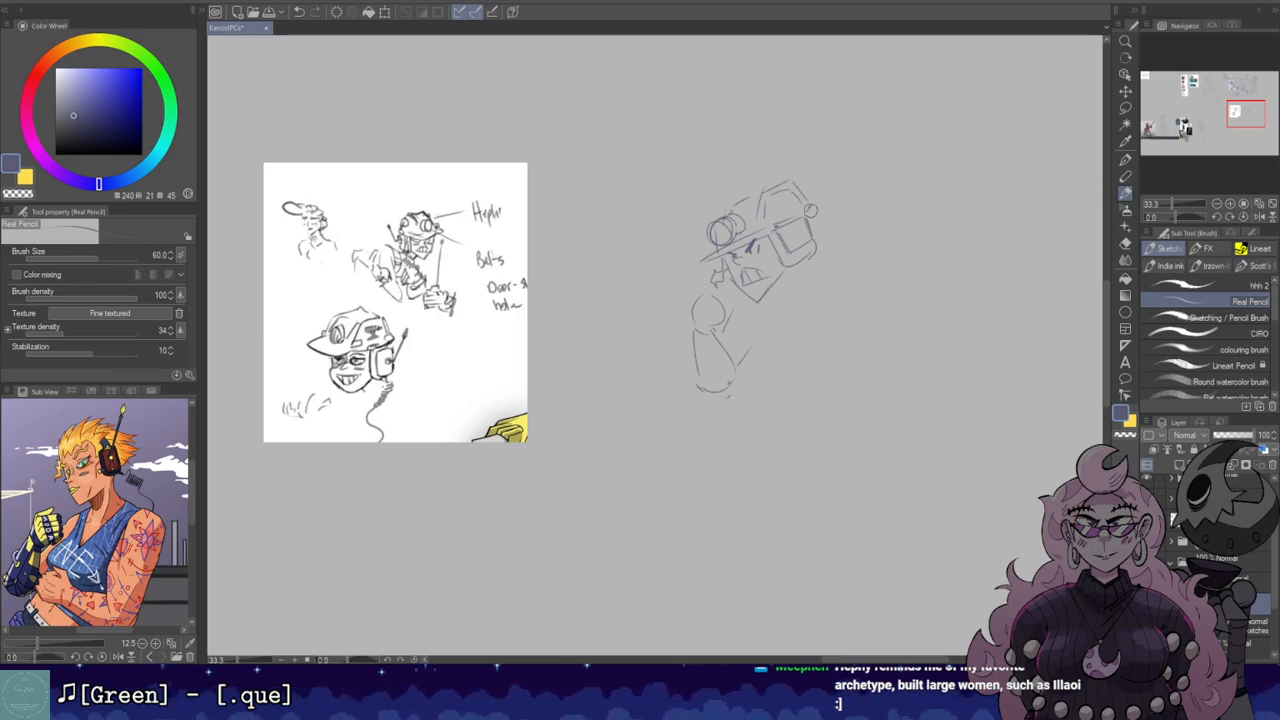
Step: Draw ridges and a zigzag marking on the helmet dome, tidy its rear edge and add a V-shaped mark on the ear cup
{"action": "key", "text": "e"}
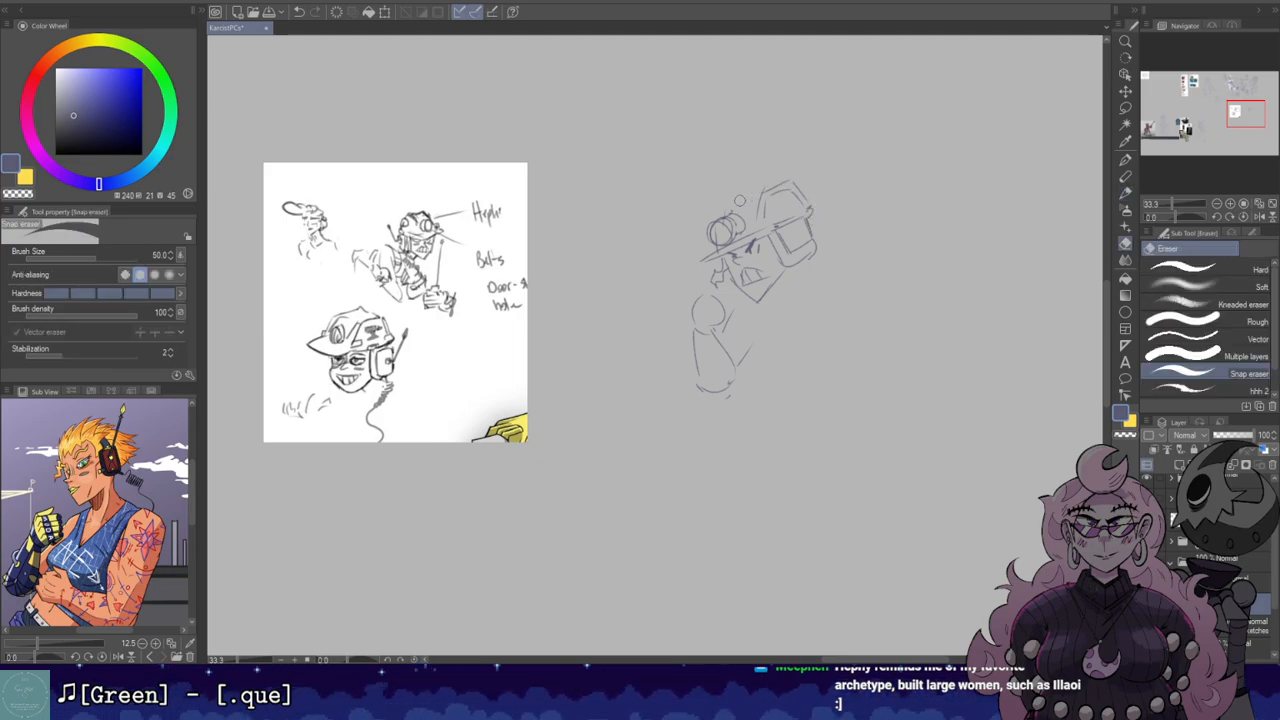
{"action": "key", "text": "p"}
{"action": "key", "text": "ctrl+z"}
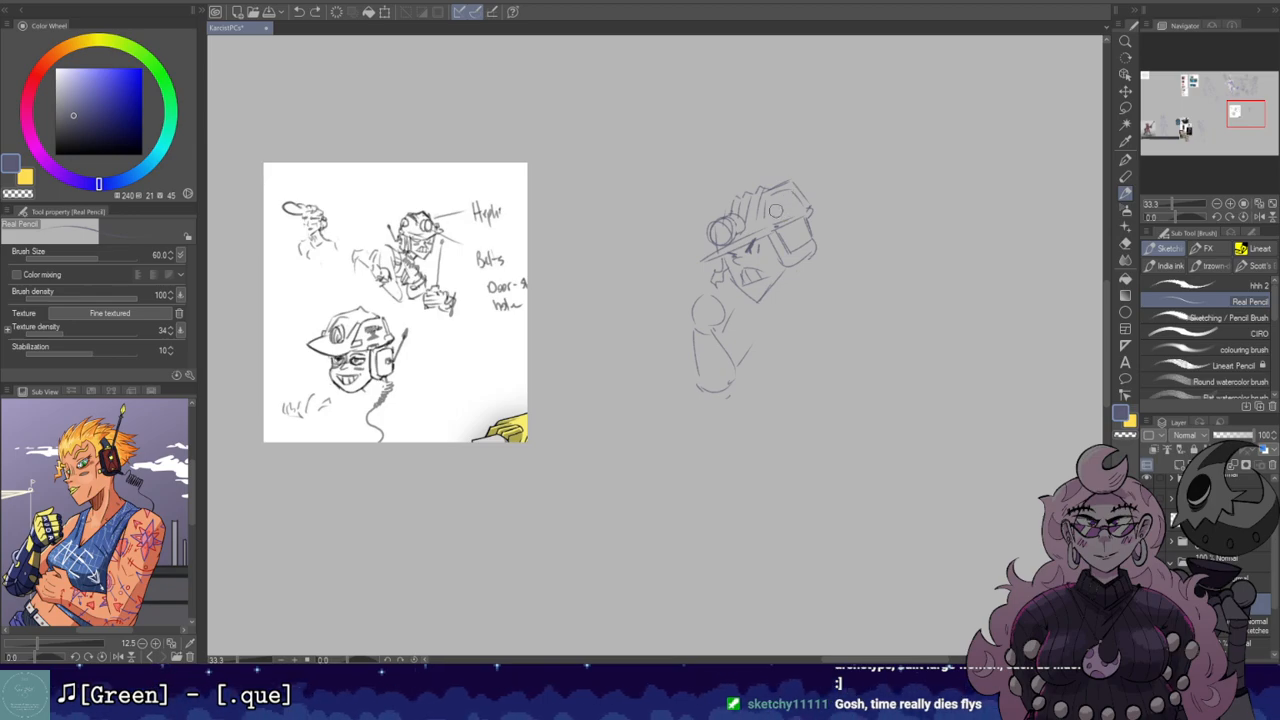
{"action": "left_click_drag", "start_coordinate": [776, 202], "coordinate": [792, 188]}
{"action": "key", "text": "h"}
{"action": "key", "text": "h"}
{"action": "key", "text": "e"}
{"action": "left_click_drag", "start_coordinate": [812, 192], "coordinate": [802, 196]}
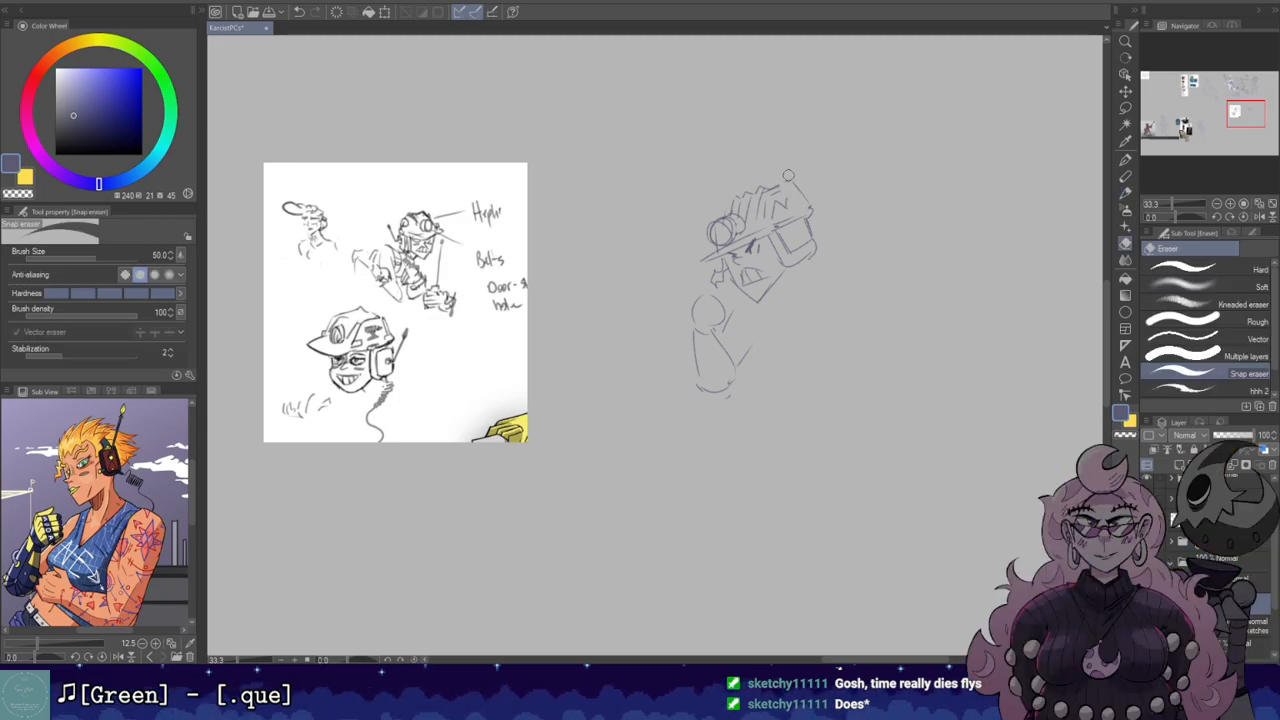
{"action": "key", "text": "p"}
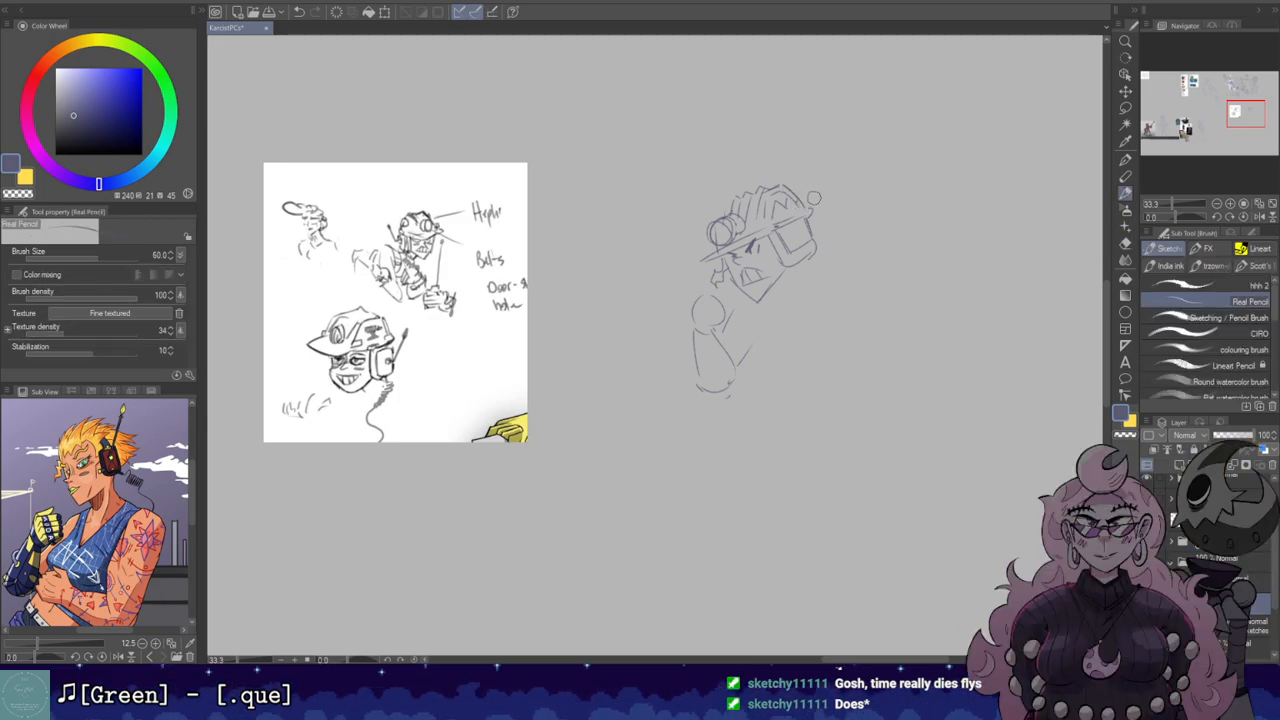
{"action": "left_click_drag", "start_coordinate": [782, 232], "coordinate": [805, 220]}
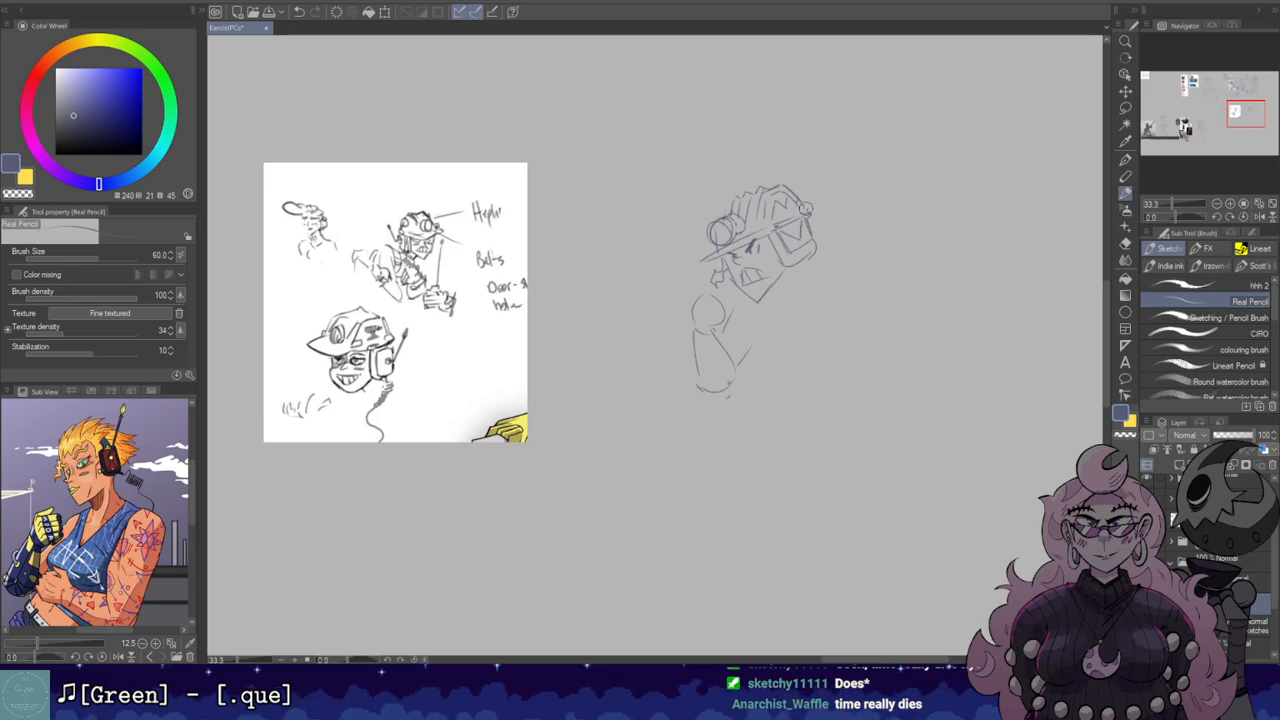
Step: Sketch the neck and collar beneath the head and block in the rounded chest and shoulder
{"action": "left_click_drag", "start_coordinate": [774, 287], "coordinate": [804, 308]}
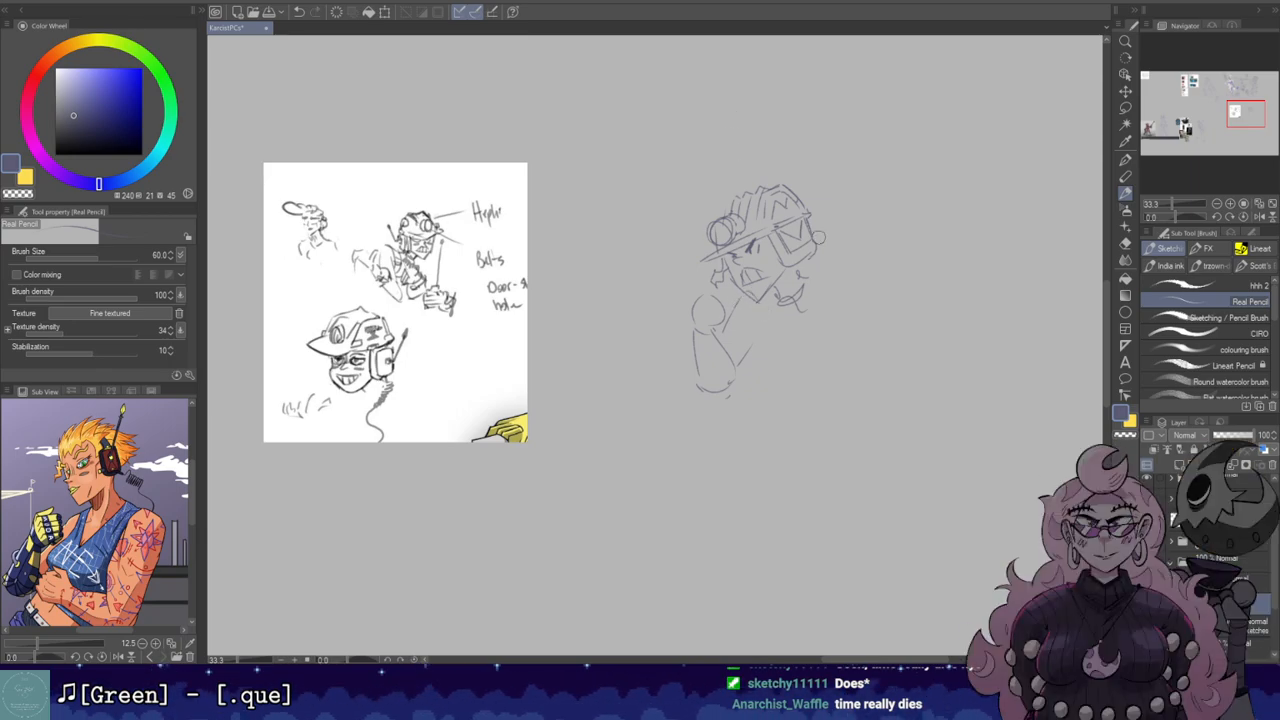
{"action": "mouse_move", "coordinate": [770, 304]}
{"action": "left_mouse_down"}
{"action": "mouse_move", "coordinate": [762, 324]}
{"action": "mouse_move", "coordinate": [797, 378]}
{"action": "left_mouse_up"}
{"action": "key", "text": "ctrl+z"}
{"action": "key", "text": "ctrl+z"}
{"action": "key", "text": "ctrl+z"}
{"action": "left_click_drag", "start_coordinate": [762, 326], "coordinate": [783, 377]}
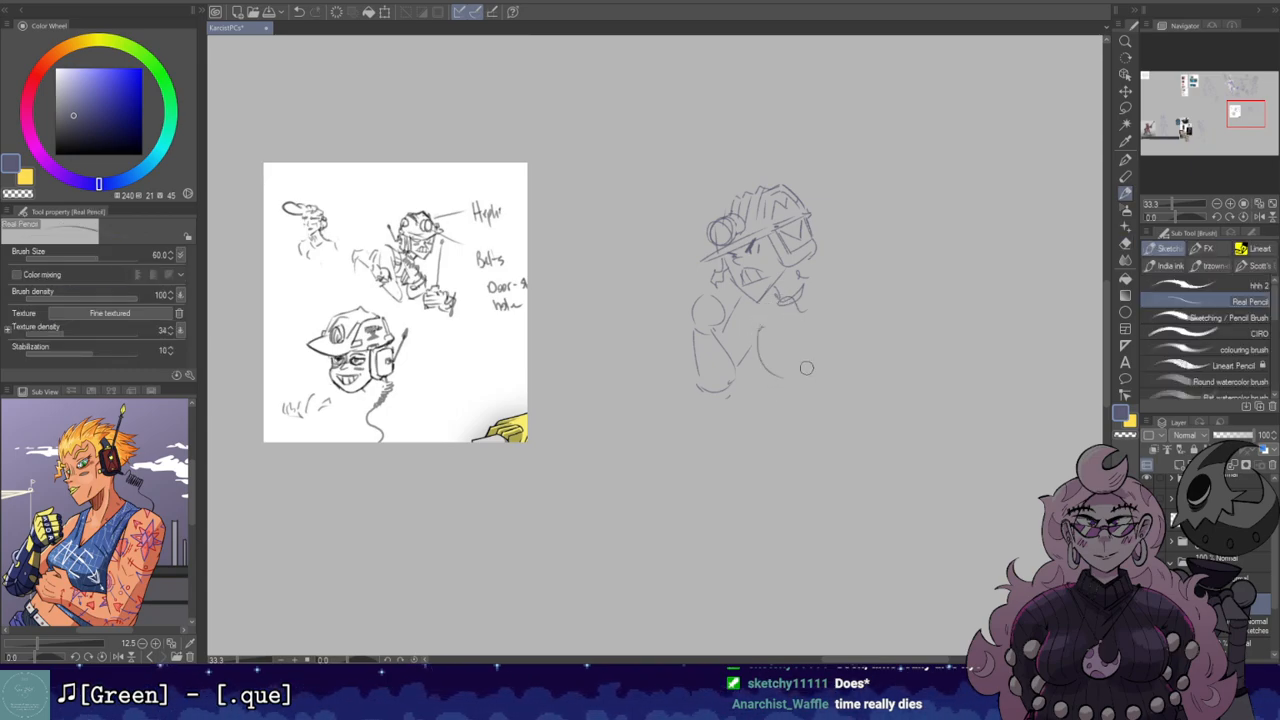
{"action": "left_click_drag", "start_coordinate": [837, 342], "coordinate": [838, 354]}
{"action": "key", "text": "ctrl+z"}
{"action": "mouse_move", "coordinate": [836, 296]}
{"action": "left_mouse_down"}
{"action": "mouse_move", "coordinate": [852, 330]}
{"action": "mouse_move", "coordinate": [841, 326]}
{"action": "left_mouse_up"}
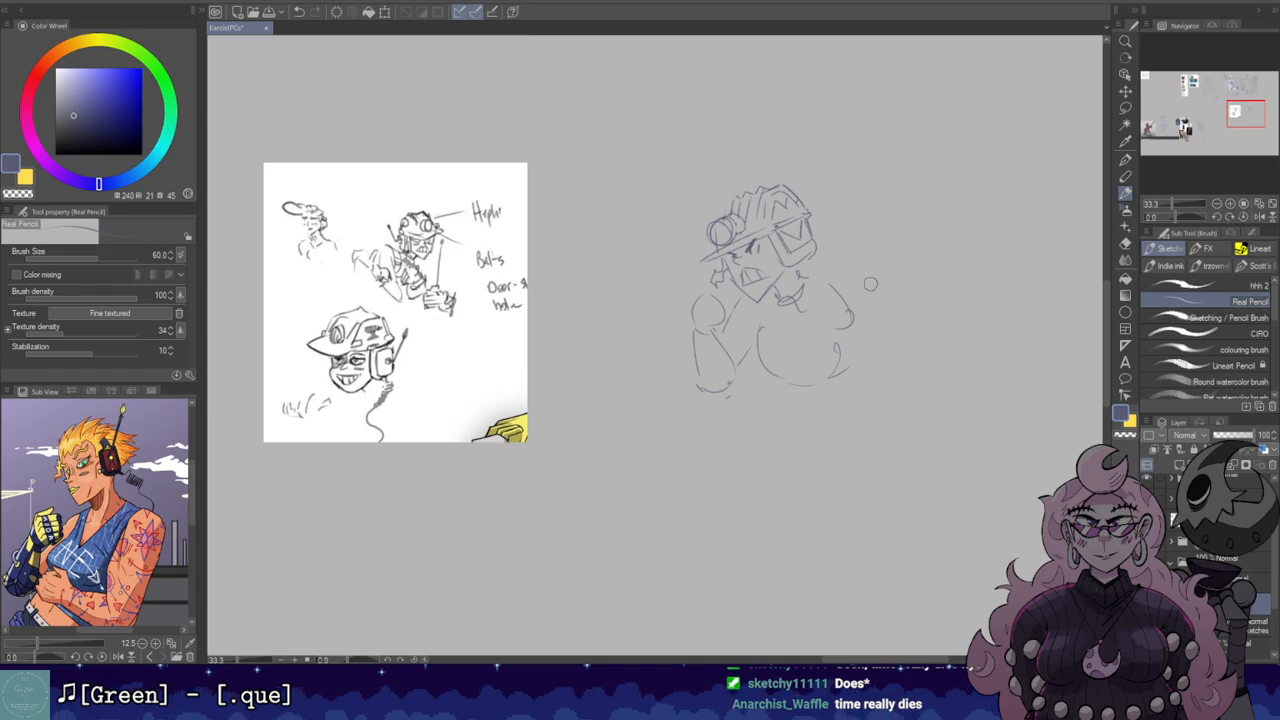
{"action": "key", "text": "ctrl+z"}
{"action": "mouse_move", "coordinate": [838, 262]}
{"action": "left_mouse_down"}
{"action": "mouse_move", "coordinate": [835, 305]}
{"action": "mouse_move", "coordinate": [771, 325]}
{"action": "mouse_move", "coordinate": [834, 358]}
{"action": "mouse_move", "coordinate": [784, 357]}
{"action": "mouse_move", "coordinate": [824, 334]}
{"action": "mouse_move", "coordinate": [759, 327]}
{"action": "mouse_move", "coordinate": [830, 288]}
{"action": "mouse_move", "coordinate": [838, 368]}
{"action": "left_mouse_up"}
Step: Erase the rough fist and forearm and redraw the arm bent at a lower elbow
{"action": "key", "text": "e"}
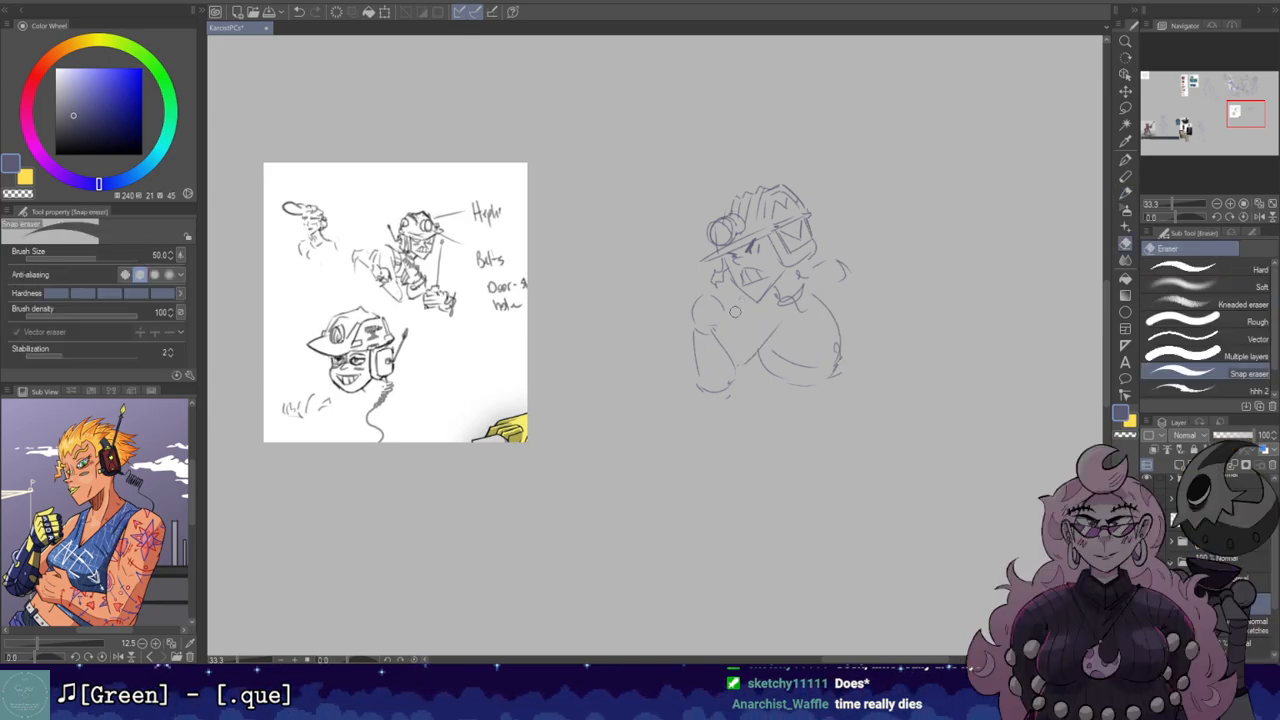
{"action": "key", "text": "b"}
{"action": "left_click_drag", "start_coordinate": [728, 338], "coordinate": [752, 314]}
{"action": "mouse_move", "coordinate": [777, 303]}
{"action": "left_mouse_down"}
{"action": "mouse_move", "coordinate": [739, 382]}
{"action": "mouse_move", "coordinate": [756, 367]}
{"action": "mouse_move", "coordinate": [698, 333]}
{"action": "mouse_move", "coordinate": [682, 404]}
{"action": "mouse_move", "coordinate": [692, 331]}
{"action": "mouse_move", "coordinate": [676, 406]}
{"action": "left_mouse_up"}
{"action": "key", "text": "e"}
{"action": "key", "text": "b"}
{"action": "key", "text": "e"}
{"action": "key", "text": "b"}
{"action": "key", "text": "ctrl+z"}
{"action": "left_click_drag", "start_coordinate": [696, 332], "coordinate": [706, 404]}
{"action": "key", "text": "ctrl+z"}
{"action": "mouse_move", "coordinate": [718, 354]}
{"action": "left_mouse_down"}
{"action": "mouse_move", "coordinate": [722, 396]}
{"action": "mouse_move", "coordinate": [706, 406]}
{"action": "left_mouse_up"}
Step: Clean up the elbow and redraw the upper arm curving up to the shoulder beside the chest
{"action": "key", "text": "e"}
{"action": "left_click_drag", "start_coordinate": [774, 353], "coordinate": [712, 405]}
{"action": "key", "text": "b"}
{"action": "key", "text": "e"}
{"action": "key", "text": "b"}
{"action": "mouse_move", "coordinate": [752, 315]}
{"action": "left_mouse_down"}
{"action": "mouse_move", "coordinate": [728, 343]}
{"action": "mouse_move", "coordinate": [755, 313]}
{"action": "mouse_move", "coordinate": [779, 320]}
{"action": "mouse_move", "coordinate": [772, 341]}
{"action": "mouse_move", "coordinate": [765, 315]}
{"action": "mouse_move", "coordinate": [772, 346]}
{"action": "left_mouse_up"}
{"action": "key", "text": "e"}
{"action": "key", "text": "b"}
{"action": "key", "text": "e"}
{"action": "key", "text": "b"}
{"action": "left_click_drag", "start_coordinate": [820, 300], "coordinate": [836, 348]}
{"action": "key", "text": "ctrl+z"}
Step: Sketch the raised hand's outline and the cuff at the upper end of the forearm
{"action": "key", "text": "e"}
{"action": "key", "text": "b"}
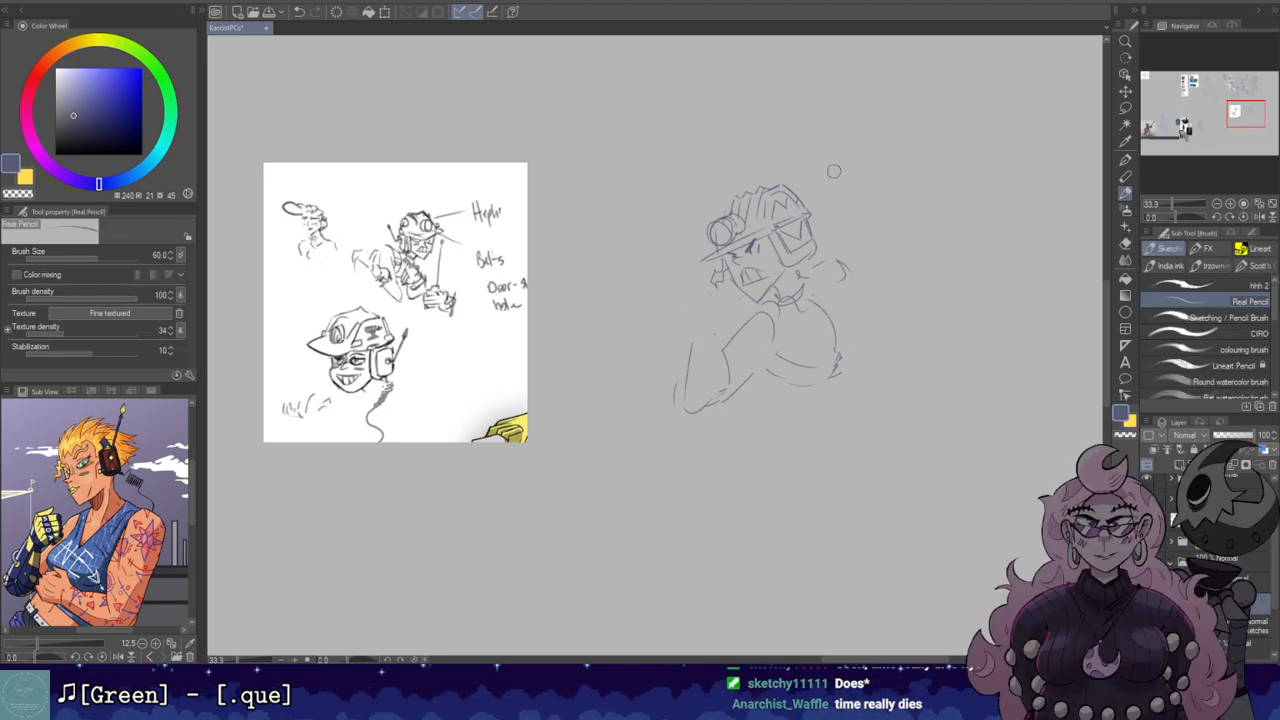
{"action": "mouse_move", "coordinate": [703, 303]}
{"action": "left_mouse_down"}
{"action": "mouse_move", "coordinate": [689, 328]}
{"action": "mouse_move", "coordinate": [712, 298]}
{"action": "left_mouse_up"}
{"action": "key", "text": "ctrl+z"}
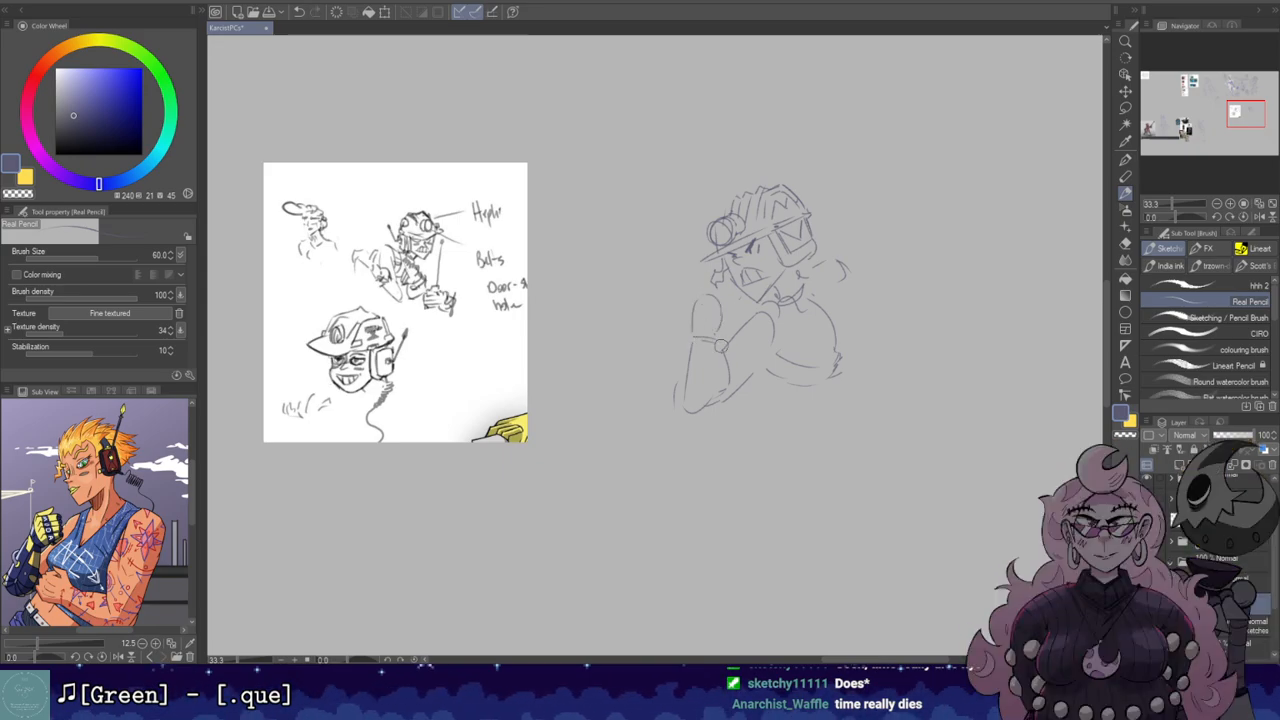
Step: Erase the loose strokes behind the chest and sketch the far shoulder sloping down into the upper arm
{"action": "key", "text": "e"}
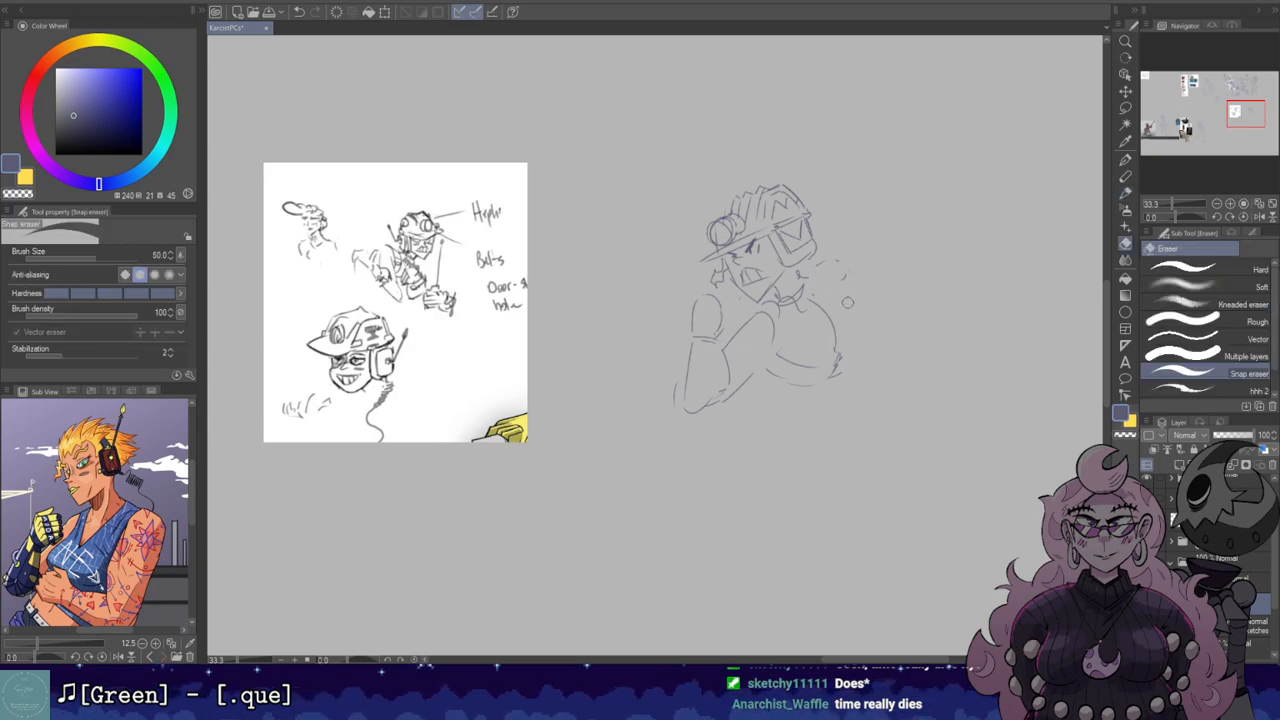
{"action": "key", "text": "p"}
{"action": "key", "text": "ctrl+z"}
{"action": "left_click_drag", "start_coordinate": [825, 285], "coordinate": [866, 311]}
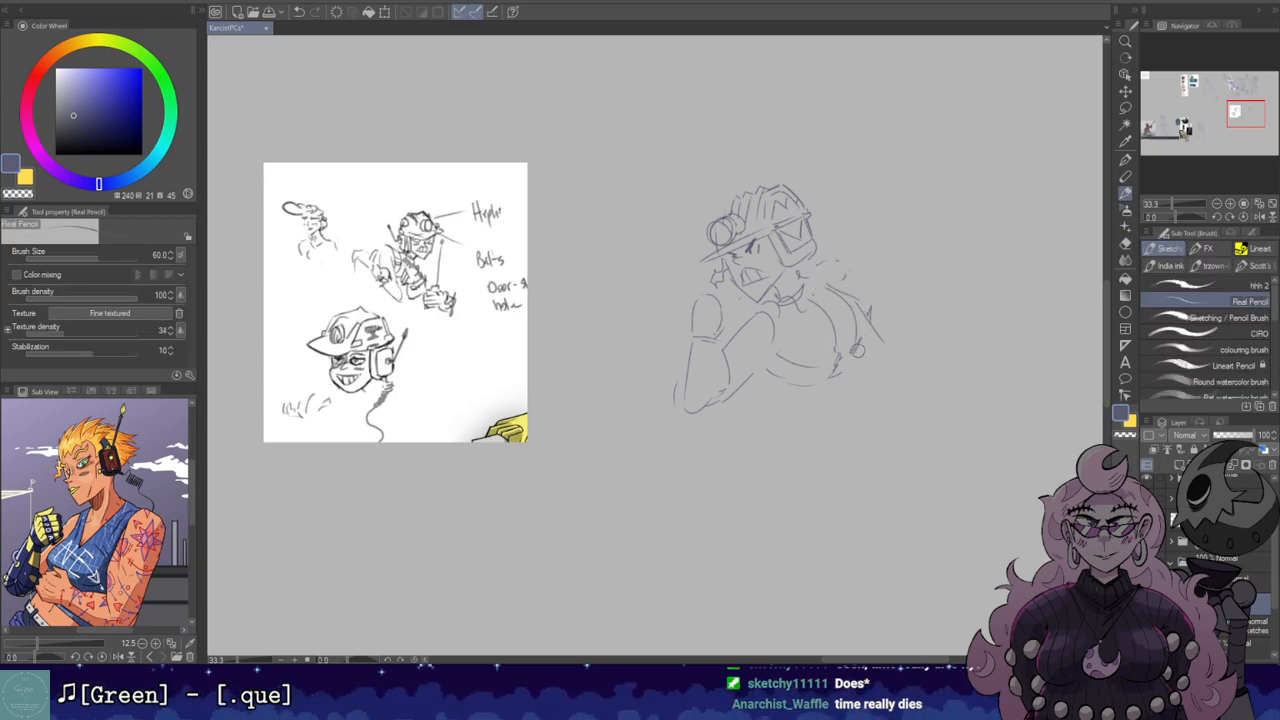
{"action": "key", "text": "ctrl+z"}
{"action": "key", "text": "ctrl+z"}
{"action": "mouse_move", "coordinate": [862, 310]}
{"action": "left_mouse_down"}
{"action": "mouse_move", "coordinate": [888, 323]}
{"action": "mouse_move", "coordinate": [886, 354]}
{"action": "left_mouse_up"}
Step: Round off the raised arm's elbow, redraw the upper arm's curve, and outline the open sleeve on the far arm
{"action": "key", "text": "e"}
{"action": "mouse_move", "coordinate": [750, 375]}
{"action": "left_mouse_down"}
{"action": "mouse_move", "coordinate": [703, 401]}
{"action": "mouse_move", "coordinate": [717, 408]}
{"action": "mouse_move", "coordinate": [764, 362]}
{"action": "mouse_move", "coordinate": [768, 317]}
{"action": "left_mouse_up"}
{"action": "key", "text": "p"}
{"action": "key", "text": "e"}
{"action": "key", "text": "p"}
{"action": "key", "text": "e"}
{"action": "key", "text": "p"}
{"action": "key", "text": "ctrl+z"}
{"action": "key", "text": "e"}
{"action": "key", "text": "p"}
{"action": "key", "text": "e"}
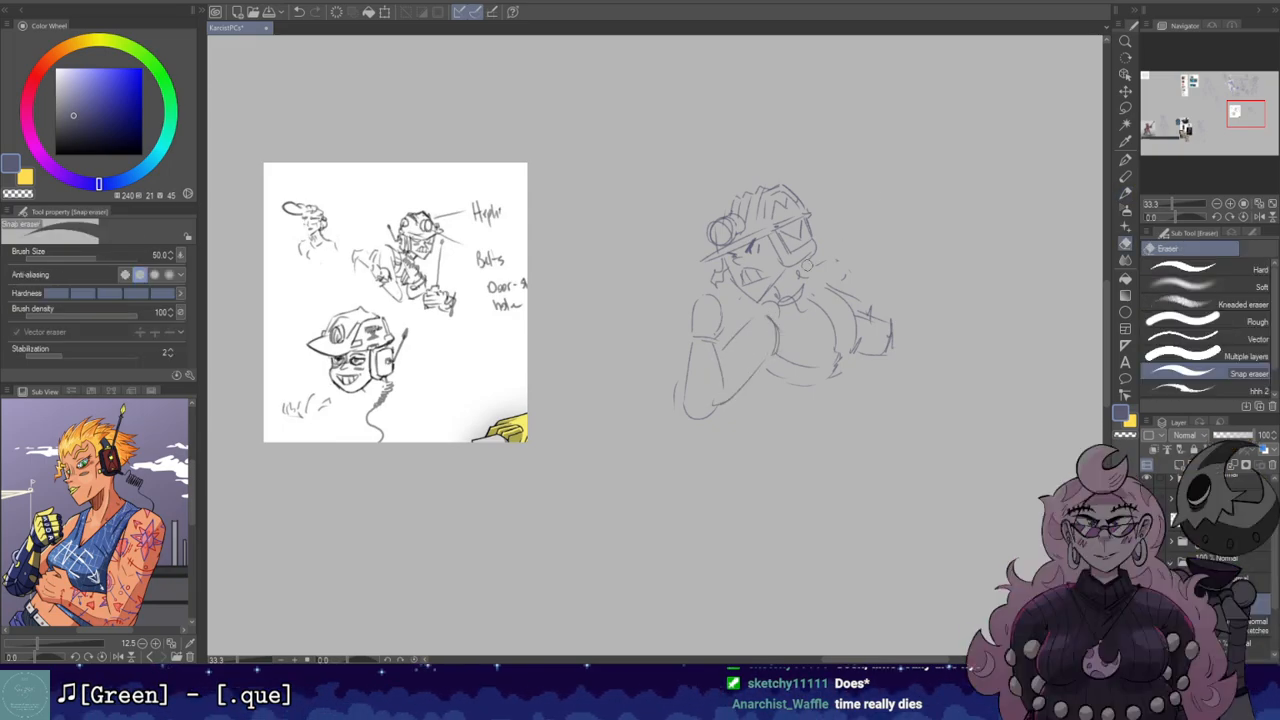
{"action": "key", "text": "p"}
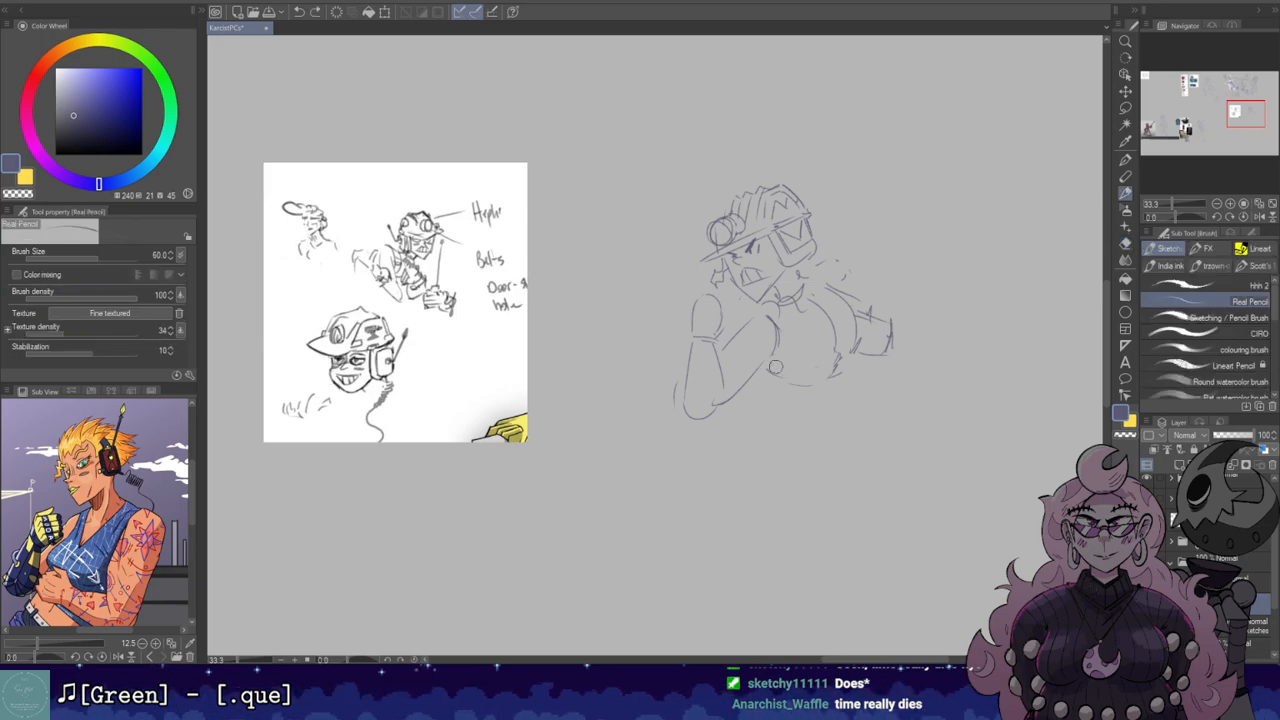
Step: Erase the character's mouth and redraw it as a wide snarl with gritted teeth
{"action": "key", "text": "e"}
{"action": "left_click_drag", "start_coordinate": [837, 366], "coordinate": [834, 373]}
{"action": "key", "text": "ctrl+z"}
{"action": "key", "text": "h"}
{"action": "key", "text": "h"}
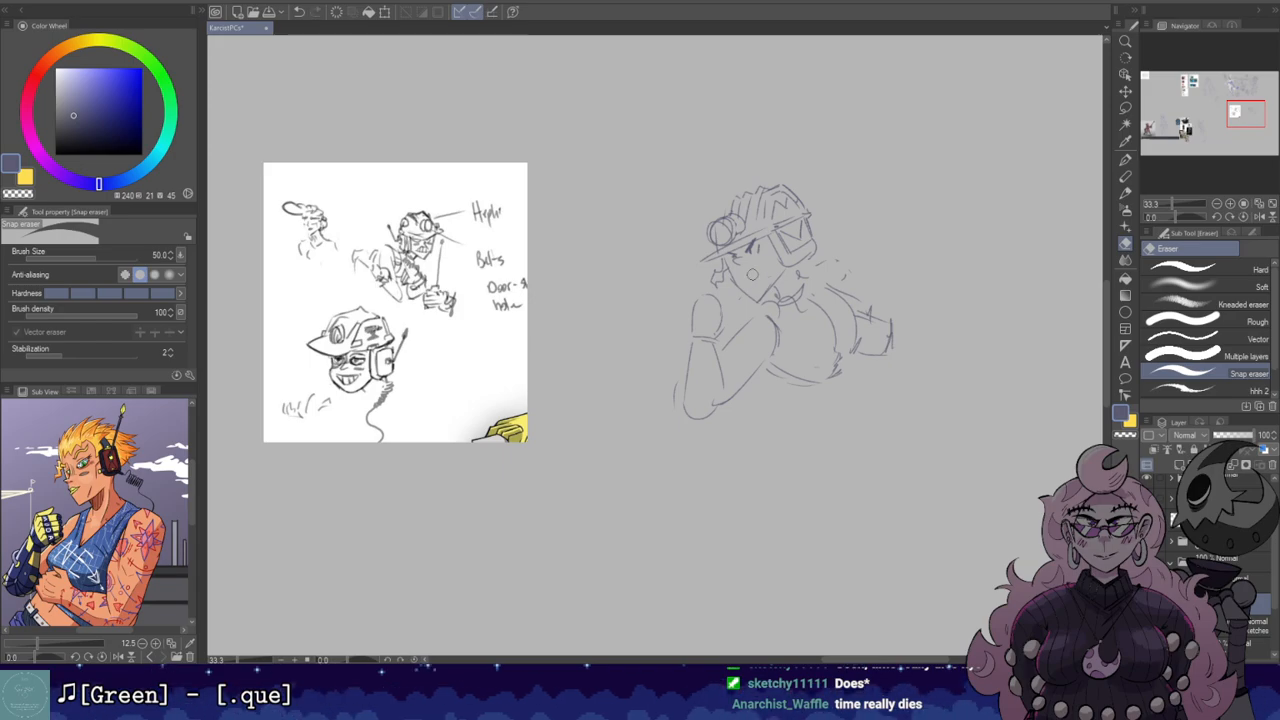
{"action": "key", "text": "p"}
{"action": "key", "text": "ctrl+z"}
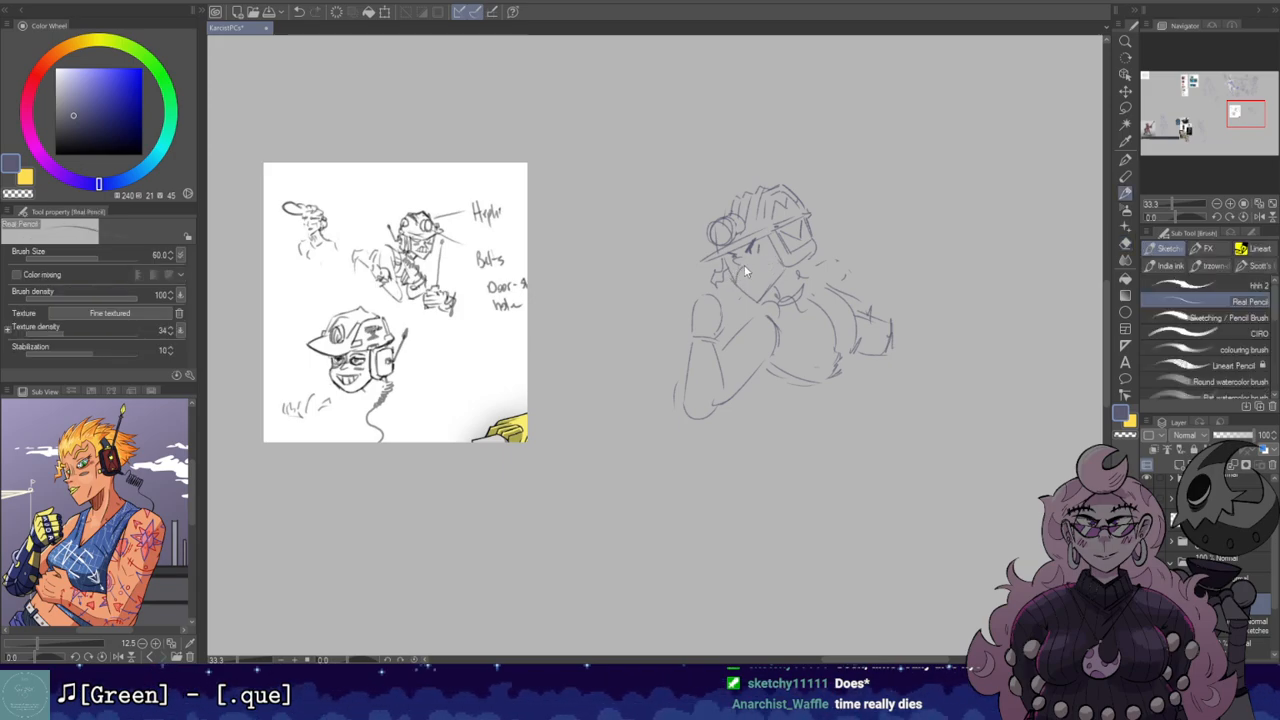
{"action": "left_click_drag", "start_coordinate": [752, 272], "coordinate": [770, 252]}
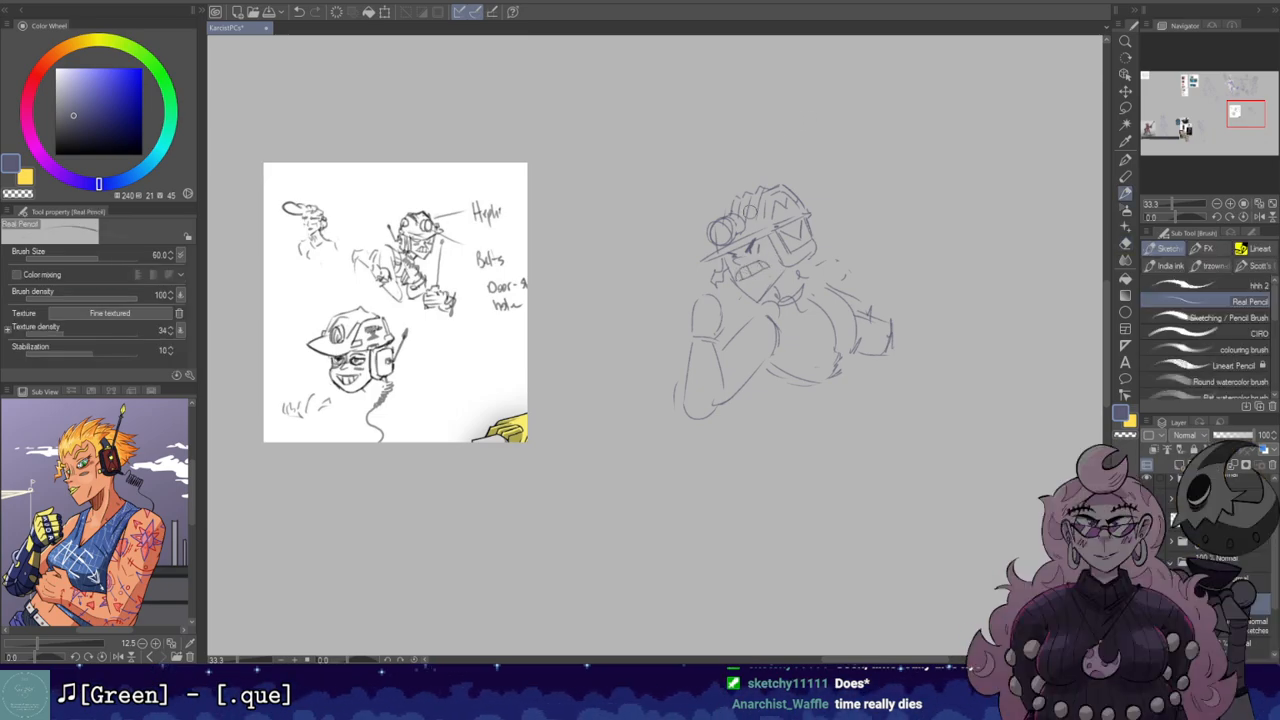
Step: Sketch curled fingers and knuckles on the raised hand so it forms a closed fist above the cuff
{"action": "key", "text": "h"}
{"action": "key", "text": "h"}
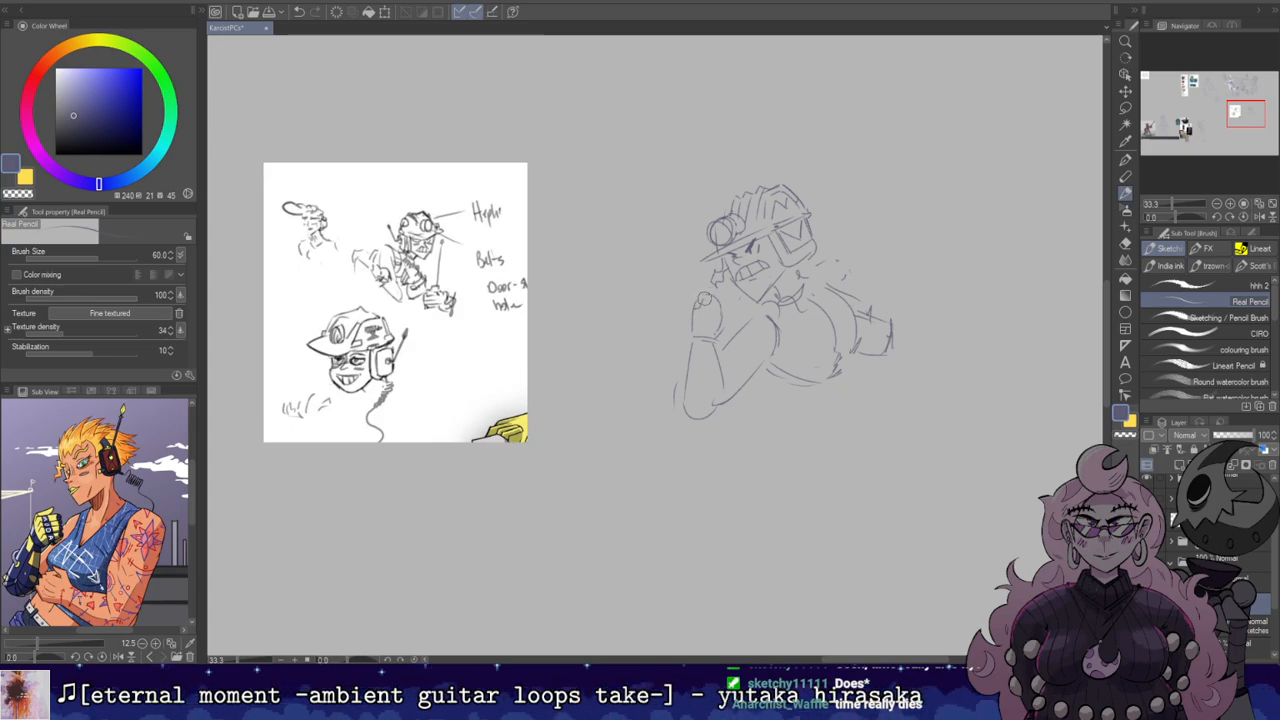
{"action": "key", "text": "e"}
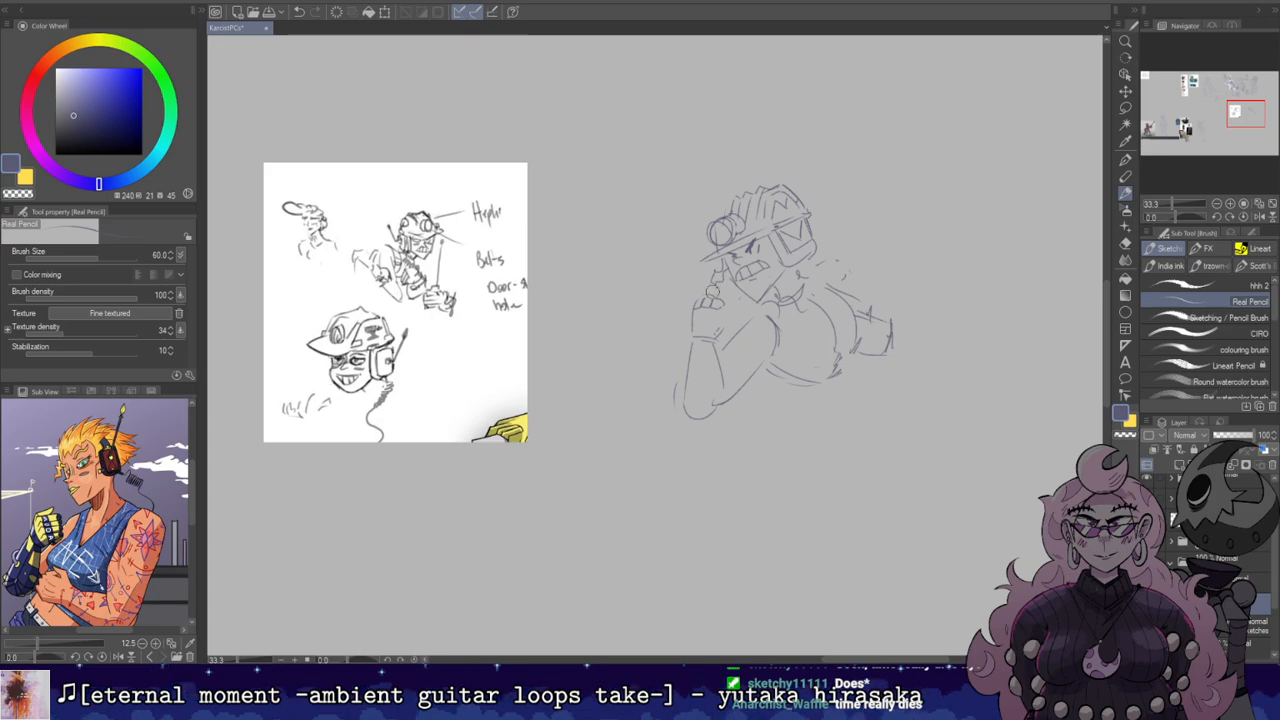
{"action": "key", "text": "ctrl+z"}
{"action": "left_click_drag", "start_coordinate": [714, 335], "coordinate": [725, 311]}
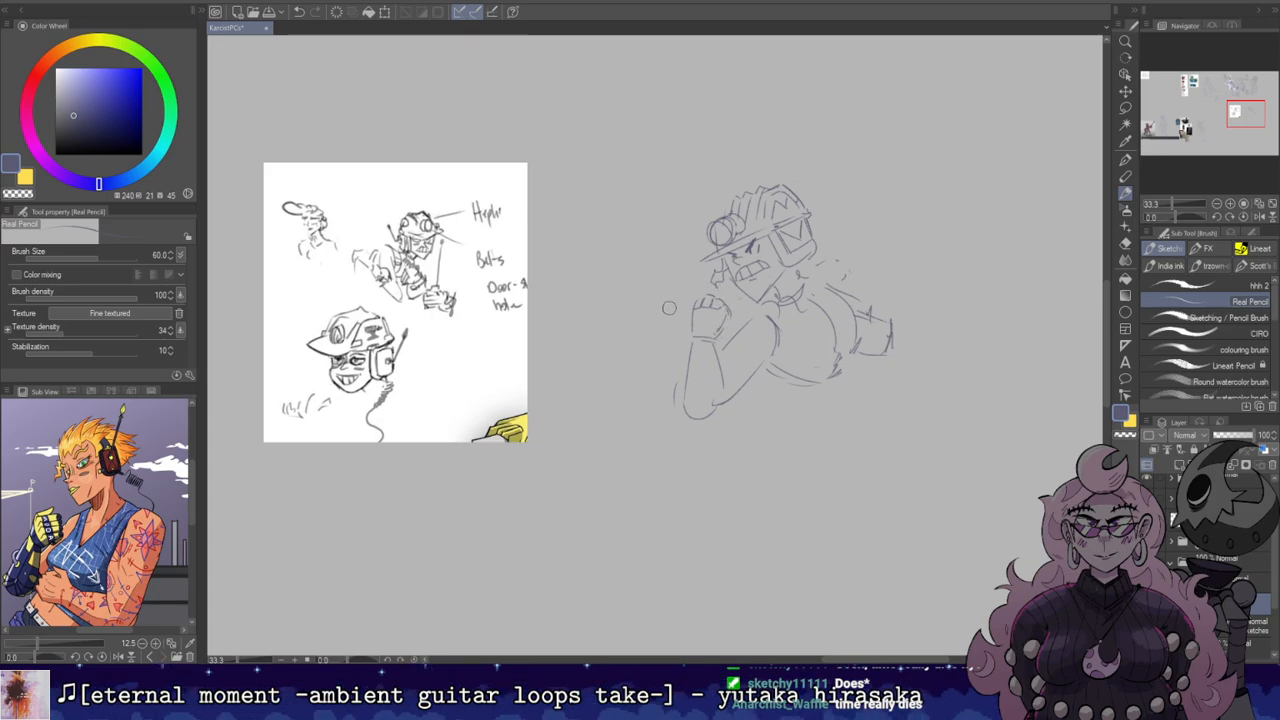
{"action": "key", "text": "ctrl+z"}
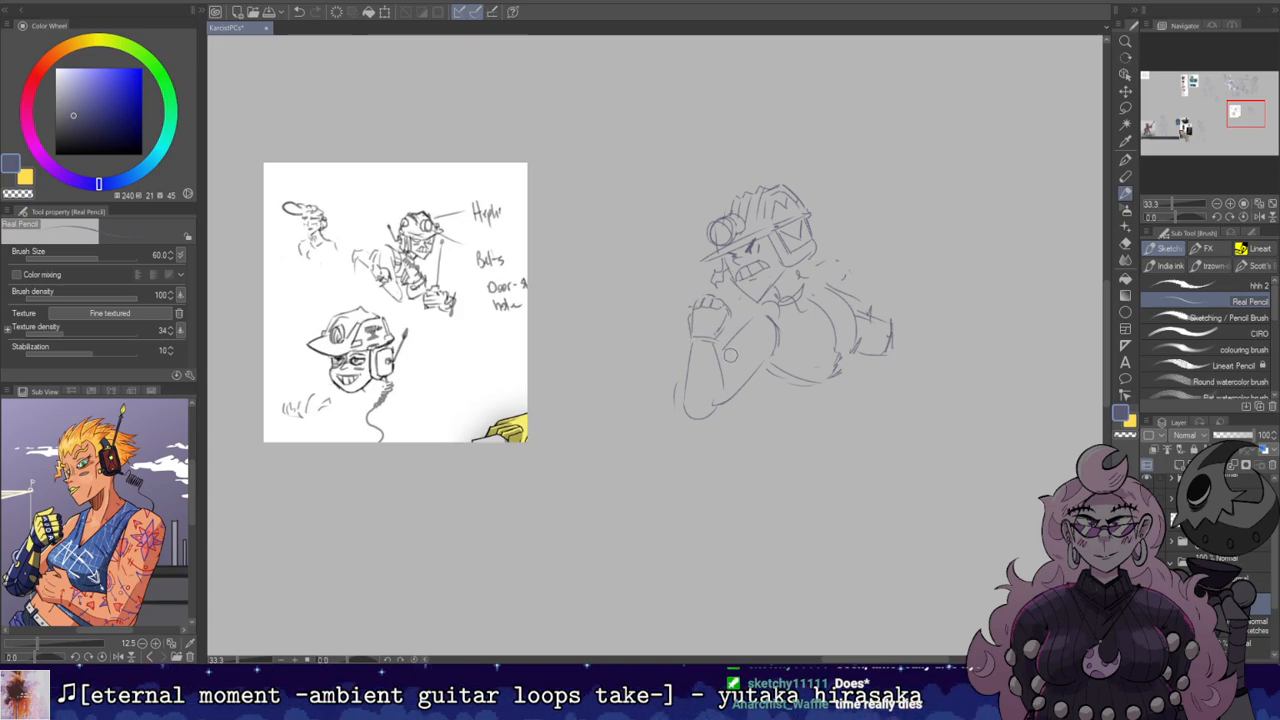
Step: Add panel lines along the raised forearm and redraw the elbow and upper arm with more angular contours
{"action": "mouse_move", "coordinate": [714, 338]}
{"action": "left_mouse_down"}
{"action": "mouse_move", "coordinate": [723, 373]}
{"action": "mouse_move", "coordinate": [694, 390]}
{"action": "left_mouse_up"}
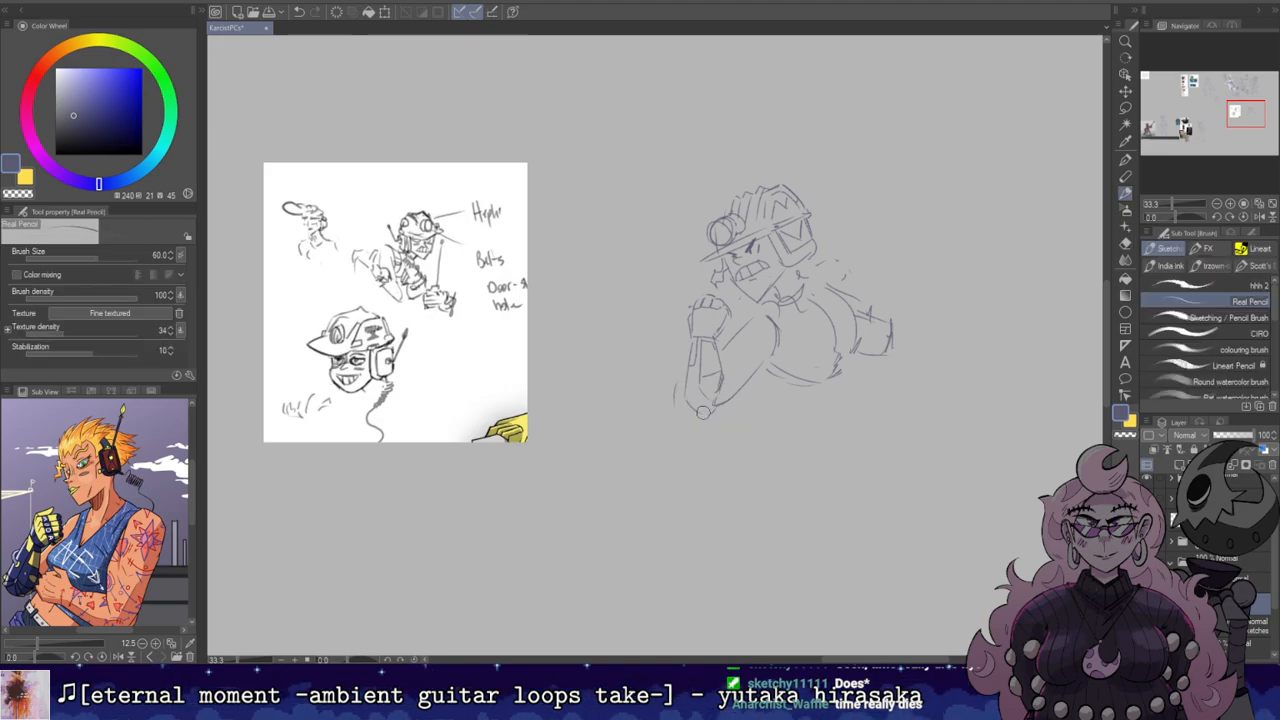
{"action": "key", "text": "e"}
{"action": "key", "text": "b"}
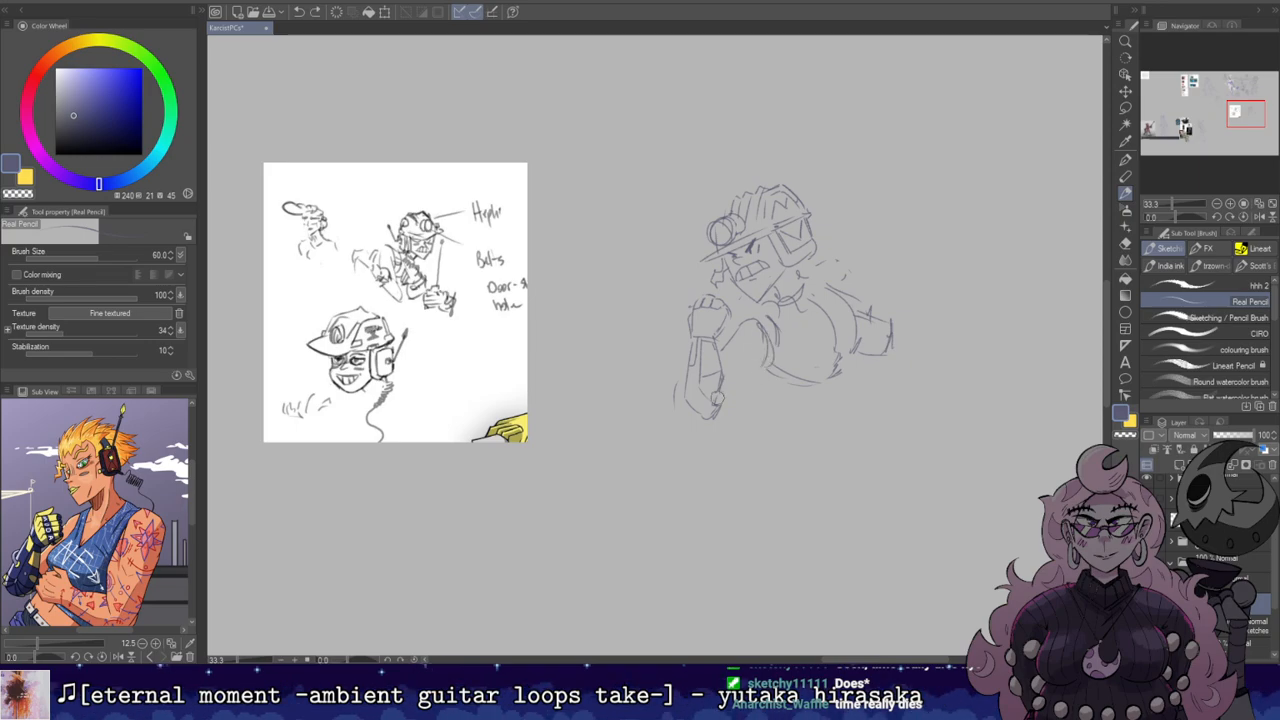
{"action": "key", "text": "h"}
{"action": "key", "text": "h"}
{"action": "mouse_move", "coordinate": [817, 218]}
{"action": "left_mouse_down"}
{"action": "mouse_move", "coordinate": [730, 207]}
{"action": "mouse_move", "coordinate": [806, 268]}
{"action": "left_mouse_up"}
{"action": "key", "text": "e"}
{"action": "key", "text": "b"}
Step: Sketch a tiny face wearing a striped hard hat in the empty space beside the main character's head
{"action": "left_click_drag", "start_coordinate": [707, 192], "coordinate": [731, 177]}
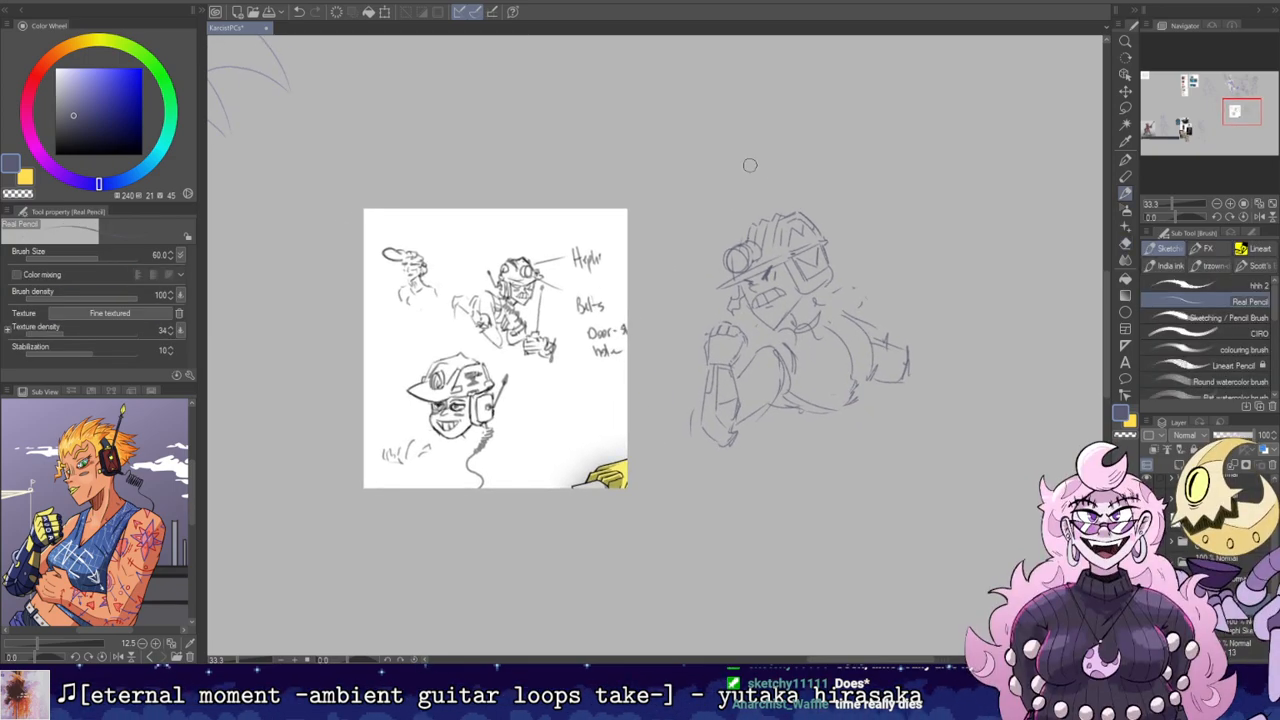
{"action": "scroll", "coordinate": [754, 157], "scroll_direction": "up", "scroll_amount": 2}
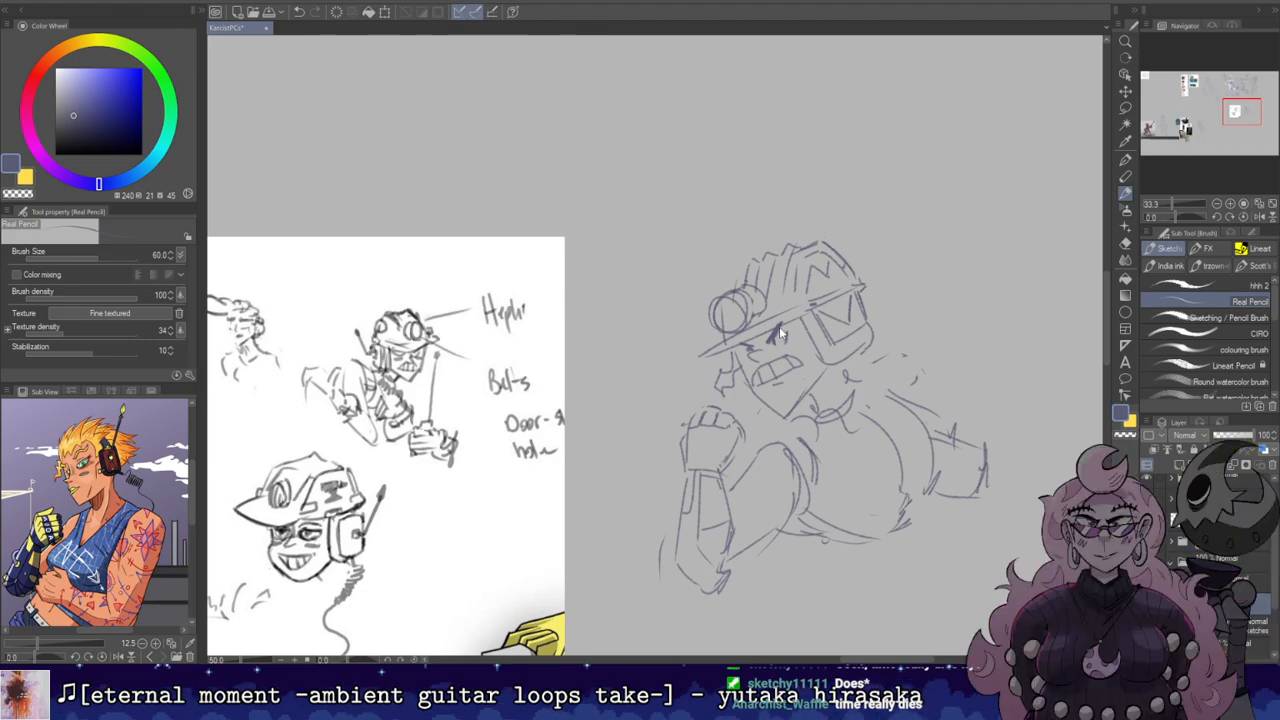
{"action": "scroll", "coordinate": [779, 326], "scroll_direction": "up", "scroll_amount": 1}
{"action": "left_click_drag", "start_coordinate": [765, 275], "coordinate": [862, 255]}
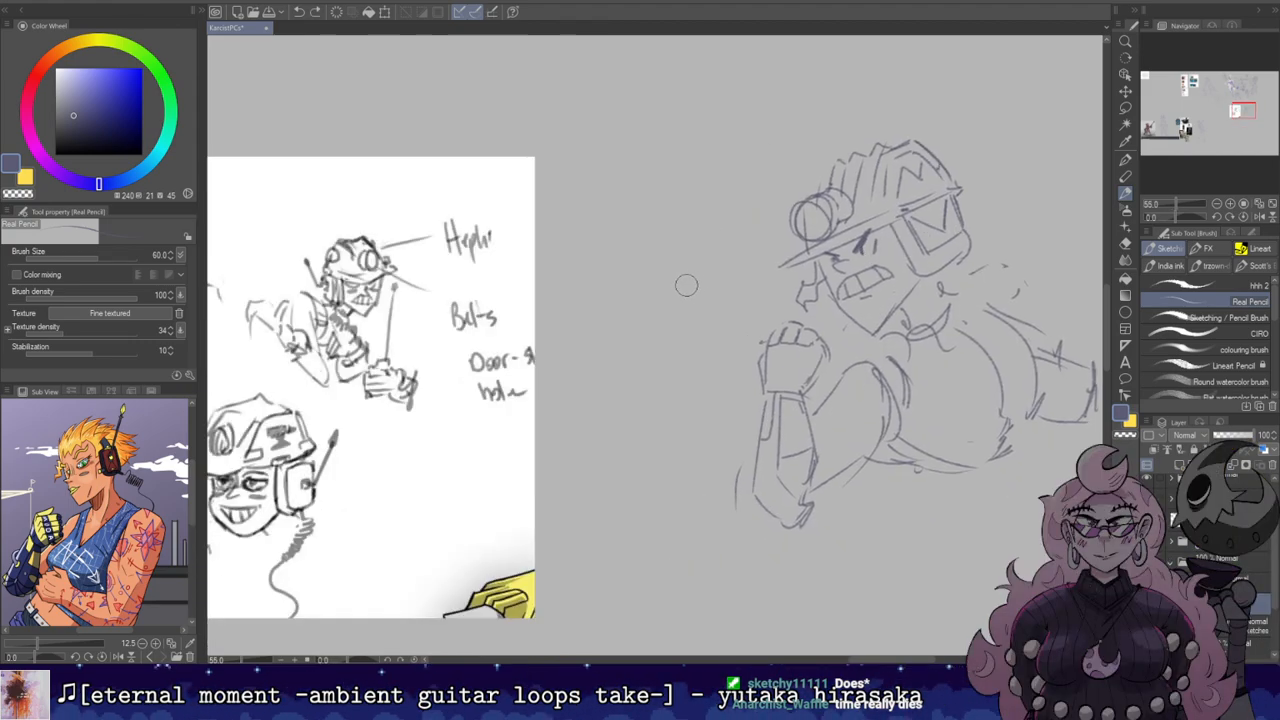
{"action": "mouse_move", "coordinate": [687, 285]}
{"action": "left_mouse_down"}
{"action": "mouse_move", "coordinate": [729, 283]}
{"action": "mouse_move", "coordinate": [706, 302]}
{"action": "mouse_move", "coordinate": [727, 275]}
{"action": "mouse_move", "coordinate": [711, 197]}
{"action": "mouse_move", "coordinate": [705, 267]}
{"action": "mouse_move", "coordinate": [666, 264]}
{"action": "mouse_move", "coordinate": [684, 279]}
{"action": "mouse_move", "coordinate": [730, 277]}
{"action": "mouse_move", "coordinate": [680, 280]}
{"action": "mouse_move", "coordinate": [728, 269]}
{"action": "mouse_move", "coordinate": [695, 264]}
{"action": "mouse_move", "coordinate": [672, 293]}
{"action": "mouse_move", "coordinate": [684, 264]}
{"action": "mouse_move", "coordinate": [671, 298]}
{"action": "mouse_move", "coordinate": [658, 295]}
{"action": "mouse_move", "coordinate": [662, 279]}
{"action": "mouse_move", "coordinate": [651, 297]}
{"action": "mouse_move", "coordinate": [743, 289]}
{"action": "left_mouse_up"}
{"action": "key", "text": "ctrl+z"}
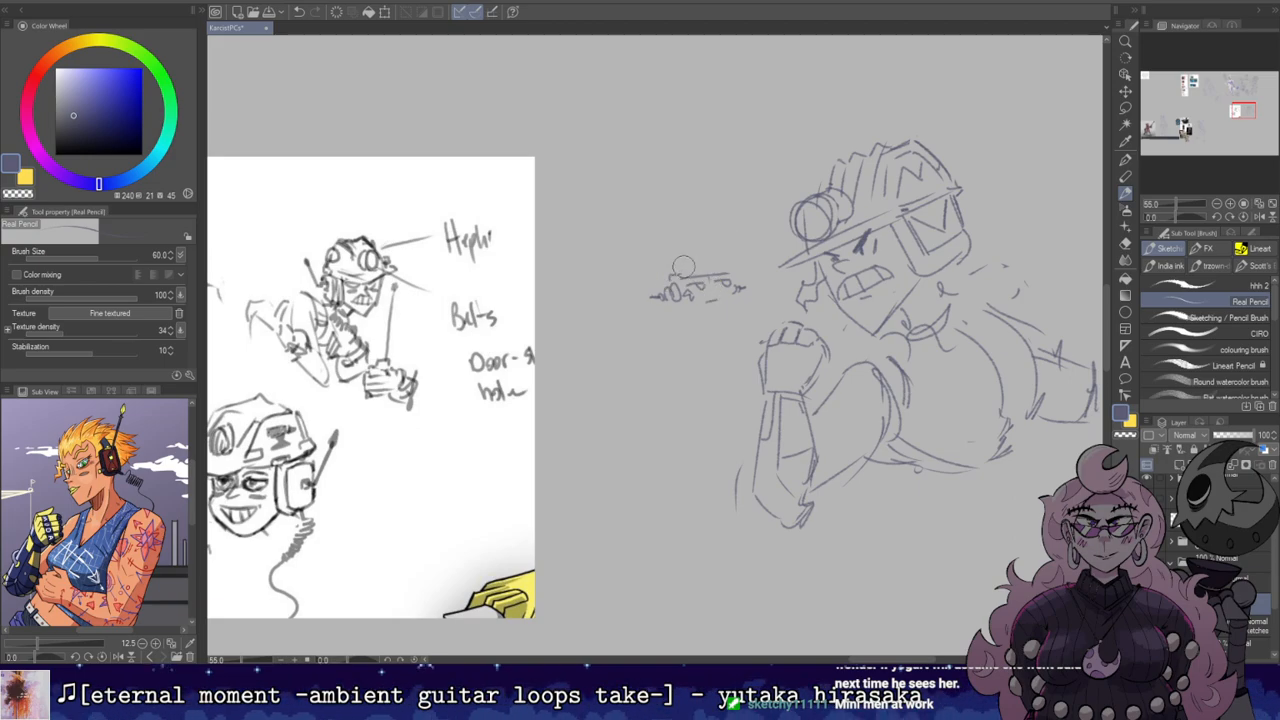
{"action": "mouse_move", "coordinate": [701, 273]}
{"action": "left_mouse_down"}
{"action": "mouse_move", "coordinate": [738, 267]}
{"action": "mouse_move", "coordinate": [673, 262]}
{"action": "mouse_move", "coordinate": [724, 252]}
{"action": "mouse_move", "coordinate": [729, 266]}
{"action": "mouse_move", "coordinate": [694, 242]}
{"action": "mouse_move", "coordinate": [723, 252]}
{"action": "left_mouse_up"}
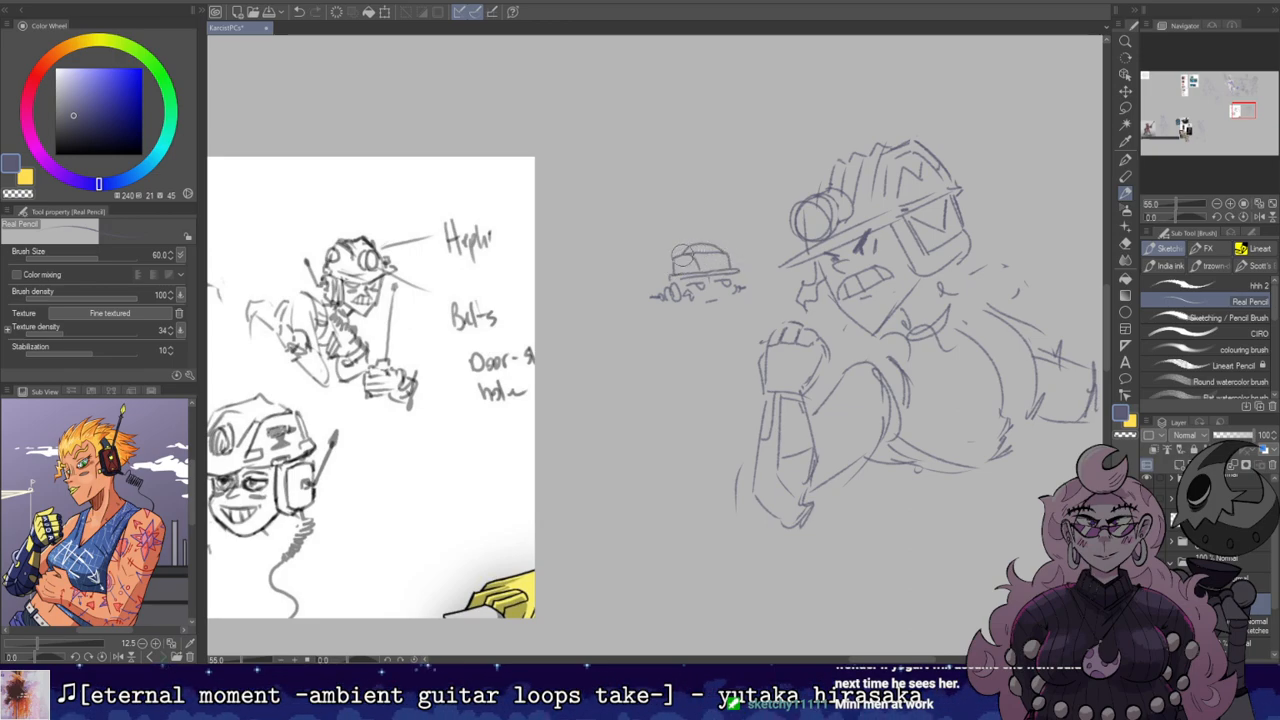
{"action": "left_click_drag", "start_coordinate": [716, 252], "coordinate": [720, 268]}
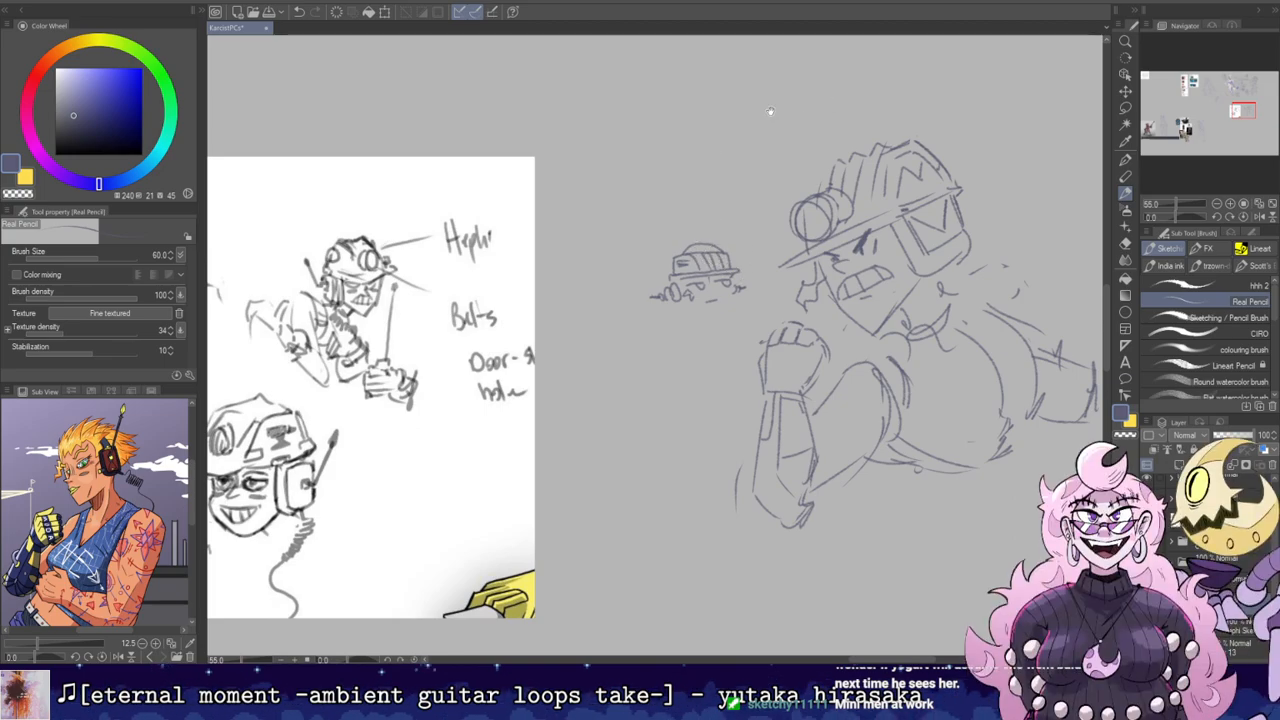
Step: Write "wat" above the tiny hard-hat character and outline its jaw
{"action": "left_click_drag", "start_coordinate": [797, 180], "coordinate": [807, 171]}
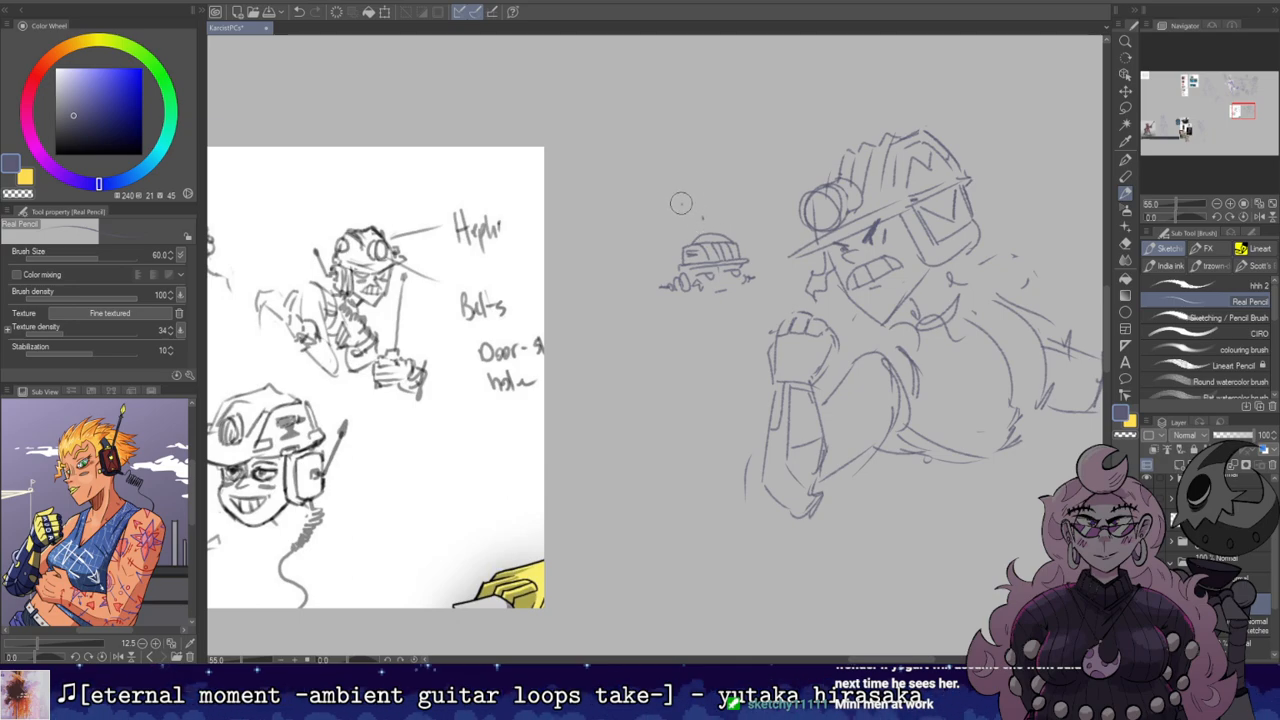
{"action": "left_click_drag", "start_coordinate": [681, 200], "coordinate": [713, 197]}
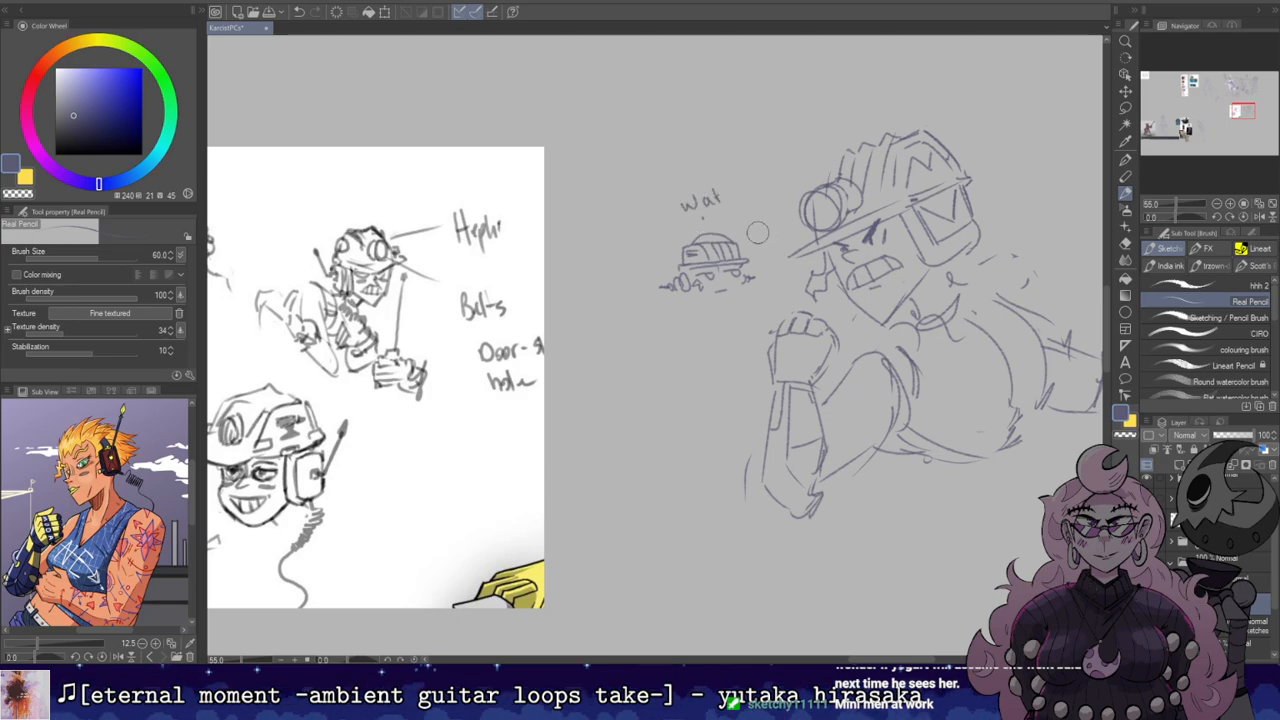
{"action": "mouse_move", "coordinate": [827, 183]}
{"action": "left_mouse_down"}
{"action": "mouse_move", "coordinate": [745, 178]}
{"action": "mouse_move", "coordinate": [766, 180]}
{"action": "left_mouse_up"}
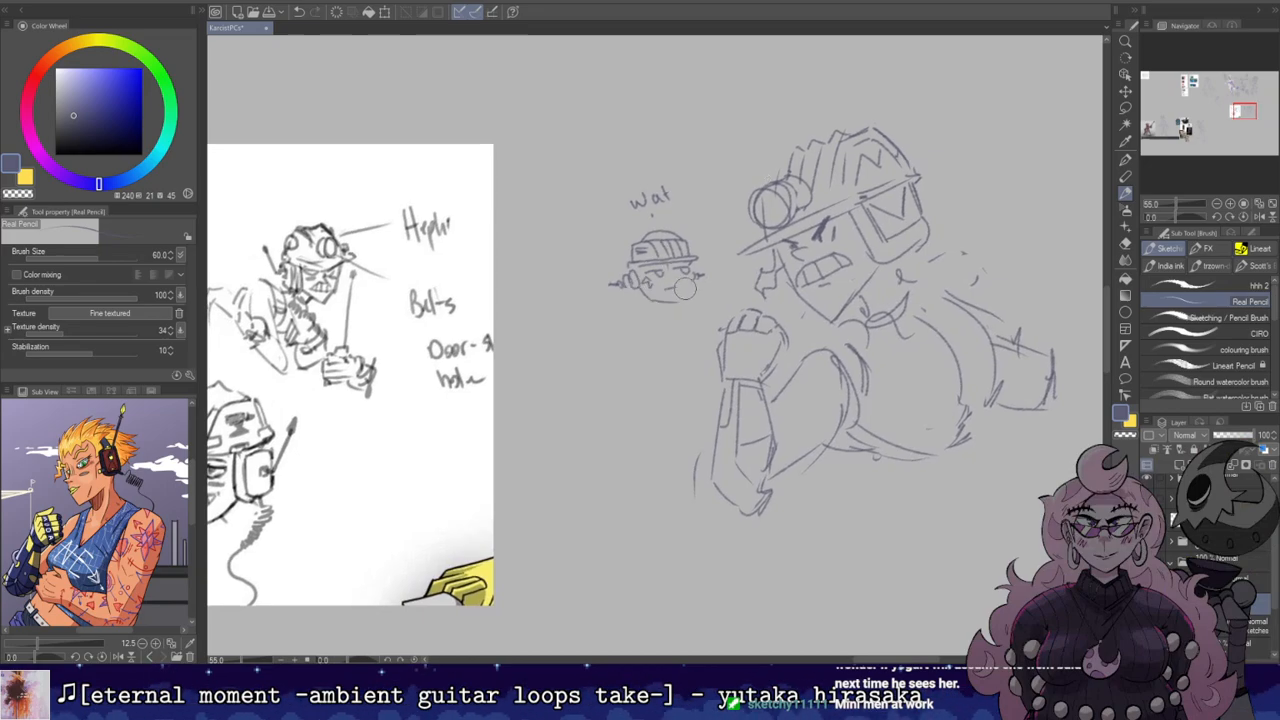
{"action": "mouse_move", "coordinate": [643, 301]}
{"action": "left_mouse_down"}
{"action": "mouse_move", "coordinate": [685, 300]}
{"action": "mouse_move", "coordinate": [688, 276]}
{"action": "left_mouse_up"}
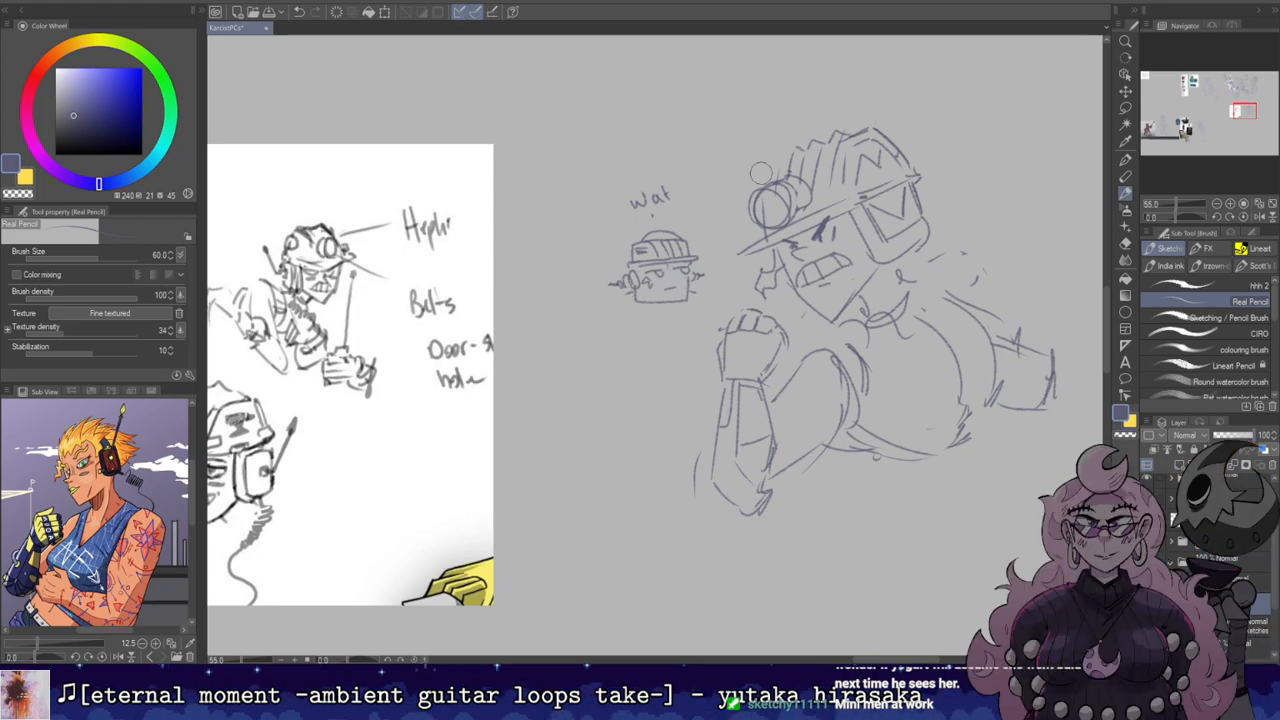
Step: Rework the tiny character's chin into a rounded jaw and redraw its eyes with flat, half-closed lids
{"action": "key", "text": "e"}
{"action": "mouse_move", "coordinate": [634, 300]}
{"action": "left_mouse_down"}
{"action": "mouse_move", "coordinate": [689, 298]}
{"action": "mouse_move", "coordinate": [641, 291]}
{"action": "mouse_move", "coordinate": [685, 292]}
{"action": "mouse_move", "coordinate": [653, 312]}
{"action": "left_mouse_up"}
{"action": "key", "text": "b"}
{"action": "key", "text": "ctrl+z"}
{"action": "key", "text": "ctrl+z"}
{"action": "key", "text": "ctrl+z"}
{"action": "key", "text": "ctrl+z"}
{"action": "key", "text": "e"}
{"action": "key", "text": "b"}
{"action": "key", "text": "ctrl+z"}
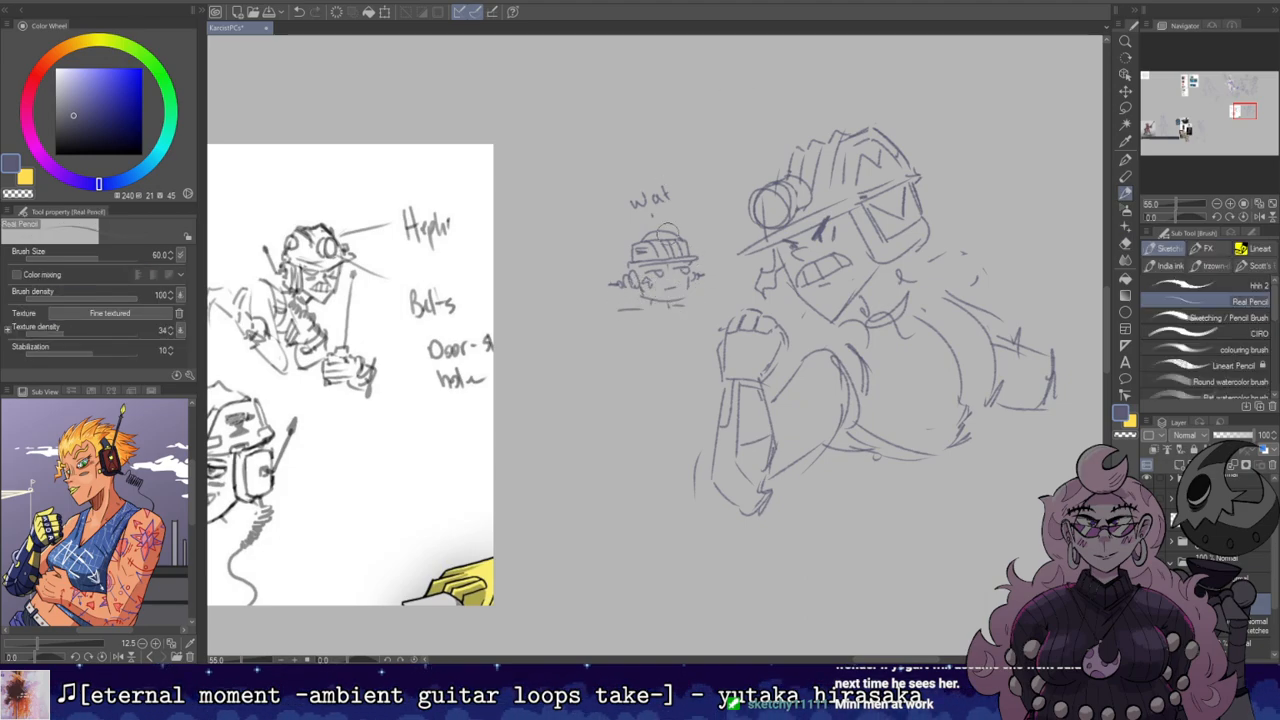
{"action": "key", "text": "e"}
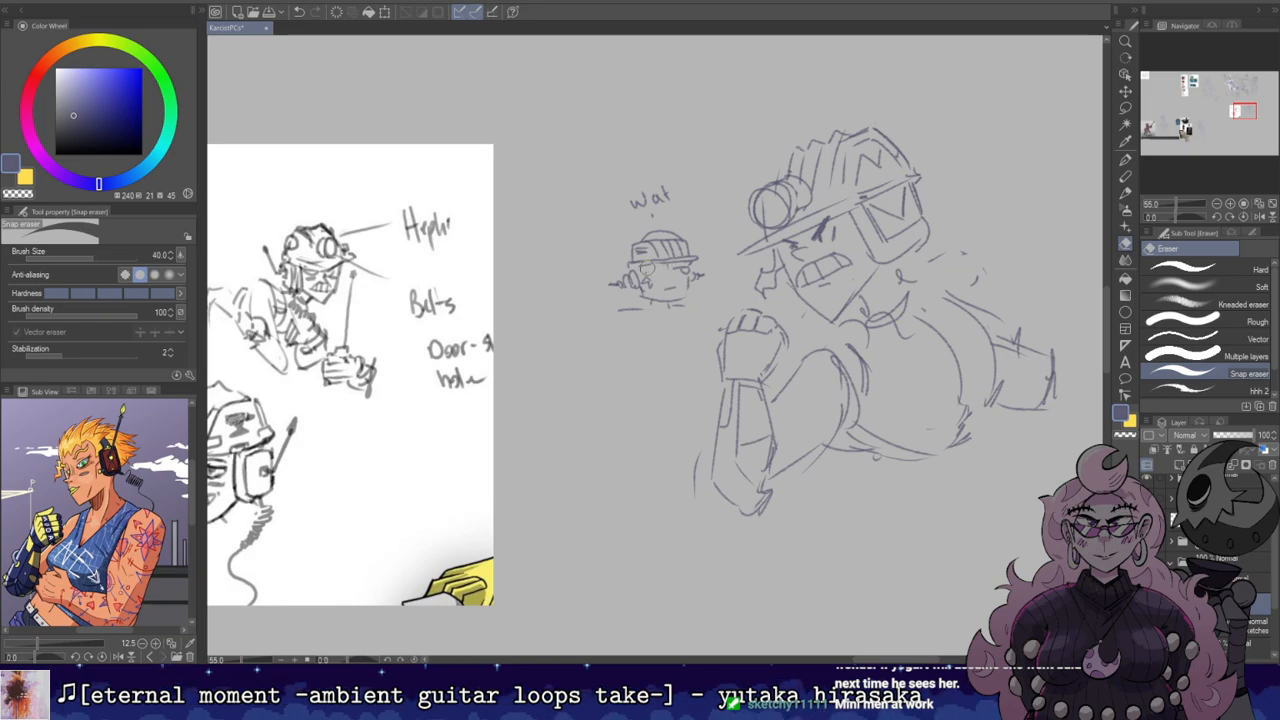
{"action": "key", "text": "b"}
{"action": "left_click_drag", "start_coordinate": [651, 271], "coordinate": [658, 271]}
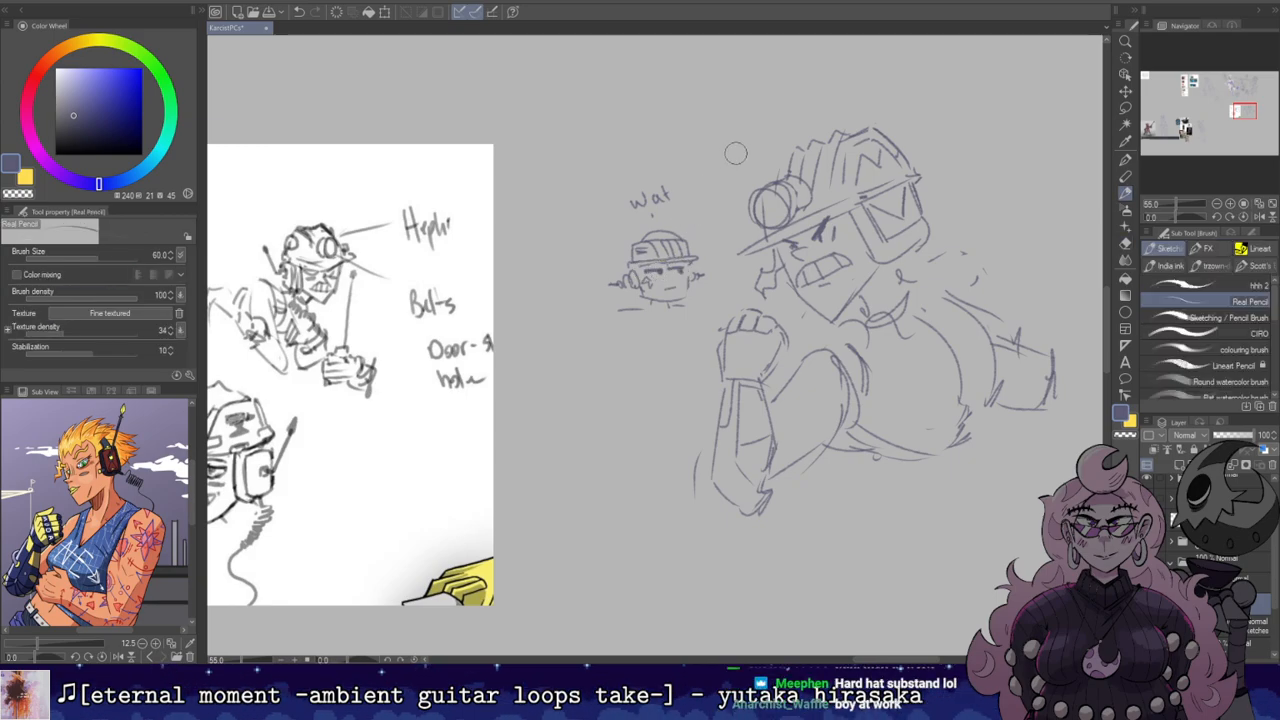
Step: Write the caption "Angry Construction Noises" beside the main character's helmet, ending it with an asterisk
{"action": "left_click_drag", "start_coordinate": [917, 173], "coordinate": [869, 153]}
{"action": "left_click_drag", "start_coordinate": [846, 111], "coordinate": [800, 153]}
{"action": "left_click_drag", "start_coordinate": [877, 141], "coordinate": [876, 119]}
{"action": "left_click_drag", "start_coordinate": [883, 110], "coordinate": [895, 127]}
{"action": "mouse_move", "coordinate": [897, 112]}
{"action": "left_mouse_down"}
{"action": "mouse_move", "coordinate": [934, 124]}
{"action": "mouse_move", "coordinate": [935, 148]}
{"action": "mouse_move", "coordinate": [963, 108]}
{"action": "mouse_move", "coordinate": [964, 124]}
{"action": "mouse_move", "coordinate": [883, 133]}
{"action": "mouse_move", "coordinate": [1032, 120]}
{"action": "left_mouse_up"}
{"action": "mouse_move", "coordinate": [878, 178]}
{"action": "left_mouse_down"}
{"action": "mouse_move", "coordinate": [889, 163]}
{"action": "mouse_move", "coordinate": [997, 147]}
{"action": "left_mouse_up"}
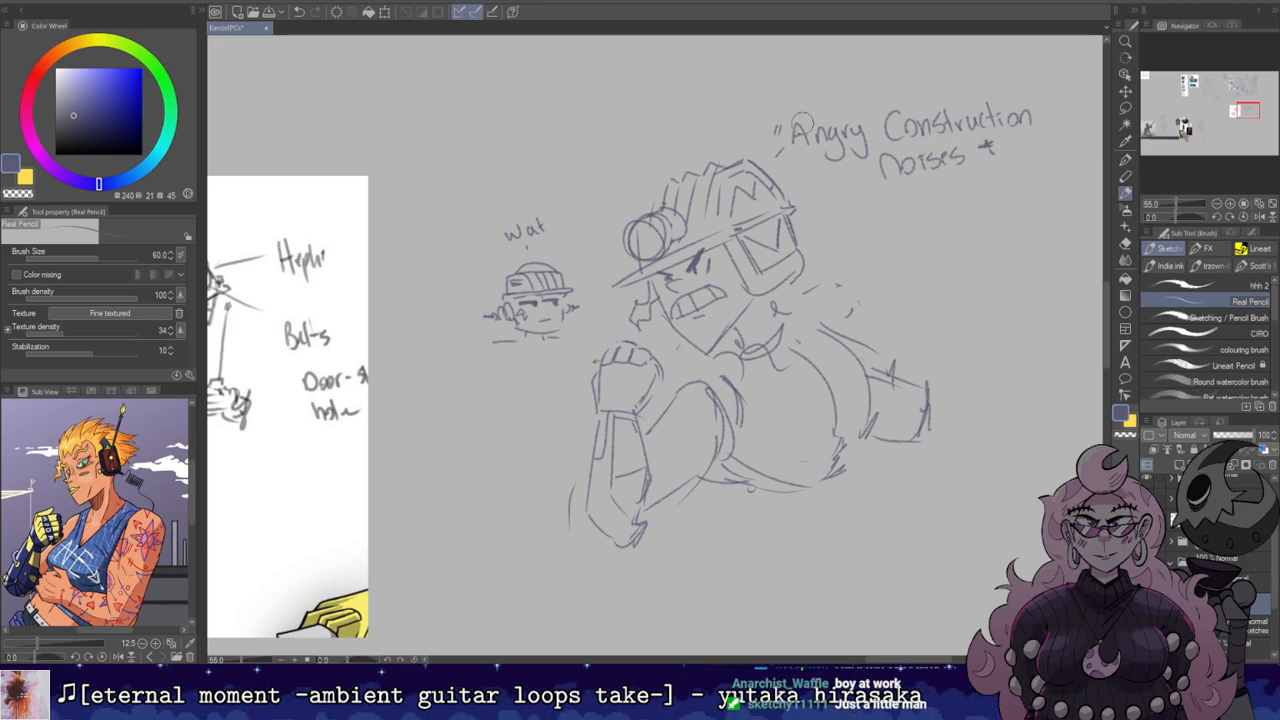
Step: Erase the caption's opening marks and draw an asterisk in their place
{"action": "key", "text": "e"}
{"action": "mouse_move", "coordinate": [779, 154]}
{"action": "left_mouse_down"}
{"action": "mouse_move", "coordinate": [782, 130]}
{"action": "mouse_move", "coordinate": [767, 160]}
{"action": "left_mouse_up"}
{"action": "key", "text": "b"}
{"action": "left_click_drag", "start_coordinate": [760, 145], "coordinate": [803, 126]}
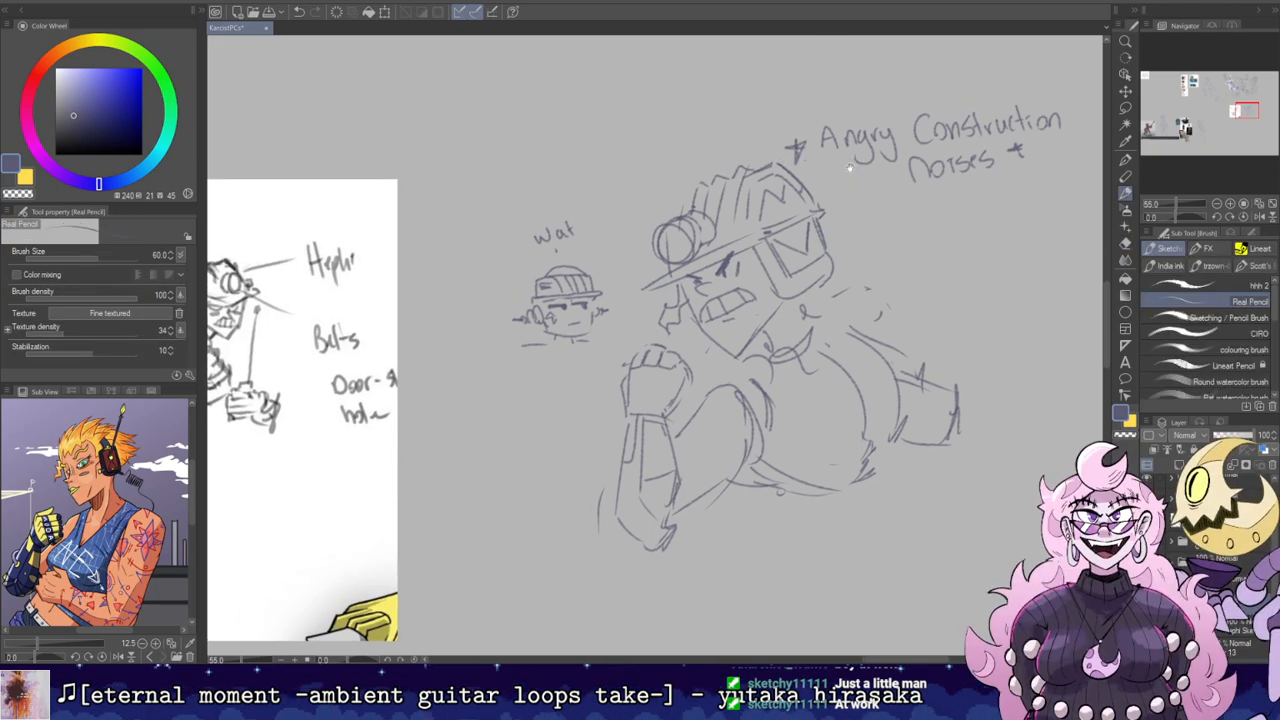
Step: Sketch the tiny character's torso in overalls with one arm raised, holding up a wrench
{"action": "left_click_drag", "start_coordinate": [849, 168], "coordinate": [919, 130]}
{"action": "mouse_move", "coordinate": [563, 281]}
{"action": "left_mouse_down"}
{"action": "mouse_move", "coordinate": [549, 246]}
{"action": "mouse_move", "coordinate": [561, 242]}
{"action": "mouse_move", "coordinate": [543, 237]}
{"action": "mouse_move", "coordinate": [547, 216]}
{"action": "mouse_move", "coordinate": [563, 228]}
{"action": "mouse_move", "coordinate": [556, 212]}
{"action": "mouse_move", "coordinate": [545, 301]}
{"action": "mouse_move", "coordinate": [567, 301]}
{"action": "mouse_move", "coordinate": [576, 255]}
{"action": "mouse_move", "coordinate": [583, 300]}
{"action": "mouse_move", "coordinate": [570, 329]}
{"action": "mouse_move", "coordinate": [614, 356]}
{"action": "left_mouse_up"}
{"action": "mouse_move", "coordinate": [626, 306]}
{"action": "left_mouse_down"}
{"action": "mouse_move", "coordinate": [627, 354]}
{"action": "mouse_move", "coordinate": [657, 358]}
{"action": "mouse_move", "coordinate": [623, 355]}
{"action": "mouse_move", "coordinate": [640, 353]}
{"action": "left_mouse_up"}
{"action": "key", "text": "ctrl+z"}
{"action": "mouse_move", "coordinate": [614, 356]}
{"action": "left_mouse_down"}
{"action": "mouse_move", "coordinate": [617, 373]}
{"action": "mouse_move", "coordinate": [655, 371]}
{"action": "left_mouse_up"}
{"action": "key", "text": "ctrl+z"}
{"action": "mouse_move", "coordinate": [672, 320]}
{"action": "left_mouse_down"}
{"action": "mouse_move", "coordinate": [661, 342]}
{"action": "mouse_move", "coordinate": [676, 334]}
{"action": "mouse_move", "coordinate": [672, 362]}
{"action": "left_mouse_up"}
{"action": "mouse_move", "coordinate": [1028, 154]}
{"action": "left_mouse_down"}
{"action": "mouse_move", "coordinate": [814, 177]}
{"action": "mouse_move", "coordinate": [914, 209]}
{"action": "mouse_move", "coordinate": [924, 235]}
{"action": "left_mouse_up"}
Step: Add vertical lines to the headlamp lens and replace the zigzag on the main helmet with a dark emblem
{"action": "scroll", "coordinate": [896, 185], "scroll_direction": "down", "scroll_amount": 2}
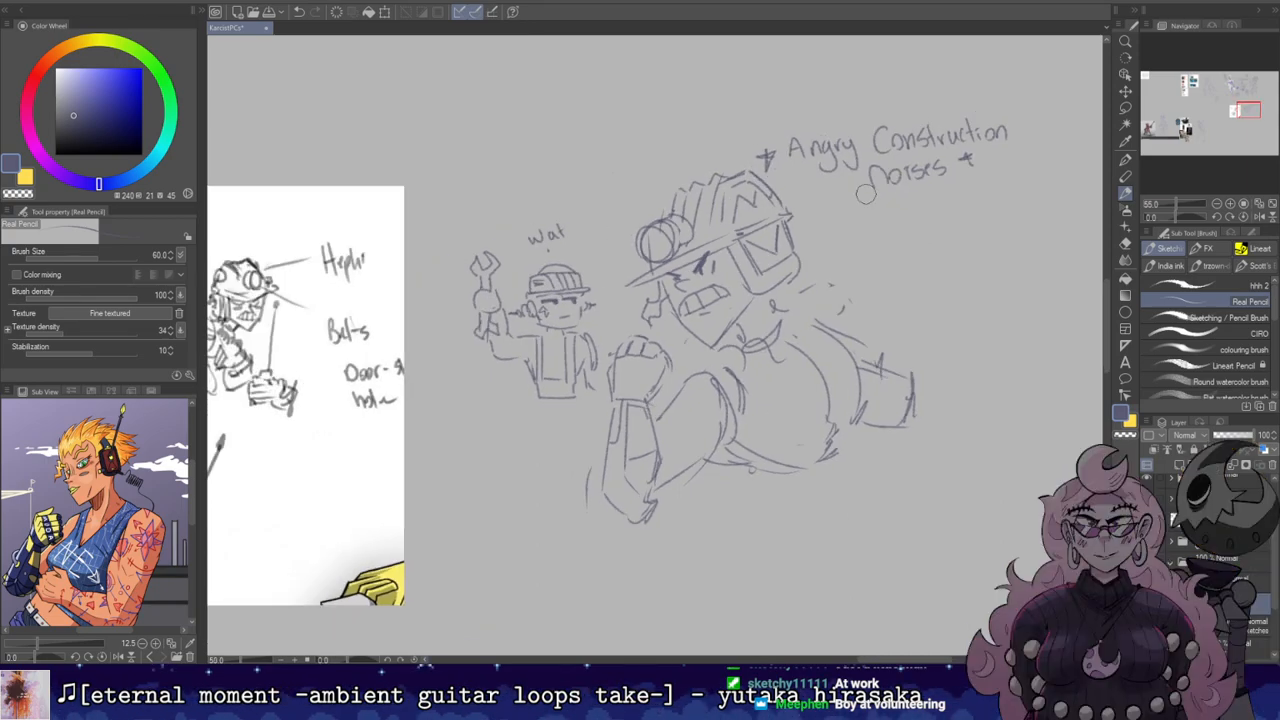
{"action": "left_click_drag", "start_coordinate": [866, 195], "coordinate": [867, 158]}
{"action": "scroll", "coordinate": [864, 216], "scroll_direction": "down", "scroll_amount": 1}
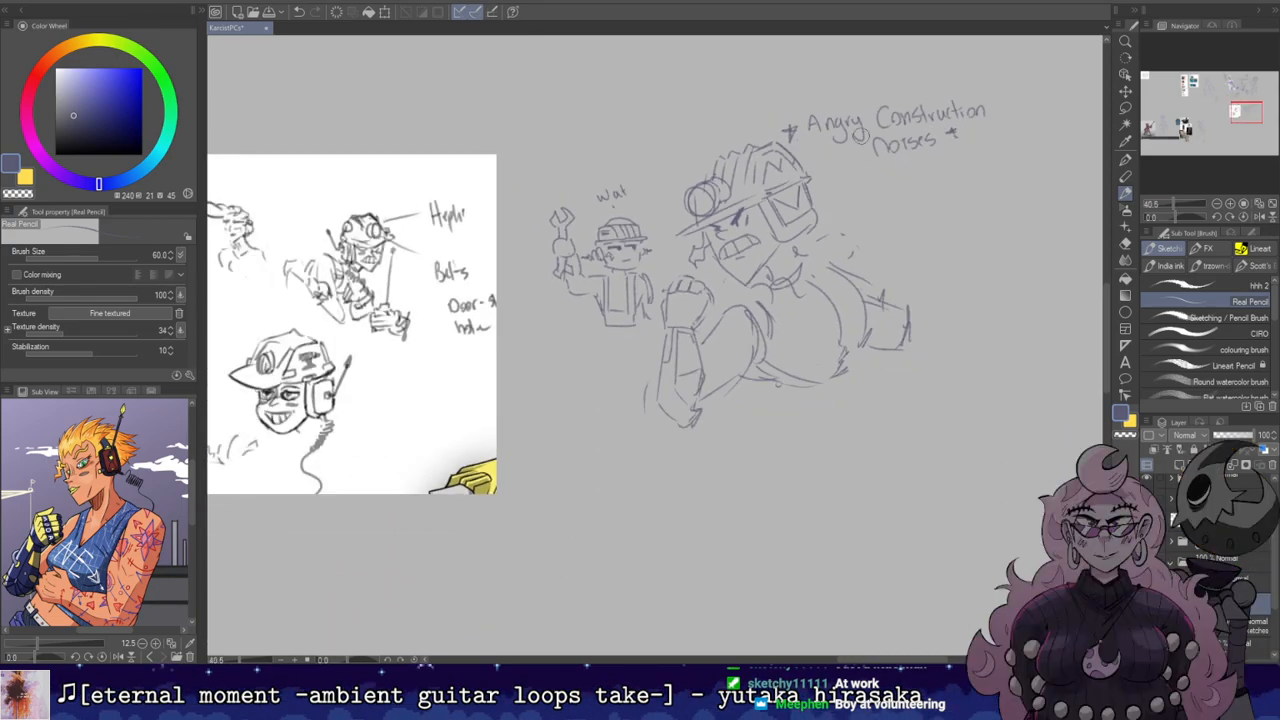
{"action": "key", "text": "e"}
{"action": "key", "text": "b"}
{"action": "left_click_drag", "start_coordinate": [782, 135], "coordinate": [754, 178]}
{"action": "key", "text": "e"}
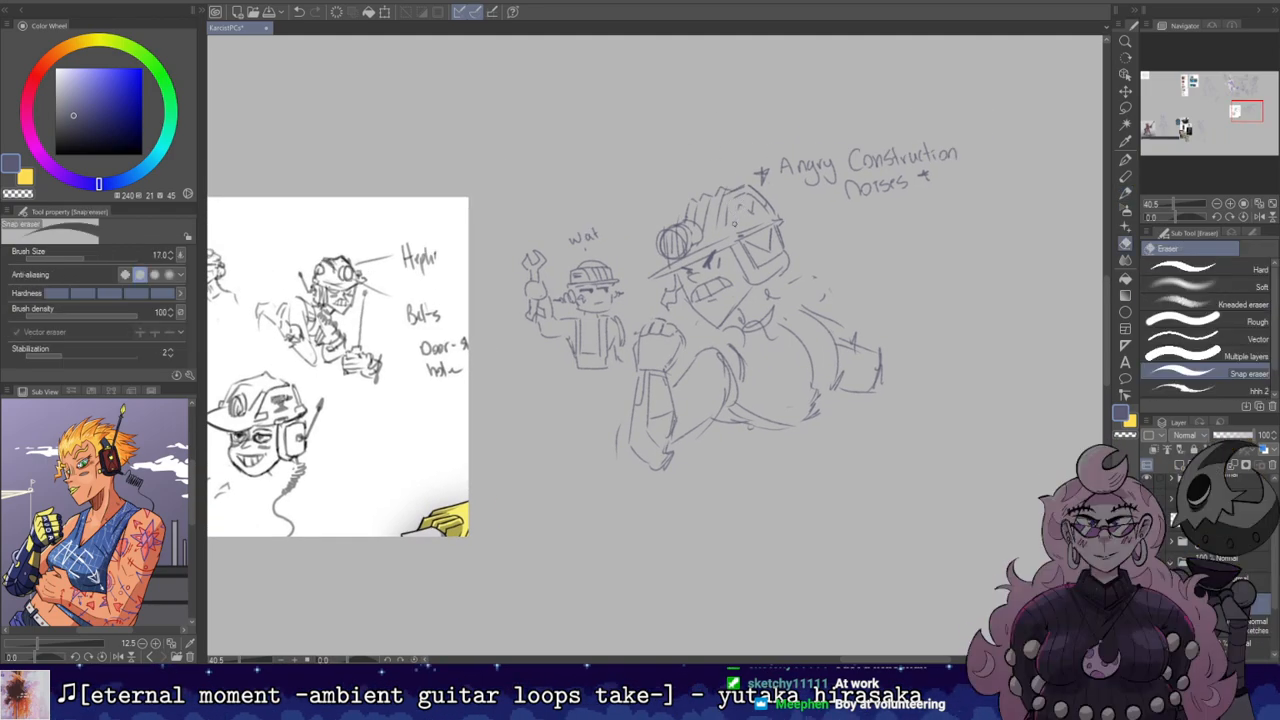
{"action": "left_click_drag", "start_coordinate": [803, 129], "coordinate": [869, 133]}
{"action": "key", "text": "b"}
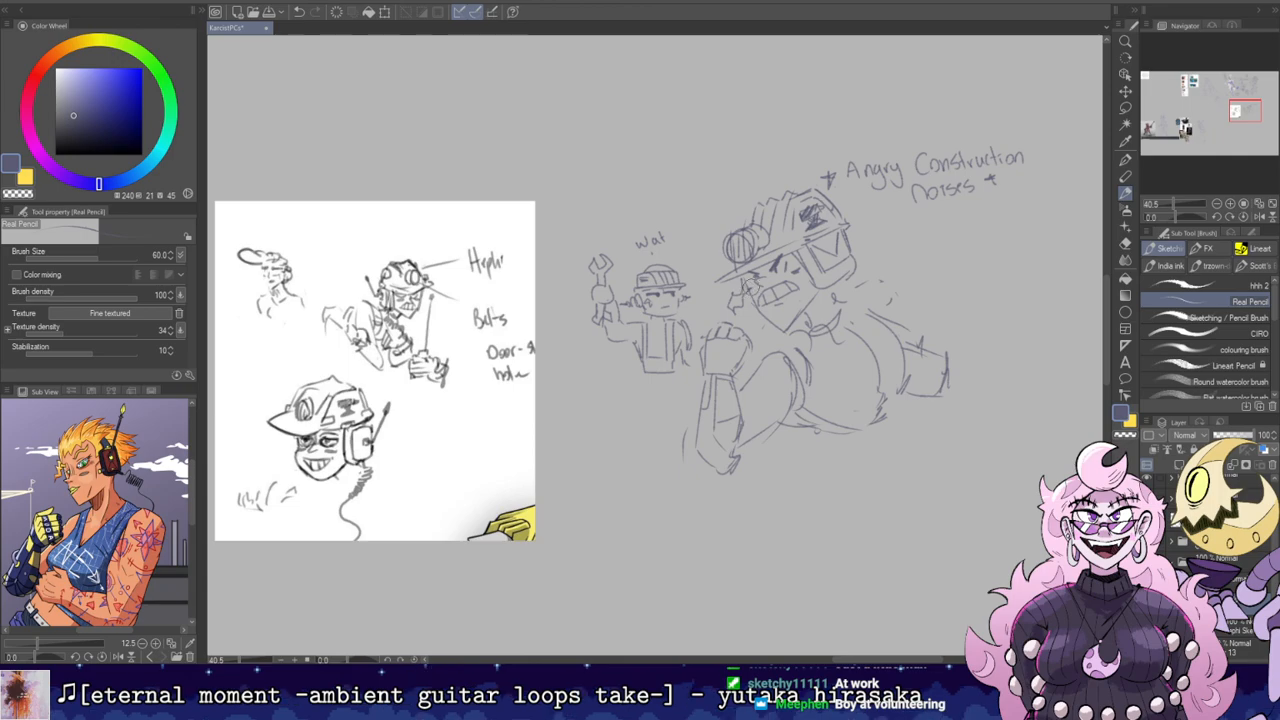
Step: Sketch a coiled cable coming off the back of the main character's headphones and curving down behind the neck
{"action": "mouse_move", "coordinate": [878, 181]}
{"action": "left_mouse_down"}
{"action": "mouse_move", "coordinate": [778, 142]}
{"action": "mouse_move", "coordinate": [782, 158]}
{"action": "left_mouse_up"}
{"action": "key", "text": "ctrl+z"}
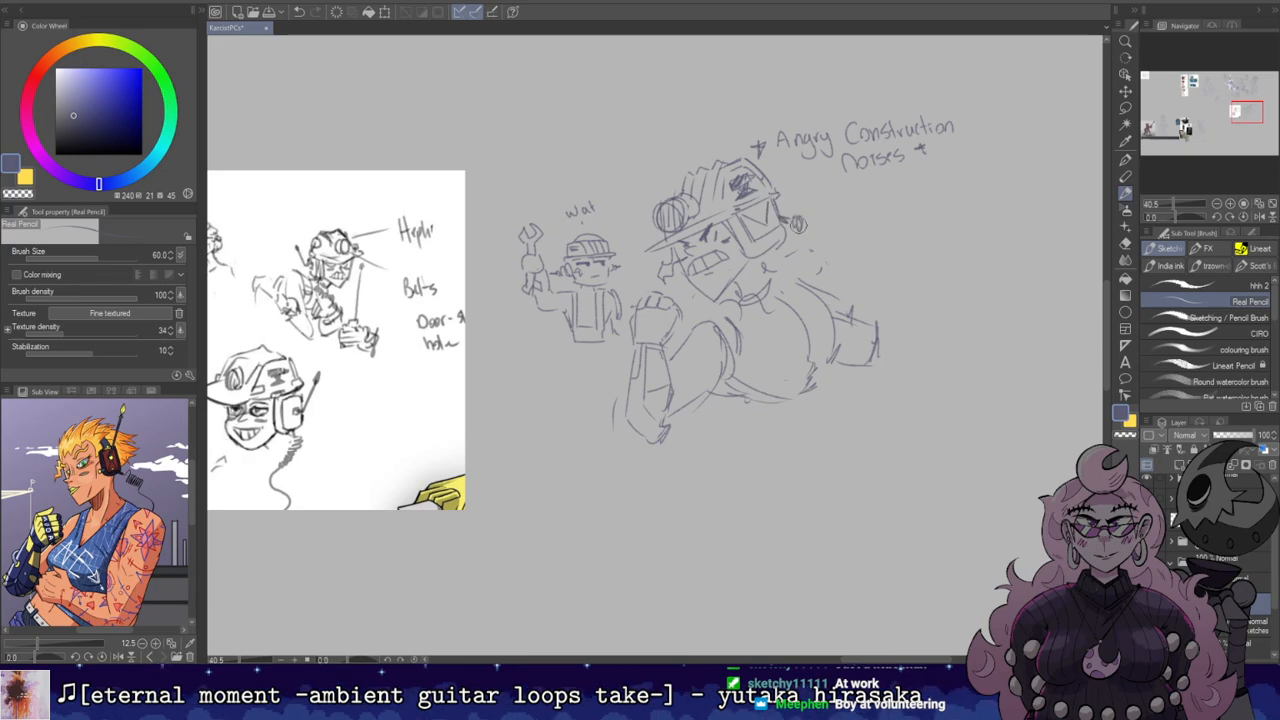
{"action": "left_click_drag", "start_coordinate": [828, 233], "coordinate": [808, 268]}
{"action": "key", "text": "e"}
{"action": "key", "text": "h"}
{"action": "key", "text": "h"}
{"action": "left_click_drag", "start_coordinate": [975, 181], "coordinate": [1063, 189]}
Step: Sketch the waist beneath the chest with a belt and a rectangular buckle
{"action": "key", "text": "p"}
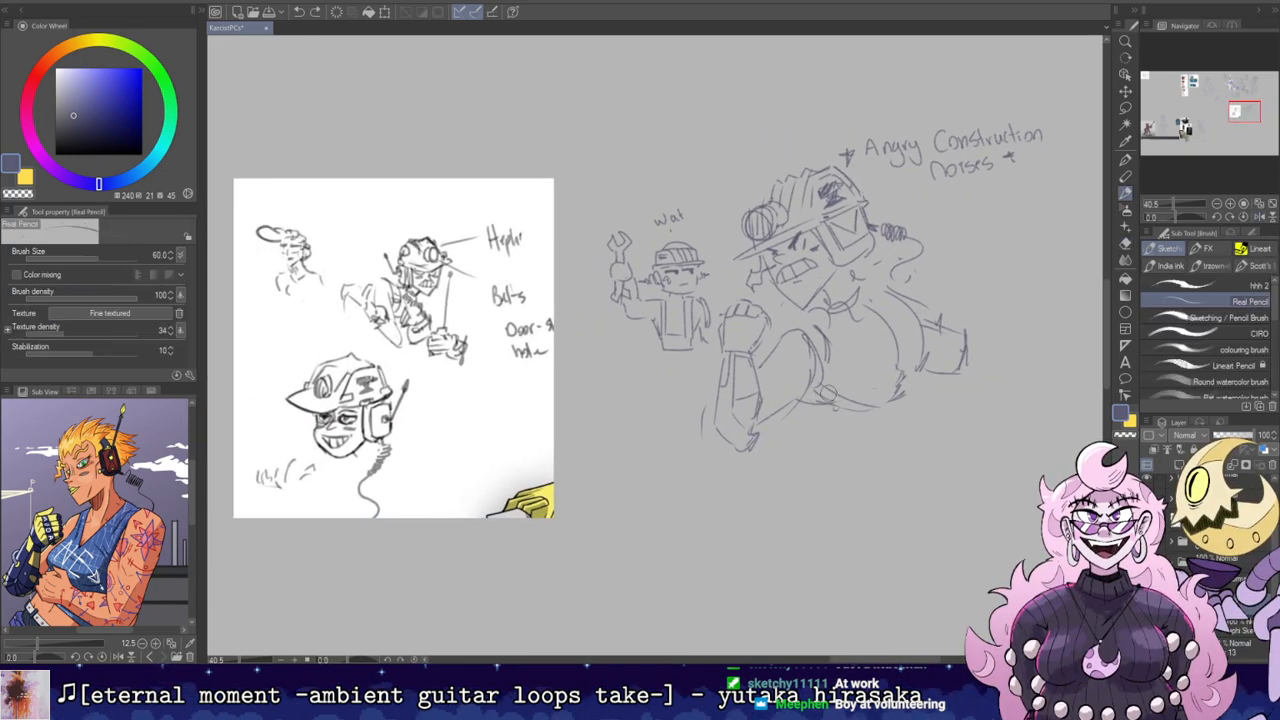
{"action": "mouse_move", "coordinate": [856, 408]}
{"action": "left_mouse_down"}
{"action": "mouse_move", "coordinate": [917, 375]}
{"action": "mouse_move", "coordinate": [884, 418]}
{"action": "mouse_move", "coordinate": [885, 401]}
{"action": "mouse_move", "coordinate": [915, 414]}
{"action": "mouse_move", "coordinate": [882, 424]}
{"action": "left_mouse_up"}
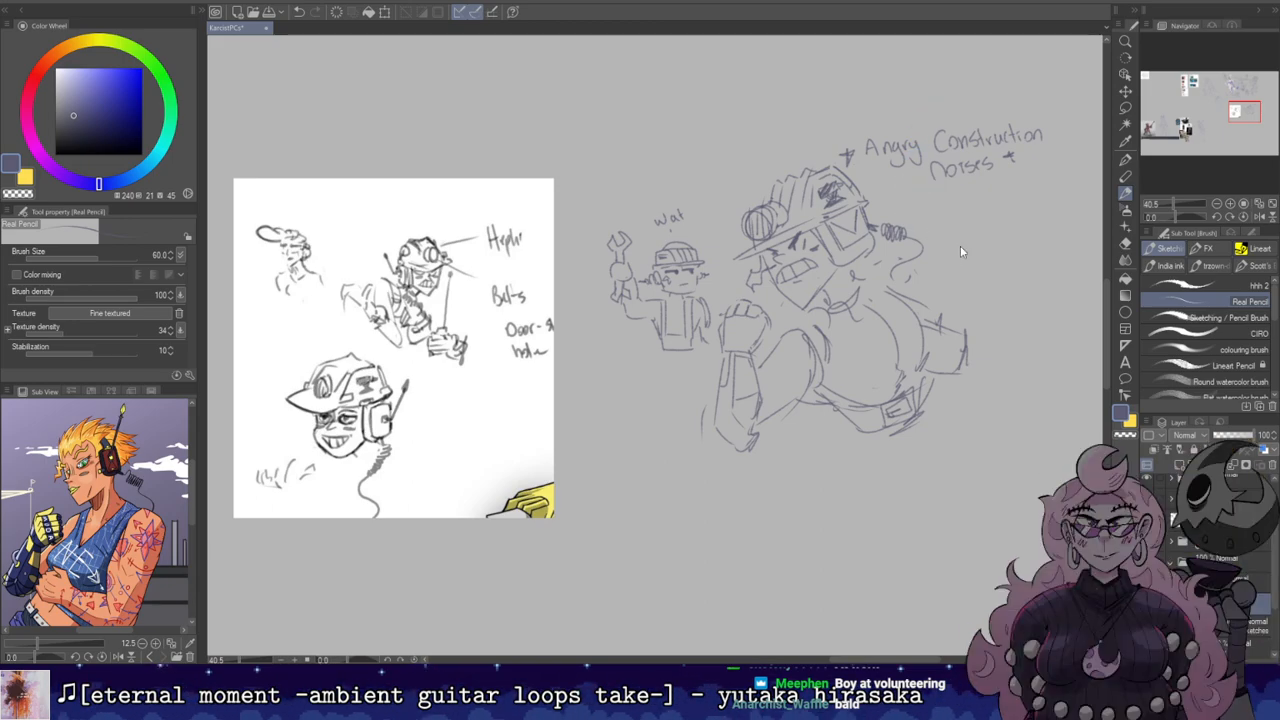
Step: Move the white reference sheet and the captioned character sketch closer to the spiky leaf drawing to free up canvas space
{"action": "scroll", "coordinate": [891, 264], "scroll_direction": "down", "scroll_amount": 2}
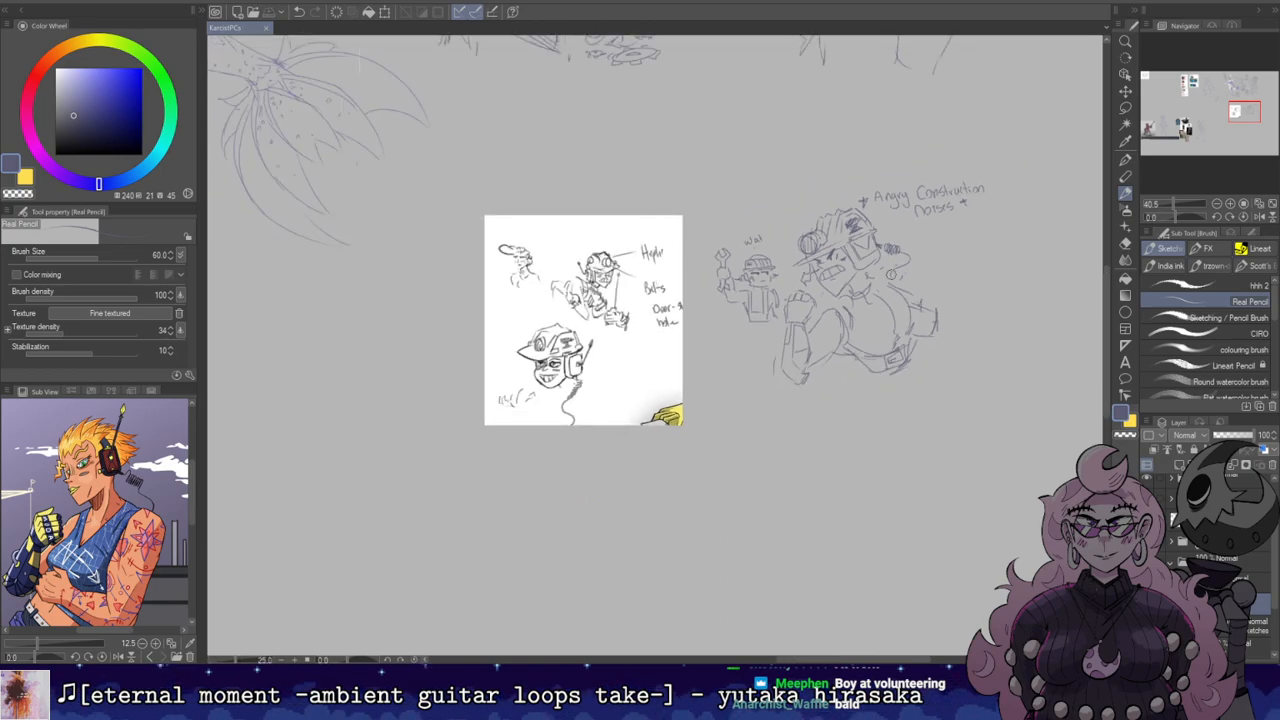
{"action": "left_click_drag", "start_coordinate": [631, 318], "coordinate": [385, 374]}
{"action": "mouse_move", "coordinate": [860, 245]}
{"action": "left_mouse_down"}
{"action": "mouse_move", "coordinate": [490, 315]}
{"action": "mouse_move", "coordinate": [500, 260]}
{"action": "mouse_move", "coordinate": [545, 185]}
{"action": "mouse_move", "coordinate": [515, 168]}
{"action": "left_mouse_up"}
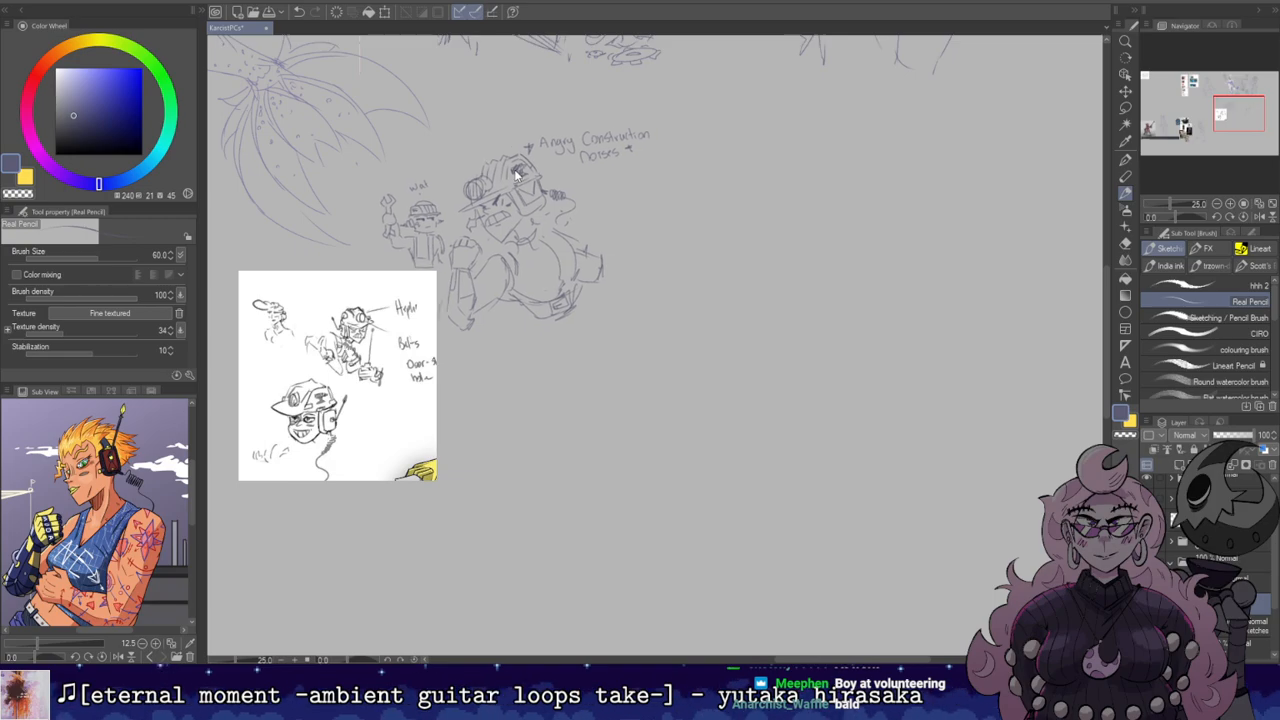
Step: Examine the coloured reference artwork, both the character's full figure and the upper body with headphones and gloved fist
{"action": "left_click_drag", "start_coordinate": [736, 329], "coordinate": [666, 309]}
{"action": "scroll", "coordinate": [666, 309], "scroll_direction": "up", "scroll_amount": 2}
{"action": "left_click_drag", "start_coordinate": [568, 314], "coordinate": [644, 364]}
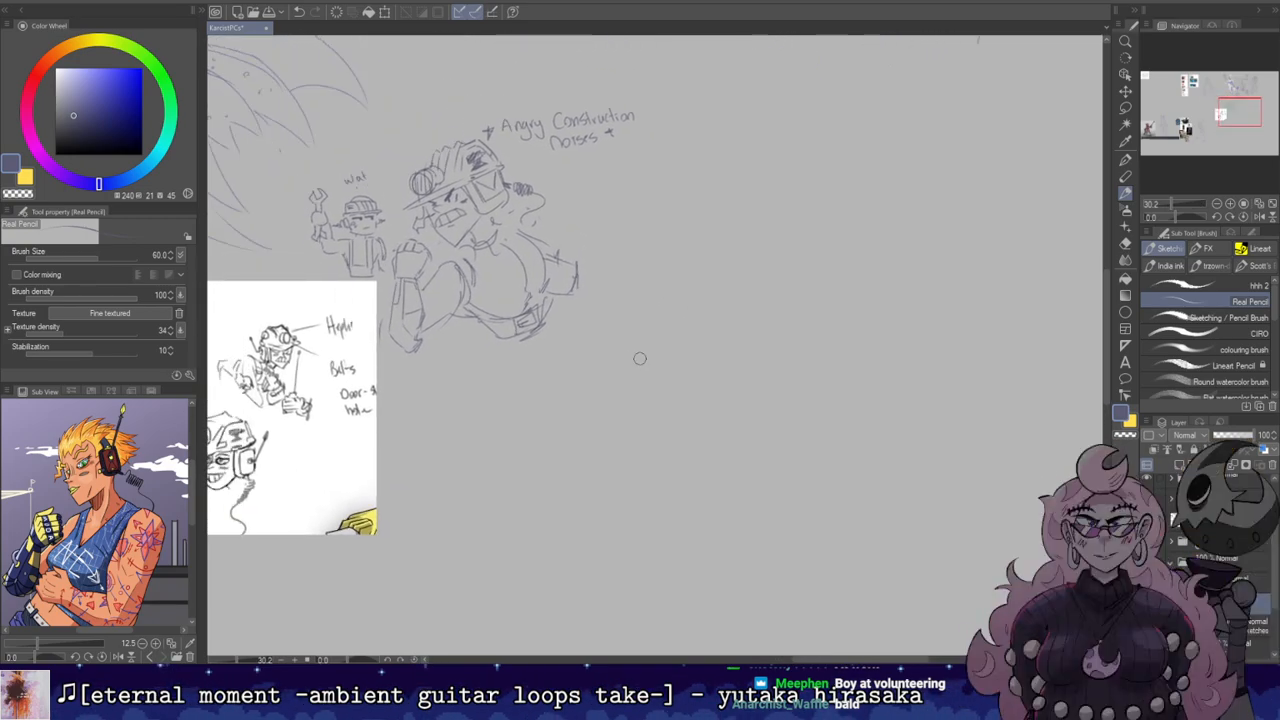
{"action": "mouse_move", "coordinate": [853, 192]}
{"action": "left_mouse_down"}
{"action": "mouse_move", "coordinate": [980, 140]}
{"action": "mouse_move", "coordinate": [958, 163]}
{"action": "left_mouse_up"}
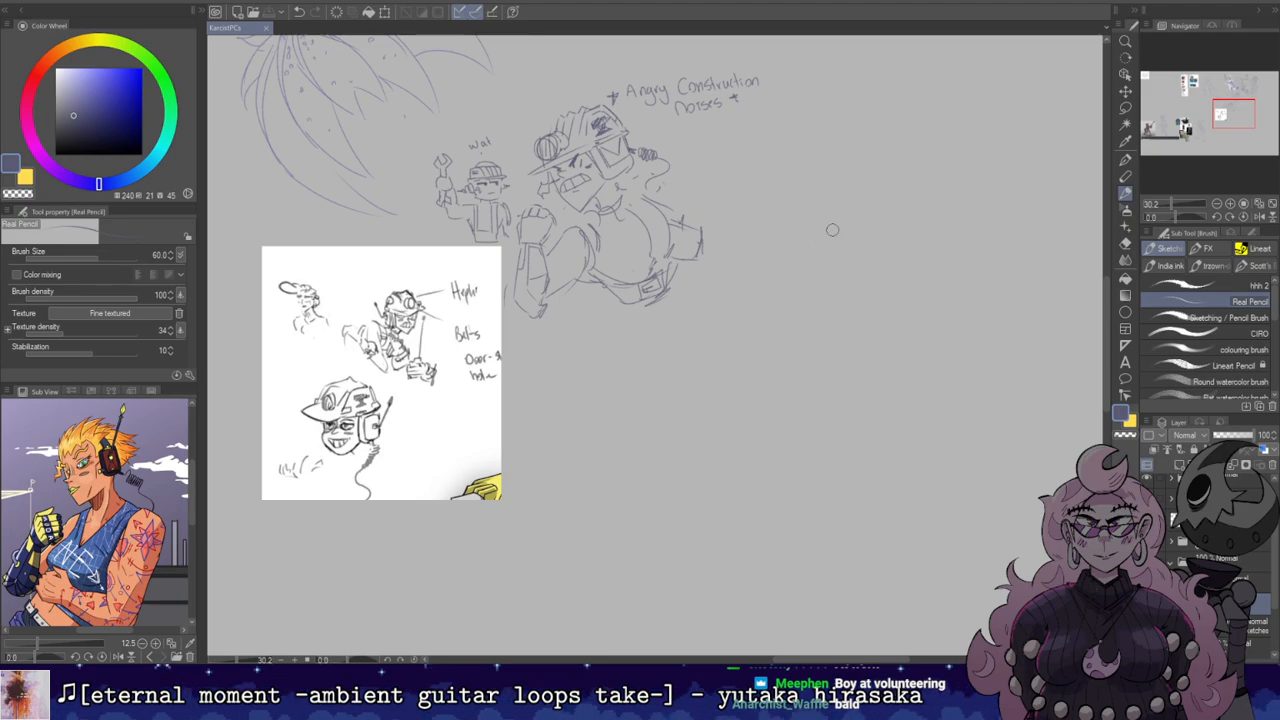
{"action": "left_click_drag", "start_coordinate": [926, 180], "coordinate": [910, 180]}
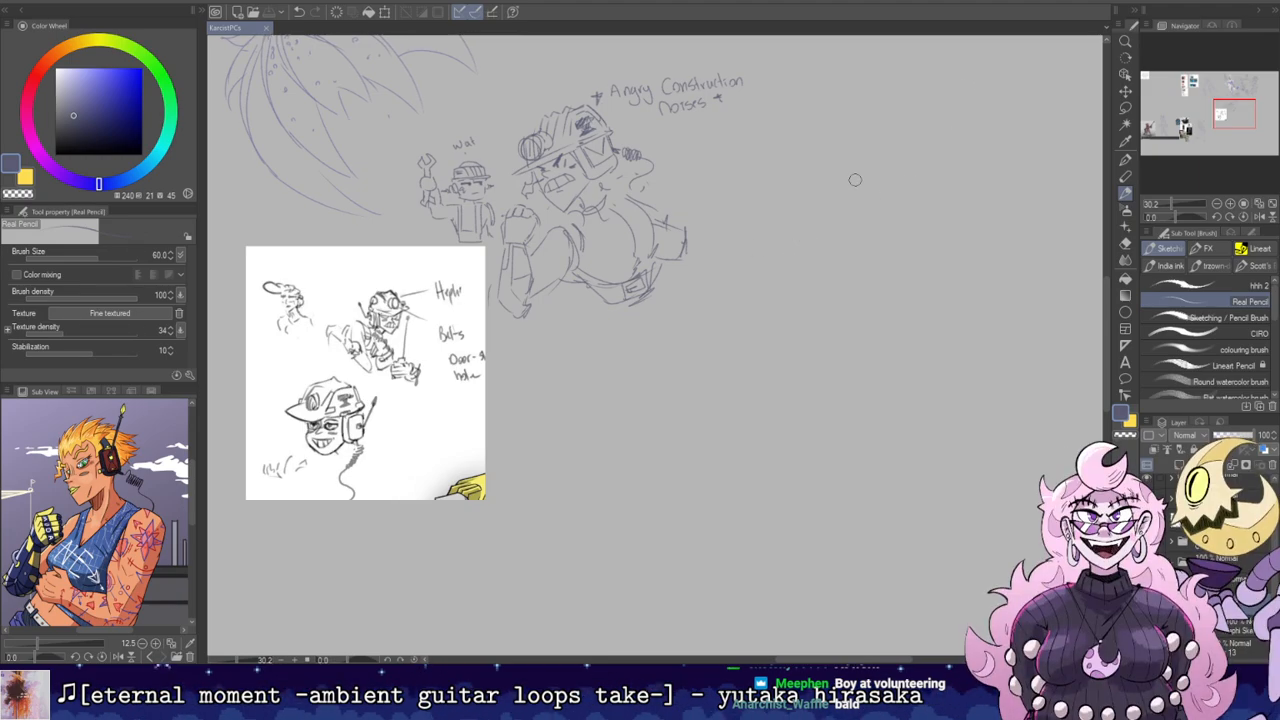
{"action": "scroll", "coordinate": [136, 513], "scroll_direction": "down", "scroll_amount": 1}
{"action": "left_click_drag", "start_coordinate": [133, 537], "coordinate": [125, 497]}
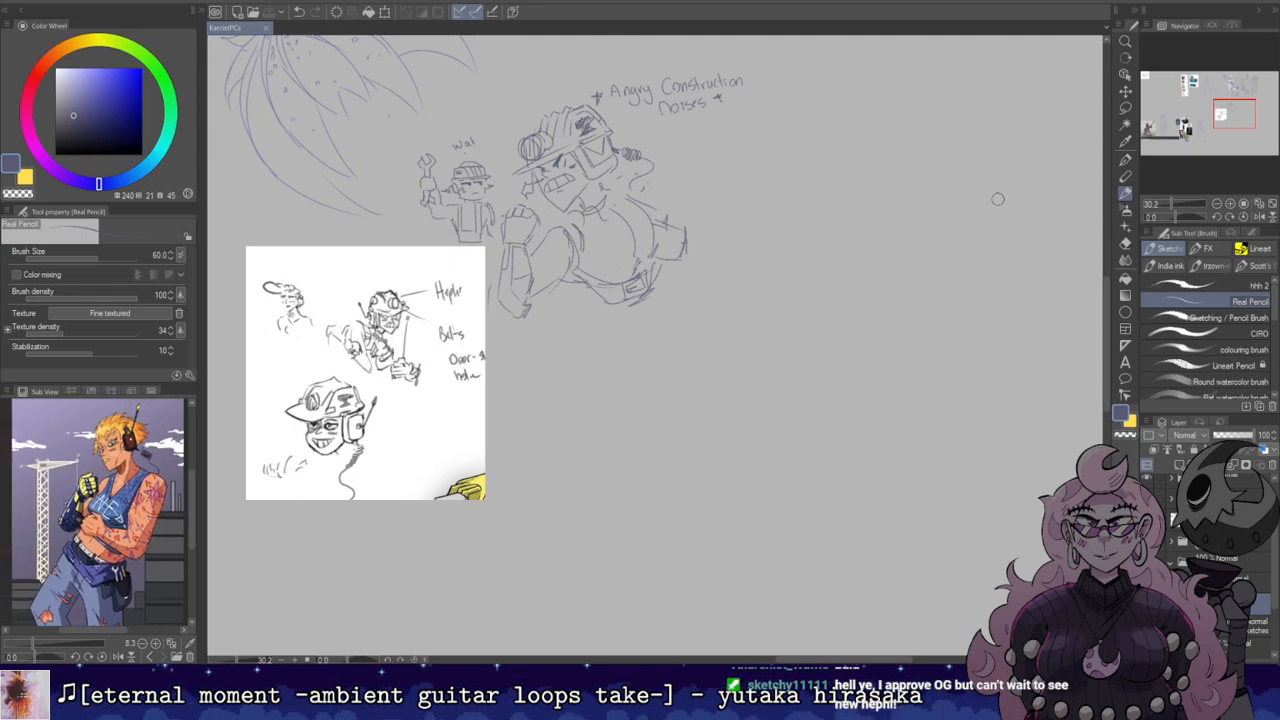
{"action": "scroll", "coordinate": [997, 199], "scroll_direction": "up", "scroll_amount": 1}
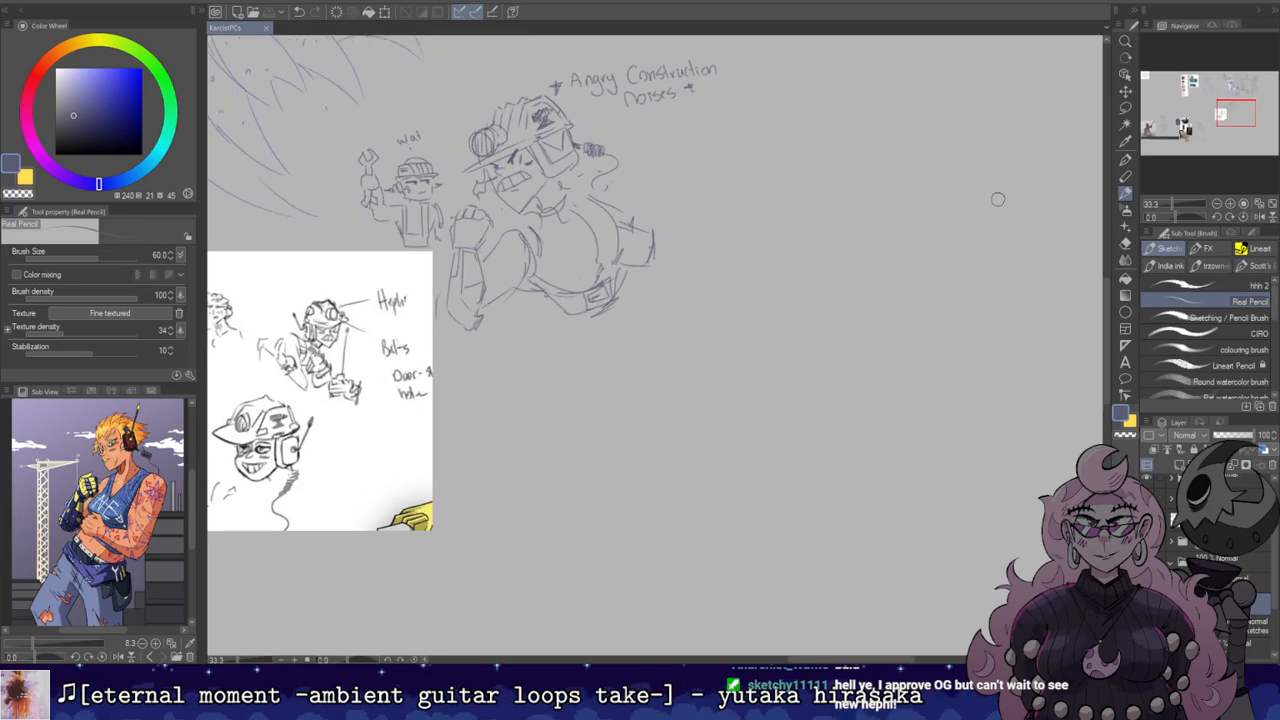
{"action": "scroll", "coordinate": [82, 520], "scroll_direction": "up", "scroll_amount": 1}
{"action": "left_click_drag", "start_coordinate": [100, 475], "coordinate": [73, 512]}
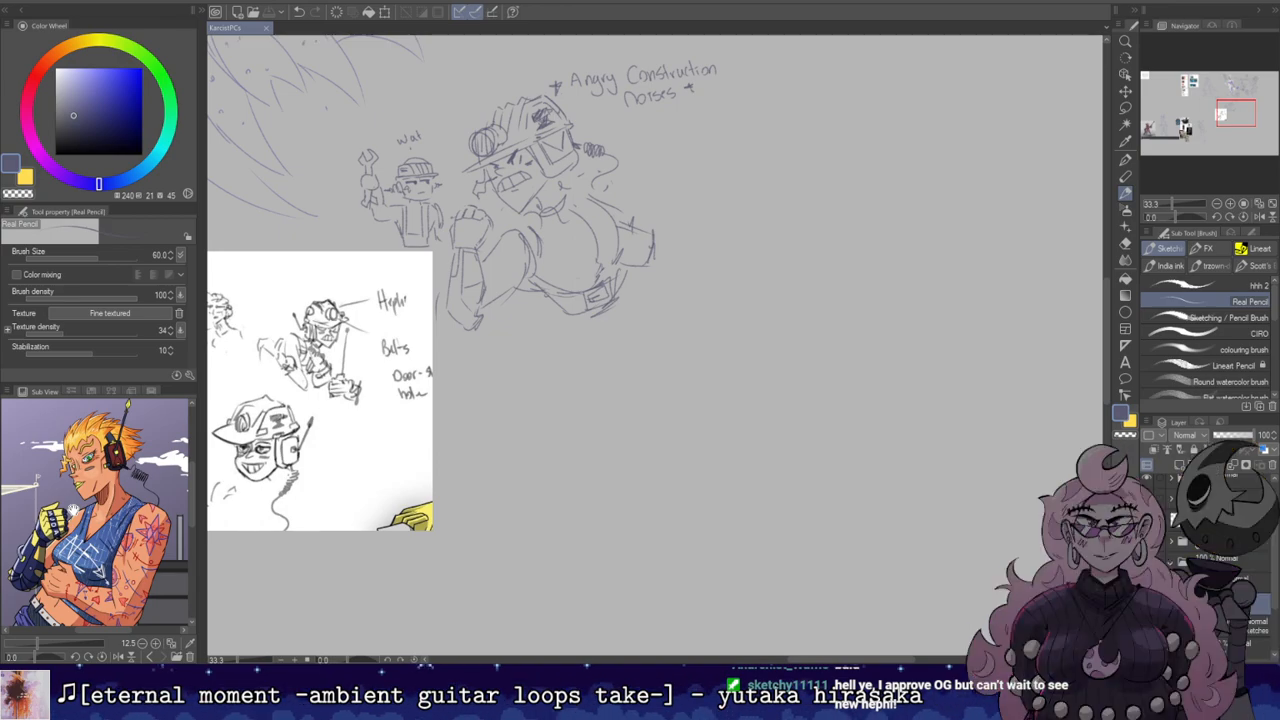
{"action": "scroll", "coordinate": [73, 510], "scroll_direction": "down", "scroll_amount": 1}
{"action": "scroll", "coordinate": [73, 512], "scroll_direction": "up", "scroll_amount": 1}
{"action": "left_click_drag", "start_coordinate": [70, 524], "coordinate": [75, 508]}
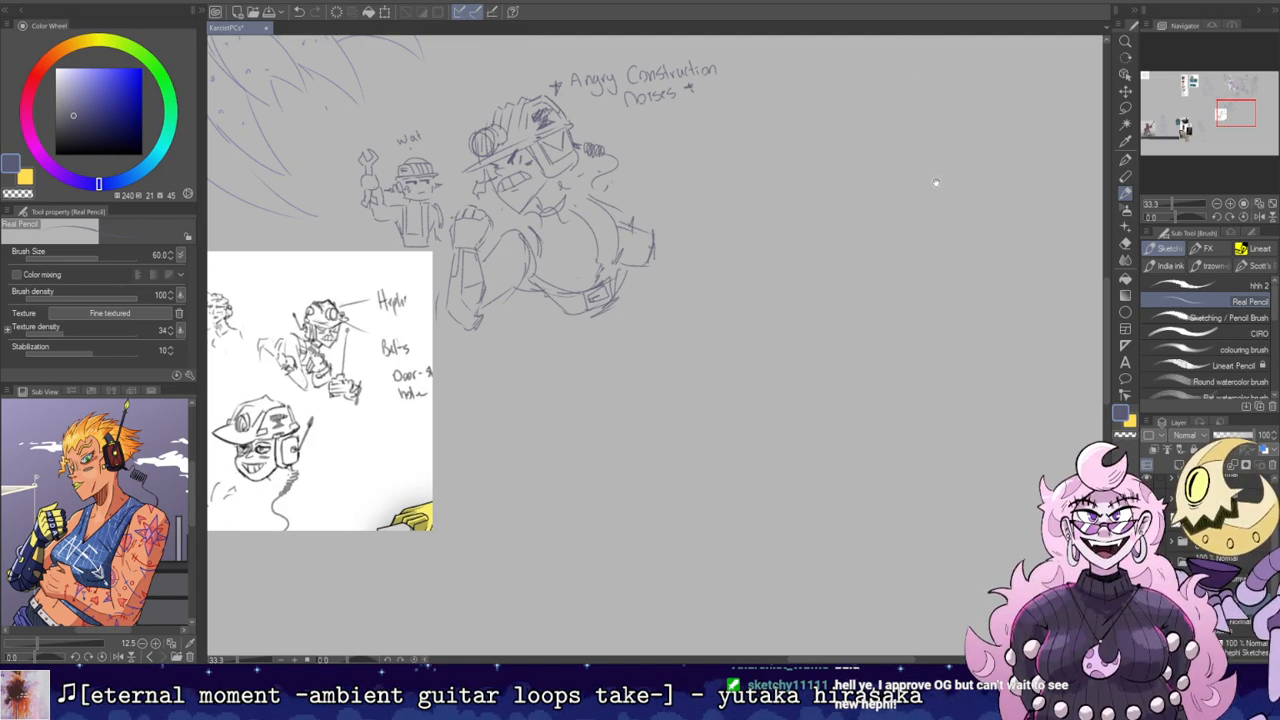
Step: Start a small thumbnail figure in the empty canvas beside the main character with a few short guide strokes
{"action": "left_click_drag", "start_coordinate": [777, 214], "coordinate": [706, 189]}
{"action": "mouse_move", "coordinate": [763, 133]}
{"action": "left_mouse_down"}
{"action": "mouse_move", "coordinate": [814, 106]}
{"action": "mouse_move", "coordinate": [839, 191]}
{"action": "left_mouse_up"}
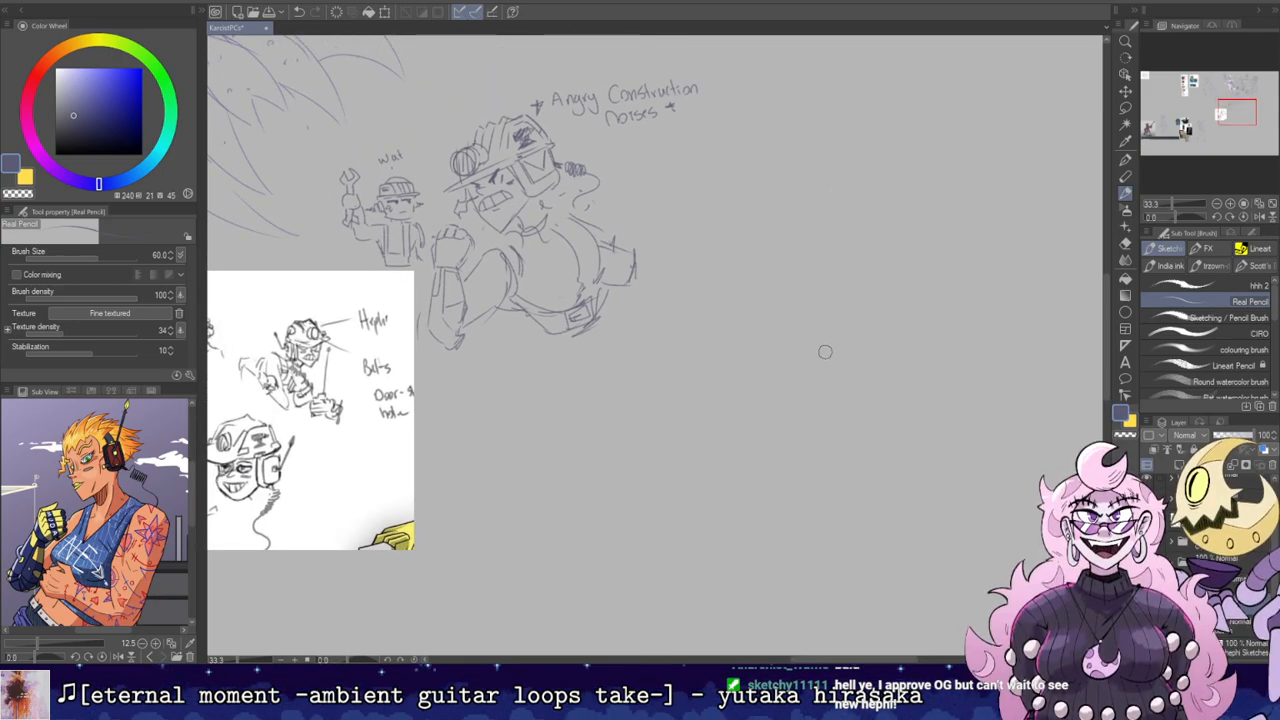
{"action": "left_click_drag", "start_coordinate": [859, 200], "coordinate": [937, 189]}
{"action": "left_click_drag", "start_coordinate": [795, 287], "coordinate": [786, 305]}
{"action": "key", "text": "e"}
{"action": "key", "text": "b"}
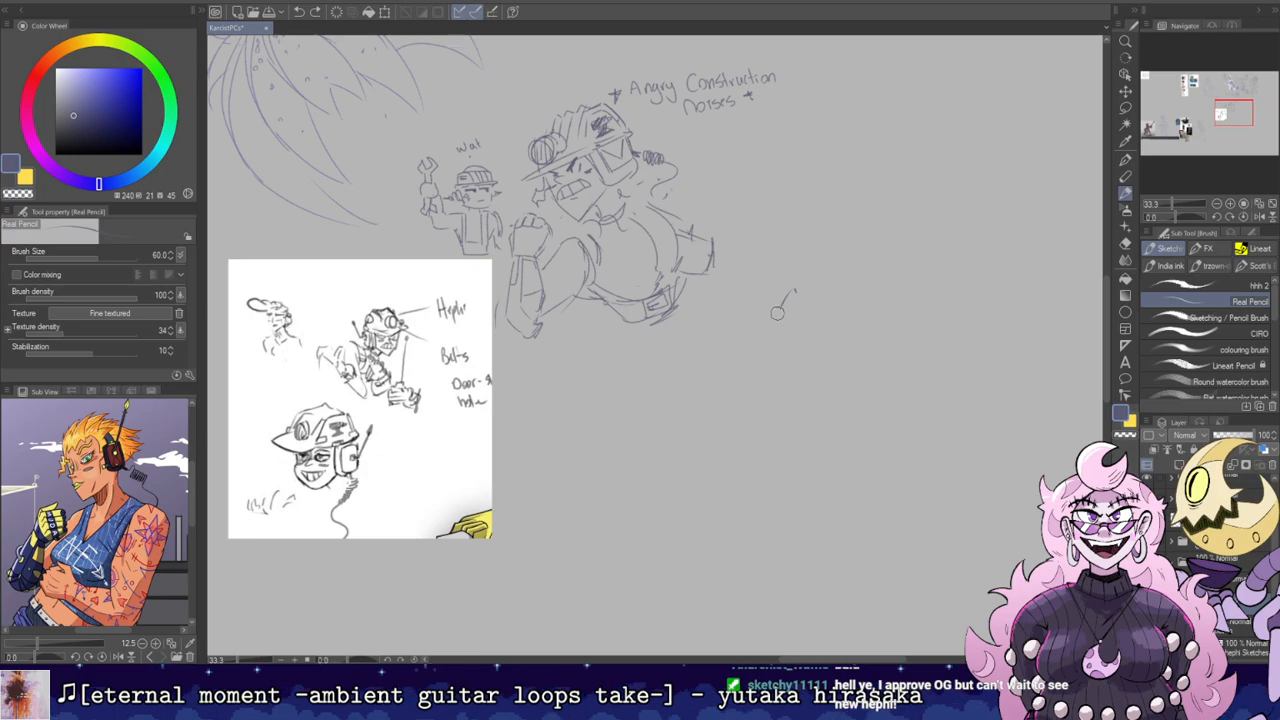
{"action": "left_click_drag", "start_coordinate": [768, 298], "coordinate": [772, 302]}
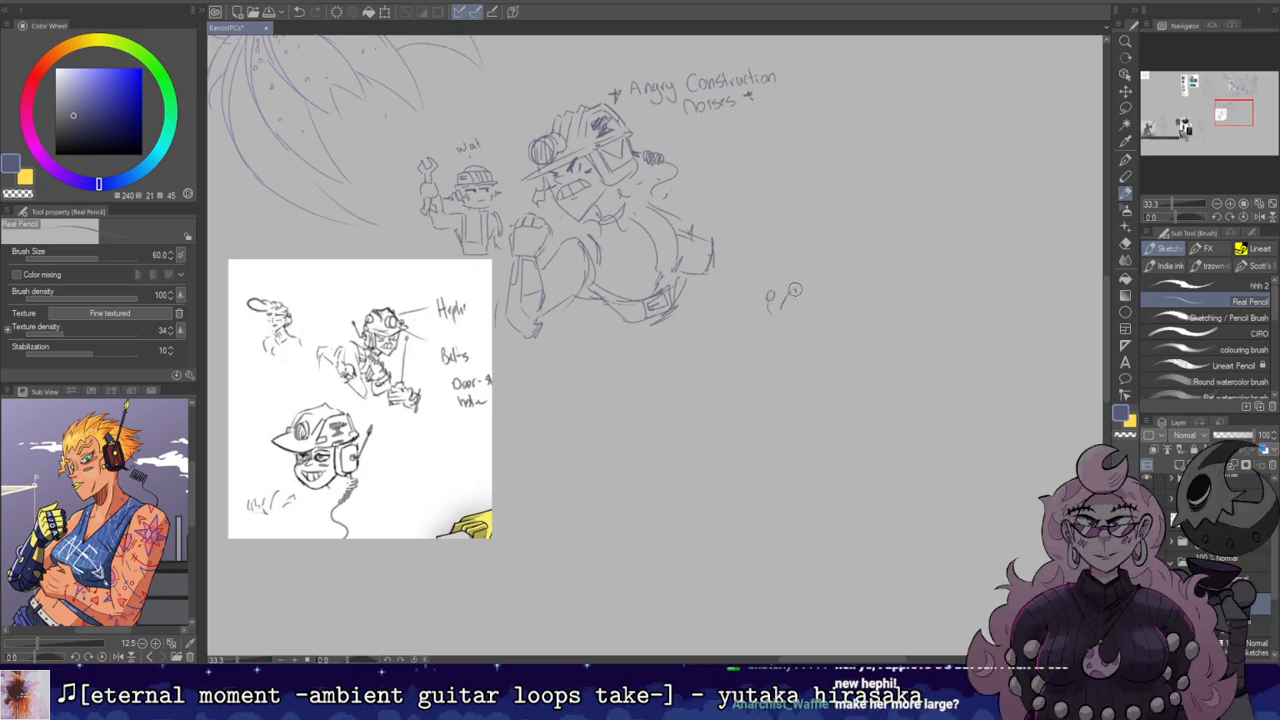
{"action": "key", "text": "ctrl+z"}
{"action": "left_click_drag", "start_coordinate": [844, 231], "coordinate": [814, 229]}
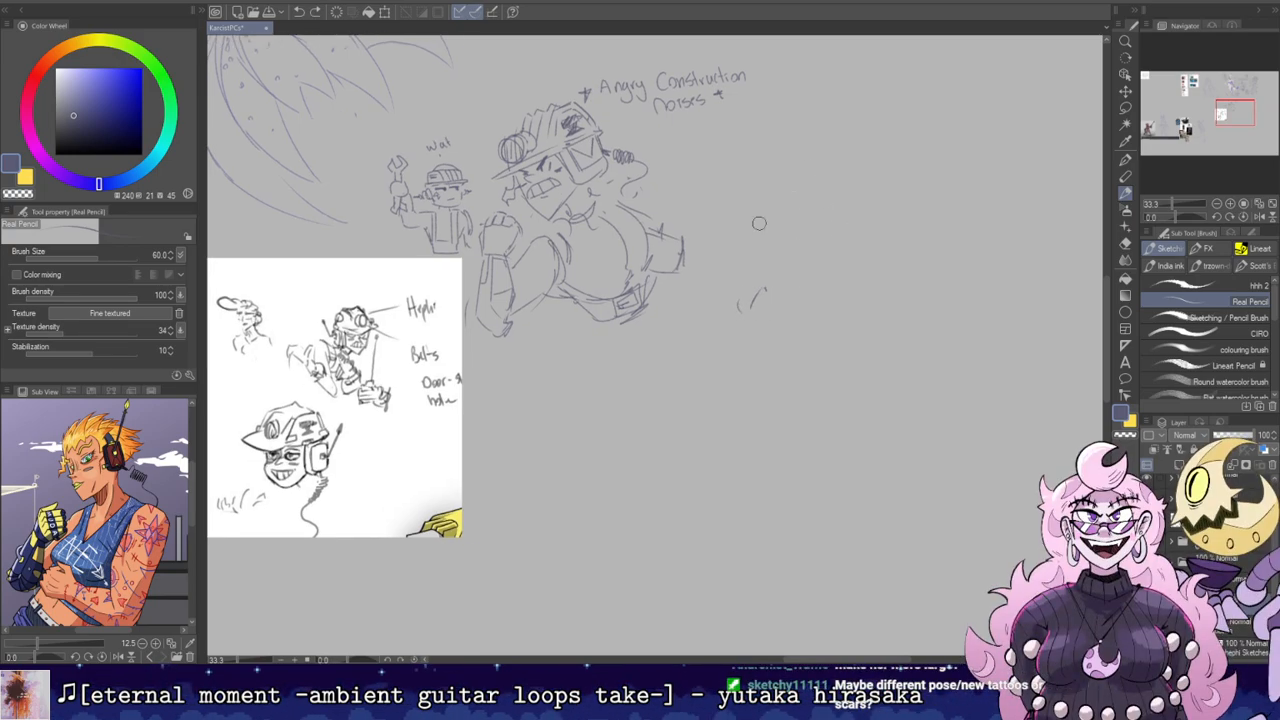
Step: Complete the thumbnail figure with a round head, tapered torso and both arms spread out with raised fists
{"action": "key", "text": "e"}
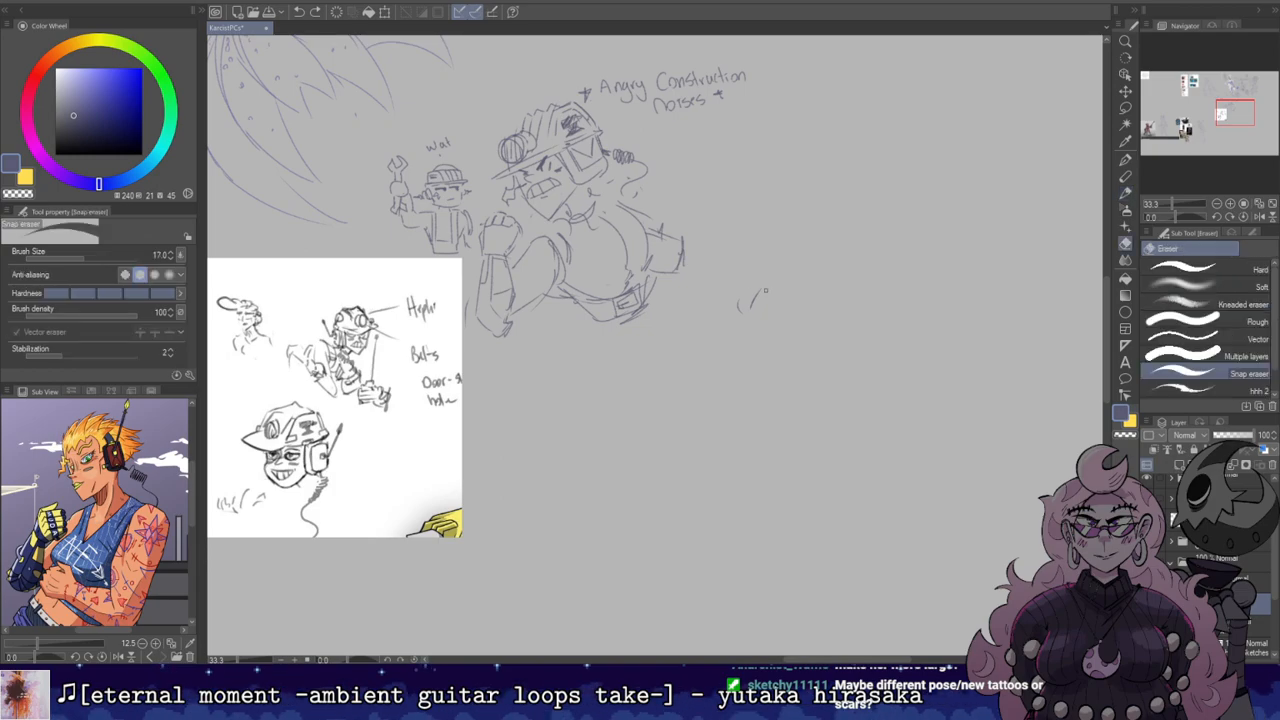
{"action": "key", "text": "b"}
{"action": "mouse_move", "coordinate": [766, 294]}
{"action": "left_mouse_down"}
{"action": "mouse_move", "coordinate": [730, 290]}
{"action": "mouse_move", "coordinate": [792, 288]}
{"action": "mouse_move", "coordinate": [800, 300]}
{"action": "mouse_move", "coordinate": [802, 289]}
{"action": "mouse_move", "coordinate": [804, 306]}
{"action": "mouse_move", "coordinate": [819, 292]}
{"action": "mouse_move", "coordinate": [781, 307]}
{"action": "left_mouse_up"}
{"action": "key", "text": "ctrl+z"}
{"action": "key", "text": "ctrl+z"}
{"action": "key", "text": "ctrl+z"}
{"action": "key", "text": "ctrl+z"}
{"action": "key", "text": "ctrl+z"}
{"action": "key", "text": "ctrl+z"}
{"action": "key", "text": "ctrl+z"}
{"action": "key", "text": "ctrl+z"}
{"action": "key", "text": "ctrl+z"}
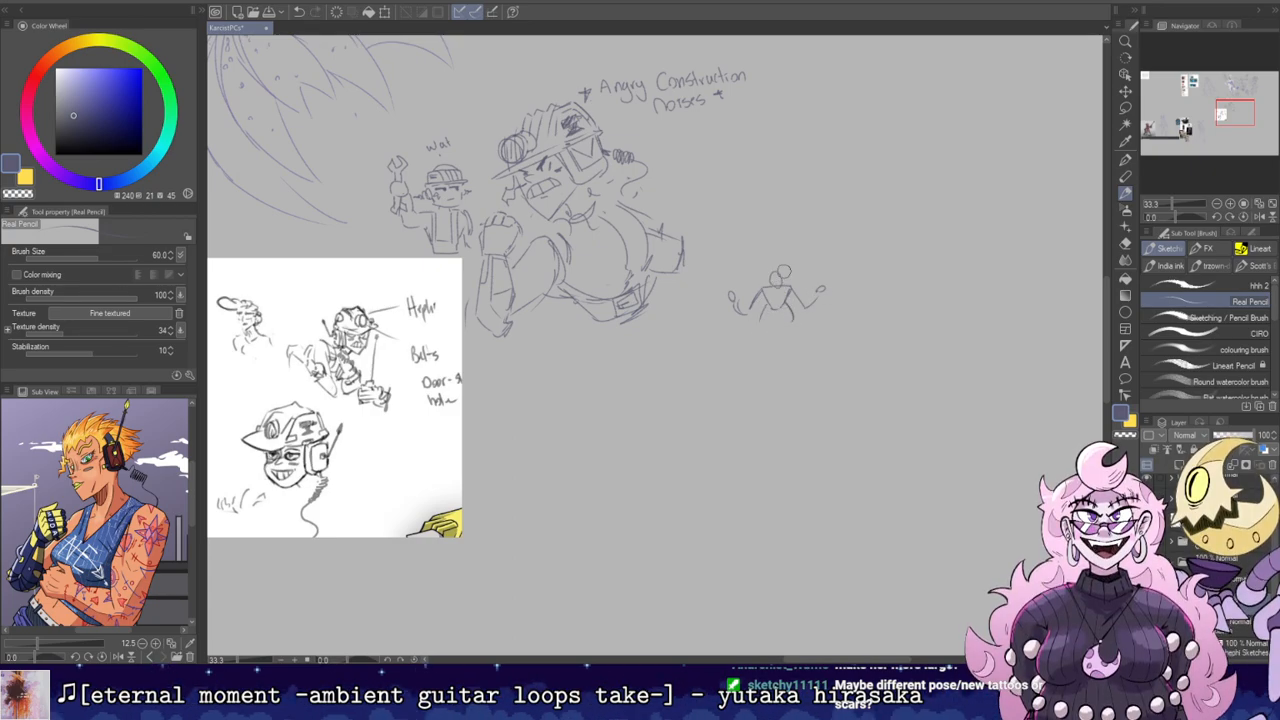
Step: Sketch the diagonal shaft and upper open jaw of a giant wrench beside the thumbnail figure
{"action": "left_click_drag", "start_coordinate": [777, 271], "coordinate": [742, 205]}
{"action": "left_click_drag", "start_coordinate": [862, 133], "coordinate": [877, 187]}
{"action": "left_click_drag", "start_coordinate": [754, 223], "coordinate": [770, 197]}
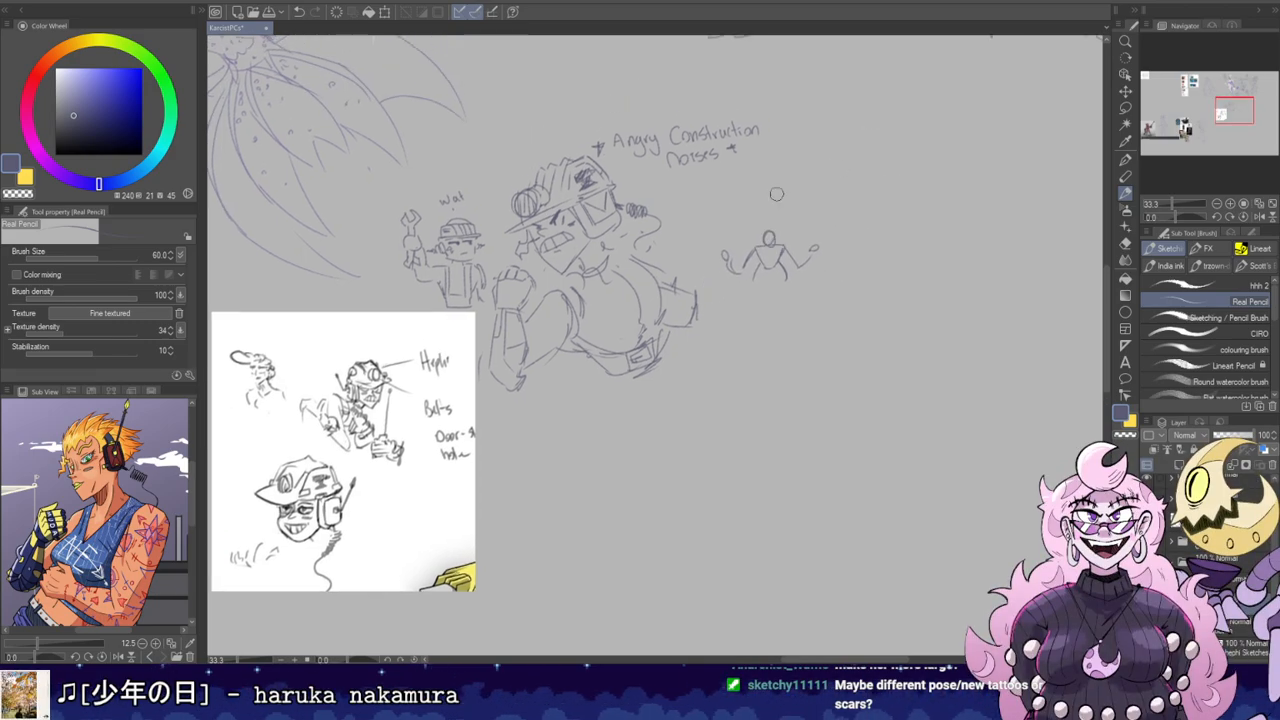
{"action": "left_click_drag", "start_coordinate": [909, 169], "coordinate": [868, 170]}
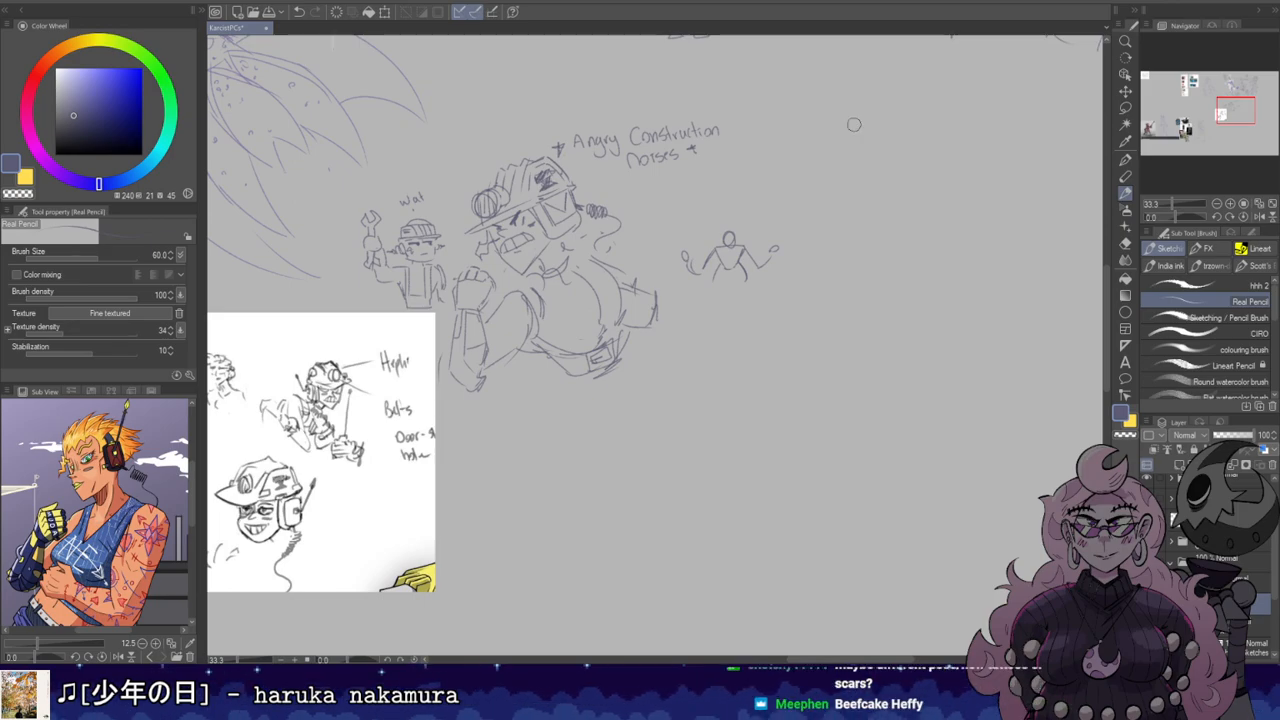
{"action": "left_click_drag", "start_coordinate": [815, 252], "coordinate": [855, 213]}
{"action": "mouse_move", "coordinate": [820, 265]}
{"action": "left_mouse_down"}
{"action": "mouse_move", "coordinate": [858, 223]}
{"action": "mouse_move", "coordinate": [859, 188]}
{"action": "mouse_move", "coordinate": [884, 194]}
{"action": "mouse_move", "coordinate": [885, 182]}
{"action": "mouse_move", "coordinate": [893, 210]}
{"action": "left_mouse_up"}
{"action": "mouse_move", "coordinate": [822, 238]}
{"action": "left_mouse_down"}
{"action": "mouse_move", "coordinate": [808, 256]}
{"action": "mouse_move", "coordinate": [838, 254]}
{"action": "left_mouse_up"}
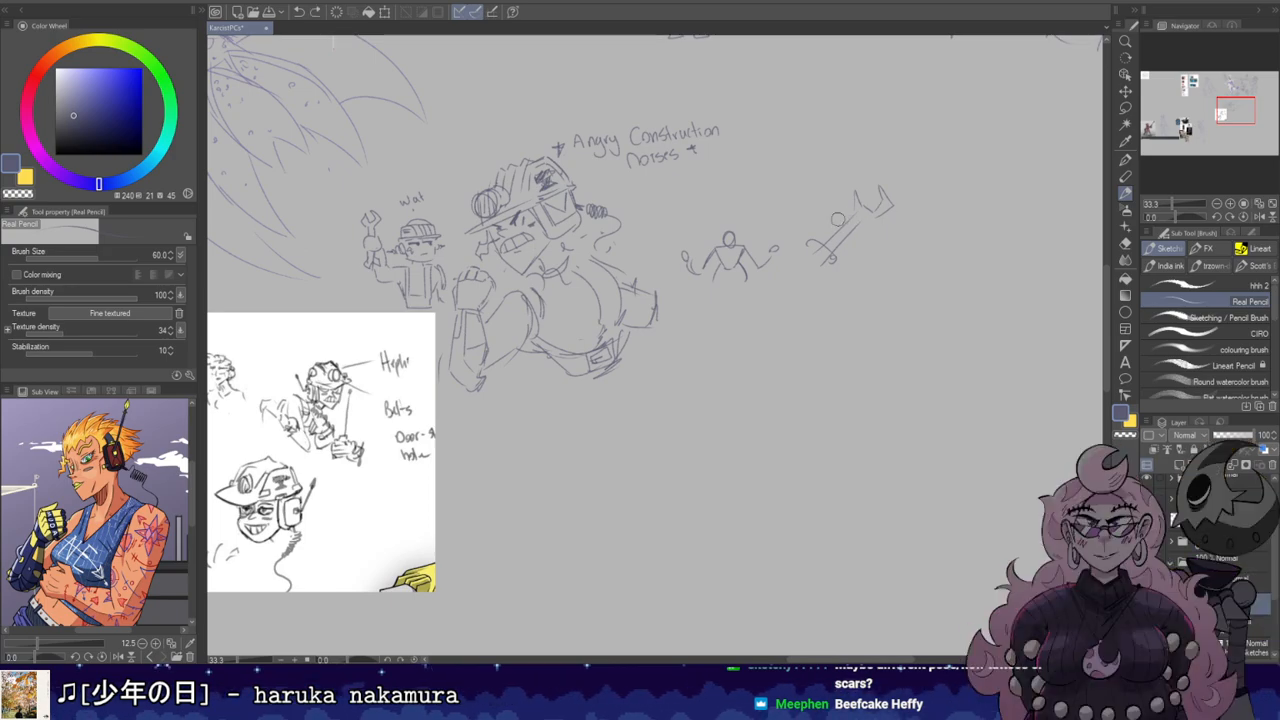
Step: Add the lower open jaw to the giant wrench and join the shaft to its upper jaw
{"action": "mouse_move", "coordinate": [837, 237]}
{"action": "left_mouse_down"}
{"action": "mouse_move", "coordinate": [860, 238]}
{"action": "mouse_move", "coordinate": [795, 257]}
{"action": "mouse_move", "coordinate": [781, 286]}
{"action": "mouse_move", "coordinate": [818, 280]}
{"action": "mouse_move", "coordinate": [805, 299]}
{"action": "left_mouse_up"}
{"action": "left_click_drag", "start_coordinate": [805, 299], "coordinate": [827, 284]}
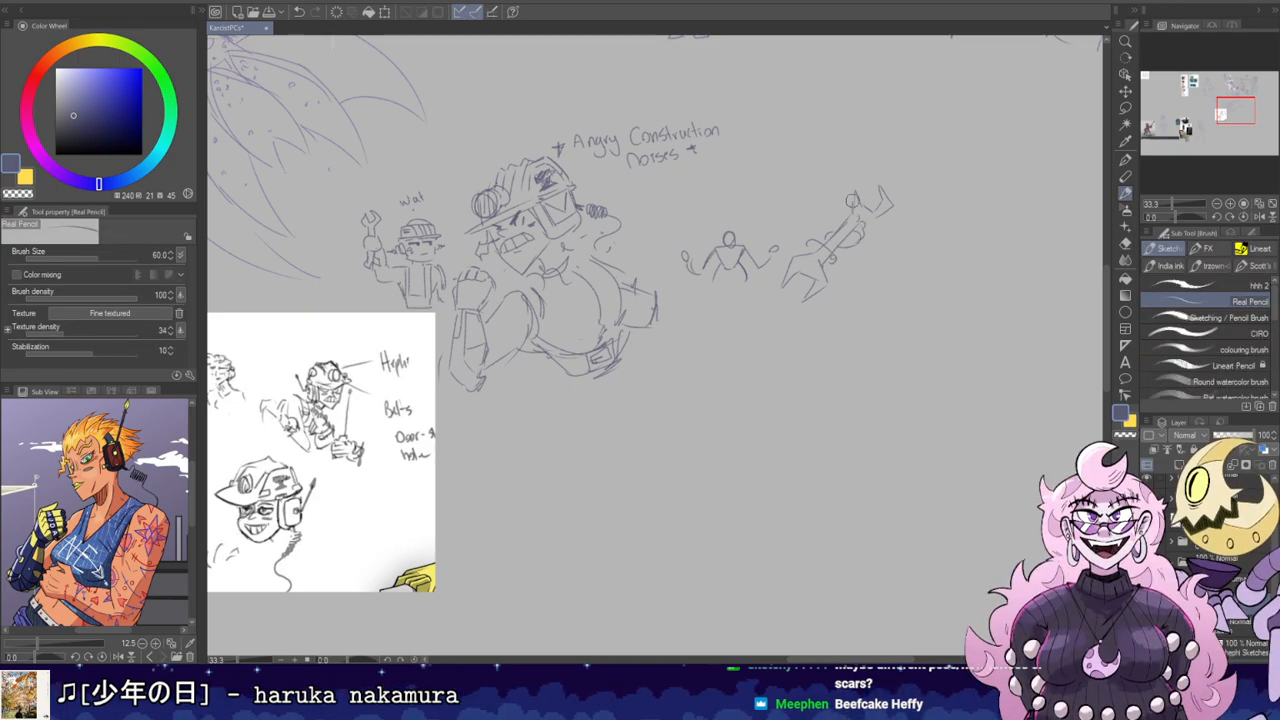
{"action": "mouse_move", "coordinate": [857, 194]}
{"action": "left_mouse_down"}
{"action": "mouse_move", "coordinate": [876, 212]}
{"action": "mouse_move", "coordinate": [884, 198]}
{"action": "mouse_move", "coordinate": [862, 228]}
{"action": "left_mouse_up"}
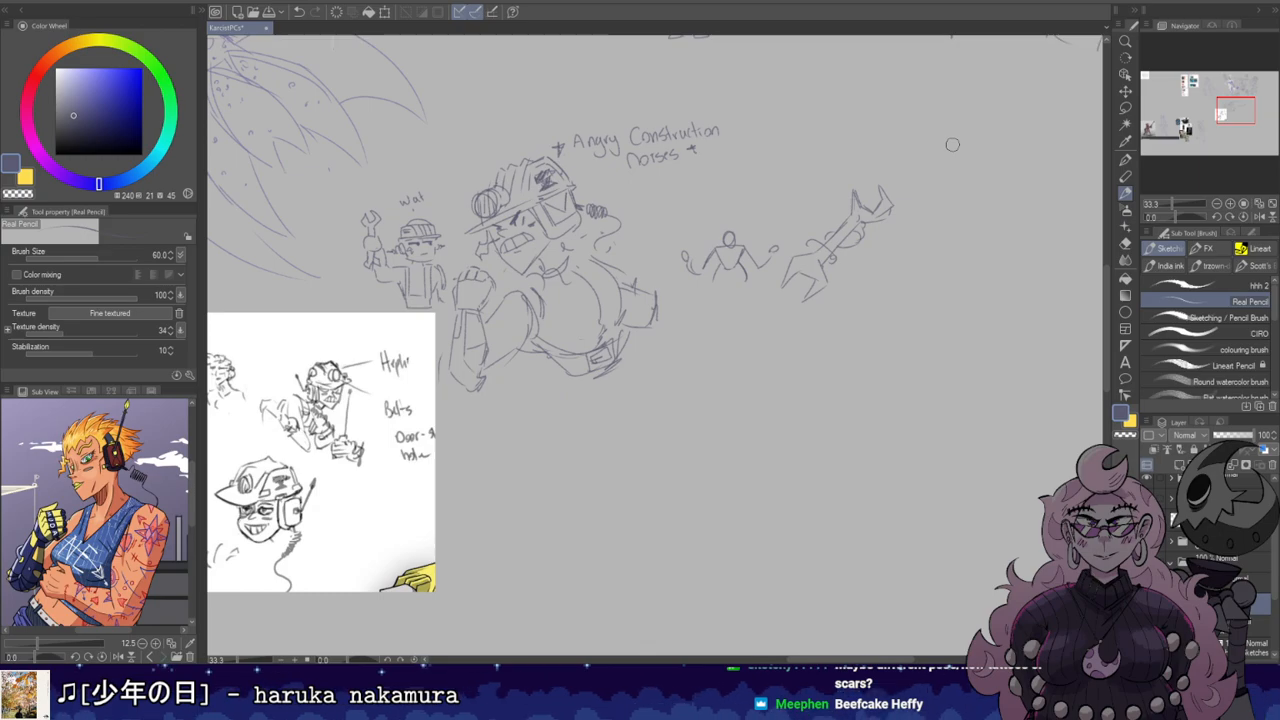
Step: Draw a long vertical crane cable beside the wrench and start a slanted beam hanging from its lower end
{"action": "left_click_drag", "start_coordinate": [952, 145], "coordinate": [846, 110]}
{"action": "left_click_drag", "start_coordinate": [828, 188], "coordinate": [900, 243]}
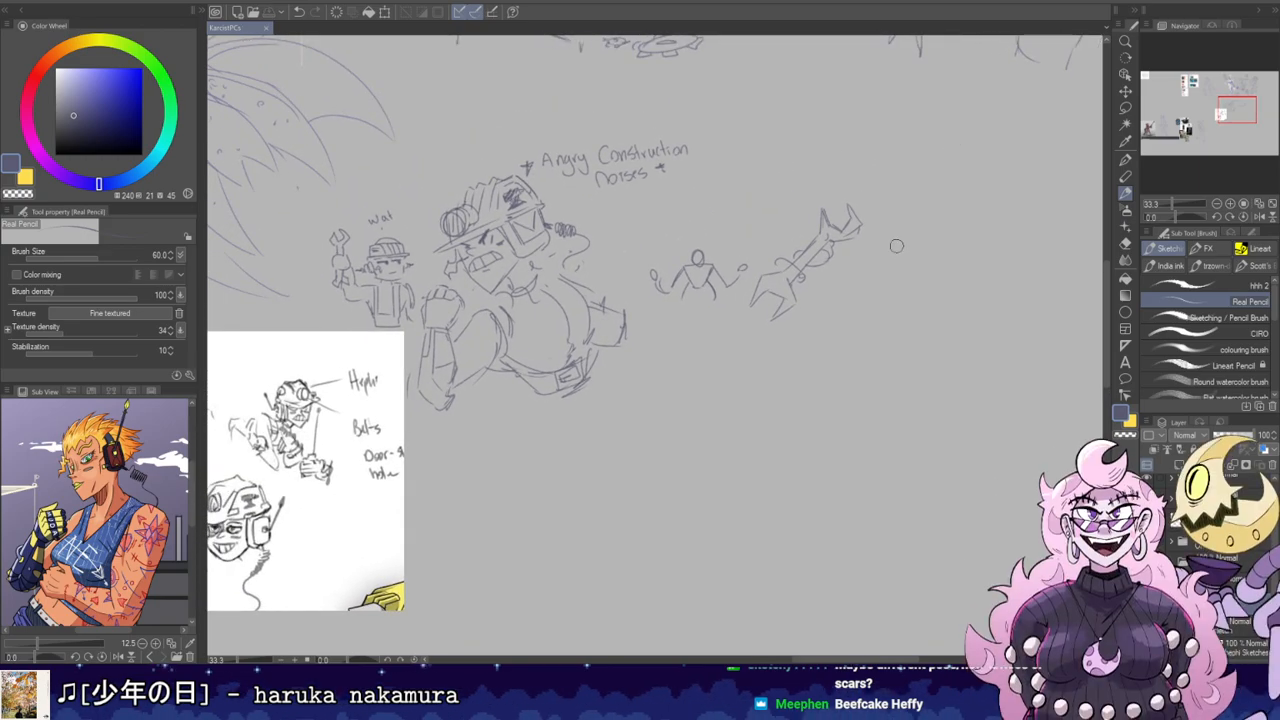
{"action": "mouse_move", "coordinate": [923, 180]}
{"action": "left_mouse_down"}
{"action": "mouse_move", "coordinate": [892, 156]}
{"action": "mouse_move", "coordinate": [899, 243]}
{"action": "left_mouse_up"}
{"action": "key", "text": "ctrl+z"}
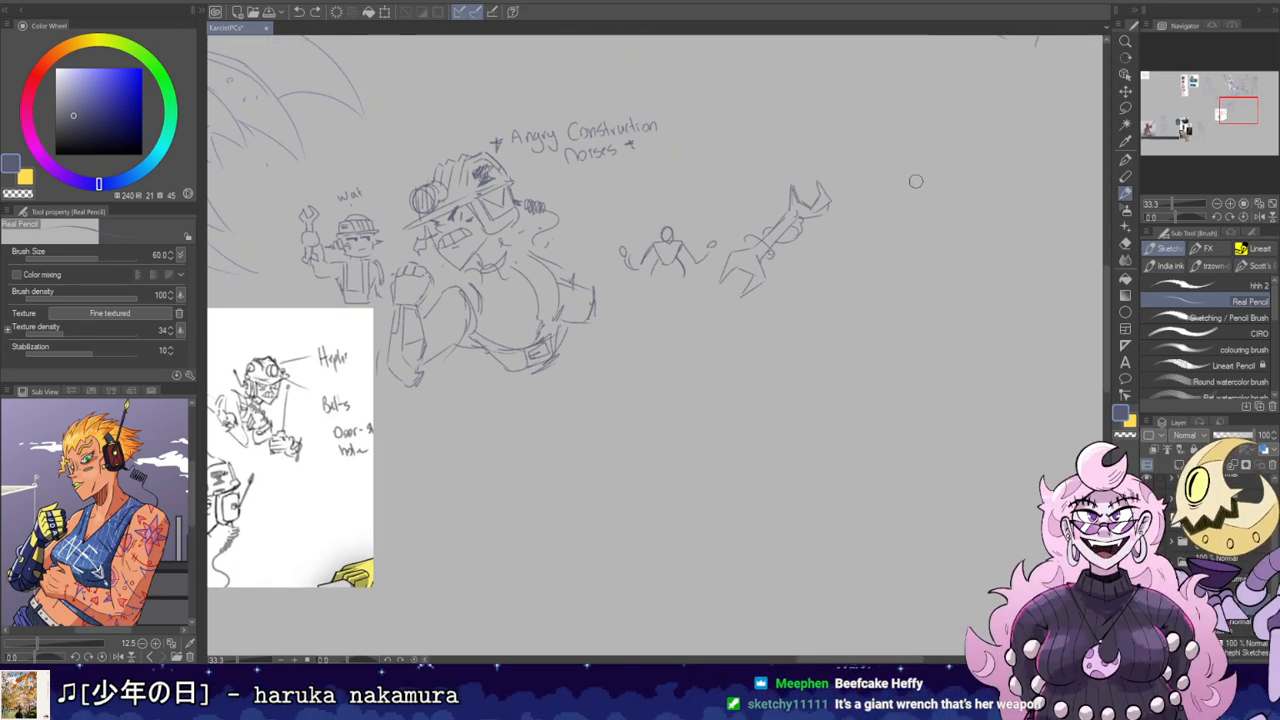
{"action": "left_click_drag", "start_coordinate": [880, 128], "coordinate": [879, 232]}
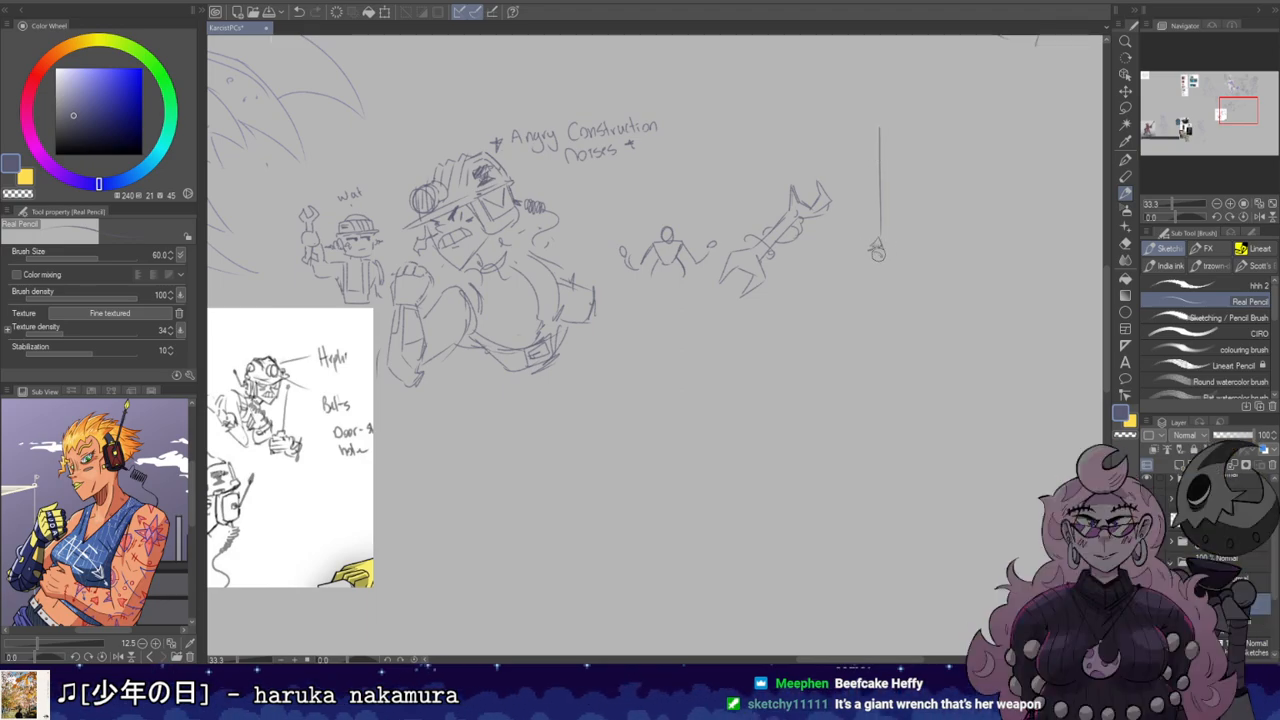
{"action": "mouse_move", "coordinate": [843, 263]}
{"action": "left_mouse_down"}
{"action": "mouse_move", "coordinate": [893, 263]}
{"action": "mouse_move", "coordinate": [878, 251]}
{"action": "left_mouse_up"}
Step: Enlarge the eraser to 40 and erase the scribble where the cable meets the beam
{"action": "key", "text": "e"}
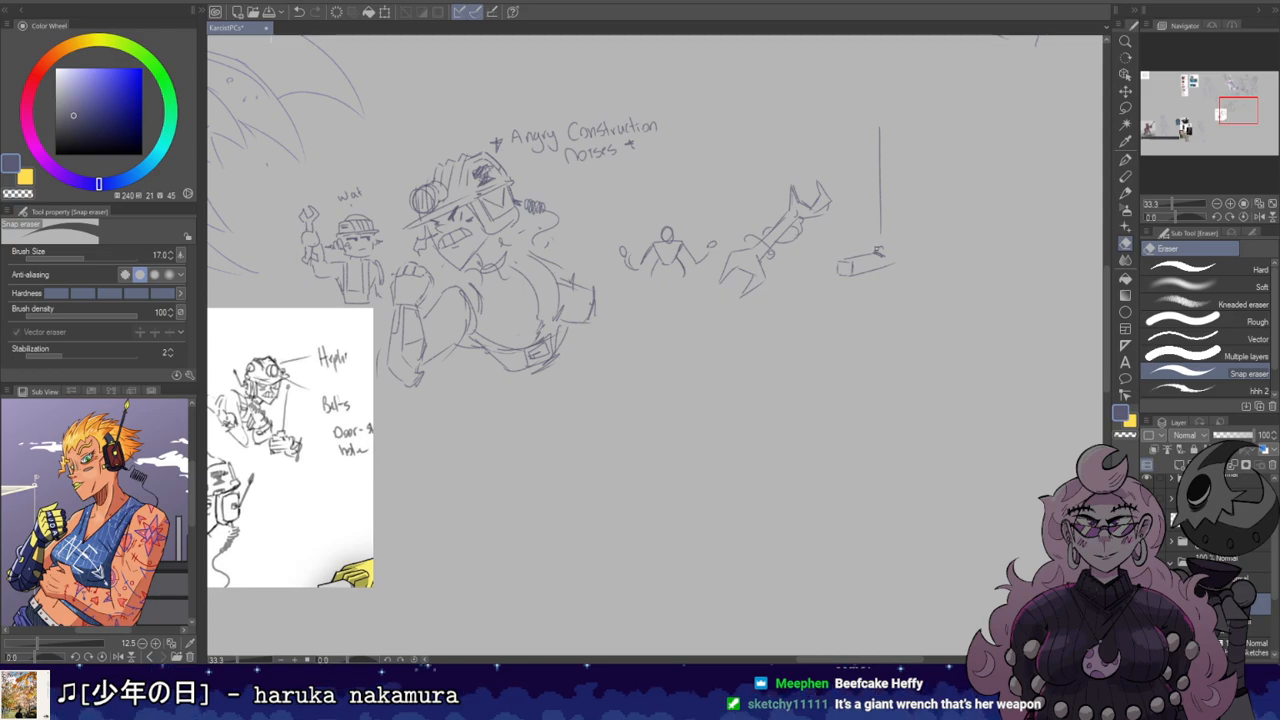
{"action": "key", "text": "bracketright"}
{"action": "key", "text": "bracketright"}
{"action": "key", "text": "bracketright"}
{"action": "key", "text": "bracketright"}
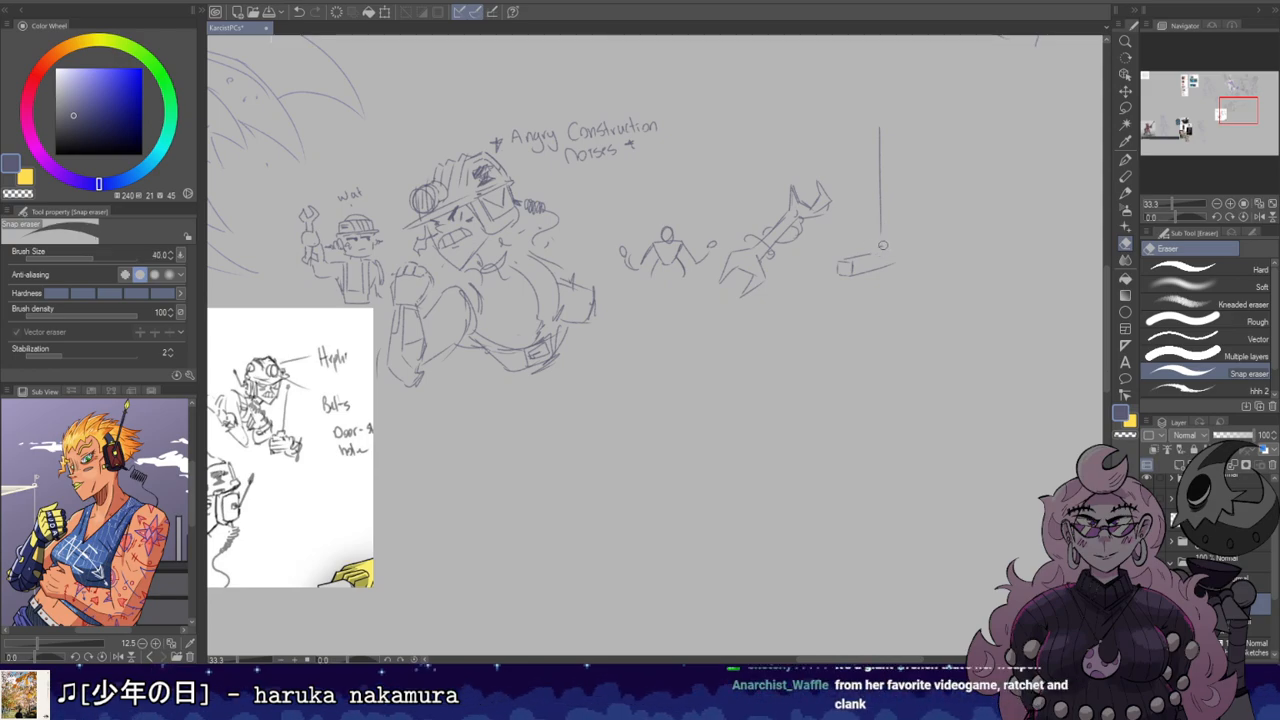
Step: Redraw the cable's attachment to the beam and extend the beam into a long box with a lengthwise edge line
{"action": "key", "text": "b"}
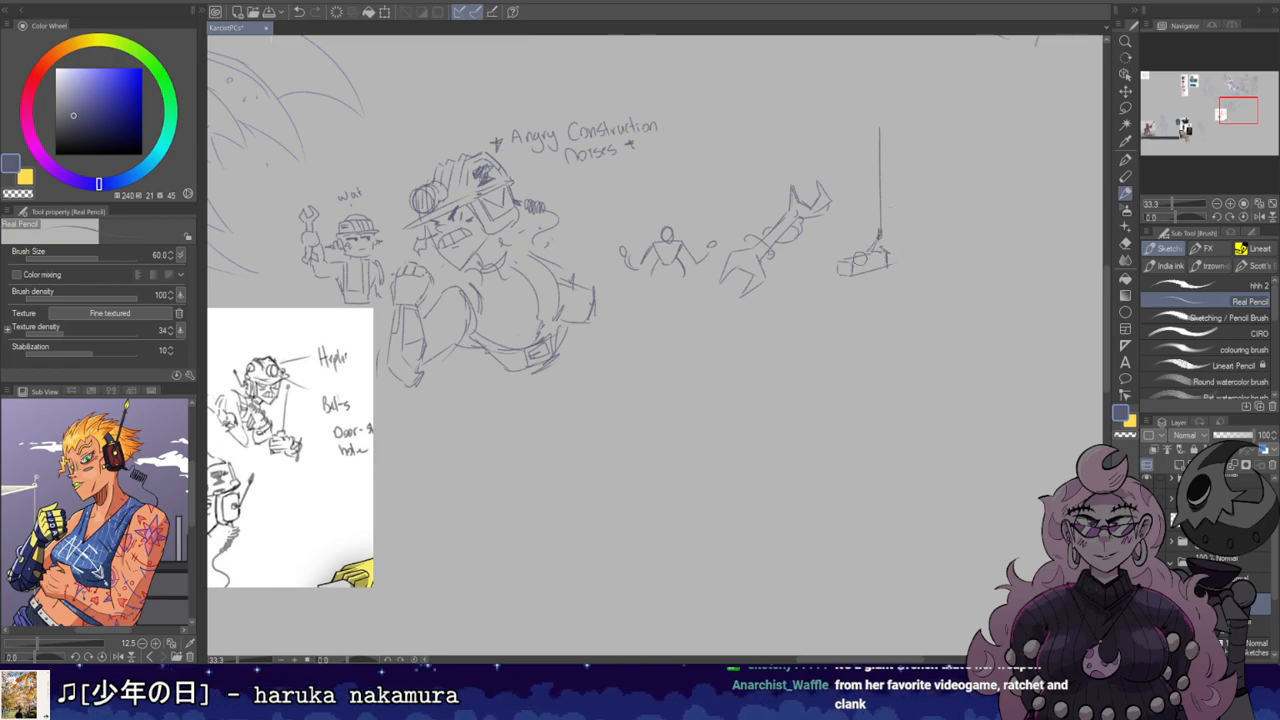
{"action": "key", "text": "ctrl+z"}
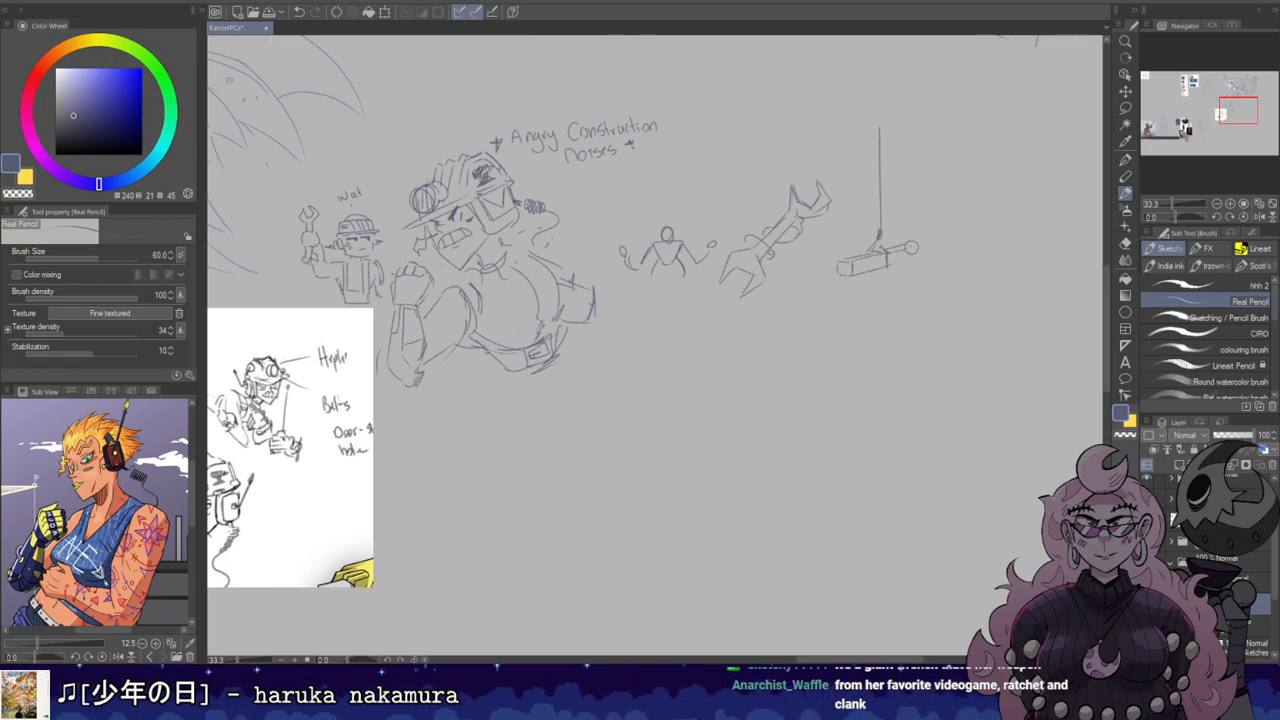
{"action": "left_click_drag", "start_coordinate": [887, 265], "coordinate": [916, 257]}
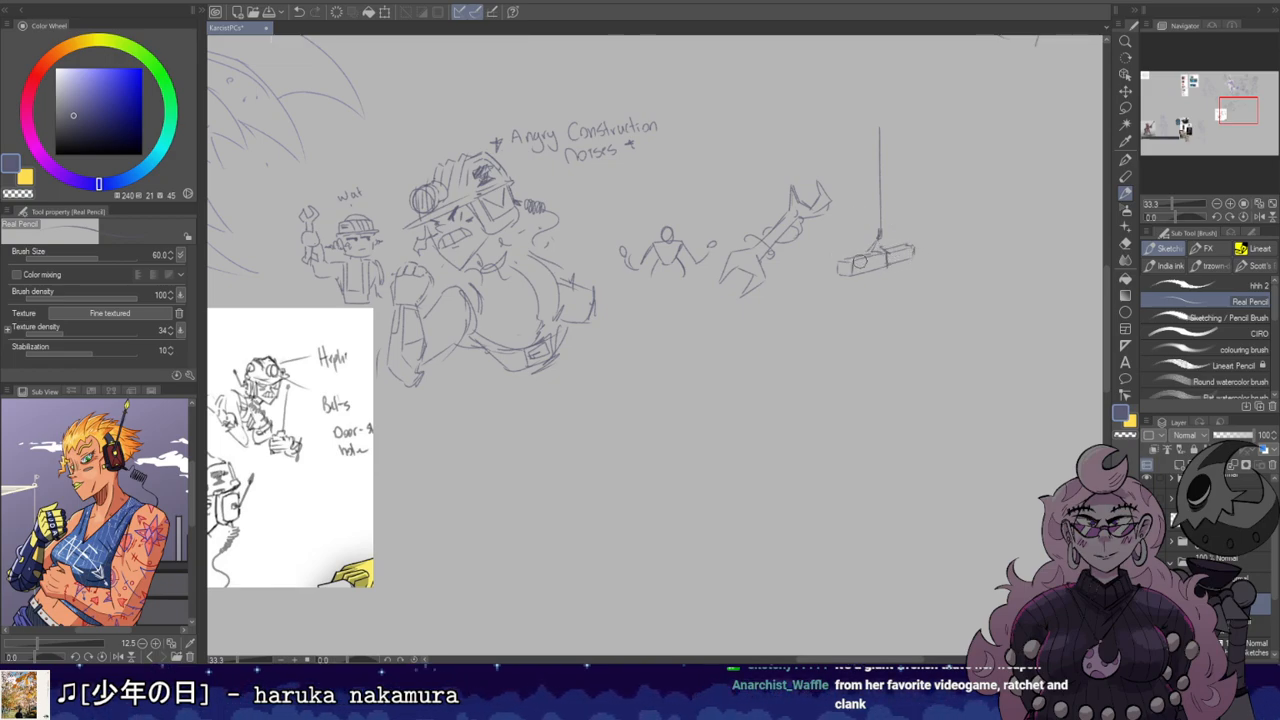
{"action": "left_click_drag", "start_coordinate": [849, 268], "coordinate": [910, 254]}
{"action": "key", "text": "ctrl+z"}
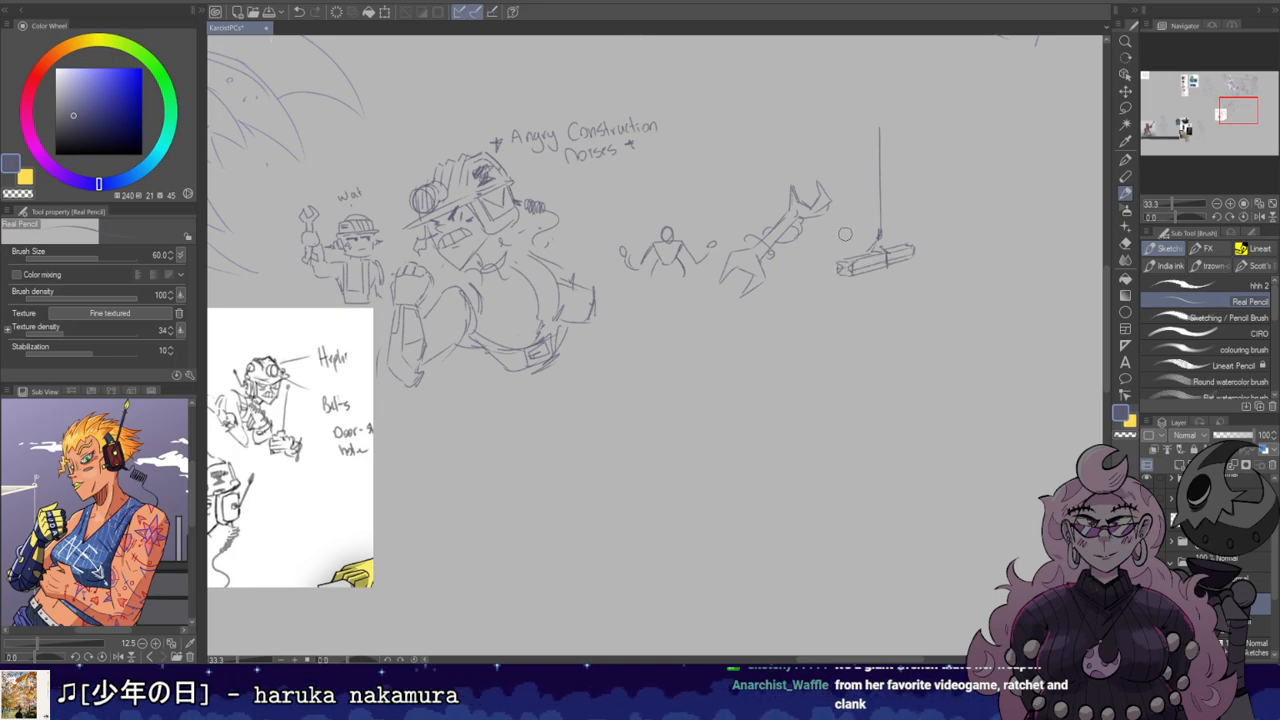
Step: Rough in the first body strokes of a small figure at the near end of the hanging beam
{"action": "mouse_move", "coordinate": [847, 227]}
{"action": "left_mouse_down"}
{"action": "mouse_move", "coordinate": [853, 214]}
{"action": "mouse_move", "coordinate": [832, 253]}
{"action": "left_mouse_up"}
{"action": "key", "text": "ctrl+z"}
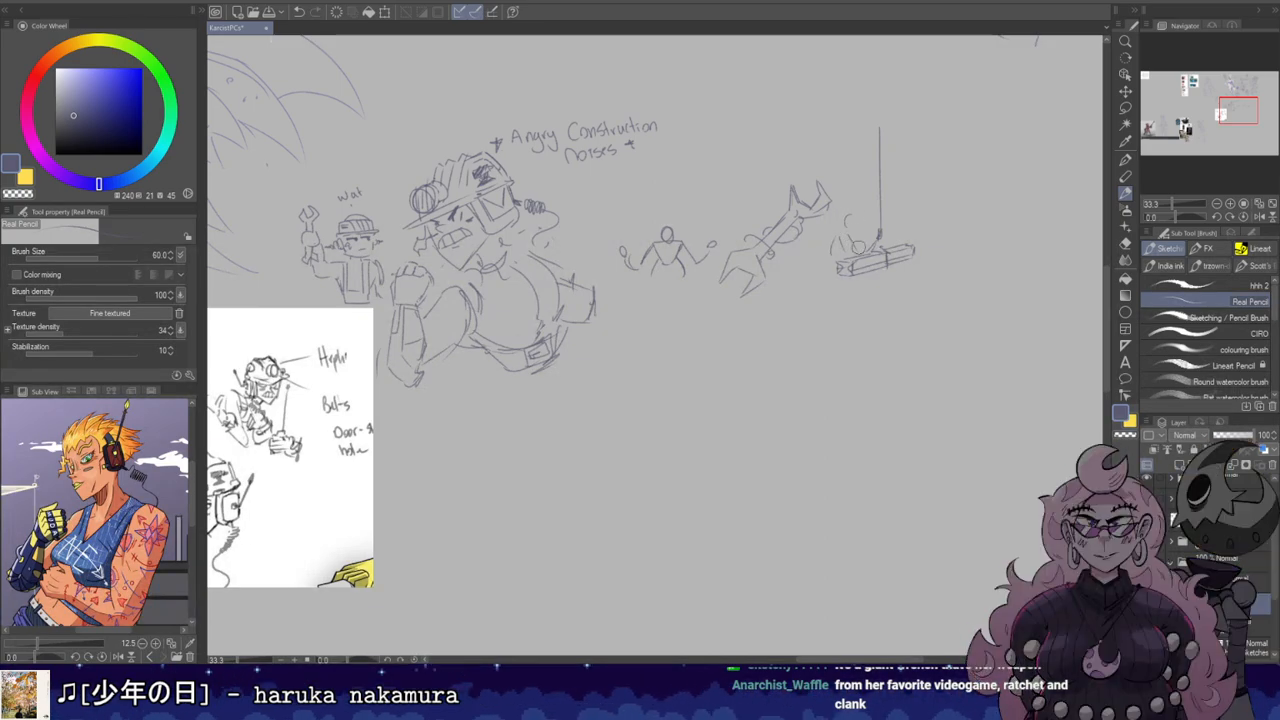
{"action": "key", "text": "e"}
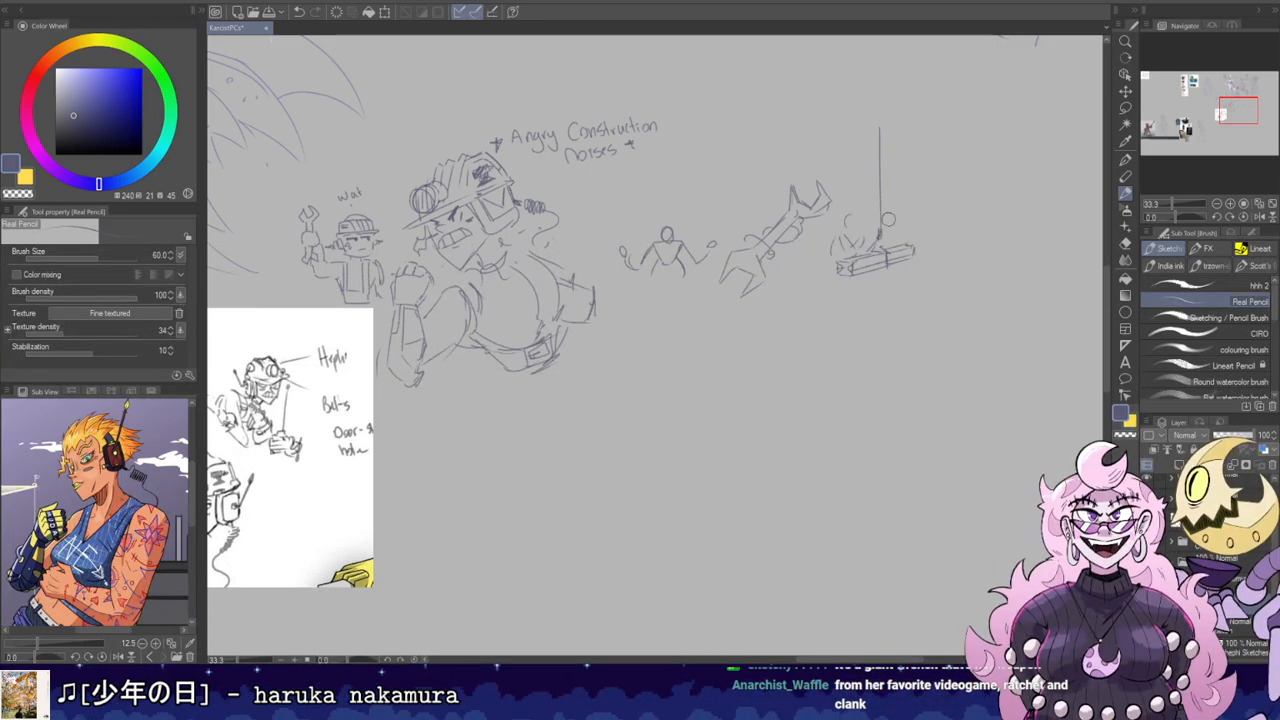
{"action": "key", "text": "b"}
{"action": "mouse_move", "coordinate": [827, 239]}
{"action": "left_mouse_down"}
{"action": "mouse_move", "coordinate": [837, 253]}
{"action": "mouse_move", "coordinate": [819, 241]}
{"action": "mouse_move", "coordinate": [815, 256]}
{"action": "mouse_move", "coordinate": [835, 240]}
{"action": "left_mouse_up"}
{"action": "key", "text": "ctrl+z"}
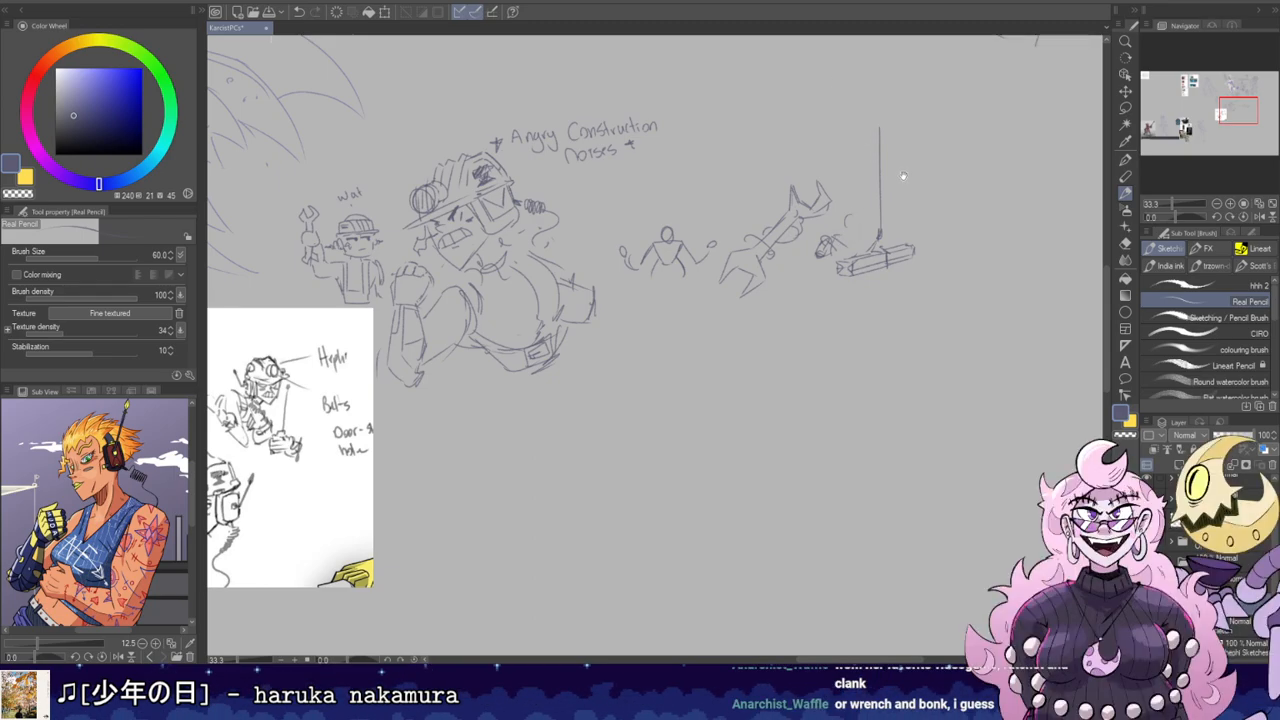
Step: Erase the loose arc above the small figure by the beam and sketch its head with a brimmed hard hat
{"action": "left_click_drag", "start_coordinate": [903, 177], "coordinate": [876, 172]}
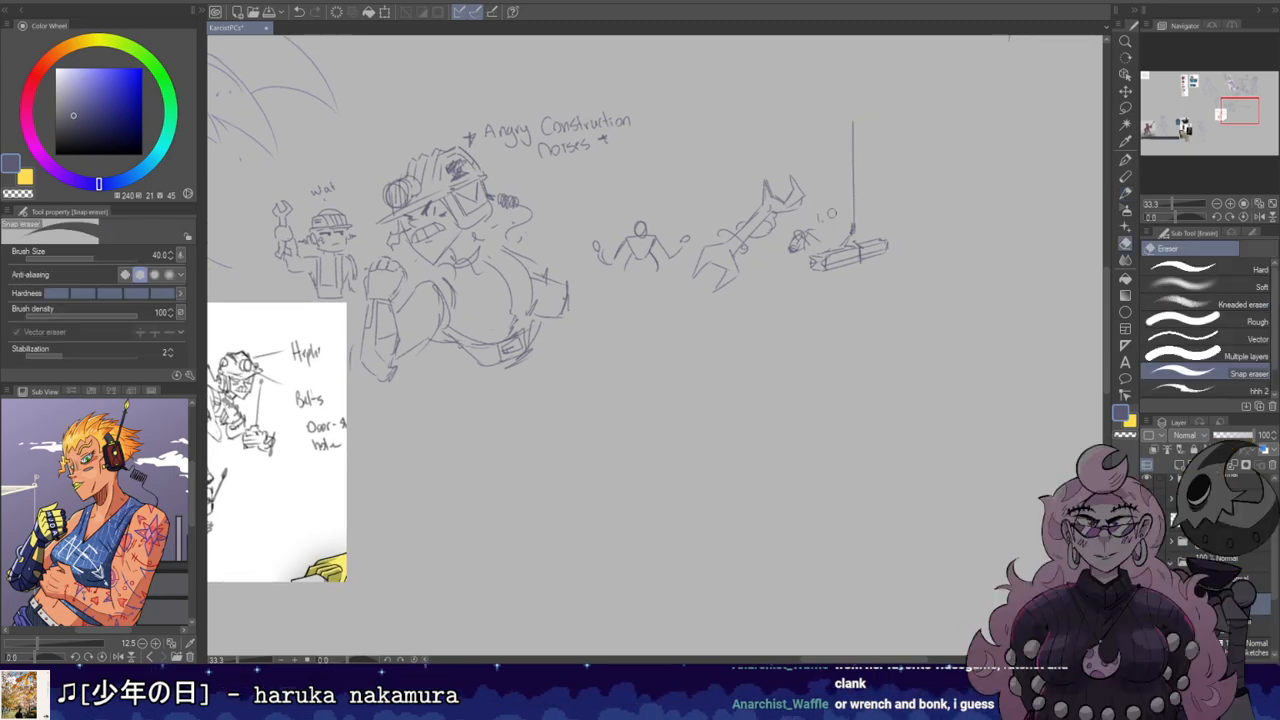
{"action": "left_click_drag", "start_coordinate": [826, 215], "coordinate": [828, 212]}
{"action": "key", "text": "ctrl+z"}
{"action": "key", "text": "ctrl+z"}
{"action": "key", "text": "ctrl+z"}
{"action": "key", "text": "ctrl+z"}
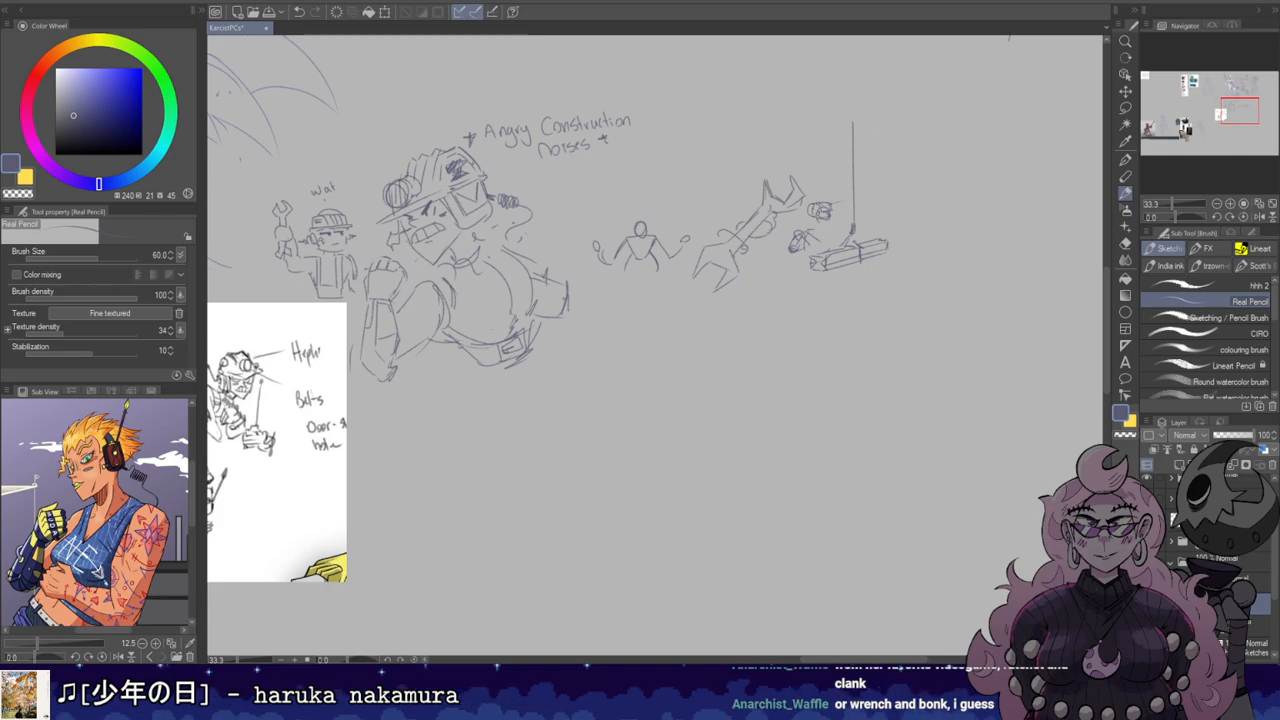
Step: Sketch the small figure's torso, connecting the helmeted head to the strokes beside the beam
{"action": "key", "text": "ctrl+z"}
{"action": "left_click_drag", "start_coordinate": [818, 208], "coordinate": [804, 230]}
{"action": "key", "text": "ctrl+z"}
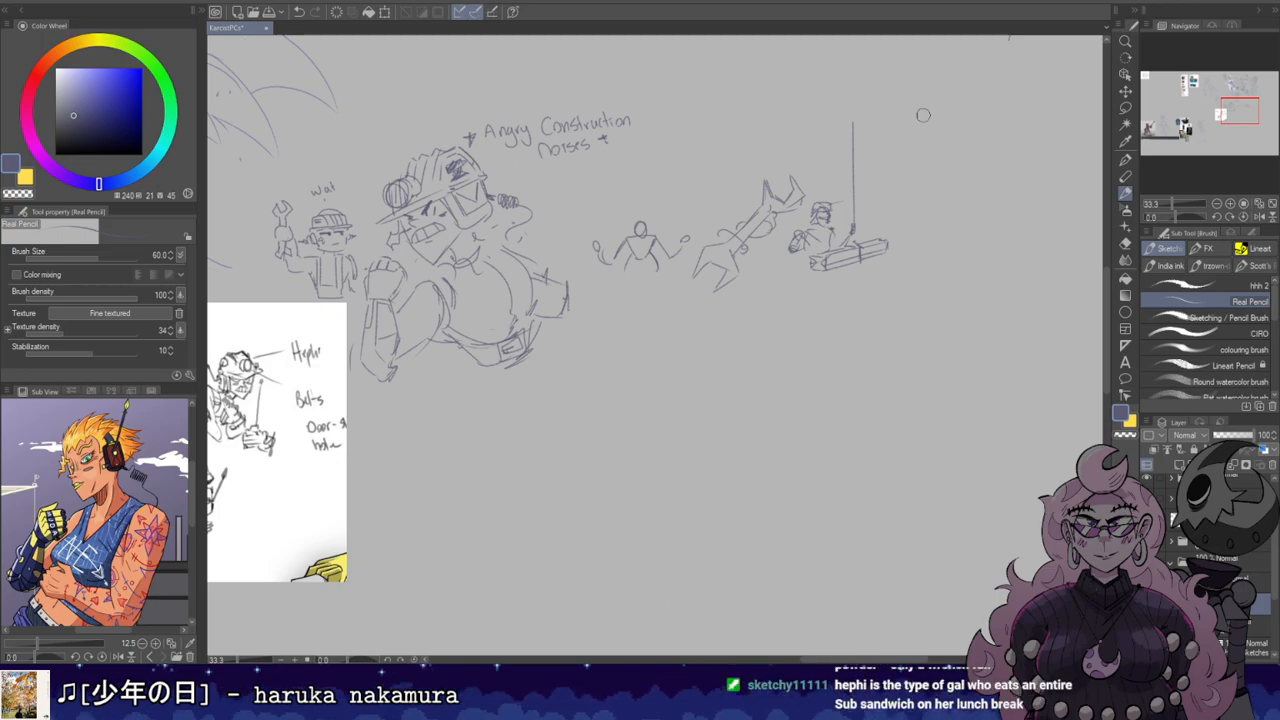
Step: Refine the small beam rider's torso with overalls lines and begin the near leg hanging below the beam
{"action": "left_click_drag", "start_coordinate": [889, 187], "coordinate": [851, 168]}
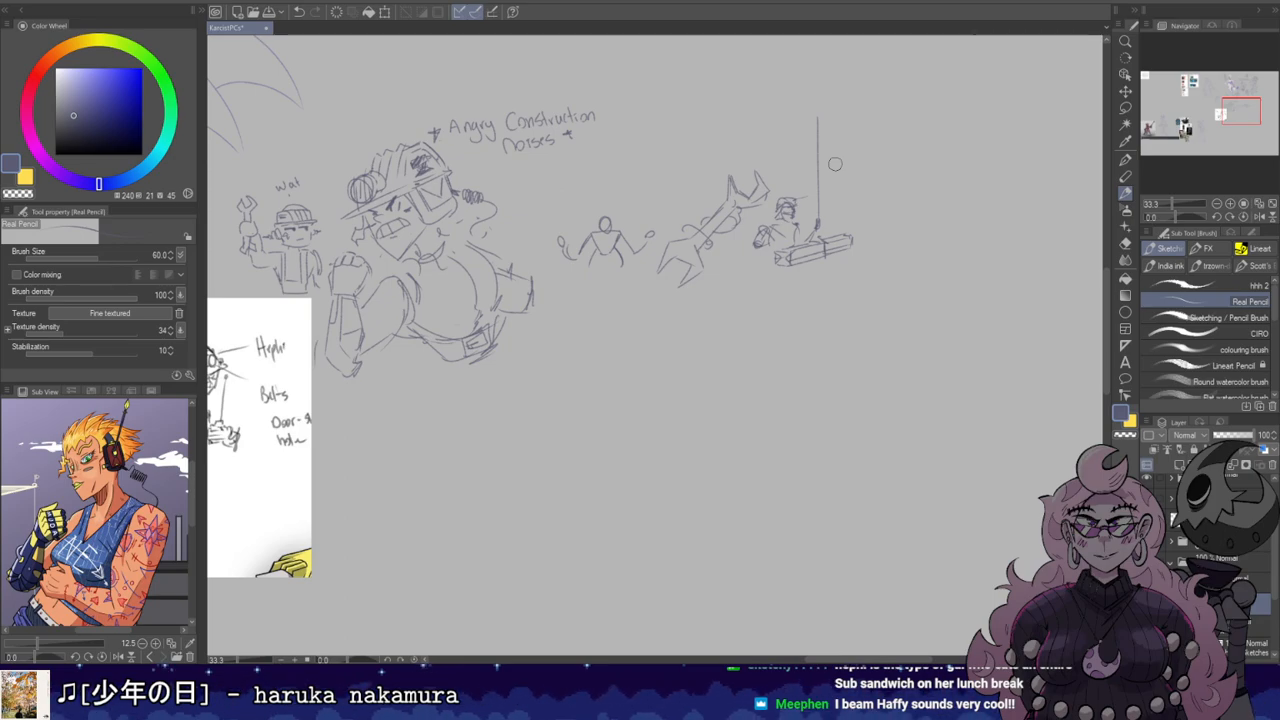
{"action": "key", "text": "e"}
{"action": "key", "text": "p"}
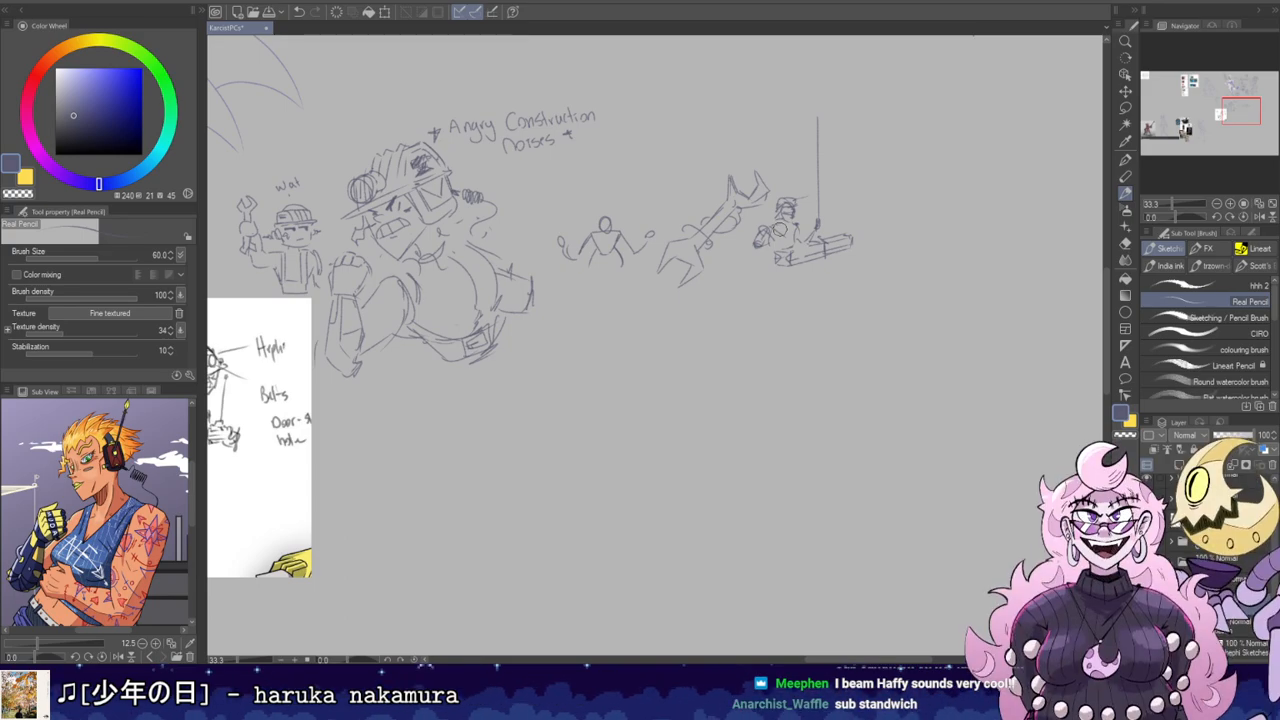
{"action": "left_click_drag", "start_coordinate": [791, 222], "coordinate": [785, 254]}
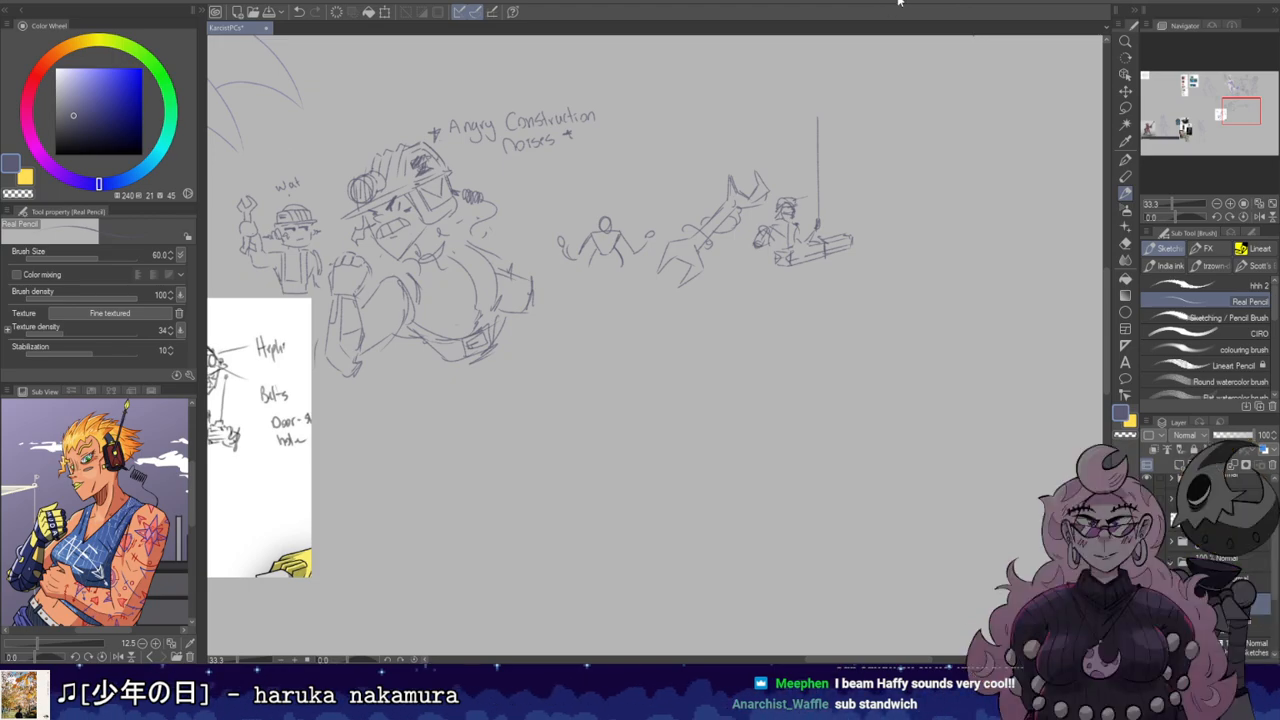
{"action": "mouse_move", "coordinate": [832, 186]}
{"action": "left_mouse_down"}
{"action": "mouse_move", "coordinate": [886, 194]}
{"action": "mouse_move", "coordinate": [988, 154]}
{"action": "left_mouse_up"}
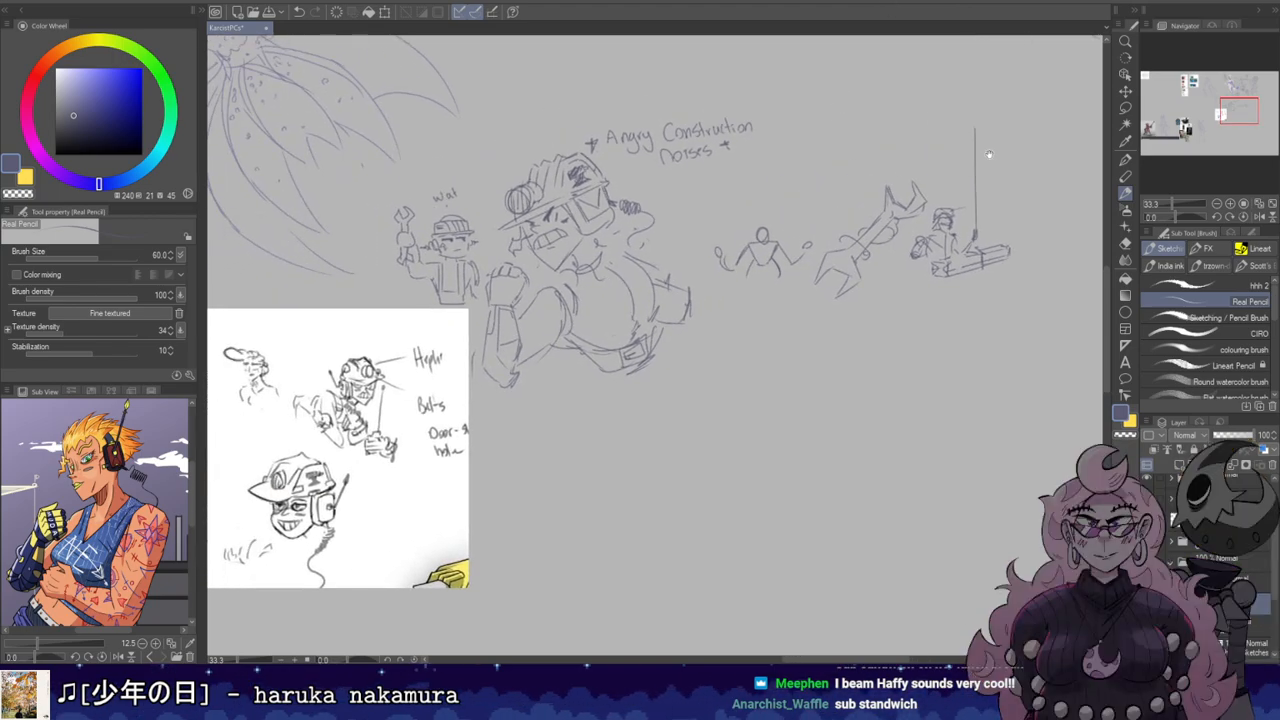
{"action": "mouse_move", "coordinate": [859, 185]}
{"action": "left_mouse_down"}
{"action": "mouse_move", "coordinate": [874, 194]}
{"action": "mouse_move", "coordinate": [839, 191]}
{"action": "left_mouse_up"}
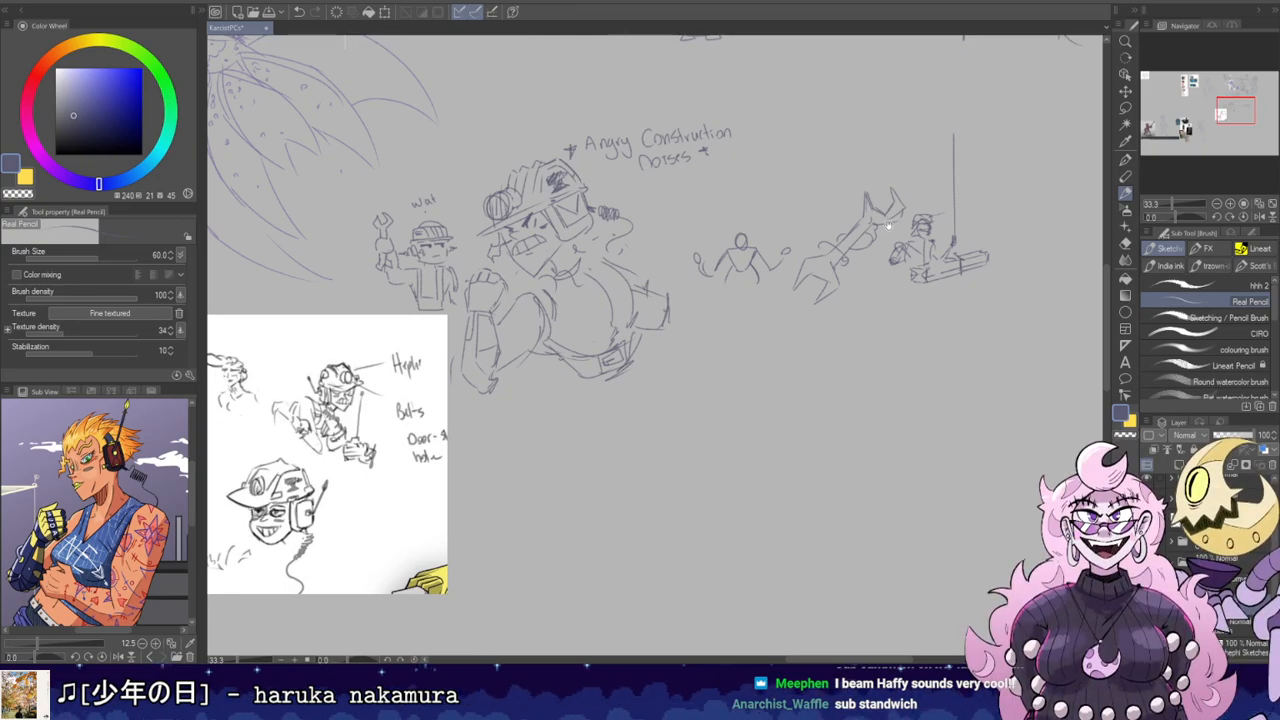
{"action": "left_click_drag", "start_coordinate": [1043, 180], "coordinate": [895, 182]}
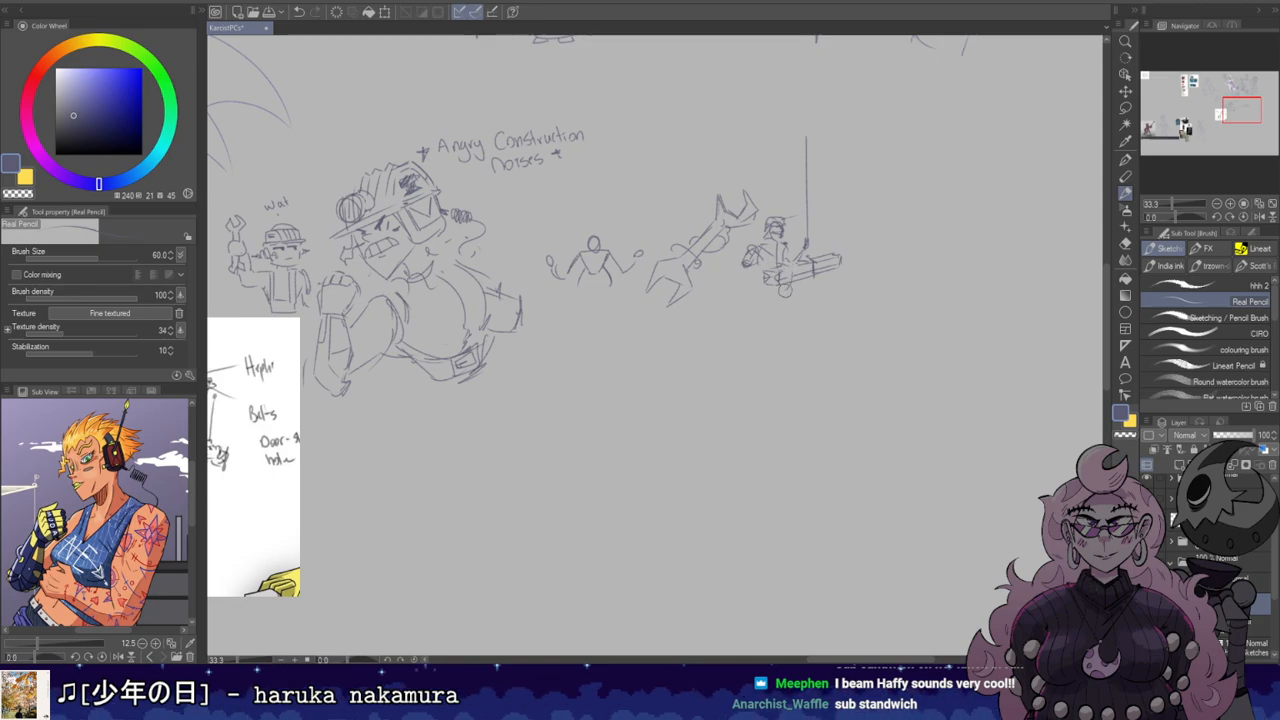
Step: Sketch the small figure's bent legs and feet below the beam and an arm reaching toward the cable
{"action": "mouse_move", "coordinate": [805, 248]}
{"action": "left_mouse_down"}
{"action": "mouse_move", "coordinate": [934, 224]}
{"action": "mouse_move", "coordinate": [894, 225]}
{"action": "left_mouse_up"}
{"action": "left_click_drag", "start_coordinate": [866, 290], "coordinate": [877, 306]}
{"action": "key", "text": "ctrl+z"}
{"action": "mouse_move", "coordinate": [894, 258]}
{"action": "left_mouse_down"}
{"action": "mouse_move", "coordinate": [892, 282]}
{"action": "mouse_move", "coordinate": [916, 291]}
{"action": "left_mouse_up"}
{"action": "key", "text": "ctrl+z"}
{"action": "key", "text": "ctrl+z"}
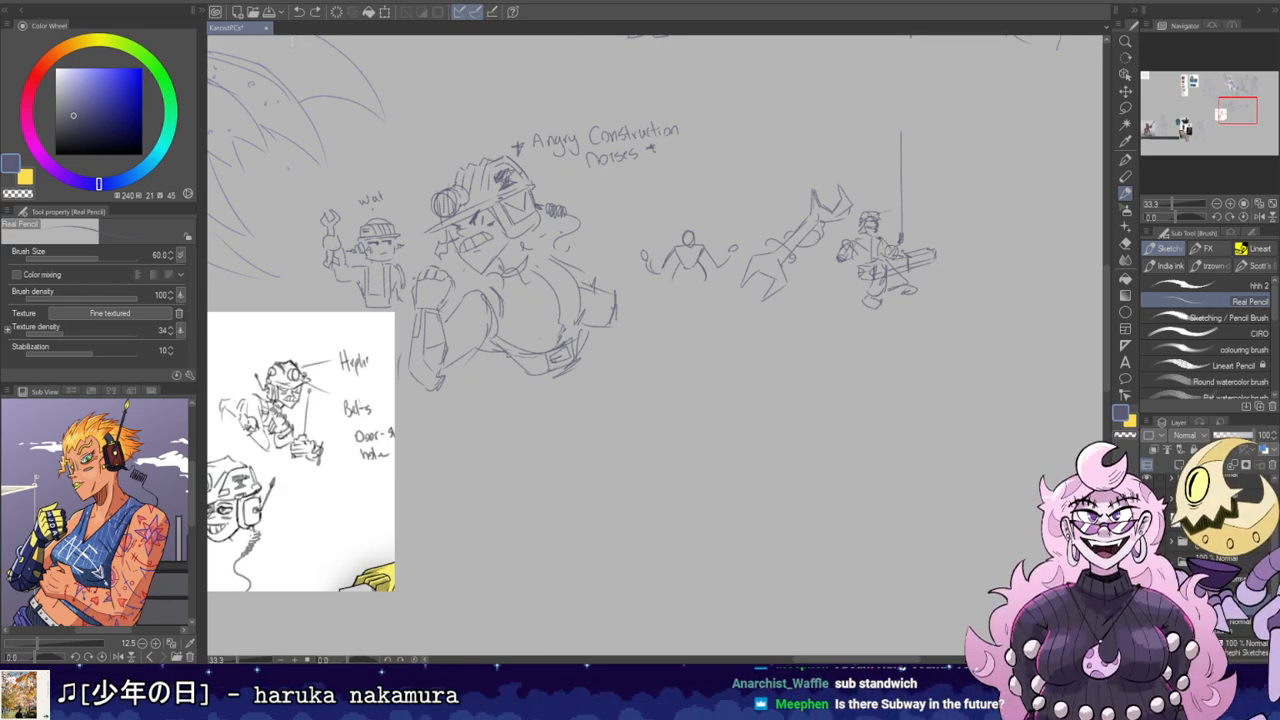
Step: Retrace the crane cable above the beam with a heavier vertical line, undoing the stray strokes
{"action": "left_click_drag", "start_coordinate": [951, 203], "coordinate": [860, 171]}
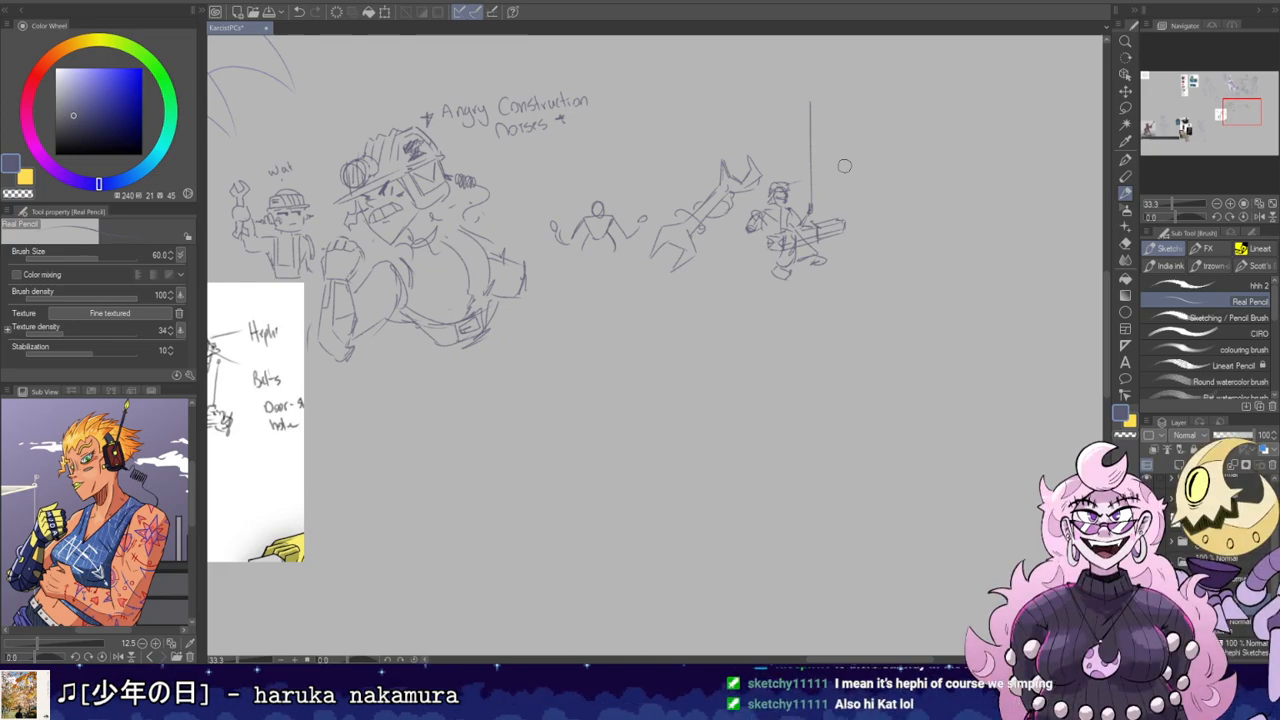
{"action": "mouse_move", "coordinate": [809, 98]}
{"action": "left_mouse_down"}
{"action": "mouse_move", "coordinate": [812, 216]}
{"action": "mouse_move", "coordinate": [830, 240]}
{"action": "mouse_move", "coordinate": [848, 232]}
{"action": "left_mouse_up"}
{"action": "key", "text": "ctrl+z"}
{"action": "key", "text": "ctrl+z"}
{"action": "key", "text": "ctrl+z"}
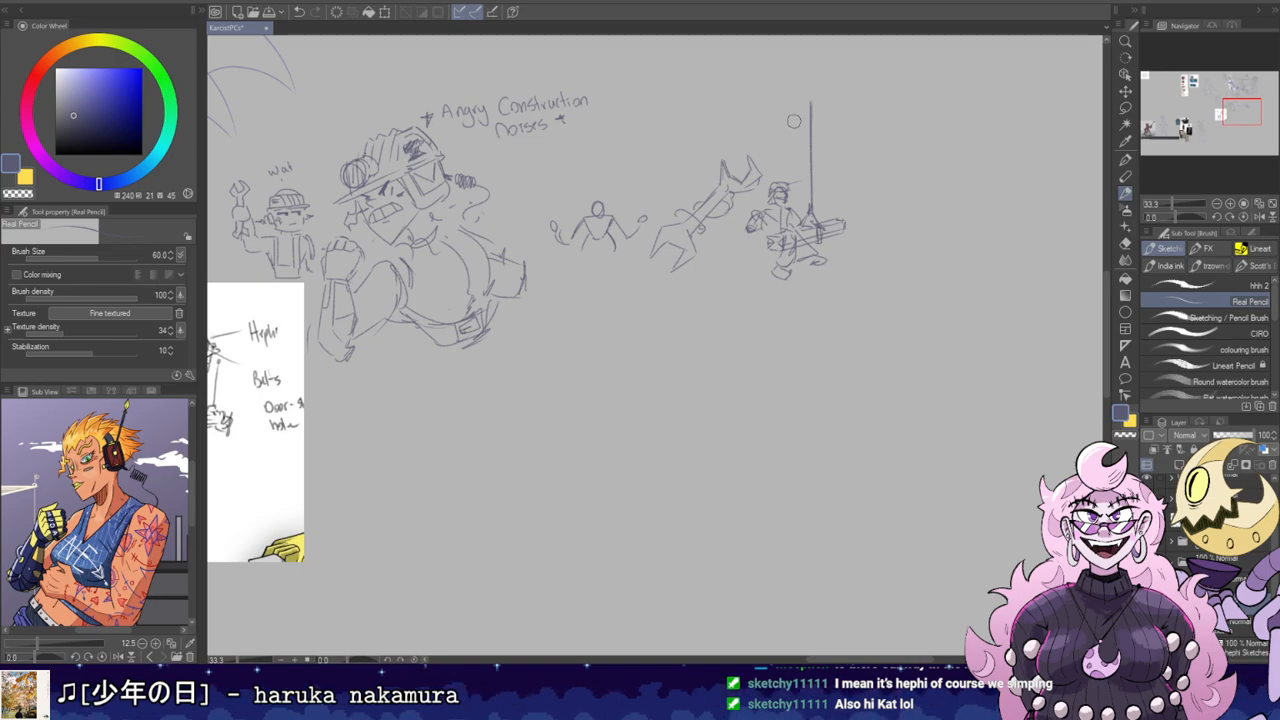
Step: Tidy the upper end of the cable and draw a short antenna on top of the small figure's hard hat
{"action": "key", "text": "e"}
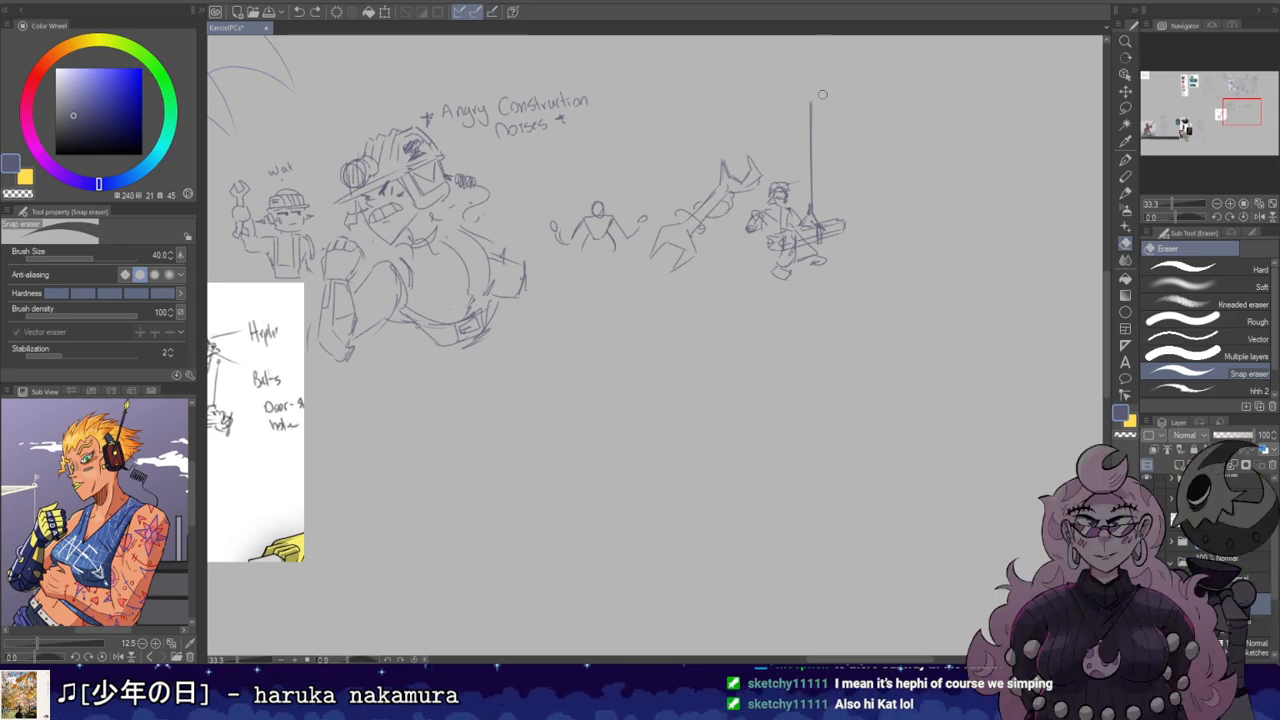
{"action": "key", "text": "b"}
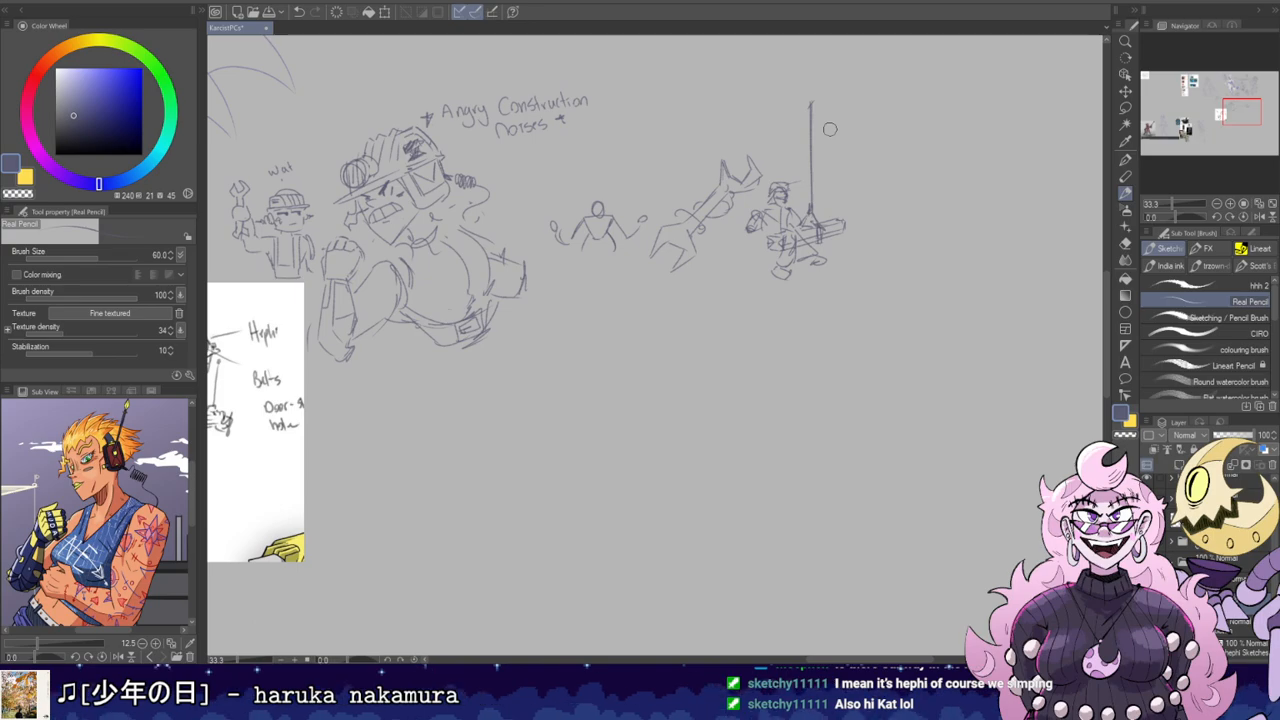
{"action": "left_click_drag", "start_coordinate": [869, 131], "coordinate": [876, 133]}
{"action": "left_click_drag", "start_coordinate": [823, 90], "coordinate": [860, 112]}
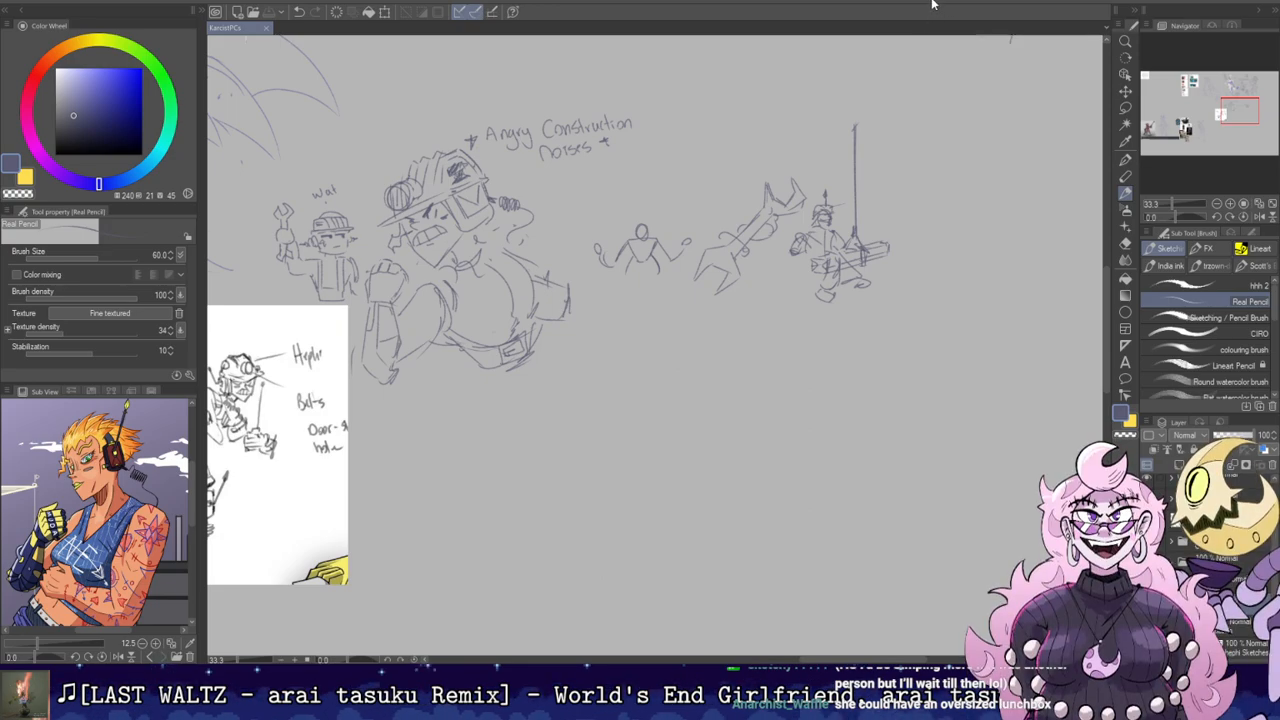
Step: Add sketch strokes to the small figure's outer hand and undo the trial erasure at the cable's top
{"action": "left_click_drag", "start_coordinate": [892, 179], "coordinate": [854, 157]}
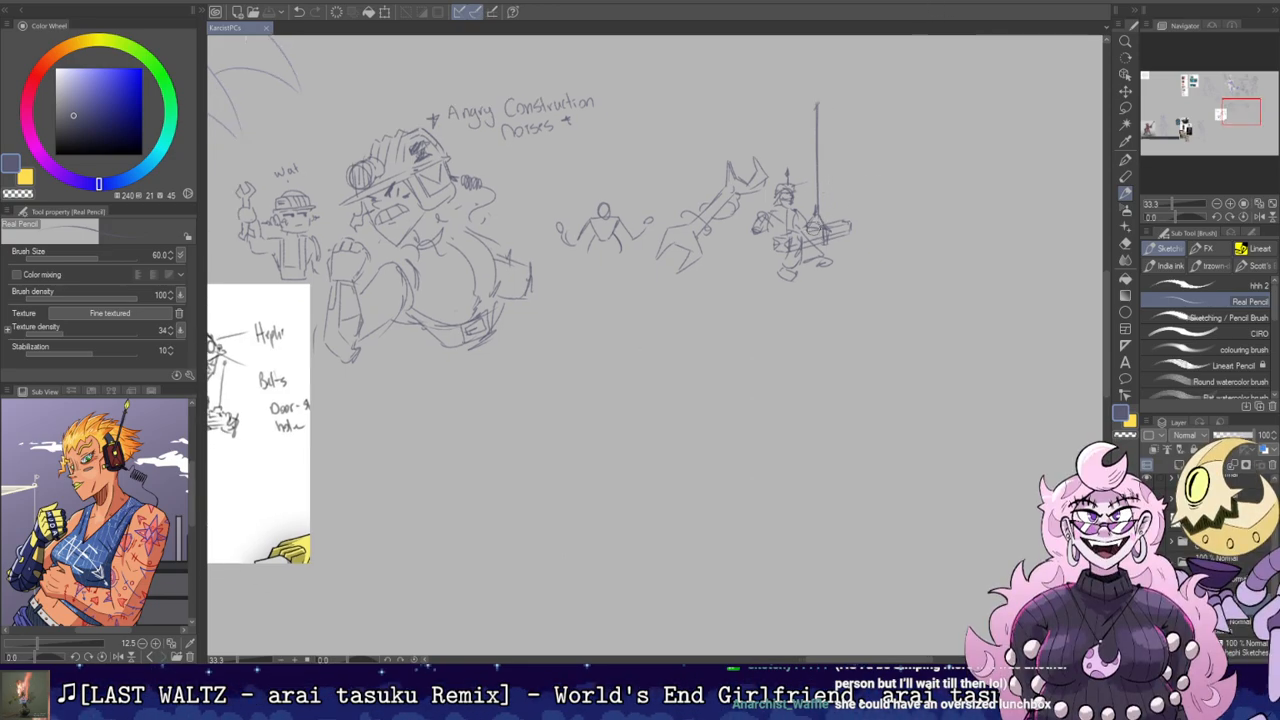
{"action": "left_click_drag", "start_coordinate": [858, 165], "coordinate": [828, 188]}
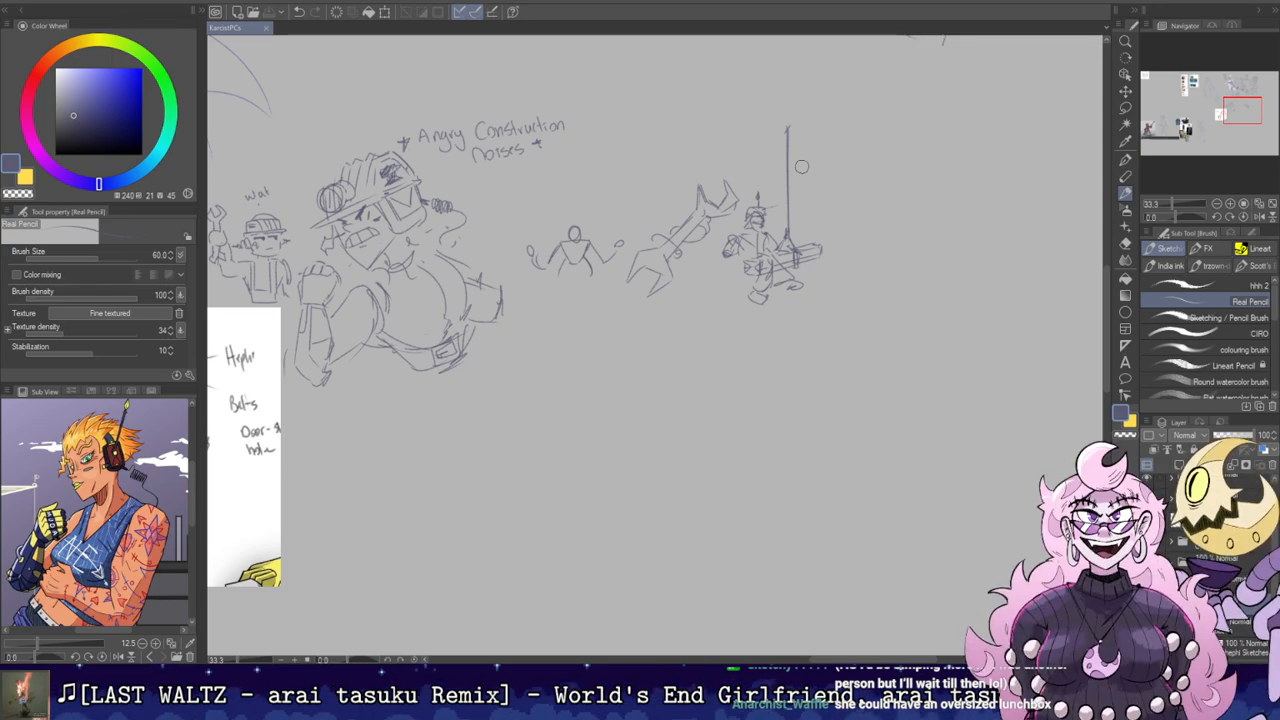
{"action": "left_click_drag", "start_coordinate": [794, 222], "coordinate": [777, 241]}
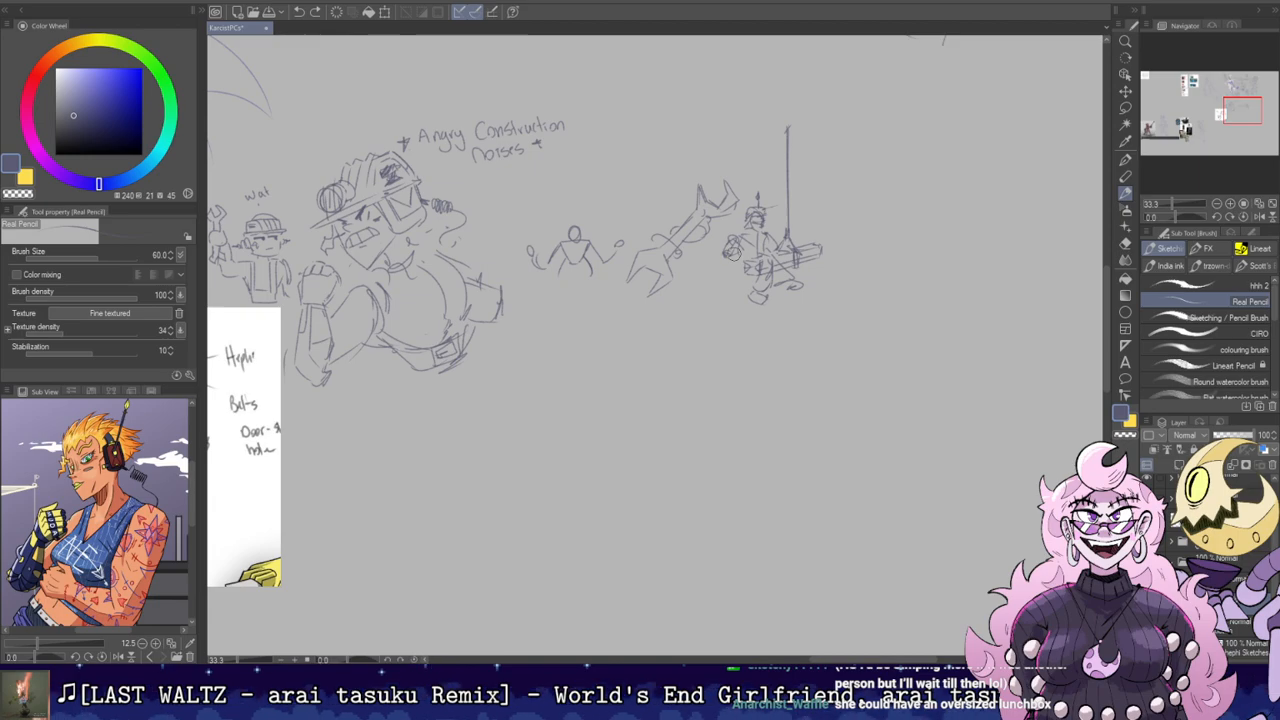
{"action": "mouse_move", "coordinate": [808, 169]}
{"action": "left_mouse_down"}
{"action": "mouse_move", "coordinate": [827, 188]}
{"action": "mouse_move", "coordinate": [804, 152]}
{"action": "left_mouse_up"}
{"action": "key", "text": "e"}
{"action": "left_click_drag", "start_coordinate": [781, 108], "coordinate": [786, 122]}
{"action": "key", "text": "ctrl+z"}
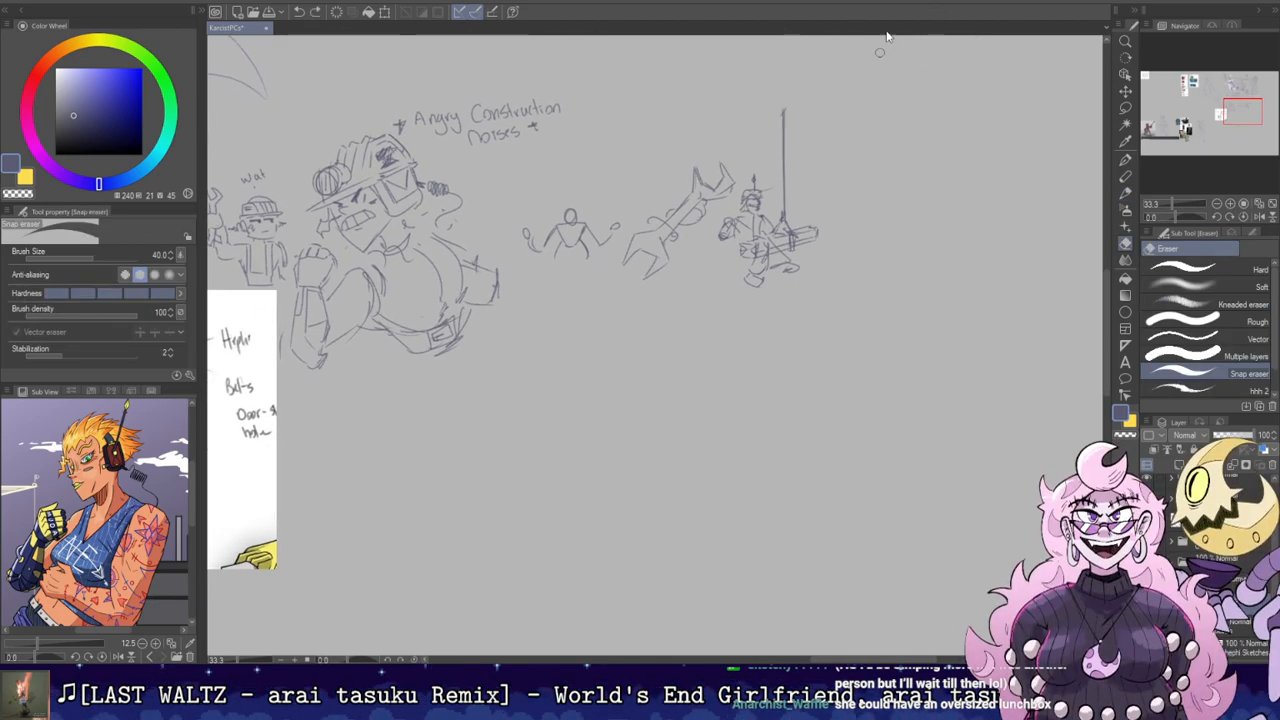
Step: Sketch a tiny box-shaped lunchbox with a handle in the empty space beside the hanging beam
{"action": "key", "text": "b"}
{"action": "left_click_drag", "start_coordinate": [806, 169], "coordinate": [785, 170]}
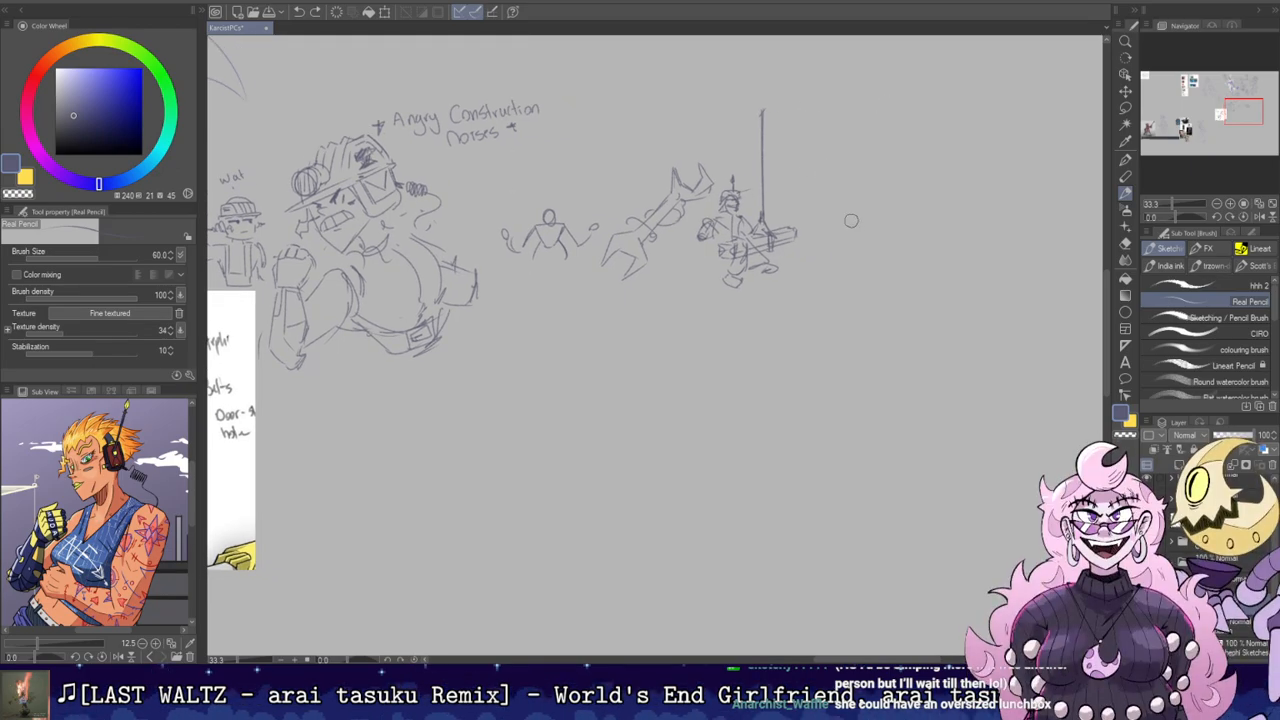
{"action": "left_click_drag", "start_coordinate": [830, 217], "coordinate": [831, 231]}
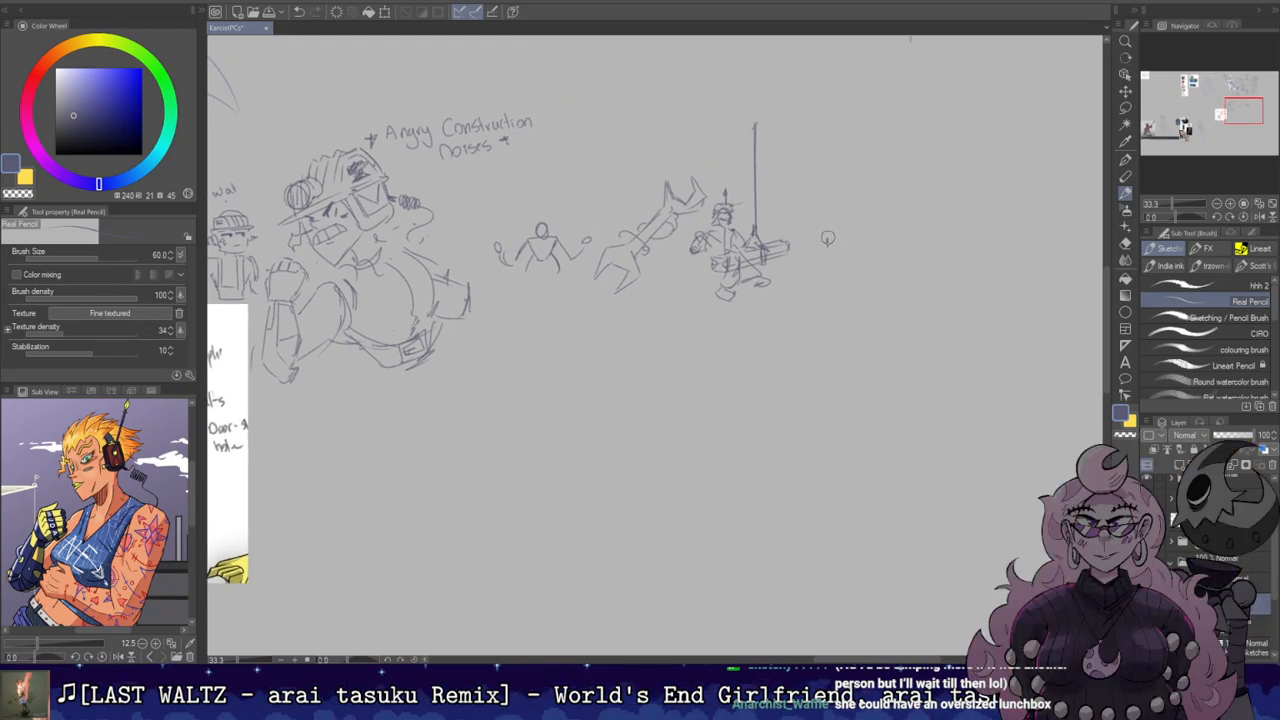
{"action": "mouse_move", "coordinate": [826, 238]}
{"action": "left_mouse_down"}
{"action": "mouse_move", "coordinate": [860, 236]}
{"action": "mouse_move", "coordinate": [836, 240]}
{"action": "mouse_move", "coordinate": [846, 212]}
{"action": "mouse_move", "coordinate": [853, 228]}
{"action": "left_mouse_up"}
{"action": "key", "text": "e"}
{"action": "key", "text": "p"}
{"action": "key", "text": "ctrl+z"}
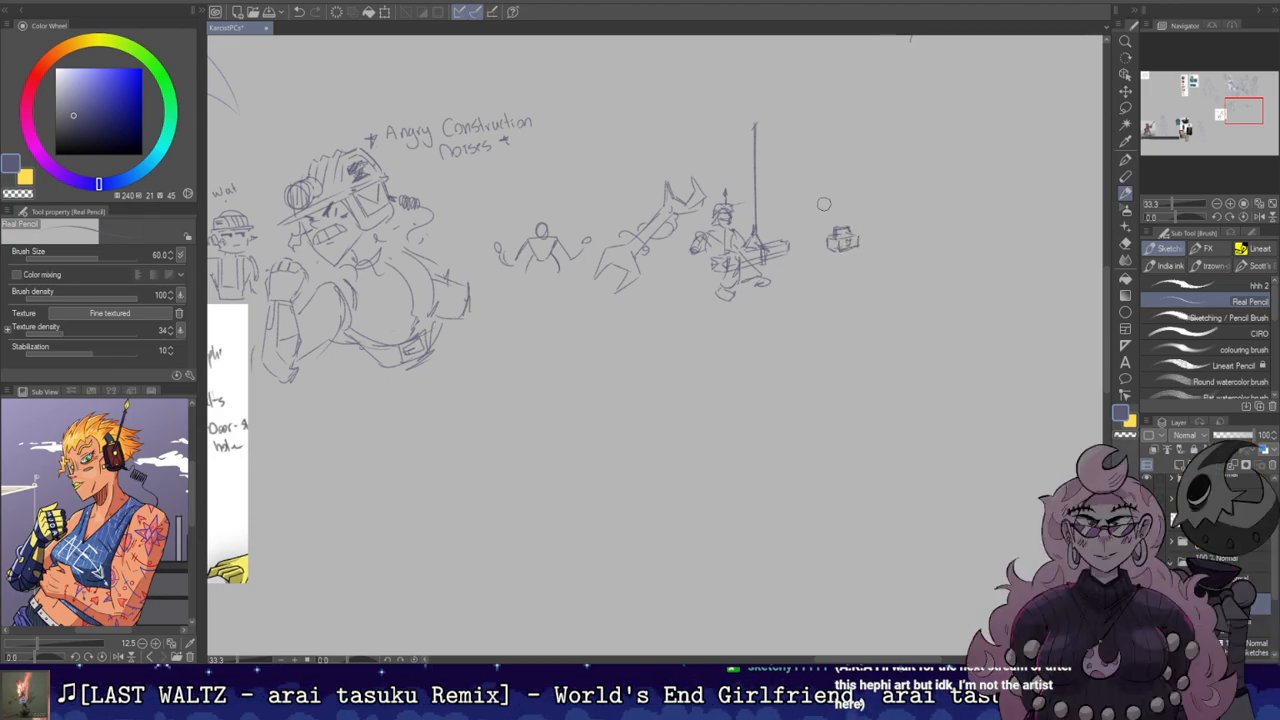
{"action": "left_click_drag", "start_coordinate": [862, 195], "coordinate": [831, 212]}
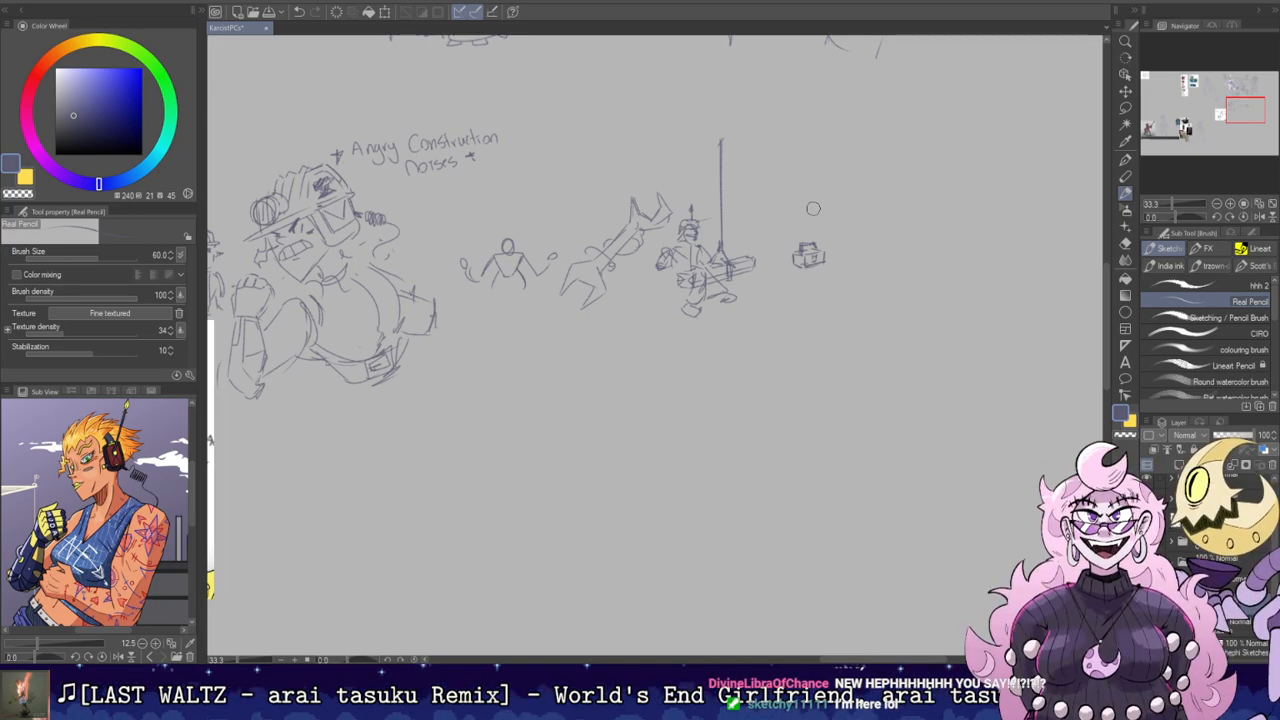
{"action": "mouse_move", "coordinate": [863, 187]}
{"action": "left_mouse_down"}
{"action": "mouse_move", "coordinate": [910, 164]}
{"action": "mouse_move", "coordinate": [938, 172]}
{"action": "mouse_move", "coordinate": [888, 184]}
{"action": "left_mouse_up"}
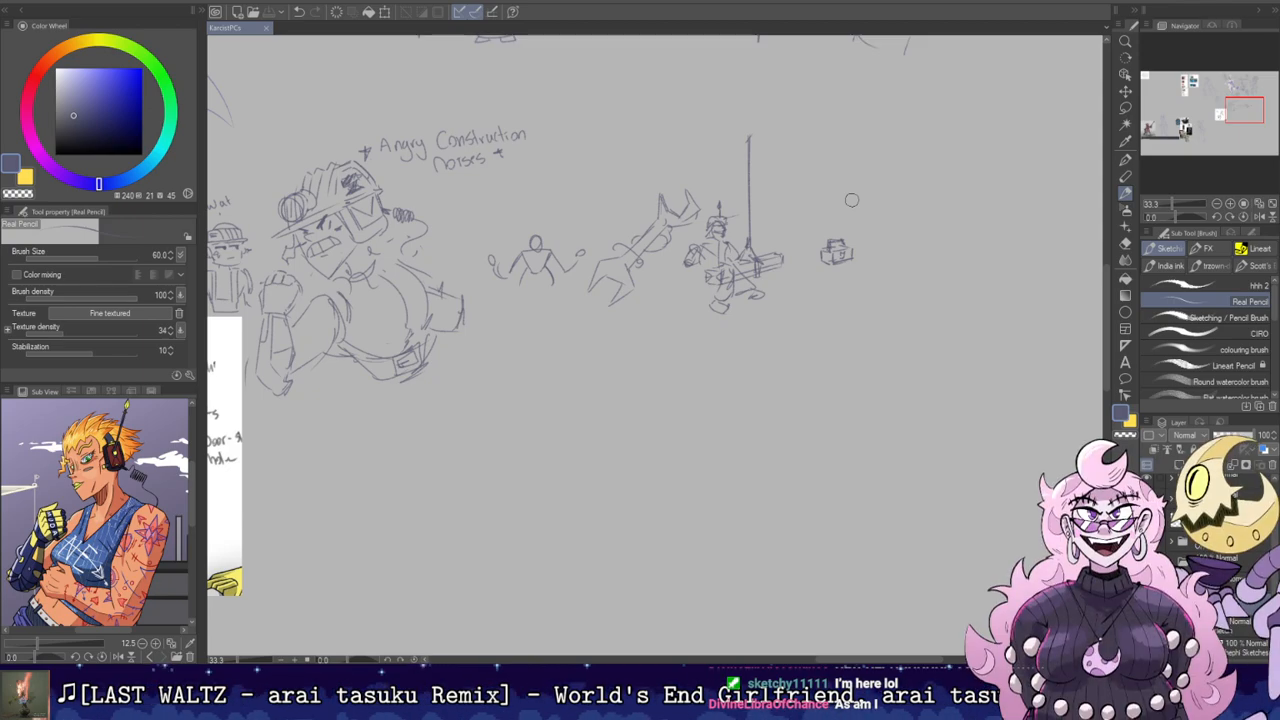
Step: Reduce the eraser size to 17 and cut small gaps into the cable's upper end to break it into dashes
{"action": "left_click_drag", "start_coordinate": [828, 155], "coordinate": [868, 167]}
{"action": "key", "text": "e"}
{"action": "left_click_drag", "start_coordinate": [779, 158], "coordinate": [785, 149]}
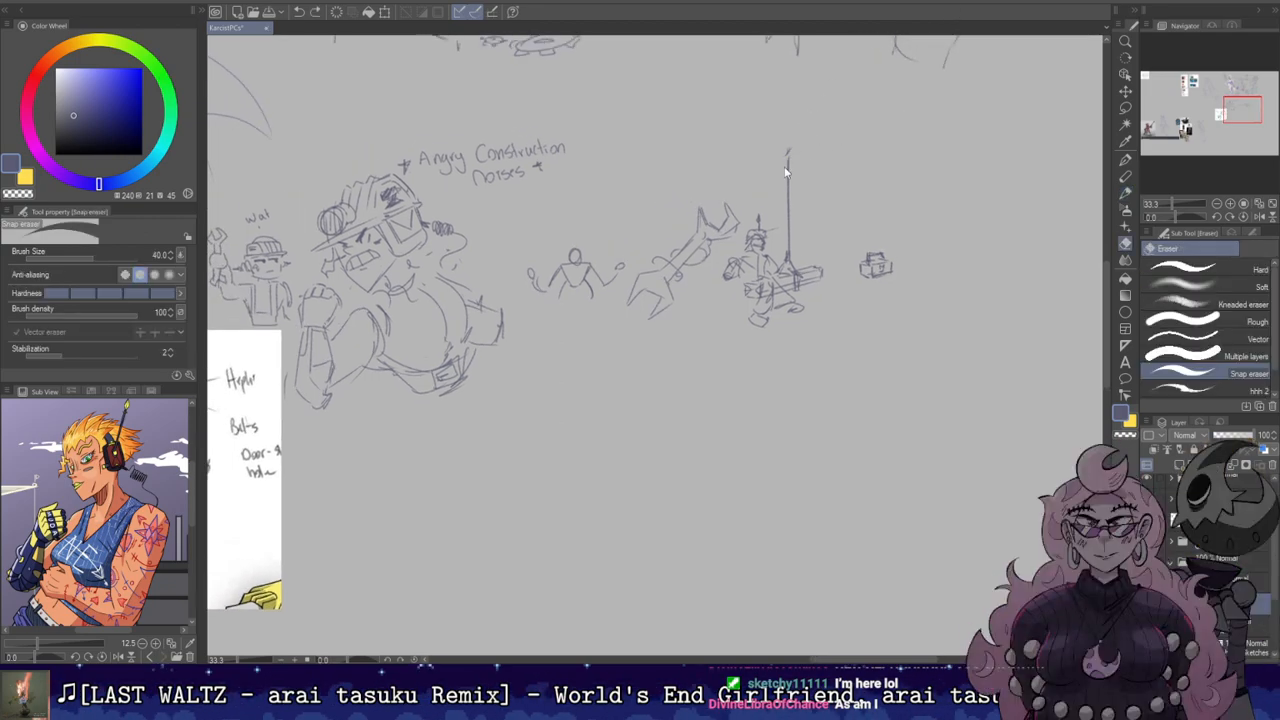
{"action": "key", "text": "bracketleft"}
{"action": "key", "text": "bracketleft"}
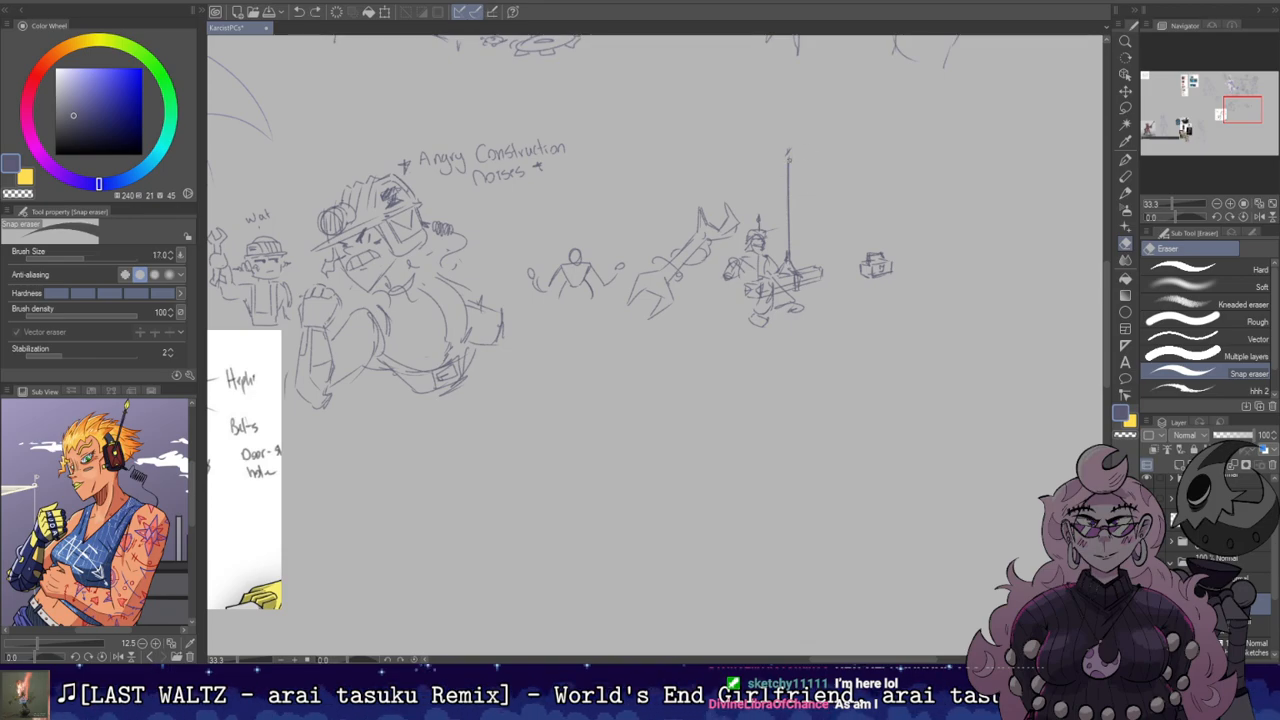
{"action": "key", "text": "b"}
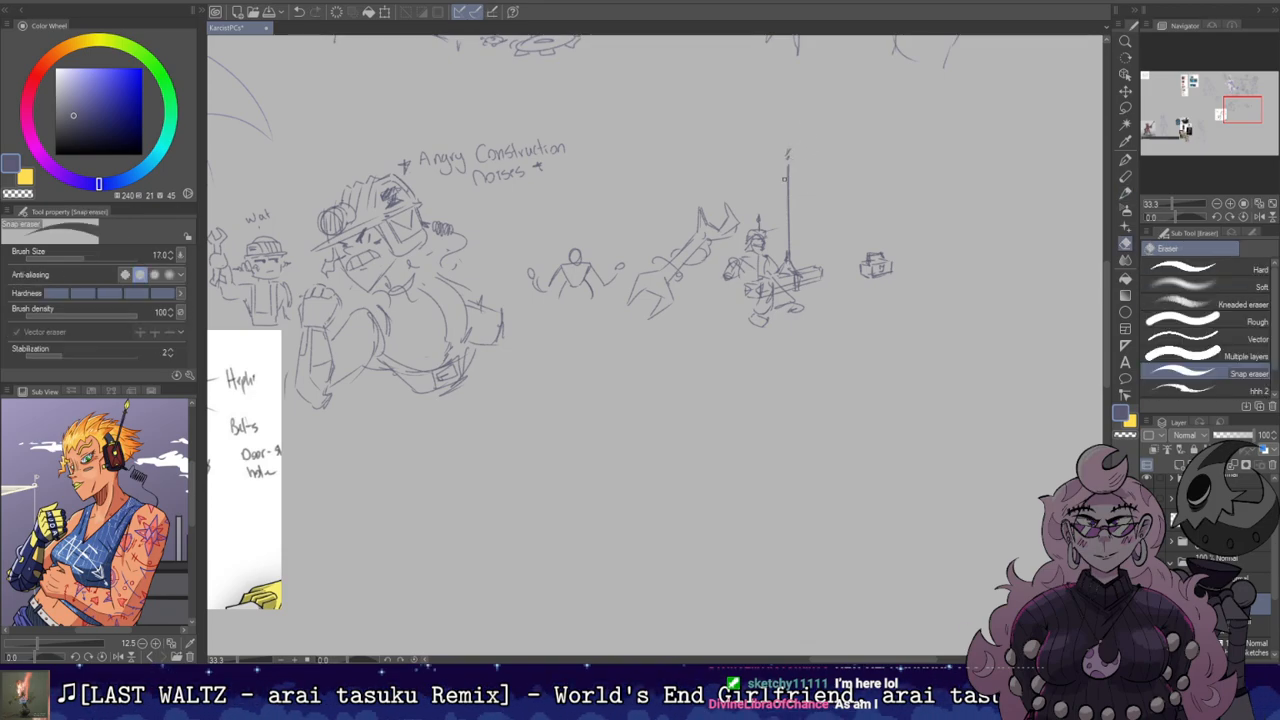
Step: Rough in a new pose below the lunchbox with curved shoulder strokes and an outstretched arm ending in a fist
{"action": "left_click_drag", "start_coordinate": [836, 148], "coordinate": [928, 108]}
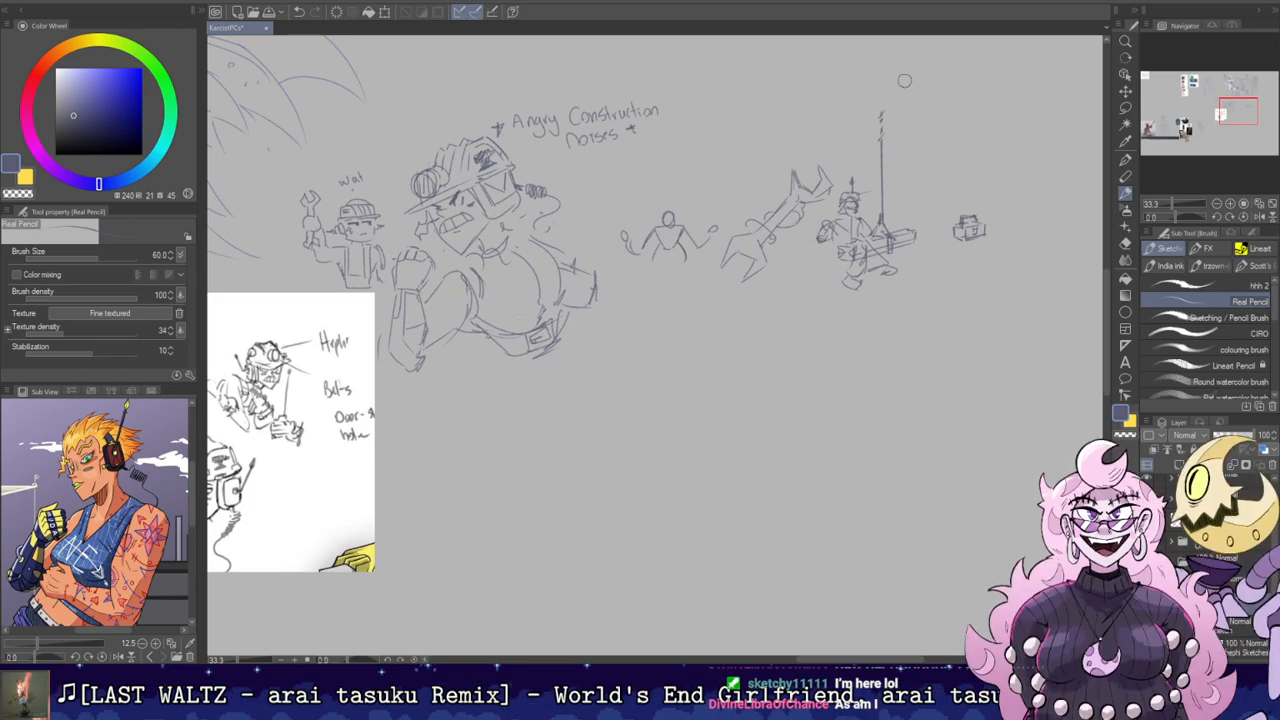
{"action": "left_click_drag", "start_coordinate": [898, 188], "coordinate": [855, 111]}
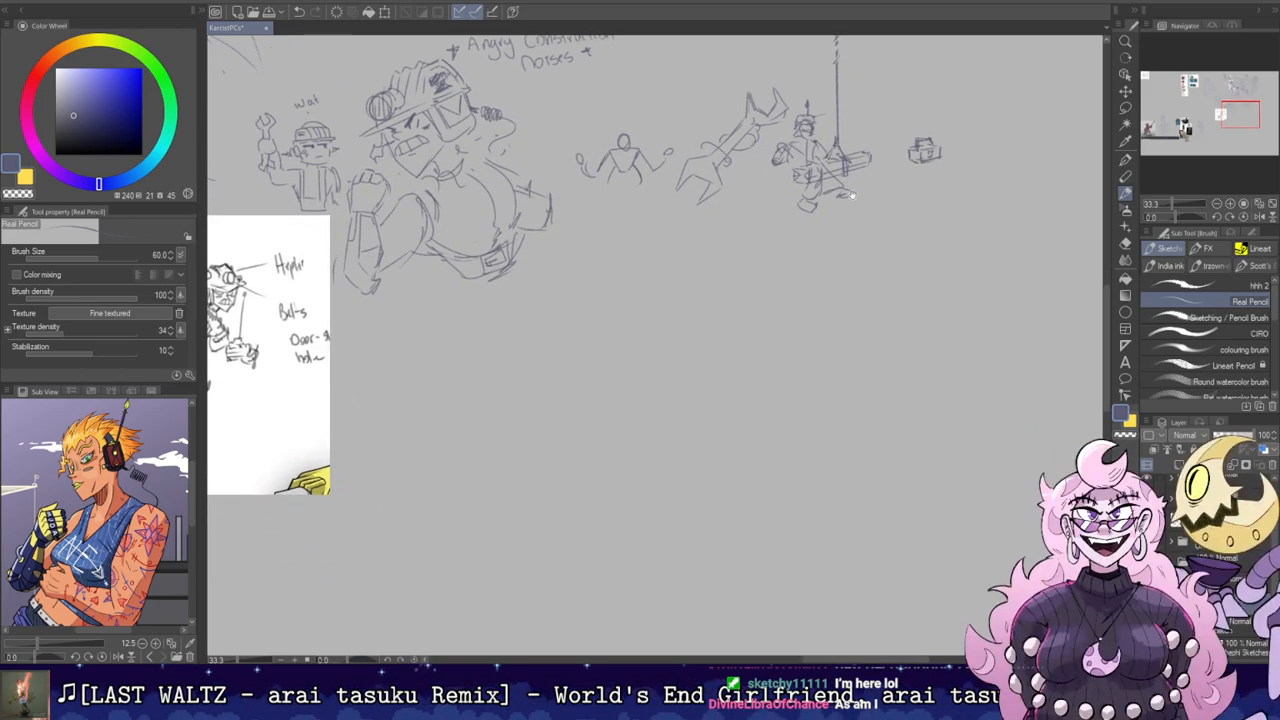
{"action": "left_click_drag", "start_coordinate": [826, 283], "coordinate": [796, 302]}
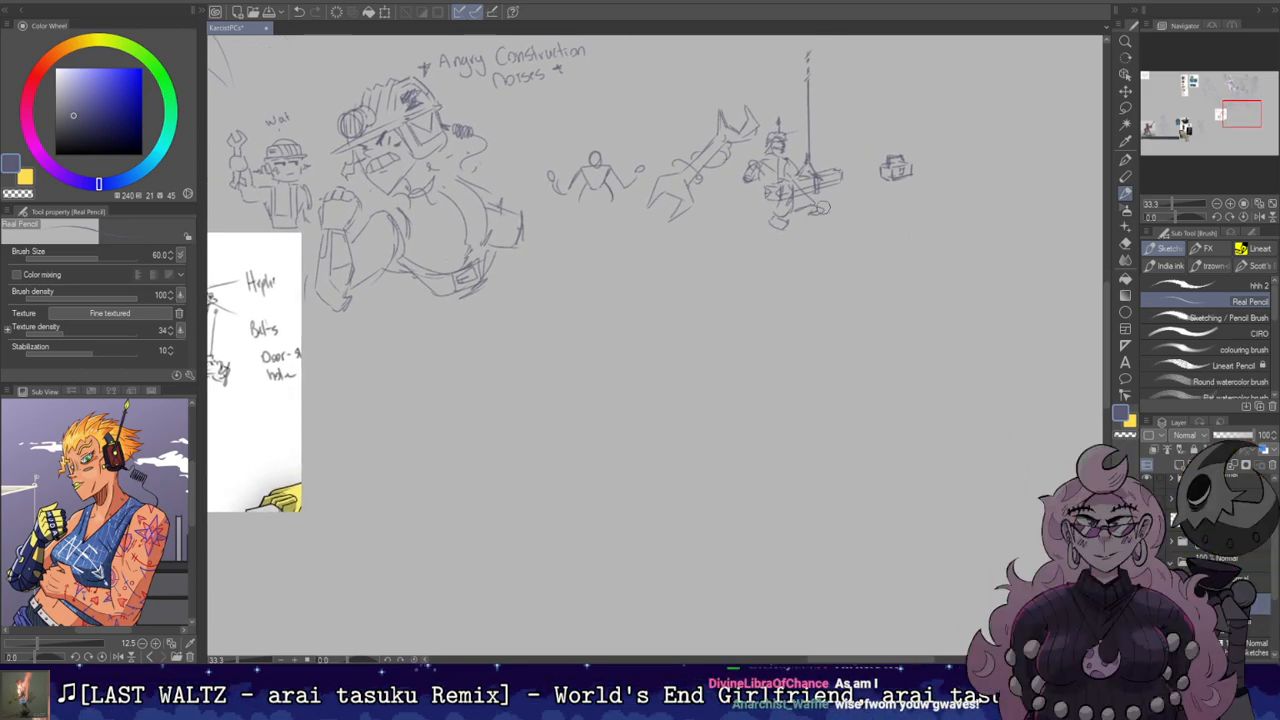
{"action": "mouse_move", "coordinate": [870, 251]}
{"action": "left_mouse_down"}
{"action": "mouse_move", "coordinate": [872, 278]}
{"action": "mouse_move", "coordinate": [922, 284]}
{"action": "mouse_move", "coordinate": [933, 272]}
{"action": "mouse_move", "coordinate": [935, 290]}
{"action": "mouse_move", "coordinate": [928, 262]}
{"action": "mouse_move", "coordinate": [946, 268]}
{"action": "left_mouse_up"}
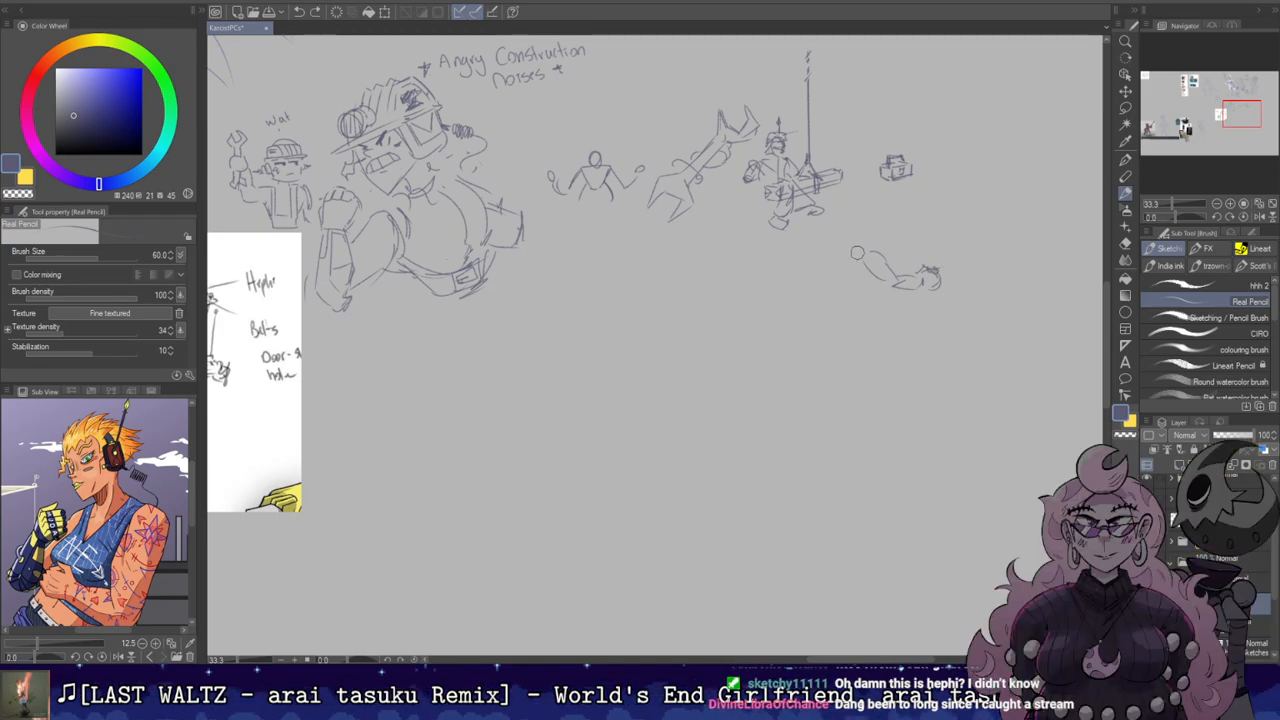
{"action": "key", "text": "ctrl+z"}
{"action": "mouse_move", "coordinate": [866, 253]}
{"action": "left_mouse_down"}
{"action": "mouse_move", "coordinate": [859, 297]}
{"action": "mouse_move", "coordinate": [836, 279]}
{"action": "left_mouse_up"}
{"action": "key", "text": "ctrl+z"}
{"action": "key", "text": "ctrl+z"}
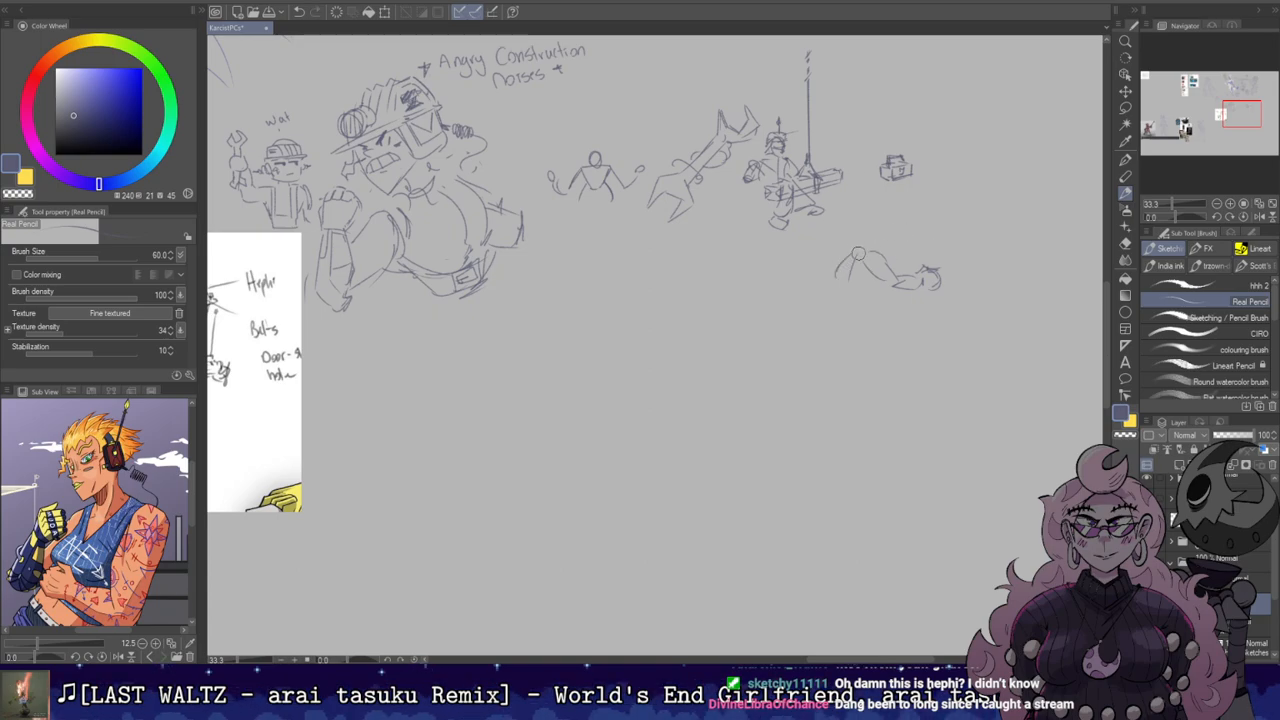
Step: Draw jagged impact and crack lines radiating above, beside and below the outstretched fist
{"action": "mouse_move", "coordinate": [930, 269]}
{"action": "left_mouse_down"}
{"action": "mouse_move", "coordinate": [976, 249]}
{"action": "mouse_move", "coordinate": [944, 285]}
{"action": "mouse_move", "coordinate": [962, 289]}
{"action": "mouse_move", "coordinate": [942, 263]}
{"action": "left_mouse_up"}
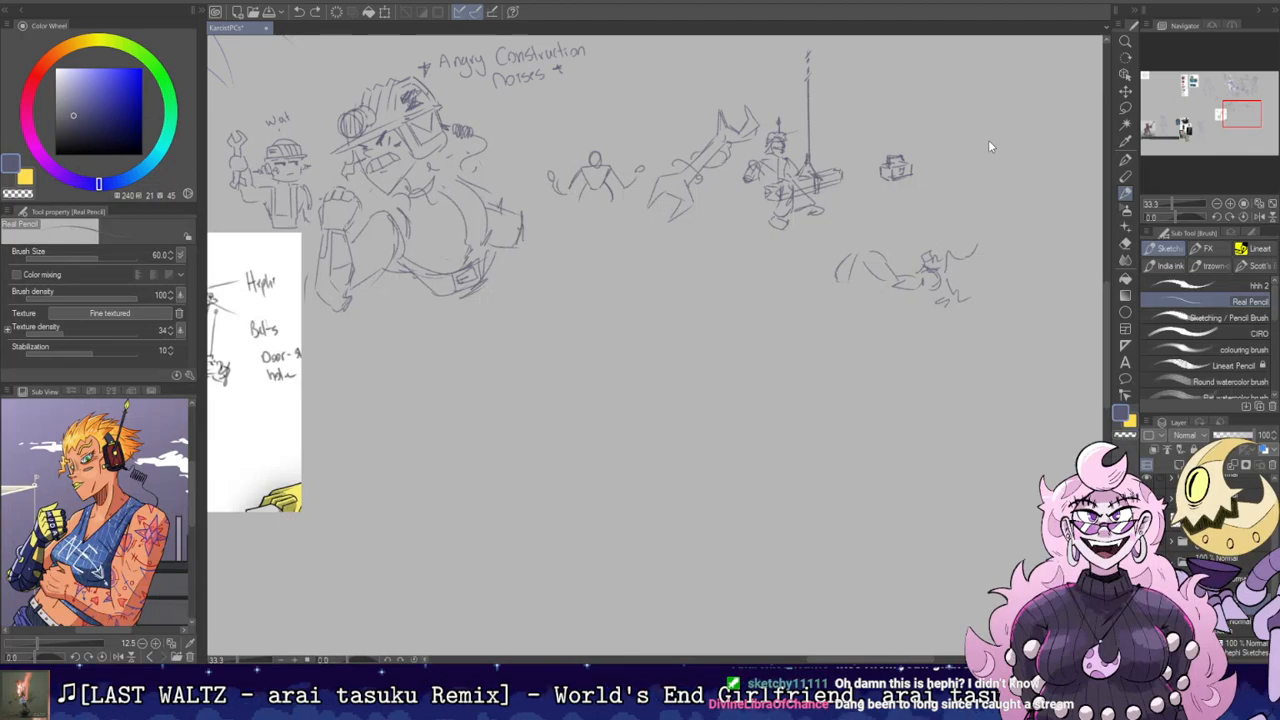
{"action": "left_click_drag", "start_coordinate": [941, 239], "coordinate": [938, 262]}
{"action": "left_click_drag", "start_coordinate": [932, 249], "coordinate": [959, 210]}
{"action": "mouse_move", "coordinate": [964, 283]}
{"action": "left_mouse_down"}
{"action": "mouse_move", "coordinate": [972, 317]}
{"action": "mouse_move", "coordinate": [936, 324]}
{"action": "mouse_move", "coordinate": [940, 303]}
{"action": "mouse_move", "coordinate": [926, 300]}
{"action": "mouse_move", "coordinate": [916, 330]}
{"action": "mouse_move", "coordinate": [924, 299]}
{"action": "mouse_move", "coordinate": [916, 337]}
{"action": "mouse_move", "coordinate": [923, 294]}
{"action": "mouse_move", "coordinate": [910, 350]}
{"action": "left_mouse_up"}
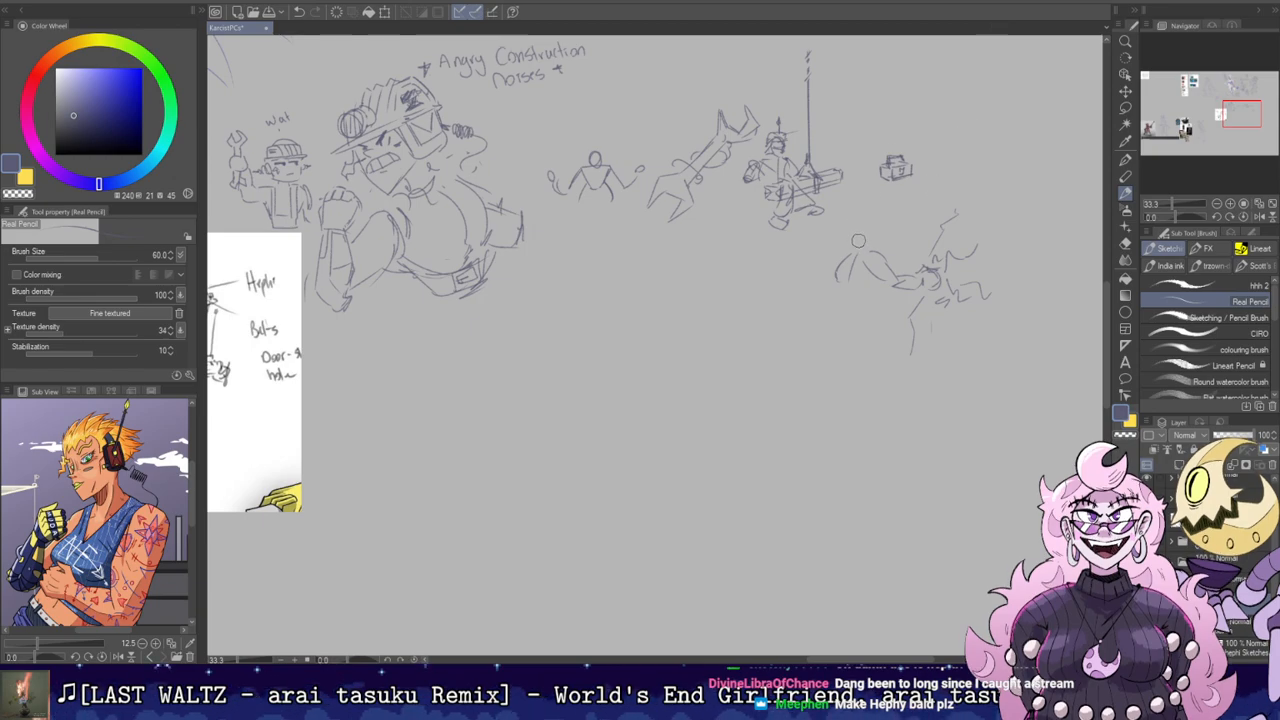
Step: Draw a slanted line for the punching figure's head above its shoulders, and tidy its upper end with the eraser at size 25
{"action": "key", "text": "ctrl+z"}
{"action": "key", "text": "ctrl+z"}
{"action": "left_click_drag", "start_coordinate": [852, 238], "coordinate": [875, 217]}
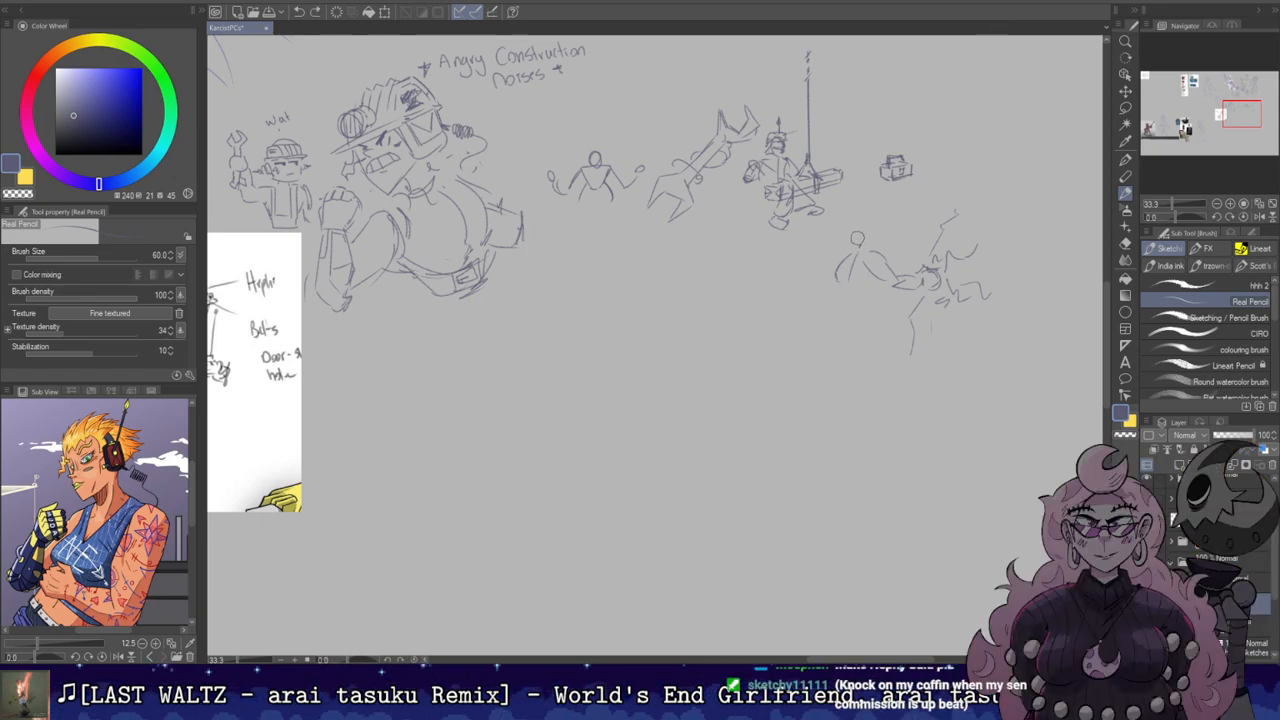
{"action": "key", "text": "ctrl+z"}
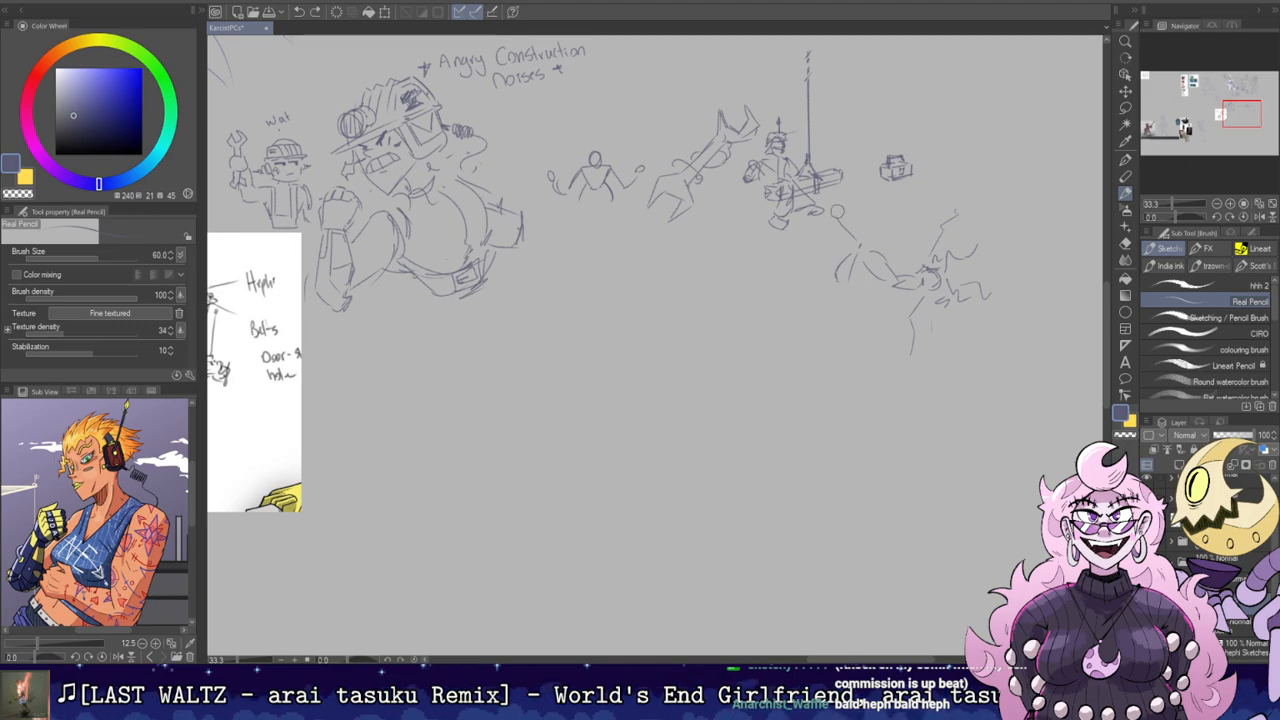
{"action": "key", "text": "ctrl+z"}
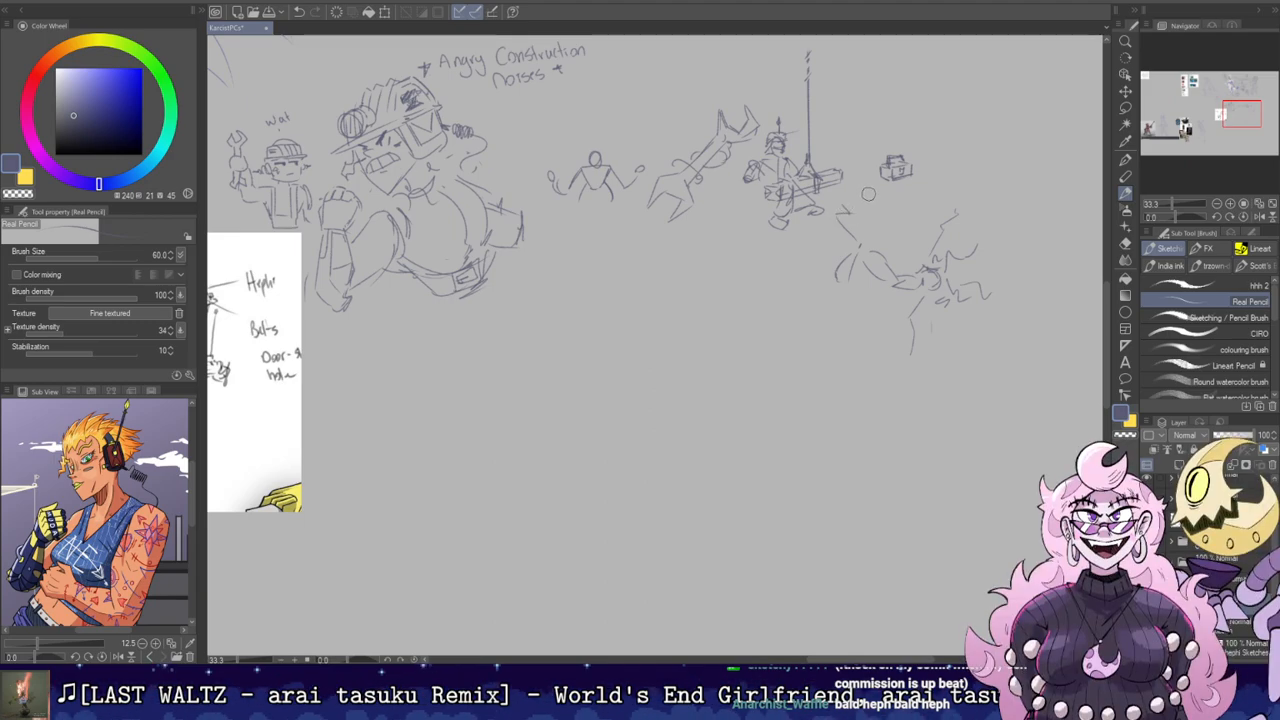
{"action": "key", "text": "e"}
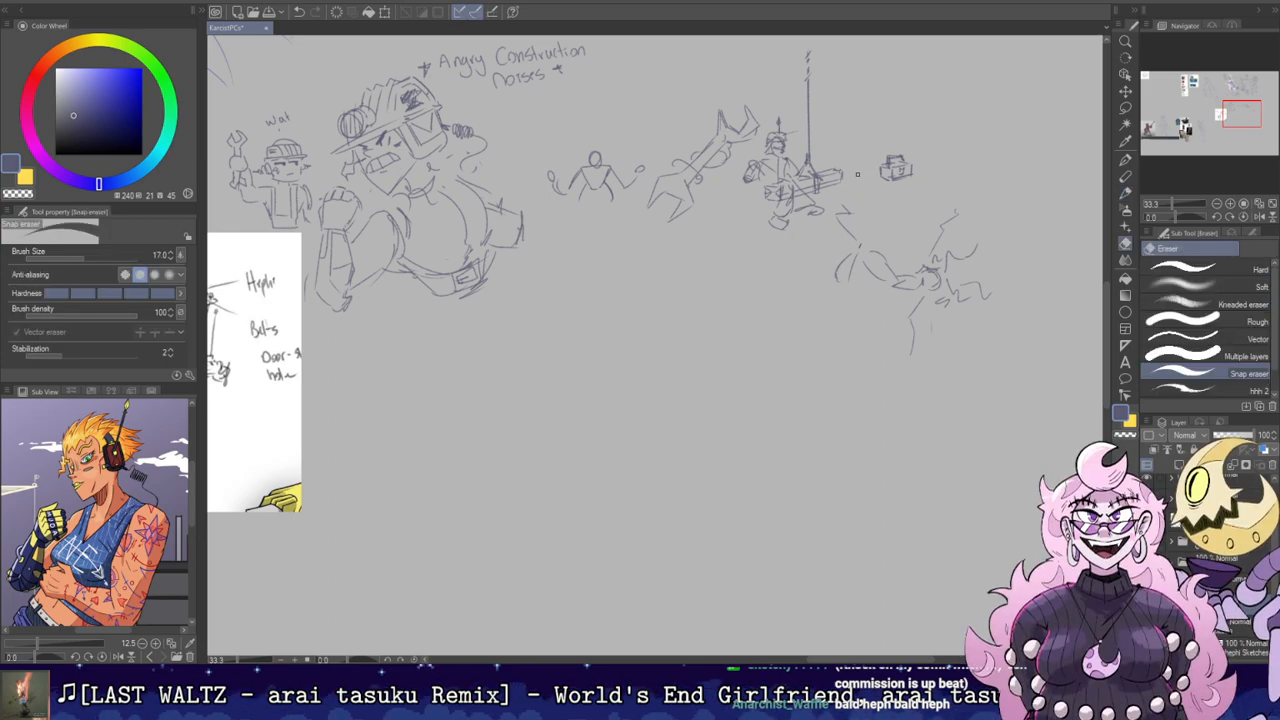
{"action": "key", "text": "bracketright"}
{"action": "key", "text": "bracketright"}
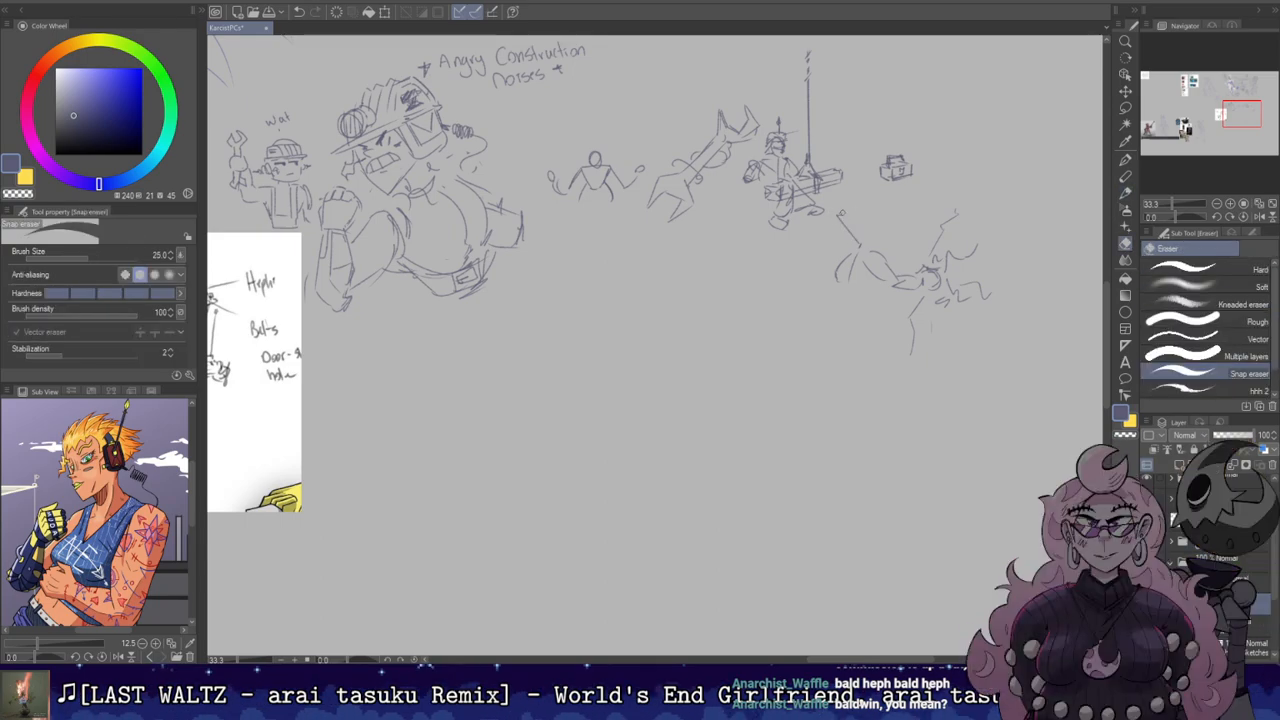
Step: Sketch the punching figure's head with spiky hair and an angry face, erasing the first zigzag hair attempt
{"action": "key", "text": "b"}
{"action": "left_click_drag", "start_coordinate": [842, 200], "coordinate": [851, 218]}
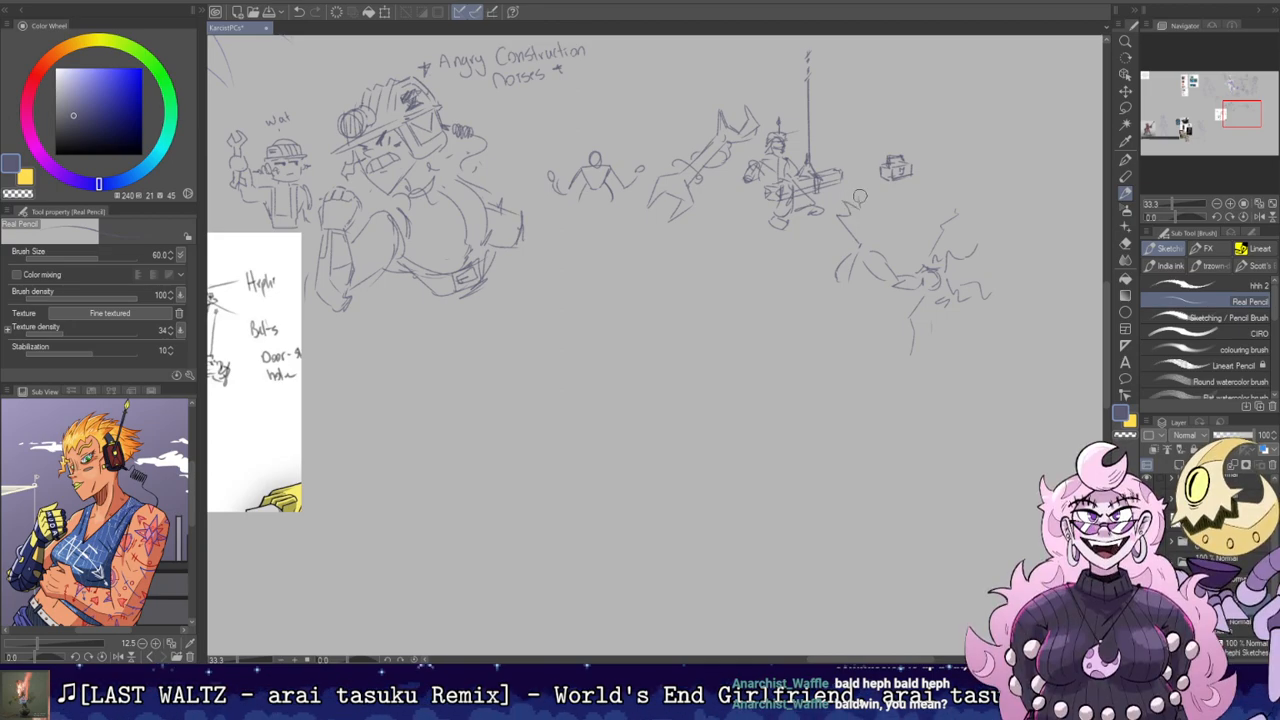
{"action": "left_click_drag", "start_coordinate": [856, 190], "coordinate": [882, 212]}
{"action": "key", "text": "e"}
{"action": "left_click", "coordinate": [856, 204]}
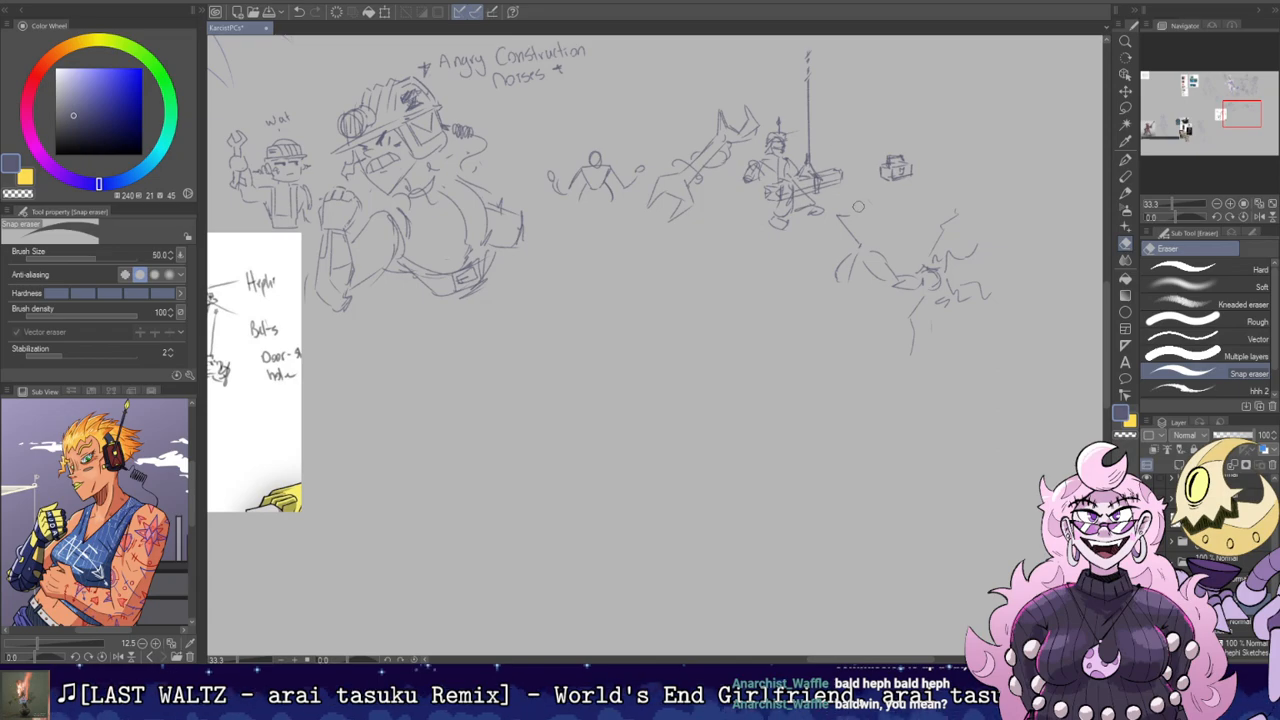
{"action": "key", "text": "b"}
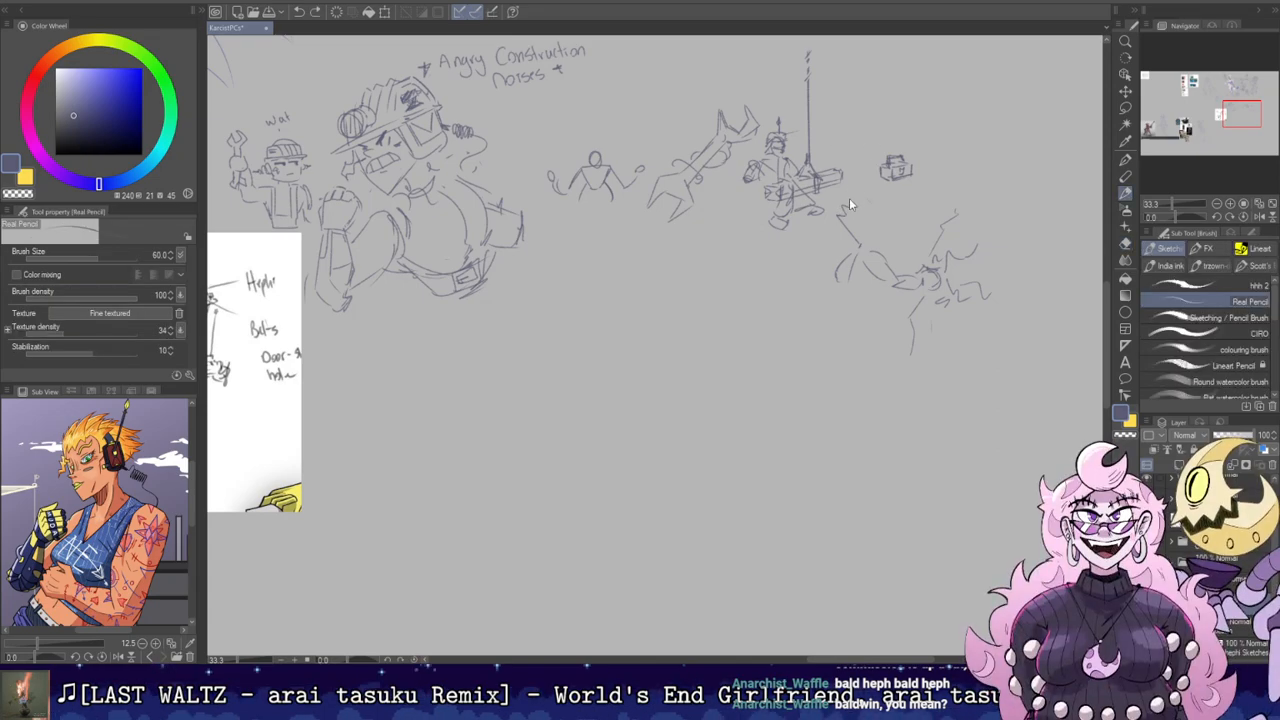
{"action": "mouse_move", "coordinate": [842, 214]}
{"action": "left_mouse_down"}
{"action": "mouse_move", "coordinate": [862, 202]}
{"action": "mouse_move", "coordinate": [884, 212]}
{"action": "left_mouse_up"}
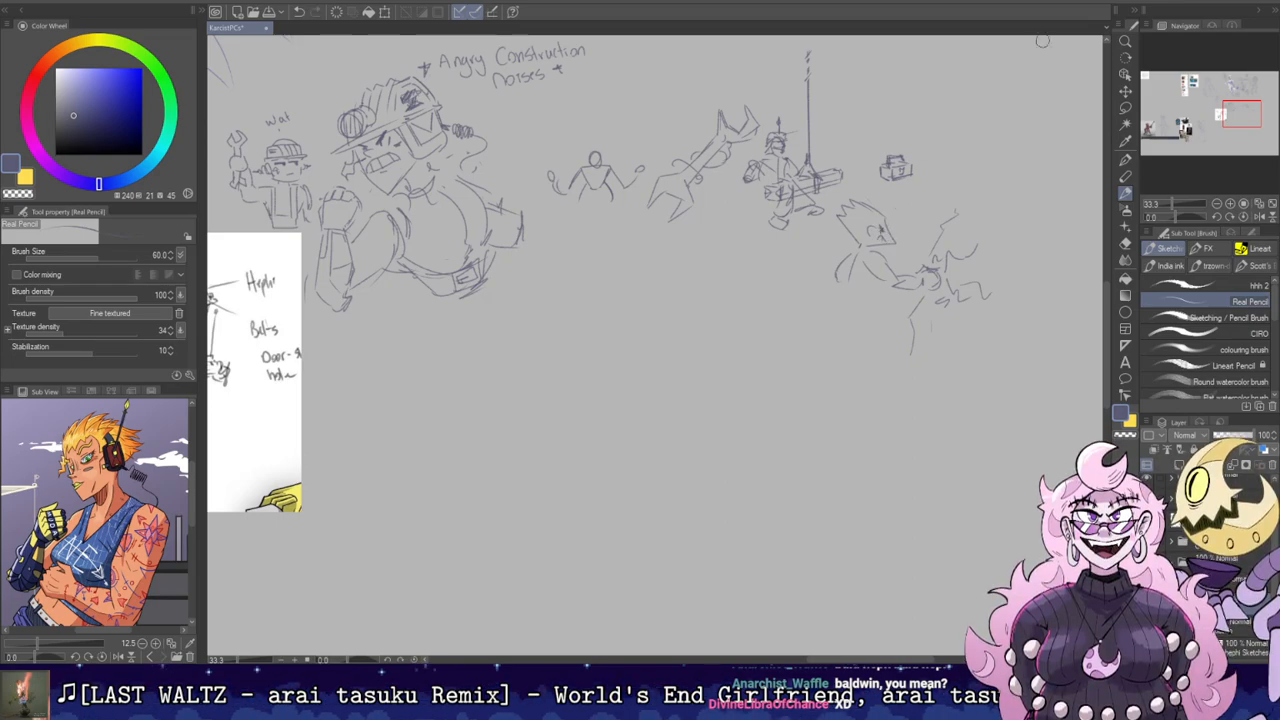
Step: Lasso the punching figure together with the lunchbox, move both up beside the crane-hung beam rider, and deselect
{"action": "mouse_move", "coordinate": [963, 155]}
{"action": "left_mouse_down"}
{"action": "mouse_move", "coordinate": [857, 109]}
{"action": "mouse_move", "coordinate": [903, 185]}
{"action": "mouse_move", "coordinate": [920, 166]}
{"action": "left_mouse_up"}
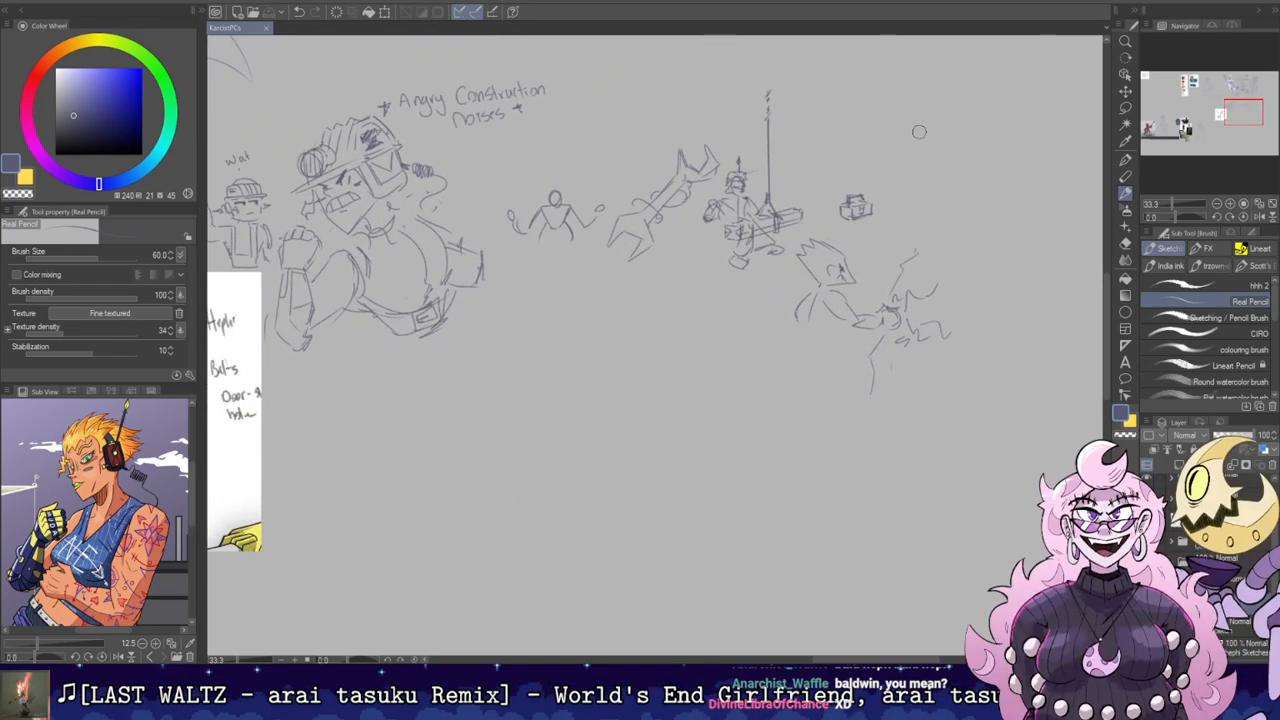
{"action": "mouse_move", "coordinate": [896, 187]}
{"action": "left_mouse_down"}
{"action": "mouse_move", "coordinate": [1026, 163]}
{"action": "mouse_move", "coordinate": [883, 126]}
{"action": "mouse_move", "coordinate": [904, 81]}
{"action": "left_mouse_up"}
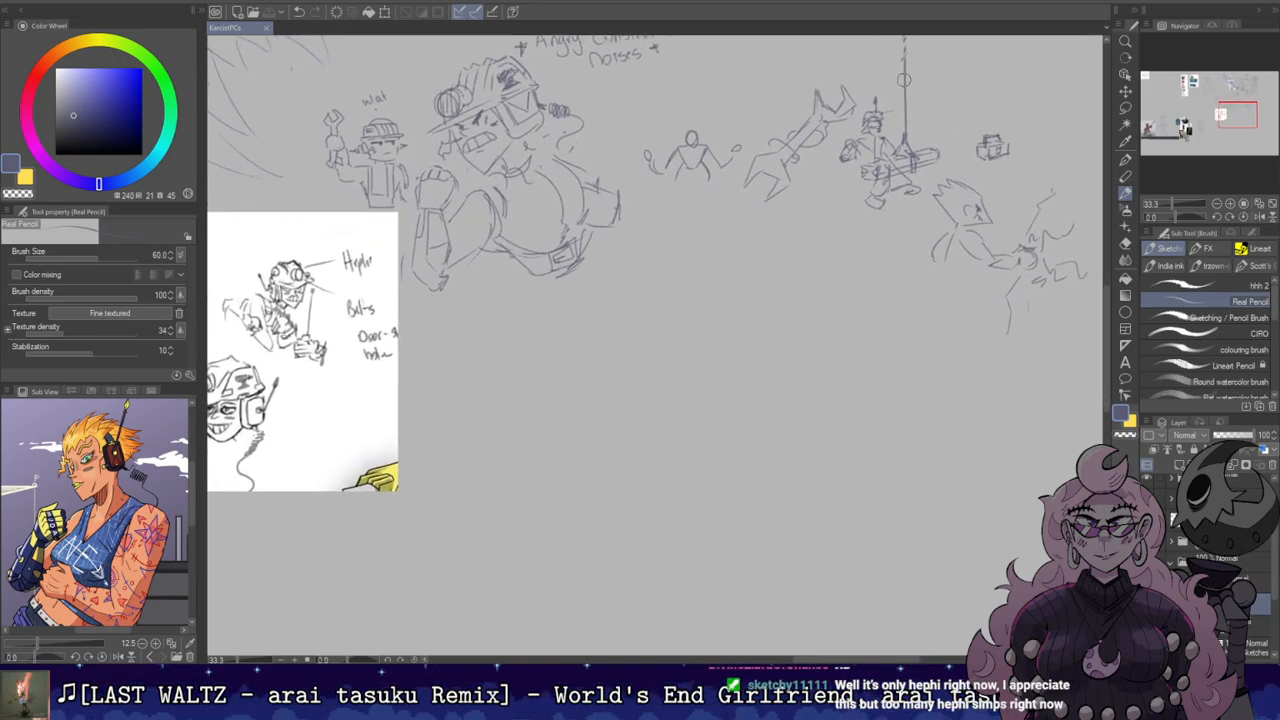
{"action": "left_click_drag", "start_coordinate": [984, 113], "coordinate": [826, 238]}
{"action": "key", "text": "m"}
{"action": "mouse_move", "coordinate": [762, 348]}
{"action": "left_mouse_down"}
{"action": "mouse_move", "coordinate": [779, 257]}
{"action": "mouse_move", "coordinate": [836, 180]}
{"action": "mouse_move", "coordinate": [997, 326]}
{"action": "mouse_move", "coordinate": [764, 408]}
{"action": "mouse_move", "coordinate": [736, 366]}
{"action": "left_mouse_up"}
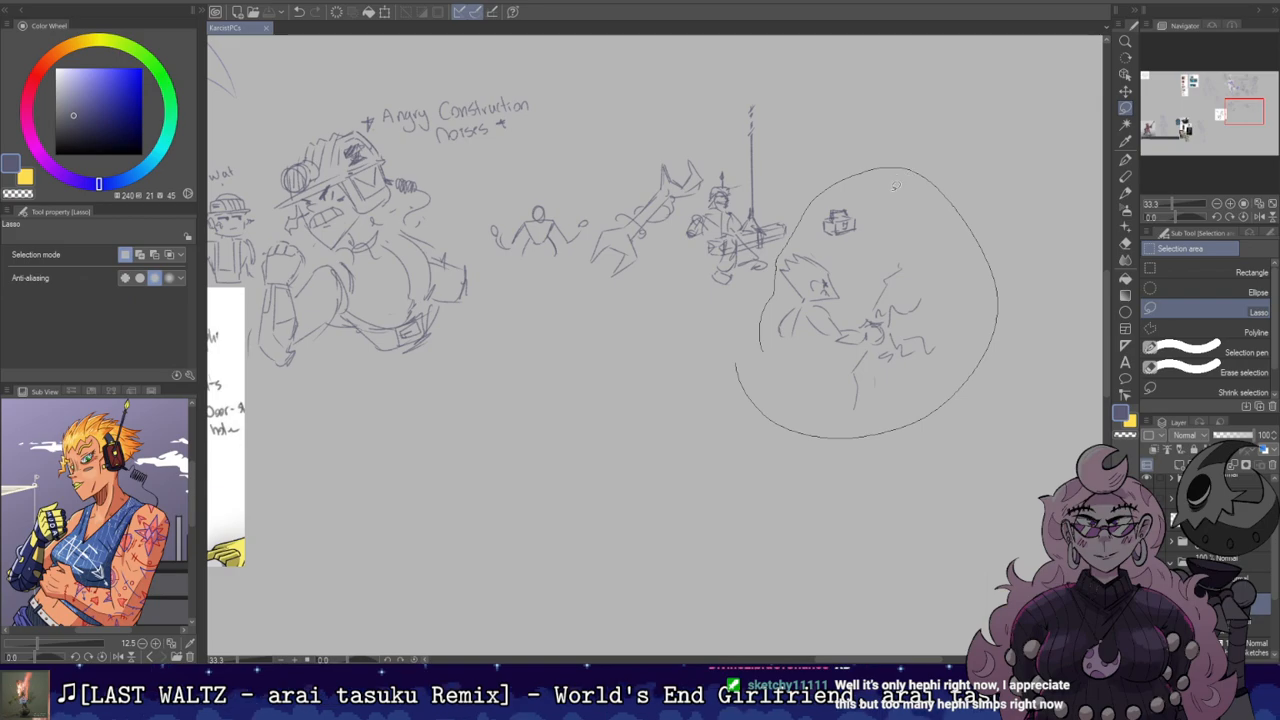
{"action": "left_click_drag", "start_coordinate": [896, 184], "coordinate": [953, 122]}
{"action": "key", "text": "ctrl+z"}
{"action": "mouse_move", "coordinate": [824, 276]}
{"action": "left_mouse_down"}
{"action": "mouse_move", "coordinate": [874, 258]}
{"action": "mouse_move", "coordinate": [835, 153]}
{"action": "mouse_move", "coordinate": [810, 142]}
{"action": "mouse_move", "coordinate": [959, 80]}
{"action": "left_mouse_up"}
{"action": "key", "text": "ctrl+d"}
{"action": "key", "text": "p"}
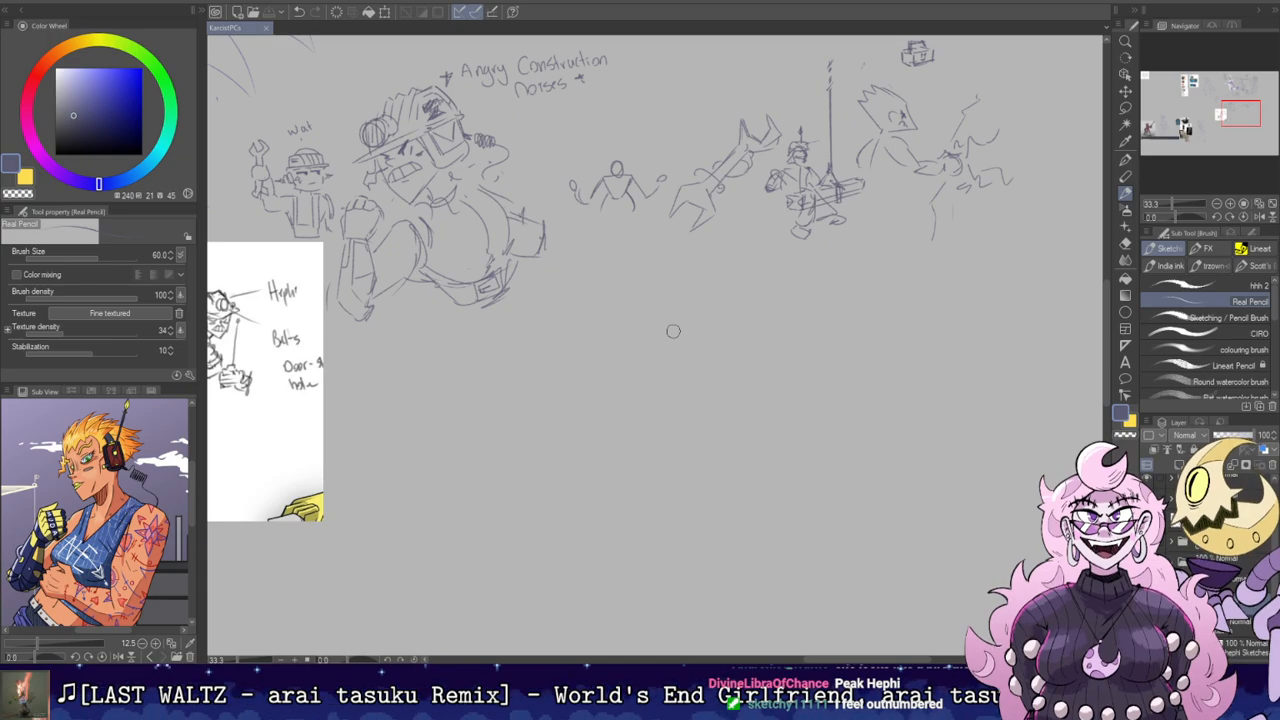
Step: Sketch the V-shaped jaw and short neck lines of a new bust in the empty space below the thumbnails
{"action": "key", "text": "e"}
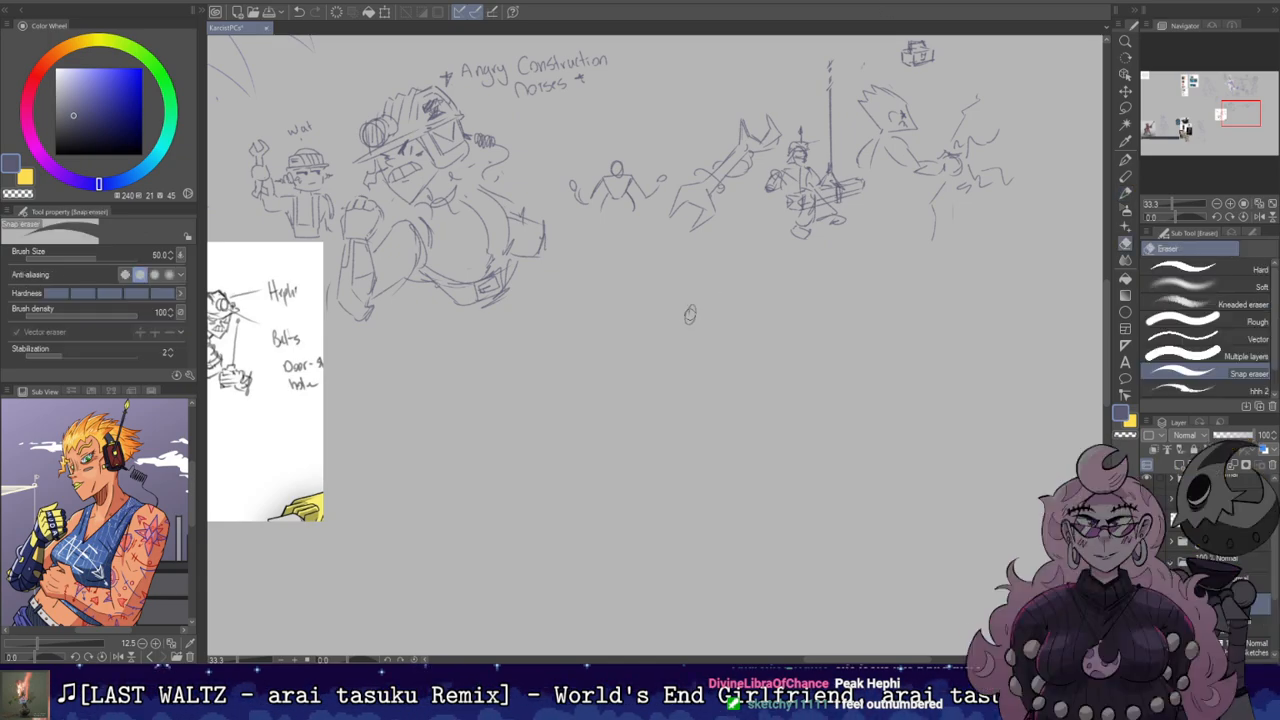
{"action": "scroll", "coordinate": [867, 238], "scroll_direction": "down", "scroll_amount": 1}
{"action": "key", "text": "b"}
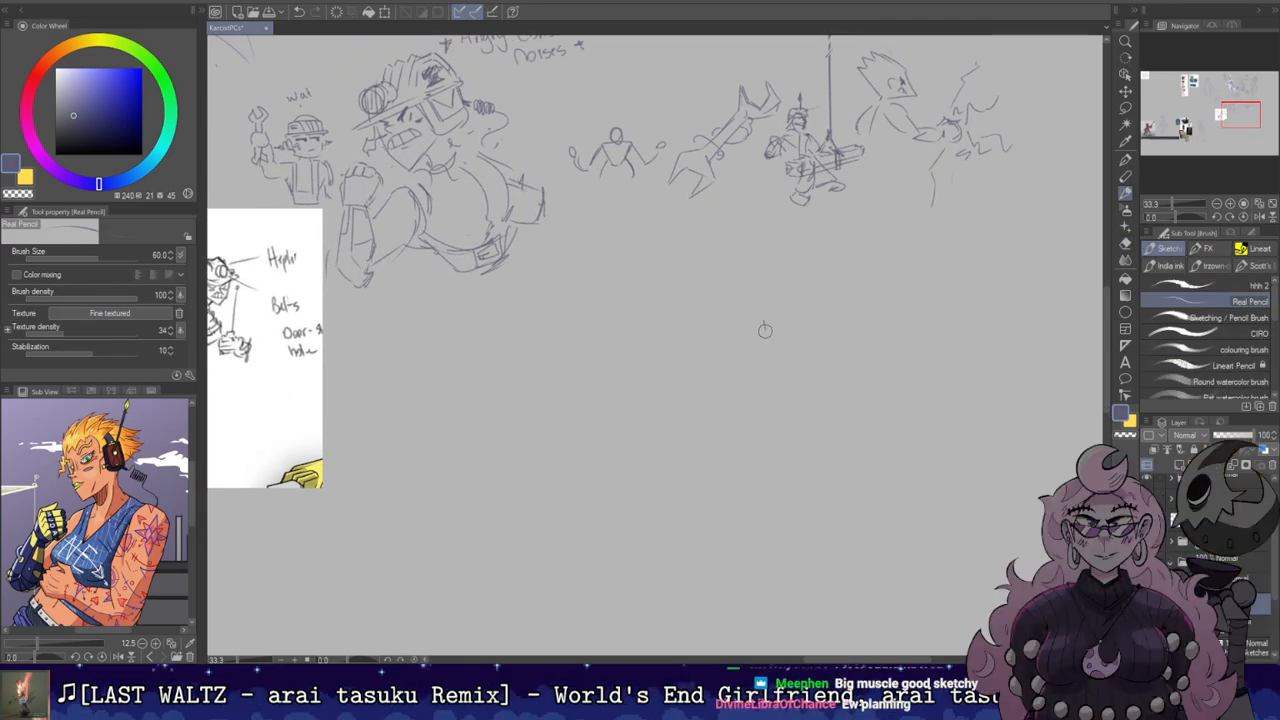
{"action": "mouse_move", "coordinate": [757, 349]}
{"action": "left_mouse_down"}
{"action": "mouse_move", "coordinate": [758, 366]}
{"action": "mouse_move", "coordinate": [793, 369]}
{"action": "mouse_move", "coordinate": [766, 349]}
{"action": "mouse_move", "coordinate": [795, 330]}
{"action": "left_mouse_up"}
{"action": "key", "text": "ctrl+z"}
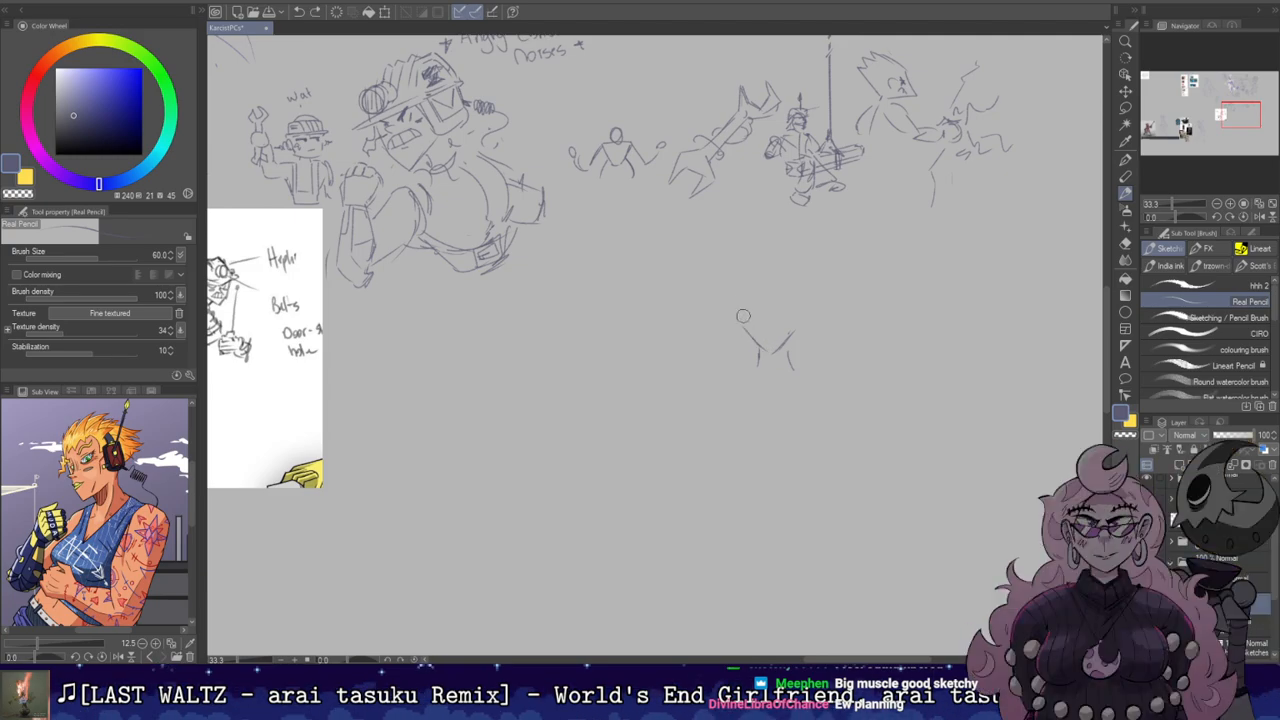
{"action": "key", "text": "e"}
{"action": "key", "text": "p"}
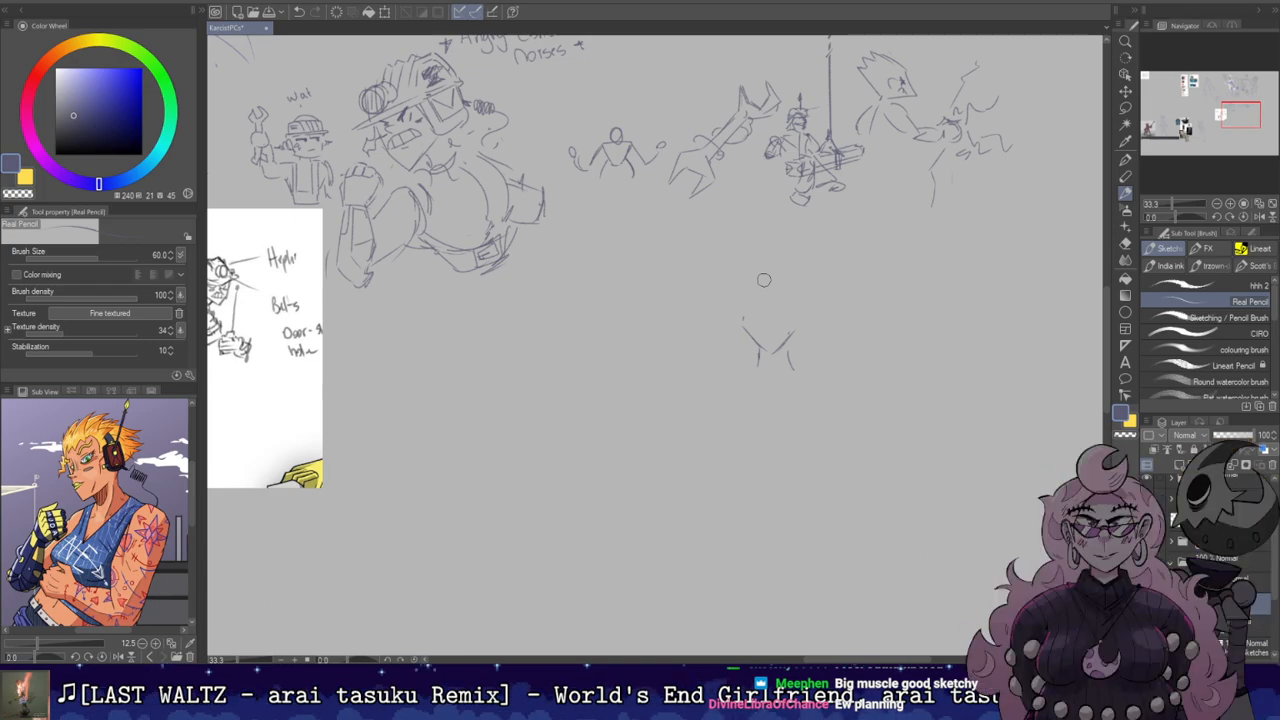
{"action": "key", "text": "e"}
{"action": "key", "text": "p"}
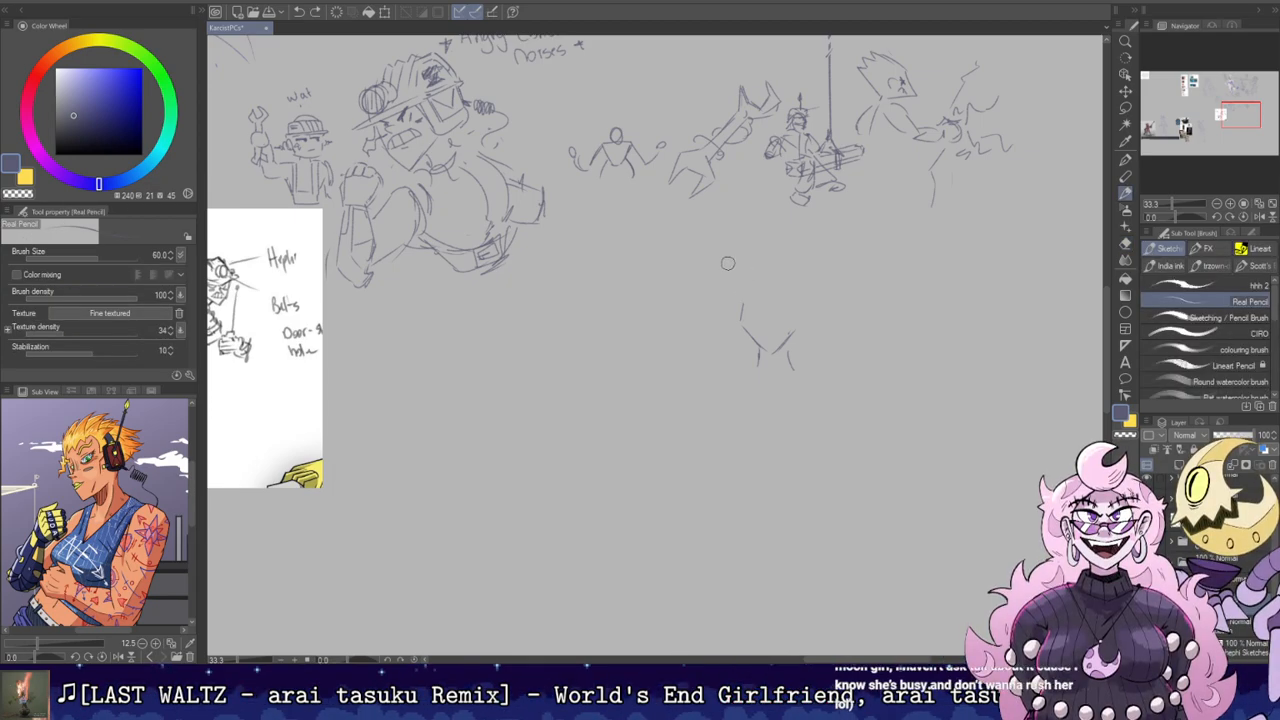
Step: Draw the rounded skull outline above the jaw, curving over the crown and down both sides to the cheeks
{"action": "left_click_drag", "start_coordinate": [754, 257], "coordinate": [740, 300]}
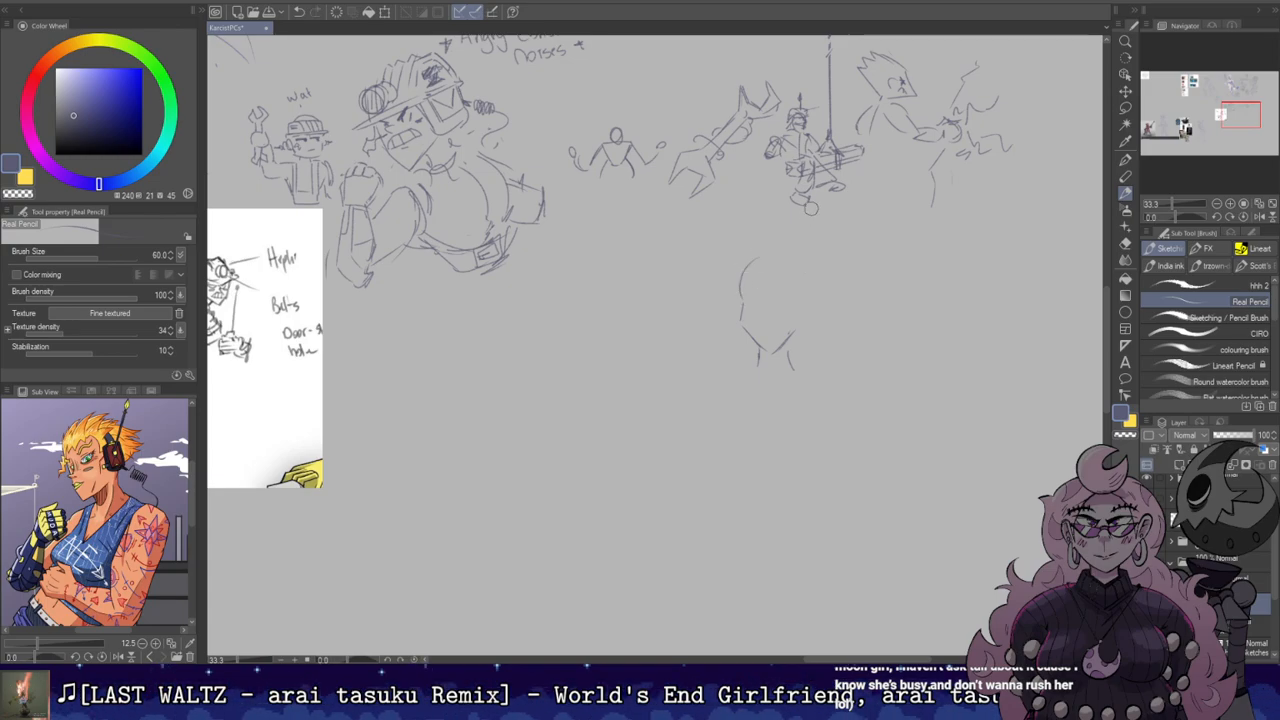
{"action": "key", "text": "e"}
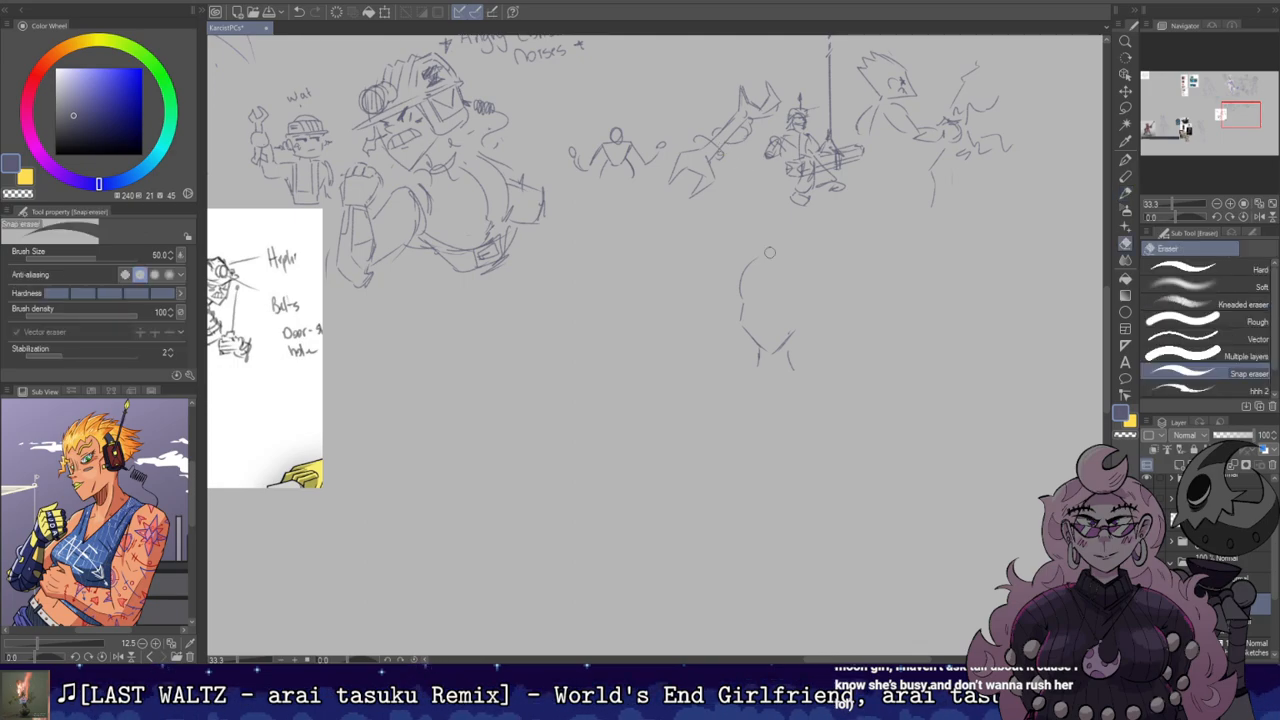
{"action": "key", "text": "p"}
{"action": "left_click_drag", "start_coordinate": [772, 254], "coordinate": [805, 298]}
{"action": "key", "text": "e"}
{"action": "key", "text": "p"}
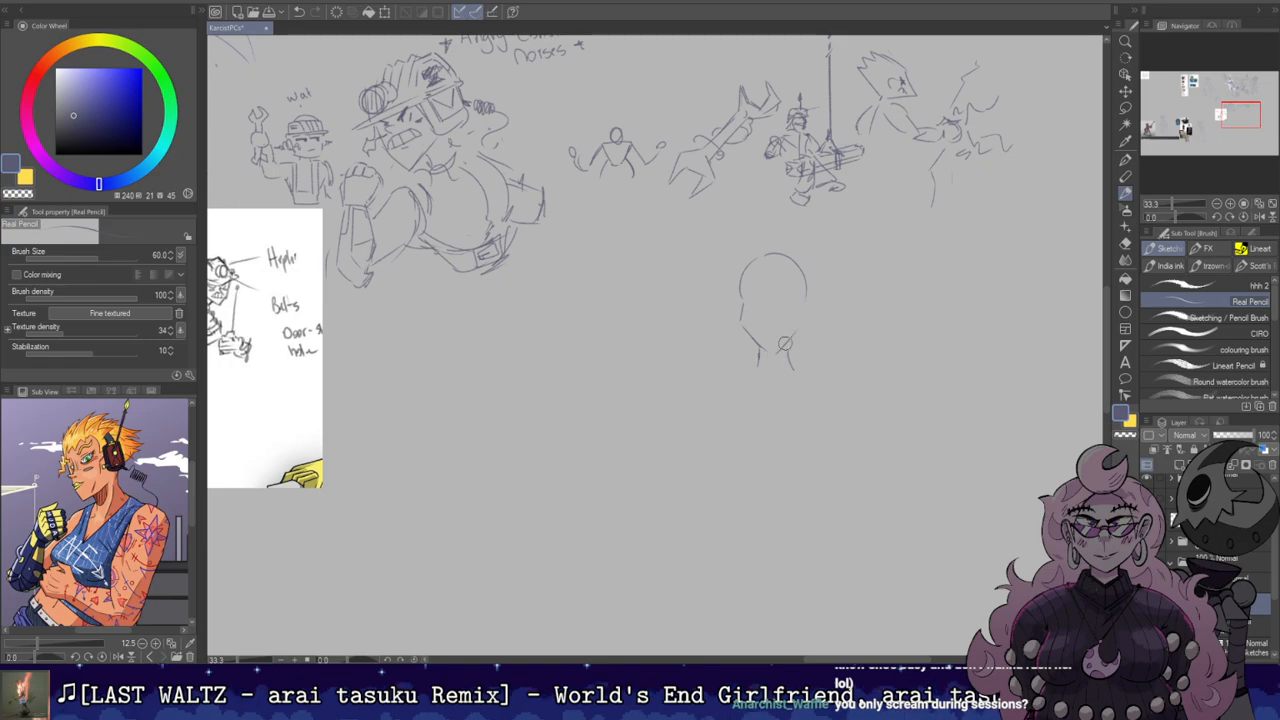
{"action": "left_click_drag", "start_coordinate": [798, 290], "coordinate": [806, 314]}
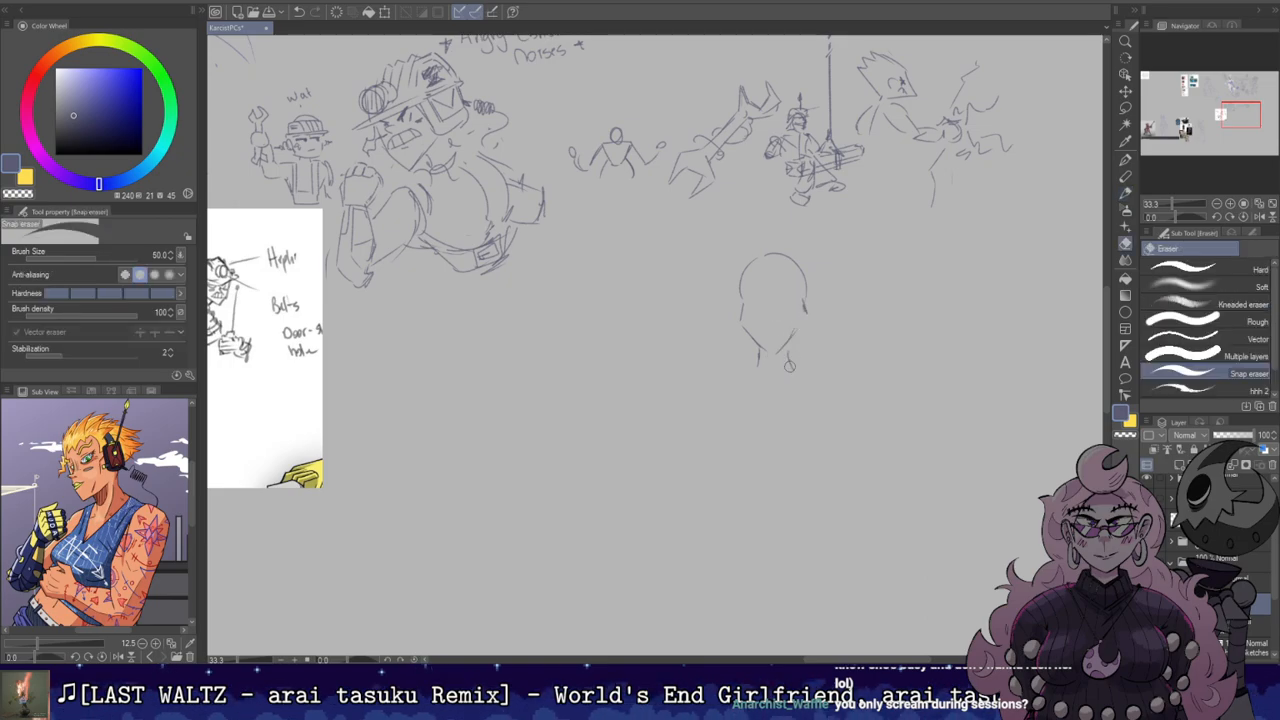
Step: Add sloping shoulder lines beneath the bust's neck and erase part of the head outline
{"action": "mouse_move", "coordinate": [757, 352]}
{"action": "left_mouse_down"}
{"action": "mouse_move", "coordinate": [736, 370]}
{"action": "mouse_move", "coordinate": [822, 374]}
{"action": "left_mouse_up"}
{"action": "key", "text": "e"}
{"action": "mouse_move", "coordinate": [801, 295]}
{"action": "left_mouse_down"}
{"action": "mouse_move", "coordinate": [756, 279]}
{"action": "mouse_move", "coordinate": [763, 263]}
{"action": "mouse_move", "coordinate": [790, 267]}
{"action": "mouse_move", "coordinate": [814, 234]}
{"action": "mouse_move", "coordinate": [759, 288]}
{"action": "mouse_move", "coordinate": [755, 262]}
{"action": "mouse_move", "coordinate": [745, 288]}
{"action": "mouse_move", "coordinate": [754, 268]}
{"action": "mouse_move", "coordinate": [802, 274]}
{"action": "mouse_move", "coordinate": [788, 306]}
{"action": "left_mouse_up"}
{"action": "key", "text": "b"}
Step: Lasso the unfinished bust, move it beneath the small round-headed pose thumbnail, and deselect
{"action": "key", "text": "m"}
{"action": "left_click_drag", "start_coordinate": [784, 391], "coordinate": [598, 327]}
{"action": "key", "text": "ctrl+d"}
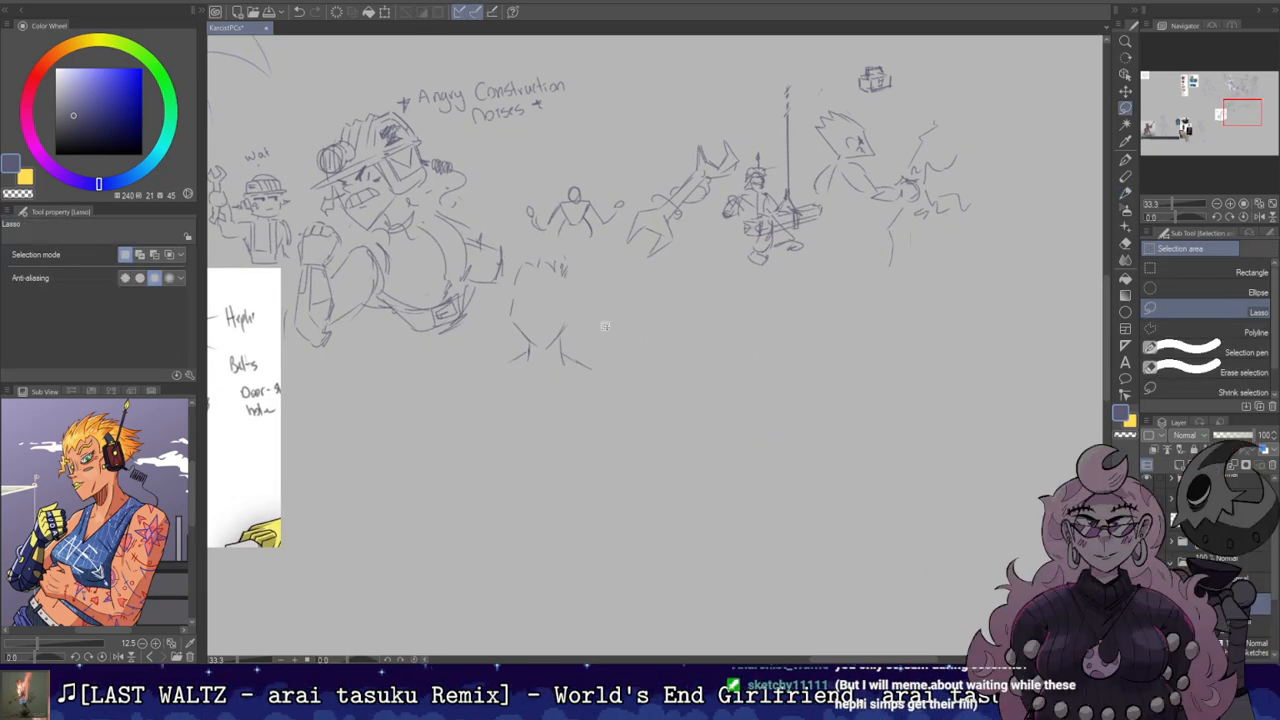
Step: Rough in a larger rounded form in the empty canvas below the thumbnails with curved side, upper and lower strokes
{"action": "left_click_drag", "start_coordinate": [707, 321], "coordinate": [751, 342]}
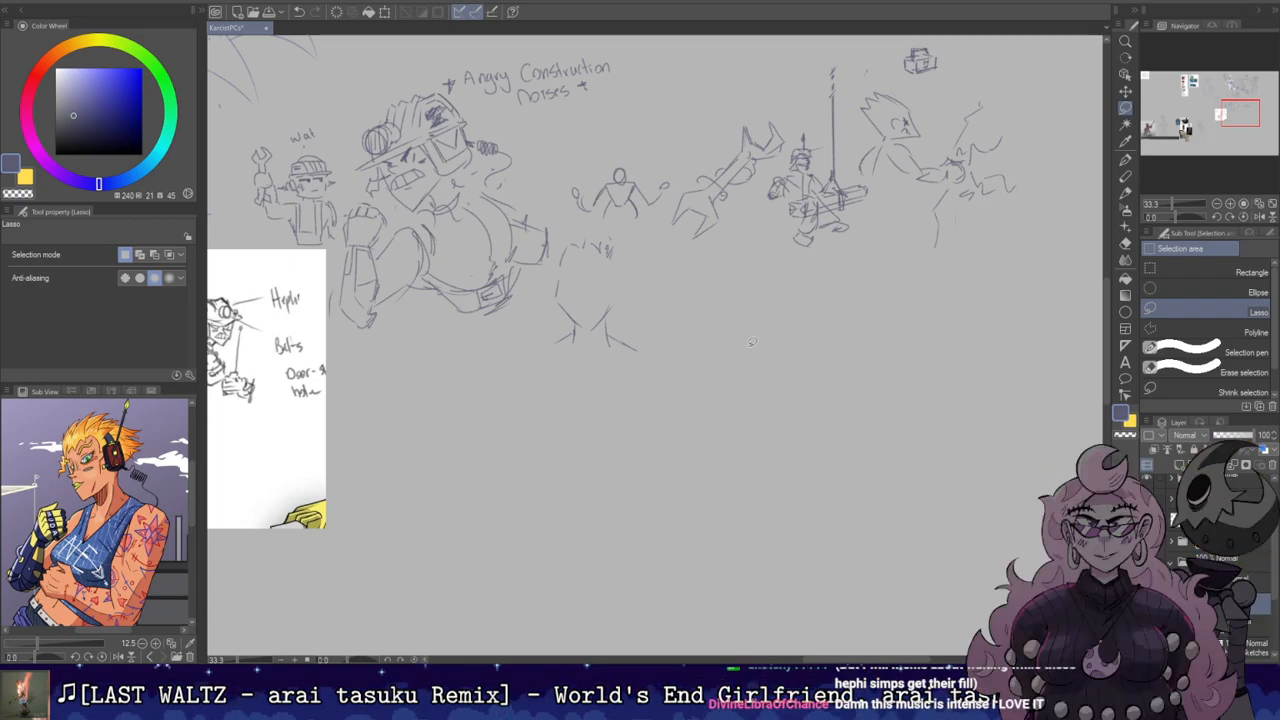
{"action": "mouse_move", "coordinate": [812, 285]}
{"action": "left_mouse_down"}
{"action": "mouse_move", "coordinate": [769, 219]}
{"action": "mouse_move", "coordinate": [788, 217]}
{"action": "left_mouse_up"}
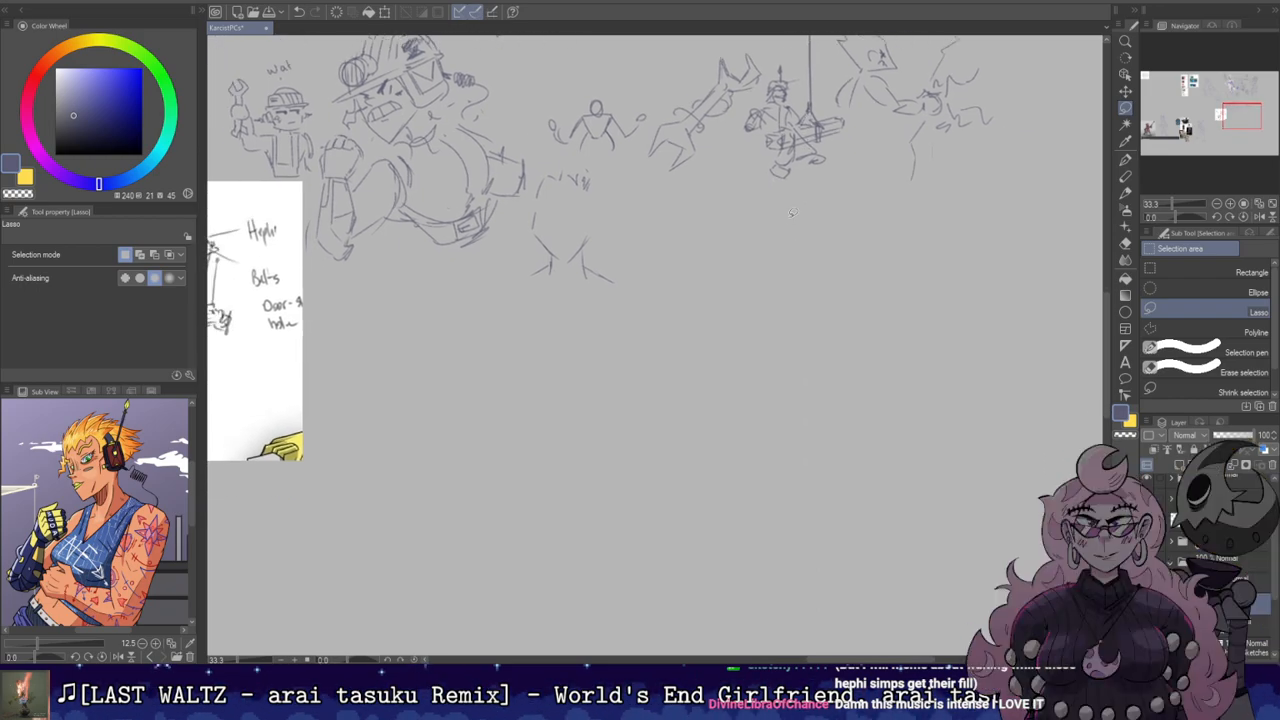
{"action": "mouse_move", "coordinate": [839, 240]}
{"action": "left_mouse_down"}
{"action": "mouse_move", "coordinate": [849, 357]}
{"action": "mouse_move", "coordinate": [820, 260]}
{"action": "left_mouse_up"}
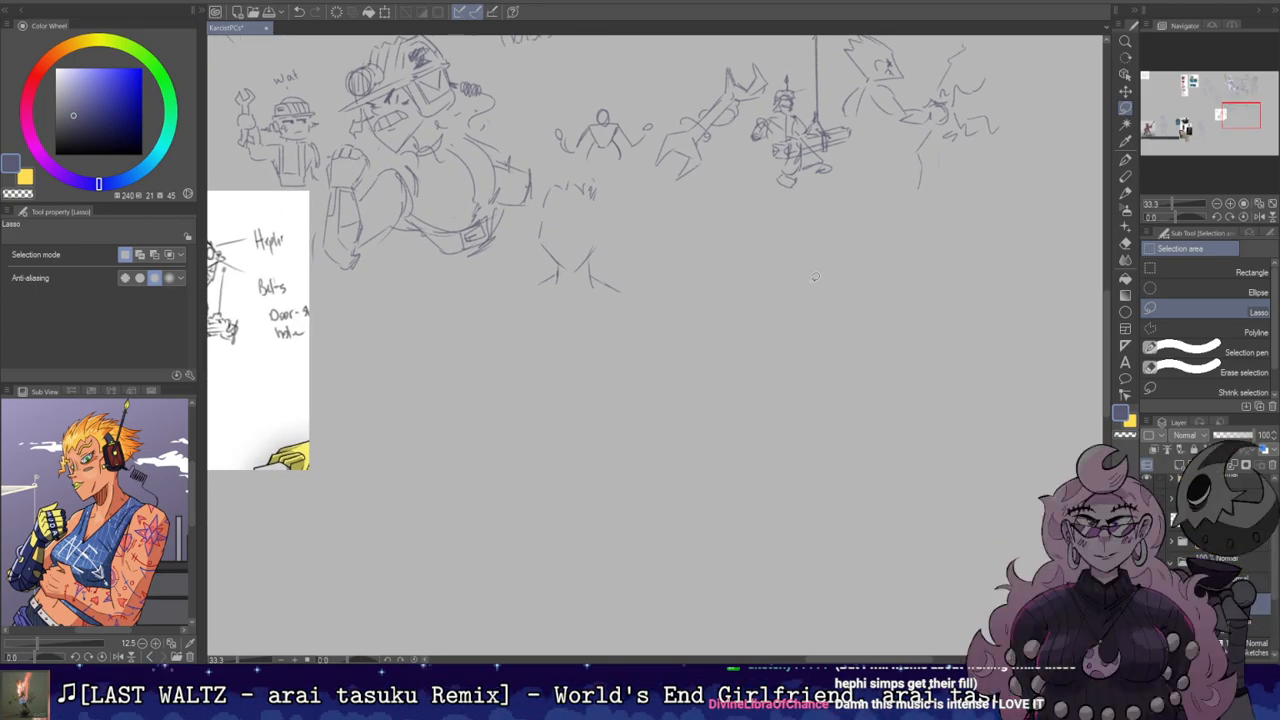
{"action": "scroll", "coordinate": [785, 293], "scroll_direction": "down", "scroll_amount": 2}
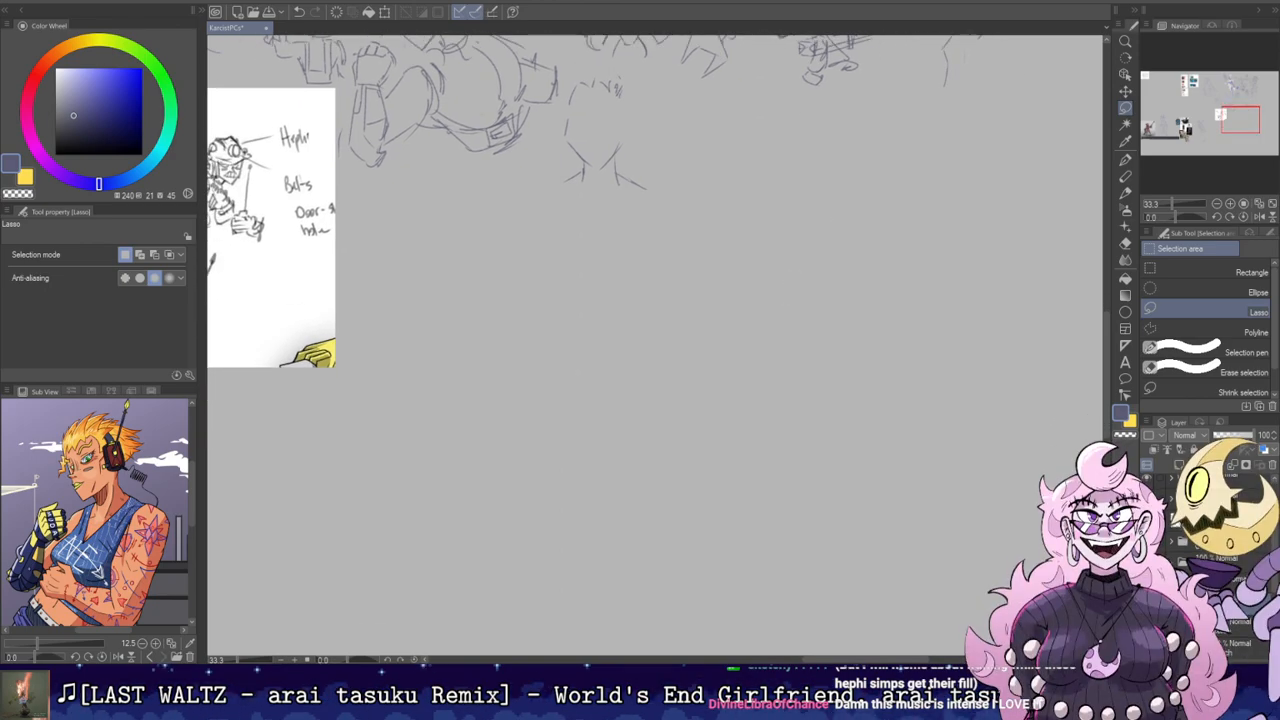
{"action": "key", "text": "b"}
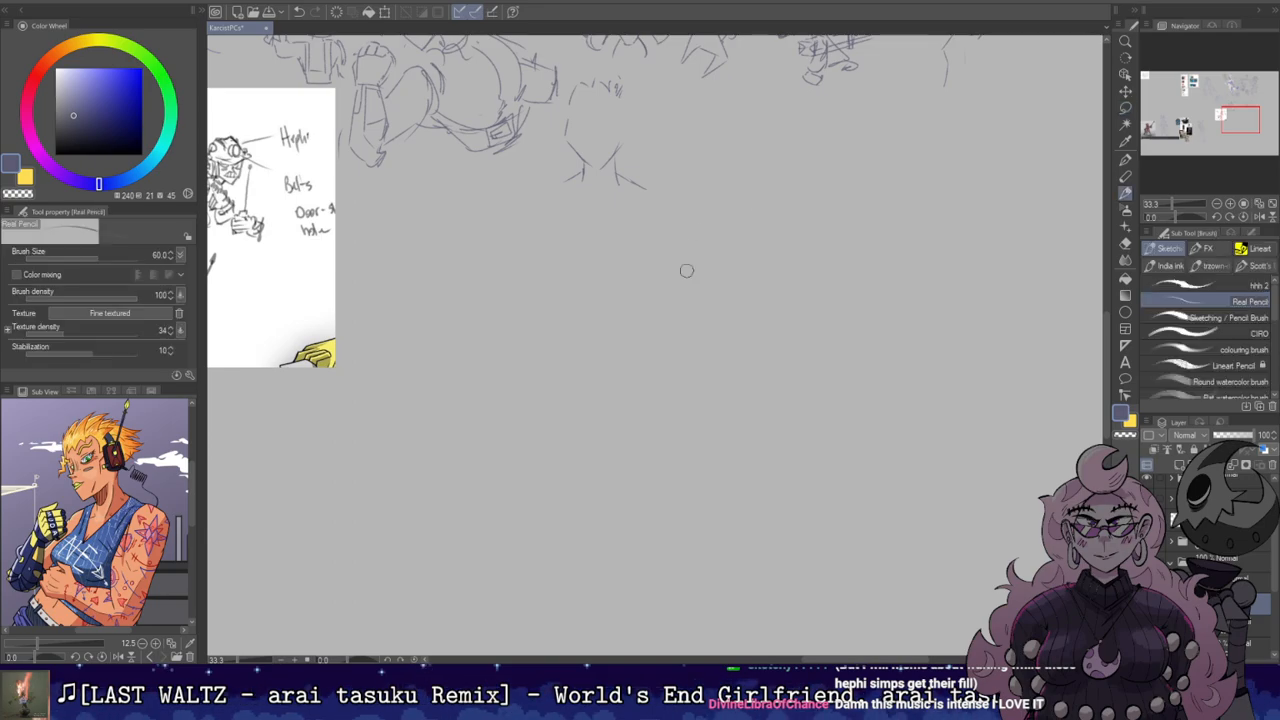
{"action": "key", "text": "ctrl+z"}
{"action": "left_click_drag", "start_coordinate": [671, 329], "coordinate": [656, 414]}
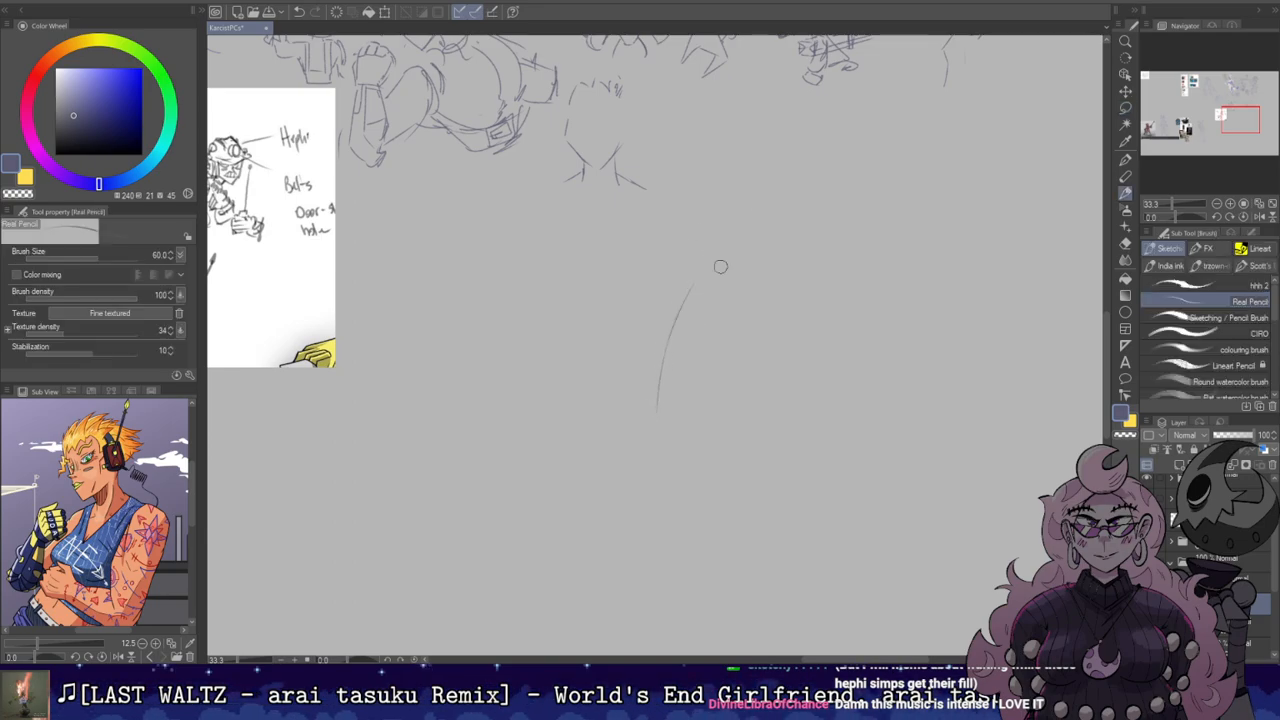
{"action": "left_click_drag", "start_coordinate": [780, 265], "coordinate": [729, 260]}
{"action": "left_click_drag", "start_coordinate": [813, 290], "coordinate": [771, 365]}
{"action": "left_click_drag", "start_coordinate": [674, 403], "coordinate": [722, 399]}
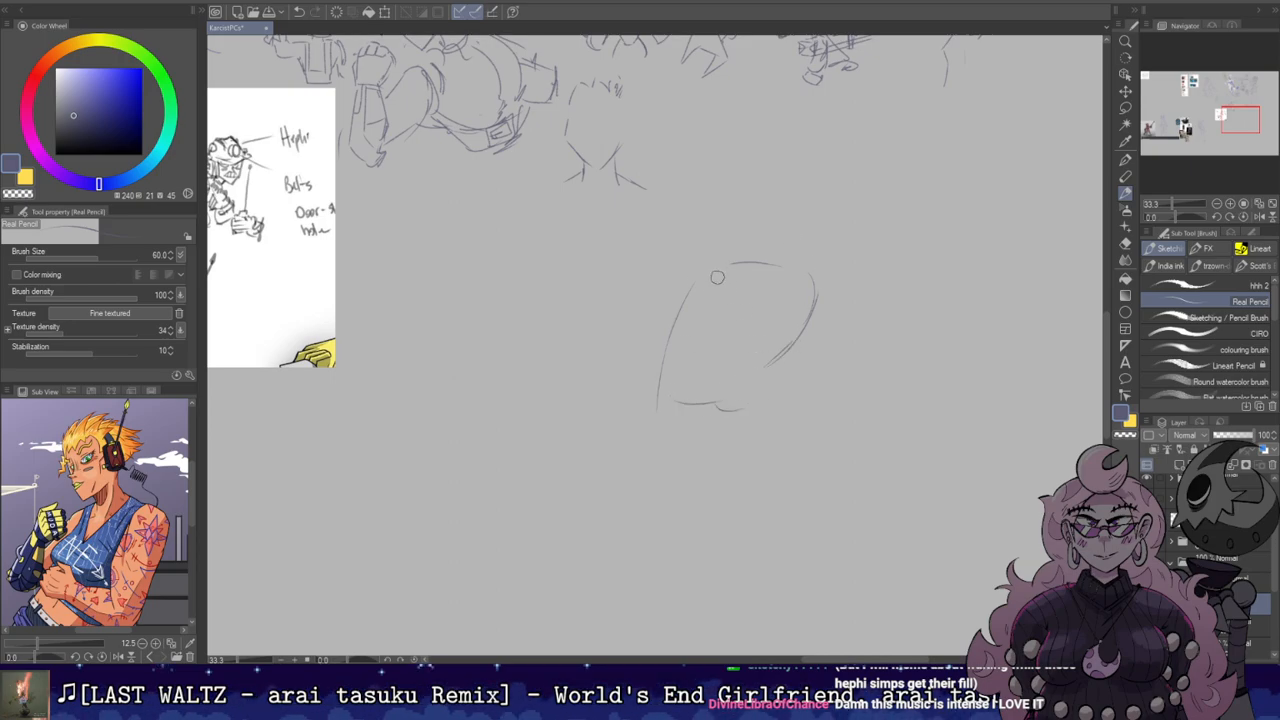
Step: Replace the large form's lower edge with a deeper curve and add a short curved stroke at its lower corner
{"action": "key", "text": "ctrl+z"}
{"action": "mouse_move", "coordinate": [659, 392]}
{"action": "left_mouse_down"}
{"action": "mouse_move", "coordinate": [735, 391]}
{"action": "mouse_move", "coordinate": [671, 384]}
{"action": "mouse_move", "coordinate": [755, 367]}
{"action": "mouse_move", "coordinate": [694, 411]}
{"action": "mouse_move", "coordinate": [758, 381]}
{"action": "left_mouse_up"}
{"action": "key", "text": "ctrl+z"}
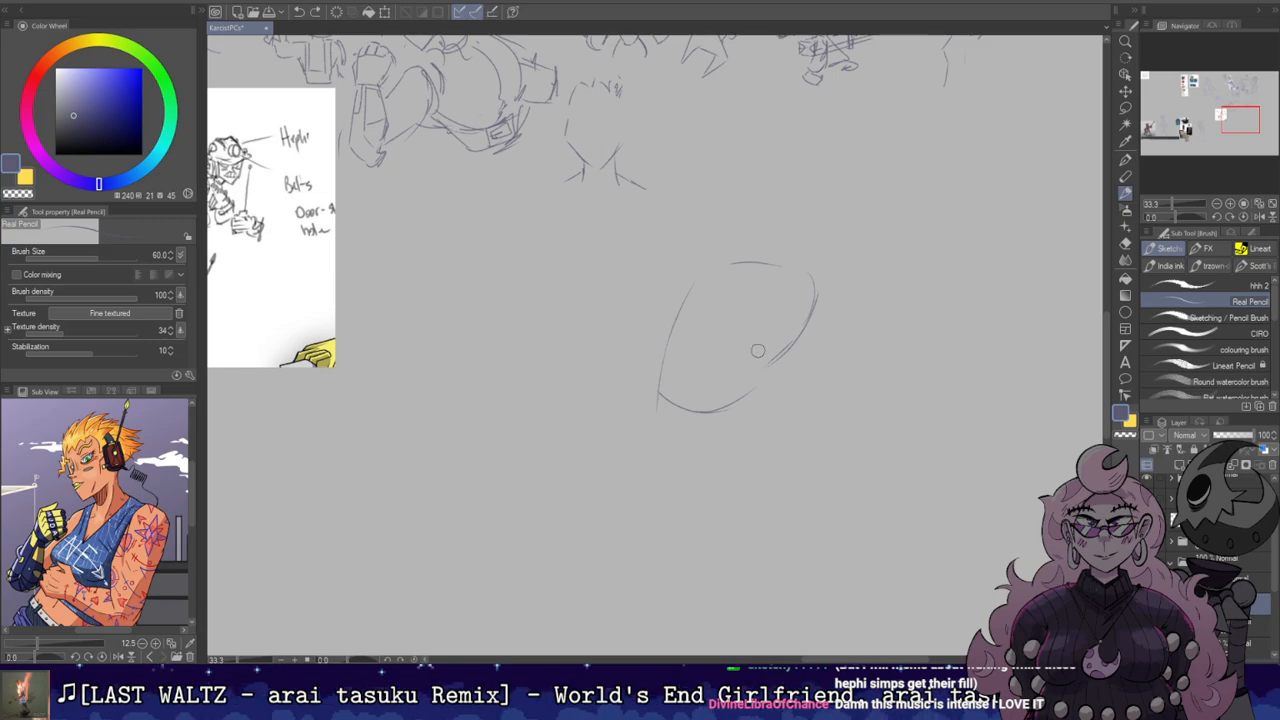
{"action": "key", "text": "e"}
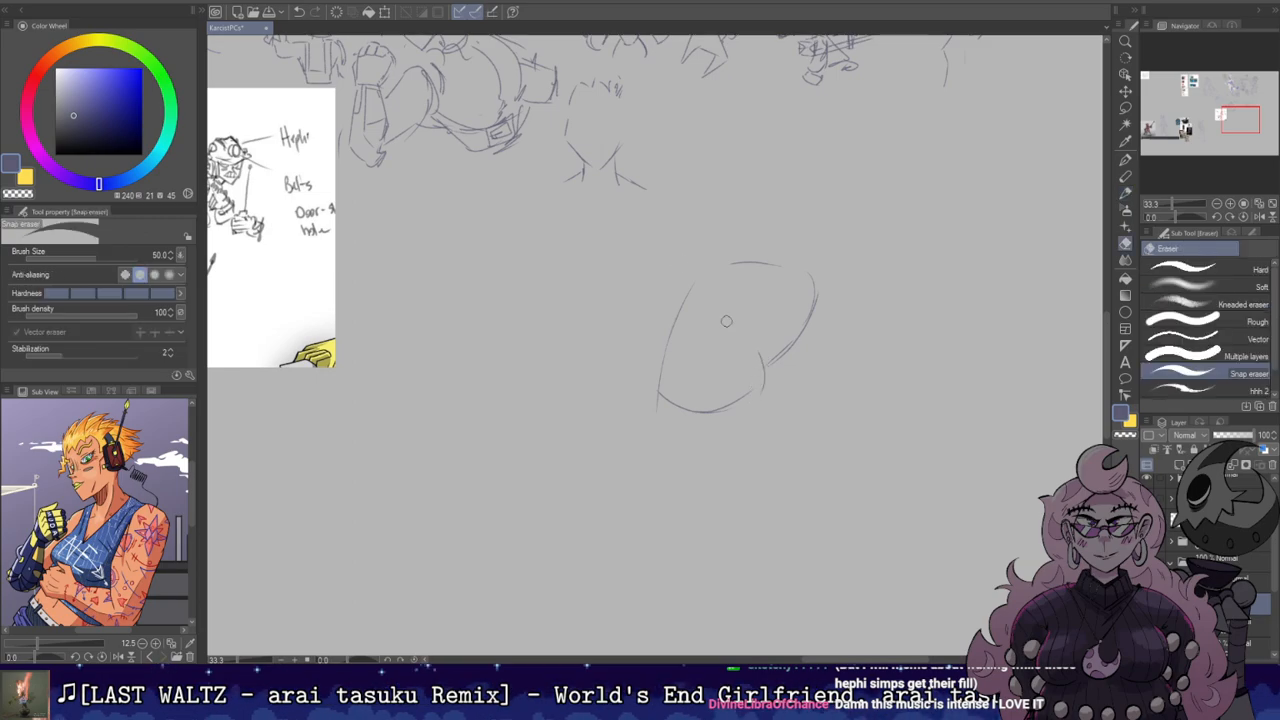
Step: Set the drawing colour to blue-grey with values 240, 33, 43 and redraw the large form's lower edge as a flatter curve
{"action": "key", "text": "p"}
{"action": "left_click", "coordinate": [85, 124]}
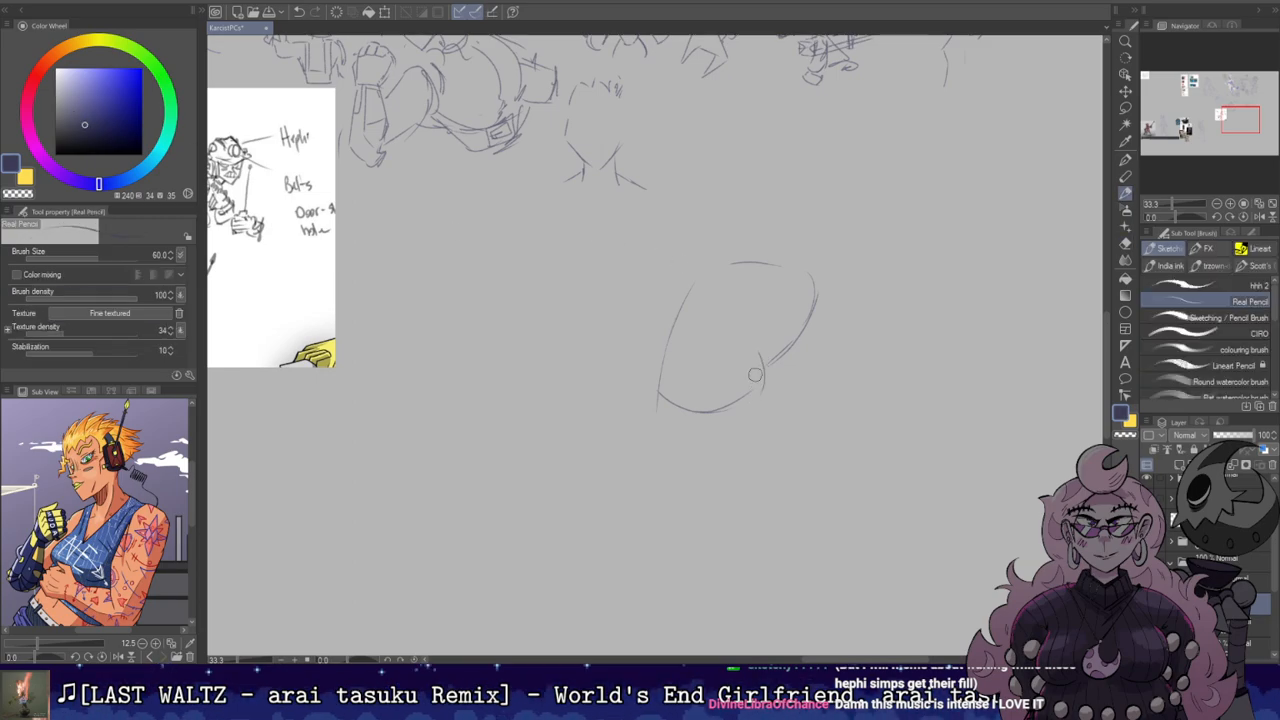
{"action": "left_click", "coordinate": [83, 112]}
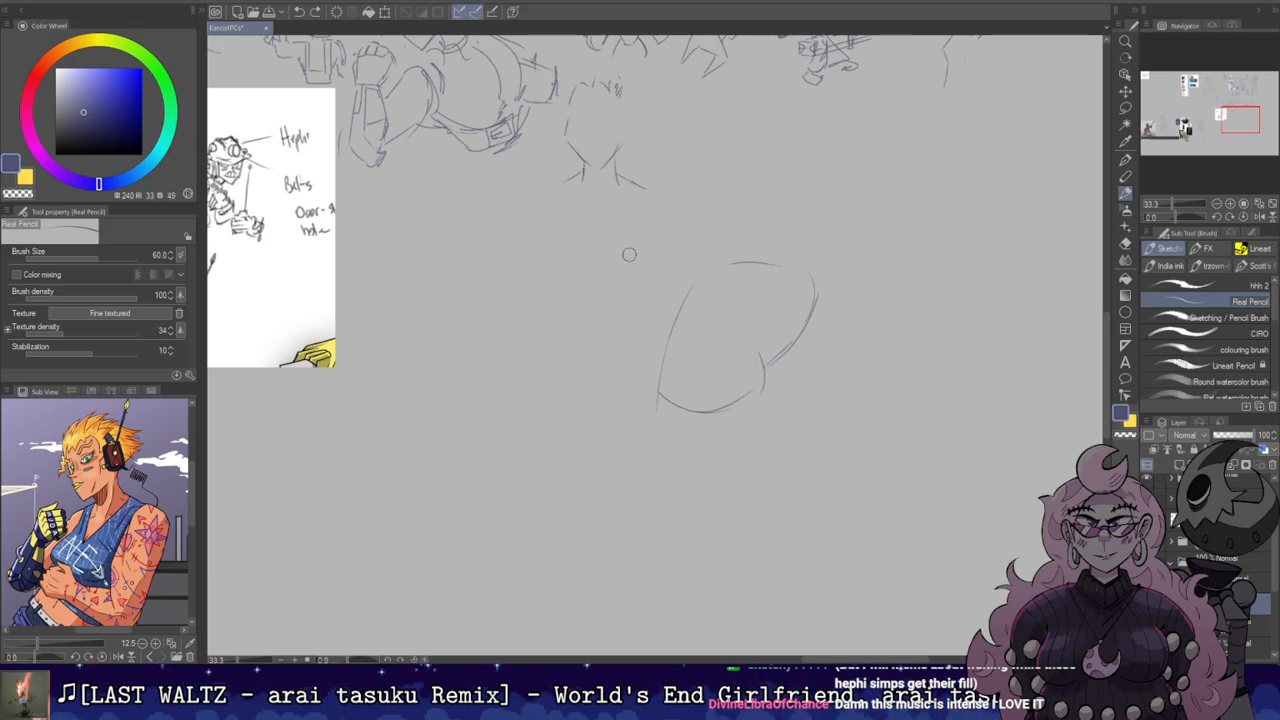
{"action": "key", "text": "e"}
{"action": "key", "text": "p"}
{"action": "left_click_drag", "start_coordinate": [657, 398], "coordinate": [766, 372]}
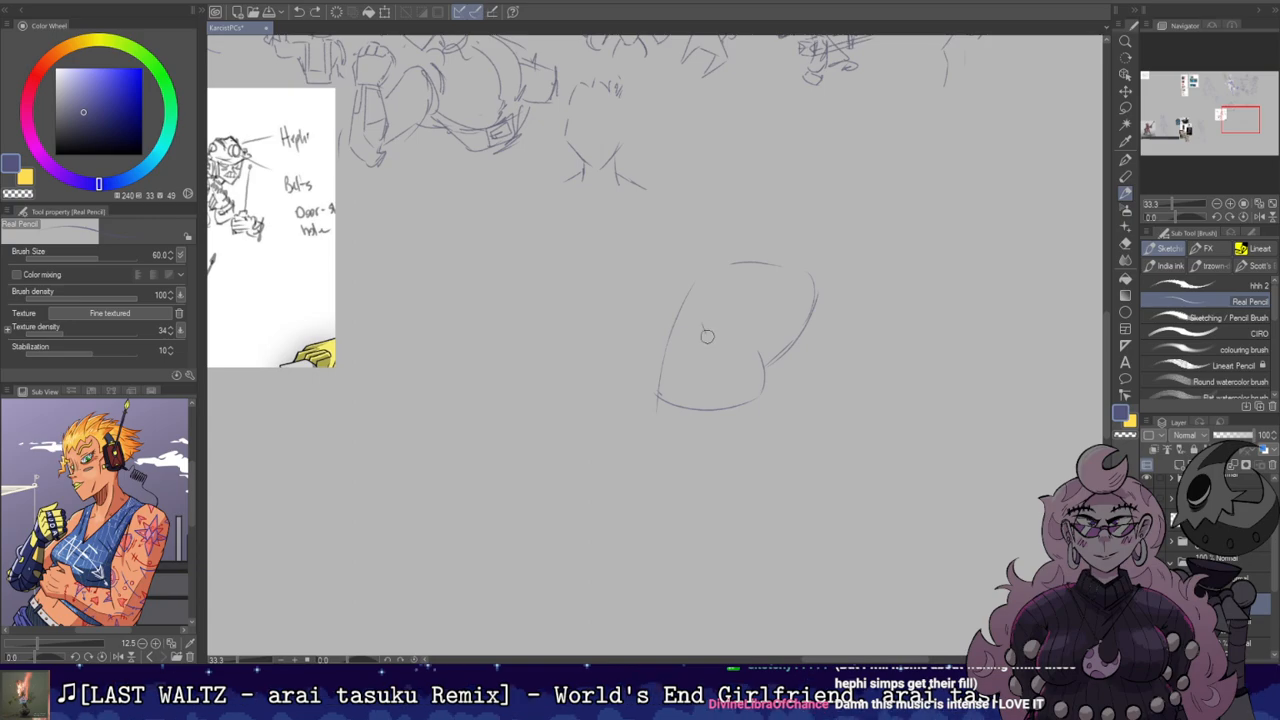
Step: Clean up strokes inside the large form and sketch a round head with a short neck stroke above it
{"action": "key", "text": "e"}
{"action": "mouse_move", "coordinate": [705, 311]}
{"action": "left_mouse_down"}
{"action": "mouse_move", "coordinate": [717, 342]}
{"action": "mouse_move", "coordinate": [764, 348]}
{"action": "left_mouse_up"}
{"action": "key", "text": "p"}
{"action": "mouse_move", "coordinate": [887, 269]}
{"action": "left_mouse_down"}
{"action": "mouse_move", "coordinate": [920, 341]}
{"action": "mouse_move", "coordinate": [916, 378]}
{"action": "left_mouse_up"}
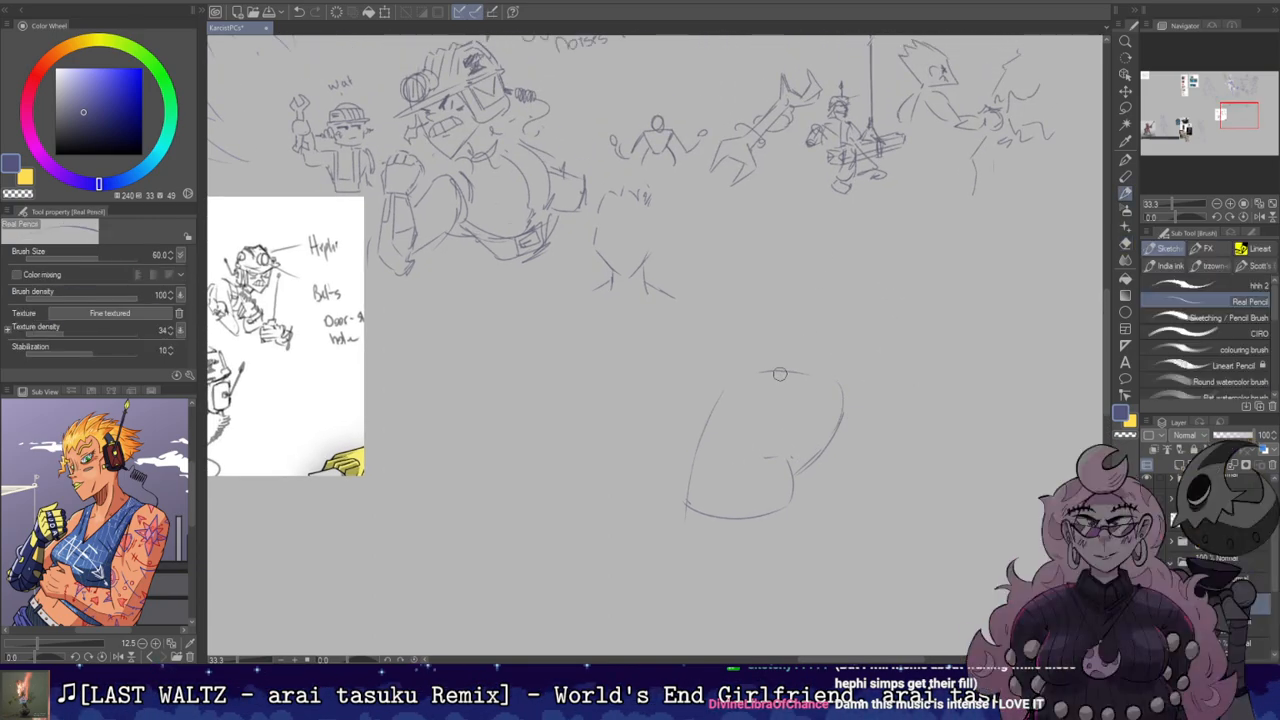
{"action": "mouse_move", "coordinate": [820, 348]}
{"action": "left_mouse_down"}
{"action": "mouse_move", "coordinate": [846, 343]}
{"action": "mouse_move", "coordinate": [851, 305]}
{"action": "mouse_move", "coordinate": [832, 358]}
{"action": "left_mouse_up"}
{"action": "key", "text": "ctrl+z"}
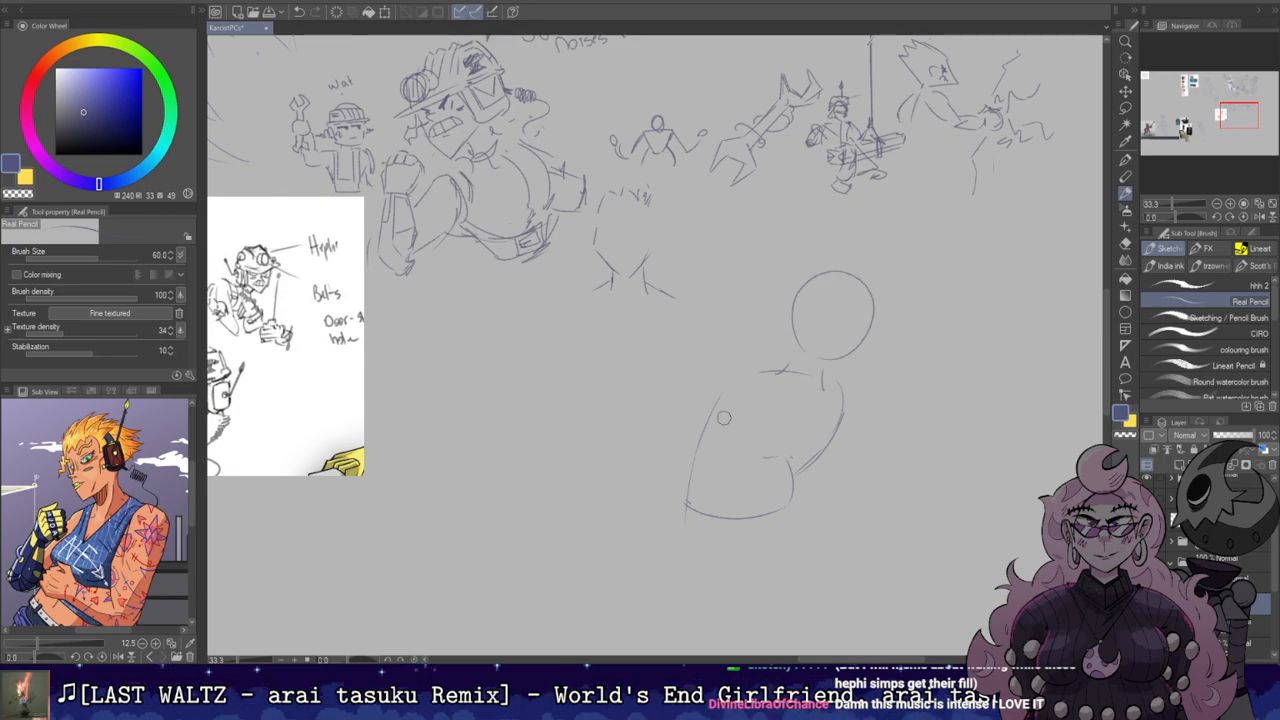
Step: Try a curved upper-arm outline with a rounded elbow inside the large torso
{"action": "left_click_drag", "start_coordinate": [727, 391], "coordinate": [744, 463]}
{"action": "mouse_move", "coordinate": [752, 384]}
{"action": "left_mouse_down"}
{"action": "mouse_move", "coordinate": [764, 450]}
{"action": "mouse_move", "coordinate": [814, 419]}
{"action": "left_mouse_up"}
{"action": "key", "text": "ctrl+z"}
{"action": "left_click_drag", "start_coordinate": [746, 475], "coordinate": [826, 451]}
{"action": "key", "text": "ctrl+z"}
{"action": "key", "text": "ctrl+z"}
{"action": "key", "text": "ctrl+z"}
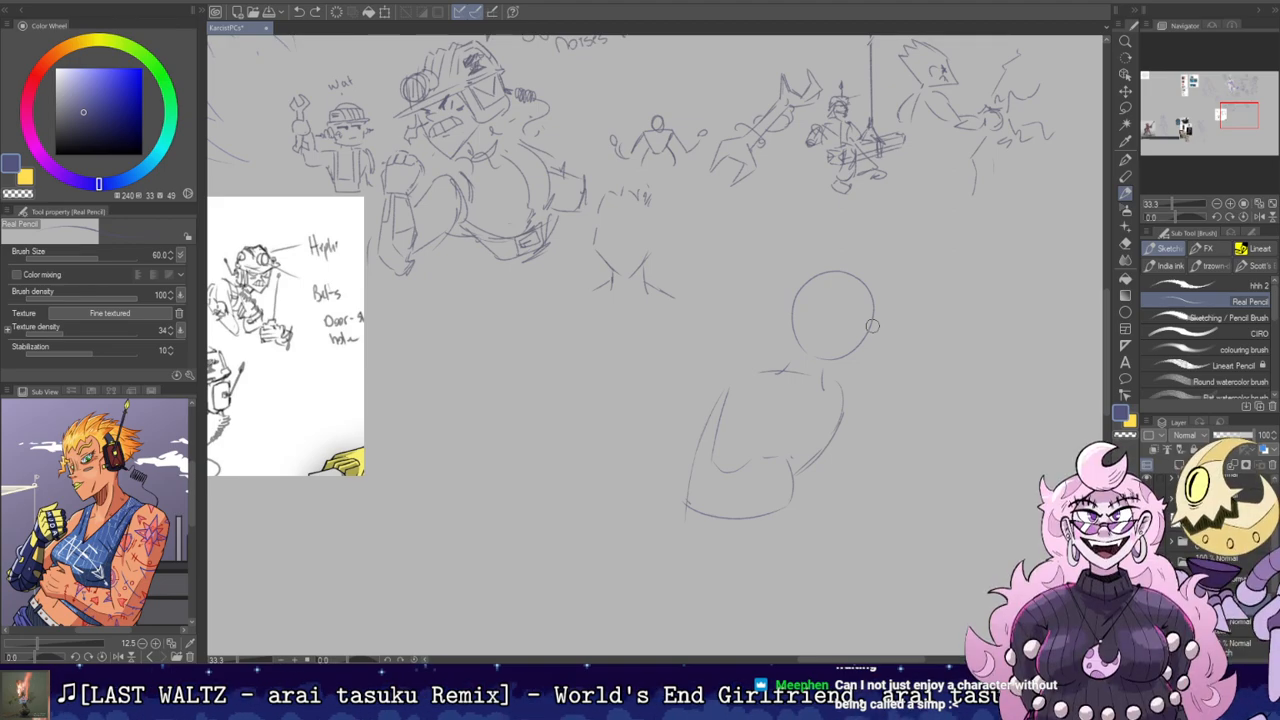
{"action": "scroll", "coordinate": [780, 360], "scroll_direction": "down", "scroll_amount": 2}
{"action": "key", "text": "e"}
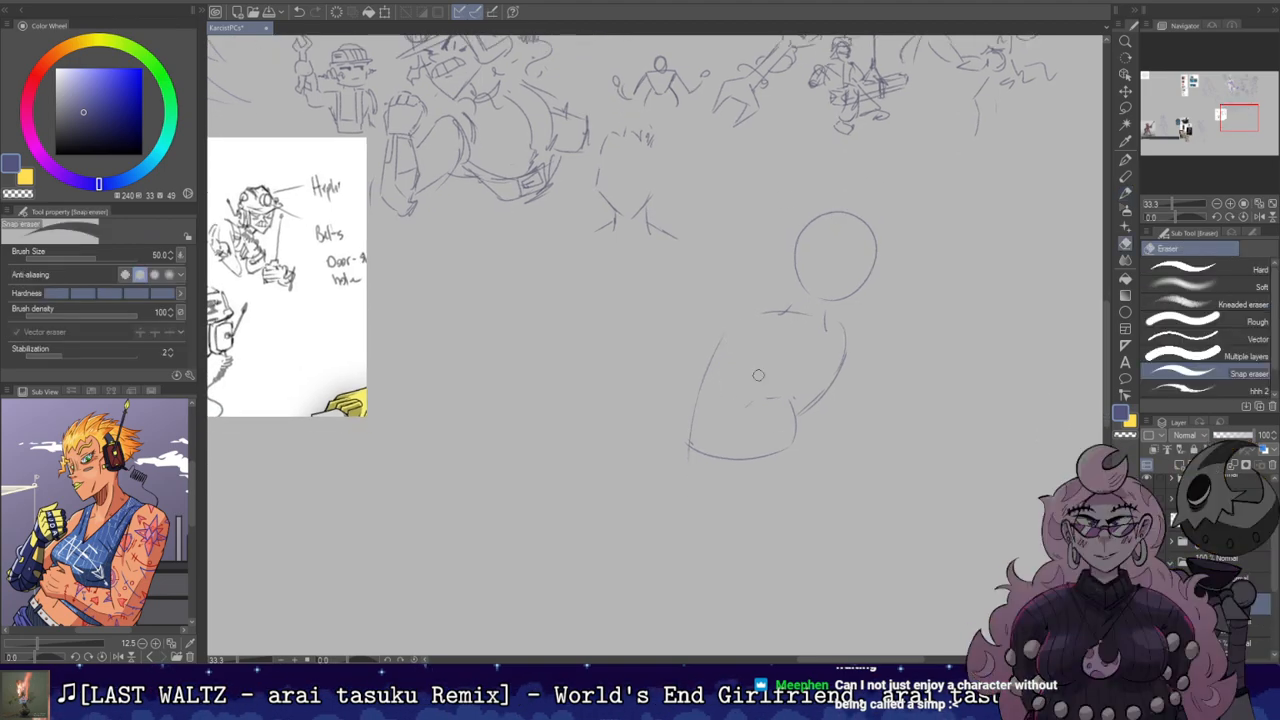
Step: Round off the near shoulder of the torso and add two diagonal upper-arm lines below it
{"action": "key", "text": "p"}
{"action": "left_click_drag", "start_coordinate": [724, 330], "coordinate": [770, 302]}
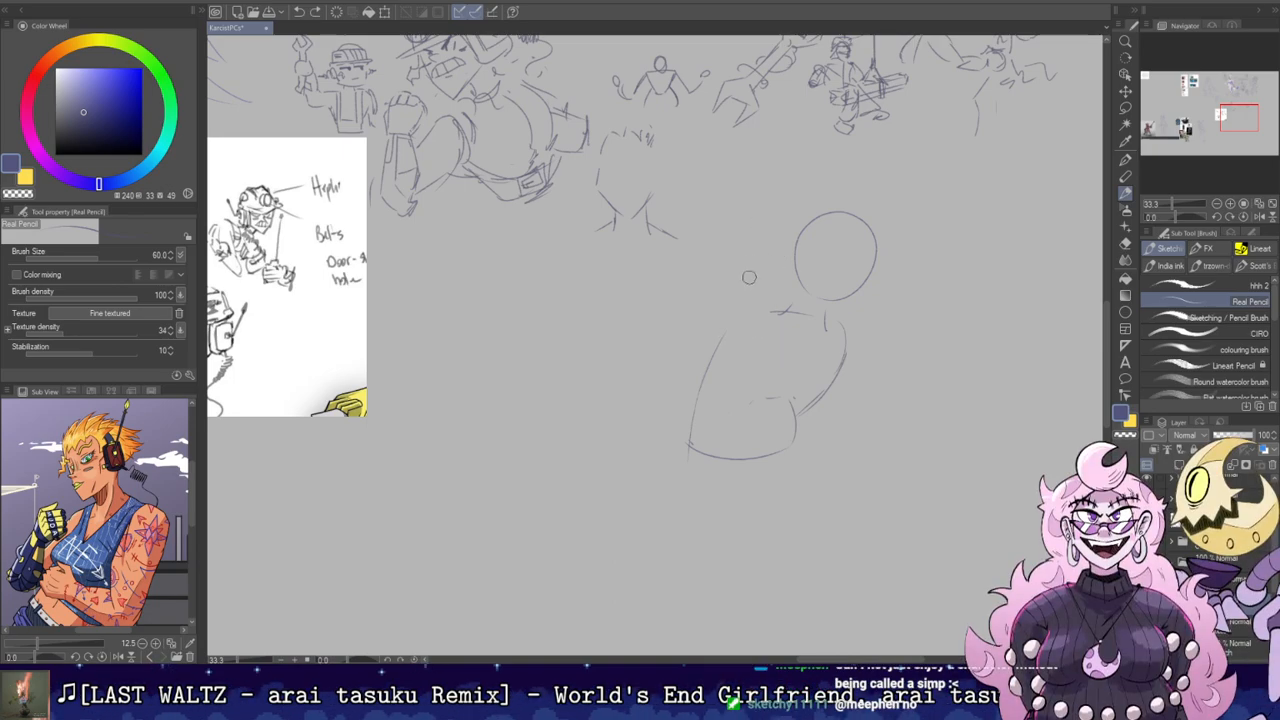
{"action": "key", "text": "e"}
{"action": "key", "text": "p"}
{"action": "mouse_move", "coordinate": [778, 316]}
{"action": "left_mouse_down"}
{"action": "mouse_move", "coordinate": [802, 381]}
{"action": "mouse_move", "coordinate": [842, 363]}
{"action": "mouse_move", "coordinate": [733, 347]}
{"action": "mouse_move", "coordinate": [776, 412]}
{"action": "mouse_move", "coordinate": [731, 349]}
{"action": "mouse_move", "coordinate": [770, 405]}
{"action": "left_mouse_up"}
{"action": "key", "text": "e"}
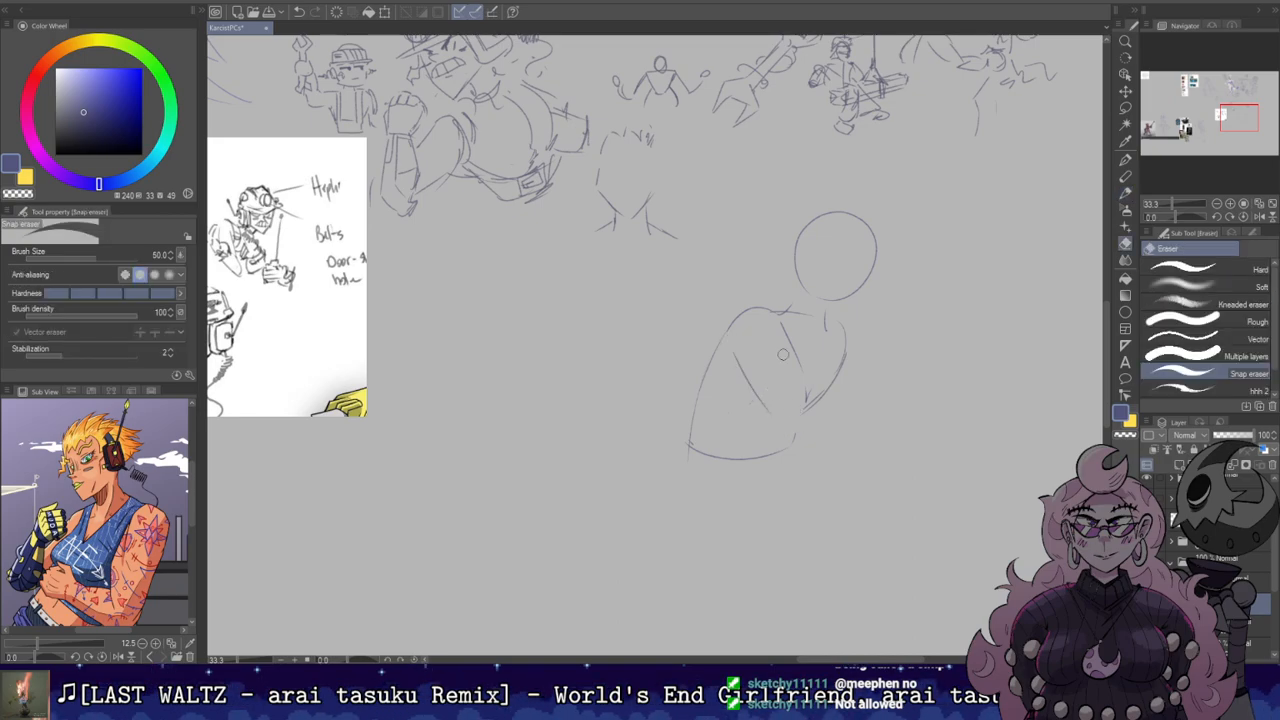
Step: Try reworking the inner upper-arm line and the strokes around the elbow
{"action": "key", "text": "b"}
{"action": "left_click_drag", "start_coordinate": [781, 334], "coordinate": [802, 381]}
{"action": "mouse_move", "coordinate": [801, 409]}
{"action": "left_mouse_down"}
{"action": "mouse_move", "coordinate": [820, 393]}
{"action": "mouse_move", "coordinate": [795, 423]}
{"action": "mouse_move", "coordinate": [840, 413]}
{"action": "mouse_move", "coordinate": [838, 392]}
{"action": "mouse_move", "coordinate": [862, 399]}
{"action": "mouse_move", "coordinate": [836, 386]}
{"action": "mouse_move", "coordinate": [859, 392]}
{"action": "mouse_move", "coordinate": [818, 419]}
{"action": "mouse_move", "coordinate": [777, 420]}
{"action": "left_mouse_up"}
{"action": "key", "text": "e"}
{"action": "key", "text": "b"}
{"action": "key", "text": "ctrl+z"}
{"action": "key", "text": "ctrl+z"}
{"action": "key", "text": "ctrl+z"}
{"action": "key", "text": "ctrl+z"}
{"action": "key", "text": "ctrl+z"}
Step: Sketch a bent forearm reaching across the front of the torso with upper and lower contour curves
{"action": "key", "text": "e"}
{"action": "key", "text": "b"}
{"action": "key", "text": "e"}
{"action": "key", "text": "b"}
{"action": "mouse_move", "coordinate": [784, 435]}
{"action": "left_mouse_down"}
{"action": "mouse_move", "coordinate": [866, 410]}
{"action": "mouse_move", "coordinate": [862, 394]}
{"action": "left_mouse_up"}
{"action": "key", "text": "e"}
{"action": "key", "text": "b"}
{"action": "key", "text": "ctrl+z"}
{"action": "key", "text": "ctrl+z"}
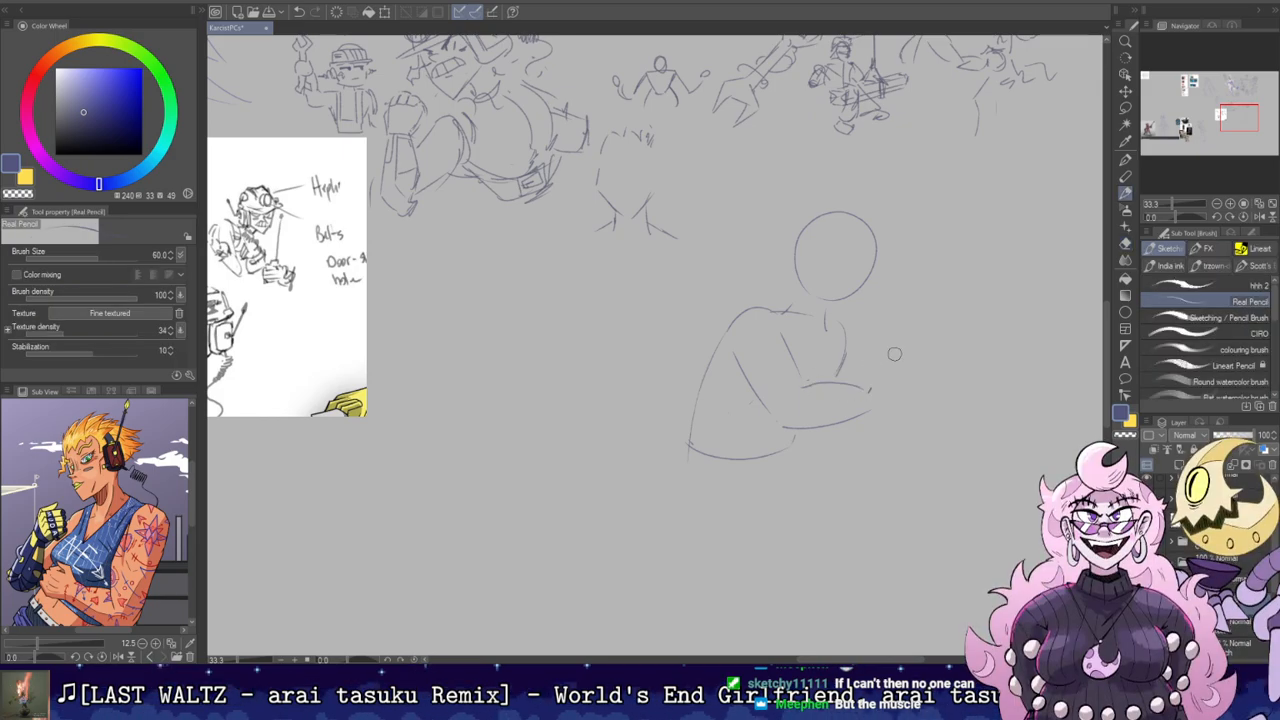
{"action": "key", "text": "e"}
{"action": "key", "text": "b"}
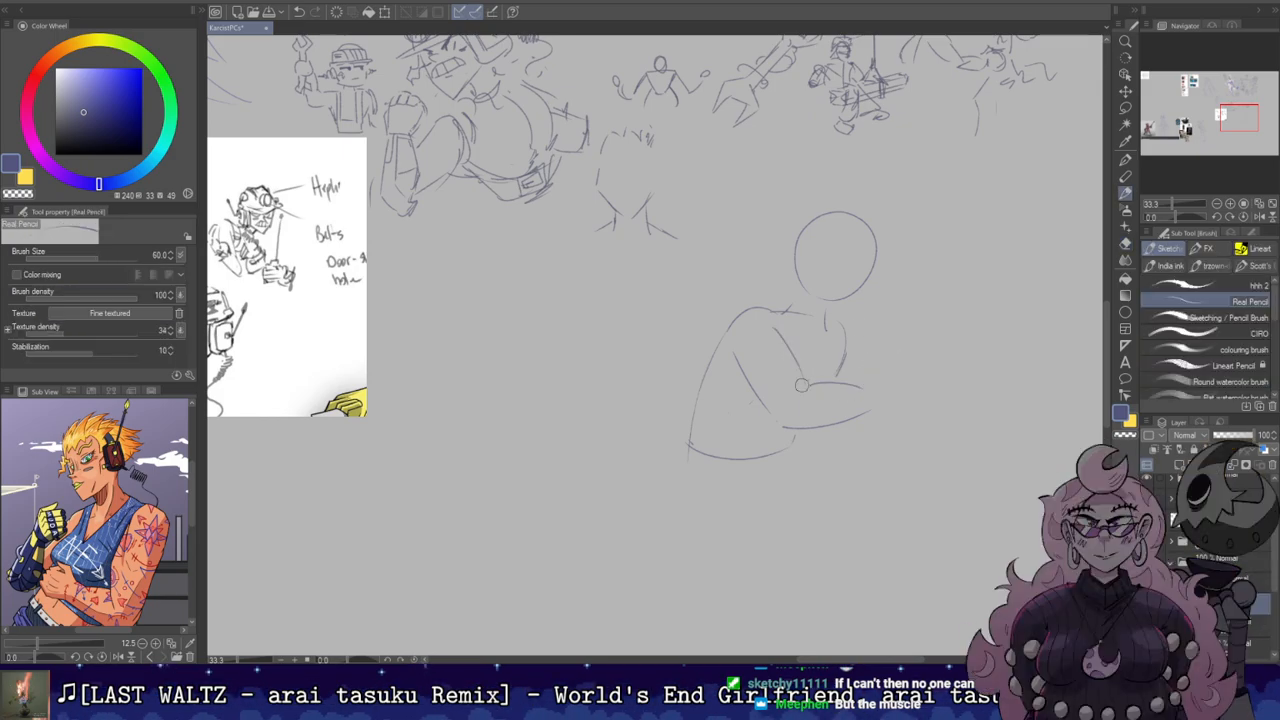
Step: Erase the near shoulder curve and redraw it as a fuller, rounder shoulder
{"action": "key", "text": "e"}
{"action": "left_click_drag", "start_coordinate": [762, 302], "coordinate": [728, 334]}
{"action": "key", "text": "b"}
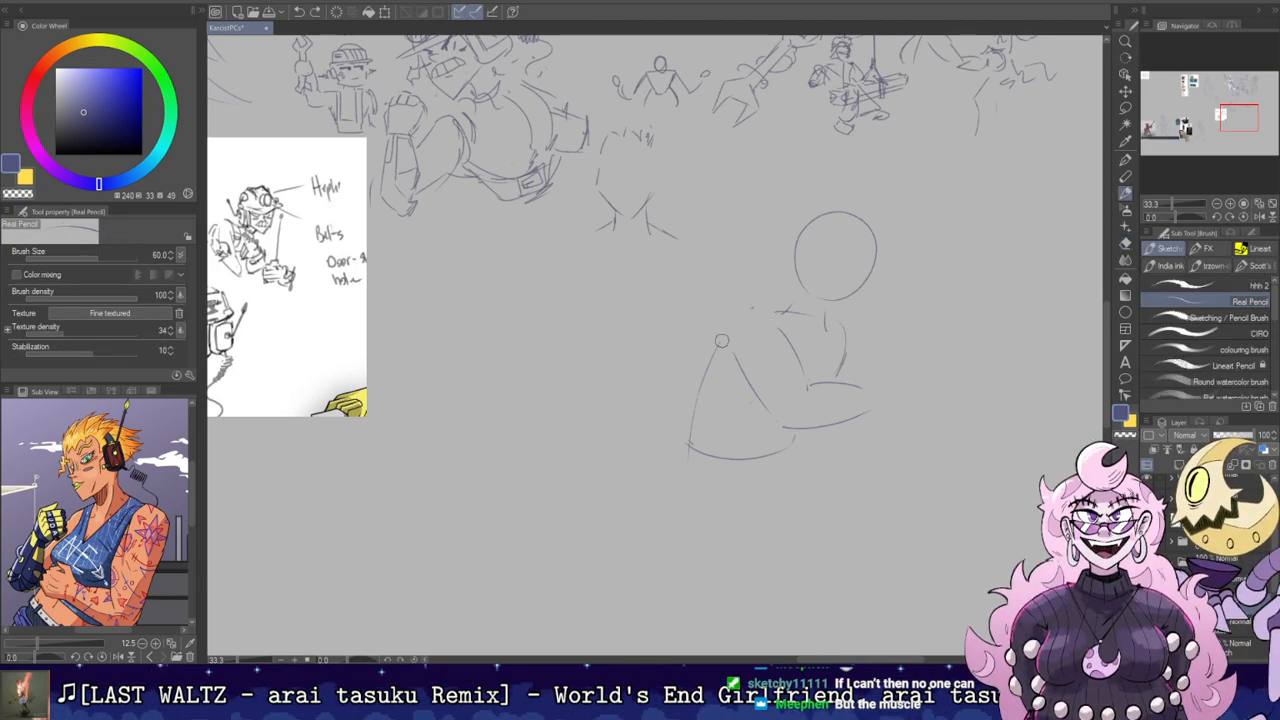
{"action": "key", "text": "ctrl+z"}
{"action": "left_click_drag", "start_coordinate": [727, 338], "coordinate": [754, 308]}
{"action": "key", "text": "ctrl+z"}
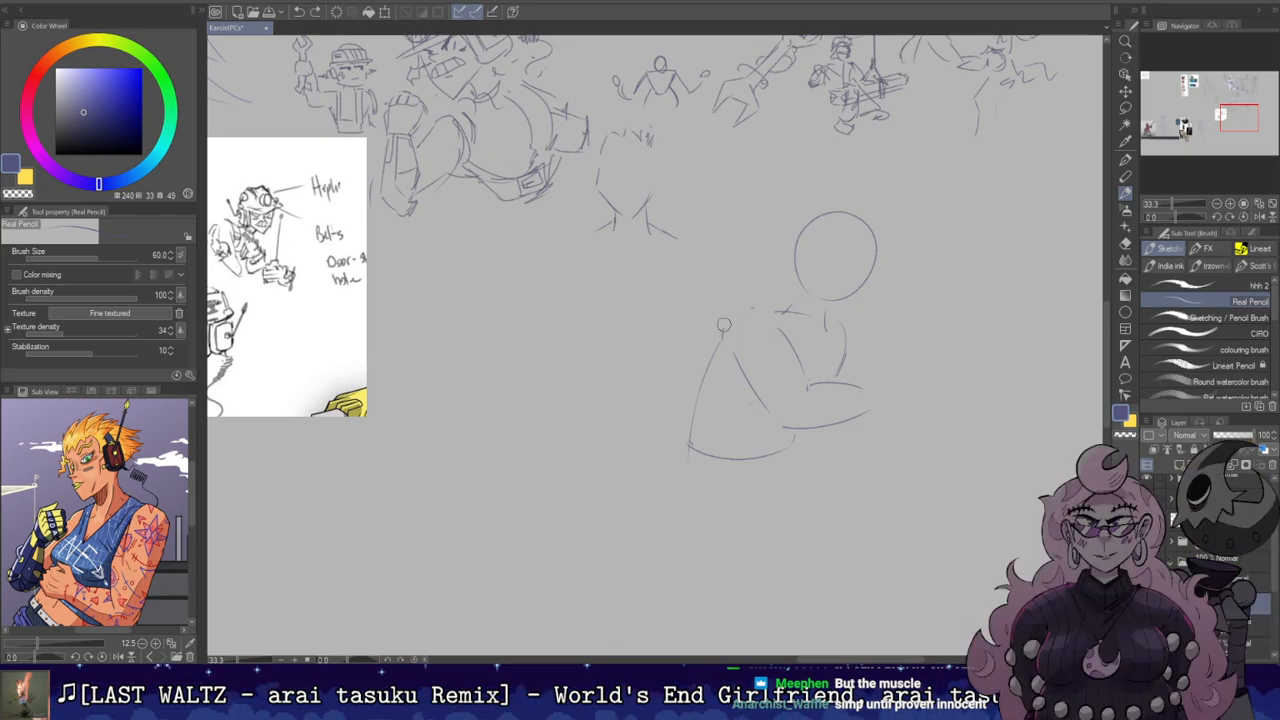
{"action": "key", "text": "e"}
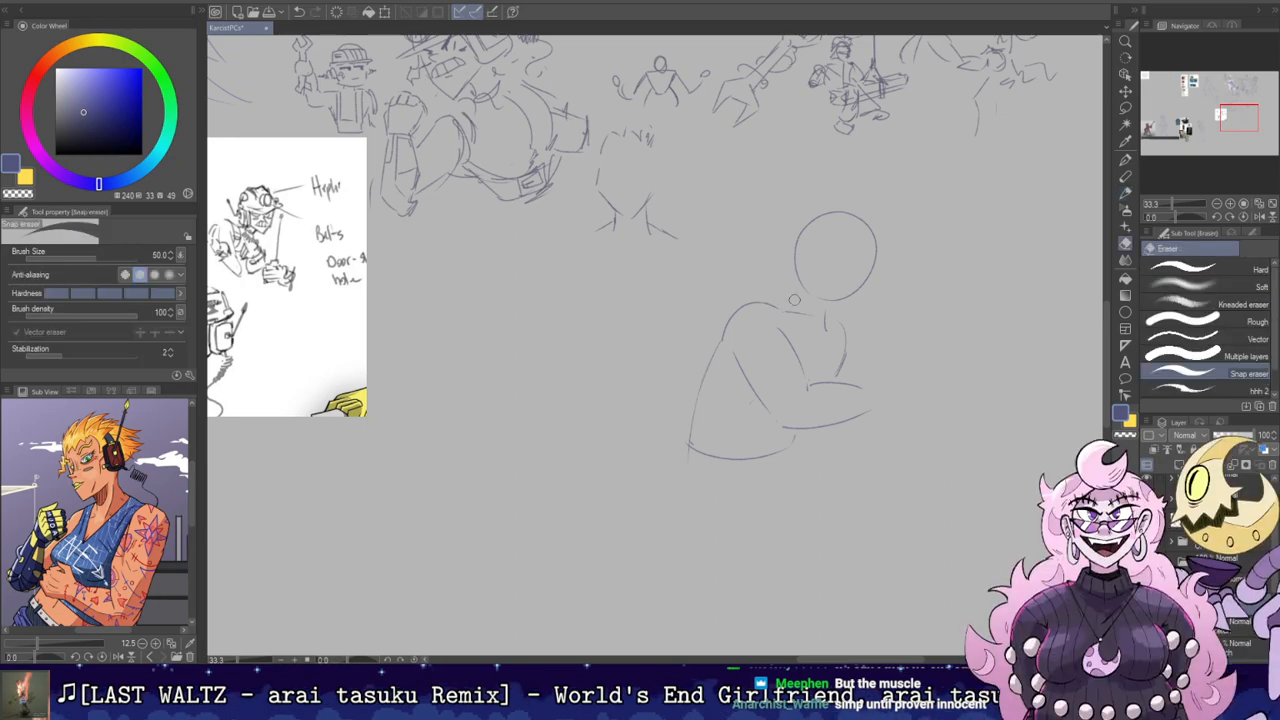
Step: Clean up the line beside the shoulder and draw the back of the neck up to the head
{"action": "key", "text": "b"}
{"action": "key", "text": "e"}
{"action": "left_click_drag", "start_coordinate": [808, 315], "coordinate": [794, 310]}
{"action": "key", "text": "b"}
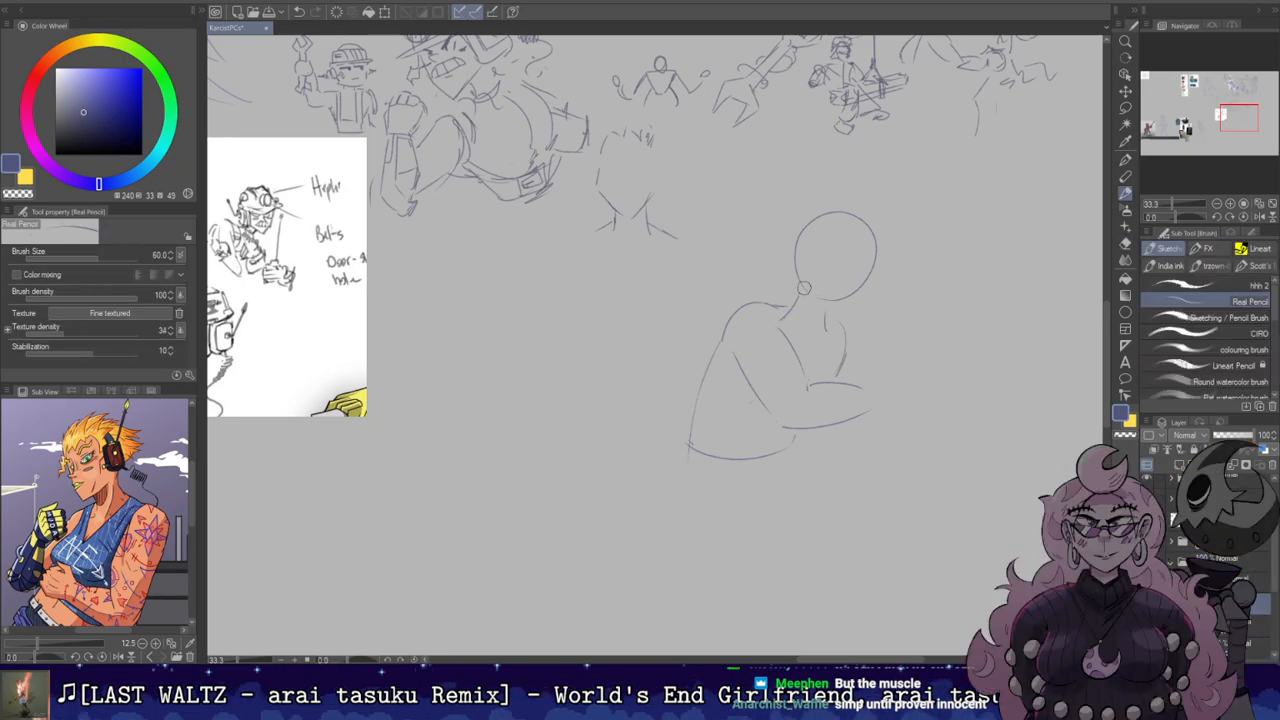
{"action": "left_click_drag", "start_coordinate": [786, 306], "coordinate": [798, 290]}
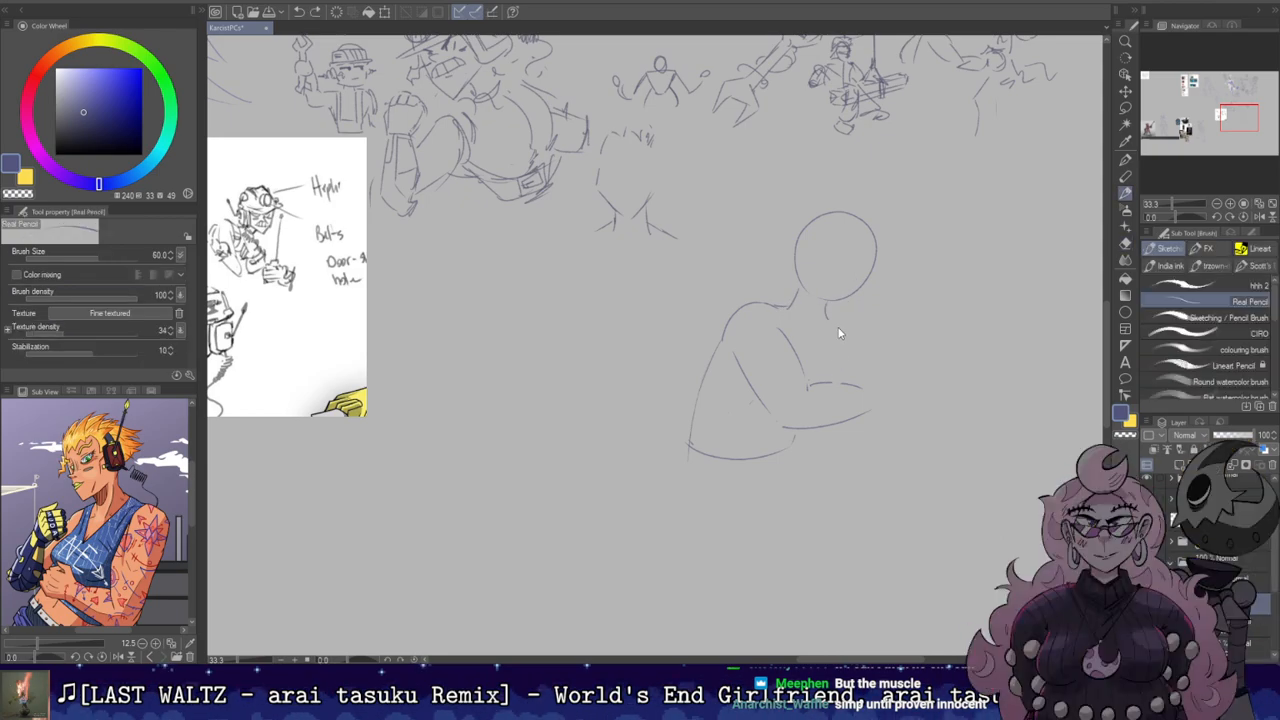
Step: Draw a rounded chest curve above the forearm and rework the outline of the head circle
{"action": "left_click_drag", "start_coordinate": [832, 322], "coordinate": [830, 376]}
{"action": "key", "text": "e"}
{"action": "left_click_drag", "start_coordinate": [814, 296], "coordinate": [800, 229]}
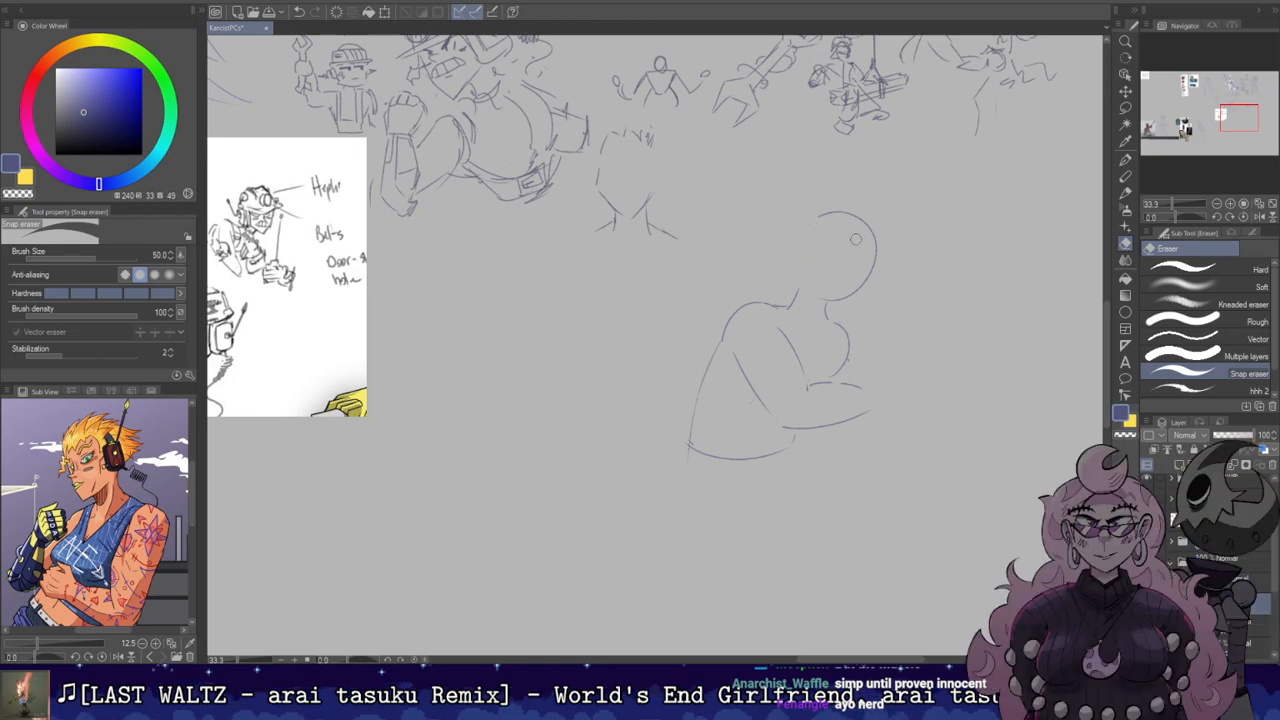
{"action": "left_click_drag", "start_coordinate": [884, 159], "coordinate": [883, 133]}
{"action": "key", "text": "b"}
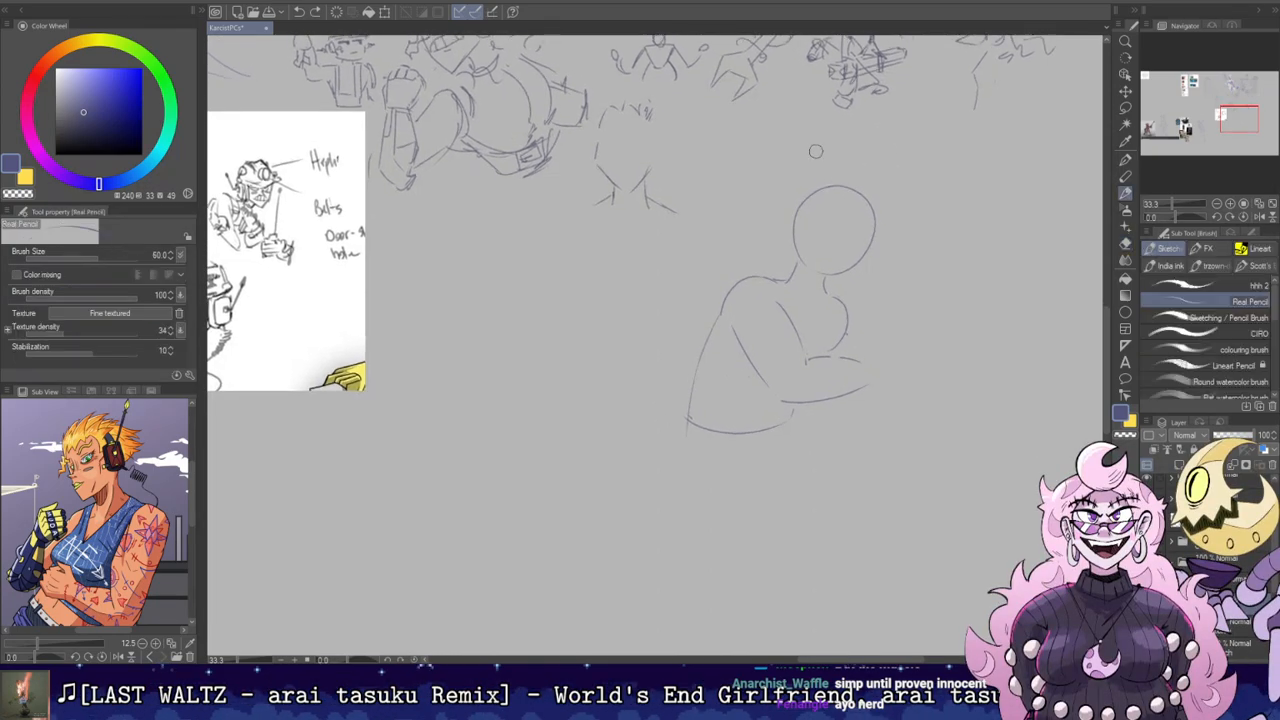
Step: Erase the torso's straight back and lower edge, and redraw the back and waist as a rounded curve
{"action": "key", "text": "e"}
{"action": "mouse_move", "coordinate": [720, 318]}
{"action": "left_mouse_down"}
{"action": "mouse_move", "coordinate": [689, 348]}
{"action": "mouse_move", "coordinate": [686, 404]}
{"action": "mouse_move", "coordinate": [715, 312]}
{"action": "mouse_move", "coordinate": [702, 382]}
{"action": "left_mouse_up"}
{"action": "key", "text": "b"}
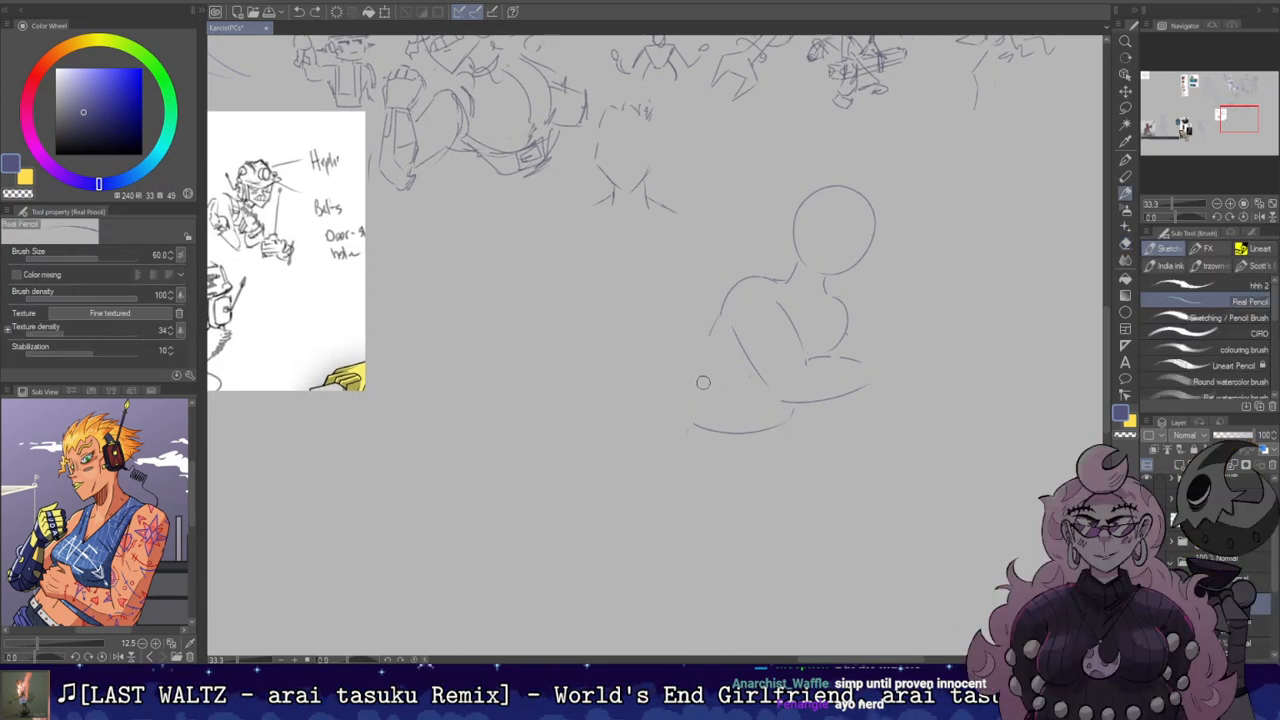
{"action": "key", "text": "e"}
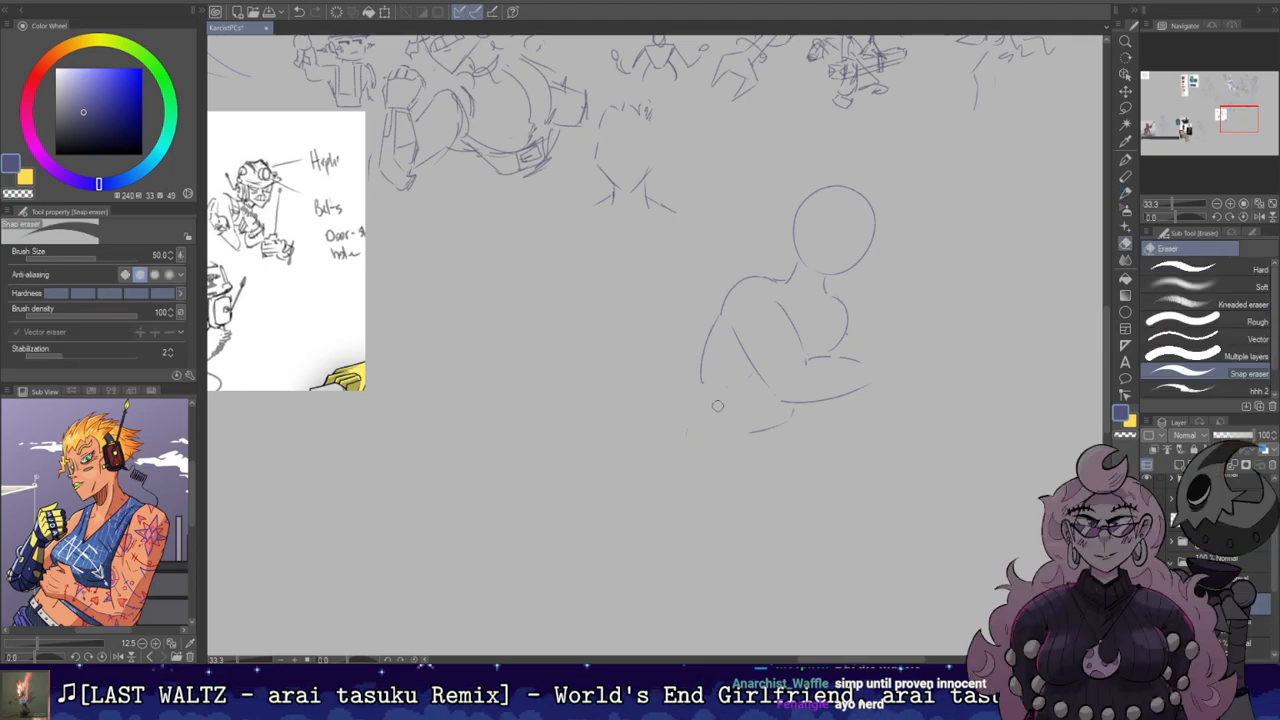
{"action": "key", "text": "b"}
{"action": "left_click_drag", "start_coordinate": [702, 392], "coordinate": [806, 439]}
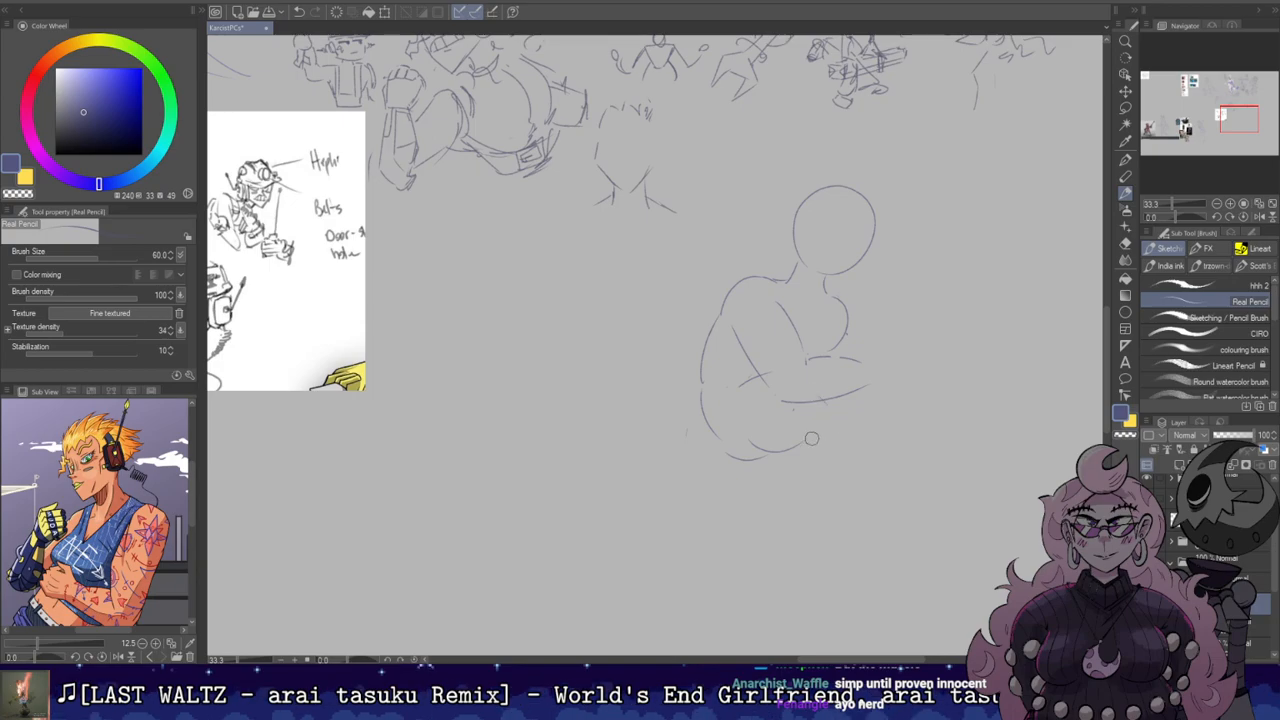
Step: Rework the waist and rough in the hips, lower belly and thigh strokes beneath the torso
{"action": "mouse_move", "coordinate": [718, 425]}
{"action": "left_mouse_down"}
{"action": "mouse_move", "coordinate": [728, 488]}
{"action": "mouse_move", "coordinate": [795, 490]}
{"action": "mouse_move", "coordinate": [732, 458]}
{"action": "mouse_move", "coordinate": [817, 422]}
{"action": "left_mouse_up"}
{"action": "key", "text": "ctrl+z"}
{"action": "key", "text": "e"}
{"action": "key", "text": "ctrl+z"}
{"action": "mouse_move", "coordinate": [707, 493]}
{"action": "left_mouse_down"}
{"action": "mouse_move", "coordinate": [695, 422]}
{"action": "mouse_move", "coordinate": [776, 509]}
{"action": "left_mouse_up"}
{"action": "key", "text": "ctrl+z"}
{"action": "left_click_drag", "start_coordinate": [807, 441], "coordinate": [838, 466]}
Step: Erase the round head circle above the torso
{"action": "key", "text": "e"}
{"action": "mouse_move", "coordinate": [851, 234]}
{"action": "left_mouse_down"}
{"action": "mouse_move", "coordinate": [853, 276]}
{"action": "mouse_move", "coordinate": [841, 260]}
{"action": "left_mouse_up"}
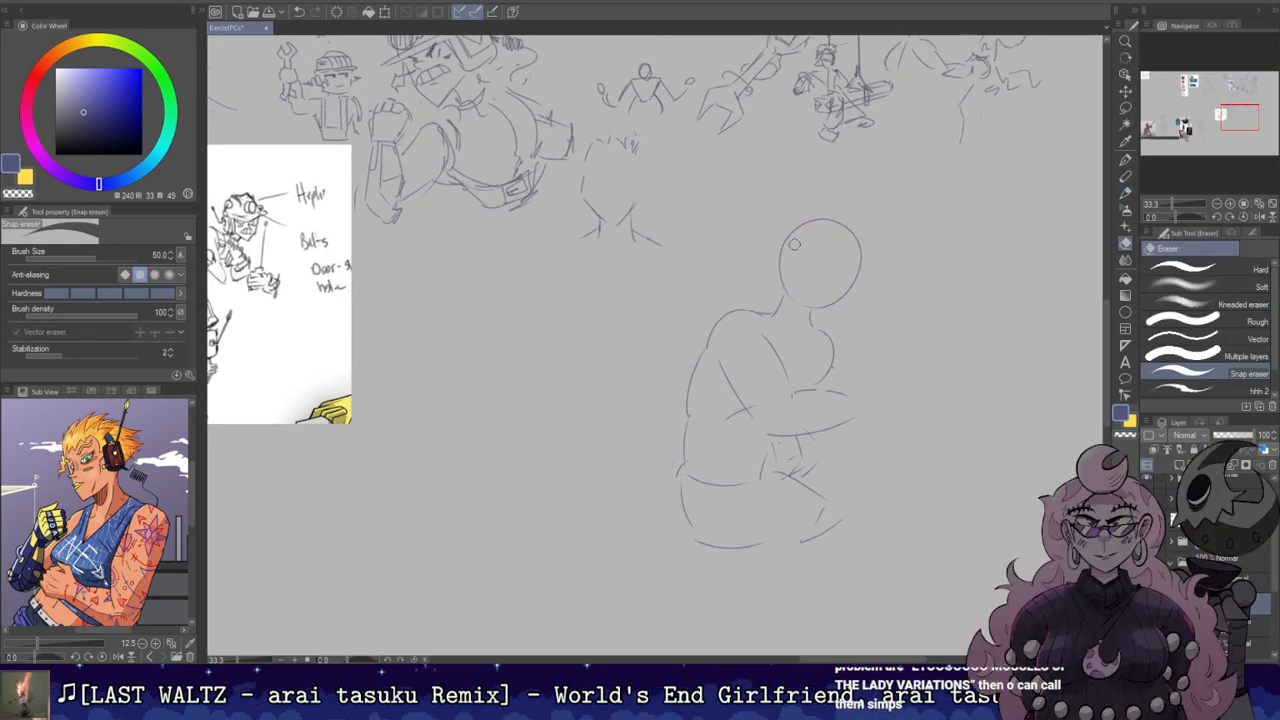
{"action": "mouse_move", "coordinate": [807, 213]}
{"action": "left_mouse_down"}
{"action": "mouse_move", "coordinate": [868, 233]}
{"action": "mouse_move", "coordinate": [839, 288]}
{"action": "left_mouse_up"}
{"action": "key", "text": "b"}
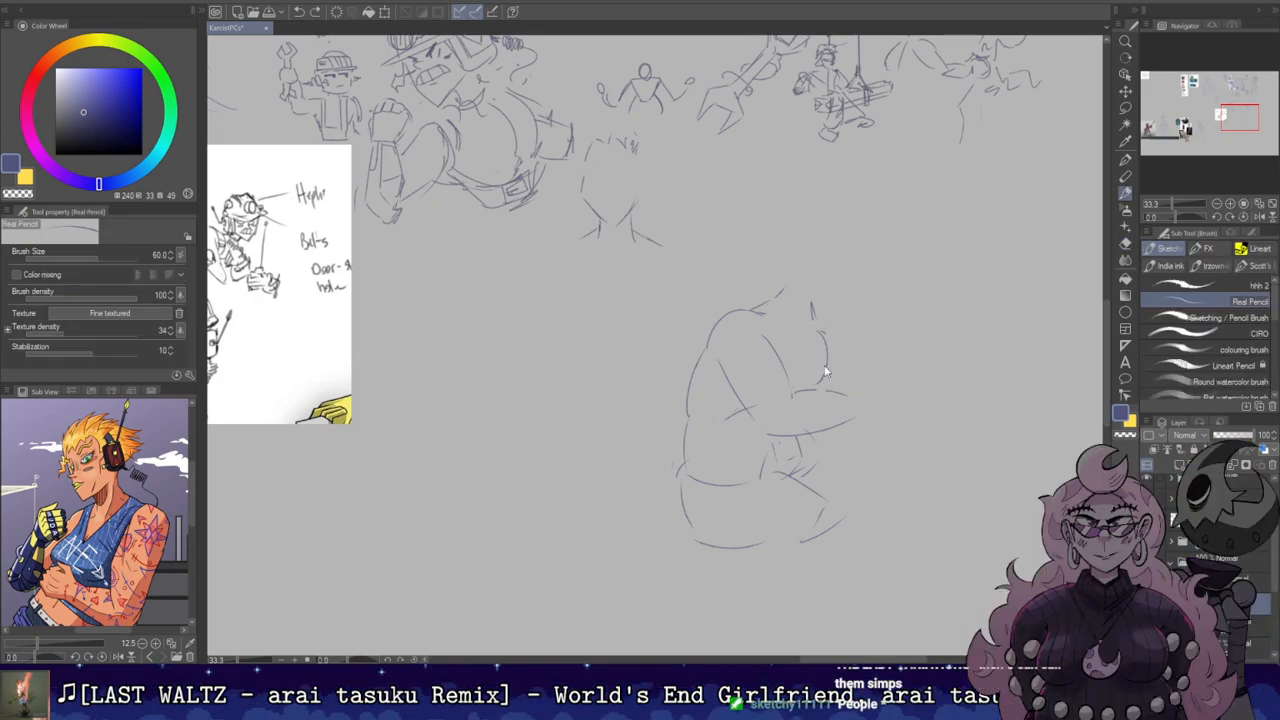
Step: Erase the rounded chest curve, replace it with a slanted chest line, and clear the rough neck strokes
{"action": "key", "text": "e"}
{"action": "left_click_drag", "start_coordinate": [820, 334], "coordinate": [836, 388]}
{"action": "key", "text": "b"}
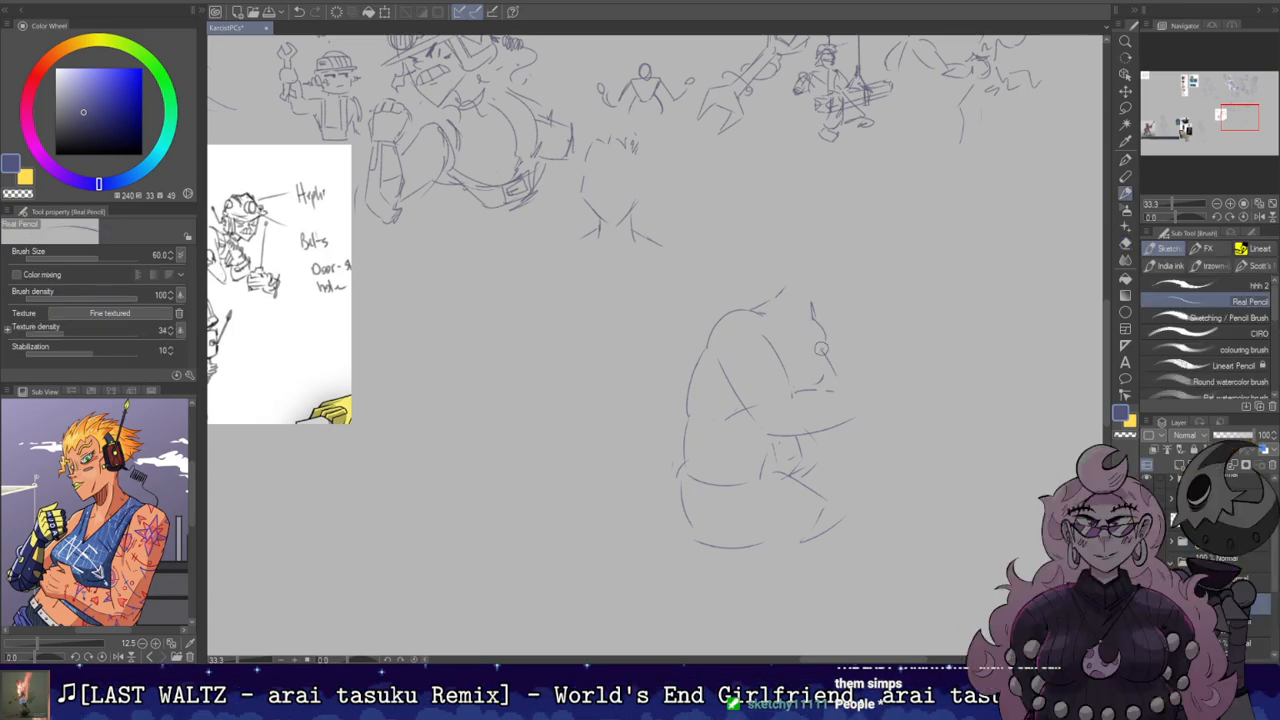
{"action": "key", "text": "e"}
{"action": "left_click_drag", "start_coordinate": [815, 321], "coordinate": [811, 303]}
{"action": "left_click_drag", "start_coordinate": [766, 307], "coordinate": [783, 291]}
Step: Redraw the neck and chest strokes while checking the figure in a horizontally mirrored view
{"action": "key", "text": "h"}
{"action": "left_click_drag", "start_coordinate": [652, 270], "coordinate": [885, 267]}
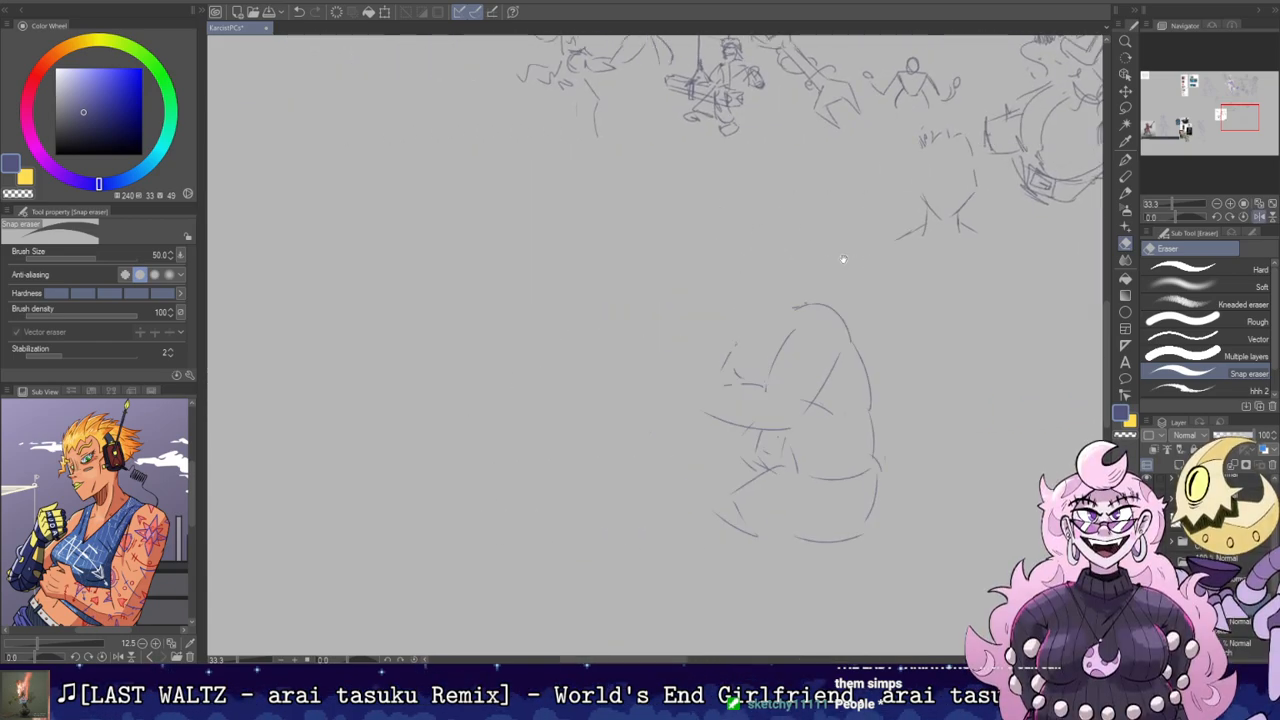
{"action": "key", "text": "p"}
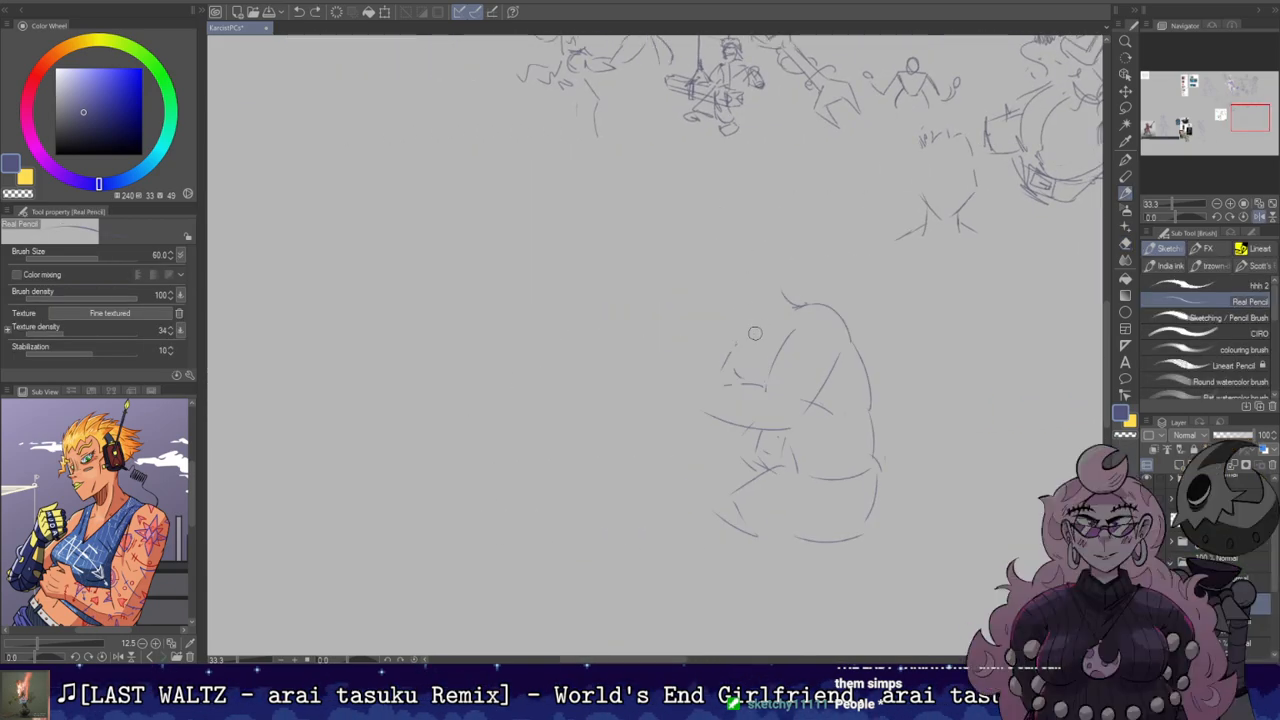
{"action": "key", "text": "e"}
{"action": "mouse_move", "coordinate": [754, 335]}
{"action": "left_mouse_down"}
{"action": "mouse_move", "coordinate": [735, 345]}
{"action": "mouse_move", "coordinate": [748, 372]}
{"action": "left_mouse_up"}
{"action": "key", "text": "b"}
{"action": "key", "text": "ctrl+z"}
{"action": "key", "text": "h"}
{"action": "left_click_drag", "start_coordinate": [608, 265], "coordinate": [849, 234]}
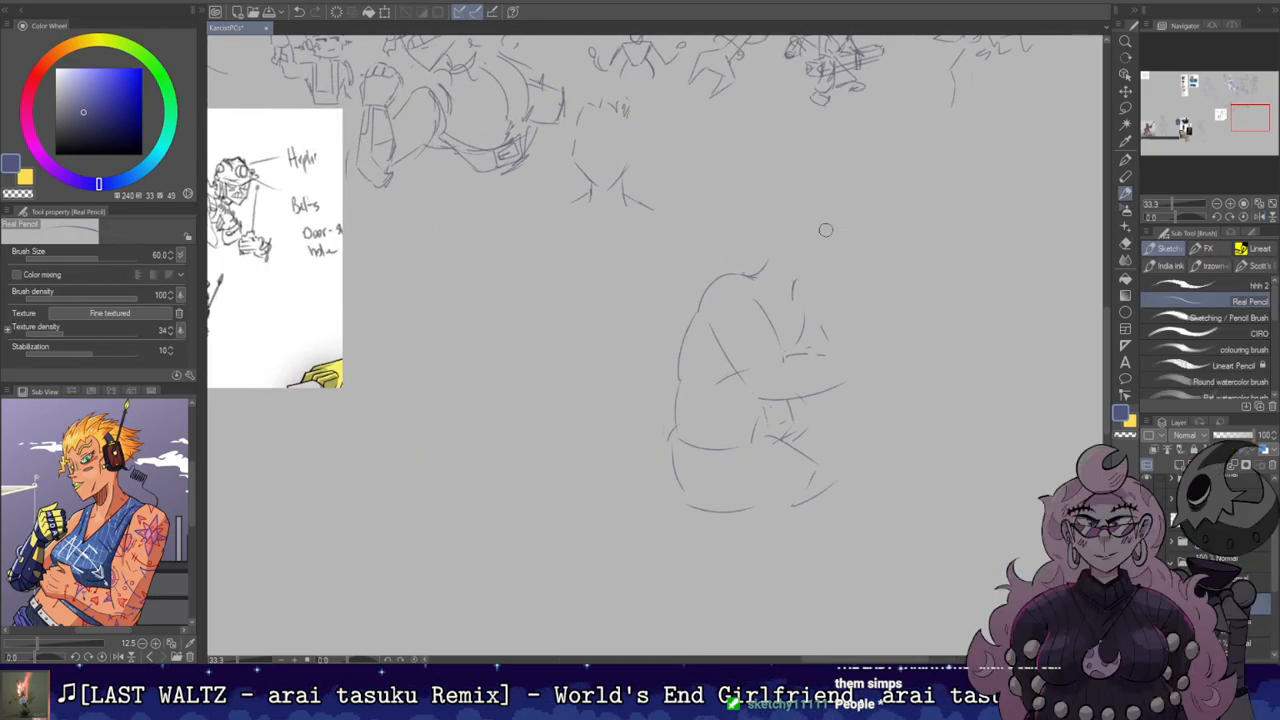
Step: Adjust the chest corner and erase the diagonal upper arm and the forearm crossing the torso
{"action": "key", "text": "e"}
{"action": "key", "text": "b"}
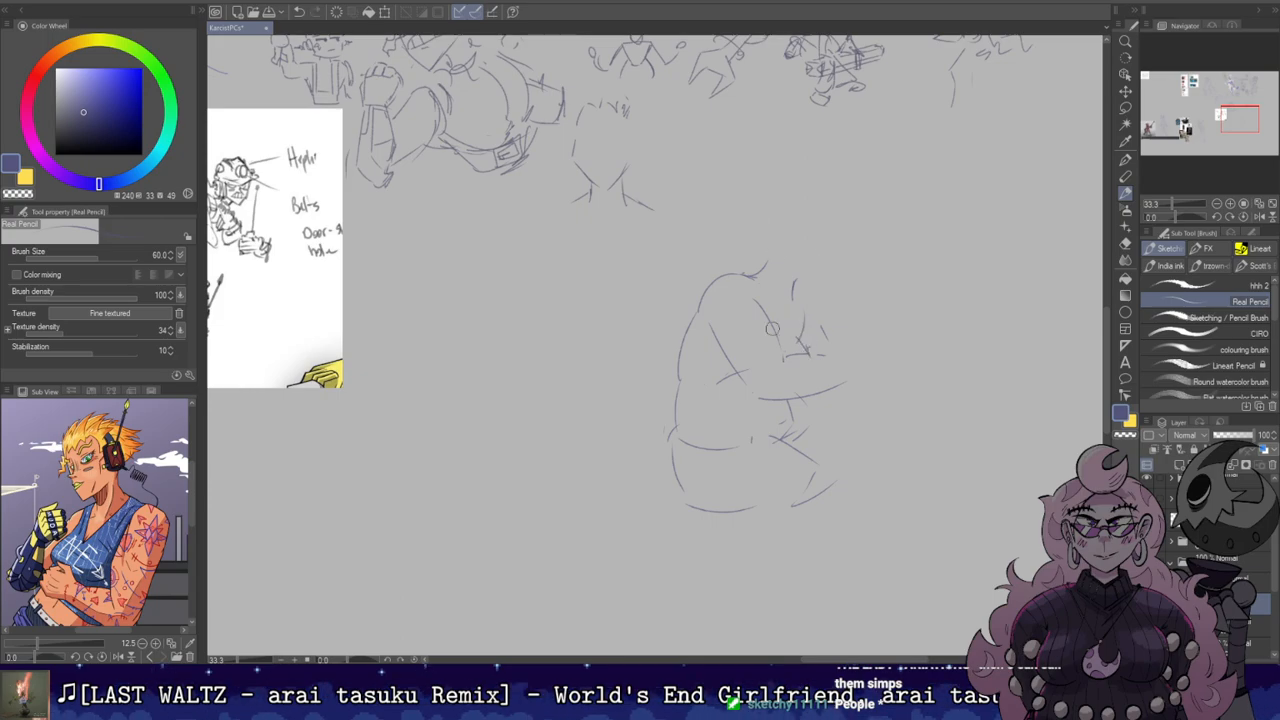
{"action": "key", "text": "e"}
{"action": "left_click_drag", "start_coordinate": [784, 401], "coordinate": [826, 390]}
{"action": "left_click_drag", "start_coordinate": [822, 356], "coordinate": [828, 340]}
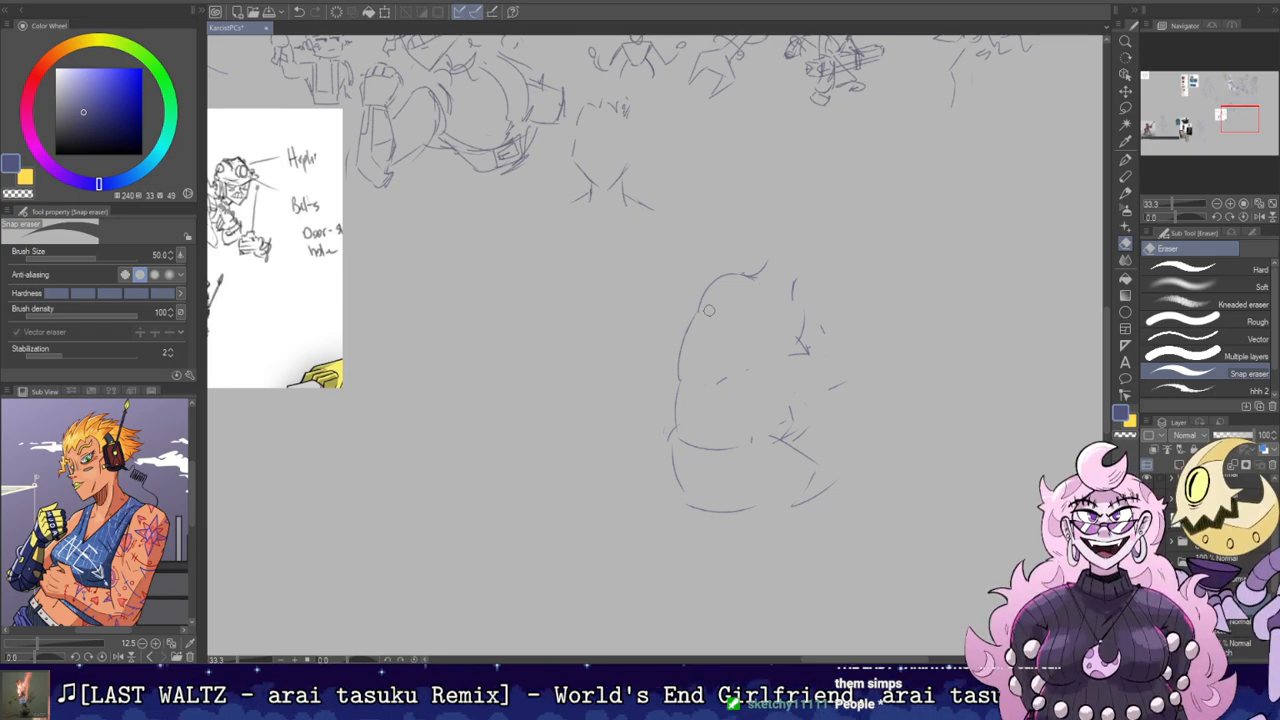
Step: Sketch a new arm with a vertical upper arm and a forearm angled down across the lap
{"action": "key", "text": "b"}
{"action": "mouse_move", "coordinate": [698, 406]}
{"action": "left_mouse_down"}
{"action": "mouse_move", "coordinate": [734, 395]}
{"action": "mouse_move", "coordinate": [794, 418]}
{"action": "mouse_move", "coordinate": [748, 438]}
{"action": "mouse_move", "coordinate": [812, 460]}
{"action": "left_mouse_up"}
{"action": "key", "text": "ctrl+z"}
{"action": "key", "text": "ctrl+z"}
{"action": "key", "text": "ctrl+z"}
{"action": "key", "text": "ctrl+z"}
{"action": "key", "text": "h"}
{"action": "key", "text": "h"}
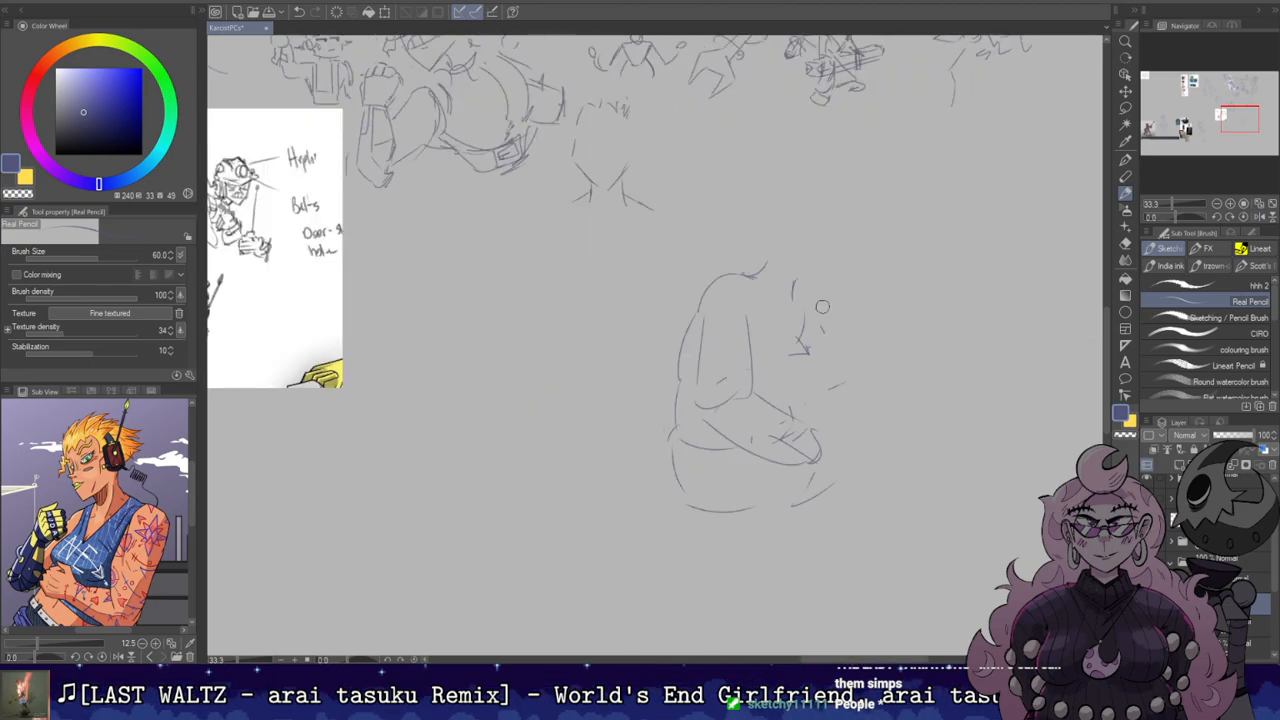
Step: Erase the angular chest strokes and redraw the chest as a smooth curve meeting the inner elbow
{"action": "key", "text": "e"}
{"action": "key", "text": "p"}
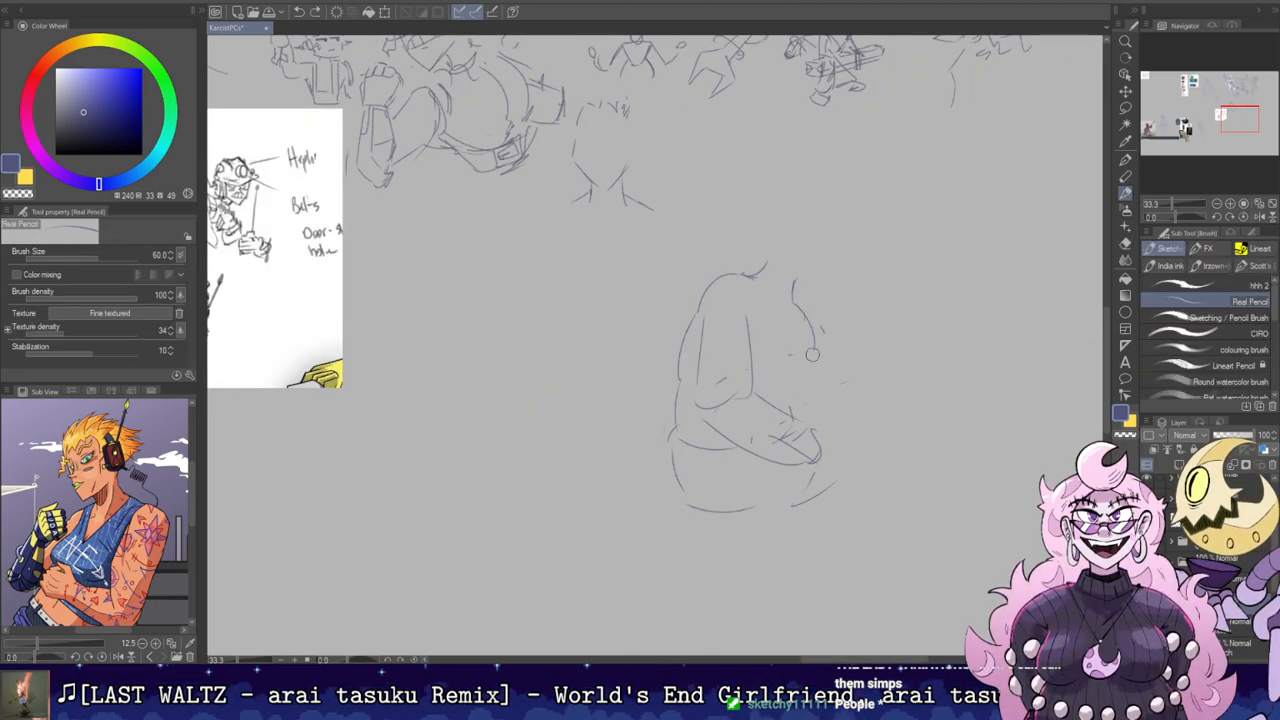
{"action": "key", "text": "ctrl+z"}
{"action": "mouse_move", "coordinate": [769, 387]}
{"action": "left_mouse_down"}
{"action": "mouse_move", "coordinate": [806, 343]}
{"action": "mouse_move", "coordinate": [803, 359]}
{"action": "left_mouse_up"}
{"action": "key", "text": "ctrl+z"}
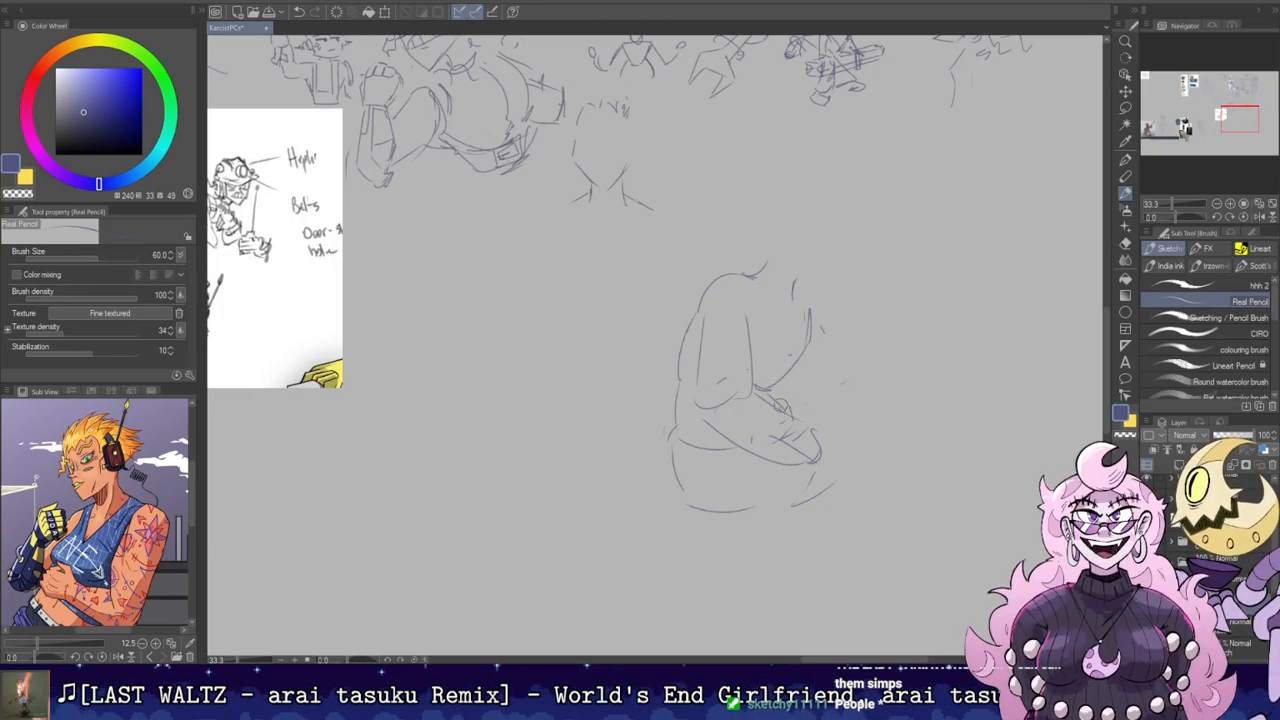
Step: Erase the upper arm's side lines and redraw them with a straighter outer edge and a slanted inner edge
{"action": "key", "text": "e"}
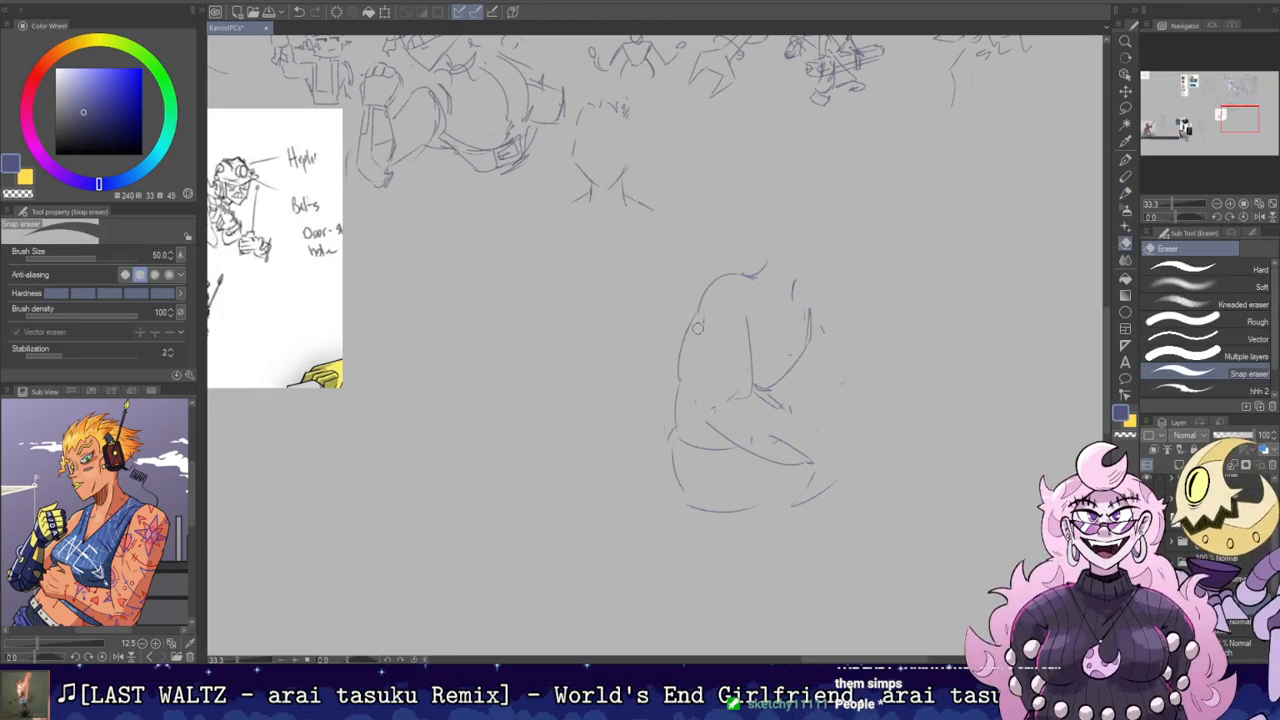
{"action": "key", "text": "p"}
{"action": "key", "text": "e"}
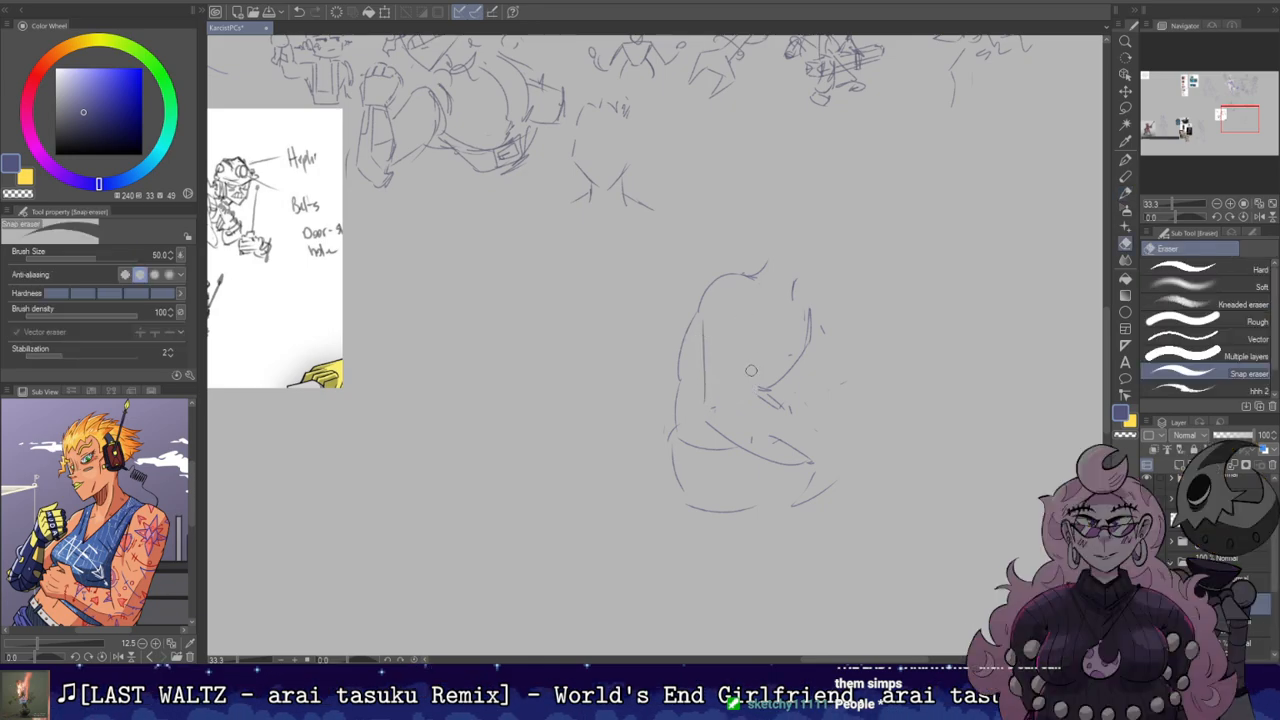
{"action": "key", "text": "p"}
{"action": "left_click_drag", "start_coordinate": [747, 388], "coordinate": [758, 300]}
{"action": "key", "text": "e"}
{"action": "key", "text": "p"}
{"action": "left_click_drag", "start_coordinate": [747, 386], "coordinate": [752, 304]}
{"action": "key", "text": "ctrl+z"}
{"action": "left_click_drag", "start_coordinate": [746, 382], "coordinate": [755, 299]}
{"action": "key", "text": "ctrl+z"}
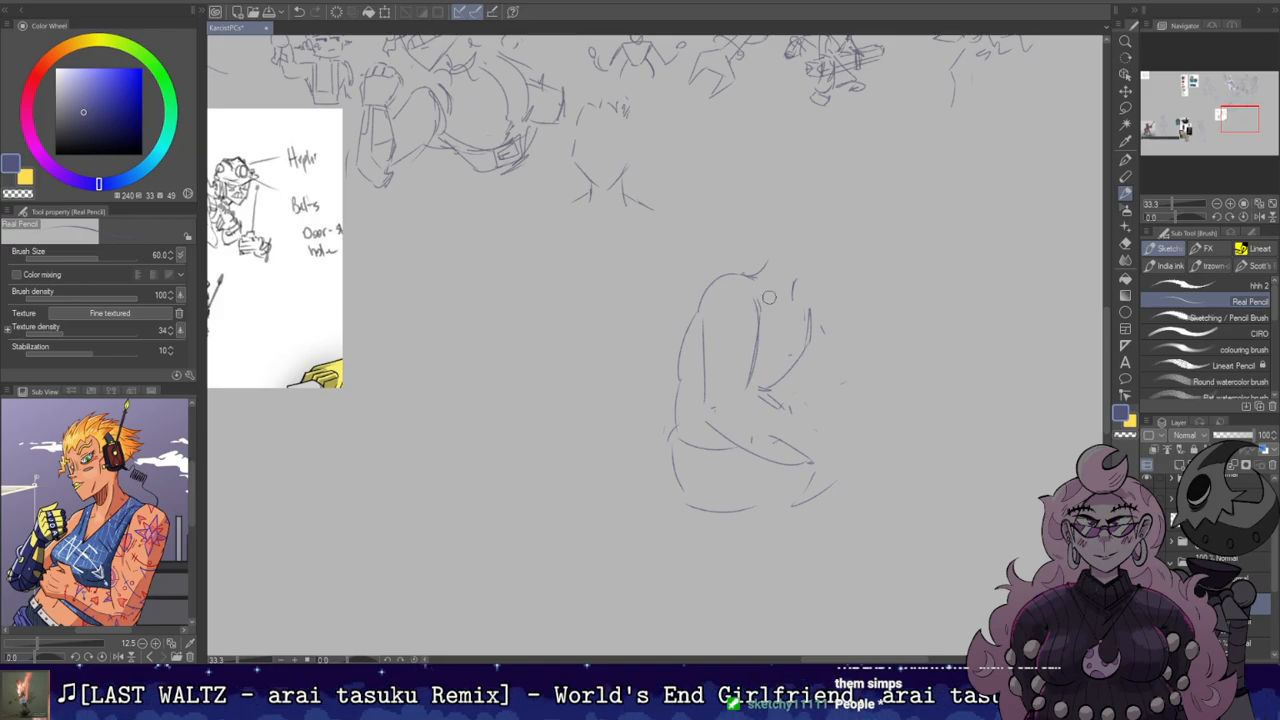
{"action": "key", "text": "ctrl+z"}
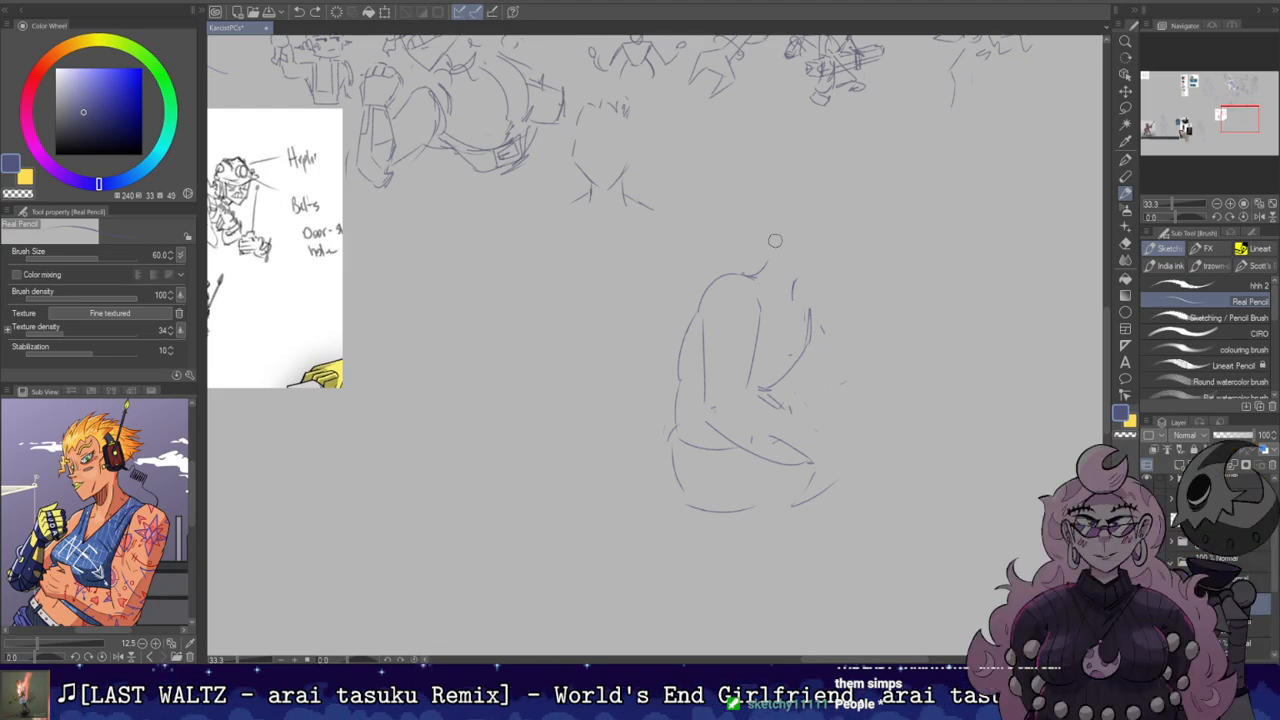
Step: Erase the old forearm strokes and redraw the forearm's lower and upper contours from elbow to wrist
{"action": "key", "text": "e"}
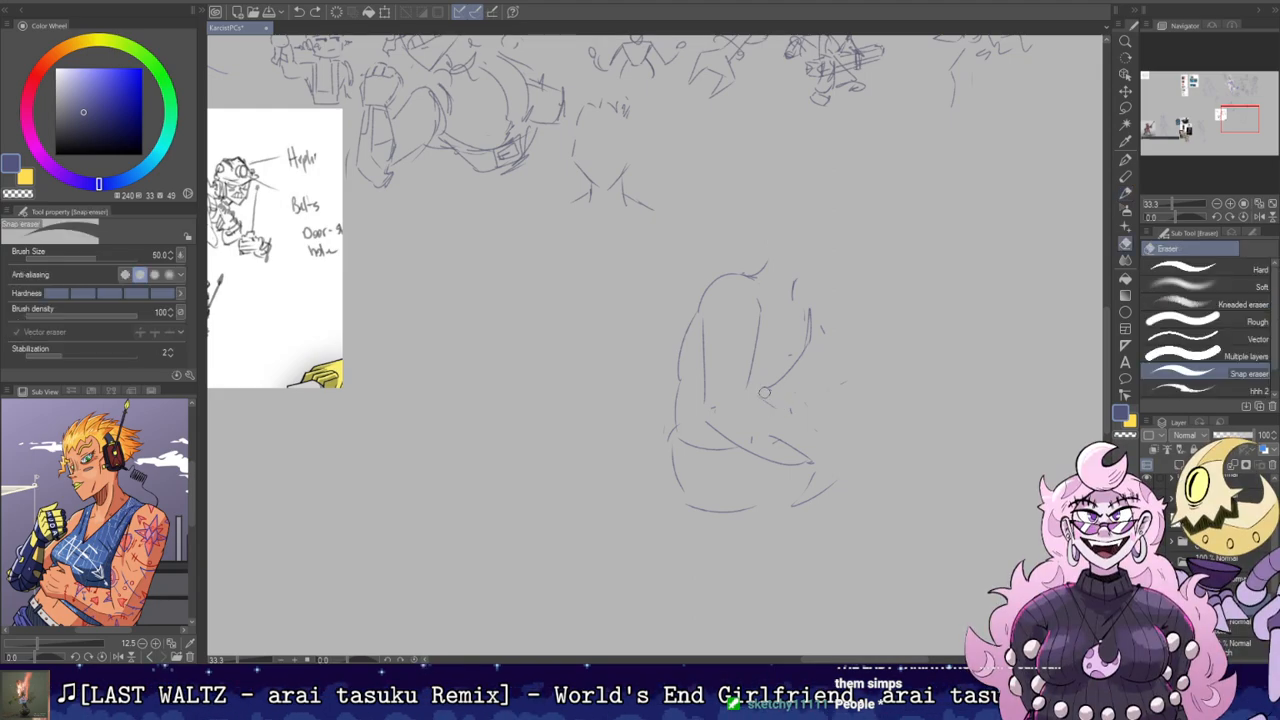
{"action": "left_click_drag", "start_coordinate": [773, 436], "coordinate": [805, 458]}
{"action": "left_click_drag", "start_coordinate": [714, 422], "coordinate": [755, 452]}
{"action": "key", "text": "b"}
{"action": "left_click_drag", "start_coordinate": [706, 415], "coordinate": [783, 461]}
{"action": "key", "text": "ctrl+z"}
{"action": "key", "text": "ctrl+z"}
{"action": "left_click_drag", "start_coordinate": [744, 396], "coordinate": [773, 410]}
{"action": "key", "text": "ctrl+z"}
{"action": "left_click_drag", "start_coordinate": [747, 396], "coordinate": [812, 437]}
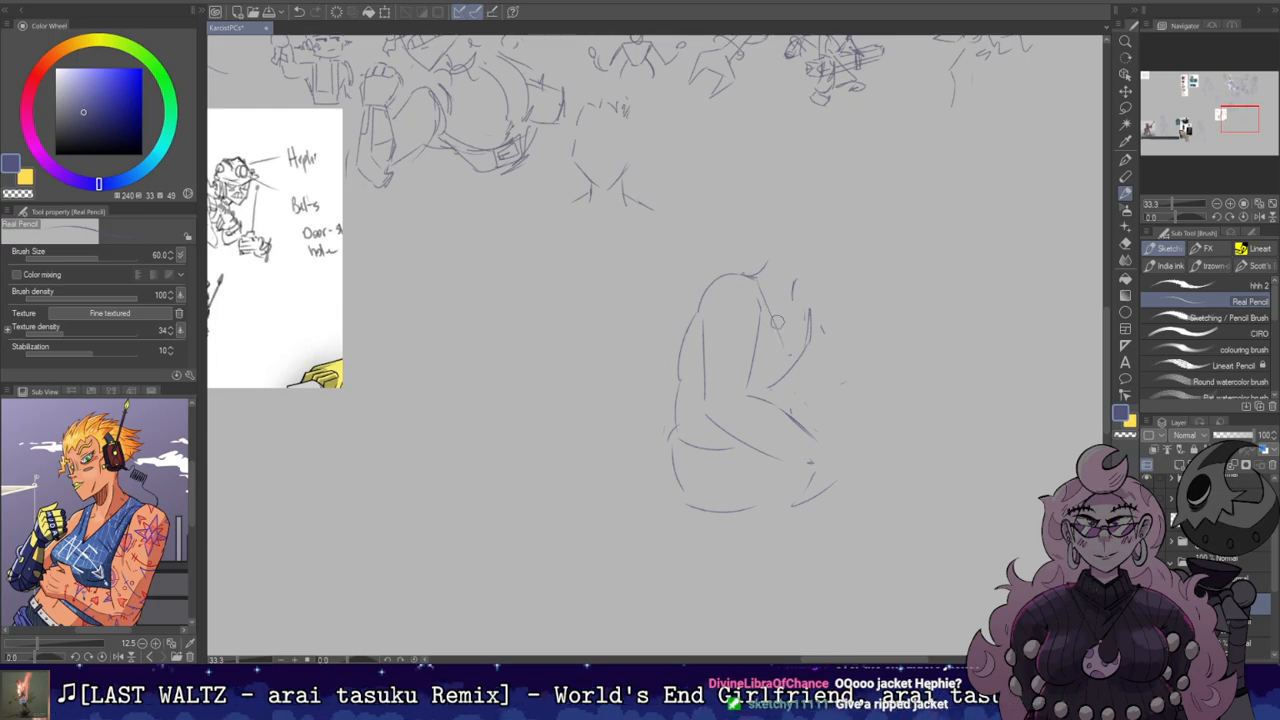
Step: Draw a slanted neckline stroke from the neck down across the chest, forming a V with the opposite side
{"action": "left_click_drag", "start_coordinate": [760, 284], "coordinate": [786, 340]}
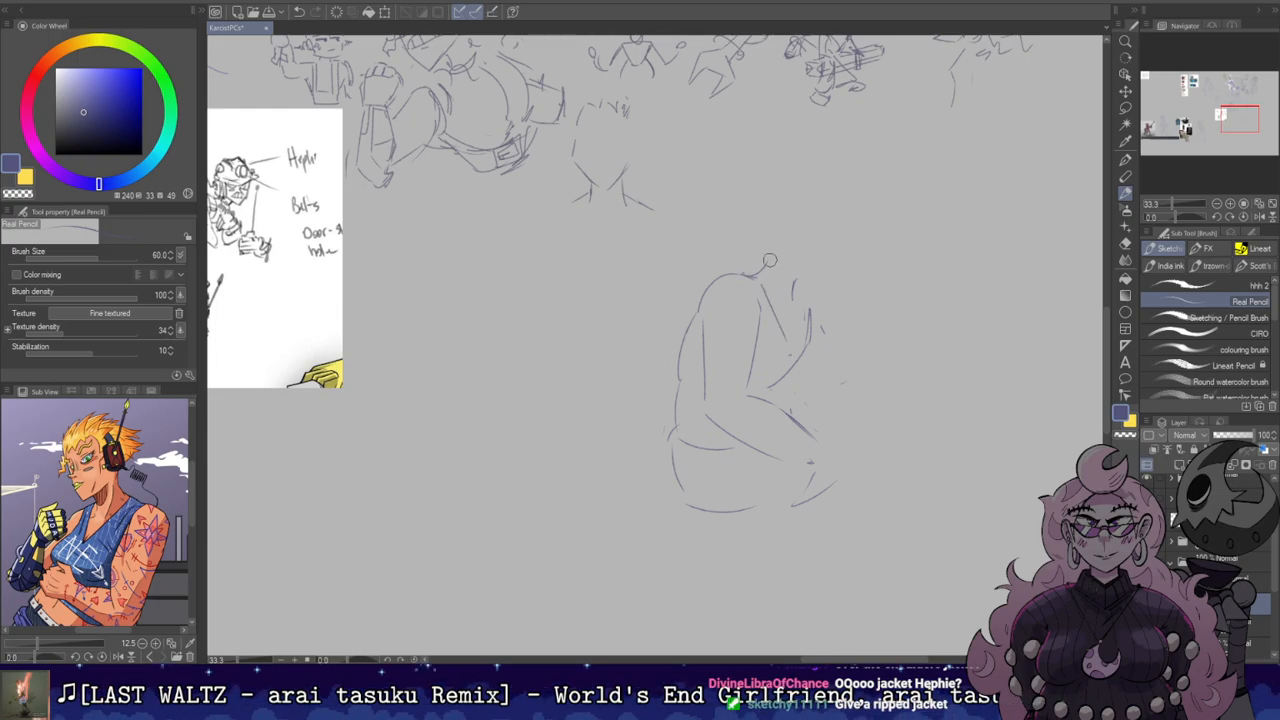
{"action": "key", "text": "ctrl+z"}
{"action": "left_click_drag", "start_coordinate": [757, 278], "coordinate": [782, 330]}
{"action": "key", "text": "ctrl+z"}
{"action": "mouse_move", "coordinate": [757, 278]}
{"action": "left_mouse_down"}
{"action": "mouse_move", "coordinate": [787, 336]}
{"action": "mouse_move", "coordinate": [794, 303]}
{"action": "left_mouse_up"}
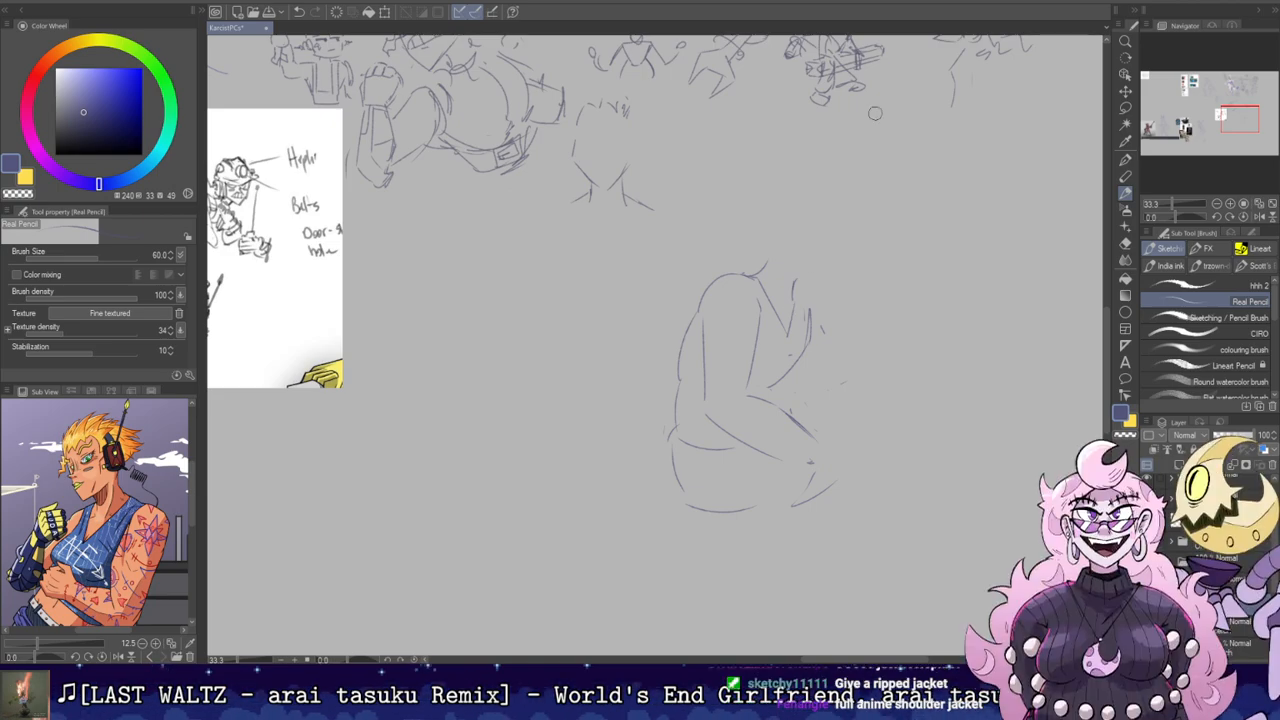
Step: Lasso the seated figure sketch, then rotate it slightly and scale it up
{"action": "mouse_move", "coordinate": [821, 305]}
{"action": "left_mouse_down"}
{"action": "mouse_move", "coordinate": [794, 243]}
{"action": "mouse_move", "coordinate": [777, 260]}
{"action": "left_mouse_up"}
{"action": "key", "text": "m"}
{"action": "left_click_drag", "start_coordinate": [660, 218], "coordinate": [660, 216]}
{"action": "key", "text": "ctrl+t"}
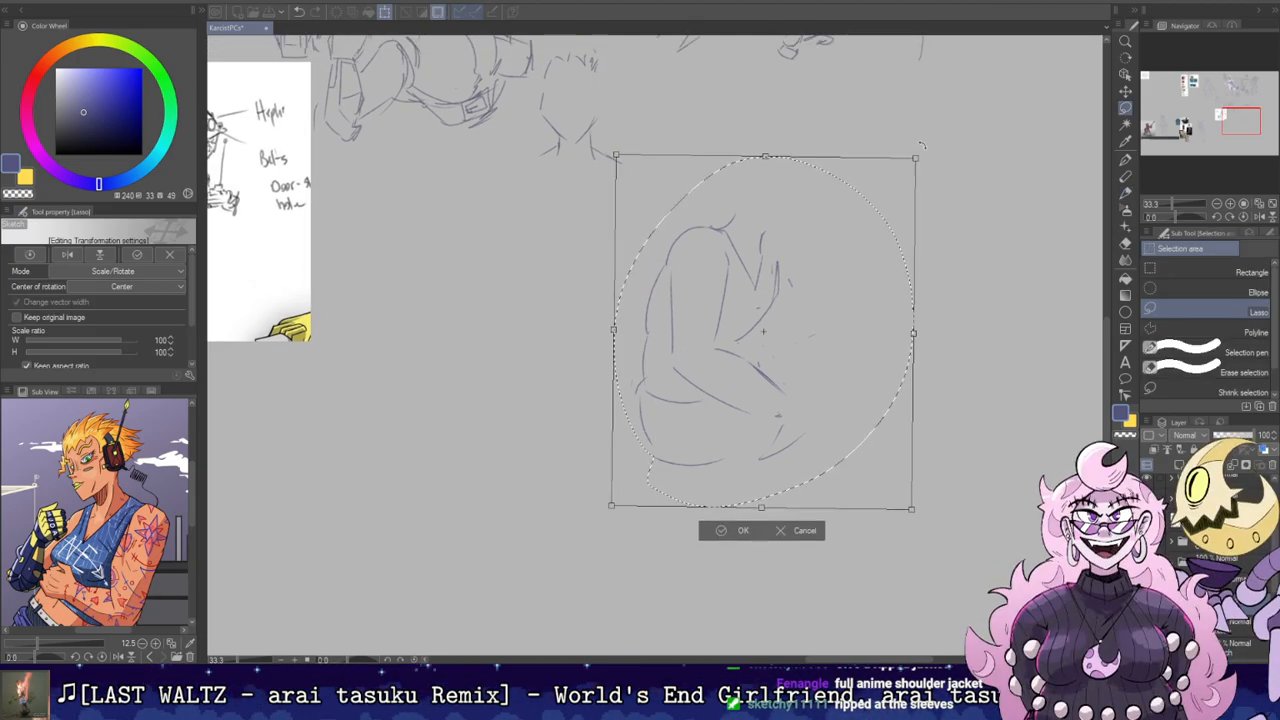
{"action": "mouse_move", "coordinate": [913, 157]}
{"action": "left_mouse_down"}
{"action": "mouse_move", "coordinate": [963, 97]}
{"action": "mouse_move", "coordinate": [905, 268]}
{"action": "left_mouse_up"}
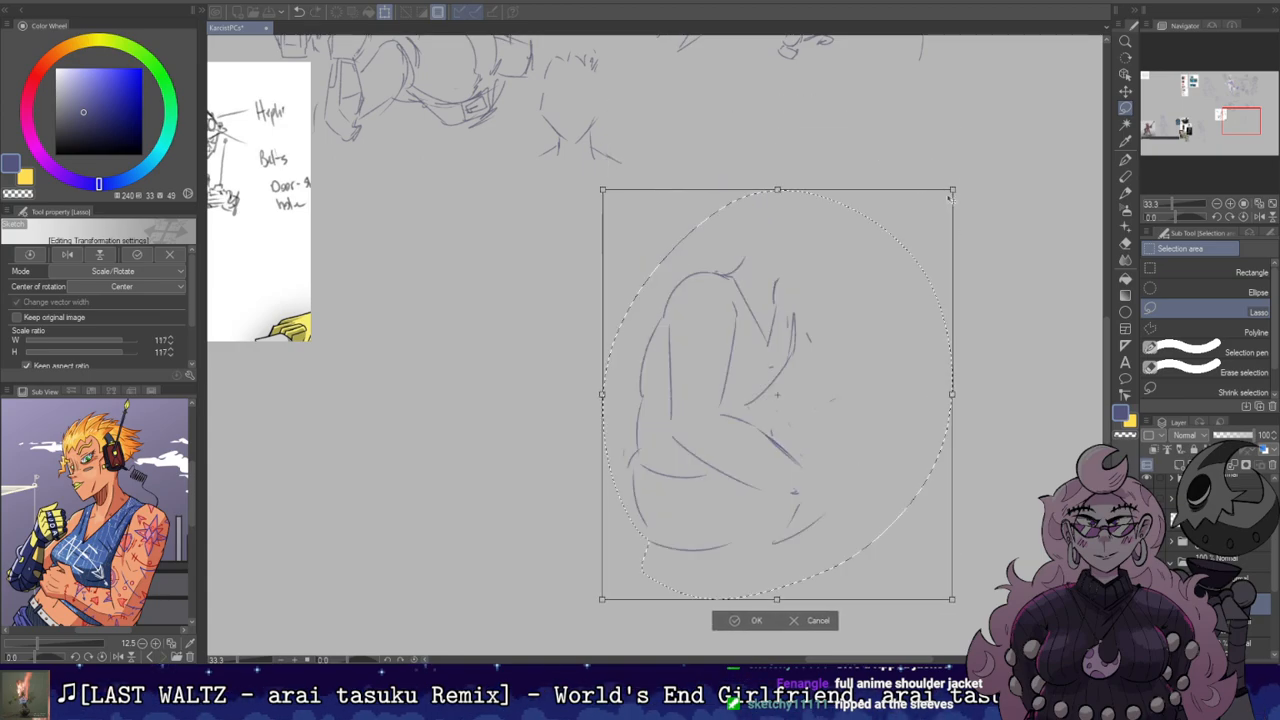
{"action": "left_click_drag", "start_coordinate": [951, 191], "coordinate": [971, 169]}
{"action": "left_click_drag", "start_coordinate": [926, 292], "coordinate": [947, 205]}
{"action": "key", "text": "Return"}
{"action": "key", "text": "ctrl+d"}
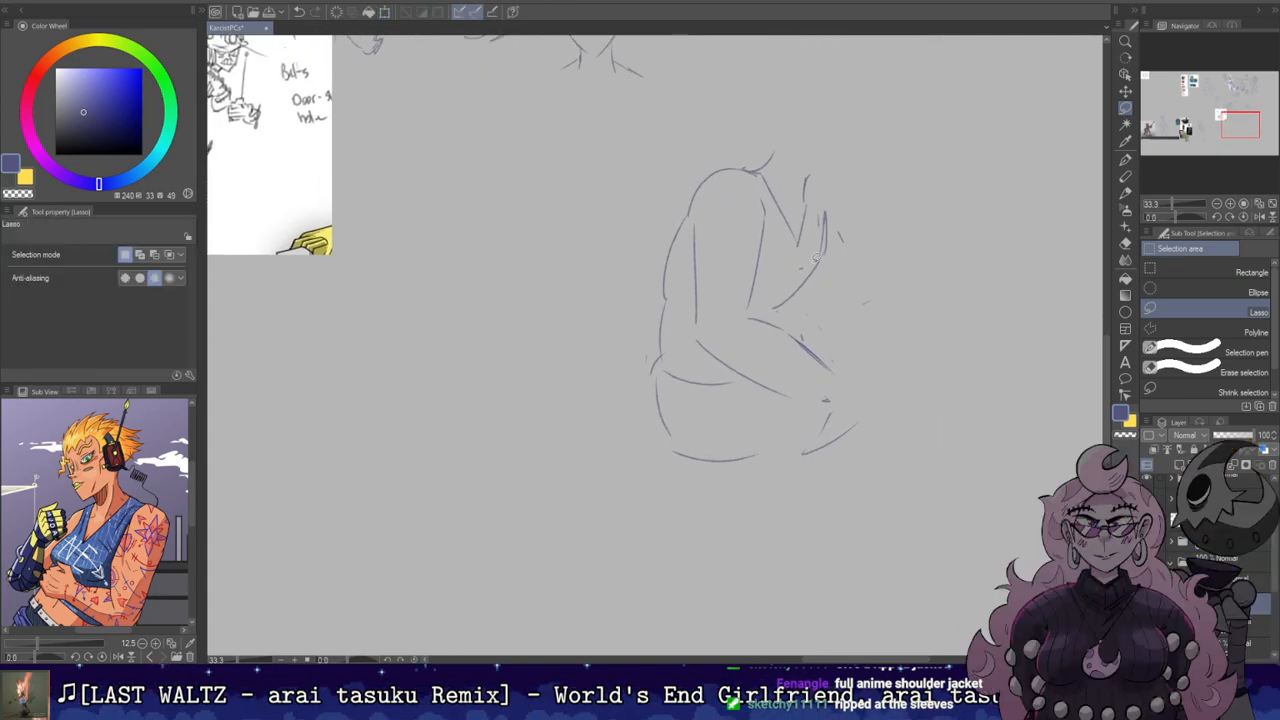
Step: Sketch overlapping curves along the chest's front edge, a circle in front of them and a short vertical line below
{"action": "left_click_drag", "start_coordinate": [838, 178], "coordinate": [848, 225]}
{"action": "key", "text": "b"}
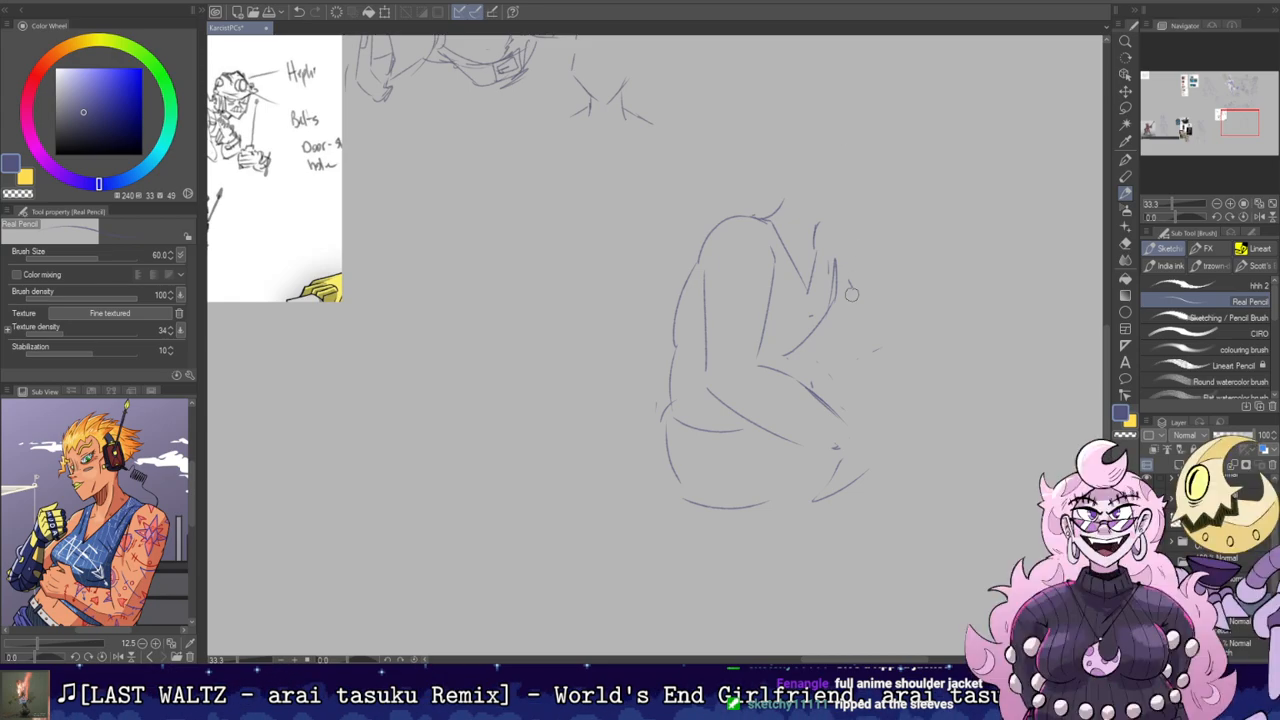
{"action": "mouse_move", "coordinate": [862, 299]}
{"action": "left_mouse_down"}
{"action": "mouse_move", "coordinate": [882, 307]}
{"action": "mouse_move", "coordinate": [846, 370]}
{"action": "left_mouse_up"}
{"action": "mouse_move", "coordinate": [836, 262]}
{"action": "left_mouse_down"}
{"action": "mouse_move", "coordinate": [831, 308]}
{"action": "mouse_move", "coordinate": [827, 293]}
{"action": "mouse_move", "coordinate": [842, 324]}
{"action": "mouse_move", "coordinate": [844, 308]}
{"action": "mouse_move", "coordinate": [832, 367]}
{"action": "left_mouse_up"}
{"action": "left_click_drag", "start_coordinate": [840, 247], "coordinate": [863, 268]}
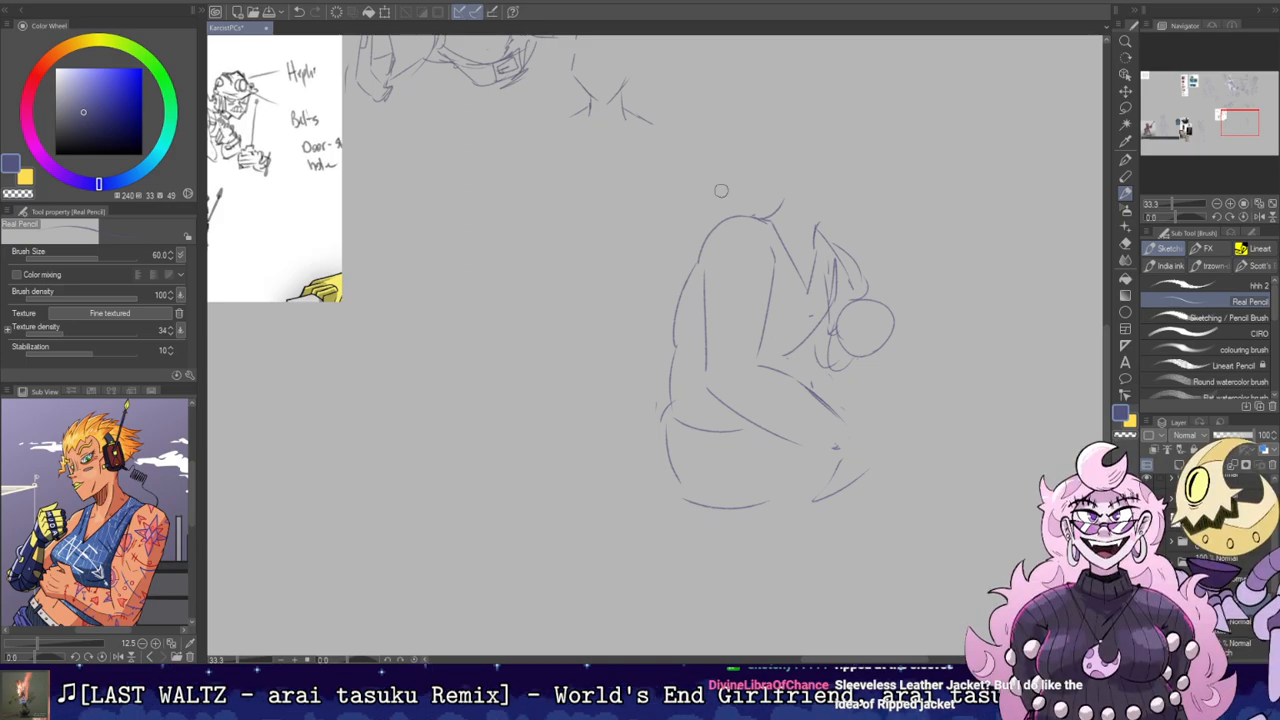
{"action": "mouse_move", "coordinate": [834, 342]}
{"action": "left_mouse_down"}
{"action": "mouse_move", "coordinate": [845, 422]}
{"action": "mouse_move", "coordinate": [836, 399]}
{"action": "left_mouse_up"}
{"action": "key", "text": "ctrl+z"}
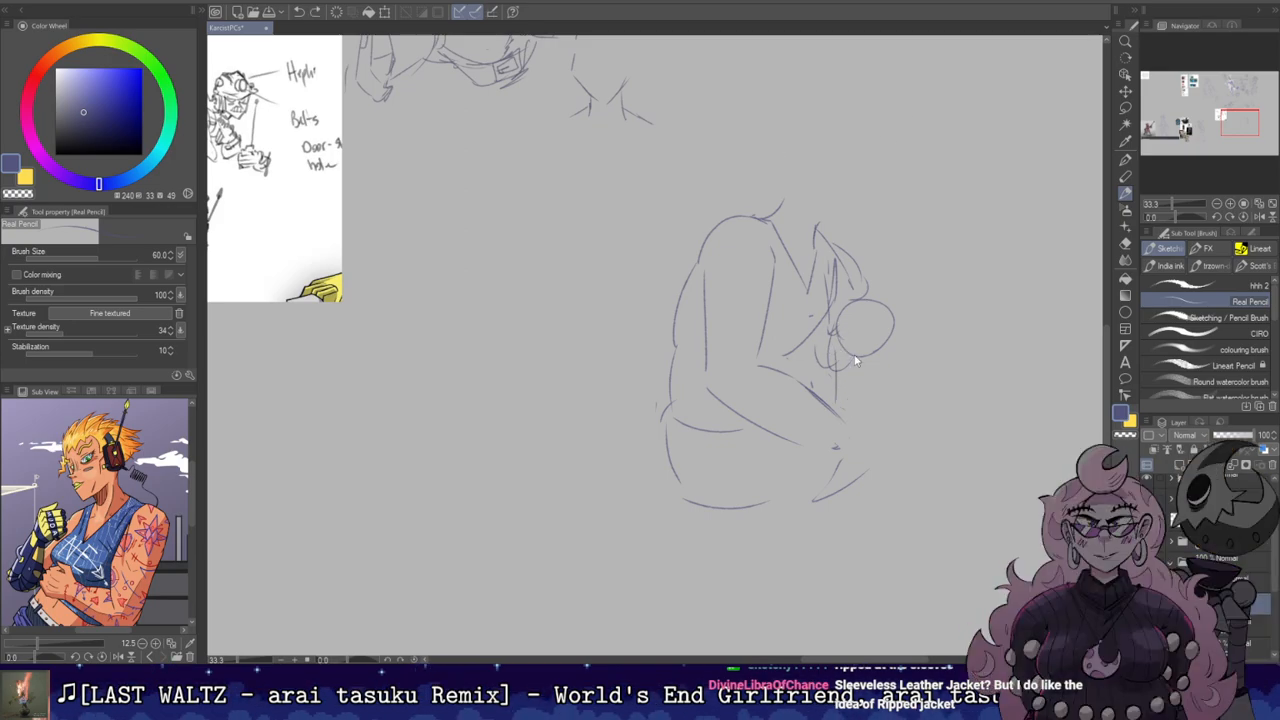
Step: Extend the forearm's upper and lower contours down to the wrist
{"action": "mouse_move", "coordinate": [792, 440]}
{"action": "left_mouse_down"}
{"action": "mouse_move", "coordinate": [825, 490]}
{"action": "mouse_move", "coordinate": [877, 463]}
{"action": "mouse_move", "coordinate": [832, 478]}
{"action": "mouse_move", "coordinate": [839, 415]}
{"action": "mouse_move", "coordinate": [882, 456]}
{"action": "left_mouse_up"}
{"action": "key", "text": "ctrl+z"}
{"action": "key", "text": "ctrl+z"}
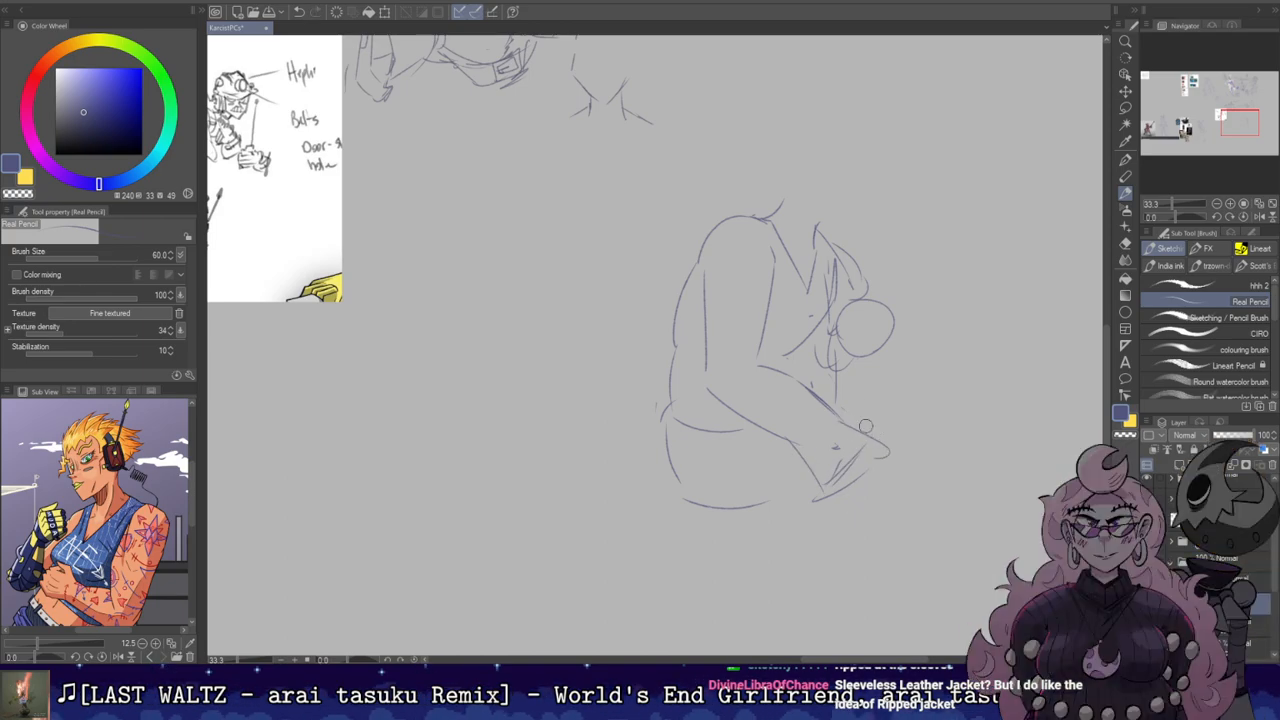
{"action": "key", "text": "ctrl+z"}
{"action": "left_click_drag", "start_coordinate": [843, 417], "coordinate": [878, 446]}
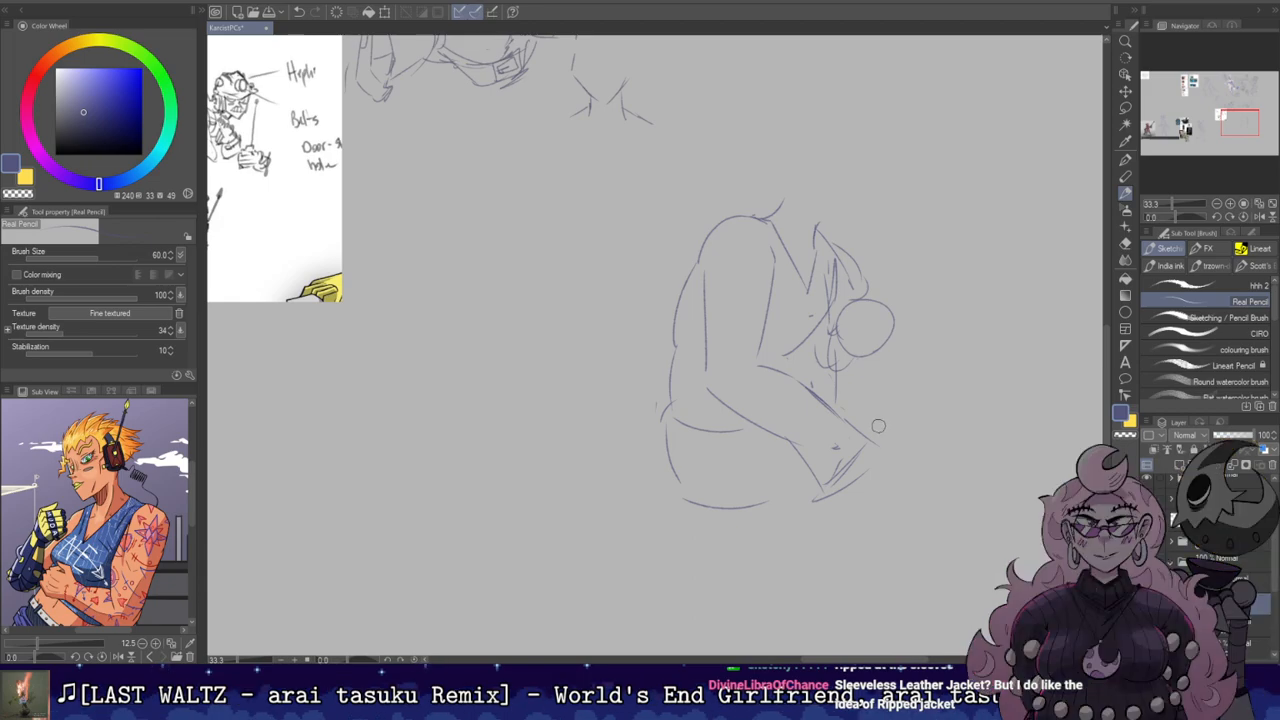
Step: Erase the rough strokes at the forearm's end and redraw the wrist with the beginnings of a hand
{"action": "key", "text": "e"}
{"action": "mouse_move", "coordinate": [855, 443]}
{"action": "left_mouse_down"}
{"action": "mouse_move", "coordinate": [846, 482]}
{"action": "mouse_move", "coordinate": [864, 418]}
{"action": "mouse_move", "coordinate": [897, 448]}
{"action": "left_mouse_up"}
{"action": "key", "text": "p"}
{"action": "key", "text": "ctrl+z"}
{"action": "key", "text": "ctrl+z"}
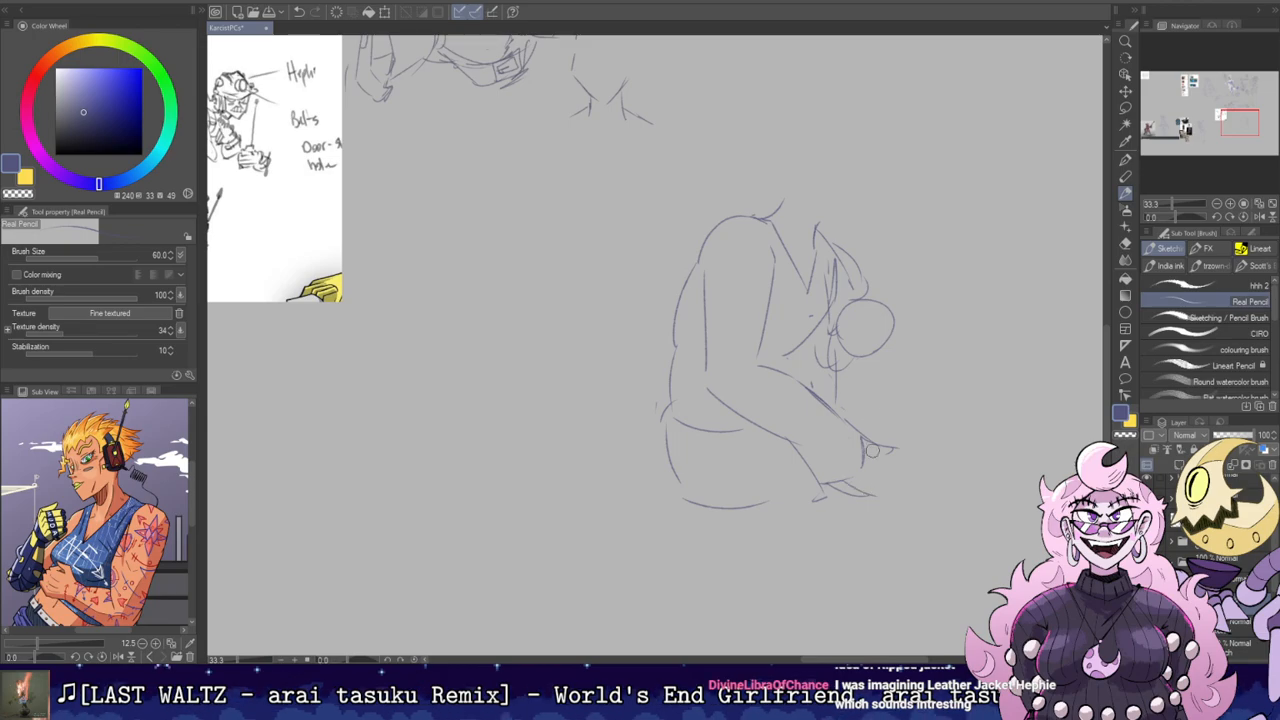
Step: Sketch the resting hand with a blocky palm, angled fingers and the tips of the second hand beyond it
{"action": "left_click_drag", "start_coordinate": [861, 472], "coordinate": [890, 485]}
{"action": "key", "text": "ctrl+z"}
{"action": "key", "text": "ctrl+z"}
{"action": "key", "text": "e"}
{"action": "key", "text": "b"}
{"action": "mouse_move", "coordinate": [884, 460]}
{"action": "left_mouse_down"}
{"action": "mouse_move", "coordinate": [888, 495]}
{"action": "mouse_move", "coordinate": [896, 466]}
{"action": "mouse_move", "coordinate": [867, 451]}
{"action": "mouse_move", "coordinate": [895, 464]}
{"action": "mouse_move", "coordinate": [913, 473]}
{"action": "left_mouse_up"}
{"action": "key", "text": "ctrl+z"}
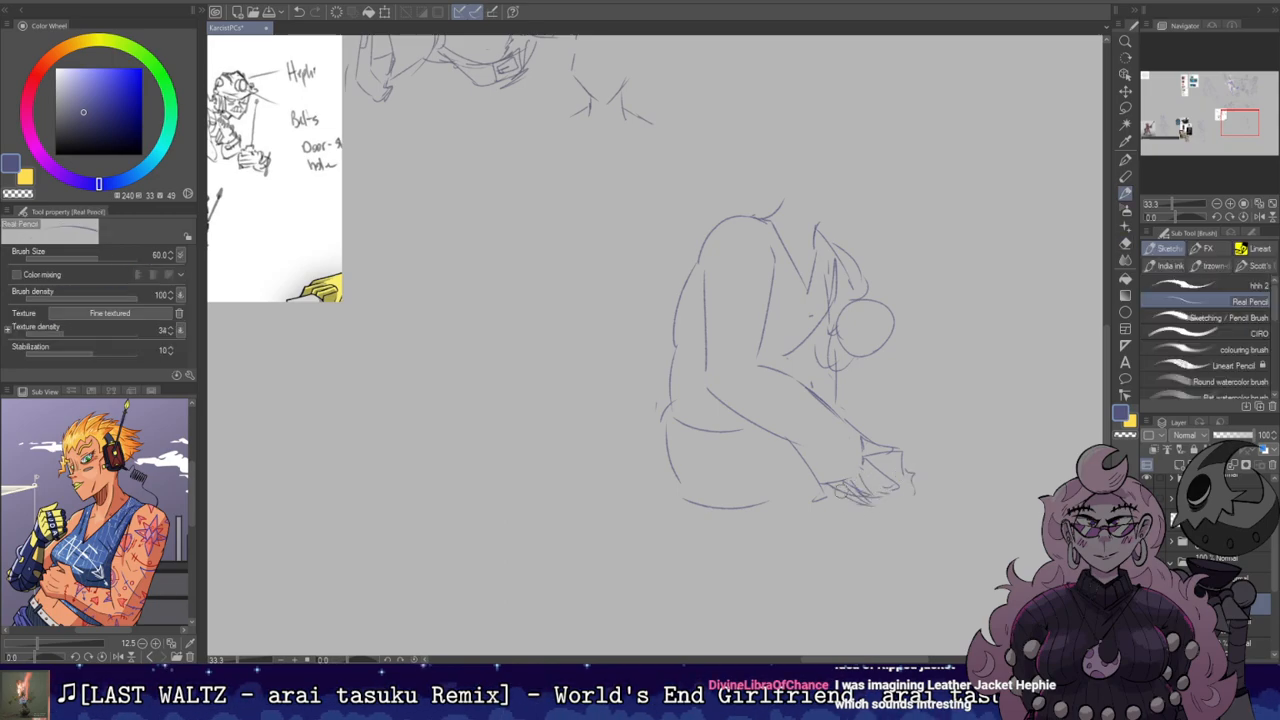
Step: Erase the hard wrist line and redraw the back of the hand and the curled knuckles
{"action": "key", "text": "e"}
{"action": "key", "text": "b"}
{"action": "left_click_drag", "start_coordinate": [864, 440], "coordinate": [906, 472]}
{"action": "key", "text": "e"}
{"action": "key", "text": "b"}
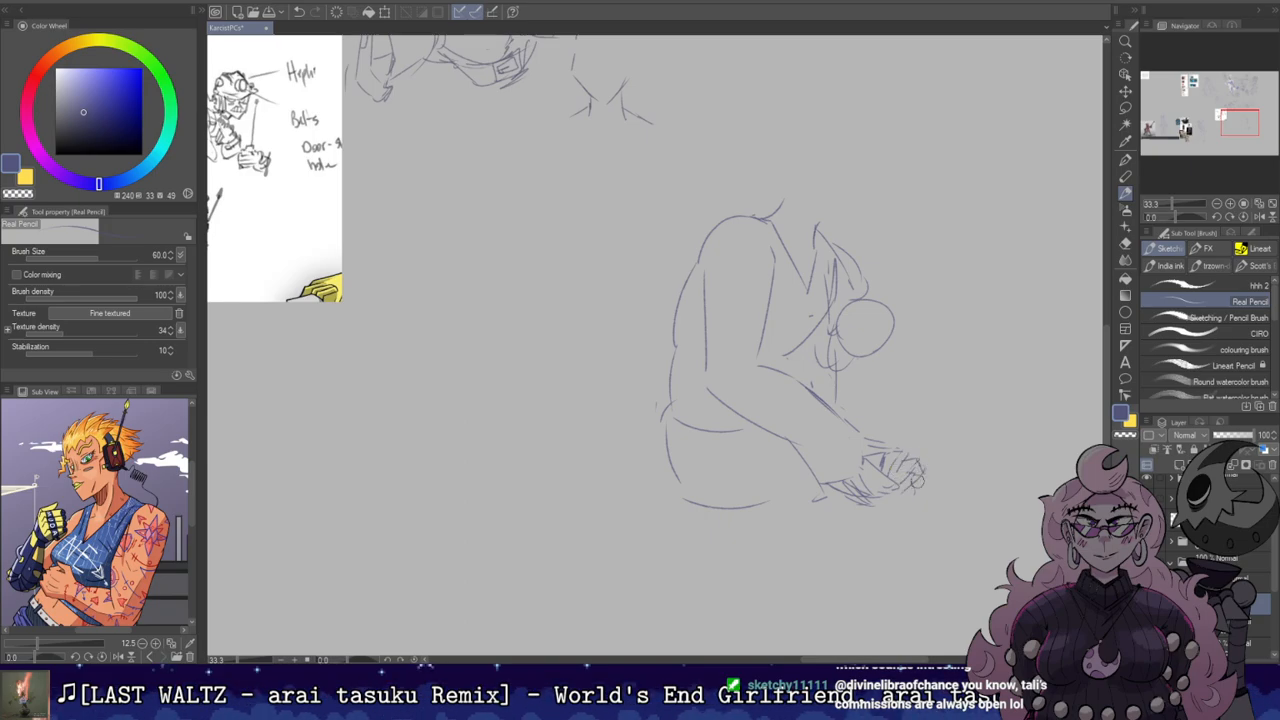
{"action": "key", "text": "e"}
{"action": "key", "text": "b"}
{"action": "mouse_move", "coordinate": [886, 446]}
{"action": "left_mouse_down"}
{"action": "mouse_move", "coordinate": [866, 439]}
{"action": "mouse_move", "coordinate": [901, 452]}
{"action": "left_mouse_up"}
Step: Add the hand's lower contour and clean up the stray strokes around the fingers
{"action": "key", "text": "e"}
{"action": "key", "text": "p"}
{"action": "left_click_drag", "start_coordinate": [882, 506], "coordinate": [907, 494]}
{"action": "key", "text": "e"}
{"action": "key", "text": "p"}
{"action": "key", "text": "e"}
{"action": "key", "text": "p"}
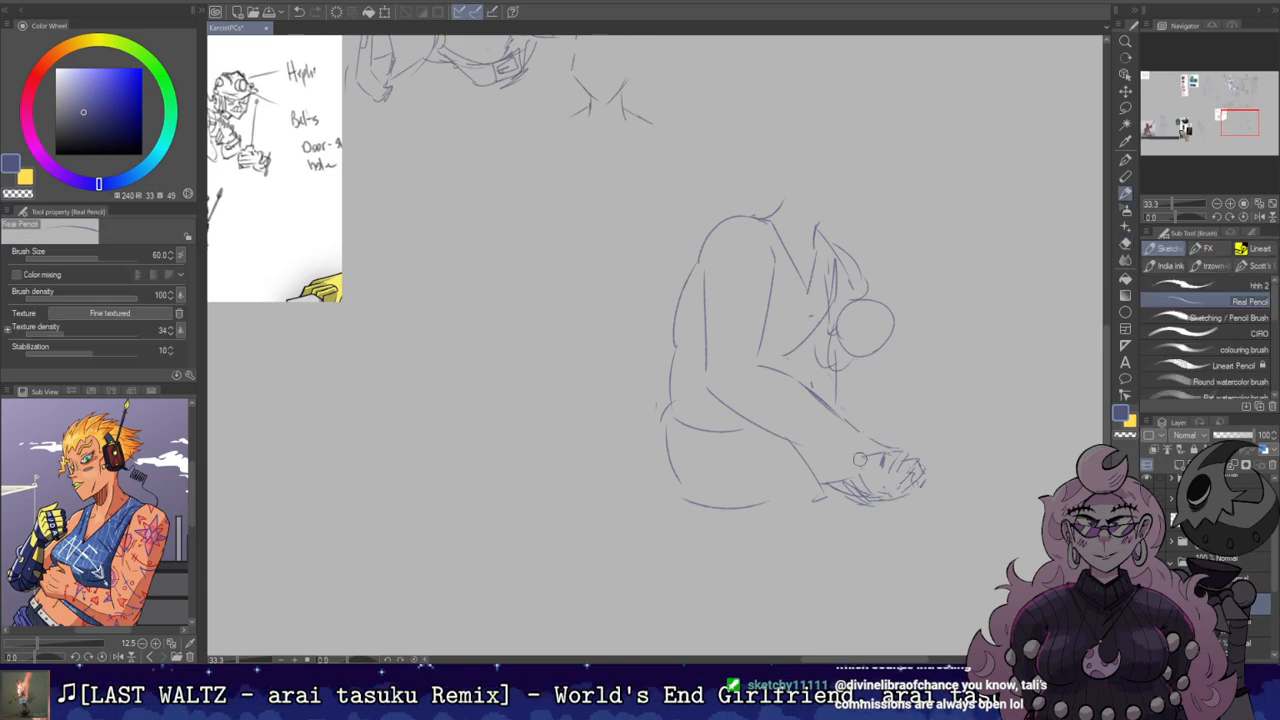
Step: Erase the hand's lower contour and redraw the fingers tucked beneath the fist
{"action": "key", "text": "e"}
{"action": "key", "text": "b"}
{"action": "left_click_drag", "start_coordinate": [864, 497], "coordinate": [899, 492]}
{"action": "key", "text": "e"}
{"action": "key", "text": "p"}
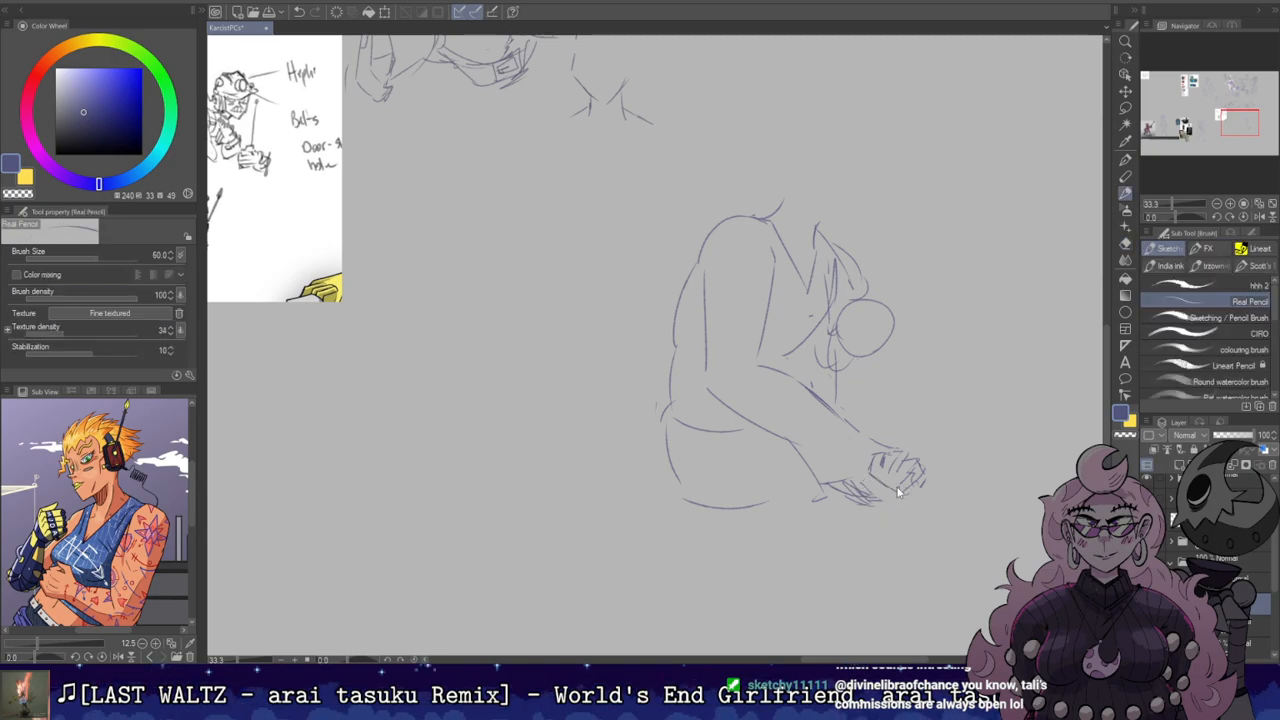
{"action": "key", "text": "e"}
{"action": "key", "text": "p"}
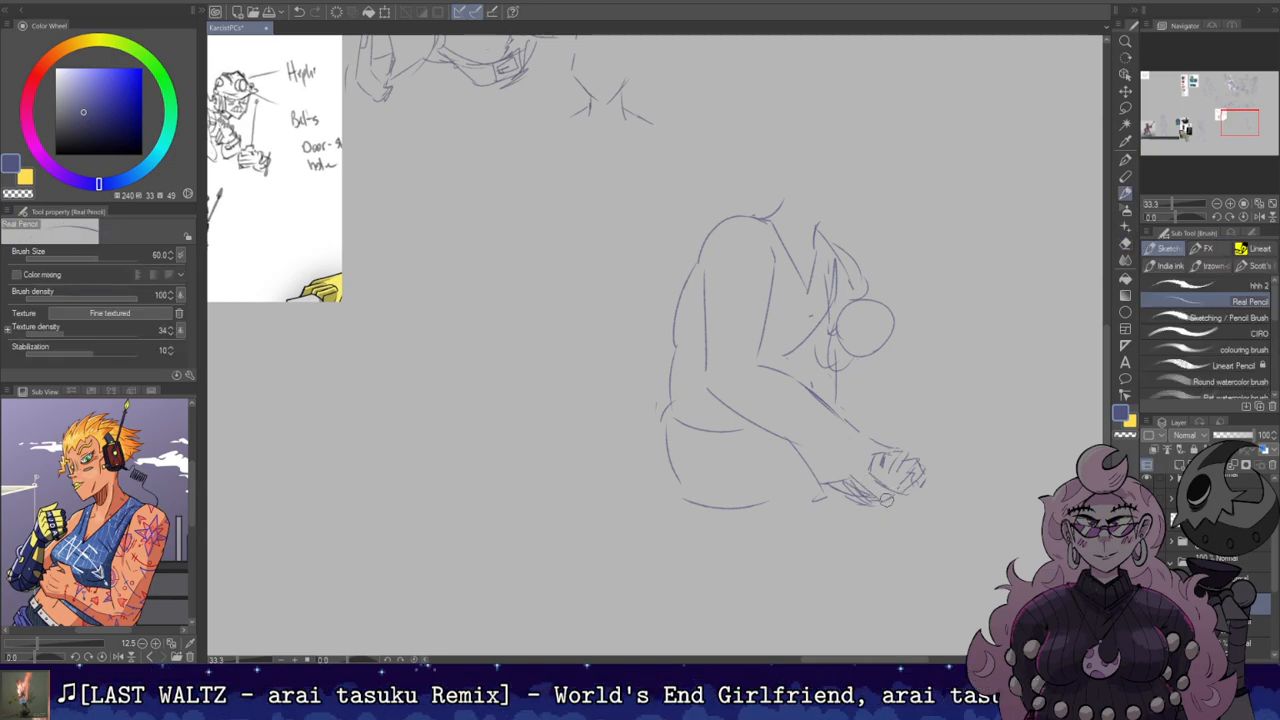
{"action": "left_click_drag", "start_coordinate": [876, 494], "coordinate": [907, 494]}
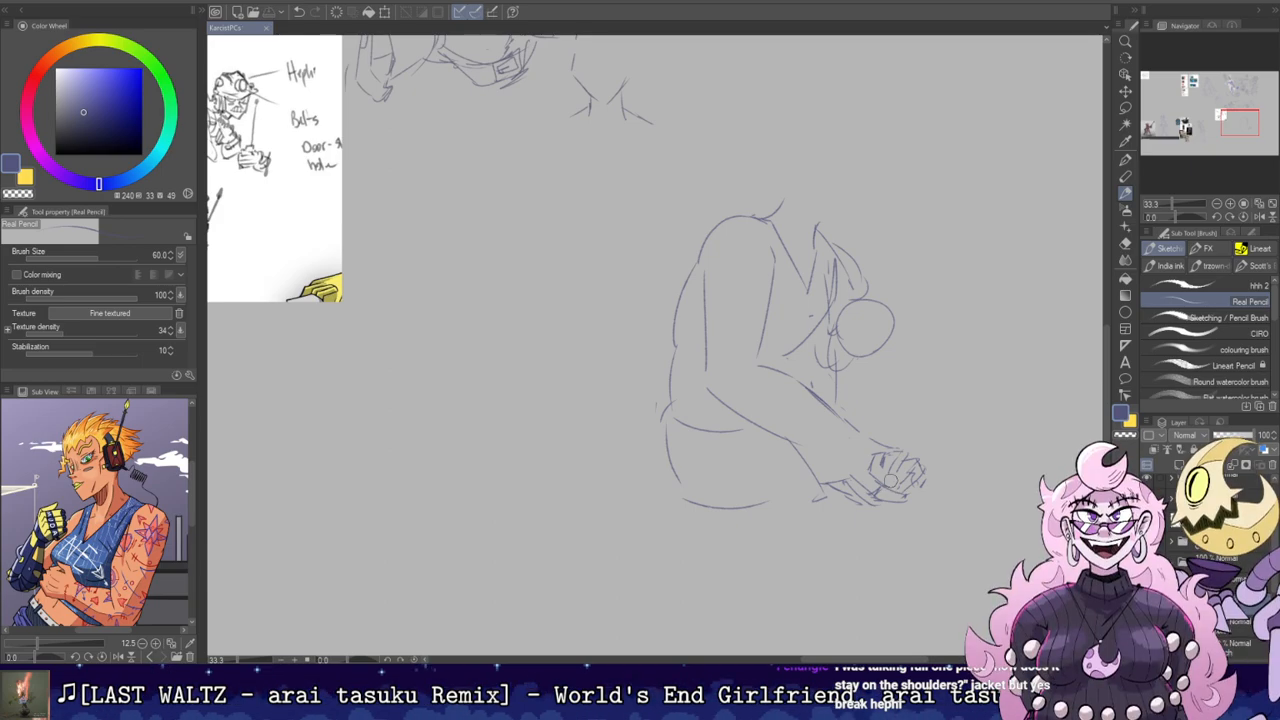
Step: Try a jagged ripped-sleeve edge across the upper arm
{"action": "mouse_move", "coordinate": [668, 331]}
{"action": "left_mouse_down"}
{"action": "mouse_move", "coordinate": [671, 297]}
{"action": "mouse_move", "coordinate": [730, 322]}
{"action": "mouse_move", "coordinate": [787, 328]}
{"action": "left_mouse_up"}
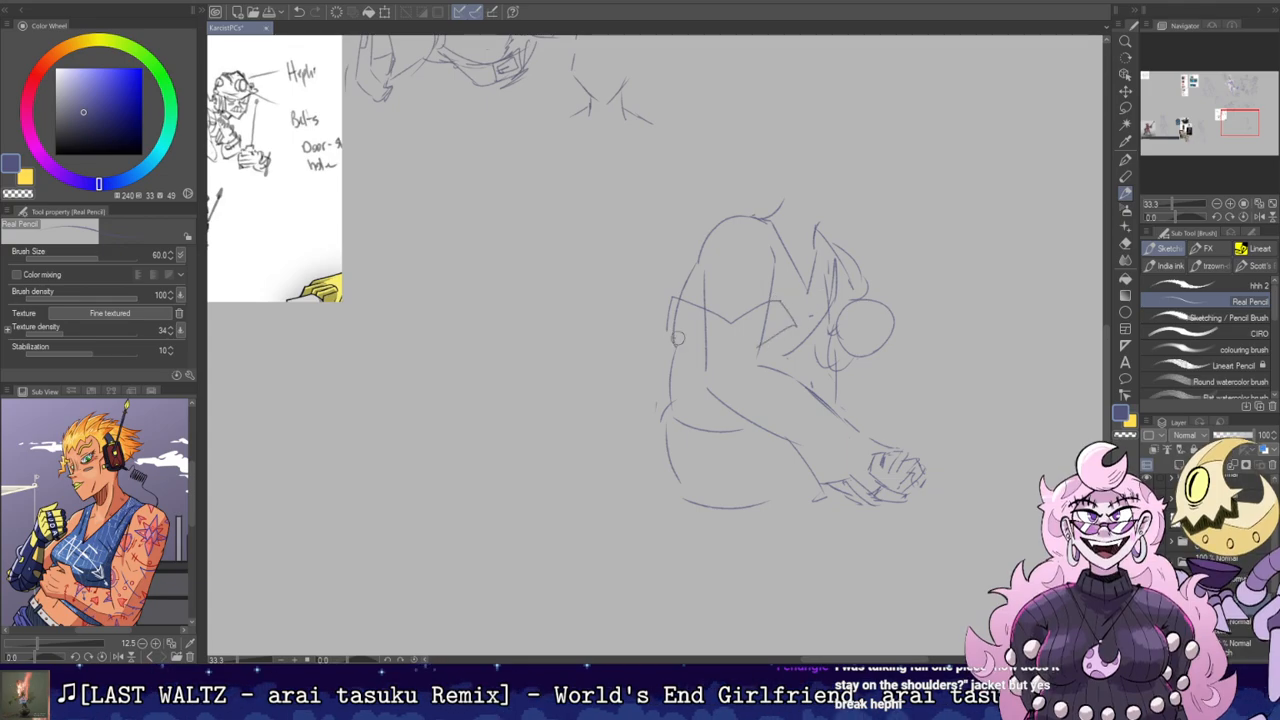
{"action": "left_click_drag", "start_coordinate": [675, 338], "coordinate": [775, 347]}
{"action": "mouse_move", "coordinate": [849, 299]}
{"action": "left_mouse_down"}
{"action": "mouse_move", "coordinate": [886, 291]}
{"action": "mouse_move", "coordinate": [874, 318]}
{"action": "left_mouse_up"}
{"action": "key", "text": "ctrl+z"}
{"action": "key", "text": "ctrl+z"}
{"action": "key", "text": "ctrl+z"}
{"action": "key", "text": "ctrl+z"}
{"action": "key", "text": "ctrl+z"}
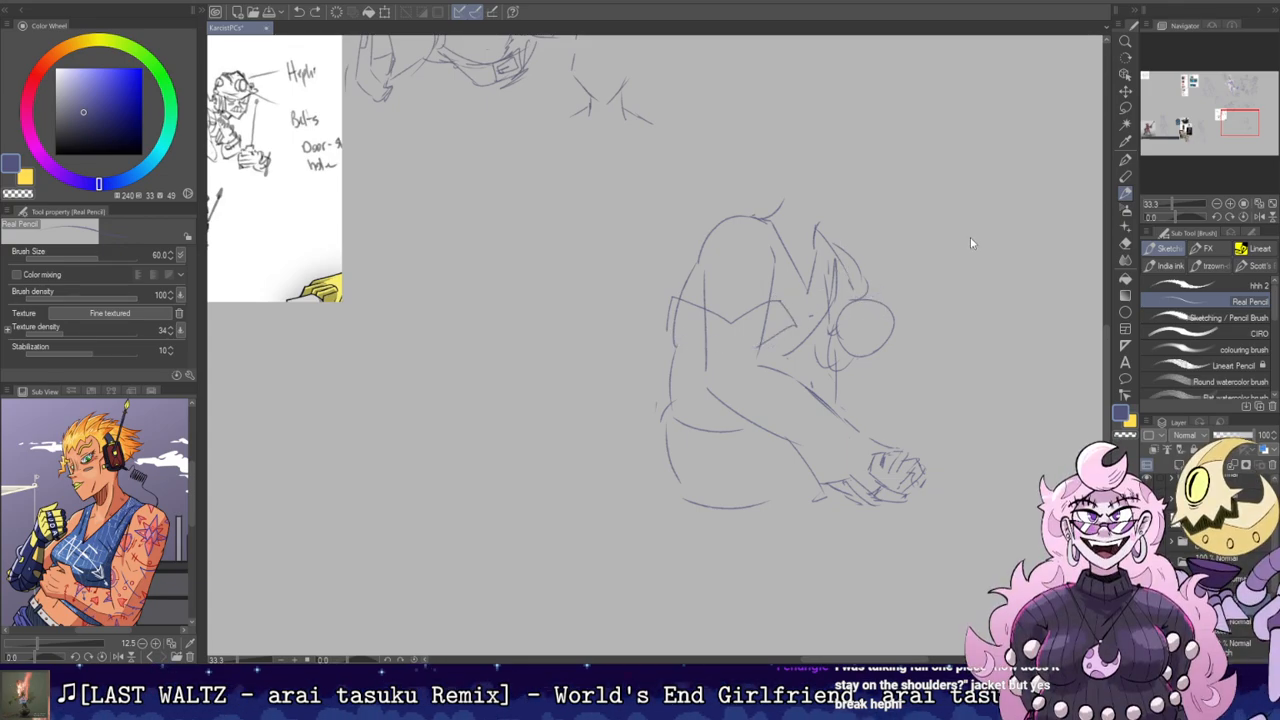
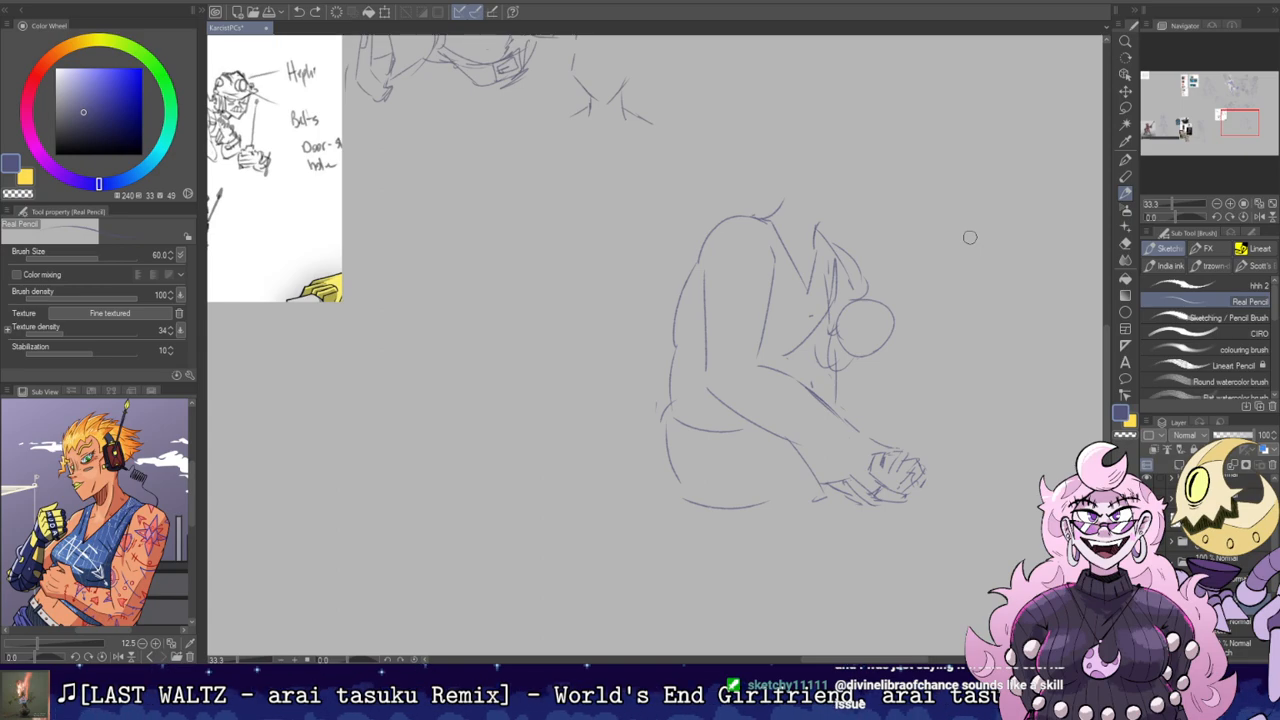
Step: Erase the forearm's underside and redraw it as a fuller curve from the elbow to the wrist
{"action": "left_click_drag", "start_coordinate": [857, 140], "coordinate": [823, 136]}
{"action": "key", "text": "e"}
{"action": "mouse_move", "coordinate": [786, 484]}
{"action": "left_mouse_down"}
{"action": "mouse_move", "coordinate": [759, 449]}
{"action": "mouse_move", "coordinate": [770, 432]}
{"action": "mouse_move", "coordinate": [779, 447]}
{"action": "mouse_move", "coordinate": [677, 387]}
{"action": "mouse_move", "coordinate": [776, 440]}
{"action": "mouse_move", "coordinate": [783, 392]}
{"action": "mouse_move", "coordinate": [838, 437]}
{"action": "left_mouse_up"}
{"action": "key", "text": "b"}
{"action": "key", "text": "ctrl+z"}
{"action": "key", "text": "e"}
{"action": "key", "text": "b"}
{"action": "key", "text": "e"}
{"action": "key", "text": "b"}
{"action": "key", "text": "e"}
{"action": "key", "text": "ctrl+z"}
{"action": "key", "text": "h"}
{"action": "key", "text": "h"}
{"action": "left_click_drag", "start_coordinate": [858, 215], "coordinate": [892, 270]}
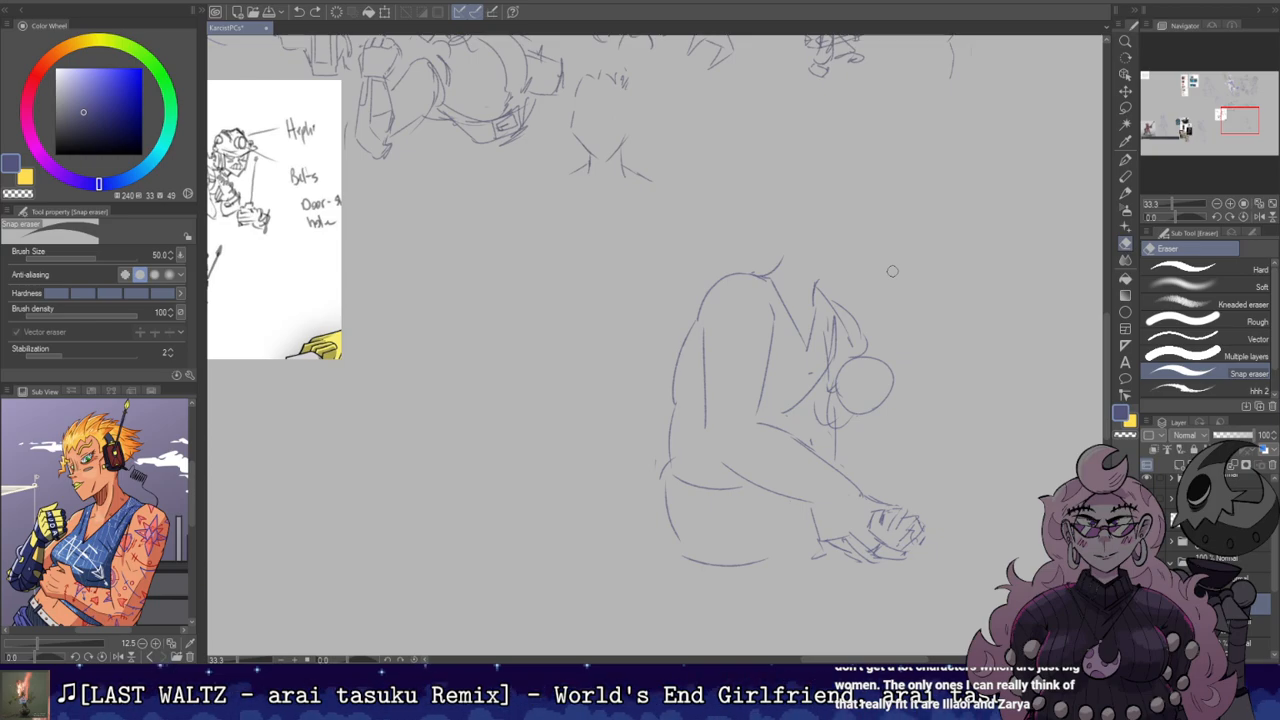
Step: Redraw the upper arm's back edge as a straight line from the shoulder down to the elbow
{"action": "left_click_drag", "start_coordinate": [739, 271], "coordinate": [744, 259]}
{"action": "key", "text": "b"}
{"action": "left_click_drag", "start_coordinate": [705, 301], "coordinate": [717, 417]}
{"action": "key", "text": "ctrl+z"}
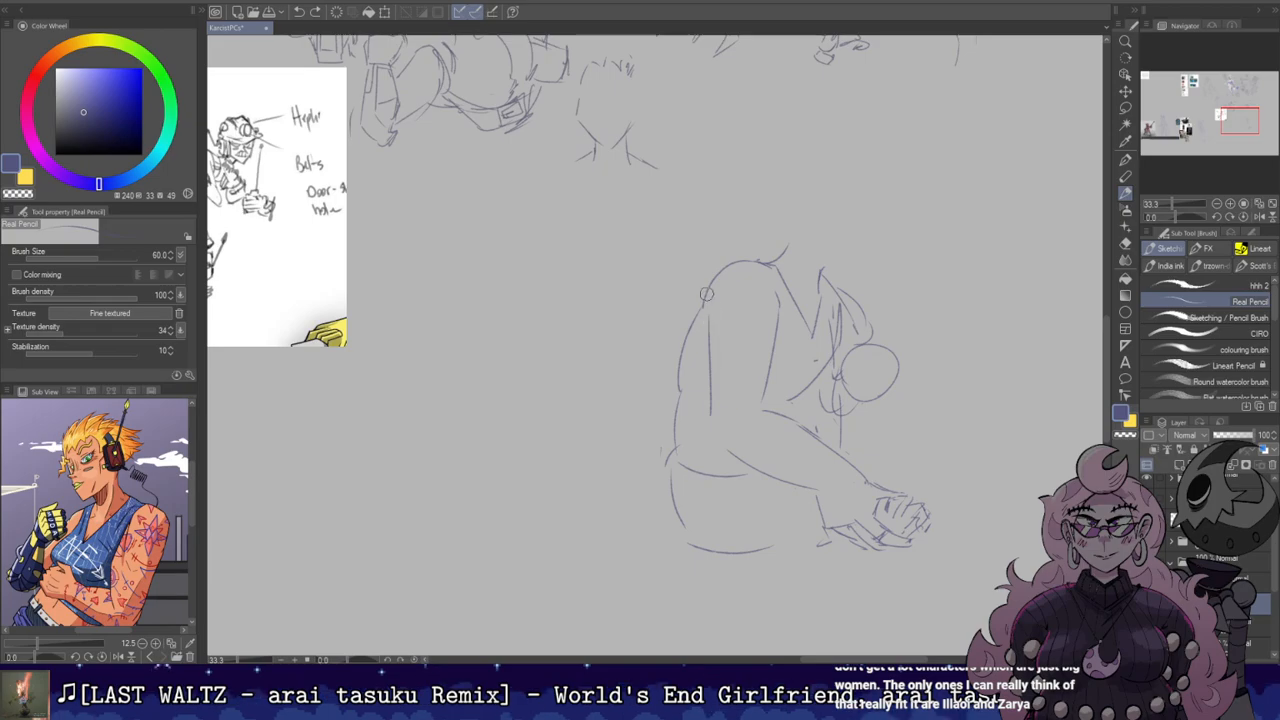
{"action": "left_click_drag", "start_coordinate": [707, 300], "coordinate": [711, 422]}
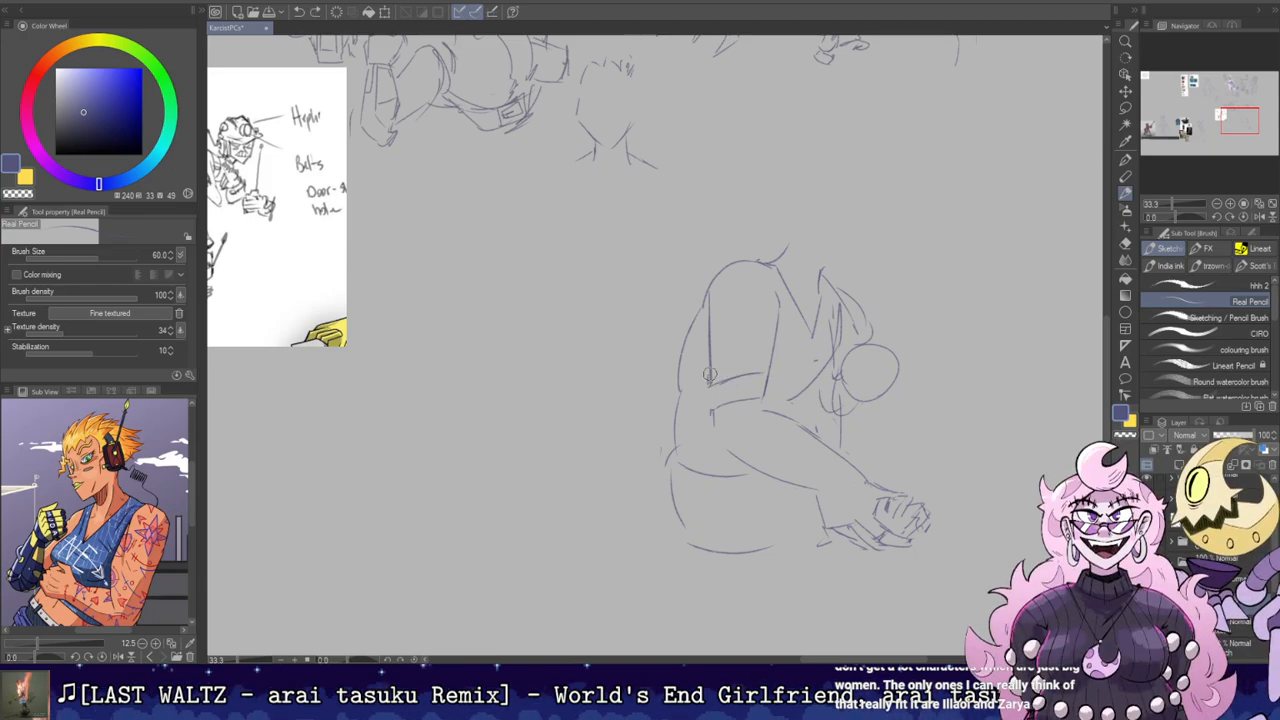
Step: Sketch a strapped band around the upper arm above the elbow and redraw the arm's front edge
{"action": "left_click_drag", "start_coordinate": [708, 364], "coordinate": [775, 358]}
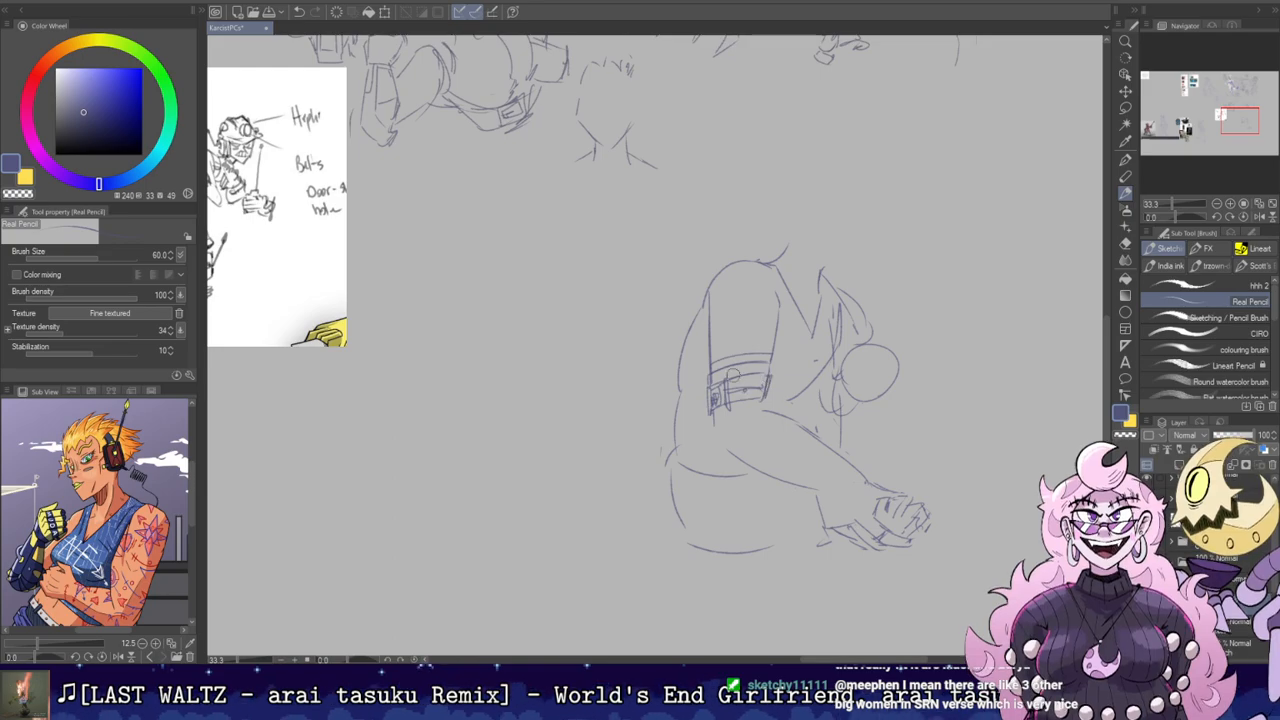
{"action": "key", "text": "h"}
{"action": "key", "text": "h"}
{"action": "key", "text": "e"}
{"action": "key", "text": "b"}
{"action": "left_click_drag", "start_coordinate": [766, 394], "coordinate": [777, 306]}
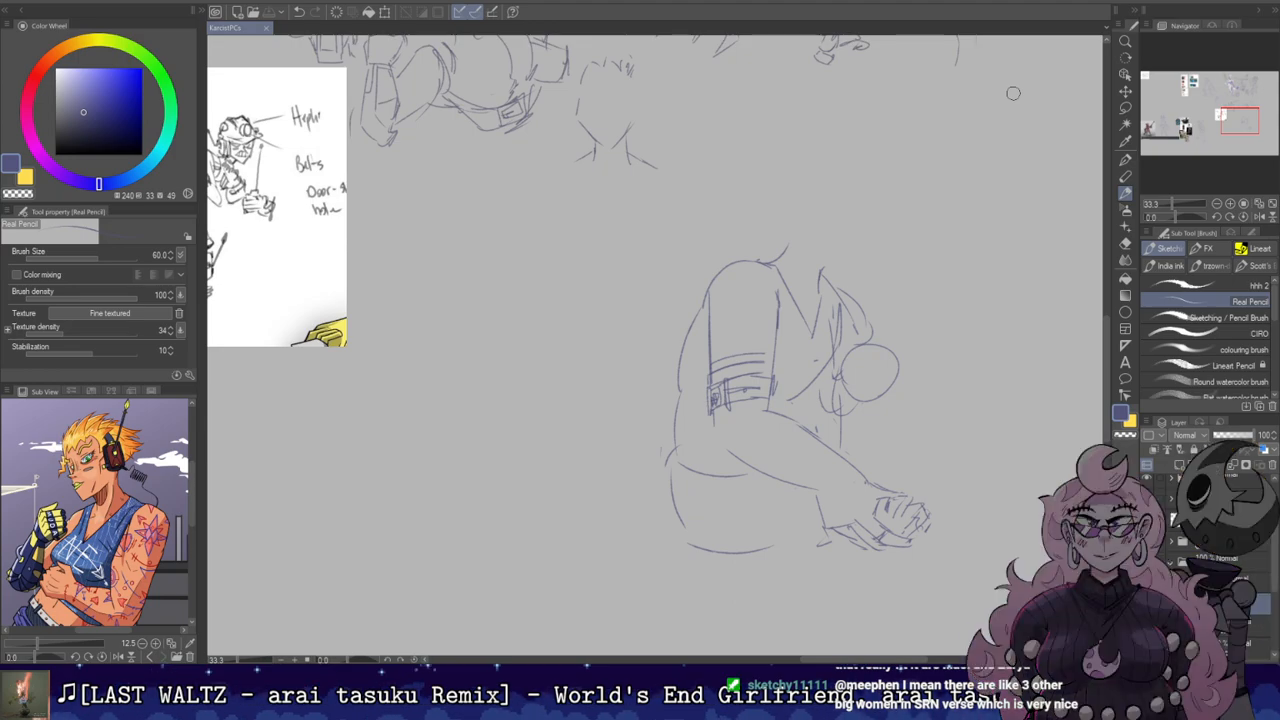
Step: Erase parts of the shoulder's top contour and redraw where it meets the neck
{"action": "left_click_drag", "start_coordinate": [748, 247], "coordinate": [728, 253]}
{"action": "key", "text": "e"}
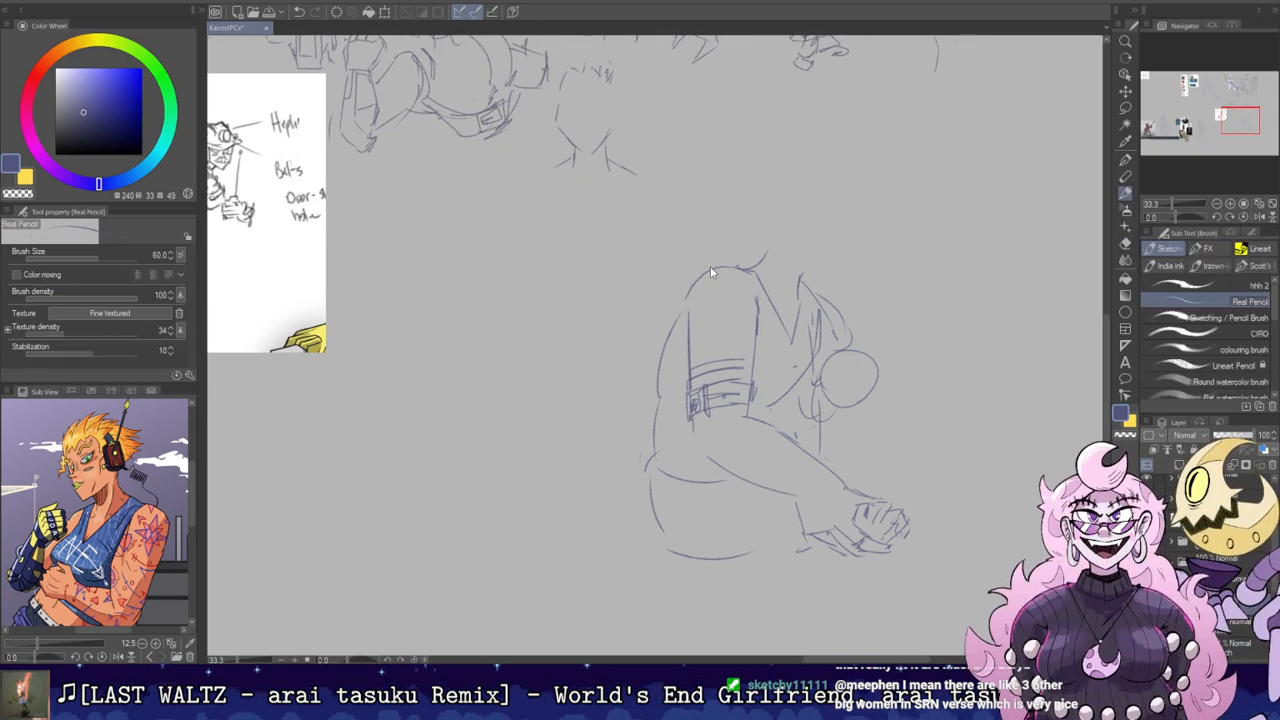
{"action": "key", "text": "b"}
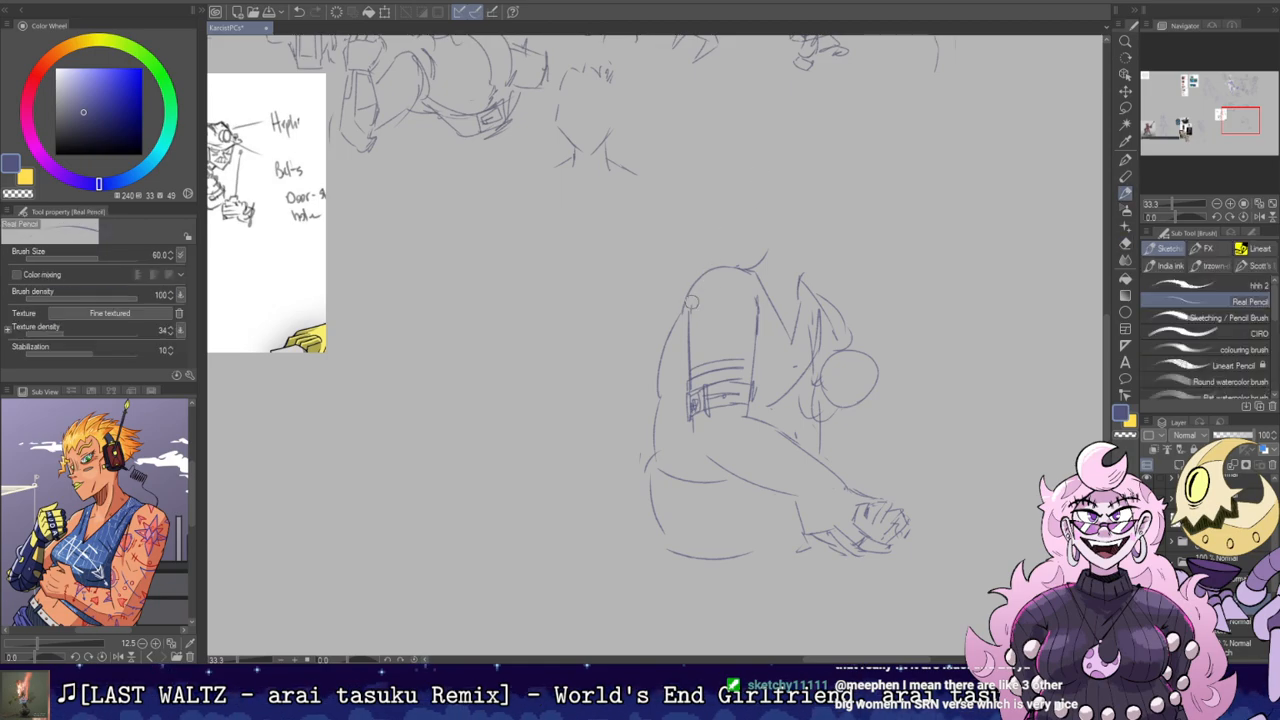
{"action": "key", "text": "e"}
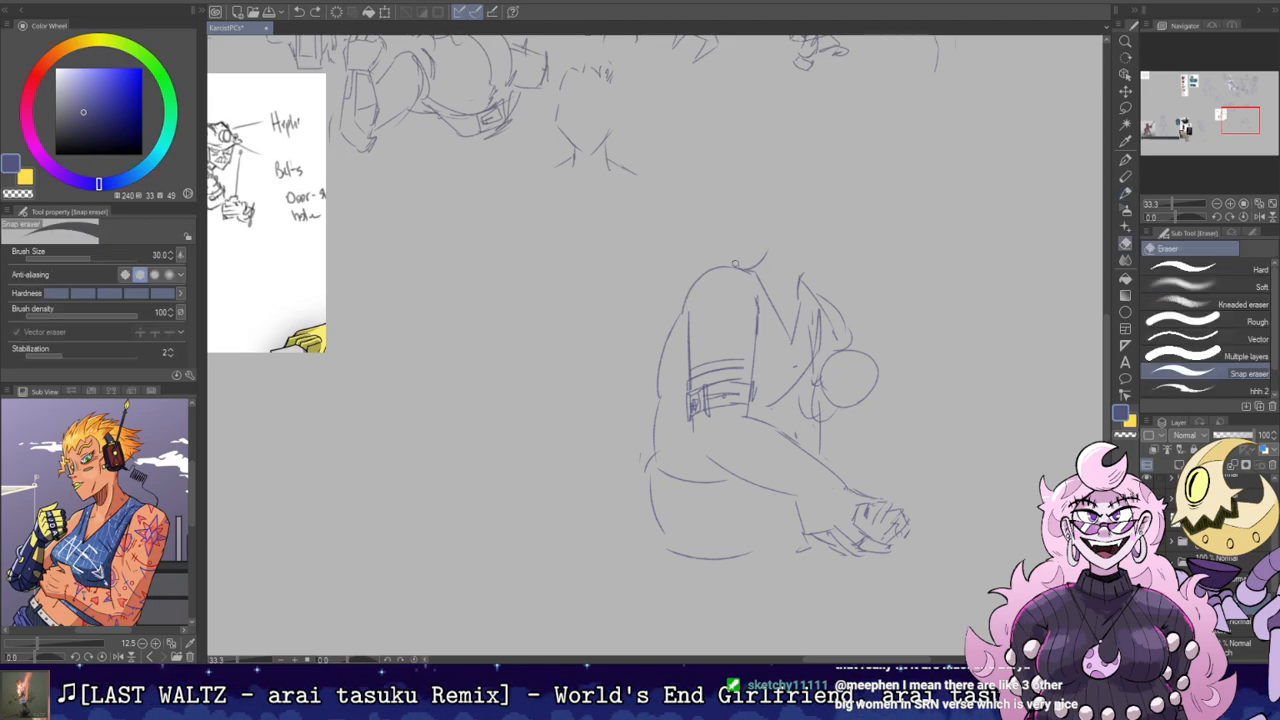
{"action": "key", "text": "b"}
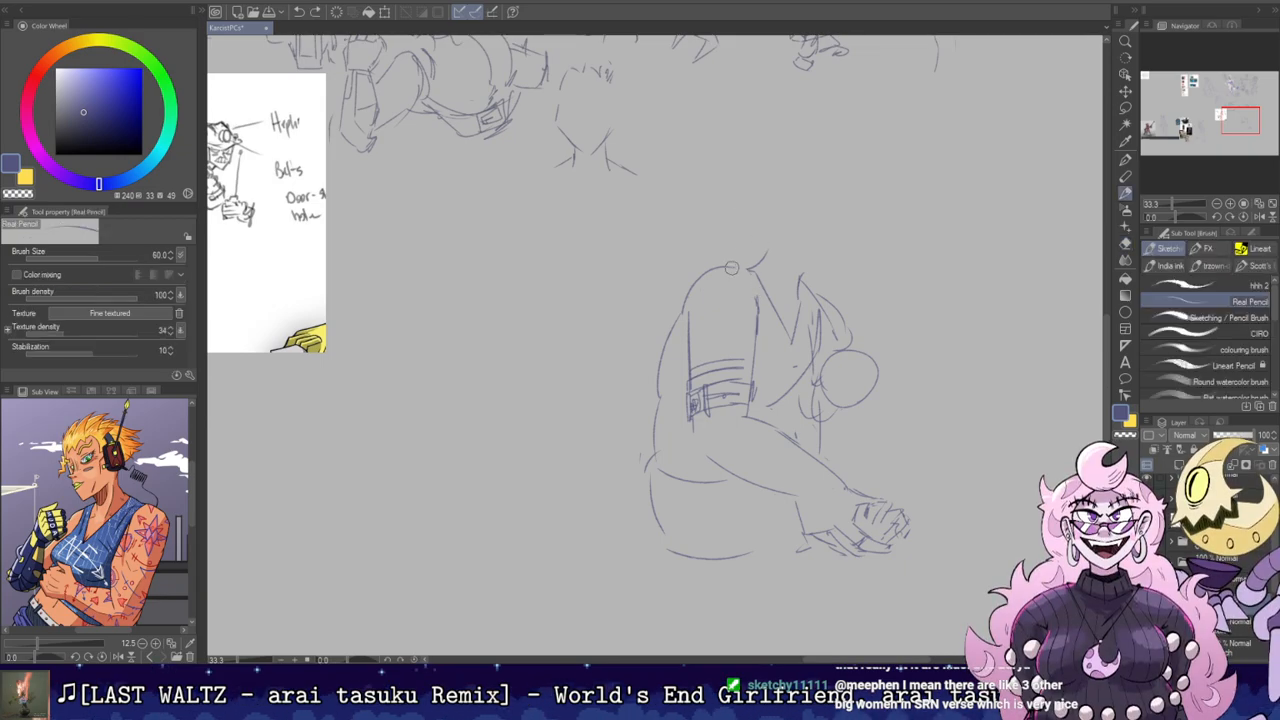
{"action": "key", "text": "e"}
{"action": "key", "text": "b"}
{"action": "mouse_move", "coordinate": [750, 264]}
{"action": "left_mouse_down"}
{"action": "mouse_move", "coordinate": [739, 270]}
{"action": "mouse_move", "coordinate": [766, 260]}
{"action": "mouse_move", "coordinate": [763, 284]}
{"action": "mouse_move", "coordinate": [754, 264]}
{"action": "mouse_move", "coordinate": [672, 243]}
{"action": "left_mouse_up"}
Step: Erase the near side of the V-shaped neckline and redraw it as a straight slanted line from the neck
{"action": "key", "text": "e"}
{"action": "key", "text": "b"}
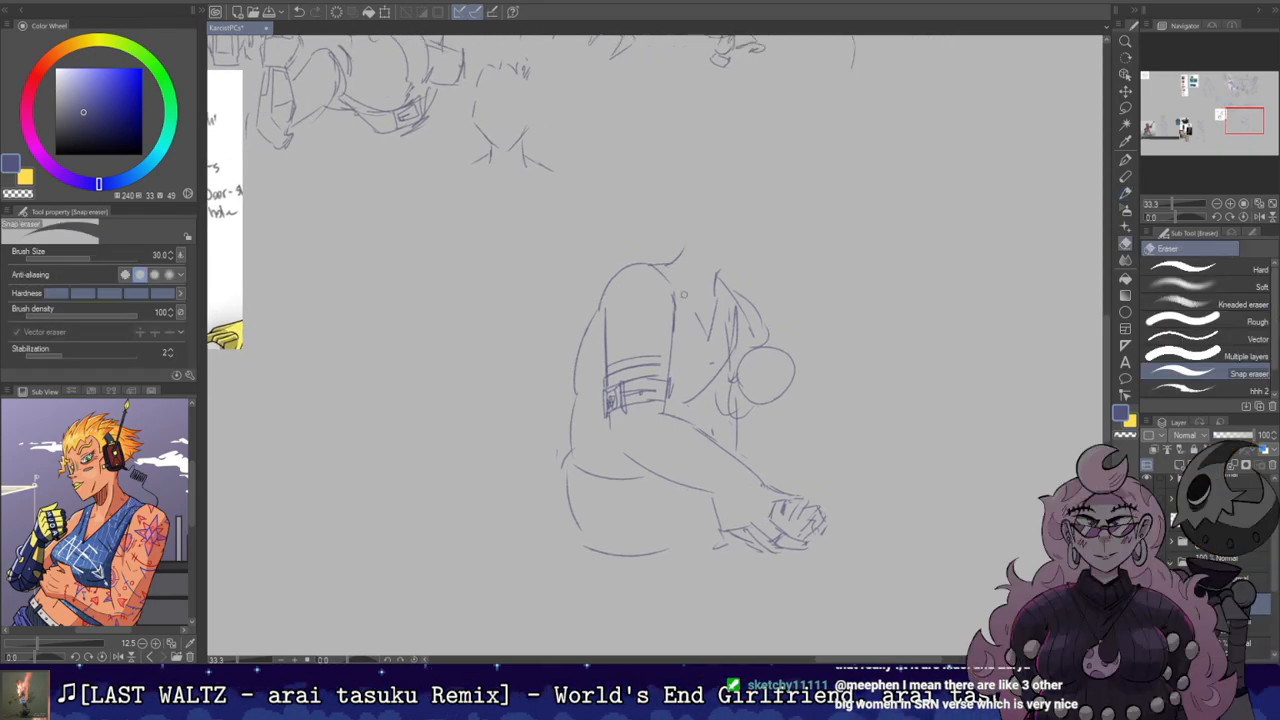
{"action": "key", "text": "ctrl+z"}
{"action": "left_click_drag", "start_coordinate": [670, 266], "coordinate": [700, 336]}
{"action": "key", "text": "e"}
{"action": "key", "text": "b"}
{"action": "key", "text": "ctrl+z"}
{"action": "left_click_drag", "start_coordinate": [668, 266], "coordinate": [702, 322]}
Step: Erase the far side of the V-shaped neckline and redraw it up to the opposite collar point
{"action": "key", "text": "e"}
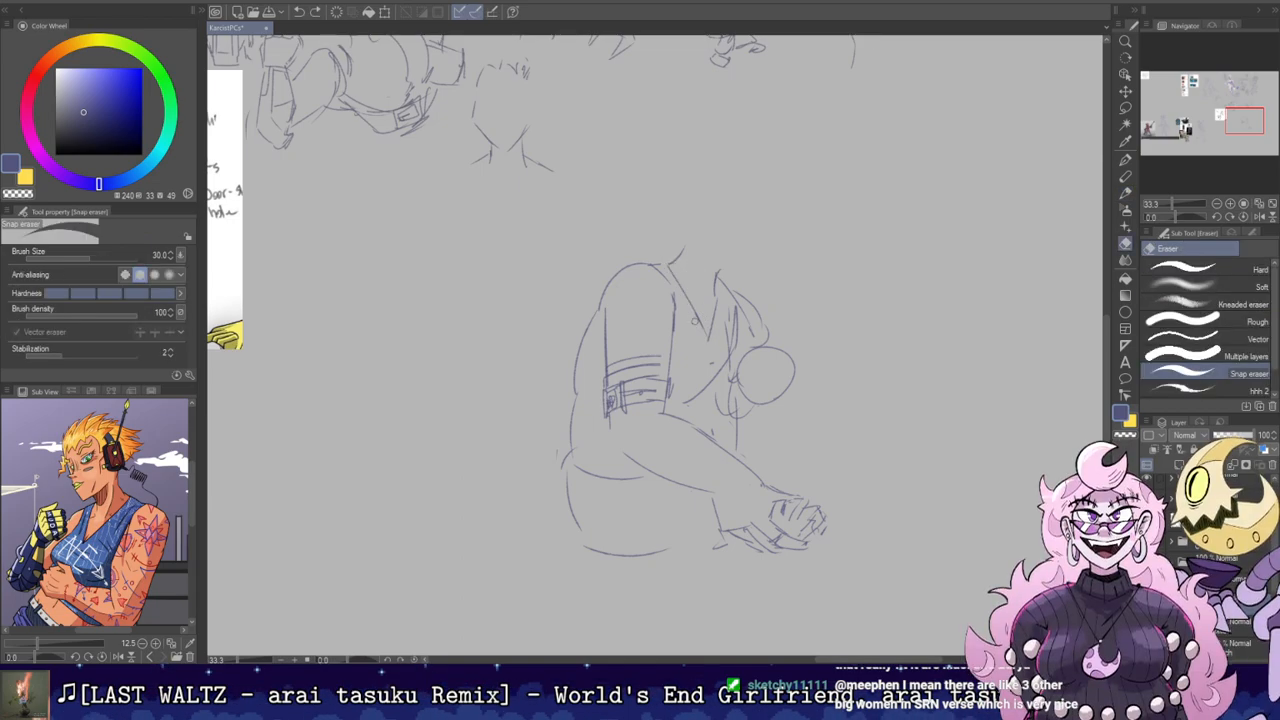
{"action": "key", "text": "b"}
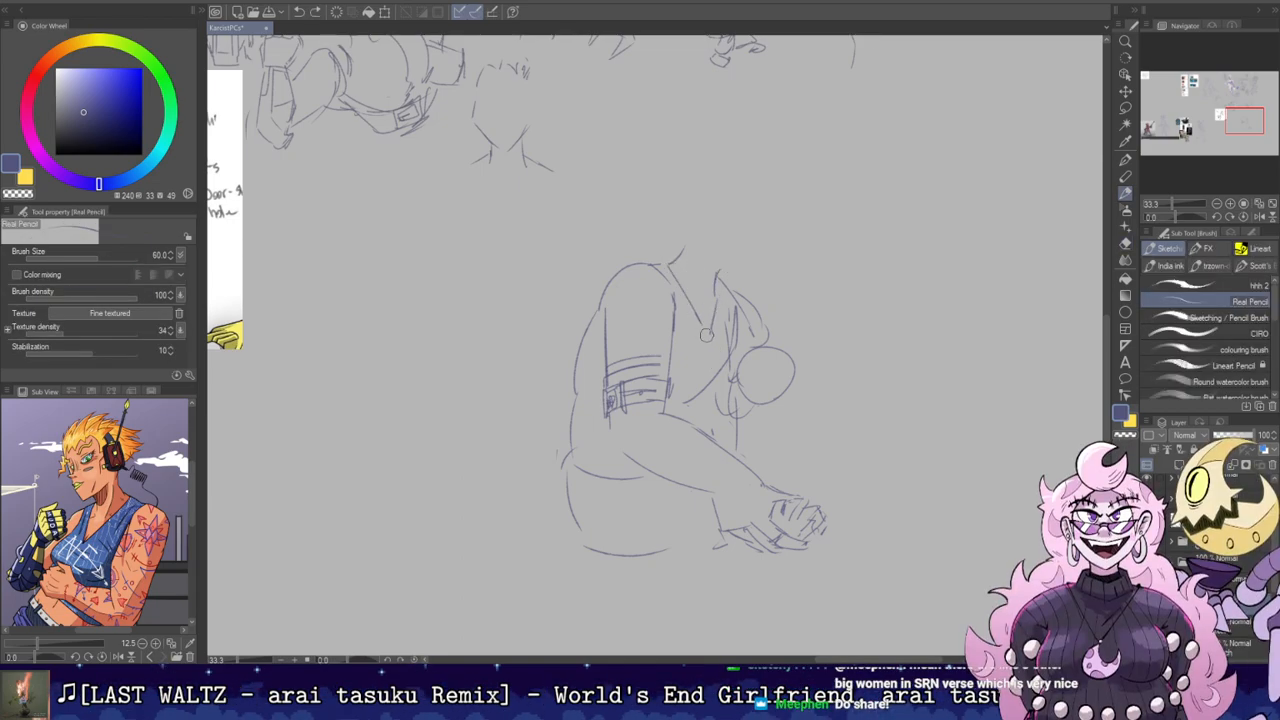
{"action": "key", "text": "ctrl+z"}
{"action": "key", "text": "e"}
{"action": "key", "text": "b"}
{"action": "mouse_move", "coordinate": [715, 297]}
{"action": "left_mouse_down"}
{"action": "mouse_move", "coordinate": [706, 336]}
{"action": "mouse_move", "coordinate": [718, 280]}
{"action": "left_mouse_up"}
{"action": "key", "text": "ctrl+z"}
{"action": "key", "text": "ctrl+z"}
{"action": "key", "text": "ctrl+z"}
{"action": "mouse_move", "coordinate": [706, 336]}
{"action": "left_mouse_down"}
{"action": "mouse_move", "coordinate": [722, 277]}
{"action": "mouse_move", "coordinate": [735, 335]}
{"action": "left_mouse_up"}
{"action": "key", "text": "e"}
{"action": "key", "text": "b"}
{"action": "key", "text": "ctrl+z"}
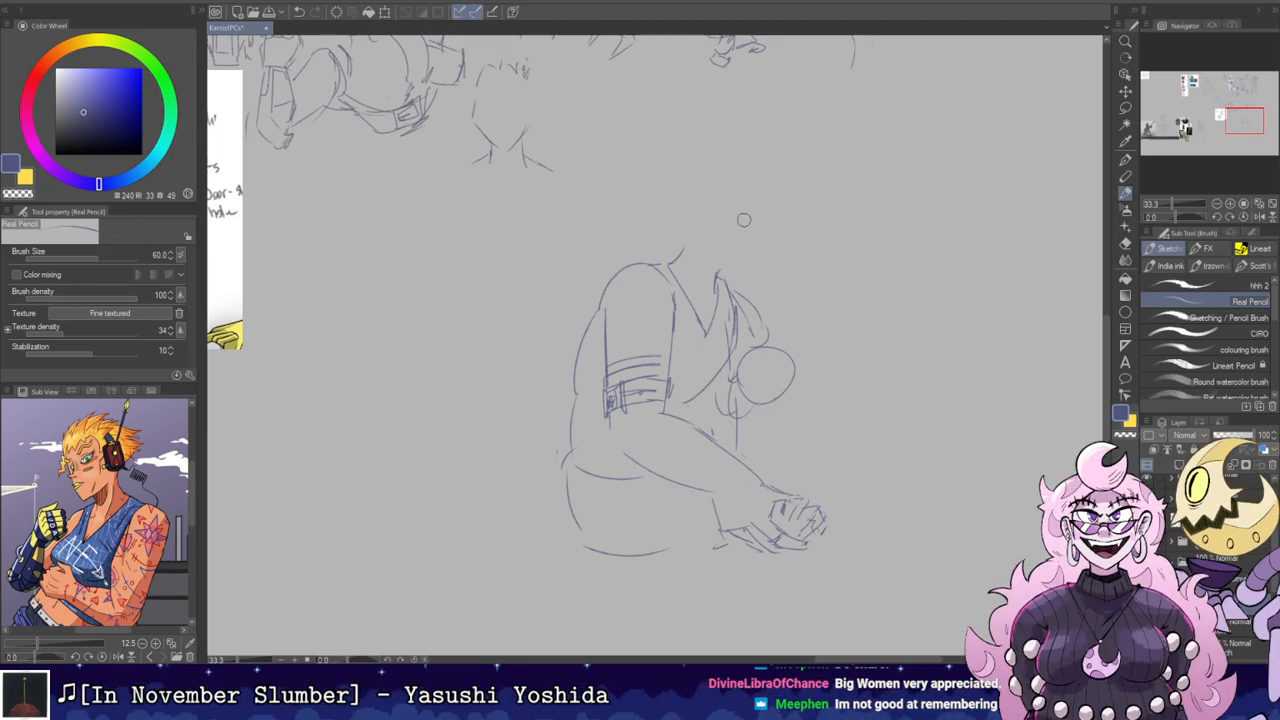
Step: Sketch narrow vertical strokes and a tiny standing figure with an oval head, triangular torso and flared skirt beside the large figure
{"action": "left_click_drag", "start_coordinate": [883, 142], "coordinate": [857, 144]}
{"action": "left_click_drag", "start_coordinate": [826, 208], "coordinate": [834, 275]}
{"action": "key", "text": "ctrl+z"}
{"action": "mouse_move", "coordinate": [824, 212]}
{"action": "left_mouse_down"}
{"action": "mouse_move", "coordinate": [820, 245]}
{"action": "mouse_move", "coordinate": [834, 263]}
{"action": "left_mouse_up"}
{"action": "key", "text": "e"}
{"action": "key", "text": "b"}
{"action": "key", "text": "ctrl+z"}
{"action": "left_click_drag", "start_coordinate": [830, 212], "coordinate": [832, 278]}
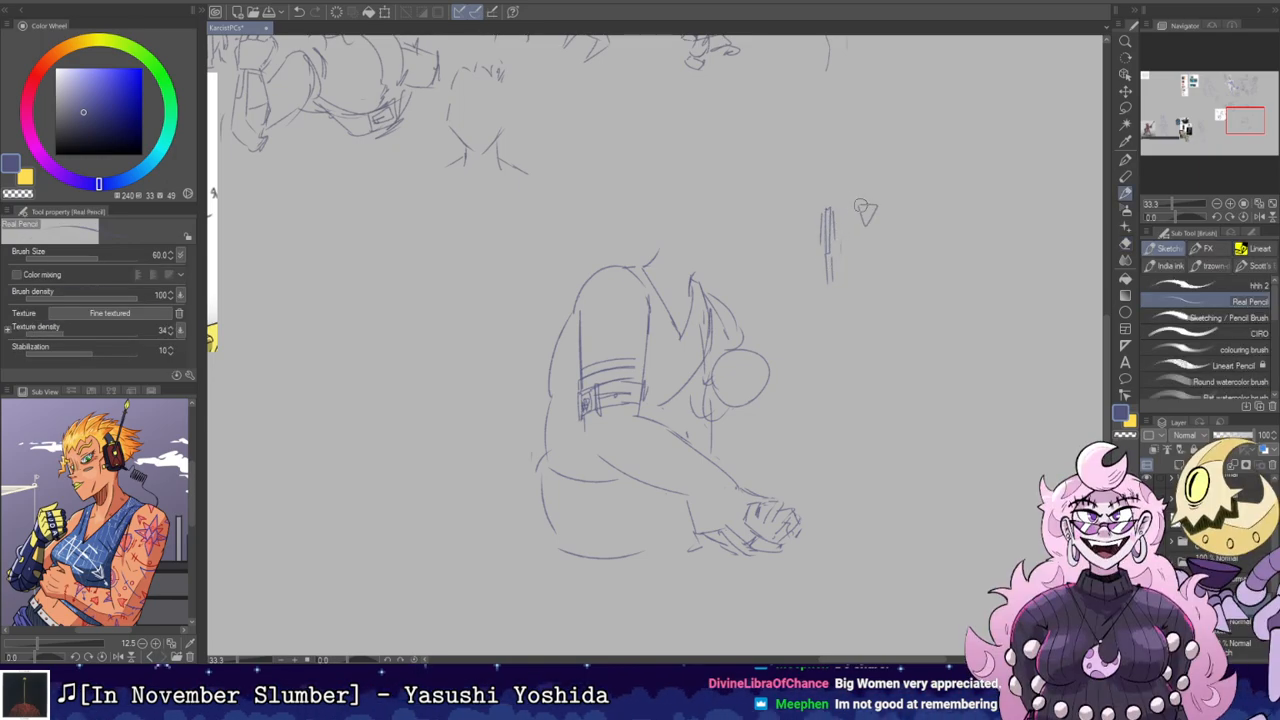
{"action": "mouse_move", "coordinate": [868, 226]}
{"action": "left_mouse_down"}
{"action": "mouse_move", "coordinate": [878, 247]}
{"action": "mouse_move", "coordinate": [859, 286]}
{"action": "mouse_move", "coordinate": [875, 284]}
{"action": "left_mouse_up"}
{"action": "key", "text": "ctrl+z"}
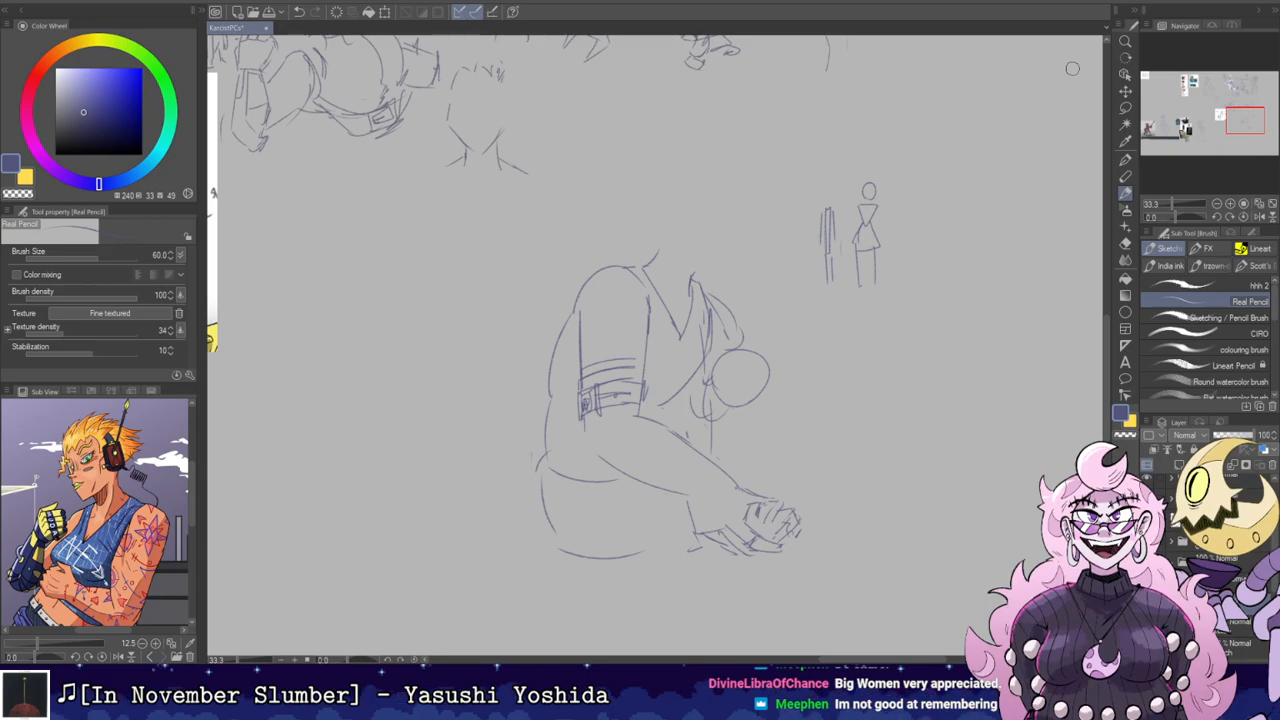
Step: Remove the tiny standing figure and the vertical strokes beside the large seated figure
{"action": "key", "text": "e"}
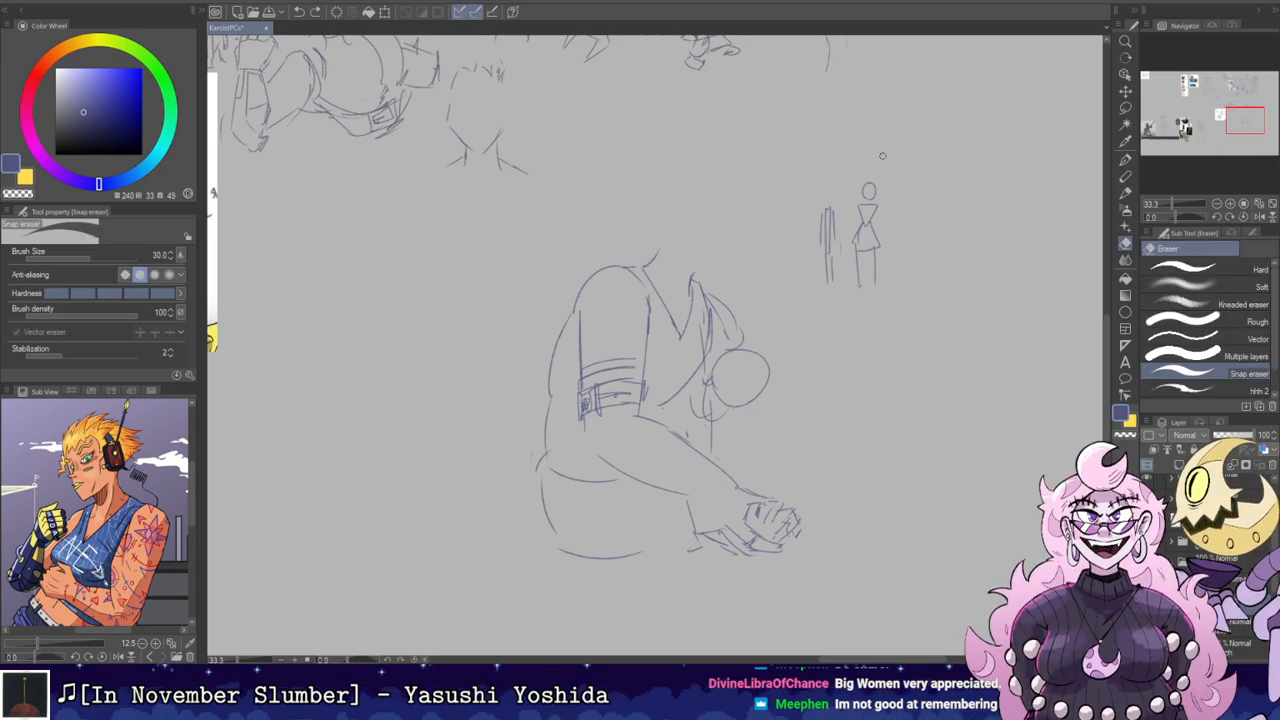
{"action": "key", "text": "m"}
{"action": "left_click_drag", "start_coordinate": [835, 300], "coordinate": [826, 298]}
{"action": "key", "text": "ctrl+d"}
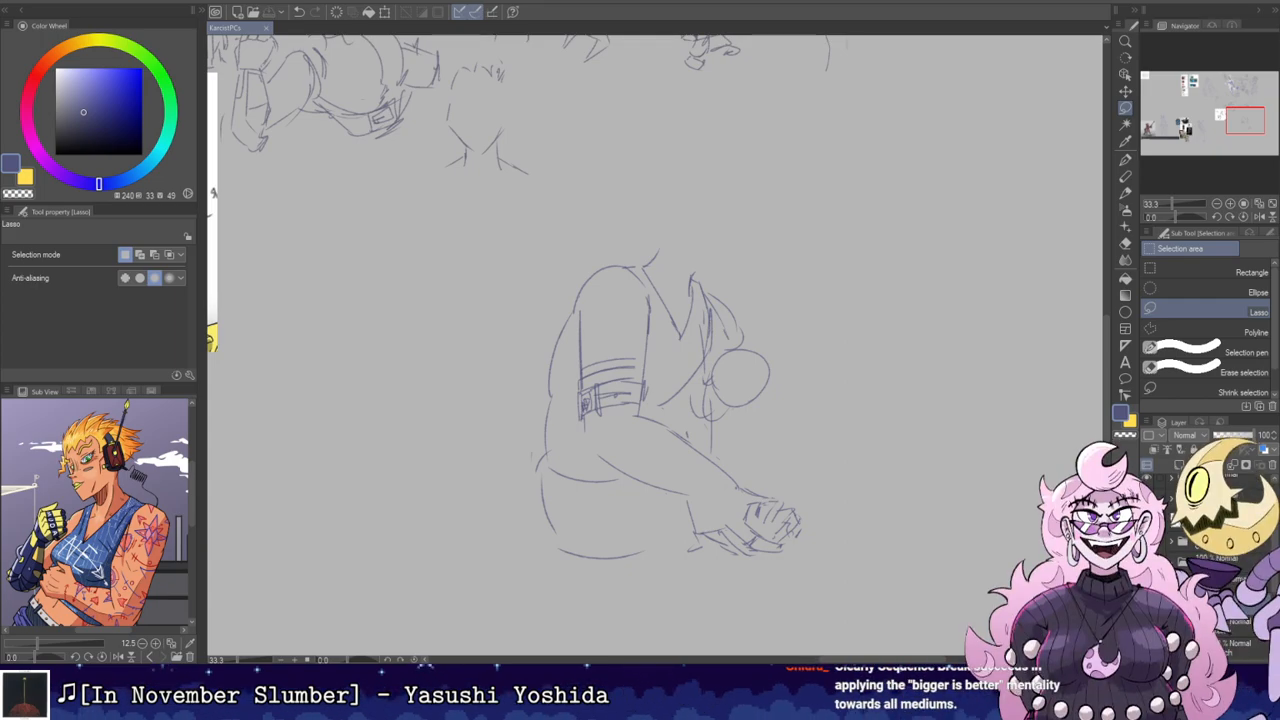
Step: Erase the circle and overlapping construction lines in front of the seated figure's chest
{"action": "left_click_drag", "start_coordinate": [913, 189], "coordinate": [897, 151]}
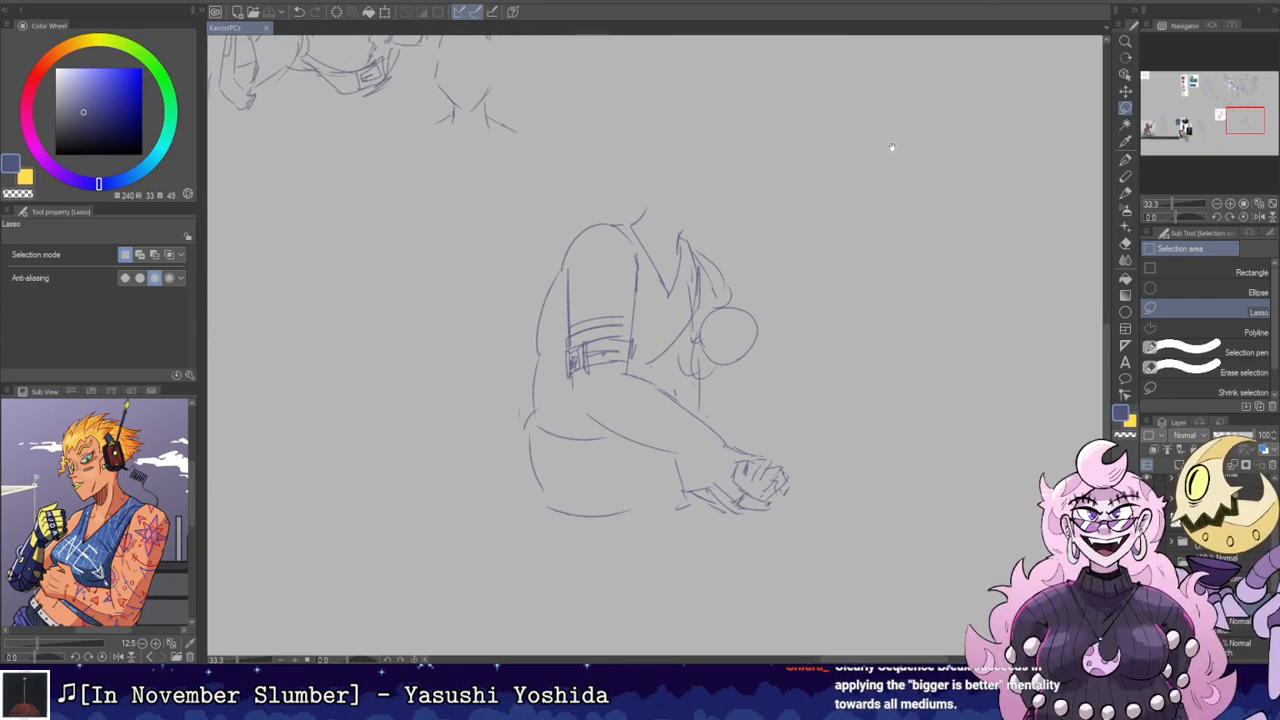
{"action": "left_click_drag", "start_coordinate": [771, 199], "coordinate": [806, 206]}
{"action": "key", "text": "b"}
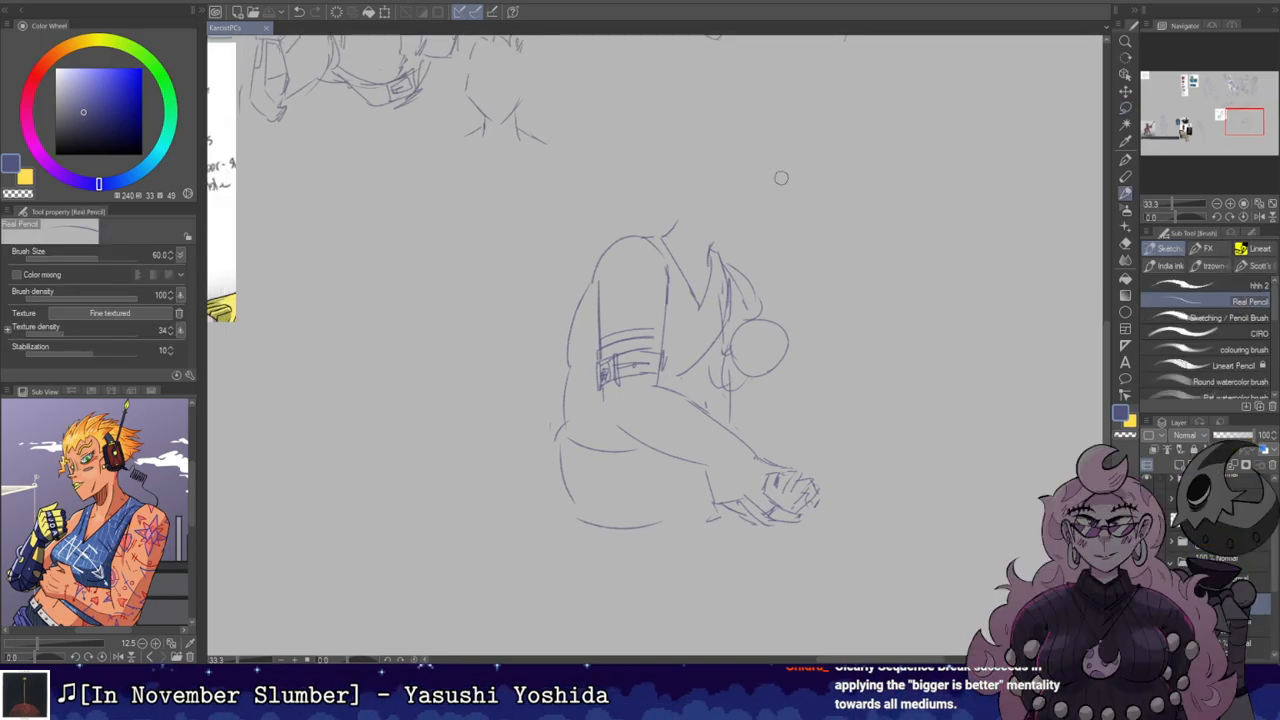
{"action": "mouse_move", "coordinate": [785, 317]}
{"action": "left_mouse_down"}
{"action": "mouse_move", "coordinate": [815, 335]}
{"action": "mouse_move", "coordinate": [806, 388]}
{"action": "mouse_move", "coordinate": [792, 340]}
{"action": "mouse_move", "coordinate": [765, 382]}
{"action": "left_mouse_up"}
{"action": "key", "text": "e"}
{"action": "key", "text": "ctrl+z"}
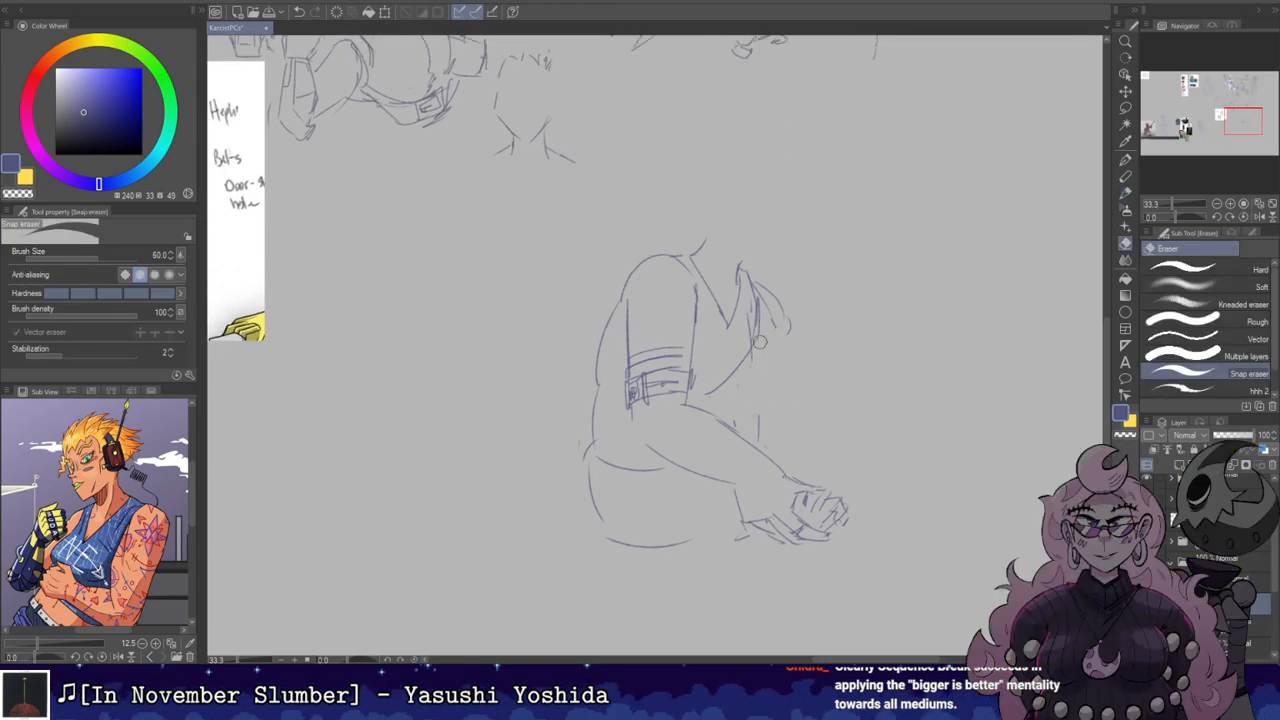
{"action": "key", "text": "b"}
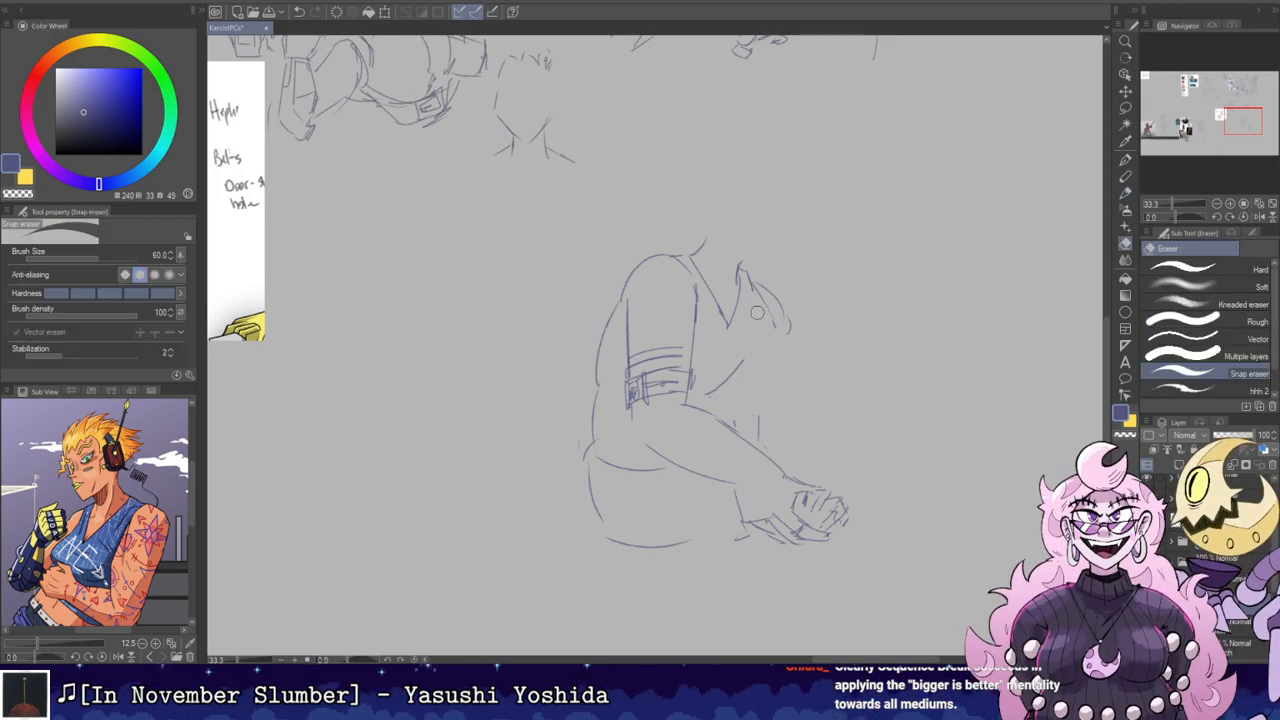
Step: Redraw the chest's front contour as a line running down from the far collar point
{"action": "key", "text": "ctrl+z"}
{"action": "mouse_move", "coordinate": [749, 278]}
{"action": "left_mouse_down"}
{"action": "mouse_move", "coordinate": [759, 326]}
{"action": "mouse_move", "coordinate": [749, 320]}
{"action": "left_mouse_up"}
{"action": "key", "text": "e"}
{"action": "key", "text": "b"}
{"action": "mouse_move", "coordinate": [755, 316]}
{"action": "left_mouse_down"}
{"action": "mouse_move", "coordinate": [770, 354]}
{"action": "mouse_move", "coordinate": [757, 323]}
{"action": "mouse_move", "coordinate": [772, 352]}
{"action": "mouse_move", "coordinate": [760, 360]}
{"action": "mouse_move", "coordinate": [735, 344]}
{"action": "mouse_move", "coordinate": [746, 374]}
{"action": "mouse_move", "coordinate": [716, 364]}
{"action": "mouse_move", "coordinate": [735, 395]}
{"action": "mouse_move", "coordinate": [691, 380]}
{"action": "mouse_move", "coordinate": [759, 329]}
{"action": "mouse_move", "coordinate": [772, 383]}
{"action": "mouse_move", "coordinate": [760, 355]}
{"action": "mouse_move", "coordinate": [748, 391]}
{"action": "left_mouse_up"}
{"action": "key", "text": "ctrl+z"}
{"action": "key", "text": "e"}
{"action": "key", "text": "b"}
{"action": "key", "text": "e"}
{"action": "key", "text": "b"}
{"action": "key", "text": "ctrl+z"}
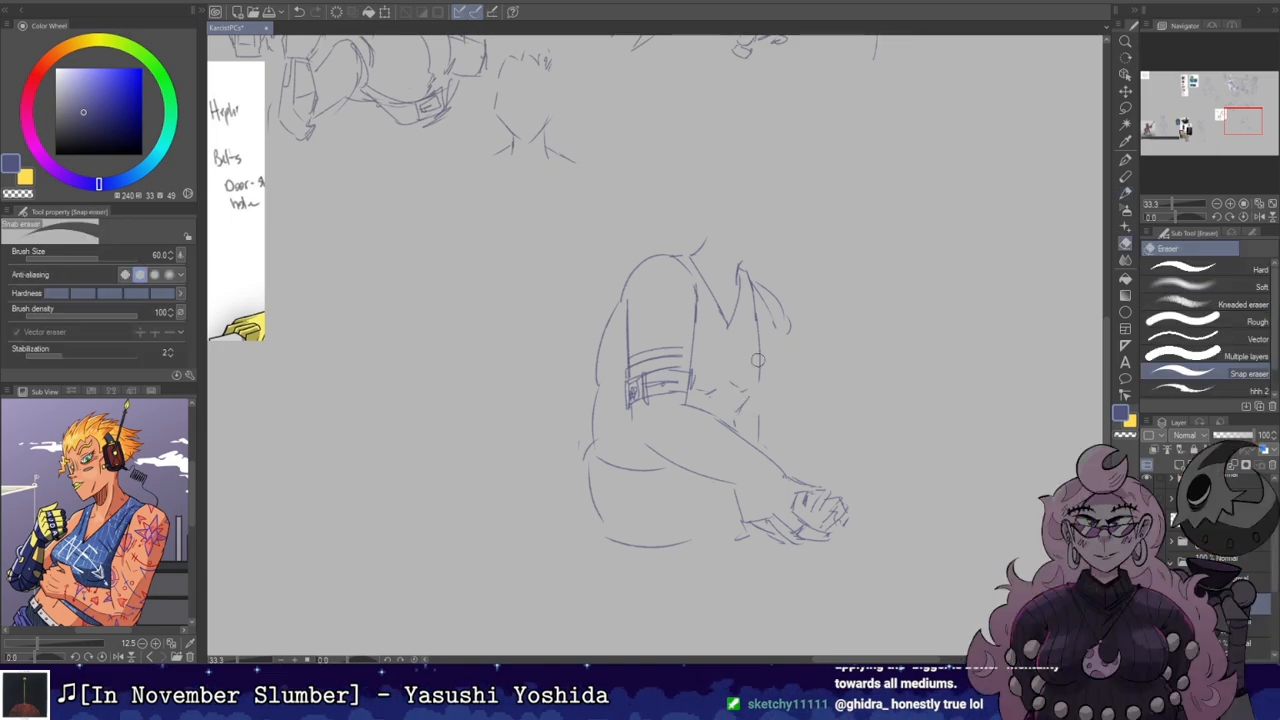
Step: Shorten the V-shaped neckline, draw the bust's slanted side and rounded underside, and add a vertical torso line
{"action": "key", "text": "e"}
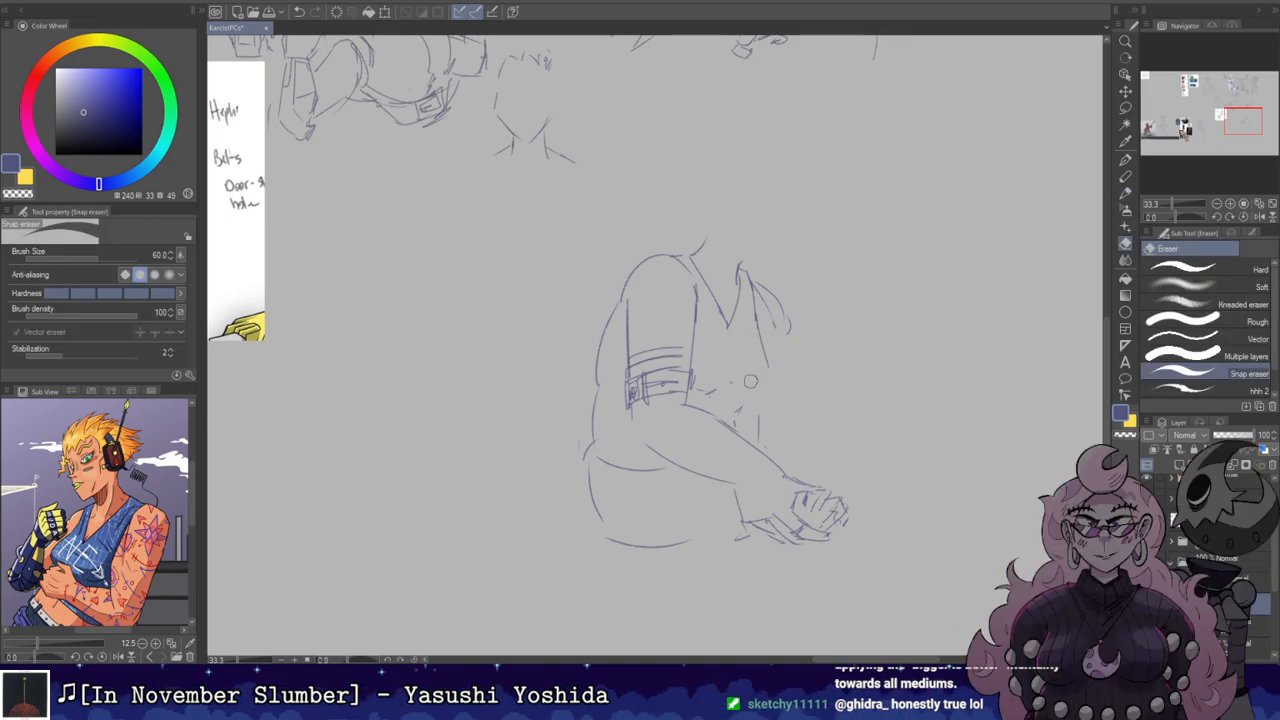
{"action": "key", "text": "b"}
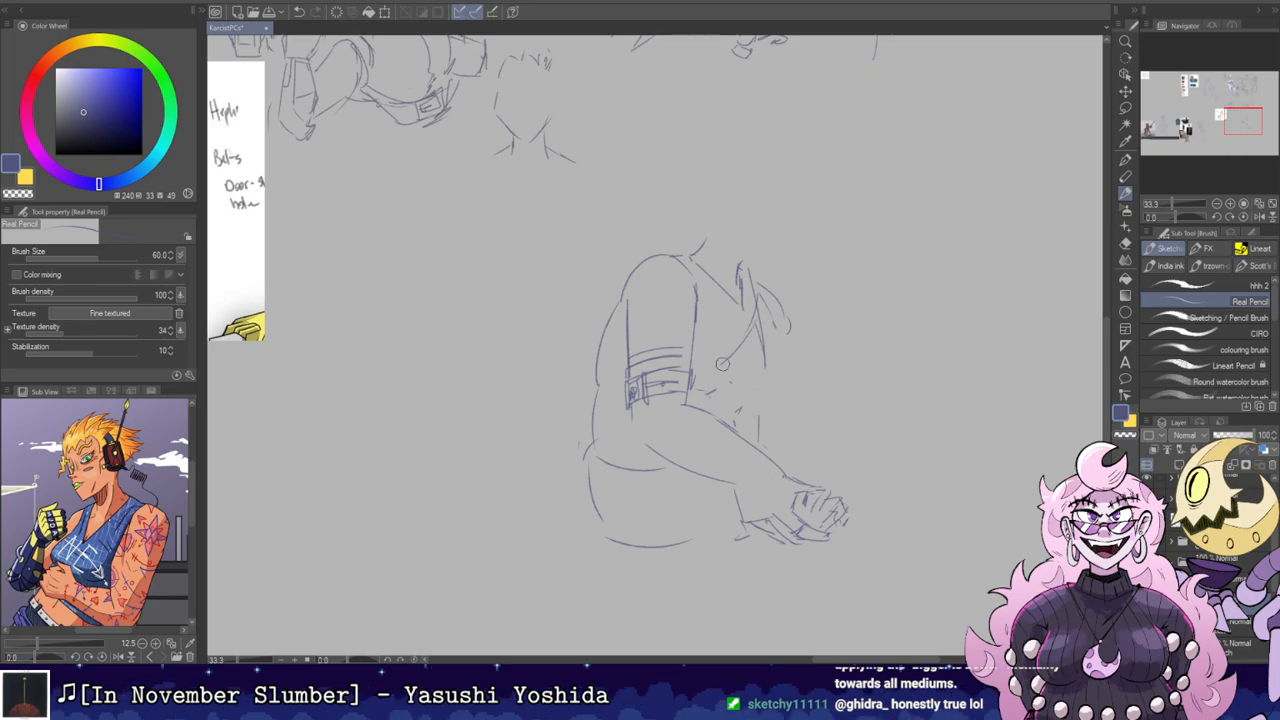
{"action": "mouse_move", "coordinate": [716, 371]}
{"action": "left_mouse_down"}
{"action": "mouse_move", "coordinate": [764, 366]}
{"action": "mouse_move", "coordinate": [756, 395]}
{"action": "left_mouse_up"}
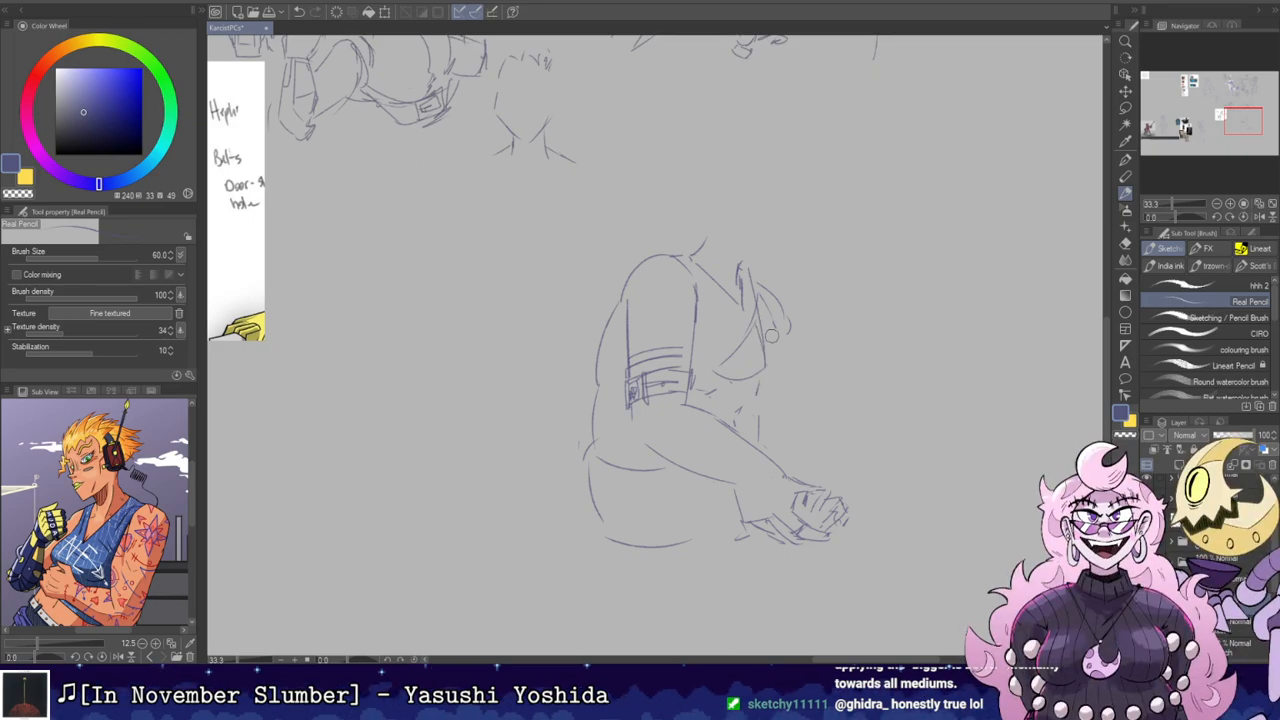
{"action": "left_click_drag", "start_coordinate": [734, 325], "coordinate": [734, 405]}
{"action": "key", "text": "e"}
{"action": "key", "text": "b"}
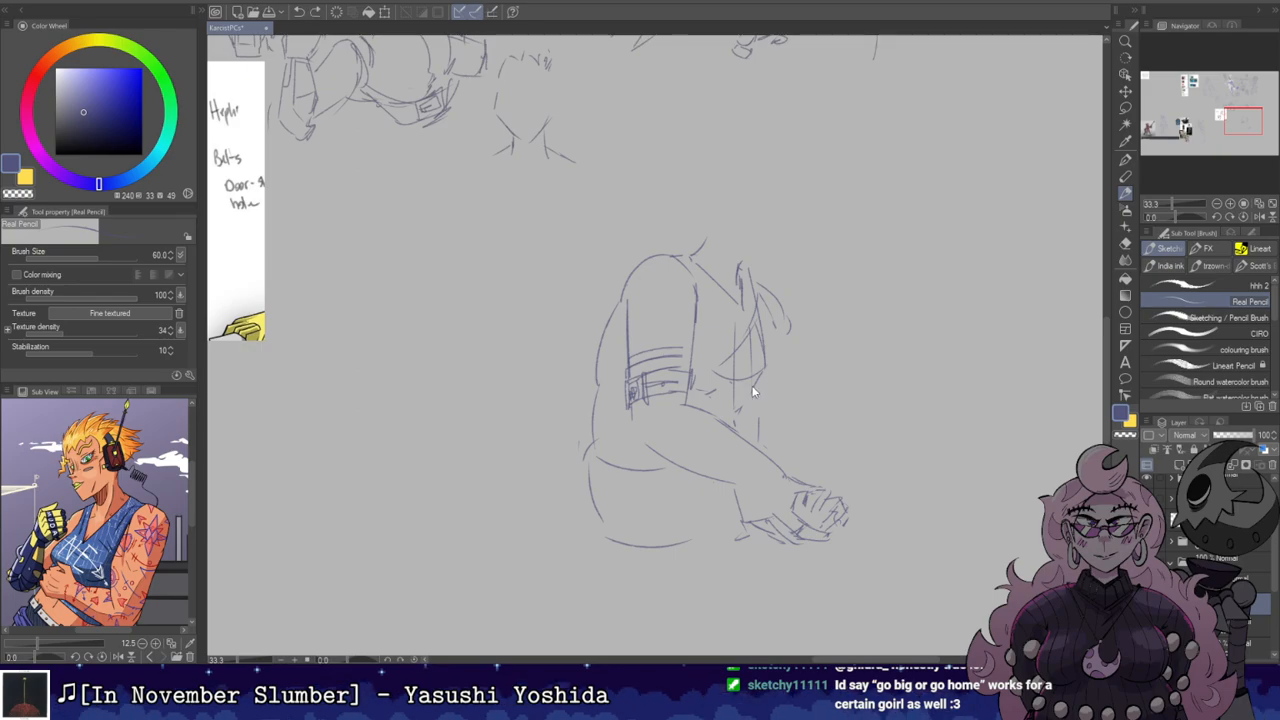
{"action": "key", "text": "h"}
{"action": "key", "text": "h"}
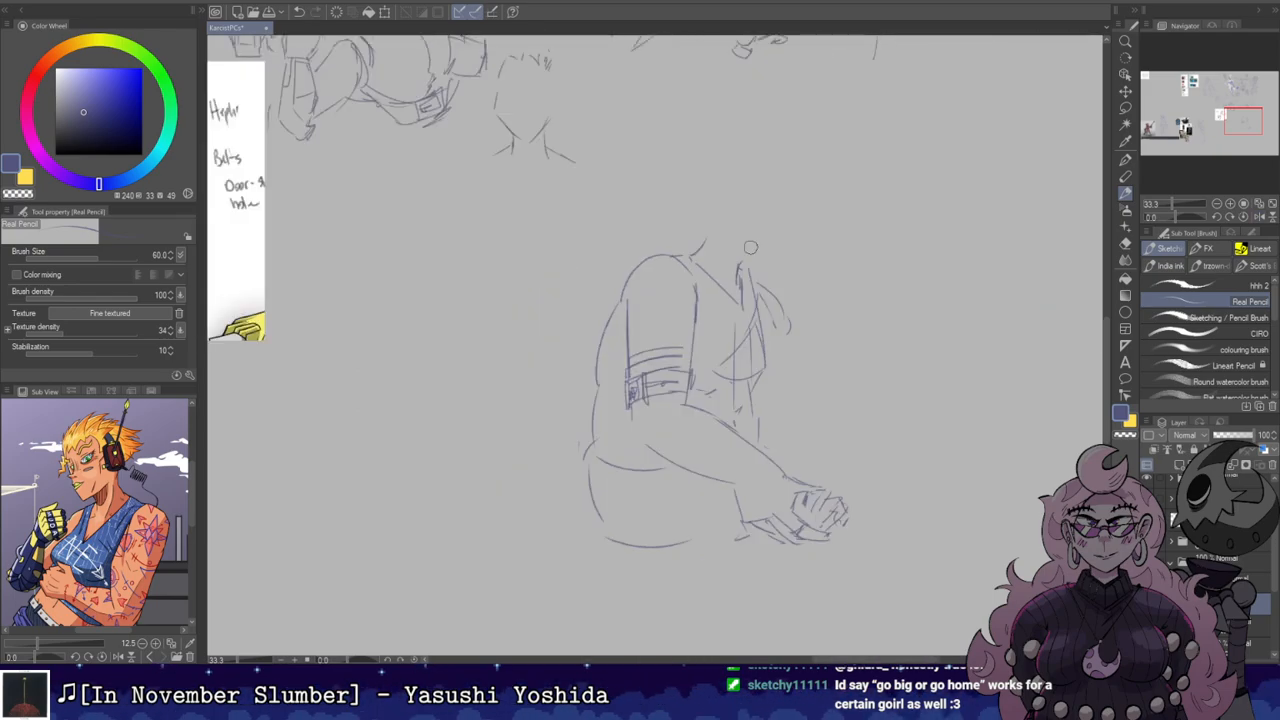
Step: Rework the curve along the underside of the seated figure's hip
{"action": "mouse_move", "coordinate": [845, 288]}
{"action": "left_mouse_down"}
{"action": "mouse_move", "coordinate": [710, 242]}
{"action": "mouse_move", "coordinate": [762, 236]}
{"action": "left_mouse_up"}
{"action": "key", "text": "e"}
{"action": "mouse_move", "coordinate": [613, 518]}
{"action": "left_mouse_down"}
{"action": "mouse_move", "coordinate": [602, 430]}
{"action": "mouse_move", "coordinate": [646, 523]}
{"action": "mouse_move", "coordinate": [602, 505]}
{"action": "mouse_move", "coordinate": [708, 516]}
{"action": "left_mouse_up"}
{"action": "key", "text": "b"}
{"action": "key", "text": "ctrl+z"}
{"action": "key", "text": "e"}
{"action": "key", "text": "b"}
{"action": "key", "text": "ctrl+z"}
Step: Sketch a long rectangular beam in perspective beneath the seated figure, with its squared near end behind the hips
{"action": "left_click_drag", "start_coordinate": [786, 369], "coordinate": [824, 291]}
{"action": "left_click_drag", "start_coordinate": [551, 451], "coordinate": [555, 515]}
{"action": "mouse_move", "coordinate": [551, 452]}
{"action": "left_mouse_down"}
{"action": "mouse_move", "coordinate": [614, 459]}
{"action": "mouse_move", "coordinate": [617, 518]}
{"action": "left_mouse_up"}
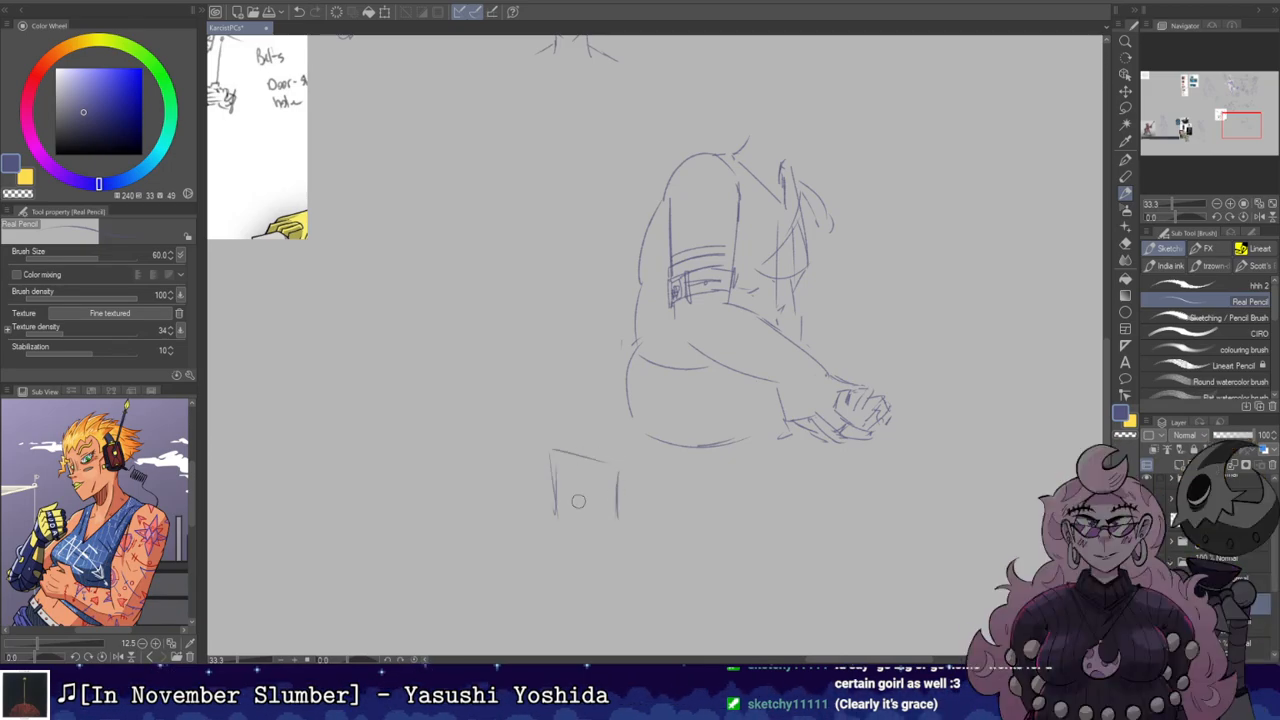
{"action": "mouse_move", "coordinate": [553, 449]}
{"action": "left_mouse_down"}
{"action": "mouse_move", "coordinate": [800, 371]}
{"action": "mouse_move", "coordinate": [955, 302]}
{"action": "left_mouse_up"}
{"action": "left_click_drag", "start_coordinate": [624, 465], "coordinate": [977, 320]}
{"action": "left_click_drag", "start_coordinate": [630, 517], "coordinate": [977, 355]}
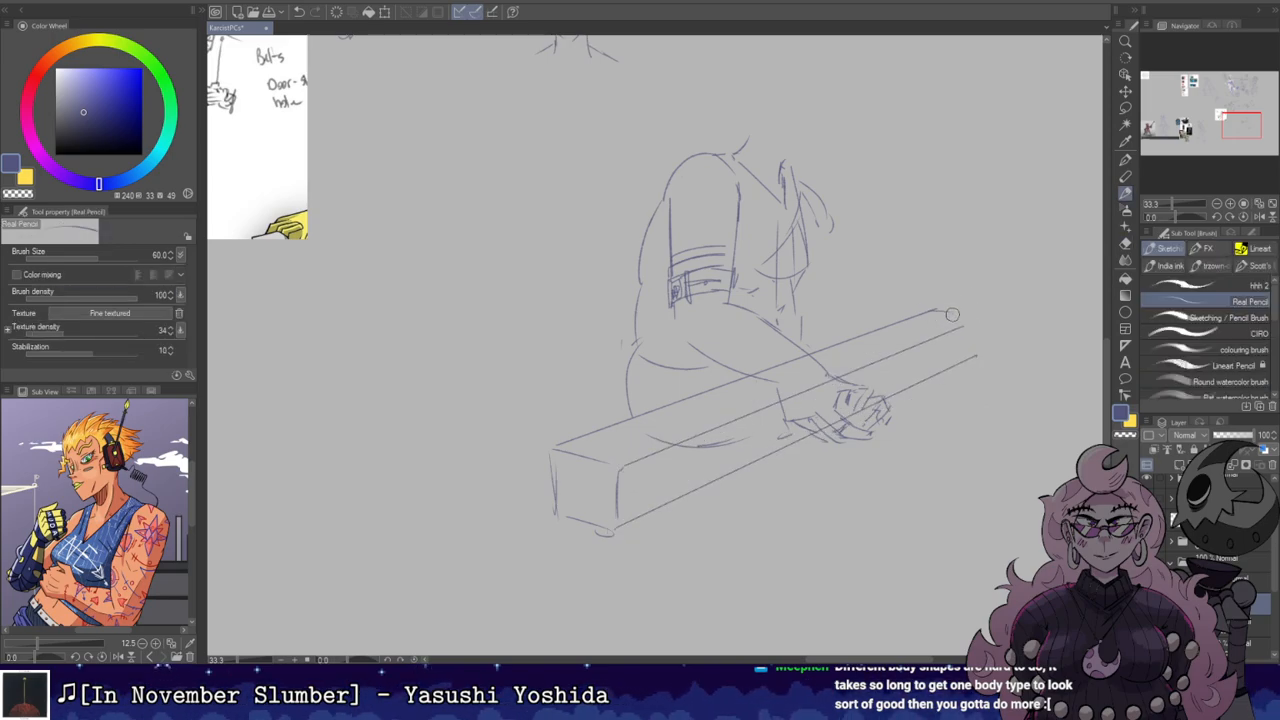
Step: Erase the beam lines crossing the seated figure's hips and forearm, and touch up the line beside the wrist
{"action": "key", "text": "e"}
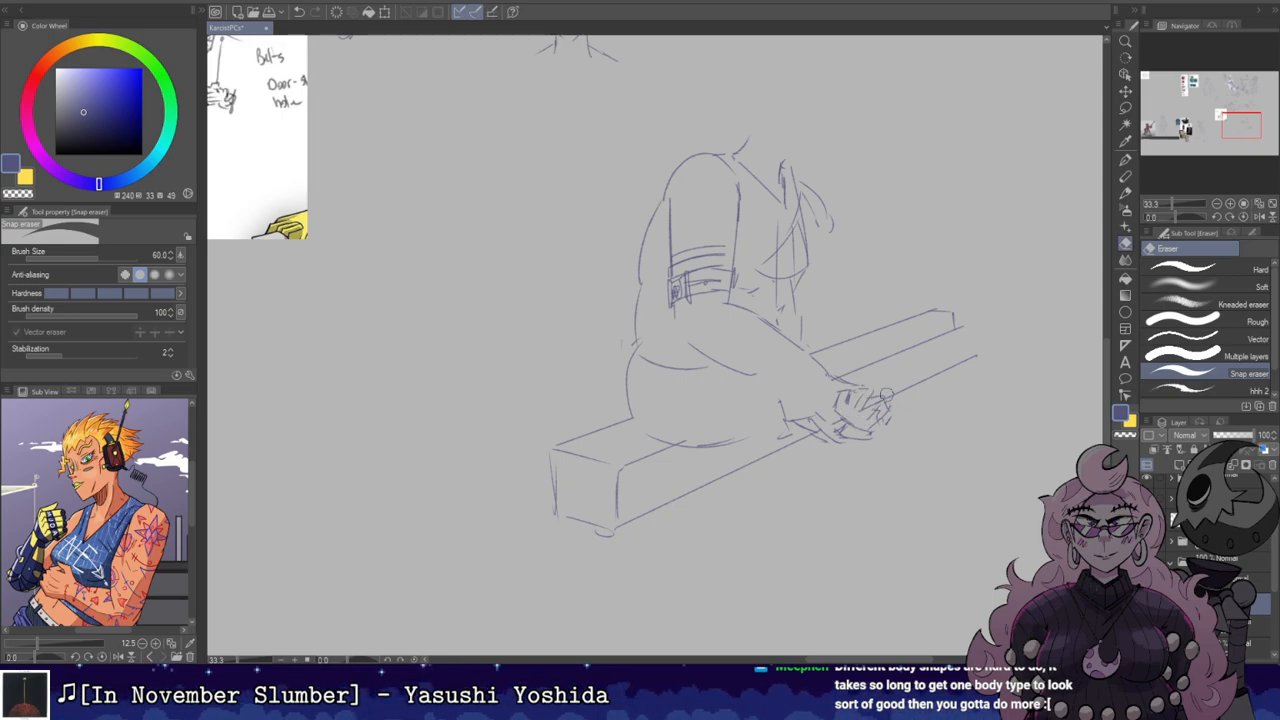
{"action": "key", "text": "b"}
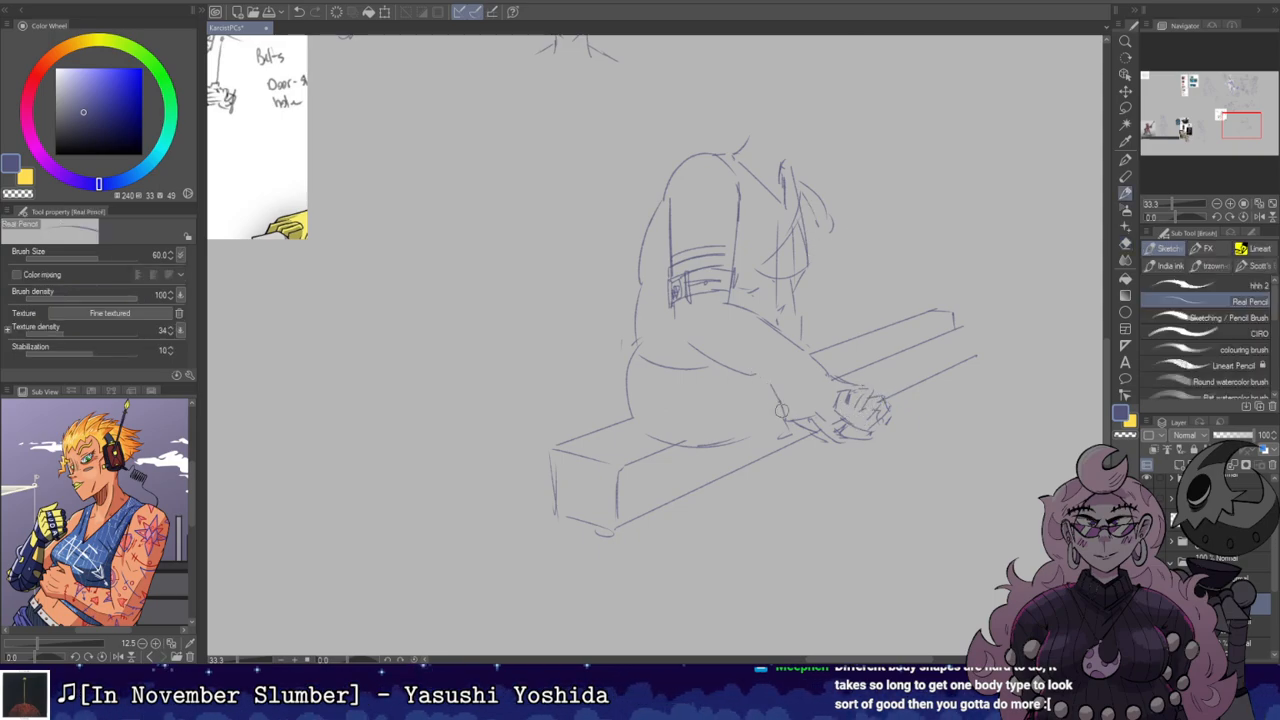
{"action": "left_click_drag", "start_coordinate": [841, 167], "coordinate": [797, 233]}
{"action": "left_click_drag", "start_coordinate": [915, 332], "coordinate": [870, 250]}
{"action": "key", "text": "h"}
{"action": "key", "text": "h"}
Step: Sketch the near leg with a slanted thigh underside, an oval at the knee and a descending shin line
{"action": "left_click_drag", "start_coordinate": [765, 300], "coordinate": [840, 194]}
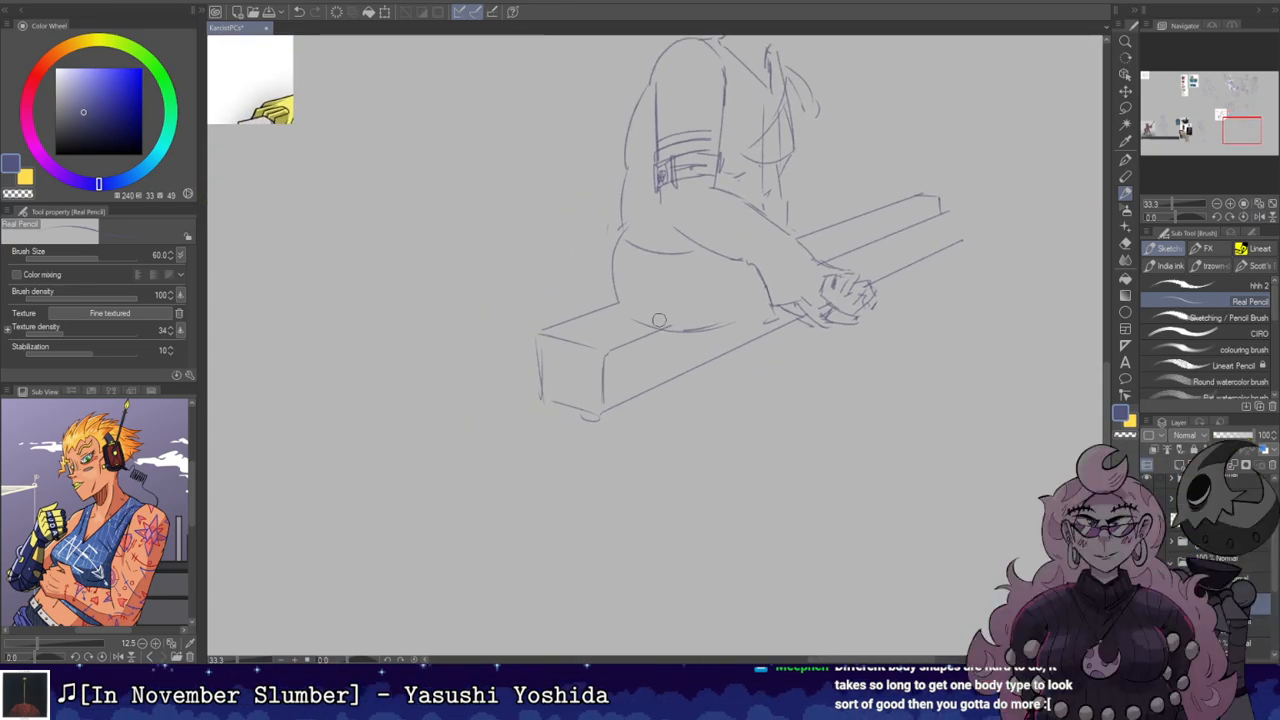
{"action": "left_click_drag", "start_coordinate": [673, 324], "coordinate": [798, 382]}
{"action": "mouse_move", "coordinate": [835, 325]}
{"action": "left_mouse_down"}
{"action": "mouse_move", "coordinate": [821, 364]}
{"action": "mouse_move", "coordinate": [846, 366]}
{"action": "mouse_move", "coordinate": [837, 357]}
{"action": "mouse_move", "coordinate": [750, 452]}
{"action": "mouse_move", "coordinate": [789, 487]}
{"action": "left_mouse_up"}
{"action": "mouse_move", "coordinate": [842, 372]}
{"action": "left_mouse_down"}
{"action": "mouse_move", "coordinate": [824, 478]}
{"action": "mouse_move", "coordinate": [866, 374]}
{"action": "left_mouse_up"}
{"action": "key", "text": "ctrl+z"}
{"action": "key", "text": "ctrl+z"}
{"action": "key", "text": "ctrl+z"}
{"action": "left_click_drag", "start_coordinate": [782, 484], "coordinate": [855, 380]}
{"action": "left_click_drag", "start_coordinate": [903, 269], "coordinate": [845, 385]}
{"action": "key", "text": "ctrl+z"}
{"action": "left_click_drag", "start_coordinate": [732, 342], "coordinate": [797, 373]}
{"action": "key", "text": "ctrl+z"}
{"action": "left_click_drag", "start_coordinate": [822, 448], "coordinate": [789, 568]}
{"action": "key", "text": "e"}
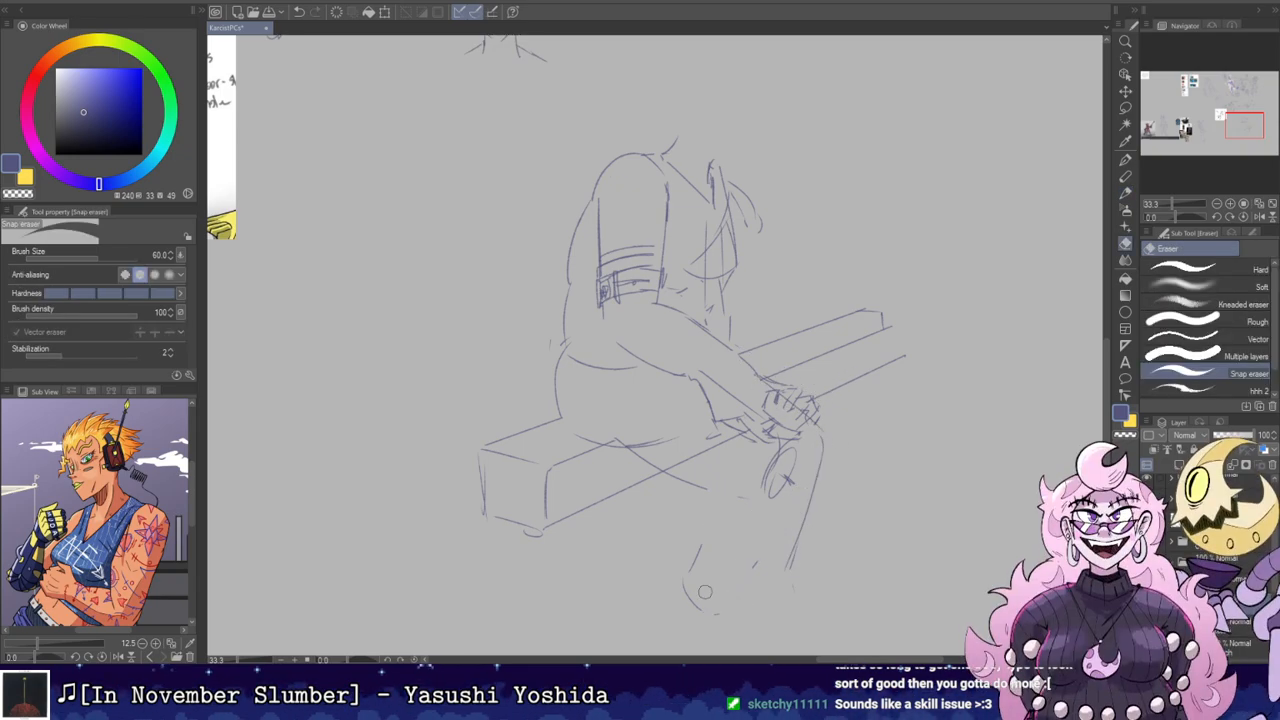
Step: Draw the calf contour from the end of the thigh down to a rounded lower tip
{"action": "key", "text": "b"}
{"action": "left_click_drag", "start_coordinate": [716, 503], "coordinate": [730, 614]}
{"action": "mouse_move", "coordinate": [783, 495]}
{"action": "left_mouse_down"}
{"action": "mouse_move", "coordinate": [793, 602]}
{"action": "mouse_move", "coordinate": [708, 520]}
{"action": "mouse_move", "coordinate": [782, 617]}
{"action": "mouse_move", "coordinate": [817, 473]}
{"action": "left_mouse_up"}
{"action": "key", "text": "e"}
{"action": "key", "text": "b"}
{"action": "key", "text": "ctrl+z"}
{"action": "key", "text": "e"}
{"action": "left_click_drag", "start_coordinate": [704, 458], "coordinate": [707, 425]}
Step: Select the beam's near end and shift it closer beneath the hips
{"action": "left_click_drag", "start_coordinate": [849, 224], "coordinate": [869, 326]}
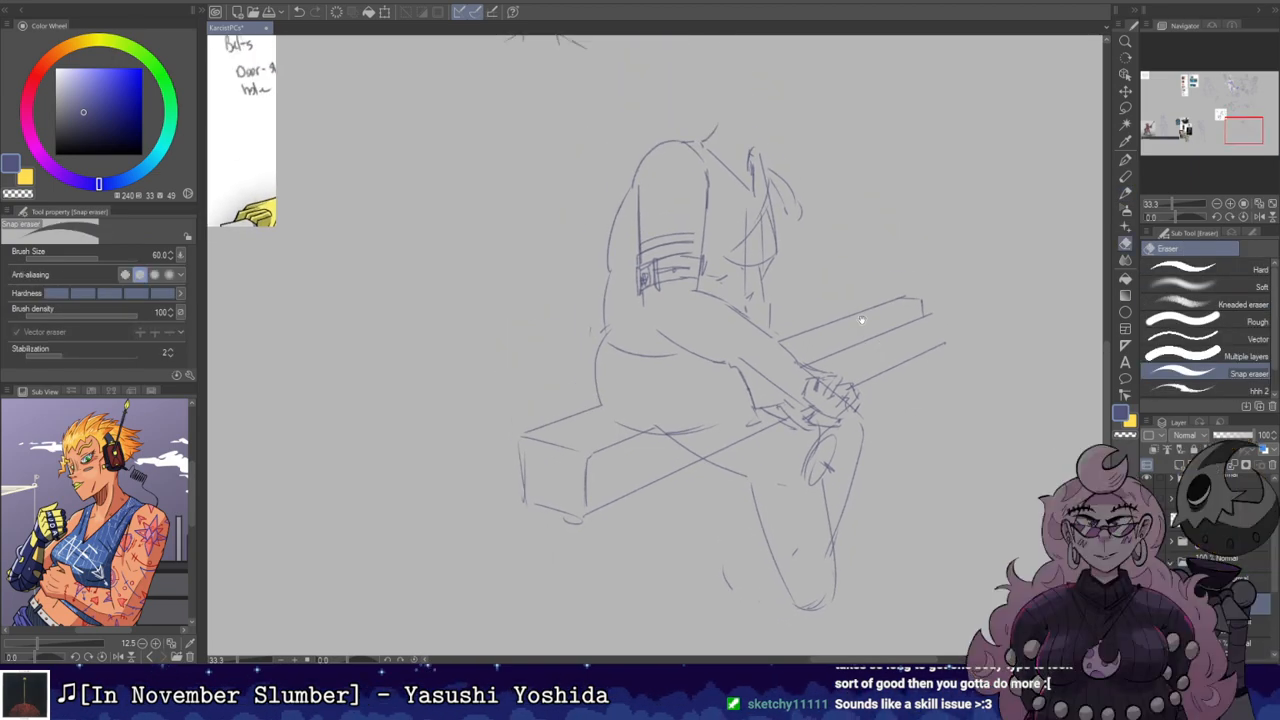
{"action": "mouse_move", "coordinate": [877, 182]}
{"action": "left_mouse_down"}
{"action": "mouse_move", "coordinate": [926, 206]}
{"action": "mouse_move", "coordinate": [914, 195]}
{"action": "left_mouse_up"}
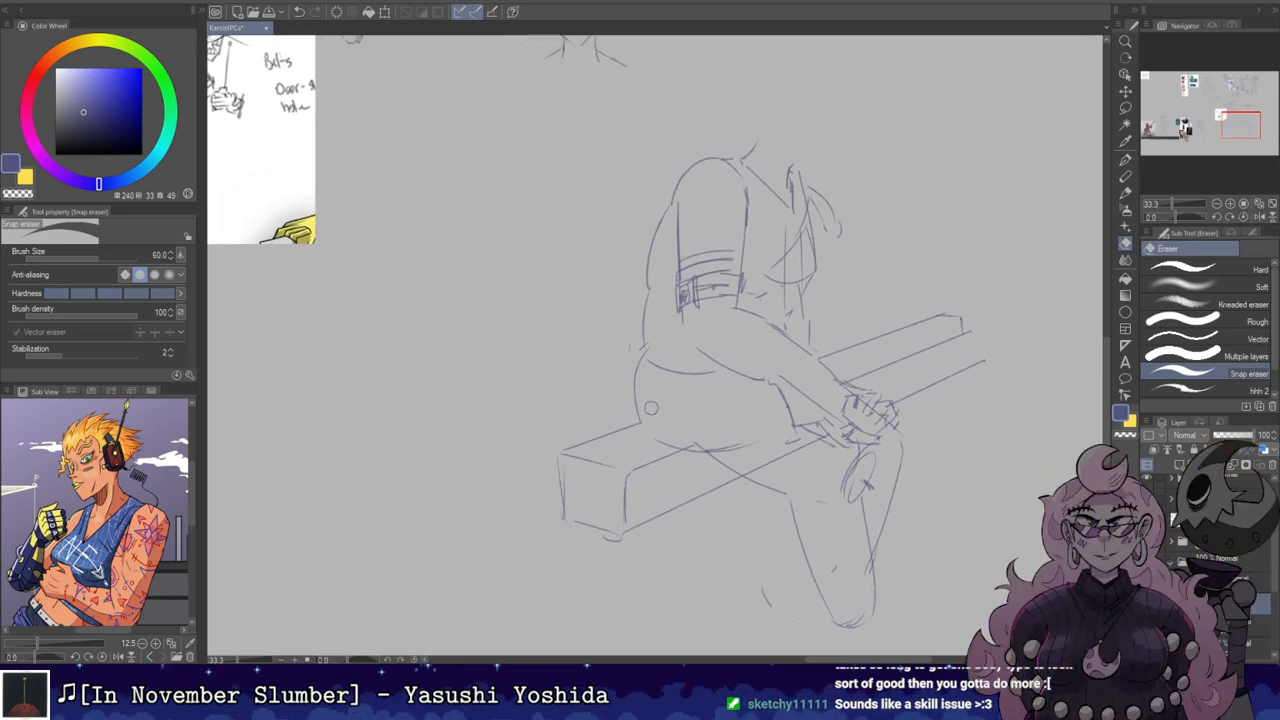
{"action": "key", "text": "m"}
{"action": "mouse_move", "coordinate": [608, 540]}
{"action": "left_mouse_down"}
{"action": "mouse_move", "coordinate": [632, 401]}
{"action": "mouse_move", "coordinate": [622, 562]}
{"action": "mouse_move", "coordinate": [608, 545]}
{"action": "left_mouse_up"}
{"action": "left_click_drag", "start_coordinate": [652, 502], "coordinate": [674, 512]}
{"action": "key", "text": "ctrl+d"}
Step: Redraw the rounded rear hip contour down onto the beam and erase the lines overlapping the thigh
{"action": "key", "text": "e"}
{"action": "key", "text": "b"}
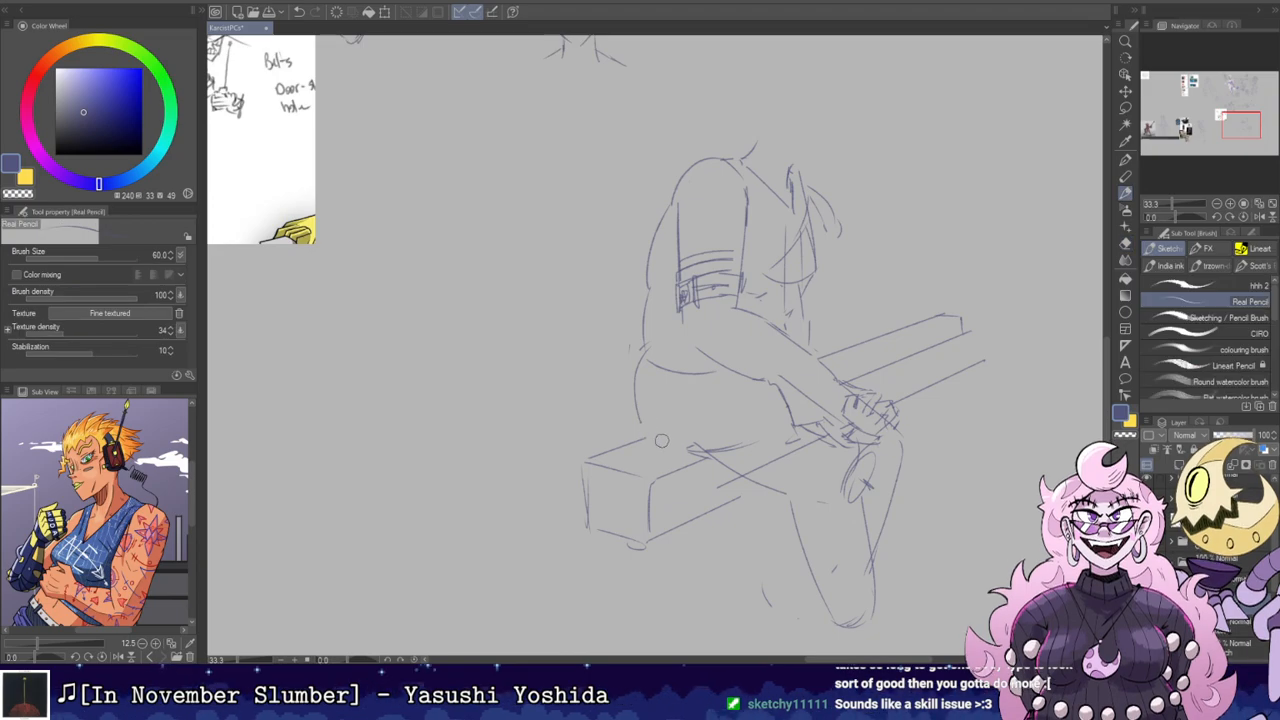
{"action": "key", "text": "e"}
{"action": "key", "text": "b"}
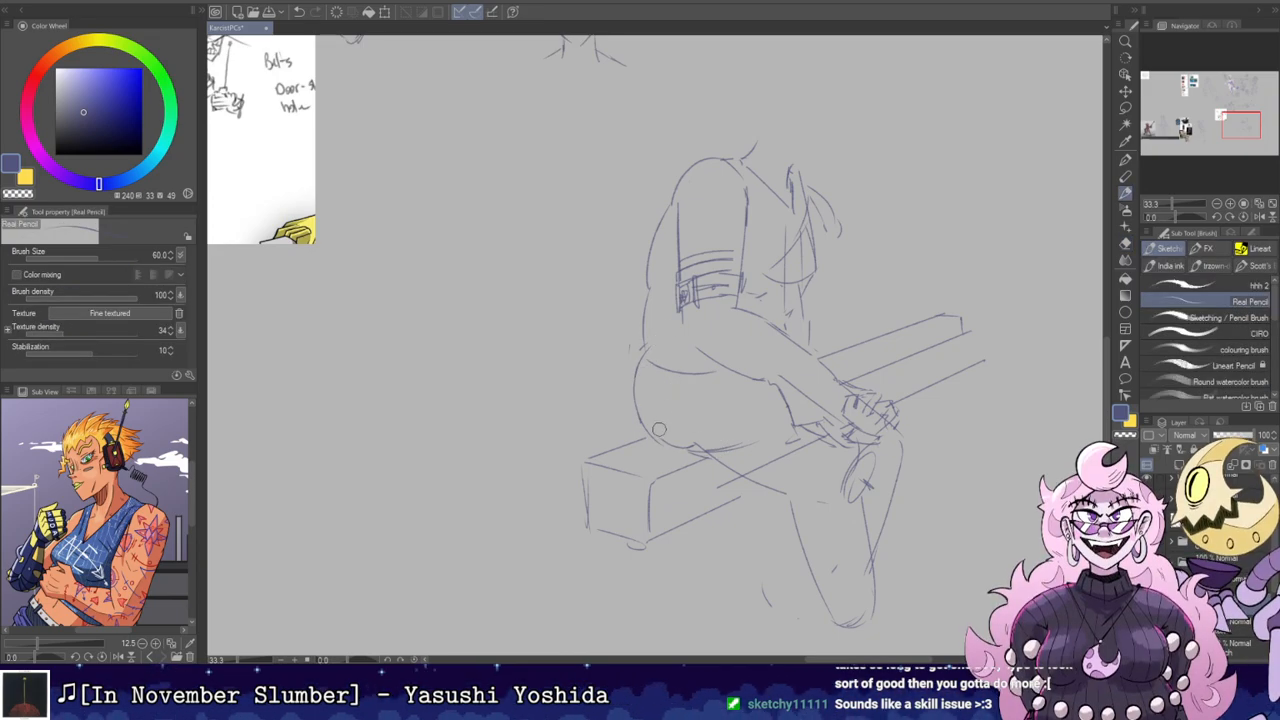
{"action": "key", "text": "e"}
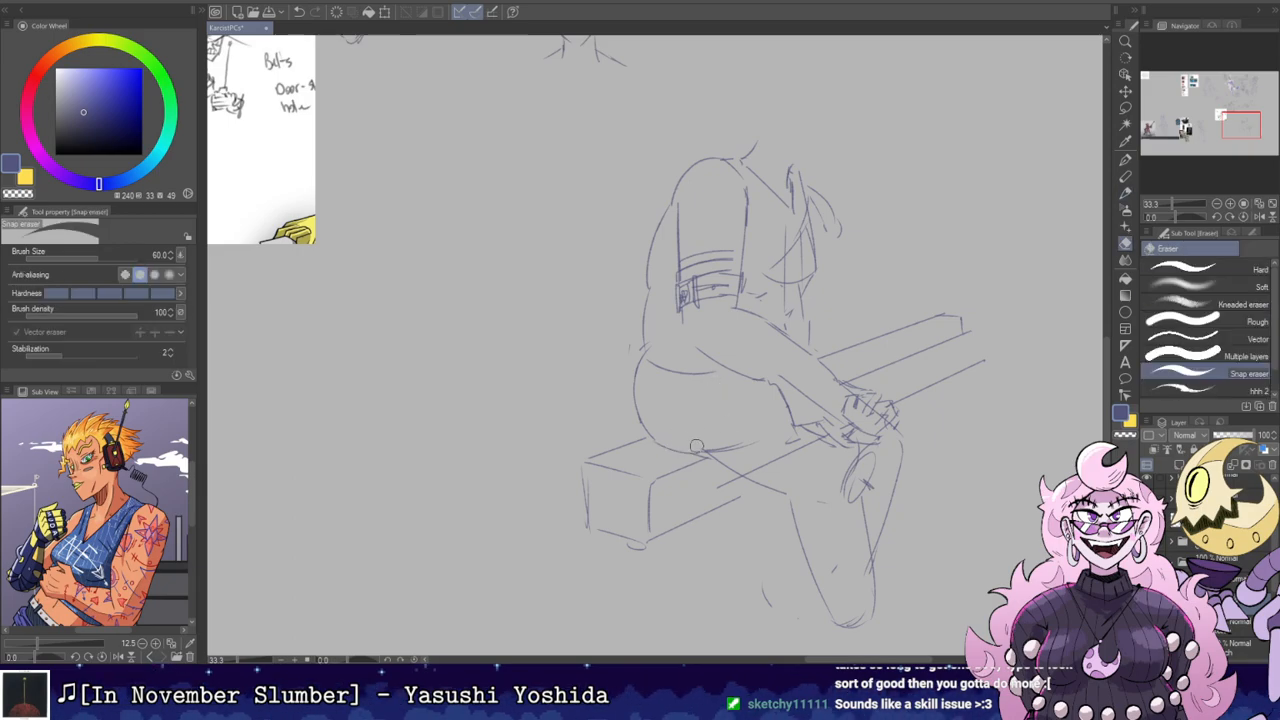
{"action": "key", "text": "b"}
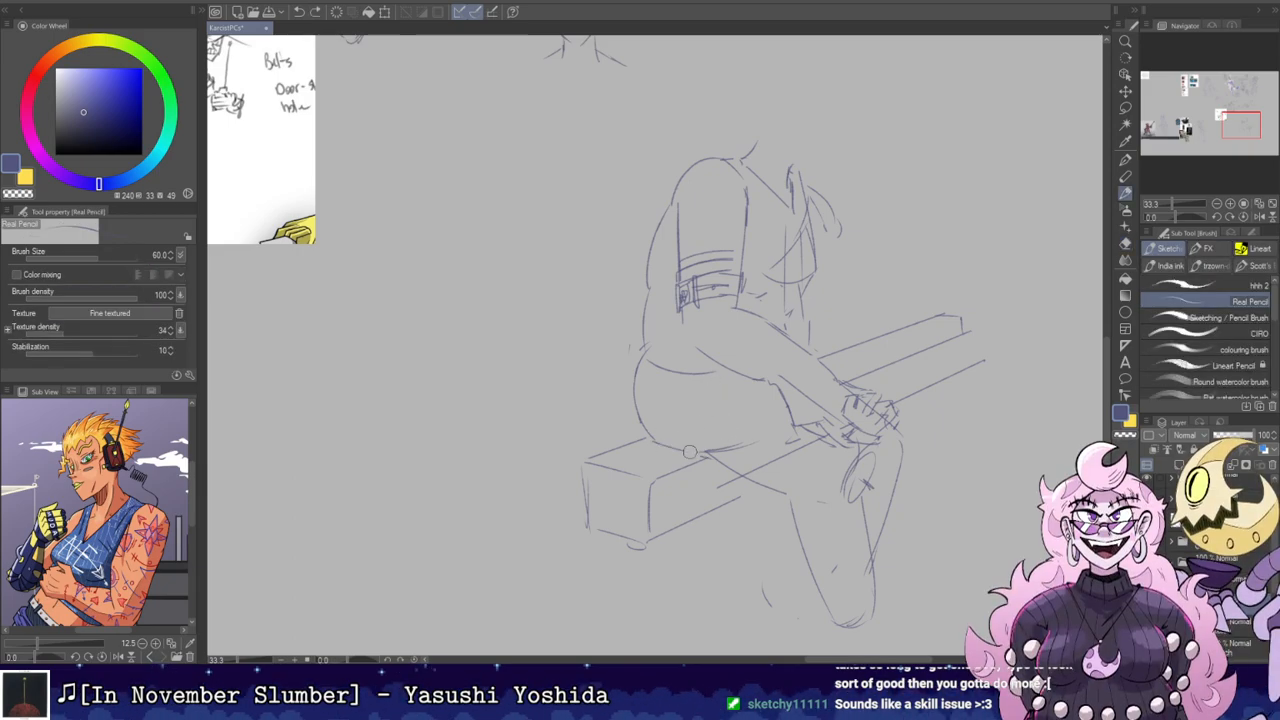
{"action": "key", "text": "e"}
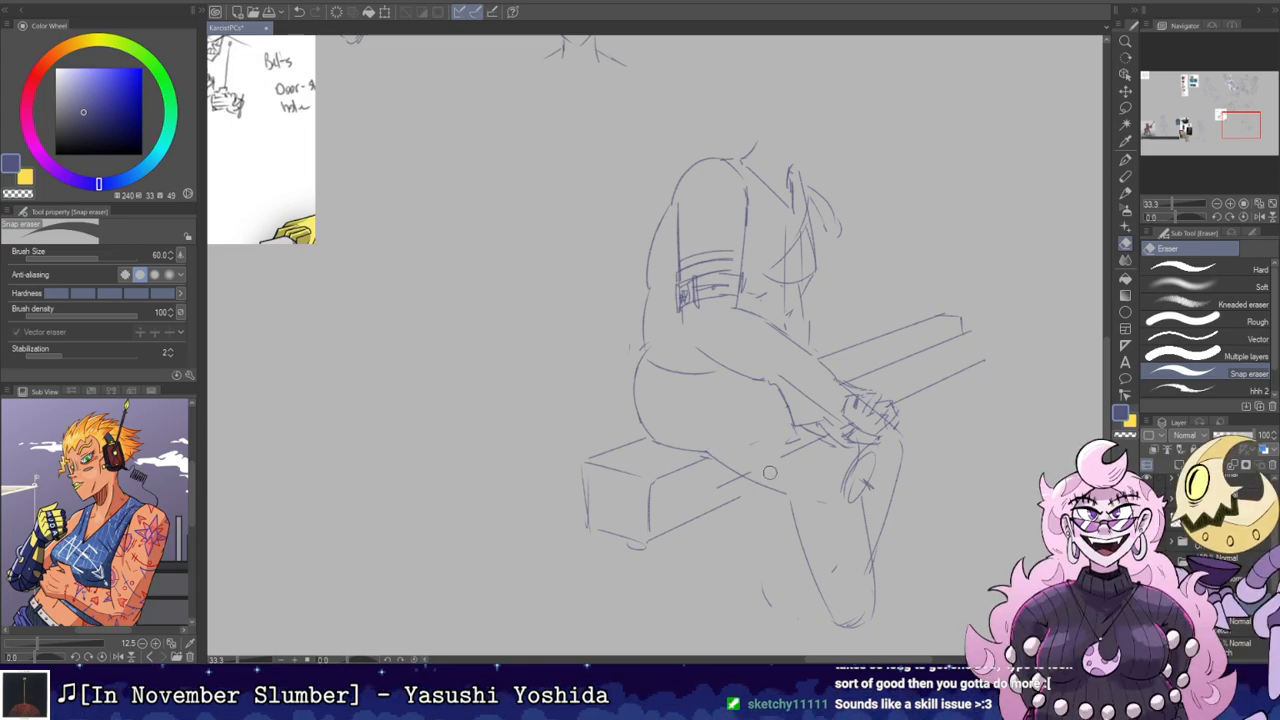
Step: Select the beam's far end beyond the hands and transform it farther out along the beam
{"action": "left_click_drag", "start_coordinate": [817, 229], "coordinate": [776, 260]}
{"action": "mouse_move", "coordinate": [823, 312]}
{"action": "left_mouse_down"}
{"action": "mouse_move", "coordinate": [771, 325]}
{"action": "mouse_move", "coordinate": [805, 322]}
{"action": "mouse_move", "coordinate": [933, 390]}
{"action": "mouse_move", "coordinate": [839, 433]}
{"action": "left_mouse_up"}
{"action": "key", "text": "m"}
{"action": "left_click_drag", "start_coordinate": [768, 412], "coordinate": [762, 414]}
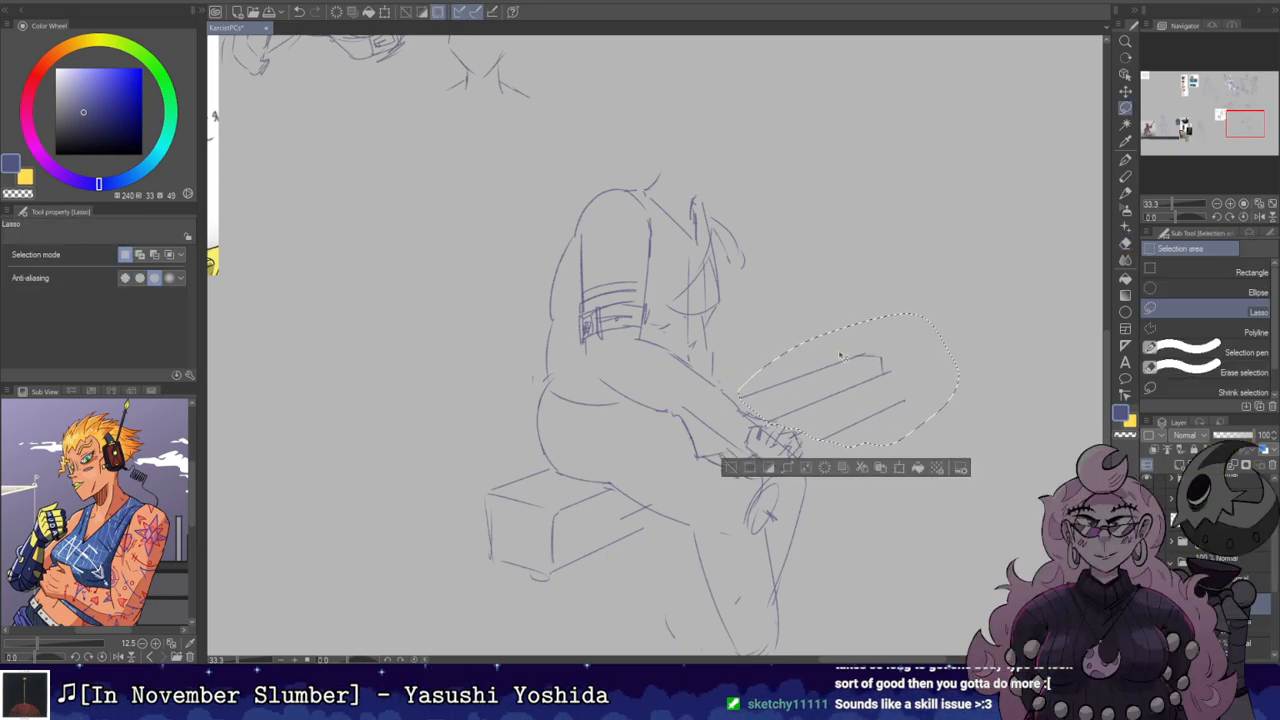
{"action": "key", "text": "ctrl+t"}
{"action": "mouse_move", "coordinate": [970, 297]}
{"action": "left_mouse_down"}
{"action": "mouse_move", "coordinate": [992, 280]}
{"action": "mouse_move", "coordinate": [981, 294]}
{"action": "left_mouse_up"}
{"action": "left_click", "coordinate": [833, 465]}
Step: Select the beam's near end, scale it to 114% and deselect it
{"action": "mouse_move", "coordinate": [512, 596]}
{"action": "left_mouse_down"}
{"action": "mouse_move", "coordinate": [505, 450]}
{"action": "mouse_move", "coordinate": [558, 466]}
{"action": "left_mouse_up"}
{"action": "left_click_drag", "start_coordinate": [640, 510], "coordinate": [508, 599]}
{"action": "key", "text": "ctrl+t"}
{"action": "left_click_drag", "start_coordinate": [651, 603], "coordinate": [680, 624]}
{"action": "left_click_drag", "start_coordinate": [645, 533], "coordinate": [640, 529]}
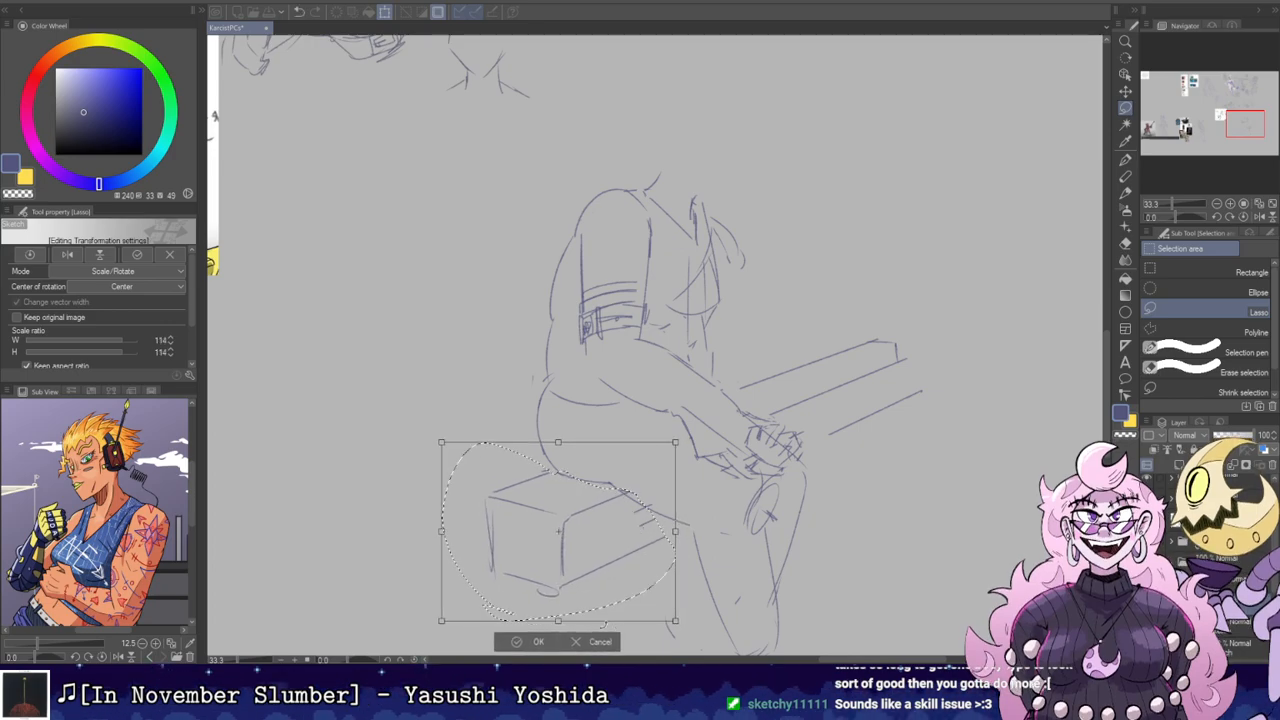
{"action": "left_click", "coordinate": [536, 643]}
{"action": "key", "text": "ctrl+d"}
Step: Erase the beam's front corner edge and sketch a recessed notch in its side below the top edge
{"action": "key", "text": "e"}
{"action": "key", "text": "b"}
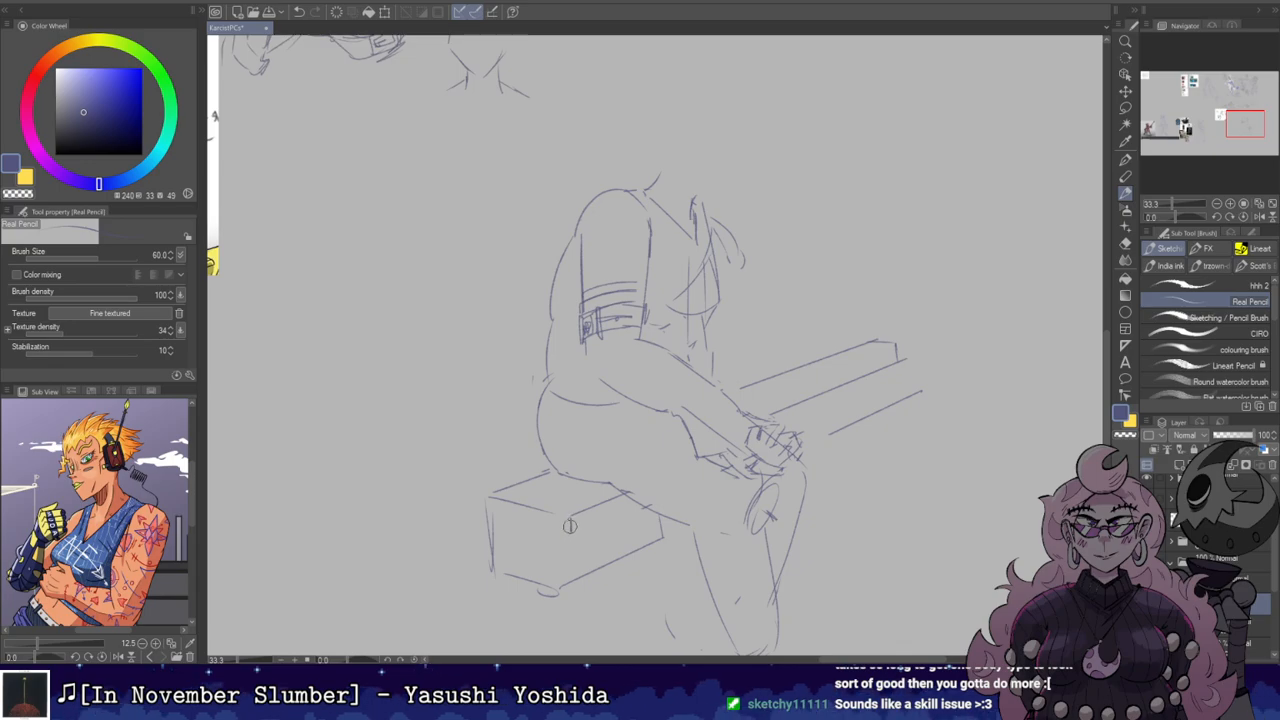
{"action": "key", "text": "e"}
{"action": "left_click_drag", "start_coordinate": [565, 550], "coordinate": [555, 535]}
{"action": "key", "text": "b"}
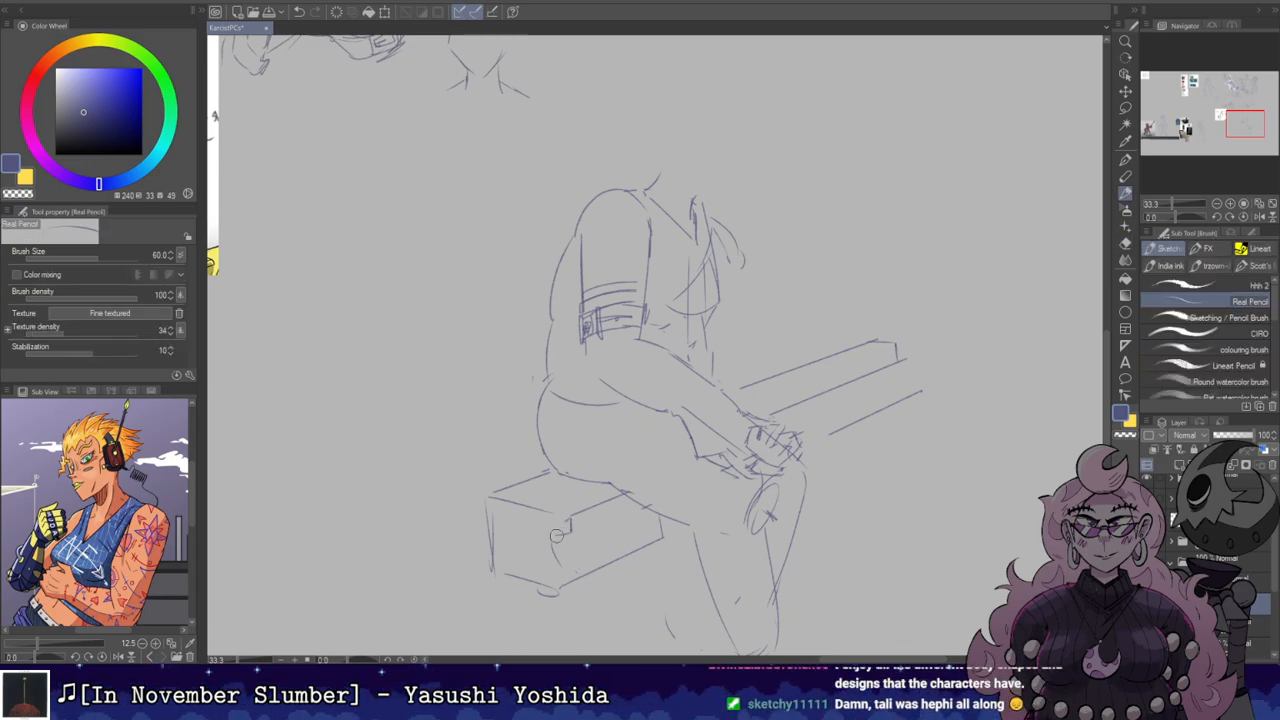
{"action": "mouse_move", "coordinate": [565, 578]}
{"action": "left_mouse_down"}
{"action": "mouse_move", "coordinate": [615, 541]}
{"action": "mouse_move", "coordinate": [634, 555]}
{"action": "left_mouse_up"}
{"action": "key", "text": "e"}
{"action": "key", "text": "b"}
{"action": "key", "text": "ctrl+z"}
{"action": "mouse_move", "coordinate": [542, 534]}
{"action": "left_mouse_down"}
{"action": "mouse_move", "coordinate": [622, 549]}
{"action": "mouse_move", "coordinate": [609, 552]}
{"action": "left_mouse_up"}
{"action": "key", "text": "ctrl+z"}
Step: Draw parallel flange lines along the beam's recessed side beneath the thigh to suggest an I-beam
{"action": "key", "text": "r"}
{"action": "mouse_move", "coordinate": [768, 404]}
{"action": "left_mouse_down"}
{"action": "mouse_move", "coordinate": [720, 250]}
{"action": "mouse_move", "coordinate": [800, 298]}
{"action": "mouse_move", "coordinate": [847, 356]}
{"action": "left_mouse_up"}
{"action": "key", "text": "e"}
{"action": "key", "text": "b"}
{"action": "key", "text": "ctrl+z"}
{"action": "left_click_drag", "start_coordinate": [817, 270], "coordinate": [865, 390]}
{"action": "key", "text": "ctrl+z"}
{"action": "left_click_drag", "start_coordinate": [806, 277], "coordinate": [845, 387]}
{"action": "key", "text": "ctrl+z"}
{"action": "left_click_drag", "start_coordinate": [782, 318], "coordinate": [804, 376]}
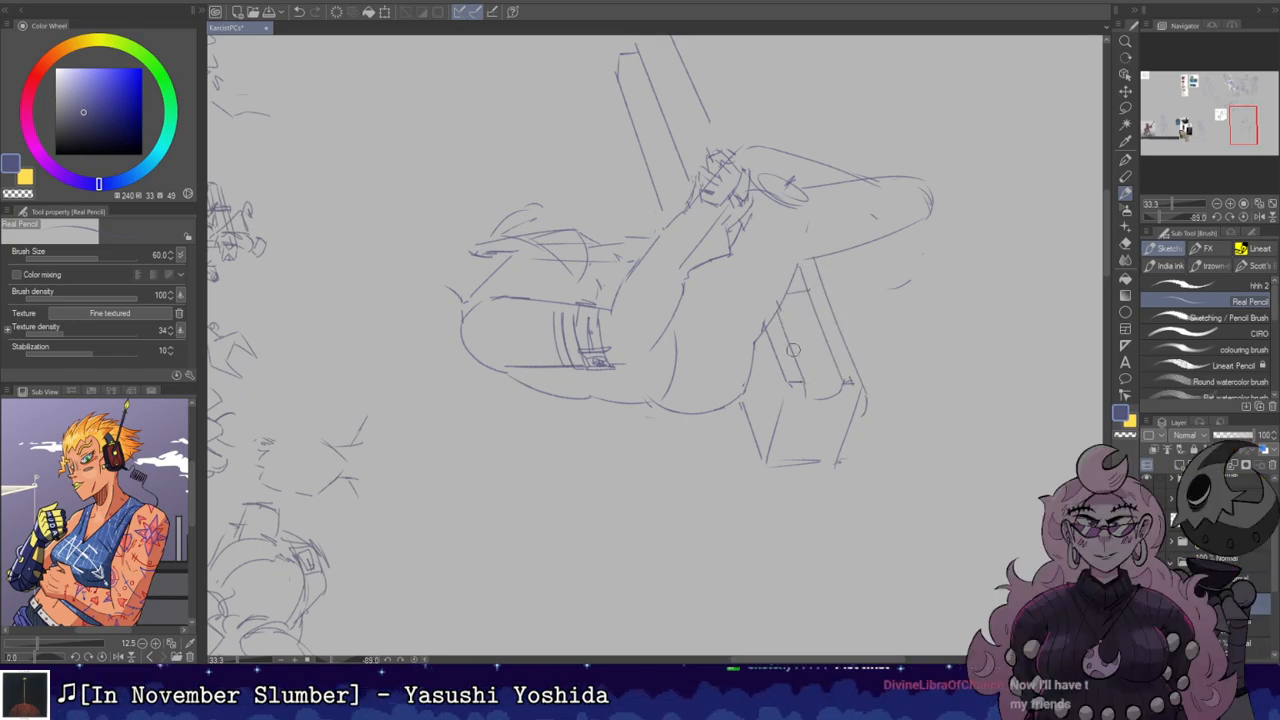
{"action": "key", "text": "e"}
{"action": "key", "text": "r"}
{"action": "double_click", "coordinate": [804, 225]}
{"action": "left_click_drag", "start_coordinate": [810, 264], "coordinate": [813, 204]}
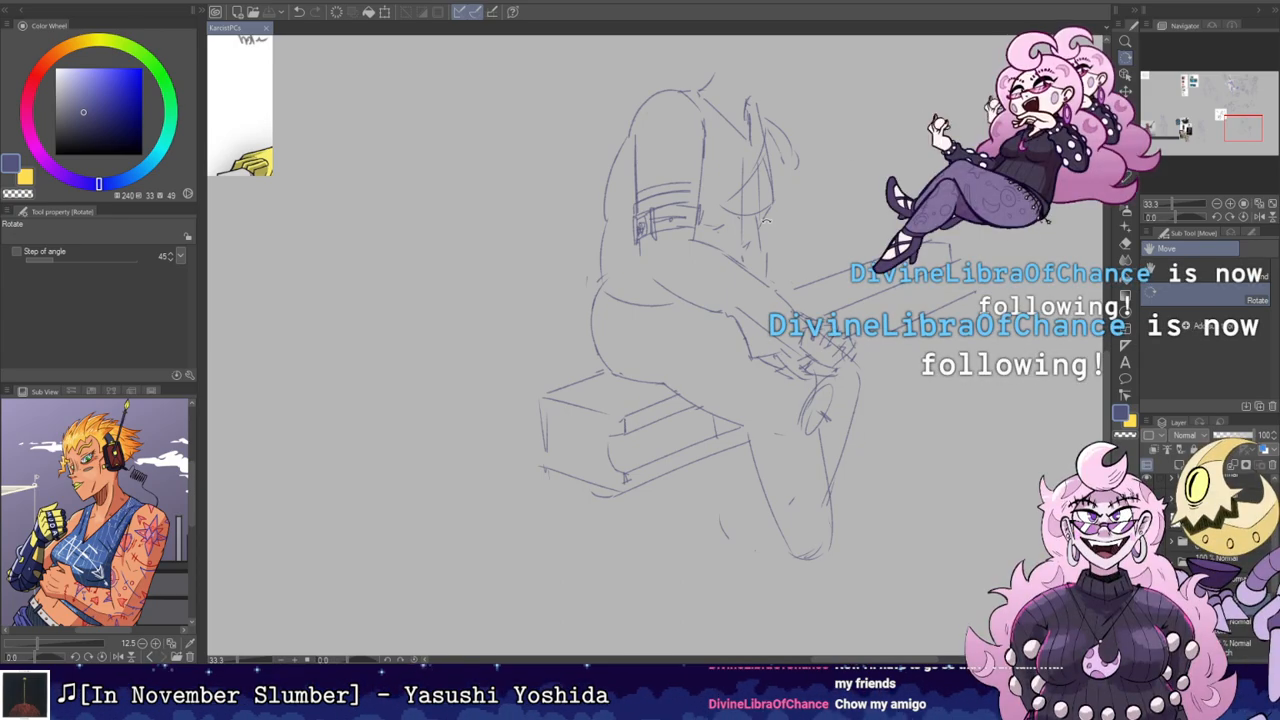
Step: Erase the lower back contour and waist crease, and redraw the rear hip line farther inward
{"action": "left_click_drag", "start_coordinate": [853, 258], "coordinate": [760, 286]}
{"action": "left_click_drag", "start_coordinate": [693, 216], "coordinate": [755, 188]}
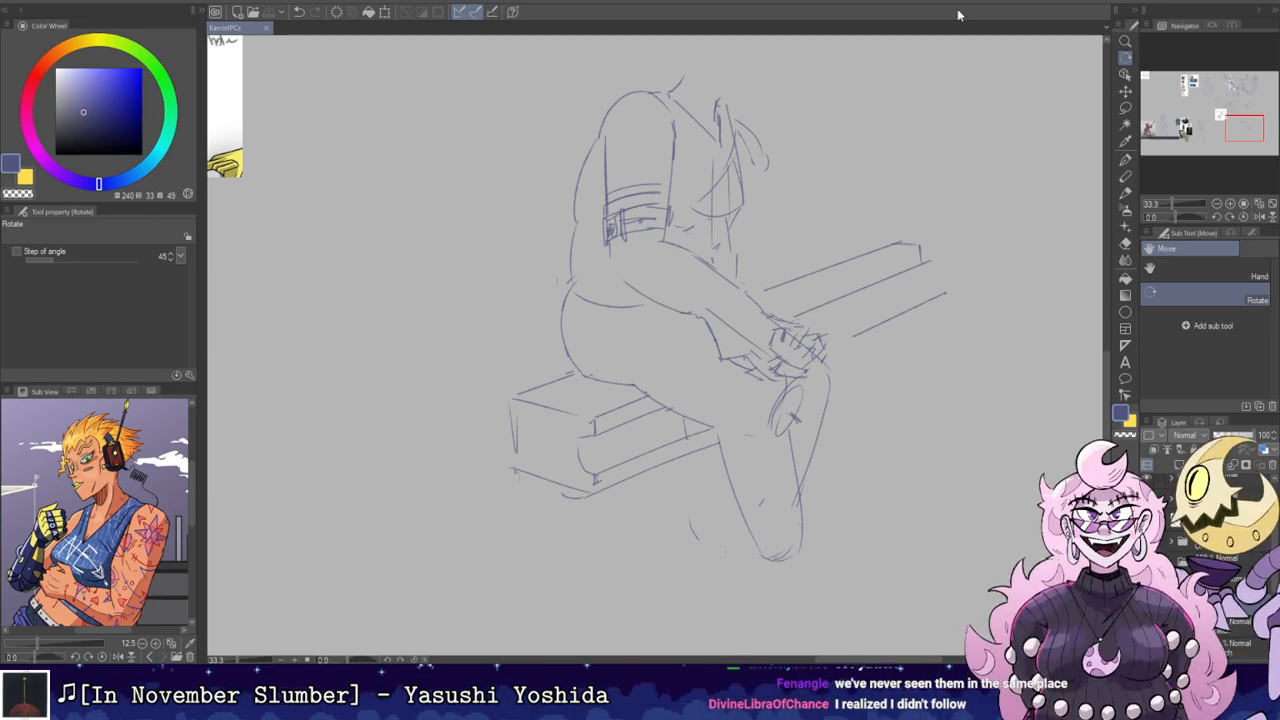
{"action": "mouse_move", "coordinate": [786, 130]}
{"action": "left_mouse_down"}
{"action": "mouse_move", "coordinate": [863, 186]}
{"action": "mouse_move", "coordinate": [848, 260]}
{"action": "left_mouse_up"}
{"action": "key", "text": "e"}
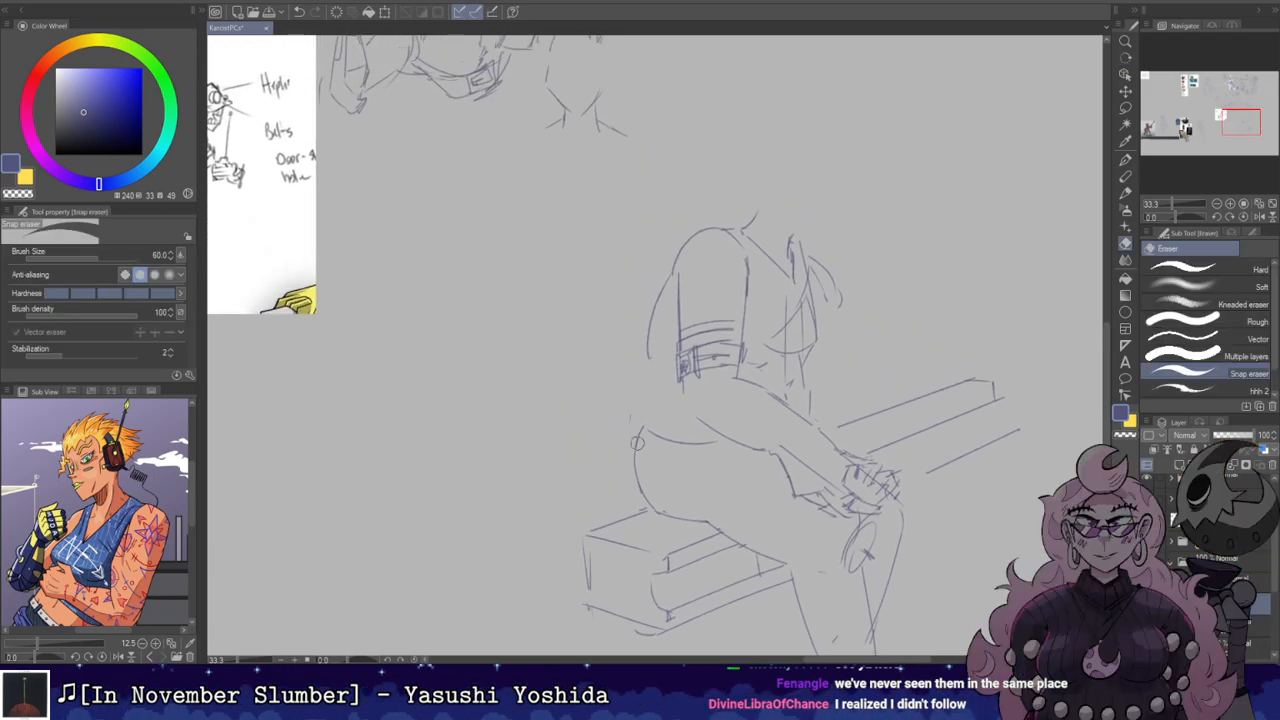
{"action": "key", "text": "p"}
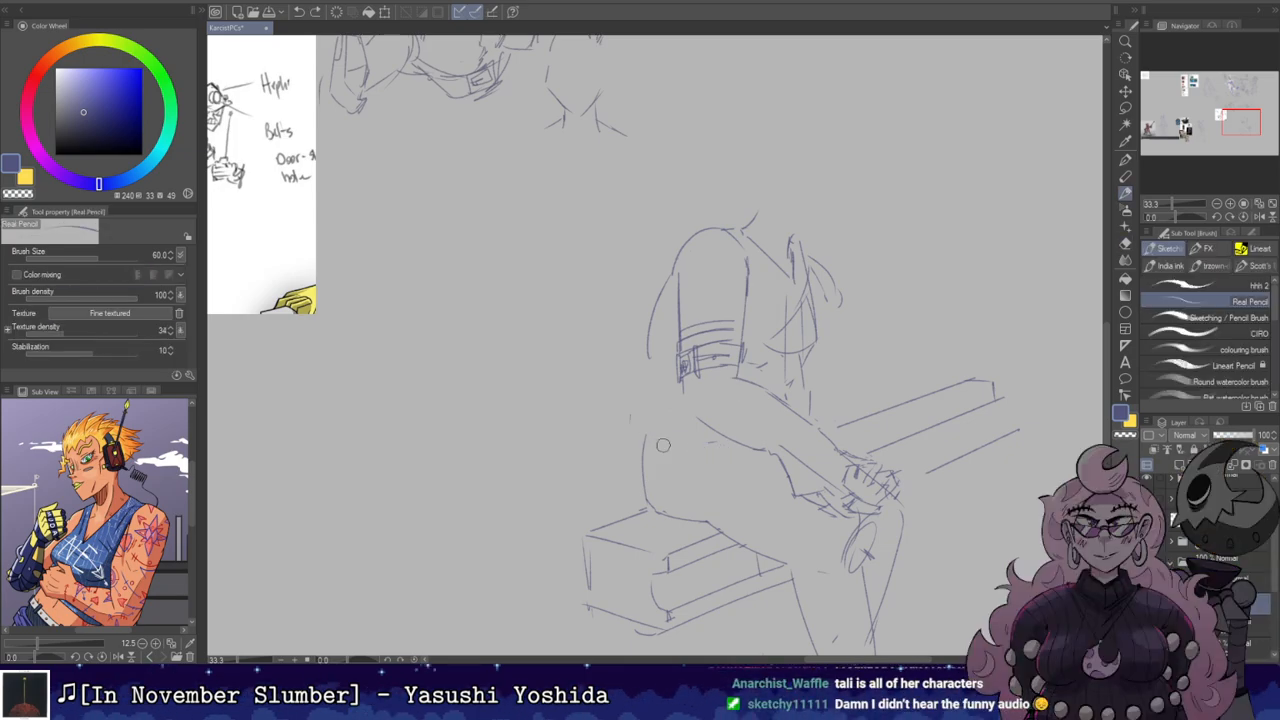
Step: Sketch the near thigh's rounded rear and top contour beneath the forearm
{"action": "mouse_move", "coordinate": [696, 514]}
{"action": "left_mouse_down"}
{"action": "mouse_move", "coordinate": [720, 441]}
{"action": "mouse_move", "coordinate": [746, 444]}
{"action": "left_mouse_up"}
{"action": "mouse_move", "coordinate": [884, 314]}
{"action": "left_mouse_down"}
{"action": "mouse_move", "coordinate": [822, 276]}
{"action": "mouse_move", "coordinate": [868, 261]}
{"action": "left_mouse_up"}
{"action": "left_click_drag", "start_coordinate": [794, 380], "coordinate": [824, 446]}
{"action": "key", "text": "ctrl+z"}
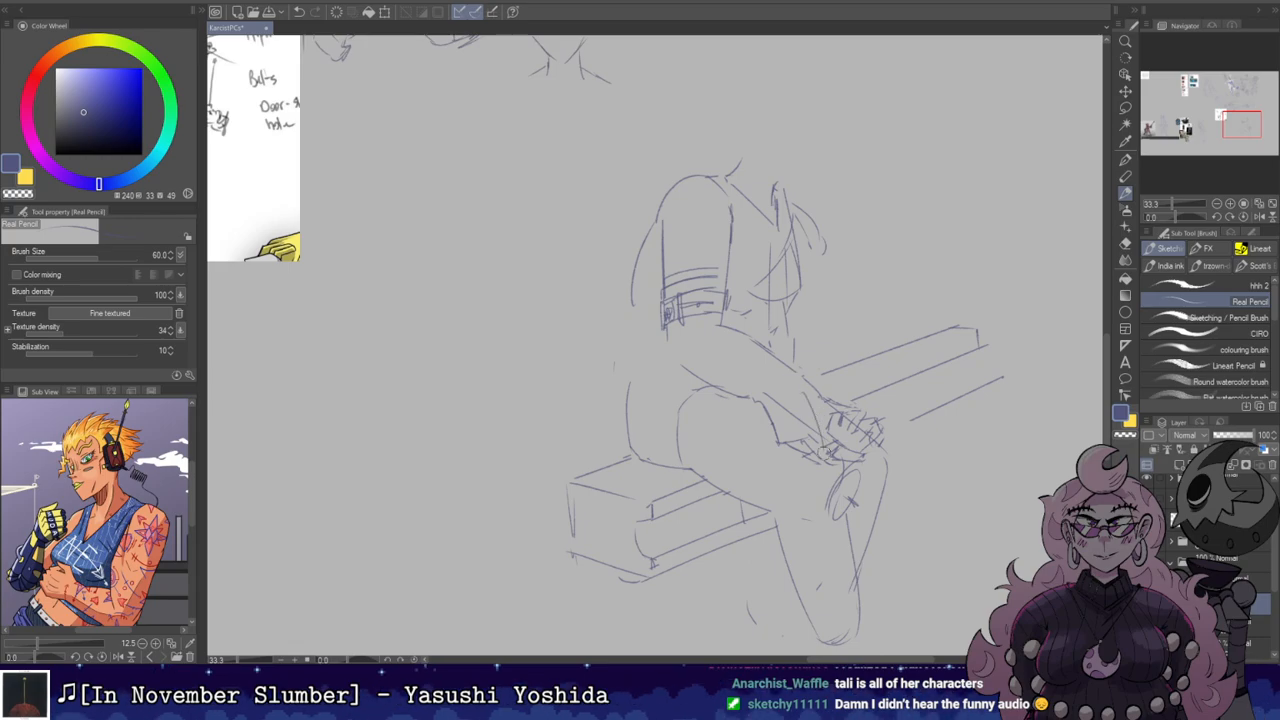
Step: Rework the seated figure's rear hip contour and sketch a light waist crease above the near thigh
{"action": "left_click_drag", "start_coordinate": [814, 400], "coordinate": [830, 458]}
{"action": "key", "text": "ctrl+z"}
{"action": "key", "text": "ctrl+z"}
{"action": "left_click_drag", "start_coordinate": [806, 392], "coordinate": [817, 418]}
{"action": "left_click_drag", "start_coordinate": [849, 240], "coordinate": [882, 333]}
{"action": "key", "text": "e"}
{"action": "mouse_move", "coordinate": [666, 396]}
{"action": "left_mouse_down"}
{"action": "mouse_move", "coordinate": [691, 316]}
{"action": "mouse_move", "coordinate": [670, 434]}
{"action": "mouse_move", "coordinate": [704, 466]}
{"action": "left_mouse_up"}
{"action": "key", "text": "b"}
{"action": "key", "text": "ctrl+z"}
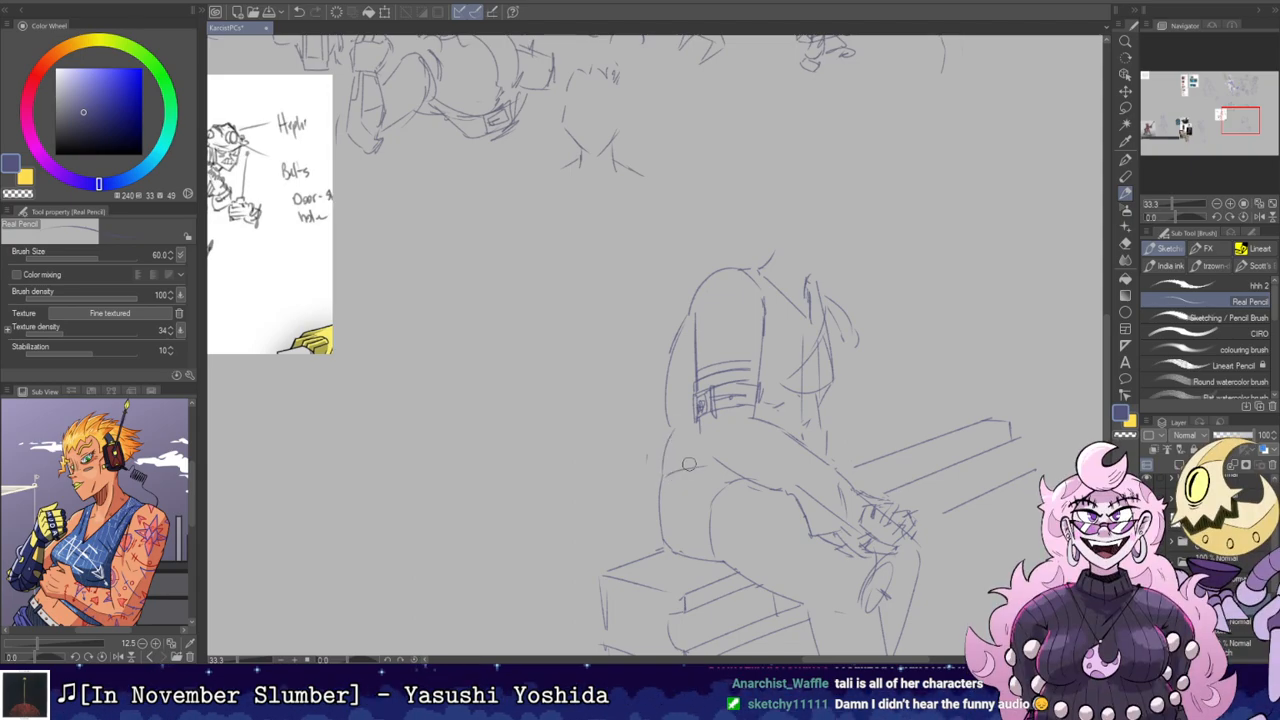
Step: Sketch a double-lined belt around the waist, running from the lower back to the forearm
{"action": "left_click_drag", "start_coordinate": [744, 304], "coordinate": [828, 212]}
{"action": "key", "text": "ctrl+z"}
{"action": "mouse_move", "coordinate": [752, 366]}
{"action": "left_mouse_down"}
{"action": "mouse_move", "coordinate": [784, 356]}
{"action": "mouse_move", "coordinate": [750, 385]}
{"action": "mouse_move", "coordinate": [804, 378]}
{"action": "mouse_move", "coordinate": [749, 385]}
{"action": "mouse_move", "coordinate": [782, 389]}
{"action": "mouse_move", "coordinate": [784, 378]}
{"action": "mouse_move", "coordinate": [751, 374]}
{"action": "mouse_move", "coordinate": [814, 376]}
{"action": "mouse_move", "coordinate": [774, 373]}
{"action": "mouse_move", "coordinate": [812, 384]}
{"action": "left_mouse_up"}
{"action": "key", "text": "ctrl+z"}
{"action": "key", "text": "ctrl+z"}
{"action": "key", "text": "e"}
{"action": "key", "text": "b"}
{"action": "key", "text": "ctrl+z"}
{"action": "key", "text": "ctrl+z"}
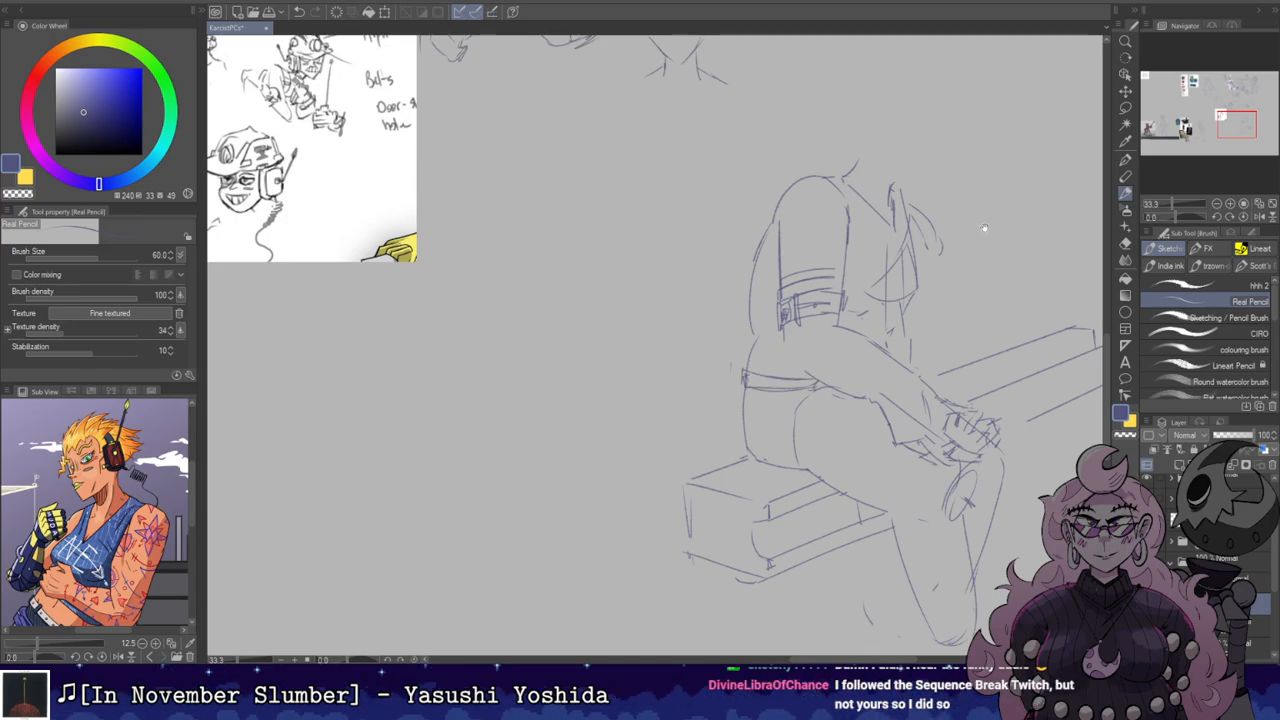
Step: Sketch the near forearm's underside from the elbow past the belt and extend the lower back contour down to the waist
{"action": "left_click_drag", "start_coordinate": [984, 229], "coordinate": [809, 209]}
{"action": "left_click_drag", "start_coordinate": [860, 256], "coordinate": [903, 176]}
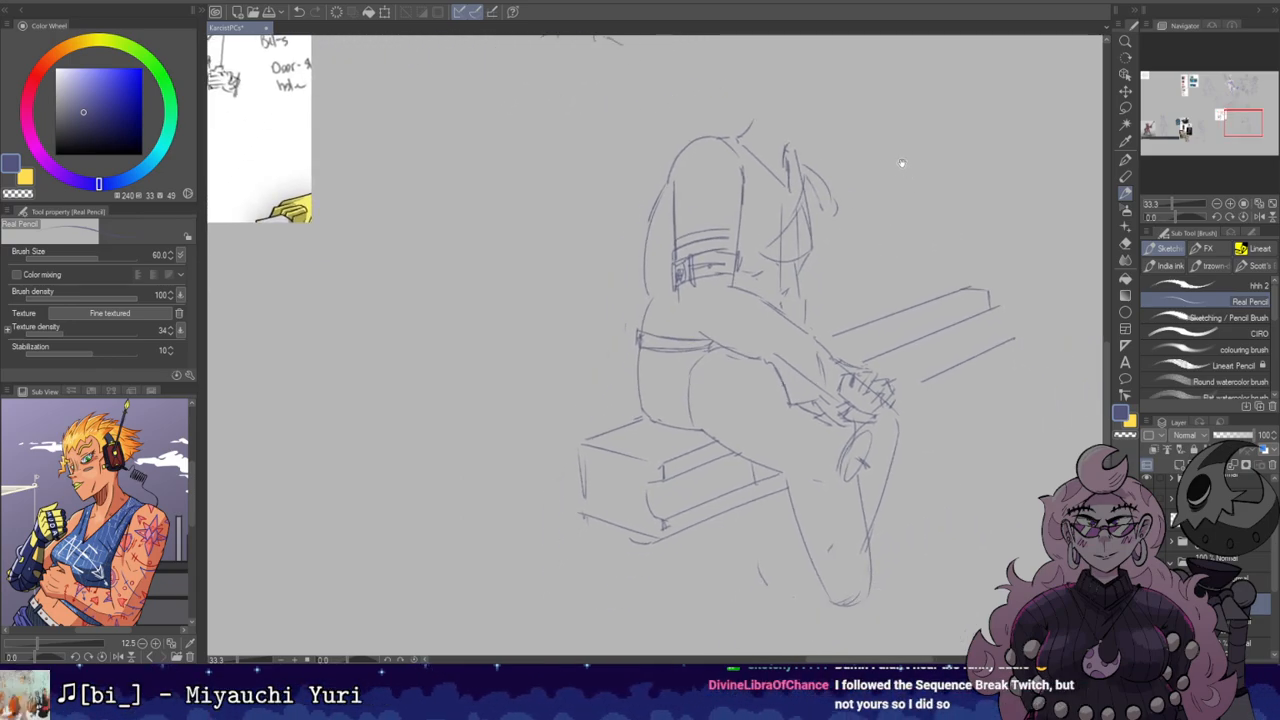
{"action": "left_click_drag", "start_coordinate": [809, 151], "coordinate": [844, 209]}
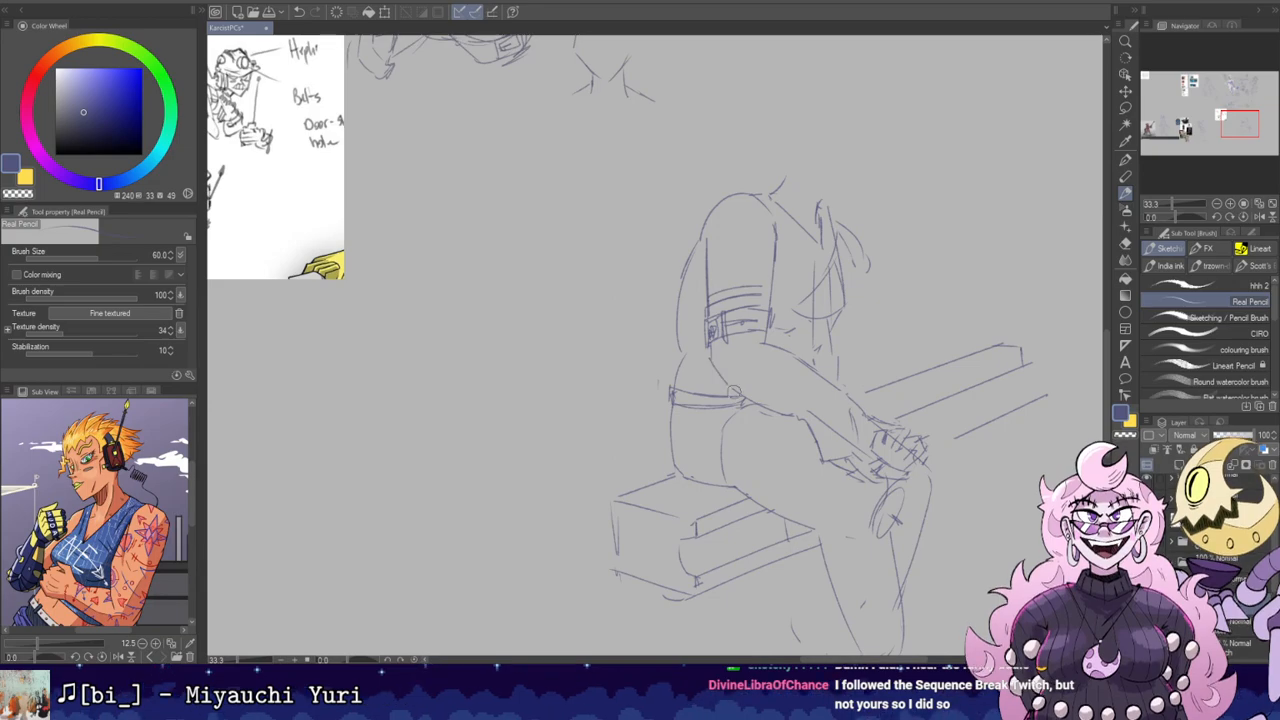
{"action": "key", "text": "e"}
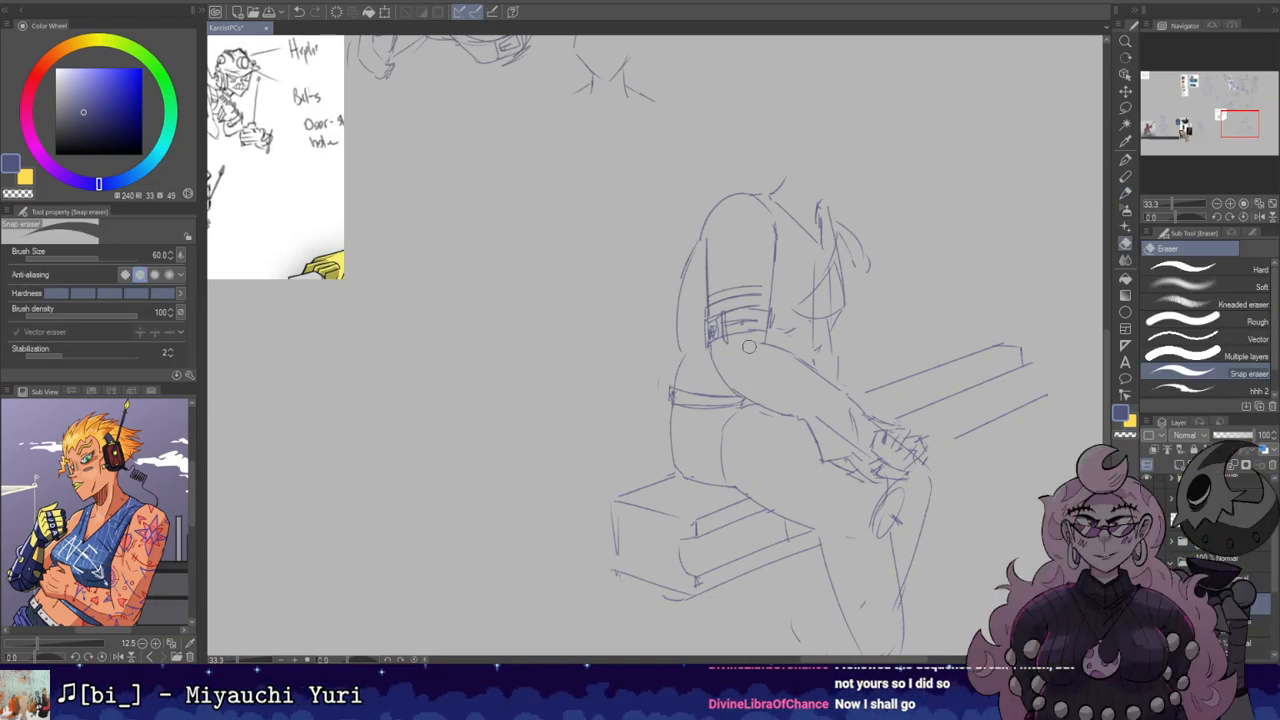
{"action": "left_click_drag", "start_coordinate": [789, 298], "coordinate": [693, 212]}
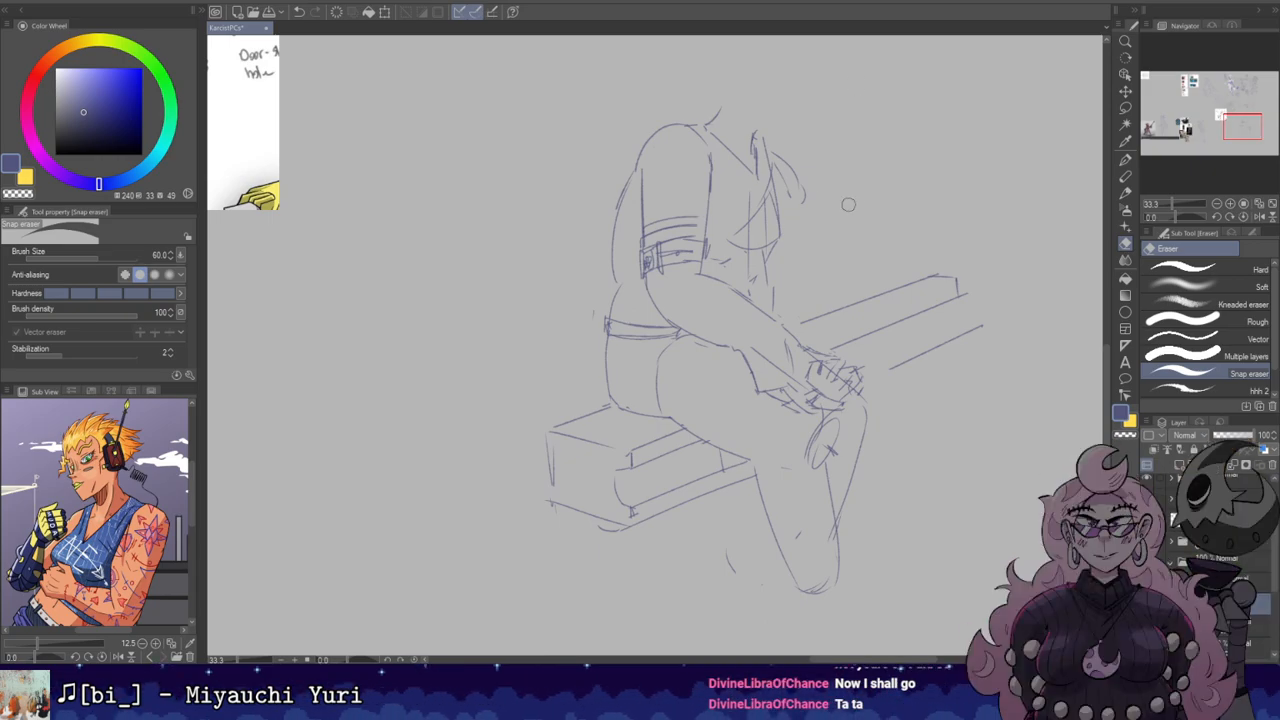
{"action": "scroll", "coordinate": [800, 230], "scroll_direction": "up", "scroll_amount": 2}
{"action": "scroll", "coordinate": [760, 257], "scroll_direction": "up", "scroll_amount": 2}
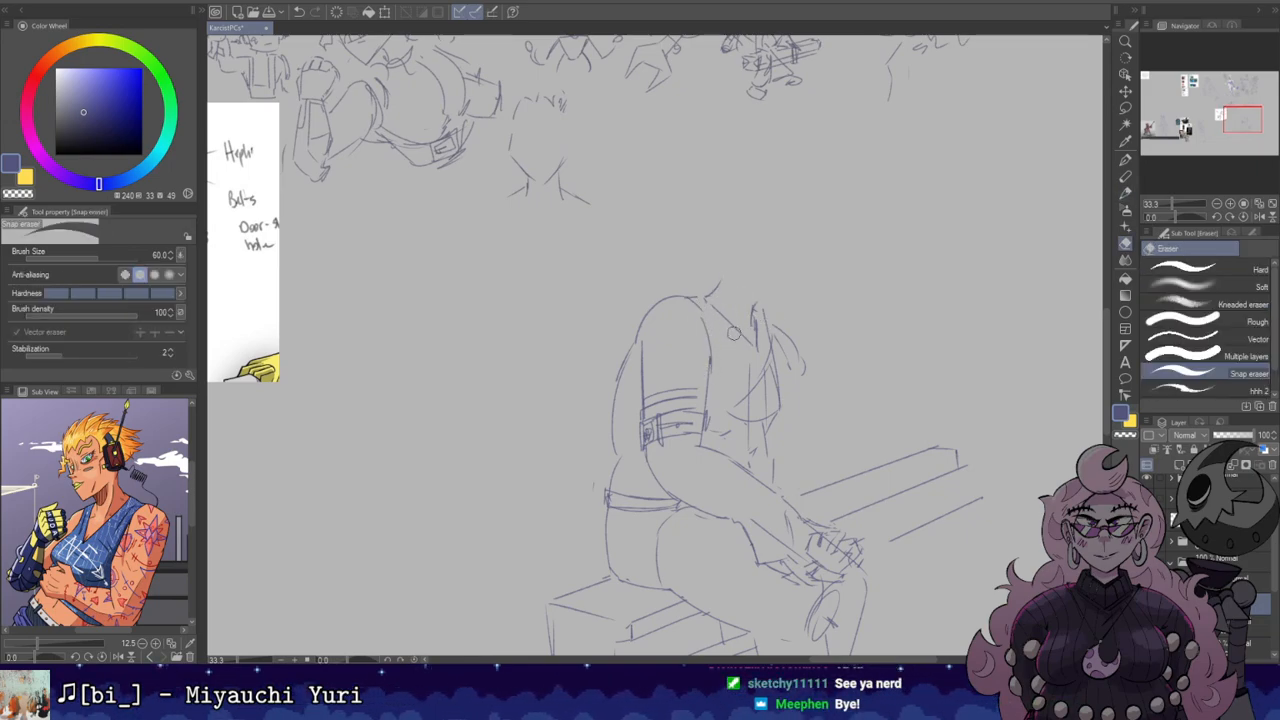
Step: Sketch a second line along the top's V-neckline to form a collar edge
{"action": "key", "text": "p"}
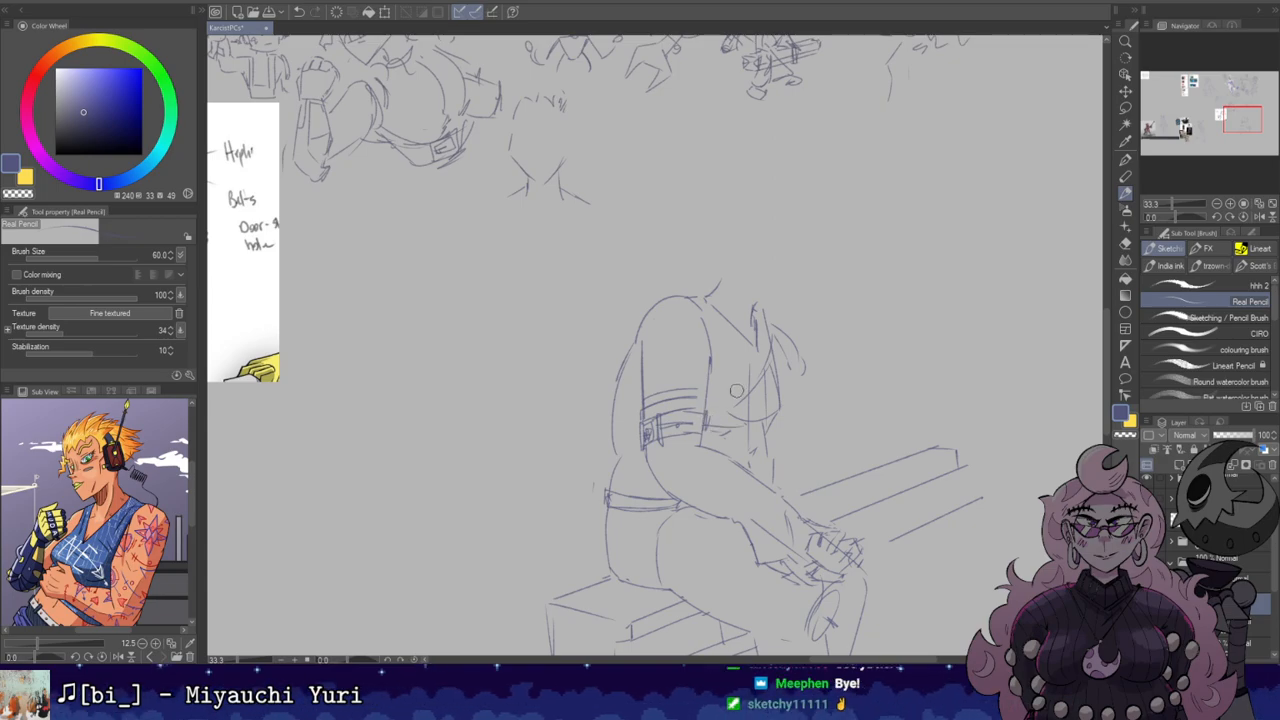
{"action": "key", "text": "ctrl+z"}
{"action": "key", "text": "ctrl+z"}
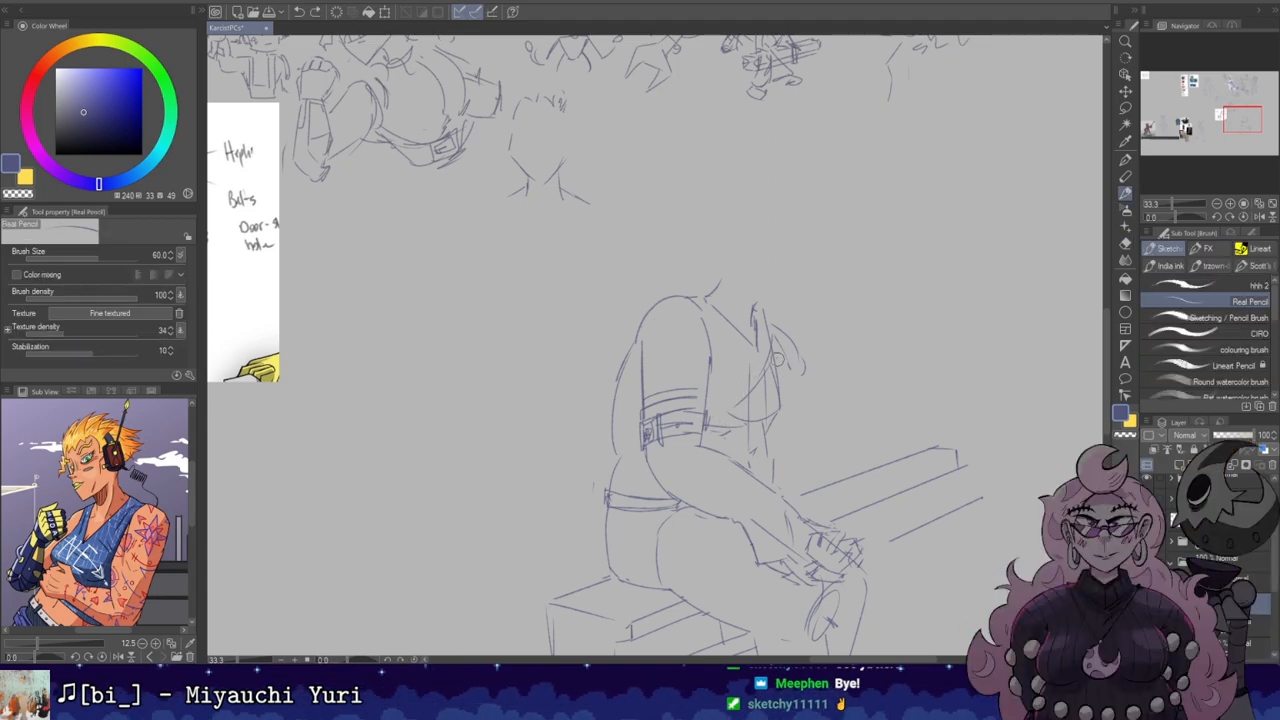
{"action": "left_click_drag", "start_coordinate": [706, 412], "coordinate": [752, 420]}
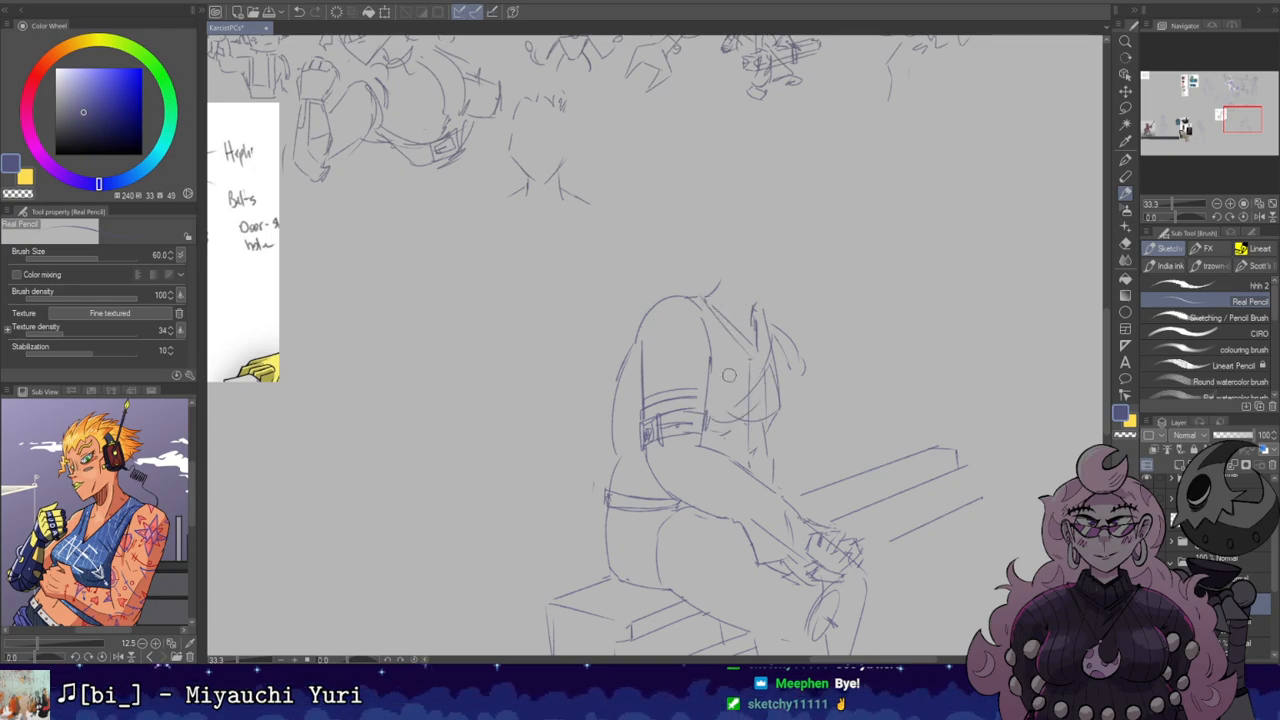
Step: Sketch angular "NE" lettering across the chest of the figure's top, matching the reference character's logo
{"action": "left_click_drag", "start_coordinate": [724, 378], "coordinate": [733, 398]}
{"action": "key", "text": "ctrl+z"}
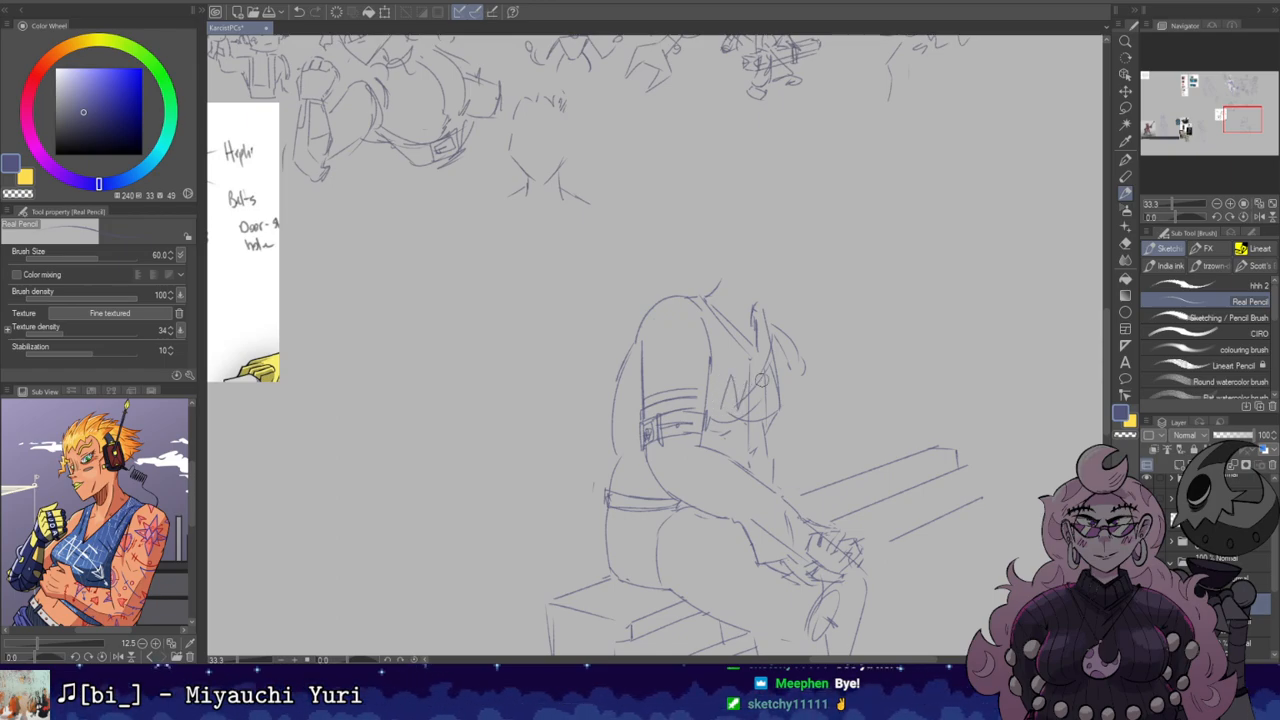
{"action": "key", "text": "ctrl+z"}
{"action": "left_click_drag", "start_coordinate": [724, 391], "coordinate": [783, 401]}
{"action": "key", "text": "ctrl+z"}
{"action": "key", "text": "ctrl+z"}
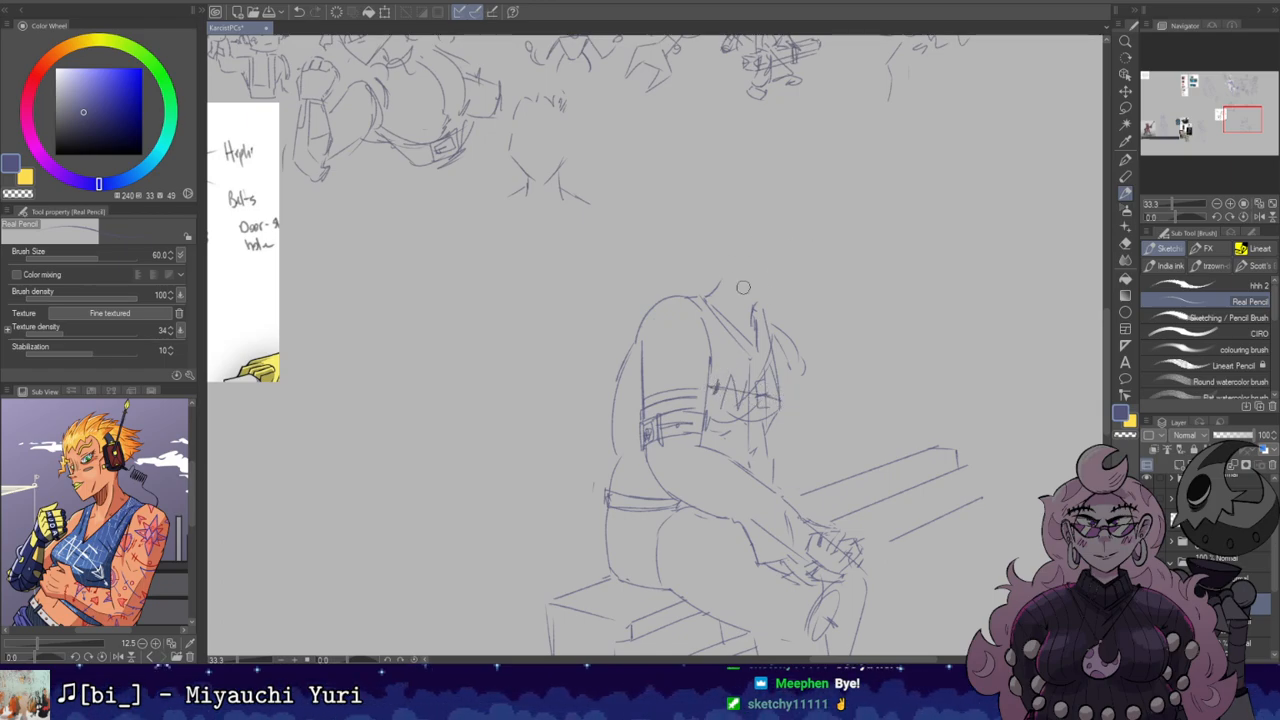
Step: Redraw the back of the neck where it meets the shoulder and hatch shading lines down the front of the neck
{"action": "scroll", "coordinate": [740, 220], "scroll_direction": "up", "scroll_amount": 1}
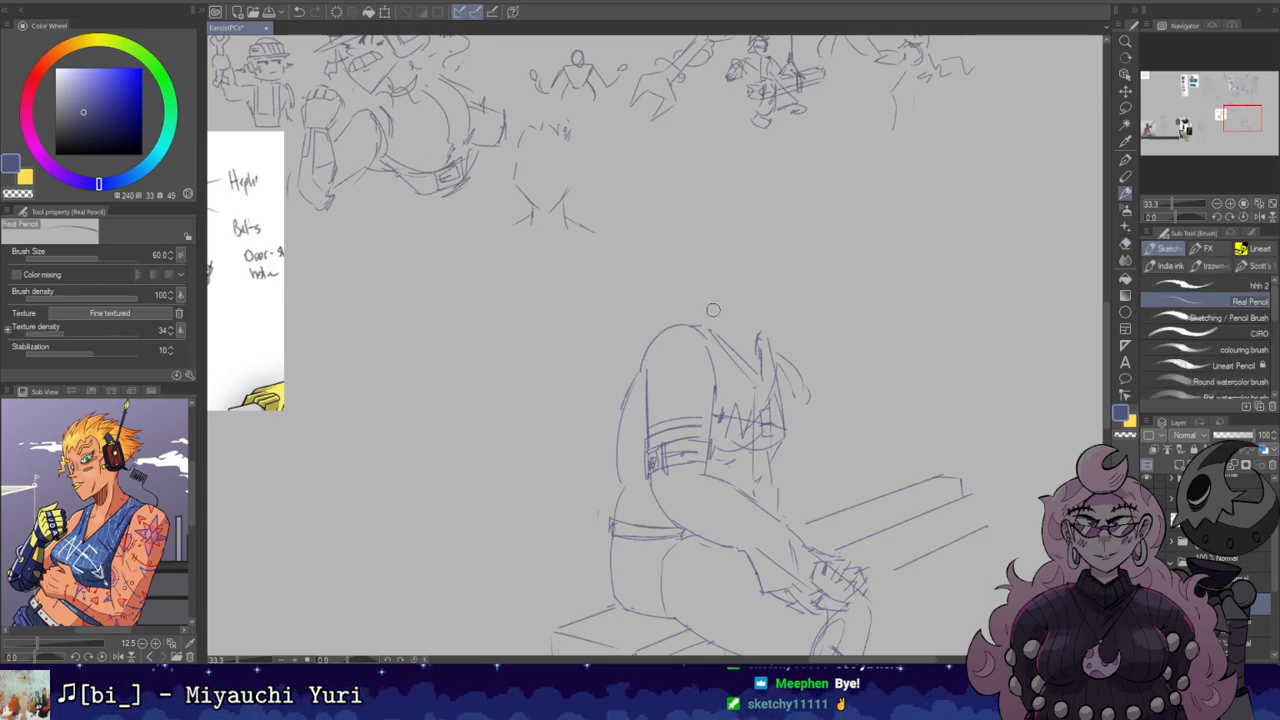
{"action": "key", "text": "ctrl+z"}
{"action": "left_click_drag", "start_coordinate": [697, 326], "coordinate": [711, 311]}
{"action": "key", "text": "ctrl+z"}
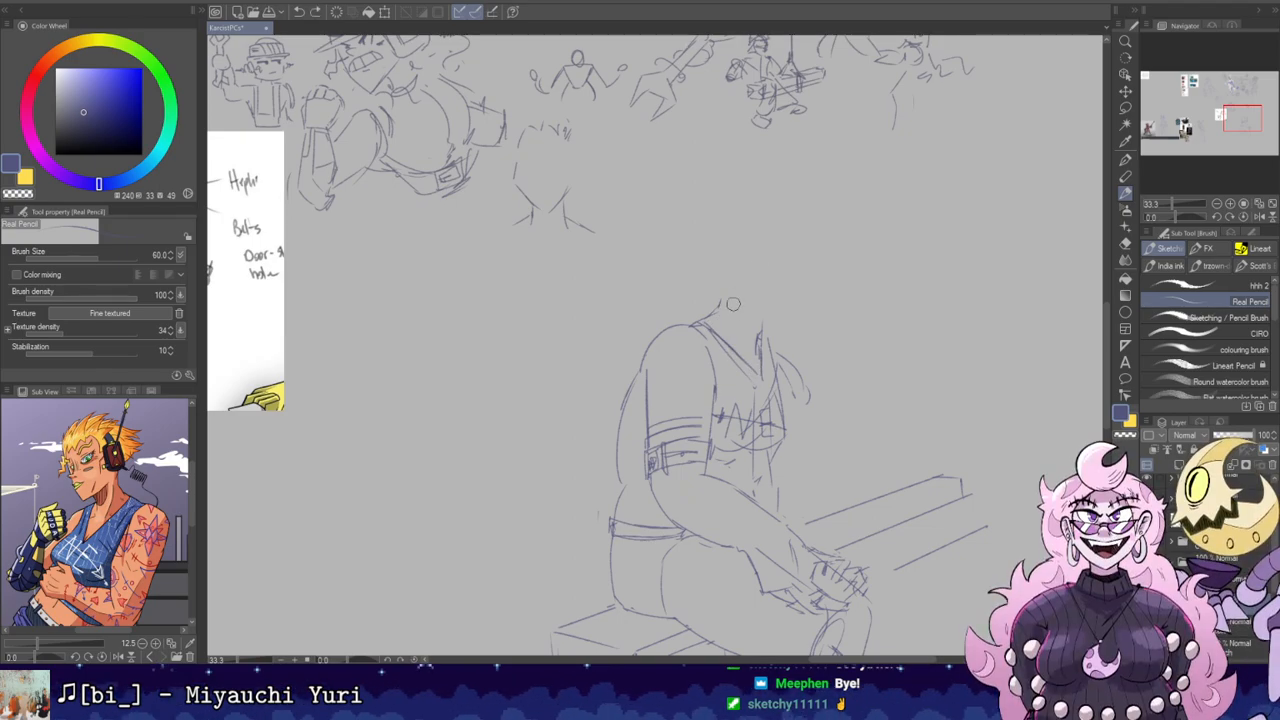
{"action": "key", "text": "e"}
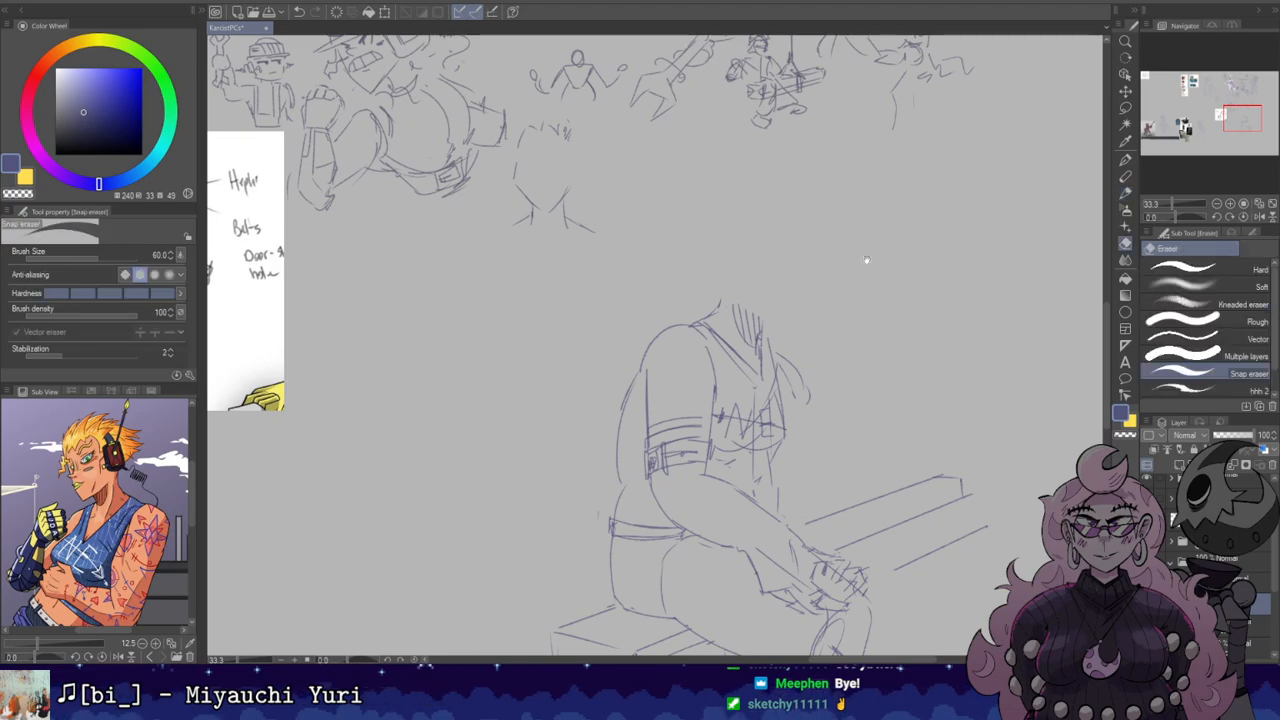
Step: Sketch the seated figure's bald head above the neck, checking its shape in the mirrored view
{"action": "key", "text": "h"}
{"action": "left_click_drag", "start_coordinate": [656, 110], "coordinate": [840, 220]}
{"action": "key", "text": "b"}
{"action": "mouse_move", "coordinate": [759, 318]}
{"action": "left_mouse_down"}
{"action": "mouse_move", "coordinate": [775, 360]}
{"action": "mouse_move", "coordinate": [827, 333]}
{"action": "mouse_move", "coordinate": [743, 306]}
{"action": "left_mouse_up"}
{"action": "key", "text": "ctrl+z"}
{"action": "key", "text": "ctrl+z"}
{"action": "key", "text": "ctrl+z"}
{"action": "mouse_move", "coordinate": [776, 362]}
{"action": "left_mouse_down"}
{"action": "mouse_move", "coordinate": [752, 304]}
{"action": "mouse_move", "coordinate": [758, 270]}
{"action": "mouse_move", "coordinate": [744, 292]}
{"action": "mouse_move", "coordinate": [748, 305]}
{"action": "mouse_move", "coordinate": [758, 238]}
{"action": "mouse_move", "coordinate": [792, 227]}
{"action": "mouse_move", "coordinate": [783, 241]}
{"action": "mouse_move", "coordinate": [843, 274]}
{"action": "left_mouse_up"}
{"action": "key", "text": "h"}
{"action": "left_click_drag", "start_coordinate": [709, 276], "coordinate": [925, 205]}
Step: Refine the head's skull, far brow and jaw contours with a face centre line, erasing stray marks and comparing mirrored views
{"action": "key", "text": "e"}
{"action": "key", "text": "b"}
{"action": "mouse_move", "coordinate": [703, 272]}
{"action": "left_mouse_down"}
{"action": "mouse_move", "coordinate": [746, 289]}
{"action": "mouse_move", "coordinate": [802, 121]}
{"action": "mouse_move", "coordinate": [910, 246]}
{"action": "left_mouse_up"}
{"action": "key", "text": "e"}
{"action": "key", "text": "b"}
{"action": "key", "text": "ctrl+z"}
{"action": "key", "text": "e"}
{"action": "key", "text": "b"}
{"action": "key", "text": "e"}
{"action": "key", "text": "b"}
{"action": "key", "text": "e"}
{"action": "key", "text": "b"}
{"action": "key", "text": "h"}
{"action": "key", "text": "e"}
{"action": "left_click_drag", "start_coordinate": [808, 264], "coordinate": [804, 284]}
{"action": "key", "text": "b"}
{"action": "mouse_move", "coordinate": [738, 221]}
{"action": "left_mouse_down"}
{"action": "mouse_move", "coordinate": [807, 250]}
{"action": "mouse_move", "coordinate": [807, 312]}
{"action": "left_mouse_up"}
{"action": "key", "text": "ctrl+z"}
{"action": "key", "text": "ctrl+z"}
{"action": "key", "text": "h"}
{"action": "key", "text": "h"}
{"action": "left_click_drag", "start_coordinate": [809, 223], "coordinate": [877, 131]}
{"action": "key", "text": "h"}
{"action": "left_click_drag", "start_coordinate": [497, 169], "coordinate": [769, 171]}
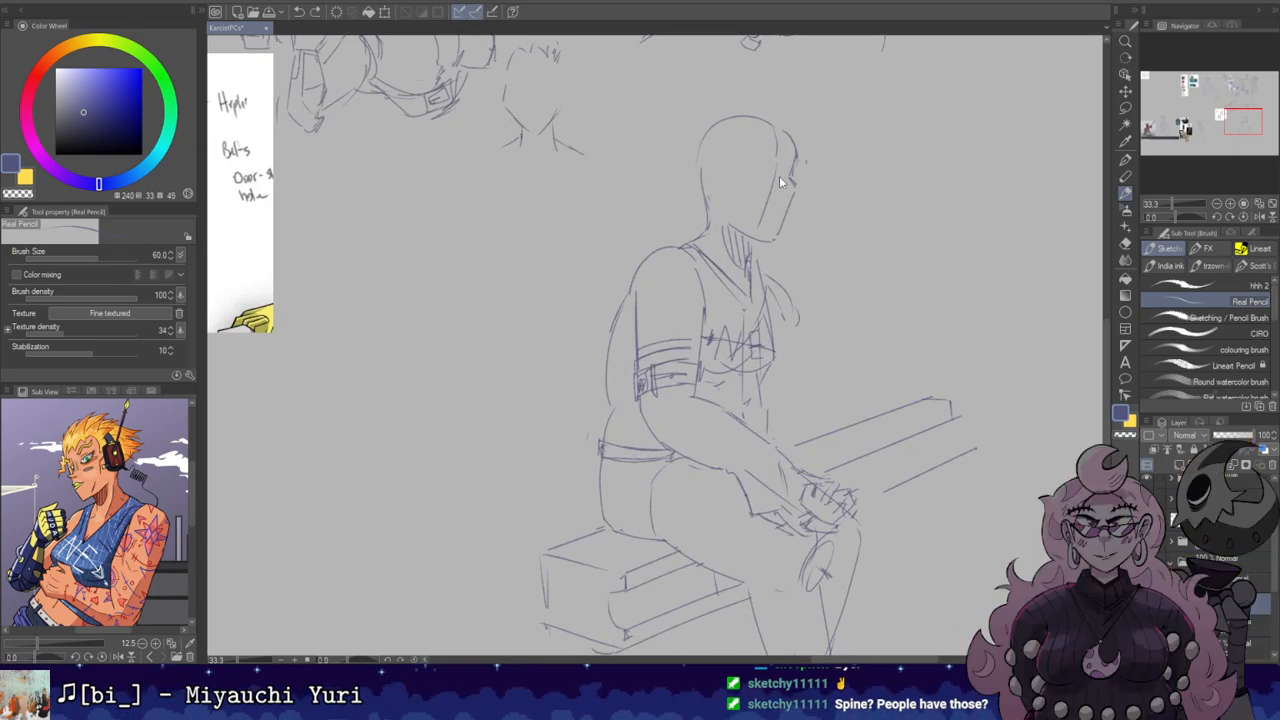
Step: Sketch a small nose and a smirking mouth with full lips on the face
{"action": "key", "text": "ctrl+z"}
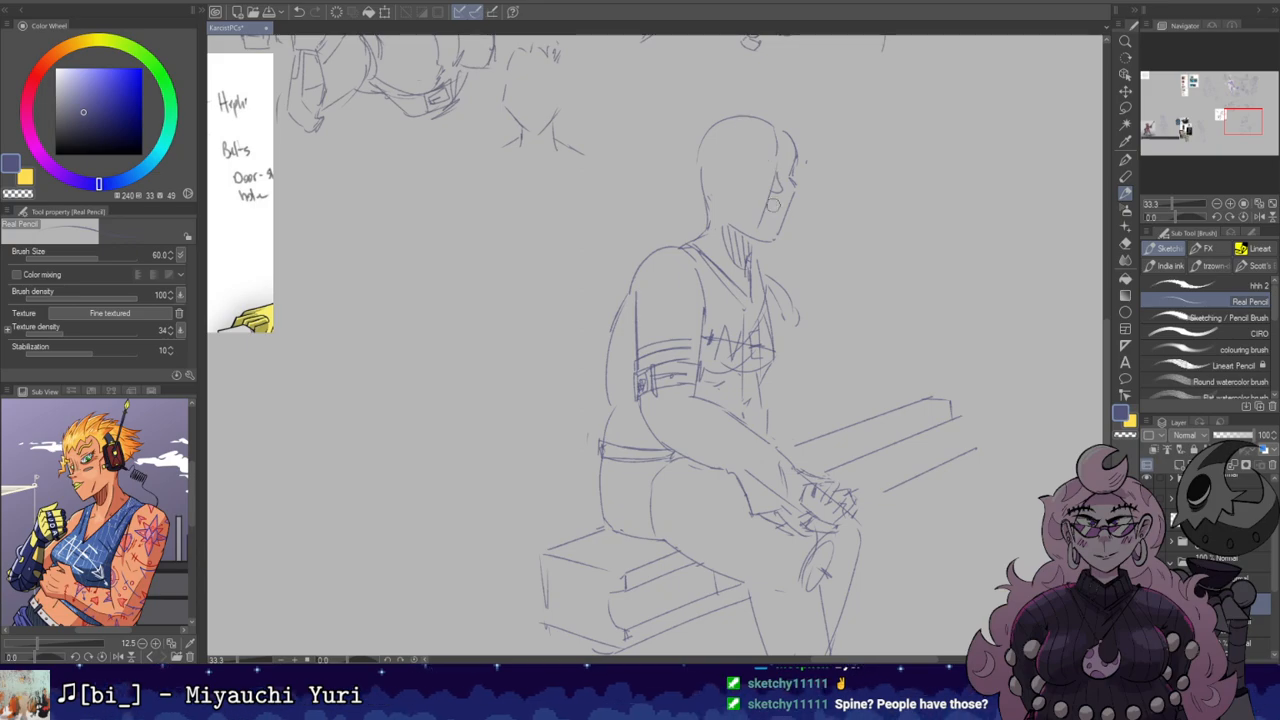
{"action": "key", "text": "ctrl+z"}
{"action": "mouse_move", "coordinate": [749, 203]}
{"action": "left_mouse_down"}
{"action": "mouse_move", "coordinate": [780, 206]}
{"action": "mouse_move", "coordinate": [765, 205]}
{"action": "left_mouse_up"}
{"action": "key", "text": "ctrl+z"}
{"action": "key", "text": "ctrl+z"}
{"action": "key", "text": "ctrl+z"}
{"action": "key", "text": "ctrl+z"}
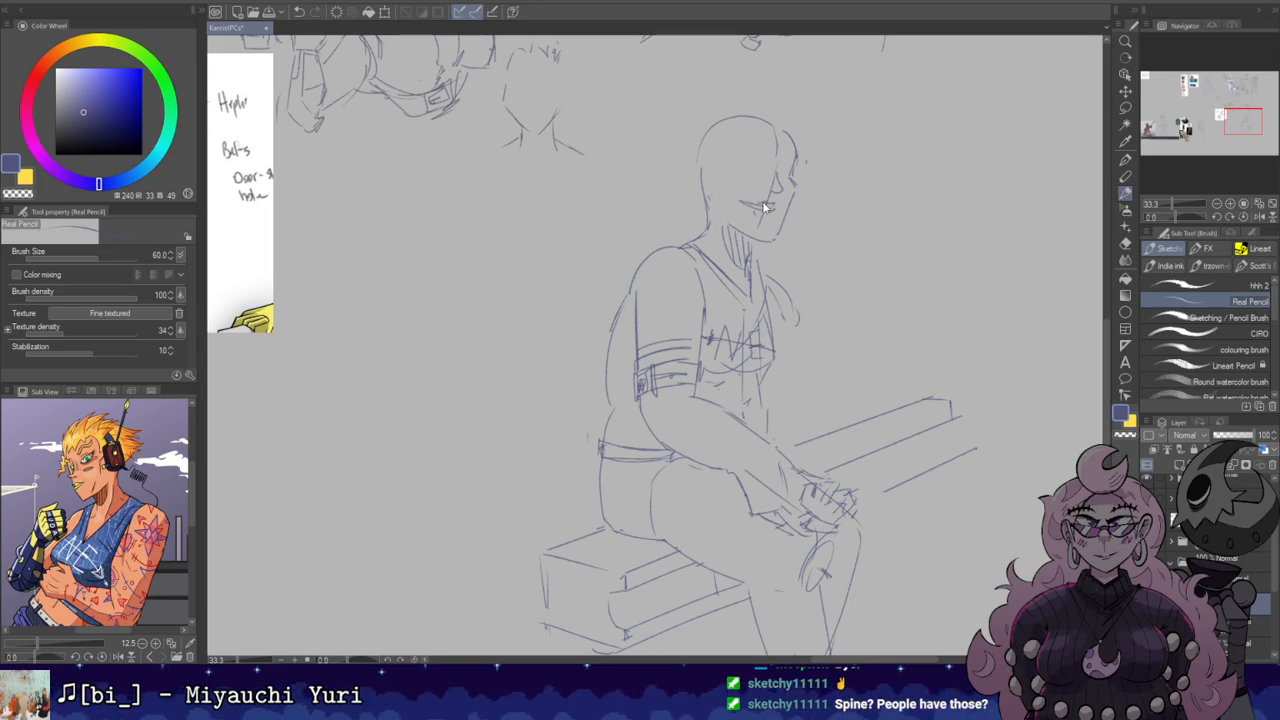
{"action": "key", "text": "h"}
{"action": "key", "text": "h"}
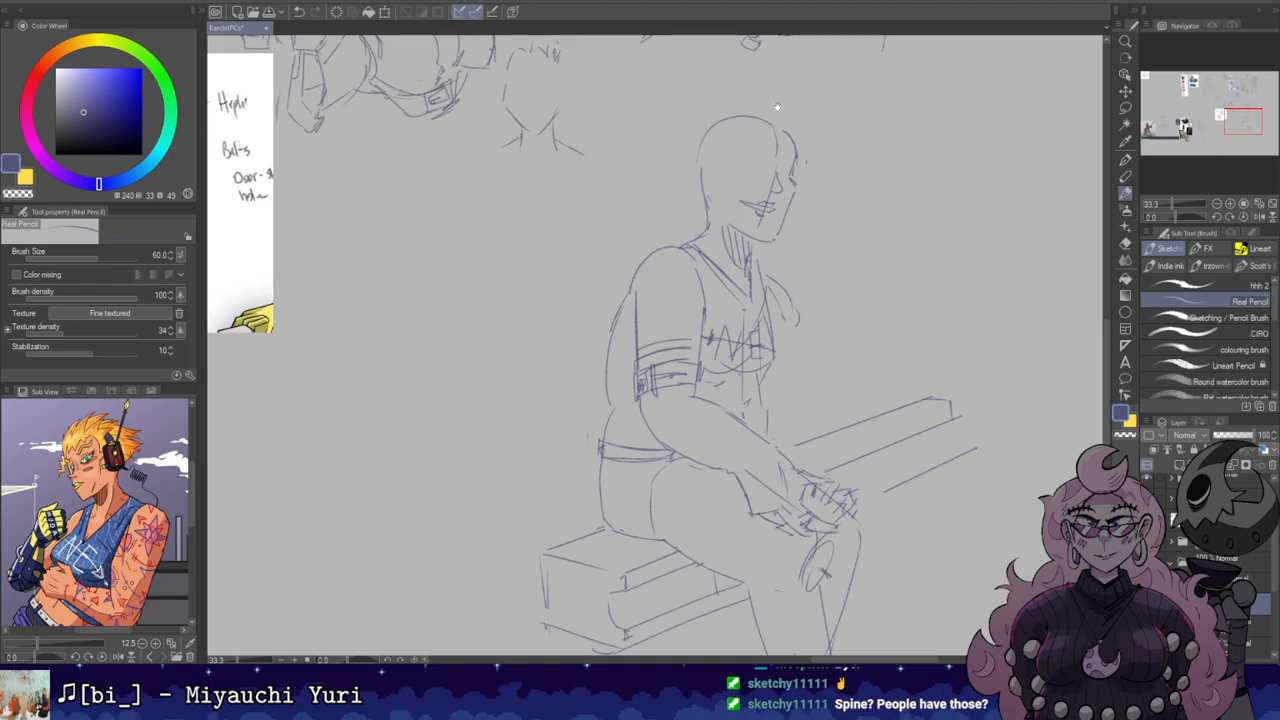
Step: Erase the far jawline and redraw it with a fuller cheek tapering to a pointed chin
{"action": "key", "text": "e"}
{"action": "key", "text": "p"}
{"action": "key", "text": "ctrl+z"}
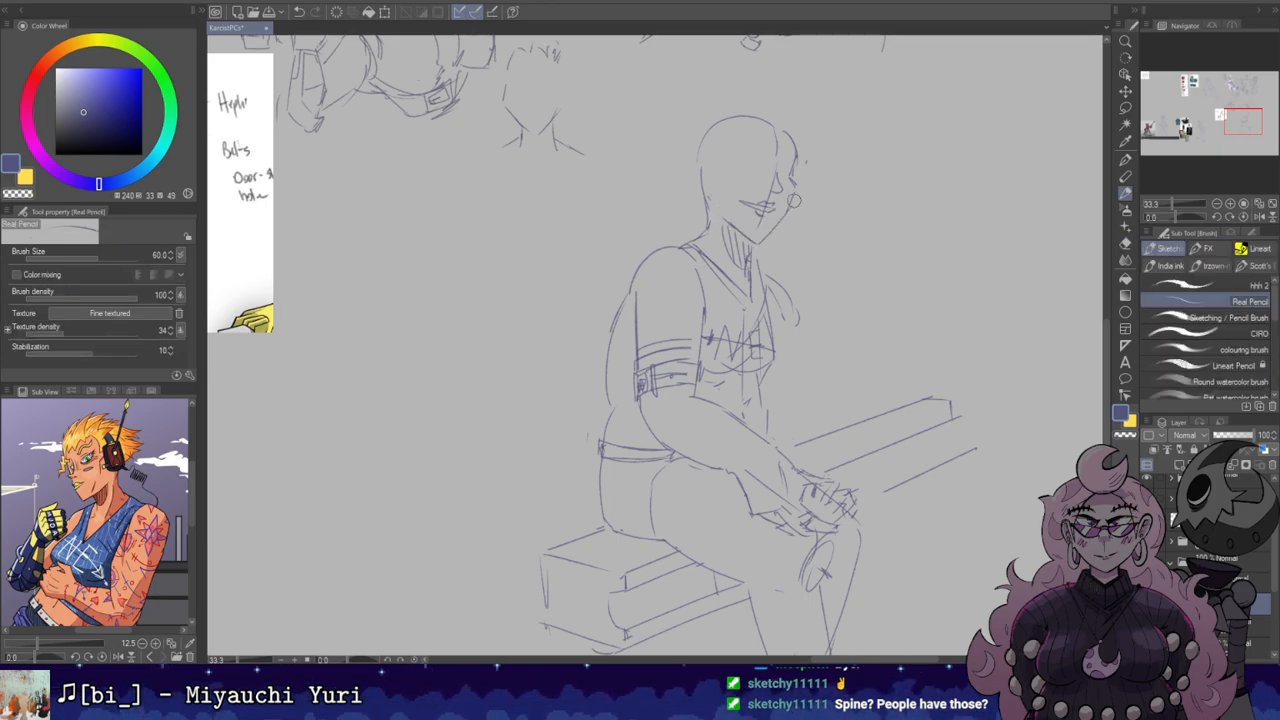
{"action": "key", "text": "h"}
{"action": "key", "text": "h"}
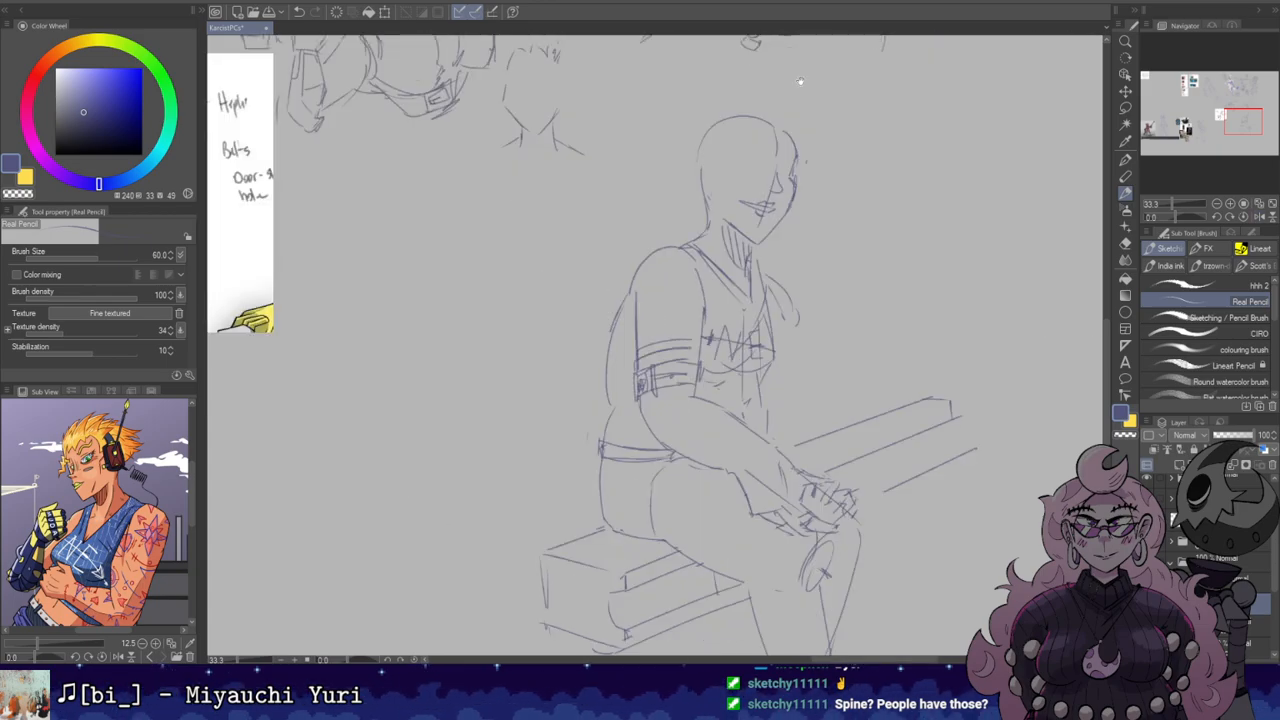
Step: Sketch the loose top's hanging back edge behind the near arm with a hem above the waist
{"action": "scroll", "coordinate": [801, 81], "scroll_direction": "down", "scroll_amount": 5}
{"action": "left_click_drag", "start_coordinate": [690, 80], "coordinate": [793, 191]}
{"action": "left_click_drag", "start_coordinate": [703, 230], "coordinate": [760, 250]}
{"action": "key", "text": "e"}
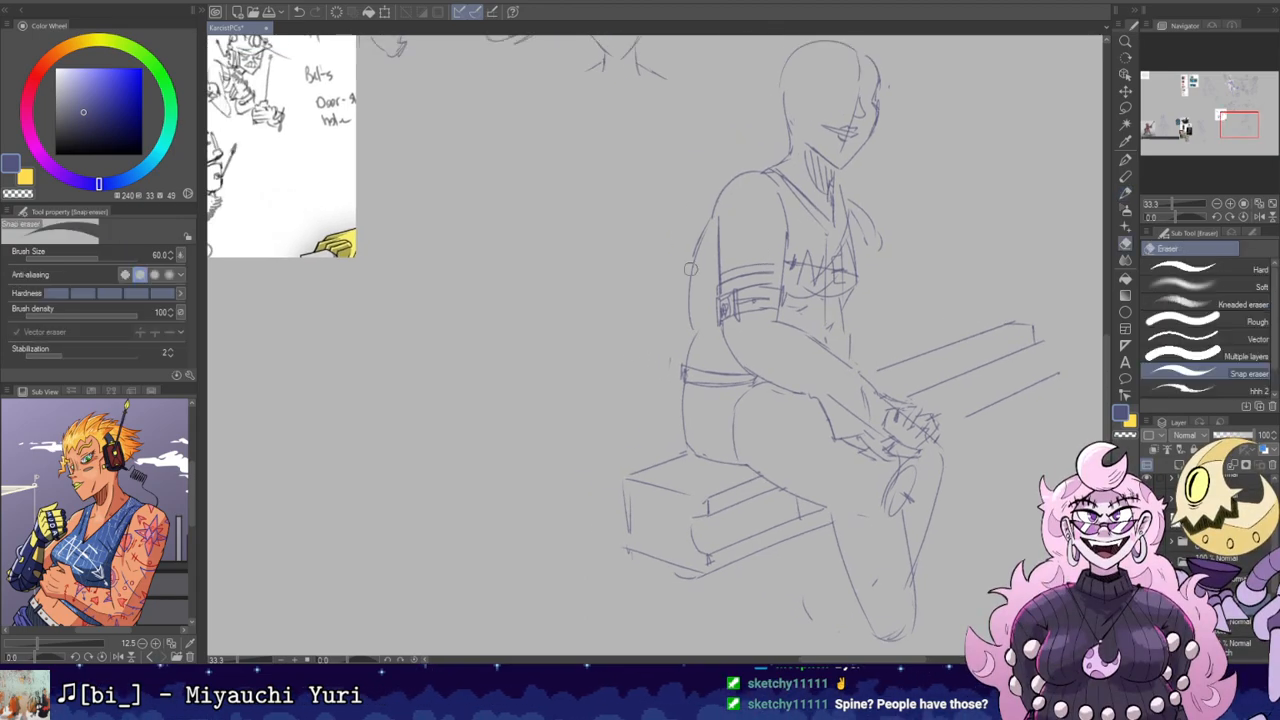
{"action": "key", "text": "b"}
{"action": "left_click_drag", "start_coordinate": [713, 323], "coordinate": [725, 342]}
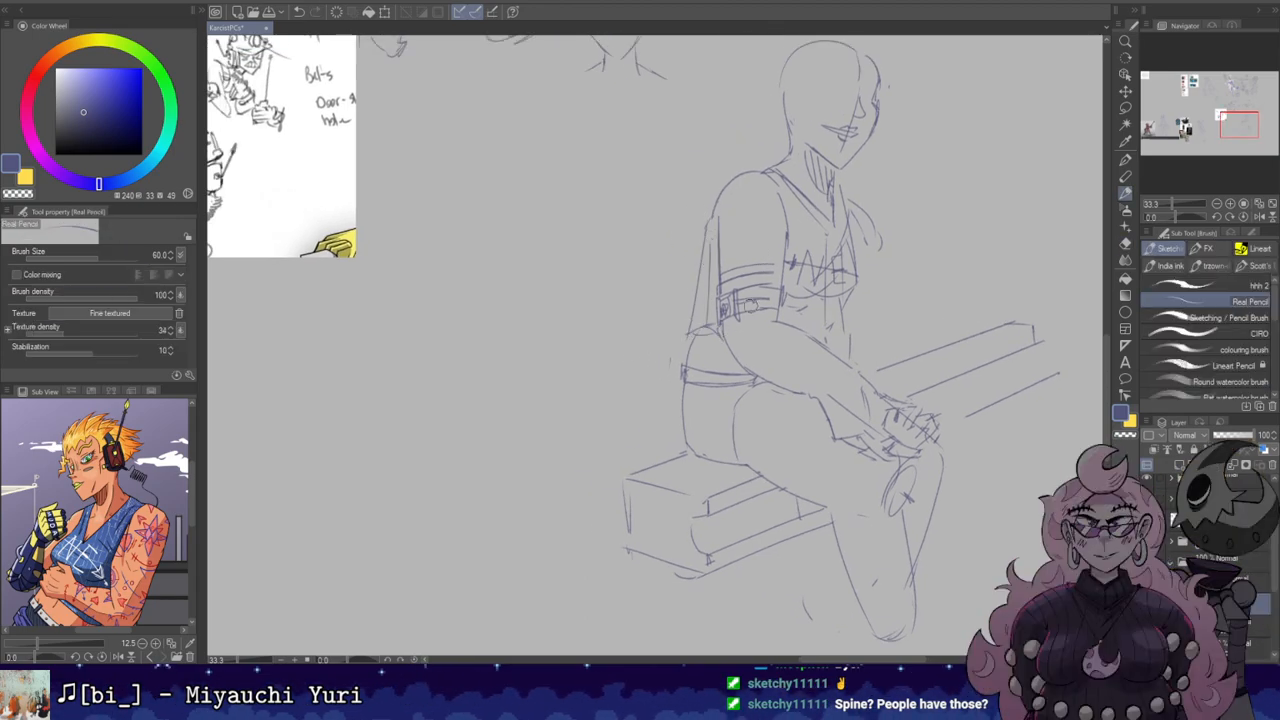
Step: Erase the curved back contour, redraw the top's slanted back and hem, and sketch a cleaner rear contour for the near upper arm
{"action": "key", "text": "e"}
{"action": "left_click_drag", "start_coordinate": [698, 248], "coordinate": [697, 300]}
{"action": "key", "text": "b"}
{"action": "mouse_move", "coordinate": [714, 218]}
{"action": "left_mouse_down"}
{"action": "mouse_move", "coordinate": [693, 275]}
{"action": "mouse_move", "coordinate": [714, 325]}
{"action": "left_mouse_up"}
{"action": "key", "text": "ctrl+z"}
{"action": "key", "text": "e"}
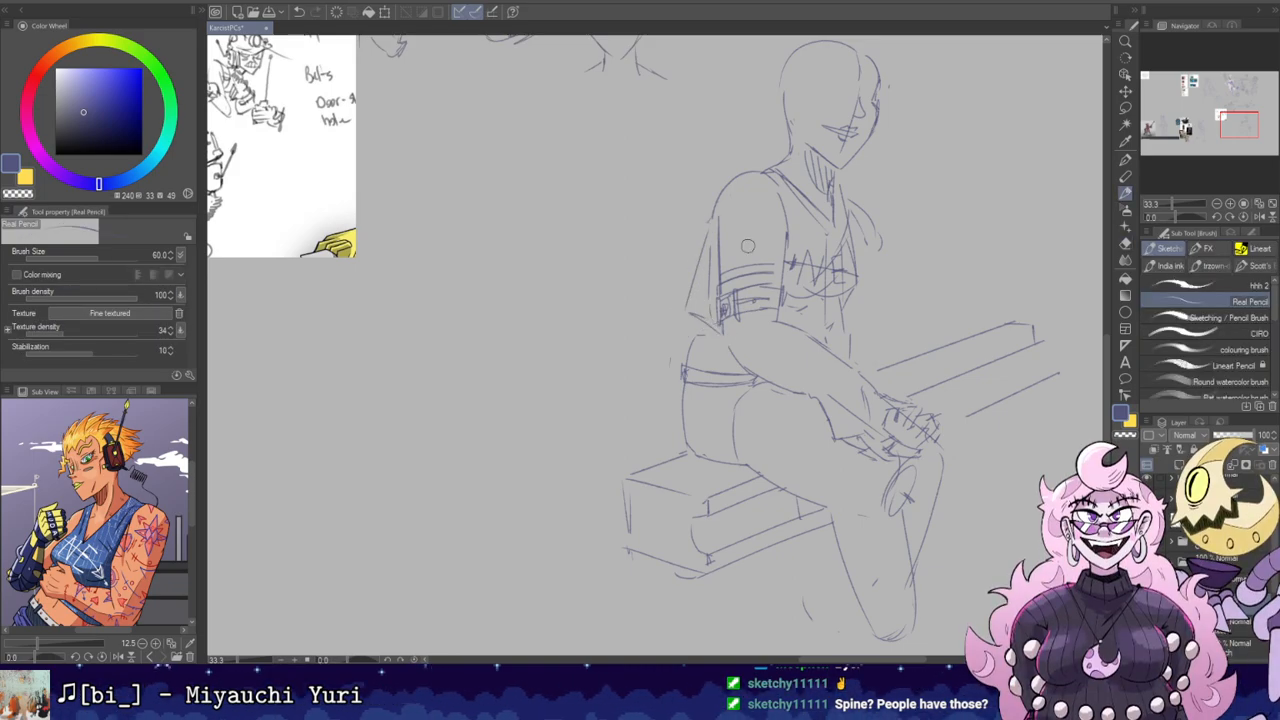
{"action": "key", "text": "b"}
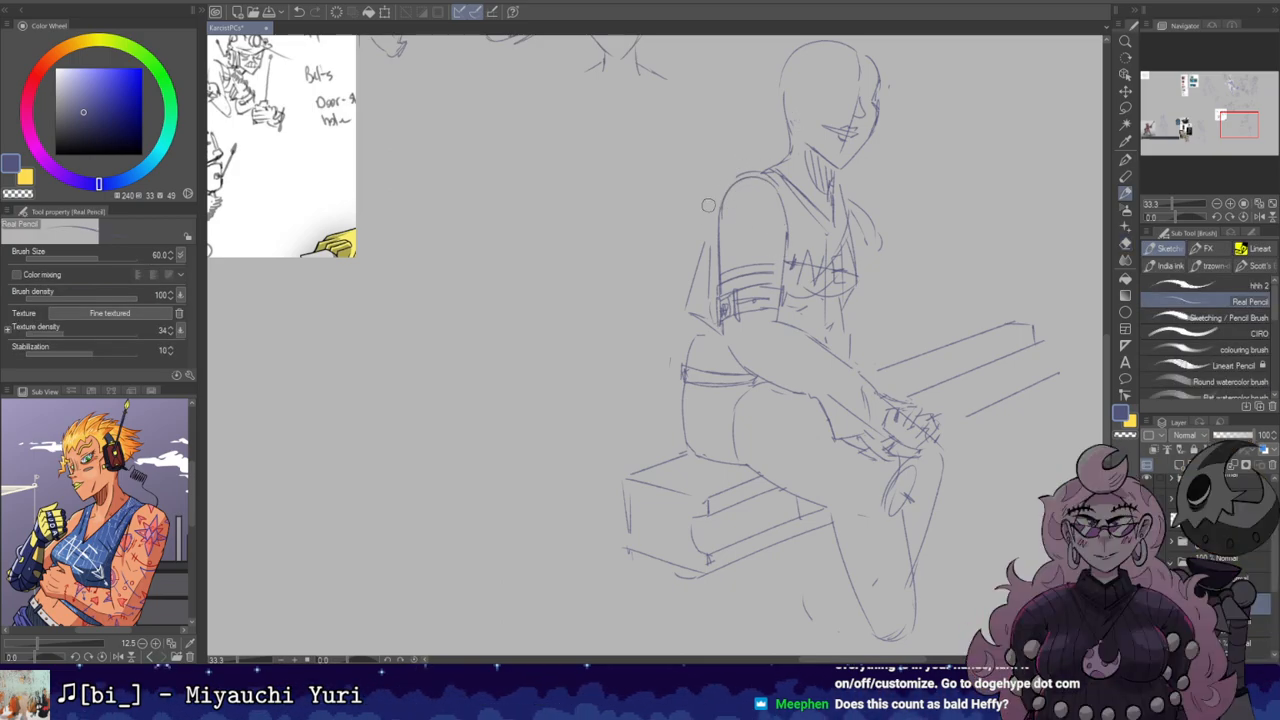
Step: Try out small round eyes and slanted eyebrows on the bald head
{"action": "key", "text": "h"}
{"action": "key", "text": "h"}
{"action": "left_click_drag", "start_coordinate": [879, 94], "coordinate": [864, 192]}
{"action": "key", "text": "e"}
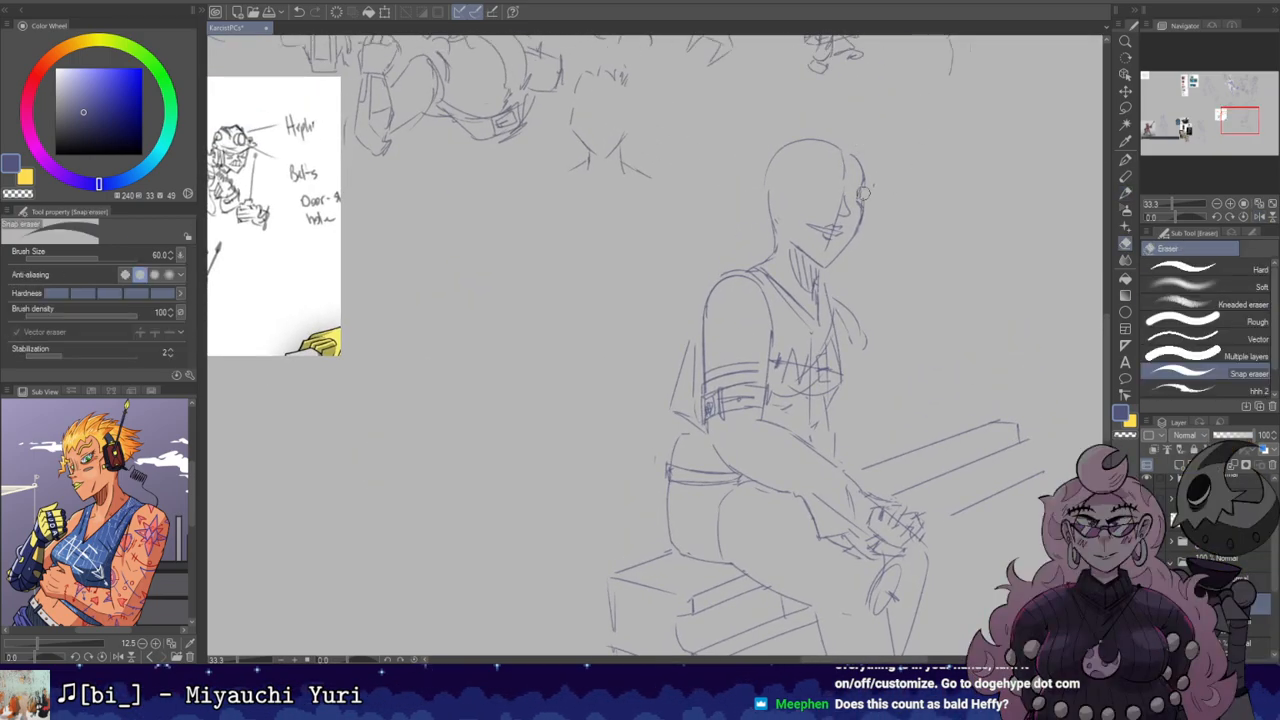
{"action": "key", "text": "b"}
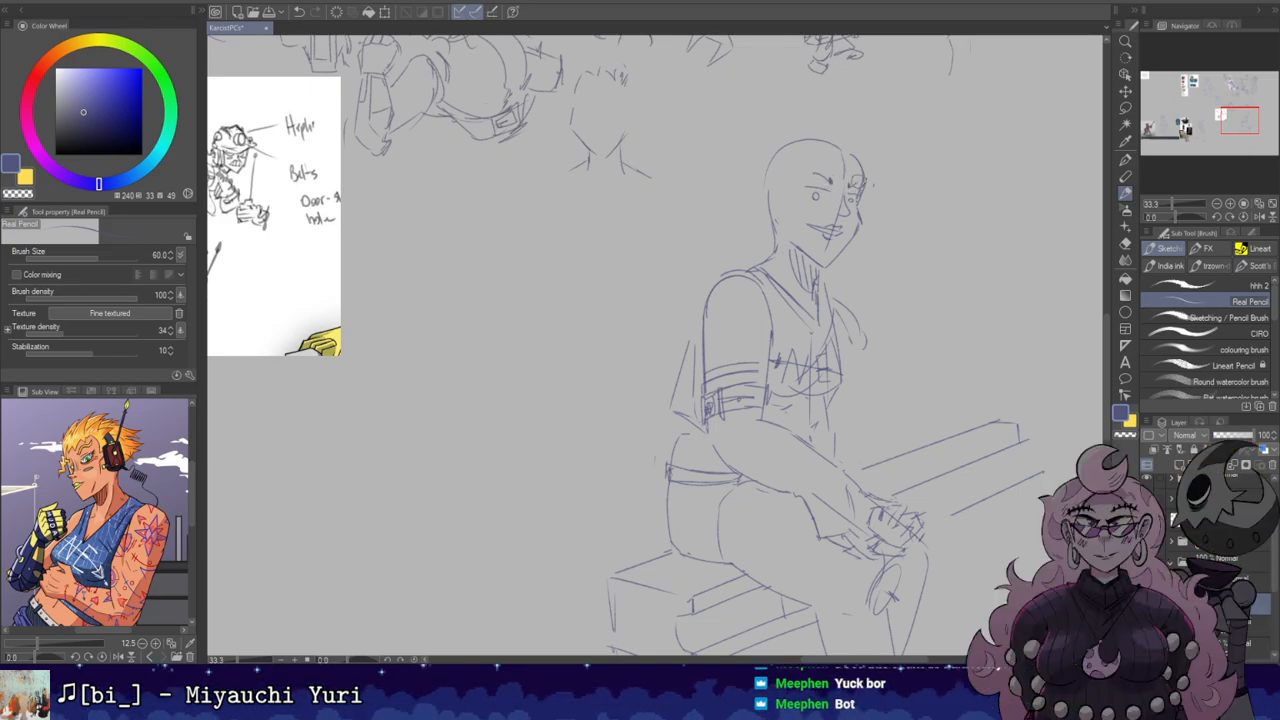
{"action": "left_click_drag", "start_coordinate": [1010, 126], "coordinate": [895, 72]}
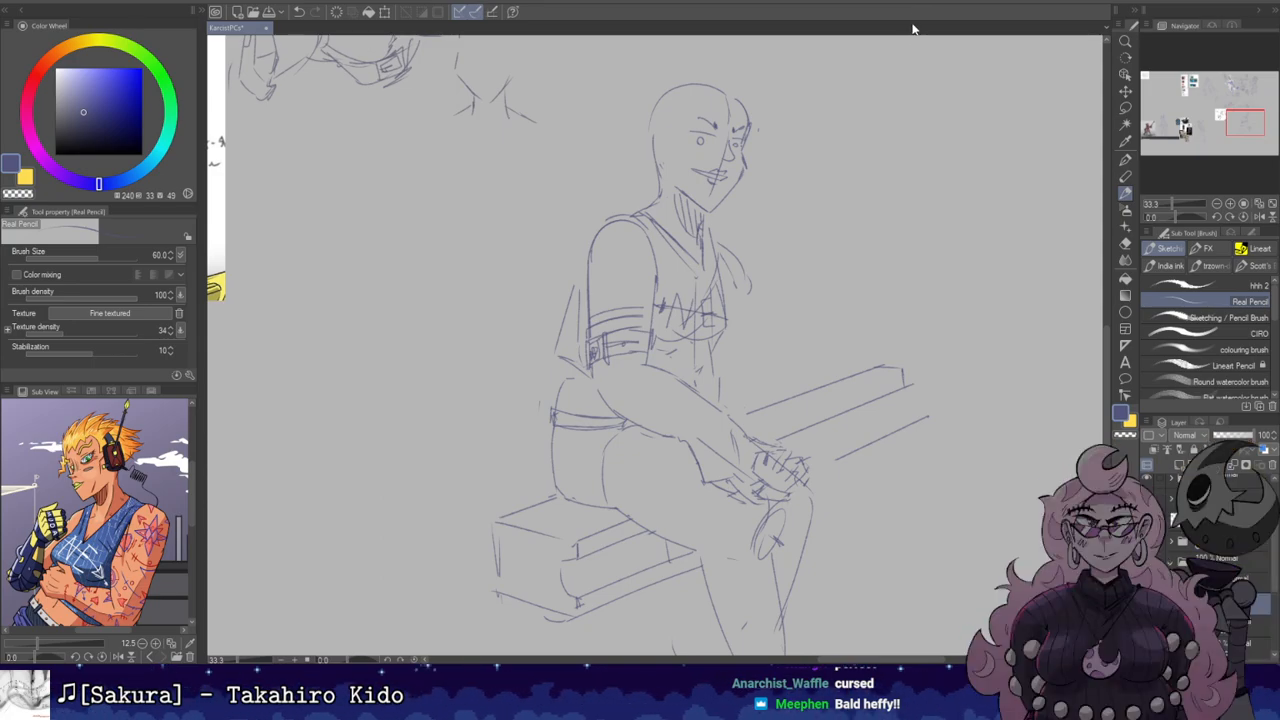
{"action": "left_click_drag", "start_coordinate": [782, 164], "coordinate": [900, 224]}
Step: Remove the trial eyes and eyebrows from the face
{"action": "key", "text": "e"}
{"action": "mouse_move", "coordinate": [812, 188]}
{"action": "left_mouse_down"}
{"action": "mouse_move", "coordinate": [826, 200]}
{"action": "mouse_move", "coordinate": [855, 192]}
{"action": "mouse_move", "coordinate": [925, 74]}
{"action": "mouse_move", "coordinate": [957, 59]}
{"action": "left_mouse_up"}
{"action": "key", "text": "ctrl+z"}
Step: Sketch the cropped top's front hem over the stomach and reinforce its back edge and the lower back contour
{"action": "mouse_move", "coordinate": [716, 311]}
{"action": "left_mouse_down"}
{"action": "mouse_move", "coordinate": [736, 282]}
{"action": "mouse_move", "coordinate": [622, 359]}
{"action": "left_mouse_up"}
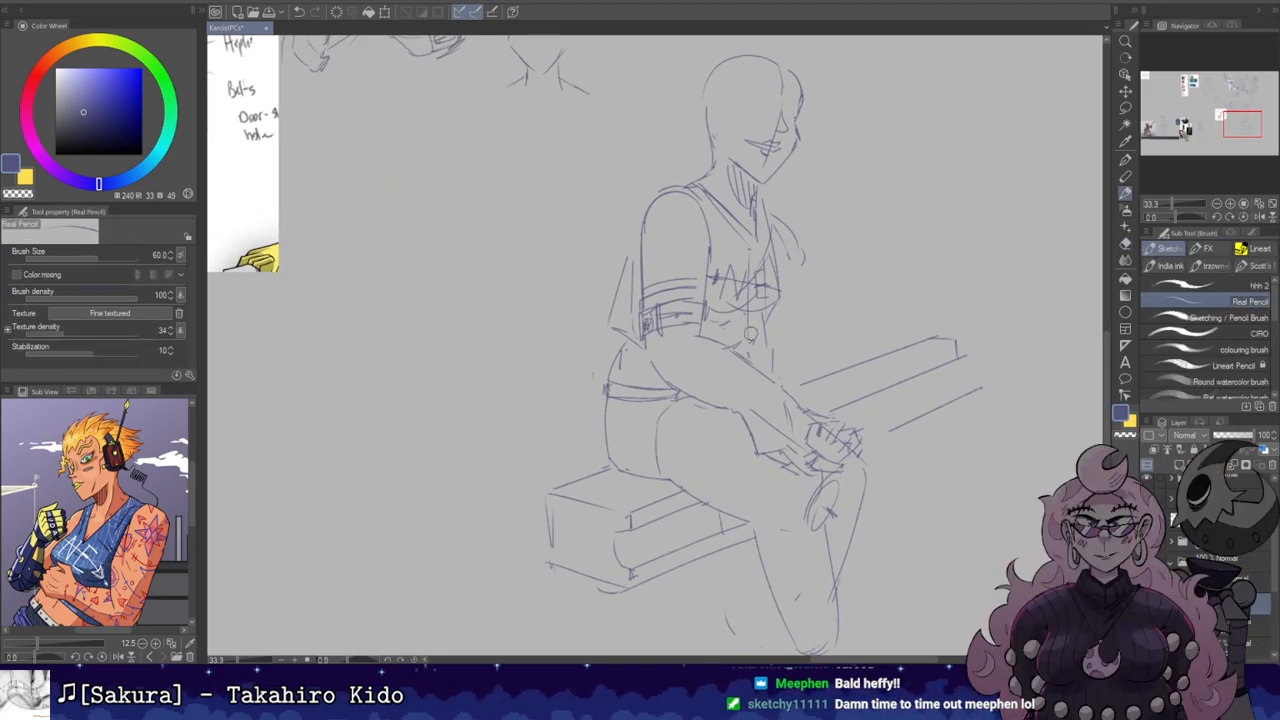
{"action": "mouse_move", "coordinate": [863, 172]}
{"action": "left_mouse_down"}
{"action": "mouse_move", "coordinate": [891, 194]}
{"action": "mouse_move", "coordinate": [923, 192]}
{"action": "left_mouse_up"}
{"action": "key", "text": "e"}
{"action": "key", "text": "b"}
{"action": "mouse_move", "coordinate": [682, 300]}
{"action": "left_mouse_down"}
{"action": "mouse_move", "coordinate": [695, 255]}
{"action": "mouse_move", "coordinate": [660, 332]}
{"action": "mouse_move", "coordinate": [710, 228]}
{"action": "left_mouse_up"}
{"action": "left_click_drag", "start_coordinate": [686, 295], "coordinate": [704, 260]}
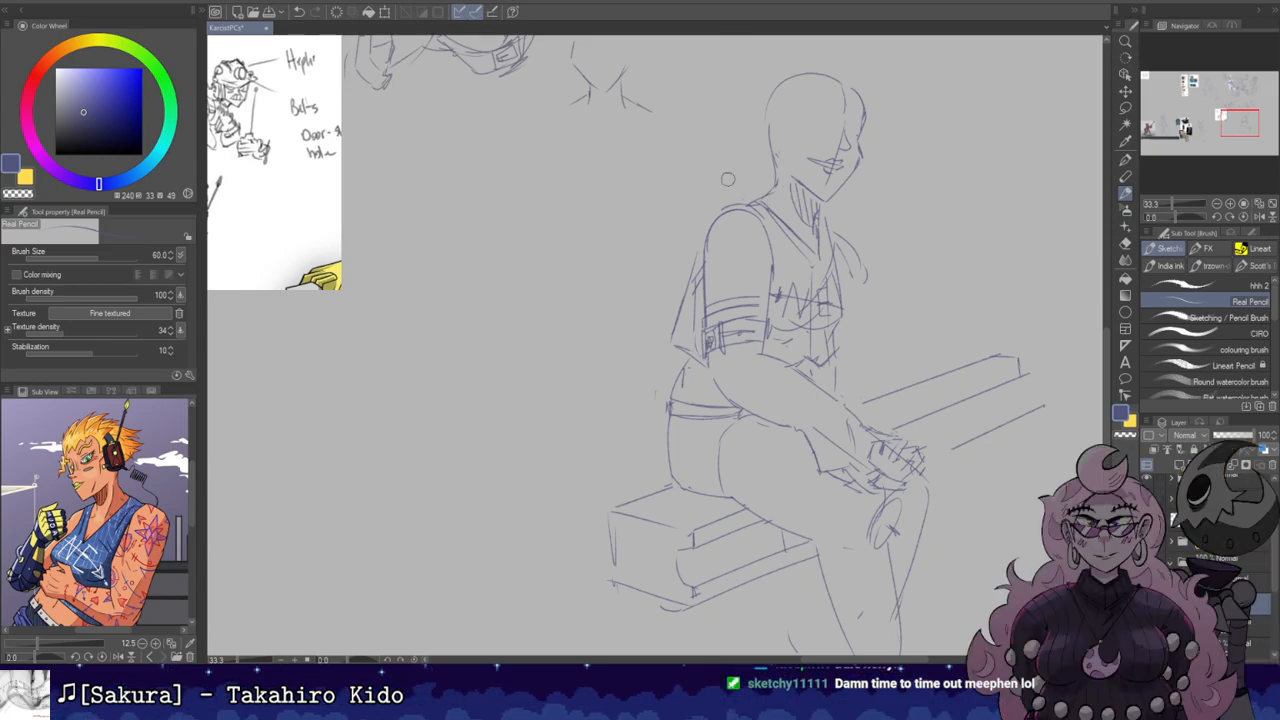
{"action": "left_click_drag", "start_coordinate": [867, 102], "coordinate": [925, 90]}
{"action": "left_click_drag", "start_coordinate": [853, 147], "coordinate": [793, 130]}
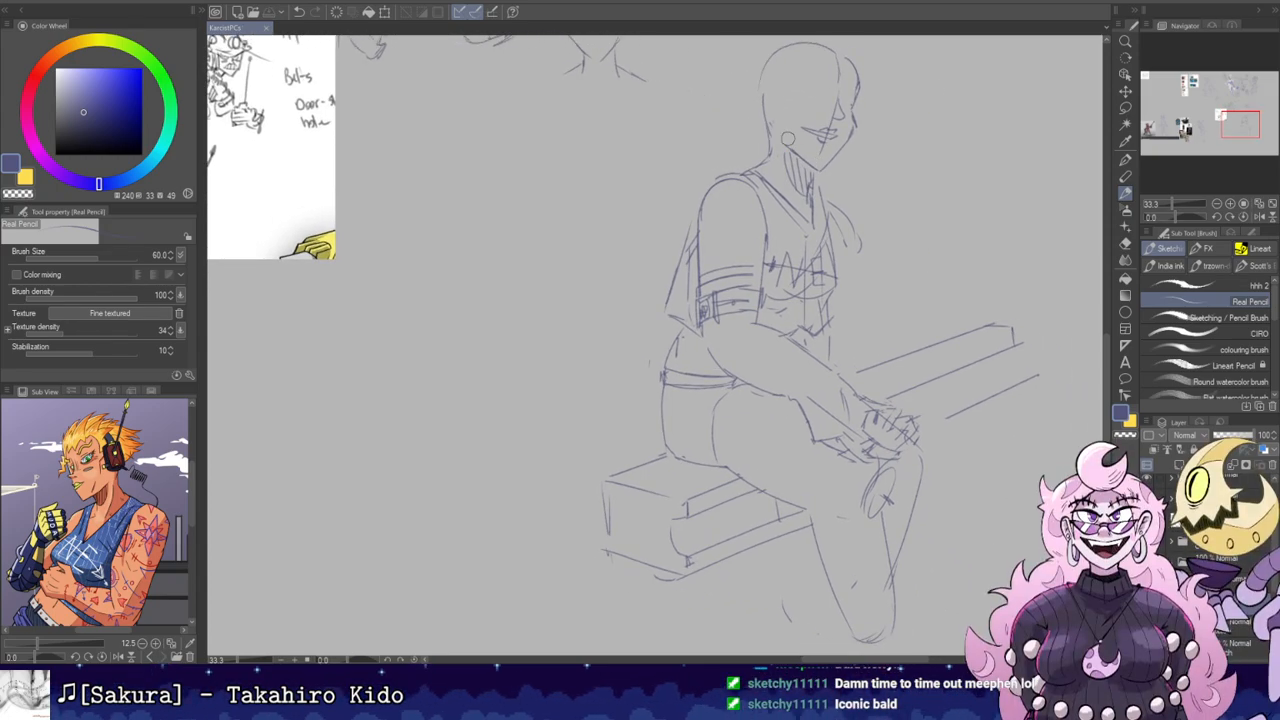
{"action": "left_click_drag", "start_coordinate": [788, 140], "coordinate": [715, 135]}
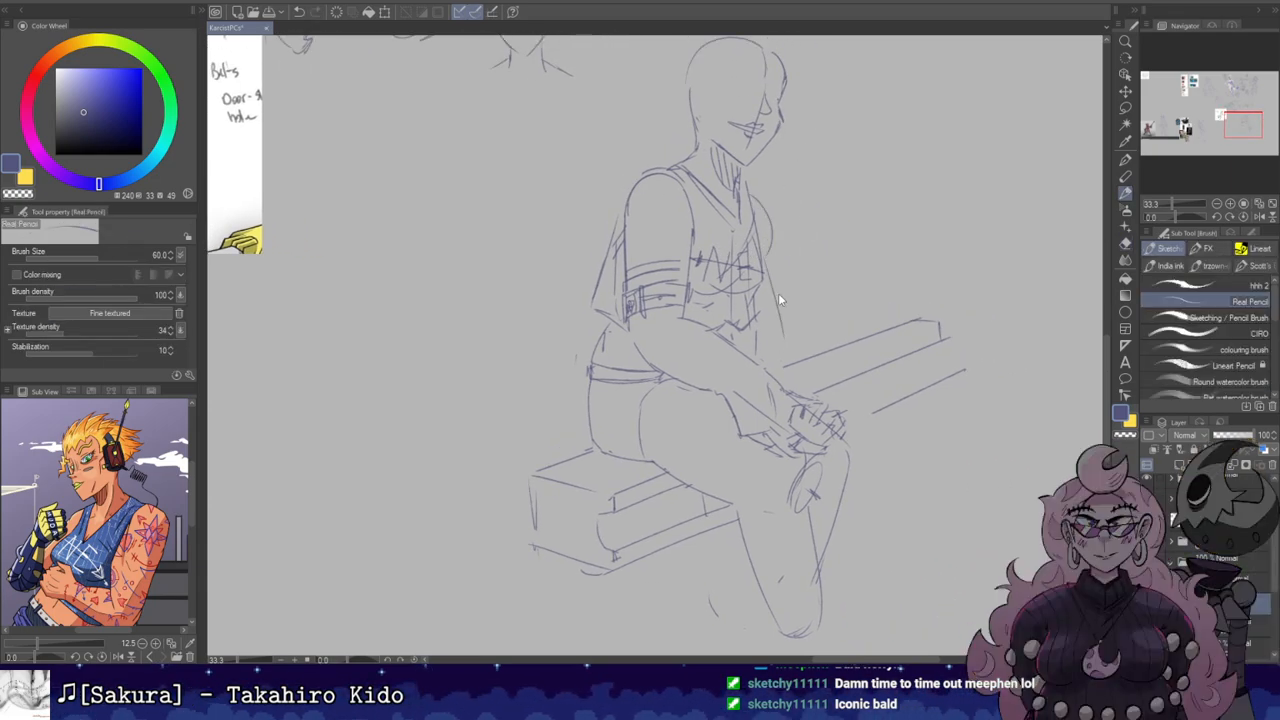
Step: Try a long contour for the far arm, running from the far shoulder down past the chest
{"action": "key", "text": "ctrl+z"}
{"action": "left_click_drag", "start_coordinate": [756, 192], "coordinate": [795, 338]}
{"action": "key", "text": "ctrl+z"}
{"action": "key", "text": "ctrl+z"}
{"action": "left_click_drag", "start_coordinate": [755, 196], "coordinate": [787, 246]}
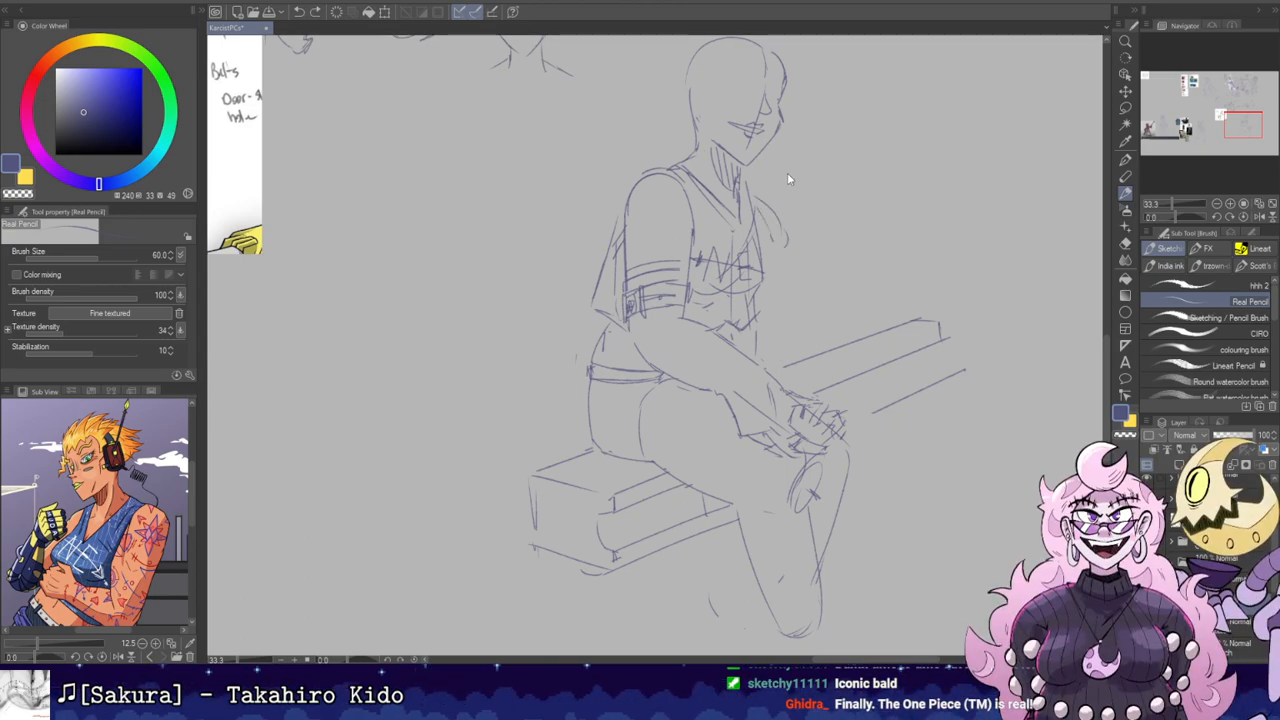
Step: Redraw the far arm's contour past the chest and block in its bent, foreshortened forearm with rounded shapes
{"action": "left_click_drag", "start_coordinate": [862, 182], "coordinate": [854, 244]}
{"action": "left_click_drag", "start_coordinate": [829, 201], "coordinate": [871, 189]}
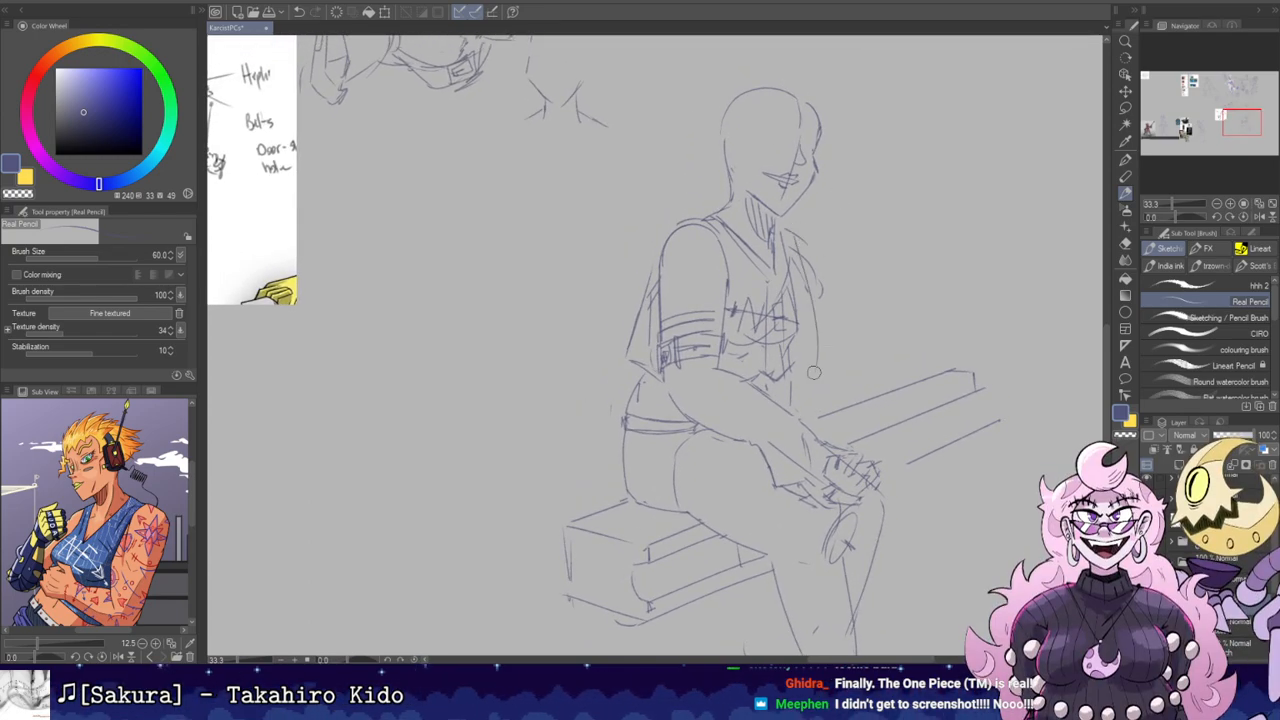
{"action": "key", "text": "ctrl+z"}
{"action": "mouse_move", "coordinate": [805, 300]}
{"action": "left_mouse_down"}
{"action": "mouse_move", "coordinate": [811, 402]}
{"action": "mouse_move", "coordinate": [842, 386]}
{"action": "left_mouse_up"}
{"action": "key", "text": "ctrl+z"}
{"action": "left_click_drag", "start_coordinate": [819, 303], "coordinate": [842, 384]}
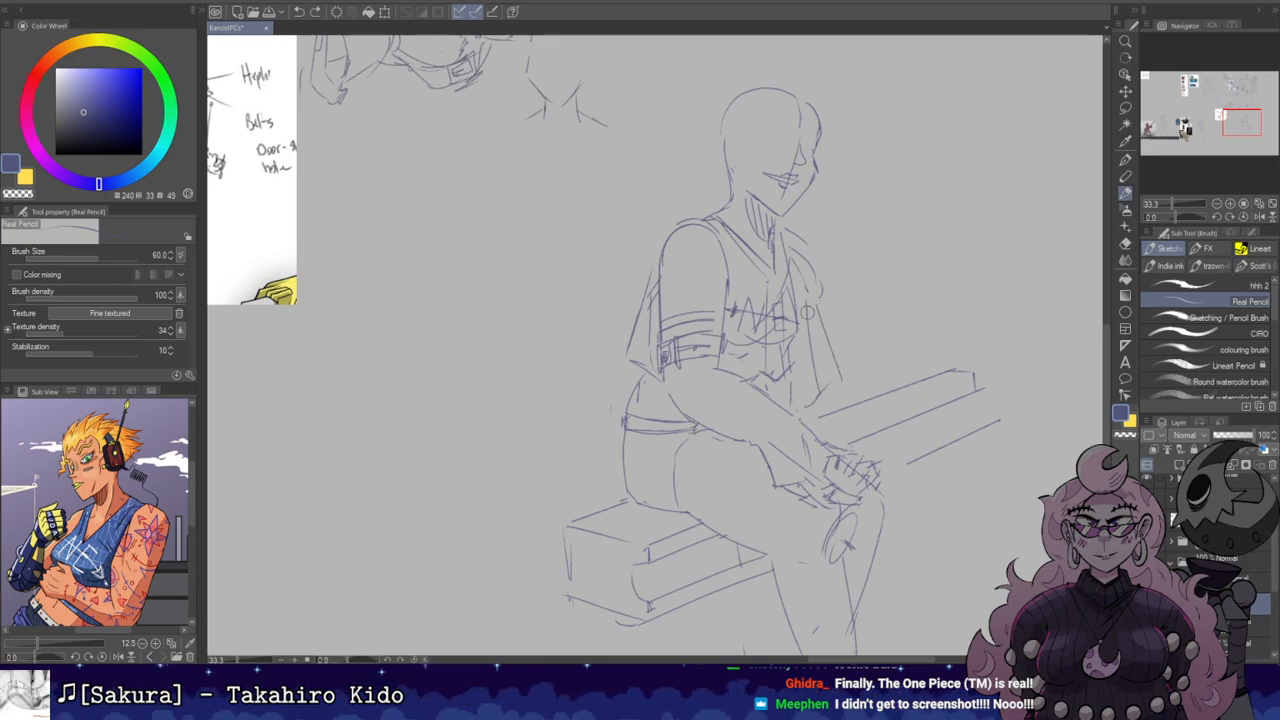
{"action": "left_click_drag", "start_coordinate": [810, 300], "coordinate": [835, 338]}
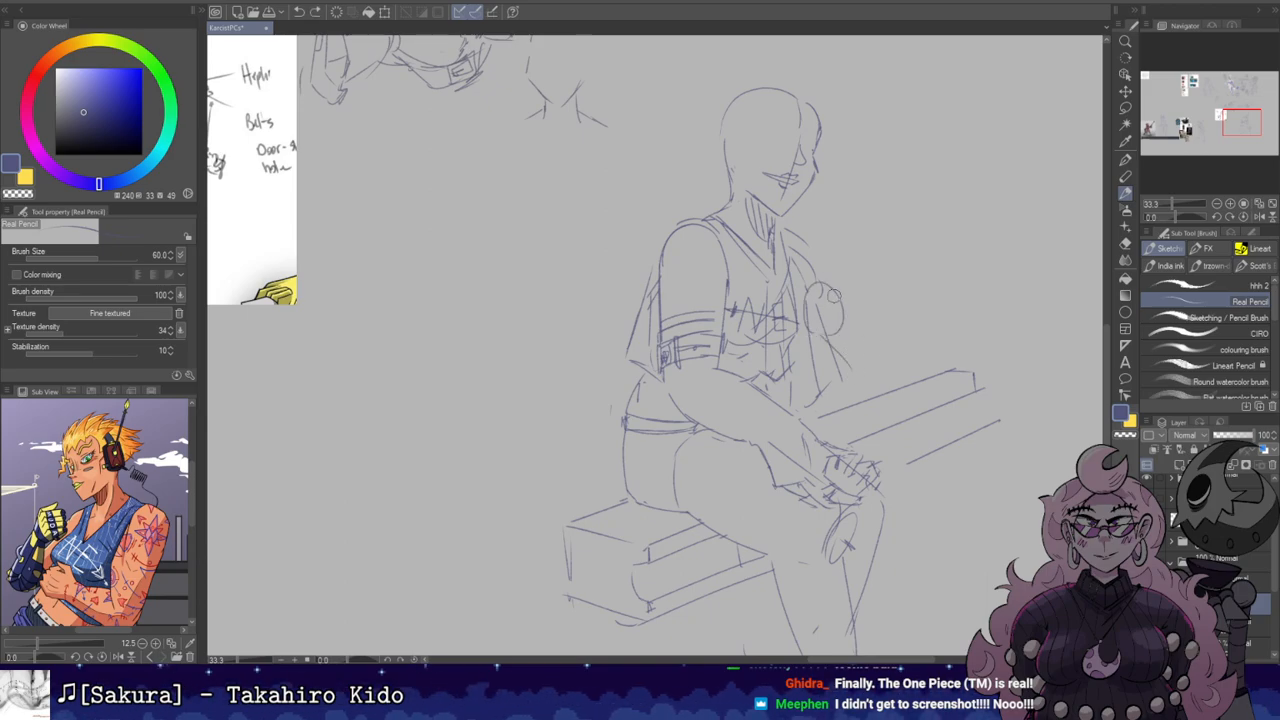
{"action": "key", "text": "h"}
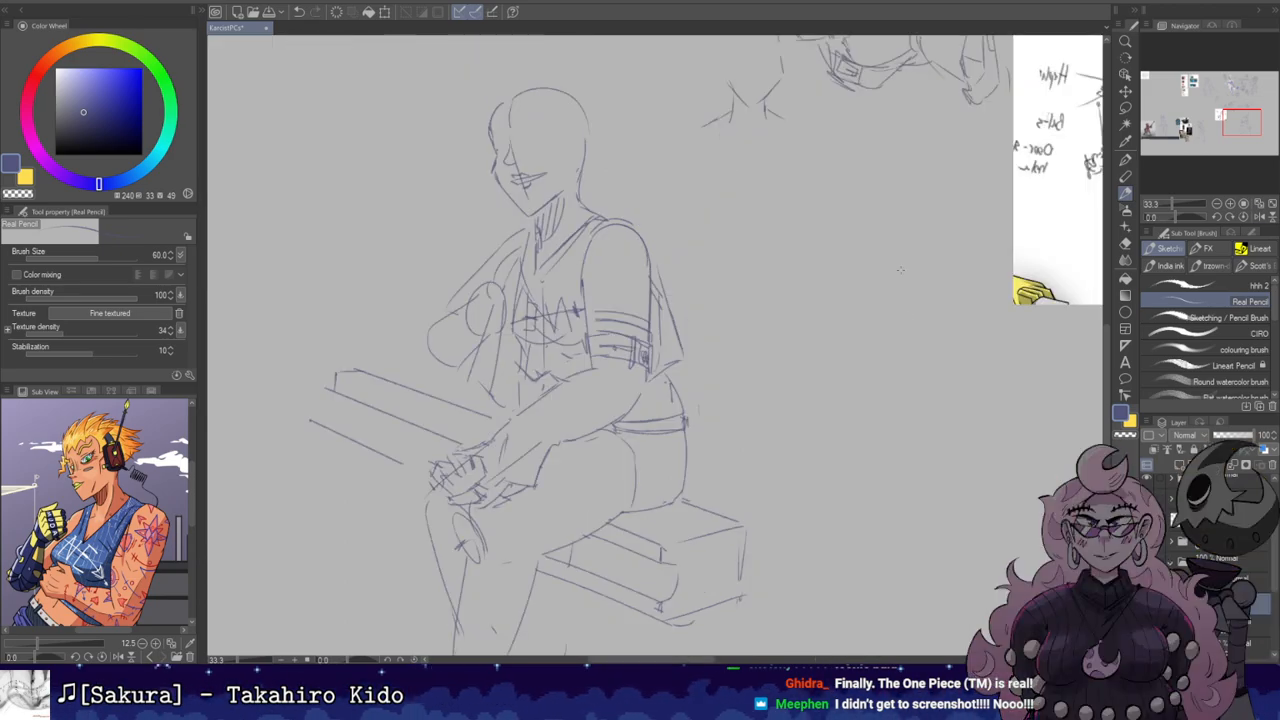
{"action": "key", "text": "h"}
Step: Sketch the far upper arm's outer edge from the shoulder towards the forearm and erase part of the rounded forearm end
{"action": "key", "text": "e"}
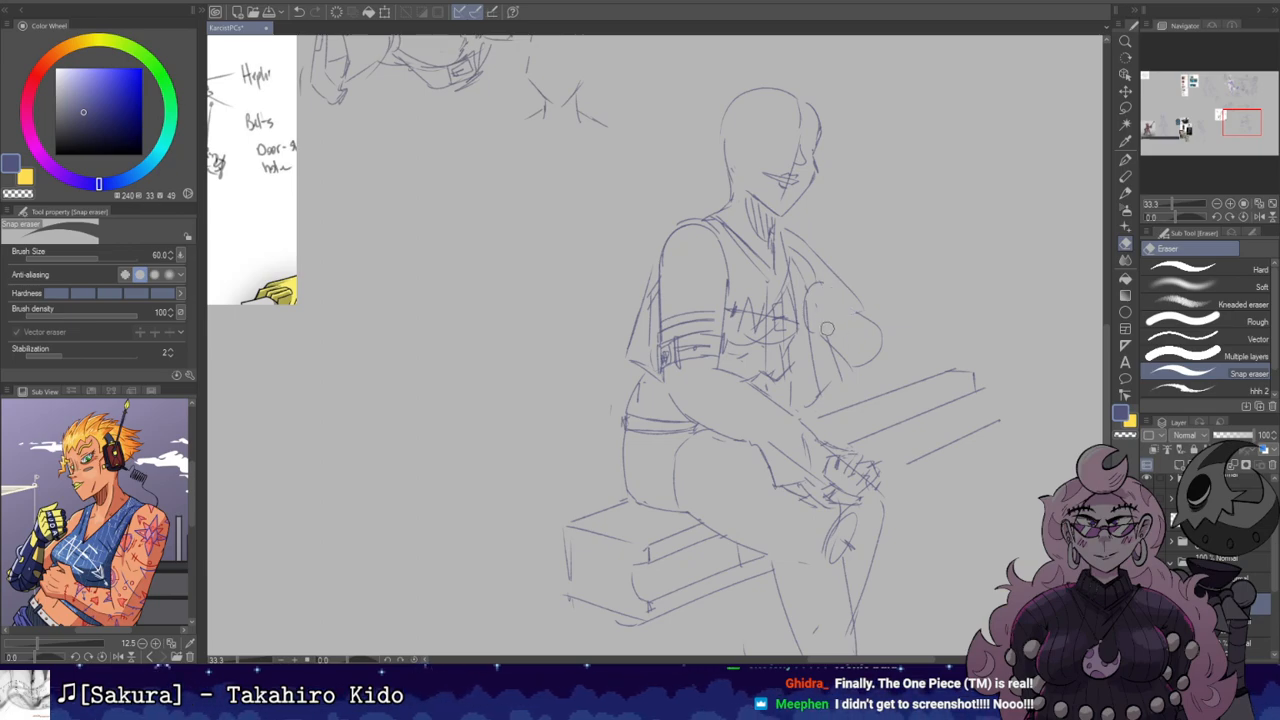
{"action": "left_click_drag", "start_coordinate": [839, 268], "coordinate": [855, 300]}
{"action": "key", "text": "p"}
{"action": "left_click_drag", "start_coordinate": [821, 252], "coordinate": [845, 282]}
{"action": "key", "text": "ctrl+z"}
{"action": "key", "text": "ctrl+z"}
{"action": "key", "text": "e"}
{"action": "key", "text": "p"}
{"action": "left_click_drag", "start_coordinate": [783, 237], "coordinate": [829, 265]}
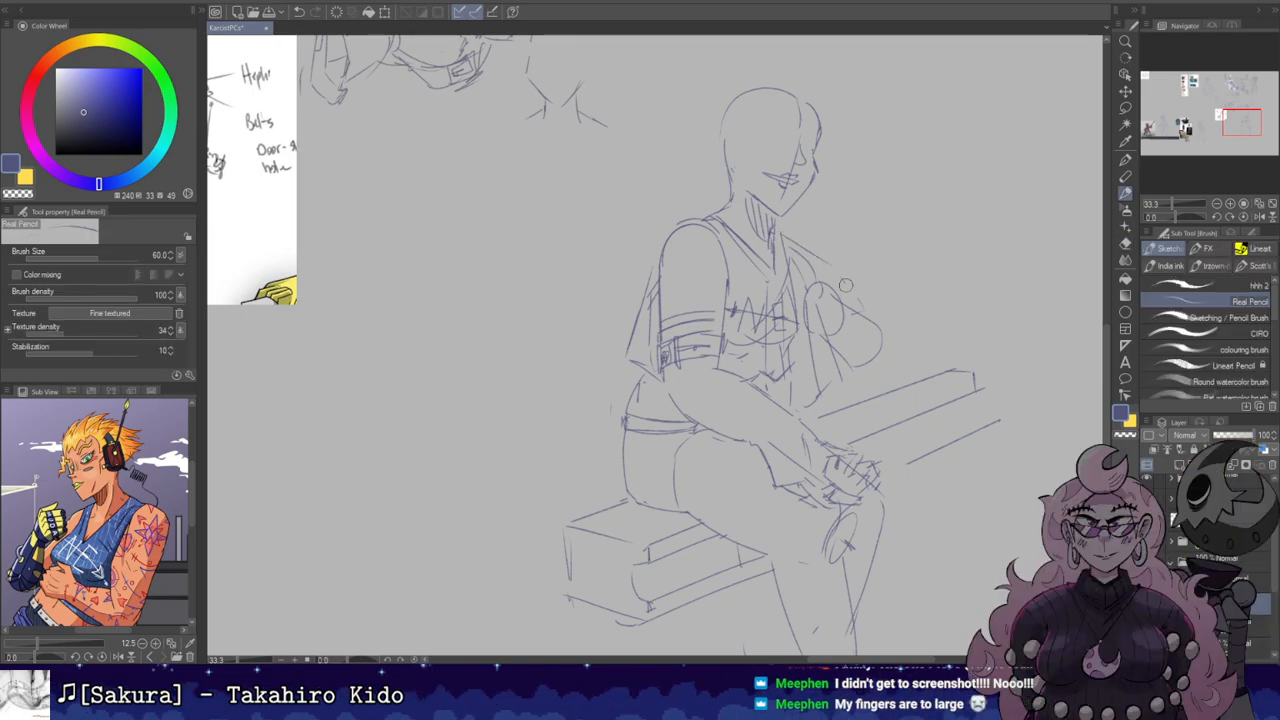
{"action": "key", "text": "e"}
{"action": "left_click_drag", "start_coordinate": [862, 310], "coordinate": [880, 344]}
{"action": "key", "text": "p"}
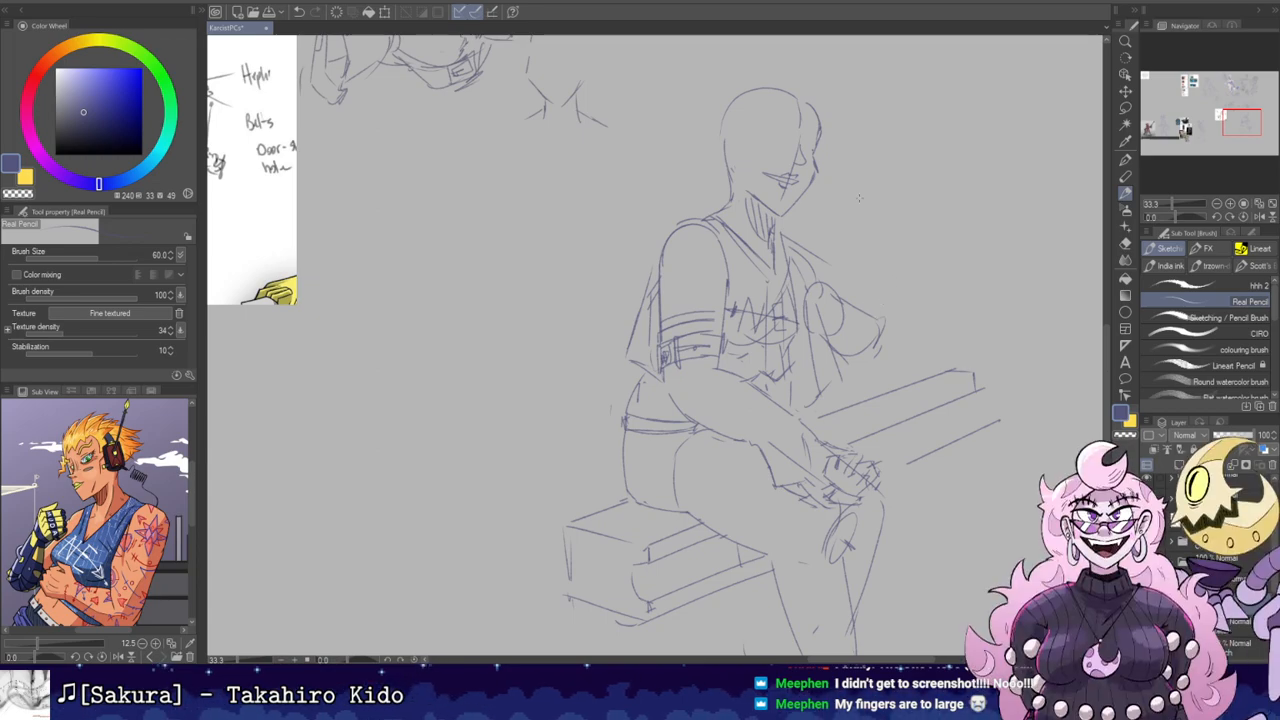
Step: Clean up the far arm by joining the upper arm line to a smooth rounded forearm and removing stray lines below it
{"action": "key", "text": "h"}
{"action": "key", "text": "h"}
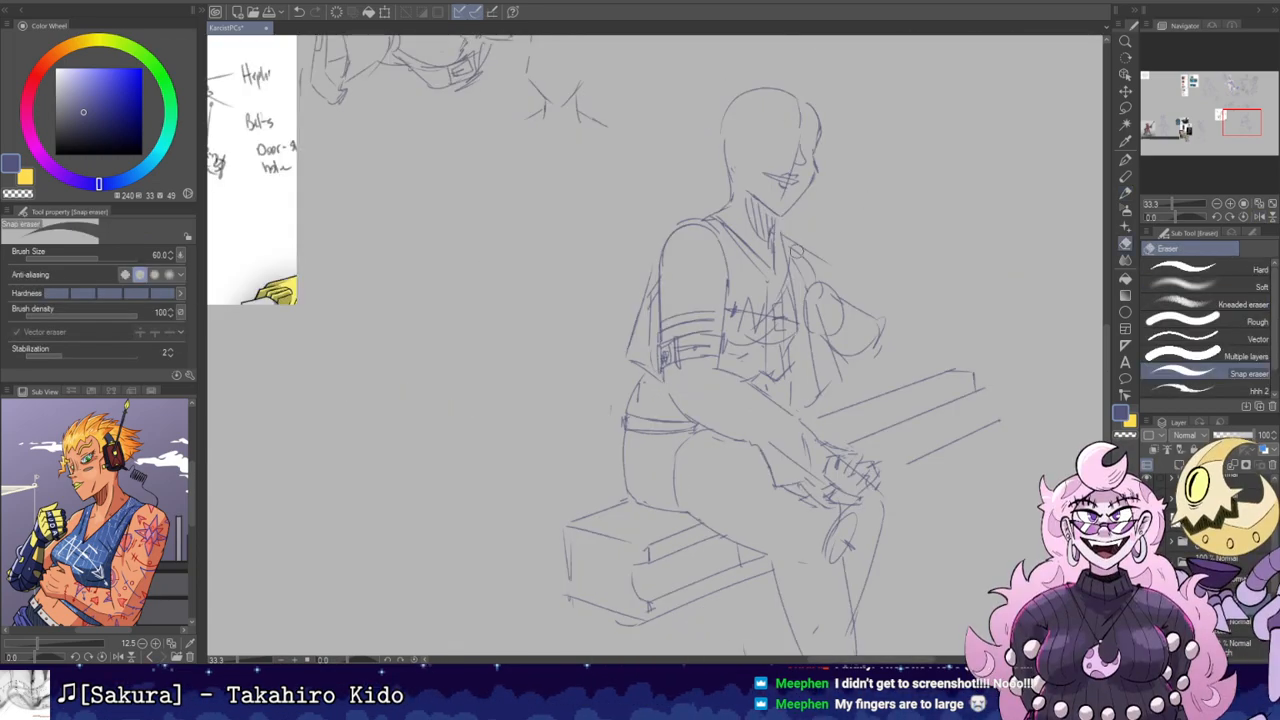
{"action": "key", "text": "e"}
{"action": "key", "text": "p"}
{"action": "key", "text": "e"}
{"action": "key", "text": "p"}
{"action": "key", "text": "e"}
{"action": "key", "text": "p"}
{"action": "key", "text": "e"}
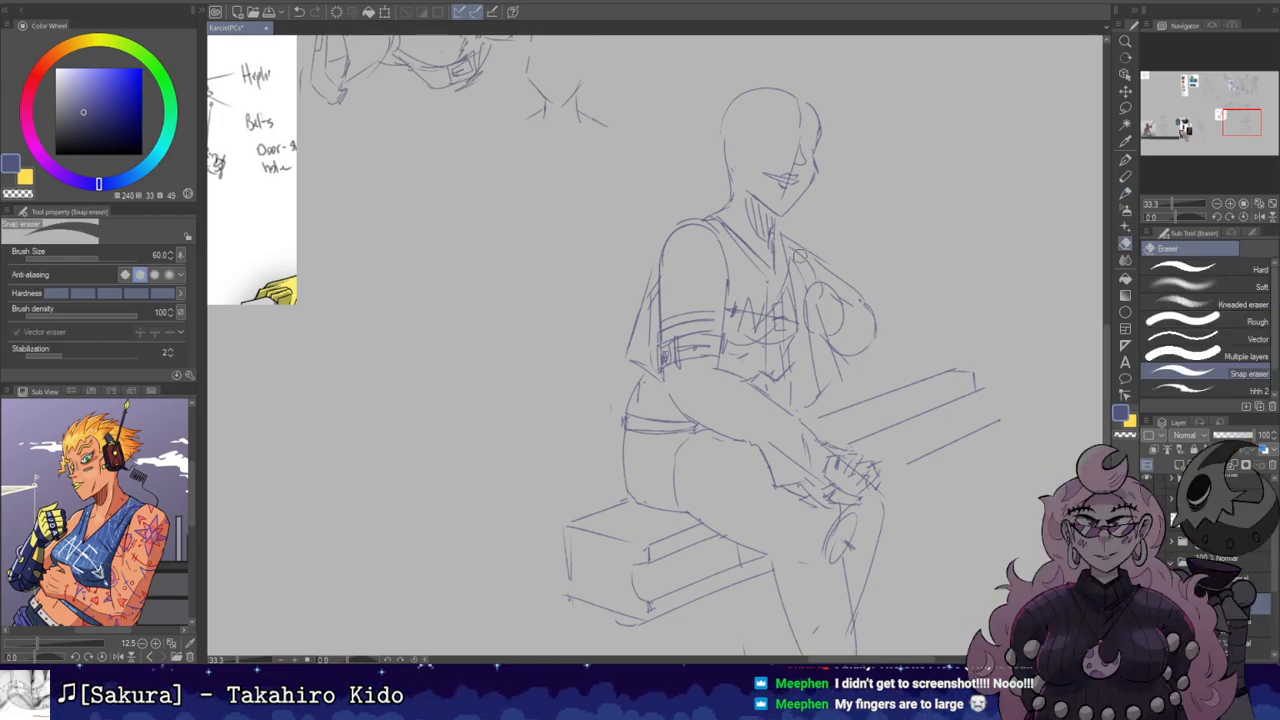
{"action": "key", "text": "p"}
{"action": "left_click_drag", "start_coordinate": [783, 270], "coordinate": [803, 322]}
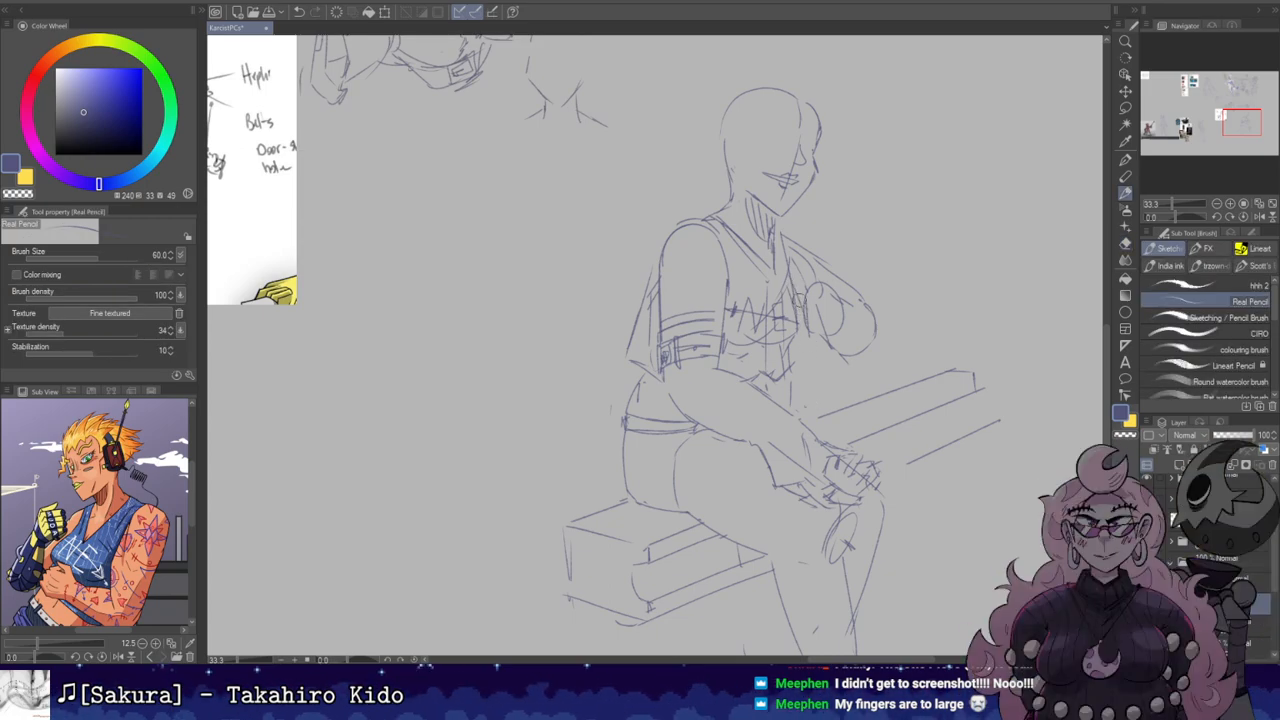
{"action": "key", "text": "h"}
{"action": "key", "text": "h"}
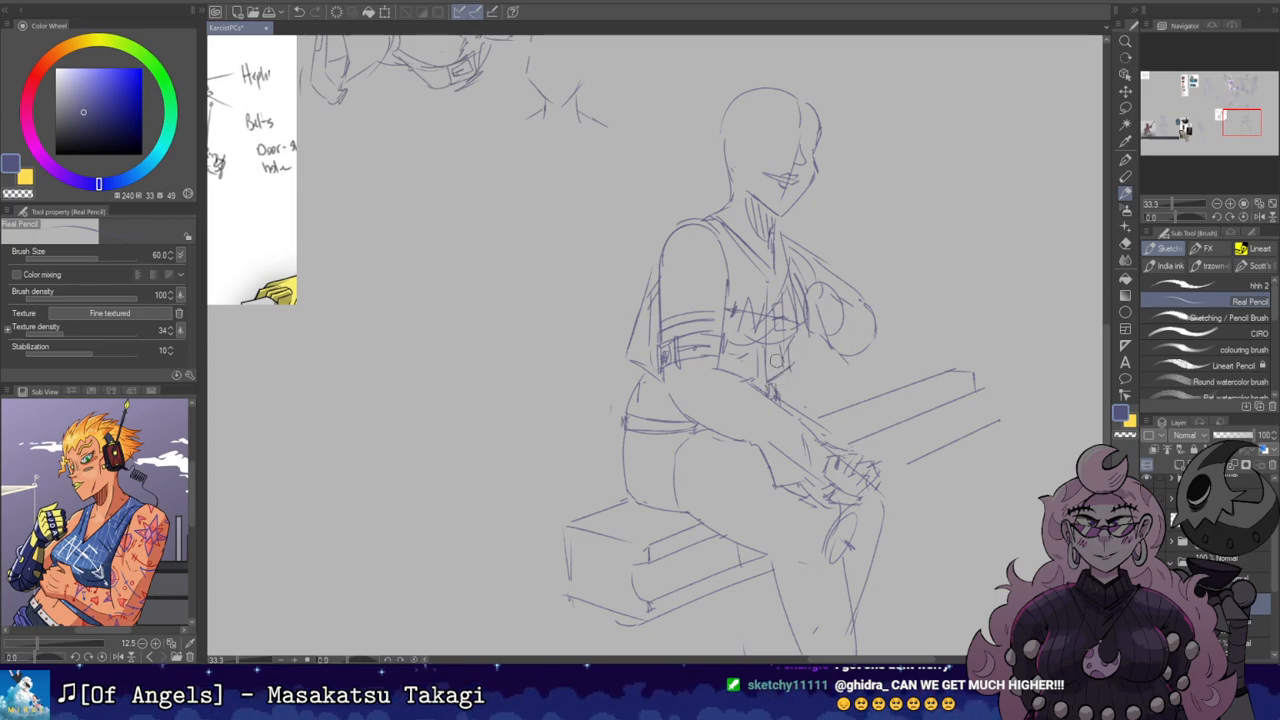
Step: Refine the crop top's front edge and add small waist details above the near forearm, checking the mirrored view
{"action": "key", "text": "h"}
{"action": "key", "text": "h"}
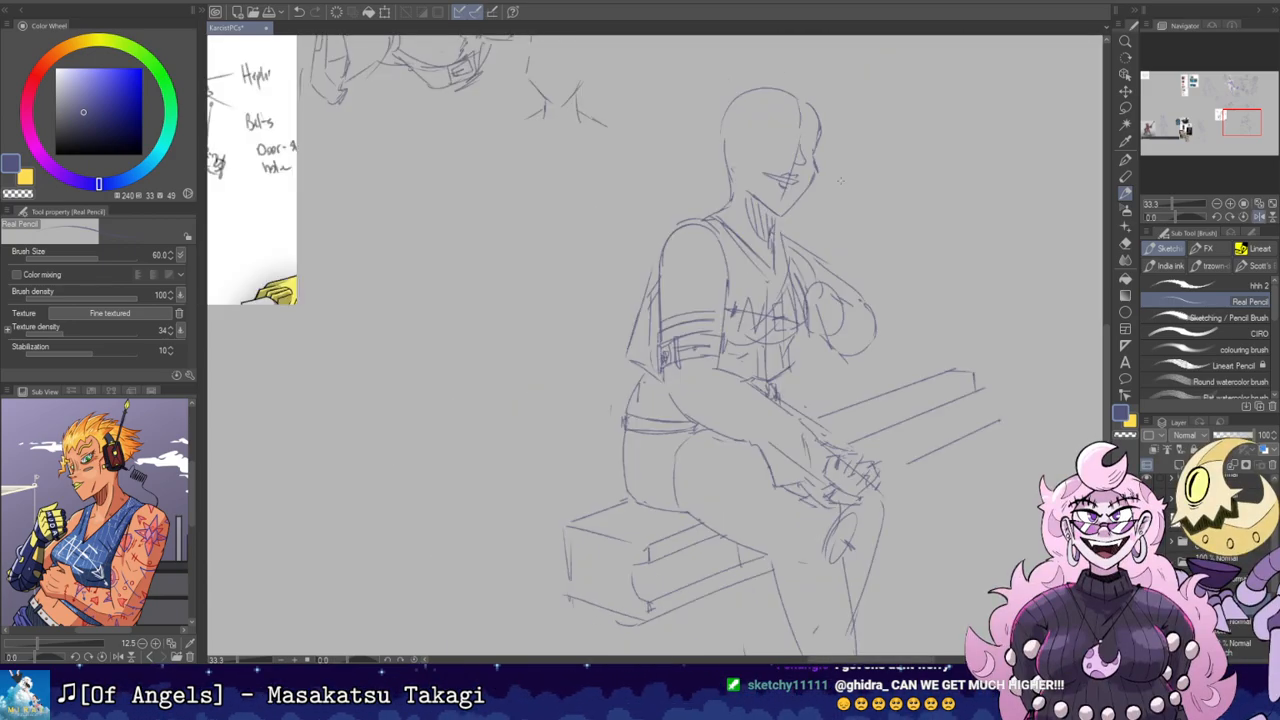
{"action": "key", "text": "e"}
{"action": "key", "text": "p"}
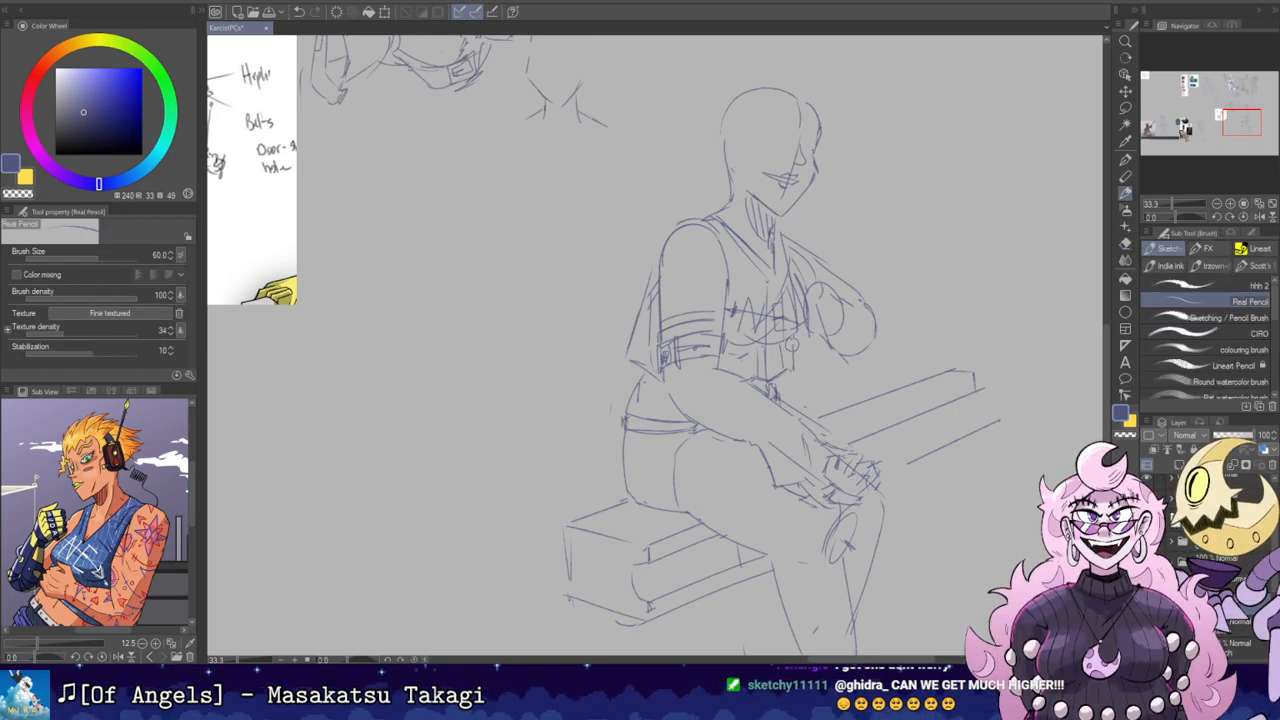
{"action": "key", "text": "h"}
{"action": "key", "text": "h"}
{"action": "key", "text": "e"}
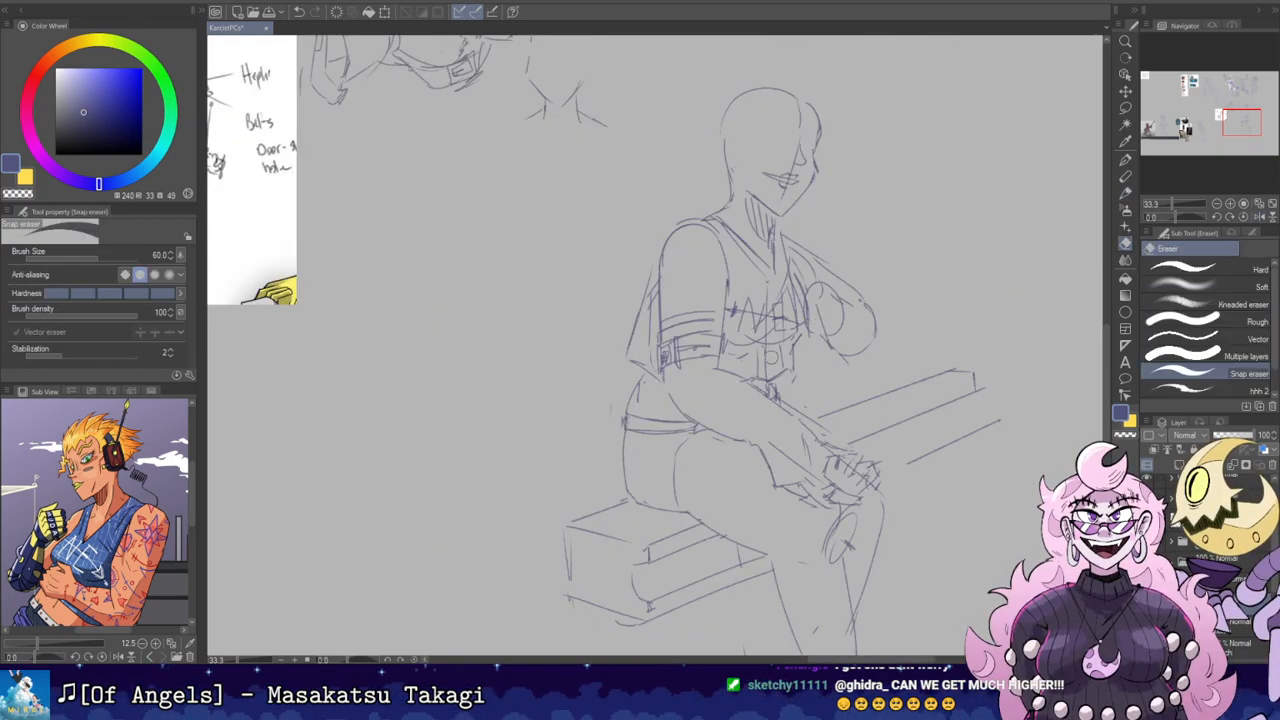
{"action": "key", "text": "p"}
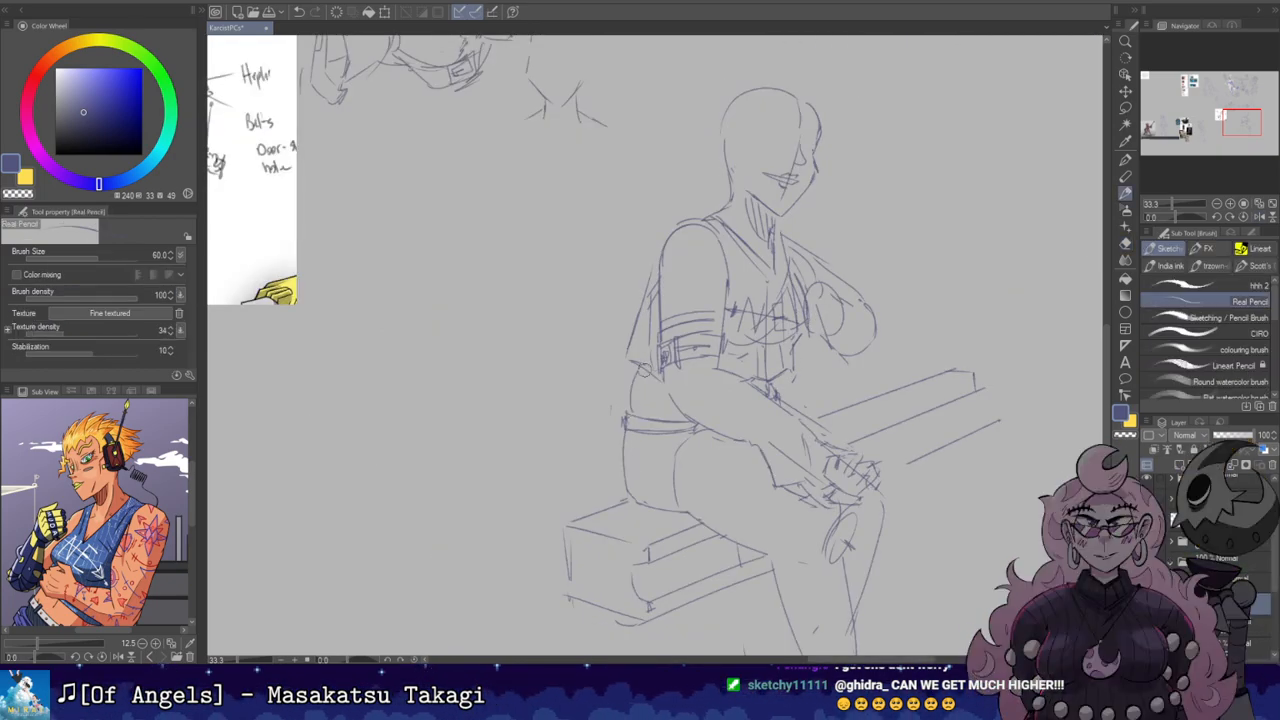
Step: Rework the belt's back end and reinforce the seat contour where the hip rests on the beam
{"action": "key", "text": "h"}
{"action": "key", "text": "h"}
{"action": "left_click_drag", "start_coordinate": [770, 270], "coordinate": [838, 202]}
{"action": "key", "text": "e"}
{"action": "key", "text": "p"}
{"action": "mouse_move", "coordinate": [692, 366]}
{"action": "left_mouse_down"}
{"action": "mouse_move", "coordinate": [698, 422]}
{"action": "mouse_move", "coordinate": [690, 366]}
{"action": "left_mouse_up"}
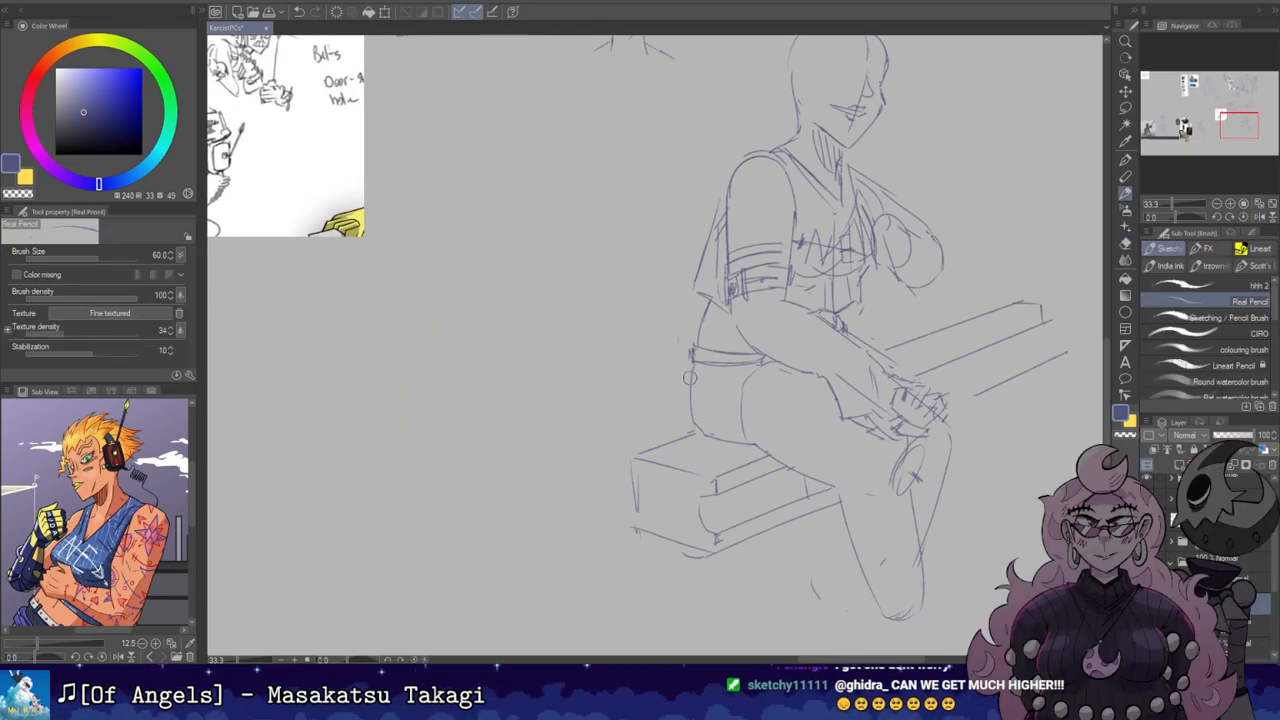
{"action": "key", "text": "h"}
{"action": "key", "text": "h"}
{"action": "mouse_move", "coordinate": [931, 115]}
{"action": "left_mouse_down"}
{"action": "mouse_move", "coordinate": [891, 215]}
{"action": "mouse_move", "coordinate": [877, 216]}
{"action": "left_mouse_up"}
{"action": "mouse_move", "coordinate": [948, 300]}
{"action": "left_mouse_down"}
{"action": "mouse_move", "coordinate": [946, 354]}
{"action": "mouse_move", "coordinate": [960, 355]}
{"action": "left_mouse_up"}
{"action": "mouse_move", "coordinate": [876, 357]}
{"action": "left_mouse_down"}
{"action": "mouse_move", "coordinate": [877, 326]}
{"action": "mouse_move", "coordinate": [811, 181]}
{"action": "mouse_move", "coordinate": [851, 63]}
{"action": "mouse_move", "coordinate": [792, 46]}
{"action": "mouse_move", "coordinate": [771, 76]}
{"action": "left_mouse_up"}
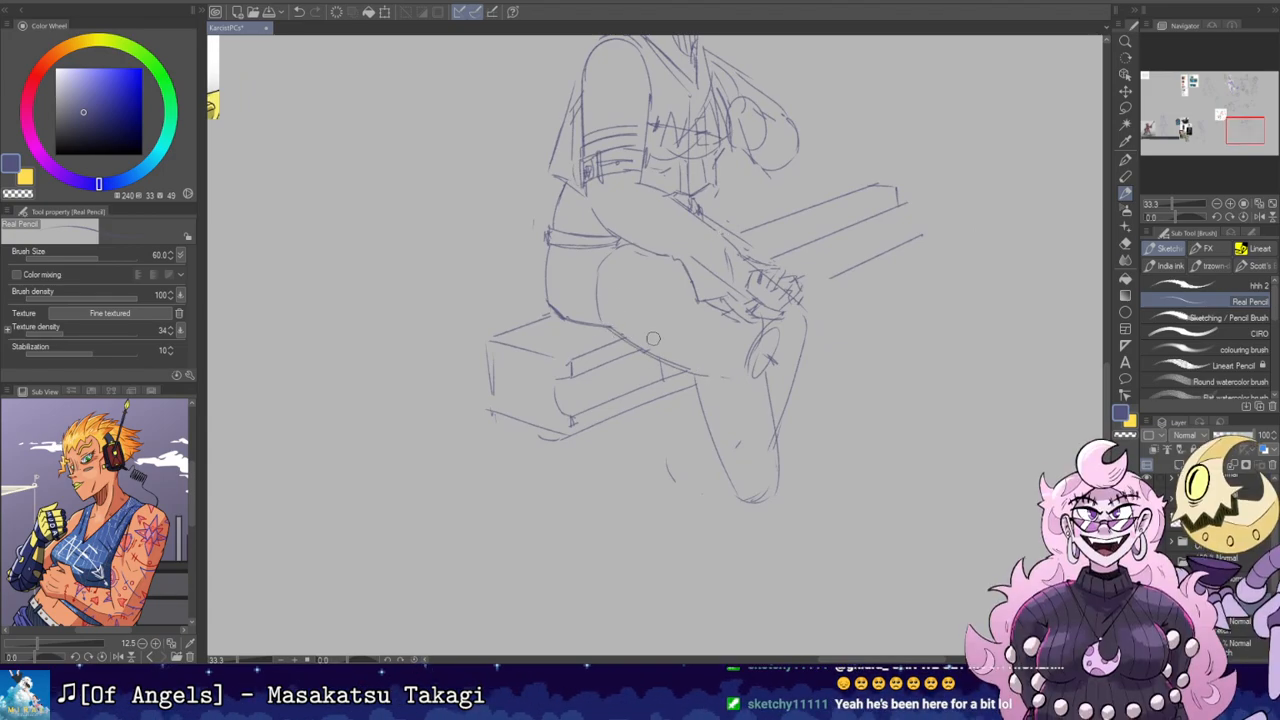
Step: Refine the near elbow and forearm underside where they cross the belt, checking the pose in the mirrored view
{"action": "key", "text": "e"}
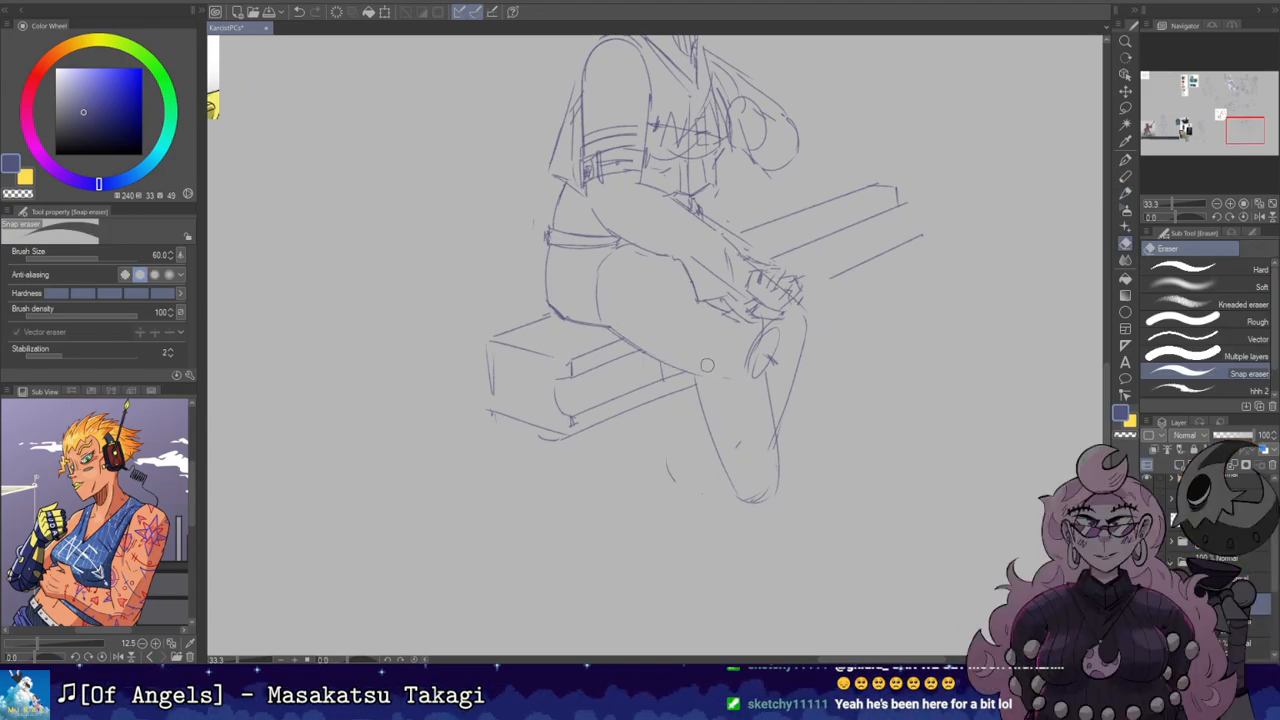
{"action": "mouse_move", "coordinate": [718, 173]}
{"action": "left_mouse_down"}
{"action": "mouse_move", "coordinate": [814, 285]}
{"action": "mouse_move", "coordinate": [862, 314]}
{"action": "mouse_move", "coordinate": [848, 313]}
{"action": "left_mouse_up"}
{"action": "key", "text": "r"}
{"action": "left_click_drag", "start_coordinate": [754, 316], "coordinate": [766, 210]}
{"action": "key", "text": "b"}
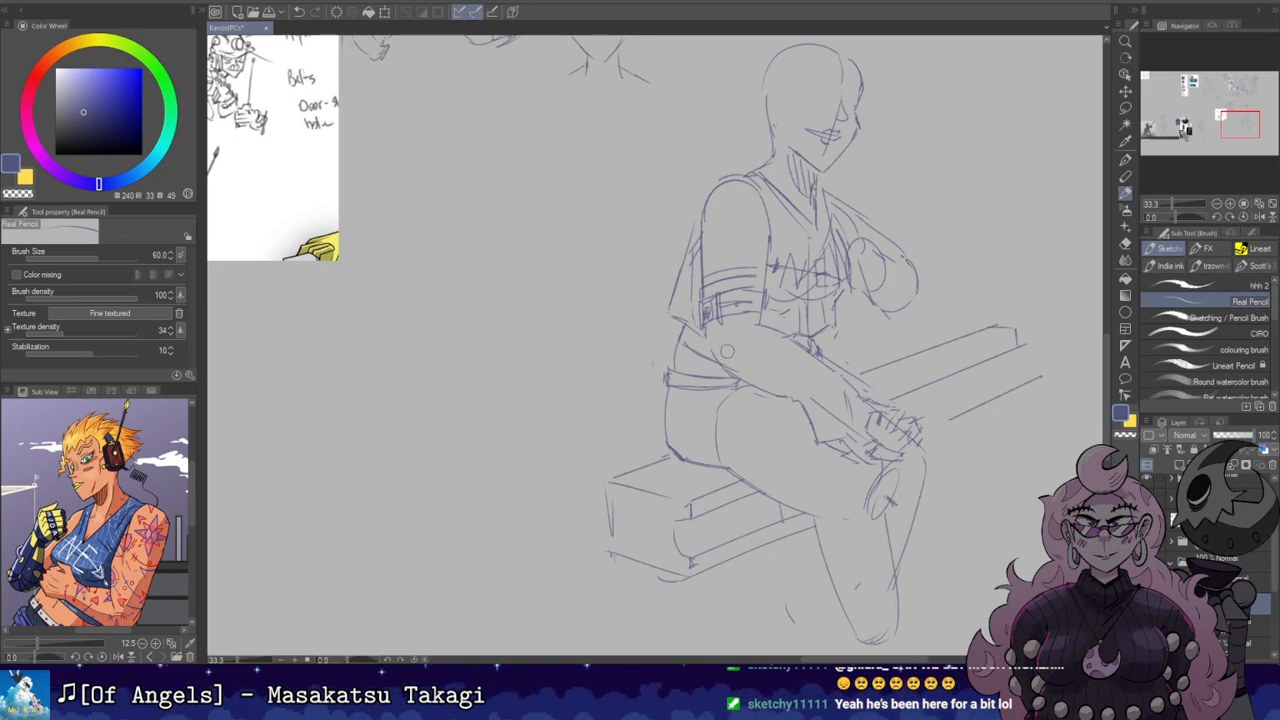
{"action": "key", "text": "r"}
{"action": "left_click_drag", "start_coordinate": [730, 357], "coordinate": [688, 392]}
{"action": "key", "text": "b"}
{"action": "key", "text": "e"}
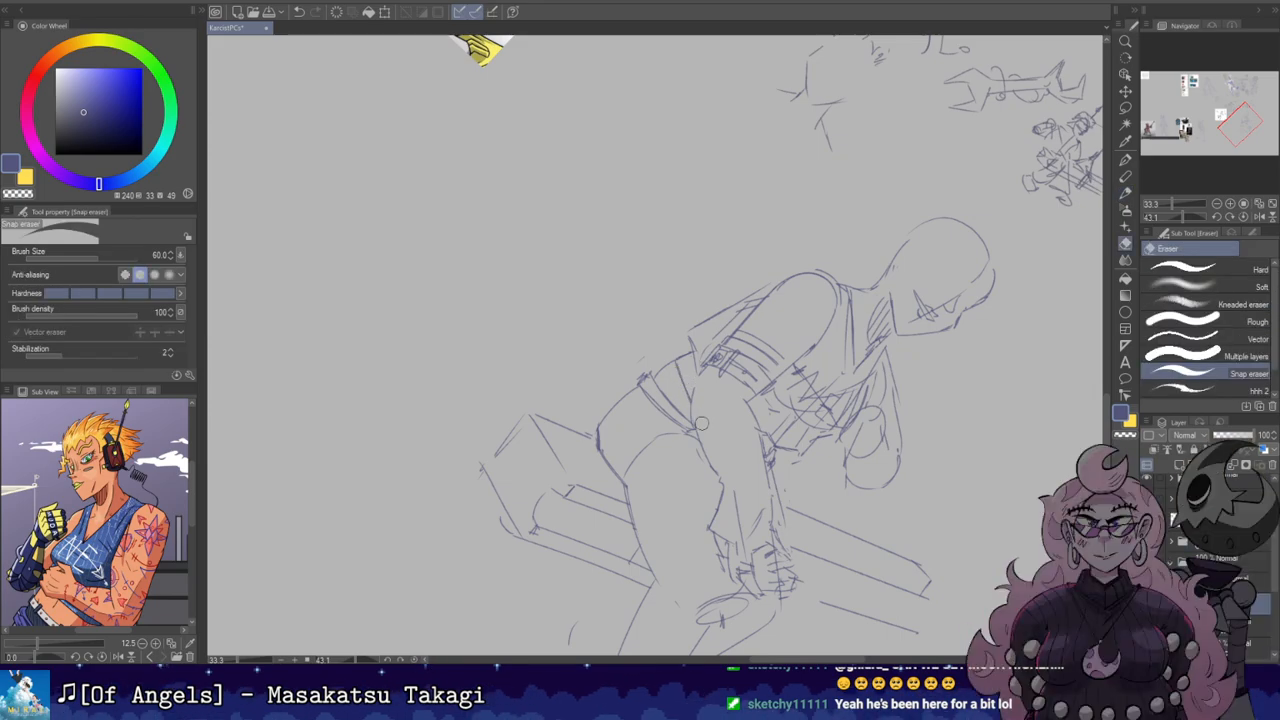
{"action": "key", "text": "bracketleft"}
{"action": "key", "text": "b"}
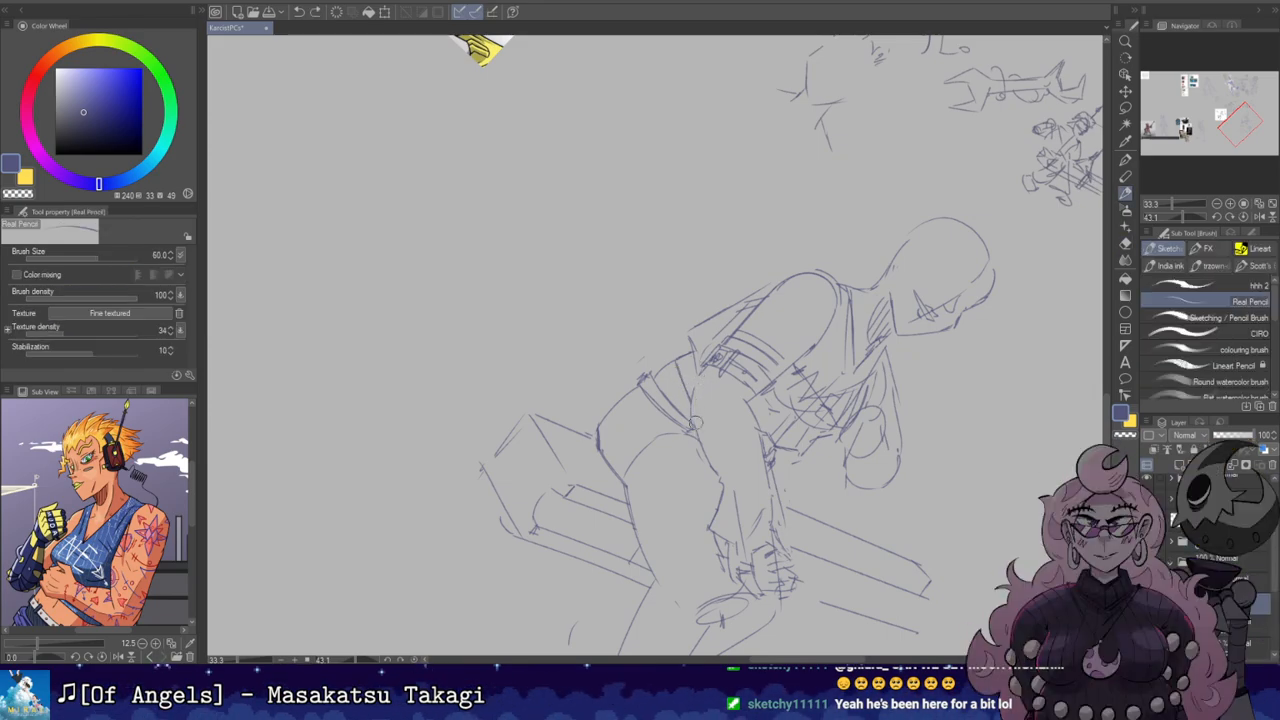
{"action": "key", "text": "r"}
{"action": "left_click_drag", "start_coordinate": [875, 352], "coordinate": [851, 151]}
{"action": "key", "text": "h"}
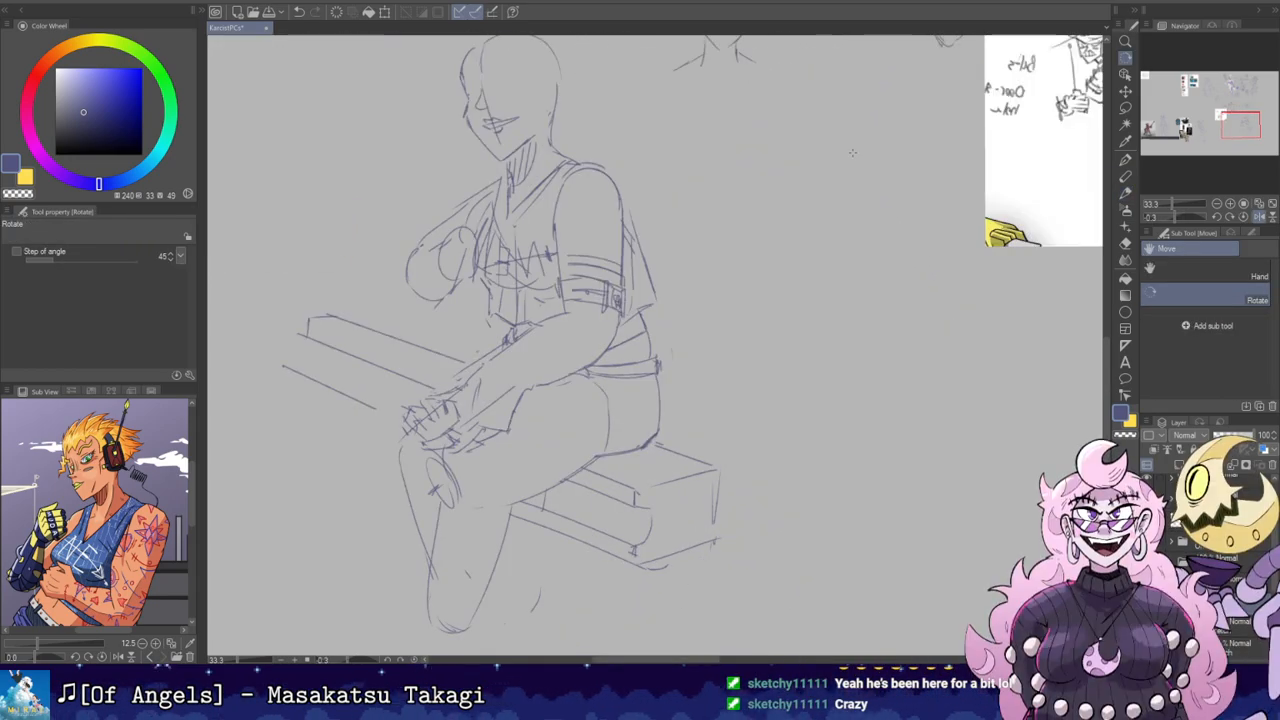
{"action": "key", "text": "h"}
Step: Sketch a small bone-shaped motif on the exposed lower back between the crop top and the belt
{"action": "left_click_drag", "start_coordinate": [639, 184], "coordinate": [728, 228]}
{"action": "key", "text": "b"}
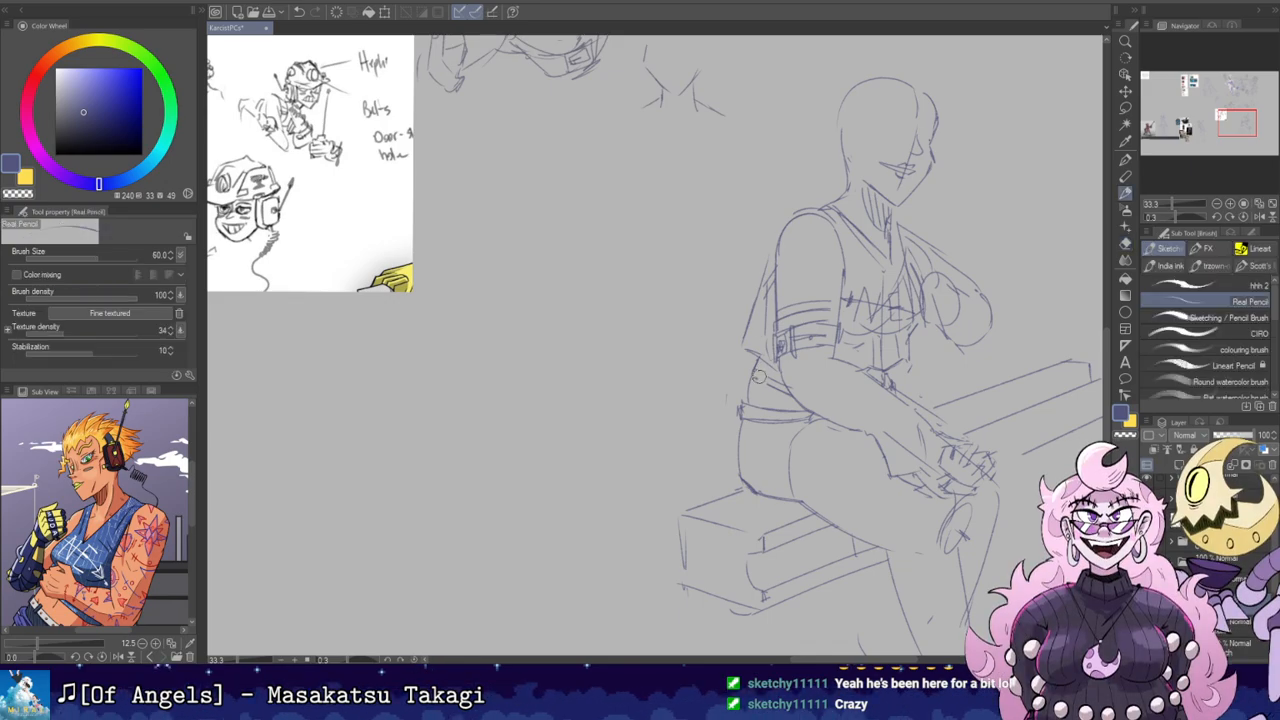
{"action": "key", "text": "shift+space"}
{"action": "mouse_move", "coordinate": [835, 425]}
{"action": "left_mouse_down"}
{"action": "mouse_move", "coordinate": [843, 263]}
{"action": "mouse_move", "coordinate": [859, 345]}
{"action": "left_mouse_up"}
{"action": "key", "text": "space"}
{"action": "key", "text": "e"}
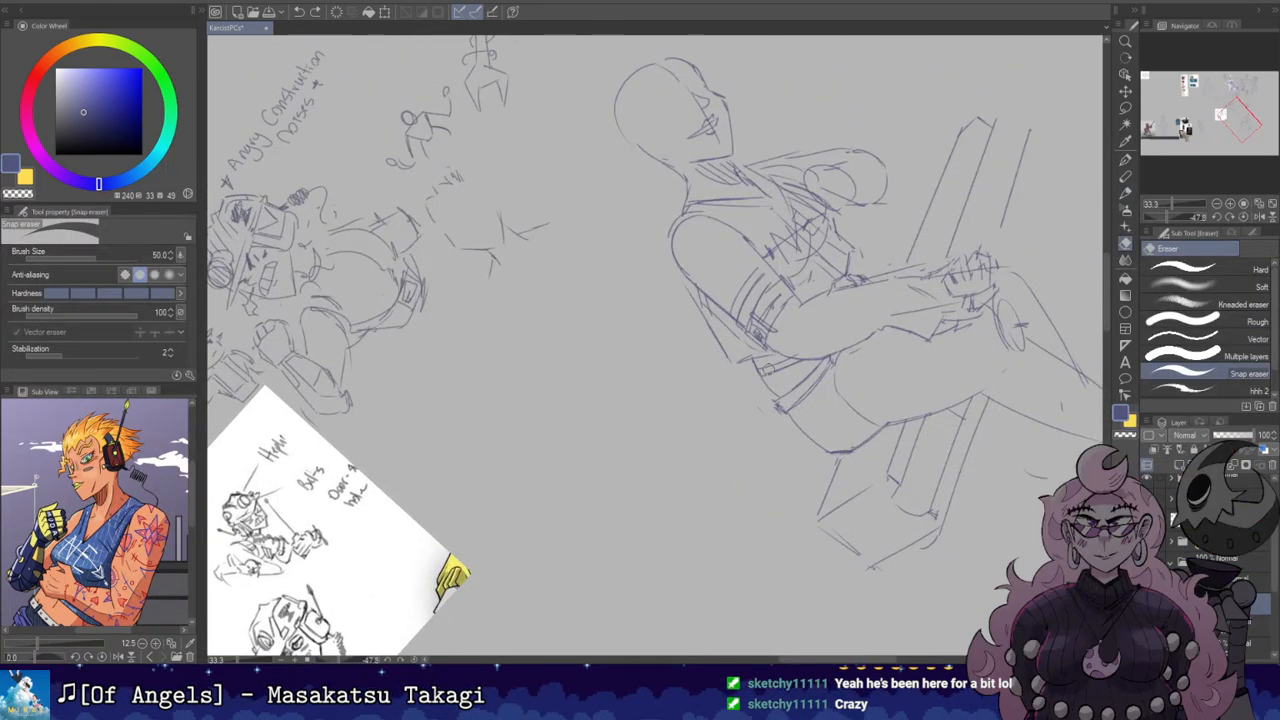
{"action": "key", "text": "p"}
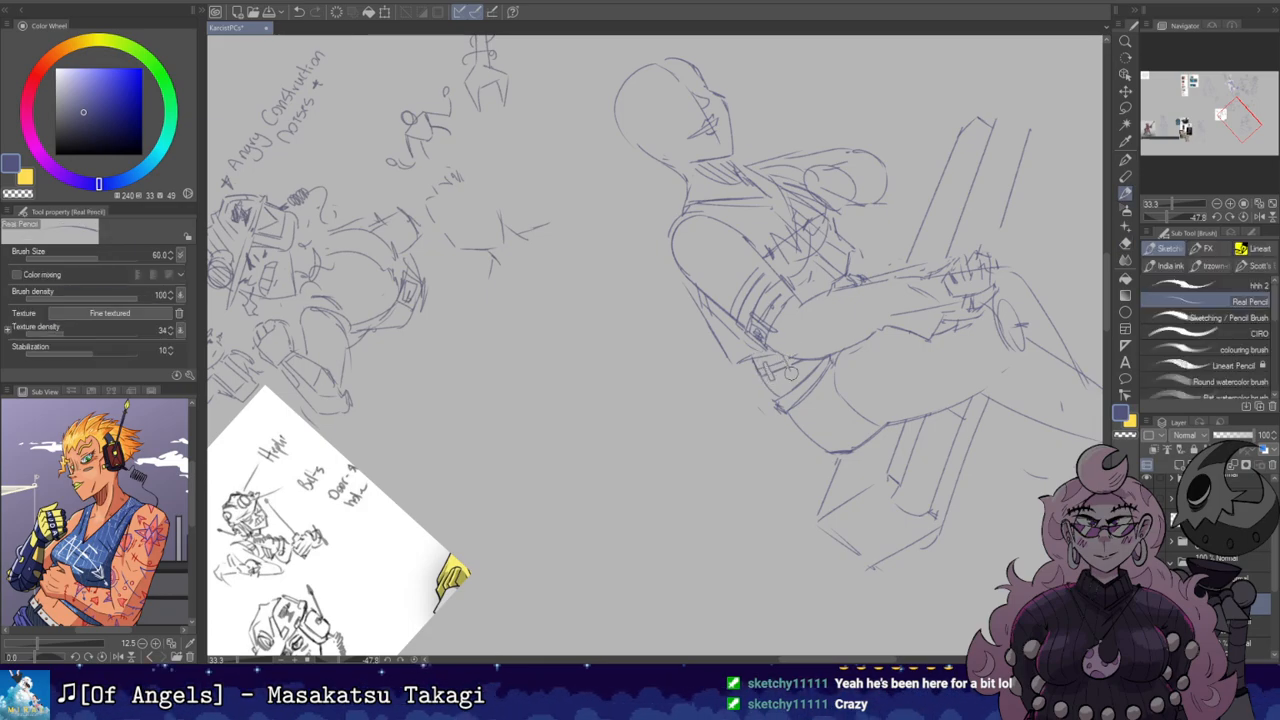
Step: Finish the lower-back motif's outline and fill the area around it with hatching
{"action": "key", "text": "shift+space"}
{"action": "mouse_move", "coordinate": [808, 304]}
{"action": "left_mouse_down"}
{"action": "mouse_move", "coordinate": [790, 431]}
{"action": "mouse_move", "coordinate": [781, 397]}
{"action": "left_mouse_up"}
{"action": "key", "text": "space"}
{"action": "key", "text": "e"}
{"action": "key", "text": "p"}
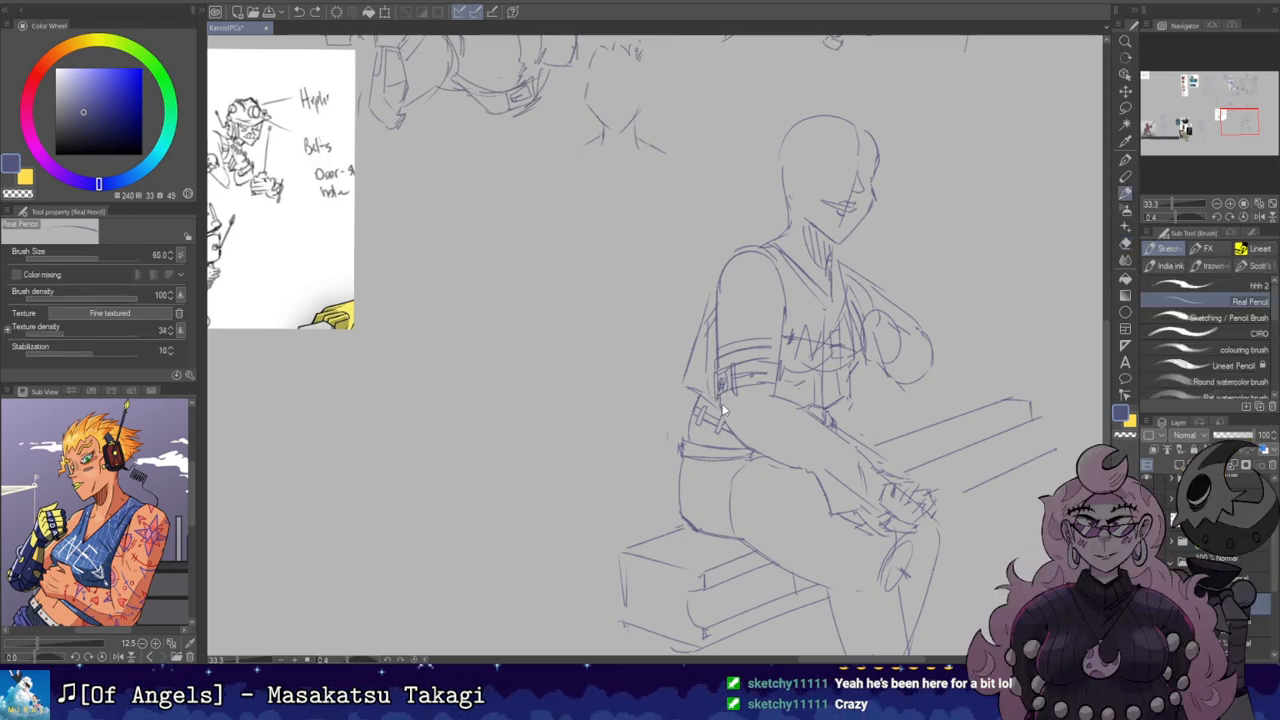
{"action": "key", "text": "h"}
{"action": "key", "text": "h"}
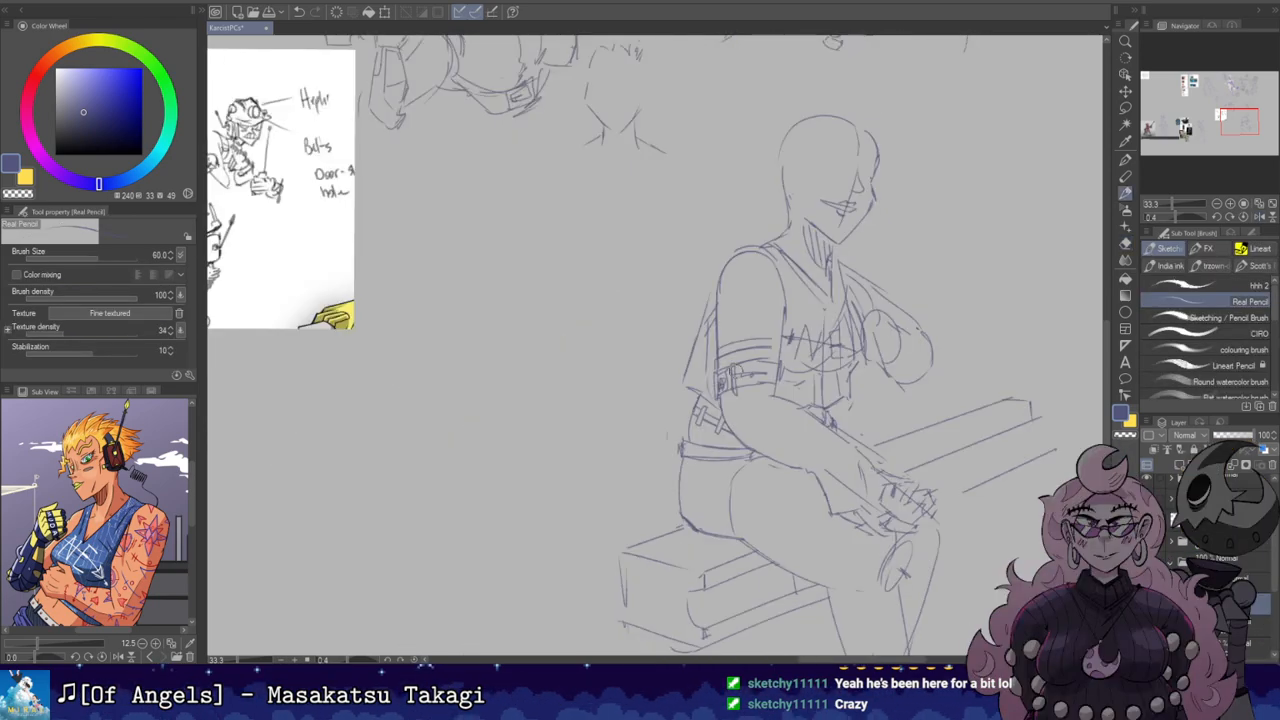
{"action": "left_click_drag", "start_coordinate": [643, 316], "coordinate": [635, 268]}
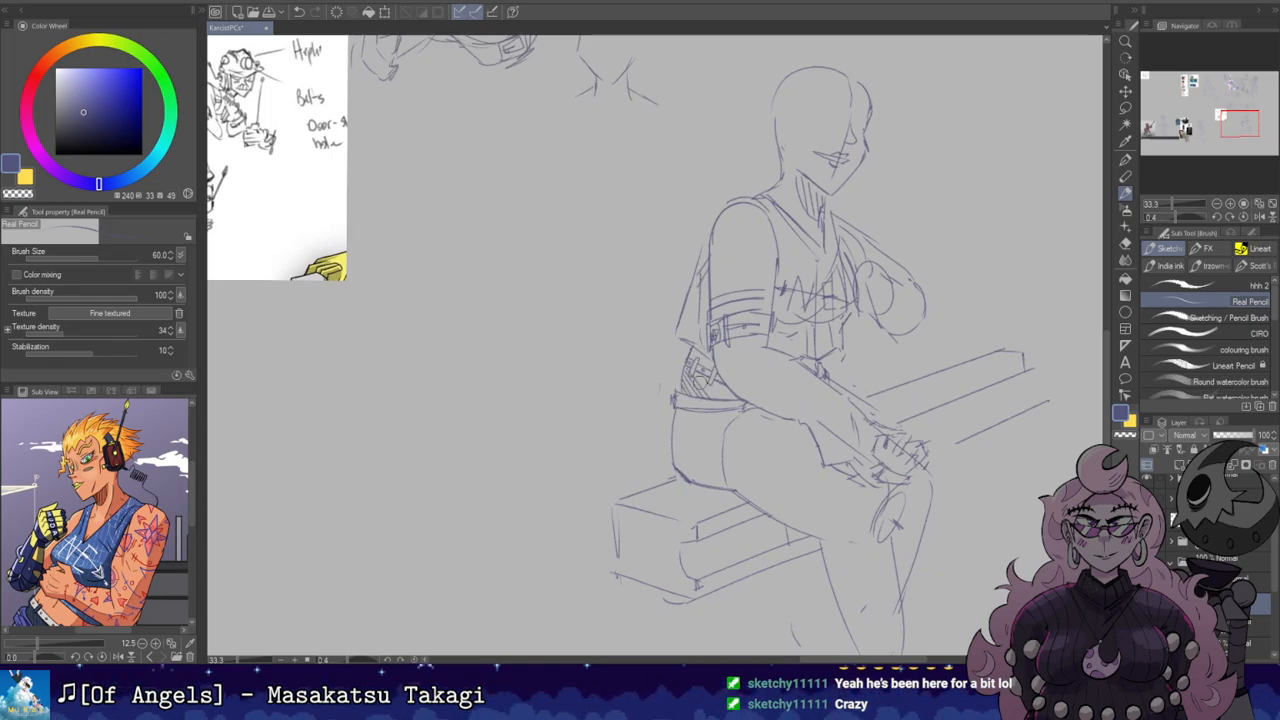
{"action": "key", "text": "h"}
{"action": "key", "text": "h"}
Step: Bring the reference's waist into view and sketch the cloth wrapped around the hips below the belt
{"action": "left_click_drag", "start_coordinate": [799, 234], "coordinate": [734, 210]}
{"action": "left_click_drag", "start_coordinate": [120, 550], "coordinate": [148, 450]}
{"action": "left_click_drag", "start_coordinate": [727, 270], "coordinate": [829, 250]}
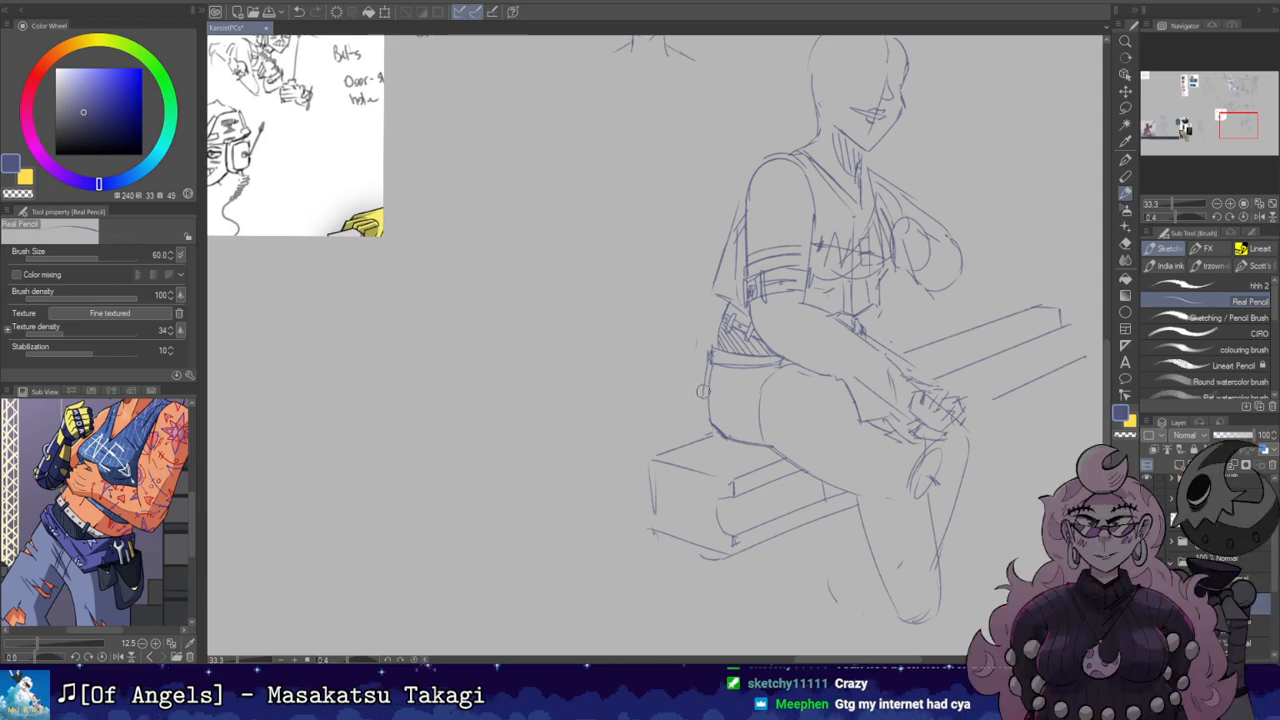
{"action": "mouse_move", "coordinate": [711, 406]}
{"action": "left_mouse_down"}
{"action": "mouse_move", "coordinate": [784, 376]}
{"action": "mouse_move", "coordinate": [711, 392]}
{"action": "mouse_move", "coordinate": [712, 370]}
{"action": "mouse_move", "coordinate": [706, 406]}
{"action": "mouse_move", "coordinate": [770, 375]}
{"action": "left_mouse_up"}
{"action": "key", "text": "e"}
{"action": "key", "text": "b"}
{"action": "key", "text": "ctrl+z"}
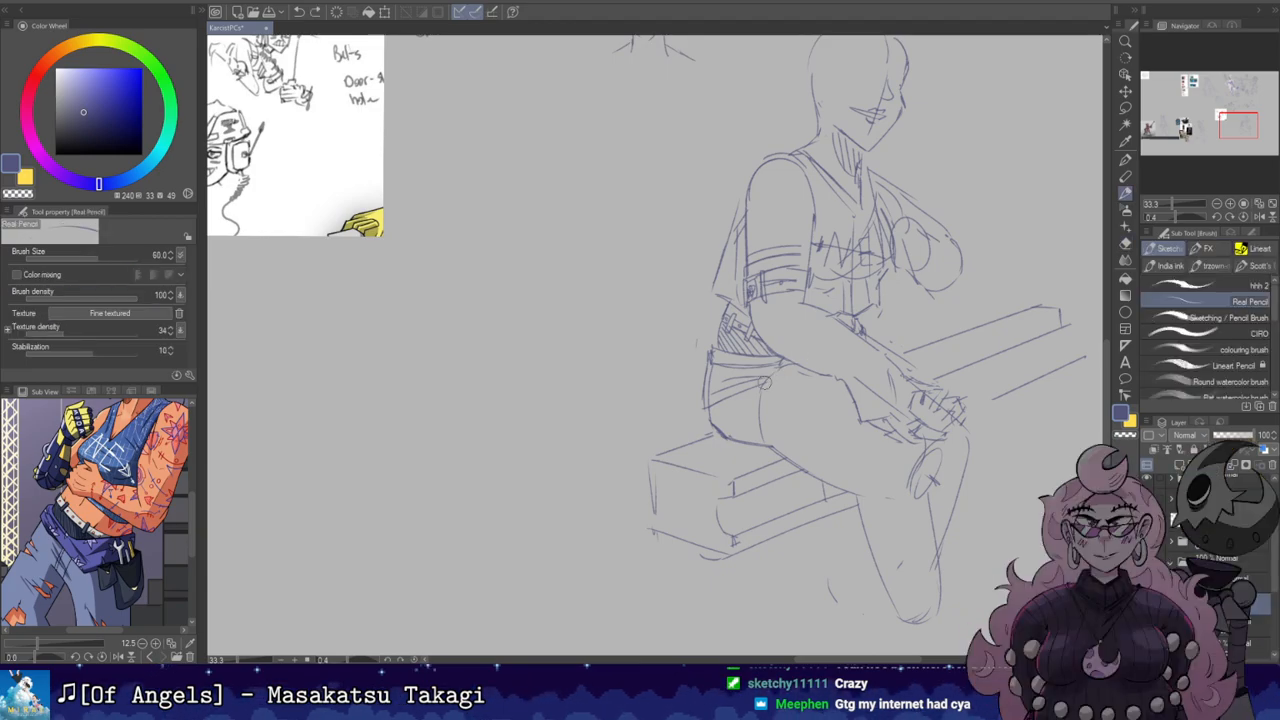
{"action": "key", "text": "e"}
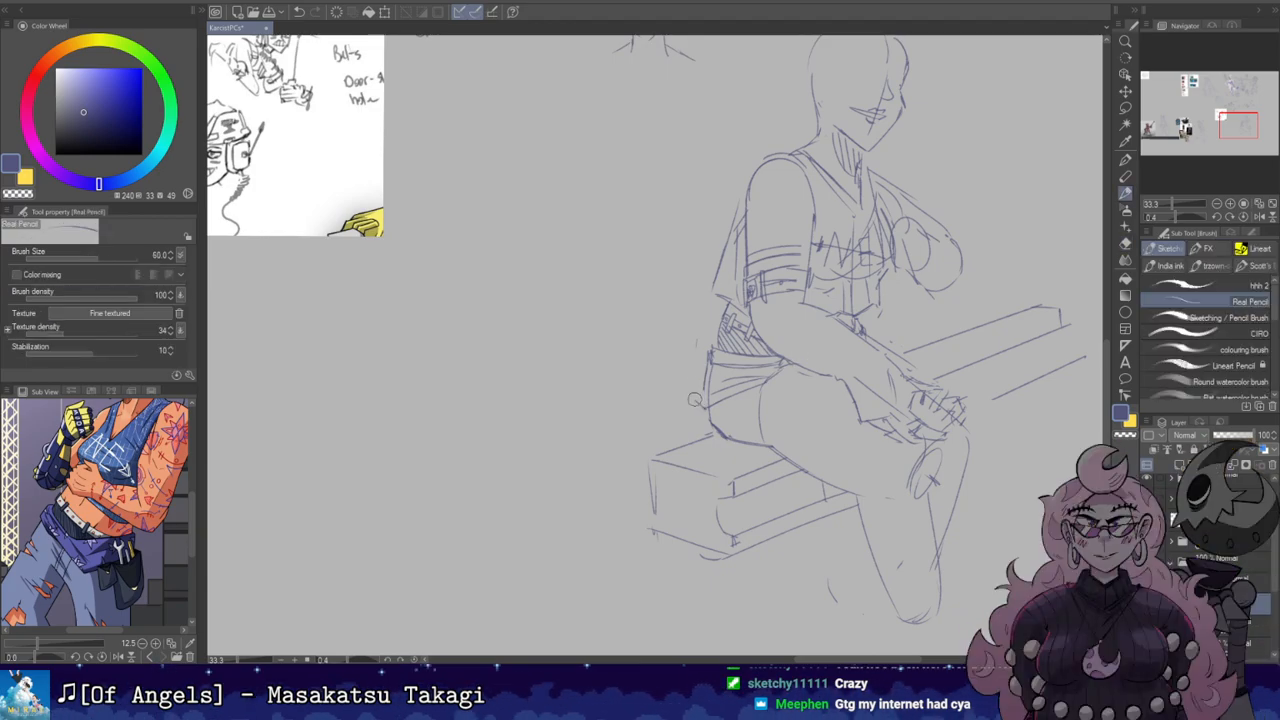
Step: Add jagged folds at the back edge of the hip cloth and check the figure mirrored
{"action": "key", "text": "b"}
{"action": "left_click_drag", "start_coordinate": [704, 388], "coordinate": [708, 364]}
{"action": "key", "text": "e"}
{"action": "key", "text": "b"}
{"action": "key", "text": "h"}
{"action": "key", "text": "h"}
{"action": "left_click_drag", "start_coordinate": [968, 146], "coordinate": [826, 166]}
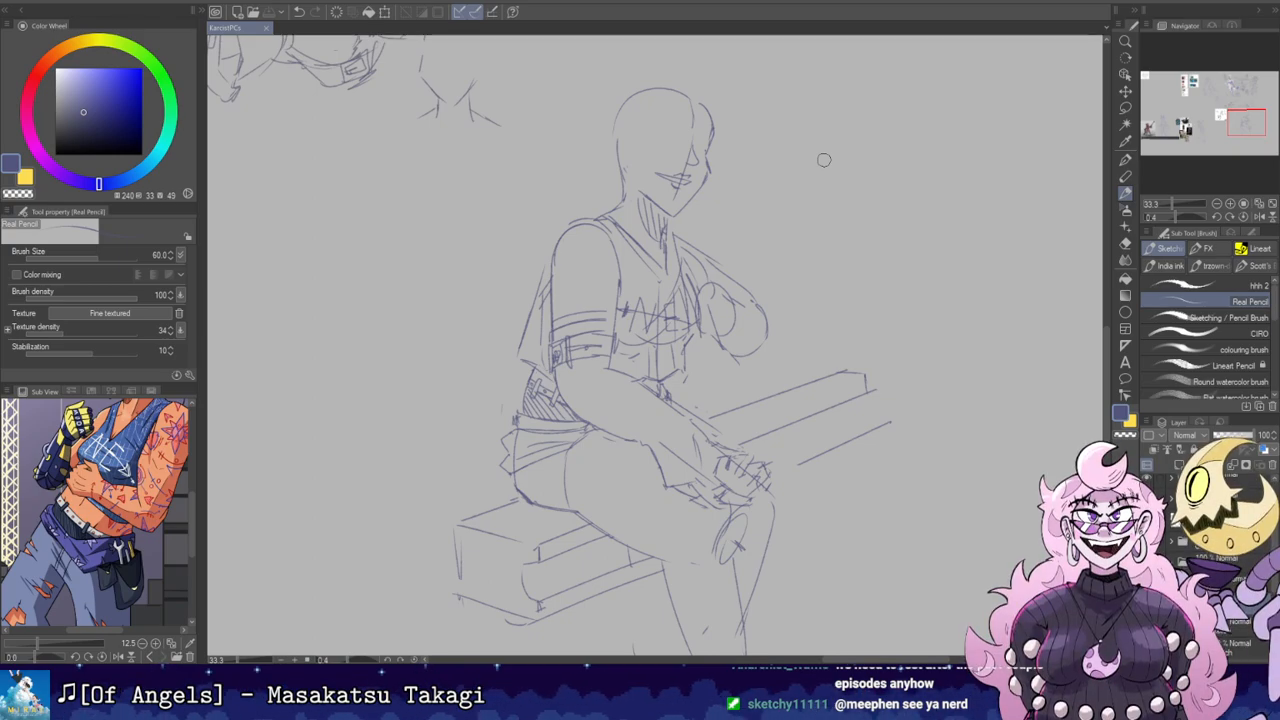
Step: Erase and redraw the near forearm's upper contour from the waist down to the wrist
{"action": "left_click_drag", "start_coordinate": [726, 394], "coordinate": [720, 346]}
{"action": "key", "text": "e"}
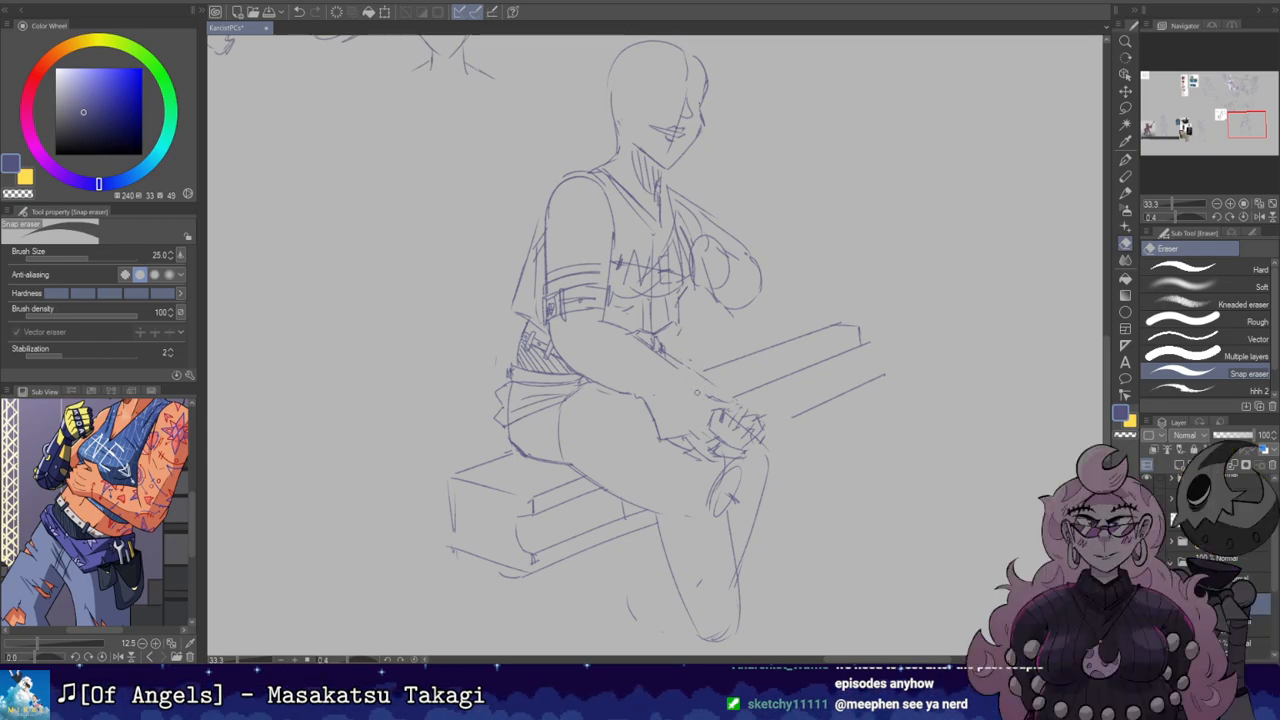
{"action": "key", "text": "b"}
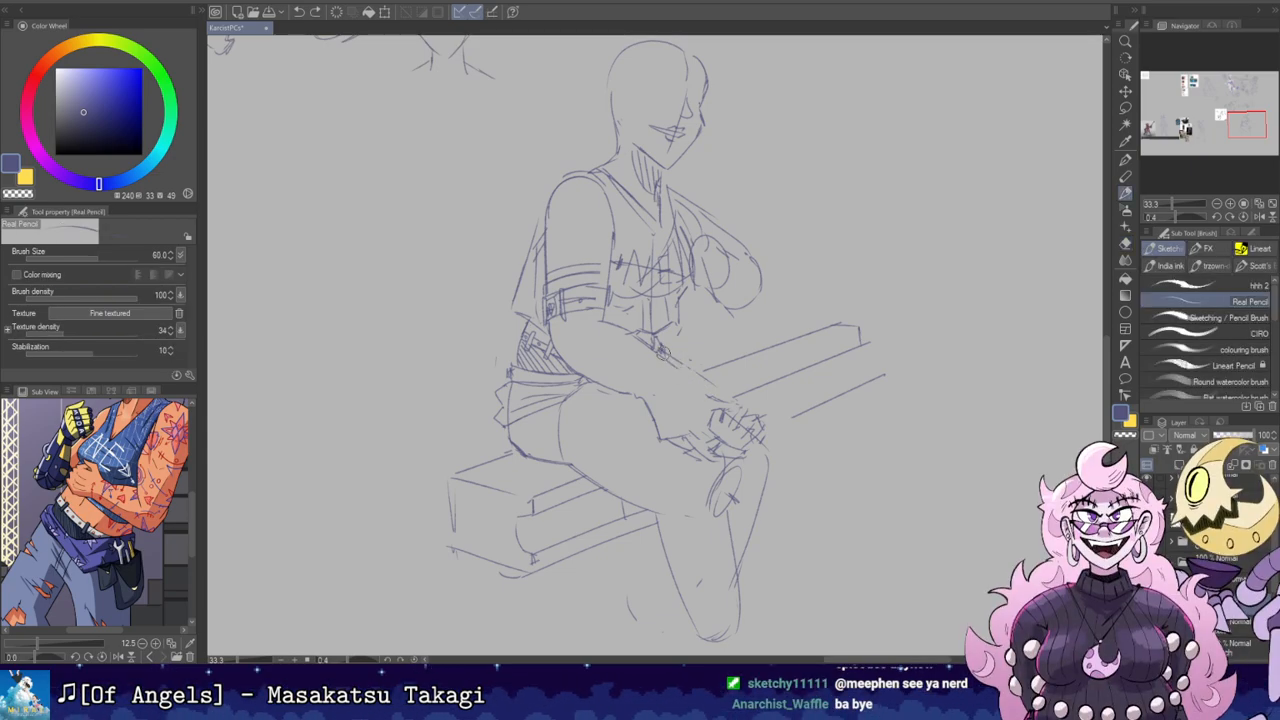
{"action": "key", "text": "e"}
{"action": "key", "text": "b"}
{"action": "left_click_drag", "start_coordinate": [679, 377], "coordinate": [716, 401]}
{"action": "key", "text": "ctrl+z"}
{"action": "key", "text": "ctrl+z"}
{"action": "key", "text": "e"}
{"action": "key", "text": "b"}
{"action": "key", "text": "e"}
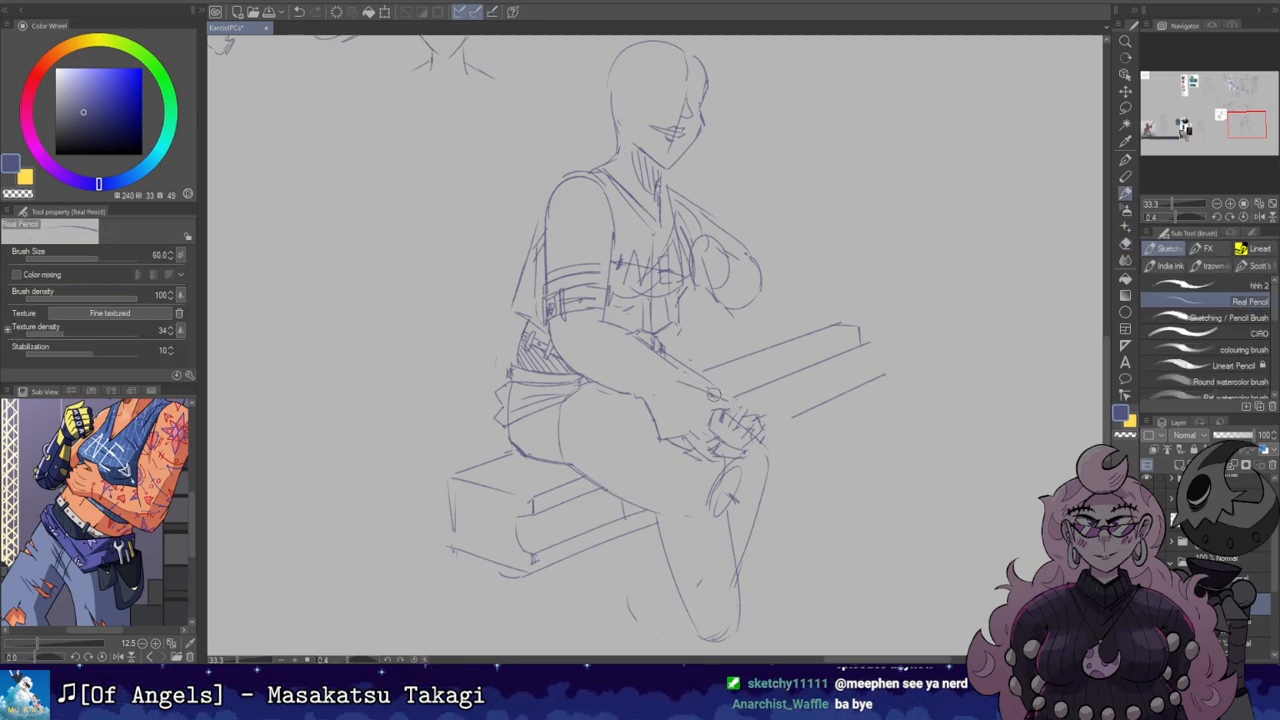
Step: Clean up the near forearm's contour between elbow and wrist and check the figure mirrored
{"action": "key", "text": "b"}
{"action": "key", "text": "ctrl+z"}
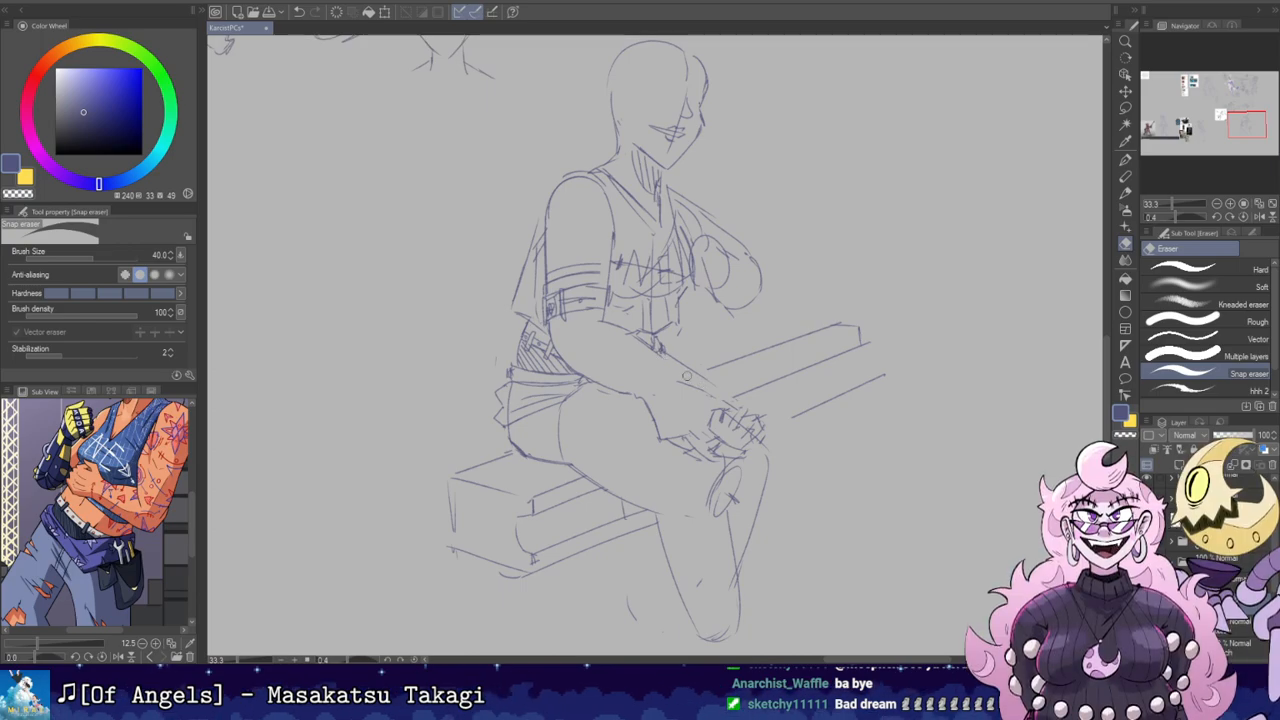
{"action": "key", "text": "b"}
{"action": "key", "text": "e"}
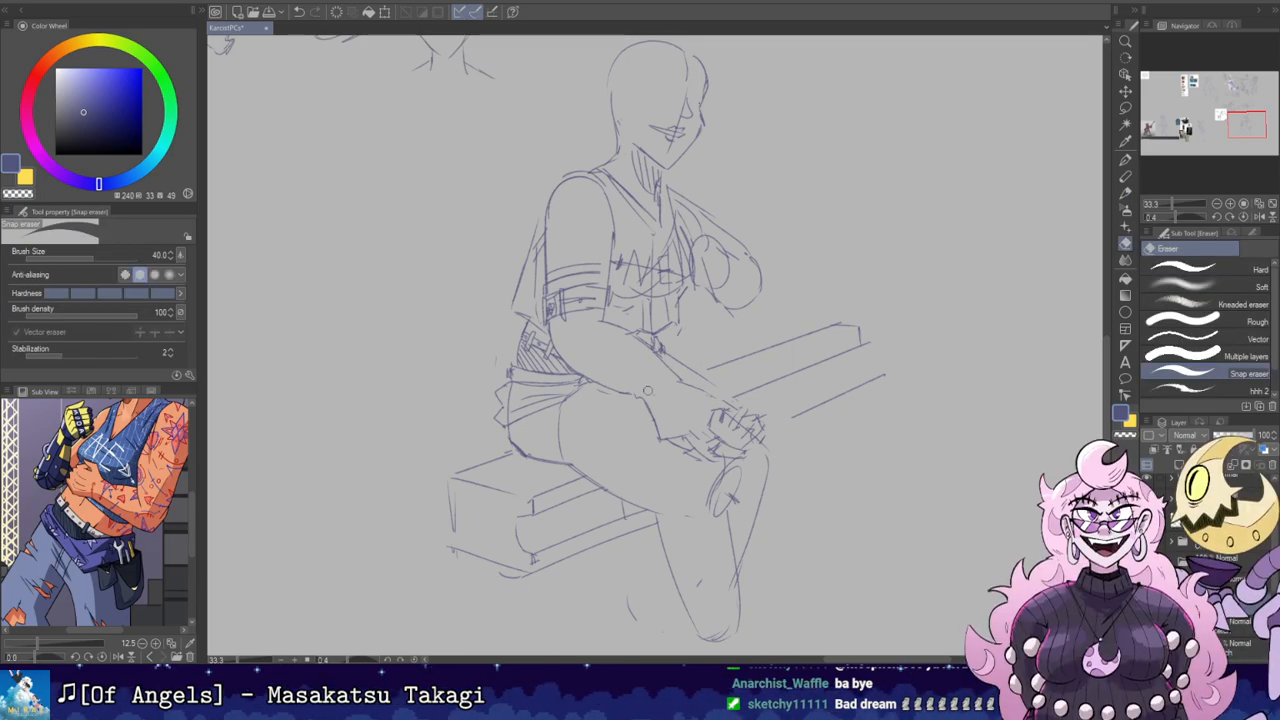
{"action": "key", "text": "h"}
{"action": "key", "text": "h"}
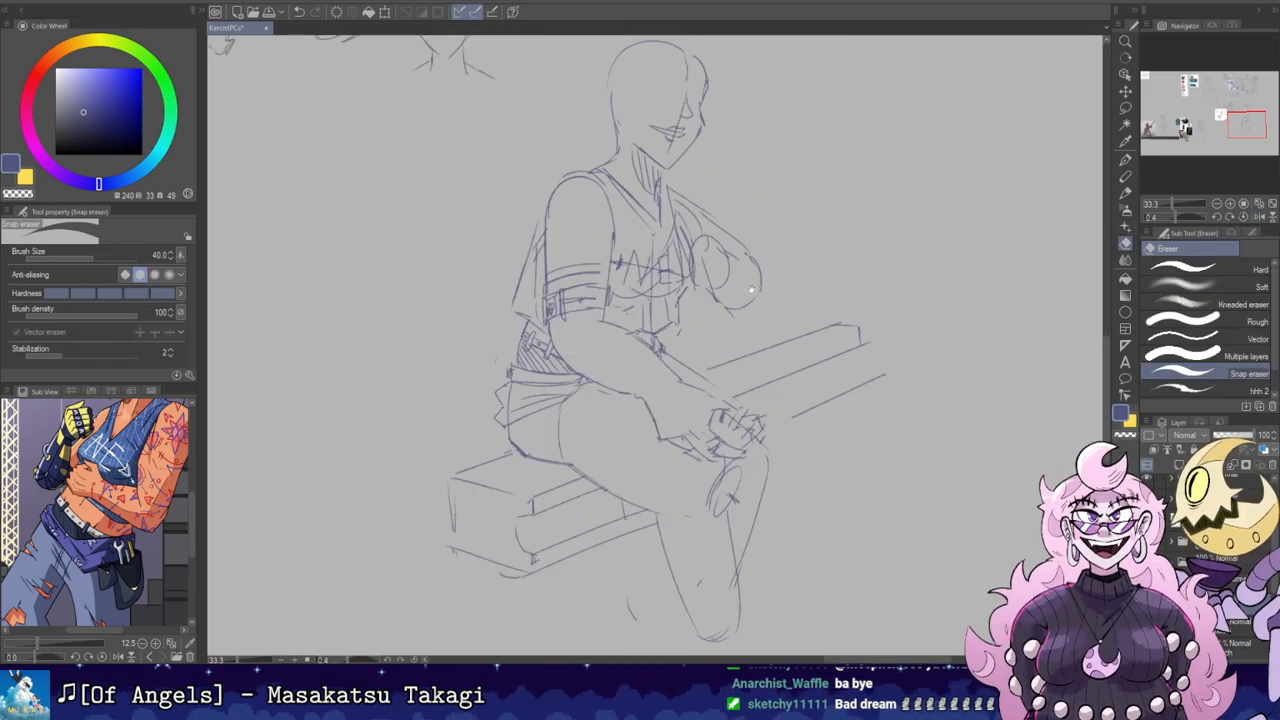
{"action": "left_click_drag", "start_coordinate": [751, 289], "coordinate": [777, 267]}
{"action": "mouse_move", "coordinate": [710, 197]}
{"action": "left_mouse_down"}
{"action": "mouse_move", "coordinate": [726, 263]}
{"action": "mouse_move", "coordinate": [685, 224]}
{"action": "mouse_move", "coordinate": [720, 240]}
{"action": "left_mouse_up"}
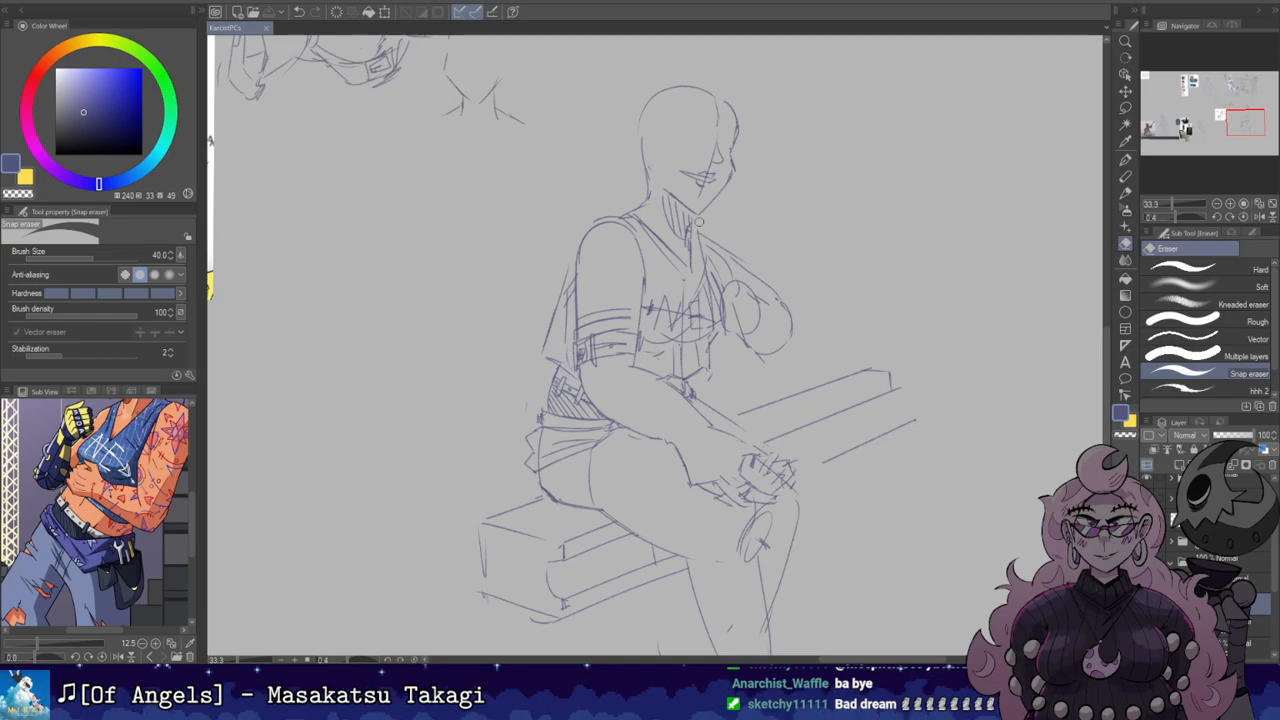
{"action": "mouse_move", "coordinate": [773, 230]}
{"action": "left_mouse_down"}
{"action": "mouse_move", "coordinate": [874, 126]}
{"action": "mouse_move", "coordinate": [850, 150]}
{"action": "left_mouse_up"}
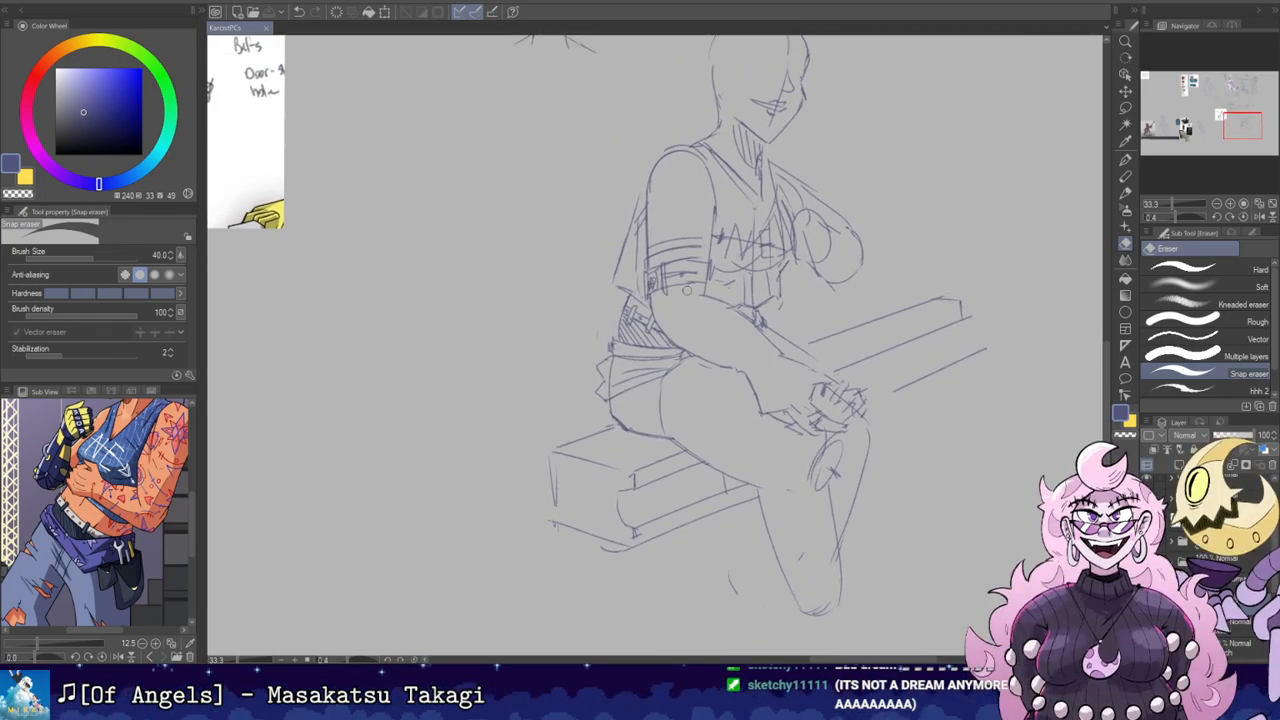
Step: Sketch an angular panel with a banded edge across the near thigh and add fold lines beside it
{"action": "key", "text": "b"}
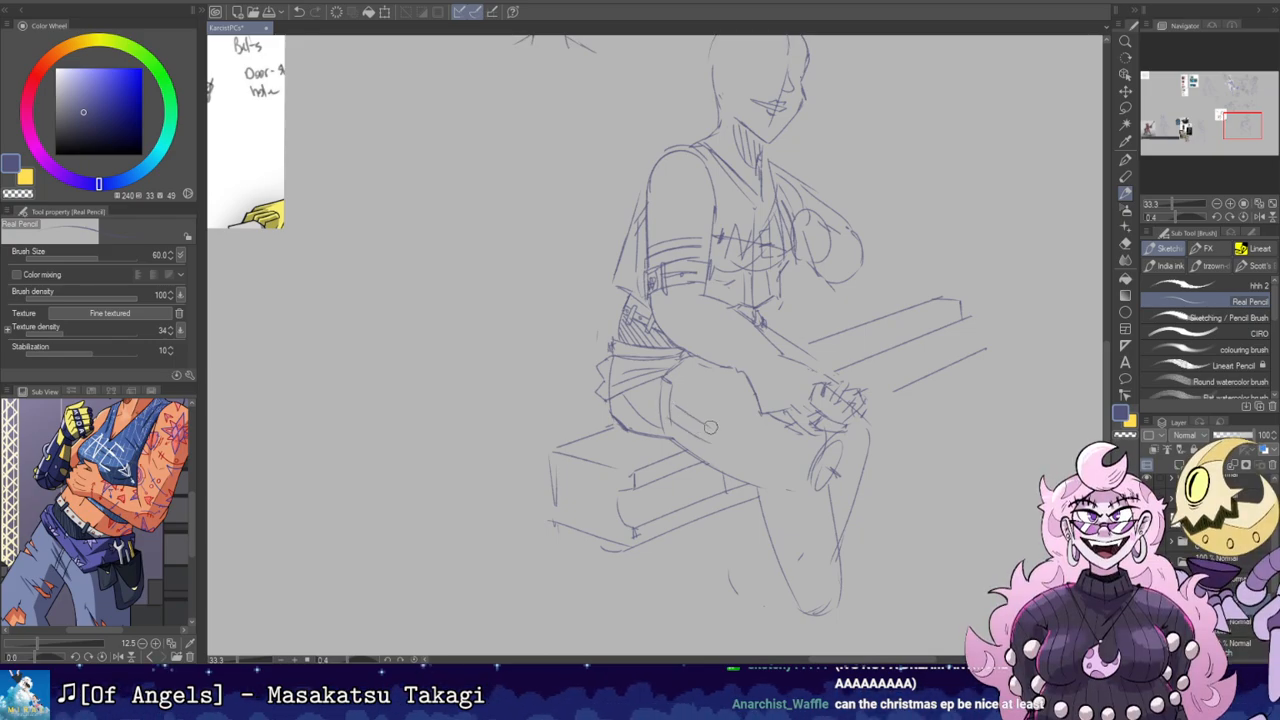
{"action": "mouse_move", "coordinate": [712, 466]}
{"action": "left_mouse_down"}
{"action": "mouse_move", "coordinate": [721, 425]}
{"action": "mouse_move", "coordinate": [720, 464]}
{"action": "mouse_move", "coordinate": [738, 383]}
{"action": "left_mouse_up"}
{"action": "key", "text": "ctrl+z"}
{"action": "key", "text": "ctrl+z"}
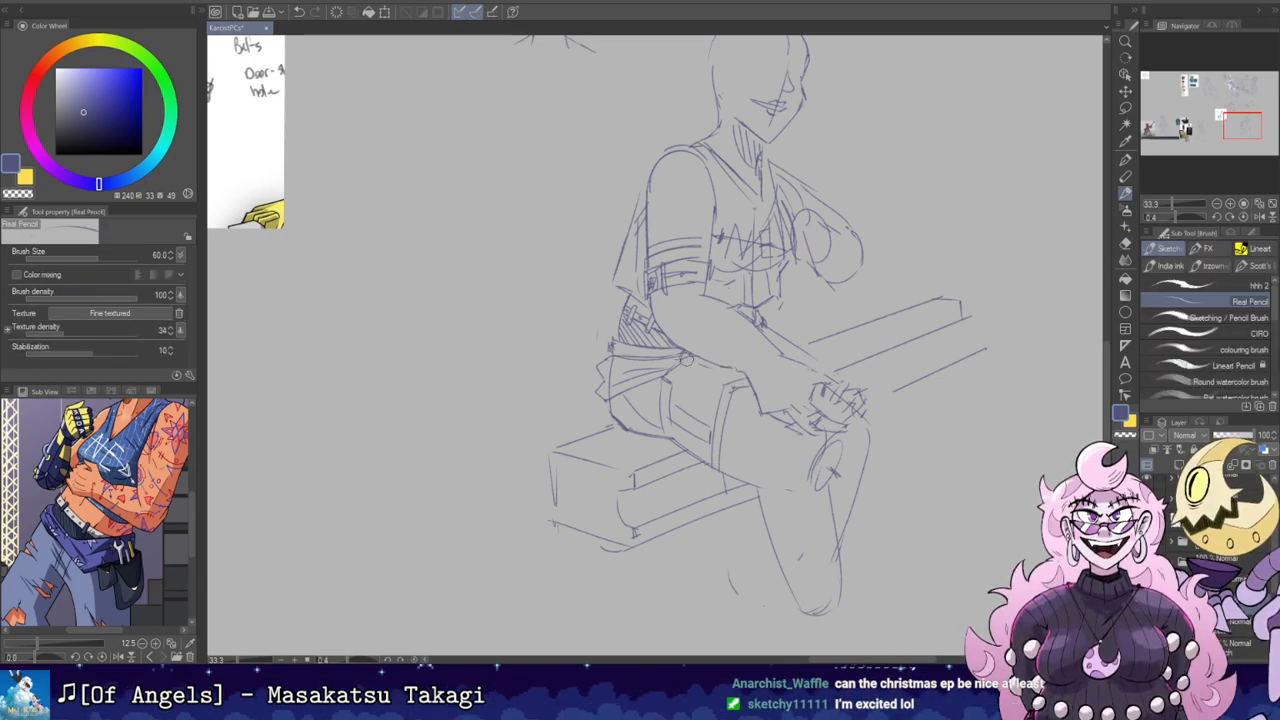
{"action": "left_click_drag", "start_coordinate": [740, 414], "coordinate": [733, 476]}
{"action": "left_click_drag", "start_coordinate": [756, 416], "coordinate": [744, 476]}
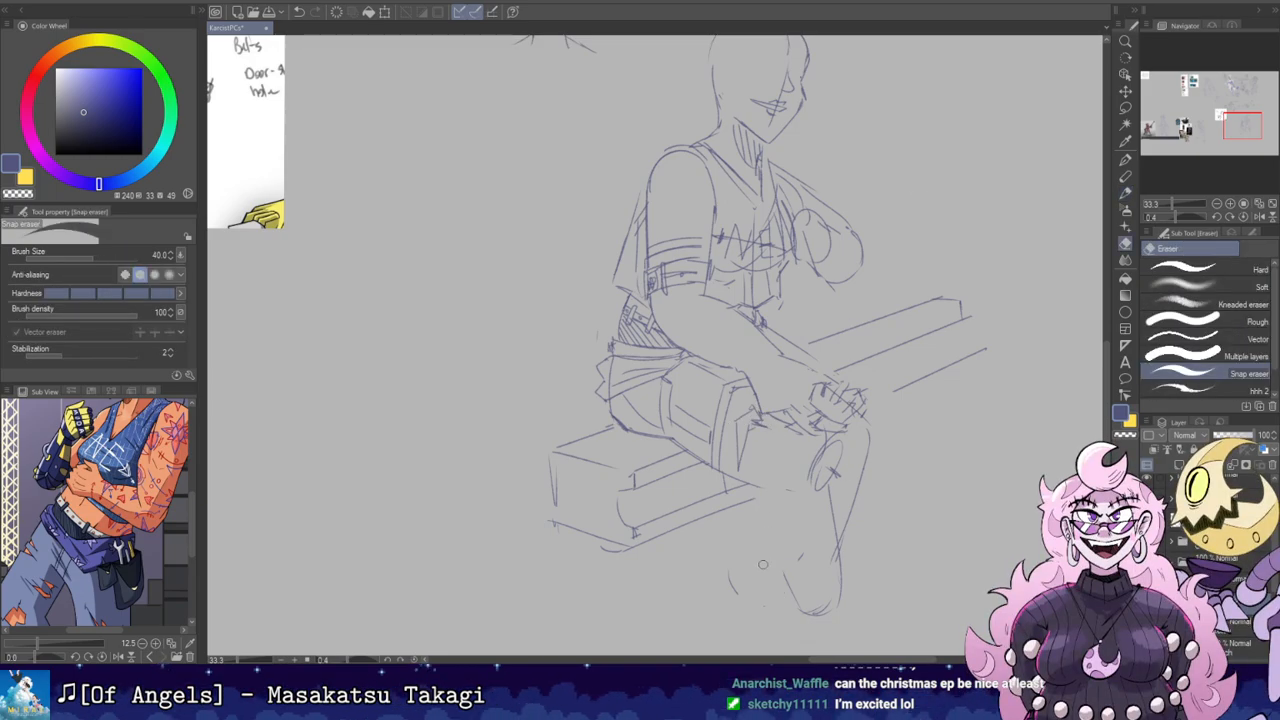
Step: Erase the tapered lower leg, redraw it as a wider trouser leg below the knee, and check it mirrored
{"action": "mouse_move", "coordinate": [752, 488]}
{"action": "left_mouse_down"}
{"action": "mouse_move", "coordinate": [772, 620]}
{"action": "mouse_move", "coordinate": [843, 602]}
{"action": "left_mouse_up"}
{"action": "key", "text": "e"}
{"action": "mouse_move", "coordinate": [832, 500]}
{"action": "left_mouse_down"}
{"action": "mouse_move", "coordinate": [848, 594]}
{"action": "mouse_move", "coordinate": [833, 614]}
{"action": "left_mouse_up"}
{"action": "key", "text": "b"}
{"action": "key", "text": "ctrl+z"}
{"action": "key", "text": "e"}
{"action": "left_click", "coordinate": [838, 592]}
{"action": "key", "text": "h"}
{"action": "key", "text": "h"}
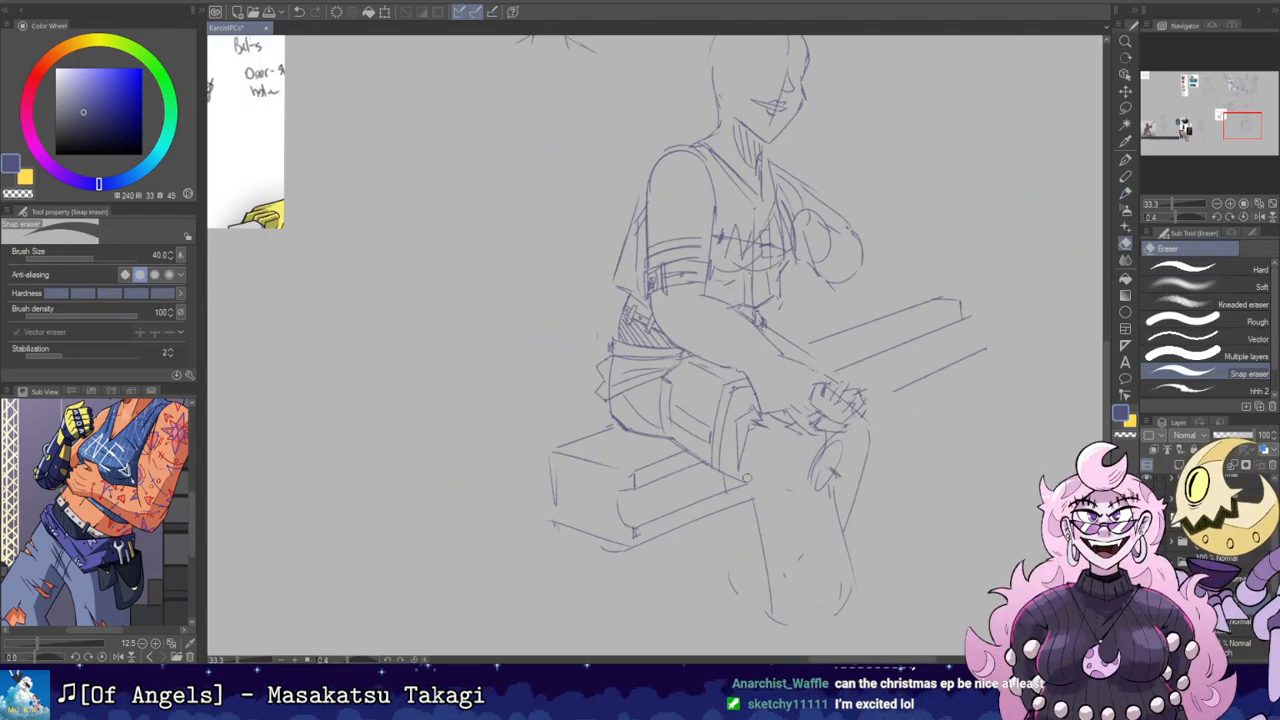
Step: Try to redraw the lower leg's back contour as a long slanted line below the thigh
{"action": "key", "text": "p"}
{"action": "left_click_drag", "start_coordinate": [747, 488], "coordinate": [755, 516]}
{"action": "mouse_move", "coordinate": [864, 350]}
{"action": "left_mouse_down"}
{"action": "mouse_move", "coordinate": [814, 274]}
{"action": "mouse_move", "coordinate": [745, 395]}
{"action": "mouse_move", "coordinate": [846, 256]}
{"action": "left_mouse_up"}
{"action": "left_click_drag", "start_coordinate": [798, 336], "coordinate": [829, 290]}
{"action": "key", "text": "e"}
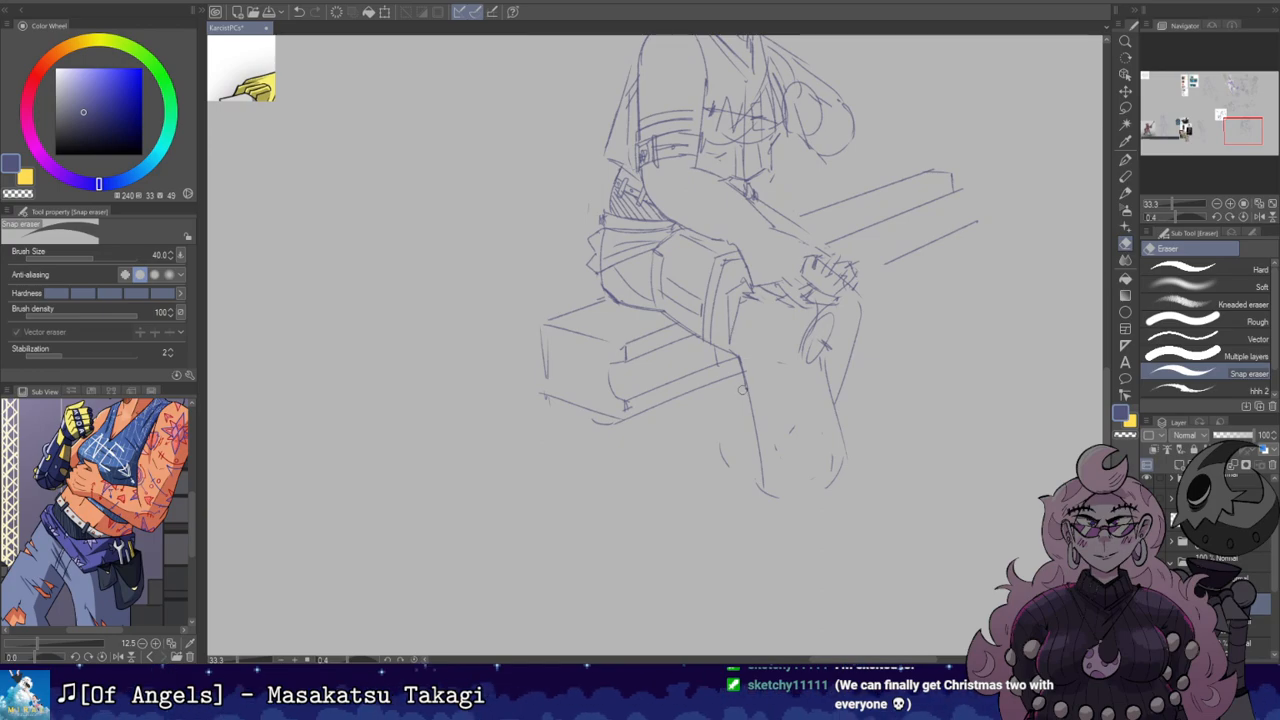
{"action": "left_click_drag", "start_coordinate": [742, 364], "coordinate": [766, 496]}
{"action": "key", "text": "b"}
{"action": "left_click_drag", "start_coordinate": [740, 360], "coordinate": [766, 527]}
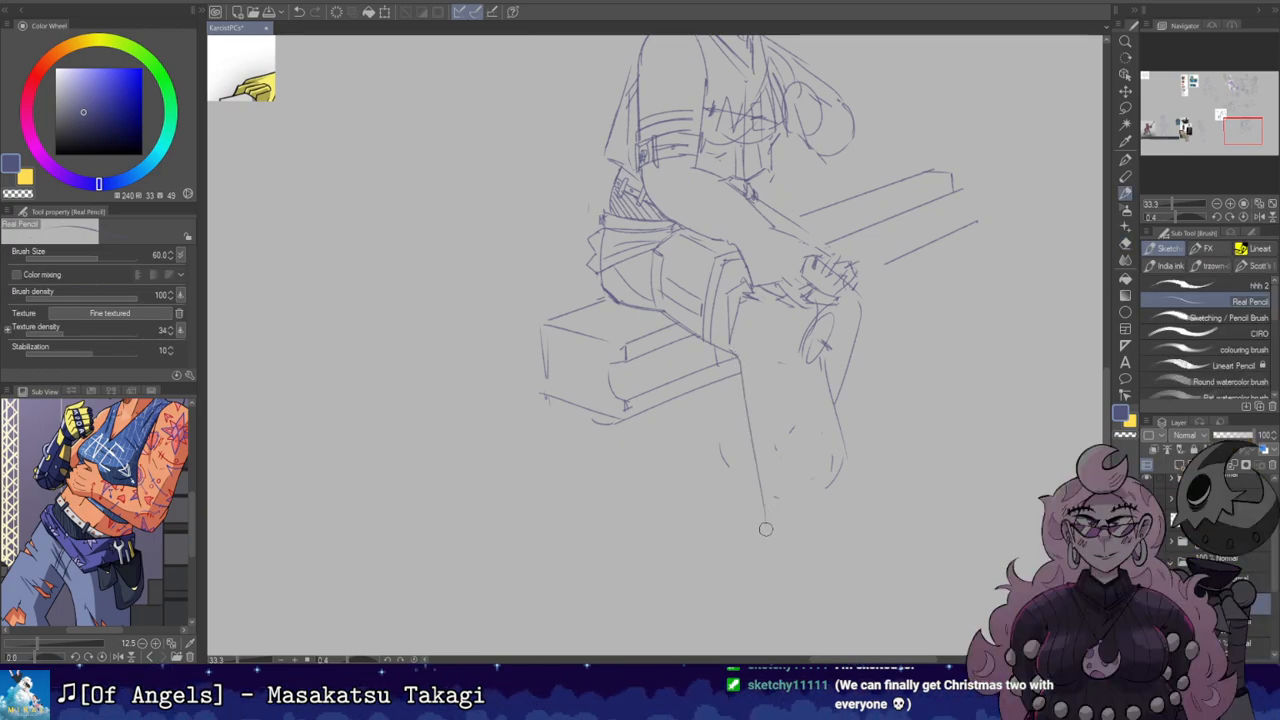
{"action": "key", "text": "e"}
{"action": "key", "text": "ctrl+z"}
{"action": "key", "text": "b"}
{"action": "key", "text": "ctrl+z"}
Step: Redraw the lower leg's back contour almost vertical, erase the rounded end, and sketch an angular hem
{"action": "mouse_move", "coordinate": [739, 358]}
{"action": "left_mouse_down"}
{"action": "mouse_move", "coordinate": [746, 434]}
{"action": "mouse_move", "coordinate": [731, 493]}
{"action": "left_mouse_up"}
{"action": "key", "text": "e"}
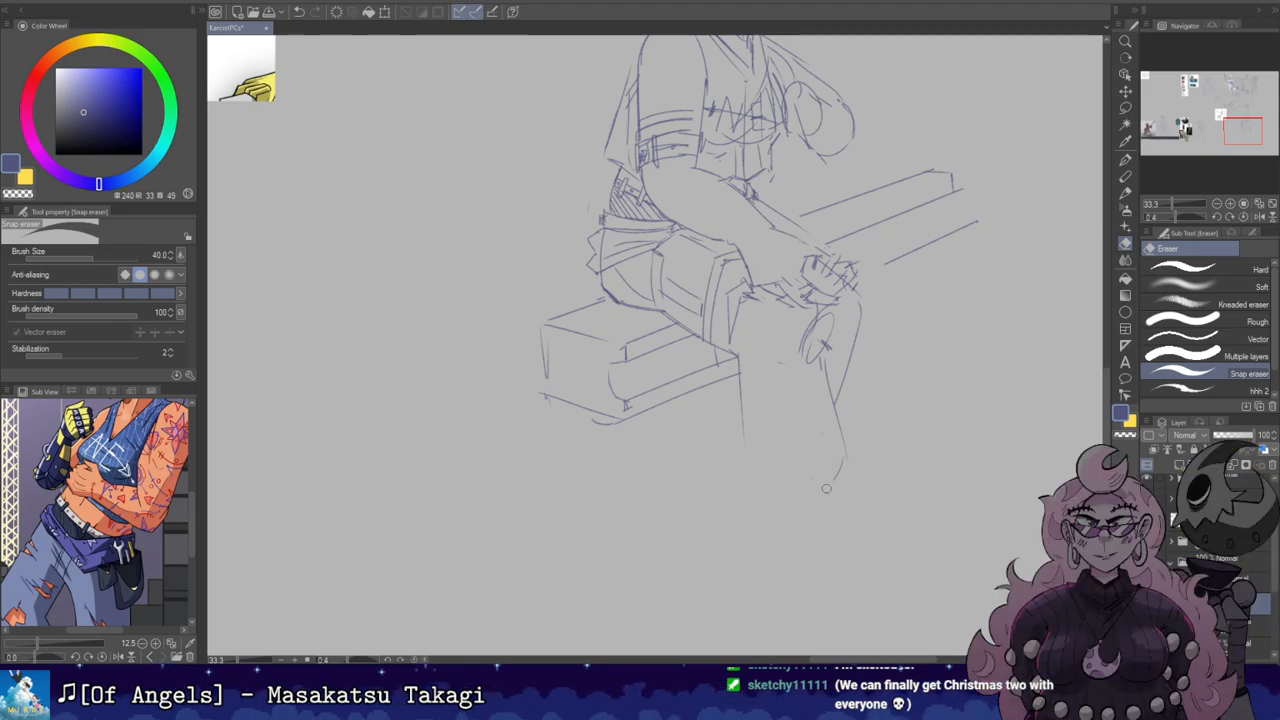
{"action": "key", "text": "b"}
{"action": "mouse_move", "coordinate": [740, 370]}
{"action": "left_mouse_down"}
{"action": "mouse_move", "coordinate": [749, 491]}
{"action": "mouse_move", "coordinate": [808, 511]}
{"action": "mouse_move", "coordinate": [855, 462]}
{"action": "left_mouse_up"}
{"action": "key", "text": "ctrl+z"}
{"action": "key", "text": "ctrl+z"}
{"action": "key", "text": "ctrl+z"}
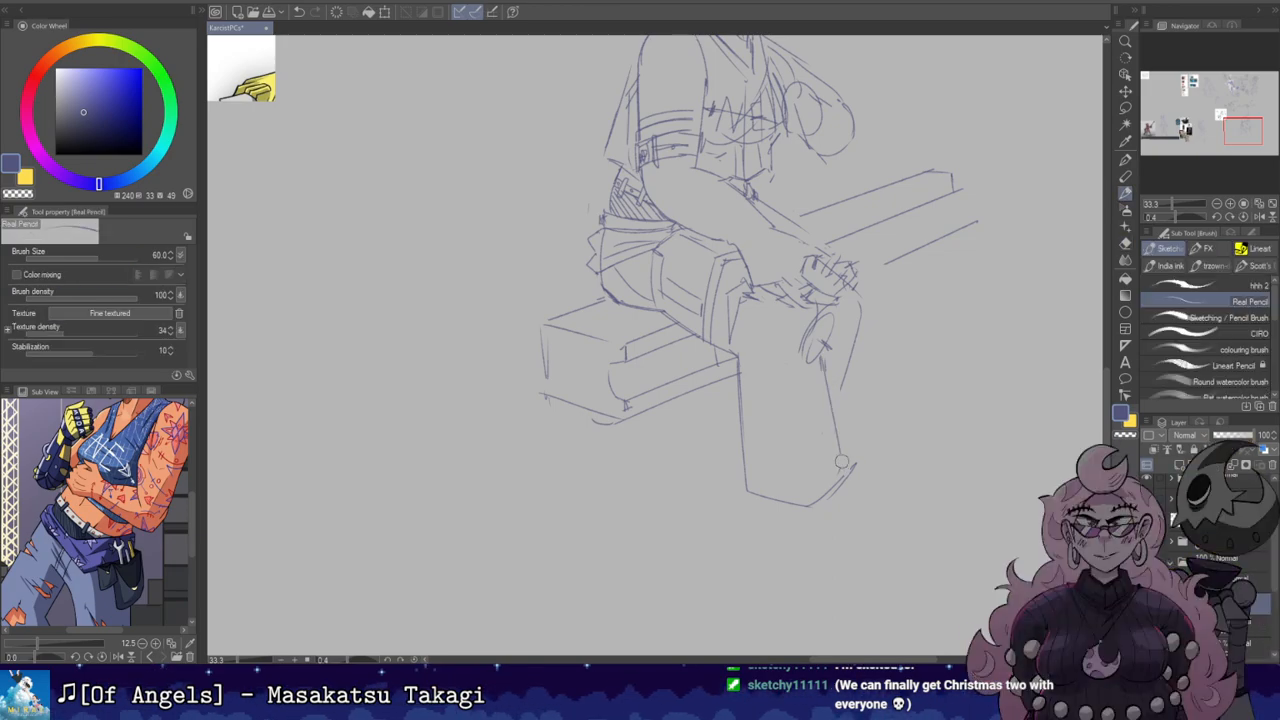
Step: Draw the front contour of the lower leg down from the knee to the hem and check the figure mirrored
{"action": "left_click_drag", "start_coordinate": [821, 362], "coordinate": [848, 470]}
{"action": "left_click_drag", "start_coordinate": [861, 244], "coordinate": [786, 429]}
{"action": "key", "text": "h"}
{"action": "key", "text": "h"}
{"action": "mouse_move", "coordinate": [830, 338]}
{"action": "left_mouse_down"}
{"action": "mouse_move", "coordinate": [917, 186]}
{"action": "mouse_move", "coordinate": [894, 208]}
{"action": "left_mouse_up"}
Step: Erase and redraw the lines between the knee's front edge and the hem, checking the leg mirrored
{"action": "key", "text": "e"}
{"action": "left_click_drag", "start_coordinate": [852, 362], "coordinate": [828, 491]}
{"action": "key", "text": "b"}
{"action": "key", "text": "ctrl+z"}
{"action": "key", "text": "ctrl+z"}
{"action": "key", "text": "ctrl+z"}
{"action": "left_click_drag", "start_coordinate": [838, 441], "coordinate": [833, 498]}
{"action": "key", "text": "h"}
{"action": "key", "text": "h"}
{"action": "scroll", "coordinate": [901, 360], "scroll_direction": "up", "scroll_amount": 3}
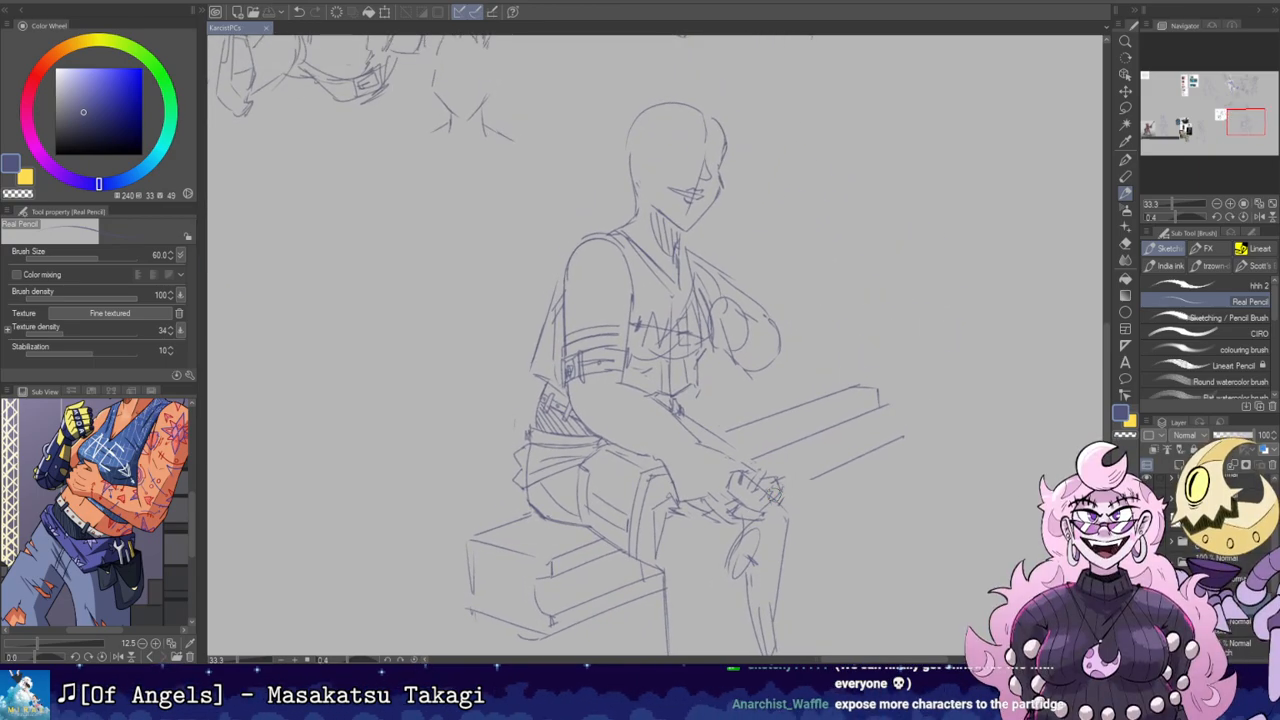
Step: Erase the mouth's corner line and try out new smile lines on the face
{"action": "mouse_move", "coordinate": [731, 208]}
{"action": "left_mouse_down"}
{"action": "mouse_move", "coordinate": [806, 278]}
{"action": "mouse_move", "coordinate": [792, 265]}
{"action": "left_mouse_up"}
{"action": "key", "text": "e"}
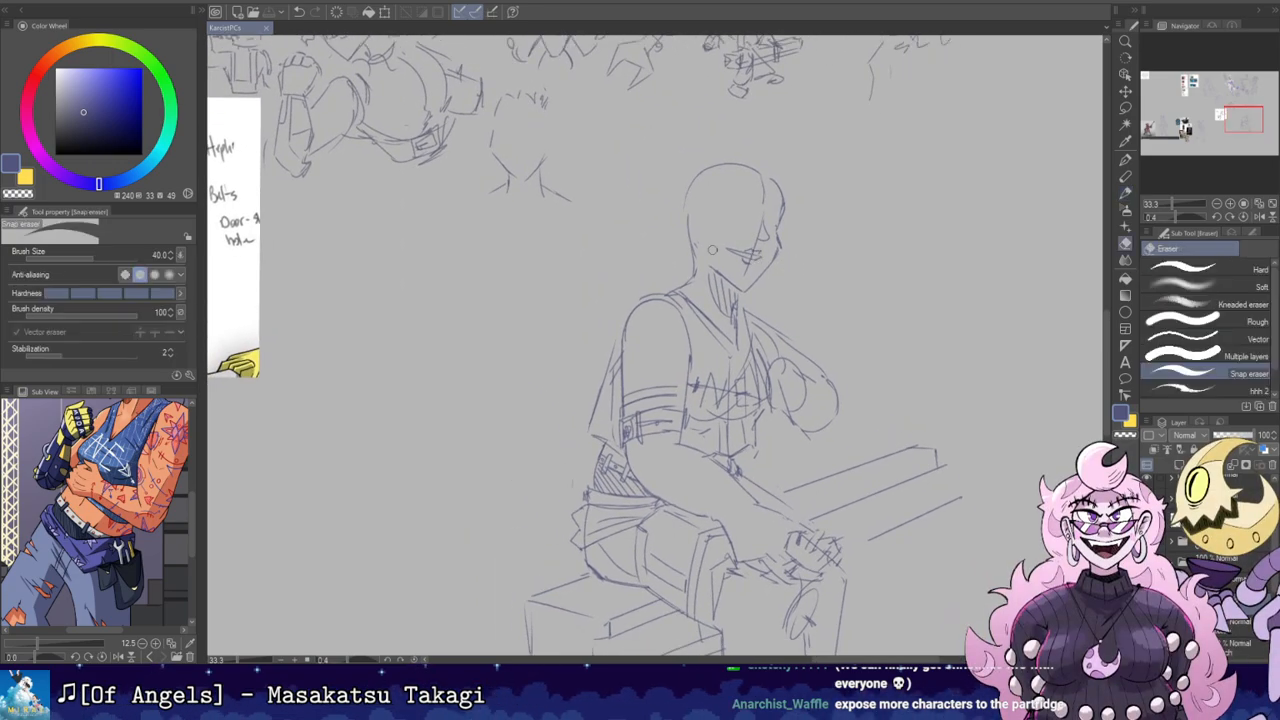
{"action": "key", "text": "b"}
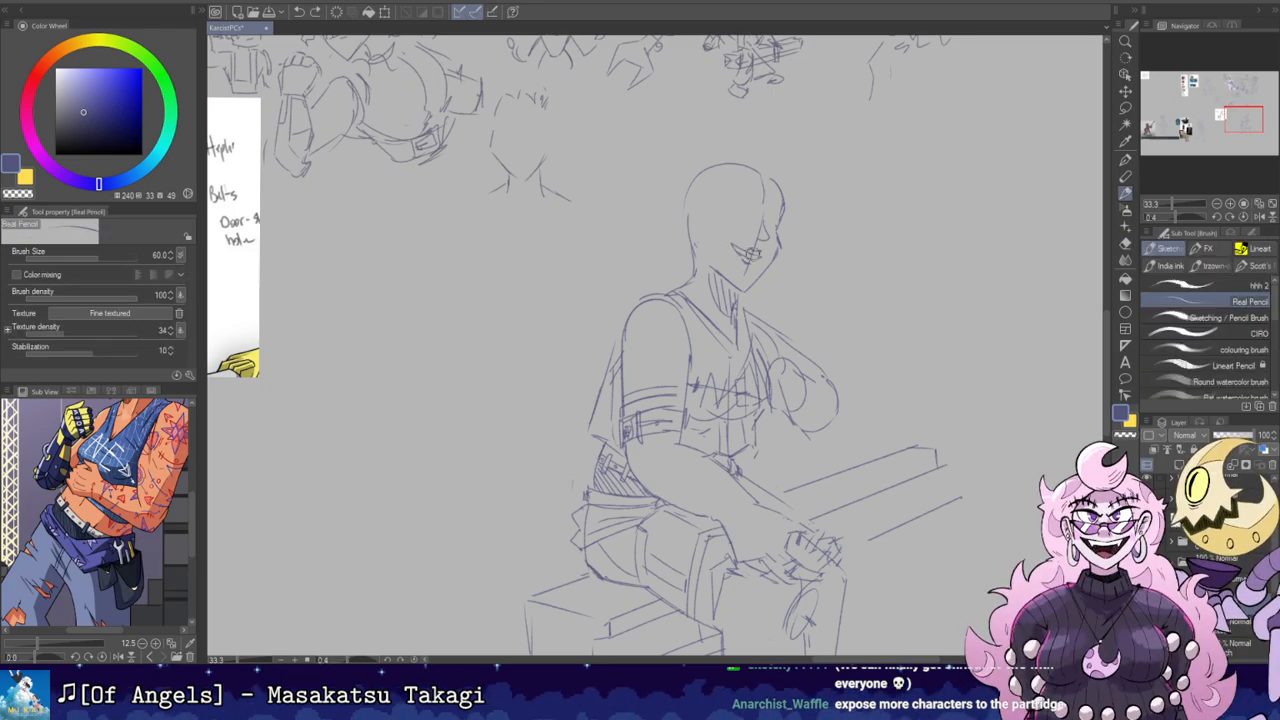
{"action": "key", "text": "ctrl+z"}
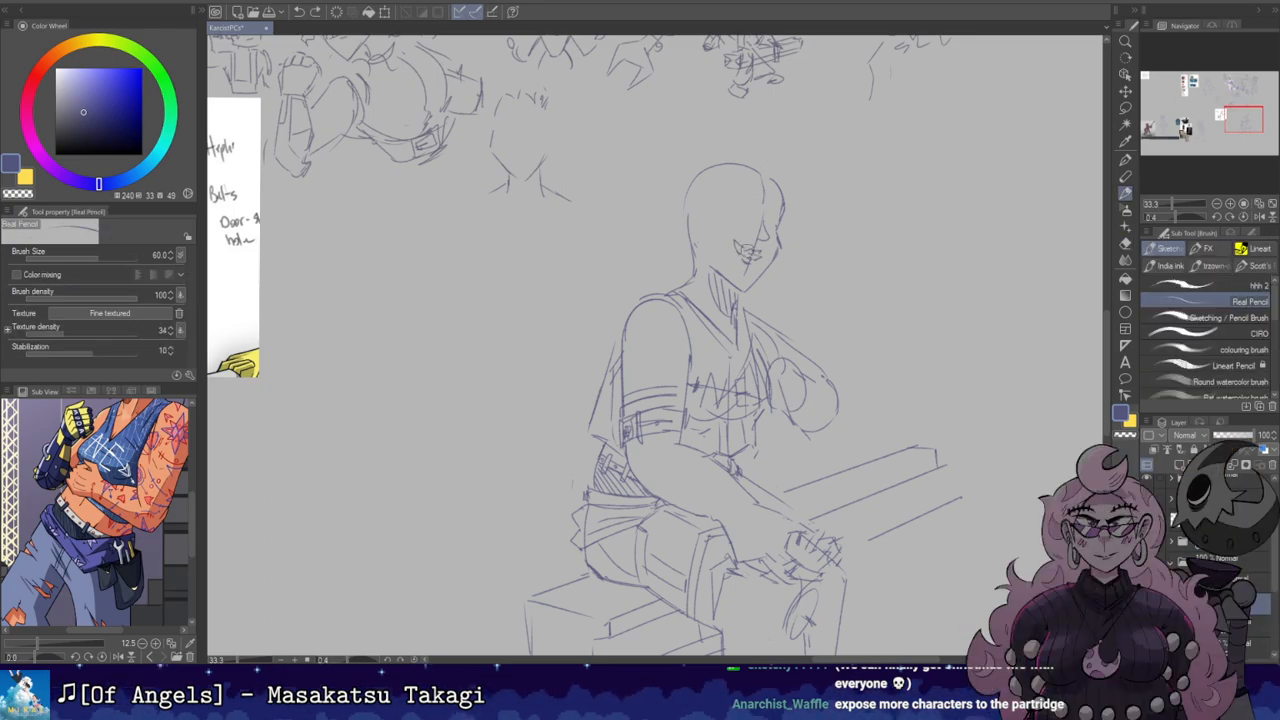
{"action": "key", "text": "ctrl+z"}
{"action": "left_click_drag", "start_coordinate": [742, 254], "coordinate": [760, 260]}
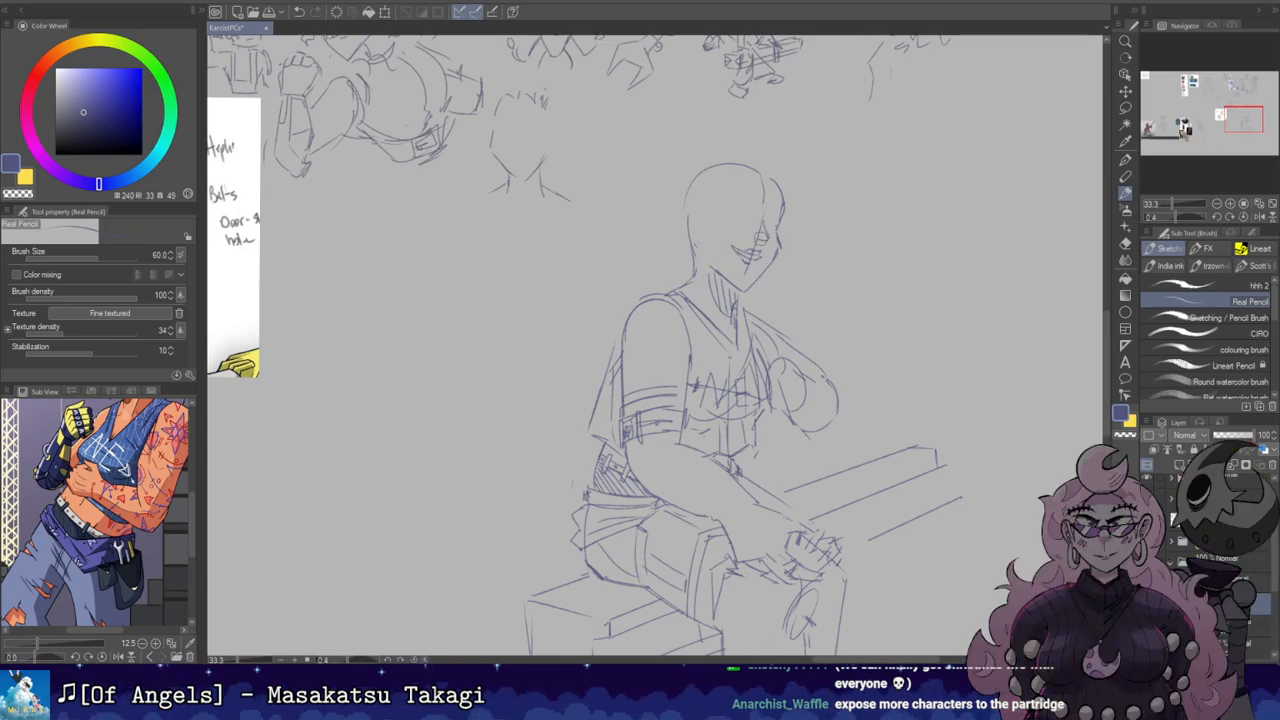
{"action": "key", "text": "h"}
{"action": "key", "text": "h"}
{"action": "key", "text": "ctrl+z"}
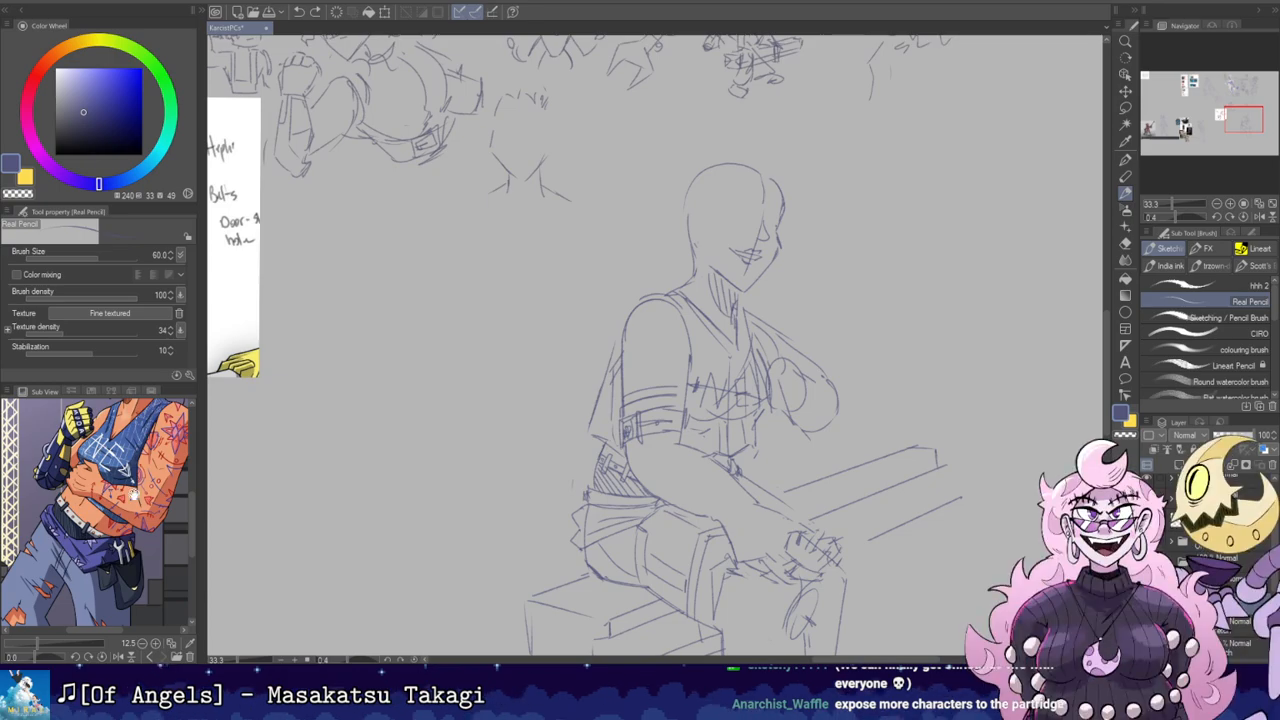
Step: Bring the reference's face into view and redraw the mouth as a long smirk, checking it mirrored
{"action": "key", "text": "e"}
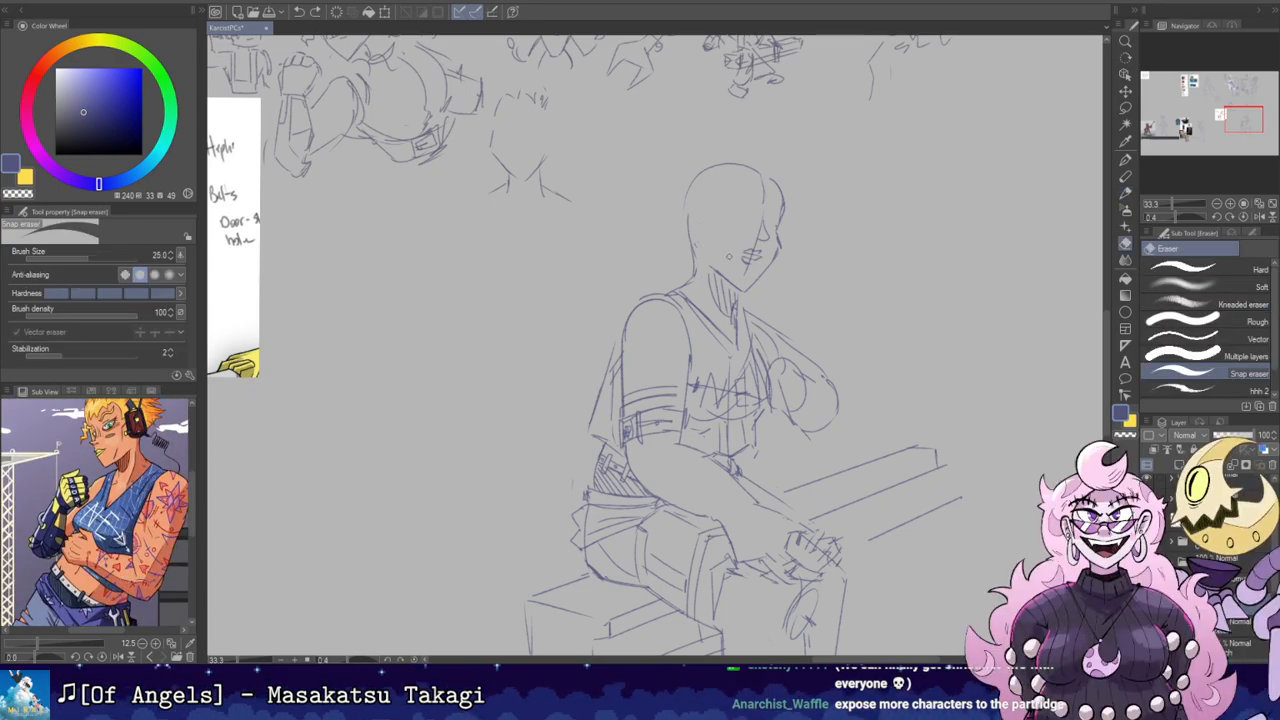
{"action": "key", "text": "b"}
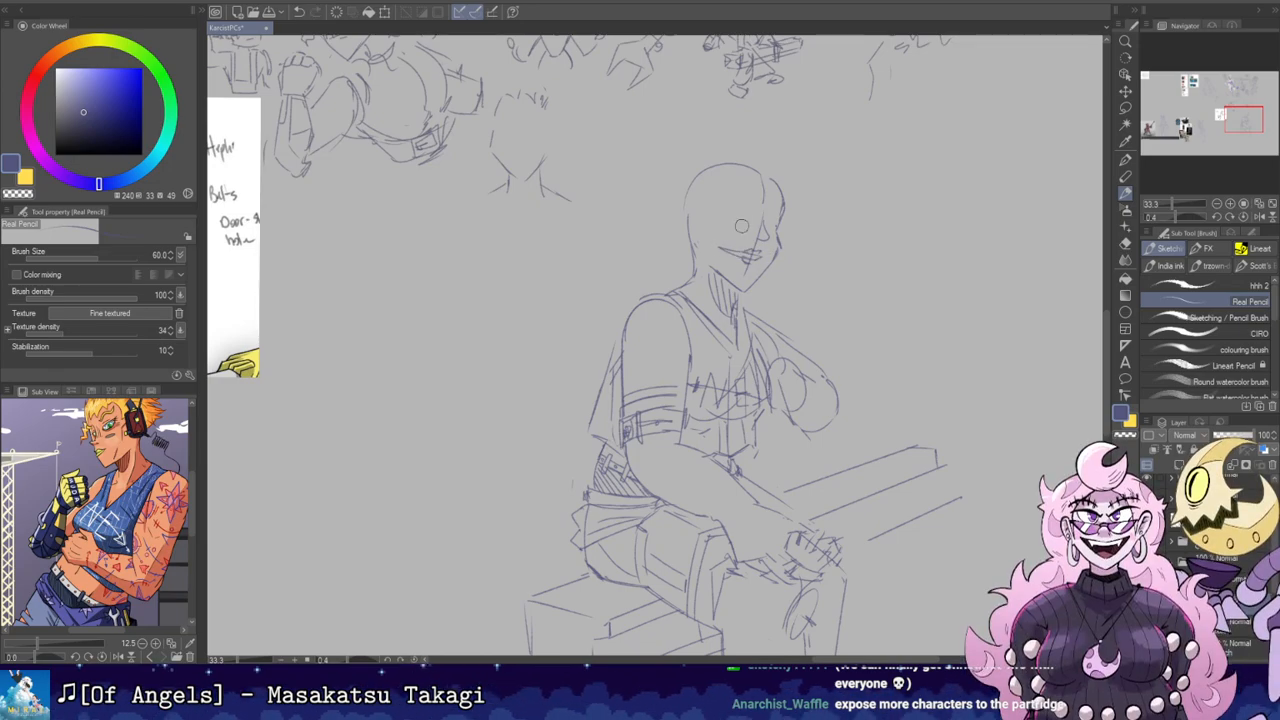
{"action": "key", "text": "h"}
{"action": "key", "text": "h"}
{"action": "key", "text": "e"}
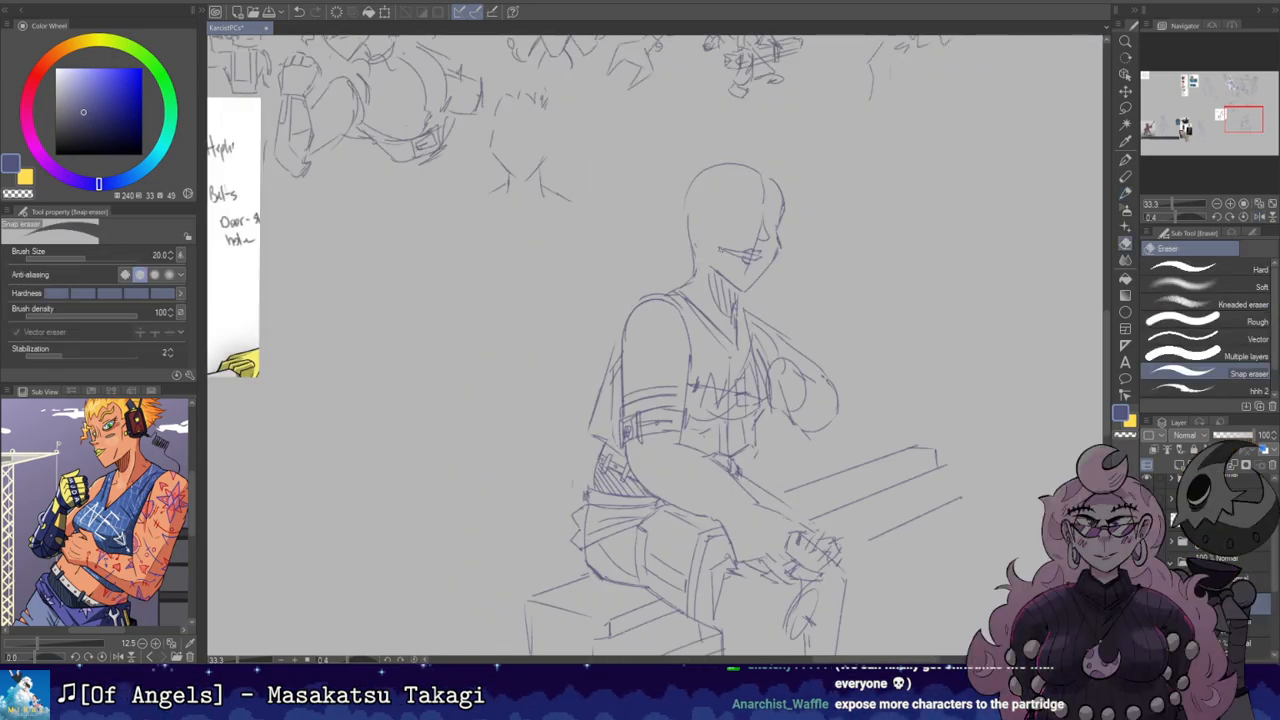
Step: Sketch the eyelid lines of both eyes and a small mark on the near cheek
{"action": "key", "text": "p"}
{"action": "key", "text": "h"}
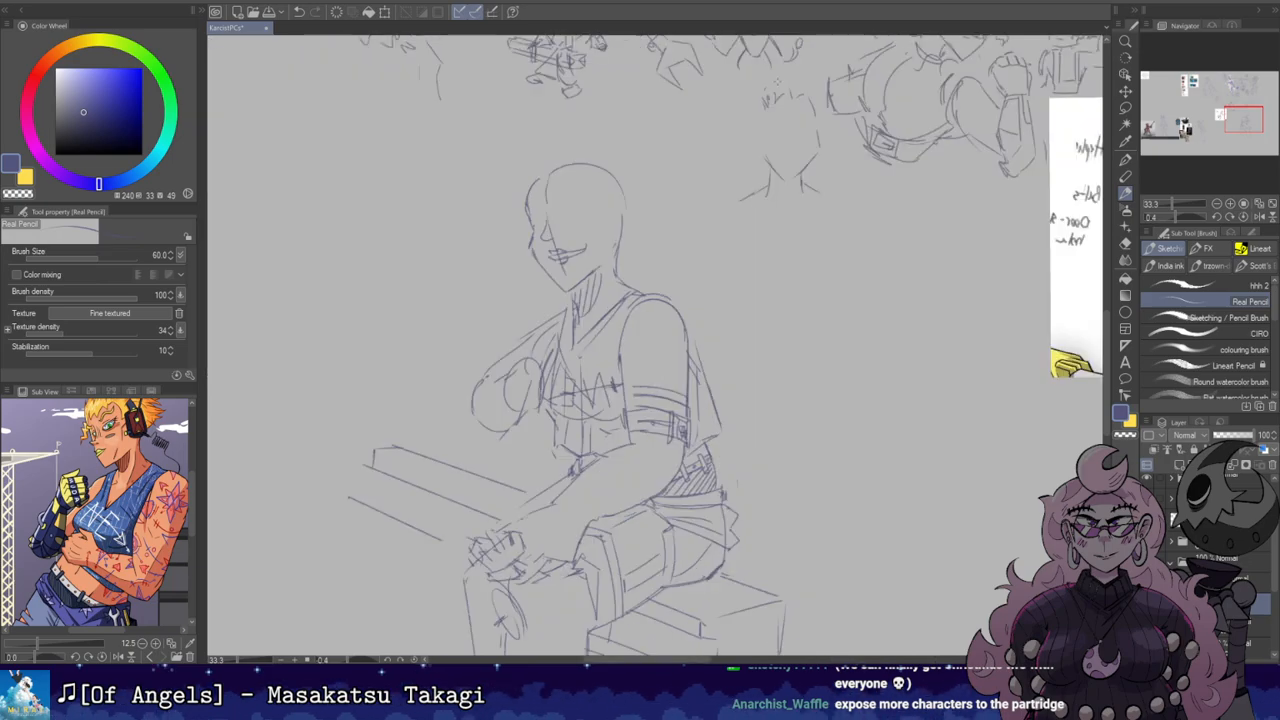
{"action": "key", "text": "h"}
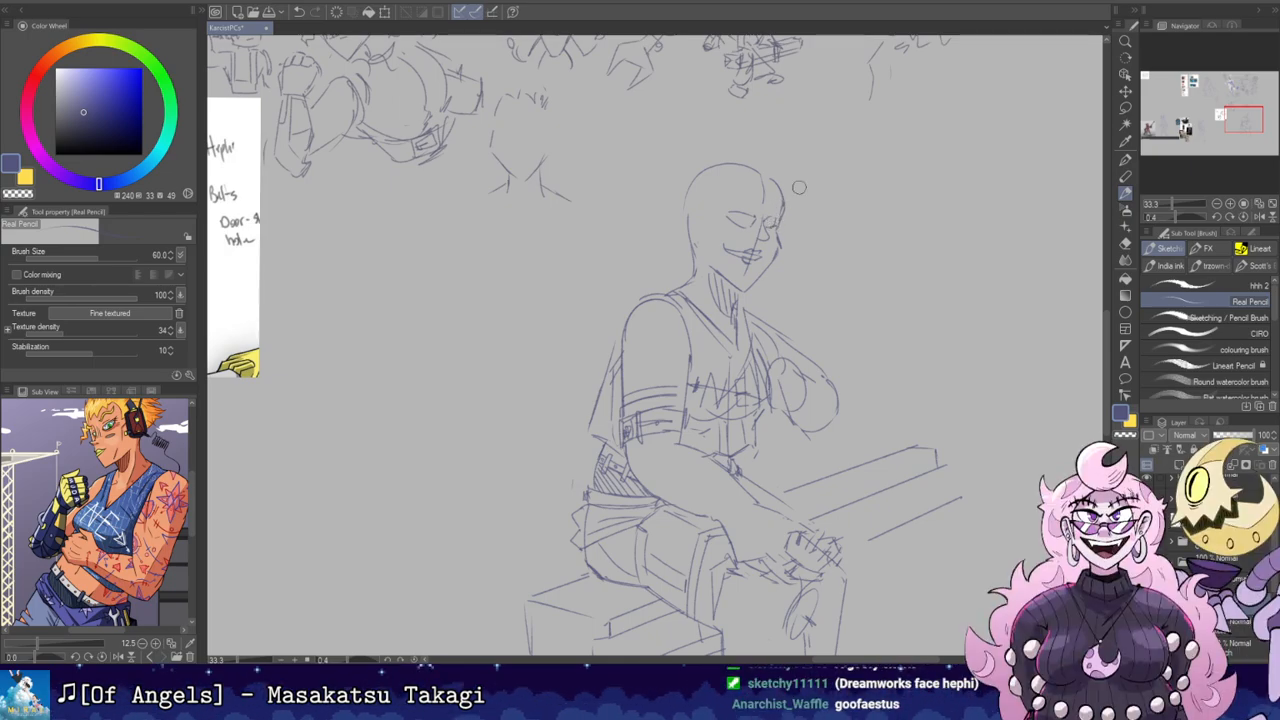
{"action": "mouse_move", "coordinate": [683, 178]}
{"action": "left_mouse_down"}
{"action": "mouse_move", "coordinate": [673, 165]}
{"action": "mouse_move", "coordinate": [671, 186]}
{"action": "mouse_move", "coordinate": [655, 169]}
{"action": "left_mouse_up"}
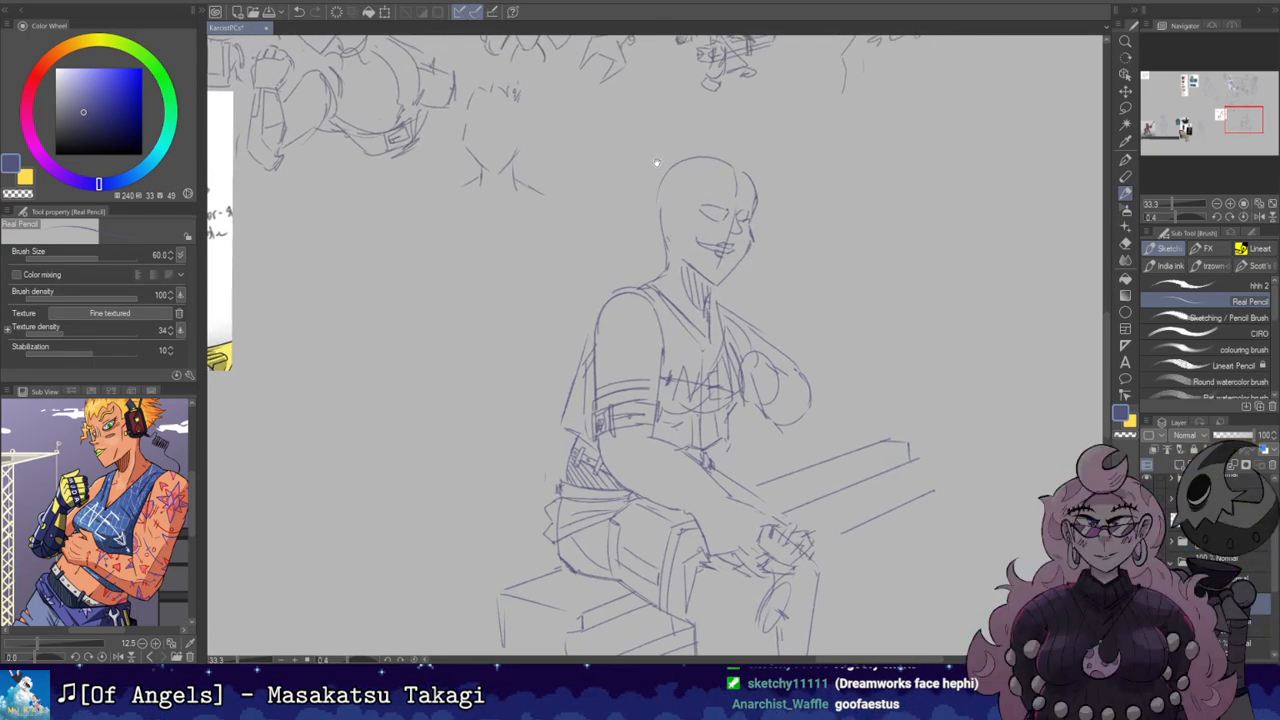
{"action": "key", "text": "e"}
{"action": "key", "text": "p"}
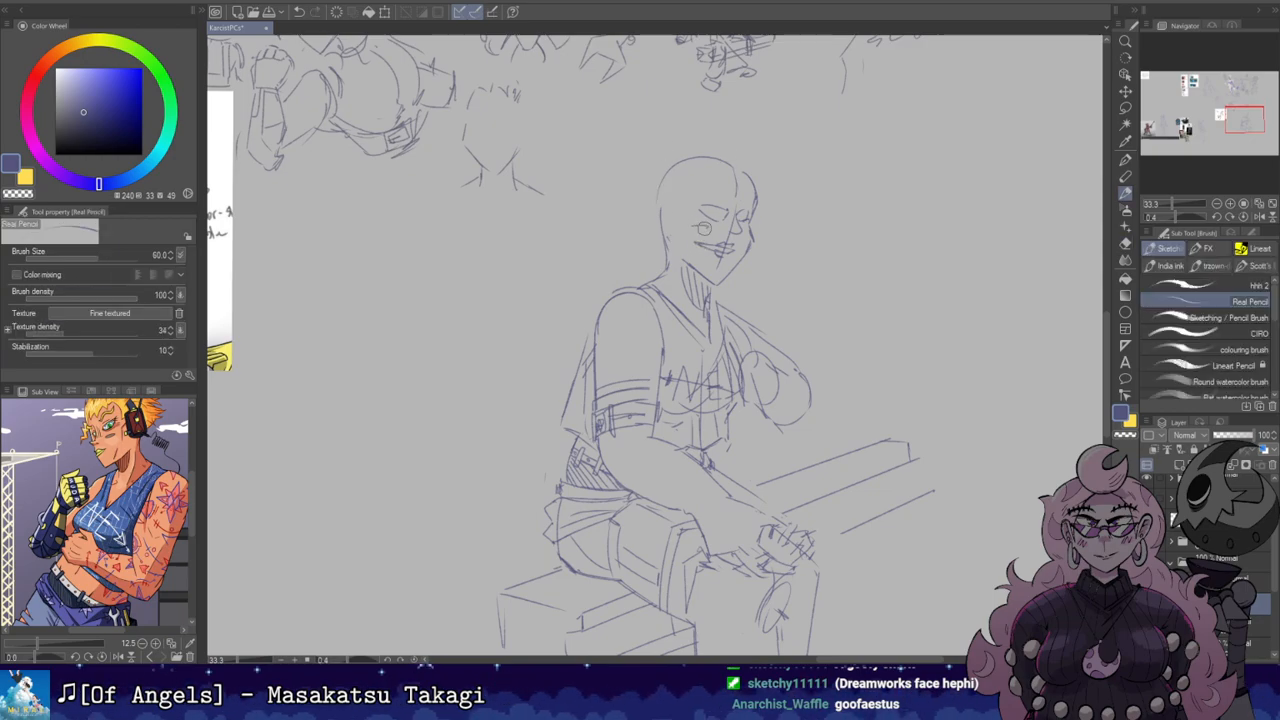
Step: Clean up around the mouth, lasso it and transform it to tilt the smirk more steeply
{"action": "key", "text": "e"}
{"action": "key", "text": "m"}
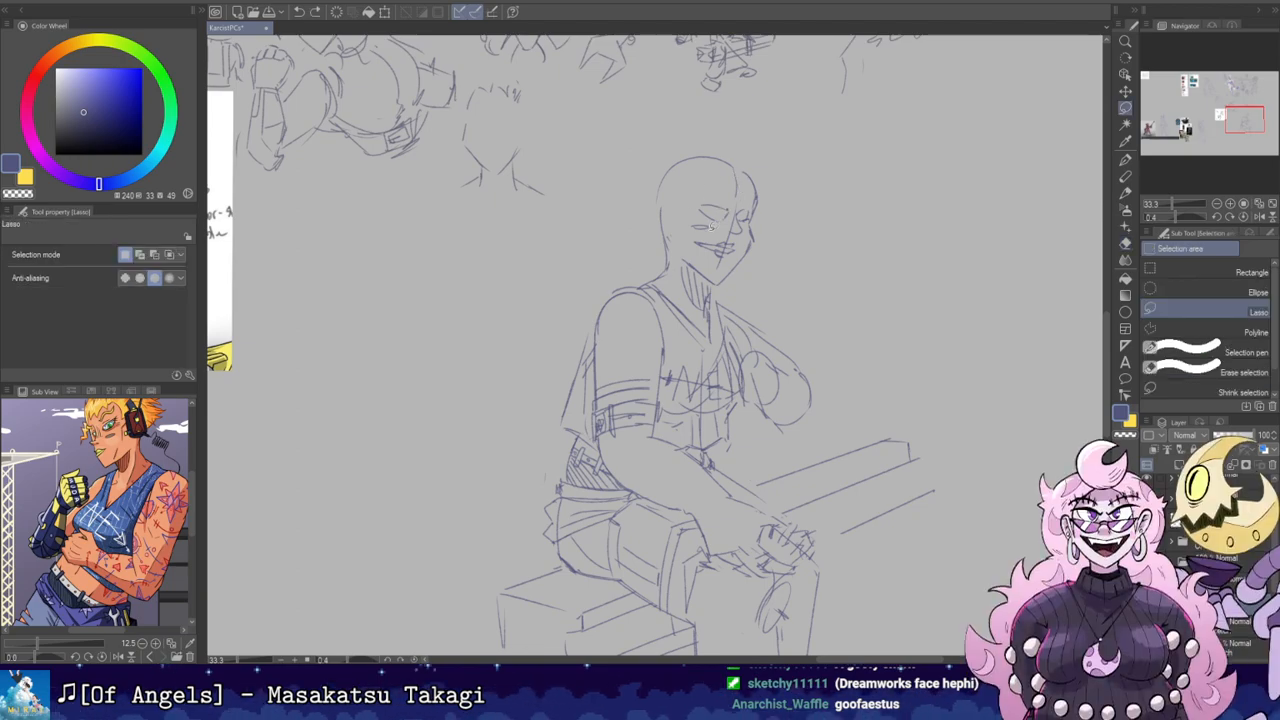
{"action": "key", "text": "e"}
{"action": "key", "text": "m"}
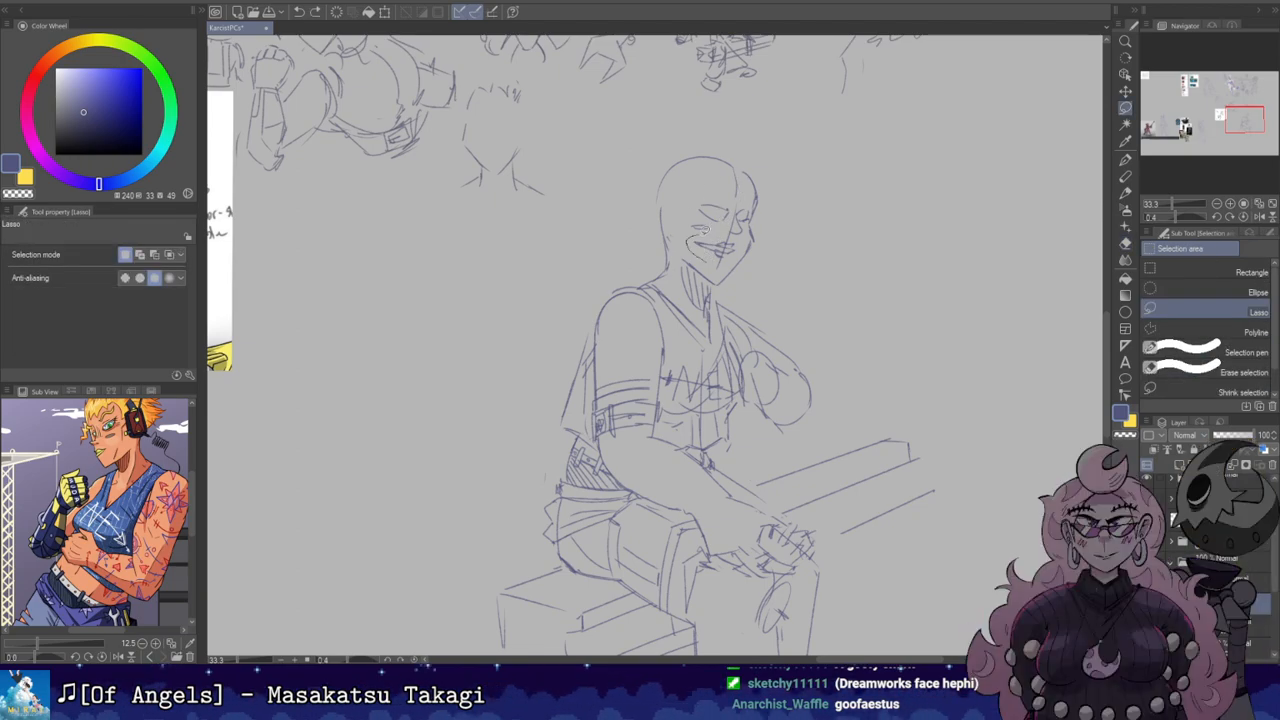
{"action": "key", "text": "ctrl+t"}
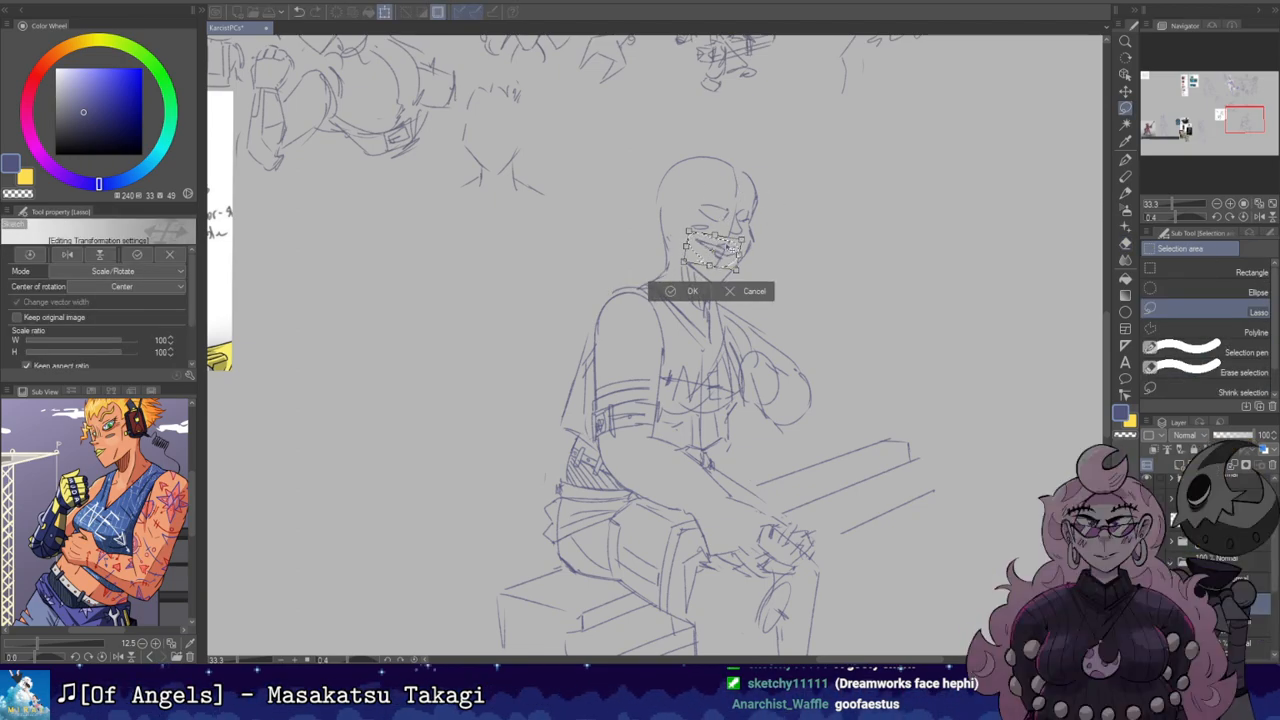
{"action": "key", "text": "Return"}
{"action": "key", "text": "p"}
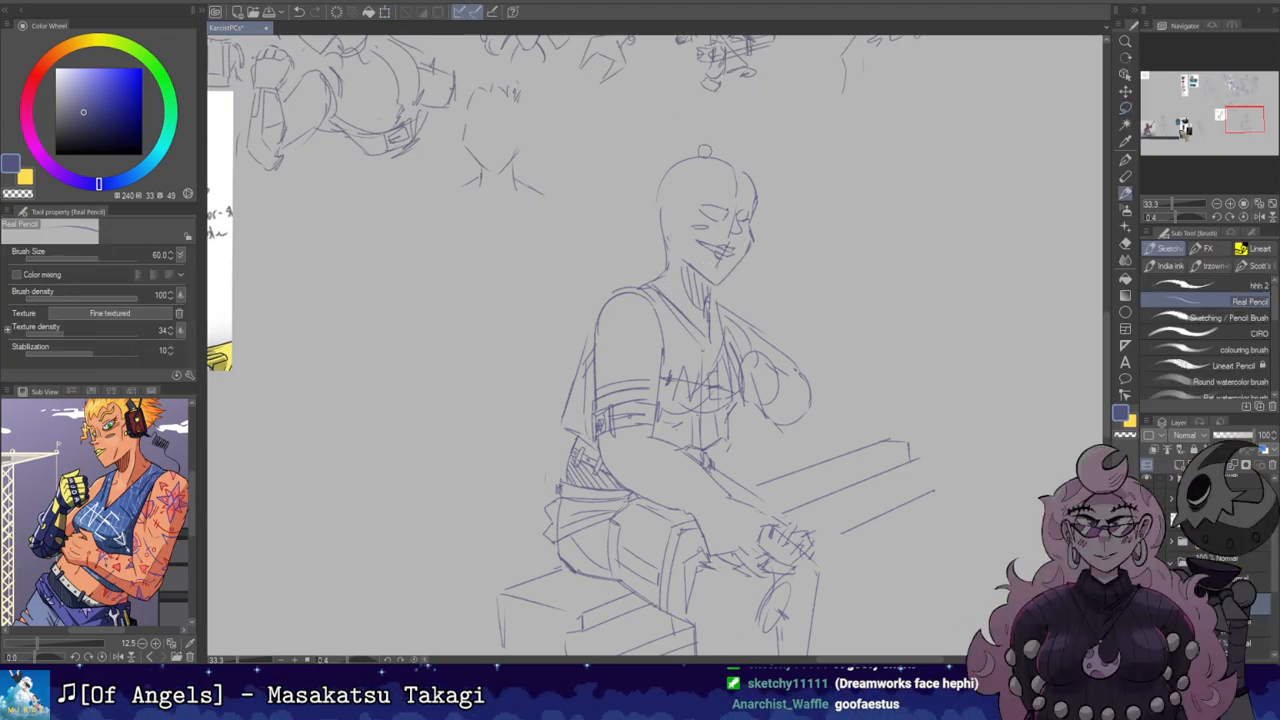
Step: Draw the open eyes with irises beneath the lid lines
{"action": "left_click_drag", "start_coordinate": [709, 201], "coordinate": [742, 218]}
{"action": "key", "text": "ctrl+z"}
{"action": "key", "text": "ctrl+z"}
{"action": "key", "text": "ctrl+z"}
{"action": "key", "text": "ctrl+z"}
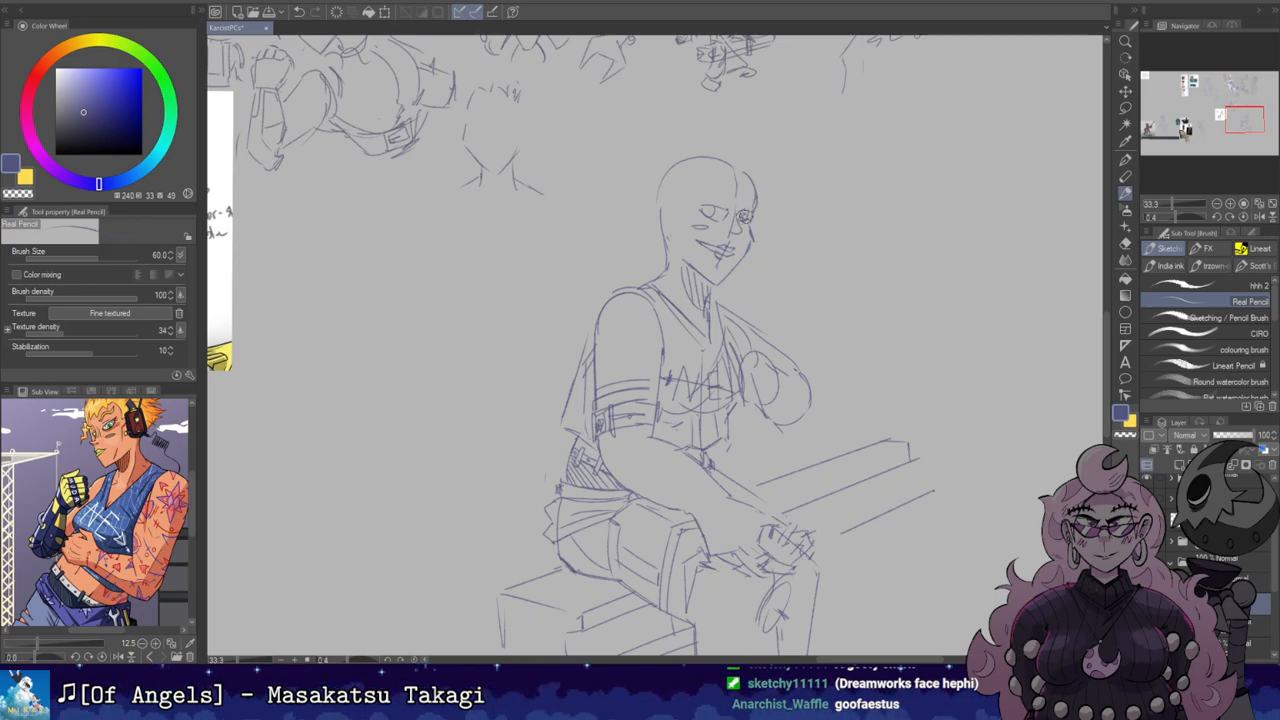
Step: Erase and redraw the cheek mark below the near eye as a bolder streak and check the face mirrored
{"action": "key", "text": "e"}
{"action": "mouse_move", "coordinate": [706, 226]}
{"action": "left_mouse_down"}
{"action": "mouse_move", "coordinate": [694, 226]}
{"action": "mouse_move", "coordinate": [692, 252]}
{"action": "mouse_move", "coordinate": [682, 246]}
{"action": "mouse_move", "coordinate": [691, 252]}
{"action": "mouse_move", "coordinate": [686, 235]}
{"action": "mouse_move", "coordinate": [695, 267]}
{"action": "left_mouse_up"}
{"action": "key", "text": "b"}
{"action": "key", "text": "ctrl+z"}
{"action": "key", "text": "ctrl+z"}
{"action": "key", "text": "ctrl+z"}
{"action": "key", "text": "ctrl+z"}
{"action": "key", "text": "ctrl+z"}
{"action": "key", "text": "ctrl+z"}
{"action": "key", "text": "ctrl+z"}
{"action": "key", "text": "h"}
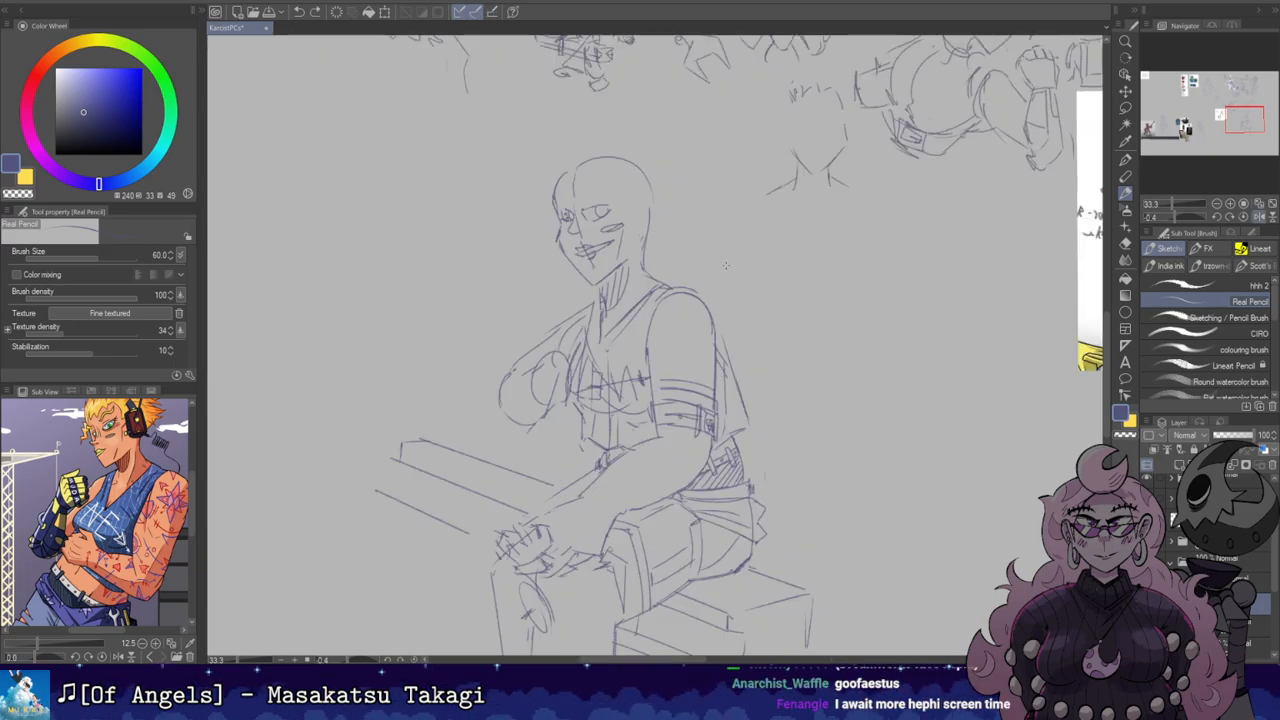
Step: Darken the near eye's upper lid and add a lash line at its outer corner
{"action": "key", "text": "h"}
{"action": "left_click_drag", "start_coordinate": [695, 209], "coordinate": [723, 210]}
{"action": "key", "text": "ctrl+z"}
{"action": "key", "text": "ctrl+z"}
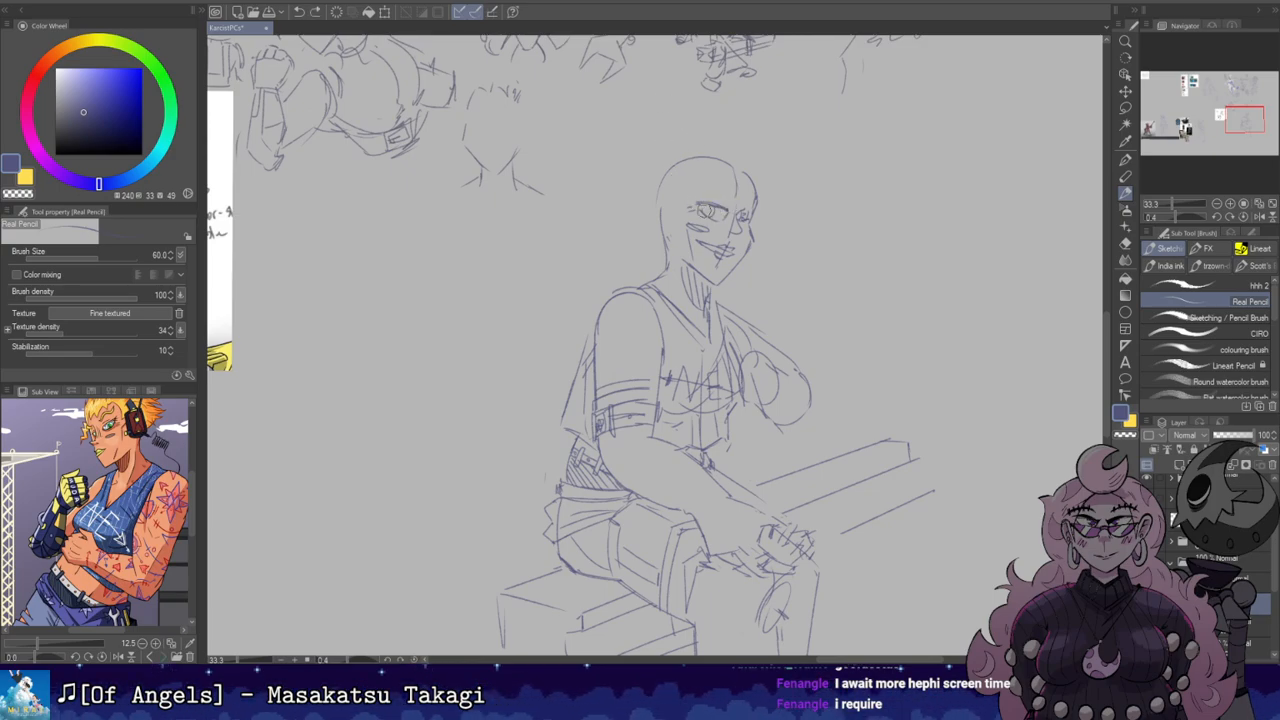
{"action": "left_click_drag", "start_coordinate": [698, 207], "coordinate": [705, 213]}
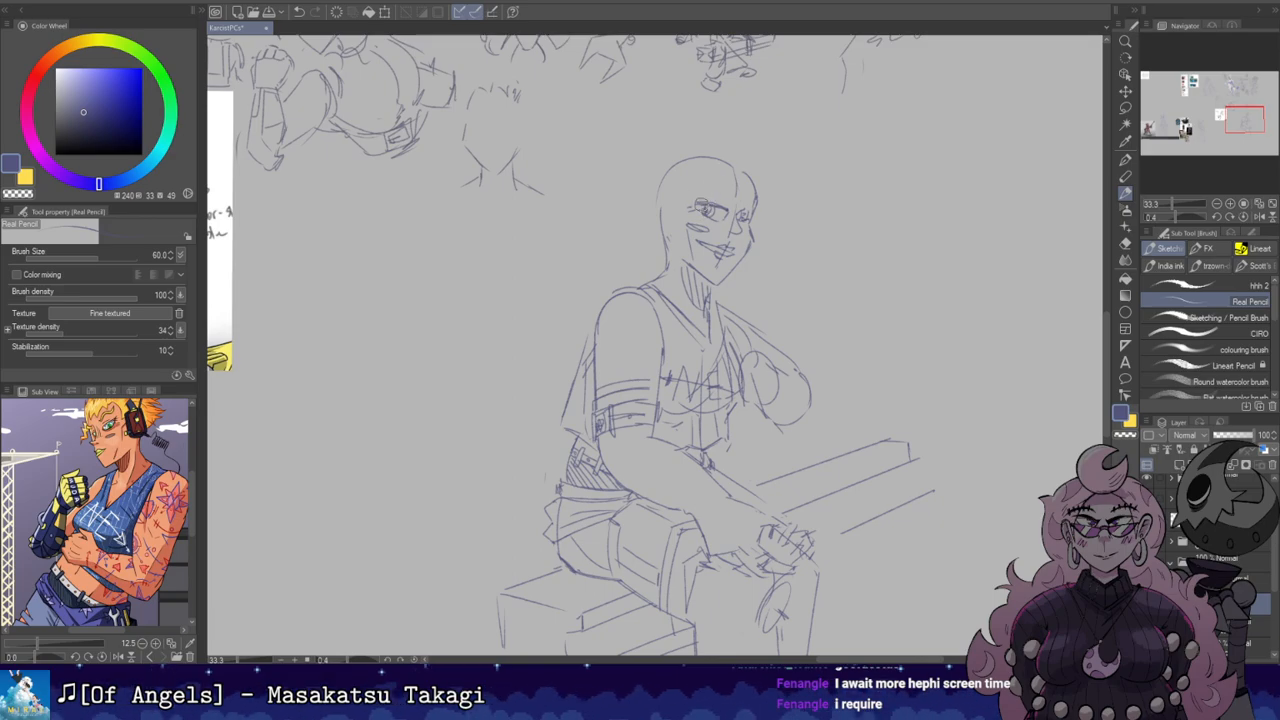
Step: Refine the seated figure's brow and far forehead contour with short pencil strokes, checking the face in mirrored view
{"action": "key", "text": "h"}
{"action": "key", "text": "h"}
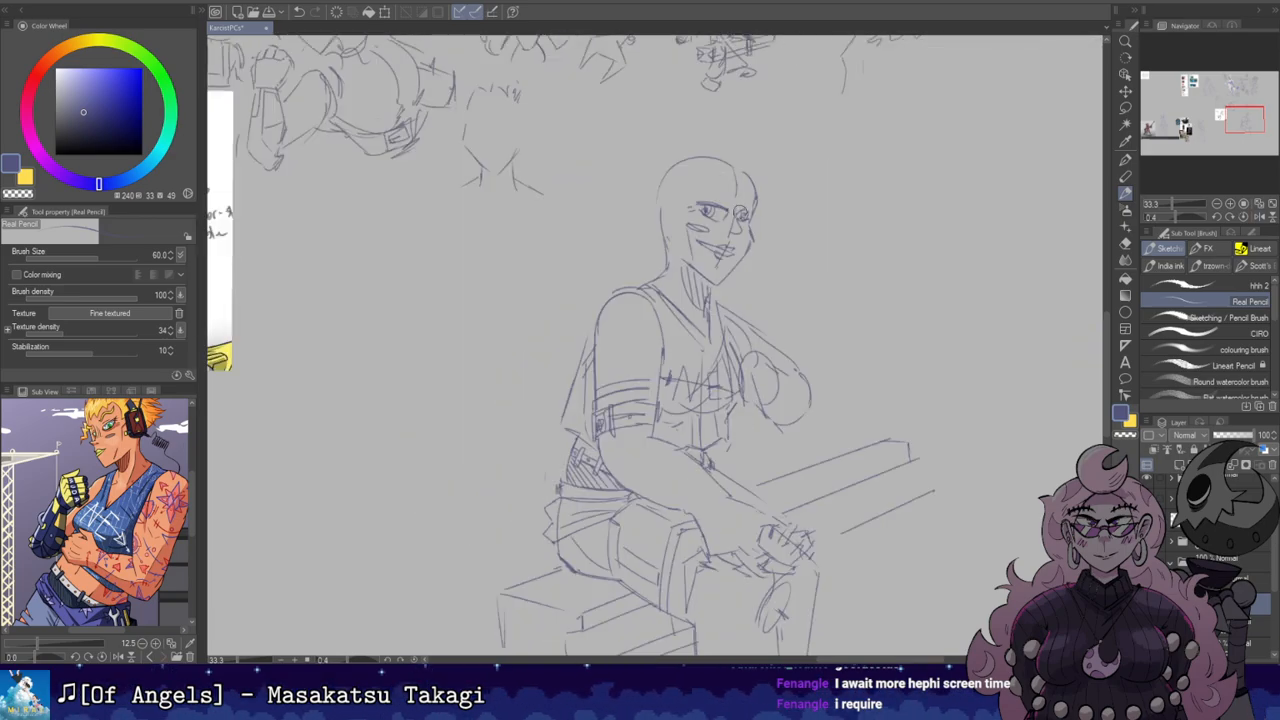
{"action": "left_click_drag", "start_coordinate": [737, 202], "coordinate": [744, 218]}
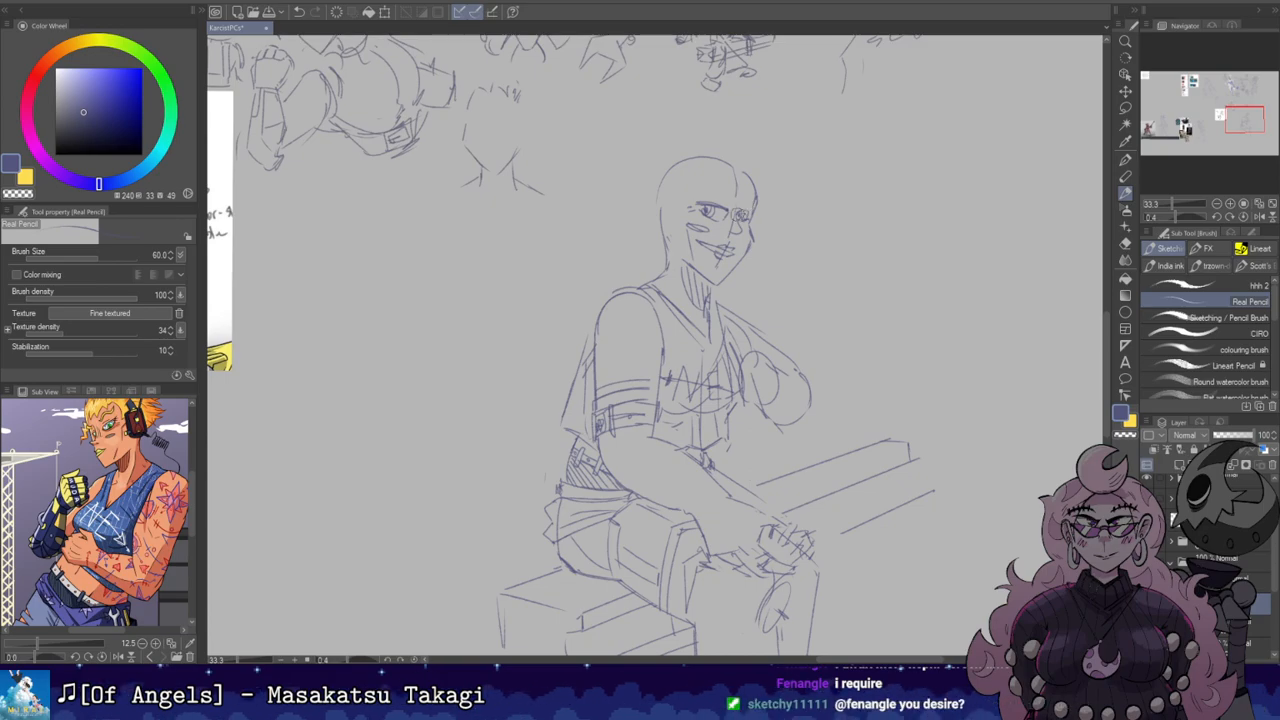
{"action": "key", "text": "h"}
{"action": "key", "text": "h"}
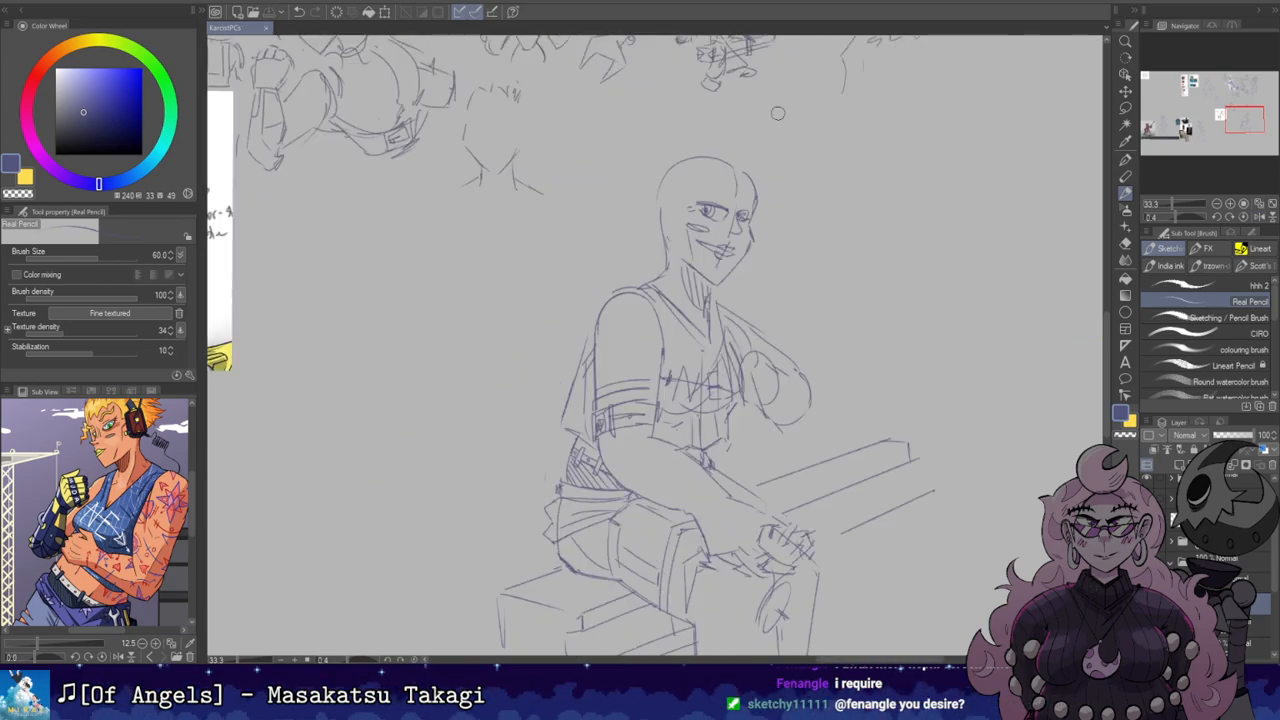
{"action": "mouse_move", "coordinate": [732, 185]}
{"action": "left_mouse_down"}
{"action": "mouse_move", "coordinate": [729, 110]}
{"action": "mouse_move", "coordinate": [747, 197]}
{"action": "left_mouse_up"}
{"action": "key", "text": "e"}
{"action": "key", "text": "b"}
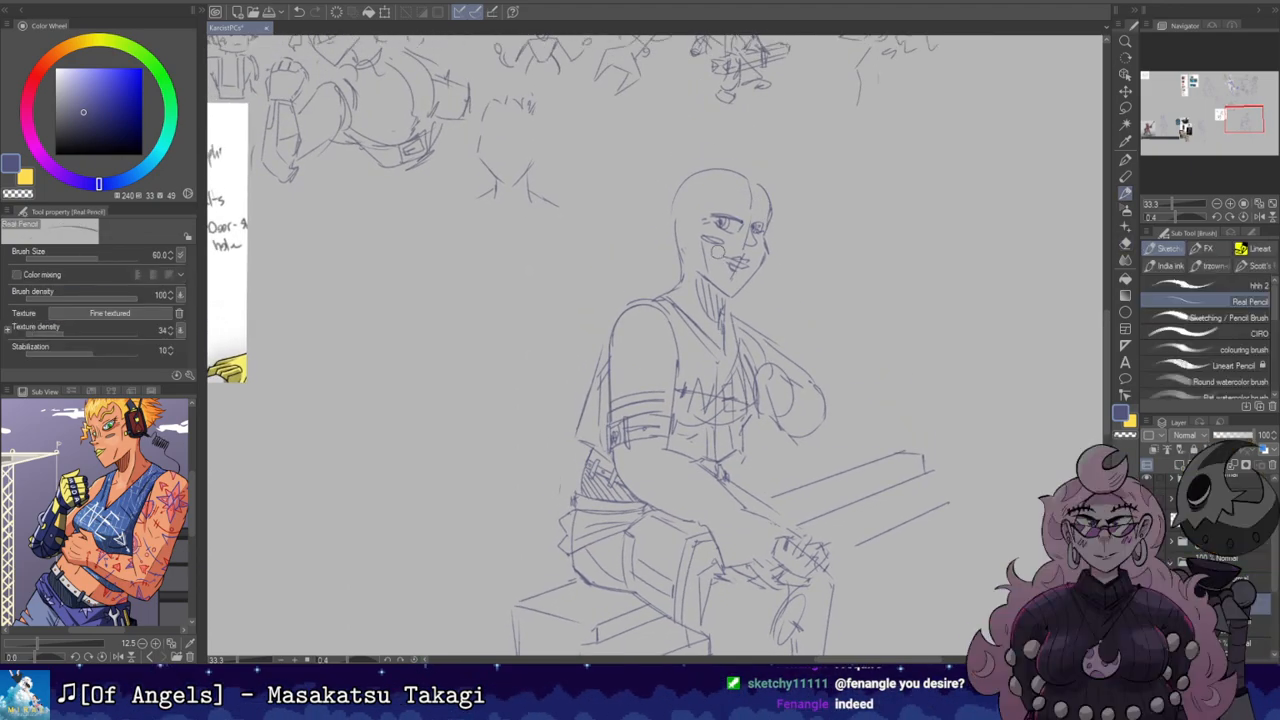
Step: Rework the near corner of the figure's smile with eraser and pencil, undoing the unwanted strokes
{"action": "key", "text": "e"}
{"action": "left_click_drag", "start_coordinate": [723, 255], "coordinate": [739, 262]}
{"action": "key", "text": "b"}
{"action": "key", "text": "ctrl+z"}
{"action": "key", "text": "ctrl+z"}
{"action": "key", "text": "ctrl+z"}
{"action": "key", "text": "ctrl+z"}
{"action": "key", "text": "ctrl+z"}
Step: Erase the flat brow and sketch angular eyebrows and the far eye, checking the face mirrored
{"action": "key", "text": "e"}
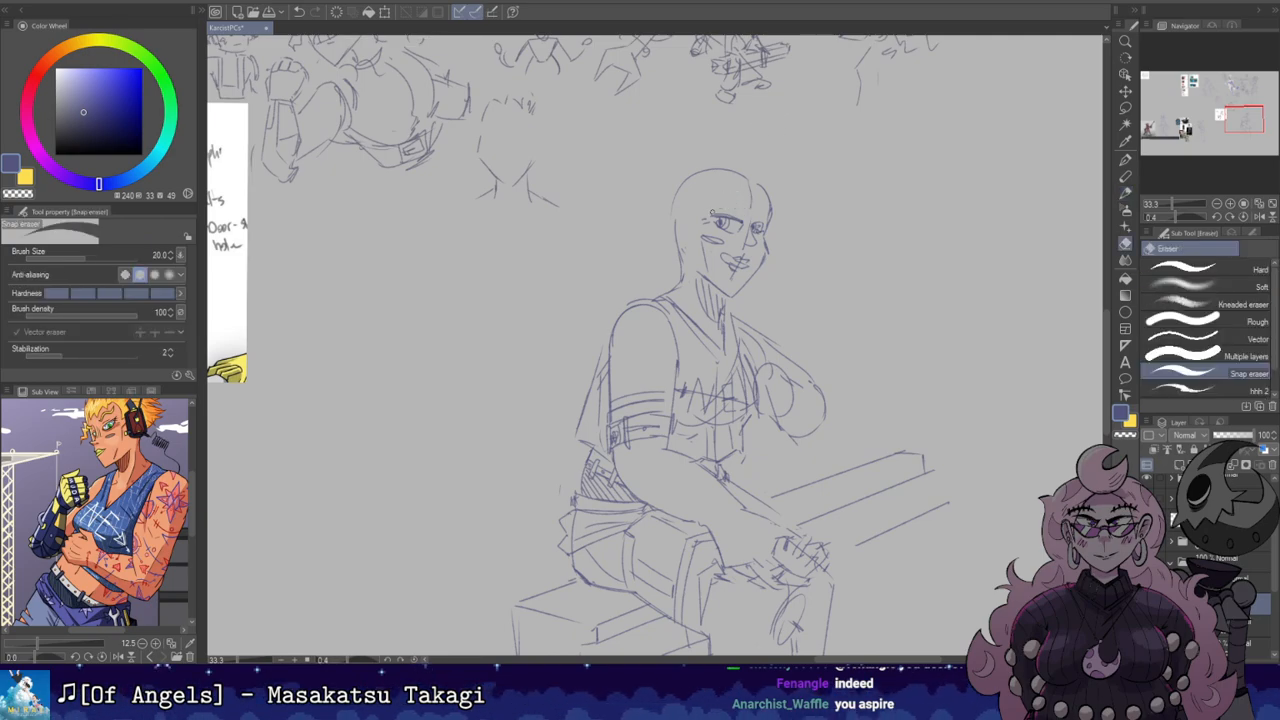
{"action": "key", "text": "p"}
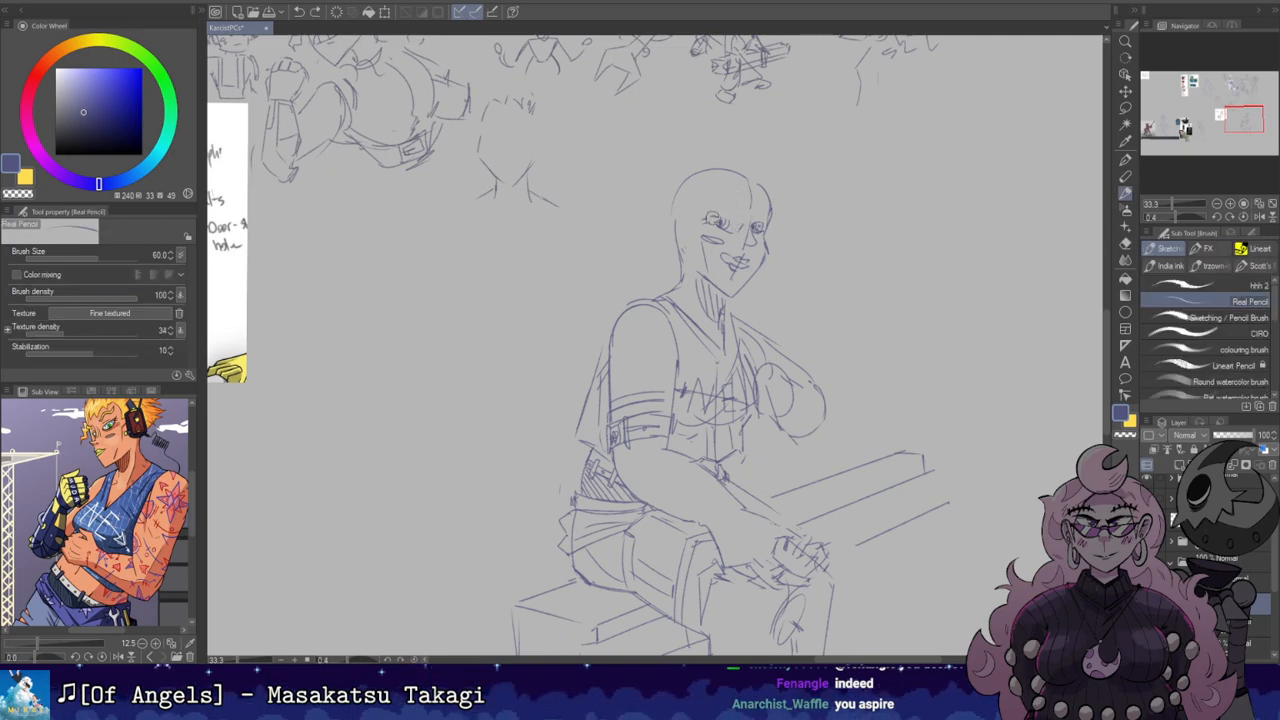
{"action": "key", "text": "ctrl+z"}
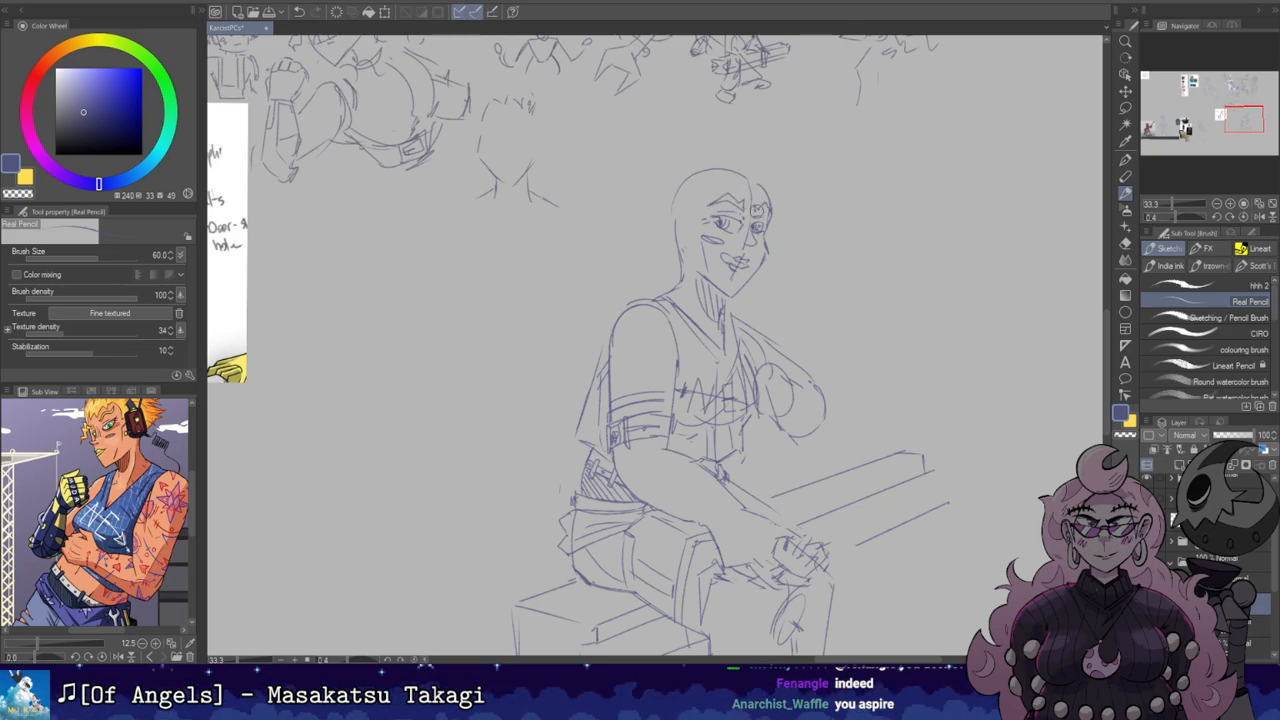
{"action": "key", "text": "h"}
{"action": "key", "text": "h"}
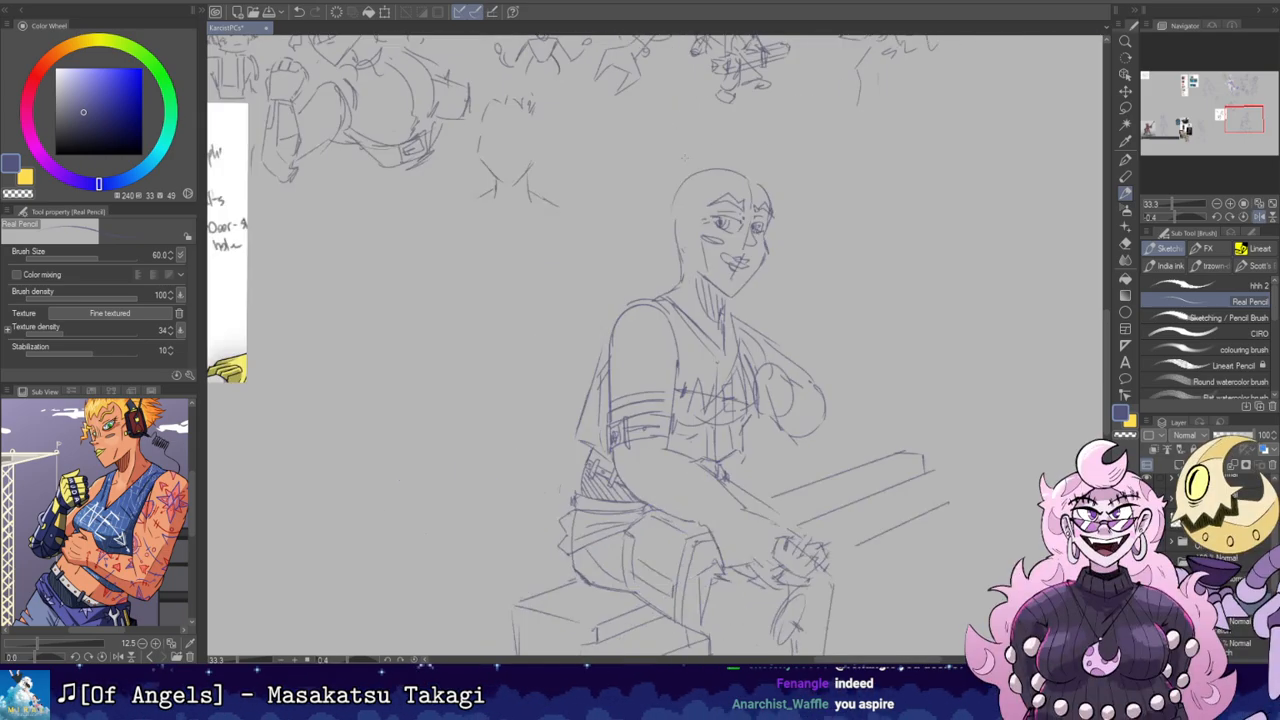
Step: Erase the old smile and redraw the mouth as a slightly open grin with fuller lips
{"action": "key", "text": "e"}
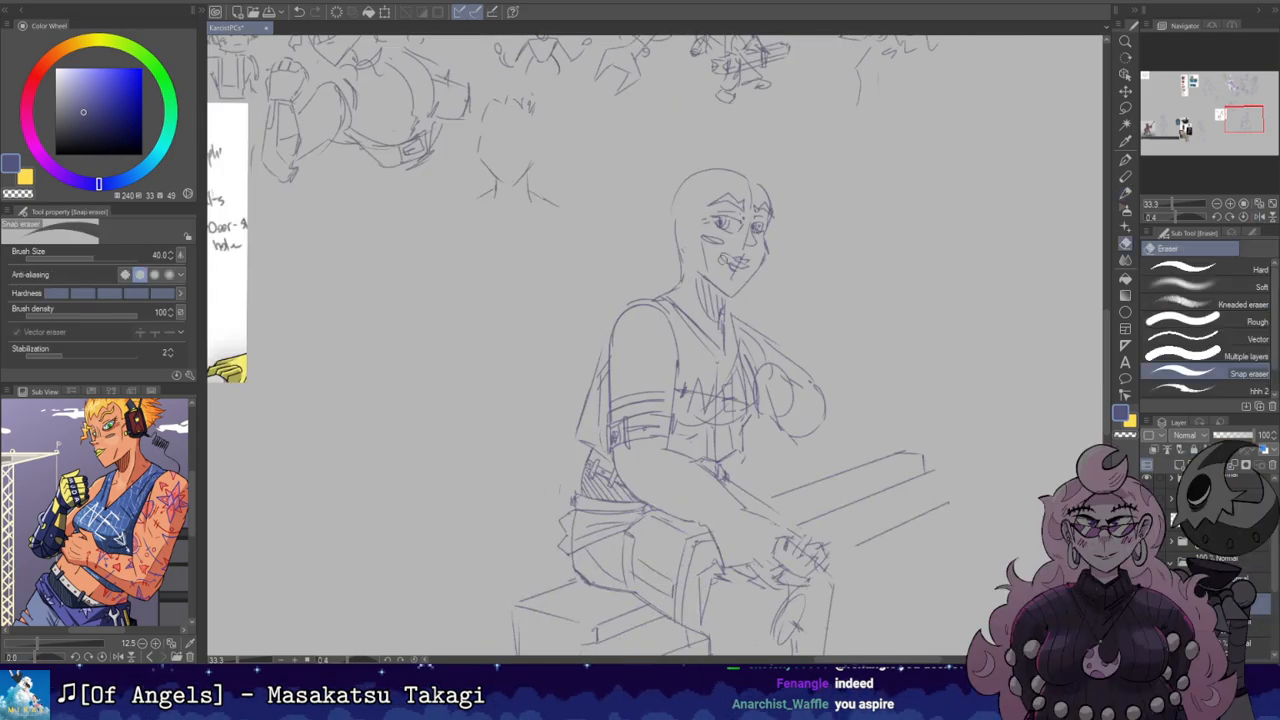
{"action": "key", "text": "b"}
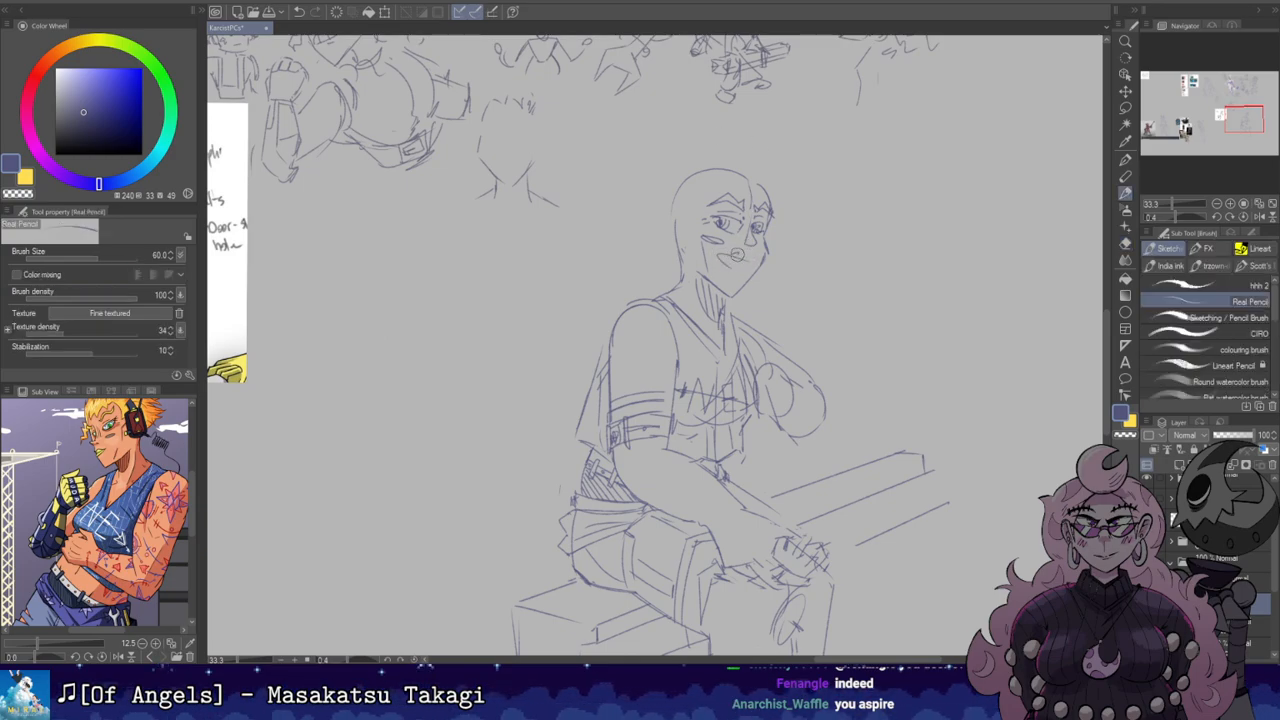
{"action": "key", "text": "ctrl+z"}
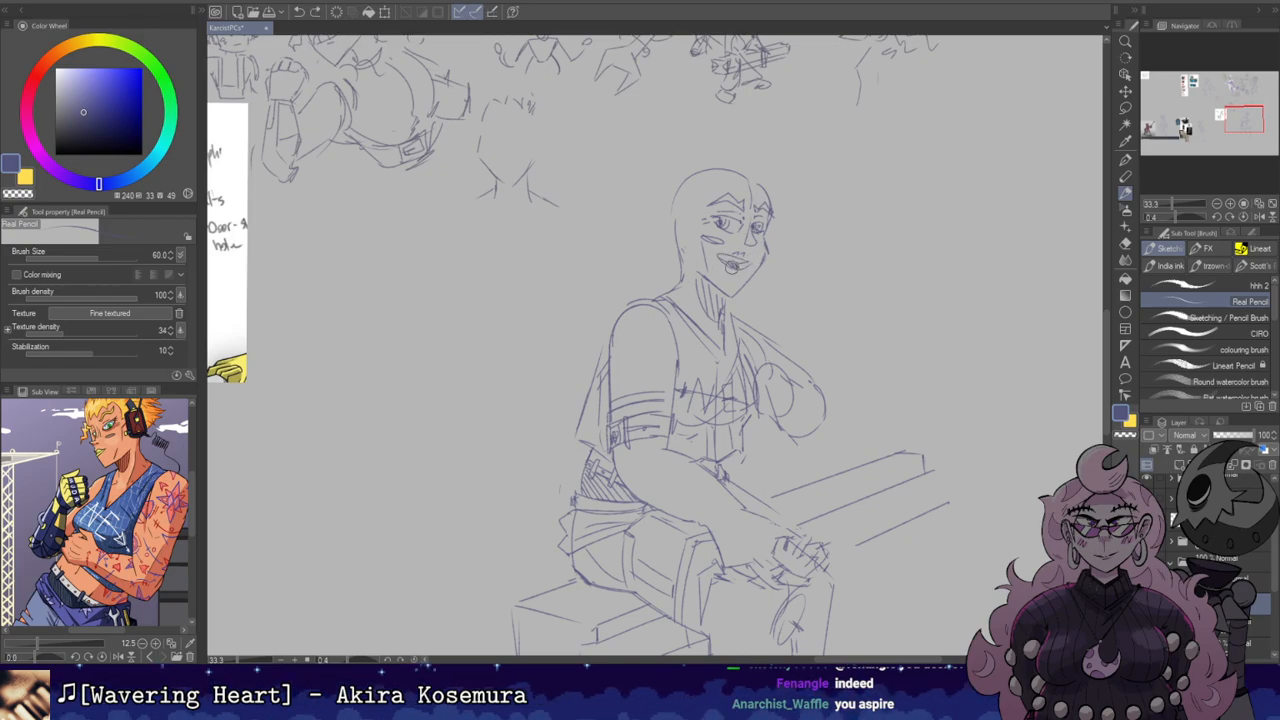
{"action": "left_click", "coordinate": [1259, 216]}
{"action": "left_click", "coordinate": [1259, 216]}
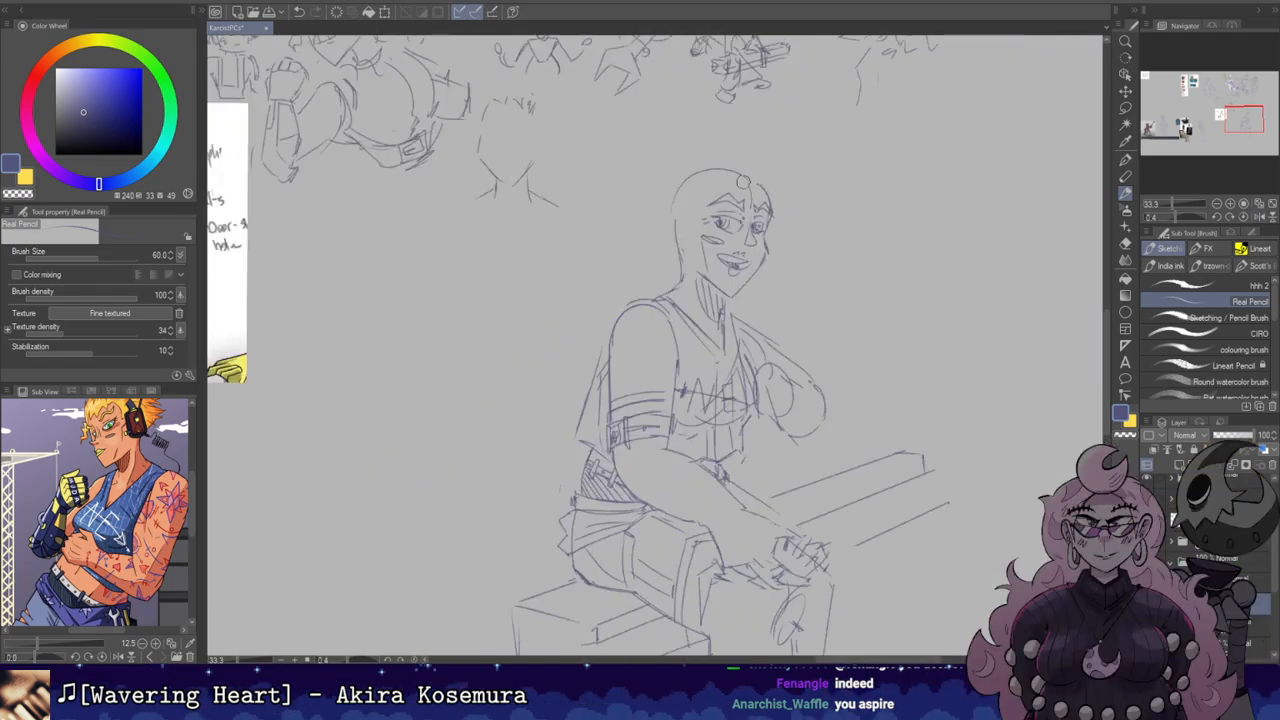
Step: Lasso the near eye and scale it down to 92%, comparing the face in mirrored view
{"action": "key", "text": "m"}
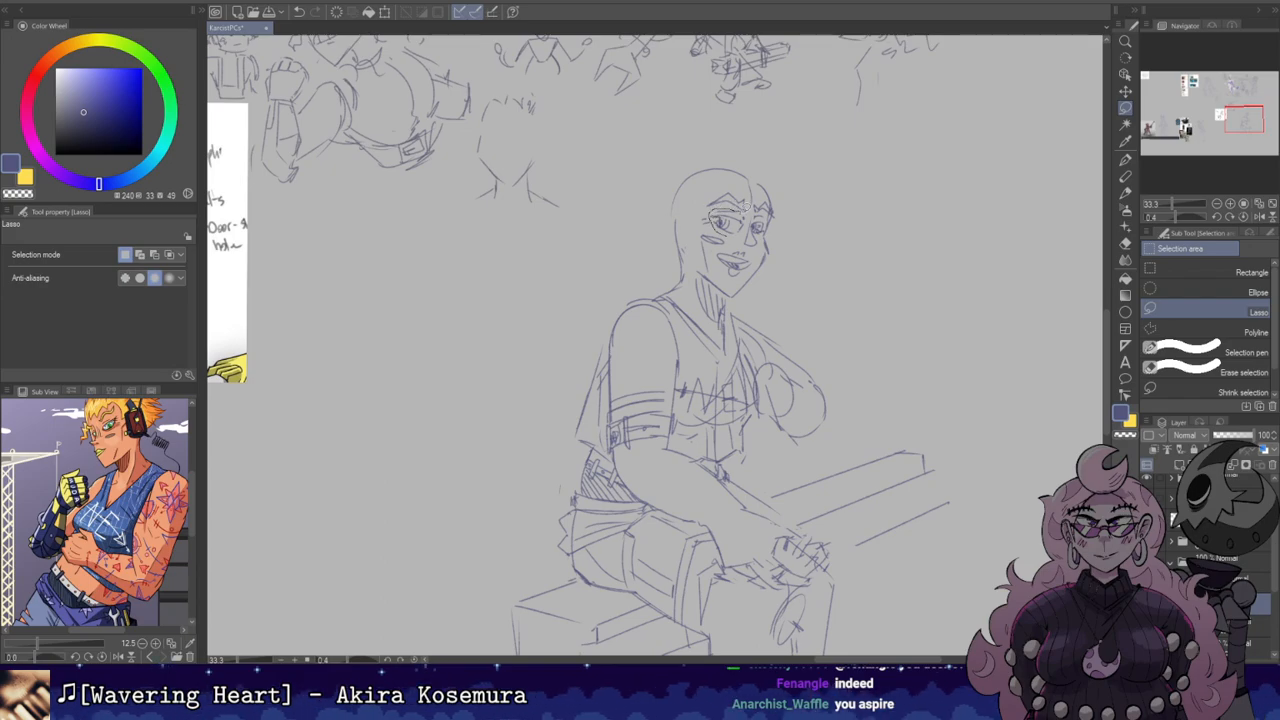
{"action": "key", "text": "ctrl+t"}
{"action": "mouse_move", "coordinate": [731, 240]}
{"action": "left_mouse_down"}
{"action": "mouse_move", "coordinate": [712, 222]}
{"action": "mouse_move", "coordinate": [765, 187]}
{"action": "left_mouse_up"}
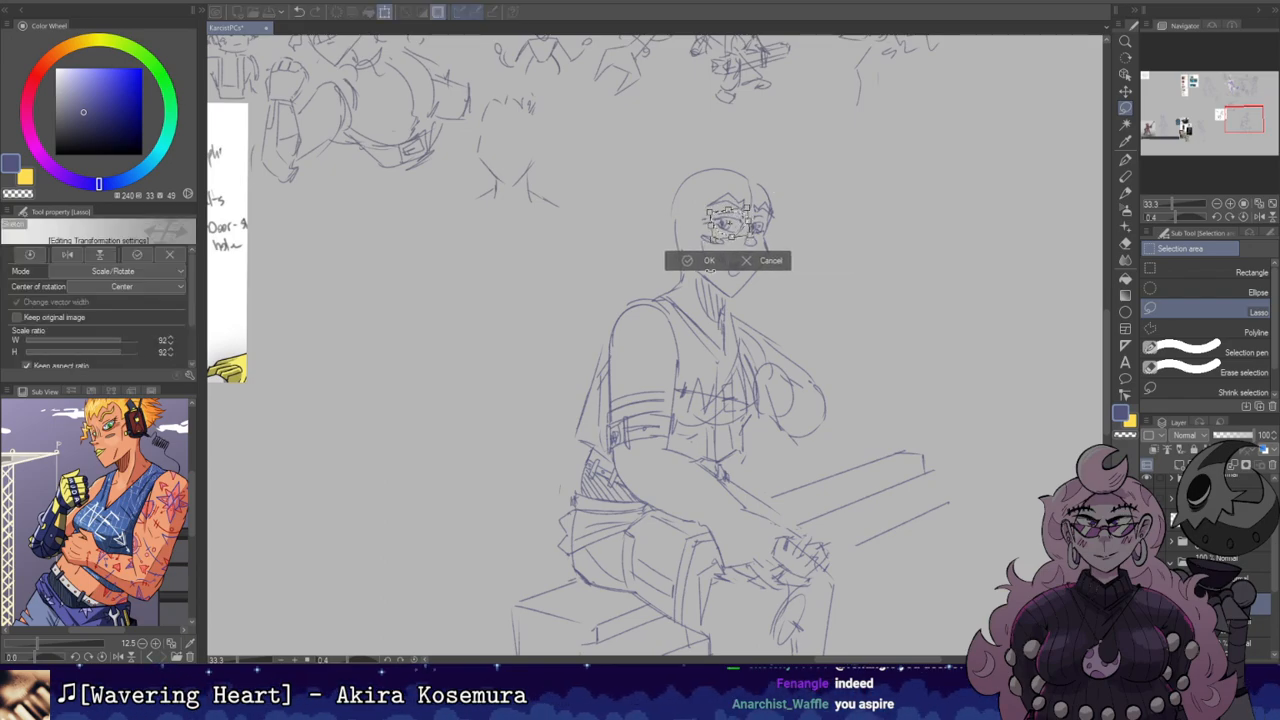
{"action": "key", "text": "Return"}
{"action": "key", "text": "h"}
{"action": "key", "text": "h"}
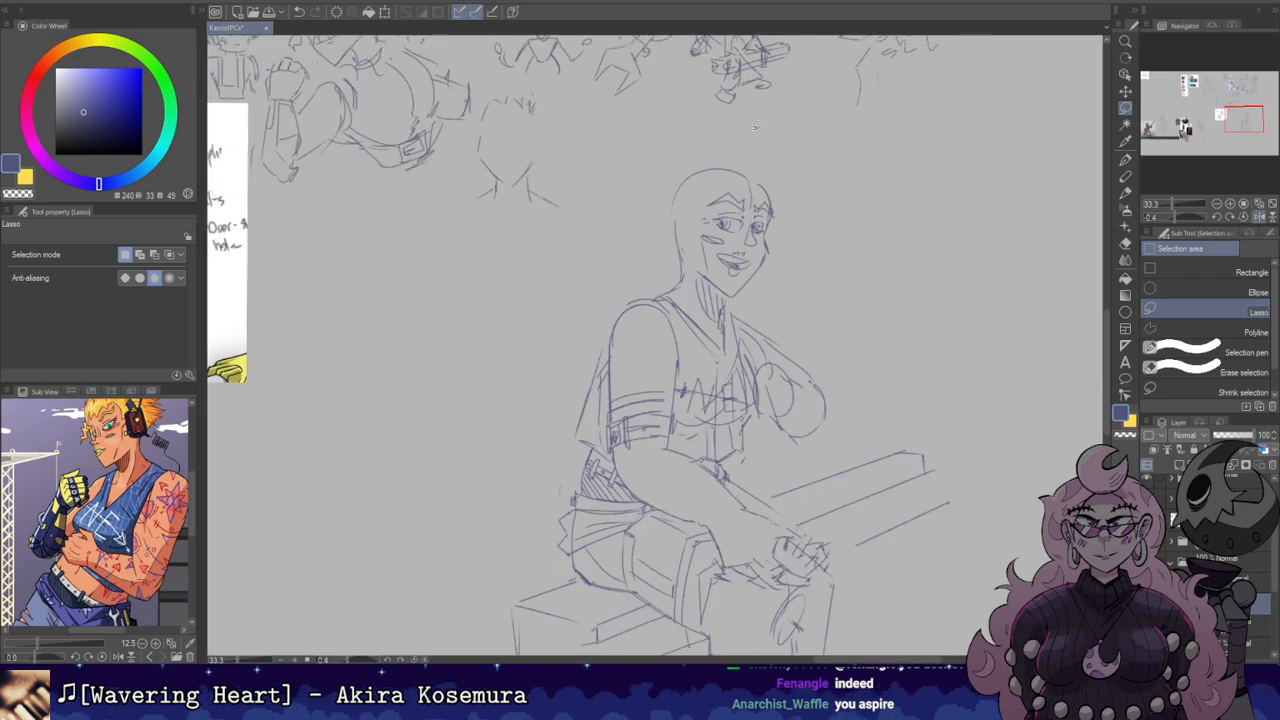
Step: Erase the round skull outline above the figure's eyebrows
{"action": "key", "text": "e"}
{"action": "mouse_move", "coordinate": [712, 170]}
{"action": "left_mouse_down"}
{"action": "mouse_move", "coordinate": [697, 167]}
{"action": "mouse_move", "coordinate": [672, 212]}
{"action": "mouse_move", "coordinate": [680, 230]}
{"action": "left_mouse_up"}
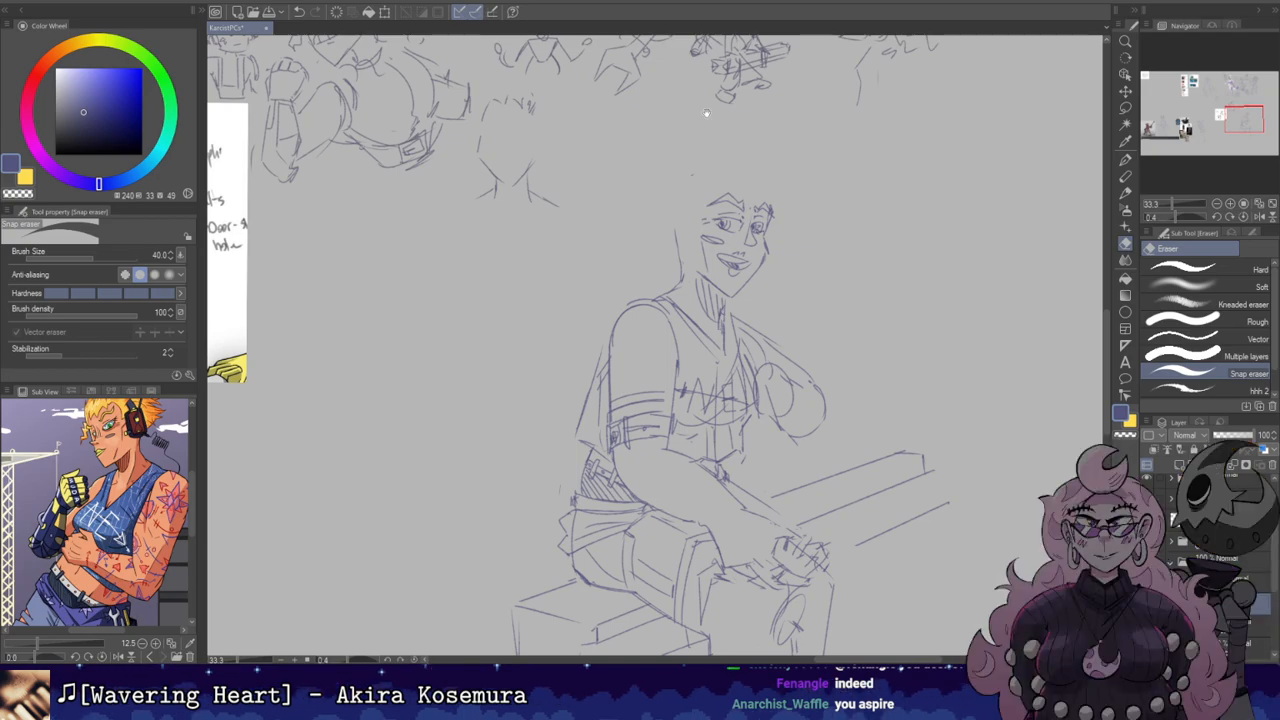
{"action": "scroll", "coordinate": [698, 112], "scroll_direction": "up", "scroll_amount": 1}
Step: Sketch a boxy headphone ear cup over the near side of the head, undoing misplaced strokes
{"action": "key", "text": "b"}
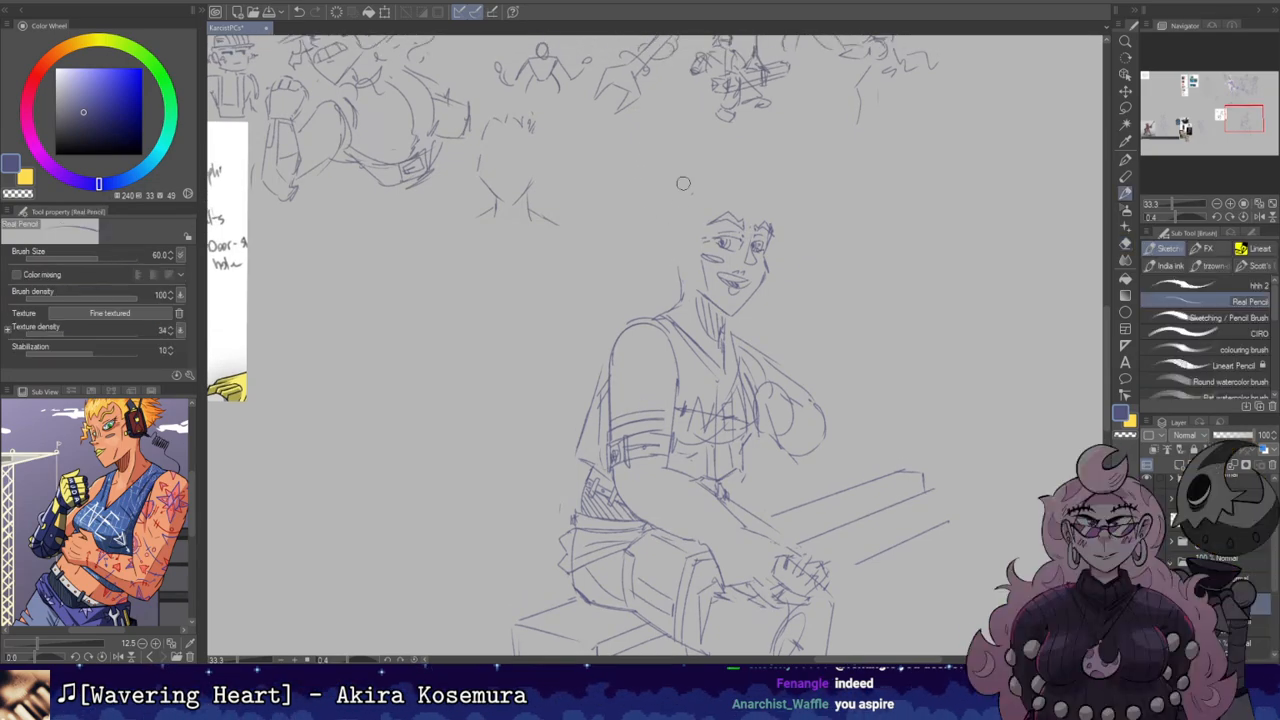
{"action": "key", "text": "ctrl+z"}
{"action": "left_click_drag", "start_coordinate": [676, 270], "coordinate": [666, 224]}
{"action": "mouse_move", "coordinate": [668, 223]}
{"action": "left_mouse_down"}
{"action": "mouse_move", "coordinate": [703, 219]}
{"action": "mouse_move", "coordinate": [694, 264]}
{"action": "left_mouse_up"}
{"action": "key", "text": "ctrl+z"}
{"action": "key", "text": "ctrl+z"}
{"action": "key", "text": "ctrl+z"}
{"action": "mouse_move", "coordinate": [669, 268]}
{"action": "left_mouse_down"}
{"action": "mouse_move", "coordinate": [698, 277]}
{"action": "mouse_move", "coordinate": [701, 220]}
{"action": "left_mouse_up"}
{"action": "key", "text": "ctrl+z"}
{"action": "key", "text": "ctrl+z"}
{"action": "key", "text": "ctrl+z"}
{"action": "key", "text": "ctrl+z"}
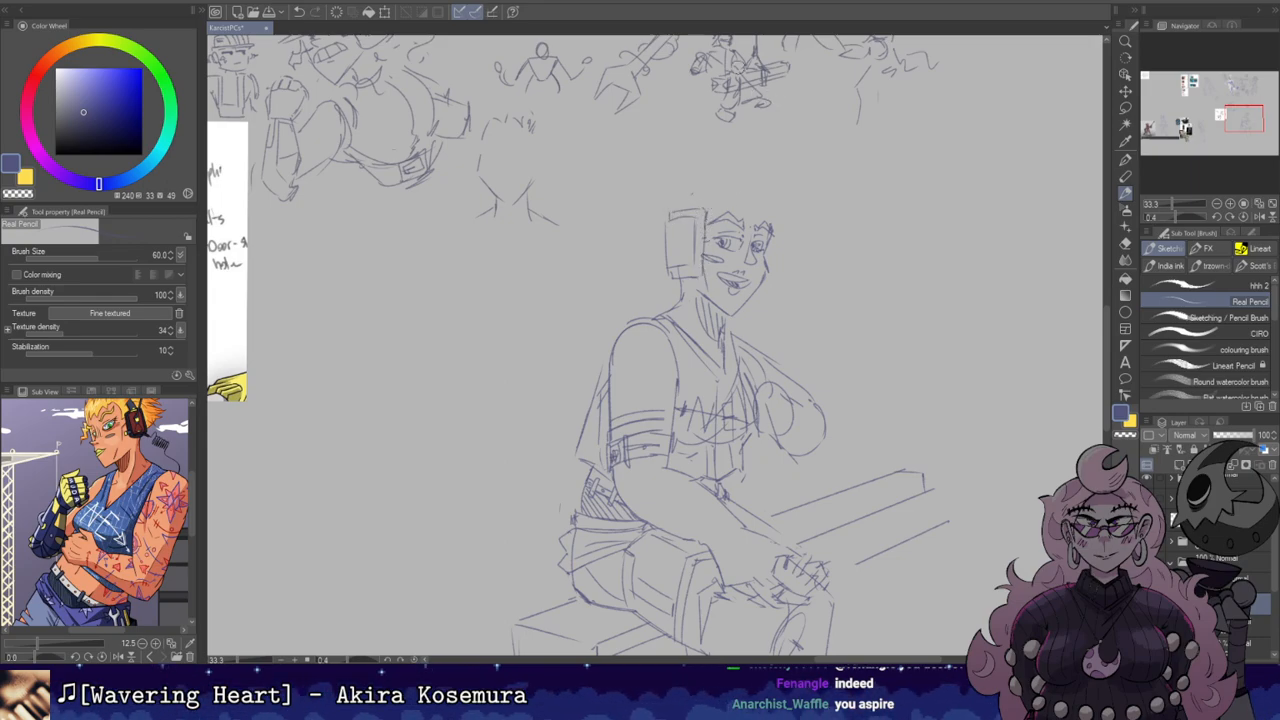
Step: Clean up the ear cup's upper edge and sketch the start of the headband above it
{"action": "key", "text": "e"}
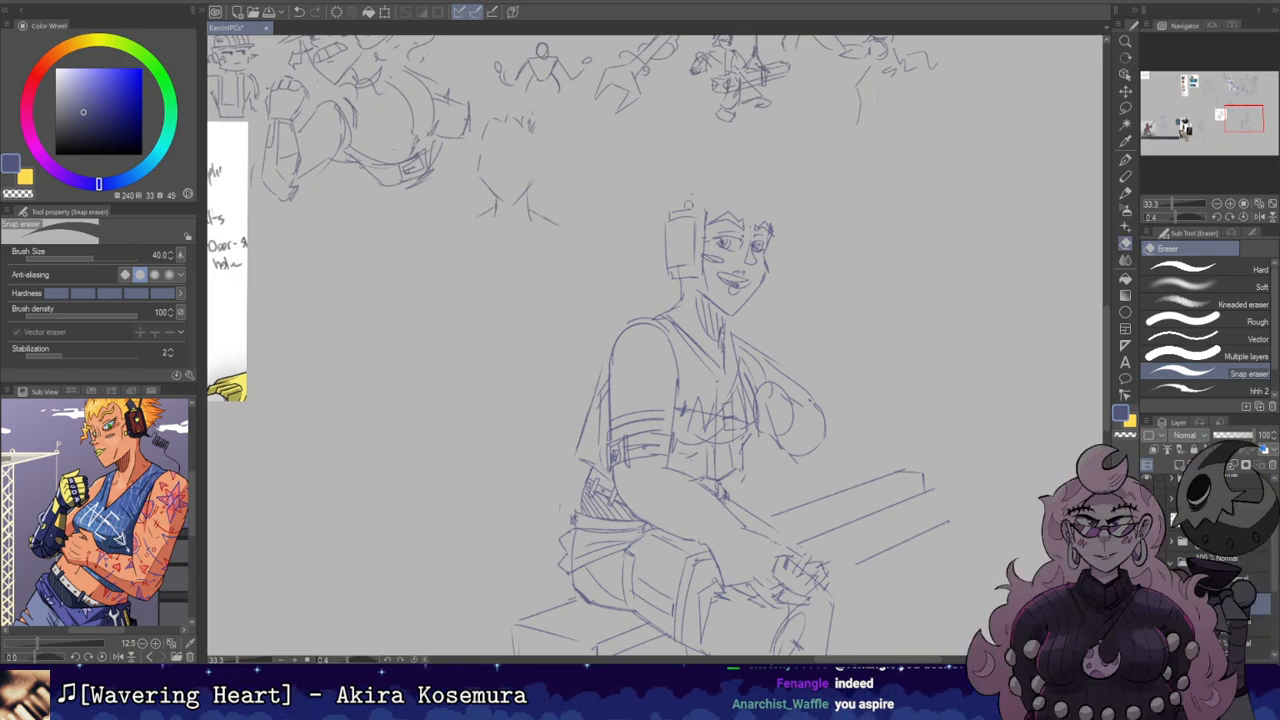
{"action": "key", "text": "p"}
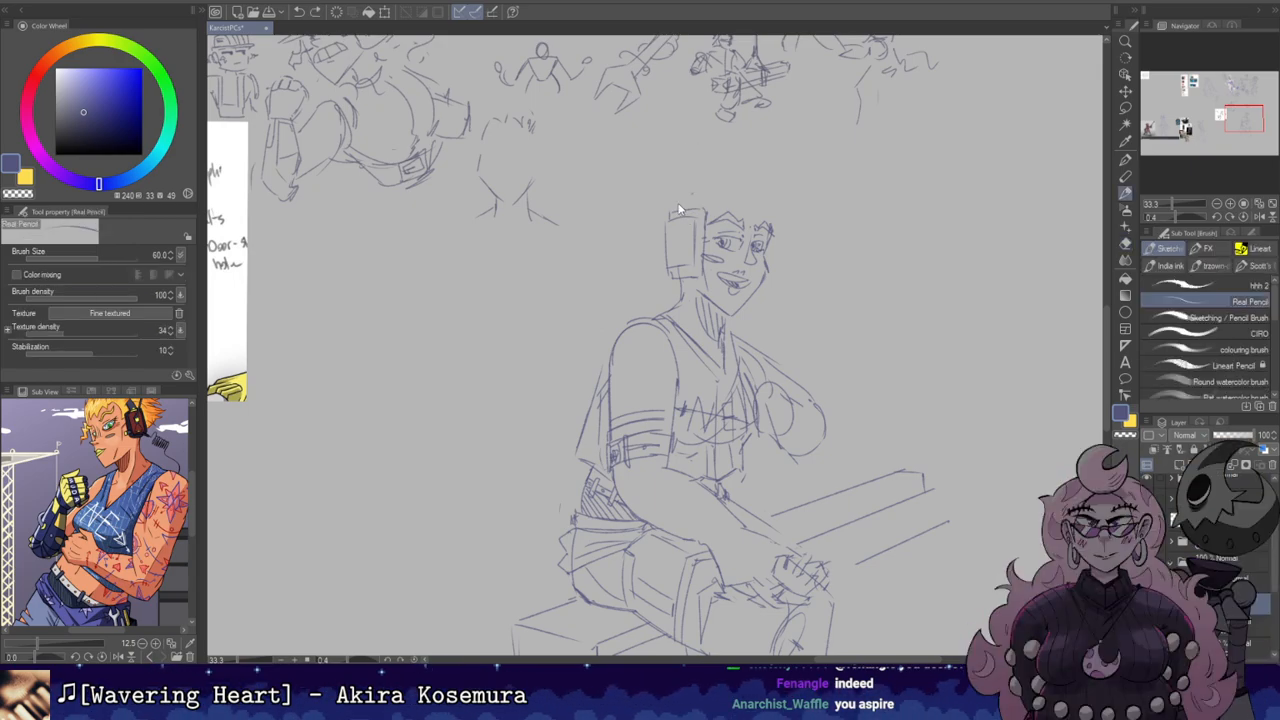
{"action": "key", "text": "e"}
{"action": "key", "text": "b"}
{"action": "key", "text": "h"}
{"action": "left_click_drag", "start_coordinate": [688, 190], "coordinate": [729, 197]}
{"action": "key", "text": "h"}
Step: Sketch spiky hair strands falling over the forehead, from the headphone to the far side of the face
{"action": "key", "text": "e"}
{"action": "key", "text": "b"}
{"action": "mouse_move", "coordinate": [716, 246]}
{"action": "left_mouse_down"}
{"action": "mouse_move", "coordinate": [714, 225]}
{"action": "mouse_move", "coordinate": [724, 256]}
{"action": "mouse_move", "coordinate": [758, 222]}
{"action": "left_mouse_up"}
{"action": "key", "text": "ctrl+z"}
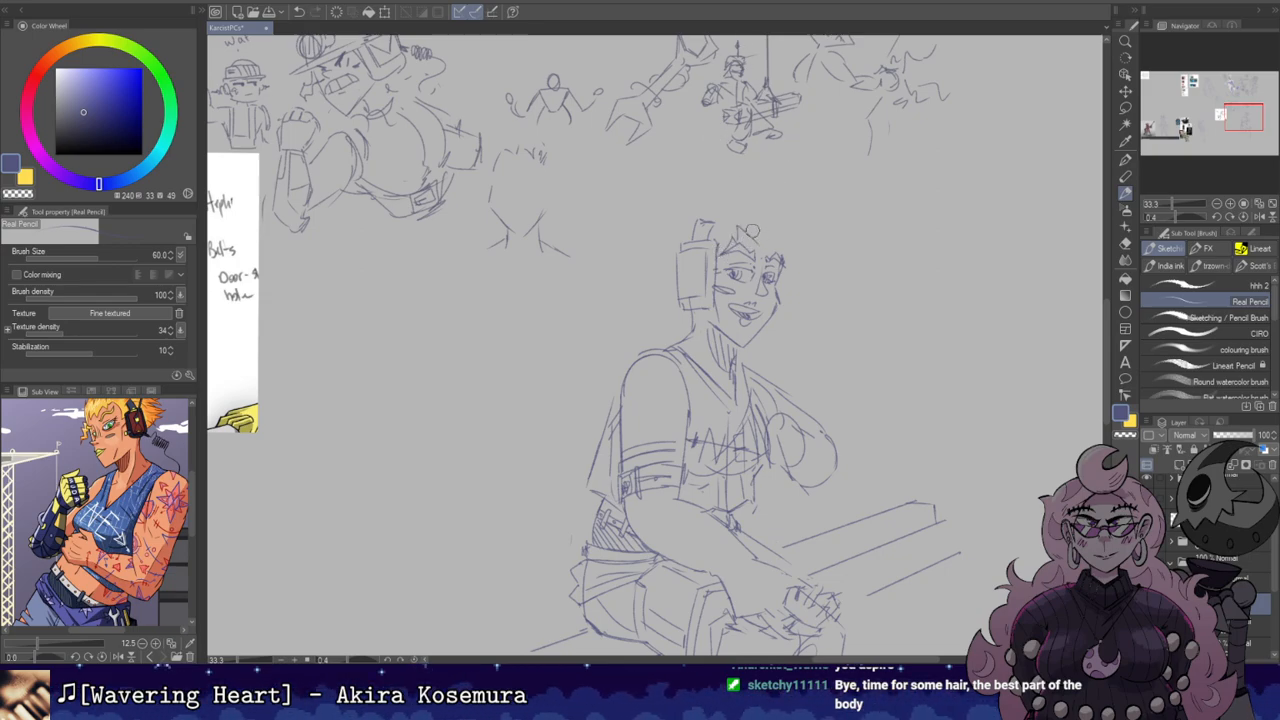
{"action": "left_click_drag", "start_coordinate": [765, 257], "coordinate": [779, 246]}
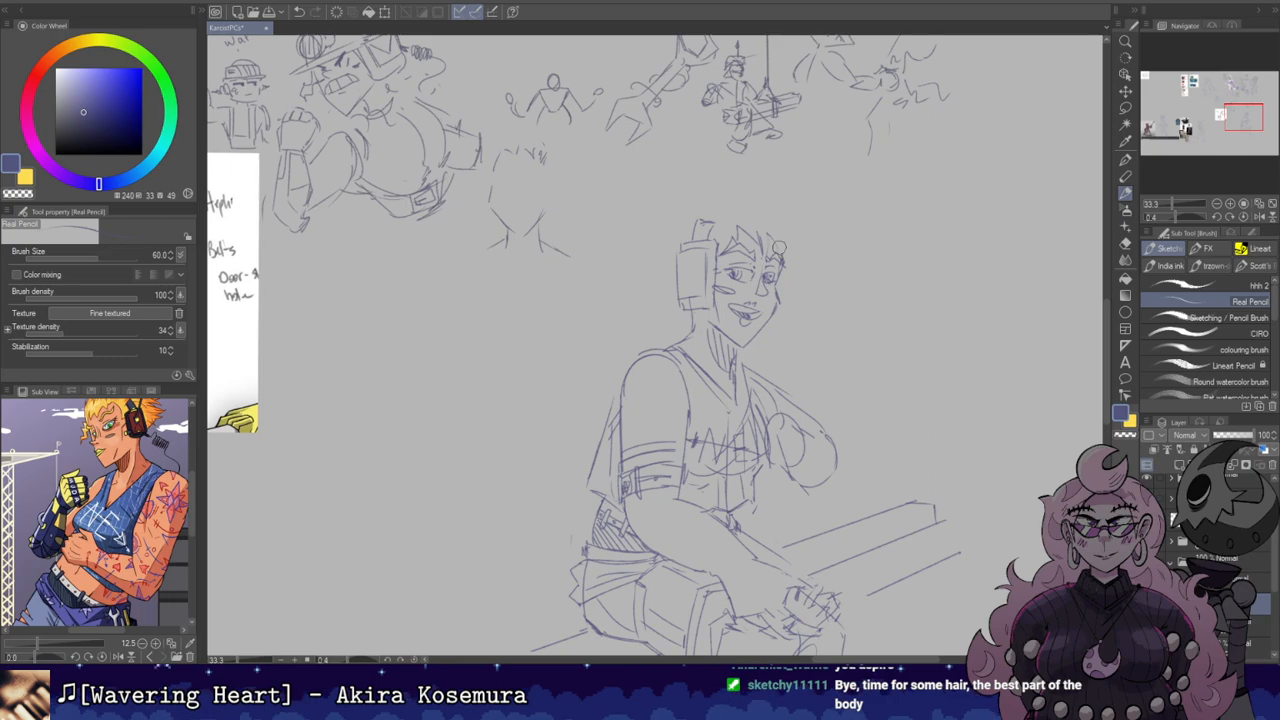
{"action": "key", "text": "h"}
{"action": "key", "text": "h"}
{"action": "key", "text": "e"}
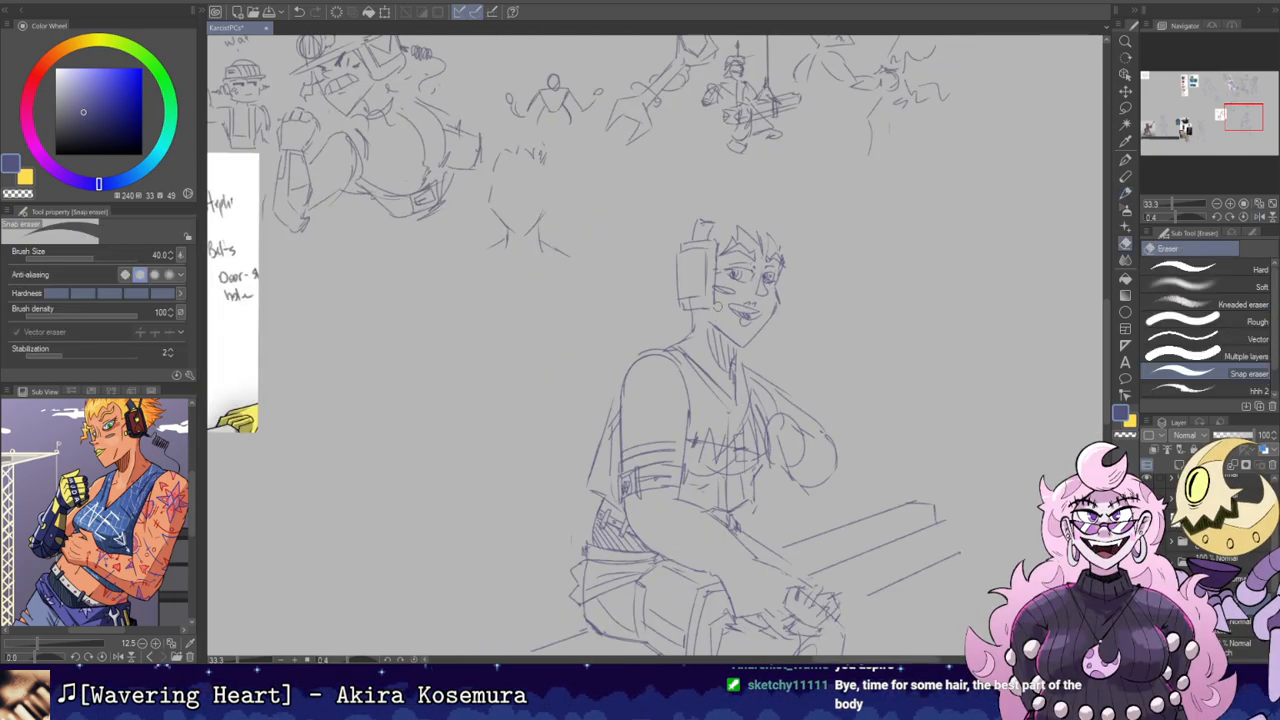
{"action": "key", "text": "p"}
{"action": "left_click_drag", "start_coordinate": [752, 234], "coordinate": [764, 223]}
Step: Rework the jawline and far cheek contour with eraser and pencil, undoing the stray strokes
{"action": "key", "text": "e"}
{"action": "mouse_move", "coordinate": [745, 345]}
{"action": "left_mouse_down"}
{"action": "mouse_move", "coordinate": [780, 307]}
{"action": "mouse_move", "coordinate": [740, 340]}
{"action": "left_mouse_up"}
{"action": "key", "text": "p"}
{"action": "mouse_move", "coordinate": [710, 322]}
{"action": "left_mouse_down"}
{"action": "mouse_move", "coordinate": [760, 342]}
{"action": "mouse_move", "coordinate": [742, 343]}
{"action": "mouse_move", "coordinate": [777, 296]}
{"action": "mouse_move", "coordinate": [756, 336]}
{"action": "left_mouse_up"}
{"action": "key", "text": "ctrl+z"}
{"action": "key", "text": "ctrl+z"}
{"action": "key", "text": "e"}
{"action": "key", "text": "p"}
{"action": "key", "text": "ctrl+z"}
{"action": "mouse_move", "coordinate": [779, 289]}
{"action": "left_mouse_down"}
{"action": "mouse_move", "coordinate": [752, 344]}
{"action": "mouse_move", "coordinate": [769, 315]}
{"action": "left_mouse_up"}
{"action": "key", "text": "ctrl+z"}
{"action": "key", "text": "ctrl+z"}
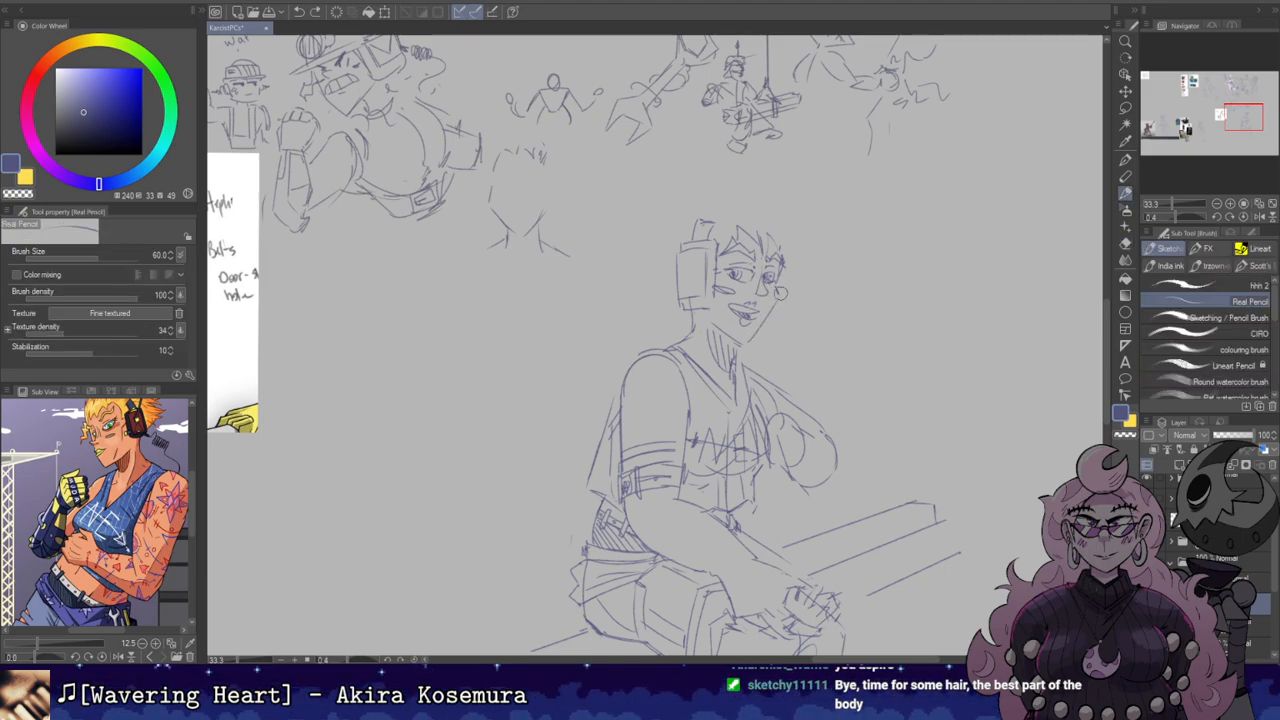
Step: Touch up the far eye and nose with alternating eraser and pencil strokes, checking the face mirrored
{"action": "key", "text": "e"}
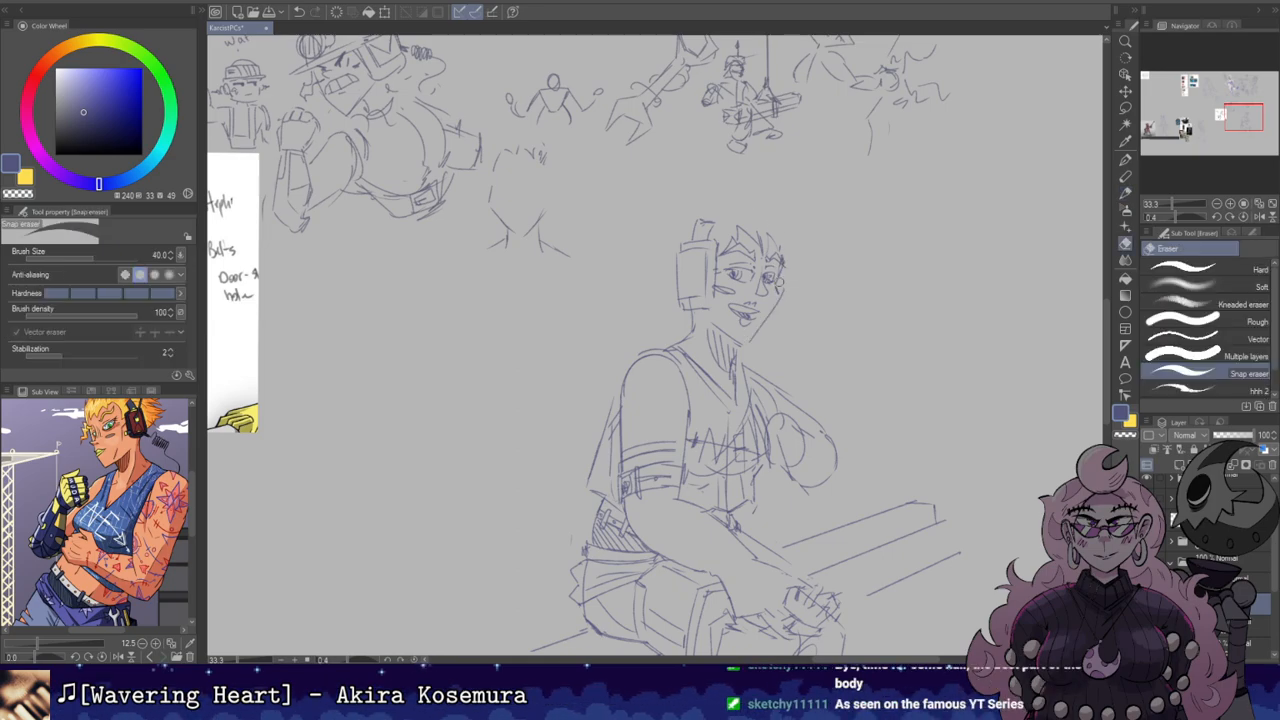
{"action": "key", "text": "p"}
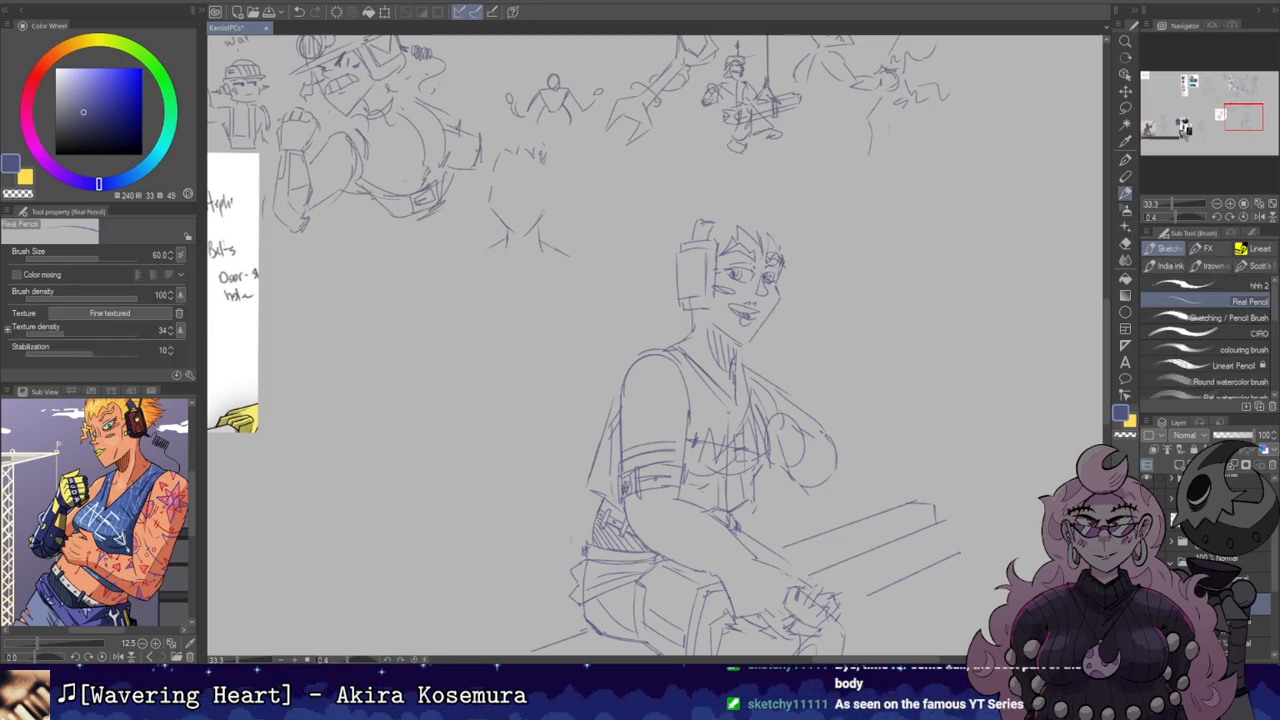
{"action": "key", "text": "e"}
{"action": "key", "text": "p"}
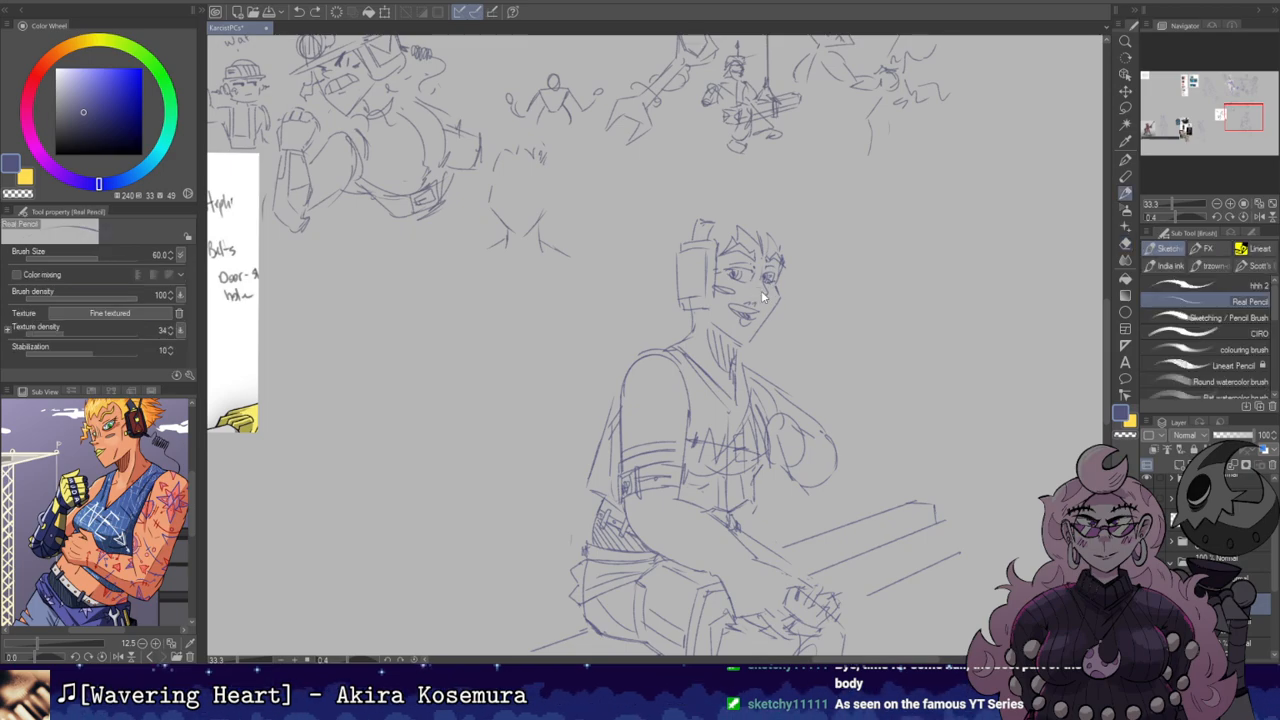
{"action": "key", "text": "e"}
{"action": "key", "text": "p"}
{"action": "key", "text": "ctrl+z"}
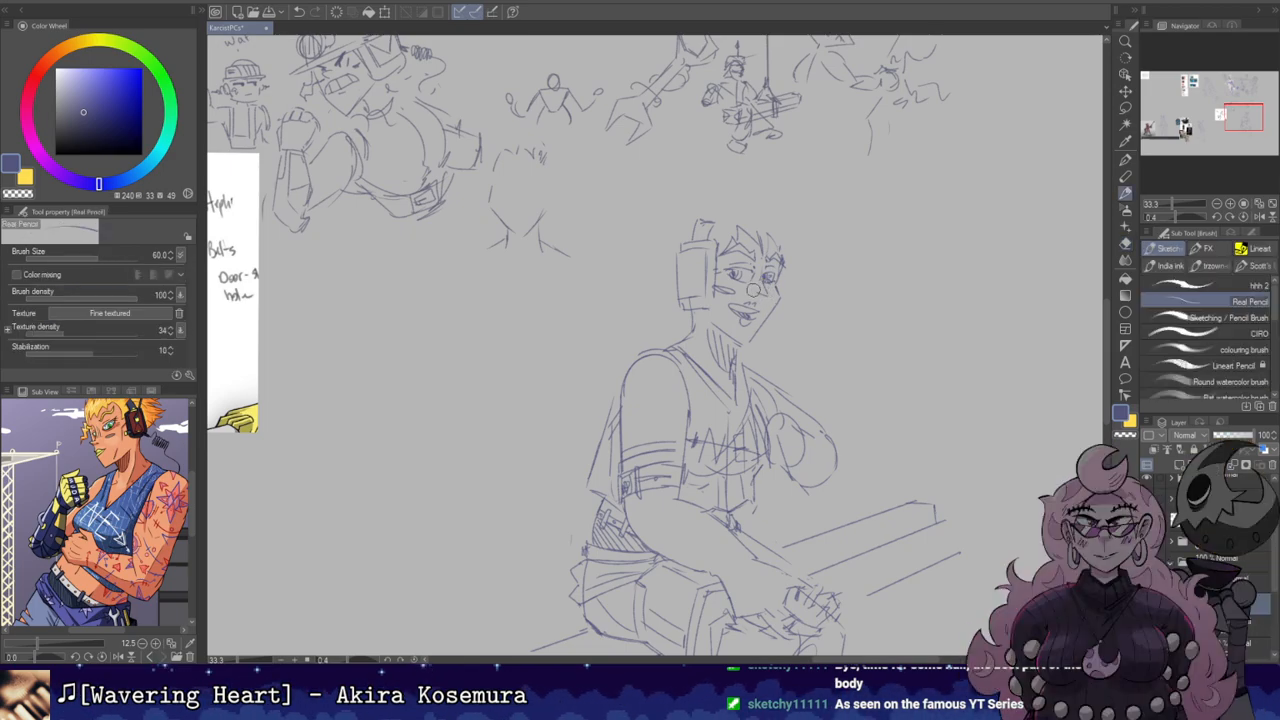
{"action": "key", "text": "h"}
{"action": "key", "text": "h"}
Step: Erase the far cheek and jaw contour beside the mouth, undoing the unwanted redraw
{"action": "key", "text": "e"}
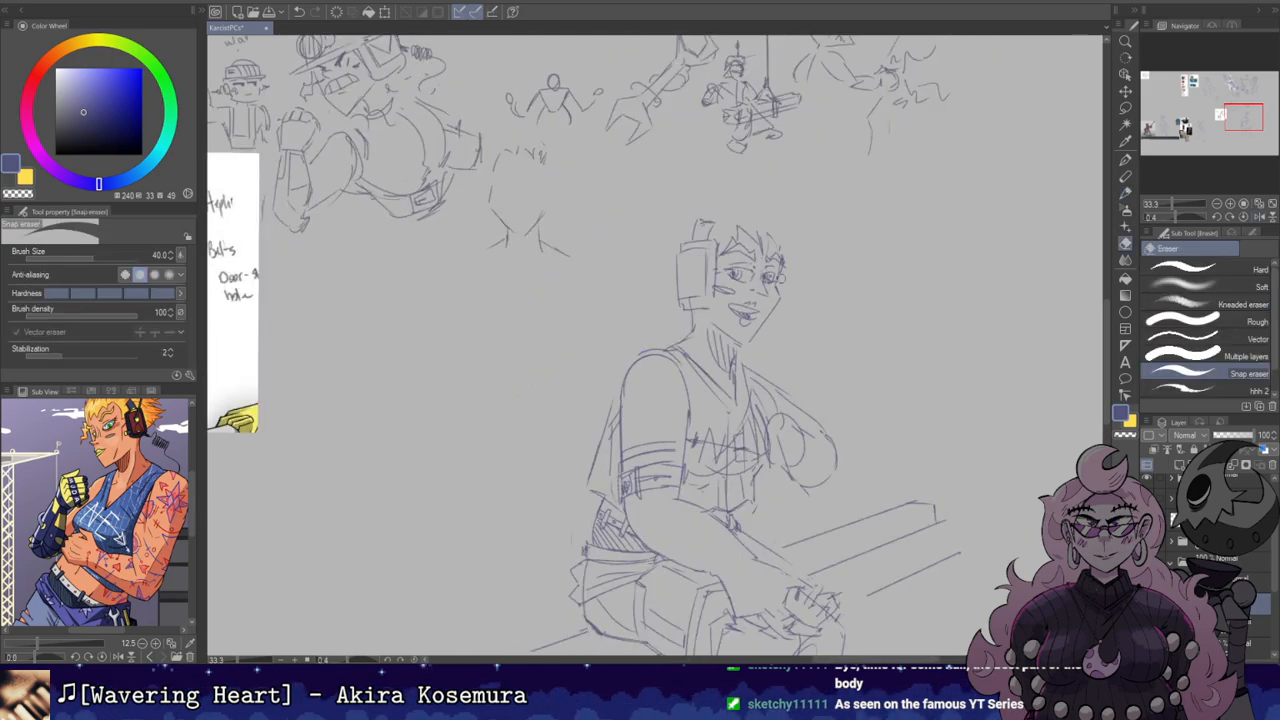
{"action": "key", "text": "b"}
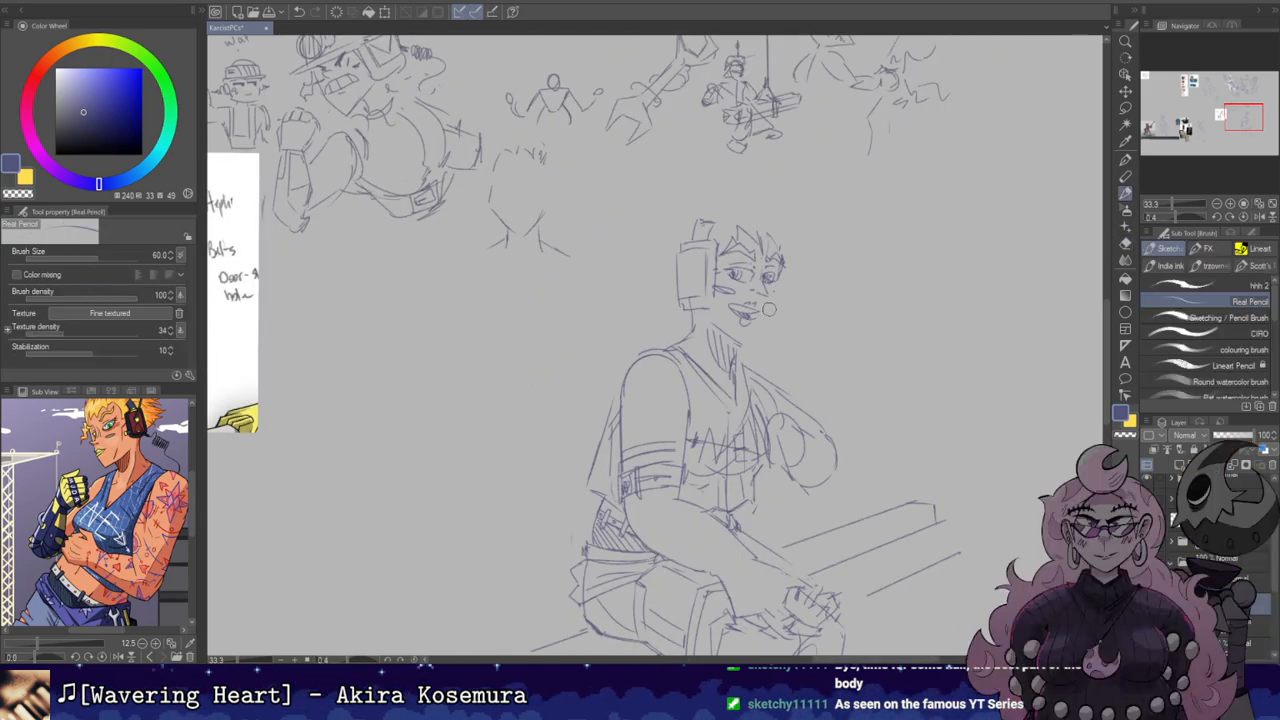
{"action": "key", "text": "ctrl+z"}
{"action": "key", "text": "h"}
{"action": "key", "text": "h"}
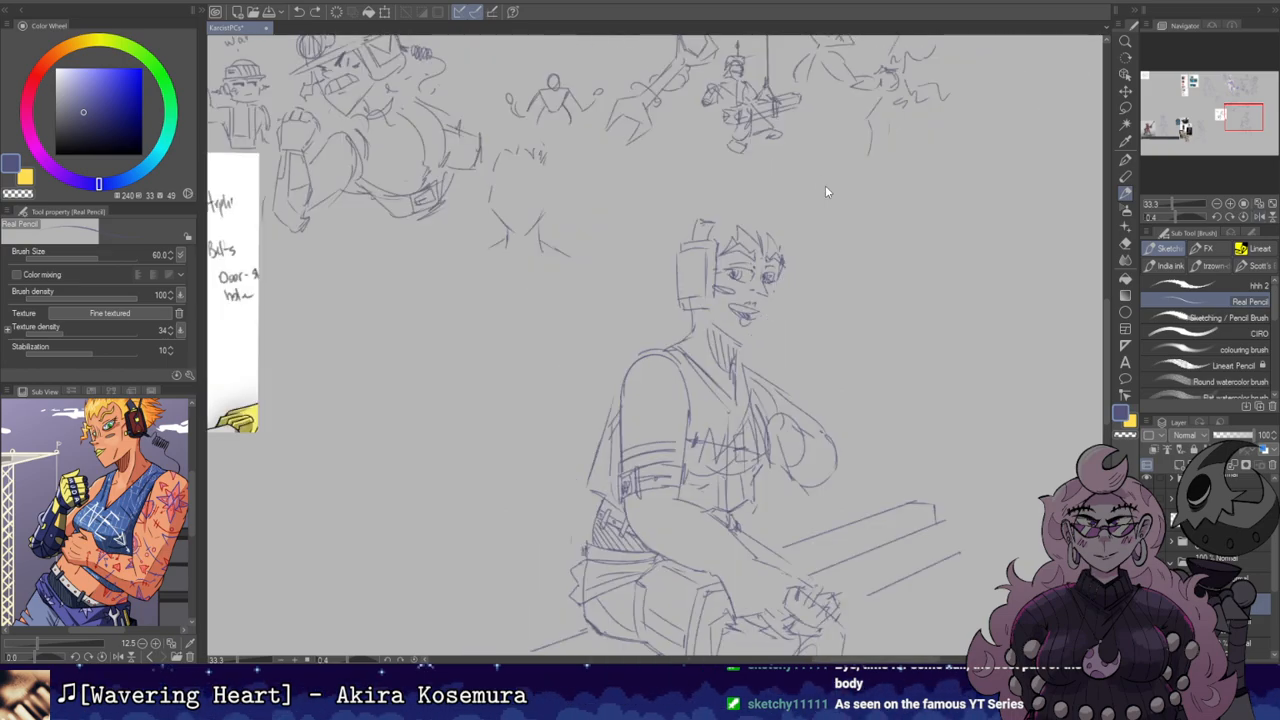
Step: Redraw the far cheek and jaw contour and clean up the line beside the far eye
{"action": "key", "text": "e"}
{"action": "key", "text": "p"}
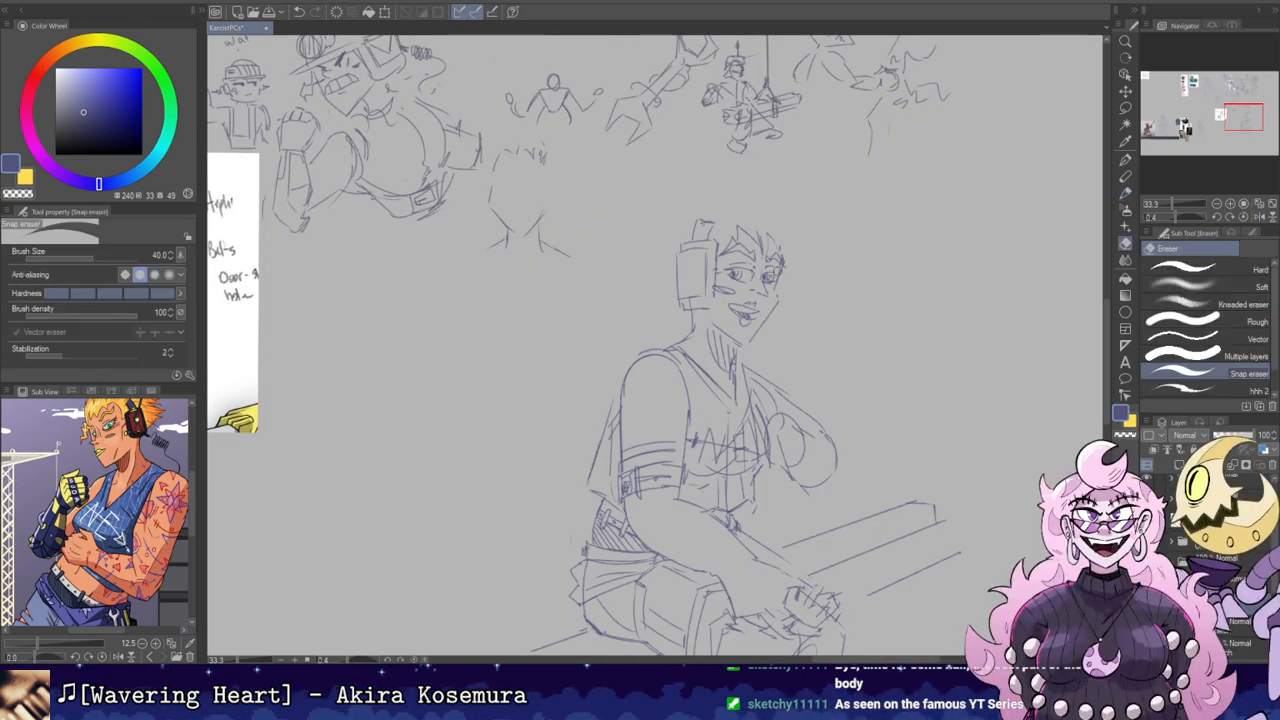
{"action": "left_click_drag", "start_coordinate": [779, 272], "coordinate": [788, 262]}
{"action": "key", "text": "e"}
{"action": "key", "text": "p"}
{"action": "key", "text": "h"}
{"action": "key", "text": "h"}
Step: Adjust the chin and jawline in mirrored view, undoing the last stroke and restoring the normal view
{"action": "key", "text": "h"}
{"action": "left_click_drag", "start_coordinate": [683, 243], "coordinate": [806, 211]}
{"action": "key", "text": "e"}
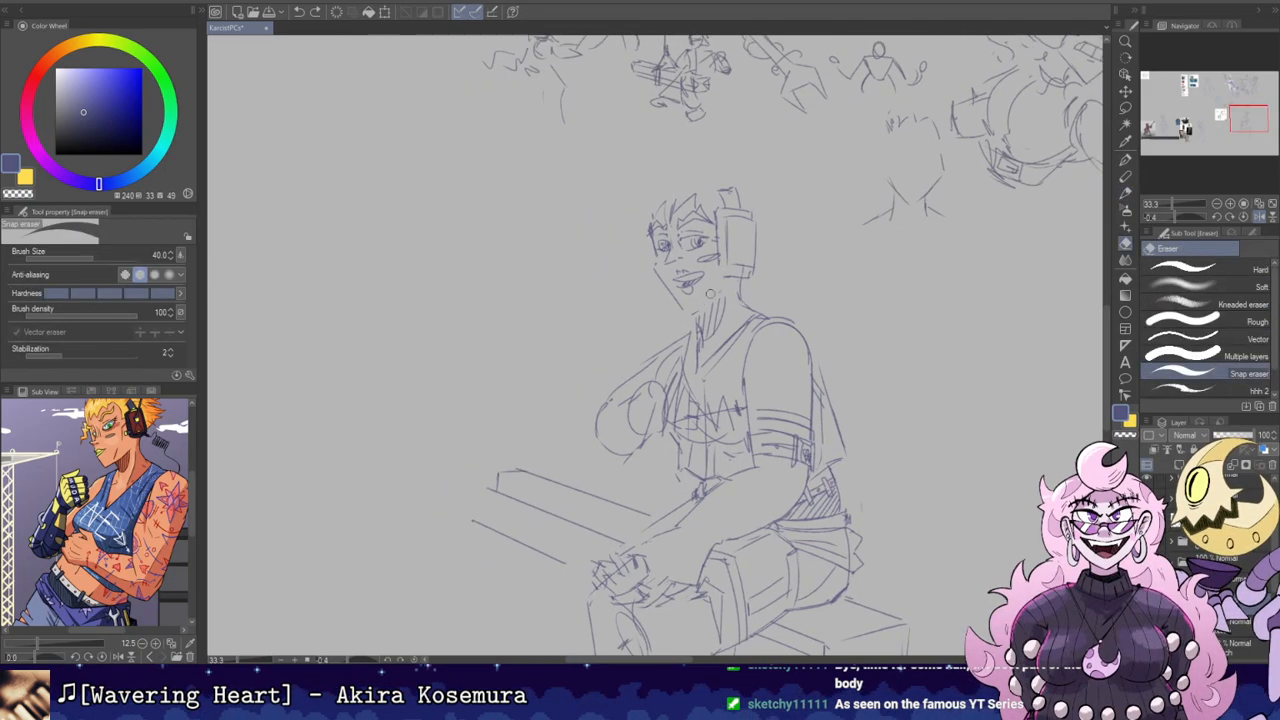
{"action": "key", "text": "p"}
{"action": "mouse_move", "coordinate": [656, 276]}
{"action": "left_mouse_down"}
{"action": "mouse_move", "coordinate": [682, 308]}
{"action": "mouse_move", "coordinate": [714, 296]}
{"action": "left_mouse_up"}
{"action": "key", "text": "ctrl+z"}
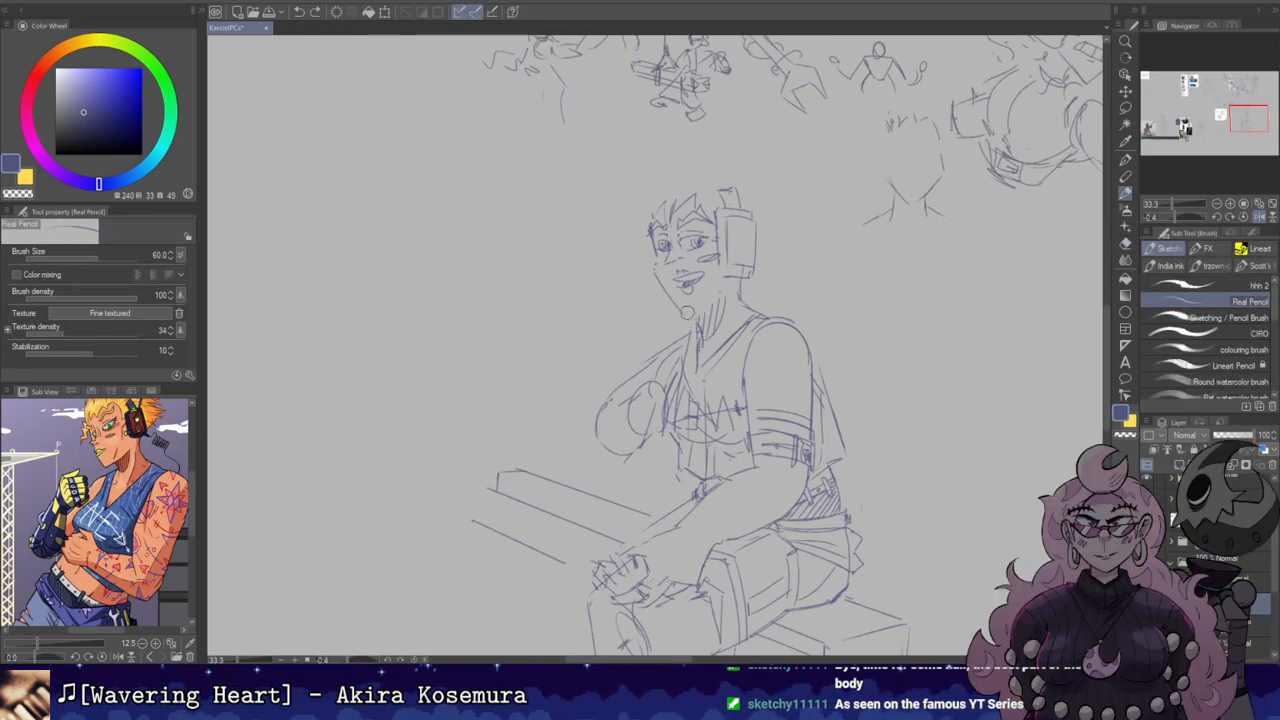
{"action": "key", "text": "h"}
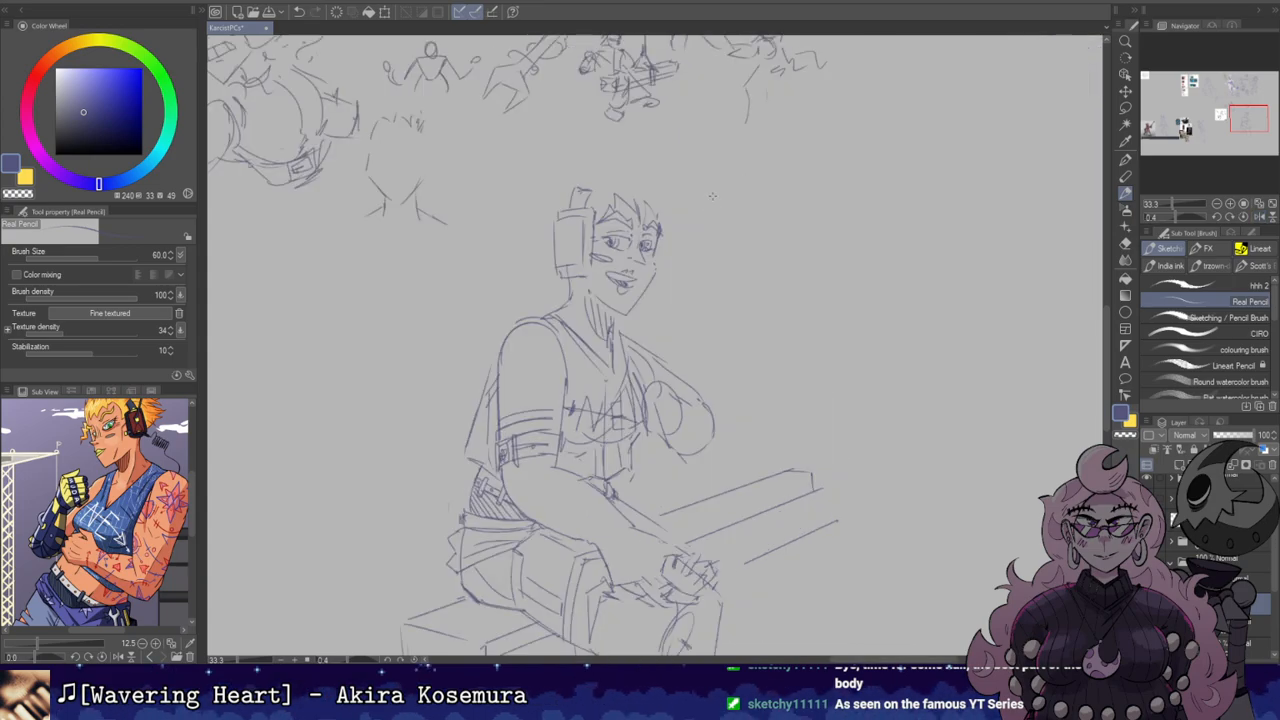
Step: Touch up the far jaw contour beside the mouth while comparing mirrored and normal views
{"action": "key", "text": "h"}
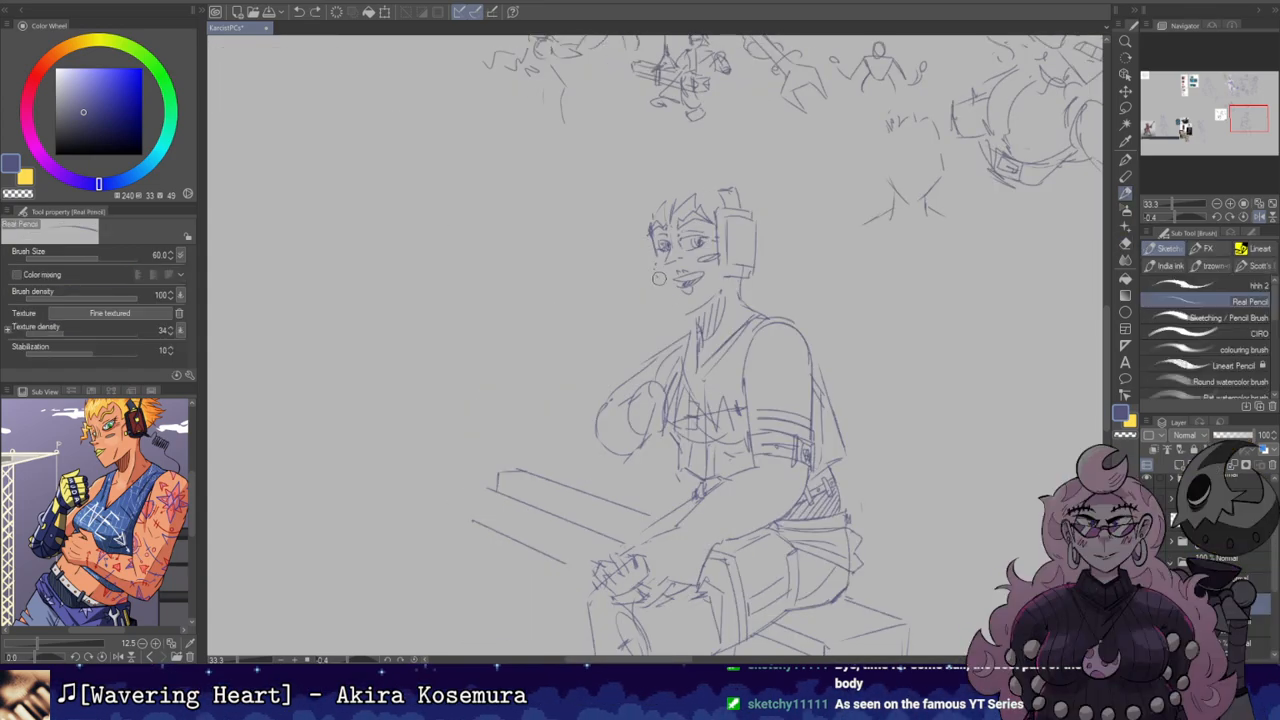
{"action": "key", "text": "e"}
{"action": "key", "text": "h"}
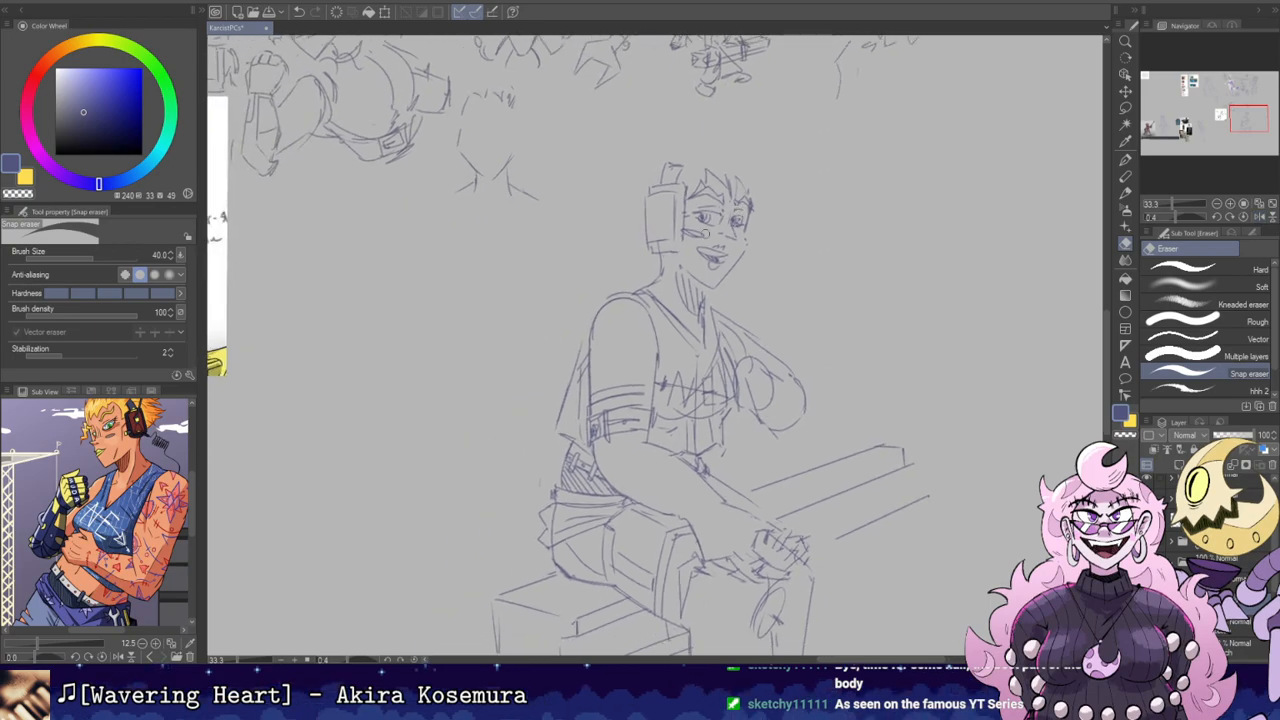
{"action": "key", "text": "b"}
{"action": "key", "text": "h"}
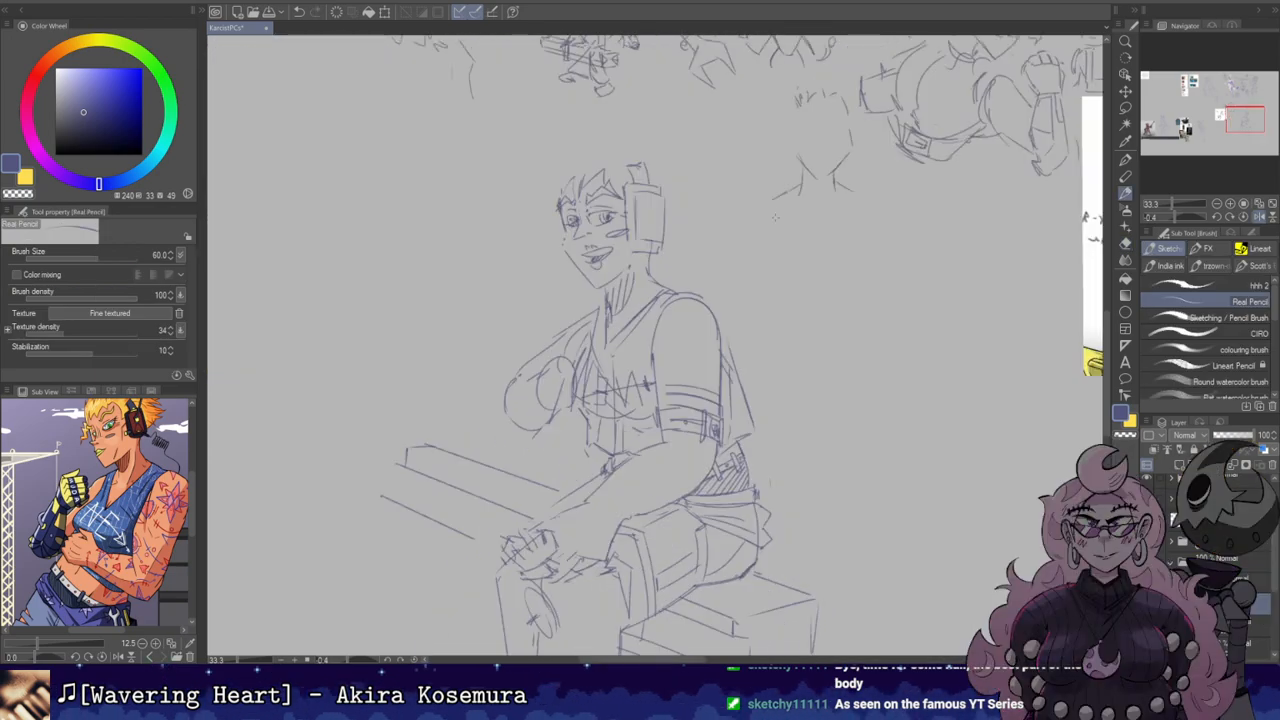
{"action": "key", "text": "h"}
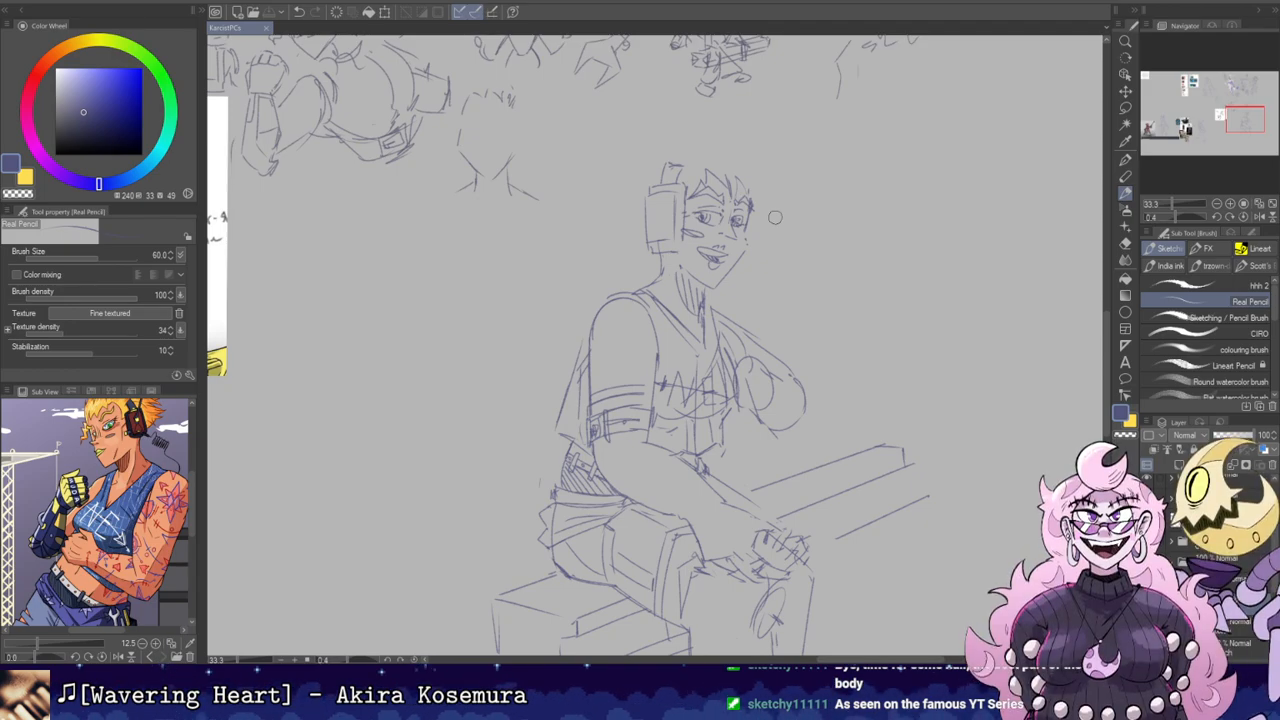
Step: Try loose hair strokes behind the headphones using the hair in the reference image, undoing the rejected ones
{"action": "mouse_move", "coordinate": [890, 267]}
{"action": "left_mouse_down"}
{"action": "mouse_move", "coordinate": [769, 149]}
{"action": "mouse_move", "coordinate": [683, 126]}
{"action": "mouse_move", "coordinate": [782, 182]}
{"action": "mouse_move", "coordinate": [816, 230]}
{"action": "mouse_move", "coordinate": [797, 234]}
{"action": "left_mouse_up"}
{"action": "left_click_drag", "start_coordinate": [146, 475], "coordinate": [135, 532]}
{"action": "key", "text": "ctrl+z"}
{"action": "mouse_move", "coordinate": [683, 323]}
{"action": "left_mouse_down"}
{"action": "mouse_move", "coordinate": [637, 313]}
{"action": "mouse_move", "coordinate": [688, 274]}
{"action": "mouse_move", "coordinate": [652, 313]}
{"action": "left_mouse_up"}
{"action": "key", "text": "ctrl+z"}
{"action": "left_click_drag", "start_coordinate": [645, 305], "coordinate": [680, 287]}
{"action": "key", "text": "ctrl+z"}
{"action": "left_click_drag", "start_coordinate": [679, 157], "coordinate": [801, 354]}
{"action": "left_click_drag", "start_coordinate": [937, 247], "coordinate": [830, 123]}
{"action": "left_click_drag", "start_coordinate": [758, 244], "coordinate": [760, 151]}
Step: Lasso the whole head, tilt it slightly with a scale/rotate transformation, and deselect it
{"action": "key", "text": "m"}
{"action": "mouse_move", "coordinate": [727, 334]}
{"action": "left_mouse_down"}
{"action": "mouse_move", "coordinate": [689, 171]}
{"action": "mouse_move", "coordinate": [775, 370]}
{"action": "left_mouse_up"}
{"action": "key", "text": "ctrl+t"}
{"action": "left_click_drag", "start_coordinate": [818, 225], "coordinate": [799, 222]}
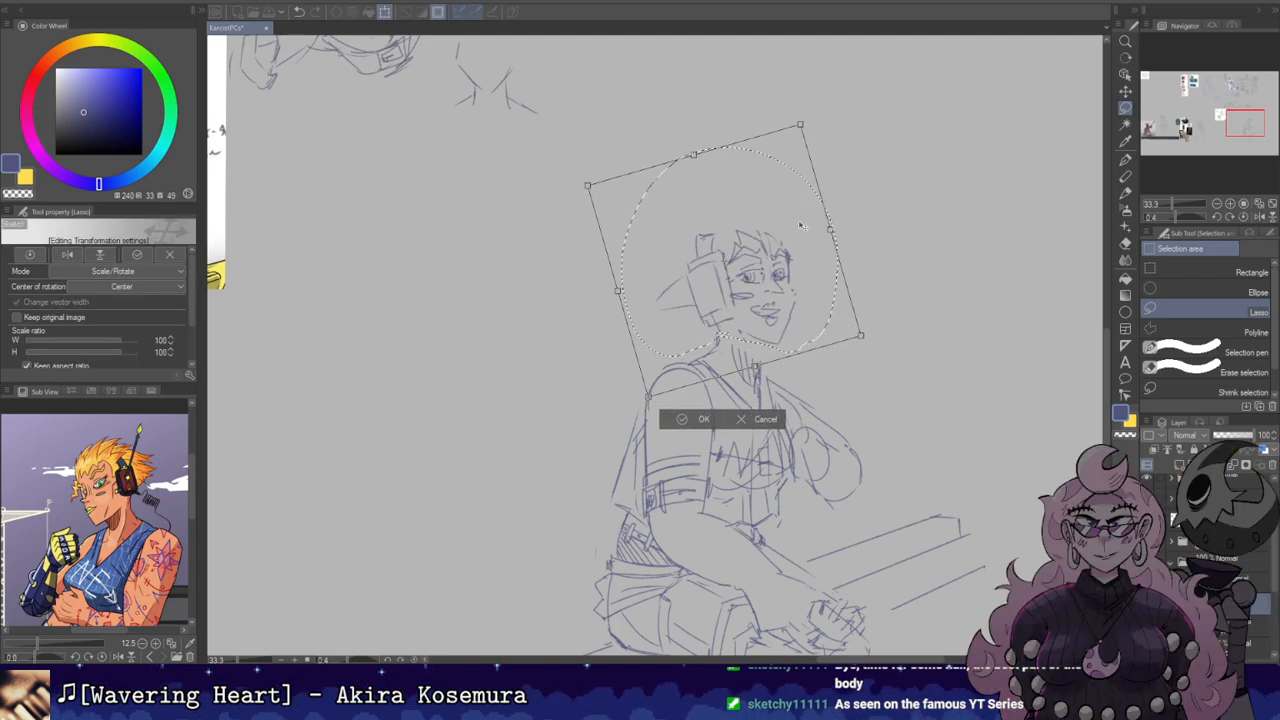
{"action": "left_click", "coordinate": [686, 416]}
{"action": "key", "text": "ctrl+d"}
Step: Clean up the tilted head and erase the loose hair strokes behind the headphones
{"action": "key", "text": "e"}
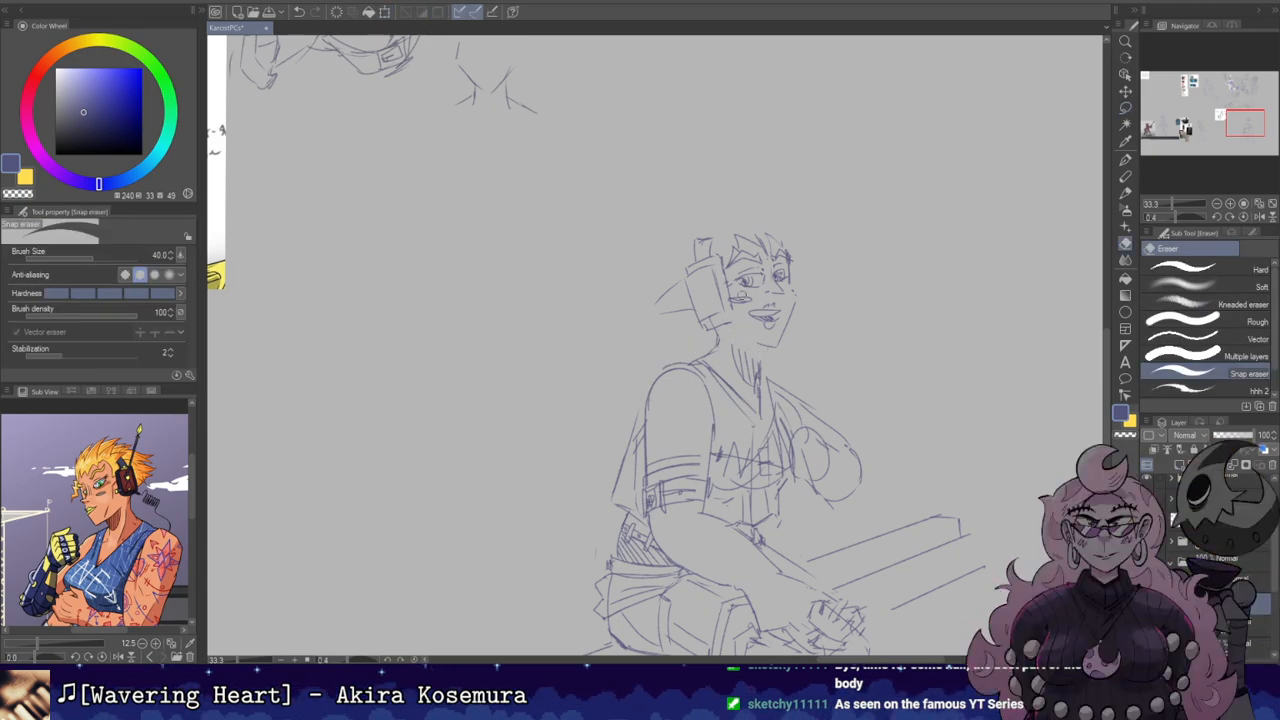
{"action": "key", "text": "p"}
{"action": "key", "text": "e"}
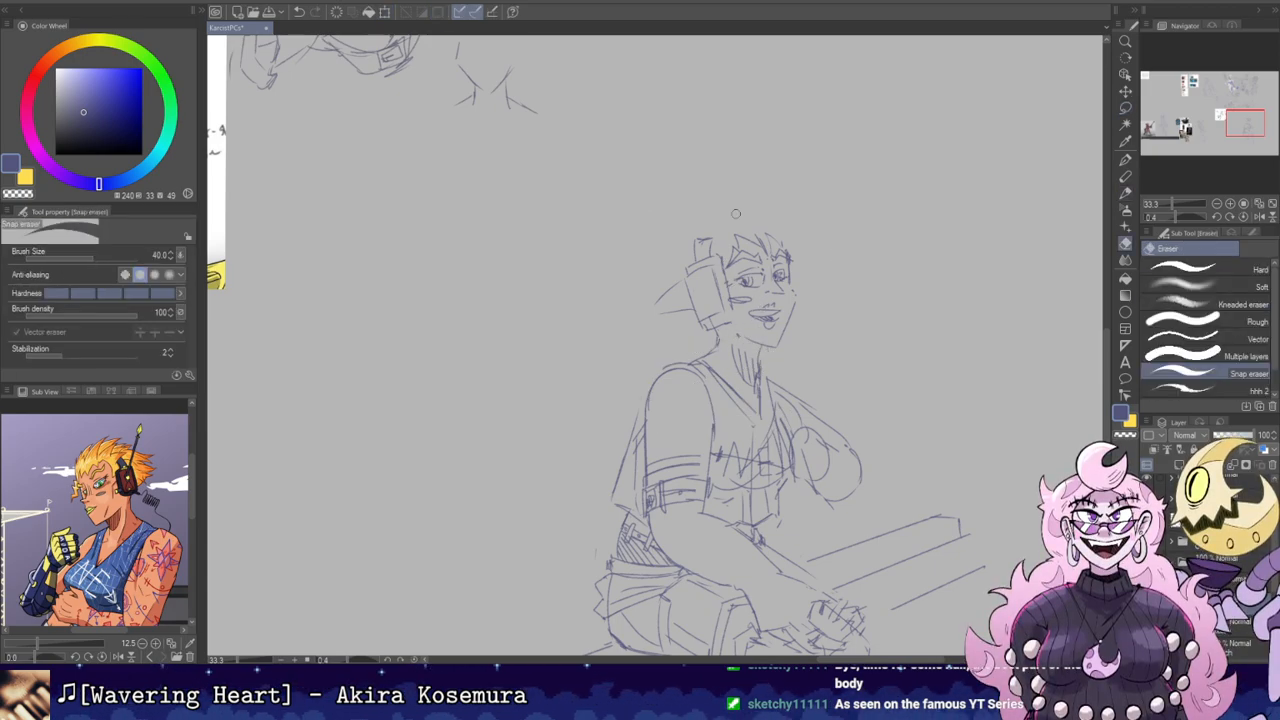
{"action": "left_click_drag", "start_coordinate": [706, 289], "coordinate": [616, 290]}
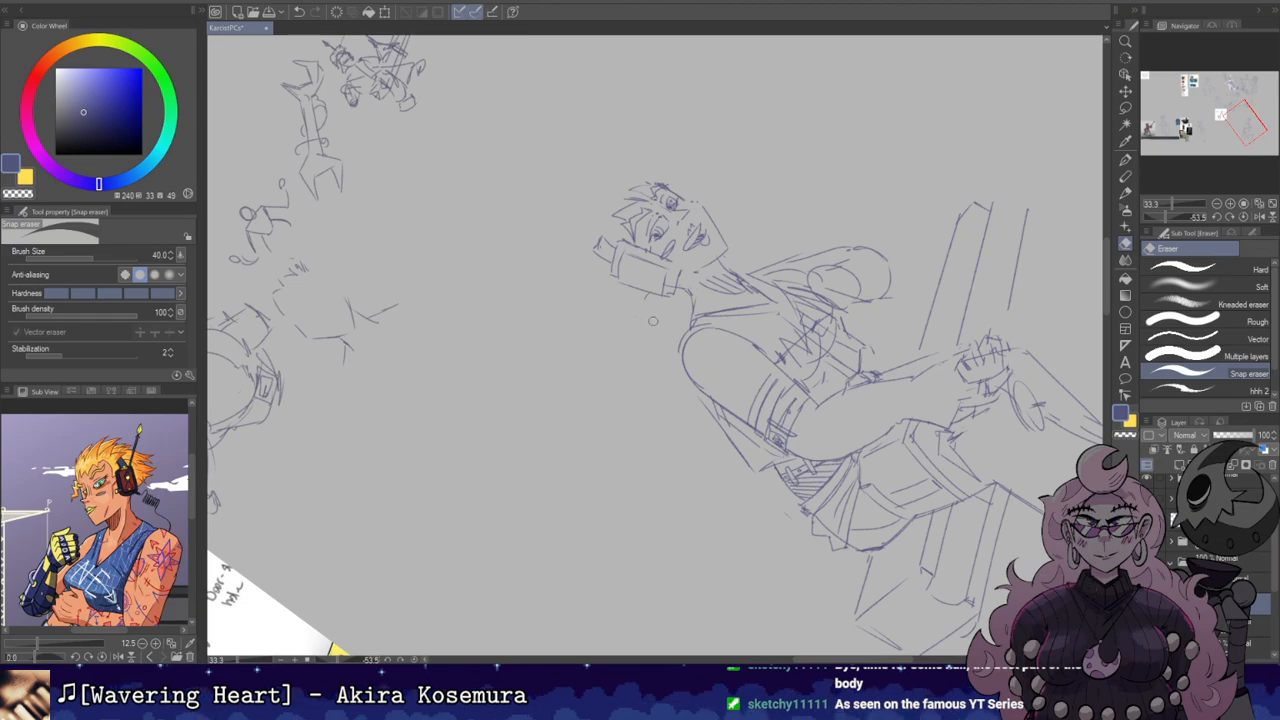
Step: Sketch pointed hair strands behind the headphones with the canvas rotated
{"action": "key", "text": "p"}
{"action": "mouse_move", "coordinate": [596, 246]}
{"action": "left_mouse_down"}
{"action": "mouse_move", "coordinate": [614, 315]}
{"action": "mouse_move", "coordinate": [631, 308]}
{"action": "mouse_move", "coordinate": [636, 329]}
{"action": "mouse_move", "coordinate": [655, 322]}
{"action": "left_mouse_up"}
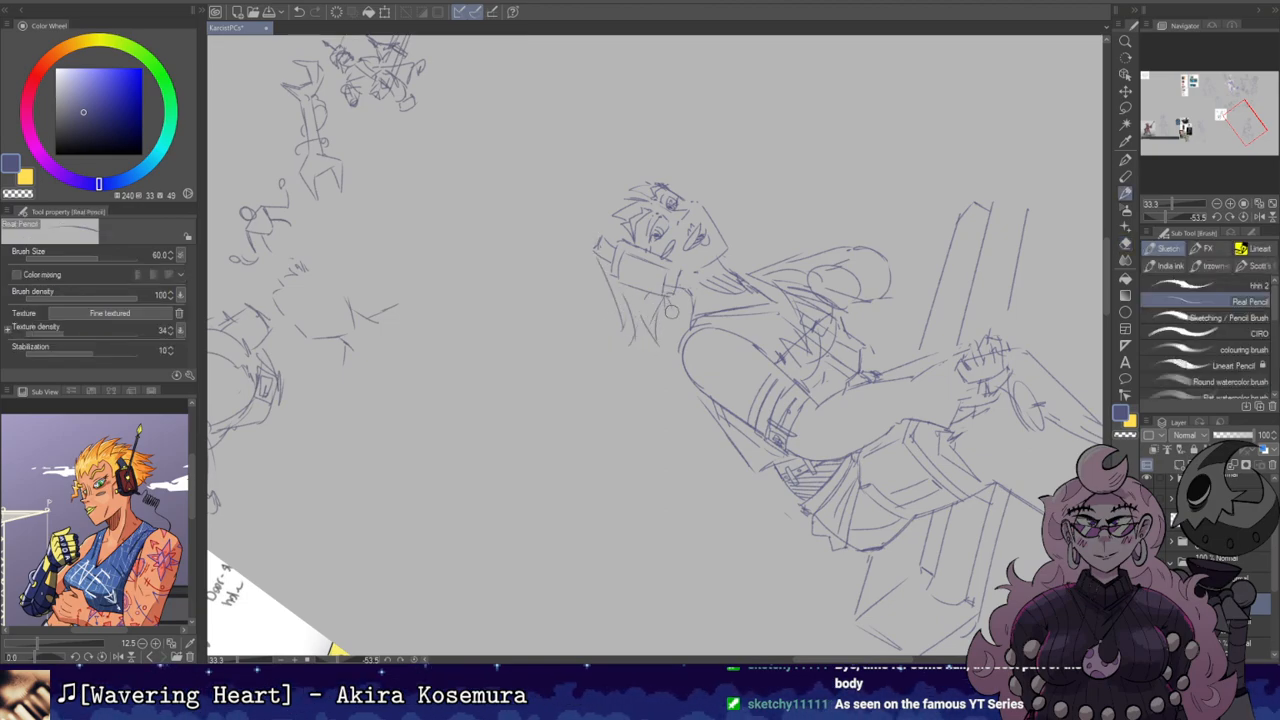
{"action": "mouse_move", "coordinate": [700, 197]}
{"action": "left_mouse_down"}
{"action": "mouse_move", "coordinate": [712, 202]}
{"action": "mouse_move", "coordinate": [659, 190]}
{"action": "left_mouse_up"}
{"action": "left_click_drag", "start_coordinate": [659, 190], "coordinate": [710, 297]}
{"action": "mouse_move", "coordinate": [625, 372]}
{"action": "left_mouse_down"}
{"action": "mouse_move", "coordinate": [622, 323]}
{"action": "mouse_move", "coordinate": [624, 374]}
{"action": "mouse_move", "coordinate": [627, 322]}
{"action": "mouse_move", "coordinate": [611, 385]}
{"action": "mouse_move", "coordinate": [650, 421]}
{"action": "left_mouse_up"}
Step: Draw the curved crown outline from the forehead to the back hair and restore the upright view
{"action": "key", "text": "e"}
{"action": "key", "text": "p"}
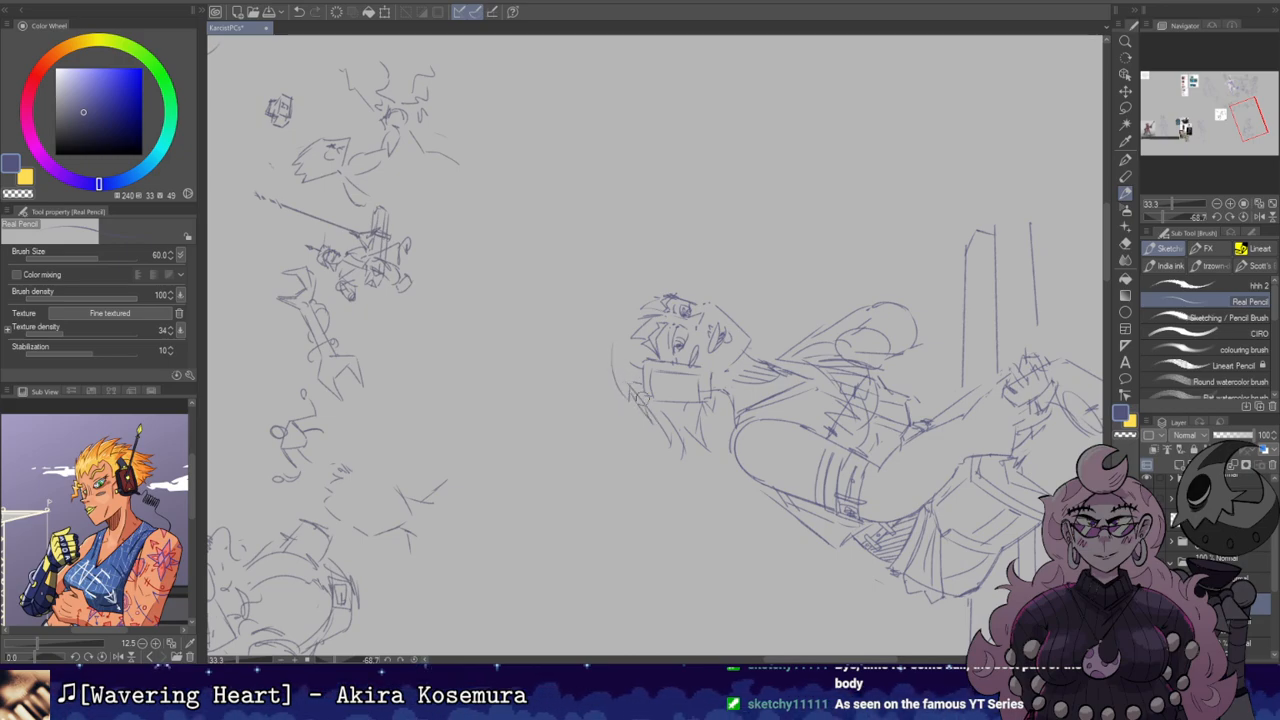
{"action": "mouse_move", "coordinate": [614, 345]}
{"action": "left_mouse_down"}
{"action": "mouse_move", "coordinate": [613, 376]}
{"action": "mouse_move", "coordinate": [632, 300]}
{"action": "left_mouse_up"}
{"action": "key", "text": "ctrl+z"}
{"action": "key", "text": "r"}
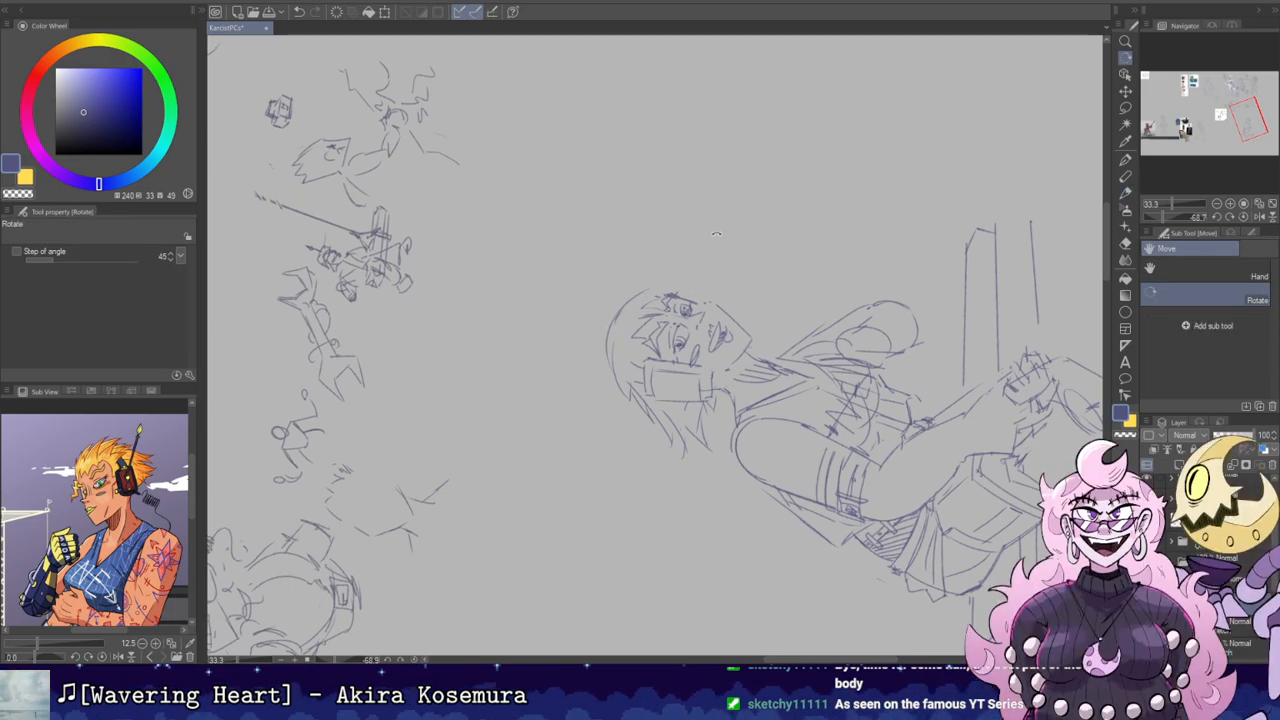
{"action": "double_click", "coordinate": [716, 242]}
{"action": "key", "text": "b"}
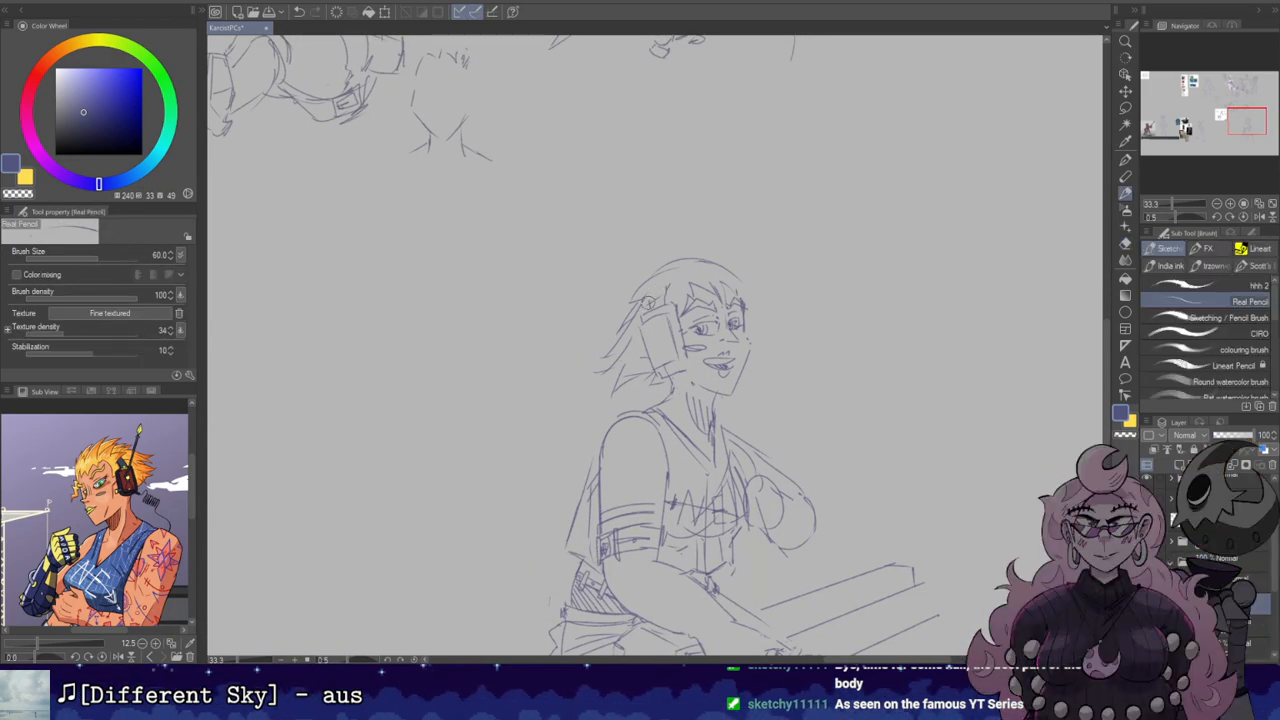
Step: Clean up the hair strands above the headphones with eraser and pencil, checking the head mirrored
{"action": "key", "text": "e"}
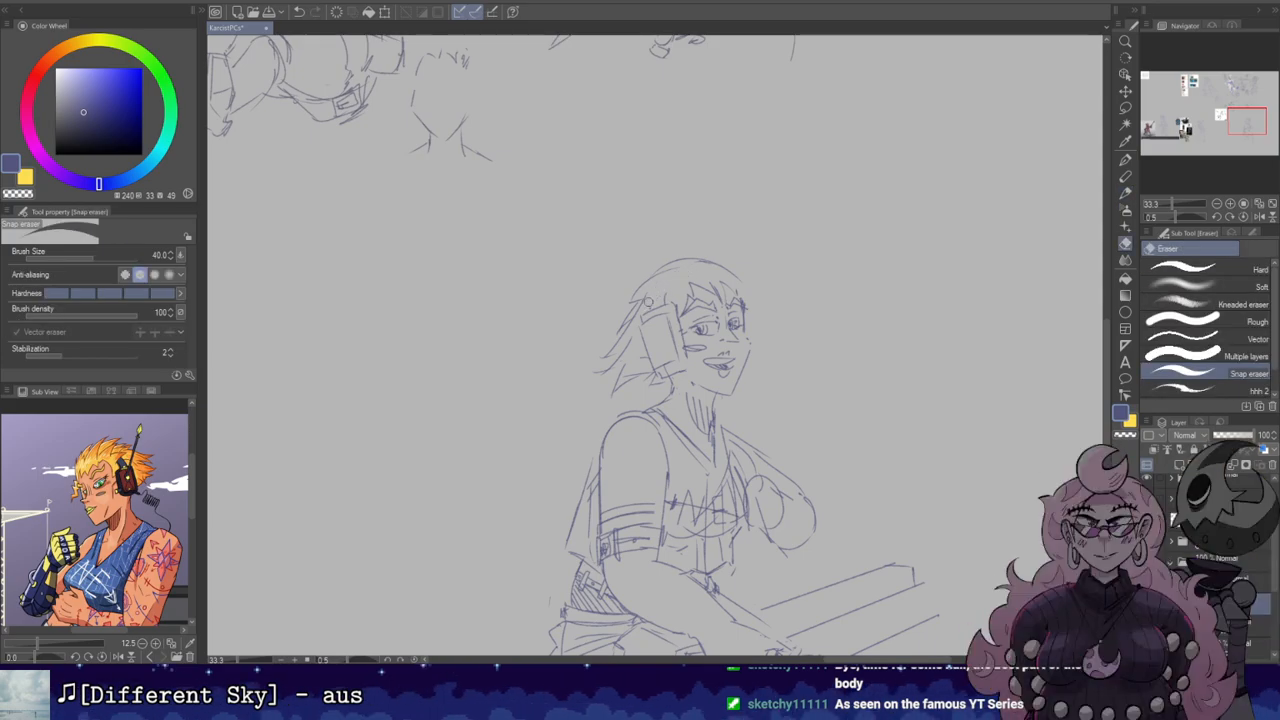
{"action": "key", "text": "b"}
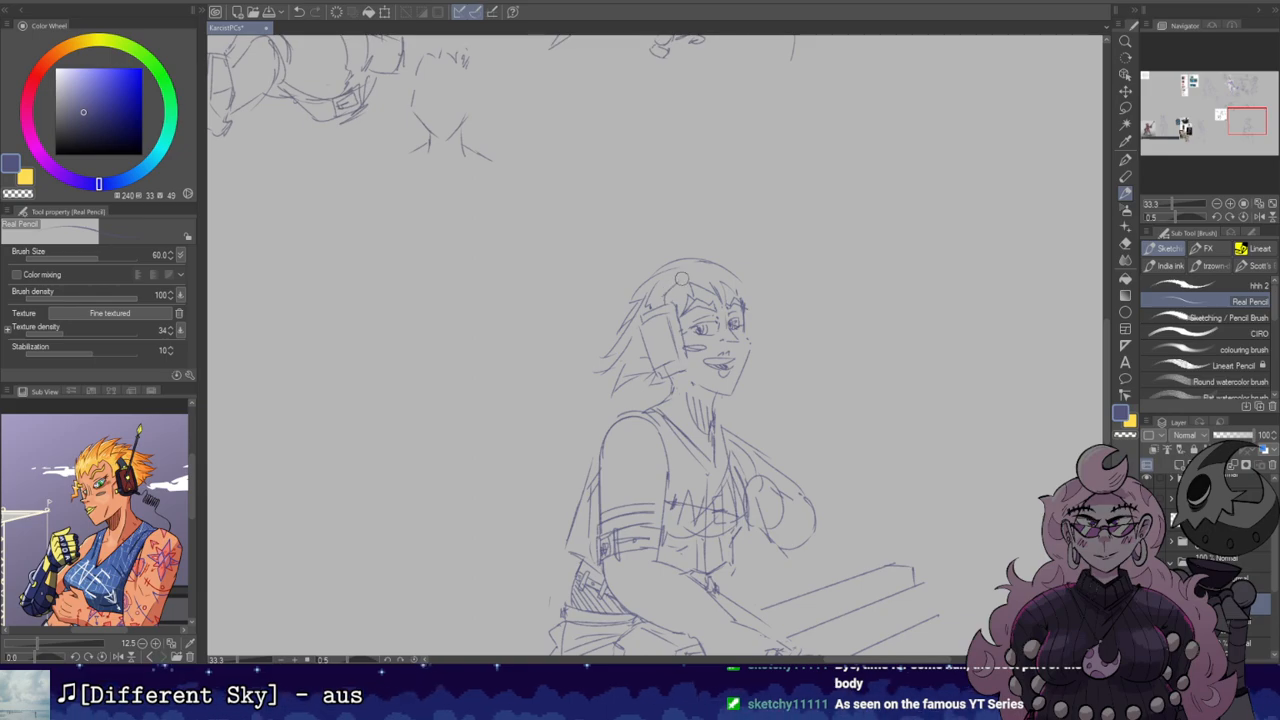
{"action": "key", "text": "e"}
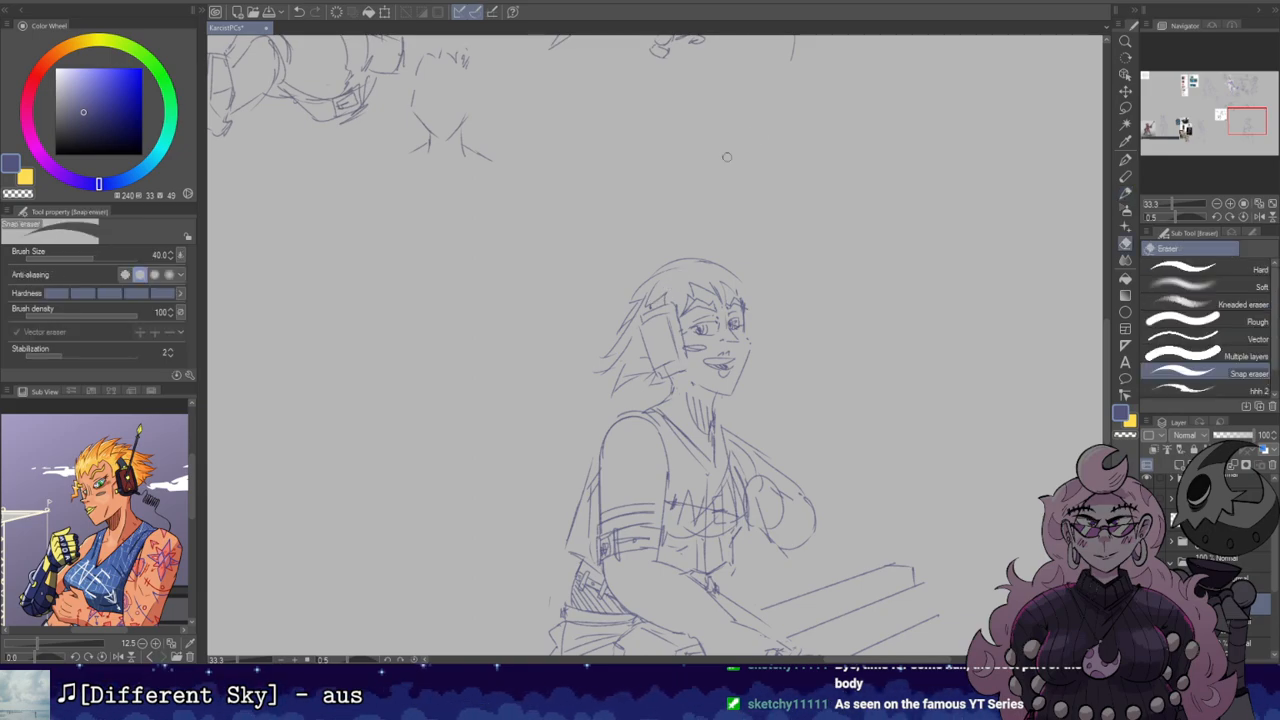
{"action": "key", "text": "h"}
{"action": "key", "text": "h"}
{"action": "left_click_drag", "start_coordinate": [768, 258], "coordinate": [717, 226]}
{"action": "mouse_move", "coordinate": [731, 301]}
{"action": "left_mouse_down"}
{"action": "mouse_move", "coordinate": [711, 197]}
{"action": "mouse_move", "coordinate": [722, 244]}
{"action": "left_mouse_up"}
{"action": "left_click_drag", "start_coordinate": [687, 195], "coordinate": [718, 219]}
Step: Rework the hair spikes behind and below the headphones, undoing the unwanted strokes
{"action": "mouse_move", "coordinate": [602, 304]}
{"action": "left_mouse_down"}
{"action": "mouse_move", "coordinate": [642, 307]}
{"action": "mouse_move", "coordinate": [620, 292]}
{"action": "mouse_move", "coordinate": [634, 285]}
{"action": "mouse_move", "coordinate": [621, 299]}
{"action": "mouse_move", "coordinate": [648, 304]}
{"action": "left_mouse_up"}
{"action": "key", "text": "b"}
{"action": "key", "text": "ctrl+z"}
{"action": "key", "text": "ctrl+z"}
{"action": "key", "text": "e"}
{"action": "key", "text": "b"}
{"action": "key", "text": "ctrl+z"}
{"action": "key", "text": "e"}
{"action": "key", "text": "b"}
{"action": "key", "text": "ctrl+z"}
{"action": "key", "text": "e"}
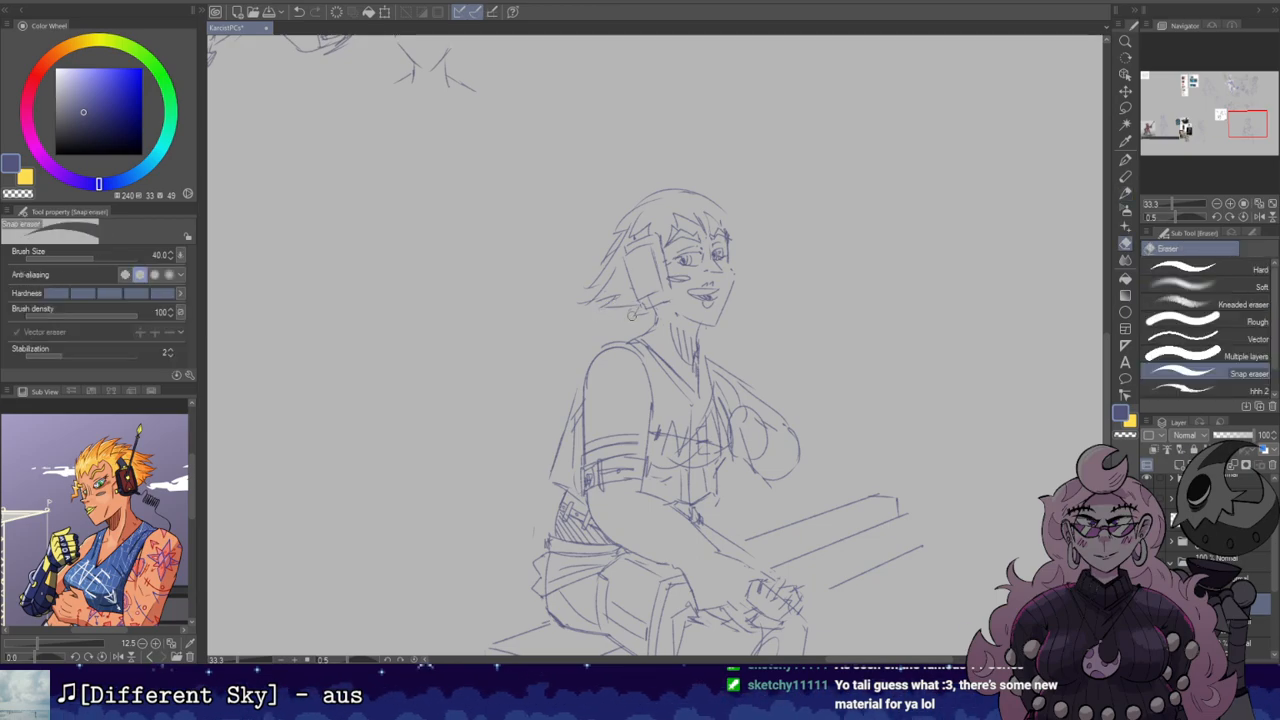
Step: Rotate the canvas and rework the crown outline with alternating eraser and pencil strokes, undoing poor attempts
{"action": "key", "text": "r"}
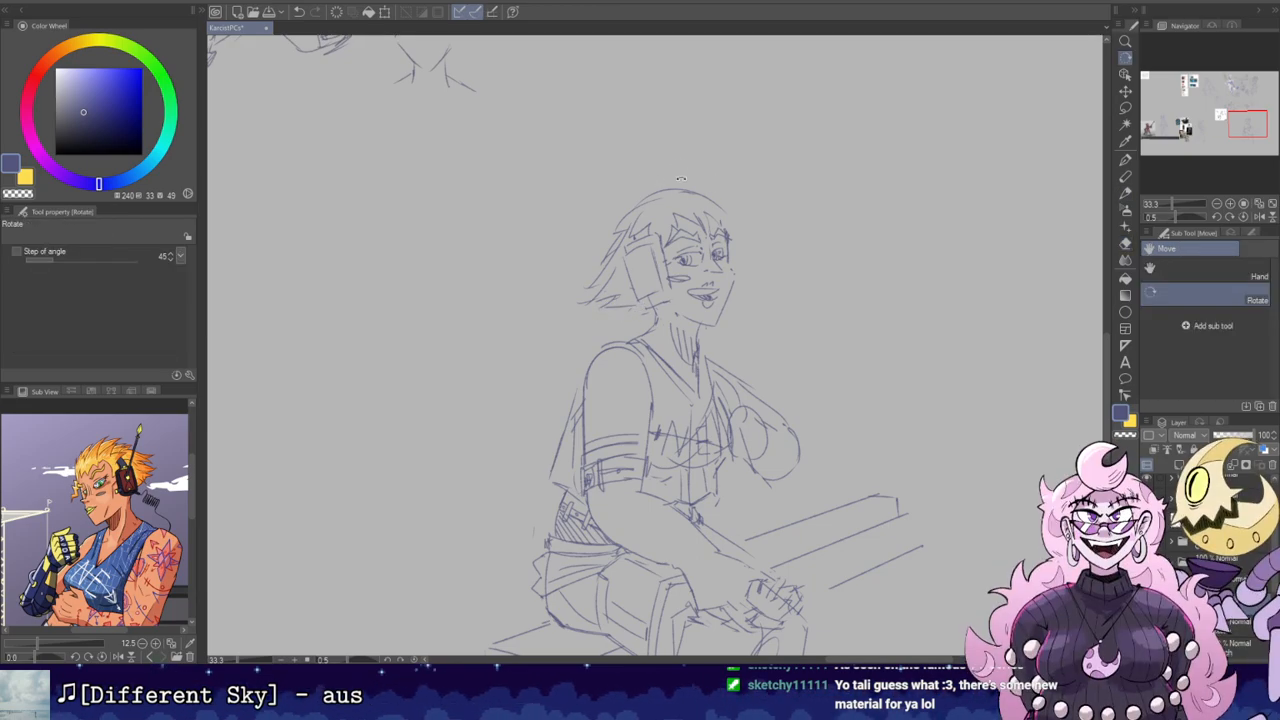
{"action": "mouse_move", "coordinate": [721, 229]}
{"action": "left_mouse_down"}
{"action": "mouse_move", "coordinate": [743, 232]}
{"action": "mouse_move", "coordinate": [808, 316]}
{"action": "left_mouse_up"}
{"action": "key", "text": "e"}
{"action": "key", "text": "b"}
{"action": "key", "text": "ctrl+z"}
{"action": "key", "text": "e"}
{"action": "key", "text": "b"}
{"action": "mouse_move", "coordinate": [812, 366]}
{"action": "left_mouse_down"}
{"action": "mouse_move", "coordinate": [816, 322]}
{"action": "mouse_move", "coordinate": [817, 354]}
{"action": "mouse_move", "coordinate": [800, 293]}
{"action": "left_mouse_up"}
{"action": "key", "text": "ctrl+z"}
{"action": "key", "text": "e"}
{"action": "key", "text": "b"}
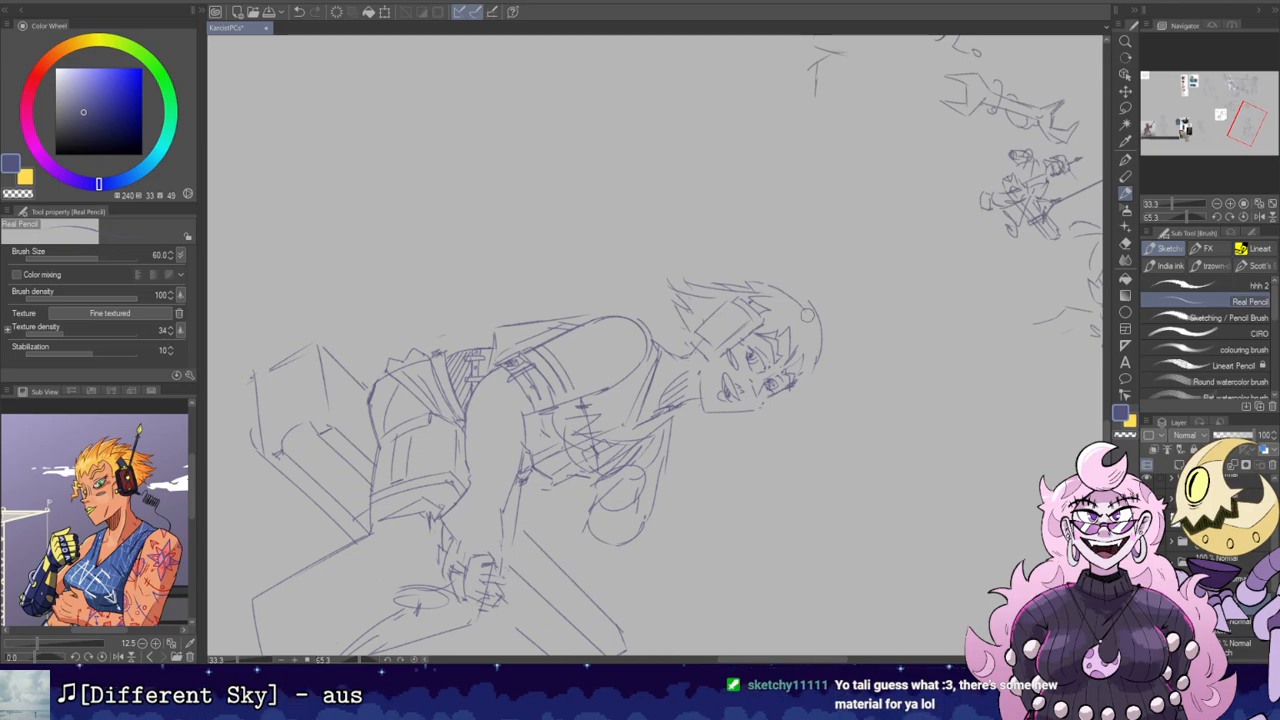
{"action": "left_click_drag", "start_coordinate": [788, 286], "coordinate": [822, 318]}
Step: Redraw the crown curve from the opposite canvas rotation and bring the figure back upright
{"action": "key", "text": "r"}
{"action": "mouse_move", "coordinate": [668, 440]}
{"action": "left_mouse_down"}
{"action": "mouse_move", "coordinate": [762, 372]}
{"action": "mouse_move", "coordinate": [641, 258]}
{"action": "mouse_move", "coordinate": [706, 266]}
{"action": "left_mouse_up"}
{"action": "key", "text": "b"}
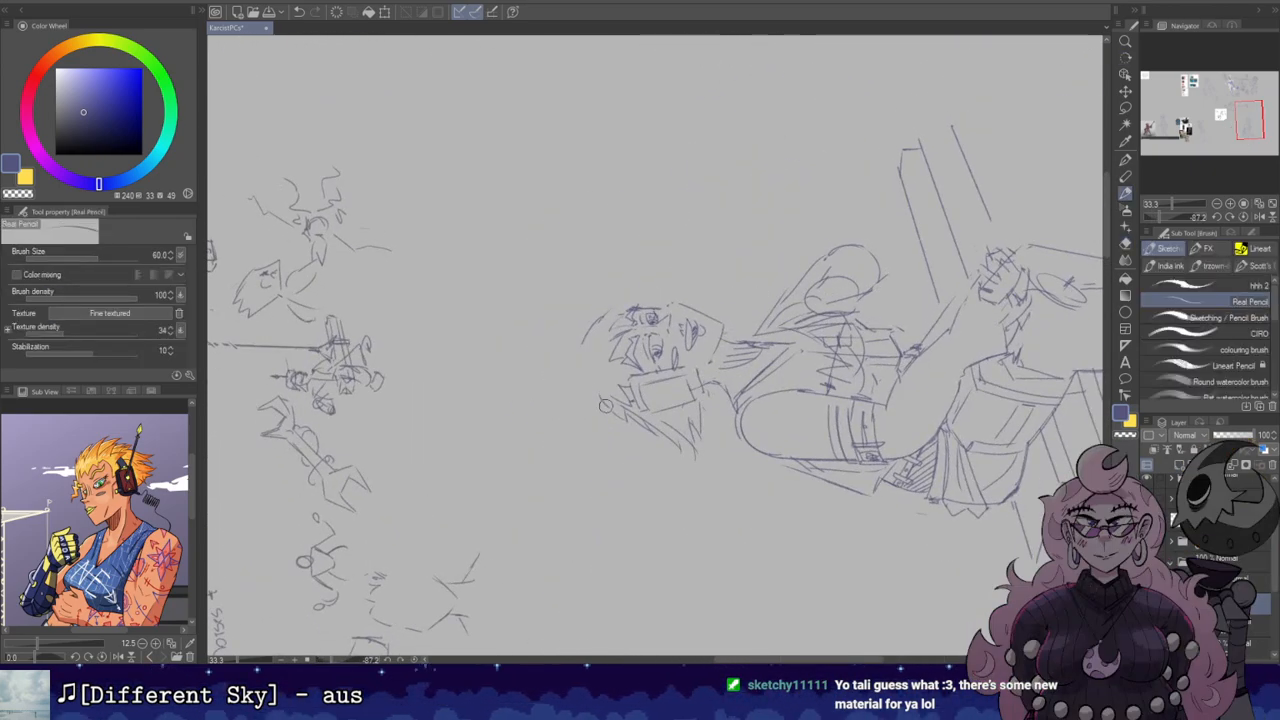
{"action": "left_click_drag", "start_coordinate": [588, 370], "coordinate": [597, 406]}
{"action": "left_click_drag", "start_coordinate": [598, 402], "coordinate": [600, 330]}
{"action": "key", "text": "r"}
{"action": "mouse_move", "coordinate": [644, 228]}
{"action": "left_mouse_down"}
{"action": "mouse_move", "coordinate": [732, 440]}
{"action": "mouse_move", "coordinate": [684, 466]}
{"action": "left_mouse_up"}
{"action": "key", "text": "e"}
{"action": "key", "text": "r"}
{"action": "mouse_move", "coordinate": [778, 388]}
{"action": "left_mouse_down"}
{"action": "mouse_move", "coordinate": [746, 254]}
{"action": "mouse_move", "coordinate": [852, 110]}
{"action": "left_mouse_up"}
{"action": "key", "text": "h"}
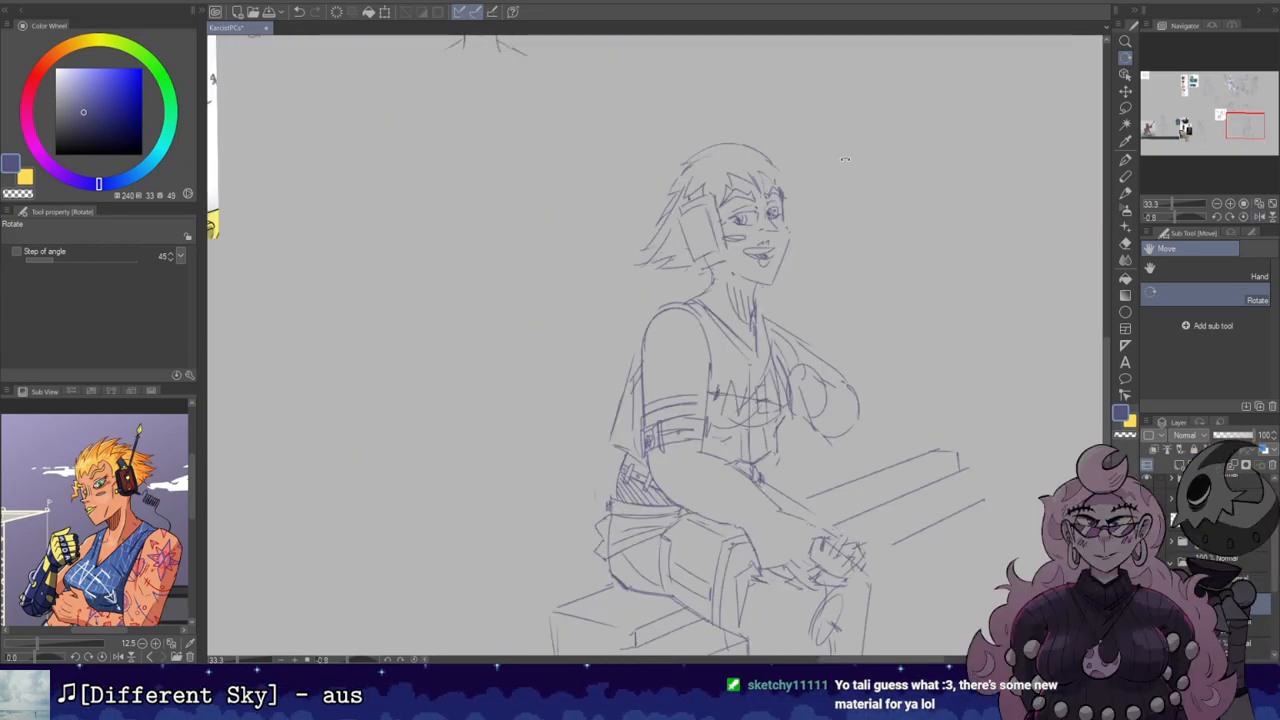
Step: Draw the headphones' antenna with a pointed tip extending diagonally behind the head
{"action": "left_click_drag", "start_coordinate": [784, 151], "coordinate": [808, 174]}
{"action": "key", "text": "b"}
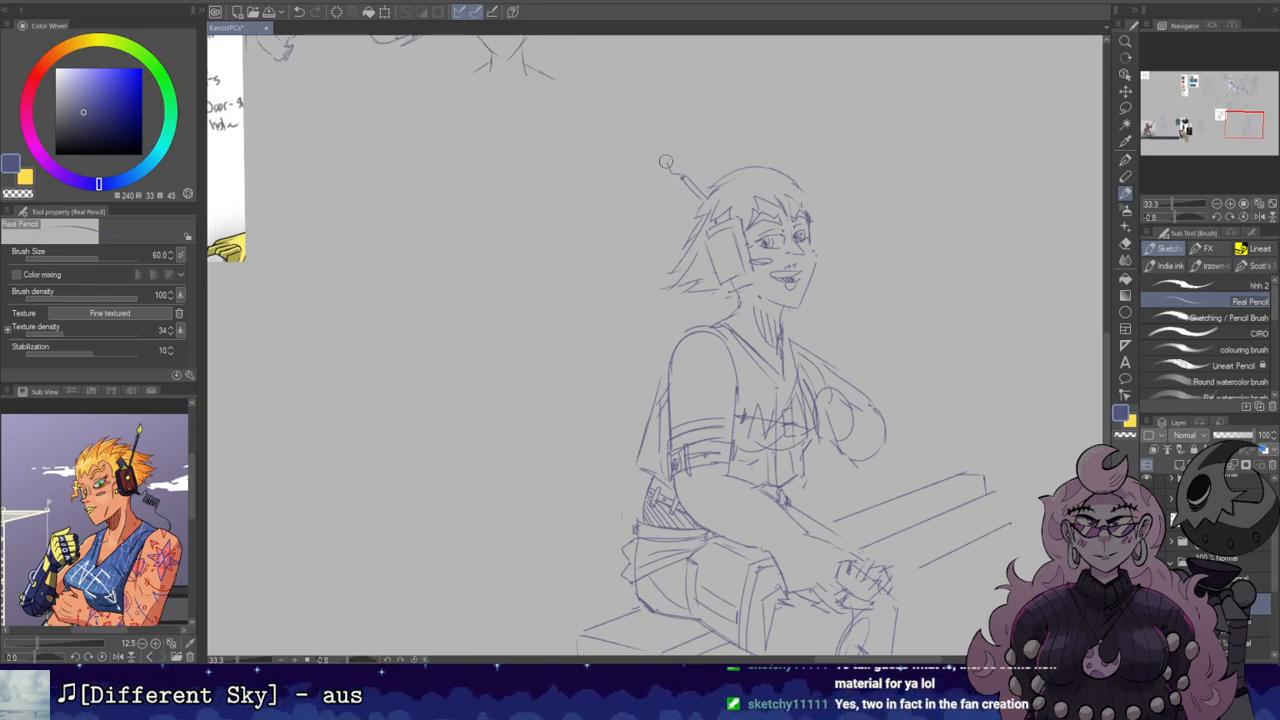
{"action": "left_click_drag", "start_coordinate": [818, 82], "coordinate": [698, 104]}
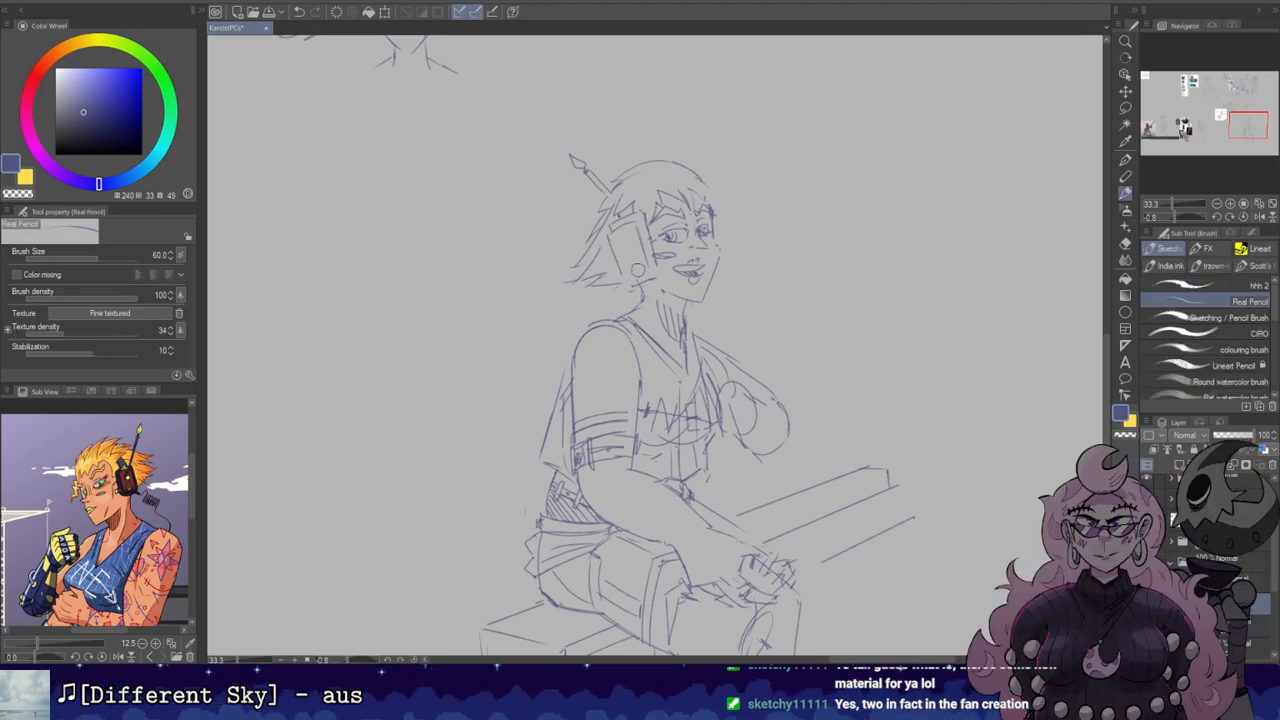
Step: Erase and redraw the ear cup's outline, undoing the strokes that do not fit
{"action": "key", "text": "e"}
{"action": "key", "text": "b"}
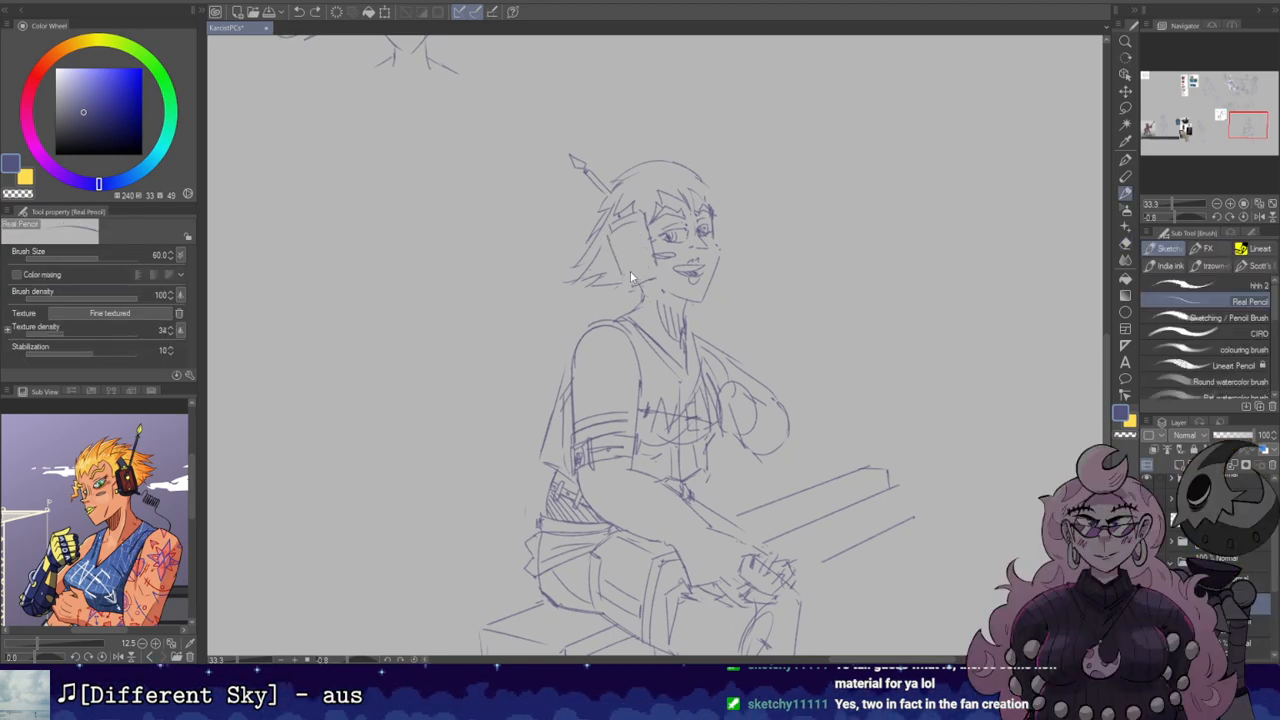
{"action": "key", "text": "ctrl+z"}
{"action": "left_click_drag", "start_coordinate": [649, 266], "coordinate": [637, 228]}
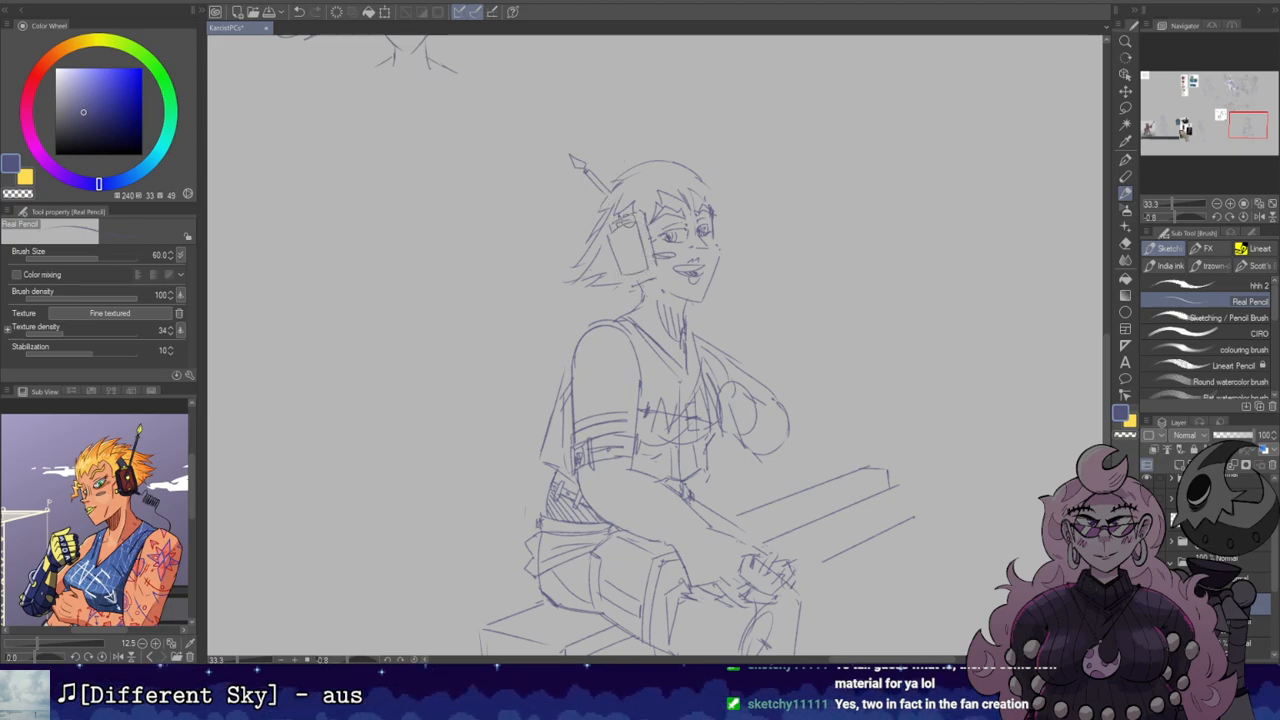
{"action": "mouse_move", "coordinate": [622, 241]}
{"action": "left_mouse_down"}
{"action": "mouse_move", "coordinate": [642, 270]}
{"action": "mouse_move", "coordinate": [625, 256]}
{"action": "mouse_move", "coordinate": [634, 280]}
{"action": "mouse_move", "coordinate": [650, 276]}
{"action": "left_mouse_up"}
{"action": "key", "text": "ctrl+z"}
{"action": "key", "text": "ctrl+z"}
{"action": "key", "text": "ctrl+z"}
Step: Add a circular detail and a front rim to the ear cup, then check the head mirrored
{"action": "key", "text": "e"}
{"action": "key", "text": "b"}
{"action": "key", "text": "ctrl+z"}
{"action": "key", "text": "ctrl+z"}
{"action": "key", "text": "e"}
{"action": "left_click", "coordinate": [645, 277]}
{"action": "key", "text": "b"}
{"action": "key", "text": "ctrl+z"}
{"action": "left_click_drag", "start_coordinate": [644, 215], "coordinate": [658, 277]}
{"action": "key", "text": "e"}
{"action": "key", "text": "b"}
{"action": "key", "text": "h"}
{"action": "key", "text": "h"}
Step: Touch up the nose bridge beside the near eye, undo the last stroke, and check the face mirrored
{"action": "key", "text": "e"}
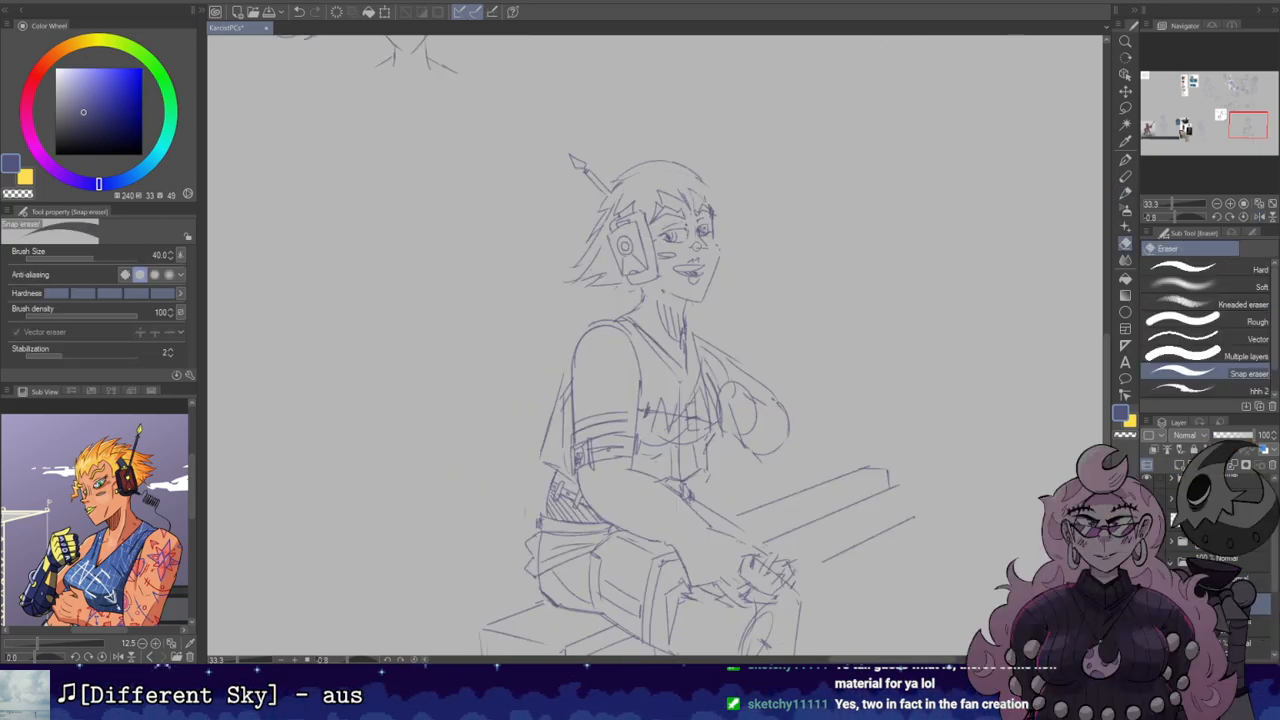
{"action": "key", "text": "b"}
{"action": "left_click_drag", "start_coordinate": [694, 230], "coordinate": [700, 252]}
{"action": "key", "text": "e"}
{"action": "key", "text": "b"}
{"action": "key", "text": "ctrl+z"}
{"action": "key", "text": "h"}
{"action": "key", "text": "h"}
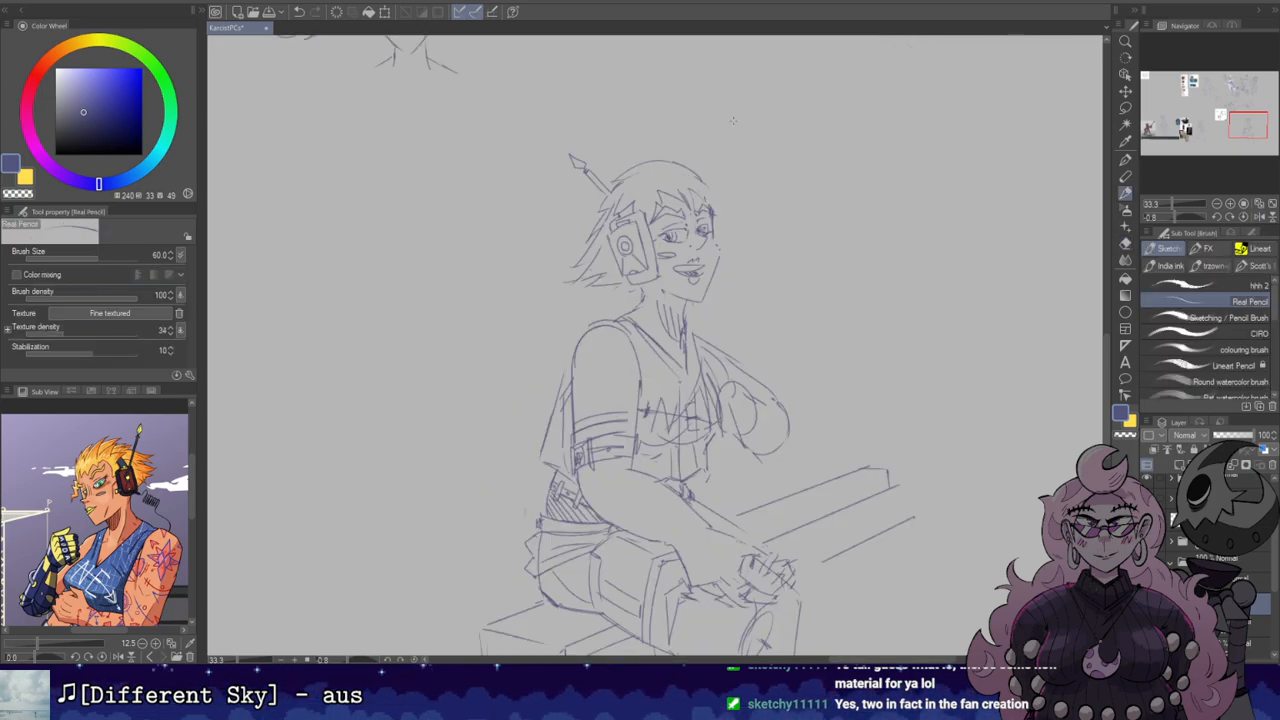
Step: Sketch short hair spikes at the nape below the ear cup and restore the upright view
{"action": "key", "text": "e"}
{"action": "key", "text": "b"}
{"action": "mouse_move", "coordinate": [641, 214]}
{"action": "left_mouse_down"}
{"action": "mouse_move", "coordinate": [557, 257]}
{"action": "mouse_move", "coordinate": [536, 314]}
{"action": "left_mouse_up"}
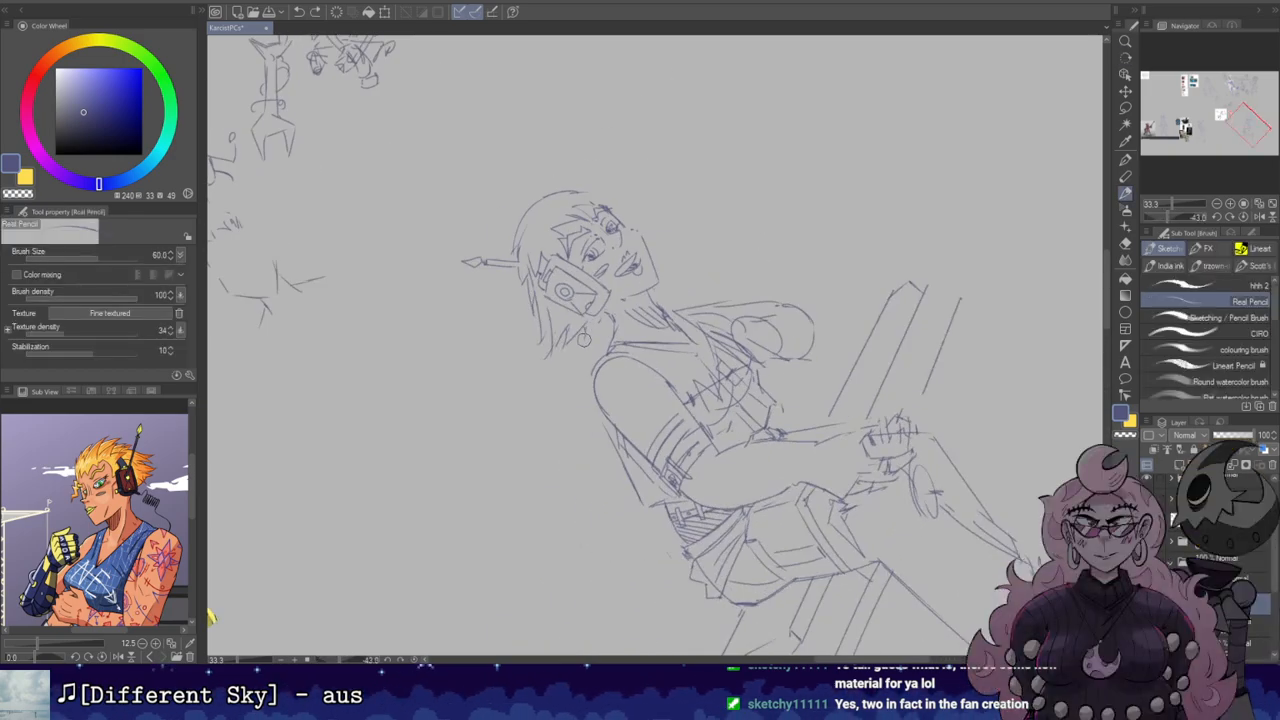
{"action": "key", "text": "r"}
{"action": "double_click", "coordinate": [666, 193]}
{"action": "key", "text": "h"}
{"action": "key", "text": "h"}
Step: Redraw the far cheek line and trim the jaw near the chin, checking the face mirrored
{"action": "key", "text": "b"}
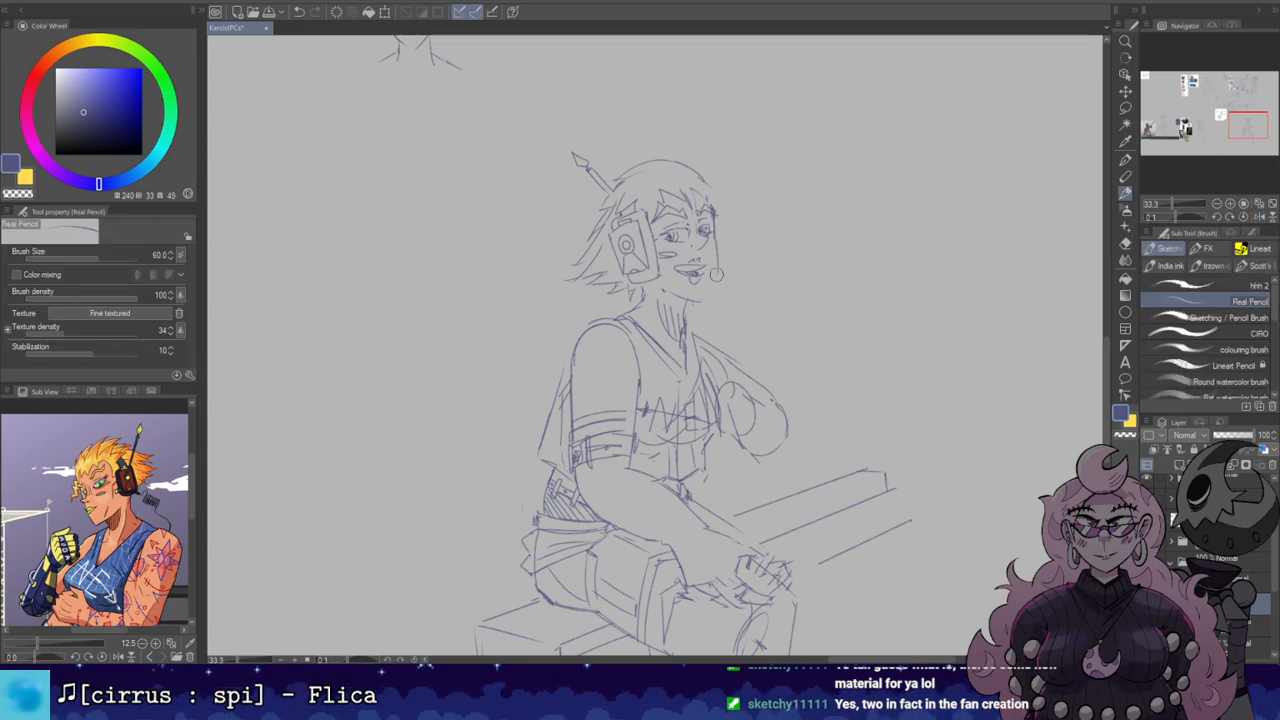
{"action": "key", "text": "e"}
{"action": "mouse_move", "coordinate": [711, 288]}
{"action": "left_mouse_down"}
{"action": "mouse_move", "coordinate": [716, 222]}
{"action": "mouse_move", "coordinate": [704, 297]}
{"action": "left_mouse_up"}
{"action": "key", "text": "b"}
{"action": "key", "text": "ctrl+z"}
{"action": "key", "text": "h"}
{"action": "key", "text": "h"}
Step: Rework the contour from the far temple to the chin corner, undoing rejected strokes and checking it mirrored
{"action": "key", "text": "e"}
{"action": "key", "text": "b"}
{"action": "left_click_drag", "start_coordinate": [717, 216], "coordinate": [708, 287]}
{"action": "key", "text": "ctrl+z"}
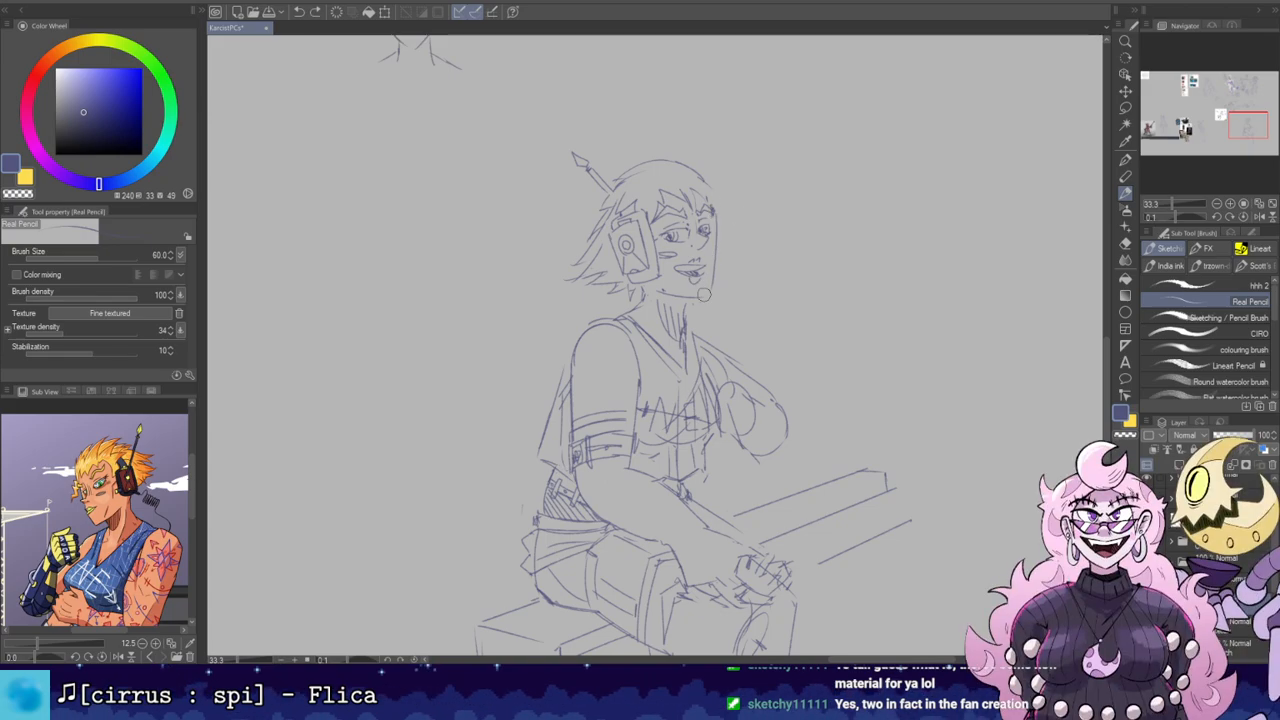
{"action": "key", "text": "e"}
{"action": "key", "text": "b"}
{"action": "key", "text": "ctrl+z"}
{"action": "left_click_drag", "start_coordinate": [709, 290], "coordinate": [714, 198]}
{"action": "key", "text": "ctrl+z"}
{"action": "mouse_move", "coordinate": [707, 294]}
{"action": "left_mouse_down"}
{"action": "mouse_move", "coordinate": [715, 210]}
{"action": "mouse_move", "coordinate": [809, 205]}
{"action": "left_mouse_up"}
{"action": "key", "text": "h"}
{"action": "key", "text": "h"}
Step: Refine the fringe and draw jagged hair spikes projecting past the far temple, checking them mirrored
{"action": "key", "text": "e"}
{"action": "key", "text": "b"}
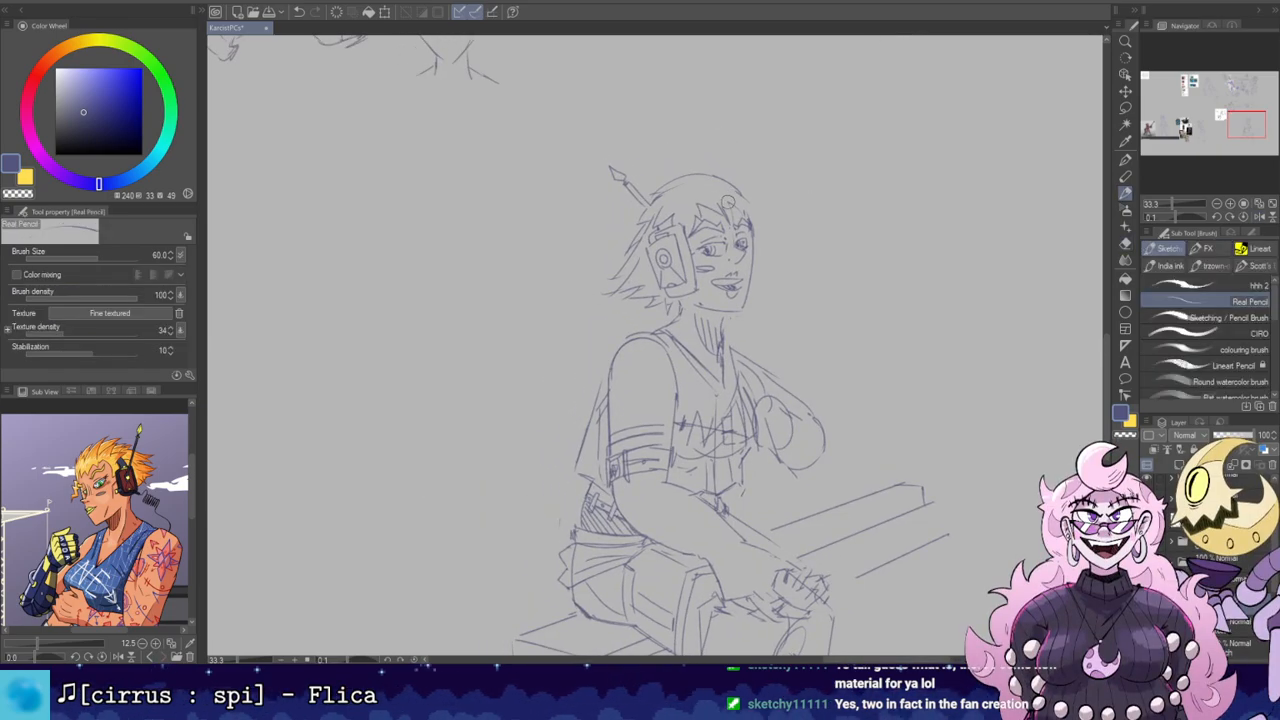
{"action": "key", "text": "e"}
{"action": "key", "text": "b"}
{"action": "left_click_drag", "start_coordinate": [734, 190], "coordinate": [749, 221]}
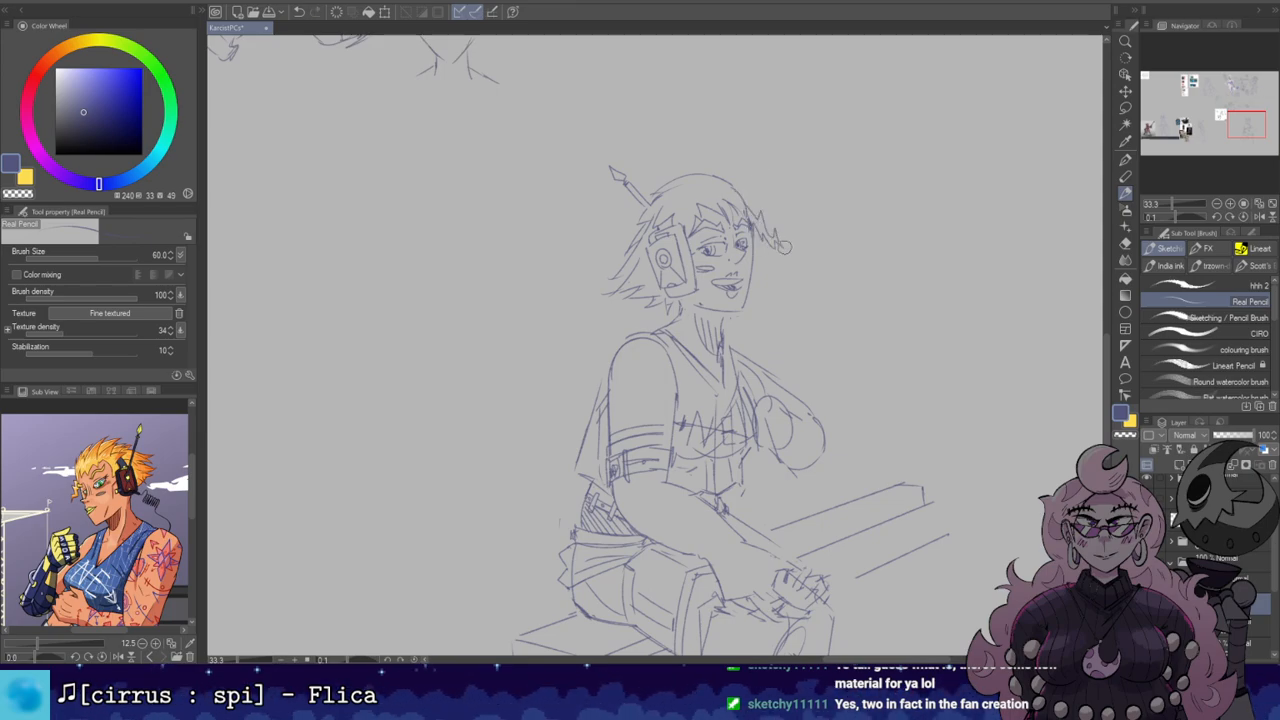
{"action": "key", "text": "h"}
{"action": "key", "text": "h"}
Step: Touch up the mouth with eraser and pencil, then check the face in mirrored view
{"action": "key", "text": "e"}
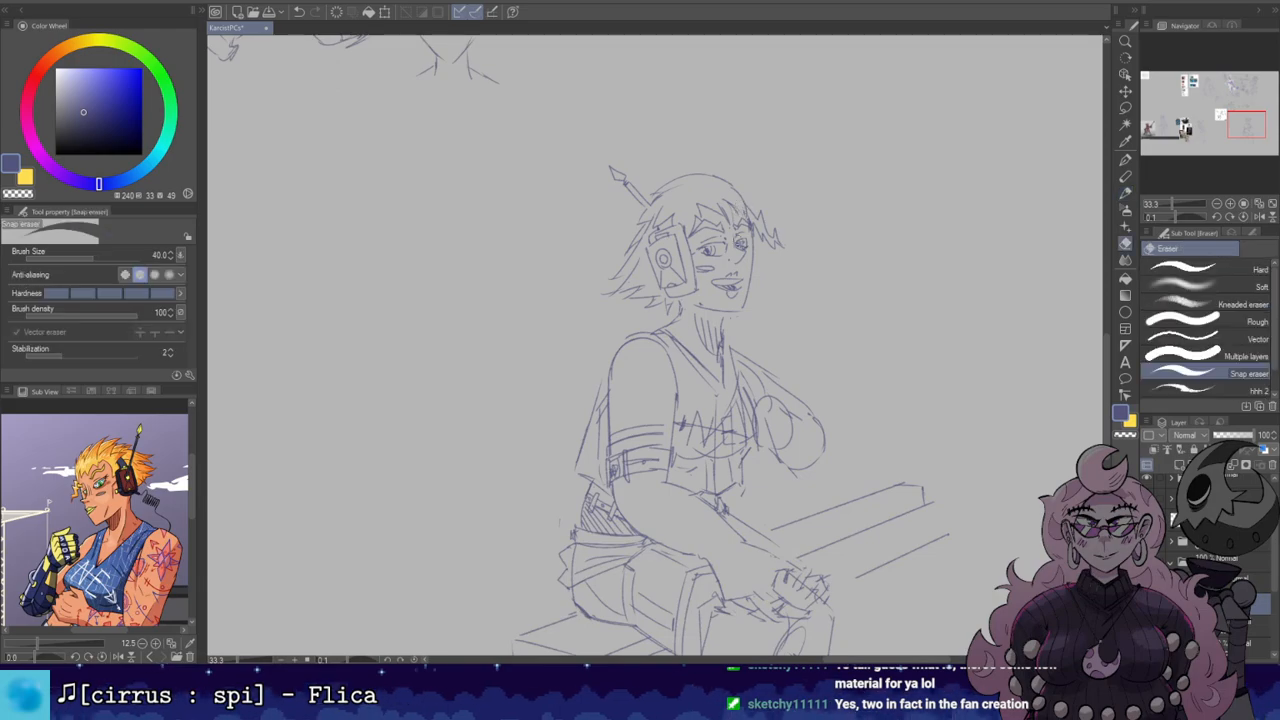
{"action": "key", "text": "b"}
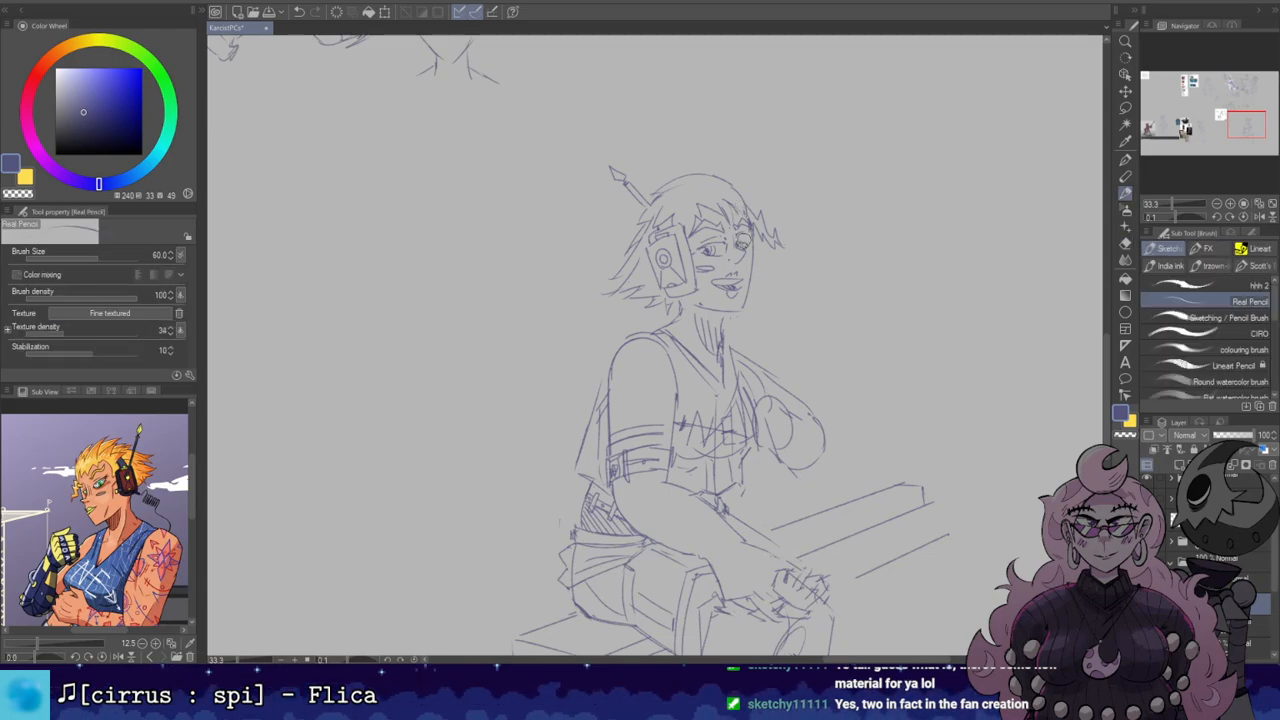
{"action": "key", "text": "h"}
{"action": "key", "text": "h"}
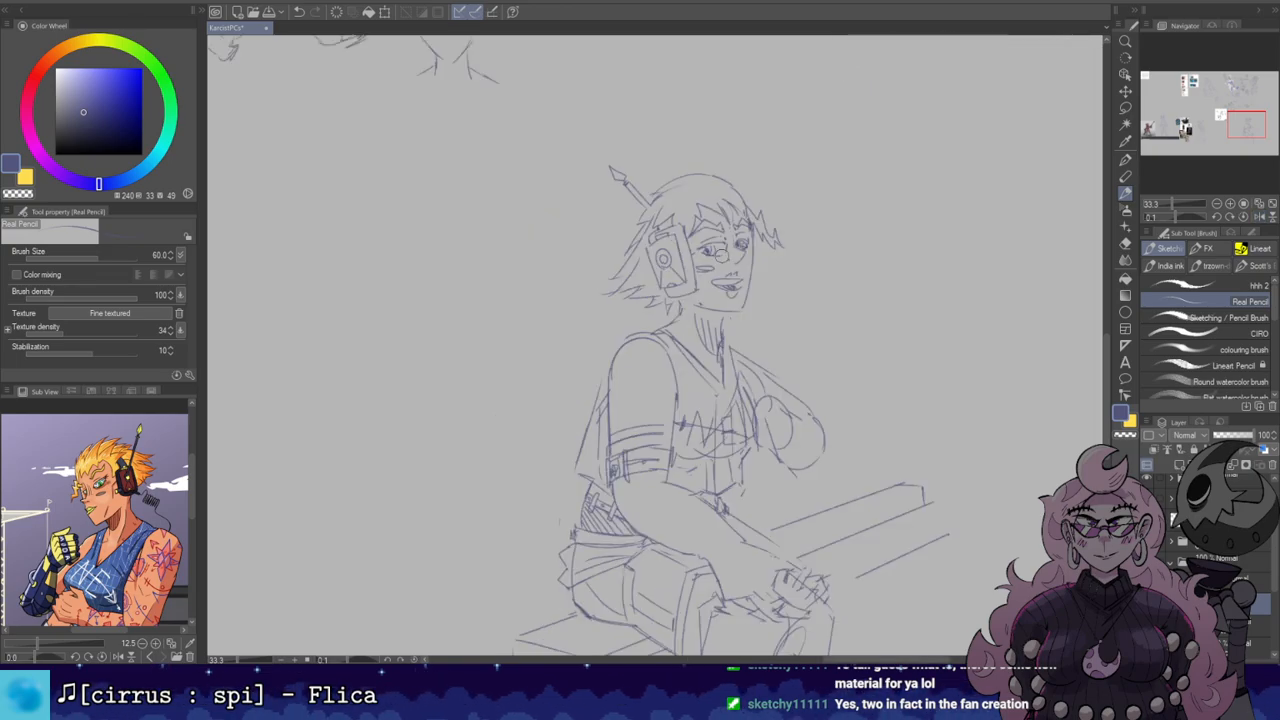
Step: Erase and redraw the marks on the near cheek beside the ear cup
{"action": "key", "text": "e"}
{"action": "left_click_drag", "start_coordinate": [711, 268], "coordinate": [700, 270]}
{"action": "key", "text": "b"}
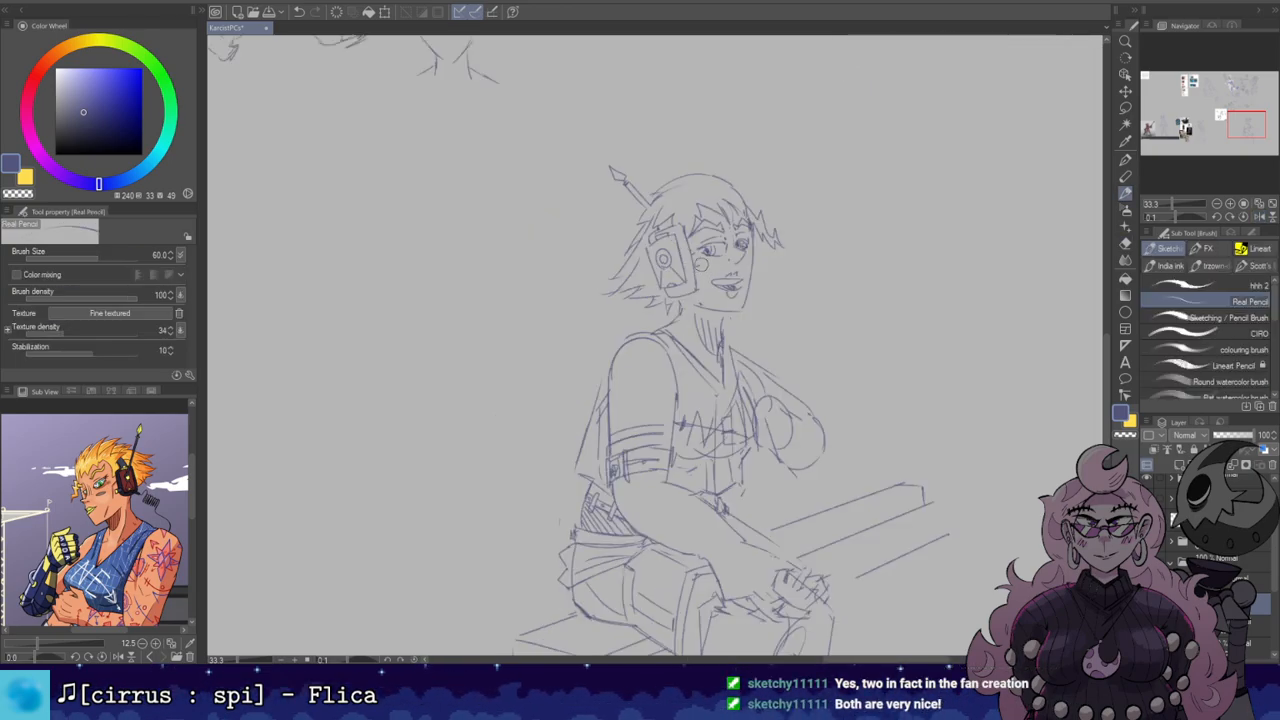
{"action": "left_click_drag", "start_coordinate": [698, 265], "coordinate": [710, 266]}
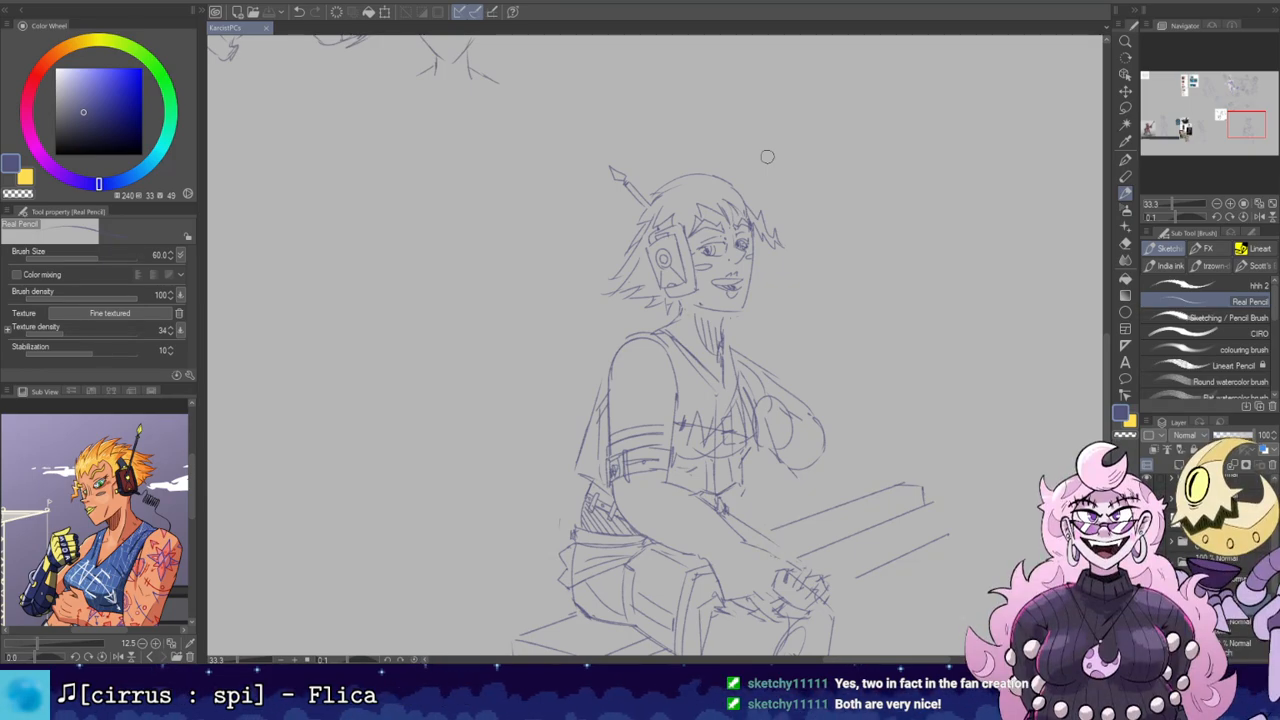
Step: Draw a curved headphone cable running from below the ear cup behind the back to the waist, undoing rejected strokes and checking it mirrored
{"action": "mouse_move", "coordinate": [742, 222]}
{"action": "left_mouse_down"}
{"action": "mouse_move", "coordinate": [653, 104]}
{"action": "mouse_move", "coordinate": [665, 30]}
{"action": "mouse_move", "coordinate": [655, 38]}
{"action": "mouse_move", "coordinate": [721, 169]}
{"action": "mouse_move", "coordinate": [718, 198]}
{"action": "mouse_move", "coordinate": [698, 140]}
{"action": "left_mouse_up"}
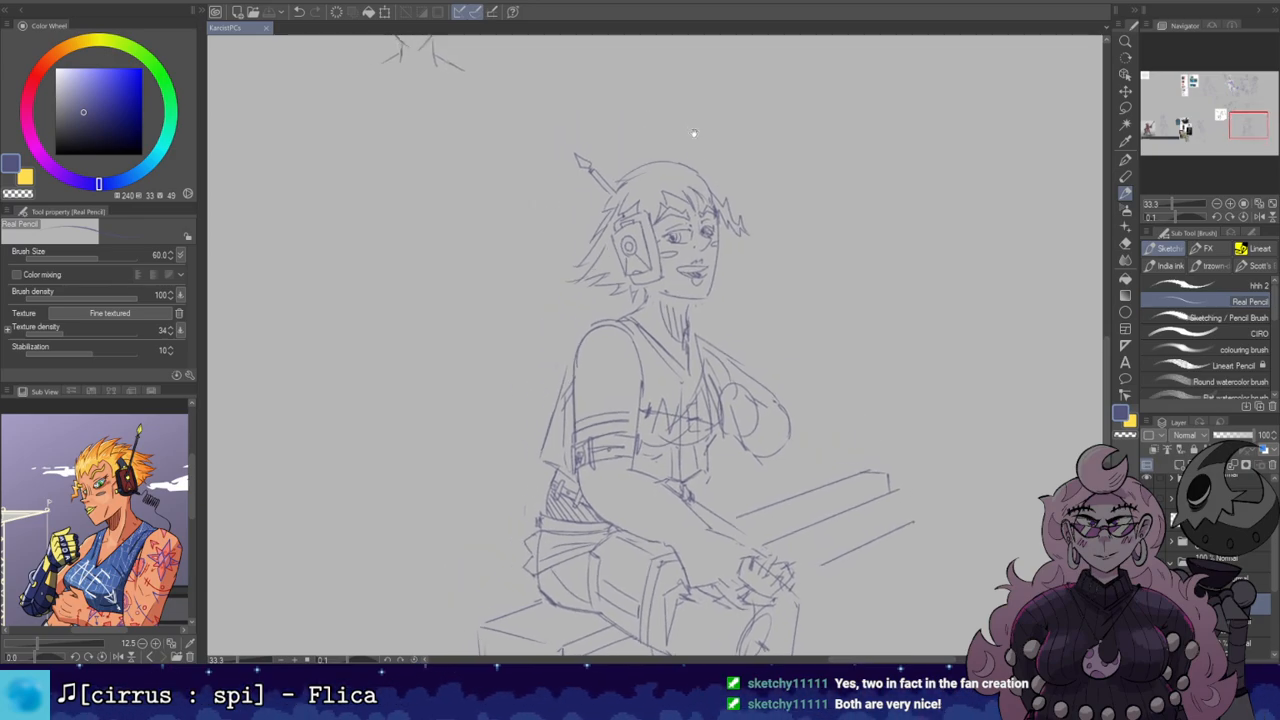
{"action": "mouse_move", "coordinate": [597, 303]}
{"action": "left_mouse_down"}
{"action": "mouse_move", "coordinate": [666, 292]}
{"action": "mouse_move", "coordinate": [597, 376]}
{"action": "mouse_move", "coordinate": [640, 466]}
{"action": "left_mouse_up"}
{"action": "key", "text": "ctrl+z"}
{"action": "mouse_move", "coordinate": [638, 298]}
{"action": "left_mouse_down"}
{"action": "mouse_move", "coordinate": [576, 391]}
{"action": "mouse_move", "coordinate": [575, 455]}
{"action": "left_mouse_up"}
{"action": "key", "text": "ctrl+z"}
{"action": "mouse_move", "coordinate": [630, 300]}
{"action": "left_mouse_down"}
{"action": "mouse_move", "coordinate": [544, 496]}
{"action": "mouse_move", "coordinate": [600, 522]}
{"action": "left_mouse_up"}
{"action": "key", "text": "ctrl+z"}
{"action": "left_click_drag", "start_coordinate": [638, 298], "coordinate": [624, 526]}
{"action": "key", "text": "ctrl+z"}
{"action": "key", "text": "ctrl+z"}
{"action": "mouse_move", "coordinate": [578, 432]}
{"action": "left_mouse_down"}
{"action": "mouse_move", "coordinate": [616, 548]}
{"action": "mouse_move", "coordinate": [644, 330]}
{"action": "left_mouse_up"}
{"action": "key", "text": "ctrl+z"}
{"action": "mouse_move", "coordinate": [604, 516]}
{"action": "left_mouse_down"}
{"action": "mouse_move", "coordinate": [601, 368]}
{"action": "mouse_move", "coordinate": [646, 306]}
{"action": "left_mouse_up"}
{"action": "key", "text": "h"}
{"action": "key", "text": "h"}
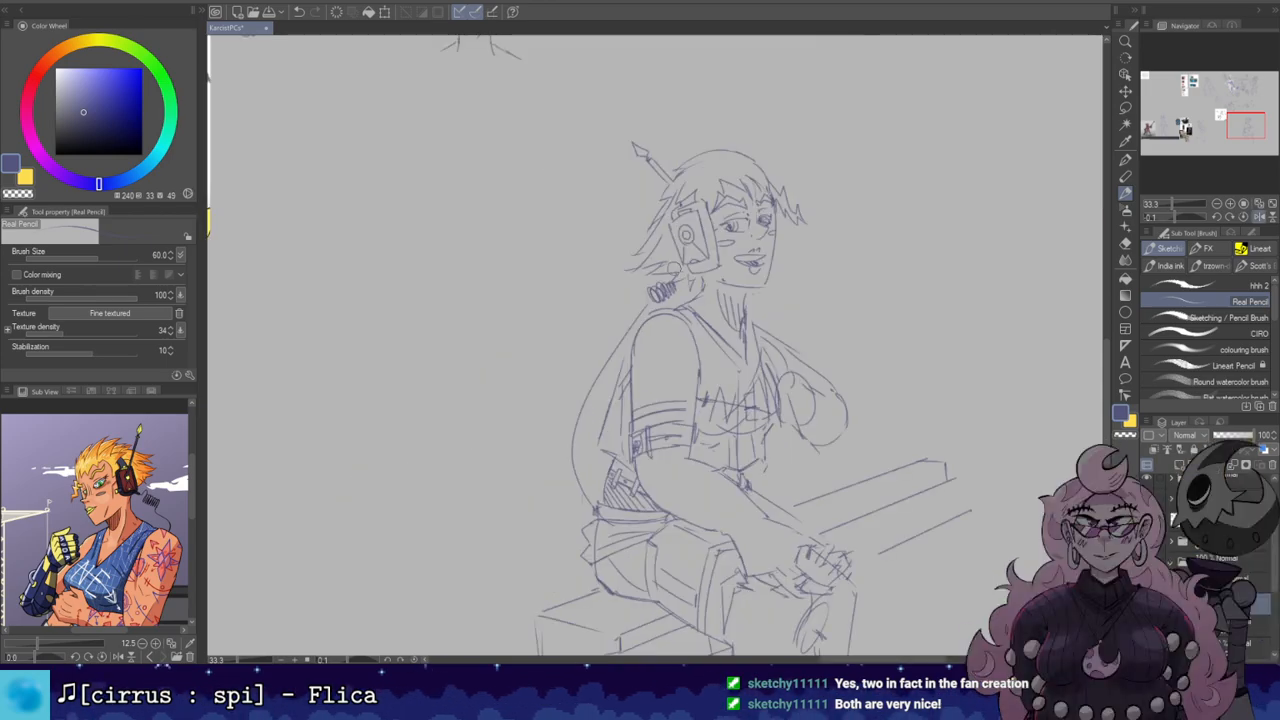
Step: Refine the cable connector and its link to the ear cup with eraser and pencil, checking the figure mirrored
{"action": "key", "text": "e"}
{"action": "mouse_move", "coordinate": [668, 284]}
{"action": "left_mouse_down"}
{"action": "mouse_move", "coordinate": [652, 300]}
{"action": "mouse_move", "coordinate": [656, 284]}
{"action": "mouse_move", "coordinate": [672, 292]}
{"action": "left_mouse_up"}
{"action": "key", "text": "b"}
{"action": "key", "text": "h"}
{"action": "key", "text": "h"}
{"action": "key", "text": "e"}
{"action": "key", "text": "p"}
{"action": "left_click_drag", "start_coordinate": [676, 279], "coordinate": [676, 289]}
{"action": "key", "text": "ctrl+z"}
{"action": "key", "text": "e"}
{"action": "key", "text": "p"}
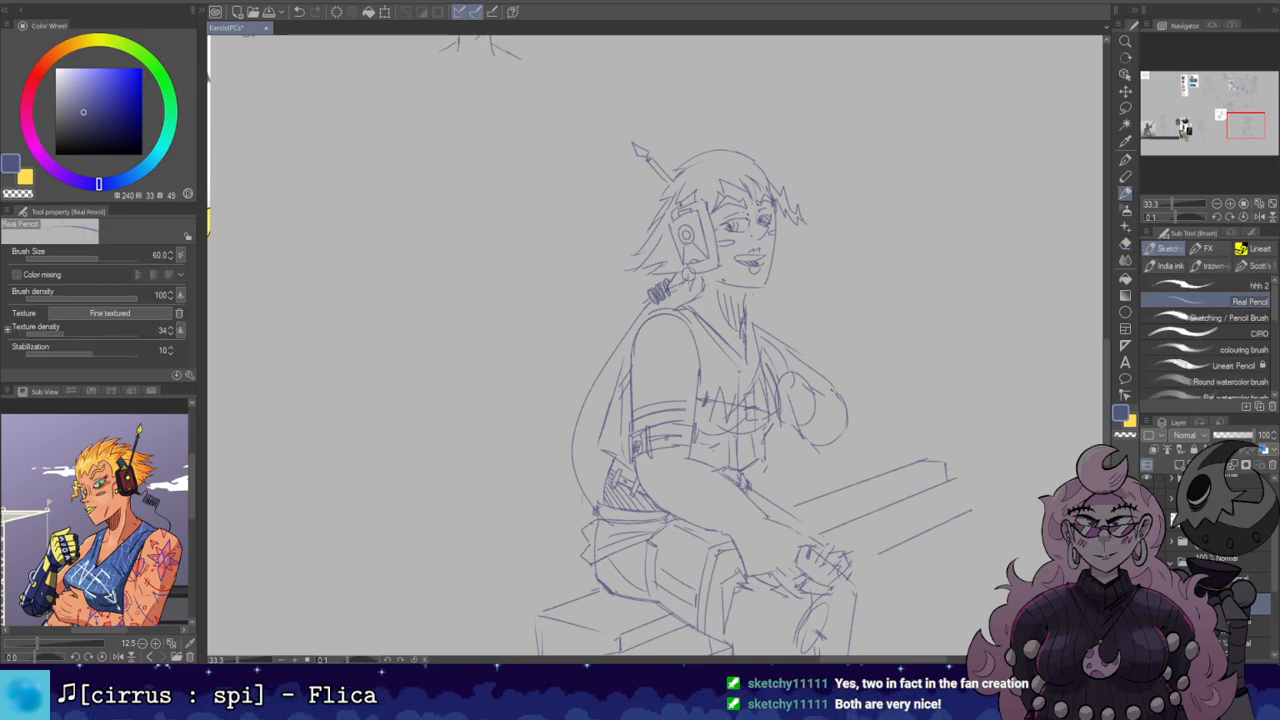
{"action": "left_click_drag", "start_coordinate": [700, 280], "coordinate": [704, 286]}
{"action": "mouse_move", "coordinate": [758, 170]}
{"action": "left_mouse_down"}
{"action": "mouse_move", "coordinate": [687, 124]}
{"action": "mouse_move", "coordinate": [723, 230]}
{"action": "left_mouse_up"}
{"action": "key", "text": "h"}
{"action": "key", "text": "h"}
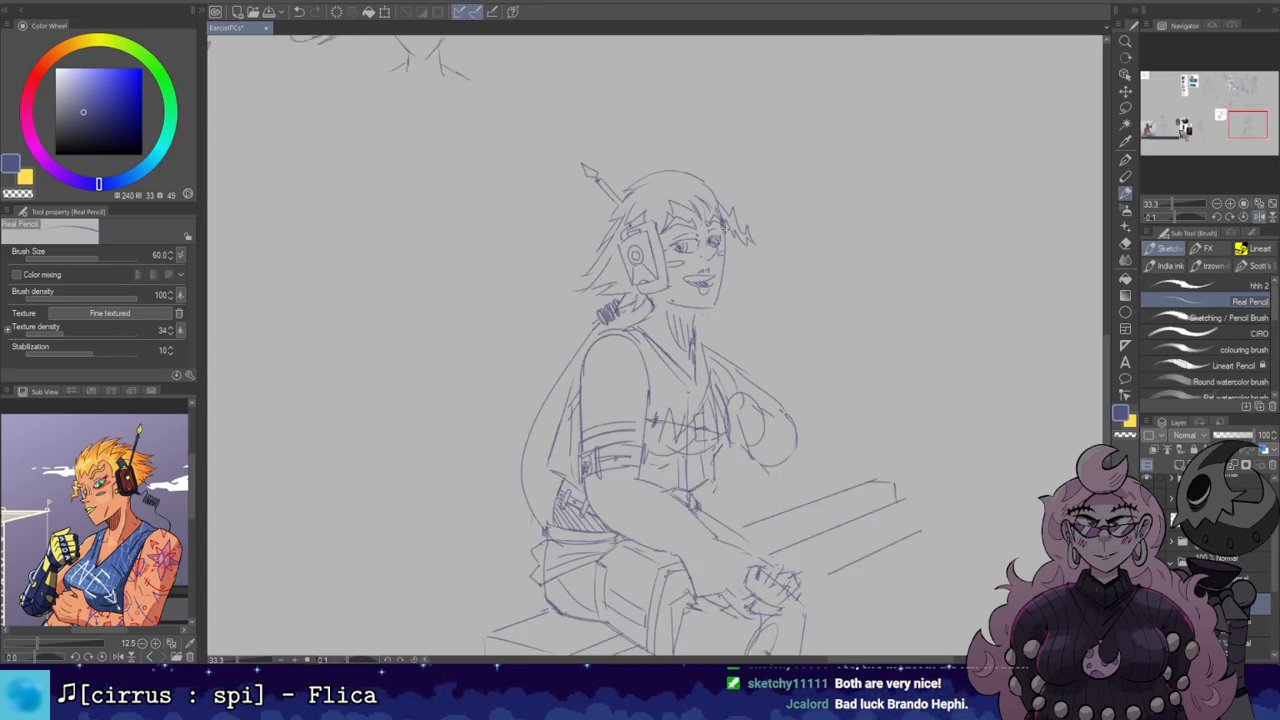
Step: Rework the hair behind the ear cup, rotating the canvas sideways for easier strokes
{"action": "key", "text": "e"}
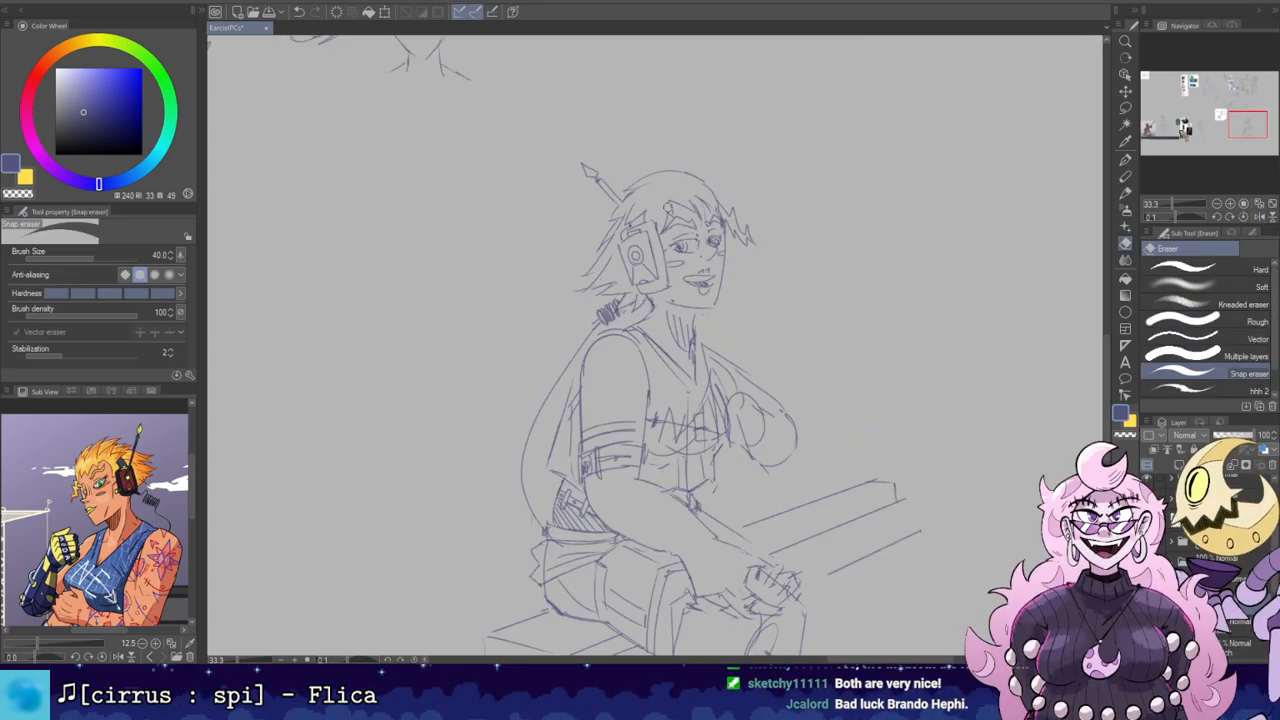
{"action": "mouse_move", "coordinate": [622, 222]}
{"action": "left_mouse_down"}
{"action": "mouse_move", "coordinate": [545, 273]}
{"action": "mouse_move", "coordinate": [523, 327]}
{"action": "mouse_move", "coordinate": [526, 394]}
{"action": "mouse_move", "coordinate": [586, 434]}
{"action": "left_mouse_up"}
{"action": "key", "text": "b"}
{"action": "key", "text": "ctrl+z"}
{"action": "key", "text": "r"}
{"action": "mouse_move", "coordinate": [552, 390]}
{"action": "left_mouse_down"}
{"action": "mouse_move", "coordinate": [586, 430]}
{"action": "mouse_move", "coordinate": [588, 240]}
{"action": "left_mouse_up"}
{"action": "mouse_move", "coordinate": [701, 119]}
{"action": "left_mouse_down"}
{"action": "mouse_move", "coordinate": [850, 225]}
{"action": "mouse_move", "coordinate": [871, 267]}
{"action": "left_mouse_up"}
{"action": "key", "text": "p"}
{"action": "key", "text": "r"}
{"action": "mouse_move", "coordinate": [690, 252]}
{"action": "left_mouse_down"}
{"action": "mouse_move", "coordinate": [770, 236]}
{"action": "mouse_move", "coordinate": [693, 266]}
{"action": "left_mouse_up"}
Step: Redraw the back hair as larger jagged spikes behind the ear cup, undoing rejected strokes and returning the canvas upright
{"action": "key", "text": "e"}
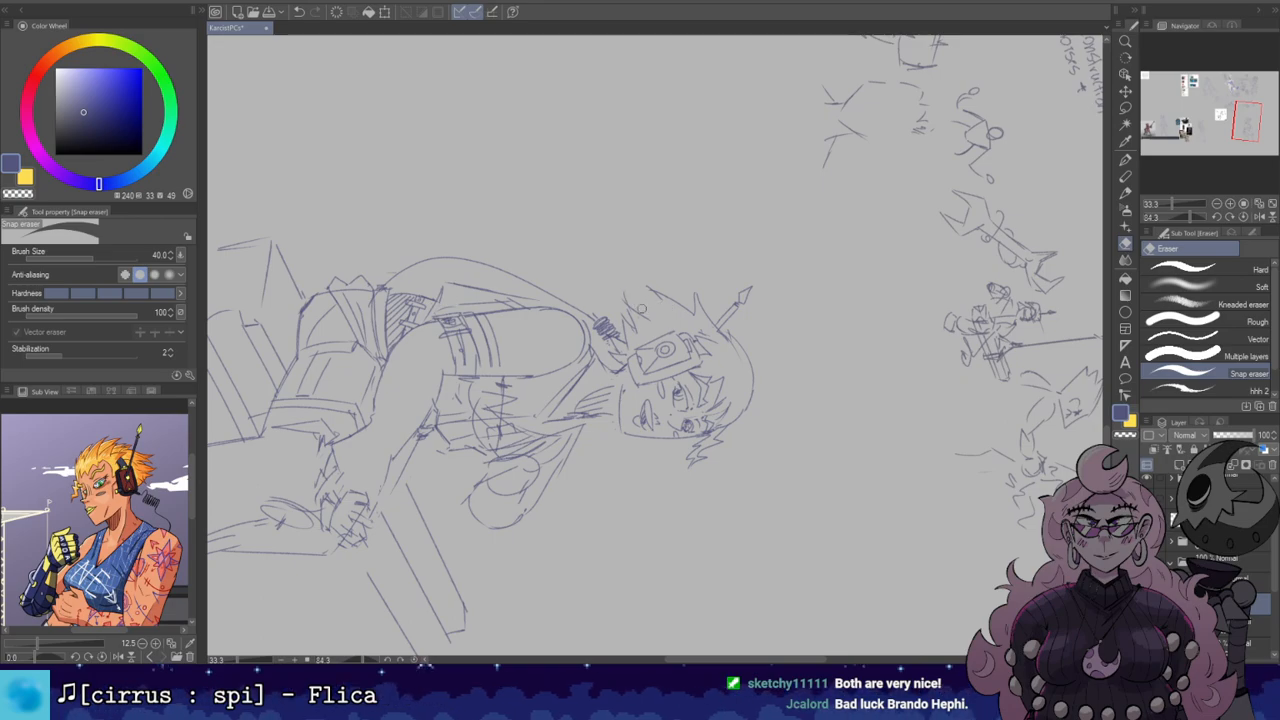
{"action": "key", "text": "p"}
{"action": "mouse_move", "coordinate": [635, 297]}
{"action": "left_mouse_down"}
{"action": "mouse_move", "coordinate": [650, 270]}
{"action": "mouse_move", "coordinate": [634, 279]}
{"action": "mouse_move", "coordinate": [675, 294]}
{"action": "mouse_move", "coordinate": [674, 319]}
{"action": "left_mouse_up"}
{"action": "key", "text": "ctrl+z"}
{"action": "key", "text": "e"}
{"action": "key", "text": "p"}
{"action": "key", "text": "ctrl+z"}
{"action": "key", "text": "r"}
{"action": "mouse_move", "coordinate": [742, 480]}
{"action": "left_mouse_down"}
{"action": "mouse_move", "coordinate": [812, 308]}
{"action": "mouse_move", "coordinate": [709, 191]}
{"action": "mouse_move", "coordinate": [805, 107]}
{"action": "left_mouse_up"}
{"action": "key", "text": "h"}
Step: Rework the chin corner and jaw line below the mouth with eraser and pencil, checking the face mirrored
{"action": "key", "text": "e"}
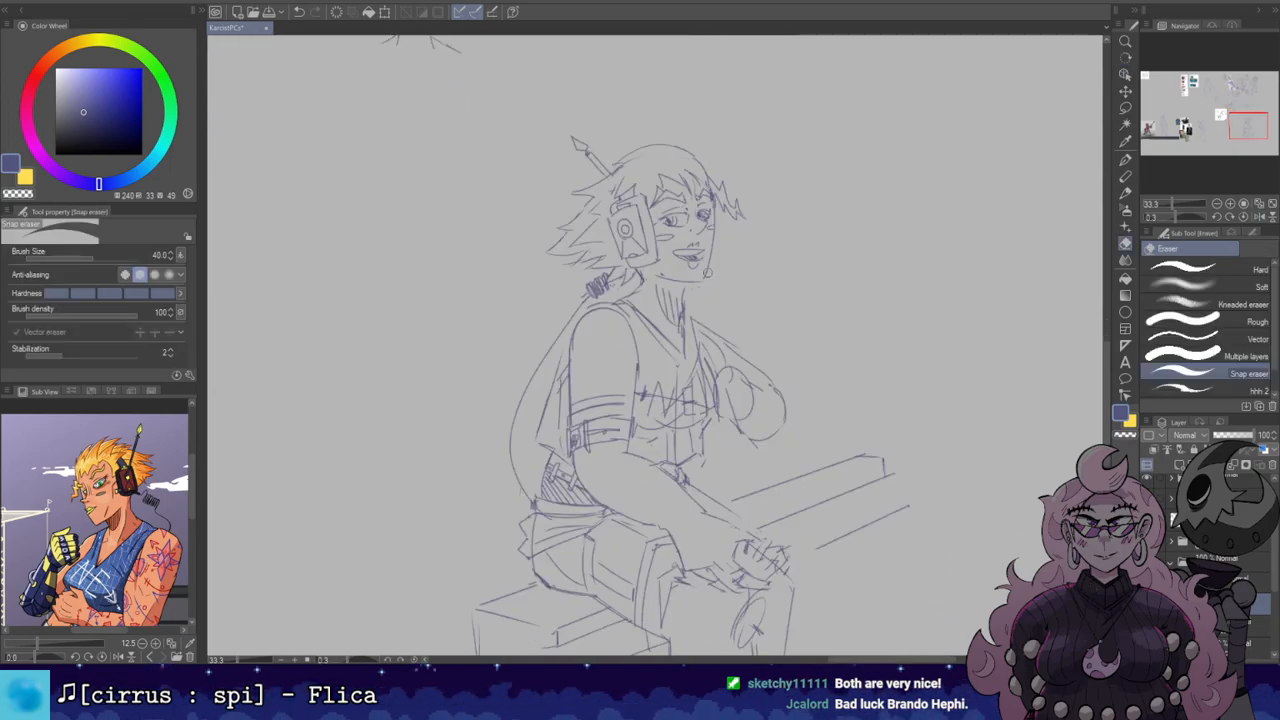
{"action": "key", "text": "b"}
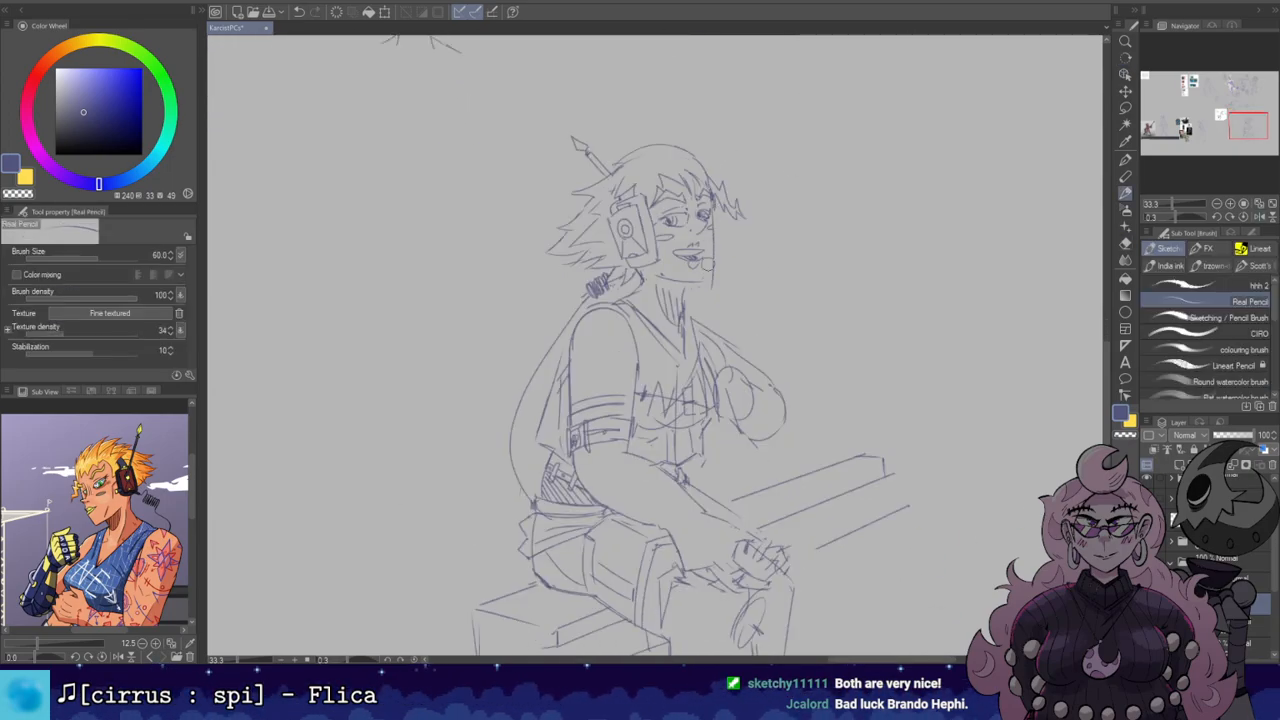
{"action": "key", "text": "h"}
{"action": "key", "text": "h"}
{"action": "key", "text": "e"}
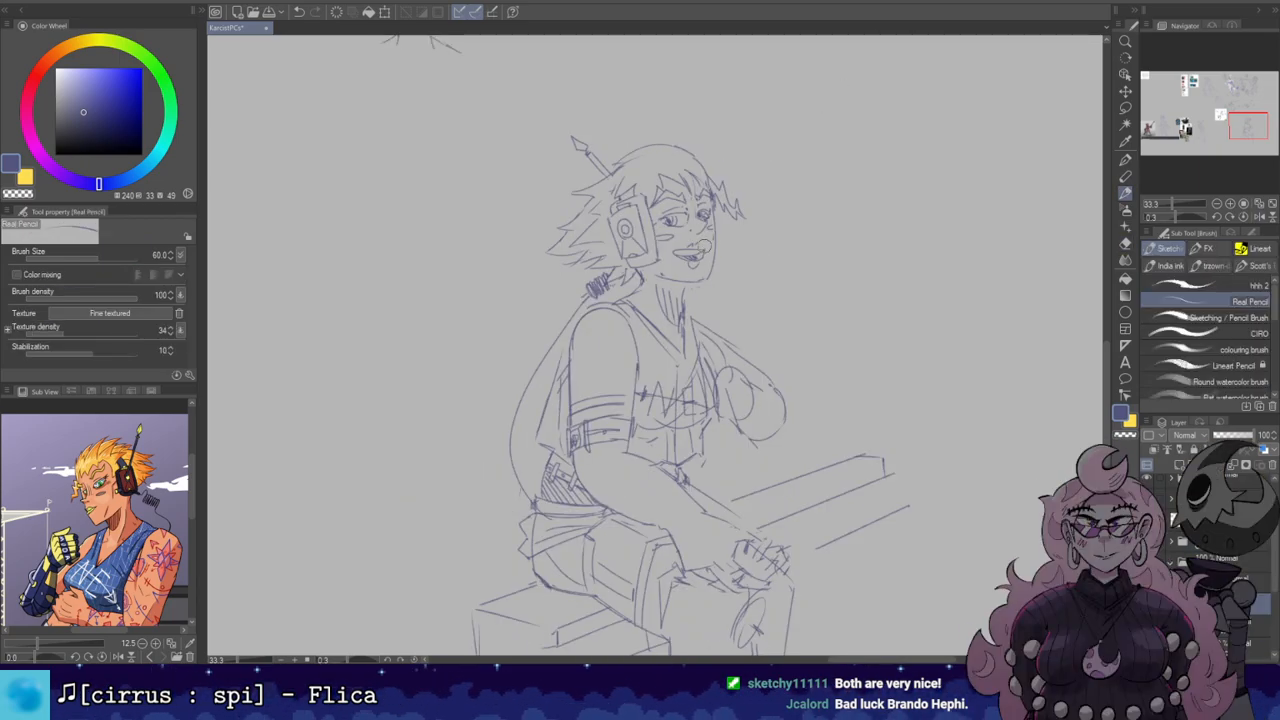
{"action": "key", "text": "b"}
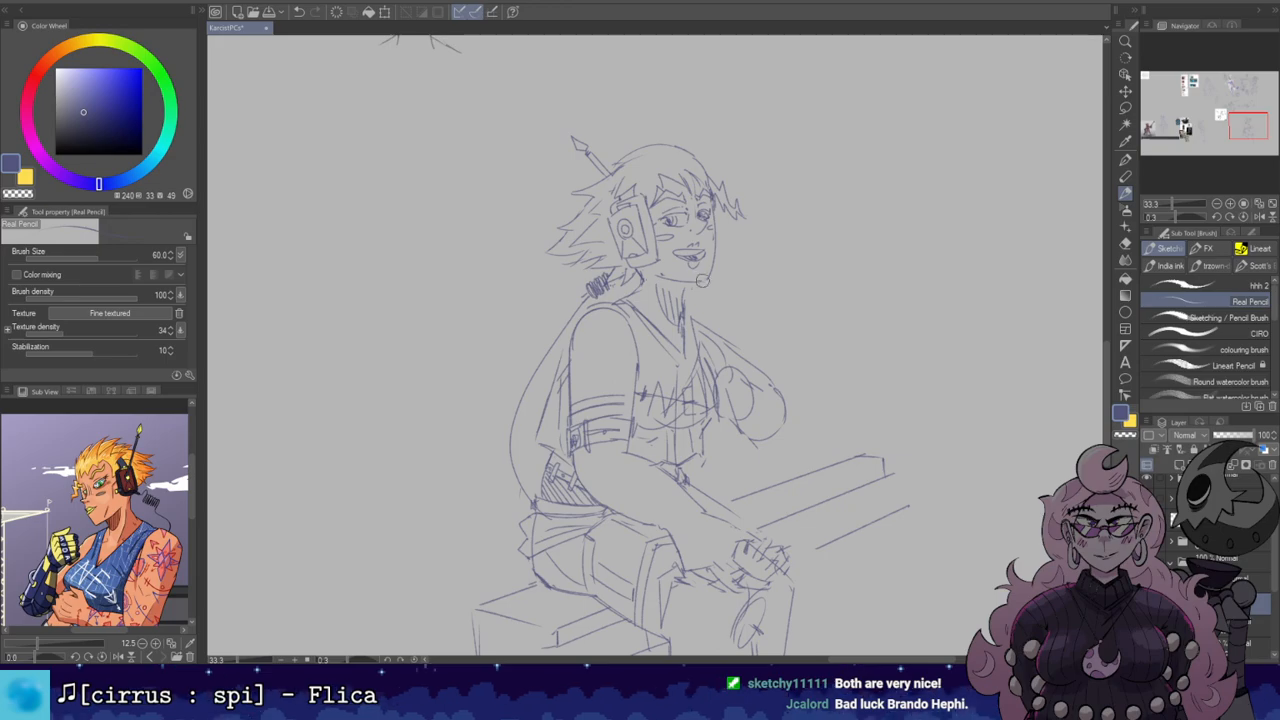
{"action": "key", "text": "e"}
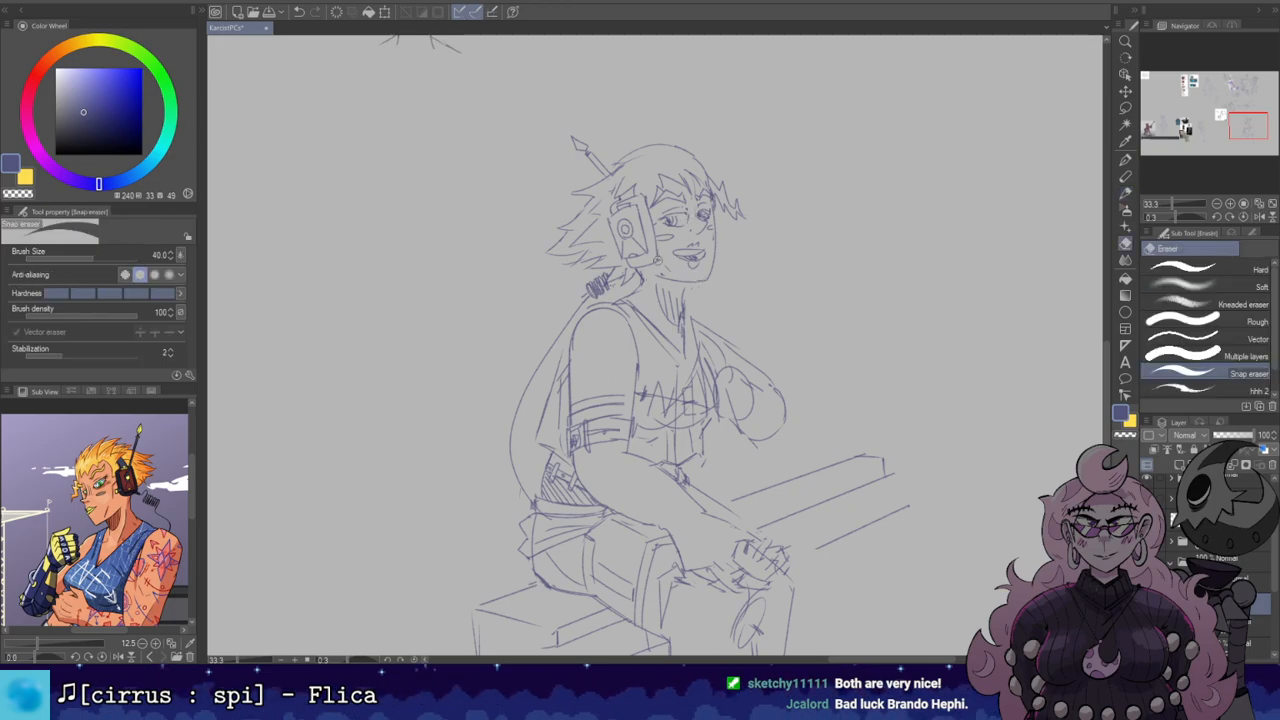
{"action": "key", "text": "h"}
{"action": "key", "text": "h"}
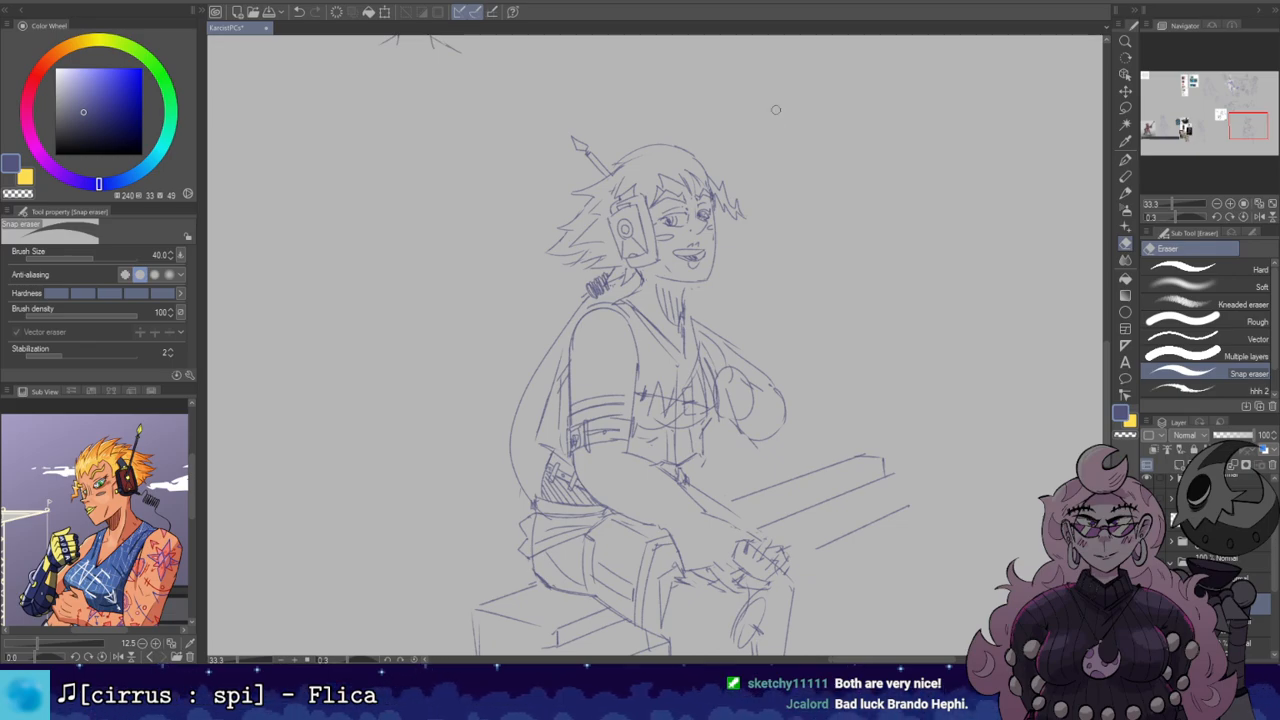
Step: Erase the shading lines on the neck and redraw its front contour below the jaw
{"action": "left_click_drag", "start_coordinate": [712, 252], "coordinate": [749, 248]}
{"action": "key", "text": "b"}
{"action": "key", "text": "e"}
{"action": "key", "text": "b"}
{"action": "mouse_move", "coordinate": [720, 290]}
{"action": "left_mouse_down"}
{"action": "mouse_move", "coordinate": [719, 319]}
{"action": "mouse_move", "coordinate": [717, 308]}
{"action": "left_mouse_up"}
{"action": "key", "text": "e"}
{"action": "key", "text": "b"}
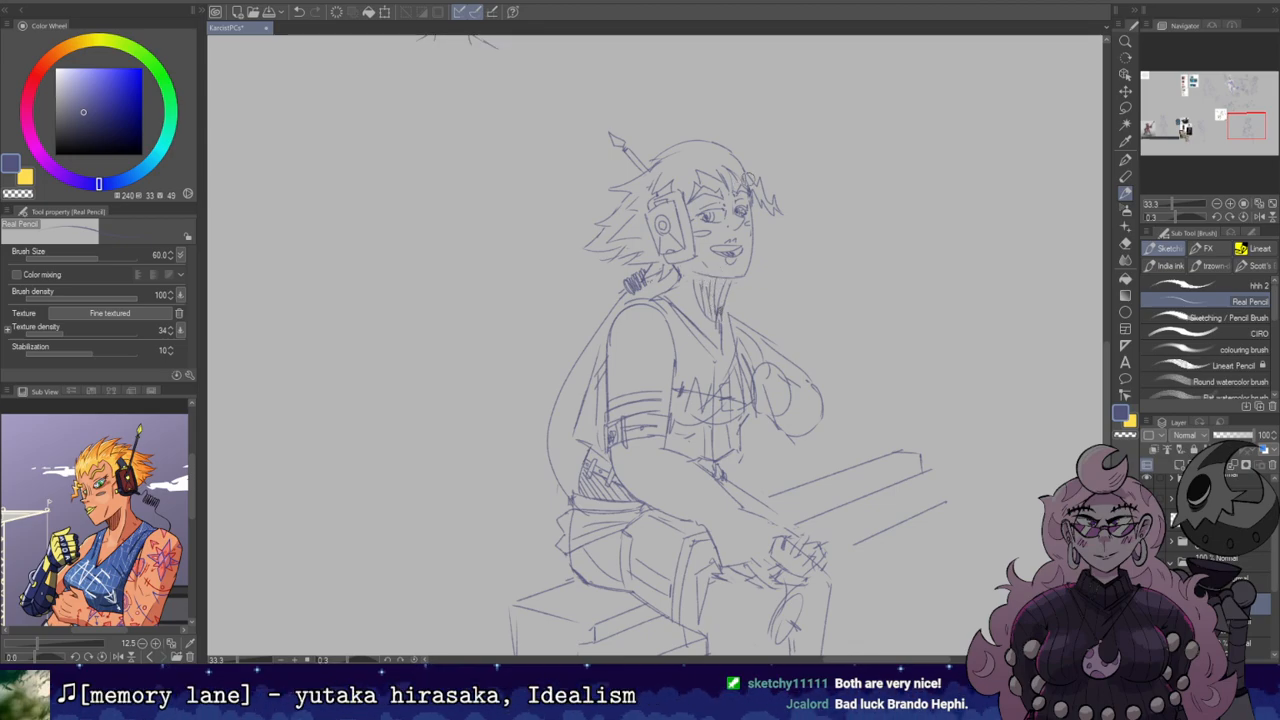
{"action": "key", "text": "e"}
{"action": "left_click_drag", "start_coordinate": [708, 304], "coordinate": [712, 317]}
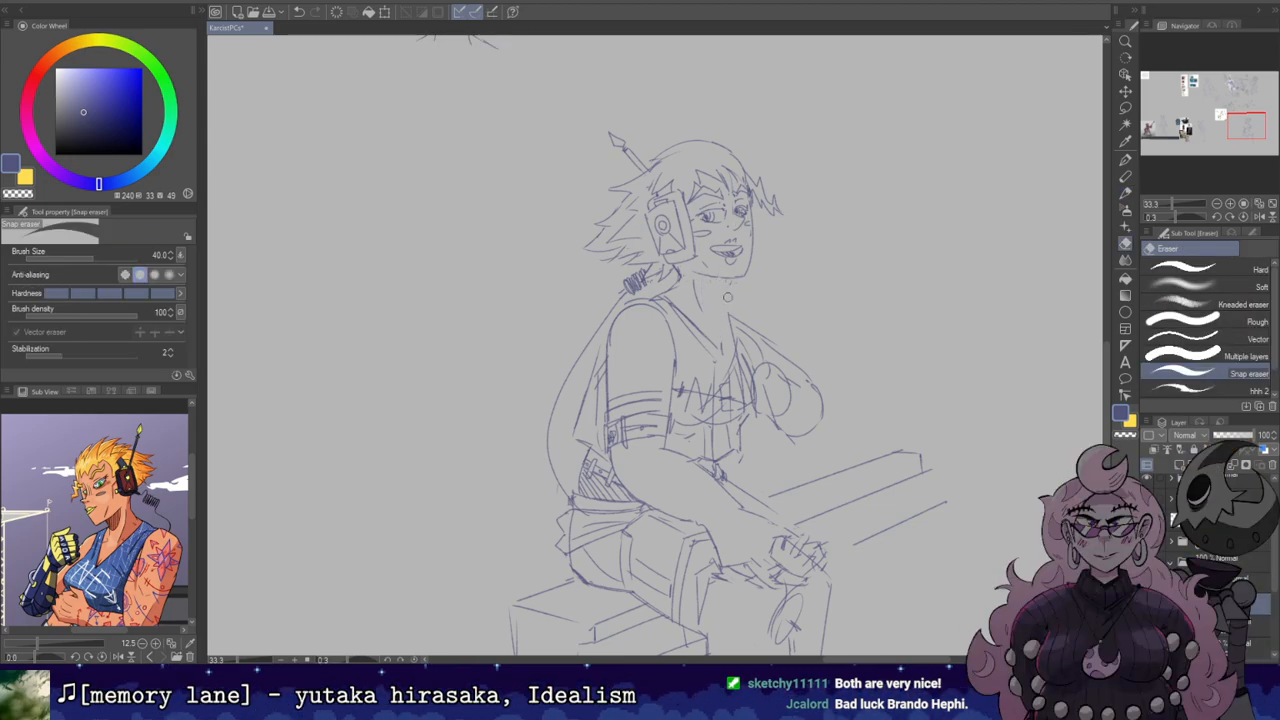
{"action": "key", "text": "b"}
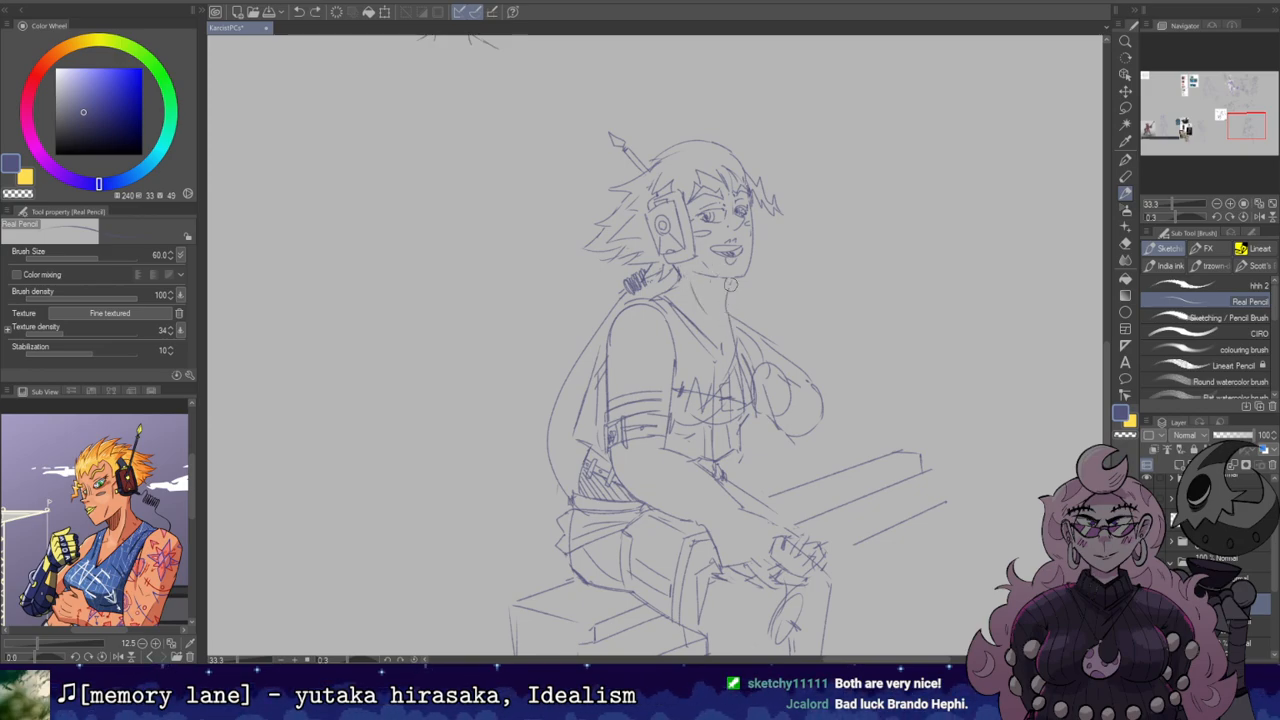
Step: Clean up and redraw the back of the neck beneath the ear cup
{"action": "key", "text": "e"}
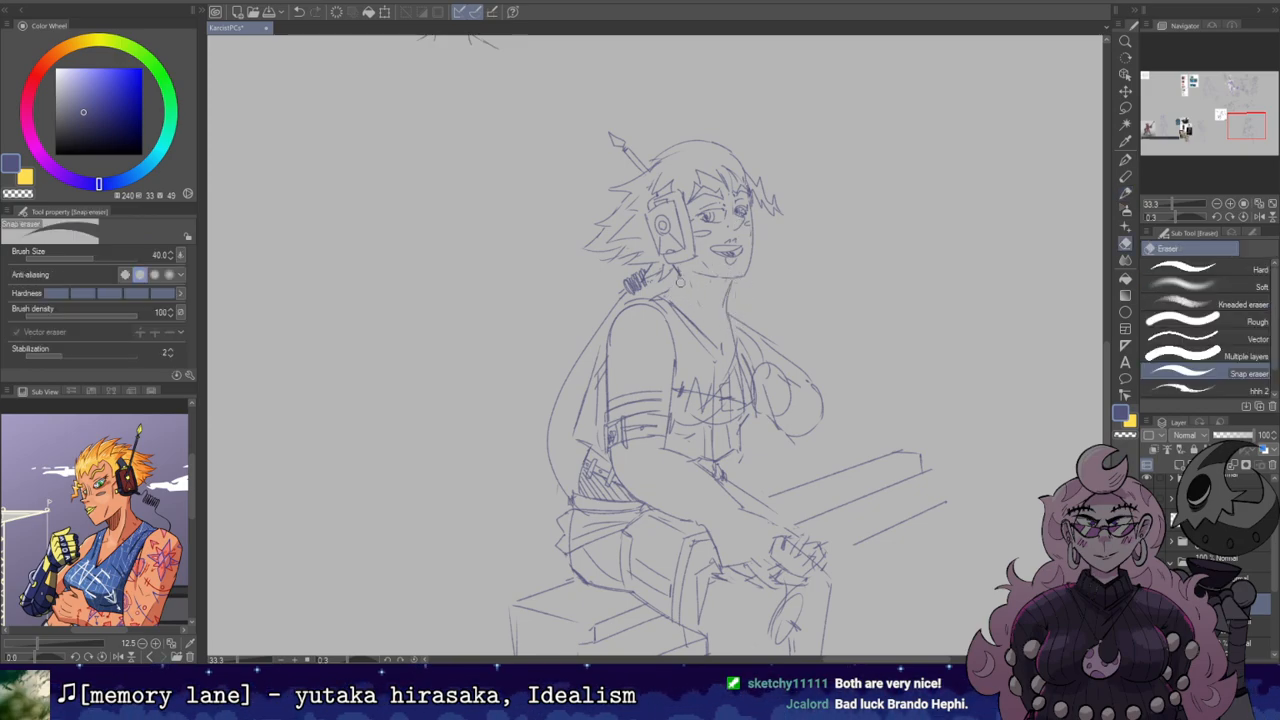
{"action": "key", "text": "b"}
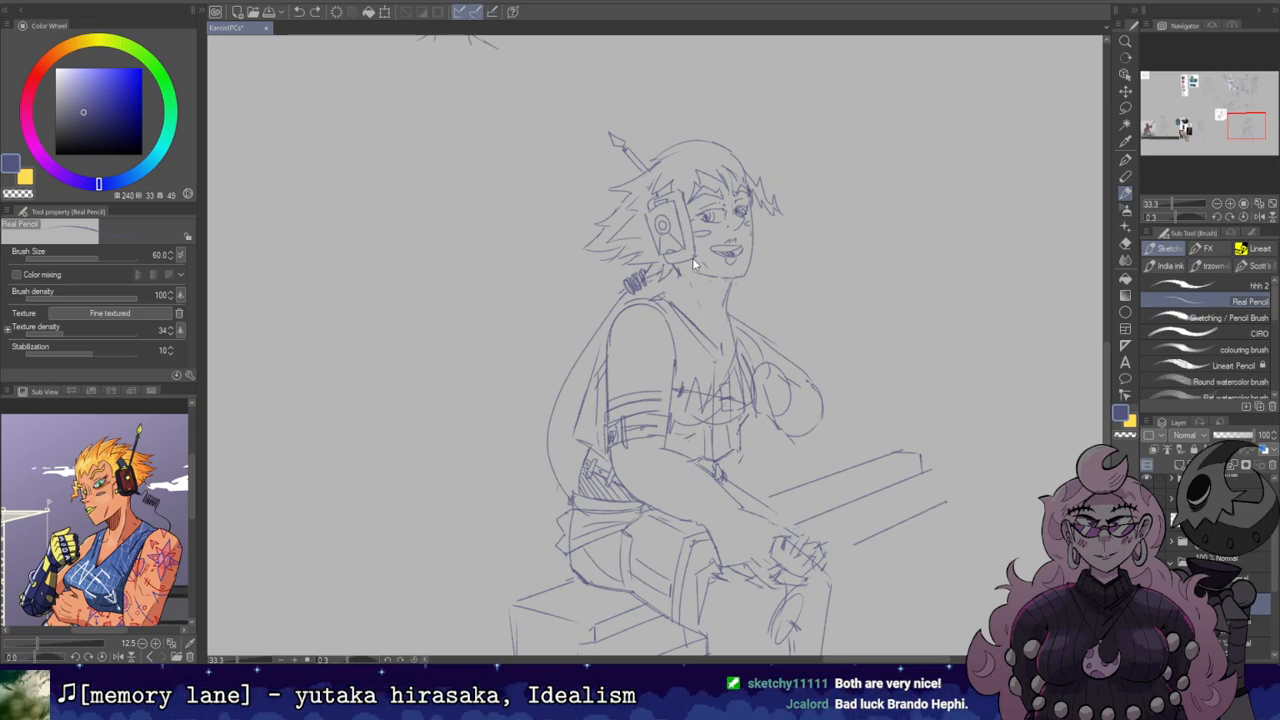
{"action": "key", "text": "e"}
{"action": "key", "text": "b"}
{"action": "key", "text": "e"}
{"action": "key", "text": "b"}
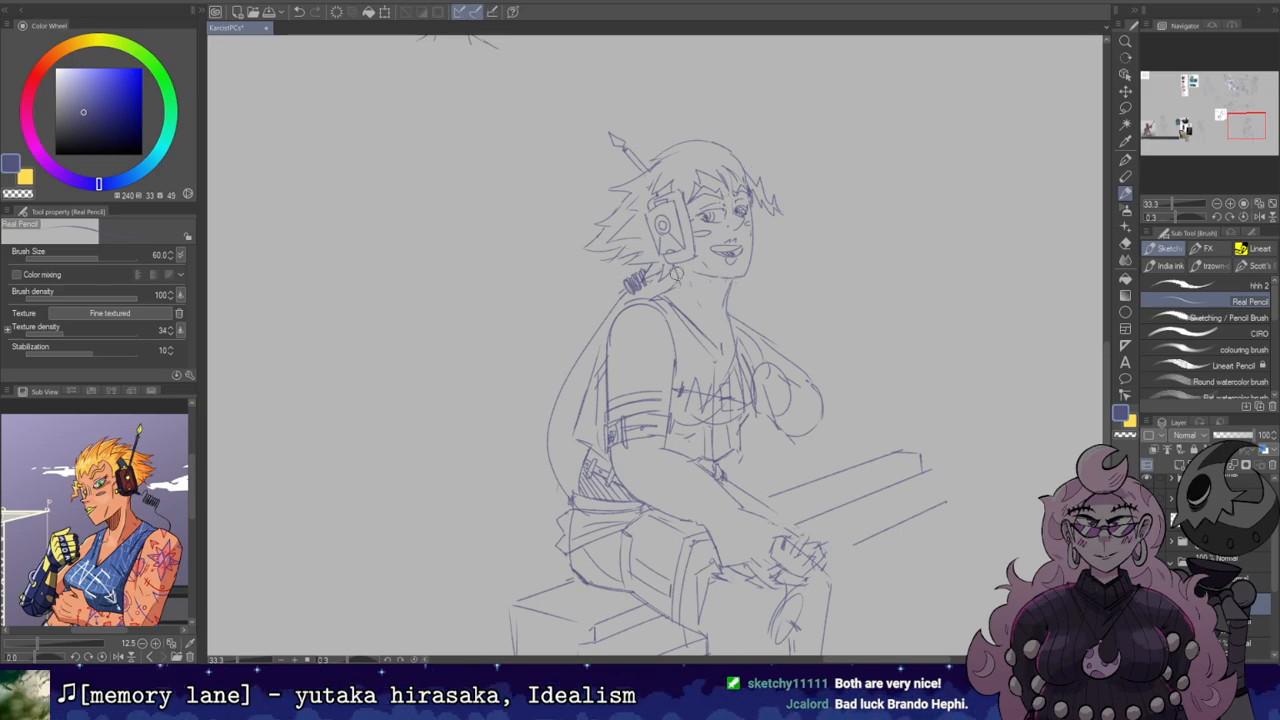
Step: Refine the neck's far side down to the shirt collar with eraser and pencil, checking it mirrored
{"action": "key", "text": "h"}
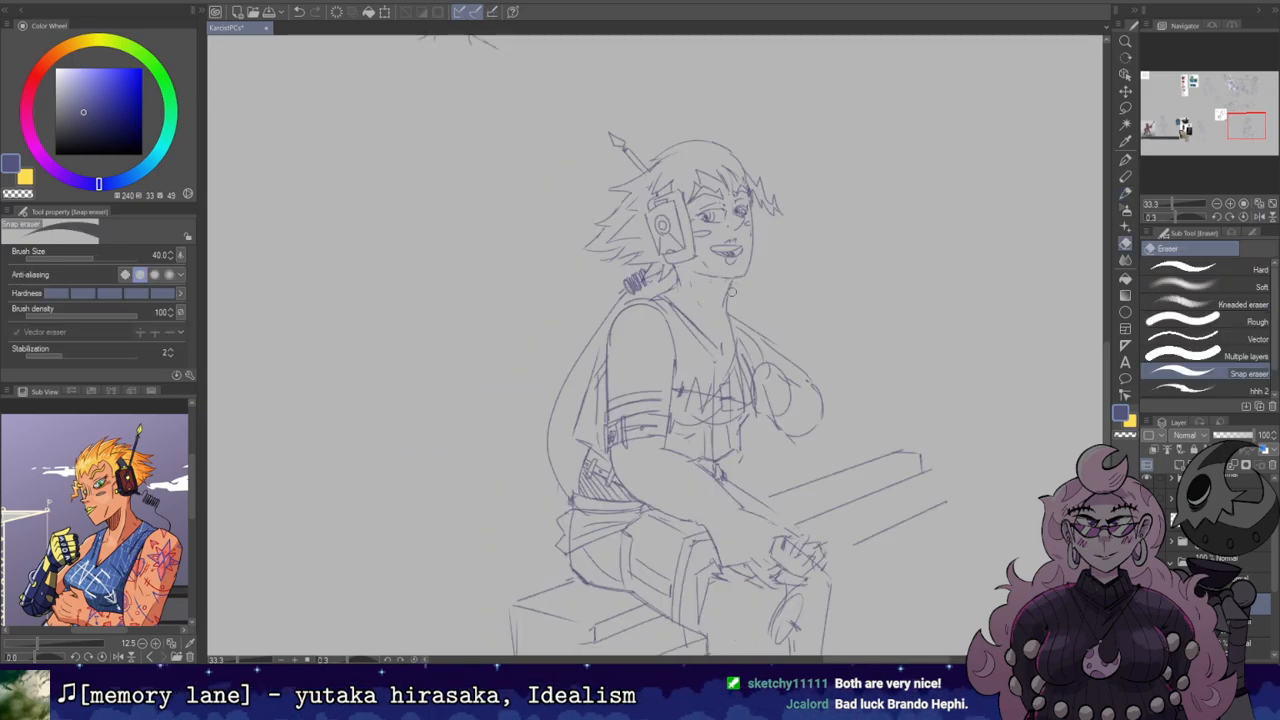
{"action": "key", "text": "e"}
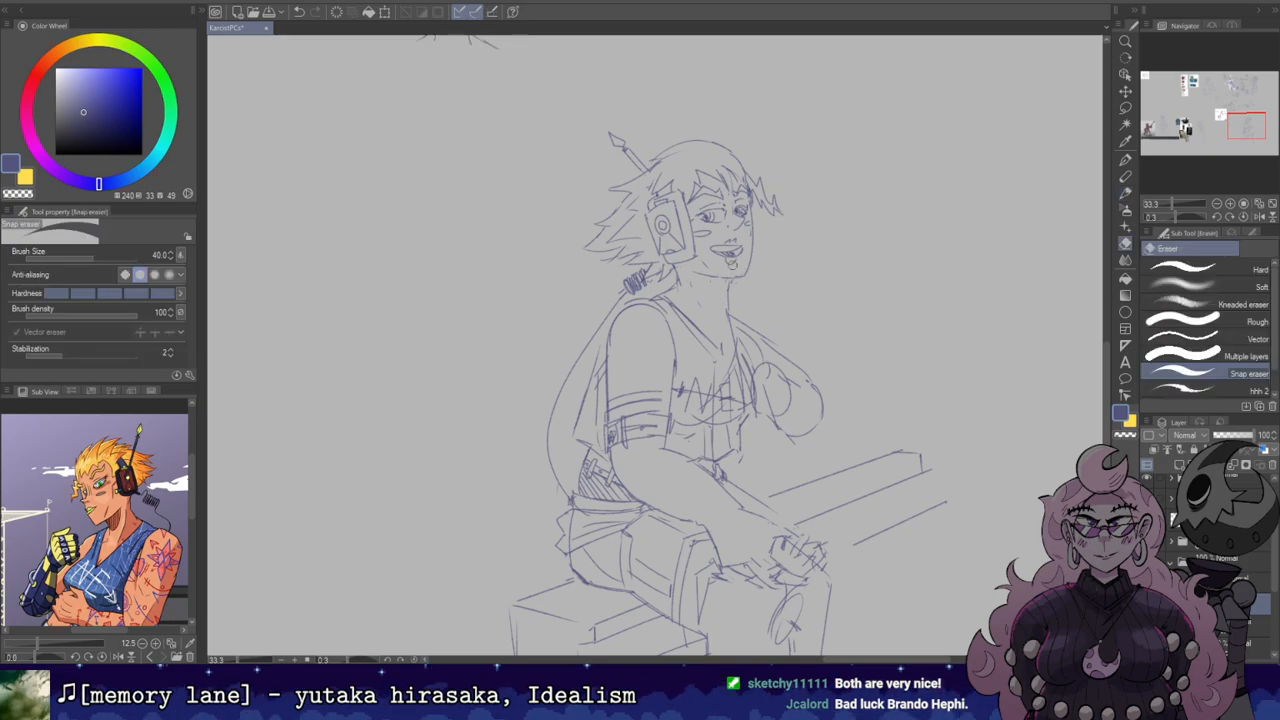
{"action": "key", "text": "p"}
{"action": "key", "text": "e"}
{"action": "key", "text": "p"}
{"action": "key", "text": "h"}
{"action": "key", "text": "h"}
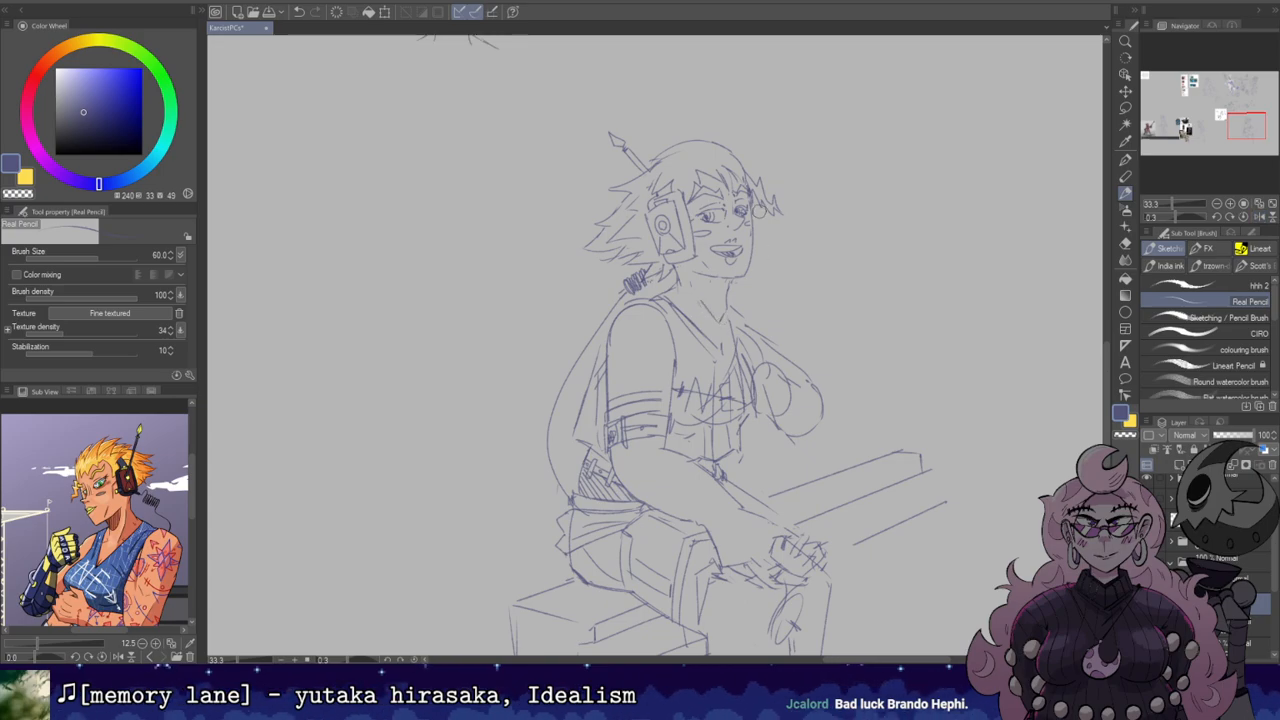
Step: Examine the whole seated figure's proportions zoomed out and in mirrored view
{"action": "left_click", "coordinate": [1259, 216]}
{"action": "left_click", "coordinate": [1259, 216]}
{"action": "left_click_drag", "start_coordinate": [744, 265], "coordinate": [712, 126]}
{"action": "left_click_drag", "start_coordinate": [838, 122], "coordinate": [854, 288]}
{"action": "left_click_drag", "start_coordinate": [886, 177], "coordinate": [860, 118]}
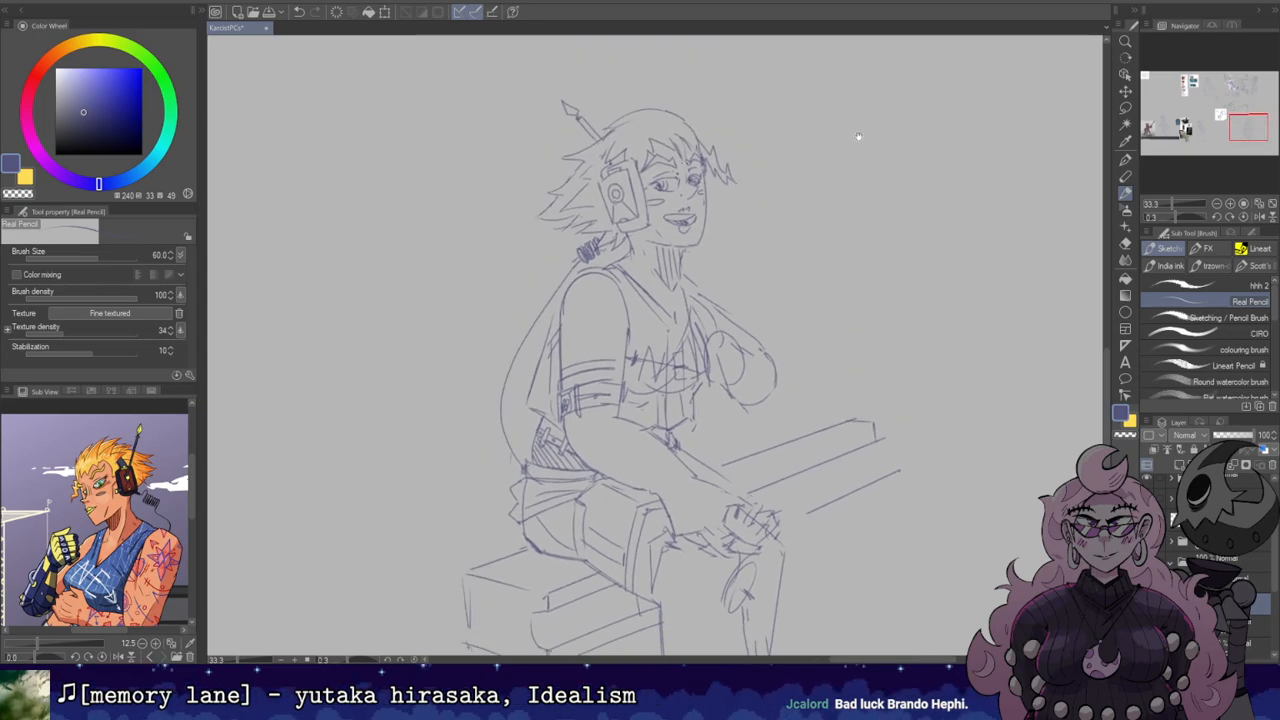
{"action": "scroll", "coordinate": [858, 135], "scroll_direction": "down", "scroll_amount": 3}
{"action": "scroll", "coordinate": [822, 58], "scroll_direction": "down", "scroll_amount": 3}
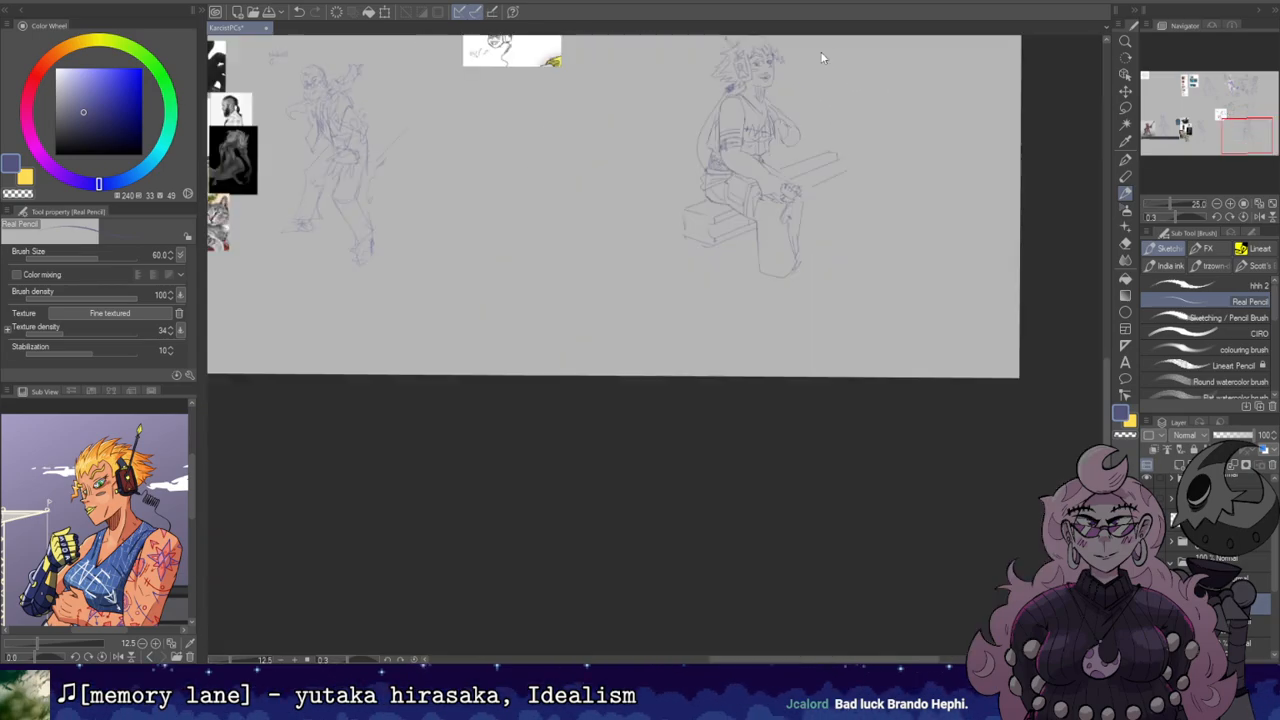
{"action": "scroll", "coordinate": [822, 57], "scroll_direction": "up", "scroll_amount": 2}
{"action": "left_click_drag", "start_coordinate": [963, 362], "coordinate": [939, 477]}
{"action": "key", "text": "h"}
{"action": "key", "text": "h"}
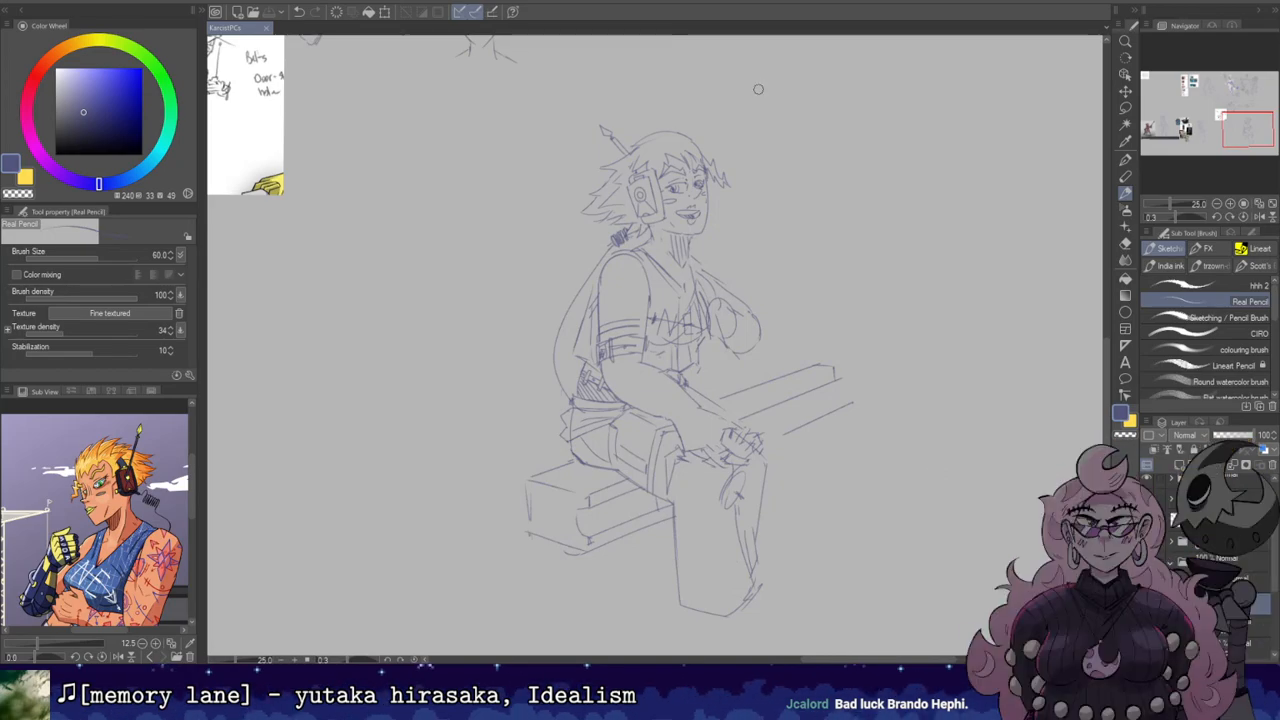
Step: Touch up the ear cup's outline with eraser and pencil
{"action": "mouse_move", "coordinate": [759, 166]}
{"action": "left_mouse_down"}
{"action": "mouse_move", "coordinate": [854, 129]}
{"action": "mouse_move", "coordinate": [834, 166]}
{"action": "mouse_move", "coordinate": [864, 219]}
{"action": "left_mouse_up"}
{"action": "key", "text": "e"}
{"action": "left_click_drag", "start_coordinate": [734, 238], "coordinate": [735, 253]}
{"action": "key", "text": "p"}
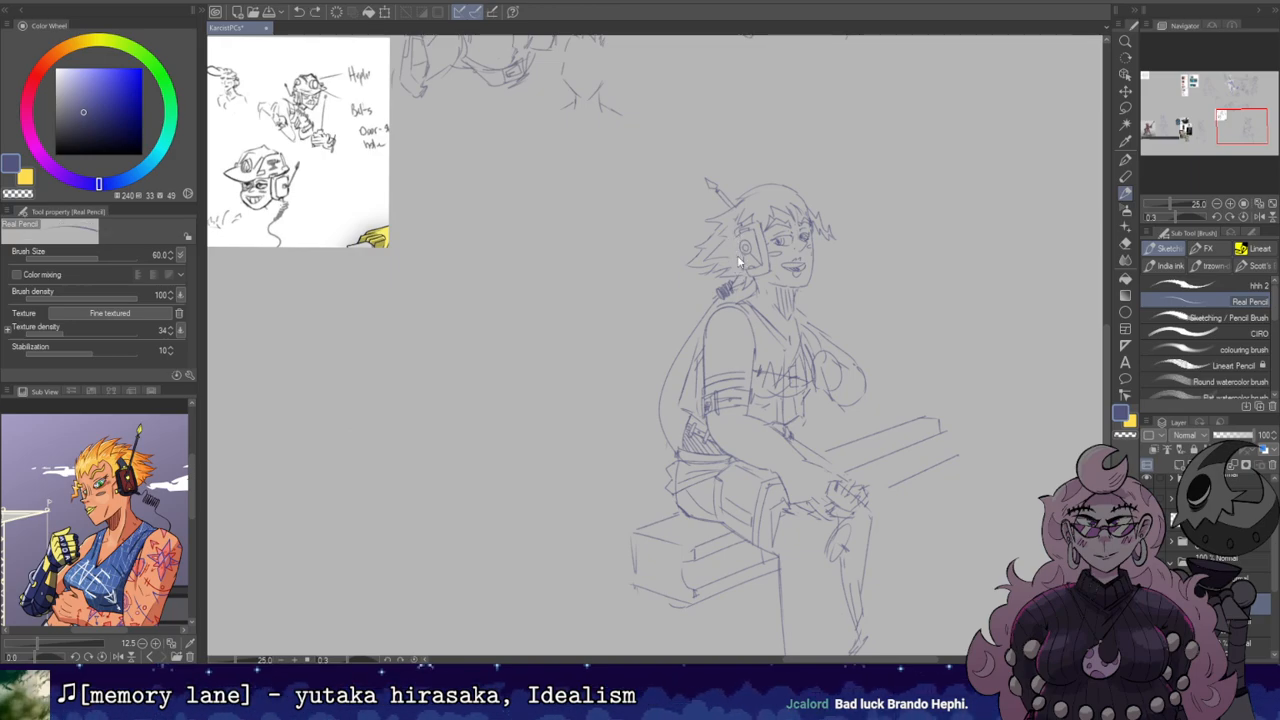
{"action": "key", "text": "e"}
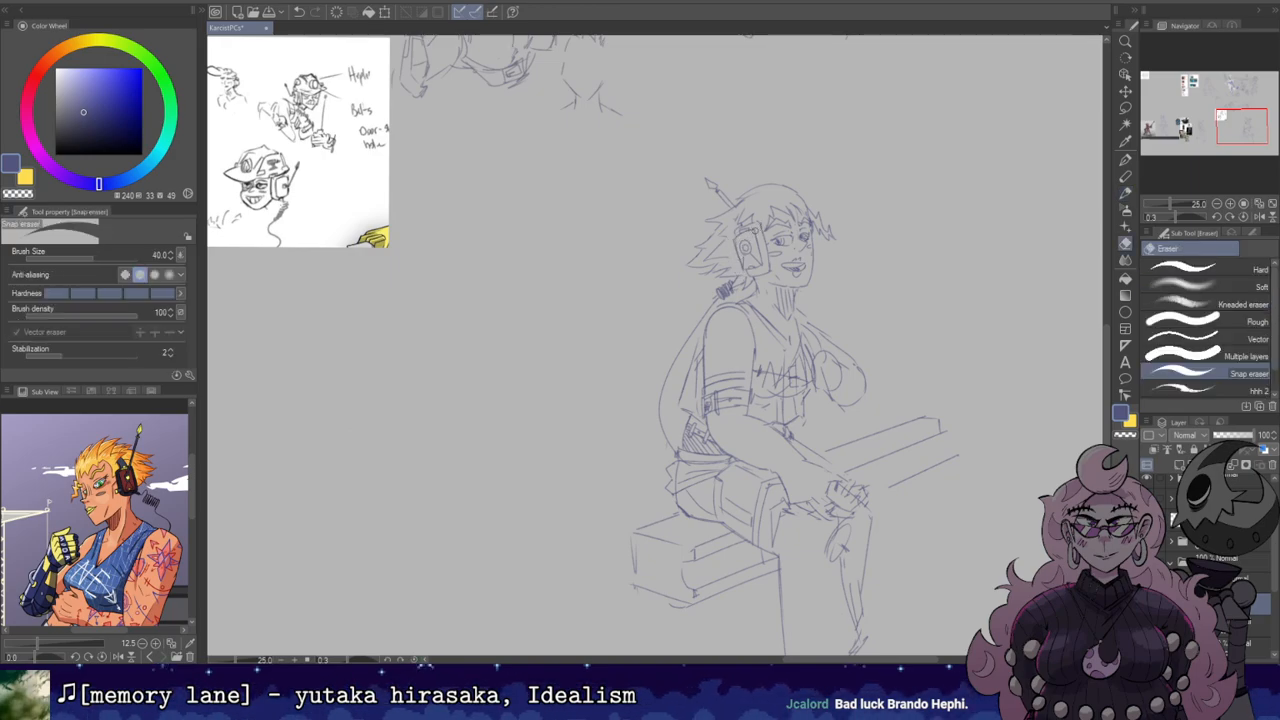
{"action": "key", "text": "p"}
{"action": "left_click_drag", "start_coordinate": [880, 197], "coordinate": [788, 192]}
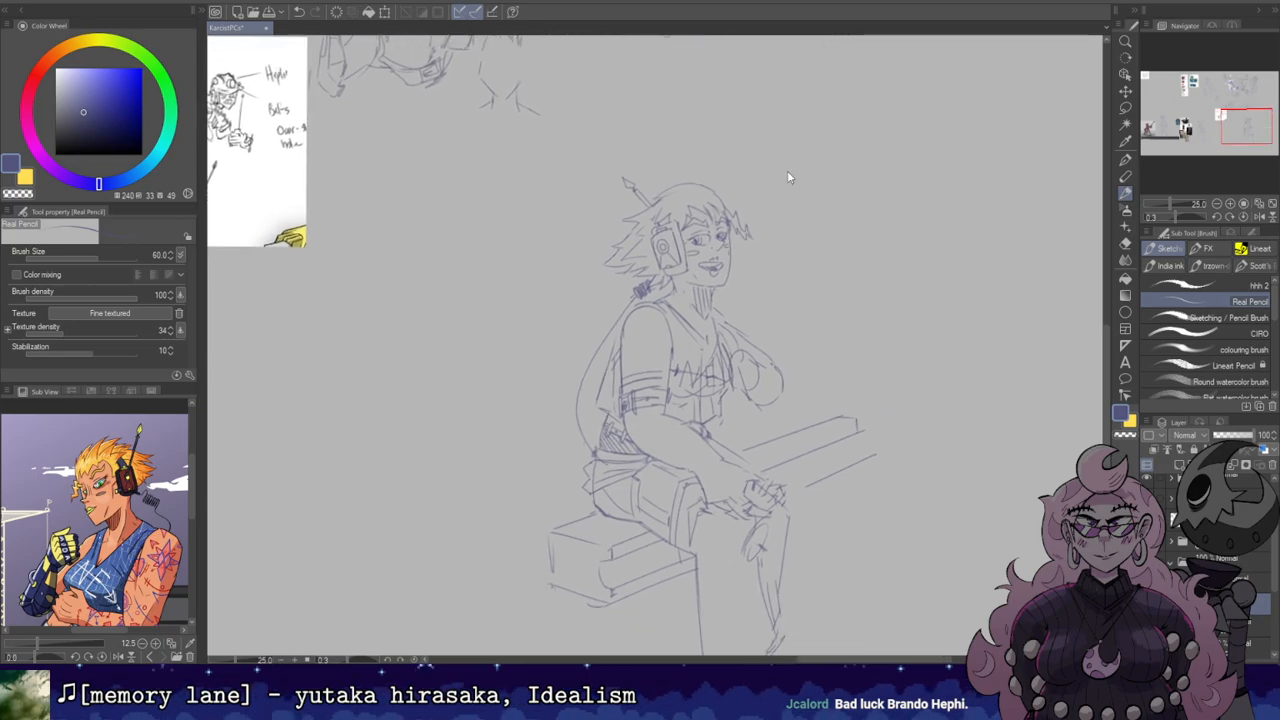
Step: Try to shift the near eye slightly using a lasso selection and Transform, then undo it and check the face mirrored
{"action": "scroll", "coordinate": [771, 214], "scroll_direction": "up", "scroll_amount": 2}
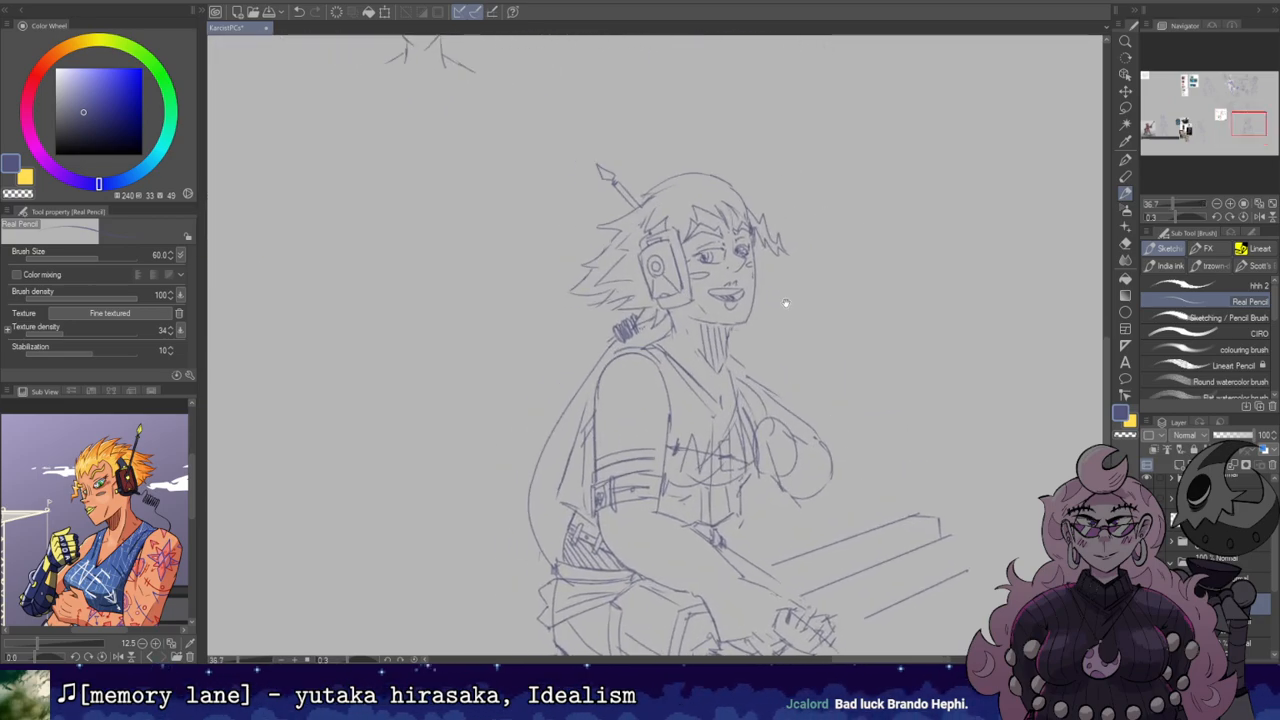
{"action": "key", "text": "m"}
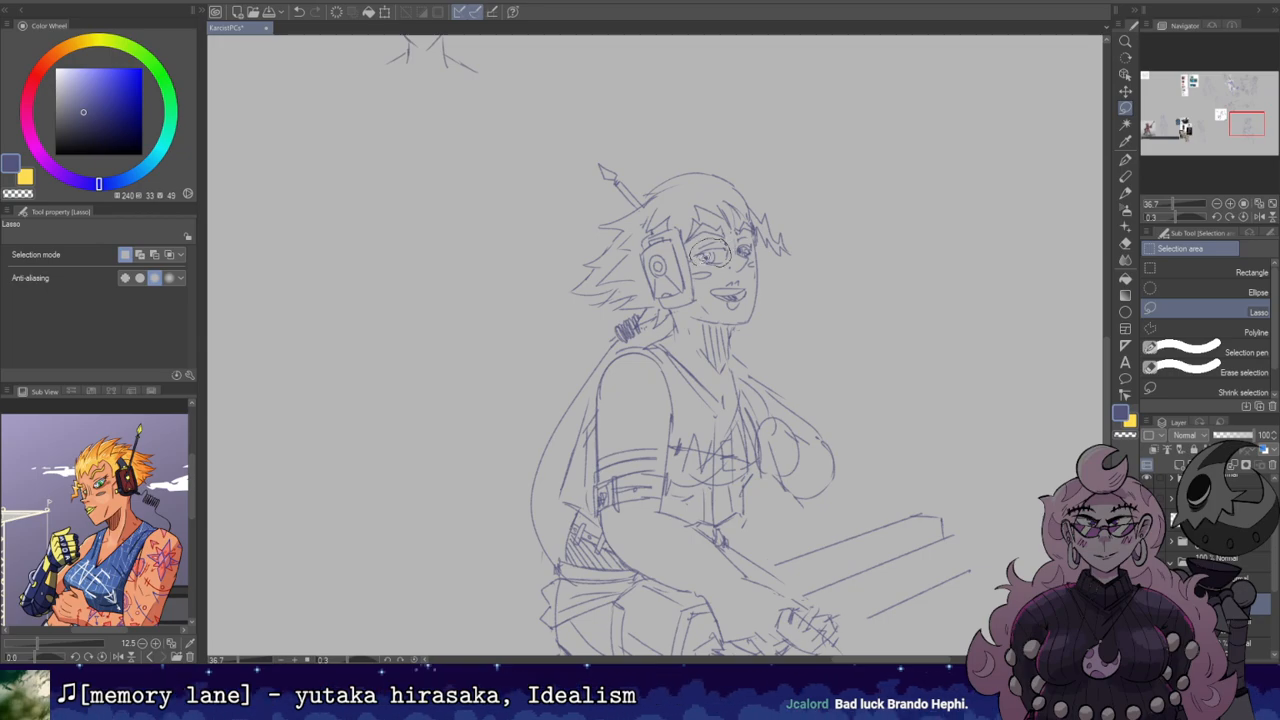
{"action": "key", "text": "ctrl+t"}
{"action": "left_click_drag", "start_coordinate": [709, 238], "coordinate": [710, 242]}
{"action": "key", "text": "Return"}
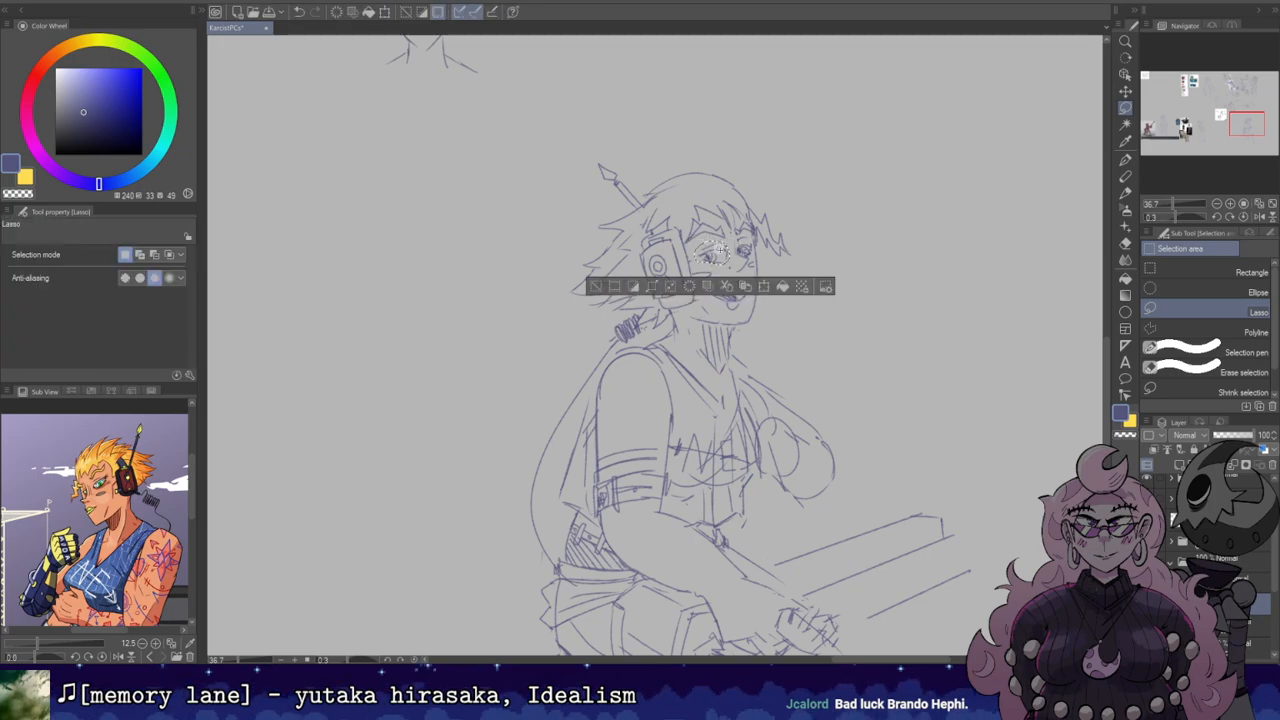
{"action": "key", "text": "ctrl+d"}
{"action": "key", "text": "ctrl+z"}
{"action": "key", "text": "ctrl+z"}
{"action": "key", "text": "ctrl+d"}
{"action": "key", "text": "h"}
{"action": "key", "text": "h"}
Step: Erase and redraw the shading lines on the front of the neck under the jaw
{"action": "left_click_drag", "start_coordinate": [740, 336], "coordinate": [740, 250]}
{"action": "key", "text": "e"}
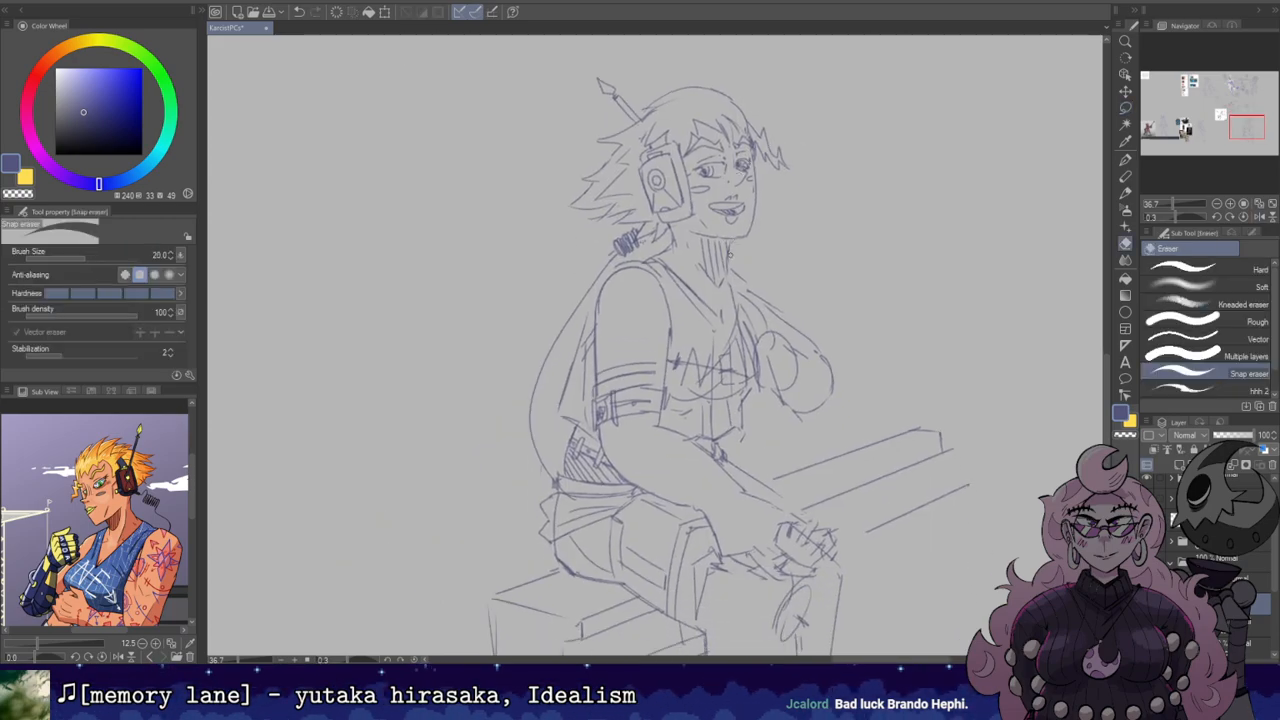
{"action": "key", "text": "p"}
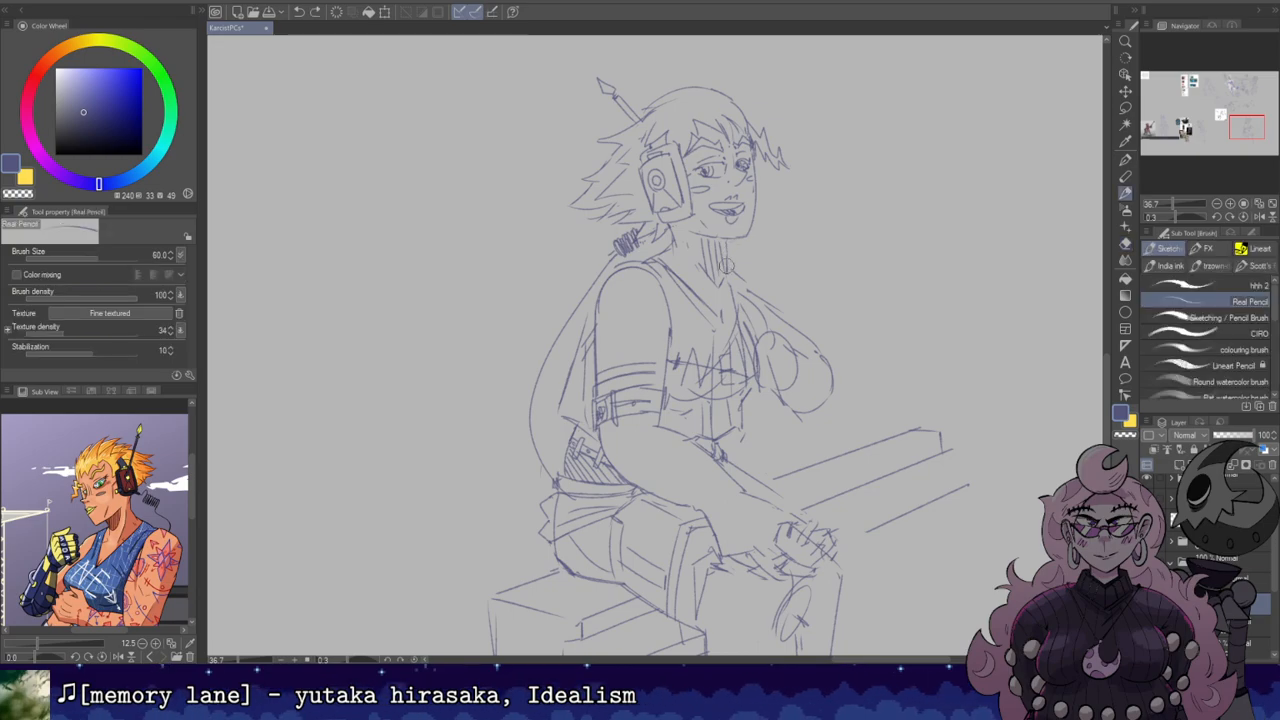
{"action": "left_click_drag", "start_coordinate": [724, 268], "coordinate": [730, 237]}
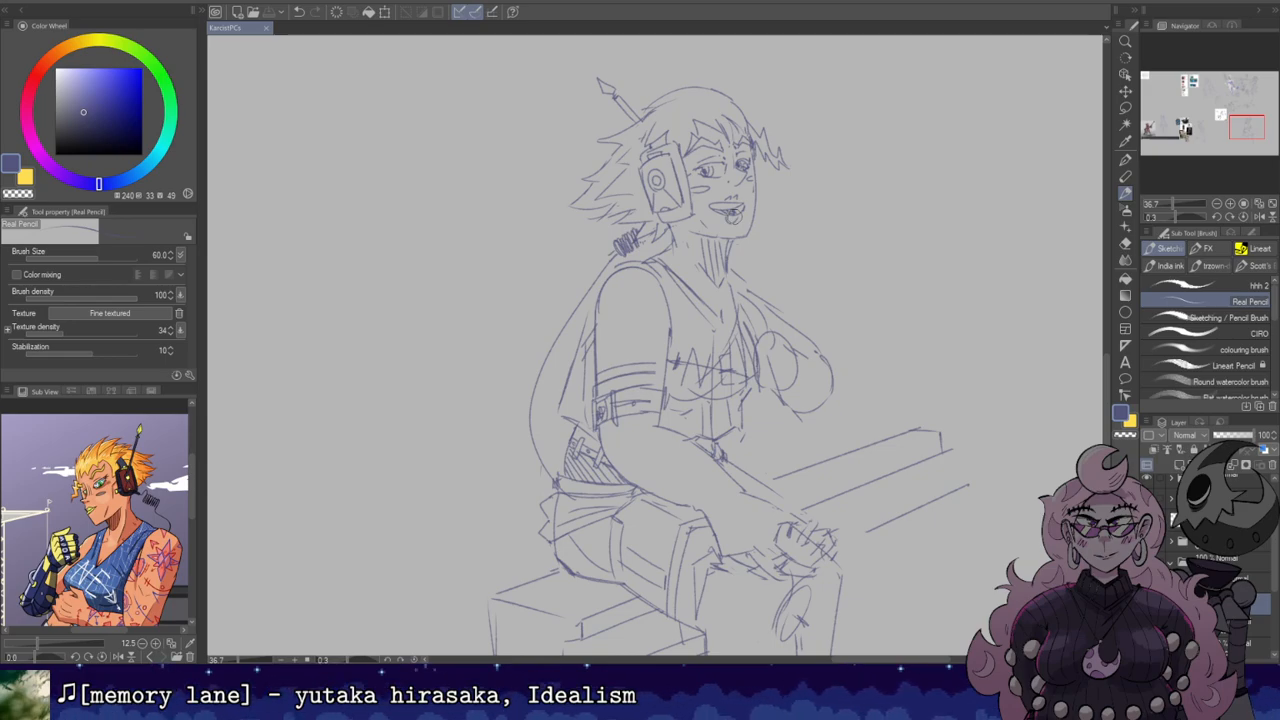
Step: Erase and redraw the side line of the neck below the ear cup
{"action": "left_click_drag", "start_coordinate": [779, 248], "coordinate": [862, 177]}
{"action": "key", "text": "e"}
{"action": "key", "text": "b"}
{"action": "left_click_drag", "start_coordinate": [680, 238], "coordinate": [686, 254]}
{"action": "left_click_drag", "start_coordinate": [922, 135], "coordinate": [836, 247]}
{"action": "key", "text": "e"}
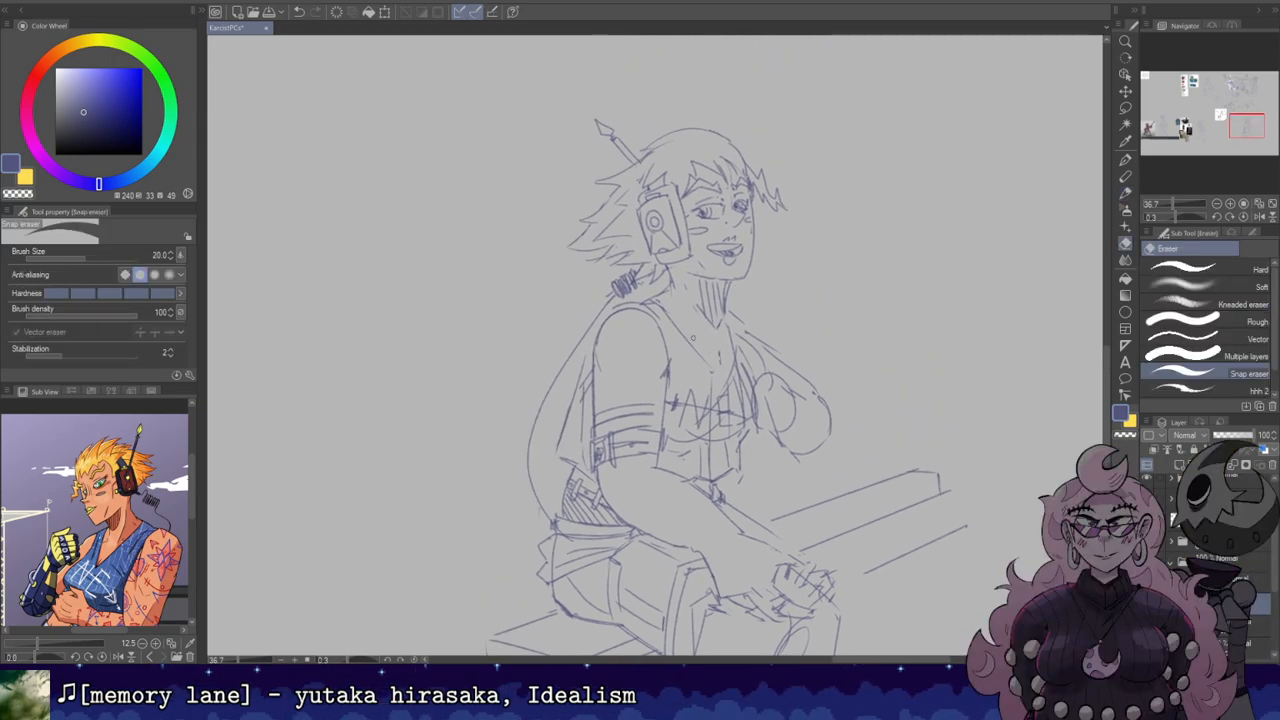
Step: Refine the shading lines on the front of the neck down to the collar with pencil and eraser
{"action": "key", "text": "p"}
{"action": "left_click_drag", "start_coordinate": [663, 303], "coordinate": [716, 358]}
{"action": "key", "text": "ctrl+z"}
{"action": "key", "text": "e"}
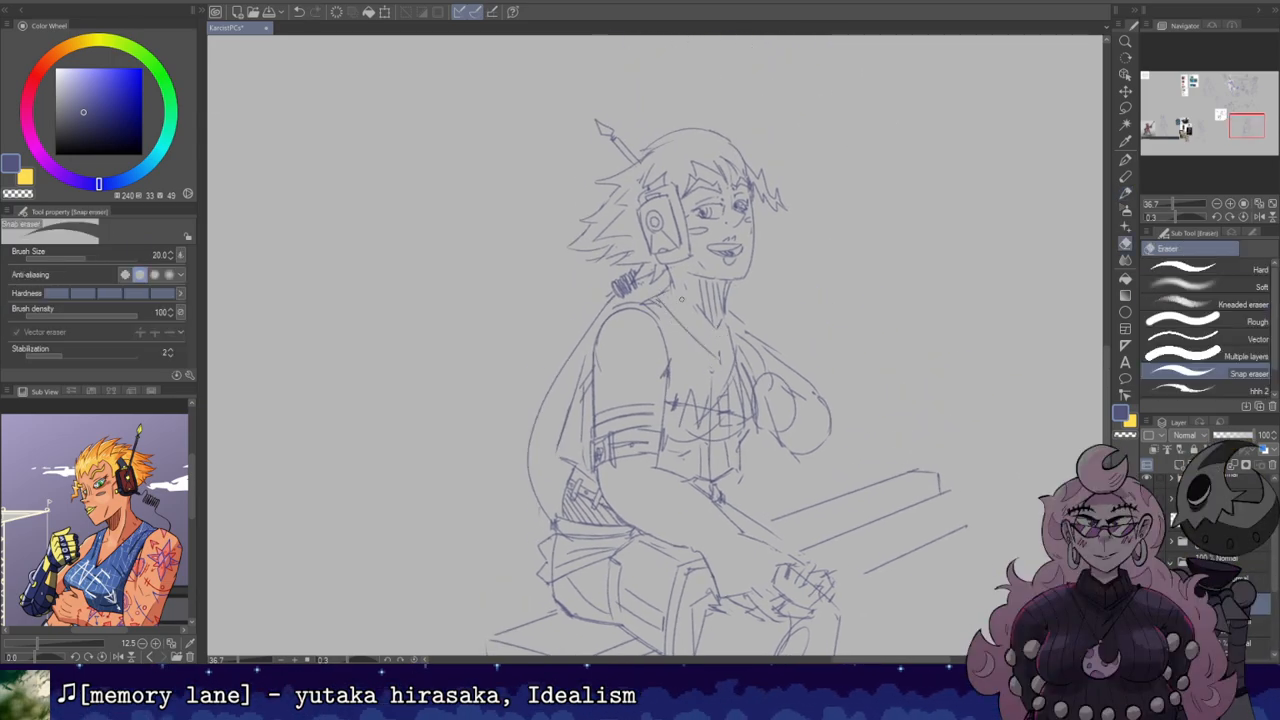
{"action": "key", "text": "p"}
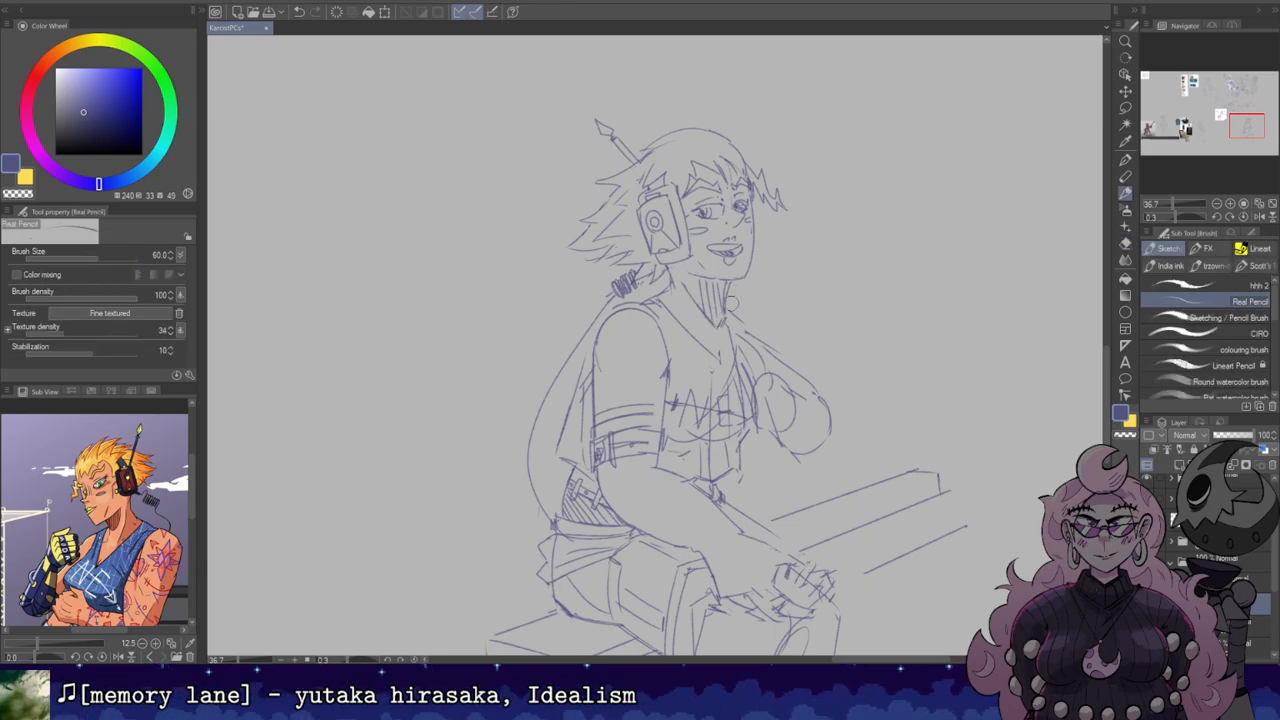
{"action": "key", "text": "e"}
{"action": "key", "text": "p"}
{"action": "left_click_drag", "start_coordinate": [733, 282], "coordinate": [724, 325]}
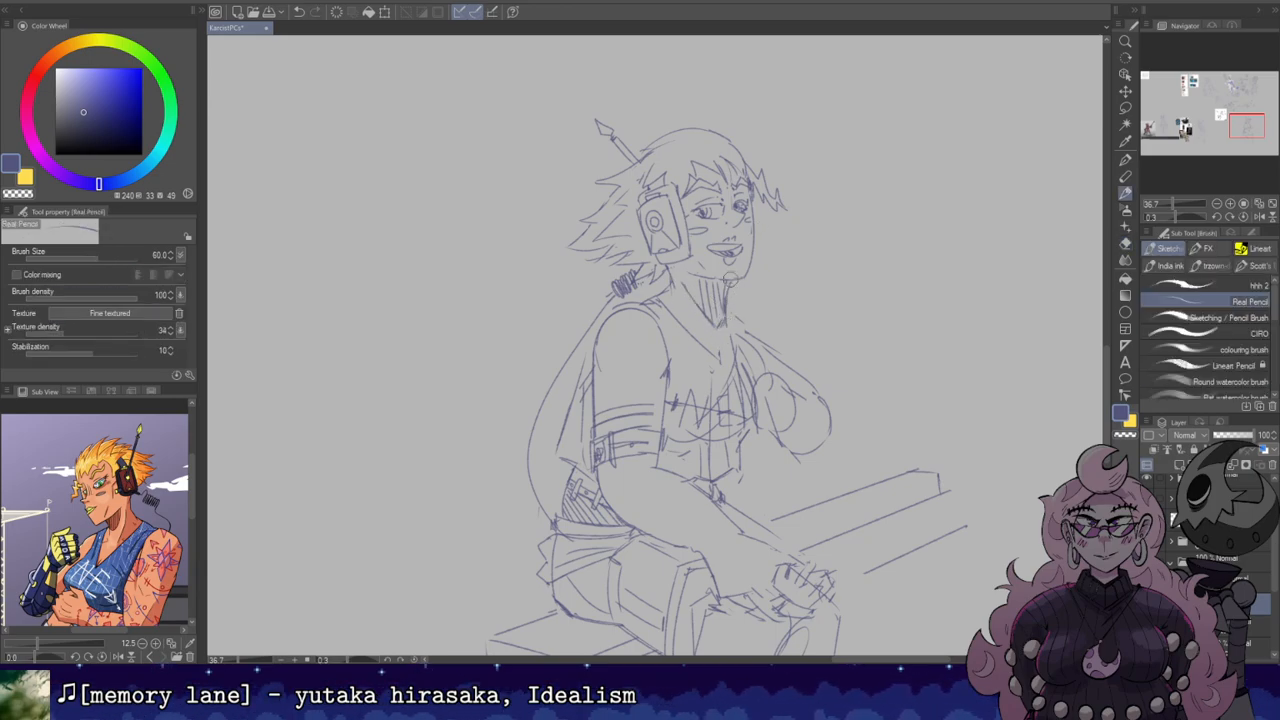
{"action": "key", "text": "e"}
{"action": "key", "text": "p"}
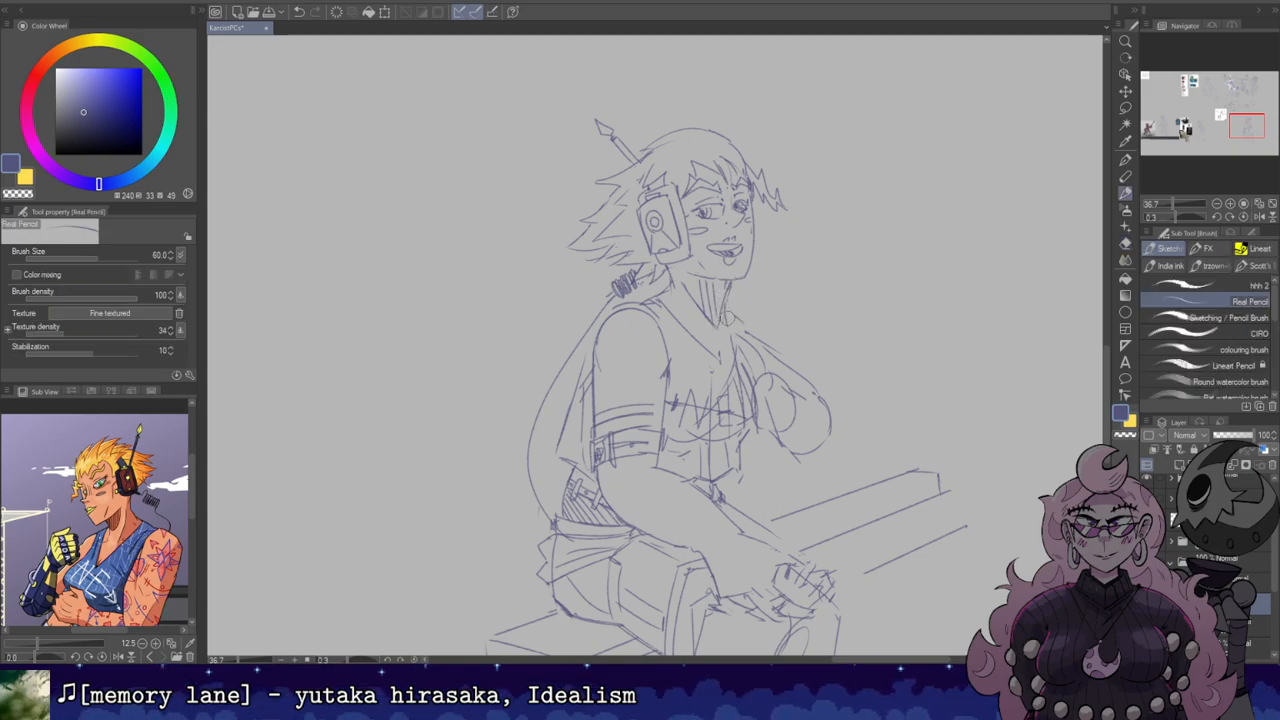
Step: Double the tank top's V-neckline and add a collarbone stroke, checking the figure mirrored
{"action": "key", "text": "e"}
{"action": "key", "text": "p"}
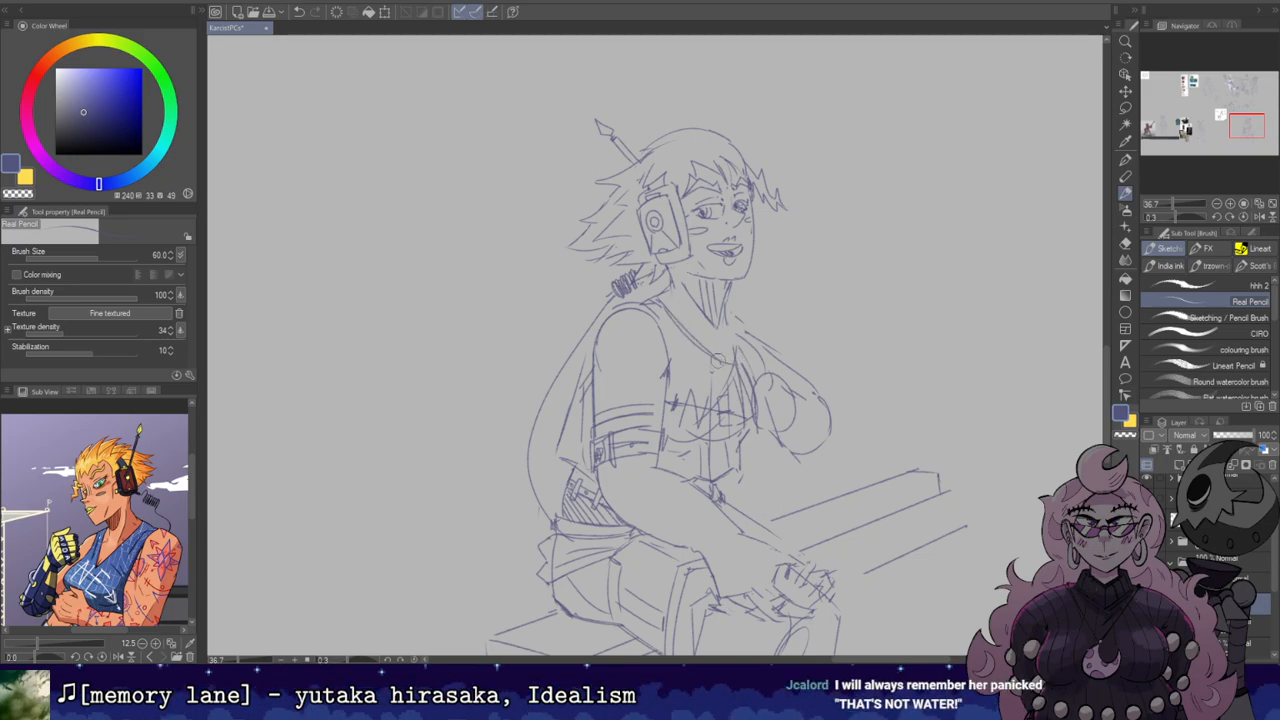
{"action": "key", "text": "h"}
{"action": "key", "text": "h"}
{"action": "key", "text": "e"}
{"action": "key", "text": "p"}
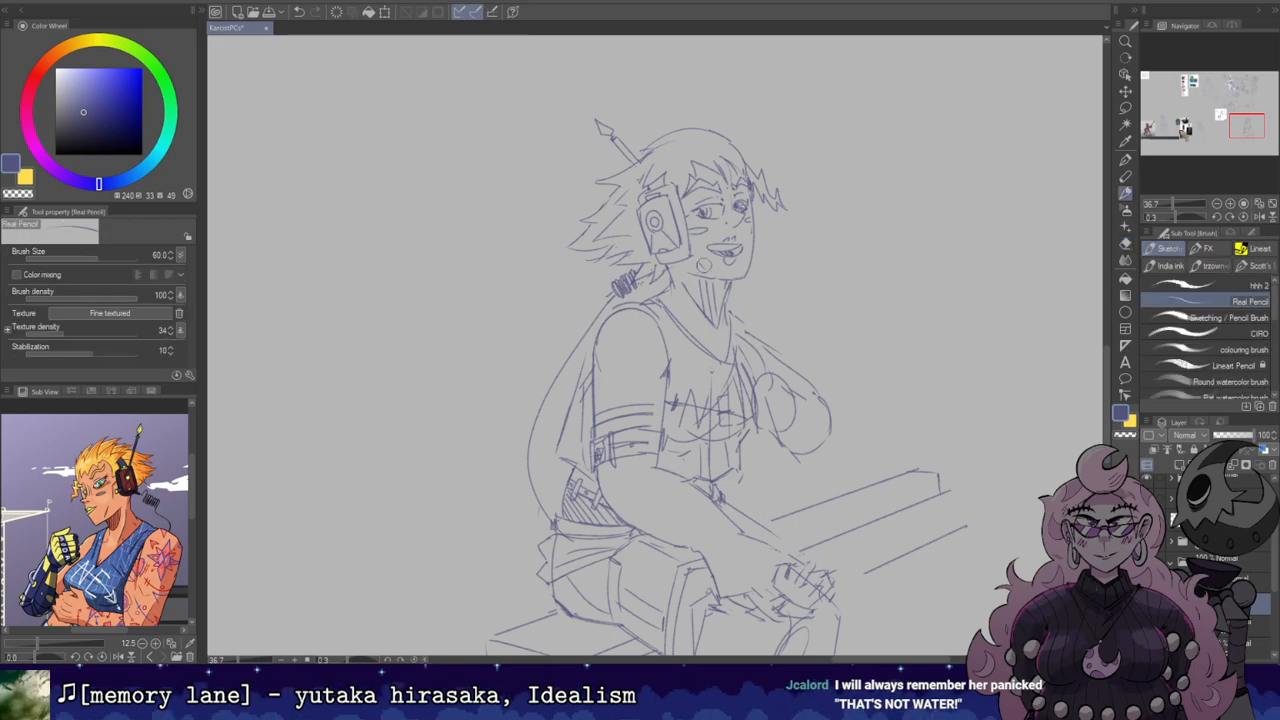
{"action": "left_click_drag", "start_coordinate": [670, 315], "coordinate": [709, 333]}
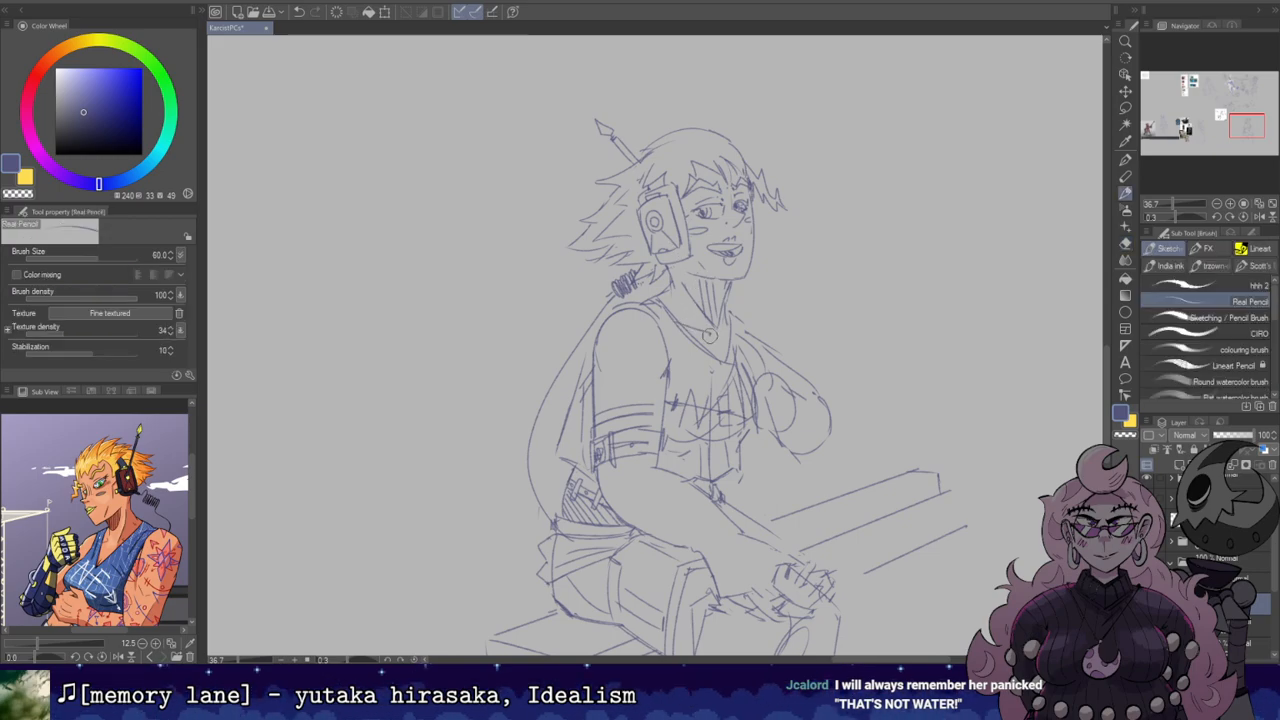
{"action": "key", "text": "h"}
{"action": "key", "text": "h"}
{"action": "key", "text": "e"}
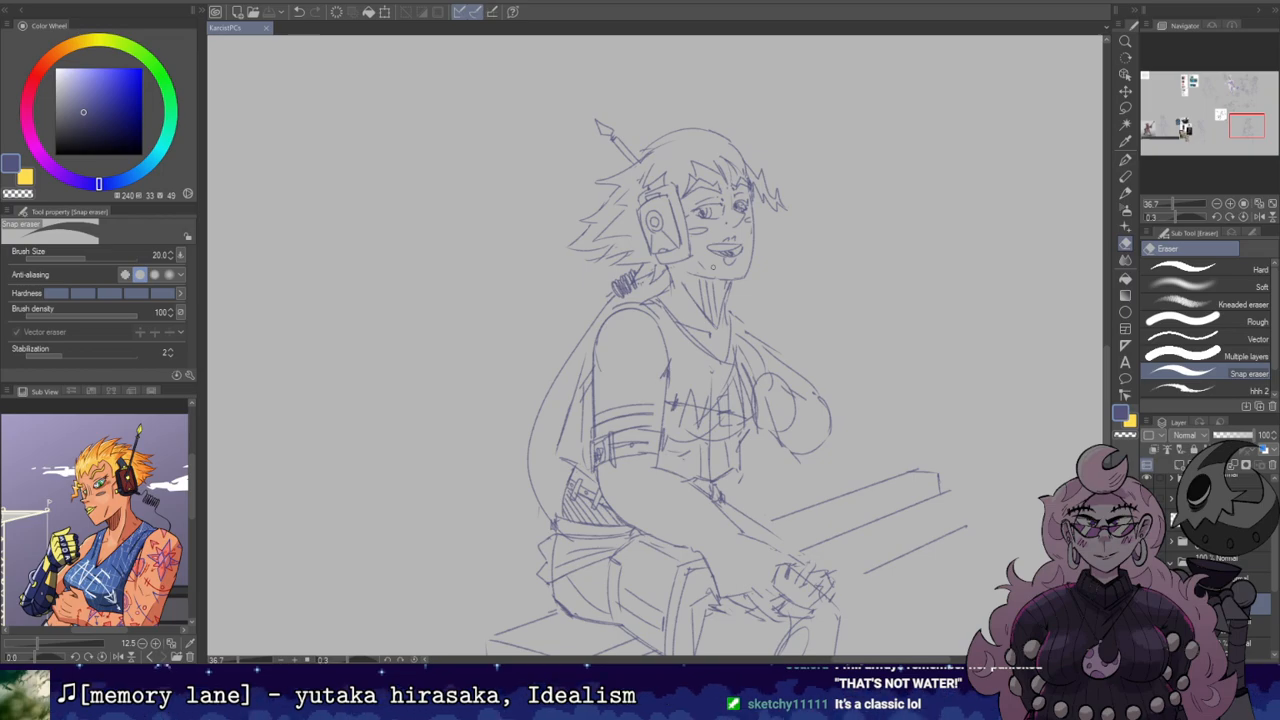
Step: Enlarge the eraser to 40 and erase the inner oval of the raised far arm
{"action": "left_click_drag", "start_coordinate": [866, 404], "coordinate": [872, 316]}
{"action": "key", "text": "bracketright"}
{"action": "key", "text": "bracketright"}
{"action": "key", "text": "bracketright"}
{"action": "left_click_drag", "start_coordinate": [772, 308], "coordinate": [785, 351]}
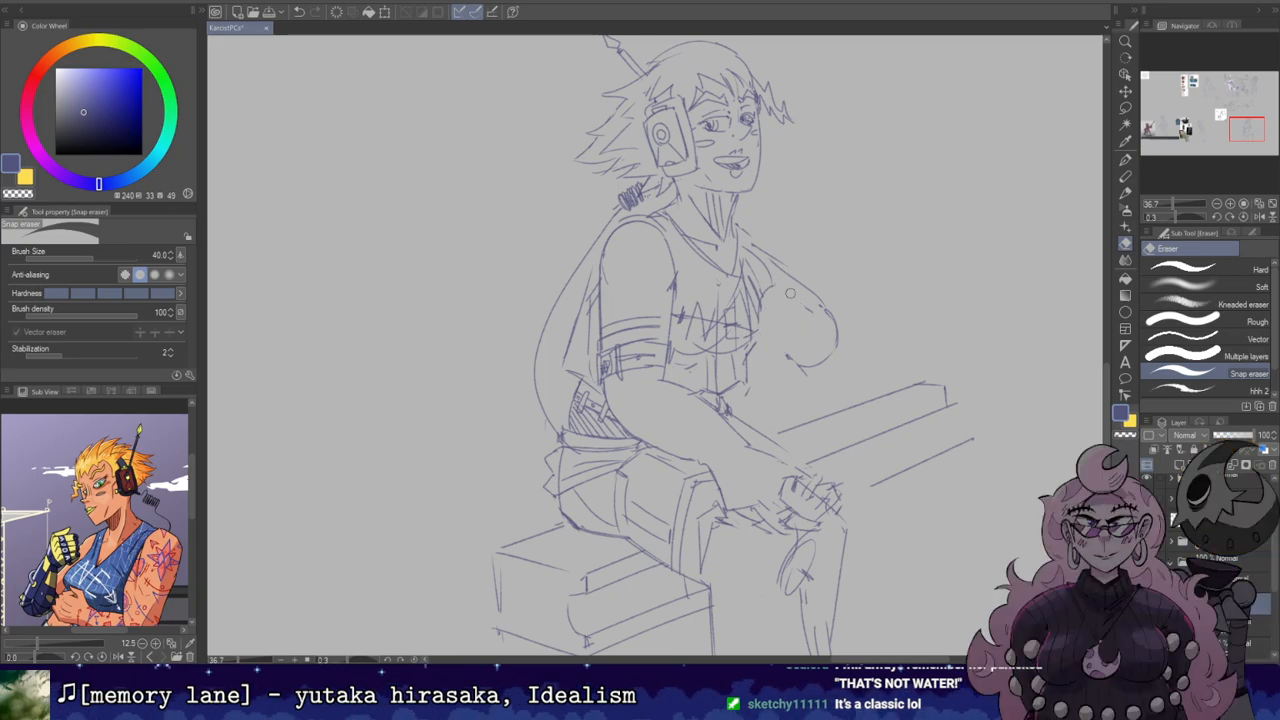
Step: Redraw the chest edge at the far armhole and the line under the far arm
{"action": "key", "text": "b"}
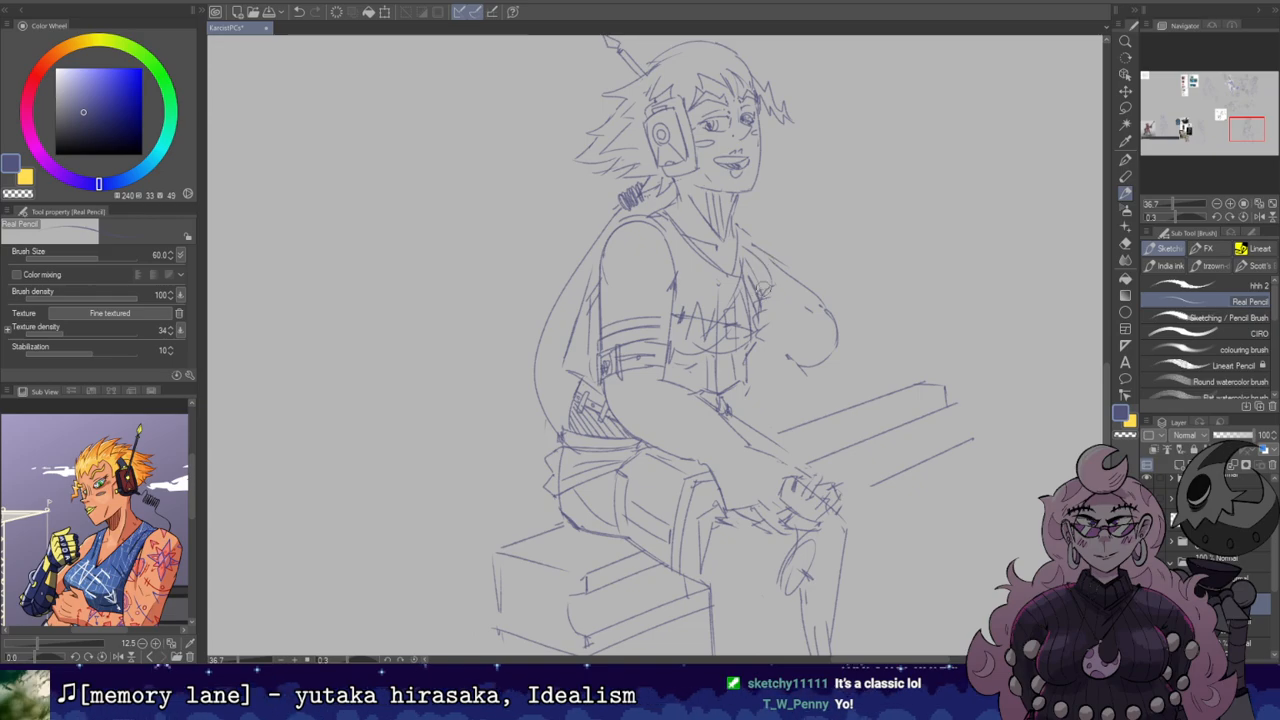
{"action": "key", "text": "e"}
{"action": "key", "text": "b"}
{"action": "key", "text": "e"}
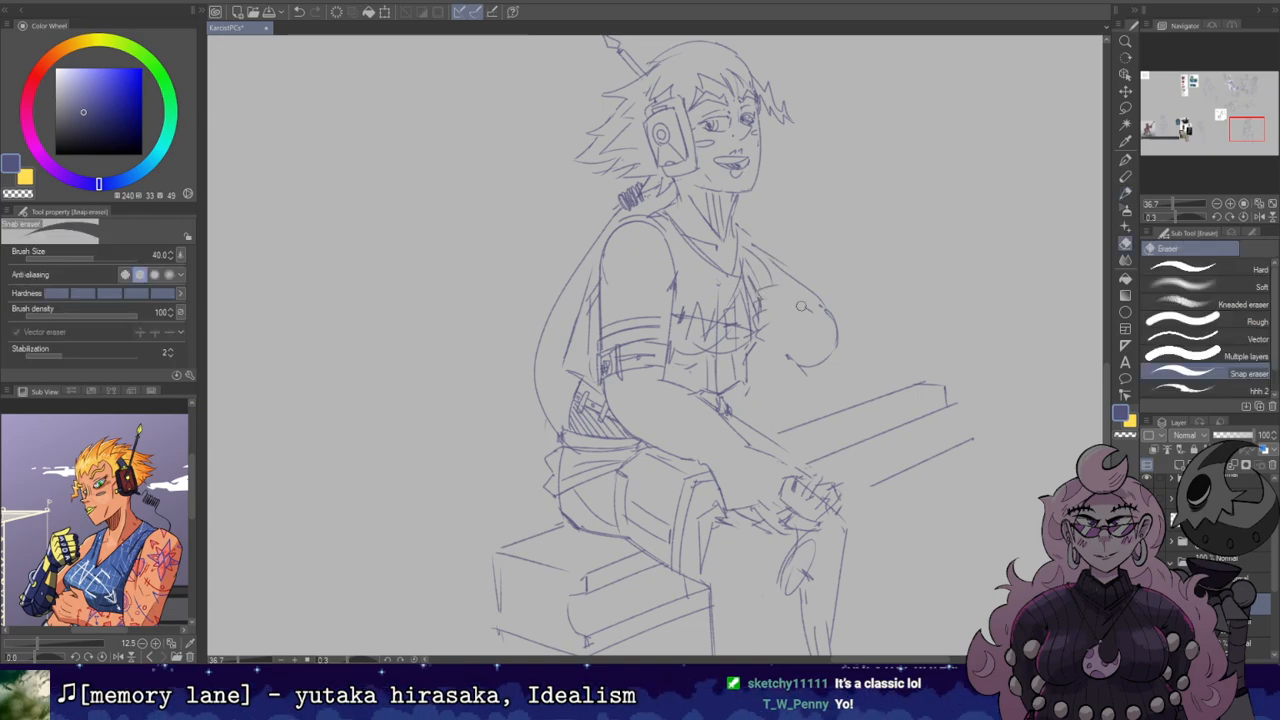
{"action": "key", "text": "b"}
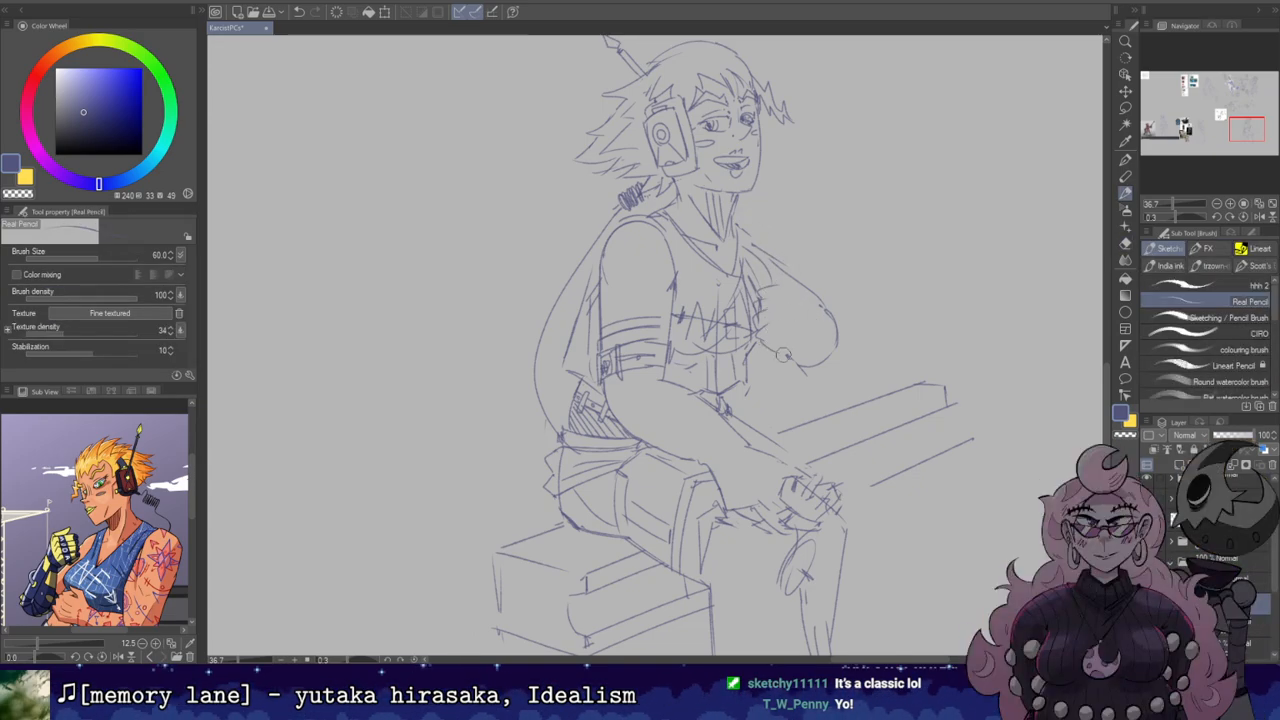
Step: Sketch the slanted lines of a tapering shape below the raised far arm, undoing the rejected strokes
{"action": "mouse_move", "coordinate": [861, 229]}
{"action": "left_mouse_down"}
{"action": "mouse_move", "coordinate": [846, 163]}
{"action": "mouse_move", "coordinate": [766, 280]}
{"action": "left_mouse_up"}
{"action": "left_click_drag", "start_coordinate": [783, 326], "coordinate": [840, 204]}
{"action": "left_click_drag", "start_coordinate": [736, 262], "coordinate": [726, 328]}
{"action": "key", "text": "ctrl+z"}
{"action": "key", "text": "ctrl+z"}
{"action": "mouse_move", "coordinate": [728, 328]}
{"action": "left_mouse_down"}
{"action": "mouse_move", "coordinate": [754, 282]}
{"action": "mouse_move", "coordinate": [748, 355]}
{"action": "left_mouse_up"}
{"action": "key", "text": "ctrl+z"}
{"action": "left_click_drag", "start_coordinate": [750, 357], "coordinate": [783, 347]}
{"action": "left_click_drag", "start_coordinate": [767, 278], "coordinate": [794, 345]}
{"action": "key", "text": "ctrl+z"}
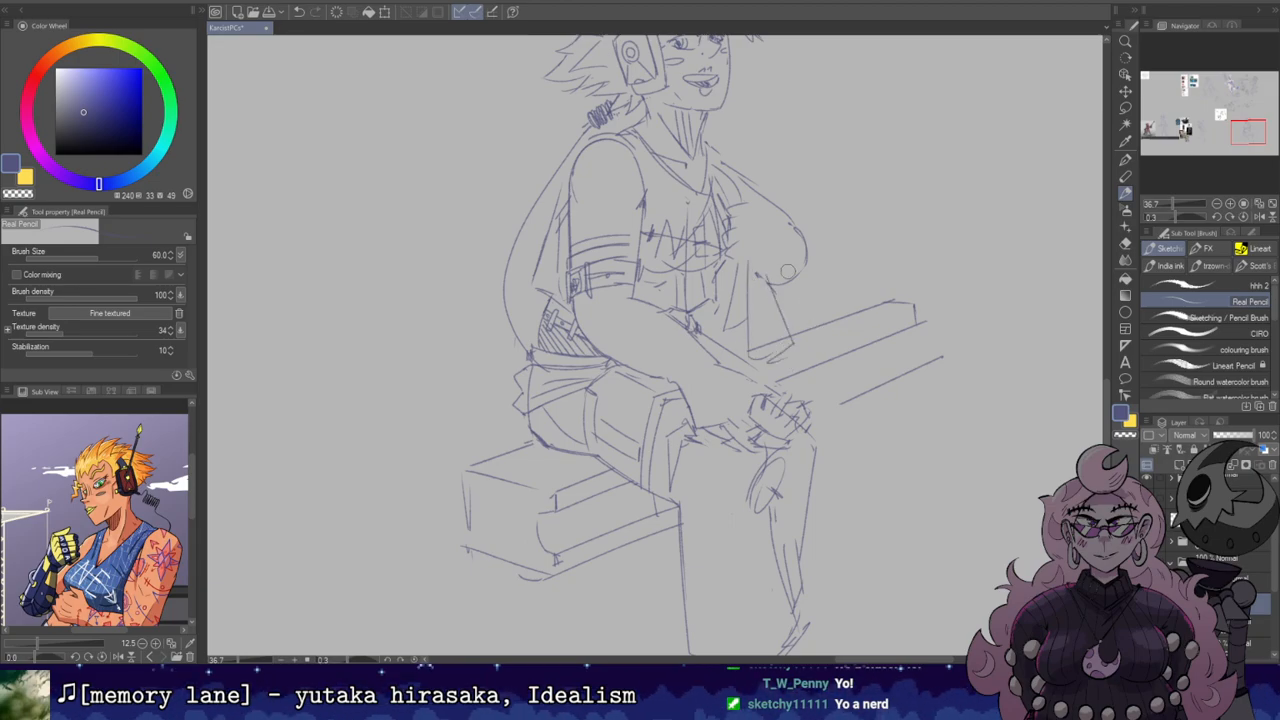
Step: Erase the old far-arm curve and sketch a rounded fist in front of the chest
{"action": "key", "text": "e"}
{"action": "key", "text": "b"}
{"action": "key", "text": "e"}
{"action": "mouse_move", "coordinate": [778, 184]}
{"action": "left_mouse_down"}
{"action": "mouse_move", "coordinate": [808, 322]}
{"action": "mouse_move", "coordinate": [798, 338]}
{"action": "left_mouse_up"}
{"action": "key", "text": "b"}
{"action": "mouse_move", "coordinate": [752, 262]}
{"action": "left_mouse_down"}
{"action": "mouse_move", "coordinate": [778, 283]}
{"action": "mouse_move", "coordinate": [763, 308]}
{"action": "mouse_move", "coordinate": [784, 264]}
{"action": "left_mouse_up"}
{"action": "key", "text": "ctrl+z"}
{"action": "scroll", "coordinate": [832, 188], "scroll_direction": "up", "scroll_amount": 2}
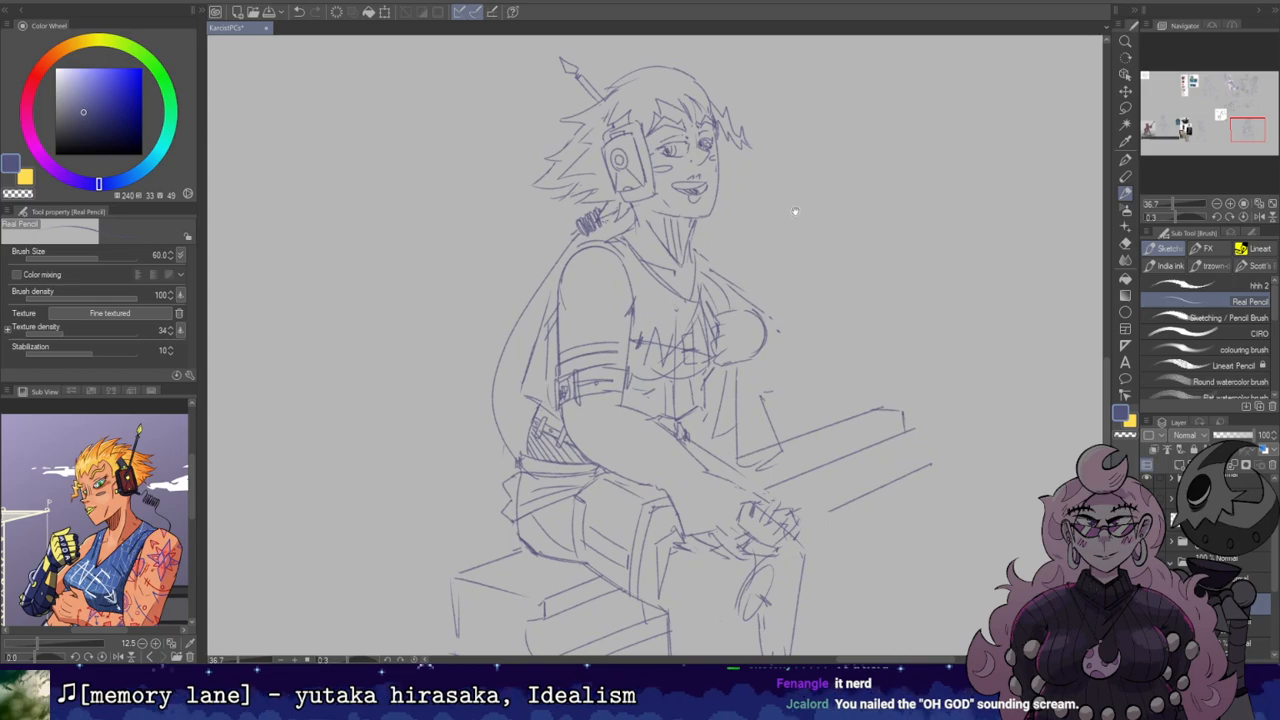
Step: Rework the outer outline of the far arm beyond the fist, undoing the rejected strokes
{"action": "key", "text": "e"}
{"action": "mouse_move", "coordinate": [772, 324]}
{"action": "left_mouse_down"}
{"action": "mouse_move", "coordinate": [772, 389]}
{"action": "mouse_move", "coordinate": [742, 365]}
{"action": "mouse_move", "coordinate": [774, 392]}
{"action": "mouse_move", "coordinate": [761, 377]}
{"action": "mouse_move", "coordinate": [774, 320]}
{"action": "mouse_move", "coordinate": [804, 355]}
{"action": "mouse_move", "coordinate": [764, 312]}
{"action": "mouse_move", "coordinate": [779, 379]}
{"action": "mouse_move", "coordinate": [796, 336]}
{"action": "mouse_move", "coordinate": [780, 388]}
{"action": "left_mouse_up"}
{"action": "key", "text": "b"}
{"action": "key", "text": "ctrl+z"}
{"action": "key", "text": "ctrl+z"}
{"action": "key", "text": "ctrl+z"}
{"action": "key", "text": "ctrl+z"}
{"action": "key", "text": "e"}
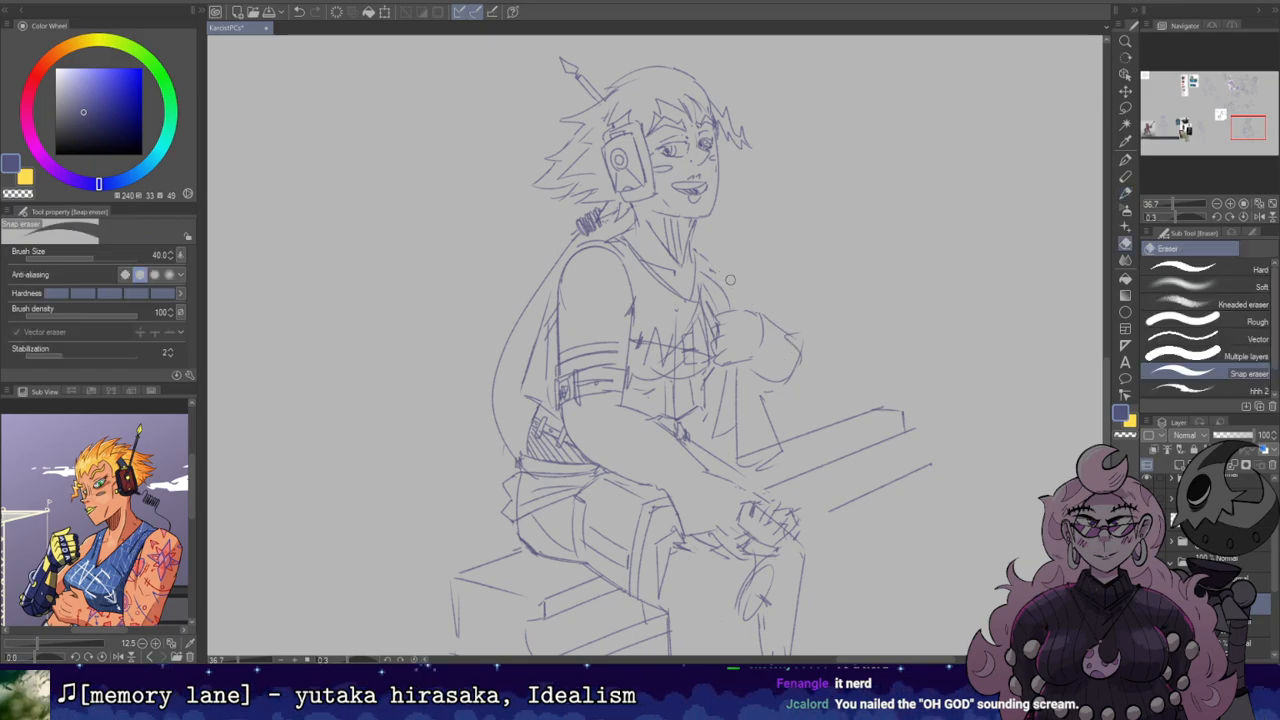
Step: Redraw the rounded elbow of the far arm with eraser and pencil and check it mirrored
{"action": "mouse_move", "coordinate": [796, 341]}
{"action": "left_mouse_down"}
{"action": "mouse_move", "coordinate": [751, 313]}
{"action": "mouse_move", "coordinate": [788, 317]}
{"action": "mouse_move", "coordinate": [800, 362]}
{"action": "mouse_move", "coordinate": [759, 371]}
{"action": "mouse_move", "coordinate": [801, 370]}
{"action": "mouse_move", "coordinate": [777, 380]}
{"action": "mouse_move", "coordinate": [806, 353]}
{"action": "left_mouse_up"}
{"action": "key", "text": "b"}
{"action": "key", "text": "ctrl+z"}
{"action": "key", "text": "e"}
{"action": "key", "text": "b"}
{"action": "key", "text": "ctrl+z"}
{"action": "key", "text": "h"}
{"action": "key", "text": "h"}
{"action": "key", "text": "e"}
{"action": "key", "text": "b"}
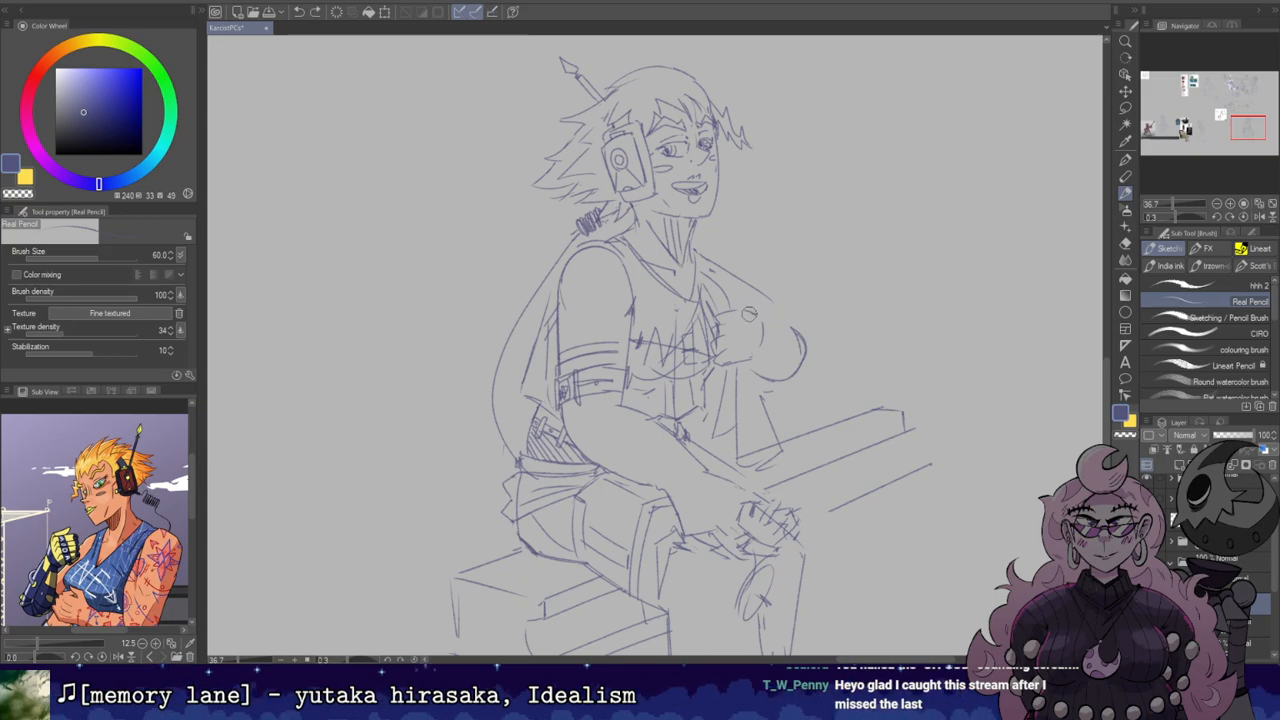
Step: Redraw the upper contour of the far arm from the shoulder to the elbow and check it mirrored
{"action": "key", "text": "e"}
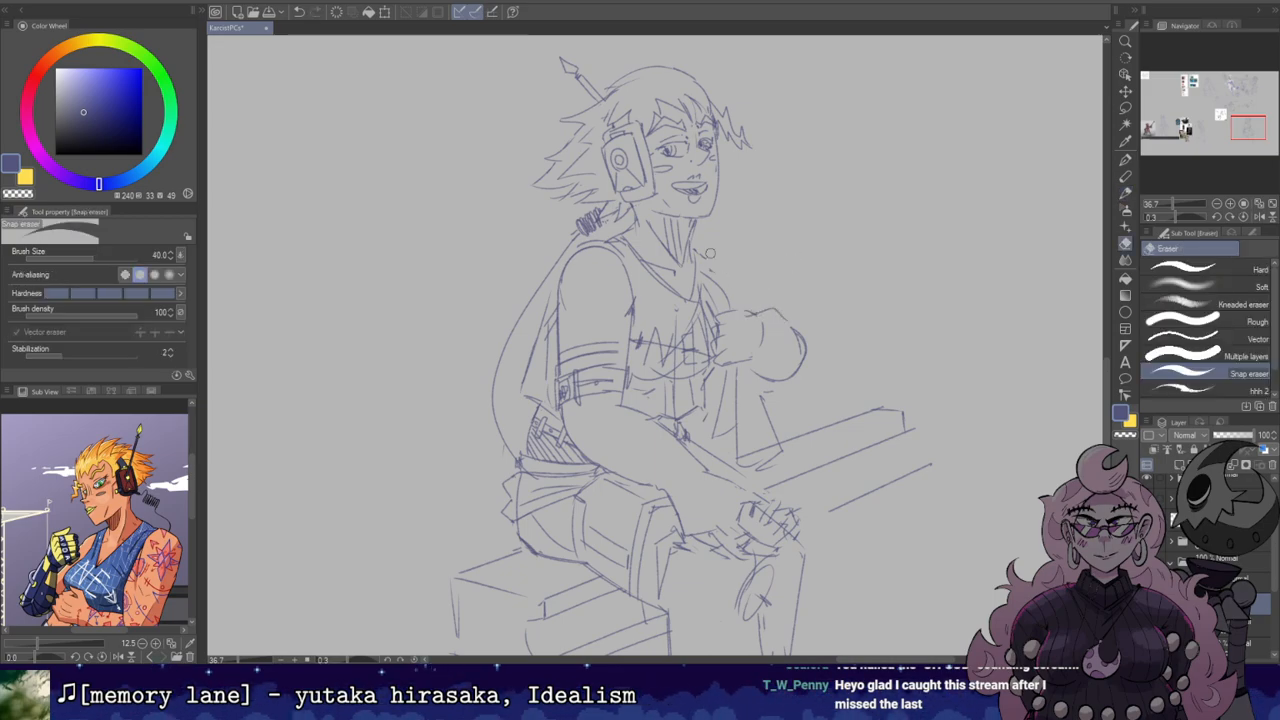
{"action": "key", "text": "b"}
{"action": "key", "text": "ctrl+z"}
{"action": "mouse_move", "coordinate": [713, 260]}
{"action": "left_mouse_down"}
{"action": "mouse_move", "coordinate": [752, 275]}
{"action": "mouse_move", "coordinate": [712, 261]}
{"action": "mouse_move", "coordinate": [742, 259]}
{"action": "mouse_move", "coordinate": [738, 271]}
{"action": "mouse_move", "coordinate": [787, 317]}
{"action": "left_mouse_up"}
{"action": "key", "text": "ctrl+z"}
{"action": "key", "text": "h"}
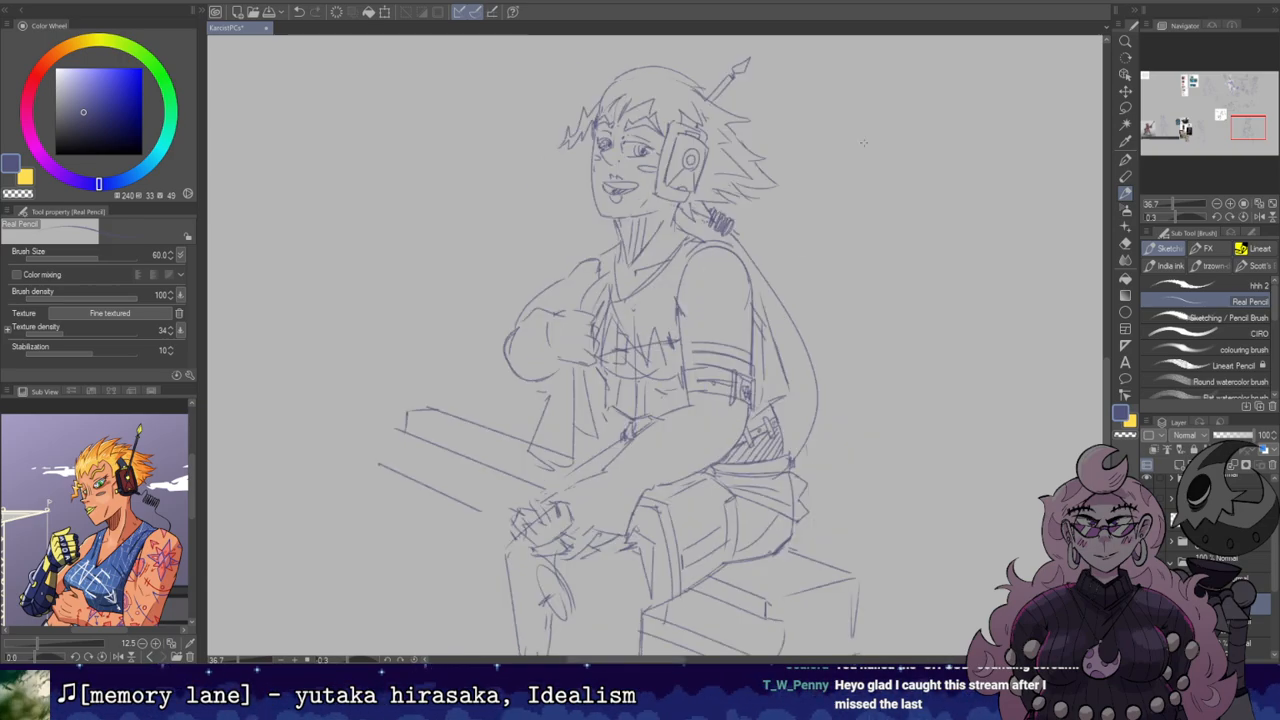
{"action": "key", "text": "h"}
Step: Clean up and redraw the far shoulder line beside the tank top strap, checking it mirrored
{"action": "mouse_move", "coordinate": [765, 145]}
{"action": "left_mouse_down"}
{"action": "mouse_move", "coordinate": [810, 82]}
{"action": "mouse_move", "coordinate": [746, 200]}
{"action": "left_mouse_up"}
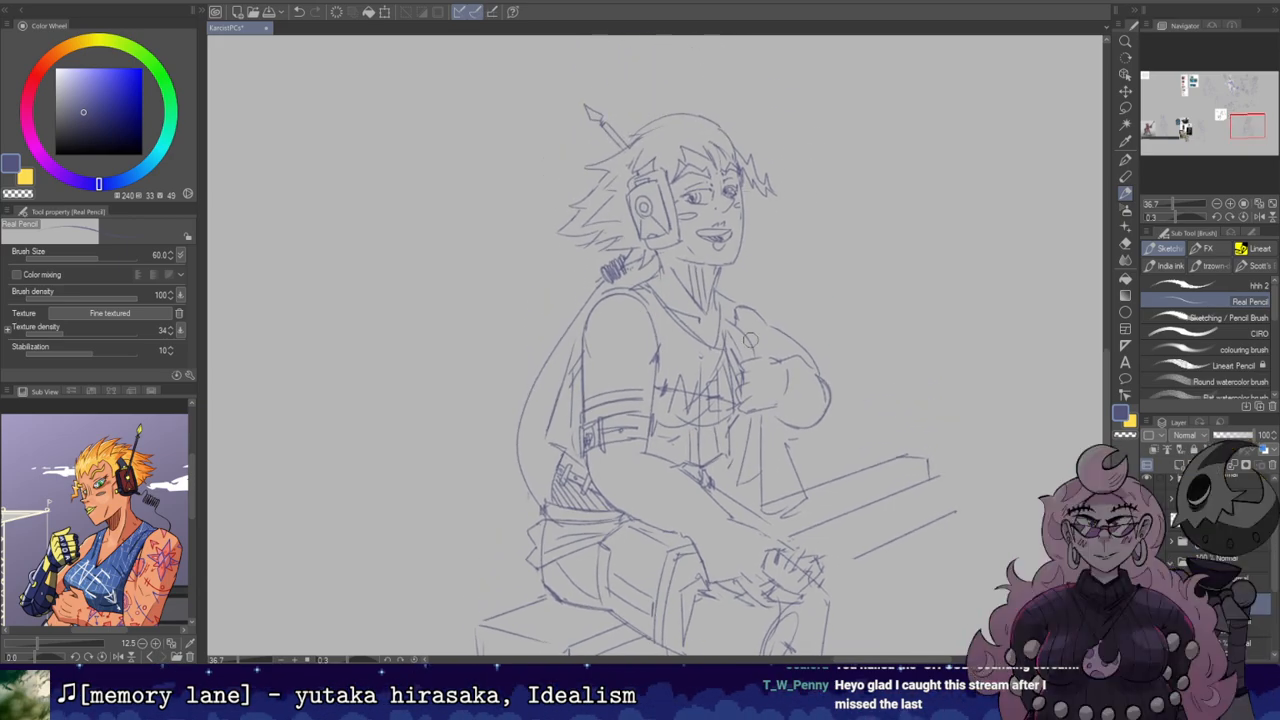
{"action": "key", "text": "ctrl+z"}
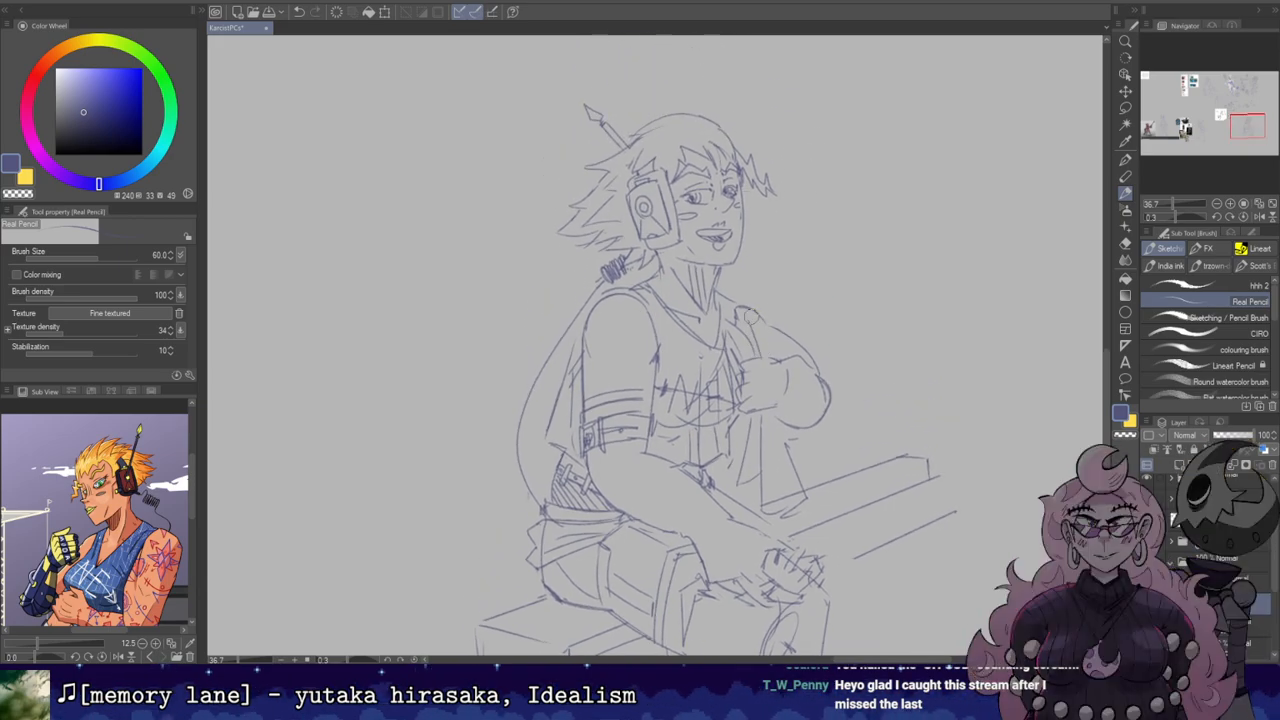
{"action": "key", "text": "e"}
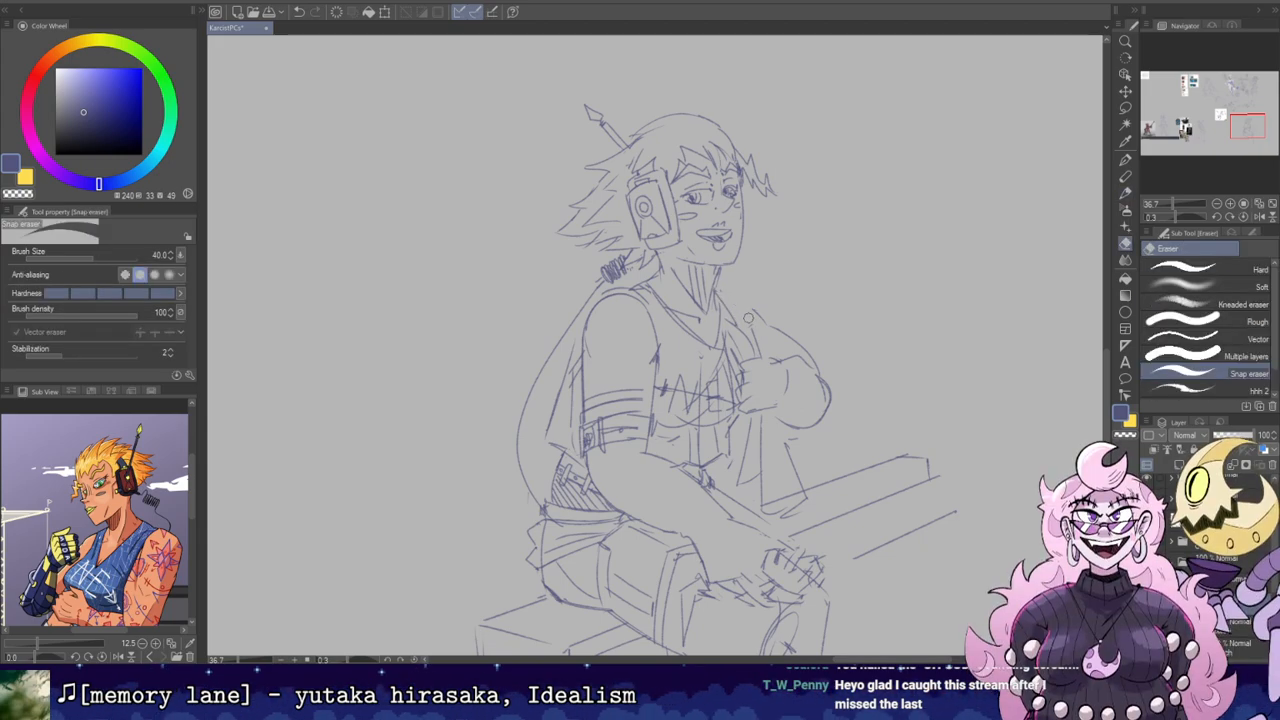
{"action": "key", "text": "b"}
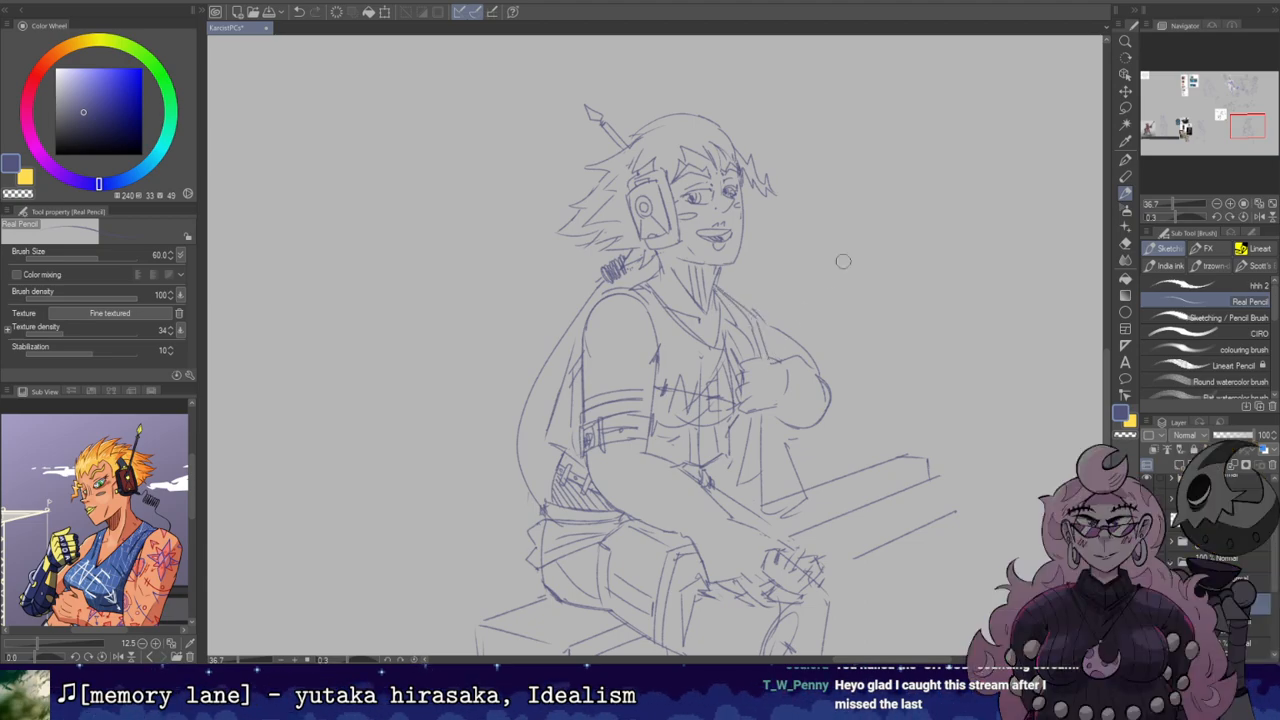
{"action": "key", "text": "h"}
{"action": "key", "text": "h"}
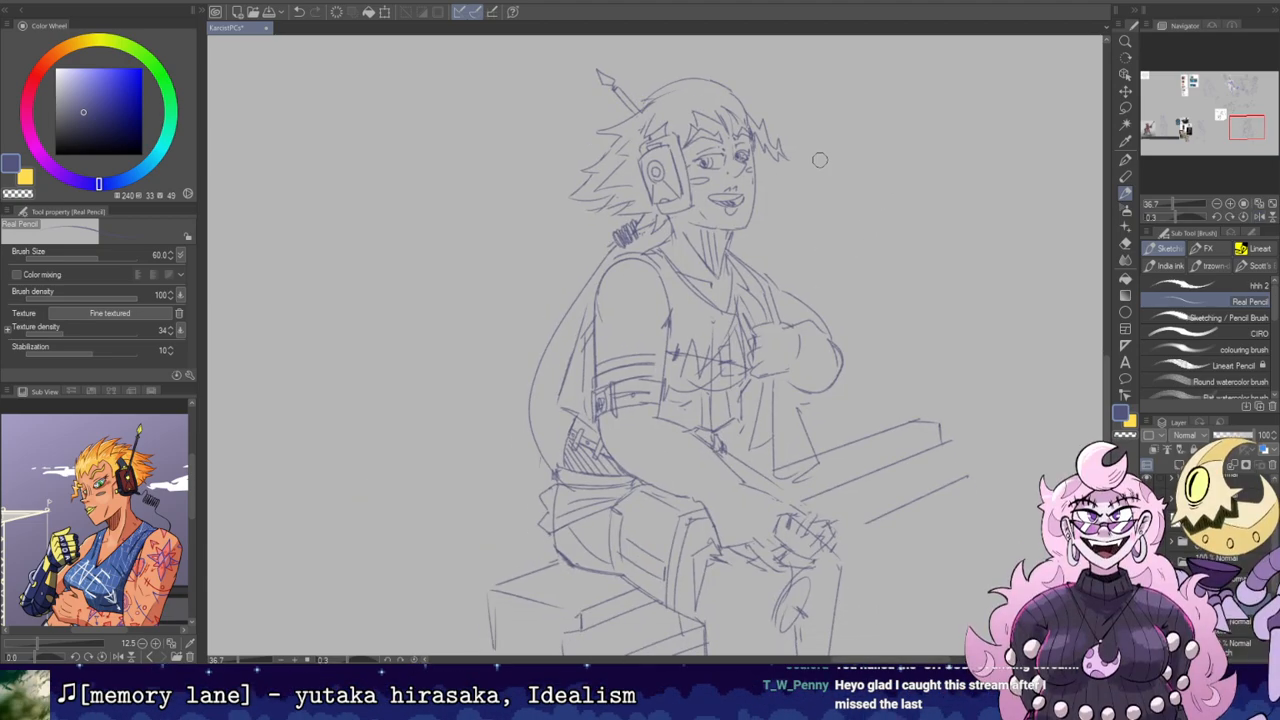
Step: Erase the rough finger lines of the raised fist and redraw its outline in front of the chest
{"action": "key", "text": "m"}
{"action": "key", "text": "e"}
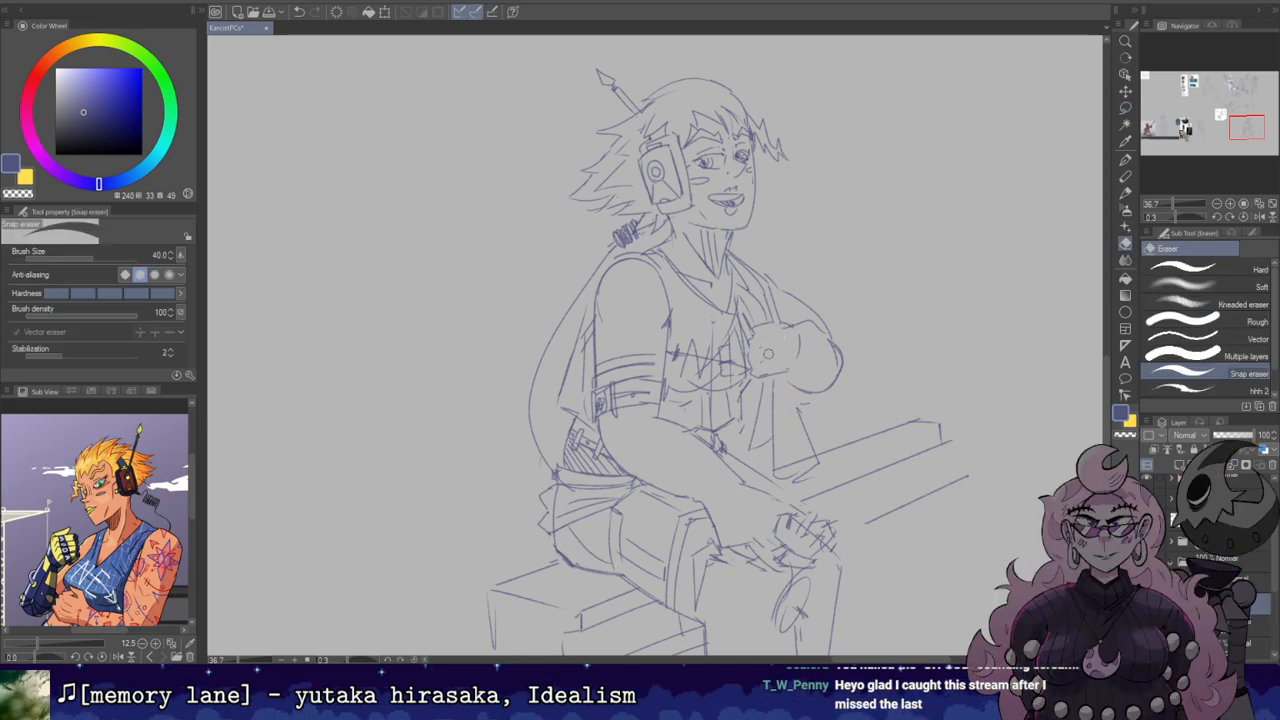
{"action": "key", "text": "b"}
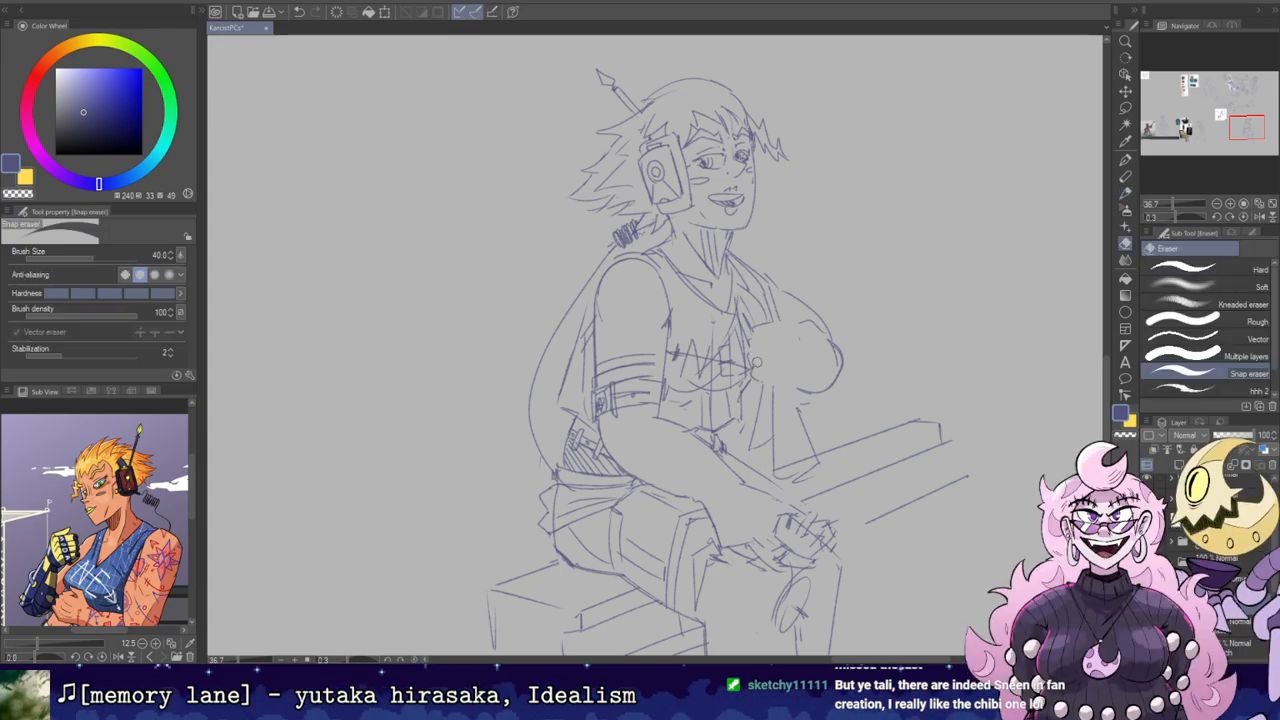
{"action": "key", "text": "e"}
{"action": "key", "text": "b"}
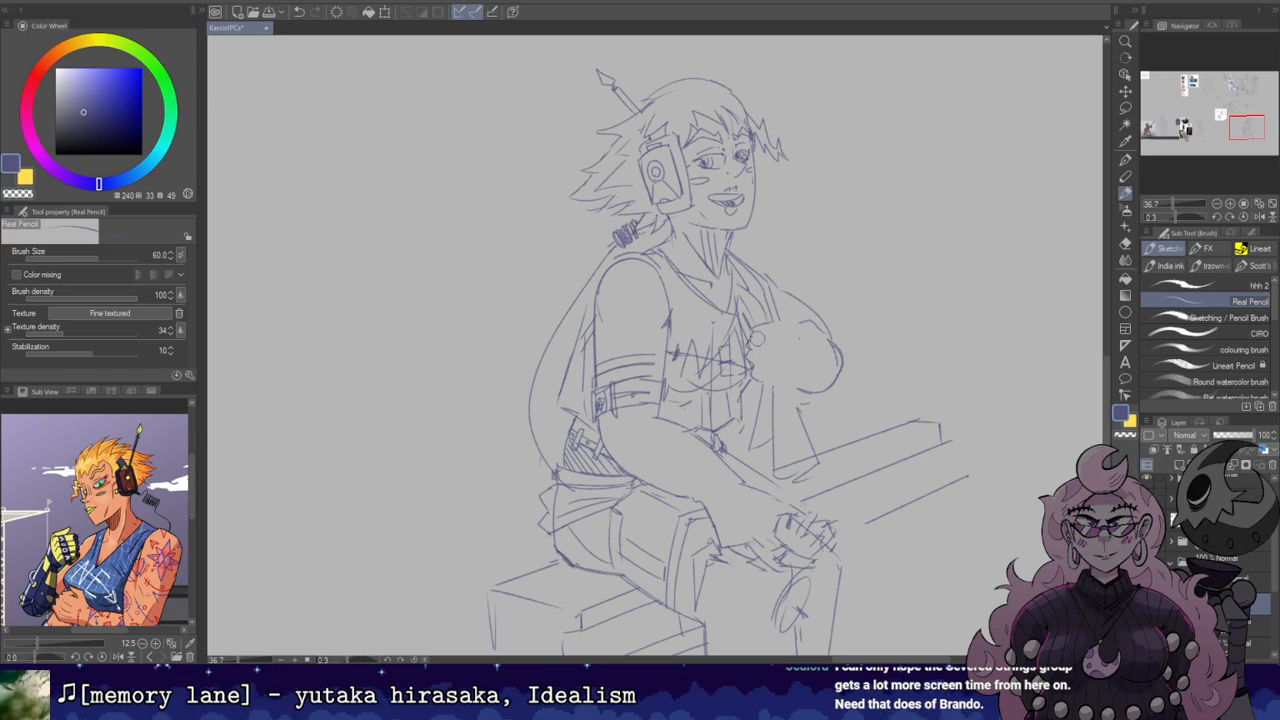
{"action": "key", "text": "e"}
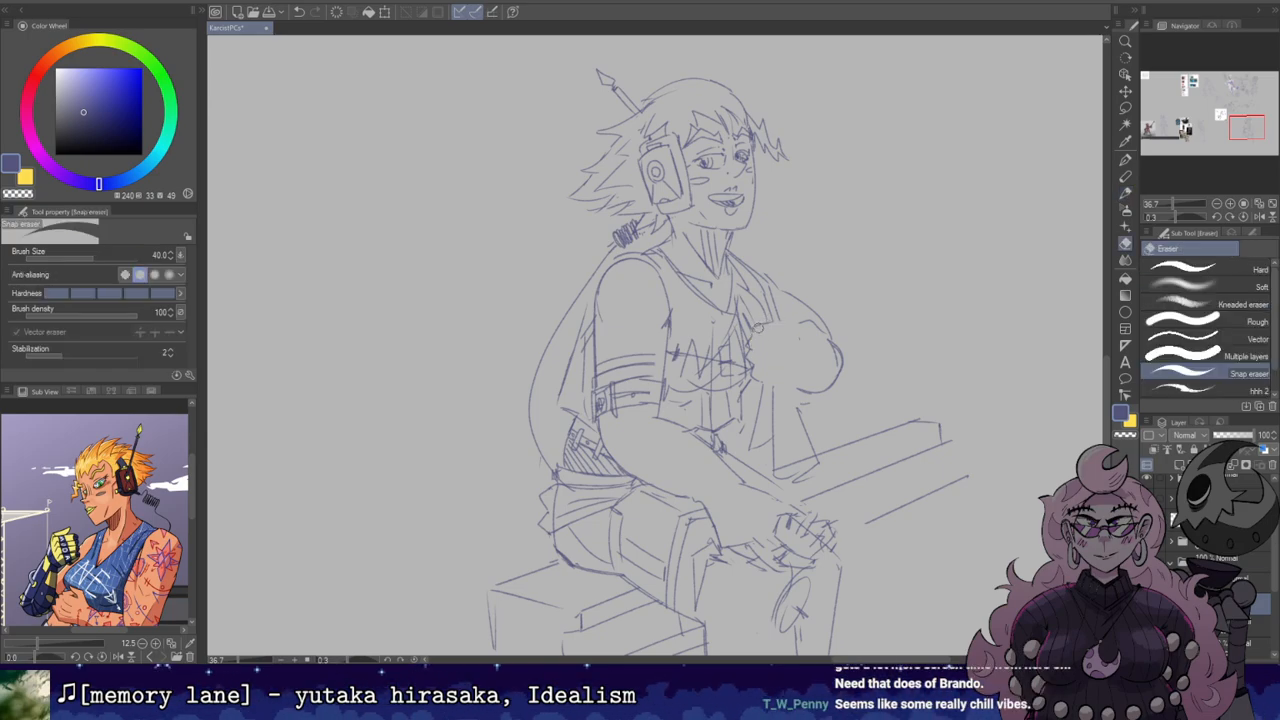
{"action": "key", "text": "b"}
{"action": "key", "text": "e"}
{"action": "key", "text": "b"}
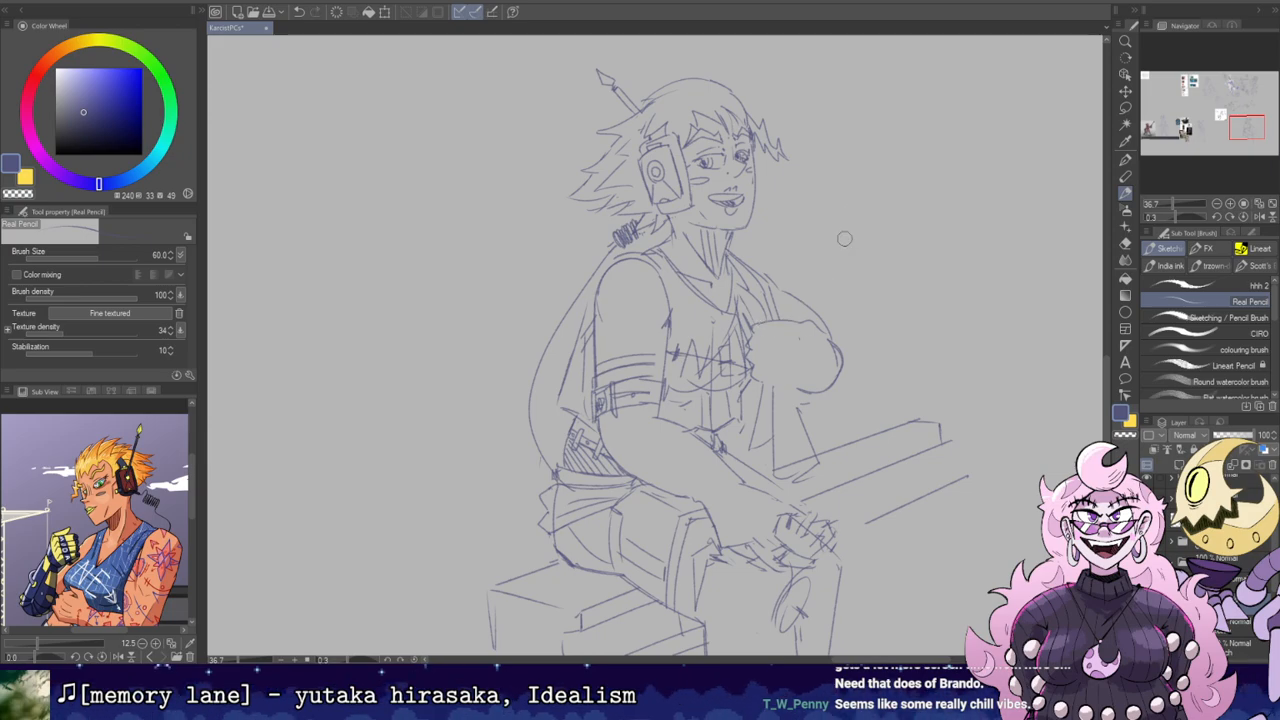
Step: Rotate the canvas and touch up the far arm's contour near the fist with eraser and pencil
{"action": "key", "text": "r"}
{"action": "left_click_drag", "start_coordinate": [742, 210], "coordinate": [762, 308]}
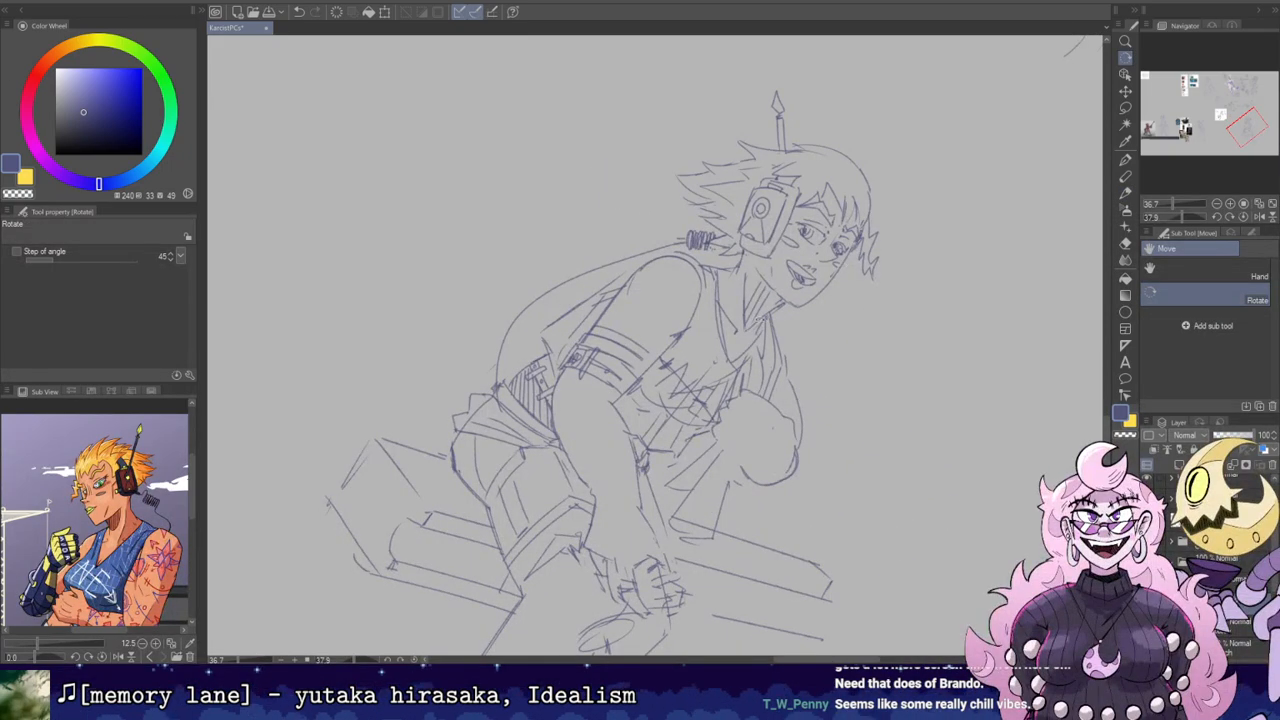
{"action": "key", "text": "b"}
{"action": "key", "text": "e"}
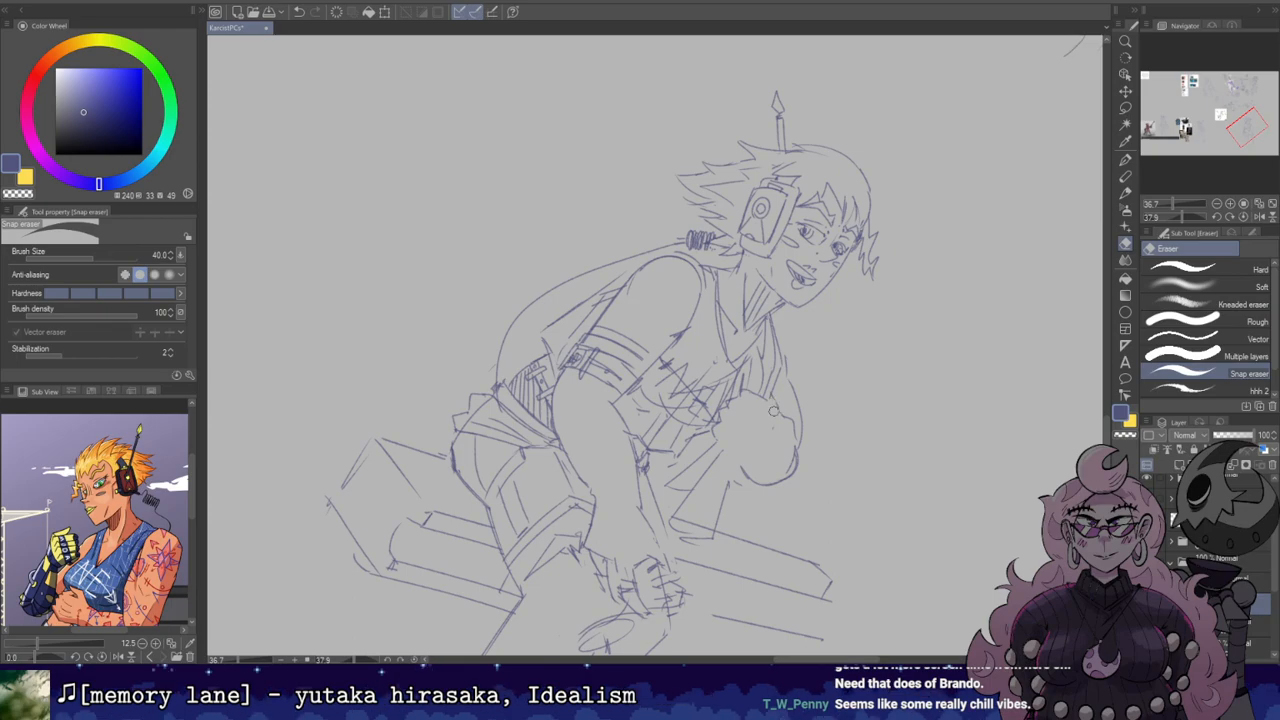
{"action": "key", "text": "b"}
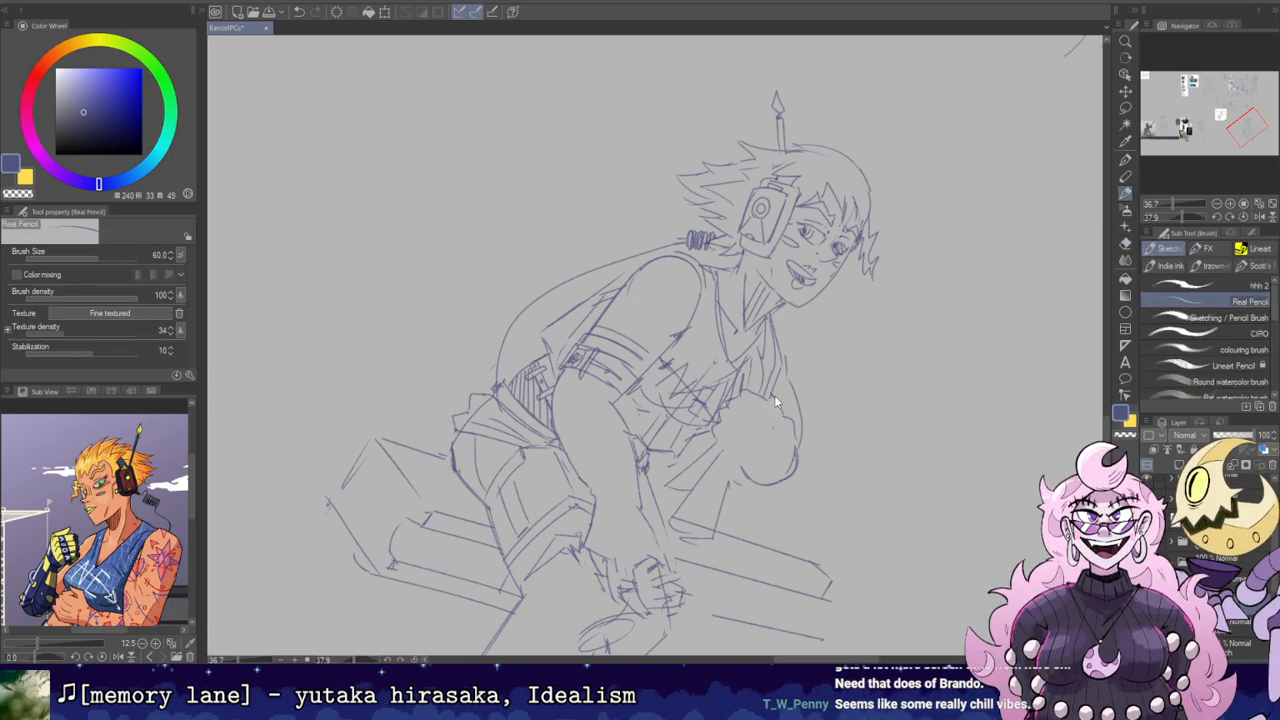
{"action": "key", "text": "r"}
{"action": "mouse_move", "coordinate": [783, 389]}
{"action": "left_mouse_down"}
{"action": "mouse_move", "coordinate": [815, 335]}
{"action": "mouse_move", "coordinate": [820, 271]}
{"action": "mouse_move", "coordinate": [790, 240]}
{"action": "left_mouse_up"}
{"action": "key", "text": "b"}
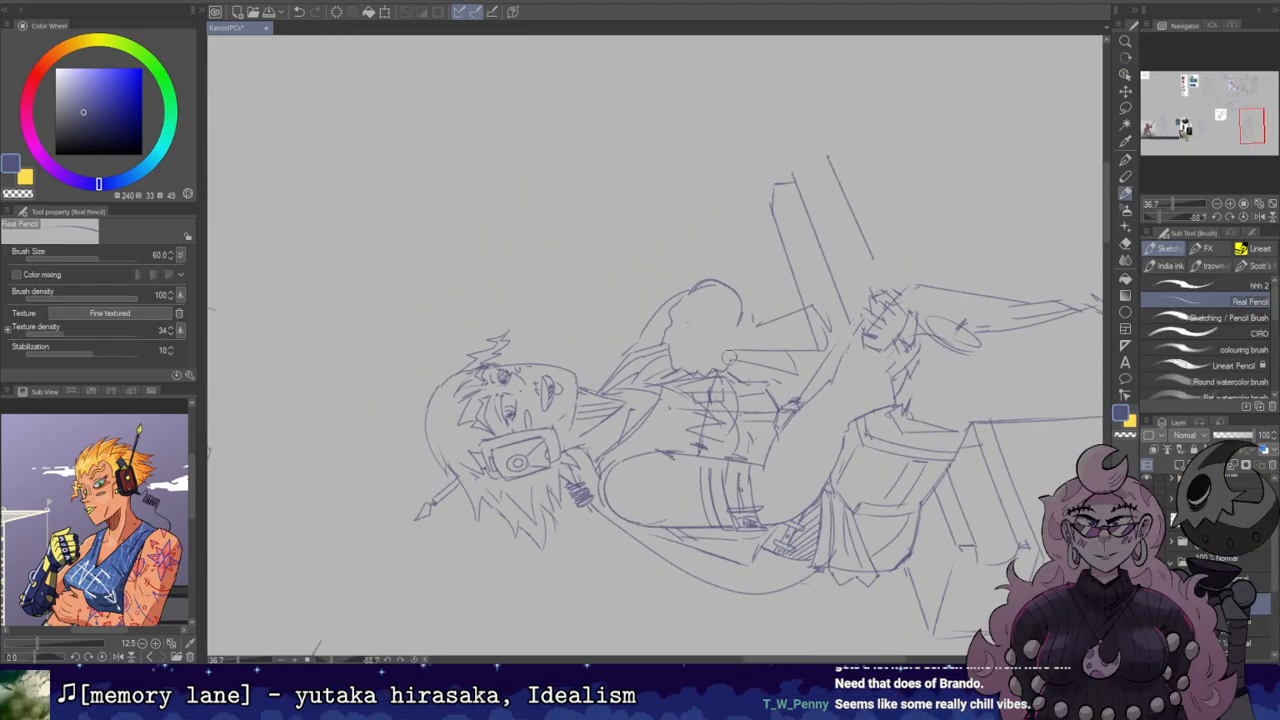
Step: Return the canvas to upright and sketch a curved line between the raised fist and the elbow
{"action": "key", "text": "r"}
{"action": "mouse_move", "coordinate": [731, 310]}
{"action": "left_mouse_down"}
{"action": "mouse_move", "coordinate": [827, 240]}
{"action": "mouse_move", "coordinate": [709, 343]}
{"action": "mouse_move", "coordinate": [708, 370]}
{"action": "mouse_move", "coordinate": [778, 316]}
{"action": "left_mouse_up"}
{"action": "key", "text": "b"}
{"action": "key", "text": "r"}
{"action": "key", "text": "b"}
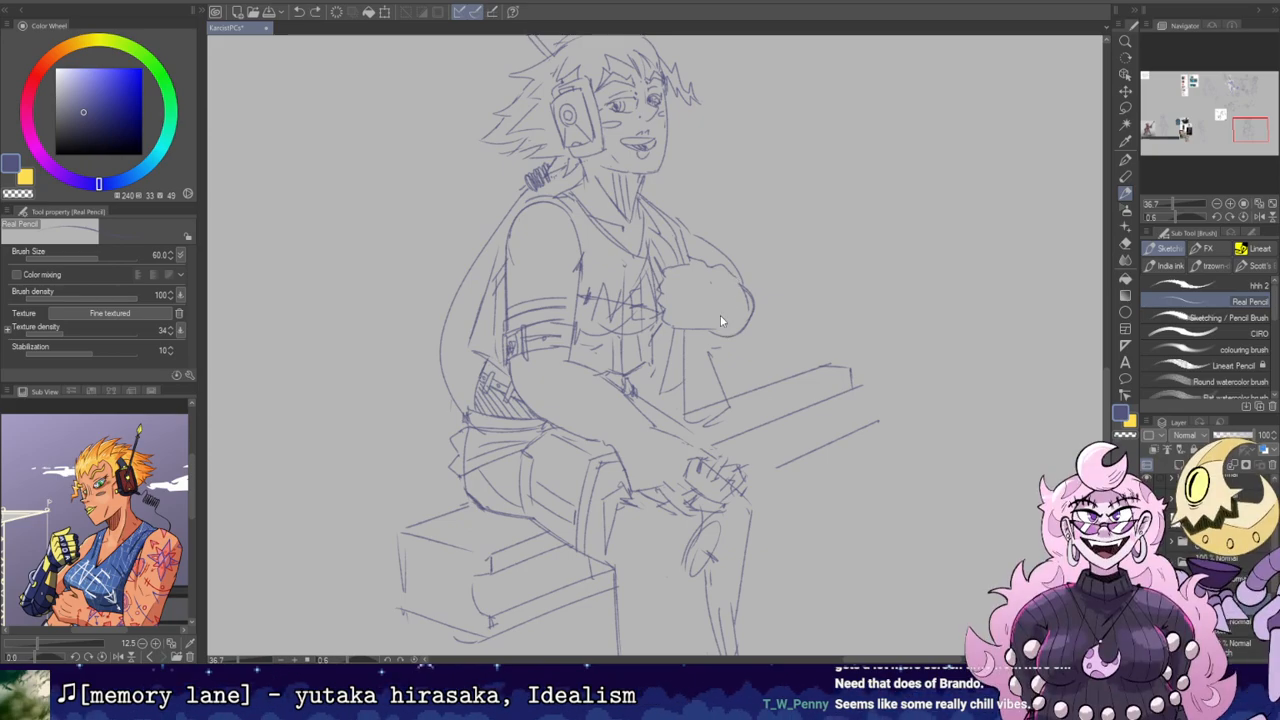
{"action": "left_click_drag", "start_coordinate": [734, 276], "coordinate": [712, 329]}
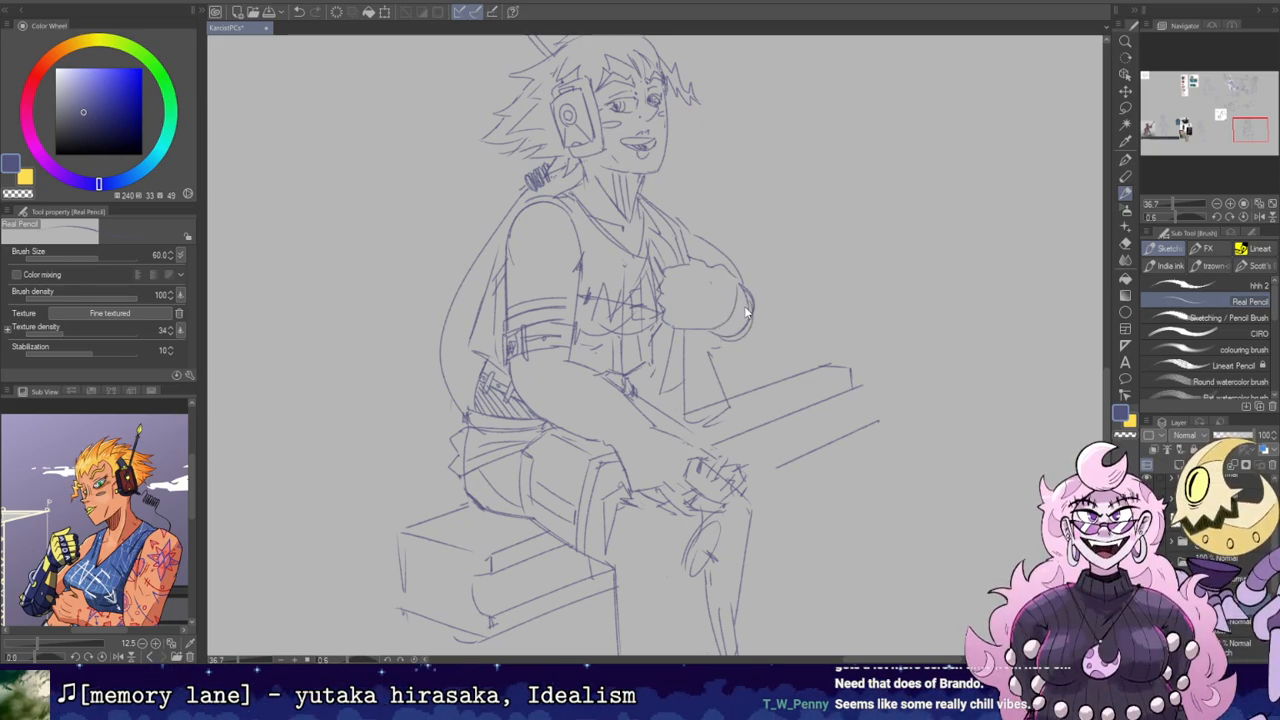
Step: Sketch small rounded shapes above the raised fist, undoing stray strokes and checking the pose mirrored
{"action": "left_click_drag", "start_coordinate": [763, 200], "coordinate": [848, 247]}
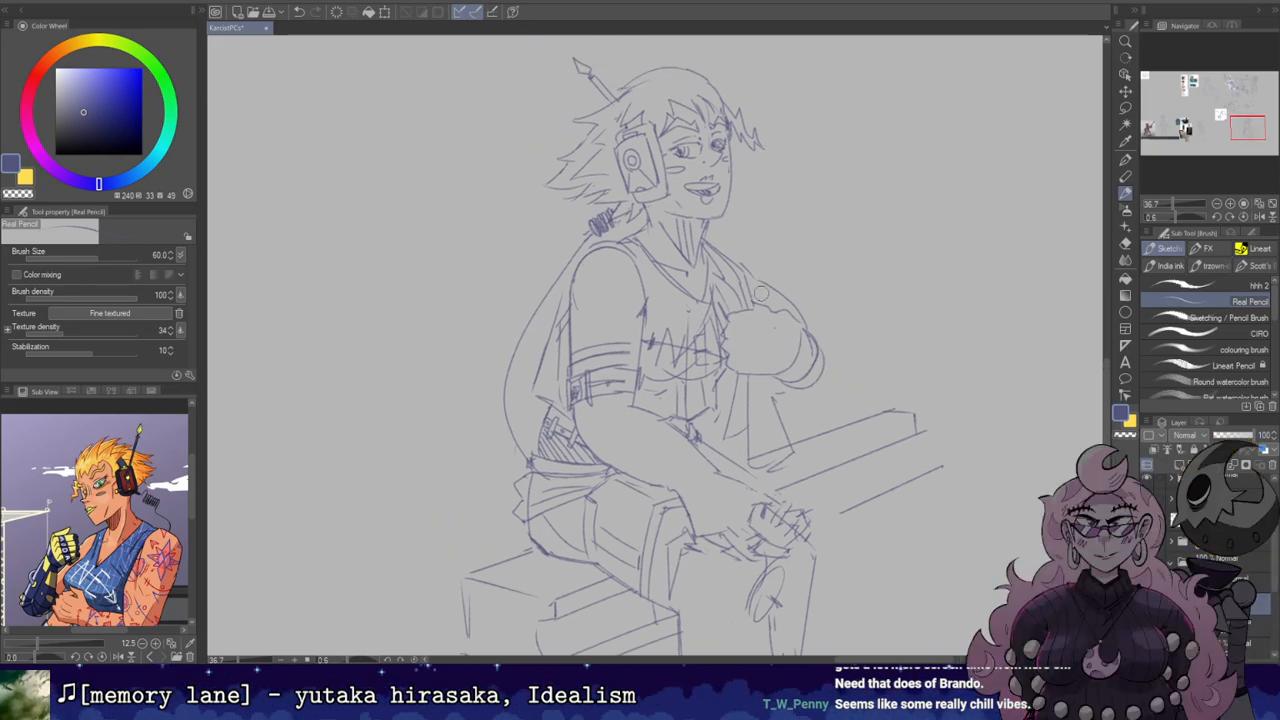
{"action": "mouse_move", "coordinate": [758, 296]}
{"action": "left_mouse_down"}
{"action": "mouse_move", "coordinate": [784, 288]}
{"action": "mouse_move", "coordinate": [797, 300]}
{"action": "mouse_move", "coordinate": [891, 220]}
{"action": "mouse_move", "coordinate": [885, 278]}
{"action": "left_mouse_up"}
{"action": "key", "text": "ctrl+z"}
{"action": "key", "text": "ctrl+z"}
{"action": "key", "text": "ctrl+z"}
{"action": "key", "text": "h"}
{"action": "key", "text": "h"}
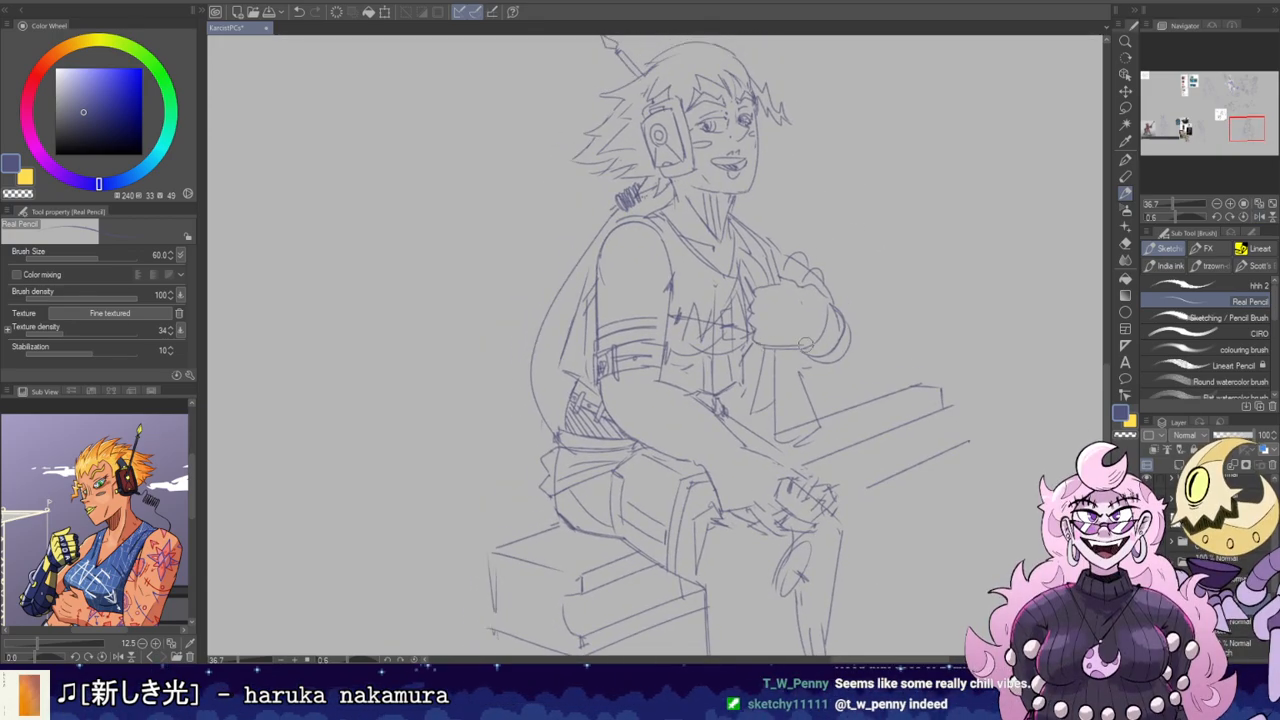
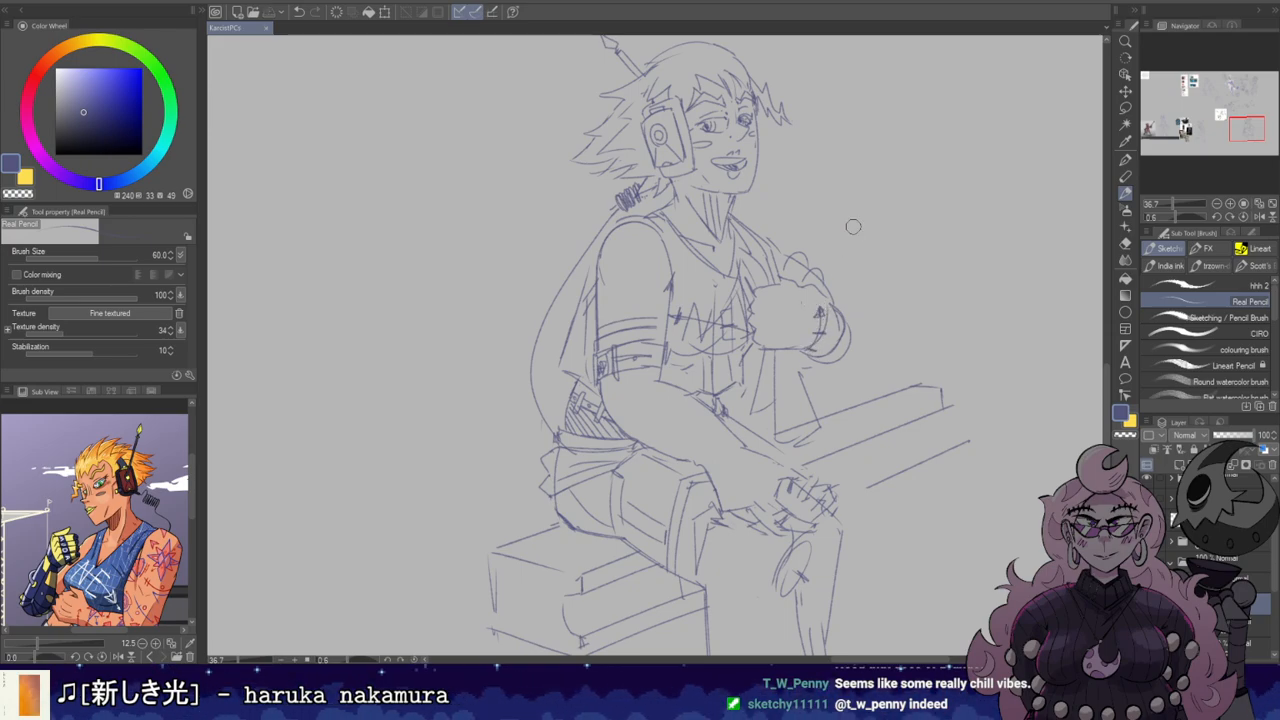
Step: Check the proportions of the whole seated figure in both mirrored and normal orientation
{"action": "mouse_move", "coordinate": [827, 236]}
{"action": "left_mouse_down"}
{"action": "mouse_move", "coordinate": [875, 231]}
{"action": "mouse_move", "coordinate": [828, 224]}
{"action": "mouse_move", "coordinate": [794, 189]}
{"action": "left_mouse_up"}
{"action": "left_click_drag", "start_coordinate": [906, 216], "coordinate": [854, 141]}
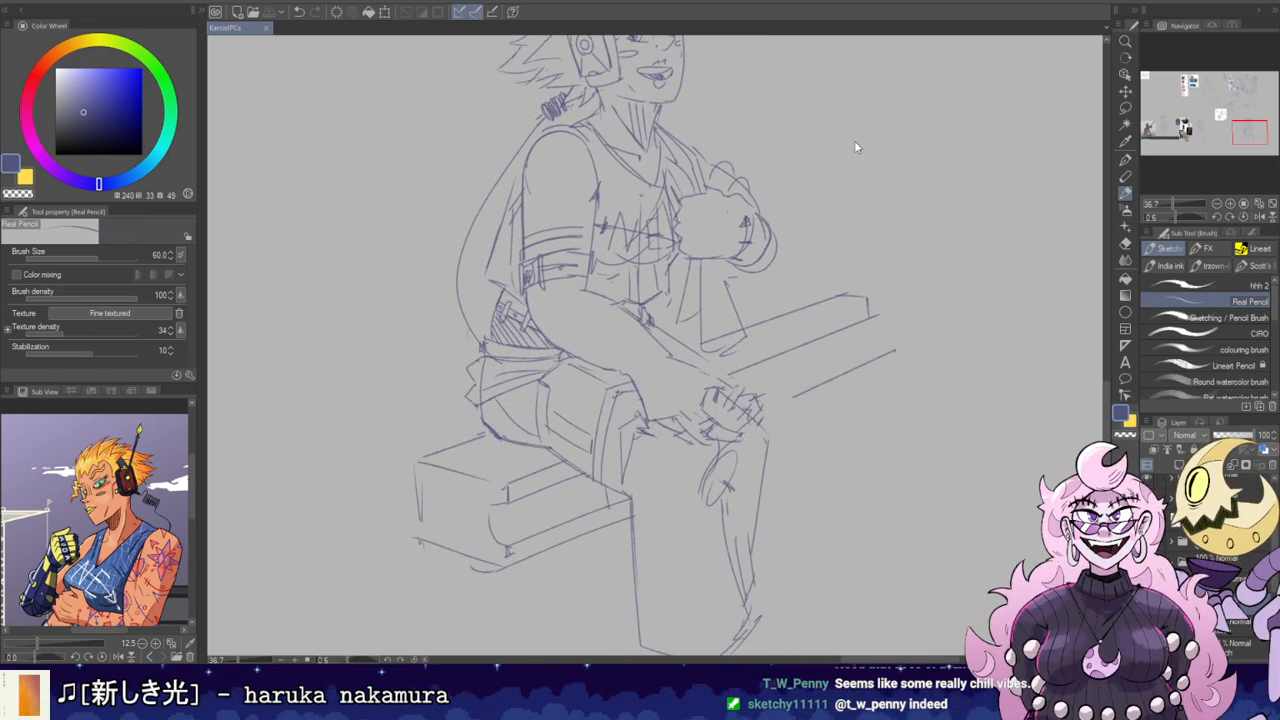
{"action": "scroll", "coordinate": [895, 252], "scroll_direction": "down", "scroll_amount": 1}
{"action": "left_click_drag", "start_coordinate": [894, 254], "coordinate": [852, 322]}
{"action": "key", "text": "h"}
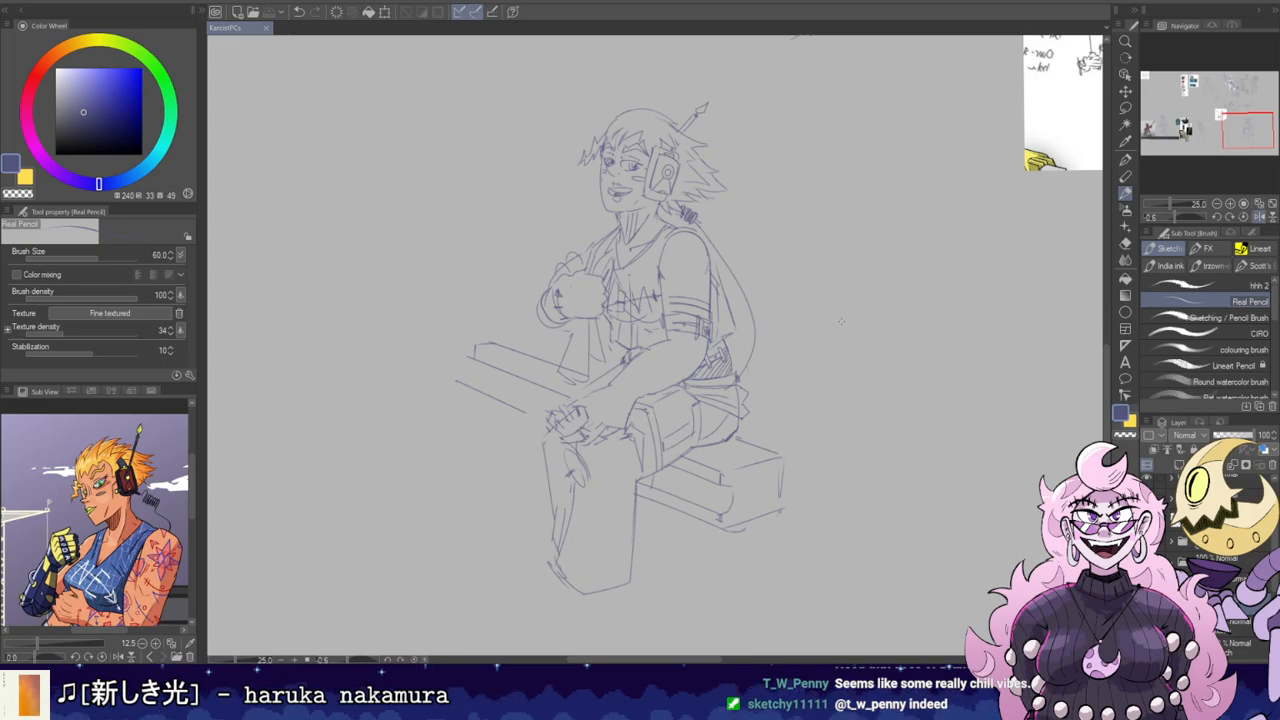
{"action": "key", "text": "h"}
{"action": "scroll", "coordinate": [617, 160], "scroll_direction": "up", "scroll_amount": 2}
{"action": "scroll", "coordinate": [617, 160], "scroll_direction": "up", "scroll_amount": 1}
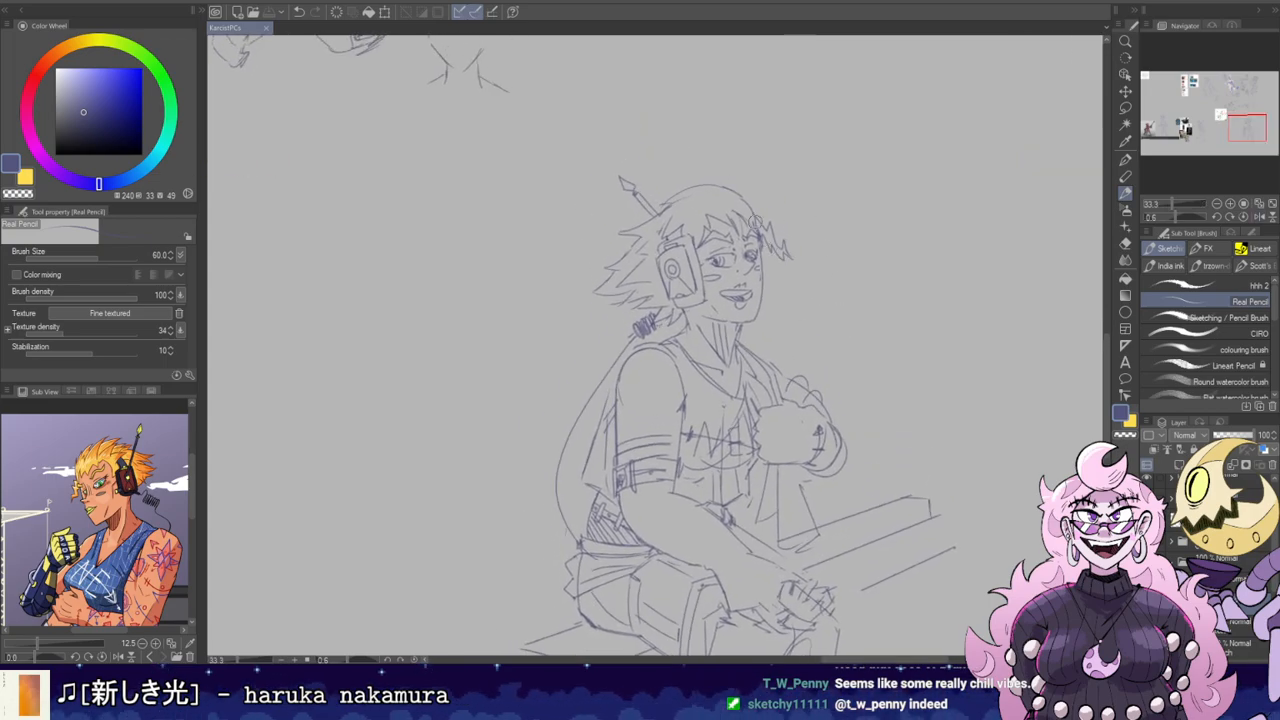
Step: Erase and redraw the top of the hair as a spikier outline above the forehead, checking it mirrored
{"action": "key", "text": "e"}
{"action": "key", "text": "b"}
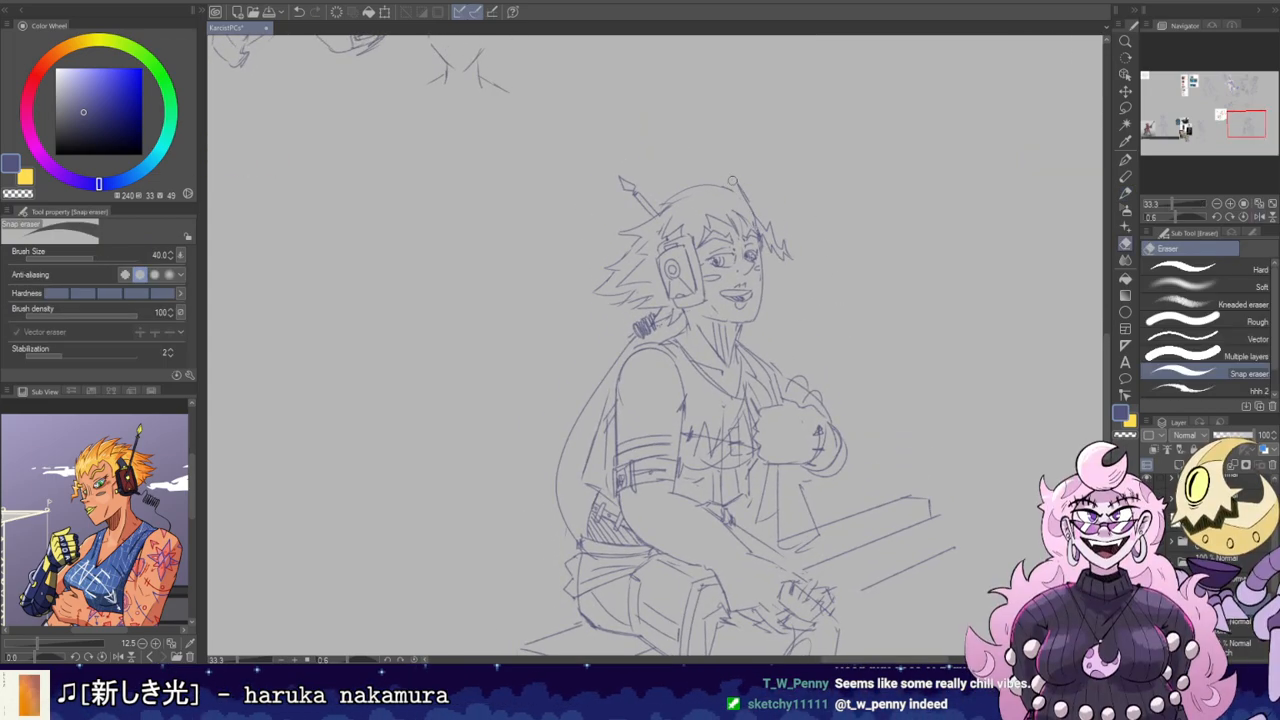
{"action": "left_click_drag", "start_coordinate": [716, 183], "coordinate": [731, 186]}
{"action": "key", "text": "ctrl+z"}
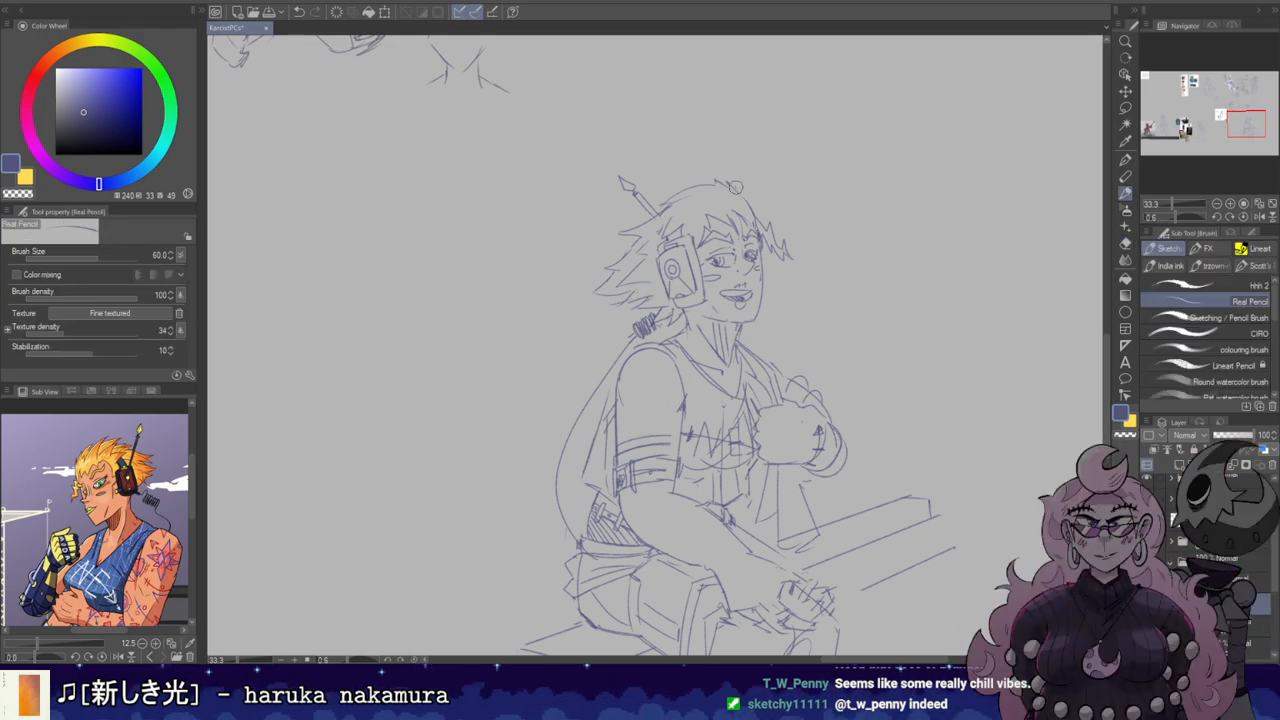
{"action": "key", "text": "h"}
{"action": "key", "text": "h"}
{"action": "key", "text": "e"}
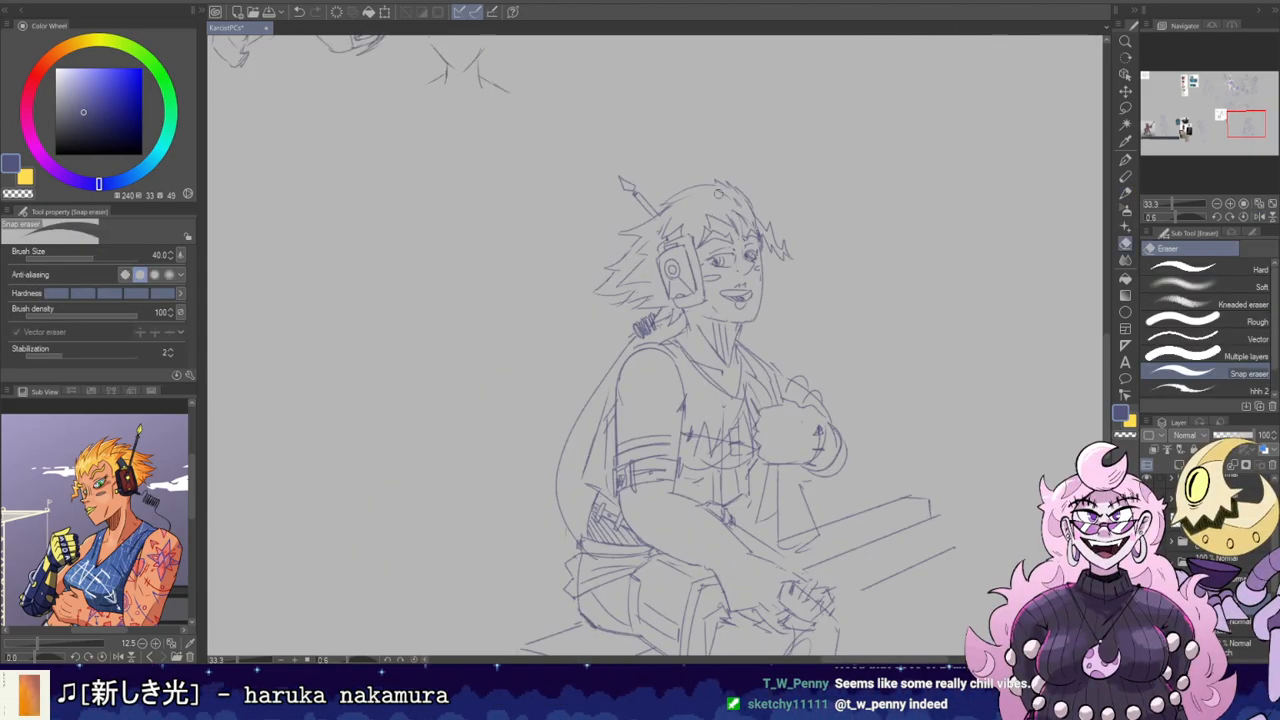
{"action": "key", "text": "p"}
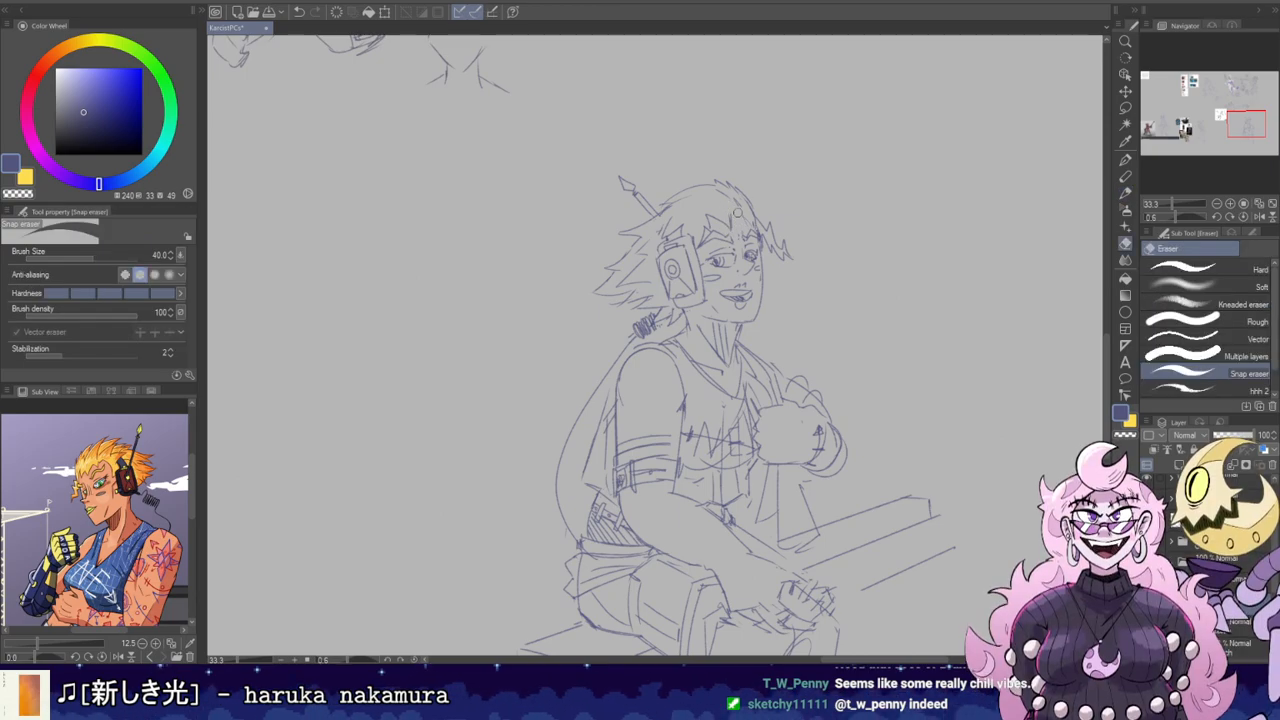
{"action": "key", "text": "h"}
{"action": "key", "text": "h"}
Step: Add short detail marks along the near edge of the raised fist and check the figure mirrored
{"action": "left_click_drag", "start_coordinate": [822, 175], "coordinate": [866, 108]}
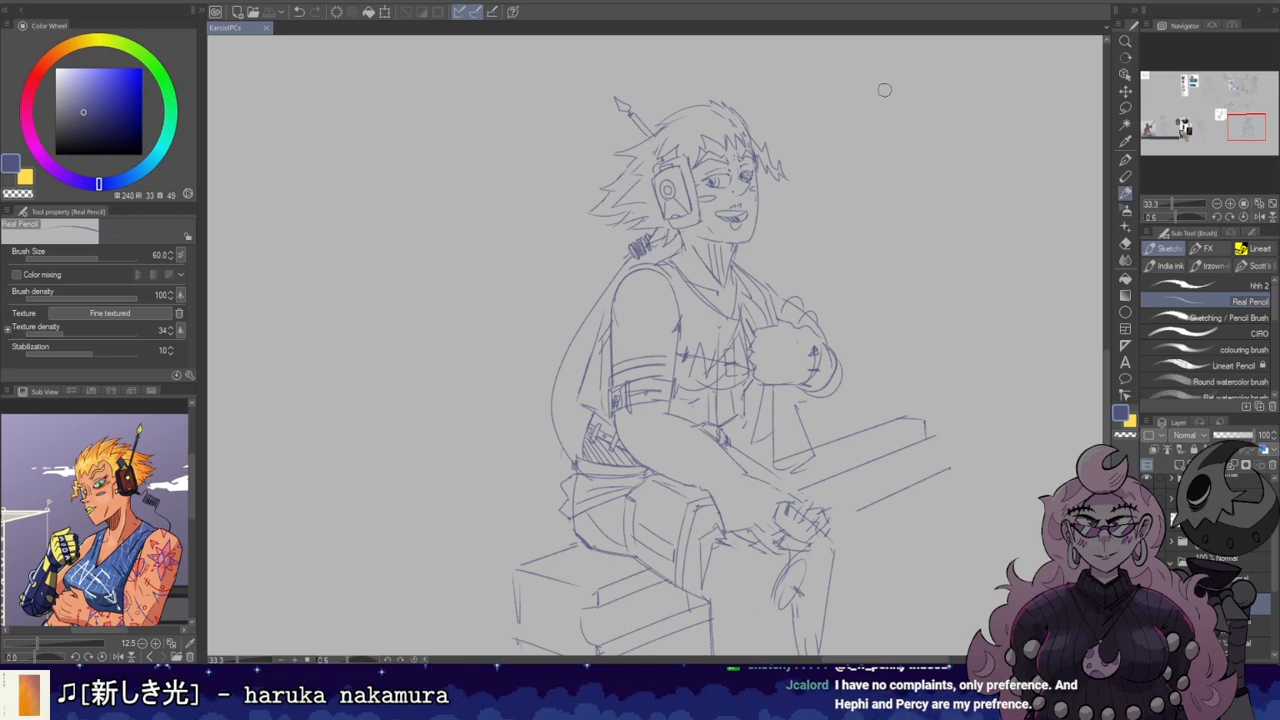
{"action": "scroll", "coordinate": [813, 186], "scroll_direction": "down", "scroll_amount": 5}
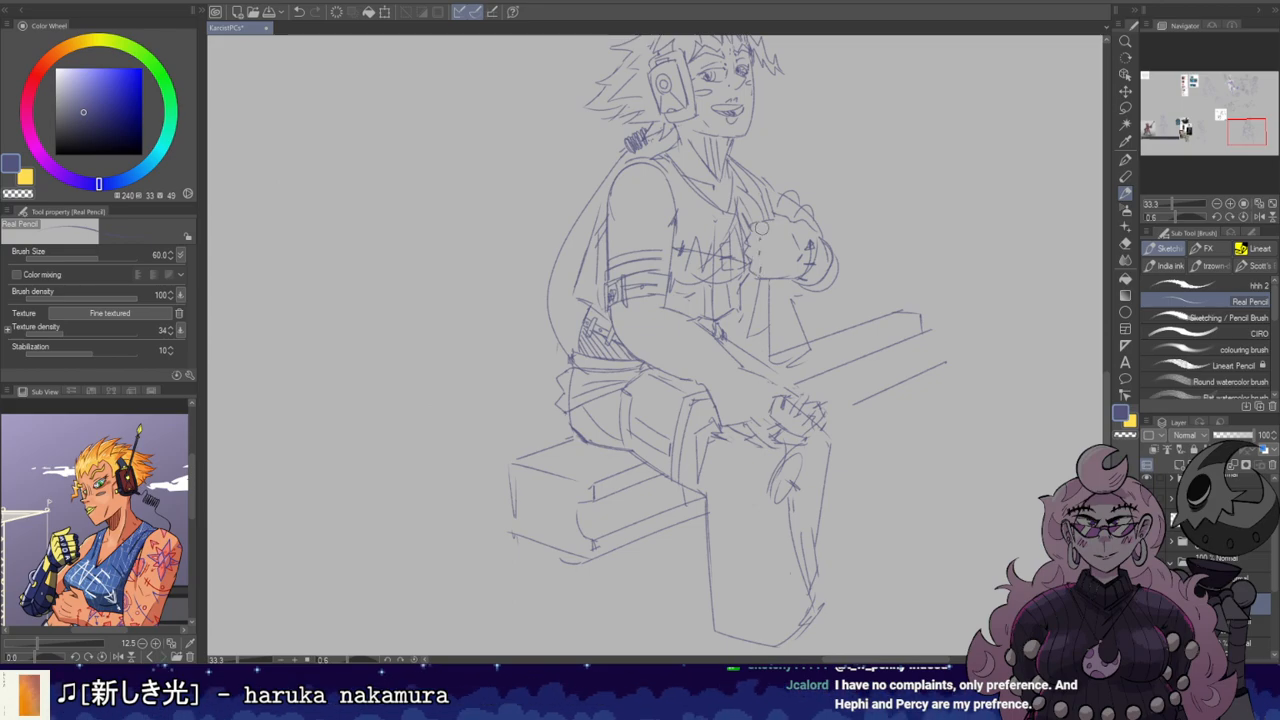
{"action": "key", "text": "h"}
{"action": "key", "text": "h"}
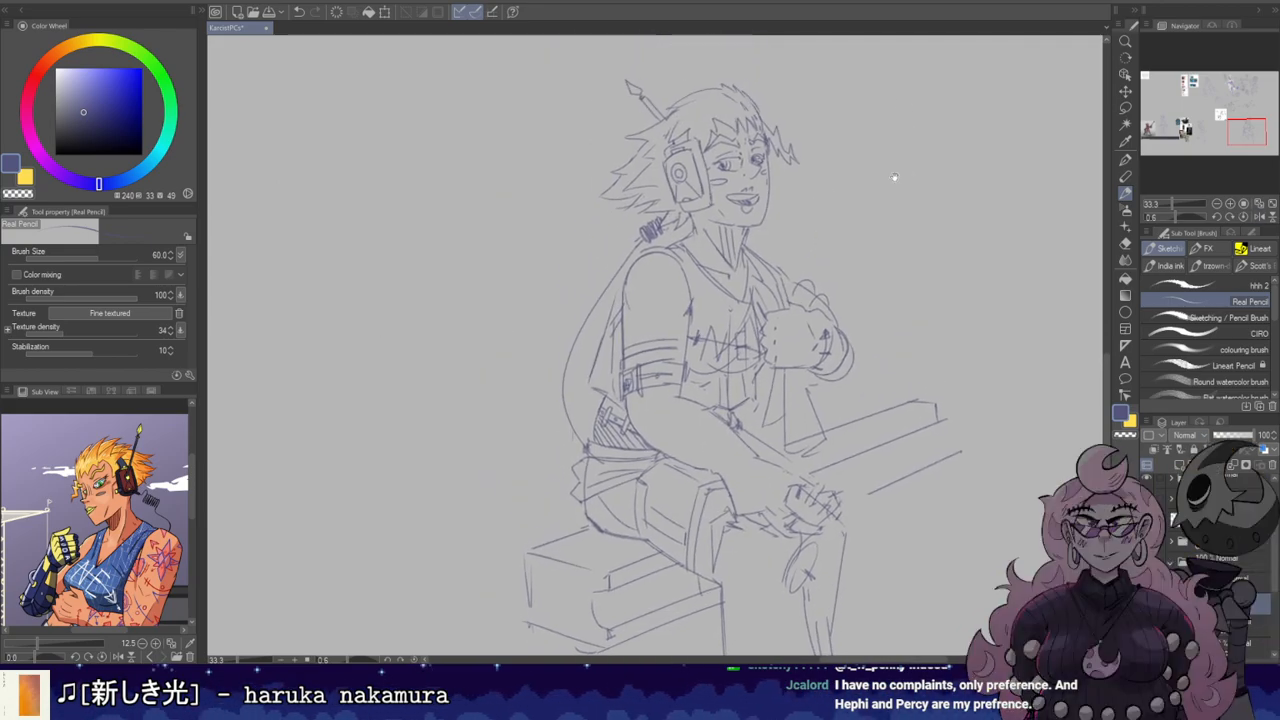
{"action": "left_click_drag", "start_coordinate": [805, 288], "coordinate": [824, 235]}
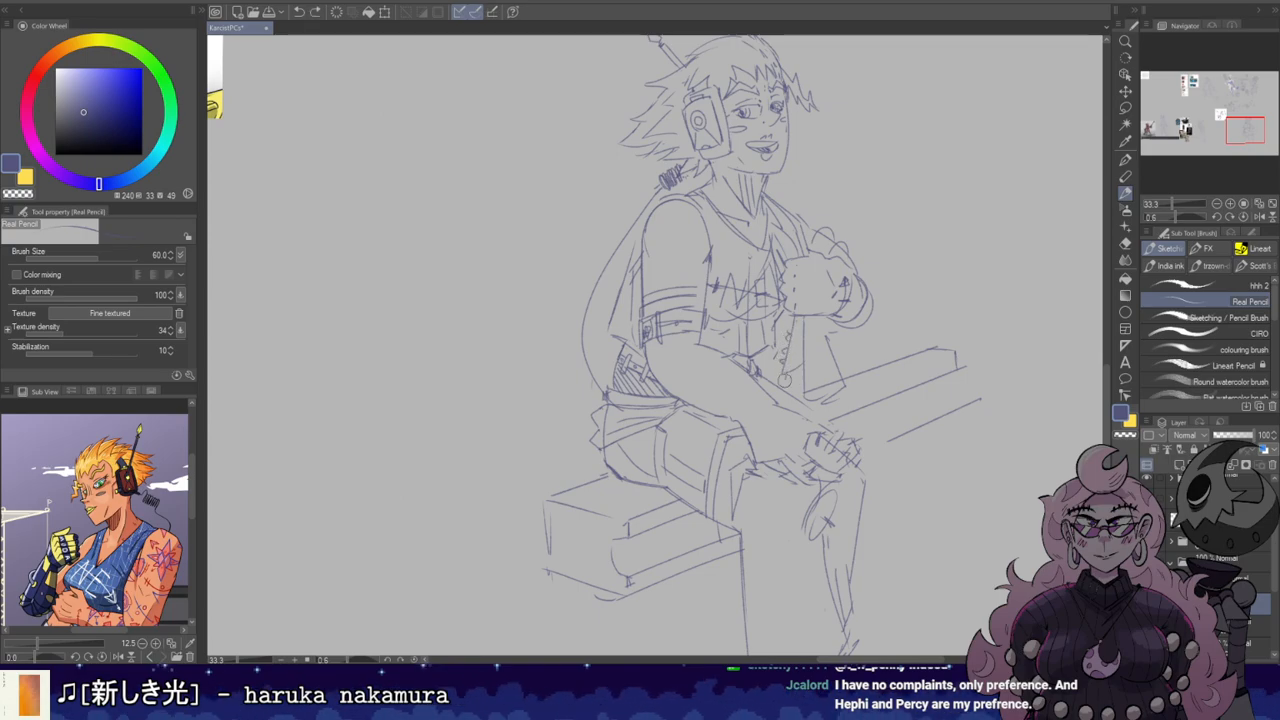
Step: Redraw the raised forearm's contour below the fist and add a segmented cuff at its lower end
{"action": "key", "text": "e"}
{"action": "left_click_drag", "start_coordinate": [843, 385], "coordinate": [830, 402]}
{"action": "left_click_drag", "start_coordinate": [829, 338], "coordinate": [839, 372]}
{"action": "key", "text": "b"}
{"action": "mouse_move", "coordinate": [823, 326]}
{"action": "left_mouse_down"}
{"action": "mouse_move", "coordinate": [848, 386]}
{"action": "mouse_move", "coordinate": [842, 370]}
{"action": "mouse_move", "coordinate": [811, 398]}
{"action": "mouse_move", "coordinate": [838, 399]}
{"action": "left_mouse_up"}
{"action": "key", "text": "ctrl+z"}
{"action": "key", "text": "ctrl+z"}
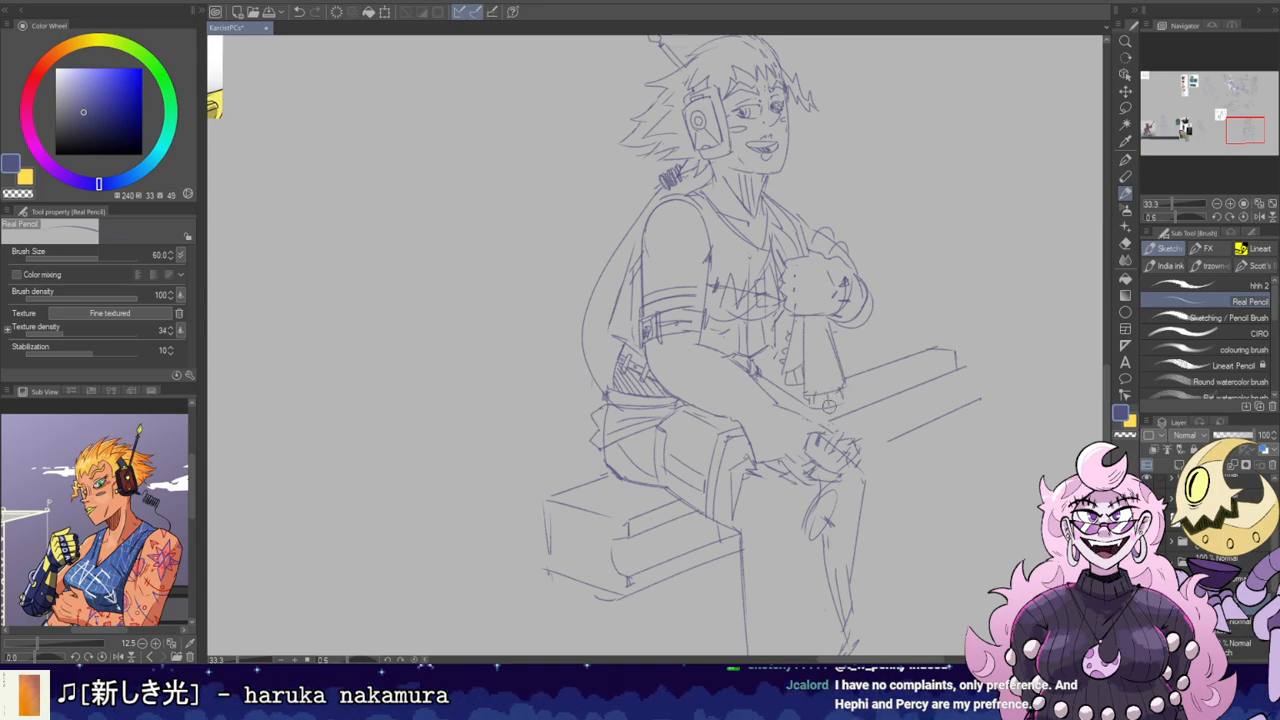
{"action": "key", "text": "e"}
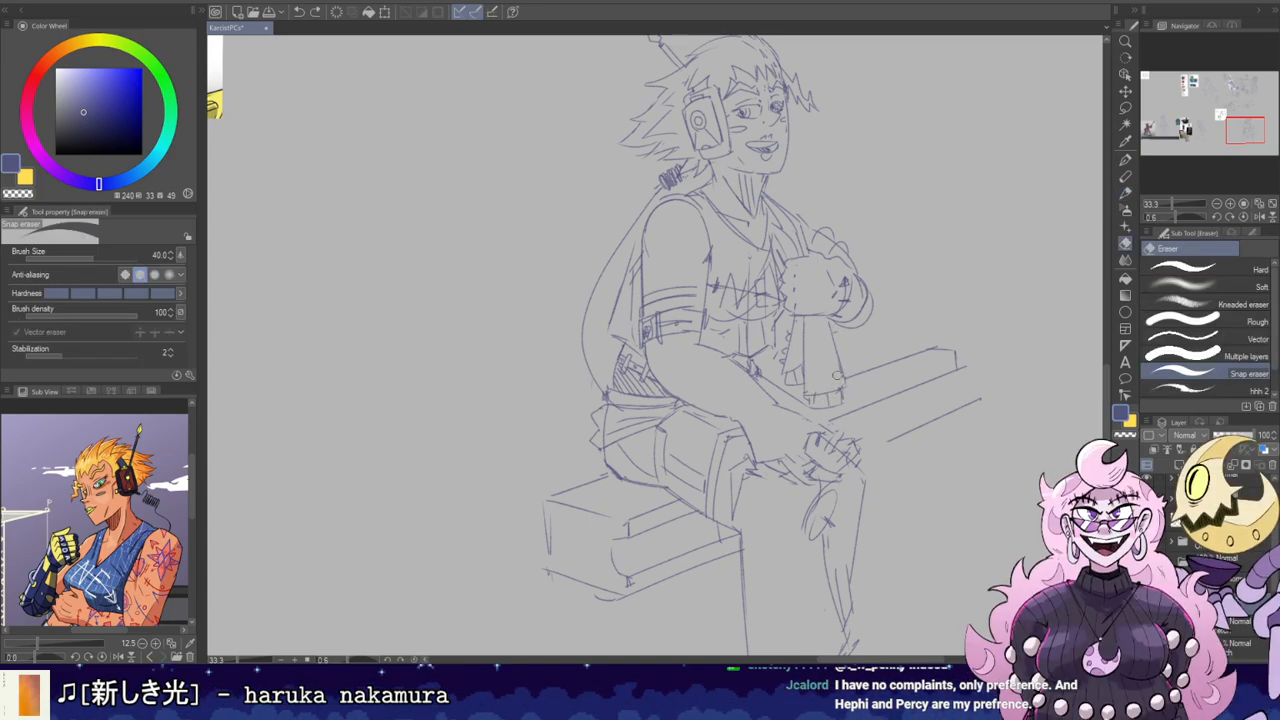
{"action": "key", "text": "p"}
{"action": "left_click_drag", "start_coordinate": [842, 325], "coordinate": [841, 392]}
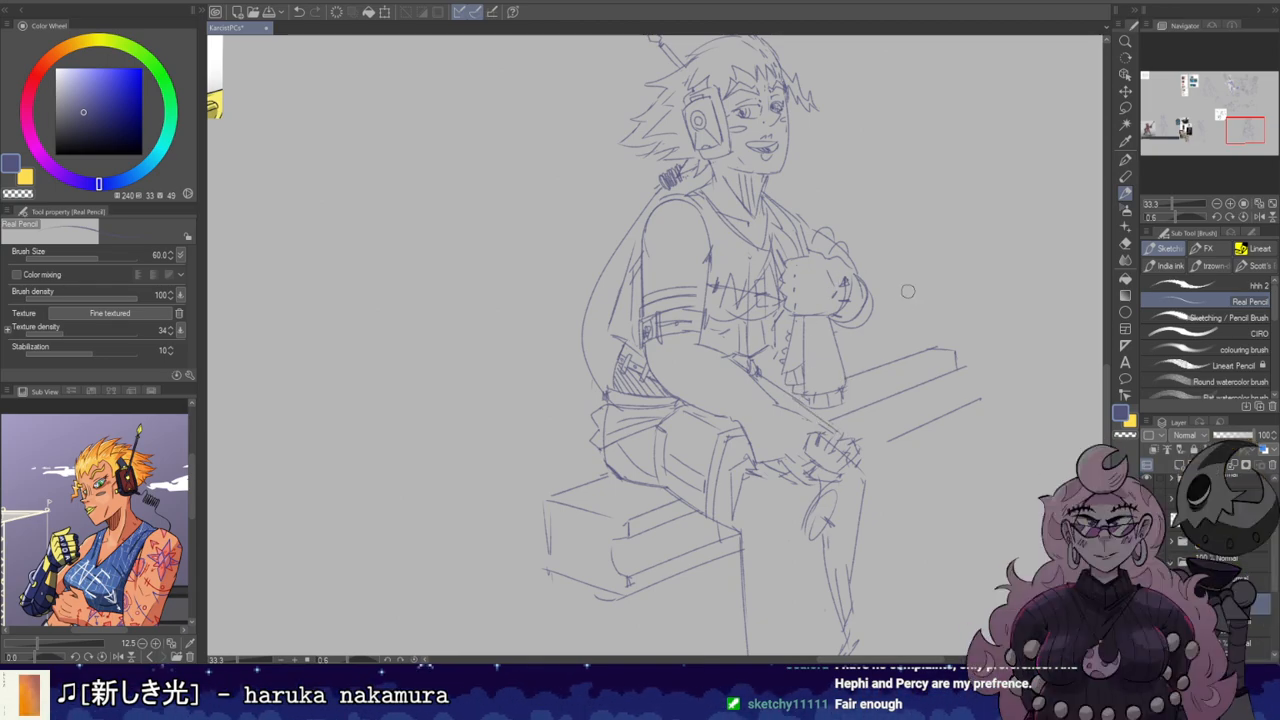
Step: Sketch a curved wrist line across the near forearm above the hand resting on the knee
{"action": "left_click_drag", "start_coordinate": [850, 386], "coordinate": [816, 283]}
{"action": "mouse_move", "coordinate": [803, 229]}
{"action": "left_mouse_down"}
{"action": "mouse_move", "coordinate": [827, 207]}
{"action": "mouse_move", "coordinate": [830, 252]}
{"action": "left_mouse_up"}
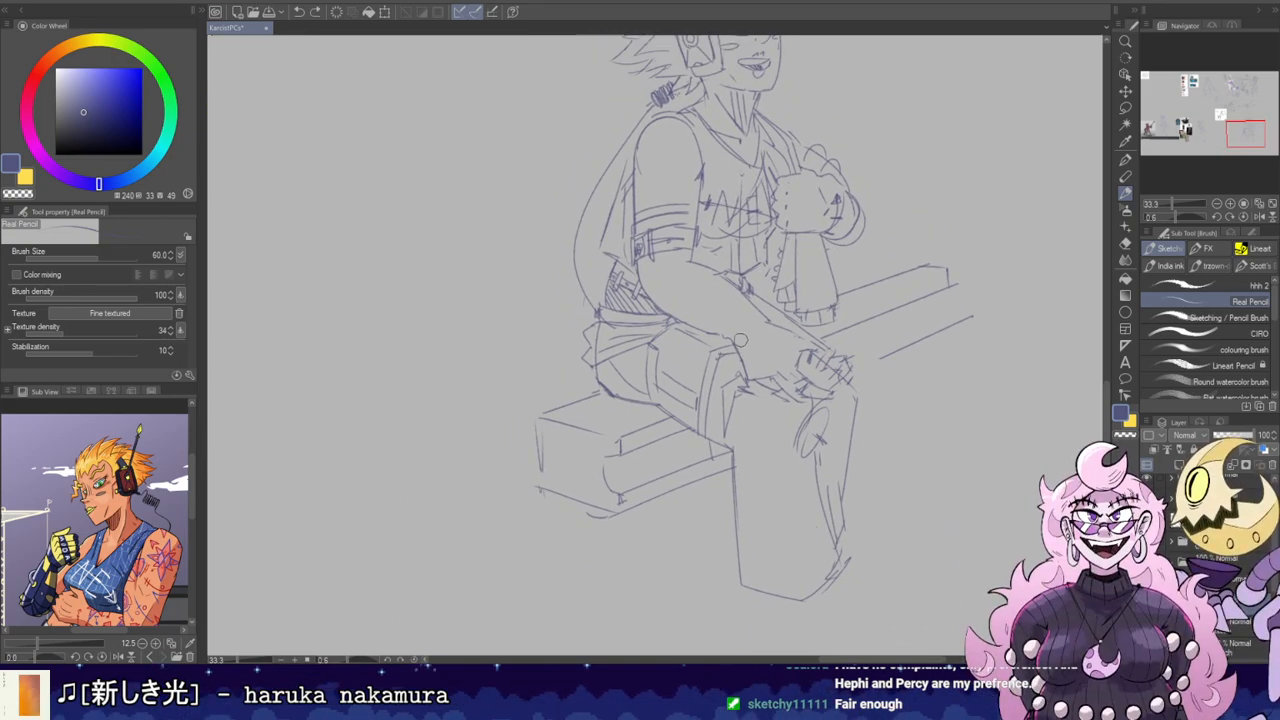
{"action": "key", "text": "ctrl+z"}
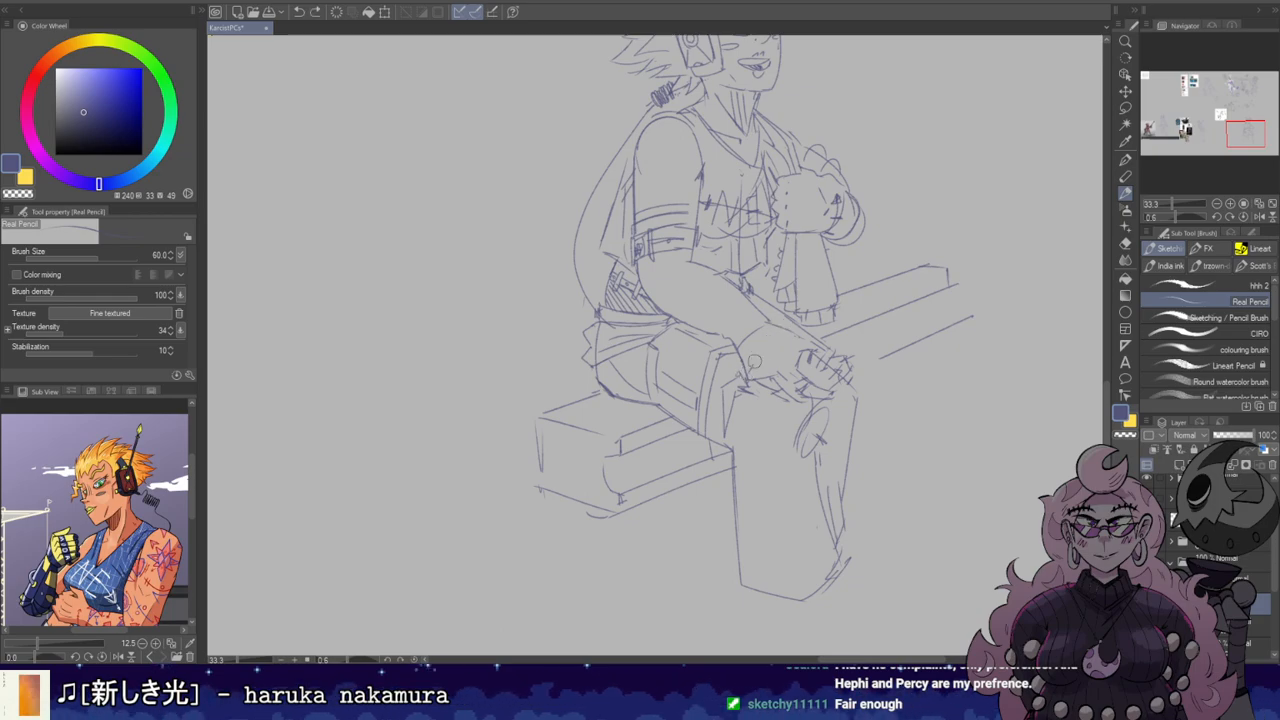
{"action": "left_click_drag", "start_coordinate": [800, 208], "coordinate": [808, 245]}
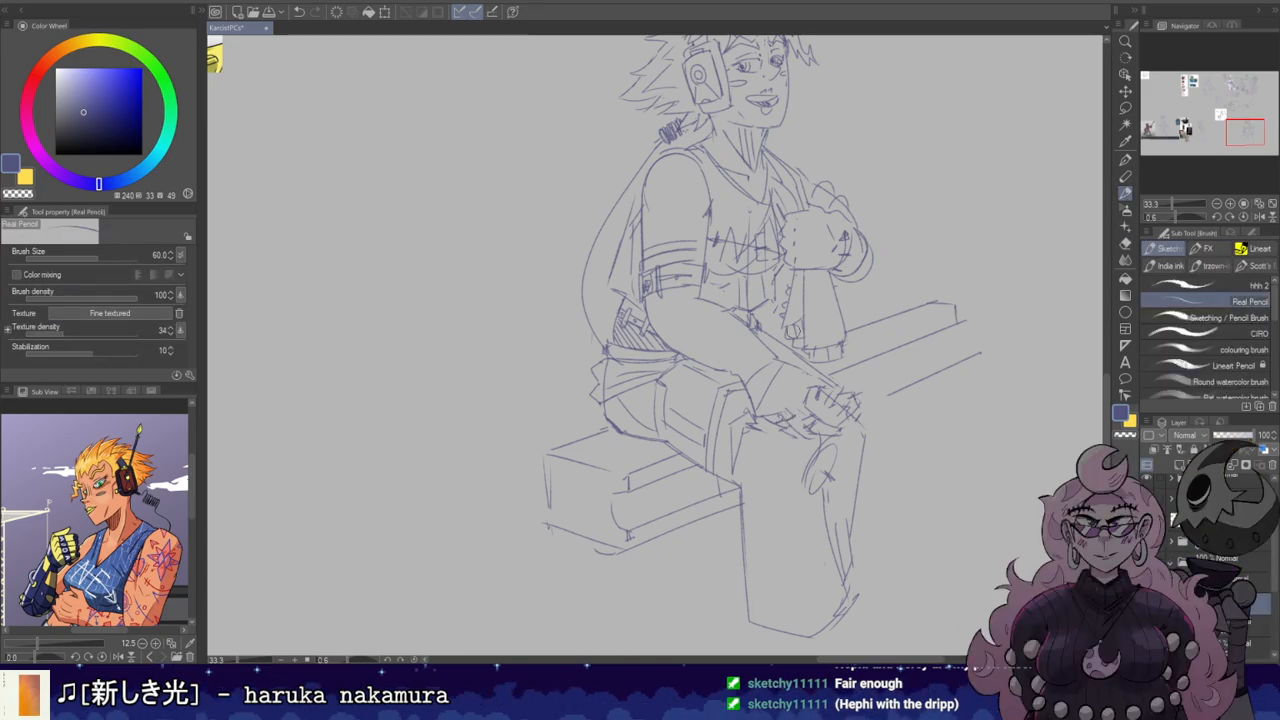
Step: Rework the underside of the hand resting on the knee with eraser and pencil, rotating the canvas for the strokes
{"action": "key", "text": "e"}
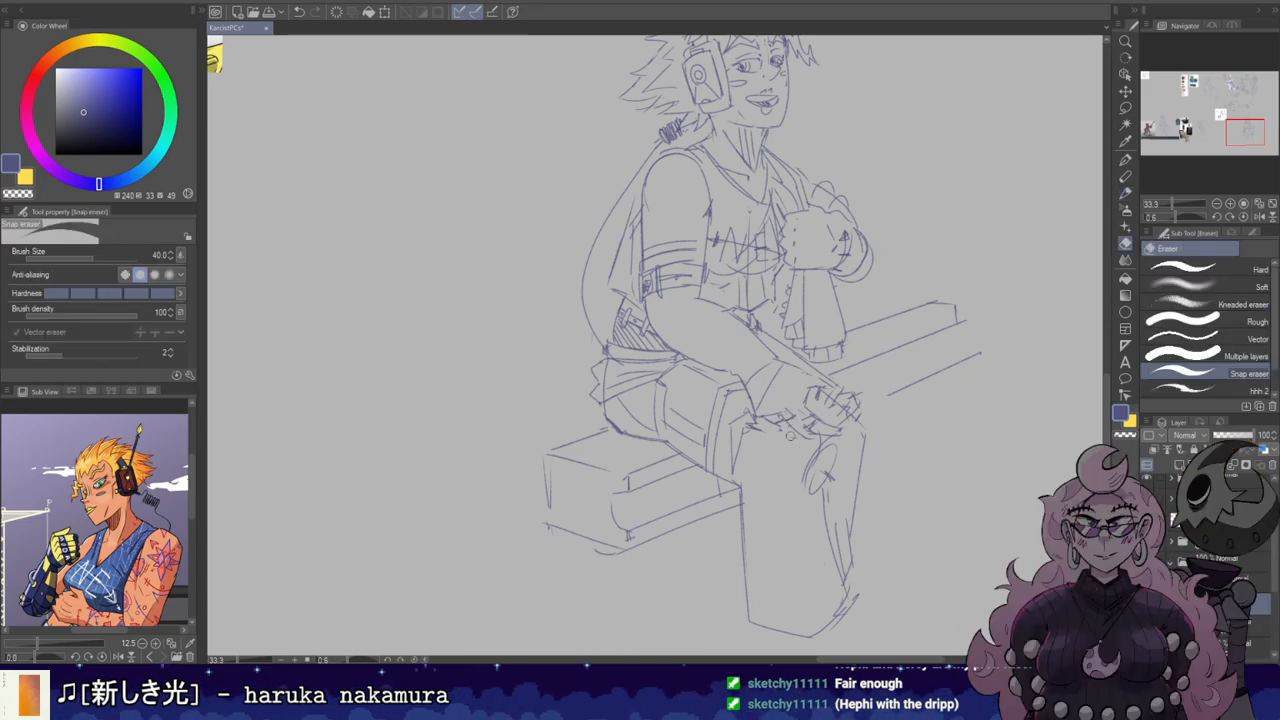
{"action": "key", "text": "b"}
{"action": "mouse_move", "coordinate": [794, 433]}
{"action": "left_mouse_down"}
{"action": "mouse_move", "coordinate": [768, 418]}
{"action": "mouse_move", "coordinate": [810, 436]}
{"action": "mouse_move", "coordinate": [812, 424]}
{"action": "mouse_move", "coordinate": [798, 432]}
{"action": "mouse_move", "coordinate": [686, 157]}
{"action": "mouse_move", "coordinate": [466, 343]}
{"action": "left_mouse_up"}
{"action": "key", "text": "e"}
{"action": "key", "text": "b"}
{"action": "key", "text": "ctrl+z"}
{"action": "key", "text": "e"}
{"action": "key", "text": "b"}
{"action": "key", "text": "ctrl+z"}
{"action": "key", "text": "e"}
{"action": "key", "text": "b"}
{"action": "key", "text": "e"}
{"action": "key", "text": "b"}
{"action": "key", "text": "ctrl+z"}
{"action": "left_click_drag", "start_coordinate": [660, 220], "coordinate": [759, 251]}
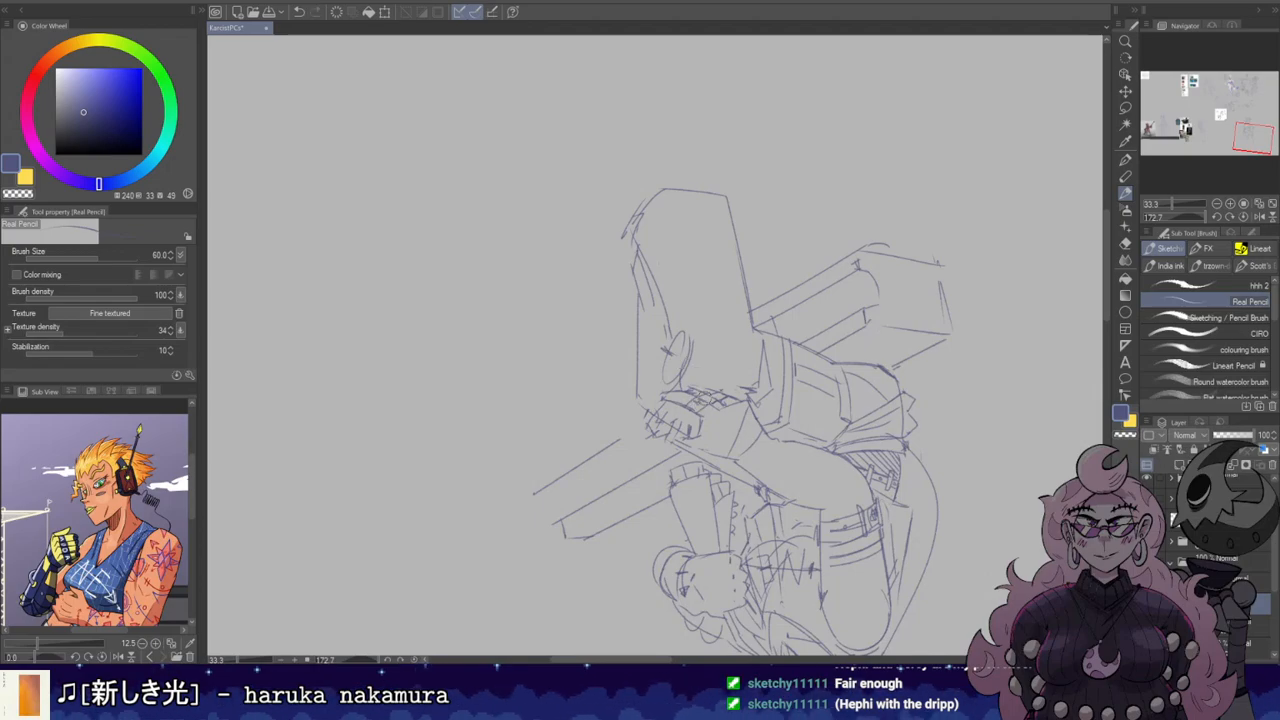
Step: Return the canvas to upright and sketch a glove cuff and back-of-hand lines on the resting hand
{"action": "double_click", "coordinate": [726, 360]}
{"action": "mouse_move", "coordinate": [692, 222]}
{"action": "left_mouse_down"}
{"action": "mouse_move", "coordinate": [826, 211]}
{"action": "mouse_move", "coordinate": [814, 338]}
{"action": "left_mouse_up"}
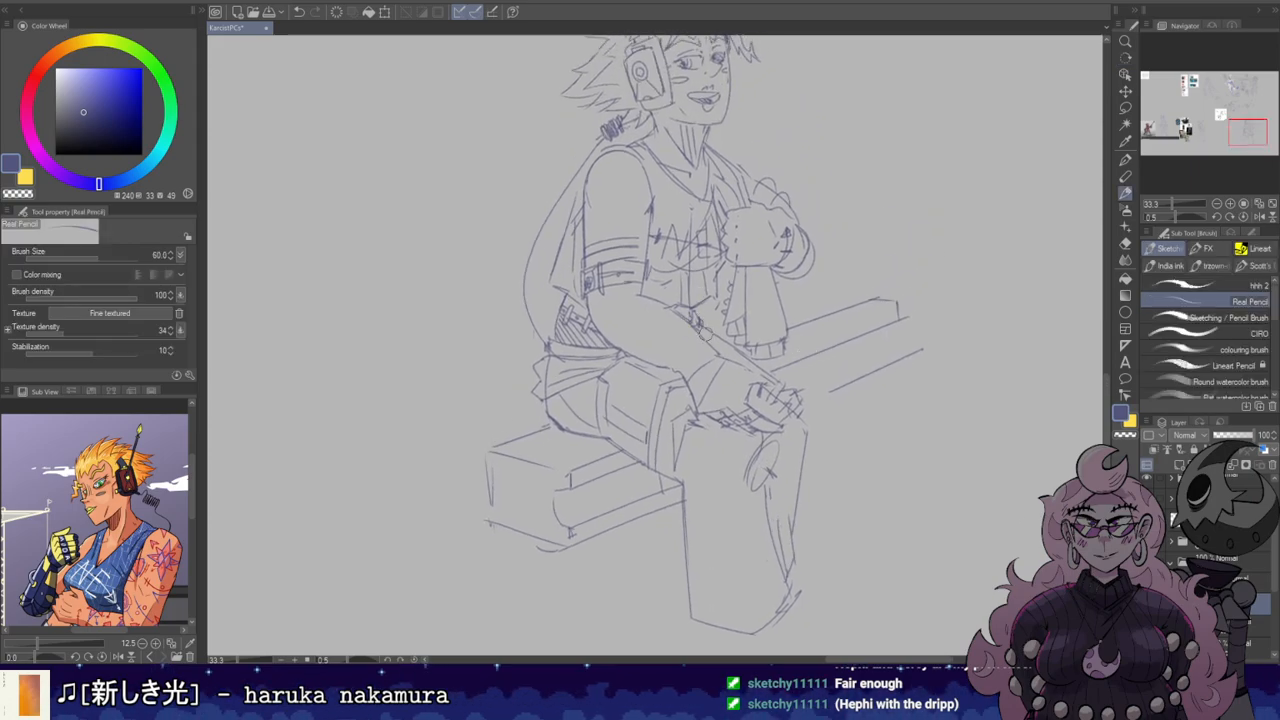
{"action": "key", "text": "e"}
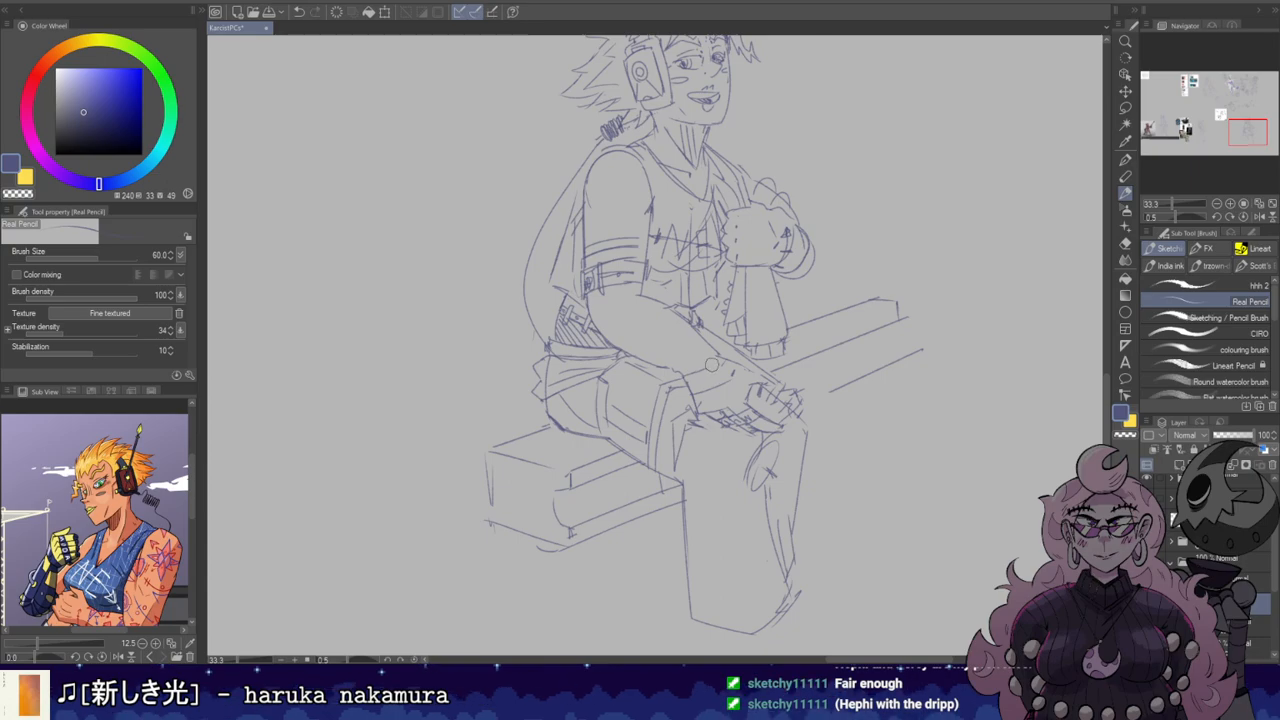
{"action": "key", "text": "b"}
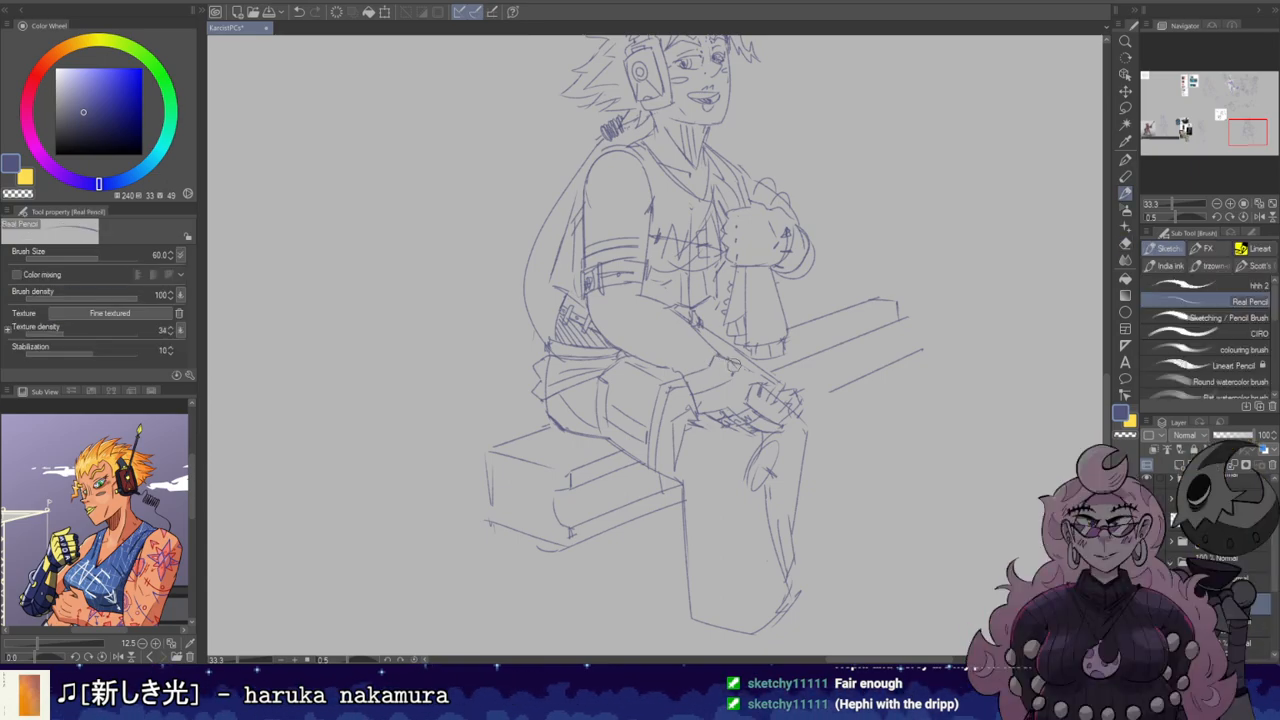
{"action": "key", "text": "ctrl+z"}
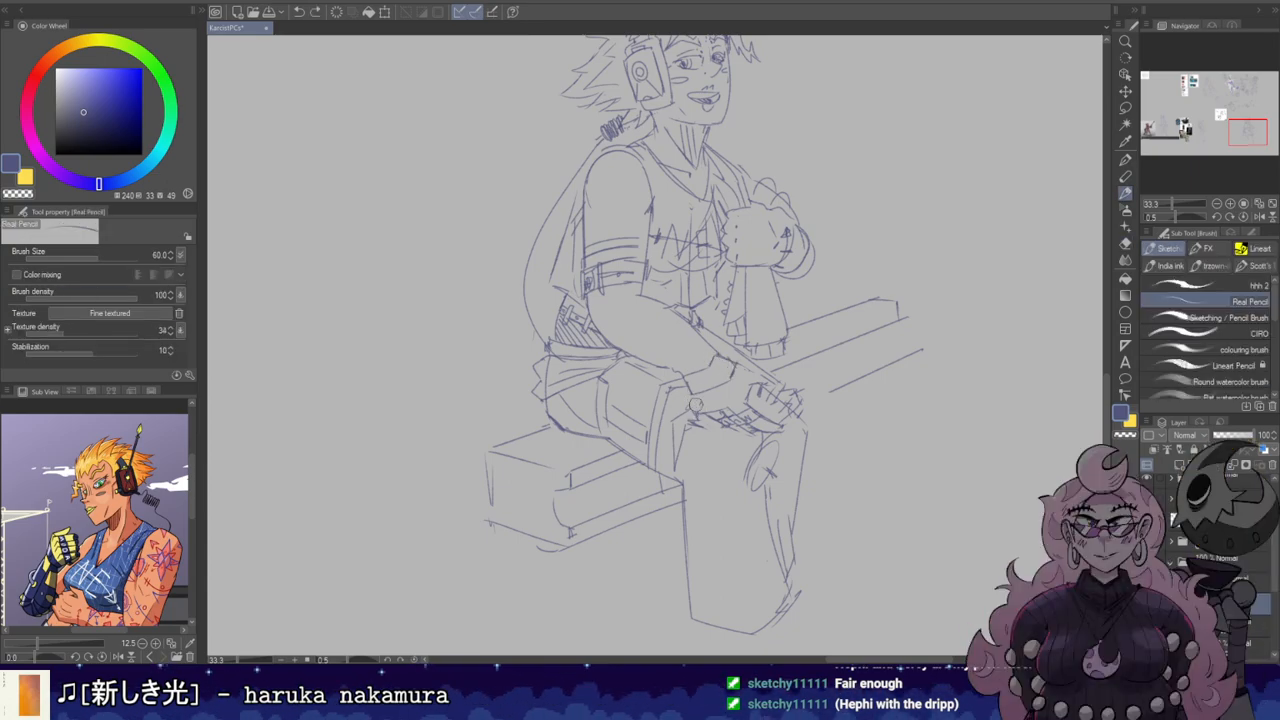
{"action": "mouse_move", "coordinate": [690, 394]}
{"action": "left_mouse_down"}
{"action": "mouse_move", "coordinate": [722, 378]}
{"action": "mouse_move", "coordinate": [738, 400]}
{"action": "left_mouse_up"}
{"action": "key", "text": "ctrl+z"}
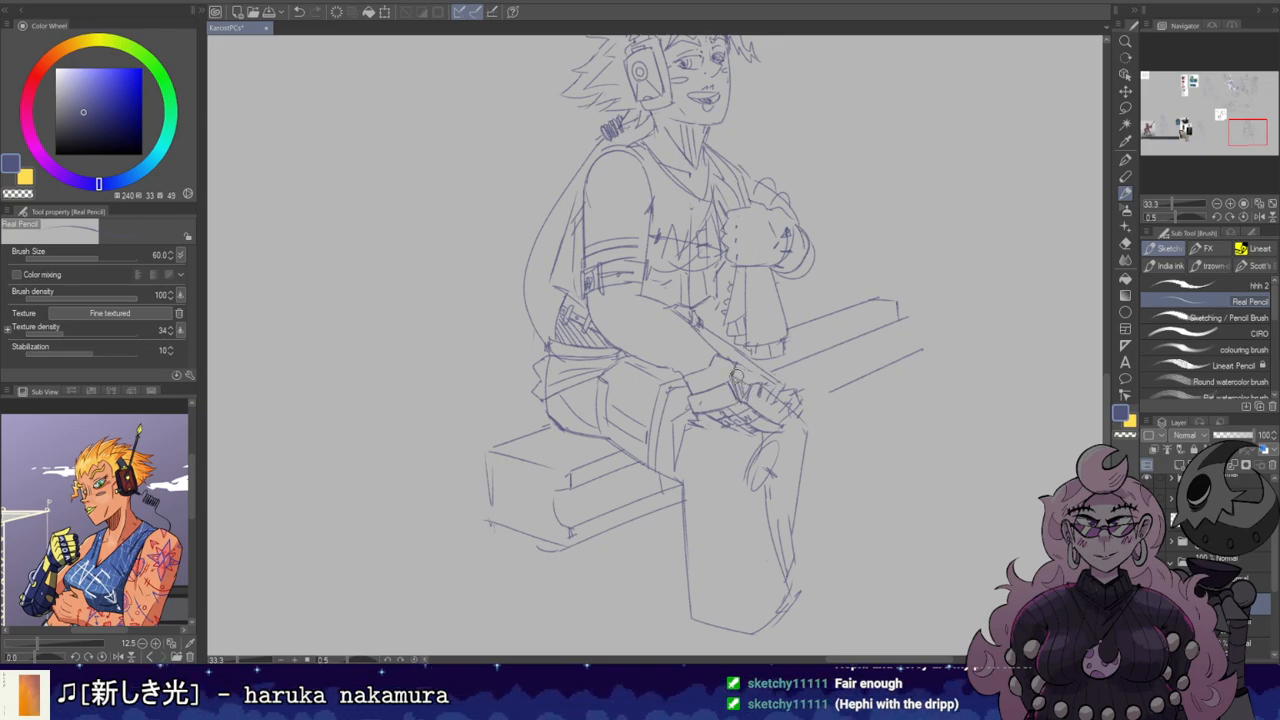
{"action": "key", "text": "ctrl+z"}
{"action": "left_click_drag", "start_coordinate": [733, 370], "coordinate": [760, 380]}
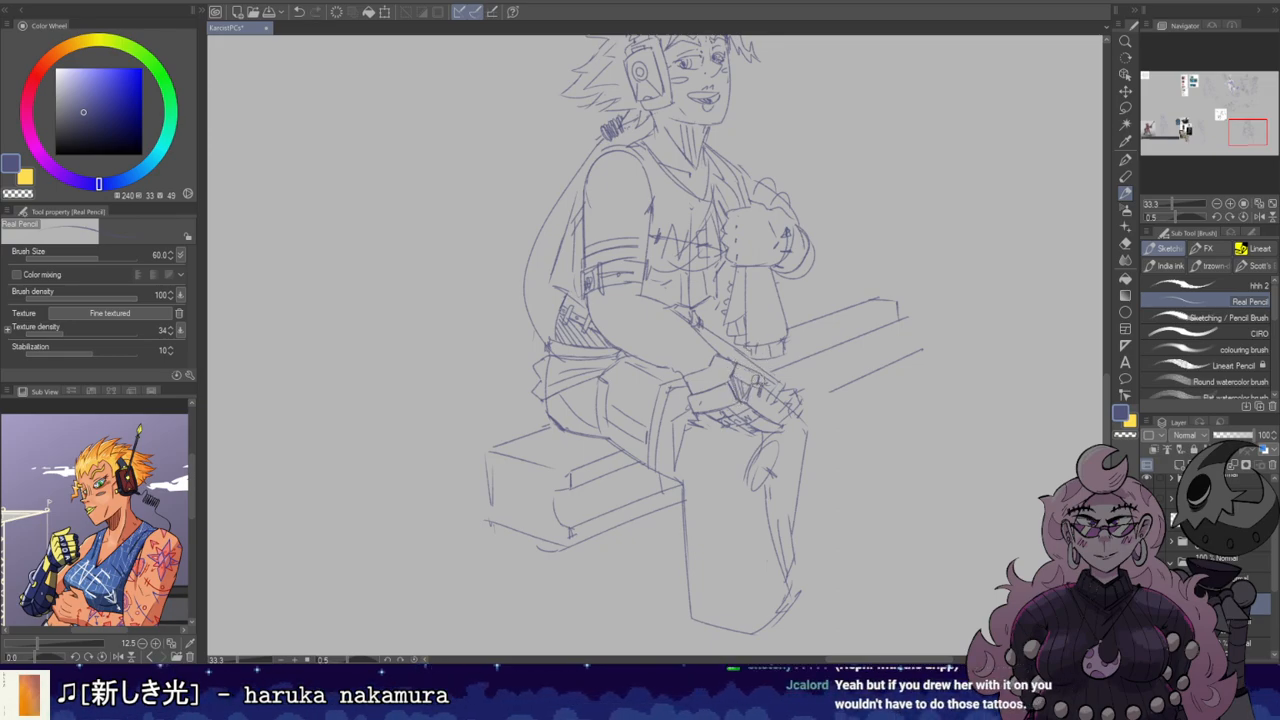
Step: Touch up the fingers and lower edge of the resting hand with eraser and pencil
{"action": "key", "text": "e"}
{"action": "key", "text": "b"}
{"action": "mouse_move", "coordinate": [776, 431]}
{"action": "left_mouse_down"}
{"action": "mouse_move", "coordinate": [753, 429]}
{"action": "mouse_move", "coordinate": [785, 428]}
{"action": "left_mouse_up"}
{"action": "key", "text": "ctrl+z"}
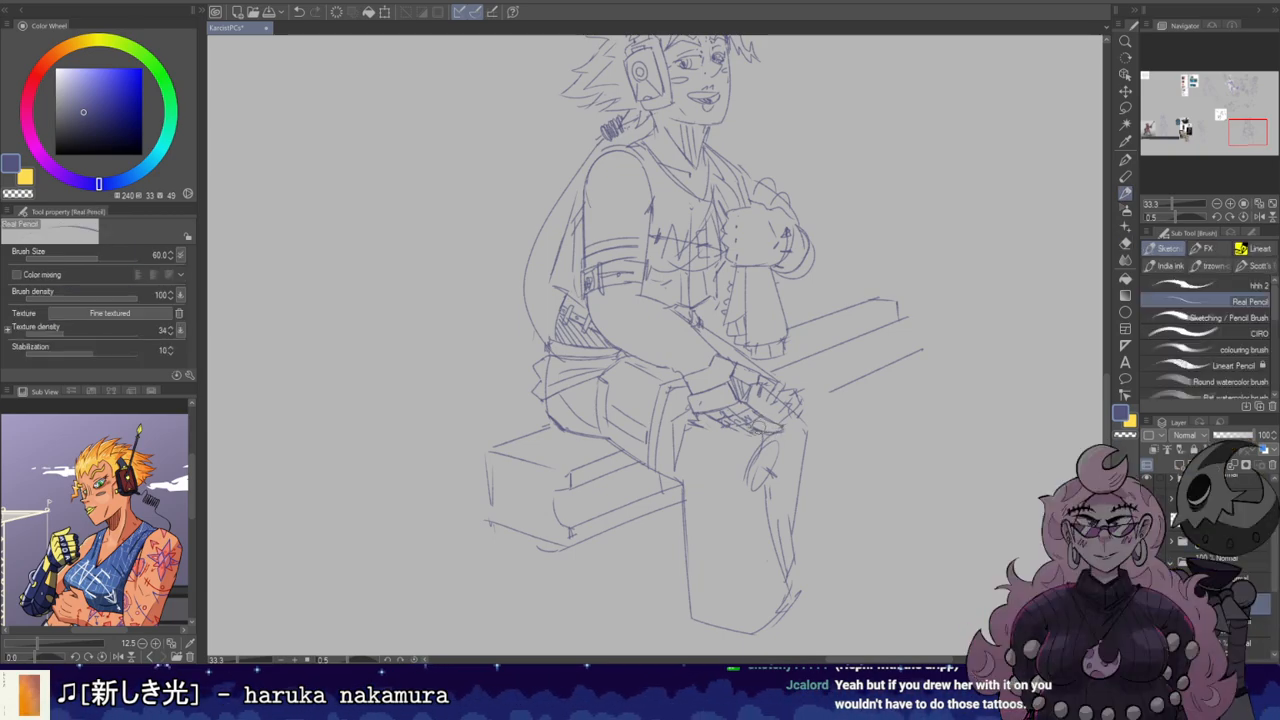
{"action": "left_click_drag", "start_coordinate": [760, 418], "coordinate": [755, 426]}
{"action": "key", "text": "ctrl+z"}
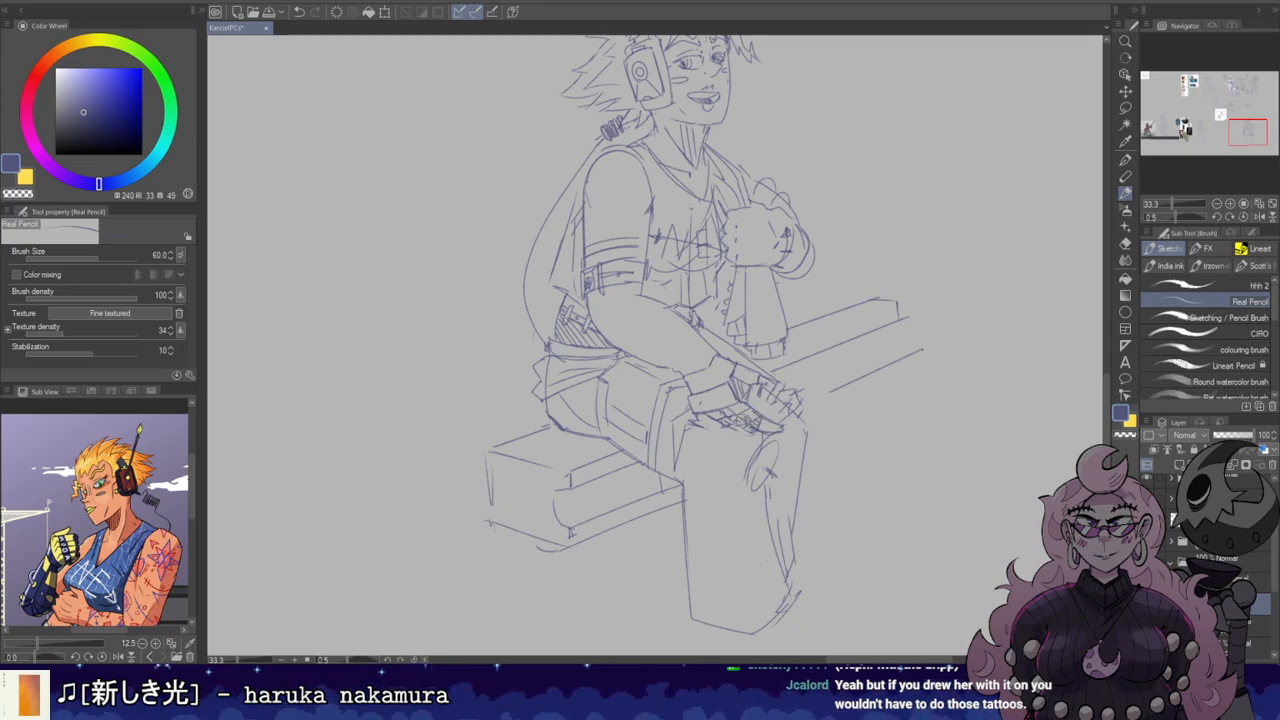
Step: Sketch a scalloped band across the near arm at the elbow, undoing and redrawing strokes until it fits
{"action": "left_click_drag", "start_coordinate": [792, 232], "coordinate": [834, 292]}
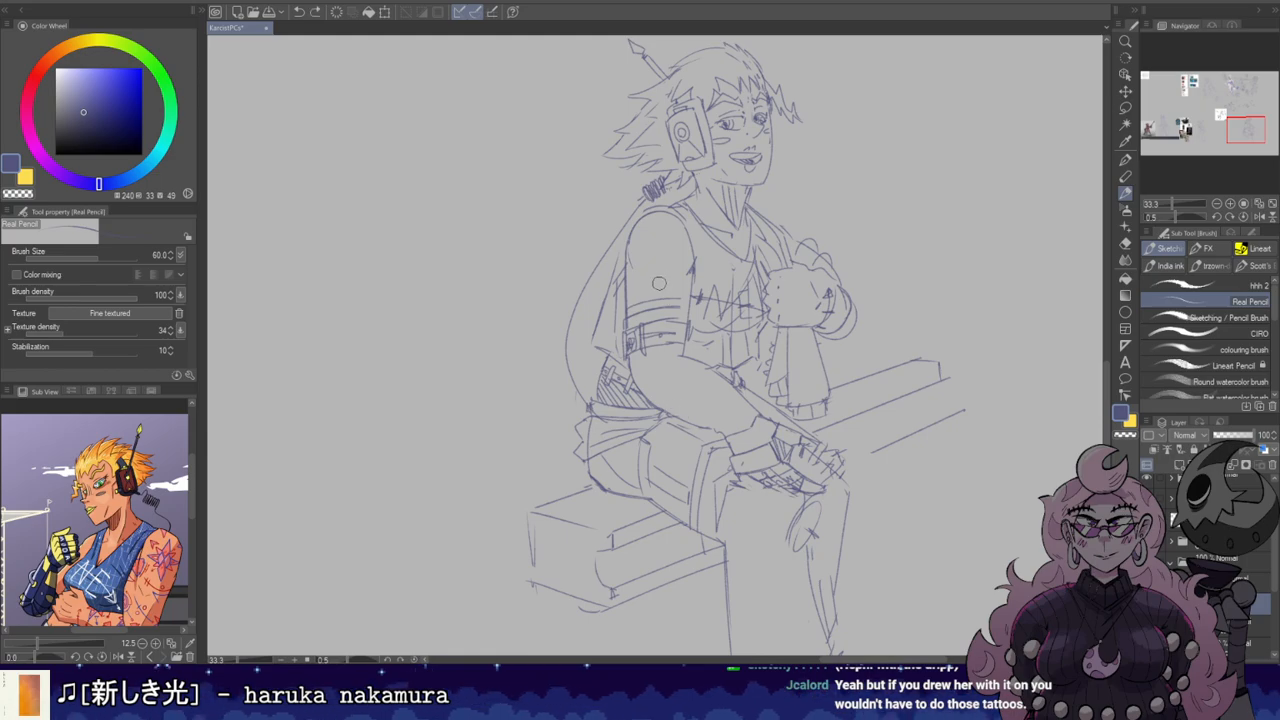
{"action": "left_click_drag", "start_coordinate": [650, 381], "coordinate": [733, 430]}
{"action": "key", "text": "ctrl+z"}
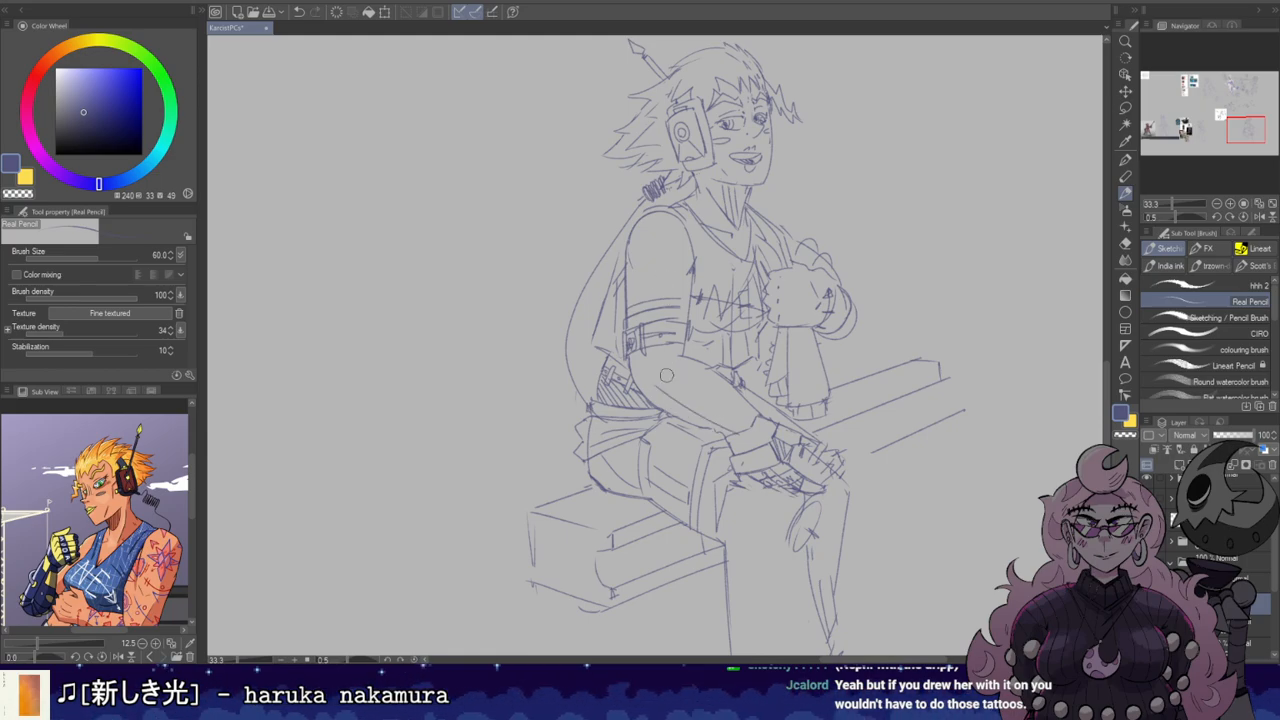
{"action": "key", "text": "ctrl+z"}
{"action": "mouse_move", "coordinate": [650, 381]}
{"action": "left_mouse_down"}
{"action": "mouse_move", "coordinate": [660, 389]}
{"action": "mouse_move", "coordinate": [679, 360]}
{"action": "mouse_move", "coordinate": [666, 358]}
{"action": "left_mouse_up"}
{"action": "key", "text": "ctrl+z"}
{"action": "key", "text": "ctrl+z"}
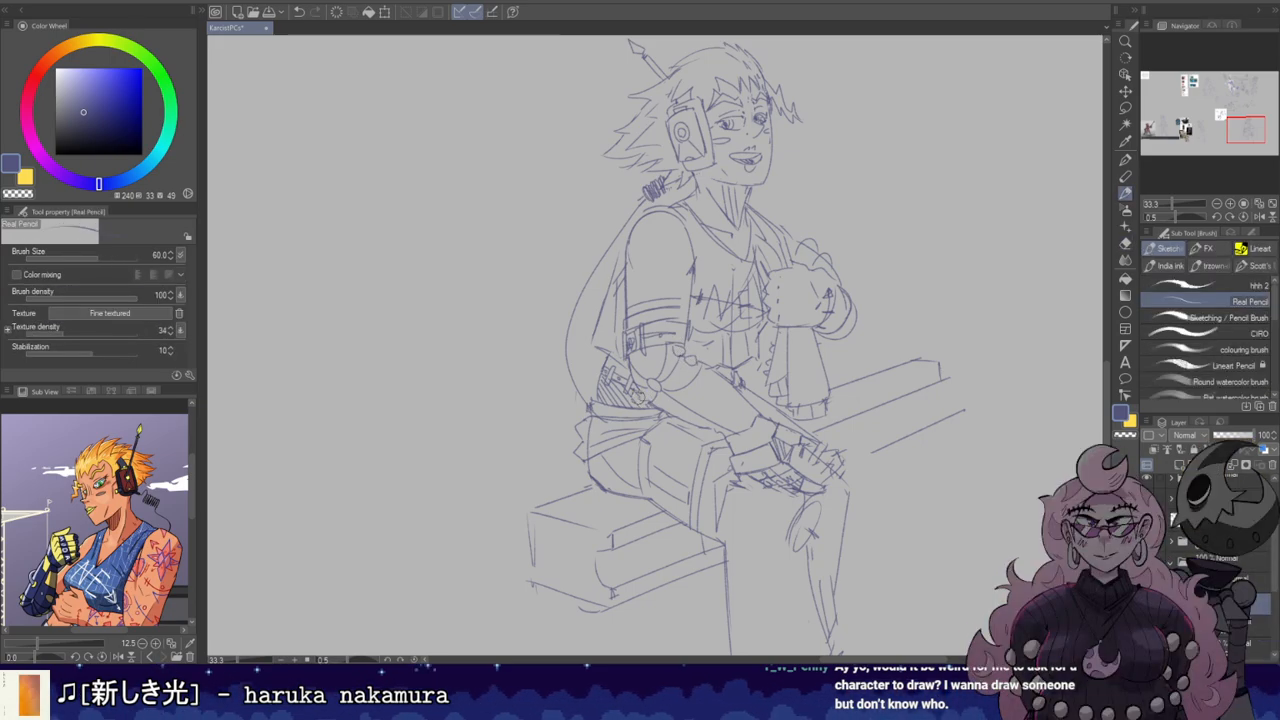
{"action": "key", "text": "ctrl+z"}
{"action": "left_click_drag", "start_coordinate": [628, 363], "coordinate": [631, 370]}
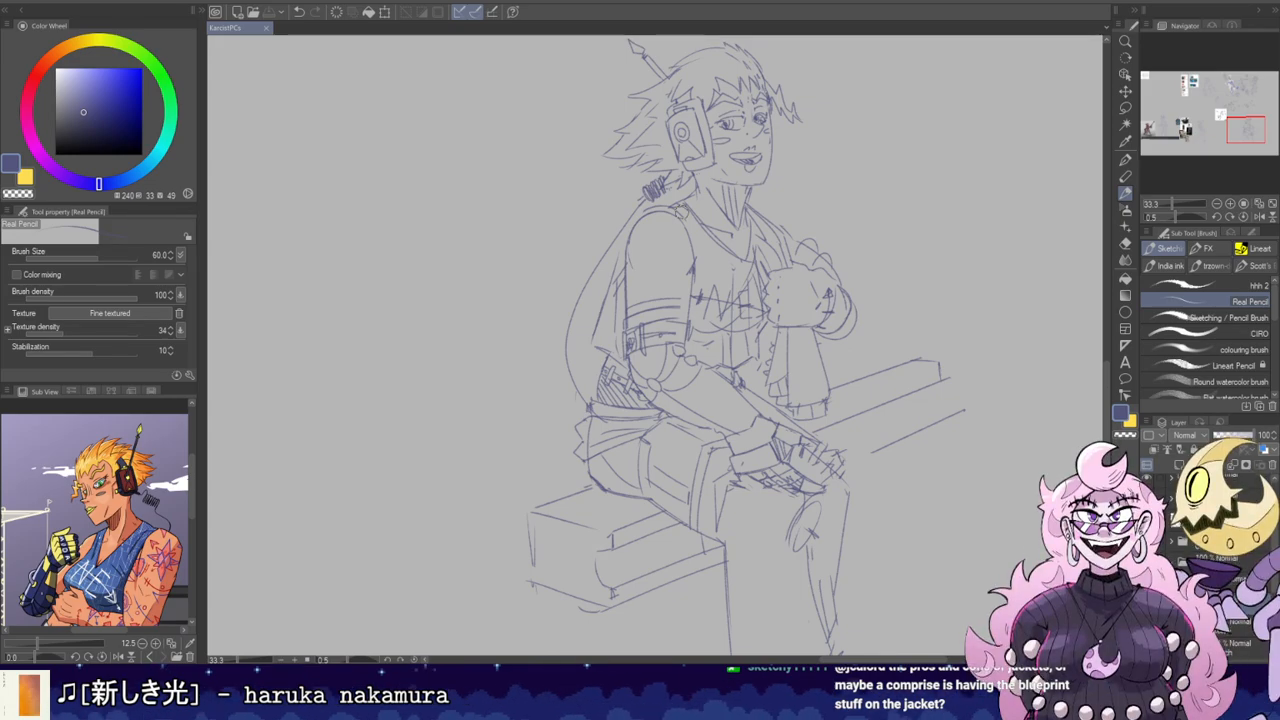
{"action": "left_click_drag", "start_coordinate": [864, 308], "coordinate": [808, 236]}
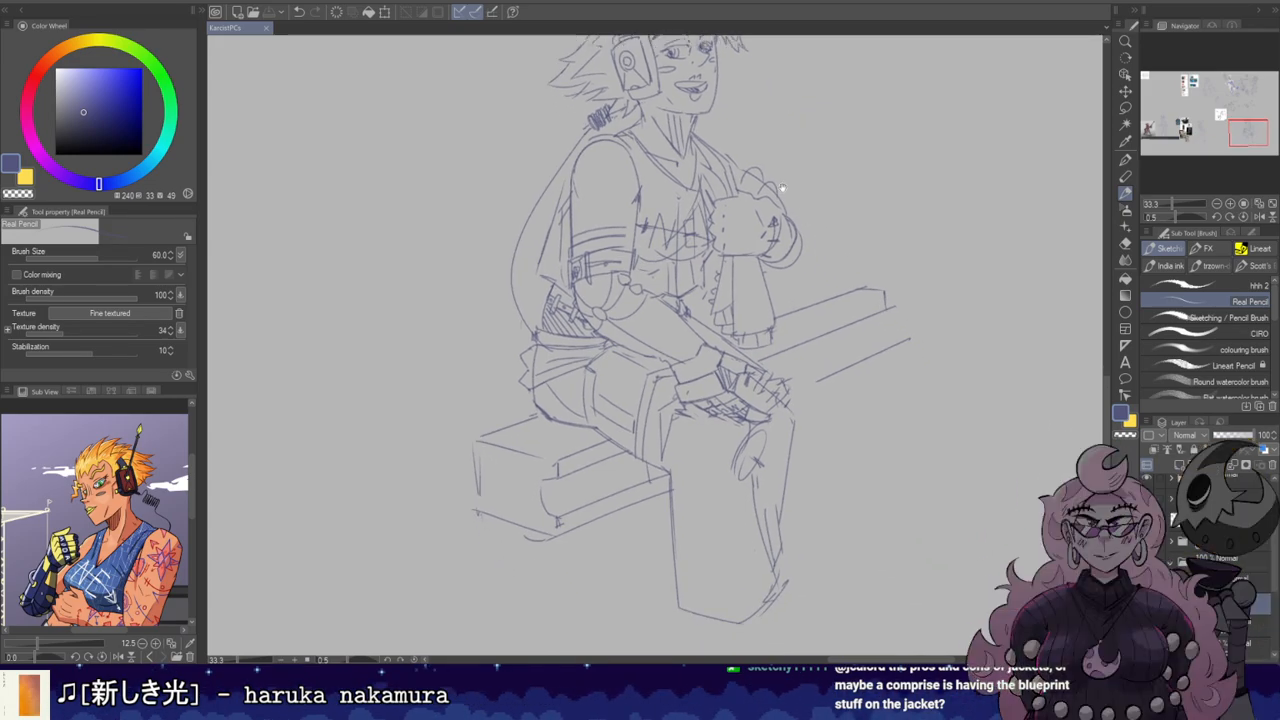
Step: Rework the line running down the back from the near shoulder with eraser and pencil, undoing and redrawing strokes
{"action": "left_click_drag", "start_coordinate": [676, 122], "coordinate": [816, 293]}
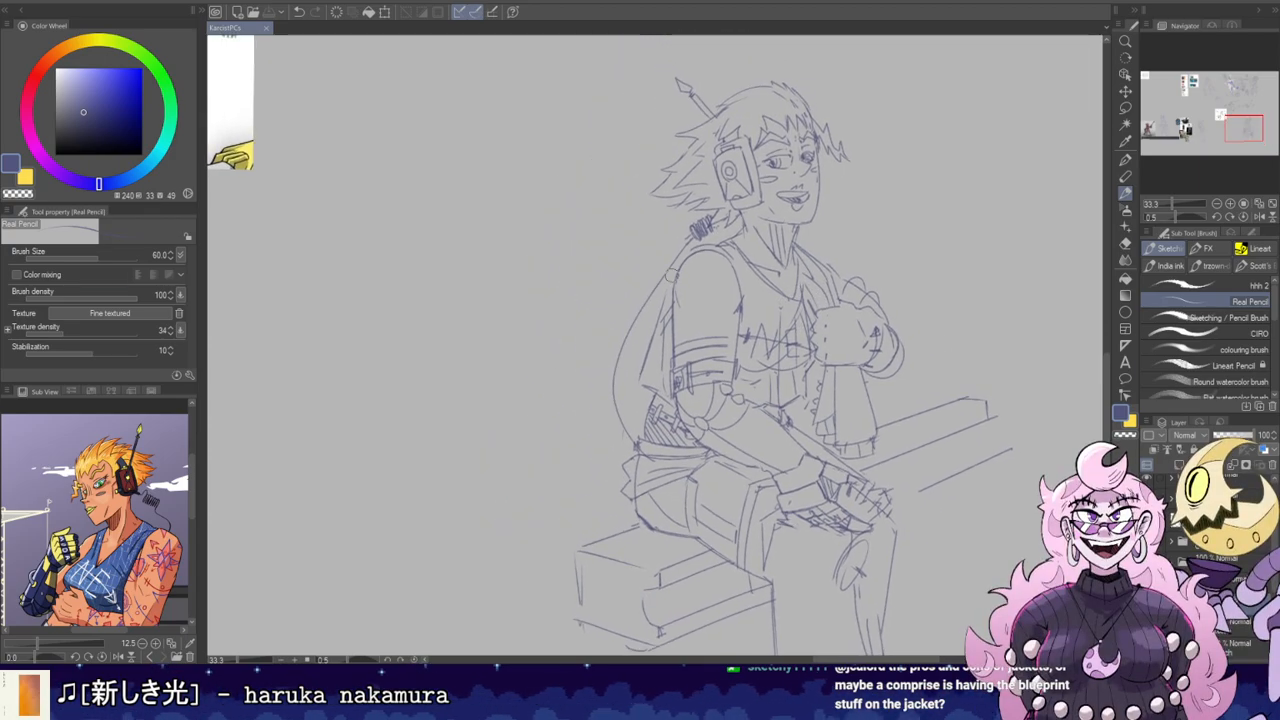
{"action": "key", "text": "e"}
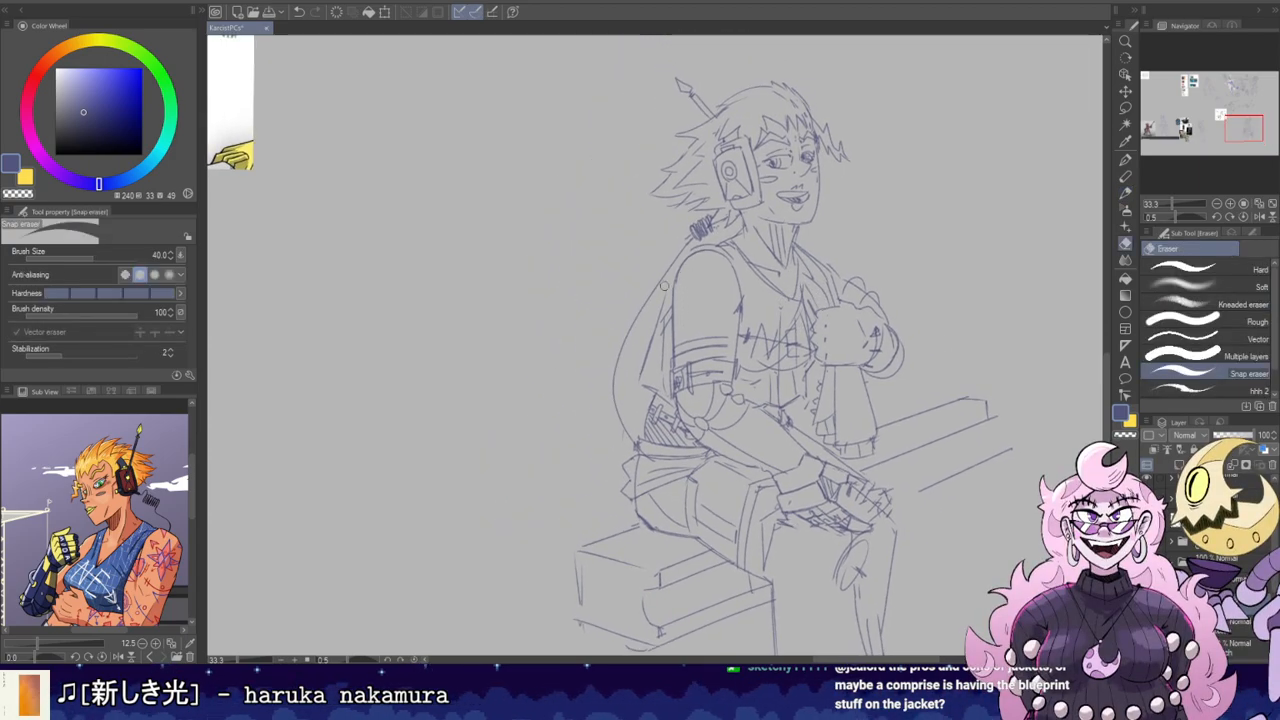
{"action": "key", "text": "b"}
{"action": "left_click_drag", "start_coordinate": [678, 265], "coordinate": [655, 322]}
{"action": "key", "text": "ctrl+z"}
{"action": "key", "text": "ctrl+z"}
{"action": "key", "text": "ctrl+z"}
{"action": "mouse_move", "coordinate": [657, 332]}
{"action": "left_mouse_down"}
{"action": "mouse_move", "coordinate": [674, 277]}
{"action": "mouse_move", "coordinate": [710, 250]}
{"action": "left_mouse_up"}
{"action": "key", "text": "ctrl+z"}
{"action": "key", "text": "ctrl+z"}
{"action": "key", "text": "ctrl+z"}
{"action": "key", "text": "h"}
{"action": "key", "text": "h"}
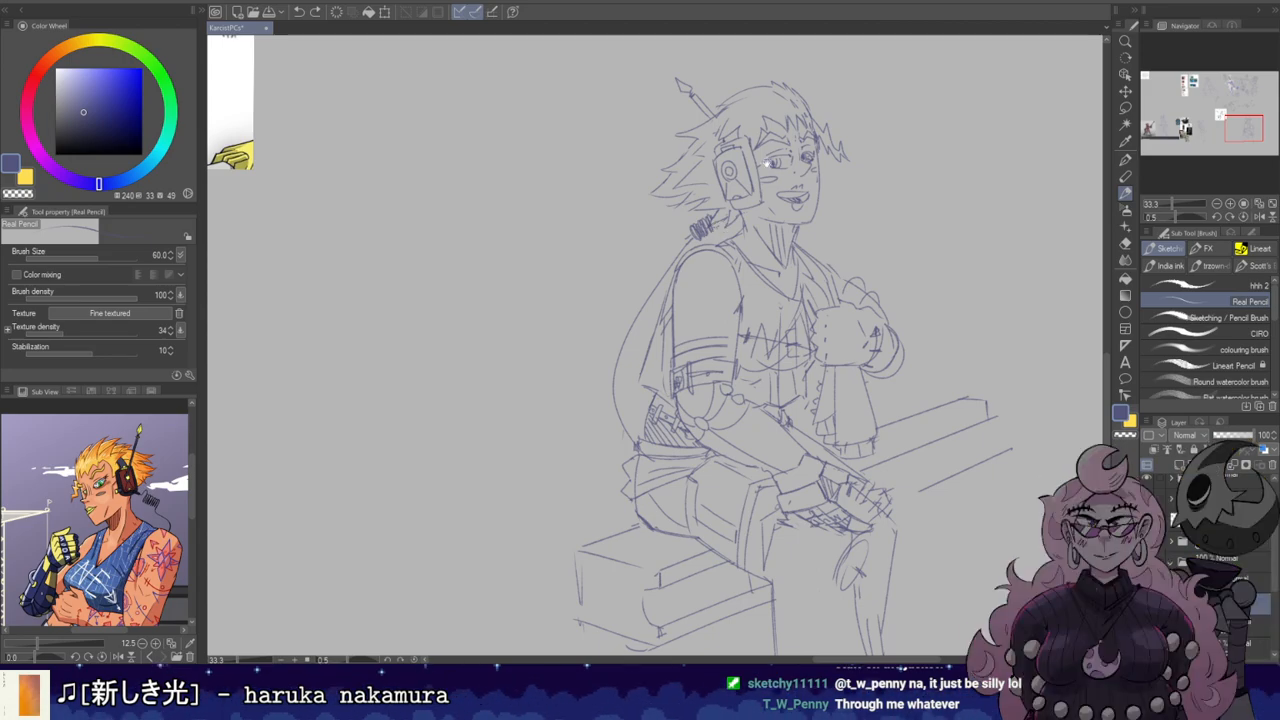
{"action": "left_click_drag", "start_coordinate": [781, 229], "coordinate": [718, 210]}
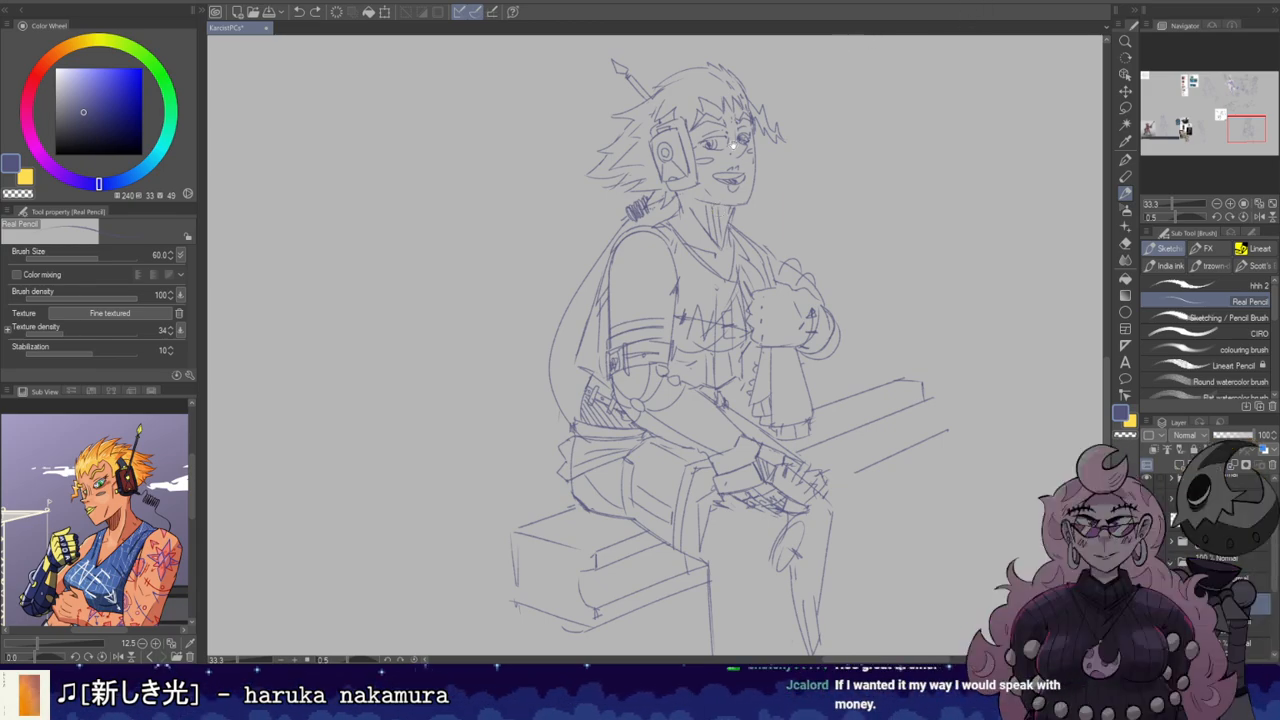
{"action": "left_click_drag", "start_coordinate": [738, 140], "coordinate": [767, 174]}
{"action": "key", "text": "e"}
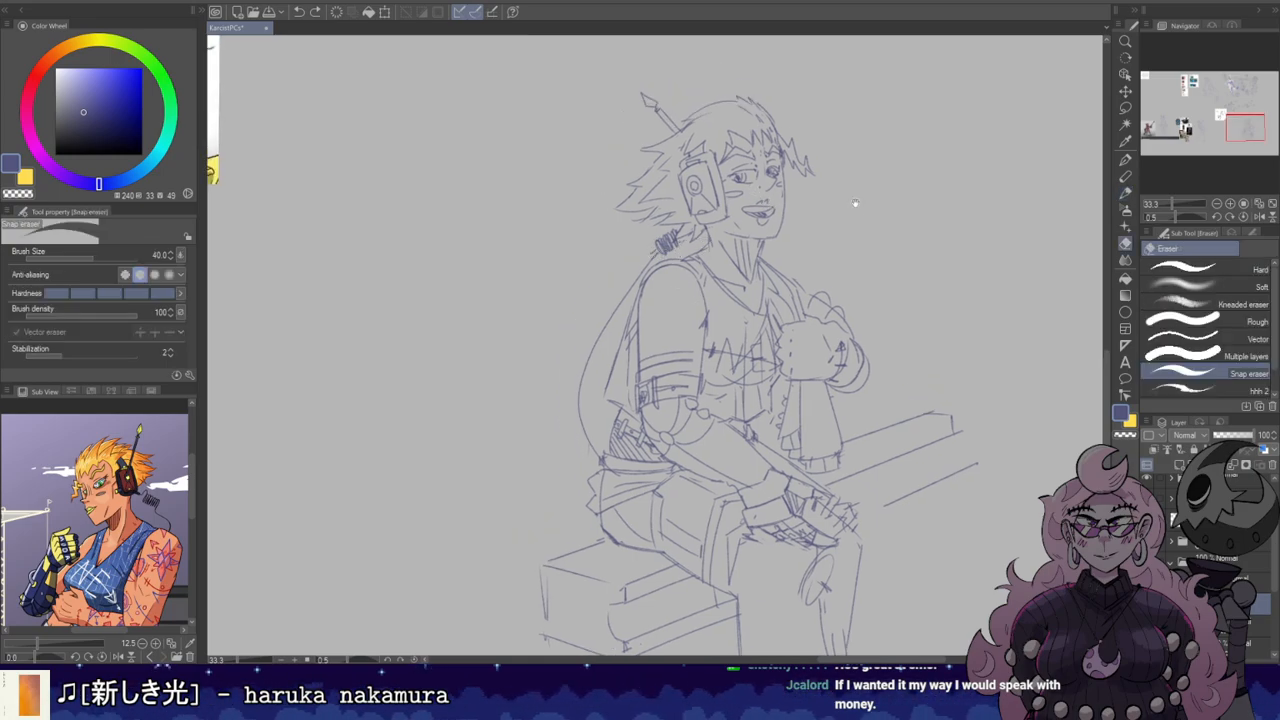
{"action": "left_click_drag", "start_coordinate": [848, 190], "coordinate": [791, 153]}
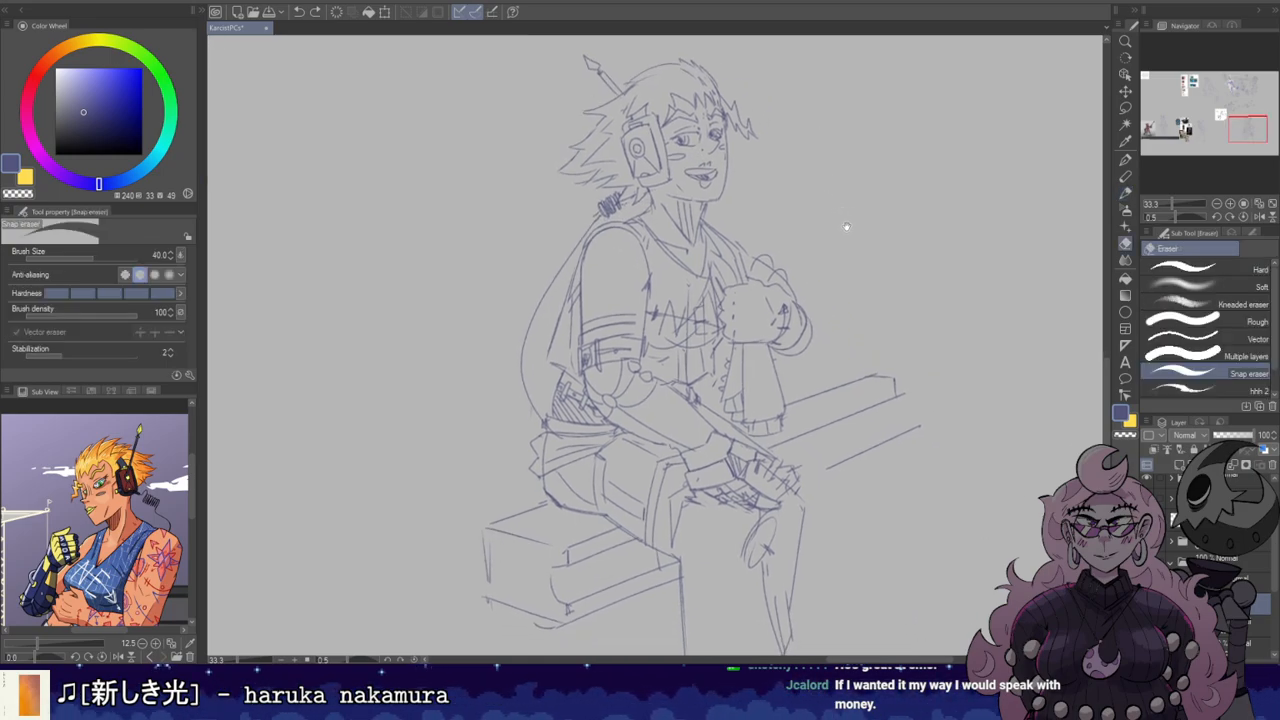
{"action": "left_click_drag", "start_coordinate": [849, 227], "coordinate": [807, 205]}
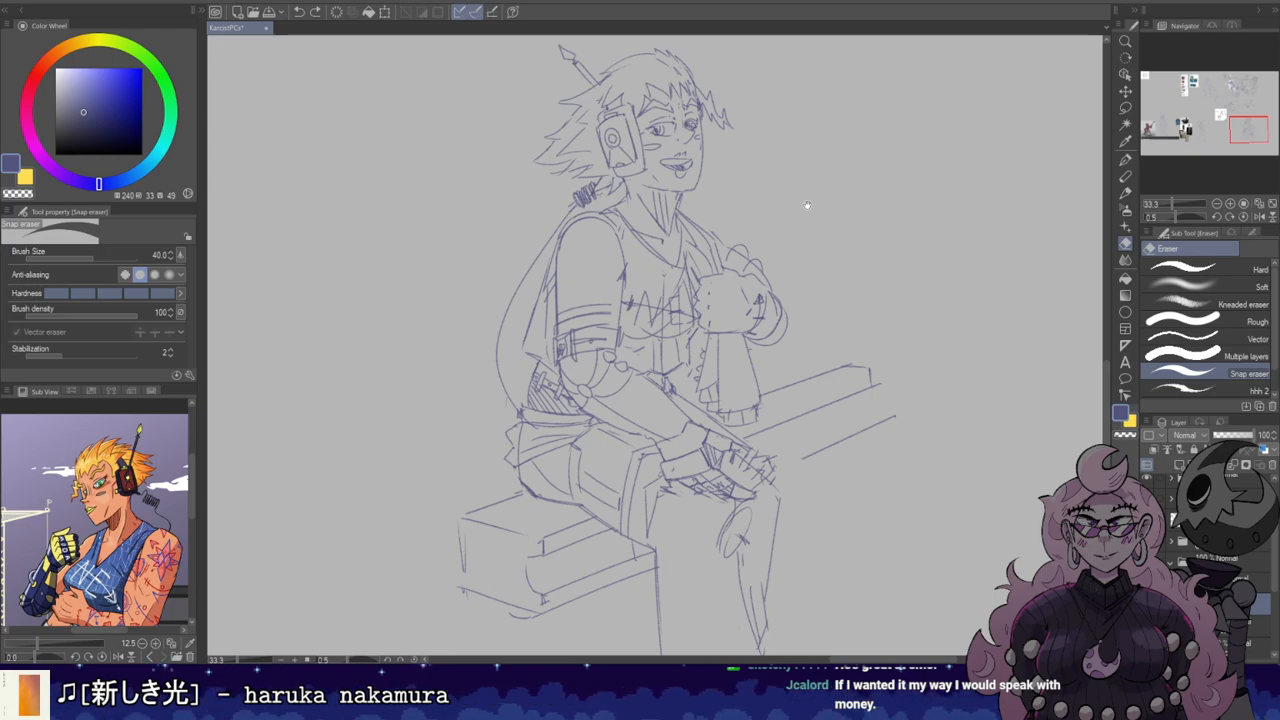
{"action": "mouse_move", "coordinate": [789, 248]}
{"action": "left_mouse_down"}
{"action": "mouse_move", "coordinate": [783, 189]}
{"action": "mouse_move", "coordinate": [798, 214]}
{"action": "left_mouse_up"}
Step: Sketch bracer plate lines along the near forearm between the elbow and the glove cuff
{"action": "key", "text": "b"}
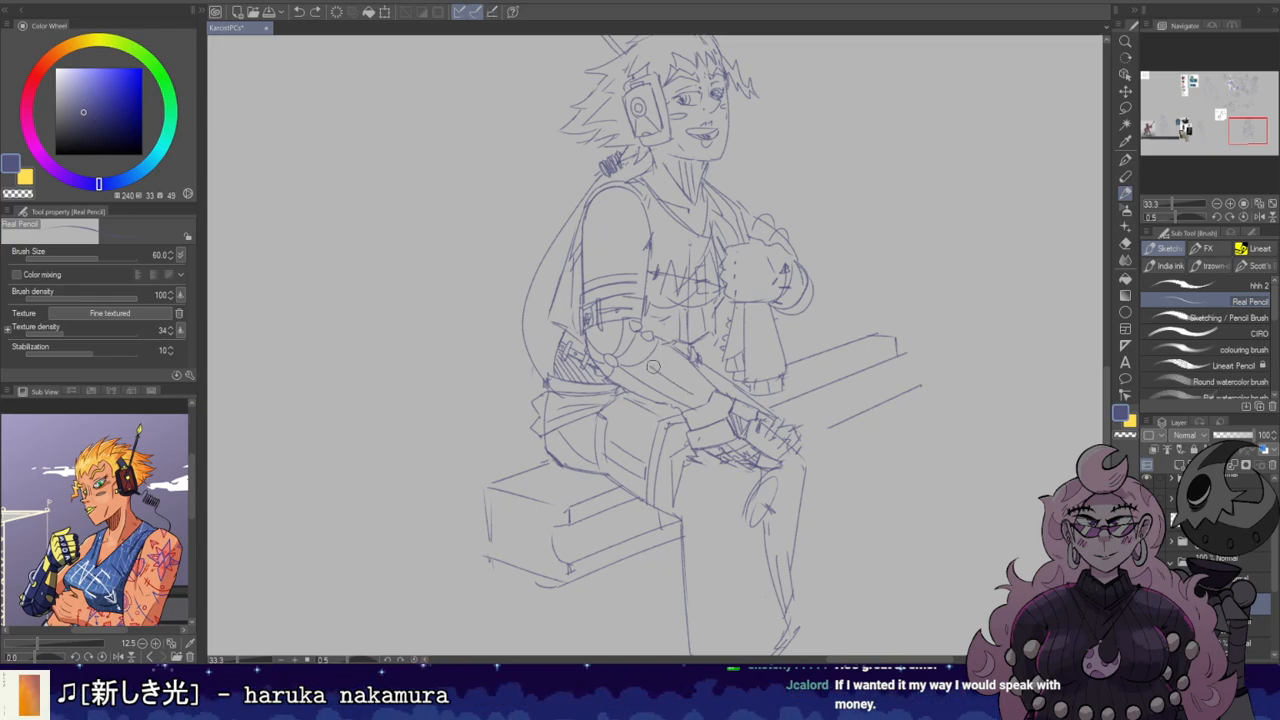
{"action": "key", "text": "e"}
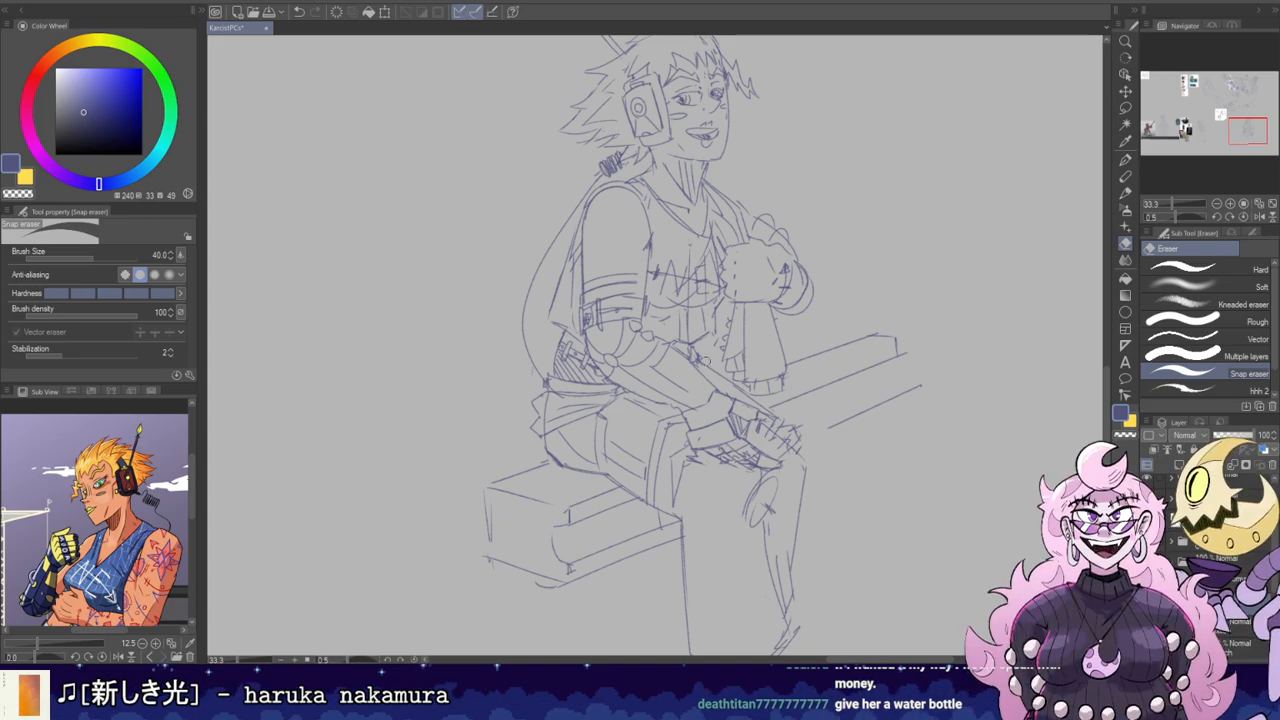
{"action": "key", "text": "b"}
{"action": "left_click_drag", "start_coordinate": [698, 376], "coordinate": [680, 392]}
{"action": "left_click_drag", "start_coordinate": [851, 128], "coordinate": [808, 149]}
{"action": "left_click_drag", "start_coordinate": [754, 300], "coordinate": [721, 233]}
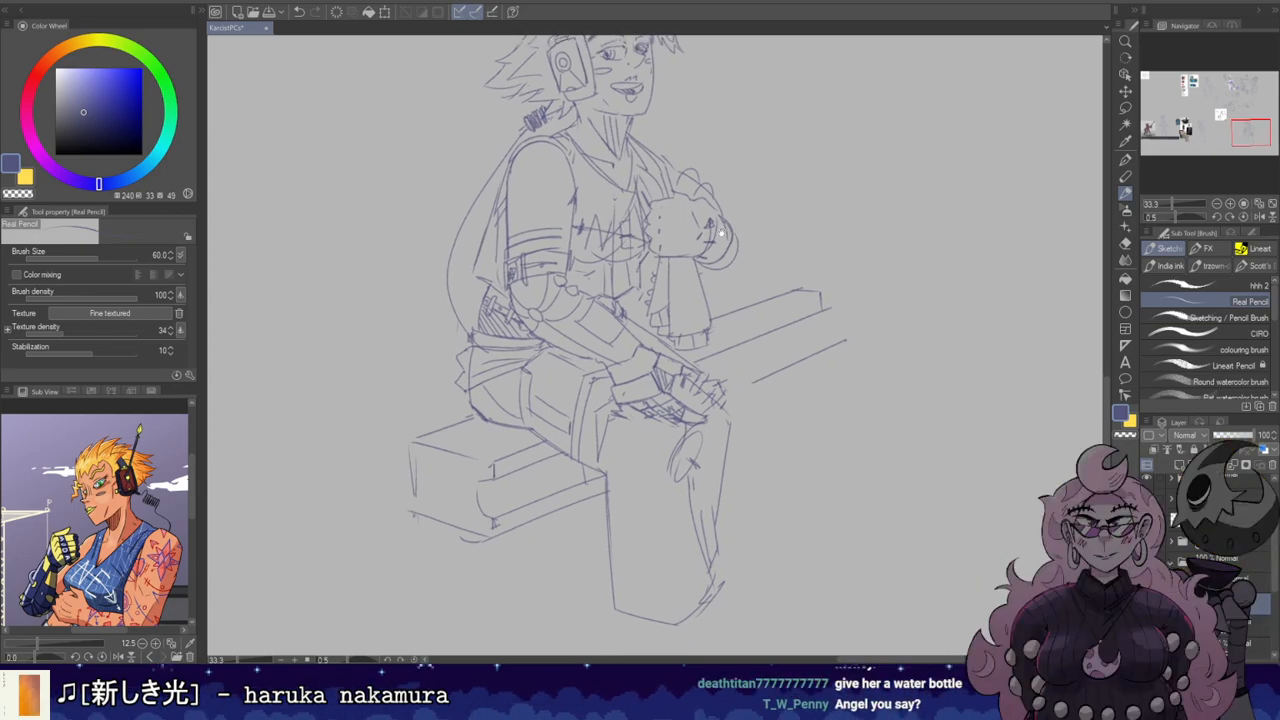
Step: Erase the rough fingertips of the hand resting on the knee
{"action": "key", "text": "e"}
{"action": "key", "text": "p"}
{"action": "mouse_move", "coordinate": [686, 388]}
{"action": "left_mouse_down"}
{"action": "mouse_move", "coordinate": [713, 410]}
{"action": "mouse_move", "coordinate": [673, 385]}
{"action": "mouse_move", "coordinate": [703, 384]}
{"action": "mouse_move", "coordinate": [714, 393]}
{"action": "mouse_move", "coordinate": [626, 358]}
{"action": "left_mouse_up"}
{"action": "key", "text": "ctrl+z"}
{"action": "key", "text": "e"}
{"action": "key", "text": "b"}
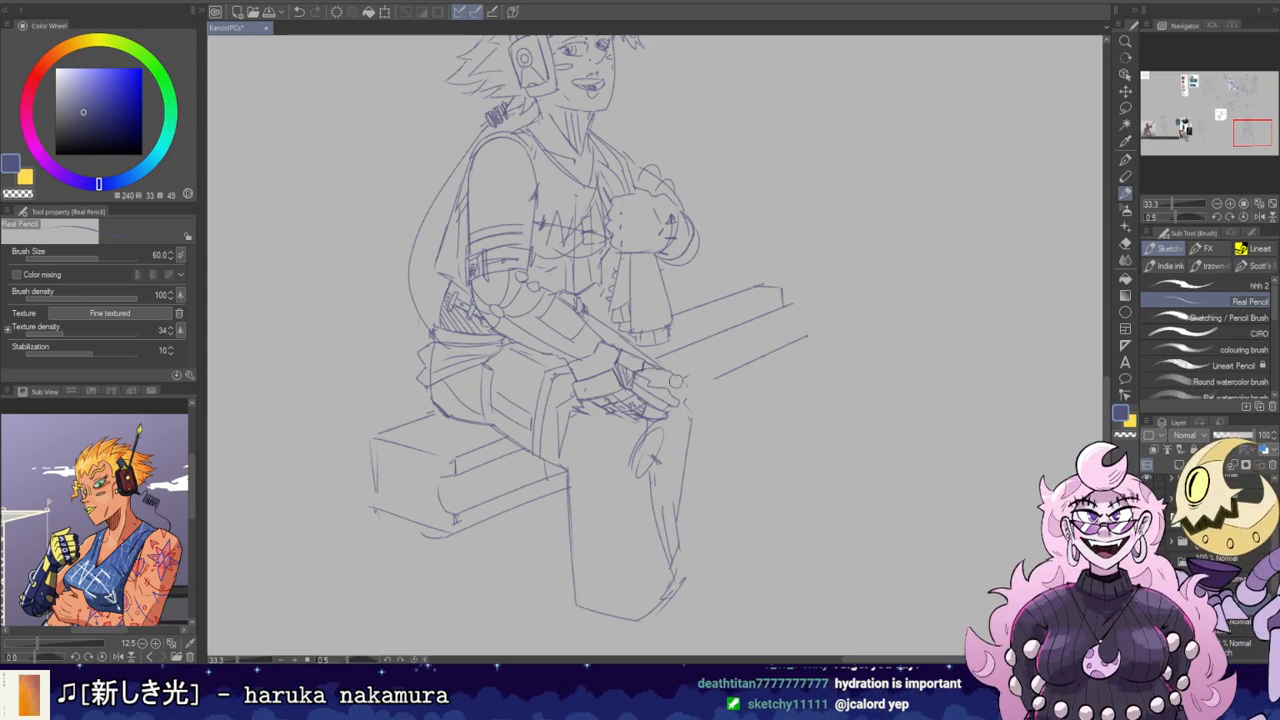
Step: Rotate the canvas sideways and redraw the fingers of the resting hand, alternating eraser and pencil
{"action": "key", "text": "r"}
{"action": "mouse_move", "coordinate": [764, 305]}
{"action": "left_mouse_down"}
{"action": "mouse_move", "coordinate": [720, 441]}
{"action": "mouse_move", "coordinate": [697, 453]}
{"action": "mouse_move", "coordinate": [768, 317]}
{"action": "mouse_move", "coordinate": [688, 235]}
{"action": "mouse_move", "coordinate": [600, 244]}
{"action": "left_mouse_up"}
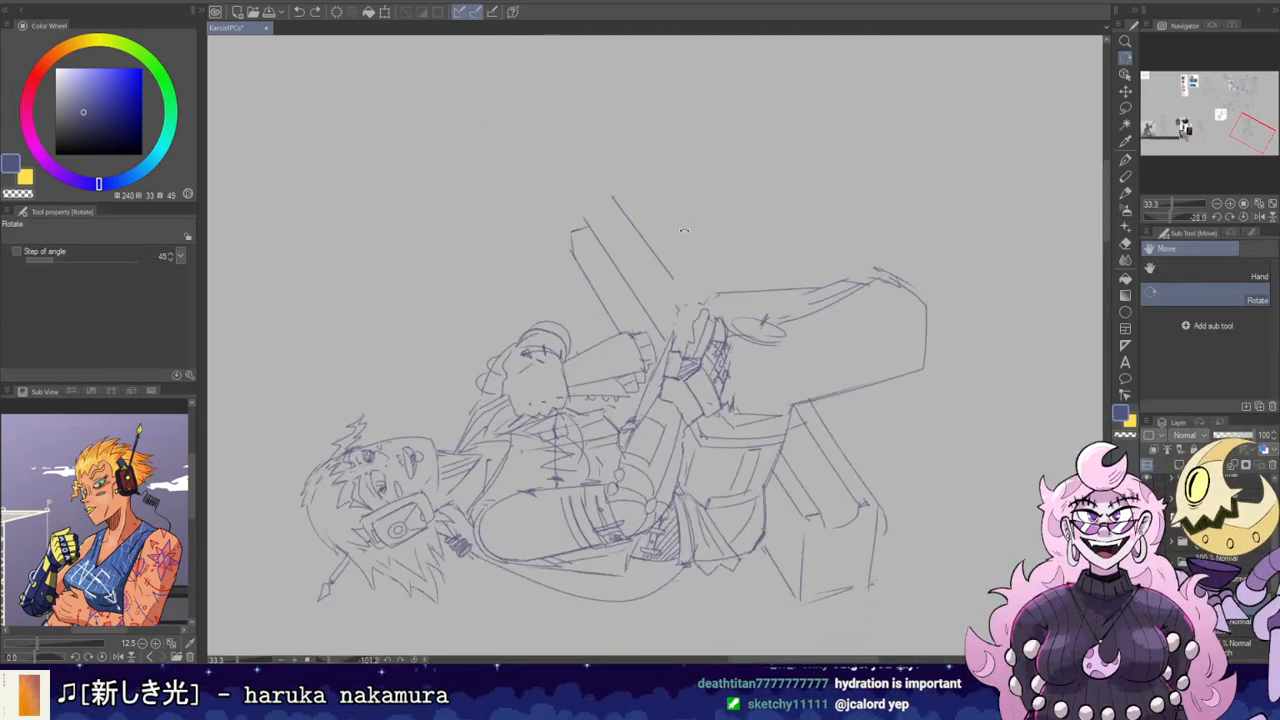
{"action": "key", "text": "b"}
{"action": "left_click_drag", "start_coordinate": [689, 313], "coordinate": [673, 347]}
{"action": "key", "text": "e"}
{"action": "key", "text": "b"}
{"action": "key", "text": "e"}
{"action": "key", "text": "b"}
{"action": "left_click_drag", "start_coordinate": [674, 352], "coordinate": [688, 368]}
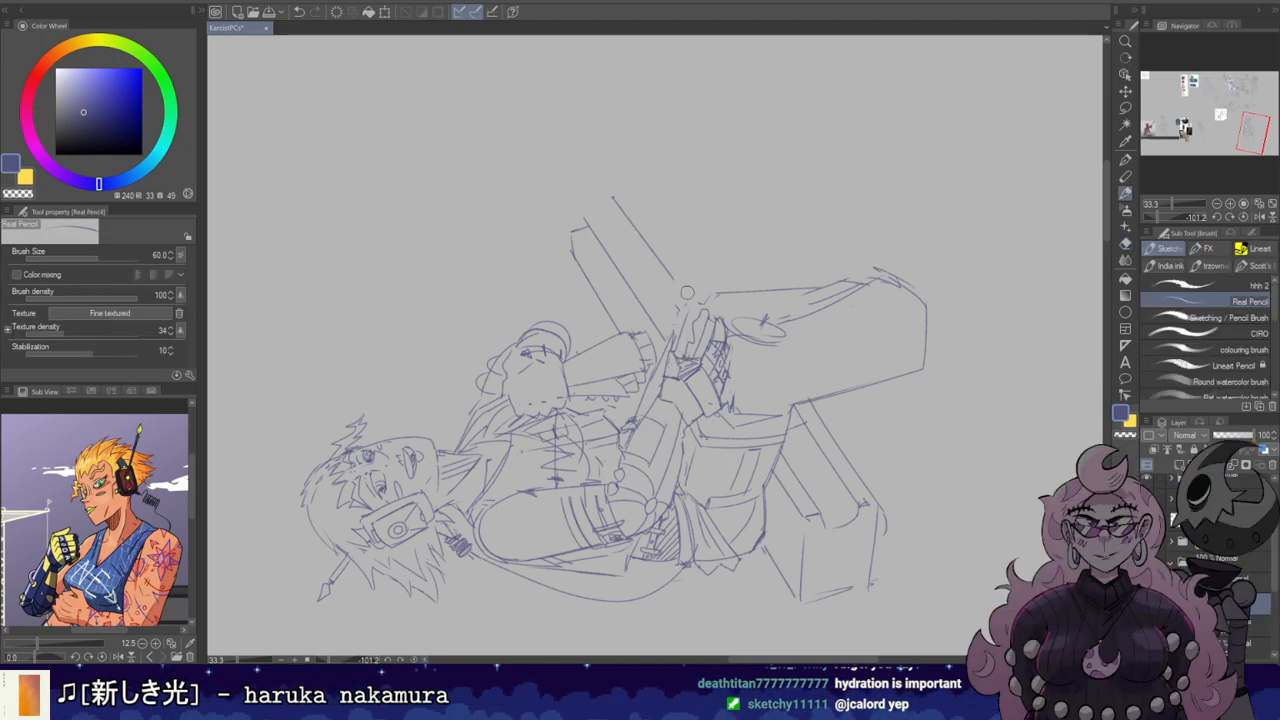
{"action": "key", "text": "ctrl+z"}
{"action": "left_click_drag", "start_coordinate": [702, 304], "coordinate": [686, 318]}
Step: Return the canvas to near upright and touch up the resting hand's fingers with eraser and pencil
{"action": "key", "text": "r"}
{"action": "mouse_move", "coordinate": [575, 320]}
{"action": "left_mouse_down"}
{"action": "mouse_move", "coordinate": [696, 277]}
{"action": "mouse_move", "coordinate": [706, 249]}
{"action": "left_mouse_up"}
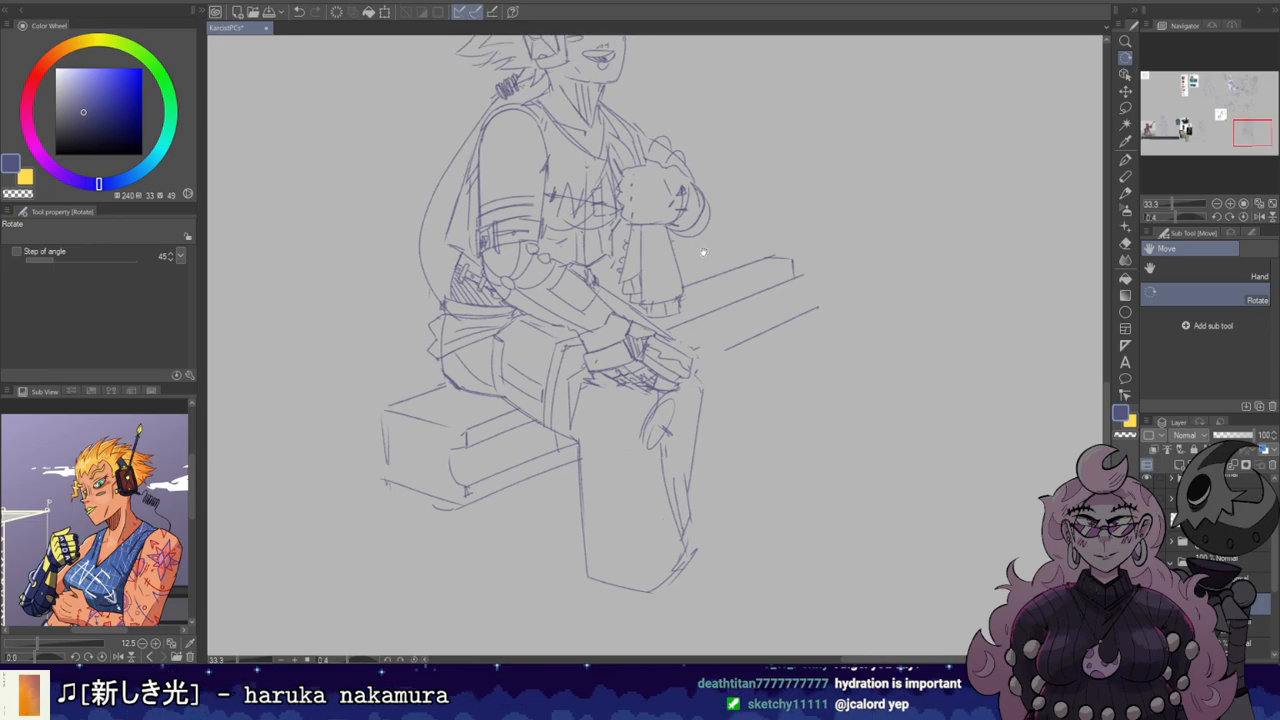
{"action": "key", "text": "e"}
{"action": "key", "text": "b"}
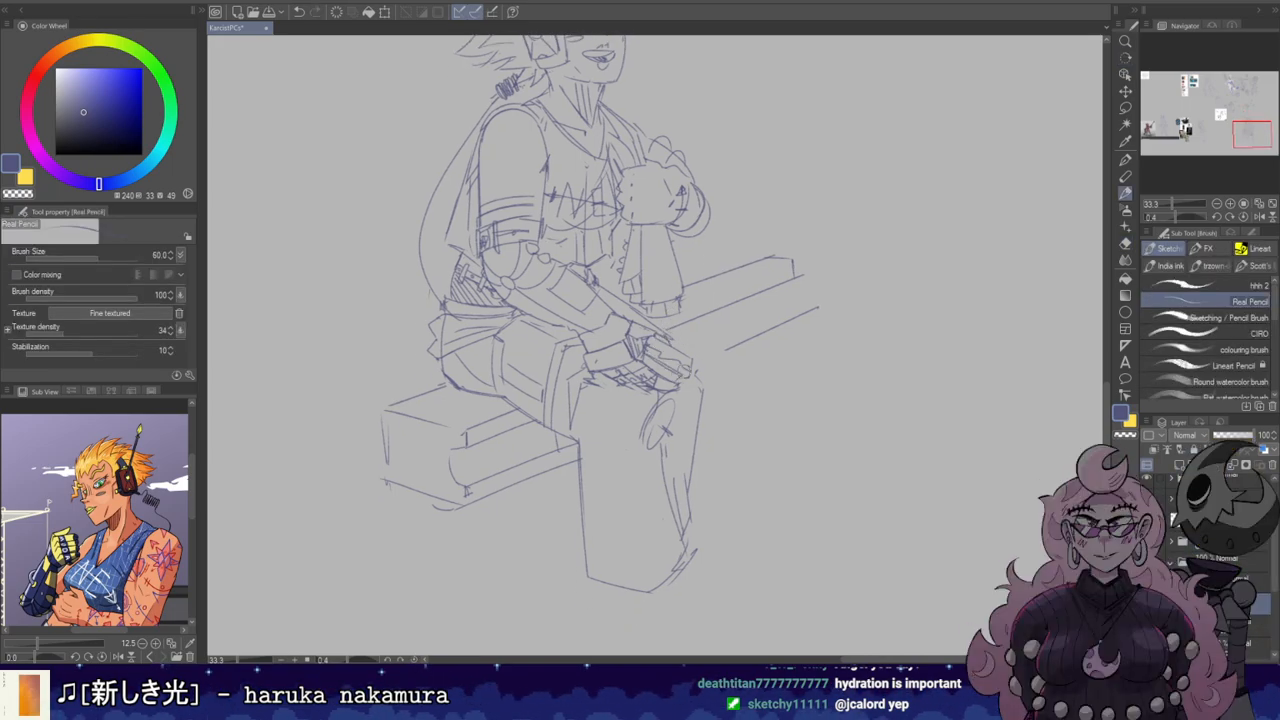
{"action": "key", "text": "e"}
{"action": "left_click_drag", "start_coordinate": [683, 380], "coordinate": [676, 382]}
{"action": "key", "text": "b"}
{"action": "key", "text": "ctrl+z"}
Step: Rotate the canvas to refine the resting hand's finger lines, and turn it back to near upright
{"action": "key", "text": "shift+space"}
{"action": "left_click_drag", "start_coordinate": [588, 109], "coordinate": [717, 110]}
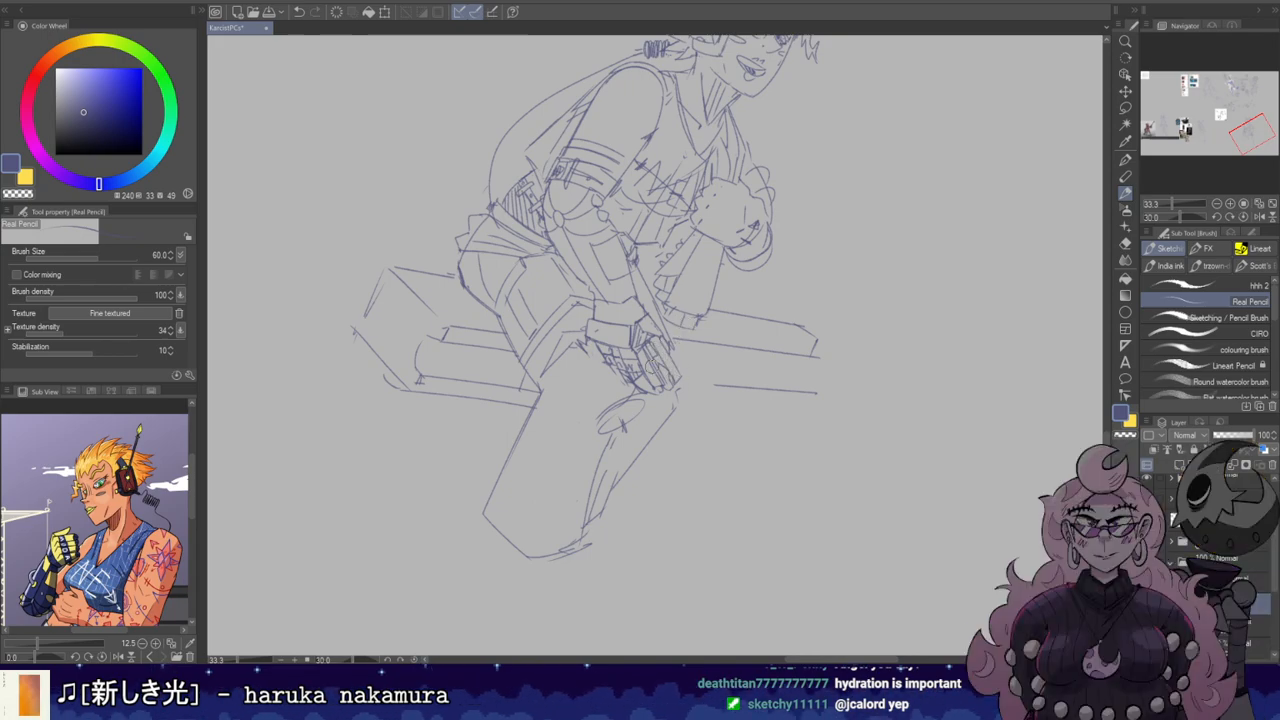
{"action": "key", "text": "e"}
{"action": "key", "text": "p"}
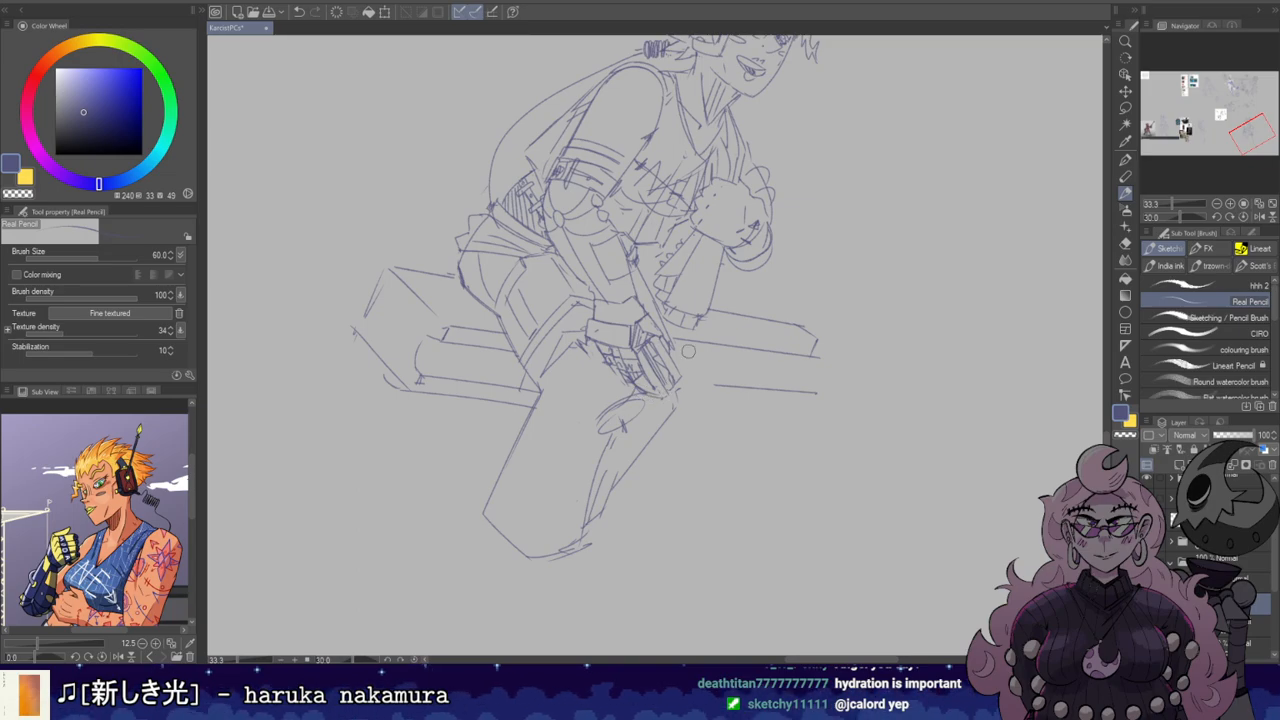
{"action": "key", "text": "r"}
{"action": "left_click_drag", "start_coordinate": [688, 350], "coordinate": [836, 77]}
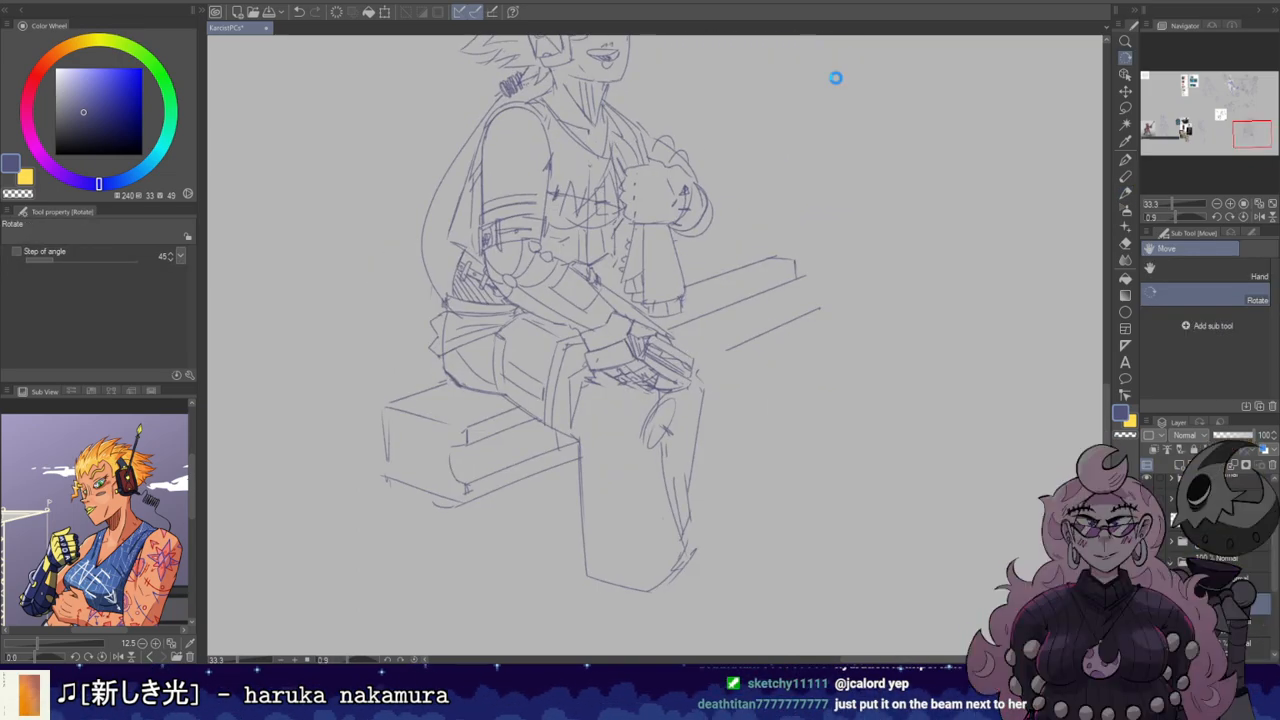
Step: Sketch the outline of a water bottle on the beam behind the raised forearm
{"action": "left_click_drag", "start_coordinate": [747, 241], "coordinate": [835, 290]}
{"action": "mouse_move", "coordinate": [780, 224]}
{"action": "left_mouse_down"}
{"action": "mouse_move", "coordinate": [743, 226]}
{"action": "mouse_move", "coordinate": [753, 231]}
{"action": "left_mouse_up"}
{"action": "key", "text": "b"}
{"action": "left_click_drag", "start_coordinate": [750, 307], "coordinate": [759, 371]}
{"action": "key", "text": "ctrl+z"}
{"action": "mouse_move", "coordinate": [745, 306]}
{"action": "left_mouse_down"}
{"action": "mouse_move", "coordinate": [747, 359]}
{"action": "mouse_move", "coordinate": [765, 342]}
{"action": "left_mouse_up"}
{"action": "key", "text": "e"}
{"action": "key", "text": "b"}
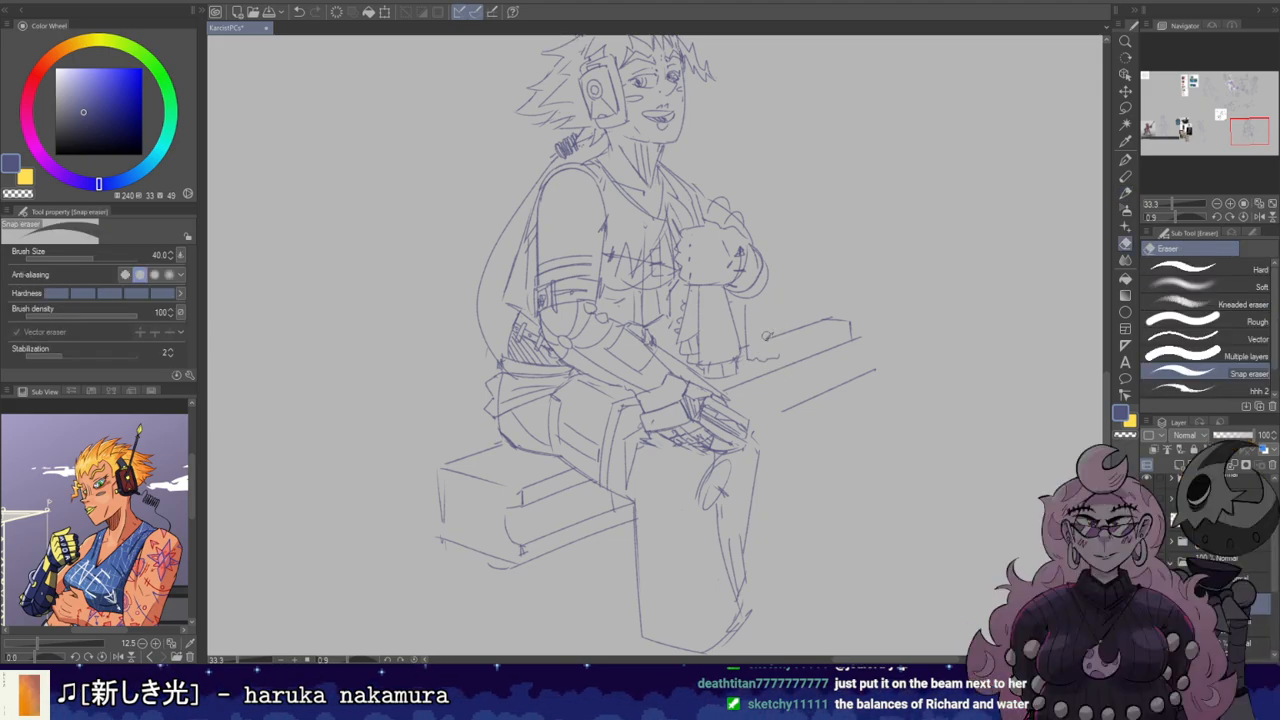
{"action": "left_click_drag", "start_coordinate": [779, 343], "coordinate": [769, 280]}
{"action": "key", "text": "ctrl+z"}
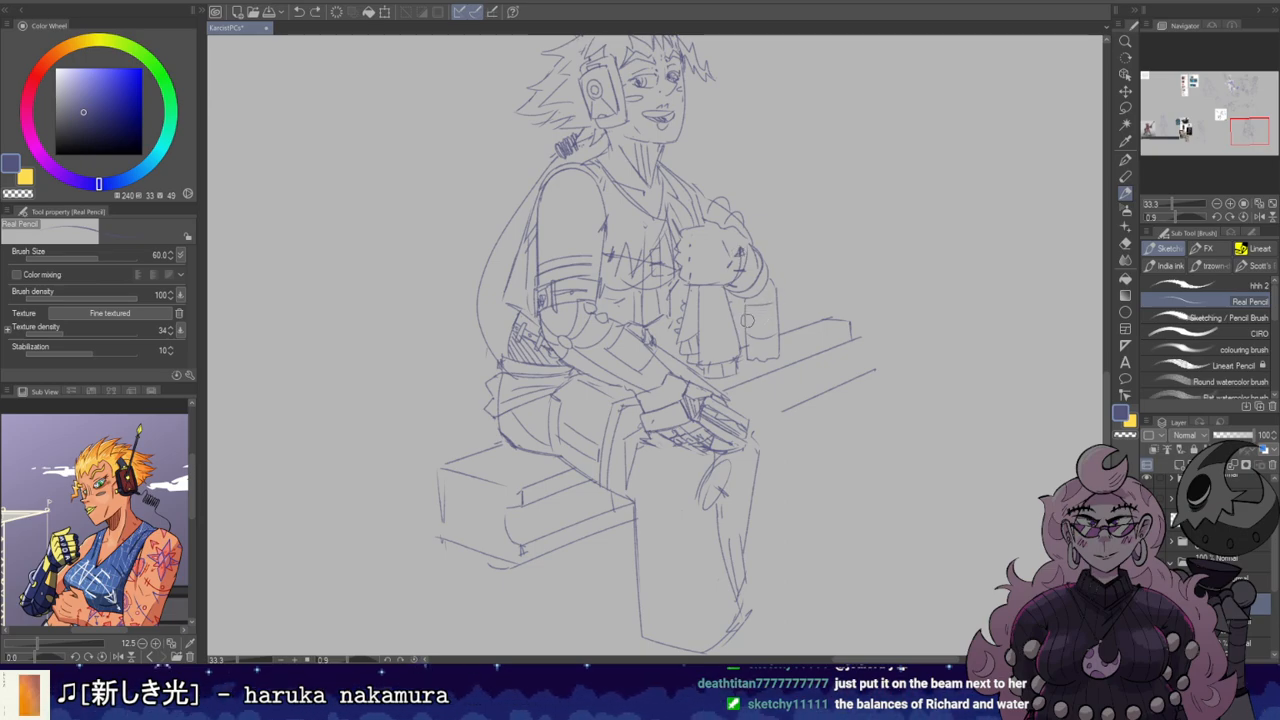
Step: Letter "WOTR" on the bottle's label and add the label's border lines, redoing unsatisfactory strokes
{"action": "left_click_drag", "start_coordinate": [752, 312], "coordinate": [758, 316]}
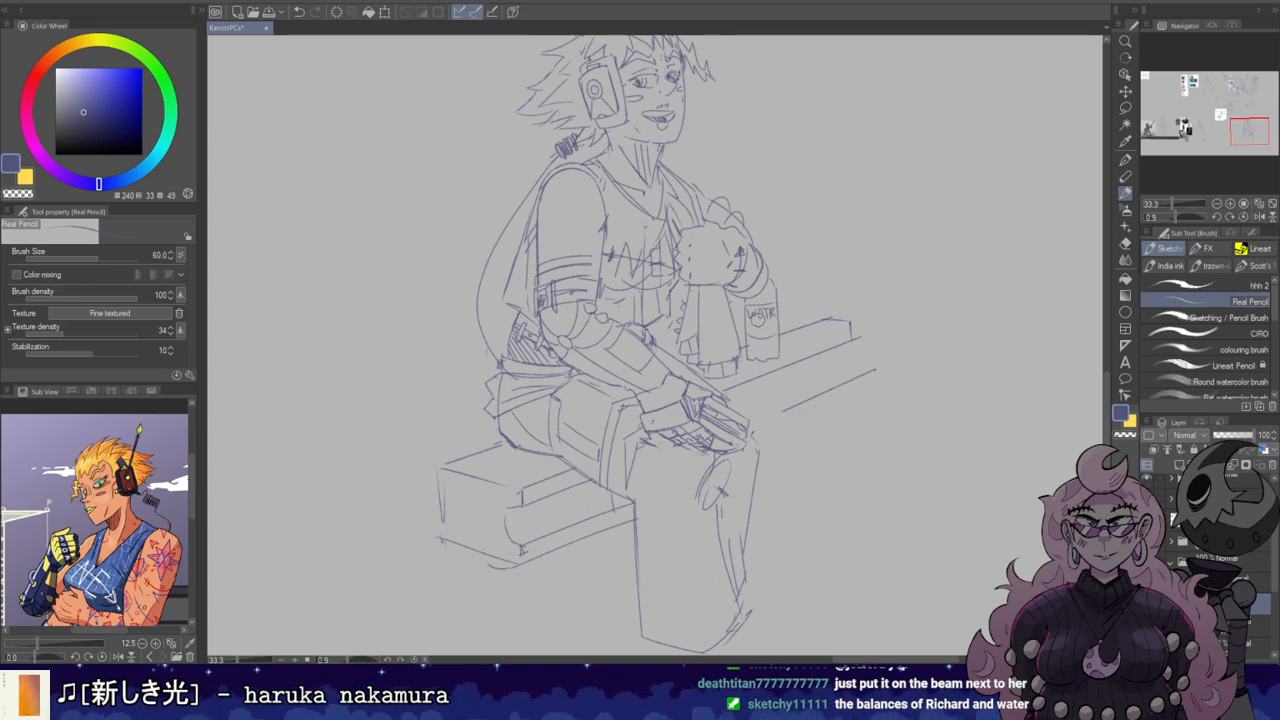
{"action": "key", "text": "ctrl+z"}
{"action": "left_click_drag", "start_coordinate": [749, 323], "coordinate": [775, 322]}
{"action": "key", "text": "ctrl+z"}
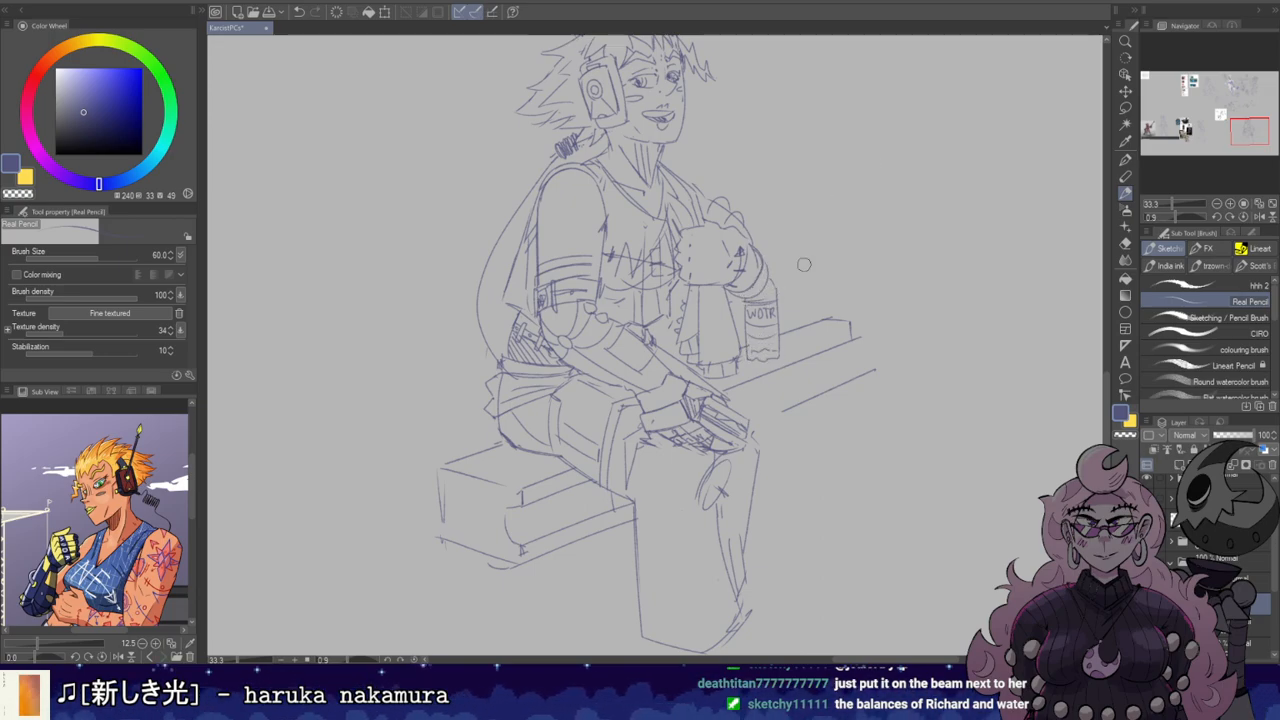
Step: Sketch a hatched ankle section beneath the lower end of the near leg
{"action": "left_click_drag", "start_coordinate": [904, 118], "coordinate": [911, 163]}
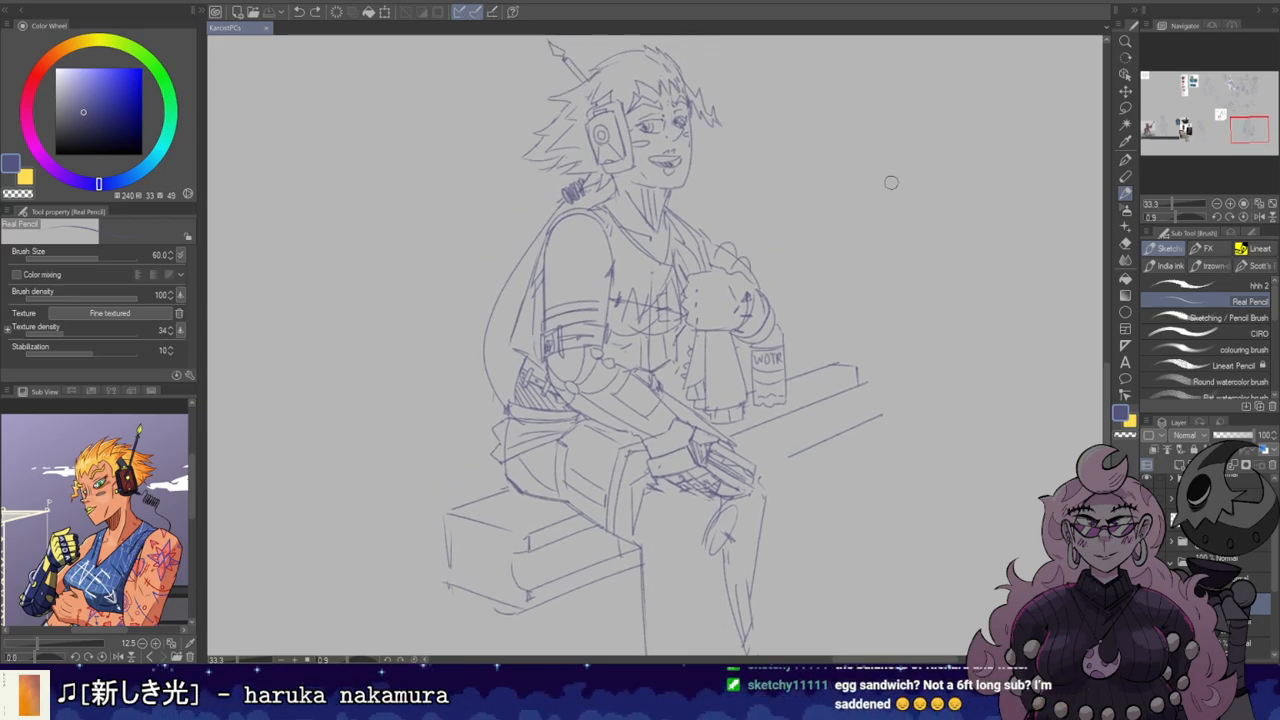
{"action": "left_click_drag", "start_coordinate": [780, 260], "coordinate": [810, 125]}
{"action": "left_click_drag", "start_coordinate": [749, 230], "coordinate": [794, 80]}
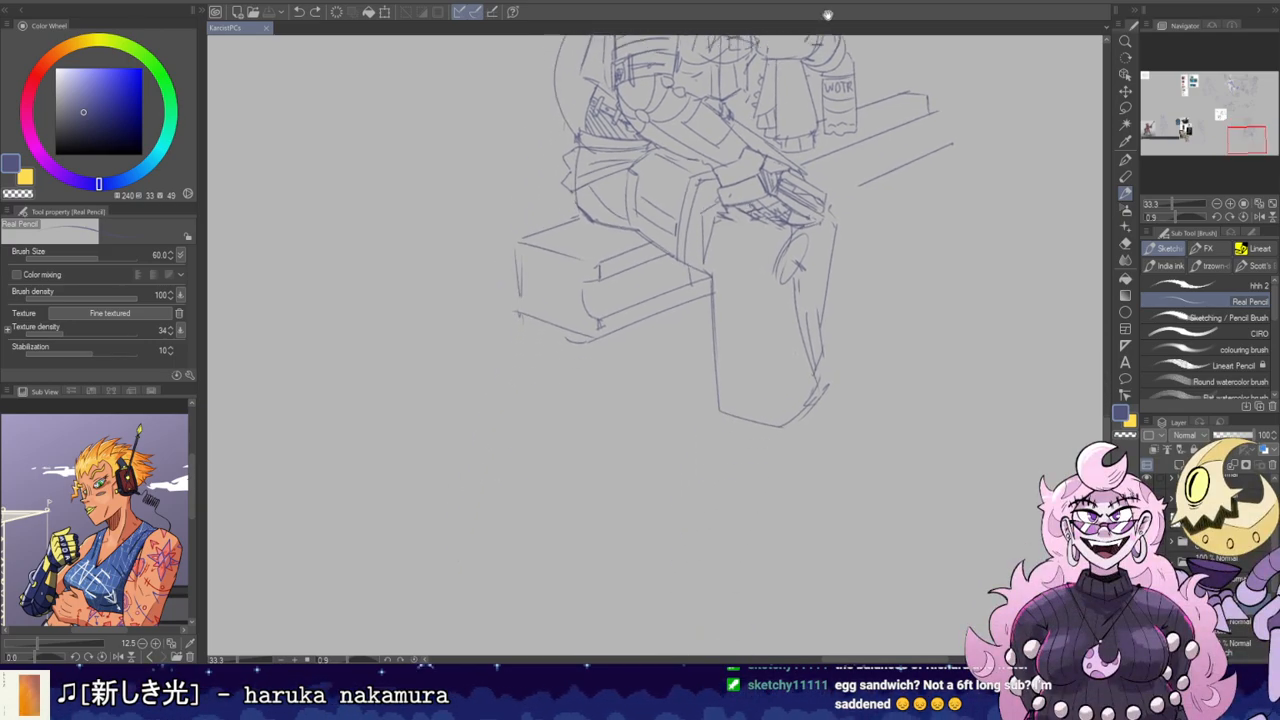
{"action": "key", "text": "ctrl+z"}
{"action": "mouse_move", "coordinate": [737, 401]}
{"action": "left_mouse_down"}
{"action": "mouse_move", "coordinate": [741, 440]}
{"action": "mouse_move", "coordinate": [790, 436]}
{"action": "mouse_move", "coordinate": [826, 406]}
{"action": "left_mouse_up"}
{"action": "left_click_drag", "start_coordinate": [745, 414], "coordinate": [797, 419]}
Step: Sketch an angled band with small round rivets across the near shin, undoing and redrawing strokes
{"action": "mouse_move", "coordinate": [781, 287]}
{"action": "left_mouse_down"}
{"action": "mouse_move", "coordinate": [743, 343]}
{"action": "mouse_move", "coordinate": [711, 354]}
{"action": "left_mouse_up"}
{"action": "left_click_drag", "start_coordinate": [714, 310], "coordinate": [713, 370]}
{"action": "mouse_move", "coordinate": [709, 322]}
{"action": "left_mouse_down"}
{"action": "mouse_move", "coordinate": [728, 322]}
{"action": "mouse_move", "coordinate": [710, 367]}
{"action": "mouse_move", "coordinate": [764, 374]}
{"action": "mouse_move", "coordinate": [783, 354]}
{"action": "left_mouse_up"}
{"action": "key", "text": "ctrl+z"}
{"action": "key", "text": "ctrl+z"}
{"action": "key", "text": "ctrl+z"}
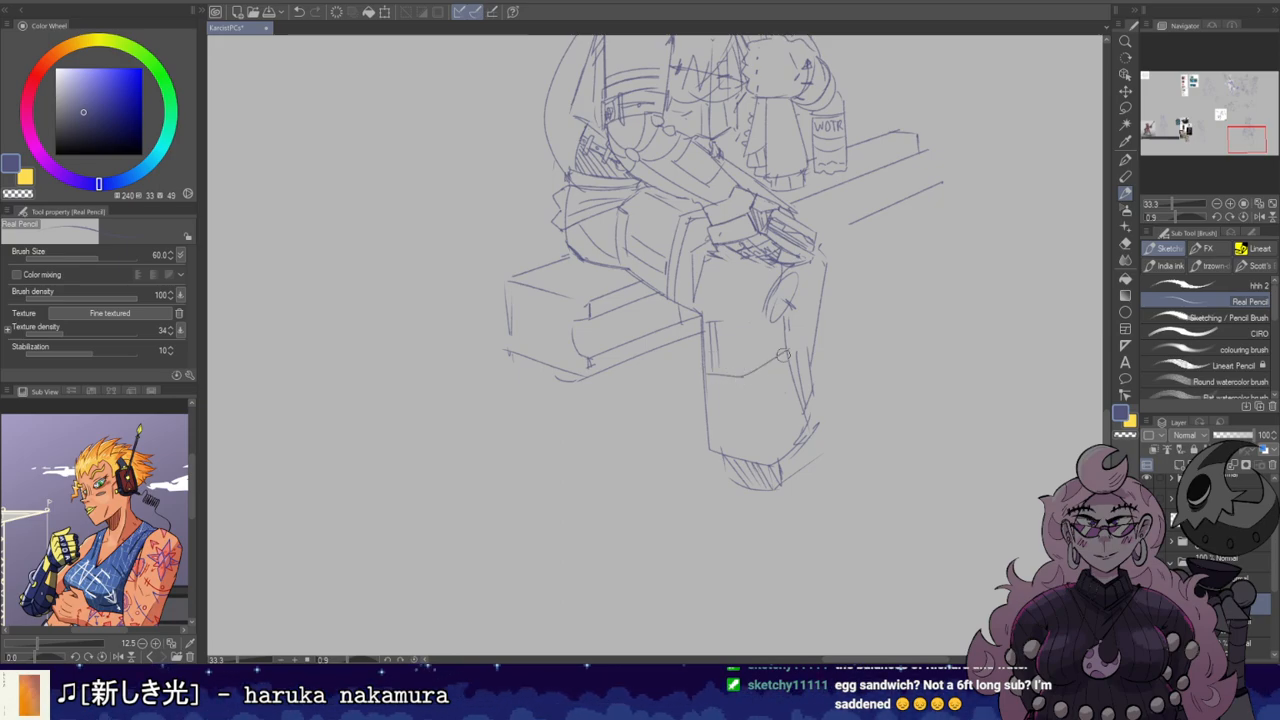
{"action": "key", "text": "ctrl+z"}
{"action": "mouse_move", "coordinate": [707, 389]}
{"action": "left_mouse_down"}
{"action": "mouse_move", "coordinate": [755, 397]}
{"action": "mouse_move", "coordinate": [744, 400]}
{"action": "left_mouse_up"}
{"action": "mouse_move", "coordinate": [746, 399]}
{"action": "left_mouse_down"}
{"action": "mouse_move", "coordinate": [794, 364]}
{"action": "mouse_move", "coordinate": [739, 381]}
{"action": "left_mouse_up"}
{"action": "key", "text": "ctrl+z"}
{"action": "key", "text": "ctrl+z"}
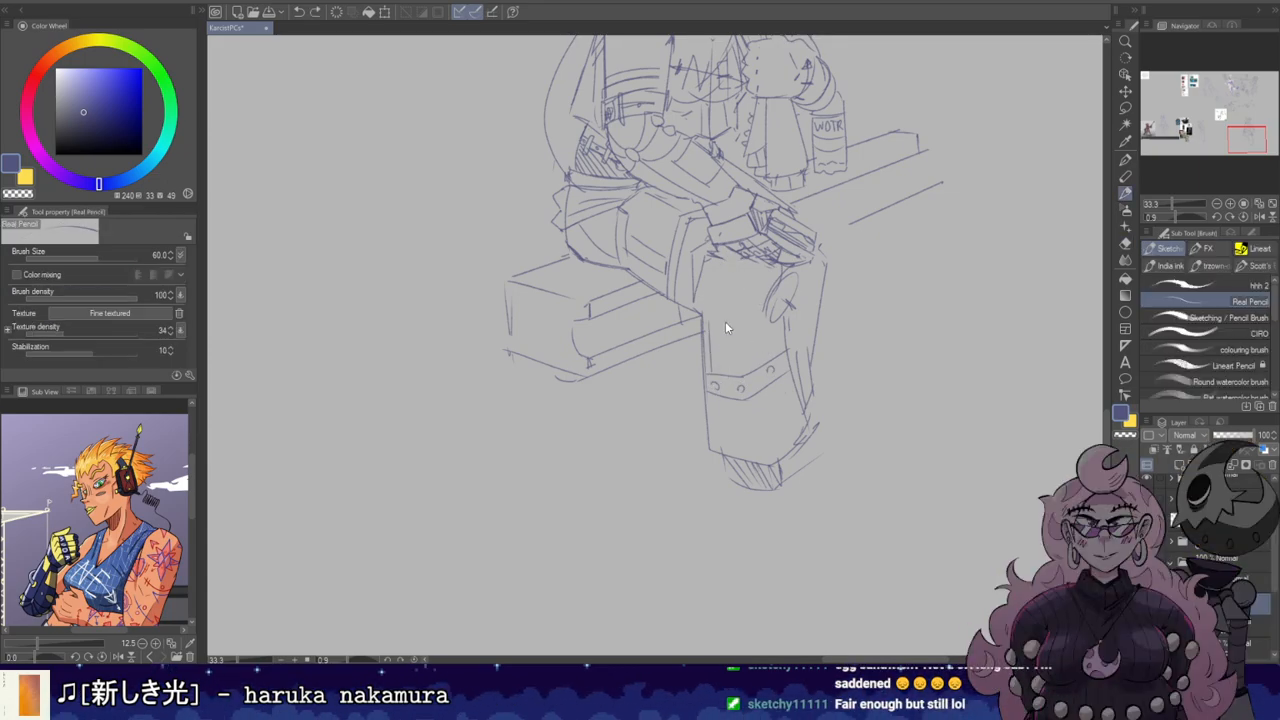
Step: Add inner edge lines below the shin band and fold strokes at the knee, and erase the knee's oval
{"action": "key", "text": "ctrl+z"}
{"action": "mouse_move", "coordinate": [714, 398]}
{"action": "left_mouse_down"}
{"action": "mouse_move", "coordinate": [716, 439]}
{"action": "mouse_move", "coordinate": [732, 445]}
{"action": "left_mouse_up"}
{"action": "mouse_move", "coordinate": [835, 276]}
{"action": "left_mouse_down"}
{"action": "mouse_move", "coordinate": [795, 265]}
{"action": "mouse_move", "coordinate": [744, 363]}
{"action": "mouse_move", "coordinate": [716, 385]}
{"action": "mouse_move", "coordinate": [718, 356]}
{"action": "mouse_move", "coordinate": [732, 362]}
{"action": "left_mouse_up"}
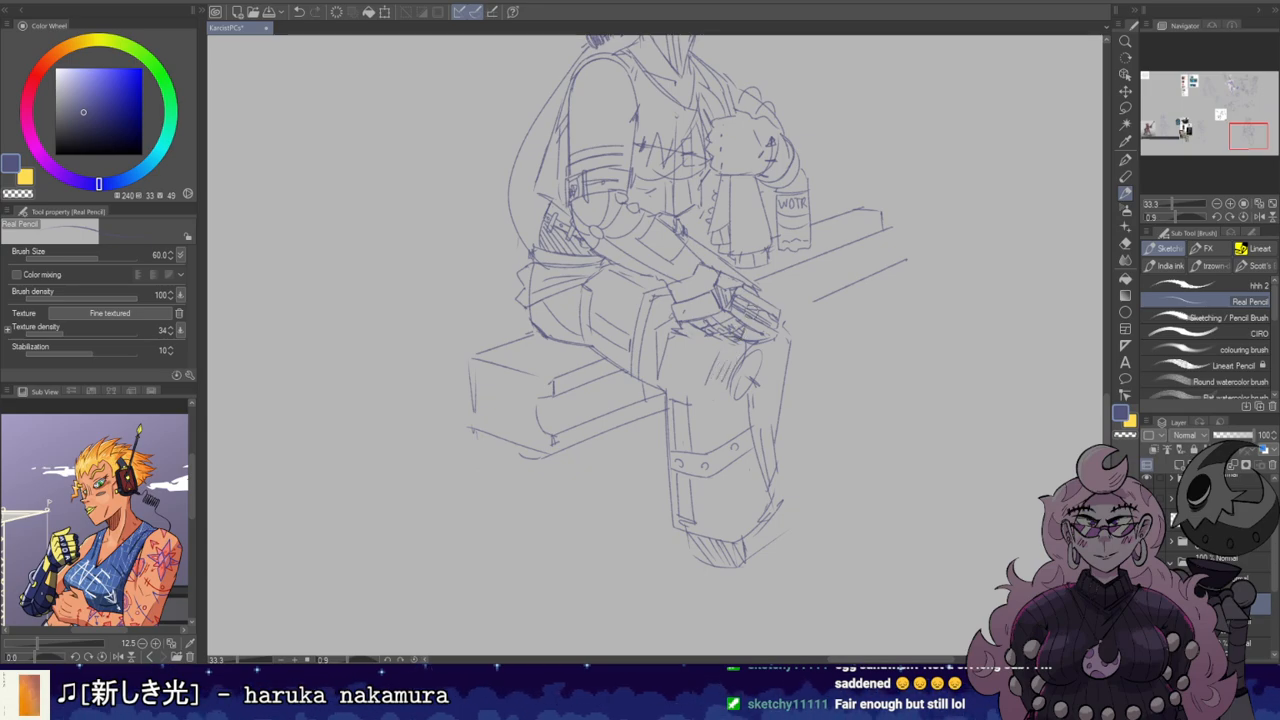
{"action": "key", "text": "e"}
{"action": "key", "text": "ctrl+z"}
Step: Check the whole figure mirrored and erase the long curve running from shoulder to waist behind the back
{"action": "left_click_drag", "start_coordinate": [877, 170], "coordinate": [876, 368]}
{"action": "mouse_move", "coordinate": [852, 258]}
{"action": "left_mouse_down"}
{"action": "mouse_move", "coordinate": [834, 140]}
{"action": "mouse_move", "coordinate": [814, 232]}
{"action": "left_mouse_up"}
{"action": "scroll", "coordinate": [786, 232], "scroll_direction": "down", "scroll_amount": 1}
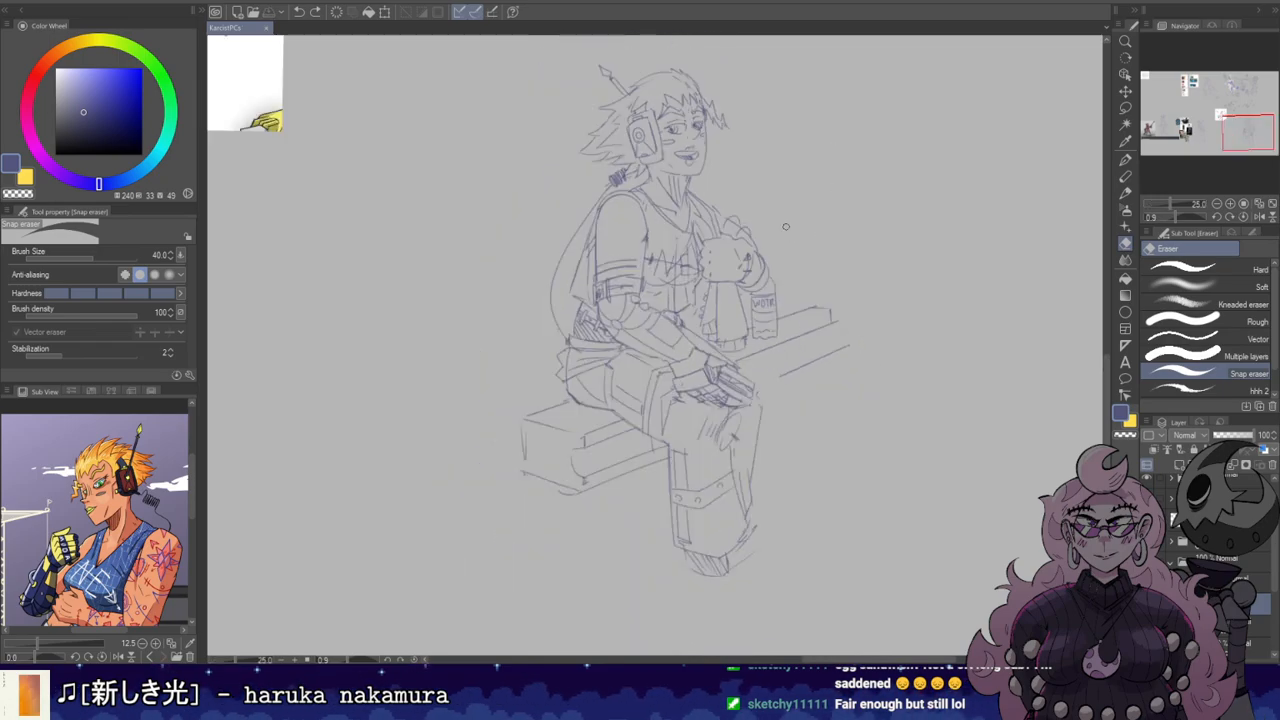
{"action": "key", "text": "h"}
{"action": "key", "text": "h"}
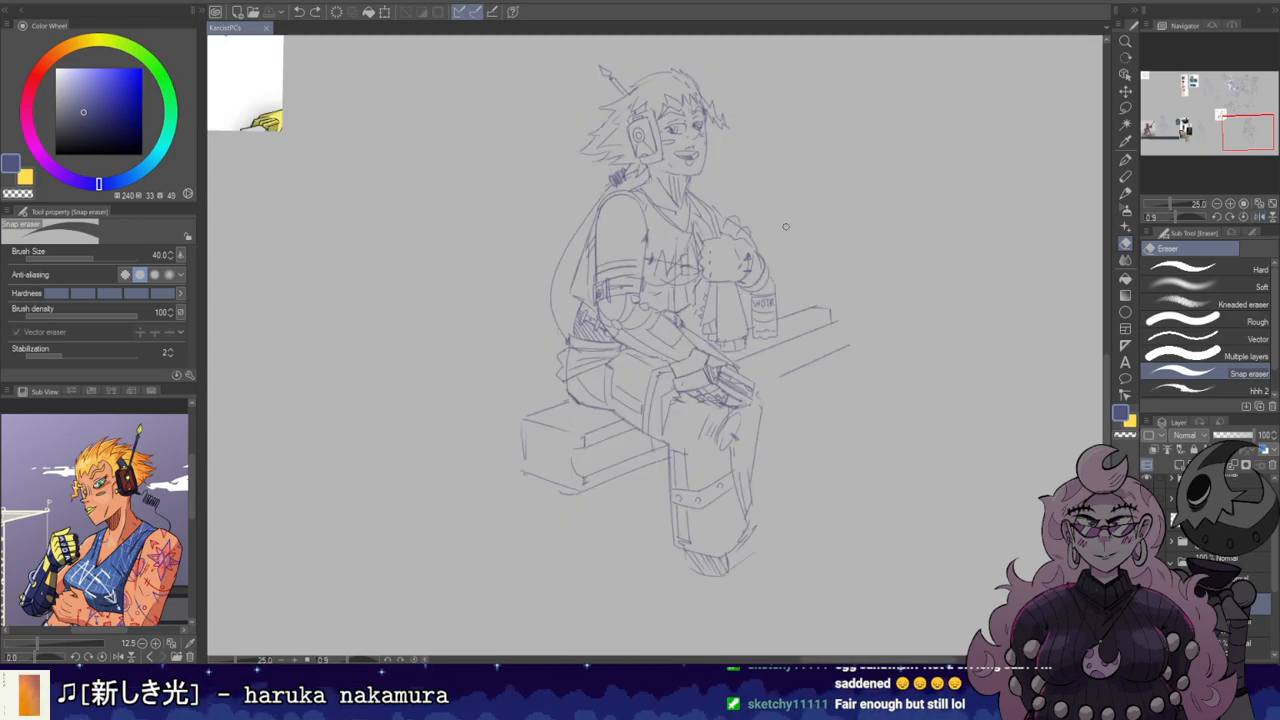
{"action": "left_click_drag", "start_coordinate": [786, 228], "coordinate": [872, 295]}
{"action": "left_click_drag", "start_coordinate": [647, 330], "coordinate": [640, 354]}
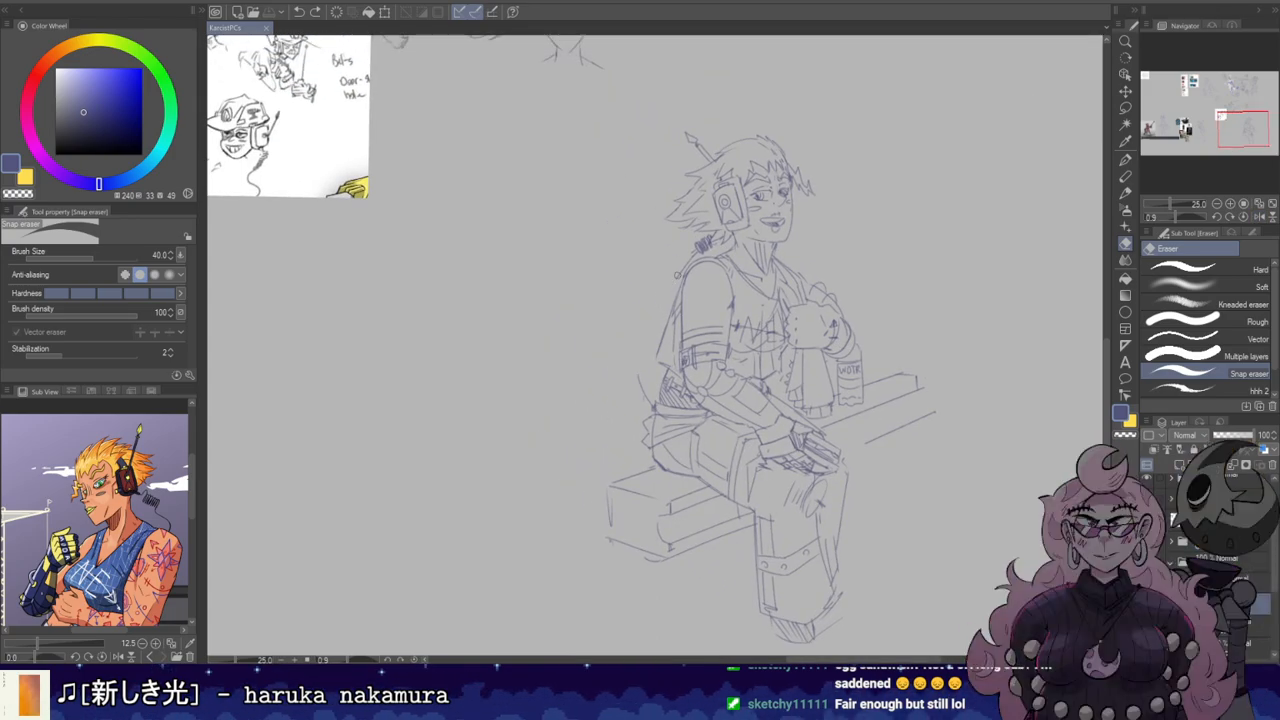
Step: Sketch a shorter rounded loop behind the lower back, curving from the sleeve down to the waist
{"action": "key", "text": "b"}
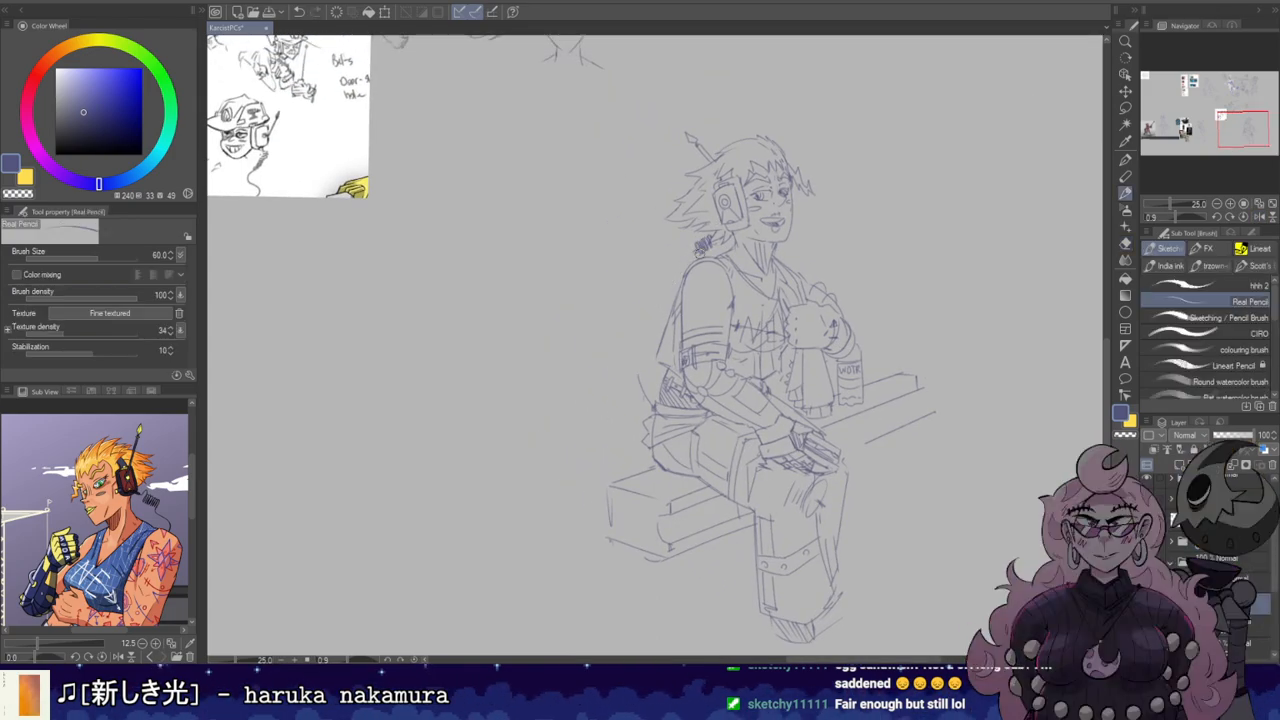
{"action": "left_click_drag", "start_coordinate": [654, 329], "coordinate": [658, 397]}
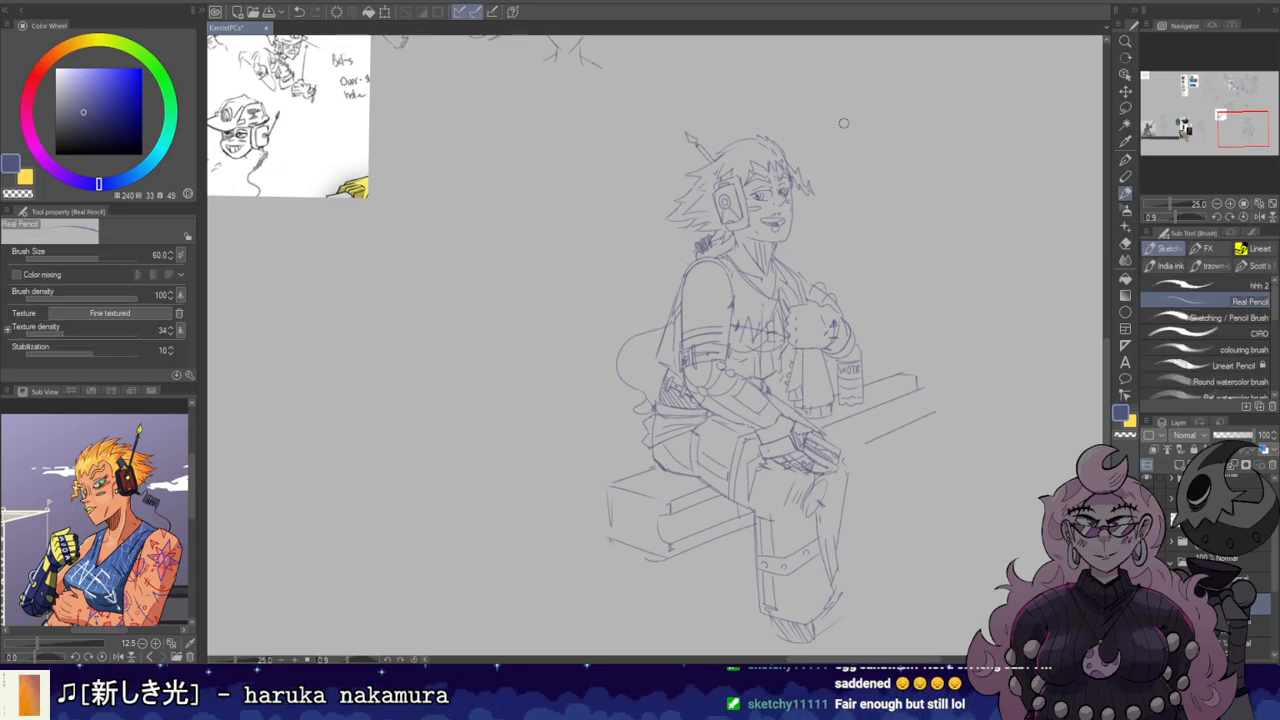
{"action": "key", "text": "e"}
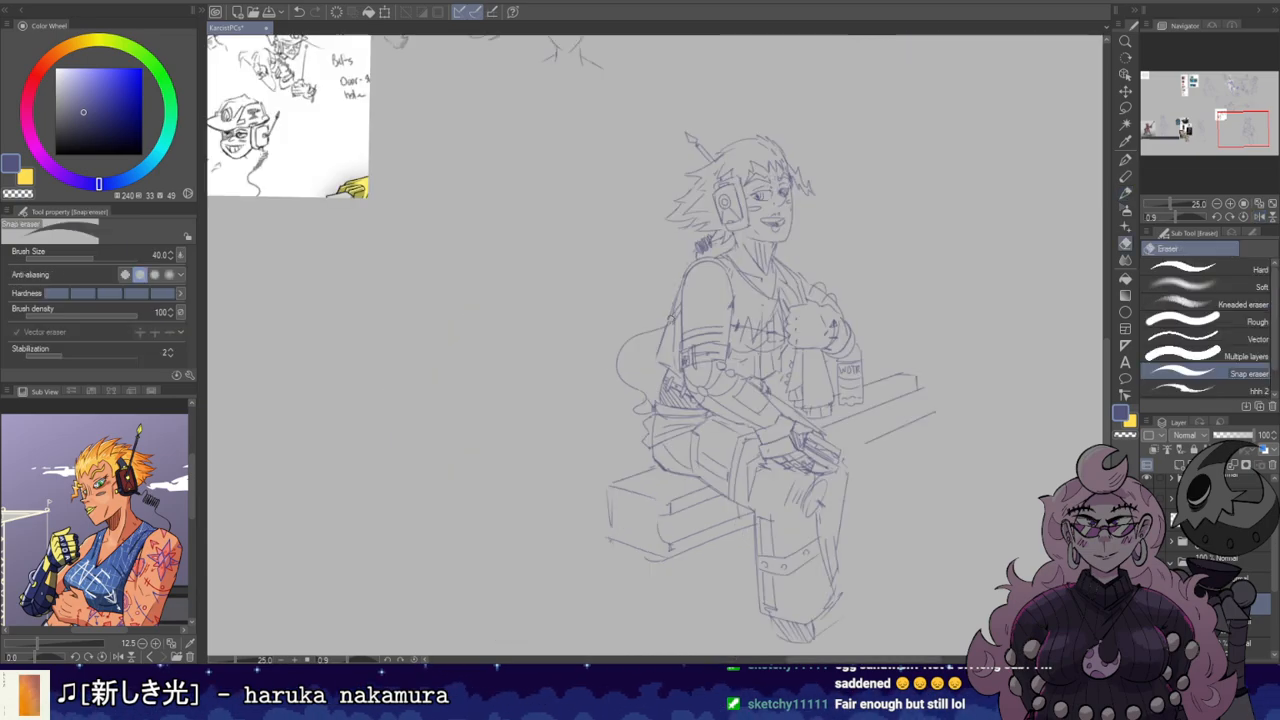
{"action": "key", "text": "b"}
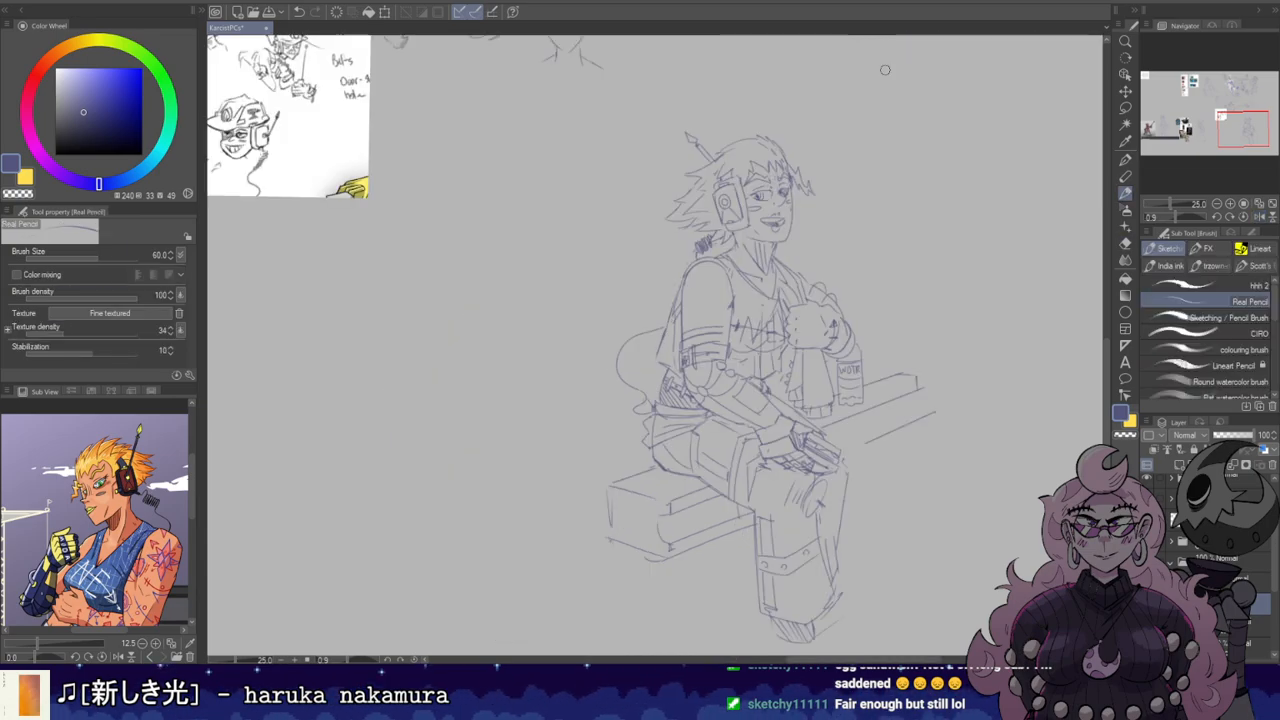
{"action": "left_click_drag", "start_coordinate": [991, 262], "coordinate": [849, 177]}
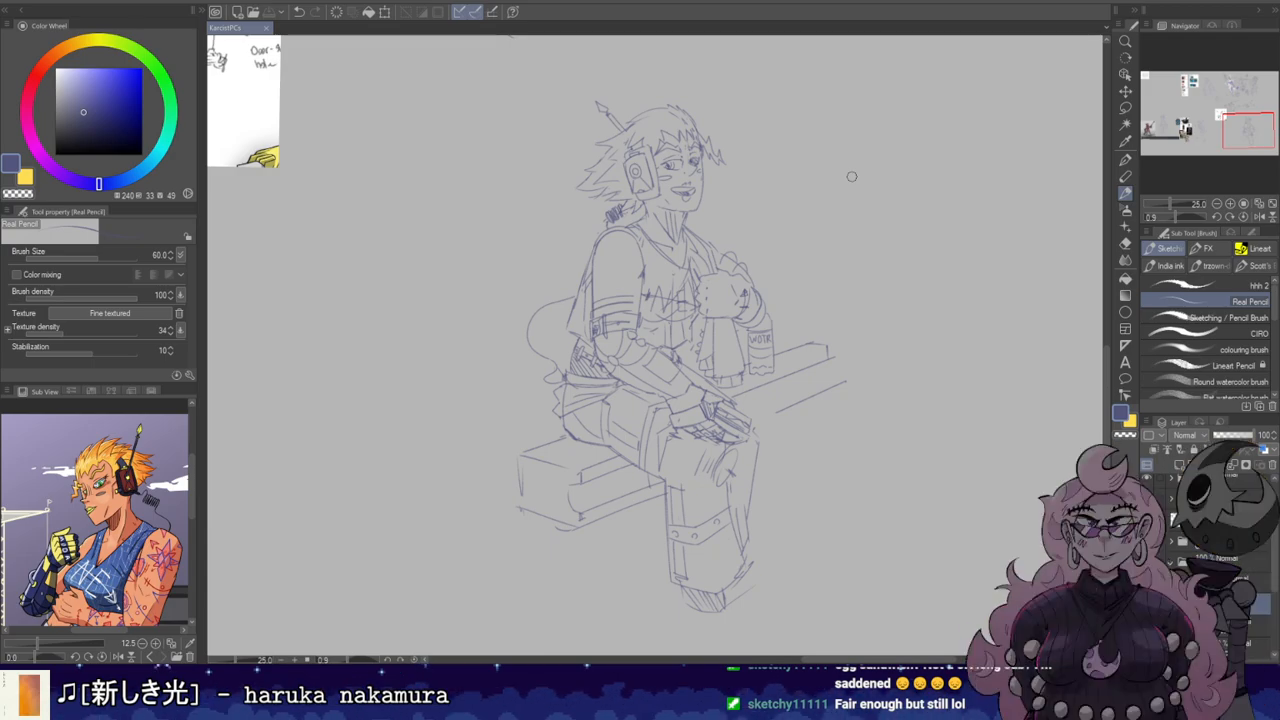
{"action": "left_click_drag", "start_coordinate": [851, 176], "coordinate": [891, 51]}
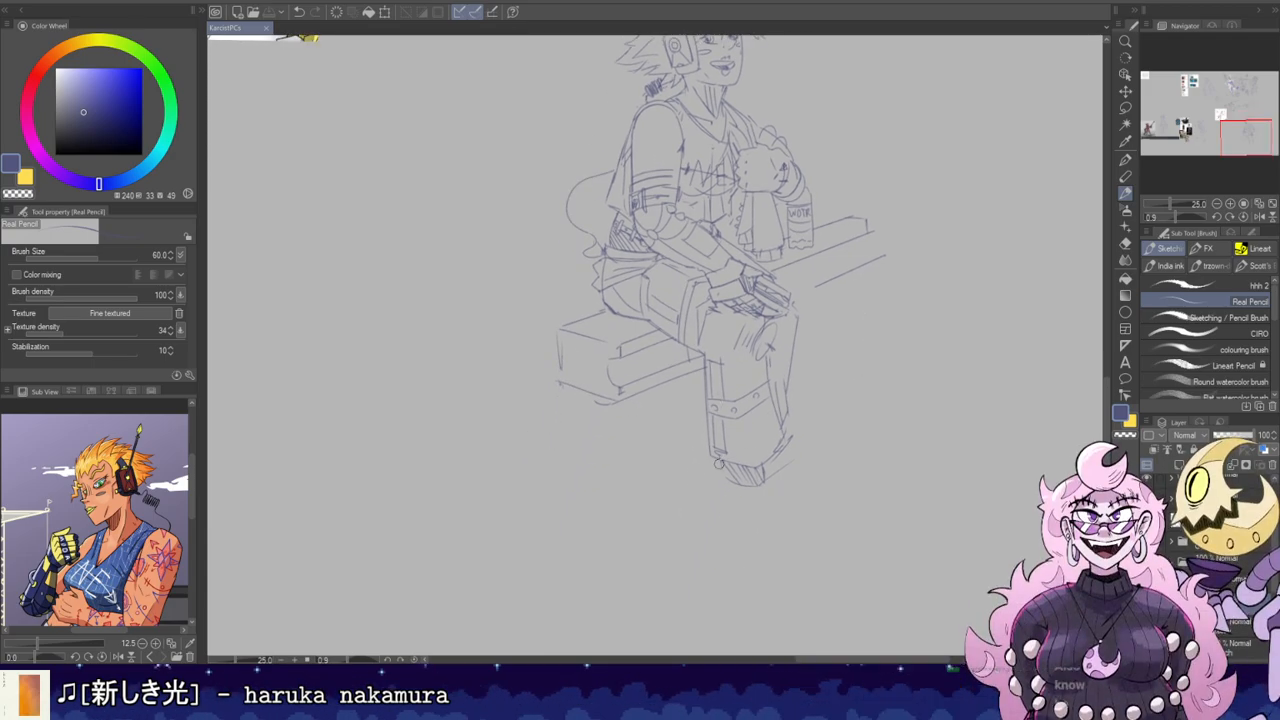
{"action": "left_click_drag", "start_coordinate": [721, 473], "coordinate": [727, 487]}
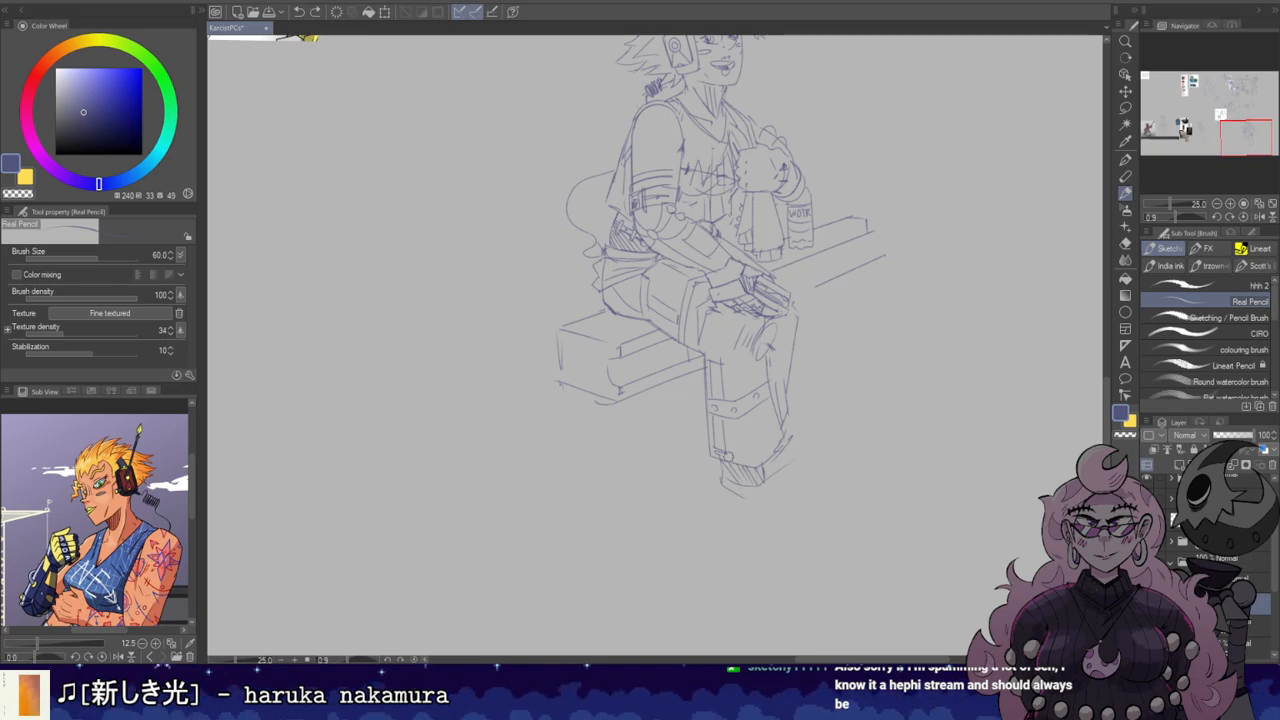
{"action": "key", "text": "e"}
{"action": "key", "text": "b"}
{"action": "mouse_move", "coordinate": [746, 498]}
{"action": "left_mouse_down"}
{"action": "mouse_move", "coordinate": [724, 444]}
{"action": "mouse_move", "coordinate": [726, 476]}
{"action": "mouse_move", "coordinate": [768, 501]}
{"action": "left_mouse_up"}
{"action": "key", "text": "ctrl+z"}
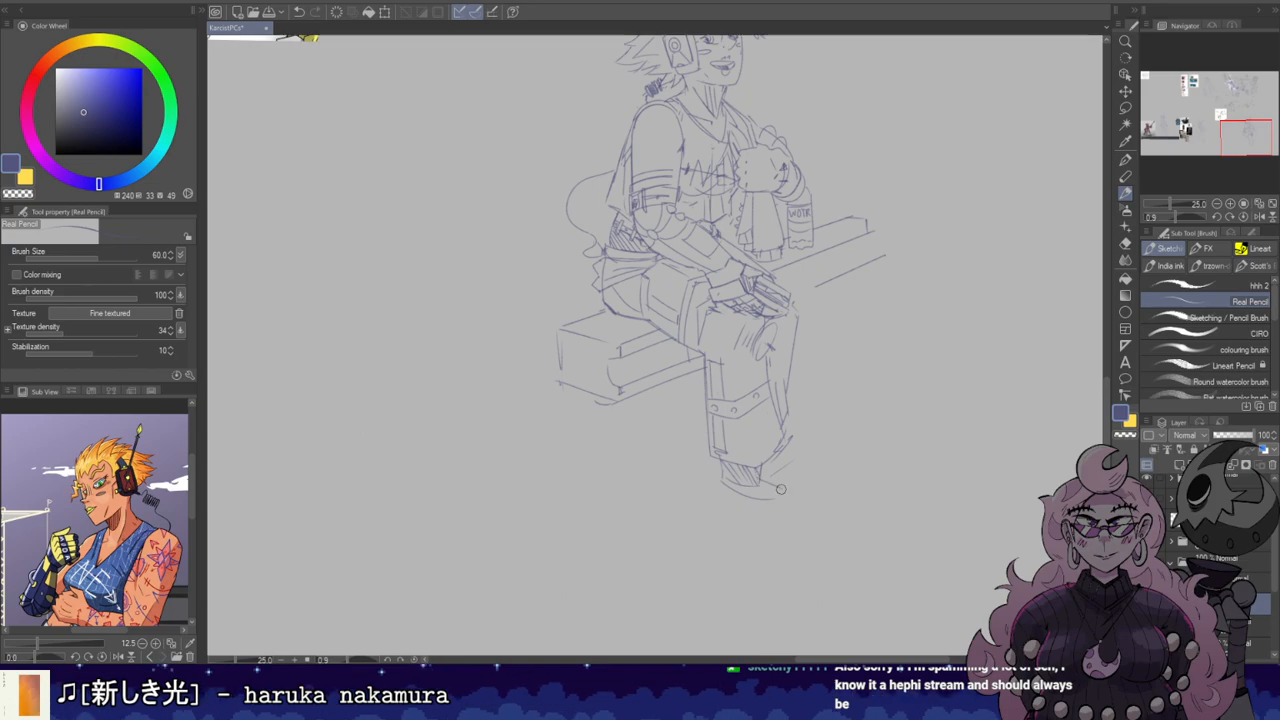
{"action": "key", "text": "e"}
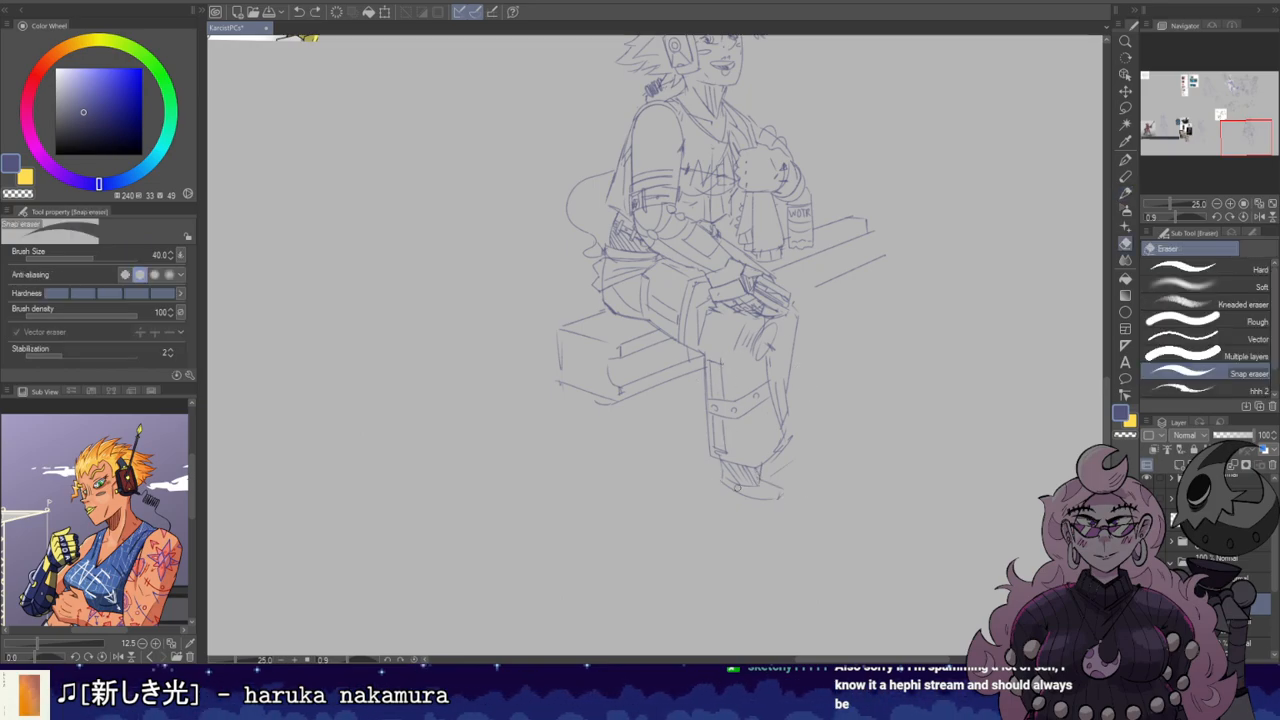
{"action": "key", "text": "b"}
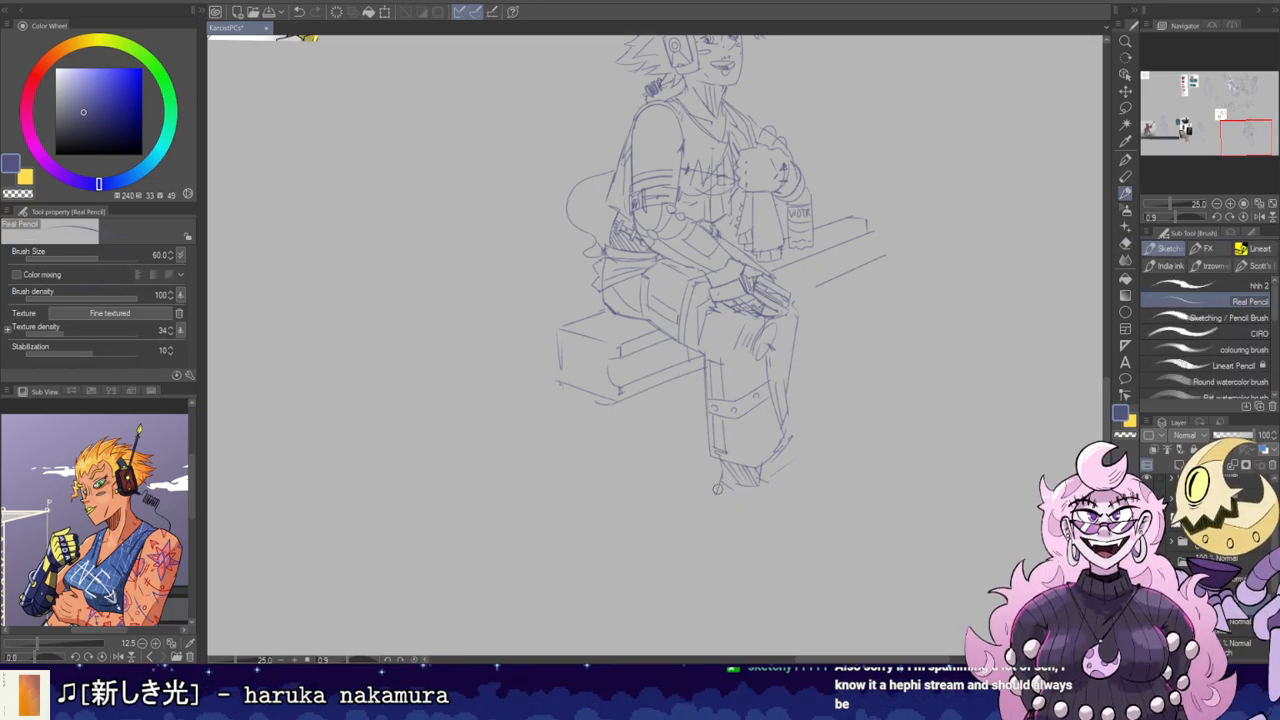
Step: Sketch the flaring outline of the foot below the shin guard with a long diagonal sole line, undoing and redrawing strokes
{"action": "left_click_drag", "start_coordinate": [762, 487], "coordinate": [777, 553]}
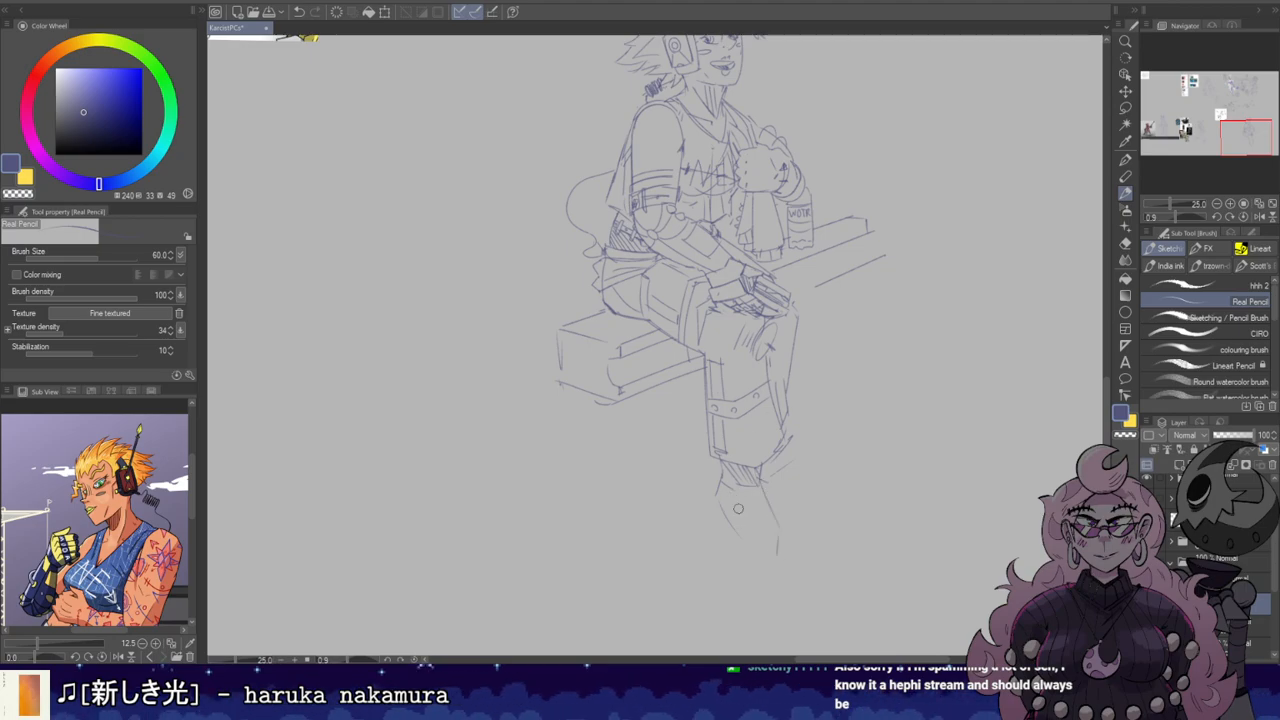
{"action": "key", "text": "ctrl+z"}
{"action": "mouse_move", "coordinate": [727, 487]}
{"action": "left_mouse_down"}
{"action": "mouse_move", "coordinate": [755, 531]}
{"action": "mouse_move", "coordinate": [732, 526]}
{"action": "mouse_move", "coordinate": [765, 578]}
{"action": "left_mouse_up"}
{"action": "key", "text": "e"}
{"action": "key", "text": "b"}
{"action": "key", "text": "ctrl+z"}
{"action": "key", "text": "ctrl+z"}
{"action": "left_click_drag", "start_coordinate": [719, 530], "coordinate": [786, 590]}
{"action": "left_click_drag", "start_coordinate": [705, 514], "coordinate": [709, 487]}
{"action": "mouse_move", "coordinate": [803, 404]}
{"action": "left_mouse_down"}
{"action": "mouse_move", "coordinate": [737, 383]}
{"action": "mouse_move", "coordinate": [750, 455]}
{"action": "mouse_move", "coordinate": [709, 436]}
{"action": "left_mouse_up"}
{"action": "key", "text": "e"}
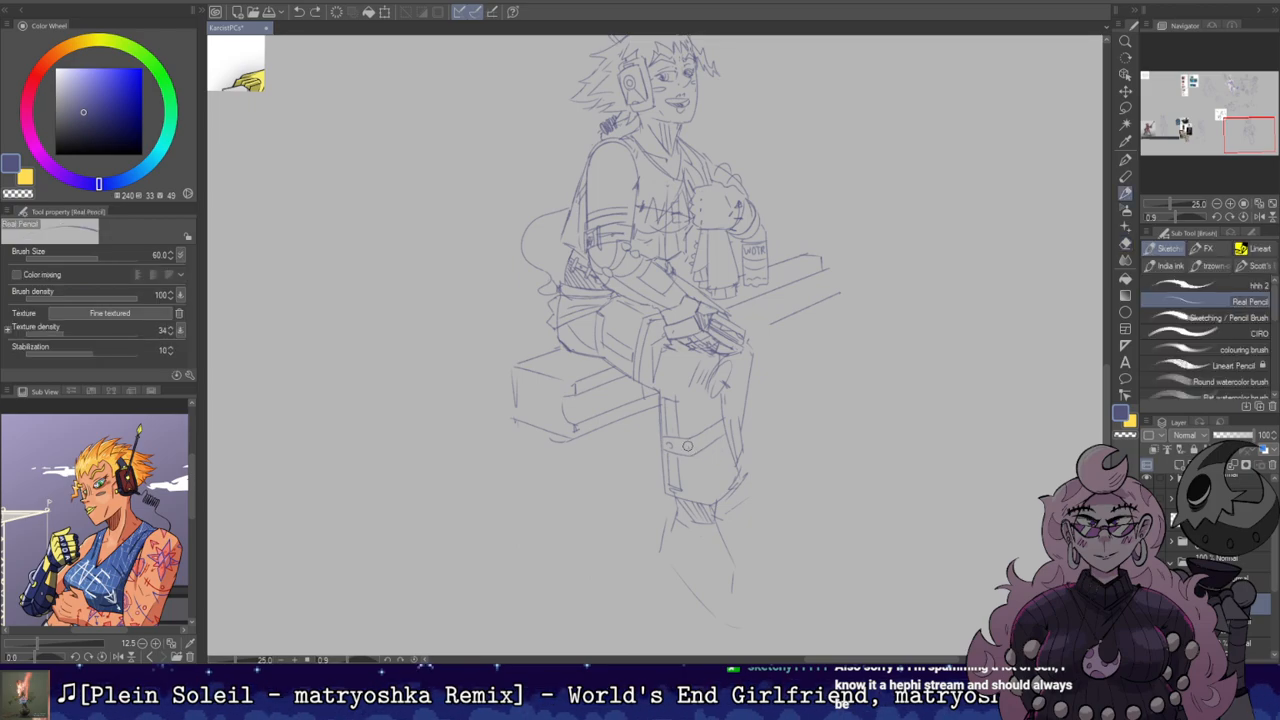
Step: Rework the edge lines of the shin guard above the riveted band, erasing and redrawing short strokes
{"action": "key", "text": "b"}
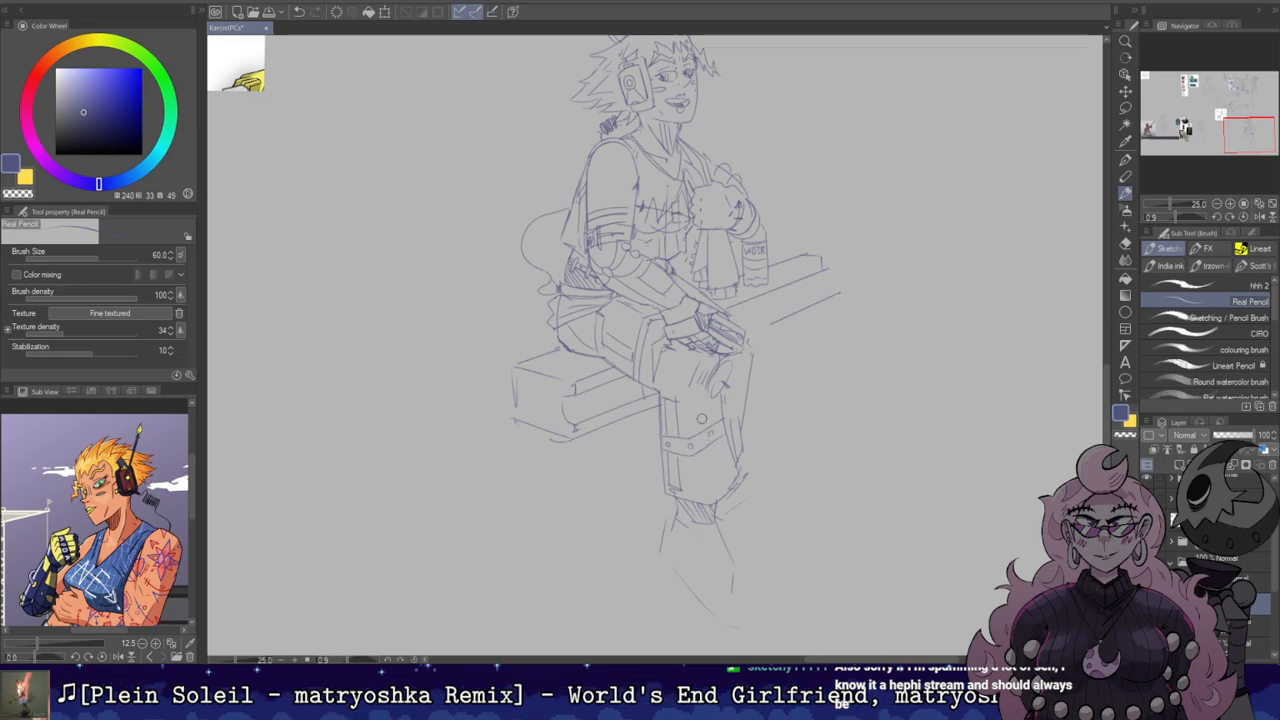
{"action": "key", "text": "e"}
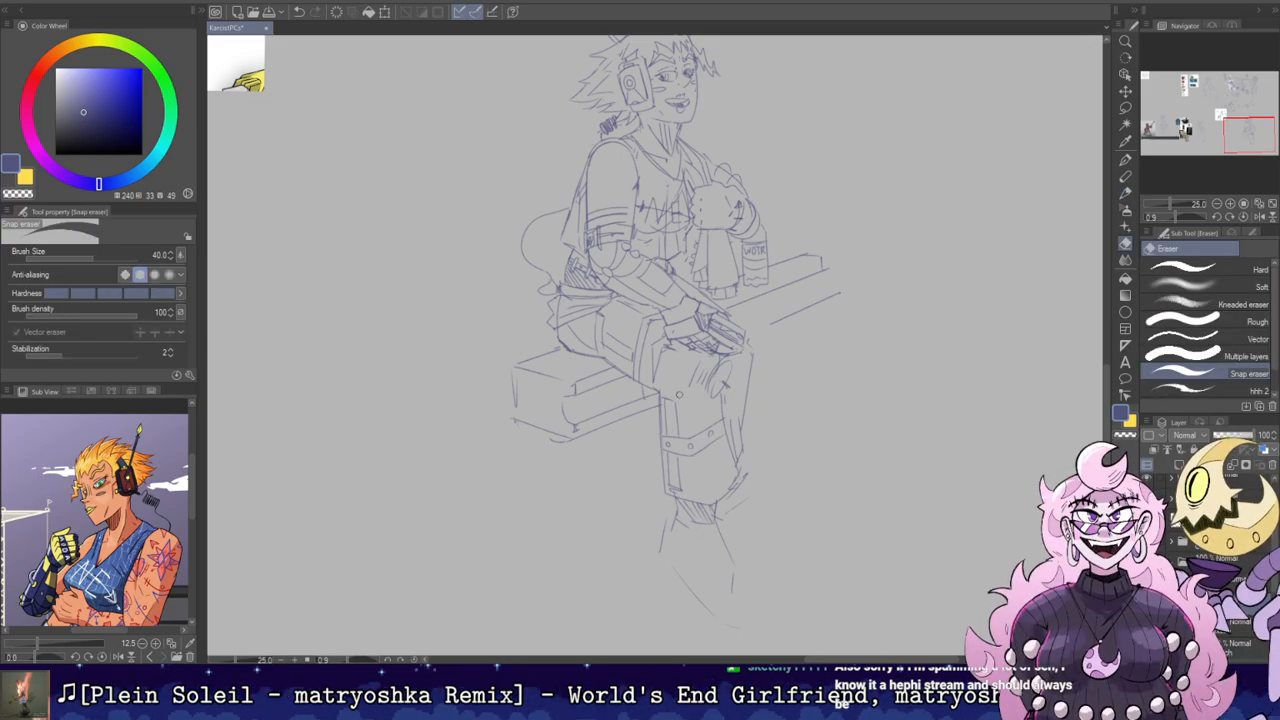
{"action": "key", "text": "b"}
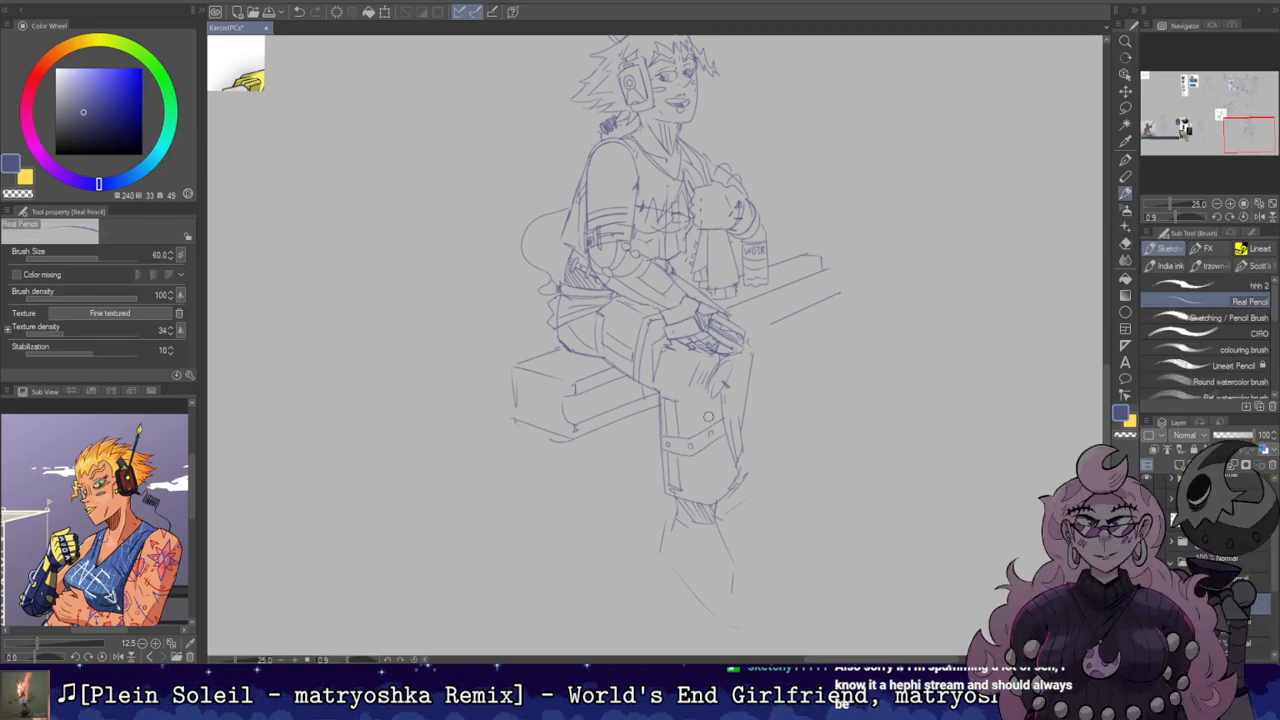
{"action": "key", "text": "ctrl+z"}
{"action": "mouse_move", "coordinate": [722, 436]}
{"action": "left_mouse_down"}
{"action": "mouse_move", "coordinate": [728, 462]}
{"action": "mouse_move", "coordinate": [728, 438]}
{"action": "left_mouse_up"}
{"action": "key", "text": "e"}
{"action": "key", "text": "b"}
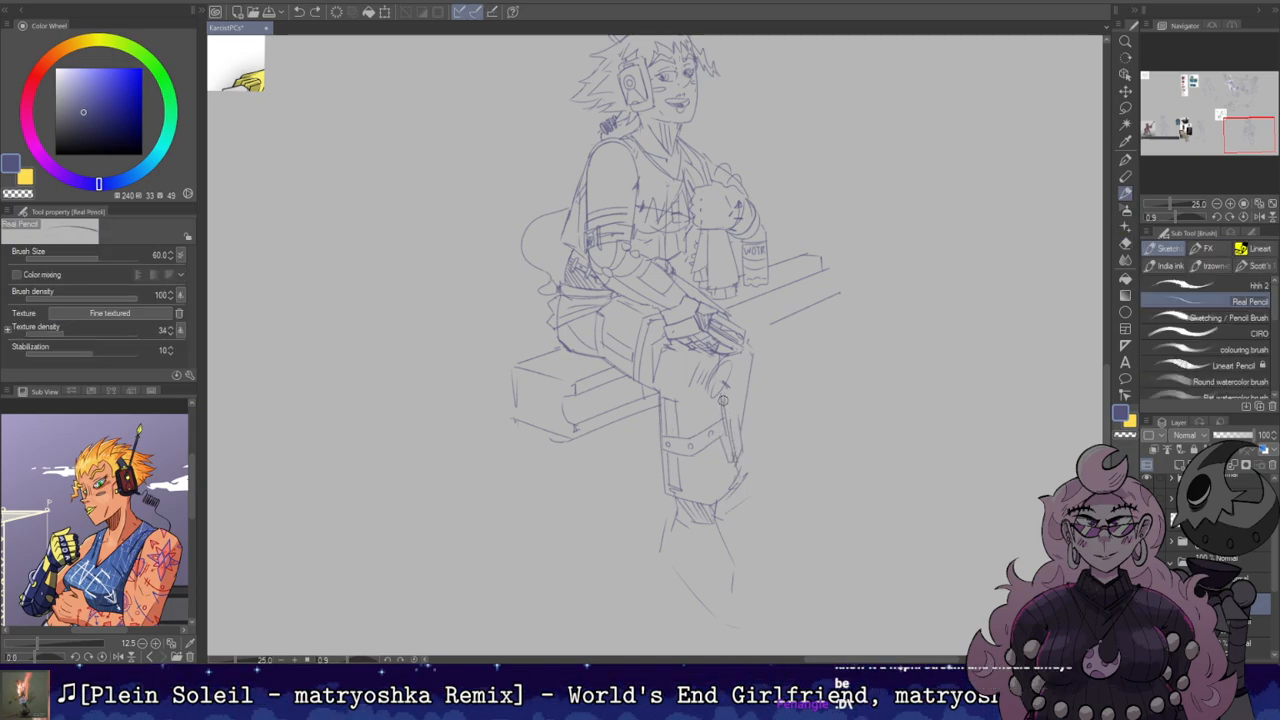
Step: Clean up the shin guard's far edge between the knee and the calf, alternating small erasures with pencil strokes
{"action": "key", "text": "e"}
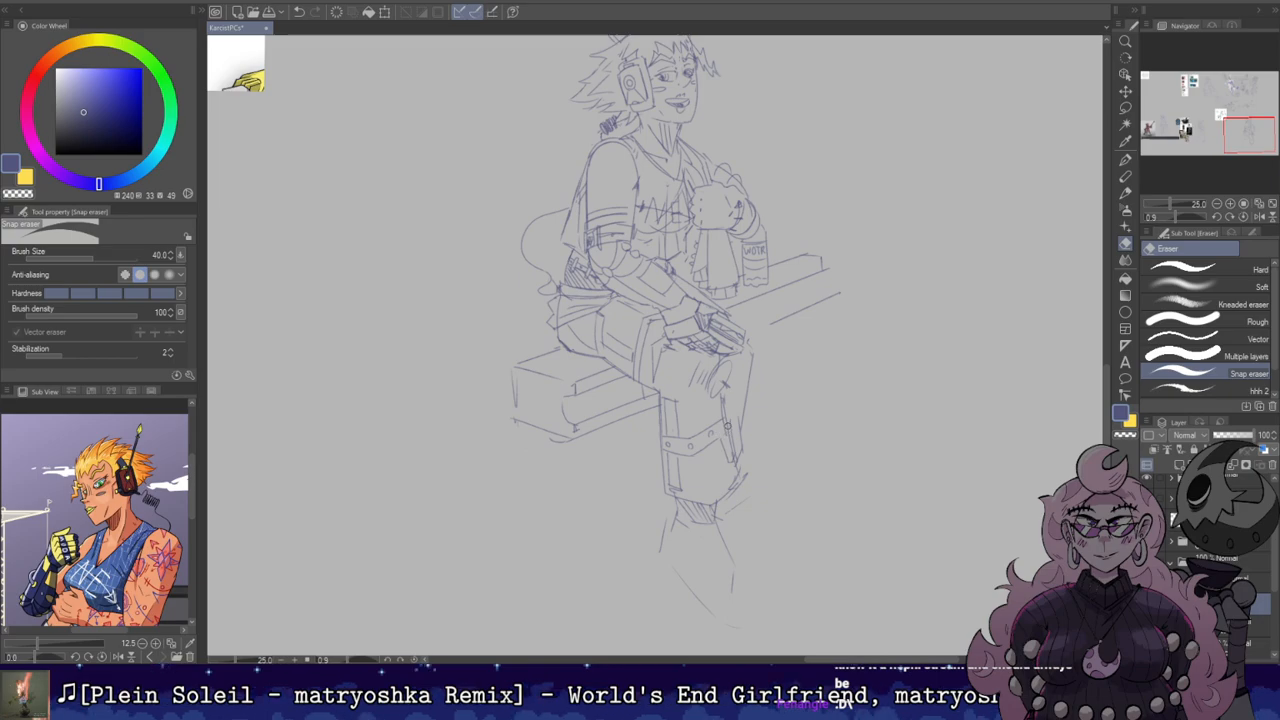
{"action": "key", "text": "b"}
{"action": "key", "text": "e"}
{"action": "key", "text": "b"}
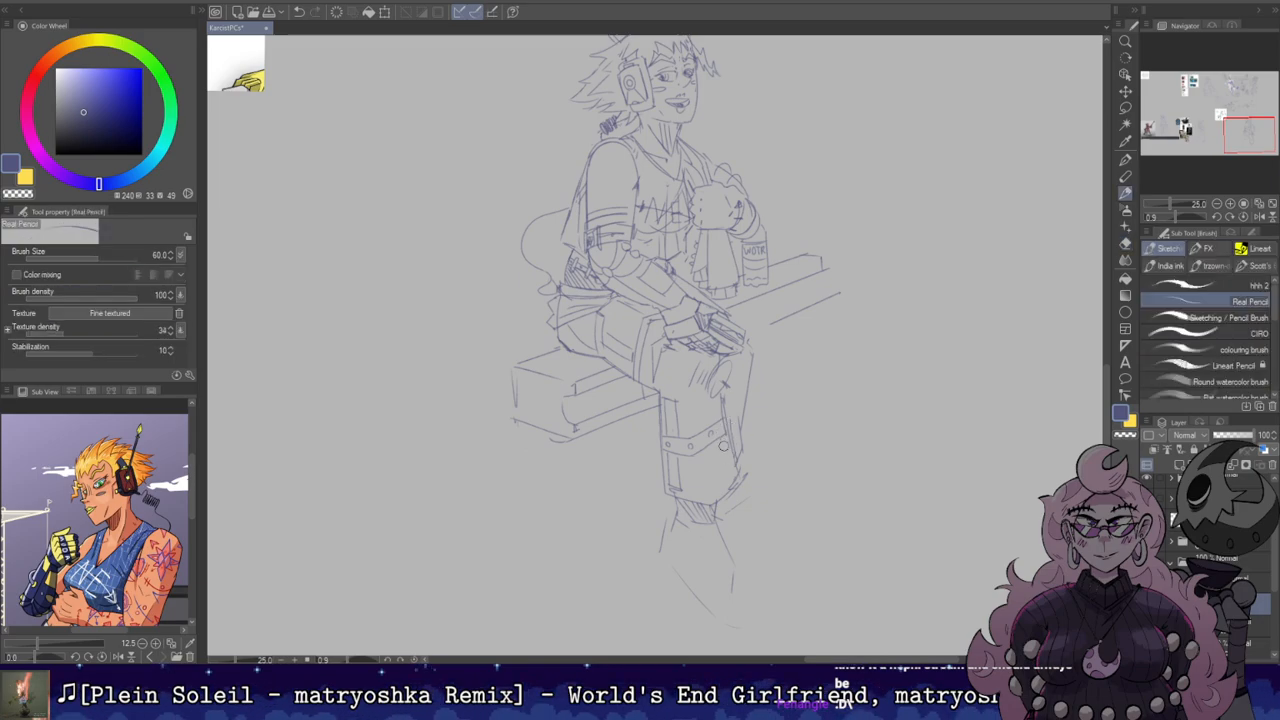
{"action": "key", "text": "e"}
{"action": "key", "text": "b"}
{"action": "key", "text": "e"}
{"action": "key", "text": "b"}
{"action": "key", "text": "ctrl+z"}
{"action": "left_click_drag", "start_coordinate": [740, 455], "coordinate": [742, 443]}
{"action": "key", "text": "ctrl+z"}
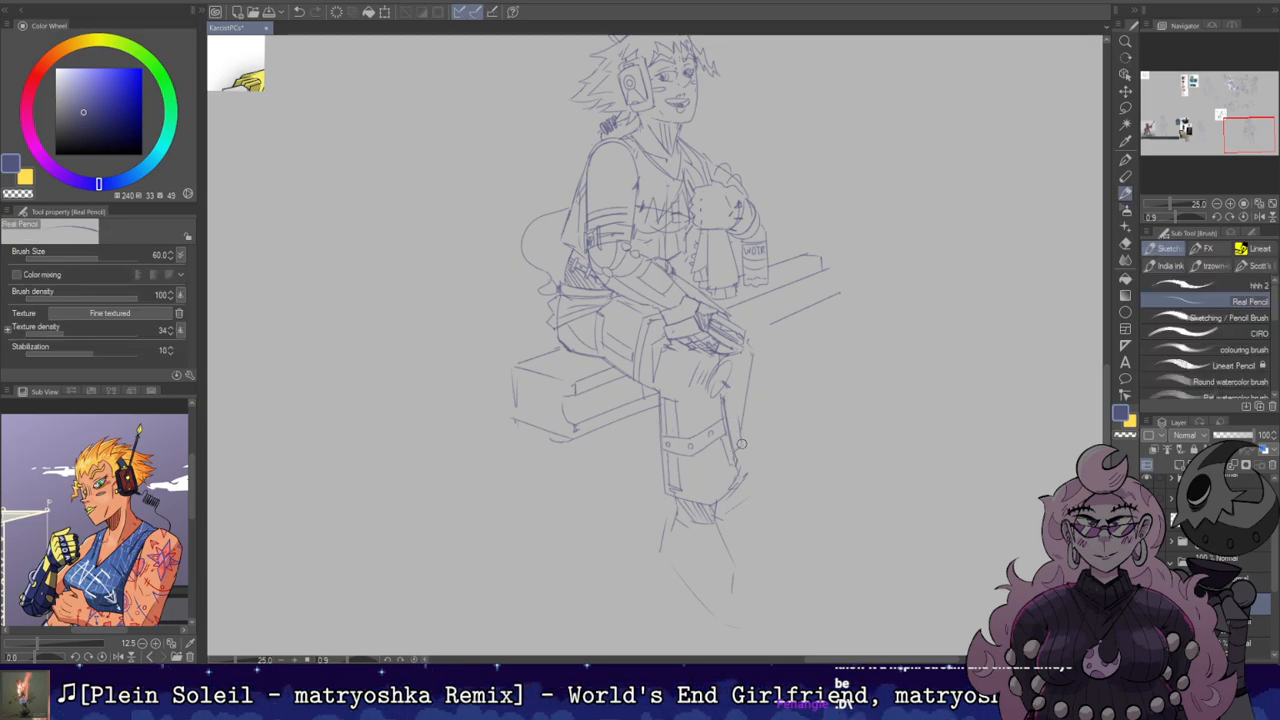
{"action": "key", "text": "e"}
{"action": "key", "text": "b"}
Step: Reshape the near end of the bench into an I-beam profile with a curved inset between the upper and lower slabs
{"action": "left_click_drag", "start_coordinate": [895, 177], "coordinate": [883, 251]}
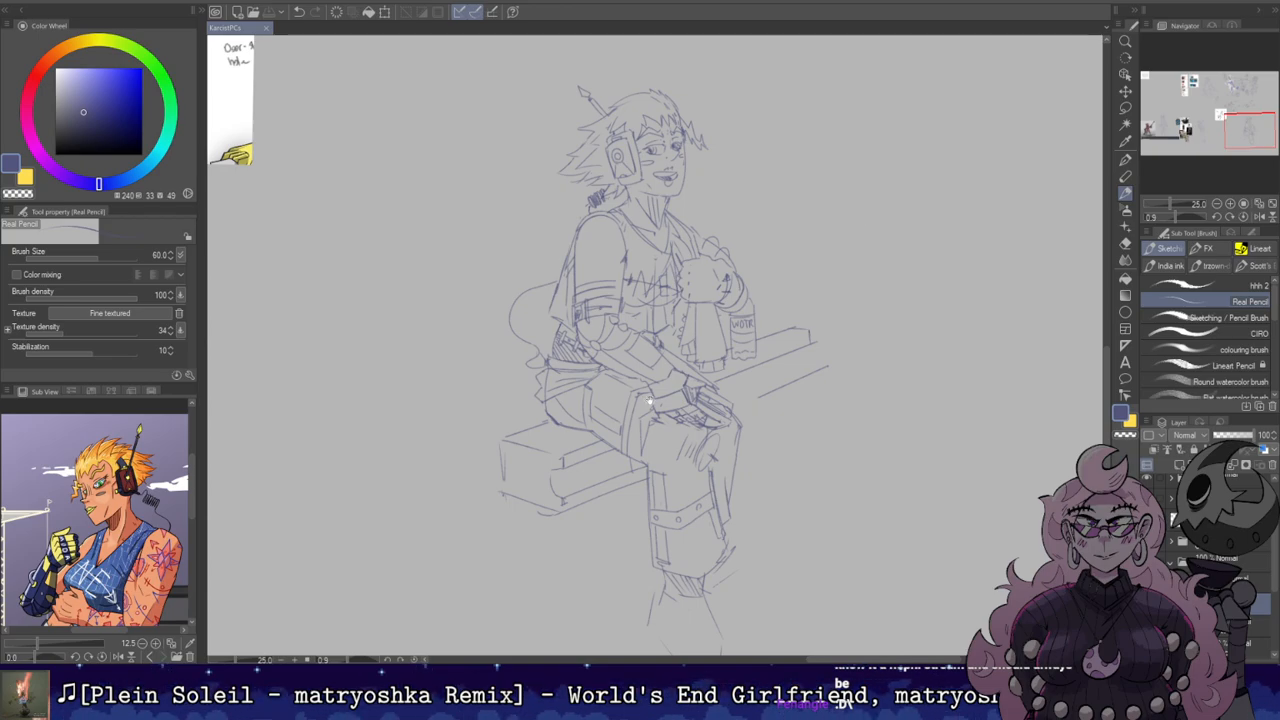
{"action": "left_click_drag", "start_coordinate": [647, 403], "coordinate": [734, 367]}
{"action": "key", "text": "e"}
{"action": "mouse_move", "coordinate": [590, 422]}
{"action": "left_mouse_down"}
{"action": "mouse_move", "coordinate": [589, 445]}
{"action": "mouse_move", "coordinate": [591, 410]}
{"action": "mouse_move", "coordinate": [600, 430]}
{"action": "left_mouse_up"}
{"action": "key", "text": "b"}
{"action": "key", "text": "ctrl+z"}
{"action": "key", "text": "ctrl+z"}
{"action": "key", "text": "ctrl+z"}
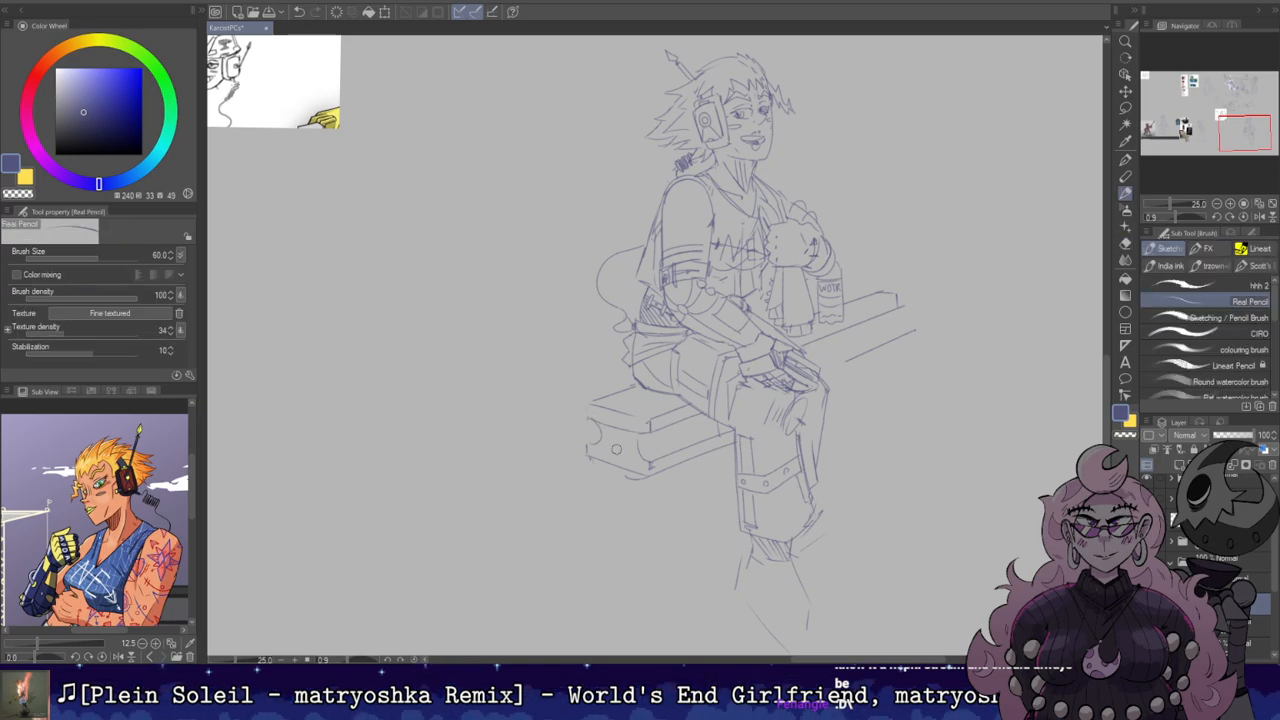
{"action": "mouse_move", "coordinate": [597, 322]}
{"action": "left_mouse_down"}
{"action": "mouse_move", "coordinate": [640, 394]}
{"action": "mouse_move", "coordinate": [679, 386]}
{"action": "mouse_move", "coordinate": [678, 418]}
{"action": "mouse_move", "coordinate": [705, 340]}
{"action": "left_mouse_up"}
{"action": "key", "text": "shift+space"}
{"action": "key", "text": "e"}
{"action": "key", "text": "r"}
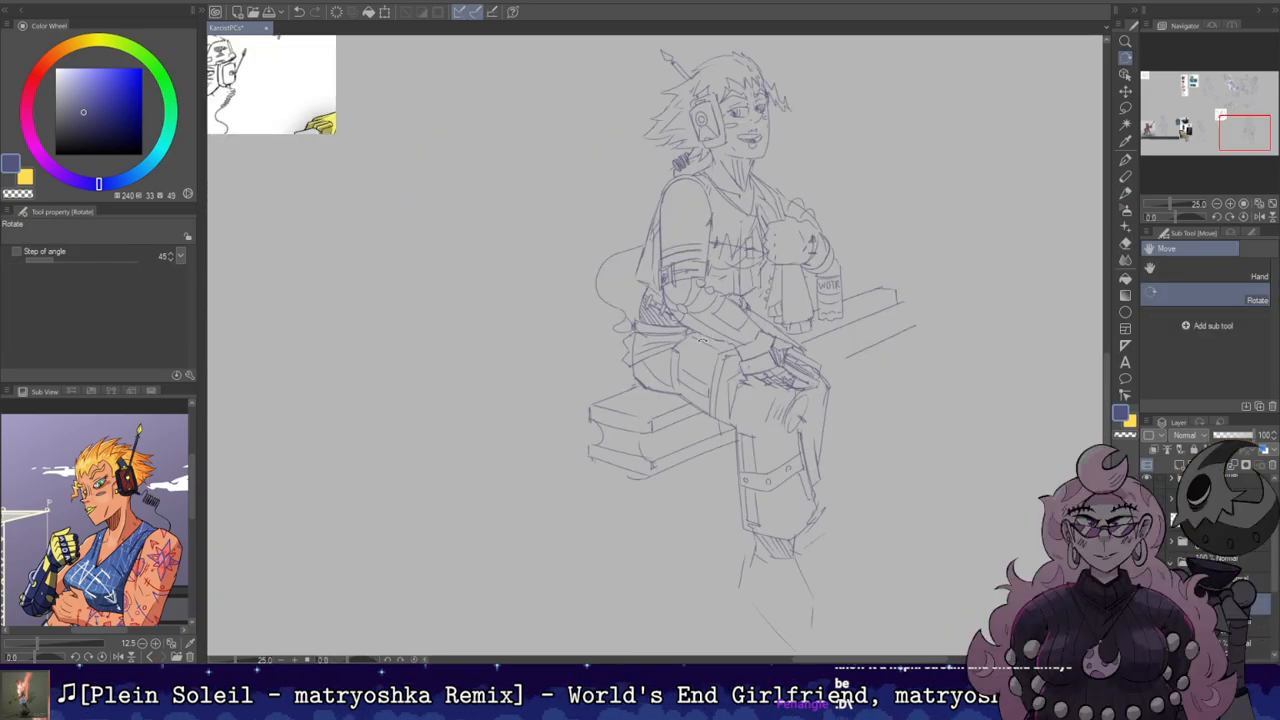
Step: Rotate the canvas and redraw the beam's upper slab with straight, cleaned-up edges
{"action": "key", "text": "space"}
{"action": "left_click_drag", "start_coordinate": [651, 429], "coordinate": [689, 389]}
{"action": "key", "text": "b"}
{"action": "key", "text": "shift+space"}
{"action": "left_click_drag", "start_coordinate": [715, 250], "coordinate": [765, 322]}
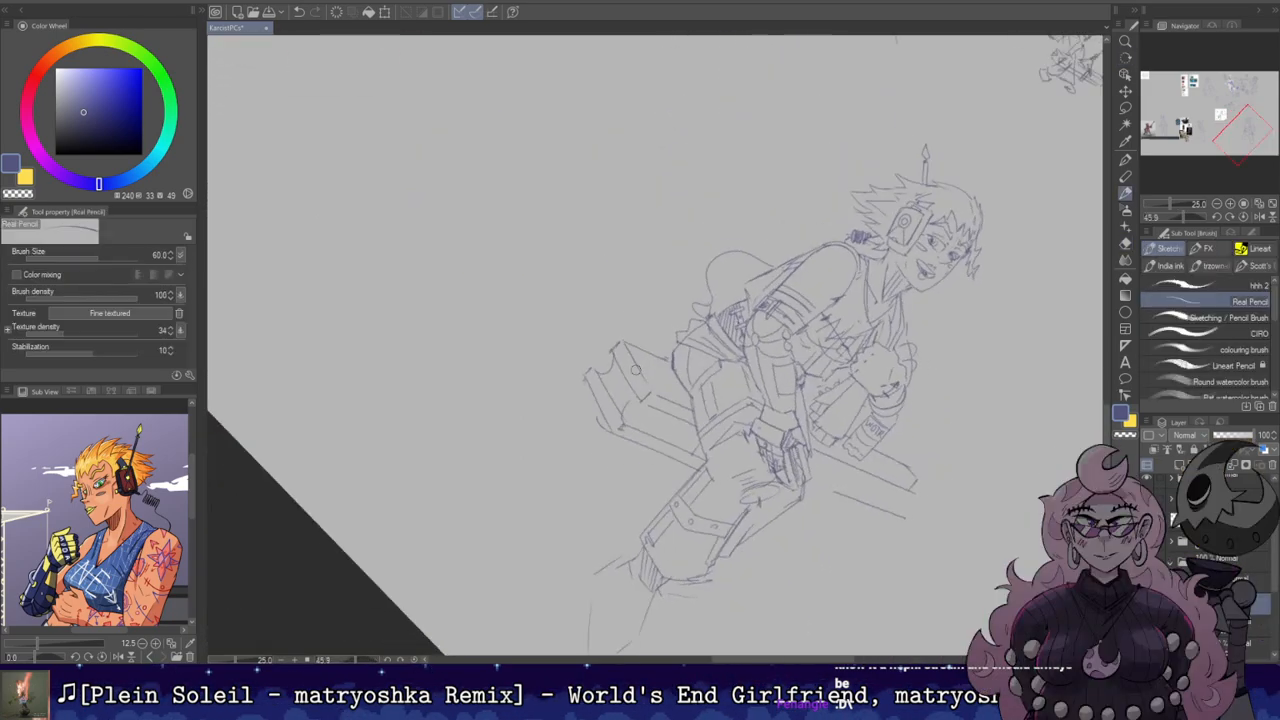
{"action": "key", "text": "e"}
{"action": "left_click_drag", "start_coordinate": [616, 360], "coordinate": [640, 400]}
{"action": "key", "text": "b"}
{"action": "key", "text": "e"}
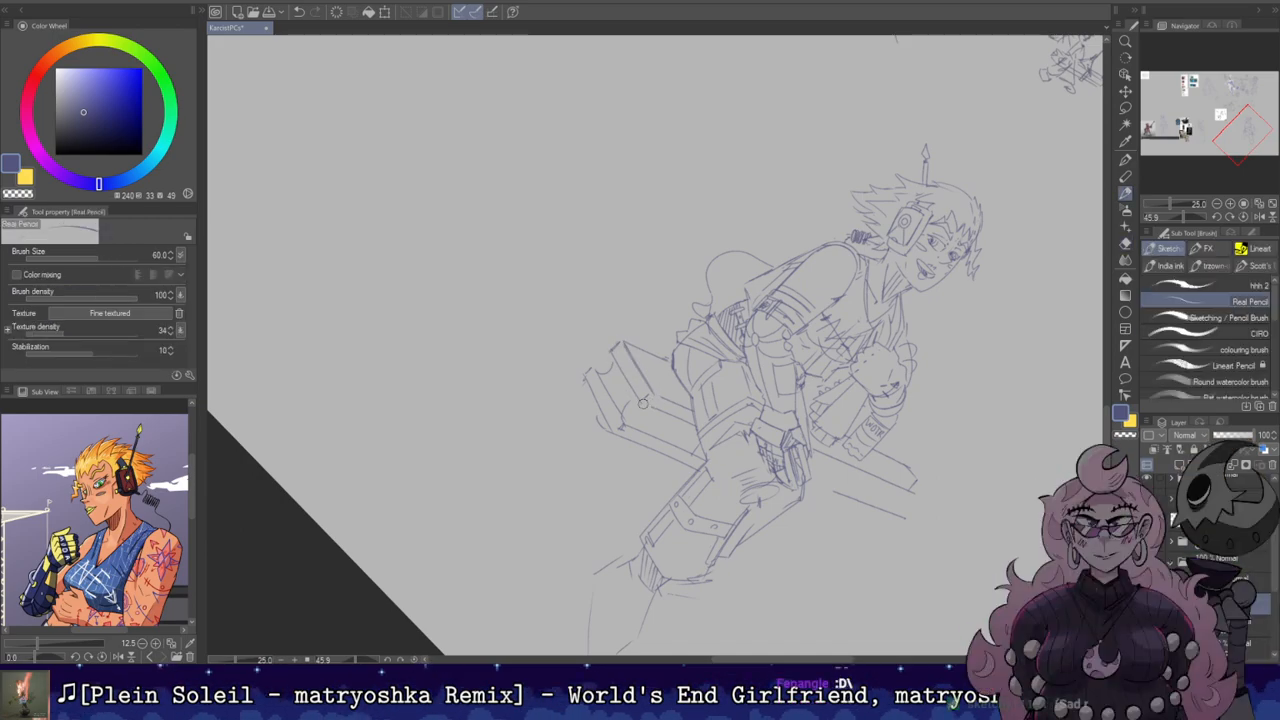
Step: Redraw the long edge of the beam's lower slab with the canvas rotated, and tidy its near corner
{"action": "left_click_drag", "start_coordinate": [634, 283], "coordinate": [677, 284]}
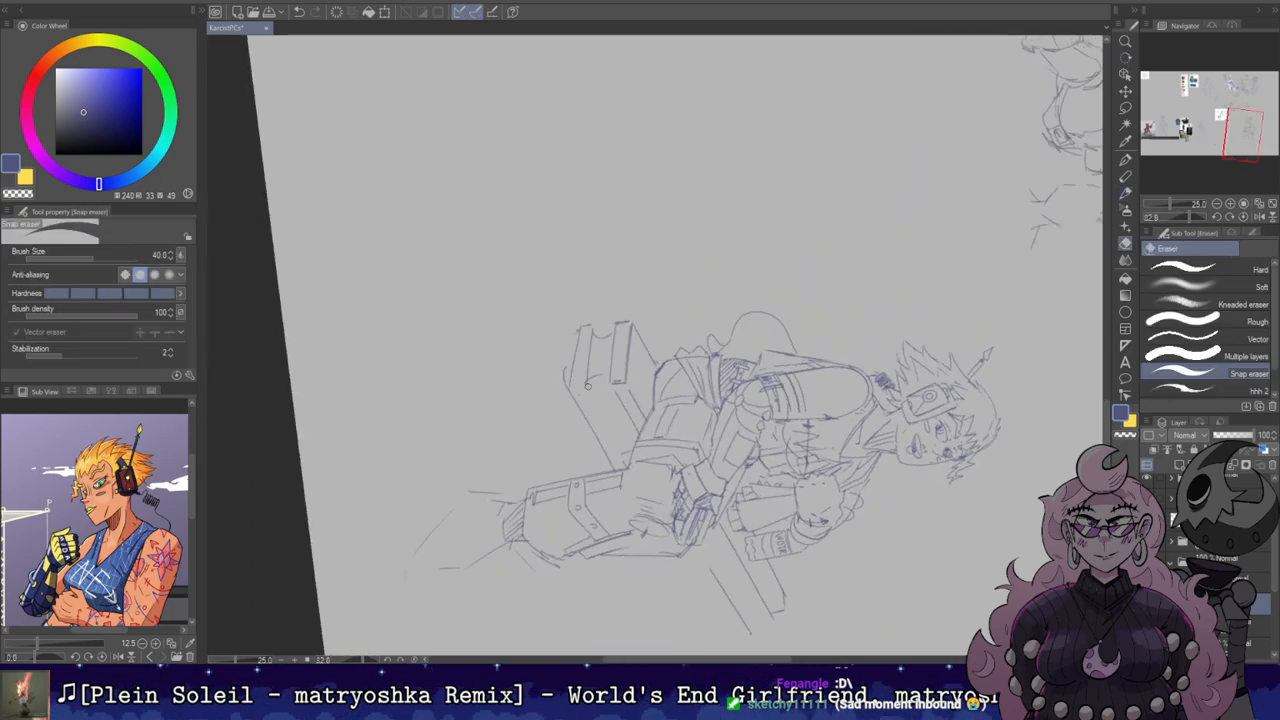
{"action": "key", "text": "p"}
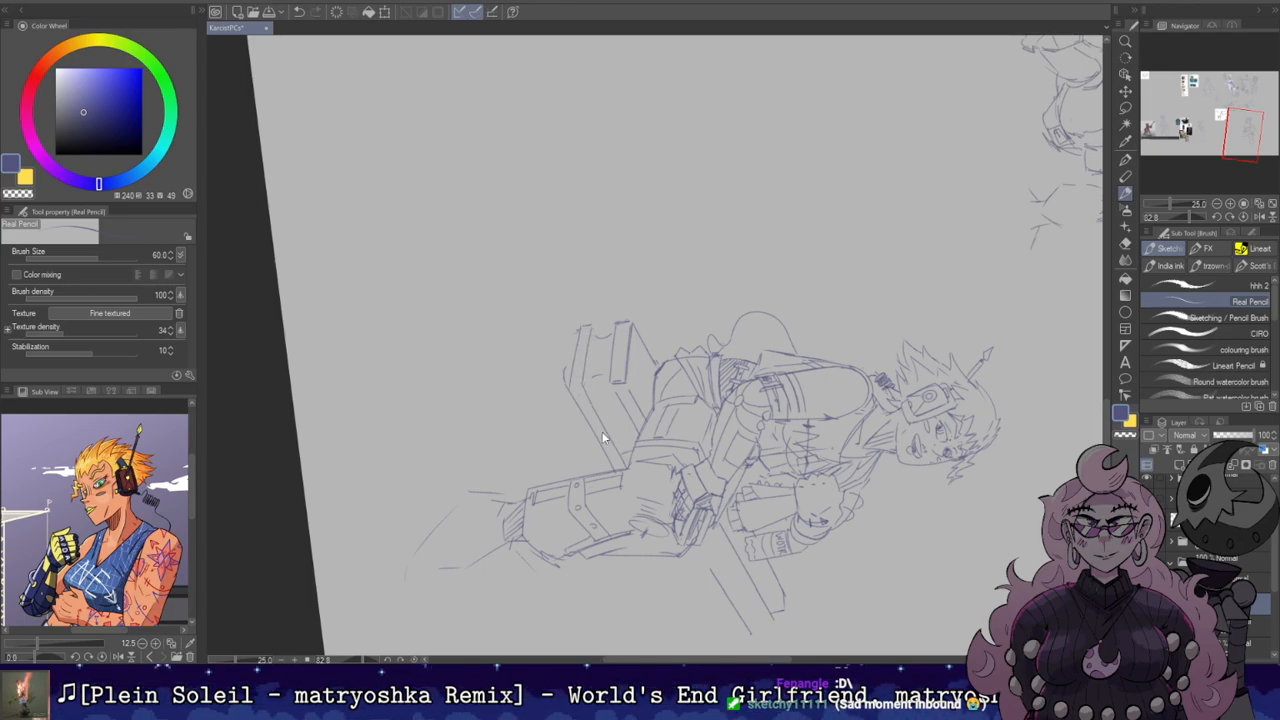
{"action": "left_click_drag", "start_coordinate": [574, 390], "coordinate": [611, 459]}
{"action": "key", "text": "ctrl+z"}
{"action": "left_click_drag", "start_coordinate": [574, 392], "coordinate": [614, 462]}
{"action": "key", "text": "r"}
{"action": "left_click_drag", "start_coordinate": [610, 294], "coordinate": [592, 387]}
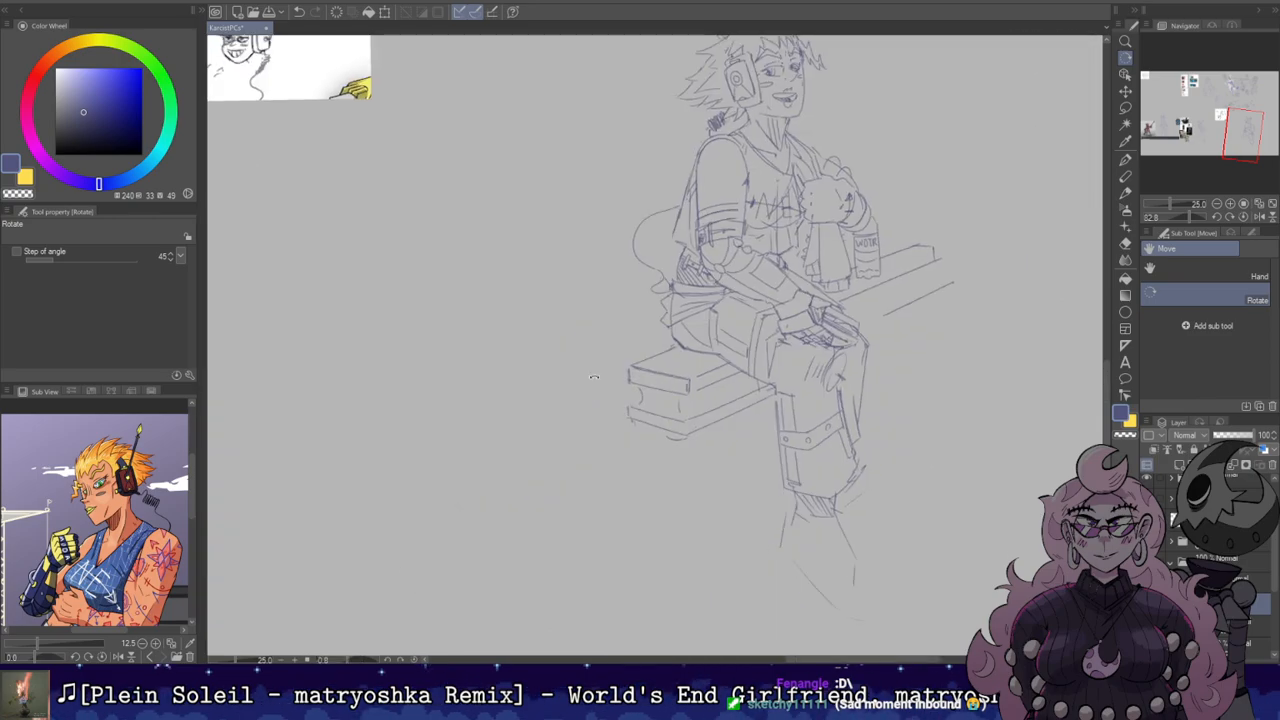
{"action": "key", "text": "e"}
{"action": "key", "text": "b"}
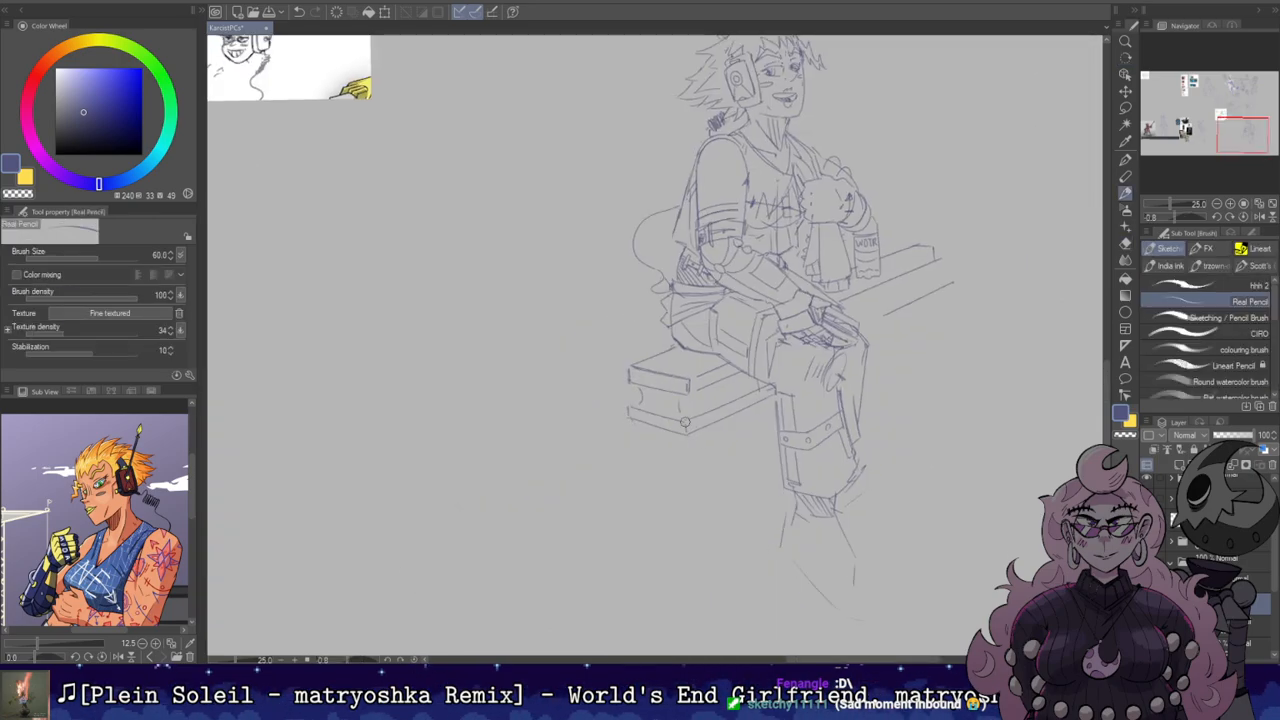
Step: Shade the beam's recessed side below the thigh with parallel hatching and check the figure upright and mirrored
{"action": "key", "text": "r"}
{"action": "mouse_move", "coordinate": [734, 209]}
{"action": "left_mouse_down"}
{"action": "mouse_move", "coordinate": [707, 199]}
{"action": "mouse_move", "coordinate": [739, 212]}
{"action": "left_mouse_up"}
{"action": "key", "text": "b"}
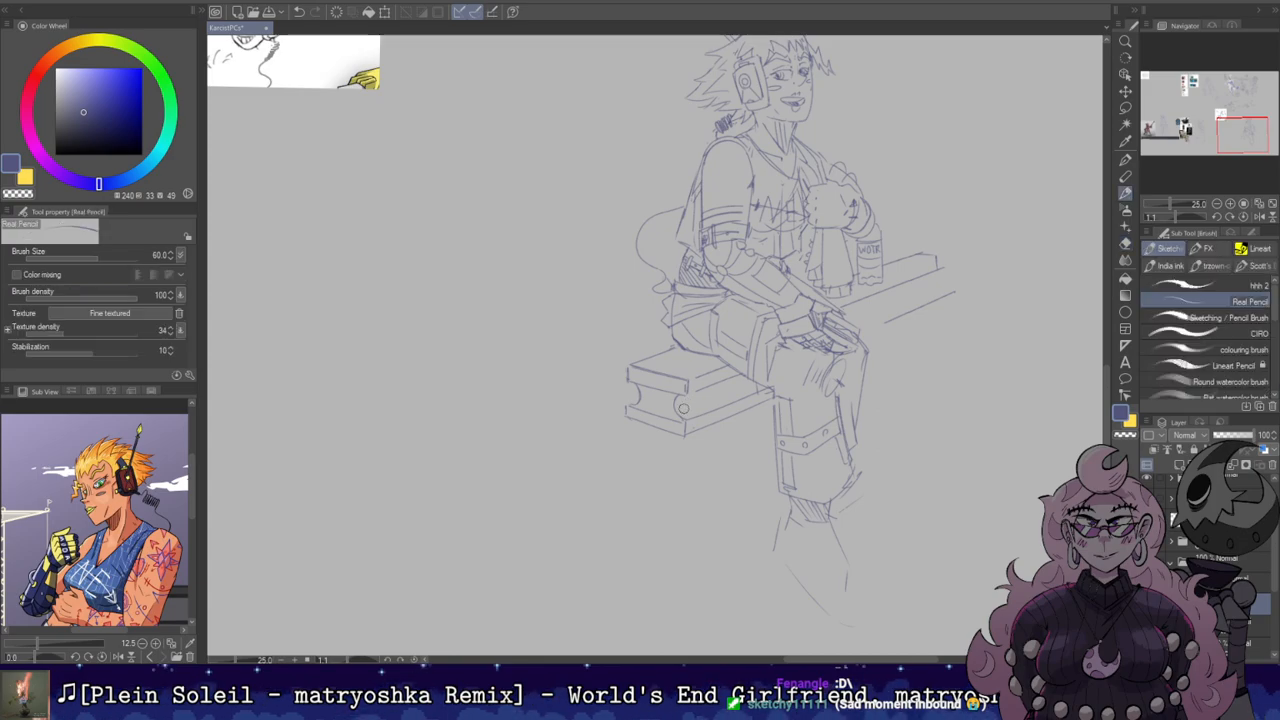
{"action": "key", "text": "shift+space"}
{"action": "mouse_move", "coordinate": [862, 335]}
{"action": "left_mouse_down"}
{"action": "mouse_move", "coordinate": [746, 149]}
{"action": "mouse_move", "coordinate": [697, 138]}
{"action": "left_mouse_up"}
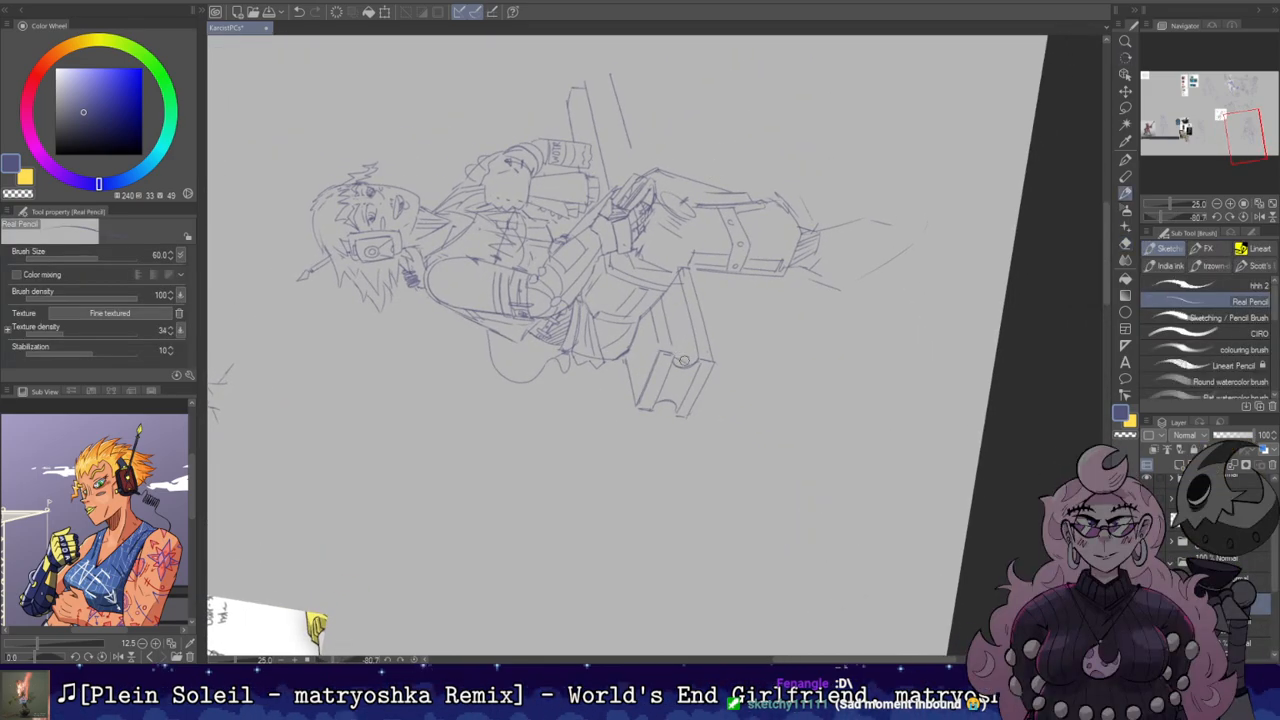
{"action": "mouse_move", "coordinate": [684, 330]}
{"action": "left_mouse_down"}
{"action": "mouse_move", "coordinate": [668, 306]}
{"action": "mouse_move", "coordinate": [680, 284]}
{"action": "left_mouse_up"}
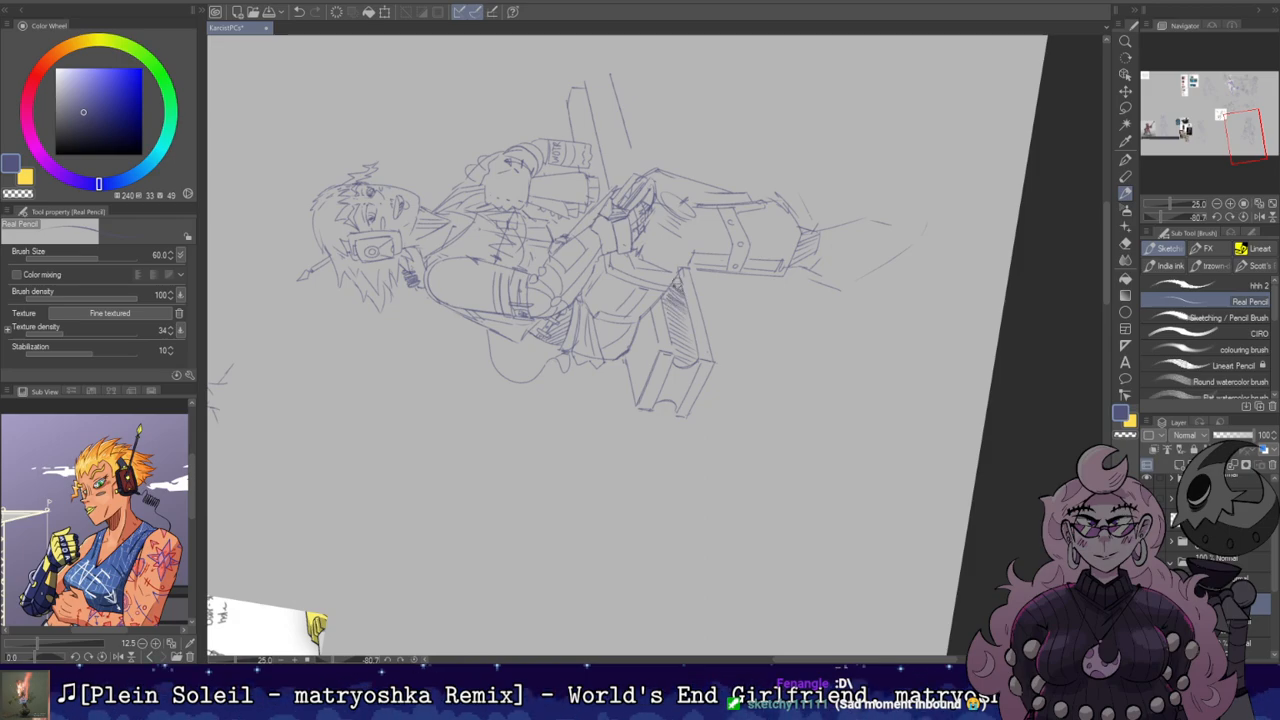
{"action": "key", "text": "shift+space"}
{"action": "double_click", "coordinate": [677, 286]}
{"action": "left_click_drag", "start_coordinate": [830, 115], "coordinate": [749, 217]}
{"action": "key", "text": "h"}
{"action": "key", "text": "h"}
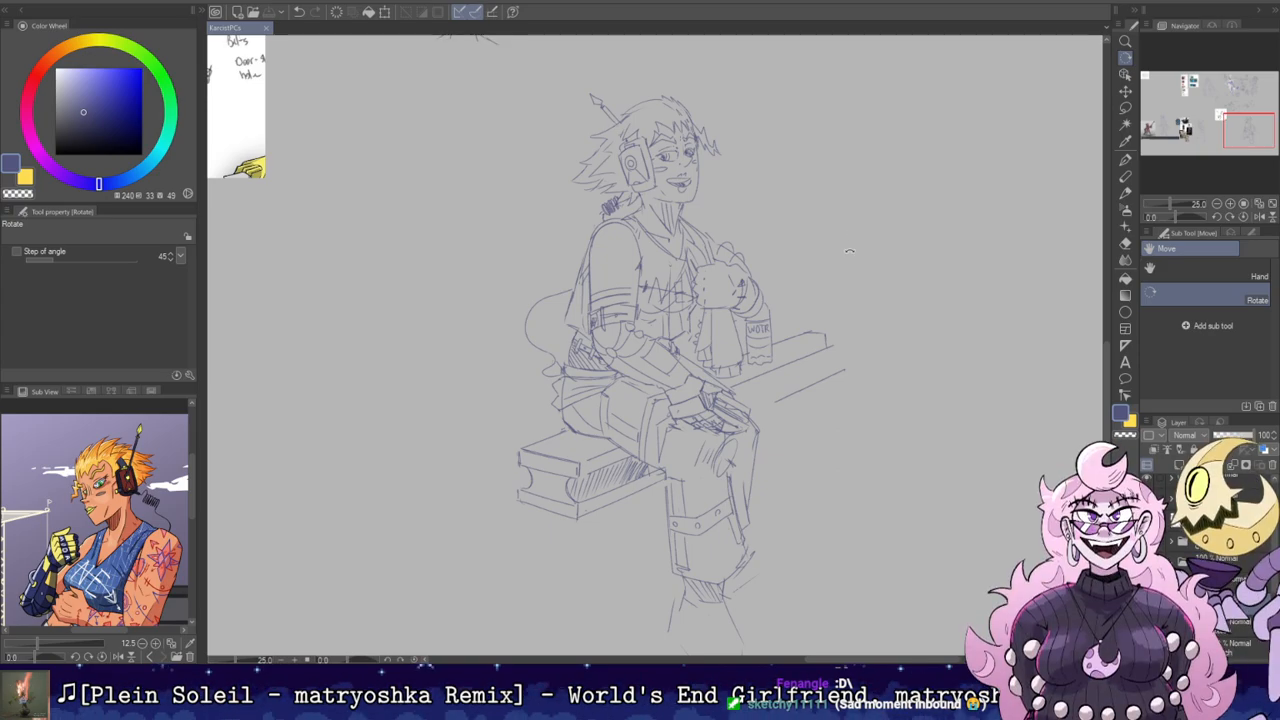
{"action": "mouse_move", "coordinate": [805, 177]}
{"action": "left_mouse_down"}
{"action": "mouse_move", "coordinate": [820, 207]}
{"action": "mouse_move", "coordinate": [787, 190]}
{"action": "left_mouse_up"}
{"action": "mouse_move", "coordinate": [784, 210]}
{"action": "left_mouse_down"}
{"action": "mouse_move", "coordinate": [757, 240]}
{"action": "mouse_move", "coordinate": [808, 214]}
{"action": "mouse_move", "coordinate": [775, 232]}
{"action": "mouse_move", "coordinate": [832, 230]}
{"action": "left_mouse_up"}
{"action": "key", "text": "ctrl+z"}
{"action": "key", "text": "ctrl+z"}
{"action": "key", "text": "ctrl+z"}
{"action": "key", "text": "ctrl+z"}
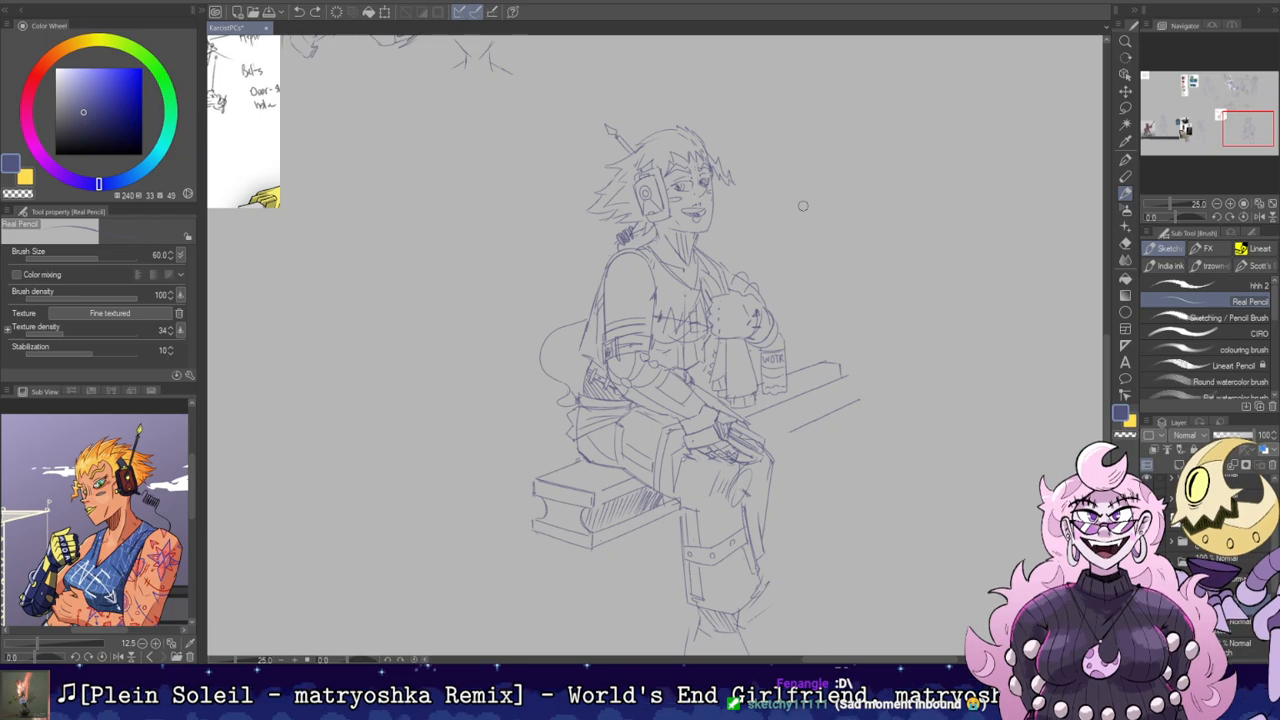
Step: Examine the whole seated figure and the beam at different zoom levels and mirrored
{"action": "left_click_drag", "start_coordinate": [990, 385], "coordinate": [886, 366]}
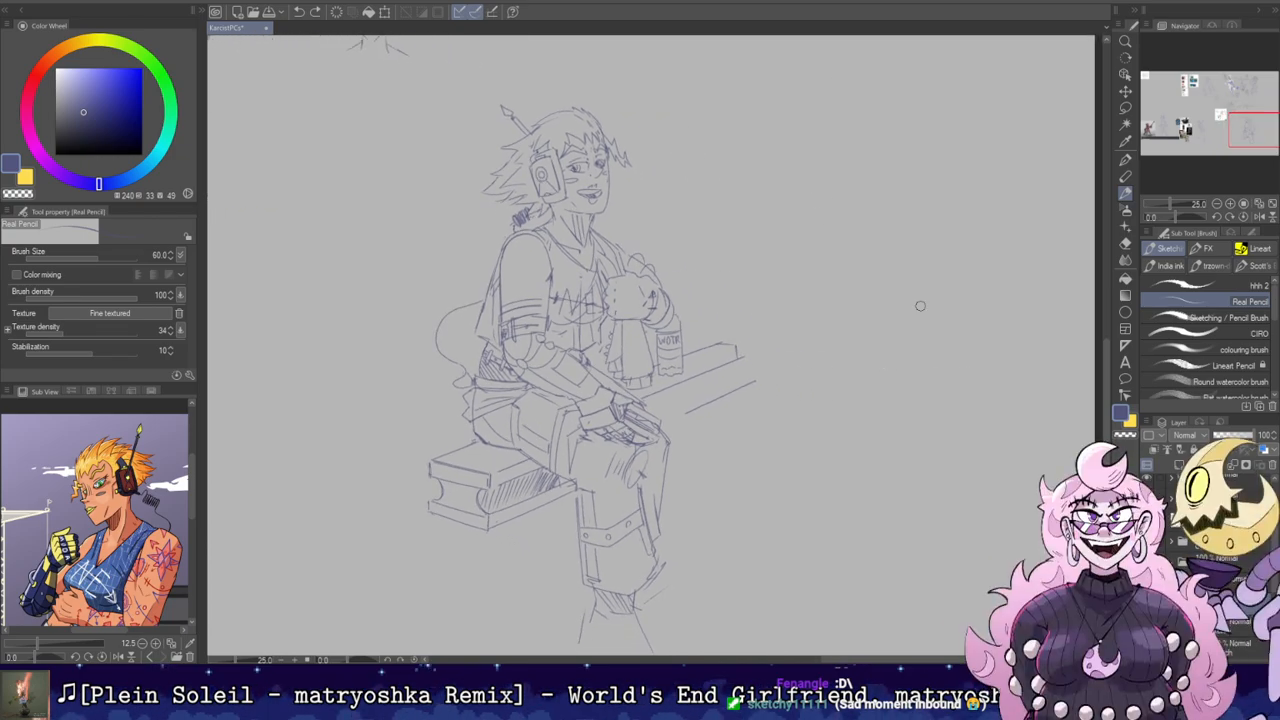
{"action": "scroll", "coordinate": [932, 300], "scroll_direction": "down", "scroll_amount": 1}
{"action": "left_click_drag", "start_coordinate": [832, 296], "coordinate": [862, 274]}
{"action": "key", "text": "h"}
{"action": "key", "text": "h"}
{"action": "scroll", "coordinate": [835, 321], "scroll_direction": "up", "scroll_amount": 1}
{"action": "scroll", "coordinate": [857, 277], "scroll_direction": "up", "scroll_amount": 1}
{"action": "scroll", "coordinate": [848, 283], "scroll_direction": "down", "scroll_amount": 1}
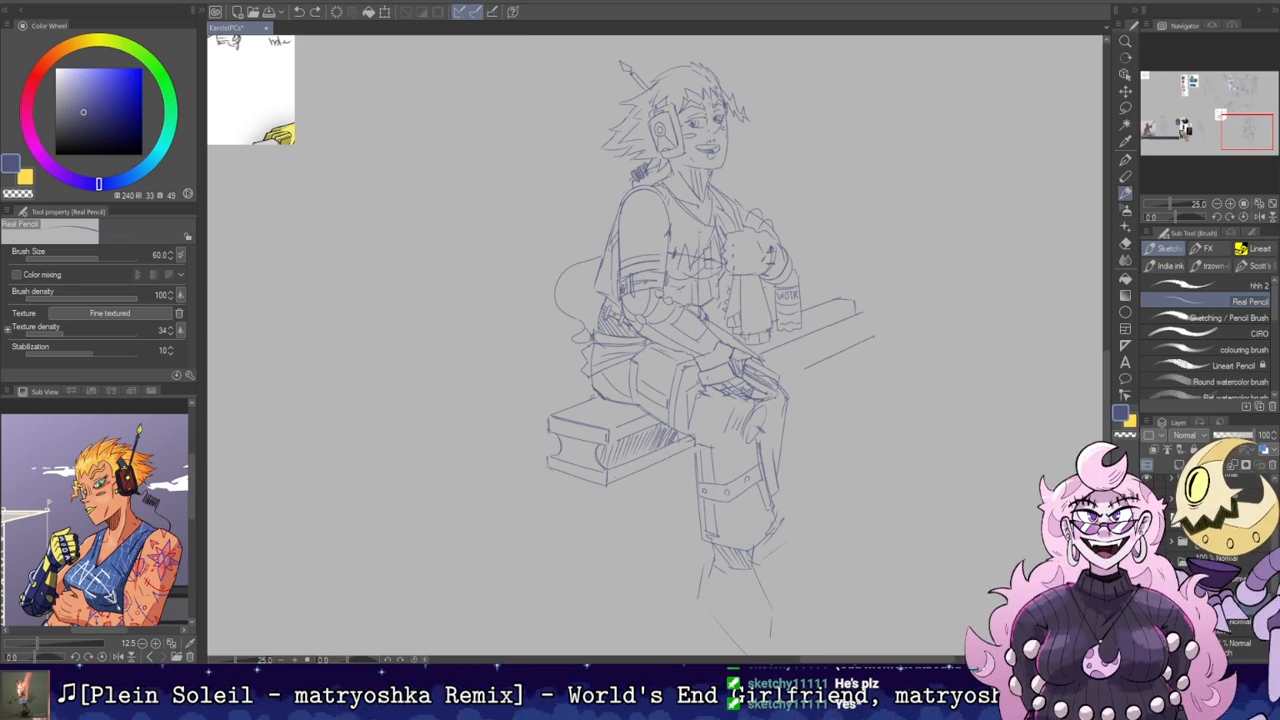
Step: Sketch a separate raised hand with a curling wisp of smoke beside the figure and check it mirrored
{"action": "mouse_move", "coordinate": [848, 138]}
{"action": "left_mouse_down"}
{"action": "mouse_move", "coordinate": [796, 246]}
{"action": "mouse_move", "coordinate": [800, 259]}
{"action": "mouse_move", "coordinate": [834, 249]}
{"action": "left_mouse_up"}
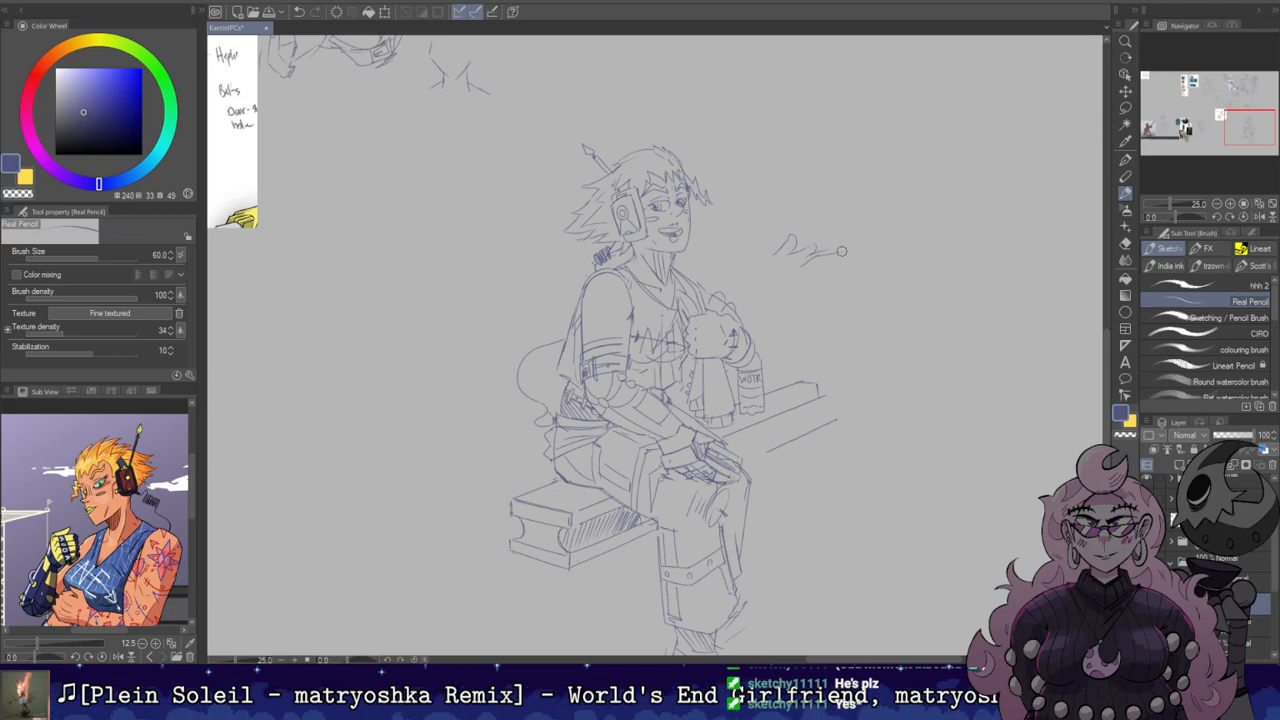
{"action": "key", "text": "ctrl+z"}
{"action": "mouse_move", "coordinate": [838, 248]}
{"action": "left_mouse_down"}
{"action": "mouse_move", "coordinate": [843, 208]}
{"action": "mouse_move", "coordinate": [848, 230]}
{"action": "left_mouse_up"}
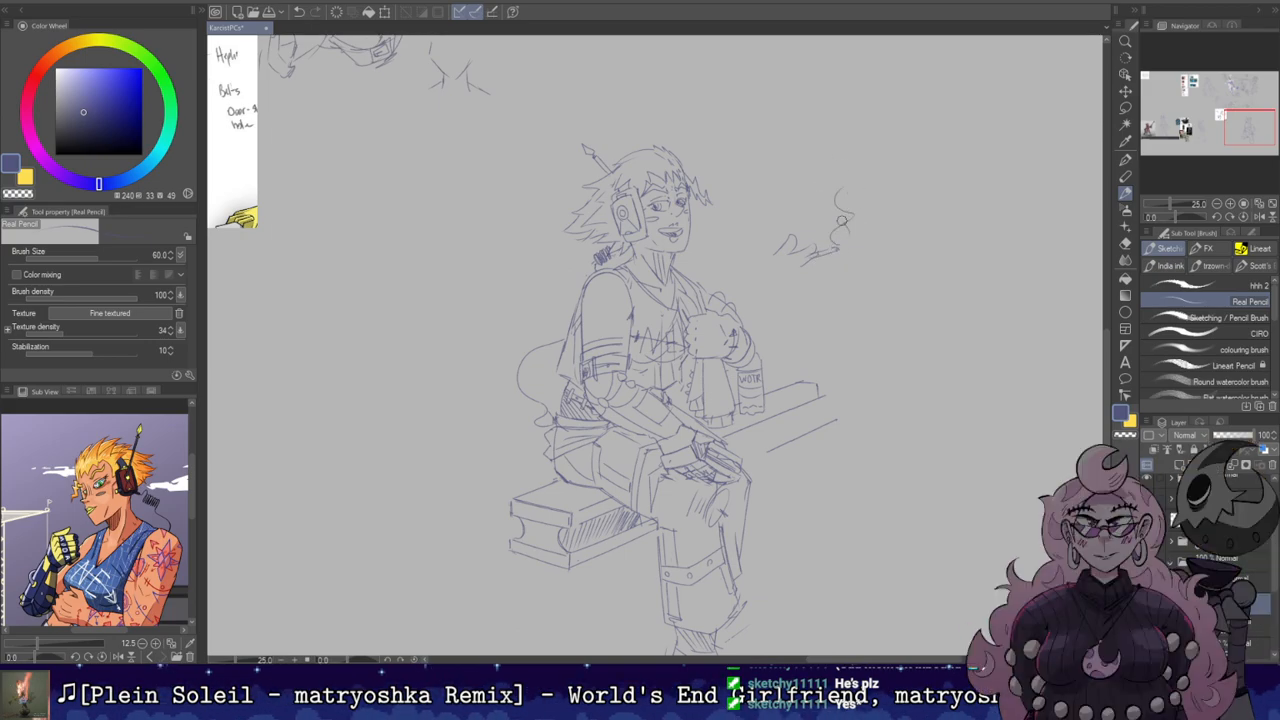
{"action": "key", "text": "ctrl+z"}
{"action": "mouse_move", "coordinate": [796, 278]}
{"action": "left_mouse_down"}
{"action": "mouse_move", "coordinate": [835, 241]}
{"action": "mouse_move", "coordinate": [773, 282]}
{"action": "mouse_move", "coordinate": [759, 316]}
{"action": "mouse_move", "coordinate": [764, 293]}
{"action": "mouse_move", "coordinate": [750, 307]}
{"action": "mouse_move", "coordinate": [790, 296]}
{"action": "left_mouse_up"}
{"action": "key", "text": "ctrl+z"}
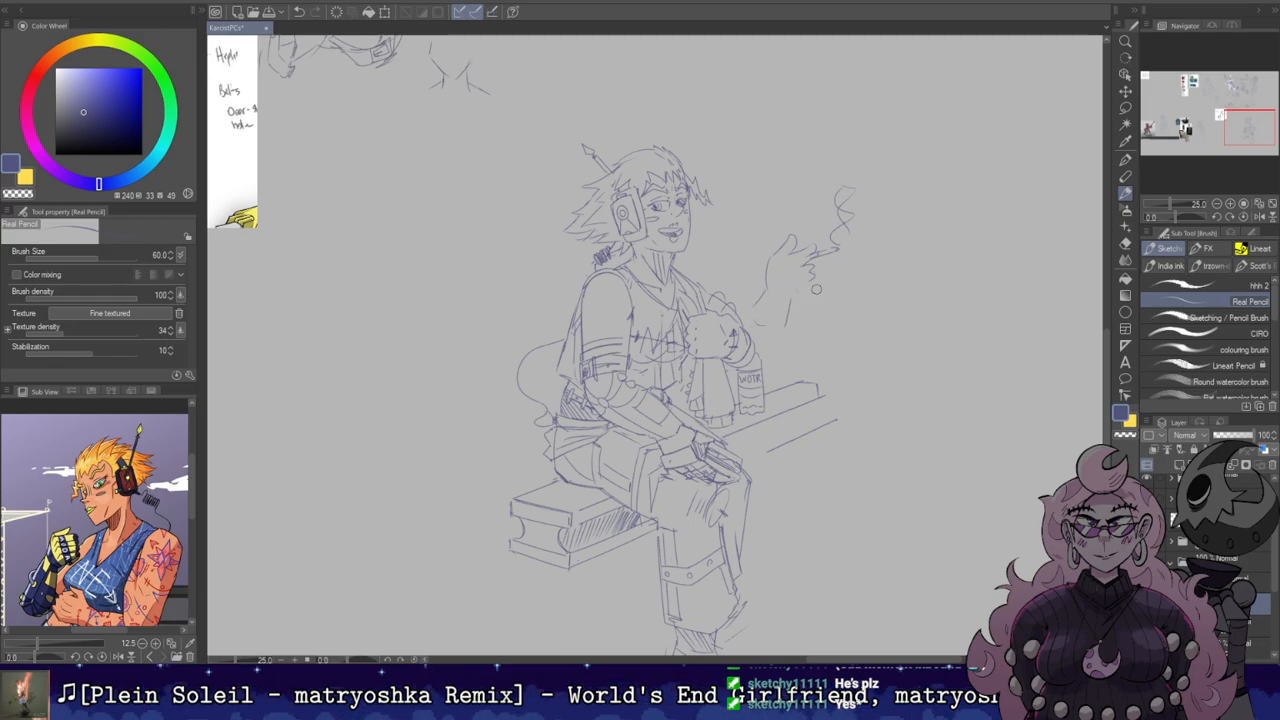
{"action": "key", "text": "h"}
{"action": "key", "text": "h"}
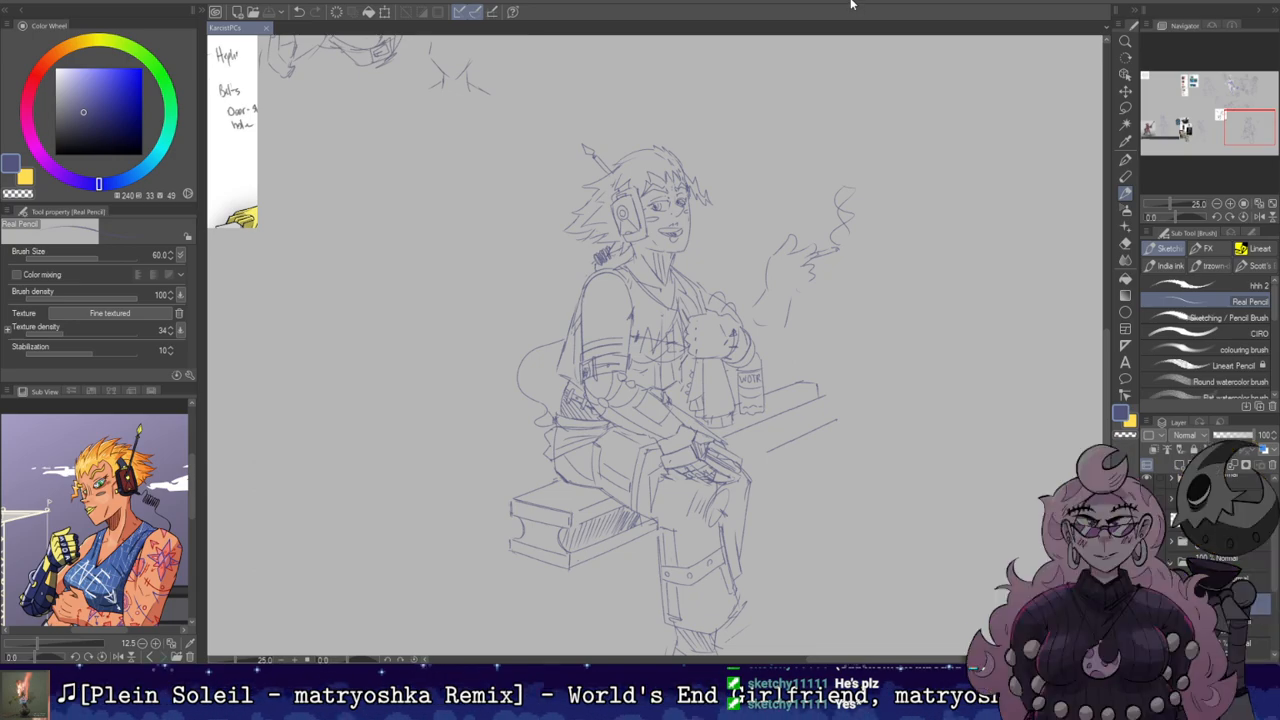
{"action": "left_click_drag", "start_coordinate": [664, 206], "coordinate": [650, 248]}
{"action": "key", "text": "e"}
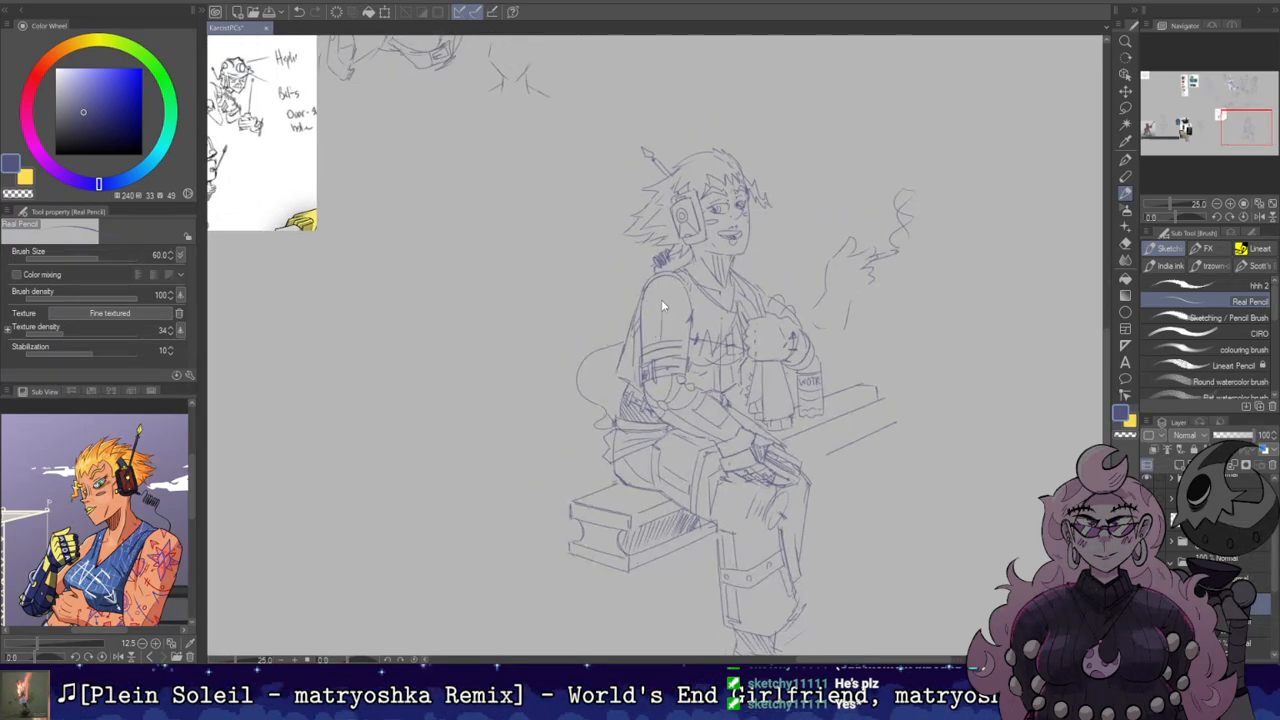
Step: Add a small circular detail with a line to the seated figure's upper arm and check the figure mirrored
{"action": "key", "text": "p"}
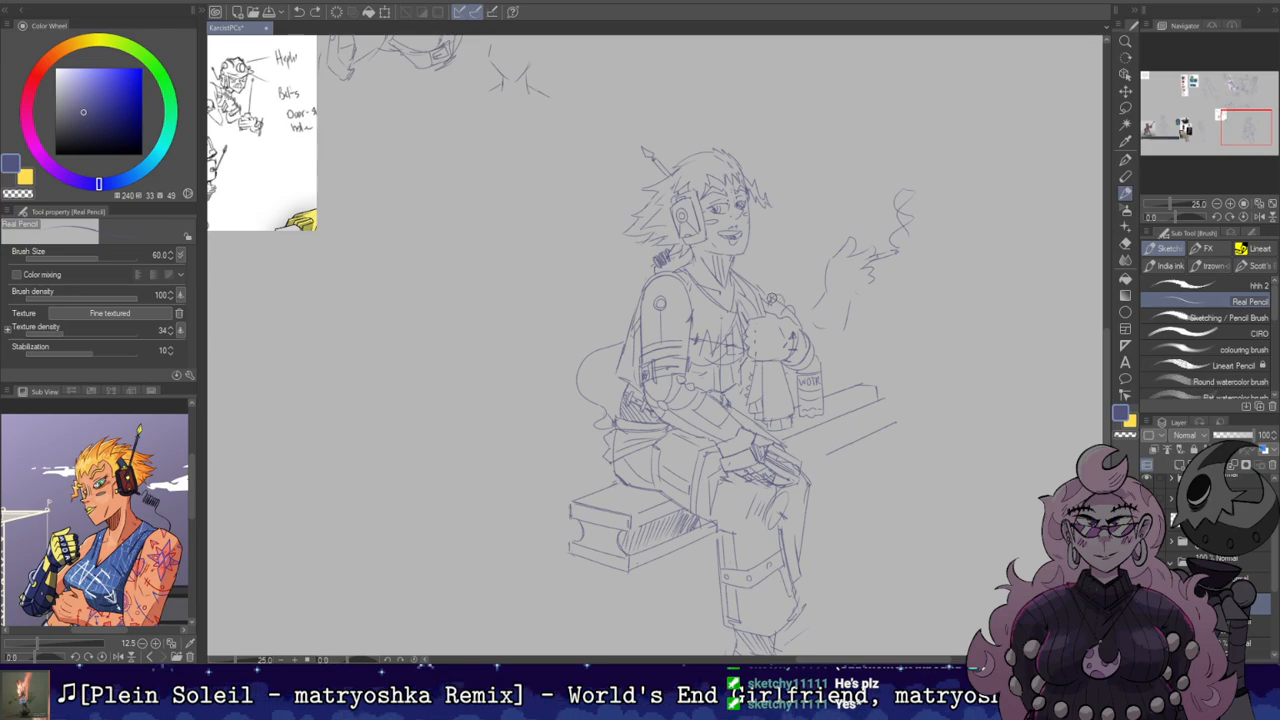
{"action": "left_click_drag", "start_coordinate": [819, 261], "coordinate": [824, 161]}
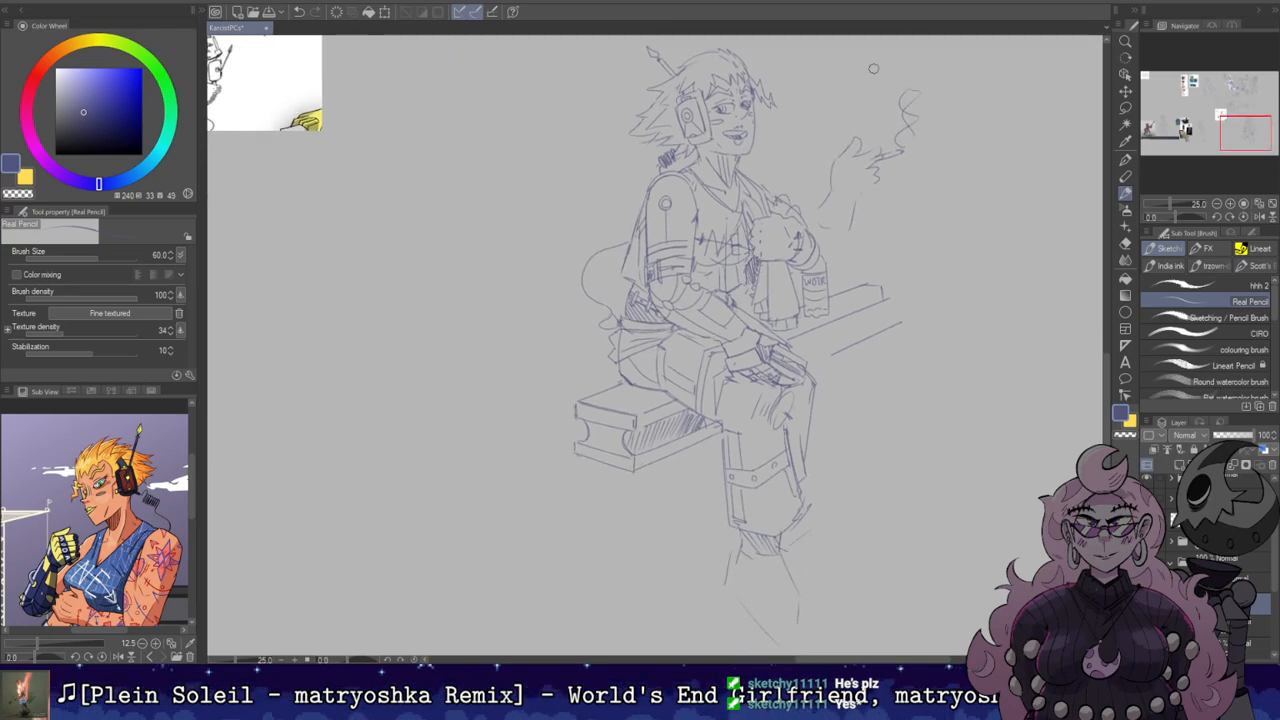
{"action": "mouse_move", "coordinate": [806, 162]}
{"action": "left_mouse_down"}
{"action": "mouse_move", "coordinate": [816, 258]}
{"action": "mouse_move", "coordinate": [755, 293]}
{"action": "left_mouse_up"}
{"action": "key", "text": "ctrl+z"}
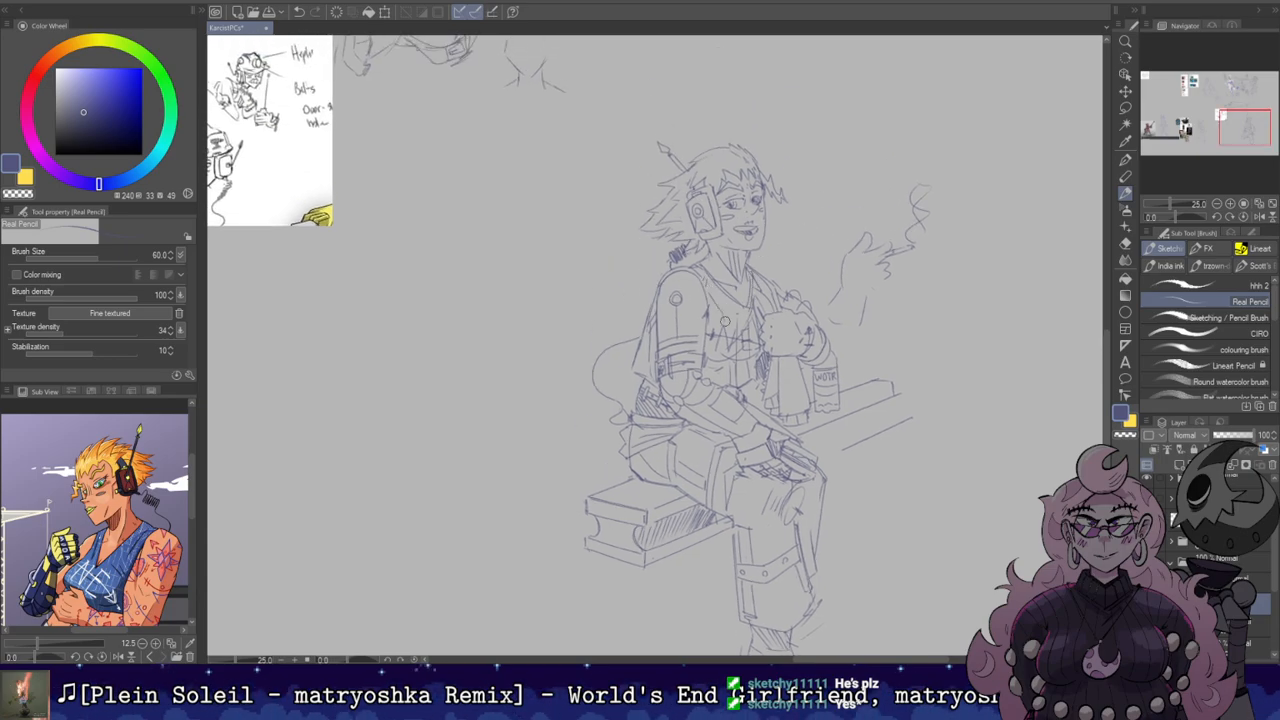
{"action": "key", "text": "h"}
{"action": "key", "text": "h"}
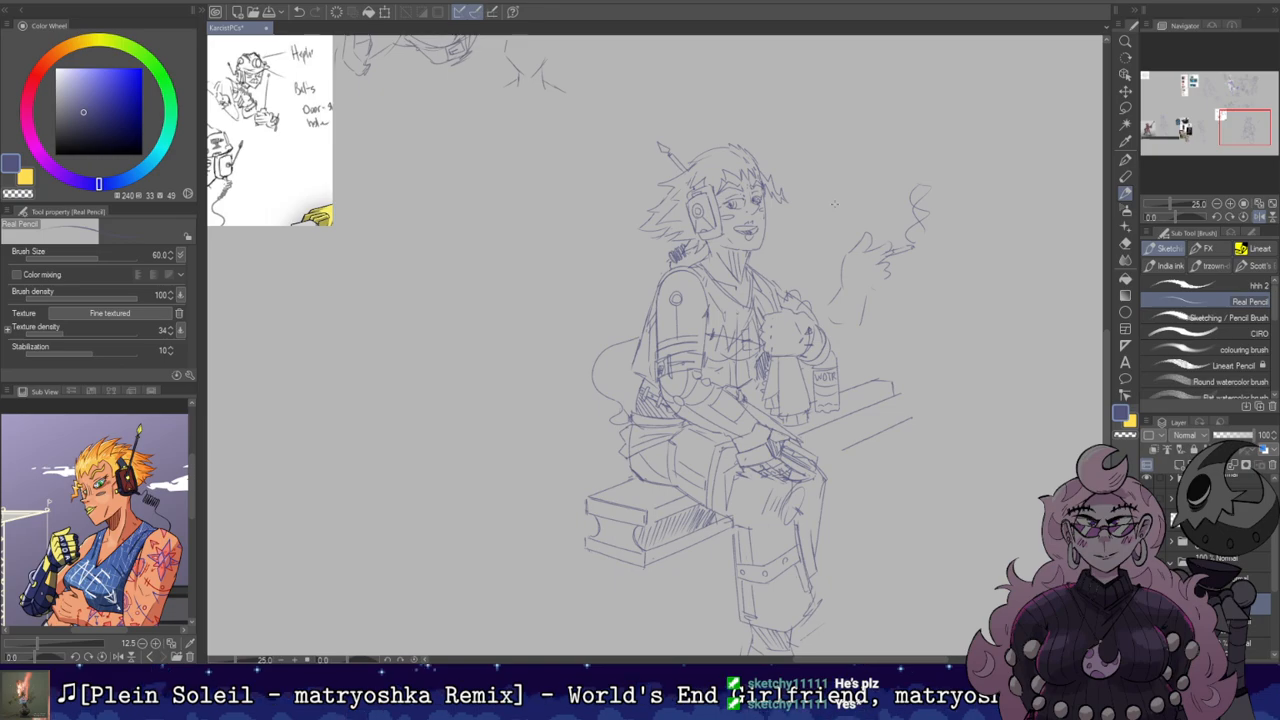
Step: Sketch the seated figure's foot as a shoe with a sole, a toe cap and straps across the instep
{"action": "left_click_drag", "start_coordinate": [834, 205], "coordinate": [784, 39]}
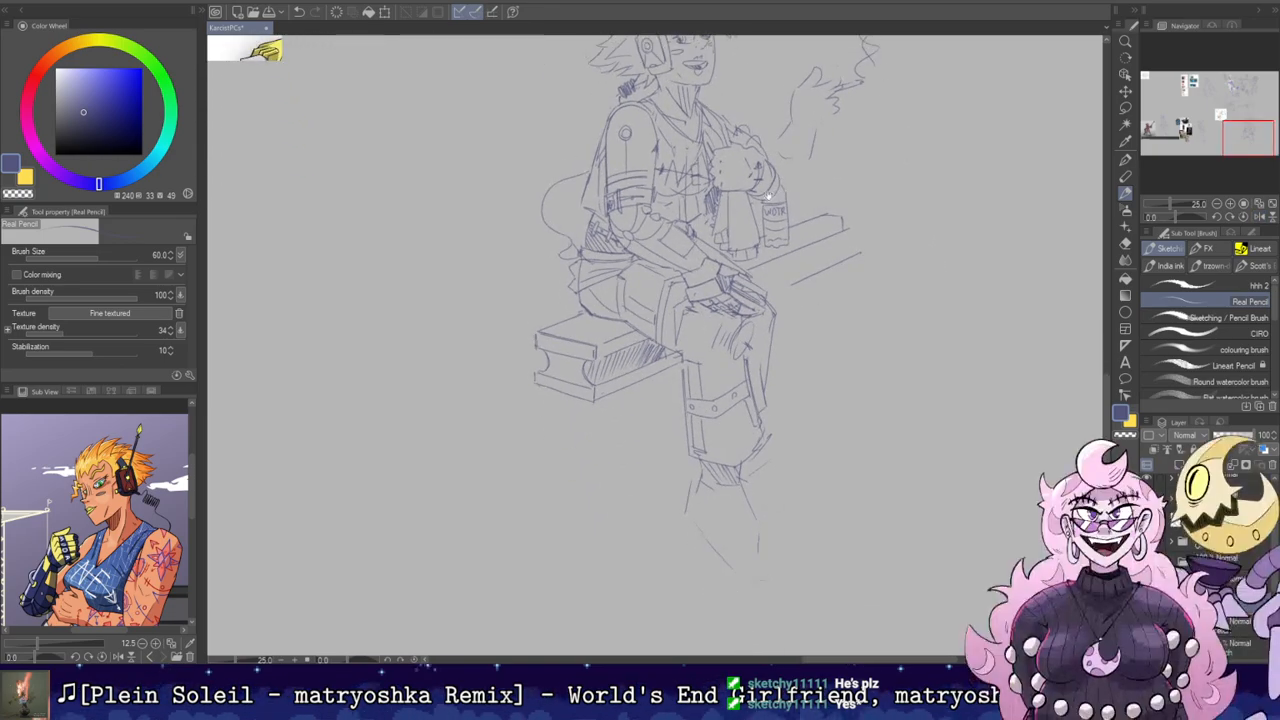
{"action": "mouse_move", "coordinate": [736, 518]}
{"action": "left_mouse_down"}
{"action": "mouse_move", "coordinate": [740, 538]}
{"action": "mouse_move", "coordinate": [752, 526]}
{"action": "mouse_move", "coordinate": [760, 539]}
{"action": "left_mouse_up"}
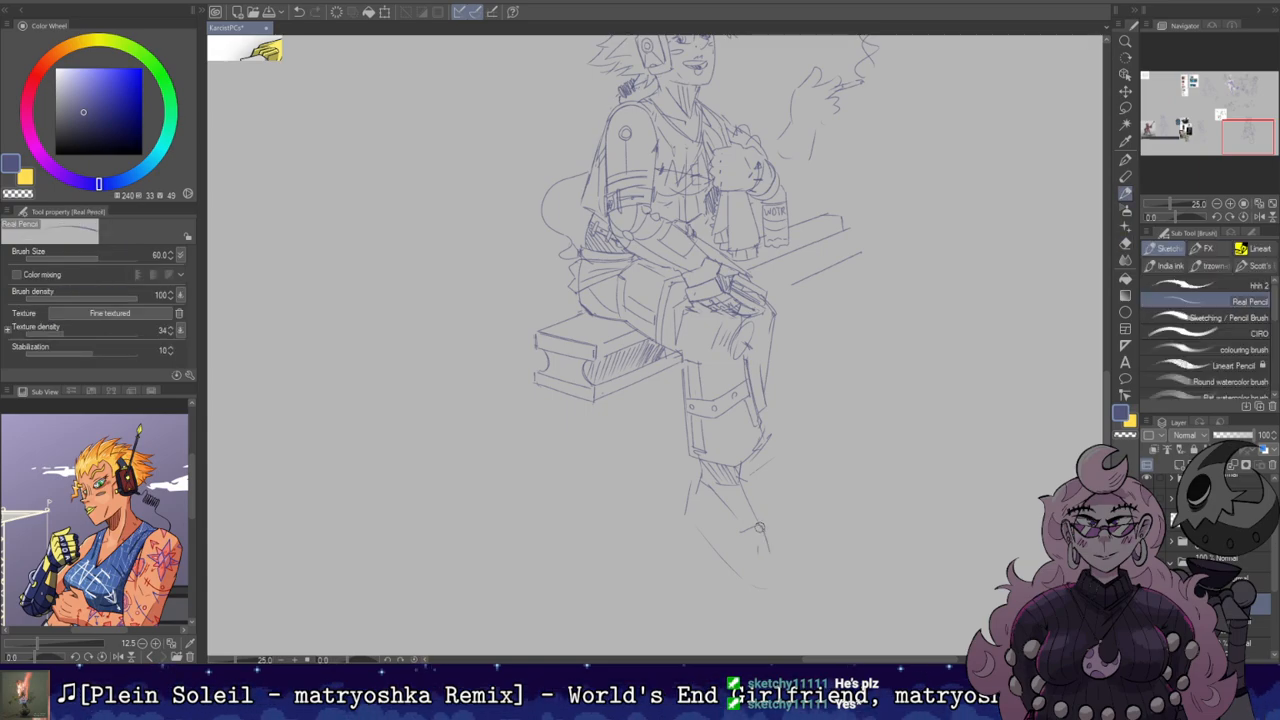
{"action": "left_click_drag", "start_coordinate": [766, 546], "coordinate": [755, 562]}
{"action": "key", "text": "ctrl+z"}
{"action": "key", "text": "ctrl+z"}
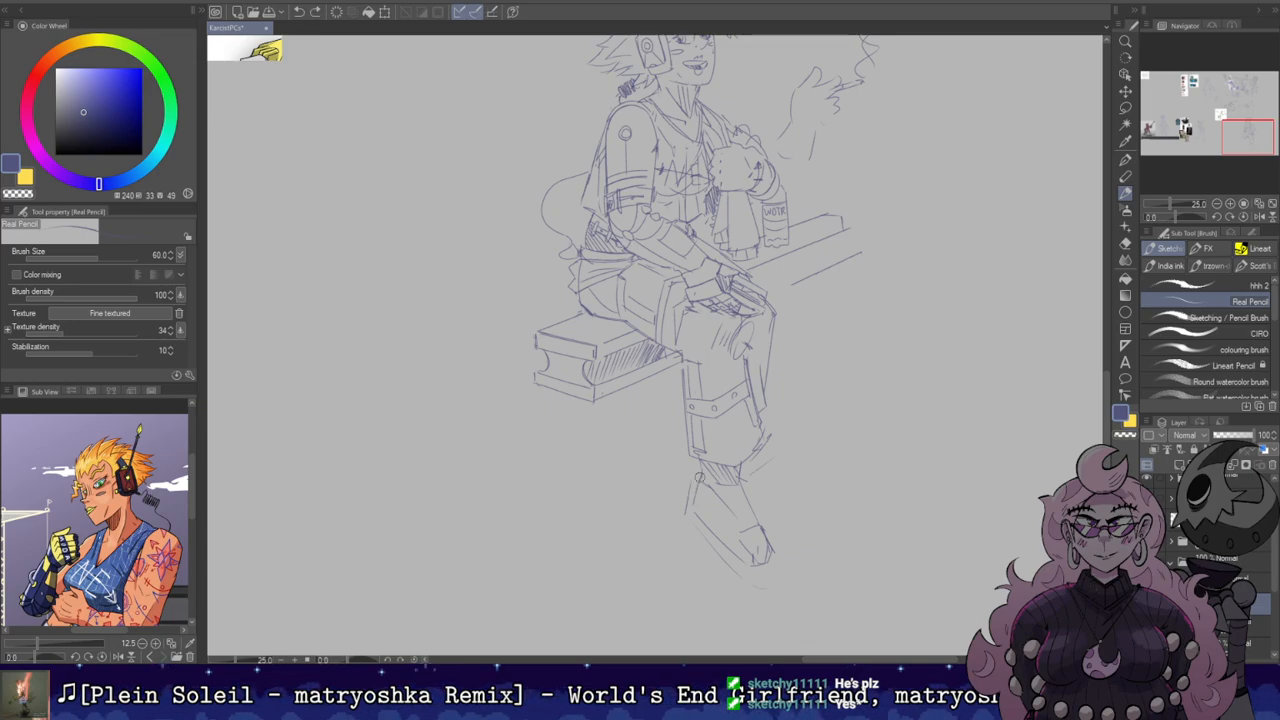
{"action": "key", "text": "e"}
{"action": "key", "text": "b"}
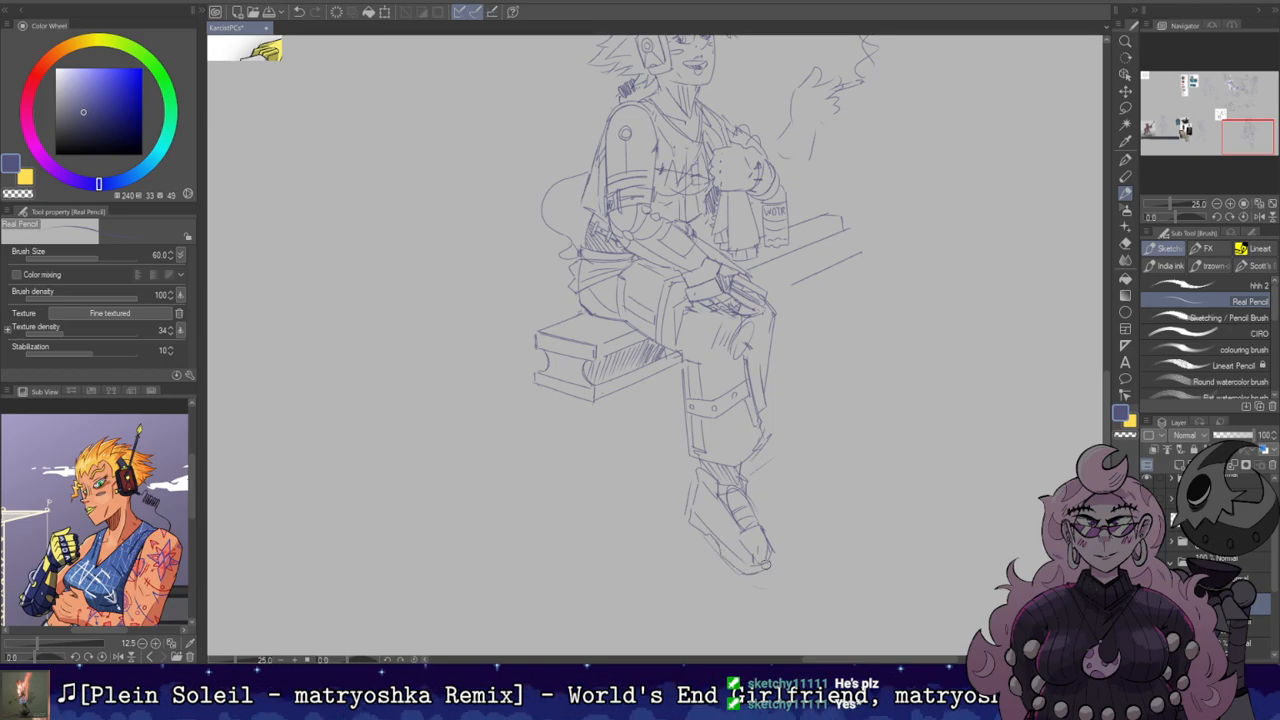
Step: Refine the shoe's instep details and its far side, undoing unwanted strokes and checking the shape mirrored
{"action": "key", "text": "h"}
{"action": "key", "text": "h"}
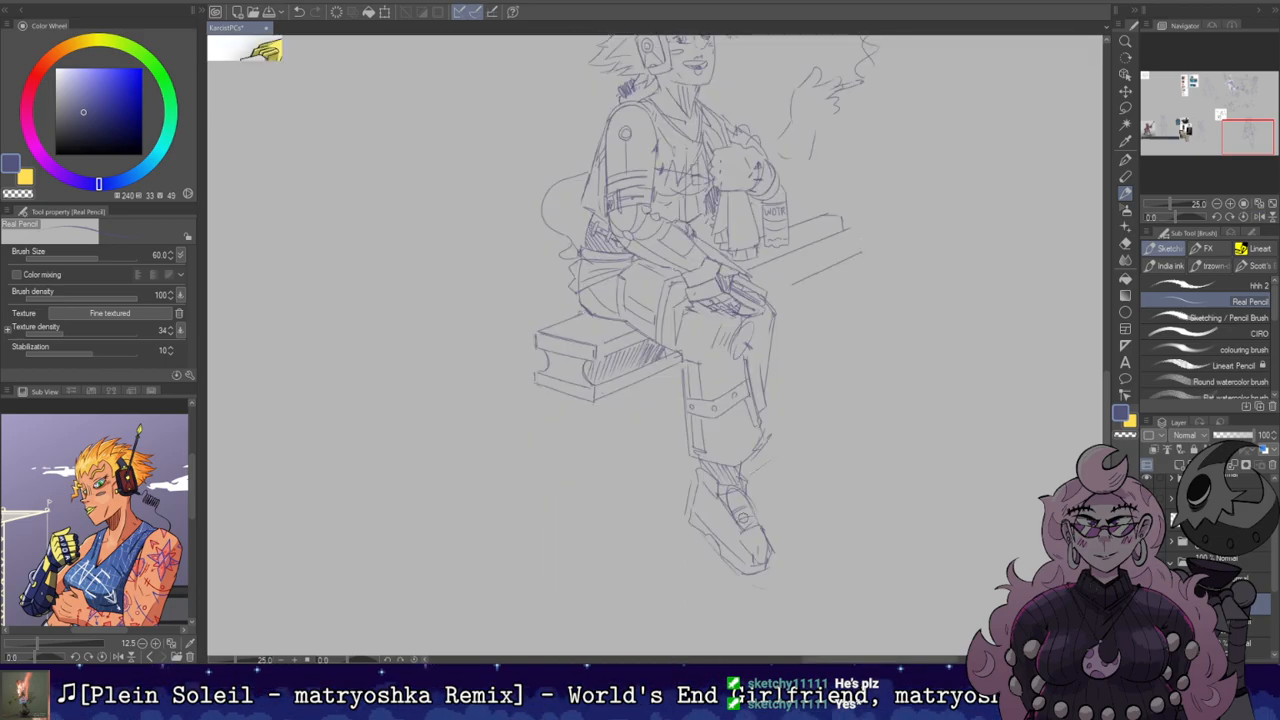
{"action": "key", "text": "ctrl+z"}
{"action": "mouse_move", "coordinate": [731, 496]}
{"action": "left_mouse_down"}
{"action": "mouse_move", "coordinate": [725, 525]}
{"action": "mouse_move", "coordinate": [747, 515]}
{"action": "mouse_move", "coordinate": [731, 491]}
{"action": "mouse_move", "coordinate": [756, 490]}
{"action": "mouse_move", "coordinate": [770, 533]}
{"action": "left_mouse_up"}
{"action": "key", "text": "ctrl+z"}
{"action": "key", "text": "ctrl+z"}
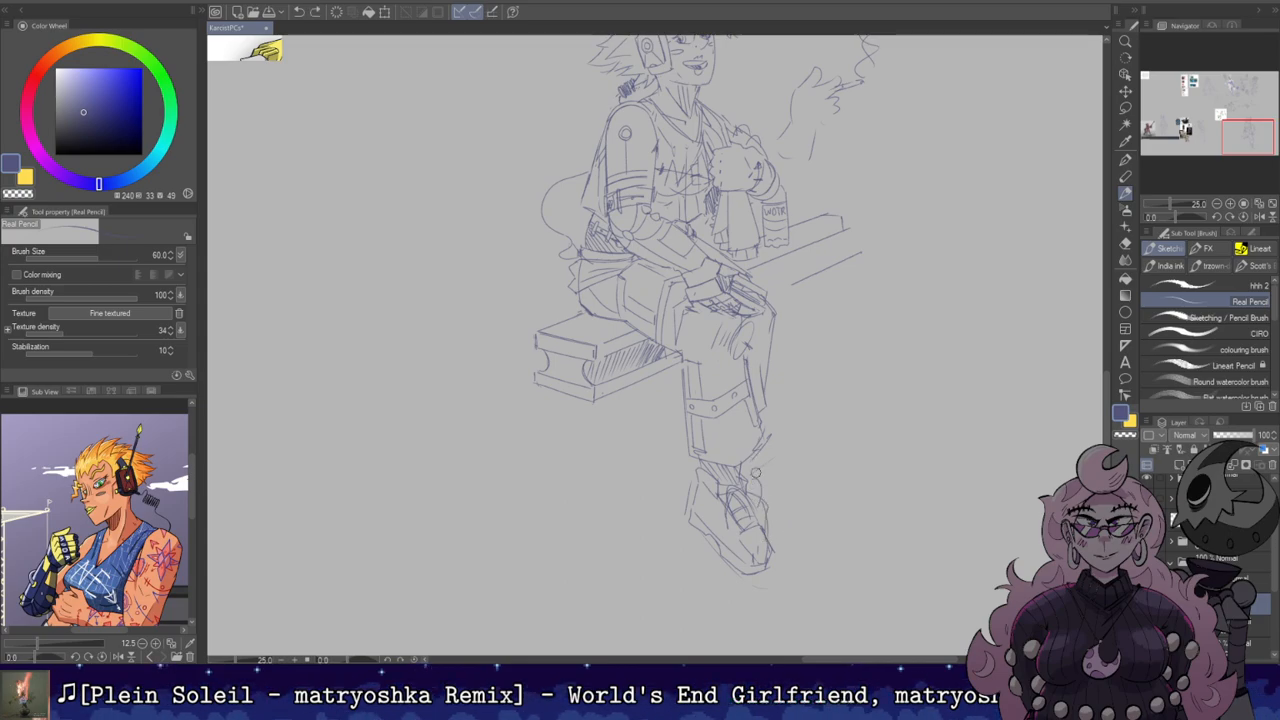
Step: Add short cuff lines around the ankle above the shoe and review the whole figure upright and mirrored
{"action": "left_click_drag", "start_coordinate": [743, 472], "coordinate": [767, 475]}
{"action": "left_click_drag", "start_coordinate": [761, 446], "coordinate": [767, 474]}
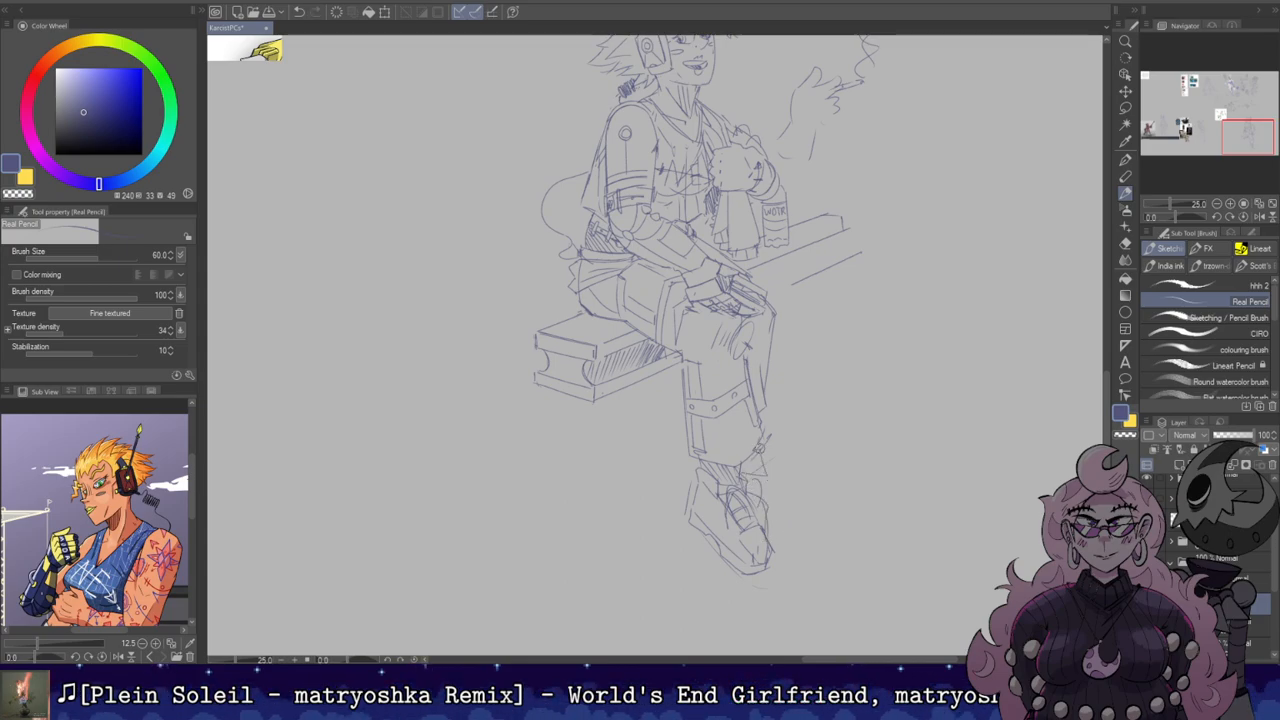
{"action": "key", "text": "ctrl+z"}
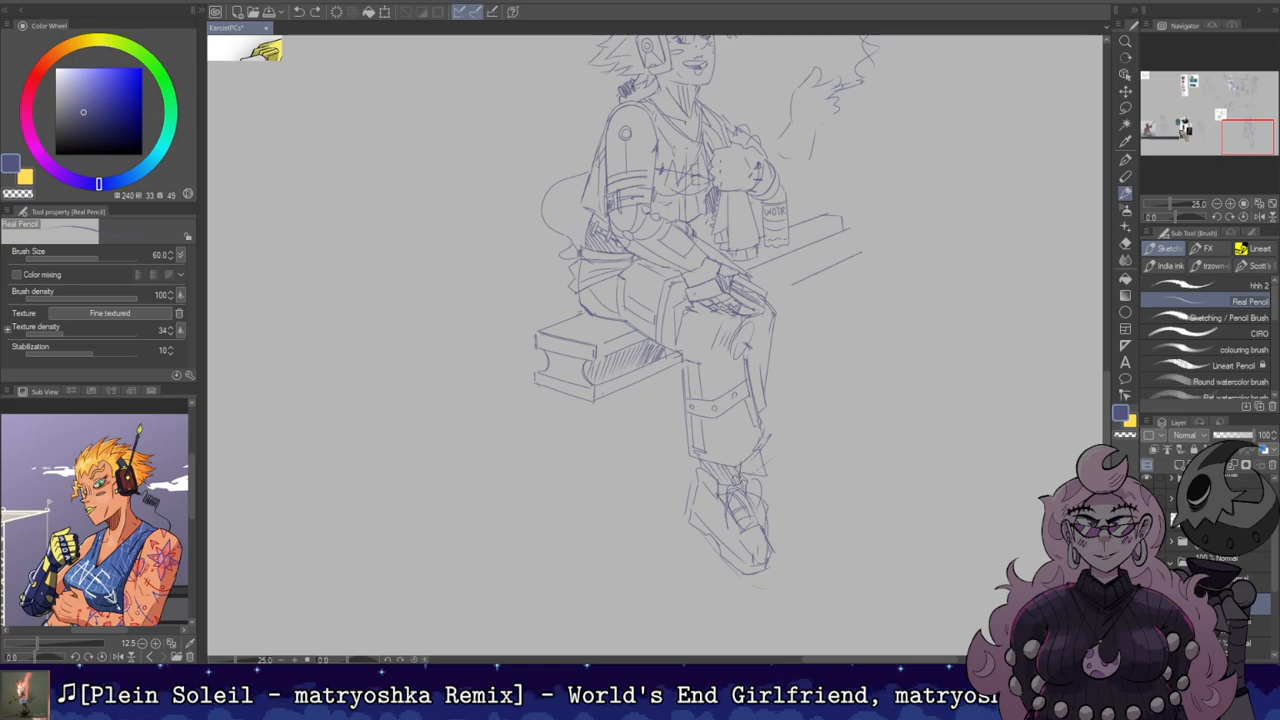
{"action": "key", "text": "h"}
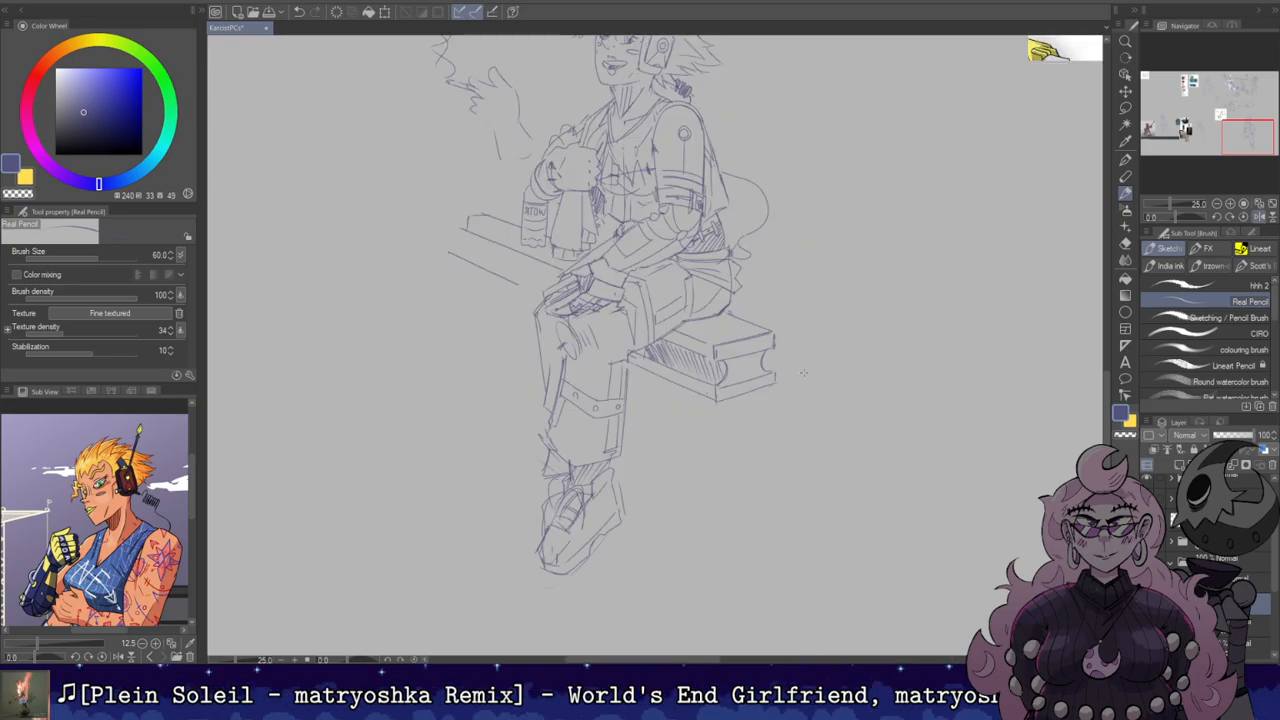
{"action": "key", "text": "h"}
{"action": "left_click_drag", "start_coordinate": [851, 220], "coordinate": [835, 331]}
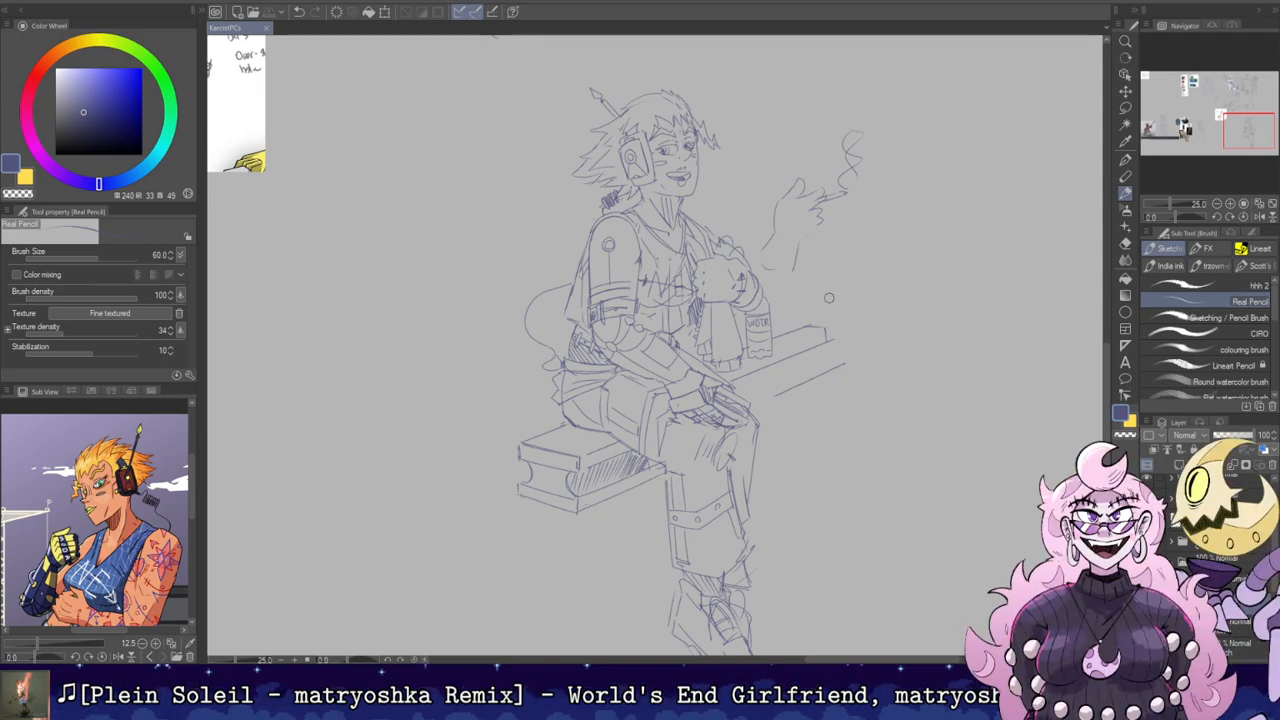
{"action": "left_click_drag", "start_coordinate": [867, 273], "coordinate": [786, 194]}
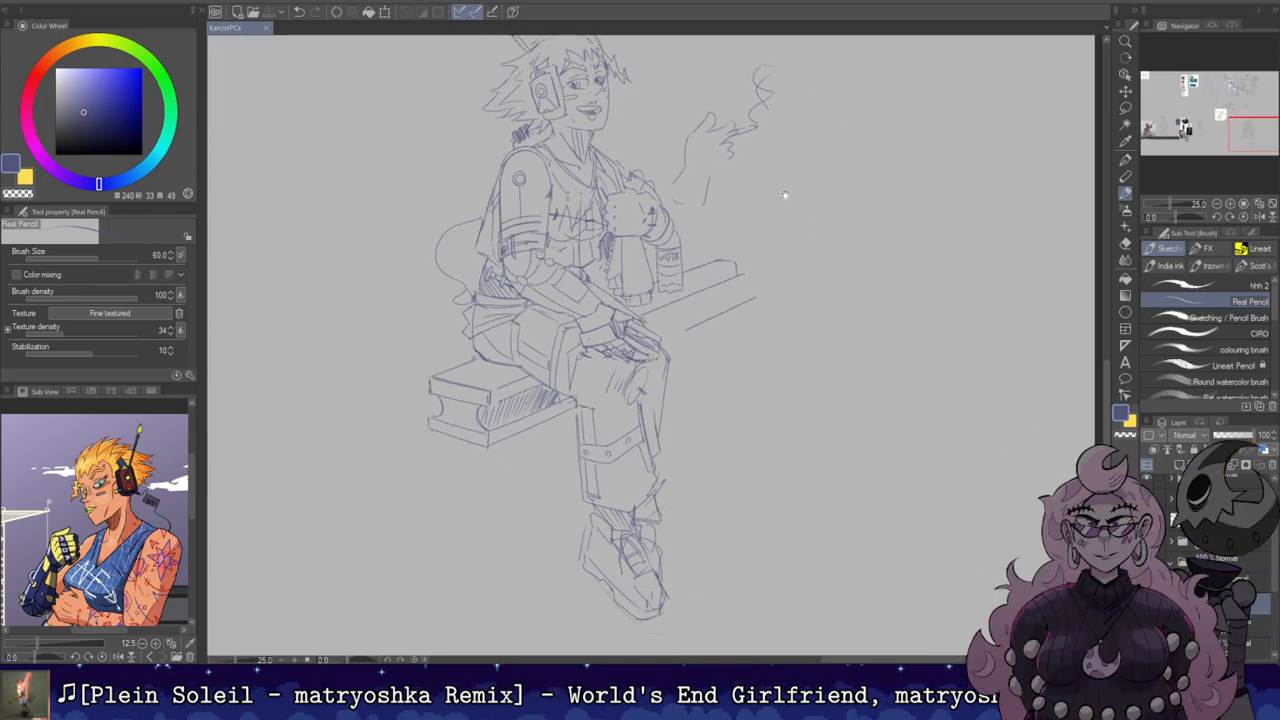
{"action": "left_click_drag", "start_coordinate": [788, 88], "coordinate": [788, 176]}
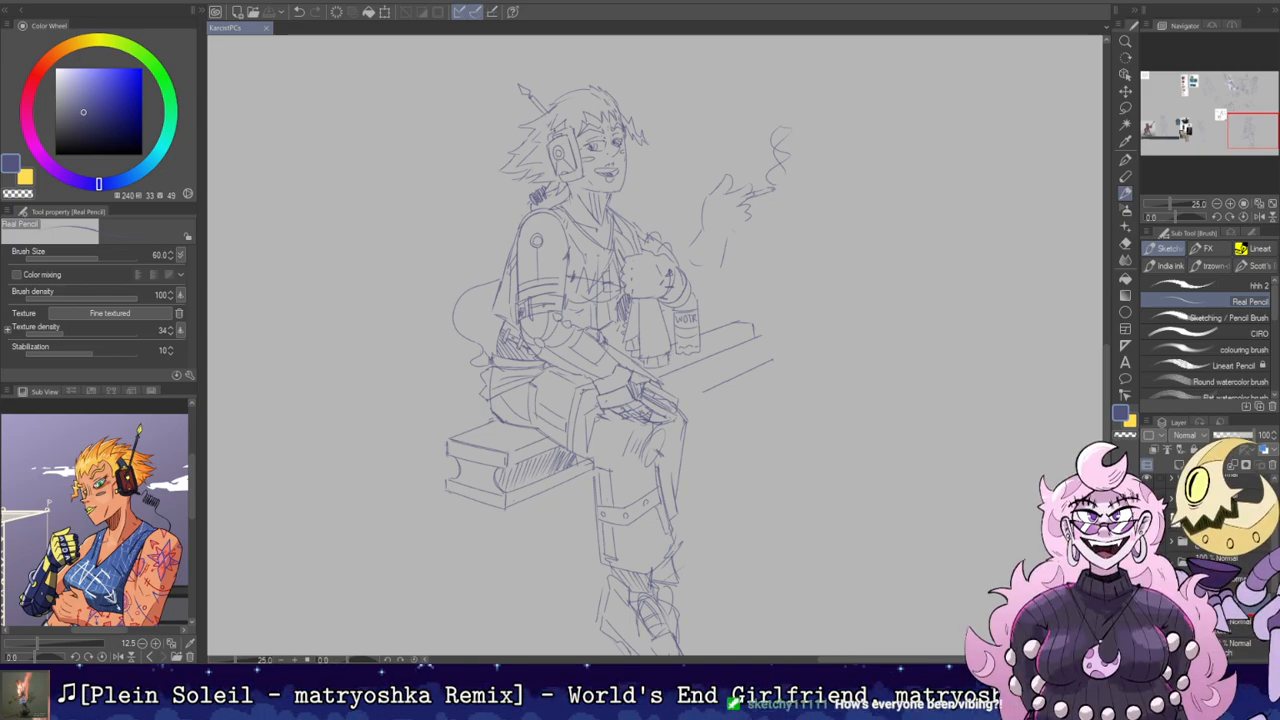
Step: Scale the reference image of the blue character with the yellow hard hat to 40 and place it beside the seated sketch
{"action": "key", "text": "o"}
{"action": "scroll", "coordinate": [838, 352], "scroll_direction": "down", "scroll_amount": 3}
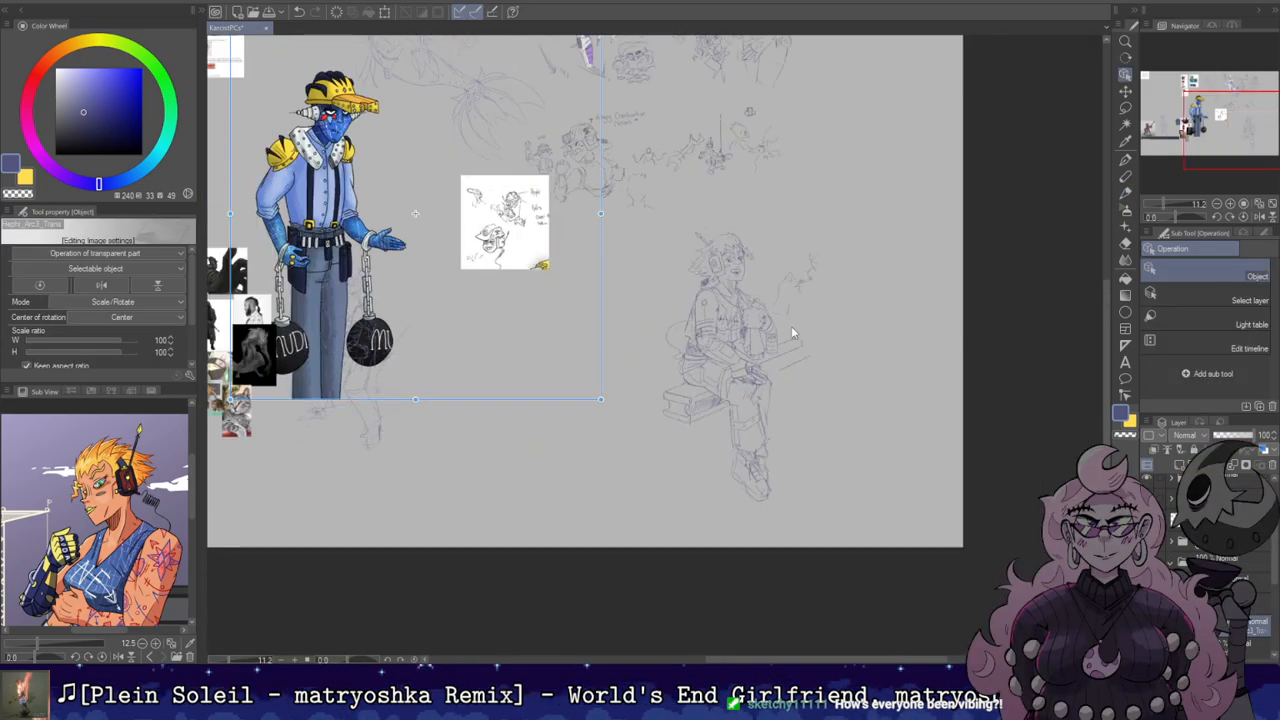
{"action": "left_click_drag", "start_coordinate": [362, 175], "coordinate": [605, 337]}
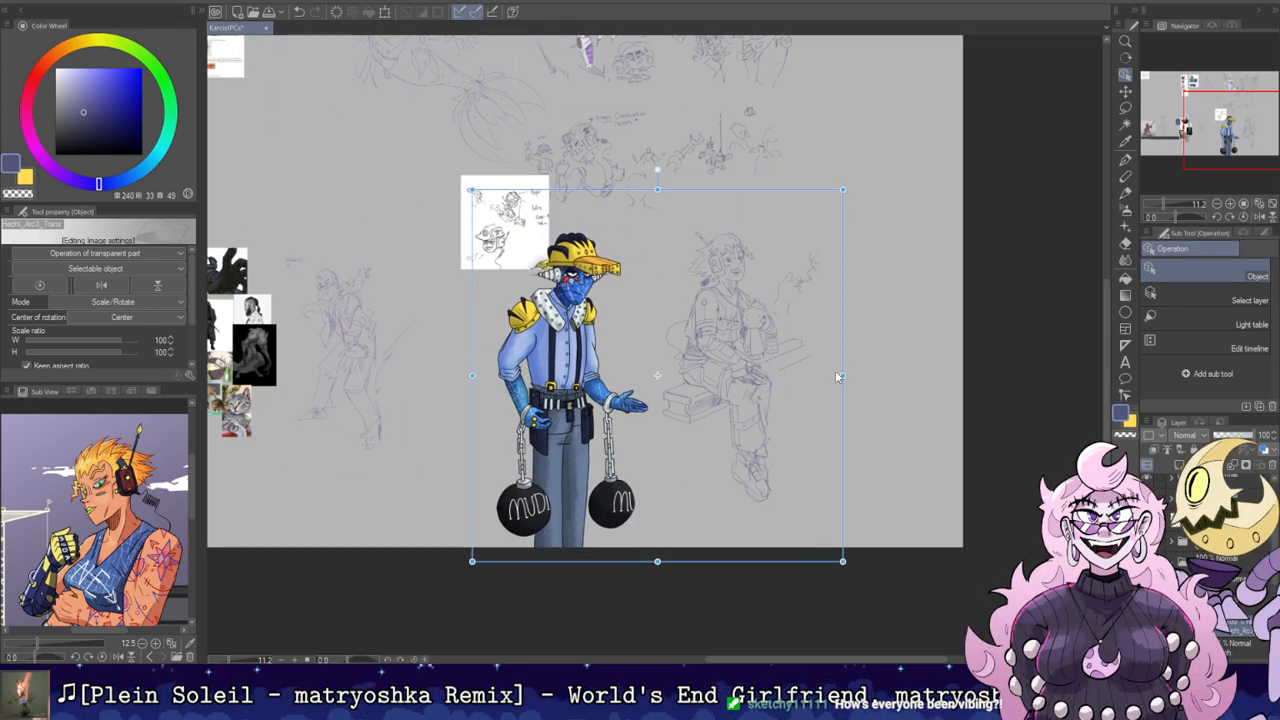
{"action": "left_click_drag", "start_coordinate": [838, 376], "coordinate": [620, 376]}
{"action": "scroll", "coordinate": [468, 372], "scroll_direction": "up", "scroll_amount": 4}
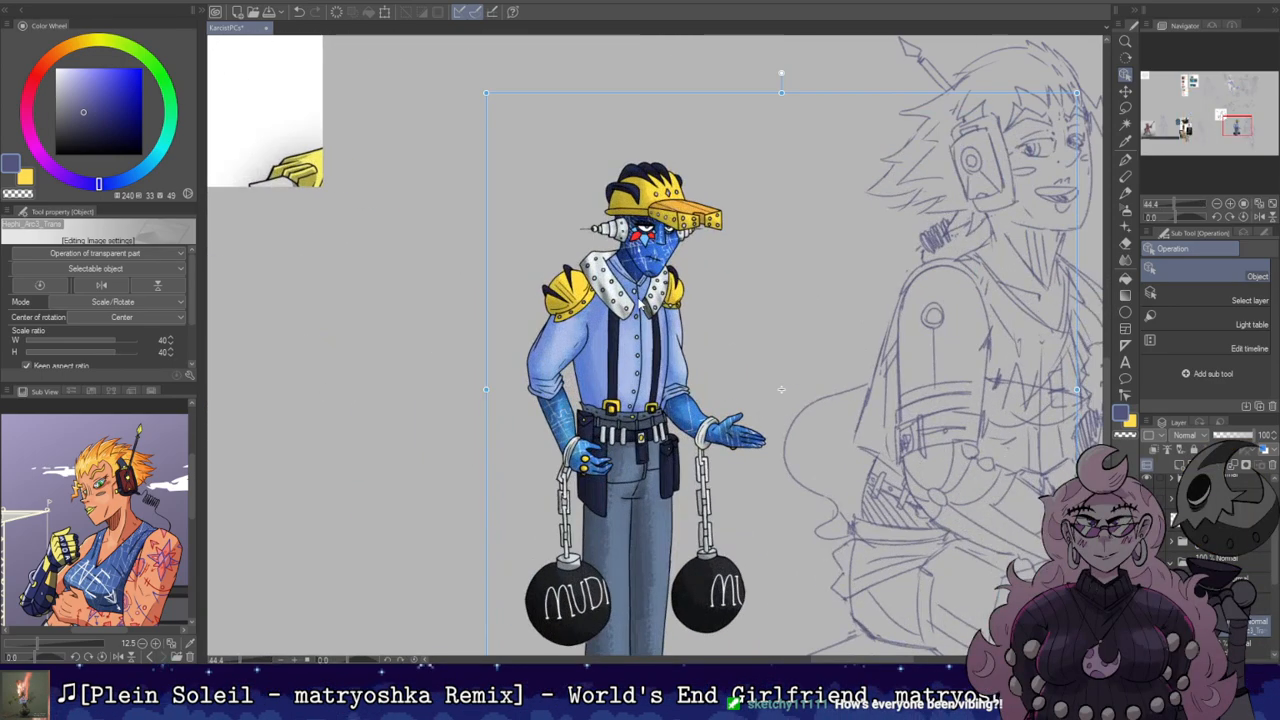
{"action": "scroll", "coordinate": [656, 345], "scroll_direction": "down", "scroll_amount": 2}
{"action": "mouse_move", "coordinate": [740, 308]}
{"action": "left_mouse_down"}
{"action": "mouse_move", "coordinate": [830, 262]}
{"action": "mouse_move", "coordinate": [886, 260]}
{"action": "left_mouse_up"}
{"action": "left_click_drag", "start_coordinate": [478, 169], "coordinate": [462, 183]}
{"action": "left_click_drag", "start_coordinate": [674, 216], "coordinate": [574, 214]}
{"action": "key", "text": "b"}
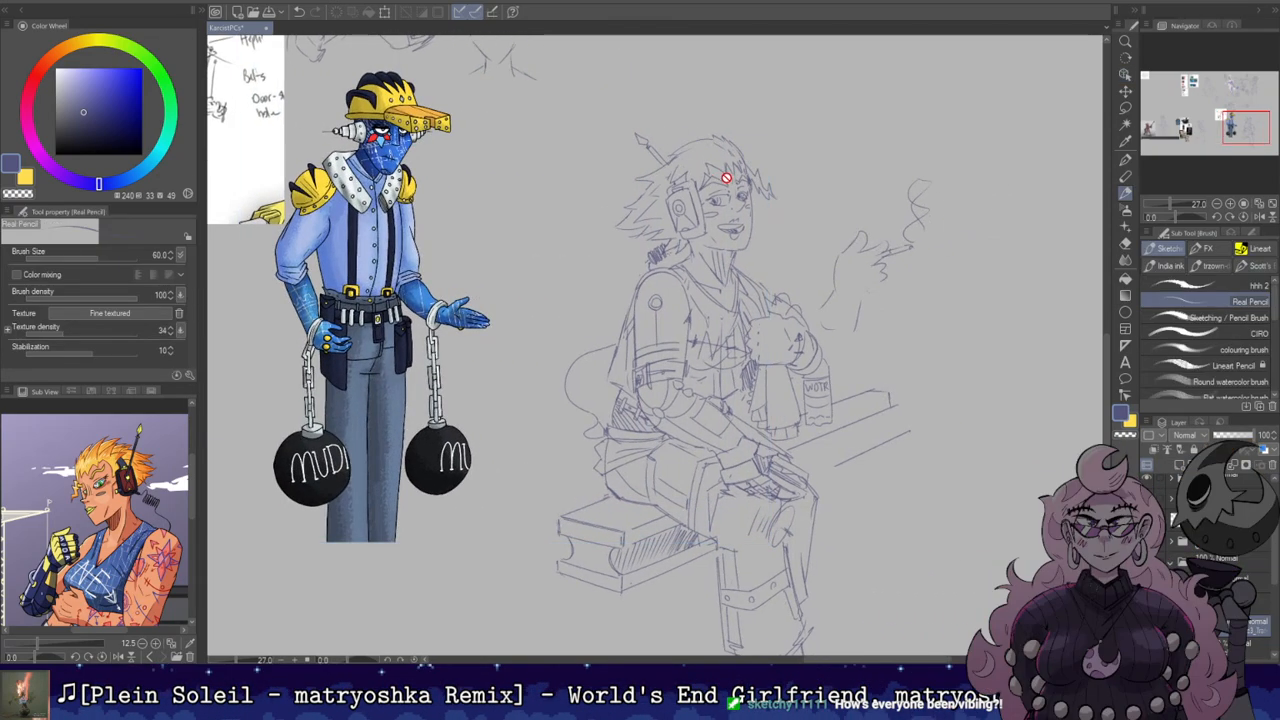
Step: Separate the smoking hand onto its own layer and lower the seated figure's sketch layer opacity to 41
{"action": "left_click_drag", "start_coordinate": [745, 199], "coordinate": [792, 205]}
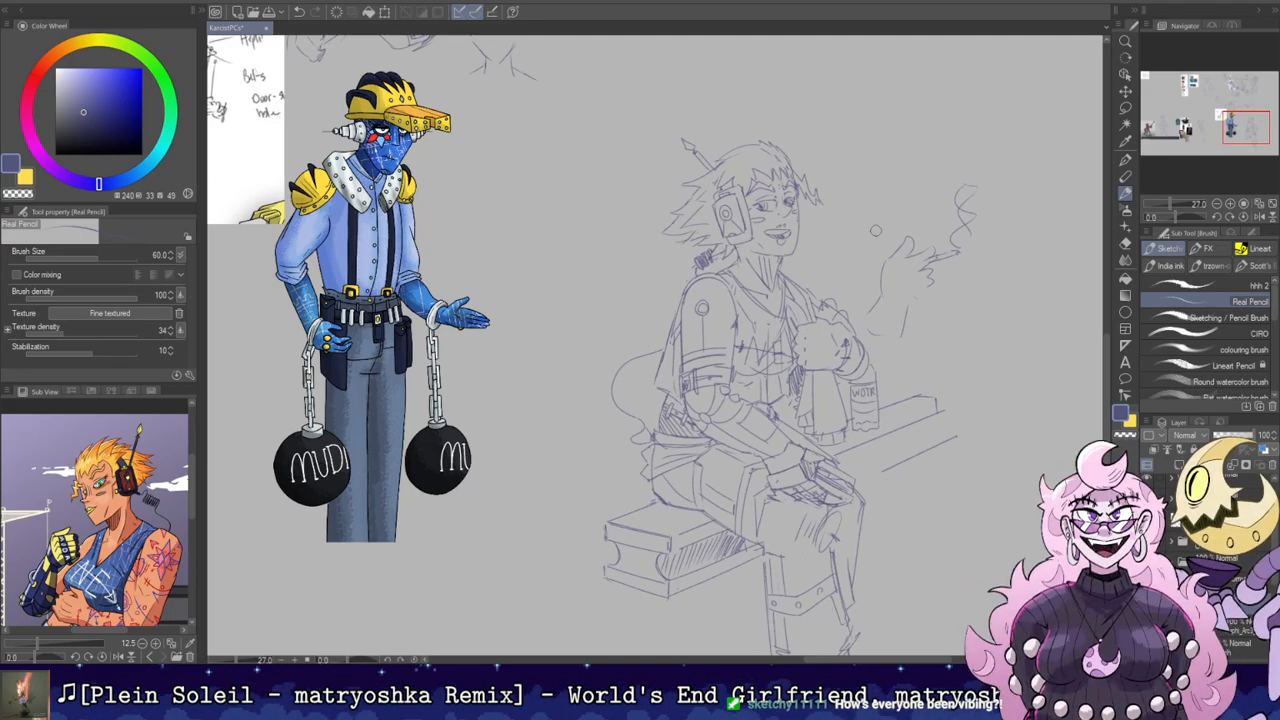
{"action": "left_click_drag", "start_coordinate": [896, 48], "coordinate": [854, 78]}
{"action": "left_click_drag", "start_coordinate": [745, 162], "coordinate": [699, 94]}
{"action": "left_click_drag", "start_coordinate": [882, 144], "coordinate": [848, 144]}
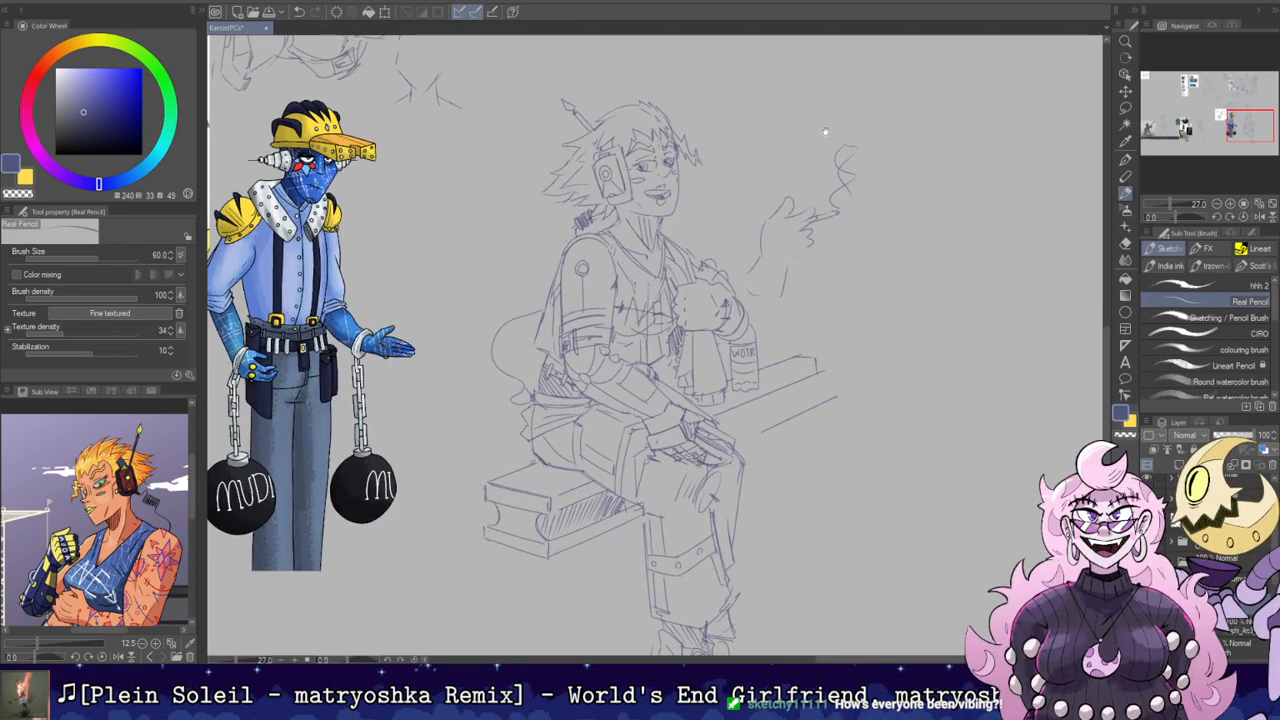
{"action": "key", "text": "m"}
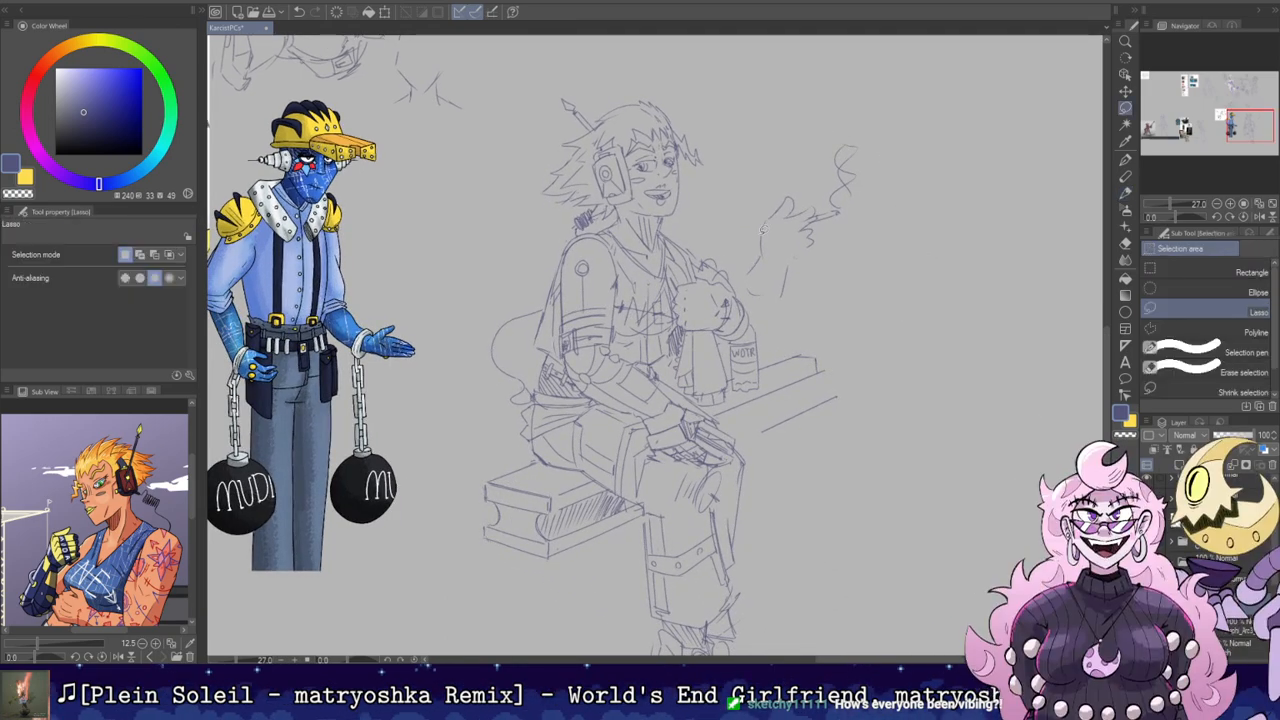
{"action": "mouse_move", "coordinate": [748, 296]}
{"action": "left_mouse_down"}
{"action": "mouse_move", "coordinate": [902, 227]}
{"action": "mouse_move", "coordinate": [783, 326]}
{"action": "left_mouse_up"}
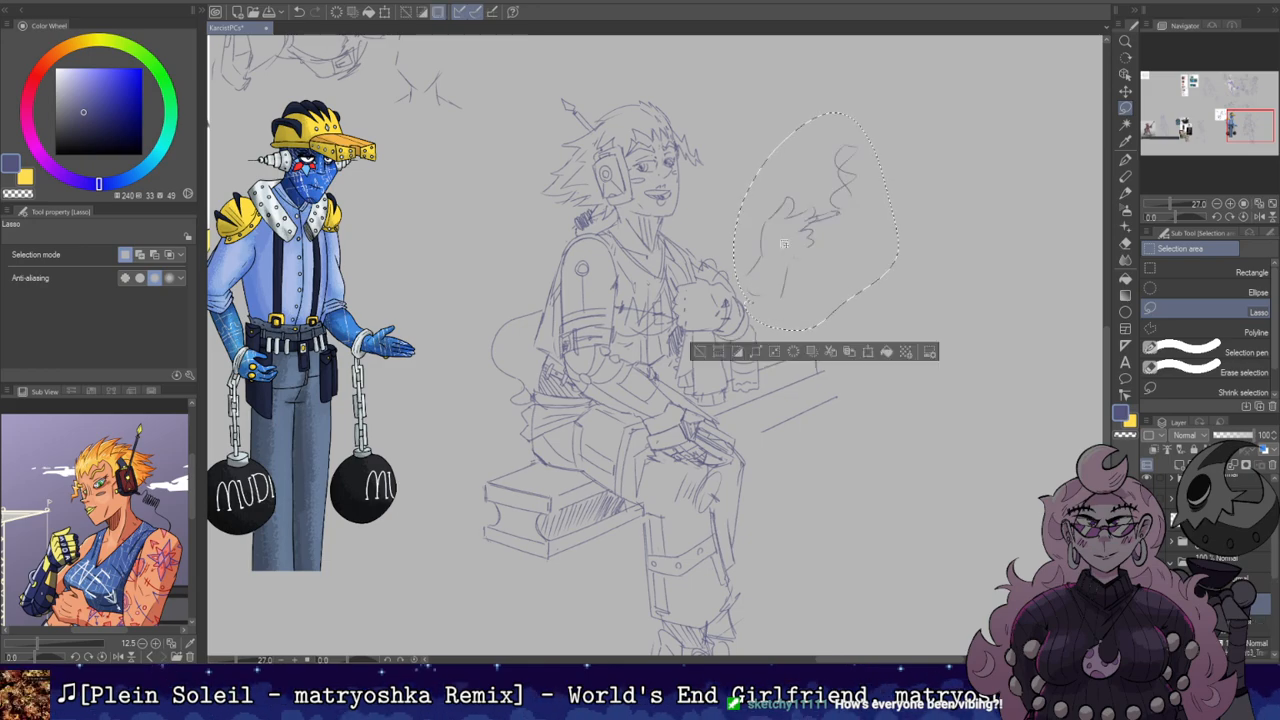
{"action": "mouse_move", "coordinate": [1240, 435]}
{"action": "left_mouse_down"}
{"action": "mouse_move", "coordinate": [1214, 435]}
{"action": "mouse_move", "coordinate": [1229, 432]}
{"action": "left_mouse_up"}
{"action": "key", "text": "ctrl+d"}
{"action": "left_click_drag", "start_coordinate": [1006, 497], "coordinate": [1068, 510]}
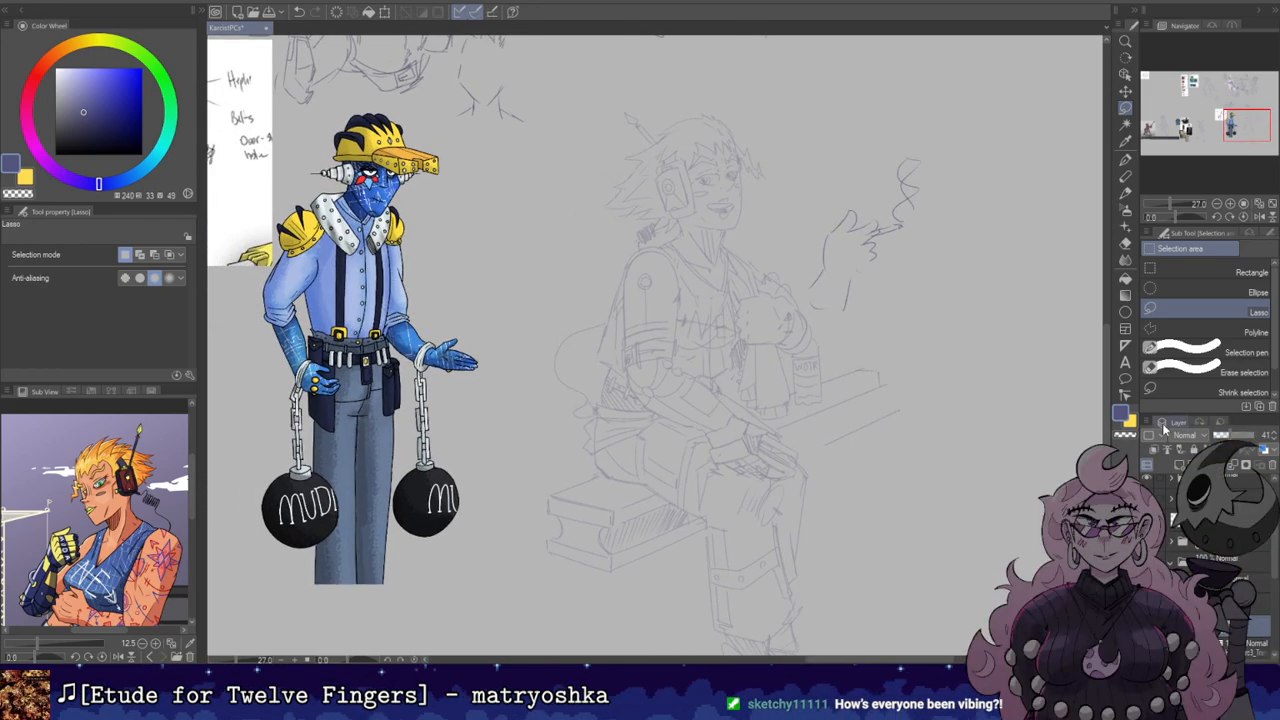
{"action": "key", "text": "b"}
{"action": "left_click", "coordinate": [1258, 603]}
Step: Rough in the second figure's shoulder and torso line and move the smoking hand farther from the seated figure
{"action": "left_click_drag", "start_coordinate": [824, 199], "coordinate": [842, 229]}
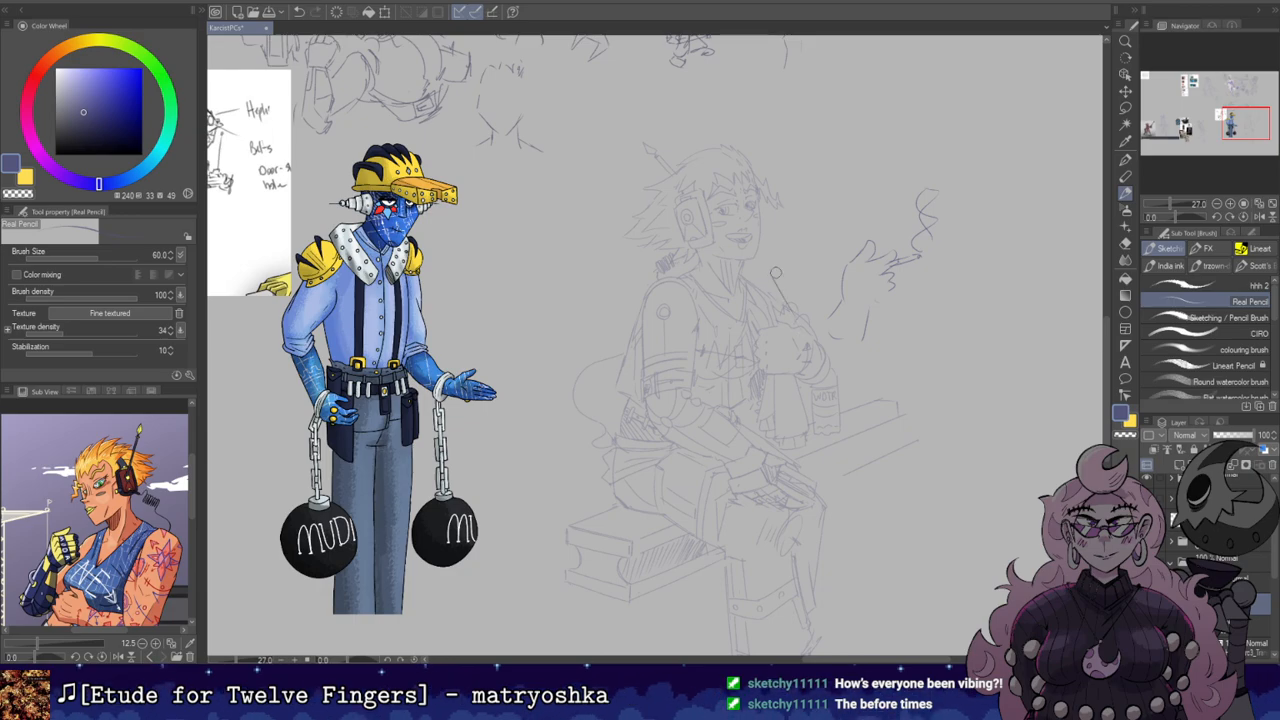
{"action": "left_click_drag", "start_coordinate": [775, 271], "coordinate": [806, 258]}
{"action": "key", "text": "ctrl+z"}
{"action": "mouse_move", "coordinate": [791, 310]}
{"action": "left_mouse_down"}
{"action": "mouse_move", "coordinate": [791, 428]}
{"action": "mouse_move", "coordinate": [778, 385]}
{"action": "left_mouse_up"}
{"action": "key", "text": "ctrl+z"}
{"action": "mouse_move", "coordinate": [787, 262]}
{"action": "left_mouse_down"}
{"action": "mouse_move", "coordinate": [846, 251]}
{"action": "mouse_move", "coordinate": [836, 226]}
{"action": "left_mouse_up"}
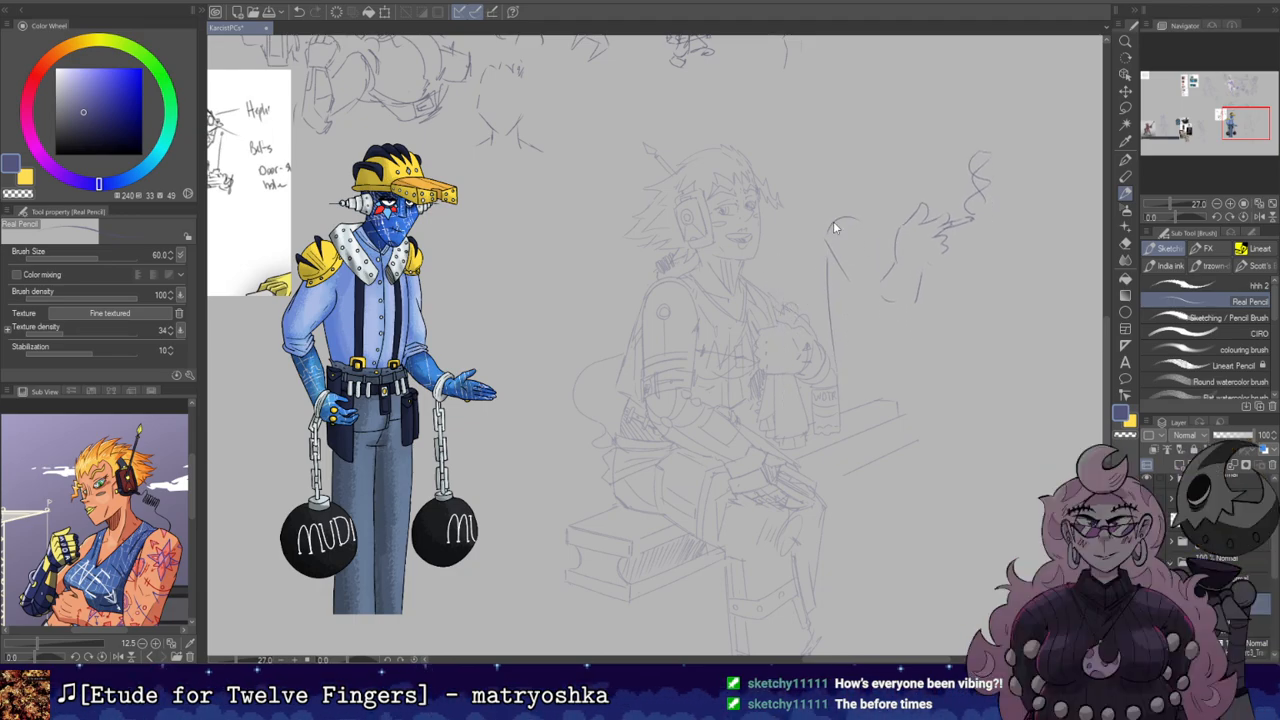
{"action": "key", "text": "e"}
{"action": "left_click_drag", "start_coordinate": [828, 286], "coordinate": [829, 318]}
{"action": "key", "text": "b"}
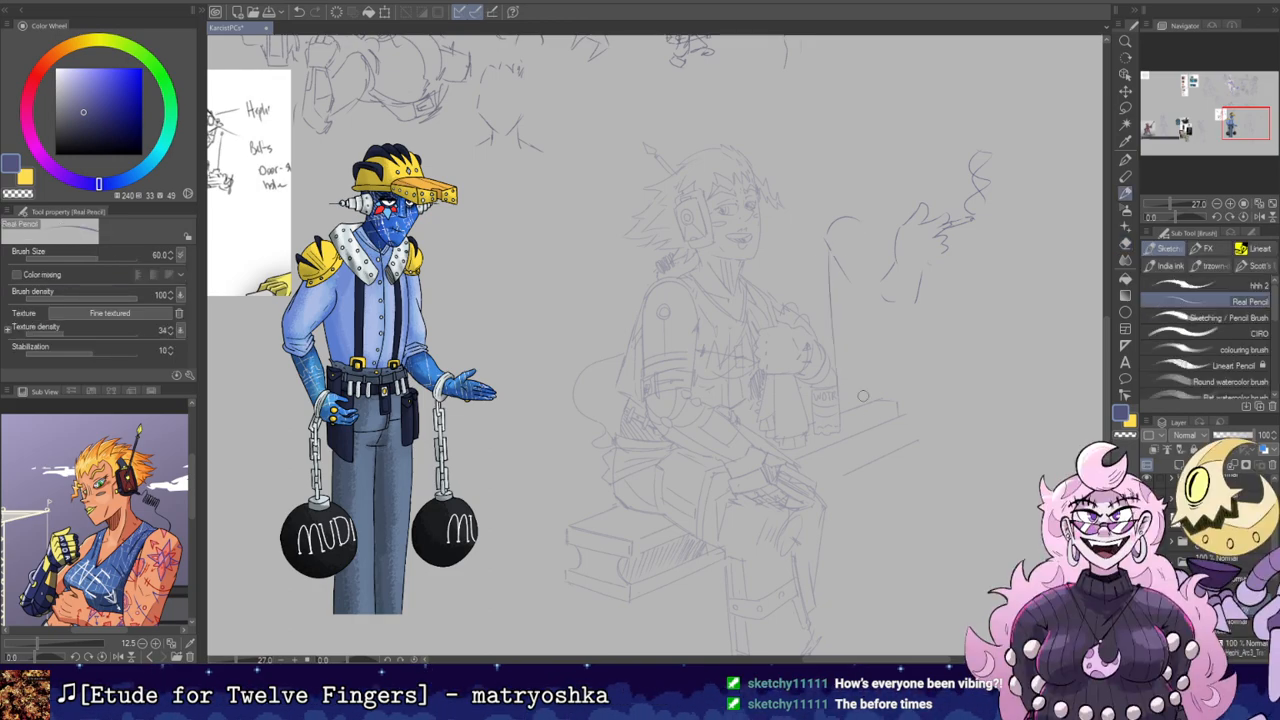
Step: Sketch the second figure's seated thigh, bent lower leg and heeled shoe beside the beam, undoing stray strokes
{"action": "mouse_move", "coordinate": [860, 417]}
{"action": "left_mouse_down"}
{"action": "mouse_move", "coordinate": [945, 431]}
{"action": "mouse_move", "coordinate": [851, 419]}
{"action": "mouse_move", "coordinate": [939, 419]}
{"action": "mouse_move", "coordinate": [920, 449]}
{"action": "mouse_move", "coordinate": [921, 506]}
{"action": "mouse_move", "coordinate": [924, 423]}
{"action": "mouse_move", "coordinate": [948, 533]}
{"action": "left_mouse_up"}
{"action": "key", "text": "ctrl+z"}
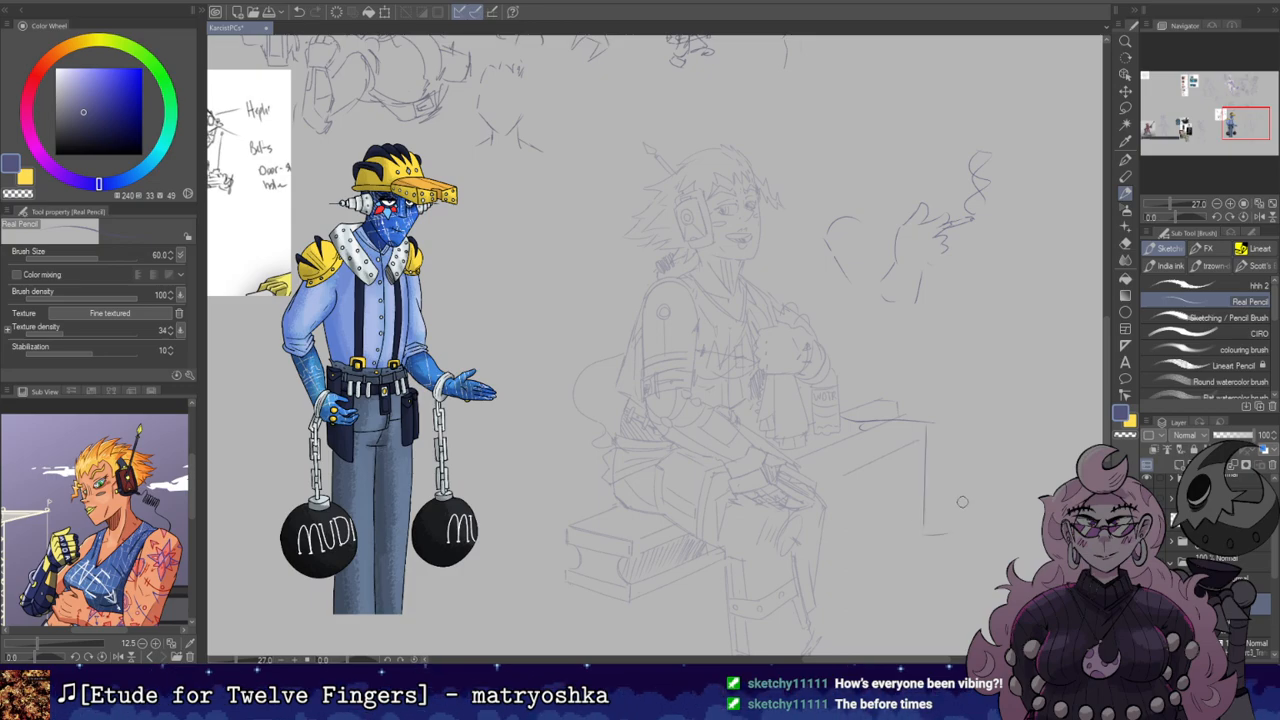
{"action": "left_click_drag", "start_coordinate": [974, 410], "coordinate": [975, 530]}
{"action": "mouse_move", "coordinate": [900, 376]}
{"action": "left_mouse_down"}
{"action": "mouse_move", "coordinate": [955, 374]}
{"action": "mouse_move", "coordinate": [975, 396]}
{"action": "mouse_move", "coordinate": [989, 379]}
{"action": "mouse_move", "coordinate": [988, 510]}
{"action": "mouse_move", "coordinate": [932, 549]}
{"action": "left_mouse_up"}
{"action": "key", "text": "ctrl+z"}
{"action": "key", "text": "ctrl+z"}
{"action": "mouse_move", "coordinate": [932, 549]}
{"action": "left_mouse_down"}
{"action": "mouse_move", "coordinate": [955, 548]}
{"action": "mouse_move", "coordinate": [966, 569]}
{"action": "mouse_move", "coordinate": [930, 568]}
{"action": "mouse_move", "coordinate": [950, 574]}
{"action": "mouse_move", "coordinate": [976, 572]}
{"action": "mouse_move", "coordinate": [962, 549]}
{"action": "mouse_move", "coordinate": [982, 560]}
{"action": "mouse_move", "coordinate": [967, 571]}
{"action": "left_mouse_up"}
{"action": "key", "text": "ctrl+z"}
{"action": "key", "text": "ctrl+z"}
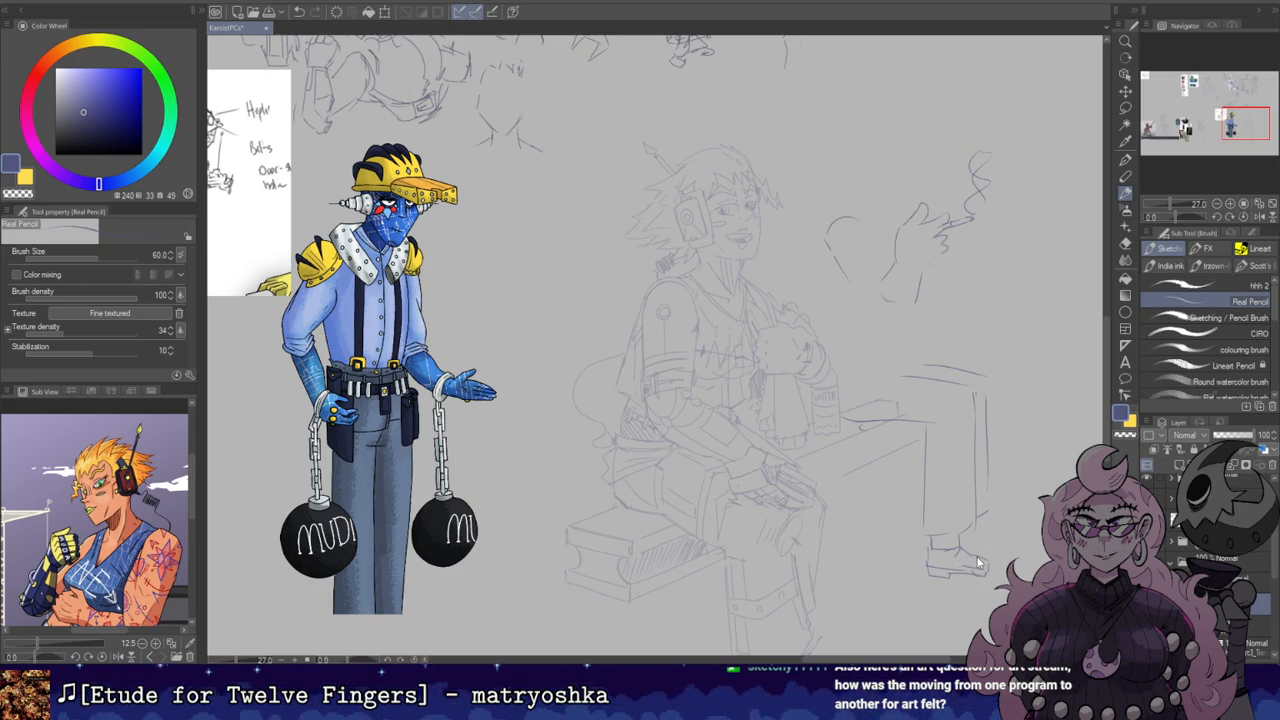
{"action": "key", "text": "ctrl+z"}
Step: Sketch the second figure's upper arm and bent elbow, joining the forearm to the smoking hand
{"action": "left_click_drag", "start_coordinate": [961, 414], "coordinate": [907, 400]}
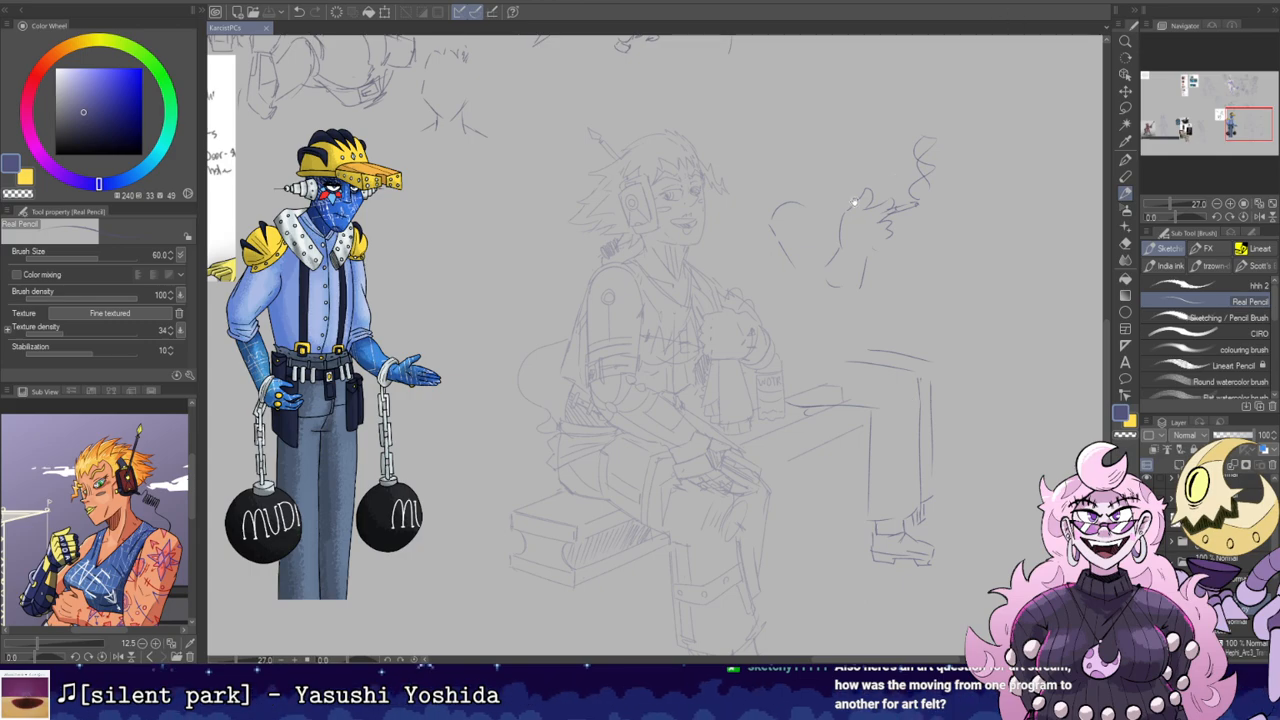
{"action": "left_click_drag", "start_coordinate": [767, 214], "coordinate": [731, 223]}
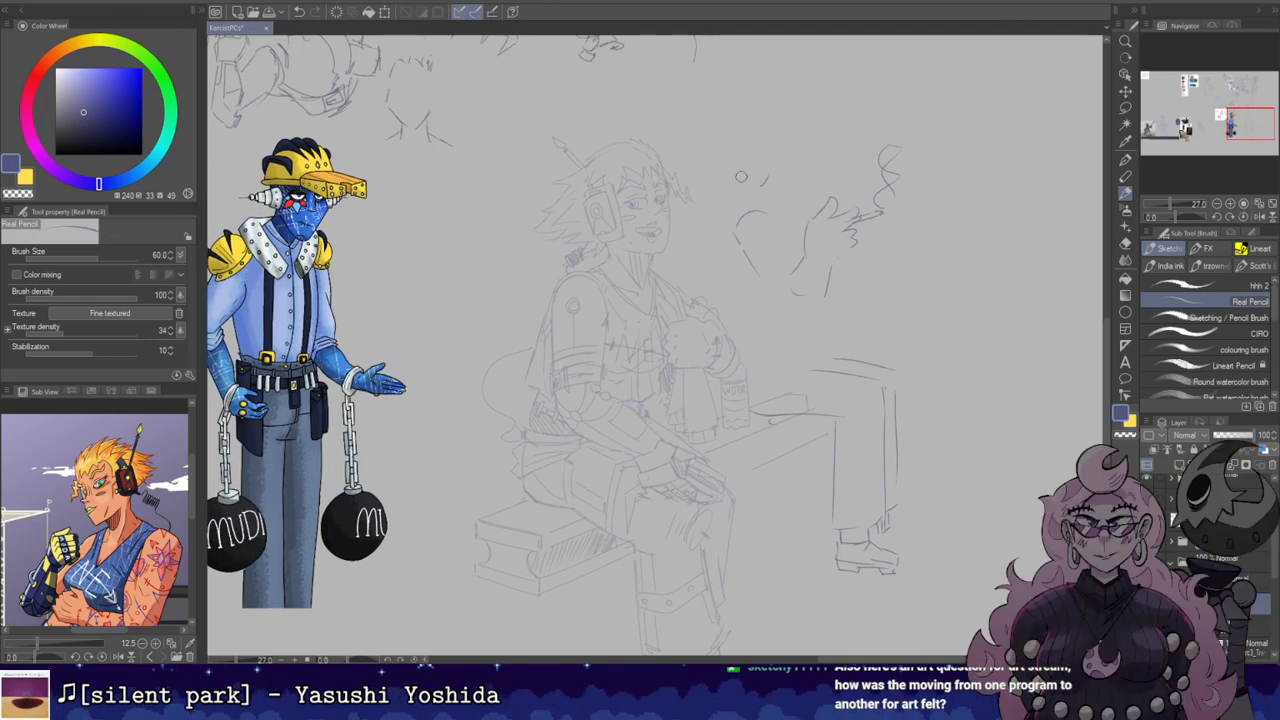
{"action": "key", "text": "e"}
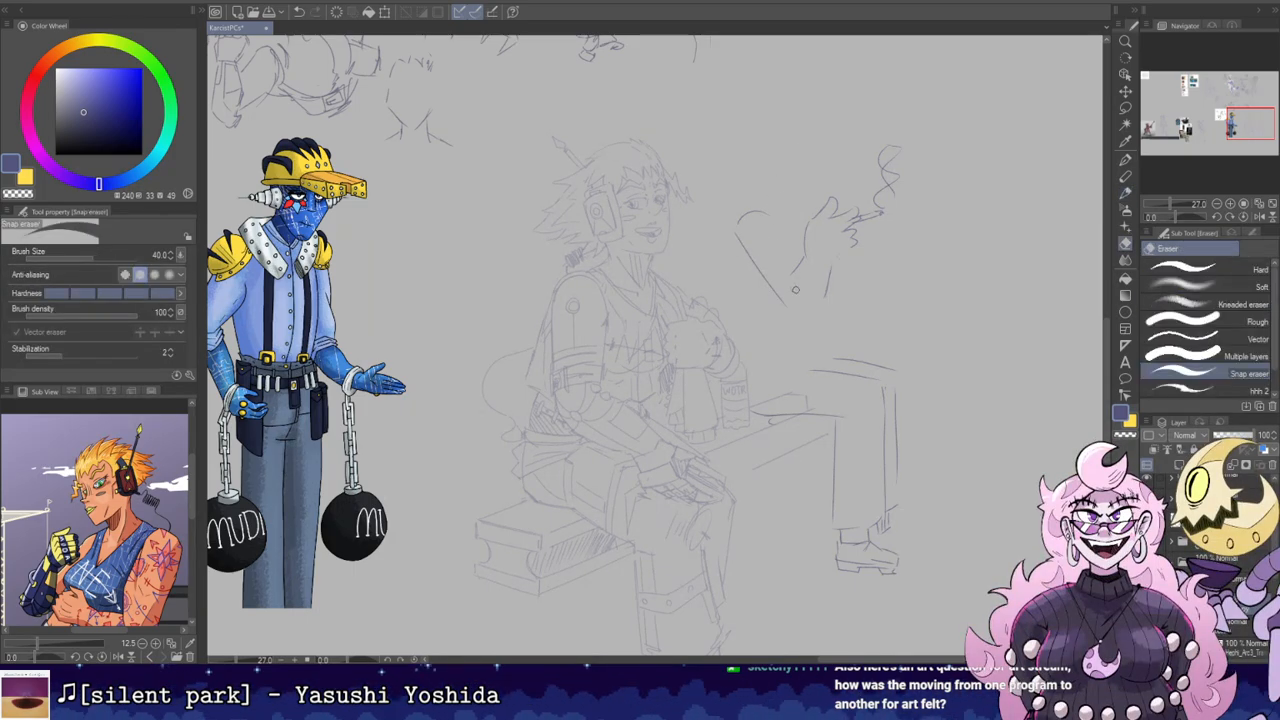
{"action": "key", "text": "b"}
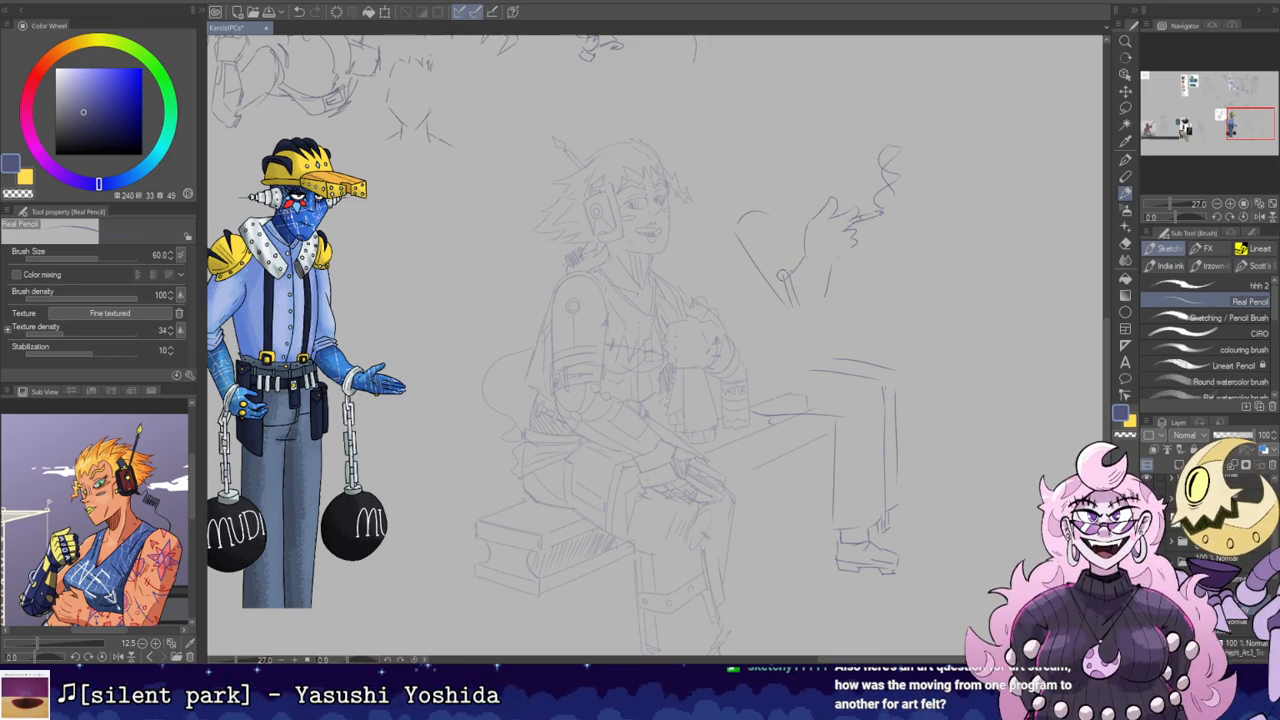
{"action": "left_click_drag", "start_coordinate": [804, 311], "coordinate": [833, 261]}
{"action": "key", "text": "ctrl+z"}
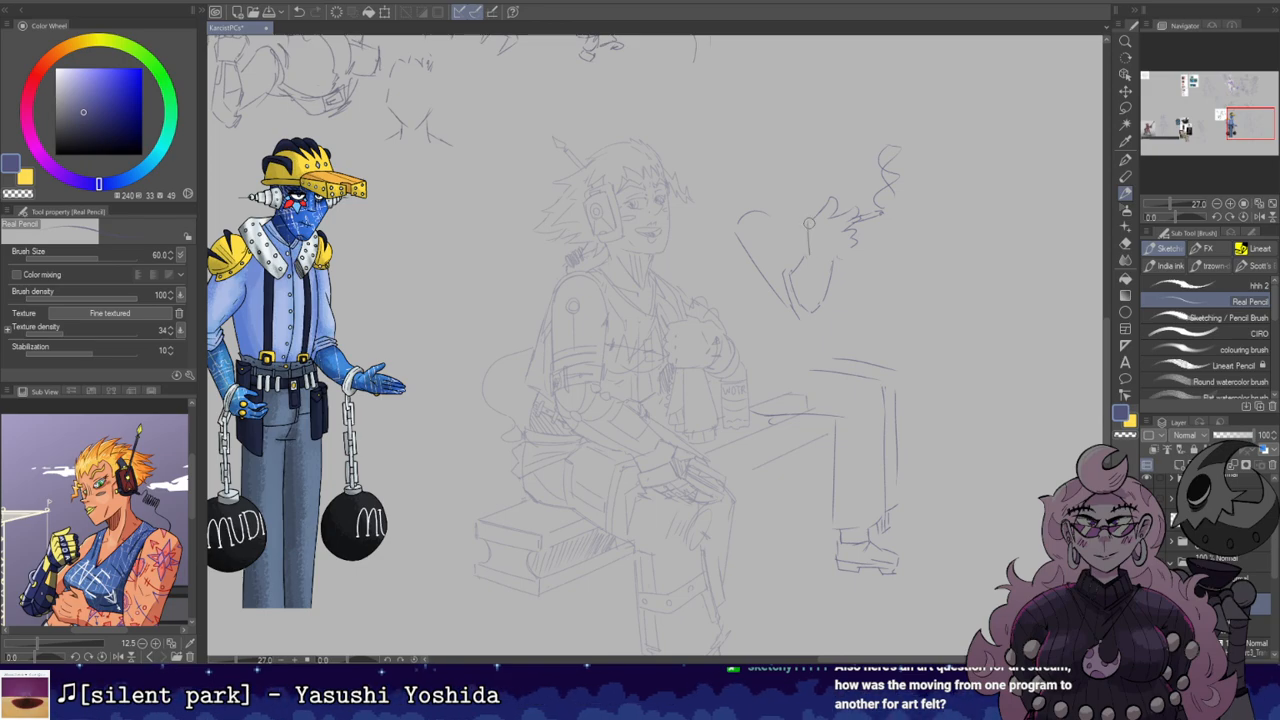
Step: Erase and redraw small strokes around the smoking hand's thumb, fingers and cigarette
{"action": "key", "text": "e"}
{"action": "key", "text": "p"}
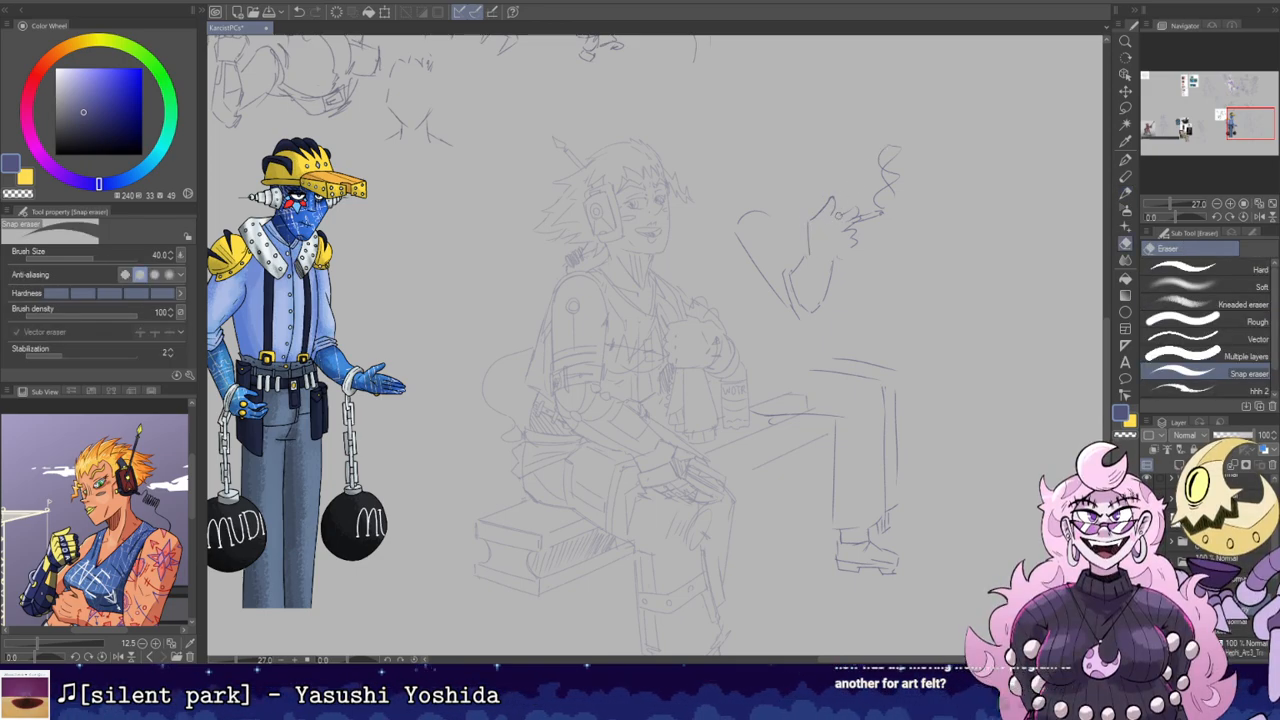
{"action": "key", "text": "e"}
{"action": "key", "text": "p"}
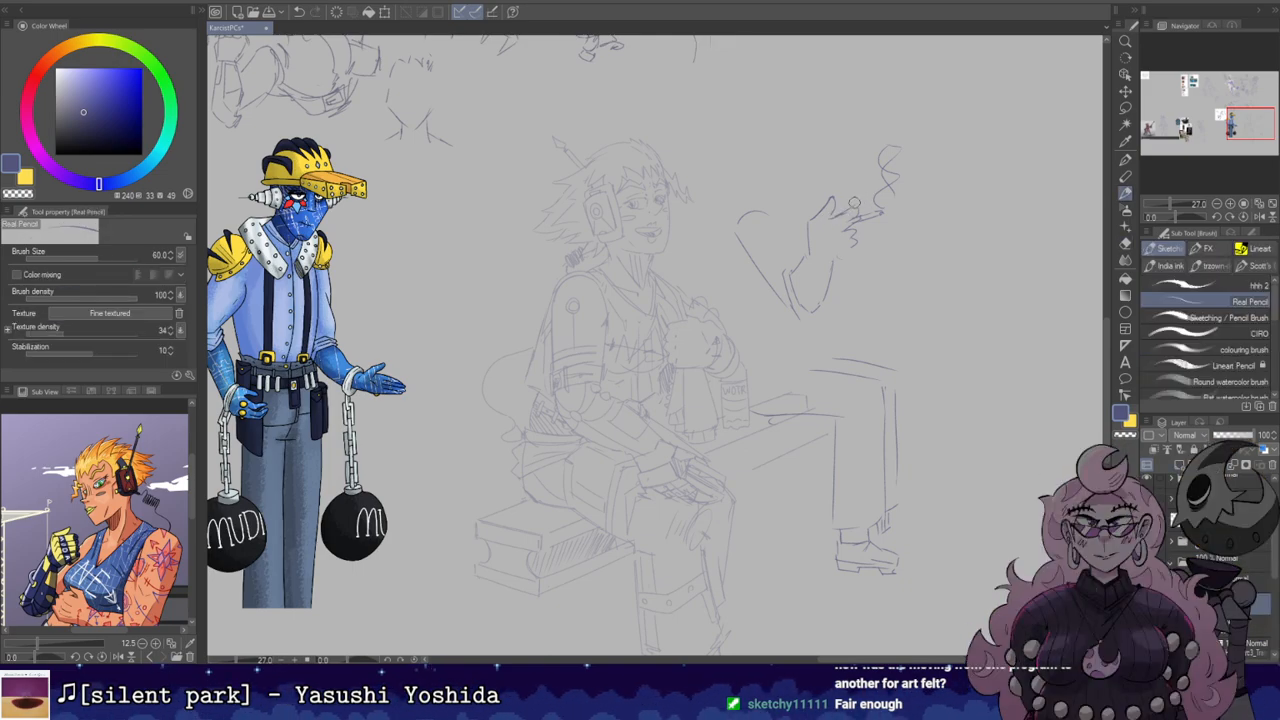
{"action": "key", "text": "e"}
{"action": "key", "text": "p"}
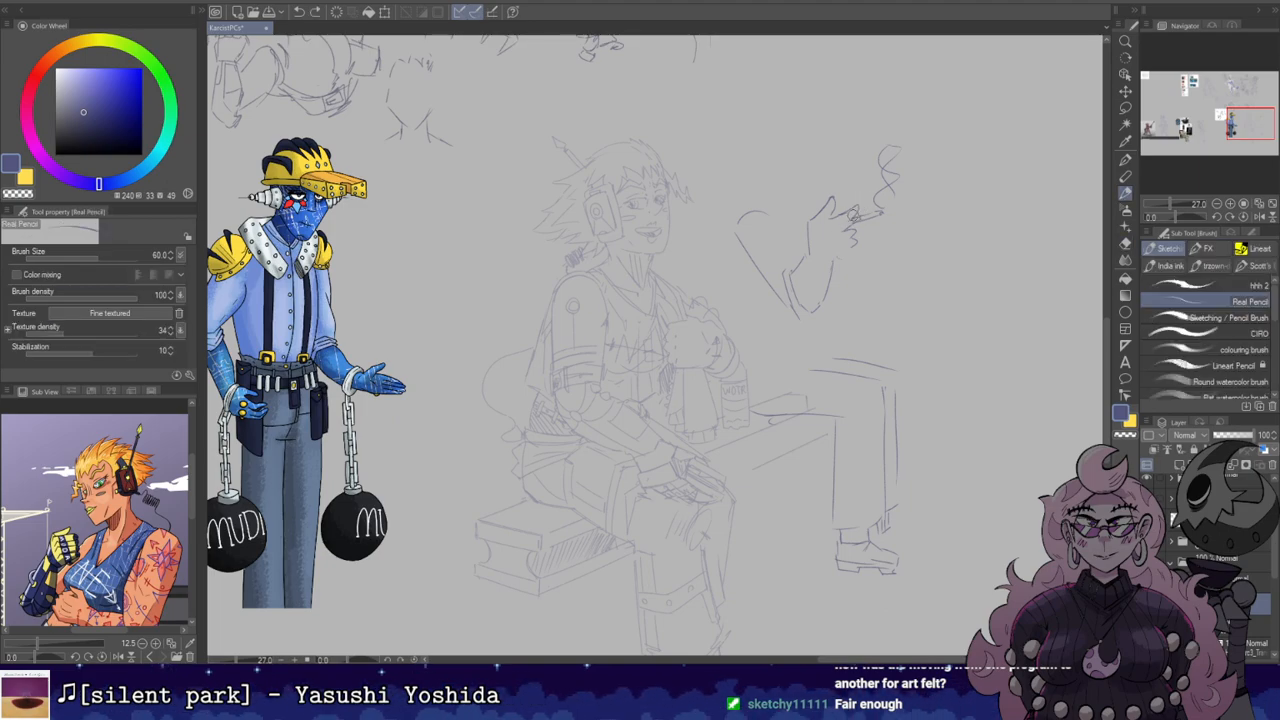
{"action": "key", "text": "e"}
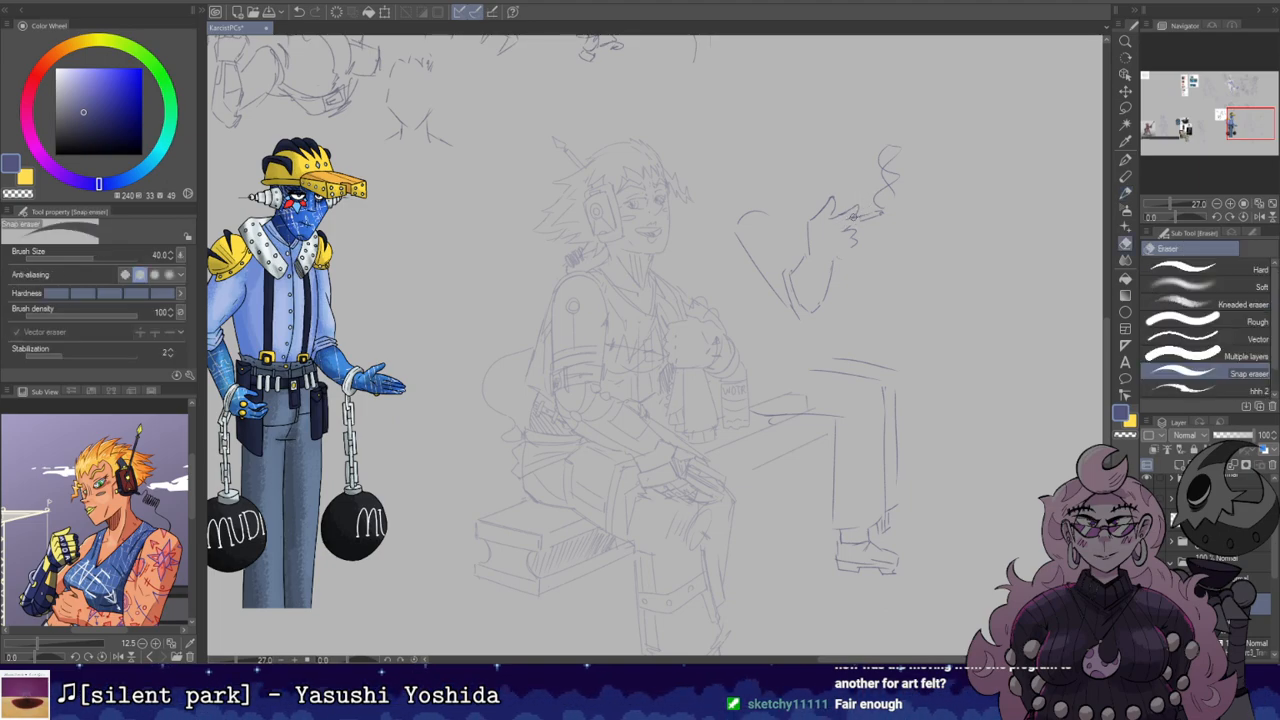
{"action": "key", "text": "p"}
{"action": "left_click_drag", "start_coordinate": [888, 180], "coordinate": [878, 191]}
Step: Erase the cigarette from between the second figure's fingers, undoing the stray replacement strokes
{"action": "key", "text": "r"}
{"action": "mouse_move", "coordinate": [966, 40]}
{"action": "left_mouse_down"}
{"action": "mouse_move", "coordinate": [820, 422]}
{"action": "mouse_move", "coordinate": [722, 312]}
{"action": "left_mouse_up"}
{"action": "key", "text": "e"}
{"action": "left_click_drag", "start_coordinate": [756, 407], "coordinate": [742, 384]}
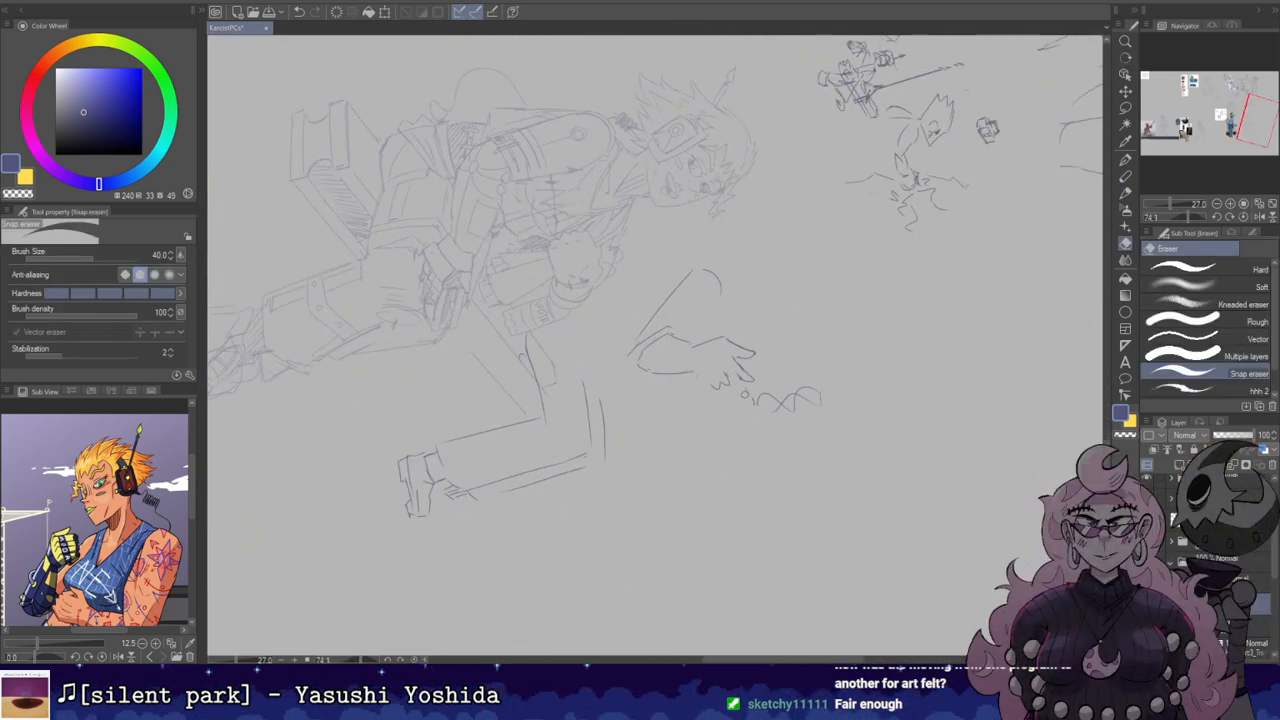
{"action": "key", "text": "p"}
{"action": "key", "text": "ctrl+z"}
{"action": "key", "text": "ctrl+z"}
{"action": "mouse_move", "coordinate": [731, 375]}
{"action": "left_mouse_down"}
{"action": "mouse_move", "coordinate": [748, 396]}
{"action": "mouse_move", "coordinate": [729, 359]}
{"action": "left_mouse_up"}
{"action": "key", "text": "ctrl+z"}
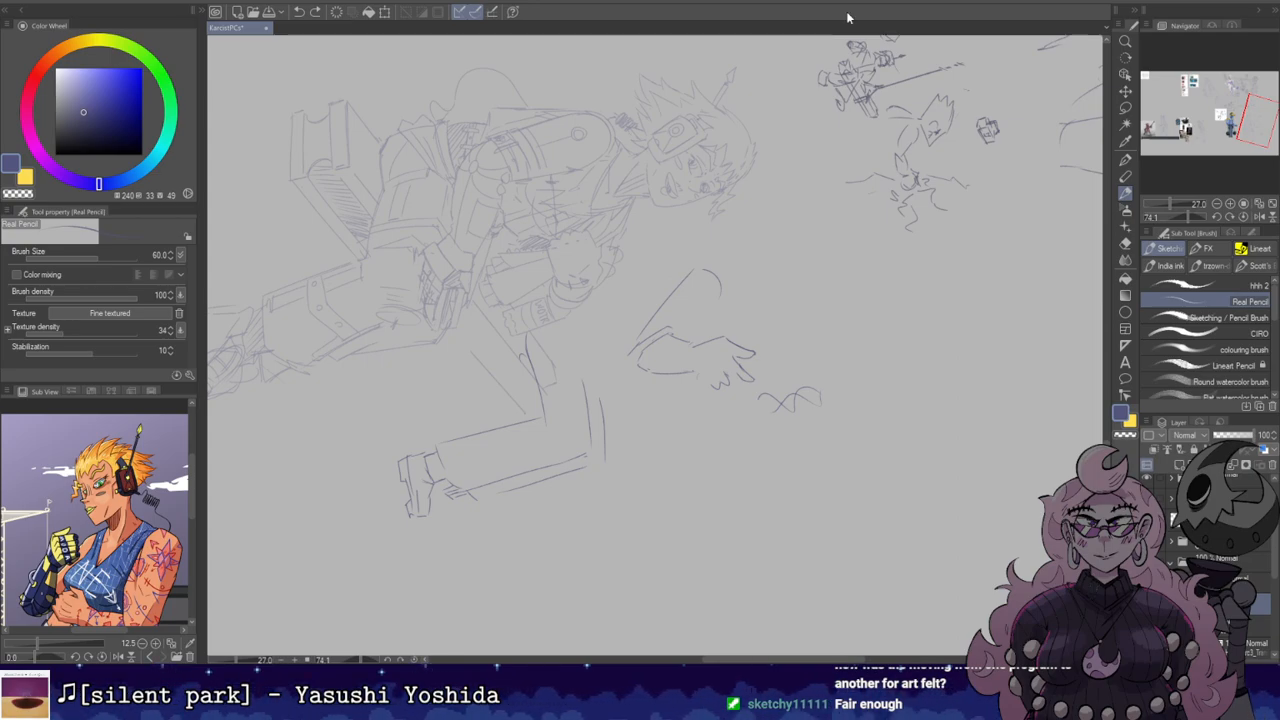
Step: Redraw the smoking hand's fingertips and erase the overlapping finger lines
{"action": "key", "text": "e"}
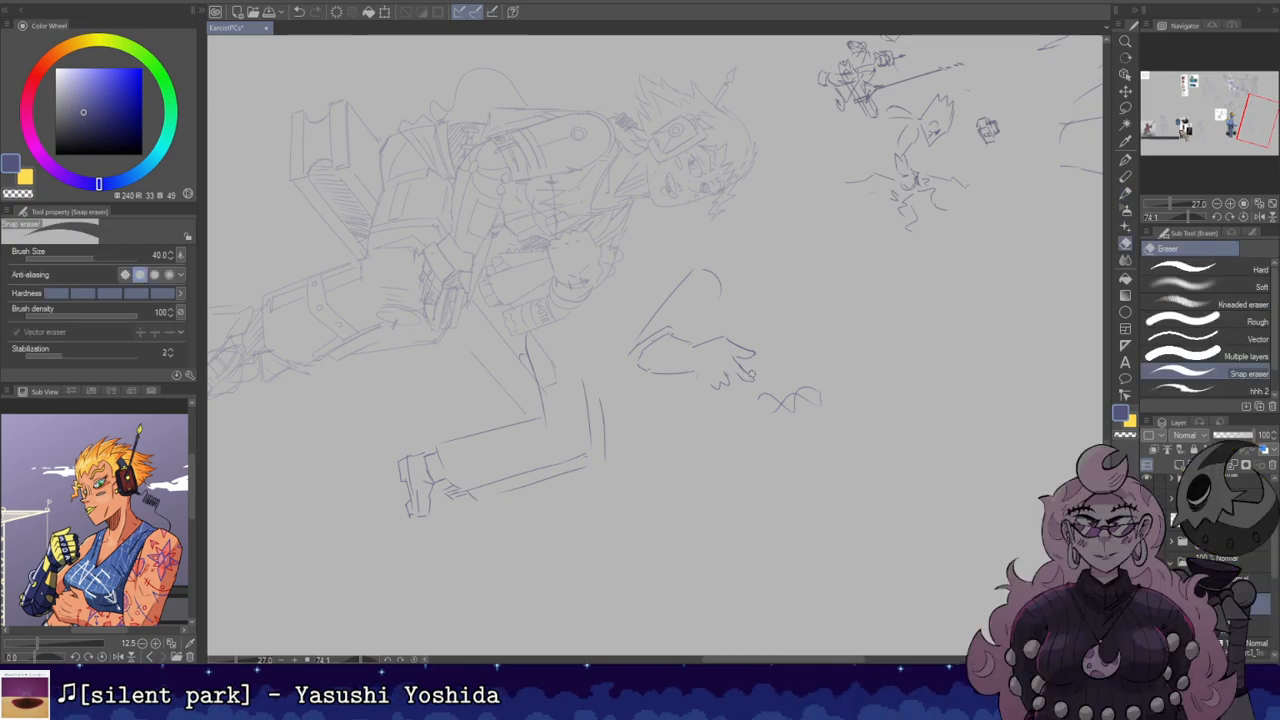
{"action": "key", "text": "b"}
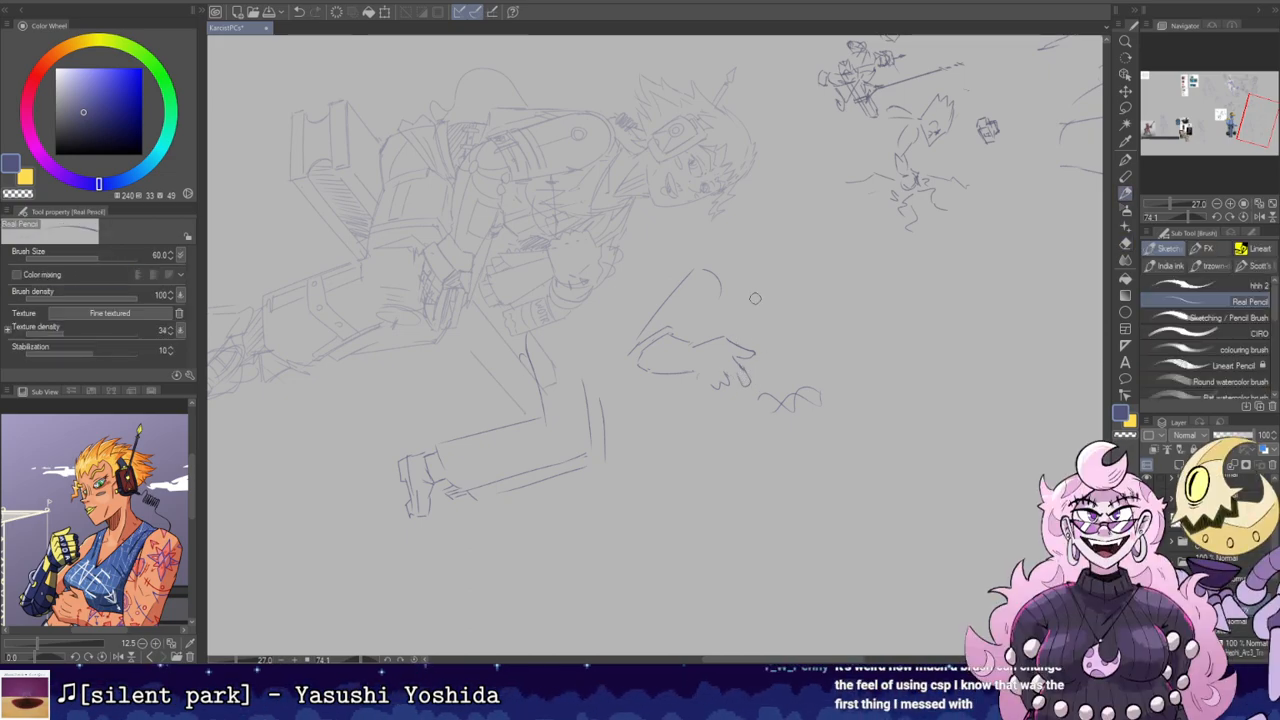
{"action": "key", "text": "e"}
{"action": "mouse_move", "coordinate": [729, 371]}
{"action": "left_mouse_down"}
{"action": "mouse_move", "coordinate": [730, 388]}
{"action": "mouse_move", "coordinate": [736, 366]}
{"action": "left_mouse_up"}
{"action": "key", "text": "b"}
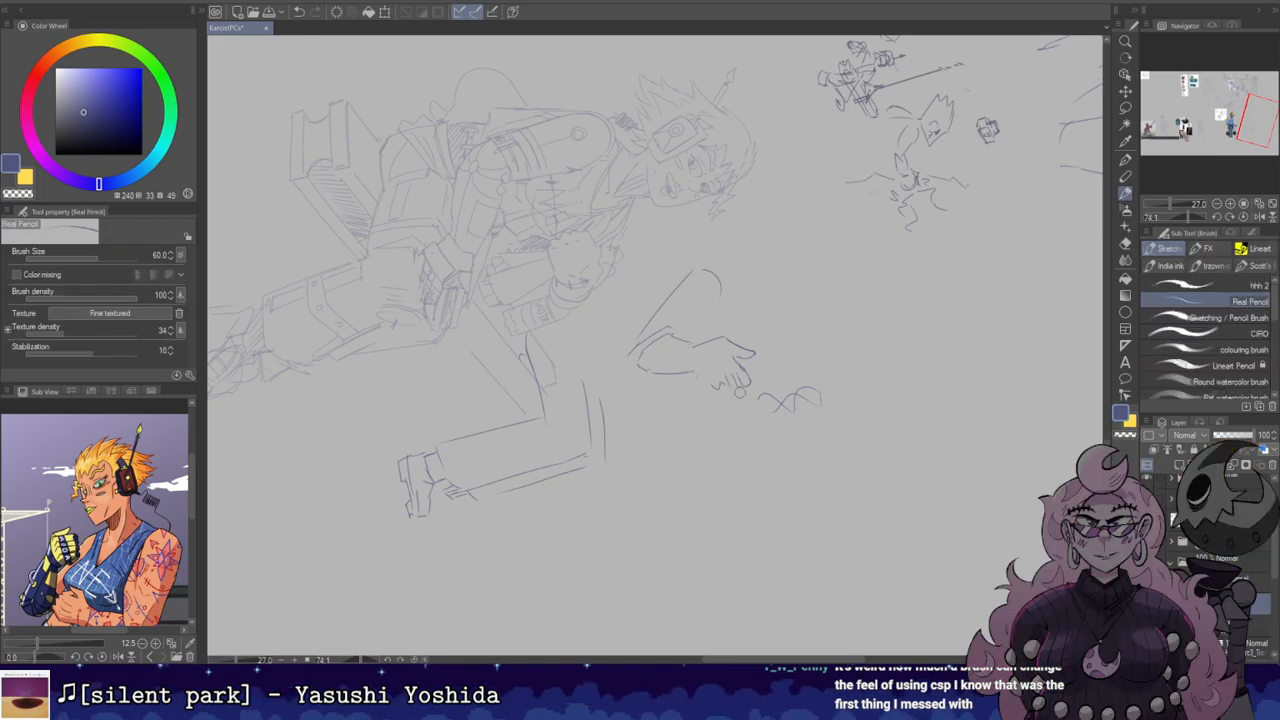
{"action": "left_click_drag", "start_coordinate": [741, 360], "coordinate": [733, 370]}
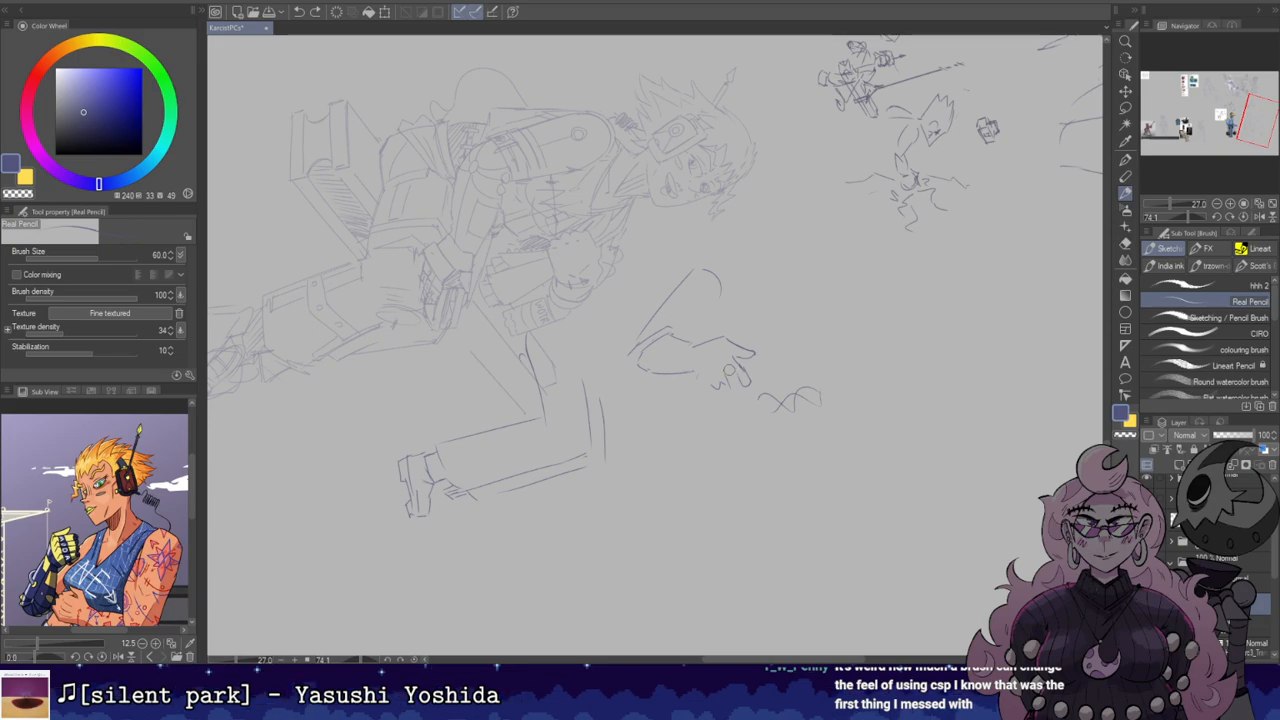
Step: Rework the curled lower fingers of the smoking hand, undoing strokes that do not fit
{"action": "key", "text": "ctrl+z"}
{"action": "key", "text": "e"}
{"action": "left_click_drag", "start_coordinate": [717, 366], "coordinate": [749, 409]}
{"action": "key", "text": "b"}
{"action": "key", "text": "e"}
{"action": "key", "text": "b"}
{"action": "key", "text": "ctrl+z"}
{"action": "key", "text": "e"}
{"action": "key", "text": "b"}
{"action": "key", "text": "ctrl+z"}
{"action": "key", "text": "ctrl+z"}
Step: Lasso the cigarette lines and transform them into place between the smoking hand's fingers
{"action": "key", "text": "r"}
{"action": "mouse_move", "coordinate": [768, 465]}
{"action": "left_mouse_down"}
{"action": "mouse_move", "coordinate": [834, 257]}
{"action": "mouse_move", "coordinate": [845, 298]}
{"action": "mouse_move", "coordinate": [732, 334]}
{"action": "mouse_move", "coordinate": [718, 326]}
{"action": "left_mouse_up"}
{"action": "key", "text": "space"}
{"action": "key", "text": "e"}
{"action": "key", "text": "m"}
{"action": "key", "text": "ctrl+t"}
{"action": "mouse_move", "coordinate": [808, 306]}
{"action": "left_mouse_down"}
{"action": "mouse_move", "coordinate": [803, 288]}
{"action": "mouse_move", "coordinate": [768, 314]}
{"action": "left_mouse_up"}
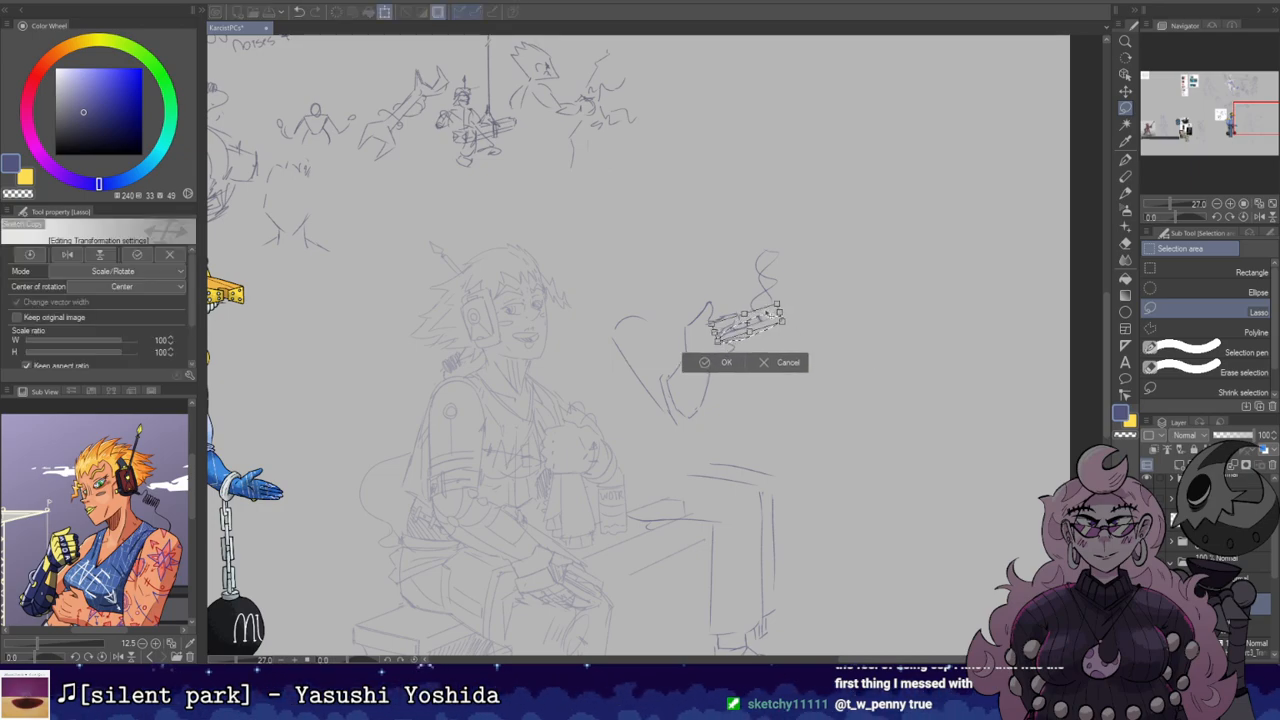
{"action": "left_click", "coordinate": [723, 363]}
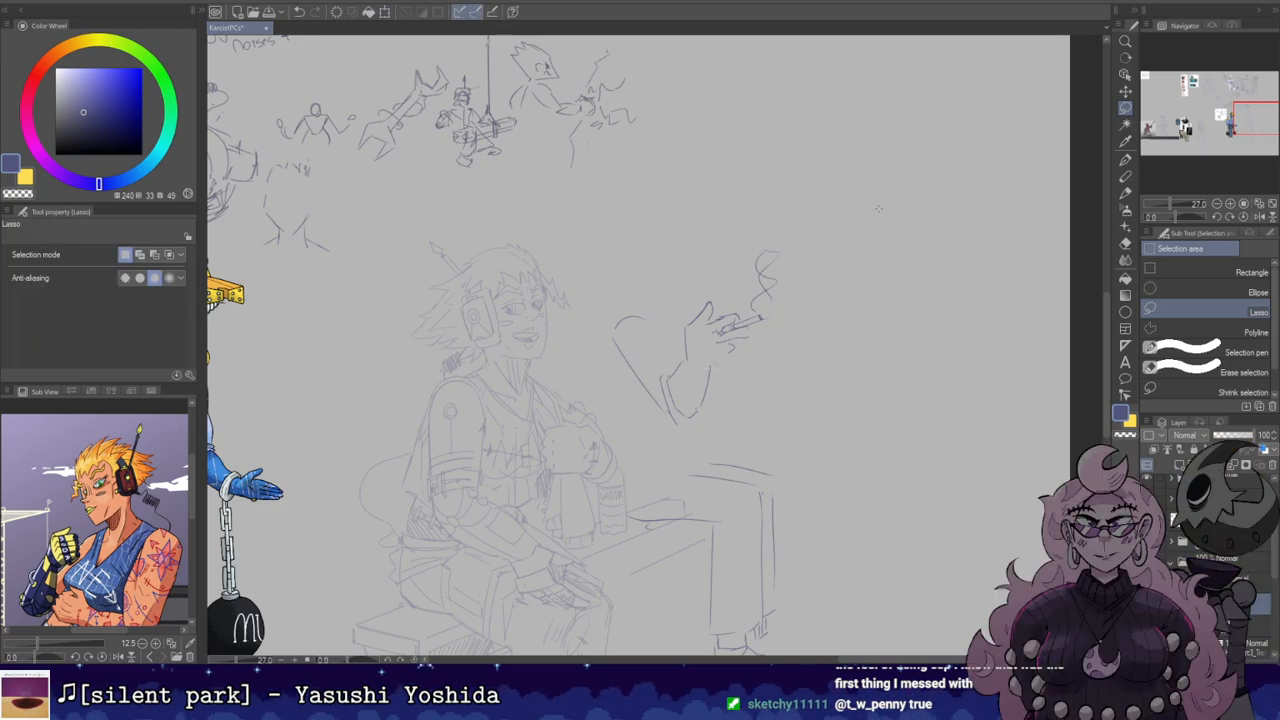
Step: Clean up the lines crossing the cigarette and redraw the fingers above and below it
{"action": "key", "text": "e"}
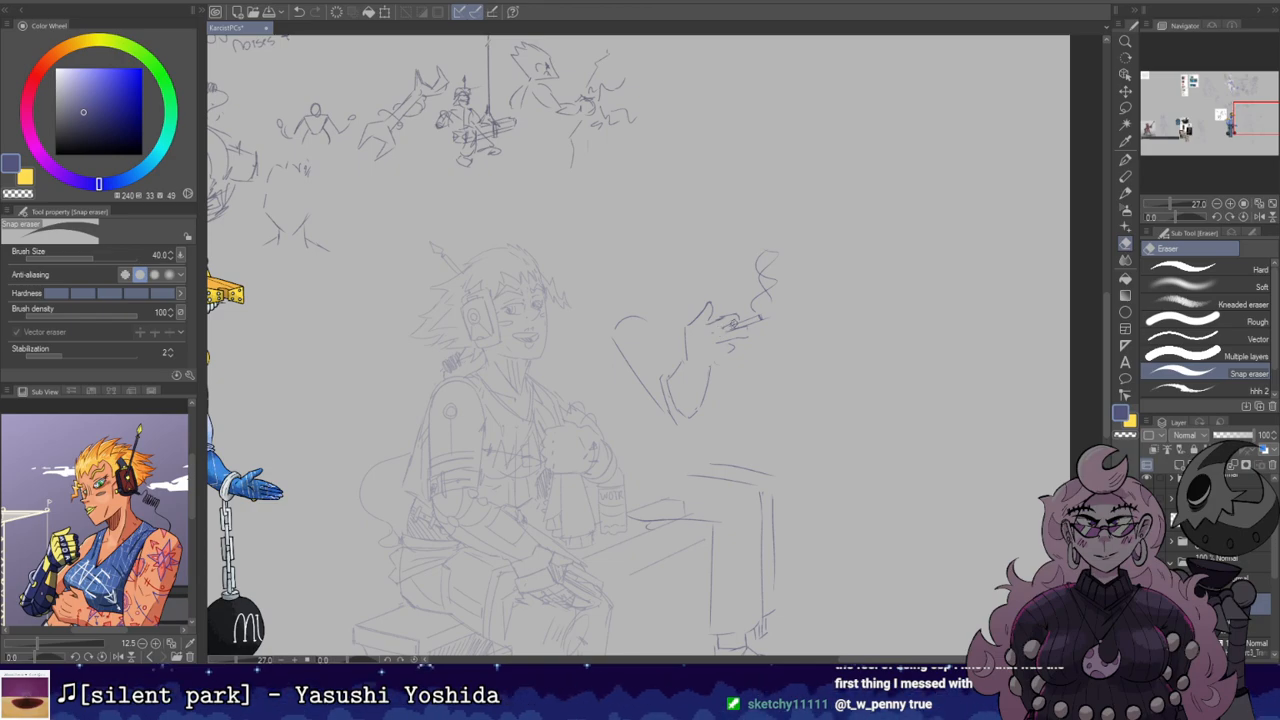
{"action": "key", "text": "p"}
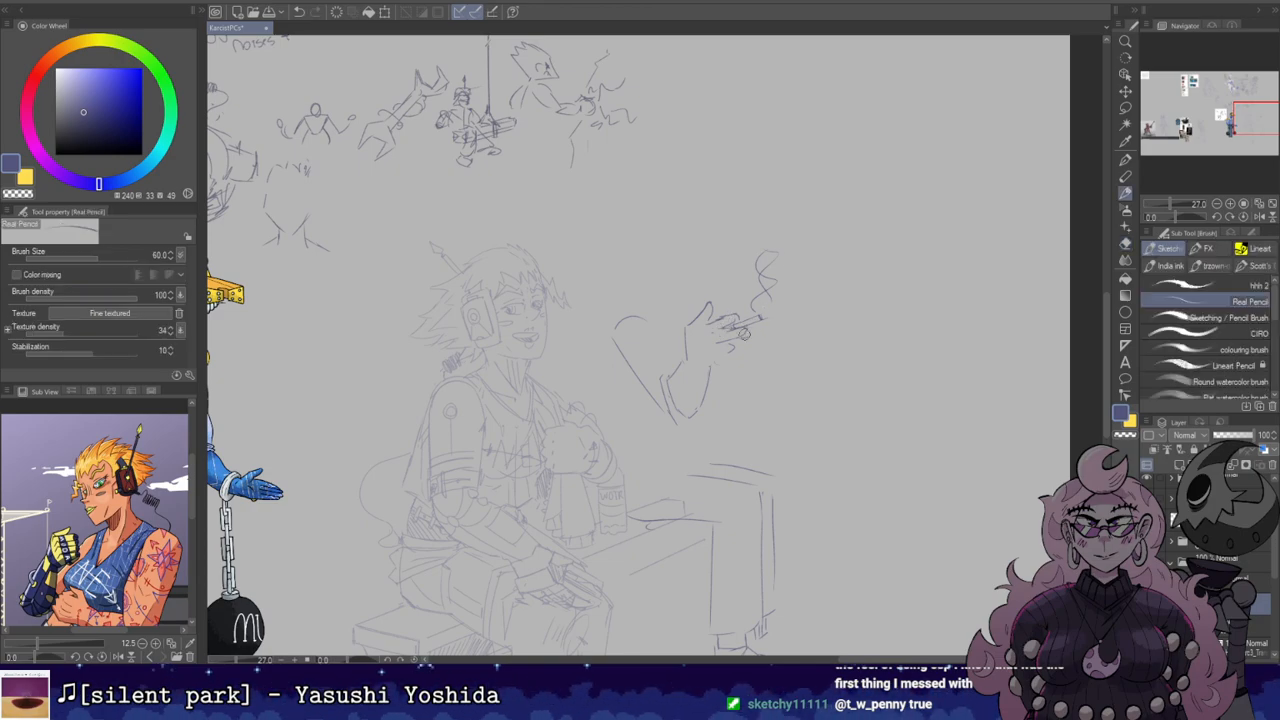
{"action": "key", "text": "ctrl+z"}
{"action": "left_click_drag", "start_coordinate": [742, 335], "coordinate": [751, 326]}
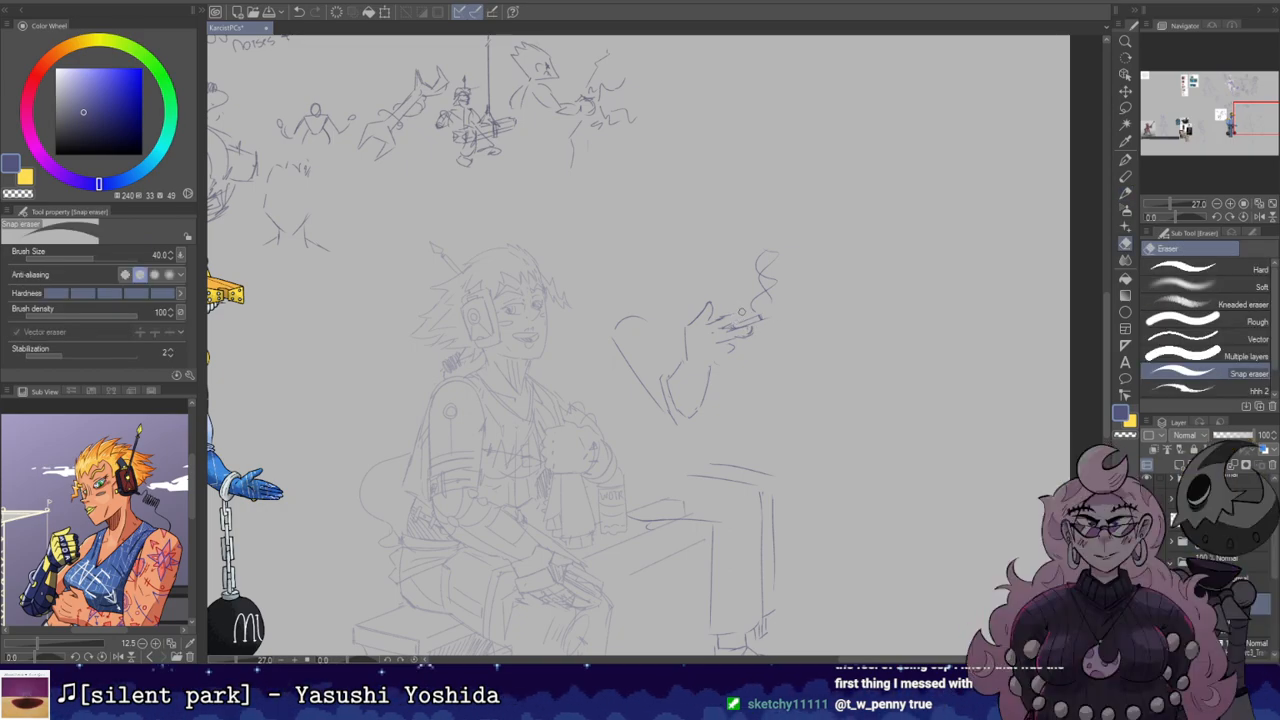
{"action": "key", "text": "ctrl+z"}
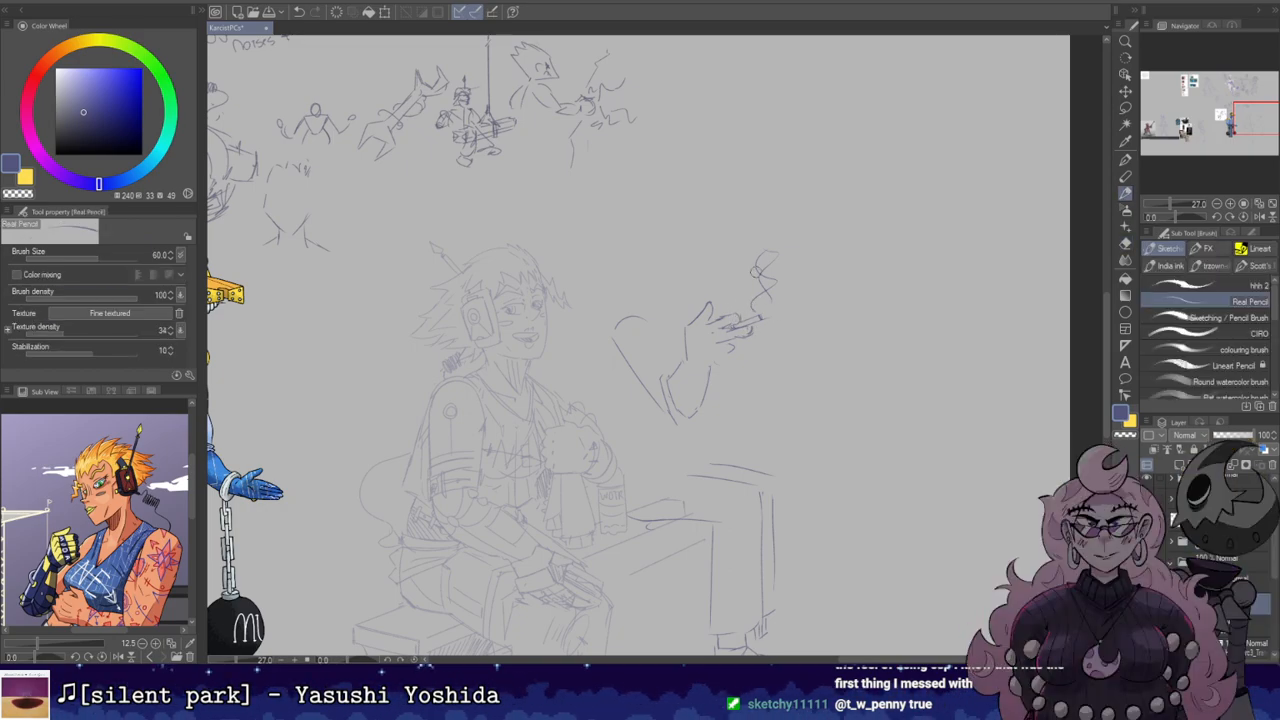
{"action": "key", "text": "e"}
{"action": "mouse_move", "coordinate": [752, 334]}
{"action": "left_mouse_down"}
{"action": "mouse_move", "coordinate": [758, 321]}
{"action": "mouse_move", "coordinate": [737, 350]}
{"action": "left_mouse_up"}
{"action": "key", "text": "b"}
{"action": "key", "text": "e"}
{"action": "key", "text": "b"}
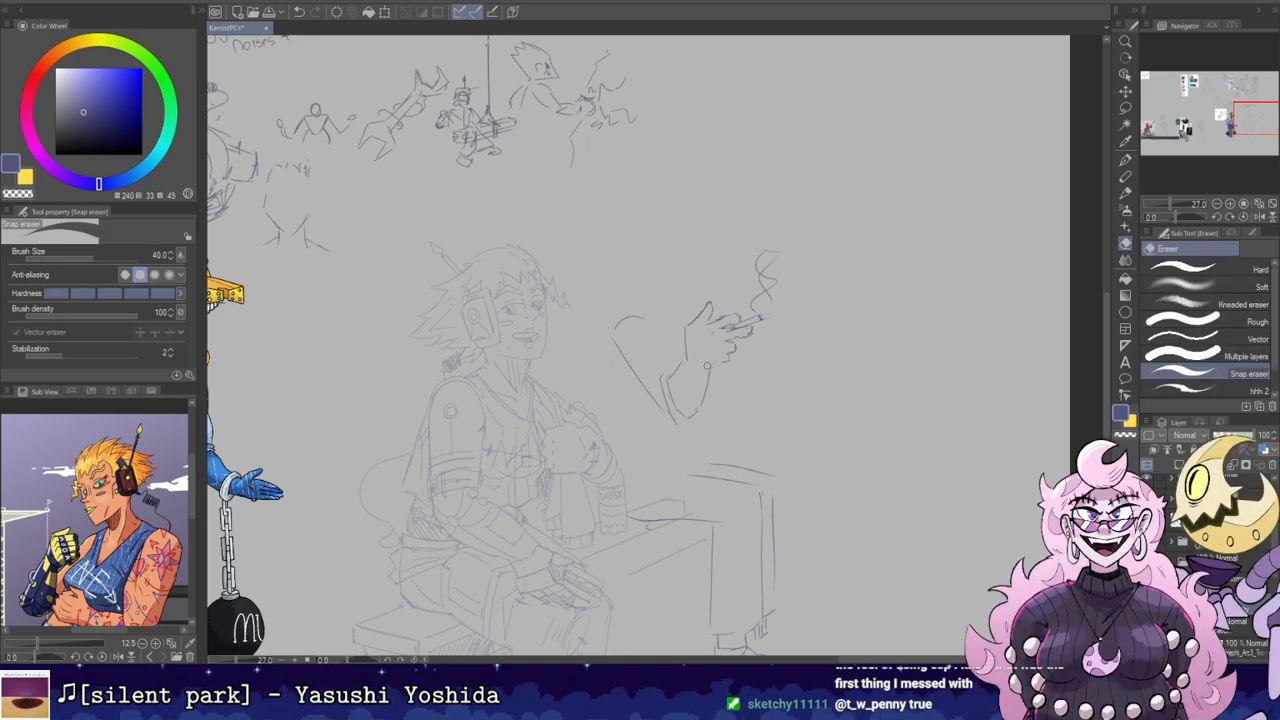
Step: Draw the palm's lower edge down to the wrist, touch up the thumb and save the document
{"action": "key", "text": "e"}
{"action": "key", "text": "b"}
{"action": "mouse_move", "coordinate": [726, 359]}
{"action": "left_mouse_down"}
{"action": "mouse_move", "coordinate": [715, 365]}
{"action": "mouse_move", "coordinate": [728, 343]}
{"action": "left_mouse_up"}
{"action": "key", "text": "e"}
{"action": "key", "text": "b"}
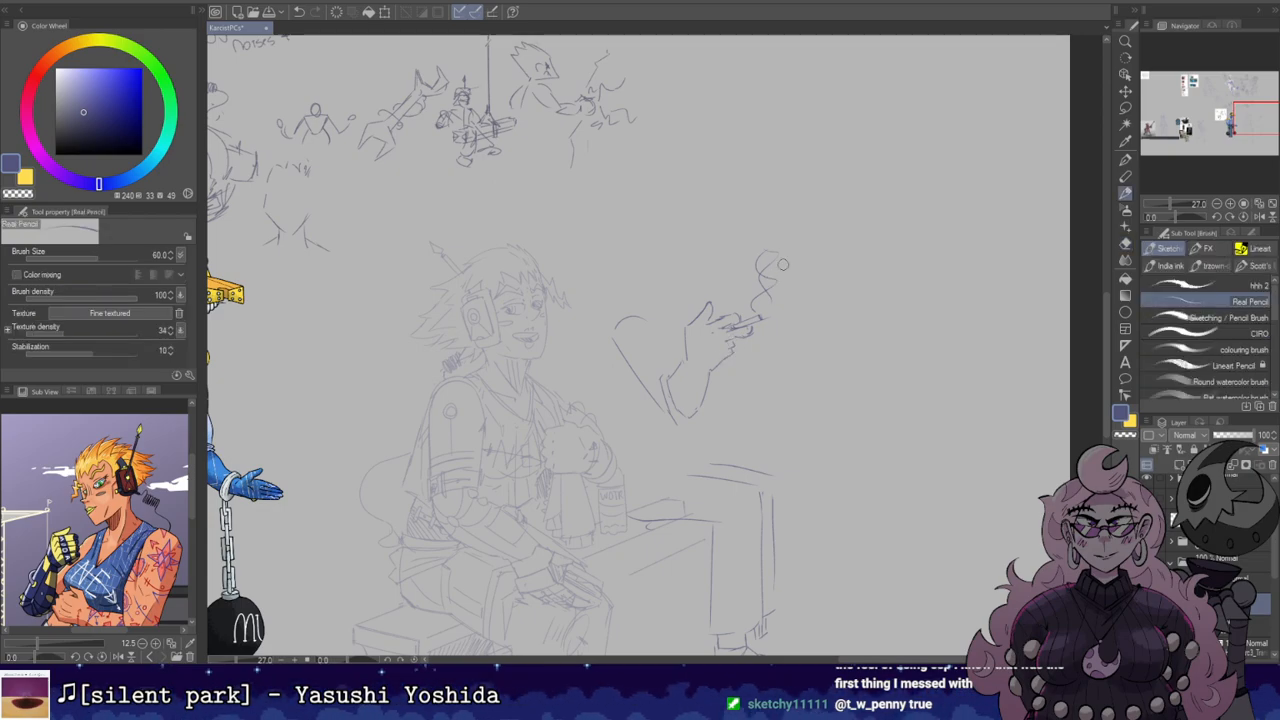
{"action": "key", "text": "h"}
{"action": "key", "text": "h"}
{"action": "left_click_drag", "start_coordinate": [852, 178], "coordinate": [834, 143]}
{"action": "key", "text": "ctrl+s"}
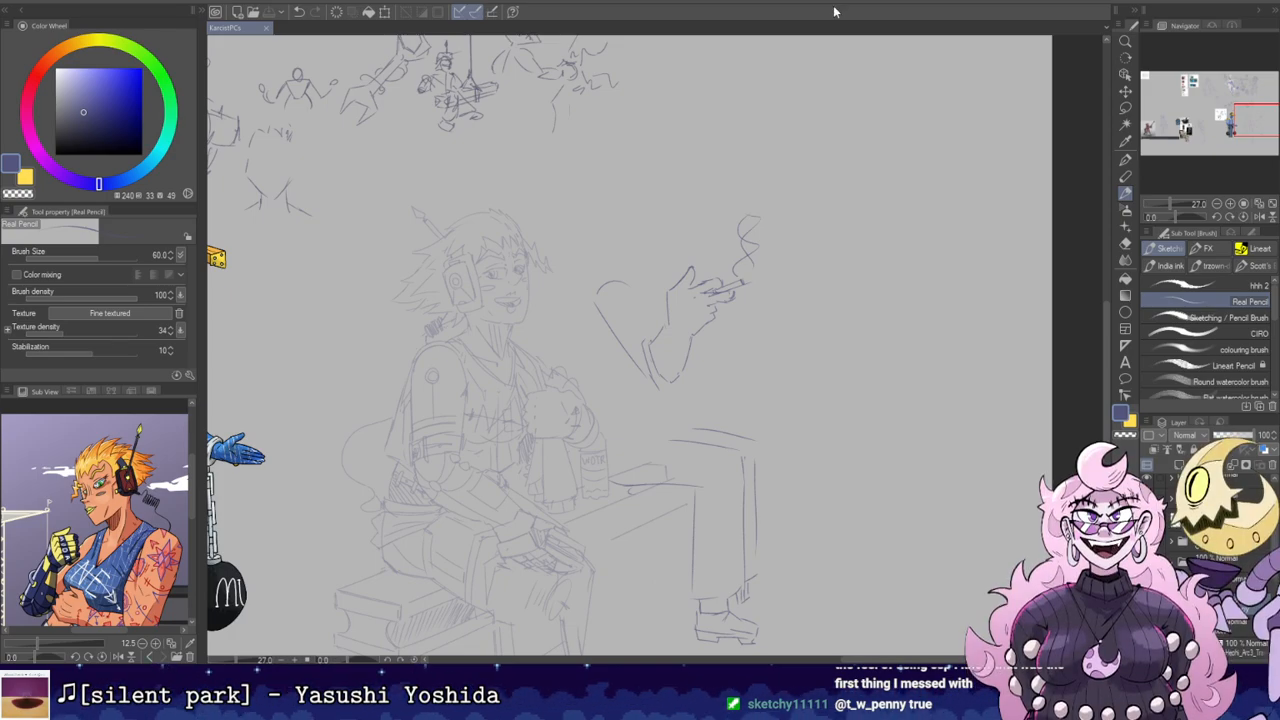
{"action": "key", "text": "e"}
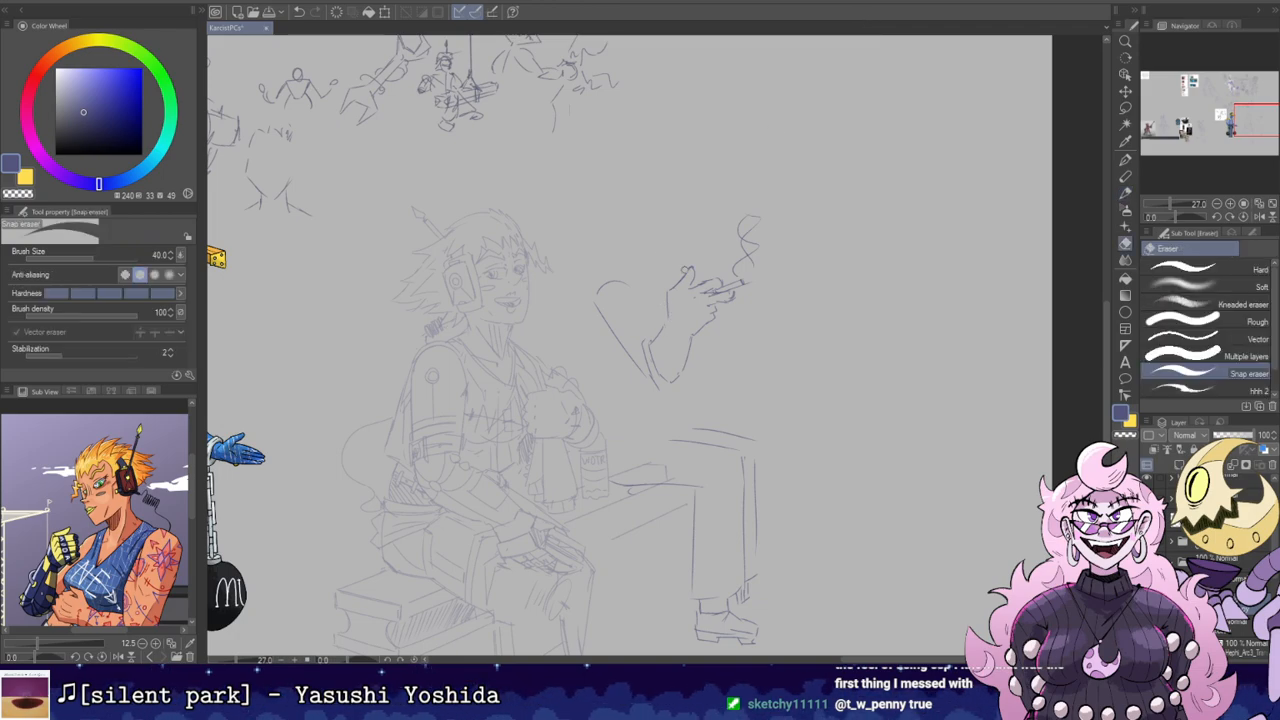
{"action": "key", "text": "p"}
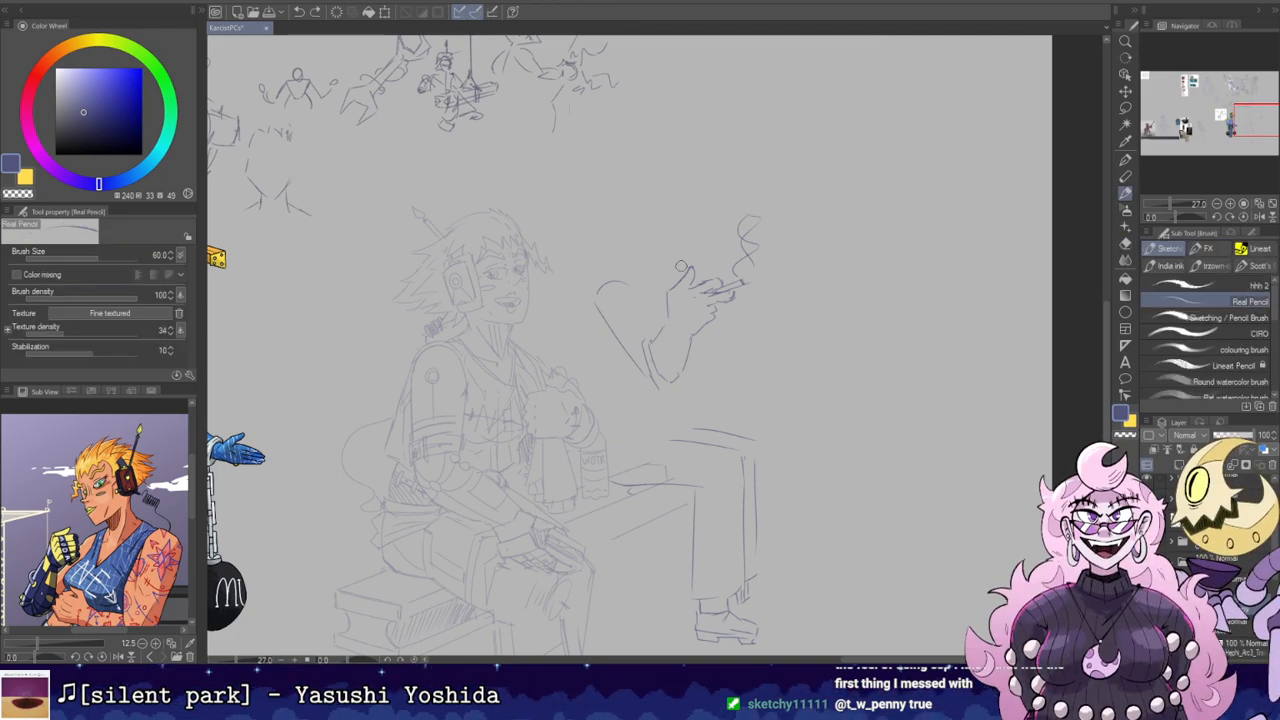
Step: Try the SKETCH BRUSH with a test stroke on the empty canvas, undo it and return to the Real Pencil
{"action": "scroll", "coordinate": [1273, 292], "scroll_direction": "down", "scroll_amount": 5}
{"action": "left_click", "coordinate": [1225, 380]}
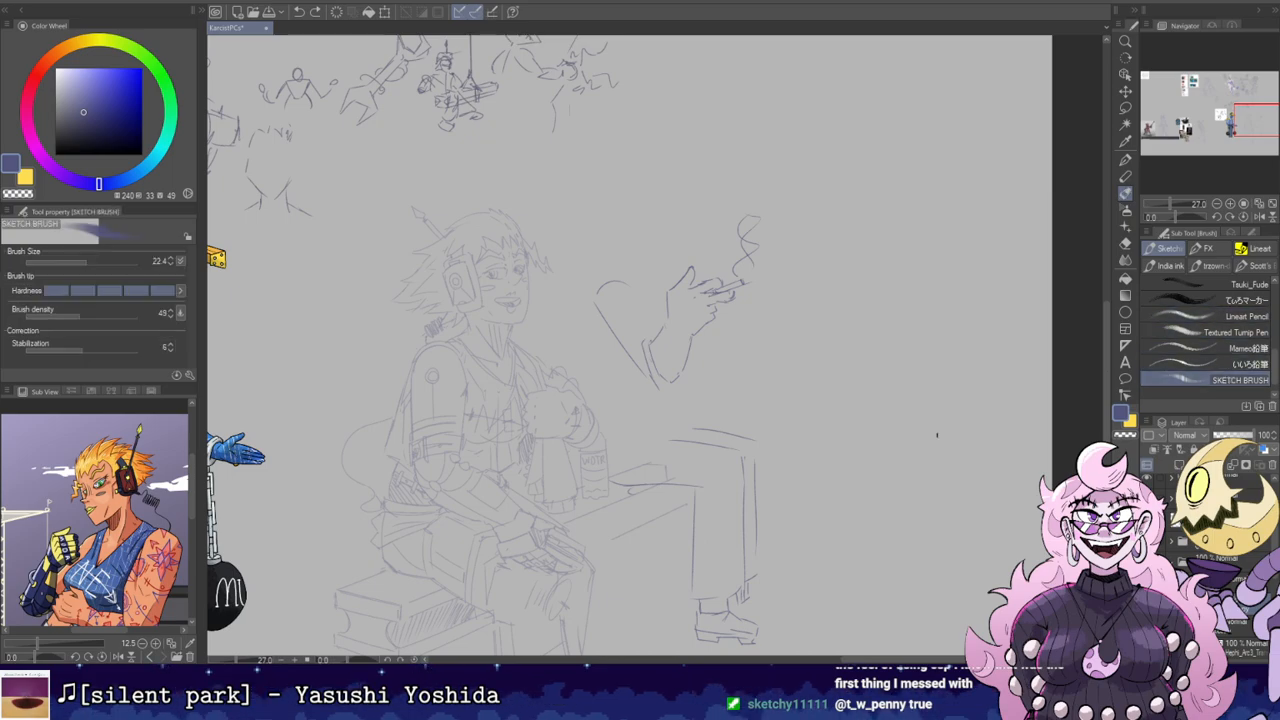
{"action": "left_click_drag", "start_coordinate": [952, 345], "coordinate": [926, 408]}
{"action": "key", "text": "ctrl+z"}
{"action": "scroll", "coordinate": [1270, 290], "scroll_direction": "up", "scroll_amount": 3}
{"action": "left_click", "coordinate": [1252, 299]}
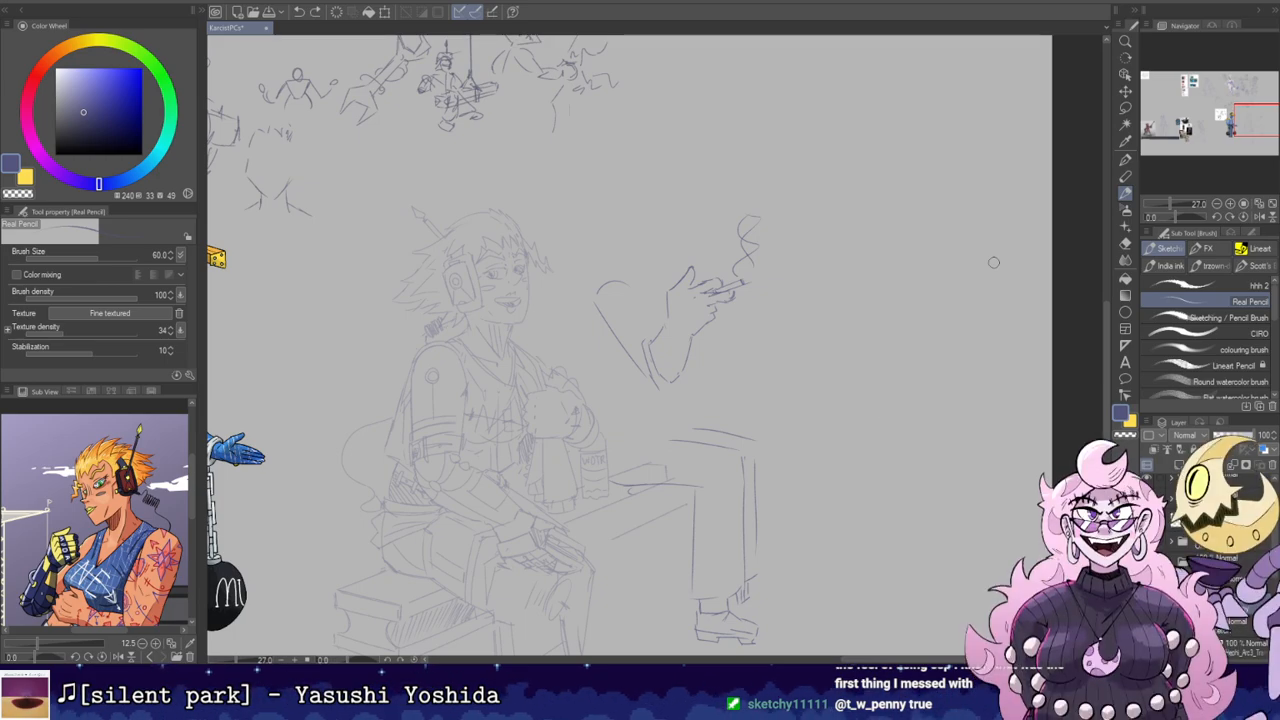
Step: Redraw the second figure's upper arm and the fold at the elbow, undoing stray strokes
{"action": "left_click_drag", "start_coordinate": [681, 266], "coordinate": [703, 264]}
{"action": "key", "text": "e"}
{"action": "left_click", "coordinate": [635, 329]}
{"action": "key", "text": "b"}
{"action": "key", "text": "ctrl+z"}
{"action": "key", "text": "e"}
{"action": "left_click", "coordinate": [663, 366]}
{"action": "key", "text": "b"}
{"action": "left_click_drag", "start_coordinate": [620, 308], "coordinate": [676, 383]}
{"action": "key", "text": "ctrl+z"}
{"action": "key", "text": "ctrl+z"}
{"action": "left_click_drag", "start_coordinate": [618, 300], "coordinate": [663, 372]}
{"action": "left_click_drag", "start_coordinate": [661, 291], "coordinate": [677, 325]}
{"action": "key", "text": "ctrl+z"}
Step: Touch up the lines between the thumb and the cigarette fingers of the smoking hand
{"action": "key", "text": "e"}
{"action": "key", "text": "b"}
{"action": "key", "text": "h"}
{"action": "key", "text": "h"}
{"action": "key", "text": "e"}
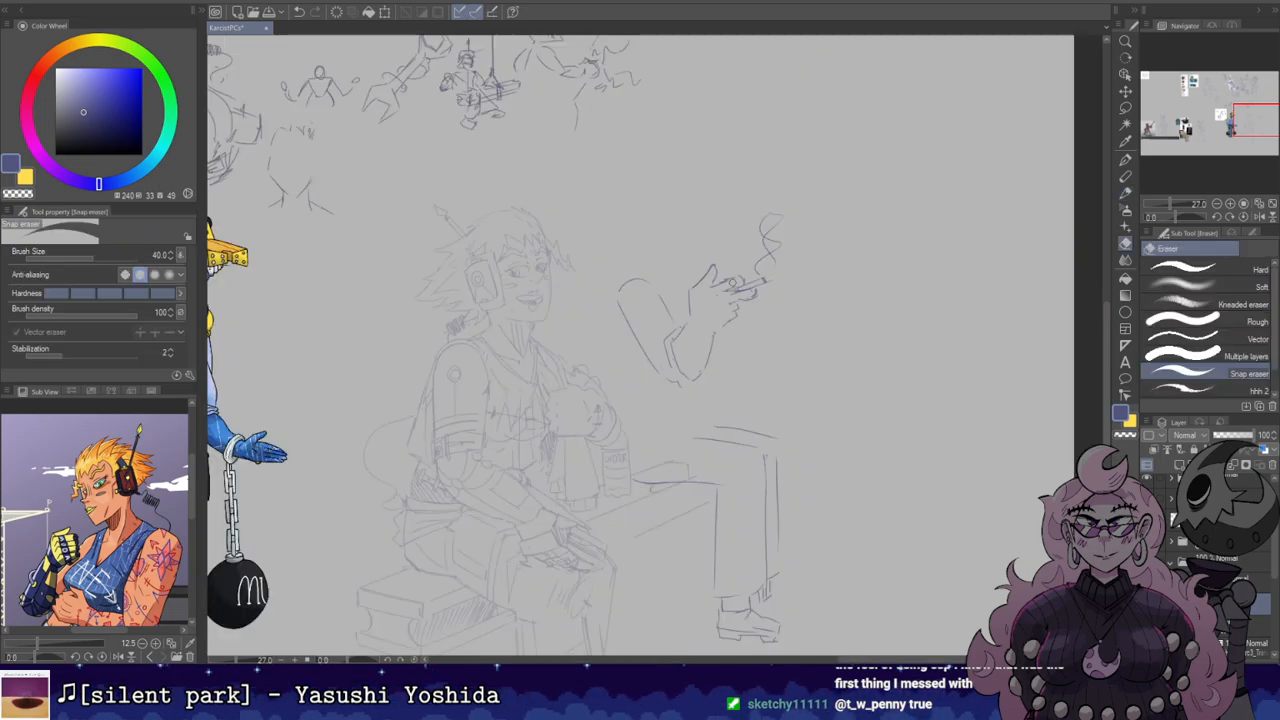
{"action": "key", "text": "p"}
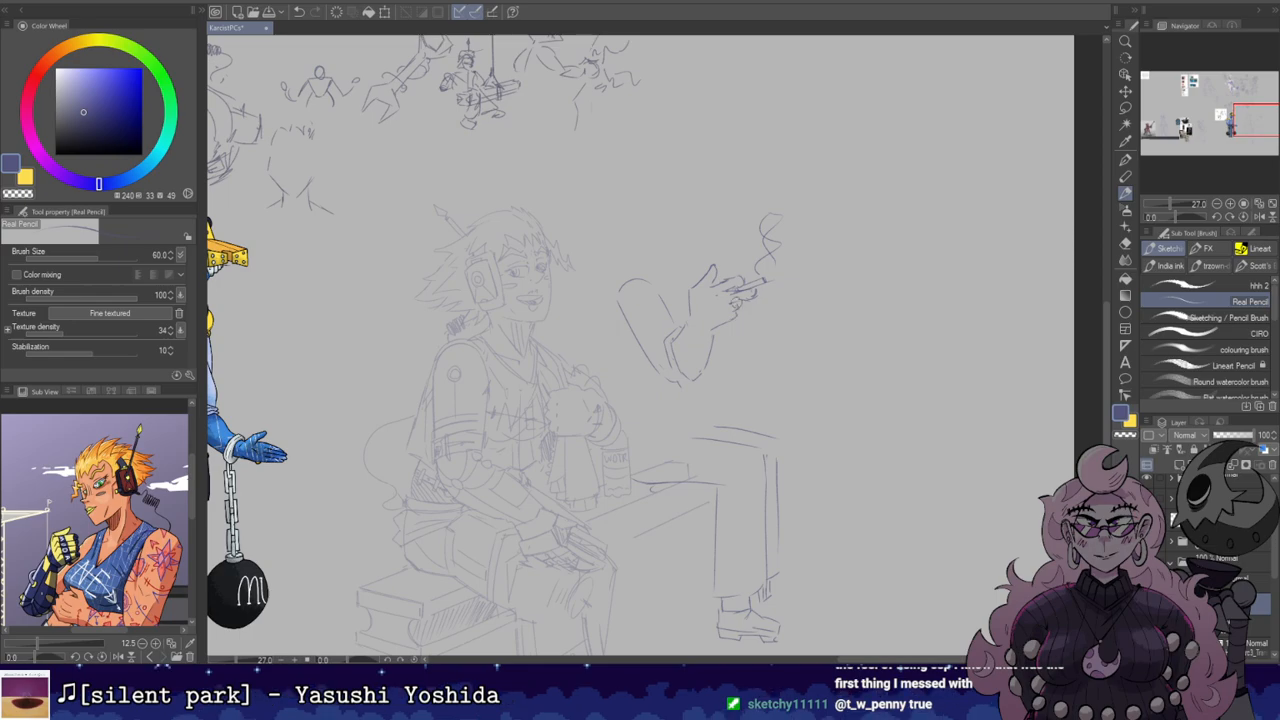
{"action": "key", "text": "h"}
{"action": "key", "text": "h"}
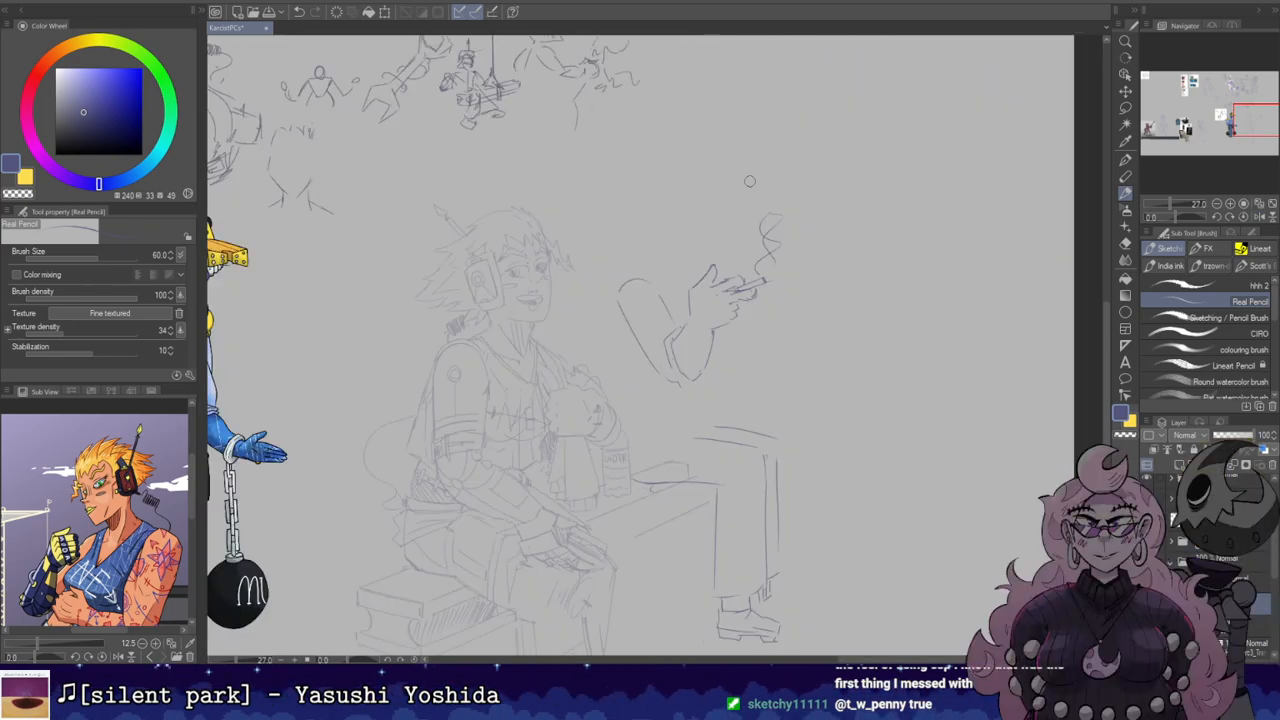
Step: Sketch the second figure's back line downward from behind the shoulder
{"action": "left_click_drag", "start_coordinate": [847, 242], "coordinate": [957, 183]}
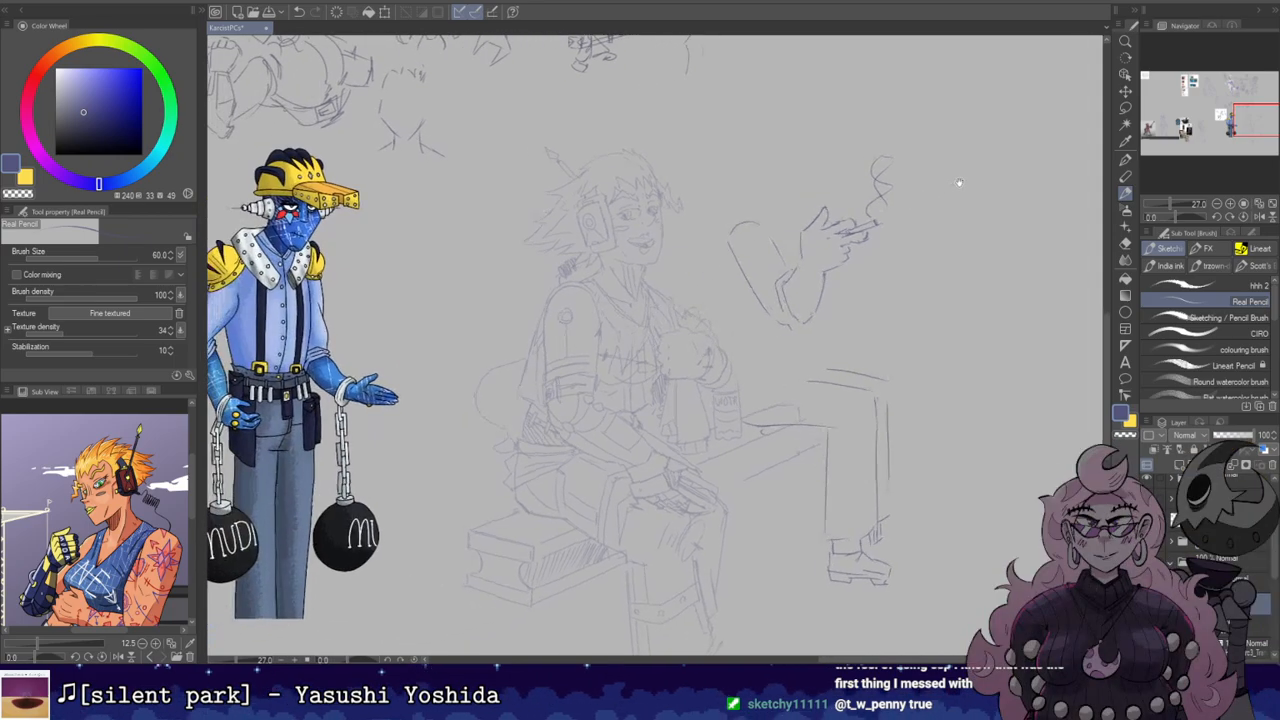
{"action": "left_click_drag", "start_coordinate": [750, 143], "coordinate": [774, 177]}
{"action": "key", "text": "ctrl+z"}
{"action": "mouse_move", "coordinate": [735, 287]}
{"action": "left_mouse_down"}
{"action": "mouse_move", "coordinate": [749, 430]}
{"action": "mouse_move", "coordinate": [746, 372]}
{"action": "left_mouse_up"}
Step: Lasso the smoking arm together with the back line, move it slightly toward the headphoned figure and deselect
{"action": "key", "text": "m"}
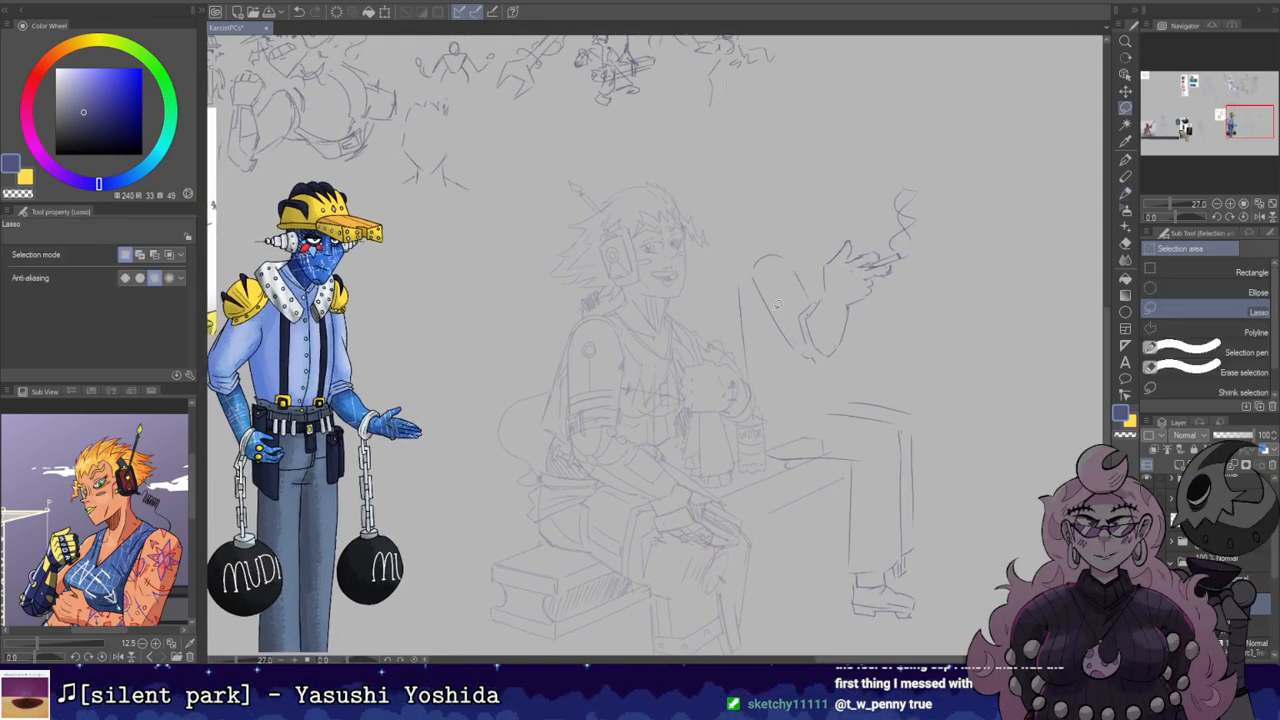
{"action": "mouse_move", "coordinate": [749, 418]}
{"action": "left_mouse_down"}
{"action": "mouse_move", "coordinate": [960, 165]}
{"action": "mouse_move", "coordinate": [822, 392]}
{"action": "mouse_move", "coordinate": [745, 428]}
{"action": "left_mouse_up"}
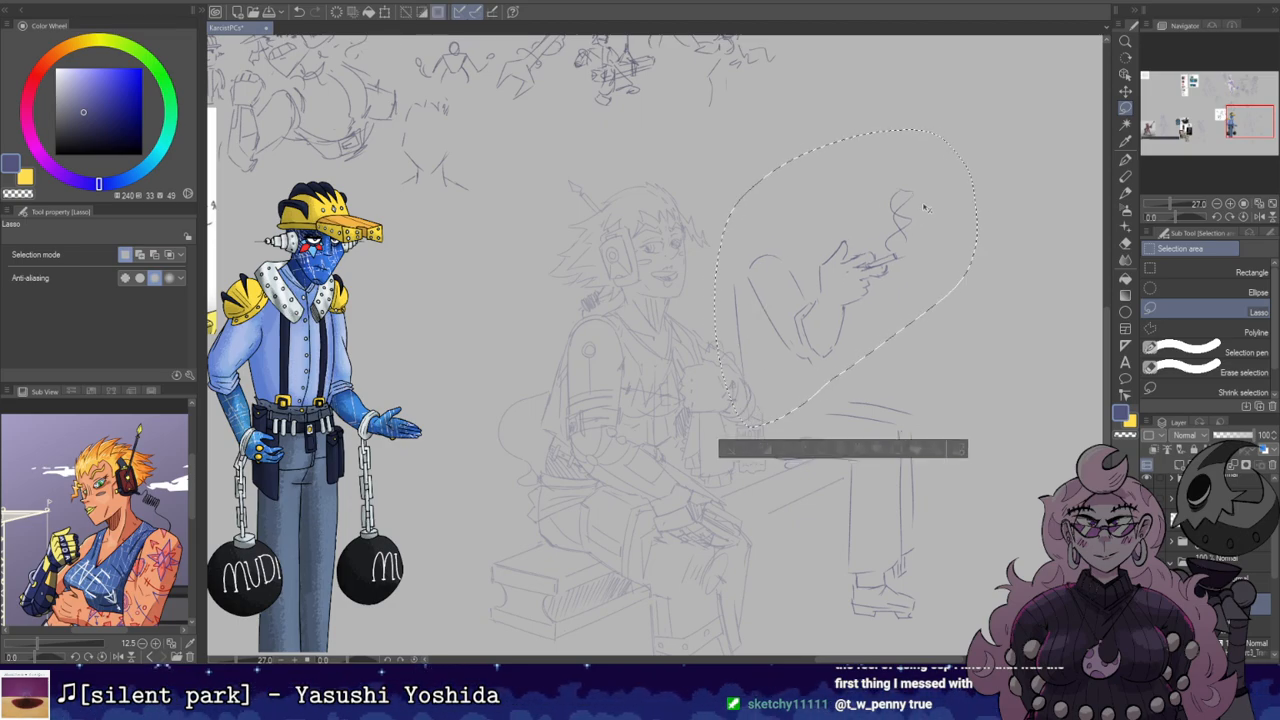
{"action": "left_click_drag", "start_coordinate": [921, 207], "coordinate": [928, 210]}
{"action": "key", "text": "ctrl+d"}
{"action": "key", "text": "b"}
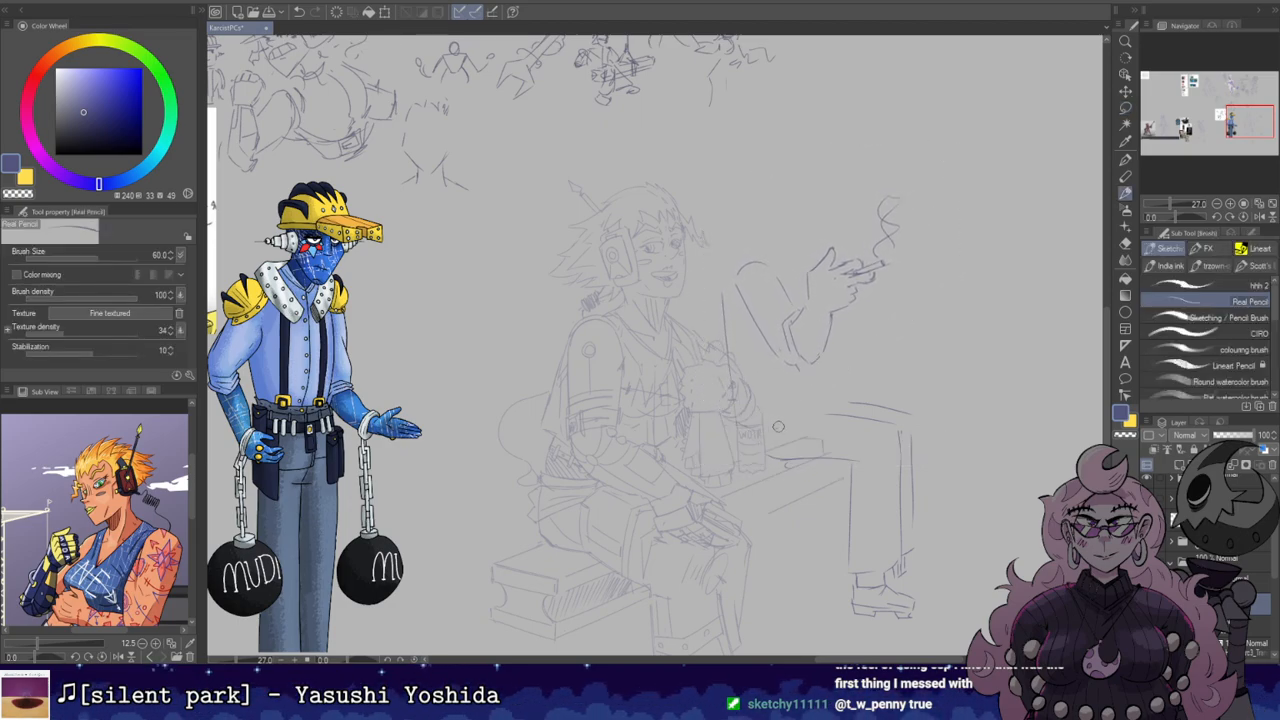
Step: Extend the second figure's back line to the waist and sketch a curved waistline toward the thigh
{"action": "key", "text": "ctrl+z"}
{"action": "left_click_drag", "start_coordinate": [765, 404], "coordinate": [828, 385]}
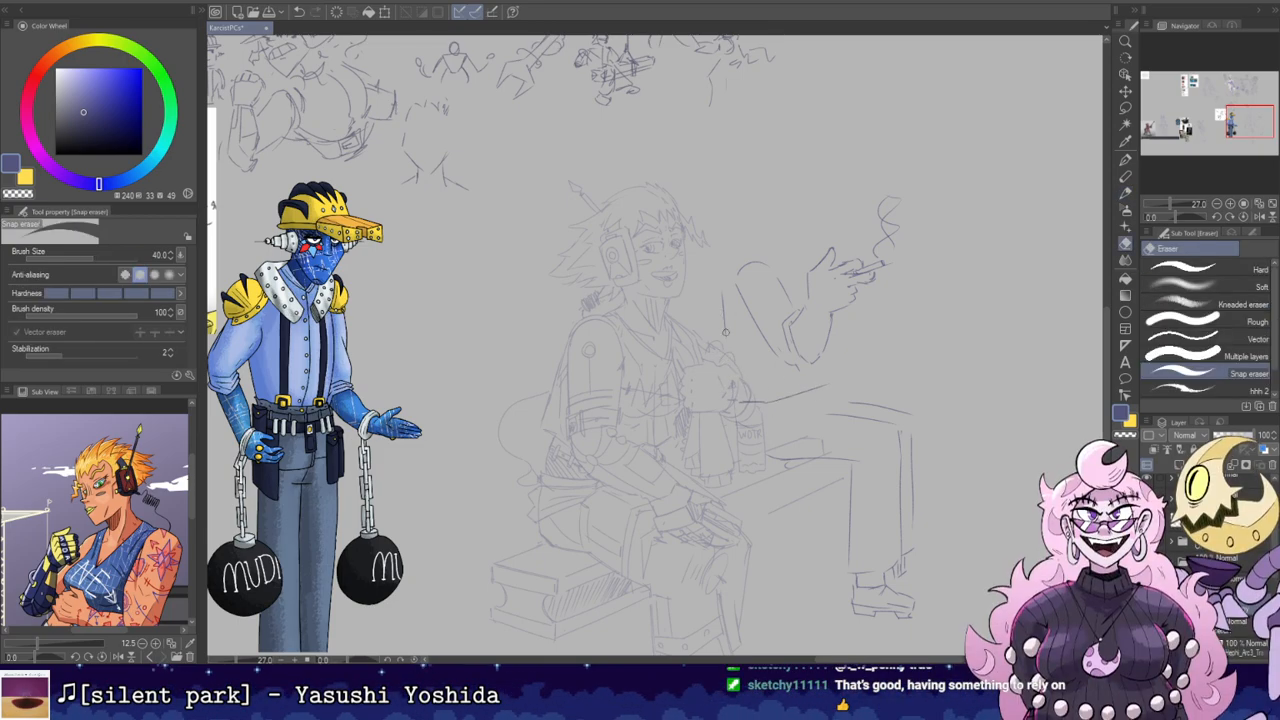
{"action": "left_click_drag", "start_coordinate": [740, 399], "coordinate": [723, 308]}
{"action": "mouse_move", "coordinate": [739, 400]}
{"action": "left_mouse_down"}
{"action": "mouse_move", "coordinate": [791, 396]}
{"action": "mouse_move", "coordinate": [829, 378]}
{"action": "mouse_move", "coordinate": [778, 395]}
{"action": "mouse_move", "coordinate": [834, 380]}
{"action": "left_mouse_up"}
{"action": "key", "text": "ctrl+z"}
{"action": "key", "text": "e"}
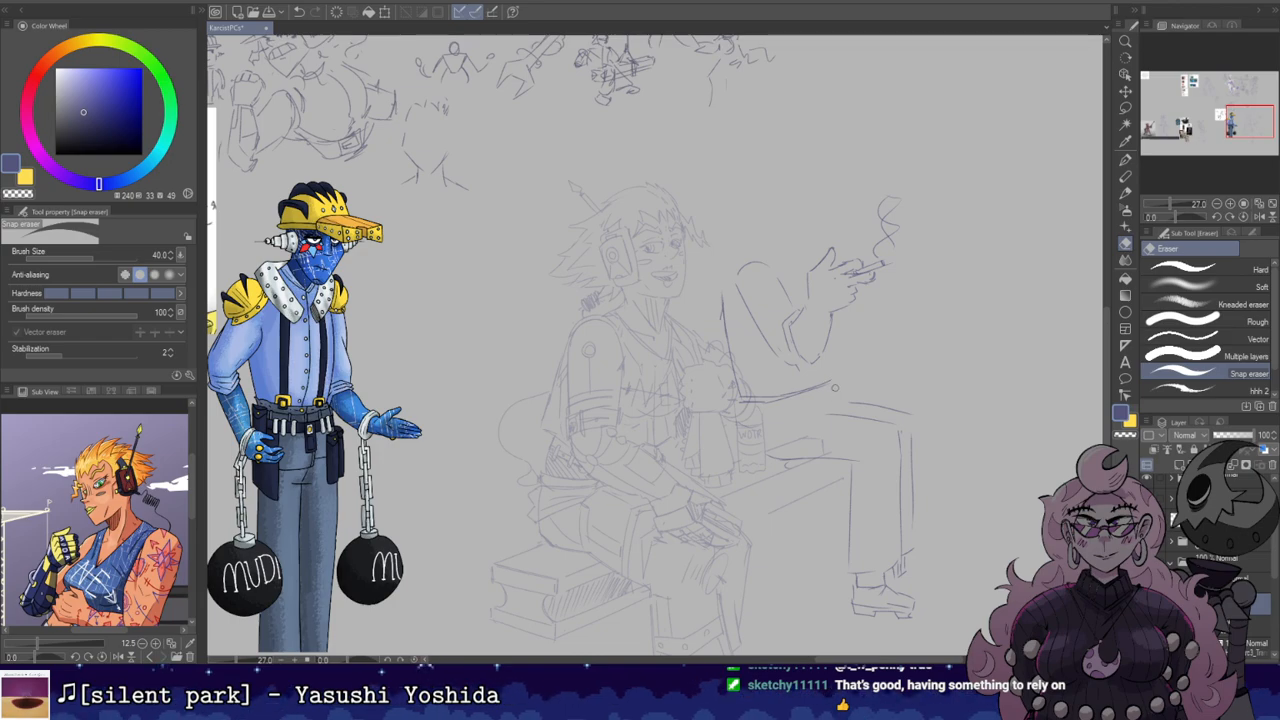
Step: Add the front end and second edge of the belt at the second figure's waist, undoing stray strokes
{"action": "key", "text": "p"}
{"action": "mouse_move", "coordinate": [830, 382]}
{"action": "left_mouse_down"}
{"action": "mouse_move", "coordinate": [832, 405]}
{"action": "mouse_move", "coordinate": [876, 359]}
{"action": "mouse_move", "coordinate": [740, 348]}
{"action": "left_mouse_up"}
{"action": "key", "text": "e"}
{"action": "key", "text": "shift+space"}
{"action": "key", "text": "p"}
{"action": "key", "text": "ctrl+z"}
{"action": "mouse_move", "coordinate": [751, 284]}
{"action": "left_mouse_down"}
{"action": "mouse_move", "coordinate": [738, 350]}
{"action": "mouse_move", "coordinate": [760, 338]}
{"action": "left_mouse_up"}
{"action": "key", "text": "ctrl+z"}
{"action": "key", "text": "ctrl+z"}
{"action": "left_click_drag", "start_coordinate": [763, 283], "coordinate": [764, 340]}
Step: Rotate the canvas and refine the belt band's edges at the second figure's waist, undoing unwanted strokes
{"action": "key", "text": "shift+space"}
{"action": "mouse_move", "coordinate": [608, 306]}
{"action": "left_mouse_down"}
{"action": "mouse_move", "coordinate": [717, 346]}
{"action": "mouse_move", "coordinate": [882, 374]}
{"action": "left_mouse_up"}
{"action": "key", "text": "space"}
{"action": "key", "text": "e"}
{"action": "key", "text": "p"}
{"action": "key", "text": "e"}
{"action": "key", "text": "p"}
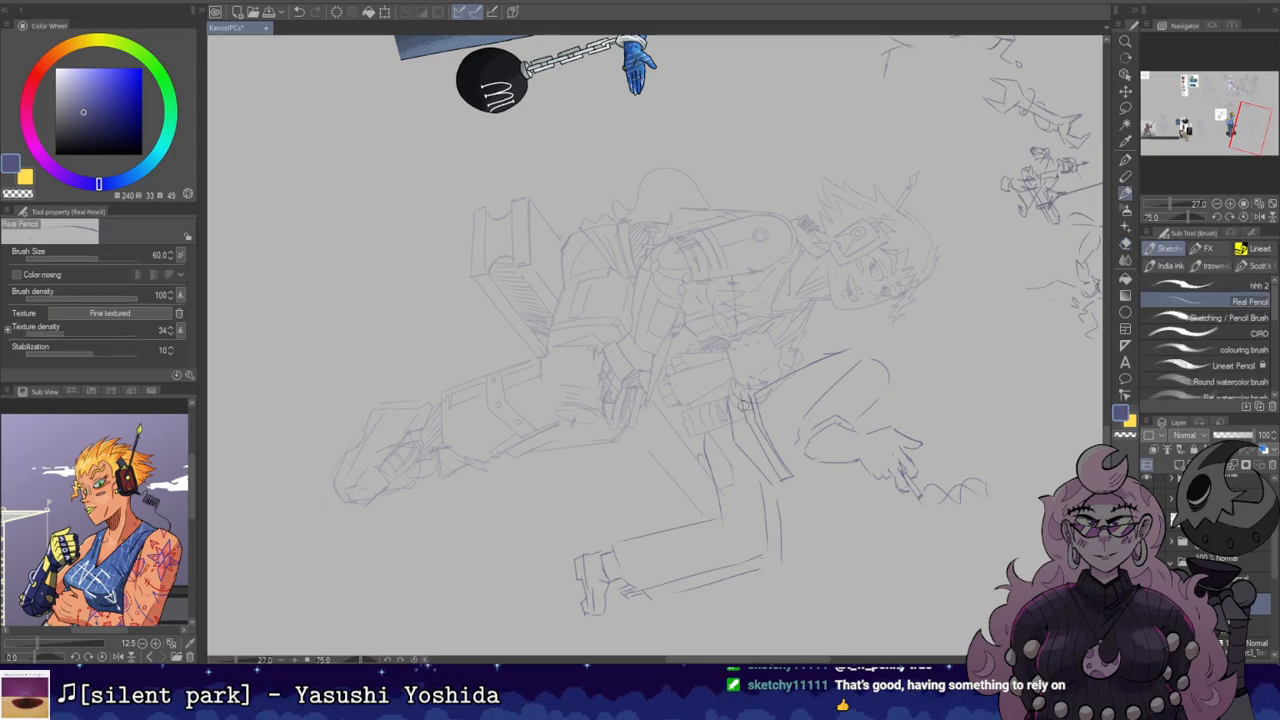
{"action": "key", "text": "r"}
{"action": "mouse_move", "coordinate": [759, 381]}
{"action": "left_mouse_down"}
{"action": "mouse_move", "coordinate": [865, 215]}
{"action": "mouse_move", "coordinate": [888, 302]}
{"action": "mouse_move", "coordinate": [757, 403]}
{"action": "mouse_move", "coordinate": [784, 413]}
{"action": "left_mouse_up"}
{"action": "key", "text": "p"}
{"action": "key", "text": "ctrl+z"}
{"action": "key", "text": "e"}
{"action": "key", "text": "p"}
{"action": "key", "text": "ctrl+z"}
Step: Sketch the hip contour below the belt and the underside of the second figure's thigh, cleaning up the overlaps
{"action": "key", "text": "e"}
{"action": "key", "text": "r"}
{"action": "left_click_drag", "start_coordinate": [819, 310], "coordinate": [826, 470]}
{"action": "key", "text": "e"}
{"action": "key", "text": "p"}
{"action": "mouse_move", "coordinate": [727, 550]}
{"action": "left_mouse_down"}
{"action": "mouse_move", "coordinate": [693, 492]}
{"action": "mouse_move", "coordinate": [727, 555]}
{"action": "left_mouse_up"}
{"action": "key", "text": "ctrl+z"}
{"action": "left_click_drag", "start_coordinate": [683, 489], "coordinate": [720, 547]}
{"action": "key", "text": "r"}
{"action": "left_click_drag", "start_coordinate": [793, 449], "coordinate": [814, 275]}
{"action": "key", "text": "e"}
{"action": "mouse_move", "coordinate": [870, 379]}
{"action": "left_mouse_down"}
{"action": "mouse_move", "coordinate": [879, 478]}
{"action": "mouse_move", "coordinate": [836, 262]}
{"action": "left_mouse_up"}
{"action": "key", "text": "p"}
Step: Move the second figure's whole sketch slightly farther away from the headphoned figure
{"action": "key", "text": "r"}
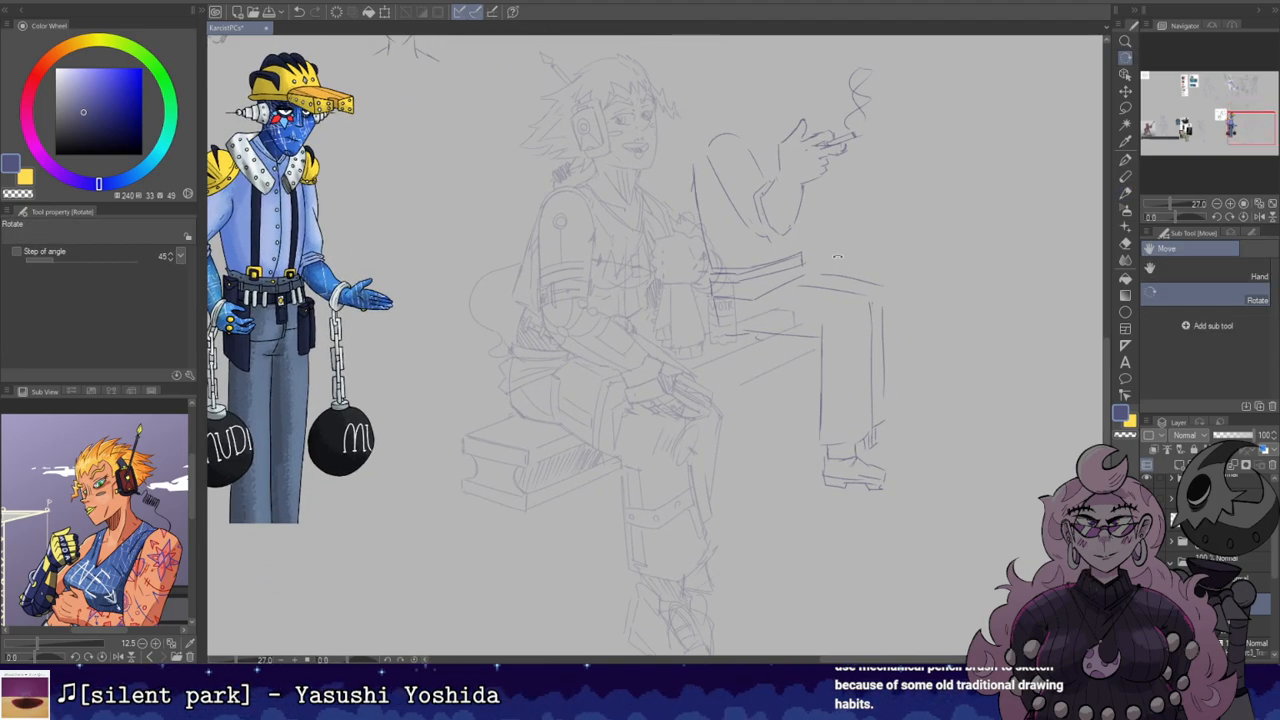
{"action": "key", "text": "p"}
{"action": "left_click_drag", "start_coordinate": [782, 261], "coordinate": [808, 250]}
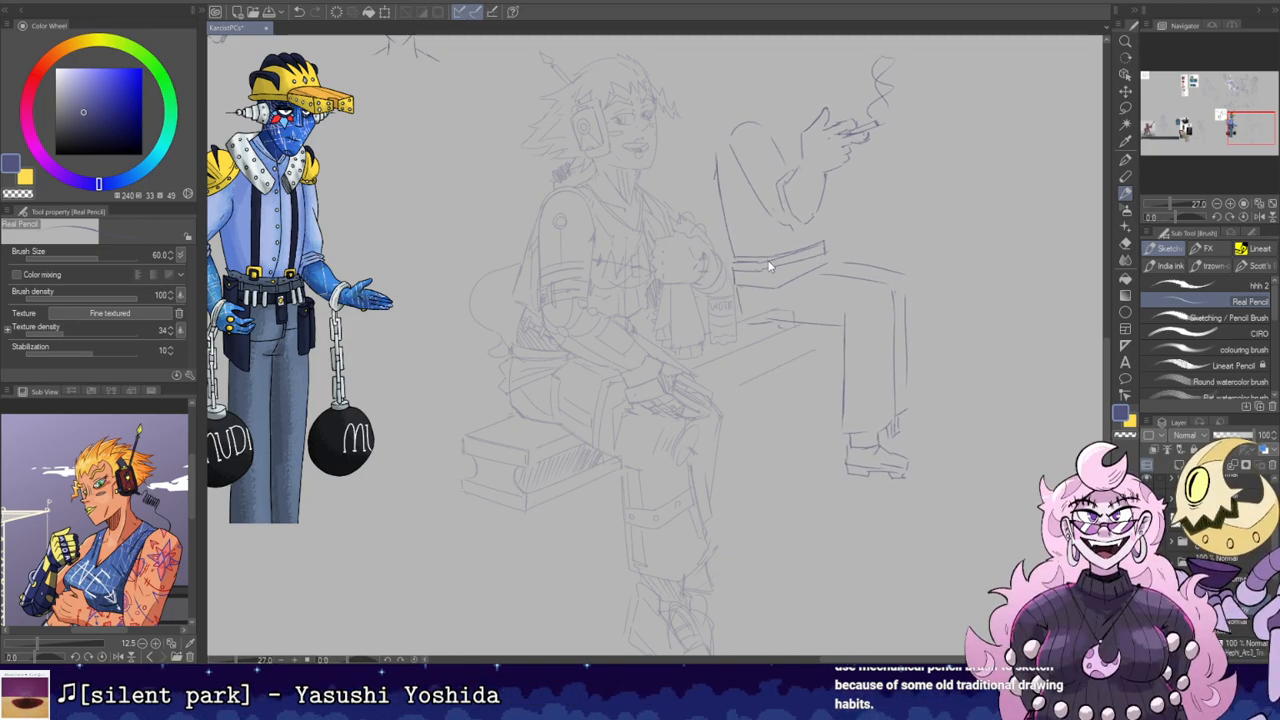
Step: Rotate the canvas and refine the long edges and front end of the second figure's belt with pencil and eraser
{"action": "key", "text": "e"}
{"action": "left_click_drag", "start_coordinate": [777, 290], "coordinate": [805, 276]}
{"action": "key", "text": "r"}
{"action": "mouse_move", "coordinate": [668, 250]}
{"action": "left_mouse_down"}
{"action": "mouse_move", "coordinate": [742, 272]}
{"action": "mouse_move", "coordinate": [764, 366]}
{"action": "mouse_move", "coordinate": [800, 292]}
{"action": "left_mouse_up"}
{"action": "key", "text": "e"}
{"action": "key", "text": "b"}
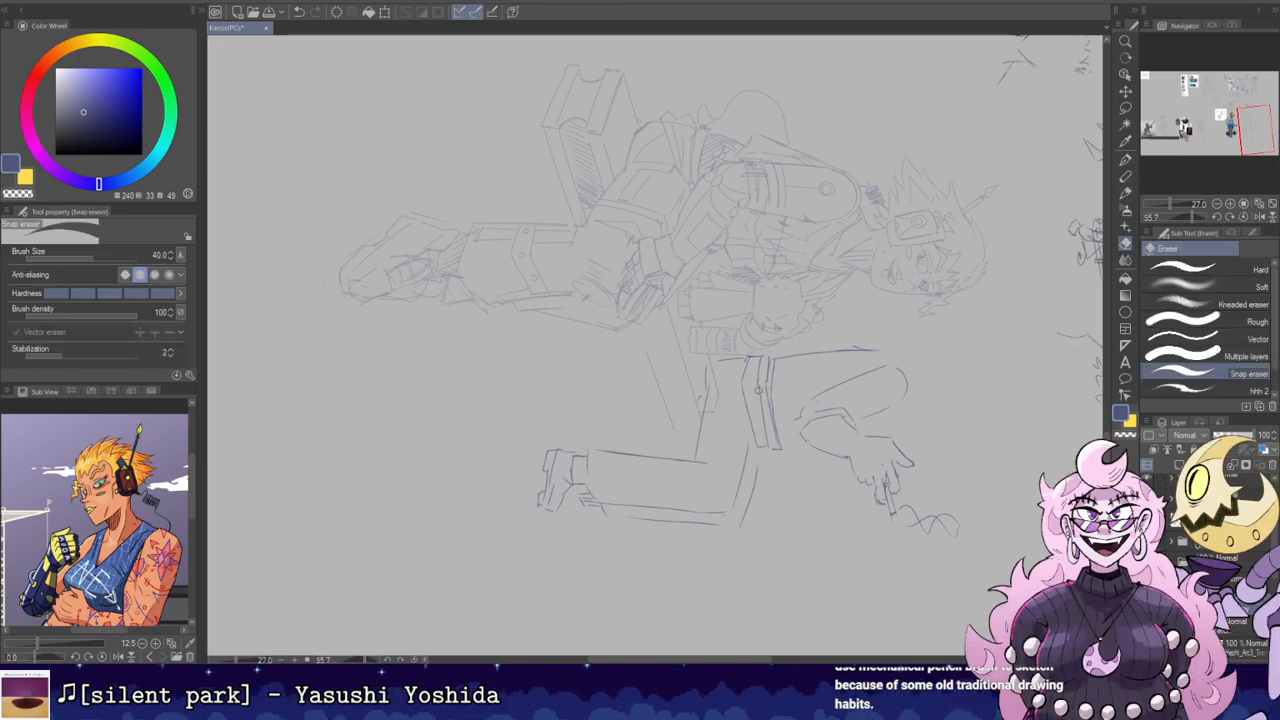
{"action": "key", "text": "e"}
{"action": "left_click_drag", "start_coordinate": [780, 447], "coordinate": [777, 450]}
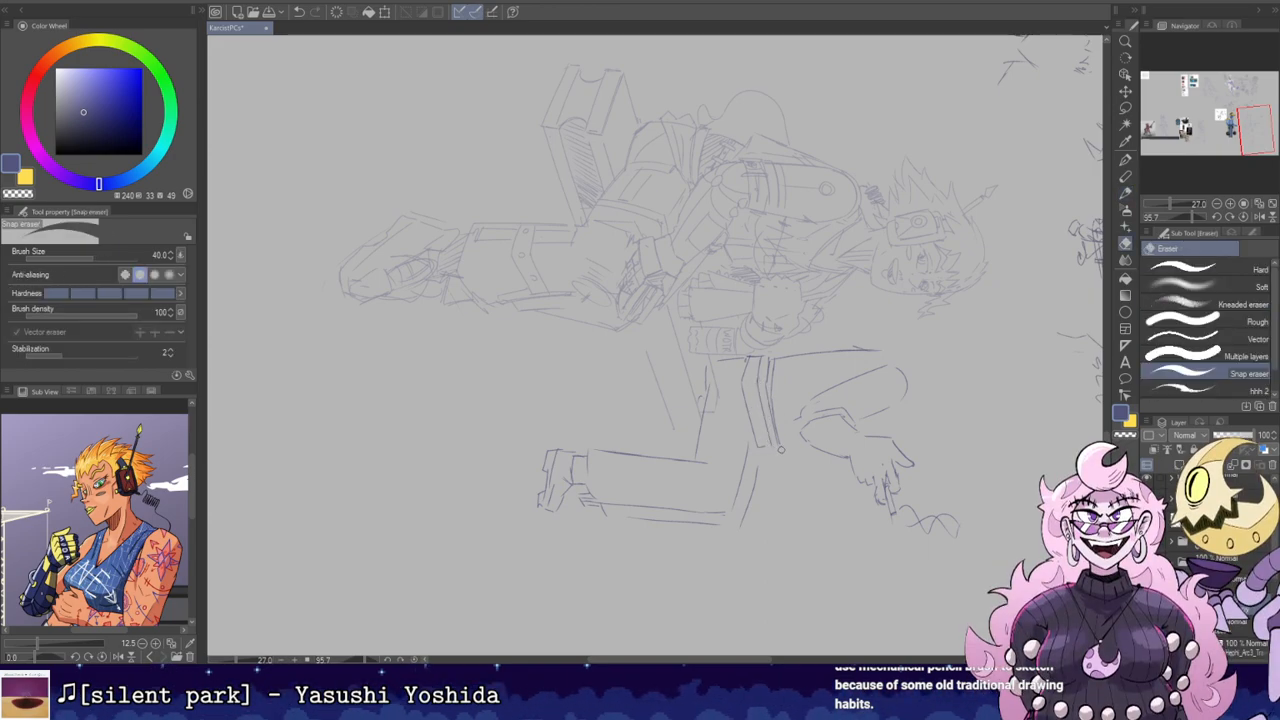
{"action": "key", "text": "b"}
{"action": "key", "text": "e"}
{"action": "left_click_drag", "start_coordinate": [768, 380], "coordinate": [778, 441]}
{"action": "key", "text": "b"}
{"action": "key", "text": "e"}
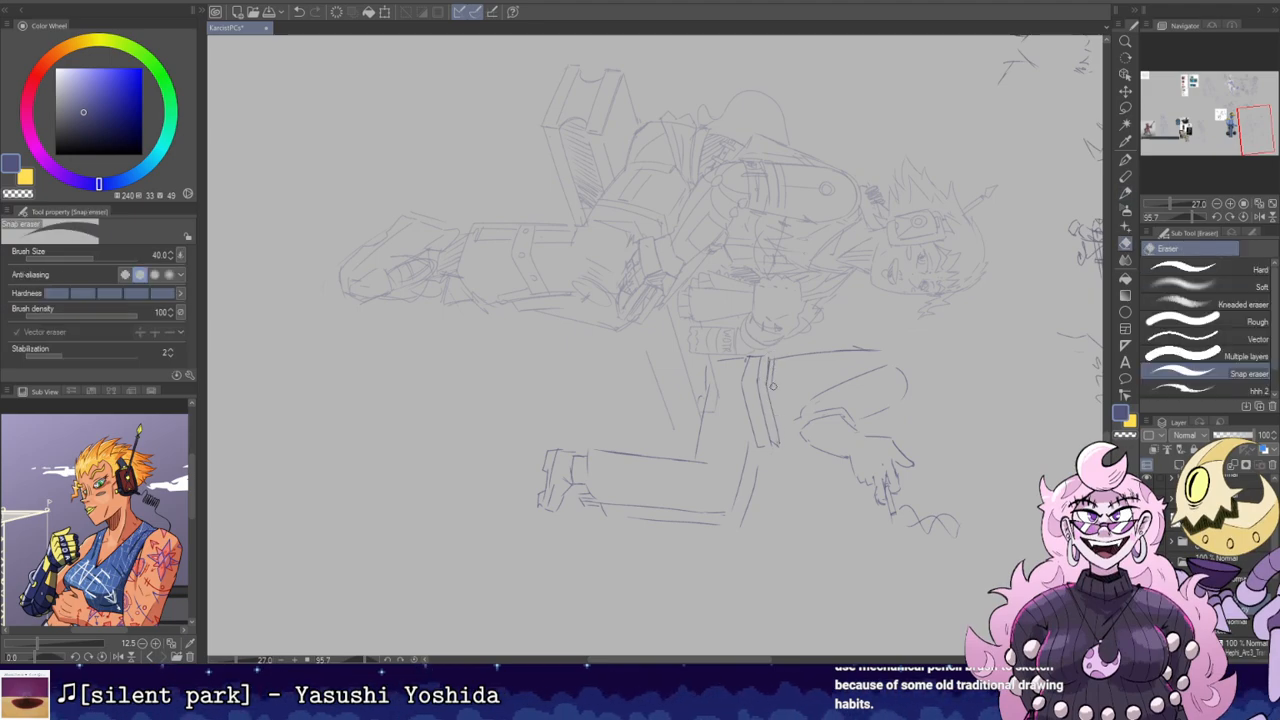
Step: Return the canvas upright and adjust the upper end of the second figure's back line
{"action": "key", "text": "r"}
{"action": "mouse_move", "coordinate": [785, 447]}
{"action": "left_mouse_down"}
{"action": "mouse_move", "coordinate": [778, 188]}
{"action": "mouse_move", "coordinate": [832, 434]}
{"action": "left_mouse_up"}
{"action": "double_click", "coordinate": [767, 226]}
{"action": "key", "text": "e"}
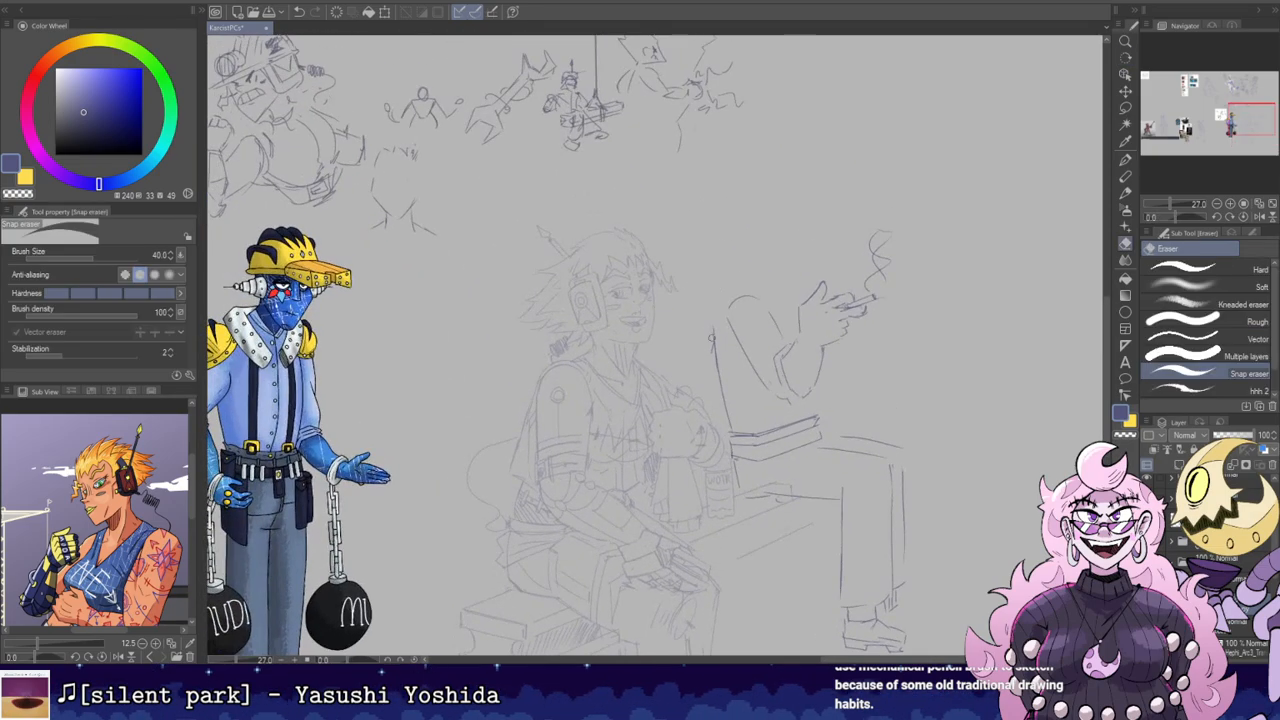
{"action": "key", "text": "b"}
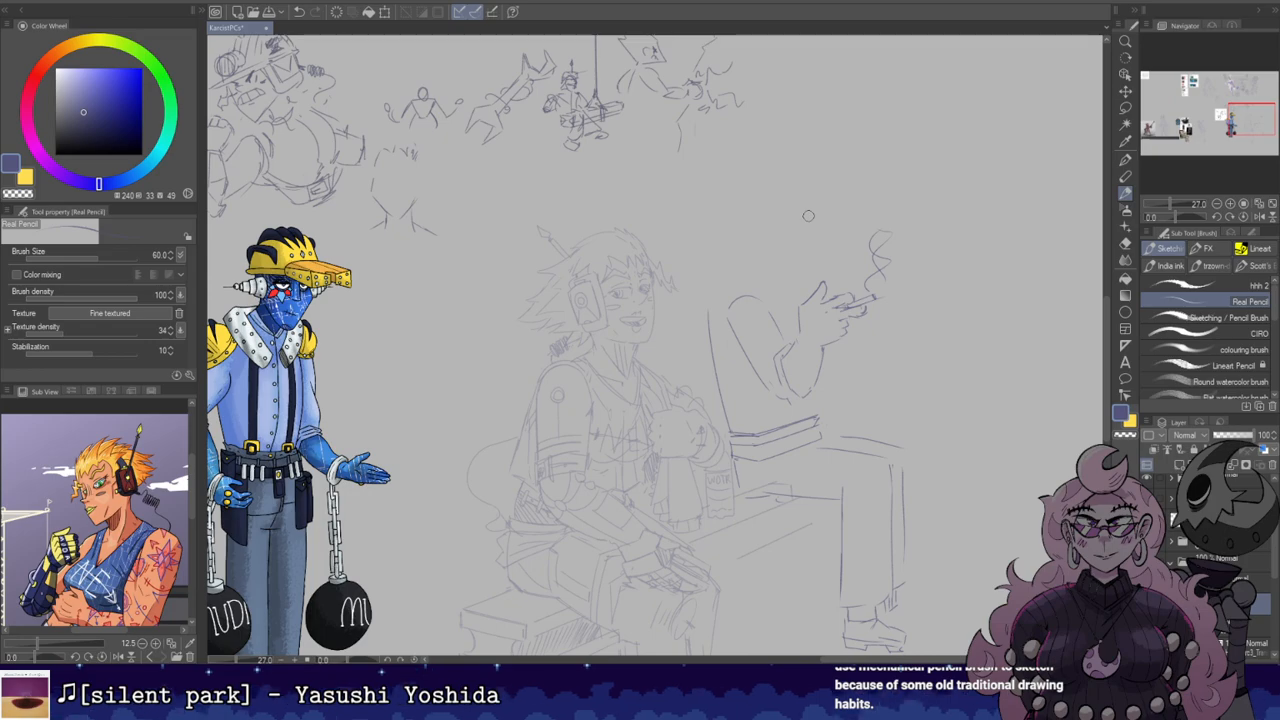
Step: Lasso the front part of the second figure's belt on a rotated canvas and scale it to 92% width
{"action": "key", "text": "r"}
{"action": "key", "text": "e"}
{"action": "mouse_move", "coordinate": [782, 456]}
{"action": "left_mouse_down"}
{"action": "mouse_move", "coordinate": [815, 330]}
{"action": "mouse_move", "coordinate": [800, 350]}
{"action": "left_mouse_up"}
{"action": "key", "text": "m"}
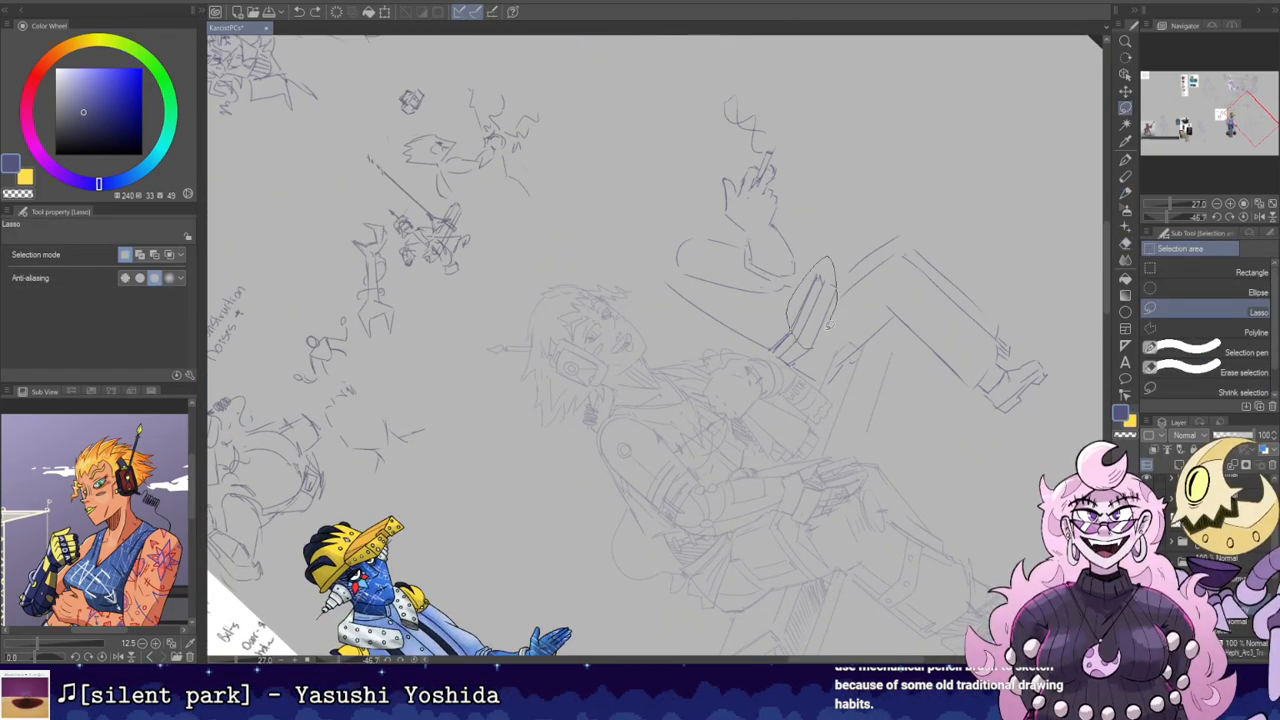
{"action": "key", "text": "ctrl+t"}
{"action": "left_click_drag", "start_coordinate": [854, 291], "coordinate": [849, 286]}
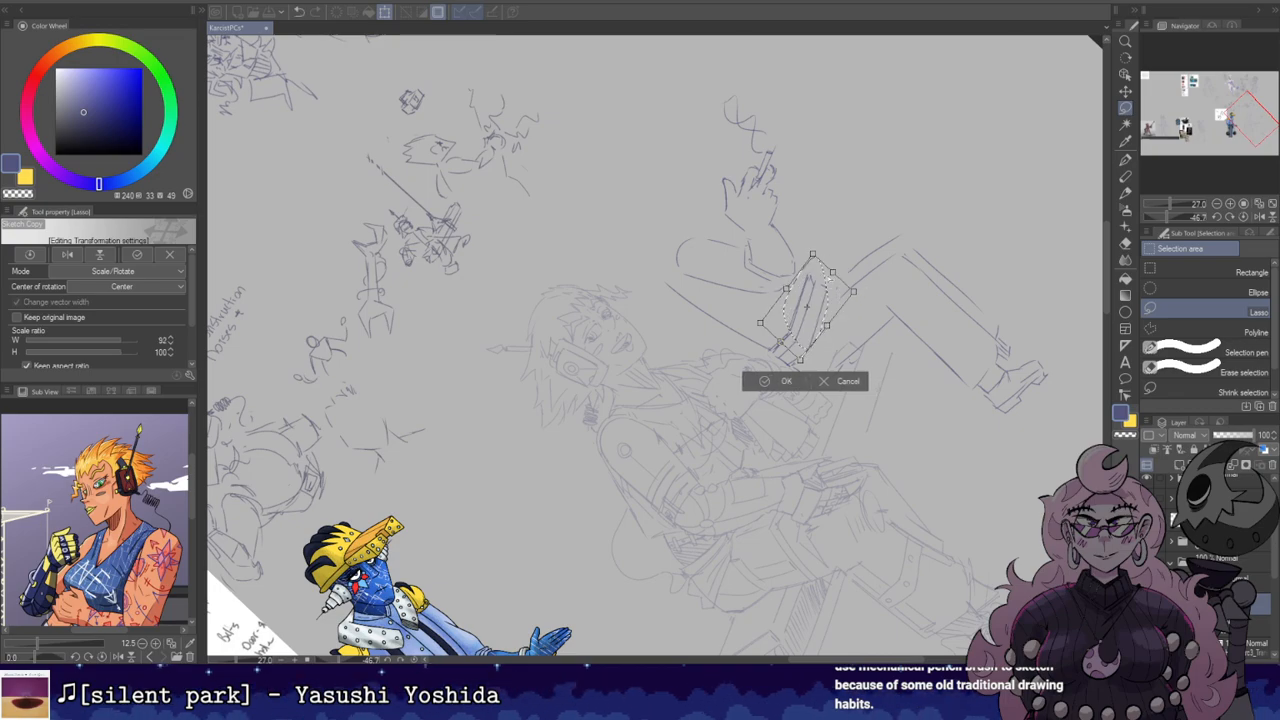
{"action": "left_click", "coordinate": [784, 381]}
{"action": "key", "text": "r"}
{"action": "mouse_move", "coordinate": [725, 176]}
{"action": "left_mouse_down"}
{"action": "mouse_move", "coordinate": [847, 275]}
{"action": "mouse_move", "coordinate": [792, 295]}
{"action": "left_mouse_up"}
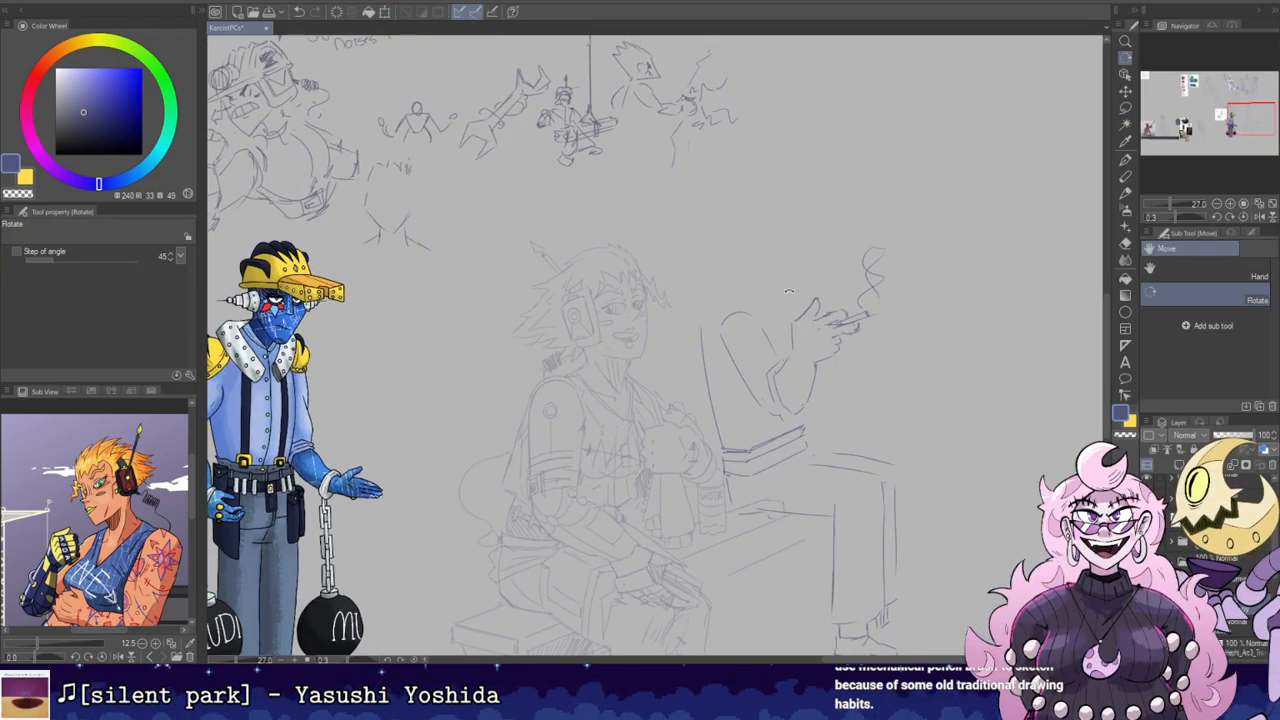
Step: Lasso the raised smoking arm and move it slightly closer to the second figure's torso, clearing the selection
{"action": "key", "text": "m"}
{"action": "mouse_move", "coordinate": [743, 416]}
{"action": "left_mouse_down"}
{"action": "mouse_move", "coordinate": [926, 256]}
{"action": "mouse_move", "coordinate": [800, 423]}
{"action": "mouse_move", "coordinate": [735, 416]}
{"action": "left_mouse_up"}
{"action": "left_click_drag", "start_coordinate": [838, 290], "coordinate": [818, 292]}
{"action": "key", "text": "ctrl+d"}
{"action": "key", "text": "e"}
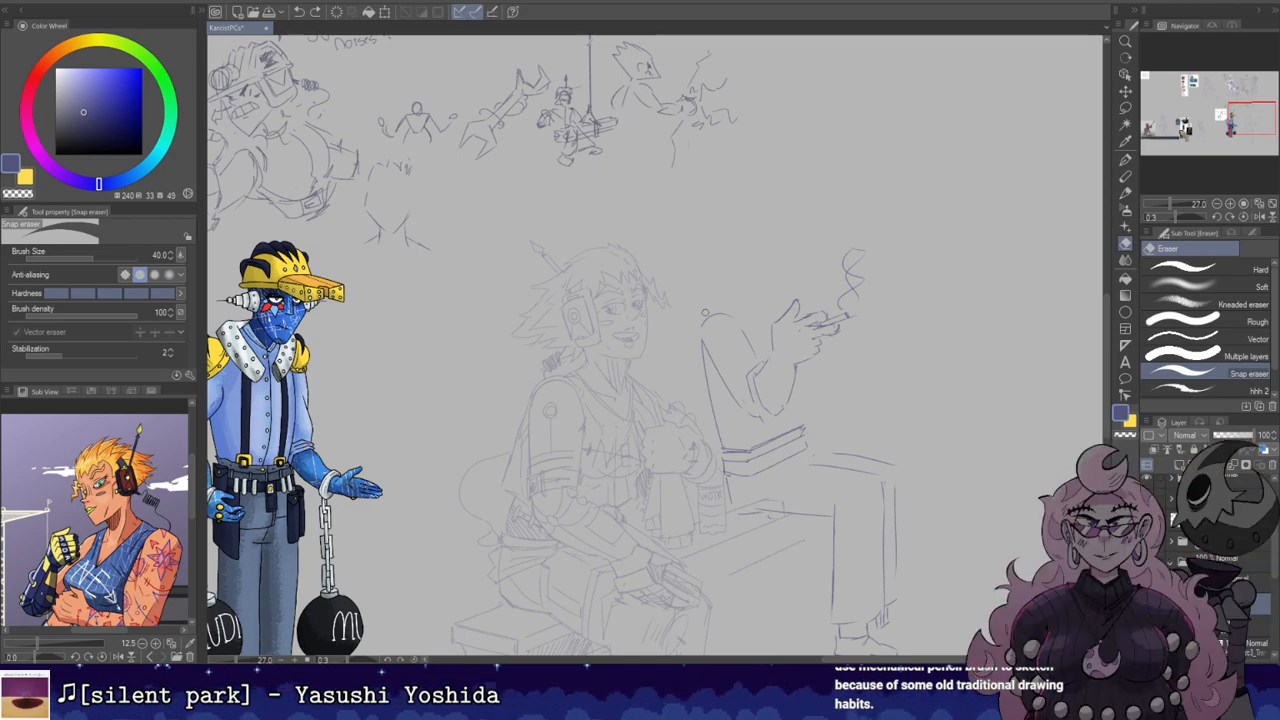
{"action": "left_click_drag", "start_coordinate": [800, 352], "coordinate": [833, 263]}
Step: Sketch the buckle, the row of small belt attachments and a small detail under the belt's front end
{"action": "key", "text": "b"}
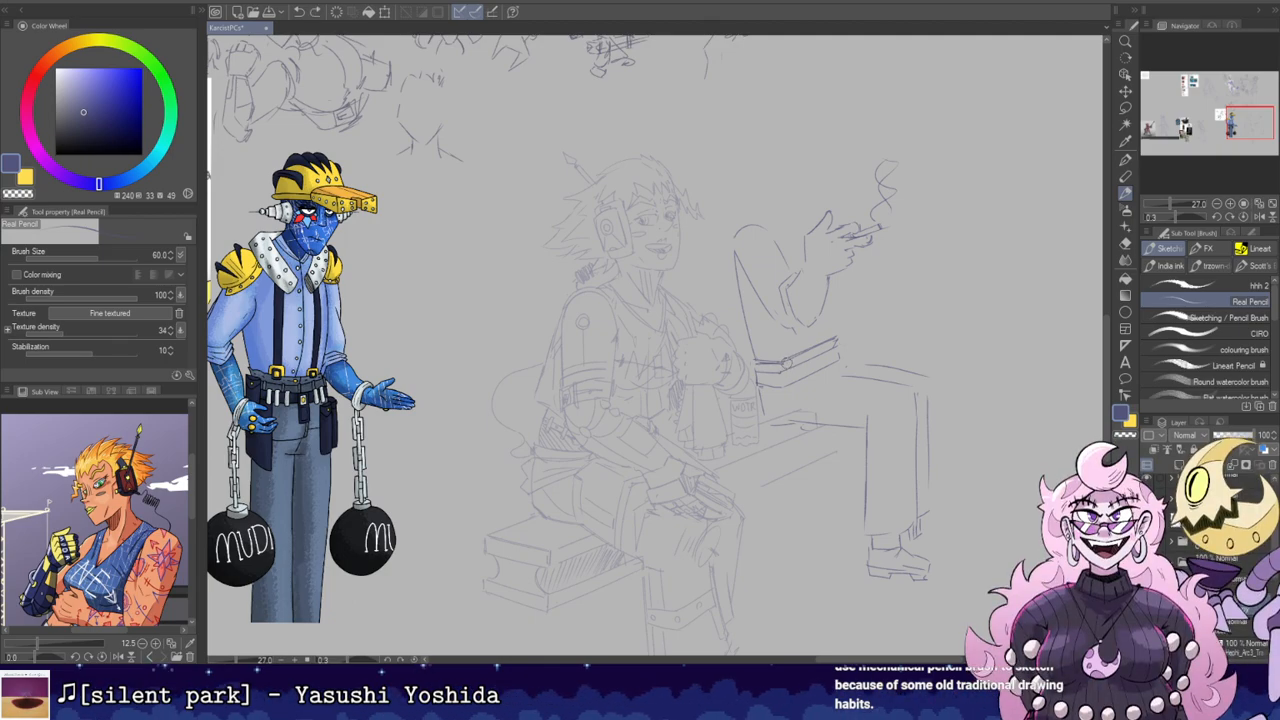
{"action": "left_click_drag", "start_coordinate": [789, 356], "coordinate": [799, 339]}
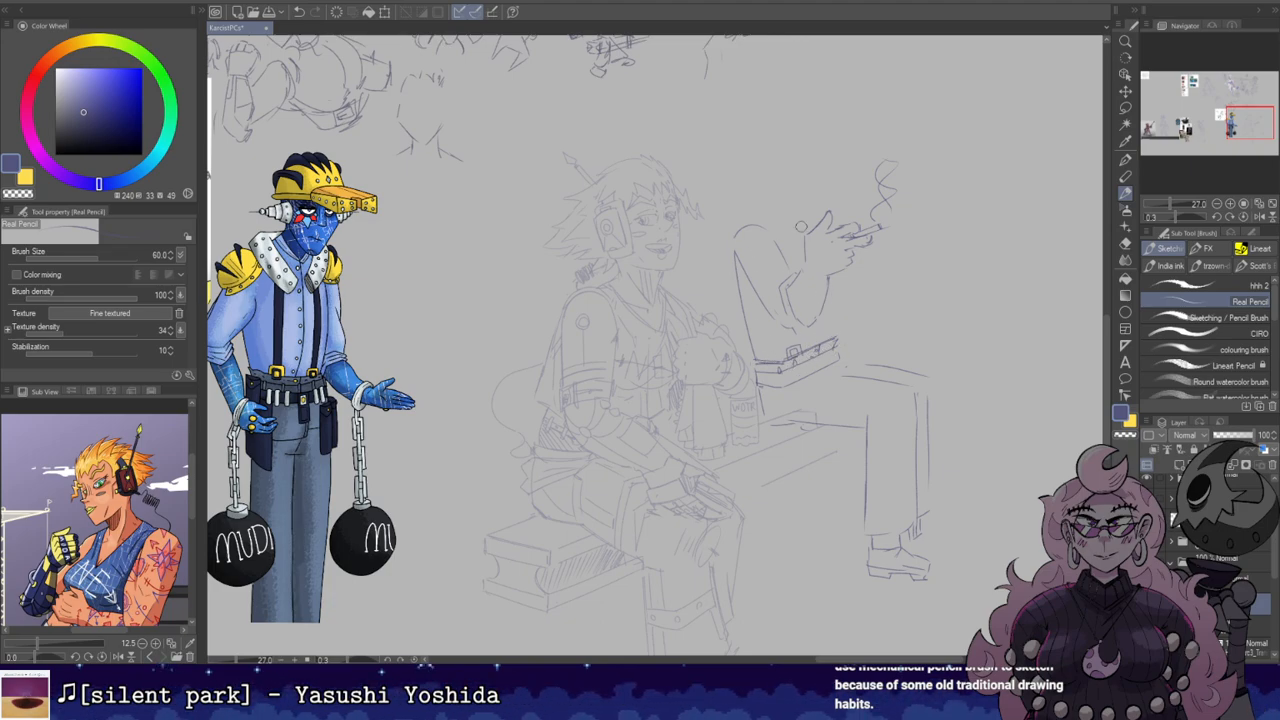
{"action": "key", "text": "ctrl+z"}
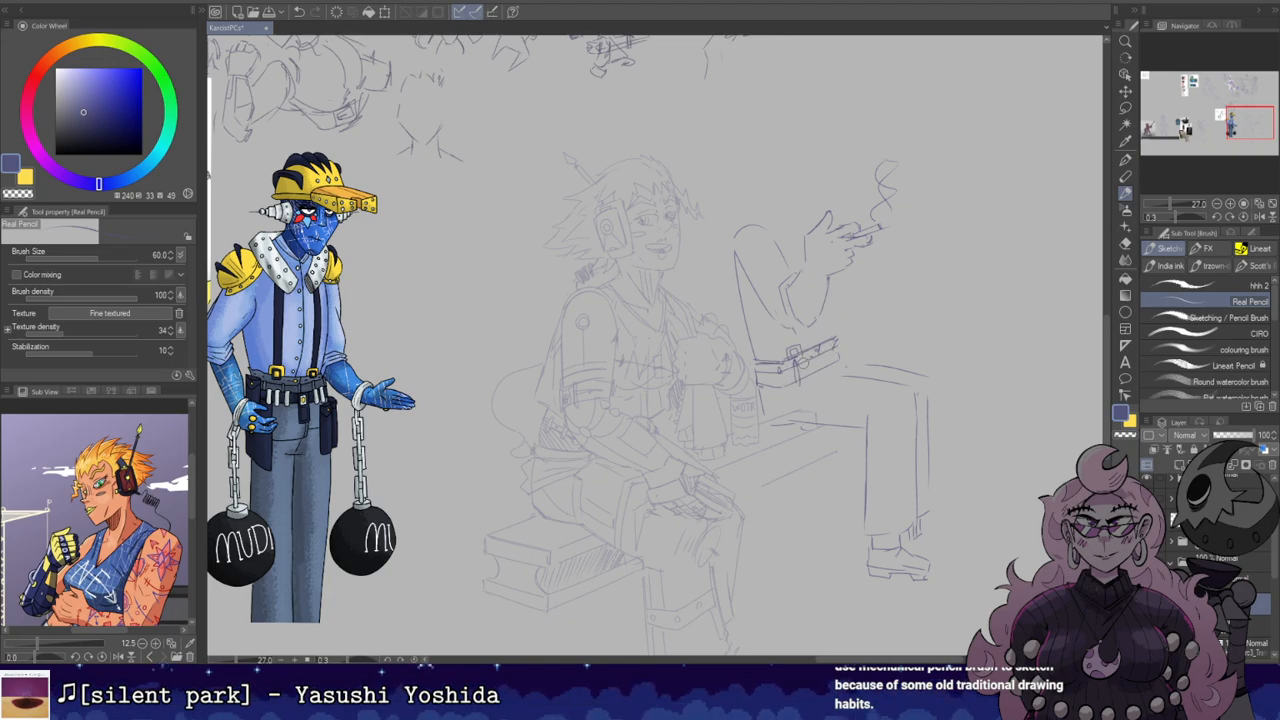
{"action": "left_click_drag", "start_coordinate": [788, 382], "coordinate": [786, 366]}
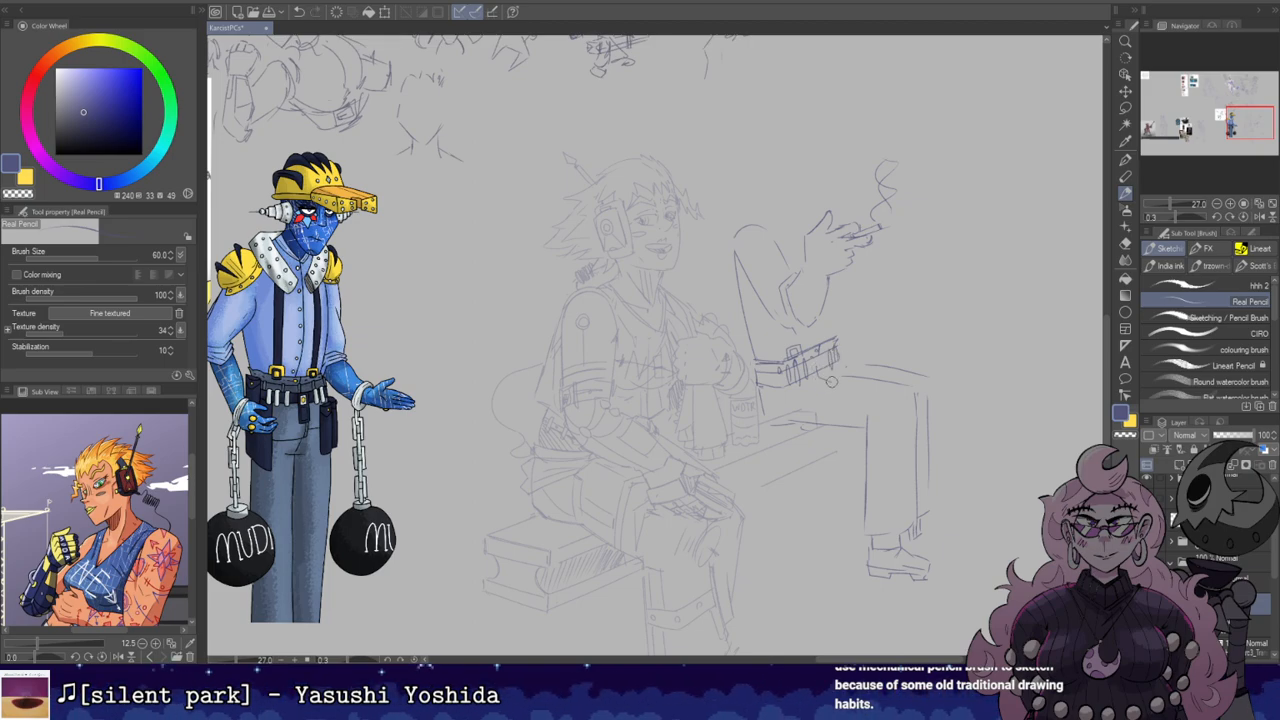
{"action": "left_click_drag", "start_coordinate": [834, 367], "coordinate": [837, 358]}
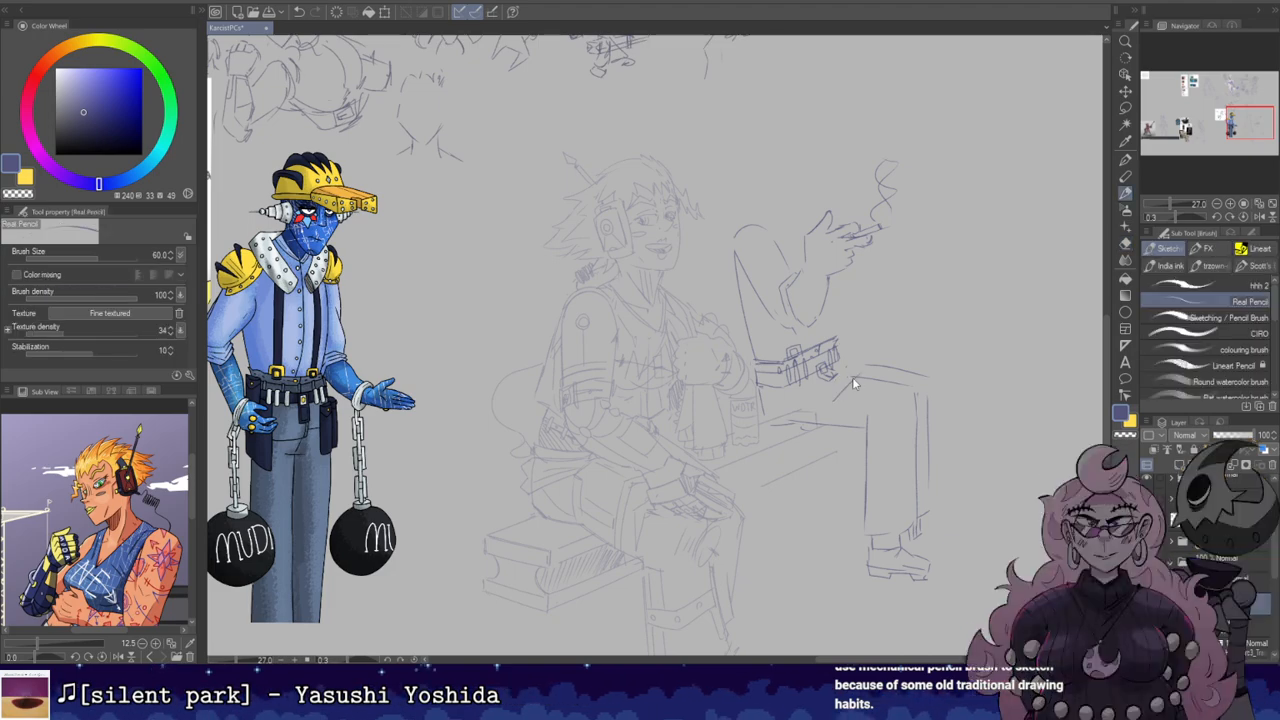
Step: Erase the second figure's long back line and redraw the shoulder and back contours down to the belt
{"action": "key", "text": "e"}
{"action": "key", "text": "p"}
{"action": "key", "text": "ctrl+z"}
{"action": "key", "text": "ctrl+z"}
{"action": "key", "text": "e"}
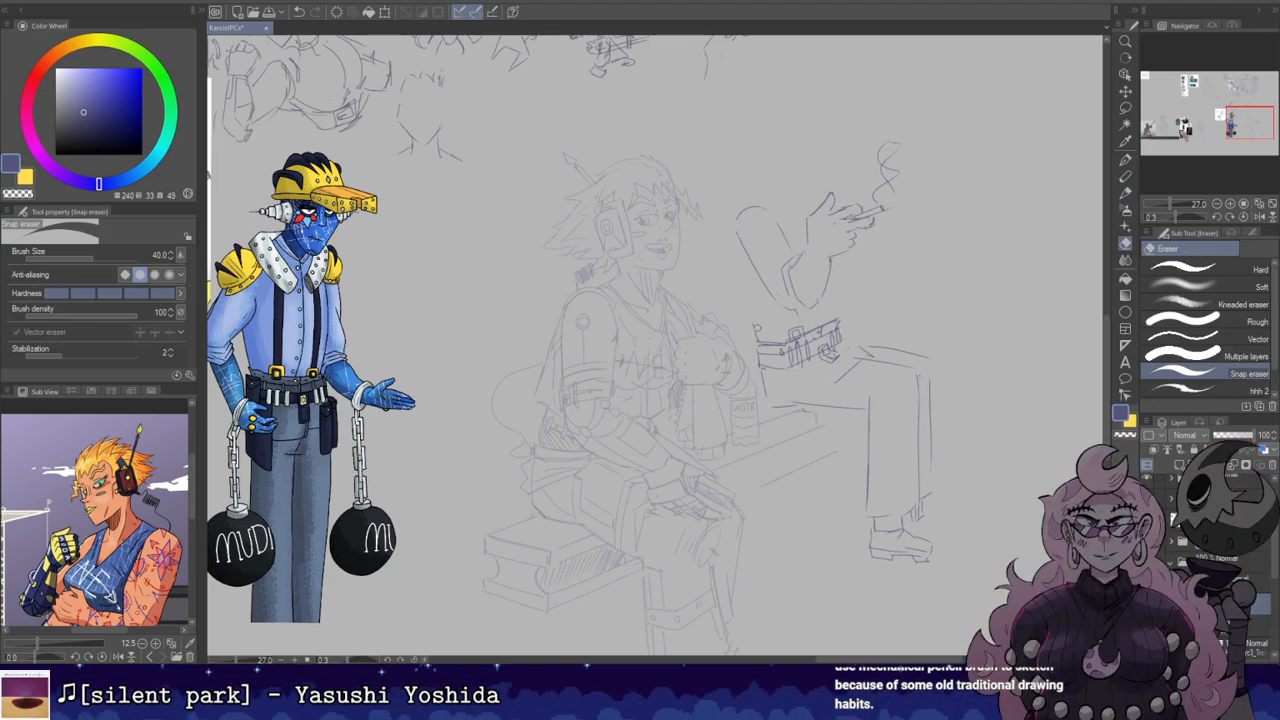
{"action": "key", "text": "p"}
{"action": "mouse_move", "coordinate": [750, 208]}
{"action": "left_mouse_down"}
{"action": "mouse_move", "coordinate": [730, 240]}
{"action": "mouse_move", "coordinate": [758, 312]}
{"action": "mouse_move", "coordinate": [763, 390]}
{"action": "mouse_move", "coordinate": [773, 406]}
{"action": "mouse_move", "coordinate": [806, 405]}
{"action": "left_mouse_up"}
{"action": "key", "text": "e"}
{"action": "key", "text": "p"}
{"action": "key", "text": "ctrl+z"}
{"action": "key", "text": "ctrl+z"}
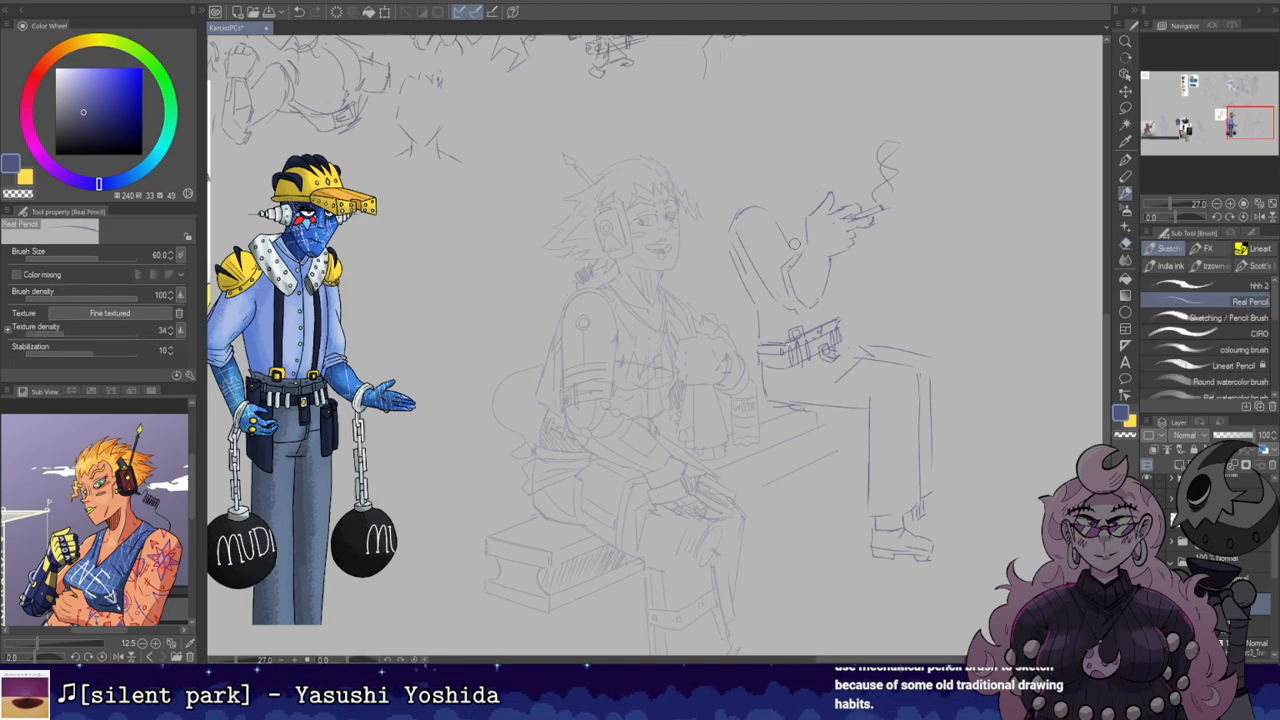
Step: Sketch a pouch hanging from the rear end of the second figure's belt, undoing stray strokes
{"action": "key", "text": "e"}
{"action": "key", "text": "p"}
{"action": "key", "text": "ctrl+z"}
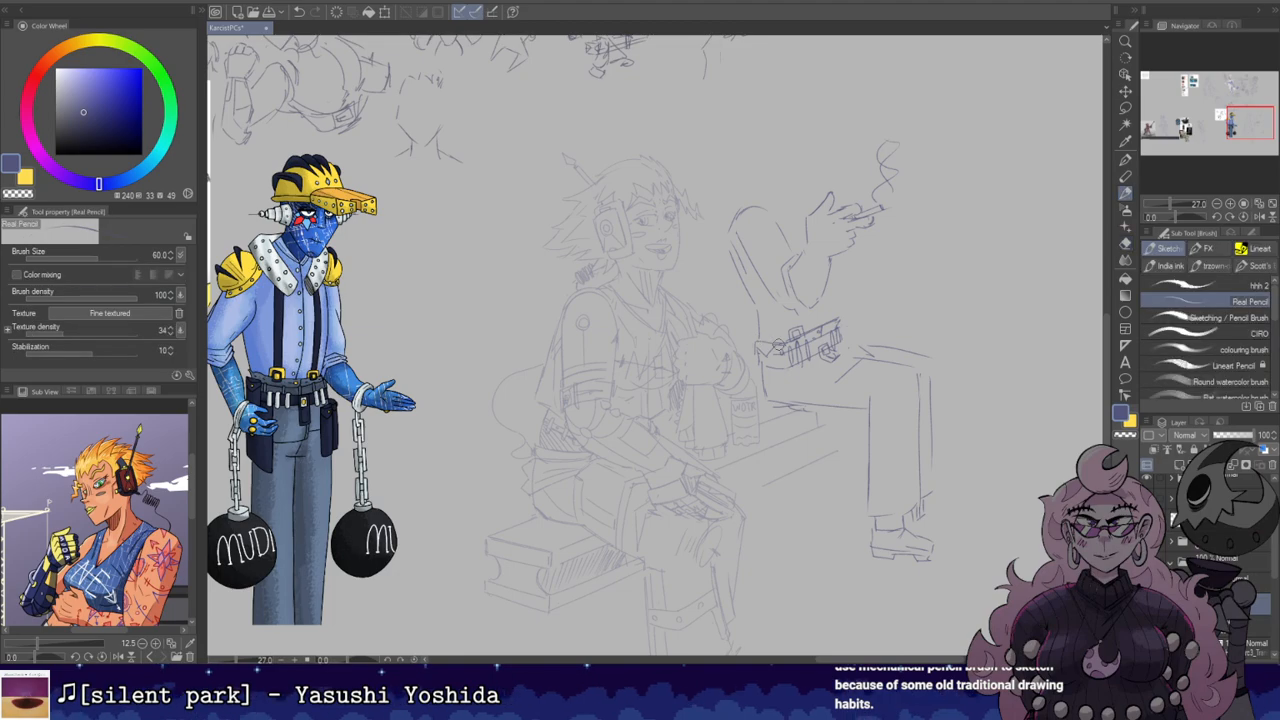
{"action": "left_click_drag", "start_coordinate": [762, 352], "coordinate": [755, 383]}
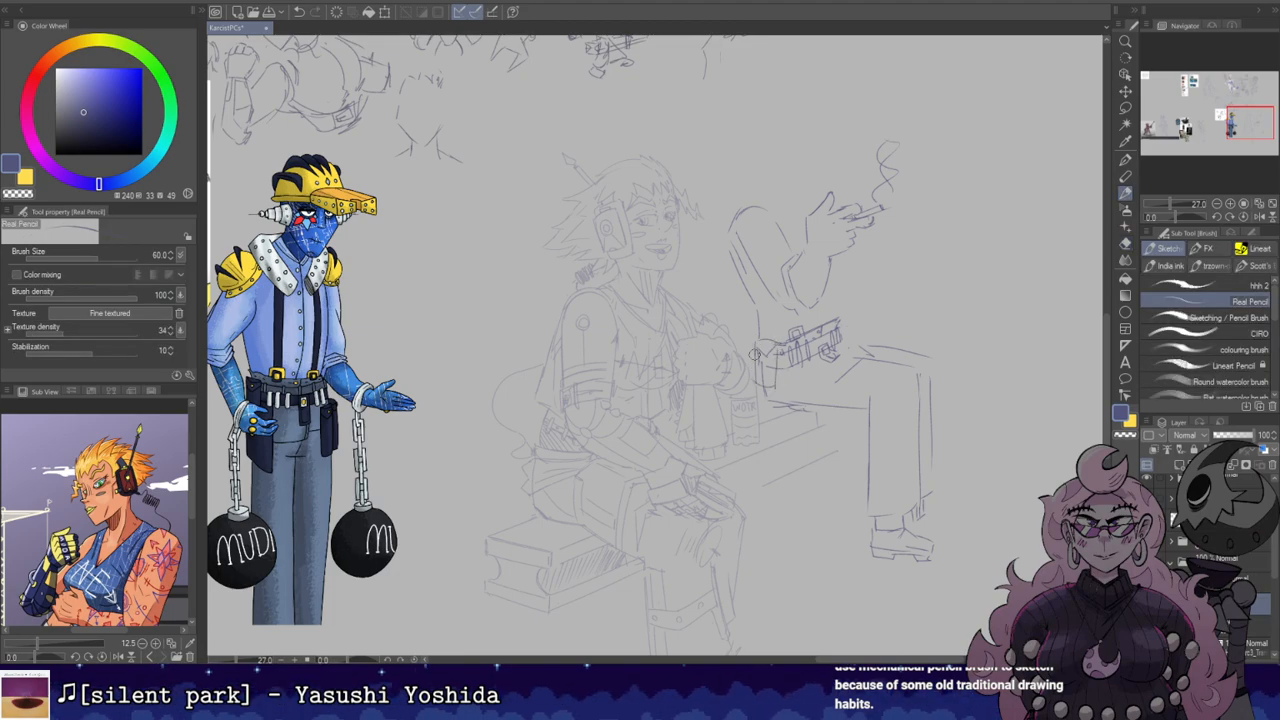
{"action": "key", "text": "e"}
{"action": "key", "text": "p"}
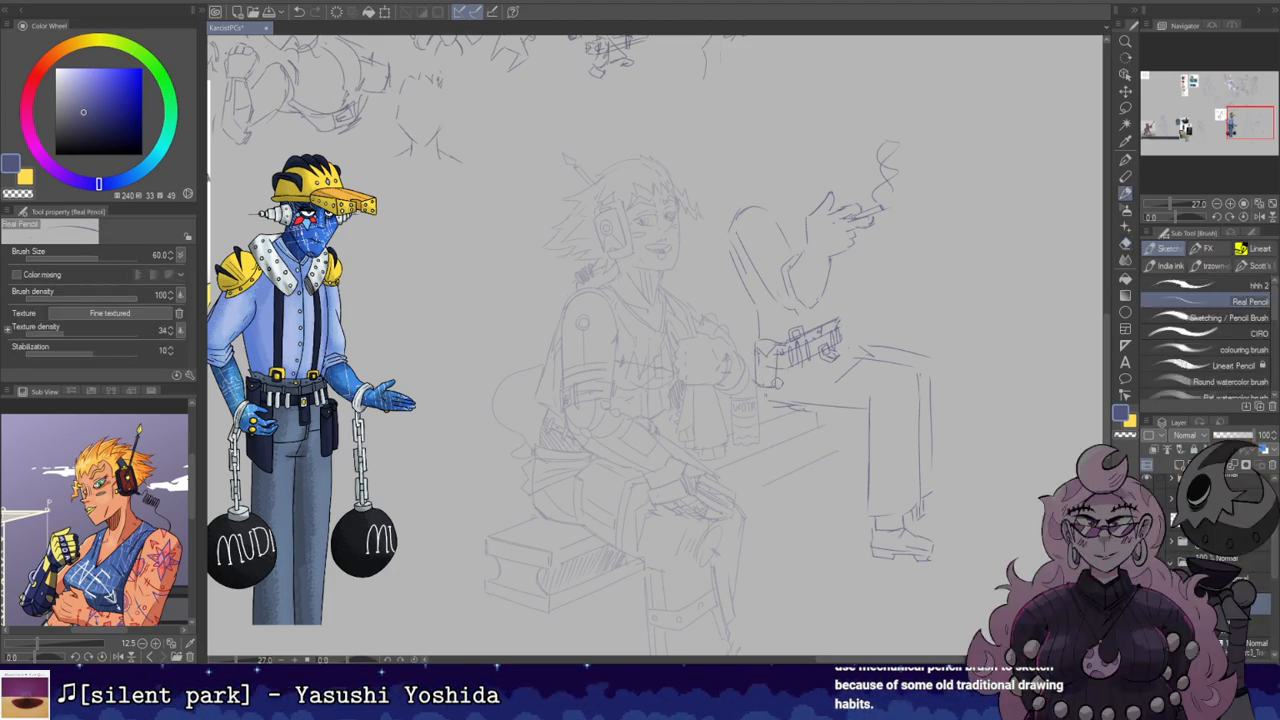
{"action": "key", "text": "ctrl+z"}
{"action": "mouse_move", "coordinate": [790, 366]}
{"action": "left_mouse_down"}
{"action": "mouse_move", "coordinate": [798, 440]}
{"action": "mouse_move", "coordinate": [781, 417]}
{"action": "left_mouse_up"}
{"action": "key", "text": "ctrl+z"}
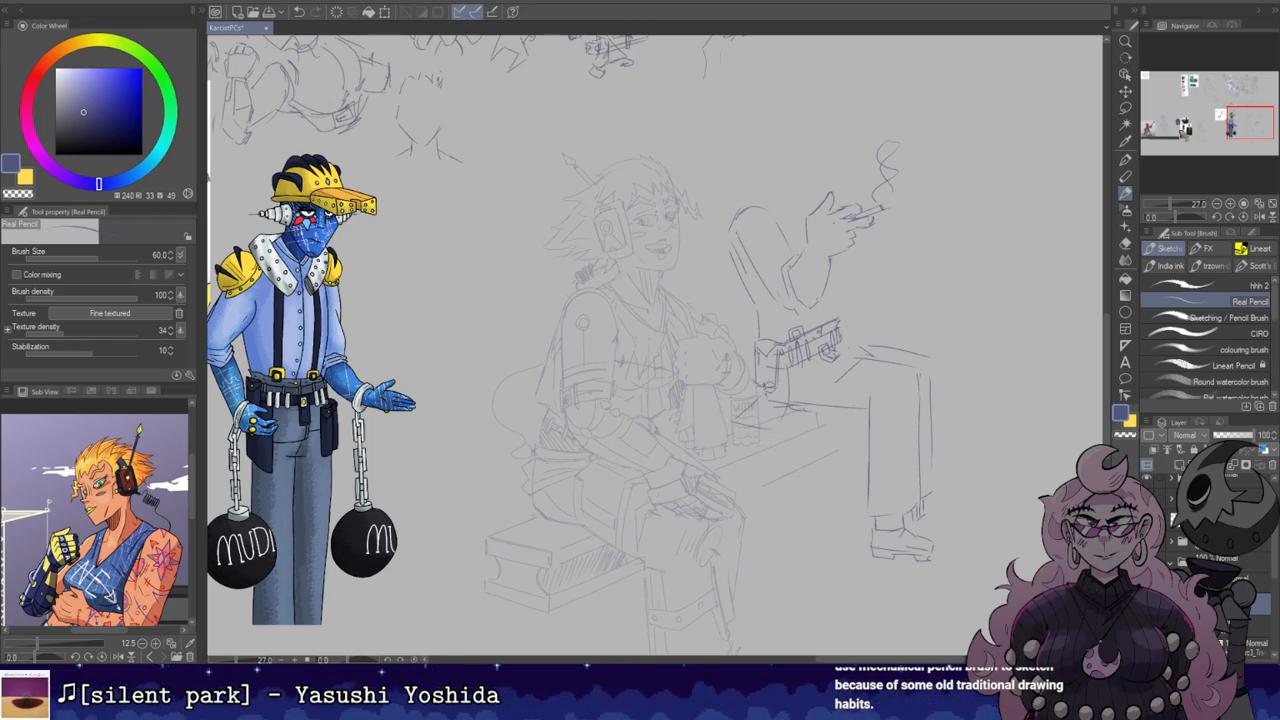
Step: Nudge the second figure's entire sketch slightly down and away from the headphoned figure, checking the composition mirrored
{"action": "left_click_drag", "start_coordinate": [838, 340], "coordinate": [848, 349]}
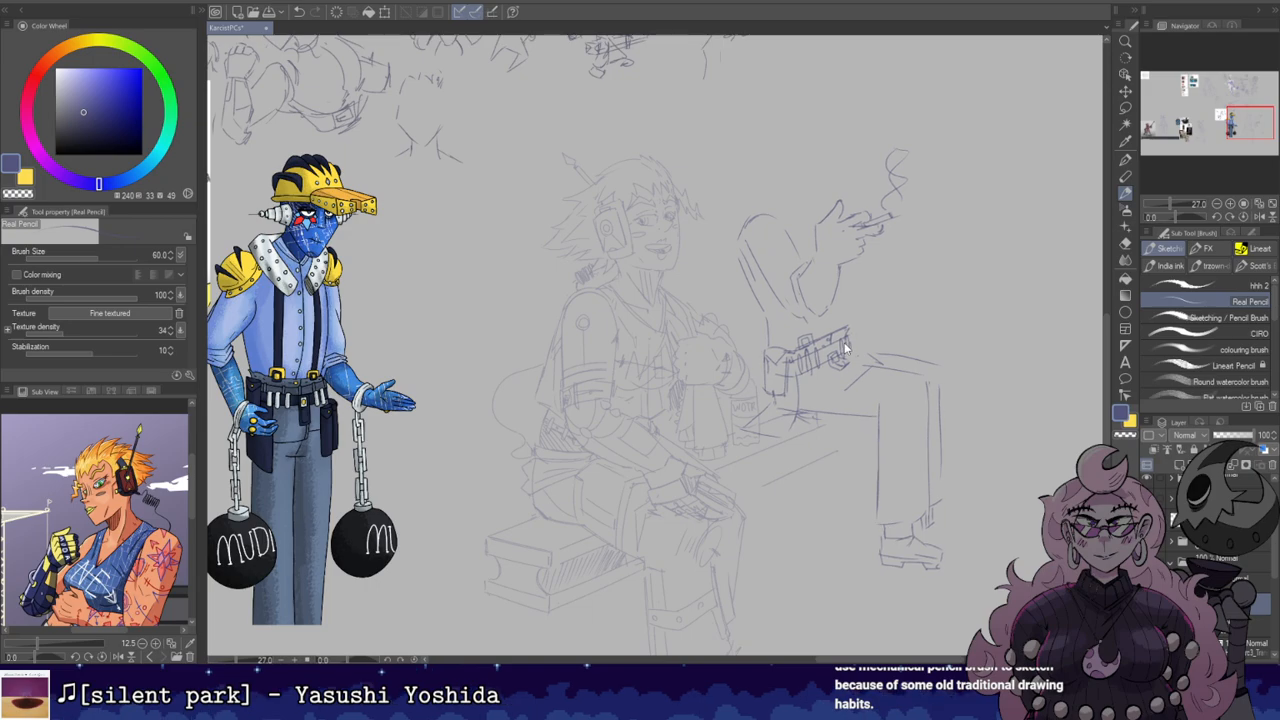
{"action": "key", "text": "h"}
{"action": "key", "text": "h"}
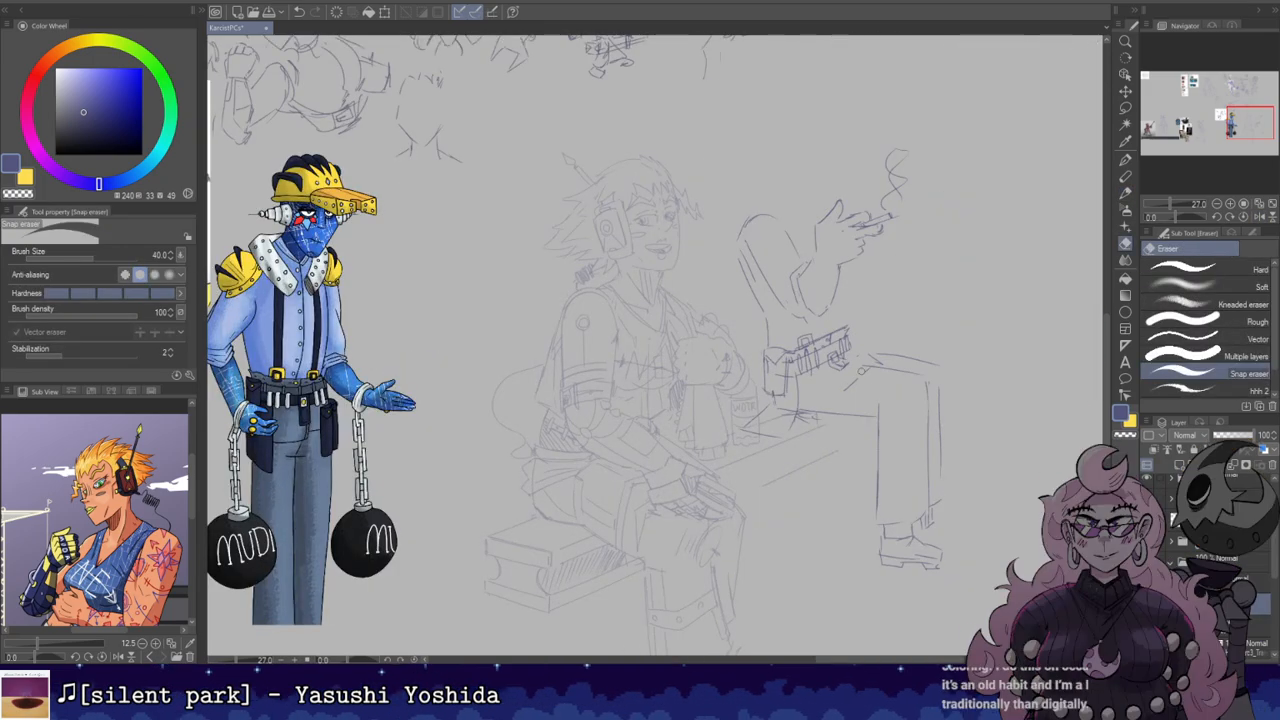
Step: Lasso the second figure's thigh area and lower the underside of the thigh to make it thicker
{"action": "key", "text": "m"}
{"action": "mouse_move", "coordinate": [802, 418]}
{"action": "left_mouse_down"}
{"action": "mouse_move", "coordinate": [858, 379]}
{"action": "mouse_move", "coordinate": [934, 470]}
{"action": "mouse_move", "coordinate": [802, 426]}
{"action": "left_mouse_up"}
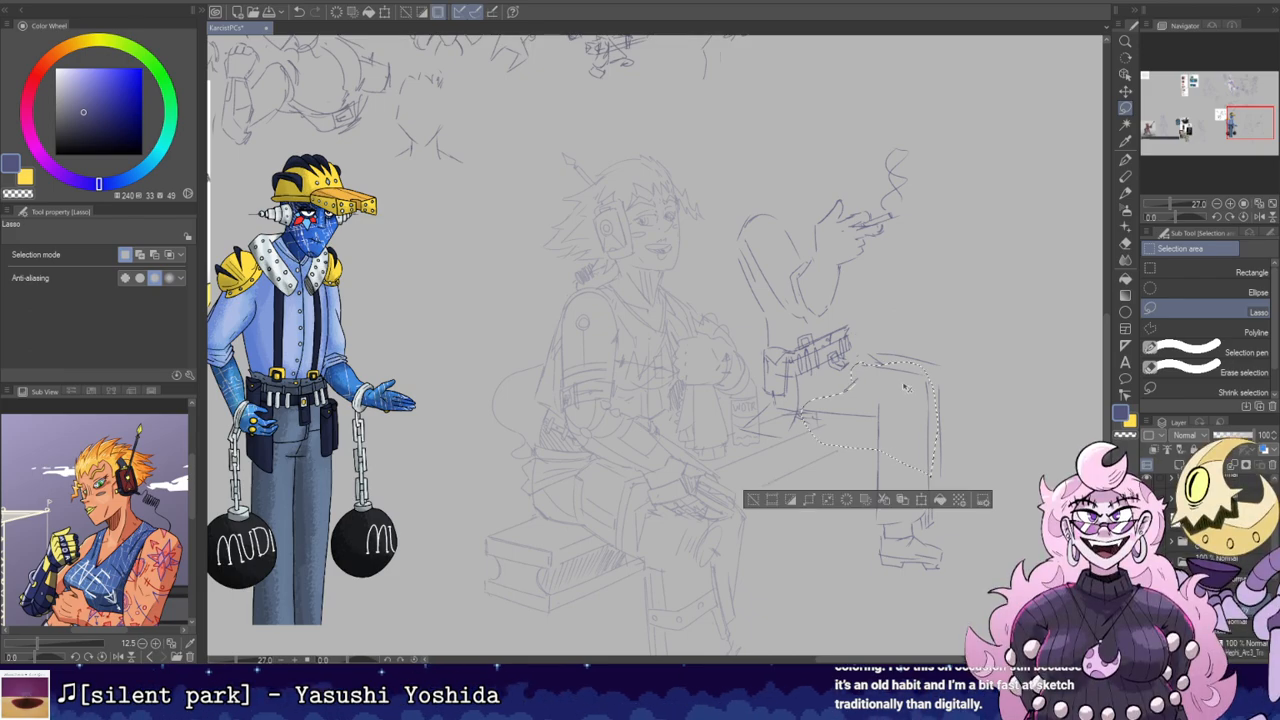
{"action": "key", "text": "ctrl+d"}
{"action": "key", "text": "b"}
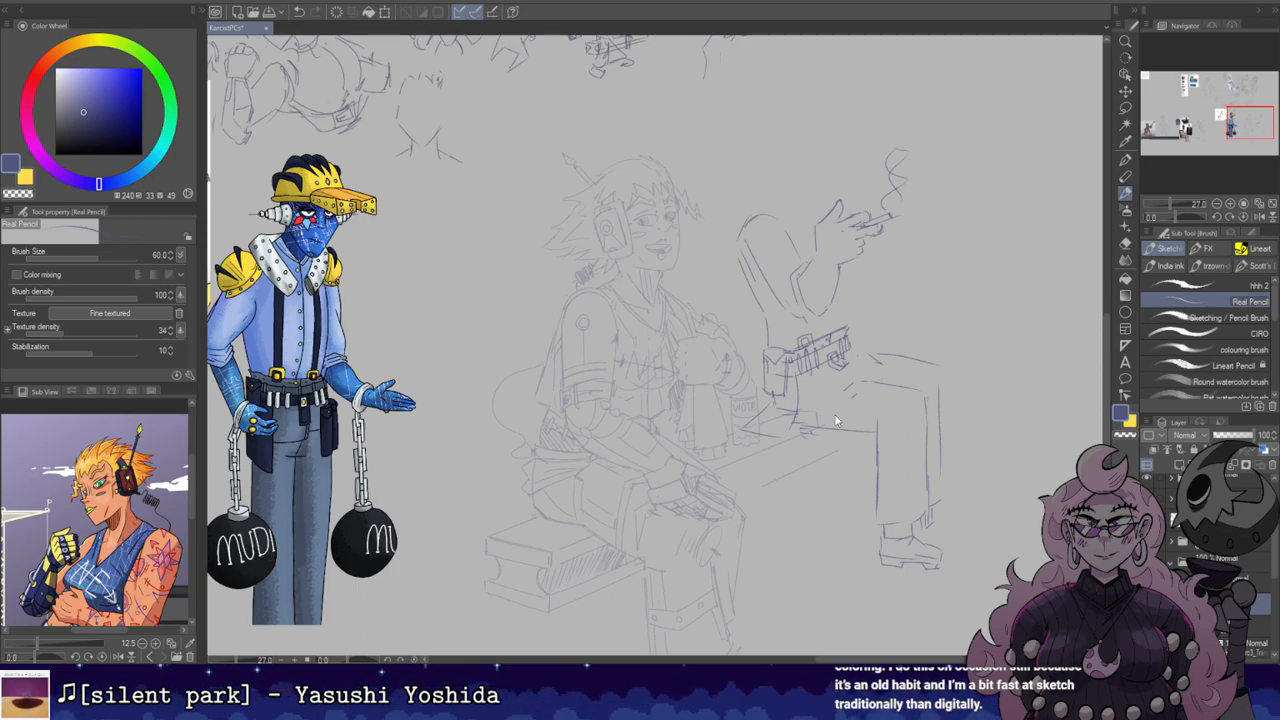
Step: Adjust the second figure's lower-leg contour beneath the knee, clean up the overlaps and check the pose mirrored
{"action": "key", "text": "l"}
{"action": "left_click_drag", "start_coordinate": [872, 401], "coordinate": [877, 463]}
{"action": "key", "text": "ctrl+d"}
{"action": "key", "text": "e"}
{"action": "key", "text": "b"}
{"action": "key", "text": "e"}
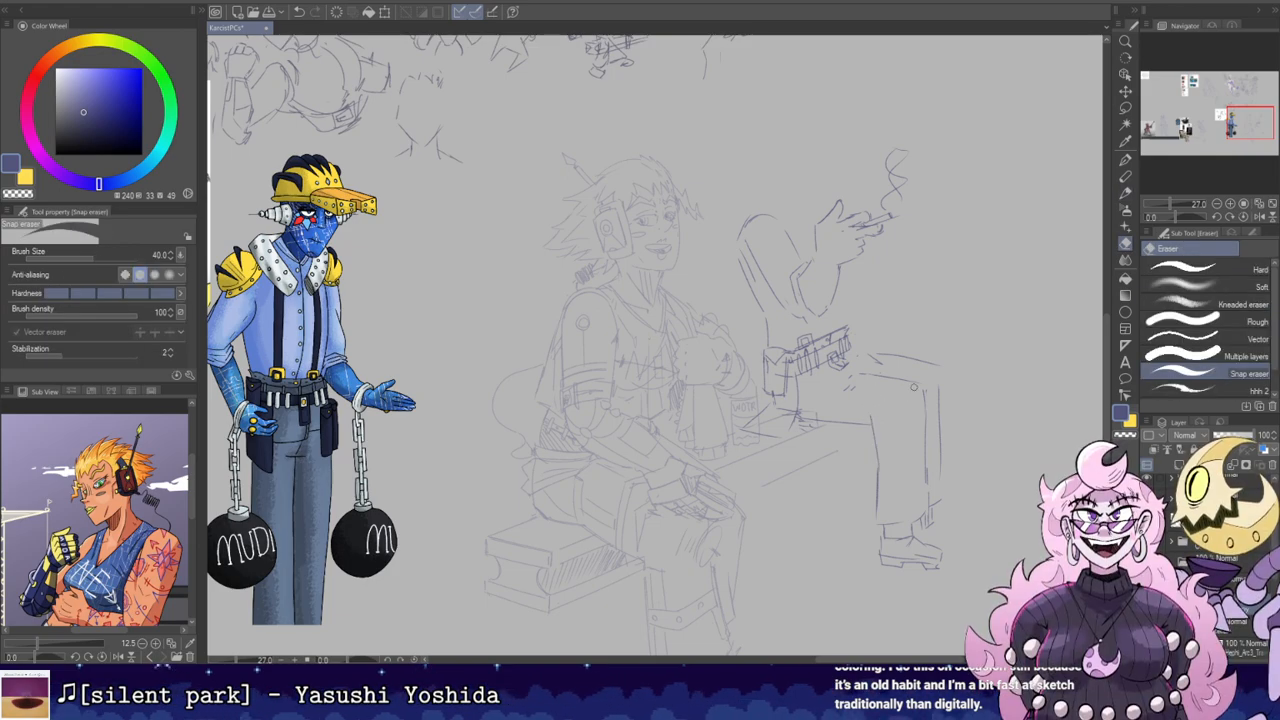
{"action": "key", "text": "h"}
{"action": "key", "text": "h"}
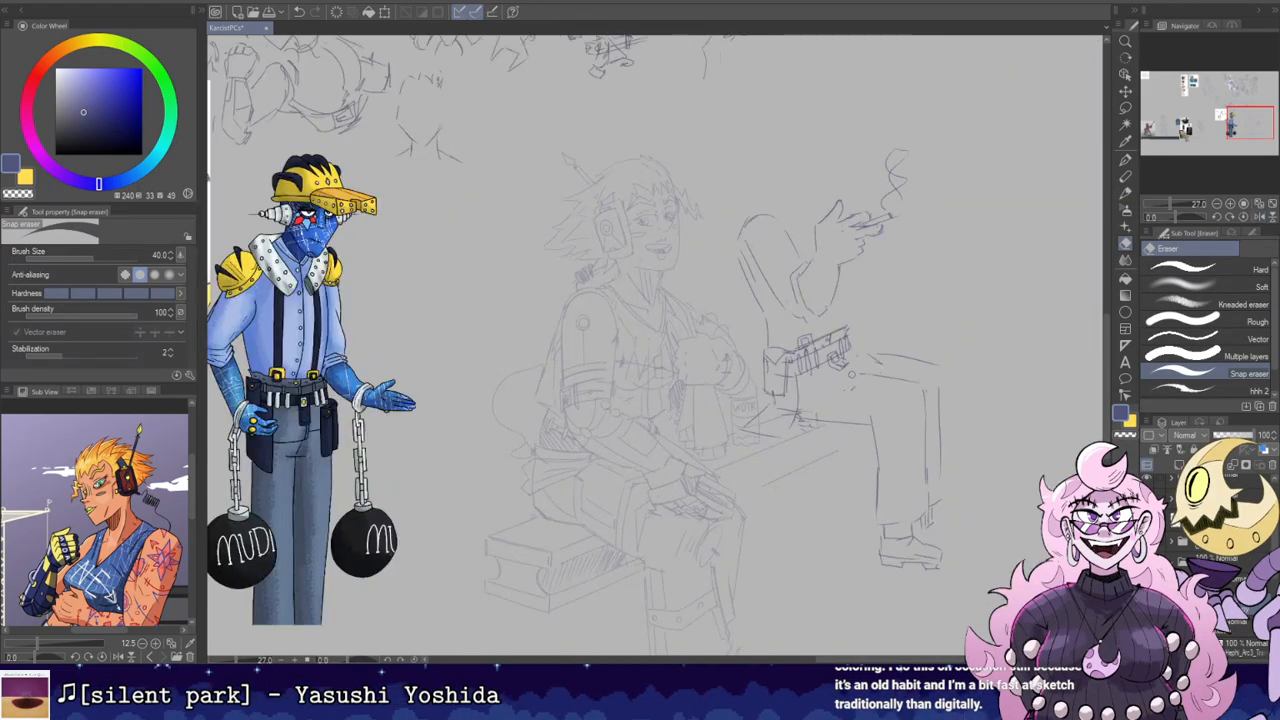
Step: Try to sketch the connection between the belt's front end and the thigh on a rotated canvas
{"action": "key", "text": "r"}
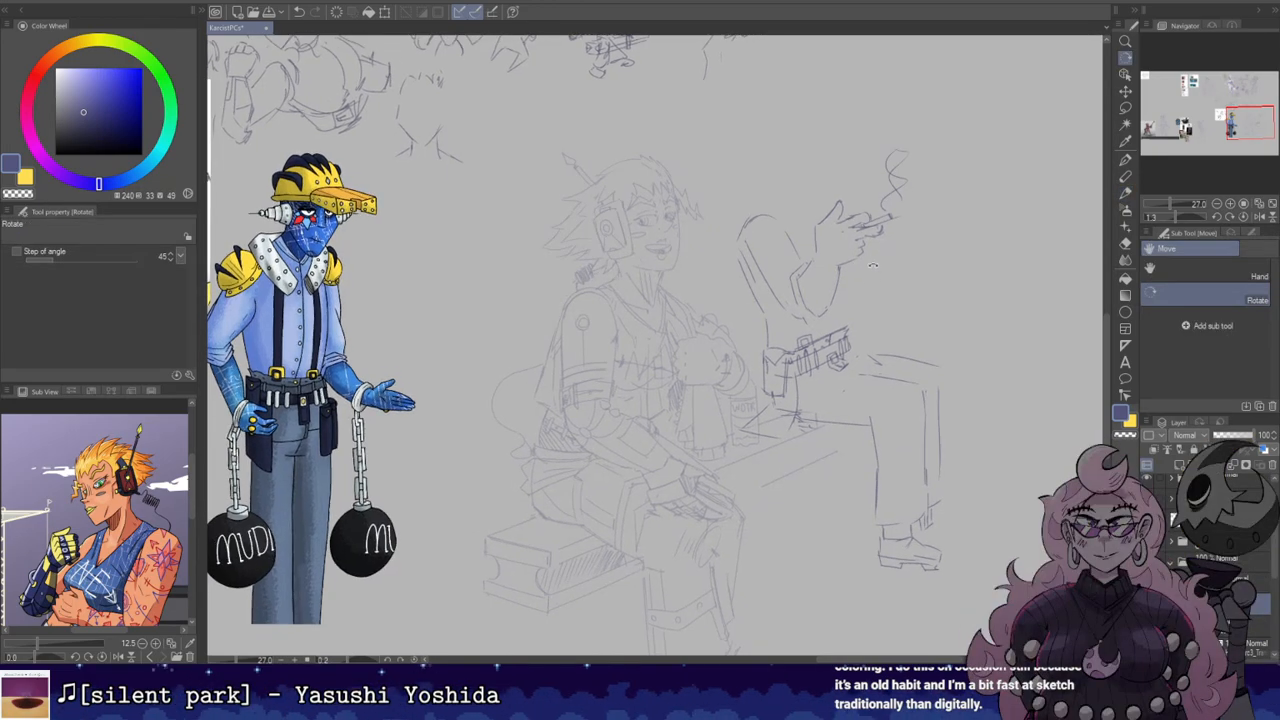
{"action": "key", "text": "p"}
{"action": "key", "text": "r"}
{"action": "mouse_move", "coordinate": [849, 366]}
{"action": "left_mouse_down"}
{"action": "mouse_move", "coordinate": [791, 487]}
{"action": "mouse_move", "coordinate": [751, 516]}
{"action": "mouse_move", "coordinate": [769, 558]}
{"action": "left_mouse_up"}
{"action": "key", "text": "e"}
{"action": "key", "text": "b"}
{"action": "key", "text": "ctrl+z"}
{"action": "left_click_drag", "start_coordinate": [751, 511], "coordinate": [758, 515]}
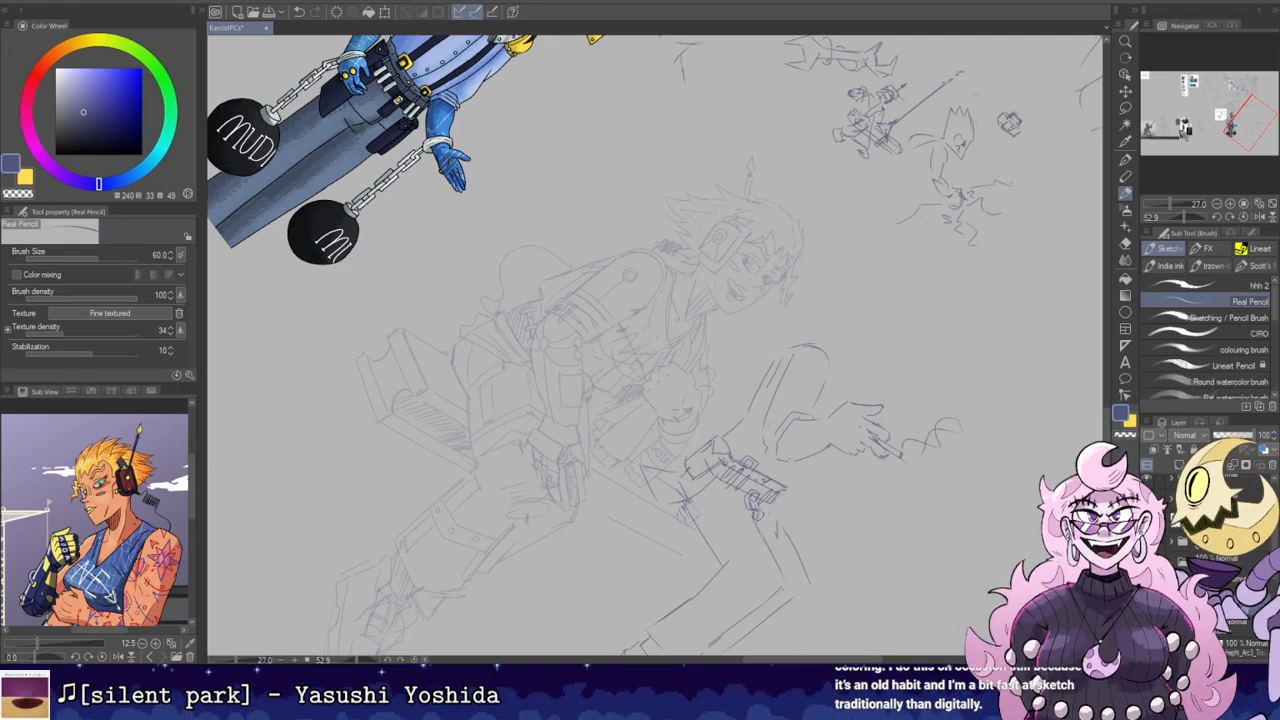
{"action": "key", "text": "e"}
{"action": "key", "text": "b"}
{"action": "key", "text": "ctrl+z"}
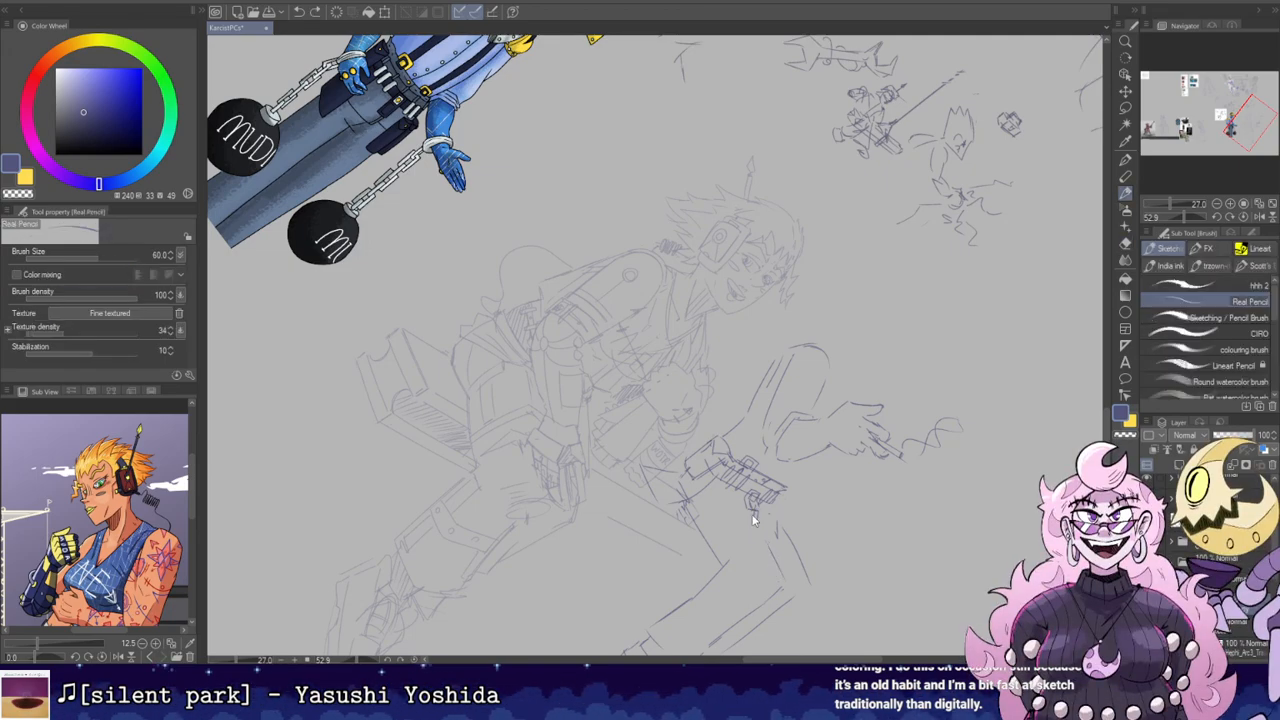
{"action": "key", "text": "r"}
{"action": "double_click", "coordinate": [752, 504]}
Step: Sketch the hip line from the belt into the thigh and a curved band across the thigh, checking it mirrored
{"action": "key", "text": "p"}
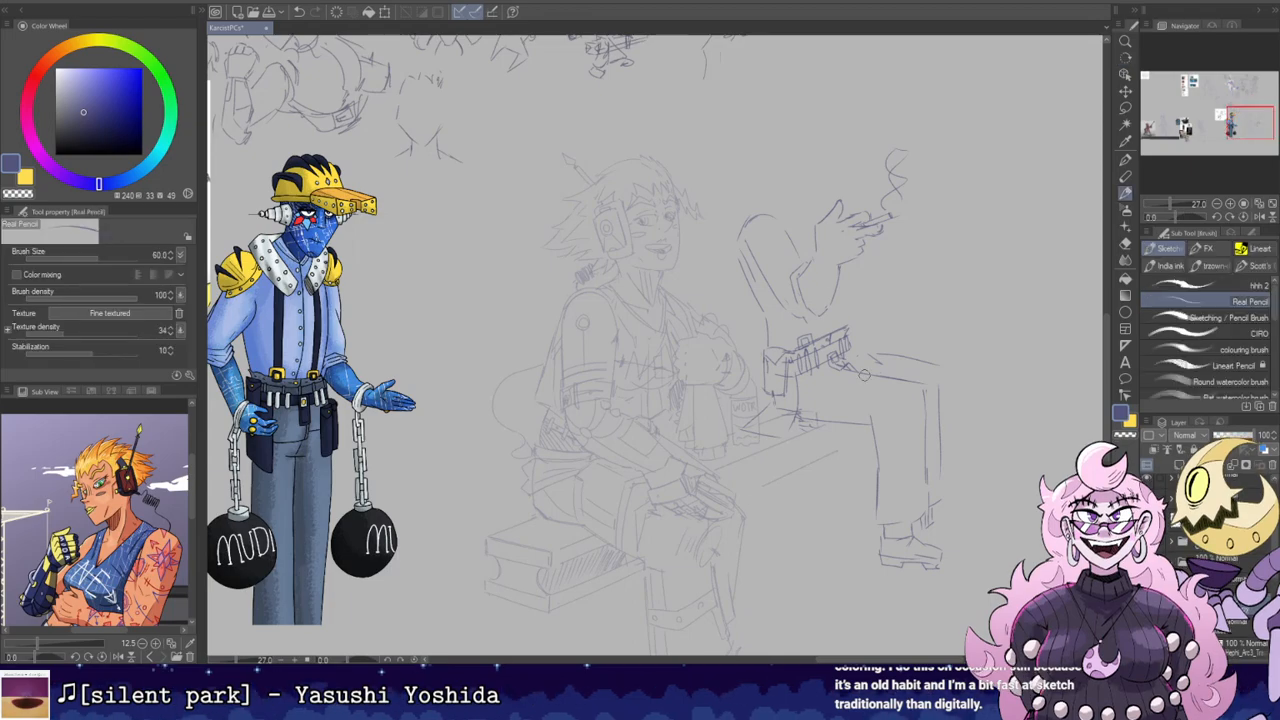
{"action": "key", "text": "ctrl+z"}
{"action": "mouse_move", "coordinate": [866, 416]}
{"action": "left_mouse_down"}
{"action": "mouse_move", "coordinate": [862, 376]}
{"action": "mouse_move", "coordinate": [884, 376]}
{"action": "left_mouse_up"}
{"action": "key", "text": "ctrl+z"}
{"action": "left_click_drag", "start_coordinate": [922, 272], "coordinate": [862, 258]}
{"action": "key", "text": "e"}
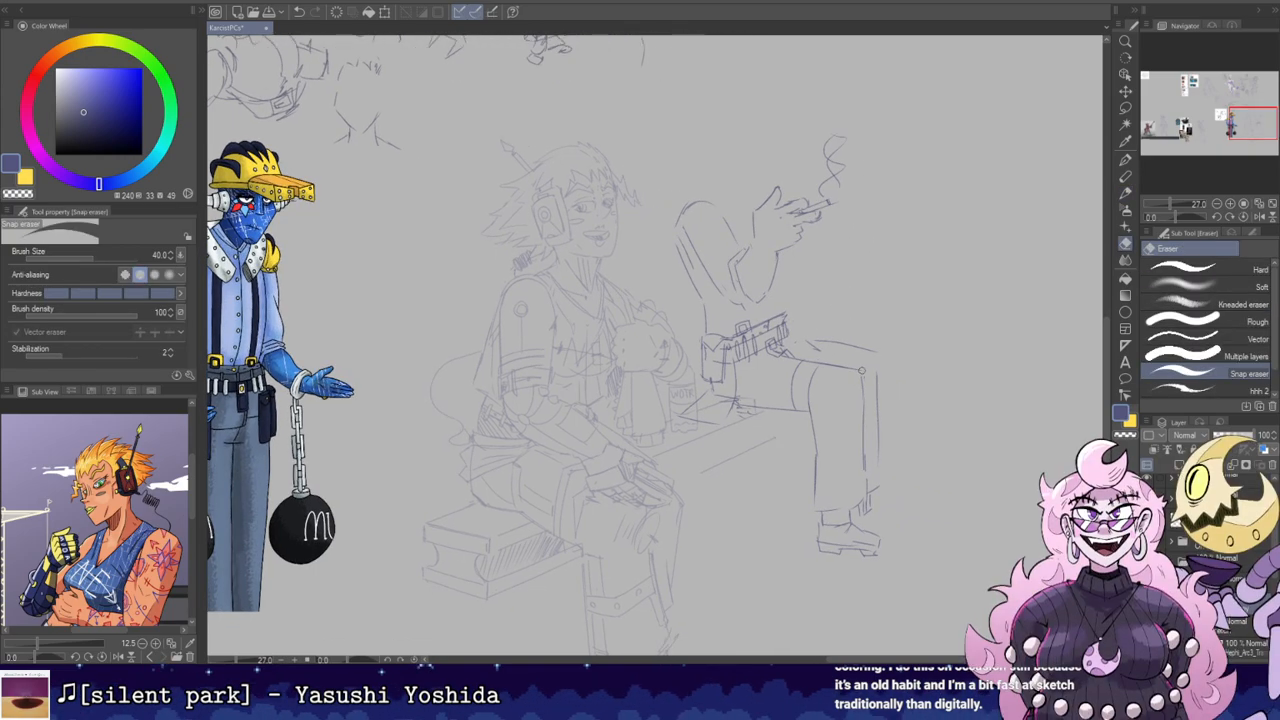
{"action": "key", "text": "h"}
{"action": "key", "text": "h"}
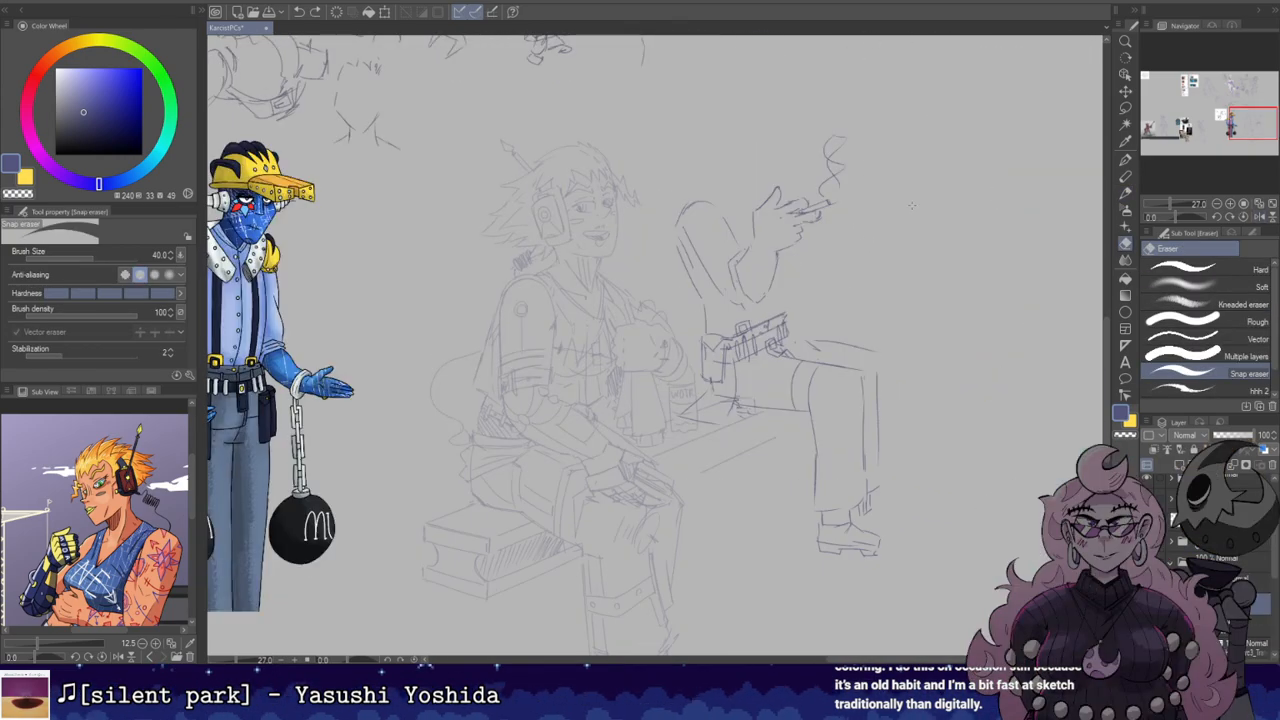
Step: Clean up the lines beneath the second figure's belt and redraw the hip contour where it rests on the bench
{"action": "left_click_drag", "start_coordinate": [752, 330], "coordinate": [801, 339]}
{"action": "left_click_drag", "start_coordinate": [787, 401], "coordinate": [768, 410]}
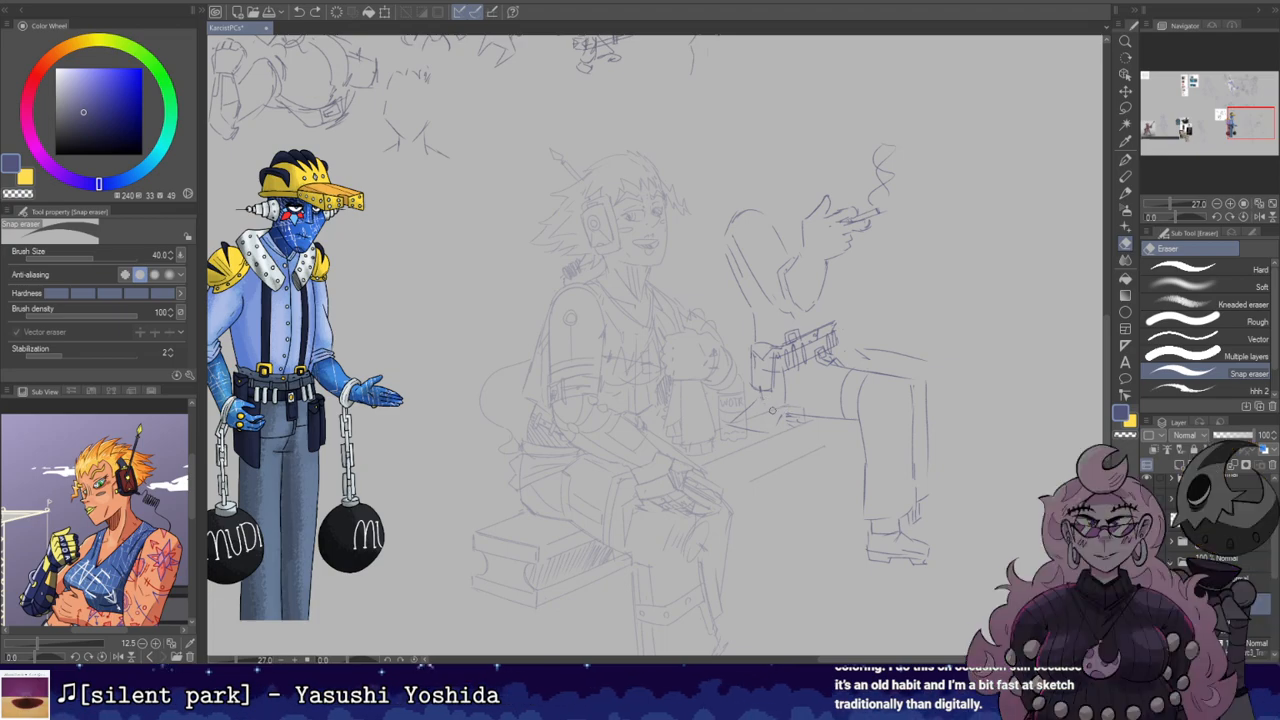
{"action": "key", "text": "b"}
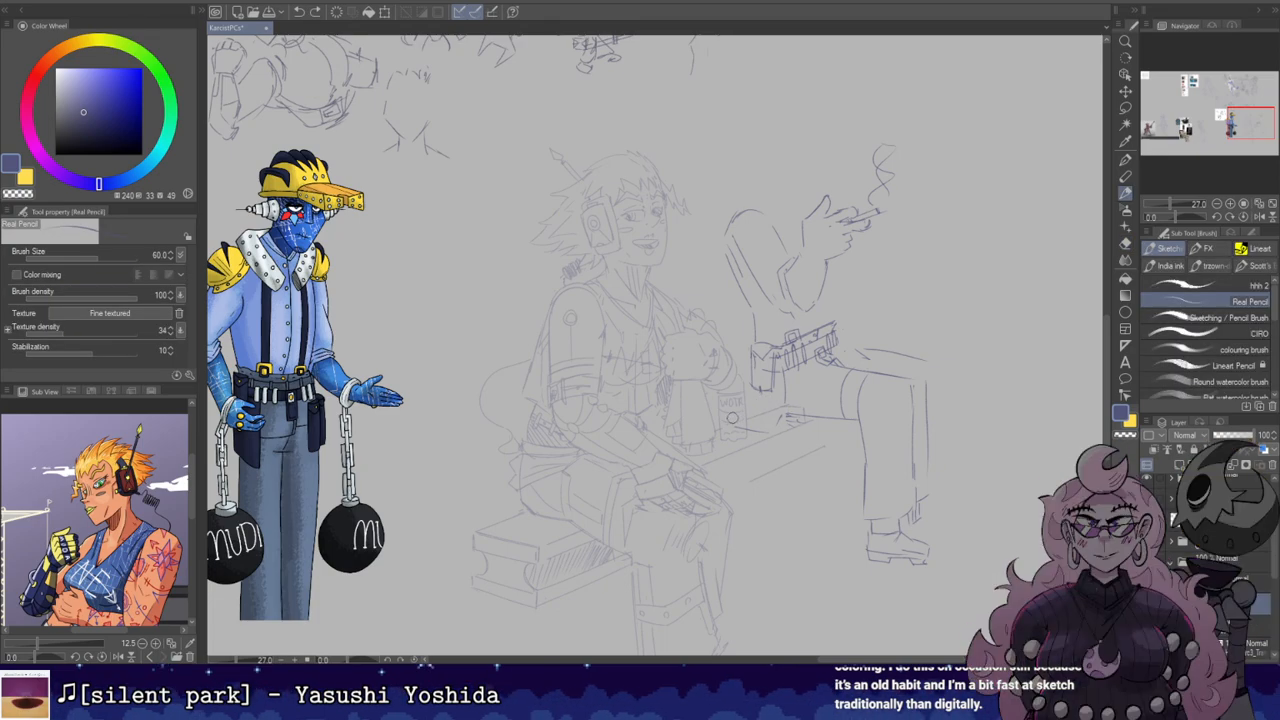
{"action": "key", "text": "e"}
{"action": "key", "text": "b"}
{"action": "key", "text": "e"}
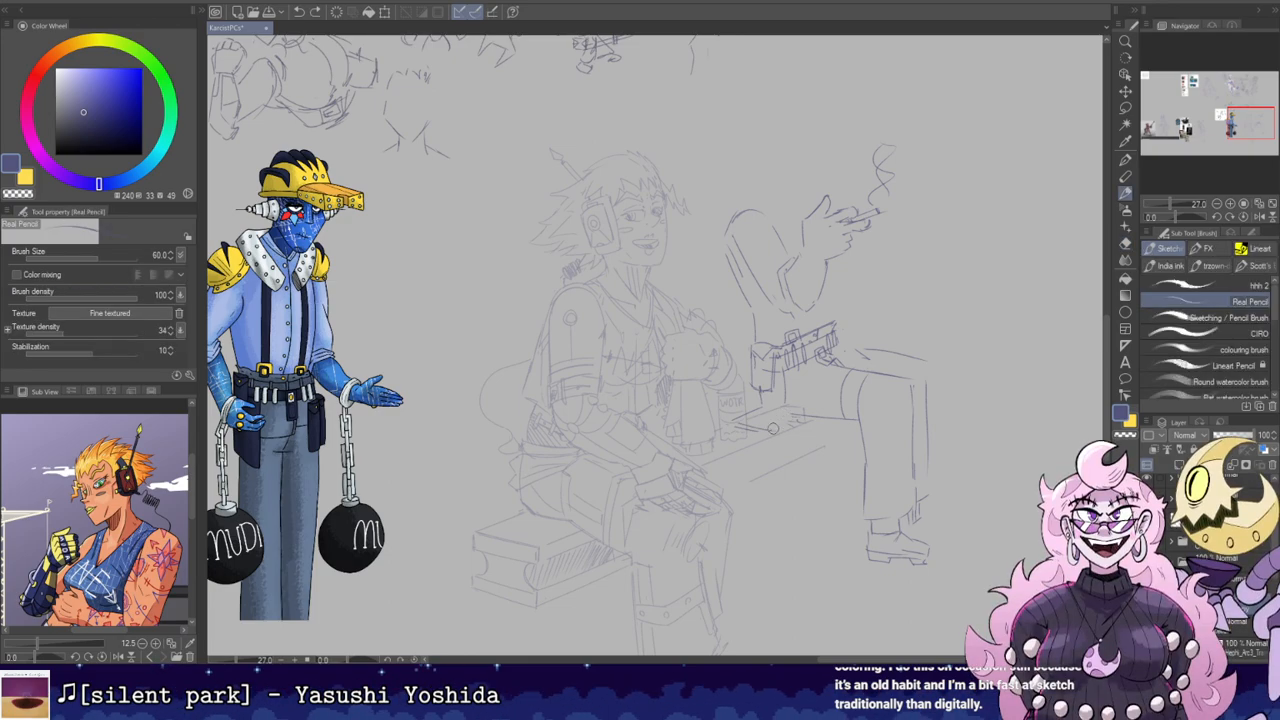
{"action": "key", "text": "b"}
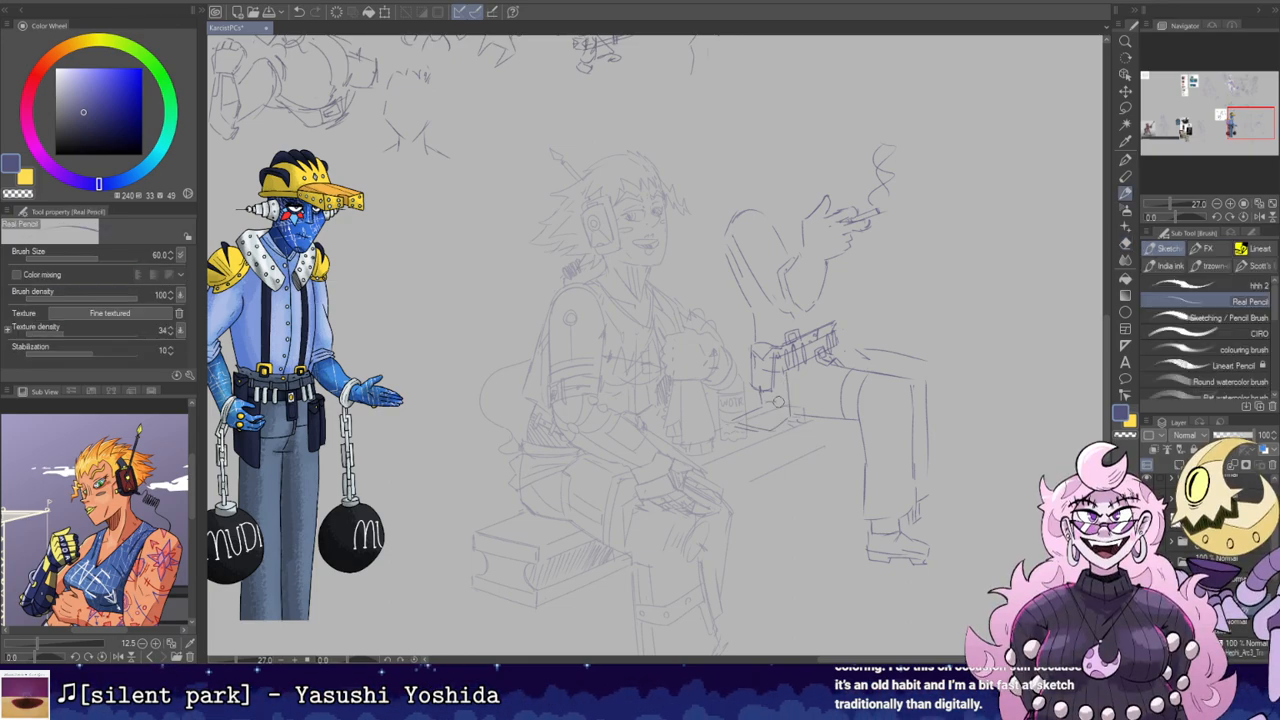
{"action": "key", "text": "e"}
{"action": "key", "text": "b"}
{"action": "key", "text": "e"}
Step: Rework the strap around the second figure's thigh into a double band on a rotated canvas
{"action": "key", "text": "r"}
{"action": "mouse_move", "coordinate": [808, 415]}
{"action": "left_mouse_down"}
{"action": "mouse_move", "coordinate": [748, 482]}
{"action": "mouse_move", "coordinate": [797, 506]}
{"action": "mouse_move", "coordinate": [809, 489]}
{"action": "left_mouse_up"}
{"action": "key", "text": "b"}
{"action": "key", "text": "e"}
{"action": "key", "text": "b"}
{"action": "key", "text": "e"}
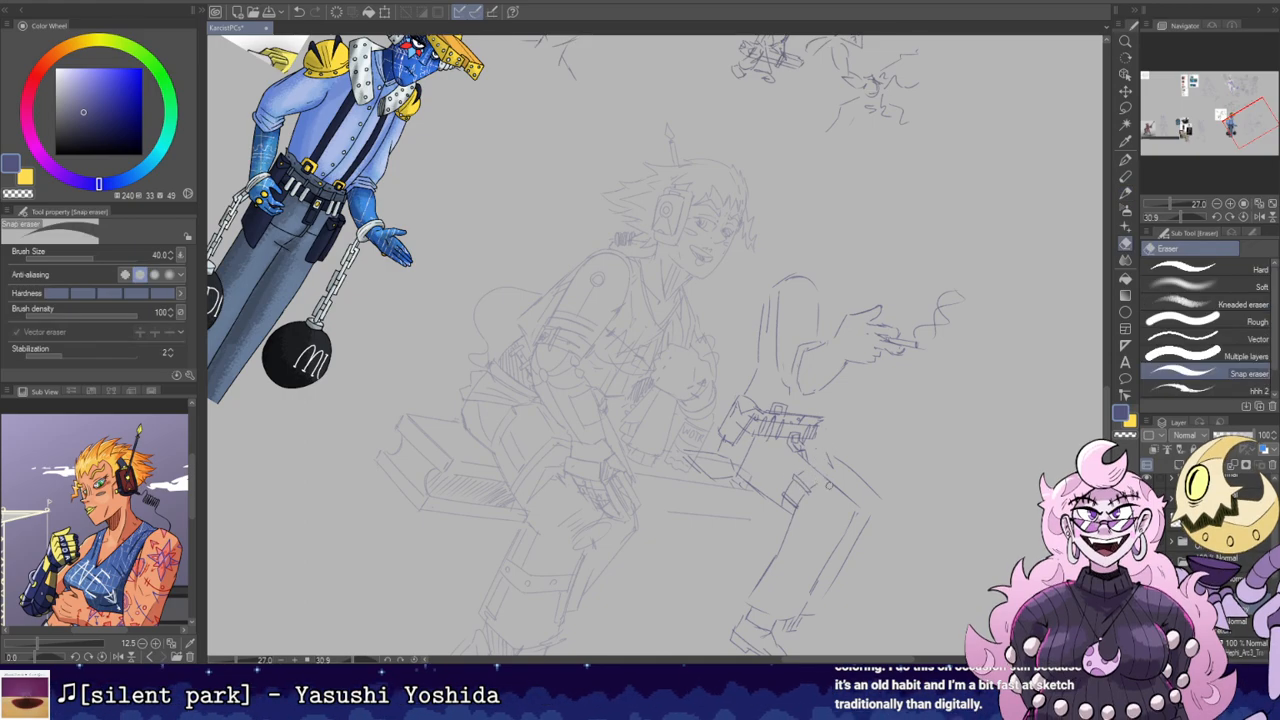
{"action": "key", "text": "b"}
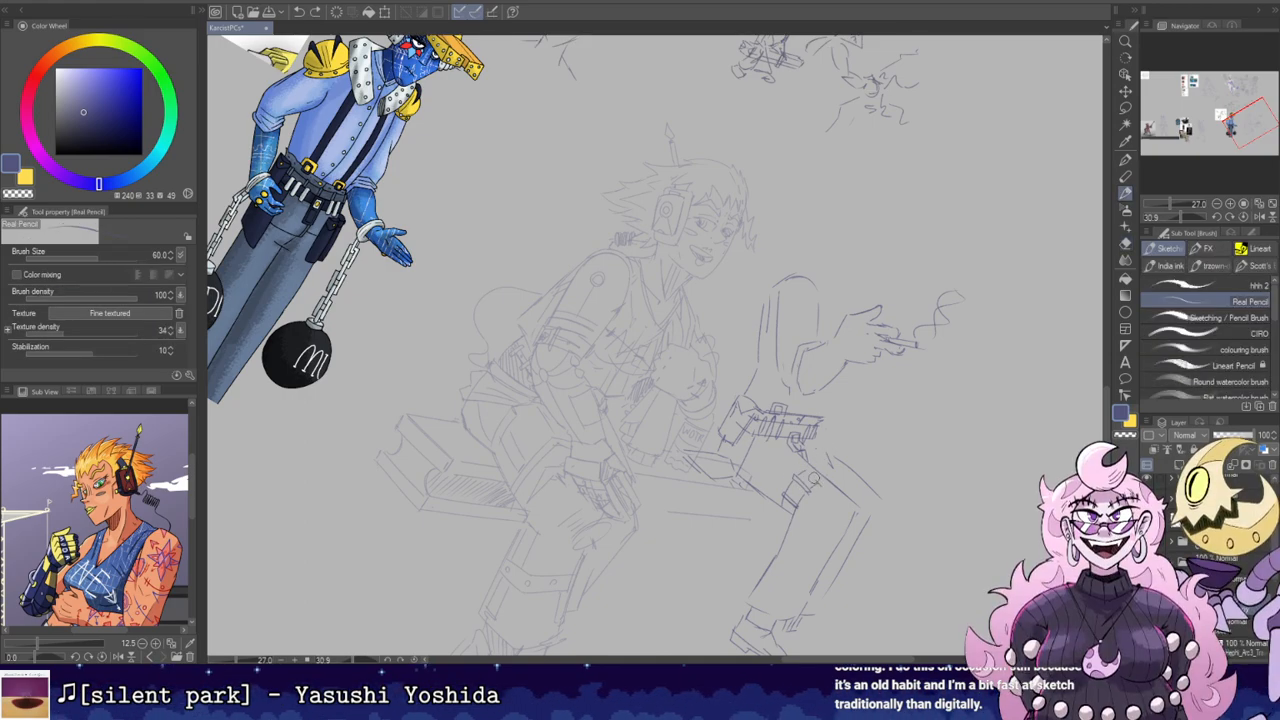
{"action": "key", "text": "r"}
{"action": "double_click", "coordinate": [820, 482]}
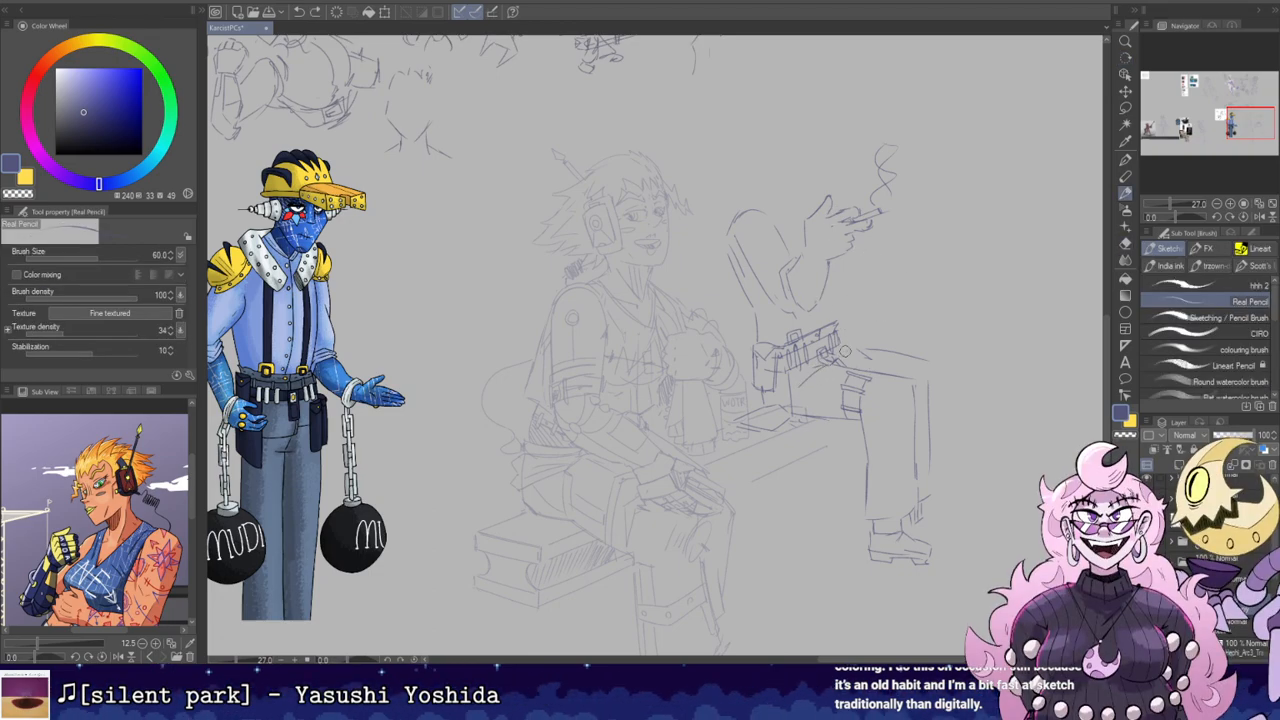
Step: Redraw the upper thigh line from the belt to the knee on a rotated canvas, cleaning up the overlaps
{"action": "key", "text": "r"}
{"action": "mouse_move", "coordinate": [870, 334]}
{"action": "left_mouse_down"}
{"action": "mouse_move", "coordinate": [840, 400]}
{"action": "mouse_move", "coordinate": [760, 440]}
{"action": "left_mouse_up"}
{"action": "key", "text": "e"}
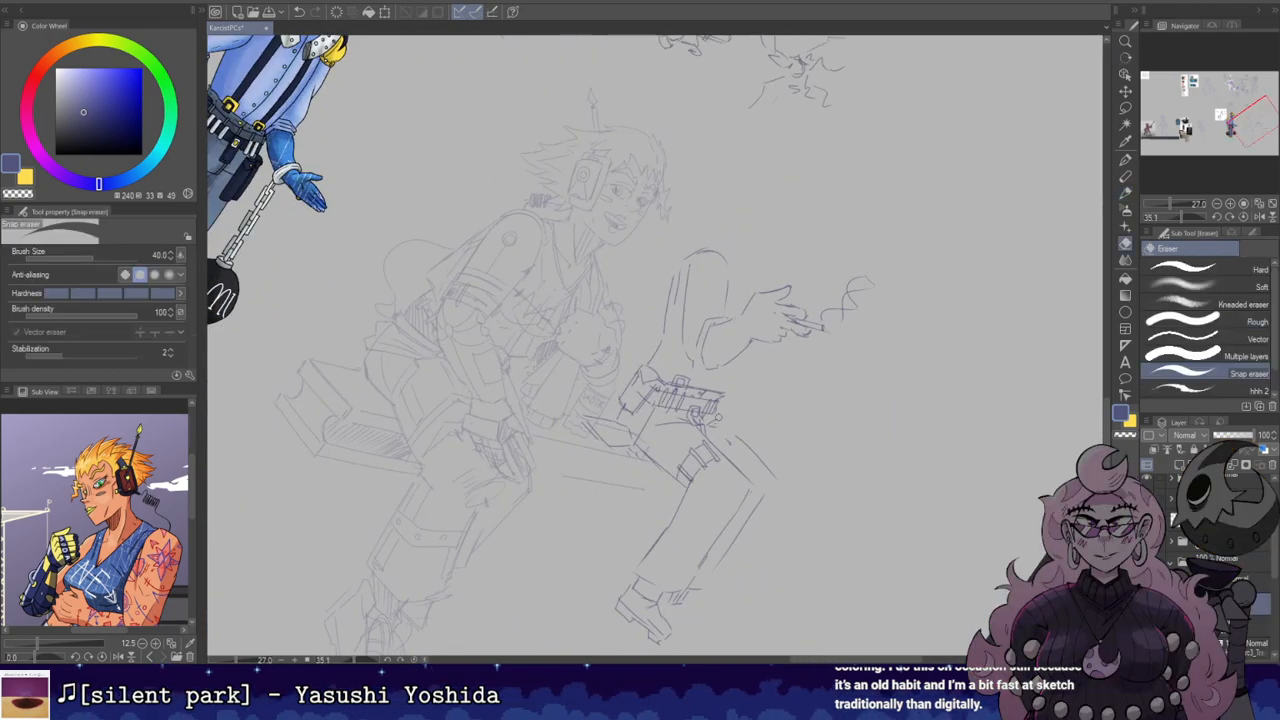
{"action": "key", "text": "b"}
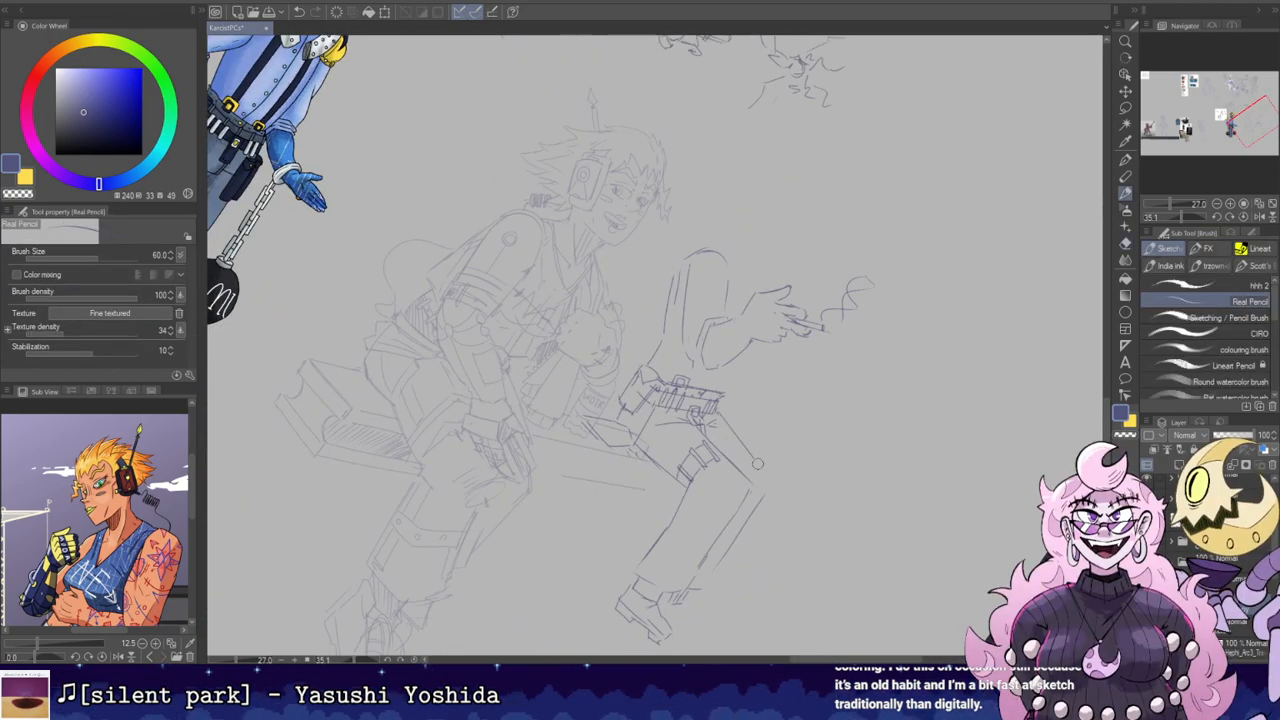
{"action": "key", "text": "r"}
{"action": "mouse_move", "coordinate": [757, 463]}
{"action": "left_mouse_down"}
{"action": "mouse_move", "coordinate": [838, 304]}
{"action": "mouse_move", "coordinate": [862, 332]}
{"action": "left_mouse_up"}
{"action": "key", "text": "b"}
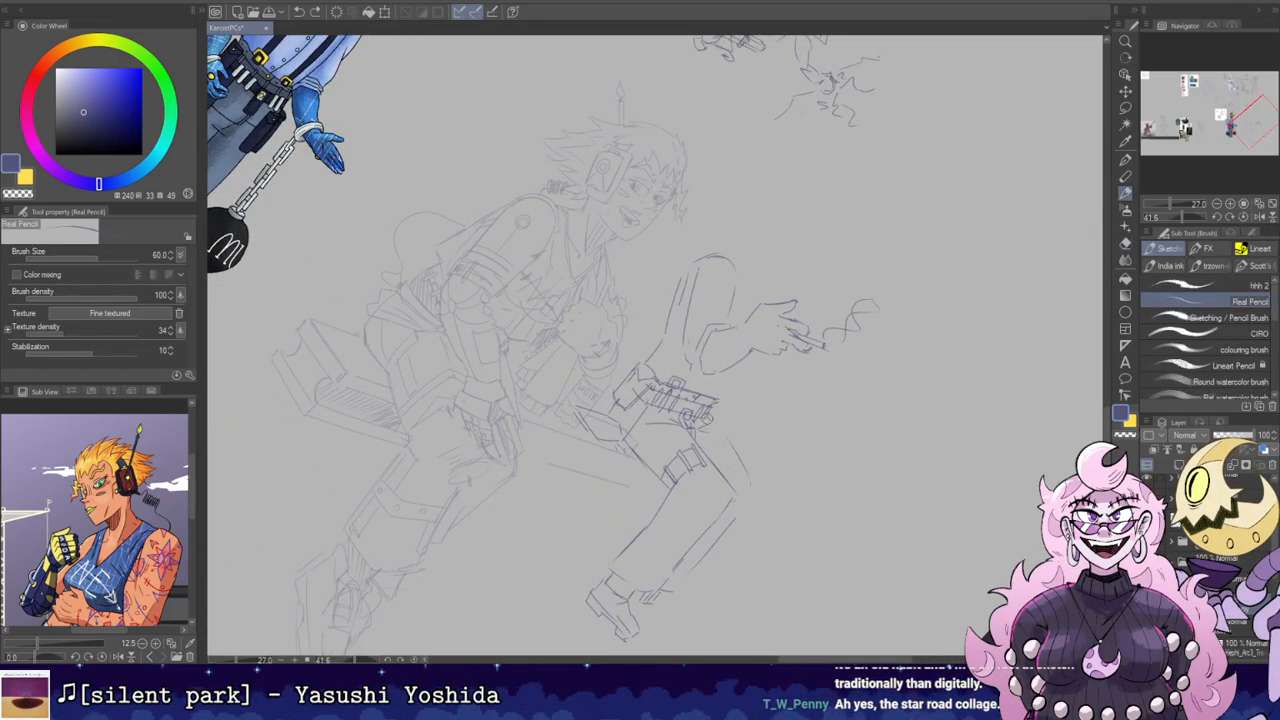
{"action": "key", "text": "r"}
{"action": "left_click_drag", "start_coordinate": [712, 415], "coordinate": [805, 345]}
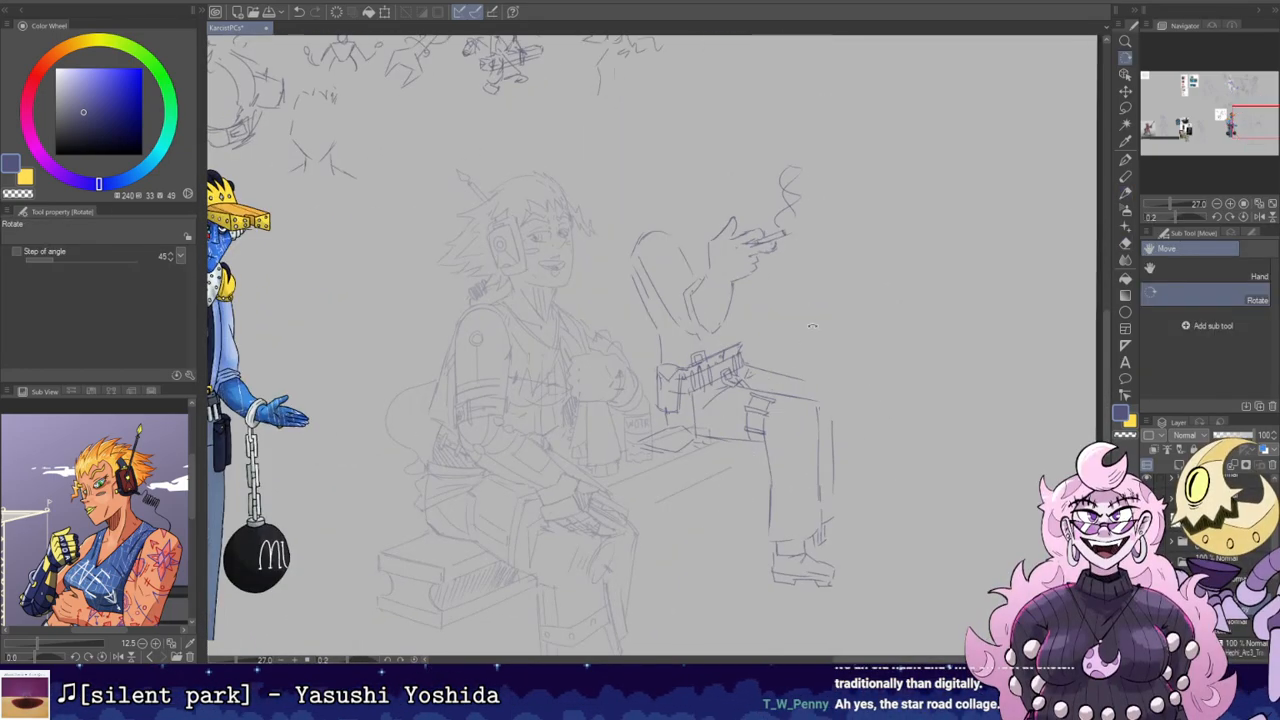
Step: Lasso the second figure's lower leg, shift it slightly back under the thigh and redraw the knee contour
{"action": "key", "text": "m"}
{"action": "key", "text": "m"}
{"action": "mouse_move", "coordinate": [751, 469]}
{"action": "left_mouse_down"}
{"action": "mouse_move", "coordinate": [747, 381]}
{"action": "mouse_move", "coordinate": [839, 397]}
{"action": "mouse_move", "coordinate": [875, 510]}
{"action": "mouse_move", "coordinate": [810, 612]}
{"action": "mouse_move", "coordinate": [756, 471]}
{"action": "left_mouse_up"}
{"action": "key", "text": "ctrl+d"}
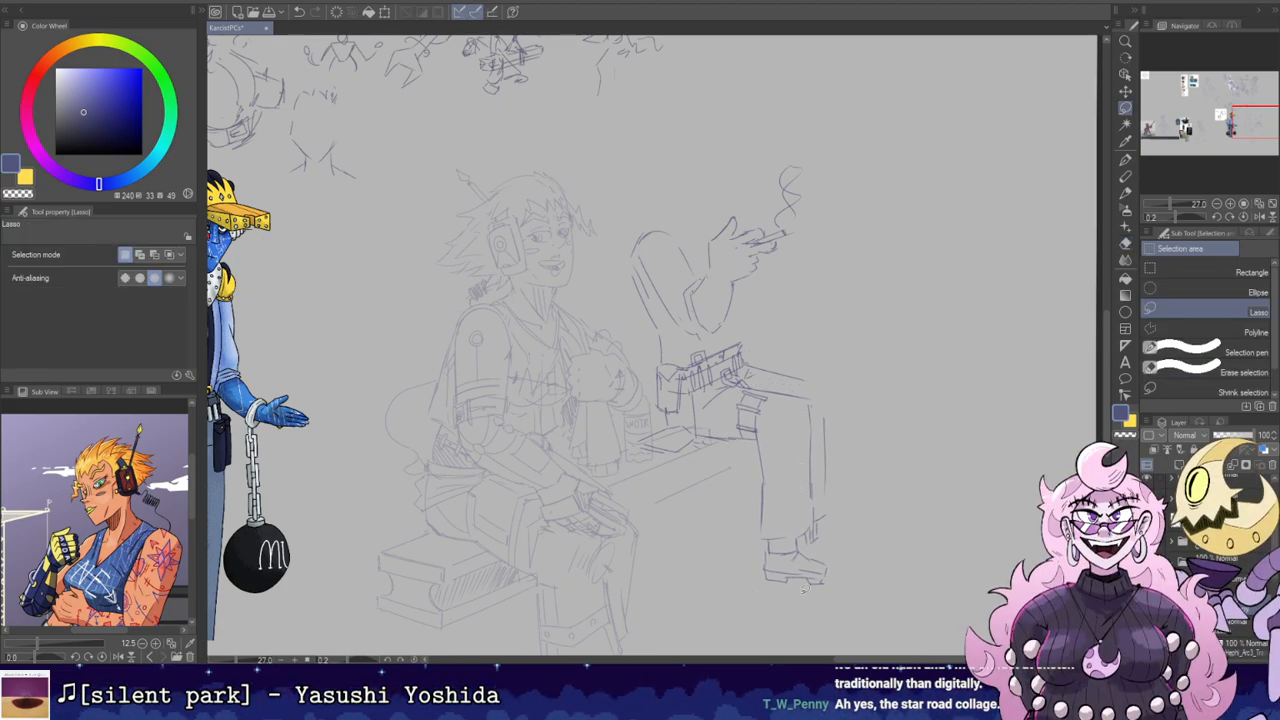
{"action": "key", "text": "p"}
{"action": "left_click_drag", "start_coordinate": [809, 379], "coordinate": [825, 412]}
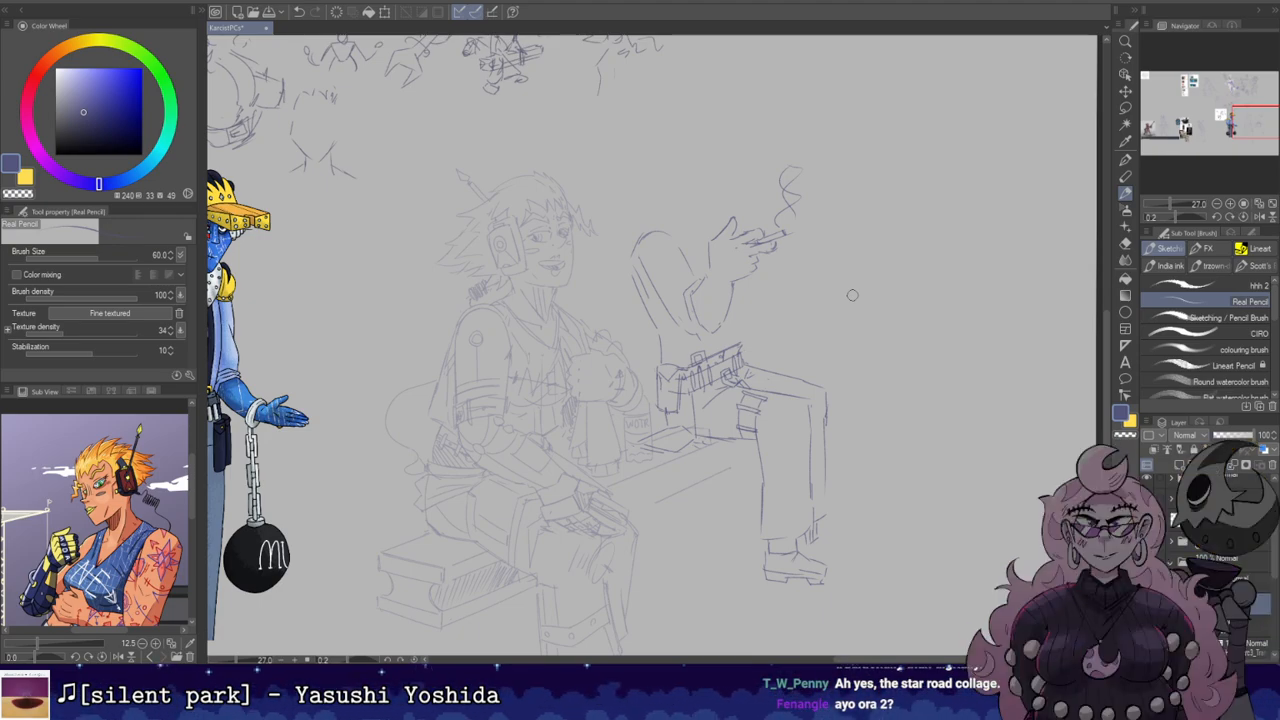
Step: Sketch a rolled sleeve cuff on the second figure's raised forearm and check the pose mirrored
{"action": "mouse_move", "coordinate": [707, 226]}
{"action": "left_mouse_down"}
{"action": "mouse_move", "coordinate": [749, 240]}
{"action": "mouse_move", "coordinate": [771, 228]}
{"action": "left_mouse_up"}
{"action": "left_click_drag", "start_coordinate": [754, 326], "coordinate": [770, 336]}
{"action": "key", "text": "ctrl+z"}
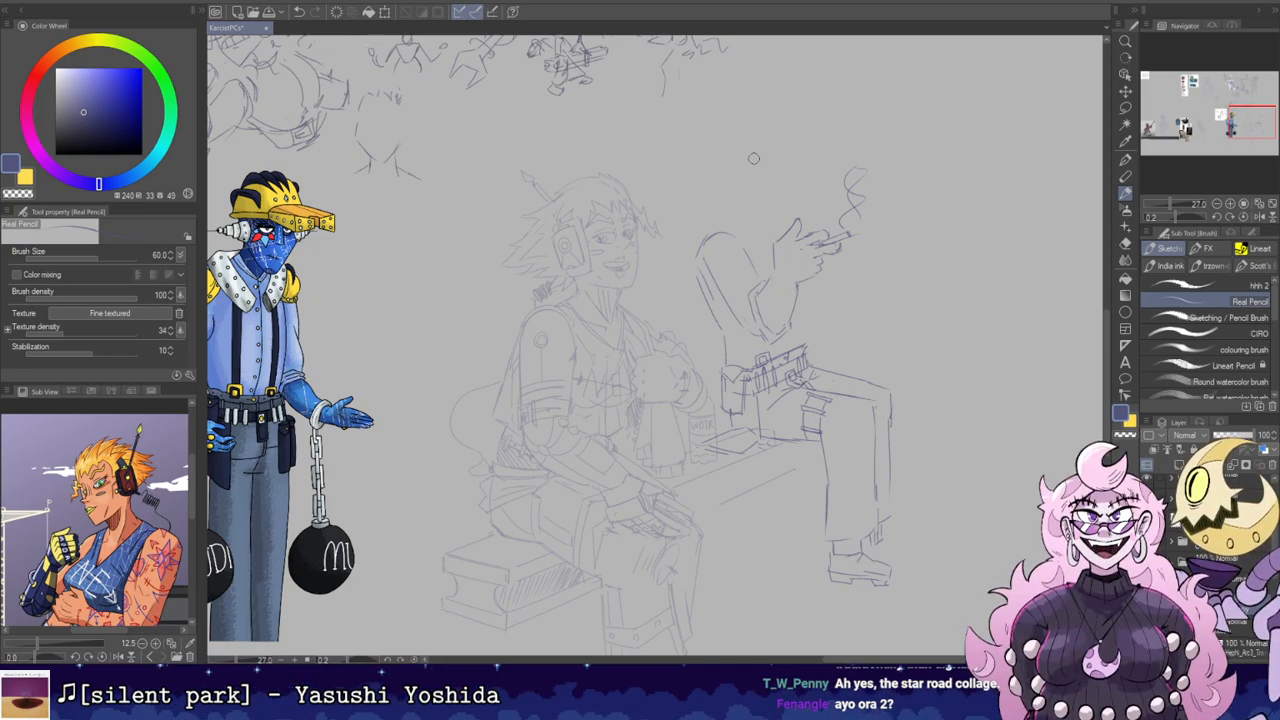
{"action": "mouse_move", "coordinate": [753, 159]}
{"action": "left_mouse_down"}
{"action": "mouse_move", "coordinate": [929, 183]}
{"action": "mouse_move", "coordinate": [886, 160]}
{"action": "mouse_move", "coordinate": [766, 225]}
{"action": "left_mouse_up"}
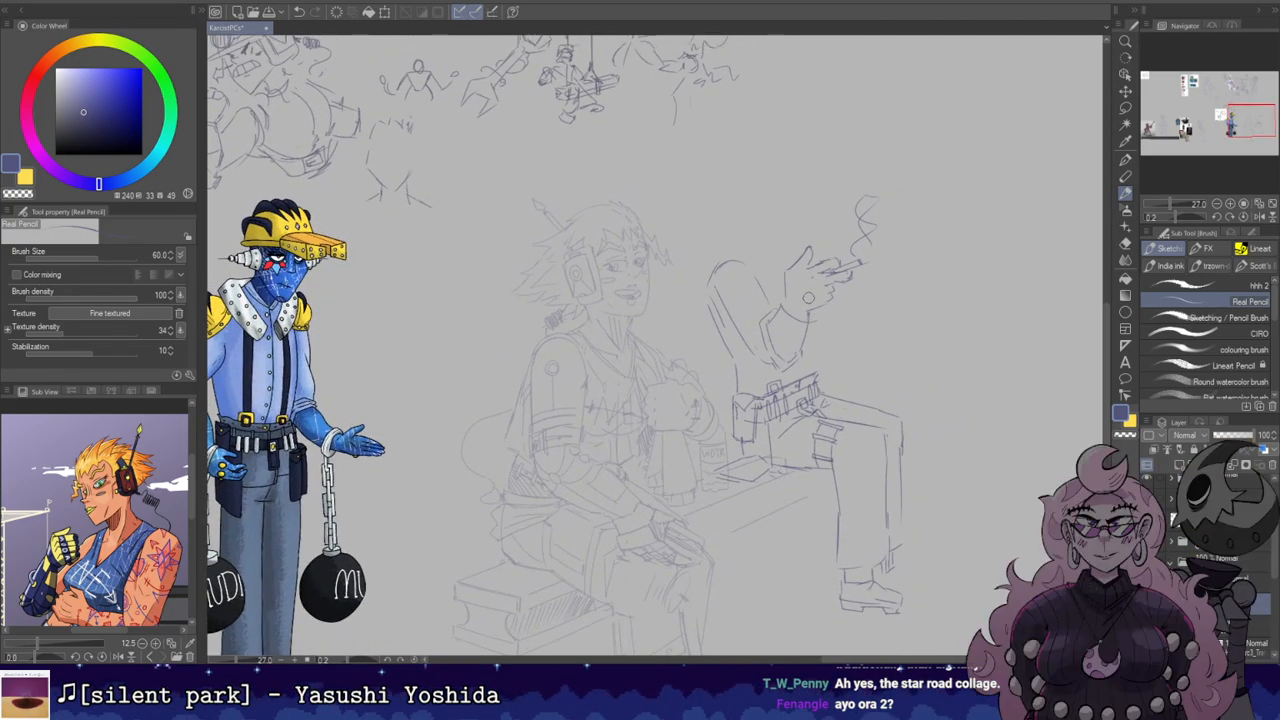
{"action": "key", "text": "e"}
{"action": "key", "text": "b"}
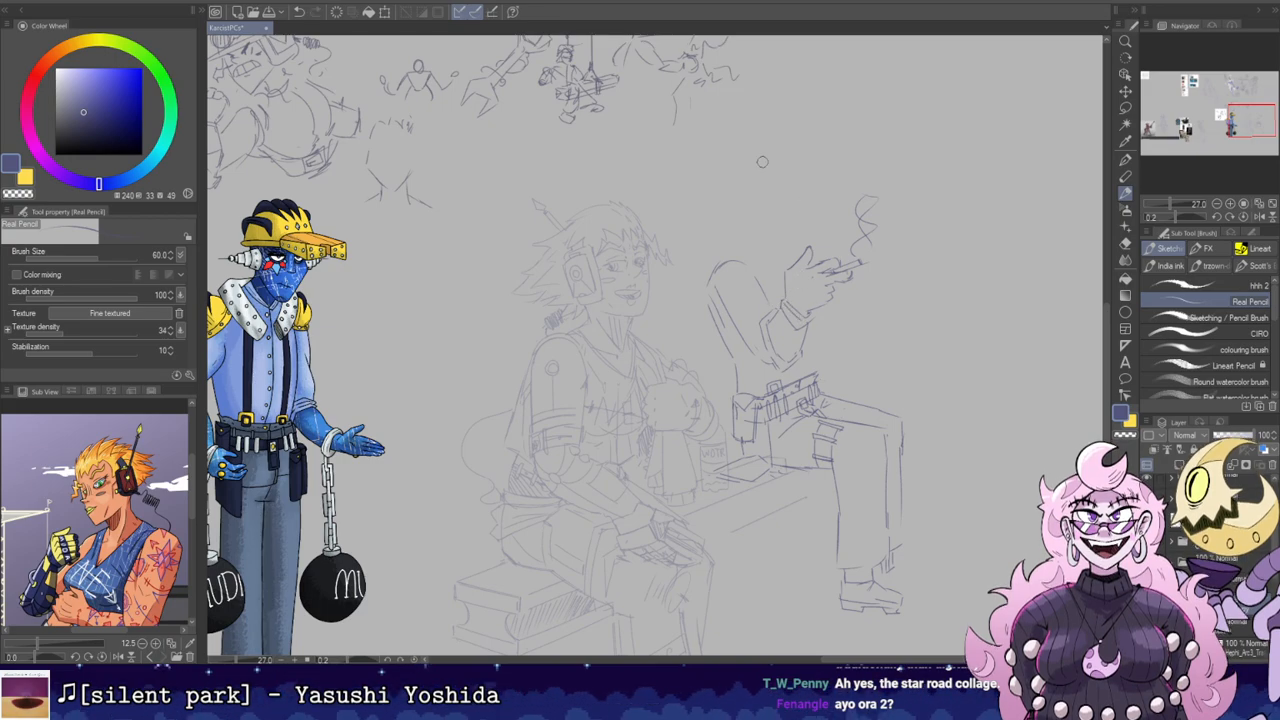
{"action": "mouse_move", "coordinate": [785, 304]}
{"action": "left_mouse_down"}
{"action": "mouse_move", "coordinate": [804, 328]}
{"action": "mouse_move", "coordinate": [818, 313]}
{"action": "left_mouse_up"}
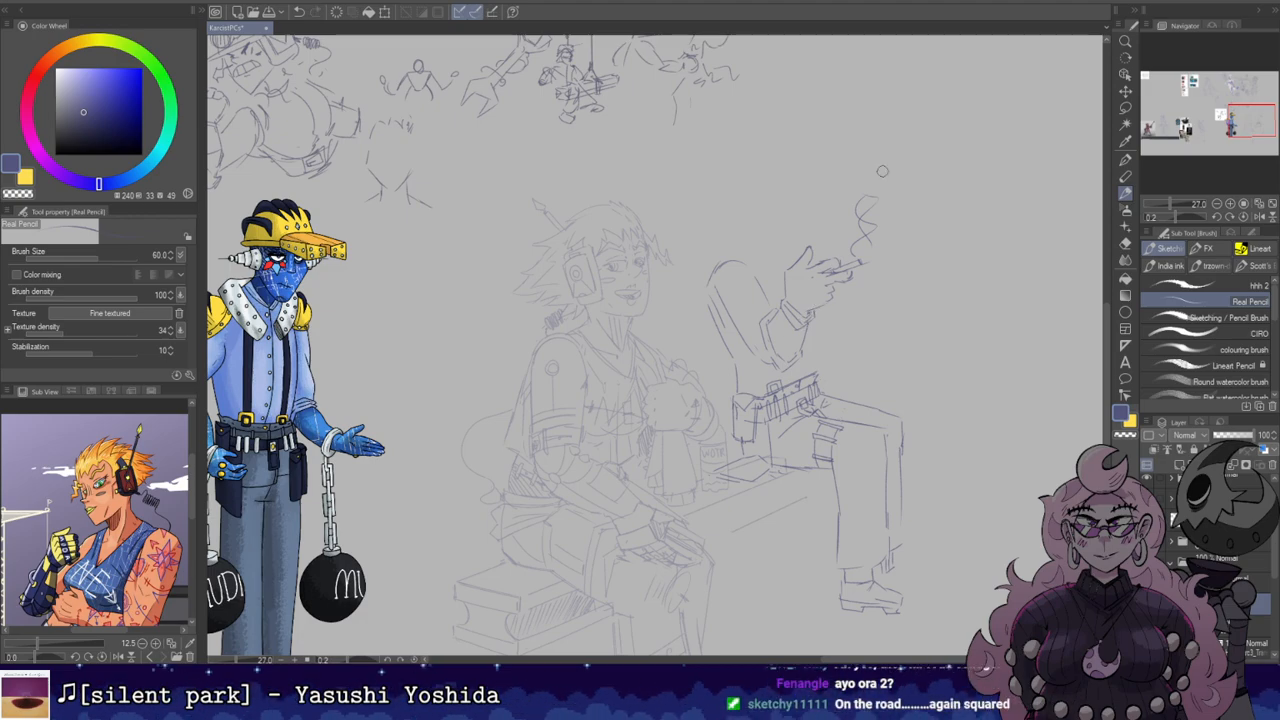
{"action": "key", "text": "h"}
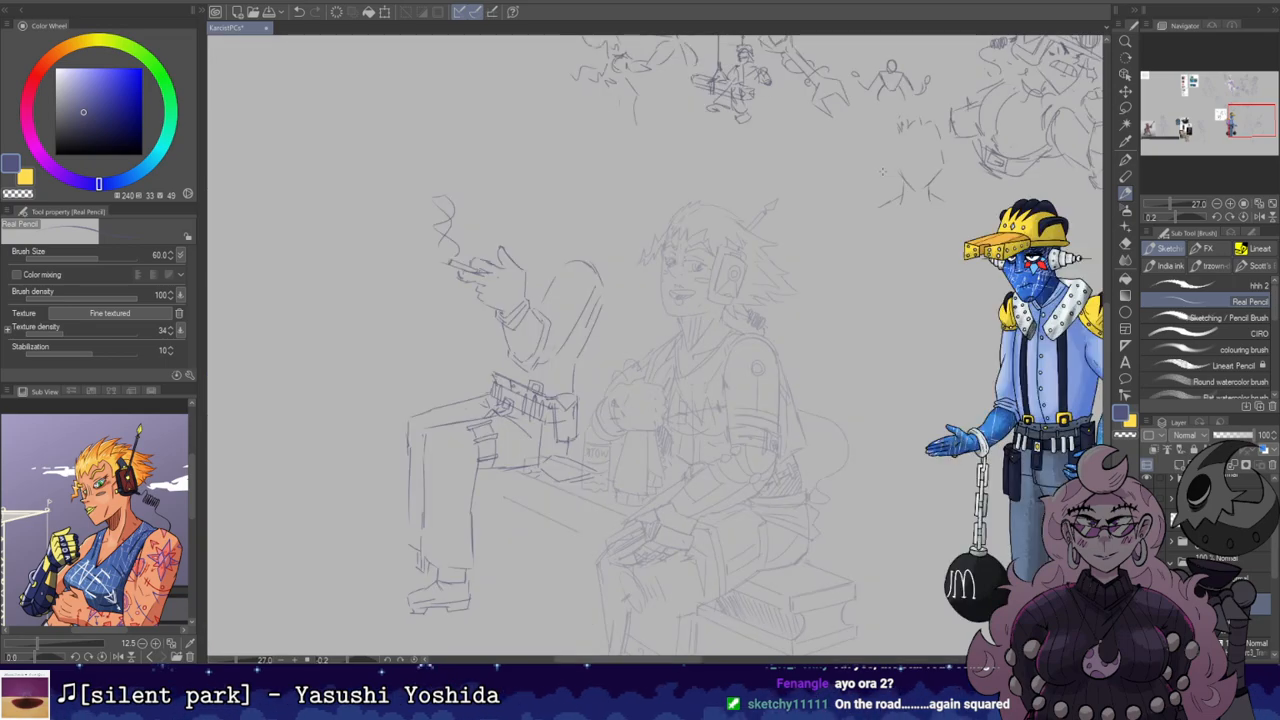
{"action": "key", "text": "h"}
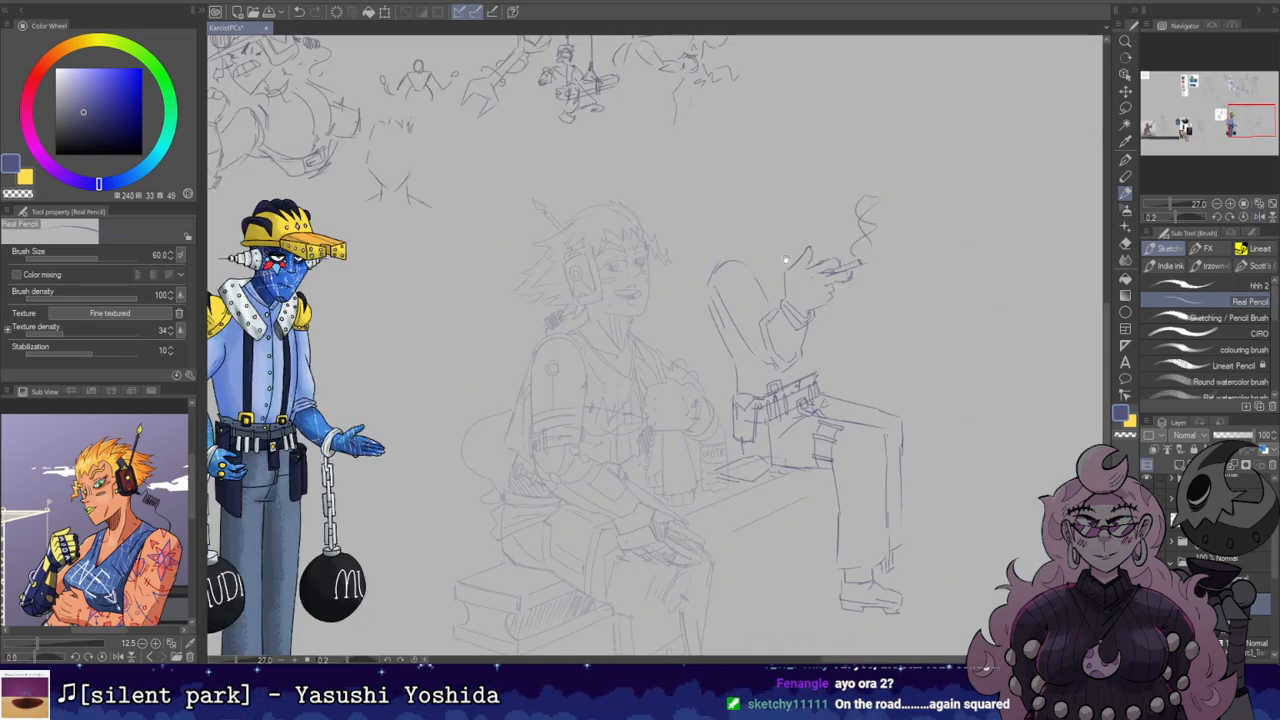
Step: Sketch the studded collar edge beside the second figure's shoulder, based on the hard-hat reference
{"action": "left_click_drag", "start_coordinate": [783, 259], "coordinate": [849, 274]}
{"action": "mouse_move", "coordinate": [768, 293]}
{"action": "left_mouse_down"}
{"action": "mouse_move", "coordinate": [809, 251]}
{"action": "mouse_move", "coordinate": [836, 303]}
{"action": "left_mouse_up"}
{"action": "key", "text": "ctrl+z"}
{"action": "mouse_move", "coordinate": [810, 259]}
{"action": "left_mouse_down"}
{"action": "mouse_move", "coordinate": [842, 298]}
{"action": "mouse_move", "coordinate": [833, 305]}
{"action": "left_mouse_up"}
{"action": "key", "text": "ctrl+z"}
{"action": "key", "text": "ctrl+z"}
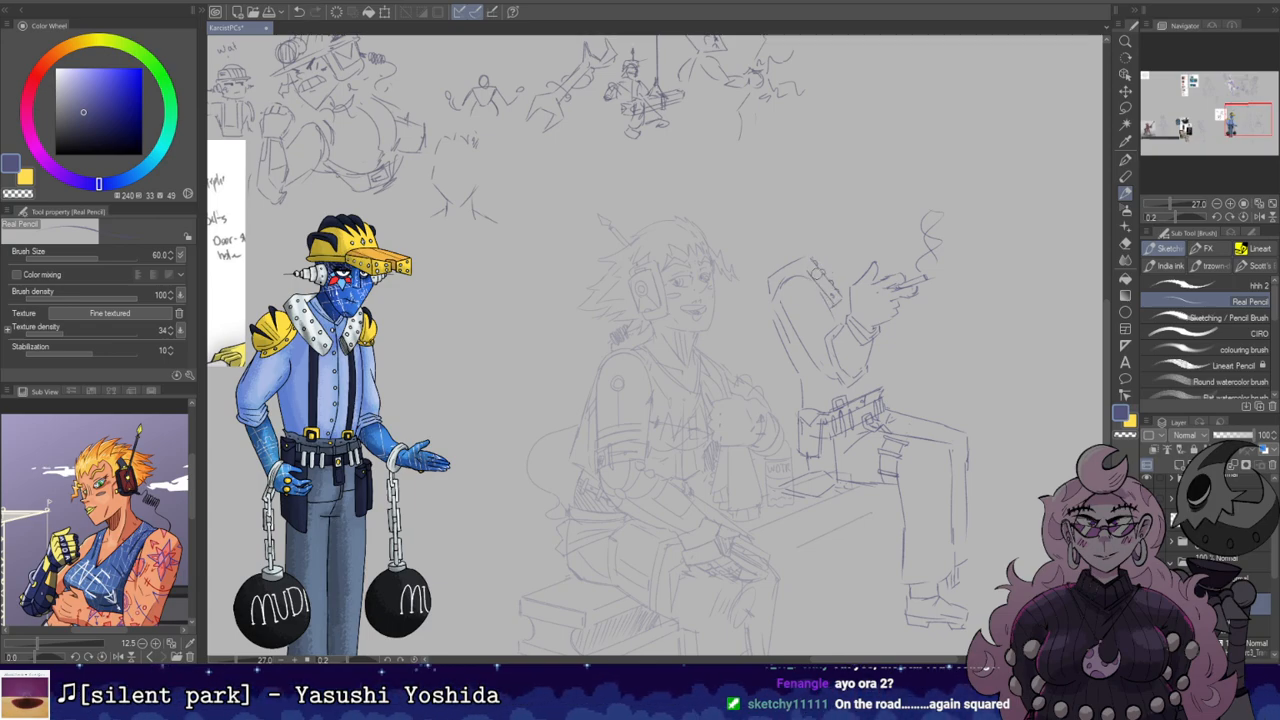
{"action": "left_click_drag", "start_coordinate": [821, 285], "coordinate": [814, 275]}
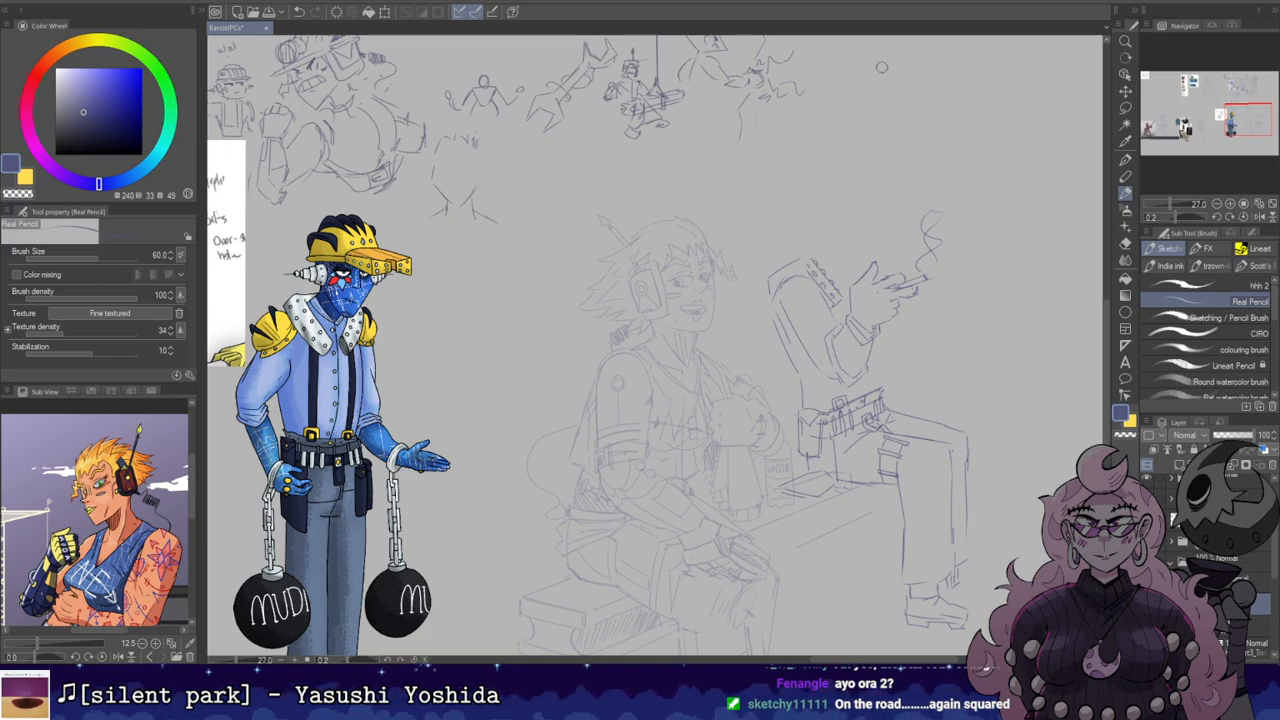
Step: Erase the plain shoulder outline, redraw it as a spiked shoulder pad like the reference's and check it mirrored
{"action": "left_click_drag", "start_coordinate": [780, 274], "coordinate": [797, 265]}
{"action": "key", "text": "ctrl+z"}
{"action": "left_click_drag", "start_coordinate": [780, 275], "coordinate": [804, 260]}
{"action": "key", "text": "ctrl+z"}
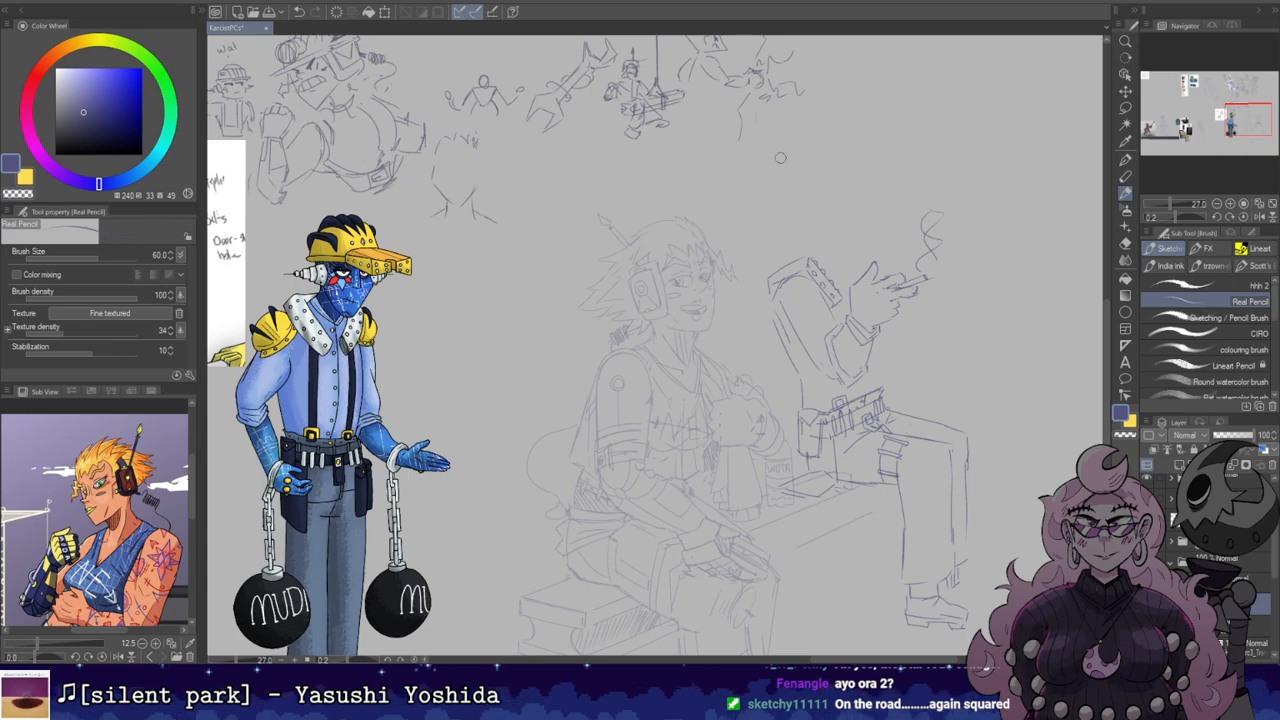
{"action": "key", "text": "e"}
{"action": "key", "text": "p"}
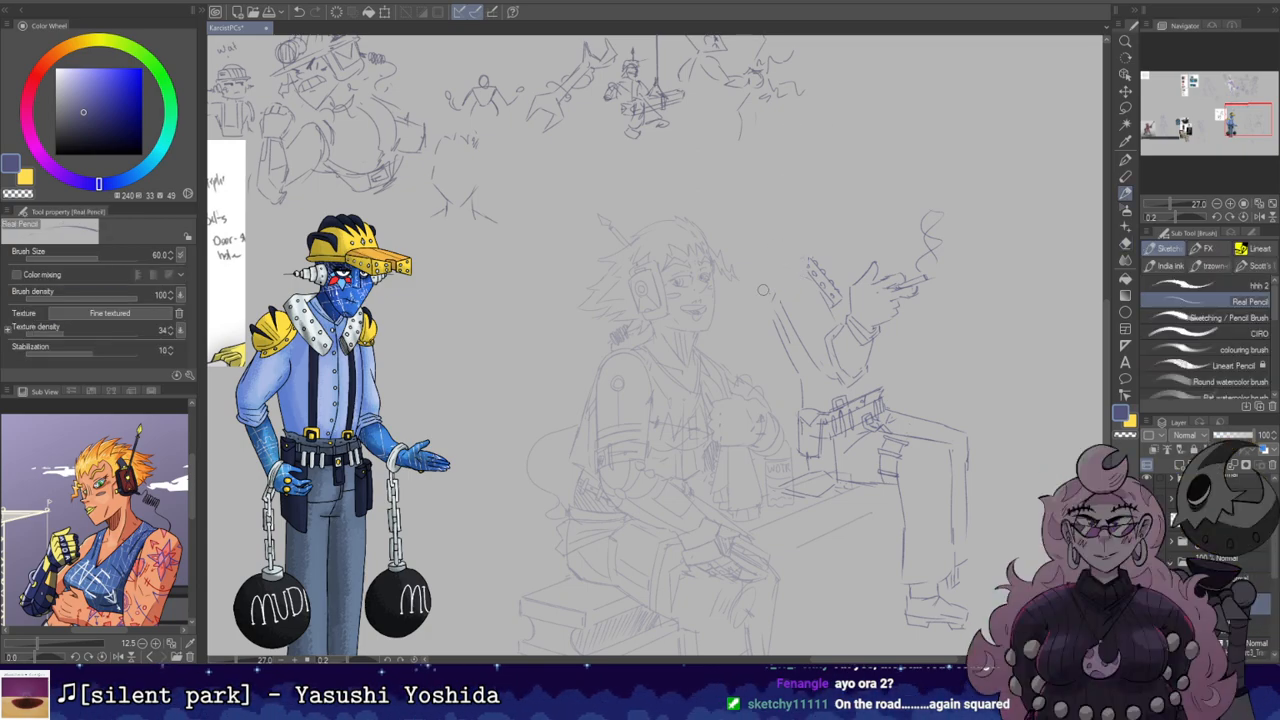
{"action": "key", "text": "ctrl+z"}
{"action": "mouse_move", "coordinate": [783, 260]}
{"action": "left_mouse_down"}
{"action": "mouse_move", "coordinate": [761, 297]}
{"action": "mouse_move", "coordinate": [805, 261]}
{"action": "mouse_move", "coordinate": [805, 279]}
{"action": "mouse_move", "coordinate": [748, 266]}
{"action": "mouse_move", "coordinate": [785, 263]}
{"action": "mouse_move", "coordinate": [790, 274]}
{"action": "mouse_move", "coordinate": [758, 271]}
{"action": "mouse_move", "coordinate": [776, 288]}
{"action": "left_mouse_up"}
{"action": "key", "text": "ctrl+z"}
{"action": "key", "text": "ctrl+z"}
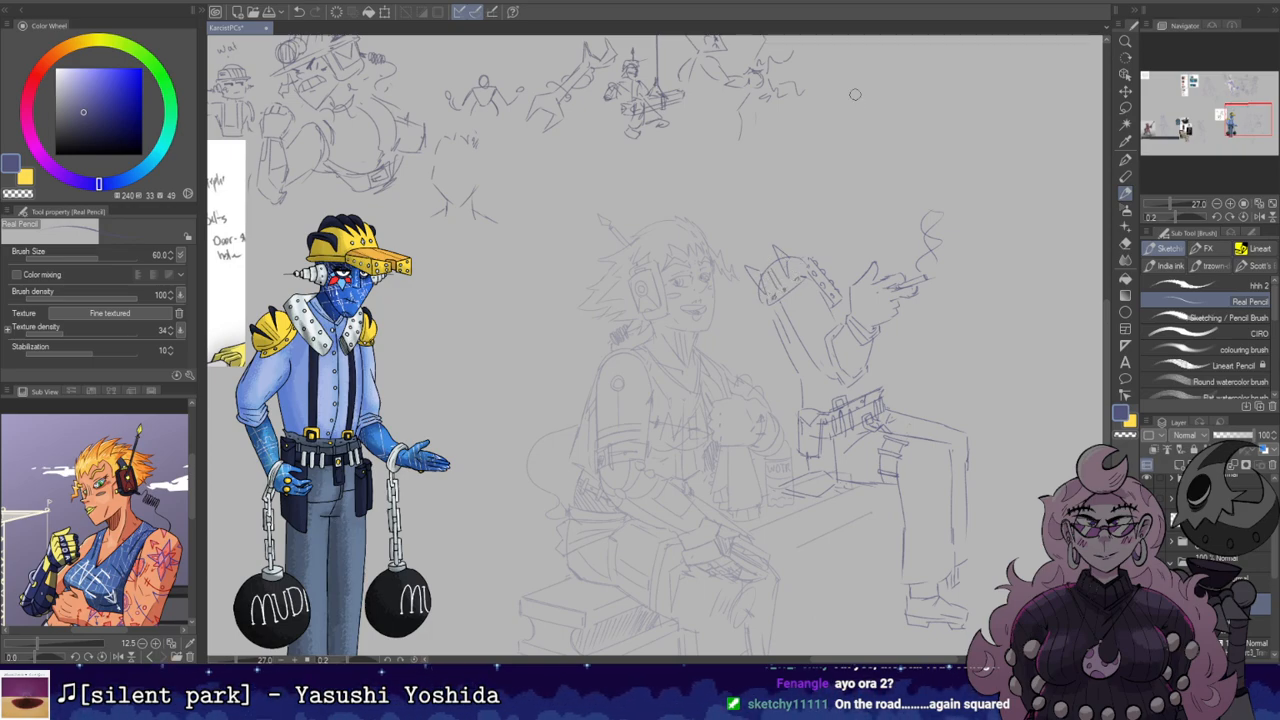
{"action": "key", "text": "h"}
{"action": "key", "text": "h"}
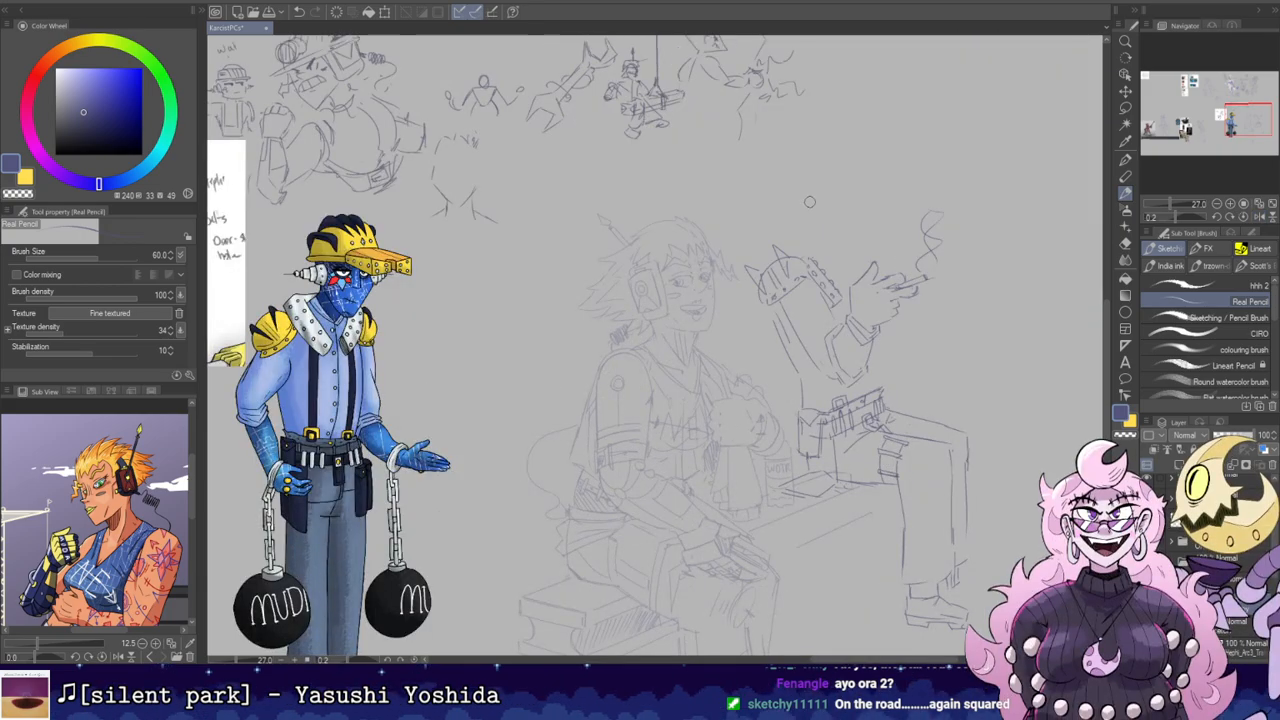
Step: Clean up where the studded collar meets the shoulder pad and redraw the collar's edge
{"action": "key", "text": "e"}
{"action": "key", "text": "p"}
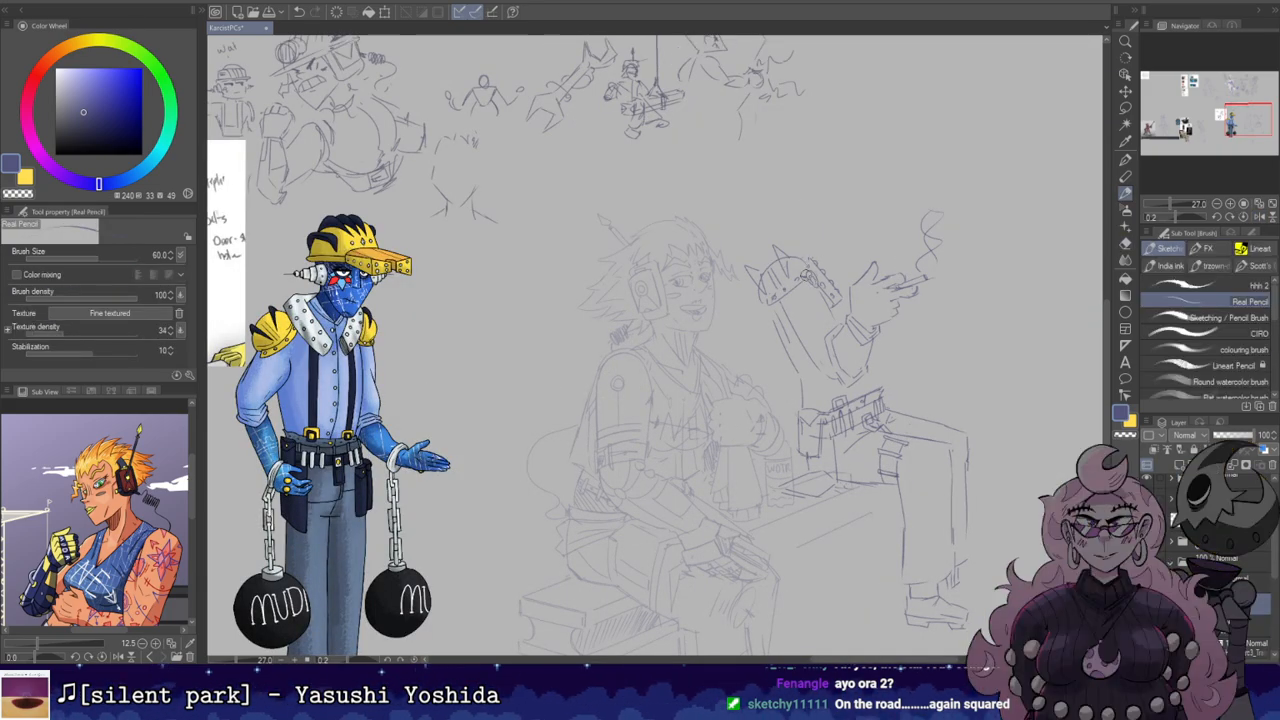
{"action": "left_click_drag", "start_coordinate": [830, 298], "coordinate": [834, 320]}
{"action": "key", "text": "ctrl+z"}
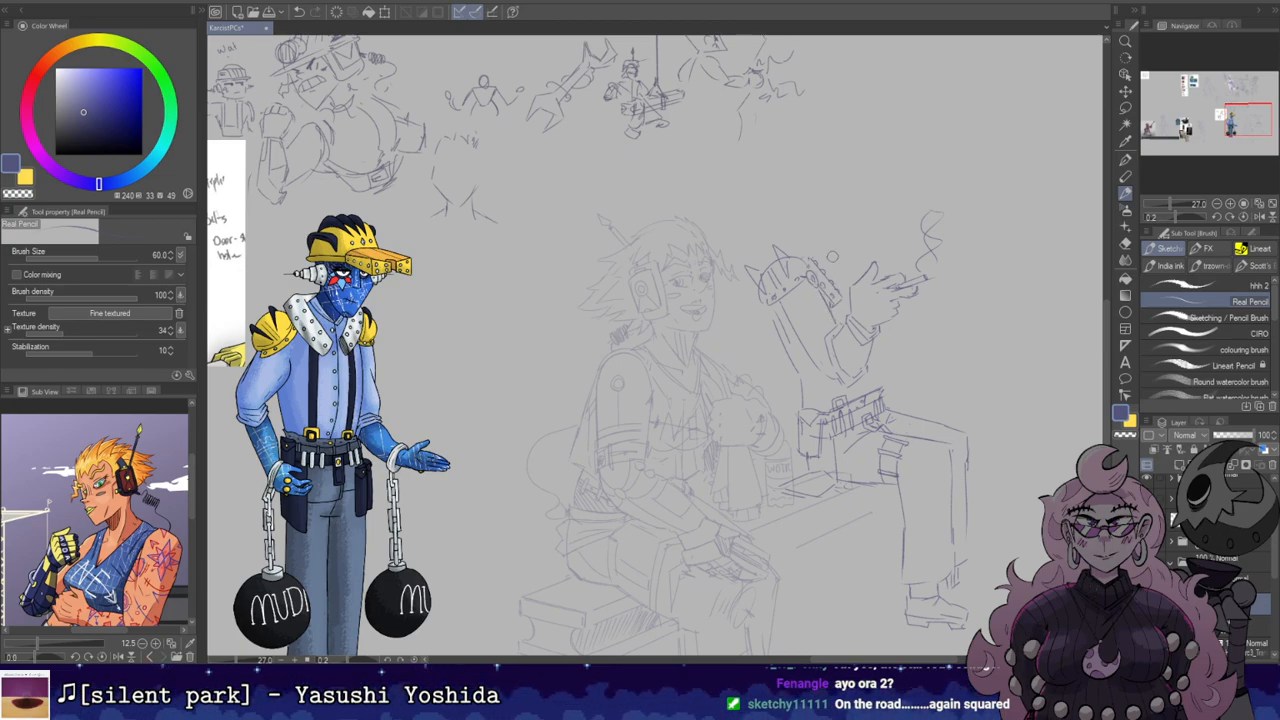
Step: Erase part of the belt's buckle area and sketch the torso front and suspender down to the belt
{"action": "key", "text": "e"}
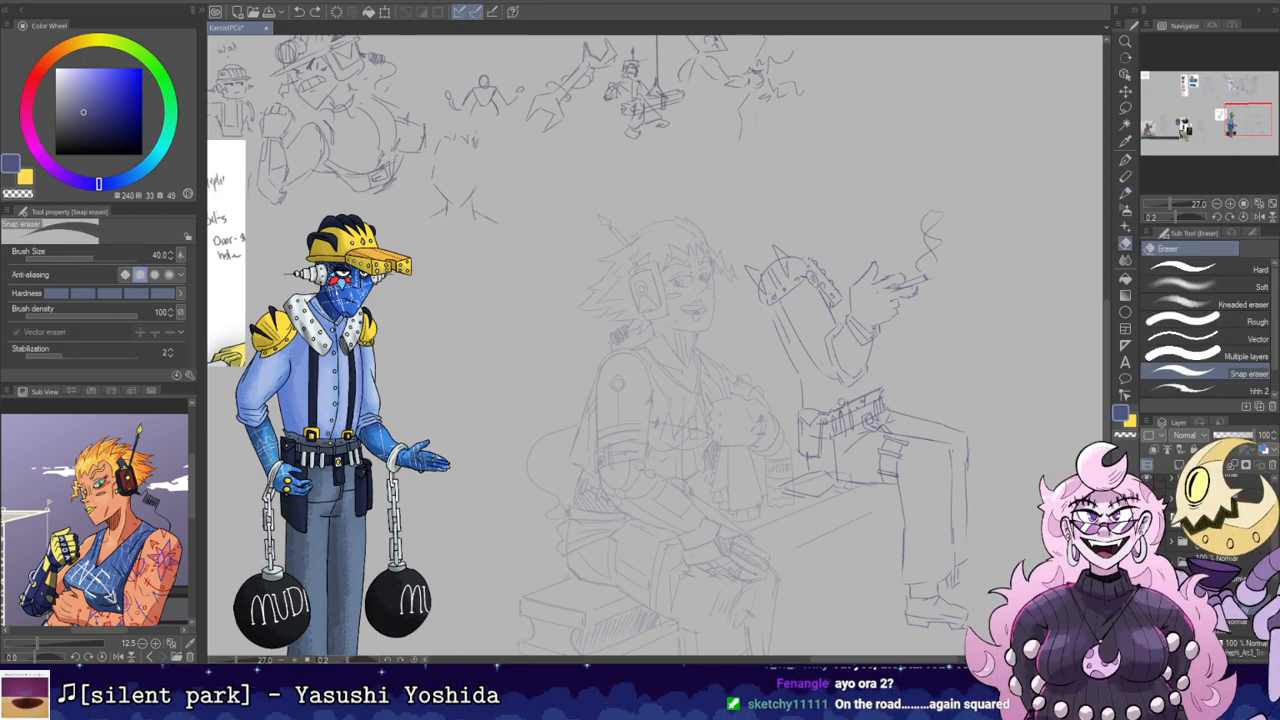
{"action": "left_click_drag", "start_coordinate": [834, 401], "coordinate": [848, 401]}
{"action": "key", "text": "p"}
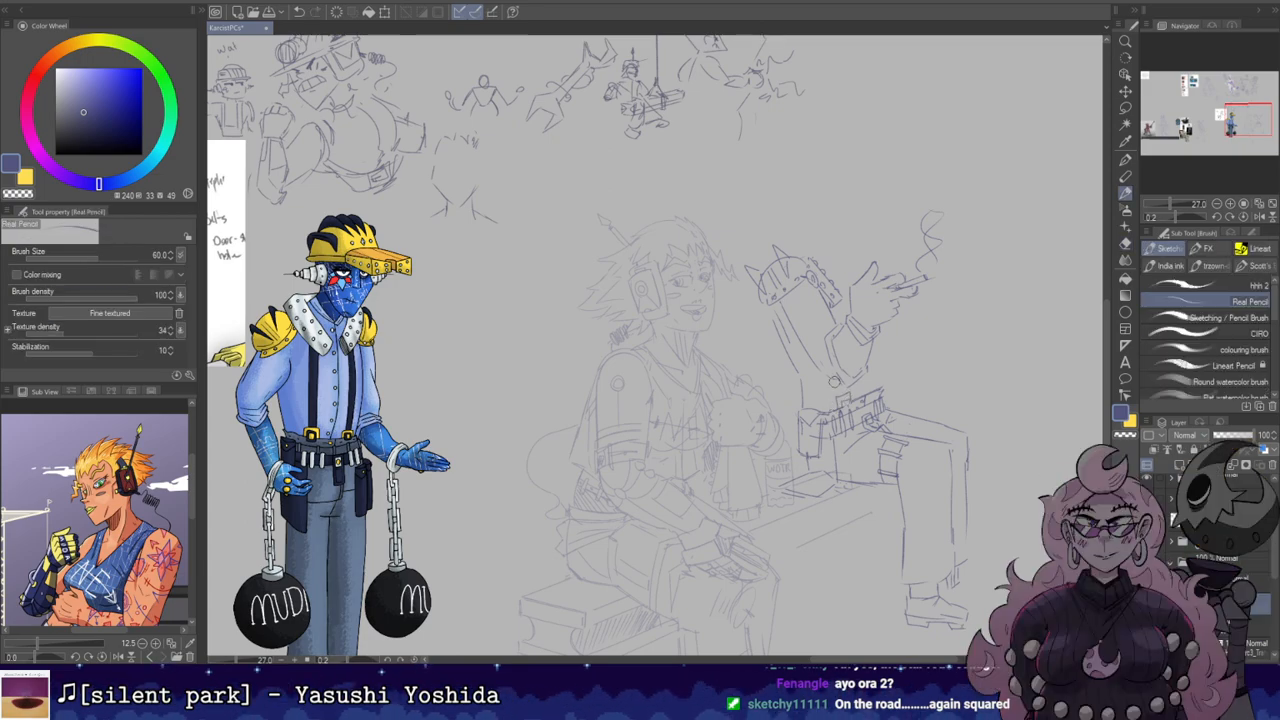
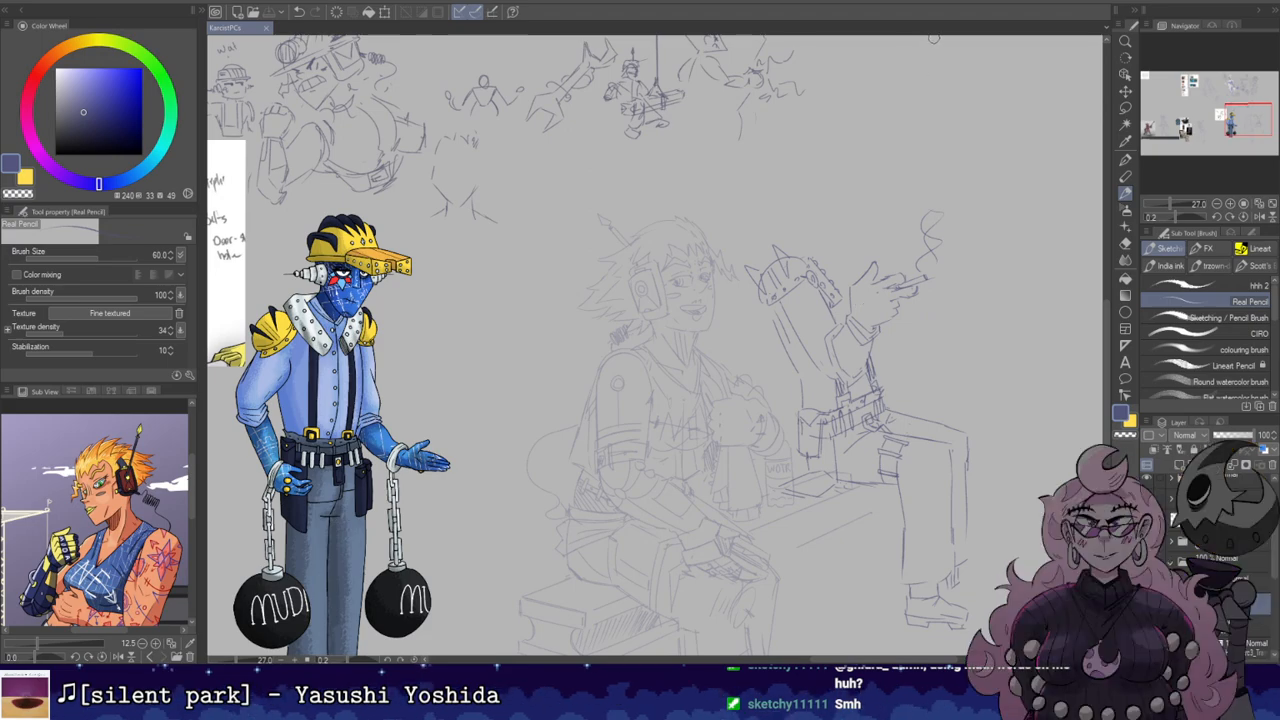
Step: Lasso the second figure's shoe and enlarge it with a free transform
{"action": "left_click_drag", "start_coordinate": [949, 111], "coordinate": [863, 69]}
{"action": "left_click_drag", "start_coordinate": [825, 241], "coordinate": [864, 144]}
{"action": "key", "text": "m"}
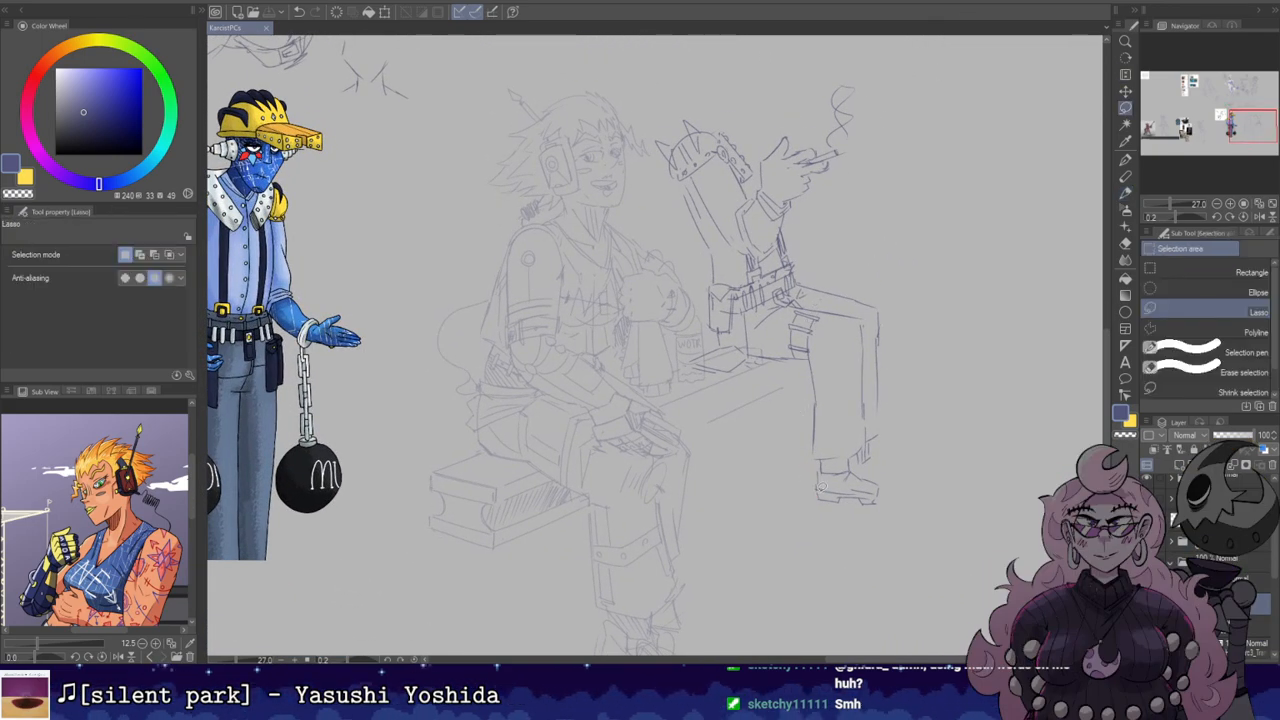
{"action": "mouse_move", "coordinate": [812, 518]}
{"action": "left_mouse_down"}
{"action": "mouse_move", "coordinate": [855, 450]}
{"action": "mouse_move", "coordinate": [895, 540]}
{"action": "mouse_move", "coordinate": [797, 524]}
{"action": "left_mouse_up"}
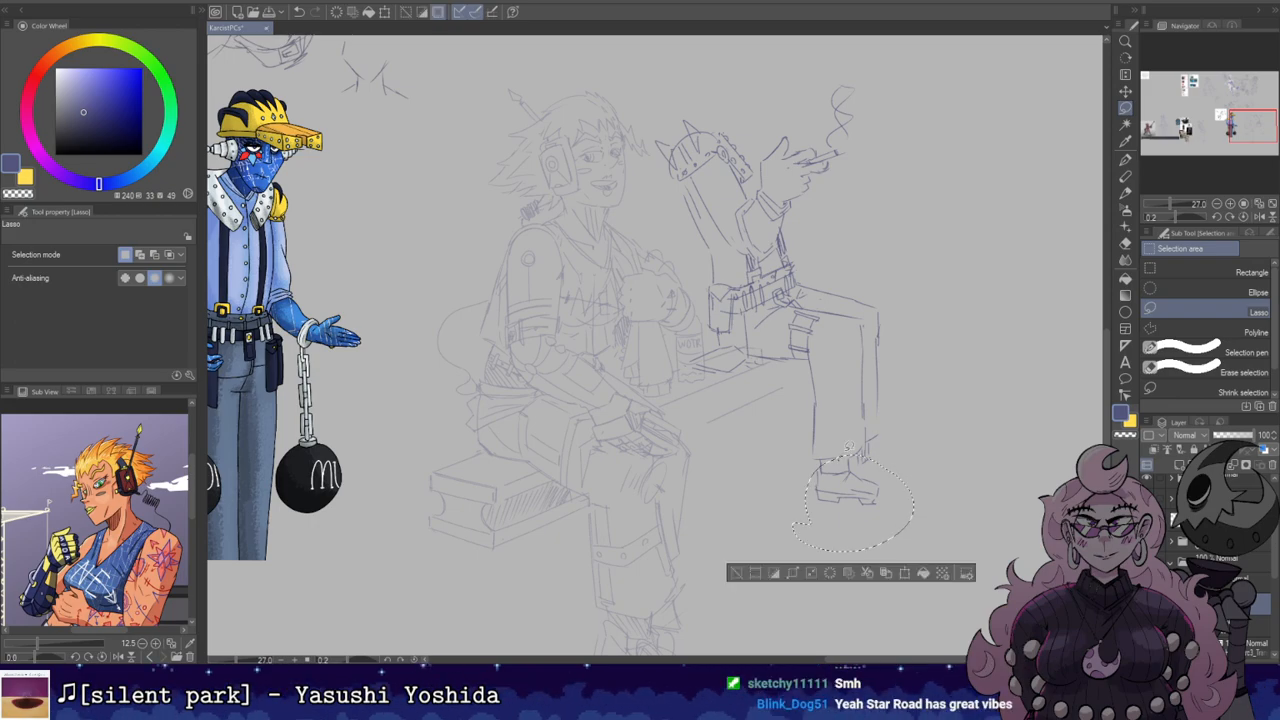
{"action": "key", "text": "ctrl+t"}
{"action": "mouse_move", "coordinate": [914, 551]}
{"action": "left_mouse_down"}
{"action": "mouse_move", "coordinate": [941, 576]}
{"action": "mouse_move", "coordinate": [916, 527]}
{"action": "left_mouse_up"}
{"action": "left_click", "coordinate": [820, 590]}
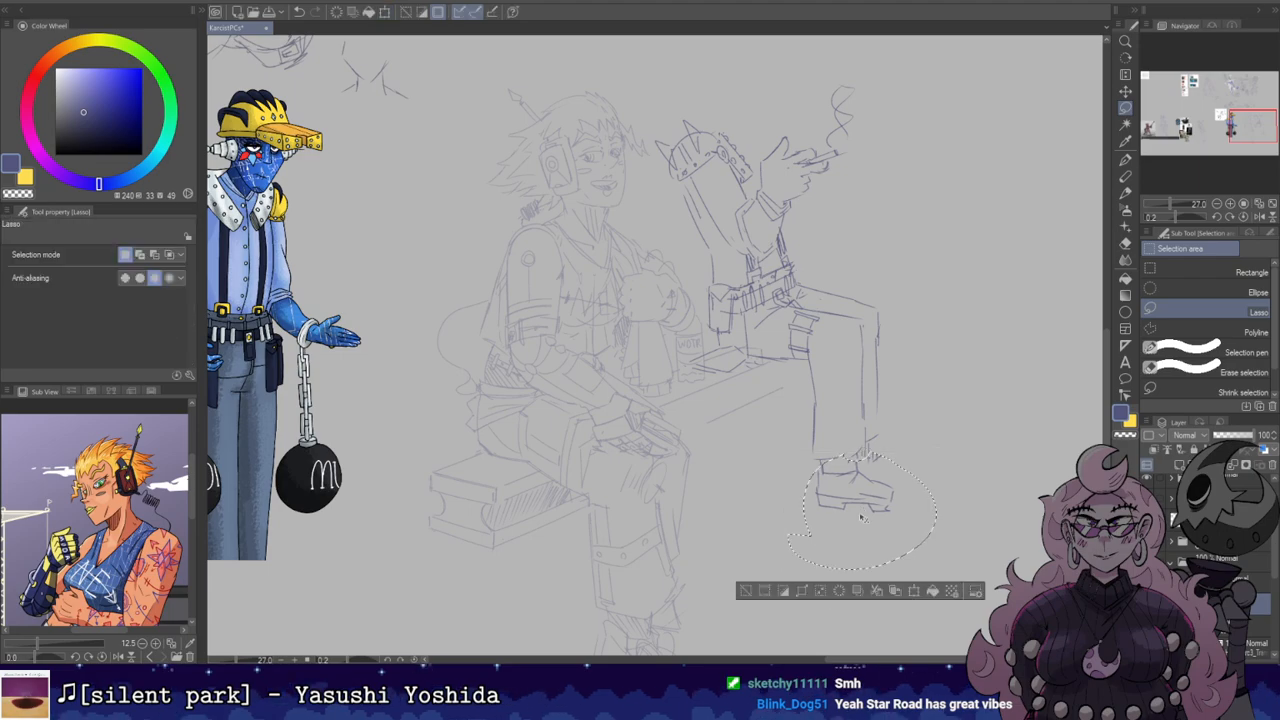
Step: Deselect the shoe and redraw the near shin and trouser hem just above it, erasing the stray ankle lines
{"action": "key", "text": "ctrl+d"}
{"action": "key", "text": "e"}
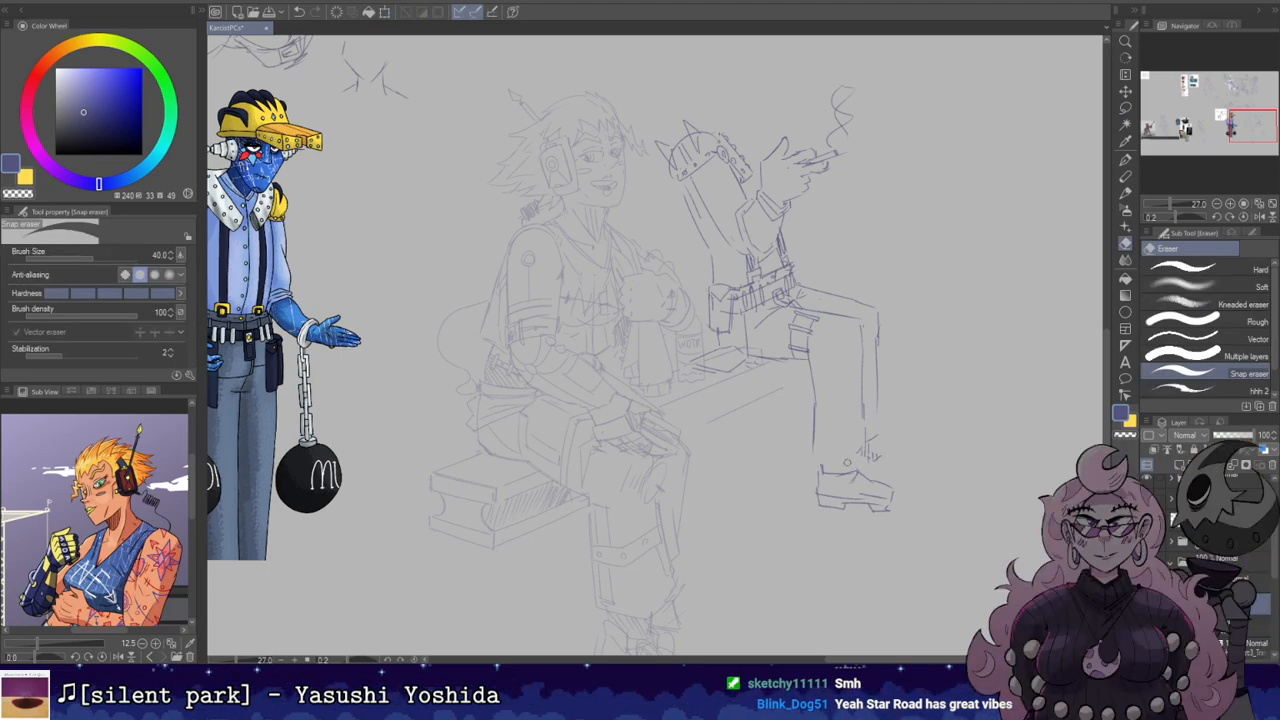
{"action": "key", "text": "b"}
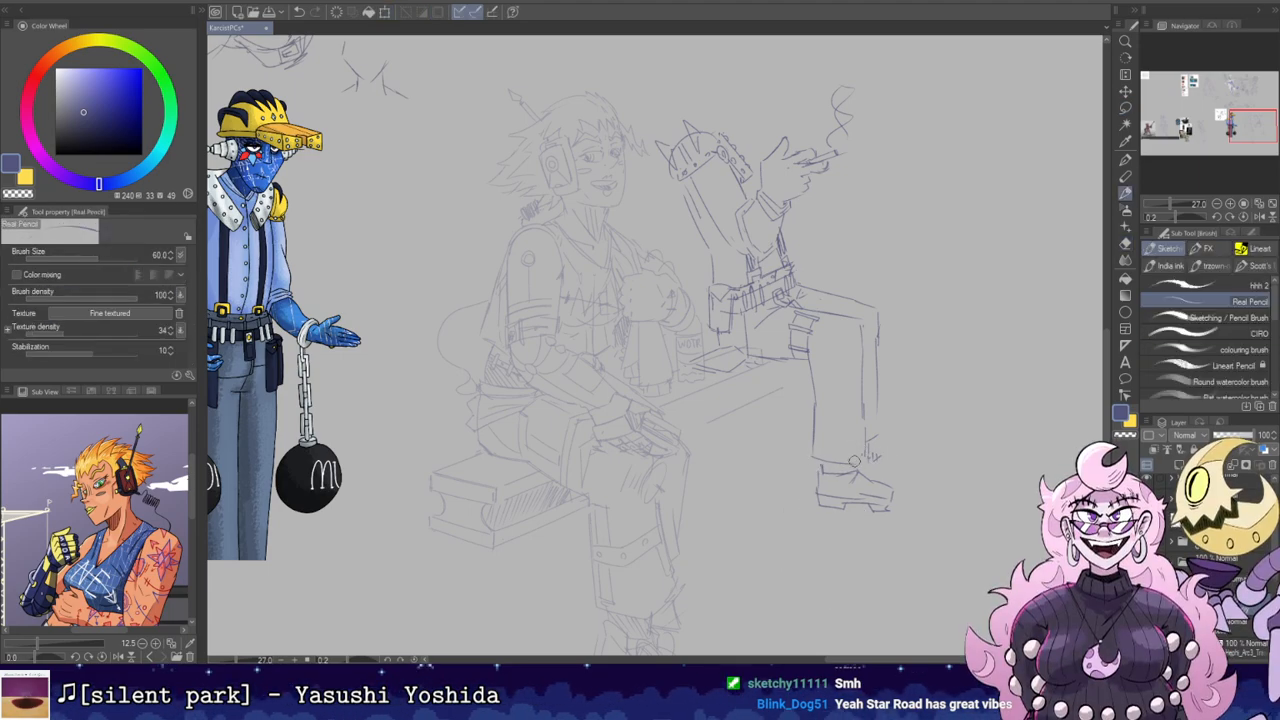
{"action": "key", "text": "e"}
{"action": "key", "text": "b"}
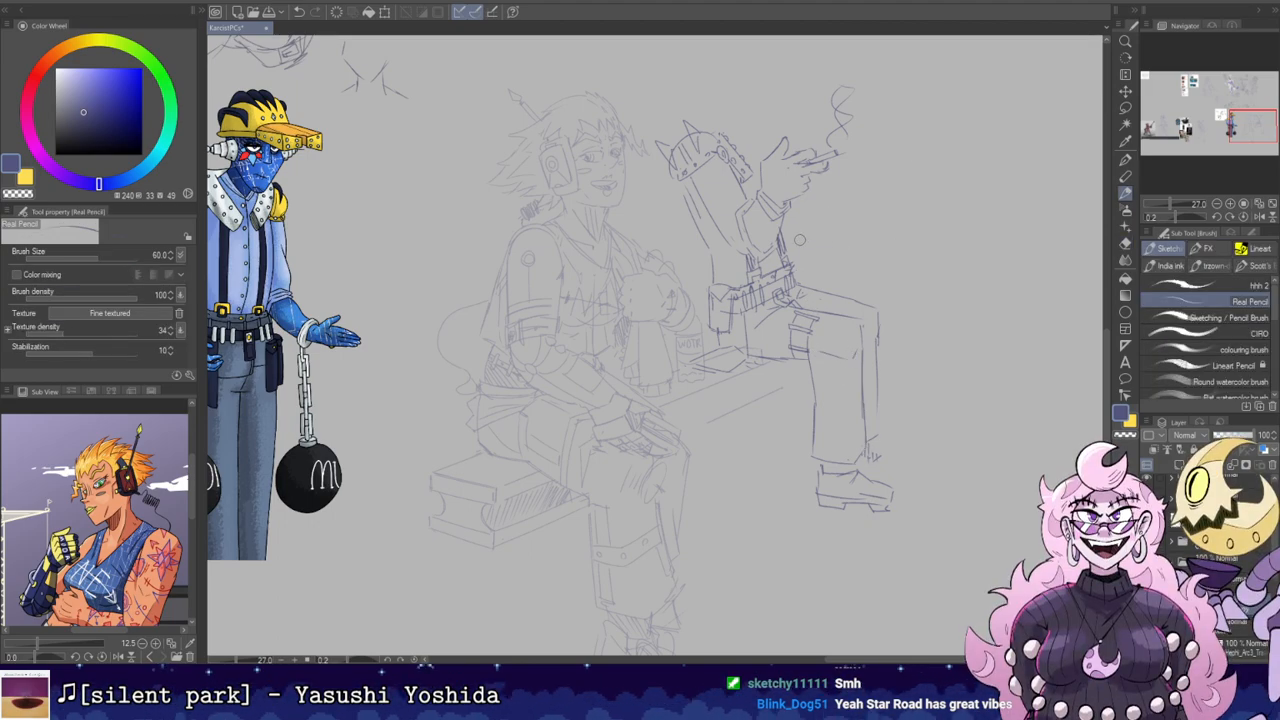
{"action": "key", "text": "e"}
{"action": "key", "text": "b"}
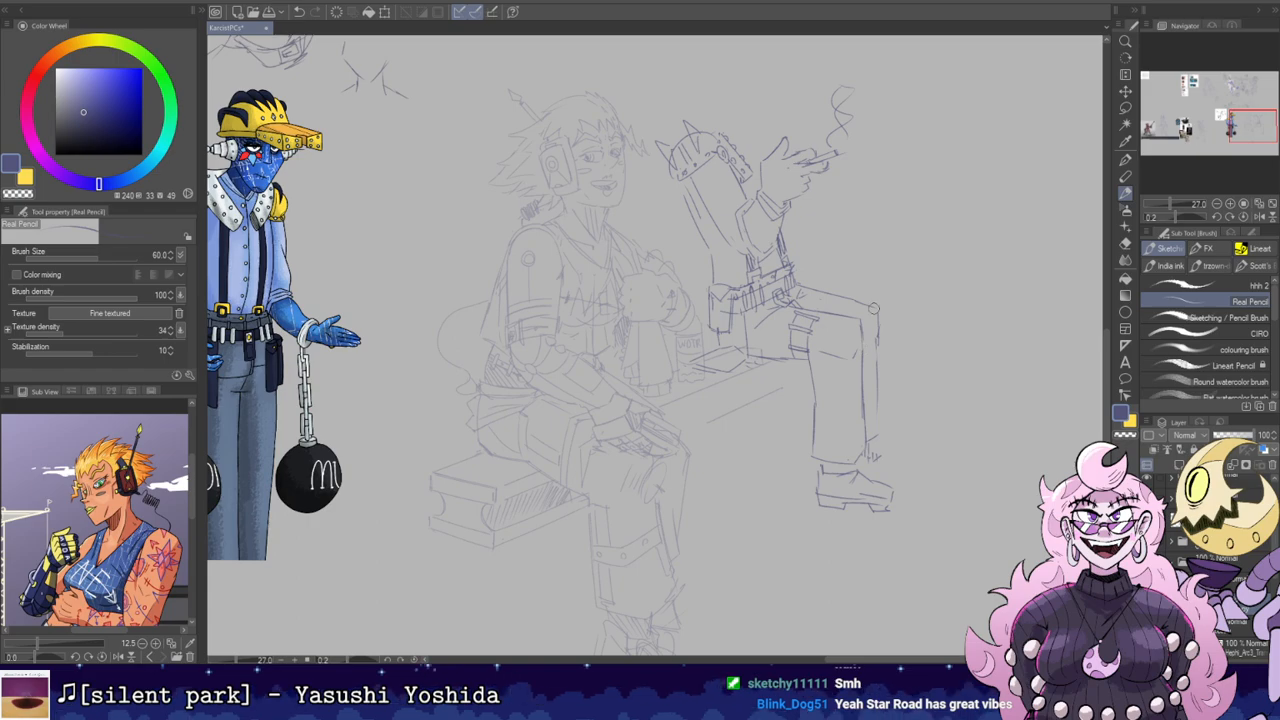
Step: Refine the knee and extend the far leg's lower outline to the hem, alternating pencil and eraser to clean the lines
{"action": "key", "text": "e"}
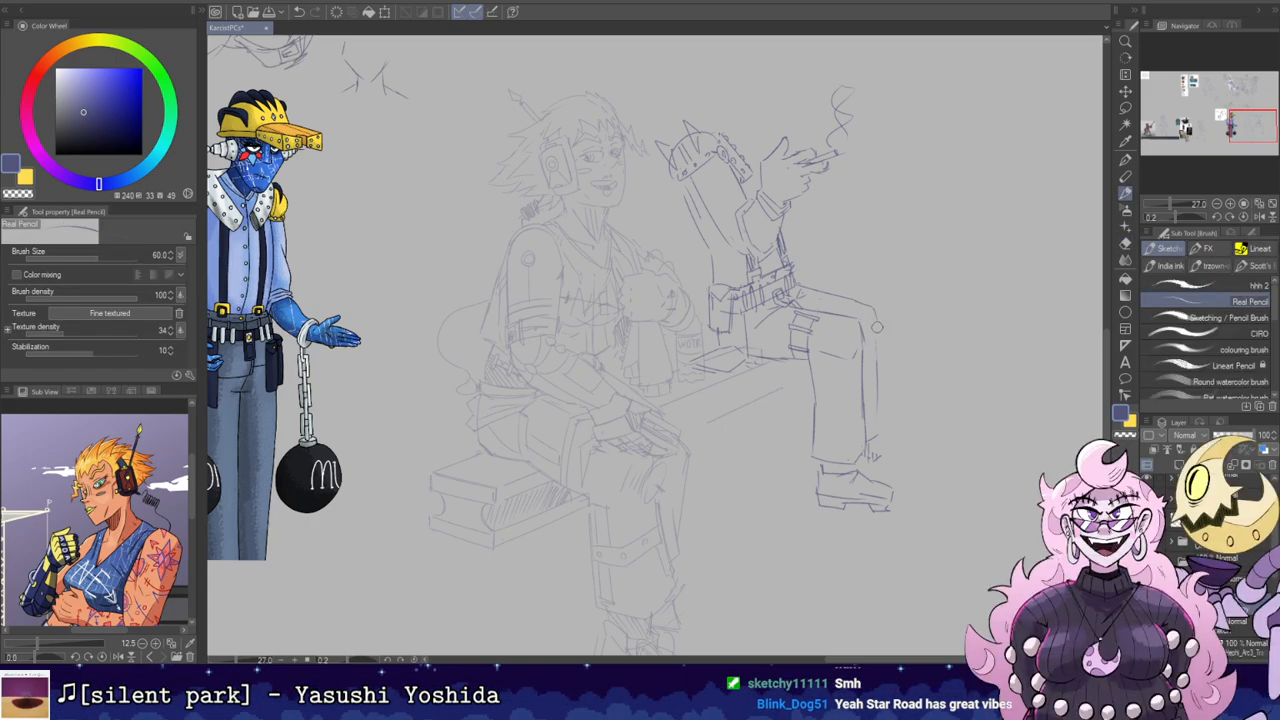
{"action": "key", "text": "b"}
{"action": "mouse_move", "coordinate": [877, 305]}
{"action": "left_mouse_down"}
{"action": "mouse_move", "coordinate": [849, 271]}
{"action": "mouse_move", "coordinate": [857, 410]}
{"action": "left_mouse_up"}
{"action": "key", "text": "e"}
{"action": "key", "text": "b"}
{"action": "key", "text": "e"}
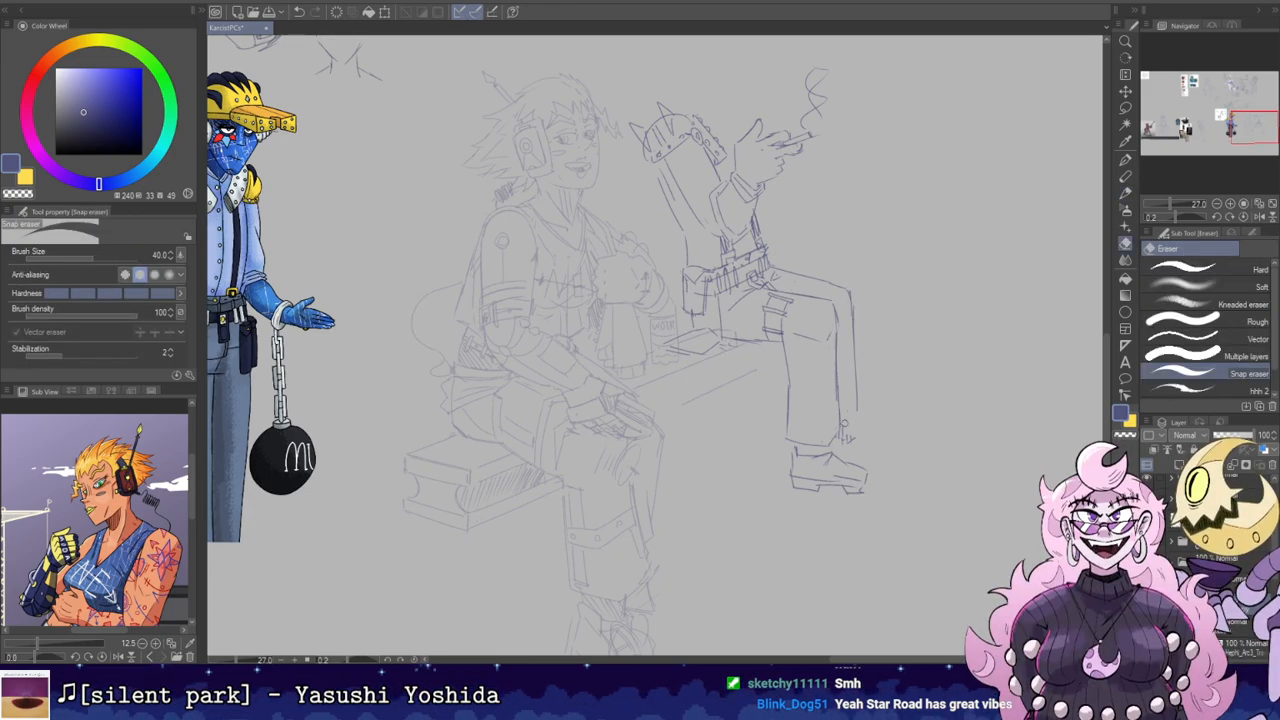
{"action": "key", "text": "b"}
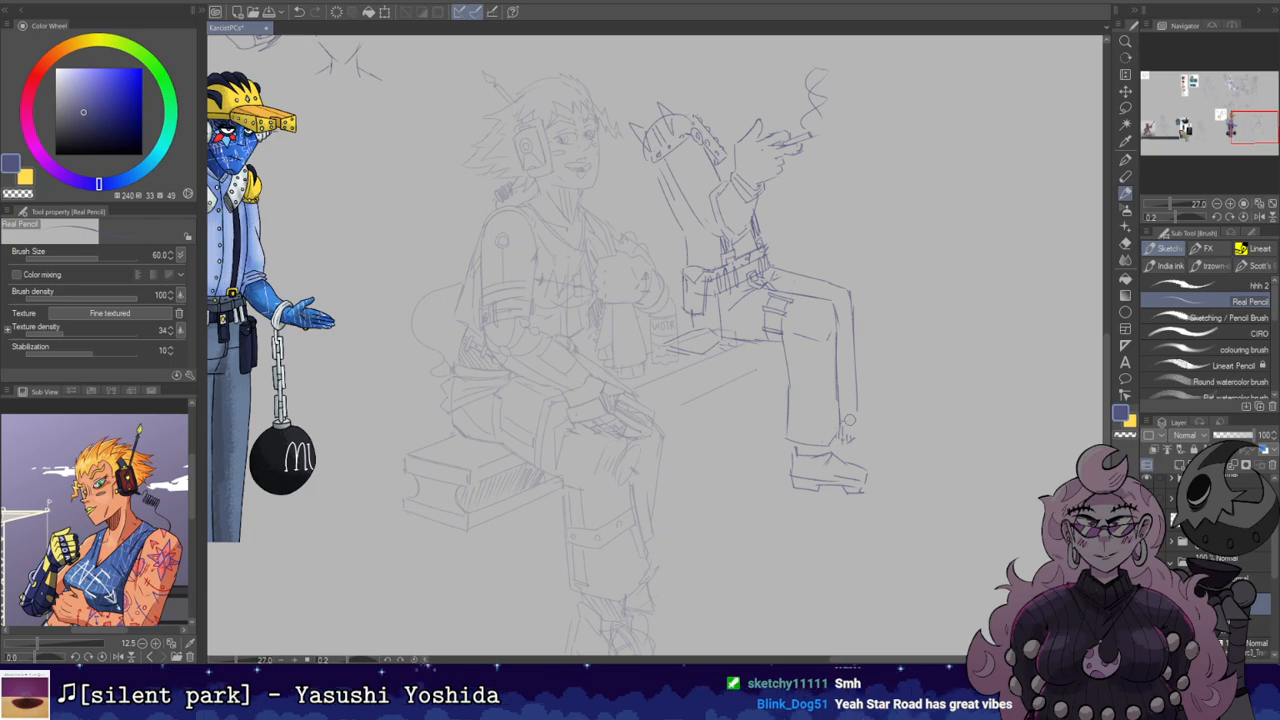
{"action": "key", "text": "e"}
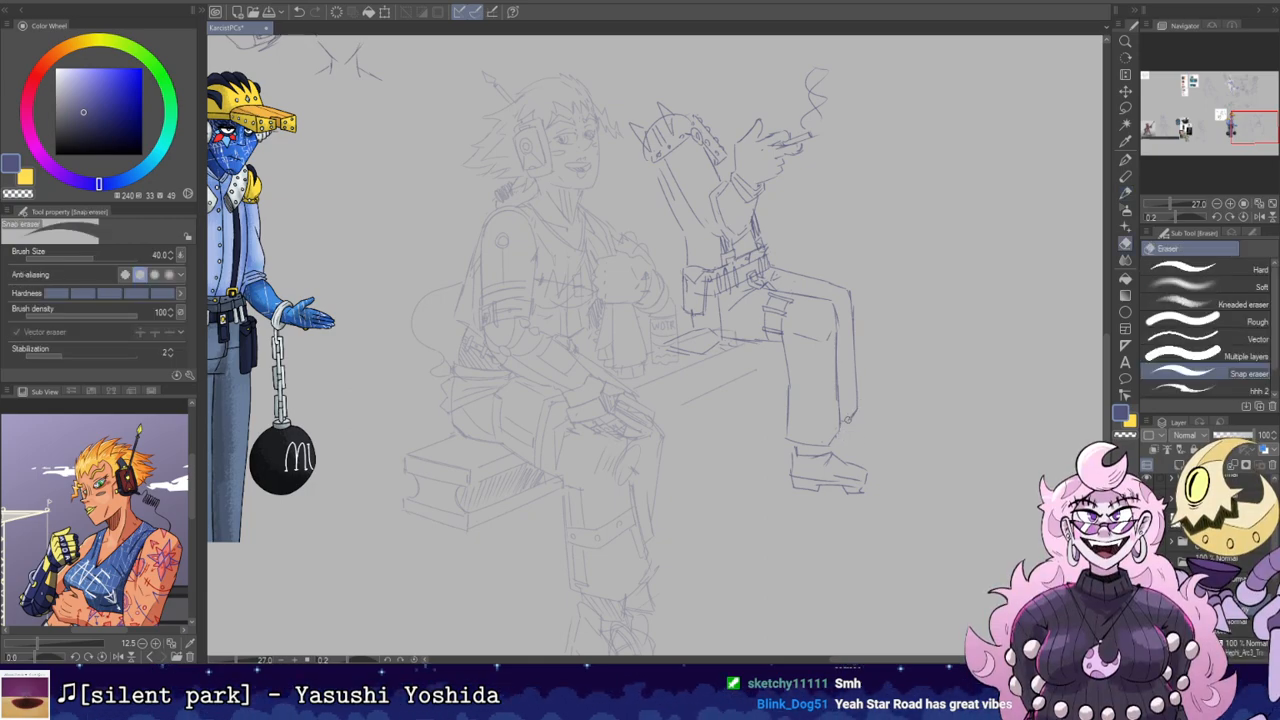
Step: Hatch the sock between the trouser hem and the shoe, check the sketch mirrored, and save the drawing
{"action": "key", "text": "b"}
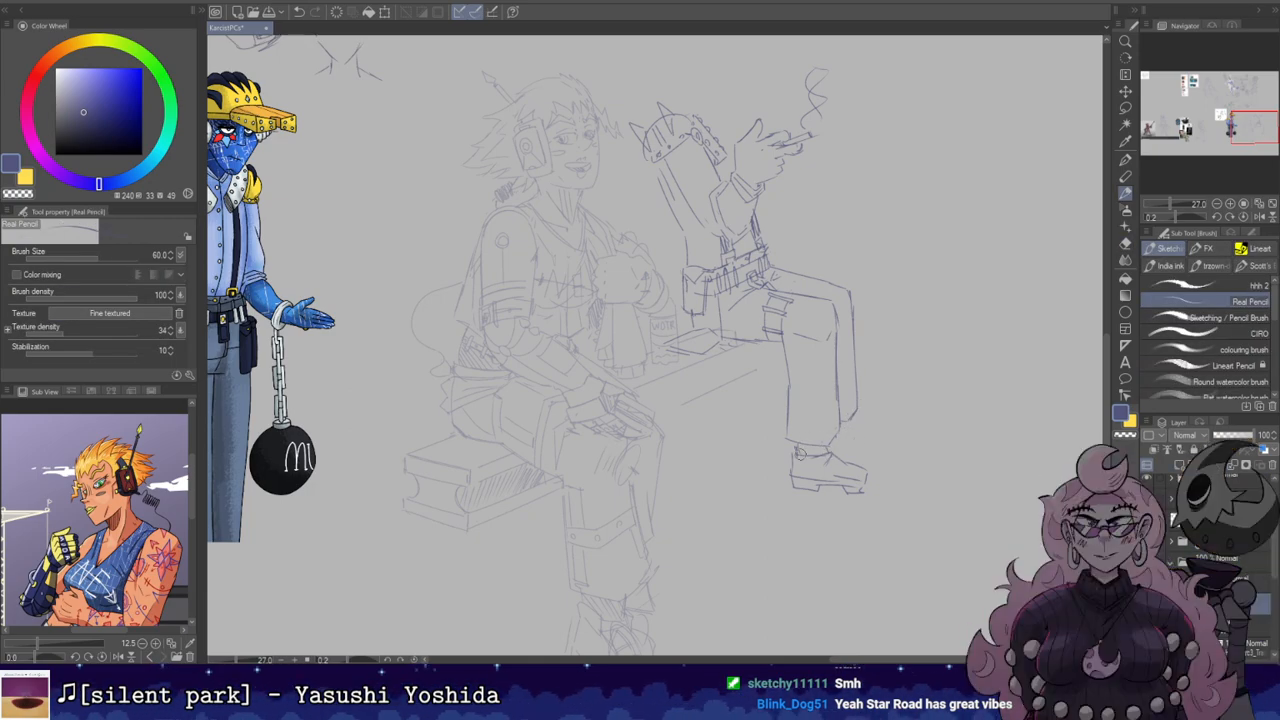
{"action": "key", "text": "h"}
{"action": "key", "text": "h"}
{"action": "key", "text": "ctrl+s"}
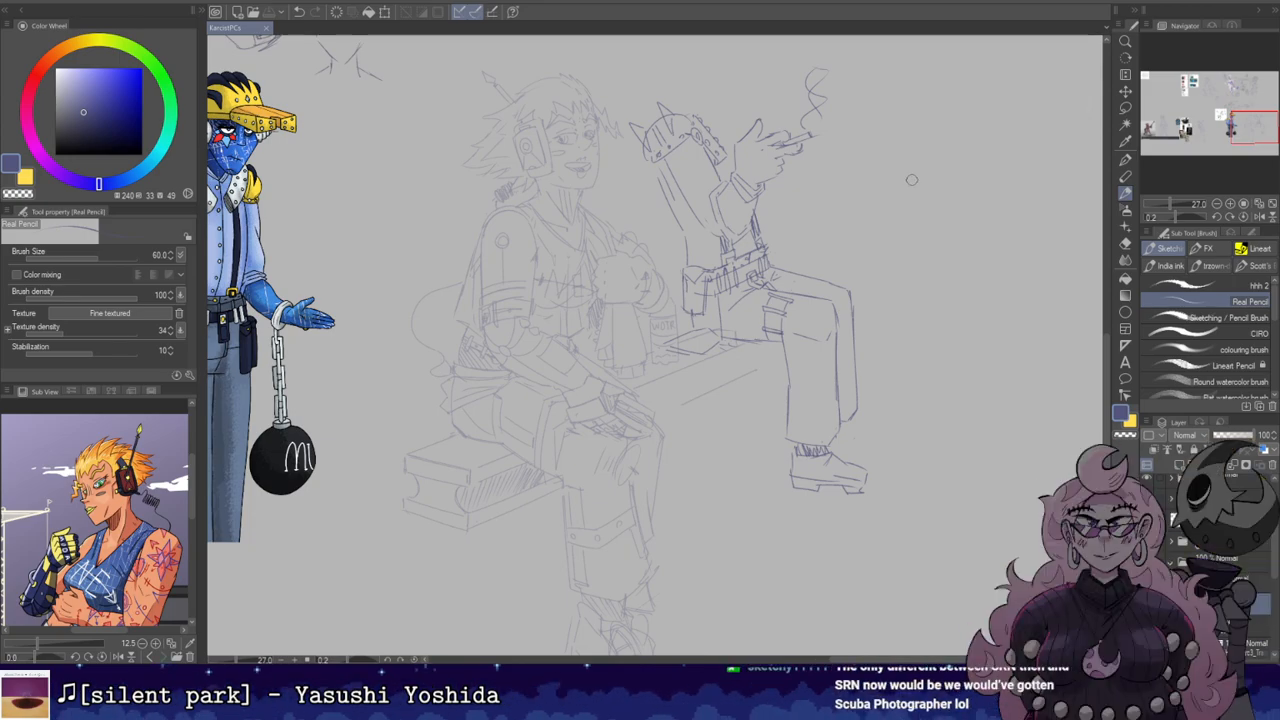
Step: Lasso the horned shoulder pad with the upper torso, transform its placement, and check the pose in a mirrored view
{"action": "left_click_drag", "start_coordinate": [880, 310], "coordinate": [869, 303]}
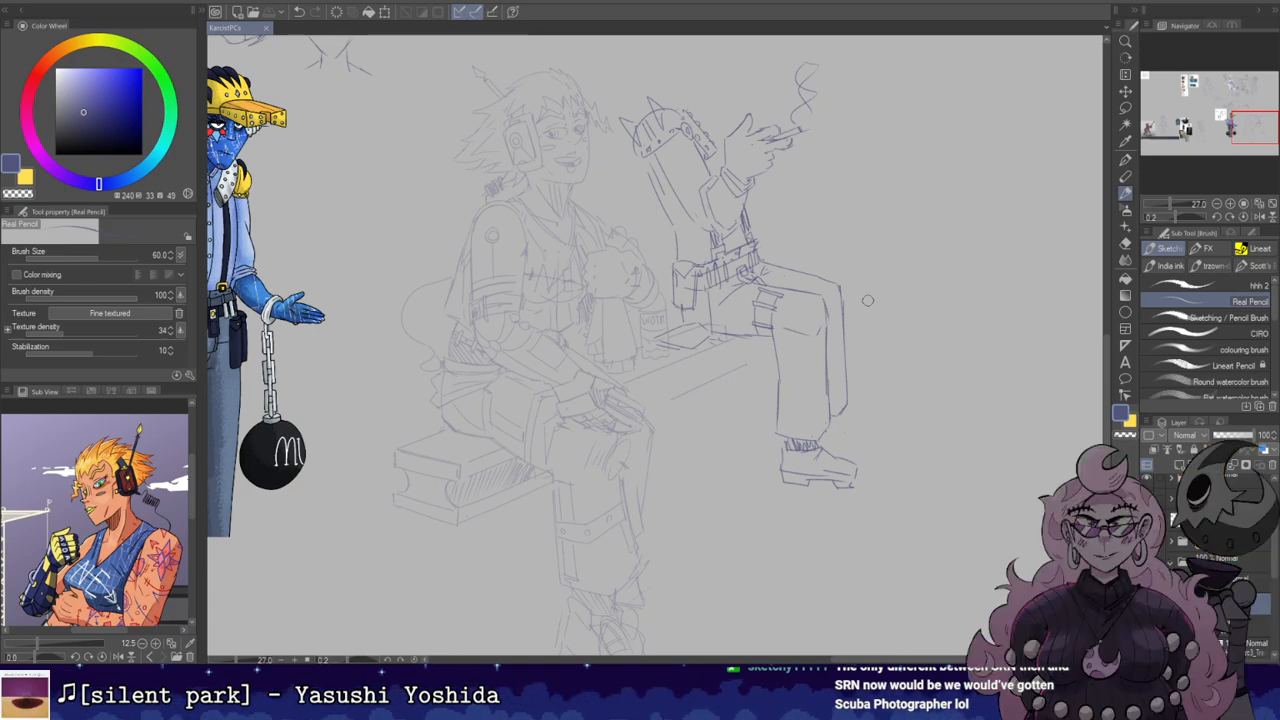
{"action": "left_click_drag", "start_coordinate": [868, 114], "coordinate": [857, 229]}
{"action": "key", "text": "m"}
{"action": "mouse_move", "coordinate": [663, 333]}
{"action": "left_mouse_down"}
{"action": "mouse_move", "coordinate": [620, 214]}
{"action": "mouse_move", "coordinate": [696, 188]}
{"action": "mouse_move", "coordinate": [706, 290]}
{"action": "left_mouse_up"}
{"action": "key", "text": "ctrl+t"}
{"action": "left_click_drag", "start_coordinate": [686, 225], "coordinate": [687, 226]}
{"action": "left_click_drag", "start_coordinate": [732, 169], "coordinate": [706, 182]}
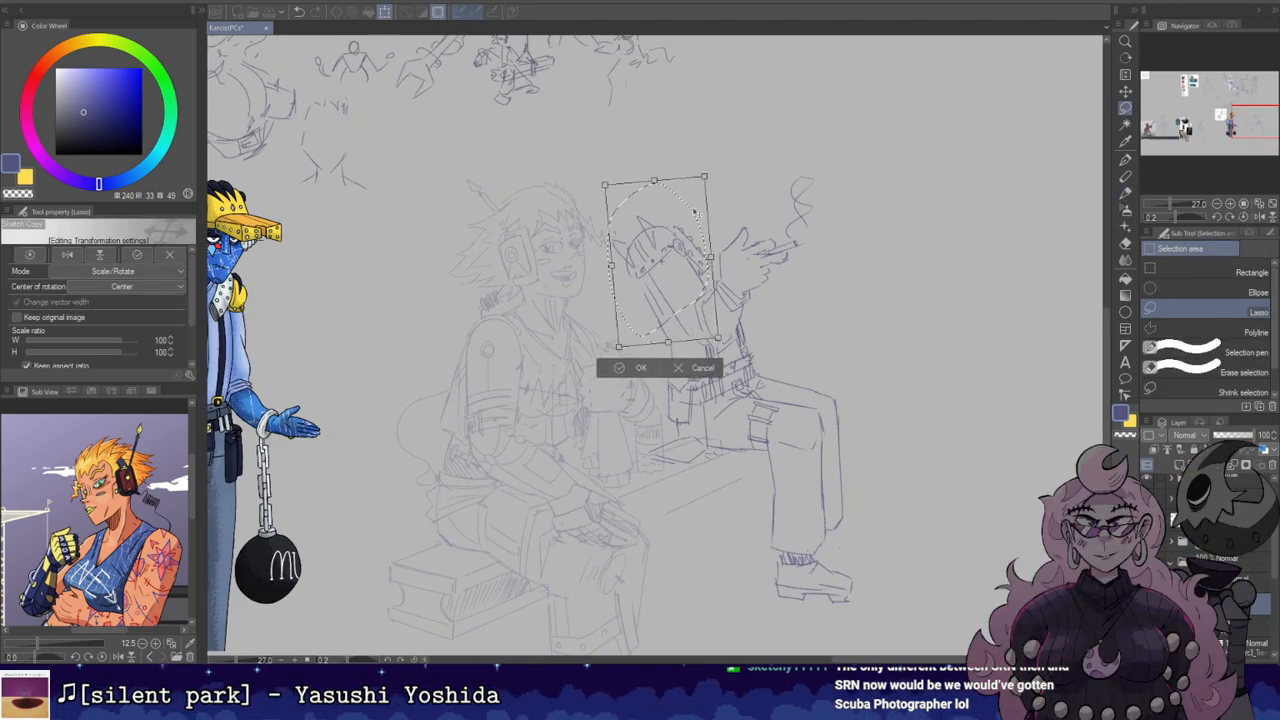
{"action": "left_click", "coordinate": [630, 370]}
{"action": "key", "text": "ctrl+d"}
{"action": "key", "text": "h"}
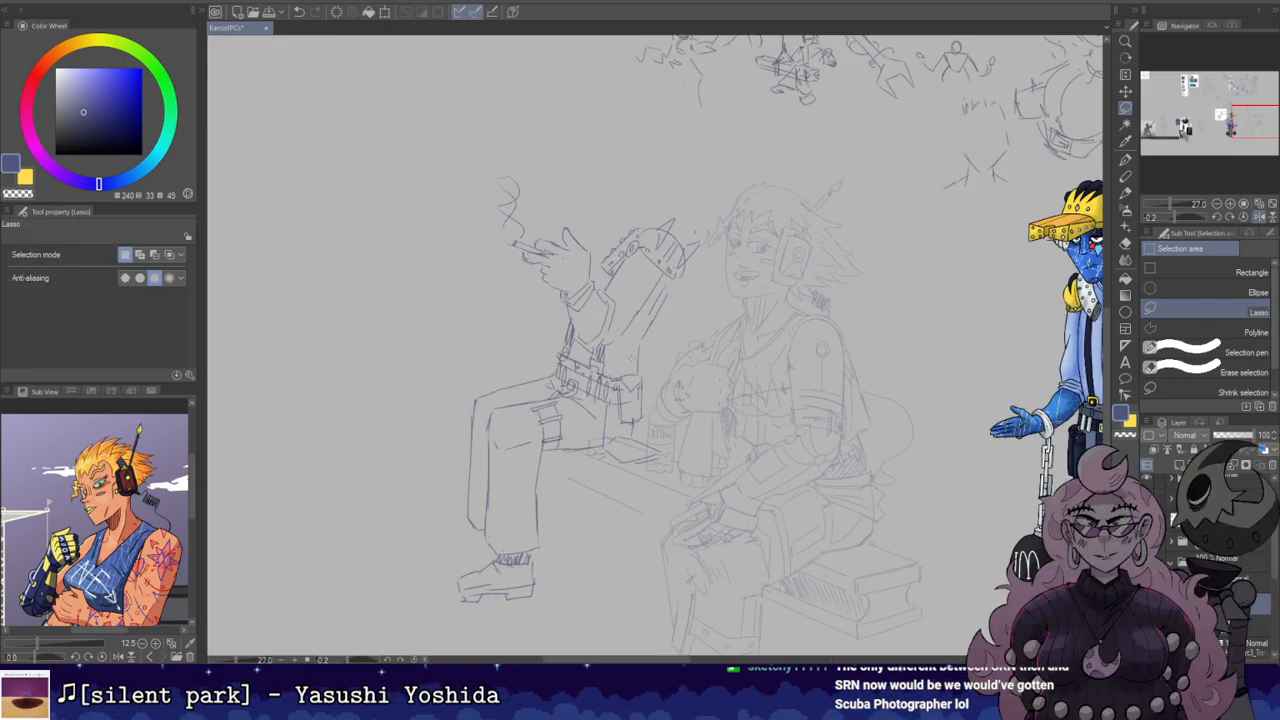
{"action": "key", "text": "h"}
Step: Lasso only the horned shoulder pad and collar, adjust their placement on the torso, and check the result mirrored
{"action": "key", "text": "p"}
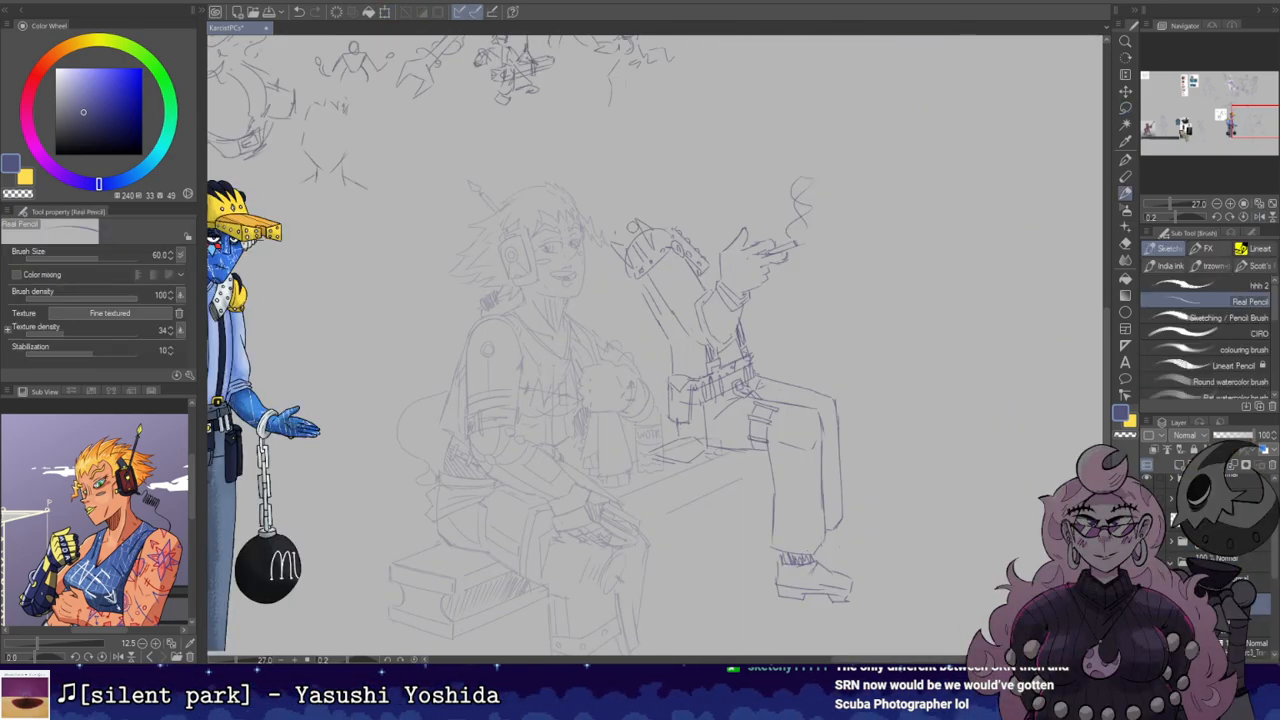
{"action": "key", "text": "m"}
{"action": "mouse_move", "coordinate": [636, 300]}
{"action": "left_mouse_down"}
{"action": "mouse_move", "coordinate": [708, 200]}
{"action": "mouse_move", "coordinate": [630, 292]}
{"action": "left_mouse_up"}
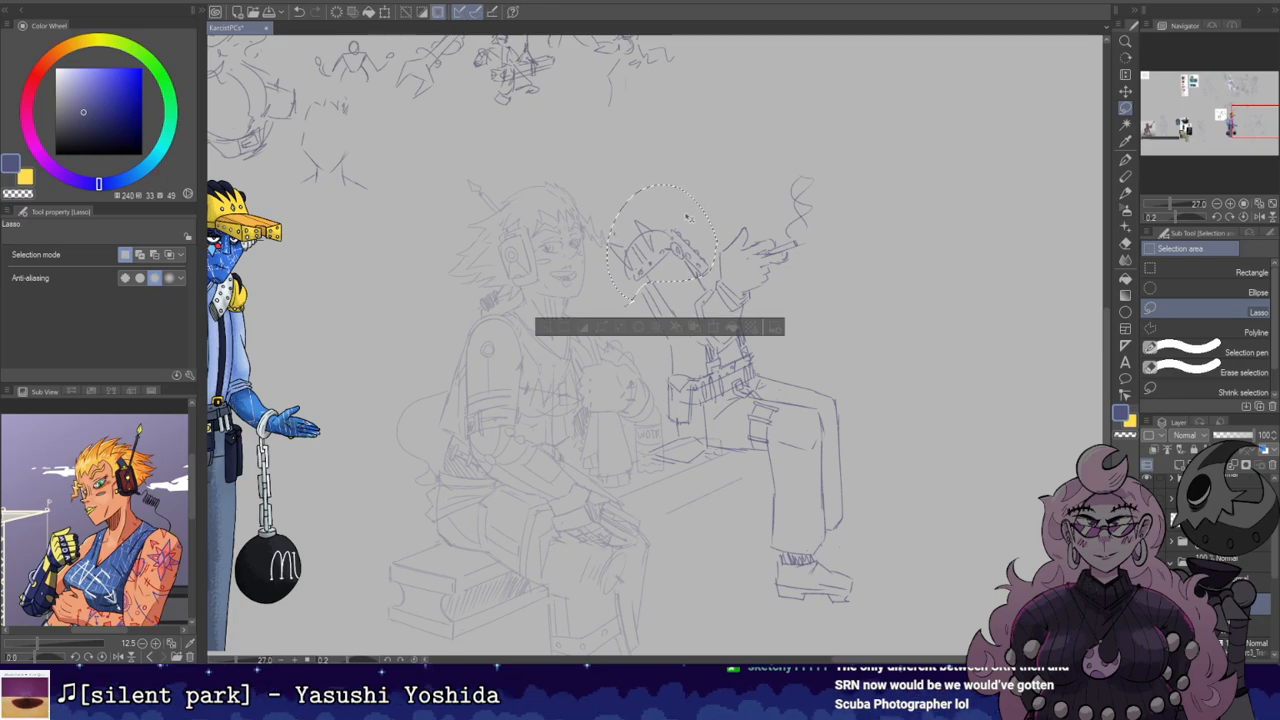
{"action": "key", "text": "ctrl+d"}
{"action": "key", "text": "h"}
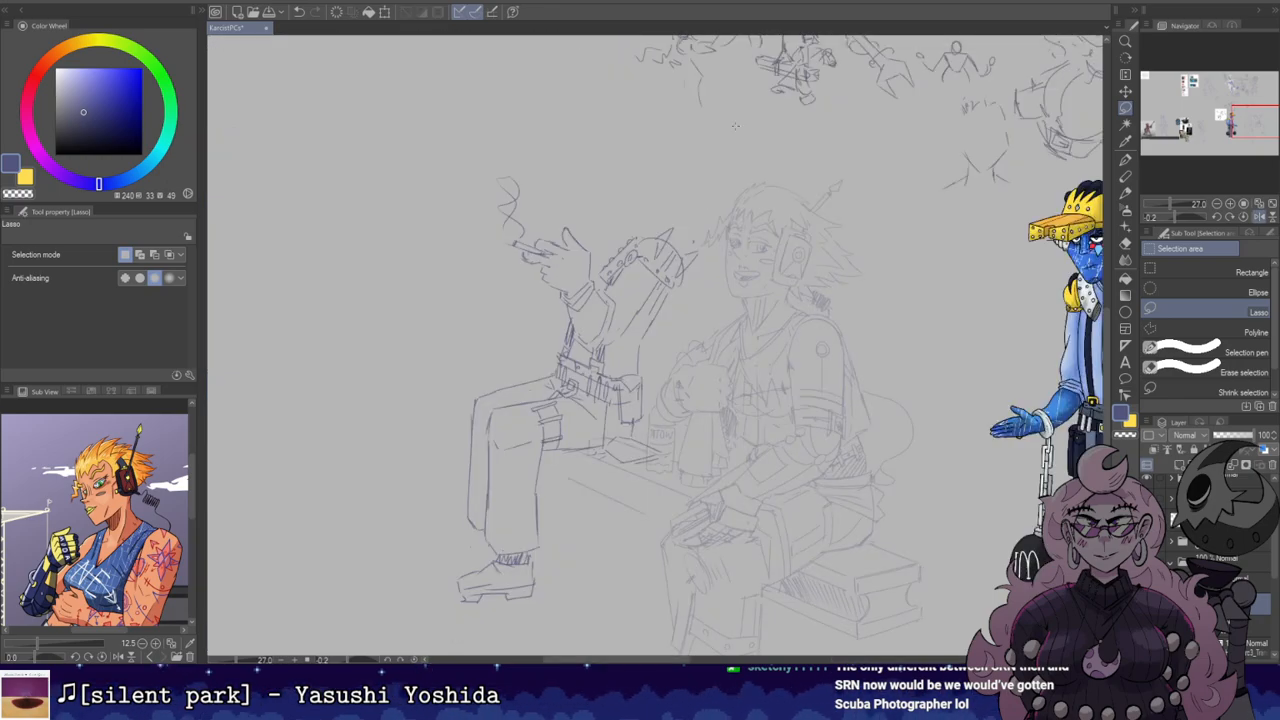
{"action": "key", "text": "h"}
Step: Sketch the far spiked shoulder pad between the studded collar and the raised hand with the Real Pencil
{"action": "key", "text": "p"}
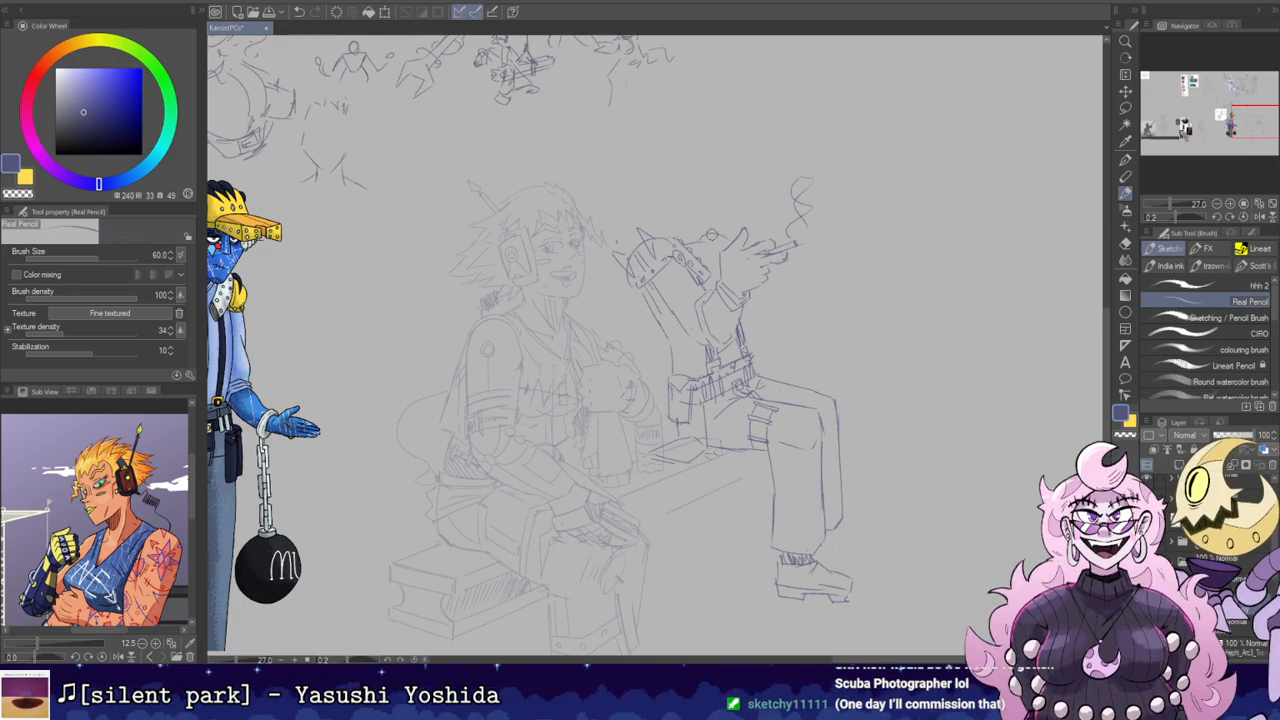
{"action": "mouse_move", "coordinate": [717, 220]}
{"action": "left_mouse_down"}
{"action": "mouse_move", "coordinate": [731, 232]}
{"action": "mouse_move", "coordinate": [705, 243]}
{"action": "mouse_move", "coordinate": [732, 255]}
{"action": "mouse_move", "coordinate": [728, 284]}
{"action": "left_mouse_up"}
{"action": "key", "text": "ctrl+z"}
{"action": "key", "text": "ctrl+z"}
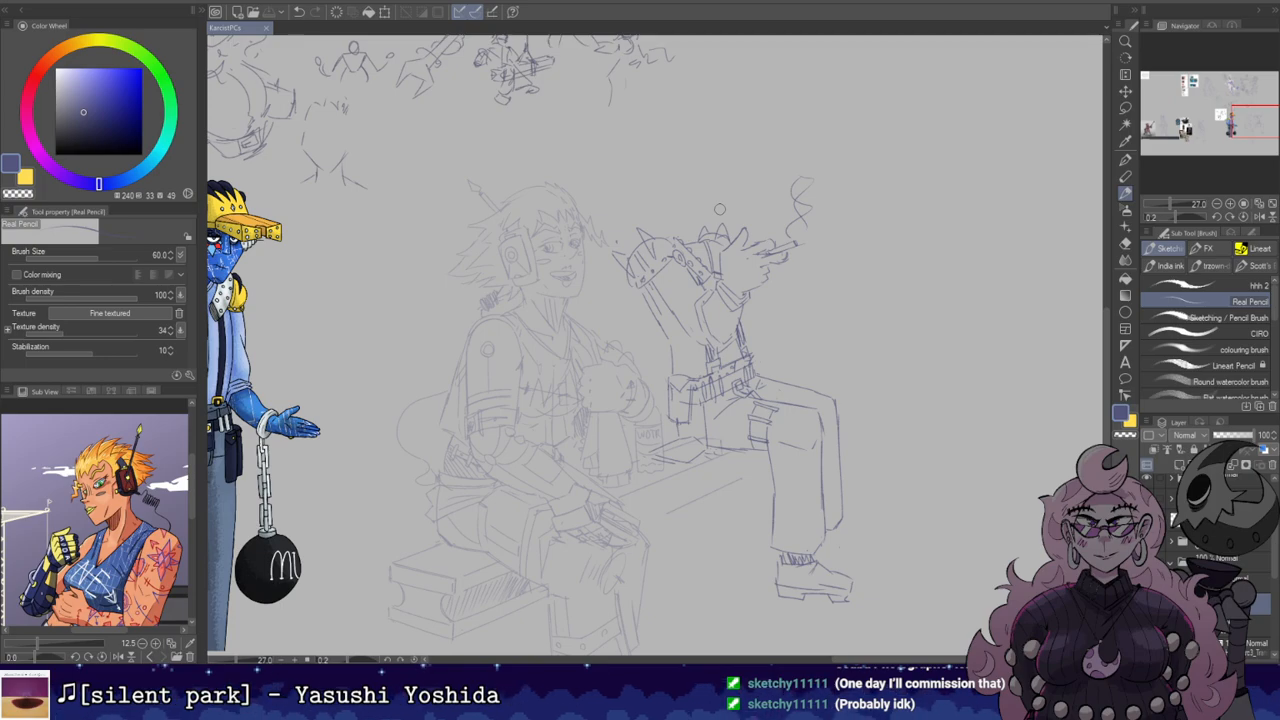
{"action": "left_click_drag", "start_coordinate": [711, 240], "coordinate": [715, 256]}
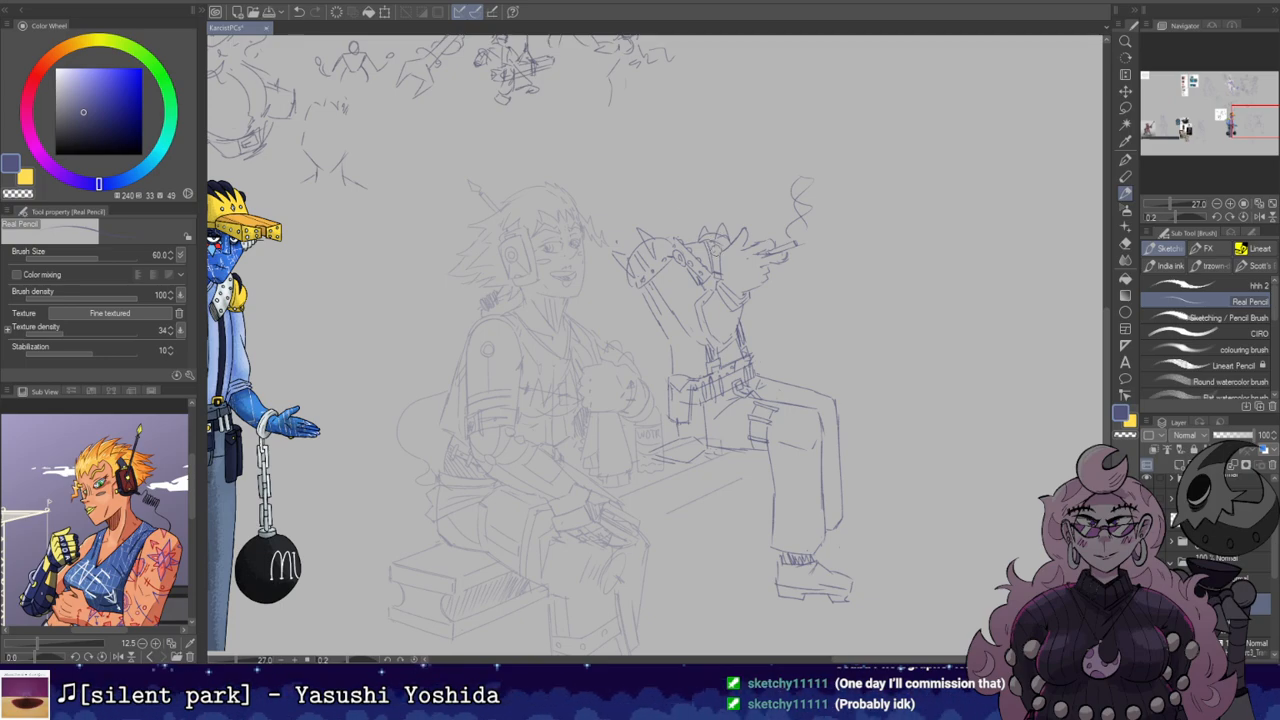
Step: Sketch a chain hanging from the figure's wrist past the belt to a small cap at the bench edge, following the coloured reference
{"action": "left_click_drag", "start_coordinate": [784, 207], "coordinate": [892, 119]}
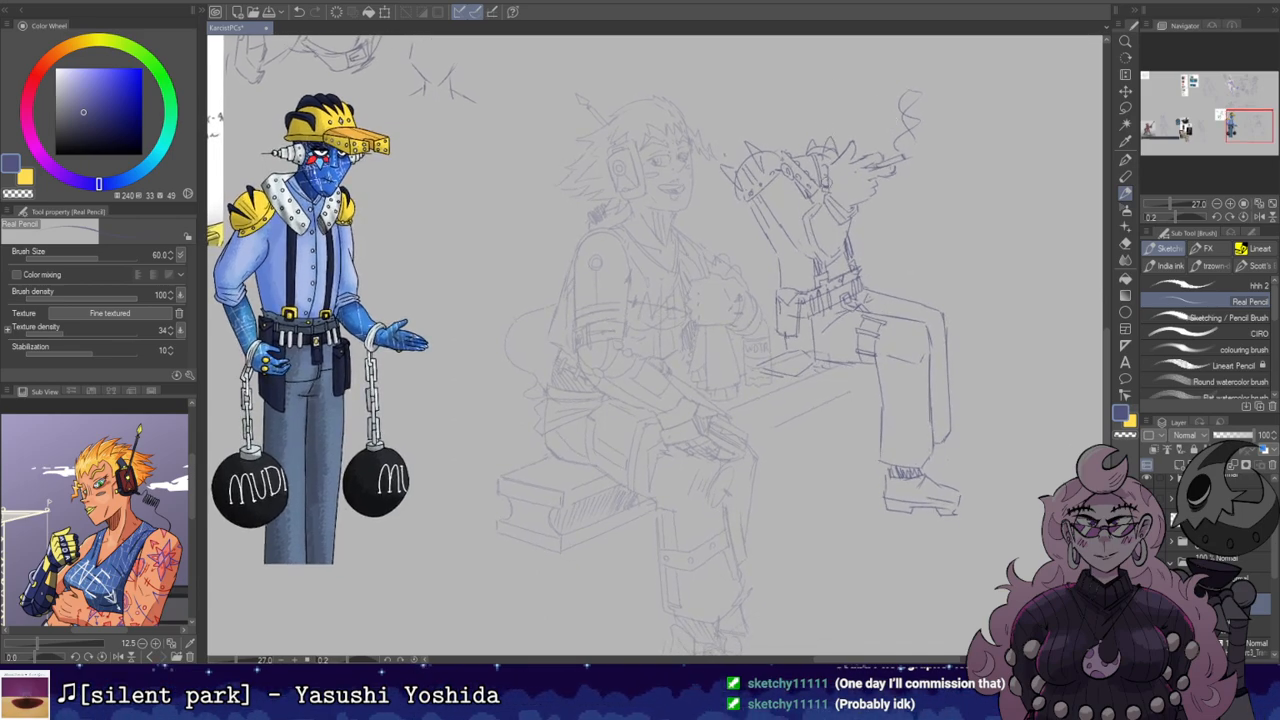
{"action": "mouse_move", "coordinate": [834, 238]}
{"action": "left_mouse_down"}
{"action": "mouse_move", "coordinate": [840, 226]}
{"action": "mouse_move", "coordinate": [844, 246]}
{"action": "left_mouse_up"}
{"action": "key", "text": "ctrl+z"}
{"action": "left_click_drag", "start_coordinate": [834, 272], "coordinate": [847, 322]}
{"action": "key", "text": "ctrl+z"}
{"action": "key", "text": "ctrl+z"}
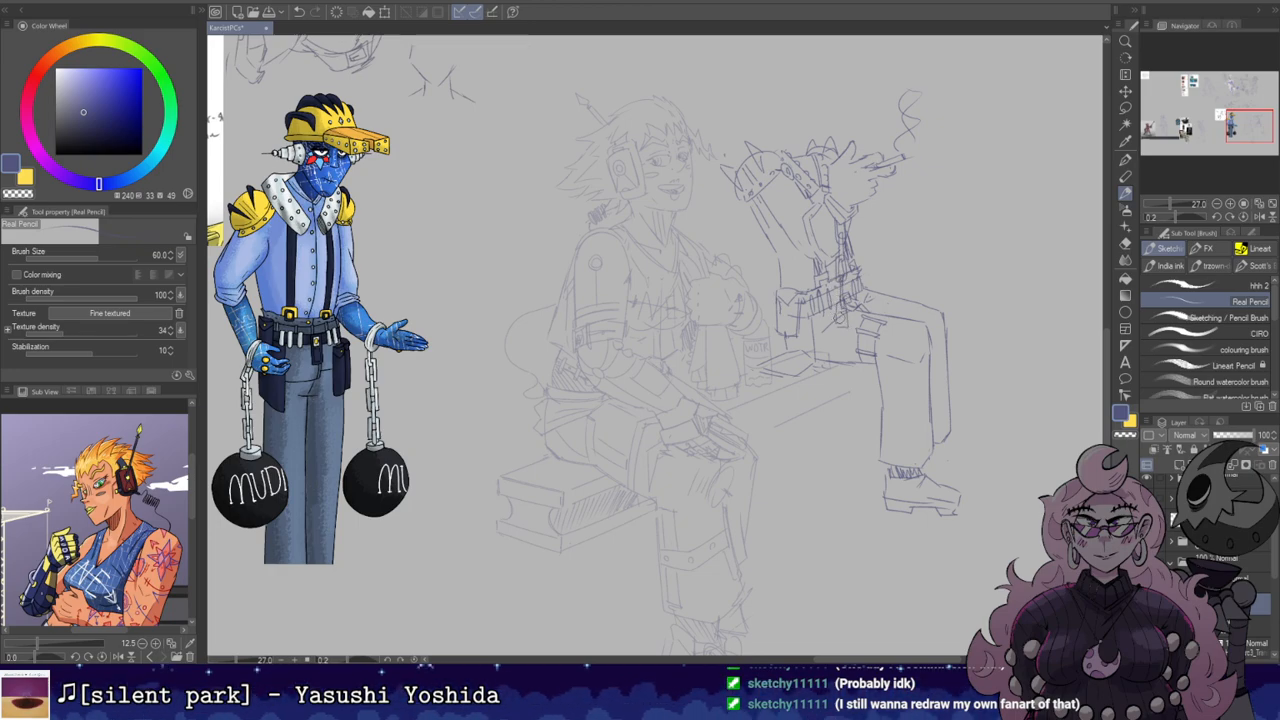
{"action": "key", "text": "ctrl+z"}
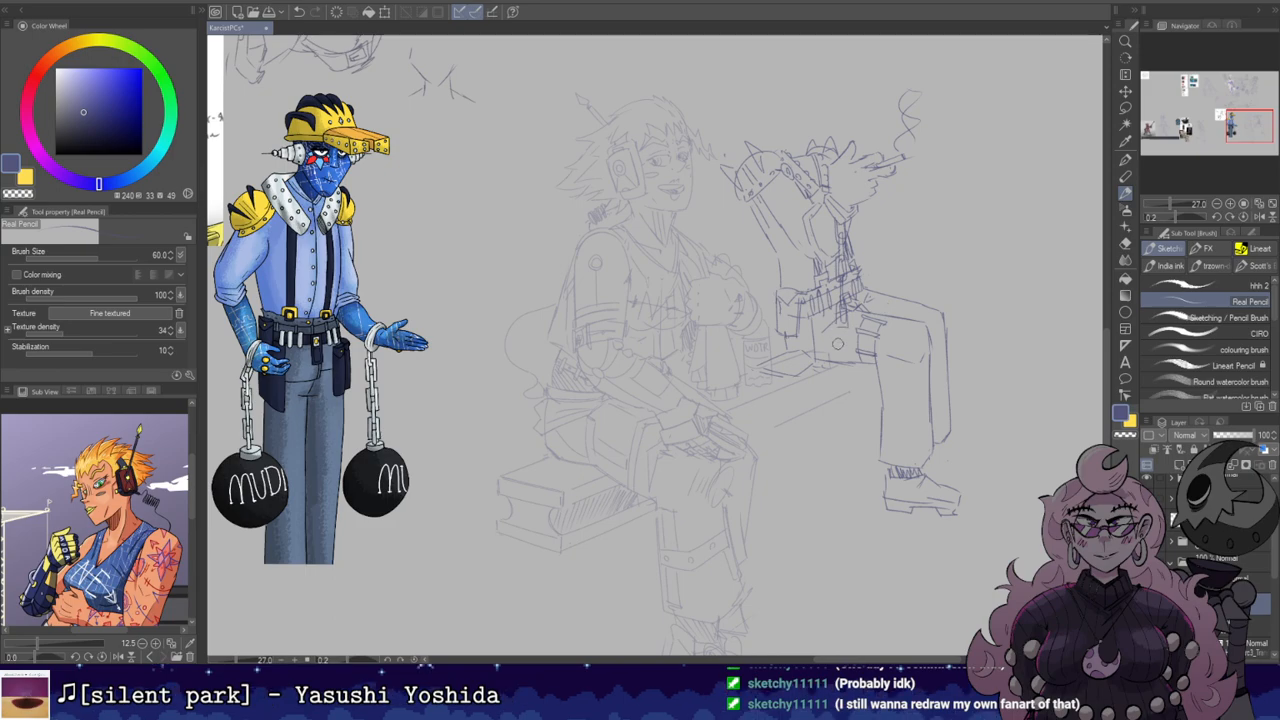
{"action": "left_click_drag", "start_coordinate": [843, 314], "coordinate": [841, 349]}
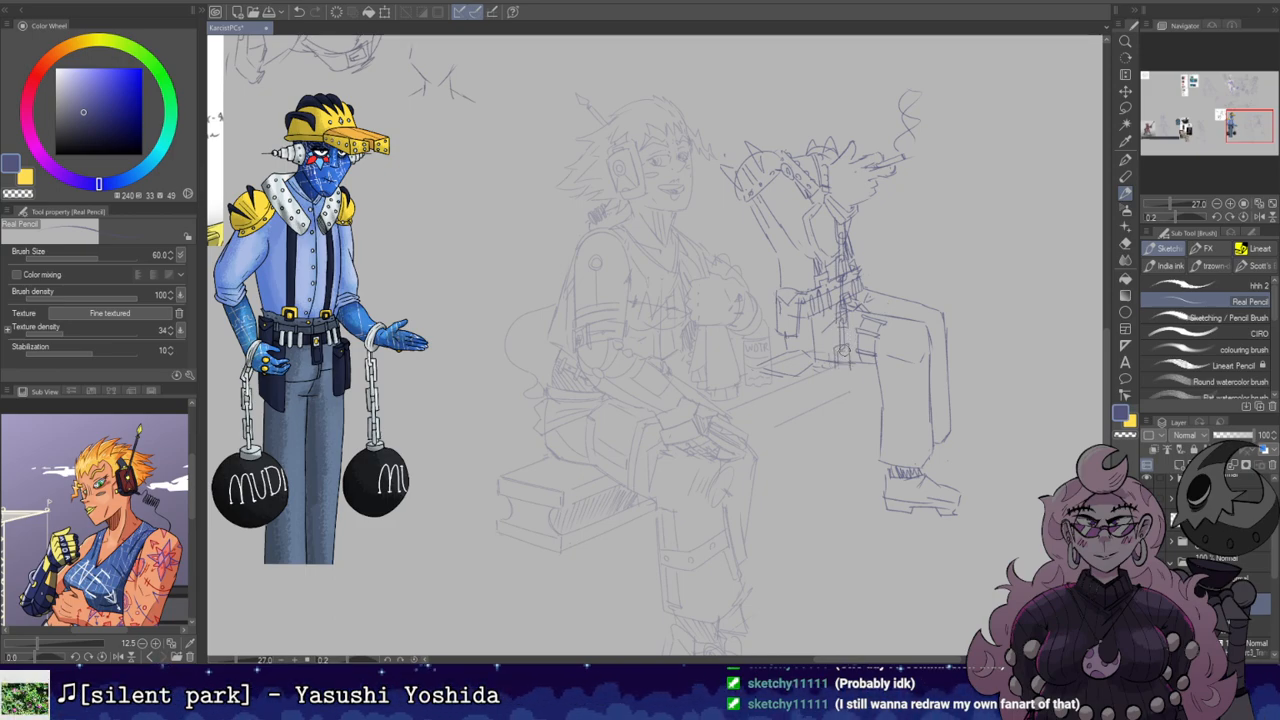
{"action": "left_click_drag", "start_coordinate": [832, 366], "coordinate": [858, 362]}
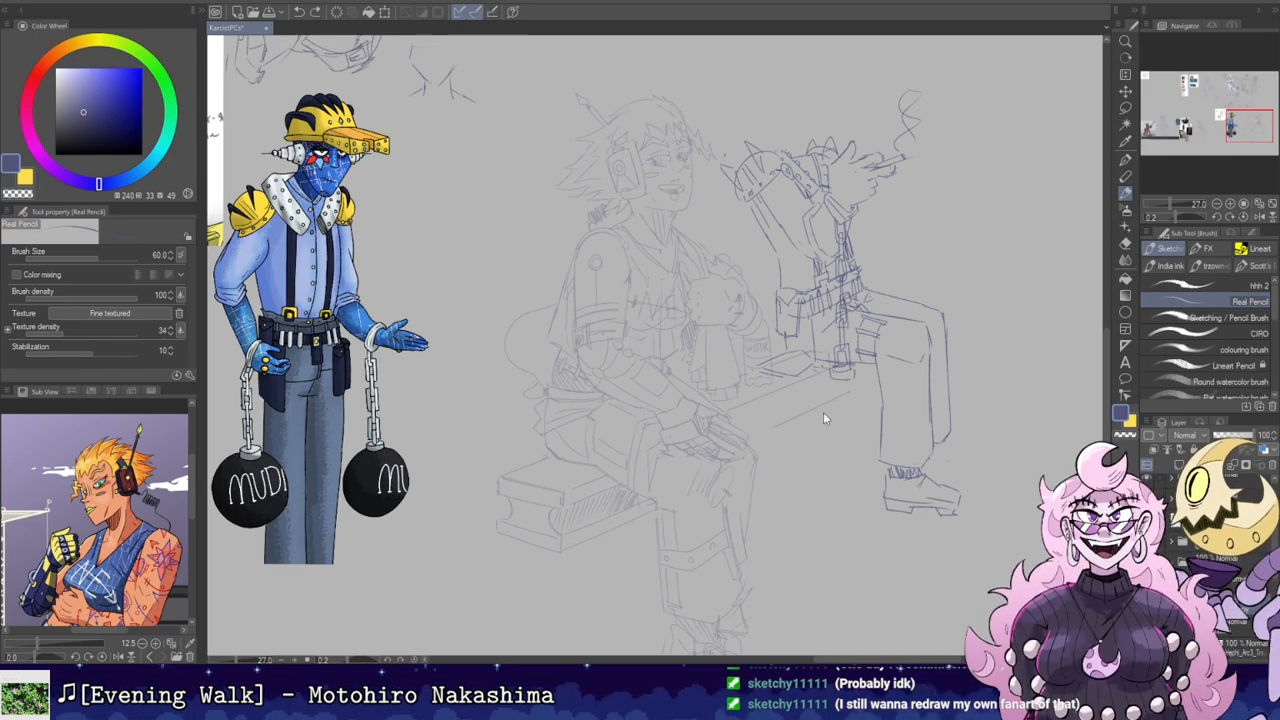
Step: Draw the round iron ball hanging below the chain's cap, in front of the figure's legs
{"action": "left_click_drag", "start_coordinate": [826, 378], "coordinate": [796, 464]}
{"action": "mouse_move", "coordinate": [856, 378]}
{"action": "left_mouse_down"}
{"action": "mouse_move", "coordinate": [886, 394]}
{"action": "mouse_move", "coordinate": [906, 440]}
{"action": "mouse_move", "coordinate": [876, 474]}
{"action": "left_mouse_up"}
{"action": "key", "text": "ctrl+z"}
{"action": "key", "text": "e"}
{"action": "left_click_drag", "start_coordinate": [890, 394], "coordinate": [893, 464]}
{"action": "key", "text": "b"}
{"action": "key", "text": "ctrl+z"}
{"action": "key", "text": "ctrl+z"}
{"action": "left_click_drag", "start_coordinate": [874, 382], "coordinate": [886, 462]}
Step: Letter "MU" across the iron ball and erase the stray lines around the lettering
{"action": "mouse_move", "coordinate": [838, 410]}
{"action": "left_mouse_down"}
{"action": "mouse_move", "coordinate": [836, 454]}
{"action": "mouse_move", "coordinate": [862, 408]}
{"action": "mouse_move", "coordinate": [865, 450]}
{"action": "left_mouse_up"}
{"action": "mouse_move", "coordinate": [873, 400]}
{"action": "left_mouse_down"}
{"action": "mouse_move", "coordinate": [884, 440]}
{"action": "mouse_move", "coordinate": [889, 404]}
{"action": "left_mouse_up"}
{"action": "key", "text": "e"}
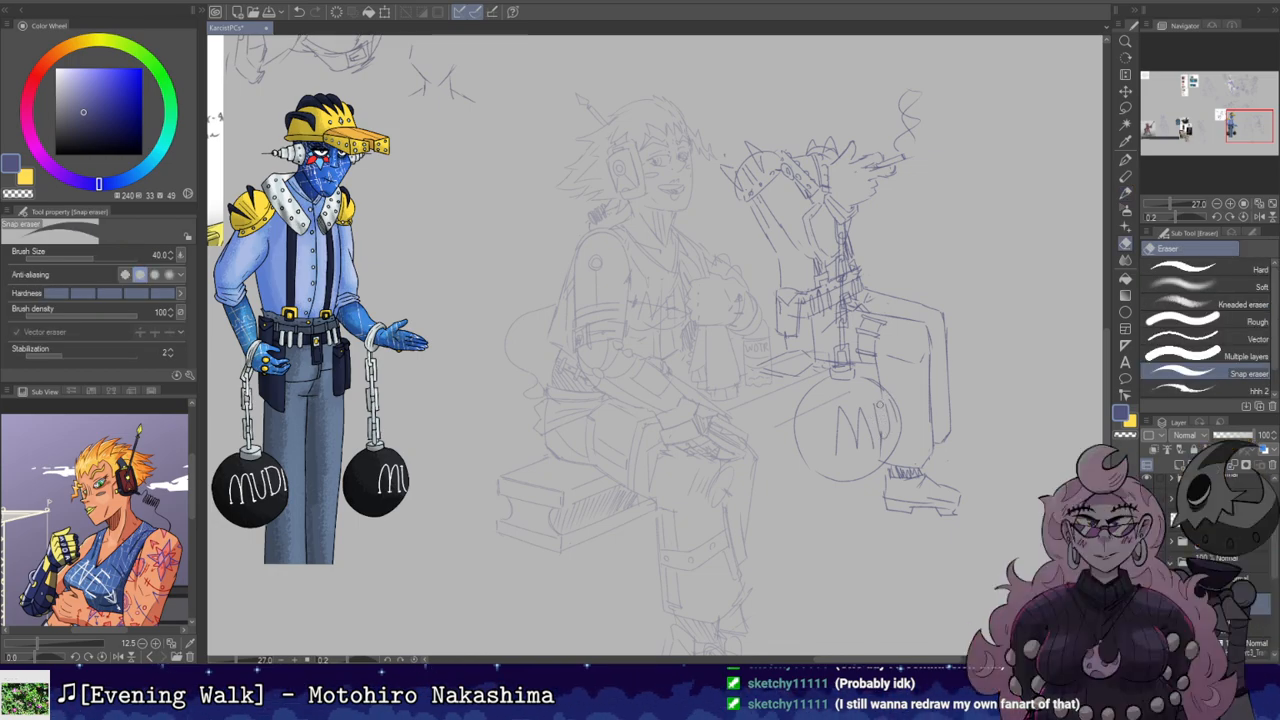
{"action": "key", "text": "p"}
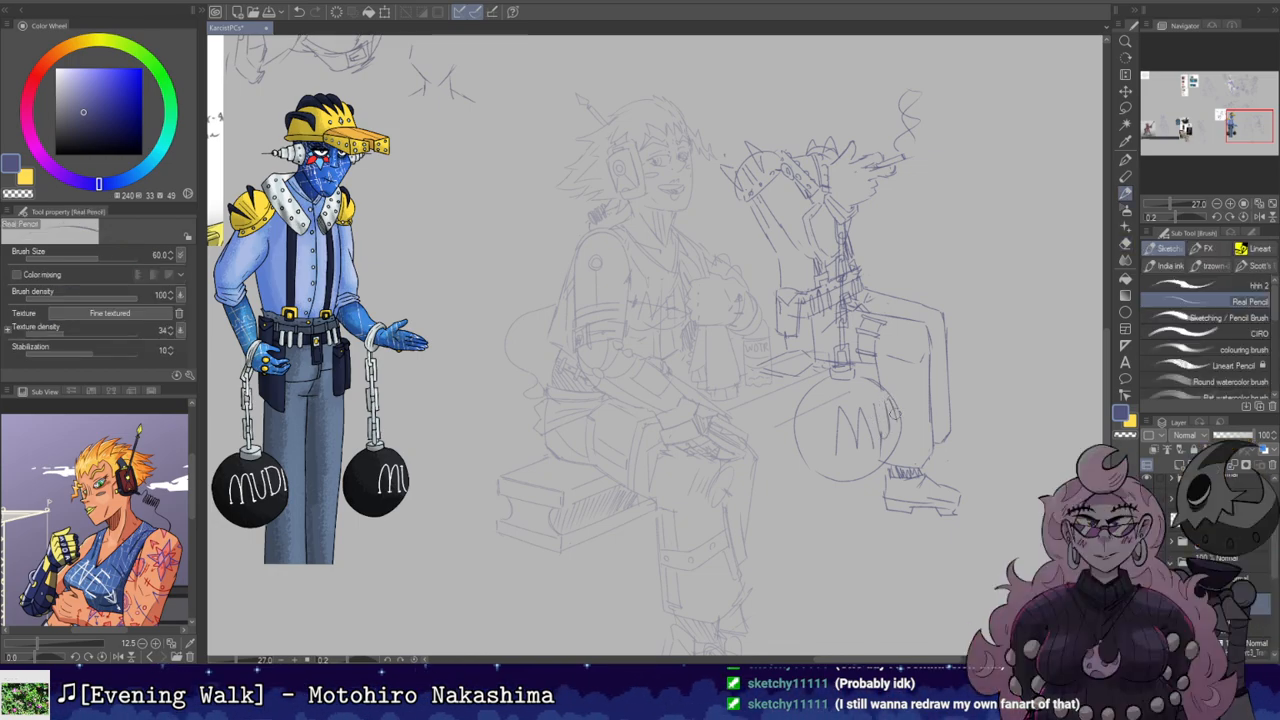
{"action": "key", "text": "e"}
{"action": "left_click", "coordinate": [1259, 217]}
{"action": "left_click", "coordinate": [1259, 217]}
{"action": "key", "text": "p"}
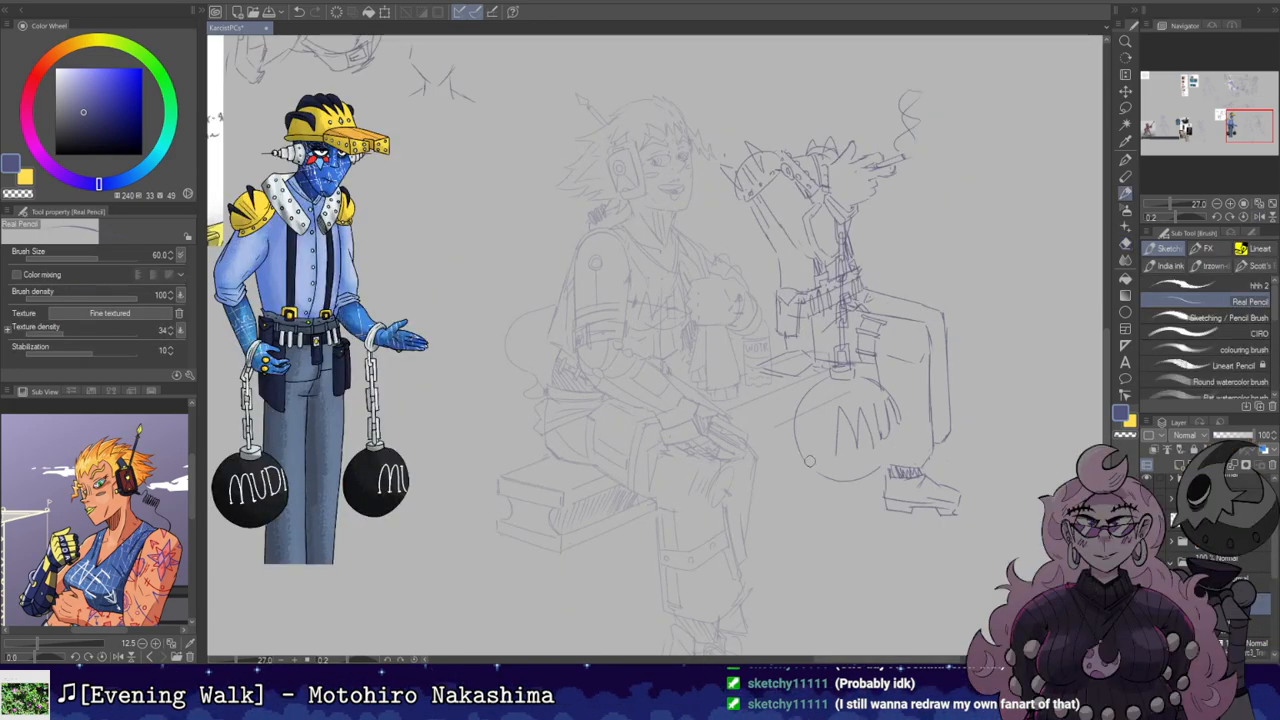
Step: Reinforce the ball's outline, add a curved highlight line inside it, save the drawing, and check it mirrored
{"action": "left_click_drag", "start_coordinate": [903, 430], "coordinate": [901, 443]}
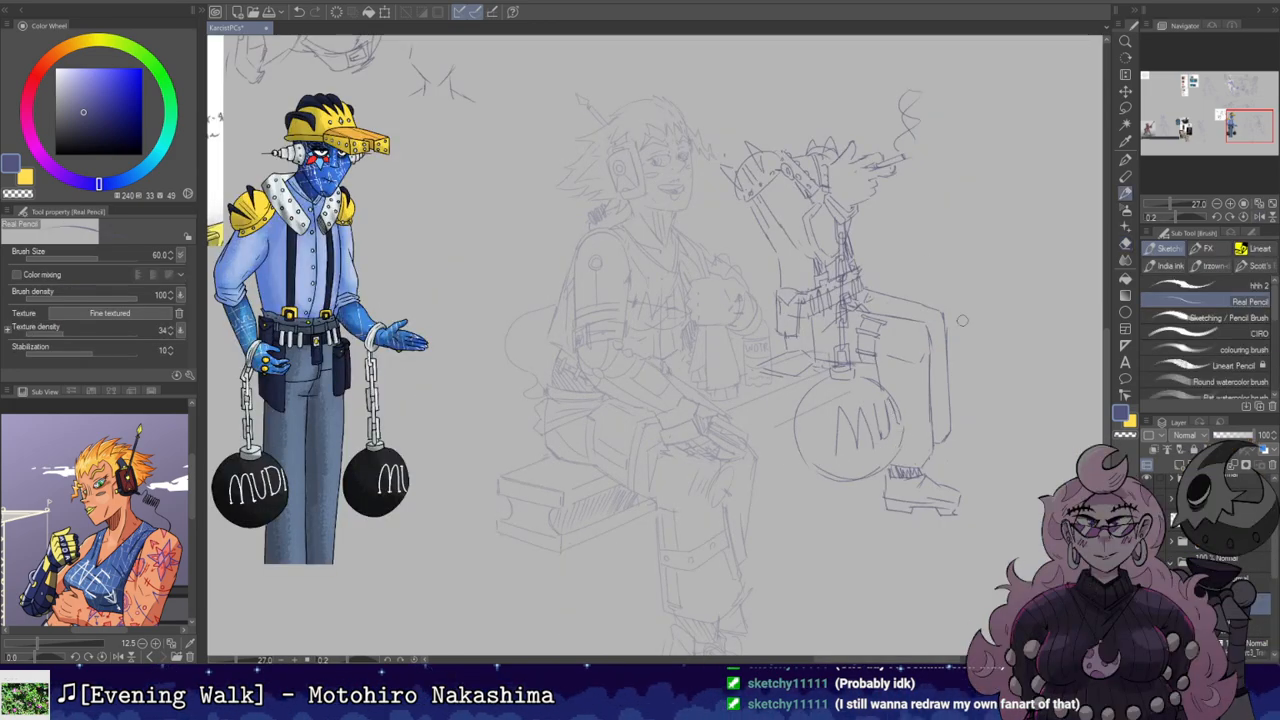
{"action": "left_click_drag", "start_coordinate": [812, 422], "coordinate": [819, 402]}
{"action": "key", "text": "ctrl+s"}
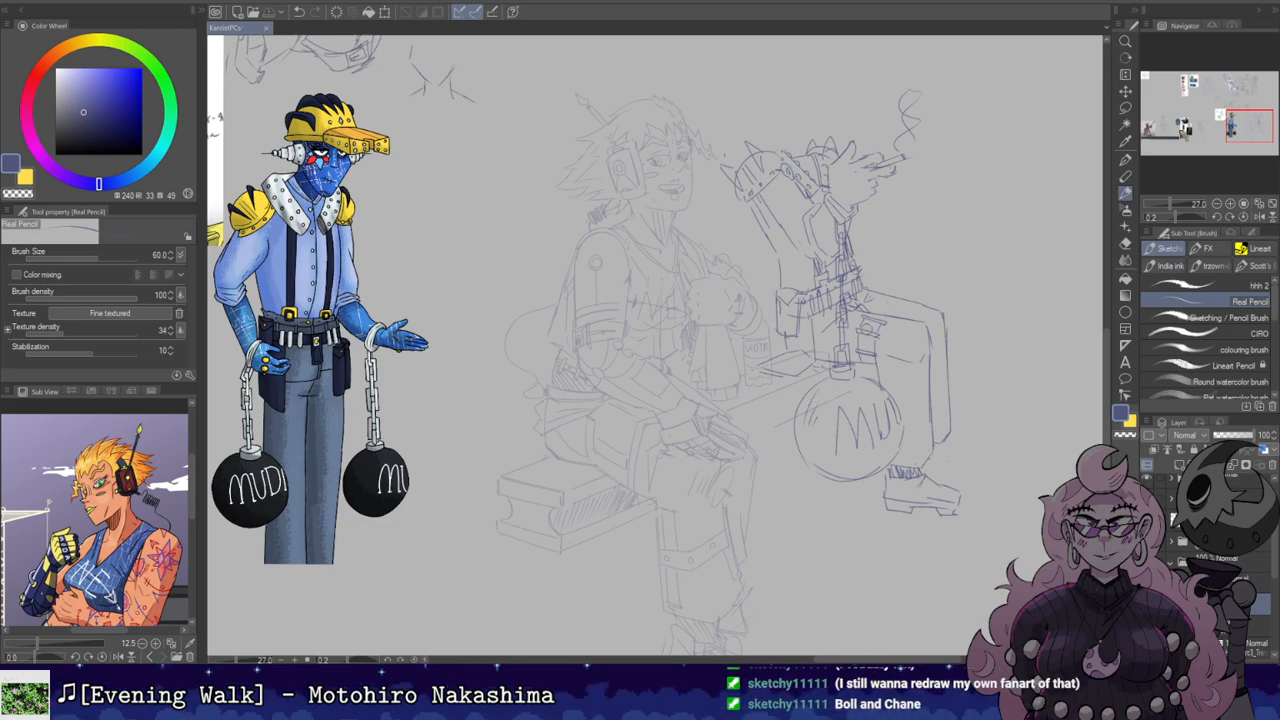
{"action": "key", "text": "h"}
{"action": "key", "text": "h"}
Step: Rotate the canvas, tidy the knee corner, and sketch the front contour of the torso down to the belt
{"action": "left_click_drag", "start_coordinate": [977, 274], "coordinate": [940, 349]}
{"action": "key", "text": "r"}
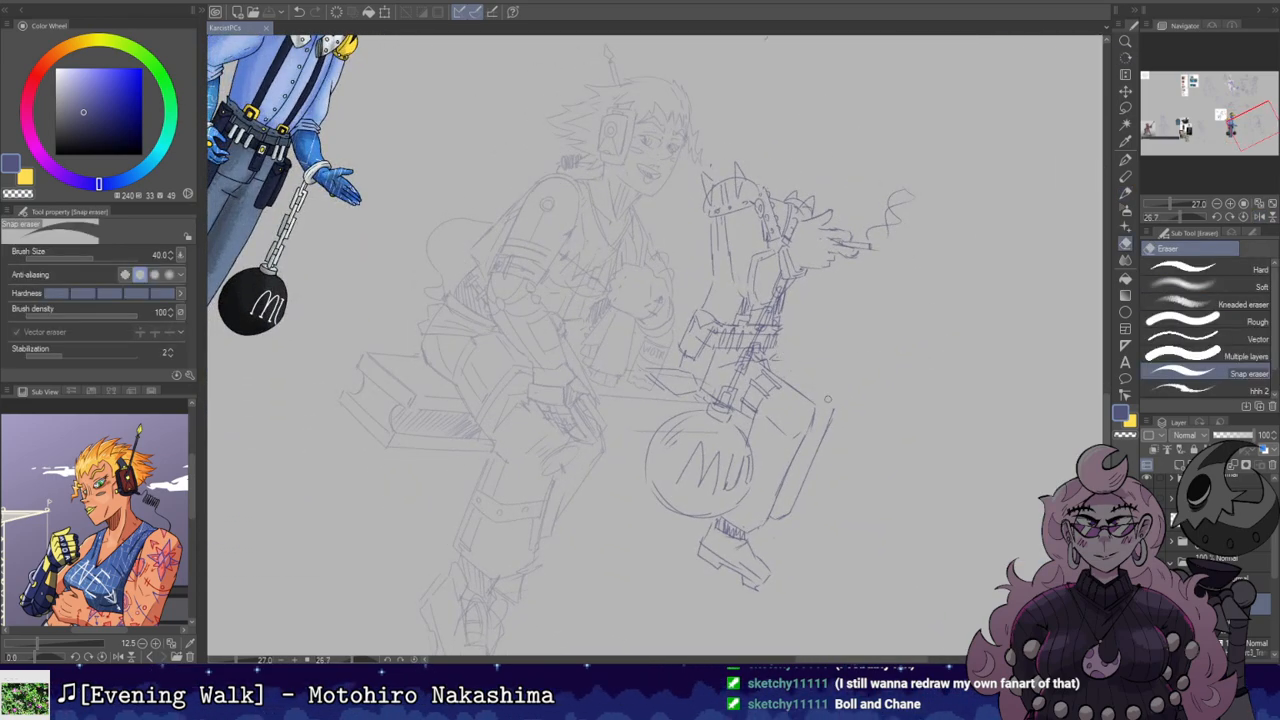
{"action": "key", "text": "p"}
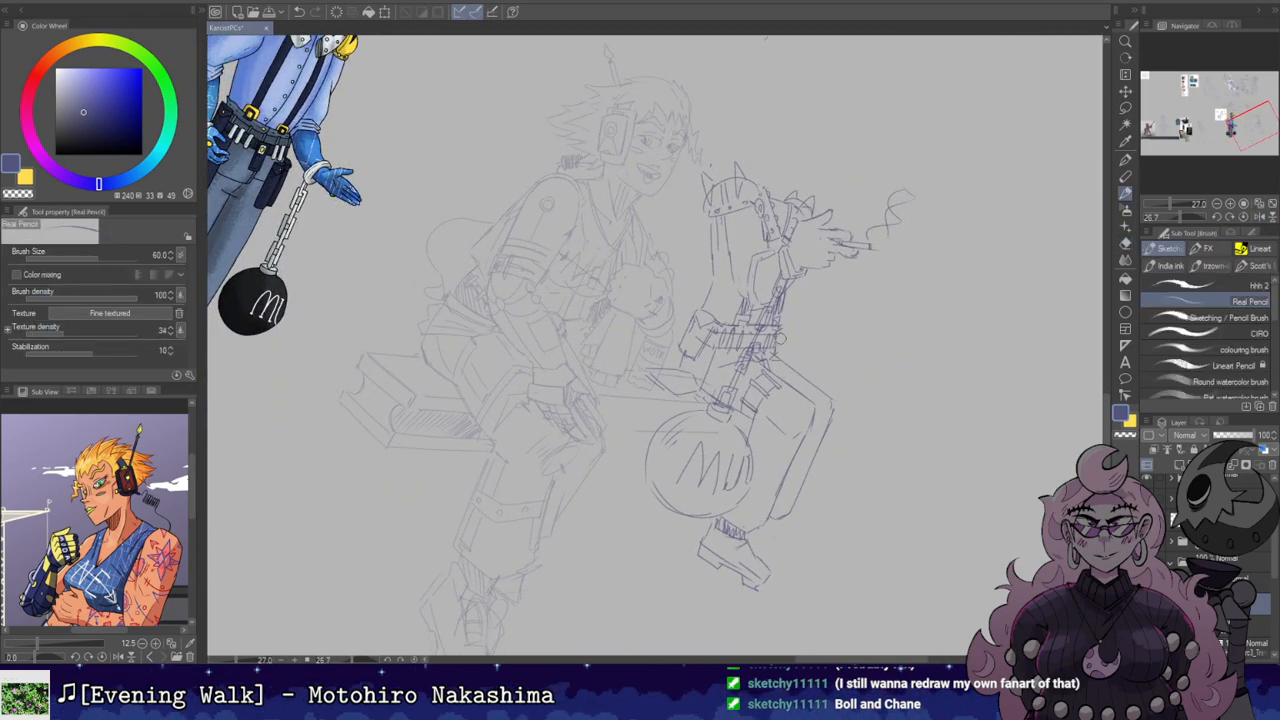
{"action": "key", "text": "shift+space"}
{"action": "mouse_move", "coordinate": [783, 306]}
{"action": "left_mouse_down"}
{"action": "mouse_move", "coordinate": [760, 220]}
{"action": "mouse_move", "coordinate": [793, 331]}
{"action": "left_mouse_up"}
{"action": "key", "text": "space"}
{"action": "key", "text": "ctrl+z"}
{"action": "left_click_drag", "start_coordinate": [776, 283], "coordinate": [807, 367]}
{"action": "key", "text": "e"}
{"action": "key", "text": "b"}
{"action": "key", "text": "ctrl+z"}
{"action": "key", "text": "ctrl+z"}
Step: Sketch the far ankle and boot behind the near shoe and check the figure in a mirrored view
{"action": "key", "text": "space"}
{"action": "left_click_drag", "start_coordinate": [855, 271], "coordinate": [830, 116]}
{"action": "mouse_move", "coordinate": [839, 348]}
{"action": "left_mouse_down"}
{"action": "mouse_move", "coordinate": [826, 375]}
{"action": "mouse_move", "coordinate": [865, 406]}
{"action": "left_mouse_up"}
{"action": "key", "text": "ctrl+z"}
{"action": "key", "text": "ctrl+z"}
{"action": "left_click_drag", "start_coordinate": [924, 176], "coordinate": [922, 364]}
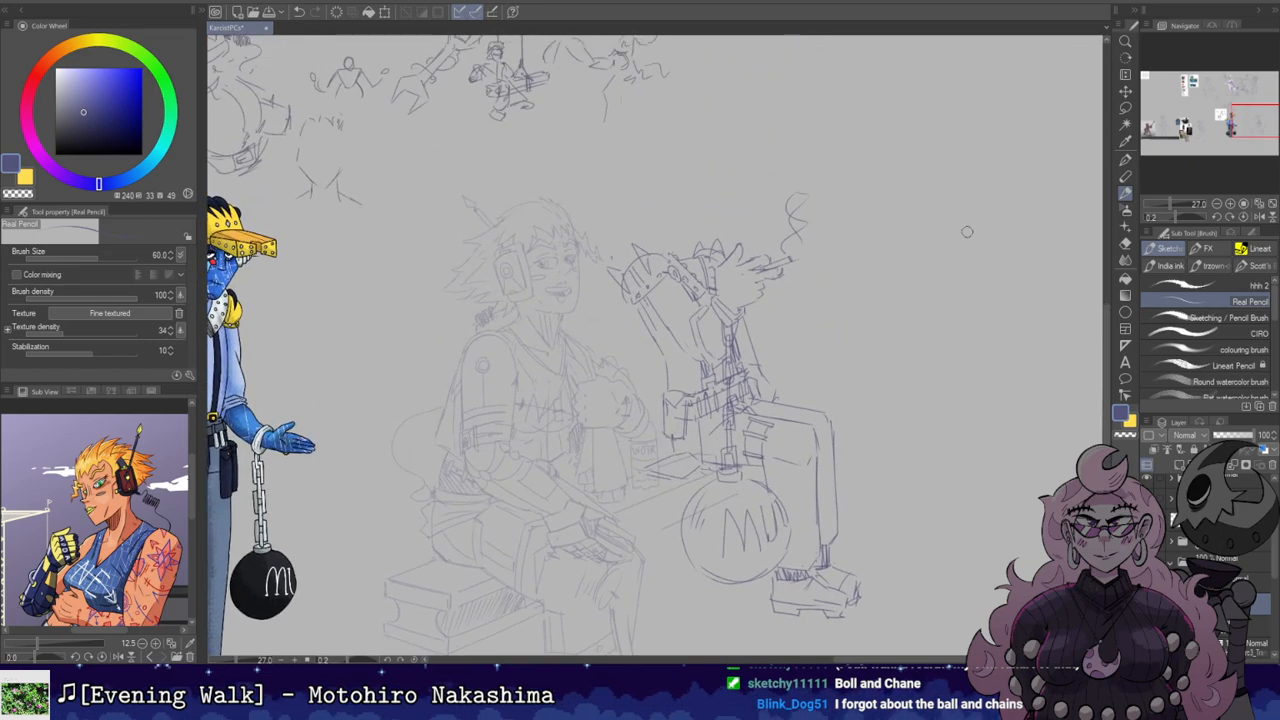
{"action": "key", "text": "h"}
{"action": "key", "text": "h"}
Step: Sketch a second iron ball hanging below the boot, with a small connector cap where the chain attaches
{"action": "left_click_drag", "start_coordinate": [832, 323], "coordinate": [892, 211]}
{"action": "left_click_drag", "start_coordinate": [868, 117], "coordinate": [870, 89]}
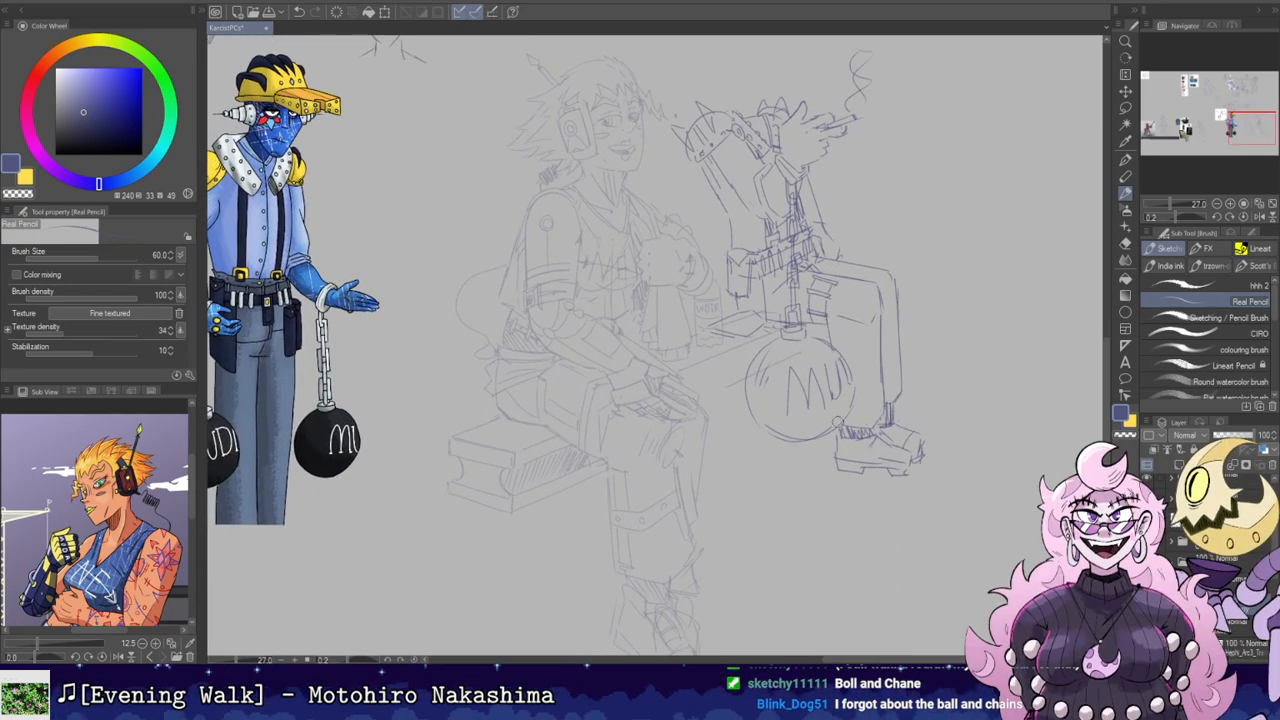
{"action": "mouse_move", "coordinate": [836, 486]}
{"action": "left_mouse_down"}
{"action": "mouse_move", "coordinate": [831, 462]}
{"action": "mouse_move", "coordinate": [807, 532]}
{"action": "mouse_move", "coordinate": [791, 540]}
{"action": "mouse_move", "coordinate": [800, 550]}
{"action": "left_mouse_up"}
{"action": "key", "text": "ctrl+z"}
{"action": "key", "text": "e"}
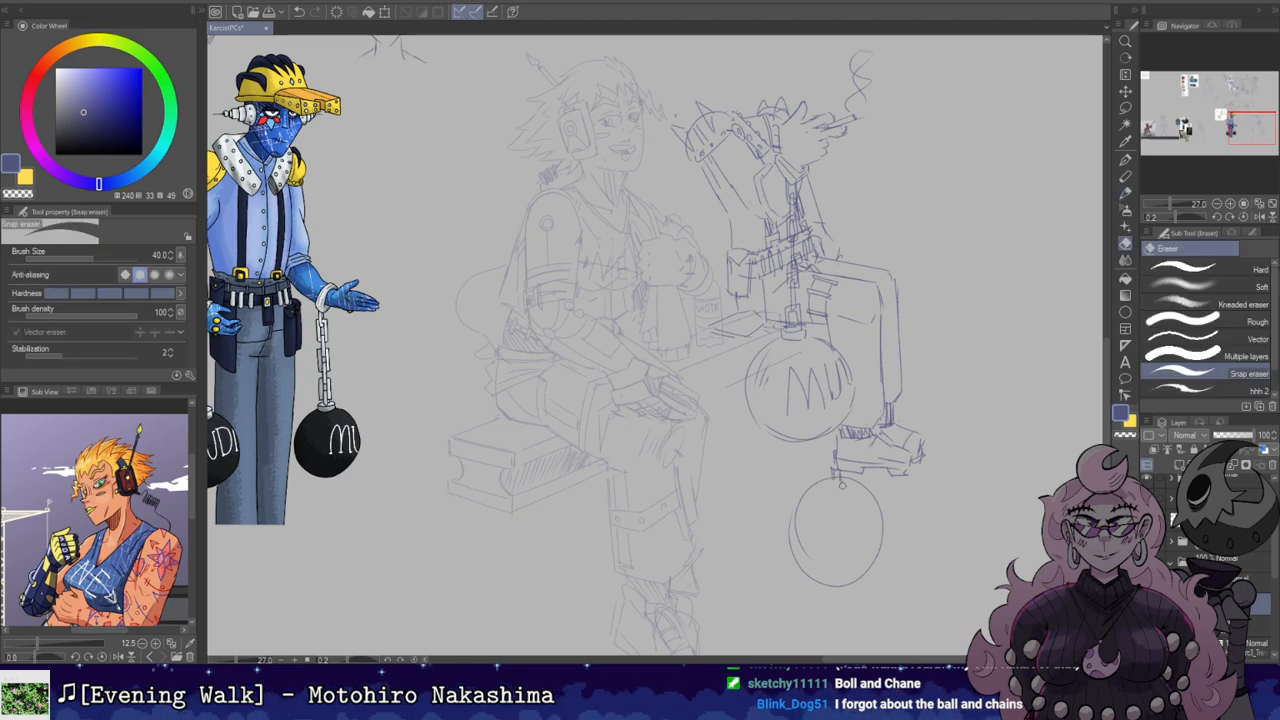
{"action": "key", "text": "p"}
{"action": "left_click_drag", "start_coordinate": [830, 490], "coordinate": [848, 483]}
Step: Letter "MU" across the lower ball, clean up its outline, and check it in a mirrored view
{"action": "mouse_move", "coordinate": [837, 557]}
{"action": "left_mouse_down"}
{"action": "mouse_move", "coordinate": [848, 528]}
{"action": "mouse_move", "coordinate": [866, 548]}
{"action": "mouse_move", "coordinate": [882, 520]}
{"action": "left_mouse_up"}
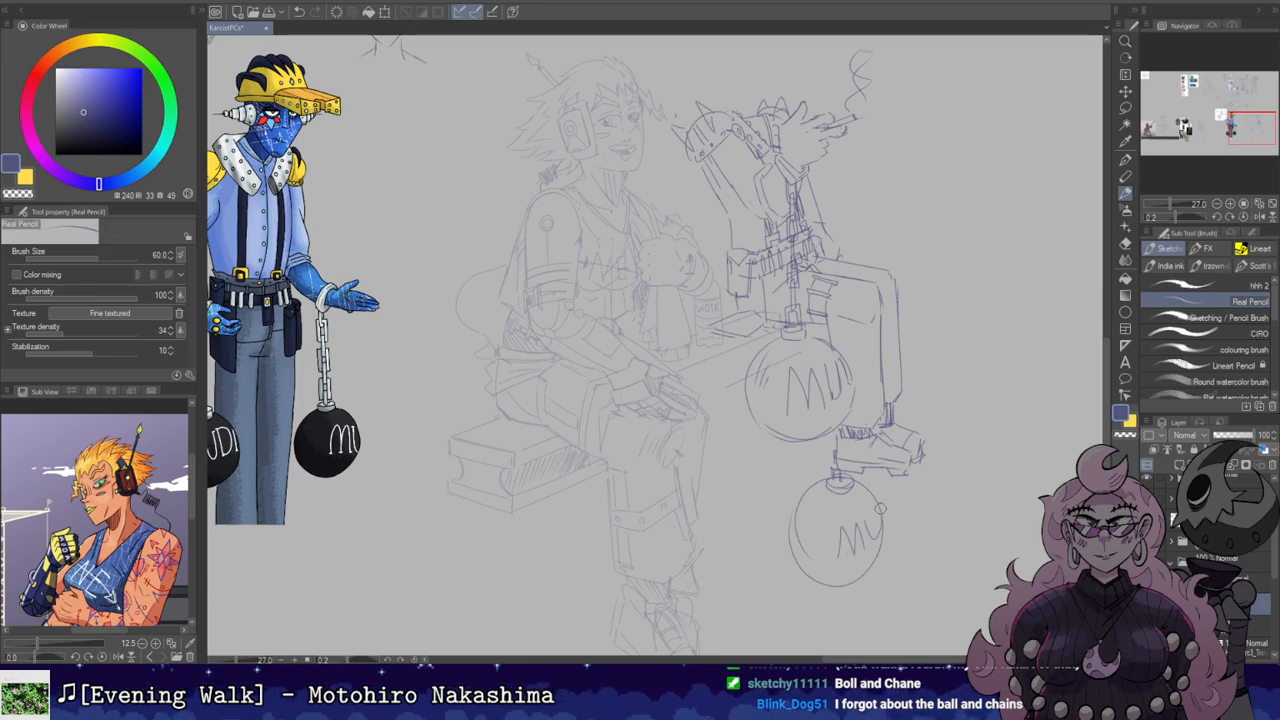
{"action": "key", "text": "e"}
{"action": "mouse_move", "coordinate": [803, 557]}
{"action": "left_mouse_down"}
{"action": "mouse_move", "coordinate": [804, 488]}
{"action": "mouse_move", "coordinate": [812, 564]}
{"action": "left_mouse_up"}
{"action": "key", "text": "b"}
{"action": "key", "text": "h"}
{"action": "key", "text": "h"}
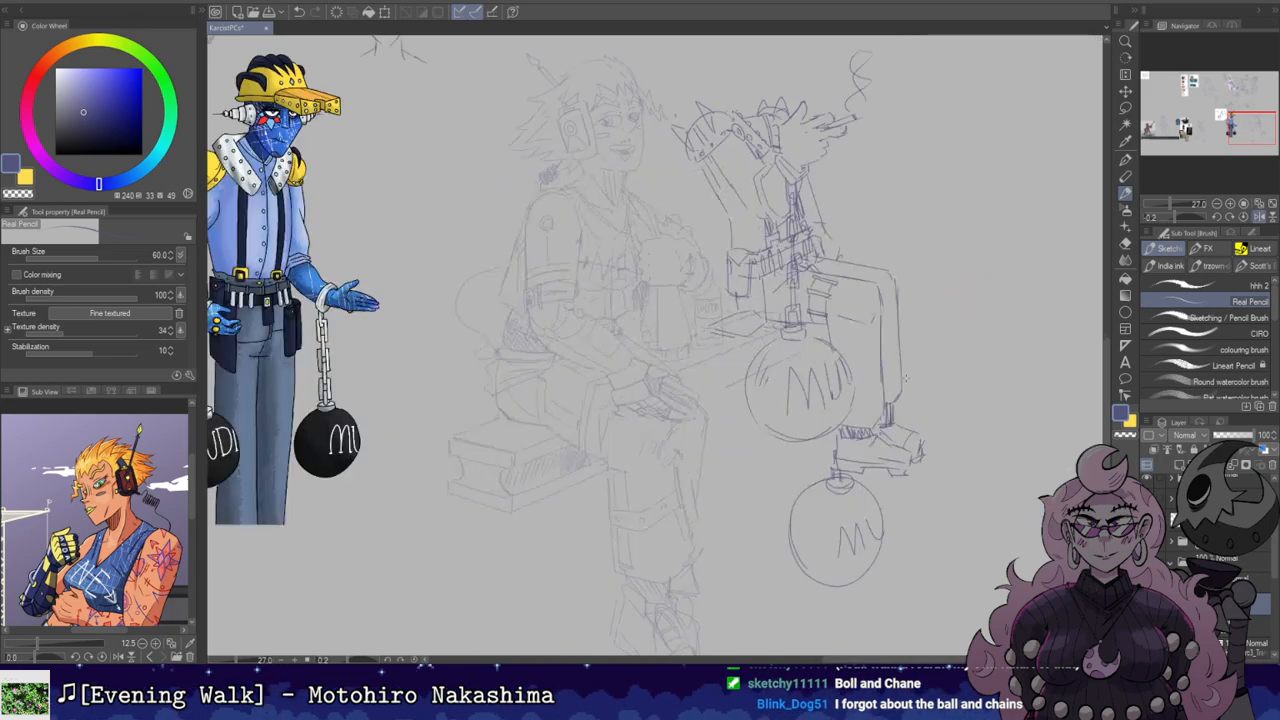
{"action": "key", "text": "e"}
{"action": "key", "text": "b"}
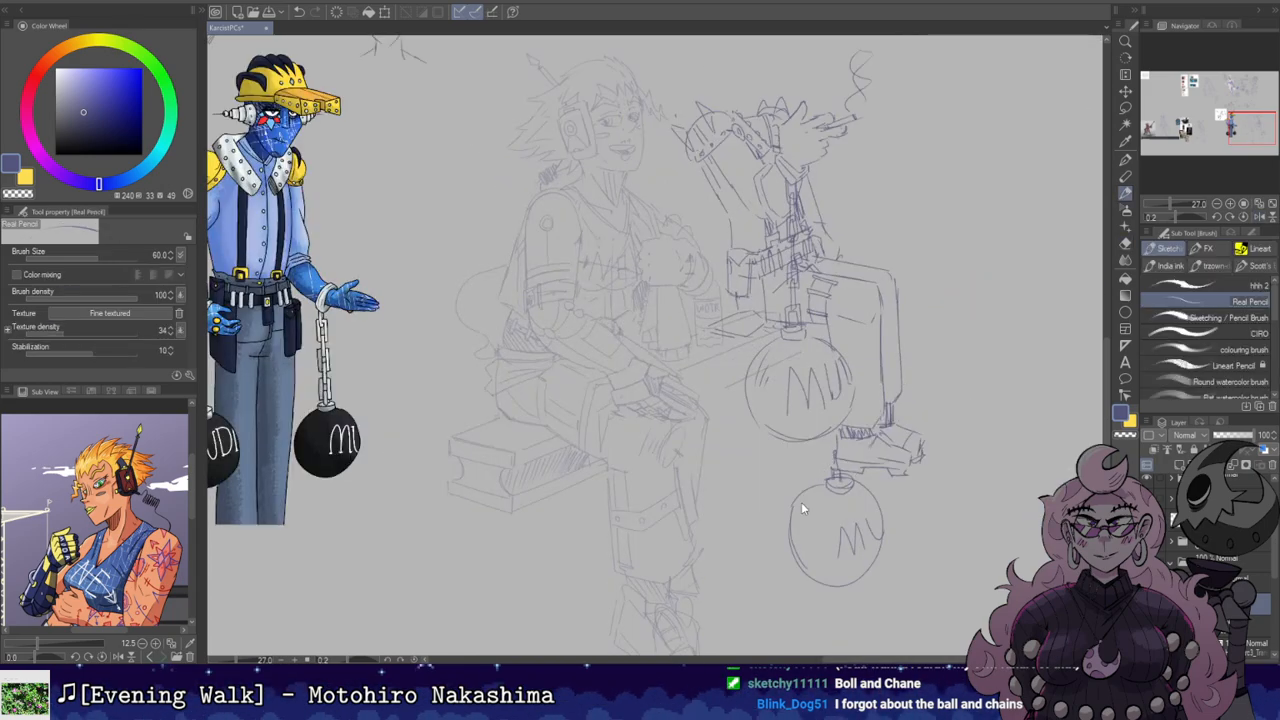
{"action": "key", "text": "e"}
{"action": "key", "text": "b"}
Step: Touch up the lower ball's outline, save the drawing, and check the whole figure mirrored
{"action": "mouse_move", "coordinate": [801, 565]}
{"action": "left_mouse_down"}
{"action": "mouse_move", "coordinate": [815, 487]}
{"action": "mouse_move", "coordinate": [886, 525]}
{"action": "left_mouse_up"}
{"action": "key", "text": "ctrl+z"}
{"action": "key", "text": "e"}
{"action": "key", "text": "b"}
{"action": "key", "text": "ctrl+z"}
{"action": "mouse_move", "coordinate": [952, 284]}
{"action": "left_mouse_down"}
{"action": "mouse_move", "coordinate": [846, 360]}
{"action": "mouse_move", "coordinate": [928, 286]}
{"action": "mouse_move", "coordinate": [967, 284]}
{"action": "mouse_move", "coordinate": [968, 298]}
{"action": "left_mouse_up"}
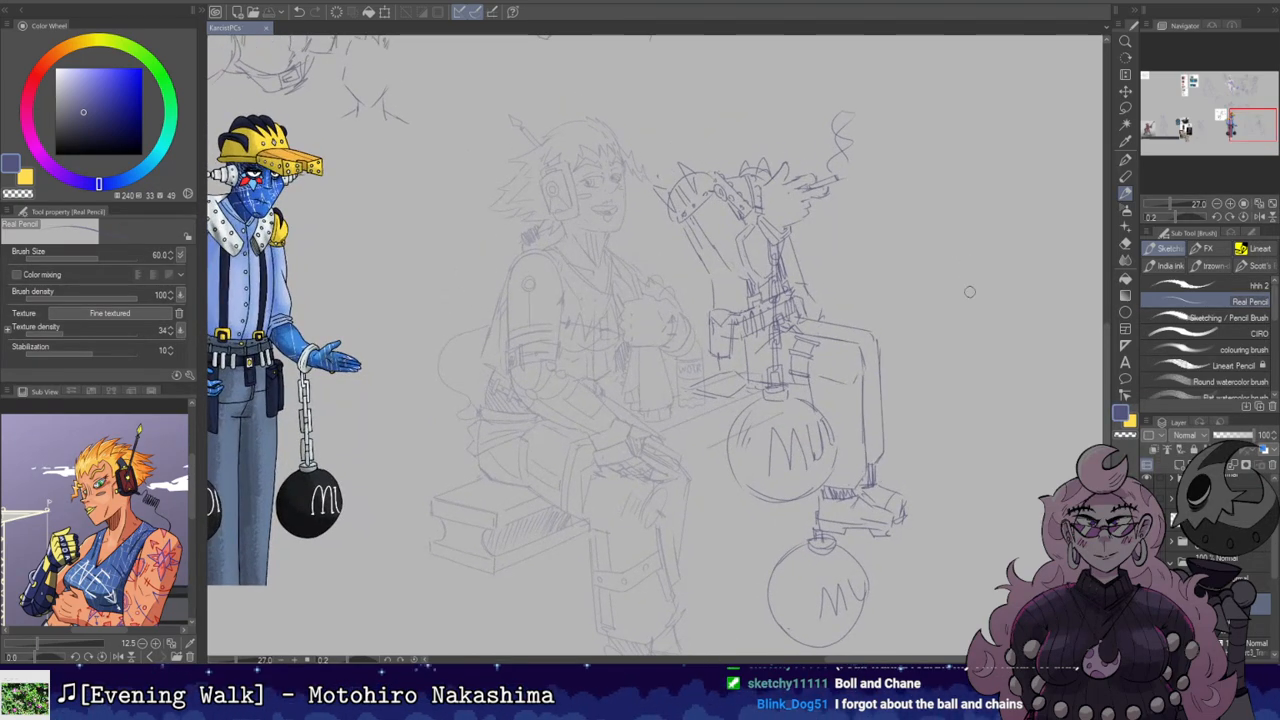
{"action": "key", "text": "h"}
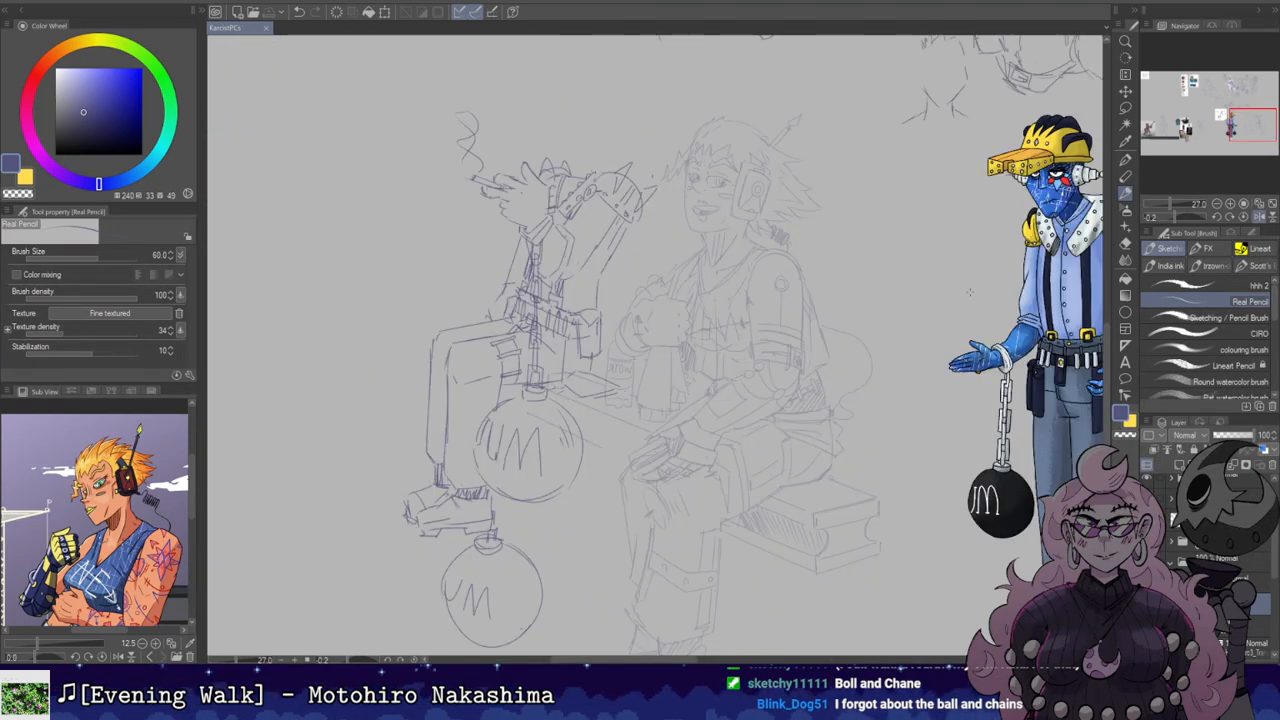
{"action": "key", "text": "h"}
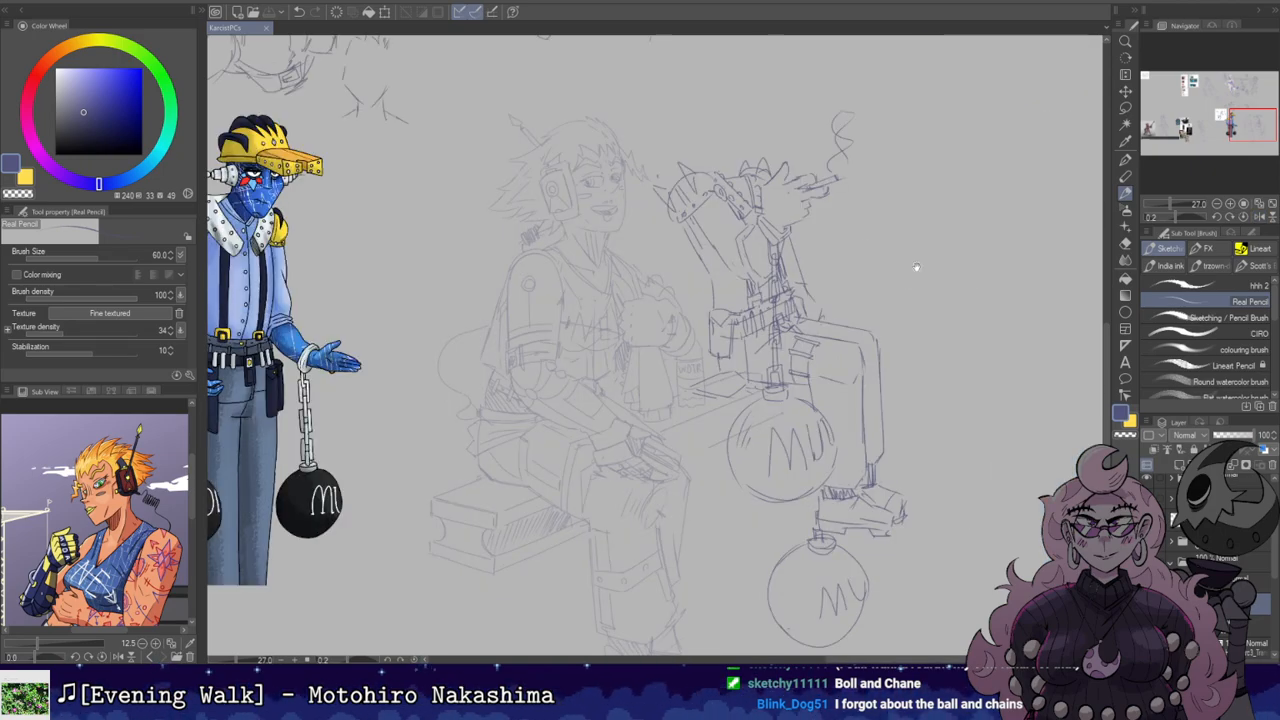
Step: Sketch the upper edge of the collar where the neck meets the shoulders
{"action": "left_click_drag", "start_coordinate": [908, 280], "coordinate": [1012, 73]}
{"action": "left_click_drag", "start_coordinate": [907, 148], "coordinate": [871, 275]}
{"action": "left_click_drag", "start_coordinate": [902, 148], "coordinate": [857, 206]}
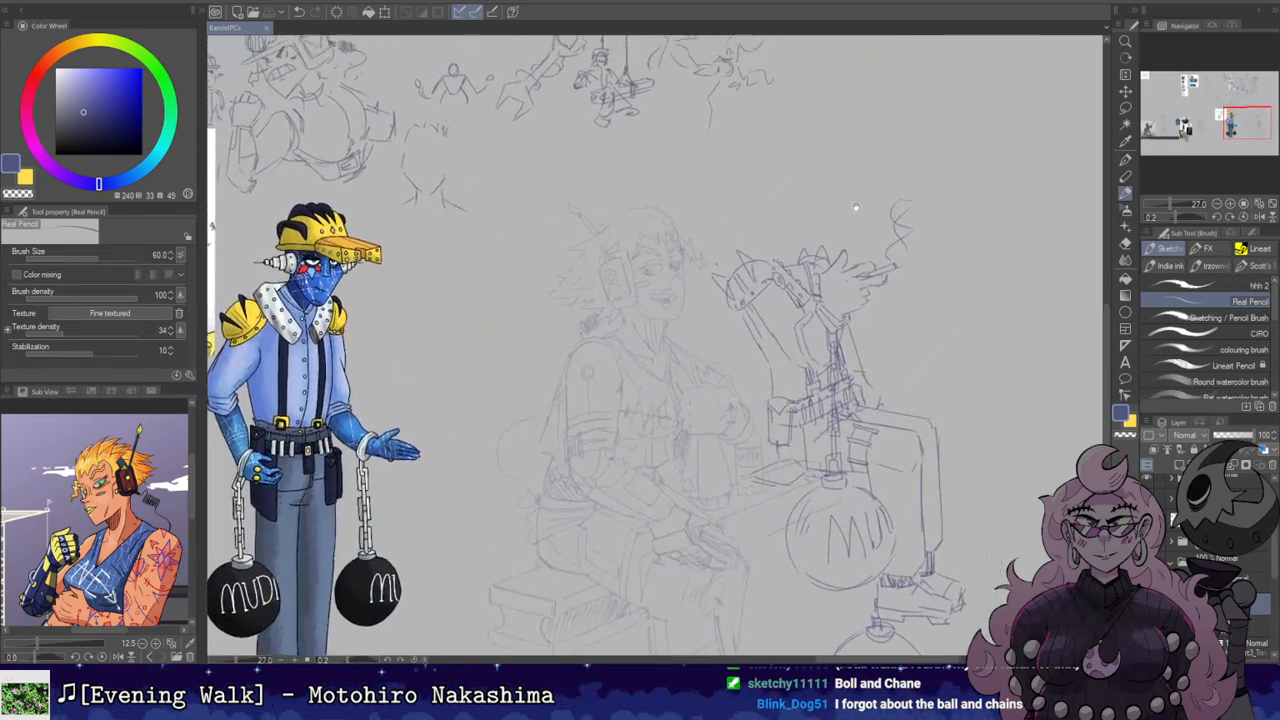
{"action": "left_click_drag", "start_coordinate": [878, 107], "coordinate": [867, 201]}
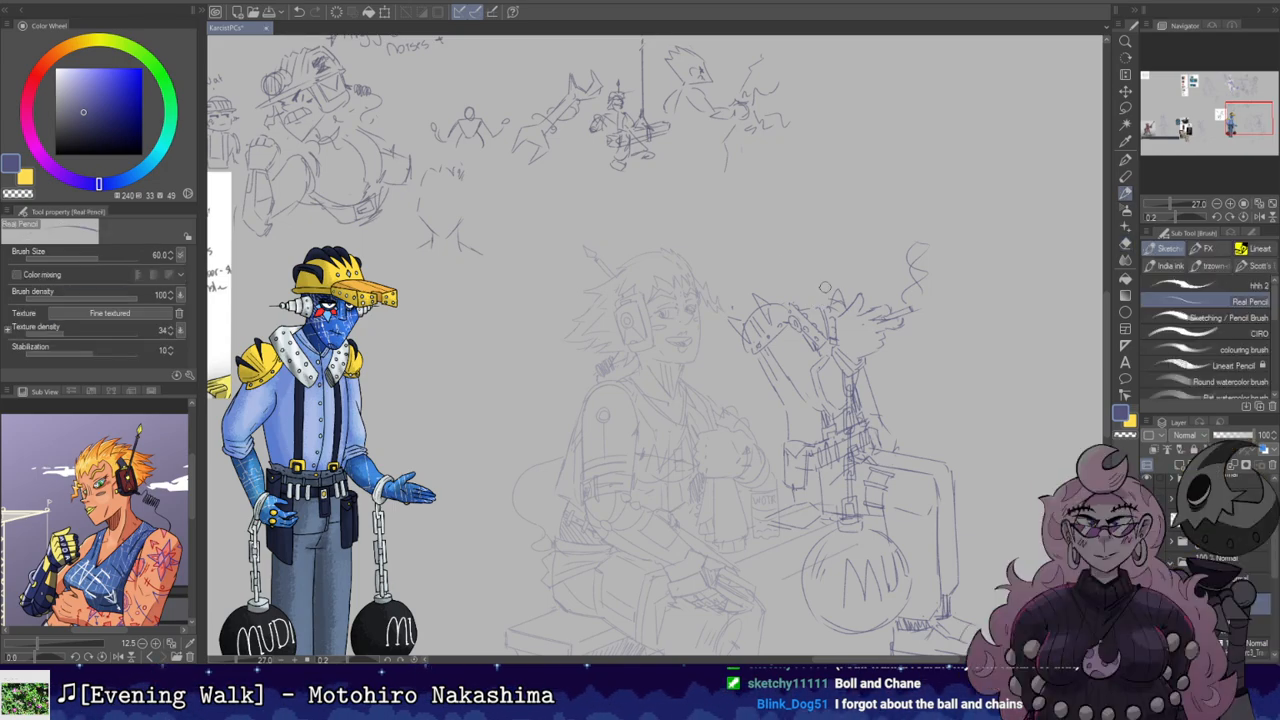
{"action": "key", "text": "e"}
{"action": "key", "text": "p"}
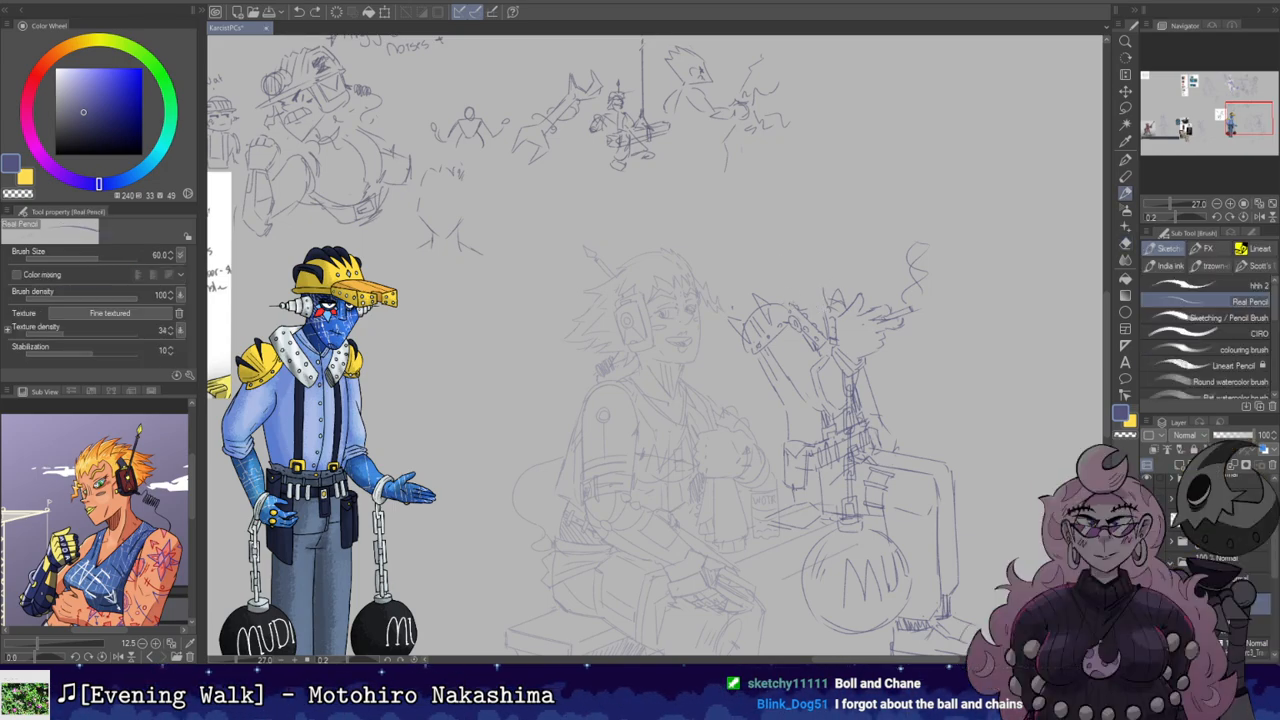
{"action": "left_click_drag", "start_coordinate": [784, 302], "coordinate": [822, 314]}
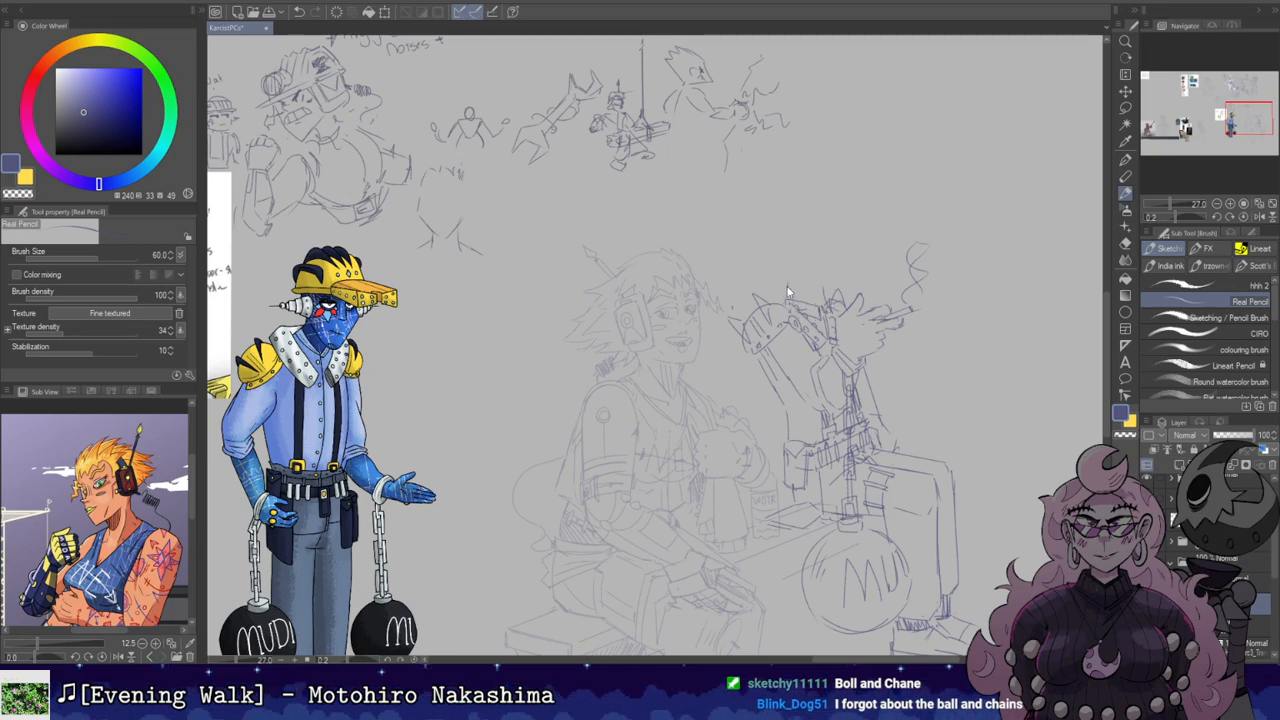
Step: Sketch the front profile line of the face rising above the collar, erasing and redoing rough strokes
{"action": "key", "text": "e"}
{"action": "key", "text": "p"}
{"action": "key", "text": "e"}
{"action": "key", "text": "p"}
{"action": "key", "text": "e"}
{"action": "key", "text": "p"}
{"action": "key", "text": "e"}
{"action": "mouse_move", "coordinate": [831, 256]}
{"action": "left_mouse_down"}
{"action": "mouse_move", "coordinate": [830, 284]}
{"action": "mouse_move", "coordinate": [836, 247]}
{"action": "left_mouse_up"}
{"action": "key", "text": "p"}
{"action": "key", "text": "ctrl+z"}
{"action": "key", "text": "ctrl+z"}
{"action": "left_click_drag", "start_coordinate": [833, 295], "coordinate": [839, 252]}
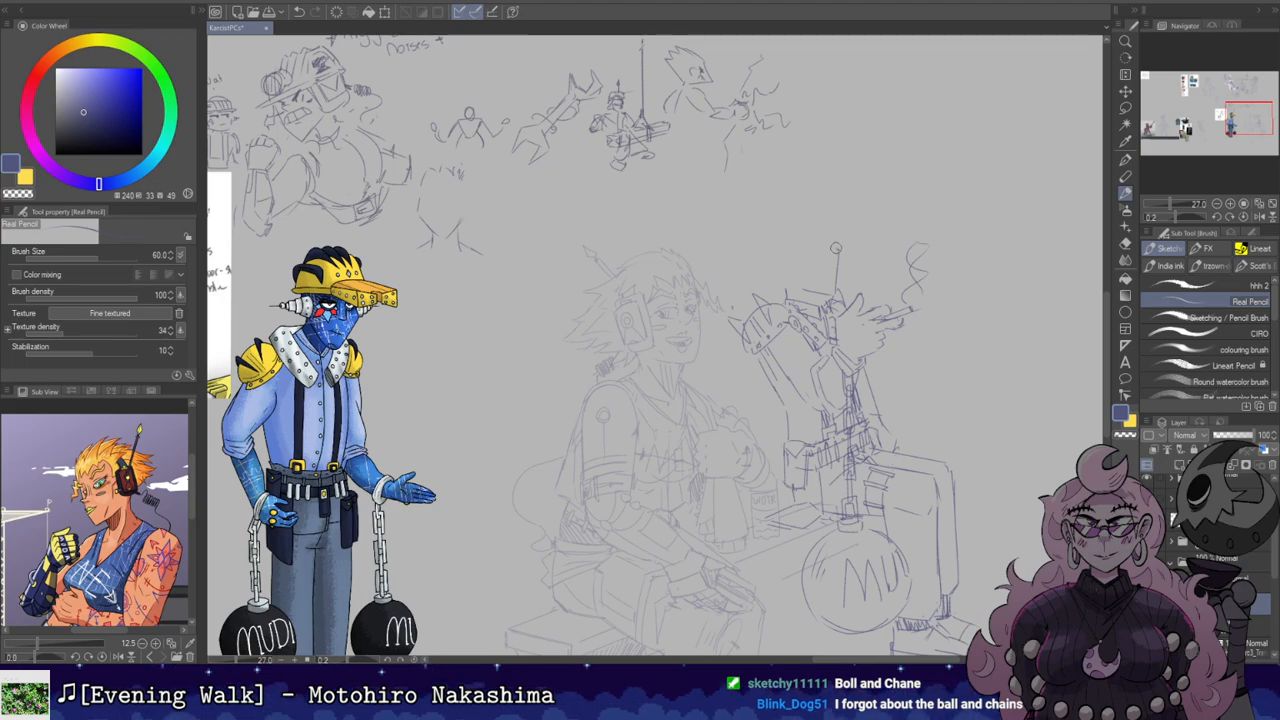
Step: Sketch the round drill ear-piece with concentric rings and a pointed spike at the back of the head
{"action": "mouse_move", "coordinate": [791, 244]}
{"action": "left_mouse_down"}
{"action": "mouse_move", "coordinate": [776, 268]}
{"action": "mouse_move", "coordinate": [792, 244]}
{"action": "mouse_move", "coordinate": [788, 259]}
{"action": "left_mouse_up"}
{"action": "key", "text": "ctrl+z"}
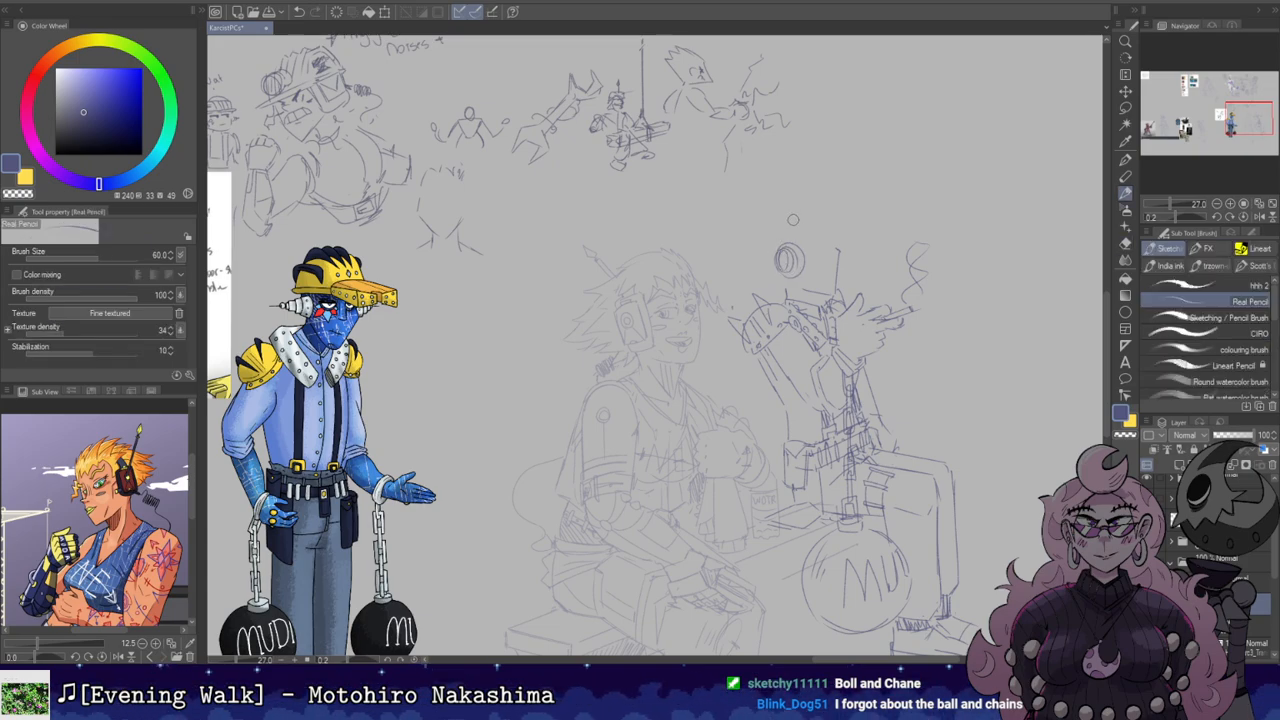
{"action": "key", "text": "ctrl+z"}
{"action": "key", "text": "ctrl+z"}
{"action": "left_click_drag", "start_coordinate": [770, 258], "coordinate": [793, 349]}
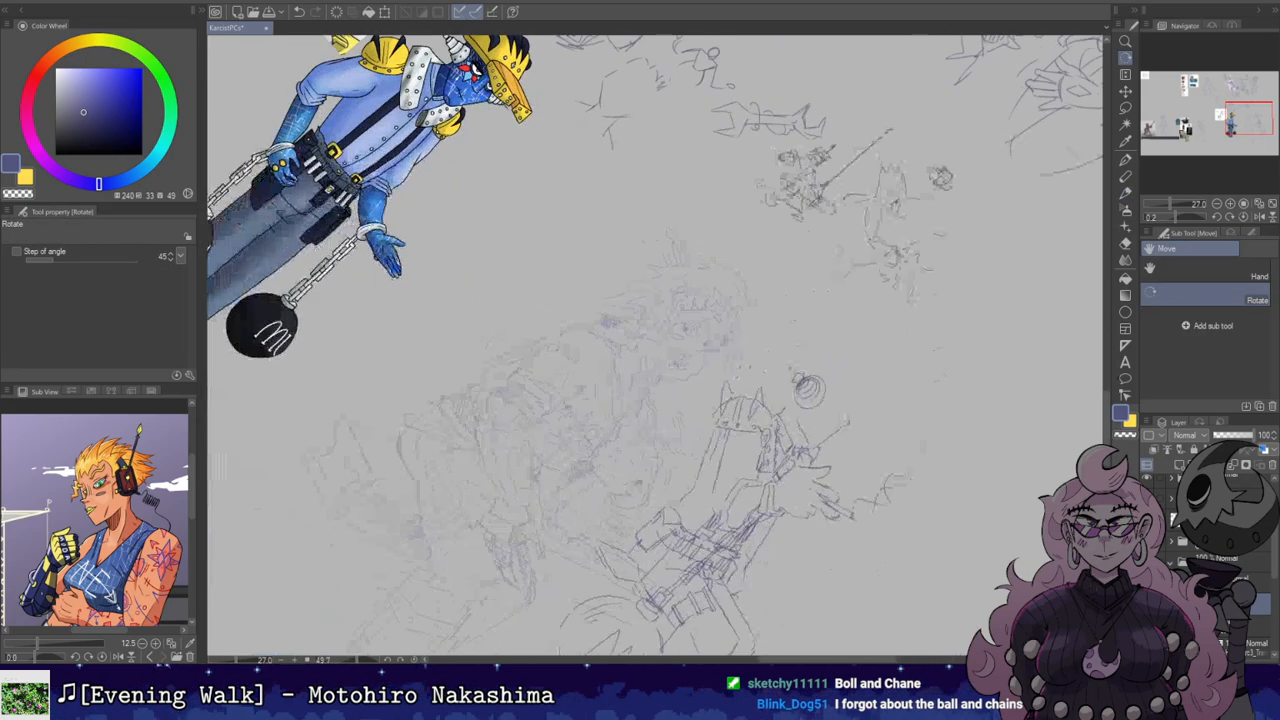
{"action": "double_click", "coordinate": [794, 349]}
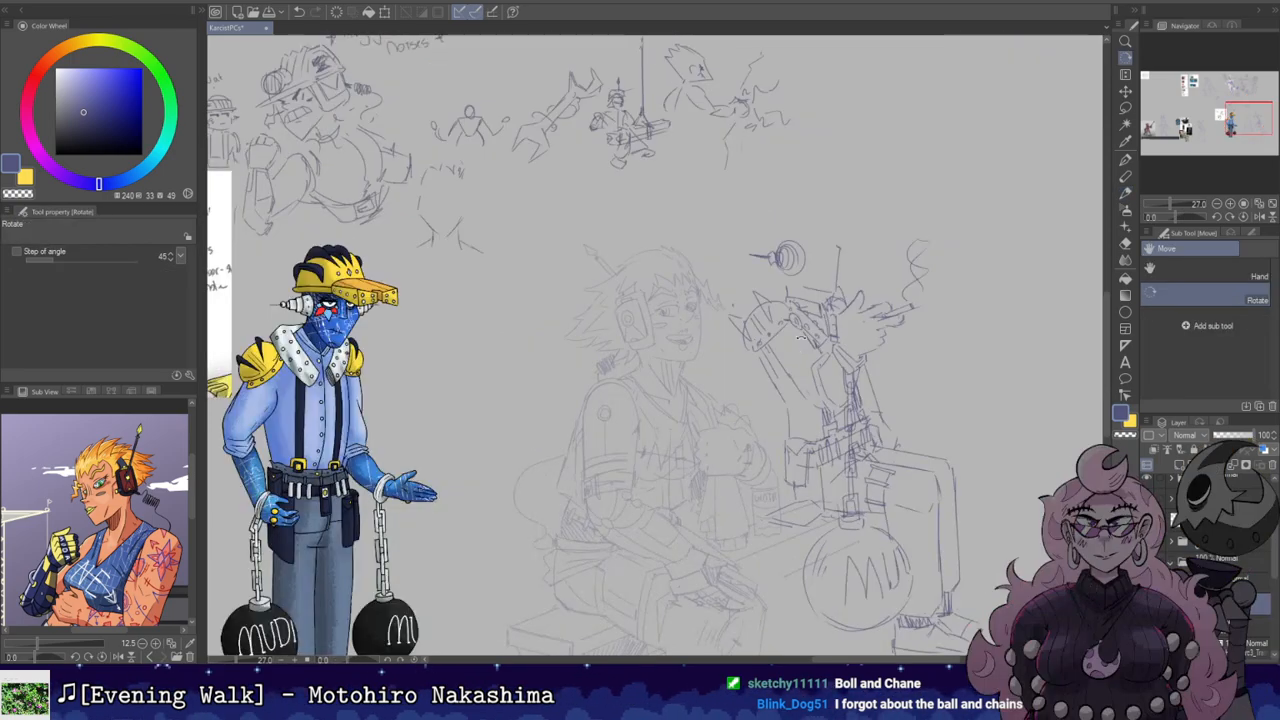
{"action": "key", "text": "b"}
{"action": "key", "text": "e"}
{"action": "key", "text": "b"}
{"action": "key", "text": "ctrl+z"}
{"action": "left_click_drag", "start_coordinate": [788, 241], "coordinate": [800, 268]}
{"action": "key", "text": "ctrl+z"}
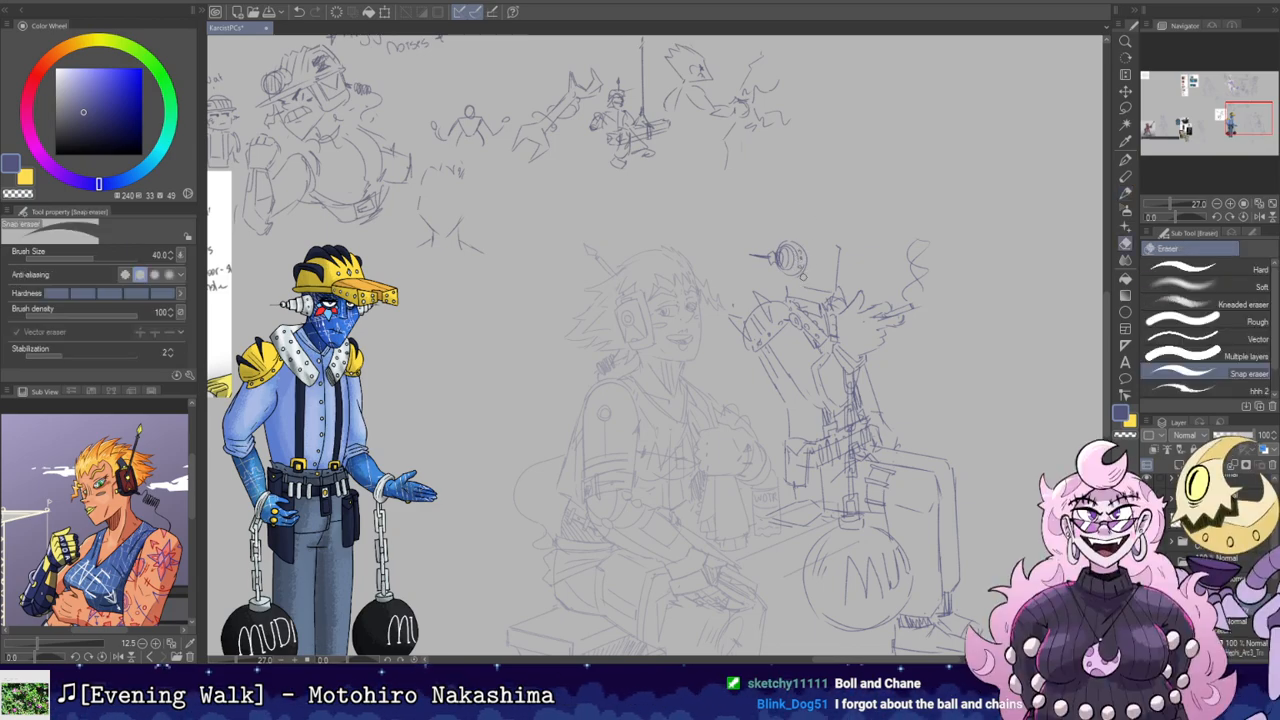
Step: Draw the stitched mouth between the ear-piece and the face profile
{"action": "key", "text": "ctrl+z"}
{"action": "key", "text": "ctrl+z"}
{"action": "left_click_drag", "start_coordinate": [814, 270], "coordinate": [820, 274]}
{"action": "key", "text": "ctrl+z"}
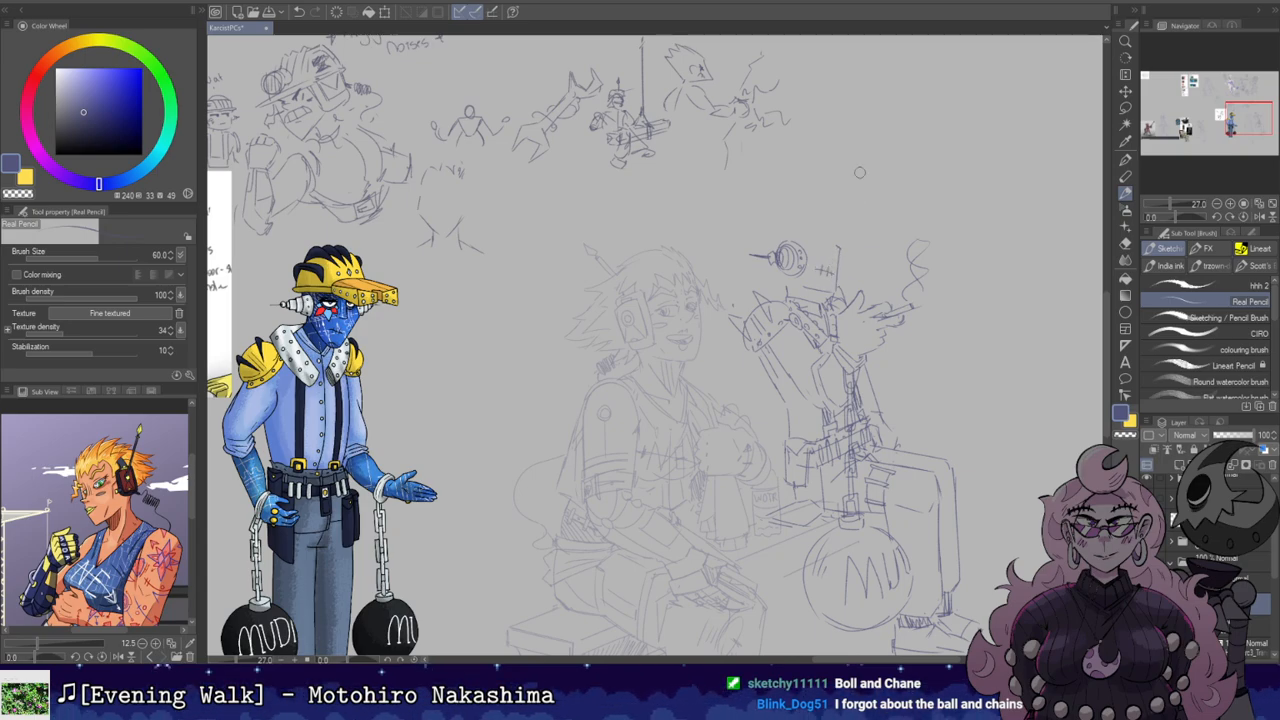
Step: Rework the nose, lips and chin of the face profile around the stitched mouth, and check it mirrored
{"action": "key", "text": "e"}
{"action": "key", "text": "b"}
{"action": "mouse_move", "coordinate": [836, 287]}
{"action": "left_mouse_down"}
{"action": "mouse_move", "coordinate": [835, 242]}
{"action": "mouse_move", "coordinate": [833, 291]}
{"action": "left_mouse_up"}
{"action": "key", "text": "ctrl+z"}
{"action": "key", "text": "e"}
{"action": "key", "text": "b"}
{"action": "key", "text": "ctrl+z"}
{"action": "key", "text": "ctrl+z"}
{"action": "key", "text": "ctrl+z"}
{"action": "key", "text": "ctrl+z"}
{"action": "key", "text": "e"}
{"action": "key", "text": "b"}
{"action": "key", "text": "ctrl+z"}
{"action": "key", "text": "e"}
{"action": "key", "text": "b"}
{"action": "key", "text": "ctrl+z"}
{"action": "key", "text": "h"}
{"action": "key", "text": "h"}
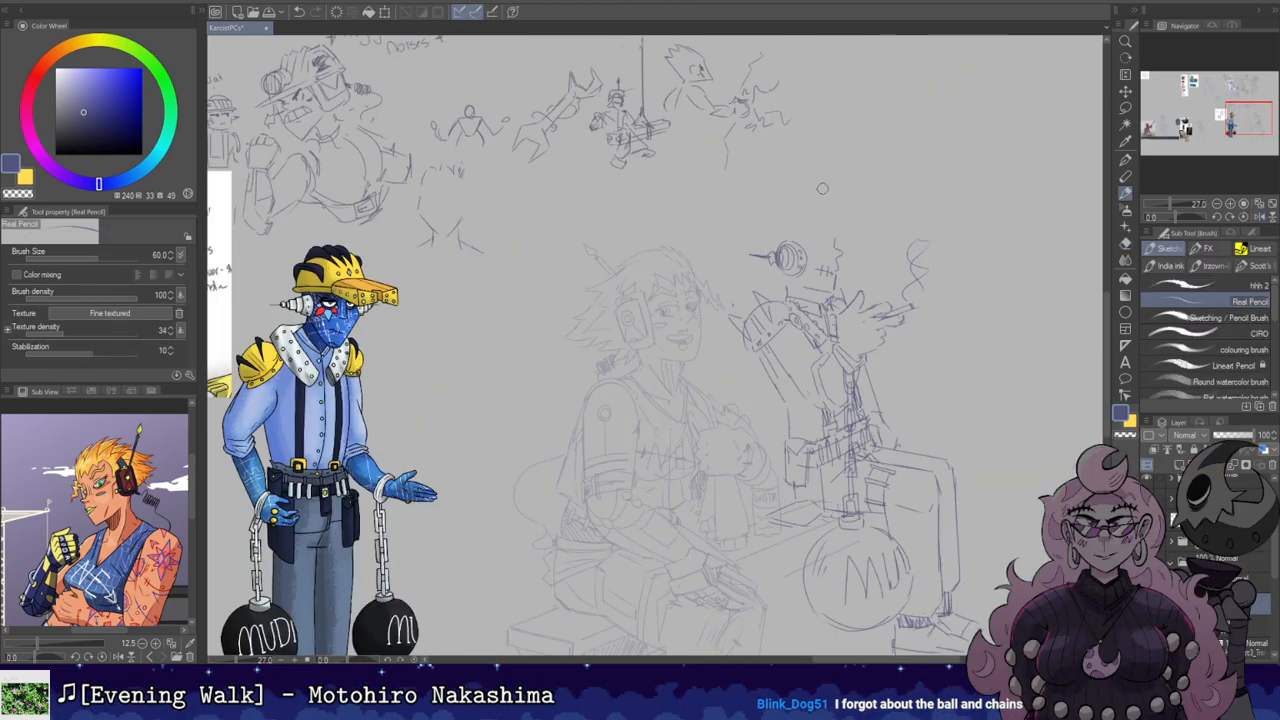
Step: Lasso the nose and mouth lines and adjust their placement on the face
{"action": "key", "text": "m"}
{"action": "left_click_drag", "start_coordinate": [832, 233], "coordinate": [838, 257]}
{"action": "key", "text": "ctrl+d"}
{"action": "key", "text": "e"}
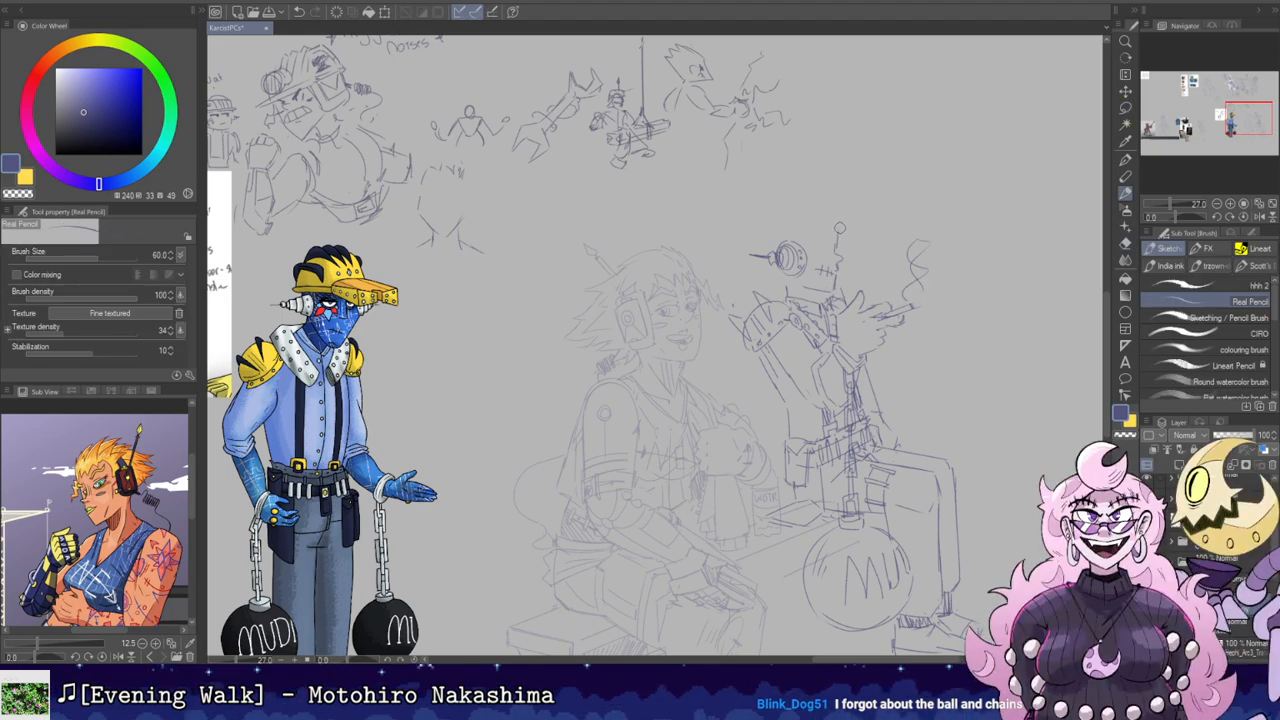
{"action": "key", "text": "m"}
{"action": "mouse_move", "coordinate": [818, 240]}
{"action": "left_mouse_down"}
{"action": "mouse_move", "coordinate": [861, 253]}
{"action": "mouse_move", "coordinate": [826, 266]}
{"action": "left_mouse_up"}
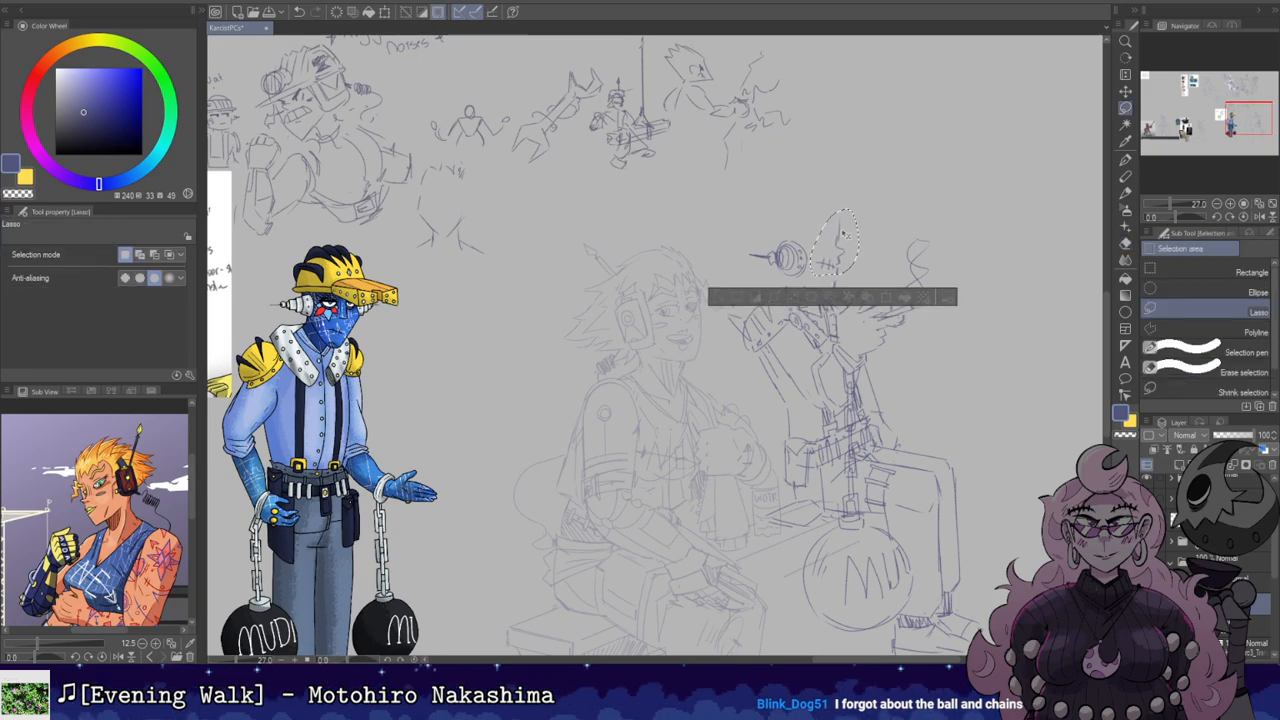
{"action": "key", "text": "ctrl+d"}
{"action": "key", "text": "p"}
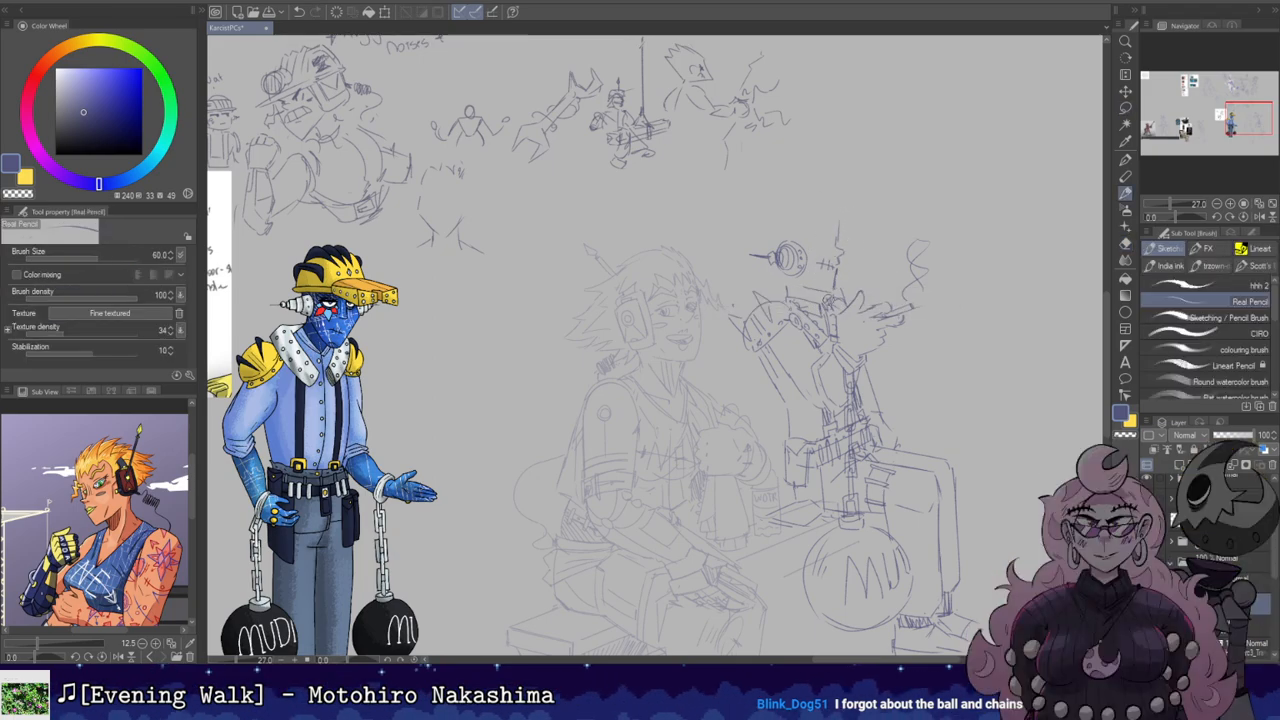
Step: Sketch the jaw underside and hatch the shaded neck above the collar
{"action": "mouse_move", "coordinate": [806, 304]}
{"action": "left_mouse_down"}
{"action": "mouse_move", "coordinate": [820, 290]}
{"action": "mouse_move", "coordinate": [787, 291]}
{"action": "left_mouse_up"}
{"action": "key", "text": "ctrl+z"}
{"action": "key", "text": "ctrl+z"}
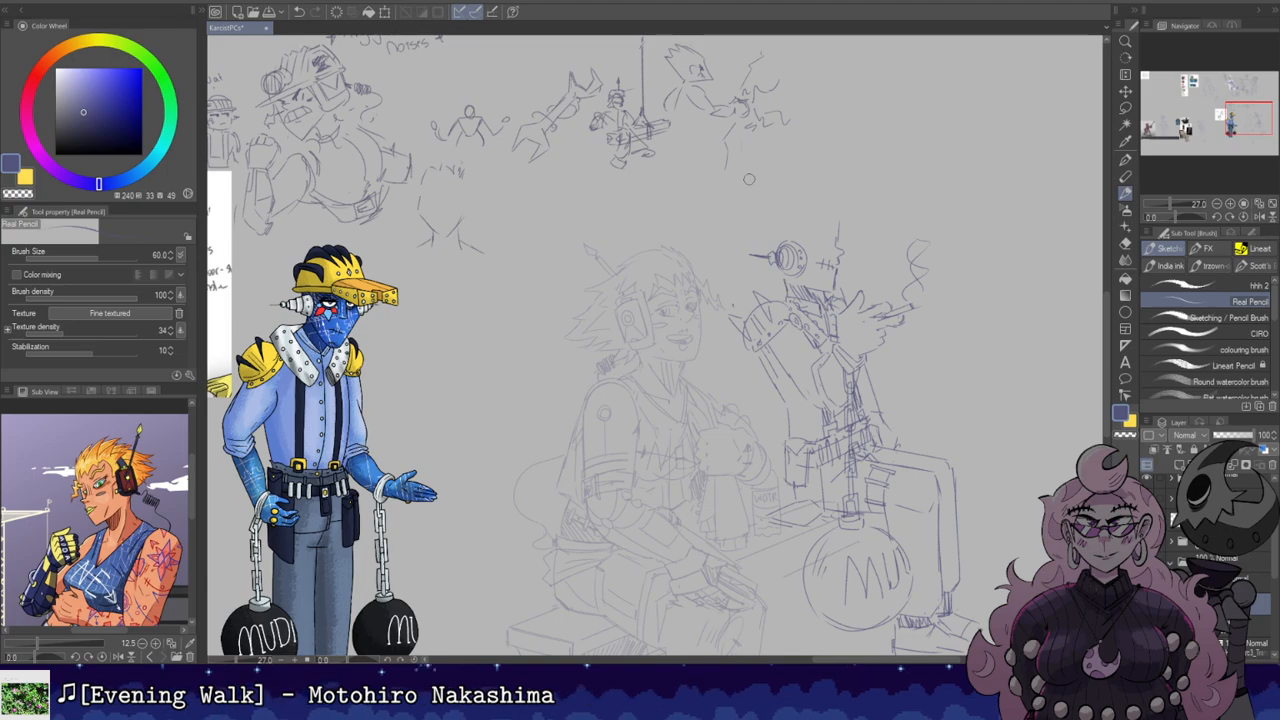
Step: Lasso the drill ear-piece, rotate and shift it slightly, and apply the transformation
{"action": "key", "text": "m"}
{"action": "mouse_move", "coordinate": [744, 230]}
{"action": "left_mouse_down"}
{"action": "mouse_move", "coordinate": [812, 264]}
{"action": "mouse_move", "coordinate": [738, 270]}
{"action": "left_mouse_up"}
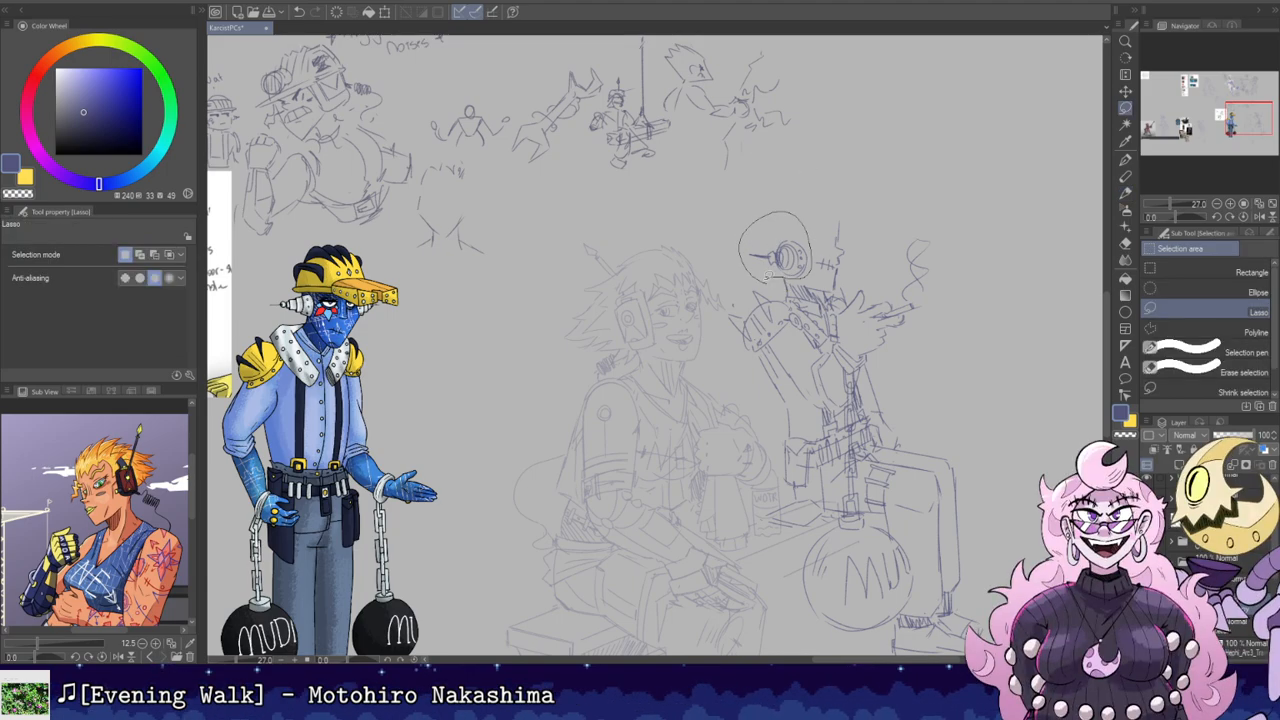
{"action": "key", "text": "ctrl+t"}
{"action": "left_click_drag", "start_coordinate": [798, 230], "coordinate": [797, 225]}
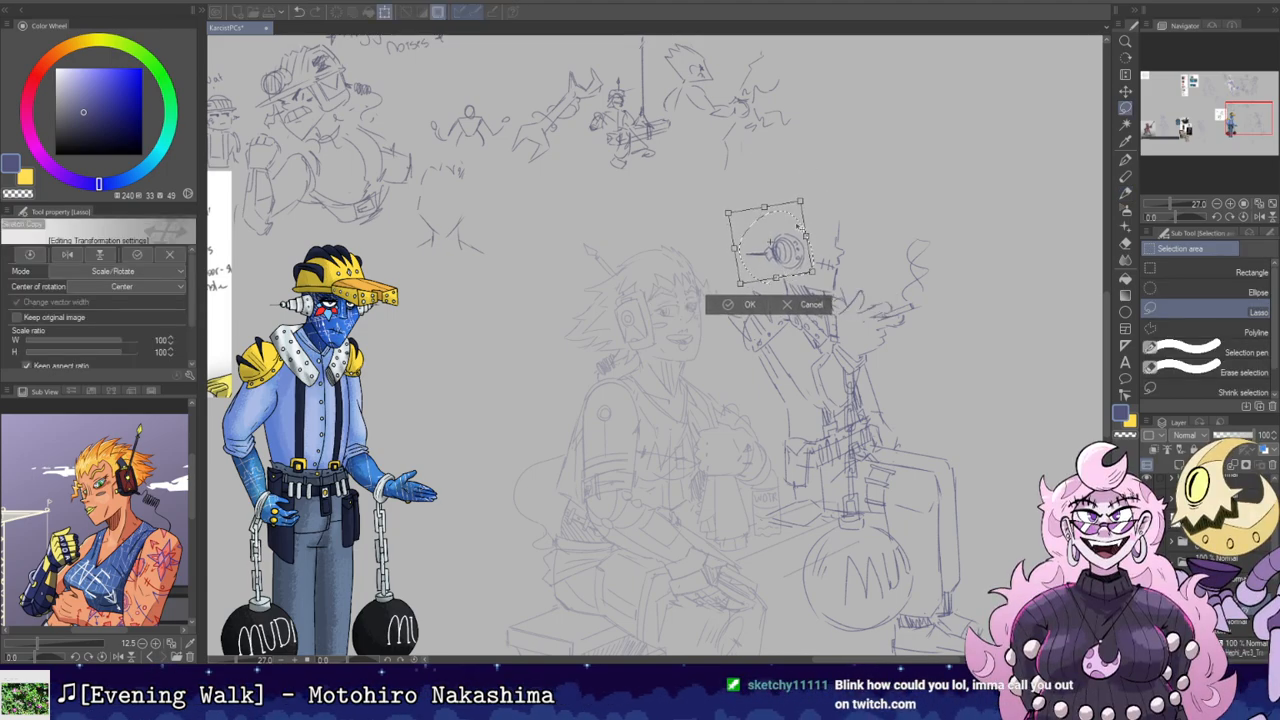
{"action": "left_click", "coordinate": [747, 306]}
{"action": "key", "text": "p"}
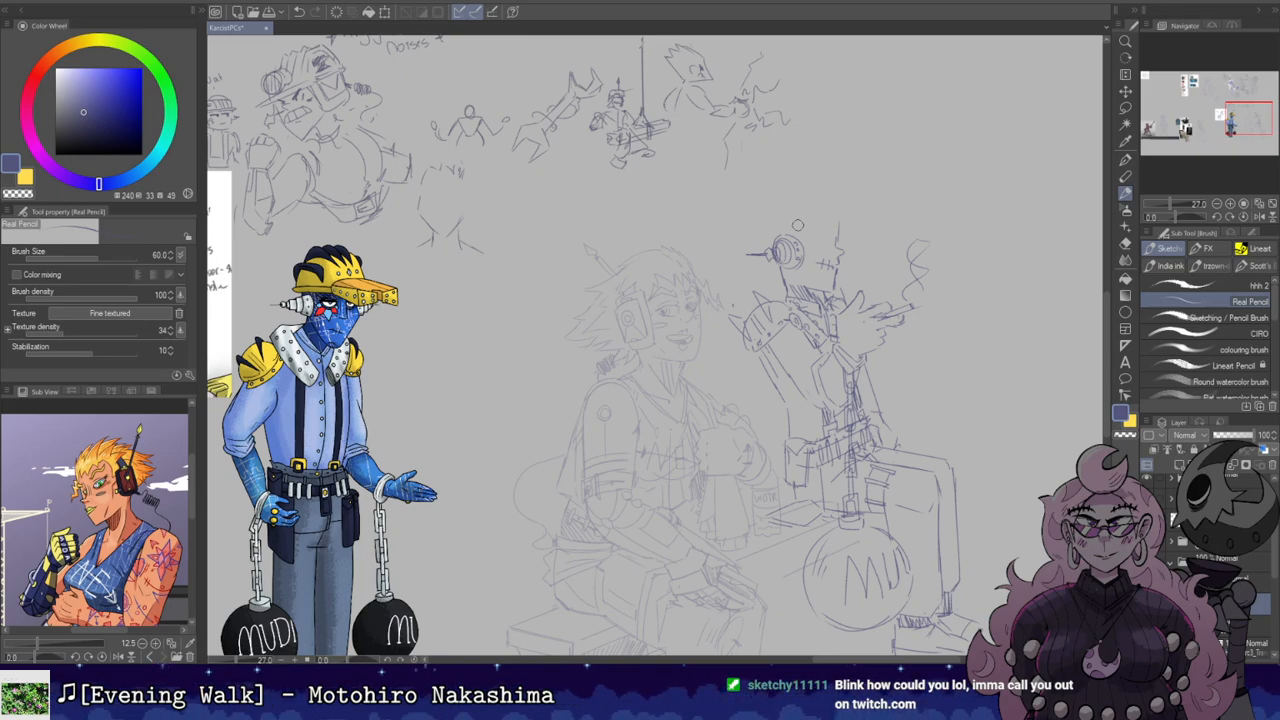
Step: Sketch the brow line running from the ear-piece to the top of the nose
{"action": "left_click_drag", "start_coordinate": [820, 163], "coordinate": [778, 147]}
{"action": "key", "text": "ctrl+z"}
{"action": "left_click_drag", "start_coordinate": [767, 224], "coordinate": [787, 225]}
{"action": "key", "text": "ctrl+z"}
{"action": "key", "text": "ctrl+z"}
{"action": "key", "text": "ctrl+z"}
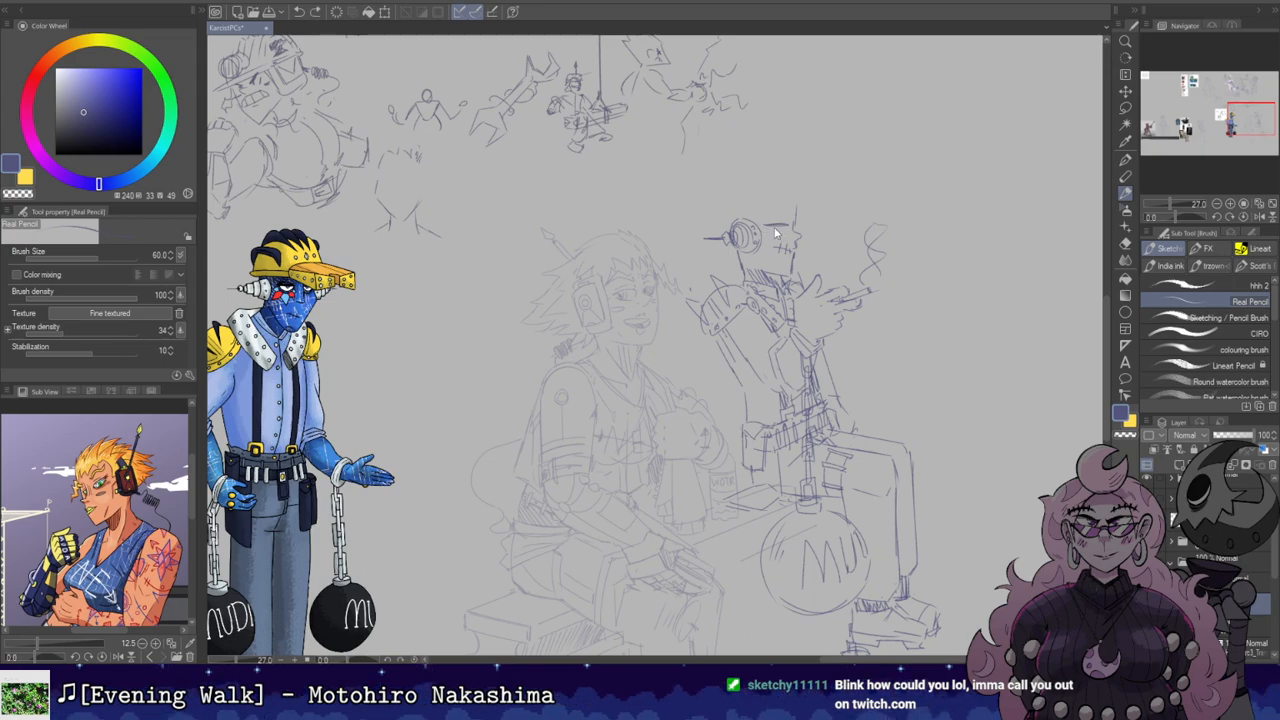
Step: Sketch the narrowed eye and its surrounding markings beneath the brow line
{"action": "left_click_drag", "start_coordinate": [784, 211], "coordinate": [790, 216]}
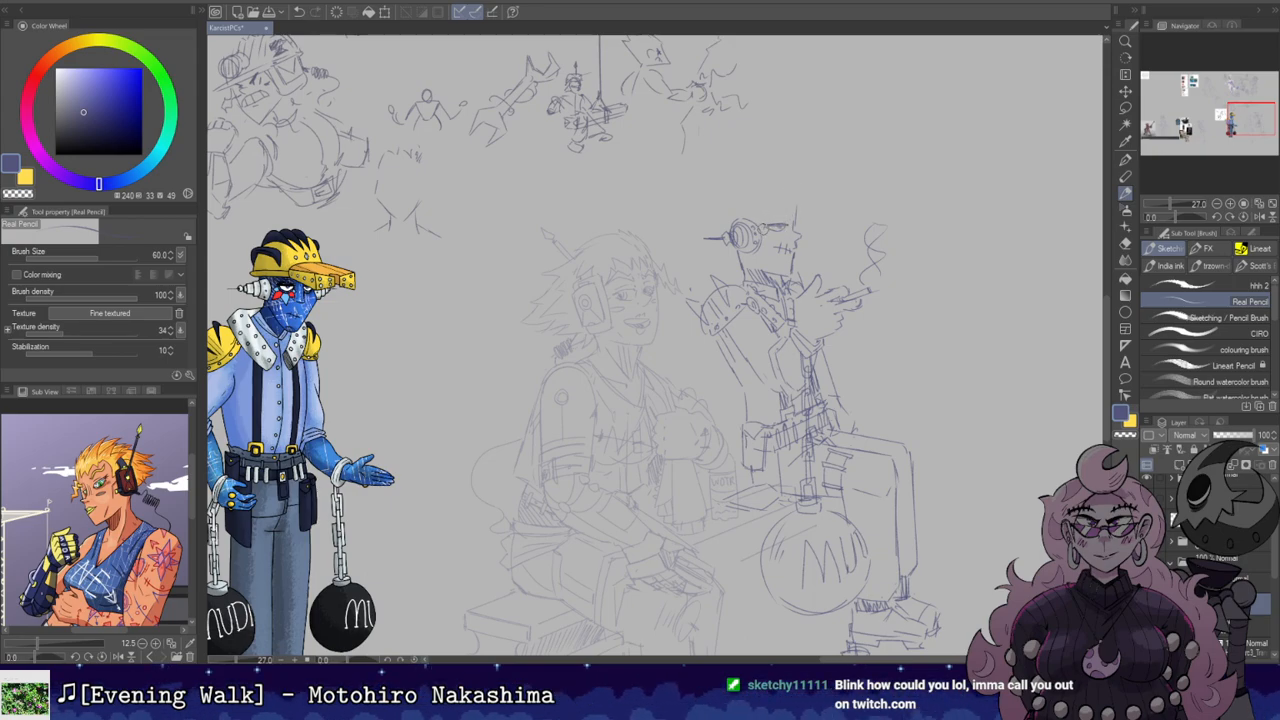
{"action": "key", "text": "ctrl+z"}
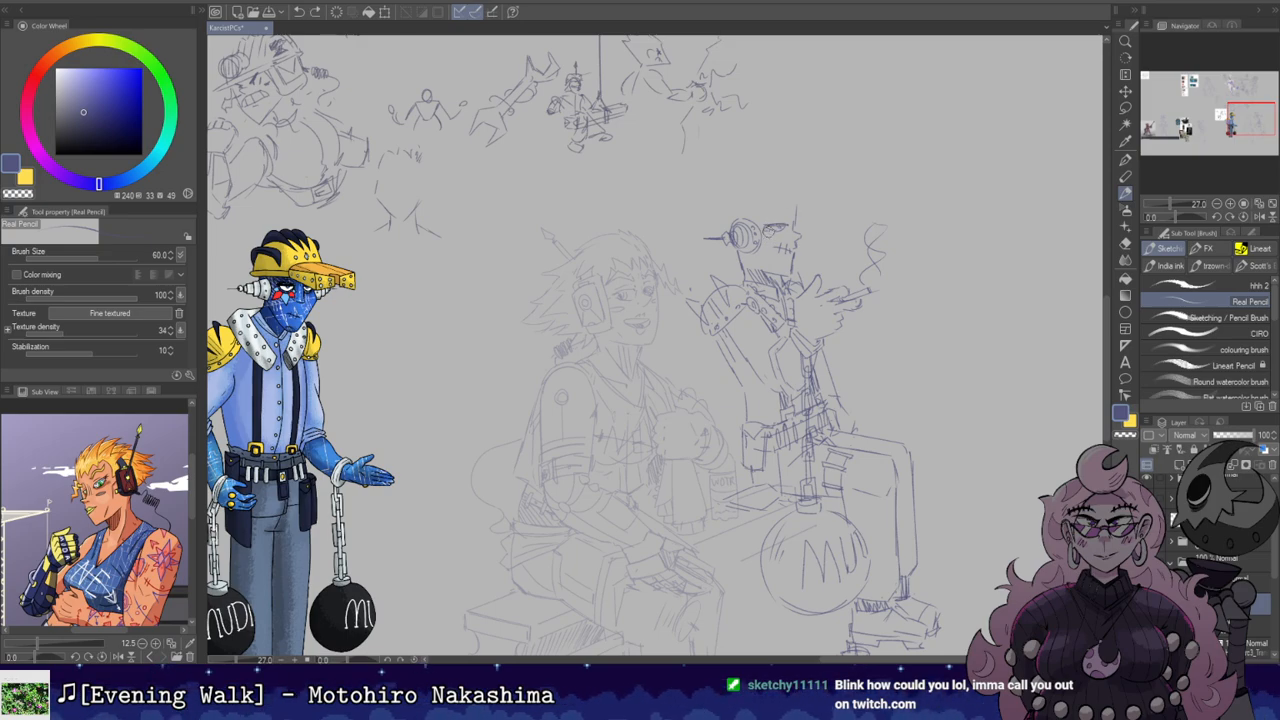
{"action": "left_click_drag", "start_coordinate": [769, 238], "coordinate": [777, 228]}
{"action": "key", "text": "ctrl+z"}
{"action": "key", "text": "ctrl+z"}
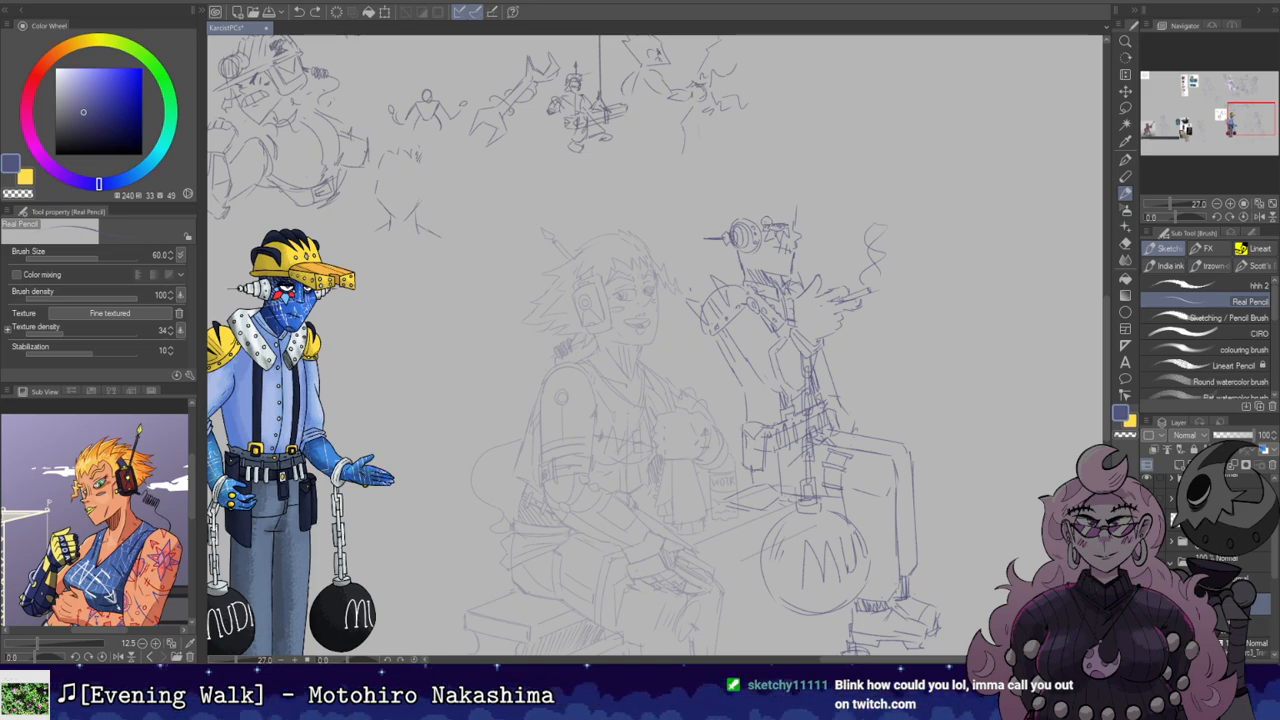
Step: Draw a straight hat-brim line across the forehead, extending past the face
{"action": "left_click_drag", "start_coordinate": [760, 221], "coordinate": [815, 221]}
{"action": "key", "text": "ctrl+z"}
{"action": "key", "text": "ctrl+z"}
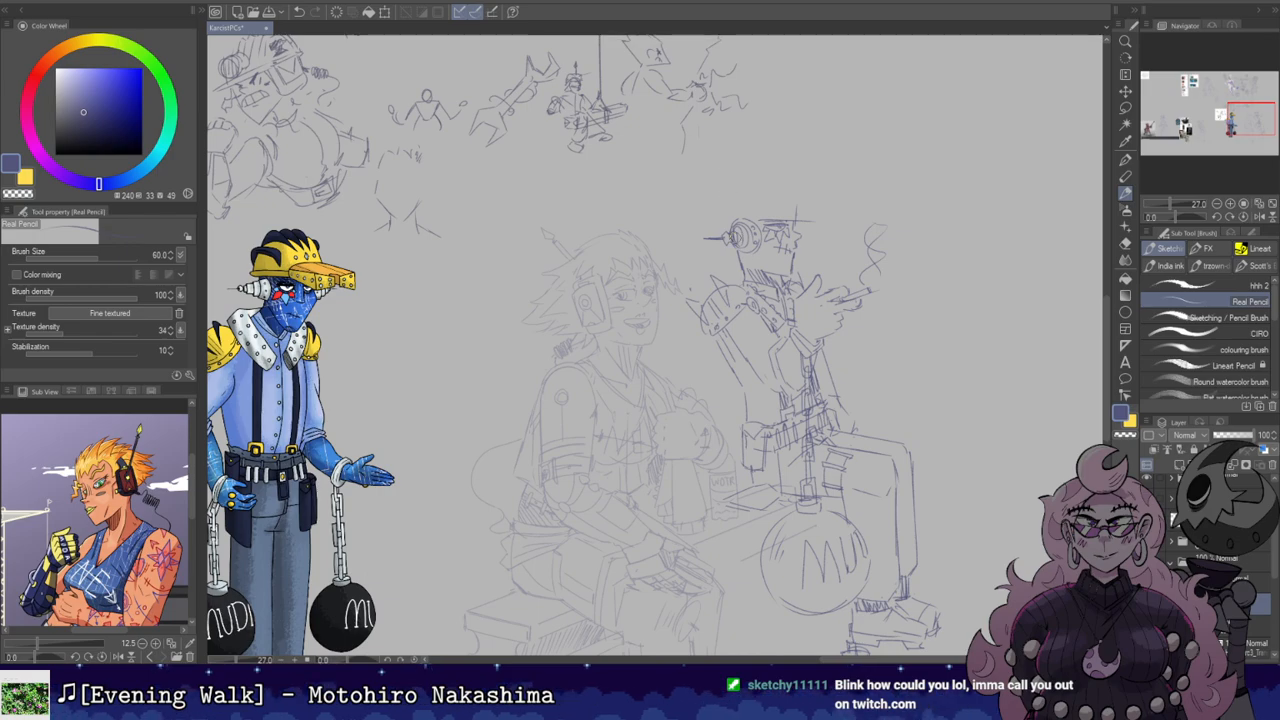
Step: Sketch the back of the neck and refine the jaw and chin lines, erasing excess strokes
{"action": "left_click_drag", "start_coordinate": [746, 253], "coordinate": [758, 274]}
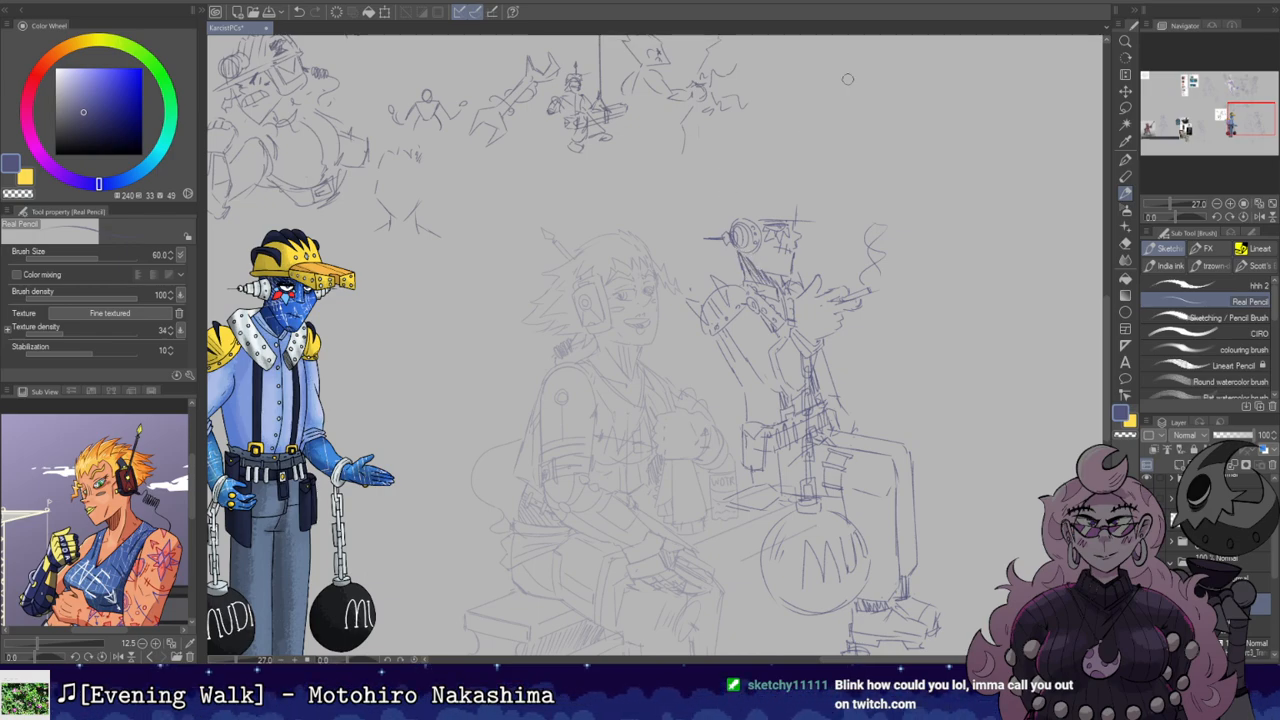
{"action": "key", "text": "e"}
{"action": "key", "text": "p"}
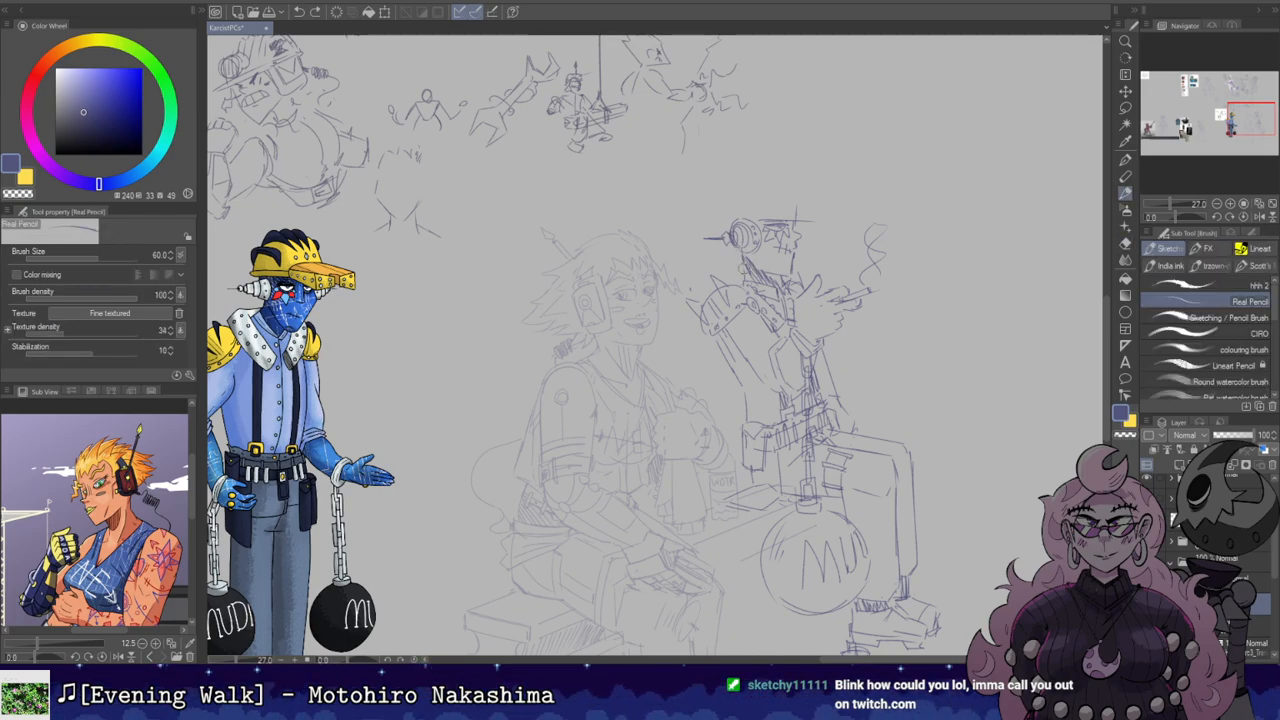
{"action": "key", "text": "e"}
{"action": "left_click_drag", "start_coordinate": [768, 271], "coordinate": [791, 268]}
{"action": "key", "text": "p"}
{"action": "key", "text": "ctrl+z"}
{"action": "key", "text": "ctrl+z"}
{"action": "key", "text": "ctrl+z"}
Step: Tidy the face and neck lines with the eraser and check the head in a mirrored view
{"action": "key", "text": "e"}
{"action": "key", "text": "p"}
{"action": "key", "text": "e"}
{"action": "key", "text": "h"}
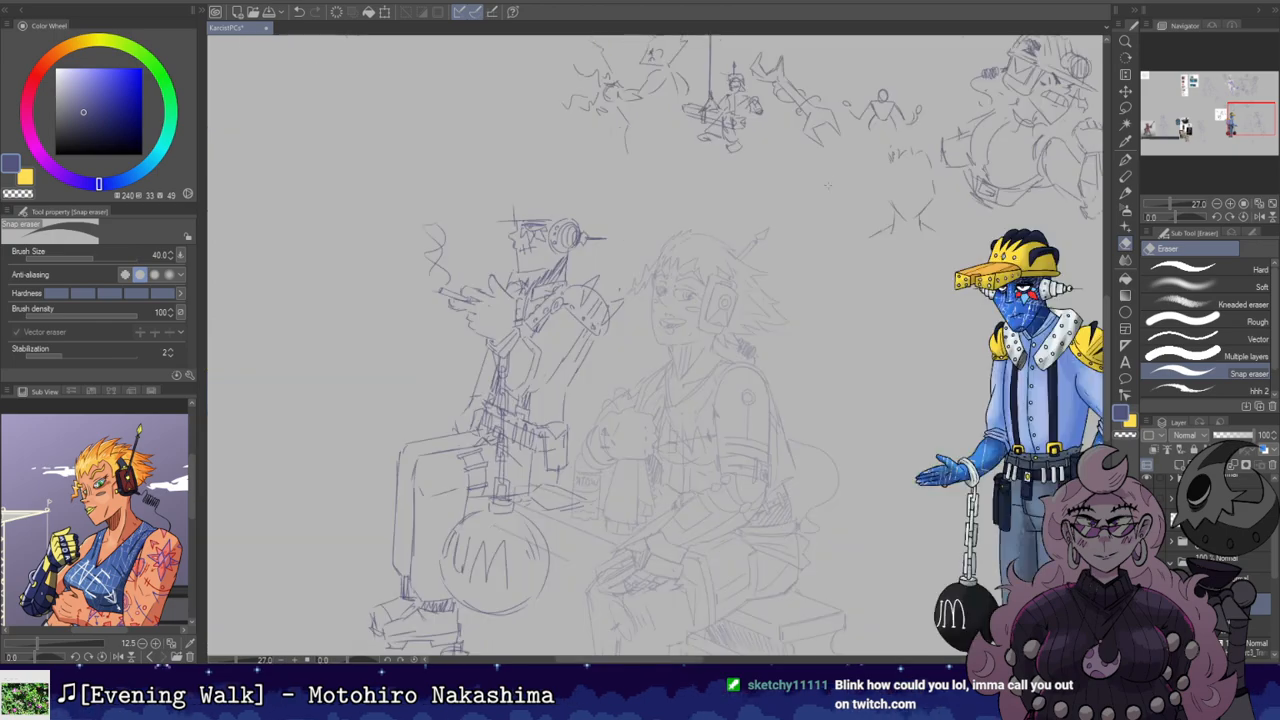
{"action": "key", "text": "h"}
{"action": "key", "text": "p"}
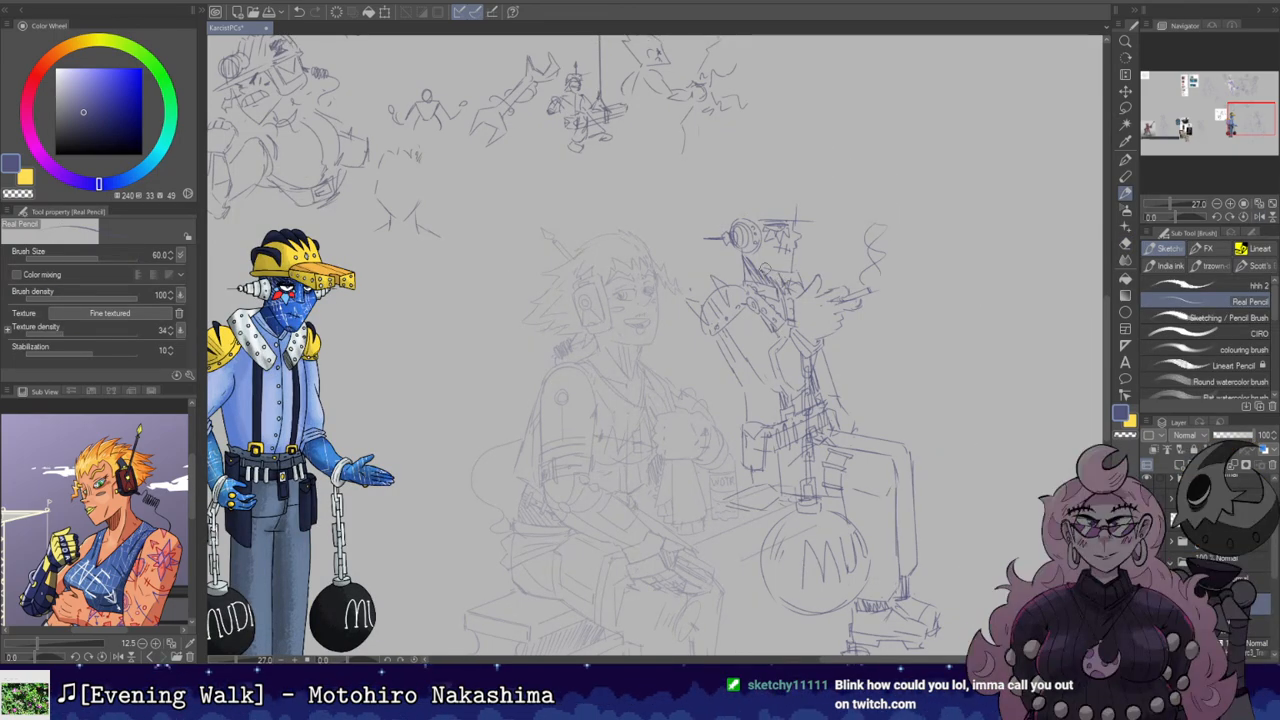
Step: Select the drill earpiece on the right-hand figure with the lasso and shift it slightly against the side of the head
{"action": "key", "text": "h"}
{"action": "key", "text": "h"}
{"action": "key", "text": "l"}
{"action": "mouse_move", "coordinate": [714, 256]}
{"action": "left_mouse_down"}
{"action": "mouse_move", "coordinate": [836, 213]}
{"action": "mouse_move", "coordinate": [806, 268]}
{"action": "mouse_move", "coordinate": [717, 266]}
{"action": "left_mouse_up"}
{"action": "key", "text": "ctrl+t"}
{"action": "left_click_drag", "start_coordinate": [756, 138], "coordinate": [756, 128]}
{"action": "key", "text": "ctrl+d"}
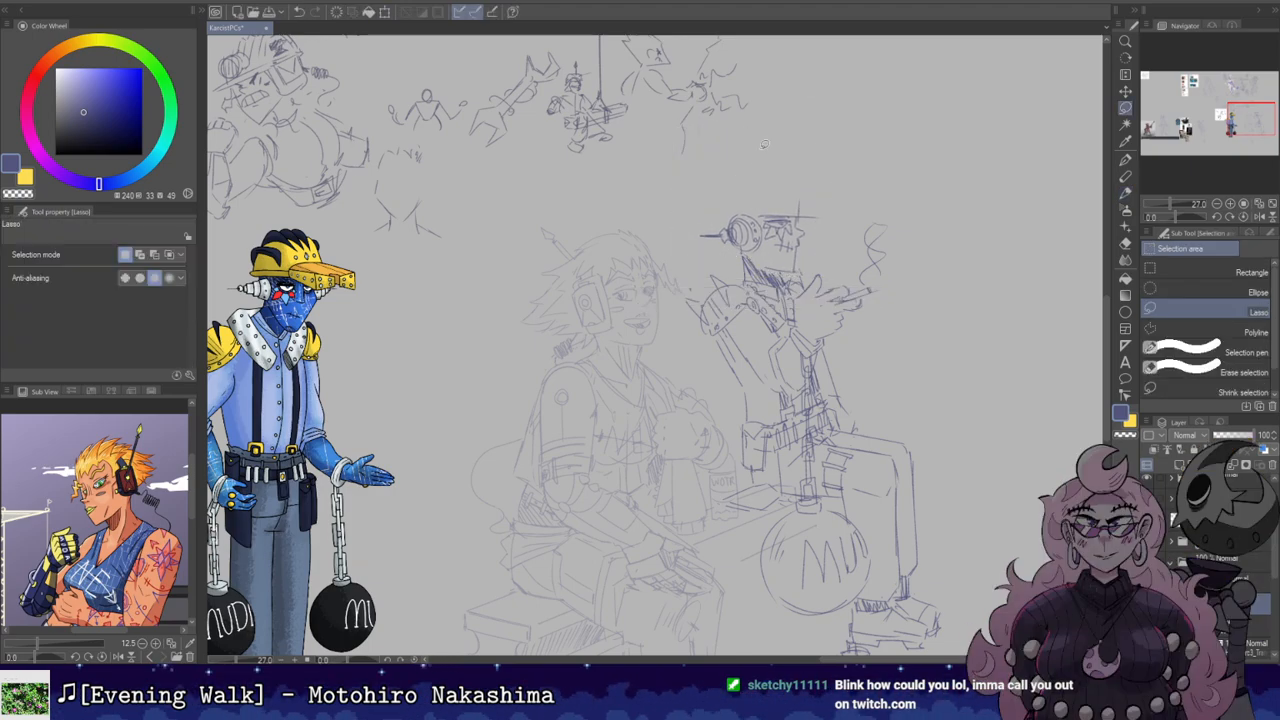
Step: Erase the earpiece's round housing and redraw it between the drill tip and the face
{"action": "key", "text": "e"}
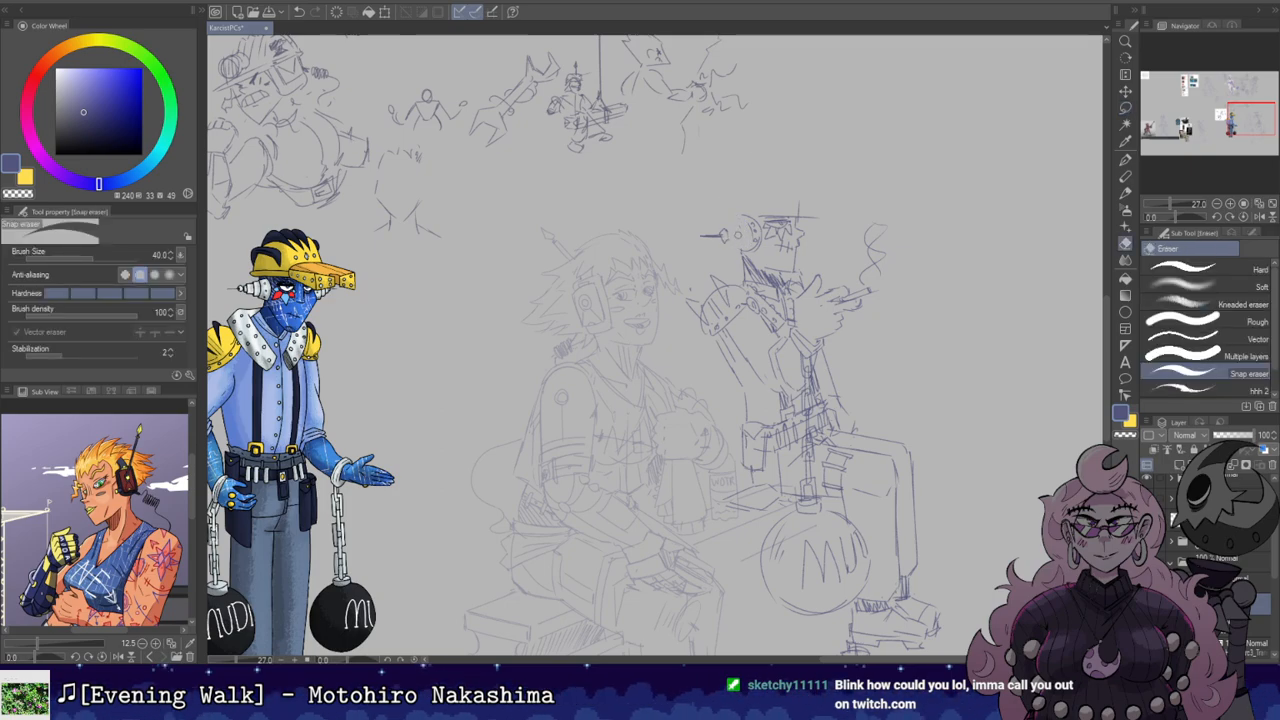
{"action": "key", "text": "p"}
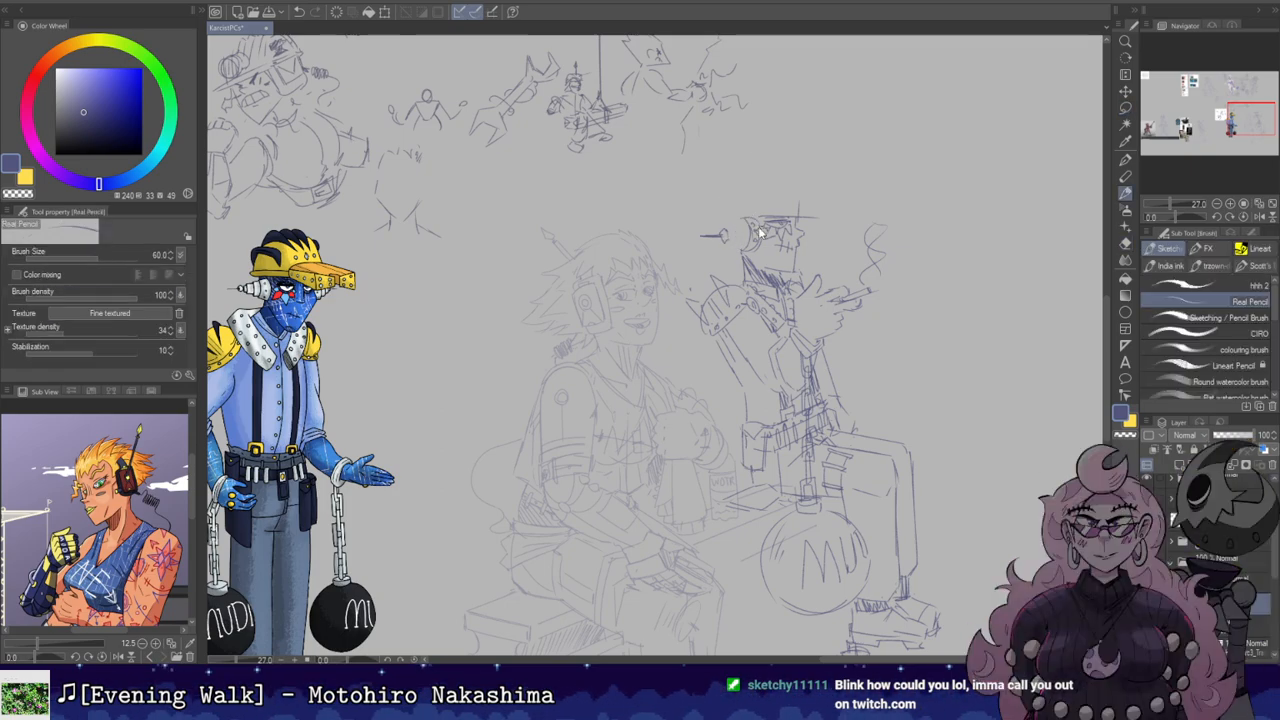
{"action": "key", "text": "ctrl+z"}
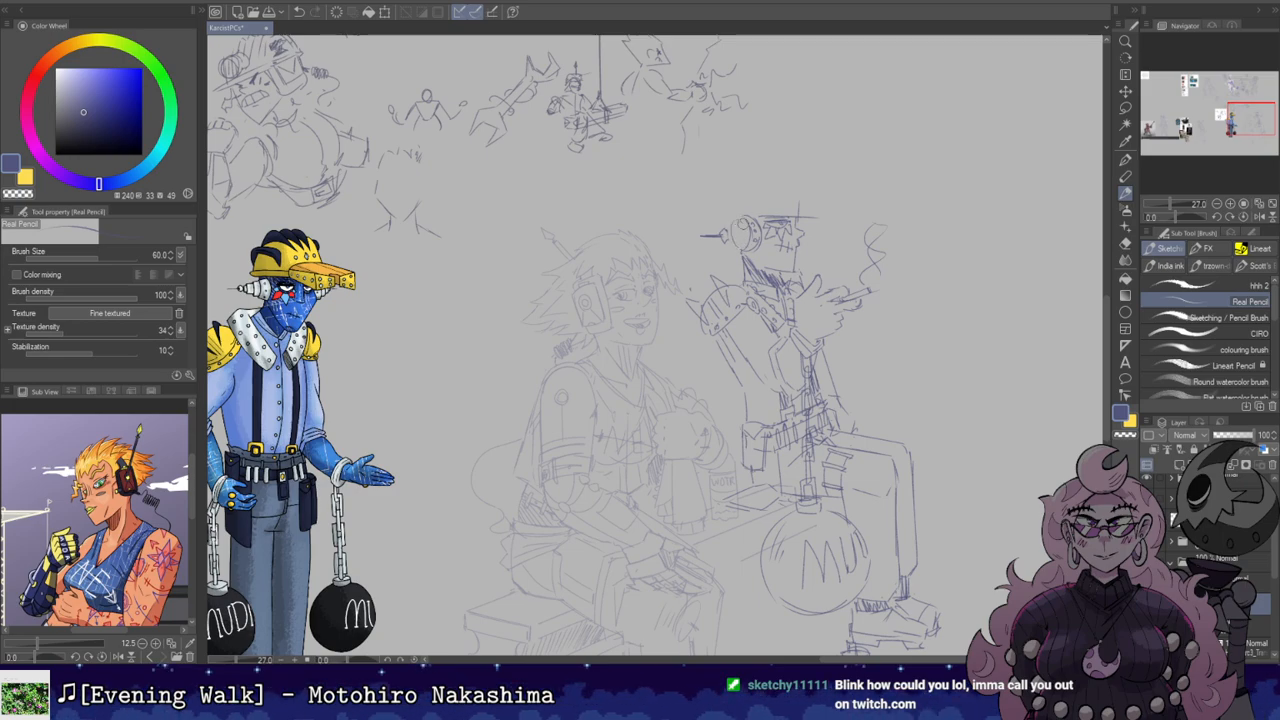
{"action": "key", "text": "ctrl+y"}
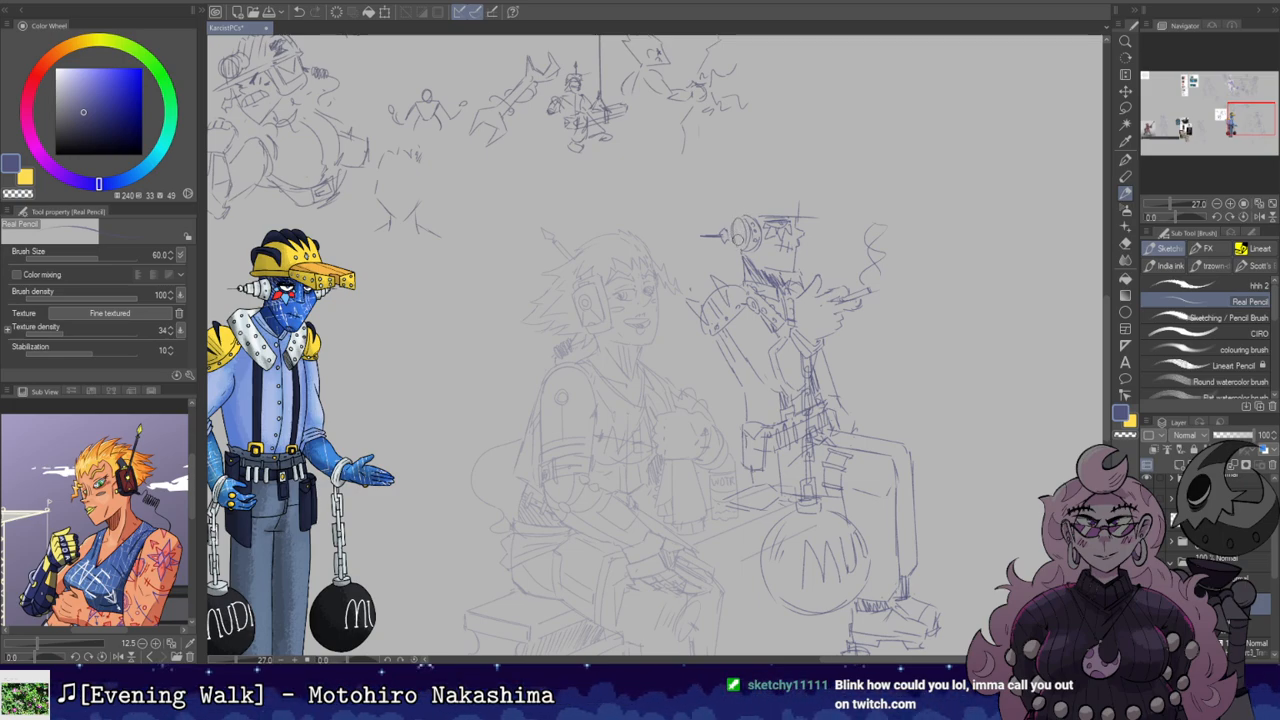
{"action": "key", "text": "ctrl+z"}
{"action": "key", "text": "e"}
{"action": "left_click", "coordinate": [732, 230]}
{"action": "key", "text": "b"}
{"action": "key", "text": "ctrl+z"}
{"action": "key", "text": "ctrl+y"}
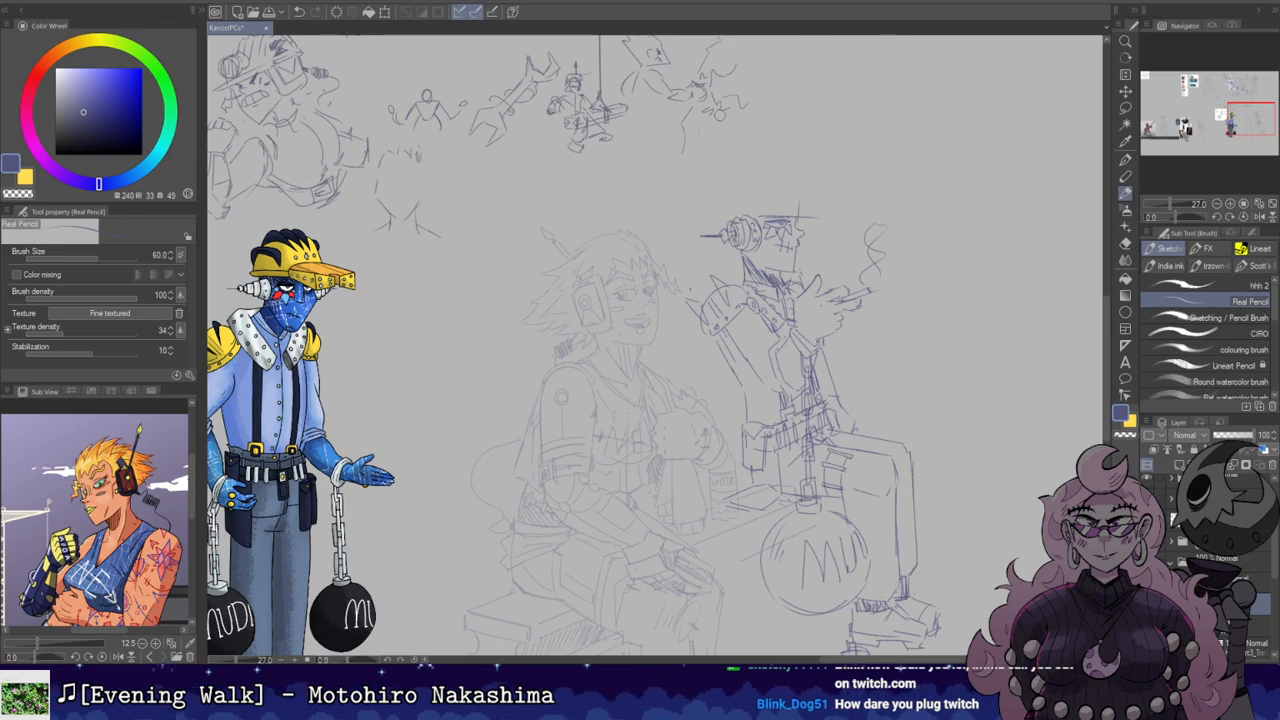
Step: Clean up the earpiece's inner rings and face-side edge, and check the head in a mirrored view
{"action": "key", "text": "e"}
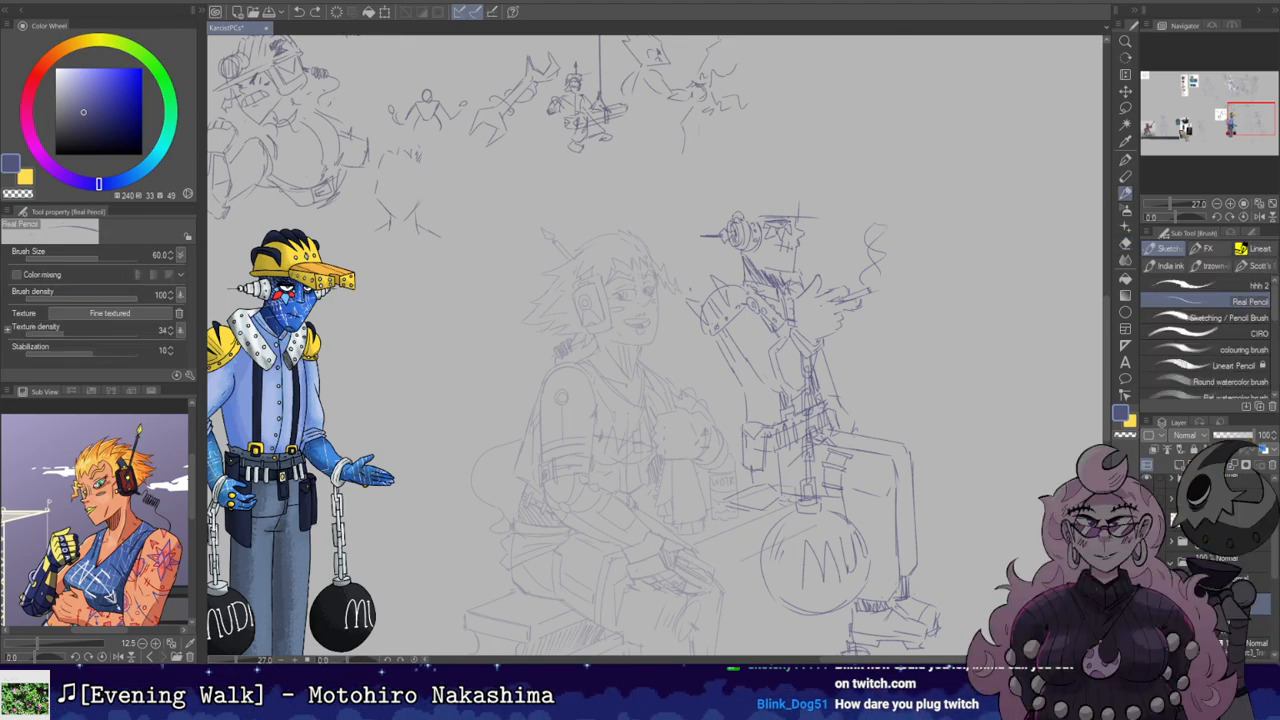
{"action": "key", "text": "p"}
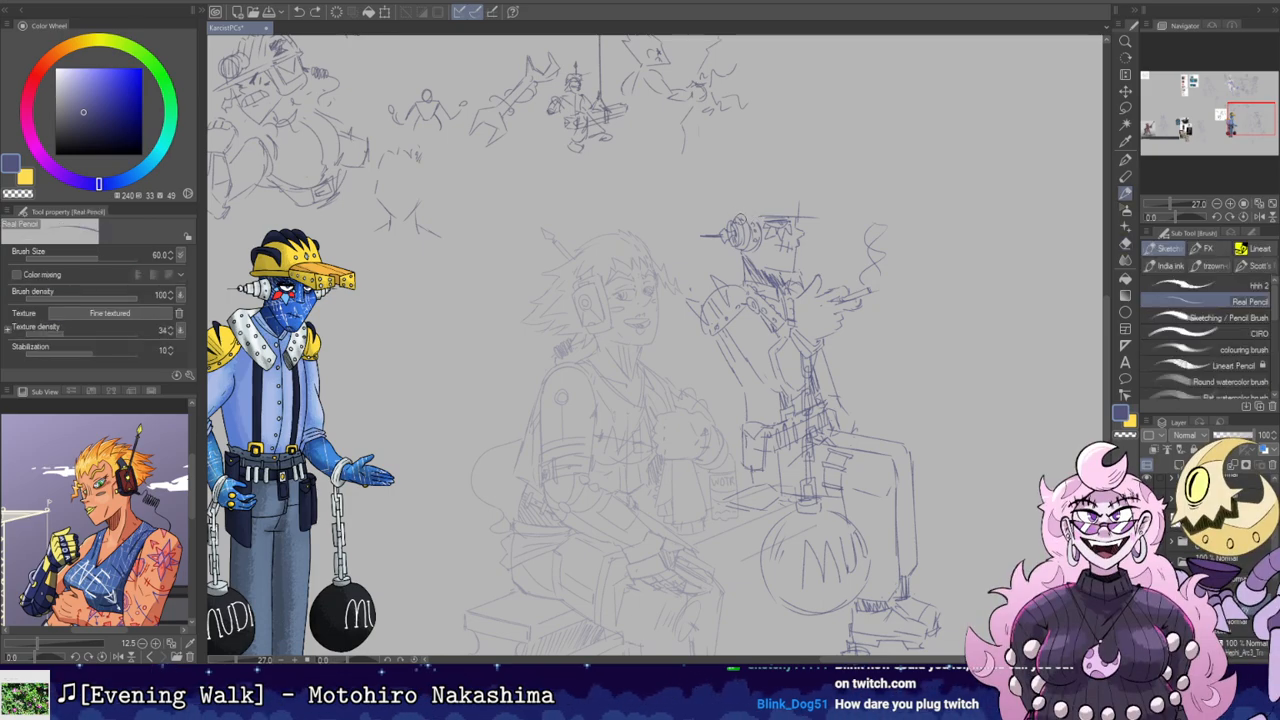
{"action": "key", "text": "e"}
{"action": "left_click_drag", "start_coordinate": [760, 221], "coordinate": [760, 239]}
{"action": "key", "text": "b"}
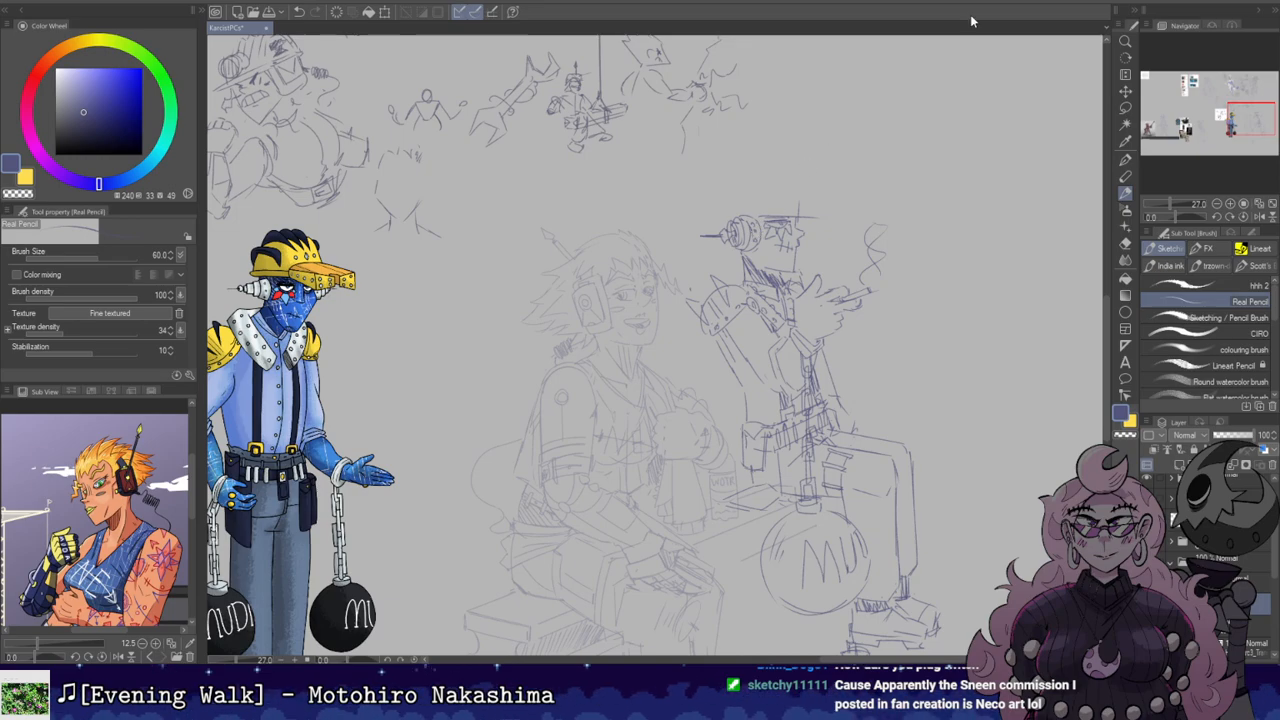
{"action": "key", "text": "h"}
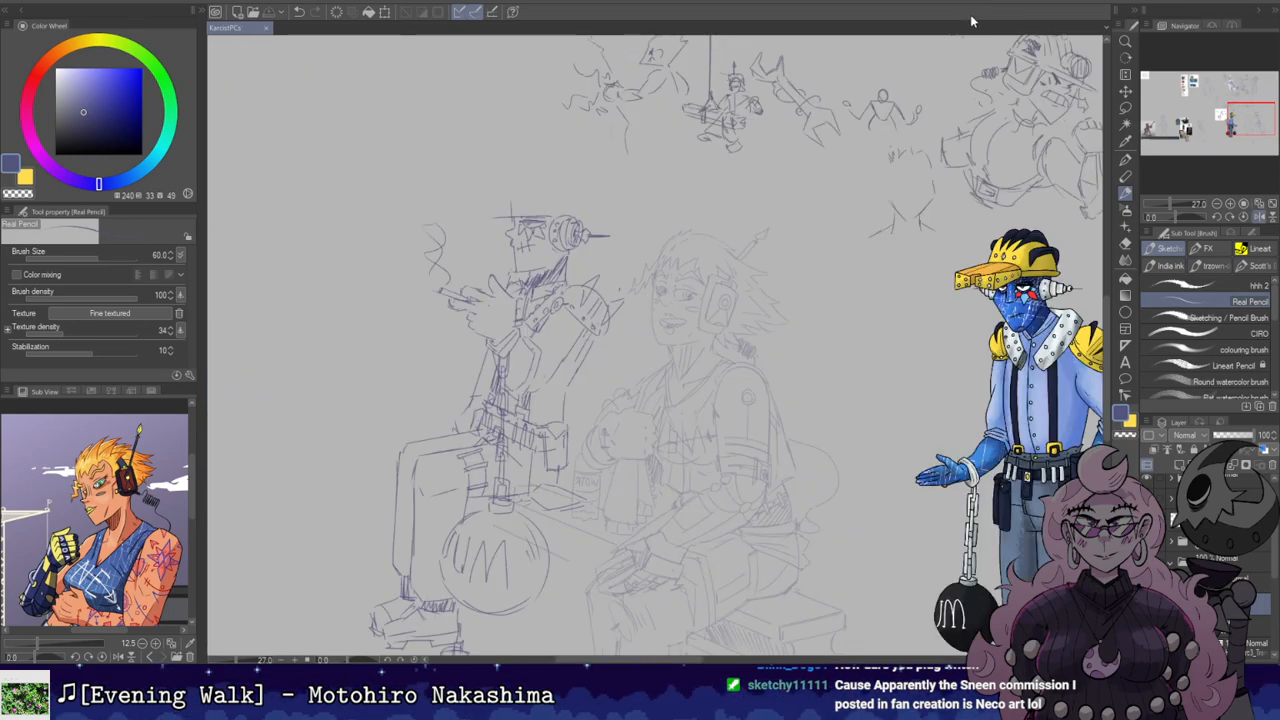
{"action": "key", "text": "h"}
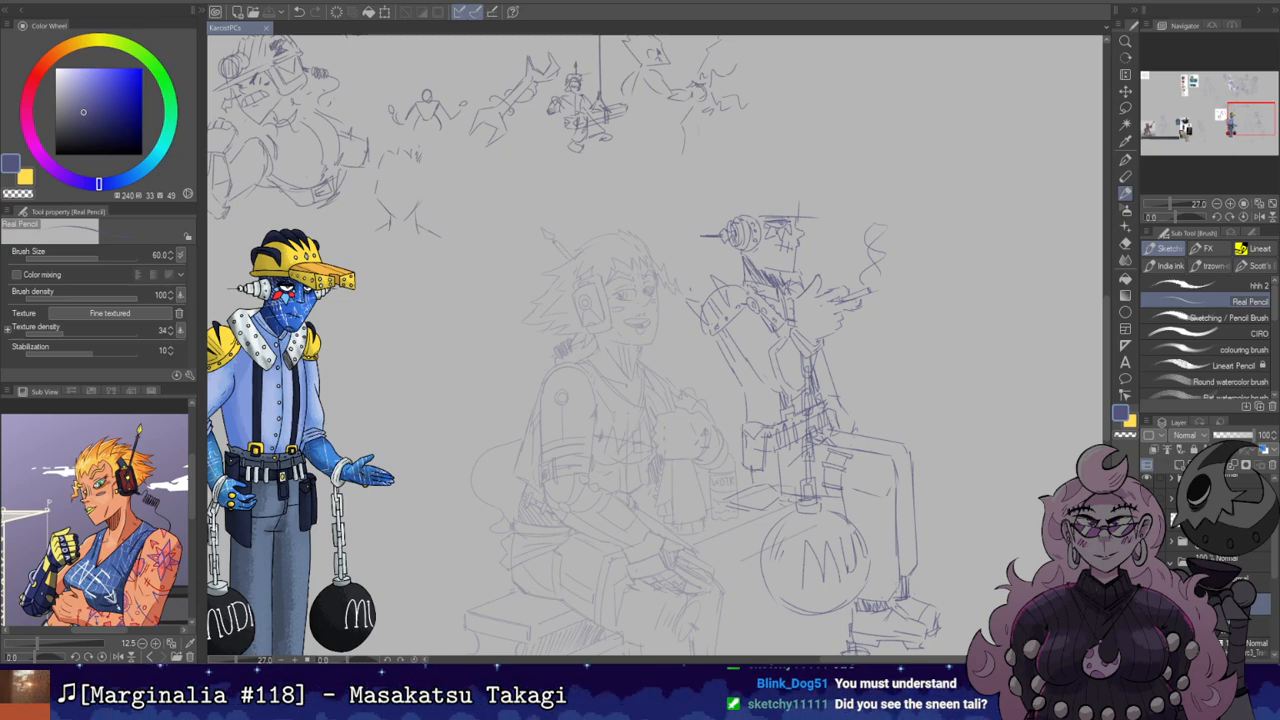
Step: Rework the brow and upper-face lines beneath the hat-brim line, erasing stray marks
{"action": "left_click_drag", "start_coordinate": [794, 163], "coordinate": [842, 177]}
{"action": "left_click_drag", "start_coordinate": [824, 276], "coordinate": [838, 282]}
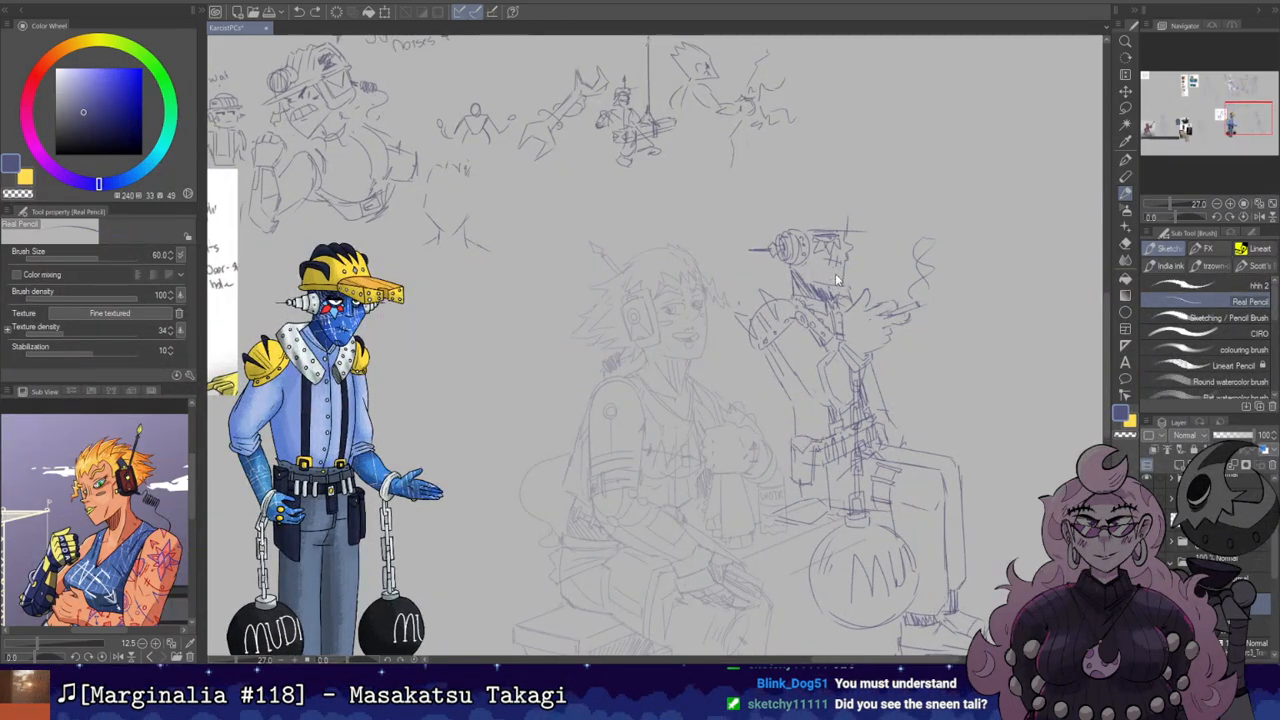
{"action": "key", "text": "e"}
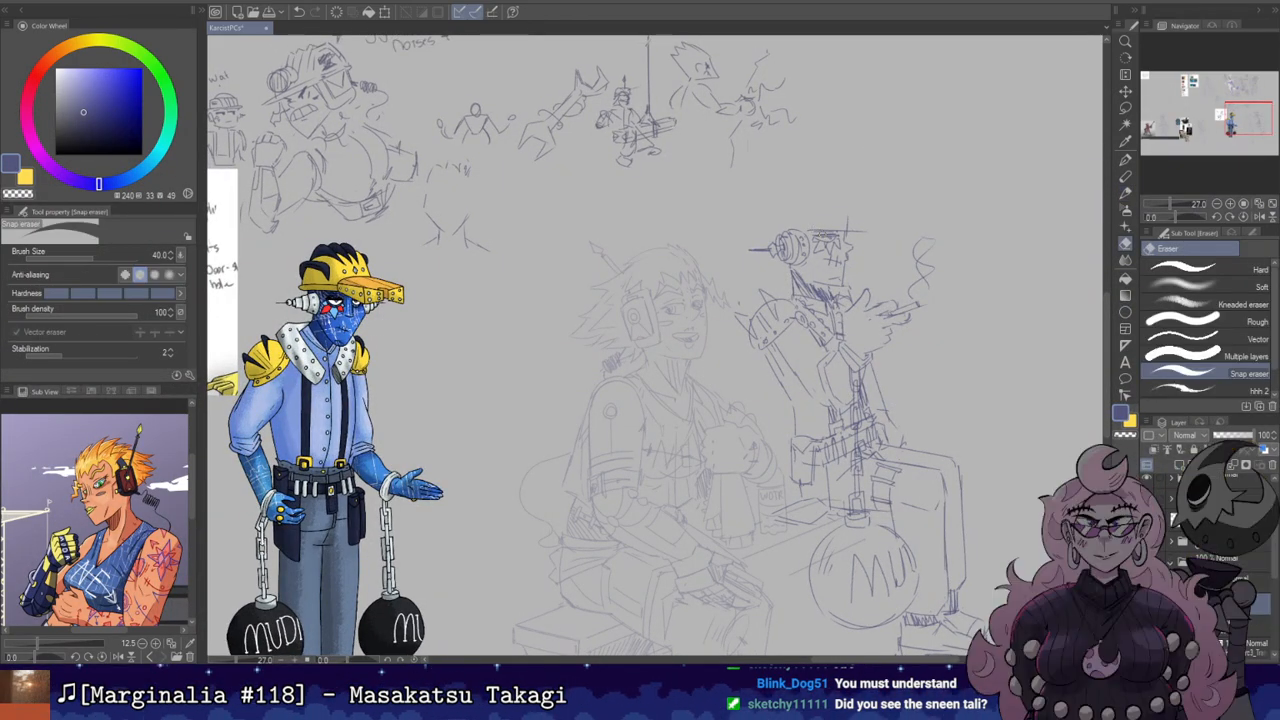
{"action": "key", "text": "b"}
{"action": "mouse_move", "coordinate": [811, 236]}
{"action": "left_mouse_down"}
{"action": "mouse_move", "coordinate": [840, 240]}
{"action": "mouse_move", "coordinate": [828, 238]}
{"action": "left_mouse_up"}
{"action": "key", "text": "ctrl+z"}
{"action": "key", "text": "ctrl+z"}
{"action": "key", "text": "e"}
{"action": "key", "text": "b"}
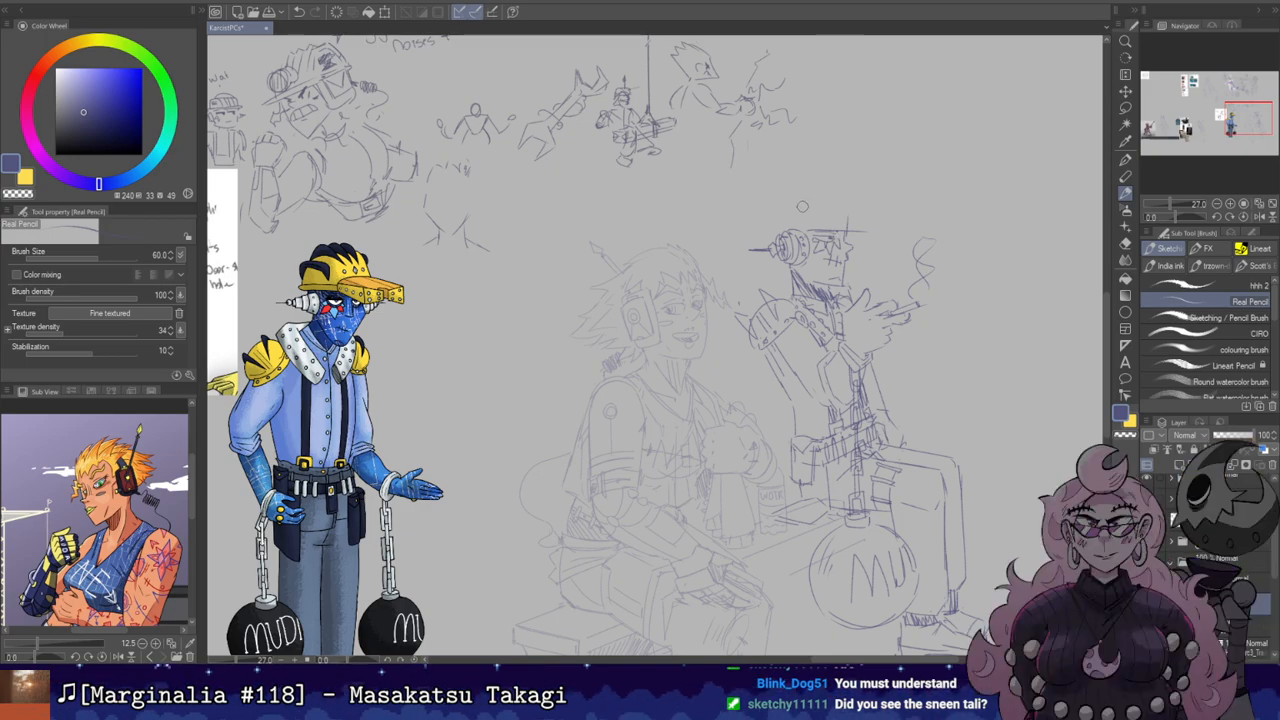
Step: Sketch the flat hat brim as a narrow riveted strip above the eyes, extending it back over the earpiece
{"action": "left_click_drag", "start_coordinate": [806, 221], "coordinate": [868, 217]}
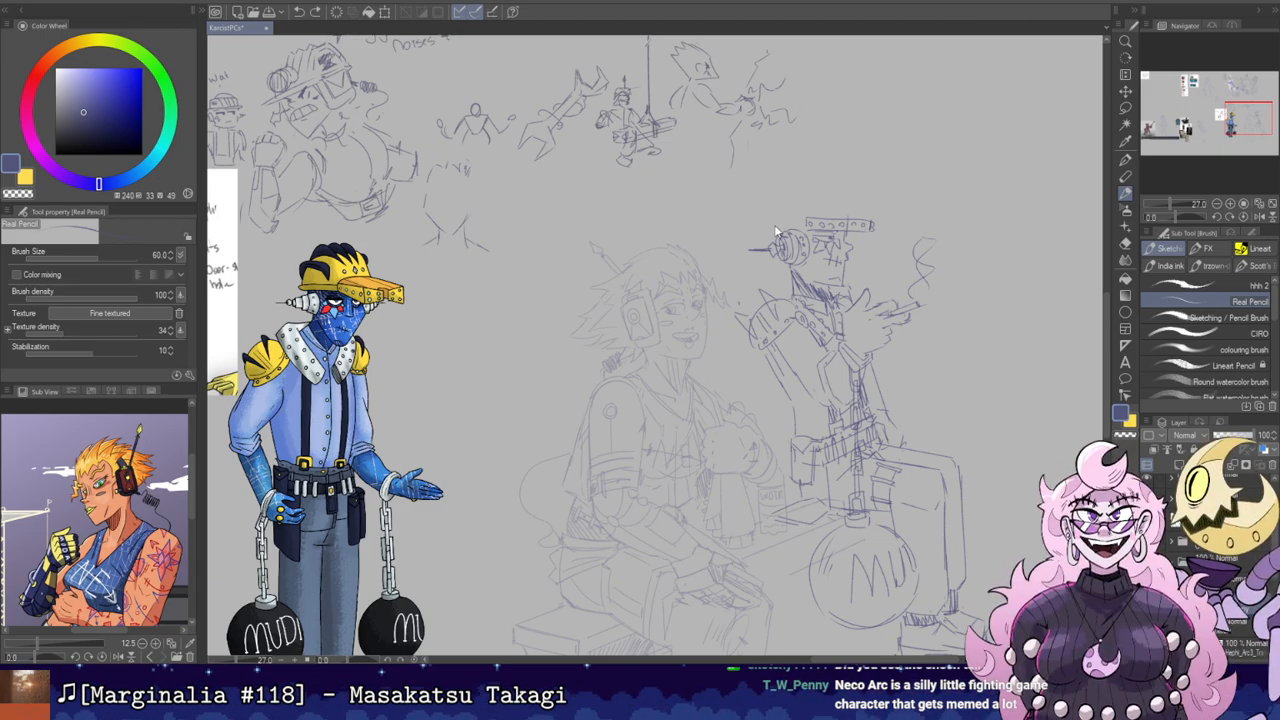
{"action": "mouse_move", "coordinate": [770, 225]}
{"action": "left_mouse_down"}
{"action": "mouse_move", "coordinate": [807, 222]}
{"action": "mouse_move", "coordinate": [772, 230]}
{"action": "left_mouse_up"}
{"action": "key", "text": "ctrl+z"}
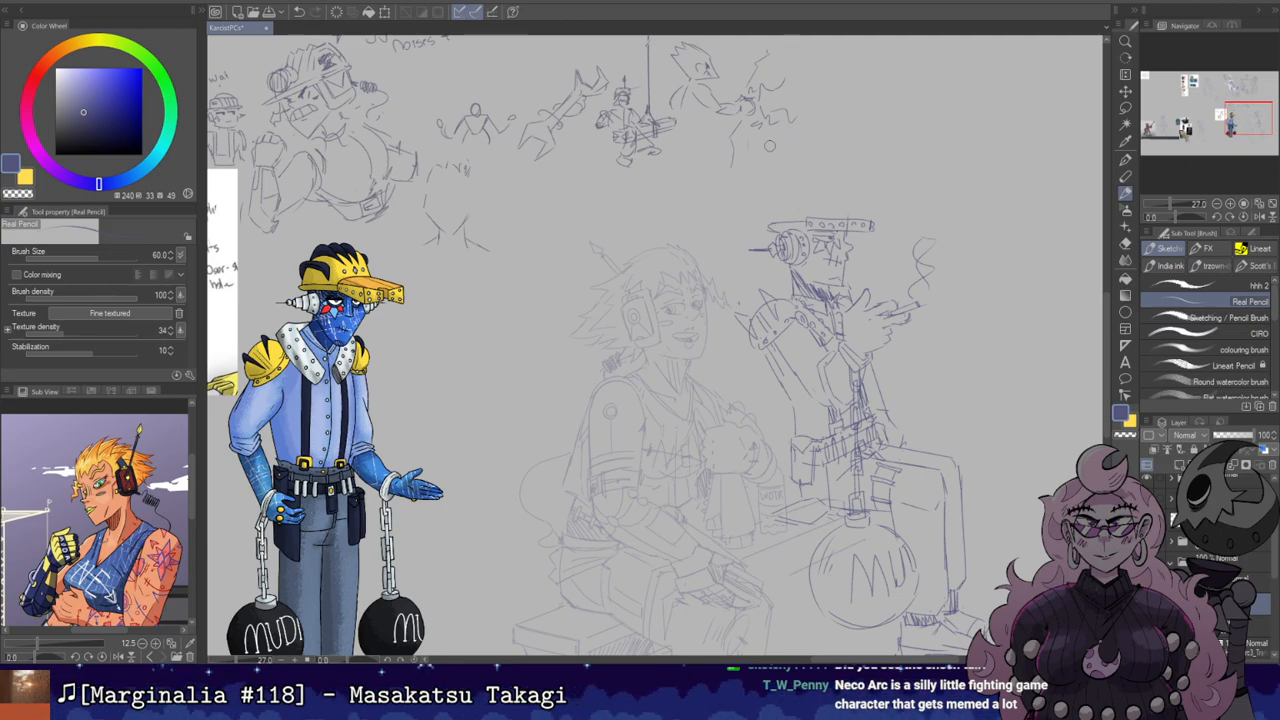
Step: Sketch the tall, flat-topped crown of the hard hat above the riveted brim
{"action": "mouse_move", "coordinate": [784, 190]}
{"action": "left_mouse_down"}
{"action": "mouse_move", "coordinate": [826, 183]}
{"action": "mouse_move", "coordinate": [842, 207]}
{"action": "mouse_move", "coordinate": [779, 180]}
{"action": "left_mouse_up"}
{"action": "mouse_move", "coordinate": [786, 175]}
{"action": "left_mouse_down"}
{"action": "mouse_move", "coordinate": [827, 170]}
{"action": "mouse_move", "coordinate": [782, 172]}
{"action": "mouse_move", "coordinate": [841, 190]}
{"action": "mouse_move", "coordinate": [846, 179]}
{"action": "mouse_move", "coordinate": [783, 179]}
{"action": "mouse_move", "coordinate": [846, 196]}
{"action": "left_mouse_up"}
{"action": "key", "text": "ctrl+z"}
{"action": "key", "text": "ctrl+z"}
{"action": "key", "text": "ctrl+z"}
{"action": "key", "text": "ctrl+z"}
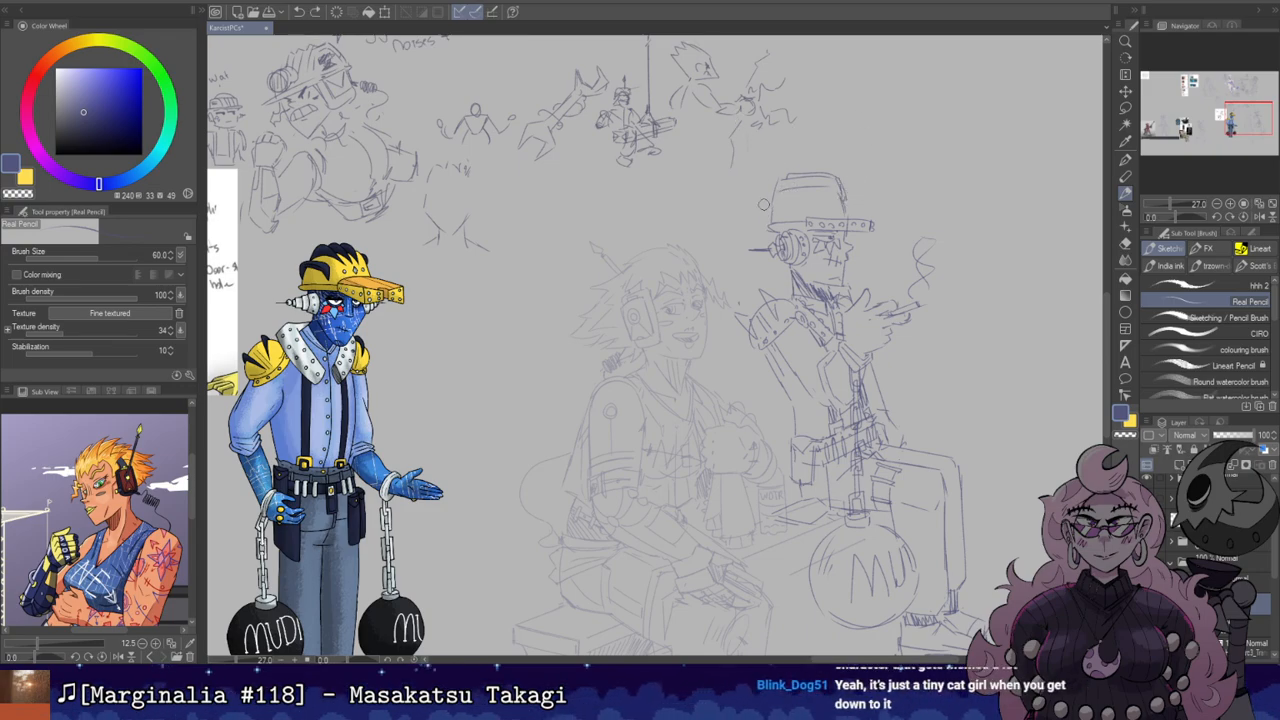
Step: Draw curved bands and a jagged pattern across the hat crown, and check the hat in a mirrored view
{"action": "left_click_drag", "start_coordinate": [768, 204], "coordinate": [837, 203]}
{"action": "key", "text": "ctrl+z"}
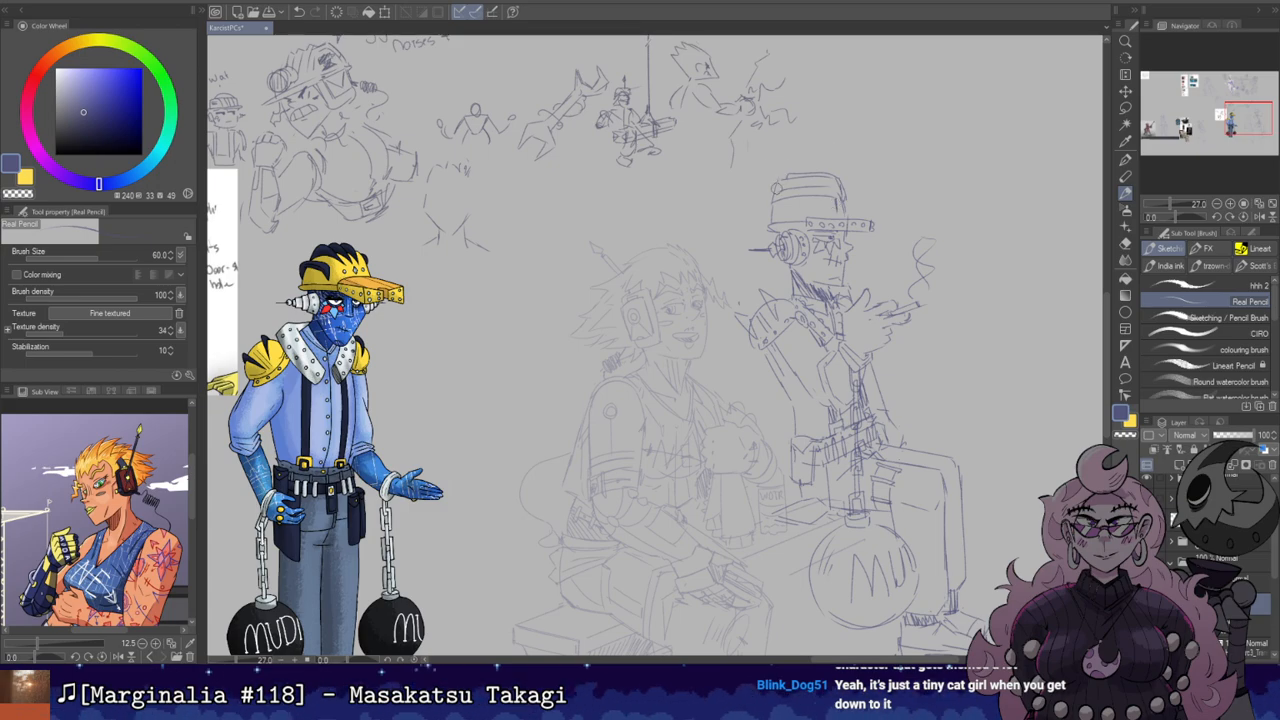
{"action": "key", "text": "ctrl+z"}
{"action": "left_click_drag", "start_coordinate": [772, 213], "coordinate": [834, 208]}
{"action": "key", "text": "e"}
{"action": "key", "text": "p"}
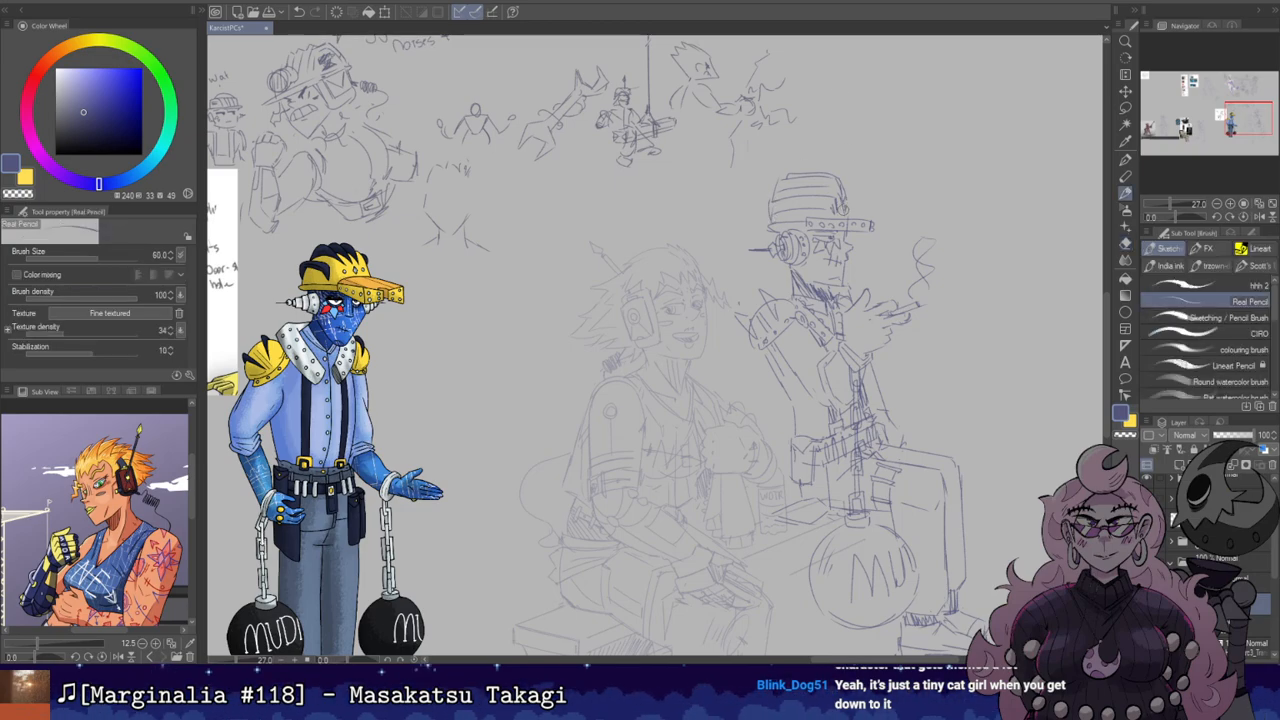
{"action": "key", "text": "ctrl+z"}
{"action": "left_click_drag", "start_coordinate": [846, 202], "coordinate": [849, 212]}
{"action": "key", "text": "h"}
{"action": "key", "text": "h"}
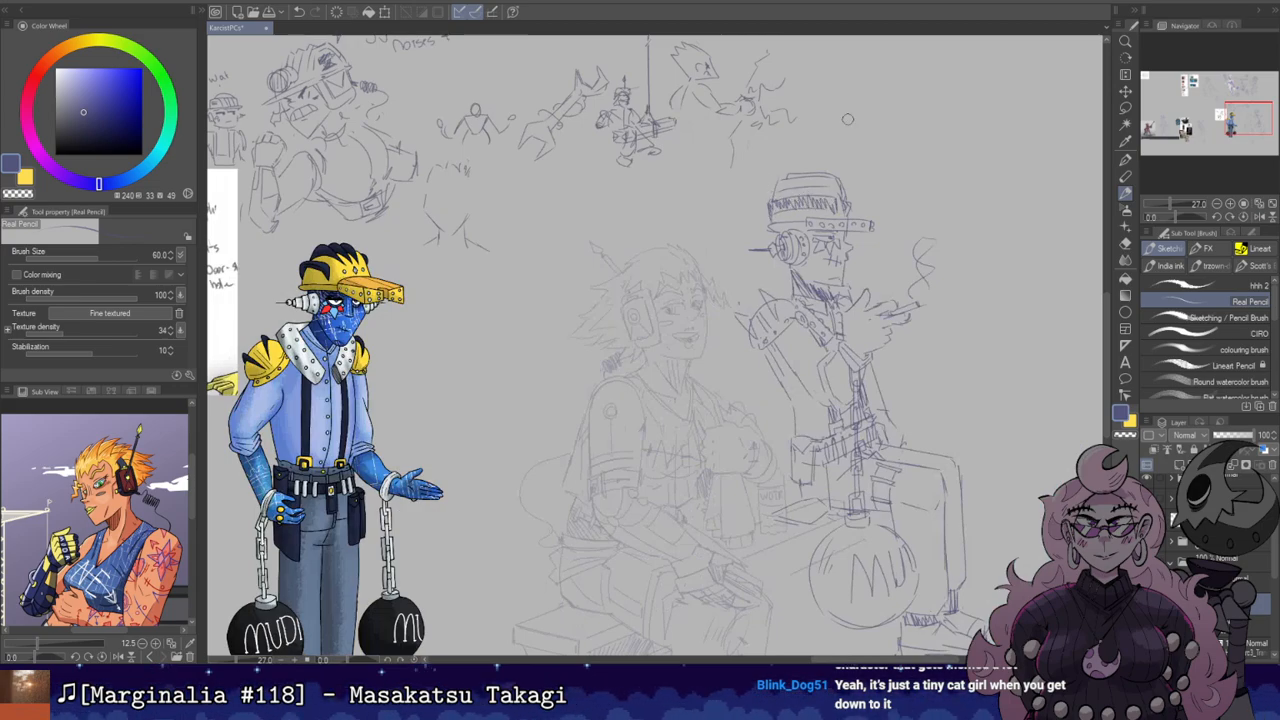
Step: Clean up the upper edge of the hat crown on a rotated canvas, and return the canvas upright
{"action": "key", "text": "e"}
{"action": "key", "text": "p"}
{"action": "left_click_drag", "start_coordinate": [780, 178], "coordinate": [776, 192]}
{"action": "key", "text": "r"}
{"action": "mouse_move", "coordinate": [826, 364]}
{"action": "left_mouse_down"}
{"action": "mouse_move", "coordinate": [788, 238]}
{"action": "mouse_move", "coordinate": [767, 217]}
{"action": "left_mouse_up"}
{"action": "key", "text": "p"}
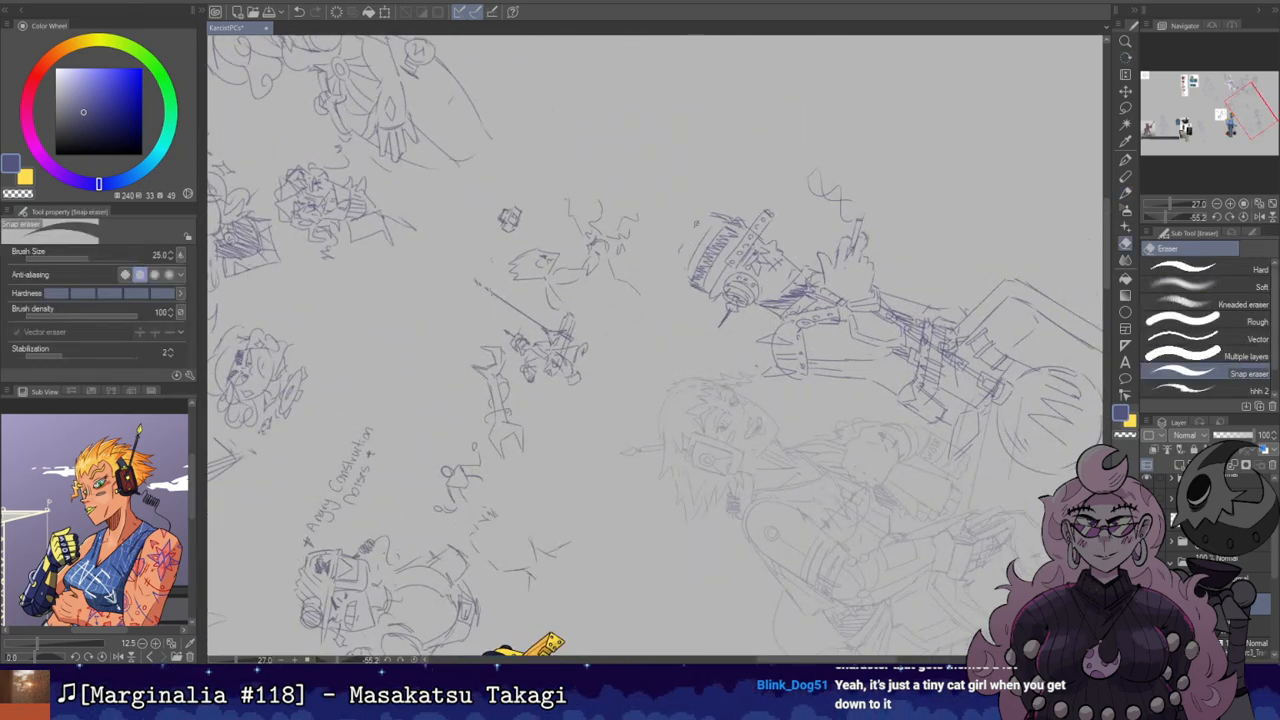
{"action": "key", "text": "p"}
{"action": "left_click_drag", "start_coordinate": [683, 257], "coordinate": [712, 212]}
{"action": "key", "text": "e"}
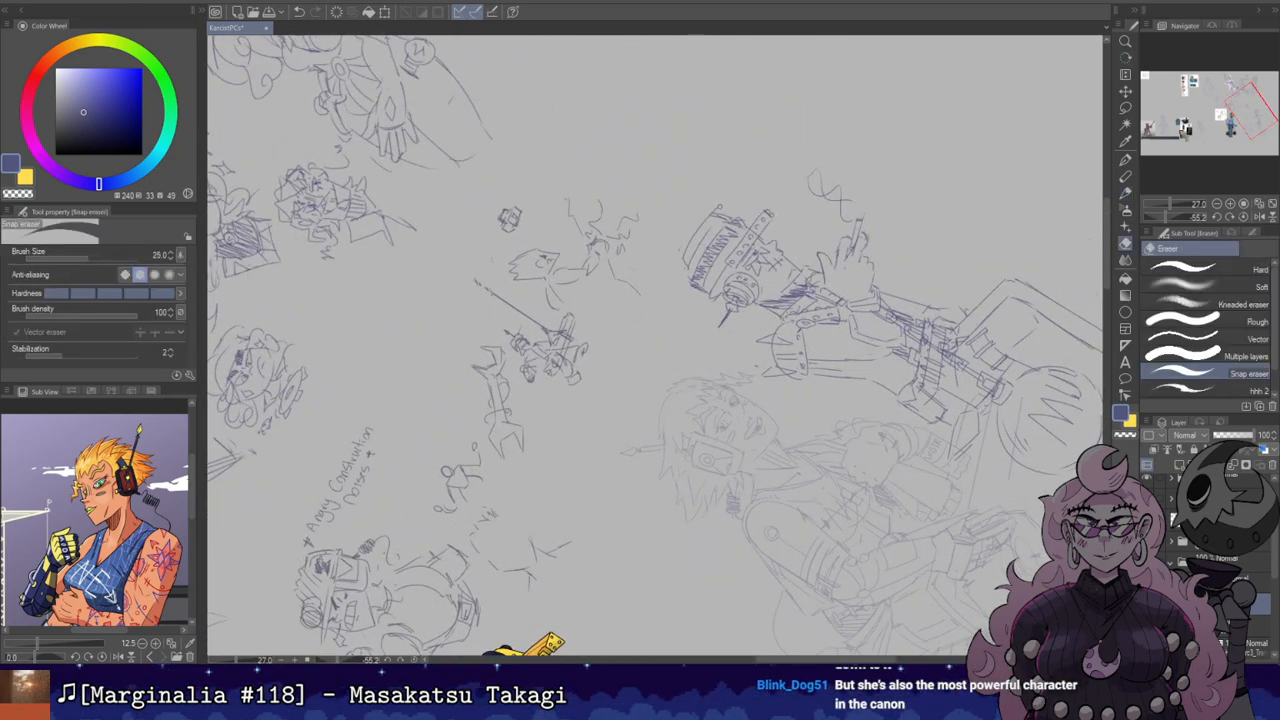
{"action": "key", "text": "r"}
{"action": "double_click", "coordinate": [810, 233]}
{"action": "key", "text": "p"}
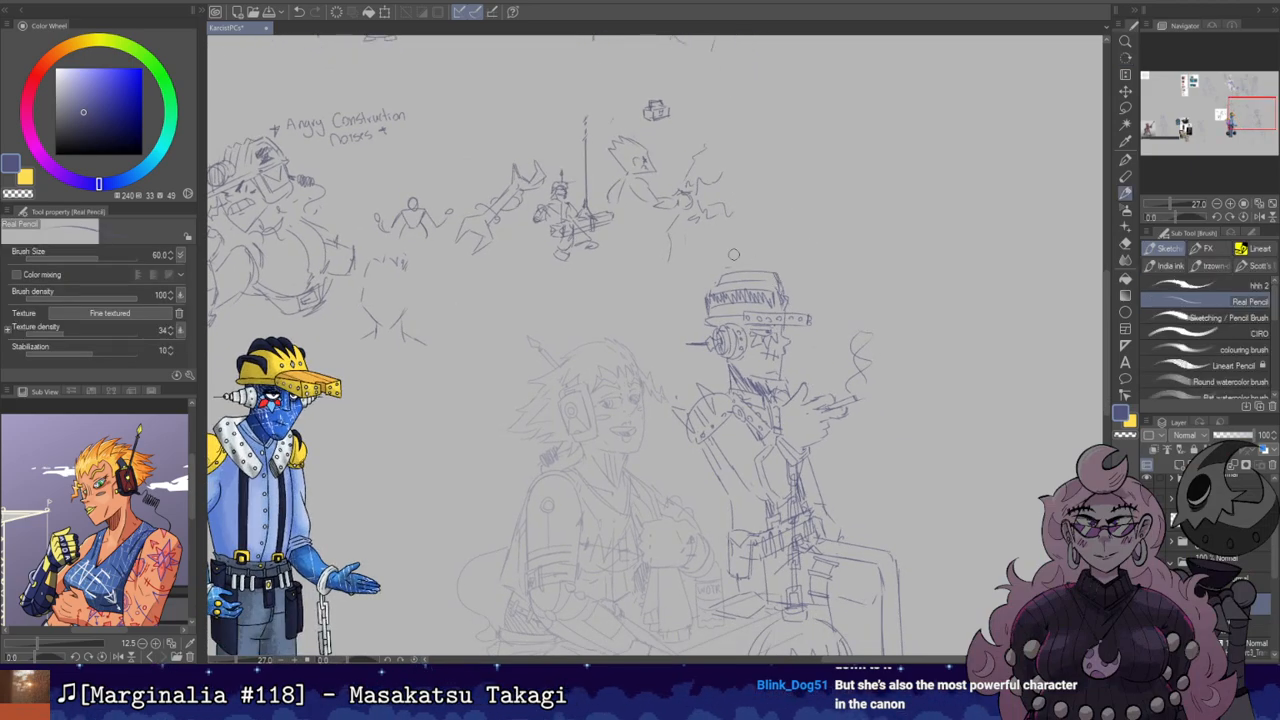
Step: Hatch the ridge along the top of the hat crown on a rotated canvas, and turn the canvas back upright
{"action": "key", "text": "r"}
{"action": "left_click_drag", "start_coordinate": [778, 290], "coordinate": [707, 183]}
{"action": "key", "text": "p"}
{"action": "left_click_drag", "start_coordinate": [635, 309], "coordinate": [670, 260]}
{"action": "key", "text": "r"}
{"action": "left_click_drag", "start_coordinate": [590, 250], "coordinate": [745, 187]}
{"action": "left_click_drag", "start_coordinate": [815, 233], "coordinate": [834, 66]}
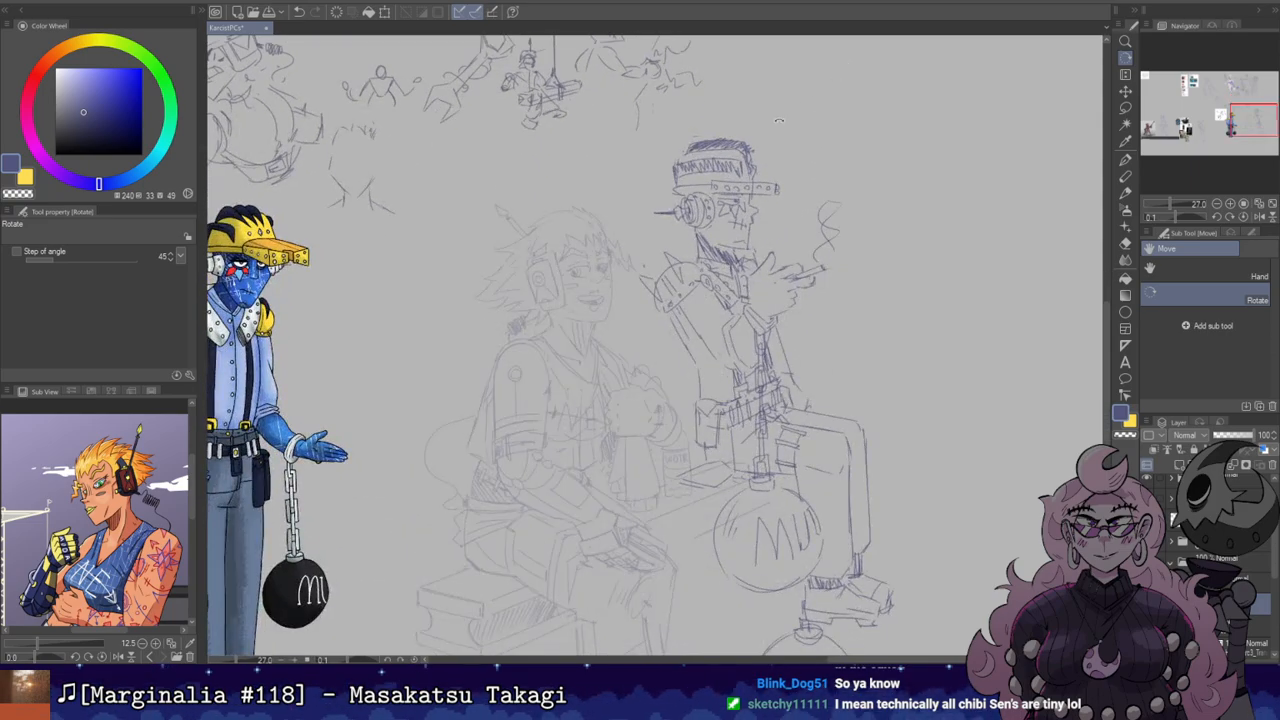
Step: Rework the rear edge of the hat and the head line behind the earpiece in the mirrored view
{"action": "key", "text": "e"}
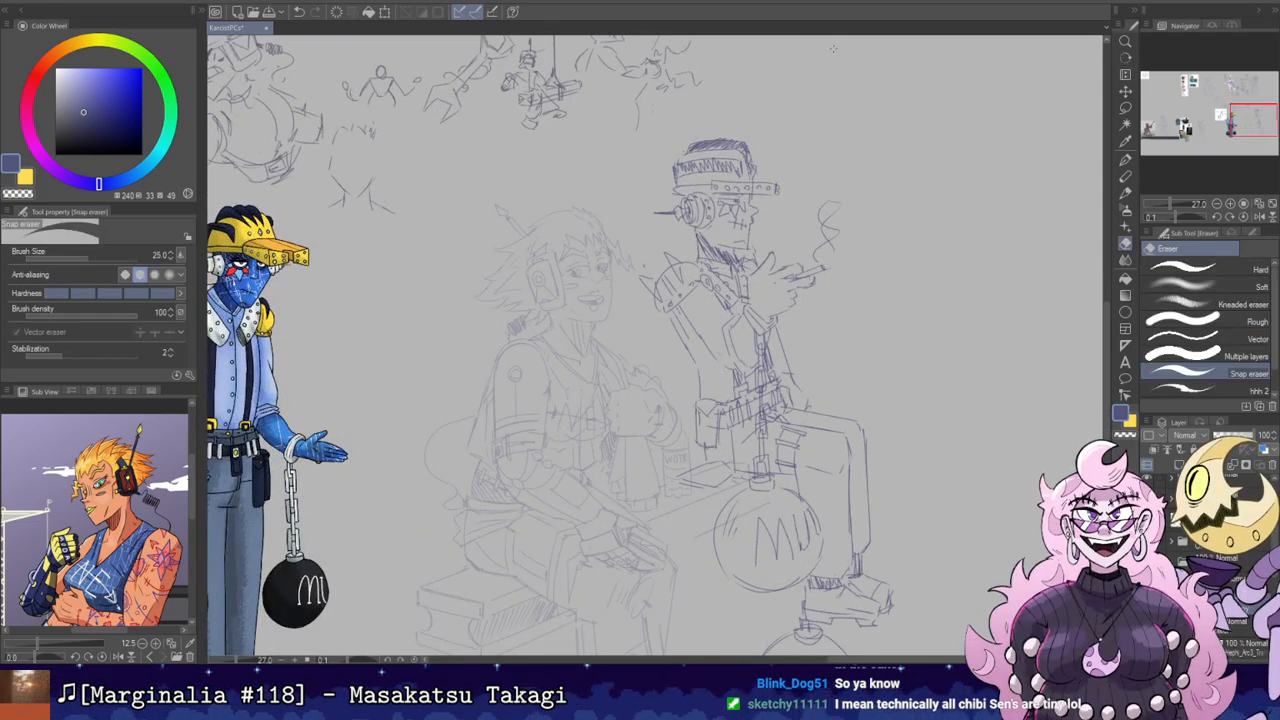
{"action": "key", "text": "h"}
{"action": "left_click_drag", "start_coordinate": [705, 103], "coordinate": [866, 148]}
{"action": "key", "text": "b"}
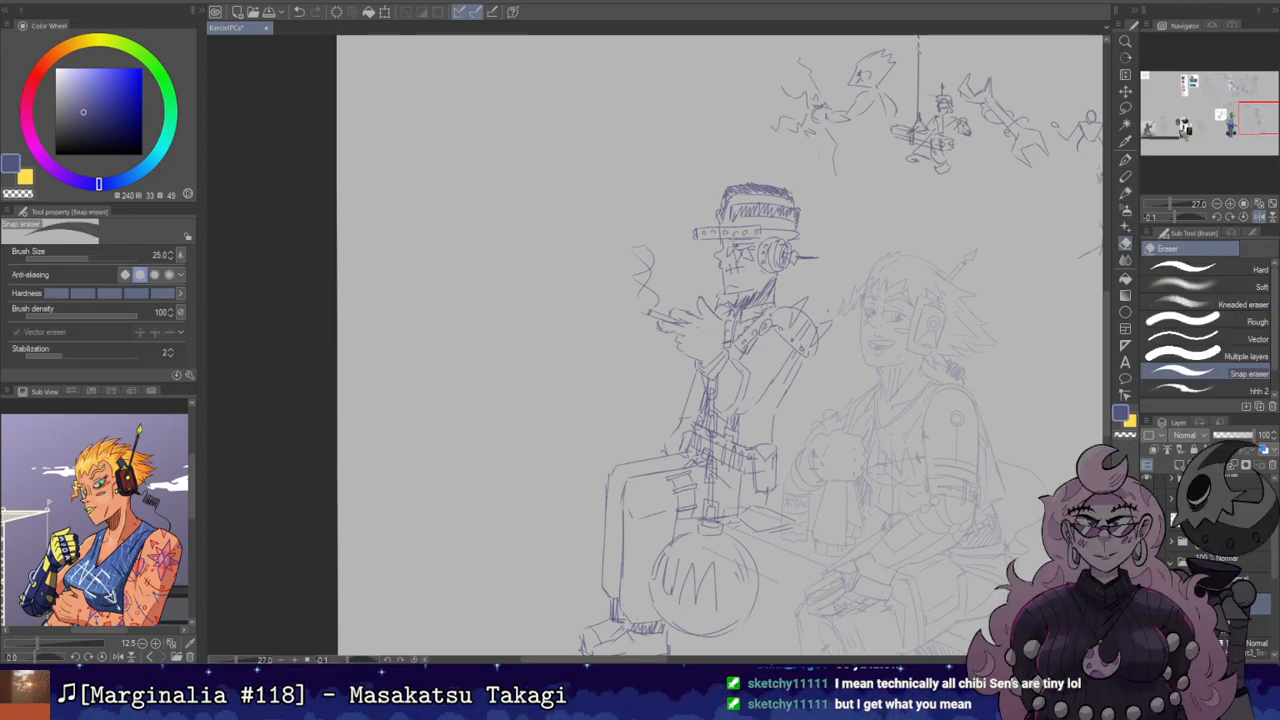
{"action": "mouse_move", "coordinate": [796, 210]}
{"action": "left_mouse_down"}
{"action": "mouse_move", "coordinate": [790, 228]}
{"action": "mouse_move", "coordinate": [803, 229]}
{"action": "mouse_move", "coordinate": [780, 282]}
{"action": "left_mouse_up"}
{"action": "key", "text": "e"}
{"action": "key", "text": "b"}
{"action": "key", "text": "ctrl+z"}
{"action": "key", "text": "e"}
{"action": "key", "text": "b"}
{"action": "key", "text": "ctrl+z"}
{"action": "key", "text": "e"}
{"action": "key", "text": "b"}
{"action": "key", "text": "ctrl+z"}
{"action": "key", "text": "e"}
{"action": "key", "text": "b"}
{"action": "key", "text": "h"}
{"action": "key", "text": "h"}
Step: Redraw the earpiece's outline below the hat, and compare the head with the coloured reference in the normal view
{"action": "key", "text": "e"}
{"action": "key", "text": "b"}
{"action": "mouse_move", "coordinate": [792, 233]}
{"action": "left_mouse_down"}
{"action": "mouse_move", "coordinate": [799, 249]}
{"action": "mouse_move", "coordinate": [766, 282]}
{"action": "mouse_move", "coordinate": [770, 298]}
{"action": "left_mouse_up"}
{"action": "key", "text": "e"}
{"action": "key", "text": "b"}
{"action": "key", "text": "e"}
{"action": "key", "text": "p"}
{"action": "key", "text": "ctrl+z"}
{"action": "key", "text": "ctrl+z"}
{"action": "key", "text": "e"}
{"action": "key", "text": "b"}
{"action": "key", "text": "h"}
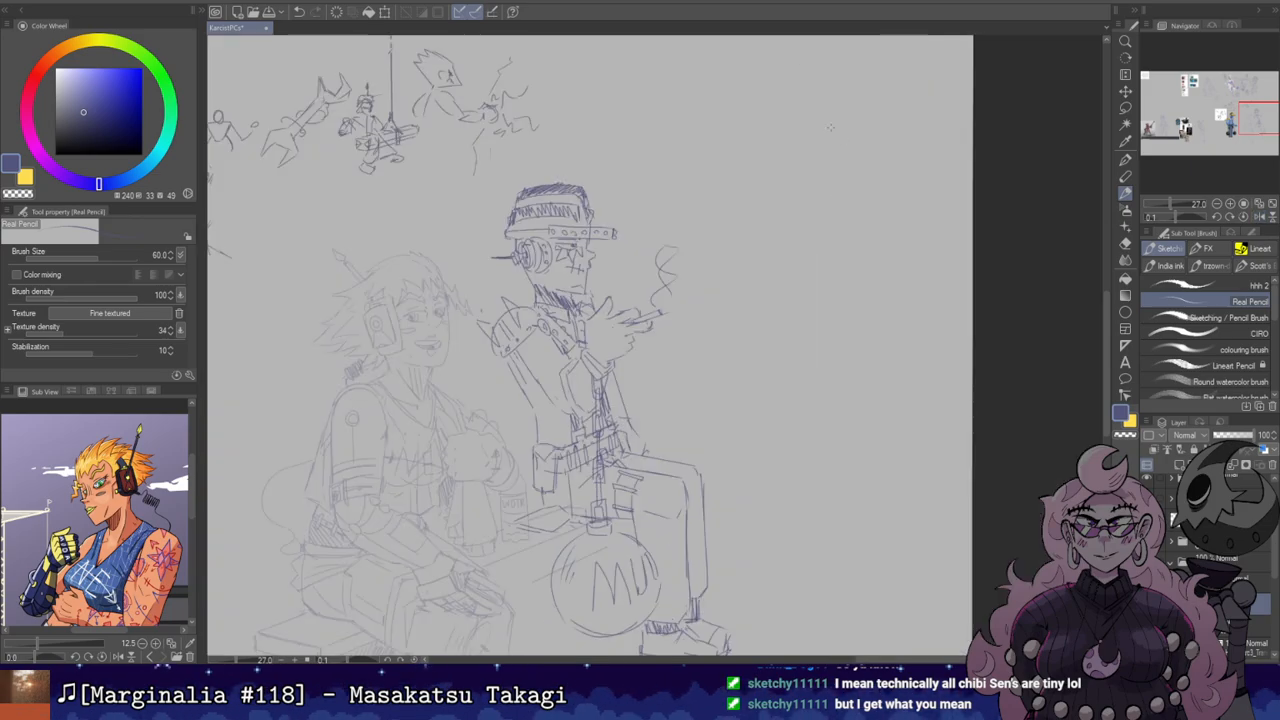
{"action": "key", "text": "h"}
{"action": "key", "text": "h"}
{"action": "left_click_drag", "start_coordinate": [783, 190], "coordinate": [857, 117]}
{"action": "mouse_move", "coordinate": [736, 160]}
{"action": "left_mouse_down"}
{"action": "mouse_move", "coordinate": [932, 98]}
{"action": "mouse_move", "coordinate": [938, 159]}
{"action": "left_mouse_up"}
Step: Erase the whole drill earpiece from the head, enlarging the eraser to 60
{"action": "key", "text": "e"}
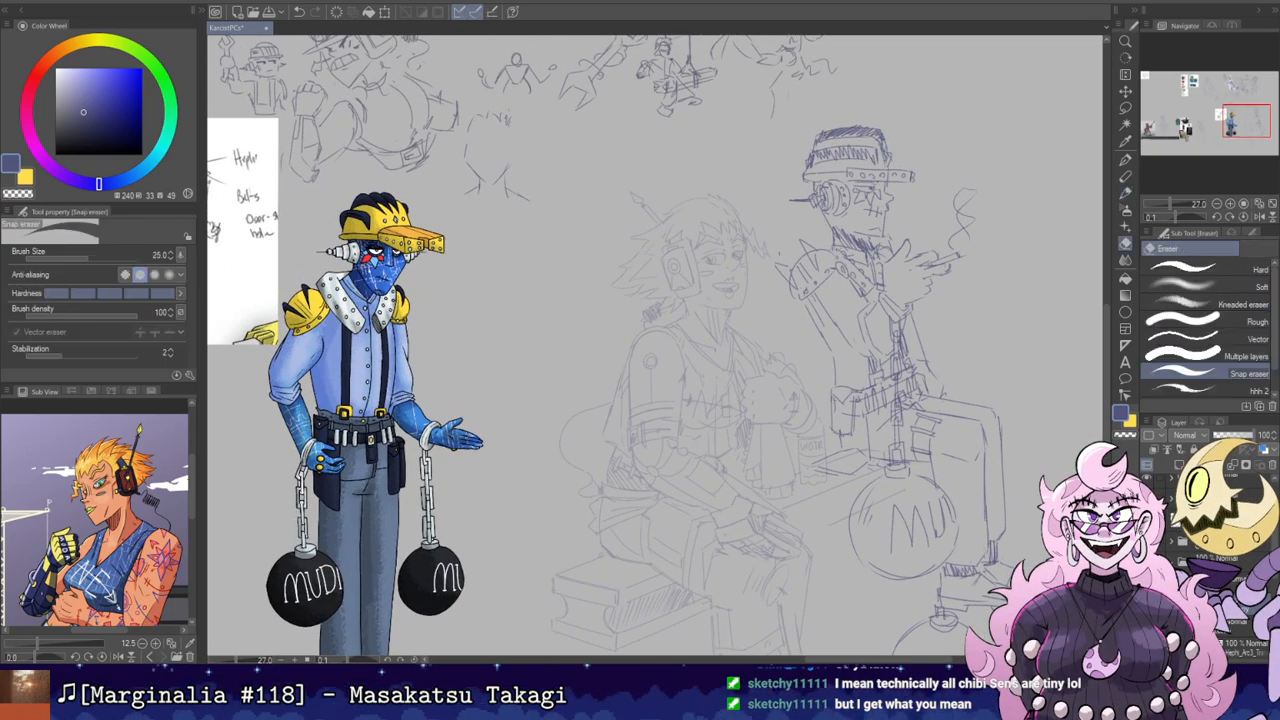
{"action": "mouse_move", "coordinate": [818, 212]}
{"action": "left_mouse_down"}
{"action": "mouse_move", "coordinate": [838, 198]}
{"action": "mouse_move", "coordinate": [824, 186]}
{"action": "left_mouse_up"}
{"action": "key", "text": "bracketright"}
{"action": "key", "text": "bracketright"}
{"action": "key", "text": "bracketright"}
{"action": "key", "text": "bracketright"}
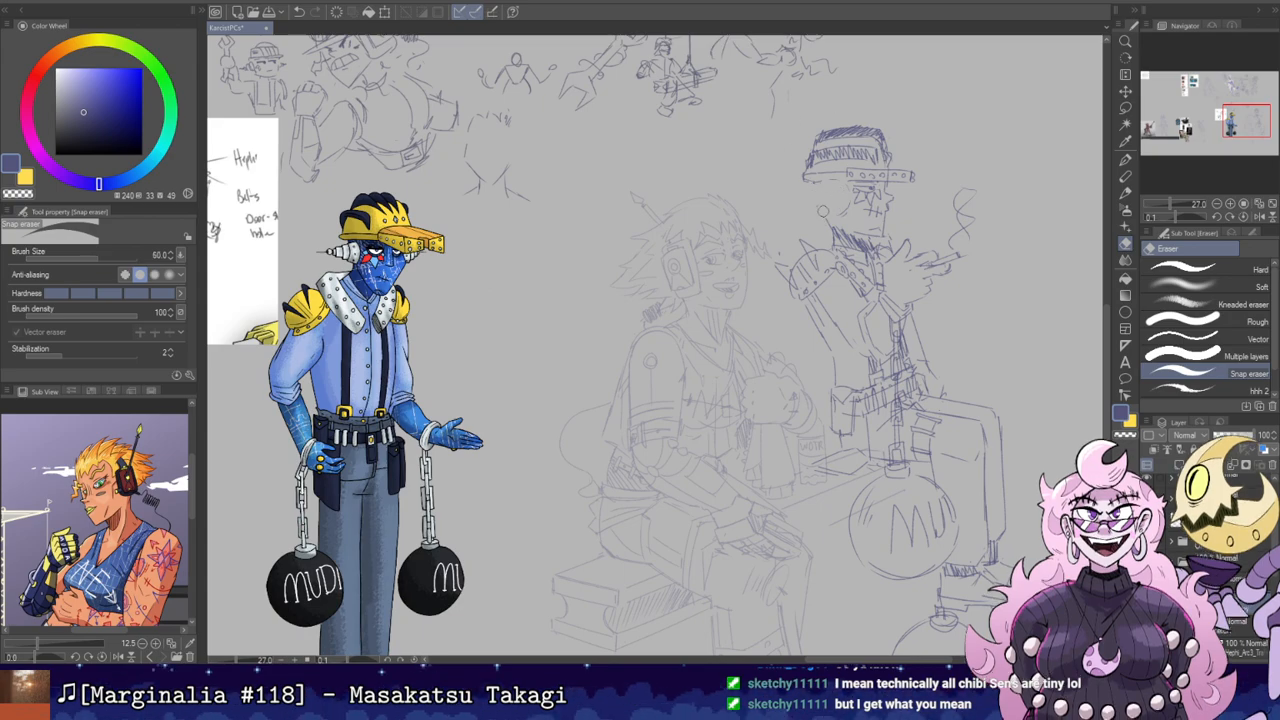
Step: Draw the curved back of the head below the hat and a round earpiece with concentric rings
{"action": "key", "text": "b"}
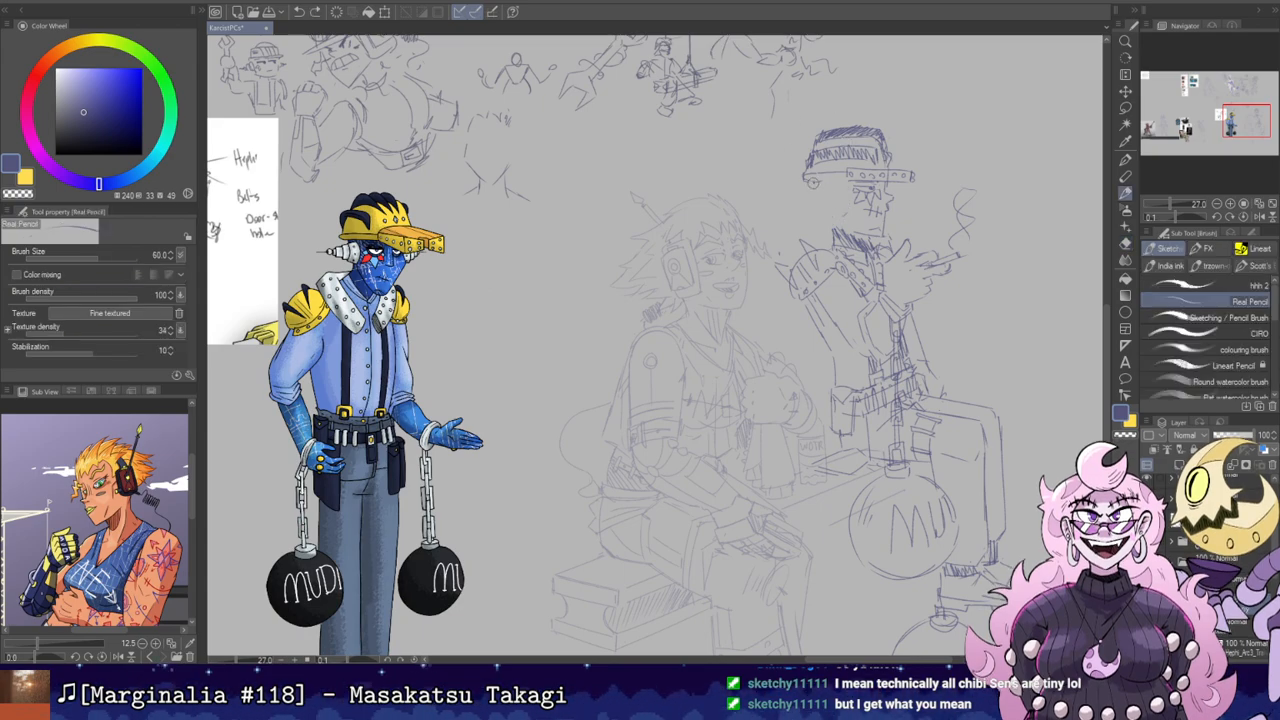
{"action": "key", "text": "r"}
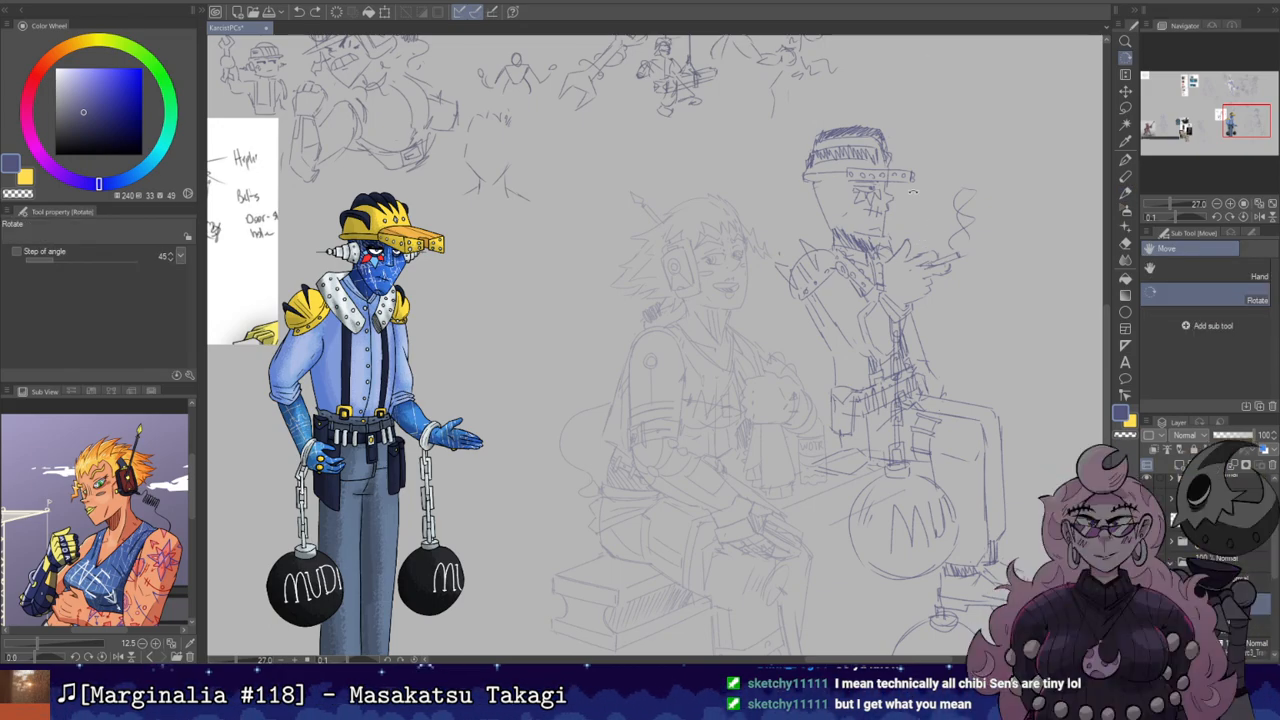
{"action": "key", "text": "b"}
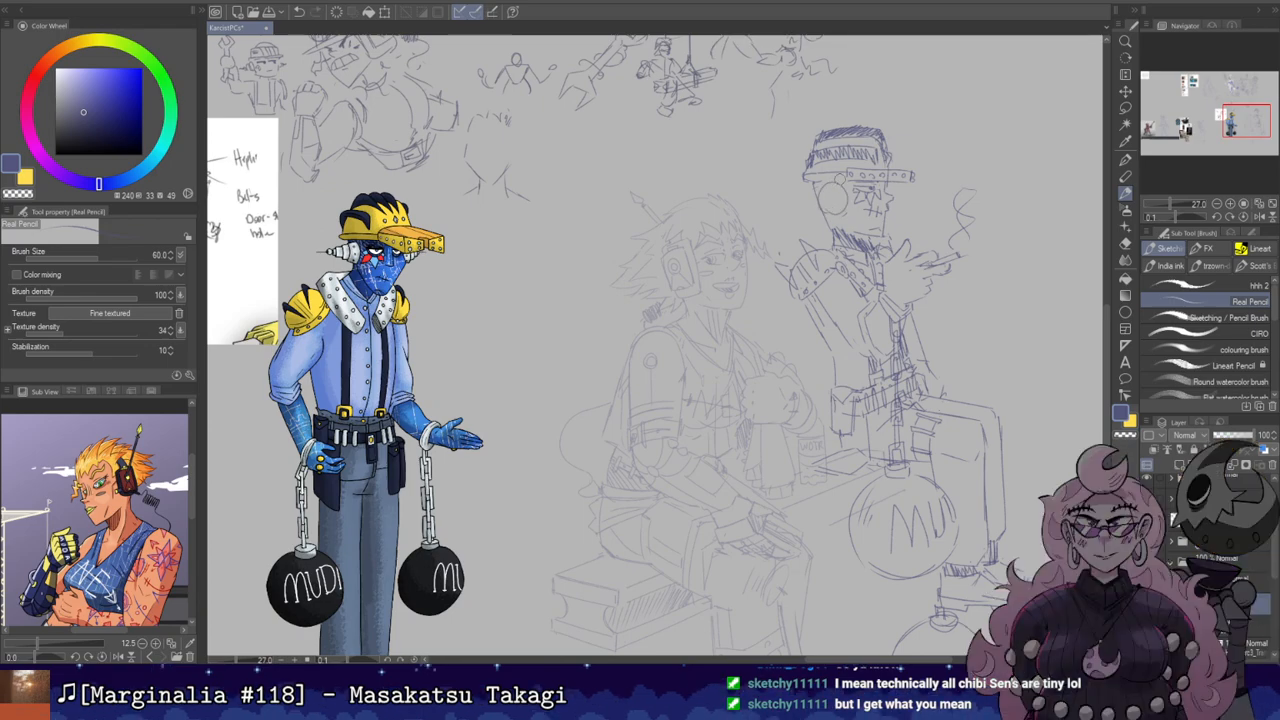
{"action": "mouse_move", "coordinate": [827, 203]}
{"action": "left_mouse_down"}
{"action": "mouse_move", "coordinate": [820, 180]}
{"action": "mouse_move", "coordinate": [858, 186]}
{"action": "left_mouse_up"}
{"action": "key", "text": "ctrl+z"}
{"action": "key", "text": "ctrl+z"}
{"action": "key", "text": "ctrl+z"}
{"action": "key", "text": "ctrl+z"}
{"action": "key", "text": "ctrl+z"}
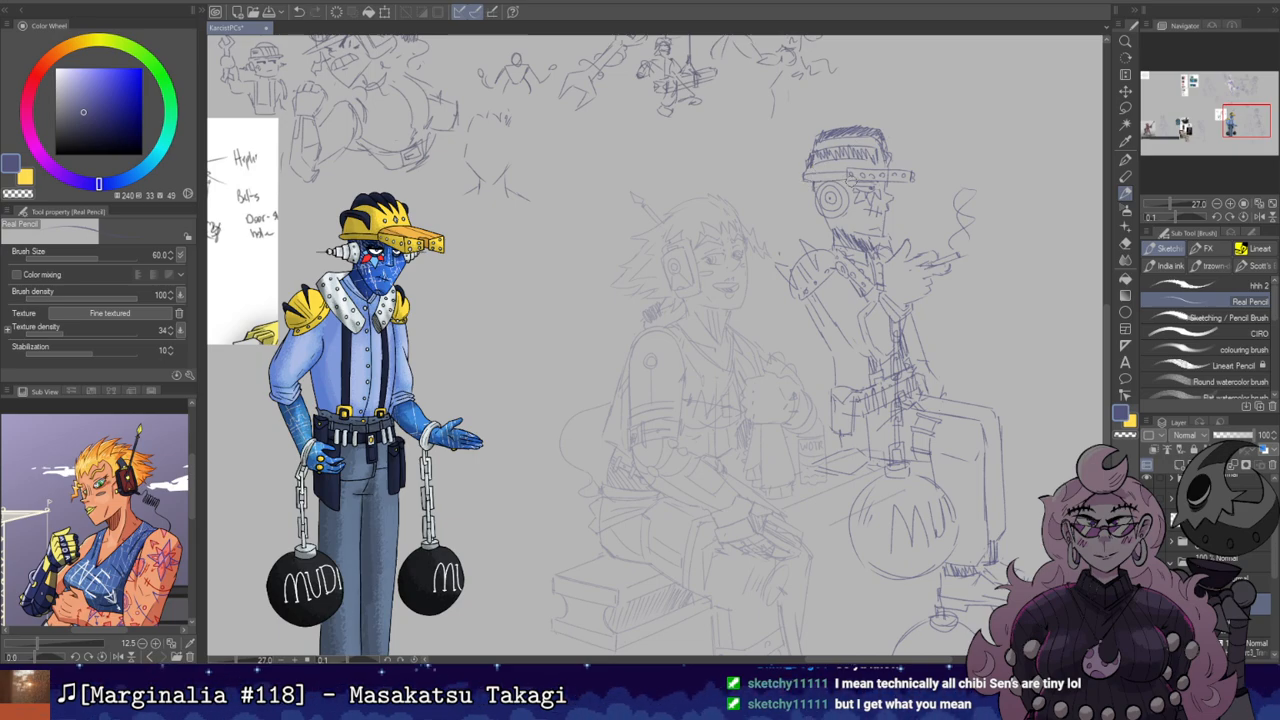
Step: Refine the round earpiece's outer rim and check the head in a mirrored view
{"action": "left_click", "coordinate": [1259, 217]}
{"action": "left_click", "coordinate": [1259, 217]}
{"action": "key", "text": "p"}
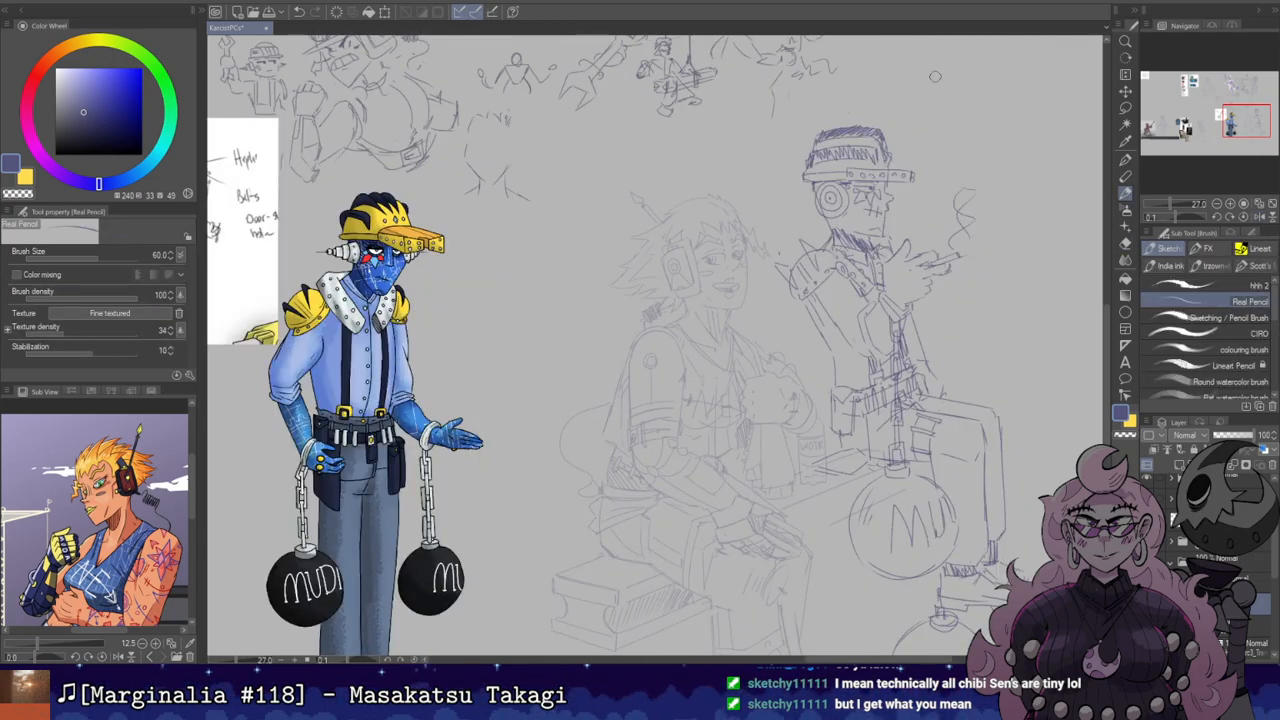
{"action": "key", "text": "h"}
{"action": "key", "text": "h"}
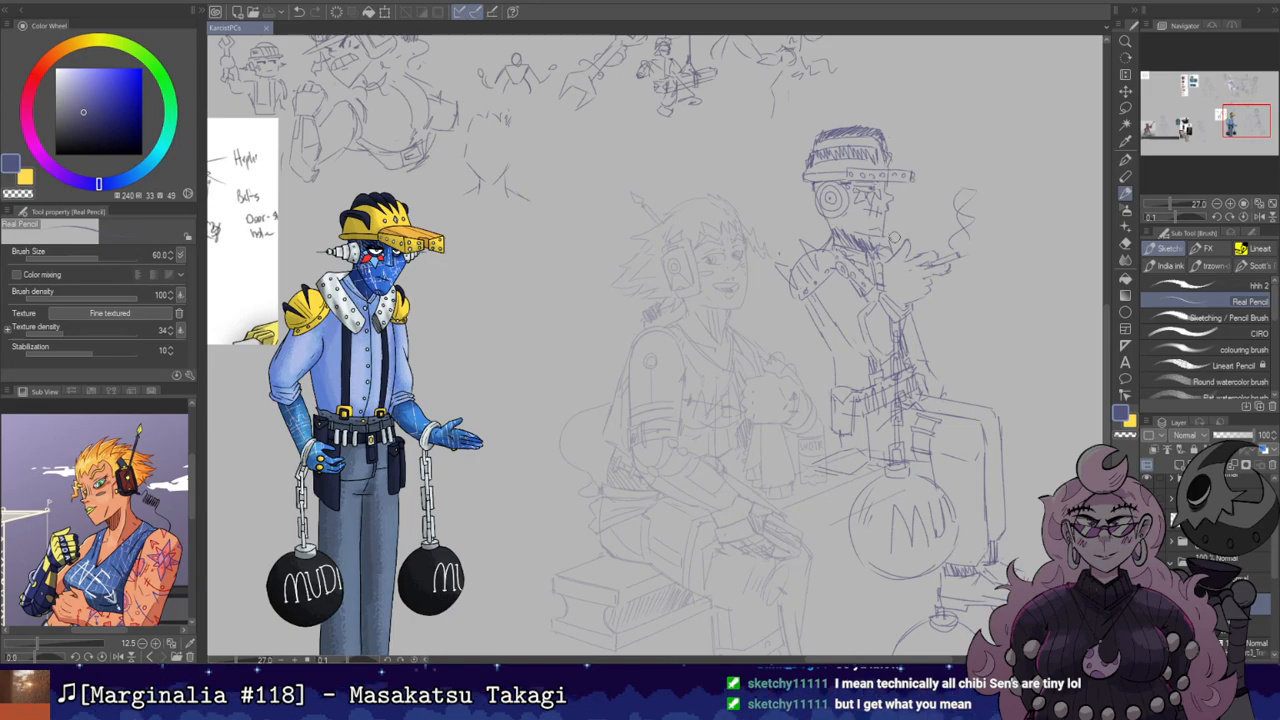
Step: Adjust a small freehand-selected area of the worker's face below the hat and check the head in a mirrored view
{"action": "key", "text": "m"}
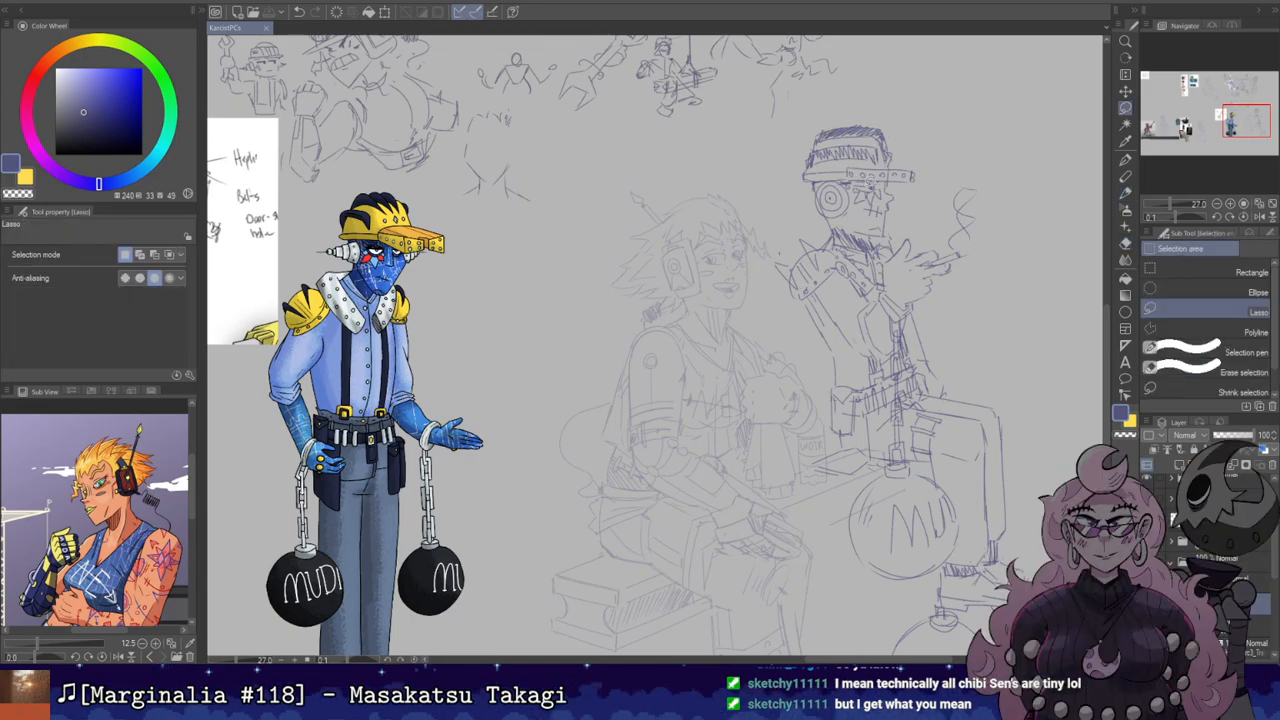
{"action": "left_click_drag", "start_coordinate": [877, 216], "coordinate": [880, 192]}
{"action": "left_click_drag", "start_coordinate": [866, 205], "coordinate": [878, 187]}
{"action": "key", "text": "ctrl+d"}
{"action": "key", "text": "b"}
{"action": "key", "text": "h"}
{"action": "key", "text": "h"}
{"action": "left_click_drag", "start_coordinate": [958, 143], "coordinate": [901, 105]}
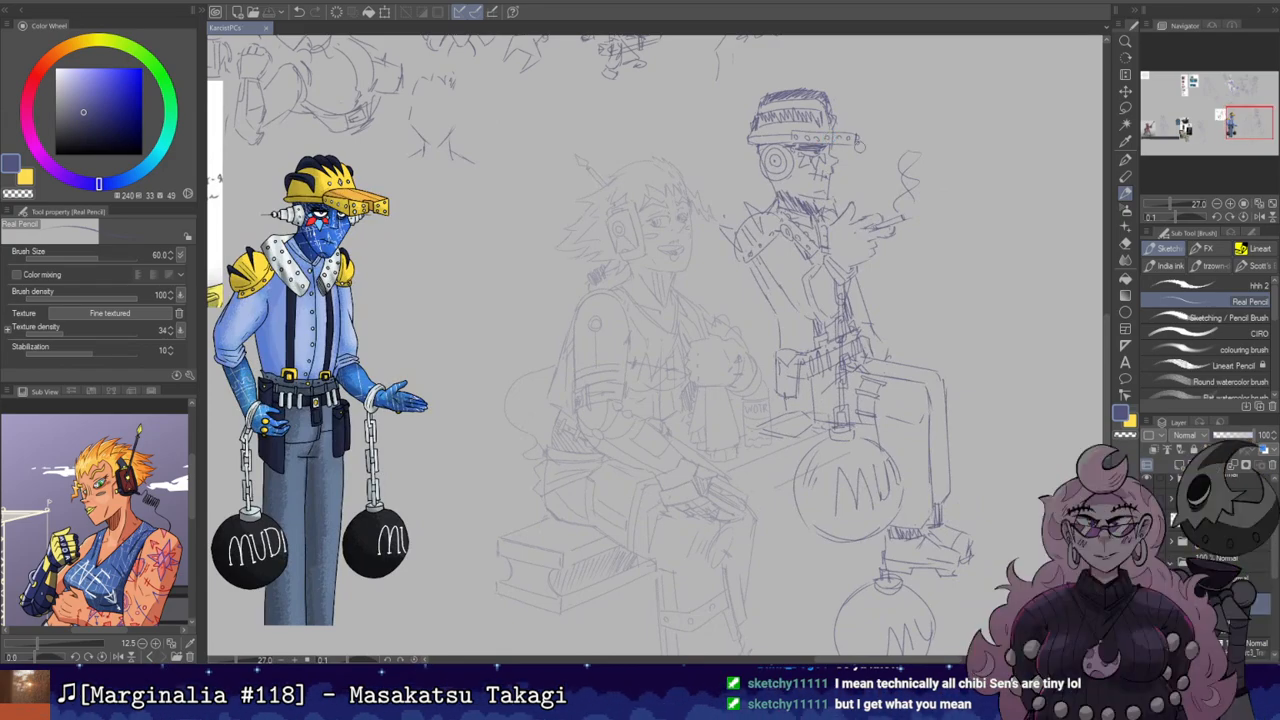
Step: Raise the other seated figure's sketch layer to full opacity and compare both figures in a mirrored view
{"action": "scroll", "coordinate": [765, 142], "scroll_direction": "down", "scroll_amount": 2}
{"action": "scroll", "coordinate": [860, 200], "scroll_direction": "up", "scroll_amount": 1}
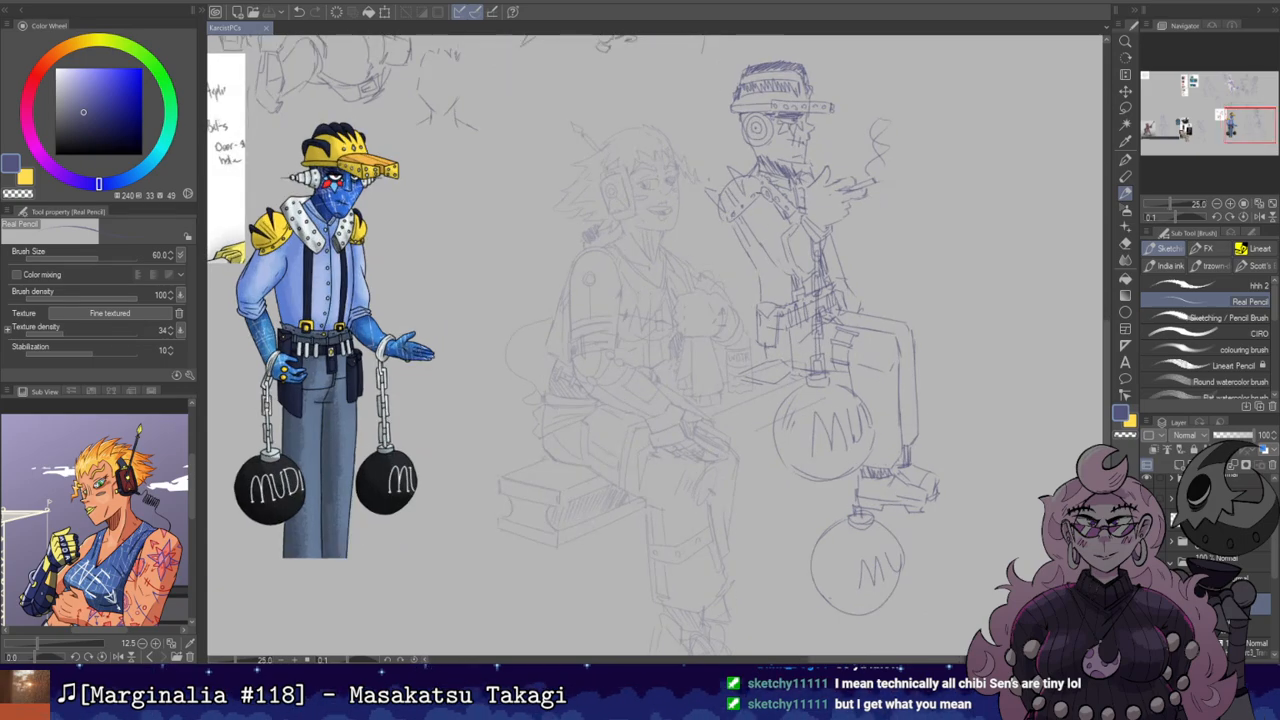
{"action": "left_click", "coordinate": [1258, 627]}
{"action": "left_click_drag", "start_coordinate": [1226, 436], "coordinate": [1256, 436]}
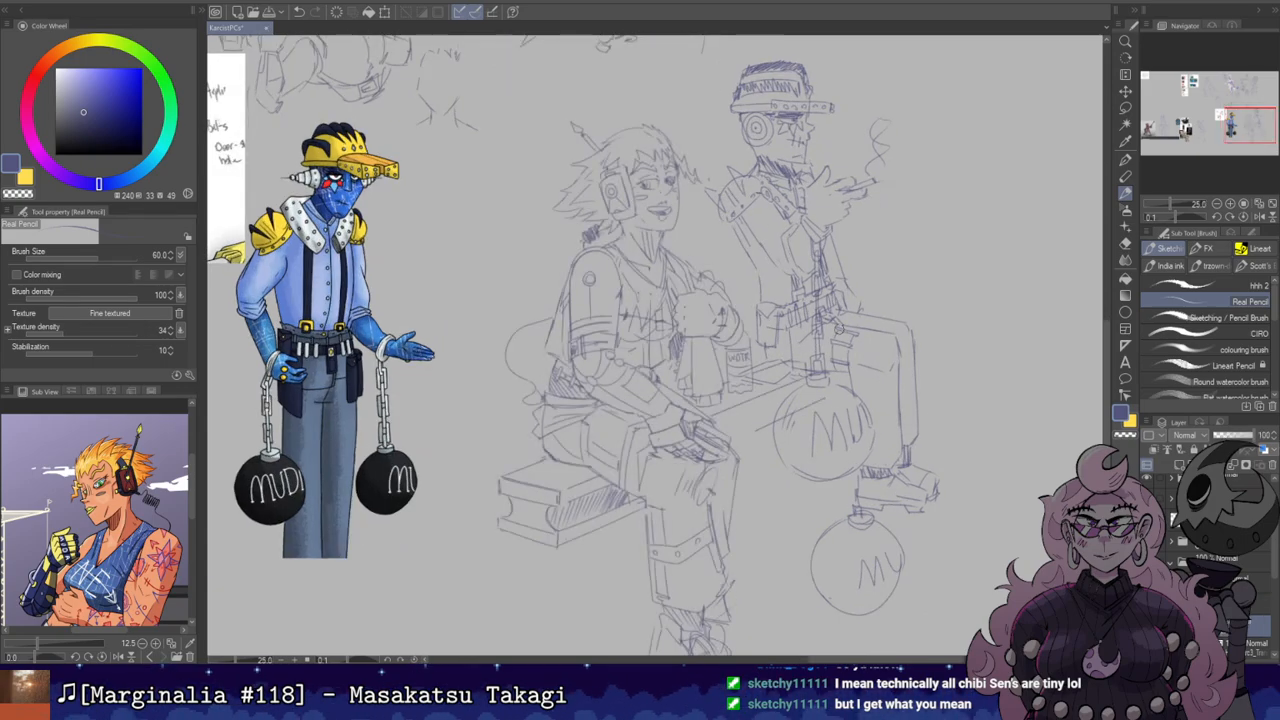
{"action": "scroll", "coordinate": [872, 303], "scroll_direction": "down", "scroll_amount": 1}
{"action": "left_click_drag", "start_coordinate": [872, 303], "coordinate": [806, 264]}
{"action": "key", "text": "h"}
{"action": "key", "text": "h"}
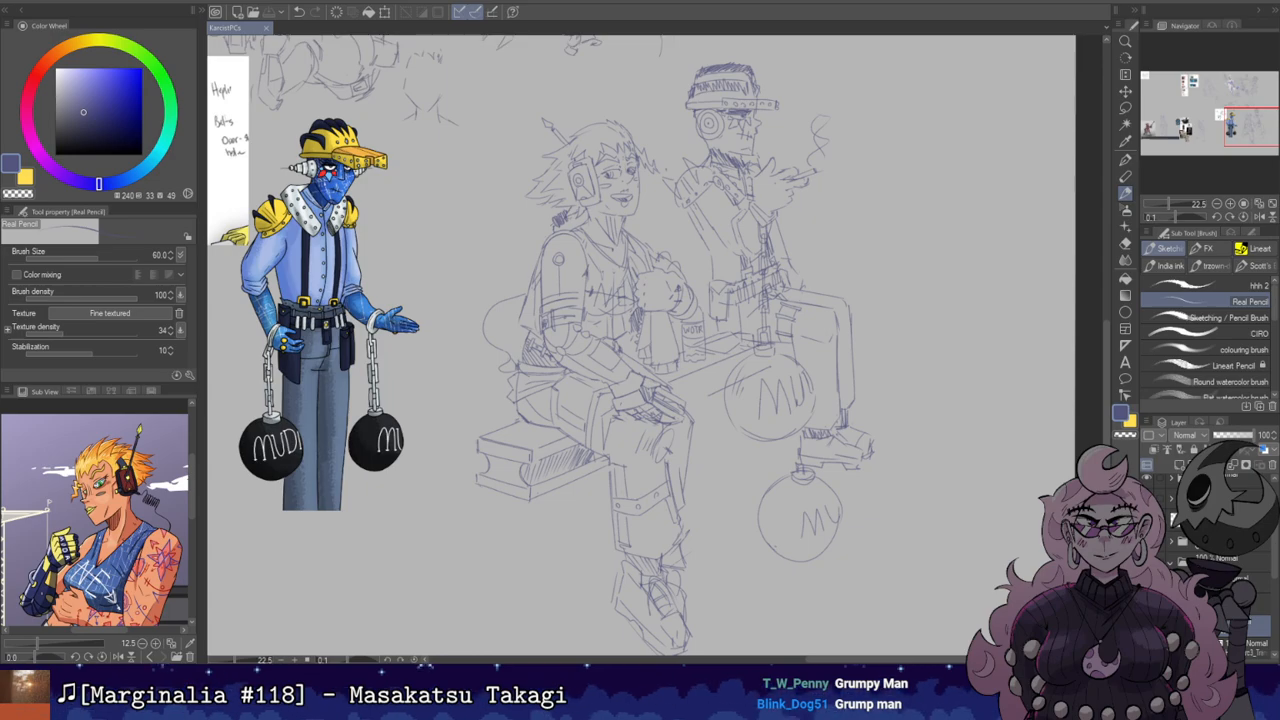
Step: Erase the old lines at the worker's shoulder and upper arm, and redraw the lower edge of the shoulder pad
{"action": "scroll", "coordinate": [863, 87], "scroll_direction": "up", "scroll_amount": 2}
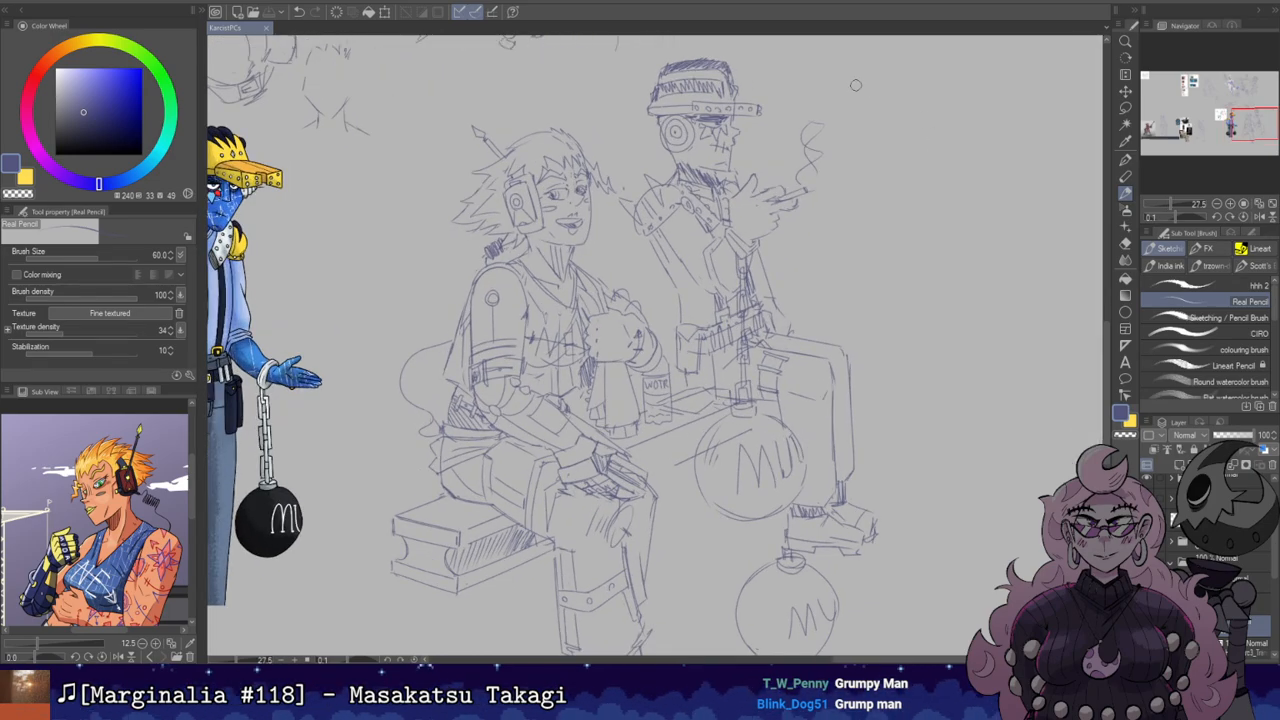
{"action": "key", "text": "e"}
{"action": "left_click_drag", "start_coordinate": [662, 232], "coordinate": [690, 311]}
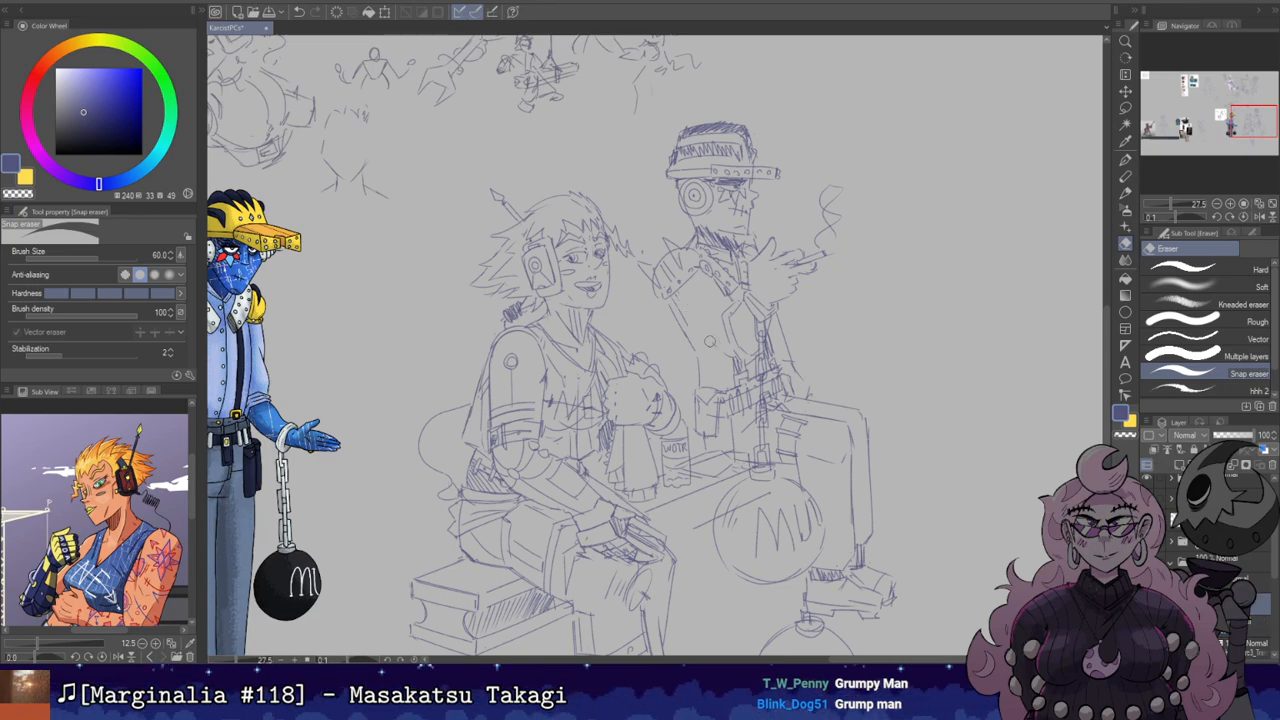
{"action": "key", "text": "b"}
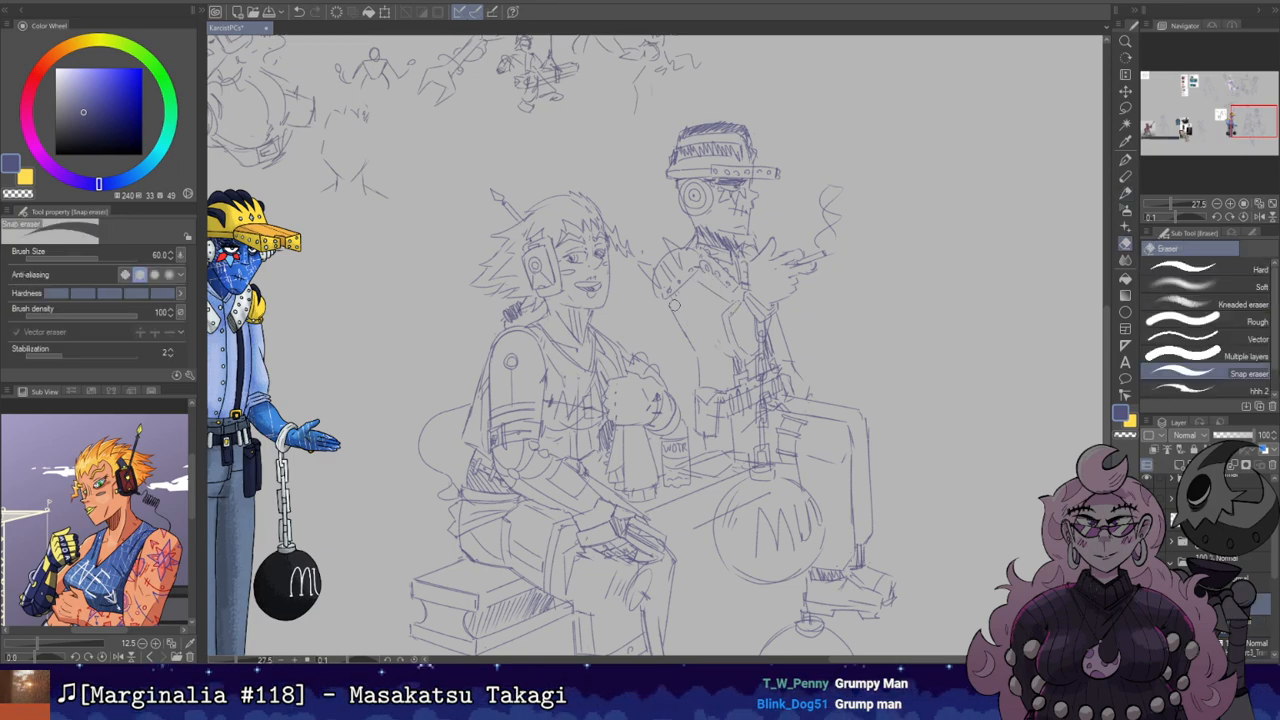
{"action": "left_click_drag", "start_coordinate": [674, 316], "coordinate": [719, 341]}
{"action": "key", "text": "e"}
{"action": "key", "text": "b"}
{"action": "left_click_drag", "start_coordinate": [698, 290], "coordinate": [724, 298]}
{"action": "key", "text": "ctrl+z"}
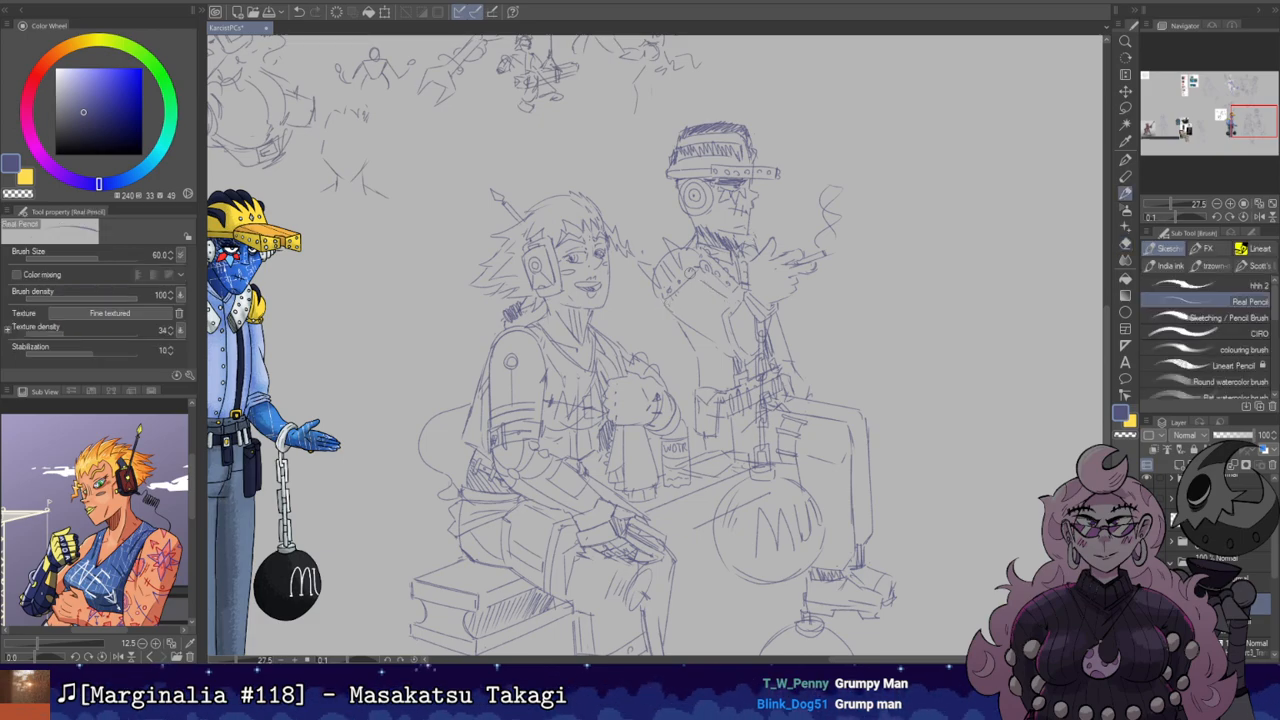
Step: Refine the shoulder pad's lower band with small pencil and eraser touch-ups, reducing the eraser to 30
{"action": "key", "text": "e"}
{"action": "key", "text": "b"}
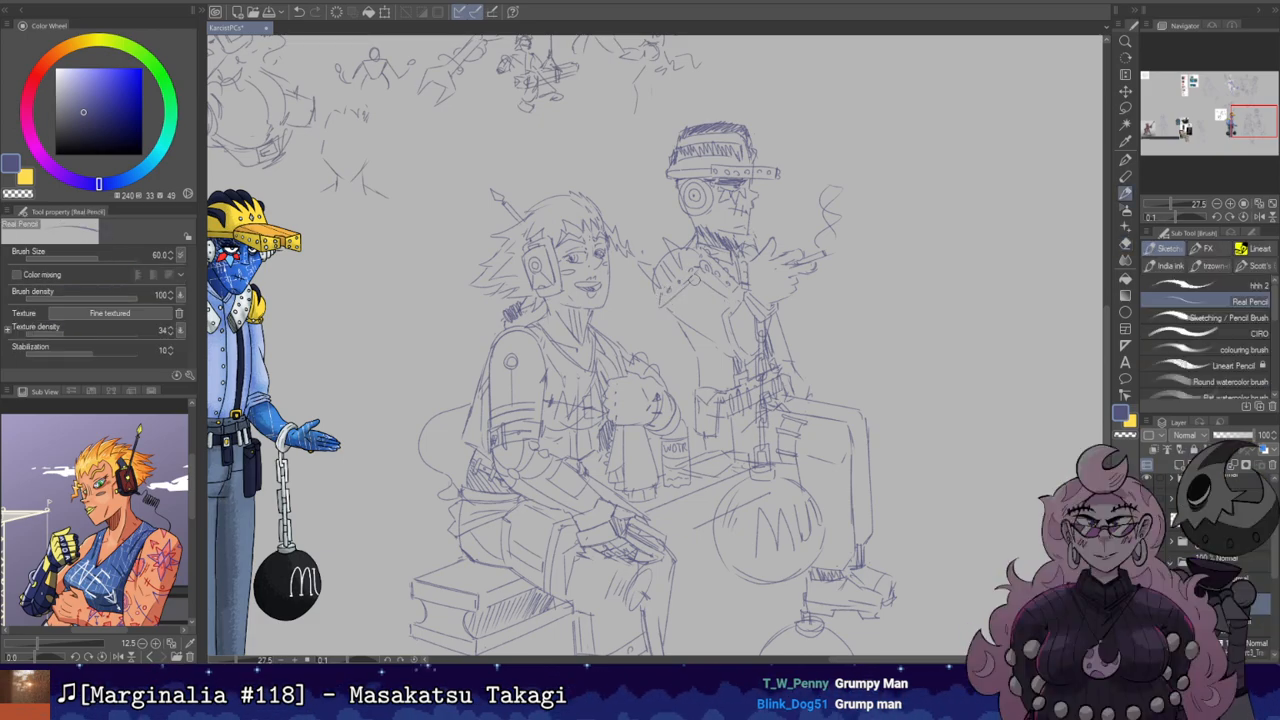
{"action": "key", "text": "e"}
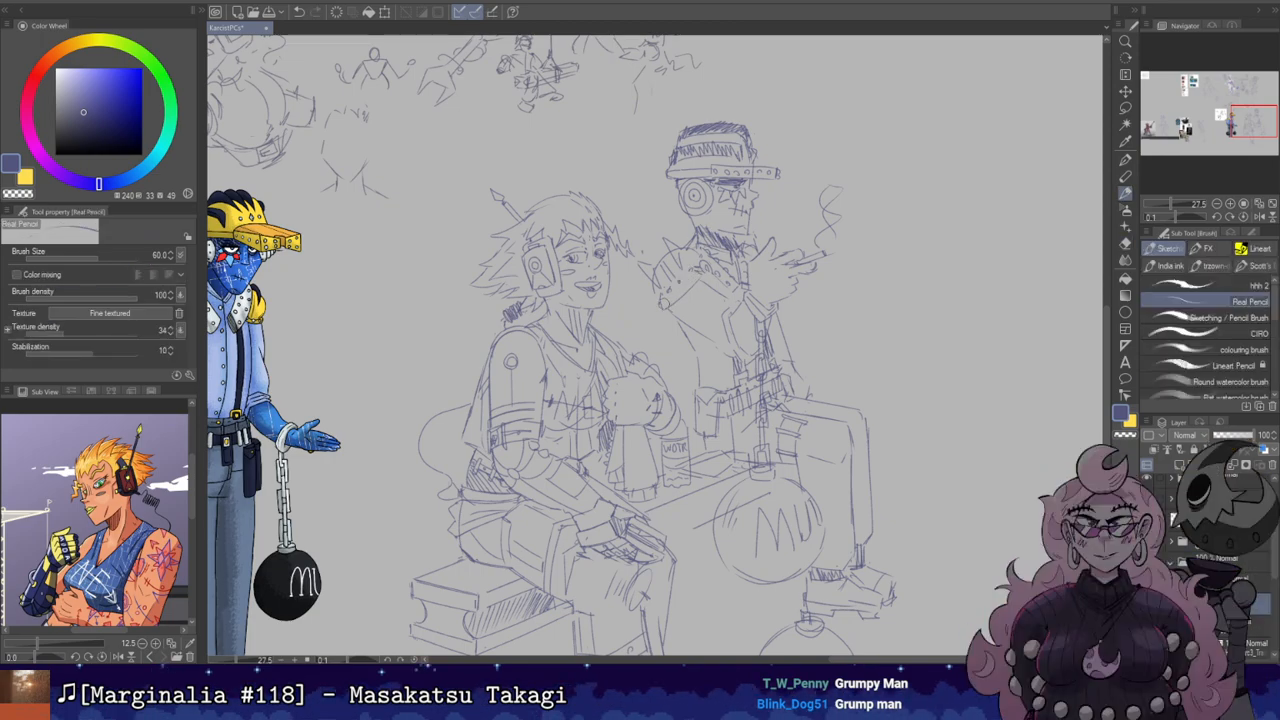
{"action": "key", "text": "b"}
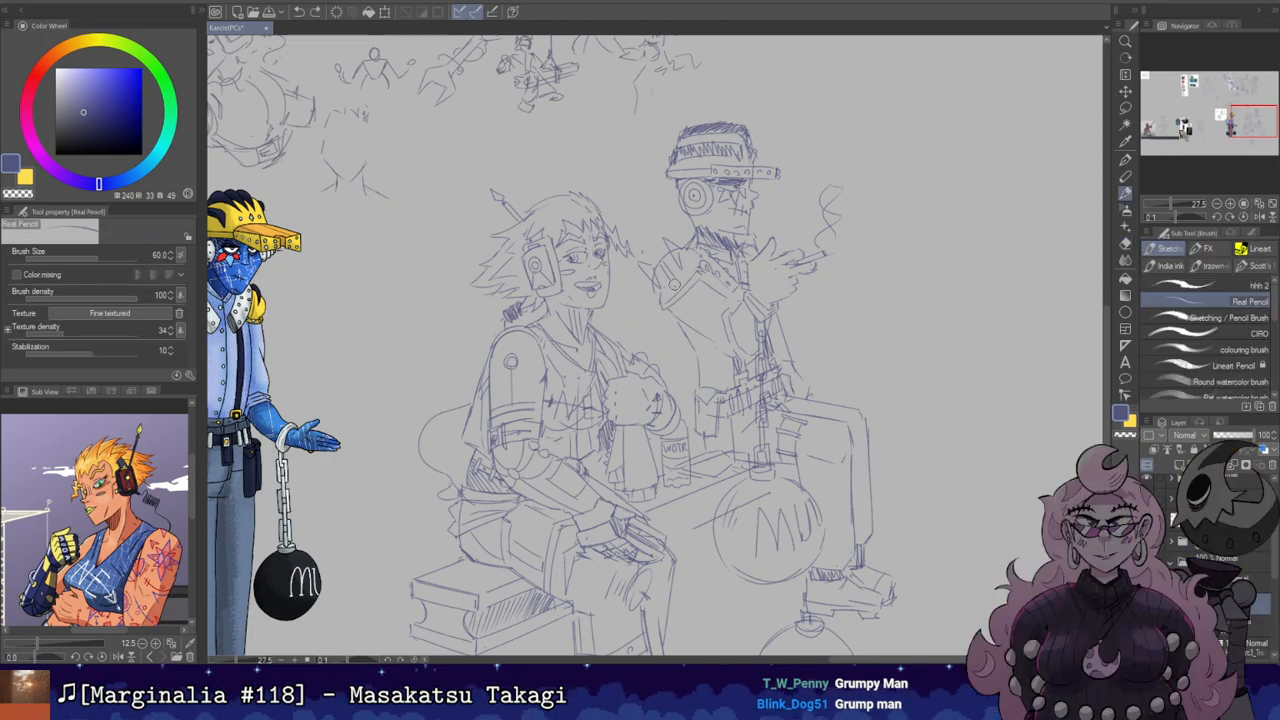
{"action": "key", "text": "e"}
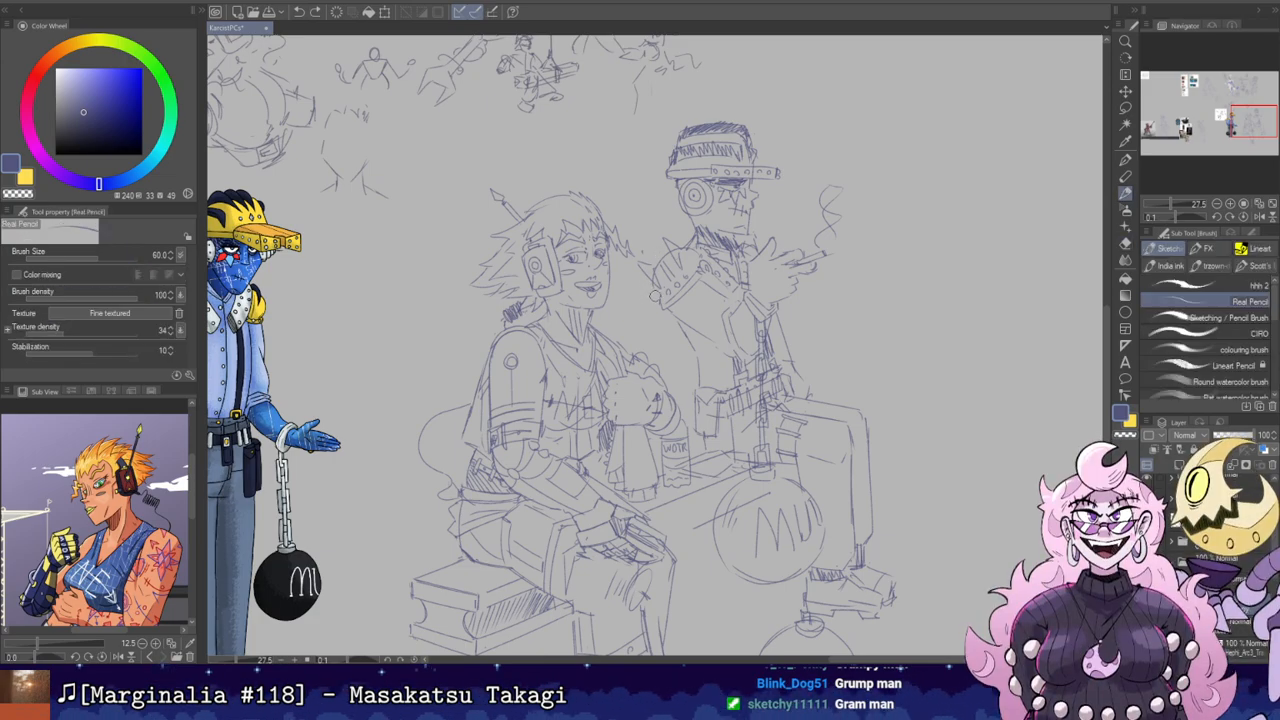
{"action": "key", "text": "bracketleft"}
{"action": "key", "text": "bracketleft"}
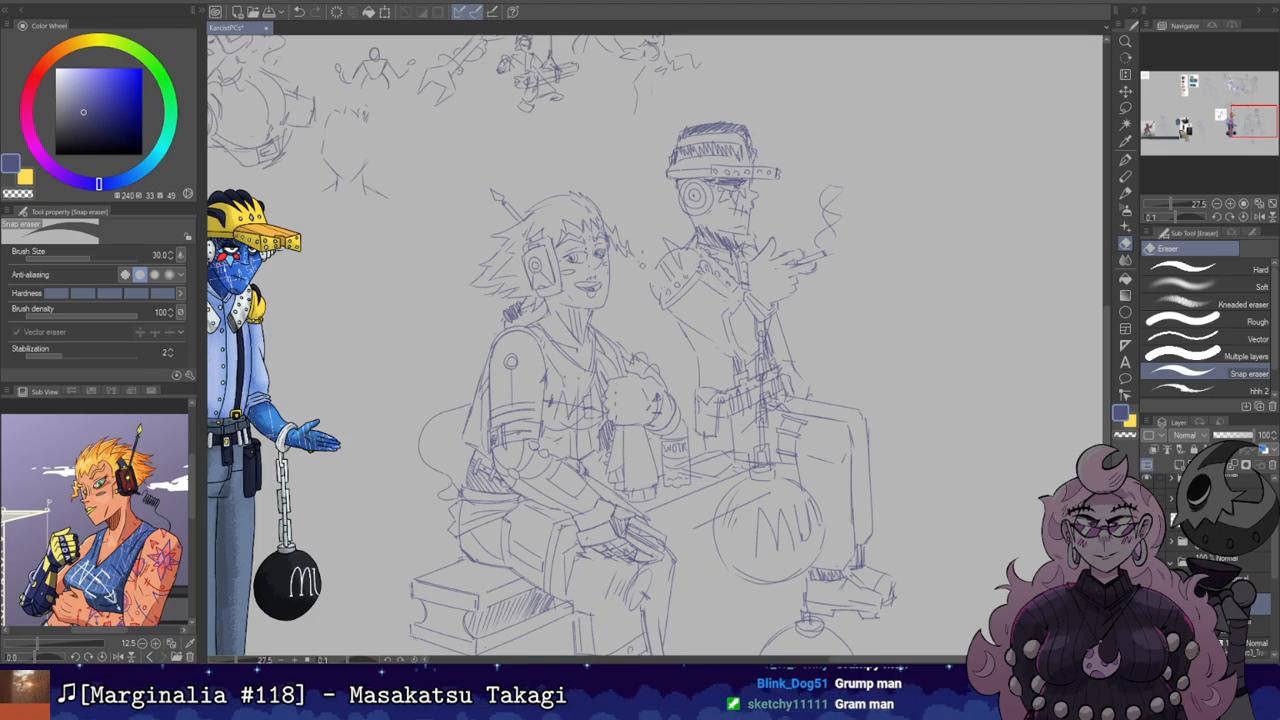
Step: Sketch the spikes on top of the shoulder pad, undo the last stray strokes, and check the figures in a mirrored view
{"action": "key", "text": "p"}
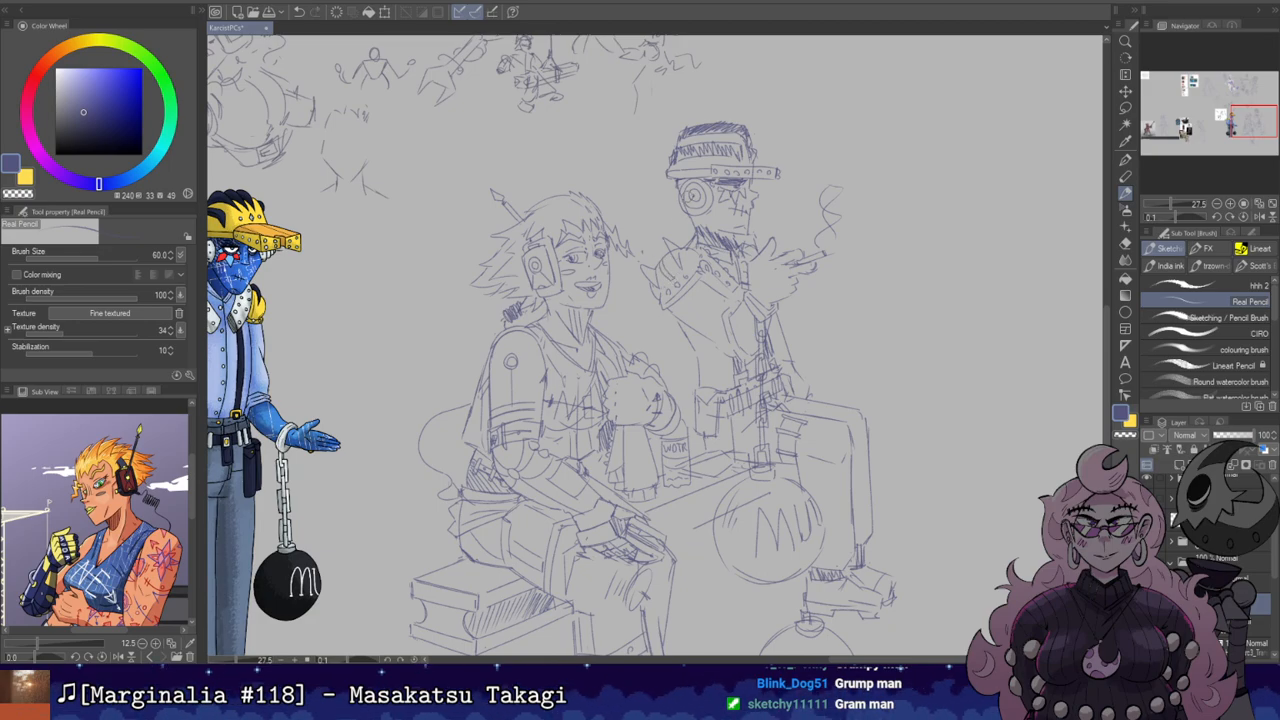
{"action": "key", "text": "e"}
{"action": "key", "text": "p"}
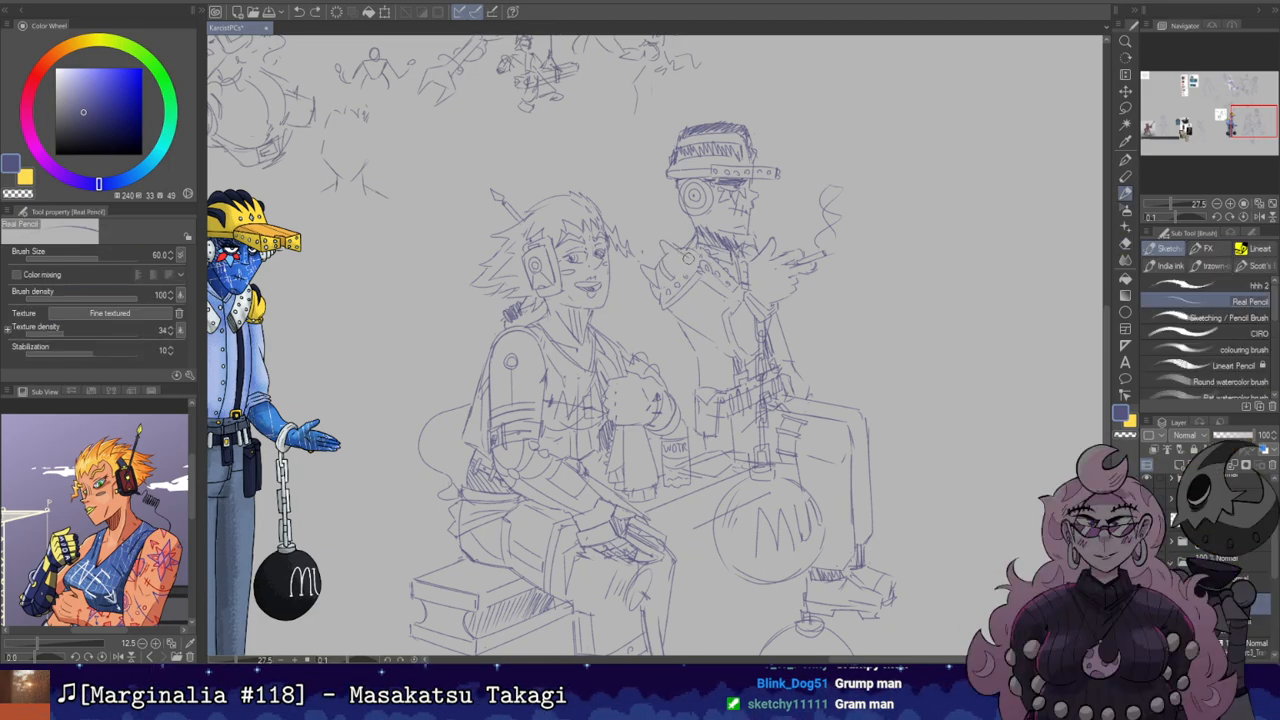
{"action": "left_click_drag", "start_coordinate": [667, 252], "coordinate": [698, 258]}
{"action": "key", "text": "e"}
{"action": "key", "text": "p"}
{"action": "key", "text": "ctrl+z"}
{"action": "key", "text": "e"}
{"action": "key", "text": "p"}
{"action": "key", "text": "ctrl+z"}
{"action": "key", "text": "ctrl+z"}
{"action": "key", "text": "h"}
{"action": "key", "text": "h"}
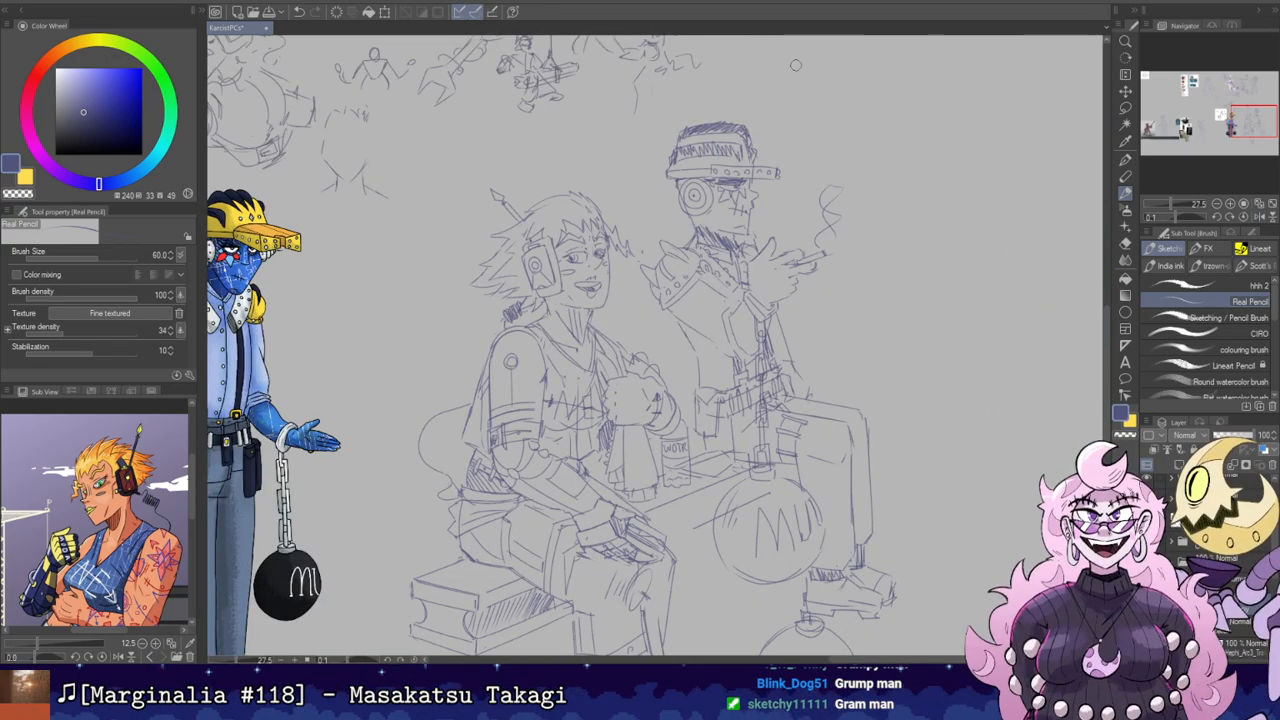
Step: Clean up and touch up the hard hat's outline on a rotated canvas, restoring the upright view
{"action": "left_click_drag", "start_coordinate": [783, 184], "coordinate": [865, 200]}
{"action": "key", "text": "e"}
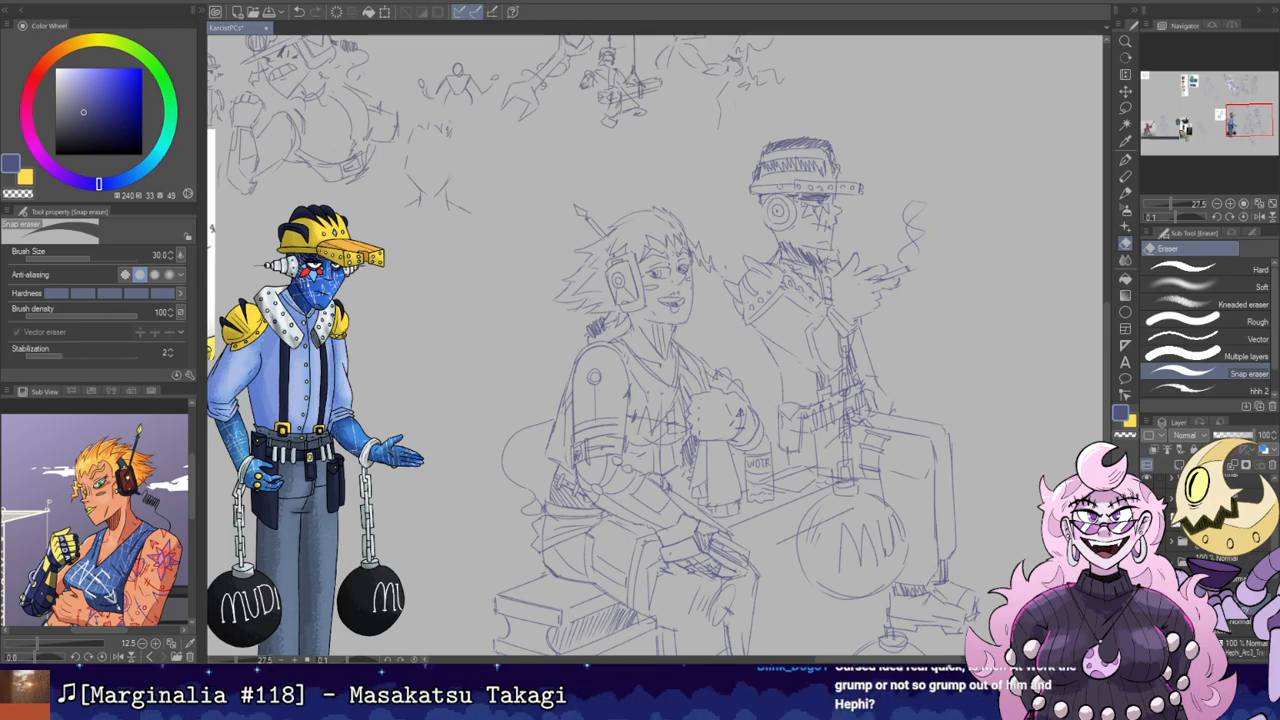
{"action": "key", "text": "p"}
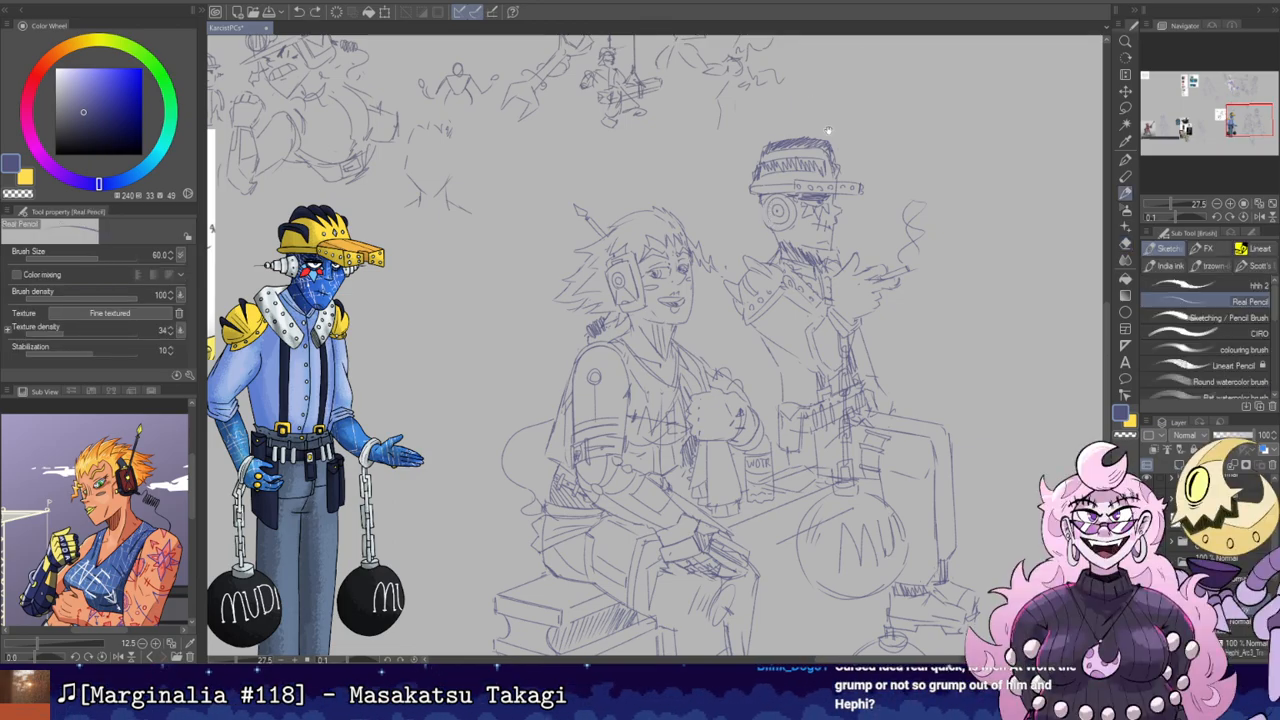
{"action": "key", "text": "e"}
{"action": "key", "text": "r"}
{"action": "mouse_move", "coordinate": [811, 85]}
{"action": "left_mouse_down"}
{"action": "mouse_move", "coordinate": [899, 163]}
{"action": "mouse_move", "coordinate": [956, 395]}
{"action": "left_mouse_up"}
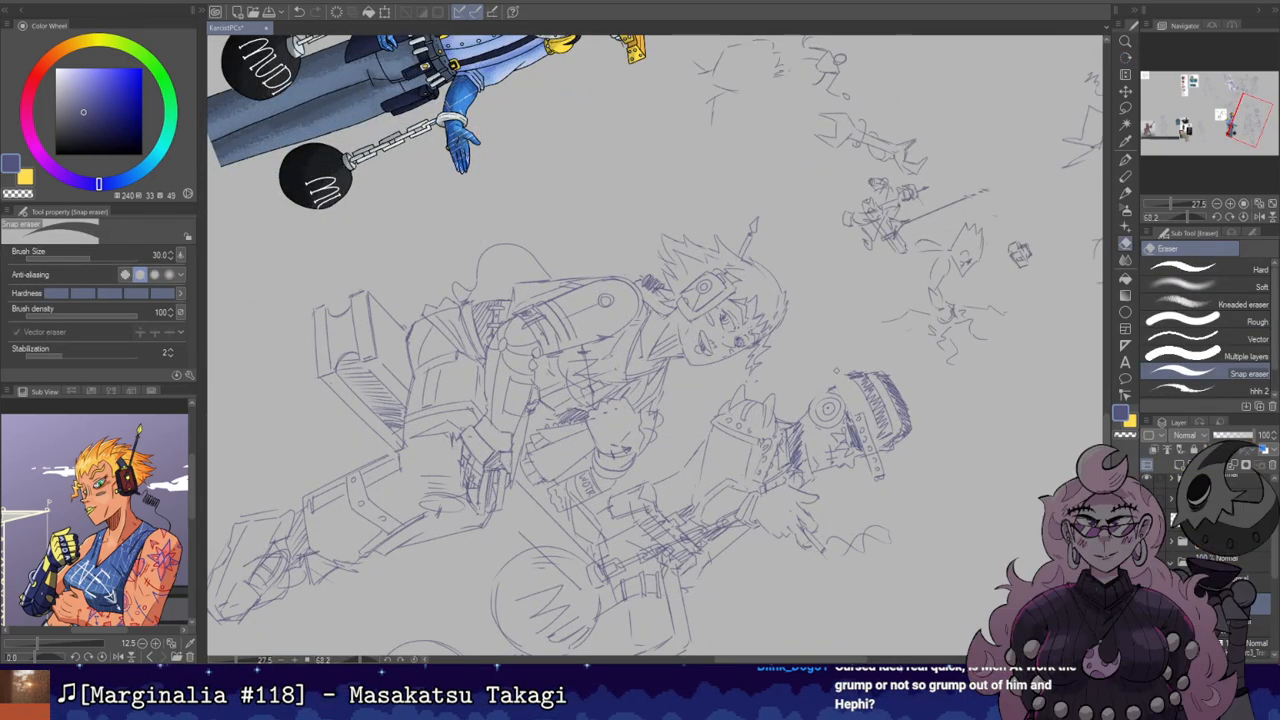
{"action": "key", "text": "p"}
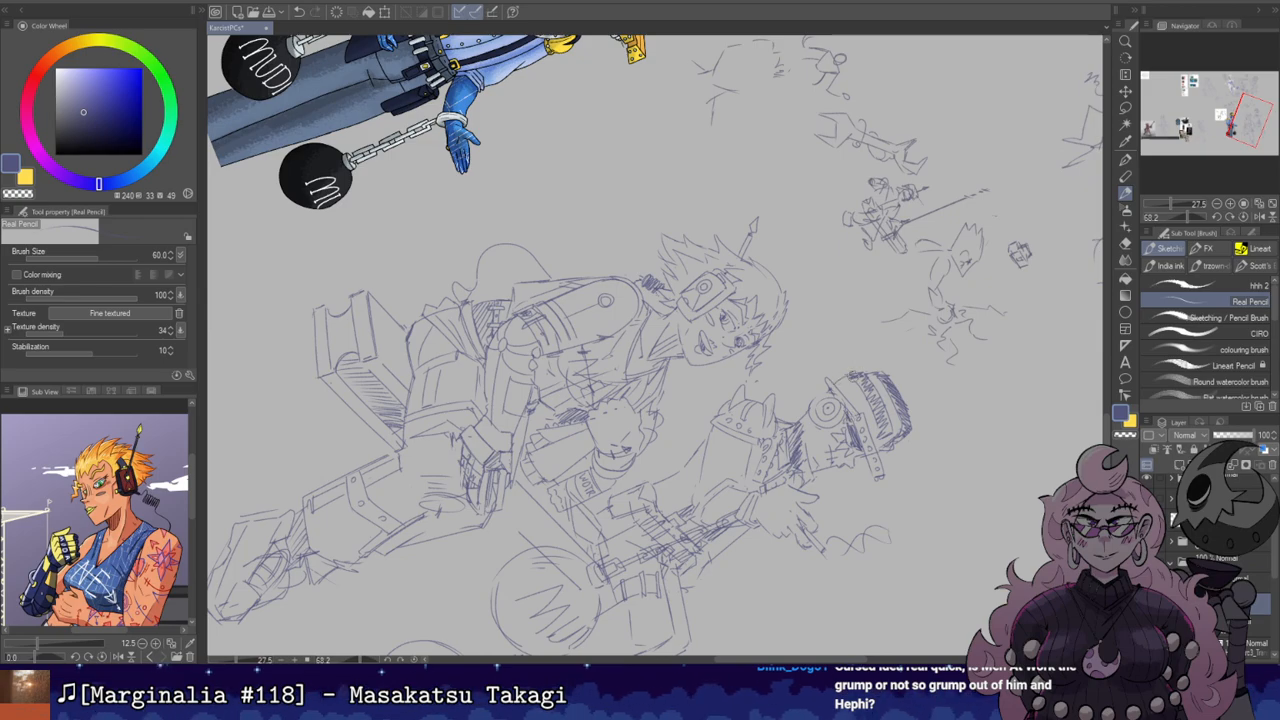
{"action": "key", "text": "r"}
{"action": "mouse_move", "coordinate": [859, 361]}
{"action": "left_mouse_down"}
{"action": "mouse_move", "coordinate": [809, 64]}
{"action": "mouse_move", "coordinate": [828, 122]}
{"action": "left_mouse_up"}
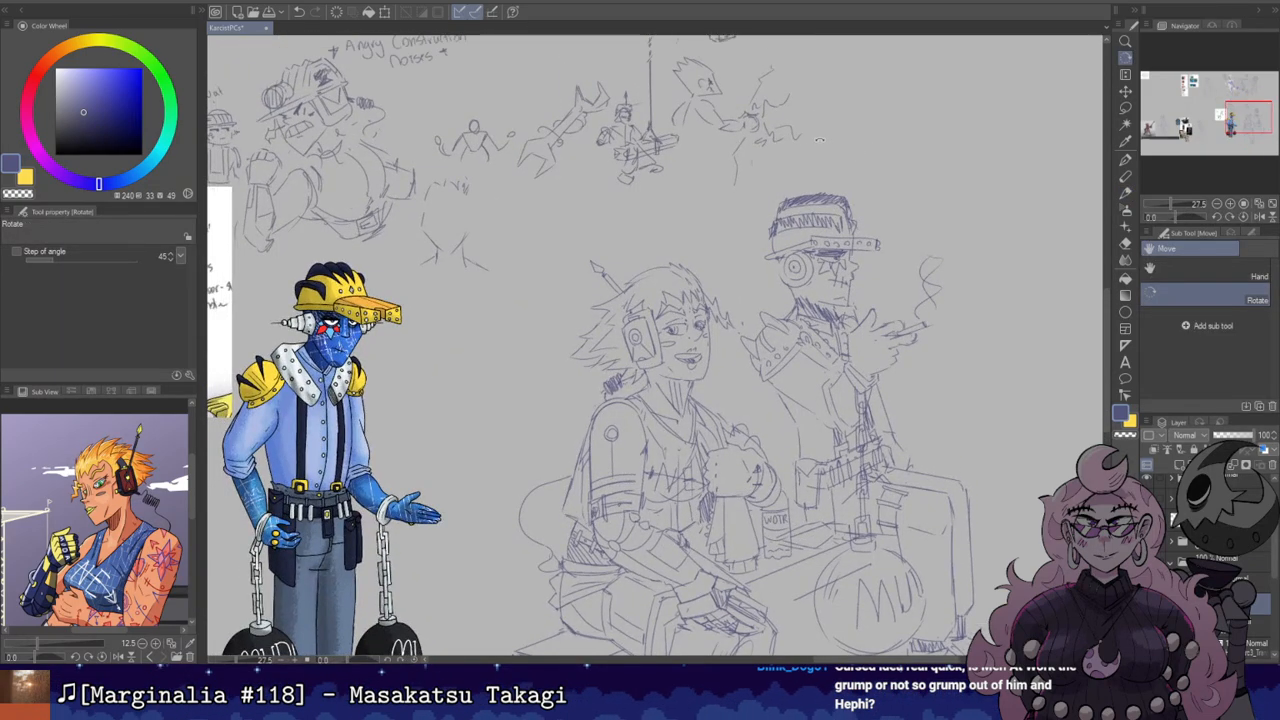
Step: Select the hard hat's crown with a lasso and rotate it slightly so that it tilts back on the head
{"action": "key", "text": "m"}
{"action": "mouse_move", "coordinate": [776, 250]}
{"action": "left_mouse_down"}
{"action": "mouse_move", "coordinate": [762, 204]}
{"action": "mouse_move", "coordinate": [860, 222]}
{"action": "mouse_move", "coordinate": [766, 248]}
{"action": "left_mouse_up"}
{"action": "key", "text": "ctrl+t"}
{"action": "left_click_drag", "start_coordinate": [885, 205], "coordinate": [879, 178]}
{"action": "left_click_drag", "start_coordinate": [814, 212], "coordinate": [803, 215]}
{"action": "left_click_drag", "start_coordinate": [869, 172], "coordinate": [872, 178]}
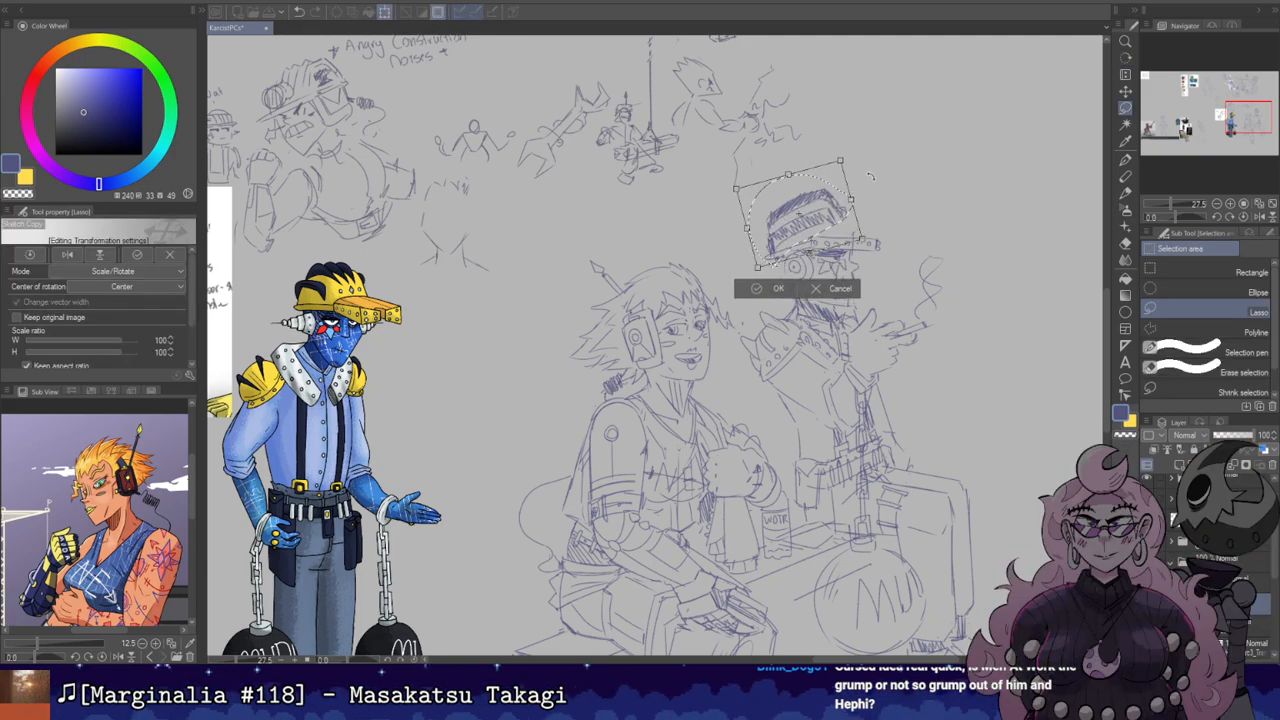
{"action": "left_click_drag", "start_coordinate": [804, 215], "coordinate": [812, 217]}
{"action": "left_click_drag", "start_coordinate": [880, 180], "coordinate": [883, 191]}
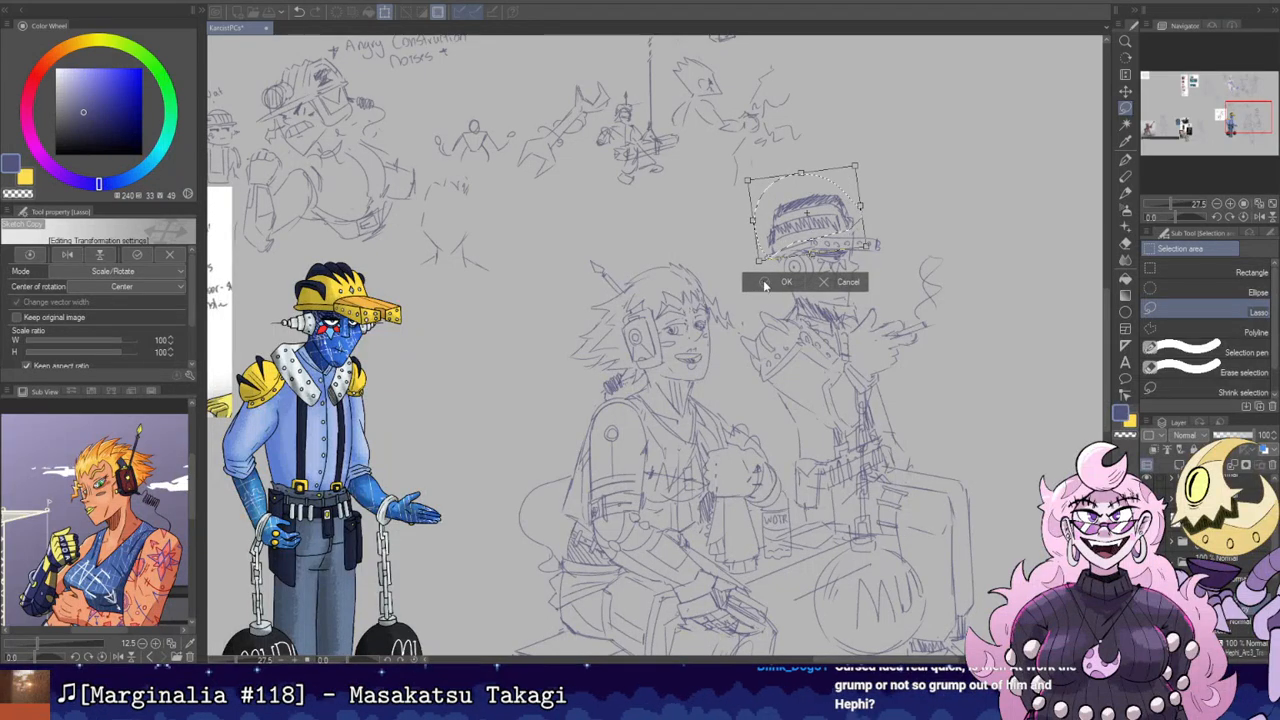
{"action": "left_click", "coordinate": [764, 284]}
Step: Select the hat's studded visor, rotate it upward to match the crown's tilt, and check it in a mirrored view
{"action": "mouse_move", "coordinate": [812, 236]}
{"action": "left_mouse_down"}
{"action": "mouse_move", "coordinate": [878, 248]}
{"action": "mouse_move", "coordinate": [814, 242]}
{"action": "left_mouse_up"}
{"action": "key", "text": "ctrl+t"}
{"action": "left_click_drag", "start_coordinate": [892, 240], "coordinate": [876, 224]}
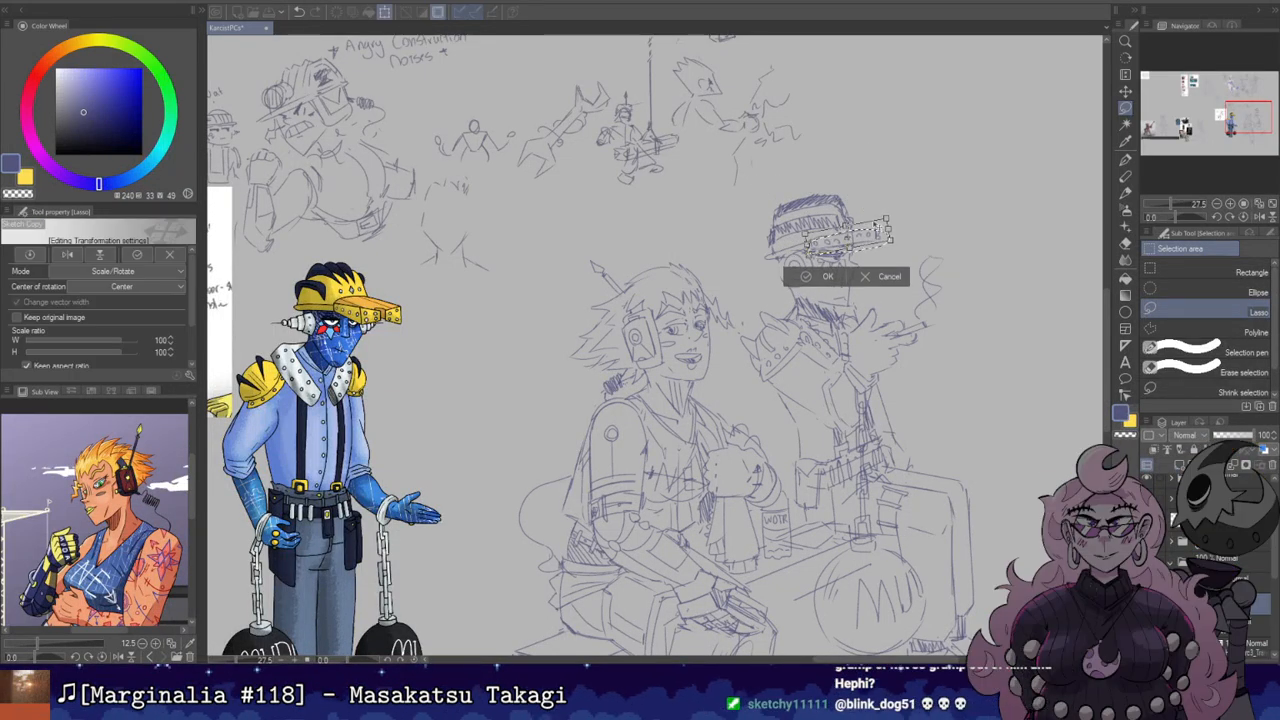
{"action": "left_click", "coordinate": [804, 278]}
{"action": "key", "text": "h"}
{"action": "key", "text": "h"}
Step: Erase and redraw the lines where the tilted crown meets the visor, and compare the hat in a mirrored view
{"action": "key", "text": "b"}
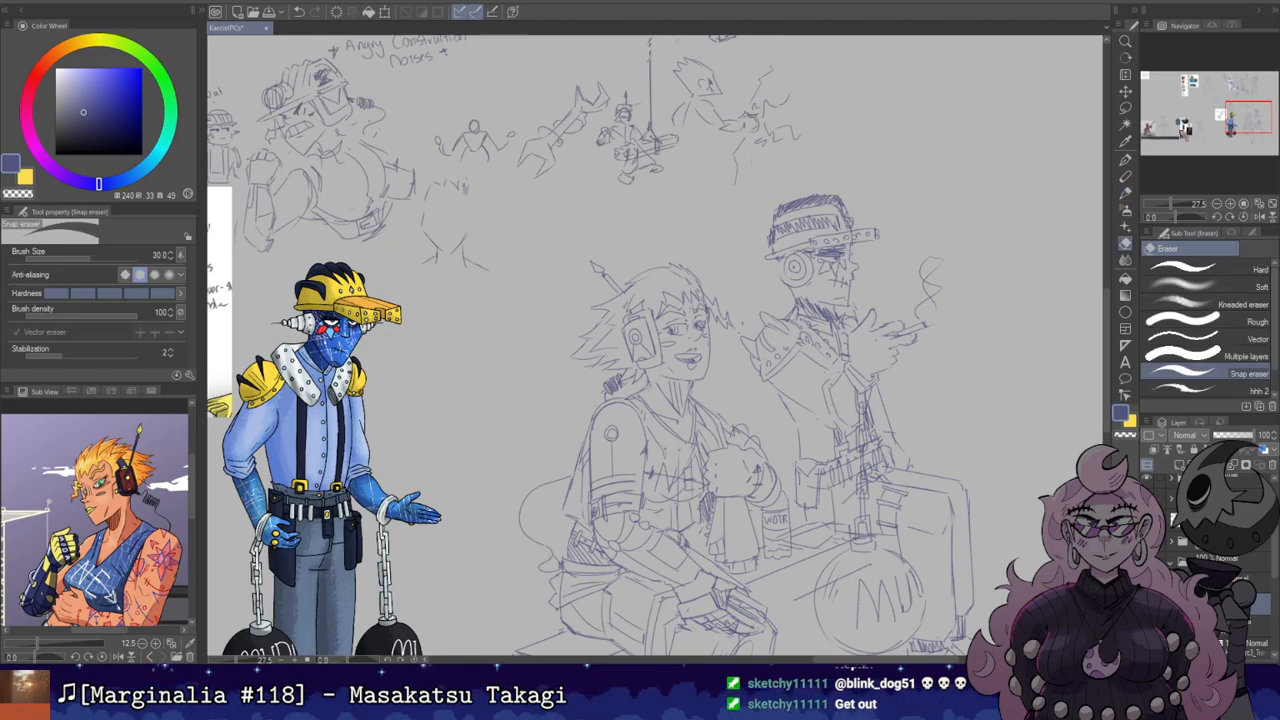
{"action": "key", "text": "e"}
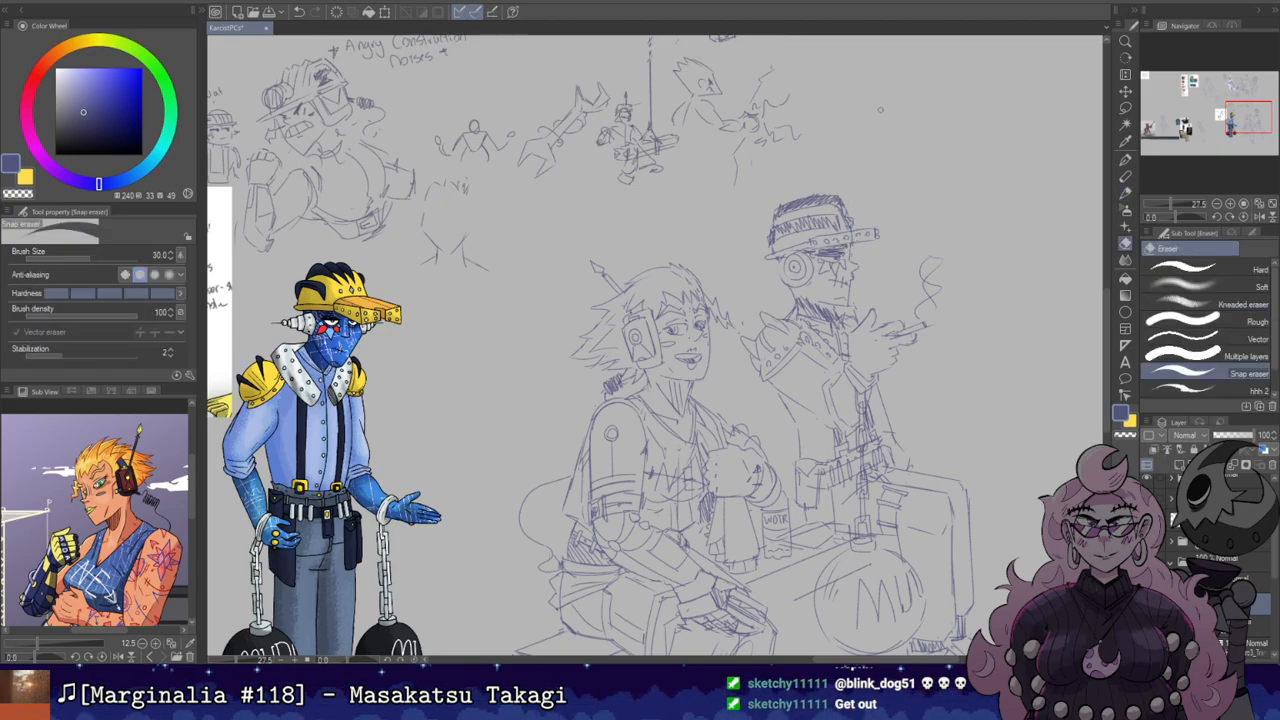
{"action": "key", "text": "b"}
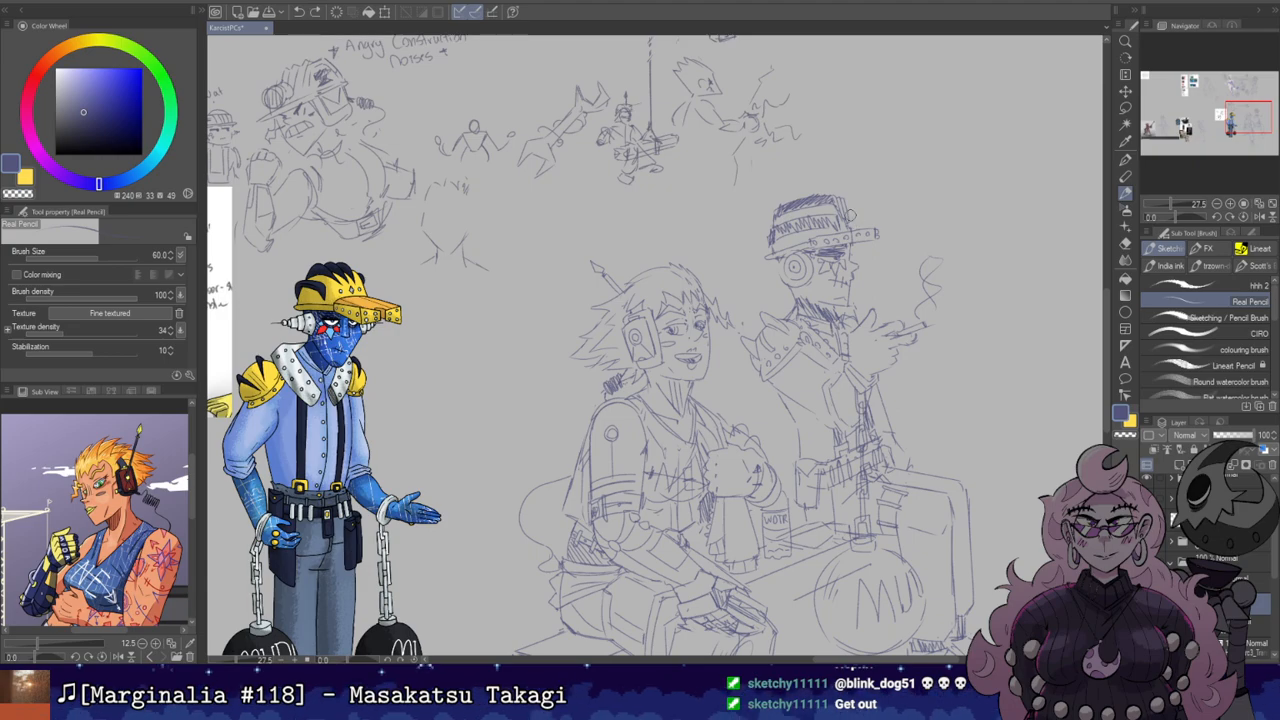
{"action": "key", "text": "h"}
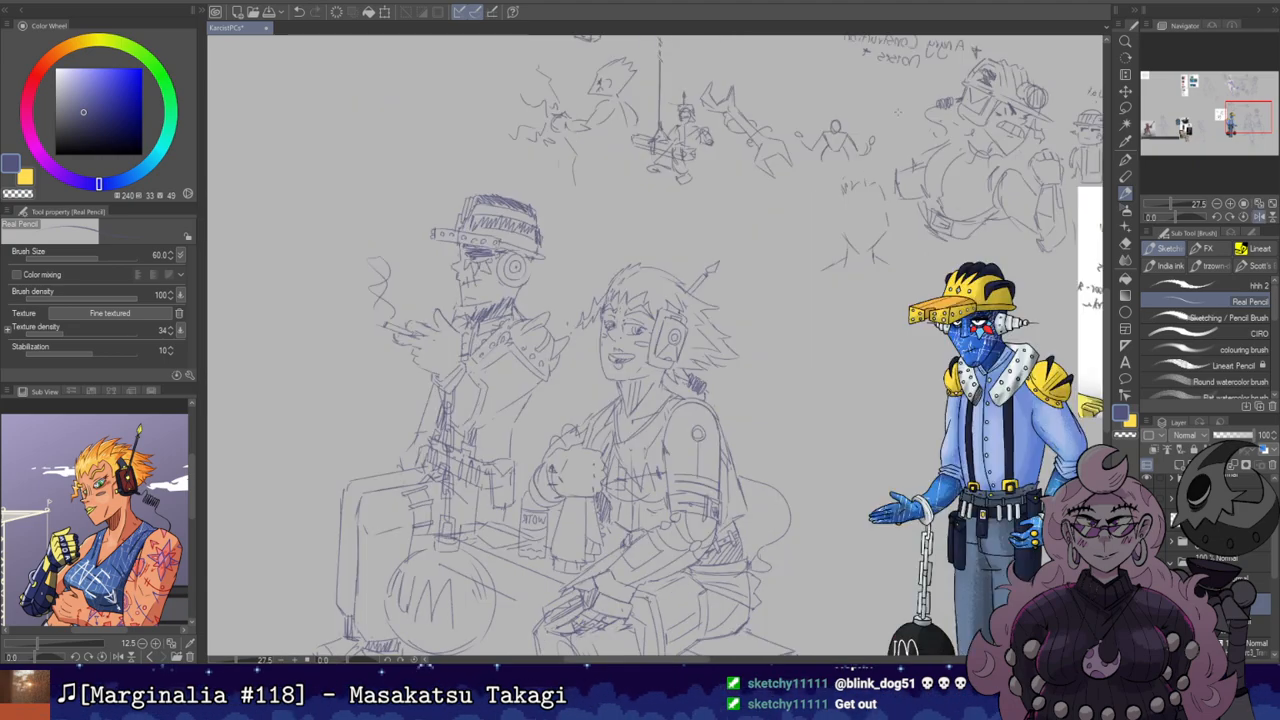
{"action": "key", "text": "h"}
Step: Rework the hat's crown, band and back brim on a rotated canvas, and review both figures in the upright view
{"action": "key", "text": "r"}
{"action": "left_click_drag", "start_coordinate": [898, 112], "coordinate": [604, 60]}
{"action": "key", "text": "e"}
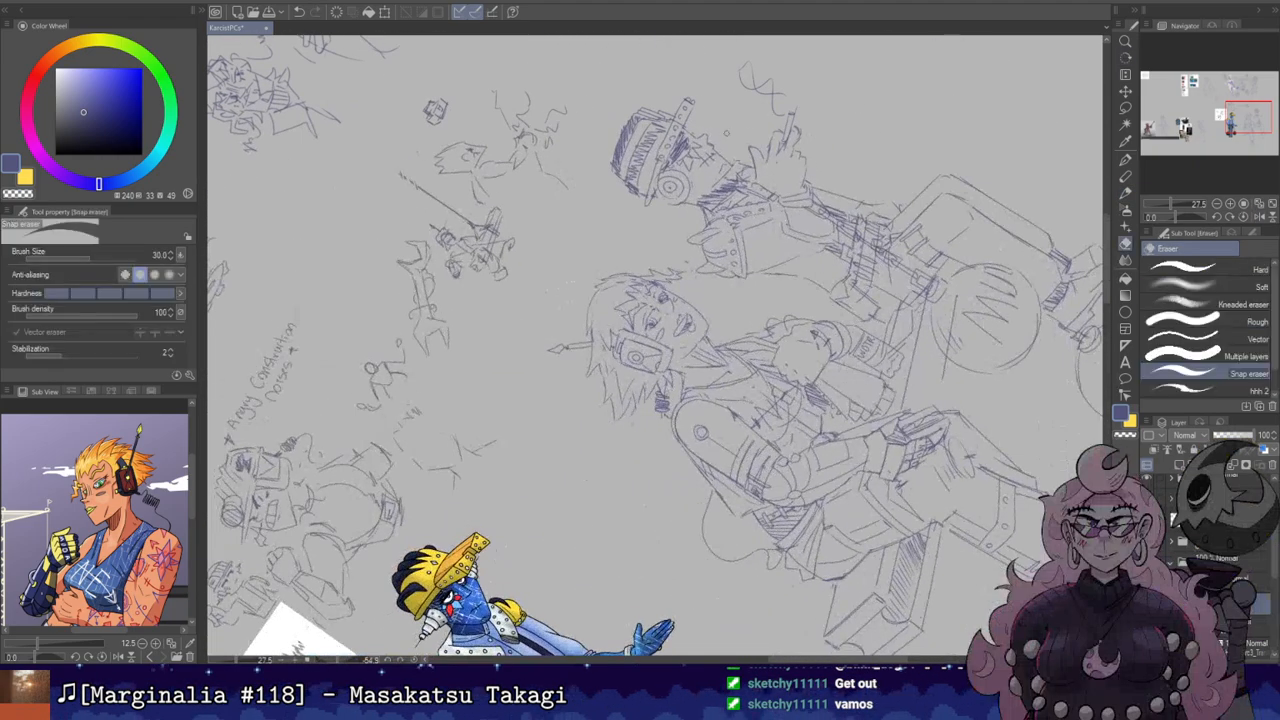
{"action": "left_click_drag", "start_coordinate": [641, 138], "coordinate": [630, 184]}
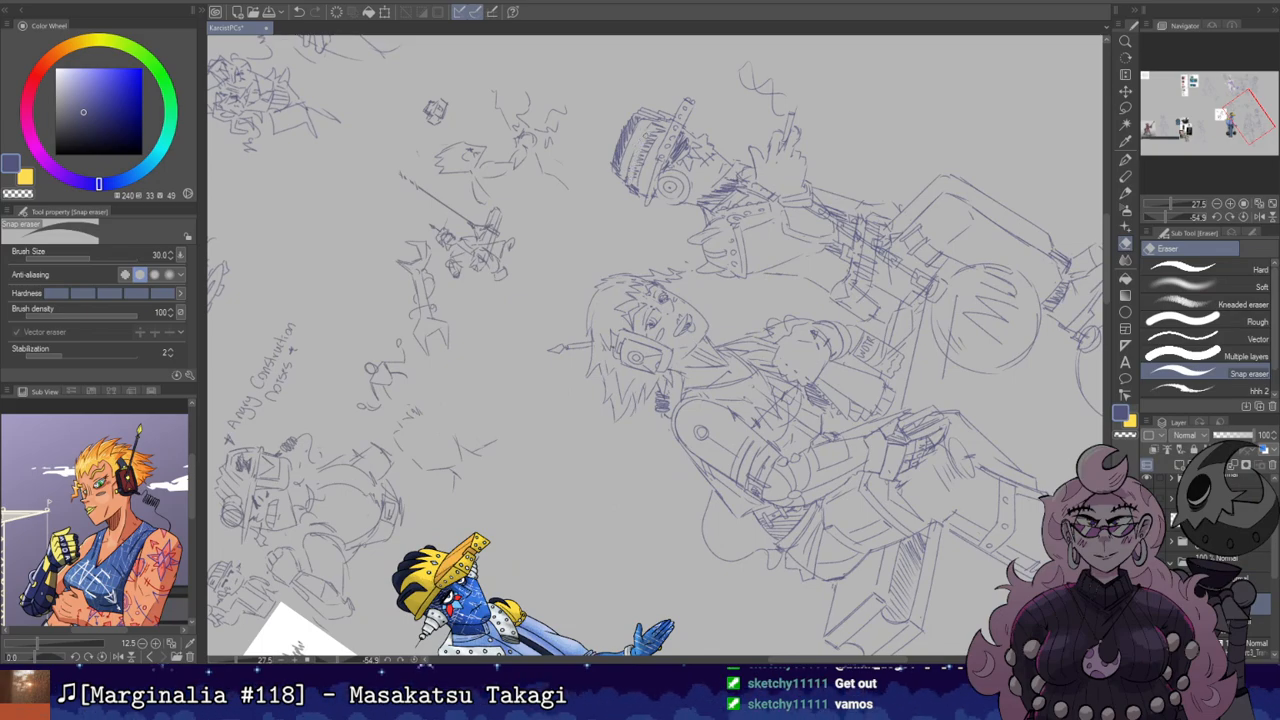
{"action": "key", "text": "r"}
{"action": "mouse_move", "coordinate": [697, 85]}
{"action": "left_mouse_down"}
{"action": "mouse_move", "coordinate": [860, 140]}
{"action": "mouse_move", "coordinate": [760, 123]}
{"action": "mouse_move", "coordinate": [751, 217]}
{"action": "mouse_move", "coordinate": [625, 205]}
{"action": "left_mouse_up"}
{"action": "key", "text": "e"}
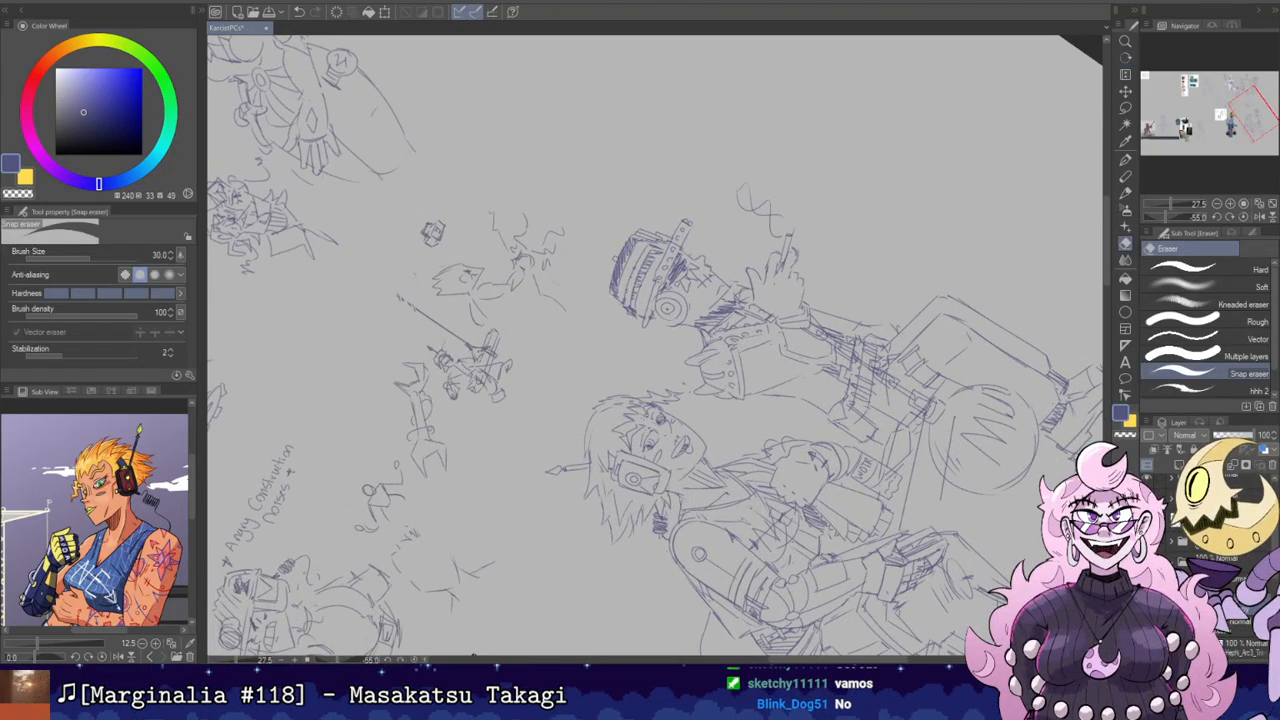
{"action": "key", "text": "r"}
{"action": "key", "text": "p"}
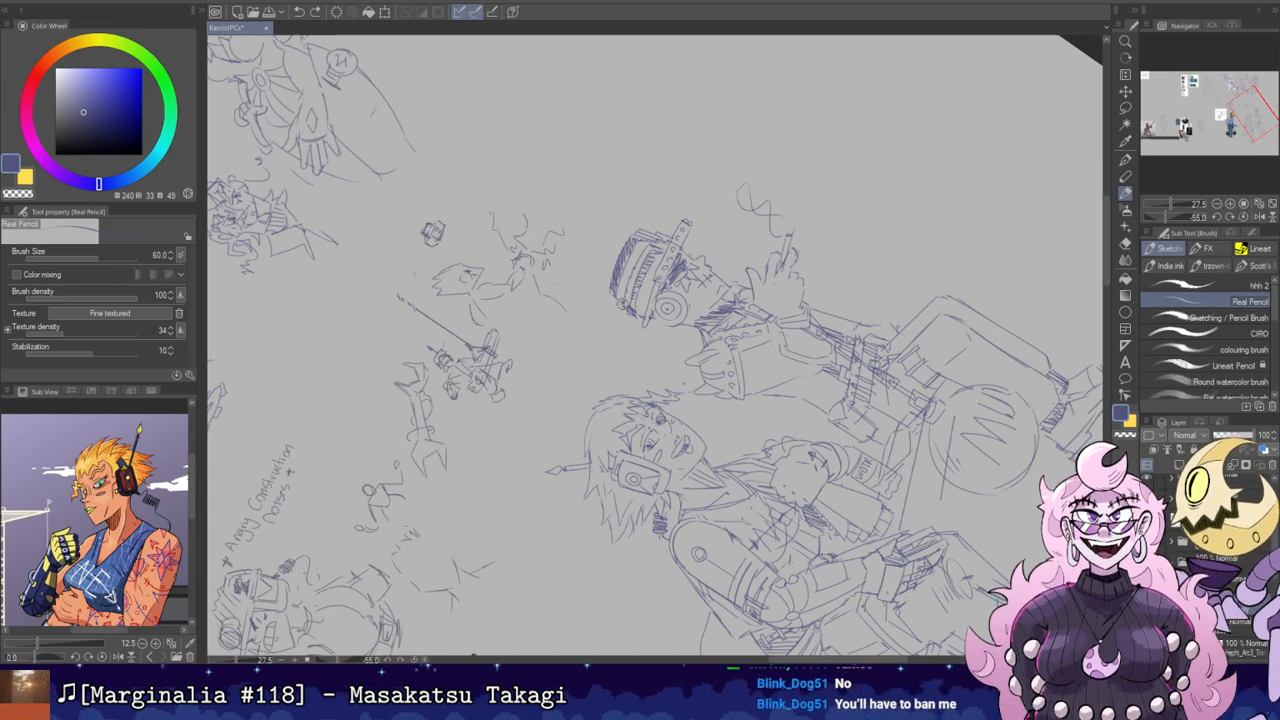
{"action": "key", "text": "r"}
{"action": "double_click", "coordinate": [634, 263]}
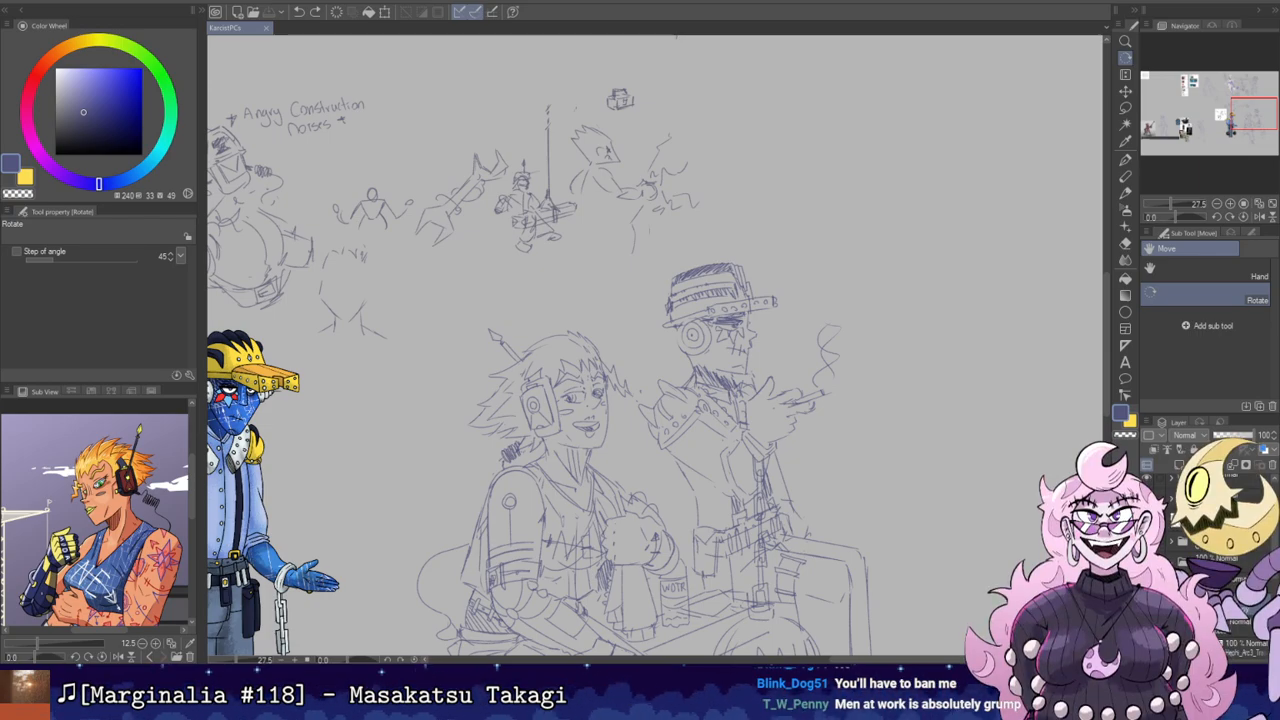
{"action": "scroll", "coordinate": [860, 180], "scroll_direction": "down", "scroll_amount": 5}
{"action": "scroll", "coordinate": [860, 470], "scroll_direction": "up", "scroll_amount": 6}
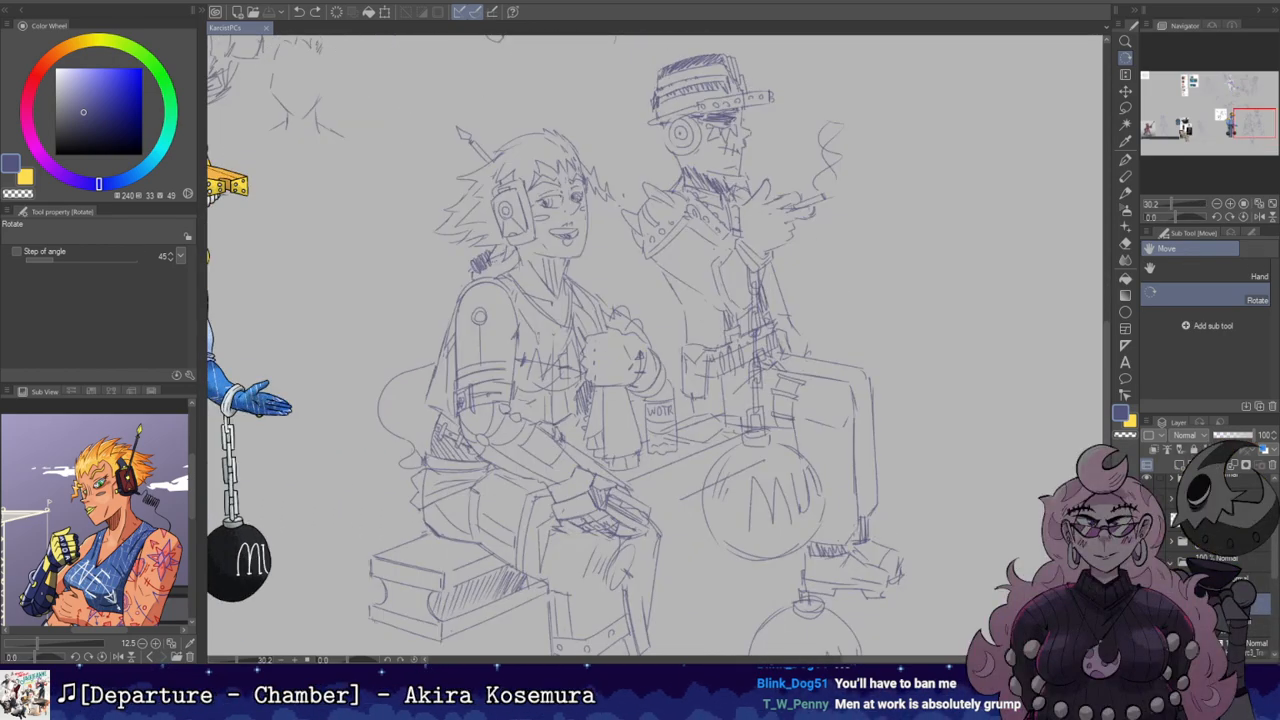
Step: Reduce the eraser size to 17 and clean up the ear cup's outer ring beneath the hat's back brim
{"action": "scroll", "coordinate": [760, 70], "scroll_direction": "up", "scroll_amount": 5}
{"action": "scroll", "coordinate": [705, 72], "scroll_direction": "up", "scroll_amount": 4}
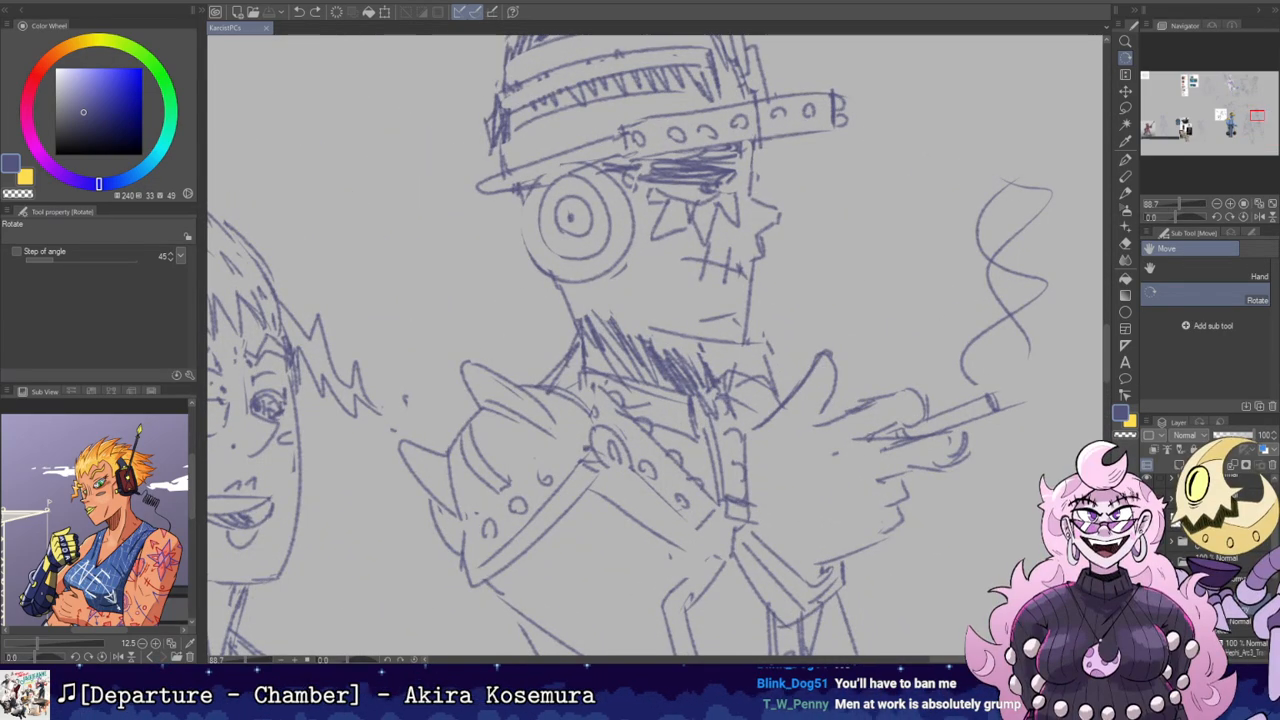
{"action": "left_click_drag", "start_coordinate": [806, 136], "coordinate": [883, 213]}
{"action": "key", "text": "e"}
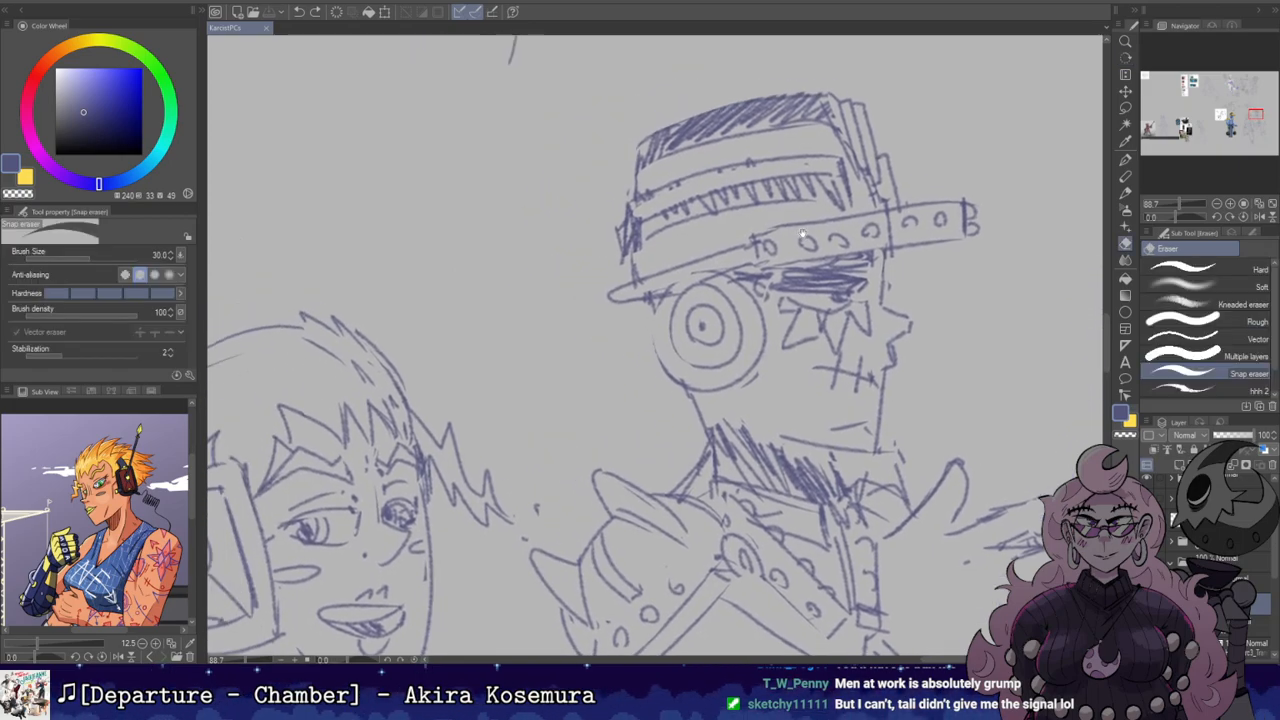
{"action": "key", "text": "["}
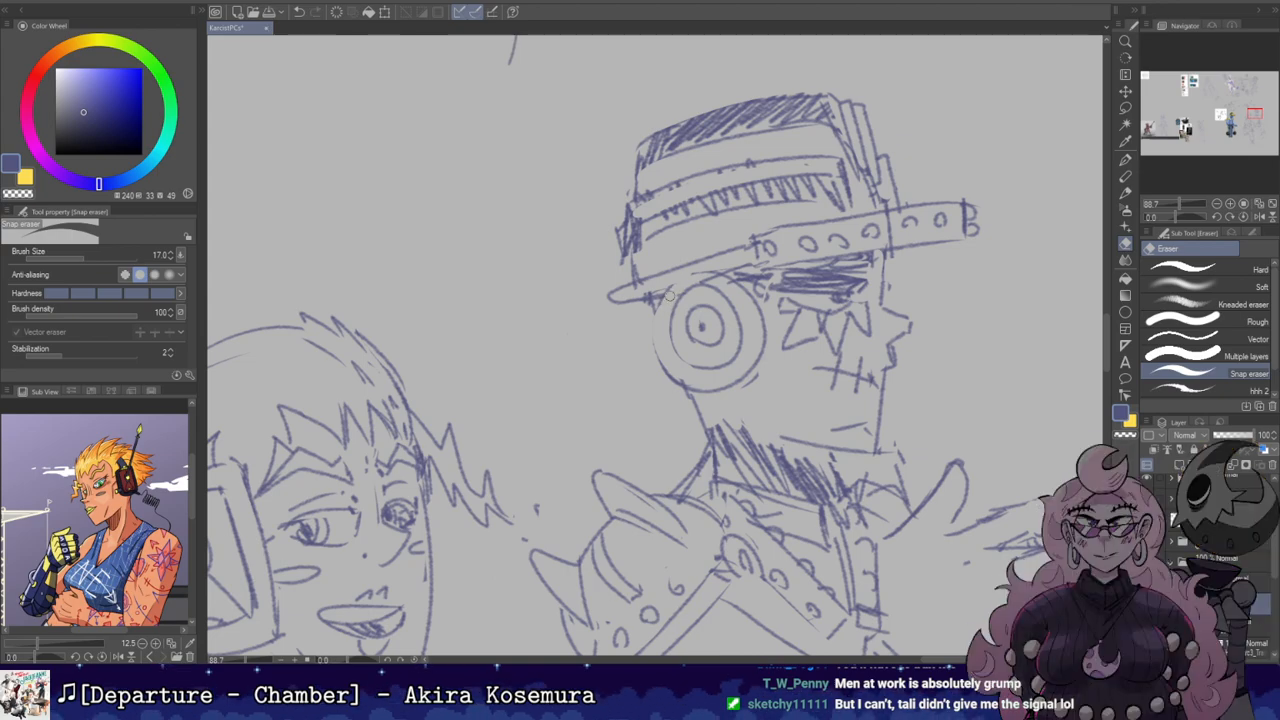
{"action": "key", "text": "b"}
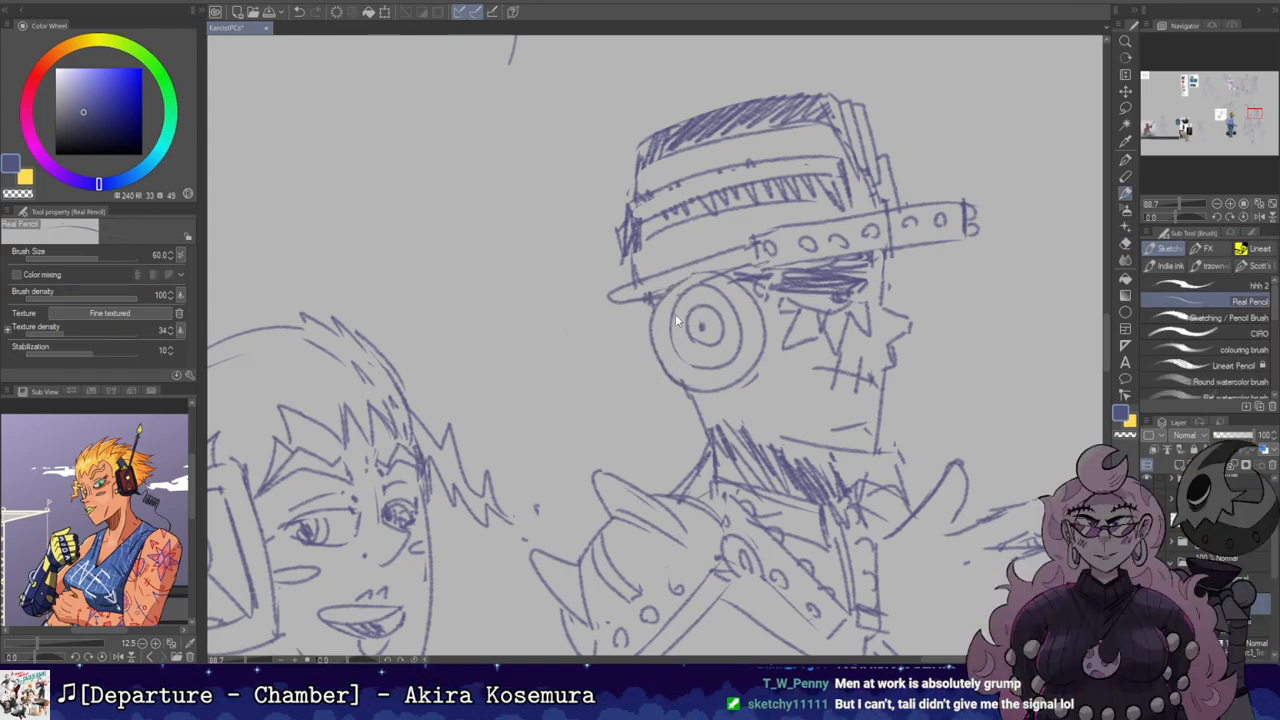
Step: Try out corrections on a rotated canvas where the back brim meets the ear cup, undoing the unwanted strokes
{"action": "mouse_move", "coordinate": [654, 320]}
{"action": "left_mouse_down"}
{"action": "mouse_move", "coordinate": [704, 274]}
{"action": "mouse_move", "coordinate": [560, 385]}
{"action": "left_mouse_up"}
{"action": "key", "text": "shift+space"}
{"action": "mouse_move", "coordinate": [716, 218]}
{"action": "left_mouse_down"}
{"action": "mouse_move", "coordinate": [796, 238]}
{"action": "mouse_move", "coordinate": [823, 403]}
{"action": "left_mouse_up"}
{"action": "key", "text": "e"}
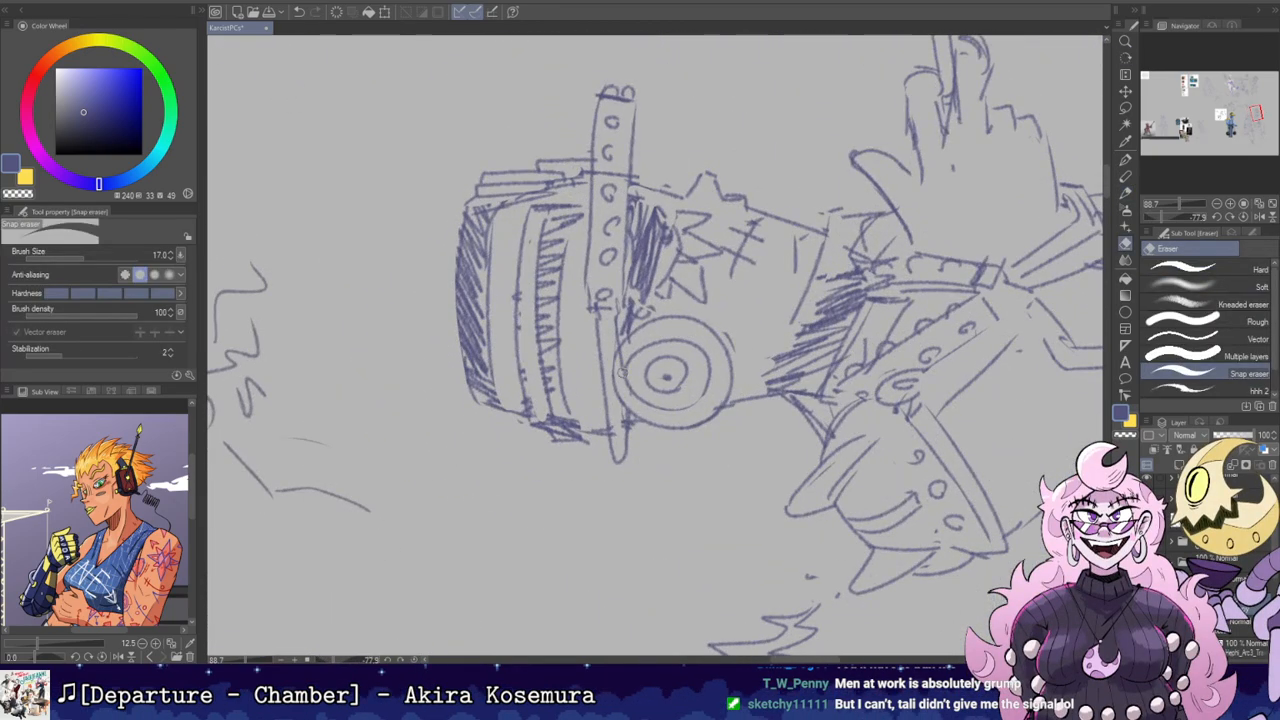
{"action": "key", "text": "p"}
{"action": "key", "text": "ctrl+z"}
{"action": "mouse_move", "coordinate": [638, 350]}
{"action": "left_mouse_down"}
{"action": "mouse_move", "coordinate": [632, 398]}
{"action": "mouse_move", "coordinate": [700, 332]}
{"action": "left_mouse_up"}
{"action": "key", "text": "ctrl+z"}
{"action": "key", "text": "shift+space"}
{"action": "key", "text": "e"}
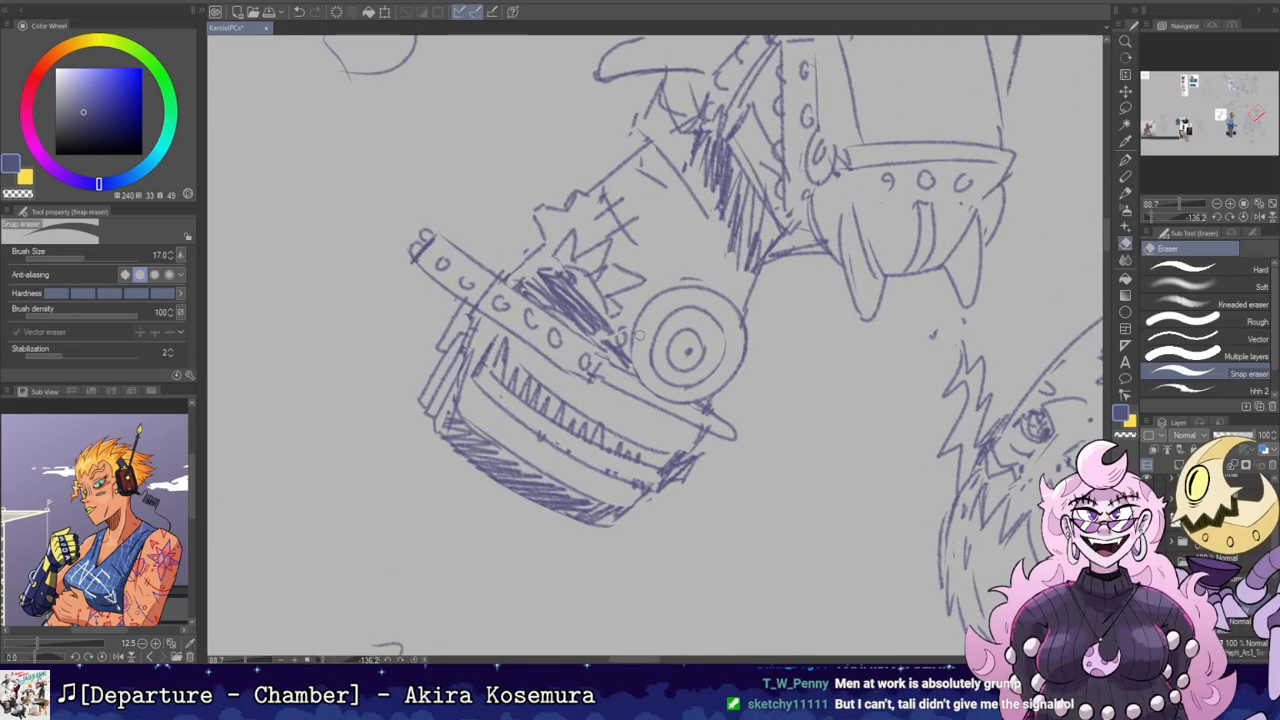
Step: Erase and redraw the back brim's edge behind the ear cup, from the visor's end to the rounded tip
{"action": "key", "text": "shift+space"}
{"action": "mouse_move", "coordinate": [638, 359]}
{"action": "left_mouse_down"}
{"action": "mouse_move", "coordinate": [612, 349]}
{"action": "mouse_move", "coordinate": [671, 338]}
{"action": "left_mouse_up"}
{"action": "key", "text": "space"}
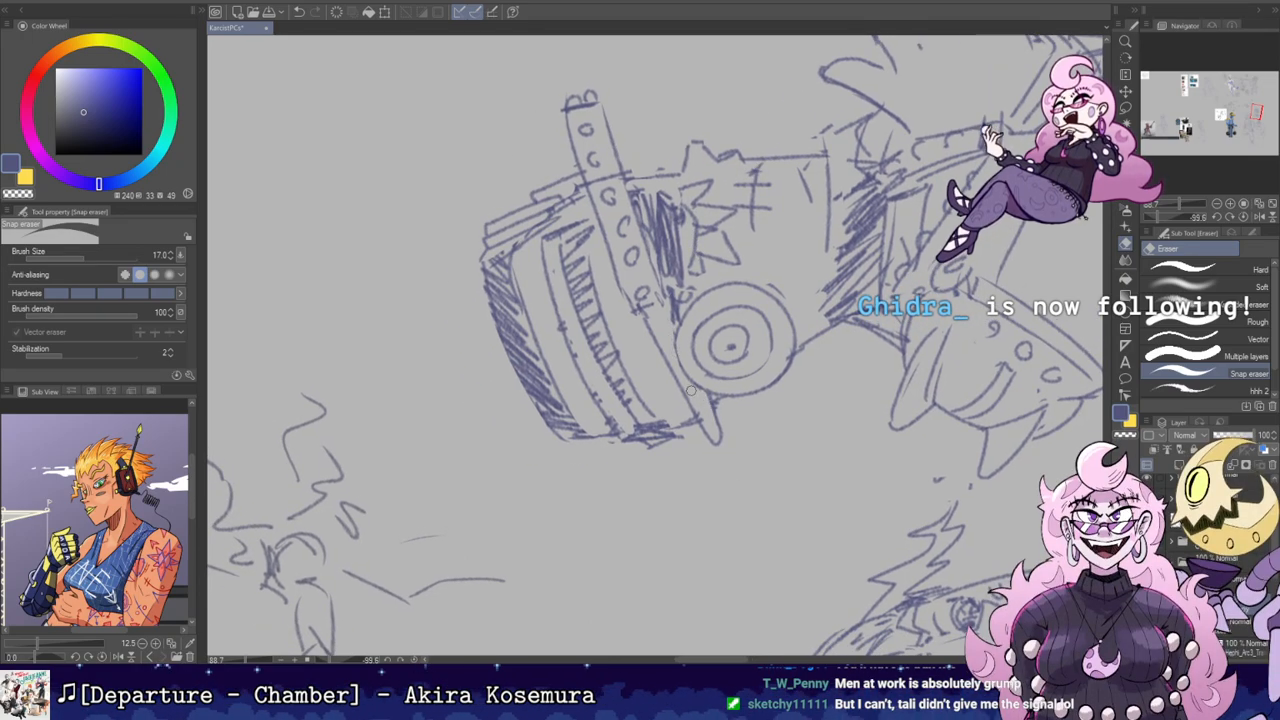
{"action": "key", "text": "b"}
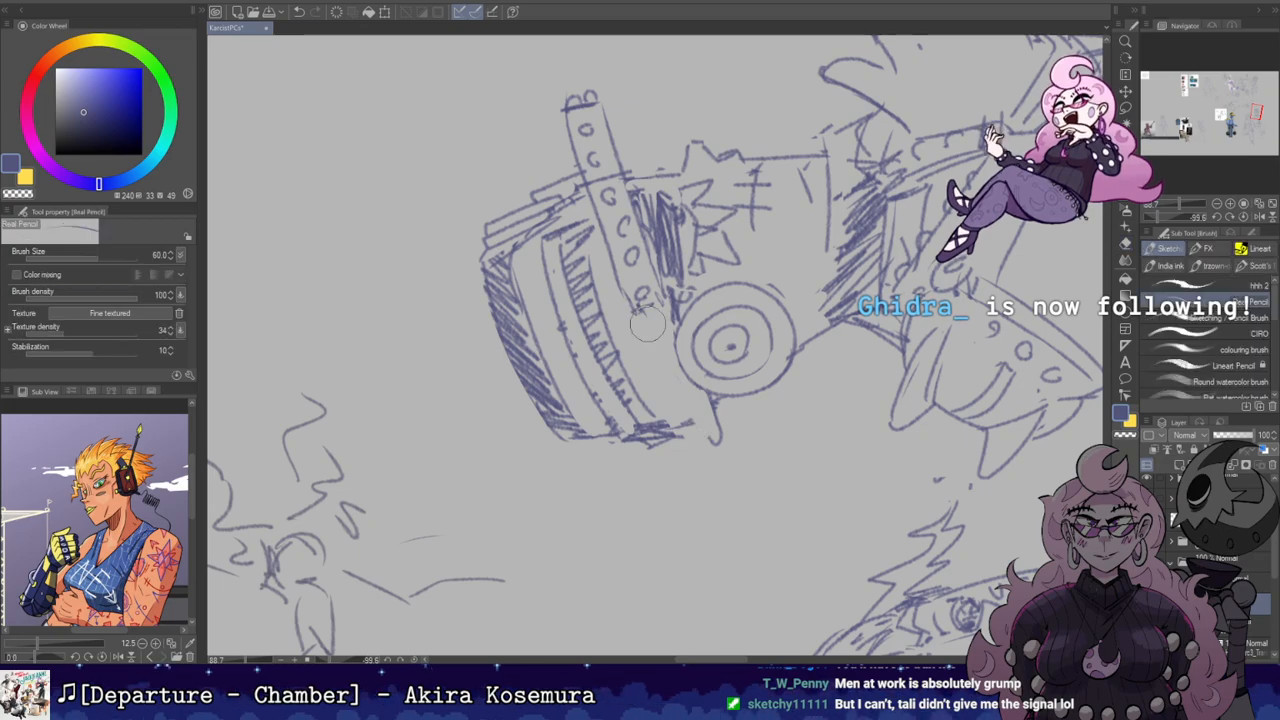
{"action": "key", "text": "e"}
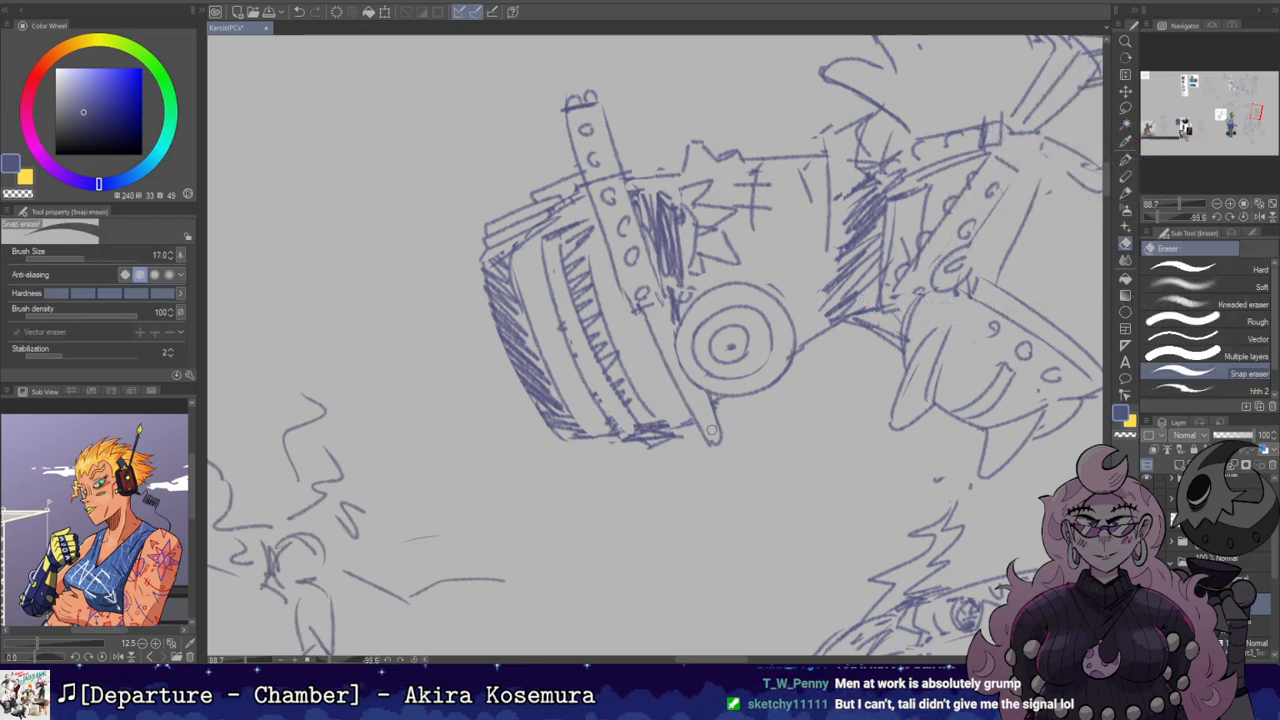
{"action": "key", "text": "r"}
{"action": "mouse_move", "coordinate": [712, 395]}
{"action": "left_mouse_down"}
{"action": "mouse_move", "coordinate": [721, 258]}
{"action": "mouse_move", "coordinate": [755, 391]}
{"action": "left_mouse_up"}
{"action": "key", "text": "b"}
{"action": "key", "text": "r"}
{"action": "mouse_move", "coordinate": [822, 231]}
{"action": "left_mouse_down"}
{"action": "mouse_move", "coordinate": [699, 148]}
{"action": "mouse_move", "coordinate": [587, 154]}
{"action": "mouse_move", "coordinate": [686, 131]}
{"action": "mouse_move", "coordinate": [734, 181]}
{"action": "left_mouse_up"}
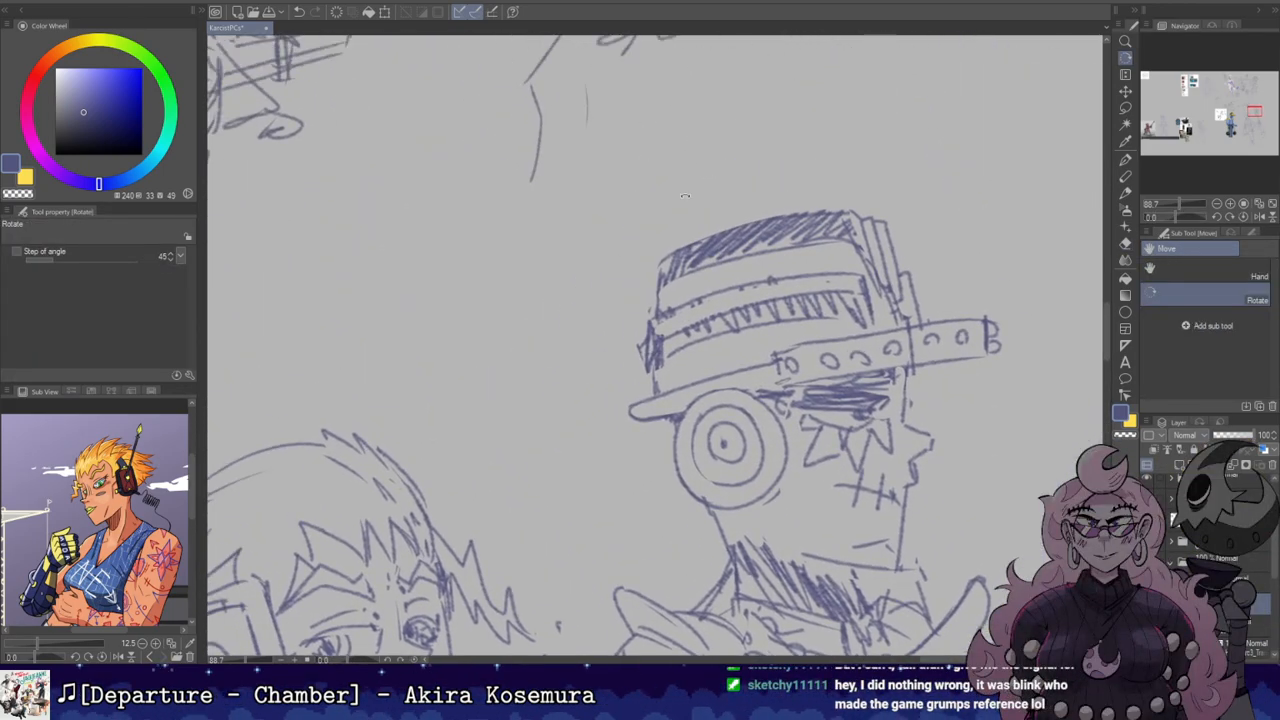
Step: Erase the dark hatching at the back of the hat's crown and redraw the crown's rear edge
{"action": "key", "text": "e"}
{"action": "mouse_move", "coordinate": [647, 322]}
{"action": "left_mouse_down"}
{"action": "mouse_move", "coordinate": [655, 378]}
{"action": "mouse_move", "coordinate": [654, 320]}
{"action": "left_mouse_up"}
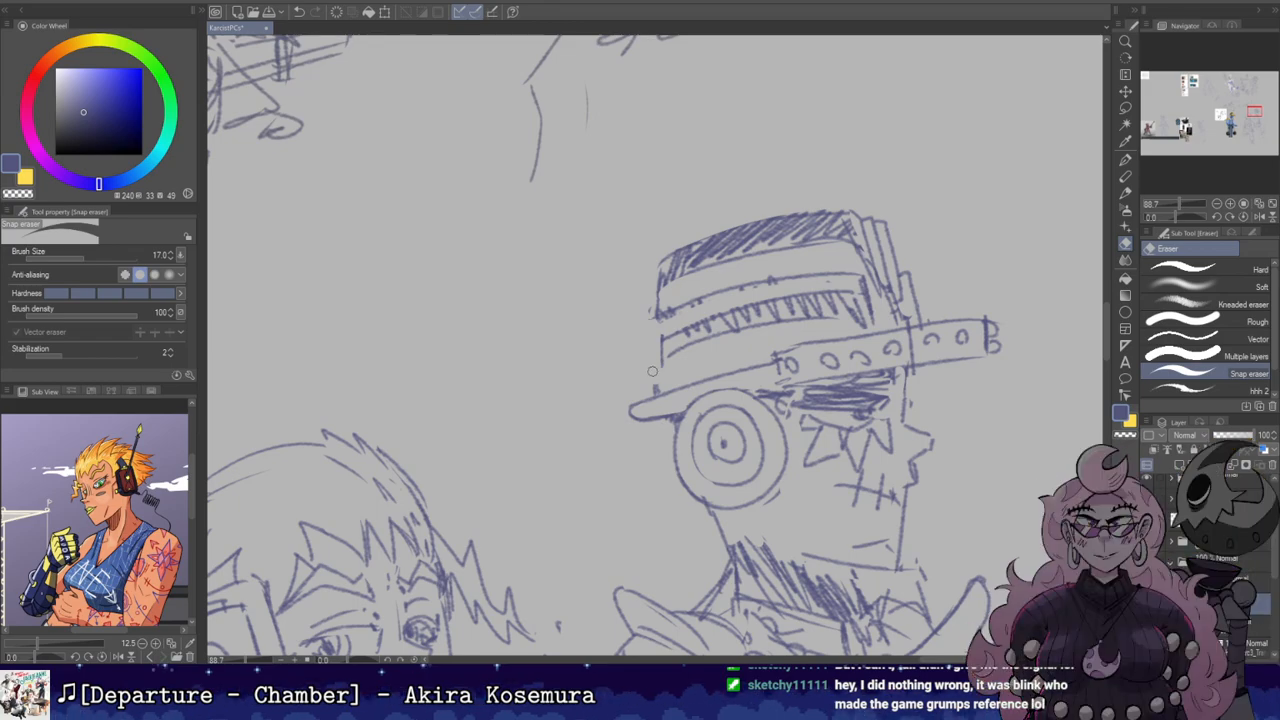
{"action": "key", "text": "b"}
{"action": "left_click_drag", "start_coordinate": [655, 388], "coordinate": [647, 318]}
{"action": "key", "text": "r"}
{"action": "left_click_drag", "start_coordinate": [677, 259], "coordinate": [585, 296]}
Step: Retouch the hat band's lines on a rotated canvas and undo the strokes that do not fit
{"action": "key", "text": "e"}
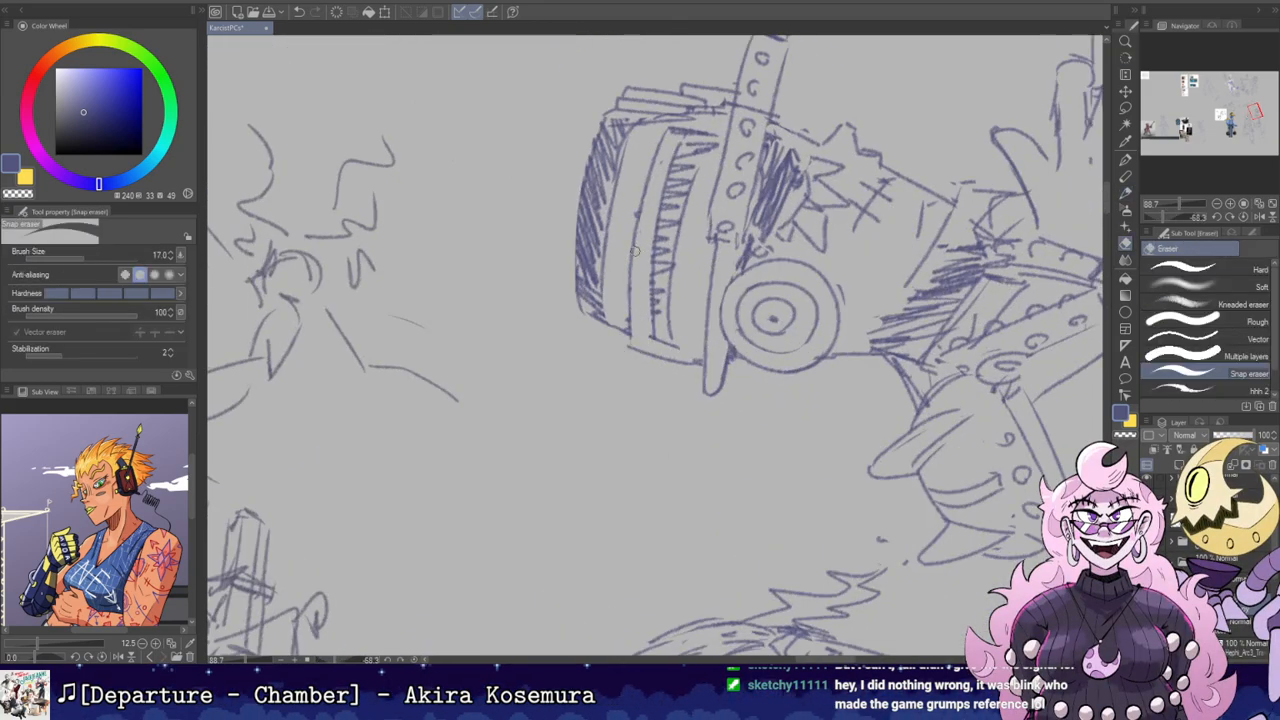
{"action": "key", "text": "b"}
{"action": "key", "text": "ctrl+z"}
{"action": "mouse_move", "coordinate": [631, 349]}
{"action": "left_mouse_down"}
{"action": "mouse_move", "coordinate": [651, 159]}
{"action": "mouse_move", "coordinate": [848, 76]}
{"action": "left_mouse_up"}
{"action": "key", "text": "ctrl+z"}
{"action": "key", "text": "r"}
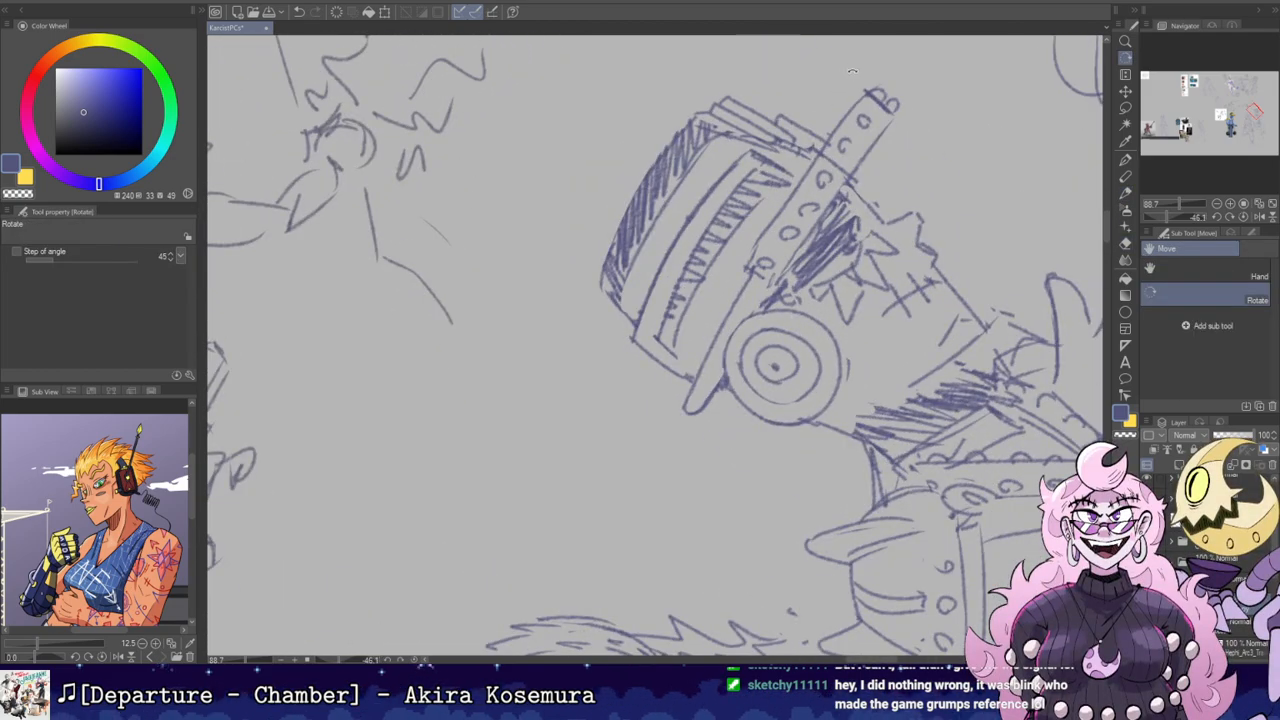
Step: Redraw the raised band around the lower crown with a clean outer edge and closed rear end
{"action": "key", "text": "e"}
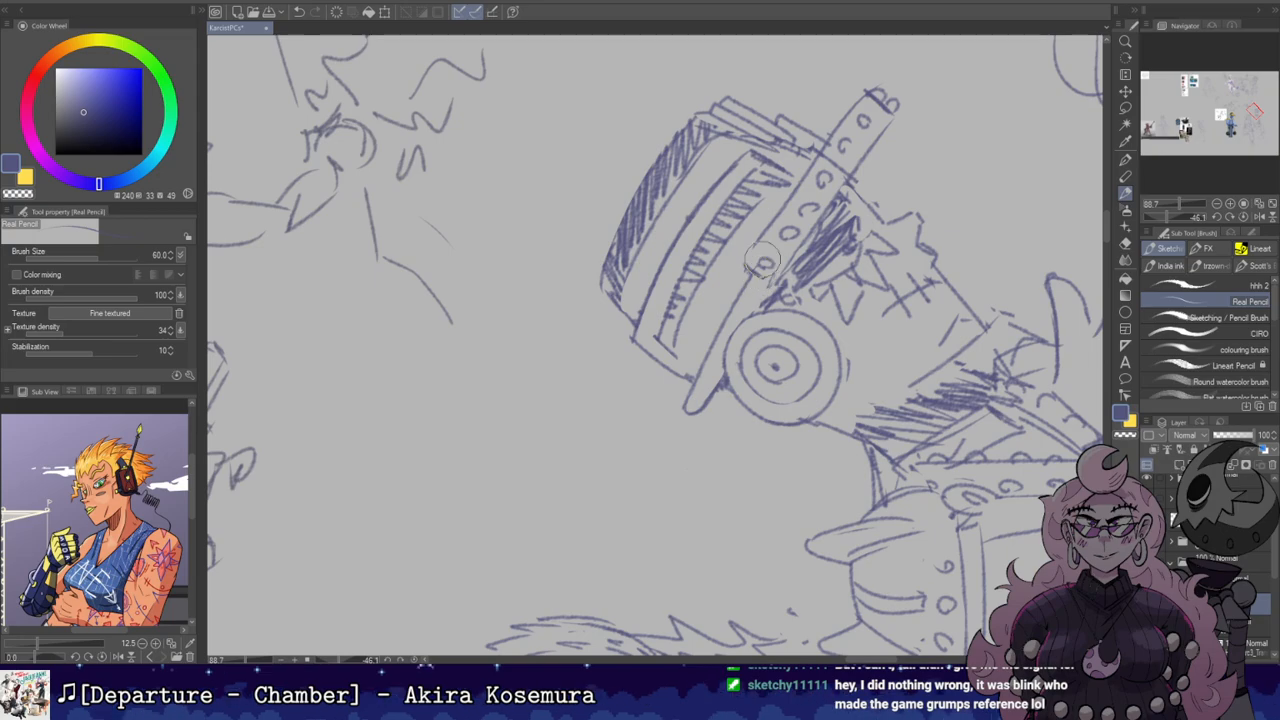
{"action": "key", "text": "r"}
{"action": "key", "text": "e"}
{"action": "mouse_move", "coordinate": [773, 250]}
{"action": "left_mouse_down"}
{"action": "mouse_move", "coordinate": [767, 345]}
{"action": "mouse_move", "coordinate": [740, 300]}
{"action": "mouse_move", "coordinate": [672, 262]}
{"action": "left_mouse_up"}
{"action": "key", "text": "r"}
{"action": "key", "text": "e"}
{"action": "key", "text": "b"}
{"action": "key", "text": "e"}
{"action": "key", "text": "b"}
{"action": "mouse_move", "coordinate": [710, 192]}
{"action": "left_mouse_down"}
{"action": "mouse_move", "coordinate": [657, 375]}
{"action": "mouse_move", "coordinate": [693, 287]}
{"action": "left_mouse_up"}
{"action": "key", "text": "ctrl+z"}
{"action": "mouse_move", "coordinate": [660, 392]}
{"action": "left_mouse_down"}
{"action": "mouse_move", "coordinate": [714, 182]}
{"action": "mouse_move", "coordinate": [834, 312]}
{"action": "mouse_move", "coordinate": [709, 436]}
{"action": "mouse_move", "coordinate": [692, 303]}
{"action": "mouse_move", "coordinate": [705, 351]}
{"action": "left_mouse_up"}
Step: Erase the old studs from the hat's visor with the eraser at size 30, keeping the strip's outline
{"action": "key", "text": "r"}
{"action": "key", "text": "e"}
{"action": "key", "text": "r"}
{"action": "key", "text": "e"}
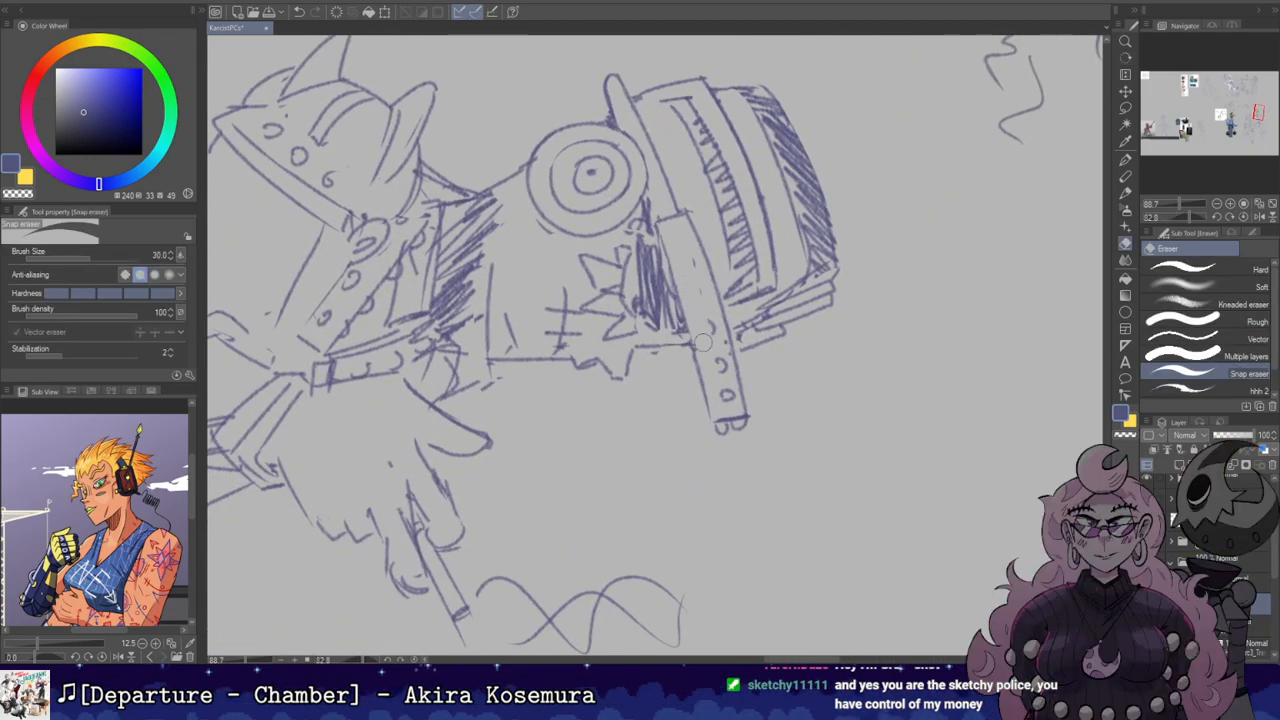
{"action": "key", "text": "r"}
{"action": "mouse_move", "coordinate": [764, 383]}
{"action": "left_mouse_down"}
{"action": "mouse_move", "coordinate": [712, 231]}
{"action": "mouse_move", "coordinate": [843, 154]}
{"action": "left_mouse_up"}
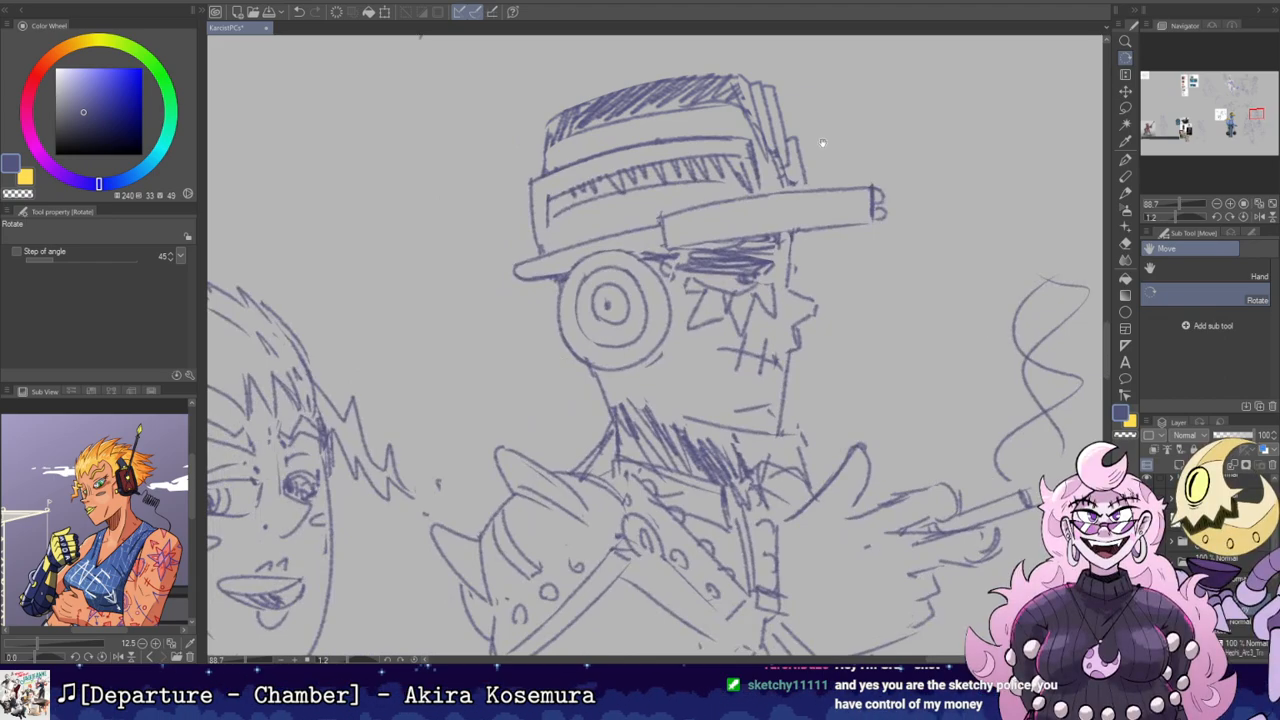
Step: Draw a new row of evenly spaced round studs along the visor strip on a rotated canvas
{"action": "left_click_drag", "start_coordinate": [718, 228], "coordinate": [820, 277]}
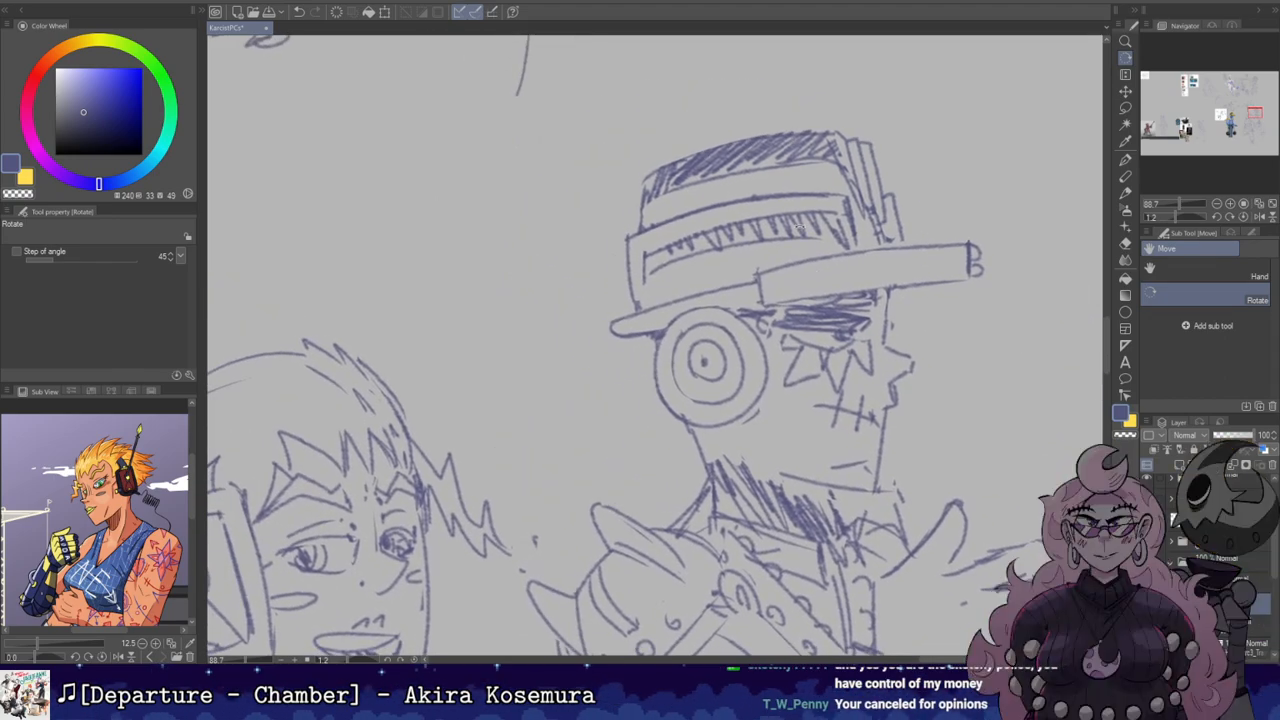
{"action": "key", "text": "b"}
{"action": "mouse_move", "coordinate": [783, 280]}
{"action": "left_mouse_down"}
{"action": "mouse_move", "coordinate": [777, 160]}
{"action": "mouse_move", "coordinate": [737, 146]}
{"action": "mouse_move", "coordinate": [699, 325]}
{"action": "mouse_move", "coordinate": [697, 286]}
{"action": "left_mouse_up"}
{"action": "key", "text": "r"}
{"action": "key", "text": "b"}
{"action": "left_click_drag", "start_coordinate": [700, 242], "coordinate": [702, 245]}
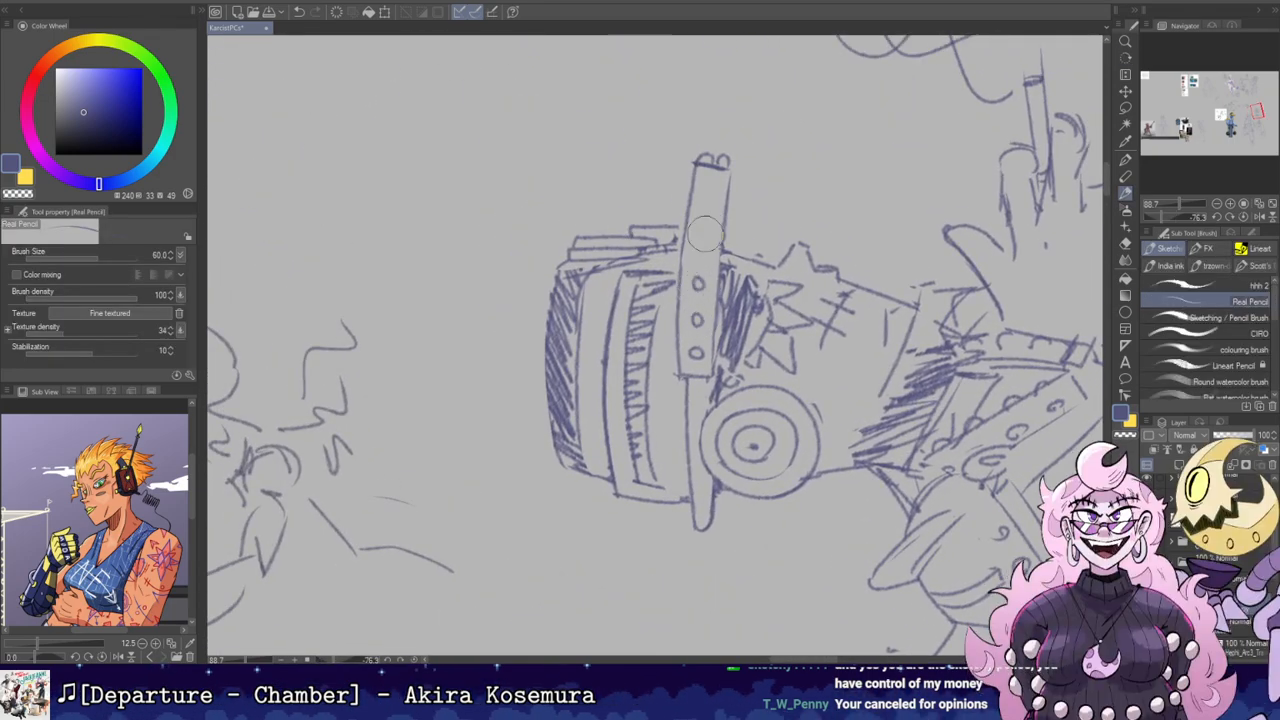
{"action": "left_click_drag", "start_coordinate": [703, 200], "coordinate": [706, 199]}
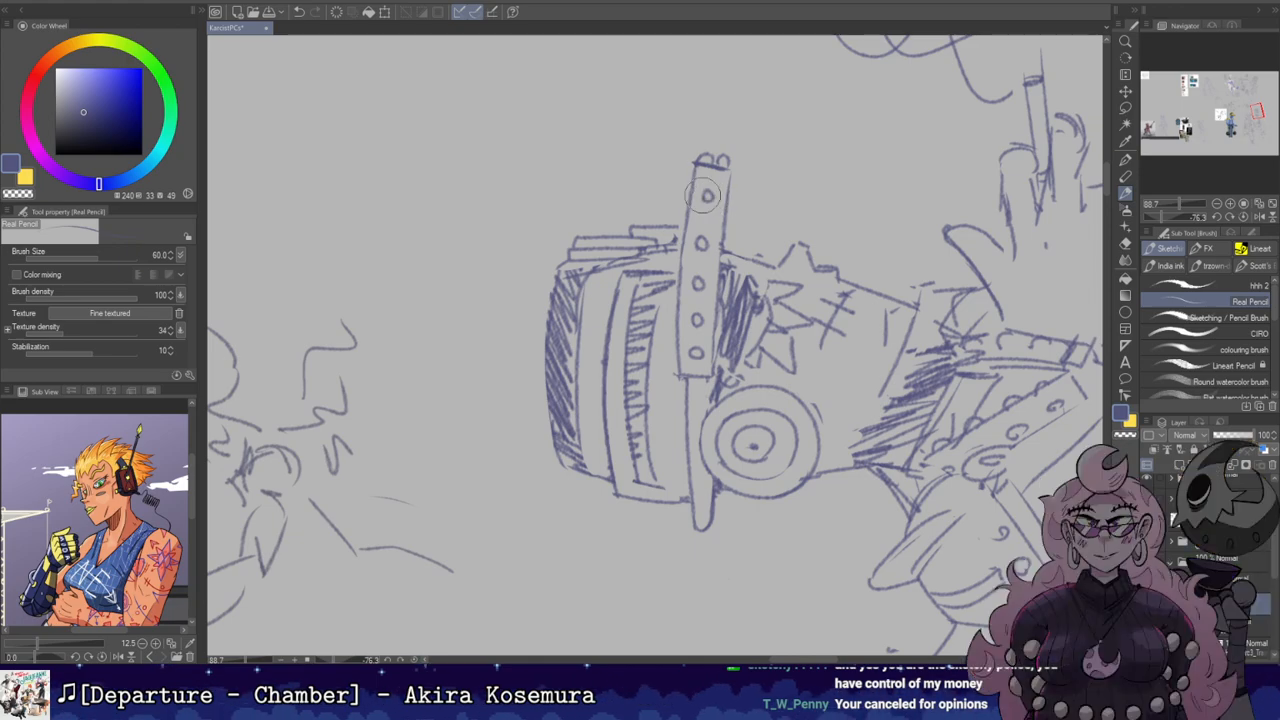
Step: Examine the reworked hat in the upright view and compare both seated figures from farther out
{"action": "key", "text": "r"}
{"action": "mouse_move", "coordinate": [516, 253]}
{"action": "left_mouse_down"}
{"action": "mouse_move", "coordinate": [714, 189]}
{"action": "mouse_move", "coordinate": [810, 88]}
{"action": "mouse_move", "coordinate": [762, 63]}
{"action": "left_mouse_up"}
{"action": "key", "text": "space"}
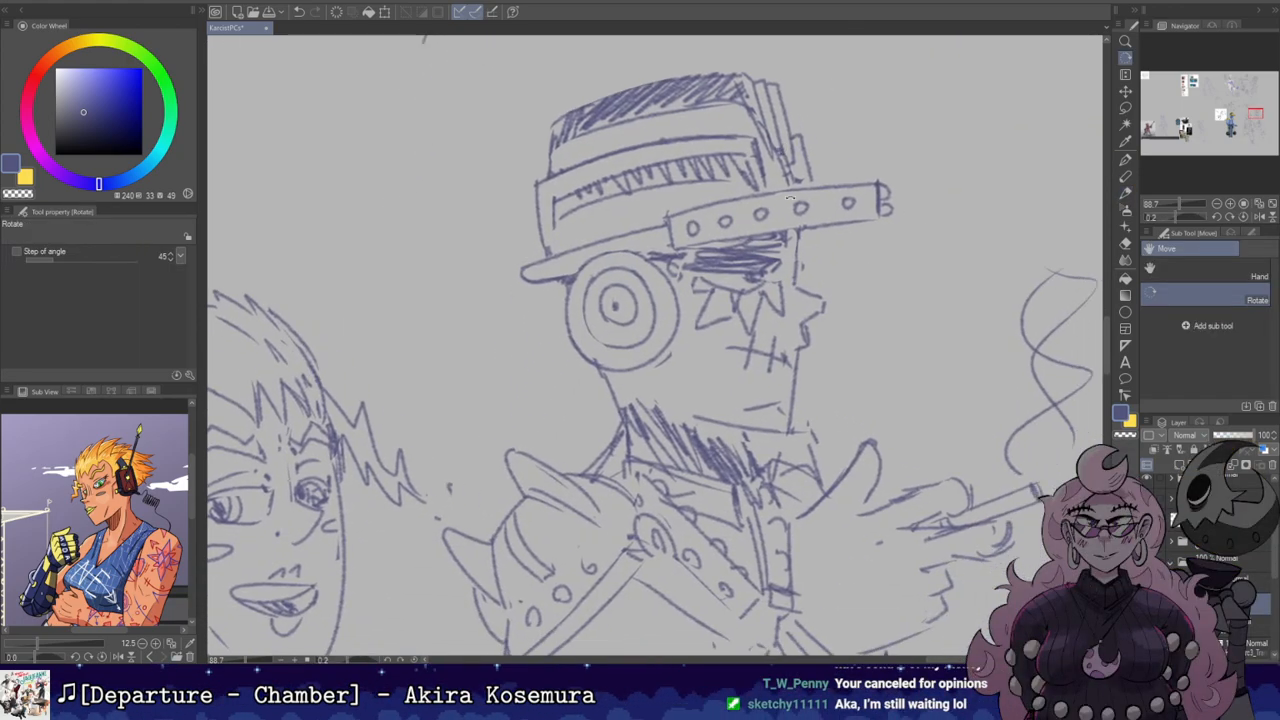
{"action": "key", "text": "b"}
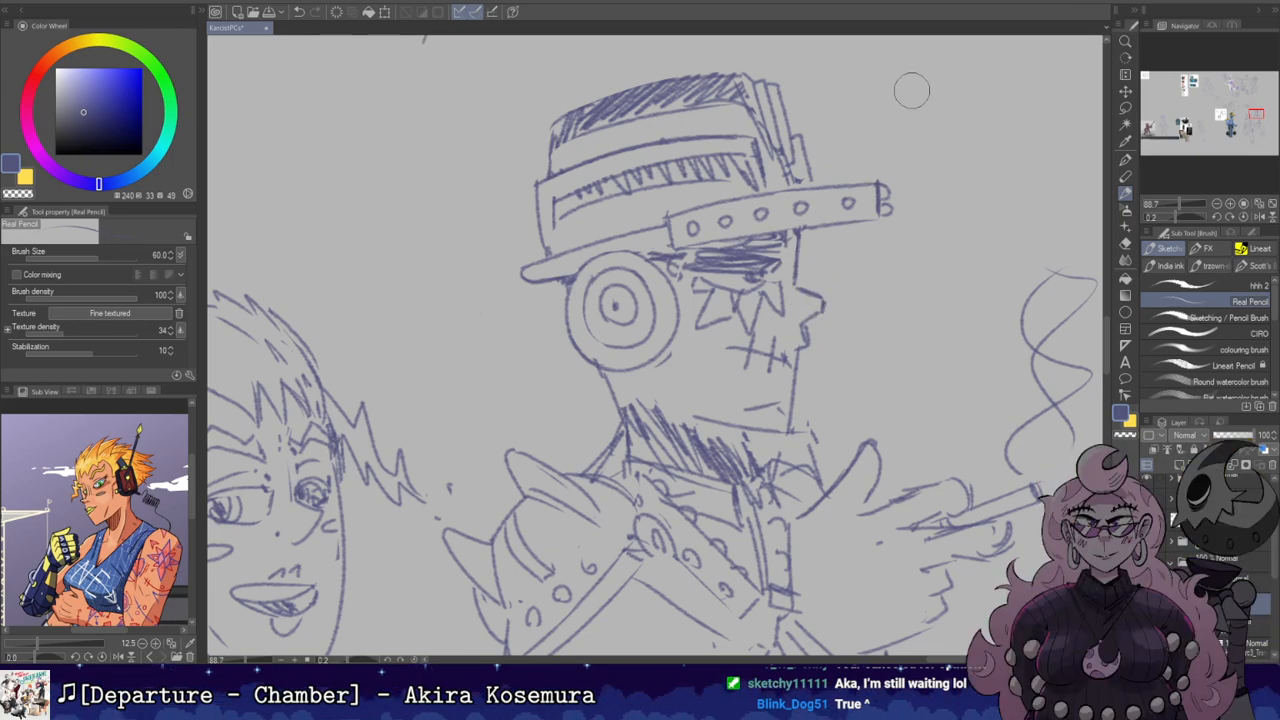
{"action": "scroll", "coordinate": [917, 147], "scroll_direction": "down", "scroll_amount": 4}
{"action": "key", "text": "r"}
{"action": "left_click_drag", "start_coordinate": [917, 190], "coordinate": [845, 138]}
{"action": "scroll", "coordinate": [919, 194], "scroll_direction": "down", "scroll_amount": 2}
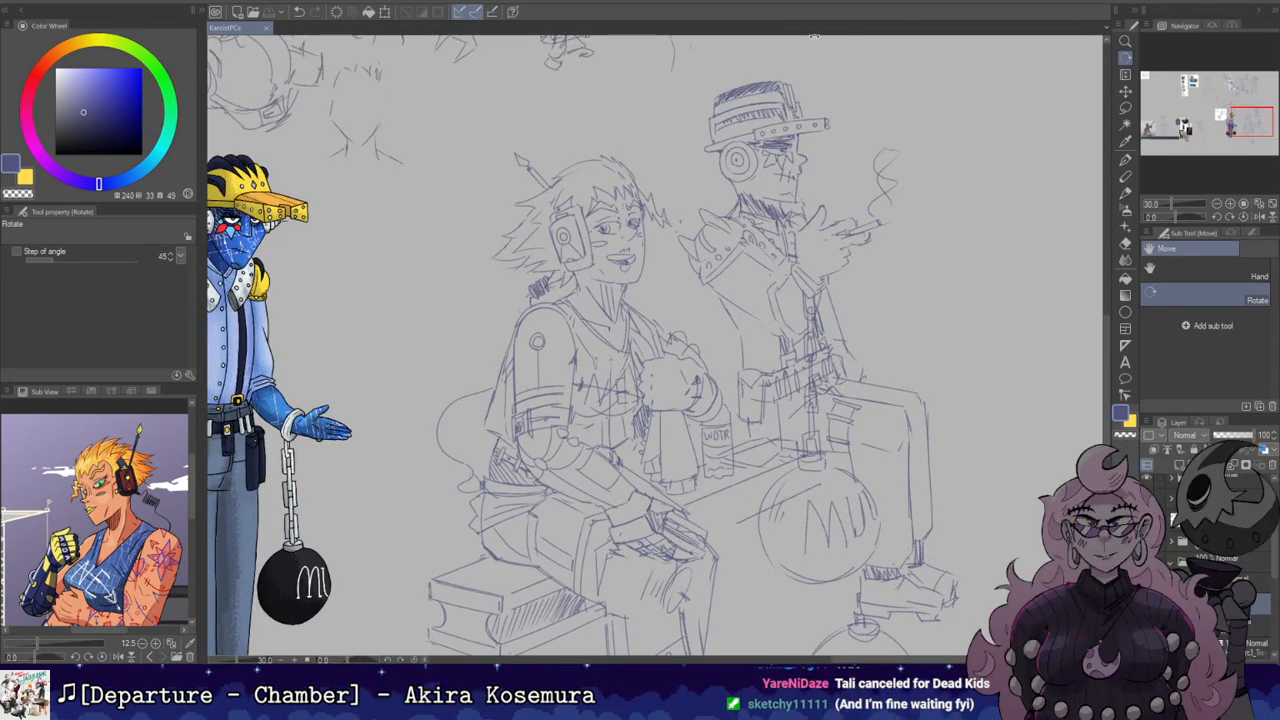
{"action": "scroll", "coordinate": [815, 37], "scroll_direction": "up", "scroll_amount": 2}
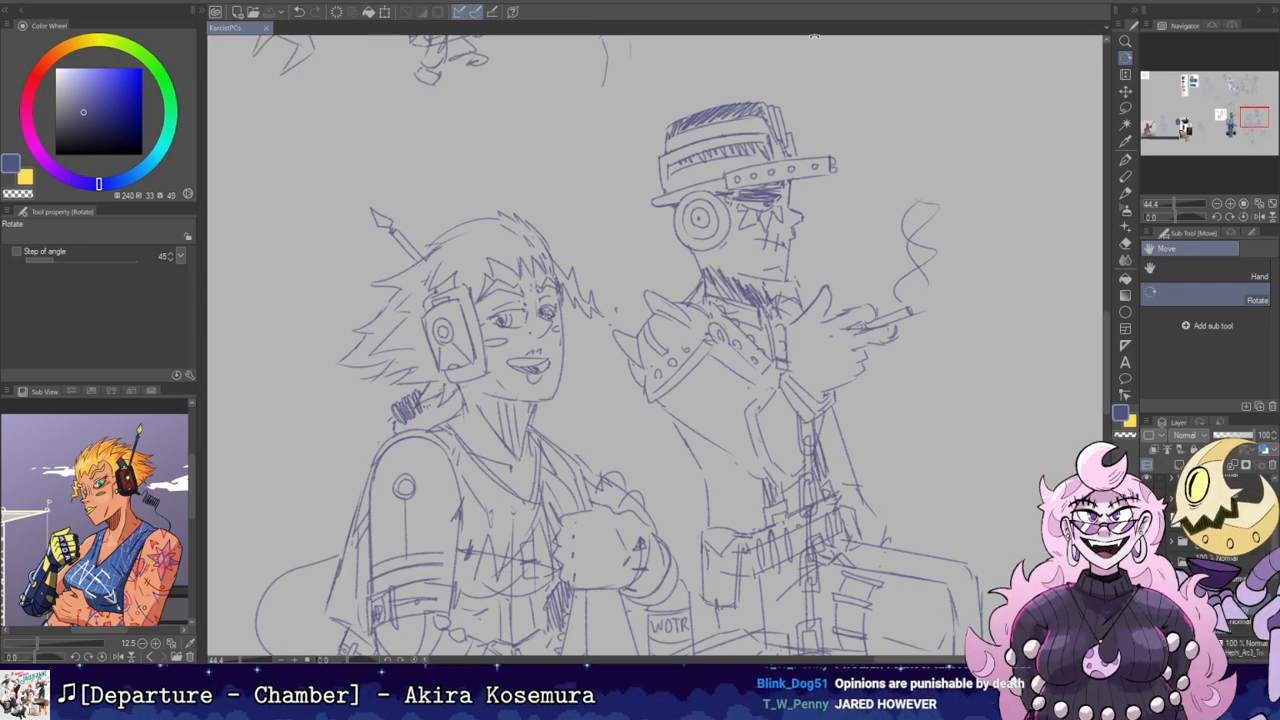
Step: Erase the hat wearer's rough jaw line and rework the edge between ear cup, chin and neck
{"action": "key", "text": "e"}
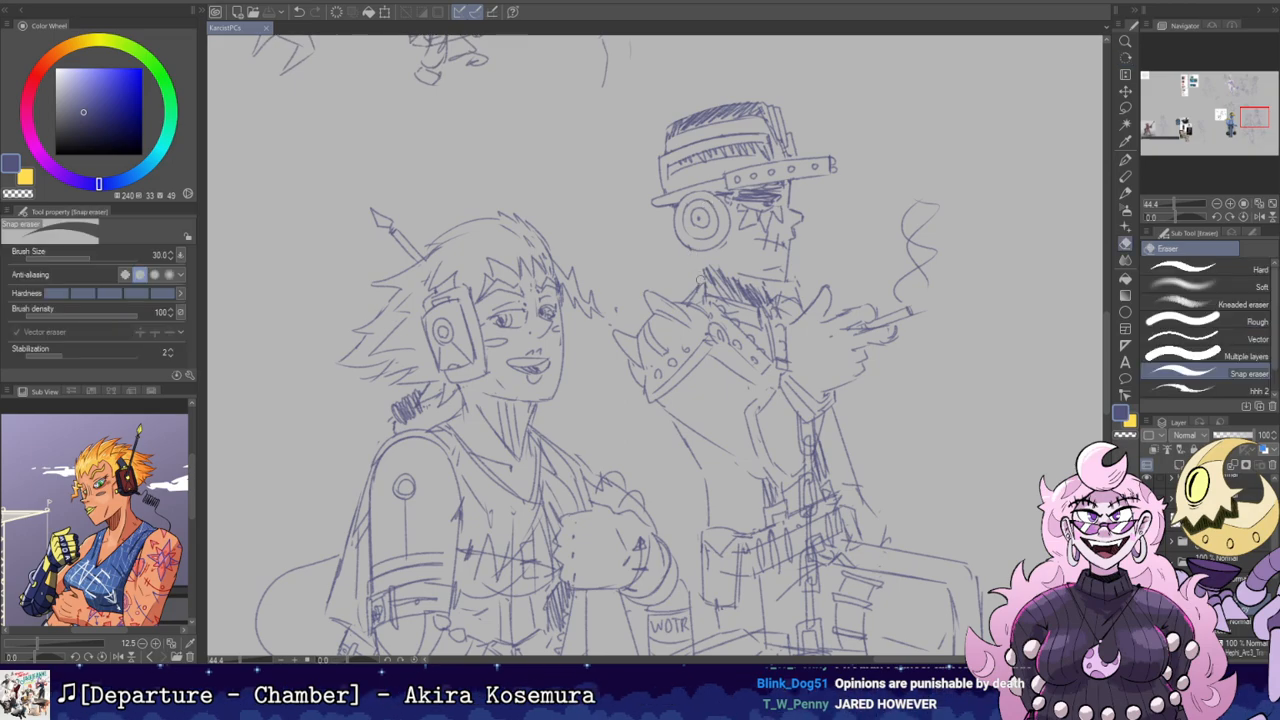
{"action": "key", "text": "b"}
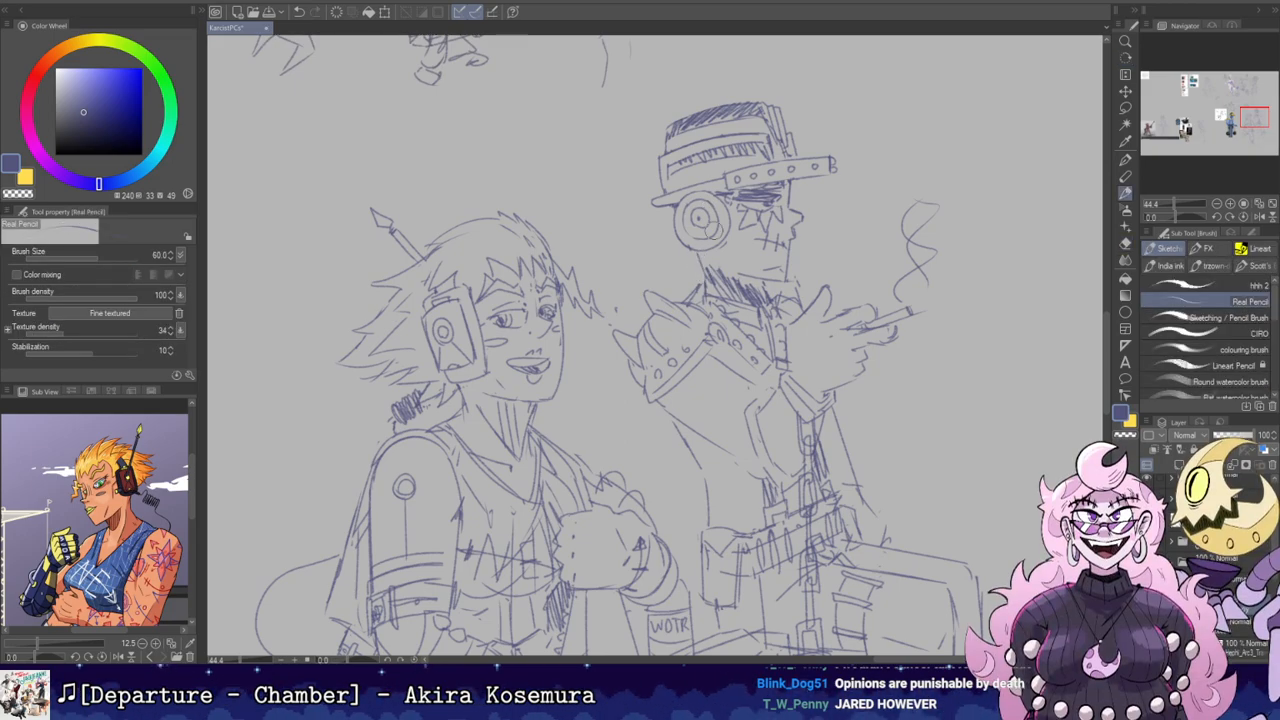
{"action": "key", "text": "r"}
{"action": "mouse_move", "coordinate": [780, 249]}
{"action": "left_mouse_down"}
{"action": "mouse_move", "coordinate": [786, 436]}
{"action": "mouse_move", "coordinate": [751, 468]}
{"action": "left_mouse_up"}
{"action": "key", "text": "e"}
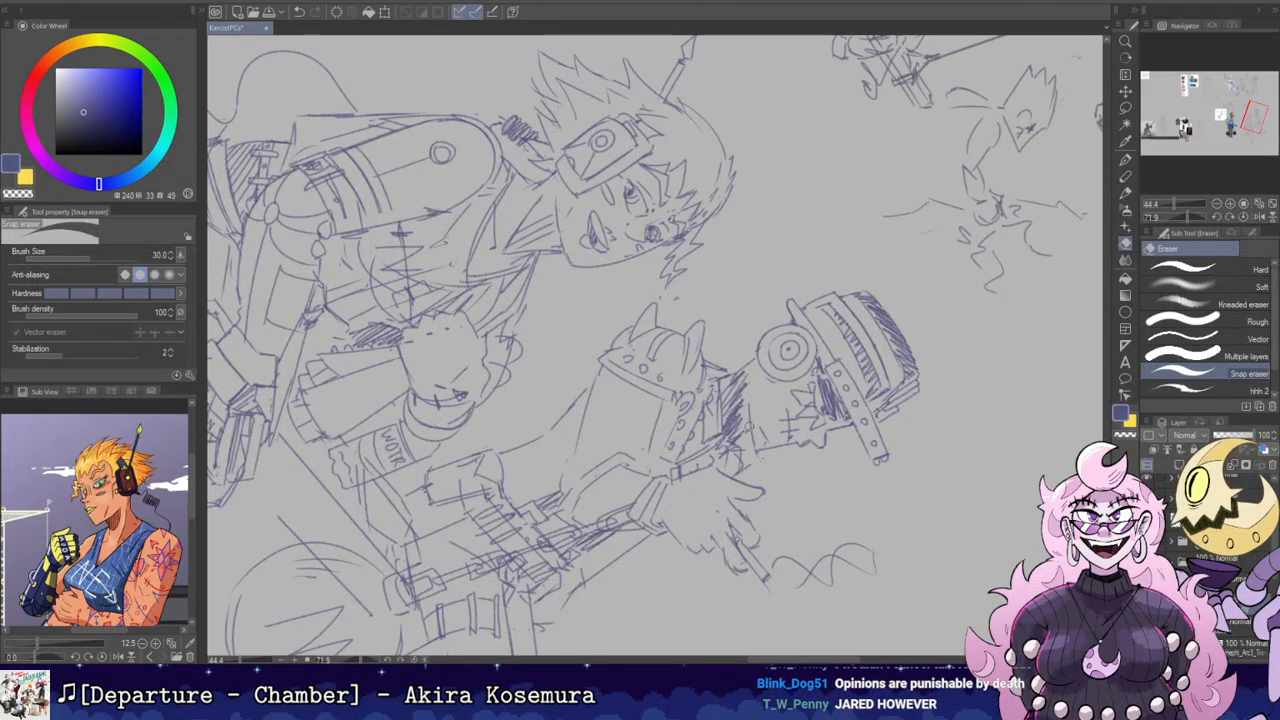
{"action": "key", "text": "b"}
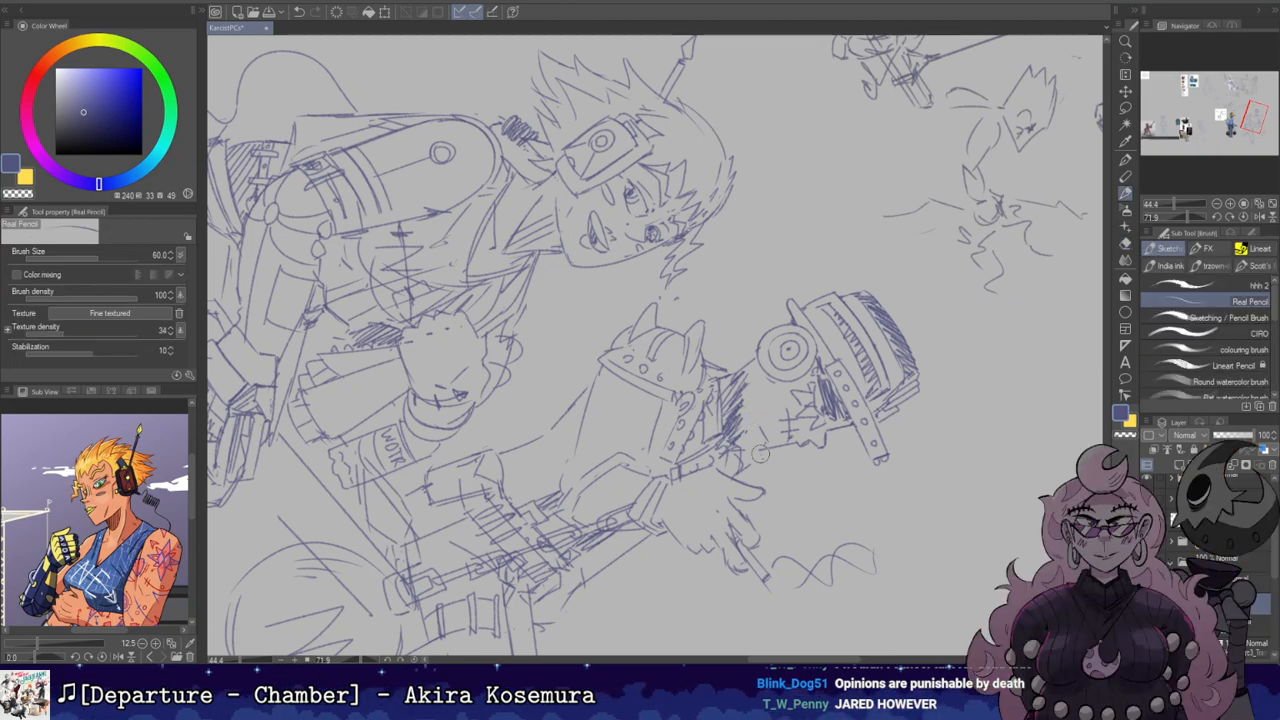
{"action": "key", "text": "e"}
{"action": "mouse_move", "coordinate": [750, 388]}
{"action": "left_mouse_down"}
{"action": "mouse_move", "coordinate": [746, 376]}
{"action": "mouse_move", "coordinate": [745, 430]}
{"action": "mouse_move", "coordinate": [757, 436]}
{"action": "left_mouse_up"}
{"action": "key", "text": "b"}
{"action": "key", "text": "ctrl+z"}
Step: Refine the jaw's underside and trim the shading on the neck below the chin in the upright view
{"action": "key", "text": "r"}
{"action": "double_click", "coordinate": [770, 400]}
{"action": "key", "text": "space"}
{"action": "left_click_drag", "start_coordinate": [792, 236], "coordinate": [798, 302]}
{"action": "key", "text": "e"}
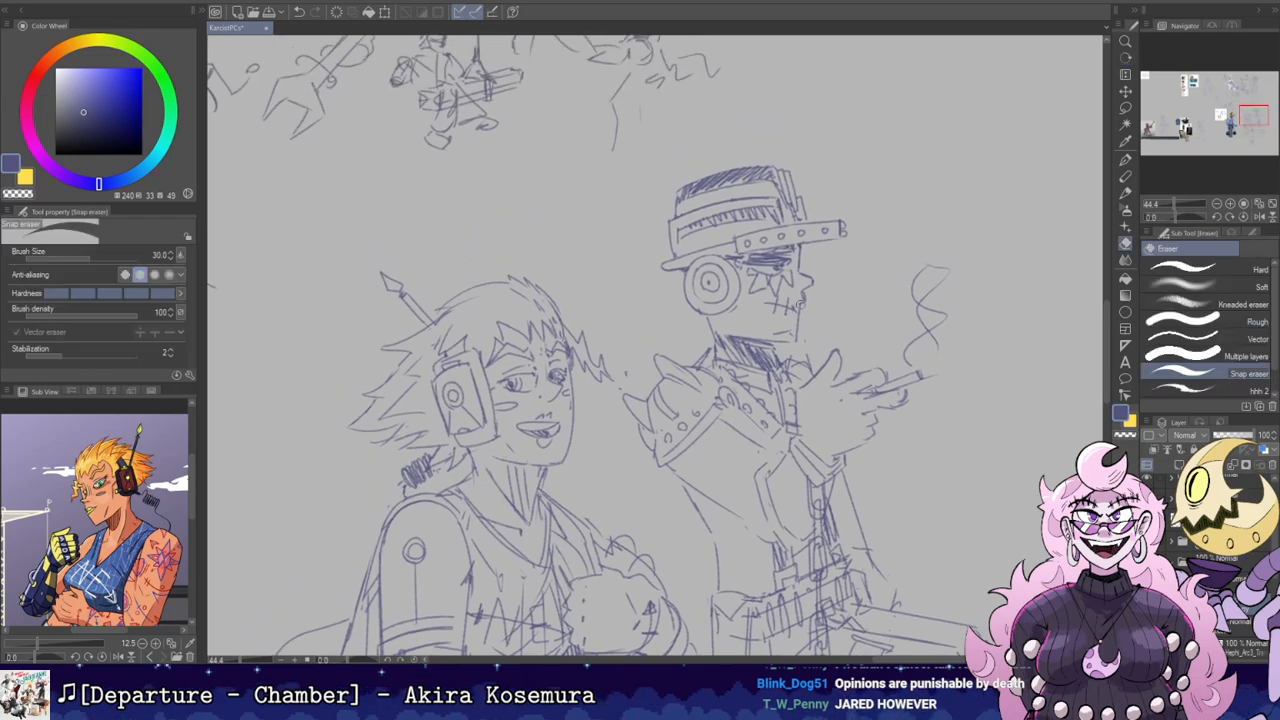
{"action": "key", "text": "b"}
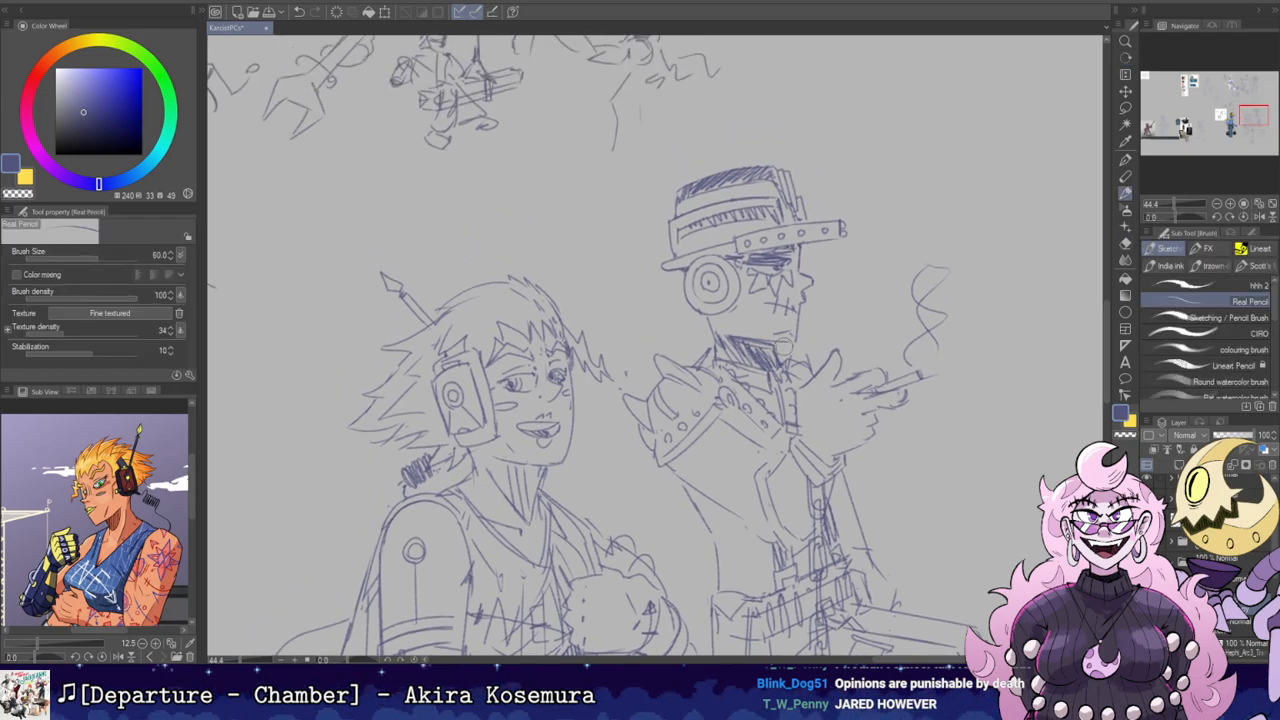
{"action": "key", "text": "e"}
{"action": "key", "text": "b"}
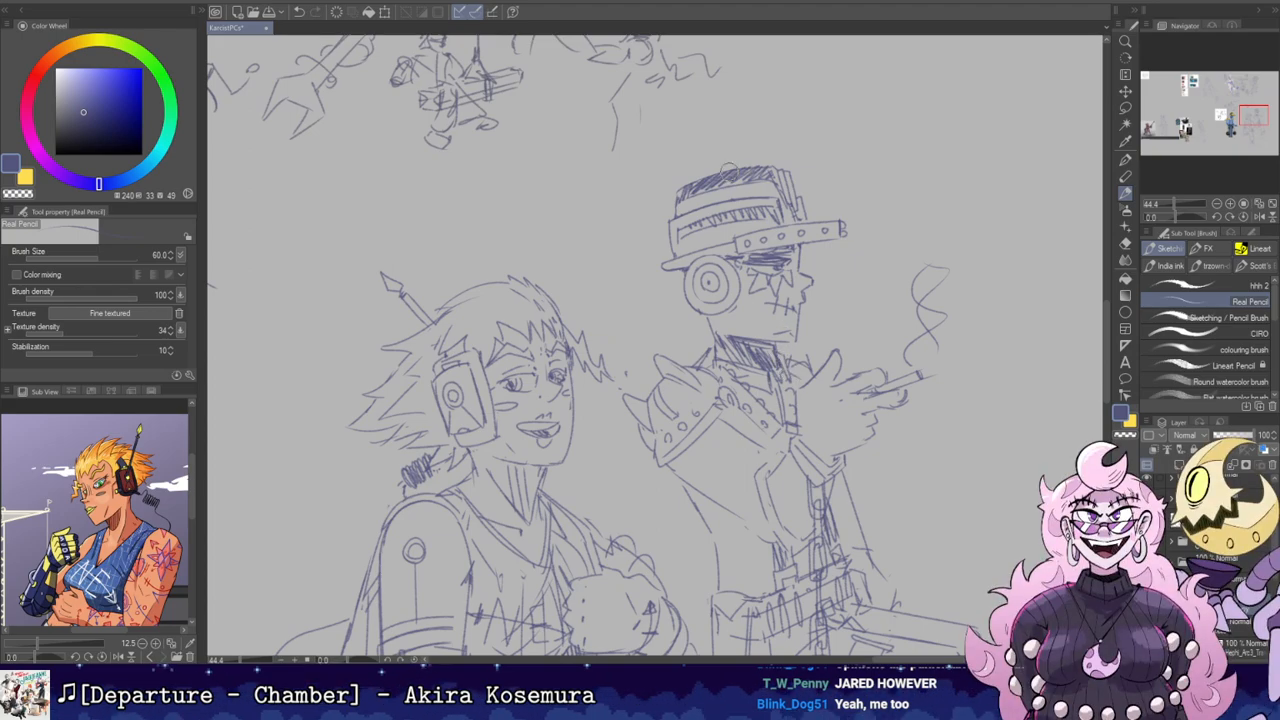
Step: Erase the remaining hatched shading from the hat wearer's neck above the collar
{"action": "key", "text": "r"}
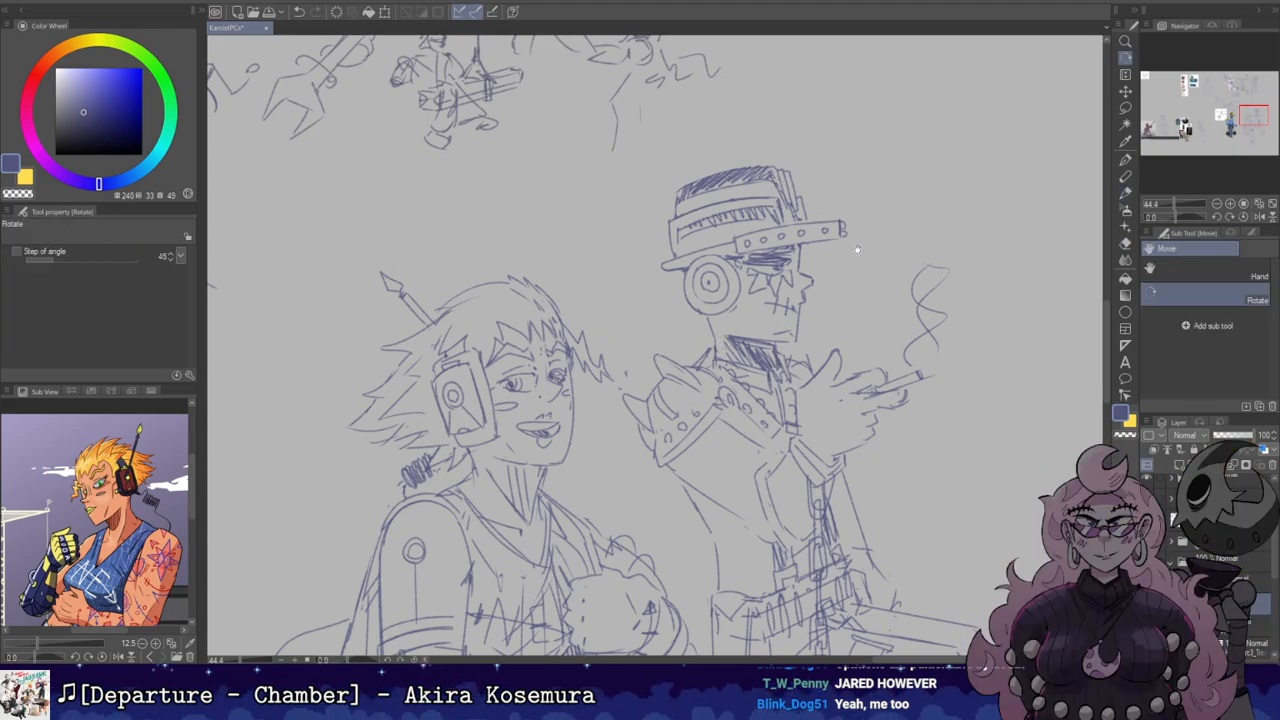
{"action": "left_click_drag", "start_coordinate": [852, 252], "coordinate": [860, 254]}
{"action": "key", "text": "e"}
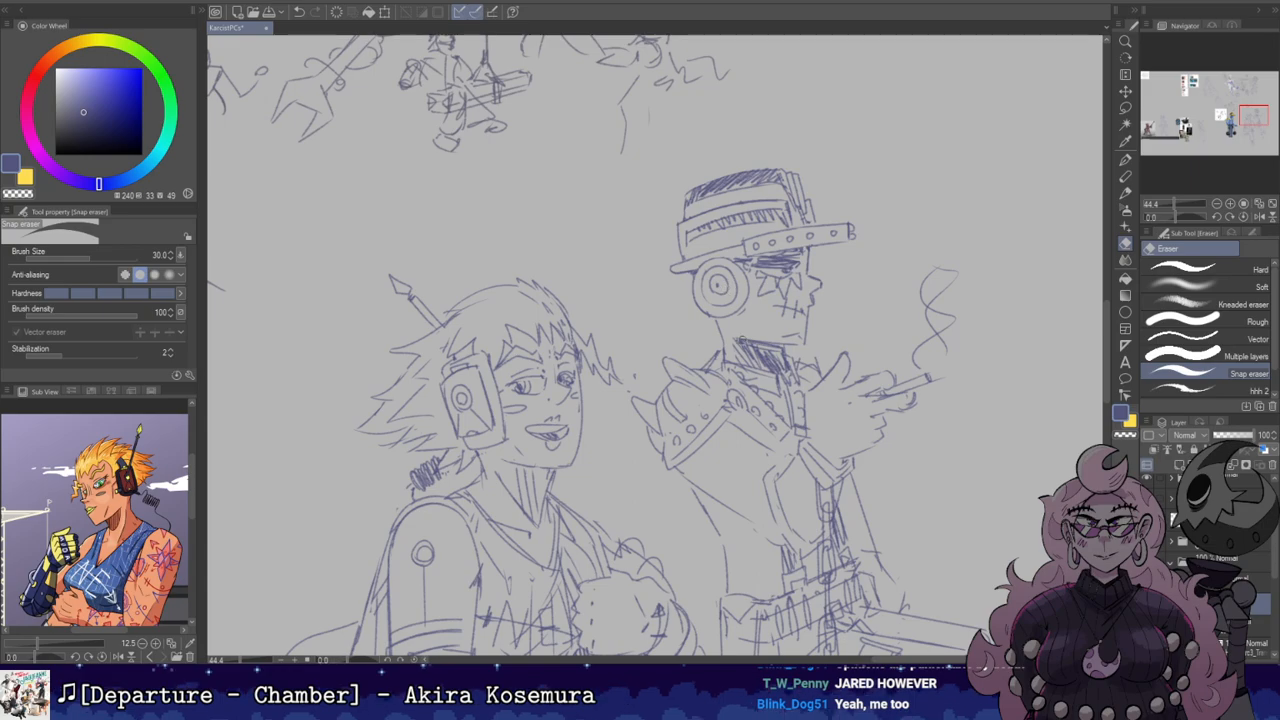
{"action": "key", "text": "r"}
{"action": "left_click_drag", "start_coordinate": [728, 324], "coordinate": [695, 407]}
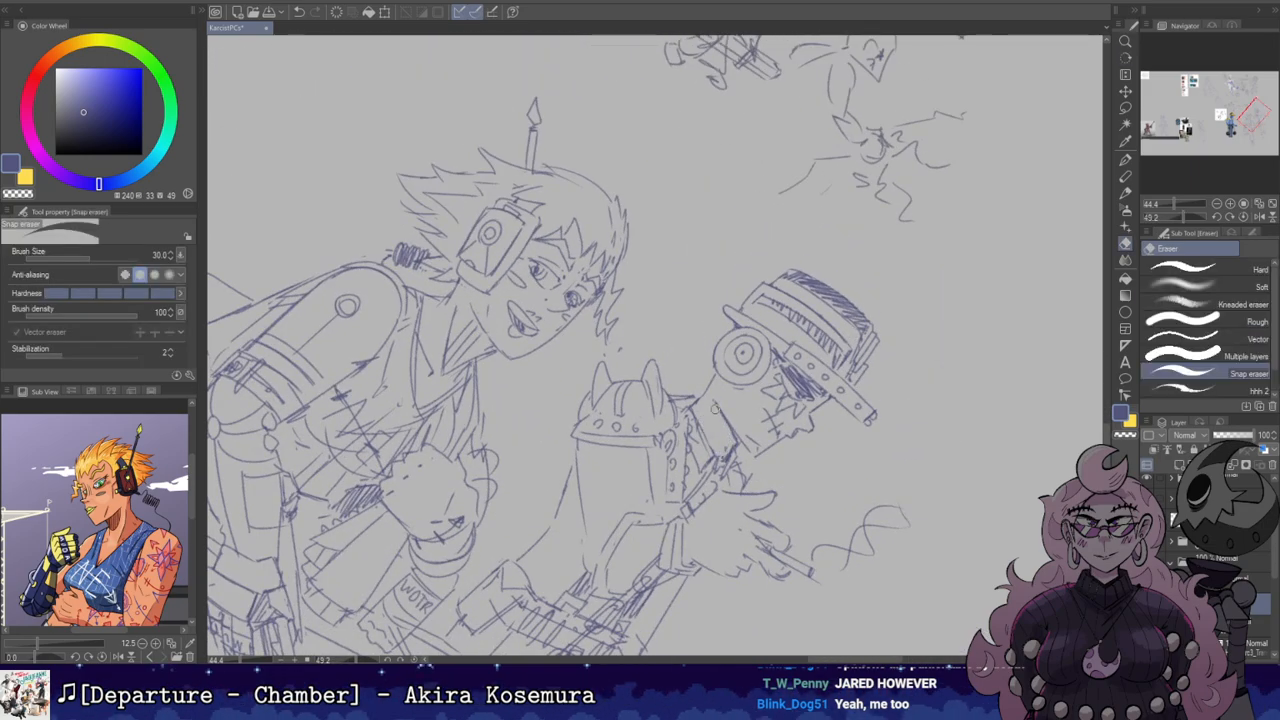
Step: Redraw the neck and collar lines beneath the jaw cleanly, and check them against the rest of both figures
{"action": "key", "text": "r"}
{"action": "mouse_move", "coordinate": [898, 394]}
{"action": "left_mouse_down"}
{"action": "mouse_move", "coordinate": [848, 195]}
{"action": "mouse_move", "coordinate": [904, 338]}
{"action": "mouse_move", "coordinate": [902, 382]}
{"action": "mouse_move", "coordinate": [843, 185]}
{"action": "mouse_move", "coordinate": [950, 74]}
{"action": "mouse_move", "coordinate": [891, 137]}
{"action": "left_mouse_up"}
{"action": "key", "text": "e"}
{"action": "key", "text": "r"}
{"action": "key", "text": "e"}
{"action": "key", "text": "b"}
{"action": "left_click_drag", "start_coordinate": [936, 318], "coordinate": [824, 249]}
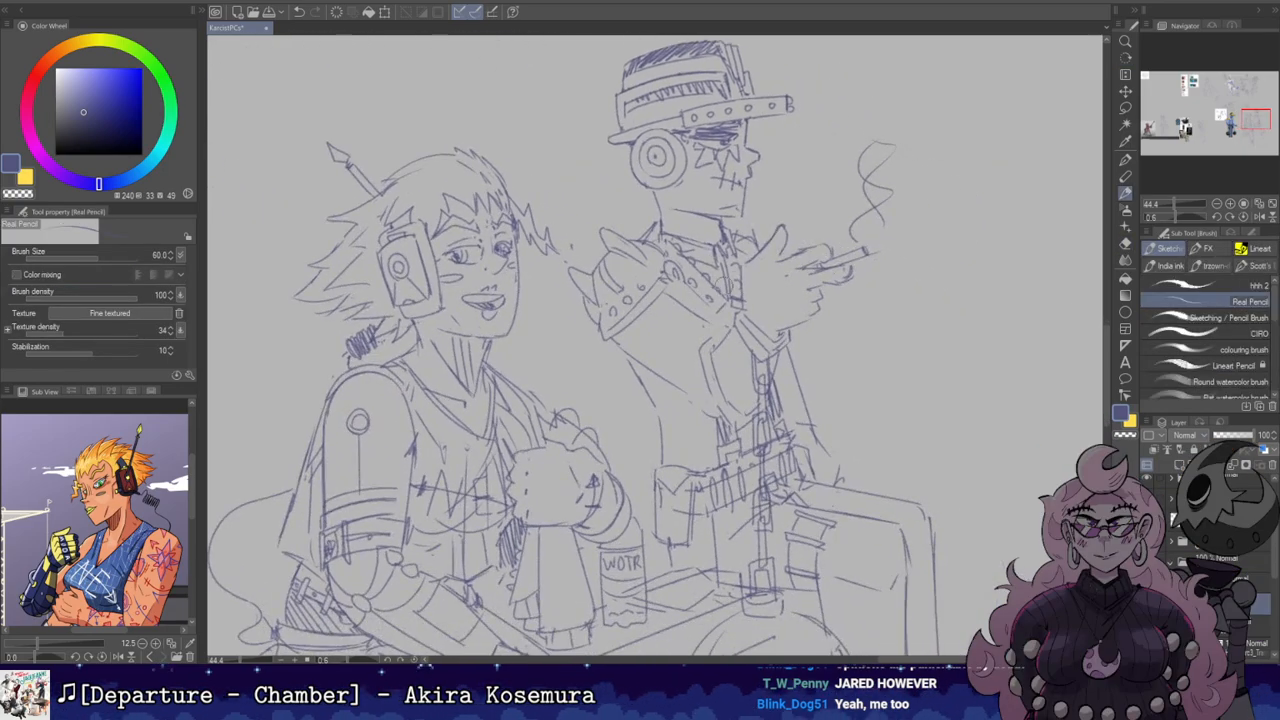
{"action": "left_click_drag", "start_coordinate": [673, 344], "coordinate": [740, 346]}
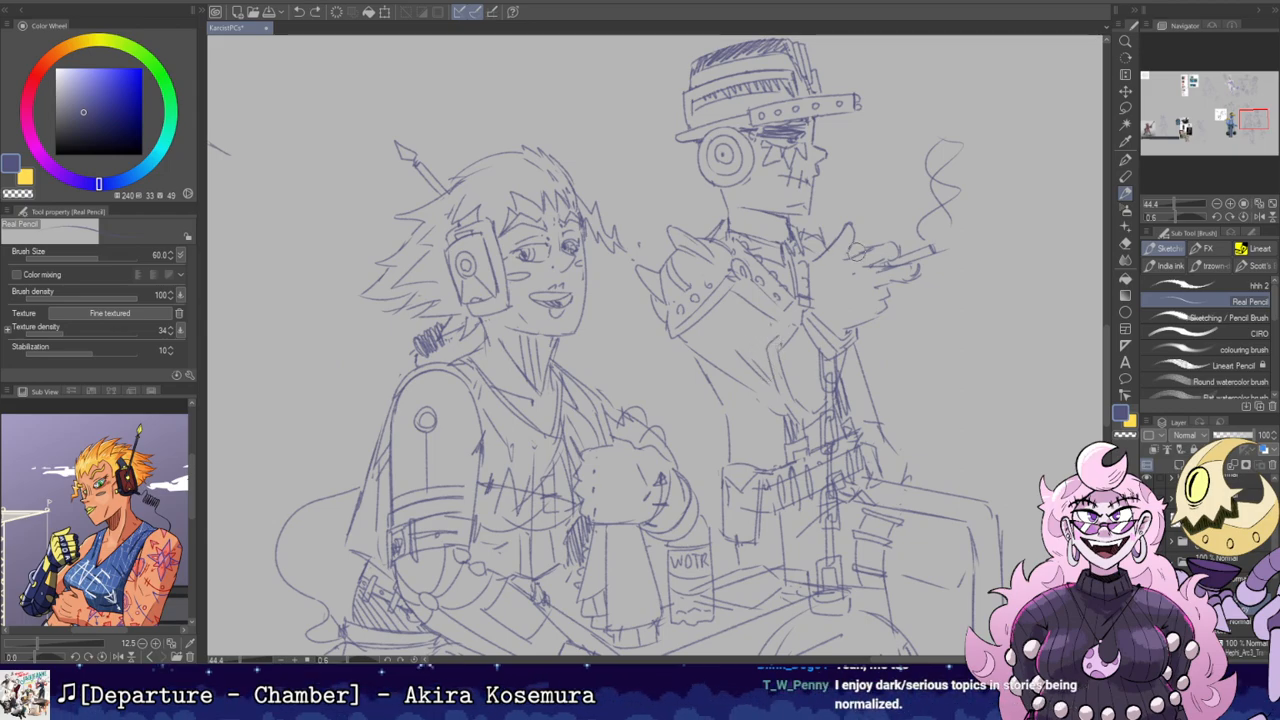
Step: Erase the rough zigzag hair strand in front of the headphone wearer's face and start redrawing its outer edge
{"action": "scroll", "coordinate": [848, 244], "scroll_direction": "down", "scroll_amount": 4}
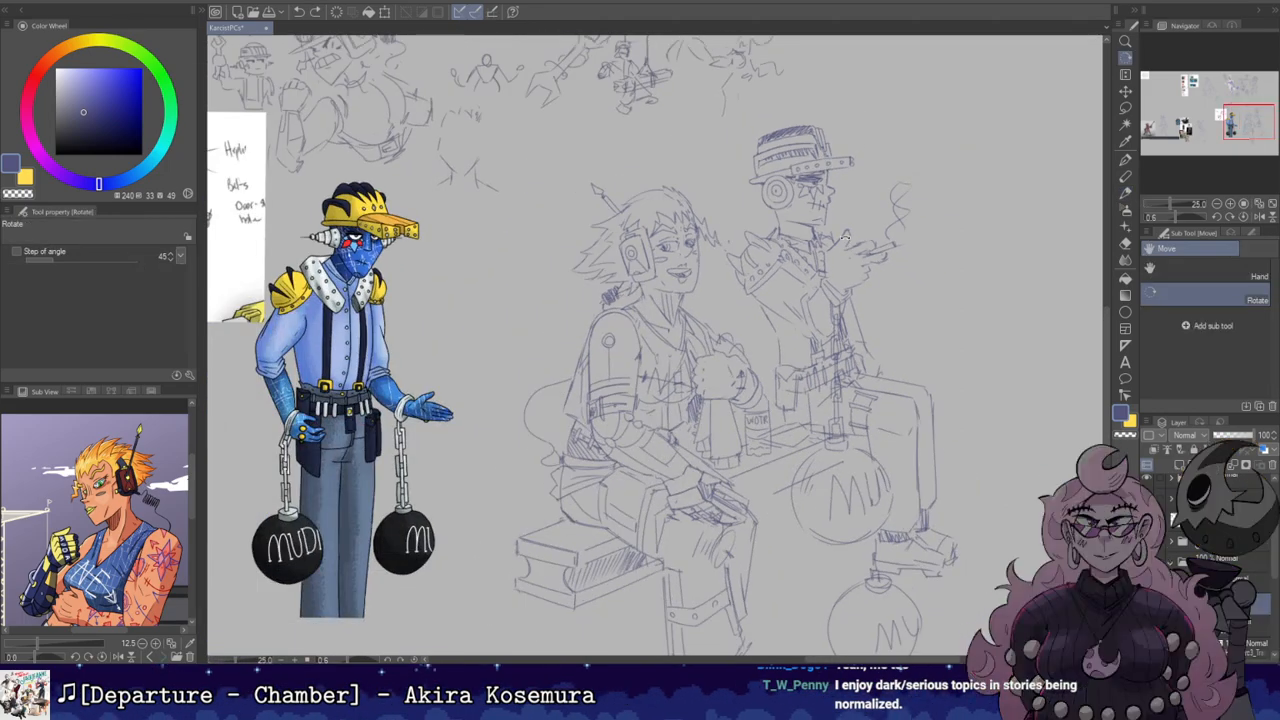
{"action": "left_click_drag", "start_coordinate": [839, 244], "coordinate": [770, 228]}
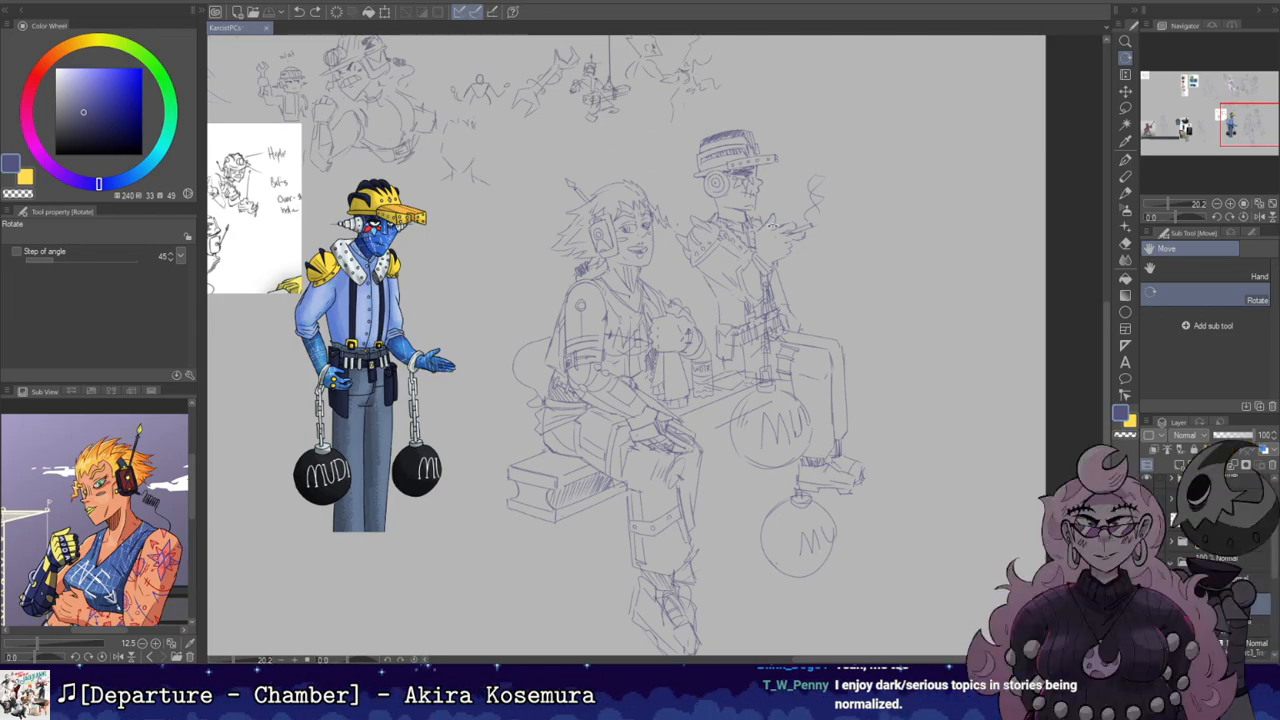
{"action": "scroll", "coordinate": [748, 235], "scroll_direction": "up", "scroll_amount": 1}
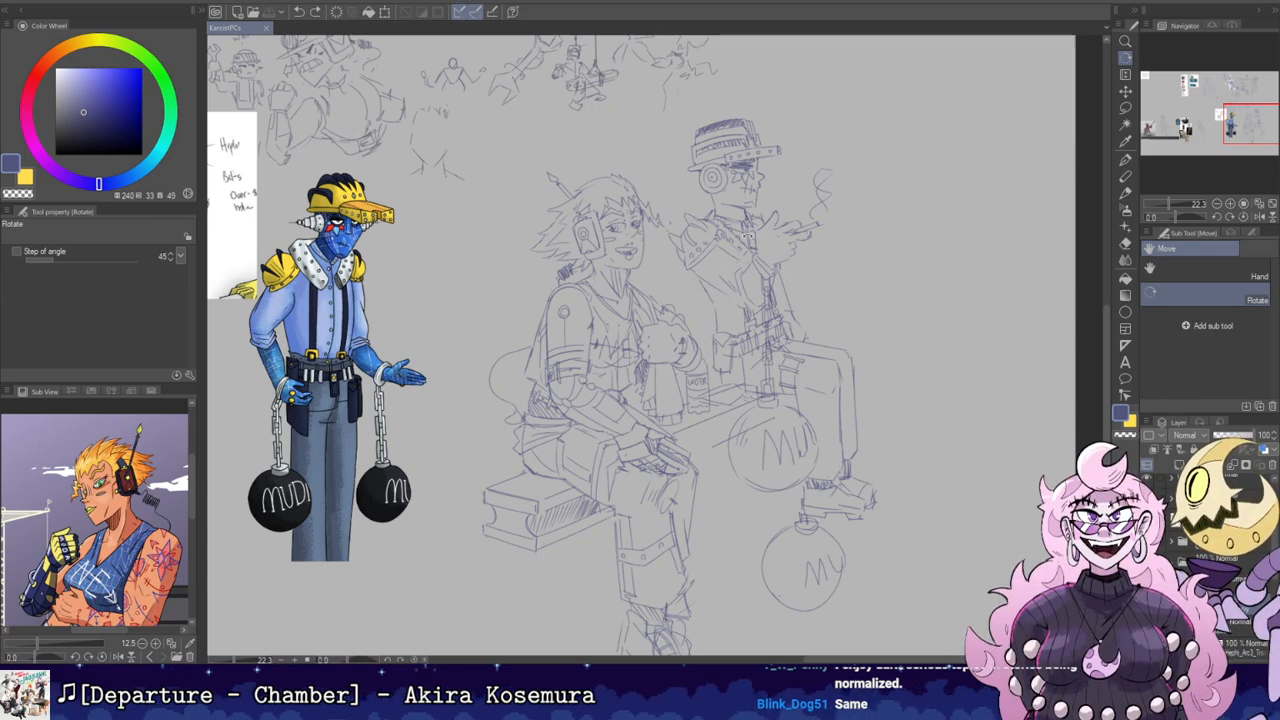
{"action": "scroll", "coordinate": [748, 235], "scroll_direction": "up", "scroll_amount": 2}
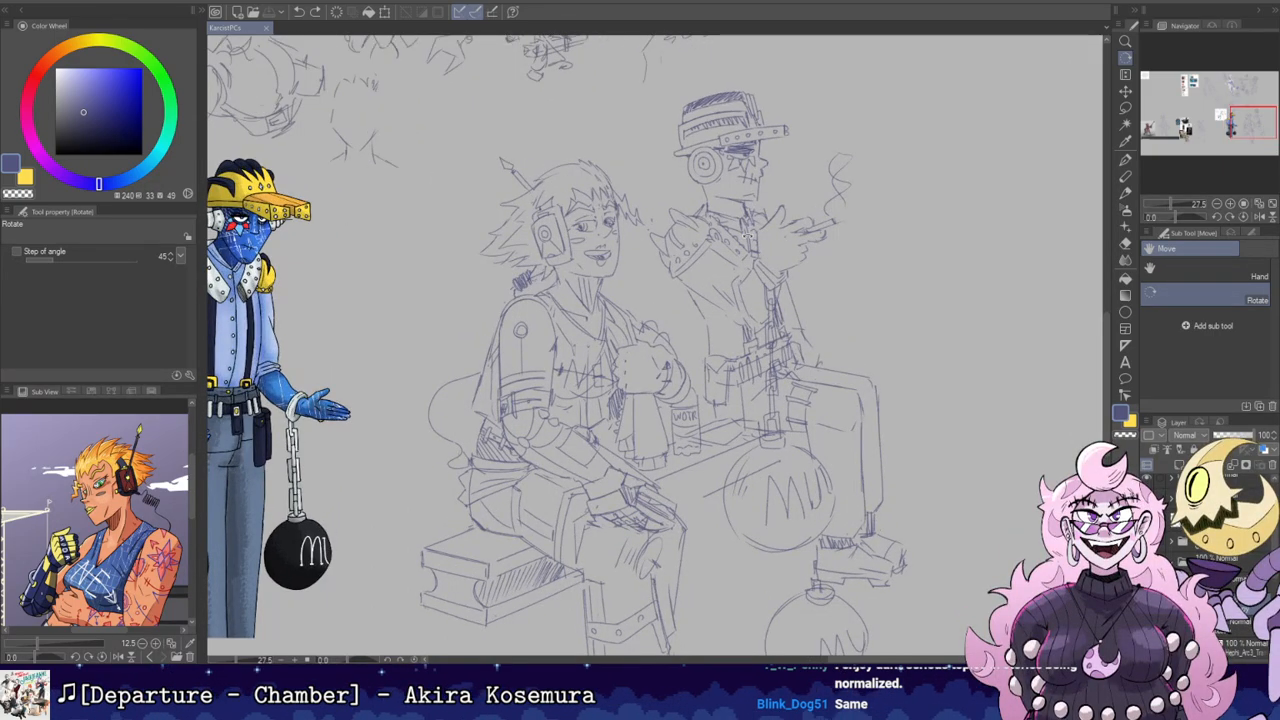
{"action": "scroll", "coordinate": [748, 235], "scroll_direction": "up", "scroll_amount": 4}
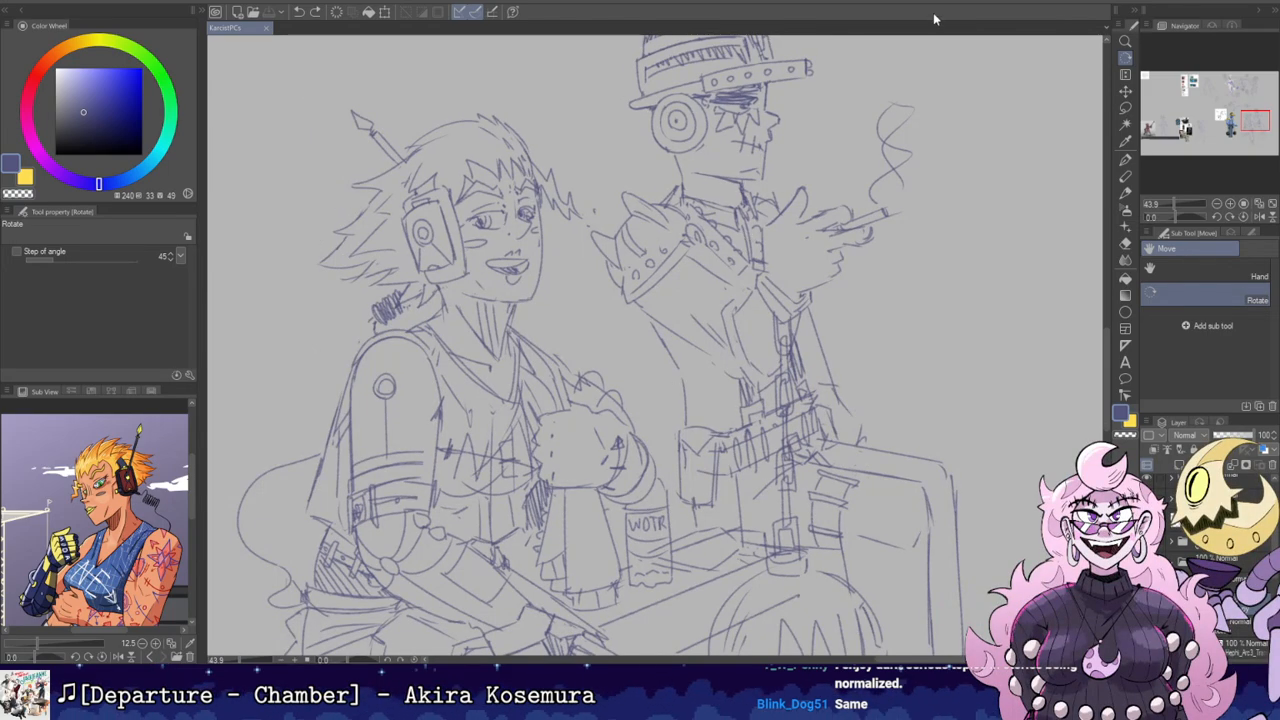
{"action": "left_click_drag", "start_coordinate": [702, 149], "coordinate": [814, 198]}
{"action": "left_click_drag", "start_coordinate": [718, 261], "coordinate": [704, 259]}
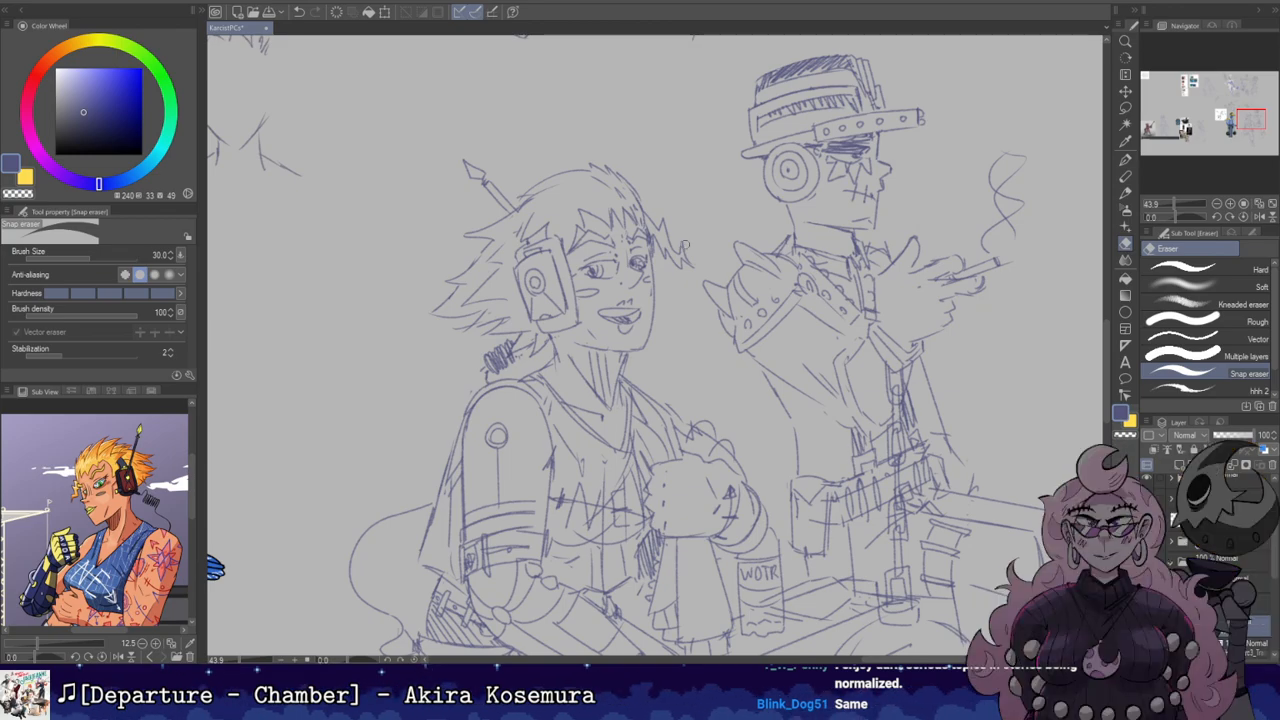
{"action": "key", "text": "p"}
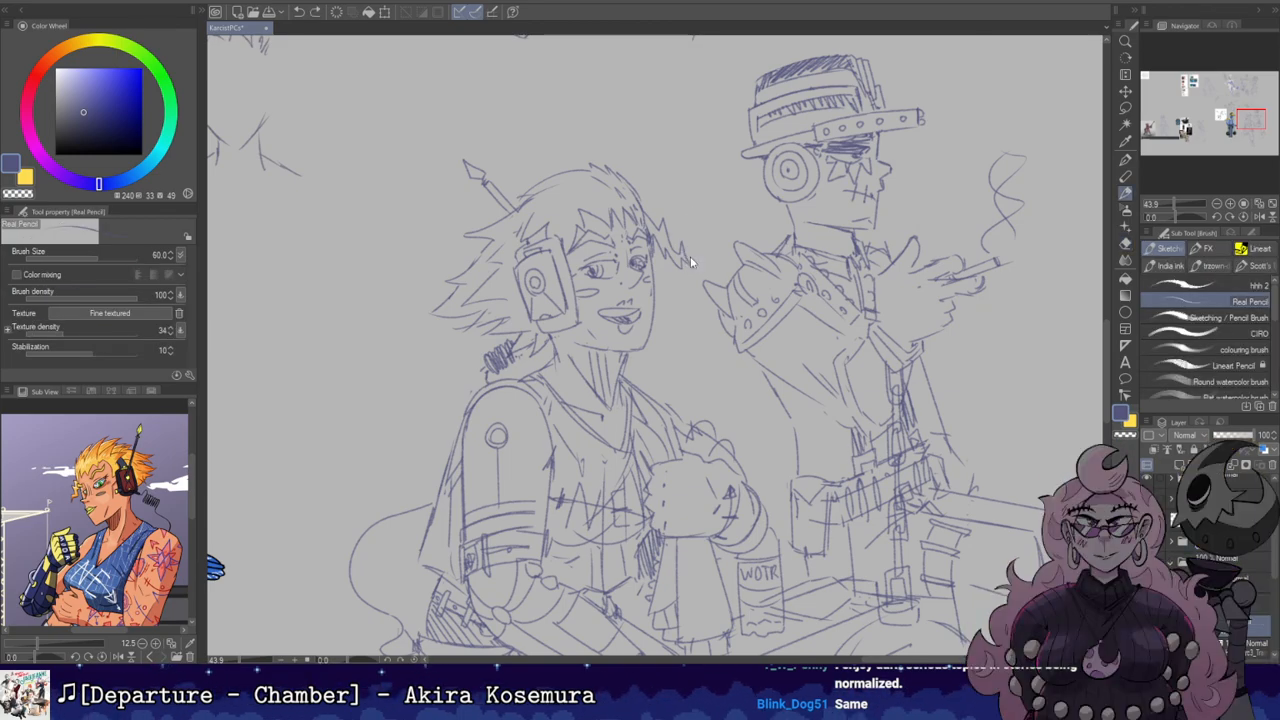
{"action": "key", "text": "e"}
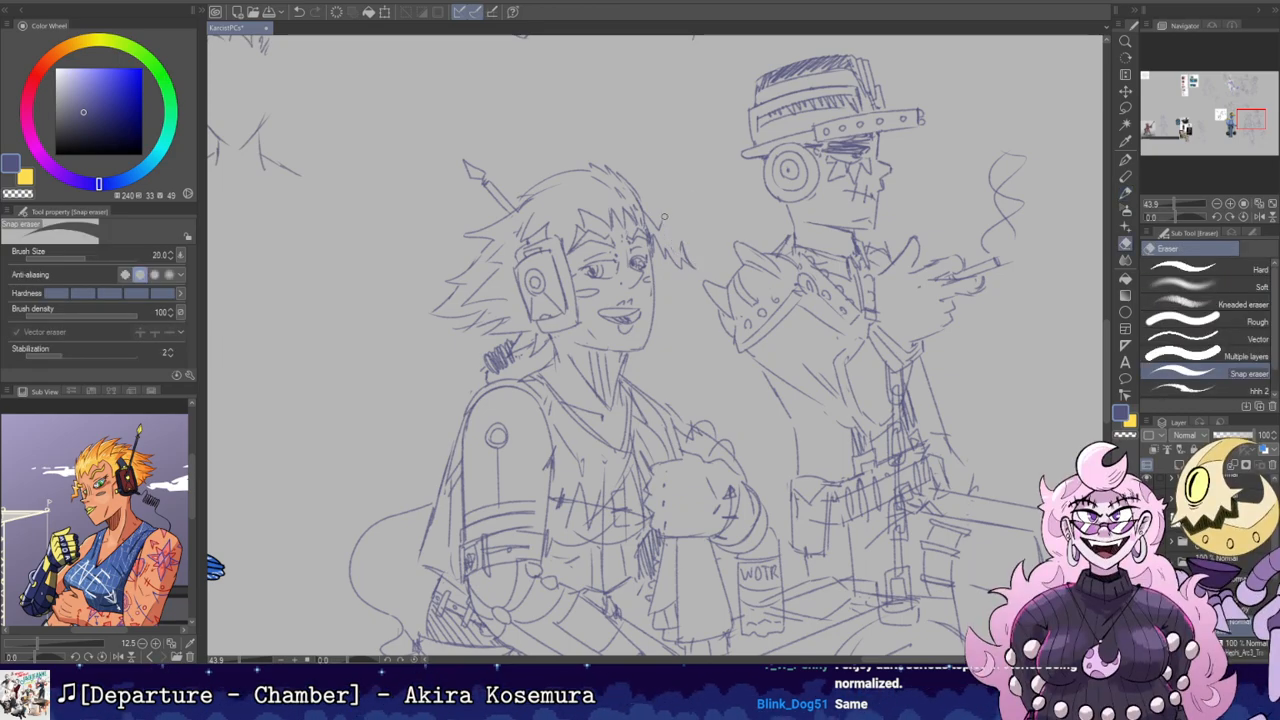
{"action": "key", "text": "p"}
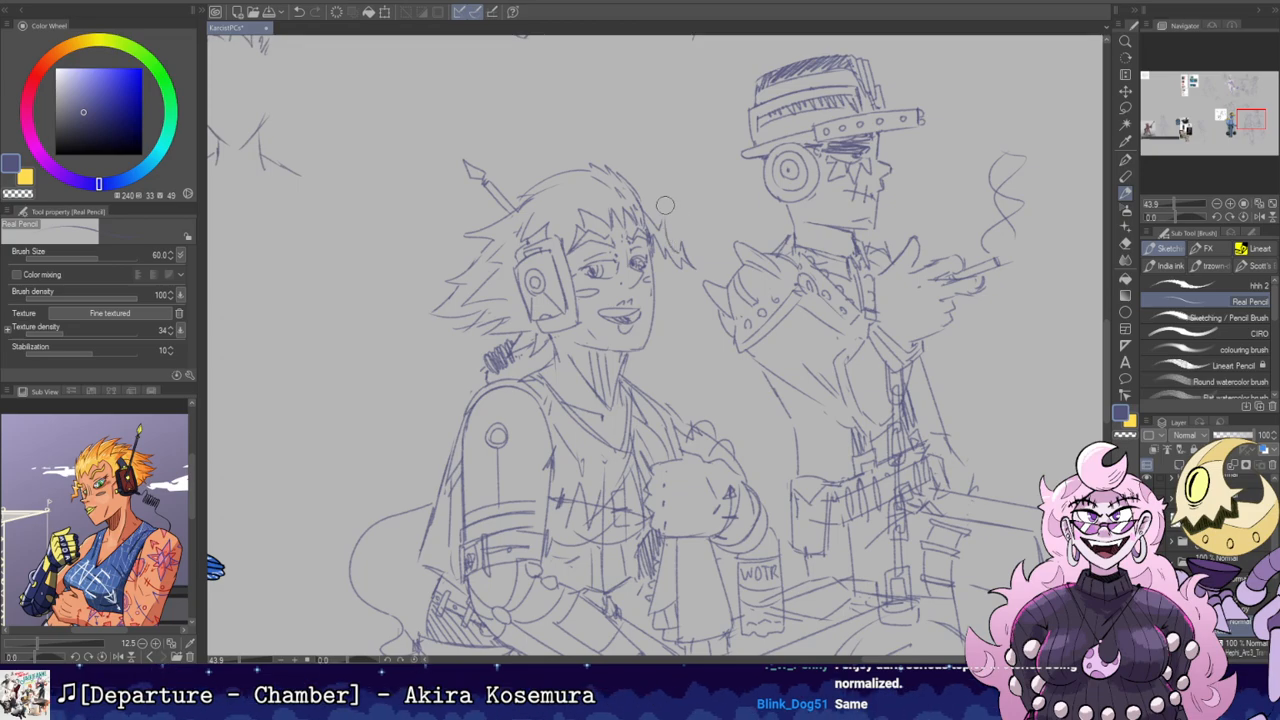
Step: Refine the loose front strand into a cleaner pointed lock by alternately trimming and redrawing its lower tip
{"action": "key", "text": "e"}
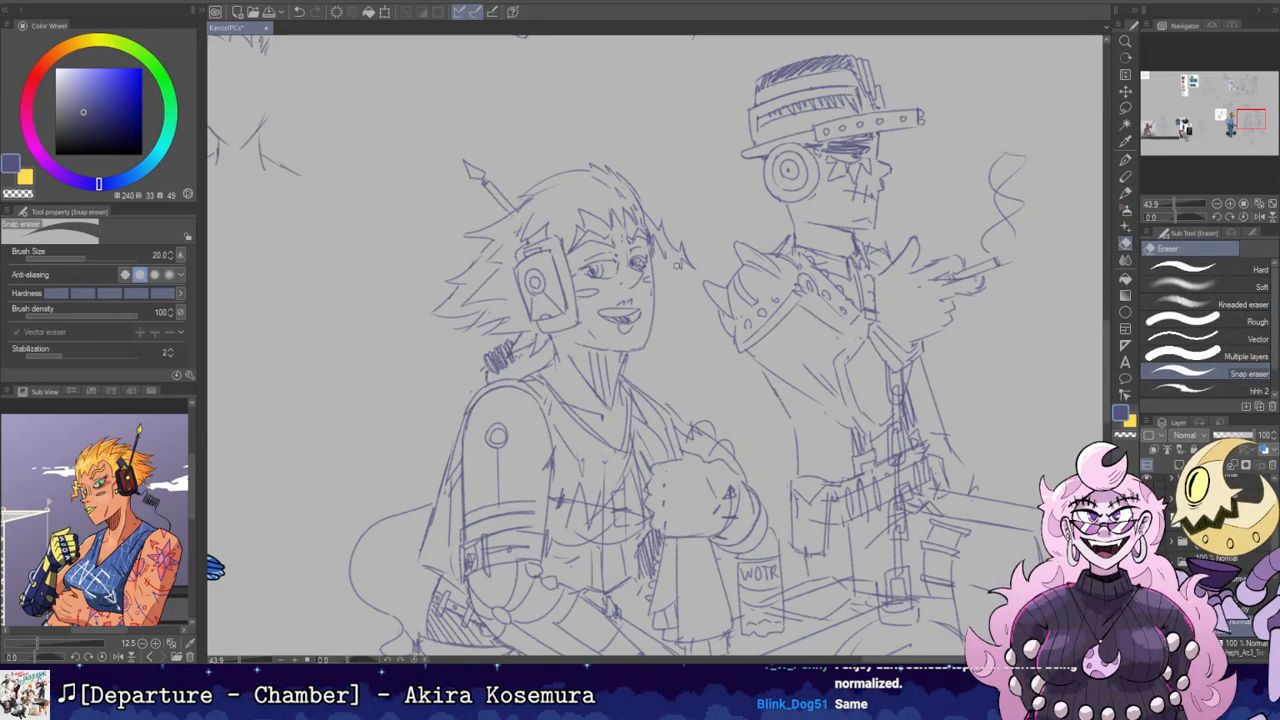
{"action": "key", "text": "p"}
{"action": "key", "text": "e"}
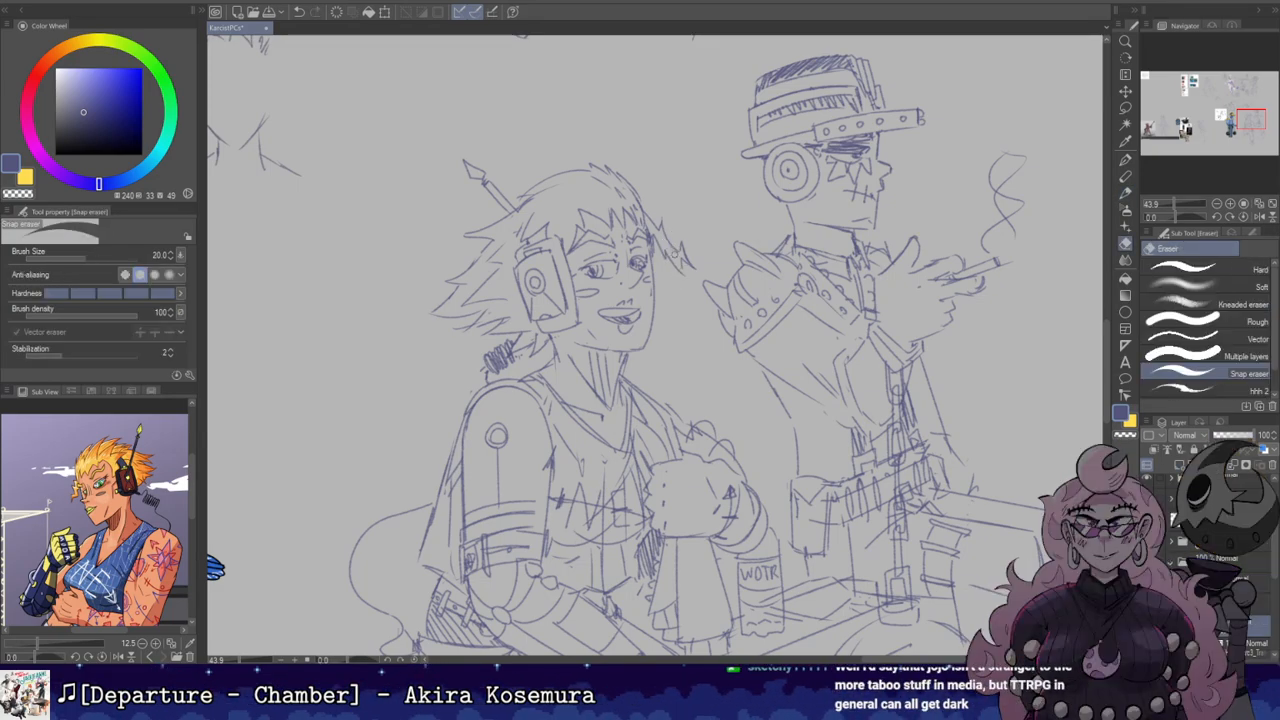
{"action": "key", "text": "p"}
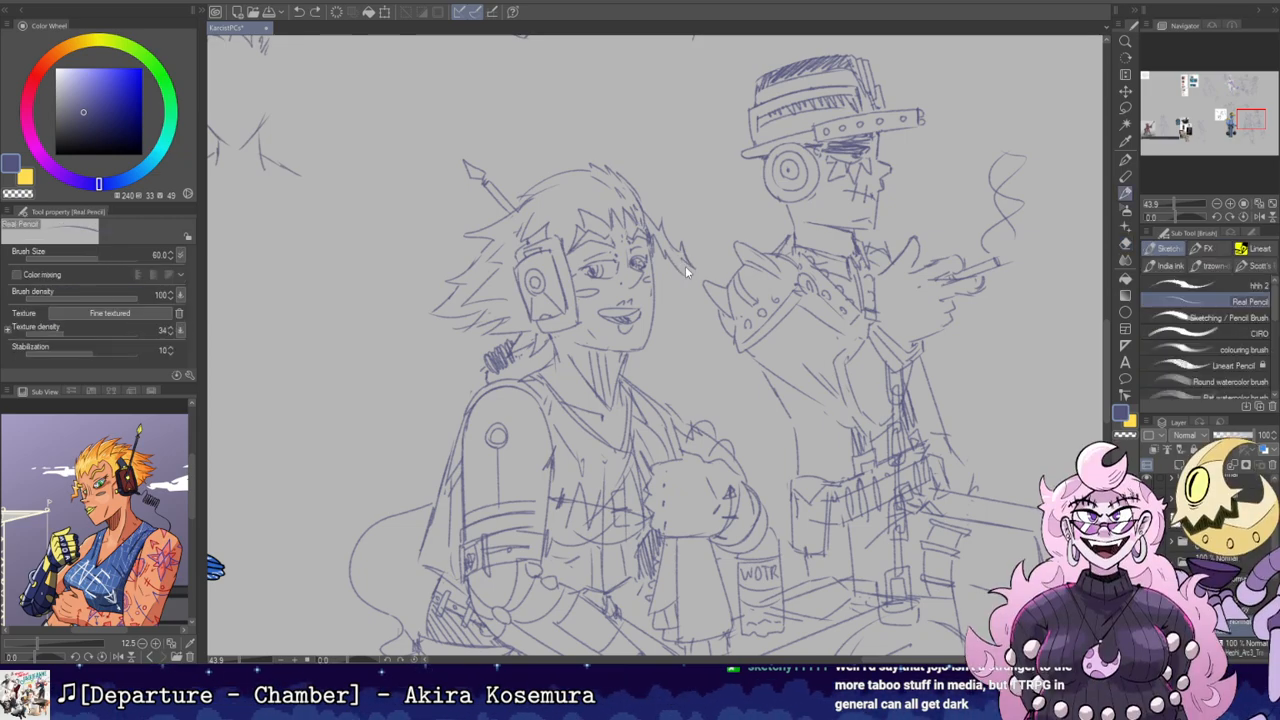
{"action": "key", "text": "e"}
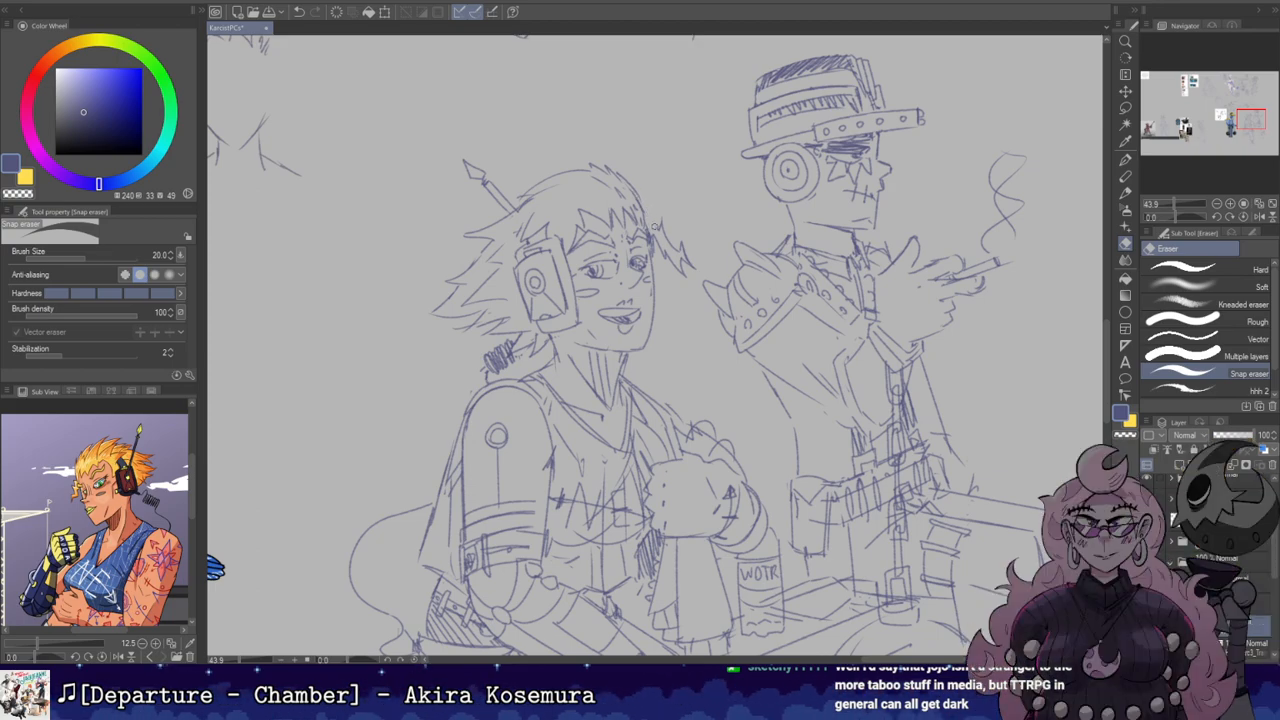
{"action": "key", "text": "b"}
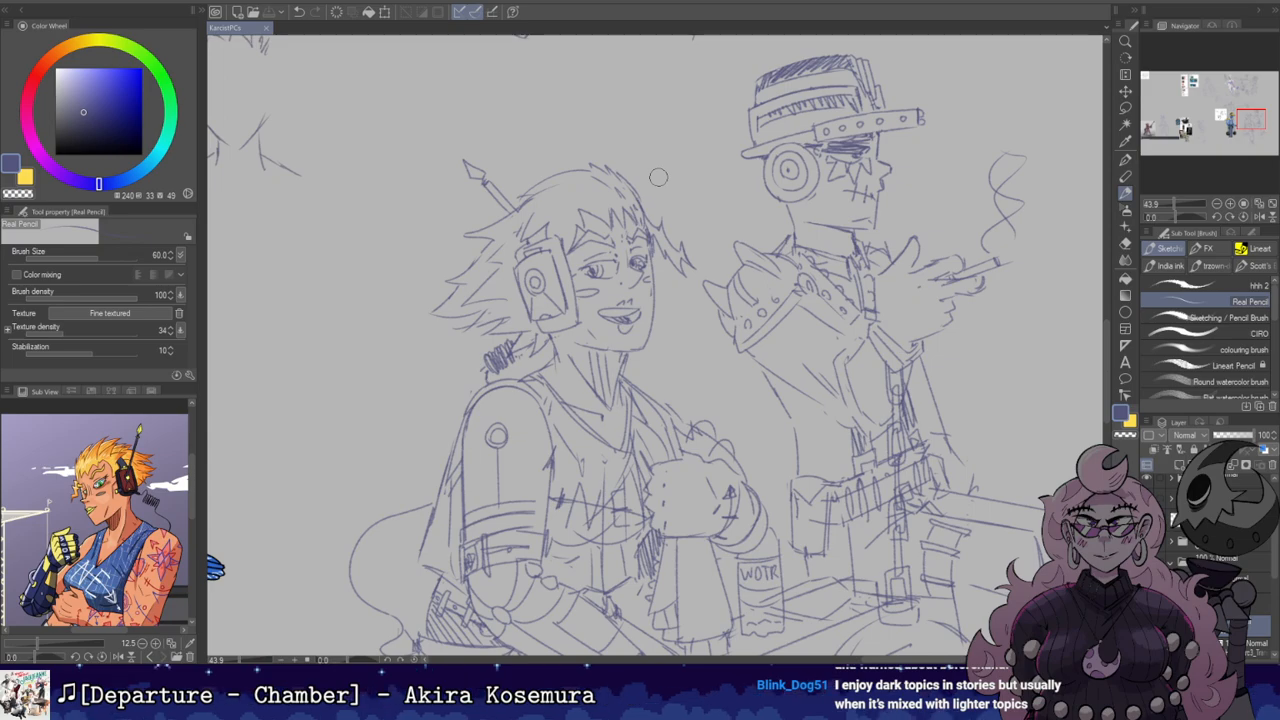
Step: Rework the hair outline and fringe above the headphone wearer's far temple with small erased and redrawn lines
{"action": "left_click_drag", "start_coordinate": [667, 151], "coordinate": [757, 209]}
{"action": "key", "text": "e"}
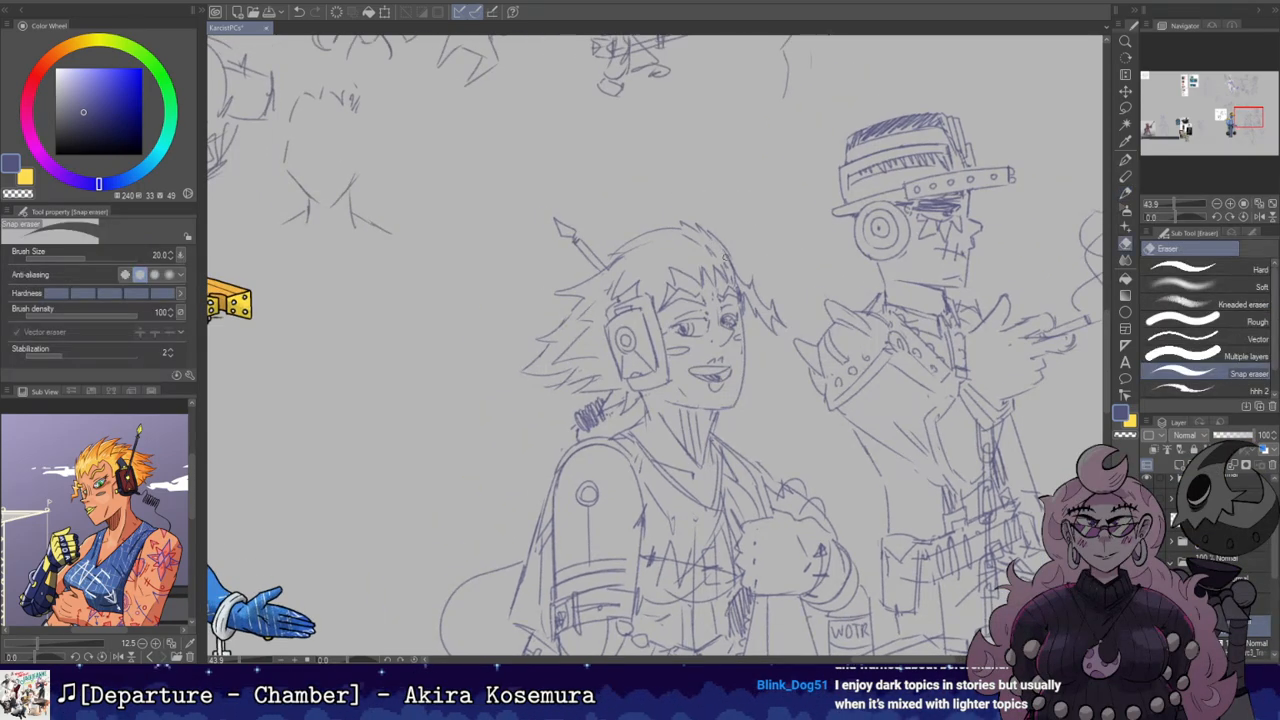
{"action": "key", "text": "b"}
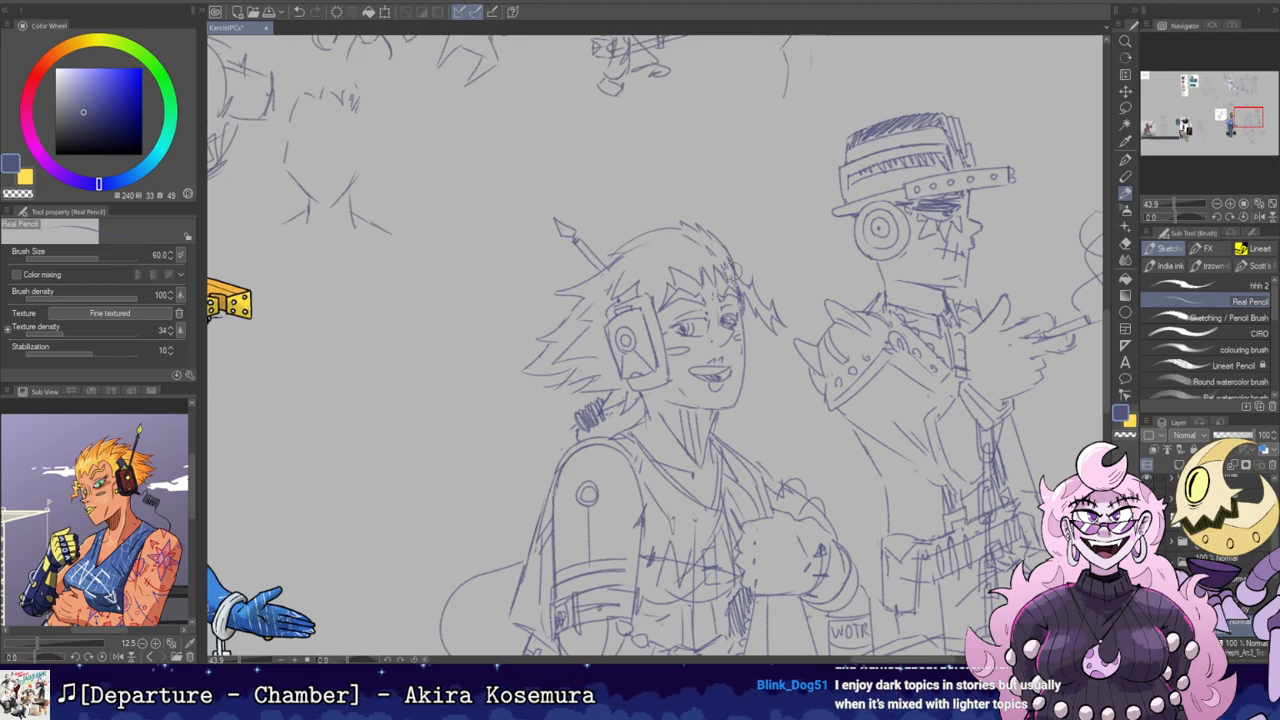
{"action": "key", "text": "e"}
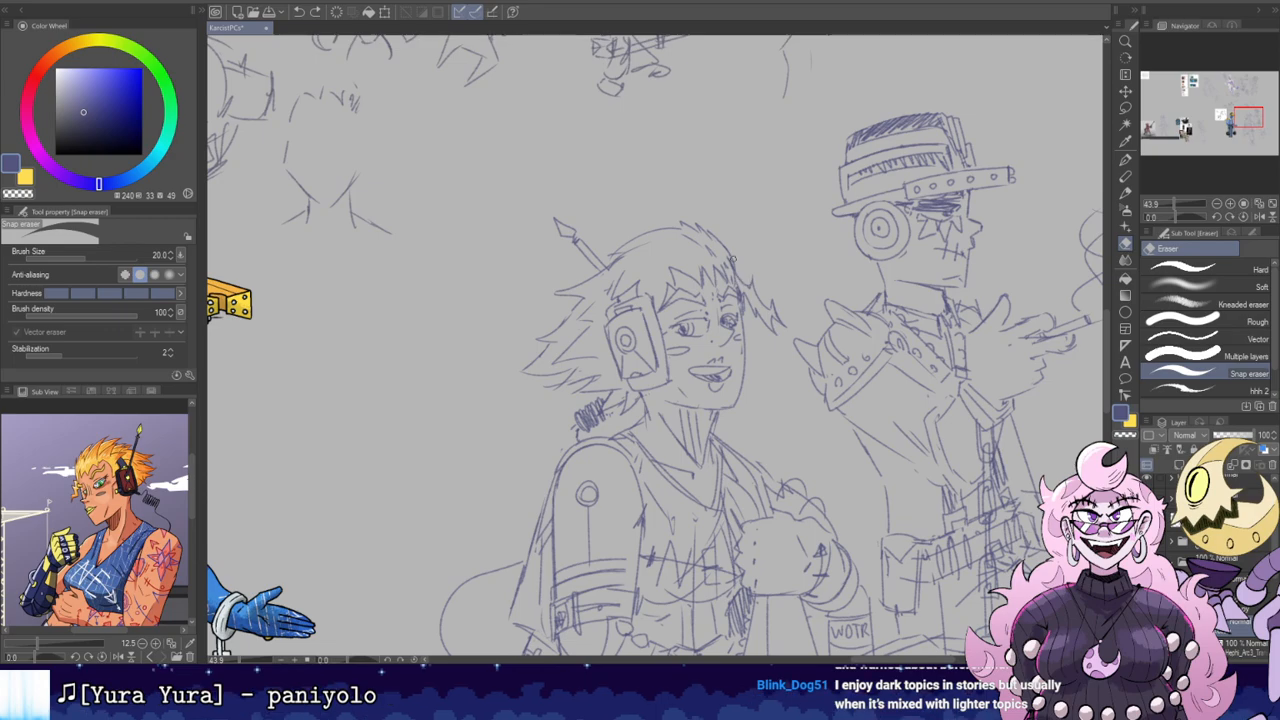
{"action": "left_click_drag", "start_coordinate": [729, 255], "coordinate": [734, 270]}
{"action": "key", "text": "p"}
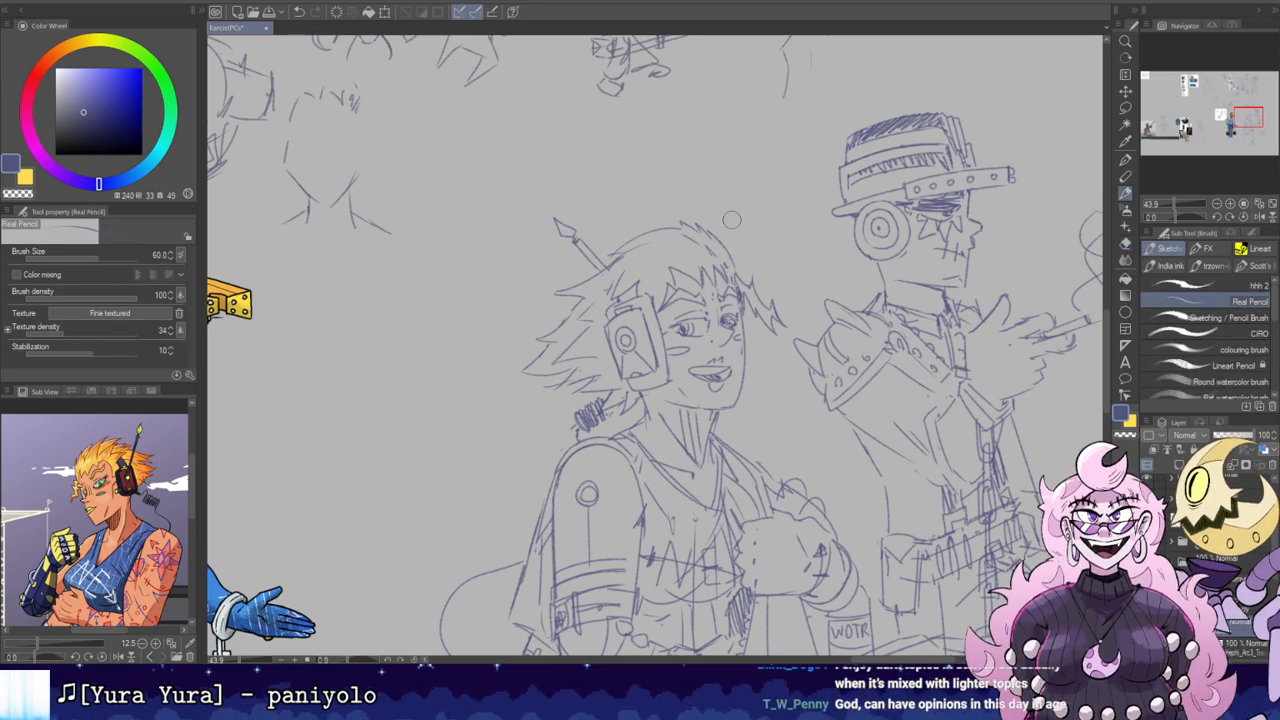
{"action": "key", "text": "e"}
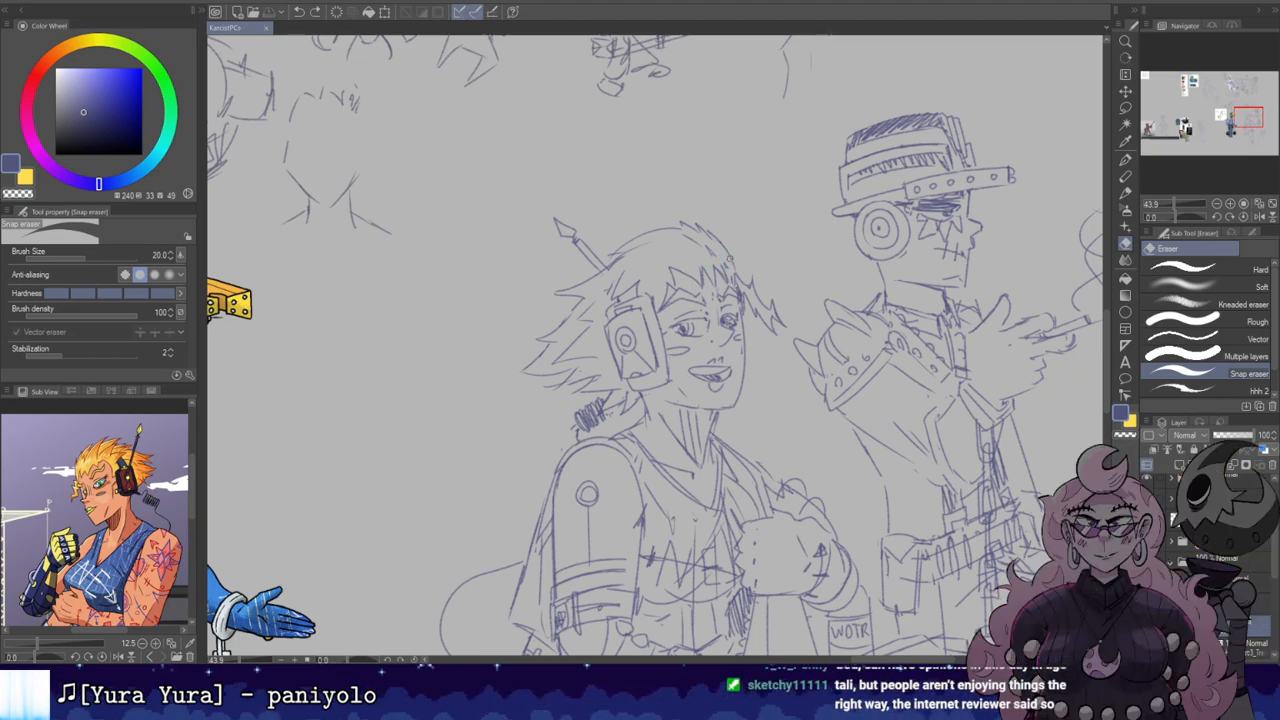
{"action": "mouse_move", "coordinate": [709, 296]}
{"action": "left_mouse_down"}
{"action": "mouse_move", "coordinate": [692, 217]}
{"action": "mouse_move", "coordinate": [726, 197]}
{"action": "mouse_move", "coordinate": [707, 298]}
{"action": "left_mouse_up"}
{"action": "key", "text": "p"}
{"action": "key", "text": "e"}
{"action": "key", "text": "r"}
{"action": "left_click_drag", "start_coordinate": [782, 152], "coordinate": [886, 361]}
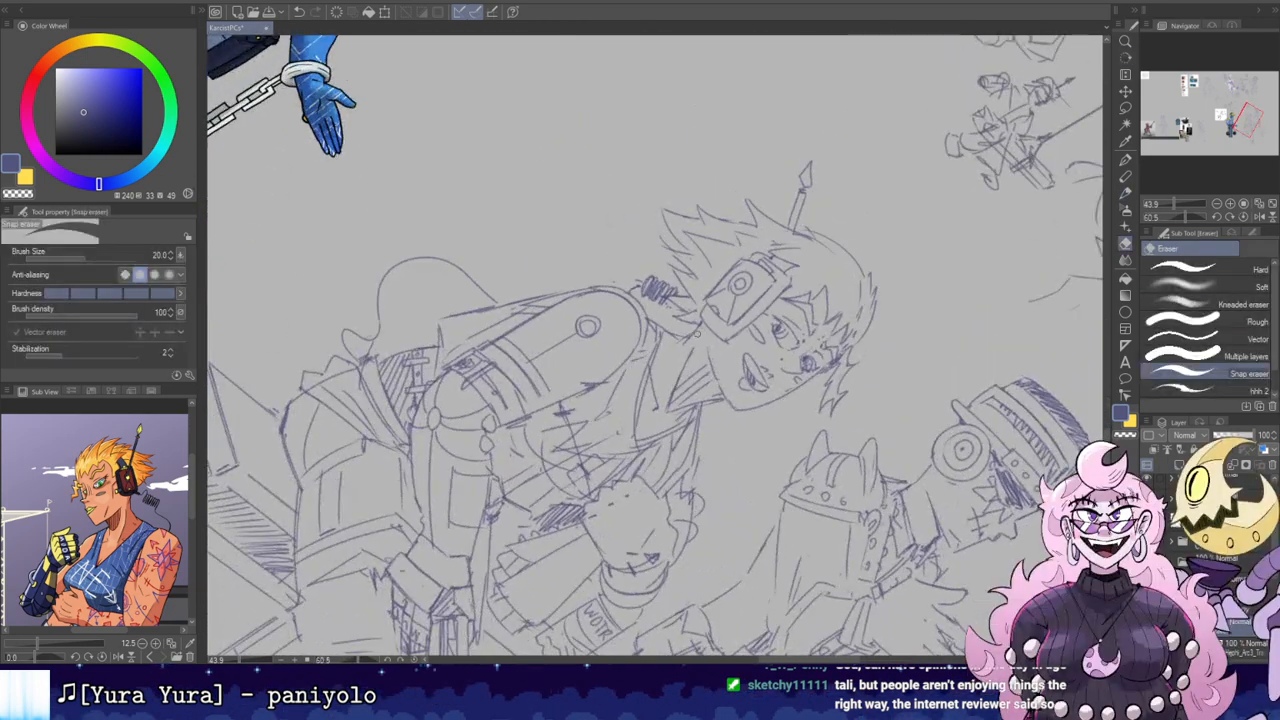
{"action": "key", "text": "b"}
{"action": "mouse_move", "coordinate": [730, 404]}
{"action": "left_mouse_down"}
{"action": "mouse_move", "coordinate": [700, 338]}
{"action": "mouse_move", "coordinate": [715, 372]}
{"action": "mouse_move", "coordinate": [716, 347]}
{"action": "left_mouse_up"}
{"action": "key", "text": "ctrl+z"}
{"action": "key", "text": "r"}
{"action": "double_click", "coordinate": [716, 347]}
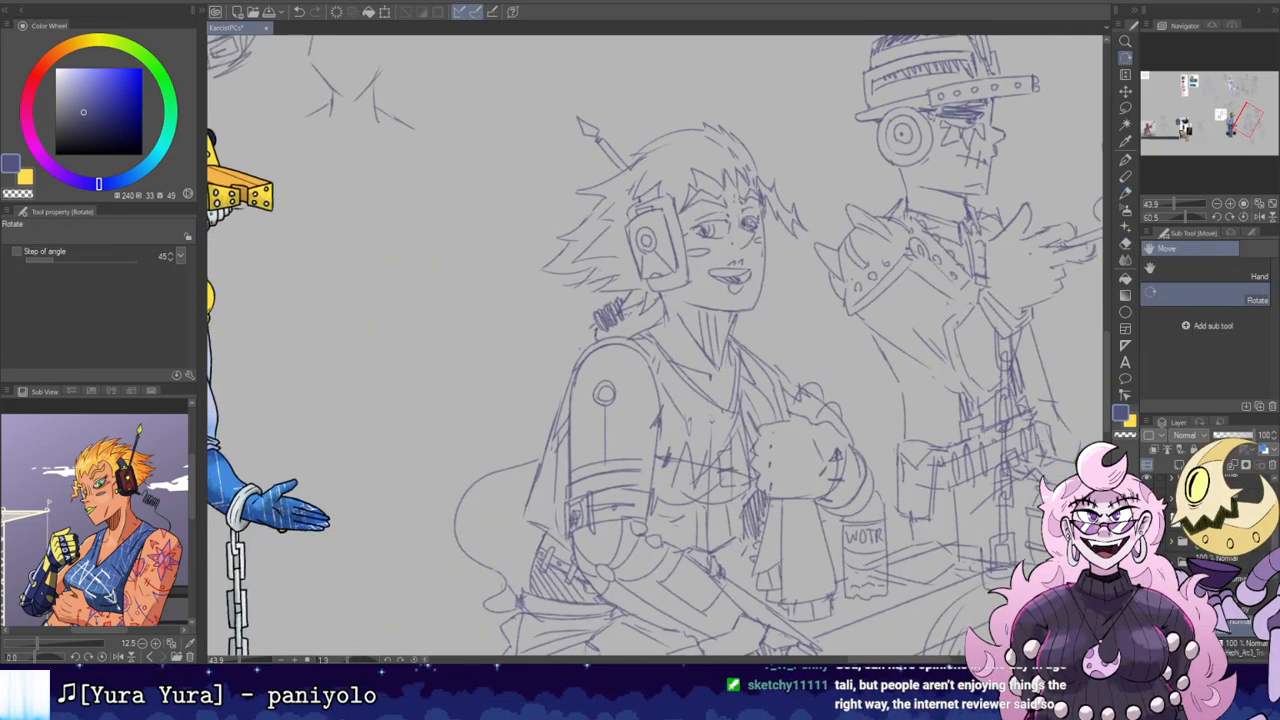
Step: Reshape the headphone wearer's nose and darken its tip, working on the face from rotated views
{"action": "key", "text": "p"}
{"action": "left_click_drag", "start_coordinate": [726, 312], "coordinate": [727, 334]}
{"action": "key", "text": "r"}
{"action": "mouse_move", "coordinate": [744, 240]}
{"action": "left_mouse_down"}
{"action": "mouse_move", "coordinate": [756, 226]}
{"action": "mouse_move", "coordinate": [795, 335]}
{"action": "mouse_move", "coordinate": [773, 163]}
{"action": "mouse_move", "coordinate": [716, 282]}
{"action": "left_mouse_up"}
{"action": "key", "text": "p"}
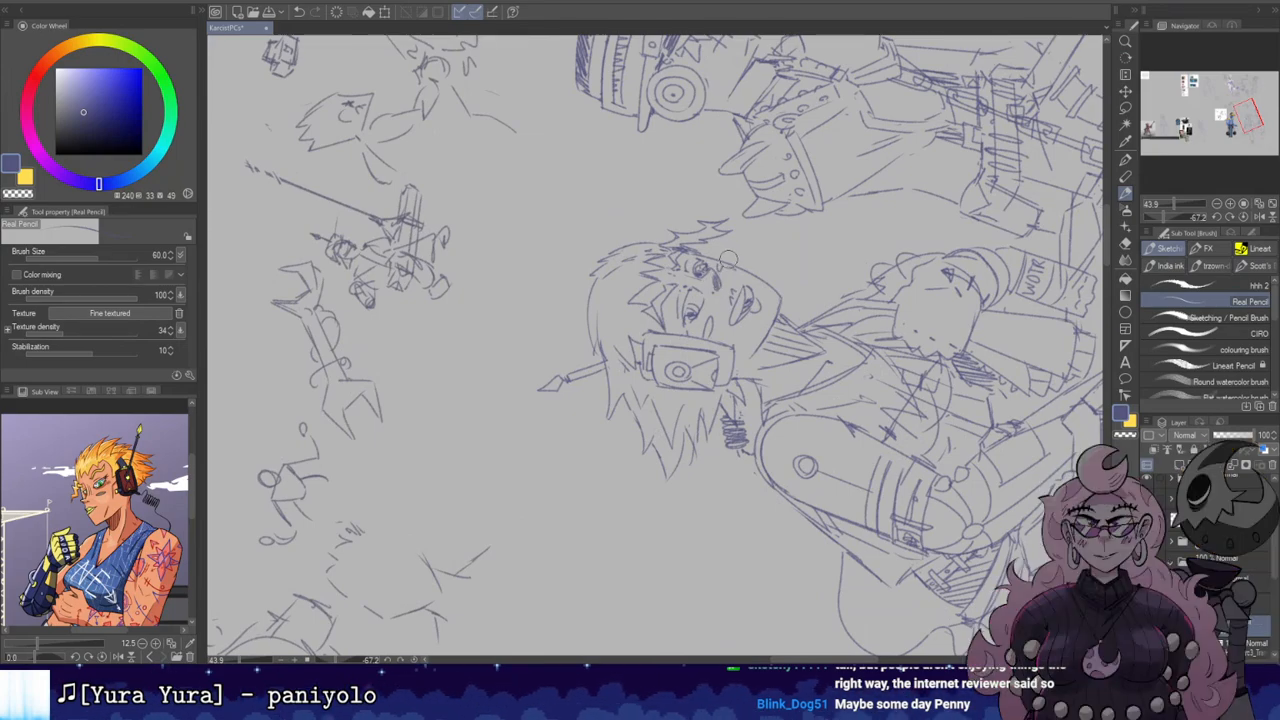
{"action": "key", "text": "e"}
{"action": "key", "text": "r"}
{"action": "mouse_move", "coordinate": [728, 256]}
{"action": "left_mouse_down"}
{"action": "mouse_move", "coordinate": [749, 372]}
{"action": "mouse_move", "coordinate": [695, 401]}
{"action": "mouse_move", "coordinate": [731, 334]}
{"action": "left_mouse_up"}
{"action": "key", "text": "p"}
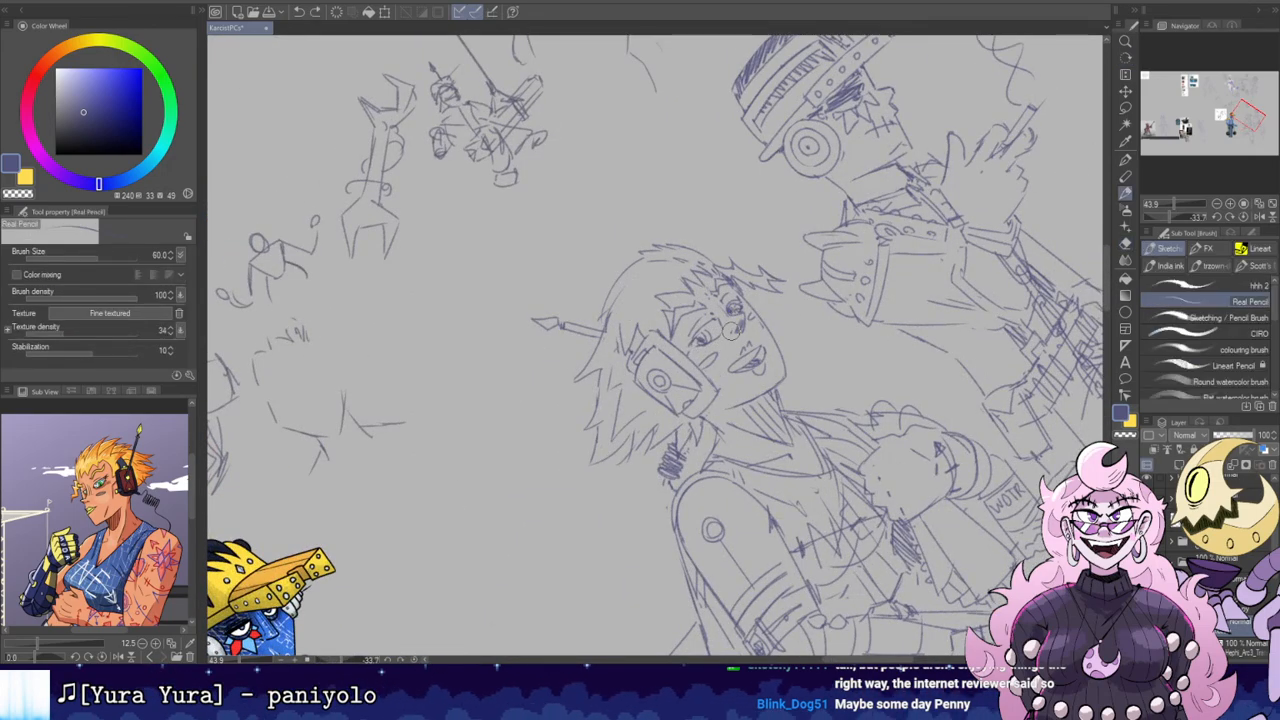
{"action": "key", "text": "r"}
{"action": "mouse_move", "coordinate": [735, 330]}
{"action": "left_mouse_down"}
{"action": "mouse_move", "coordinate": [773, 402]}
{"action": "mouse_move", "coordinate": [770, 282]}
{"action": "left_mouse_up"}
{"action": "left_click_drag", "start_coordinate": [731, 332], "coordinate": [737, 278]}
Step: Touch up the brow and fringe lines around the headphone wearer's far eye, undoing the last correction
{"action": "key", "text": "e"}
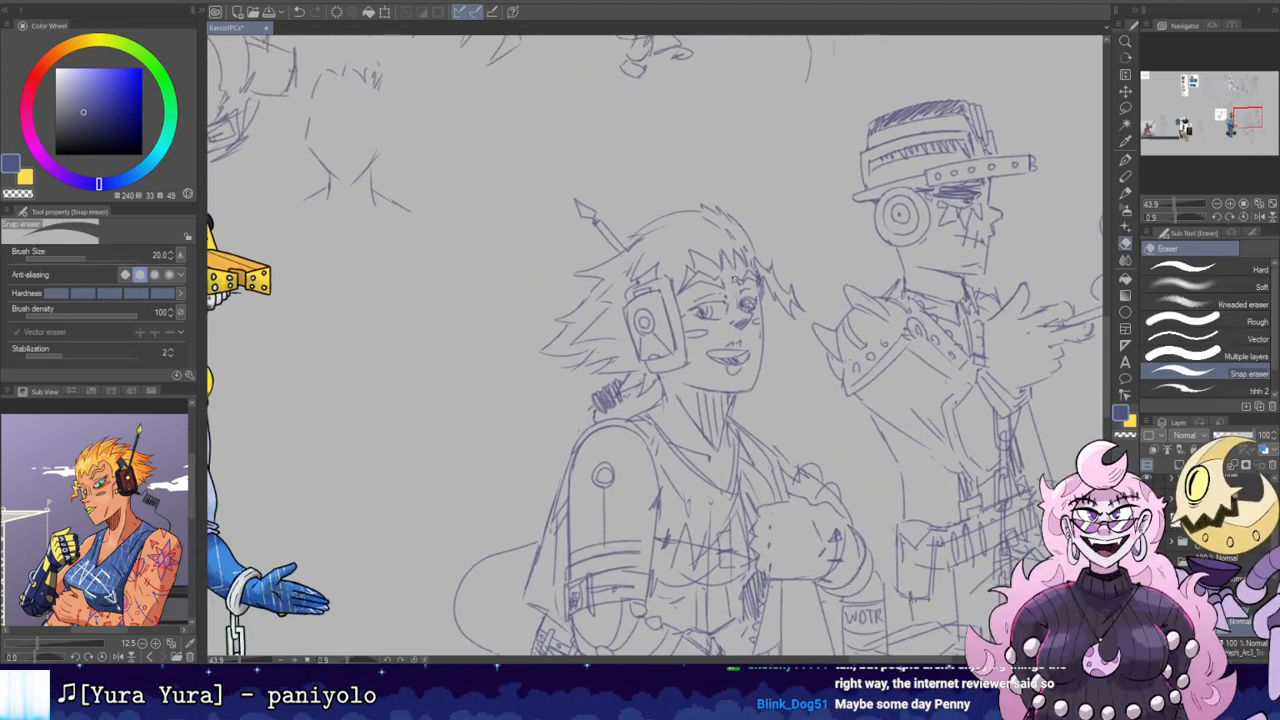
{"action": "key", "text": "b"}
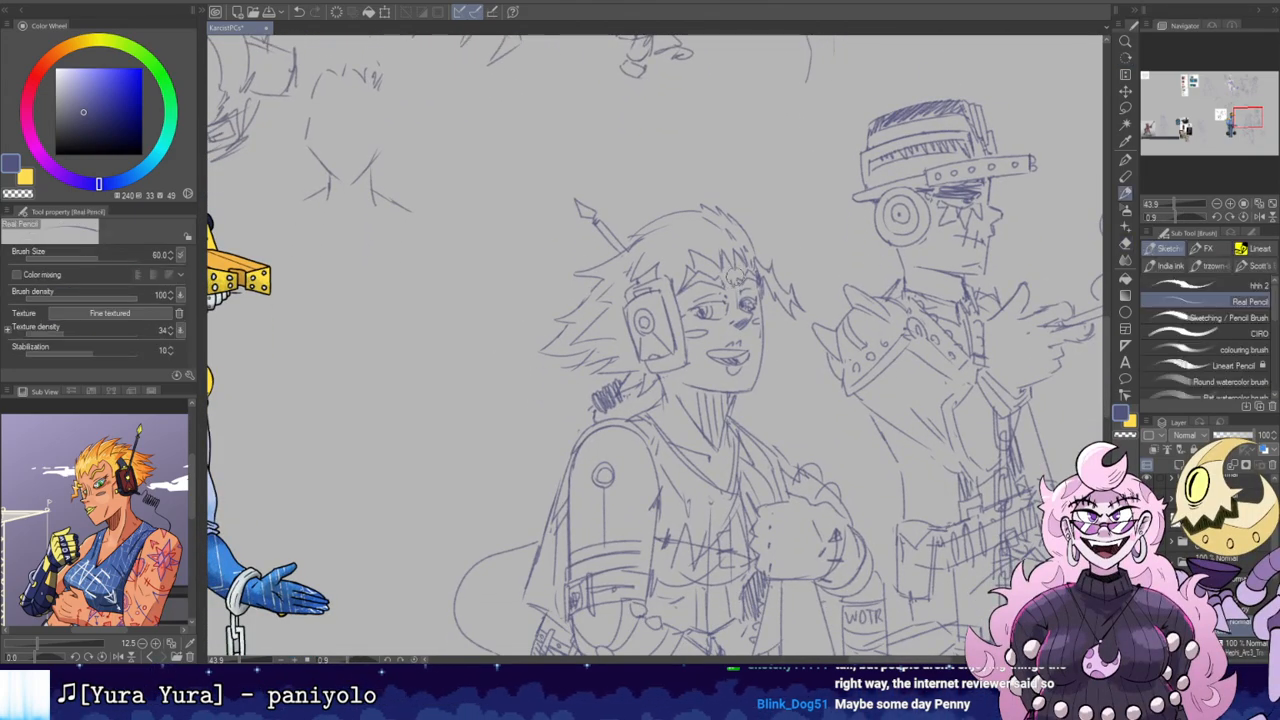
{"action": "key", "text": "e"}
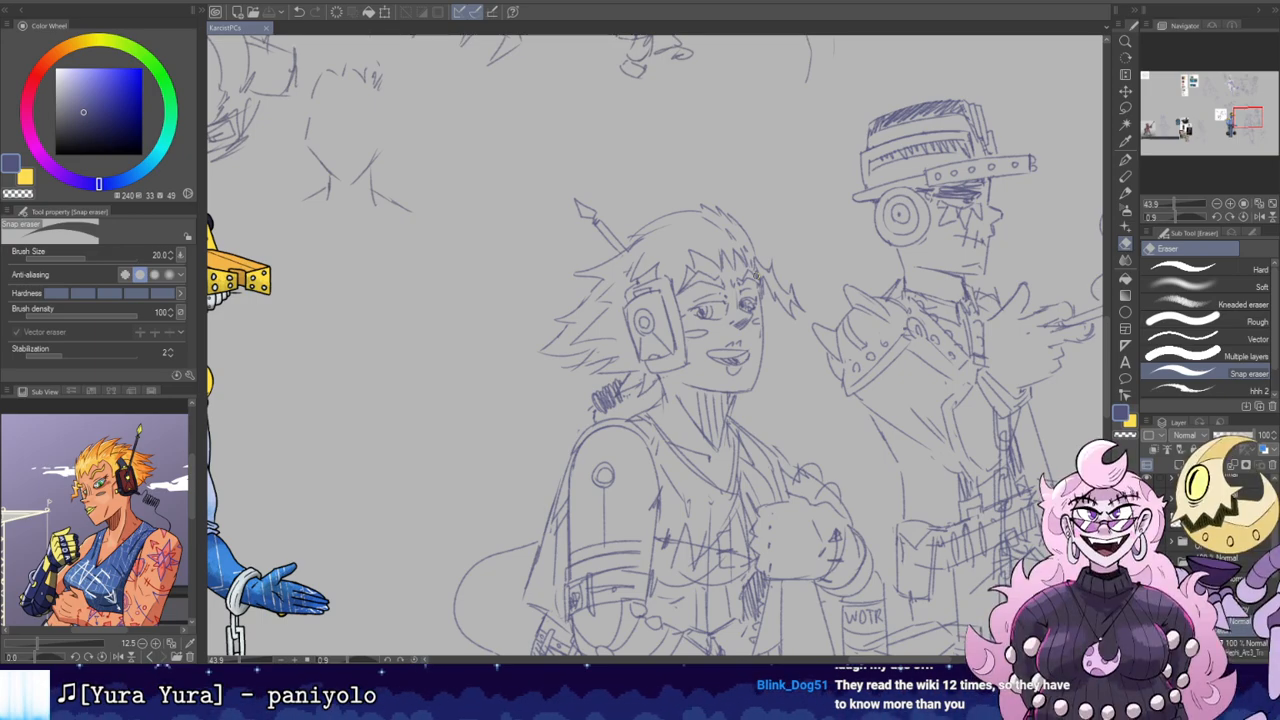
{"action": "mouse_move", "coordinate": [794, 287]}
{"action": "left_mouse_down"}
{"action": "mouse_move", "coordinate": [782, 325]}
{"action": "mouse_move", "coordinate": [695, 224]}
{"action": "mouse_move", "coordinate": [655, 217]}
{"action": "left_mouse_up"}
{"action": "key", "text": "p"}
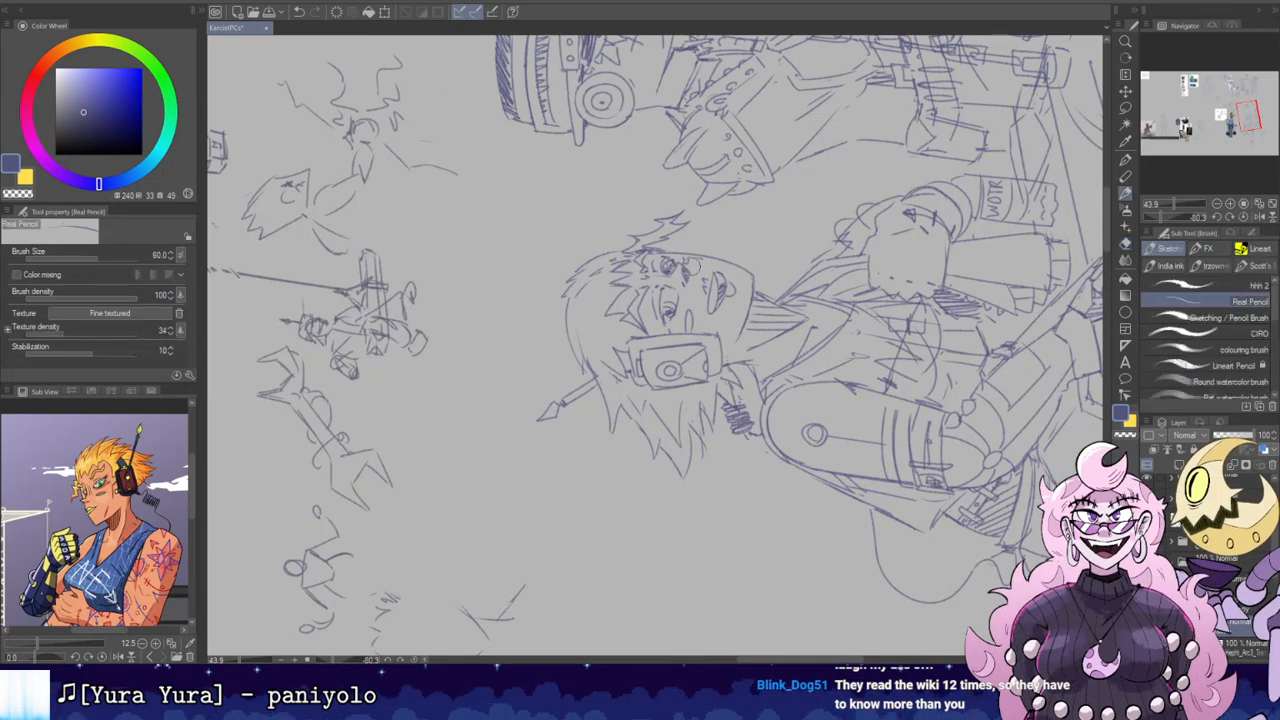
{"action": "key", "text": "ctrl+z"}
{"action": "key", "text": "ctrl+y"}
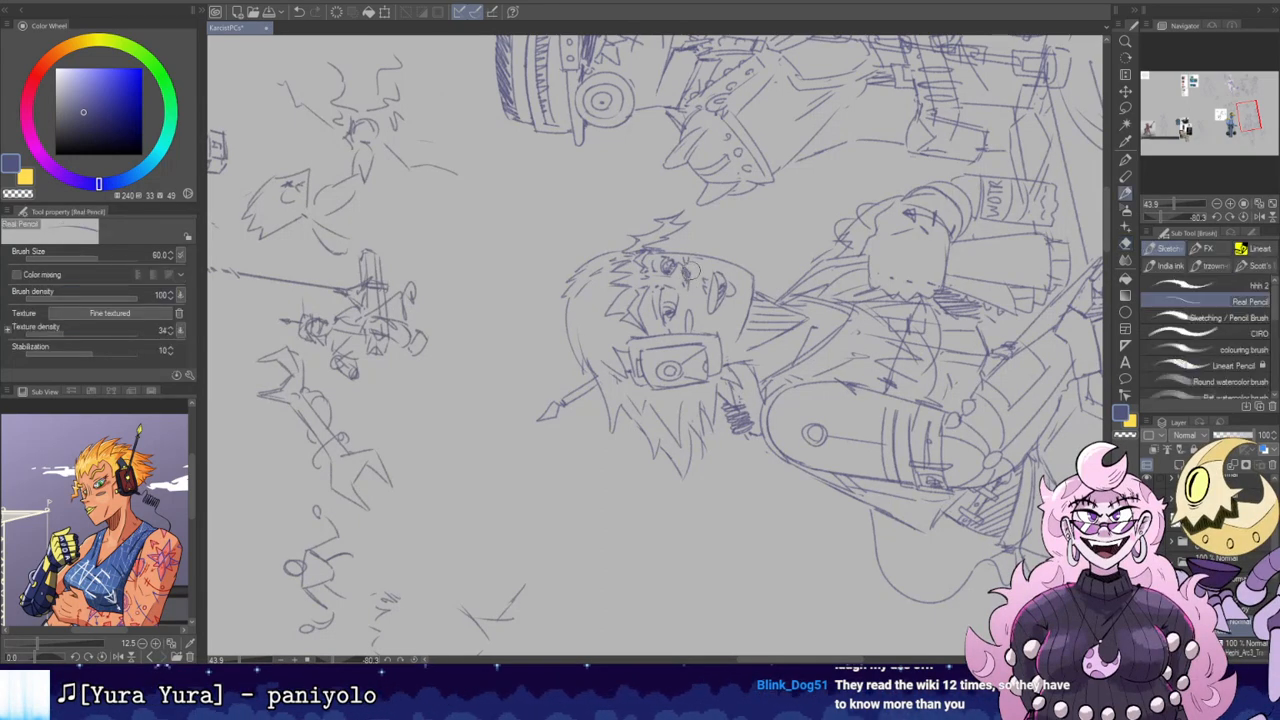
{"action": "key", "text": "r"}
{"action": "double_click", "coordinate": [700, 310]}
{"action": "key", "text": "e"}
{"action": "key", "text": "ctrl+z"}
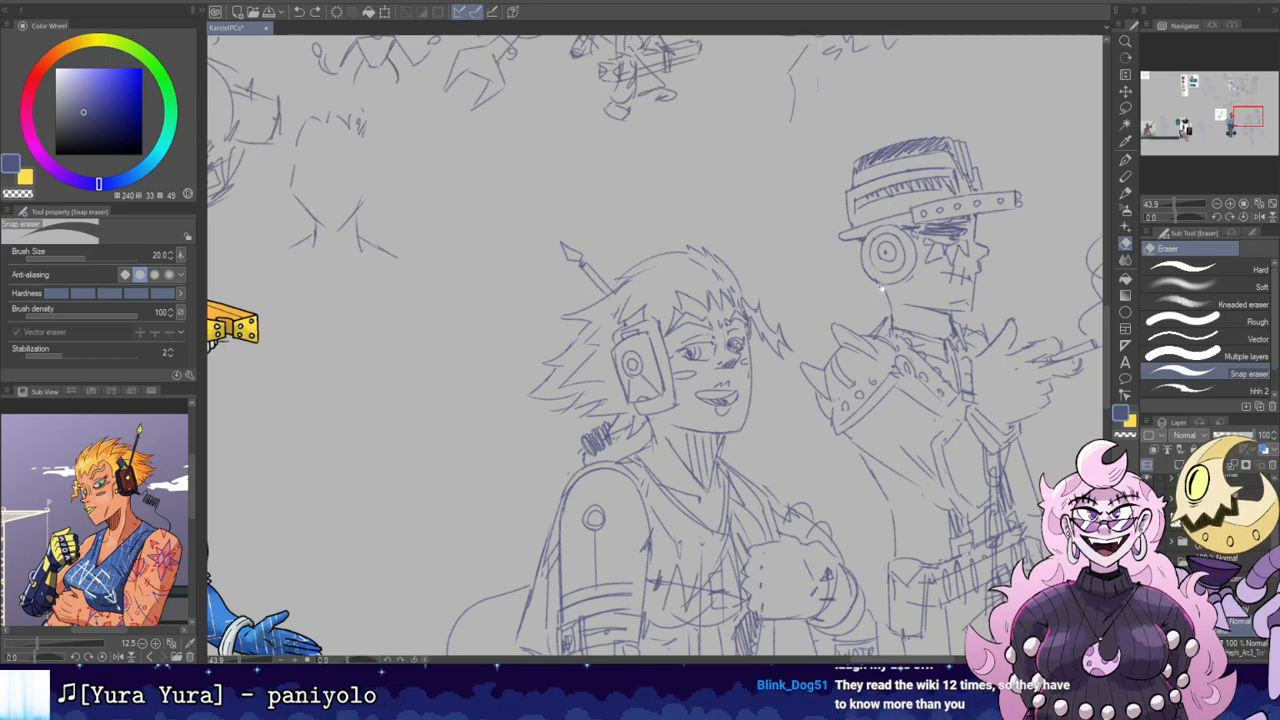
Step: Check both seated figures as a whole beside the coloured reference, focusing on the headphone wearer's upper body
{"action": "left_click_drag", "start_coordinate": [858, 232], "coordinate": [868, 78]}
{"action": "scroll", "coordinate": [829, 201], "scroll_direction": "down", "scroll_amount": 3}
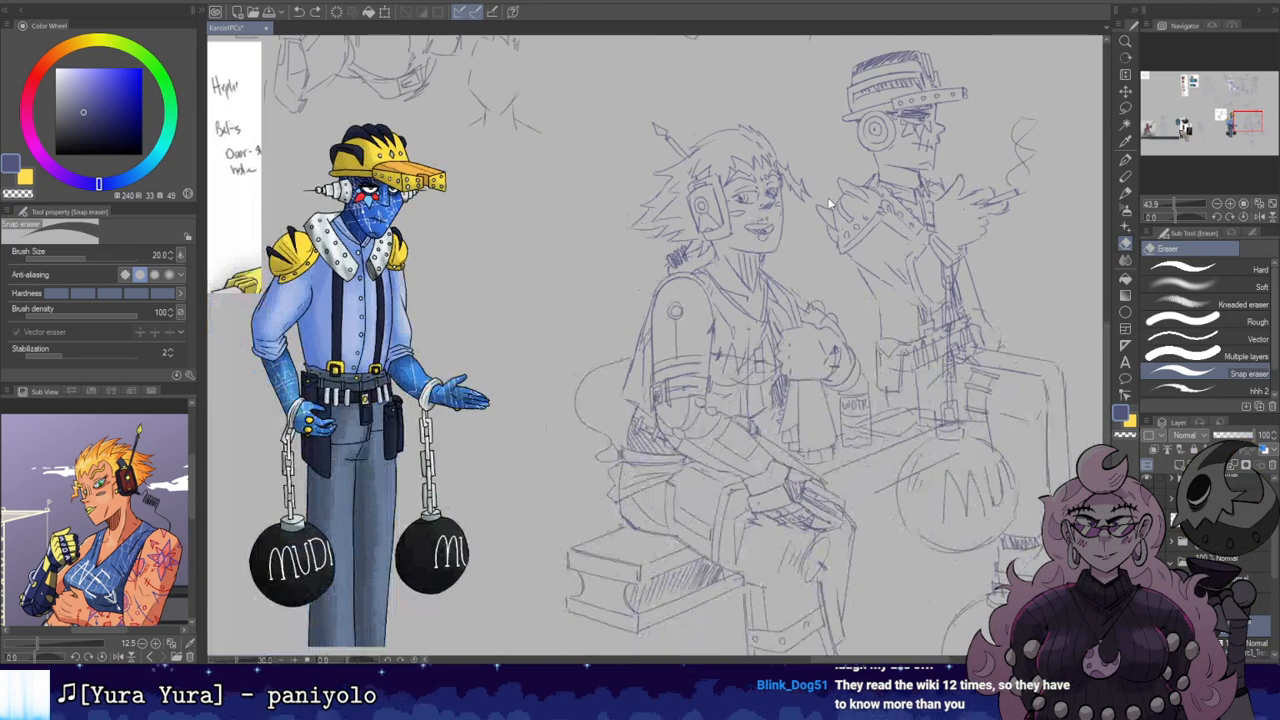
{"action": "left_click_drag", "start_coordinate": [806, 302], "coordinate": [776, 260]}
{"action": "key", "text": "r"}
{"action": "scroll", "coordinate": [773, 258], "scroll_direction": "up", "scroll_amount": 1}
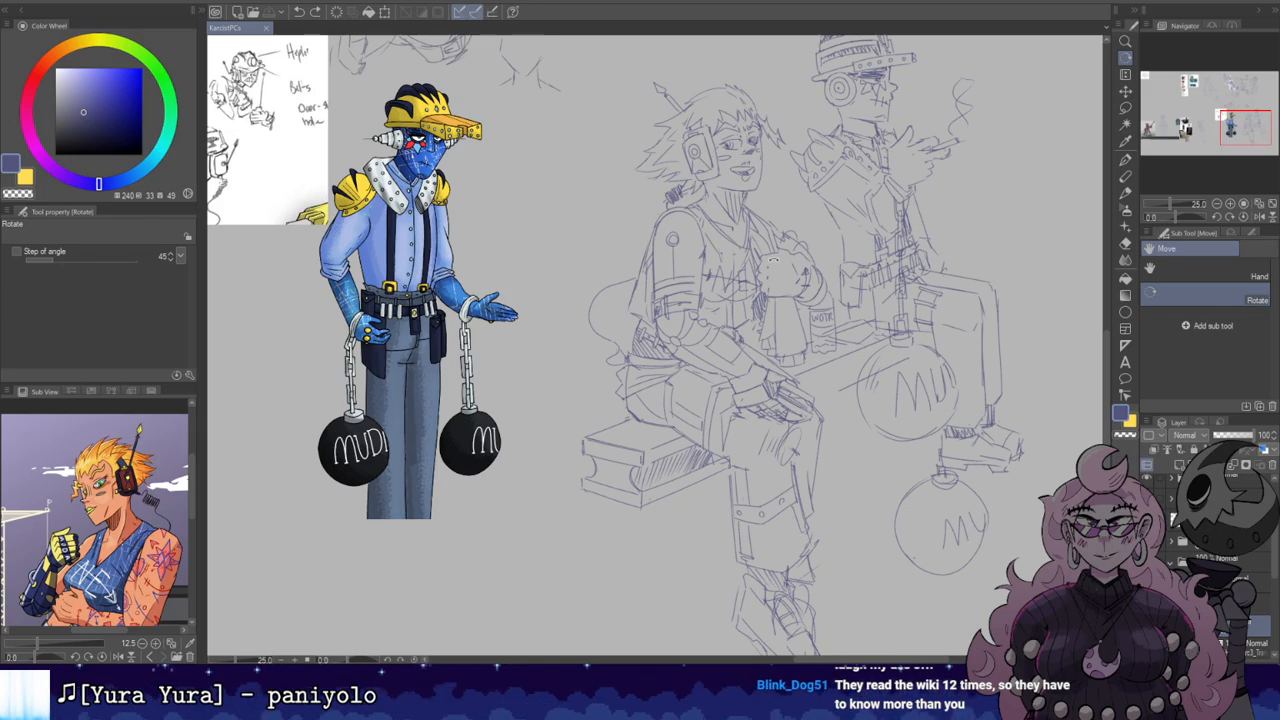
{"action": "scroll", "coordinate": [733, 279], "scroll_direction": "up", "scroll_amount": 5}
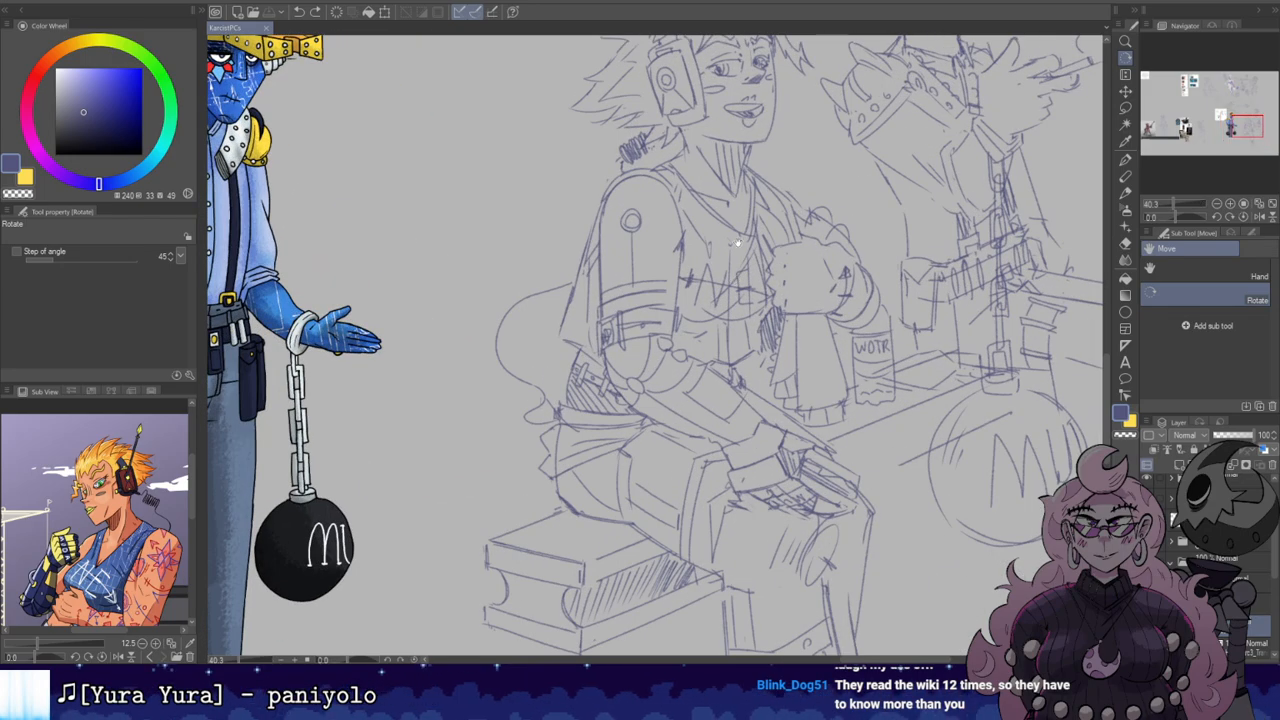
{"action": "left_click_drag", "start_coordinate": [734, 243], "coordinate": [734, 371]}
Step: Try a new pencil line across the headphone wearer's shoulder and collar, and undo it
{"action": "key", "text": "b"}
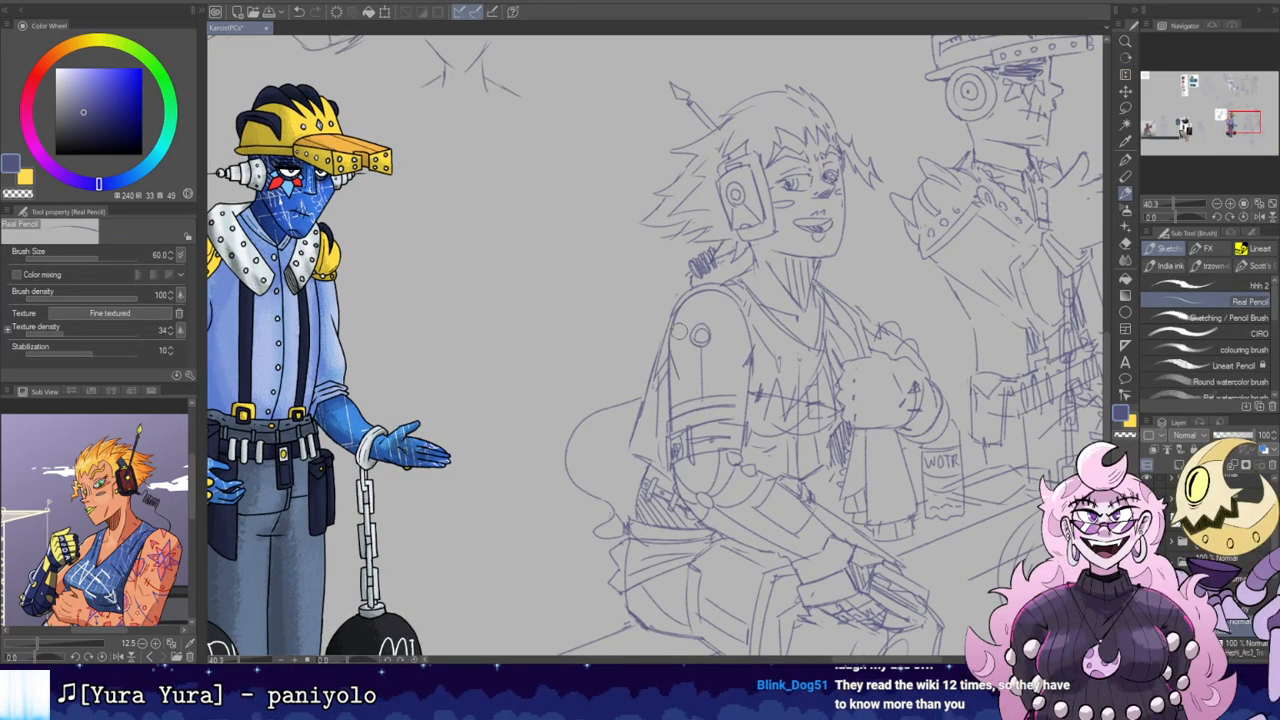
{"action": "mouse_move", "coordinate": [684, 268]}
{"action": "left_mouse_down"}
{"action": "mouse_move", "coordinate": [750, 256]}
{"action": "mouse_move", "coordinate": [784, 303]}
{"action": "left_mouse_up"}
{"action": "key", "text": "ctrl+z"}
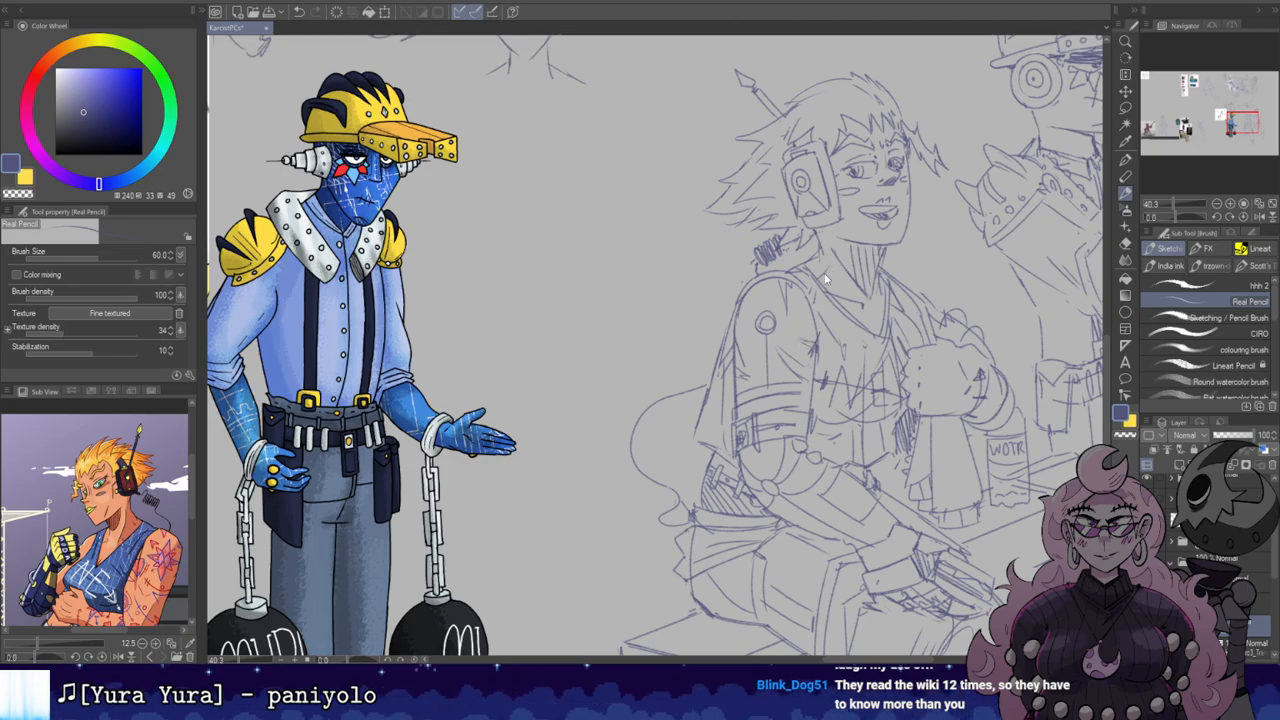
{"action": "left_click_drag", "start_coordinate": [994, 167], "coordinate": [854, 157]}
{"action": "mouse_move", "coordinate": [828, 302]}
{"action": "left_mouse_down"}
{"action": "mouse_move", "coordinate": [832, 166]}
{"action": "mouse_move", "coordinate": [768, 250]}
{"action": "mouse_move", "coordinate": [775, 273]}
{"action": "mouse_move", "coordinate": [853, 227]}
{"action": "left_mouse_up"}
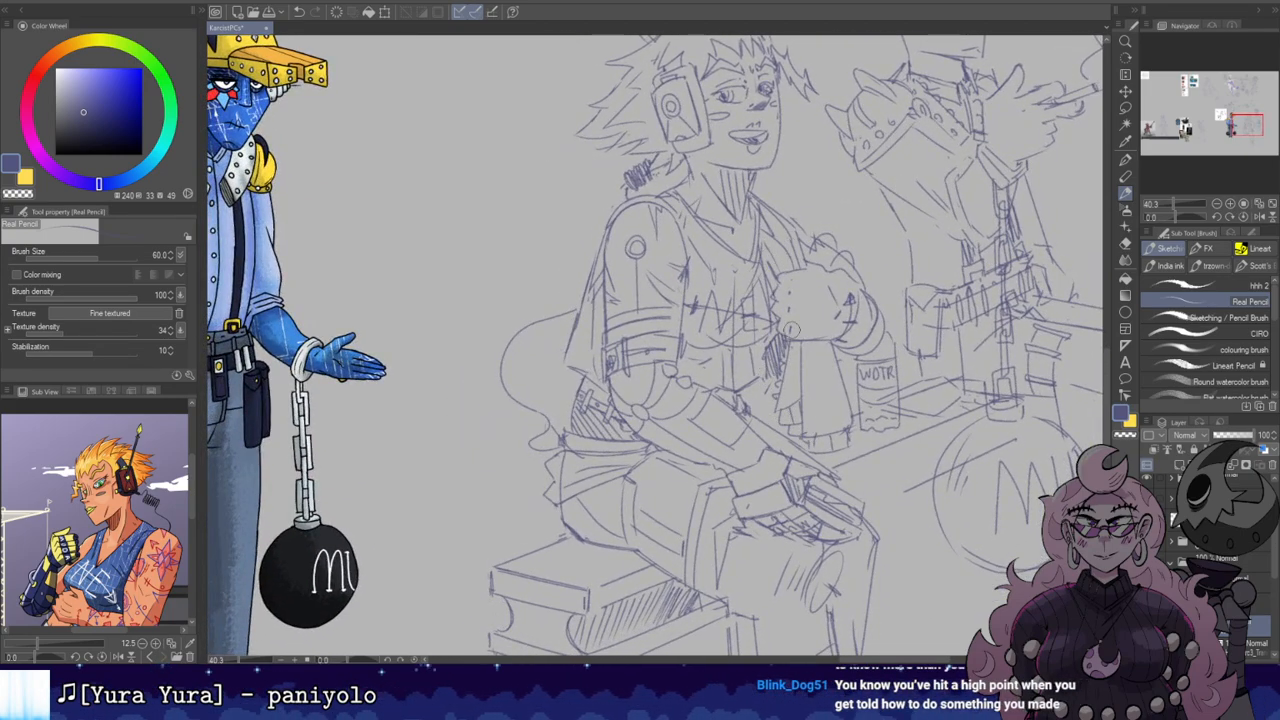
Step: Try corrections to the cuff lines at the lower end of the headphone wearer's raised forearm, and undo them
{"action": "key", "text": "e"}
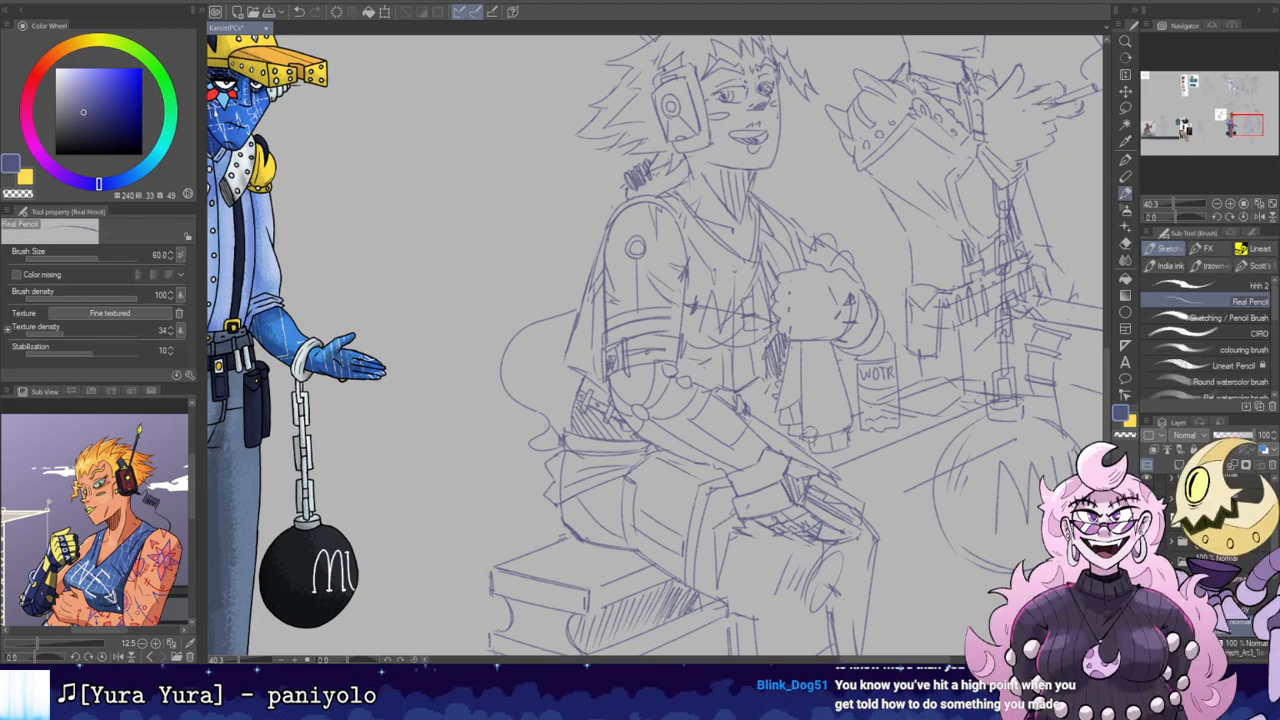
{"action": "key", "text": "ctrl+z"}
{"action": "left_click_drag", "start_coordinate": [818, 438], "coordinate": [838, 428]}
{"action": "key", "text": "ctrl+z"}
{"action": "key", "text": "b"}
{"action": "key", "text": "ctrl+z"}
{"action": "key", "text": "ctrl+z"}
{"action": "key", "text": "ctrl+z"}
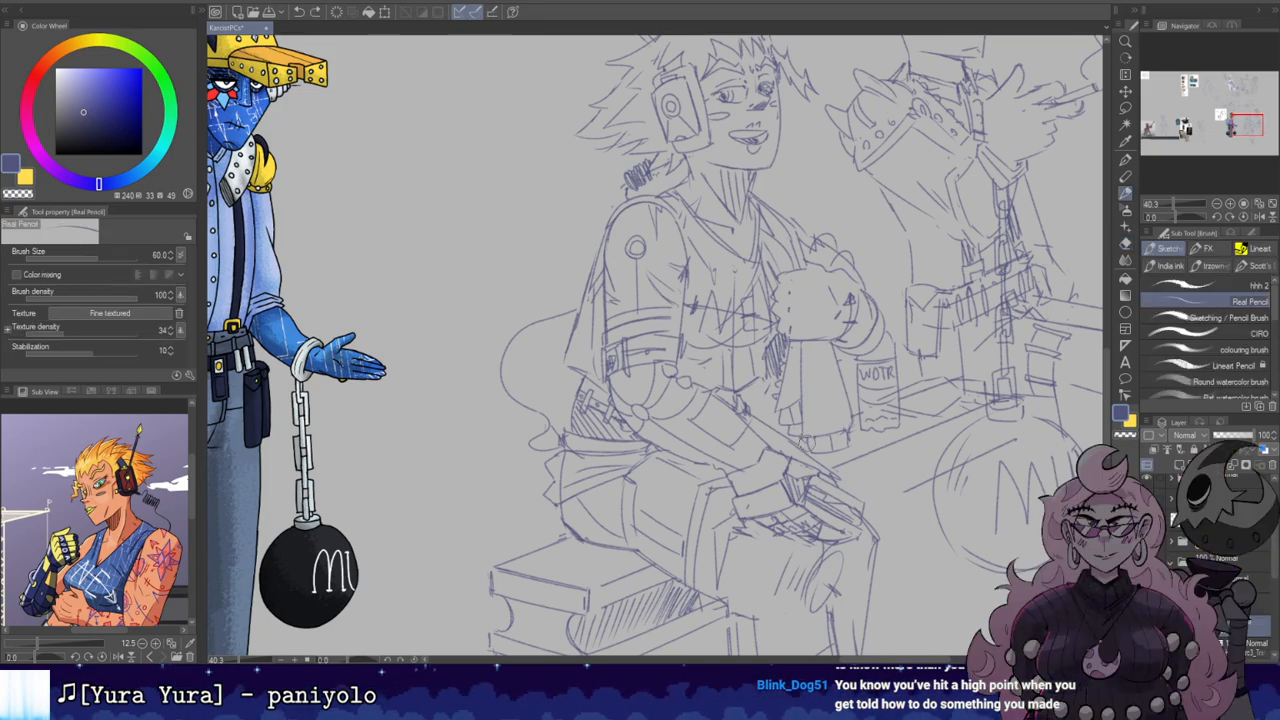
Step: Touch up the edges of the headphone wearer's raised glove and sleeve, alternating between erasing and pencilling
{"action": "key", "text": "e"}
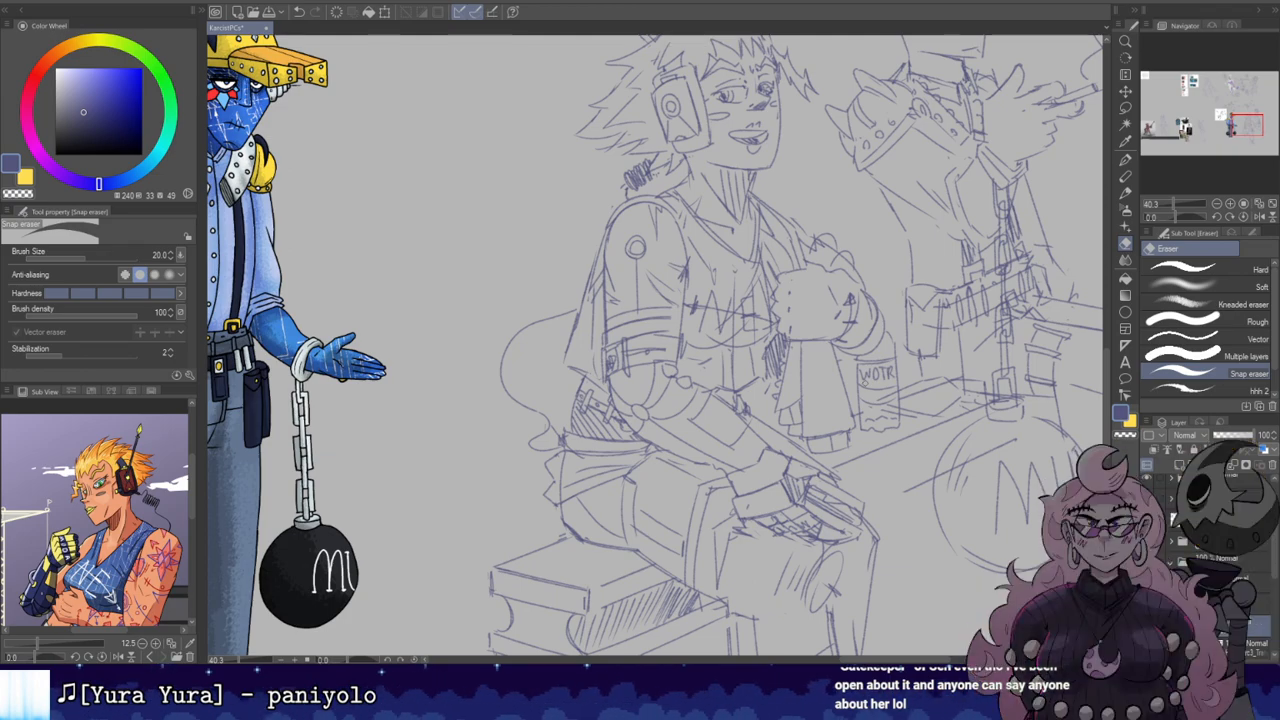
{"action": "left_click_drag", "start_coordinate": [655, 345], "coordinate": [658, 355]}
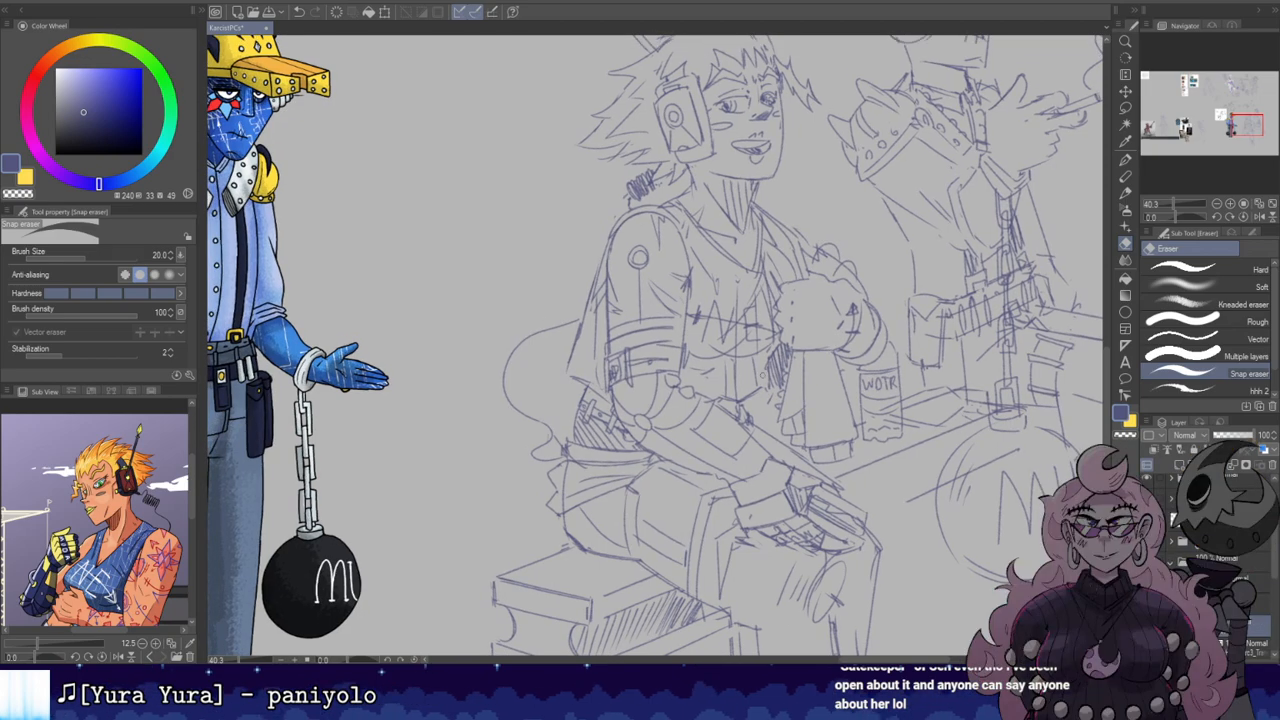
{"action": "key", "text": "b"}
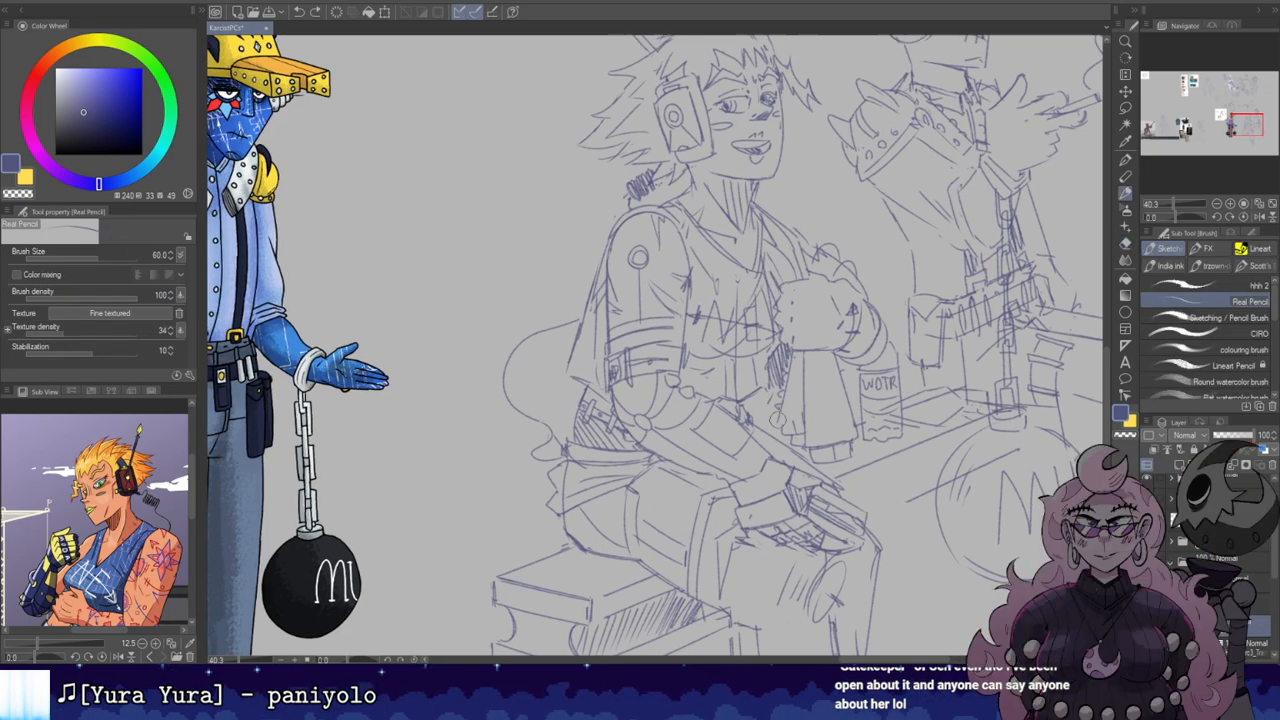
{"action": "key", "text": "e"}
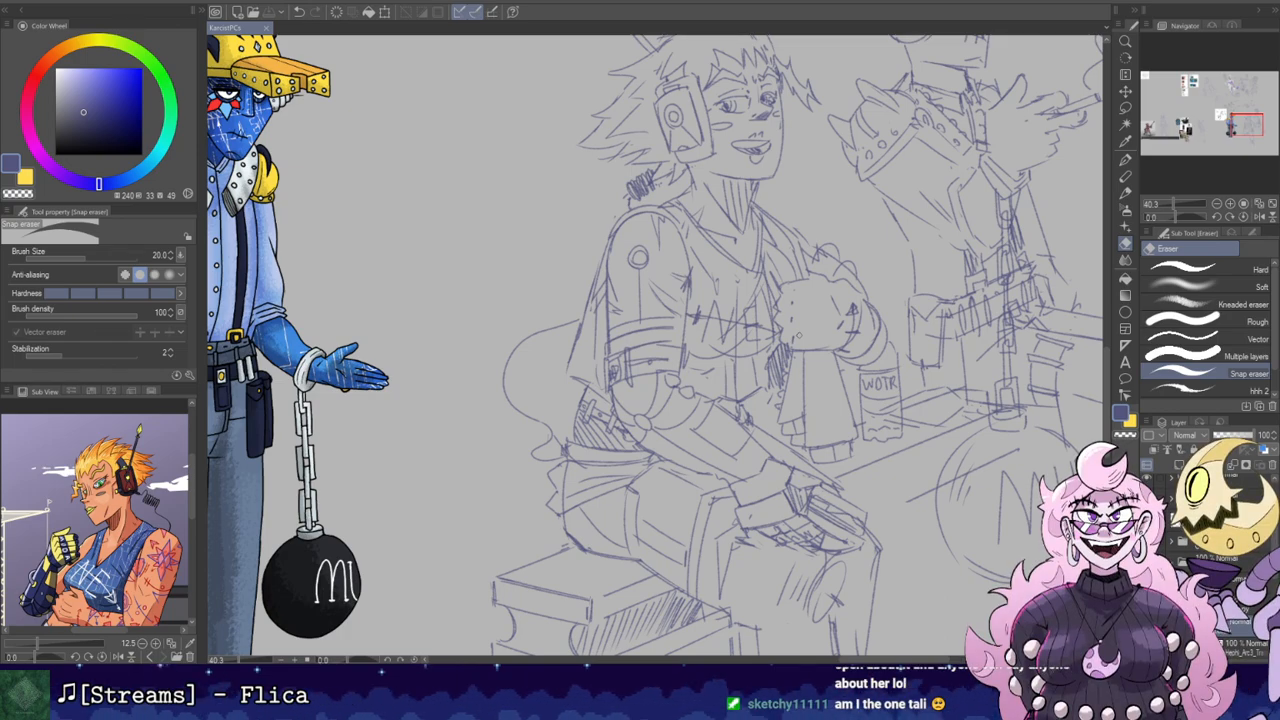
{"action": "left_click_drag", "start_coordinate": [758, 103], "coordinate": [768, 200]}
{"action": "key", "text": "b"}
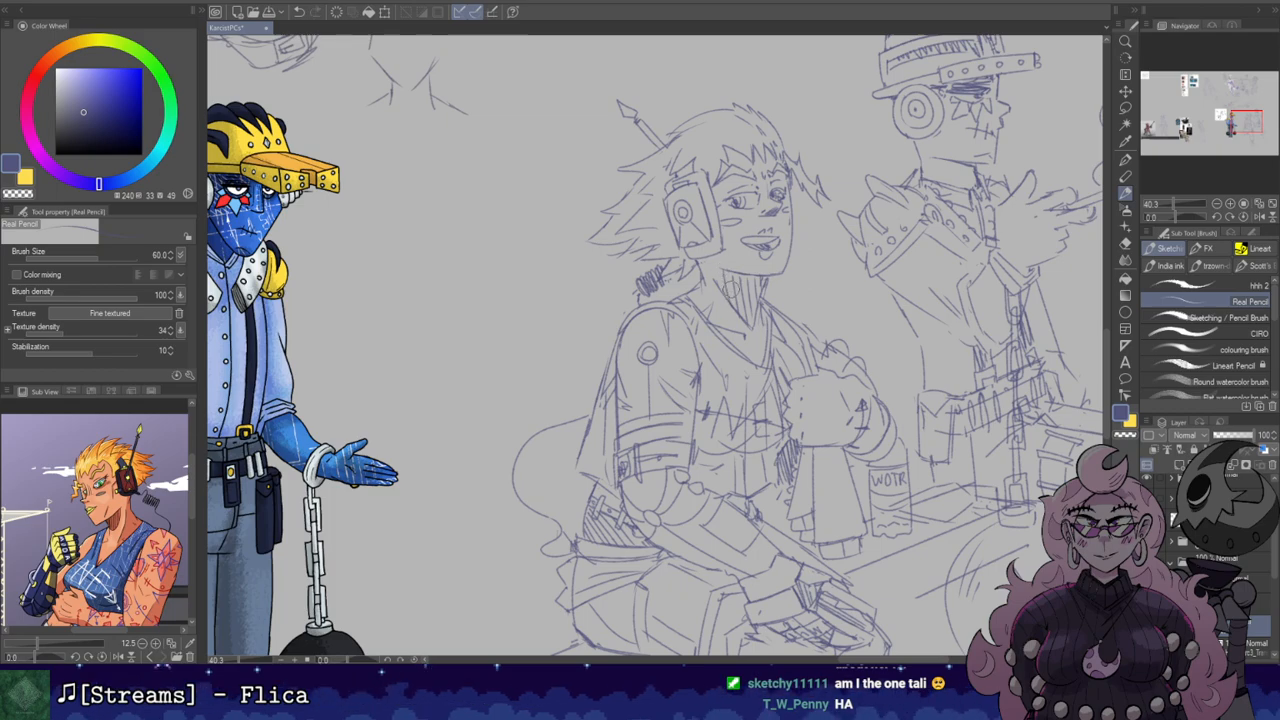
Step: Clean up and redraw small lines on the headphone wearer's face and fringe
{"action": "key", "text": "e"}
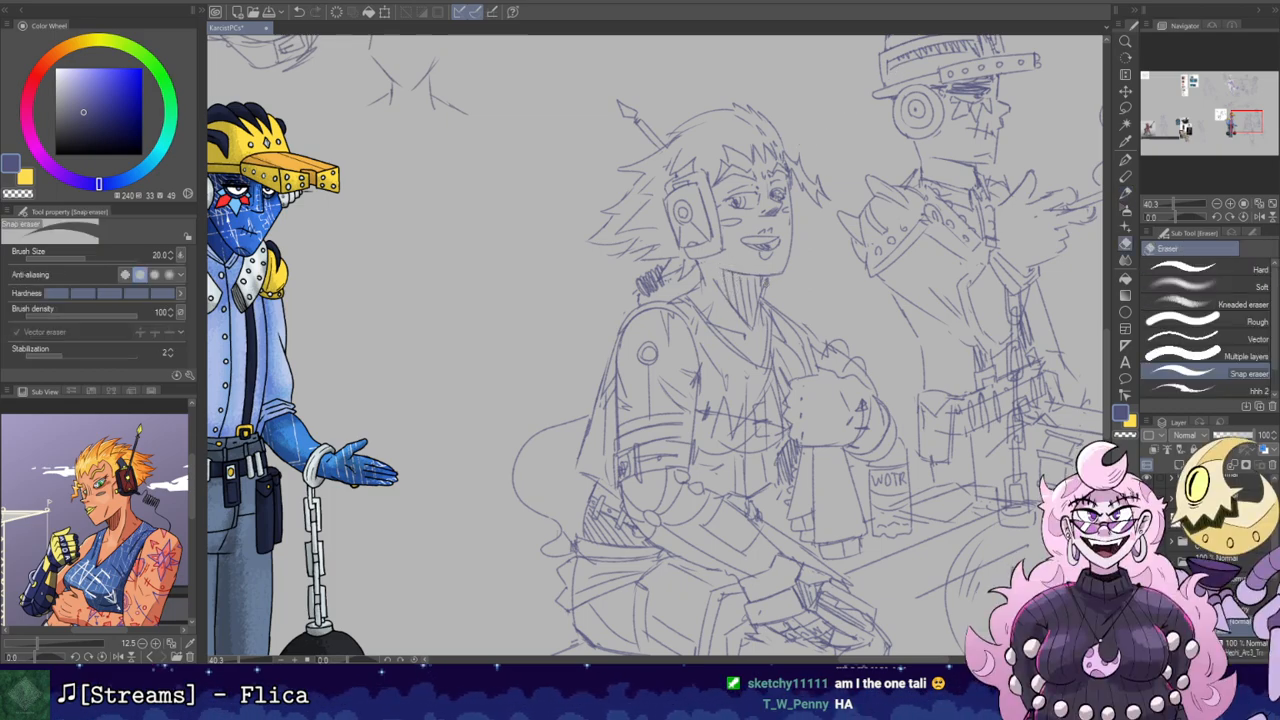
{"action": "key", "text": "p"}
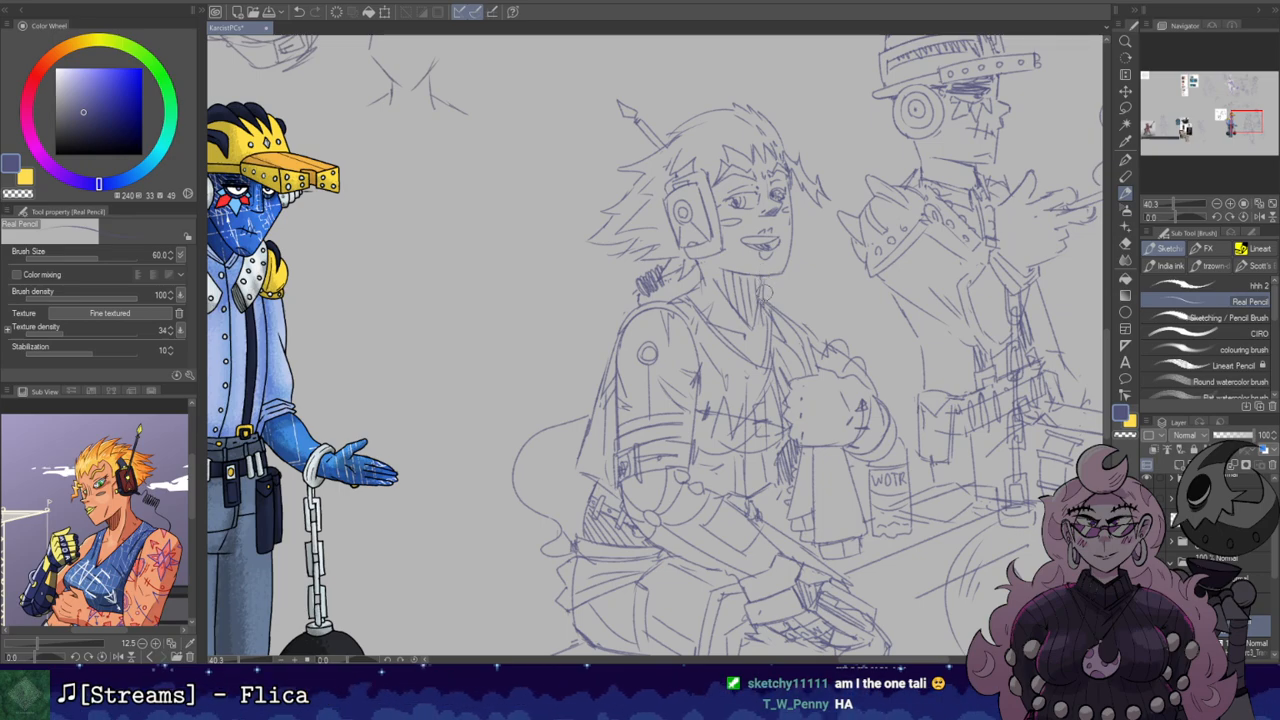
{"action": "key", "text": "e"}
{"action": "key", "text": "r"}
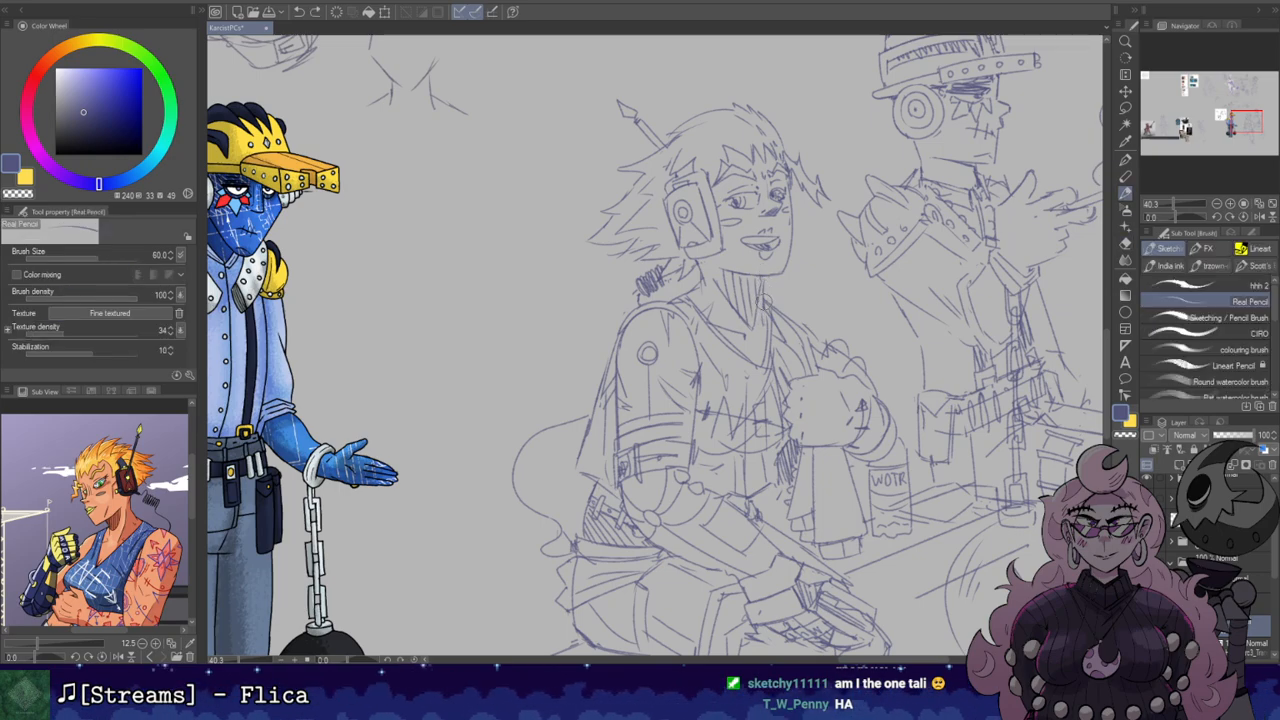
{"action": "key", "text": "p"}
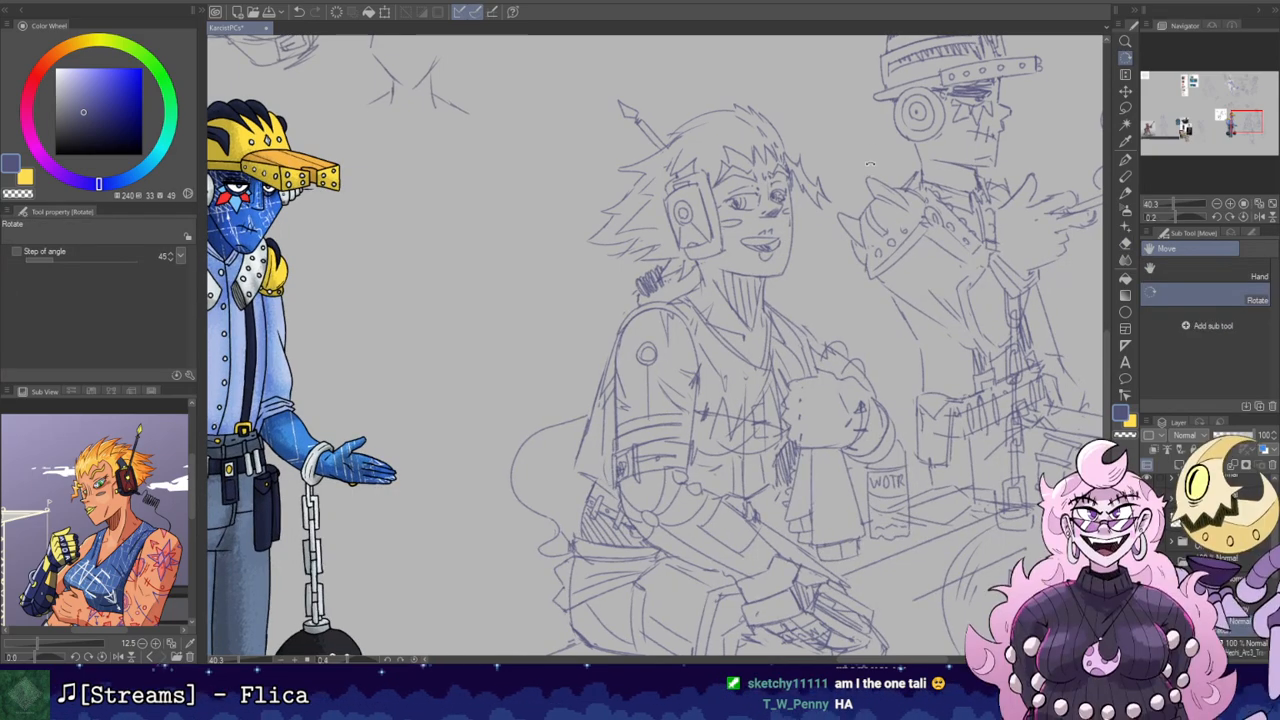
{"action": "key", "text": "r"}
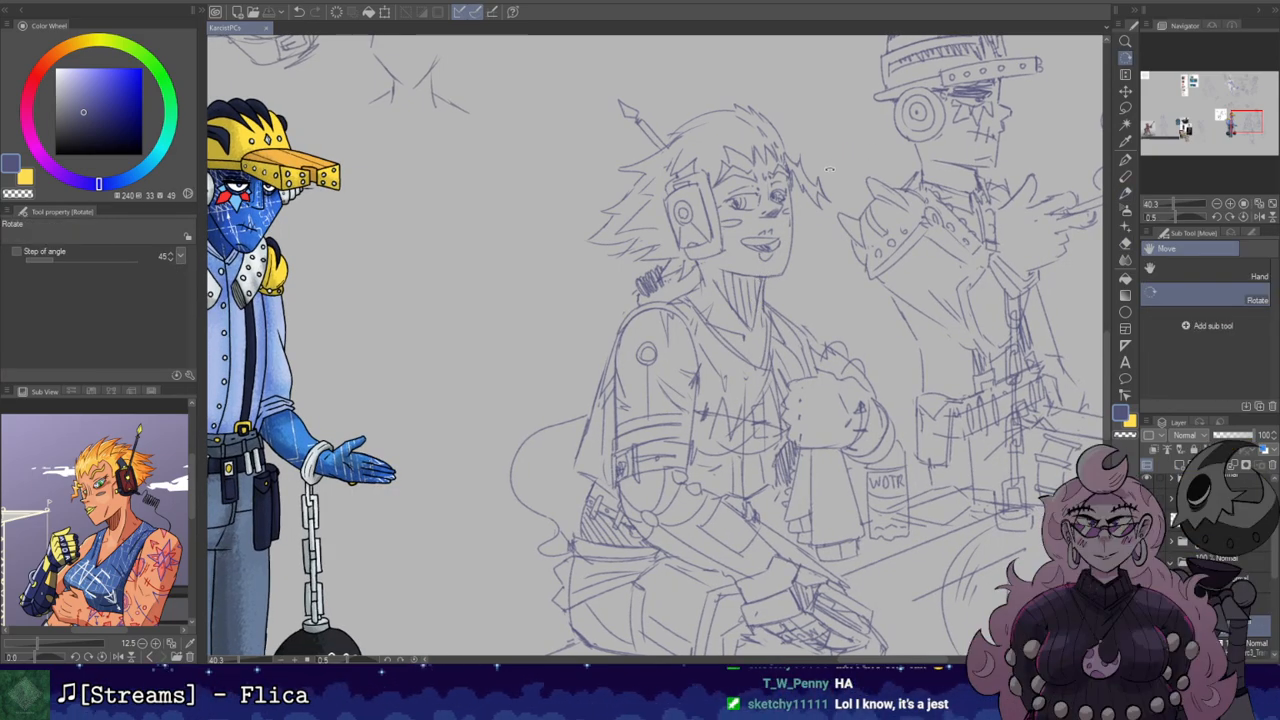
Step: Check the composition of both seated figures at a smaller scale, including a mirrored view
{"action": "scroll", "coordinate": [835, 180], "scroll_direction": "down", "scroll_amount": 2}
{"action": "left_click_drag", "start_coordinate": [826, 264], "coordinate": [777, 248]}
{"action": "key", "text": "h"}
{"action": "key", "text": "h"}
{"action": "scroll", "coordinate": [702, 215], "scroll_direction": "down", "scroll_amount": 2}
{"action": "scroll", "coordinate": [777, 248], "scroll_direction": "up", "scroll_amount": 2}
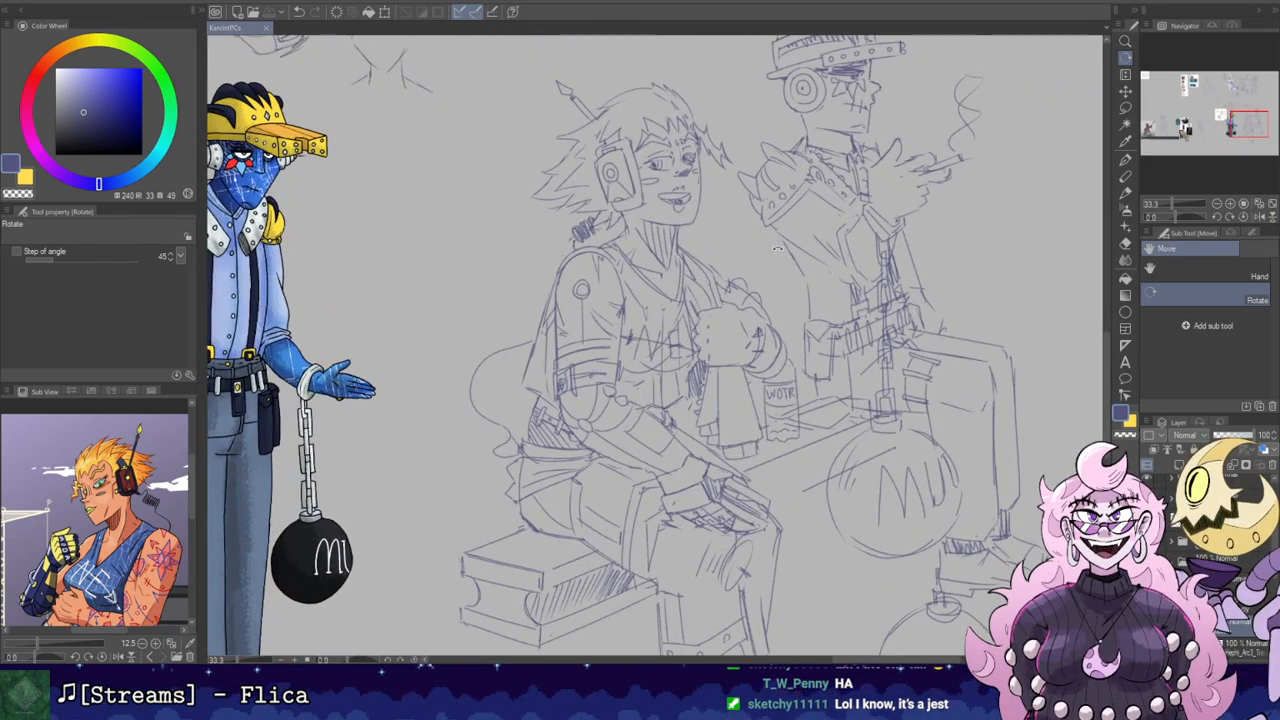
{"action": "scroll", "coordinate": [932, 203], "scroll_direction": "up", "scroll_amount": 3}
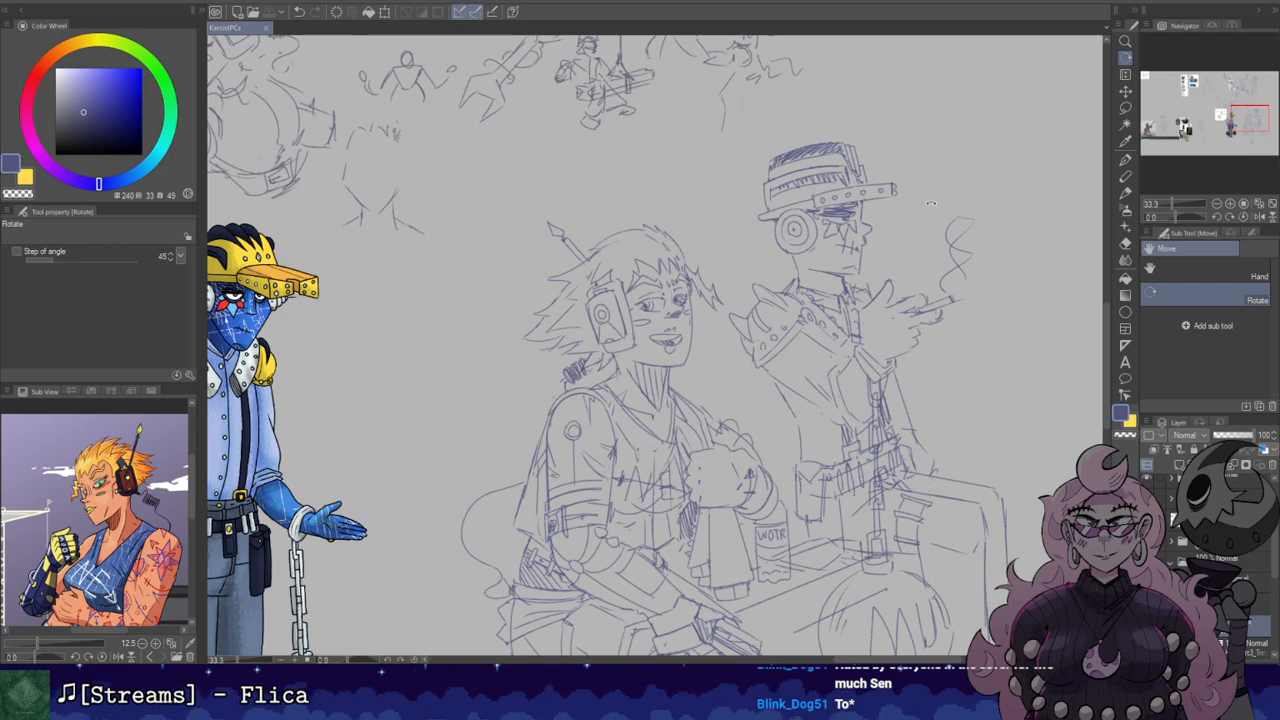
Step: Refine the hair outline over the top of the headphone wearer's head with eraser and pencil
{"action": "left_click_drag", "start_coordinate": [666, 216], "coordinate": [783, 180]}
{"action": "key", "text": "b"}
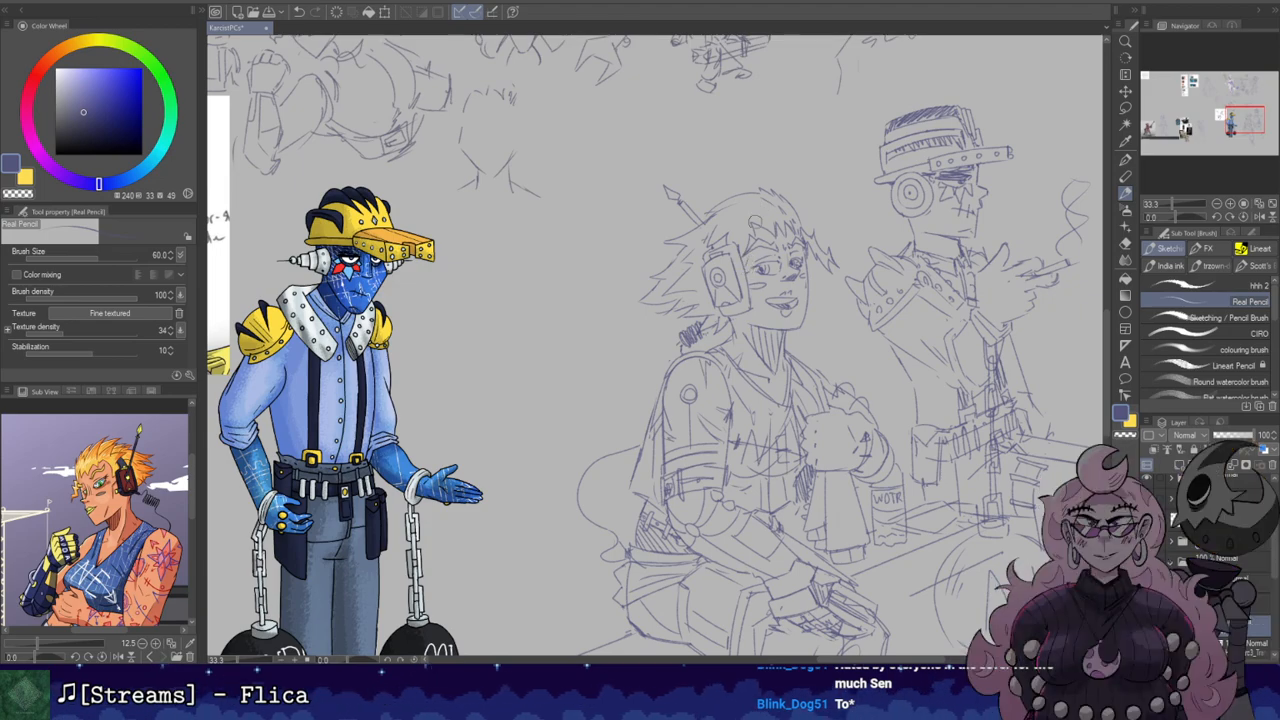
{"action": "key", "text": "e"}
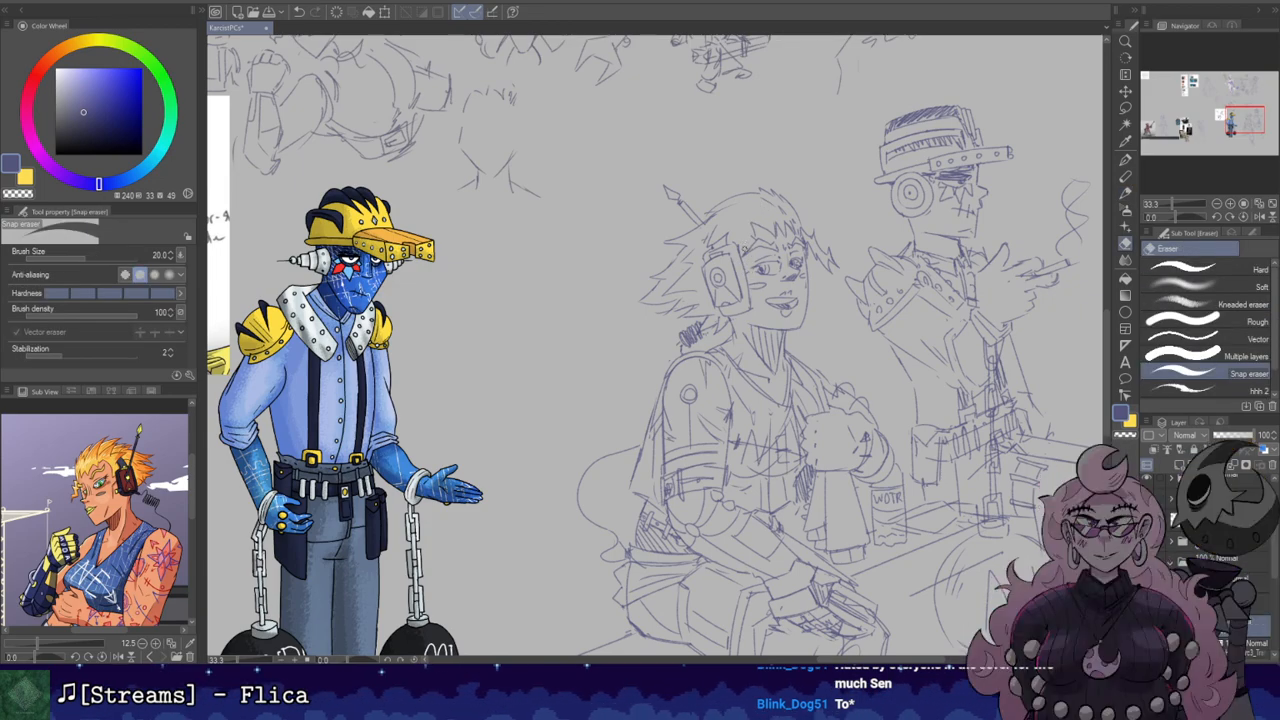
{"action": "key", "text": "b"}
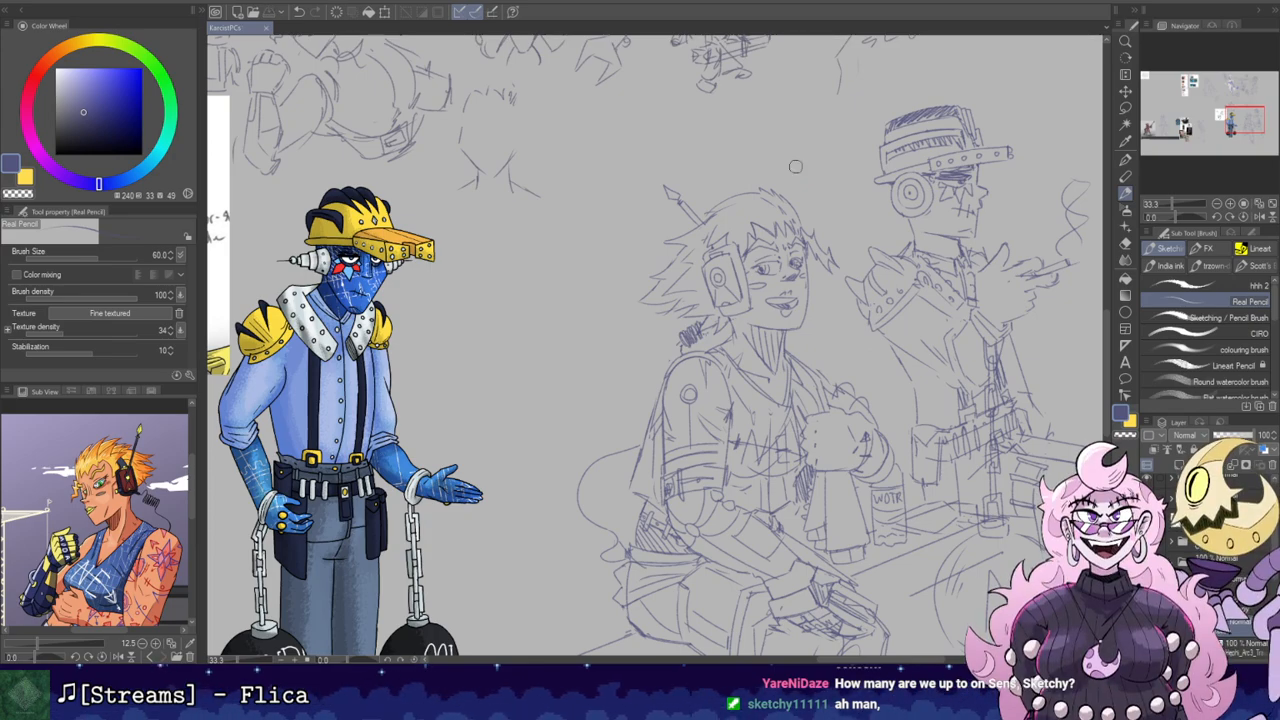
Step: Rework the spiky hair locks behind the headphones from a rotated view, erasing and redrawing lines
{"action": "mouse_move", "coordinate": [778, 207]}
{"action": "left_mouse_down"}
{"action": "mouse_move", "coordinate": [673, 192]}
{"action": "mouse_move", "coordinate": [820, 60]}
{"action": "mouse_move", "coordinate": [808, 262]}
{"action": "mouse_move", "coordinate": [740, 194]}
{"action": "left_mouse_up"}
{"action": "key", "text": "r"}
{"action": "key", "text": "e"}
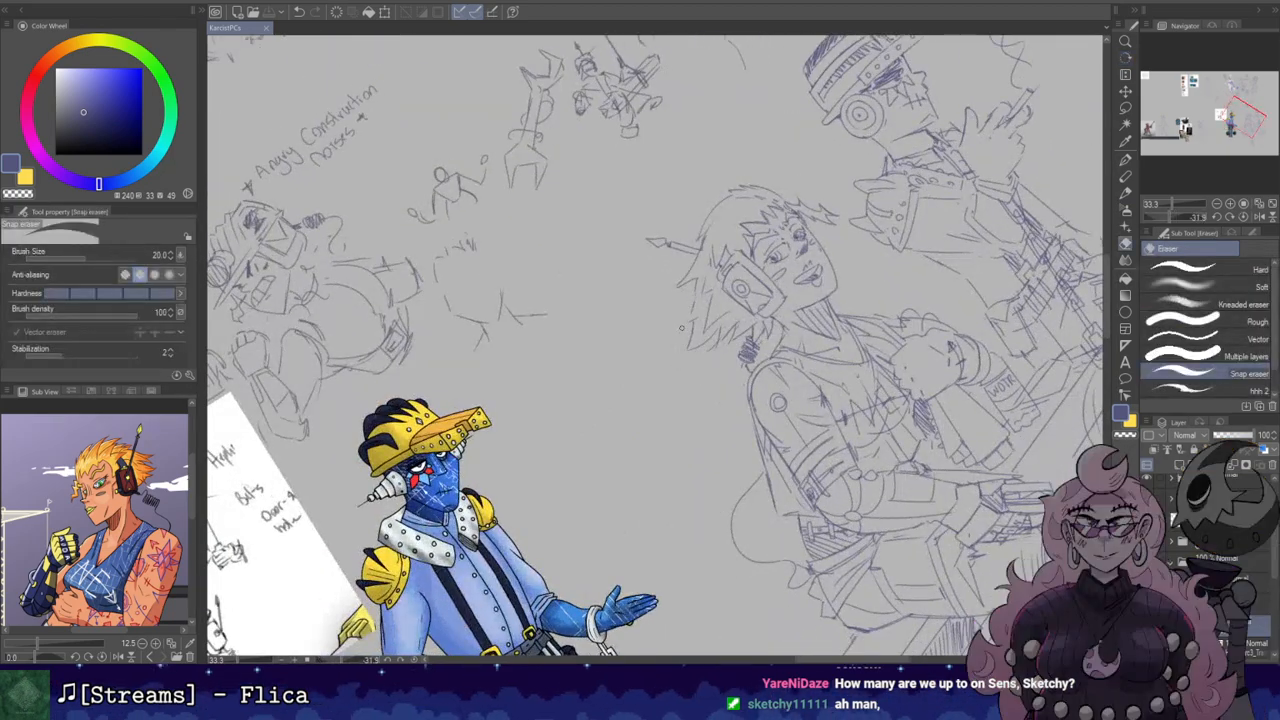
{"action": "key", "text": "p"}
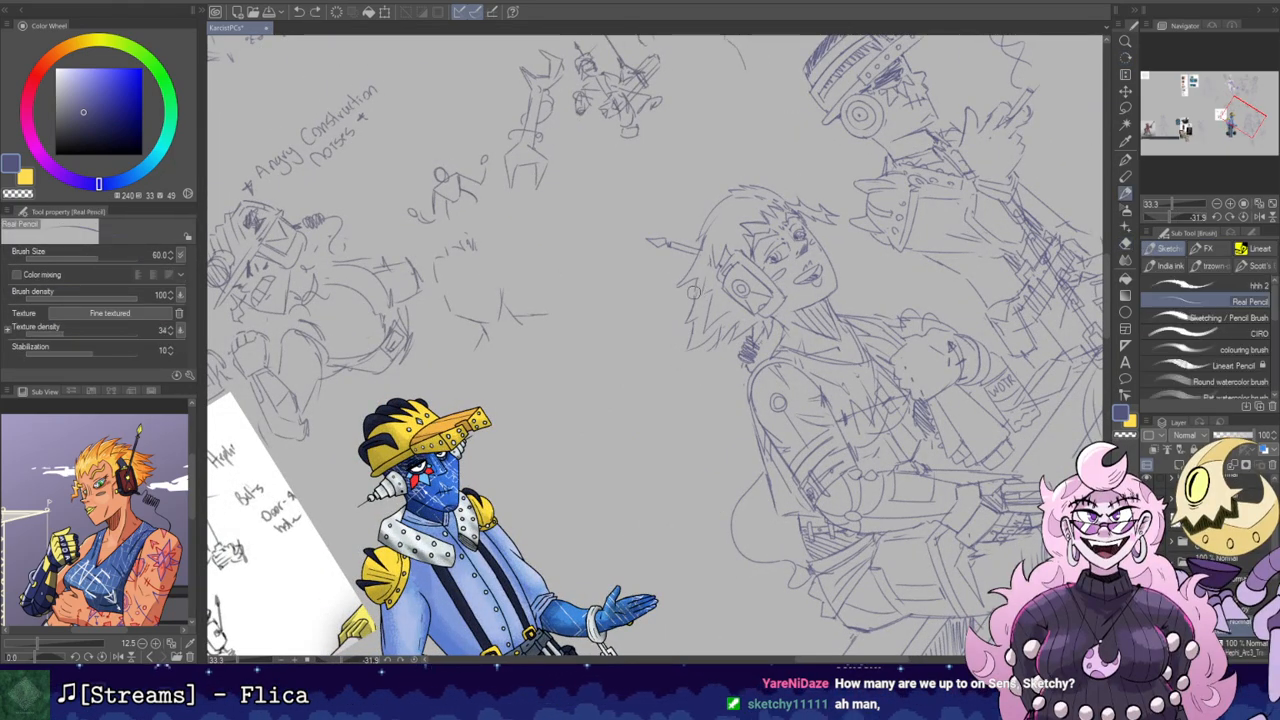
{"action": "key", "text": "e"}
{"action": "key", "text": "p"}
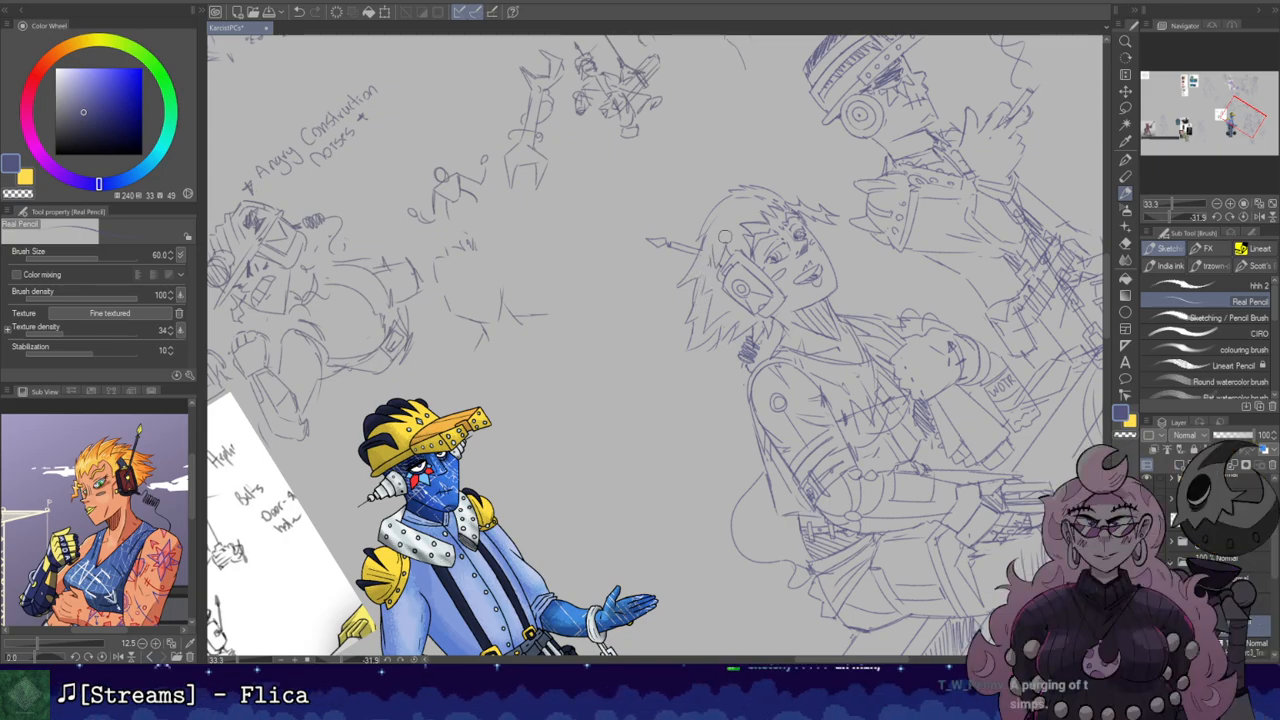
Step: Straighten the canvas and touch up small lines around the headphone wearer's jaw and raised glove
{"action": "key", "text": "r"}
{"action": "double_click", "coordinate": [848, 271]}
{"action": "left_click_drag", "start_coordinate": [848, 271], "coordinate": [744, 129]}
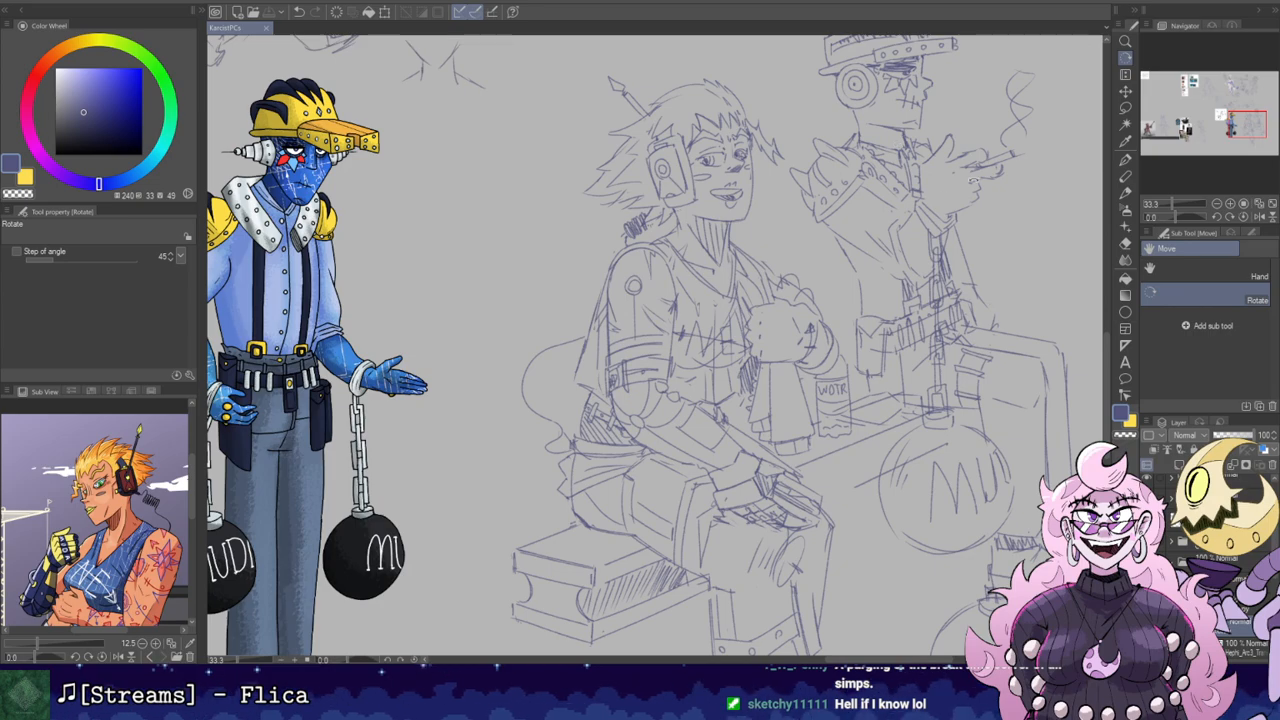
{"action": "key", "text": "e"}
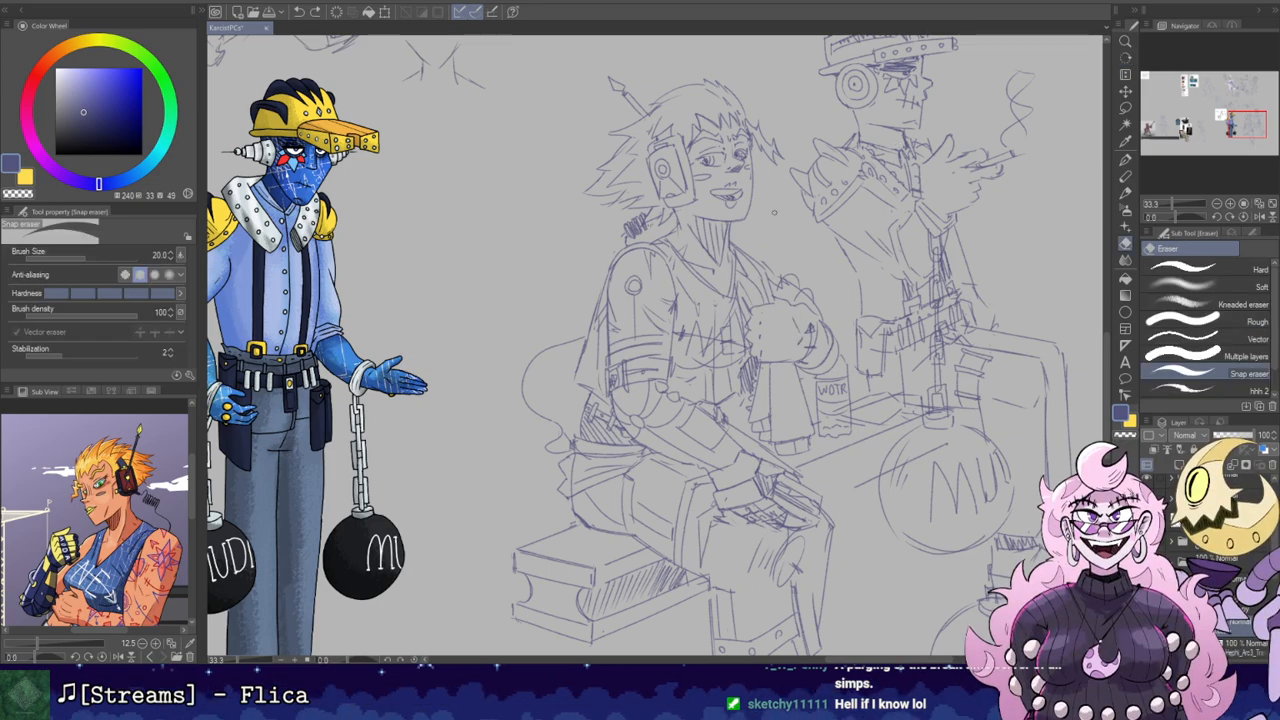
{"action": "key", "text": "b"}
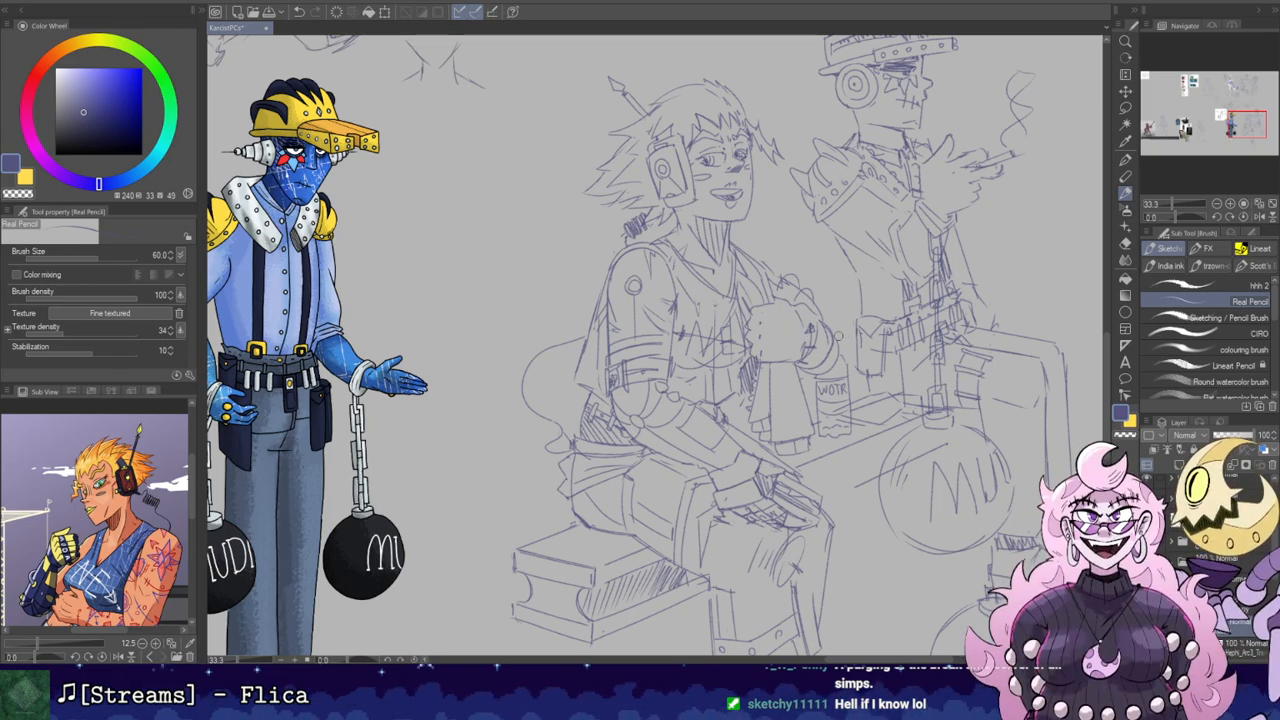
Step: Examine both seated figures from hats to feet at several scales, comparing them with the coloured character
{"action": "left_click_drag", "start_coordinate": [808, 257], "coordinate": [657, 311]}
{"action": "left_click_drag", "start_coordinate": [786, 373], "coordinate": [861, 156]}
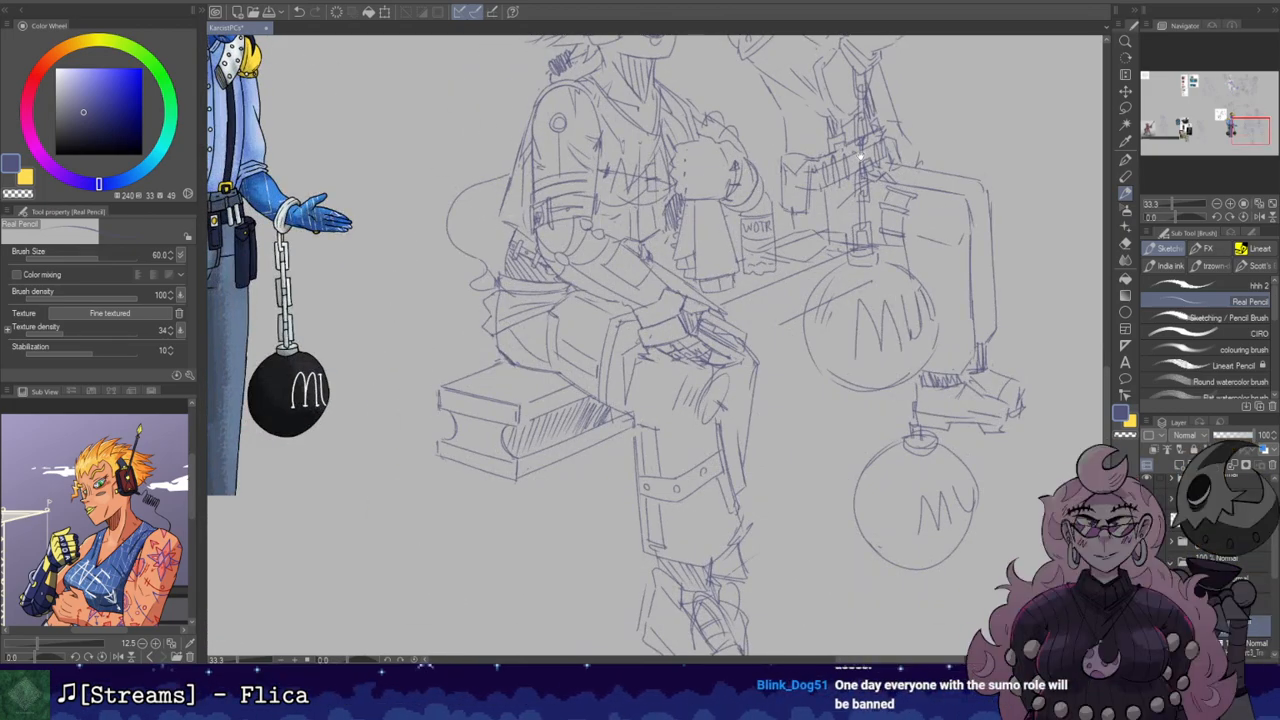
{"action": "left_click_drag", "start_coordinate": [845, 190], "coordinate": [856, 377]}
{"action": "left_click_drag", "start_coordinate": [836, 217], "coordinate": [866, 395]}
{"action": "mouse_move", "coordinate": [769, 336]}
{"action": "left_mouse_down"}
{"action": "mouse_move", "coordinate": [860, 208]}
{"action": "mouse_move", "coordinate": [848, 377]}
{"action": "left_mouse_up"}
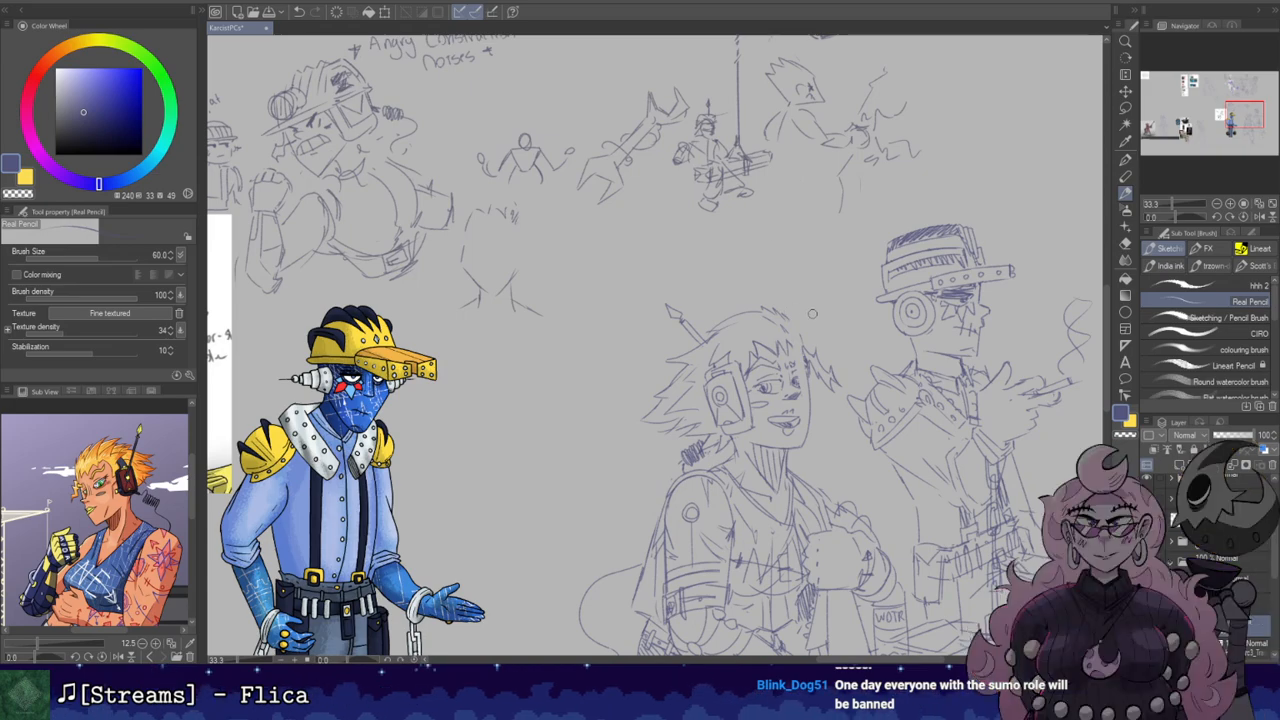
{"action": "left_click_drag", "start_coordinate": [890, 544], "coordinate": [770, 286]}
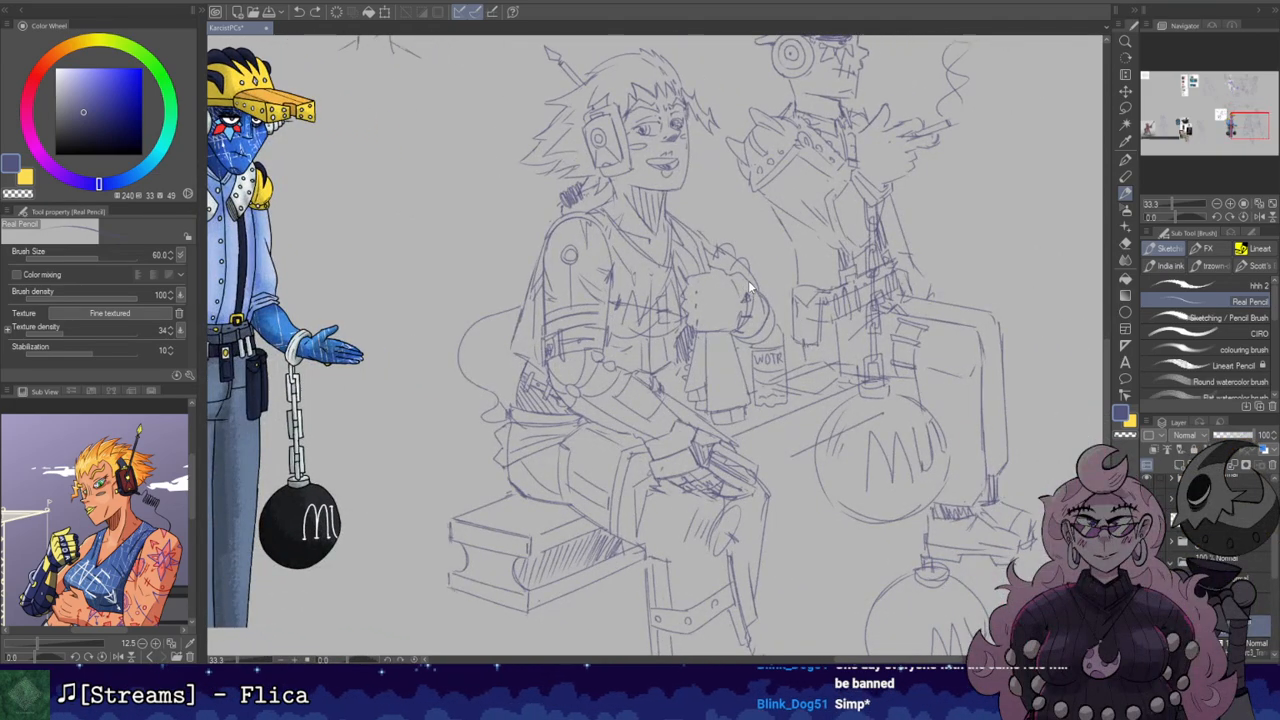
{"action": "scroll", "coordinate": [748, 287], "scroll_direction": "down", "scroll_amount": 1}
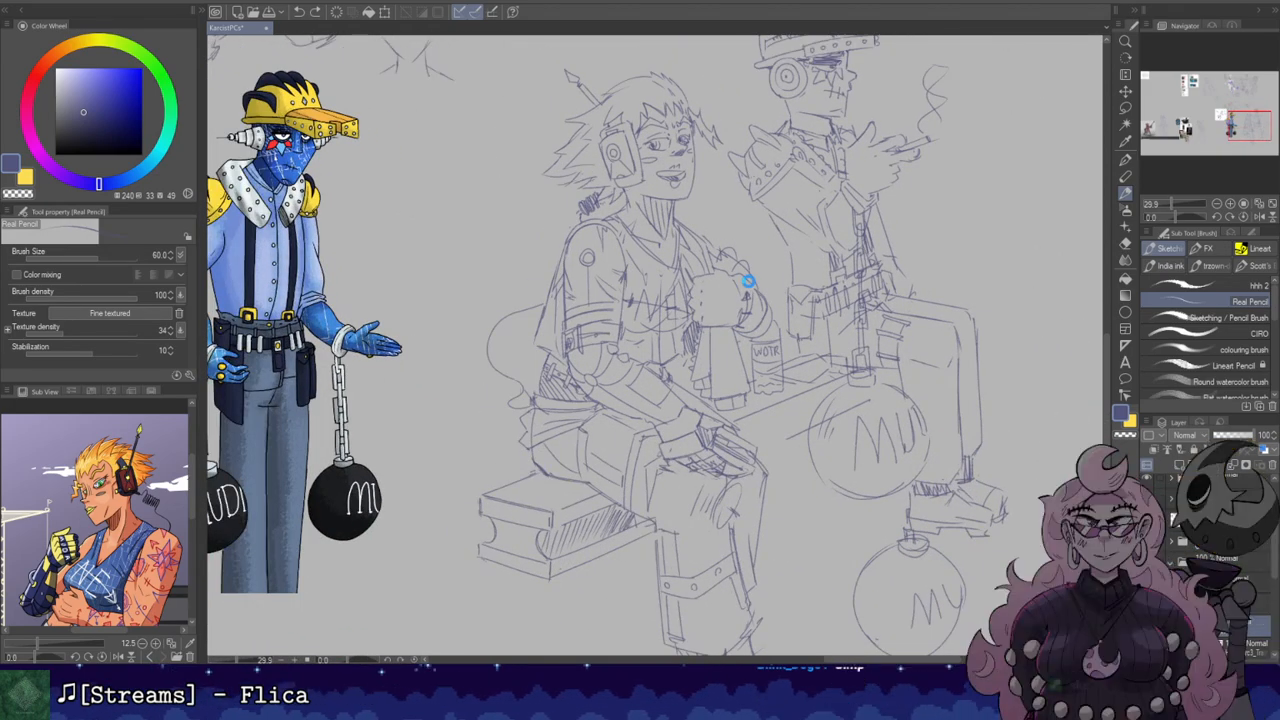
{"action": "scroll", "coordinate": [748, 283], "scroll_direction": "down", "scroll_amount": 3}
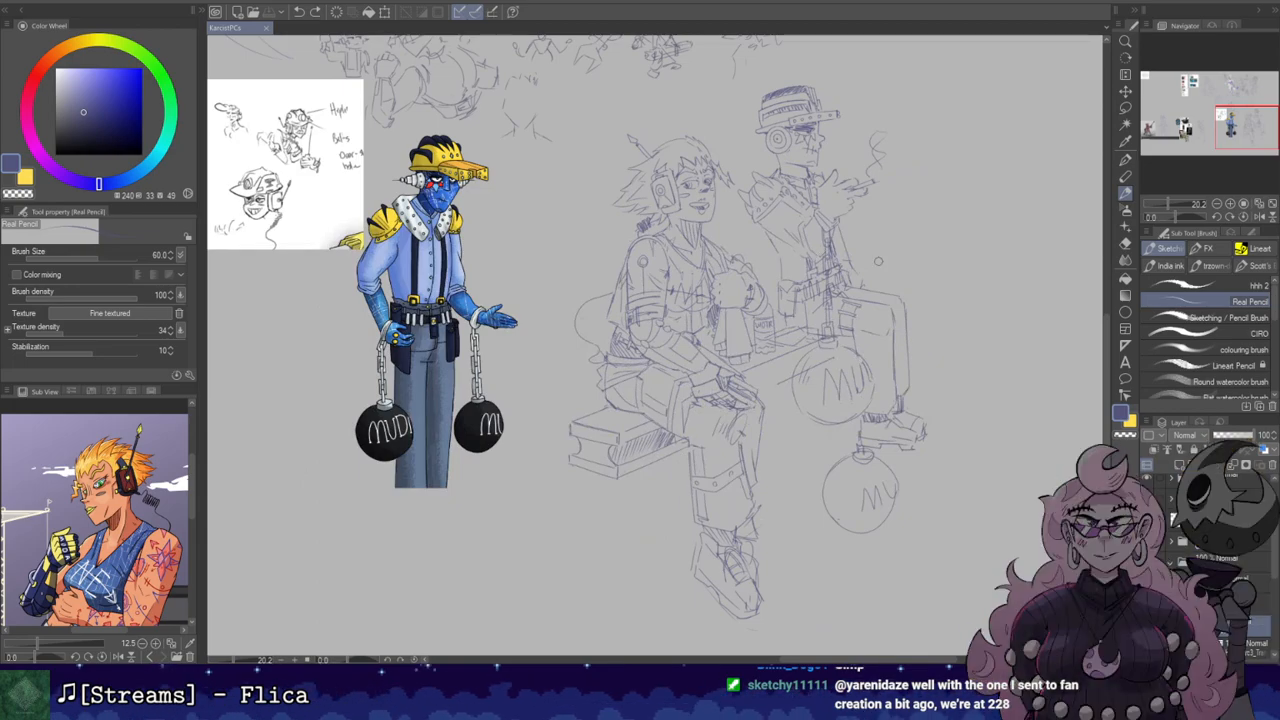
{"action": "scroll", "coordinate": [878, 261], "scroll_direction": "up", "scroll_amount": 3}
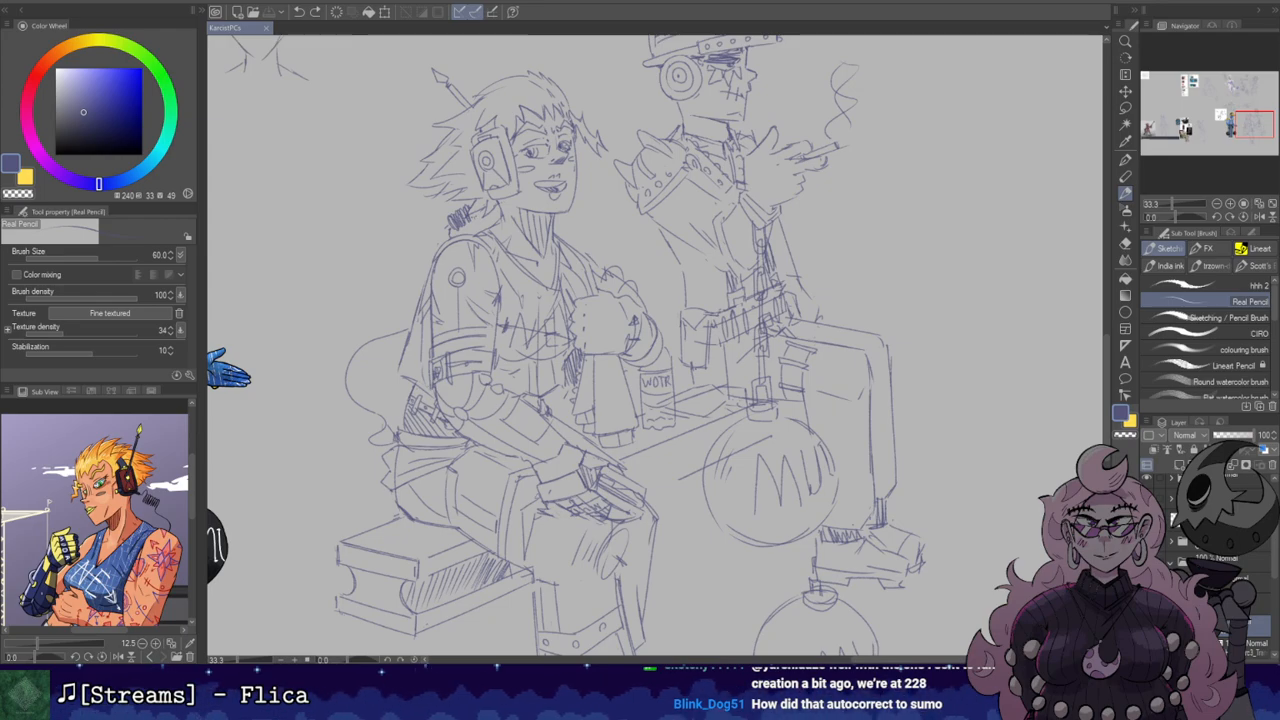
{"action": "scroll", "coordinate": [756, 217], "scroll_direction": "up", "scroll_amount": 1}
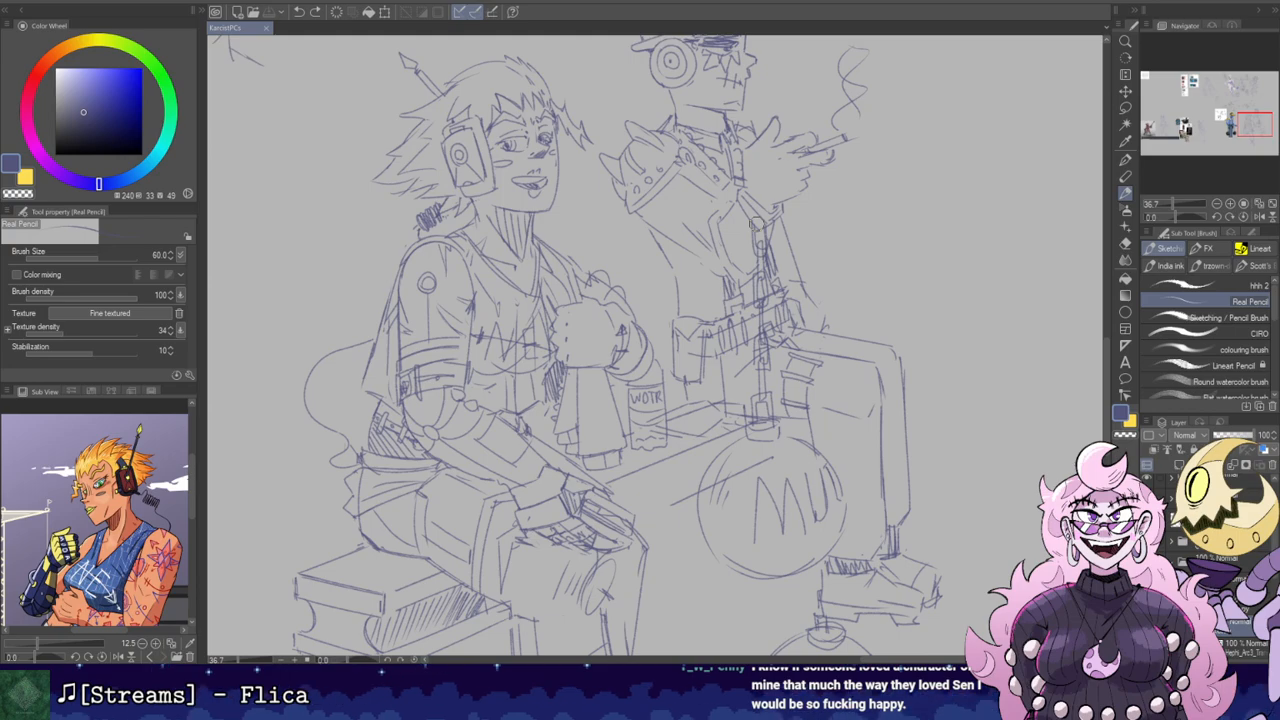
{"action": "key", "text": "ctrl+plus"}
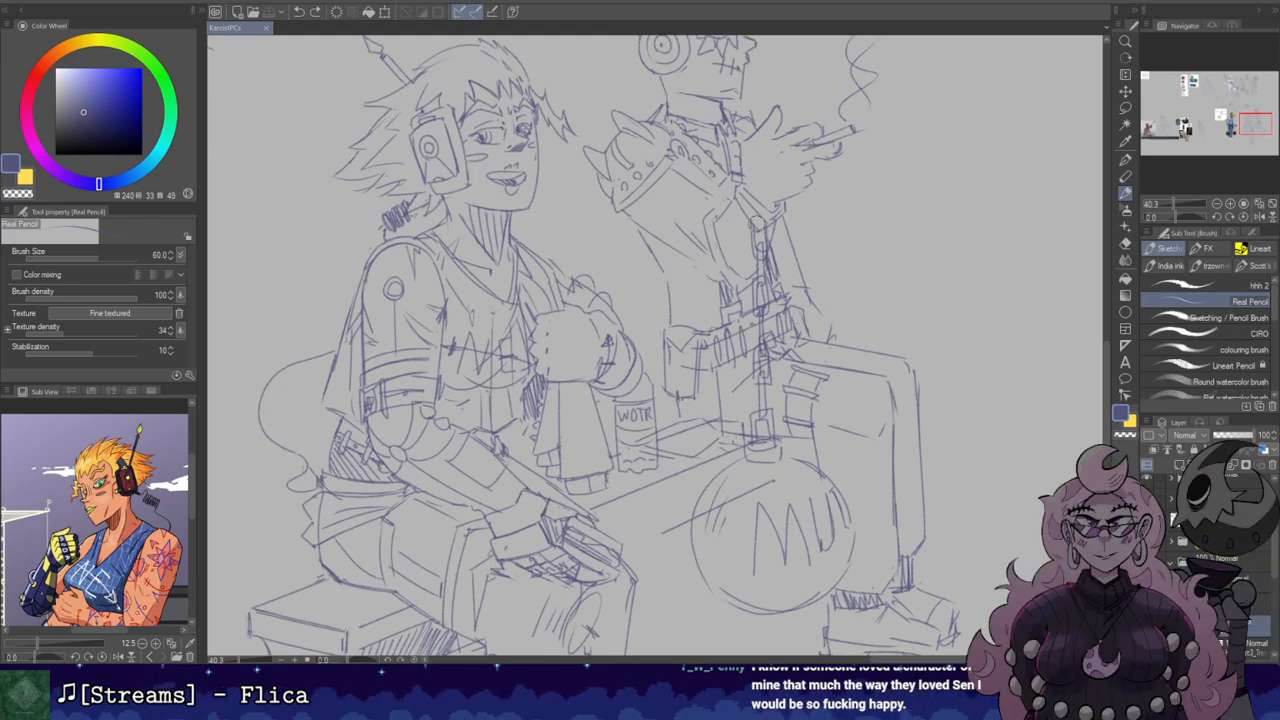
{"action": "key", "text": "ctrl+minus"}
{"action": "left_click_drag", "start_coordinate": [682, 140], "coordinate": [820, 200]}
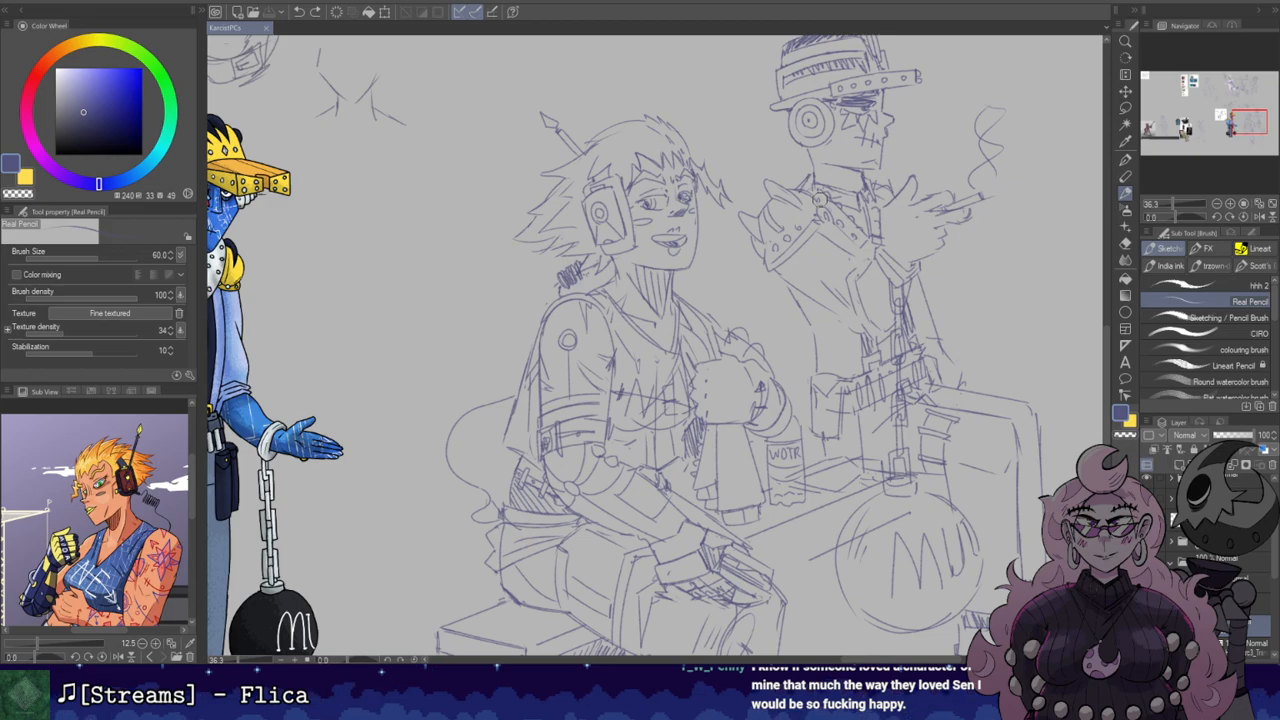
{"action": "left_click_drag", "start_coordinate": [625, 245], "coordinate": [623, 409]}
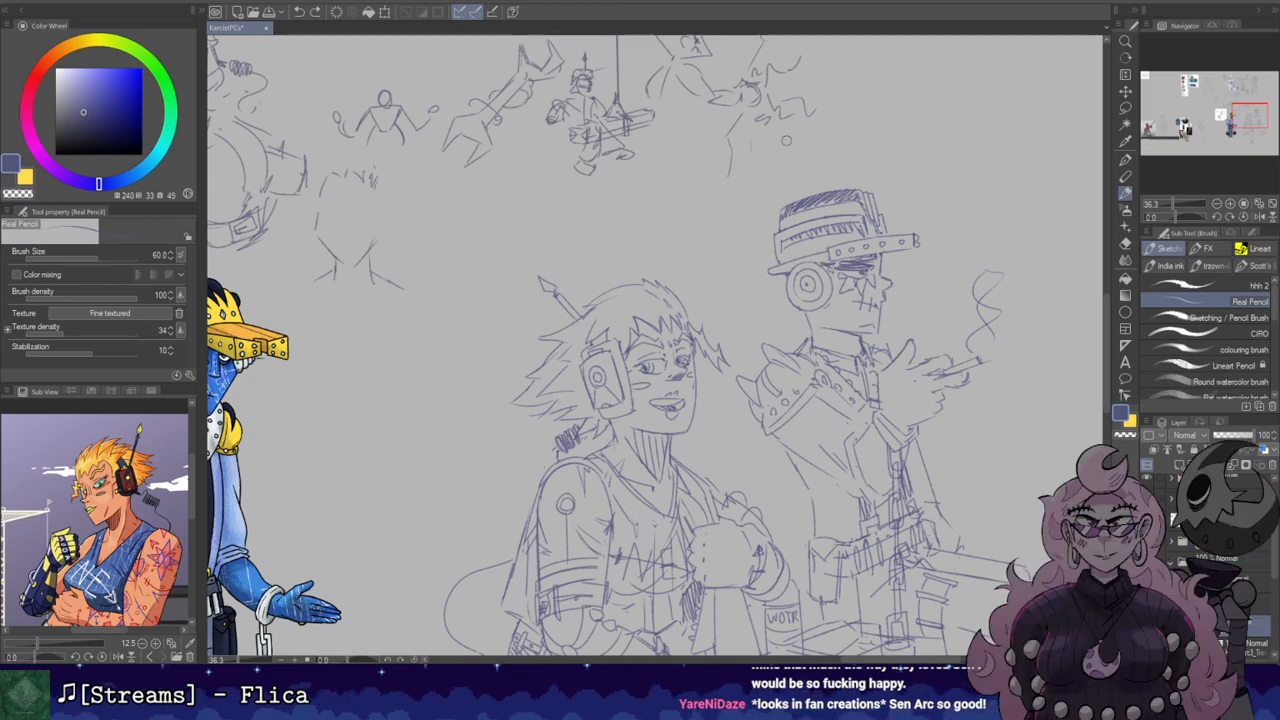
Step: Examine both seated figures from several tilted canvas angles, comparing the hat, faces and raised hands
{"action": "key", "text": "r"}
{"action": "left_click_drag", "start_coordinate": [786, 140], "coordinate": [719, 119]}
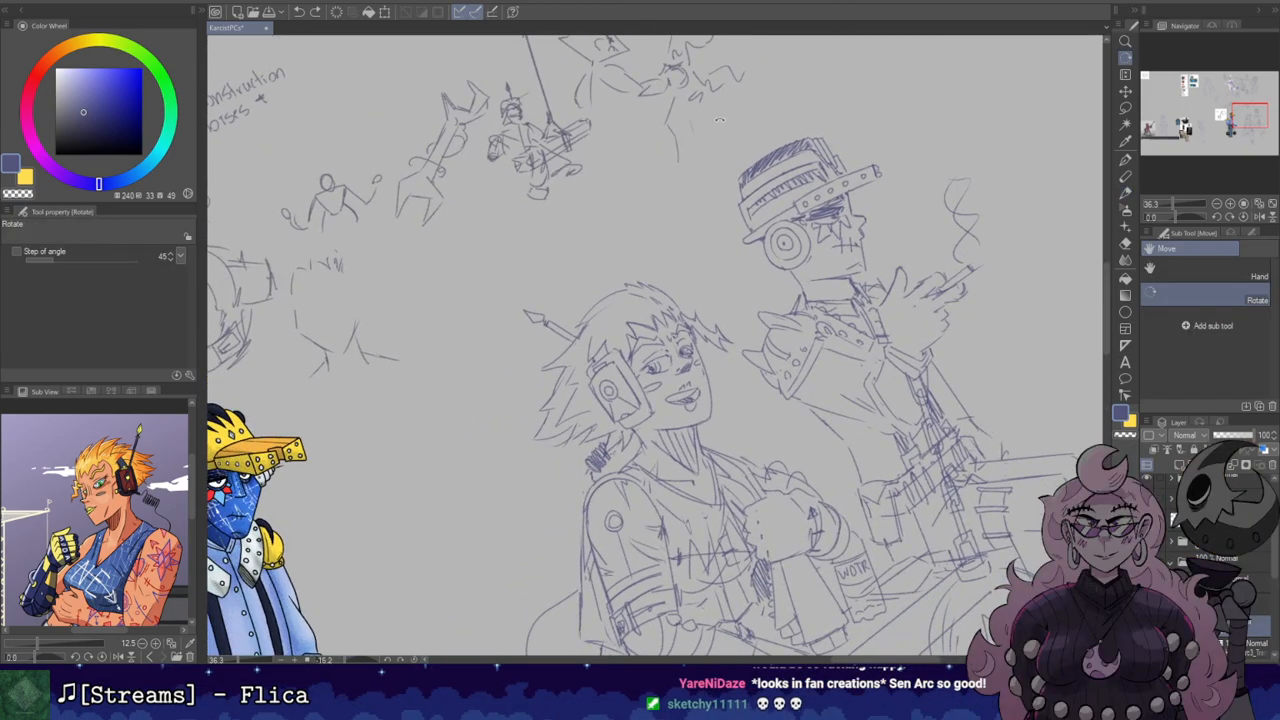
{"action": "left_click_drag", "start_coordinate": [736, 258], "coordinate": [789, 204]}
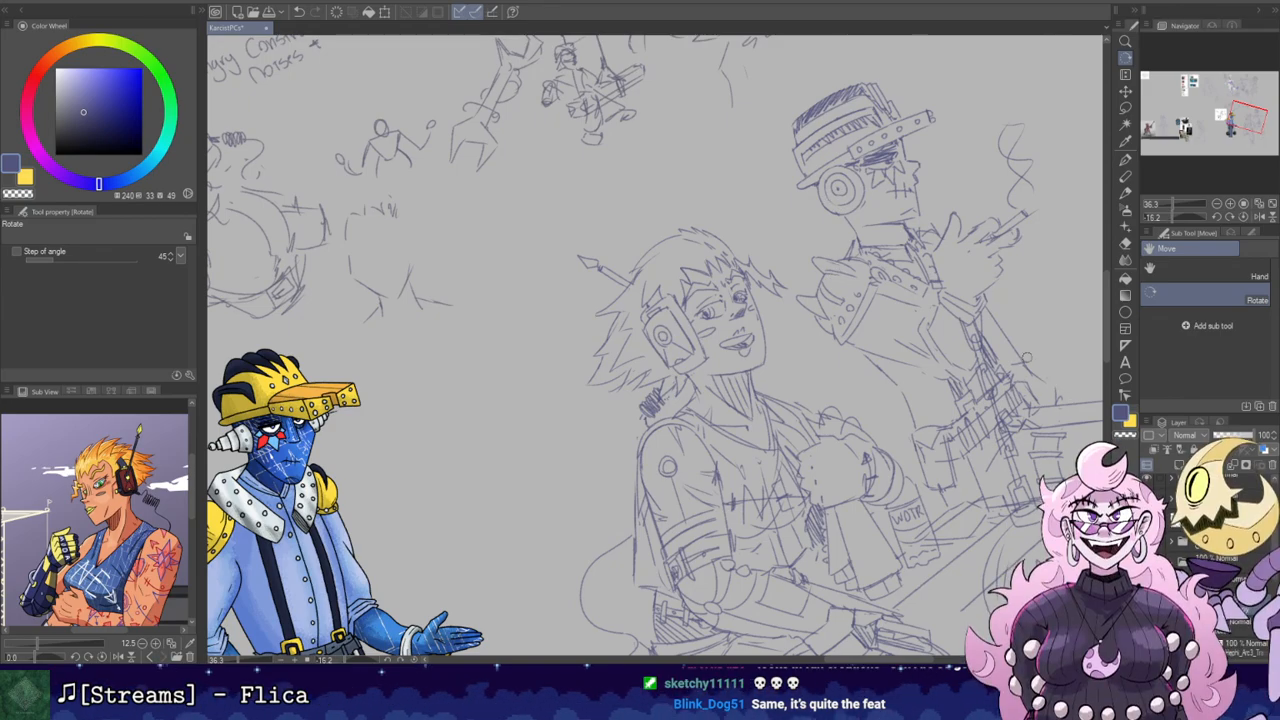
{"action": "left_click", "coordinate": [1027, 335], "text": "alt"}
{"action": "left_click_drag", "start_coordinate": [1040, 325], "coordinate": [799, 326]}
{"action": "key", "text": "e"}
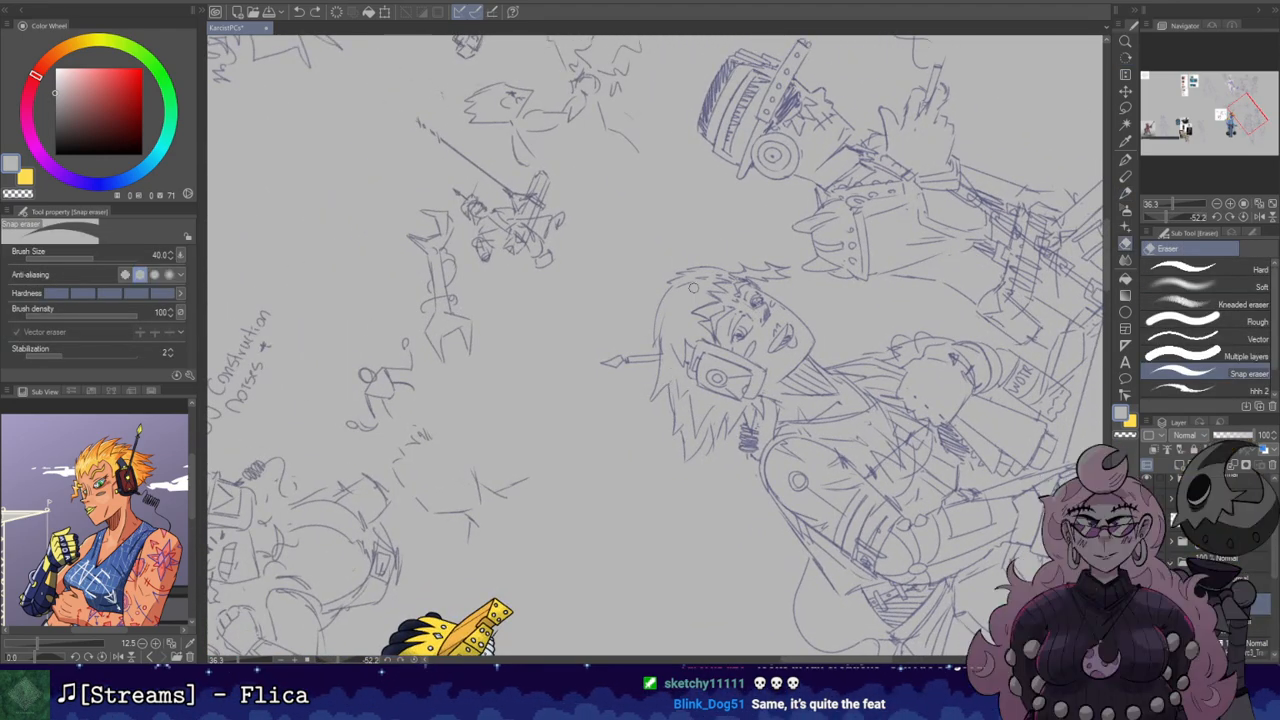
{"action": "key", "text": "r"}
{"action": "mouse_move", "coordinate": [690, 343]}
{"action": "left_mouse_down"}
{"action": "mouse_move", "coordinate": [802, 242]}
{"action": "mouse_move", "coordinate": [860, 252]}
{"action": "mouse_move", "coordinate": [929, 299]}
{"action": "left_mouse_up"}
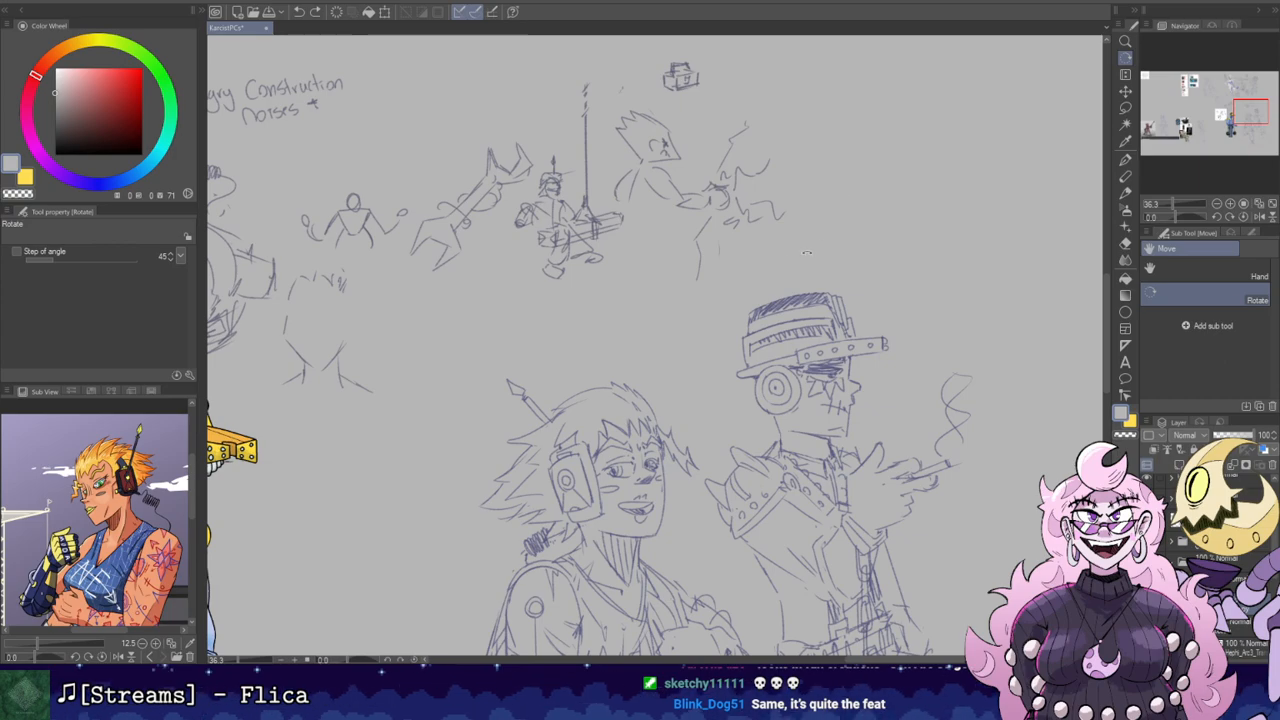
{"action": "left_click_drag", "start_coordinate": [763, 280], "coordinate": [823, 190]}
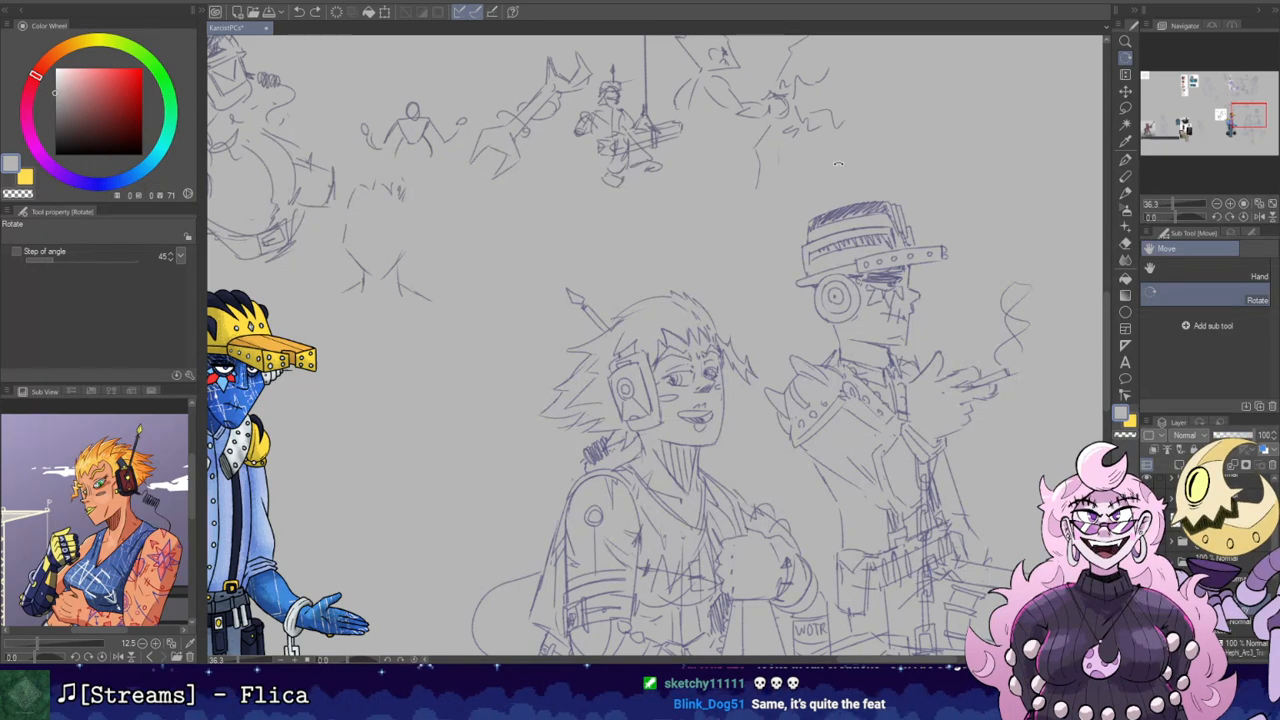
Step: Sample the sketch's blue line colour from the smoking worker's hat for the Real Pencil brush
{"action": "key", "text": "b"}
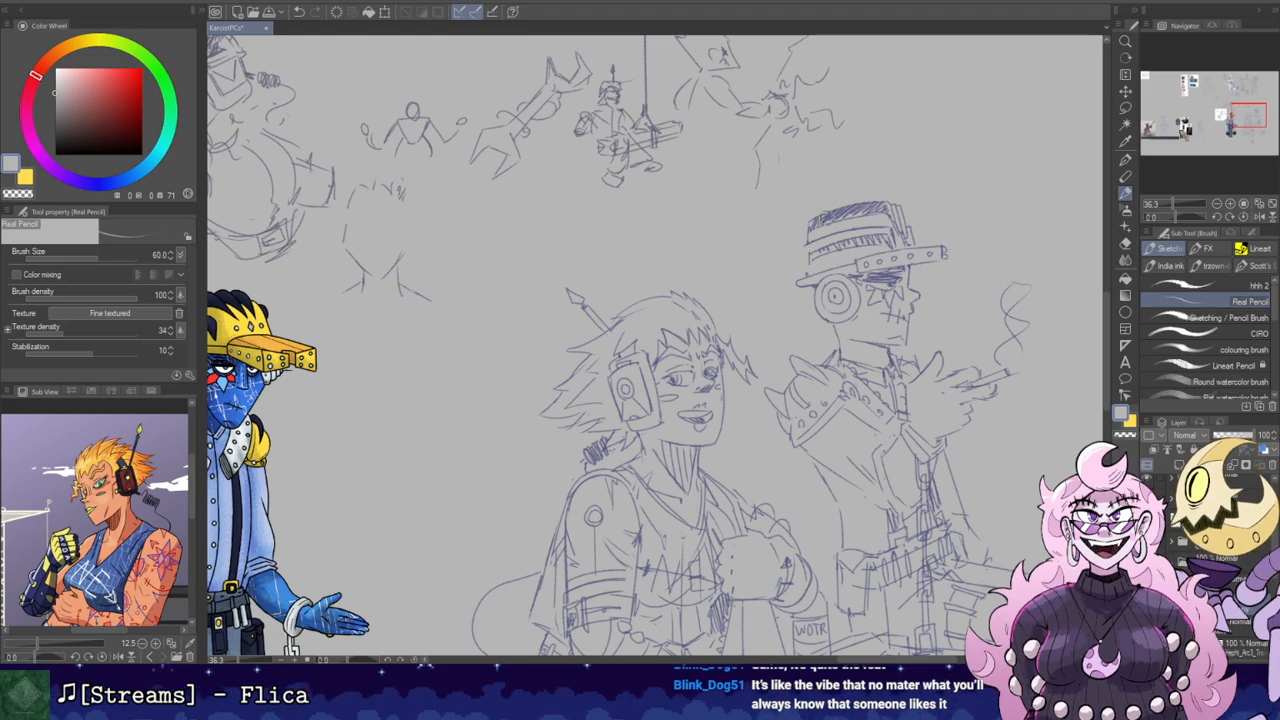
{"action": "left_click", "coordinate": [848, 210], "text": "alt"}
{"action": "left_click", "coordinate": [840, 212], "text": "alt"}
{"action": "left_click", "coordinate": [830, 213], "text": "alt"}
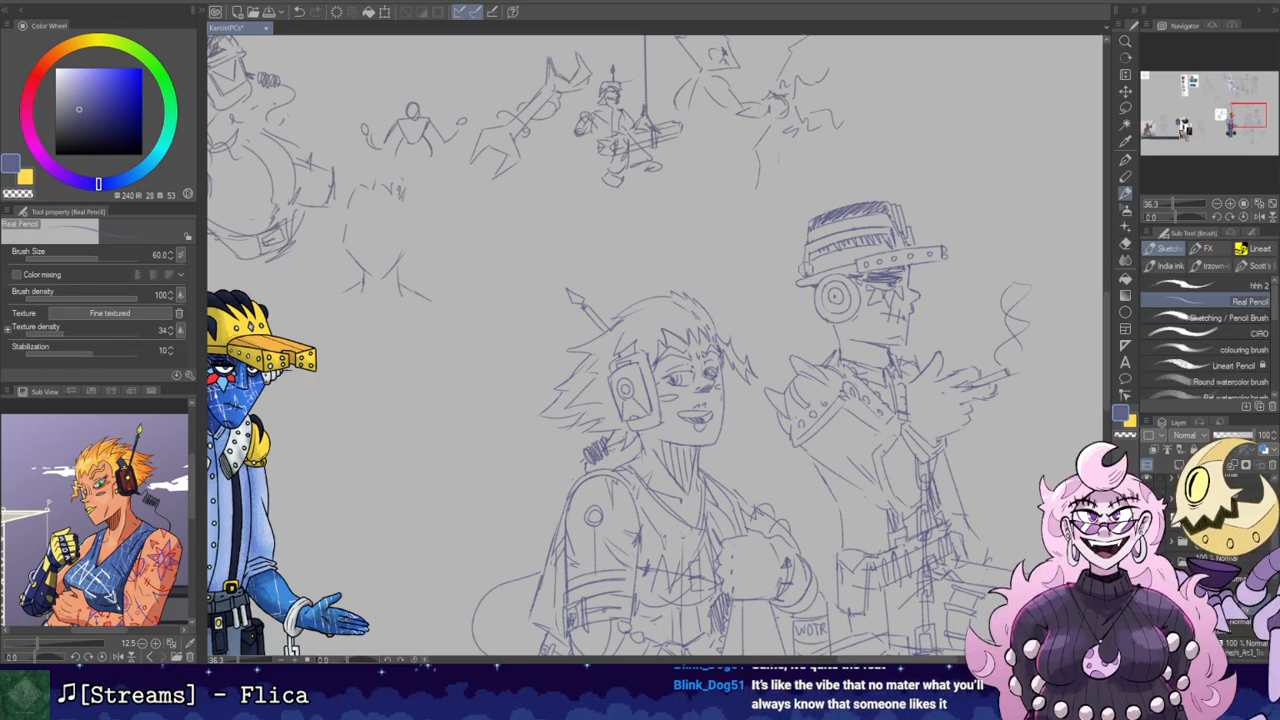
Step: Darken the stripe around the smoking worker's hat with pencil strokes from a rotated view
{"action": "key", "text": "r"}
{"action": "mouse_move", "coordinate": [856, 184]}
{"action": "left_mouse_down"}
{"action": "mouse_move", "coordinate": [683, 89]}
{"action": "mouse_move", "coordinate": [609, 92]}
{"action": "left_mouse_up"}
{"action": "mouse_move", "coordinate": [645, 150]}
{"action": "left_mouse_down"}
{"action": "mouse_move", "coordinate": [702, 338]}
{"action": "mouse_move", "coordinate": [675, 415]}
{"action": "left_mouse_up"}
{"action": "key", "text": "e"}
{"action": "key", "text": "r"}
{"action": "key", "text": "b"}
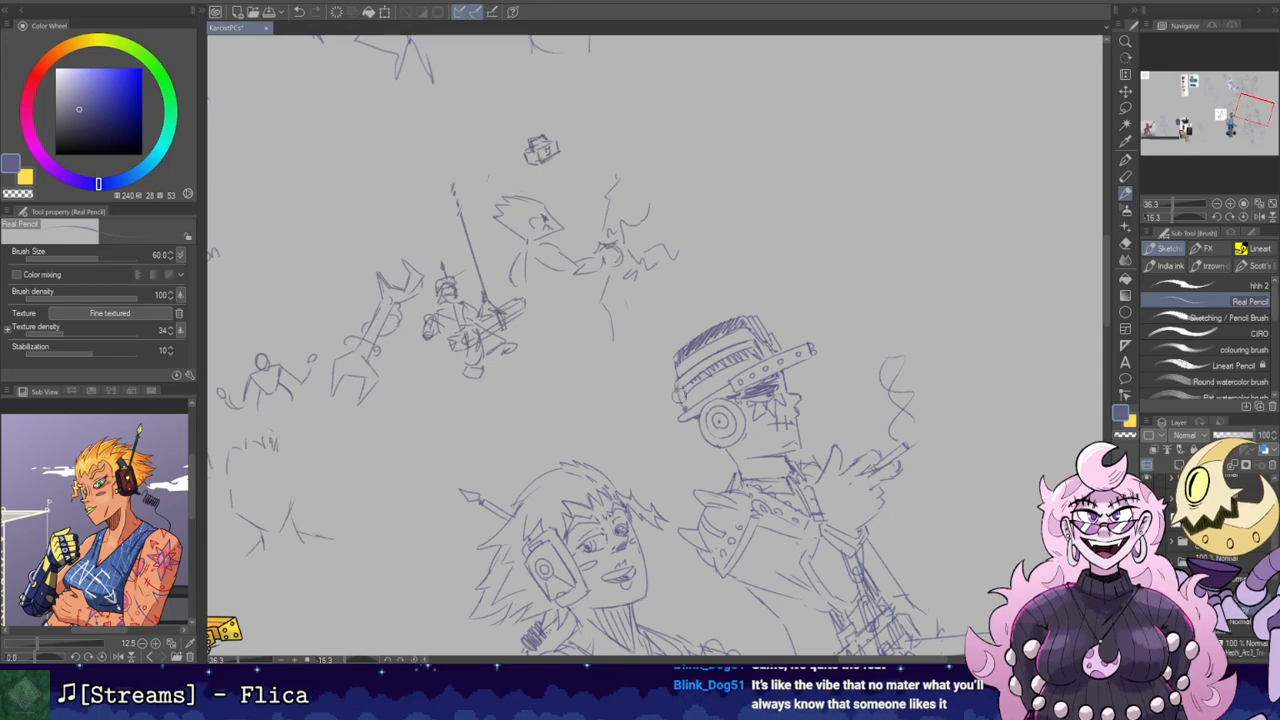
{"action": "key", "text": "ctrl+z"}
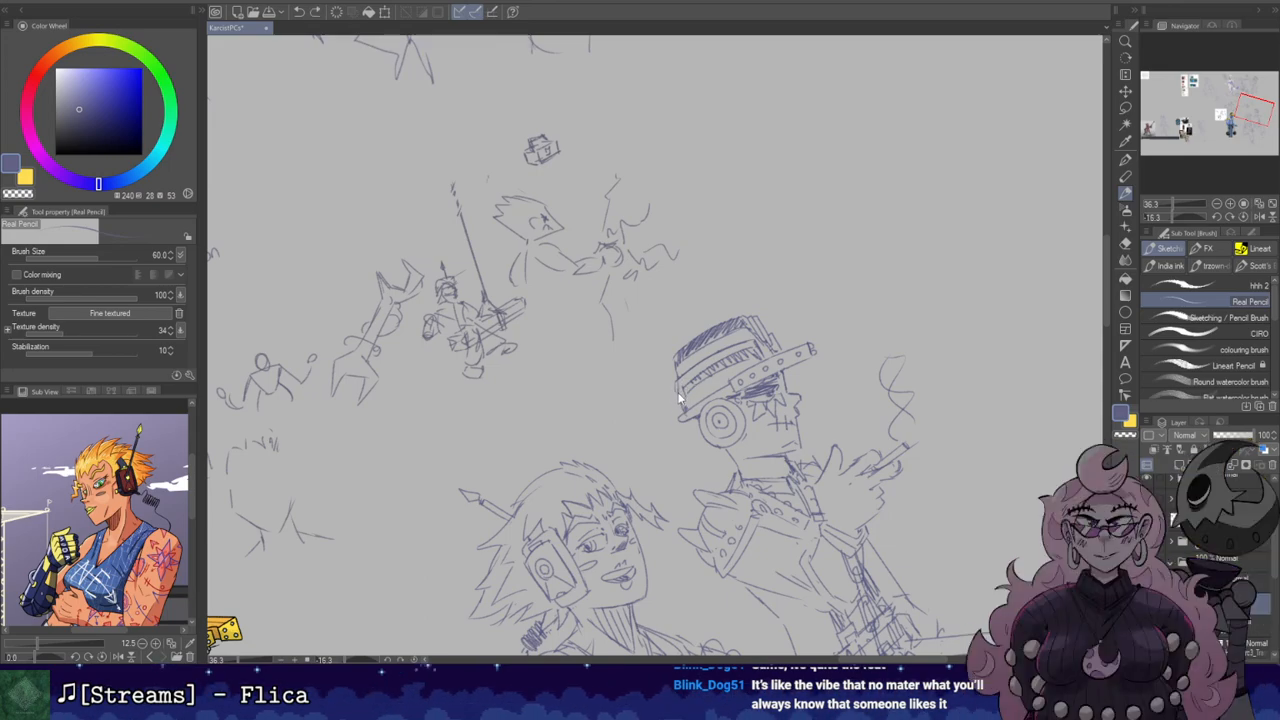
{"action": "key", "text": "e"}
{"action": "key", "text": "r"}
{"action": "left_click_drag", "start_coordinate": [692, 380], "coordinate": [711, 331]}
{"action": "key", "text": "e"}
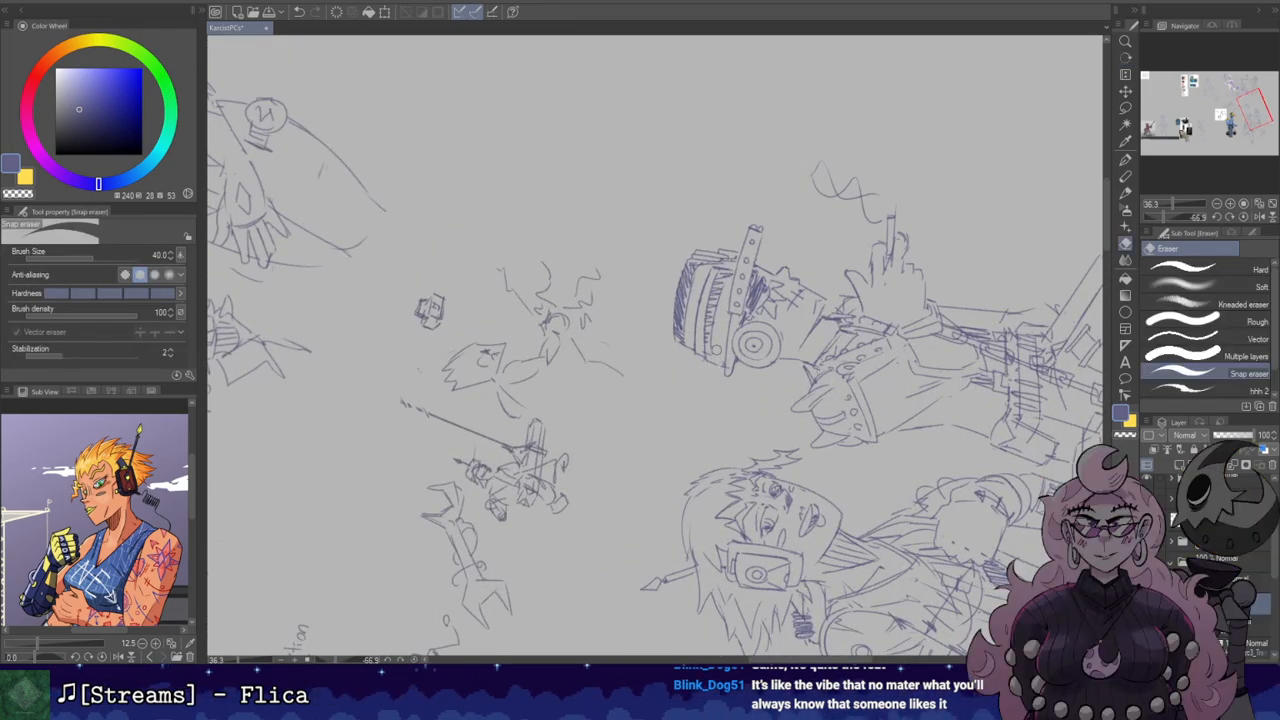
{"action": "key", "text": "p"}
{"action": "left_click_drag", "start_coordinate": [716, 294], "coordinate": [705, 350]}
{"action": "left_click_drag", "start_coordinate": [712, 294], "coordinate": [706, 359]}
{"action": "key", "text": "ctrl+z"}
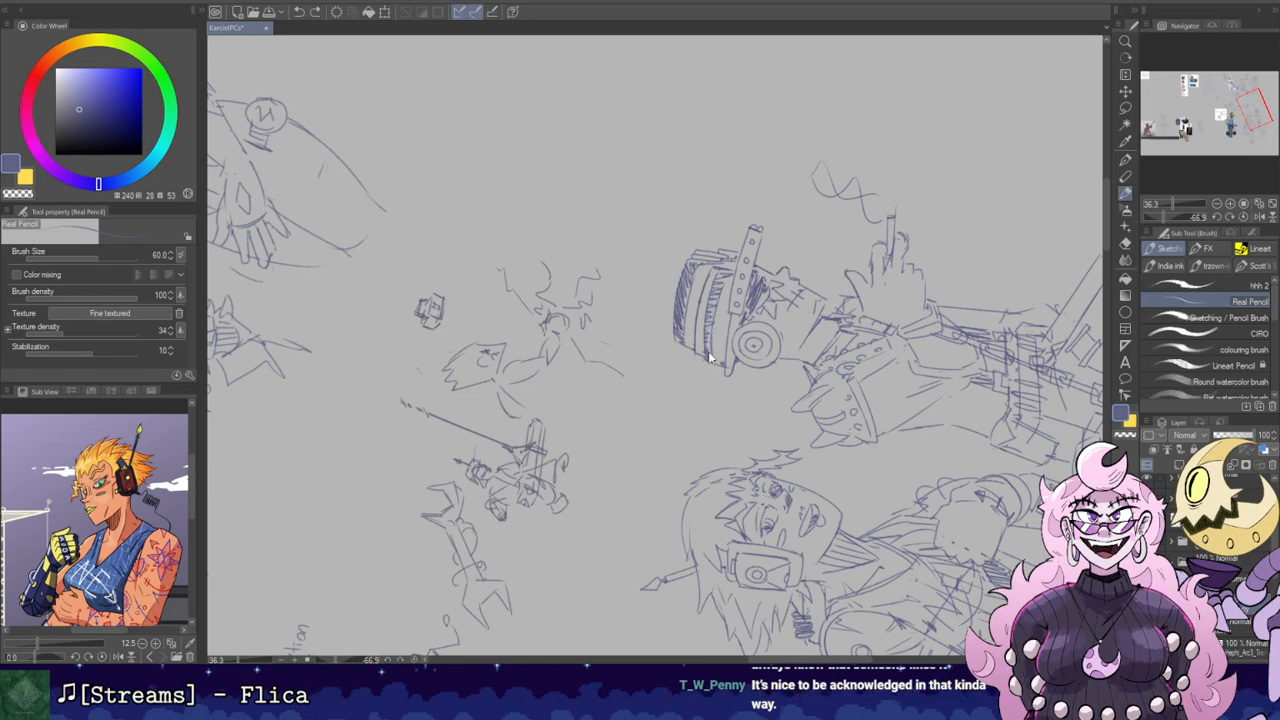
{"action": "left_click_drag", "start_coordinate": [718, 295], "coordinate": [704, 358]}
{"action": "left_click_drag", "start_coordinate": [726, 278], "coordinate": [708, 346]}
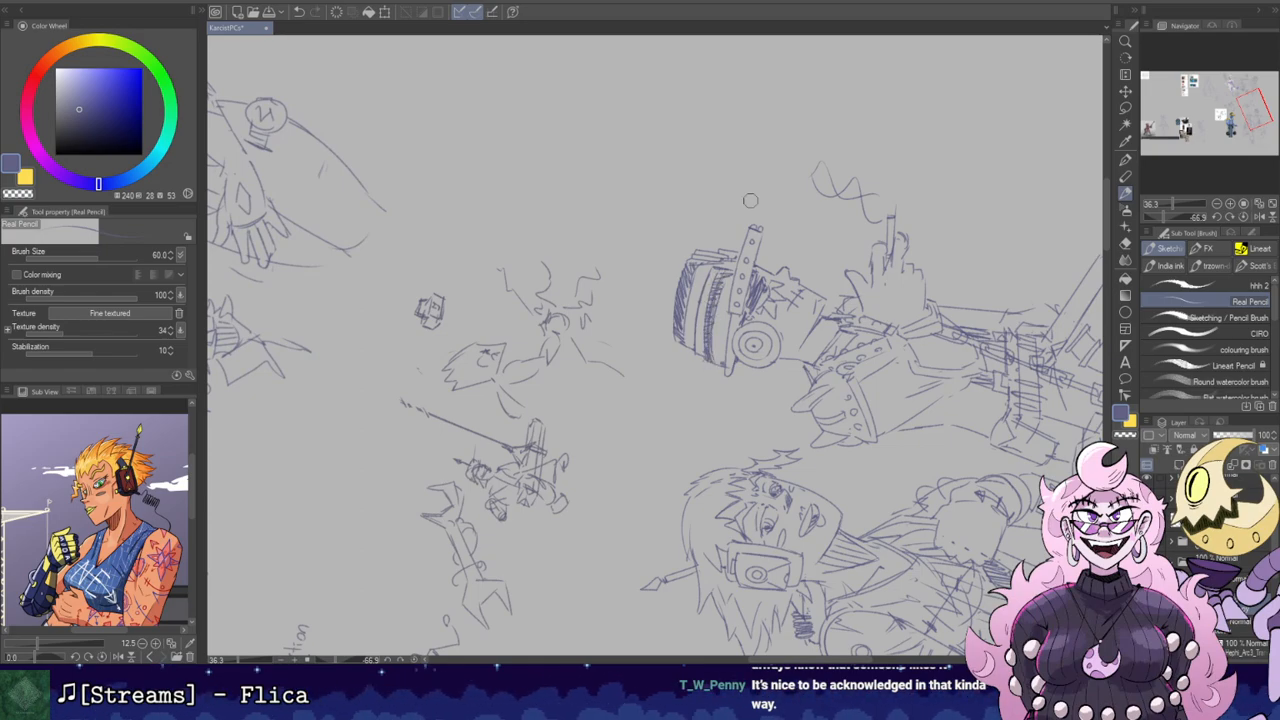
Step: Touch up the rear edge of the hat's stripe with a short pencil stroke, checking it straight and tilted
{"action": "key", "text": "r"}
{"action": "left_click_drag", "start_coordinate": [739, 218], "coordinate": [805, 374]}
{"action": "left_click_drag", "start_coordinate": [777, 229], "coordinate": [891, 134]}
{"action": "key", "text": "e"}
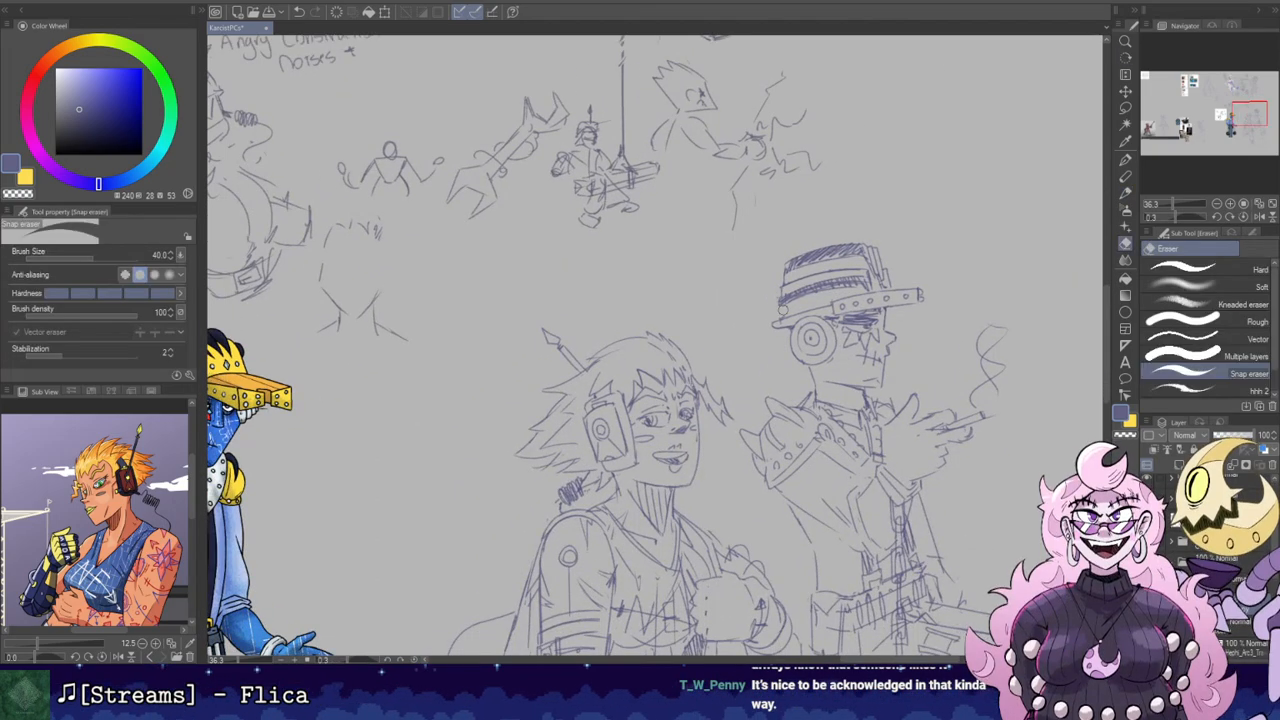
{"action": "key", "text": "p"}
{"action": "left_click_drag", "start_coordinate": [786, 284], "coordinate": [800, 272]}
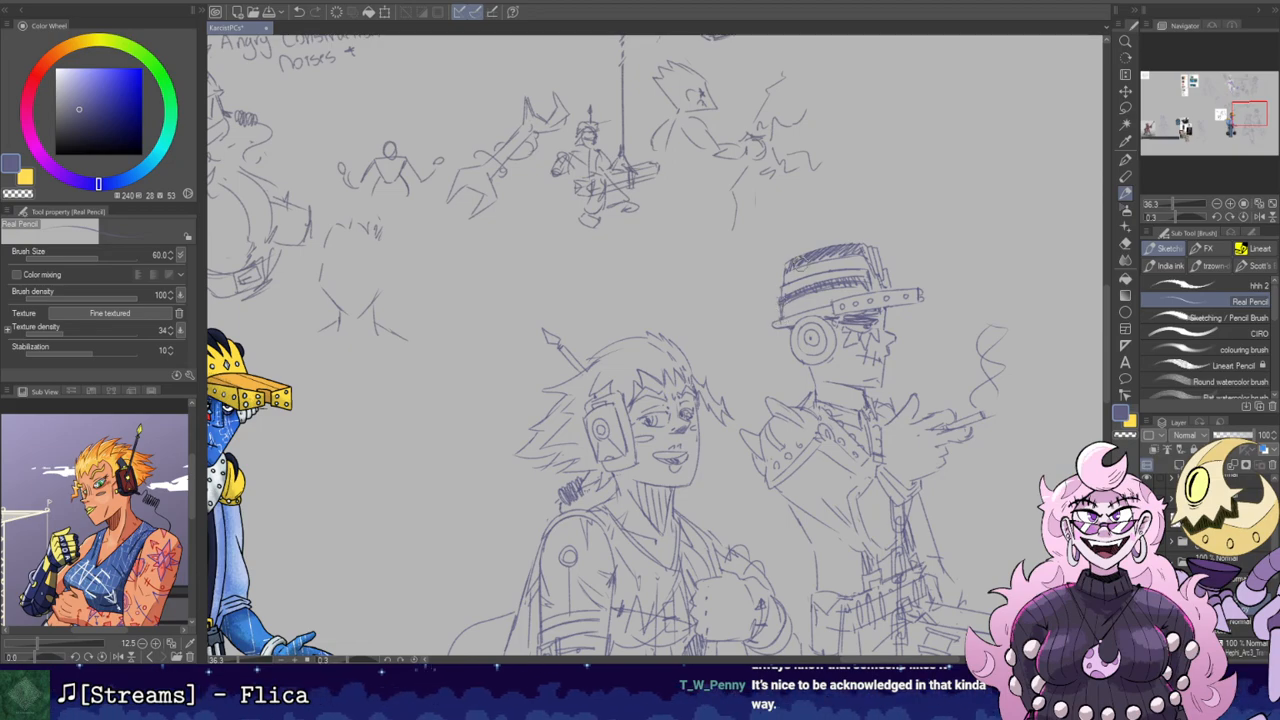
{"action": "key", "text": "r"}
{"action": "mouse_move", "coordinate": [890, 318]}
{"action": "left_mouse_down"}
{"action": "mouse_move", "coordinate": [722, 217]}
{"action": "mouse_move", "coordinate": [777, 343]}
{"action": "mouse_move", "coordinate": [737, 388]}
{"action": "left_mouse_up"}
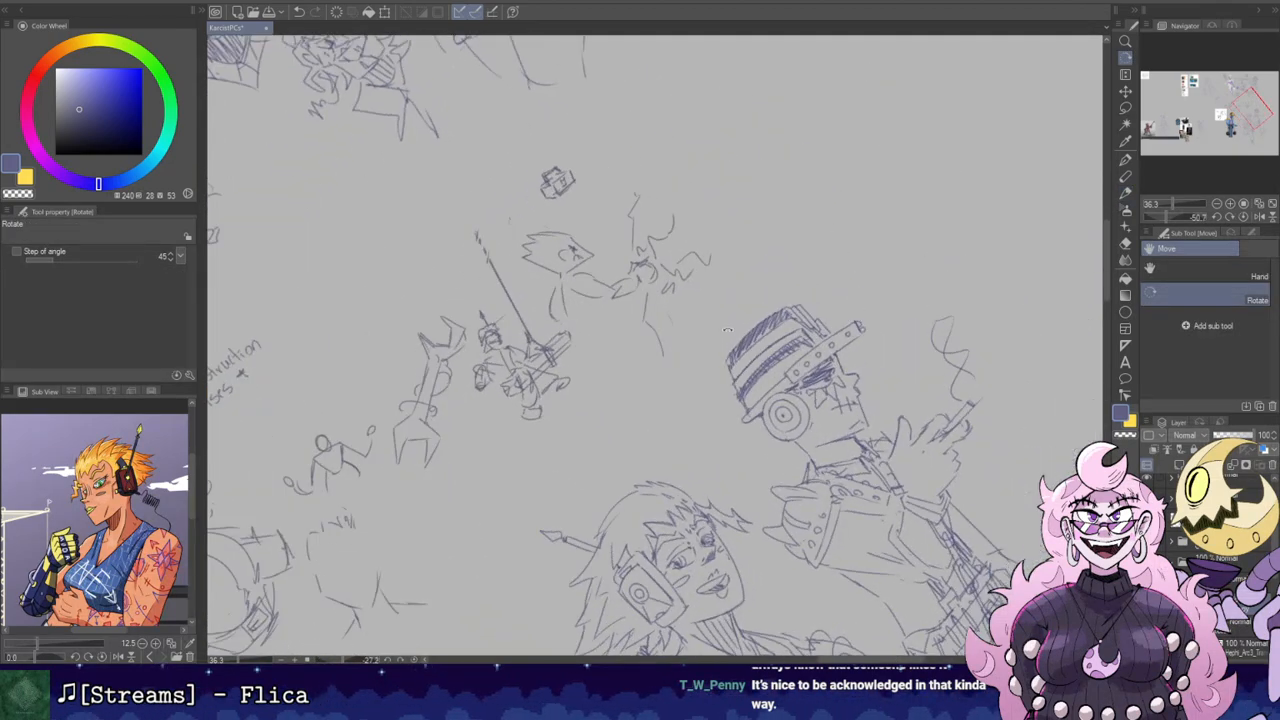
{"action": "key", "text": "p"}
{"action": "key", "text": "r"}
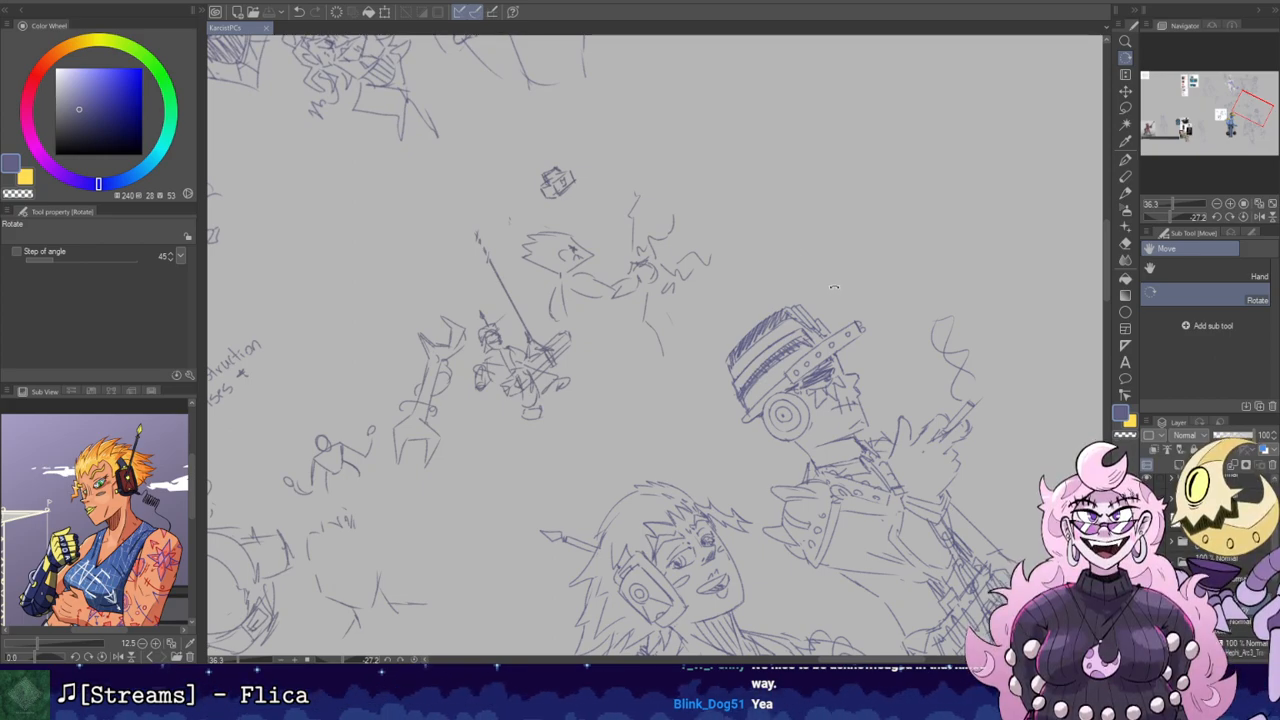
Step: Transform the whole sketch of the seated workers, shifting it slightly down and away from the coloured character
{"action": "scroll", "coordinate": [907, 460], "scroll_direction": "down", "scroll_amount": 3}
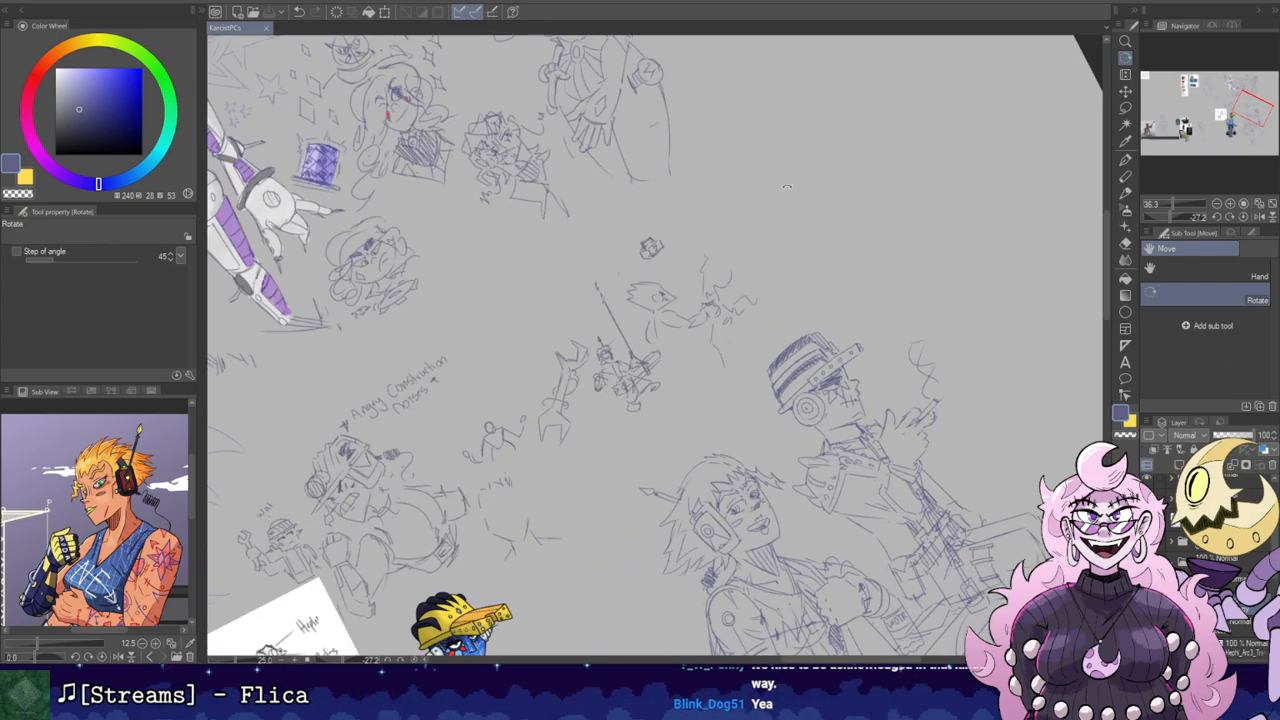
{"action": "double_click", "coordinate": [757, 56]}
{"action": "scroll", "coordinate": [872, 390], "scroll_direction": "down", "scroll_amount": 3}
{"action": "left_click_drag", "start_coordinate": [862, 534], "coordinate": [826, 205]}
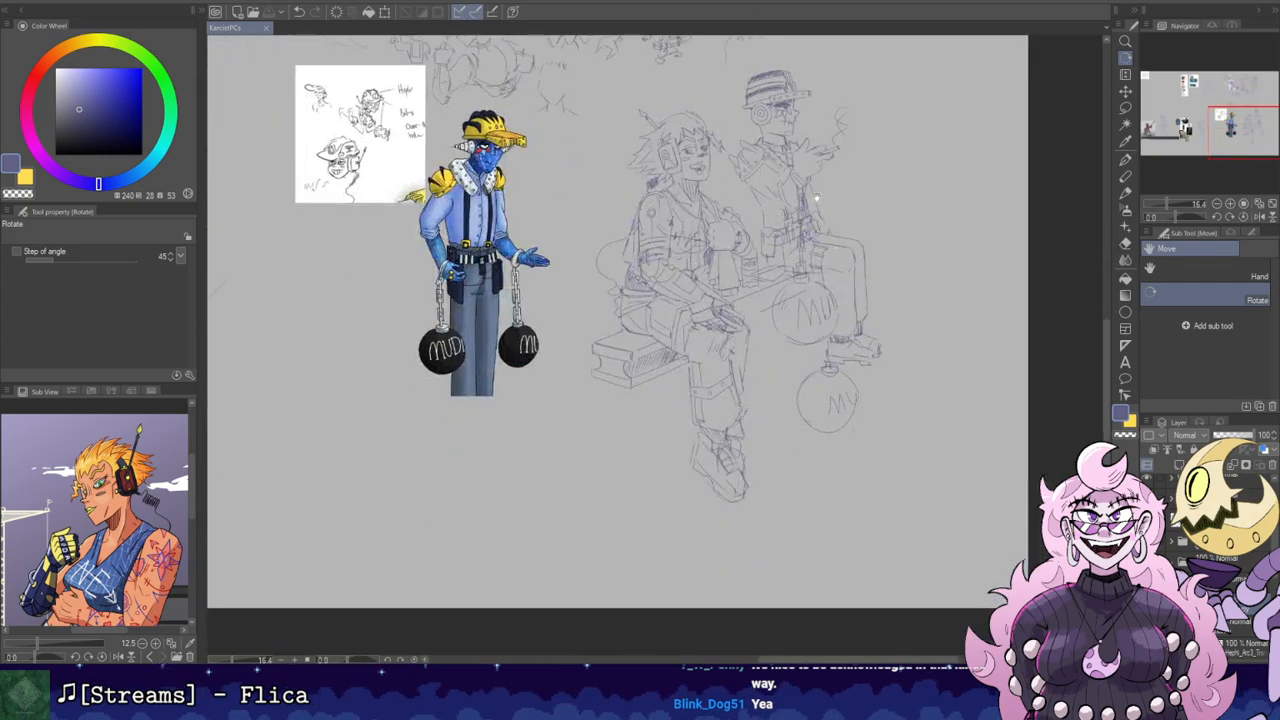
{"action": "scroll", "coordinate": [750, 168], "scroll_direction": "up", "scroll_amount": 3}
{"action": "left_click_drag", "start_coordinate": [770, 145], "coordinate": [776, 209]}
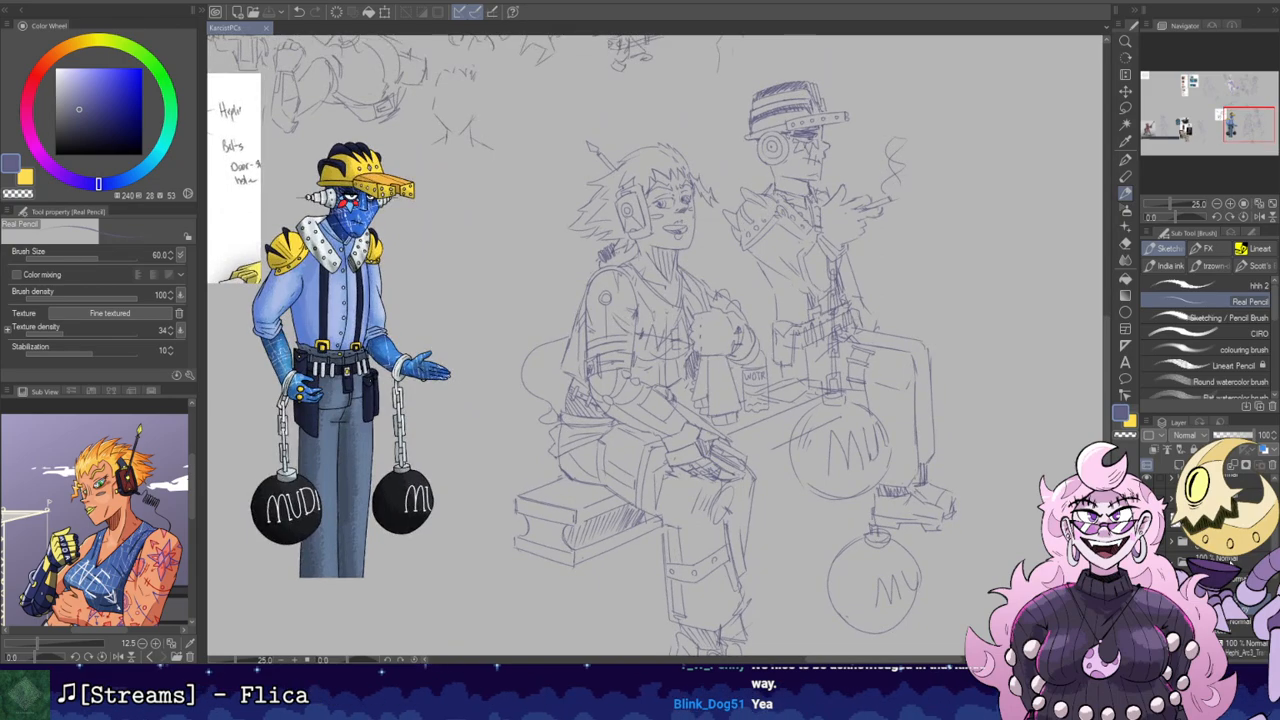
{"action": "left_click_drag", "start_coordinate": [877, 313], "coordinate": [795, 220]}
{"action": "key", "text": "ctrl+t"}
{"action": "left_click_drag", "start_coordinate": [715, 192], "coordinate": [737, 252]}
{"action": "scroll", "coordinate": [737, 252], "scroll_direction": "down", "scroll_amount": 1}
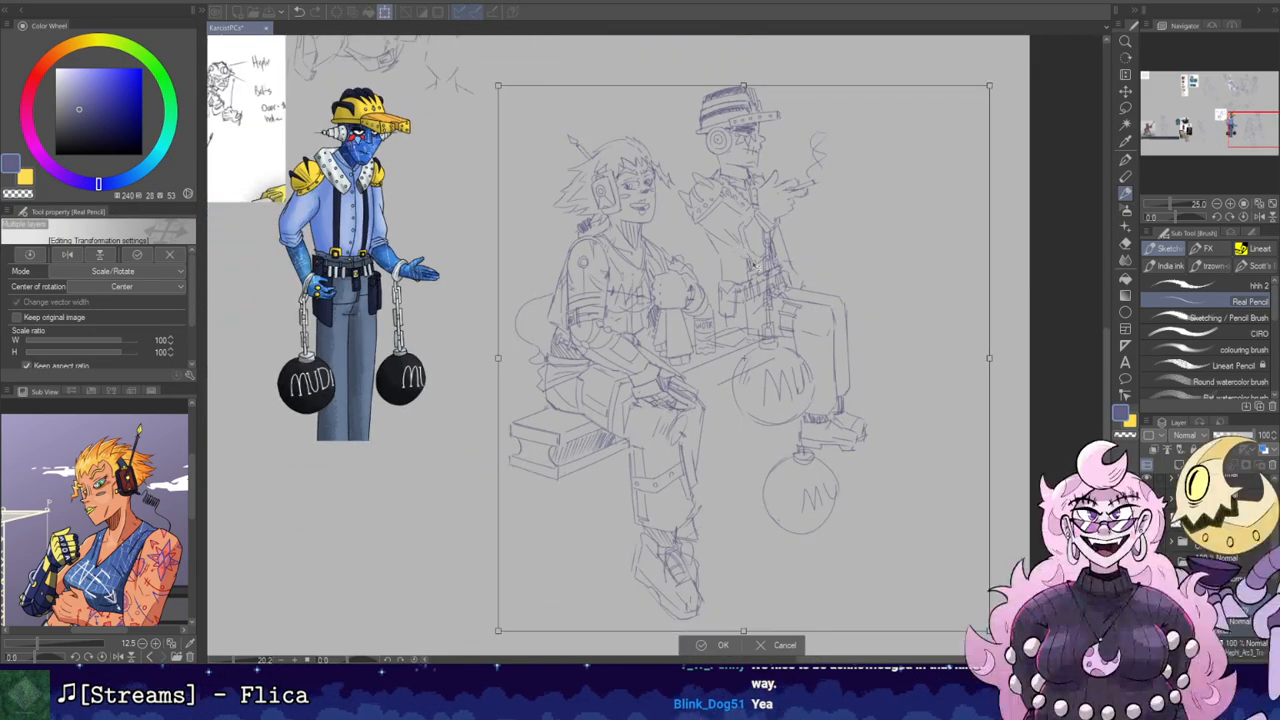
{"action": "left_click", "coordinate": [718, 645]}
Step: Select the neighbouring sketch layer and toggle its visibility off and on to identify its content
{"action": "scroll", "coordinate": [703, 426], "scroll_direction": "up", "scroll_amount": 3}
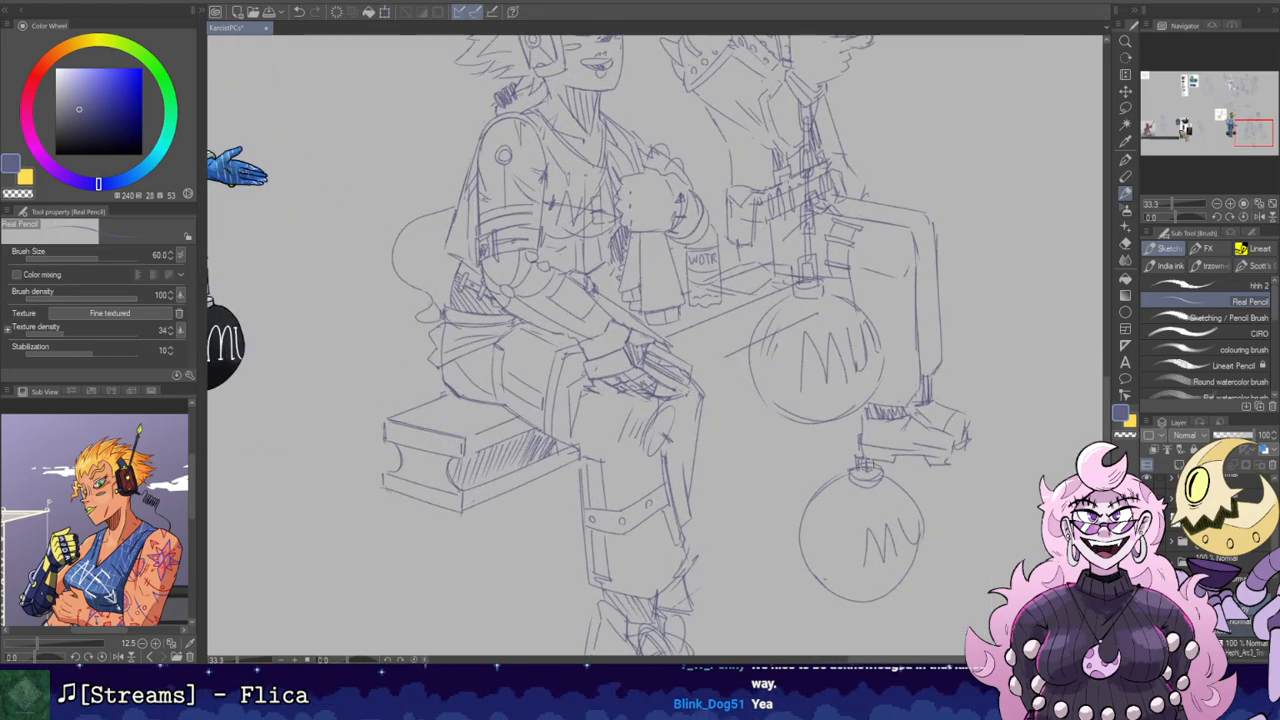
{"action": "scroll", "coordinate": [814, 457], "scroll_direction": "down", "scroll_amount": 2}
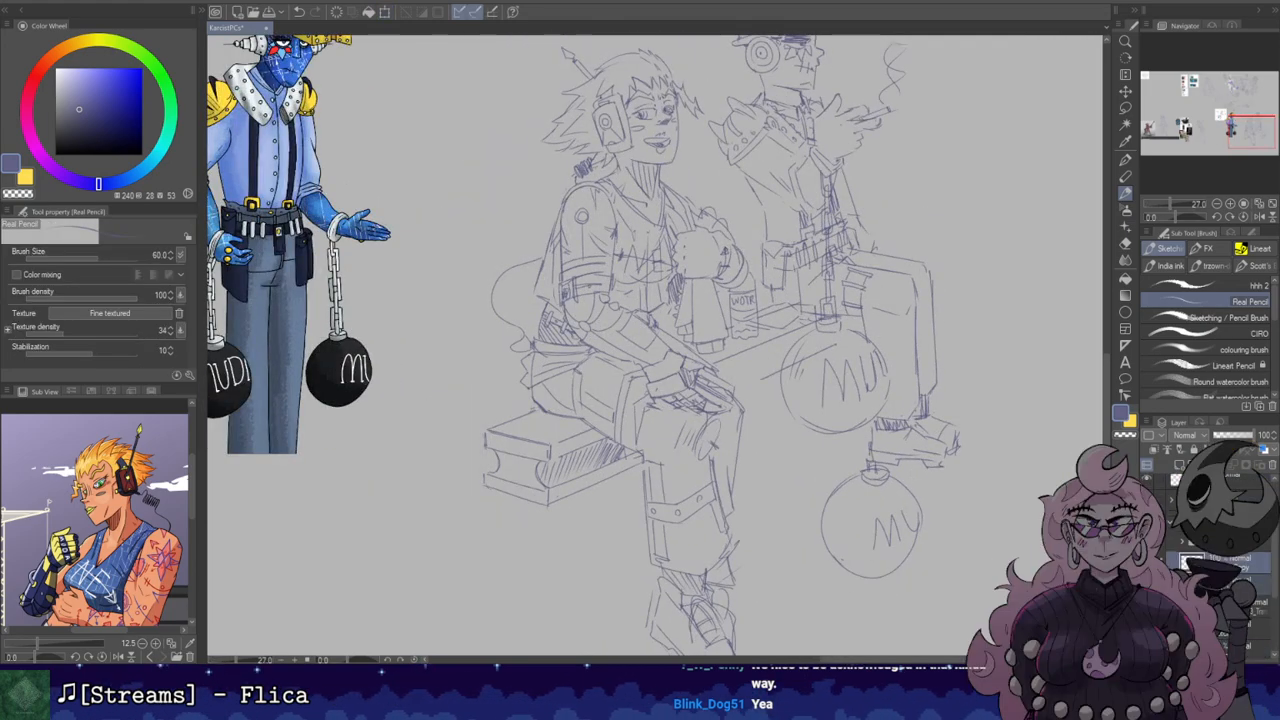
{"action": "left_click", "coordinate": [1245, 586]}
{"action": "left_click", "coordinate": [1147, 586]}
{"action": "left_click", "coordinate": [1147, 586]}
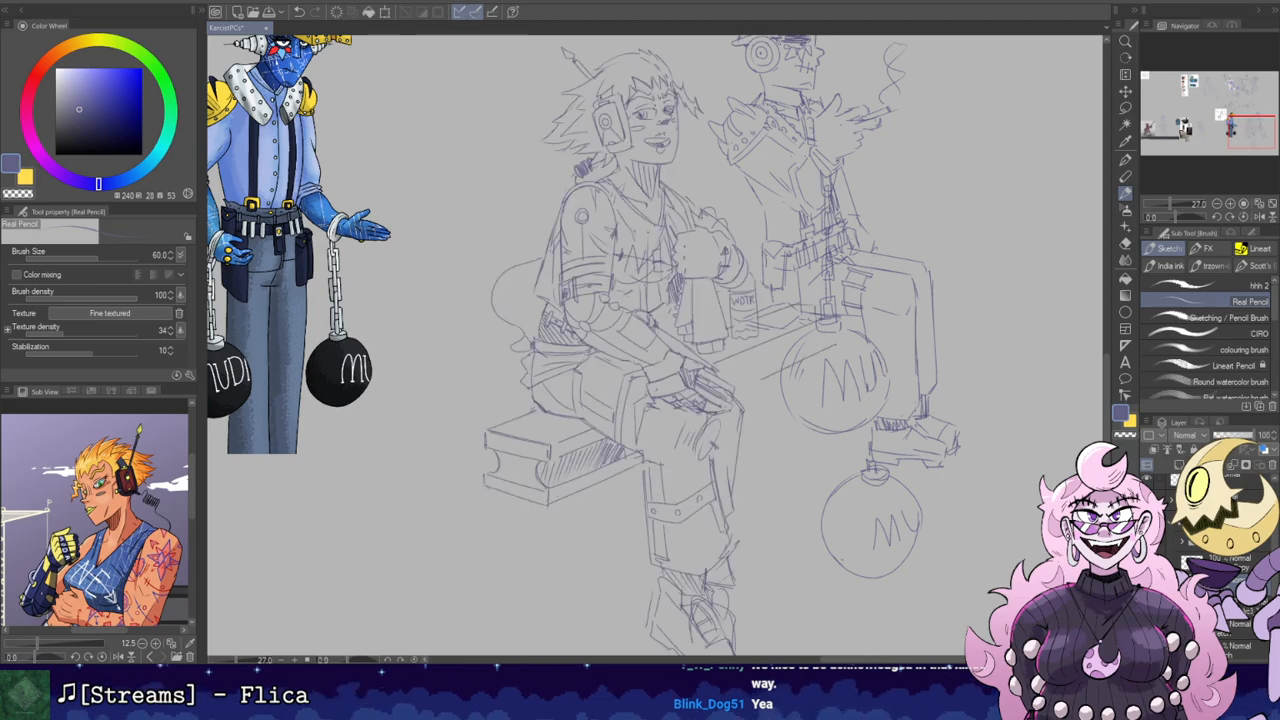
Step: Touch up the outline of the headphone wearer's knee and shin with pencil and eraser
{"action": "left_click_drag", "start_coordinate": [737, 374], "coordinate": [817, 284]}
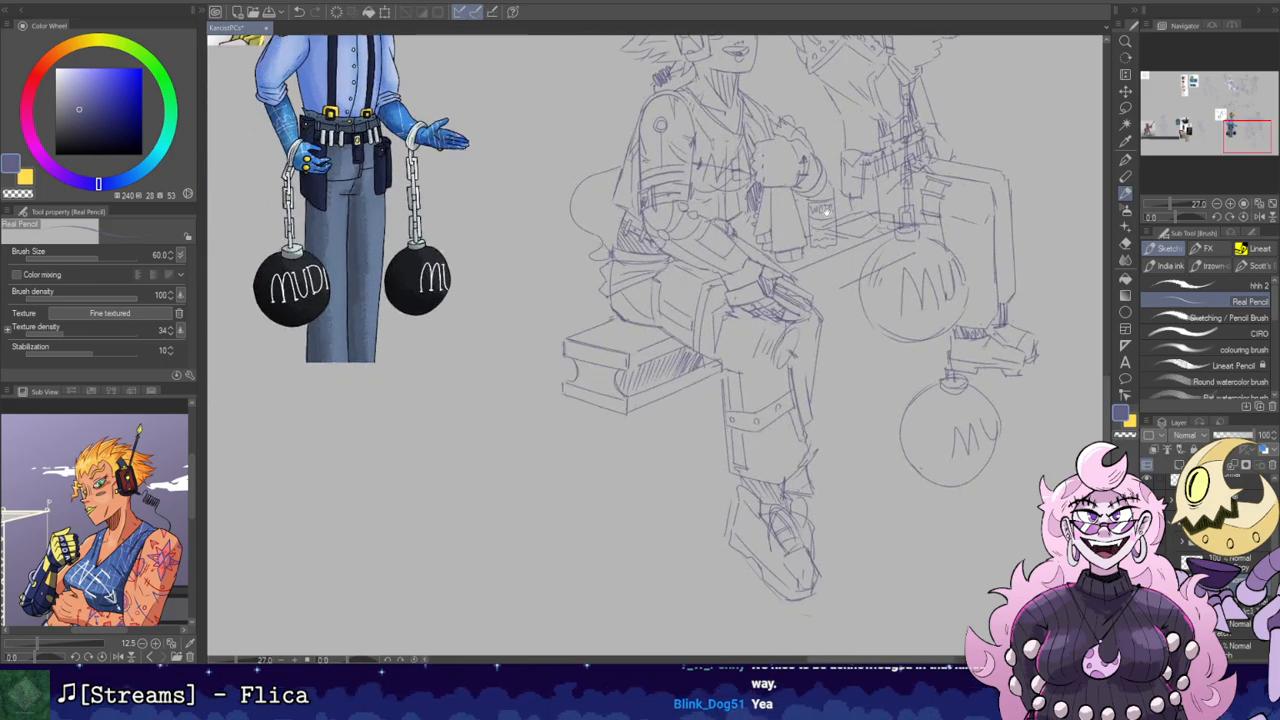
{"action": "left_click_drag", "start_coordinate": [822, 198], "coordinate": [814, 215]}
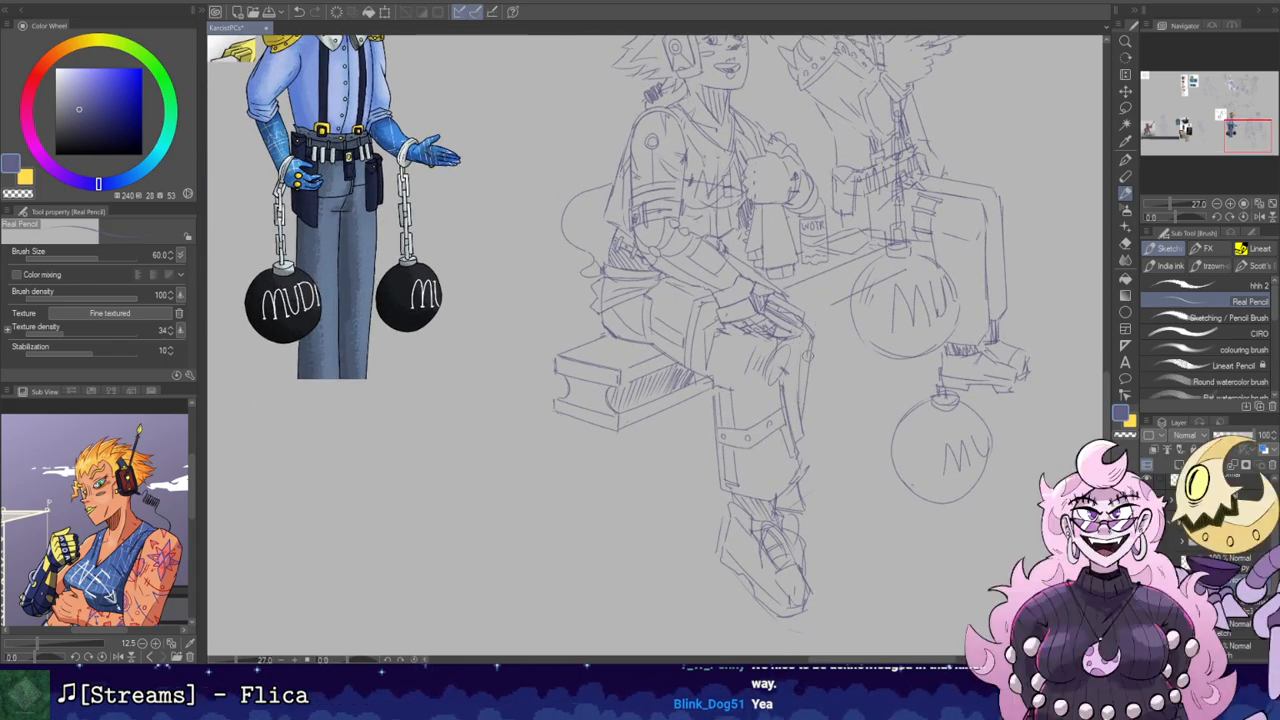
{"action": "key", "text": "e"}
{"action": "key", "text": "b"}
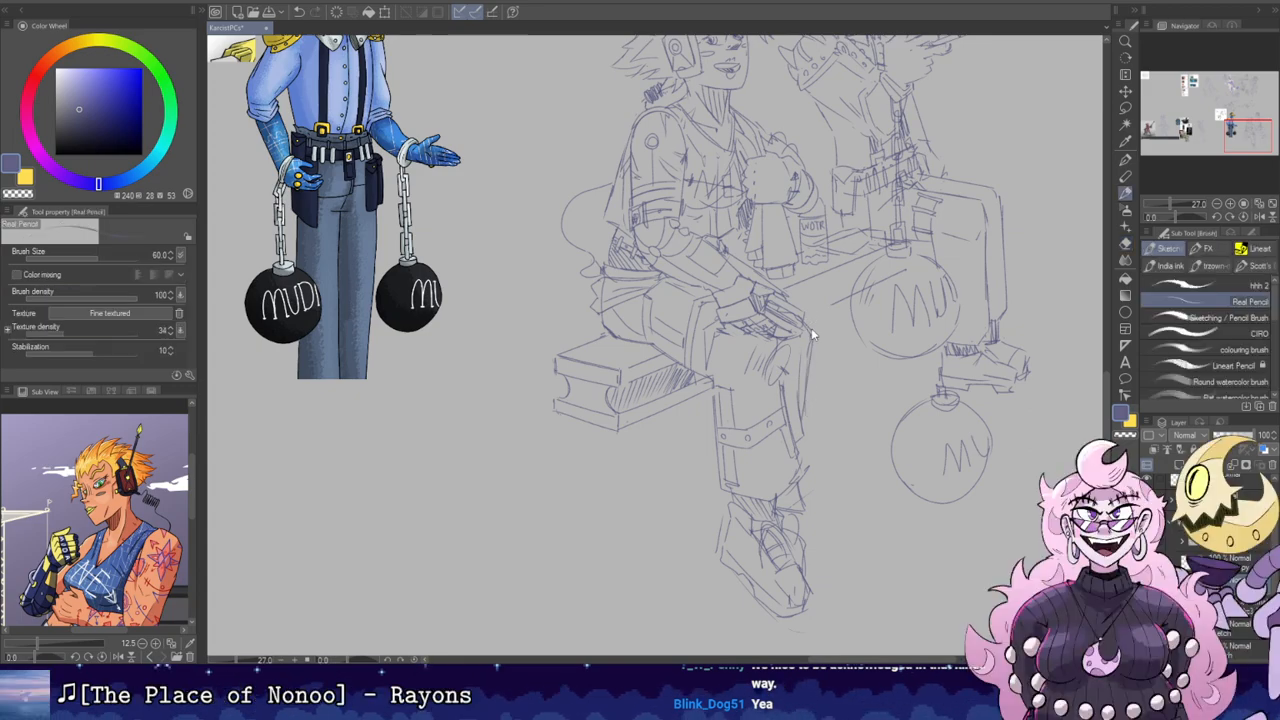
{"action": "left_click_drag", "start_coordinate": [818, 218], "coordinate": [822, 267]}
{"action": "left_click_drag", "start_coordinate": [784, 389], "coordinate": [779, 434]}
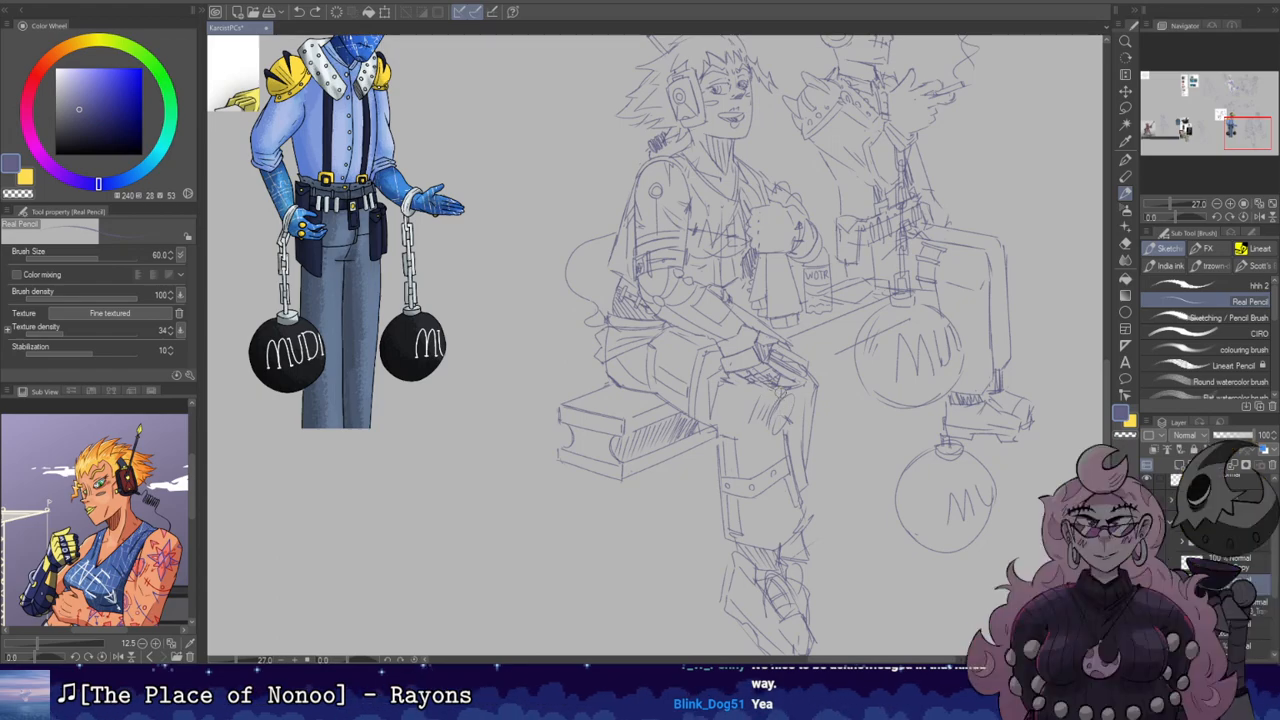
{"action": "key", "text": "e"}
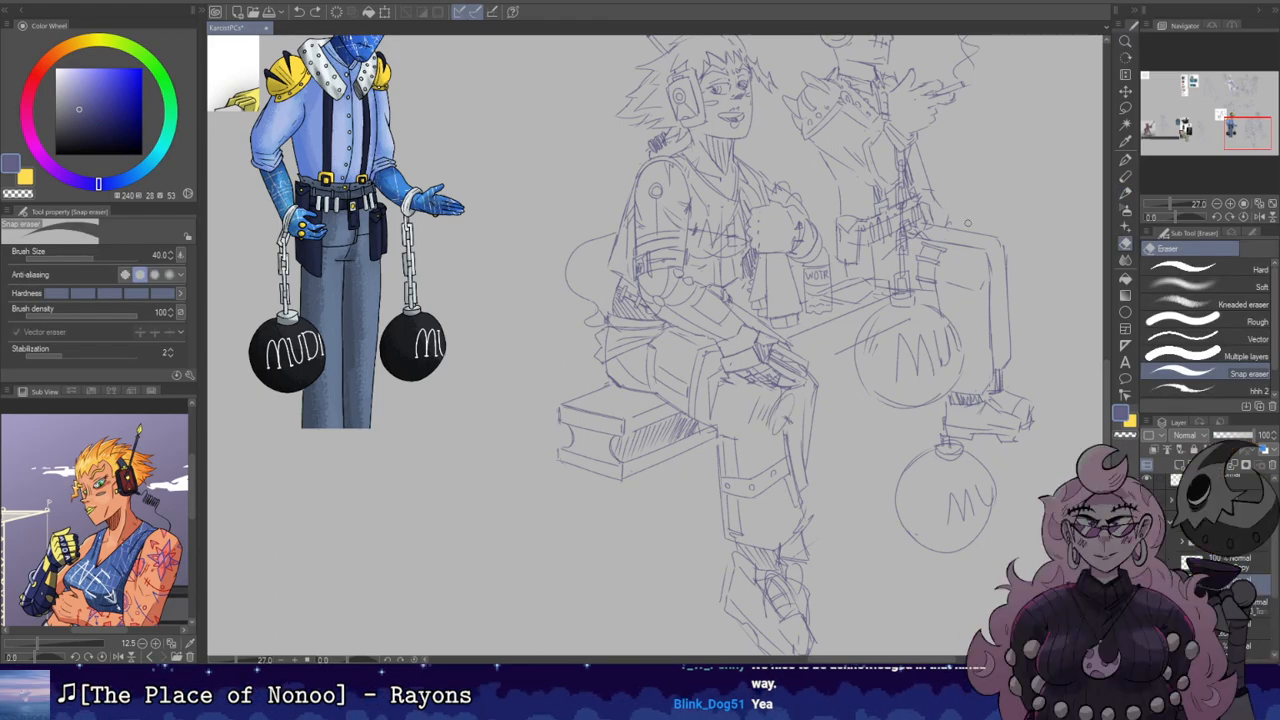
{"action": "key", "text": "b"}
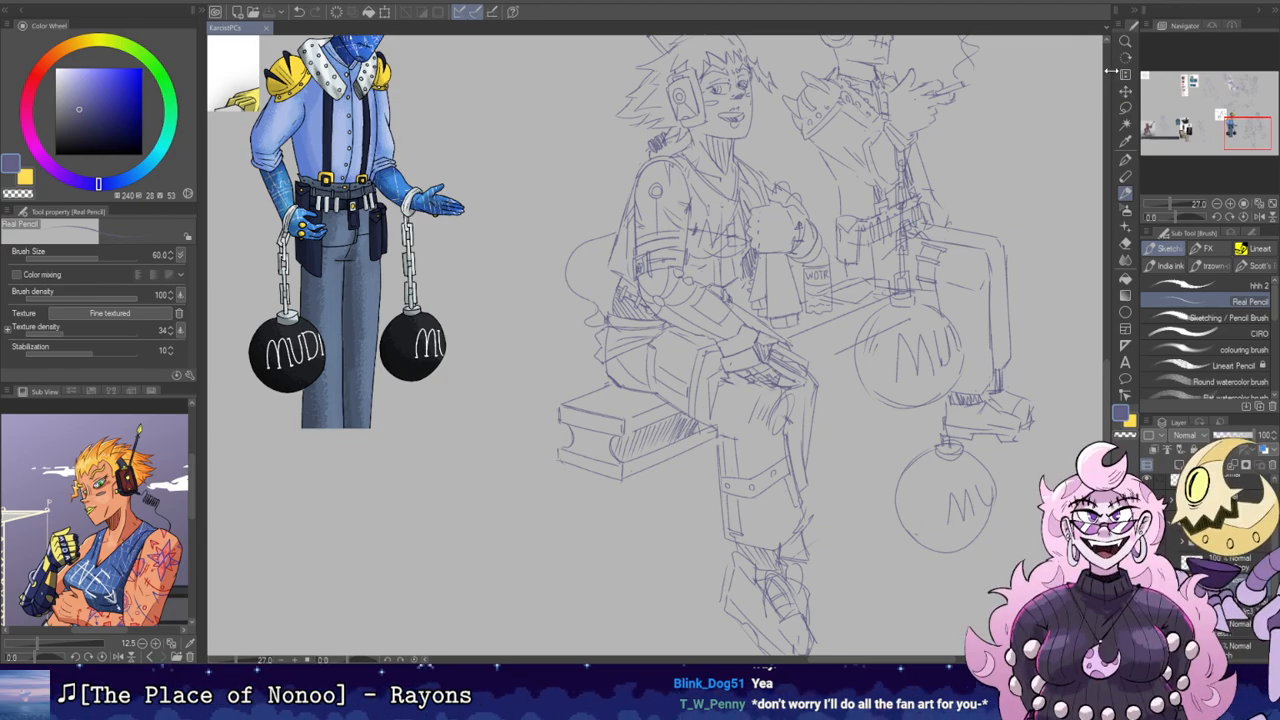
Step: Draw the beam's lower edge beside the headphone wearer's knee and erase the stray line crossing the upper ball
{"action": "scroll", "coordinate": [810, 303], "scroll_direction": "up", "scroll_amount": 1}
{"action": "mouse_move", "coordinate": [881, 186]}
{"action": "left_mouse_down"}
{"action": "mouse_move", "coordinate": [766, 314]}
{"action": "mouse_move", "coordinate": [788, 274]}
{"action": "left_mouse_up"}
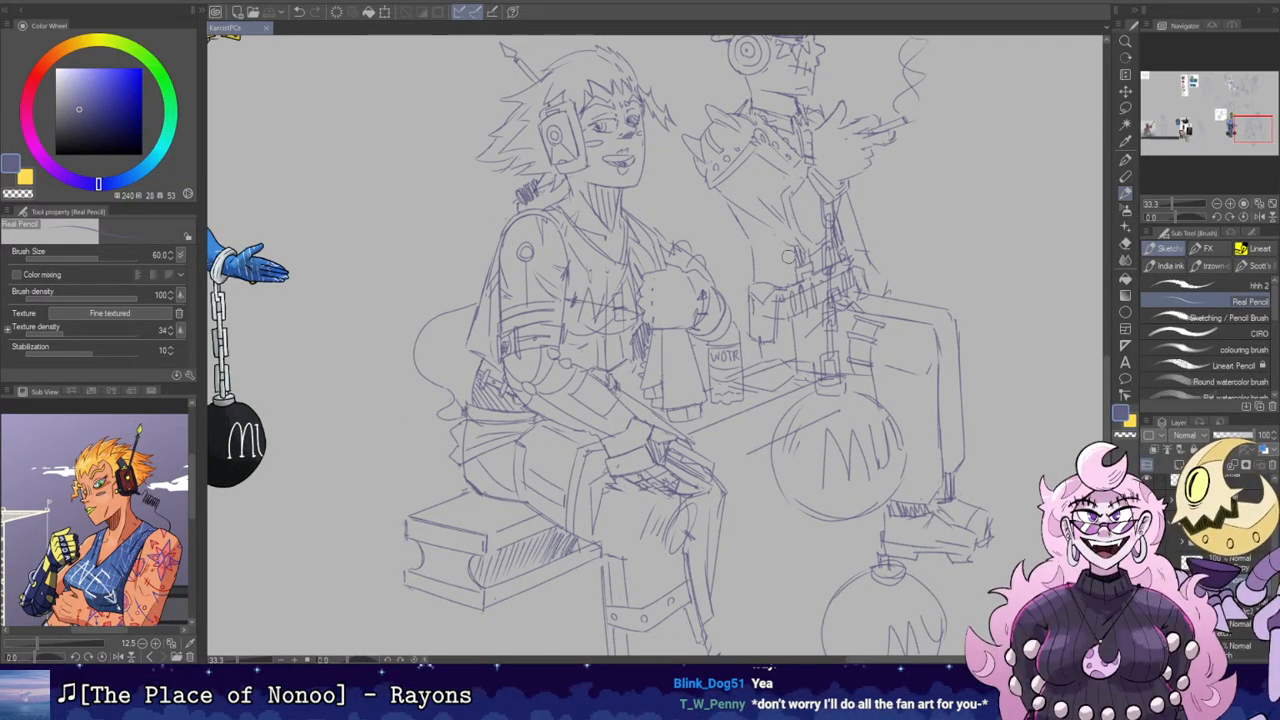
{"action": "mouse_move", "coordinate": [839, 467]}
{"action": "left_mouse_down"}
{"action": "mouse_move", "coordinate": [801, 395]}
{"action": "mouse_move", "coordinate": [765, 394]}
{"action": "mouse_move", "coordinate": [811, 280]}
{"action": "left_mouse_up"}
{"action": "key", "text": "r"}
{"action": "left_click_drag", "start_coordinate": [868, 248], "coordinate": [890, 153]}
{"action": "left_click_drag", "start_coordinate": [930, 222], "coordinate": [977, 260]}
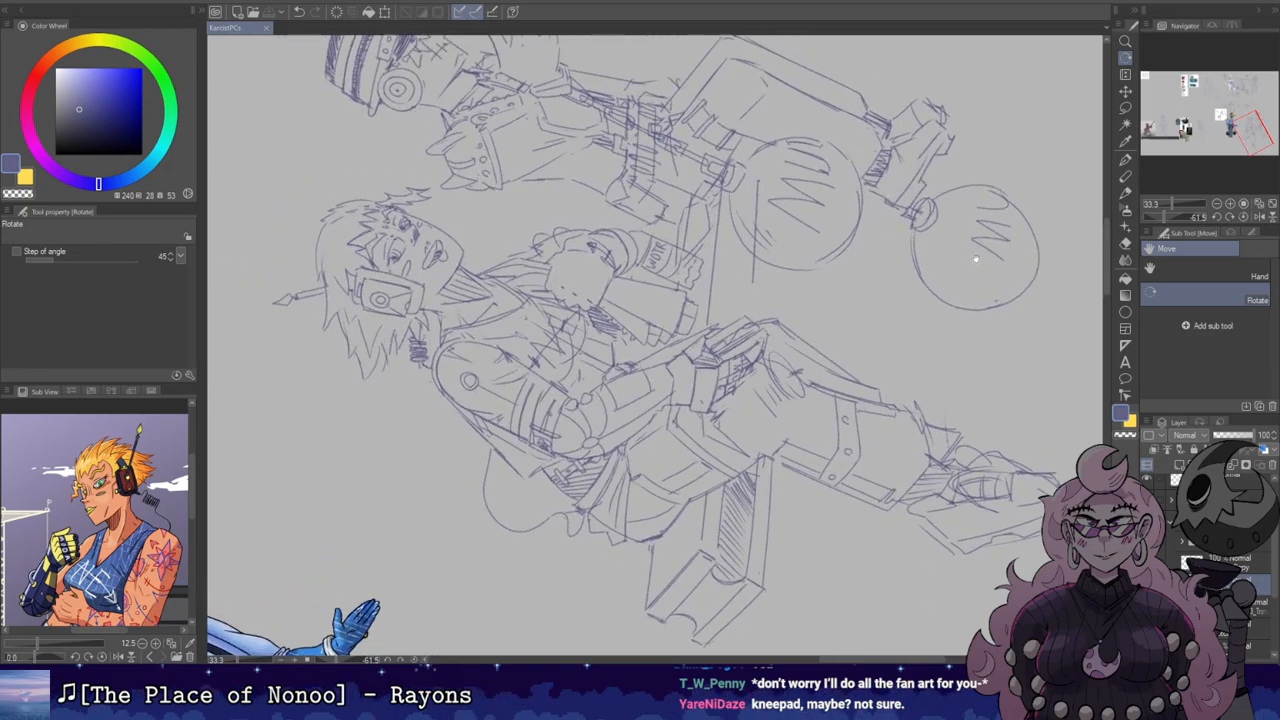
{"action": "left_click_drag", "start_coordinate": [836, 227], "coordinate": [894, 274]}
{"action": "key", "text": "b"}
{"action": "left_click_drag", "start_coordinate": [829, 332], "coordinate": [827, 368]}
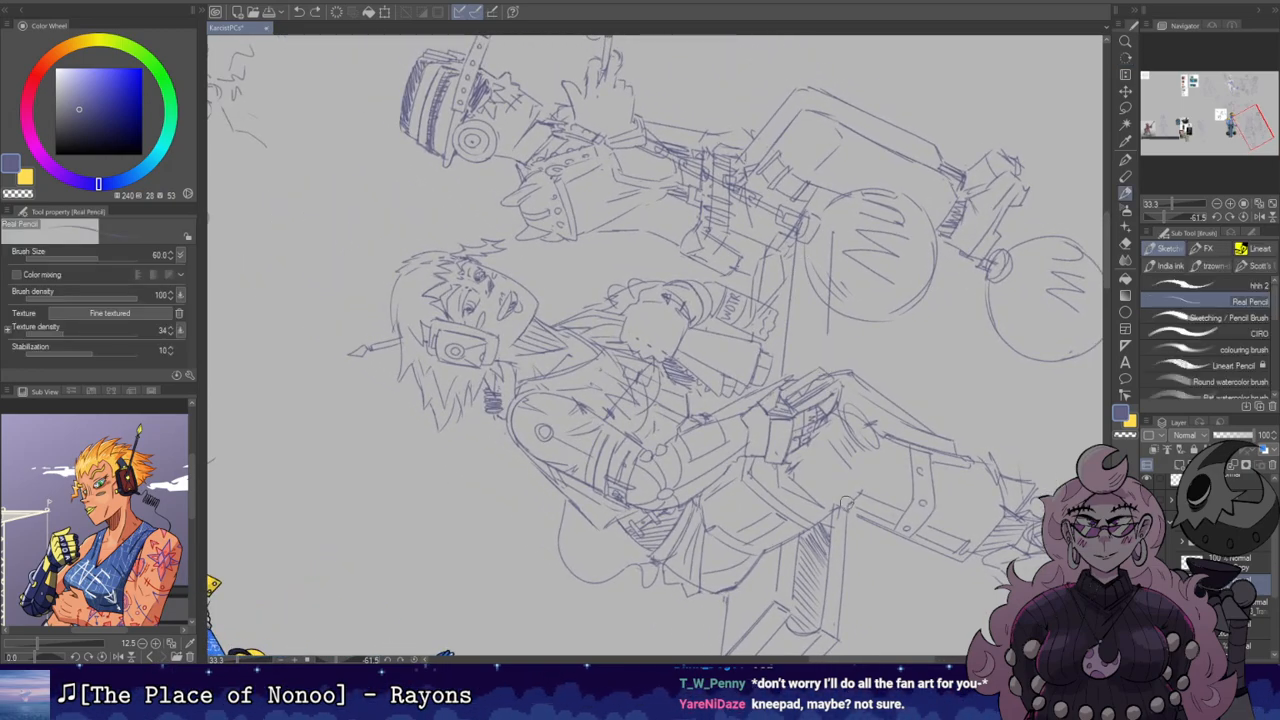
{"action": "mouse_move", "coordinate": [865, 321]}
{"action": "left_mouse_down"}
{"action": "mouse_move", "coordinate": [852, 282]}
{"action": "mouse_move", "coordinate": [829, 306]}
{"action": "left_mouse_up"}
{"action": "key", "text": "e"}
{"action": "left_click_drag", "start_coordinate": [830, 261], "coordinate": [832, 231]}
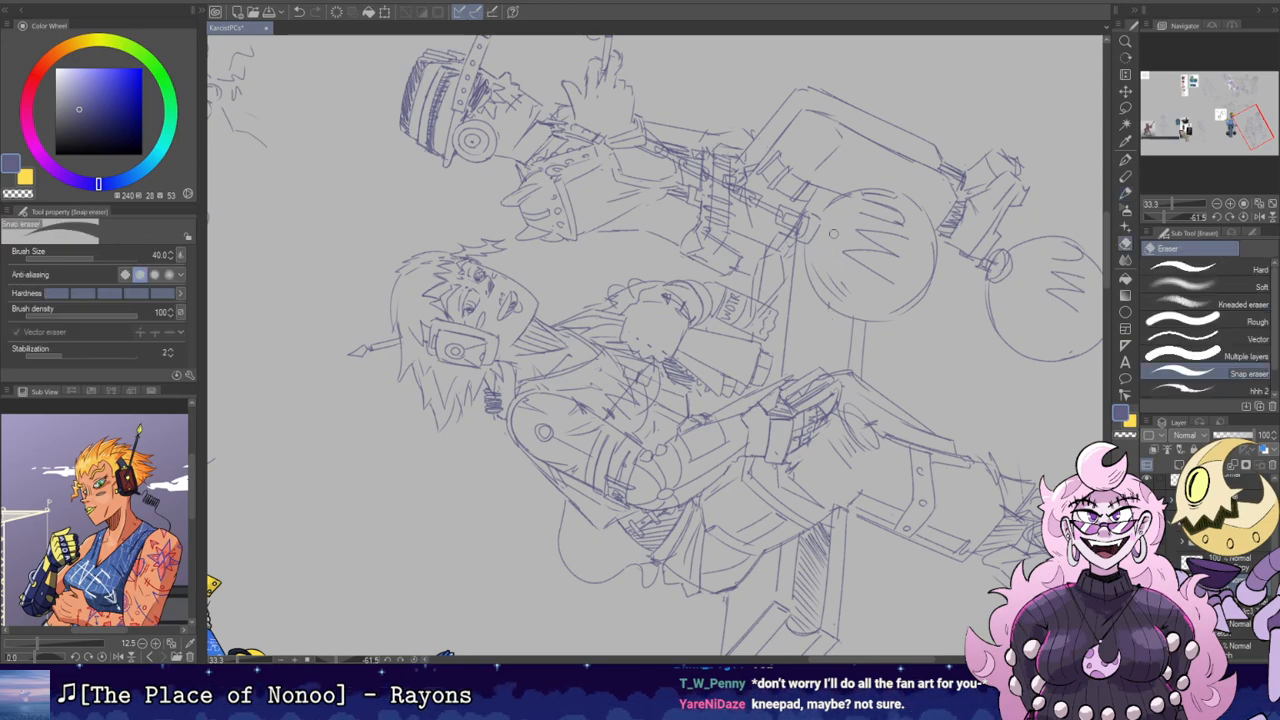
Step: Redraw the beam's upper edge between the chained ball and the headphone wearer's knee
{"action": "key", "text": "b"}
{"action": "left_click_drag", "start_coordinate": [799, 374], "coordinate": [811, 277]}
{"action": "key", "text": "ctrl+z"}
{"action": "key", "text": "e"}
{"action": "mouse_move", "coordinate": [784, 376]}
{"action": "left_mouse_down"}
{"action": "mouse_move", "coordinate": [794, 255]}
{"action": "mouse_move", "coordinate": [782, 374]}
{"action": "left_mouse_up"}
{"action": "key", "text": "b"}
{"action": "key", "text": "ctrl+z"}
{"action": "left_click_drag", "start_coordinate": [803, 240], "coordinate": [786, 377]}
Step: Straighten the canvas and hatch the shaded side of the beam between the knee and the upper ball
{"action": "key", "text": "r"}
{"action": "left_click_drag", "start_coordinate": [790, 300], "coordinate": [758, 443]}
{"action": "key", "text": "b"}
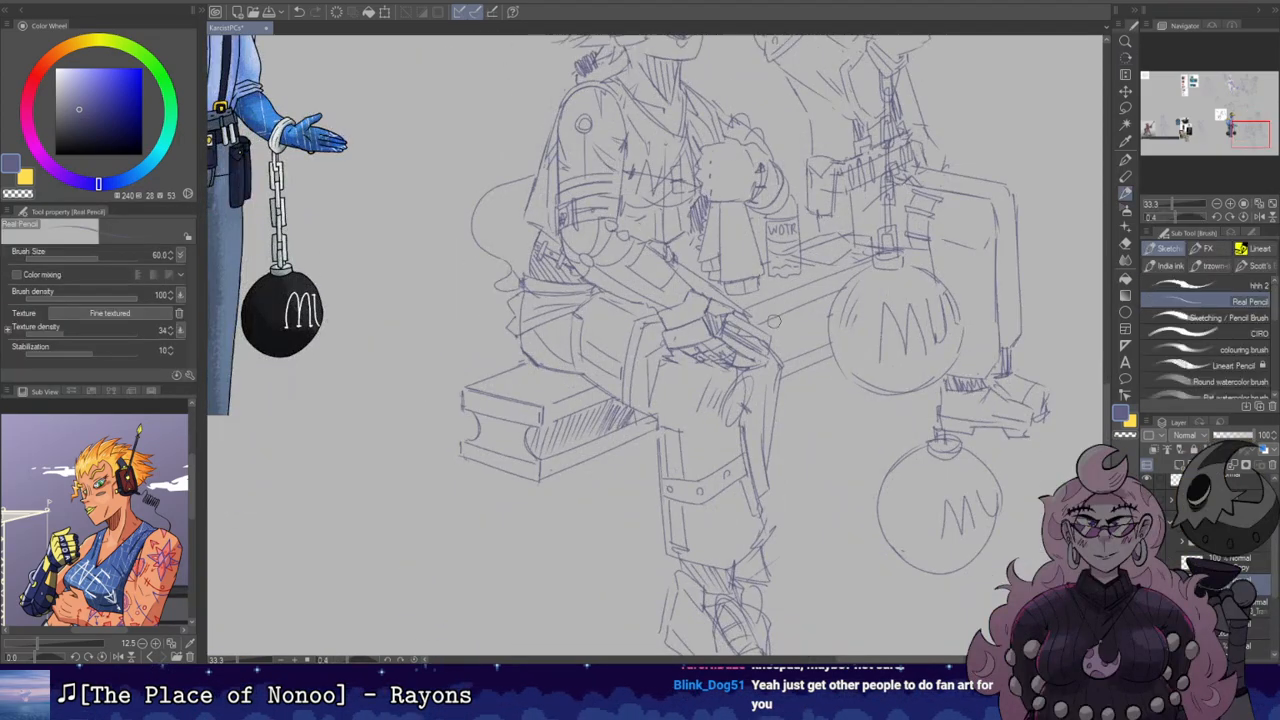
{"action": "left_click_drag", "start_coordinate": [790, 352], "coordinate": [840, 284]}
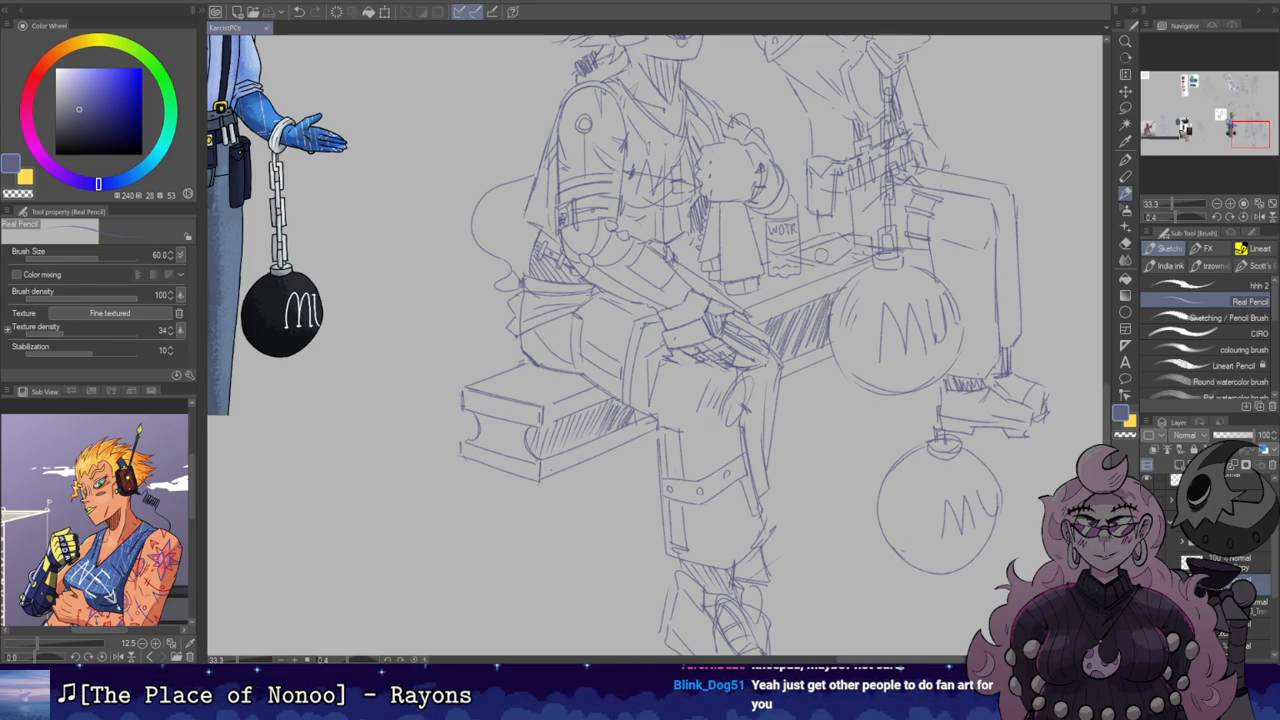
Step: Sketch the beam's jagged far end beyond the hat wearer's knee and check it in the mirrored view
{"action": "mouse_move", "coordinate": [956, 155]}
{"action": "left_mouse_down"}
{"action": "mouse_move", "coordinate": [914, 185]}
{"action": "mouse_move", "coordinate": [922, 271]}
{"action": "left_mouse_up"}
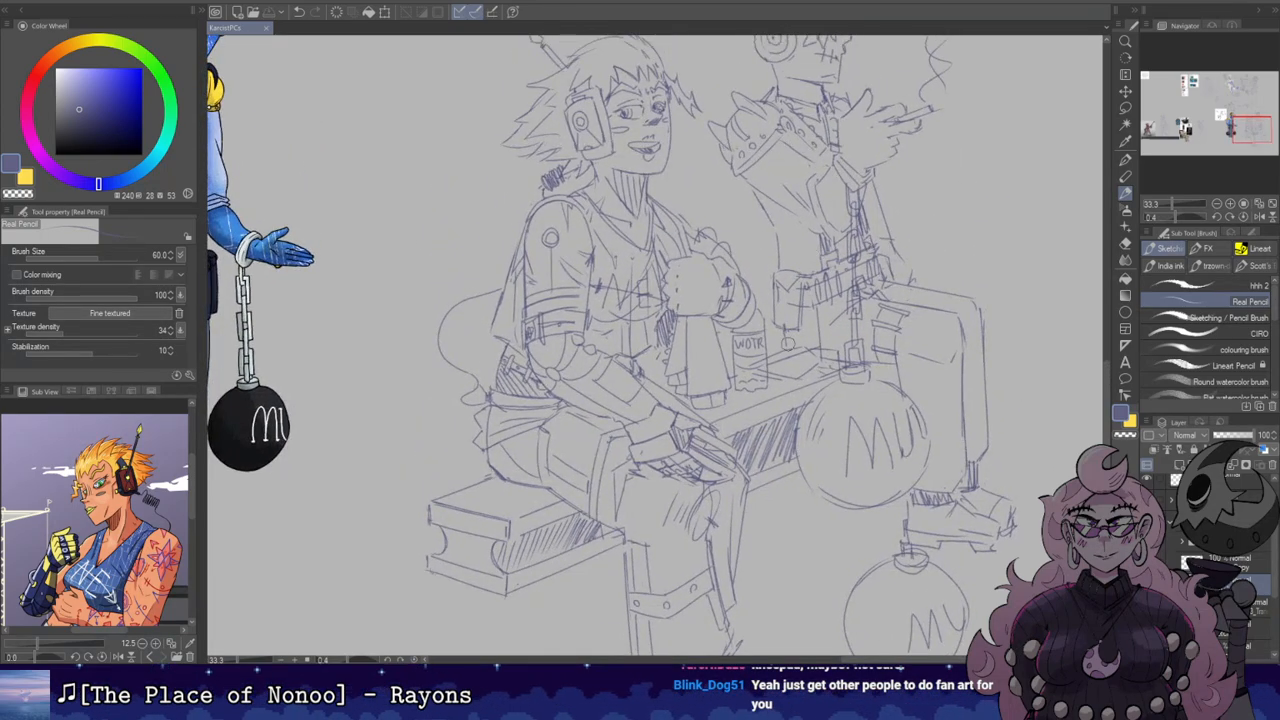
{"action": "key", "text": "e"}
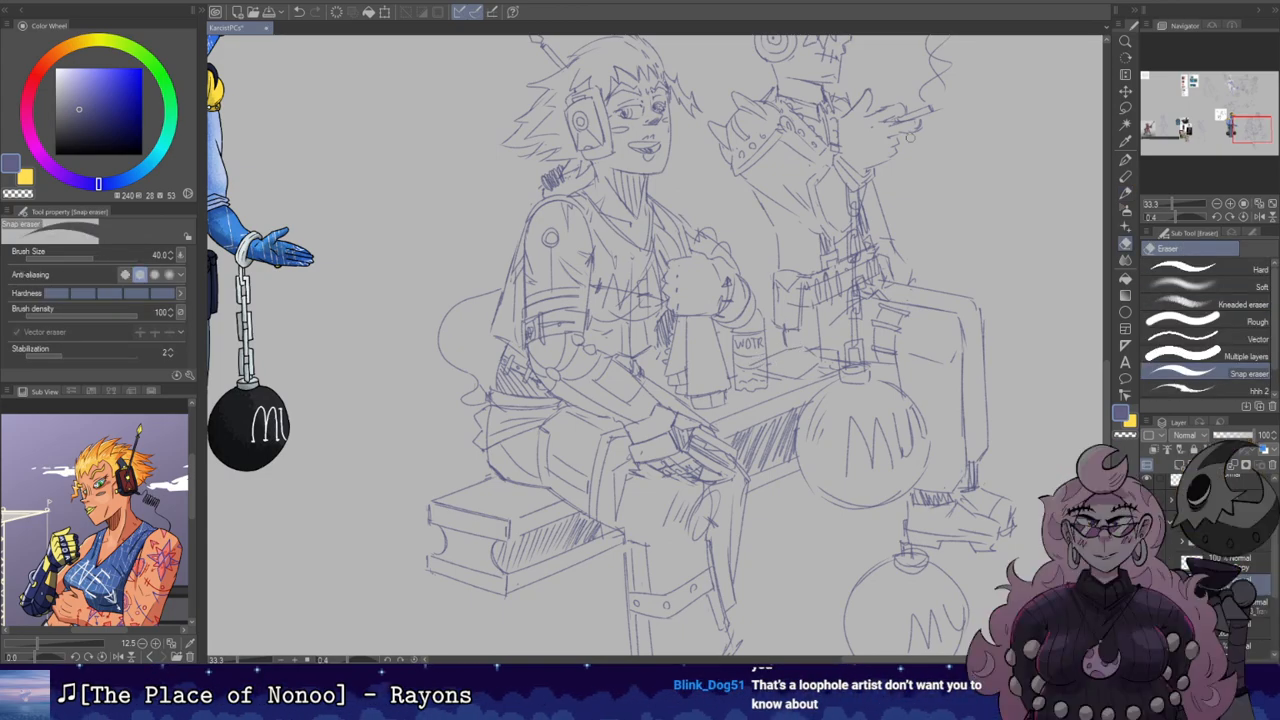
{"action": "left_click_drag", "start_coordinate": [951, 125], "coordinate": [925, 175]}
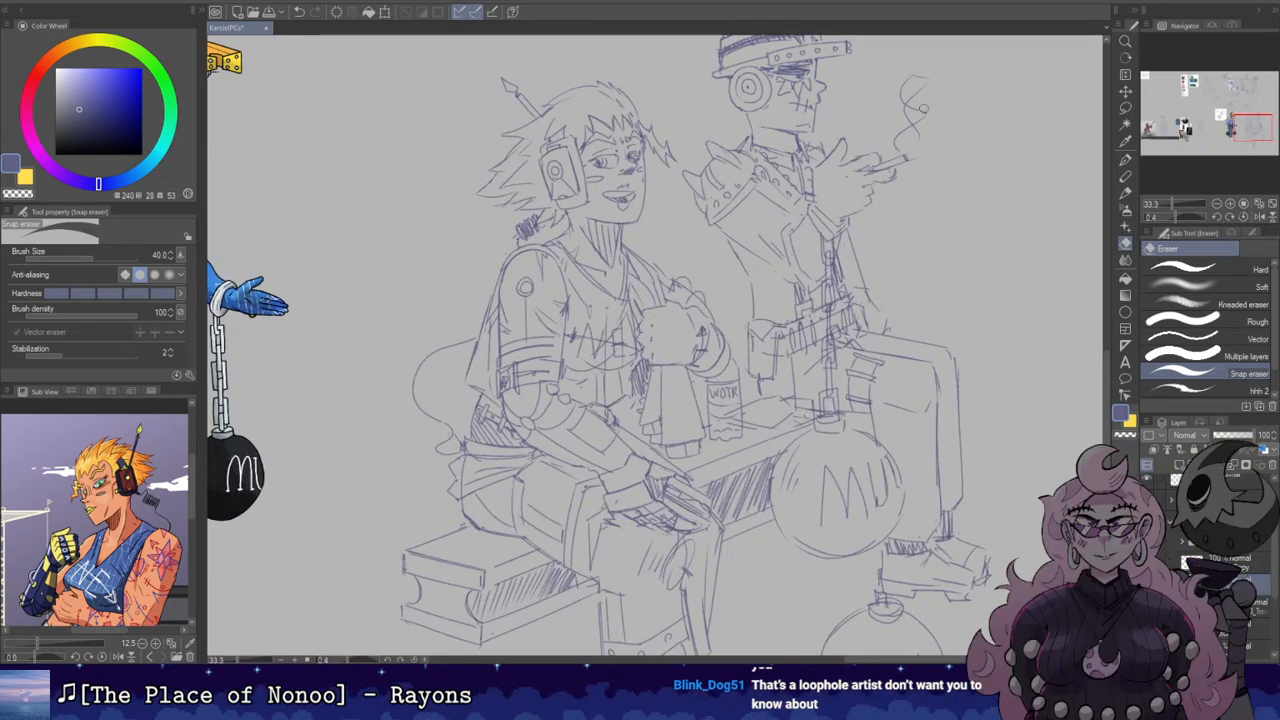
{"action": "scroll", "coordinate": [828, 268], "scroll_direction": "down", "scroll_amount": 2}
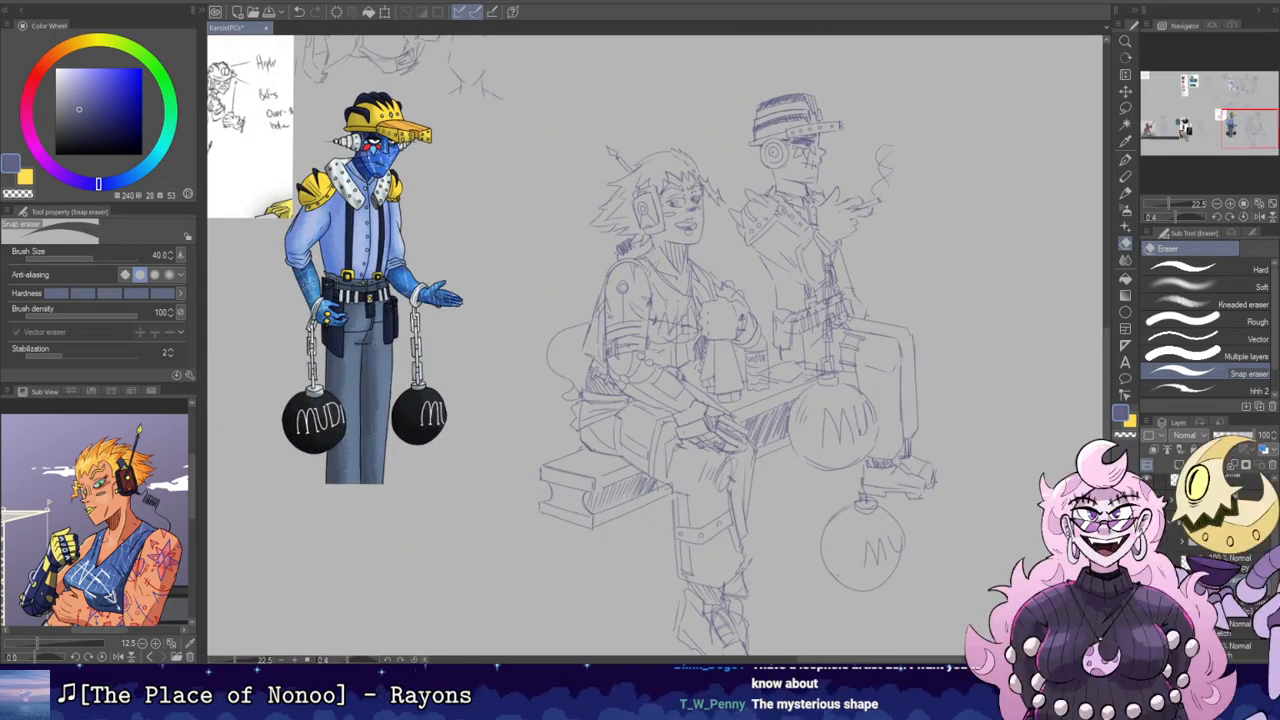
{"action": "key", "text": "b"}
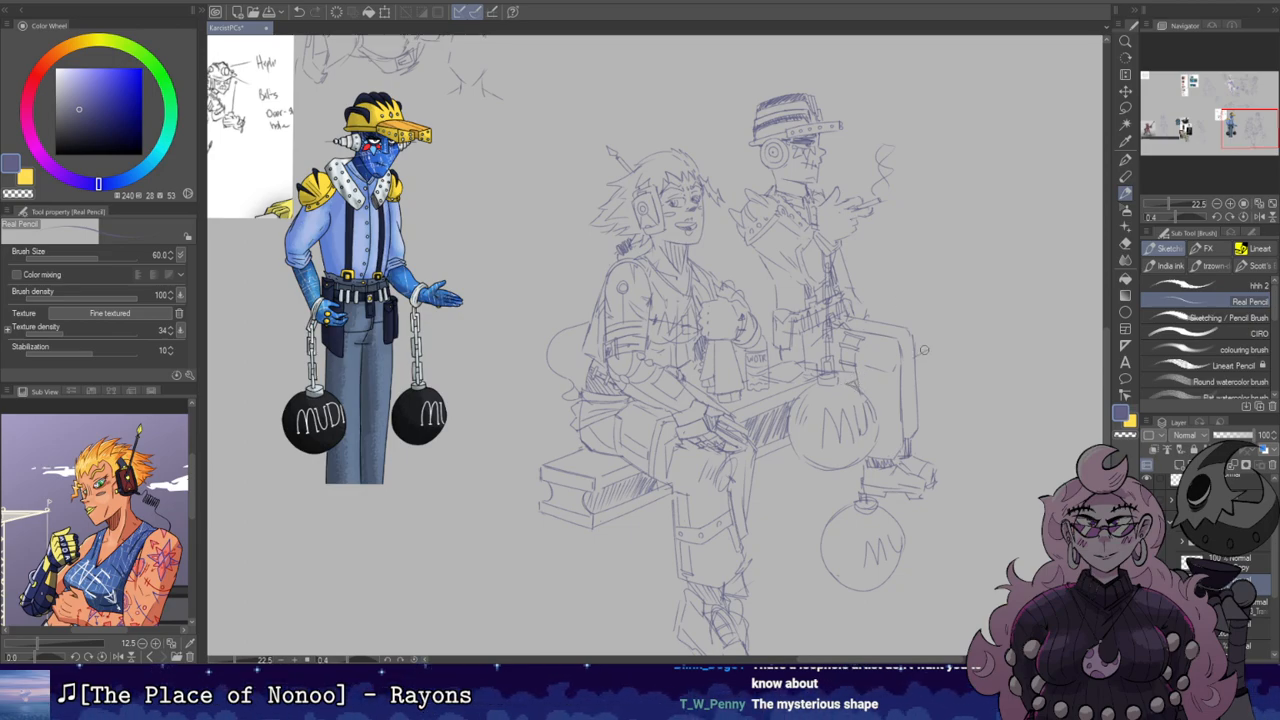
{"action": "left_click_drag", "start_coordinate": [912, 370], "coordinate": [933, 379]}
{"action": "key", "text": "ctrl+z"}
{"action": "key", "text": "ctrl+z"}
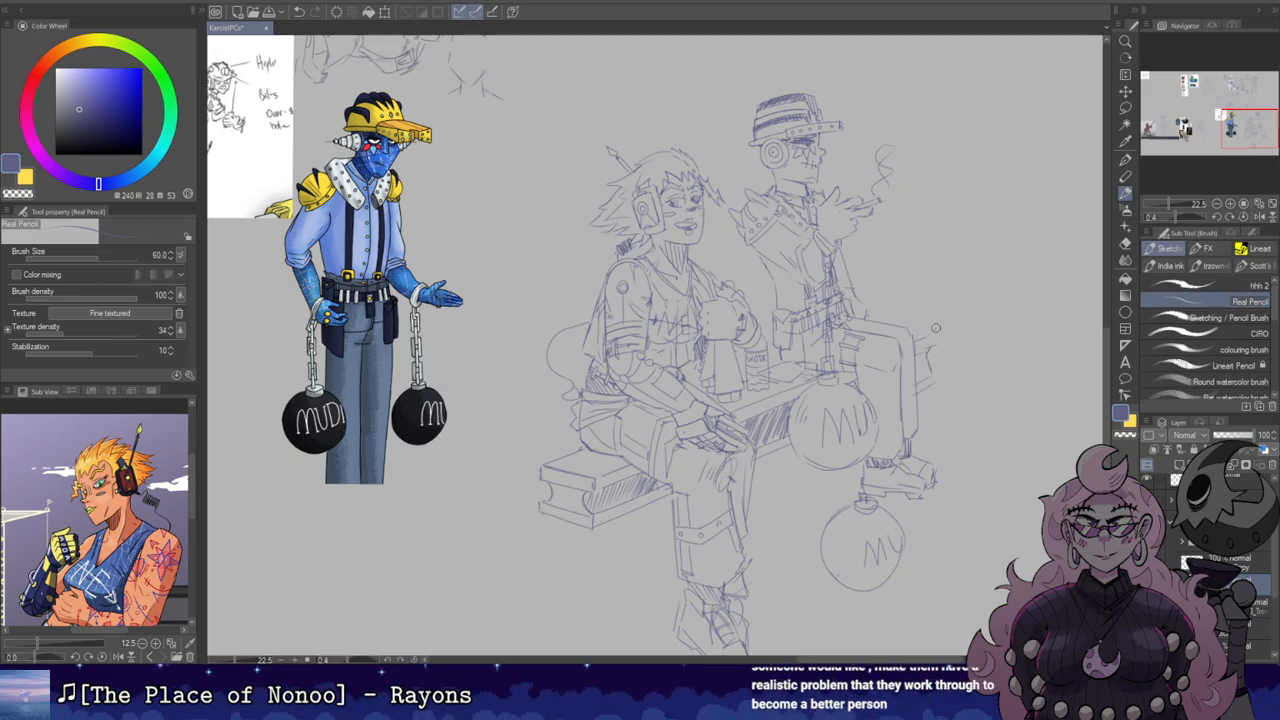
{"action": "key", "text": "h"}
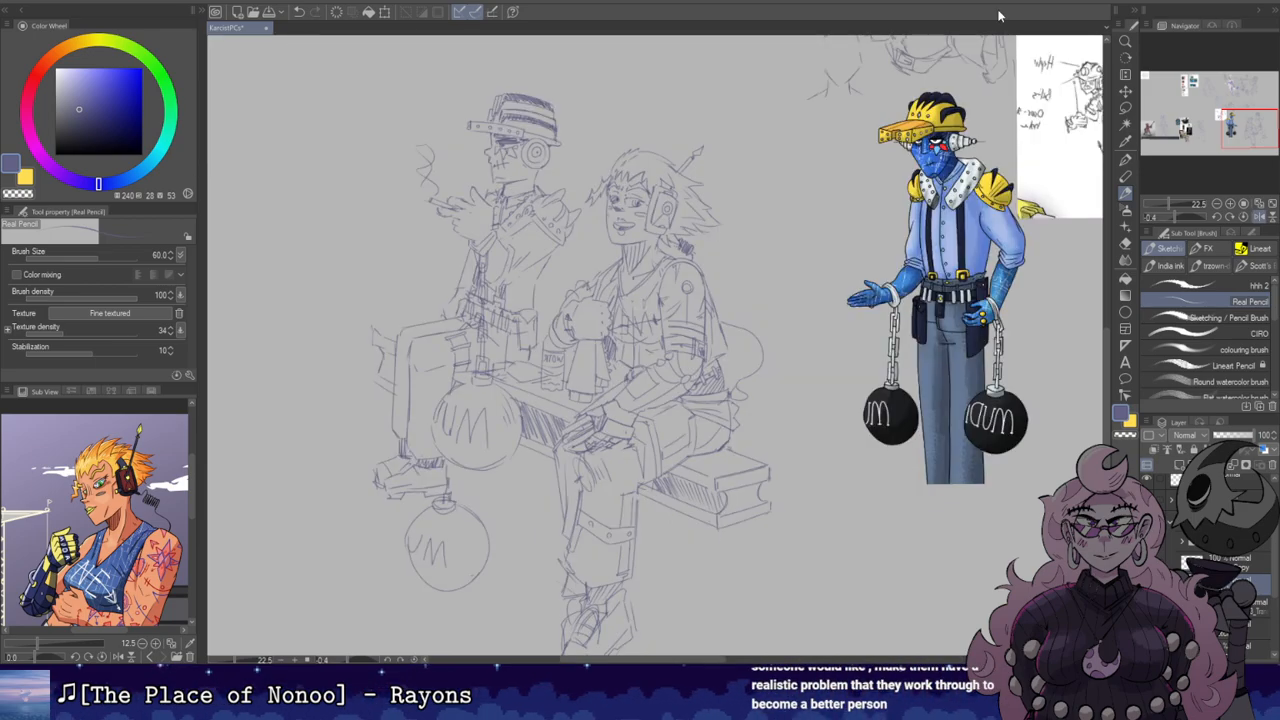
{"action": "key", "text": "h"}
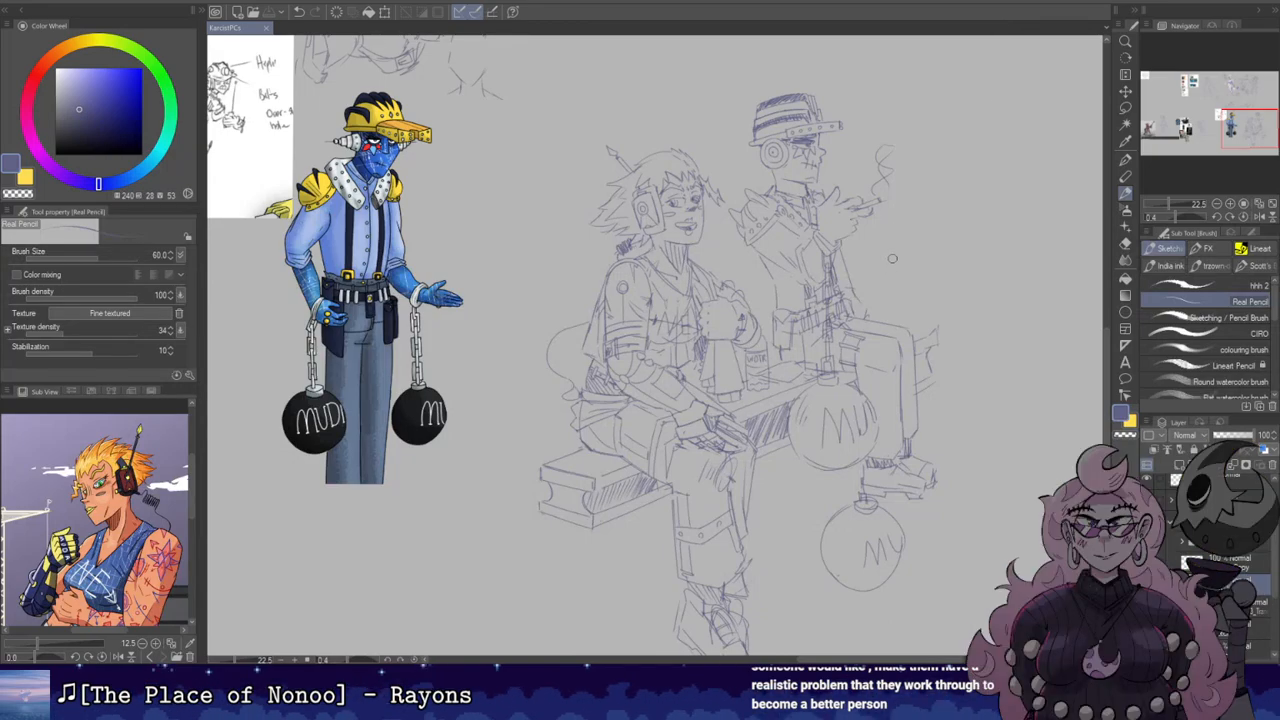
Step: Examine the two seated workers' poses, faces and beam up close, from afar and mirrored against the coloured character
{"action": "scroll", "coordinate": [887, 250], "scroll_direction": "up", "scroll_amount": 2}
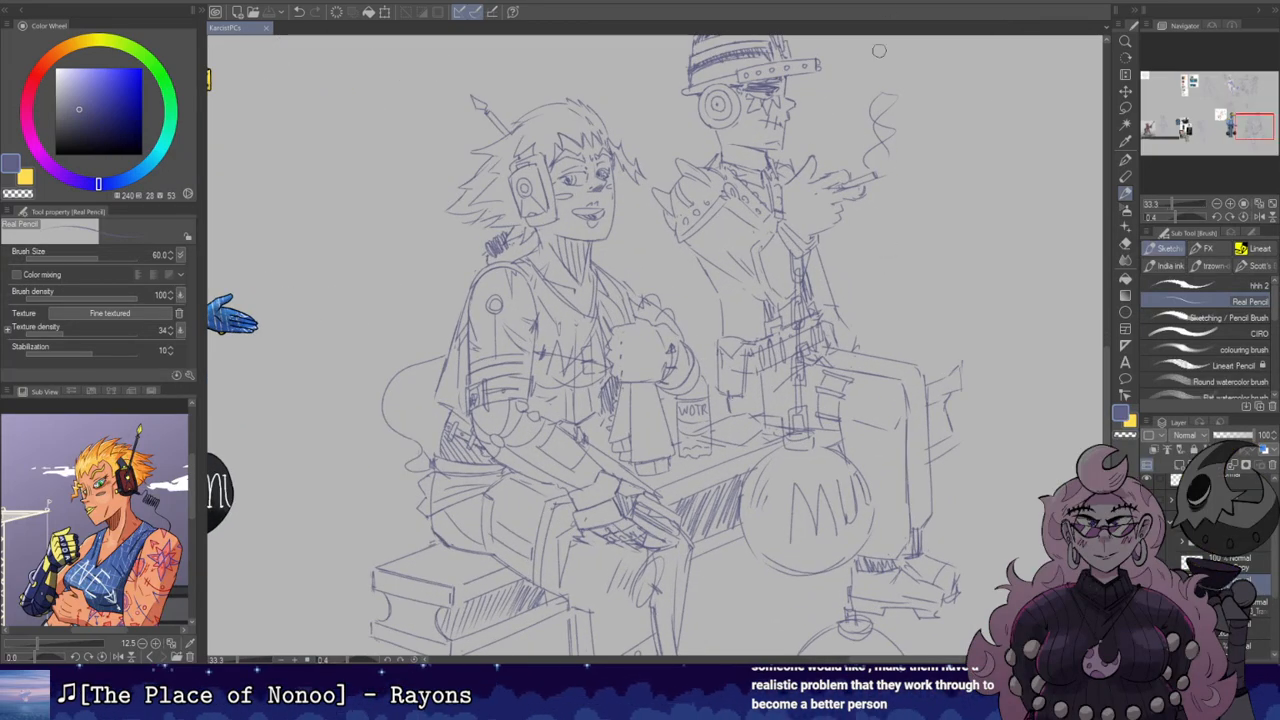
{"action": "mouse_move", "coordinate": [818, 362]}
{"action": "left_mouse_down"}
{"action": "mouse_move", "coordinate": [922, 208]}
{"action": "mouse_move", "coordinate": [815, 350]}
{"action": "left_mouse_up"}
{"action": "scroll", "coordinate": [922, 210], "scroll_direction": "down", "scroll_amount": 2}
{"action": "key", "text": "h"}
{"action": "key", "text": "h"}
{"action": "scroll", "coordinate": [827, 351], "scroll_direction": "up", "scroll_amount": 1}
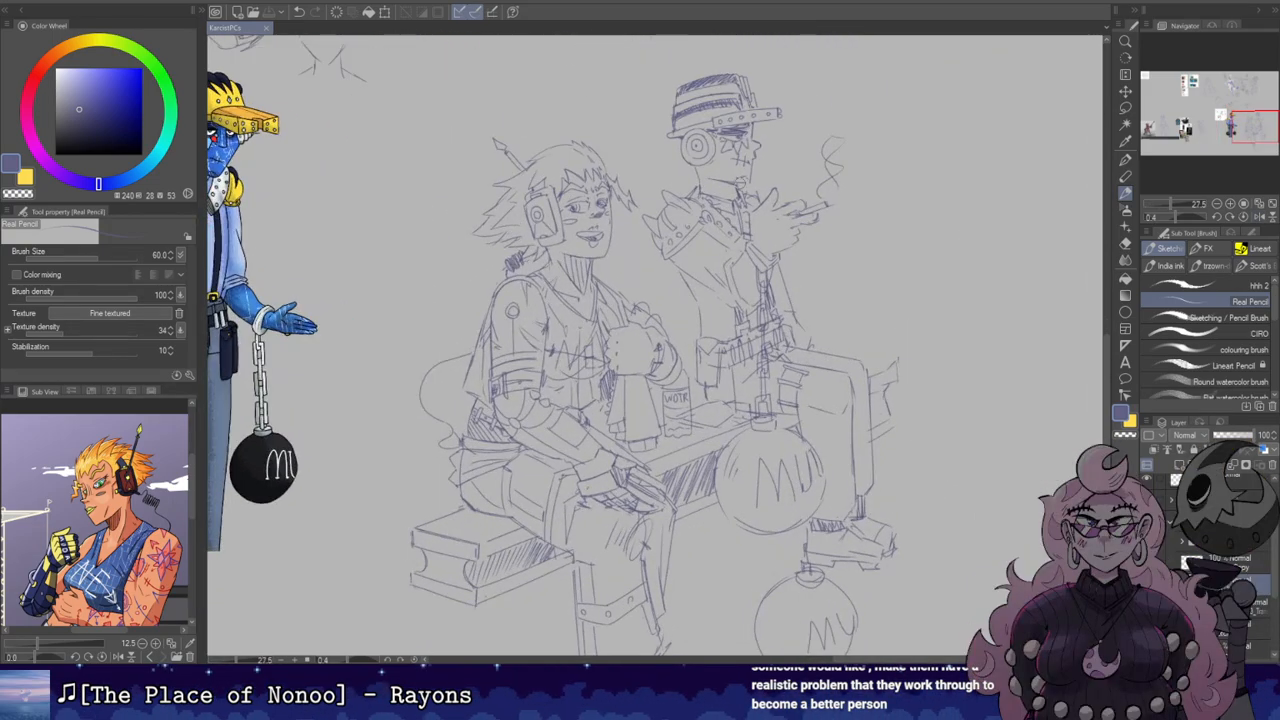
{"action": "scroll", "coordinate": [735, 147], "scroll_direction": "up", "scroll_amount": 2}
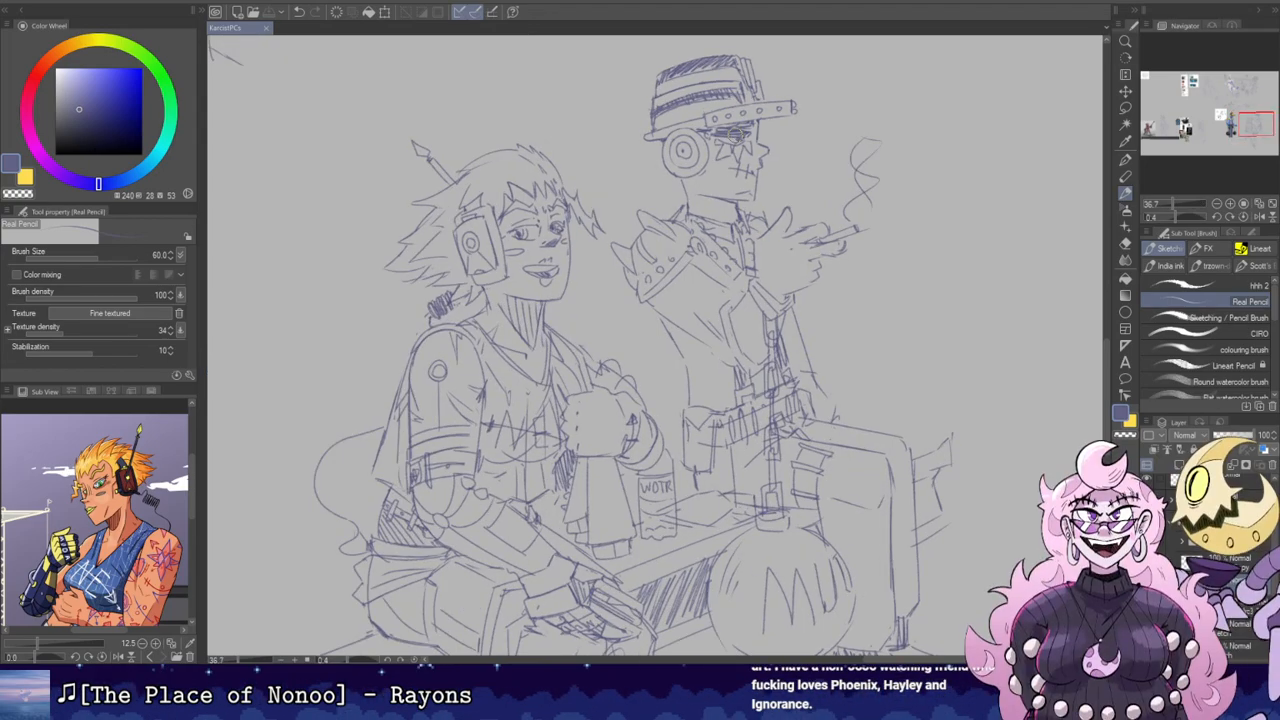
{"action": "scroll", "coordinate": [734, 133], "scroll_direction": "down", "scroll_amount": 2}
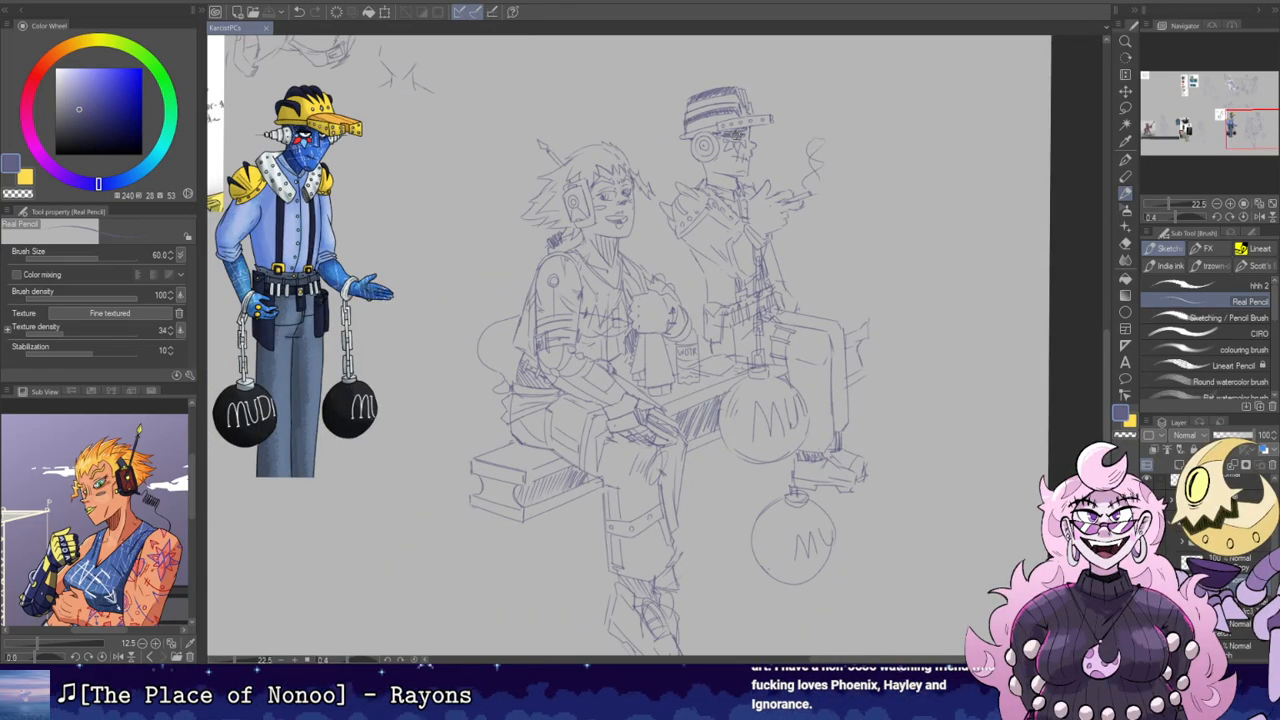
{"action": "scroll", "coordinate": [734, 133], "scroll_direction": "up", "scroll_amount": 3}
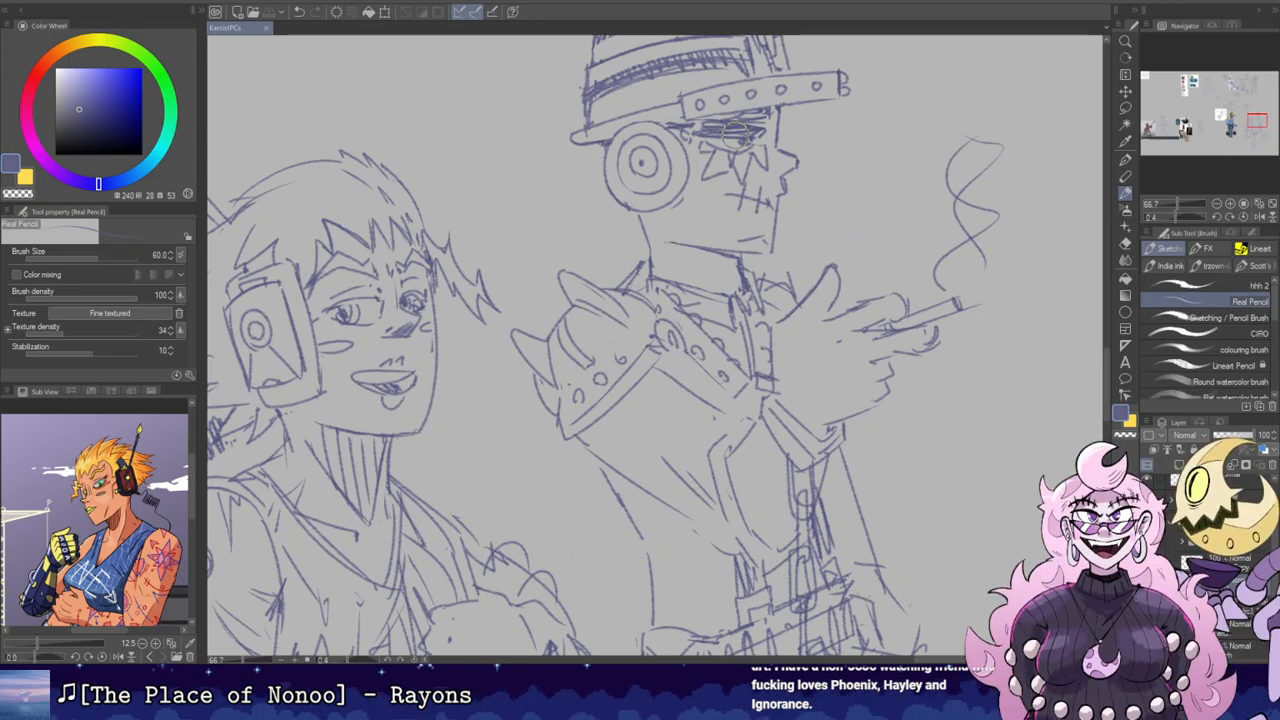
{"action": "scroll", "coordinate": [734, 133], "scroll_direction": "down", "scroll_amount": 1}
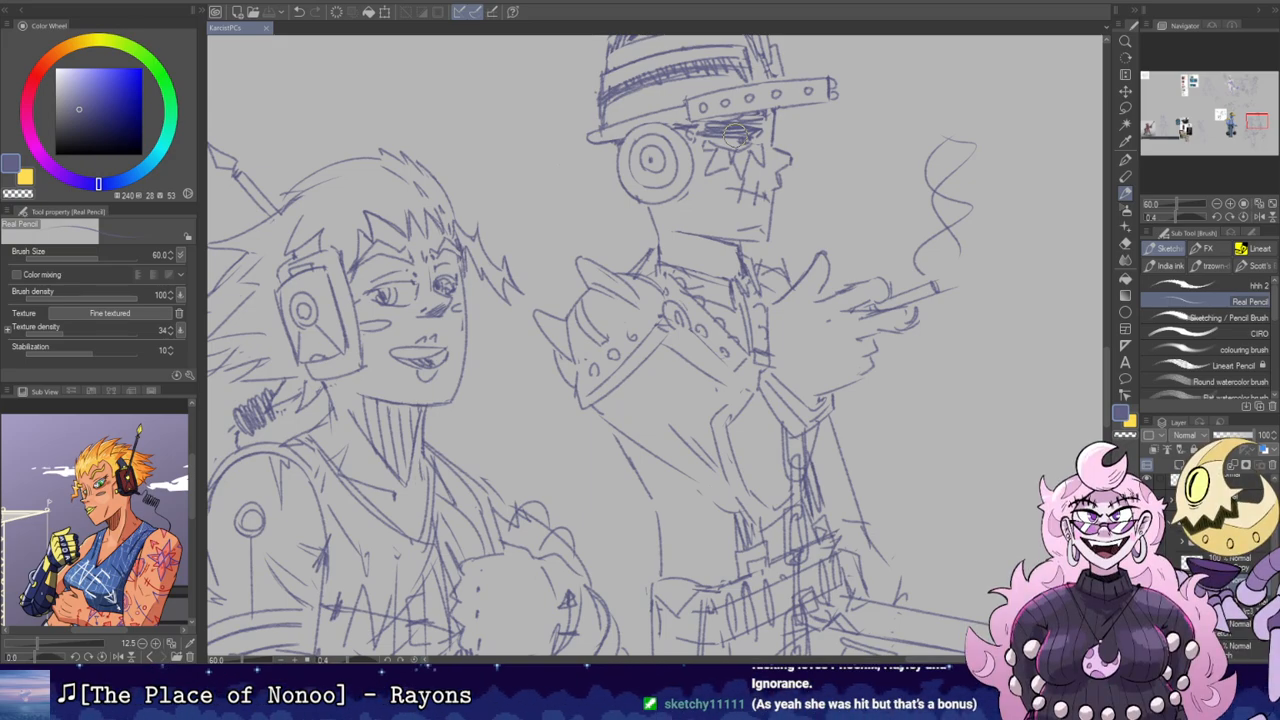
{"action": "scroll", "coordinate": [734, 133], "scroll_direction": "down", "scroll_amount": 2}
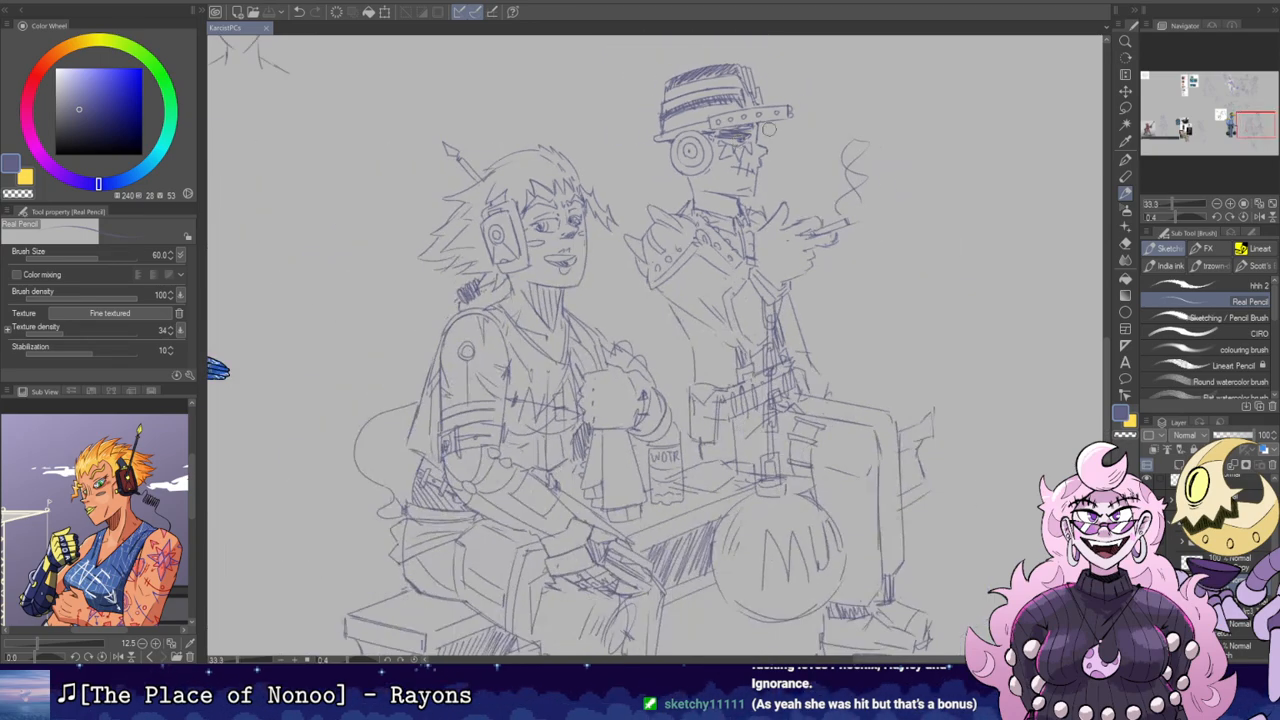
{"action": "left_click_drag", "start_coordinate": [848, 460], "coordinate": [1040, 381]}
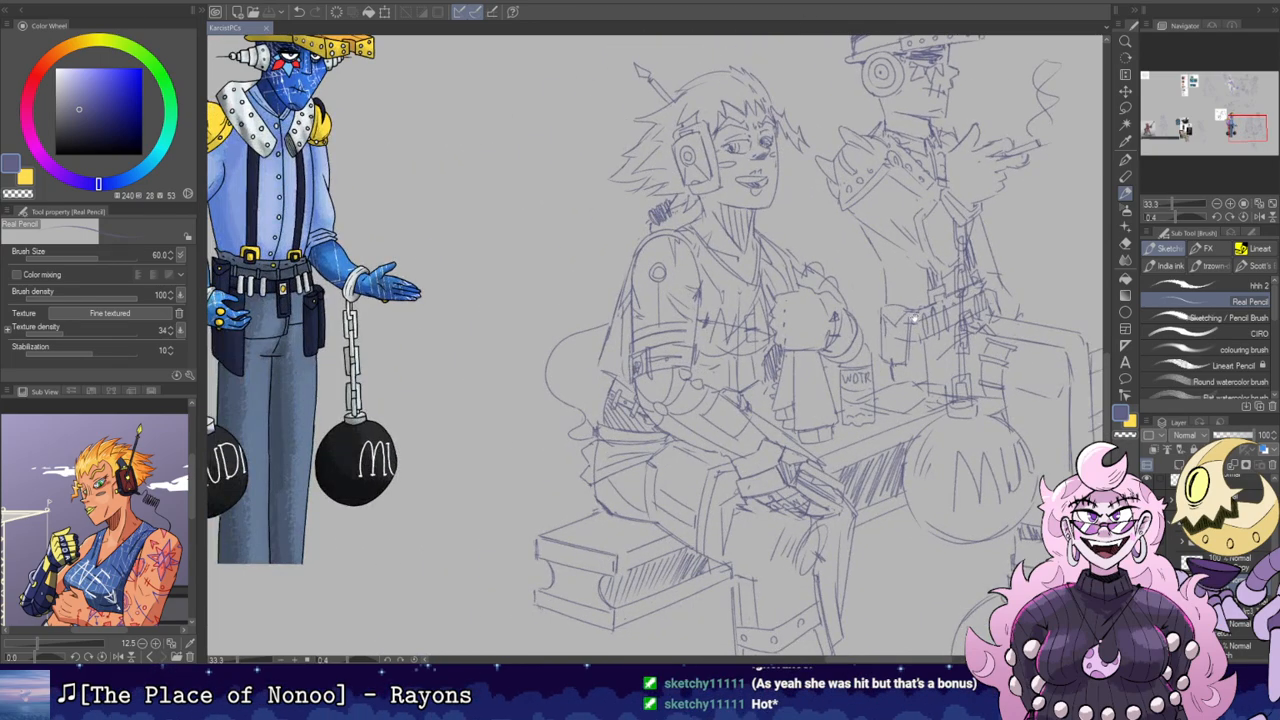
{"action": "scroll", "coordinate": [914, 319], "scroll_direction": "up", "scroll_amount": 2}
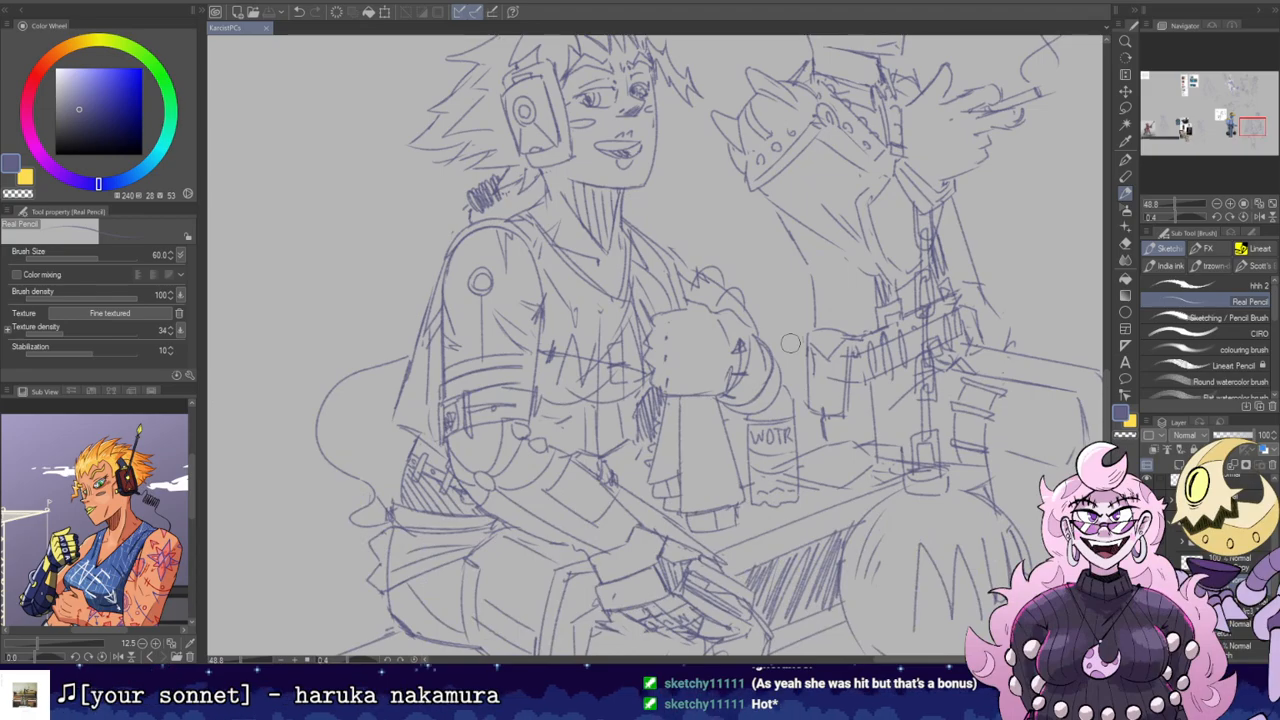
{"action": "scroll", "coordinate": [790, 343], "scroll_direction": "down", "scroll_amount": 3}
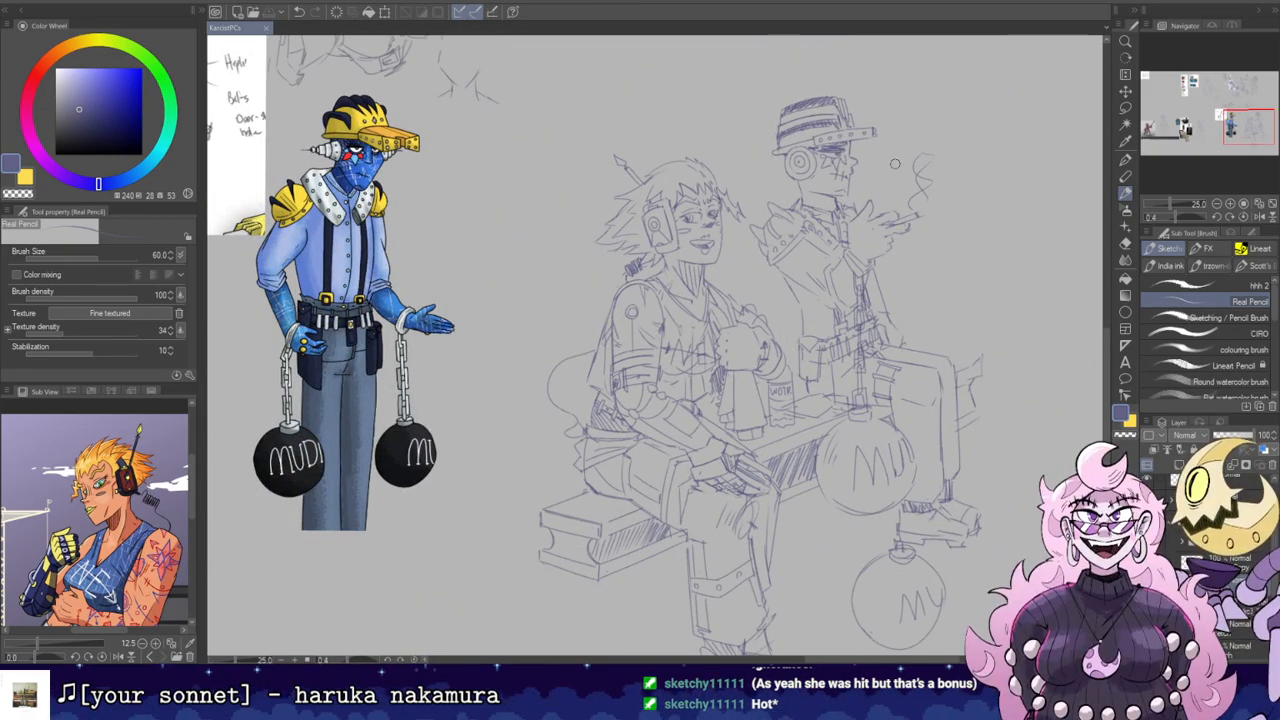
{"action": "scroll", "coordinate": [818, 82], "scroll_direction": "up", "scroll_amount": 3}
{"action": "scroll", "coordinate": [864, 205], "scroll_direction": "down", "scroll_amount": 6}
{"action": "scroll", "coordinate": [864, 195], "scroll_direction": "up", "scroll_amount": 4}
{"action": "left_click_drag", "start_coordinate": [943, 300], "coordinate": [827, 203]}
{"action": "scroll", "coordinate": [823, 147], "scroll_direction": "down", "scroll_amount": 1}
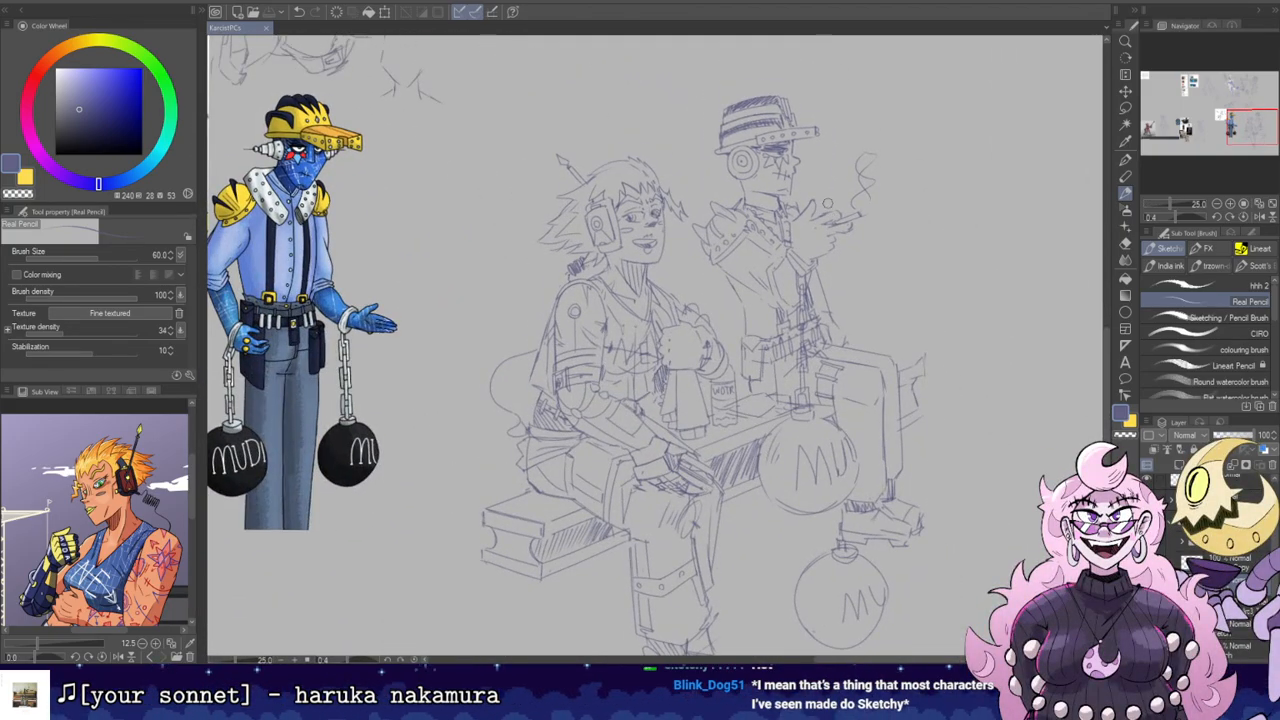
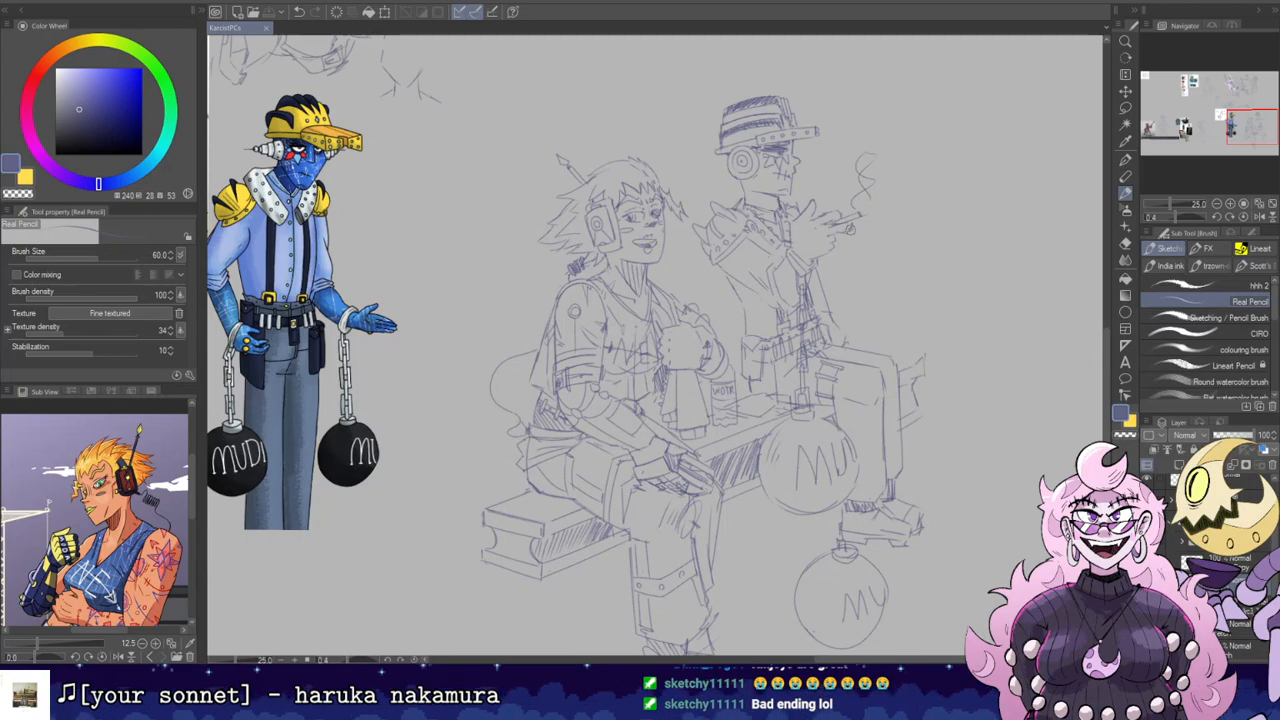
{"action": "scroll", "coordinate": [804, 386], "scroll_direction": "up", "scroll_amount": 2}
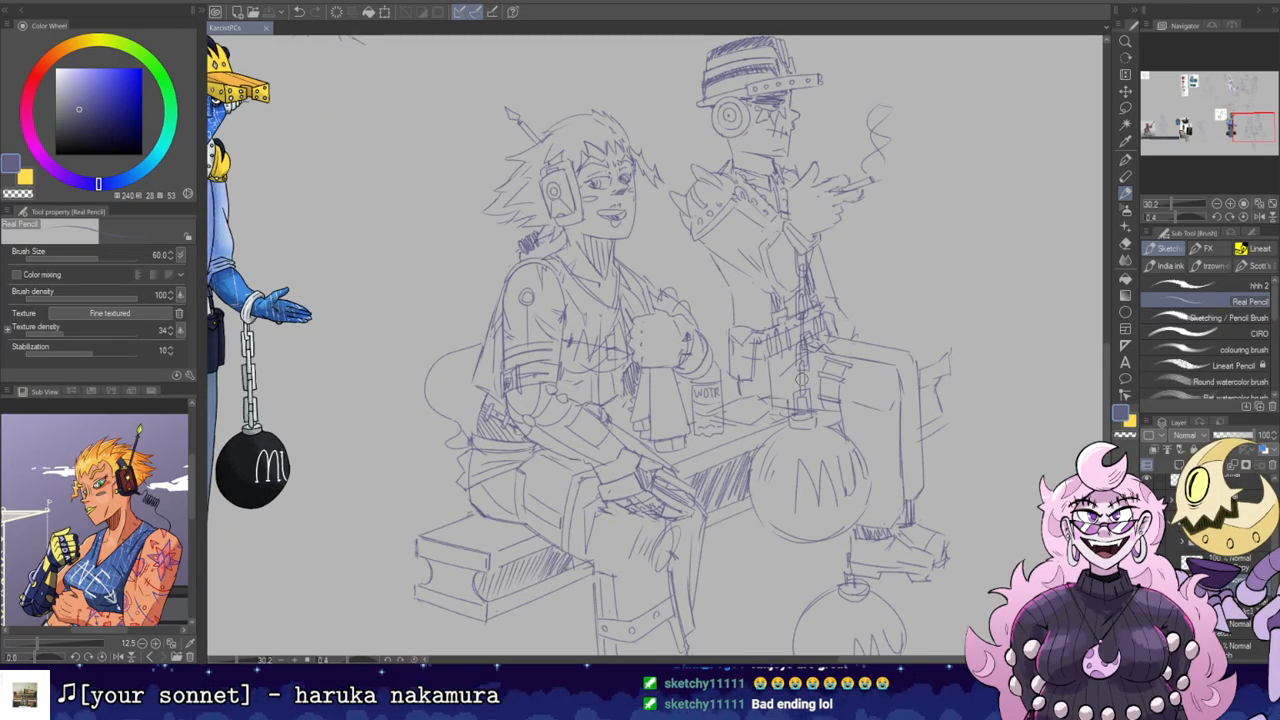
{"action": "scroll", "coordinate": [604, 194], "scroll_direction": "down", "scroll_amount": 3}
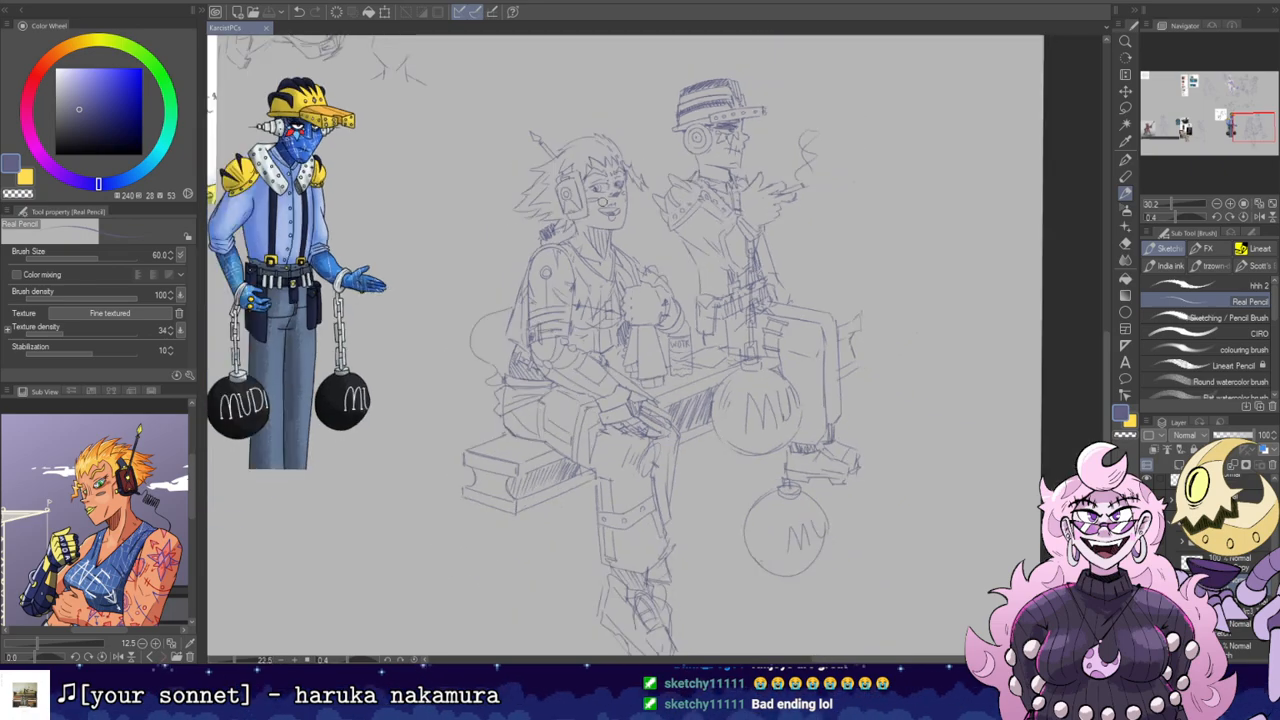
{"action": "left_click_drag", "start_coordinate": [688, 266], "coordinate": [776, 214]}
{"action": "scroll", "coordinate": [775, 215], "scroll_direction": "up", "scroll_amount": 3}
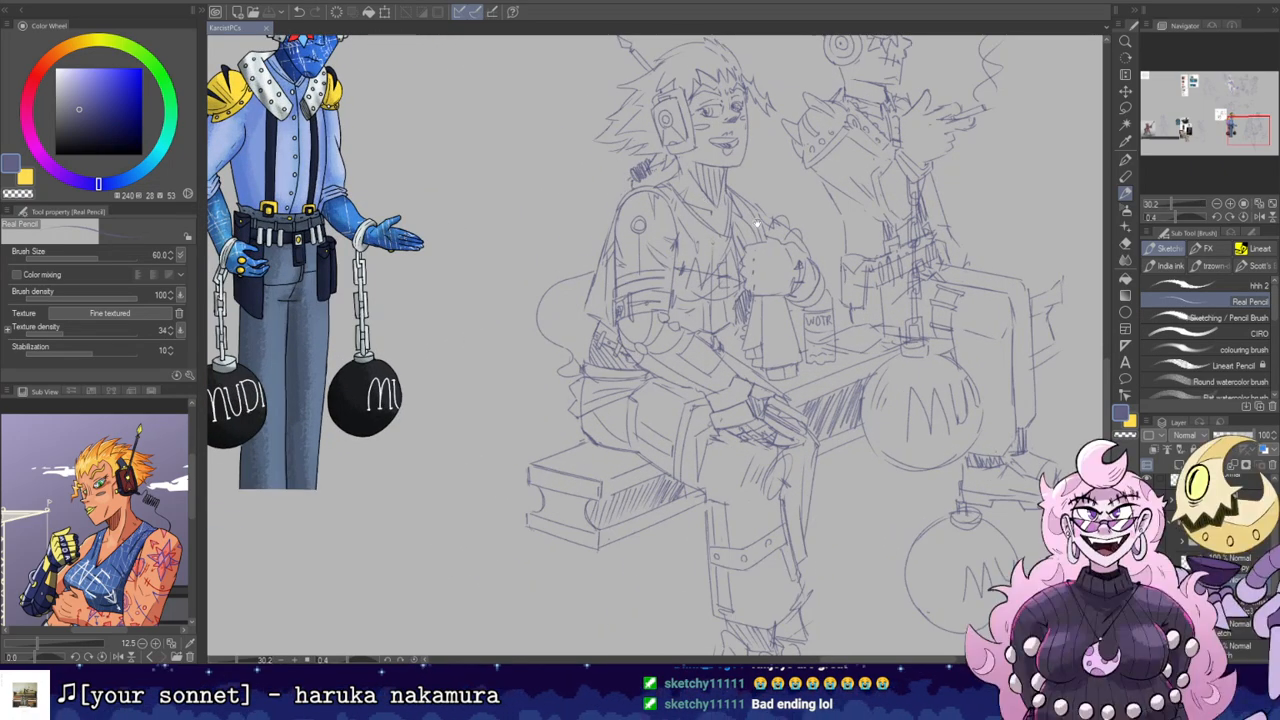
{"action": "scroll", "coordinate": [655, 345], "scroll_direction": "down", "scroll_amount": 3}
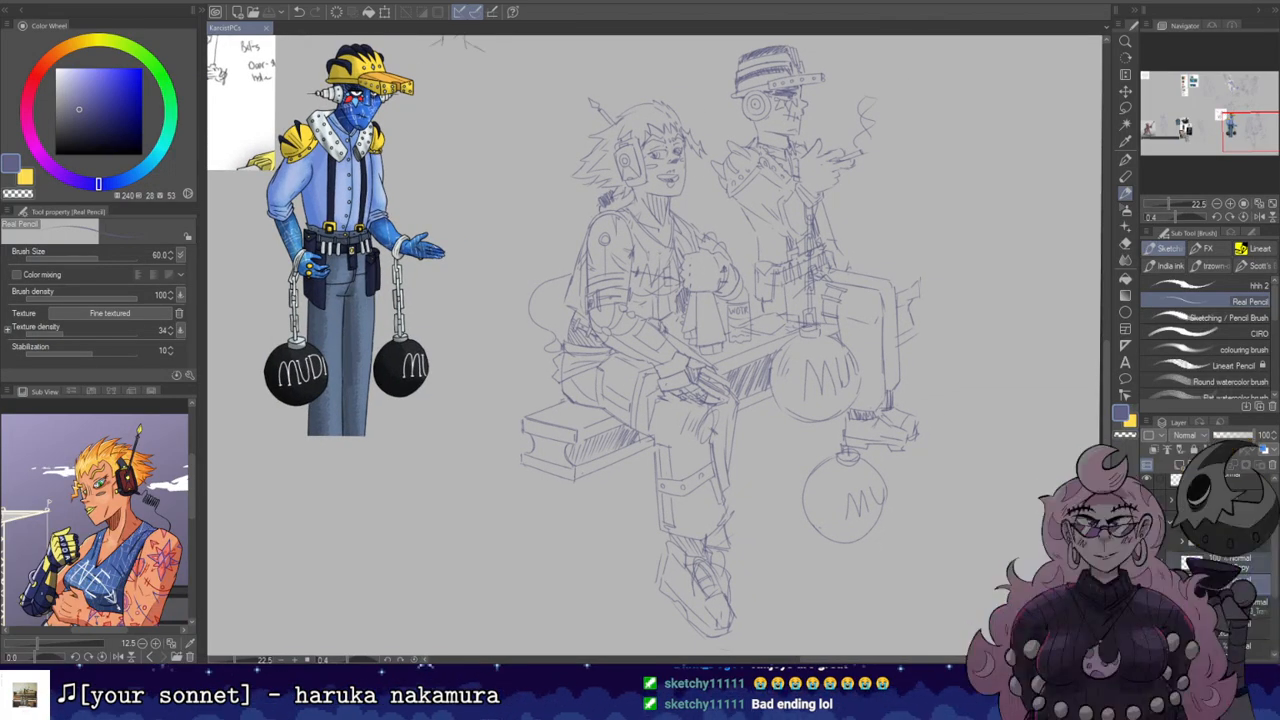
Step: Lower the sketch layer's opacity to 38 and add a new layer for the line art
{"action": "left_click", "coordinate": [1232, 435]}
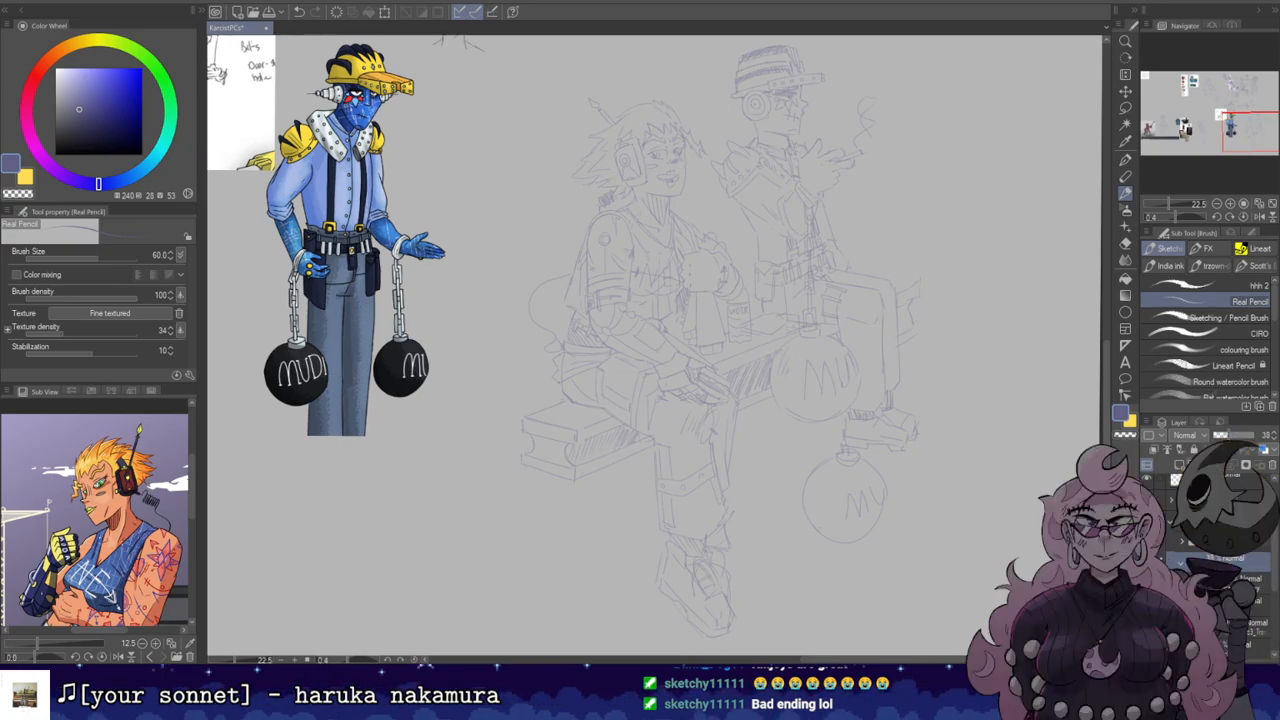
{"action": "key", "text": "ctrl+shift+n"}
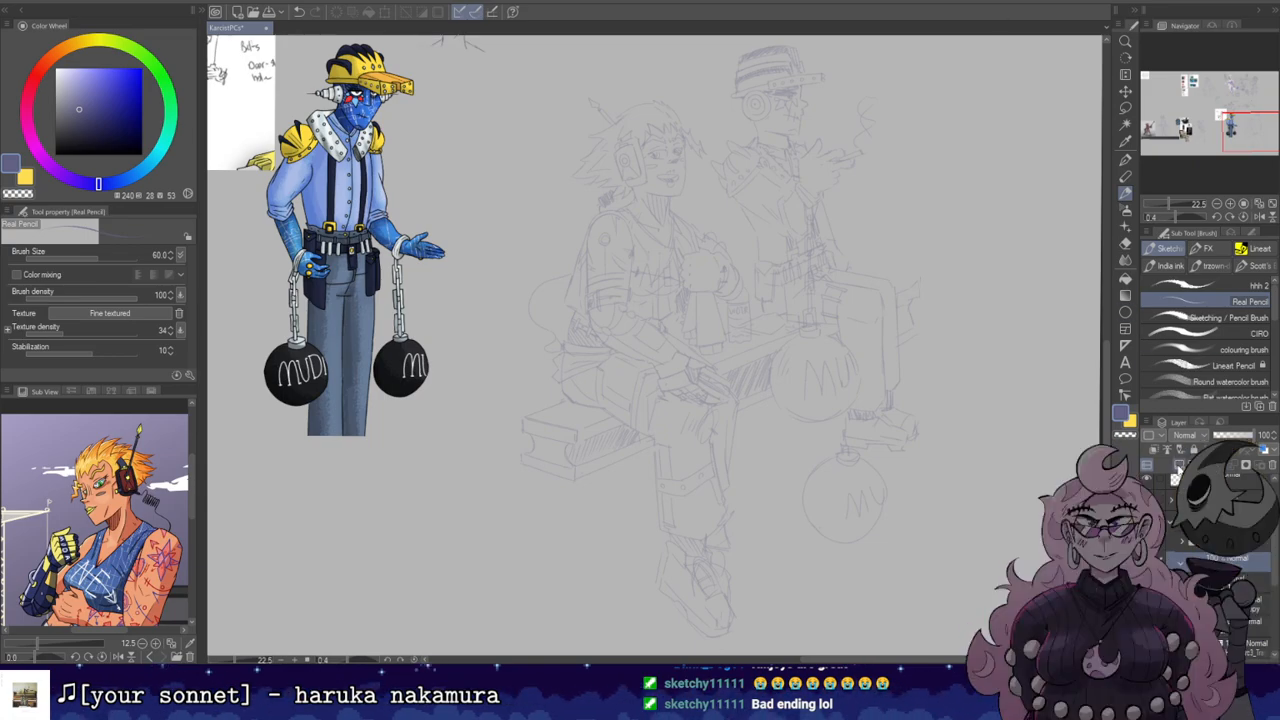
{"action": "left_click", "coordinate": [1179, 465]}
Step: Choose a near-black colour and the size 12 Lineart pen, and try a stroke along the headphone wearer's upper arm
{"action": "left_click", "coordinate": [68, 154]}
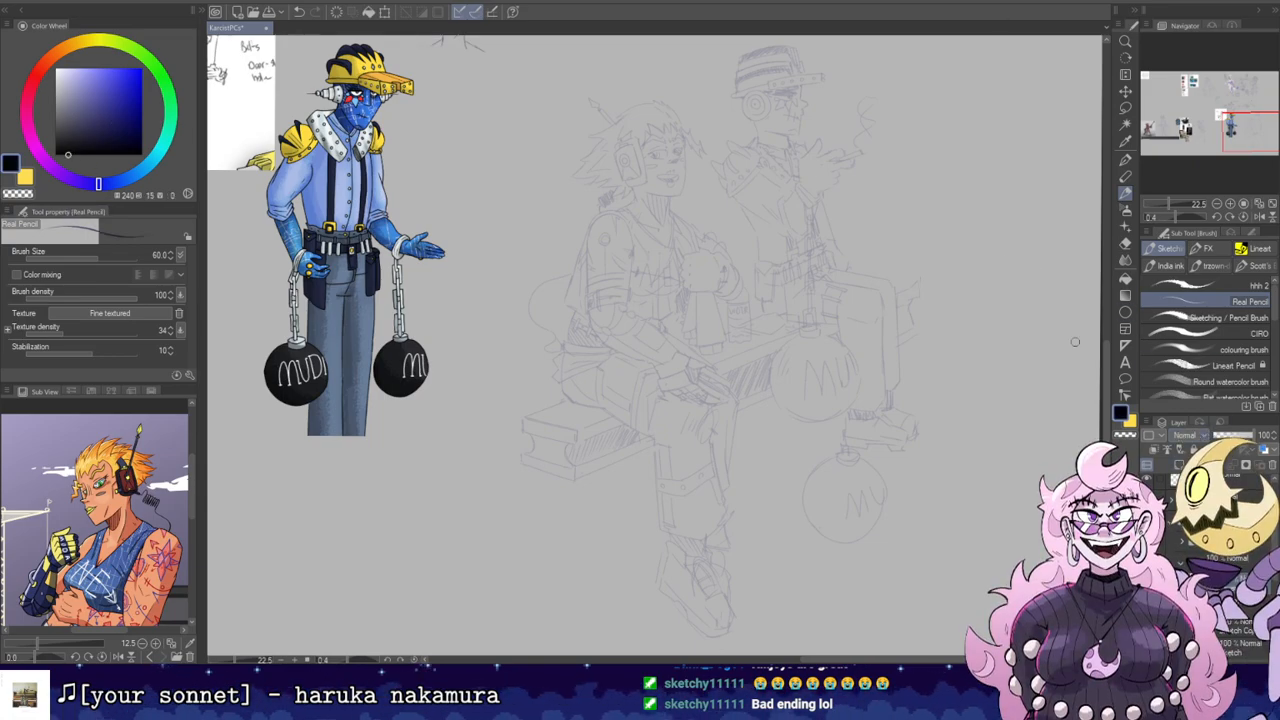
{"action": "left_click", "coordinate": [1255, 248]}
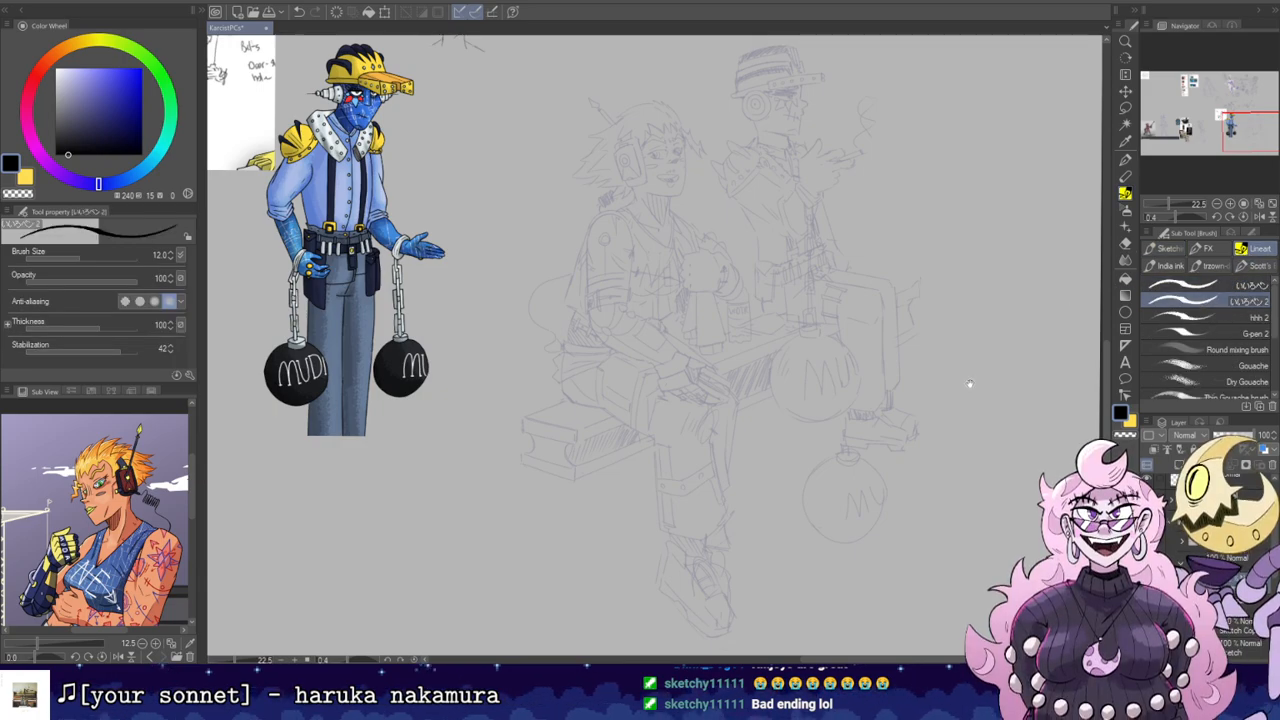
{"action": "left_click_drag", "start_coordinate": [967, 378], "coordinate": [984, 452]}
{"action": "scroll", "coordinate": [984, 452], "scroll_direction": "up", "scroll_amount": 2}
{"action": "left_click_drag", "start_coordinate": [745, 158], "coordinate": [923, 120]}
{"action": "left_click_drag", "start_coordinate": [775, 223], "coordinate": [829, 307]}
{"action": "left_click_drag", "start_coordinate": [668, 374], "coordinate": [670, 323]}
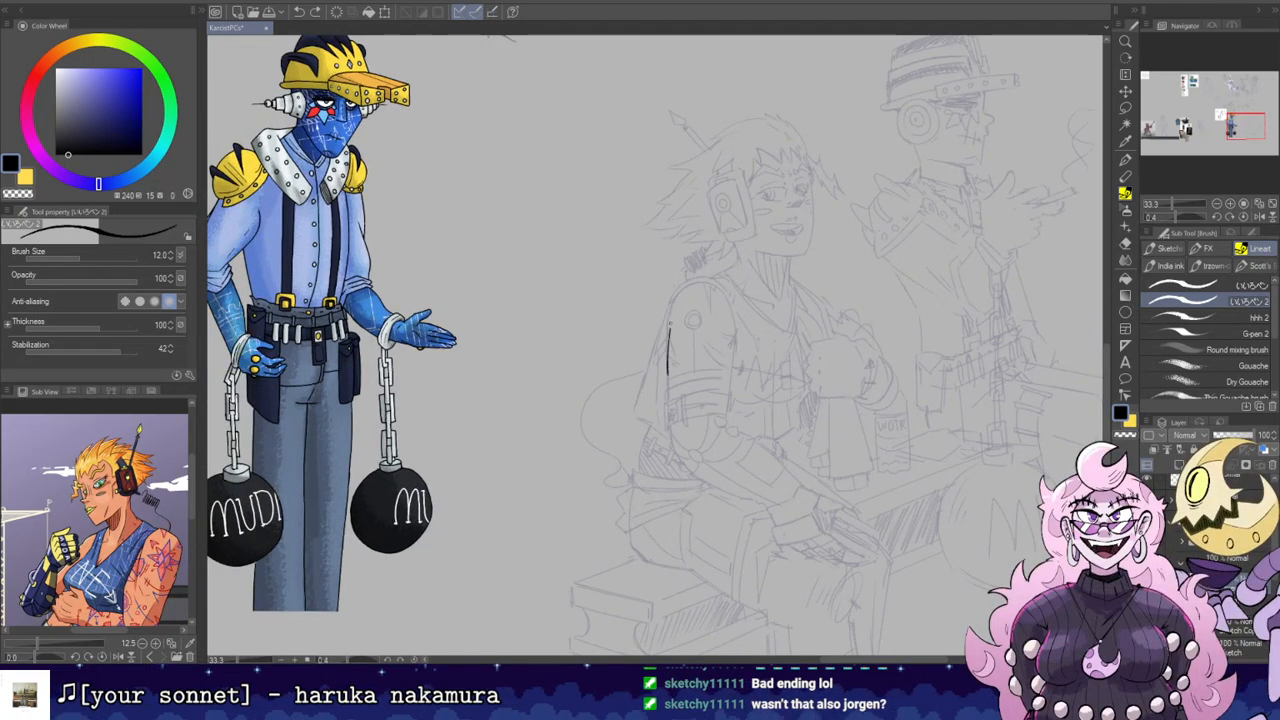
{"action": "scroll", "coordinate": [673, 298], "scroll_direction": "up", "scroll_amount": 2}
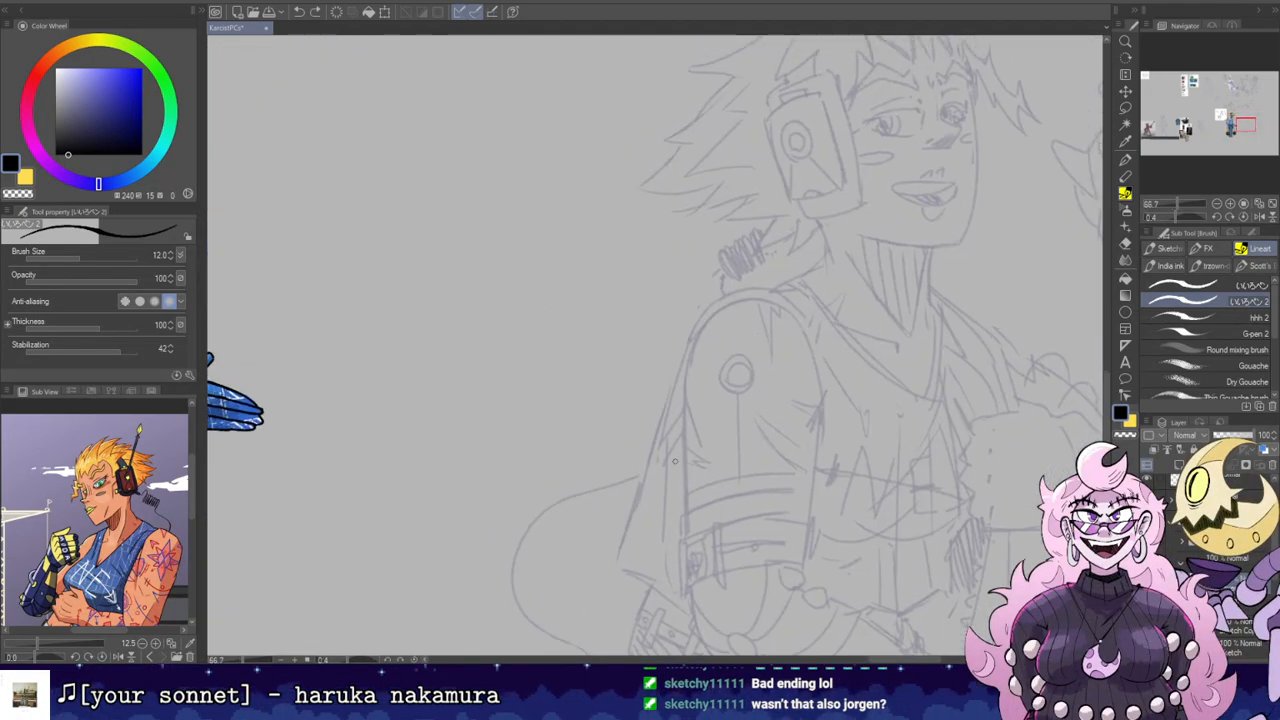
Step: Ink the outer edge of the headphone wearer's upper arm and the short fold branching from its top
{"action": "mouse_move", "coordinate": [685, 492]}
{"action": "left_mouse_down"}
{"action": "mouse_move", "coordinate": [685, 370]}
{"action": "mouse_move", "coordinate": [701, 419]}
{"action": "left_mouse_up"}
{"action": "key", "text": "e"}
{"action": "key", "text": "bracketleft"}
{"action": "key", "text": "bracketleft"}
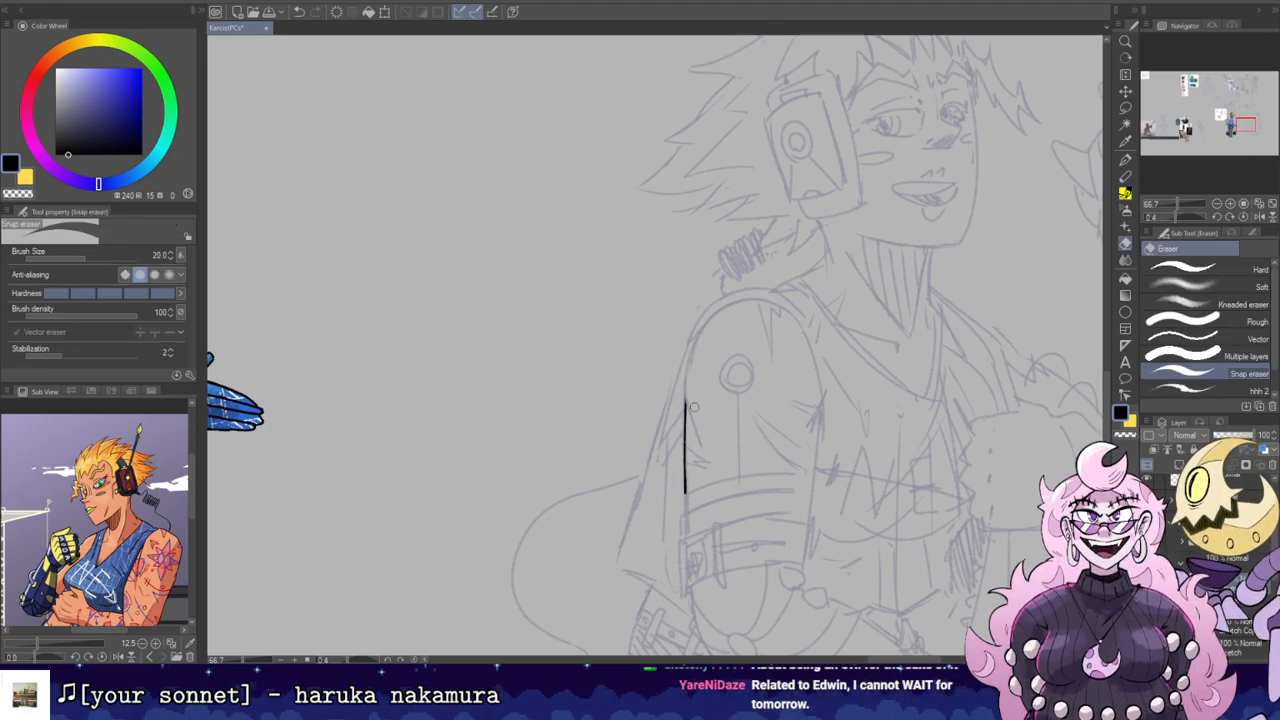
{"action": "key", "text": "p"}
{"action": "key", "text": "ctrl+z"}
{"action": "left_click_drag", "start_coordinate": [685, 394], "coordinate": [702, 453]}
Step: Extend the inked upper-arm edge toward the shoulder in a smooth curve, retrying the stroke until it follows the sketch
{"action": "key", "text": "r"}
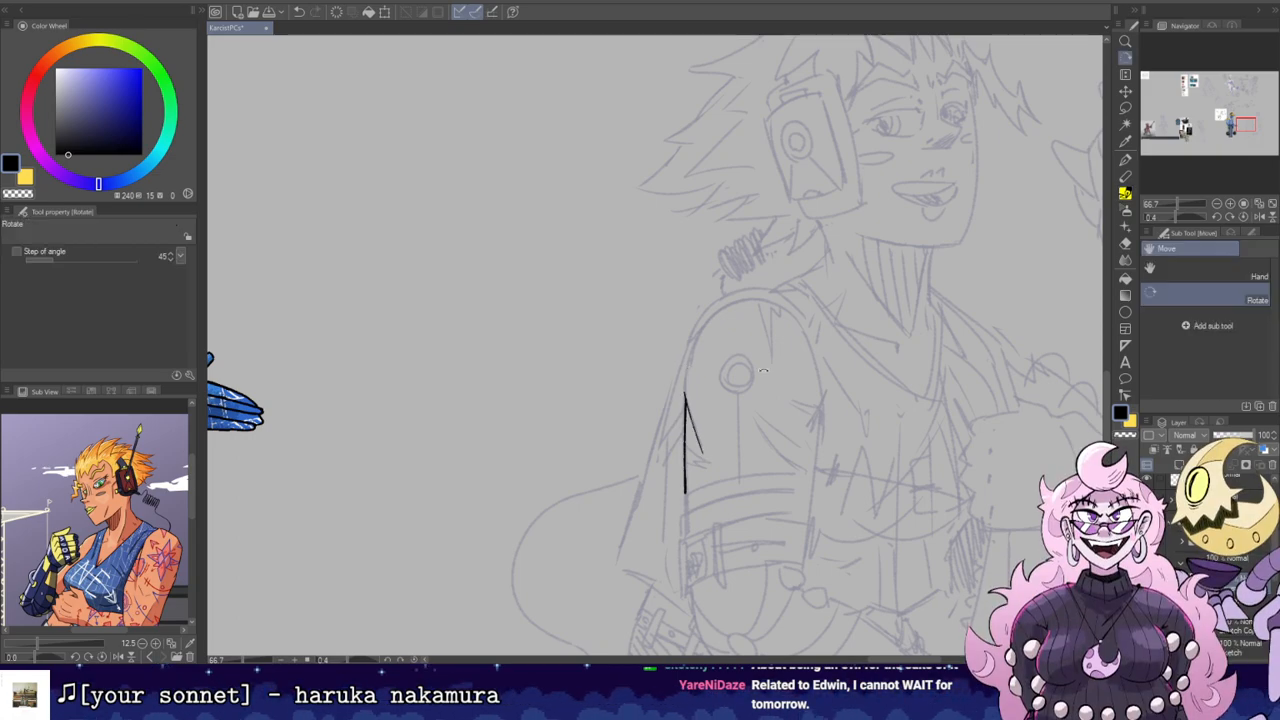
{"action": "left_click_drag", "start_coordinate": [741, 345], "coordinate": [727, 298]}
{"action": "key", "text": "e"}
{"action": "key", "text": "p"}
{"action": "mouse_move", "coordinate": [722, 414]}
{"action": "left_mouse_down"}
{"action": "mouse_move", "coordinate": [693, 352]}
{"action": "mouse_move", "coordinate": [720, 414]}
{"action": "mouse_move", "coordinate": [698, 362]}
{"action": "left_mouse_up"}
{"action": "key", "text": "ctrl+z"}
{"action": "key", "text": "ctrl+z"}
{"action": "key", "text": "ctrl+z"}
{"action": "key", "text": "ctrl+z"}
{"action": "left_click_drag", "start_coordinate": [720, 414], "coordinate": [695, 298]}
{"action": "key", "text": "ctrl+z"}
{"action": "mouse_move", "coordinate": [718, 414]}
{"action": "left_mouse_down"}
{"action": "mouse_move", "coordinate": [705, 385]}
{"action": "mouse_move", "coordinate": [698, 312]}
{"action": "left_mouse_up"}
{"action": "key", "text": "ctrl+z"}
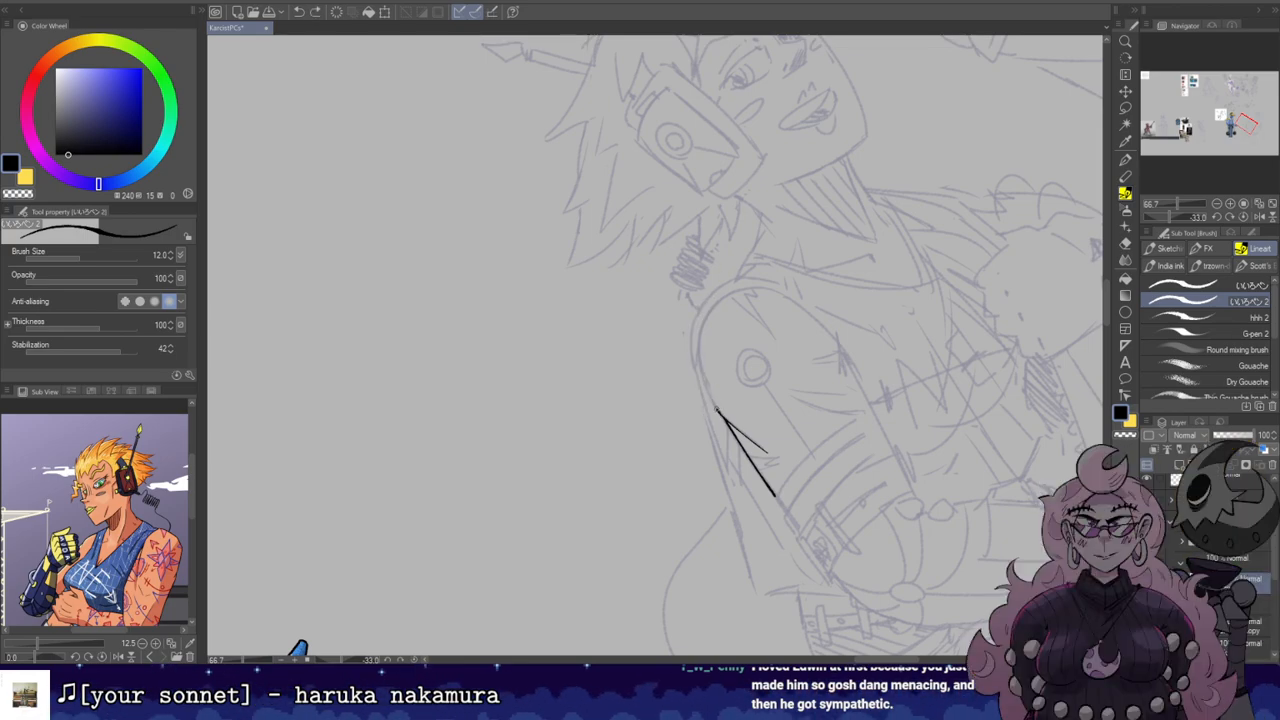
{"action": "left_click_drag", "start_coordinate": [718, 414], "coordinate": [700, 330]}
Step: Try to extend the inked outer upper-arm edge upward around the side of the shoulder
{"action": "key", "text": "r"}
{"action": "left_click_drag", "start_coordinate": [741, 203], "coordinate": [701, 276]}
{"action": "key", "text": "e"}
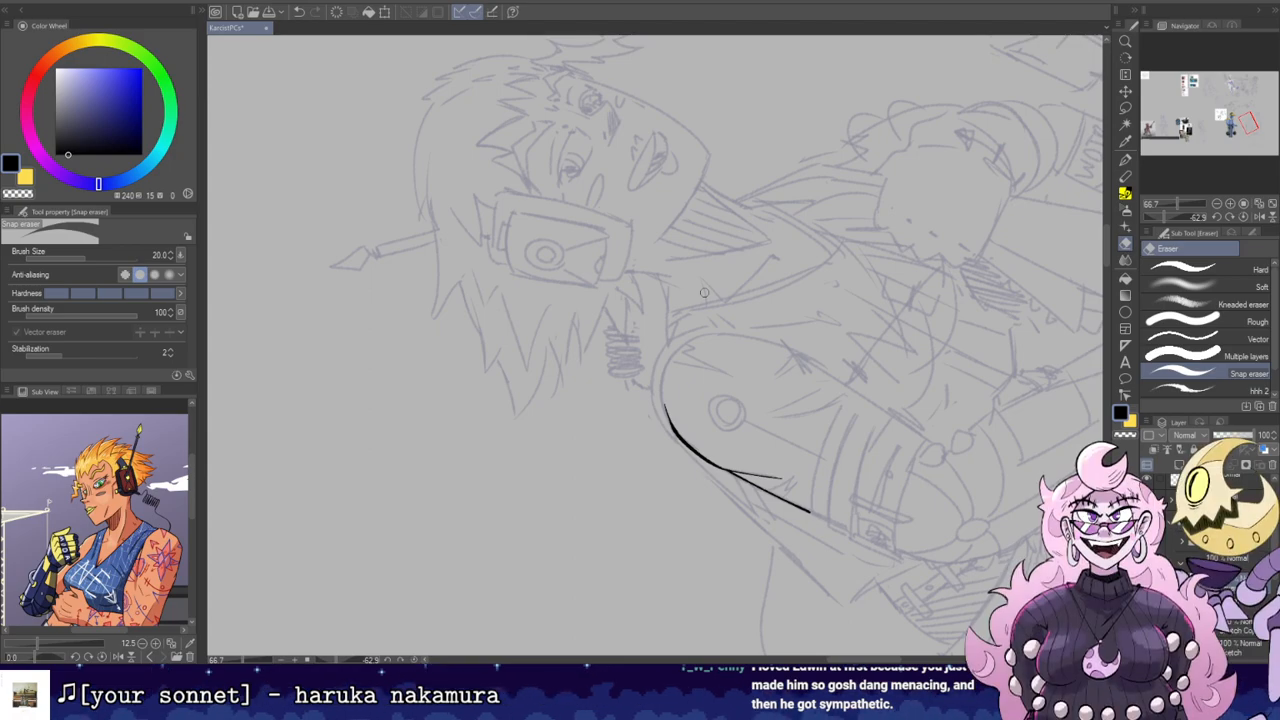
{"action": "mouse_move", "coordinate": [664, 402]}
{"action": "left_mouse_down"}
{"action": "mouse_move", "coordinate": [669, 419]}
{"action": "mouse_move", "coordinate": [658, 384]}
{"action": "left_mouse_up"}
{"action": "key", "text": "b"}
{"action": "key", "text": "ctrl+z"}
{"action": "left_click_drag", "start_coordinate": [675, 430], "coordinate": [660, 380]}
{"action": "key", "text": "ctrl+z"}
{"action": "left_click_drag", "start_coordinate": [673, 428], "coordinate": [660, 366]}
{"action": "key", "text": "ctrl+z"}
{"action": "key", "text": "ctrl+z"}
{"action": "mouse_move", "coordinate": [673, 428]}
{"action": "left_mouse_down"}
{"action": "mouse_move", "coordinate": [660, 354]}
{"action": "mouse_move", "coordinate": [666, 416]}
{"action": "mouse_move", "coordinate": [660, 372]}
{"action": "left_mouse_up"}
{"action": "key", "text": "ctrl+z"}
{"action": "key", "text": "ctrl+z"}
{"action": "key", "text": "ctrl+z"}
{"action": "key", "text": "ctrl+z"}
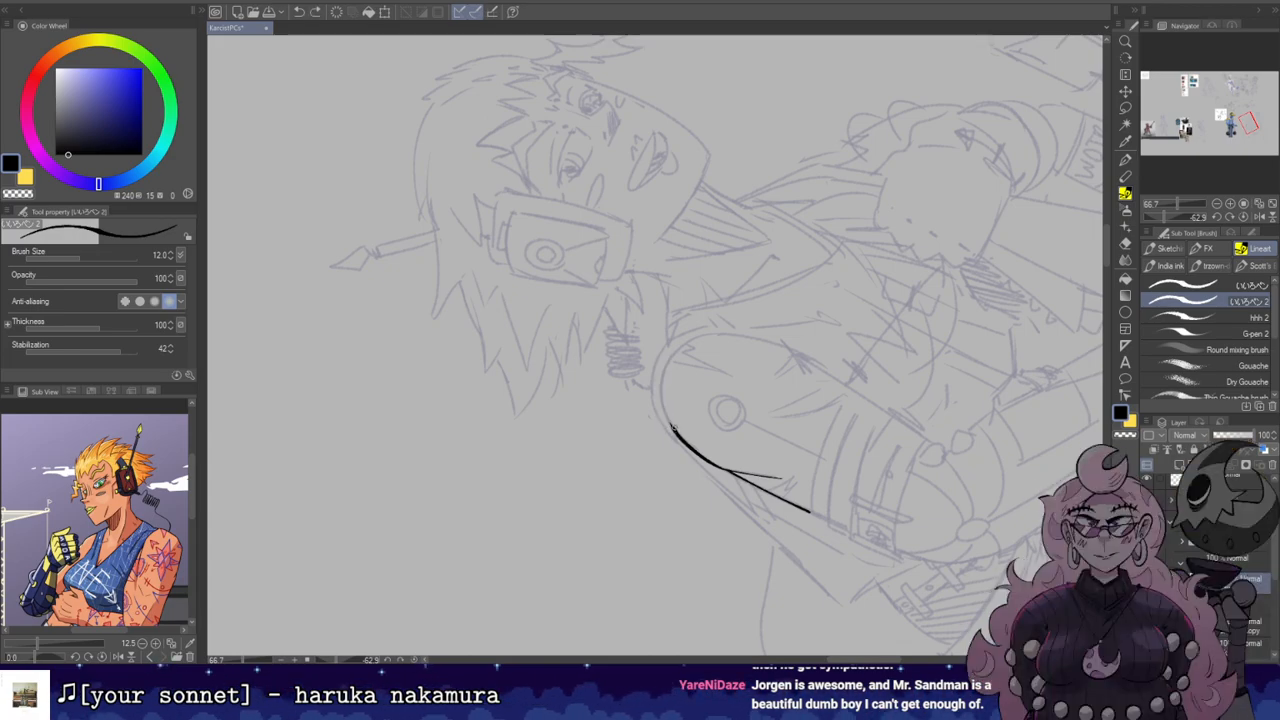
{"action": "key", "text": "ctrl+z"}
{"action": "key", "text": "ctrl+z"}
Step: Ink the curve from the outer upper-arm edge around the top of the headphone wearer's shoulder and clean up its end
{"action": "mouse_move", "coordinate": [674, 430]}
{"action": "left_mouse_down"}
{"action": "mouse_move", "coordinate": [661, 379]}
{"action": "mouse_move", "coordinate": [661, 395]}
{"action": "mouse_move", "coordinate": [677, 346]}
{"action": "left_mouse_up"}
{"action": "key", "text": "r"}
{"action": "mouse_move", "coordinate": [759, 437]}
{"action": "left_mouse_down"}
{"action": "mouse_move", "coordinate": [723, 346]}
{"action": "mouse_move", "coordinate": [743, 371]}
{"action": "left_mouse_up"}
{"action": "key", "text": "e"}
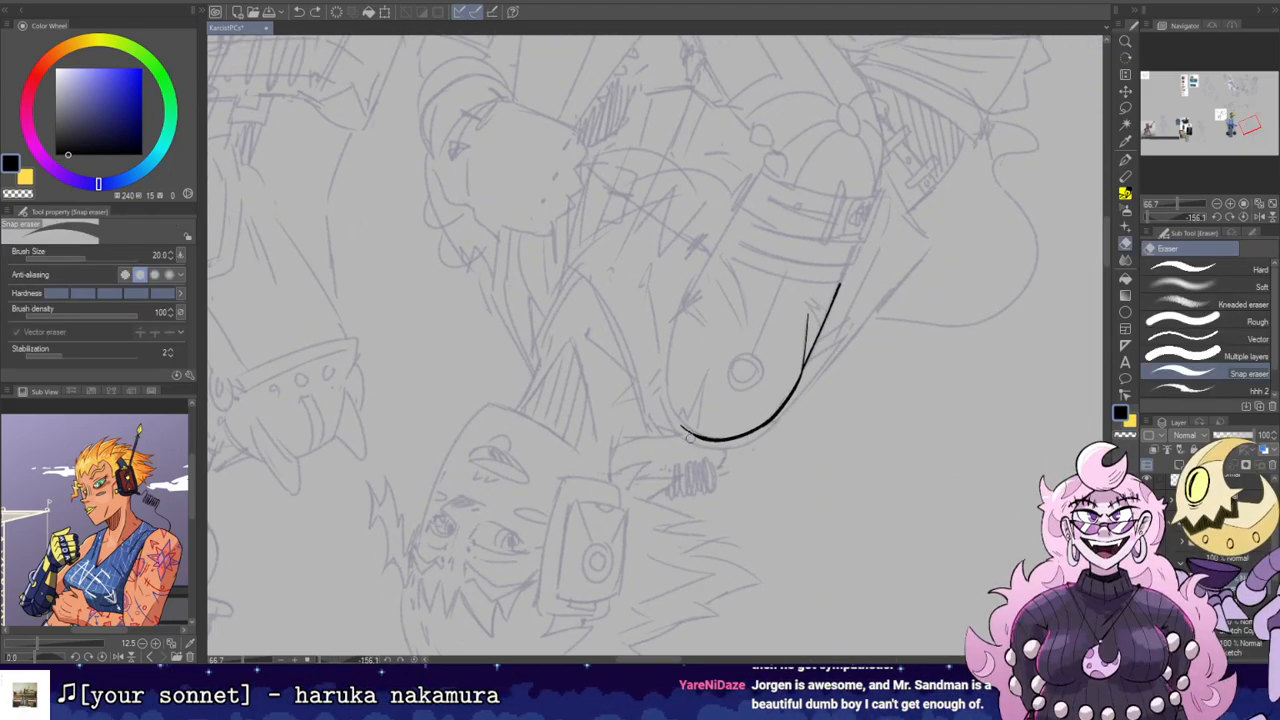
{"action": "key", "text": "r"}
{"action": "left_click_drag", "start_coordinate": [683, 421], "coordinate": [692, 438]}
{"action": "key", "text": "b"}
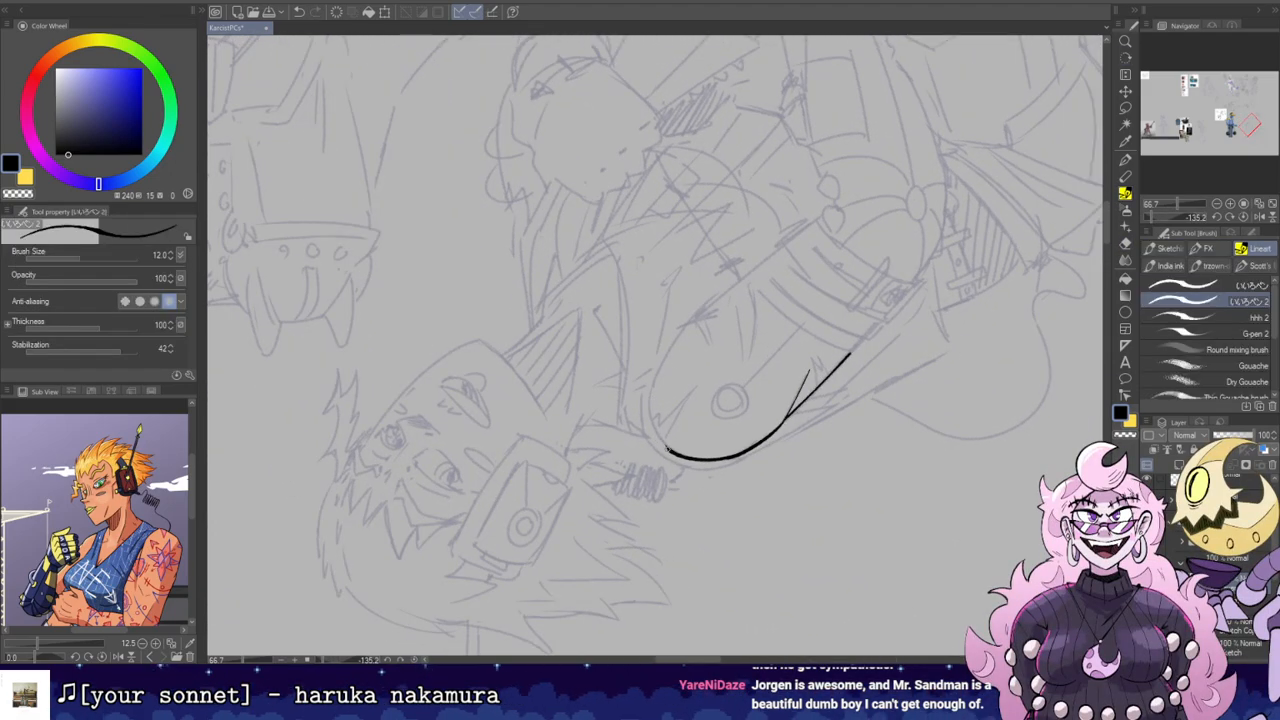
Step: Continue the shoulder curve over to the inner side of the arm and trim the end of the line
{"action": "mouse_move", "coordinate": [668, 451]}
{"action": "left_mouse_down"}
{"action": "mouse_move", "coordinate": [650, 401]}
{"action": "mouse_move", "coordinate": [697, 322]}
{"action": "left_mouse_up"}
{"action": "key", "text": "r"}
{"action": "mouse_move", "coordinate": [848, 275]}
{"action": "left_mouse_down"}
{"action": "mouse_move", "coordinate": [749, 163]}
{"action": "mouse_move", "coordinate": [749, 209]}
{"action": "left_mouse_up"}
{"action": "key", "text": "e"}
{"action": "left_click_drag", "start_coordinate": [669, 350], "coordinate": [675, 391]}
{"action": "key", "text": "b"}
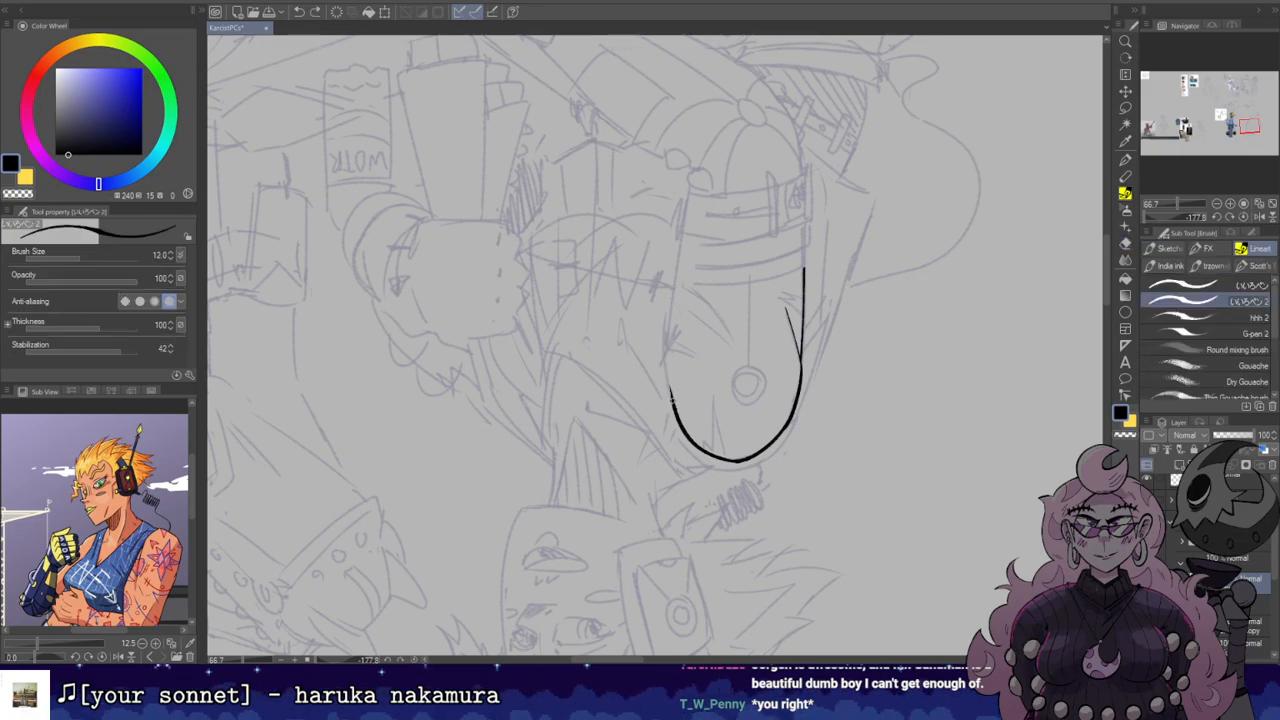
Step: Ink the inner edge of the upper arm down to the sleeve hem and reduce the eraser size to 15
{"action": "mouse_move", "coordinate": [674, 408]}
{"action": "left_mouse_down"}
{"action": "mouse_move", "coordinate": [668, 300]}
{"action": "mouse_move", "coordinate": [689, 243]}
{"action": "left_mouse_up"}
{"action": "key", "text": "ctrl+z"}
{"action": "key", "text": "e"}
{"action": "key", "text": "r"}
{"action": "double_click", "coordinate": [688, 252]}
{"action": "left_click_drag", "start_coordinate": [810, 206], "coordinate": [892, 137]}
{"action": "mouse_move", "coordinate": [689, 267]}
{"action": "left_mouse_down"}
{"action": "mouse_move", "coordinate": [741, 301]}
{"action": "mouse_move", "coordinate": [738, 333]}
{"action": "left_mouse_up"}
{"action": "mouse_move", "coordinate": [757, 276]}
{"action": "left_mouse_down"}
{"action": "mouse_move", "coordinate": [797, 264]}
{"action": "mouse_move", "coordinate": [857, 301]}
{"action": "left_mouse_up"}
{"action": "key", "text": "e"}
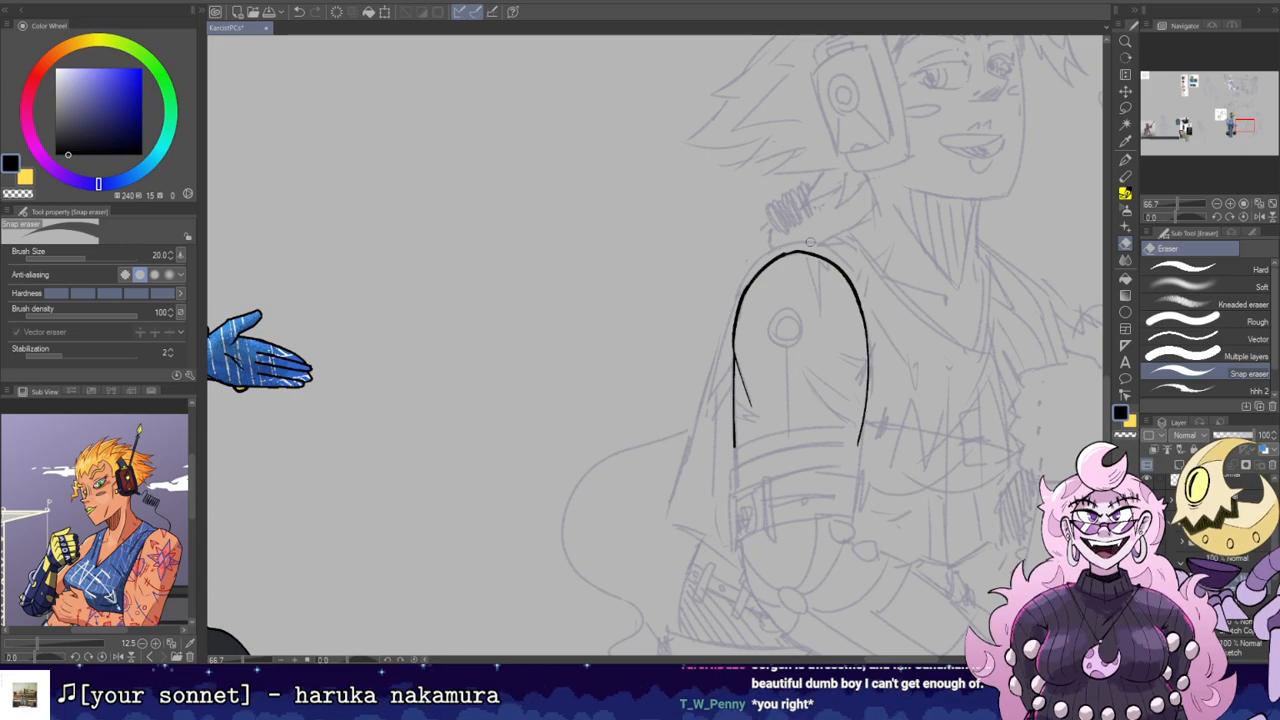
{"action": "key", "text": "bracketleft"}
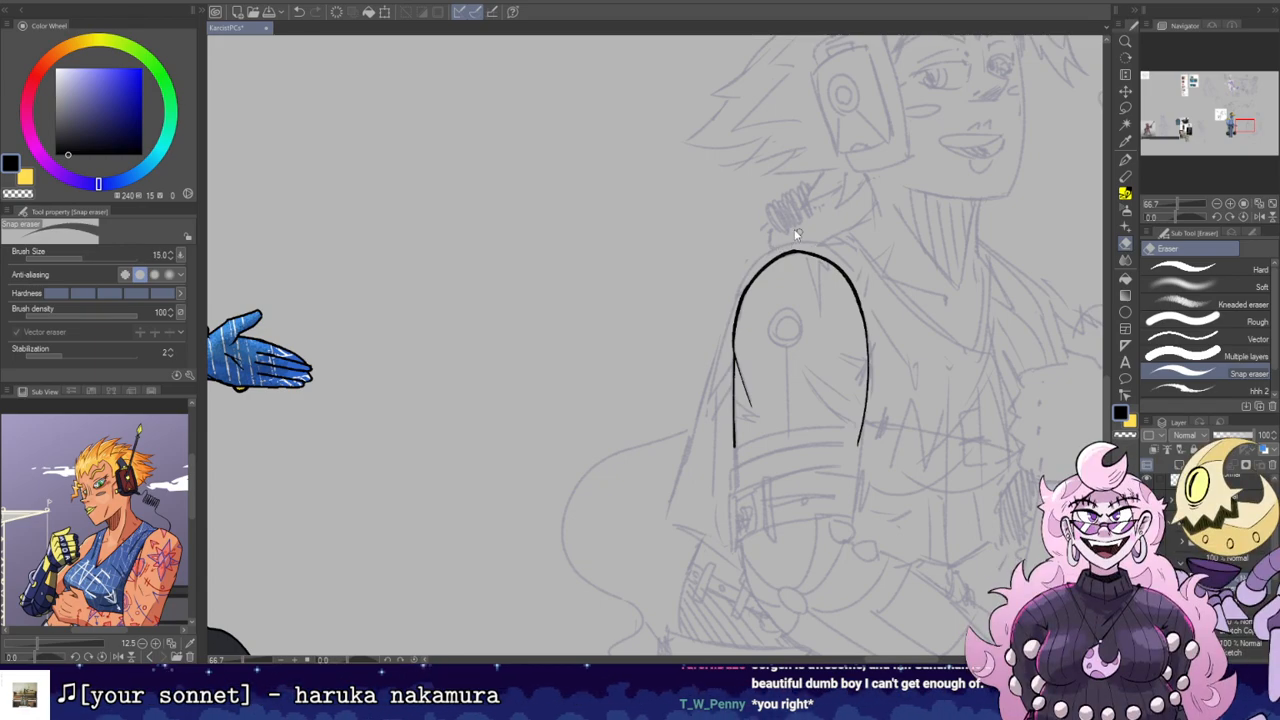
Step: Ink the round shoulder button's outer circle over the sketch and retry its smaller inner circle
{"action": "key", "text": "b"}
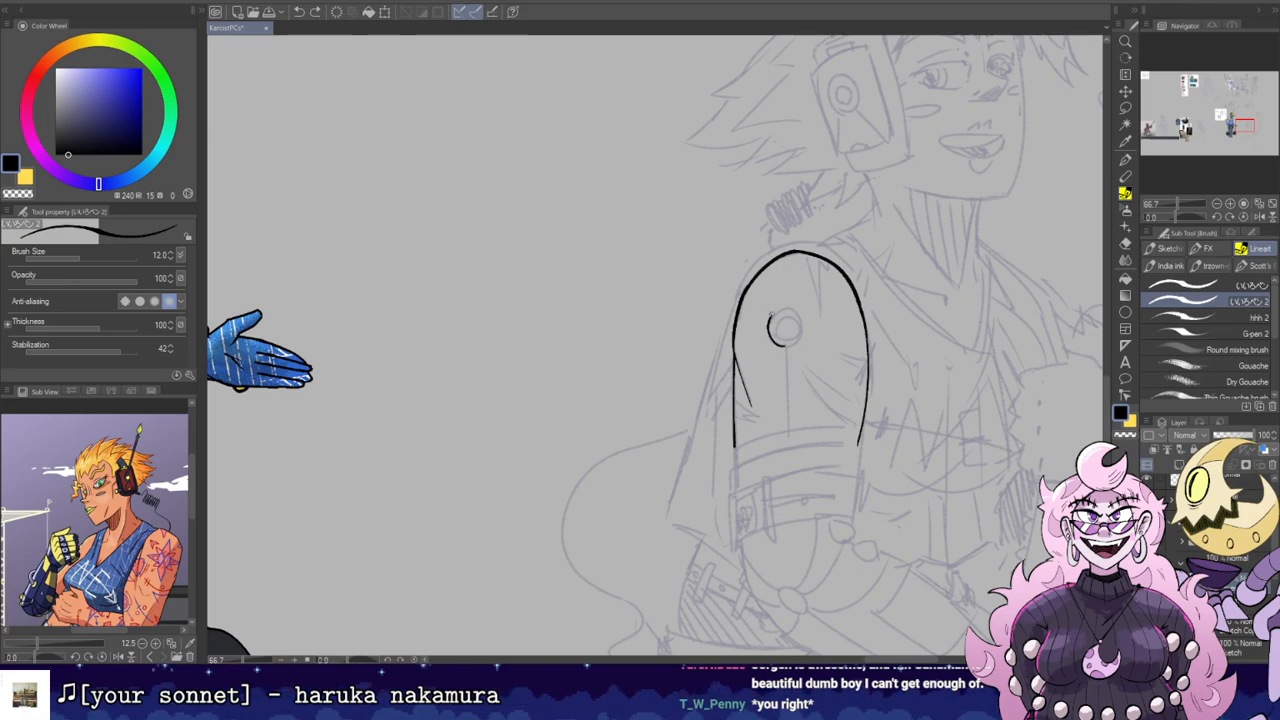
{"action": "key", "text": "ctrl+z"}
{"action": "left_click_drag", "start_coordinate": [771, 326], "coordinate": [790, 344]}
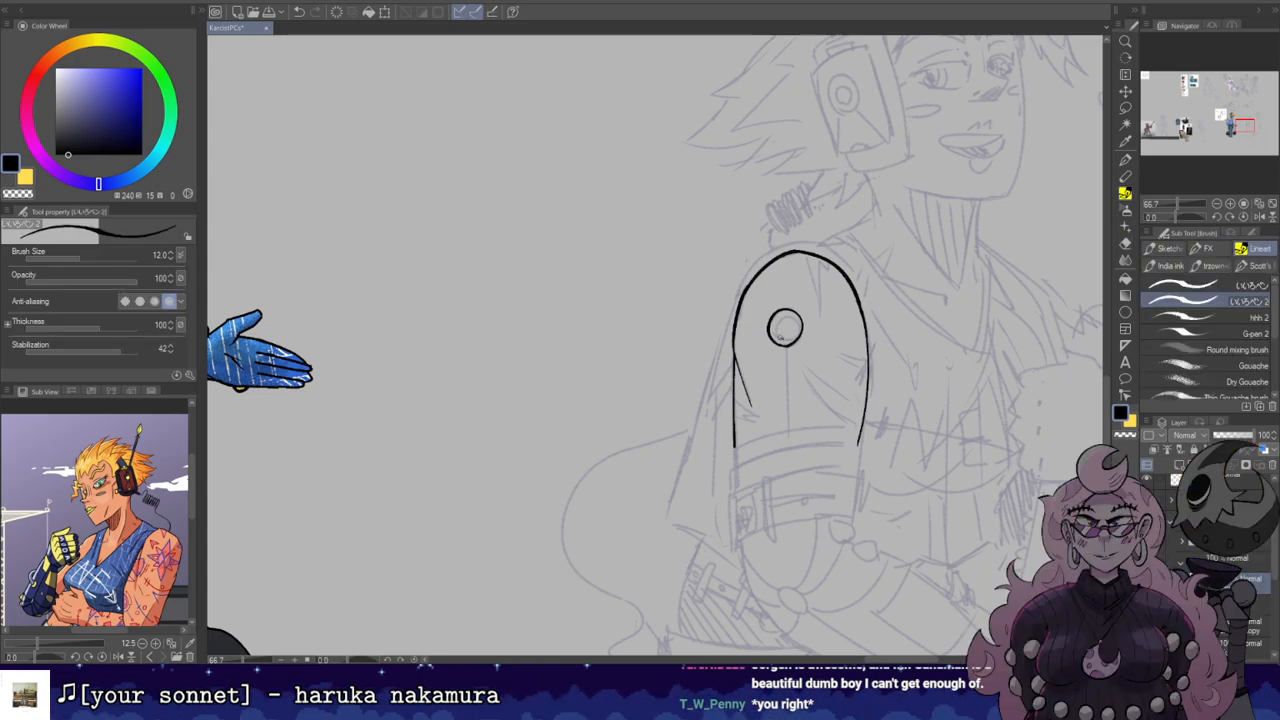
{"action": "key", "text": "ctrl+z"}
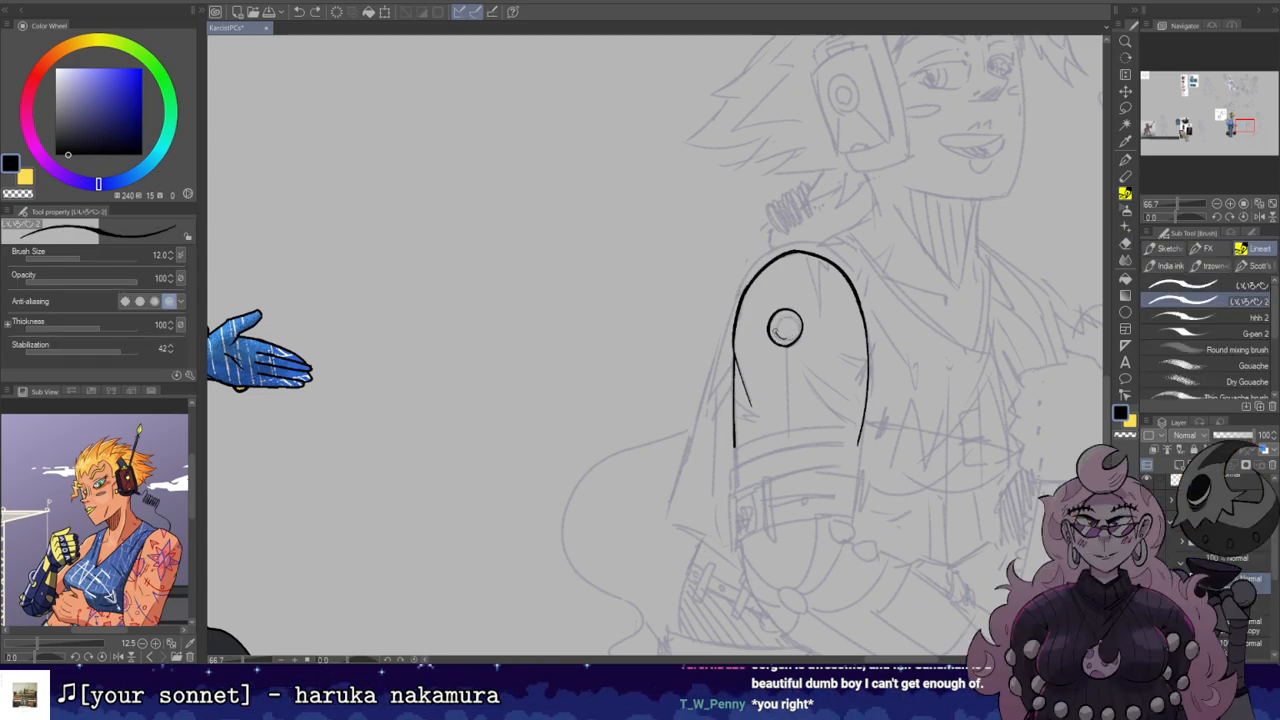
{"action": "key", "text": "ctrl+z"}
Step: Ink the straight seam running from the shoulder button down toward the sleeve hem
{"action": "mouse_move", "coordinate": [801, 300]}
{"action": "left_mouse_down"}
{"action": "mouse_move", "coordinate": [642, 195]}
{"action": "mouse_move", "coordinate": [502, 342]}
{"action": "mouse_move", "coordinate": [633, 485]}
{"action": "left_mouse_up"}
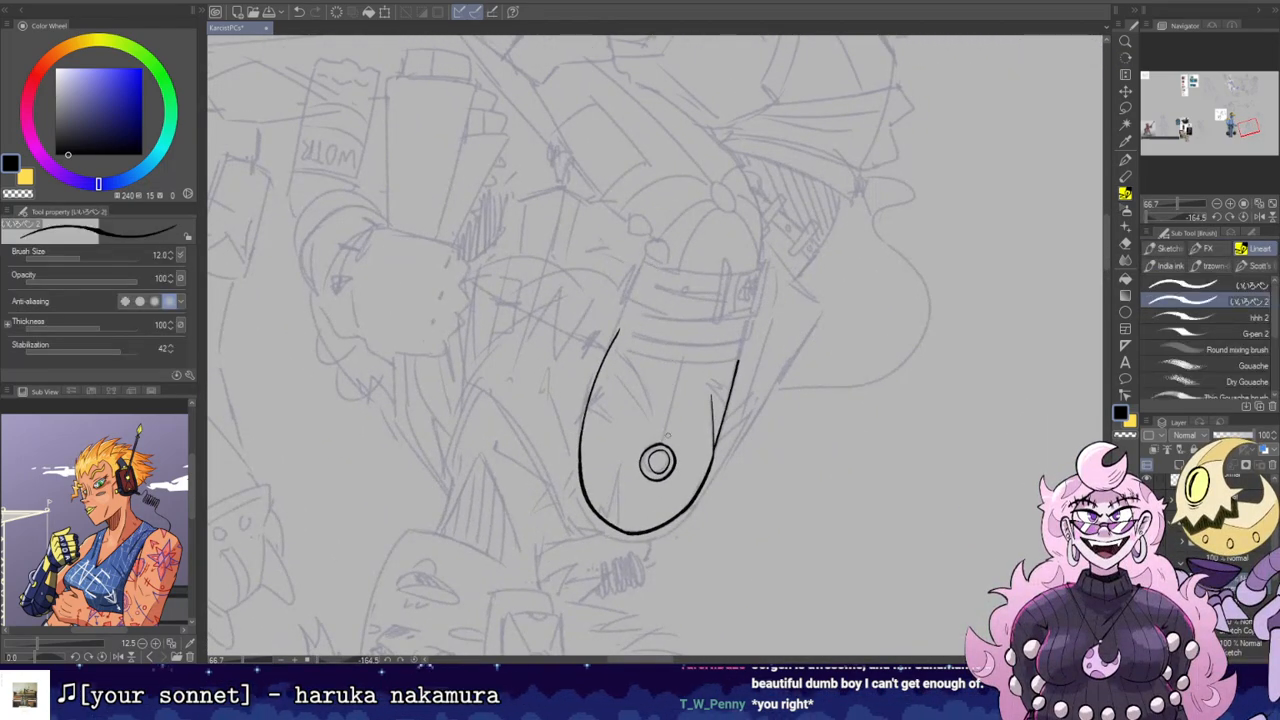
{"action": "left_click", "coordinate": [686, 330], "text": "shift"}
{"action": "key", "text": "e"}
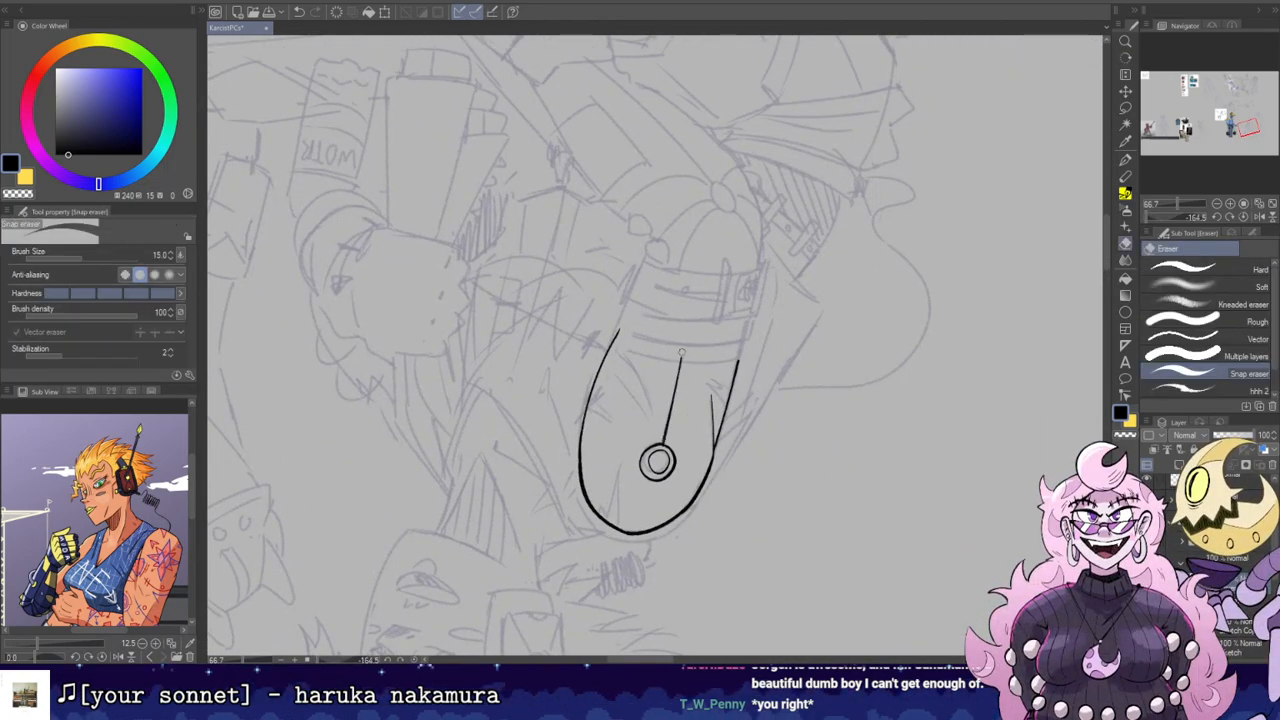
{"action": "key", "text": "r"}
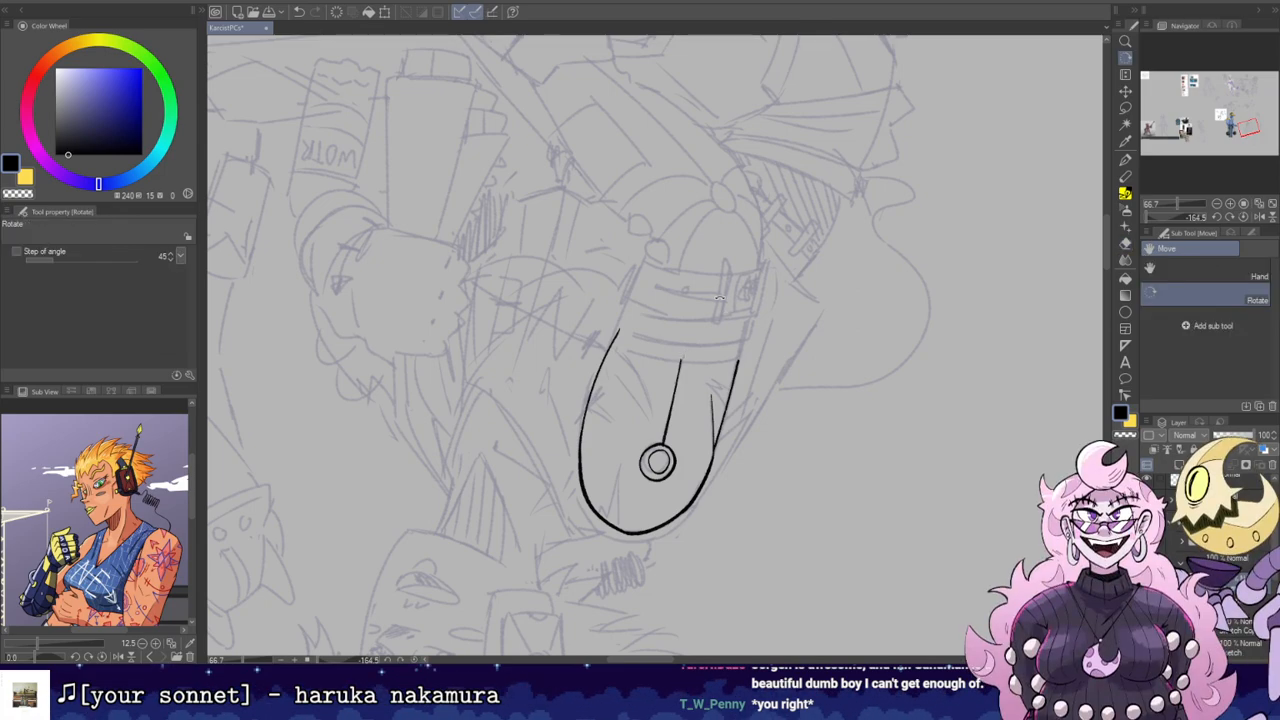
Step: Ink the curved sleeve hem across the bottom of the upper arm, joining both arm edges and the seam
{"action": "mouse_move", "coordinate": [720, 298]}
{"action": "left_mouse_down"}
{"action": "mouse_move", "coordinate": [731, 312]}
{"action": "mouse_move", "coordinate": [706, 334]}
{"action": "left_mouse_up"}
{"action": "key", "text": "e"}
{"action": "key", "text": "b"}
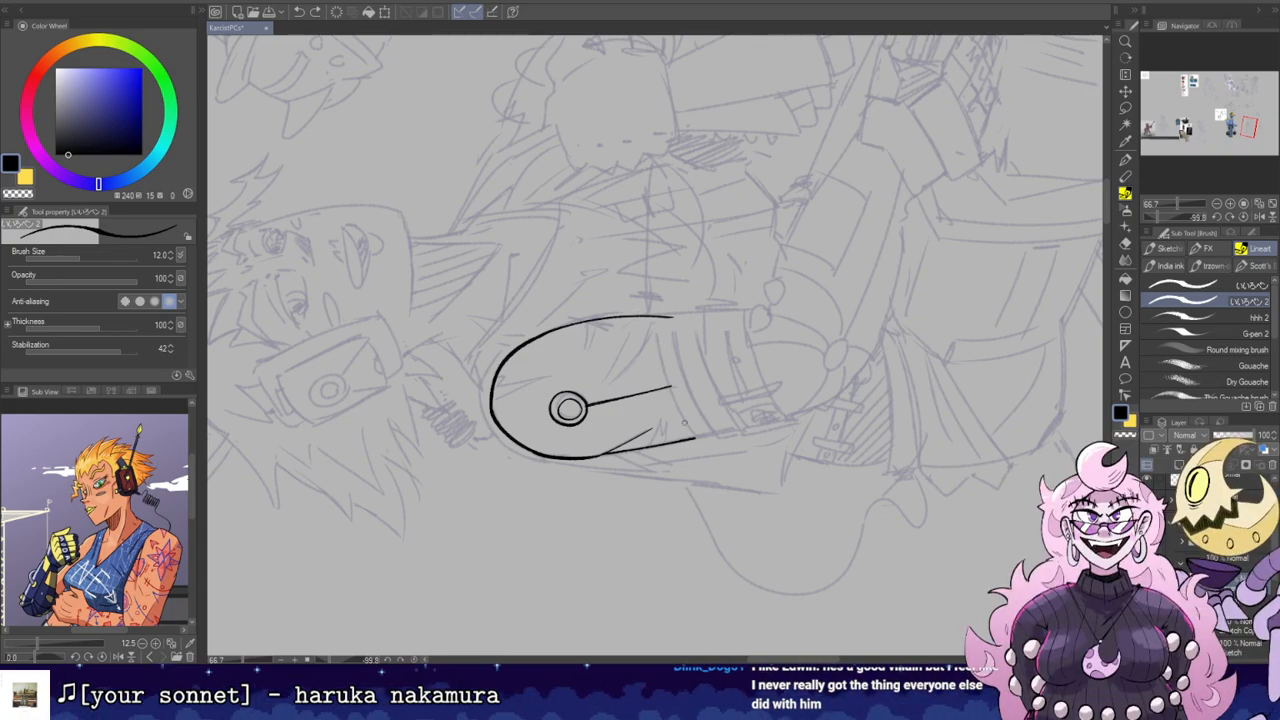
{"action": "left_click_drag", "start_coordinate": [668, 386], "coordinate": [661, 315]}
{"action": "key", "text": "ctrl+z"}
{"action": "mouse_move", "coordinate": [668, 384]}
{"action": "left_mouse_down"}
{"action": "mouse_move", "coordinate": [695, 437]}
{"action": "mouse_move", "coordinate": [661, 315]}
{"action": "left_mouse_up"}
{"action": "key", "text": "e"}
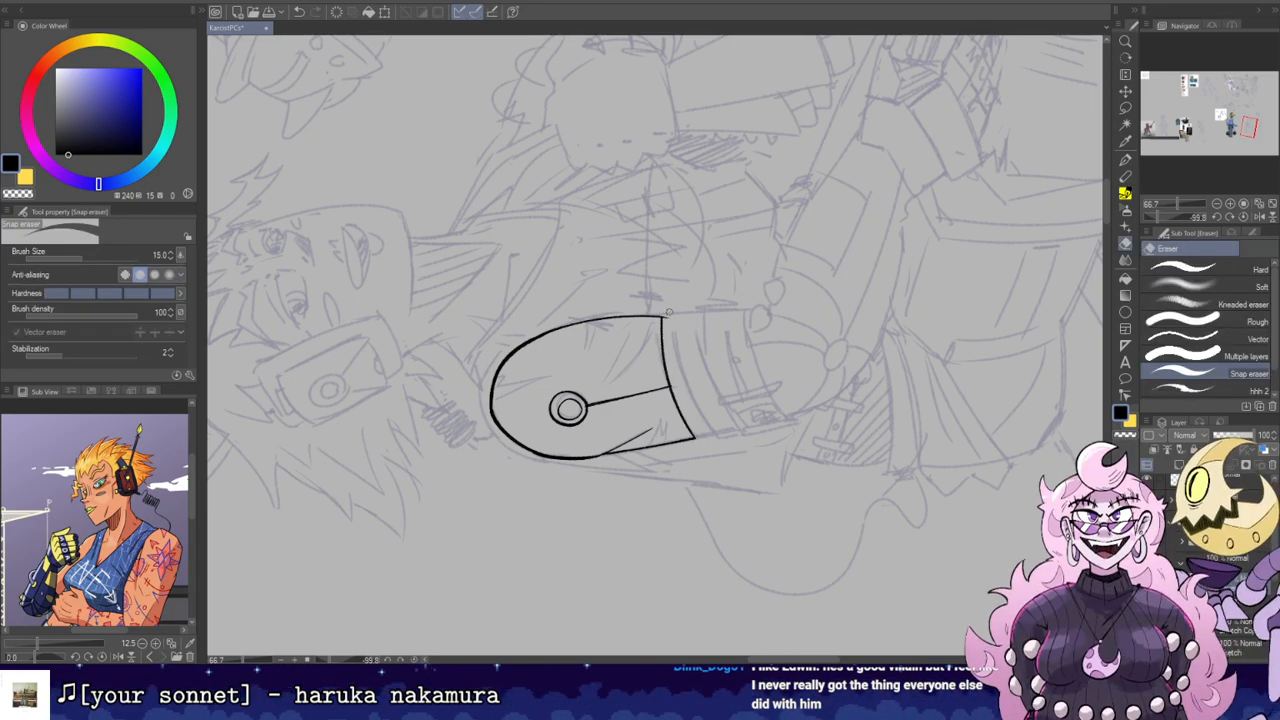
{"action": "key", "text": "p"}
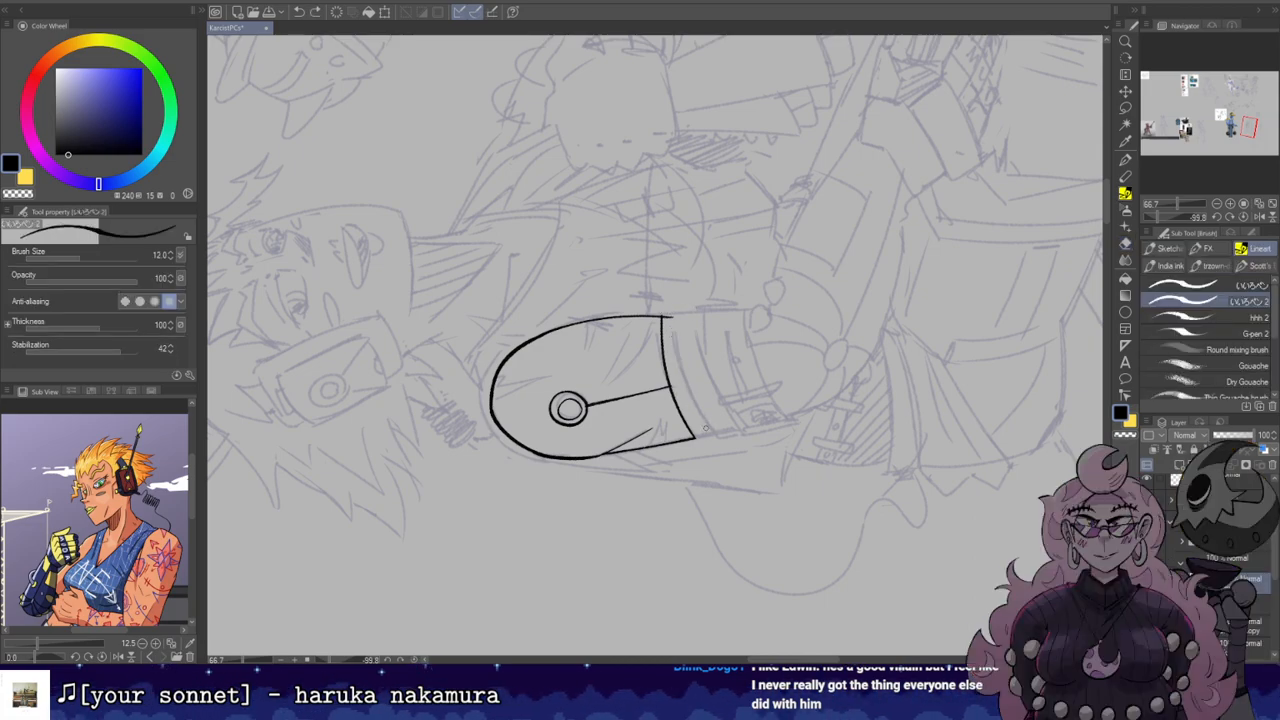
Step: Ink a second curved line just below the sleeve hem to form a narrow band
{"action": "mouse_move", "coordinate": [712, 435]}
{"action": "left_mouse_down"}
{"action": "mouse_move", "coordinate": [667, 312]}
{"action": "mouse_move", "coordinate": [762, 279]}
{"action": "left_mouse_up"}
{"action": "key", "text": "e"}
{"action": "key", "text": "r"}
{"action": "double_click", "coordinate": [678, 309]}
{"action": "key", "text": "p"}
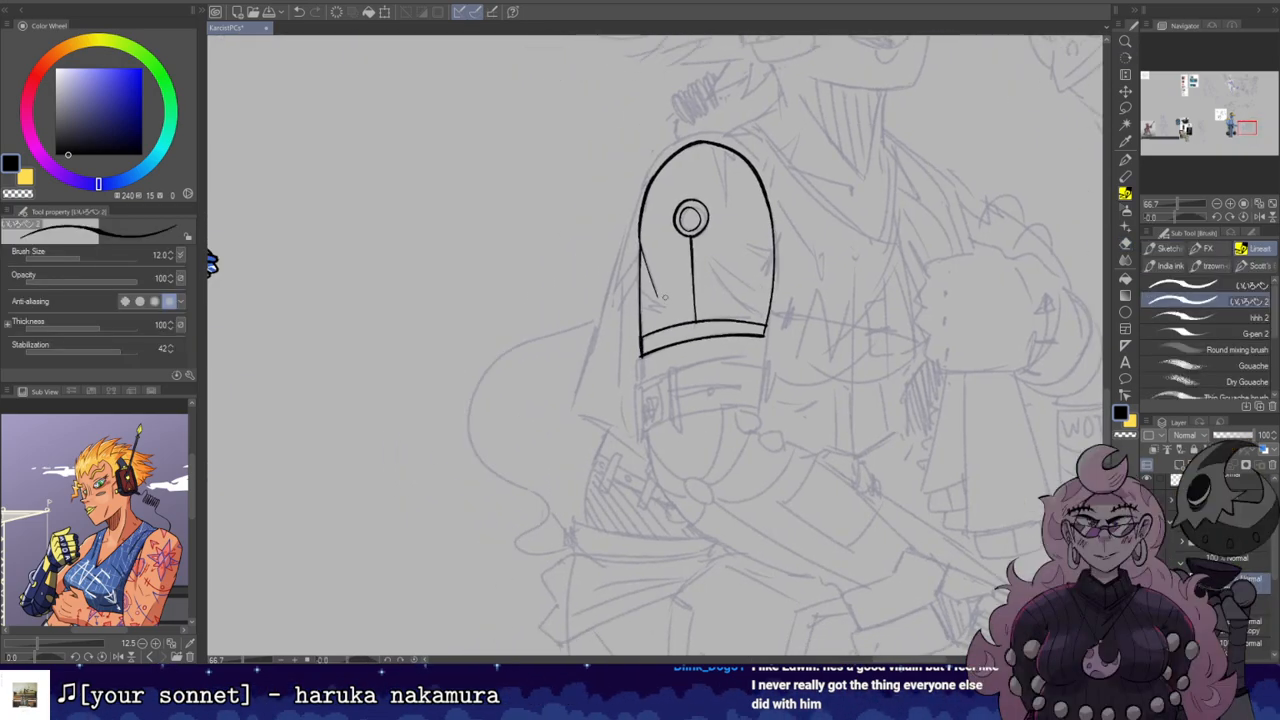
Step: Refine the lower hem line and ink the short outer edge of the sleeve section below it
{"action": "key", "text": "ctrl+z"}
{"action": "key", "text": "r"}
{"action": "mouse_move", "coordinate": [799, 388]}
{"action": "left_mouse_down"}
{"action": "mouse_move", "coordinate": [779, 262]}
{"action": "mouse_move", "coordinate": [729, 215]}
{"action": "mouse_move", "coordinate": [698, 250]}
{"action": "mouse_move", "coordinate": [702, 265]}
{"action": "left_mouse_up"}
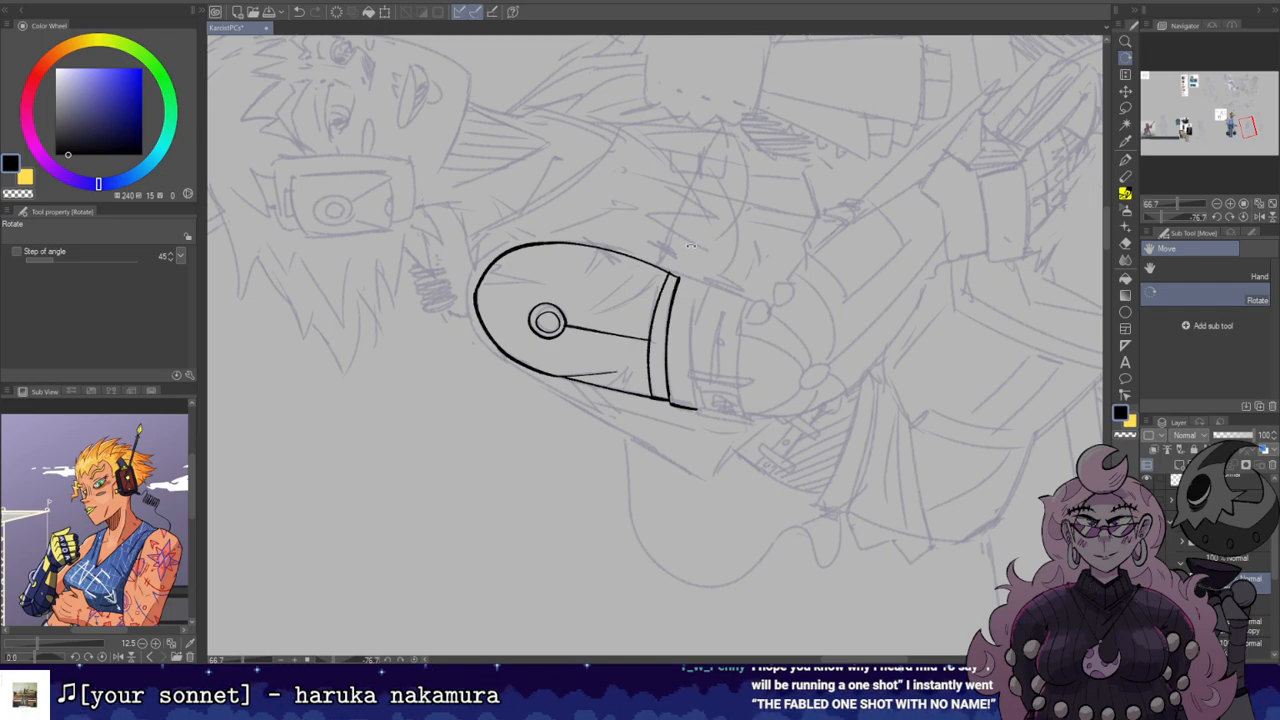
{"action": "key", "text": "b"}
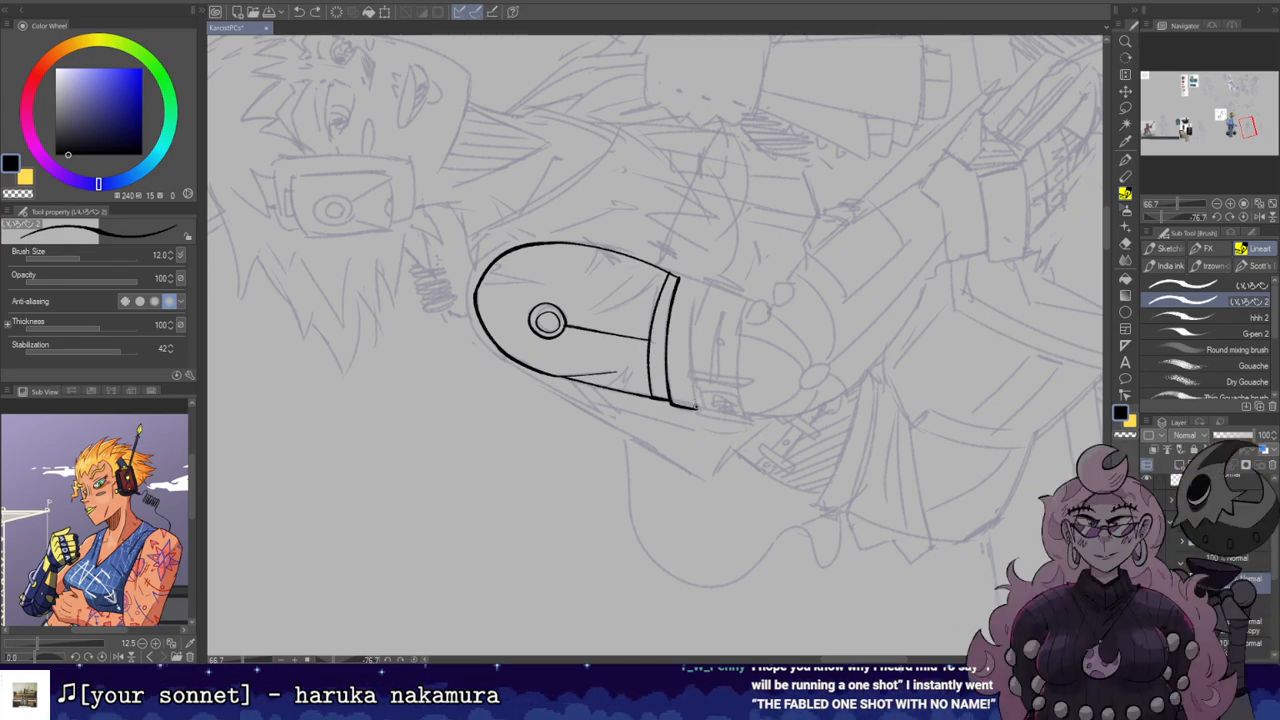
{"action": "key", "text": "e"}
{"action": "key", "text": "r"}
{"action": "mouse_move", "coordinate": [686, 299]}
{"action": "left_mouse_down"}
{"action": "mouse_move", "coordinate": [707, 364]}
{"action": "mouse_move", "coordinate": [789, 297]}
{"action": "left_mouse_up"}
{"action": "key", "text": "space"}
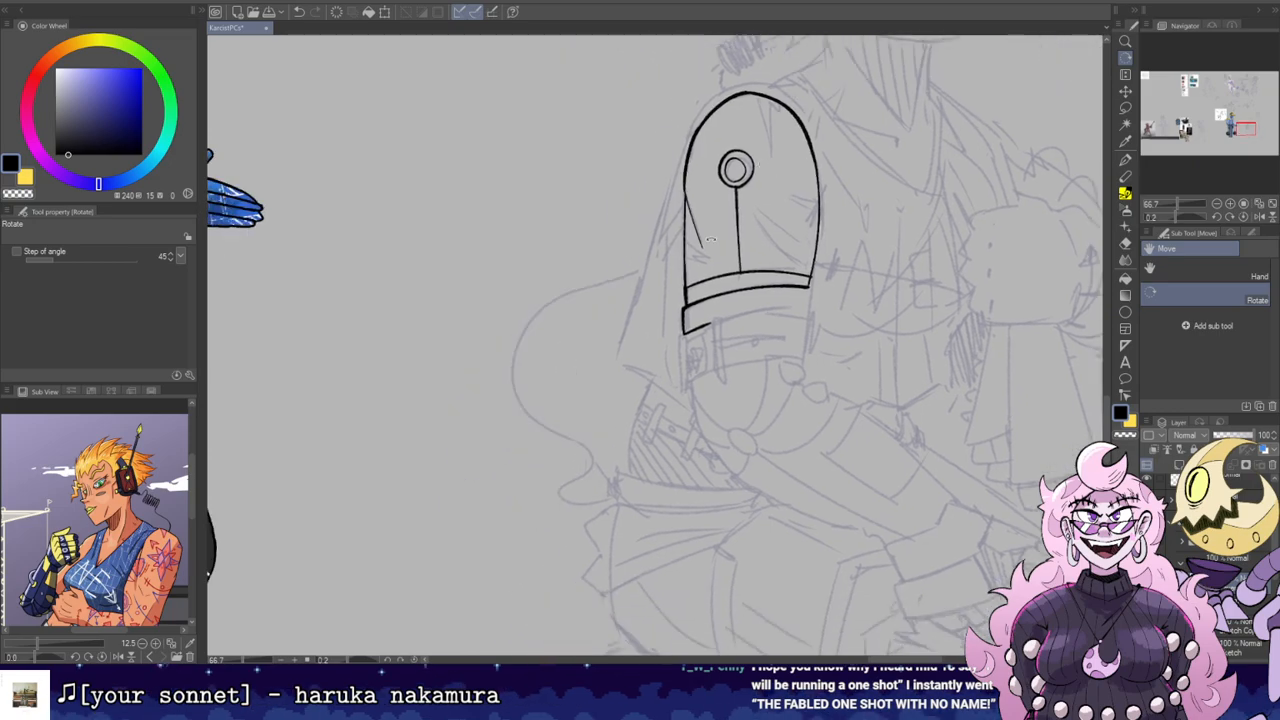
Step: Ink the narrow upright strap bar at the outer end of the armband below the sleeve
{"action": "left_click_drag", "start_coordinate": [711, 323], "coordinate": [716, 376]}
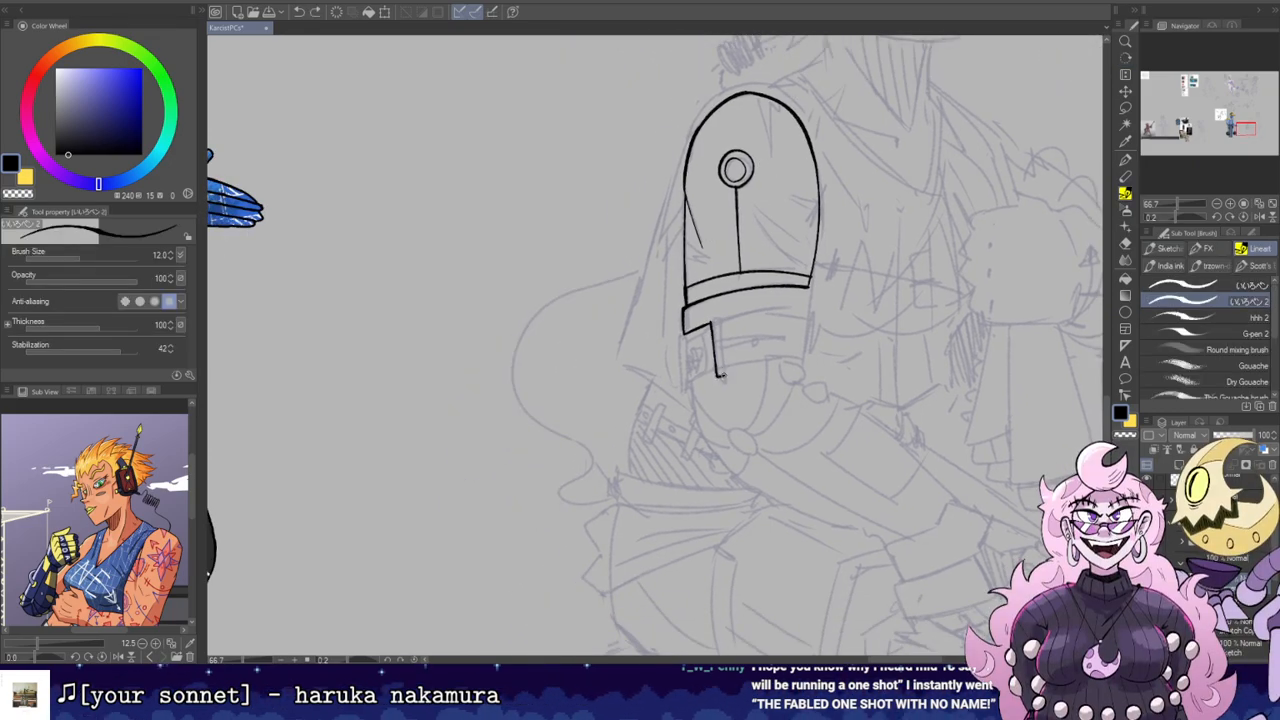
{"action": "key", "text": "r"}
{"action": "mouse_move", "coordinate": [718, 322]}
{"action": "left_mouse_down"}
{"action": "mouse_move", "coordinate": [657, 279]}
{"action": "mouse_move", "coordinate": [683, 338]}
{"action": "left_mouse_up"}
{"action": "key", "text": "space"}
{"action": "key", "text": "r"}
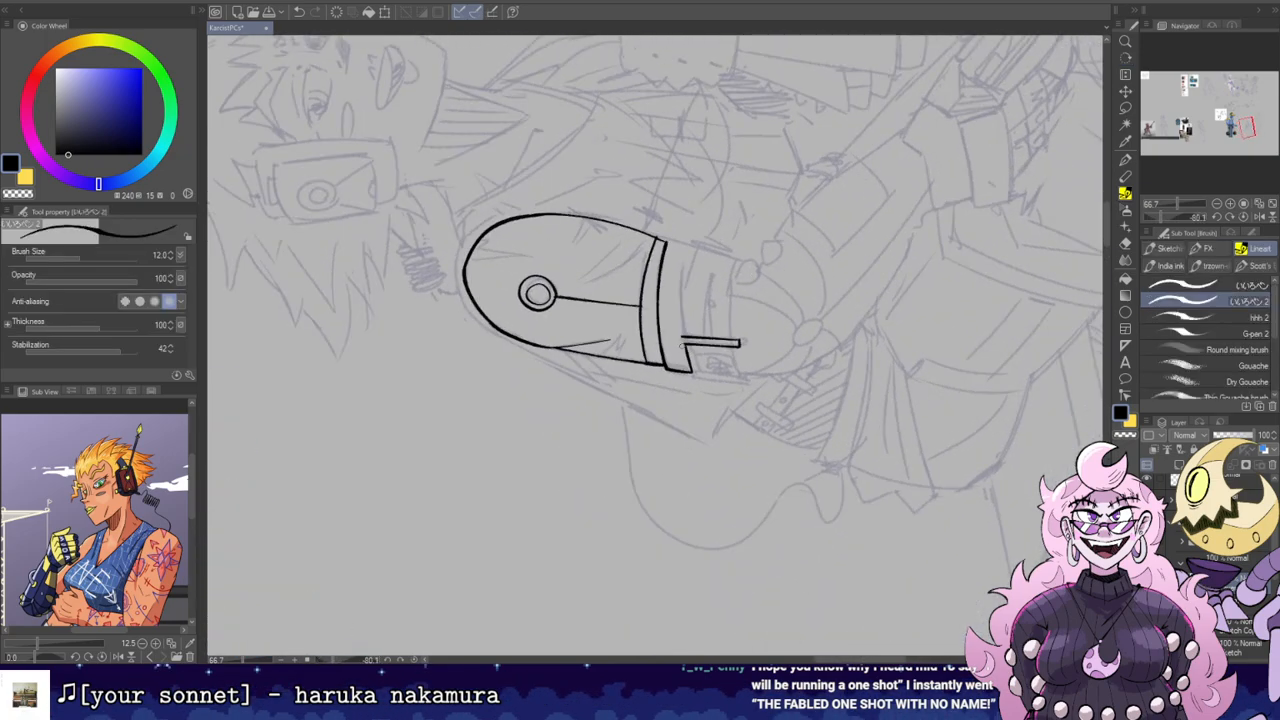
{"action": "key", "text": "e"}
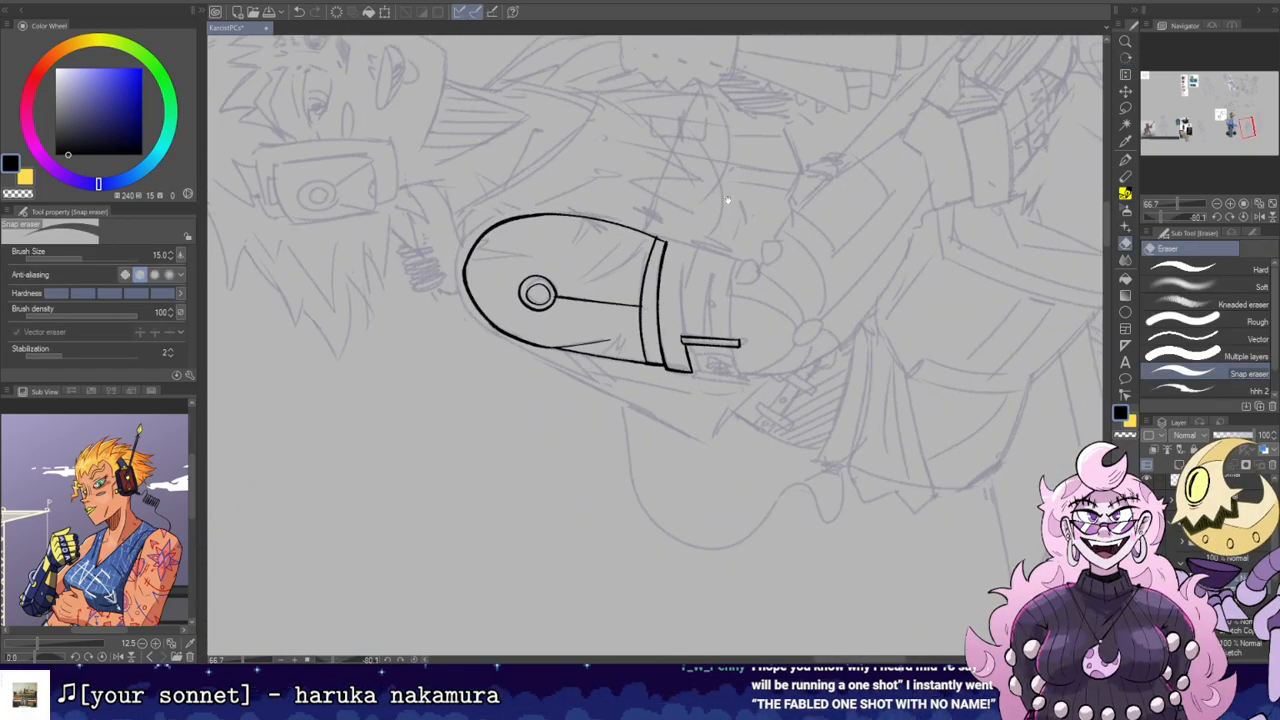
Step: Ink the armband's upper edge from the strap bar across the arm, retrying the stroke until it follows the sketch
{"action": "left_click_drag", "start_coordinate": [720, 212], "coordinate": [728, 272]}
{"action": "key", "text": "b"}
{"action": "key", "text": "e"}
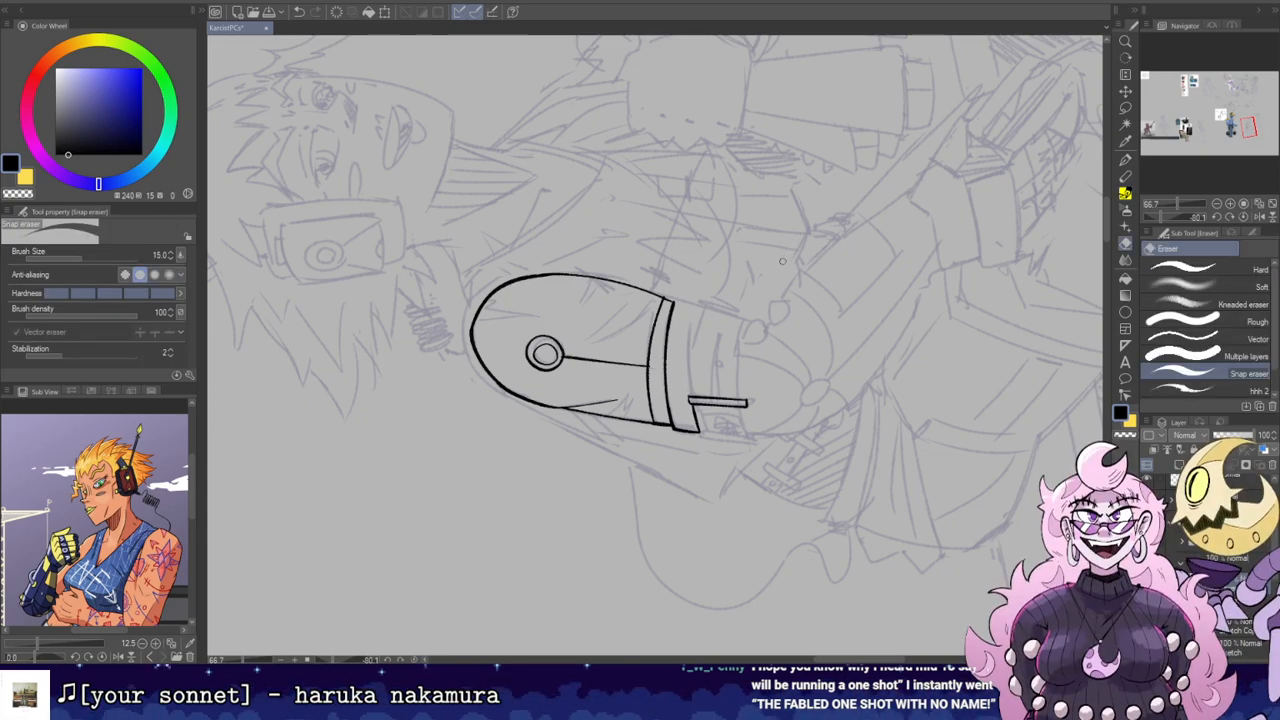
{"action": "key", "text": "p"}
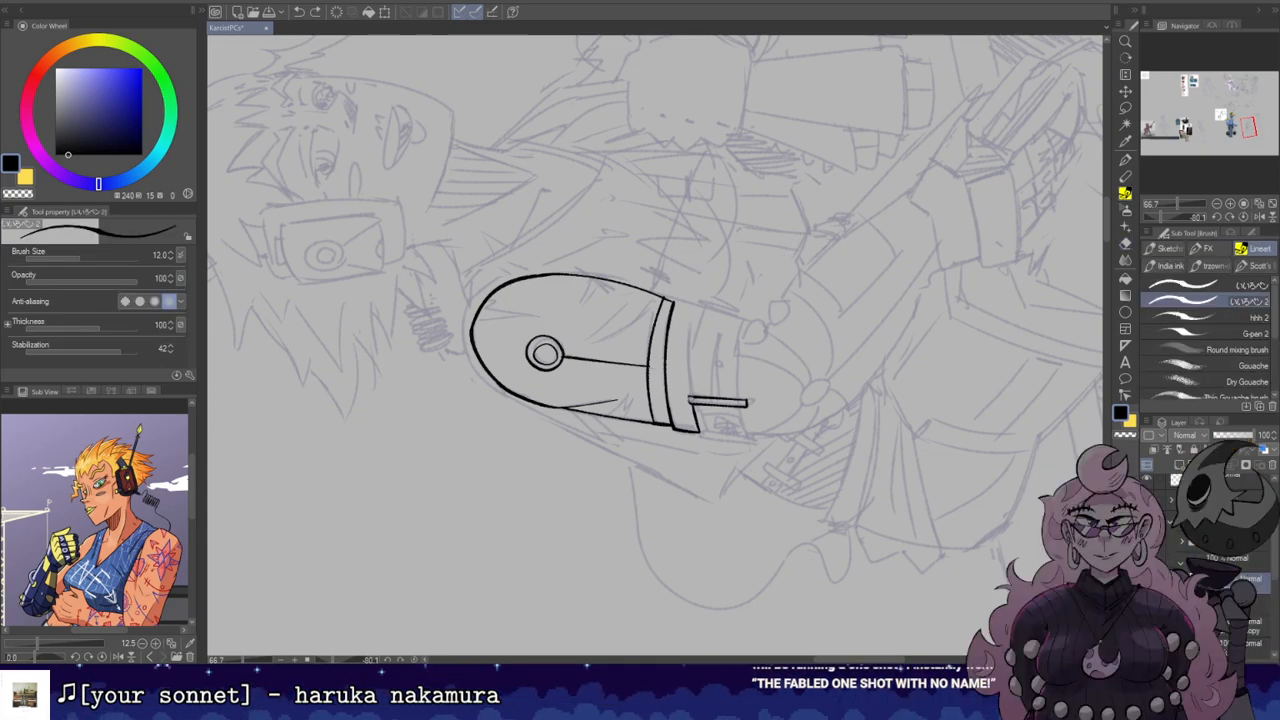
{"action": "key", "text": "e"}
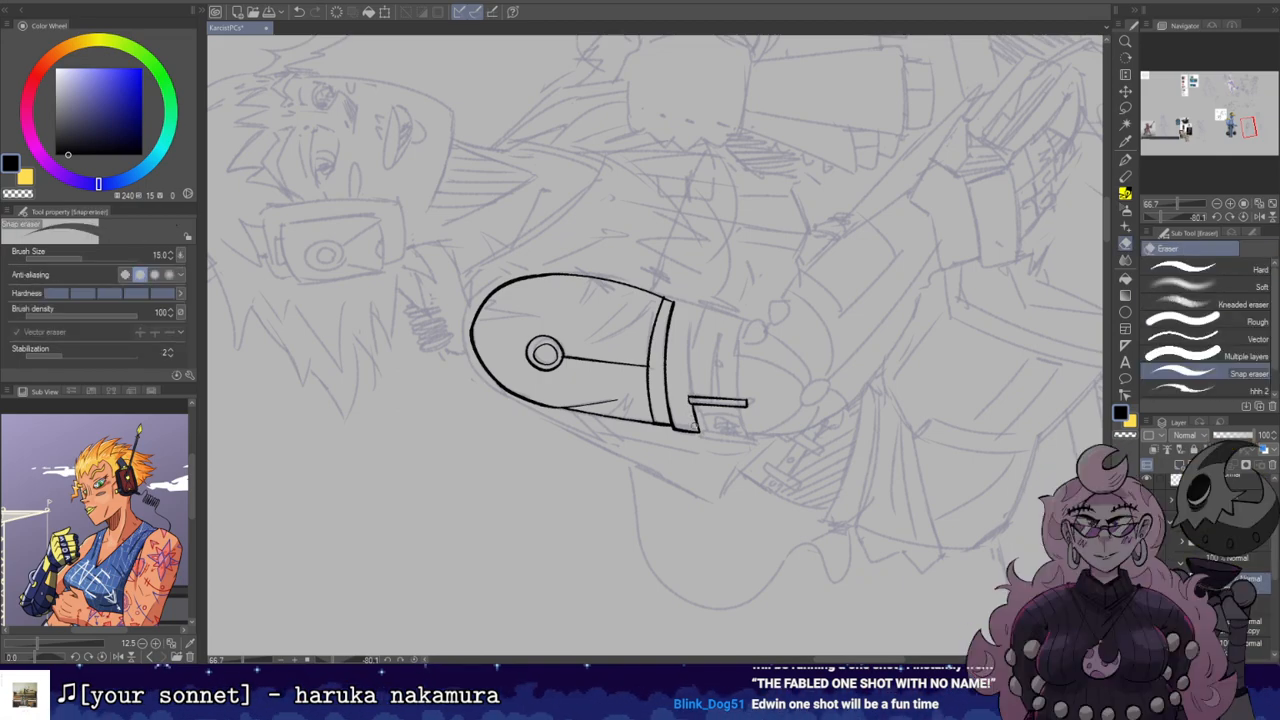
{"action": "key", "text": "p"}
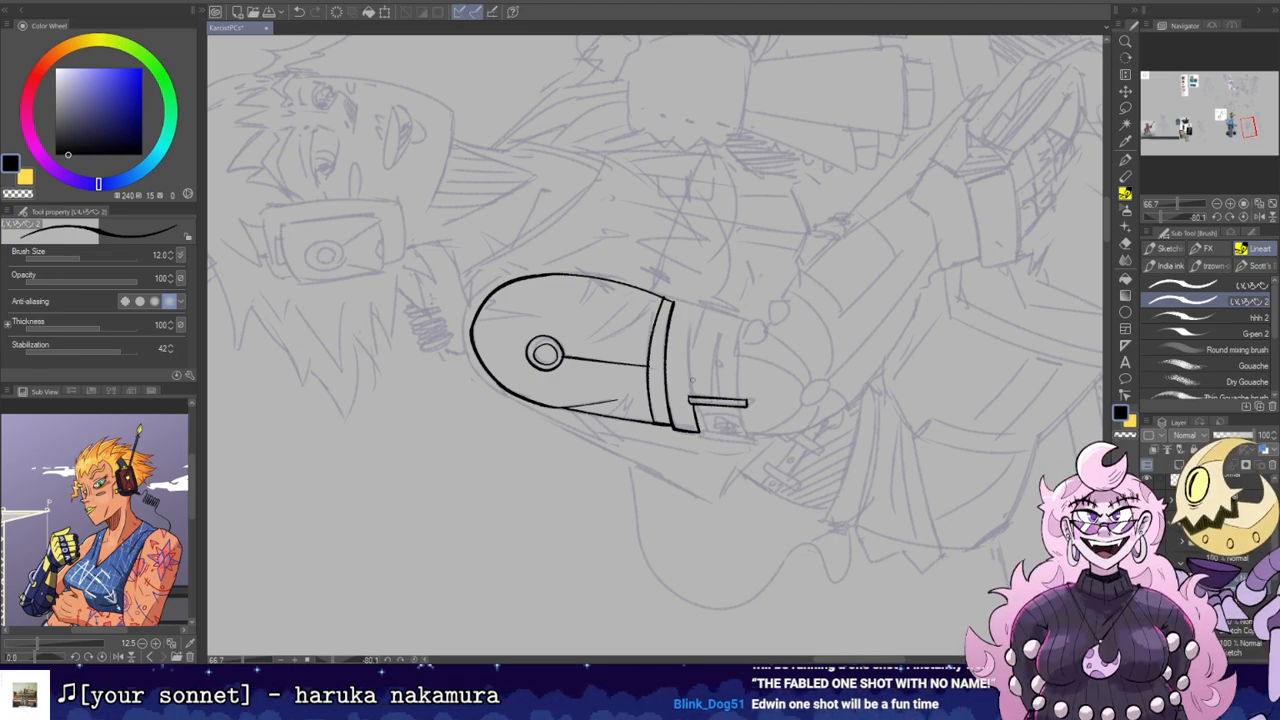
{"action": "key", "text": "ctrl+z"}
{"action": "left_click_drag", "start_coordinate": [692, 397], "coordinate": [692, 336]}
{"action": "key", "text": "ctrl+z"}
{"action": "left_click_drag", "start_coordinate": [692, 398], "coordinate": [708, 294]}
{"action": "key", "text": "ctrl+z"}
{"action": "mouse_move", "coordinate": [692, 398]}
{"action": "left_mouse_down"}
{"action": "mouse_move", "coordinate": [699, 318]}
{"action": "mouse_move", "coordinate": [715, 292]}
{"action": "mouse_move", "coordinate": [764, 267]}
{"action": "mouse_move", "coordinate": [754, 436]}
{"action": "left_mouse_up"}
{"action": "key", "text": "ctrl+z"}
Step: Ink the armband's short inner side edge down from the end of its upper edge
{"action": "key", "text": "e"}
{"action": "key", "text": "r"}
{"action": "key", "text": "e"}
{"action": "mouse_move", "coordinate": [763, 315]}
{"action": "left_mouse_down"}
{"action": "mouse_move", "coordinate": [817, 260]}
{"action": "mouse_move", "coordinate": [817, 288]}
{"action": "left_mouse_up"}
{"action": "key", "text": "b"}
{"action": "left_click_drag", "start_coordinate": [749, 387], "coordinate": [751, 401]}
{"action": "key", "text": "ctrl+z"}
{"action": "key", "text": "ctrl+z"}
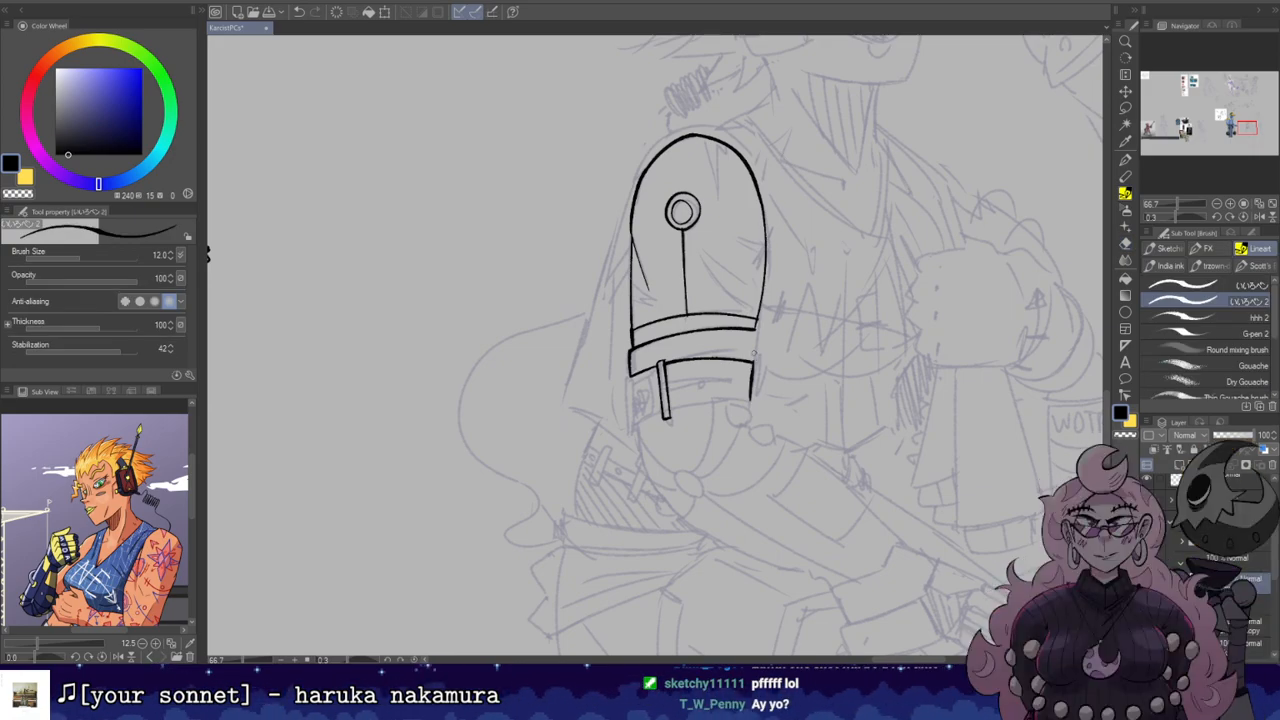
Step: Ink the armband's lower edge between the strap bar and the inner side edge
{"action": "key", "text": "e"}
{"action": "key", "text": "r"}
{"action": "mouse_move", "coordinate": [751, 330]}
{"action": "left_mouse_down"}
{"action": "mouse_move", "coordinate": [668, 443]}
{"action": "mouse_move", "coordinate": [731, 457]}
{"action": "left_mouse_up"}
{"action": "key", "text": "r"}
{"action": "left_click_drag", "start_coordinate": [580, 424], "coordinate": [730, 271]}
{"action": "left_click_drag", "start_coordinate": [677, 318], "coordinate": [724, 368]}
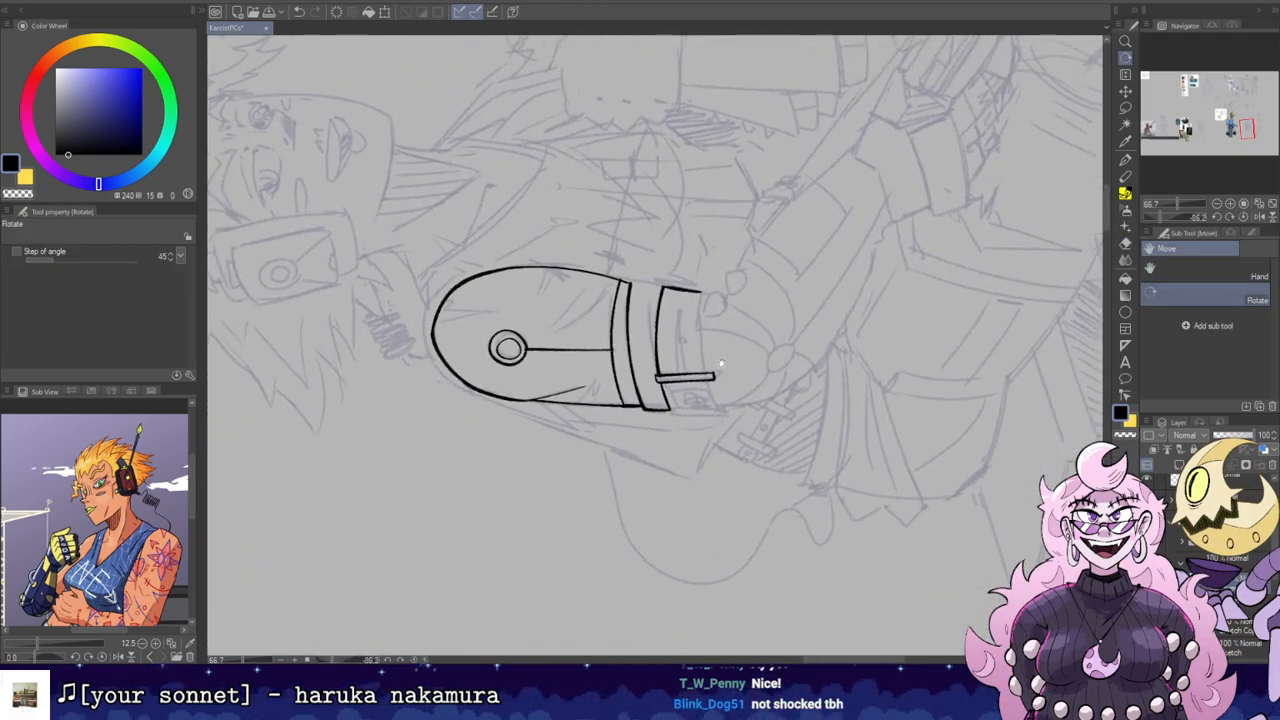
{"action": "left_click_drag", "start_coordinate": [689, 229], "coordinate": [703, 264]}
{"action": "key", "text": "b"}
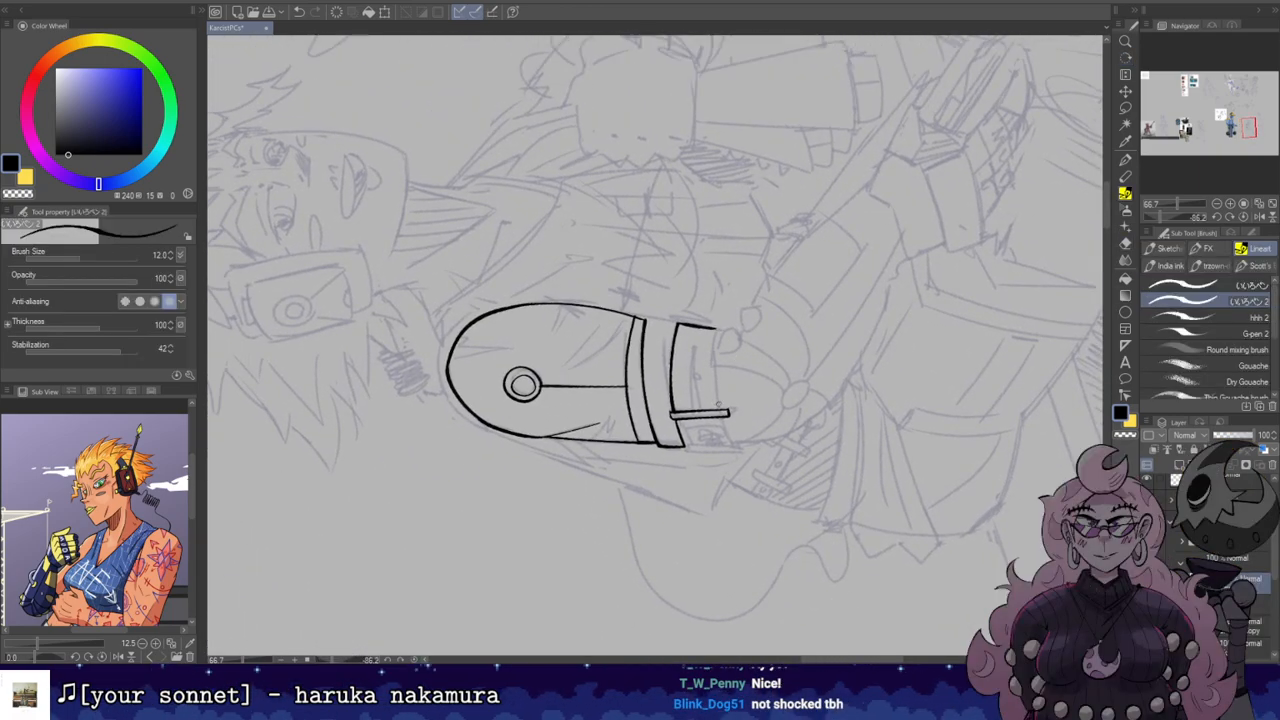
{"action": "mouse_move", "coordinate": [716, 412]}
{"action": "left_mouse_down"}
{"action": "mouse_move", "coordinate": [716, 324]}
{"action": "mouse_move", "coordinate": [680, 407]}
{"action": "left_mouse_up"}
Step: Ink thin fold lines on the sleeve section between the hem band and the armband, redoing unsatisfactory strokes
{"action": "key", "text": "e"}
{"action": "key", "text": "r"}
{"action": "left_click_drag", "start_coordinate": [737, 301], "coordinate": [814, 223]}
{"action": "mouse_move", "coordinate": [693, 254]}
{"action": "left_mouse_down"}
{"action": "mouse_move", "coordinate": [719, 347]}
{"action": "mouse_move", "coordinate": [705, 335]}
{"action": "mouse_move", "coordinate": [695, 345]}
{"action": "mouse_move", "coordinate": [697, 328]}
{"action": "mouse_move", "coordinate": [683, 376]}
{"action": "left_mouse_up"}
{"action": "key", "text": "e"}
{"action": "key", "text": "b"}
{"action": "key", "text": "ctrl+z"}
{"action": "left_click_drag", "start_coordinate": [688, 300], "coordinate": [689, 382]}
{"action": "key", "text": "ctrl+z"}
{"action": "left_click_drag", "start_coordinate": [671, 306], "coordinate": [677, 380]}
{"action": "key", "text": "ctrl+z"}
Step: Ink the narrow strip inside the armband, extending from the strap bar toward the inner side
{"action": "key", "text": "r"}
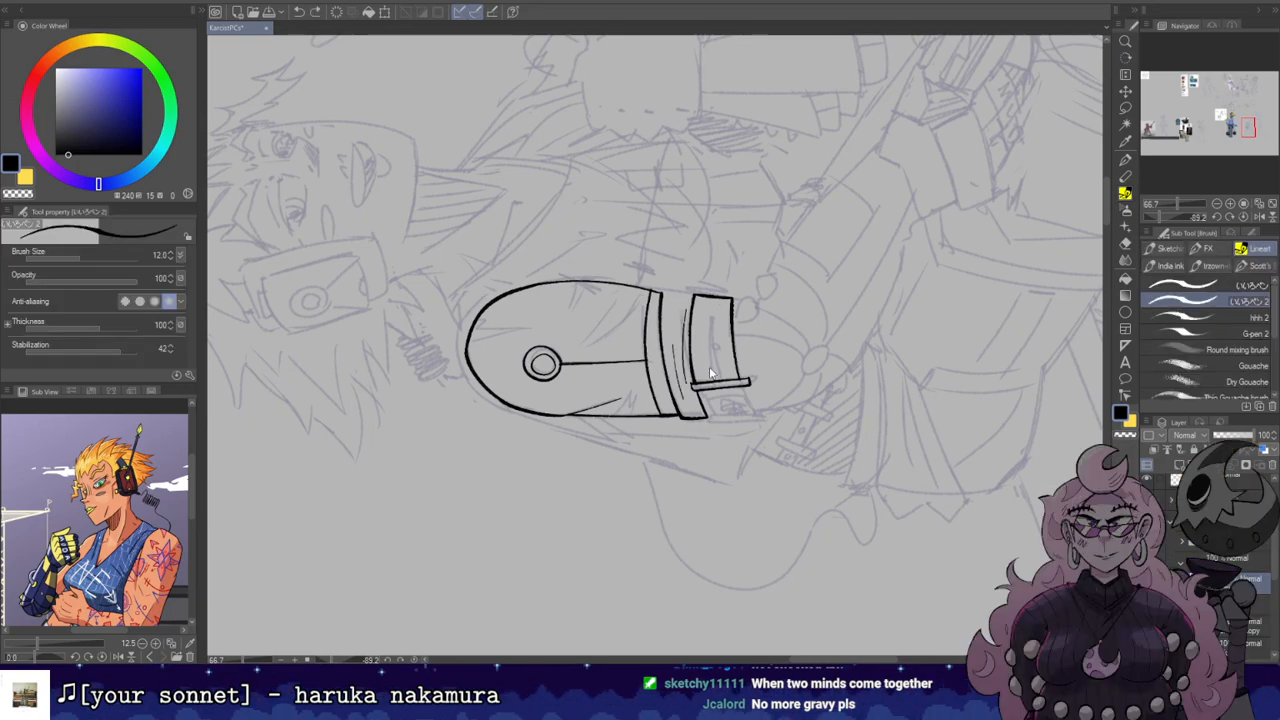
{"action": "left_click_drag", "start_coordinate": [704, 321], "coordinate": [705, 351]}
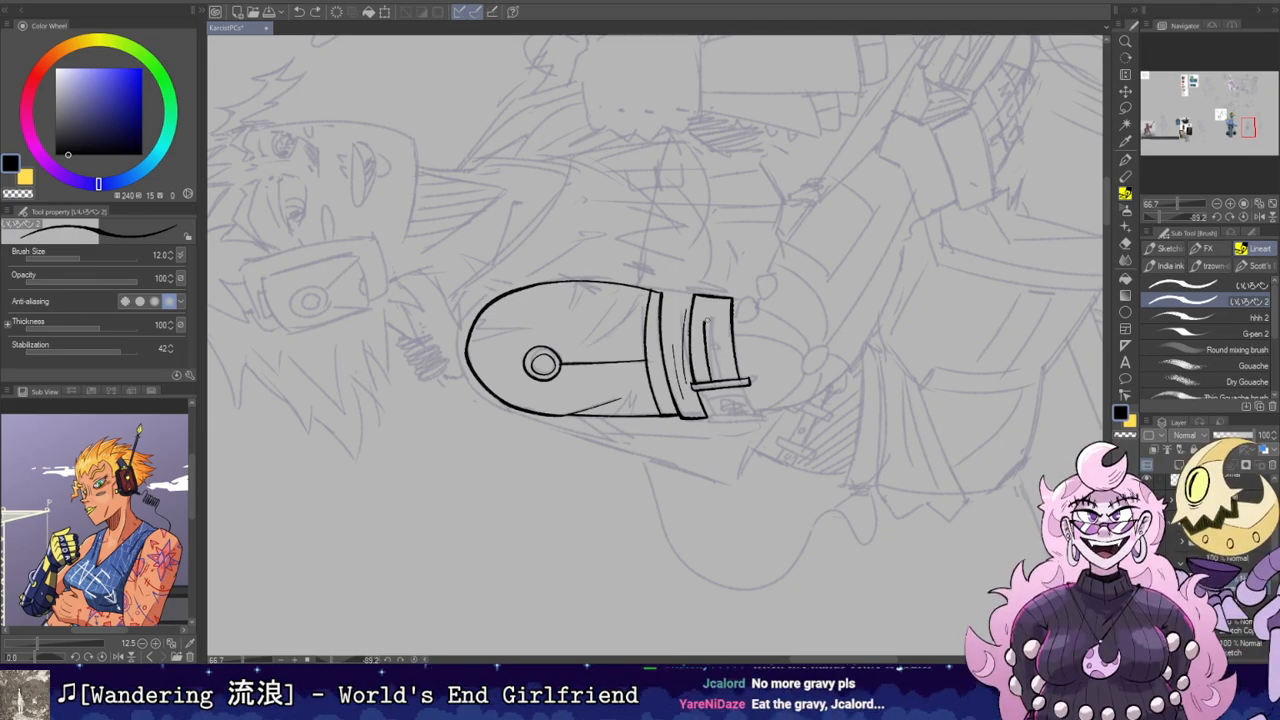
{"action": "key", "text": "r"}
{"action": "left_click_drag", "start_coordinate": [708, 322], "coordinate": [747, 281]}
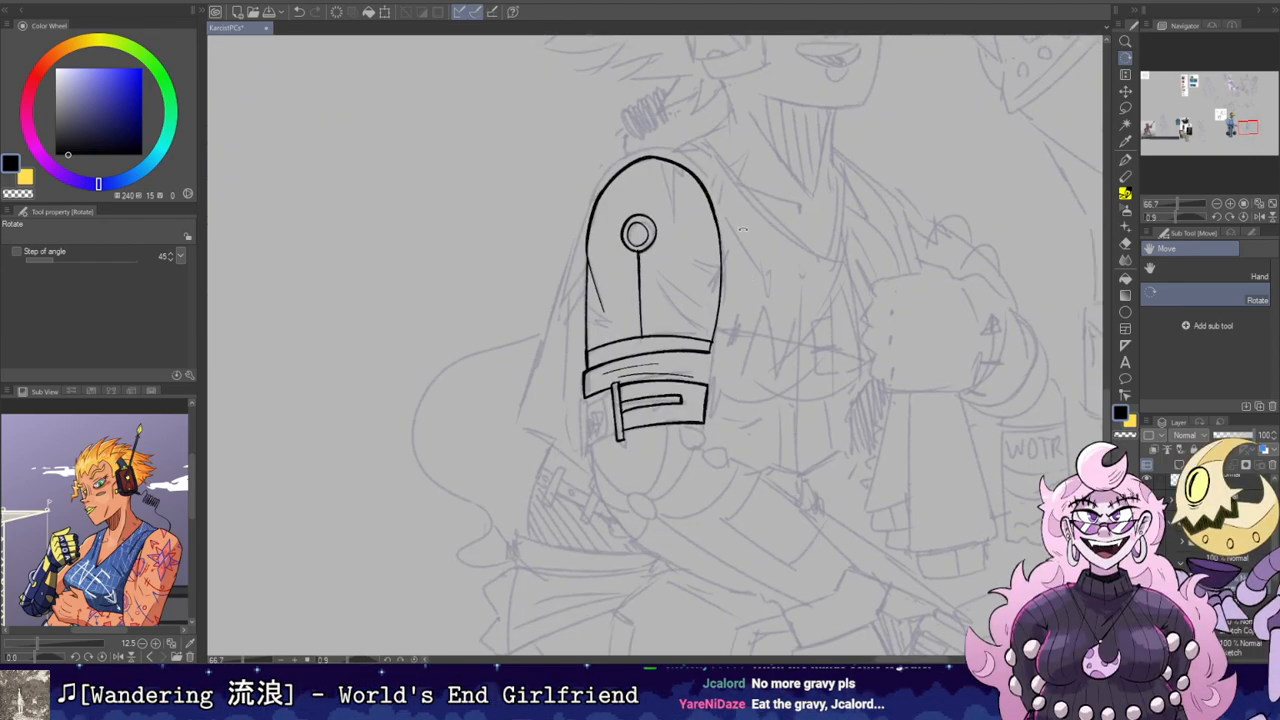
{"action": "key", "text": "e"}
{"action": "key", "text": "b"}
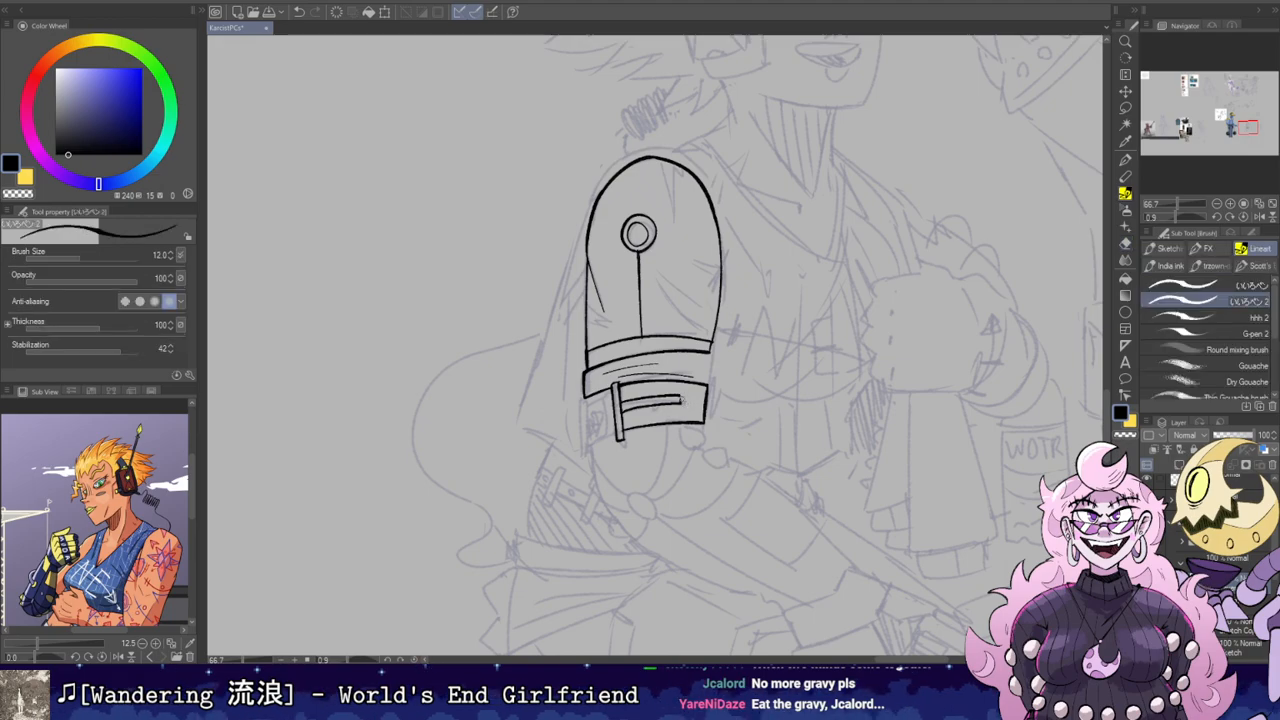
{"action": "key", "text": "r"}
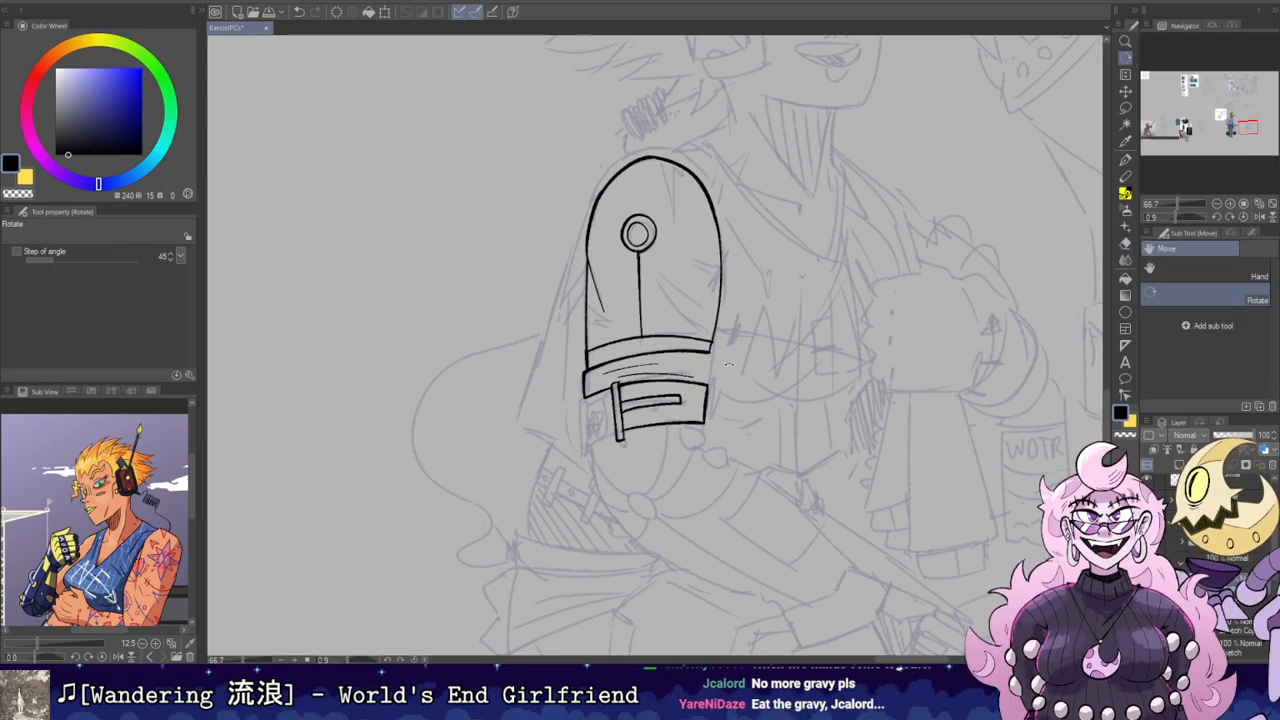
Step: Extend the armband's lower edge past the strap bar toward the outer side of the arm
{"action": "left_click_drag", "start_coordinate": [729, 365], "coordinate": [783, 237]}
{"action": "key", "text": "e"}
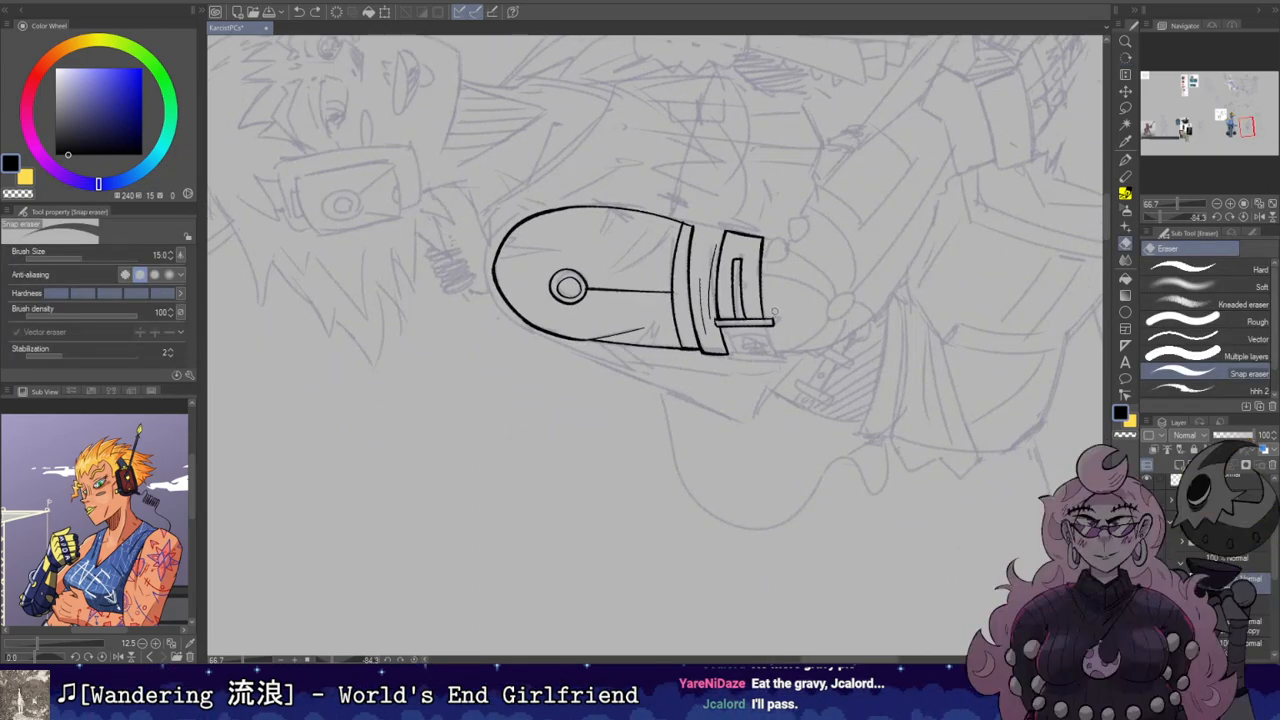
{"action": "key", "text": "p"}
{"action": "key", "text": "ctrl+z"}
{"action": "mouse_move", "coordinate": [767, 326]}
{"action": "left_mouse_down"}
{"action": "mouse_move", "coordinate": [776, 355]}
{"action": "mouse_move", "coordinate": [709, 446]}
{"action": "mouse_move", "coordinate": [747, 378]}
{"action": "left_mouse_up"}
{"action": "key", "text": "ctrl+z"}
{"action": "key", "text": "r"}
{"action": "key", "text": "e"}
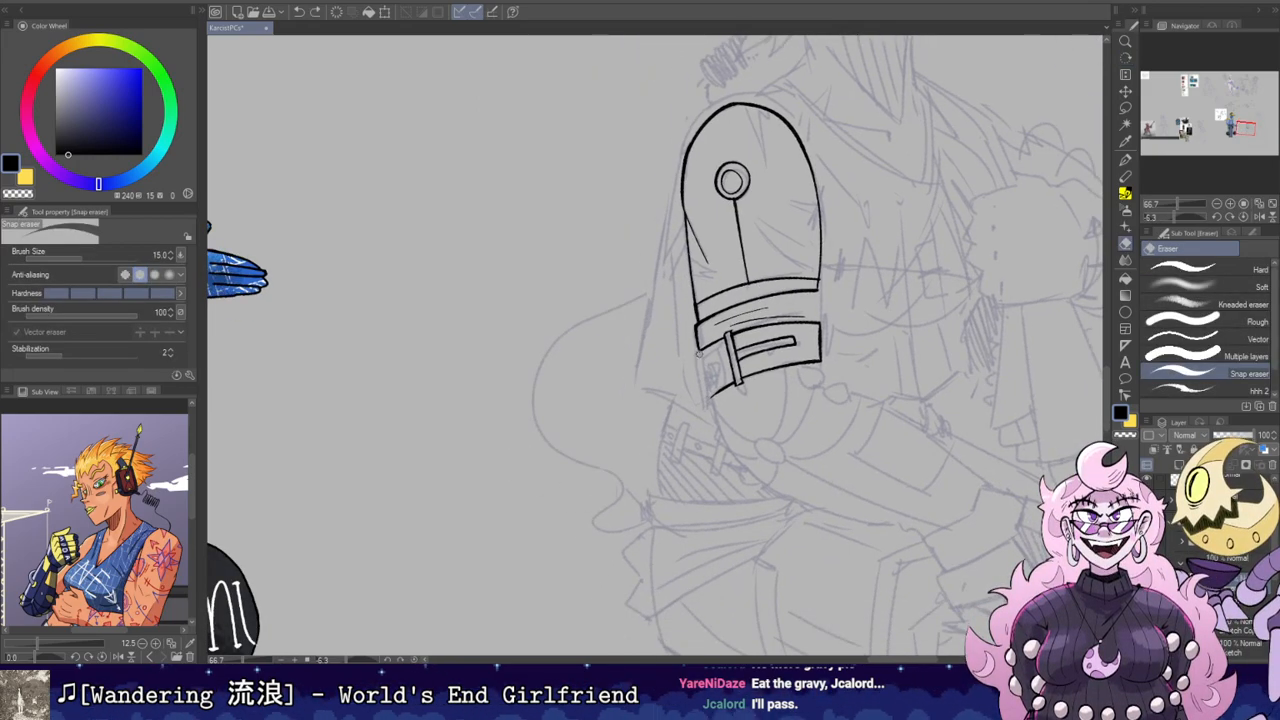
Step: Ink the armband's short outer side edge beyond the strap bar, redoing strokes and trimming the overshoot at the lower corner
{"action": "key", "text": "p"}
{"action": "key", "text": "ctrl+z"}
{"action": "left_click_drag", "start_coordinate": [696, 352], "coordinate": [706, 400]}
{"action": "key", "text": "ctrl+z"}
{"action": "key", "text": "ctrl+z"}
{"action": "key", "text": "ctrl+z"}
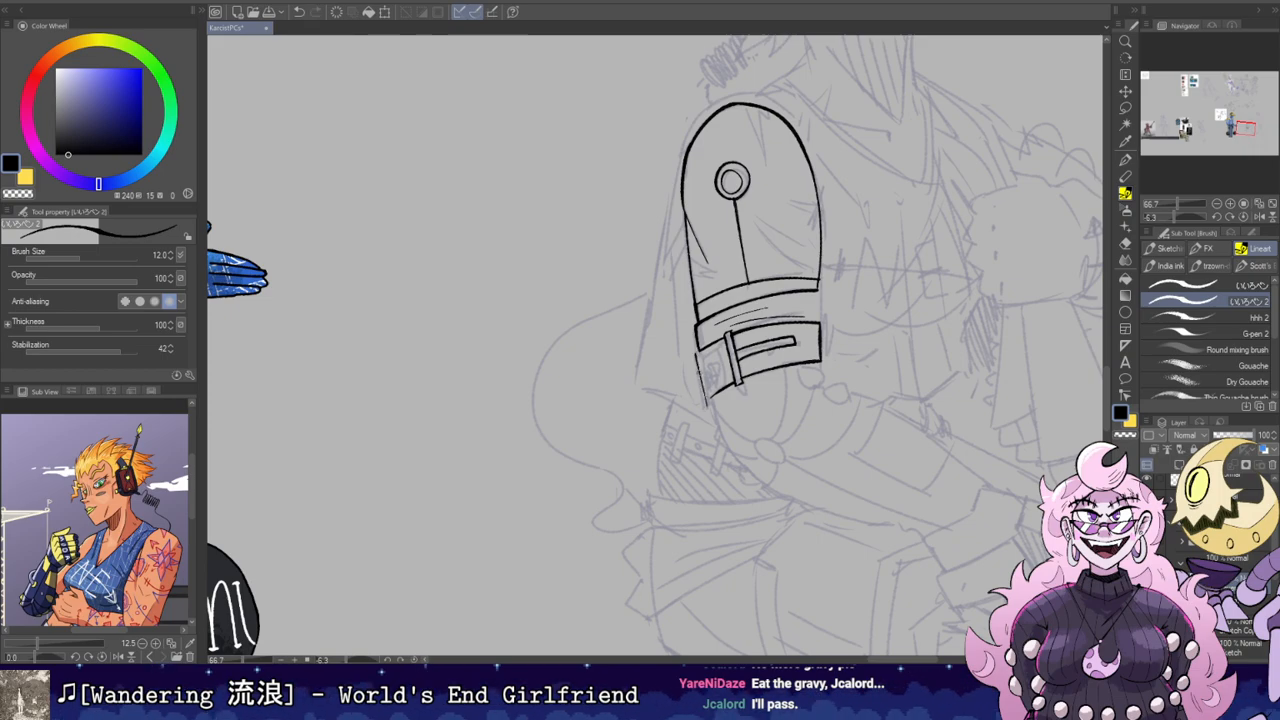
{"action": "key", "text": "e"}
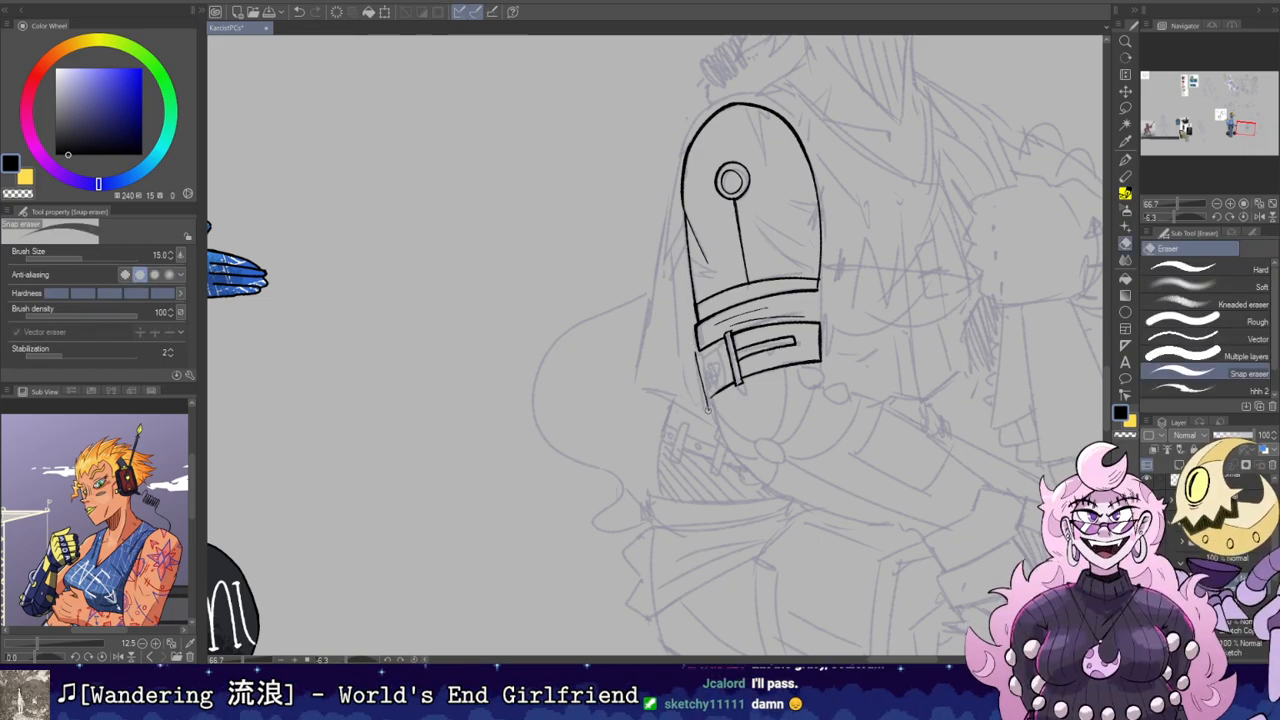
{"action": "key", "text": "p"}
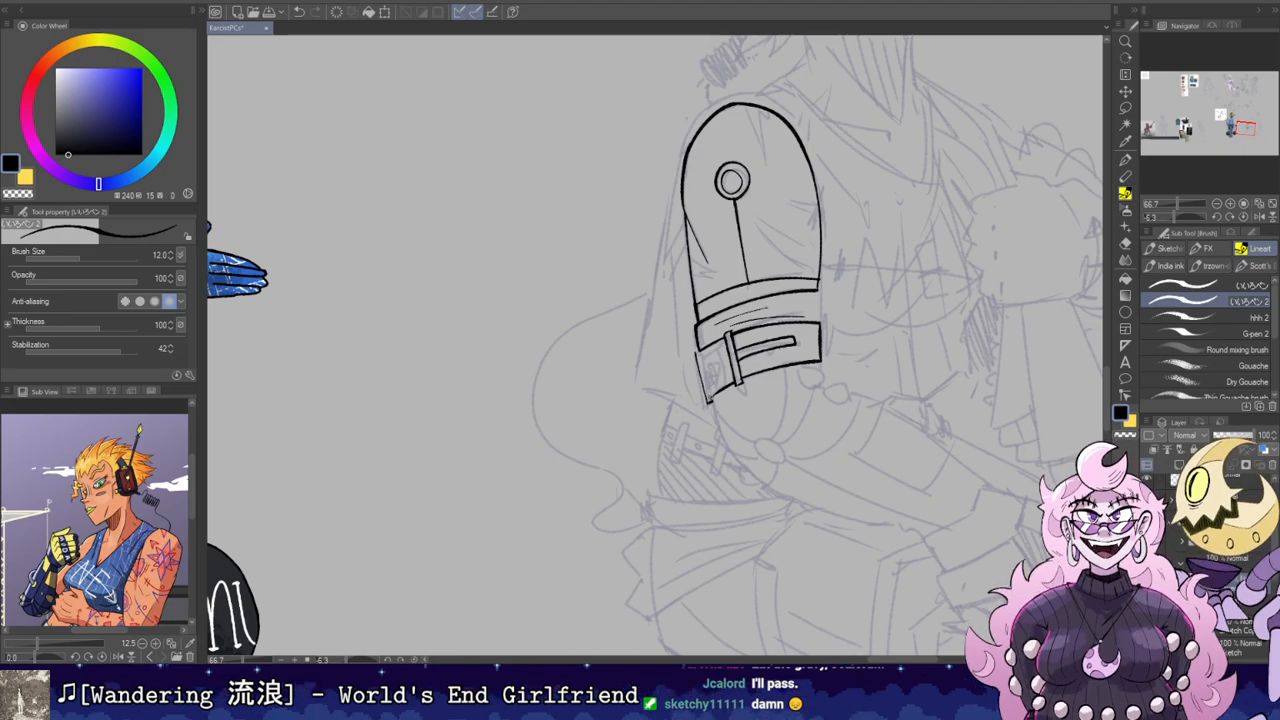
{"action": "key", "text": "ctrl+z"}
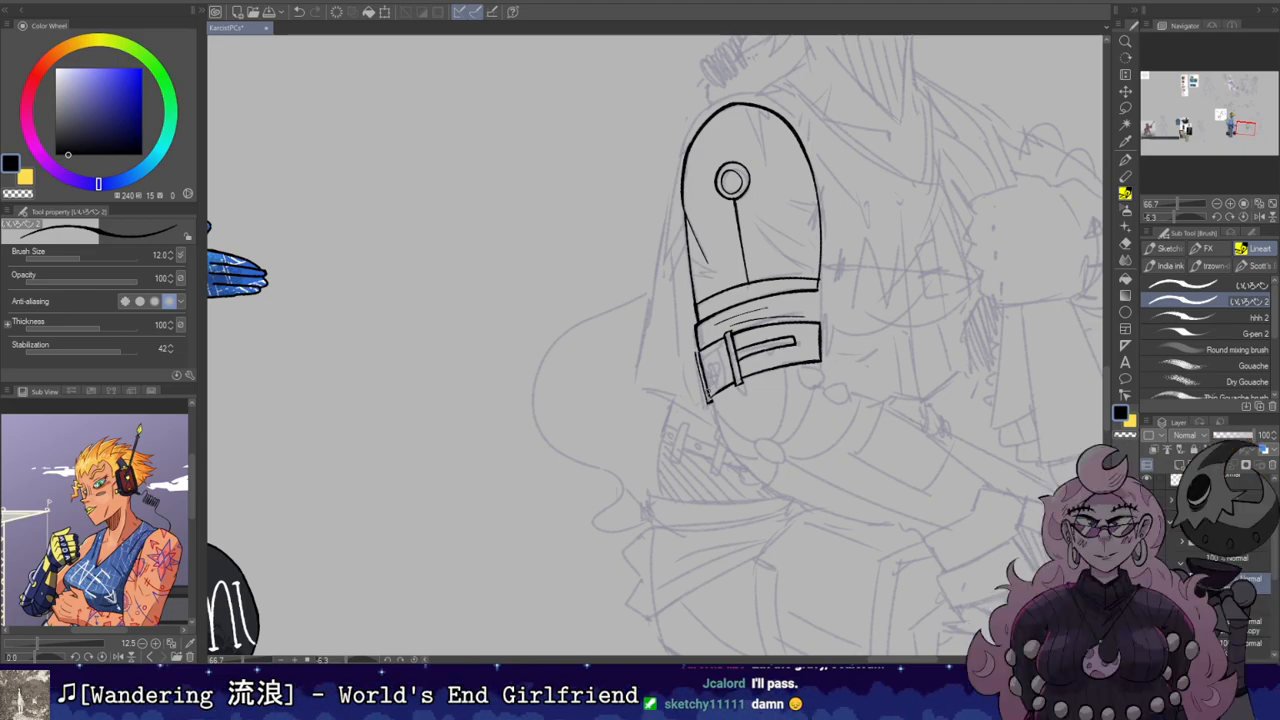
Step: Clean up the square end piece beside the strap bar and ink an inner frame inside it
{"action": "key", "text": "r"}
{"action": "left_click_drag", "start_coordinate": [790, 430], "coordinate": [743, 180]}
{"action": "left_click_drag", "start_coordinate": [657, 249], "coordinate": [757, 368]}
{"action": "key", "text": "p"}
{"action": "key", "text": "r"}
{"action": "key", "text": "p"}
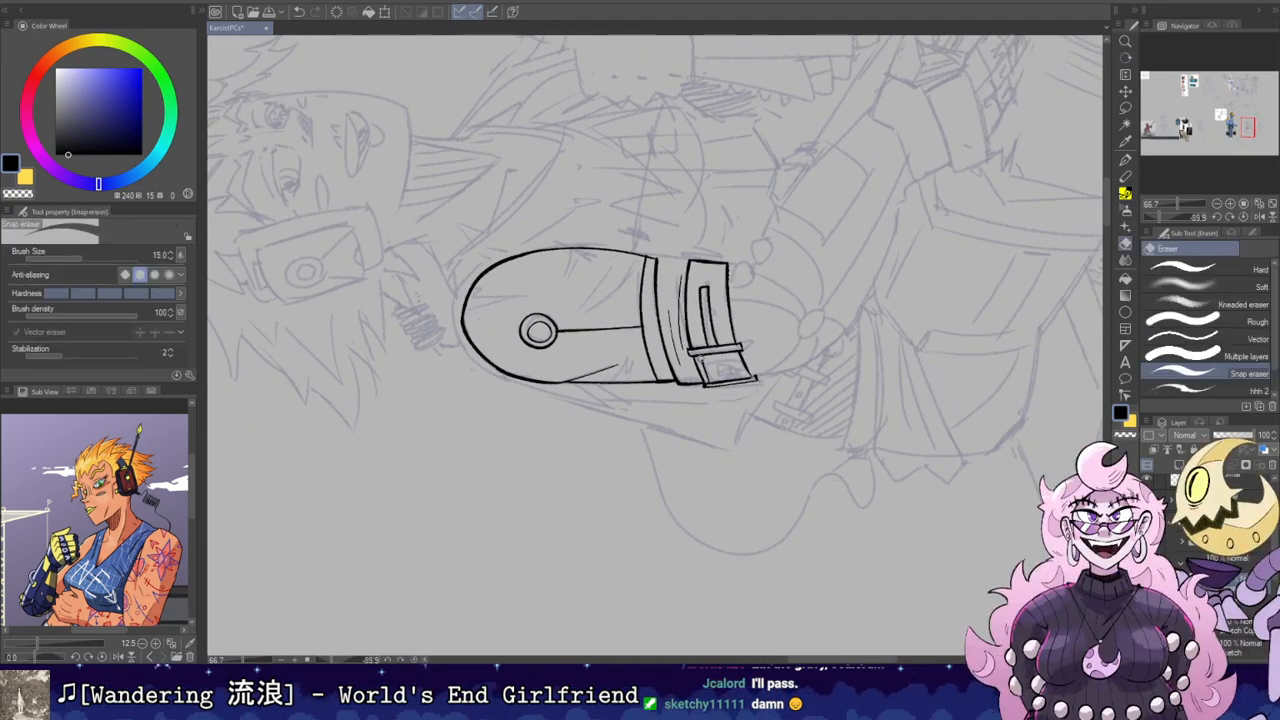
{"action": "key", "text": "e"}
{"action": "key", "text": "r"}
{"action": "left_click_drag", "start_coordinate": [708, 286], "coordinate": [602, 286]}
{"action": "left_click_drag", "start_coordinate": [602, 286], "coordinate": [629, 374]}
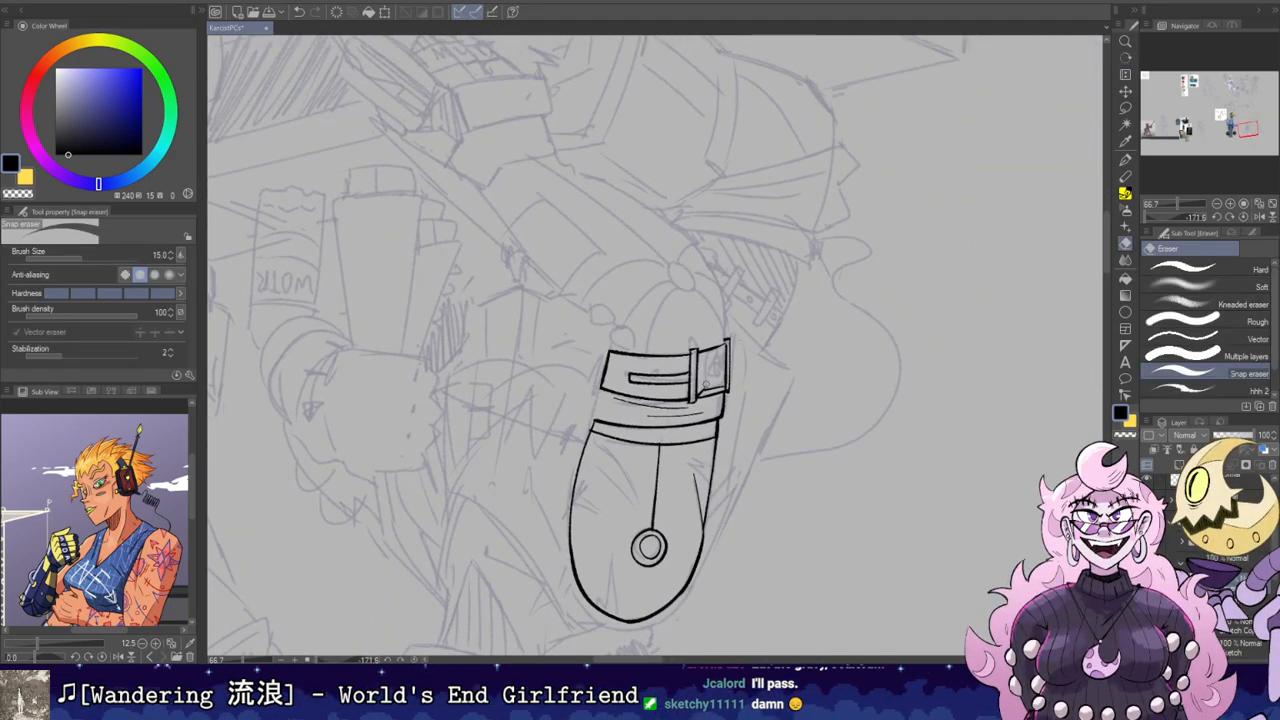
{"action": "key", "text": "b"}
{"action": "mouse_move", "coordinate": [701, 390]}
{"action": "left_mouse_down"}
{"action": "mouse_move", "coordinate": [706, 354]}
{"action": "mouse_move", "coordinate": [648, 398]}
{"action": "left_mouse_up"}
{"action": "key", "text": "ctrl+z"}
{"action": "key", "text": "r"}
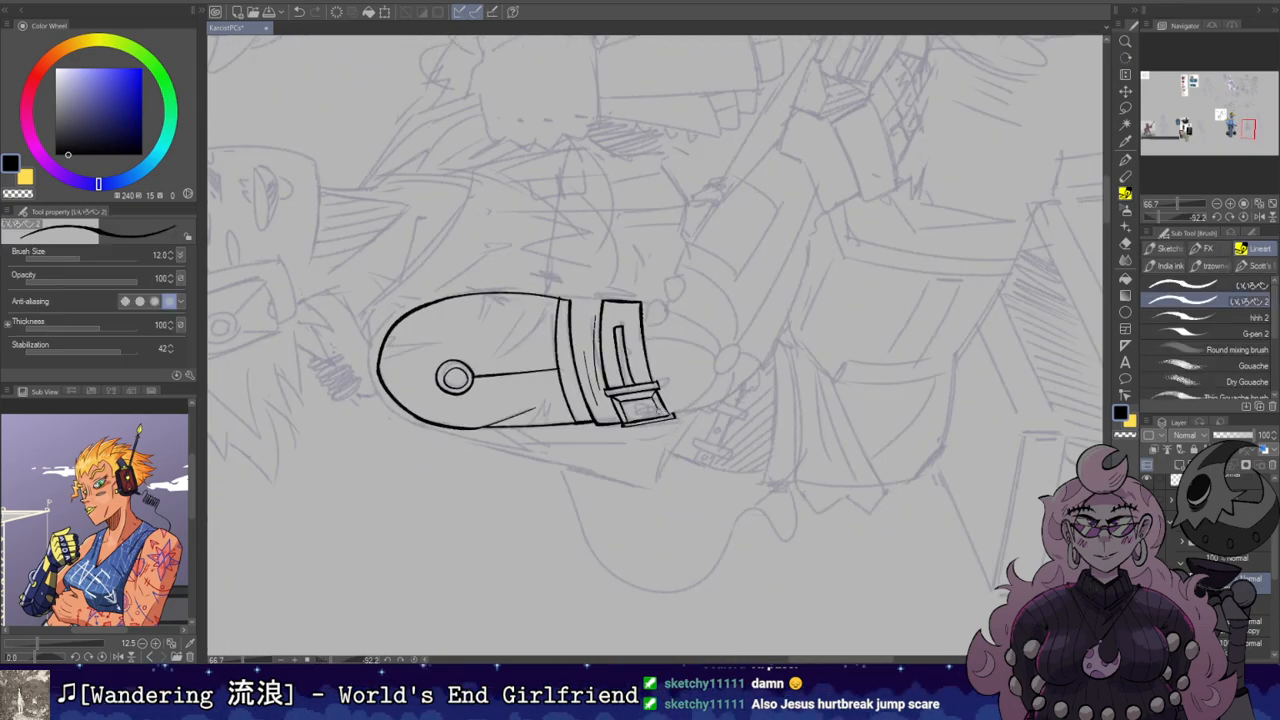
Step: Ink crossing diagonals that form a small triangular emblem inside the armband's square end piece
{"action": "key", "text": "r"}
{"action": "mouse_move", "coordinate": [562, 289]}
{"action": "left_mouse_down"}
{"action": "mouse_move", "coordinate": [694, 243]}
{"action": "mouse_move", "coordinate": [715, 254]}
{"action": "mouse_move", "coordinate": [738, 221]}
{"action": "mouse_move", "coordinate": [722, 295]}
{"action": "mouse_move", "coordinate": [630, 264]}
{"action": "left_mouse_up"}
{"action": "left_click_drag", "start_coordinate": [712, 257], "coordinate": [764, 275]}
{"action": "key", "text": "r"}
{"action": "mouse_move", "coordinate": [705, 422]}
{"action": "left_mouse_down"}
{"action": "mouse_move", "coordinate": [770, 330]}
{"action": "mouse_move", "coordinate": [782, 192]}
{"action": "left_mouse_up"}
{"action": "key", "text": "p"}
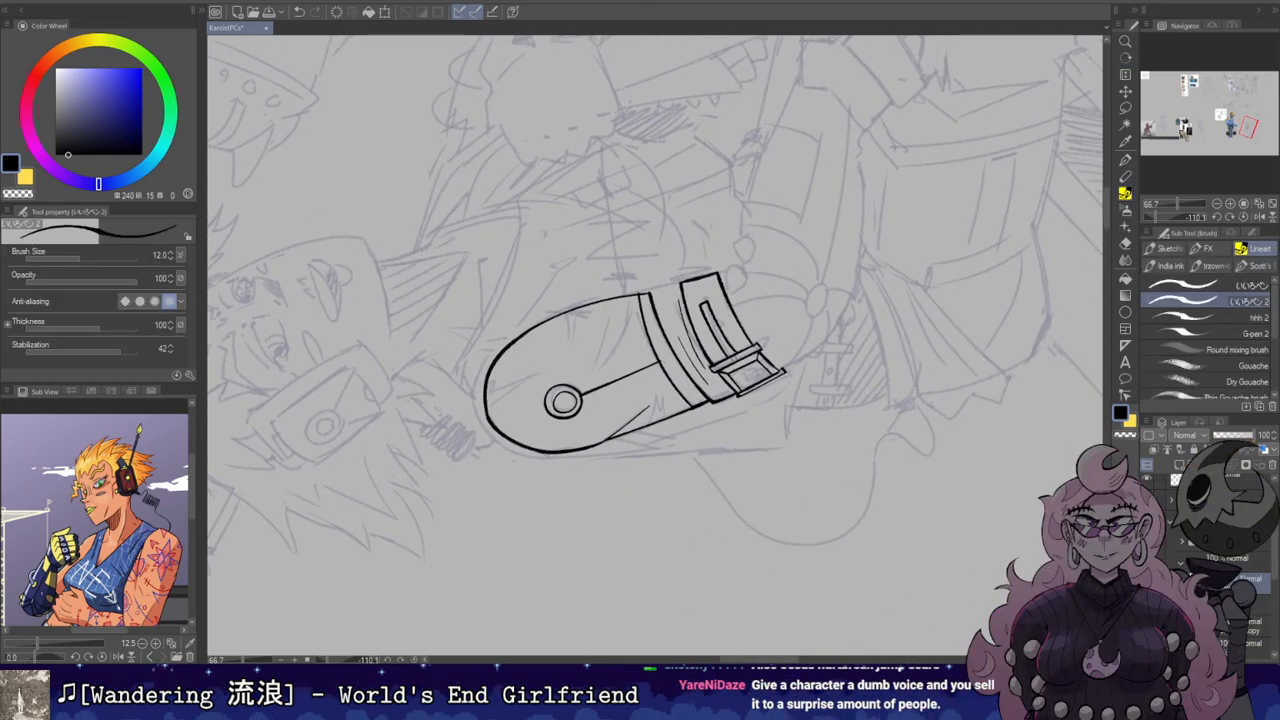
{"action": "left_click_drag", "start_coordinate": [743, 381], "coordinate": [738, 392]}
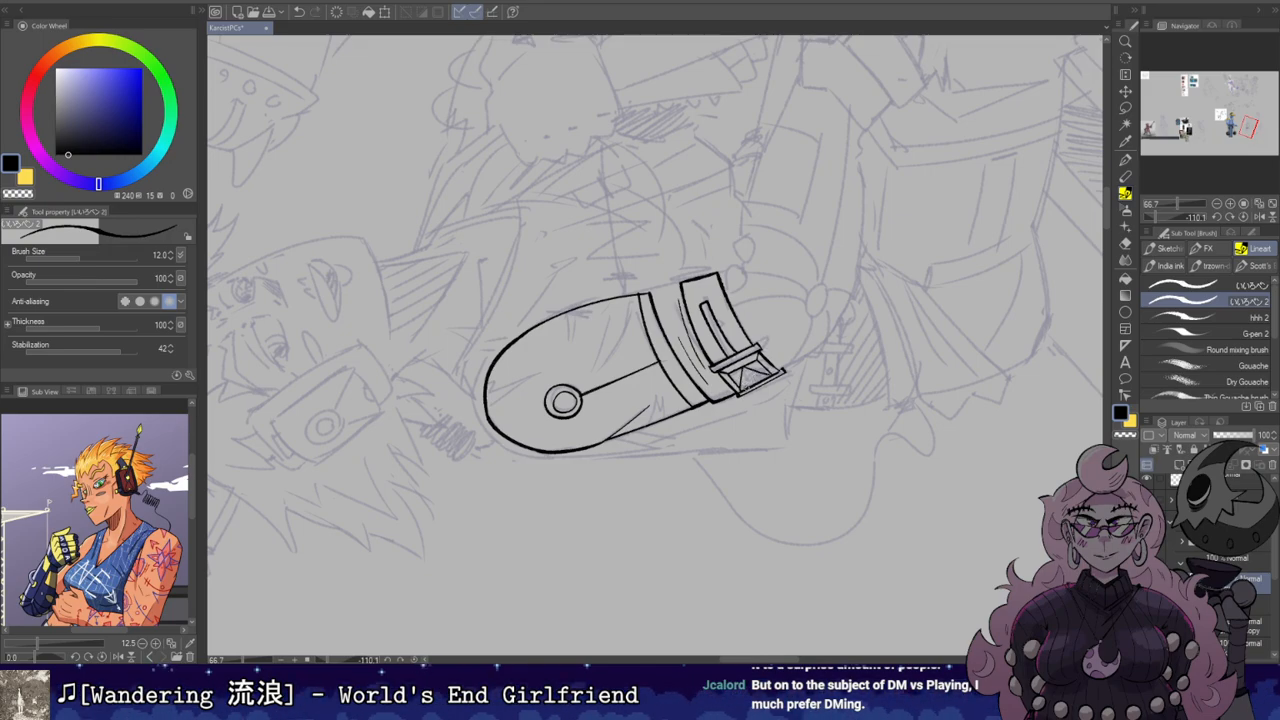
{"action": "left_click_drag", "start_coordinate": [740, 386], "coordinate": [754, 377]}
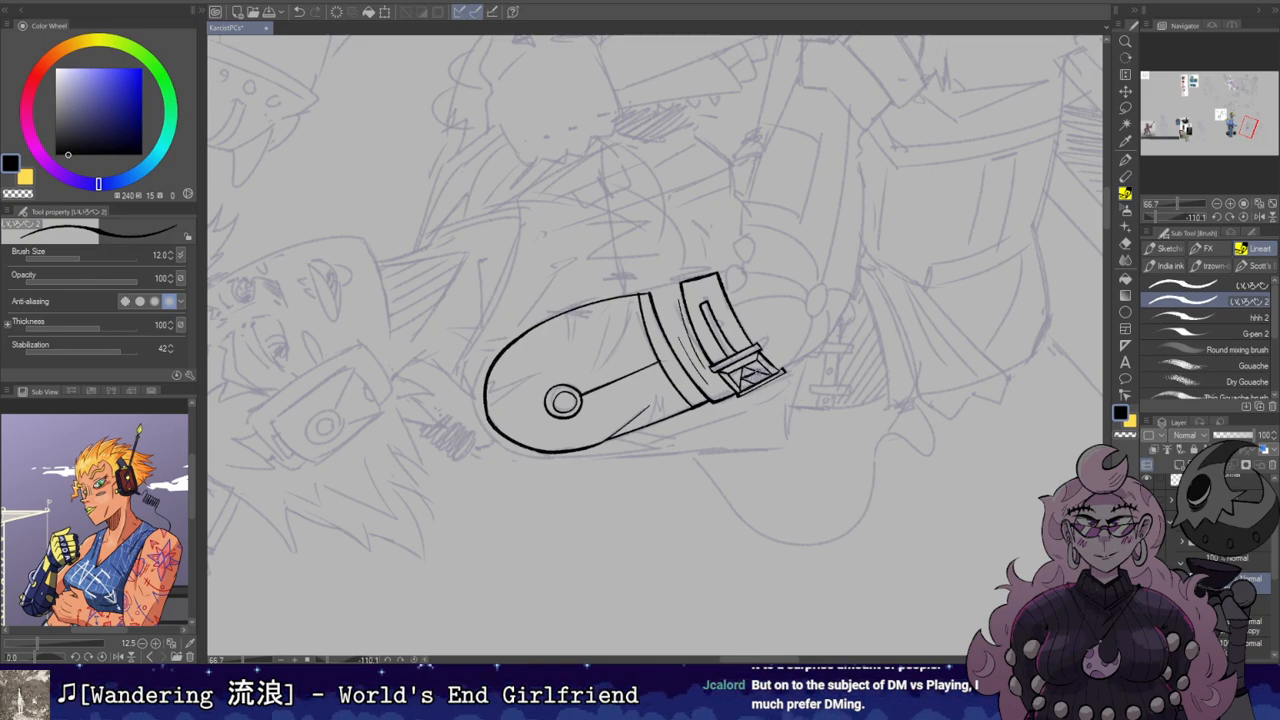
Step: Ink a small rivet hole at the strap's inner end and jagged fold creases on both sides of the lower sleeve
{"action": "key", "text": "r"}
{"action": "double_click", "coordinate": [769, 309]}
{"action": "mouse_move", "coordinate": [769, 309]}
{"action": "left_mouse_down"}
{"action": "mouse_move", "coordinate": [900, 155]}
{"action": "mouse_move", "coordinate": [778, 297]}
{"action": "mouse_move", "coordinate": [808, 309]}
{"action": "left_mouse_up"}
{"action": "key", "text": "b"}
{"action": "left_click_drag", "start_coordinate": [768, 381], "coordinate": [773, 352]}
{"action": "key", "text": "ctrl+z"}
{"action": "mouse_move", "coordinate": [767, 289]}
{"action": "left_mouse_down"}
{"action": "mouse_move", "coordinate": [774, 461]}
{"action": "mouse_move", "coordinate": [722, 197]}
{"action": "mouse_move", "coordinate": [784, 364]}
{"action": "mouse_move", "coordinate": [778, 291]}
{"action": "mouse_move", "coordinate": [787, 318]}
{"action": "left_mouse_up"}
{"action": "left_click_drag", "start_coordinate": [787, 318], "coordinate": [803, 395]}
{"action": "mouse_move", "coordinate": [707, 303]}
{"action": "left_mouse_down"}
{"action": "mouse_move", "coordinate": [714, 381]}
{"action": "mouse_move", "coordinate": [723, 303]}
{"action": "mouse_move", "coordinate": [709, 425]}
{"action": "left_mouse_up"}
{"action": "key", "text": "ctrl+z"}
{"action": "left_click_drag", "start_coordinate": [700, 350], "coordinate": [756, 281]}
{"action": "mouse_move", "coordinate": [750, 225]}
{"action": "left_mouse_down"}
{"action": "mouse_move", "coordinate": [806, 280]}
{"action": "mouse_move", "coordinate": [815, 360]}
{"action": "left_mouse_up"}
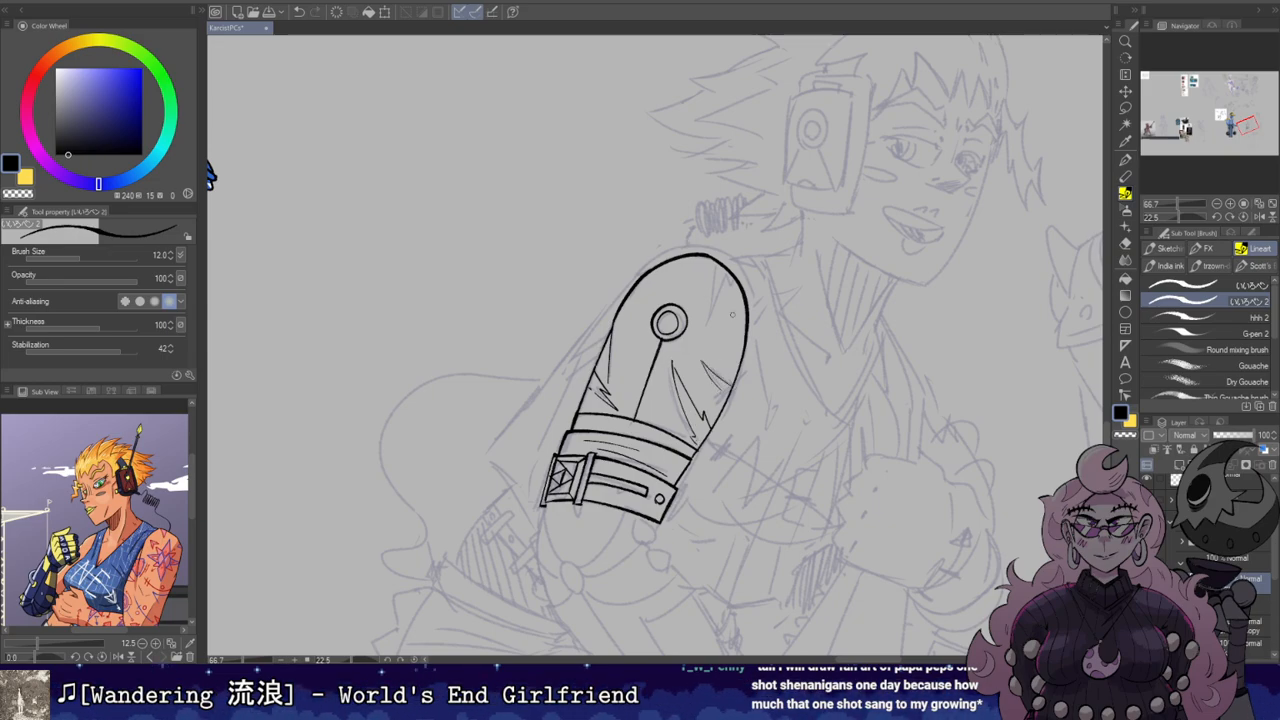
Step: Clean up and refine the jagged crease lines on the sleeve's inner side
{"action": "key", "text": "e"}
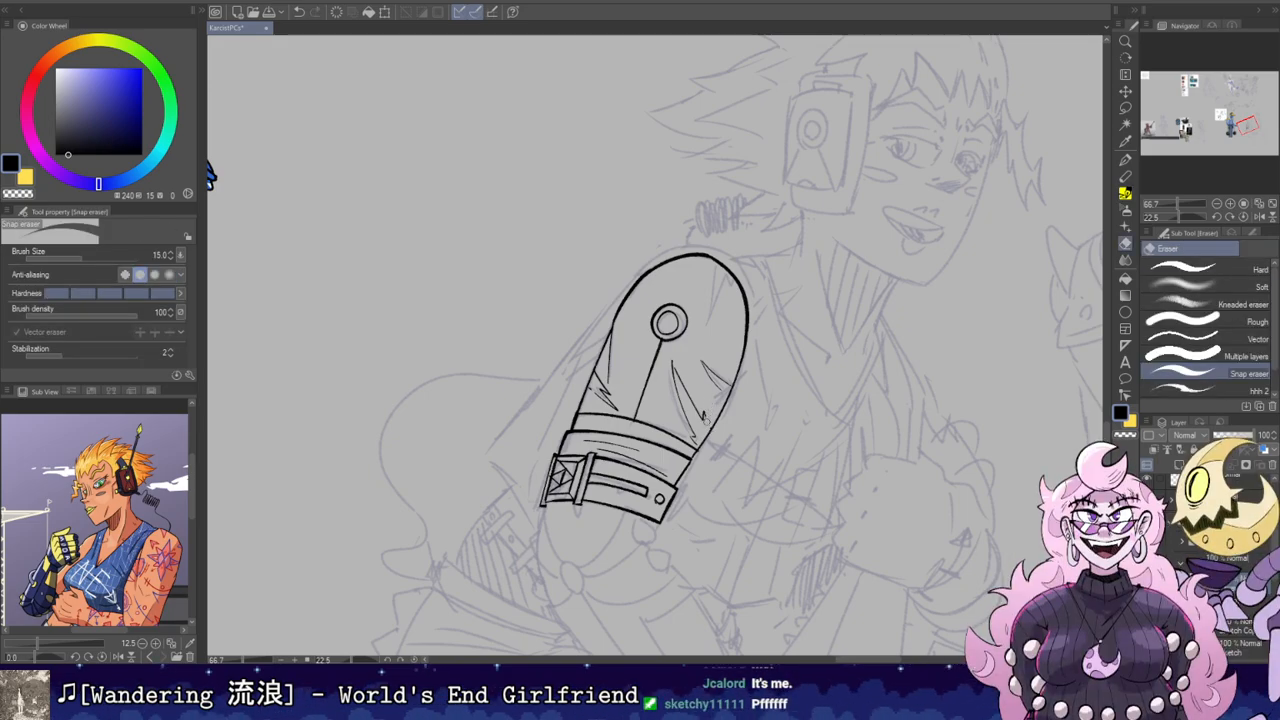
{"action": "key", "text": "b"}
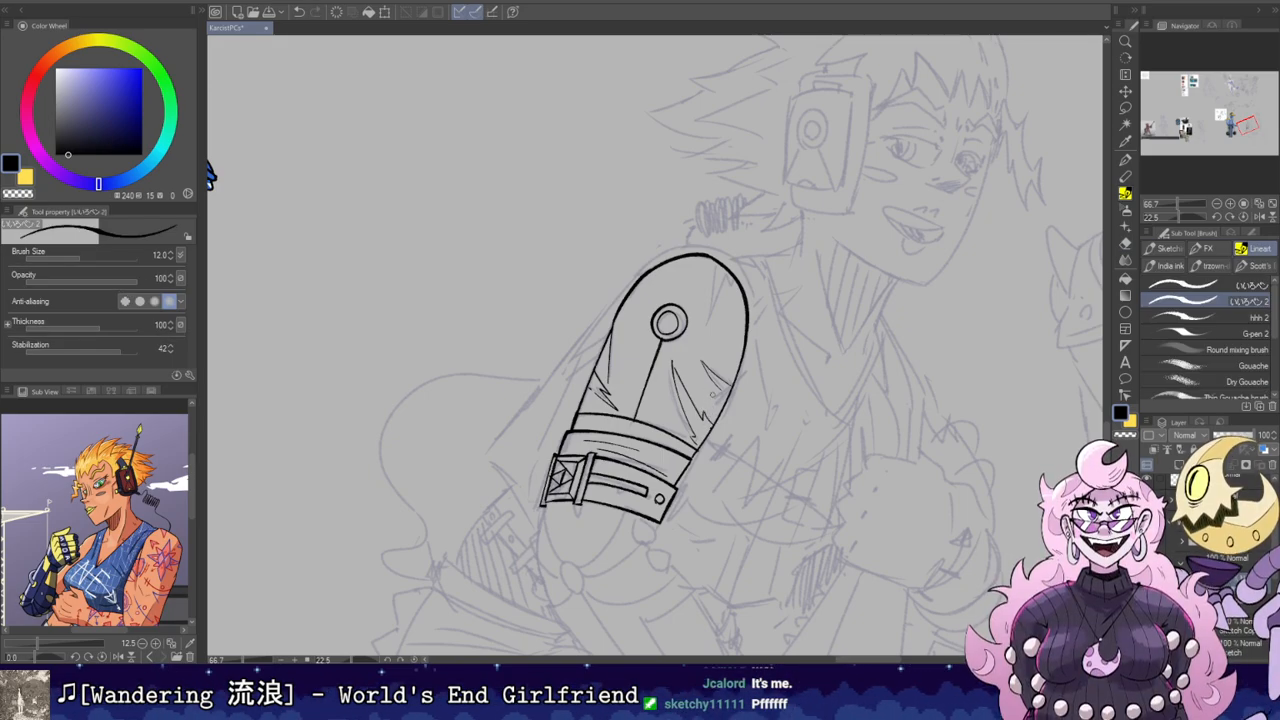
{"action": "key", "text": "ctrl+z"}
{"action": "key", "text": "ctrl+z"}
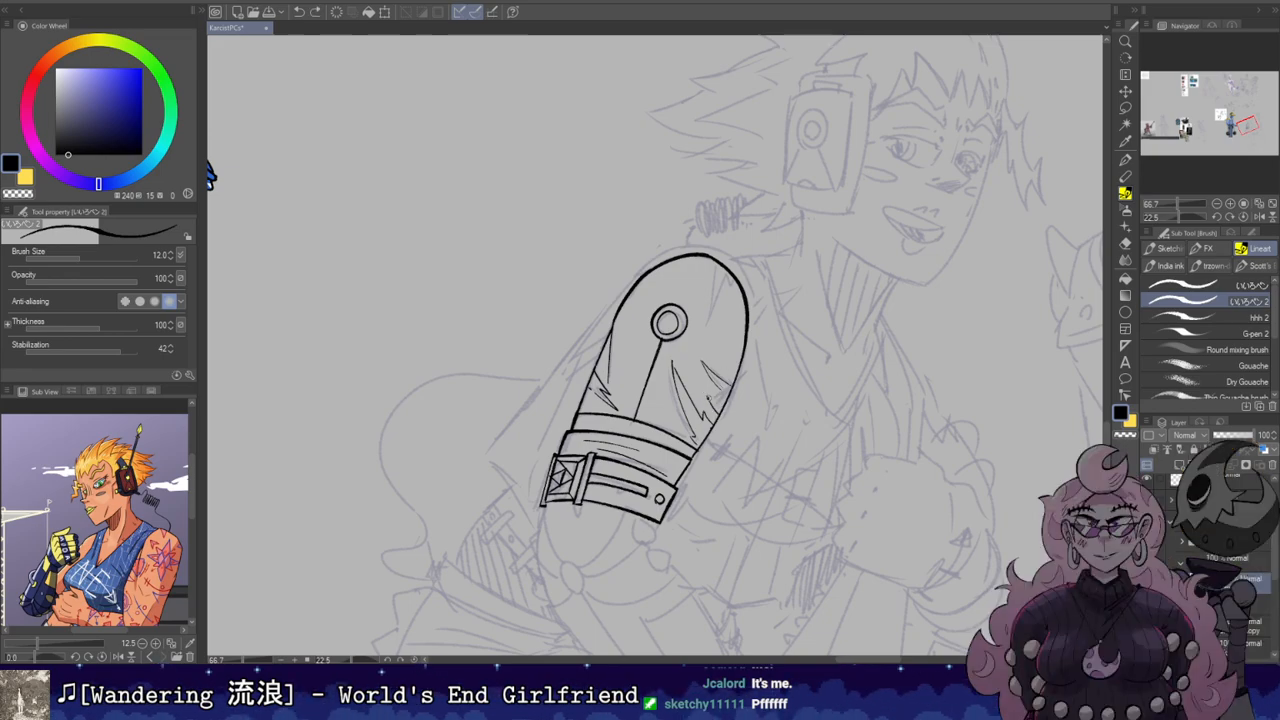
Step: Ink a narrow pointed fold crease running down from the top of the sleeve
{"action": "mouse_move", "coordinate": [764, 320]}
{"action": "left_mouse_down"}
{"action": "mouse_move", "coordinate": [767, 240]}
{"action": "mouse_move", "coordinate": [797, 283]}
{"action": "left_mouse_up"}
{"action": "key", "text": "ctrl+z"}
{"action": "left_click_drag", "start_coordinate": [711, 297], "coordinate": [722, 352]}
{"action": "left_click_drag", "start_coordinate": [708, 295], "coordinate": [724, 364]}
{"action": "left_click_drag", "start_coordinate": [723, 316], "coordinate": [727, 364]}
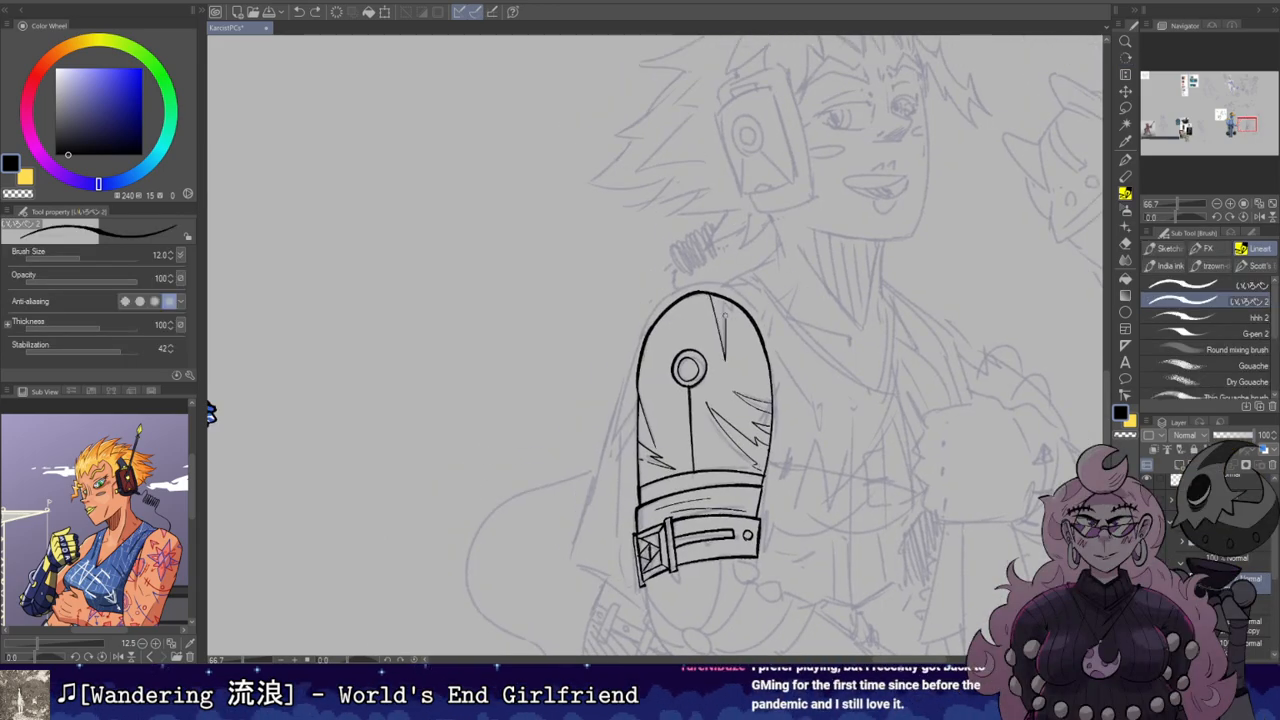
{"action": "key", "text": "ctrl+z"}
{"action": "key", "text": "r"}
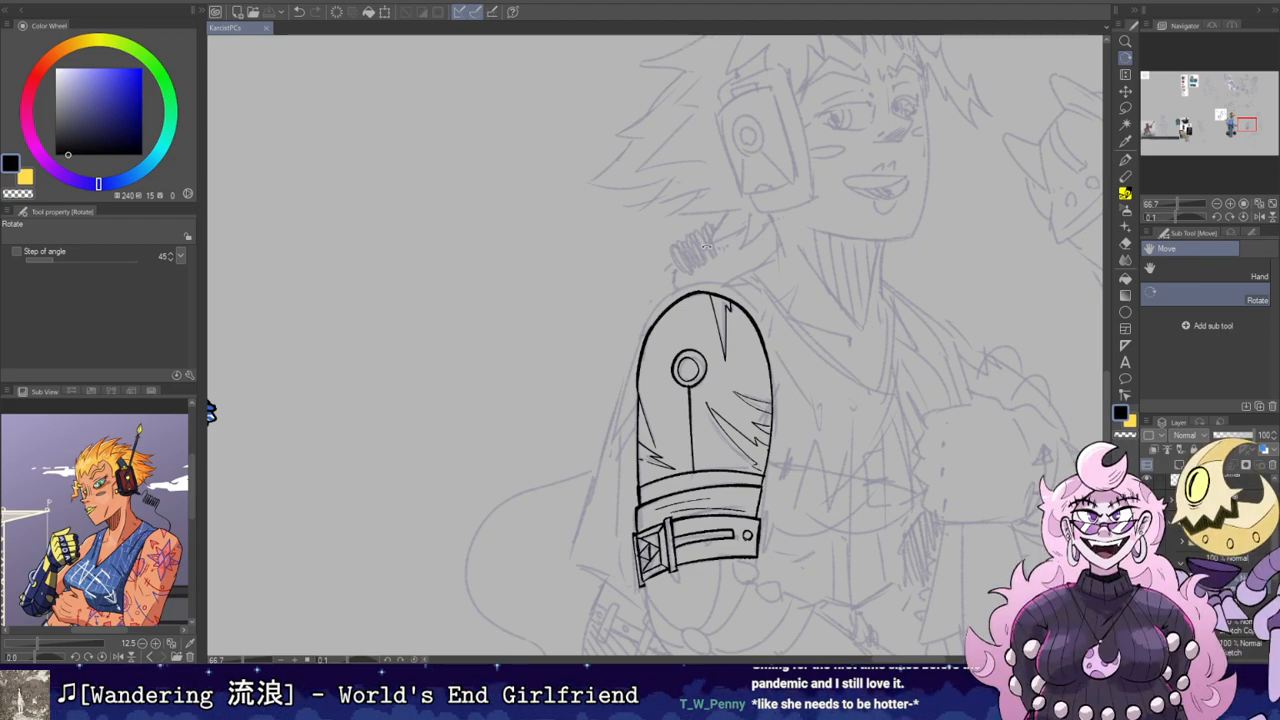
Step: Ink the long back outline sloping down behind the sleeve, redoing unsatisfactory strokes
{"action": "key", "text": "p"}
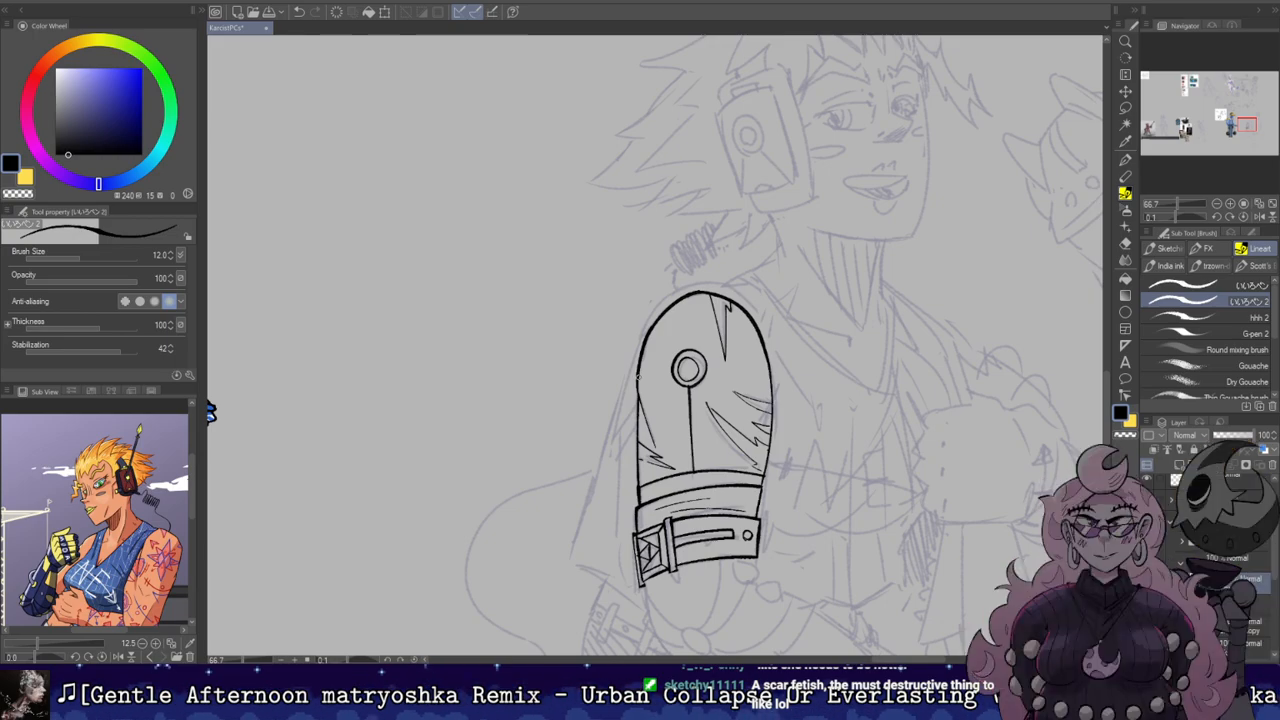
{"action": "key", "text": "e"}
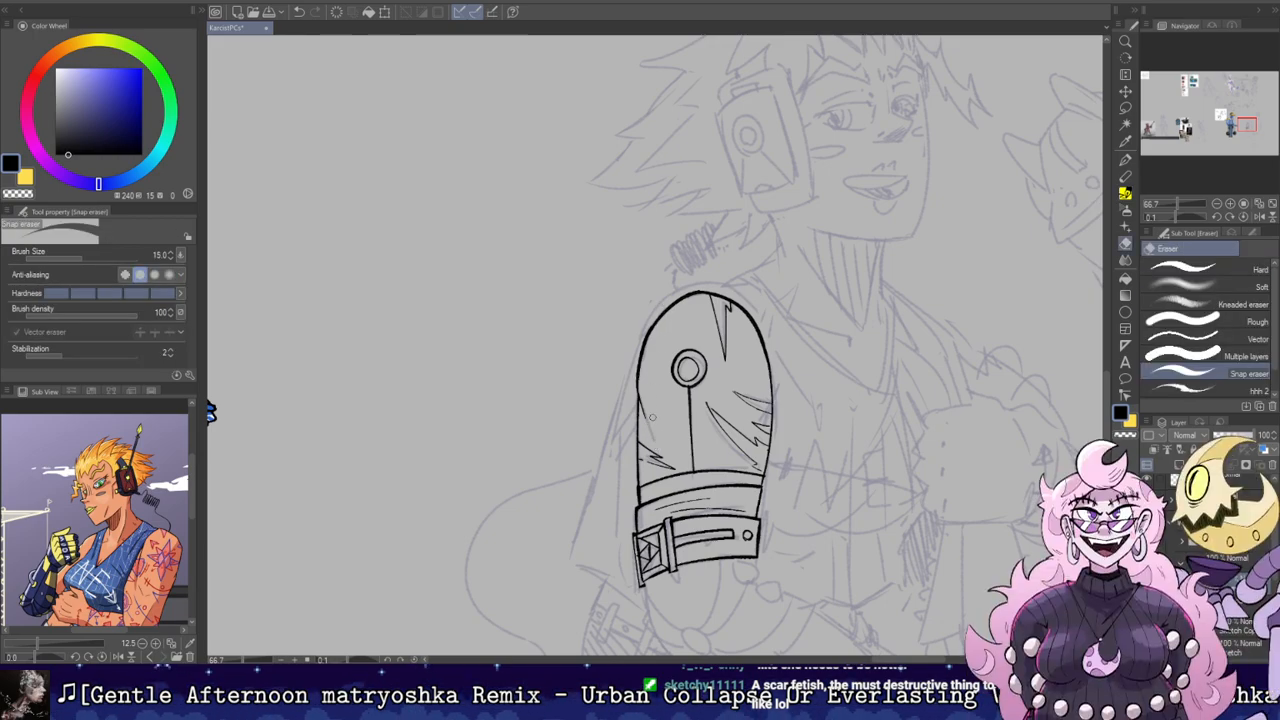
{"action": "key", "text": "b"}
{"action": "mouse_move", "coordinate": [210, 412]}
{"action": "left_mouse_down"}
{"action": "mouse_move", "coordinate": [243, 251]}
{"action": "mouse_move", "coordinate": [240, 318]}
{"action": "left_mouse_up"}
{"action": "left_click_drag", "start_coordinate": [628, 472], "coordinate": [672, 311]}
{"action": "key", "text": "ctrl+z"}
{"action": "key", "text": "ctrl+z"}
{"action": "left_click_drag", "start_coordinate": [628, 470], "coordinate": [706, 228]}
{"action": "key", "text": "ctrl+z"}
{"action": "mouse_move", "coordinate": [673, 340]}
{"action": "left_mouse_down"}
{"action": "mouse_move", "coordinate": [706, 220]}
{"action": "mouse_move", "coordinate": [541, 271]}
{"action": "mouse_move", "coordinate": [580, 232]}
{"action": "left_mouse_up"}
{"action": "key", "text": "r"}
{"action": "key", "text": "e"}
{"action": "mouse_move", "coordinate": [590, 312]}
{"action": "left_mouse_down"}
{"action": "mouse_move", "coordinate": [606, 340]}
{"action": "mouse_move", "coordinate": [652, 214]}
{"action": "left_mouse_up"}
Step: Ink the outer shoulder contour around the sleeve's rounded top, joining it to the back outline
{"action": "key", "text": "b"}
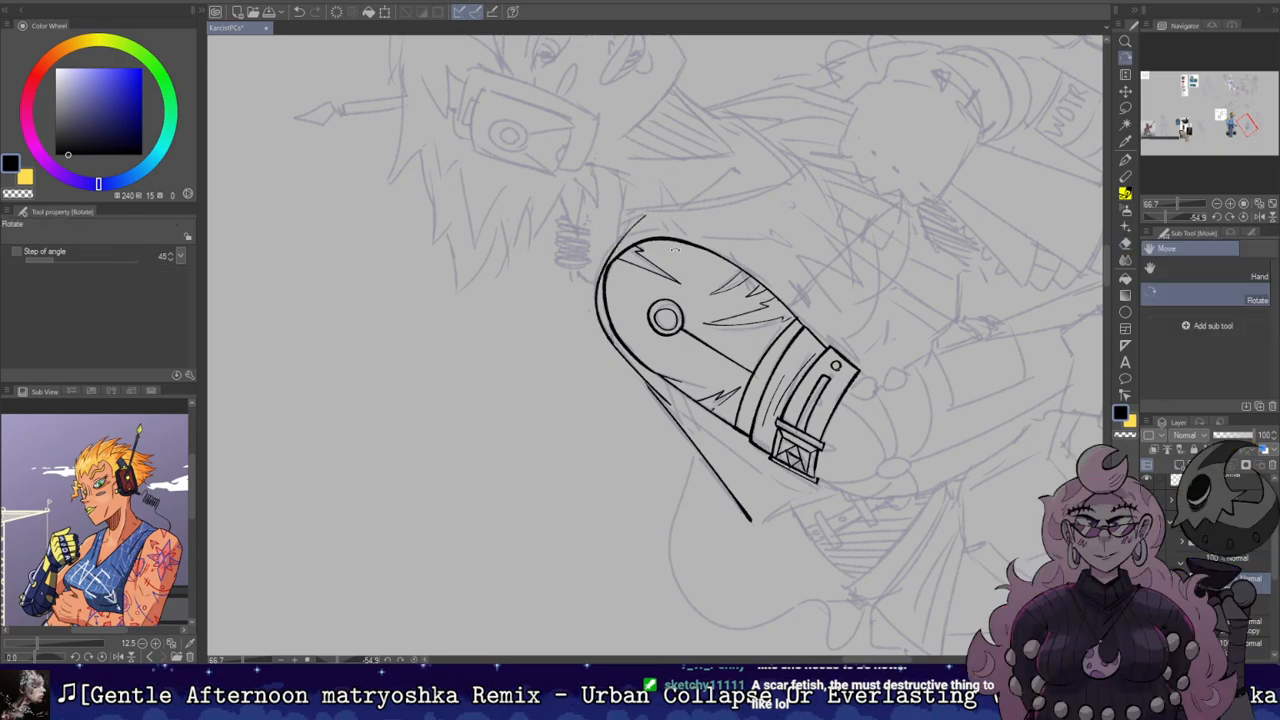
{"action": "key", "text": "ctrl+z"}
{"action": "key", "text": "r"}
{"action": "key", "text": "b"}
{"action": "mouse_move", "coordinate": [607, 340]}
{"action": "left_mouse_down"}
{"action": "mouse_move", "coordinate": [596, 300]}
{"action": "mouse_move", "coordinate": [624, 238]}
{"action": "left_mouse_up"}
{"action": "key", "text": "ctrl+z"}
{"action": "key", "text": "ctrl+z"}
{"action": "mouse_move", "coordinate": [608, 340]}
{"action": "left_mouse_down"}
{"action": "mouse_move", "coordinate": [652, 214]}
{"action": "mouse_move", "coordinate": [534, 286]}
{"action": "mouse_move", "coordinate": [572, 340]}
{"action": "left_mouse_up"}
{"action": "key", "text": "r"}
{"action": "key", "text": "e"}
{"action": "mouse_move", "coordinate": [588, 408]}
{"action": "left_mouse_down"}
{"action": "mouse_move", "coordinate": [575, 338]}
{"action": "mouse_move", "coordinate": [577, 349]}
{"action": "mouse_move", "coordinate": [594, 340]}
{"action": "left_mouse_up"}
{"action": "key", "text": "b"}
{"action": "key", "text": "ctrl+z"}
{"action": "key", "text": "r"}
{"action": "mouse_move", "coordinate": [682, 190]}
{"action": "left_mouse_down"}
{"action": "mouse_move", "coordinate": [820, 332]}
{"action": "mouse_move", "coordinate": [771, 601]}
{"action": "mouse_move", "coordinate": [925, 232]}
{"action": "mouse_move", "coordinate": [788, 82]}
{"action": "left_mouse_up"}
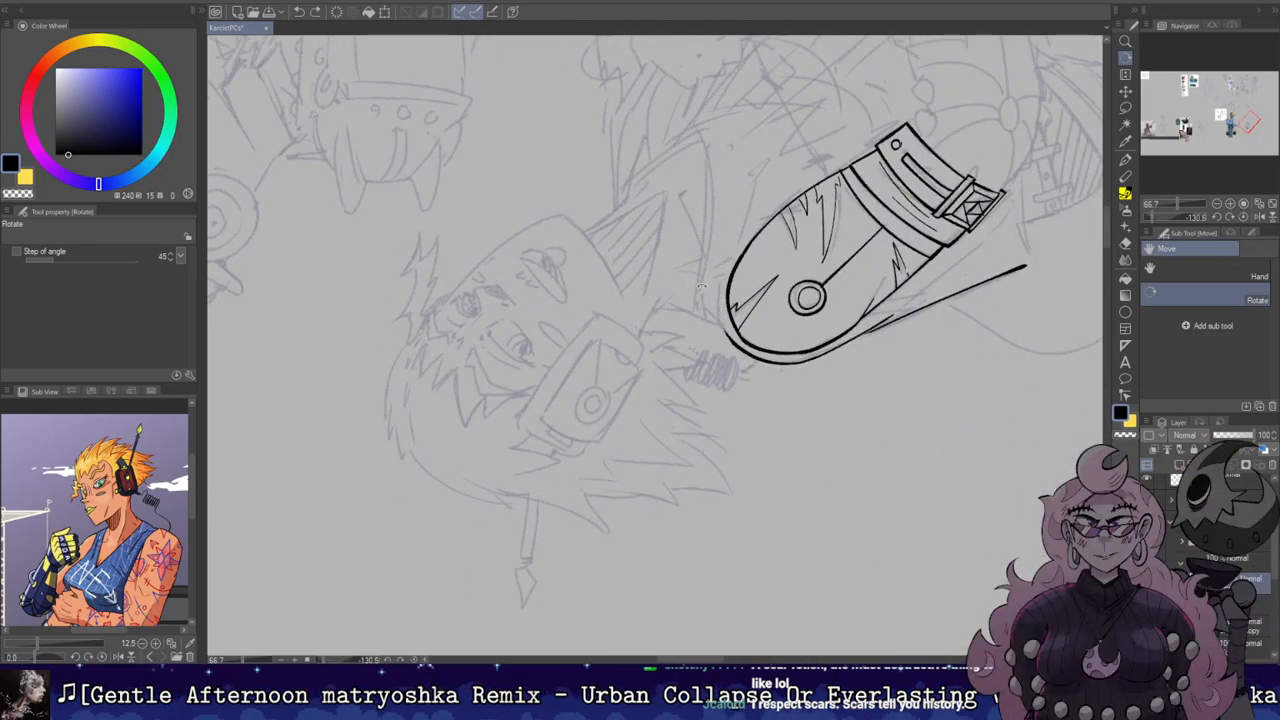
Step: Continue the shoulder contour from the sleeve's top toward the base of the neck and clean up the join
{"action": "key", "text": "b"}
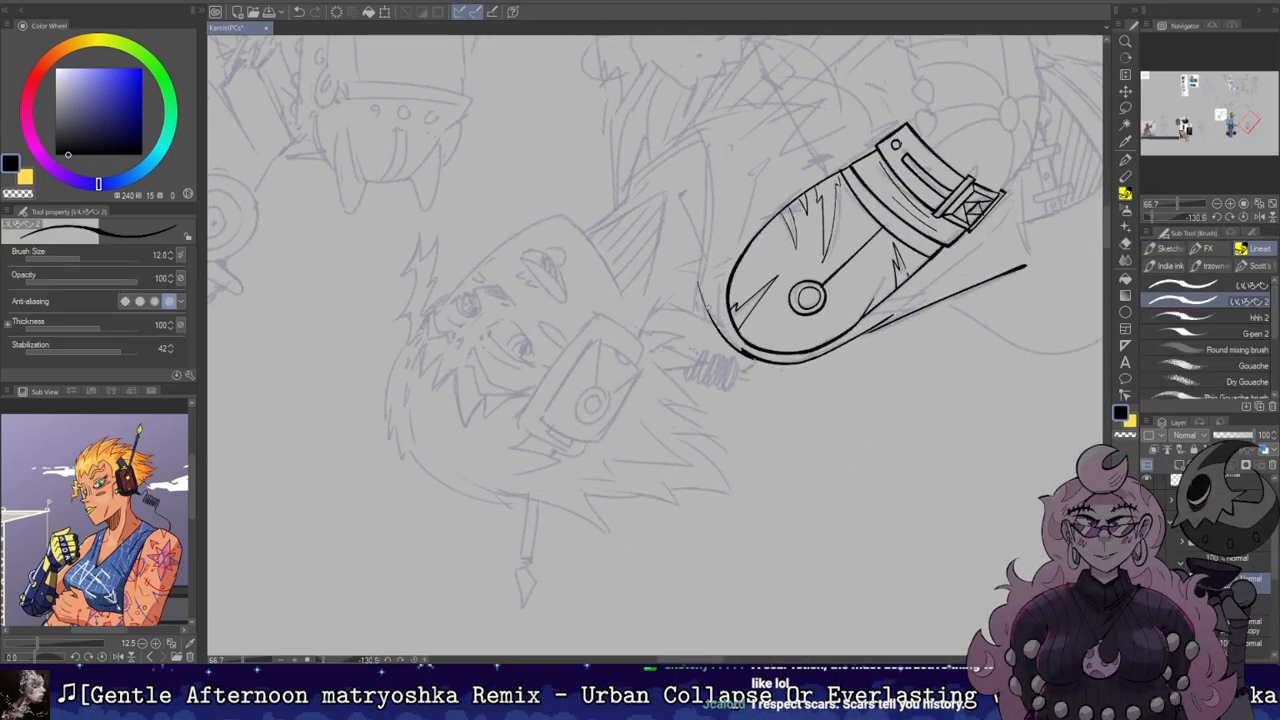
{"action": "key", "text": "r"}
{"action": "mouse_move", "coordinate": [718, 335]}
{"action": "left_mouse_down"}
{"action": "mouse_move", "coordinate": [806, 310]}
{"action": "mouse_move", "coordinate": [703, 423]}
{"action": "mouse_move", "coordinate": [703, 368]}
{"action": "left_mouse_up"}
{"action": "key", "text": "e"}
{"action": "key", "text": "p"}
{"action": "key", "text": "r"}
{"action": "mouse_move", "coordinate": [705, 388]}
{"action": "left_mouse_down"}
{"action": "mouse_move", "coordinate": [714, 319]}
{"action": "mouse_move", "coordinate": [734, 464]}
{"action": "mouse_move", "coordinate": [709, 432]}
{"action": "mouse_move", "coordinate": [707, 479]}
{"action": "mouse_move", "coordinate": [684, 487]}
{"action": "left_mouse_up"}
{"action": "key", "text": "p"}
{"action": "key", "text": "r"}
{"action": "left_click_drag", "start_coordinate": [610, 280], "coordinate": [720, 372]}
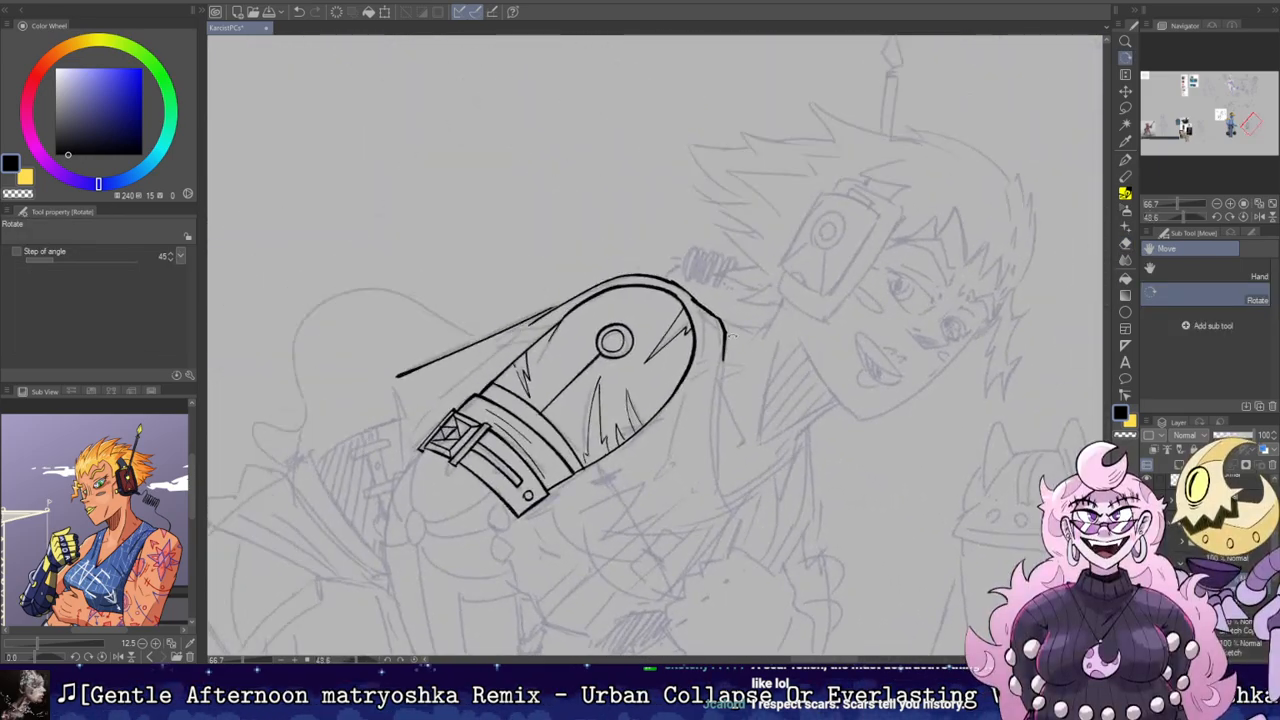
Step: Ink the back edge of the neck down to the shoulder line and the short curved lines at the shoulder seam
{"action": "key", "text": "e"}
{"action": "key", "text": "p"}
{"action": "left_click_drag", "start_coordinate": [704, 316], "coordinate": [699, 362]}
{"action": "key", "text": "ctrl+z"}
{"action": "key", "text": "r"}
{"action": "mouse_move", "coordinate": [727, 457]}
{"action": "left_mouse_down"}
{"action": "mouse_move", "coordinate": [772, 276]}
{"action": "mouse_move", "coordinate": [710, 226]}
{"action": "left_mouse_up"}
{"action": "left_click_drag", "start_coordinate": [710, 226], "coordinate": [844, 274]}
{"action": "left_click_drag", "start_coordinate": [768, 184], "coordinate": [821, 238]}
{"action": "key", "text": "p"}
{"action": "key", "text": "ctrl+z"}
{"action": "mouse_move", "coordinate": [725, 386]}
{"action": "left_mouse_down"}
{"action": "mouse_move", "coordinate": [733, 350]}
{"action": "mouse_move", "coordinate": [692, 406]}
{"action": "mouse_move", "coordinate": [694, 373]}
{"action": "mouse_move", "coordinate": [705, 410]}
{"action": "left_mouse_up"}
{"action": "key", "text": "r"}
{"action": "key", "text": "p"}
{"action": "key", "text": "ctrl+z"}
{"action": "mouse_move", "coordinate": [692, 363]}
{"action": "left_mouse_down"}
{"action": "mouse_move", "coordinate": [704, 405]}
{"action": "mouse_move", "coordinate": [715, 391]}
{"action": "left_mouse_up"}
{"action": "key", "text": "e"}
{"action": "key", "text": "r"}
{"action": "key", "text": "e"}
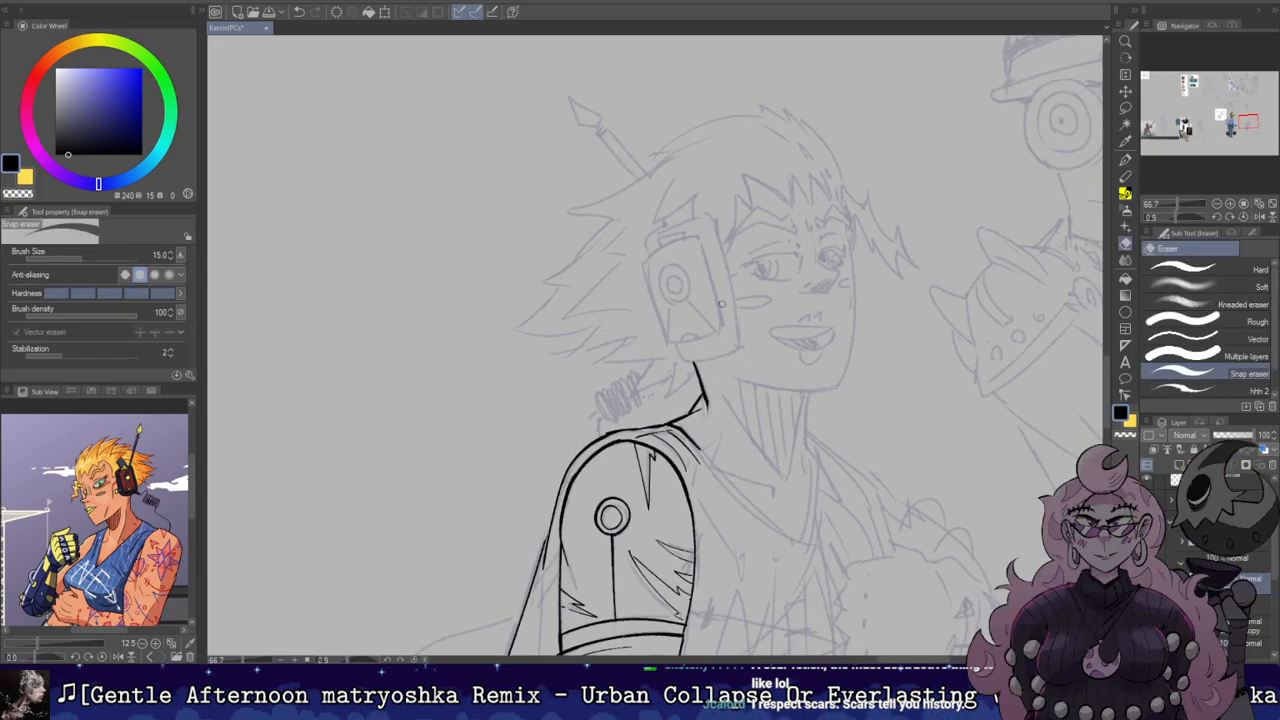
Step: Examine the inked shoulder and sleeve in the context of the full two-figure sketch and the elbow area below
{"action": "scroll", "coordinate": [670, 253], "scroll_direction": "down", "scroll_amount": 2}
{"action": "key", "text": "r"}
{"action": "left_click_drag", "start_coordinate": [673, 251], "coordinate": [671, 251]}
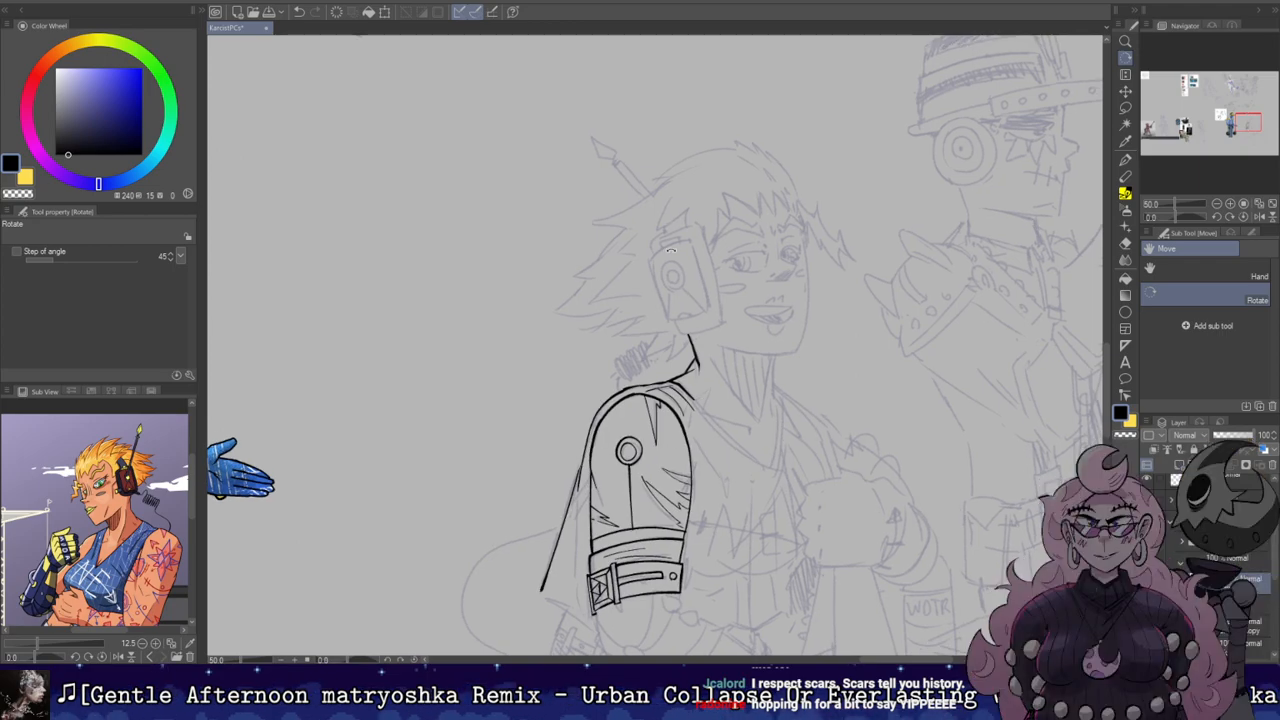
{"action": "left_click_drag", "start_coordinate": [686, 336], "coordinate": [676, 226]}
{"action": "left_click_drag", "start_coordinate": [703, 362], "coordinate": [705, 278]}
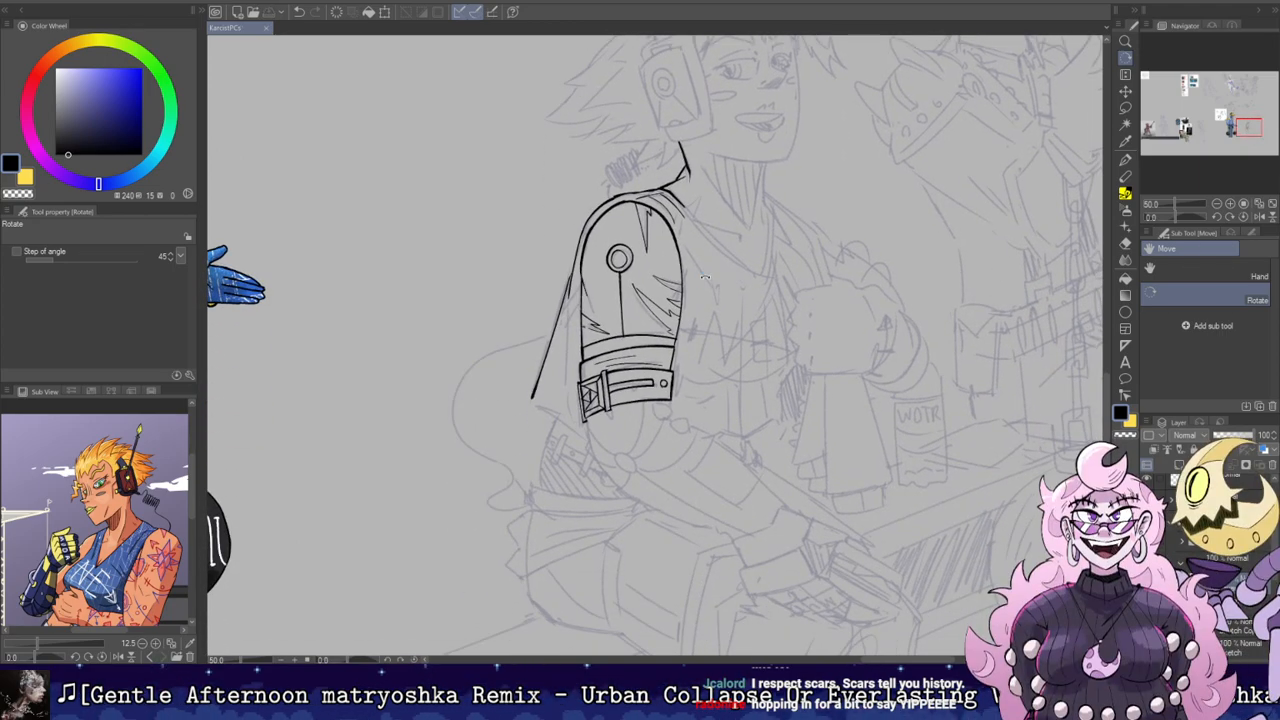
{"action": "scroll", "coordinate": [703, 287], "scroll_direction": "down", "scroll_amount": 4}
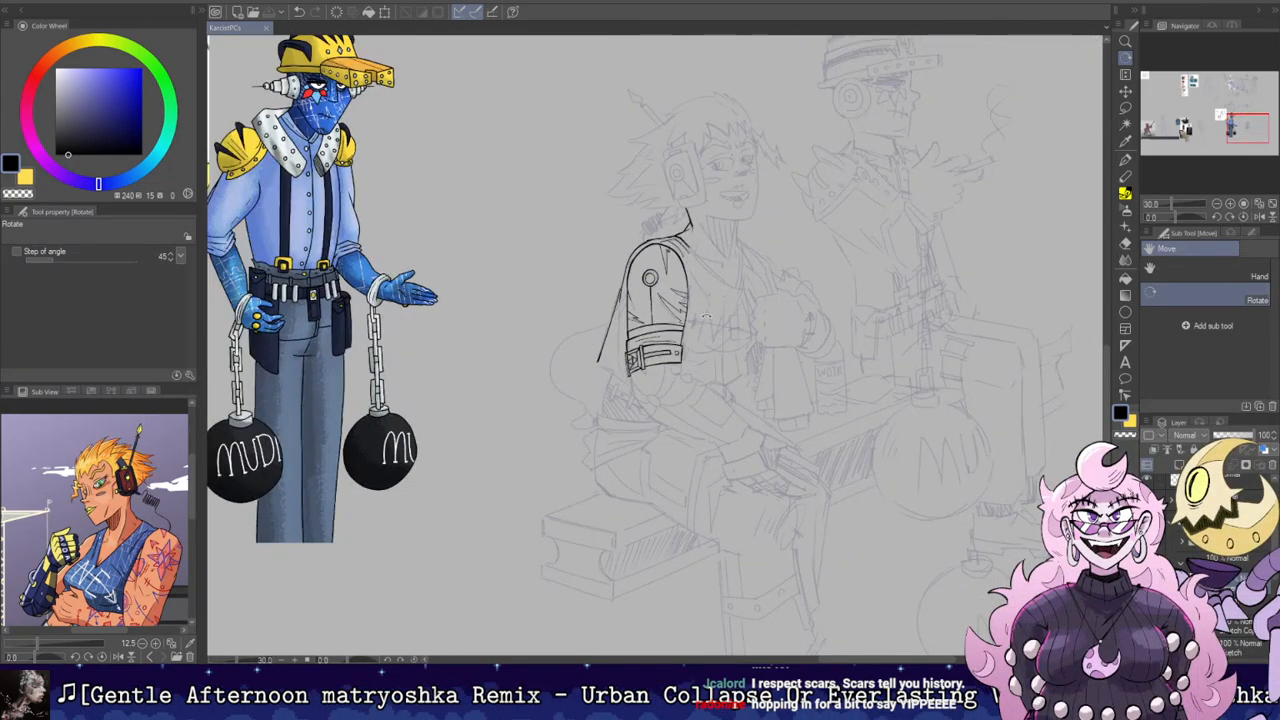
{"action": "scroll", "coordinate": [700, 296], "scroll_direction": "up", "scroll_amount": 5}
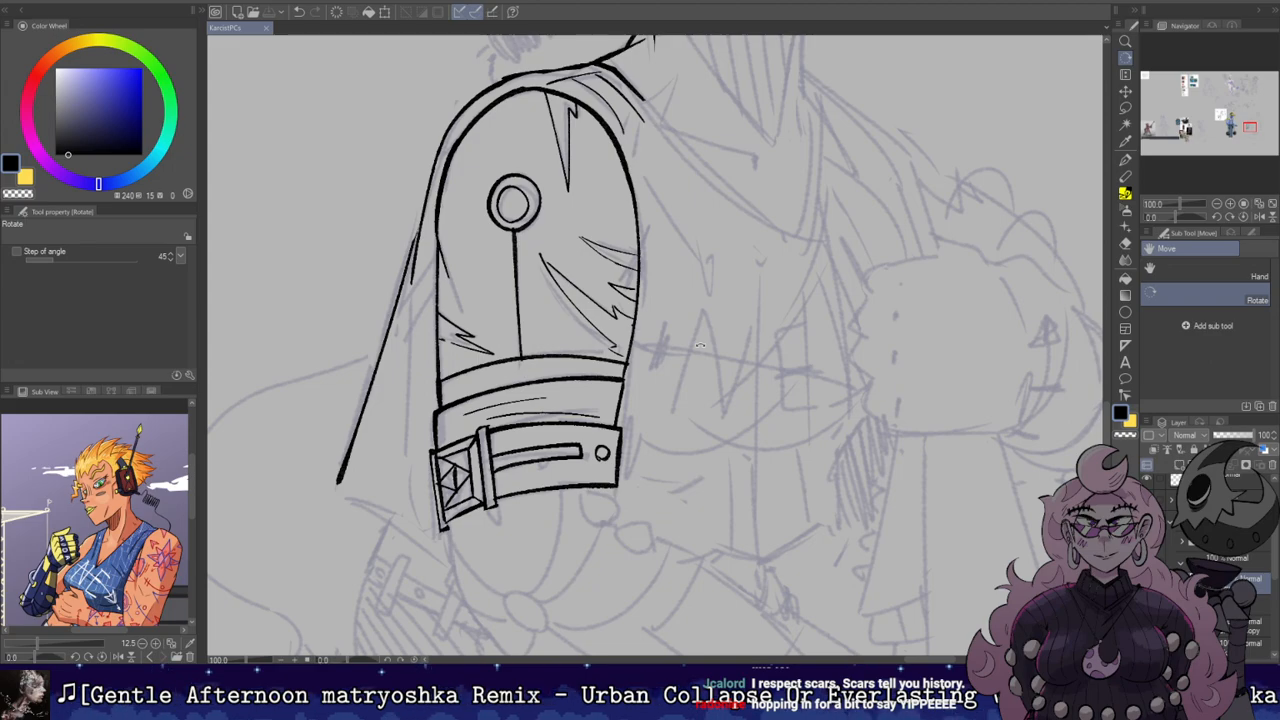
{"action": "mouse_move", "coordinate": [733, 400]}
{"action": "left_mouse_down"}
{"action": "mouse_move", "coordinate": [820, 234]}
{"action": "mouse_move", "coordinate": [870, 285]}
{"action": "left_mouse_up"}
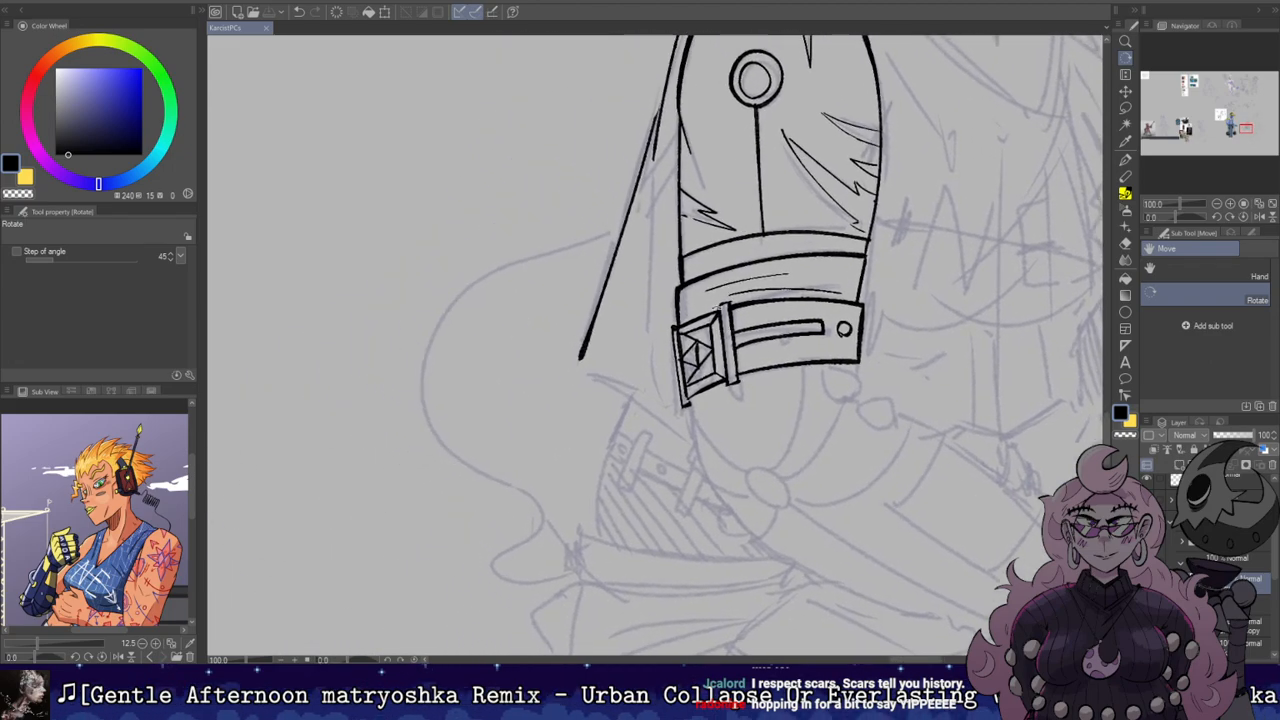
Step: Ink the elbow's oval knob and the two curved lines joining it to the armband's lower edge
{"action": "mouse_move", "coordinate": [689, 404]}
{"action": "left_mouse_down"}
{"action": "mouse_move", "coordinate": [766, 500]}
{"action": "mouse_move", "coordinate": [786, 491]}
{"action": "mouse_move", "coordinate": [769, 494]}
{"action": "mouse_move", "coordinate": [788, 500]}
{"action": "mouse_move", "coordinate": [776, 507]}
{"action": "mouse_move", "coordinate": [742, 471]}
{"action": "mouse_move", "coordinate": [804, 363]}
{"action": "left_mouse_up"}
{"action": "key", "text": "ctrl+z"}
{"action": "key", "text": "ctrl+z"}
{"action": "key", "text": "e"}
{"action": "key", "text": "b"}
{"action": "key", "text": "ctrl+z"}
{"action": "key", "text": "ctrl+z"}
{"action": "key", "text": "ctrl+z"}
{"action": "key", "text": "ctrl+z"}
{"action": "left_click_drag", "start_coordinate": [770, 471], "coordinate": [801, 357]}
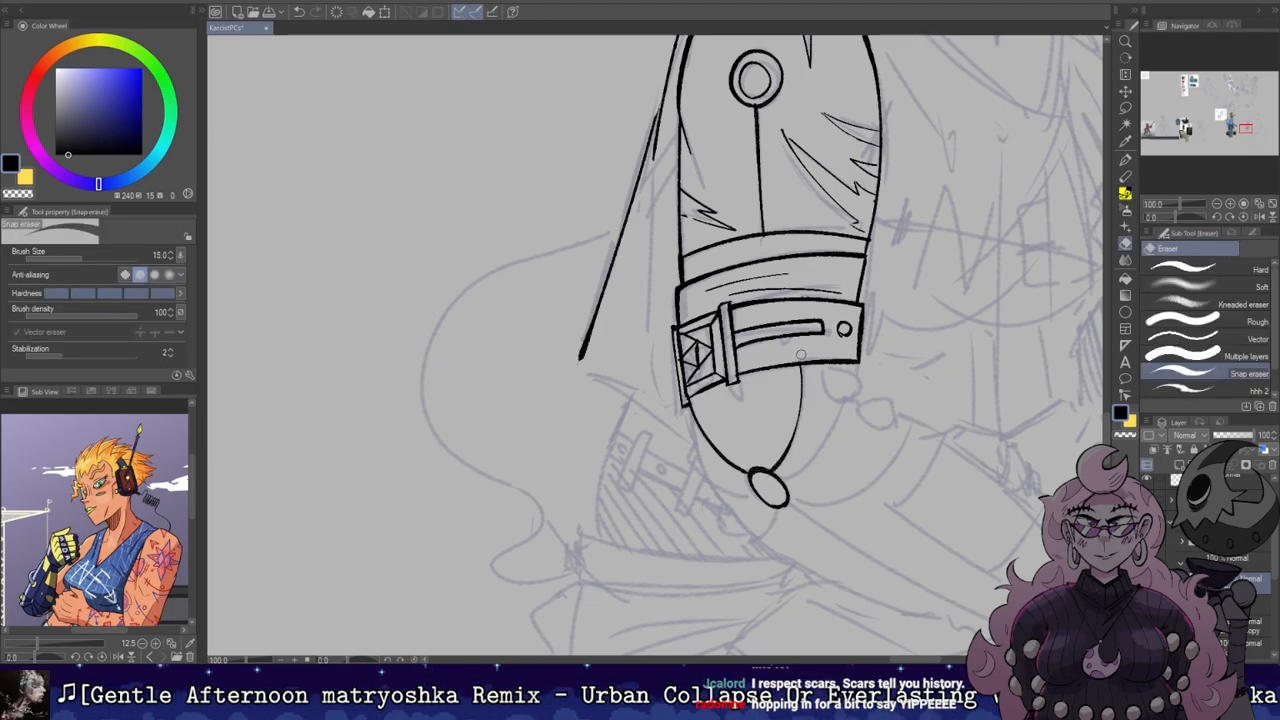
Step: Ink the outer curves of the elbow piece on both sides of the knob and the small rounded stud under the armband
{"action": "mouse_move", "coordinate": [755, 488]}
{"action": "left_mouse_down"}
{"action": "mouse_move", "coordinate": [690, 436]}
{"action": "mouse_move", "coordinate": [746, 491]}
{"action": "mouse_move", "coordinate": [686, 403]}
{"action": "left_mouse_up"}
{"action": "key", "text": "ctrl+z"}
{"action": "left_click_drag", "start_coordinate": [839, 296], "coordinate": [718, 300]}
{"action": "mouse_move", "coordinate": [659, 488]}
{"action": "left_mouse_down"}
{"action": "mouse_move", "coordinate": [727, 469]}
{"action": "mouse_move", "coordinate": [750, 352]}
{"action": "mouse_move", "coordinate": [716, 419]}
{"action": "left_mouse_up"}
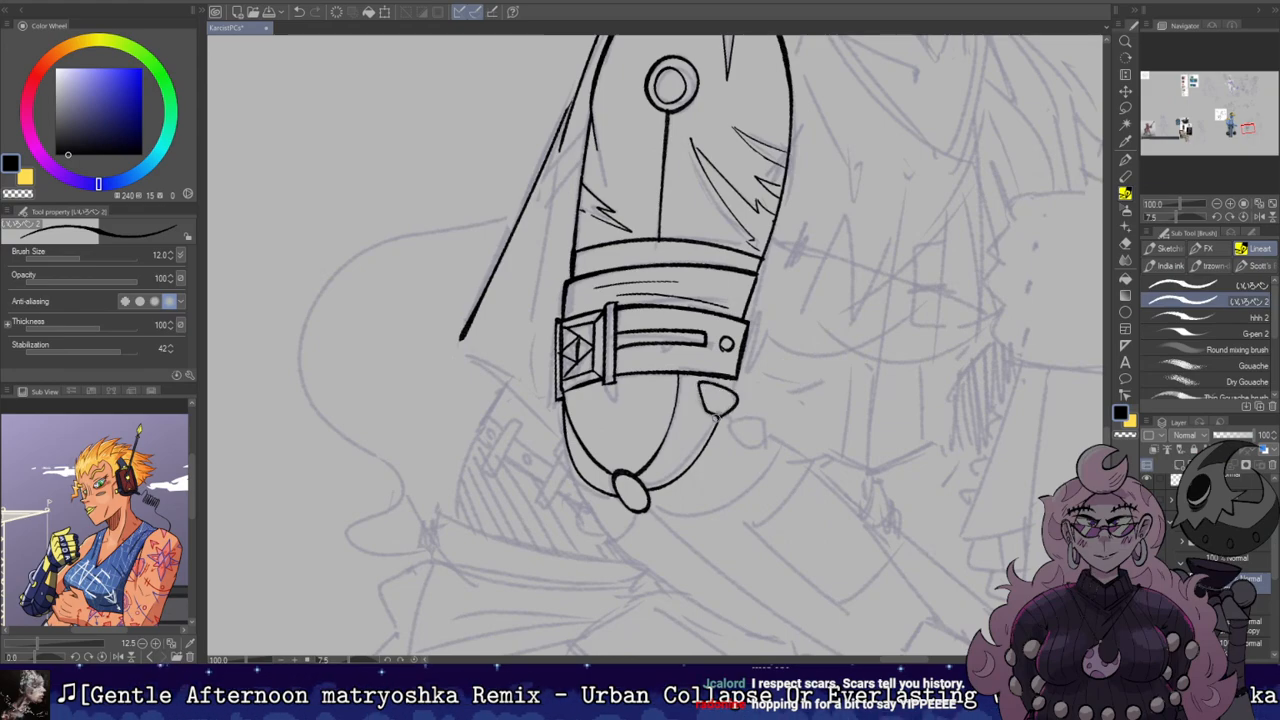
{"action": "left_click_drag", "start_coordinate": [732, 376], "coordinate": [726, 390]}
{"action": "key", "text": "ctrl+z"}
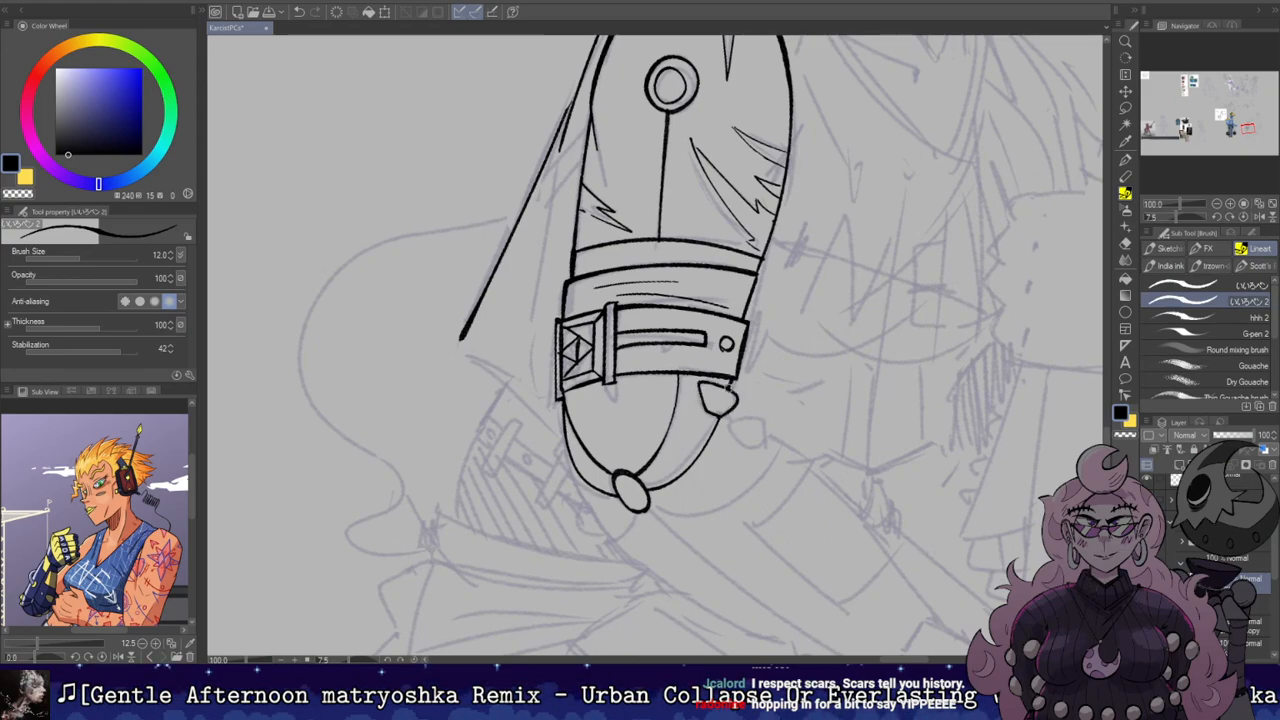
Step: Erase and re-ink the armband's inner side edge above the small rounded stud
{"action": "key", "text": "r"}
{"action": "key", "text": "e"}
{"action": "mouse_move", "coordinate": [746, 349]}
{"action": "left_mouse_down"}
{"action": "mouse_move", "coordinate": [719, 281]}
{"action": "mouse_move", "coordinate": [733, 308]}
{"action": "left_mouse_up"}
{"action": "key", "text": "b"}
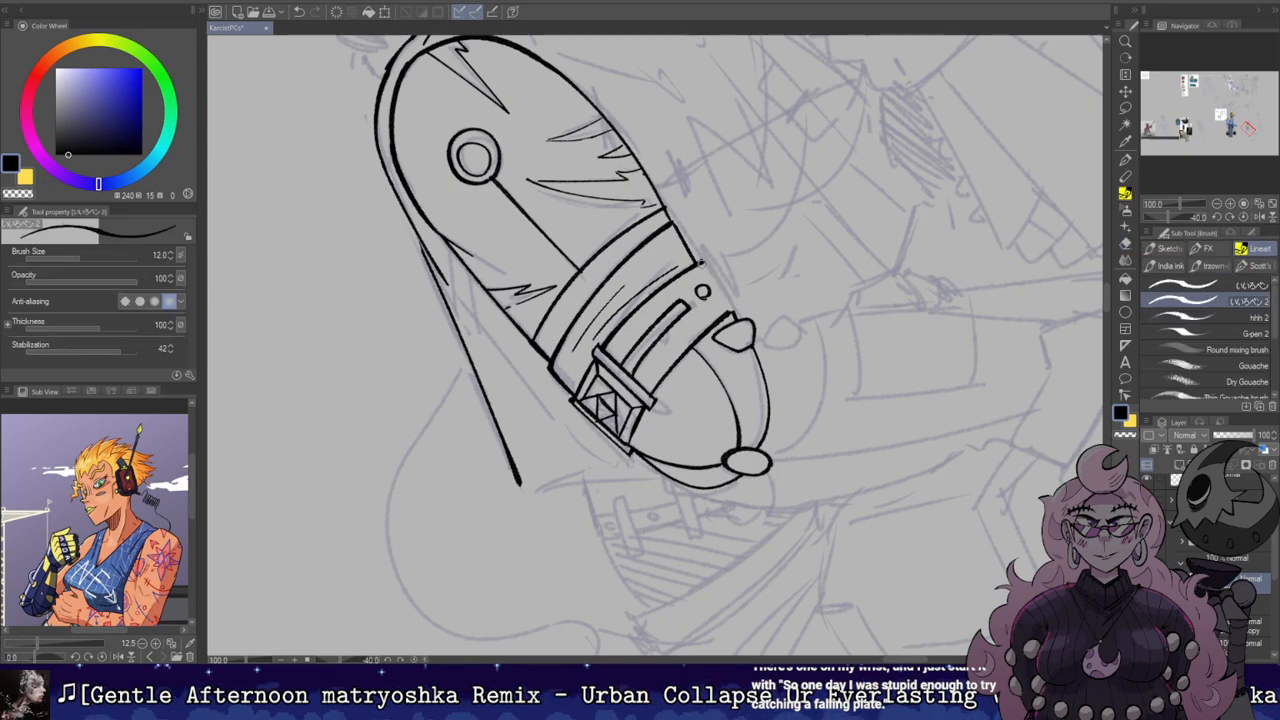
{"action": "key", "text": "e"}
{"action": "key", "text": "p"}
{"action": "mouse_move", "coordinate": [709, 265]}
{"action": "left_mouse_down"}
{"action": "mouse_move", "coordinate": [717, 281]}
{"action": "mouse_move", "coordinate": [716, 118]}
{"action": "left_mouse_up"}
{"action": "key", "text": "ctrl+z"}
{"action": "key", "text": "r"}
{"action": "double_click", "coordinate": [713, 247]}
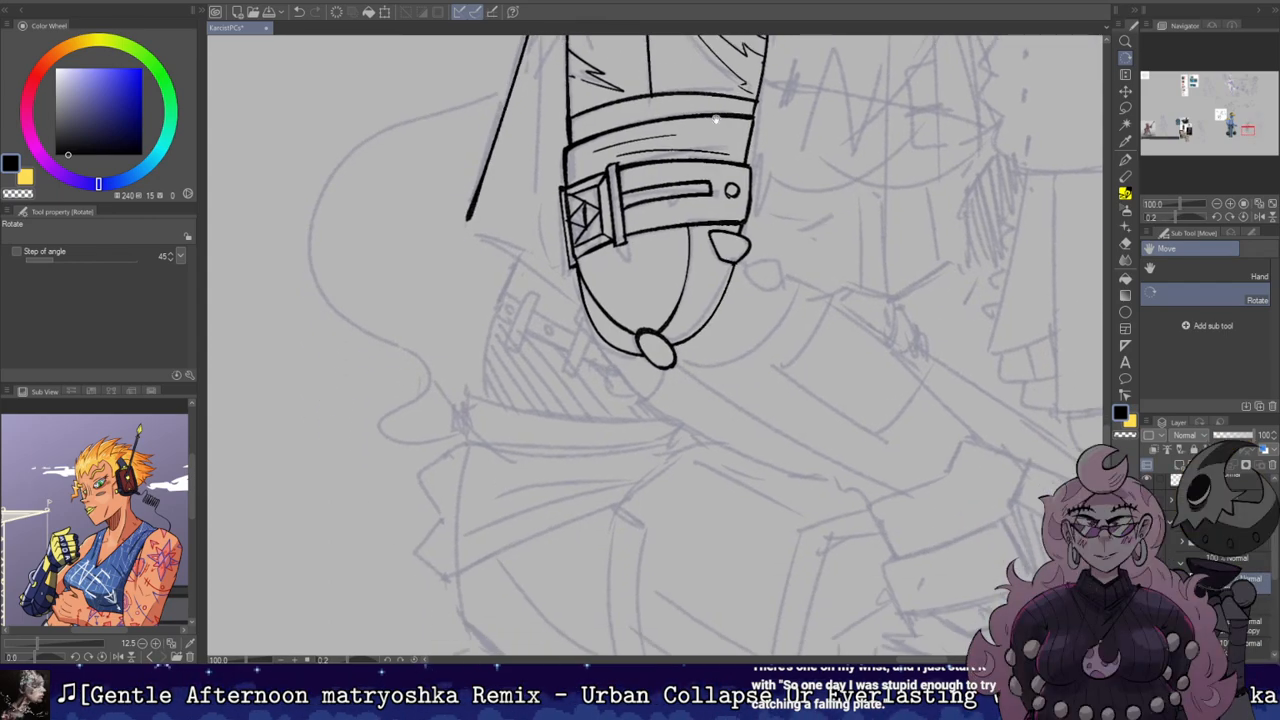
Step: Ink the narrow strap tail hanging below the buckle on the upper arm's band and clean up where it joins
{"action": "left_click_drag", "start_coordinate": [714, 190], "coordinate": [752, 302]}
{"action": "key", "text": "b"}
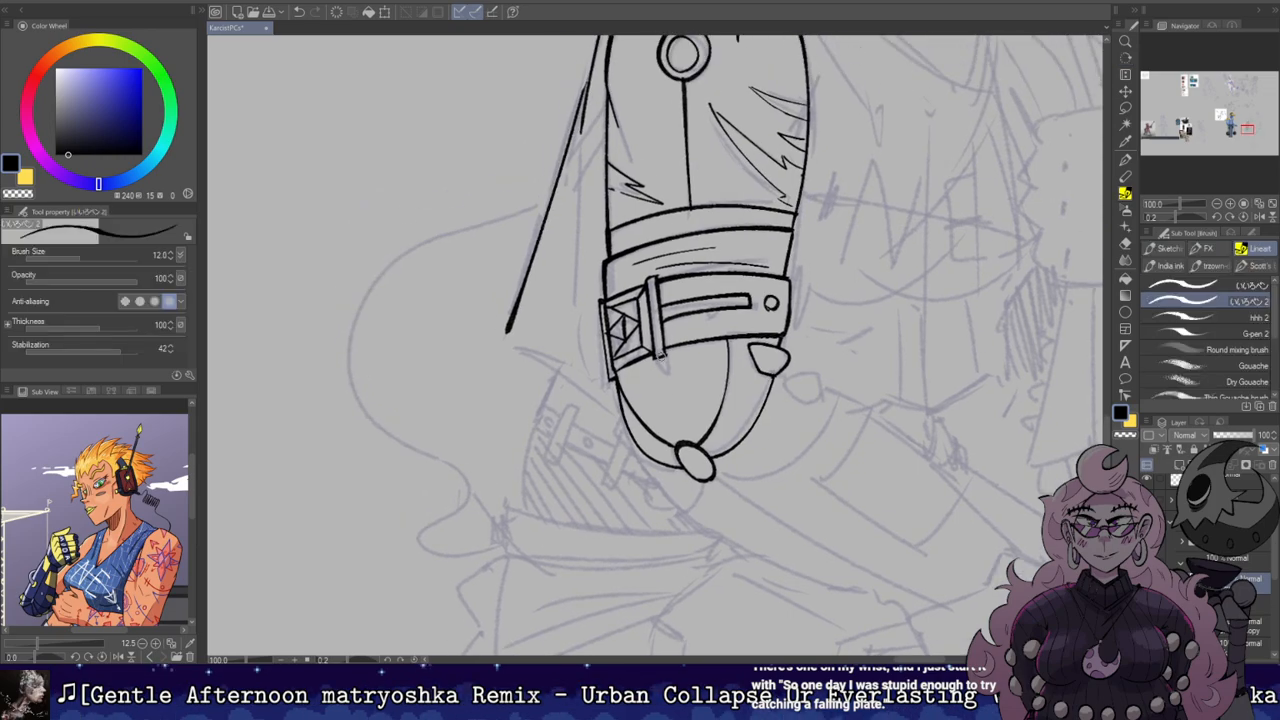
{"action": "mouse_move", "coordinate": [674, 412]}
{"action": "left_mouse_down"}
{"action": "mouse_move", "coordinate": [675, 350]}
{"action": "mouse_move", "coordinate": [663, 362]}
{"action": "mouse_move", "coordinate": [674, 405]}
{"action": "left_mouse_up"}
{"action": "key", "text": "ctrl+z"}
{"action": "key", "text": "e"}
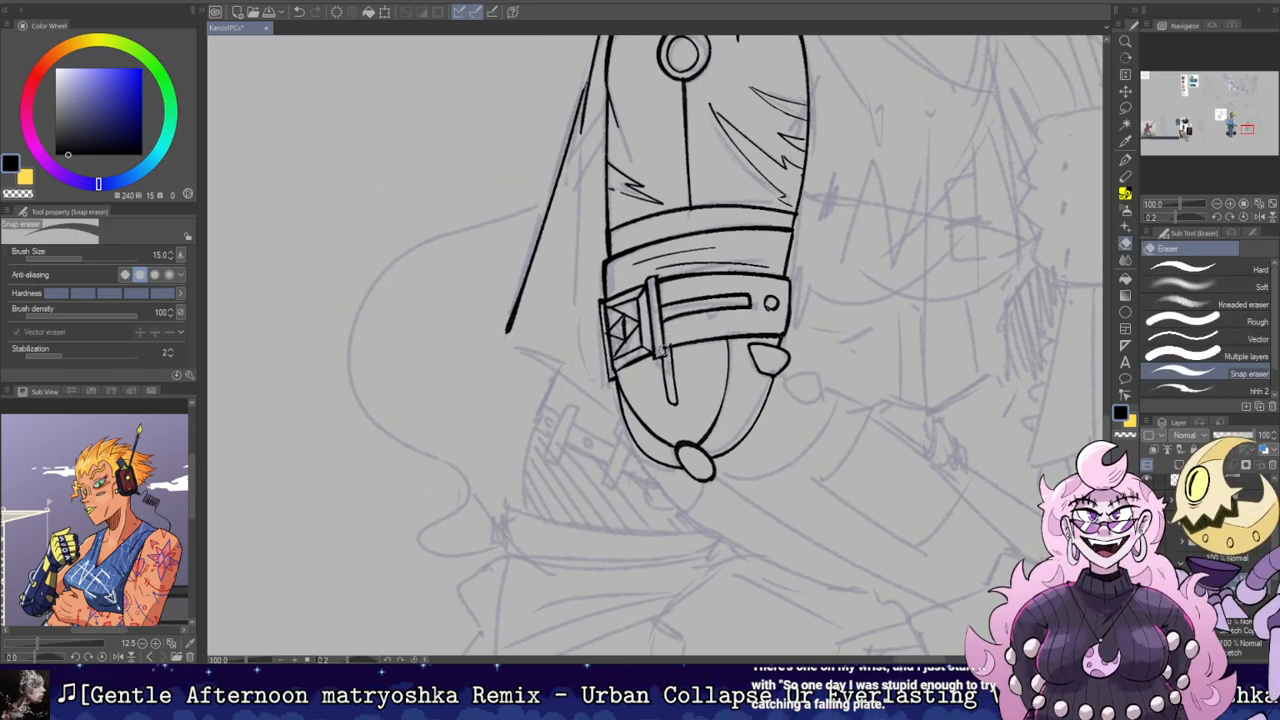
{"action": "scroll", "coordinate": [765, 324], "scroll_direction": "up", "scroll_amount": 4}
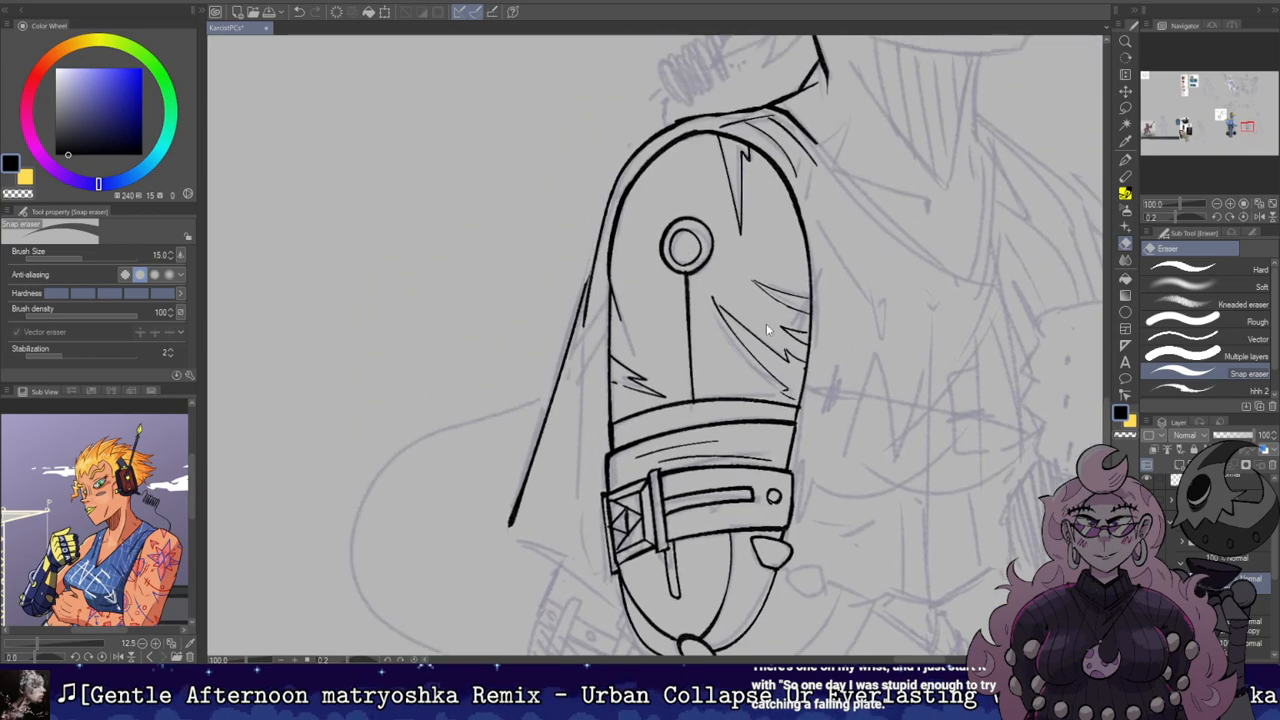
Step: Examine the inked arm in mirrored and normal views against the figure sketch
{"action": "scroll", "coordinate": [766, 323], "scroll_direction": "down", "scroll_amount": 3}
{"action": "key", "text": "r"}
{"action": "key", "text": "h"}
{"action": "key", "text": "h"}
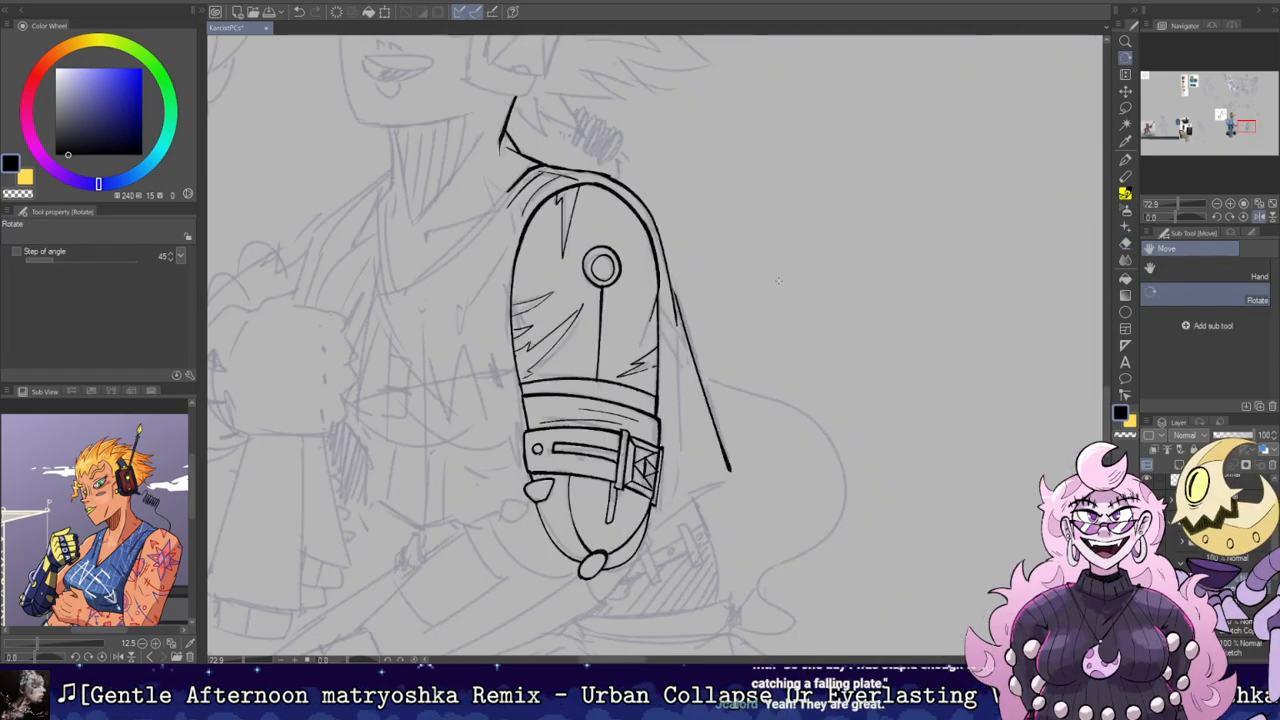
{"action": "left_click_drag", "start_coordinate": [789, 342], "coordinate": [755, 313]}
{"action": "scroll", "coordinate": [755, 313], "scroll_direction": "up", "scroll_amount": 8}
{"action": "scroll", "coordinate": [755, 313], "scroll_direction": "down", "scroll_amount": 8}
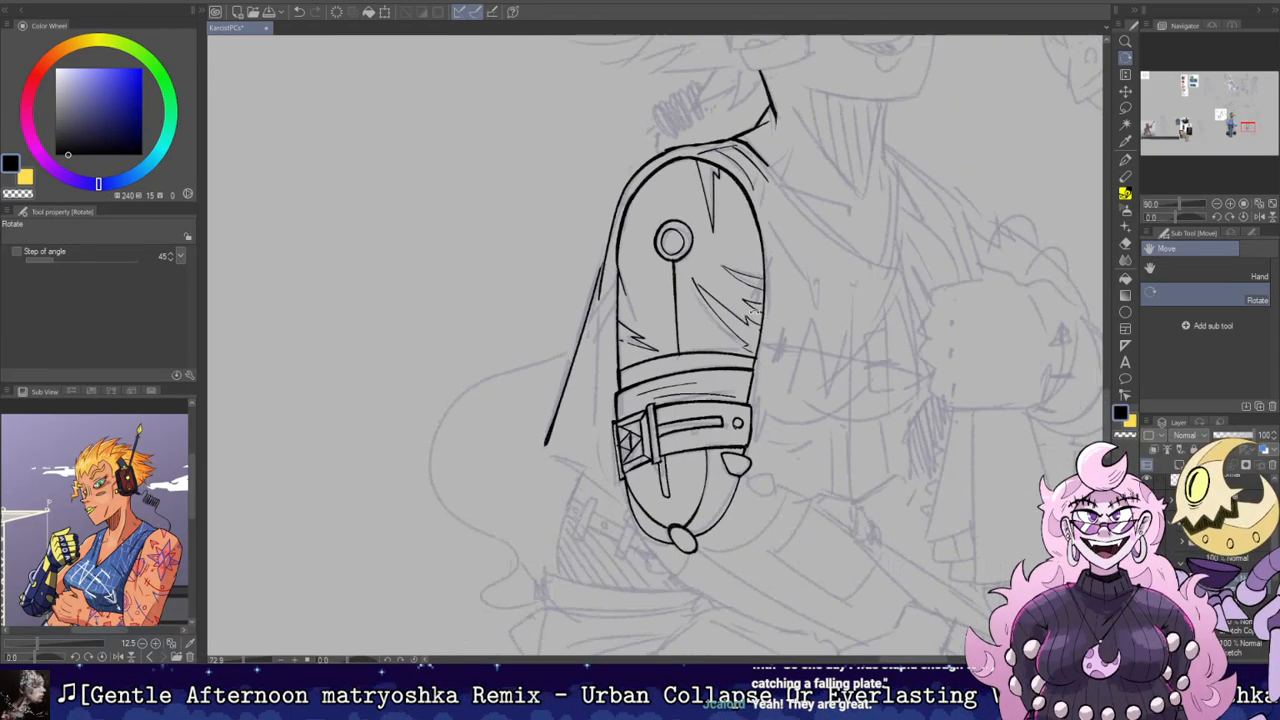
Step: Ink the small hook on top of the shoulder and the coiled cable rising from it towards the hair
{"action": "mouse_move", "coordinate": [730, 163]}
{"action": "left_mouse_down"}
{"action": "mouse_move", "coordinate": [740, 241]}
{"action": "mouse_move", "coordinate": [766, 253]}
{"action": "left_mouse_up"}
{"action": "scroll", "coordinate": [783, 175], "scroll_direction": "up", "scroll_amount": 5}
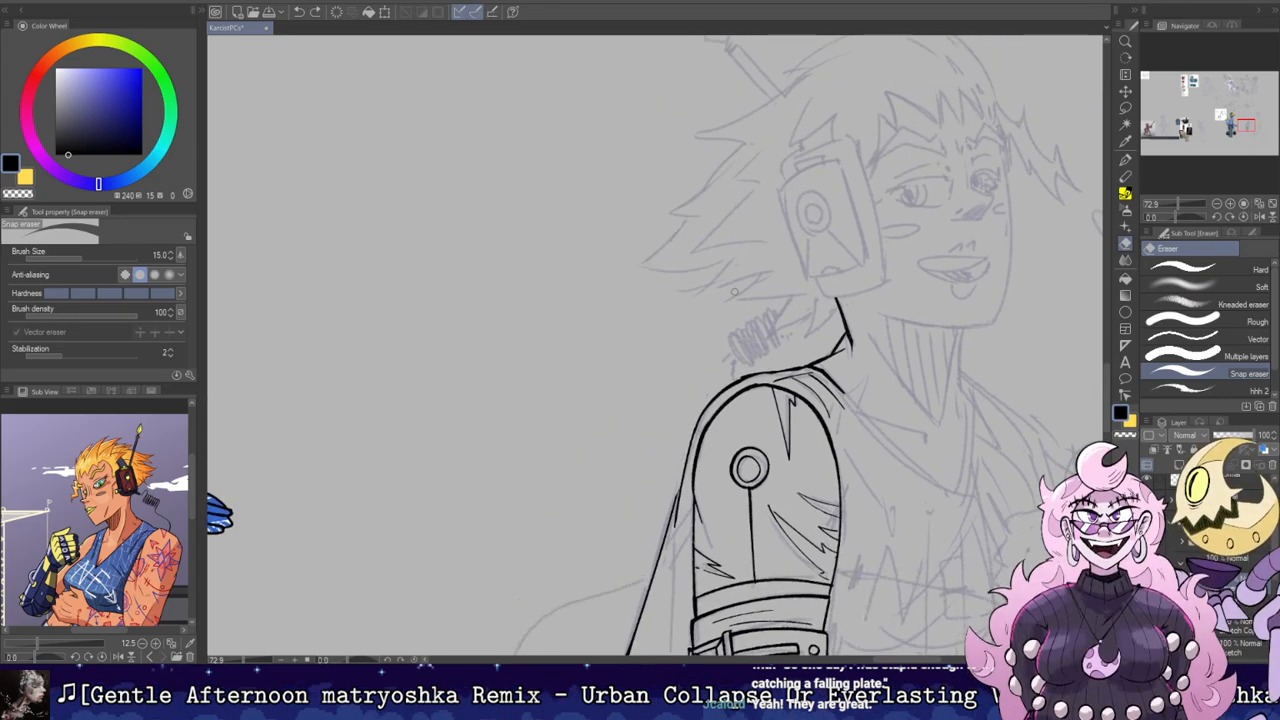
{"action": "key", "text": "p"}
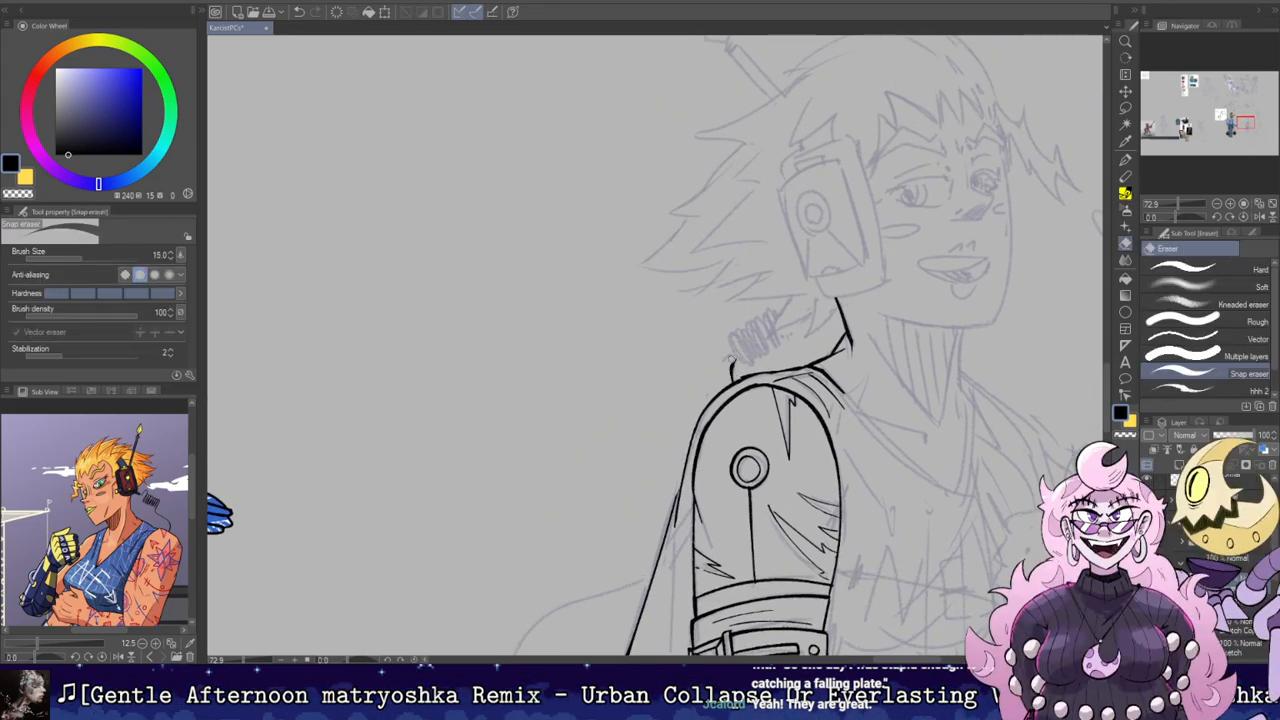
{"action": "key", "text": "e"}
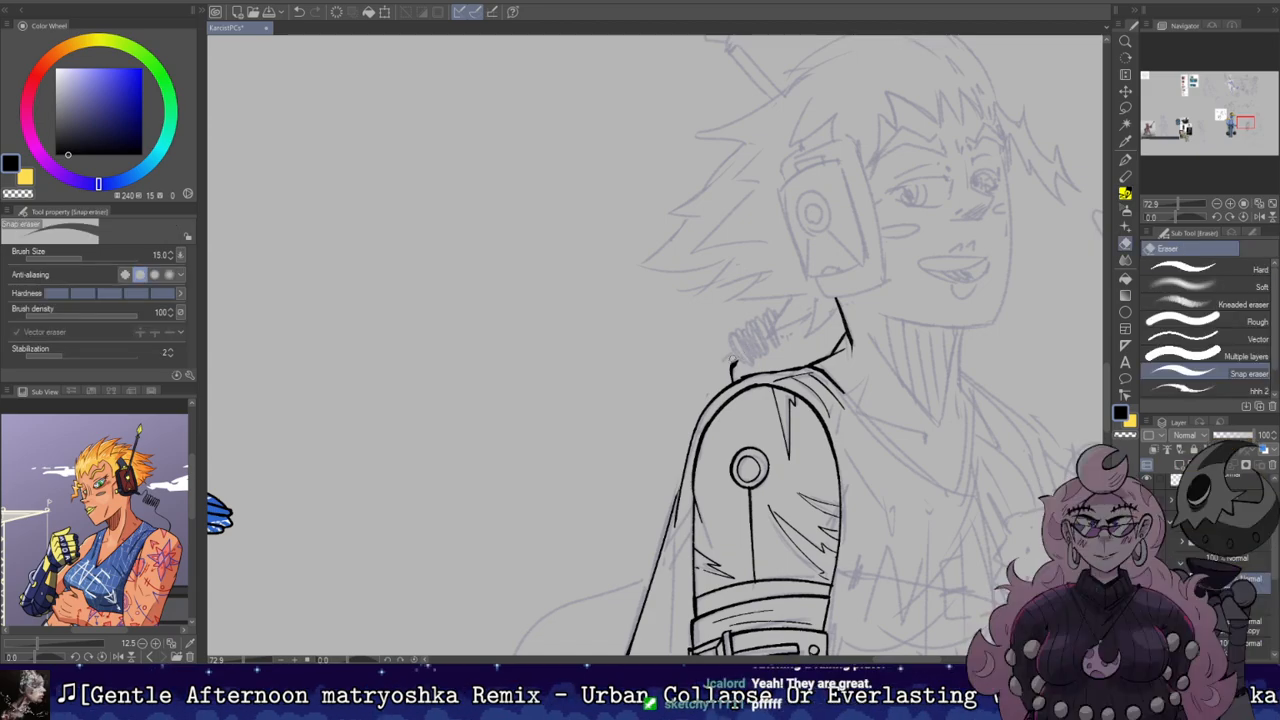
{"action": "left_click_drag", "start_coordinate": [774, 289], "coordinate": [719, 272]}
{"action": "key", "text": "p"}
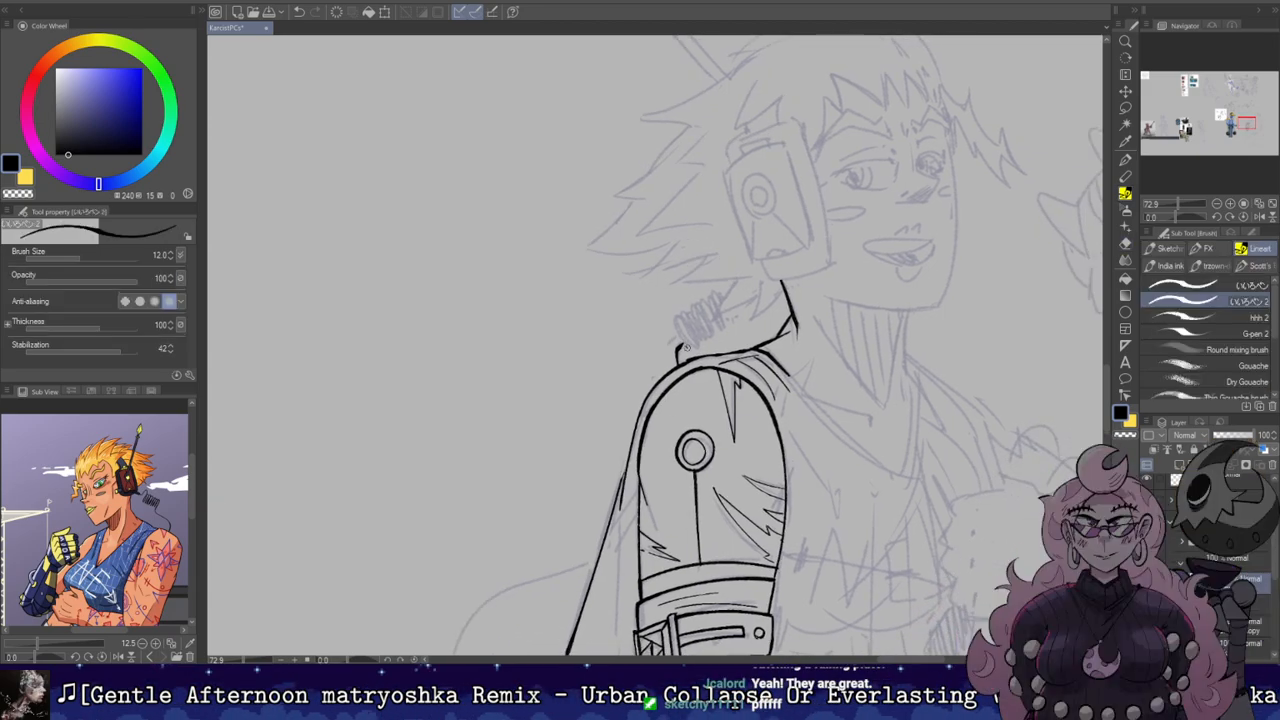
{"action": "mouse_move", "coordinate": [681, 353]}
{"action": "left_mouse_down"}
{"action": "mouse_move", "coordinate": [675, 323]}
{"action": "mouse_move", "coordinate": [690, 328]}
{"action": "left_mouse_up"}
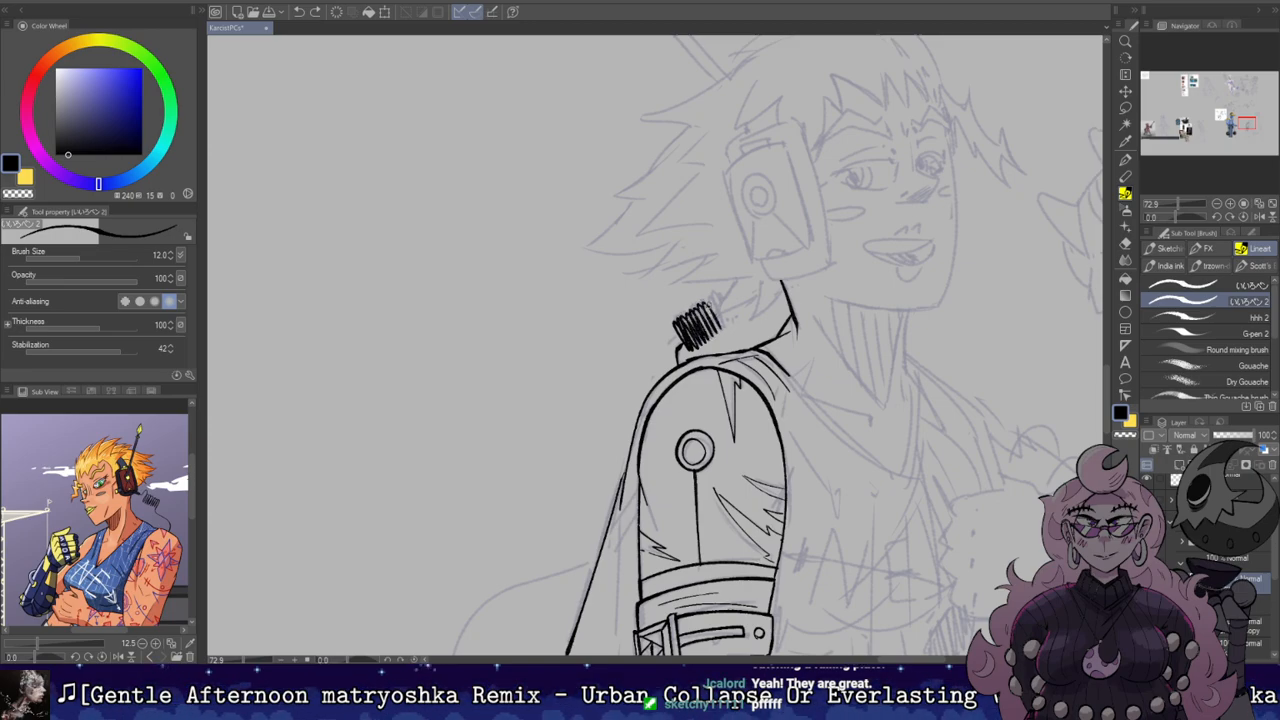
{"action": "mouse_move", "coordinate": [733, 317]}
{"action": "left_mouse_down"}
{"action": "mouse_move", "coordinate": [728, 297]}
{"action": "mouse_move", "coordinate": [734, 317]}
{"action": "left_mouse_up"}
Step: Ink the spiky hair strands between the coiled cable and the neck, erasing the overlapping coil lines
{"action": "key", "text": "r"}
{"action": "mouse_move", "coordinate": [815, 352]}
{"action": "left_mouse_down"}
{"action": "mouse_move", "coordinate": [709, 186]}
{"action": "mouse_move", "coordinate": [761, 273]}
{"action": "left_mouse_up"}
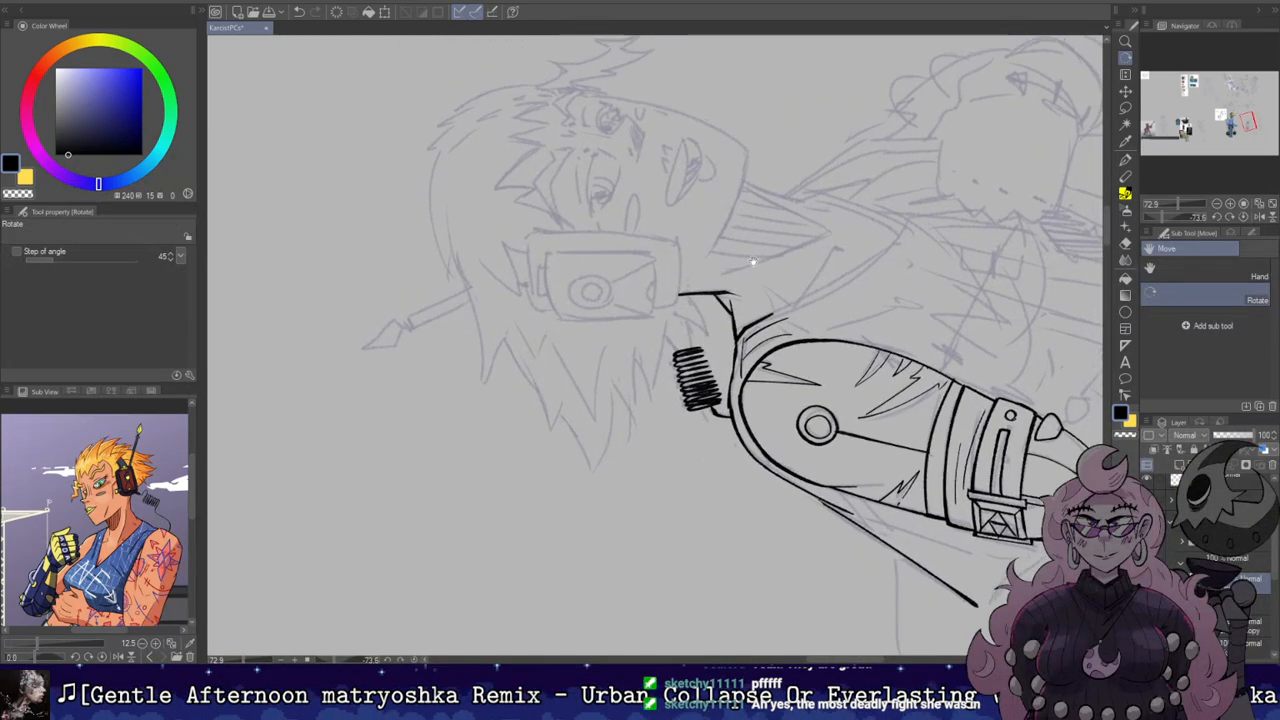
{"action": "key", "text": "e"}
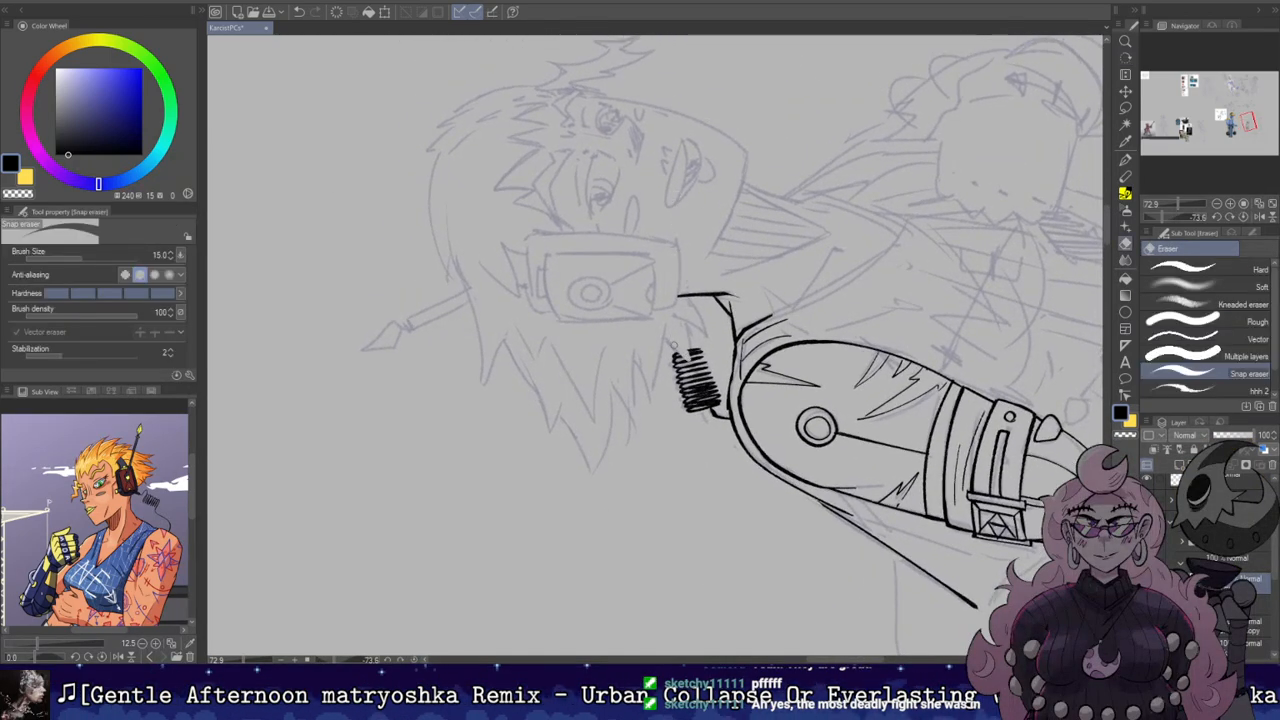
{"action": "key", "text": "p"}
{"action": "left_click_drag", "start_coordinate": [689, 362], "coordinate": [683, 312]}
{"action": "key", "text": "ctrl+z"}
{"action": "mouse_move", "coordinate": [690, 362]}
{"action": "left_mouse_down"}
{"action": "mouse_move", "coordinate": [682, 308]}
{"action": "mouse_move", "coordinate": [696, 348]}
{"action": "left_mouse_up"}
{"action": "key", "text": "e"}
{"action": "key", "text": "r"}
{"action": "key", "text": "p"}
{"action": "key", "text": "ctrl+z"}
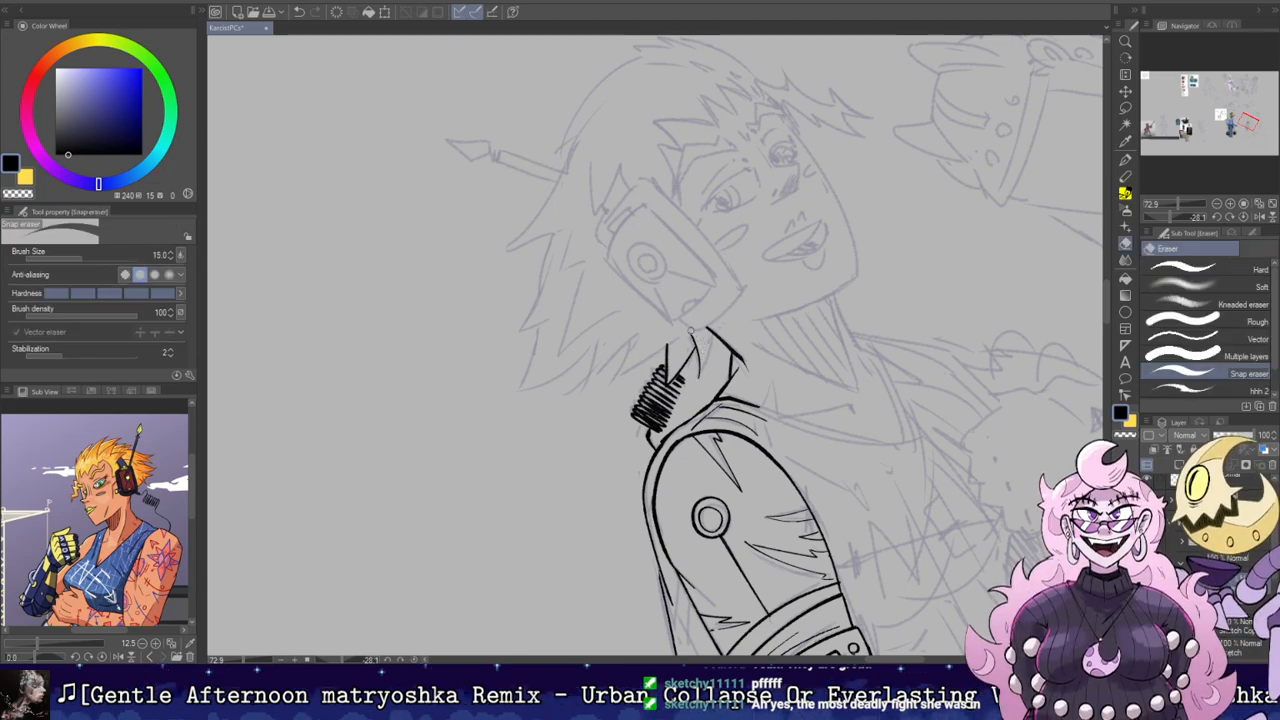
{"action": "left_click_drag", "start_coordinate": [688, 334], "coordinate": [714, 320]}
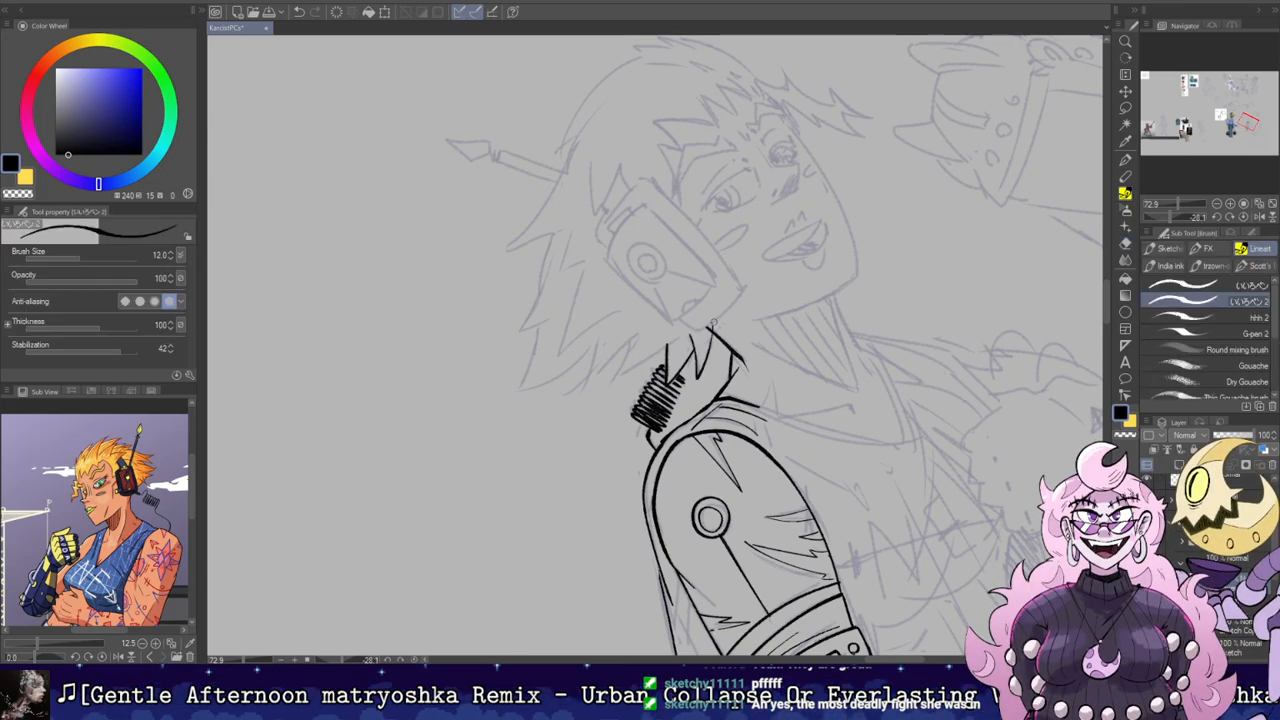
Step: Ink the top's neckline as a long curve from the shoulder down to the middle of the chest
{"action": "key", "text": "r"}
{"action": "mouse_move", "coordinate": [707, 256]}
{"action": "left_mouse_down"}
{"action": "mouse_move", "coordinate": [743, 249]}
{"action": "mouse_move", "coordinate": [795, 285]}
{"action": "mouse_move", "coordinate": [828, 233]}
{"action": "mouse_move", "coordinate": [672, 415]}
{"action": "left_mouse_up"}
{"action": "key", "text": "p"}
{"action": "key", "text": "ctrl+z"}
{"action": "mouse_move", "coordinate": [682, 450]}
{"action": "left_mouse_down"}
{"action": "mouse_move", "coordinate": [664, 285]}
{"action": "mouse_move", "coordinate": [669, 372]}
{"action": "left_mouse_up"}
{"action": "key", "text": "ctrl+z"}
{"action": "key", "text": "ctrl+z"}
{"action": "key", "text": "ctrl+z"}
{"action": "key", "text": "ctrl+z"}
{"action": "mouse_move", "coordinate": [666, 294]}
{"action": "left_mouse_down"}
{"action": "mouse_move", "coordinate": [670, 388]}
{"action": "mouse_move", "coordinate": [725, 289]}
{"action": "mouse_move", "coordinate": [664, 257]}
{"action": "mouse_move", "coordinate": [744, 358]}
{"action": "mouse_move", "coordinate": [742, 404]}
{"action": "mouse_move", "coordinate": [762, 440]}
{"action": "left_mouse_up"}
{"action": "key", "text": "ctrl+z"}
{"action": "key", "text": "r"}
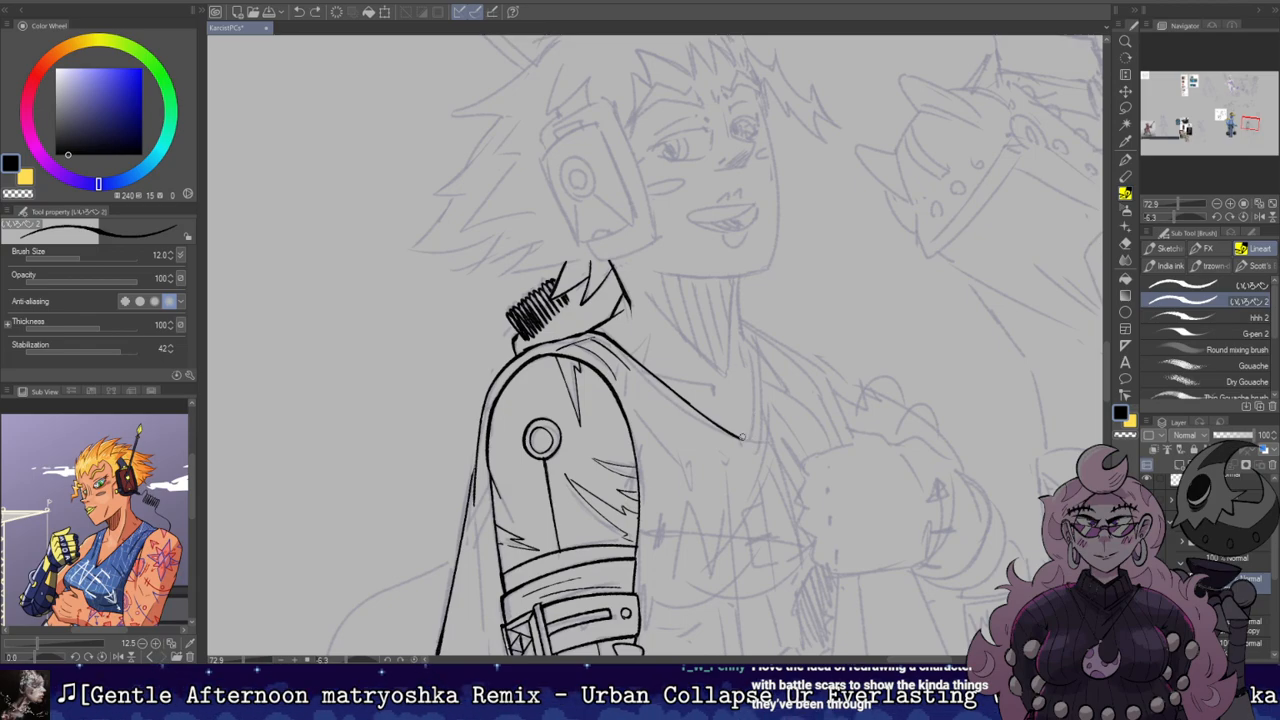
{"action": "key", "text": "ctrl+z"}
{"action": "mouse_move", "coordinate": [741, 438]}
{"action": "left_mouse_down"}
{"action": "mouse_move", "coordinate": [772, 442]}
{"action": "mouse_move", "coordinate": [752, 390]}
{"action": "left_mouse_up"}
{"action": "key", "text": "ctrl+z"}
{"action": "key", "text": "ctrl+z"}
Step: Ink the remaining pointed studs around the rounded lower end of the arm
{"action": "scroll", "coordinate": [700, 370], "scroll_direction": "down", "scroll_amount": 5}
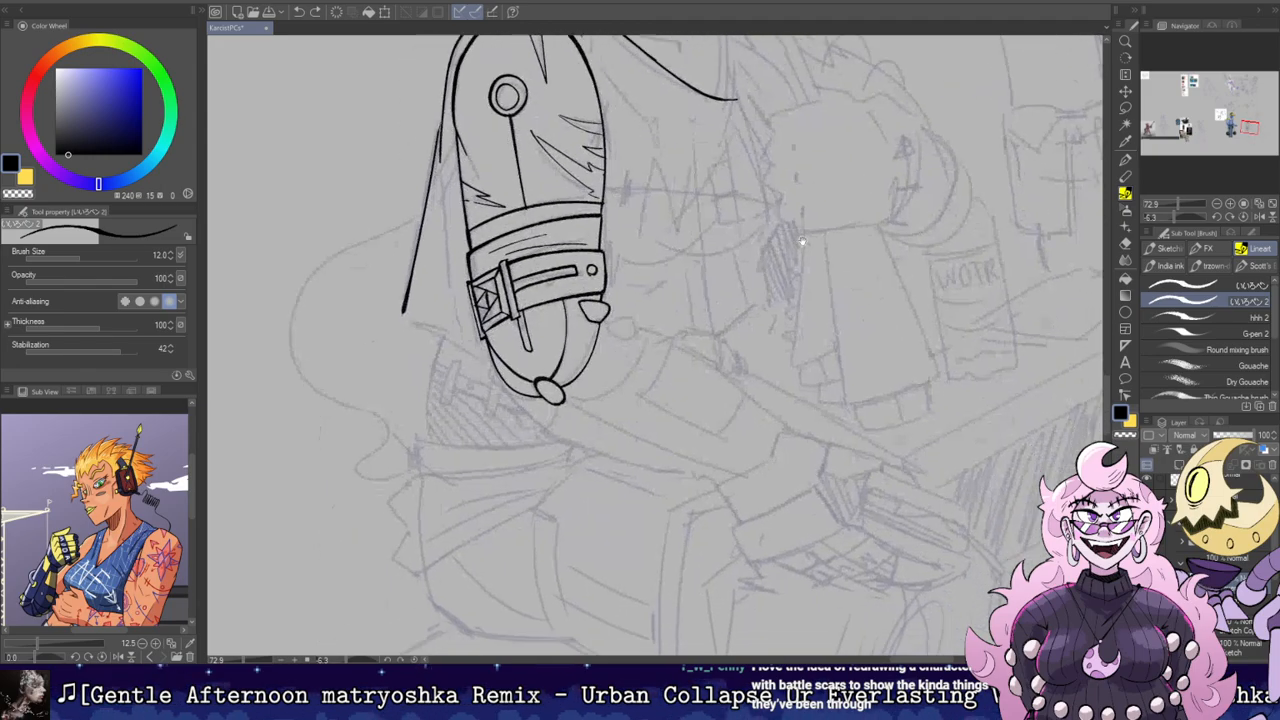
{"action": "mouse_move", "coordinate": [649, 356]}
{"action": "left_mouse_down"}
{"action": "mouse_move", "coordinate": [716, 261]}
{"action": "mouse_move", "coordinate": [728, 419]}
{"action": "left_mouse_up"}
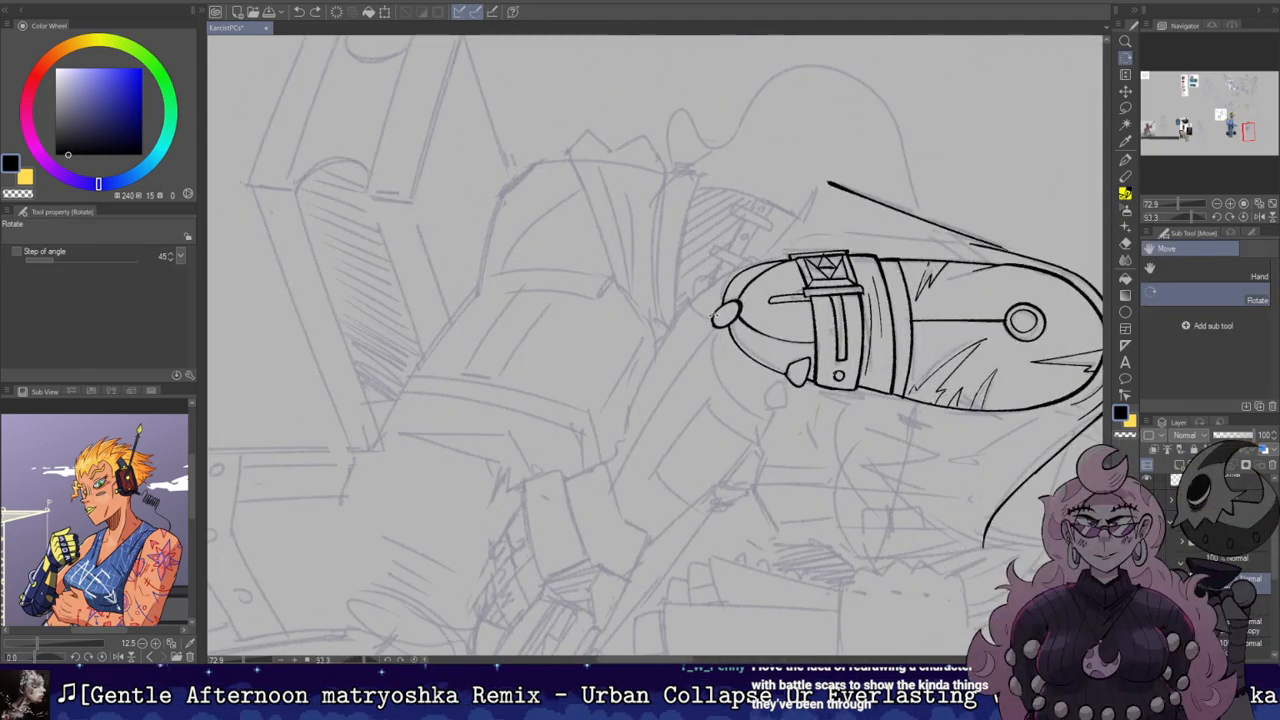
{"action": "mouse_move", "coordinate": [709, 316]}
{"action": "left_mouse_down"}
{"action": "mouse_move", "coordinate": [691, 290]}
{"action": "mouse_move", "coordinate": [639, 282]}
{"action": "mouse_move", "coordinate": [677, 375]}
{"action": "mouse_move", "coordinate": [683, 328]}
{"action": "left_mouse_up"}
{"action": "key", "text": "ctrl+z"}
{"action": "mouse_move", "coordinate": [678, 383]}
{"action": "left_mouse_down"}
{"action": "mouse_move", "coordinate": [686, 320]}
{"action": "mouse_move", "coordinate": [719, 360]}
{"action": "left_mouse_up"}
{"action": "key", "text": "e"}
{"action": "key", "text": "b"}
{"action": "key", "text": "ctrl+z"}
{"action": "mouse_move", "coordinate": [638, 372]}
{"action": "left_mouse_down"}
{"action": "mouse_move", "coordinate": [668, 361]}
{"action": "mouse_move", "coordinate": [688, 296]}
{"action": "mouse_move", "coordinate": [730, 279]}
{"action": "mouse_move", "coordinate": [755, 358]}
{"action": "left_mouse_up"}
{"action": "key", "text": "ctrl+z"}
{"action": "key", "text": "e"}
Step: Ink the jawline and the far side of the face up to eye level, cleaning up the chin corner
{"action": "key", "text": "r"}
{"action": "mouse_move", "coordinate": [790, 45]}
{"action": "left_mouse_down"}
{"action": "mouse_move", "coordinate": [669, 381]}
{"action": "mouse_move", "coordinate": [834, 236]}
{"action": "left_mouse_up"}
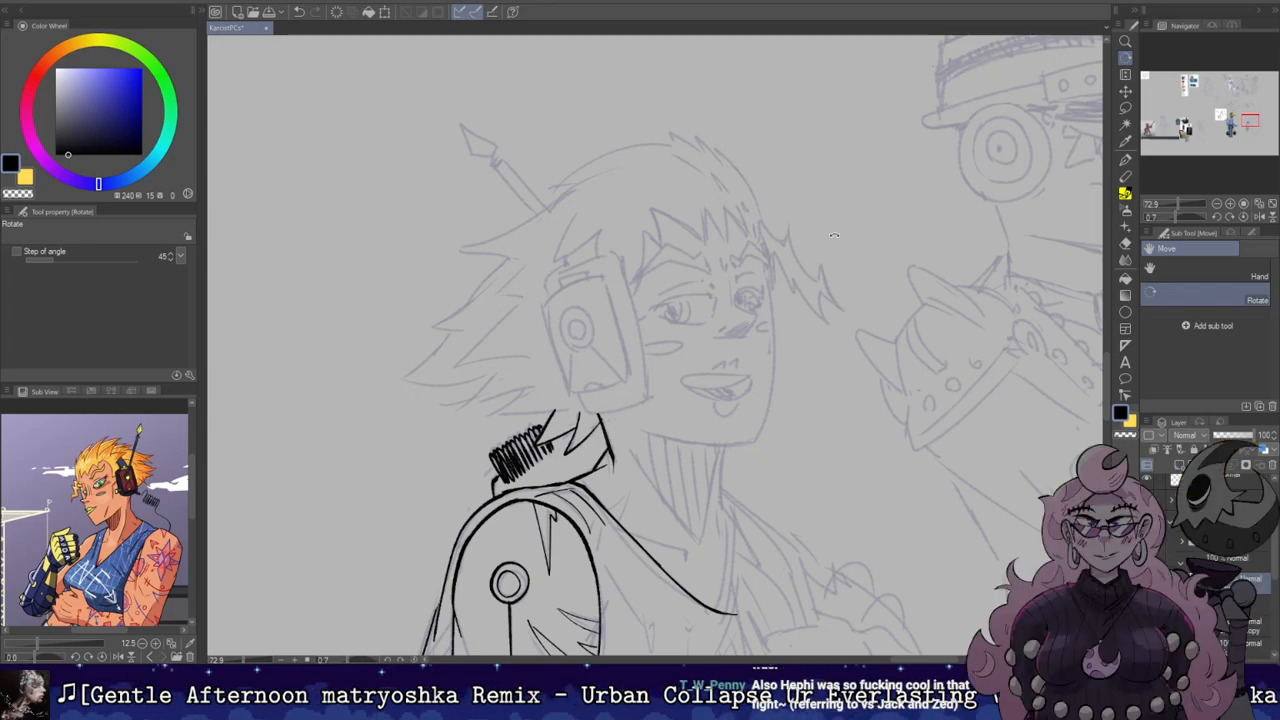
{"action": "mouse_move", "coordinate": [834, 236]}
{"action": "left_mouse_down"}
{"action": "mouse_move", "coordinate": [767, 118]}
{"action": "mouse_move", "coordinate": [630, 100]}
{"action": "mouse_move", "coordinate": [802, 179]}
{"action": "mouse_move", "coordinate": [722, 326]}
{"action": "left_mouse_up"}
{"action": "key", "text": "ctrl+z"}
{"action": "left_click_drag", "start_coordinate": [709, 441], "coordinate": [721, 369]}
{"action": "key", "text": "ctrl+z"}
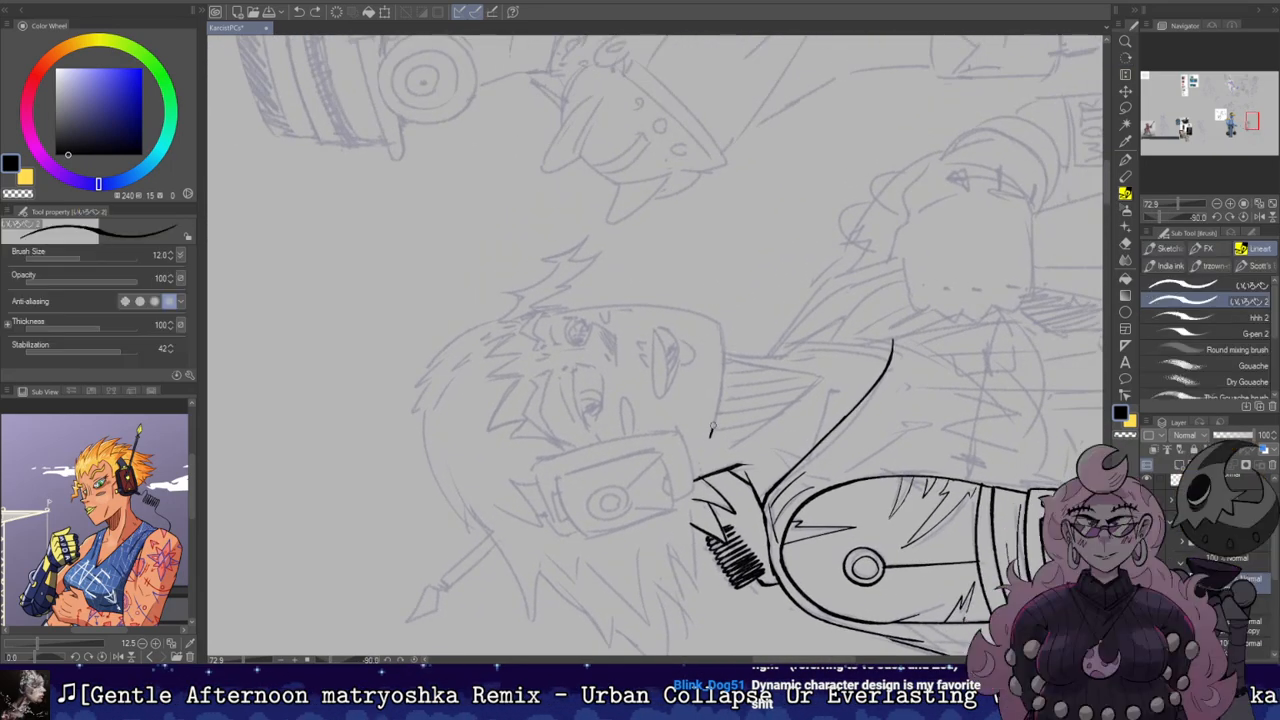
{"action": "mouse_move", "coordinate": [712, 436]}
{"action": "left_mouse_down"}
{"action": "mouse_move", "coordinate": [722, 310]}
{"action": "mouse_move", "coordinate": [691, 274]}
{"action": "mouse_move", "coordinate": [744, 341]}
{"action": "mouse_move", "coordinate": [683, 515]}
{"action": "left_mouse_up"}
{"action": "key", "text": "e"}
{"action": "key", "text": "r"}
{"action": "key", "text": "b"}
{"action": "key", "text": "e"}
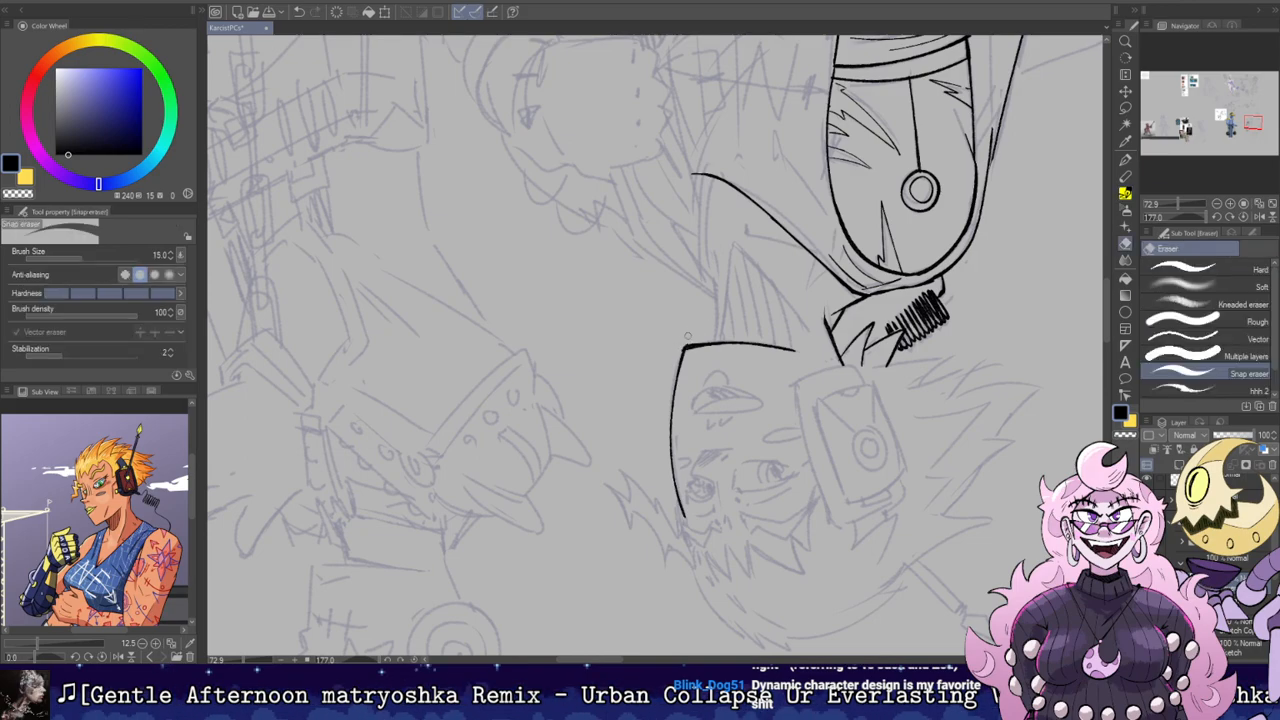
Step: Ink the angular outline of the nose tip and its underside on the face
{"action": "key", "text": "r"}
{"action": "mouse_move", "coordinate": [701, 315]}
{"action": "left_mouse_down"}
{"action": "mouse_move", "coordinate": [795, 160]}
{"action": "mouse_move", "coordinate": [777, 314]}
{"action": "mouse_move", "coordinate": [792, 255]}
{"action": "mouse_move", "coordinate": [738, 372]}
{"action": "mouse_move", "coordinate": [743, 362]}
{"action": "mouse_move", "coordinate": [679, 432]}
{"action": "mouse_move", "coordinate": [715, 320]}
{"action": "left_mouse_up"}
{"action": "key", "text": "p"}
{"action": "key", "text": "r"}
{"action": "key", "text": "e"}
{"action": "key", "text": "p"}
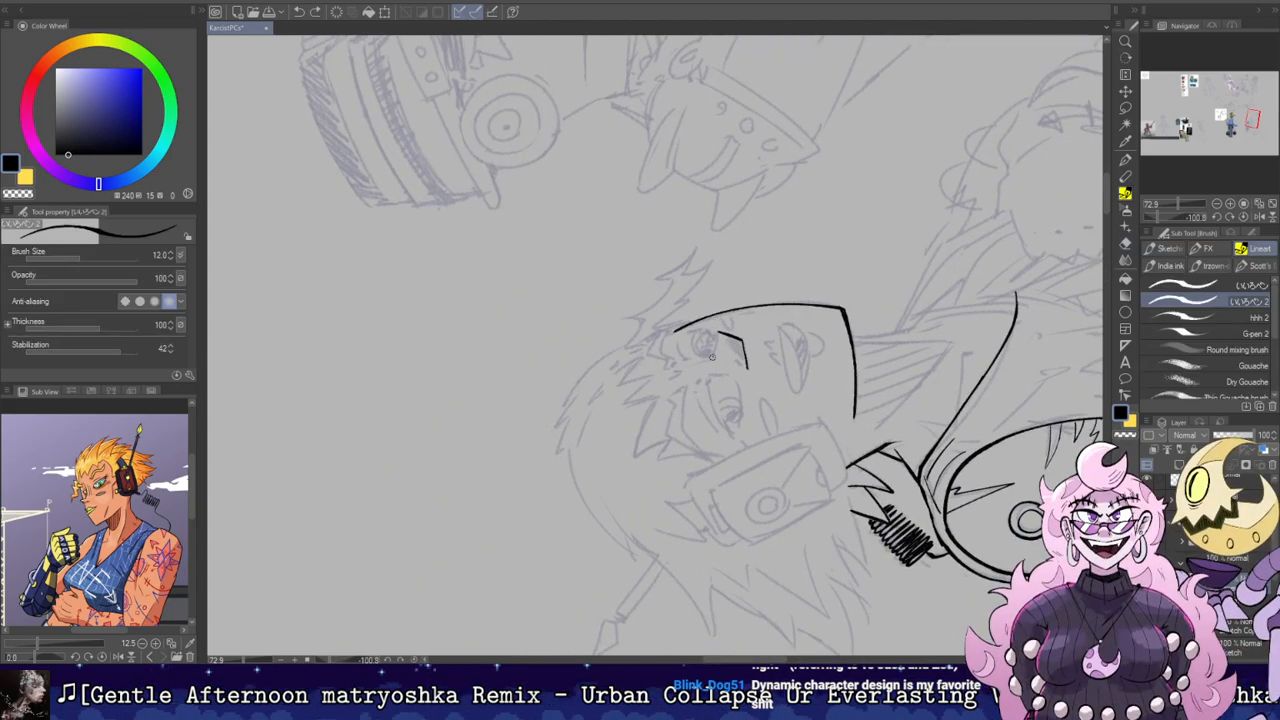
{"action": "key", "text": "ctrl+z"}
{"action": "left_click_drag", "start_coordinate": [719, 333], "coordinate": [714, 358]}
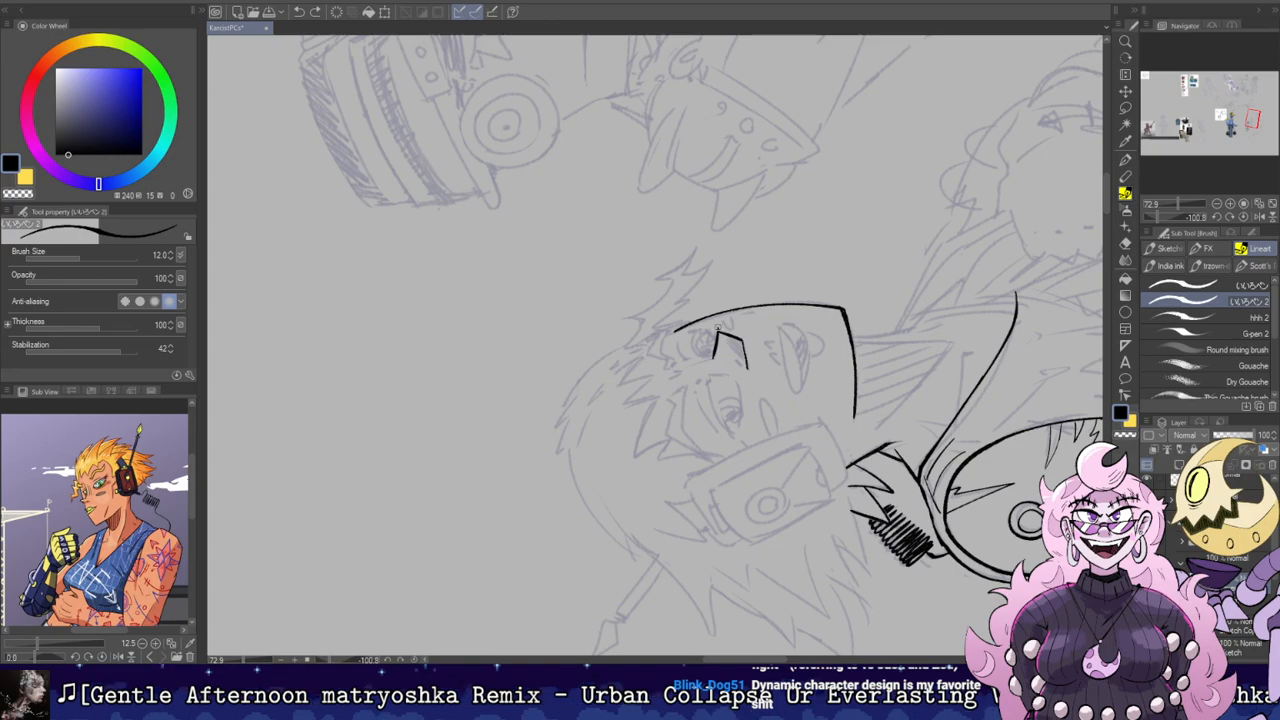
Step: Ink the nose bridge line up to the brow and the short crease marks between the eyebrows
{"action": "key", "text": "e"}
{"action": "key", "text": "r"}
{"action": "mouse_move", "coordinate": [774, 249]}
{"action": "left_mouse_down"}
{"action": "mouse_move", "coordinate": [790, 397]}
{"action": "mouse_move", "coordinate": [747, 457]}
{"action": "left_mouse_up"}
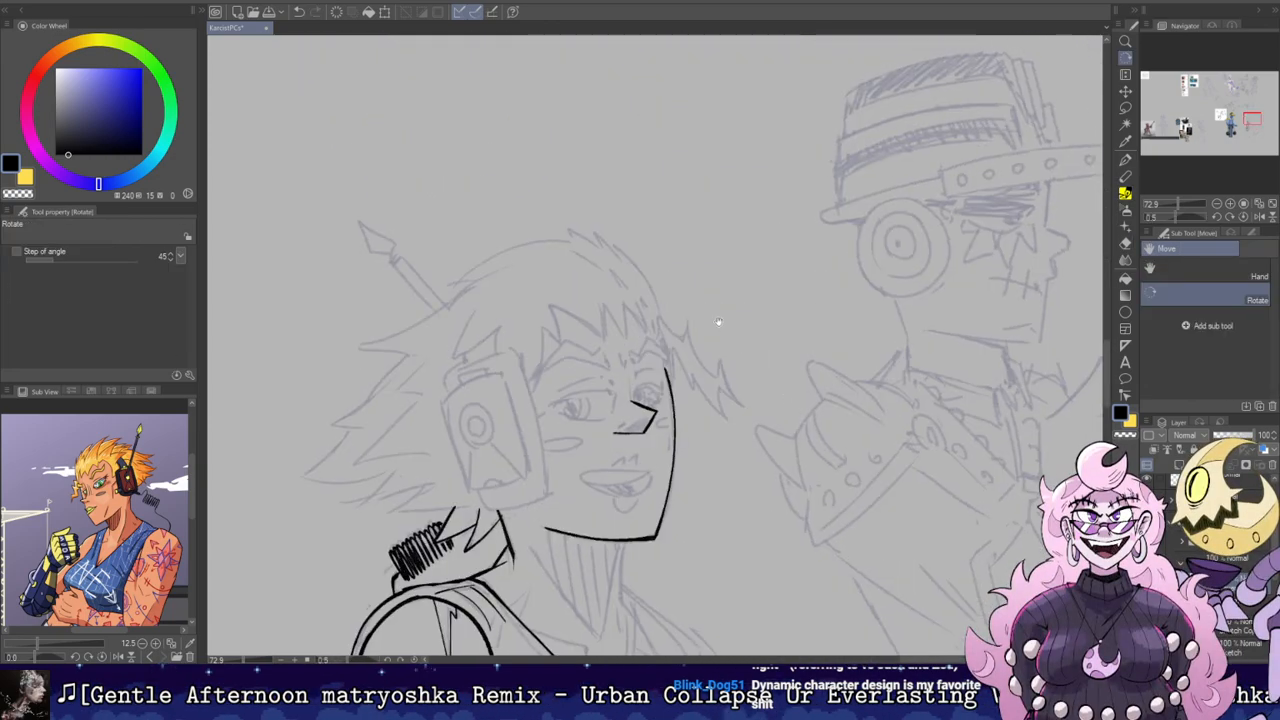
{"action": "left_click_drag", "start_coordinate": [726, 334], "coordinate": [835, 311]}
{"action": "key", "text": "p"}
{"action": "mouse_move", "coordinate": [738, 376]}
{"action": "left_mouse_down"}
{"action": "mouse_move", "coordinate": [735, 347]}
{"action": "mouse_move", "coordinate": [813, 236]}
{"action": "left_mouse_up"}
{"action": "key", "text": "r"}
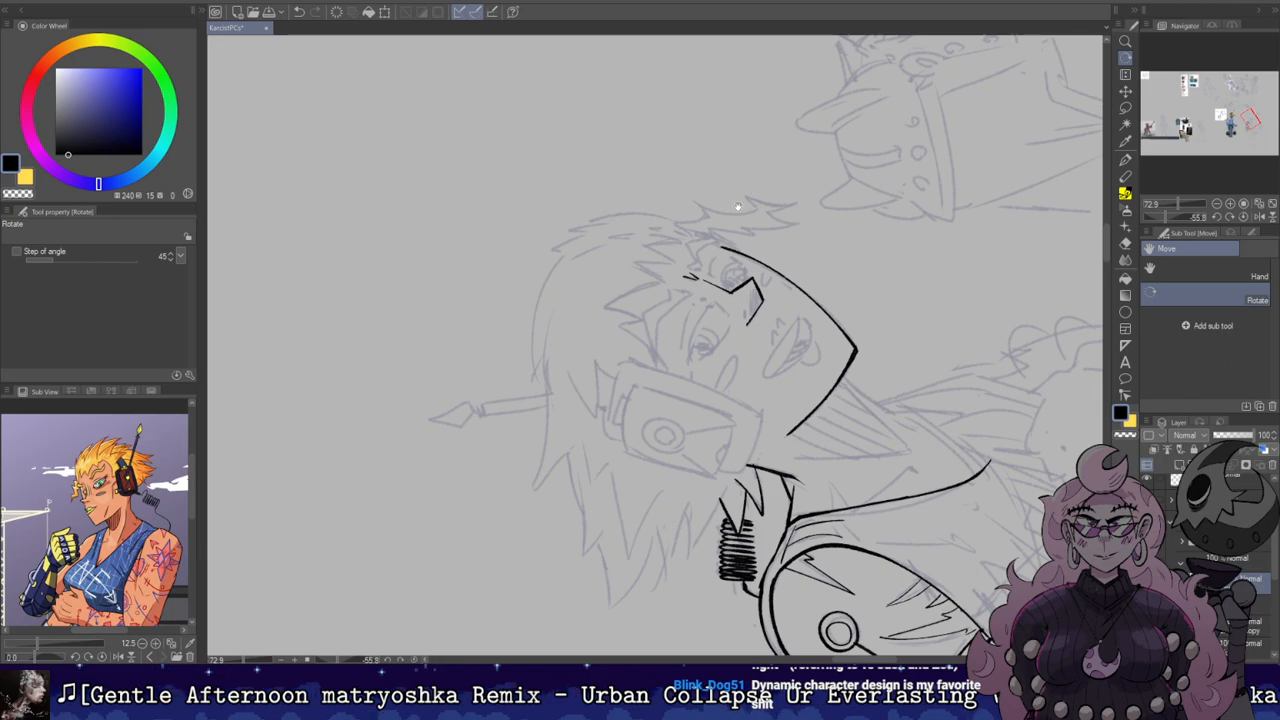
Step: Ink the outline of the eye nearest the headphone, including its iris
{"action": "left_click_drag", "start_coordinate": [758, 171], "coordinate": [754, 219]}
{"action": "key", "text": "b"}
{"action": "key", "text": "ctrl+z"}
{"action": "left_click_drag", "start_coordinate": [685, 410], "coordinate": [712, 343]}
{"action": "key", "text": "ctrl+z"}
{"action": "mouse_move", "coordinate": [688, 409]}
{"action": "left_mouse_down"}
{"action": "mouse_move", "coordinate": [715, 391]}
{"action": "mouse_move", "coordinate": [697, 403]}
{"action": "left_mouse_up"}
{"action": "key", "text": "ctrl+z"}
{"action": "key", "text": "shift+space"}
{"action": "mouse_move", "coordinate": [666, 219]}
{"action": "left_mouse_down"}
{"action": "mouse_move", "coordinate": [766, 283]}
{"action": "mouse_move", "coordinate": [848, 261]}
{"action": "left_mouse_up"}
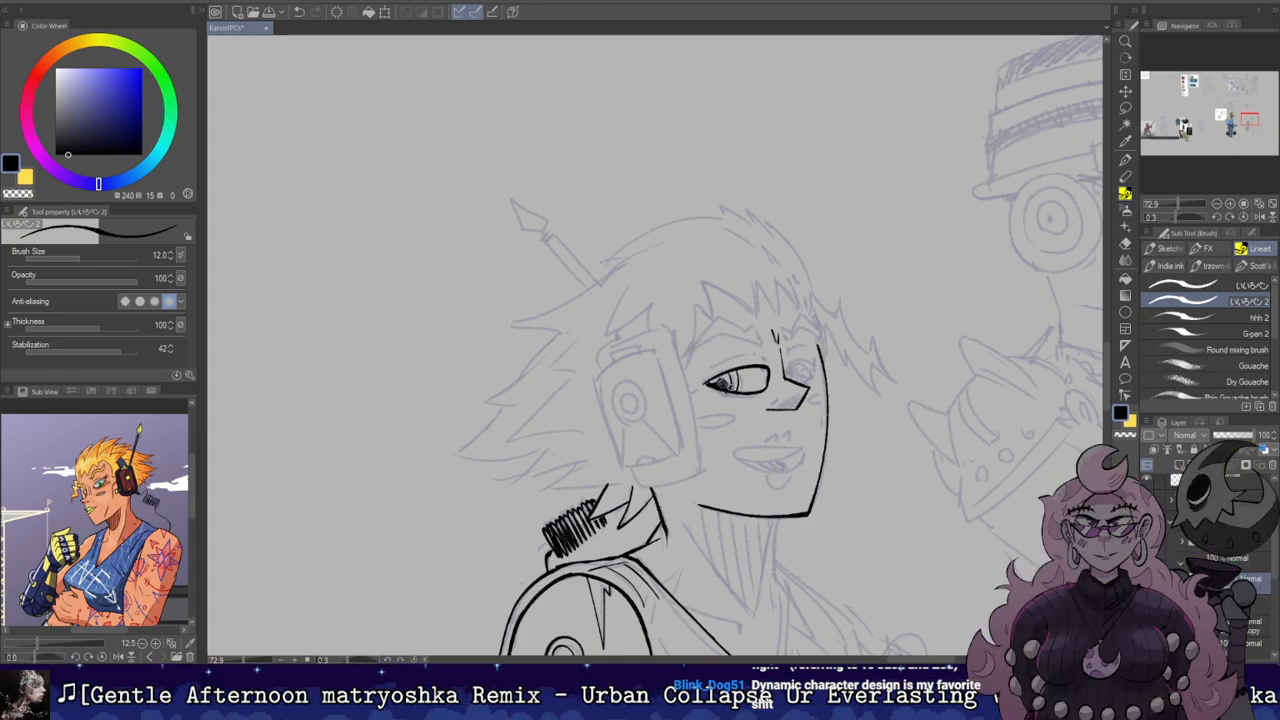
Step: Hatch the shadow under the nose and darken the iris of the inked eye
{"action": "key", "text": "shift+space"}
{"action": "left_click_drag", "start_coordinate": [727, 380], "coordinate": [736, 225]}
{"action": "left_click_drag", "start_coordinate": [736, 225], "coordinate": [761, 301]}
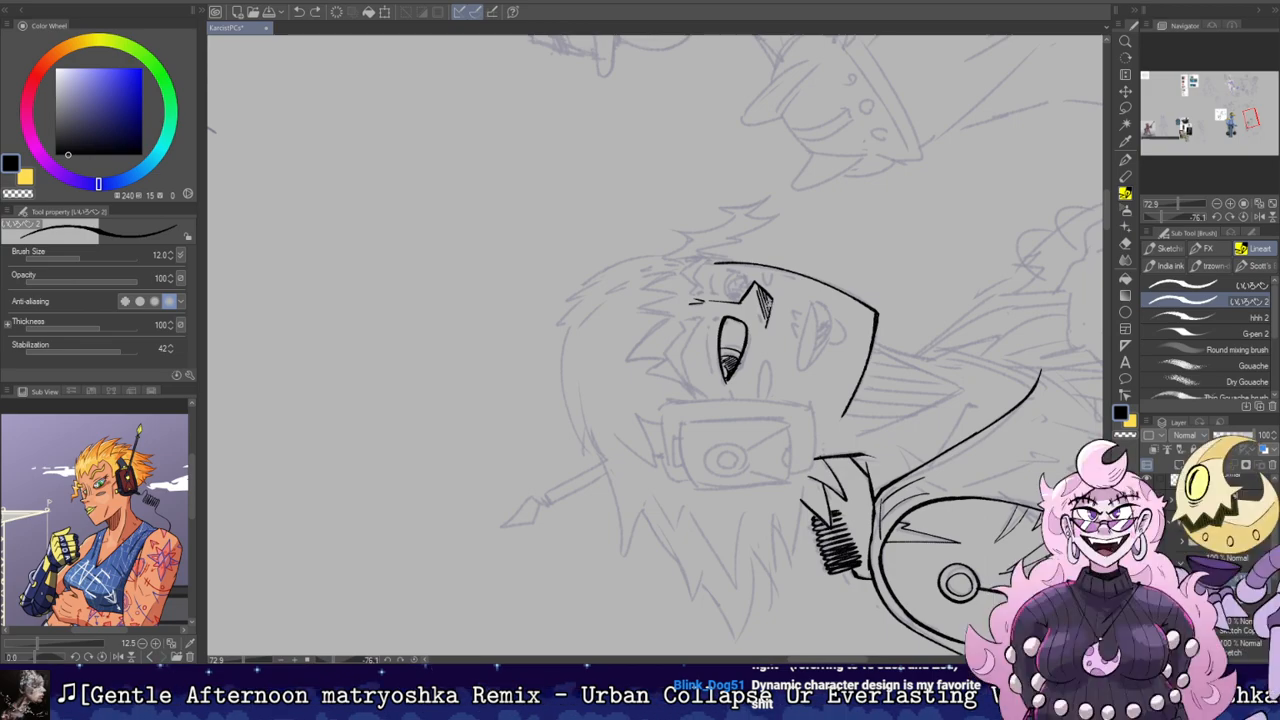
{"action": "key", "text": "r"}
{"action": "key", "text": "p"}
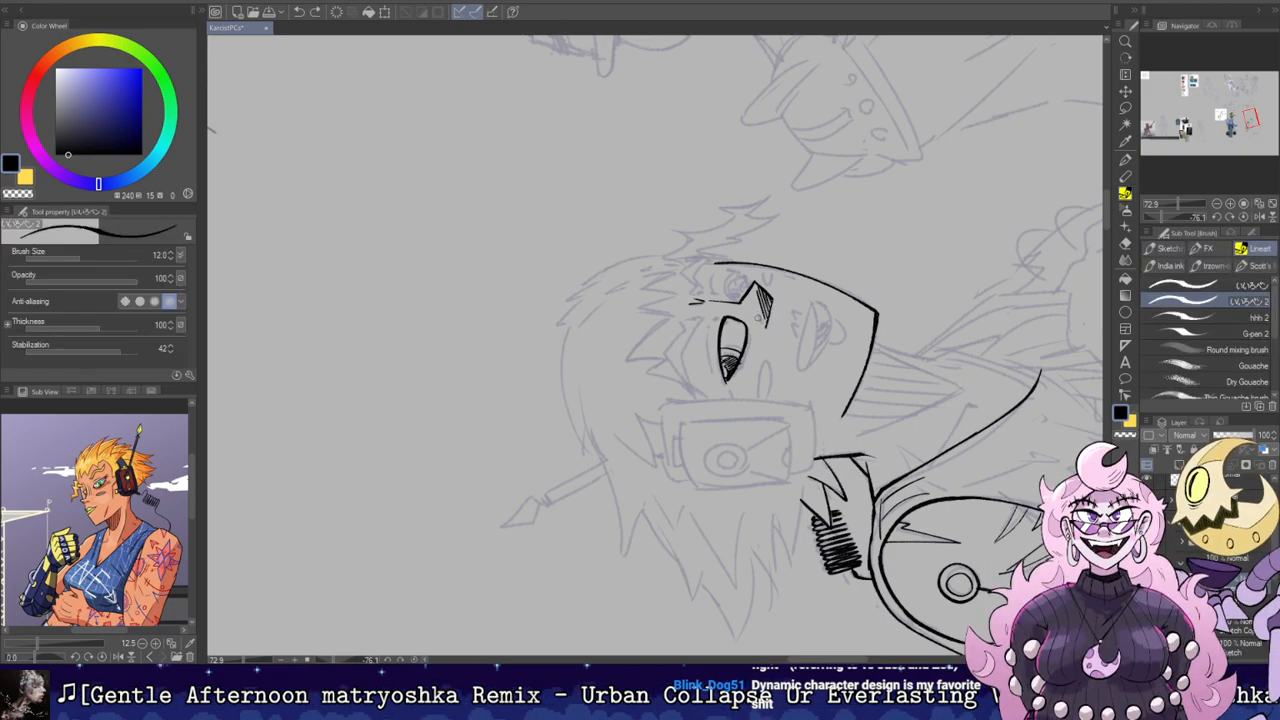
Step: Ink the small nostril mark and the eyelid crease above the inked eye
{"action": "key", "text": "r"}
{"action": "left_click_drag", "start_coordinate": [842, 134], "coordinate": [848, 450]}
{"action": "mouse_move", "coordinate": [840, 400]}
{"action": "left_mouse_down"}
{"action": "mouse_move", "coordinate": [767, 236]}
{"action": "mouse_move", "coordinate": [702, 350]}
{"action": "mouse_move", "coordinate": [705, 330]}
{"action": "left_mouse_up"}
{"action": "key", "text": "p"}
{"action": "key", "text": "ctrl+z"}
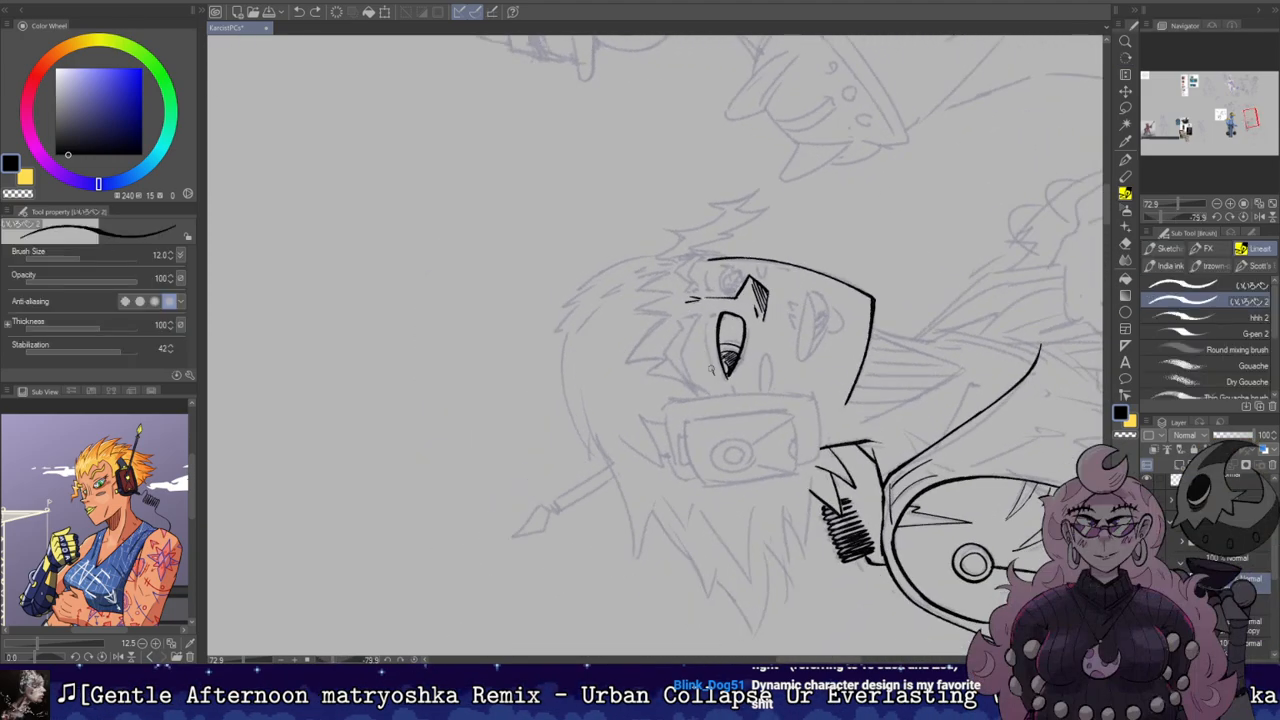
{"action": "left_click_drag", "start_coordinate": [714, 375], "coordinate": [706, 322]}
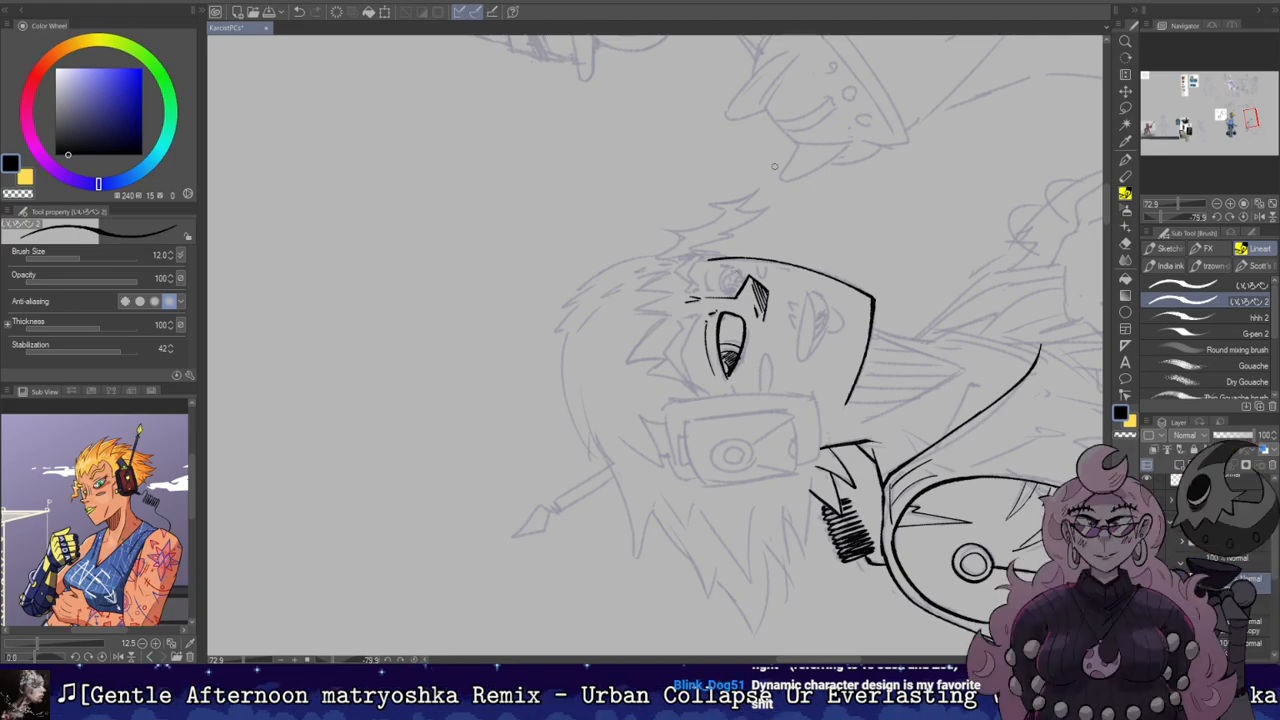
Step: Ink the thin crease line beneath the eye nearest the headphone, undoing unsatisfactory strokes
{"action": "key", "text": "r"}
{"action": "left_click_drag", "start_coordinate": [806, 258], "coordinate": [757, 329]}
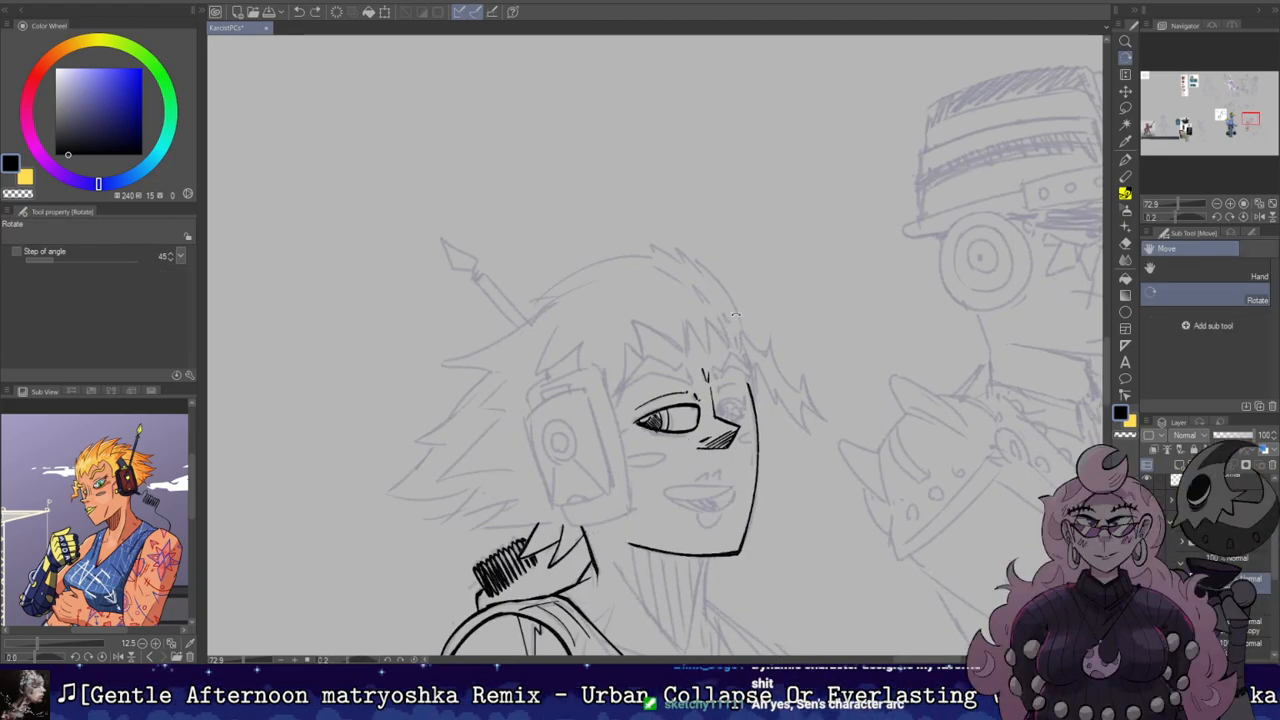
{"action": "left_click_drag", "start_coordinate": [761, 361], "coordinate": [804, 255]}
{"action": "left_click_drag", "start_coordinate": [852, 212], "coordinate": [882, 374]}
{"action": "key", "text": "b"}
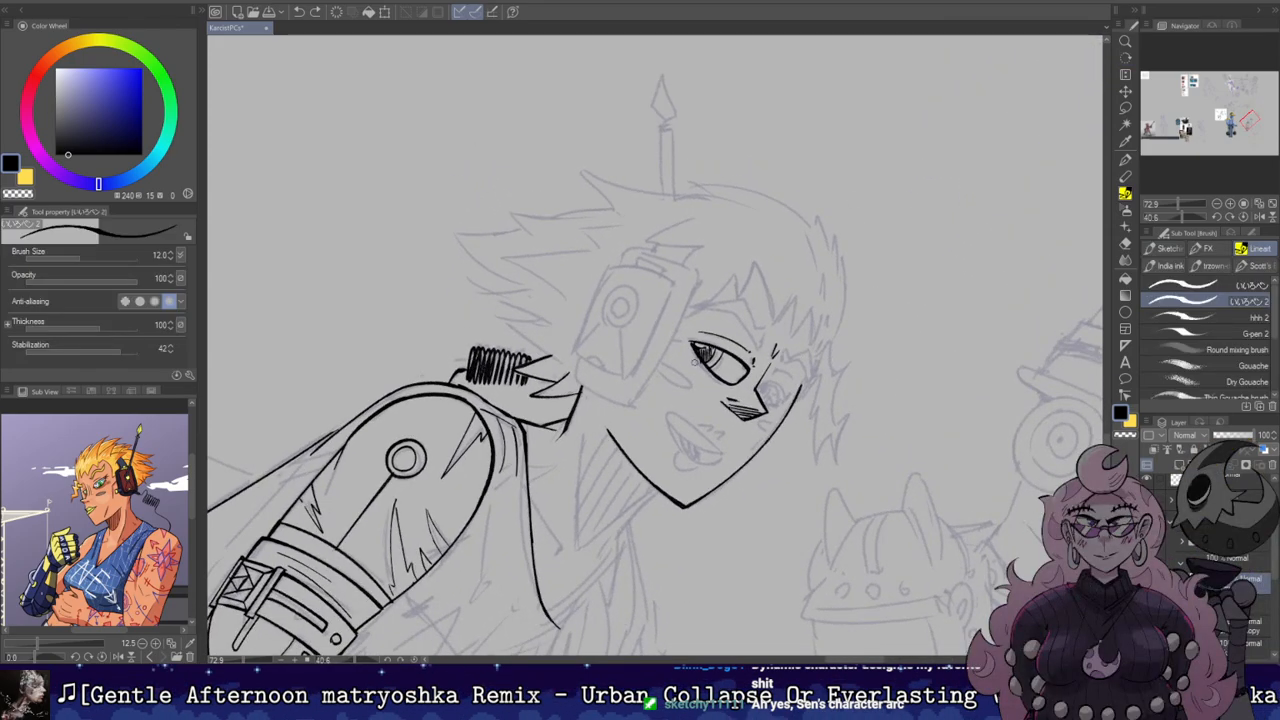
{"action": "key", "text": "e"}
{"action": "key", "text": "r"}
{"action": "mouse_move", "coordinate": [688, 338]}
{"action": "left_mouse_down"}
{"action": "mouse_move", "coordinate": [648, 315]}
{"action": "mouse_move", "coordinate": [632, 325]}
{"action": "mouse_move", "coordinate": [673, 344]}
{"action": "mouse_move", "coordinate": [688, 318]}
{"action": "mouse_move", "coordinate": [680, 297]}
{"action": "left_mouse_up"}
{"action": "key", "text": "b"}
{"action": "key", "text": "ctrl+z"}
{"action": "key", "text": "ctrl+z"}
{"action": "key", "text": "r"}
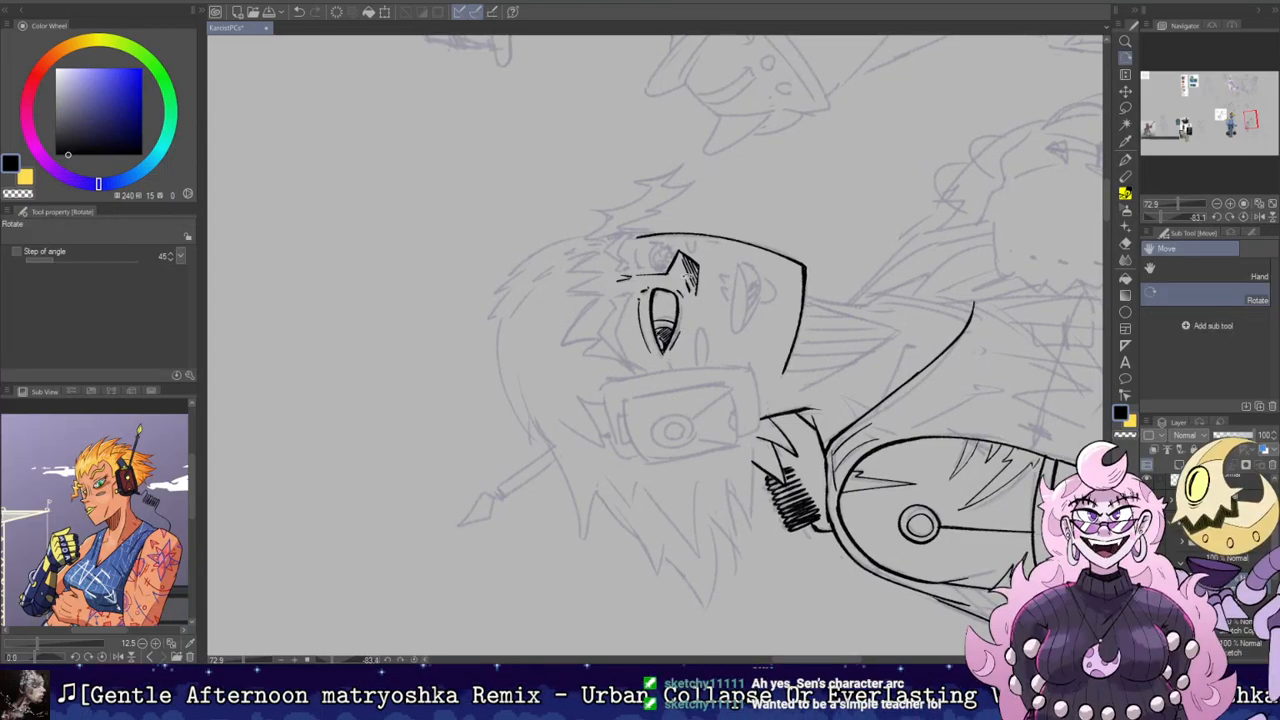
Step: Ink the lower edge of the headphone's ear cup with its rear corner, undoing a stray stroke
{"action": "double_click", "coordinate": [797, 135]}
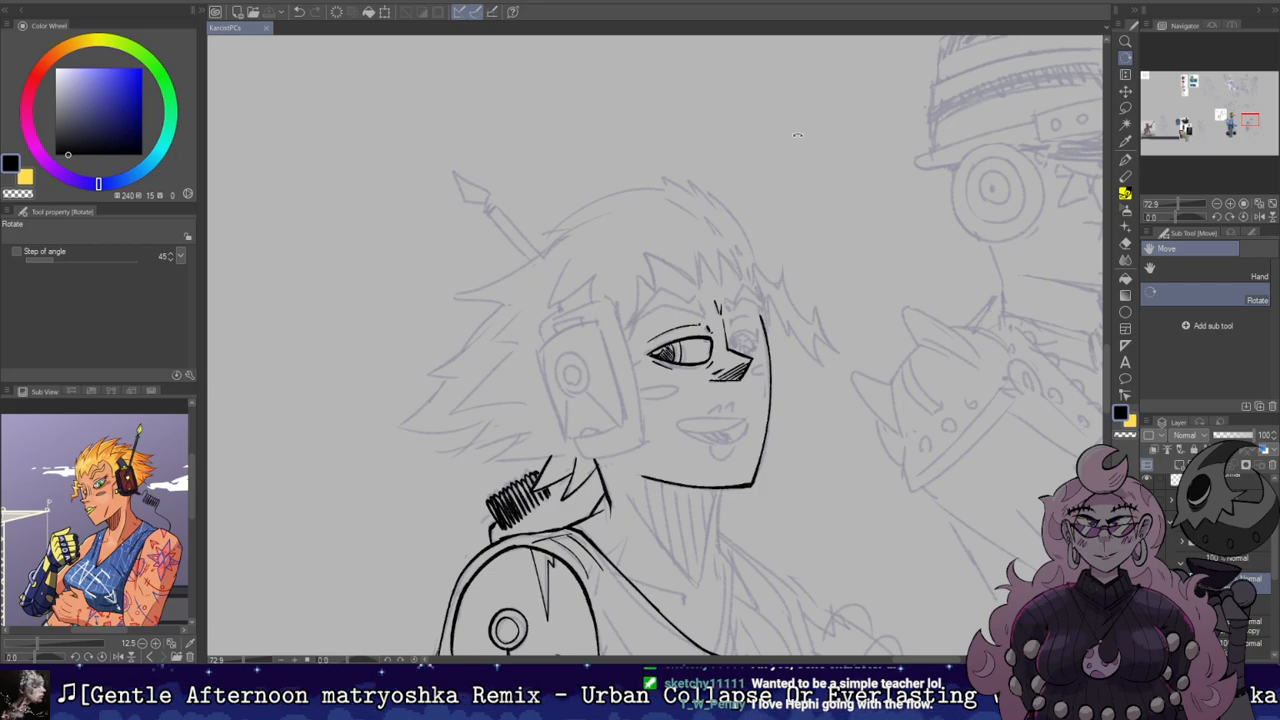
{"action": "left_click_drag", "start_coordinate": [798, 136], "coordinate": [824, 158]}
{"action": "key", "text": "ctrl+z"}
{"action": "left_click_drag", "start_coordinate": [602, 459], "coordinate": [610, 484]}
{"action": "key", "text": "r"}
{"action": "mouse_move", "coordinate": [716, 240]}
{"action": "left_mouse_down"}
{"action": "mouse_move", "coordinate": [754, 414]}
{"action": "mouse_move", "coordinate": [688, 462]}
{"action": "left_mouse_up"}
{"action": "left_click_drag", "start_coordinate": [660, 360], "coordinate": [756, 474]}
{"action": "left_click_drag", "start_coordinate": [940, 186], "coordinate": [838, 23]}
{"action": "left_click_drag", "start_coordinate": [666, 331], "coordinate": [697, 385]}
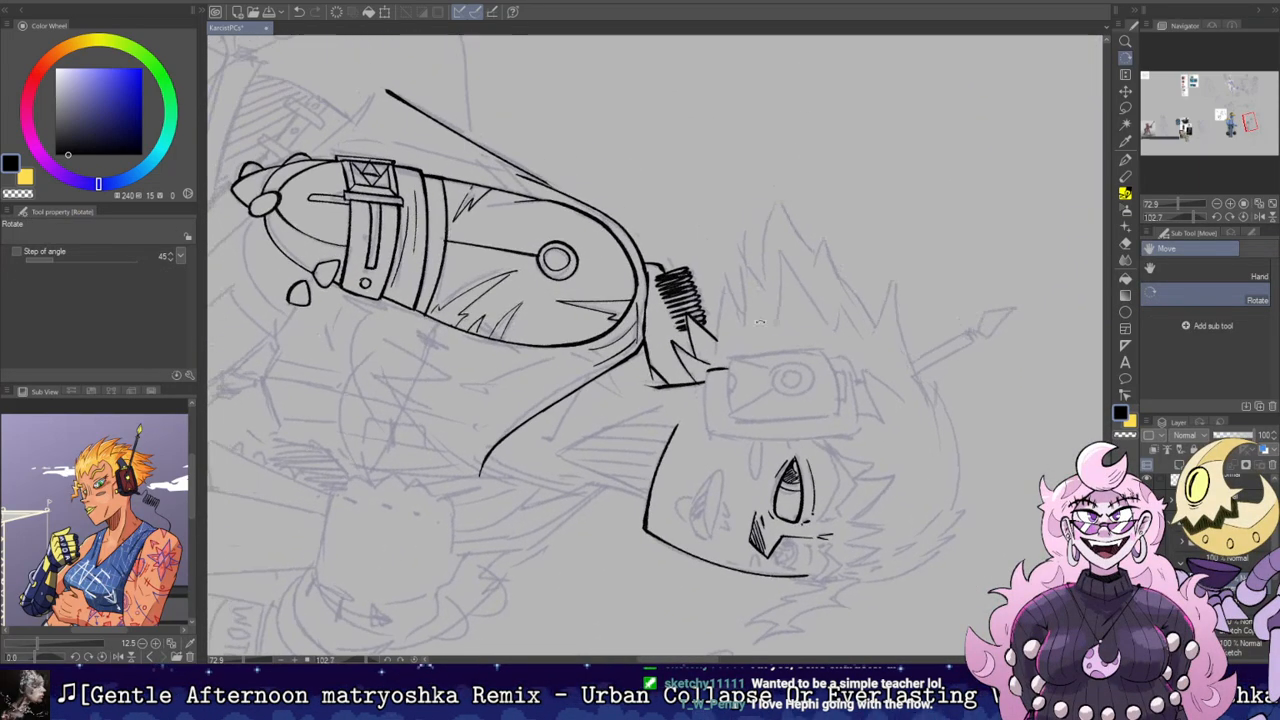
{"action": "key", "text": "e"}
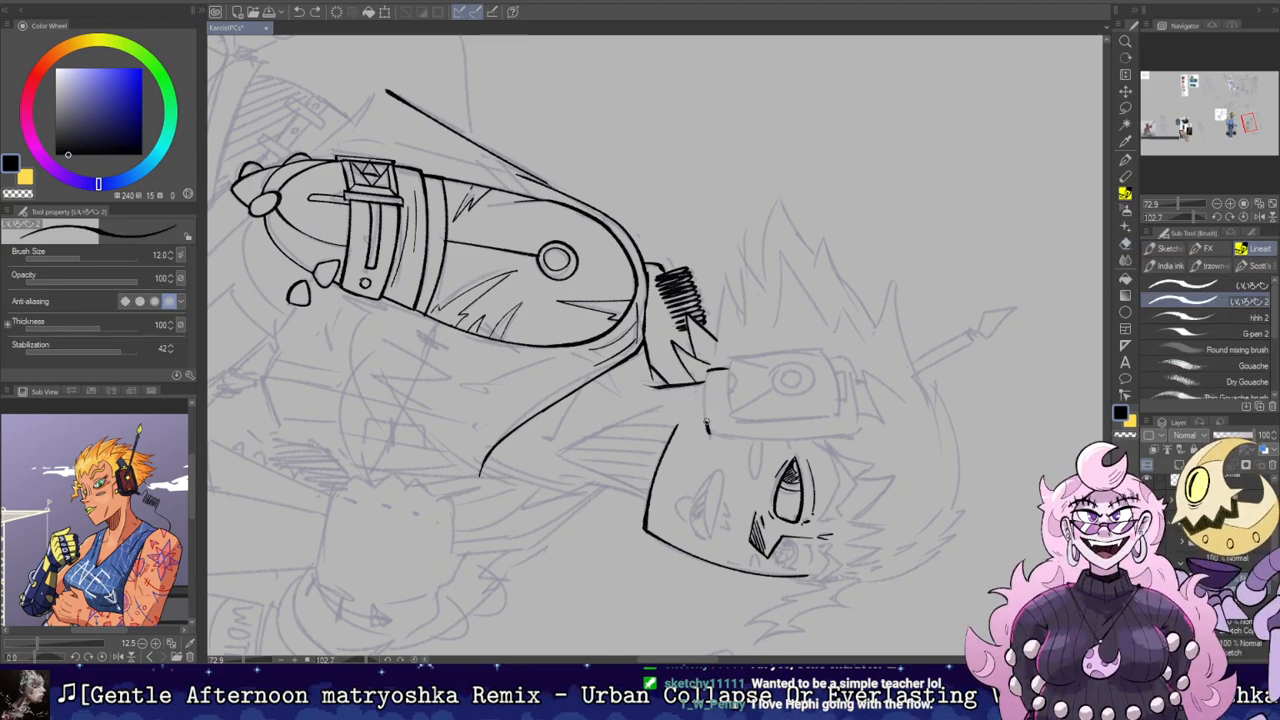
{"action": "left_click_drag", "start_coordinate": [708, 430], "coordinate": [706, 371]}
{"action": "key", "text": "r"}
{"action": "mouse_move", "coordinate": [757, 557]}
{"action": "left_mouse_down"}
{"action": "mouse_move", "coordinate": [875, 269]}
{"action": "mouse_move", "coordinate": [825, 176]}
{"action": "mouse_move", "coordinate": [863, 361]}
{"action": "left_mouse_up"}
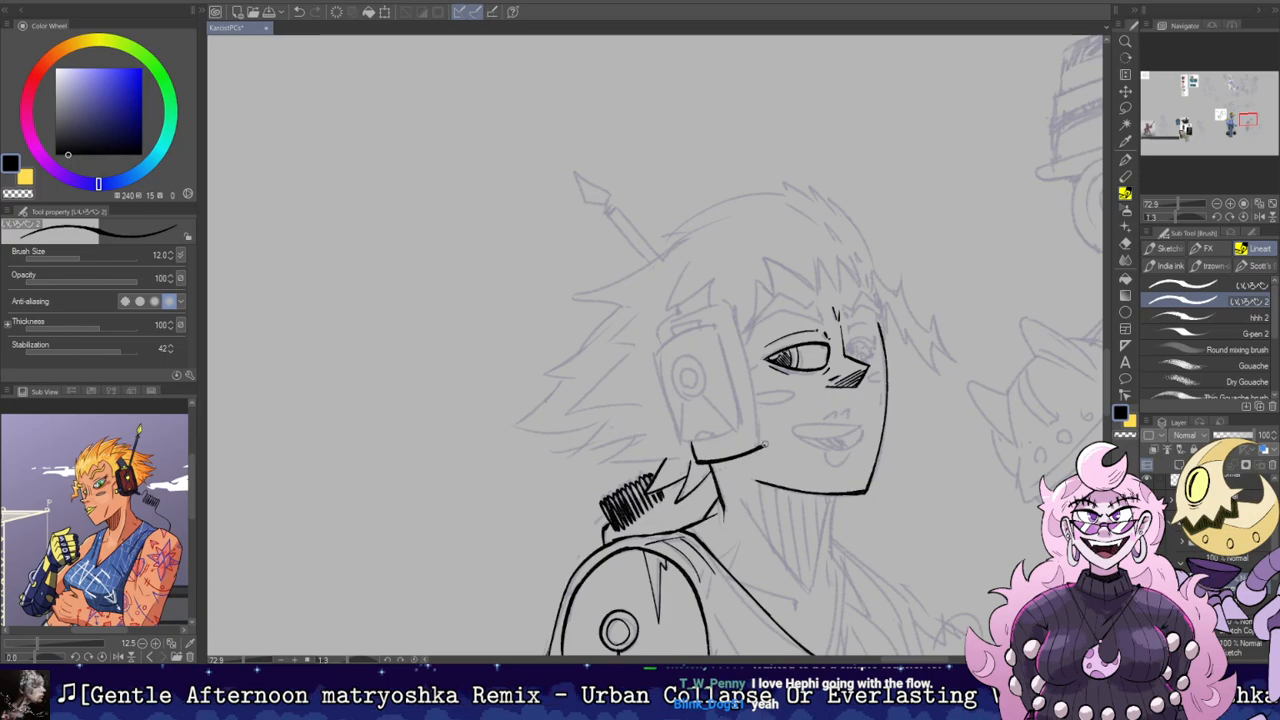
Step: Ink the long face-side edge of the ear cup, up from its lower corner
{"action": "left_click_drag", "start_coordinate": [757, 448], "coordinate": [730, 290]}
{"action": "key", "text": "r"}
{"action": "mouse_move", "coordinate": [755, 509]}
{"action": "left_mouse_down"}
{"action": "mouse_move", "coordinate": [840, 351]}
{"action": "mouse_move", "coordinate": [740, 200]}
{"action": "left_mouse_up"}
{"action": "left_click_drag", "start_coordinate": [740, 220], "coordinate": [825, 266]}
{"action": "left_click_drag", "start_coordinate": [785, 224], "coordinate": [826, 290]}
{"action": "key", "text": "e"}
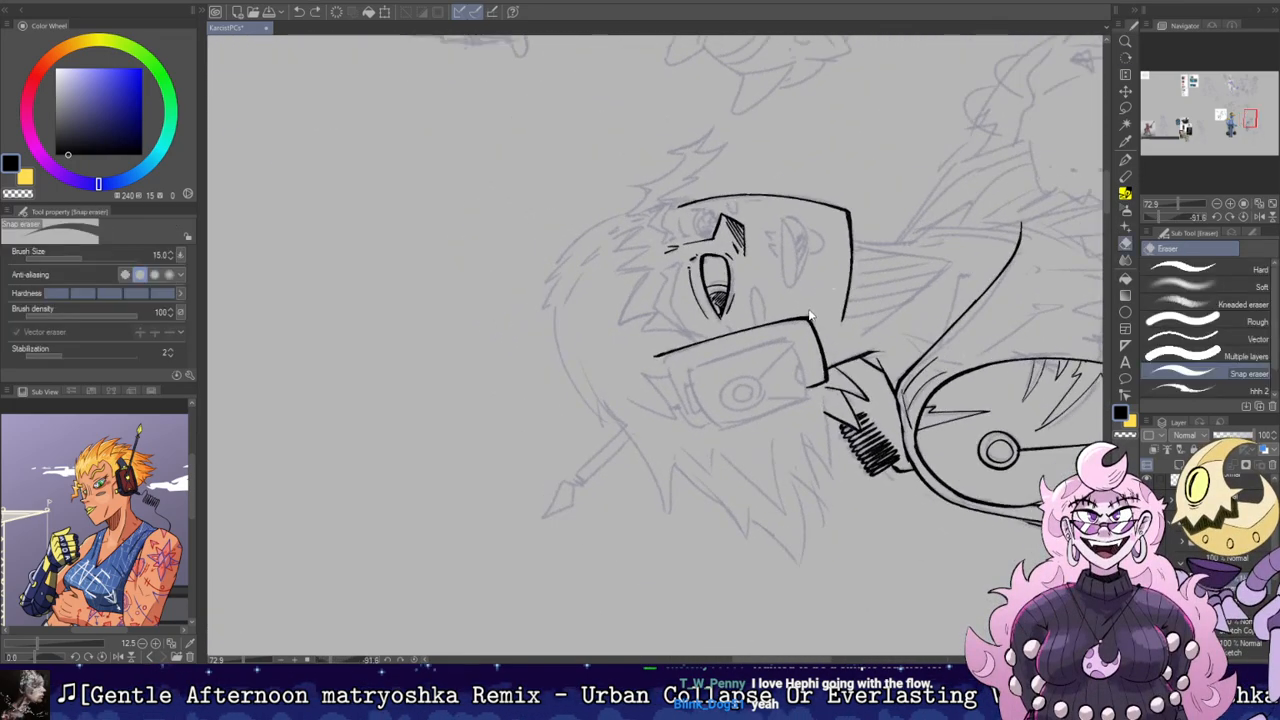
Step: Ink the upper edge of the ear cup and its rounded rear corner, redoing the first stroke
{"action": "key", "text": "b"}
{"action": "left_click_drag", "start_coordinate": [691, 425], "coordinate": [665, 362]}
{"action": "key", "text": "ctrl+z"}
{"action": "left_click_drag", "start_coordinate": [692, 426], "coordinate": [665, 353]}
{"action": "key", "text": "r"}
{"action": "mouse_move", "coordinate": [692, 252]}
{"action": "left_mouse_down"}
{"action": "mouse_move", "coordinate": [802, 147]}
{"action": "mouse_move", "coordinate": [861, 482]}
{"action": "mouse_move", "coordinate": [670, 593]}
{"action": "left_mouse_up"}
{"action": "left_click_drag", "start_coordinate": [724, 321], "coordinate": [882, 284]}
{"action": "key", "text": "b"}
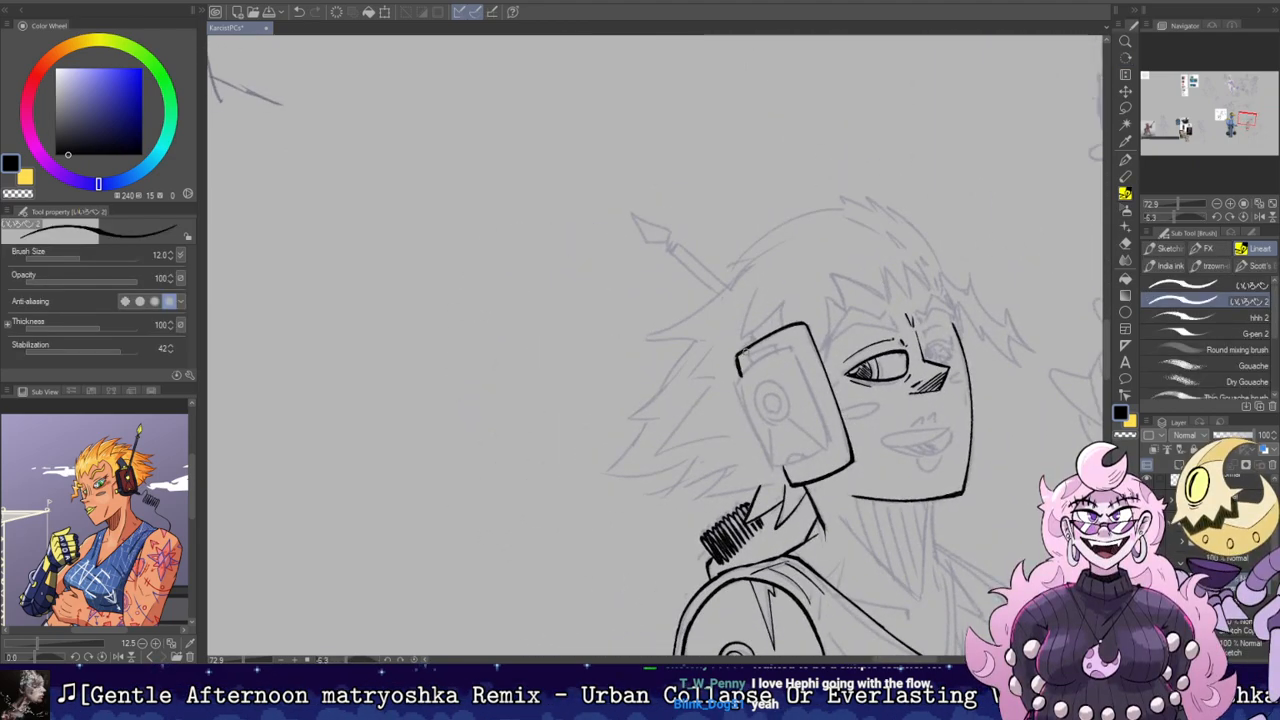
{"action": "key", "text": "r"}
{"action": "mouse_move", "coordinate": [739, 375]}
{"action": "left_mouse_down"}
{"action": "mouse_move", "coordinate": [767, 131]}
{"action": "mouse_move", "coordinate": [722, 350]}
{"action": "left_mouse_up"}
{"action": "key", "text": "p"}
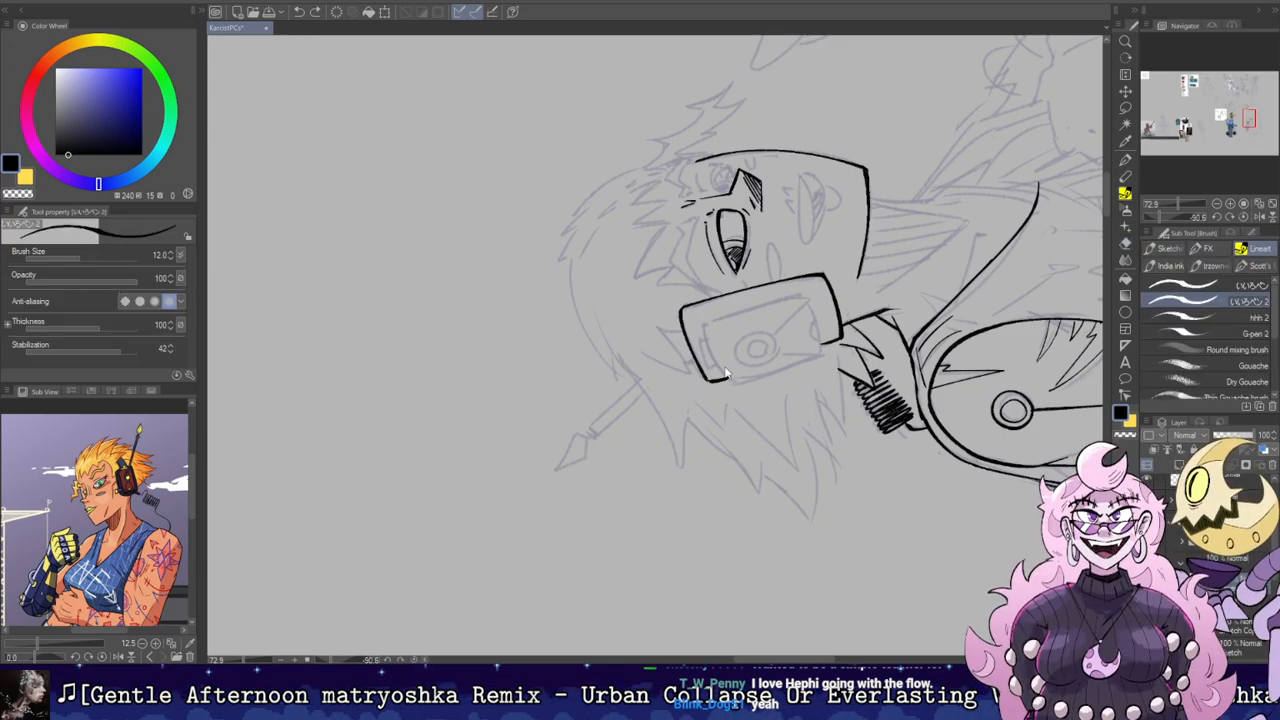
Step: Ink the rectangular raised panel on the ear cup and clean up its line ends
{"action": "left_click_drag", "start_coordinate": [729, 379], "coordinate": [706, 322]}
{"action": "key", "text": "r"}
{"action": "mouse_move", "coordinate": [582, 413]}
{"action": "left_mouse_down"}
{"action": "mouse_move", "coordinate": [583, 278]}
{"action": "mouse_move", "coordinate": [705, 262]}
{"action": "mouse_move", "coordinate": [920, 278]}
{"action": "left_mouse_up"}
{"action": "key", "text": "p"}
{"action": "key", "text": "r"}
{"action": "mouse_move", "coordinate": [695, 400]}
{"action": "left_mouse_down"}
{"action": "mouse_move", "coordinate": [720, 330]}
{"action": "mouse_move", "coordinate": [707, 427]}
{"action": "mouse_move", "coordinate": [681, 338]}
{"action": "mouse_move", "coordinate": [704, 418]}
{"action": "left_mouse_up"}
{"action": "key", "text": "p"}
{"action": "key", "text": "ctrl+z"}
{"action": "key", "text": "ctrl+z"}
{"action": "mouse_move", "coordinate": [682, 340]}
{"action": "left_mouse_down"}
{"action": "mouse_move", "coordinate": [705, 430]}
{"action": "mouse_move", "coordinate": [749, 319]}
{"action": "mouse_move", "coordinate": [757, 386]}
{"action": "left_mouse_up"}
{"action": "key", "text": "e"}
{"action": "key", "text": "r"}
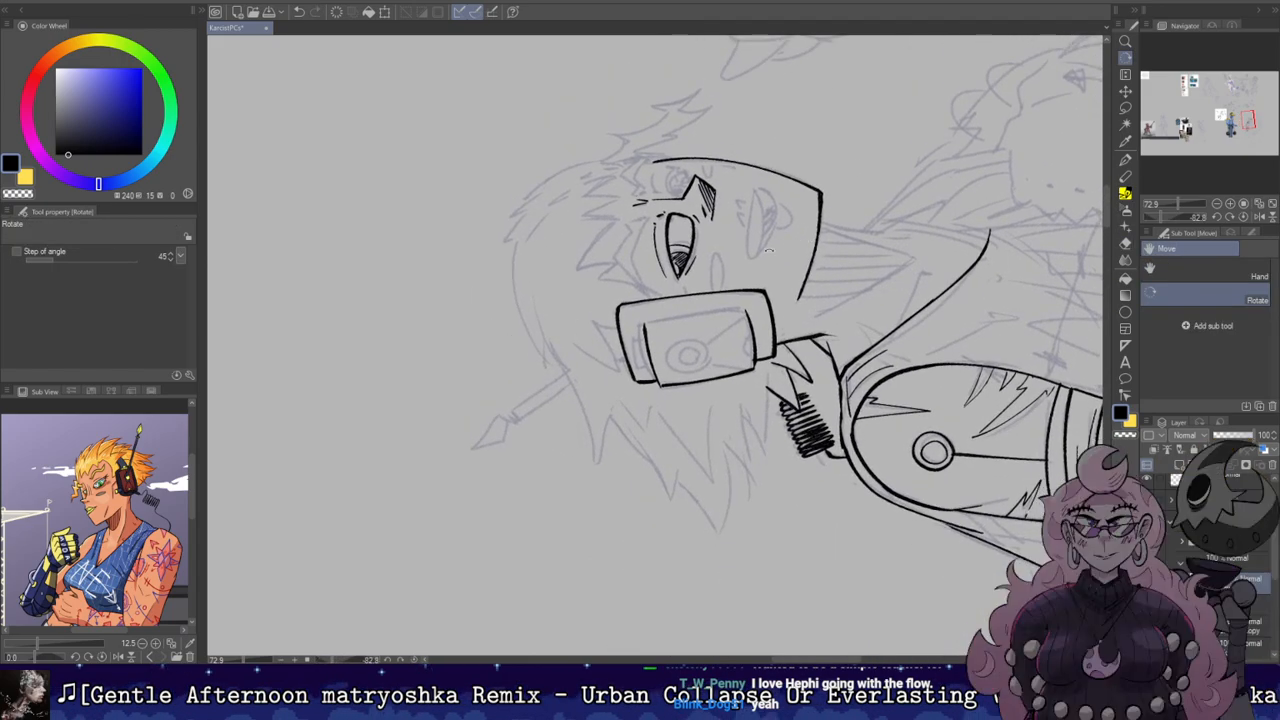
{"action": "key", "text": "e"}
{"action": "key", "text": "r"}
Step: Ink the small tab projecting from the upper edge of the ear cup's raised panel
{"action": "left_click_drag", "start_coordinate": [744, 331], "coordinate": [676, 436]}
{"action": "key", "text": "b"}
{"action": "mouse_move", "coordinate": [678, 336]}
{"action": "left_mouse_down"}
{"action": "mouse_move", "coordinate": [694, 440]}
{"action": "mouse_move", "coordinate": [775, 224]}
{"action": "left_mouse_up"}
{"action": "key", "text": "ctrl+z"}
{"action": "key", "text": "r"}
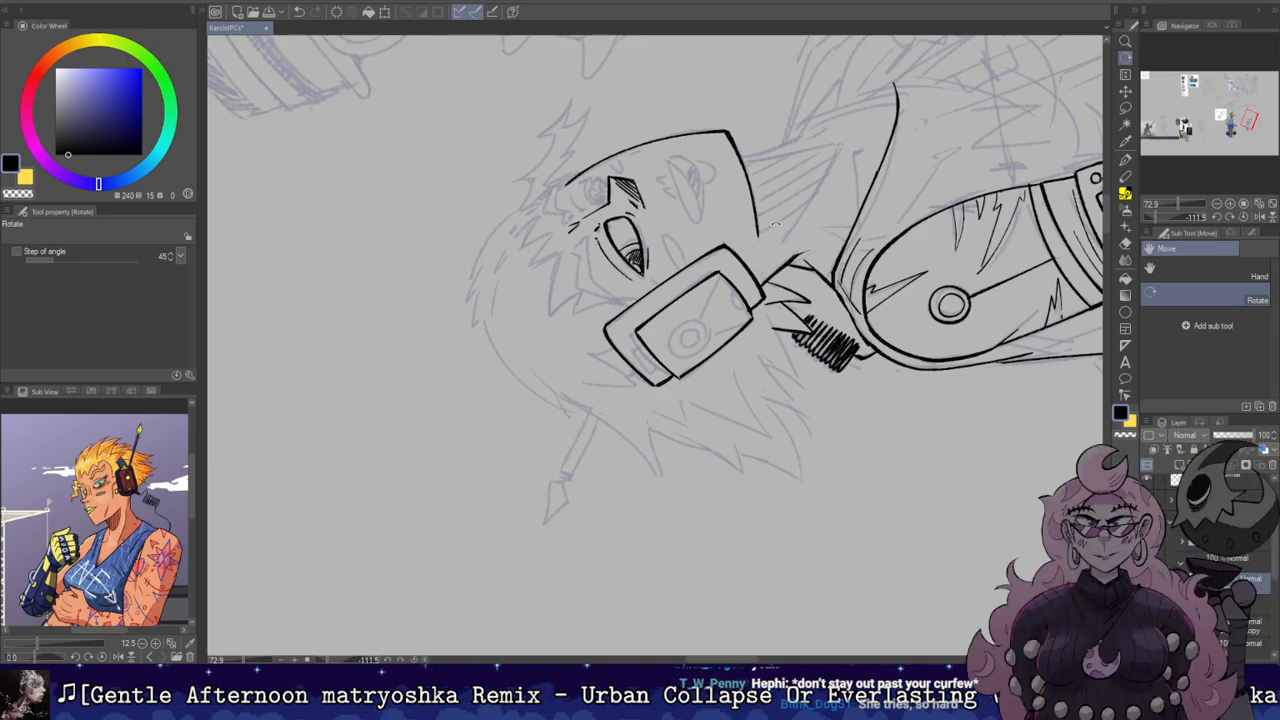
{"action": "left_click_drag", "start_coordinate": [691, 234], "coordinate": [655, 284]}
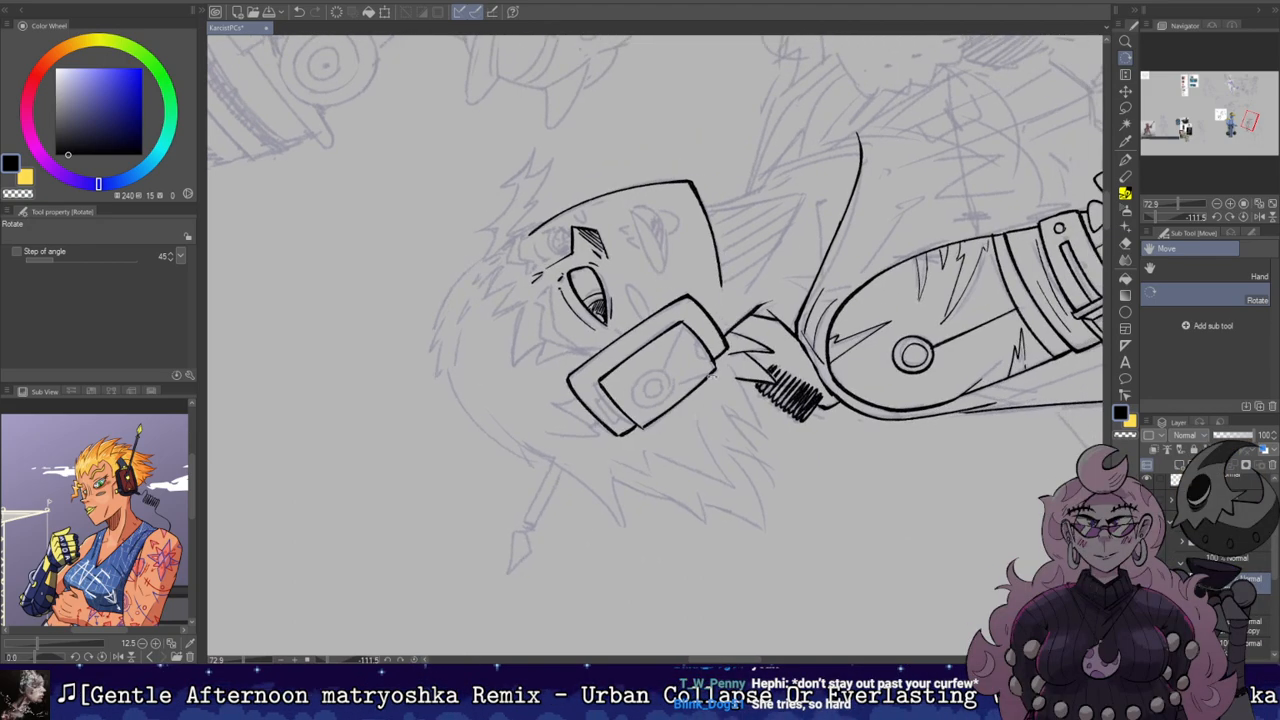
{"action": "left_click_drag", "start_coordinate": [706, 371], "coordinate": [741, 262]}
{"action": "left_click_drag", "start_coordinate": [652, 238], "coordinate": [678, 234]}
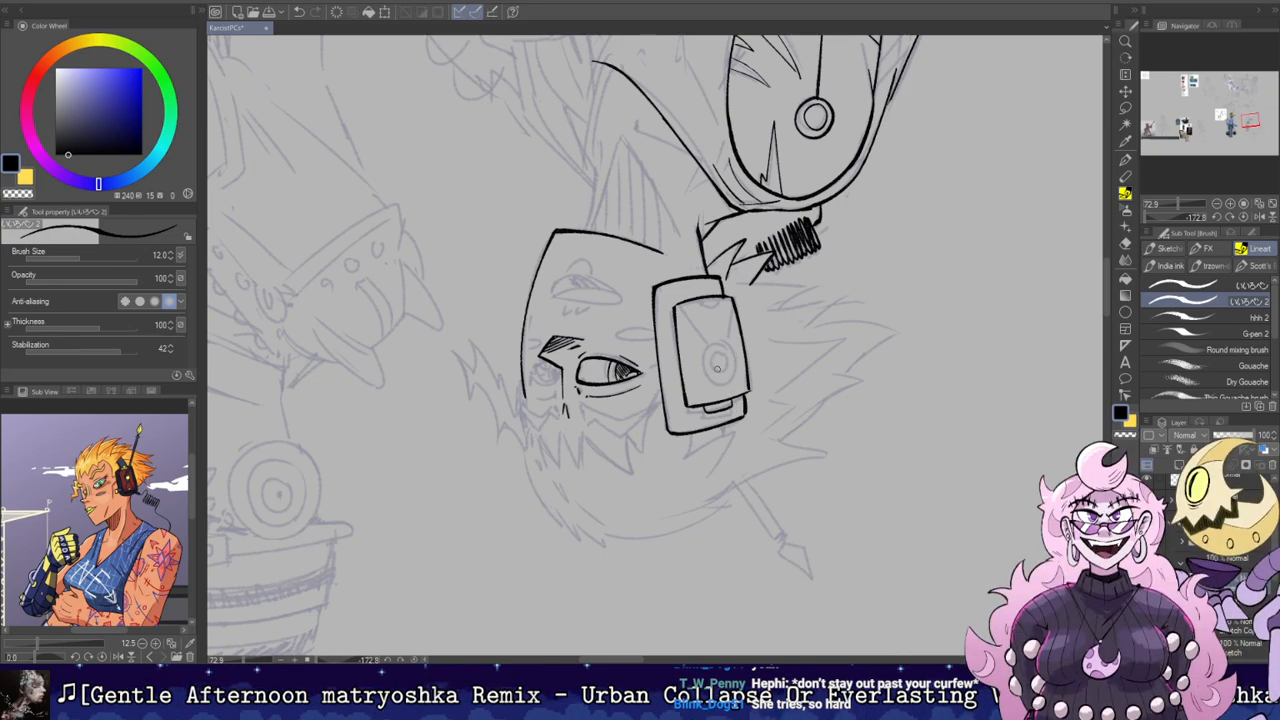
Step: Ink the concentric dial, half-circle and diverging lines on the raised panel, then erase the overlapping line at its corner
{"action": "mouse_move", "coordinate": [720, 372]}
{"action": "left_mouse_down"}
{"action": "mouse_move", "coordinate": [717, 353]}
{"action": "mouse_move", "coordinate": [719, 373]}
{"action": "mouse_move", "coordinate": [736, 349]}
{"action": "mouse_move", "coordinate": [714, 384]}
{"action": "mouse_move", "coordinate": [716, 339]}
{"action": "mouse_move", "coordinate": [719, 383]}
{"action": "mouse_move", "coordinate": [701, 360]}
{"action": "mouse_move", "coordinate": [731, 376]}
{"action": "left_mouse_up"}
{"action": "key", "text": "ctrl+z"}
{"action": "key", "text": "ctrl+z"}
{"action": "key", "text": "ctrl+z"}
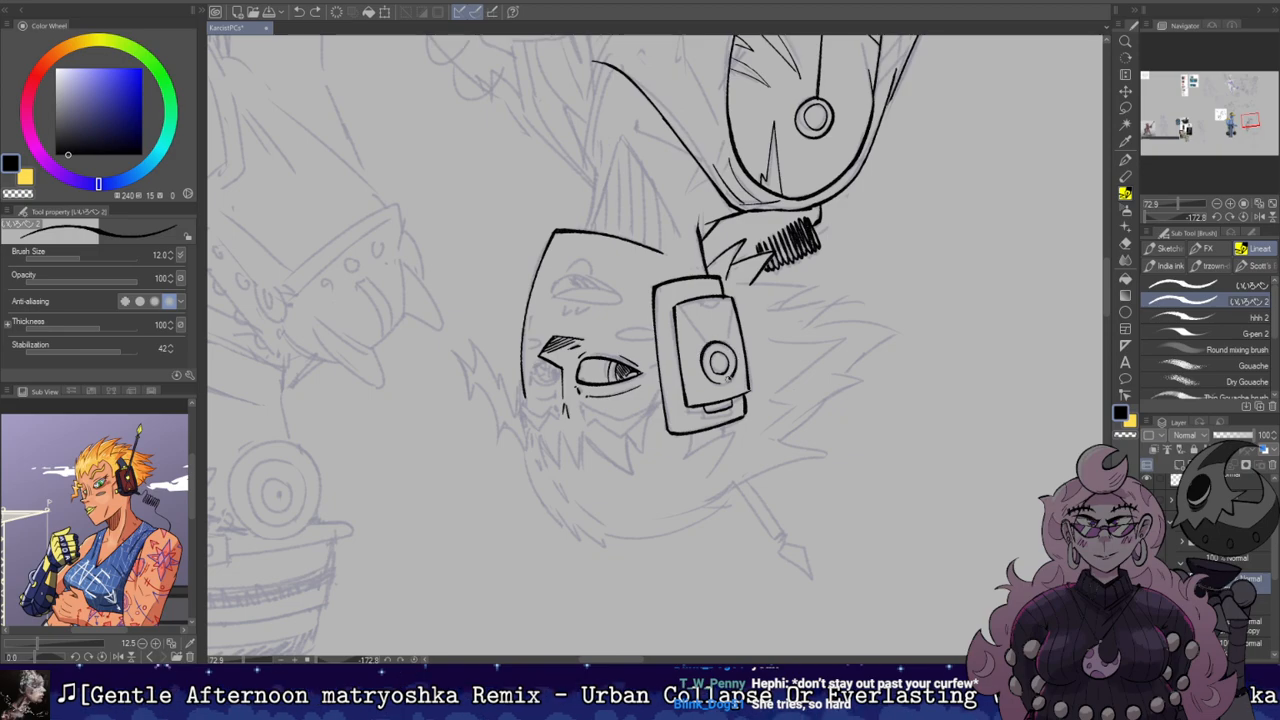
{"action": "left_click_drag", "start_coordinate": [676, 308], "coordinate": [708, 345]}
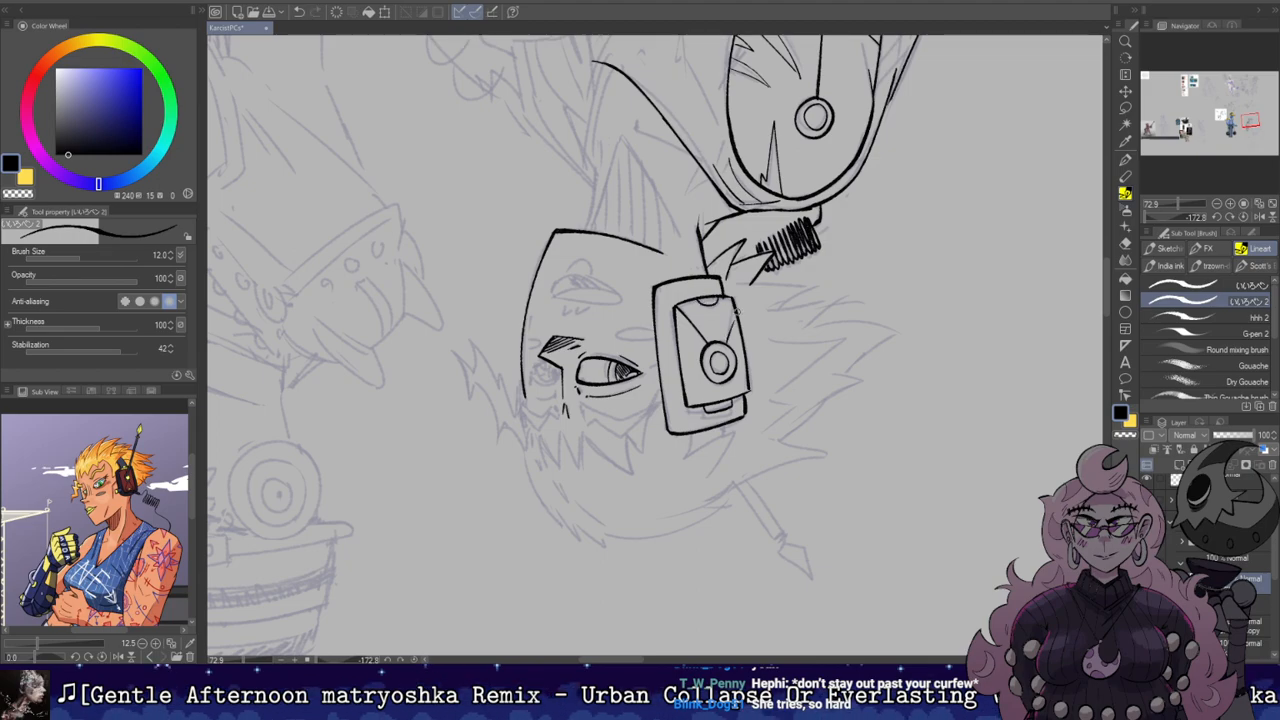
{"action": "key", "text": "e"}
{"action": "left_click_drag", "start_coordinate": [728, 299], "coordinate": [725, 302]}
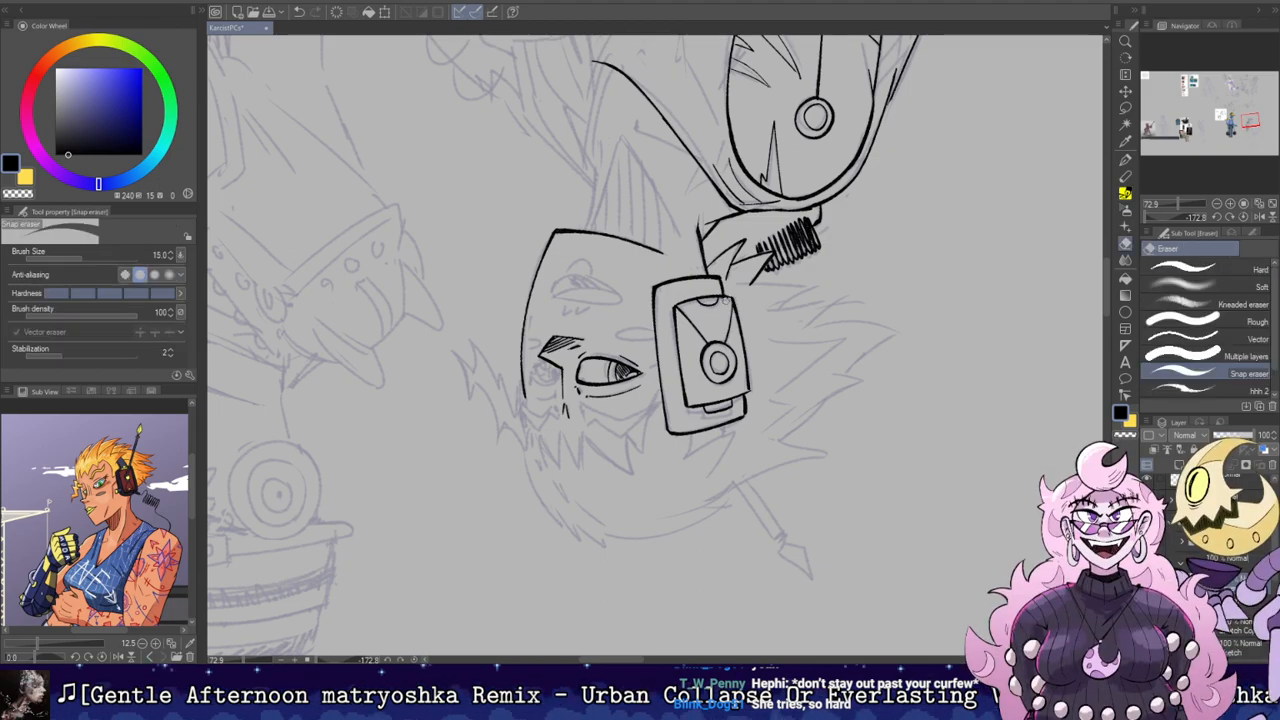
{"action": "key", "text": "r"}
{"action": "double_click", "coordinate": [734, 286]}
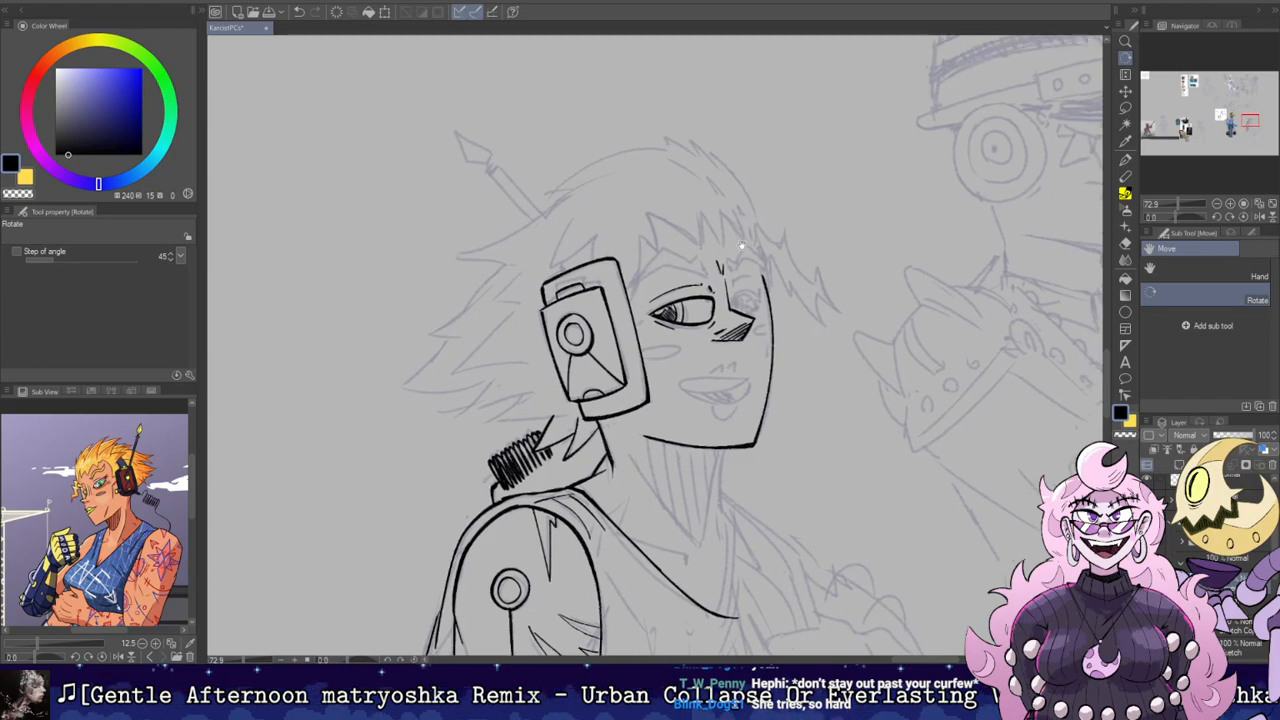
Step: Add small tick marks at the ear cup's corners and save the drawing
{"action": "key", "text": "b"}
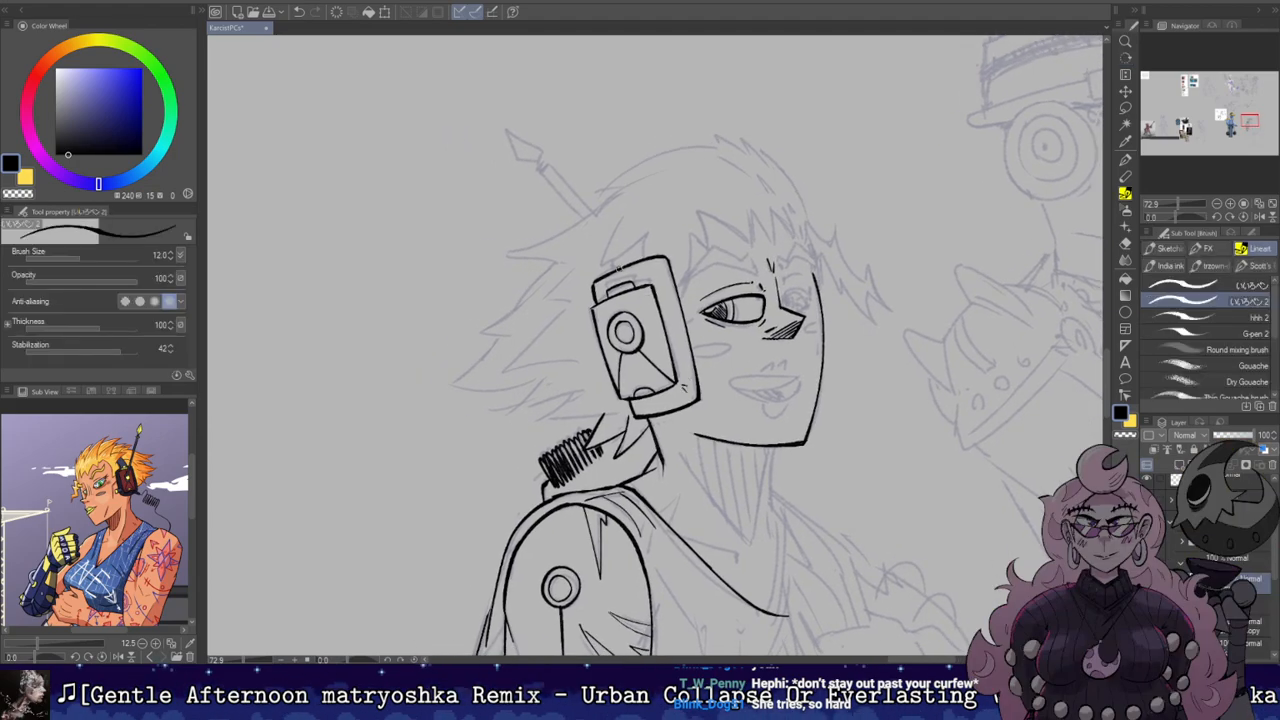
{"action": "left_click_drag", "start_coordinate": [729, 191], "coordinate": [631, 159]}
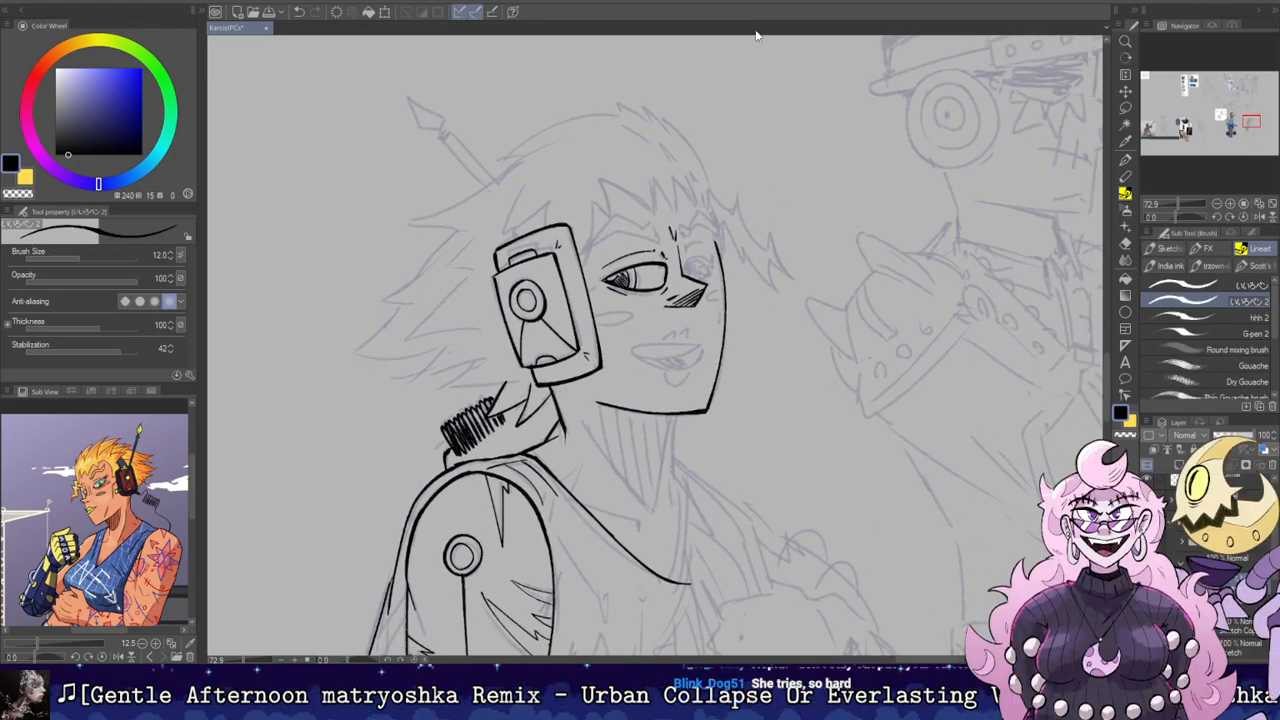
{"action": "key", "text": "ctrl+s"}
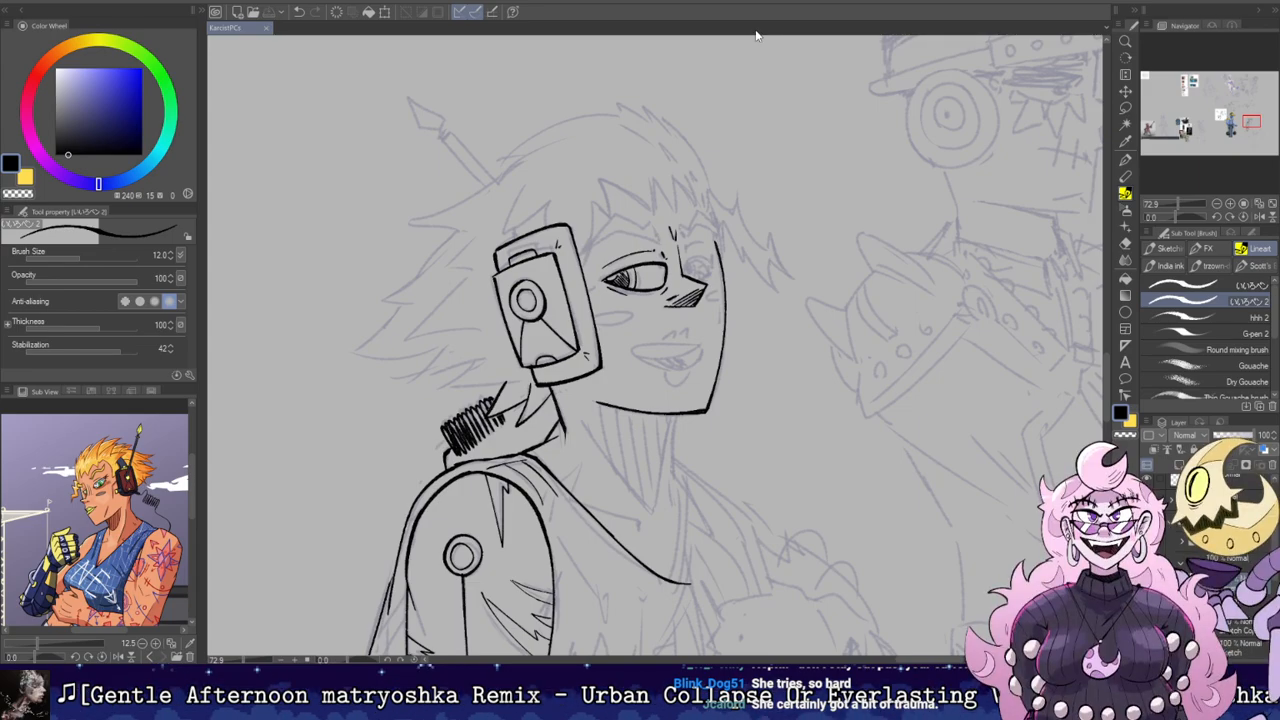
Step: Ink the side thickness of the raised panel along its face-side edge and tidy the lines around its tab
{"action": "left_click_drag", "start_coordinate": [638, 277], "coordinate": [722, 318]}
{"action": "key", "text": "ctrl+z"}
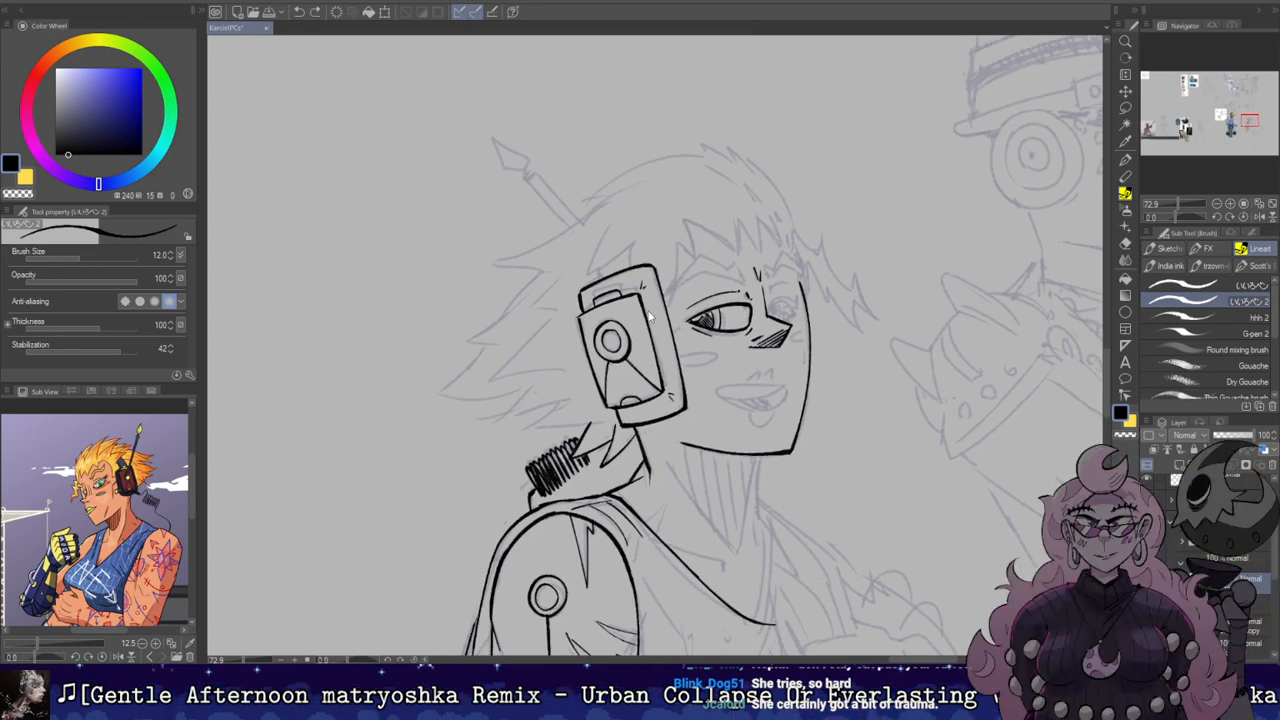
{"action": "left_click_drag", "start_coordinate": [646, 294], "coordinate": [668, 390]}
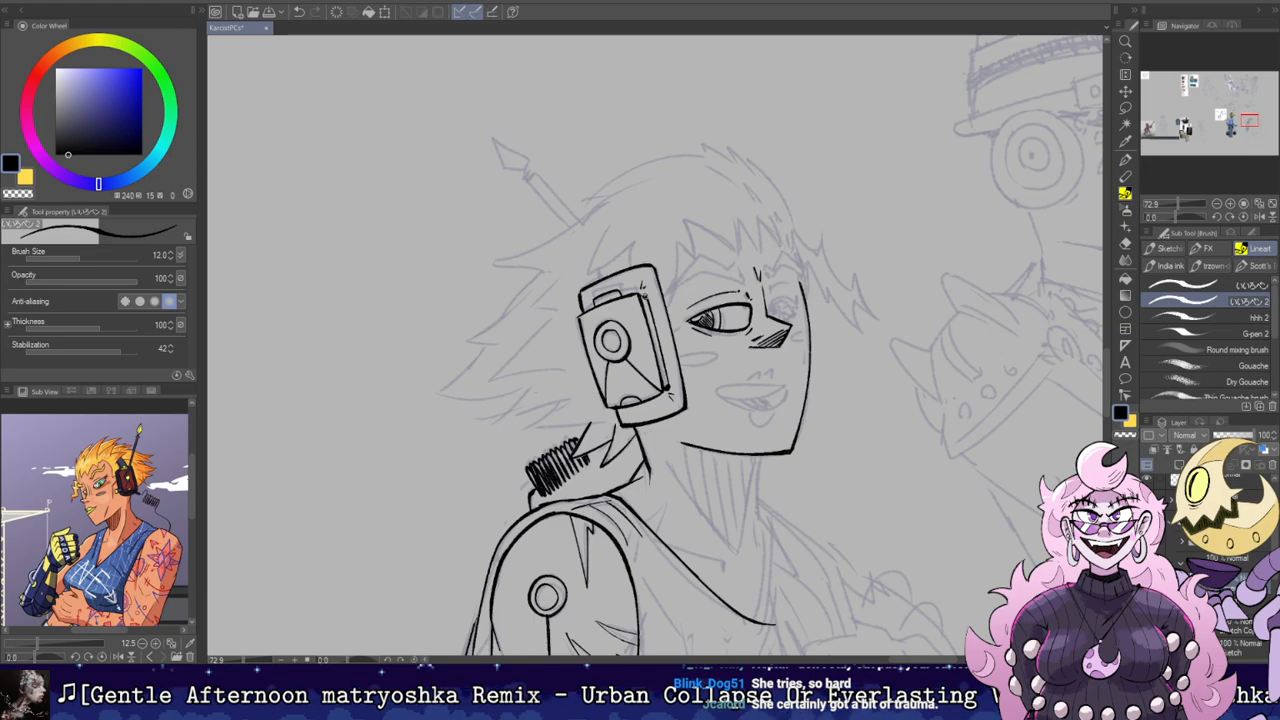
{"action": "mouse_move", "coordinate": [570, 303]}
{"action": "left_mouse_down"}
{"action": "mouse_move", "coordinate": [597, 240]}
{"action": "mouse_move", "coordinate": [640, 349]}
{"action": "left_mouse_up"}
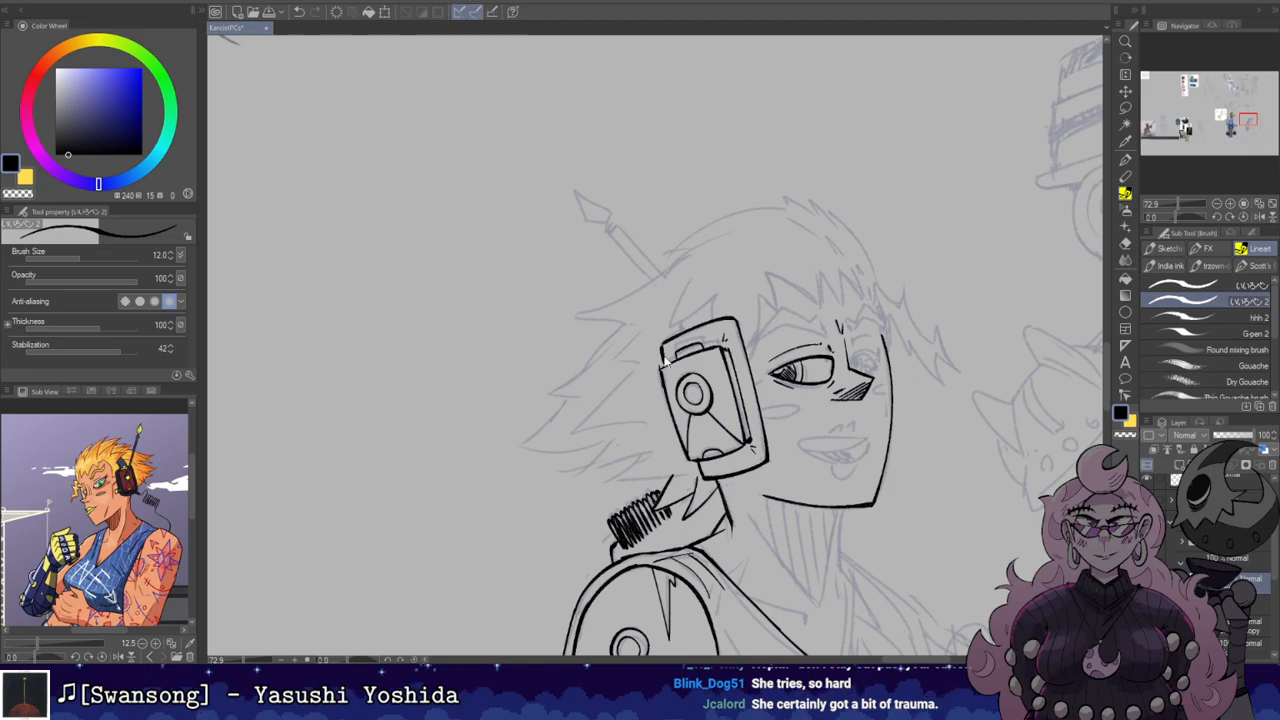
{"action": "key", "text": "e"}
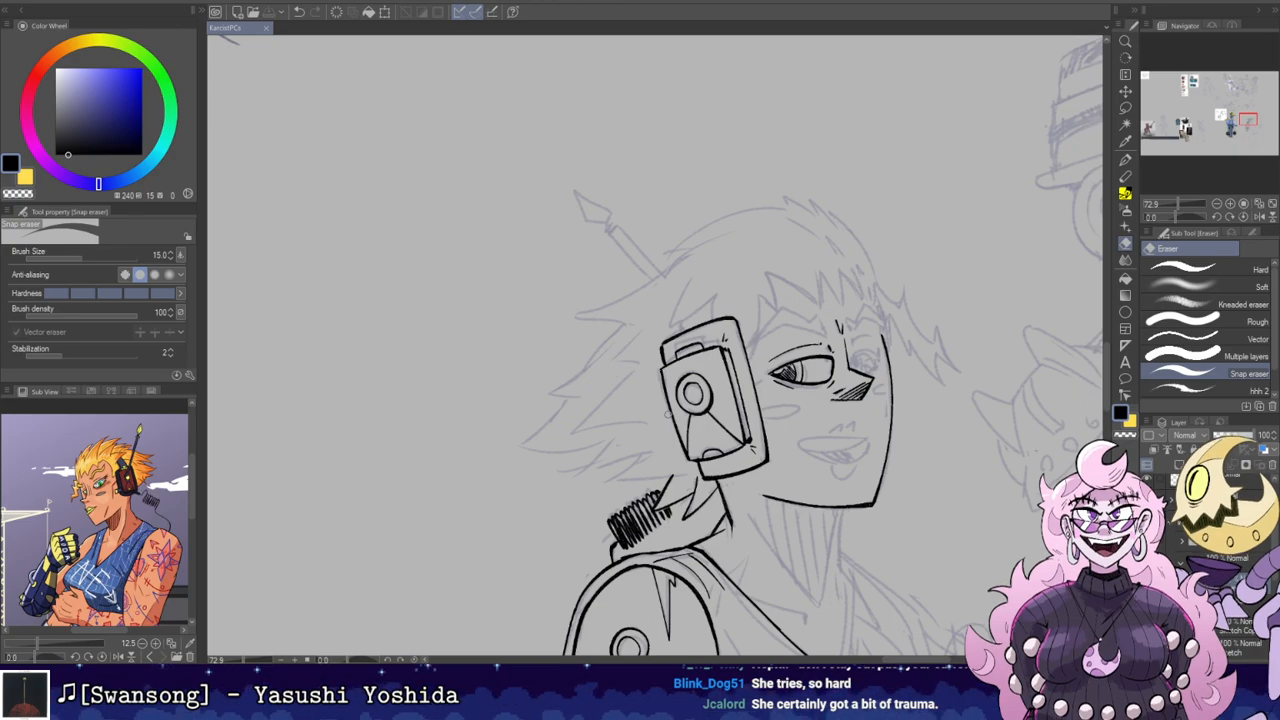
Step: Ink the angular eyebrow above the eye nearest the headphone, undoing unsatisfactory strokes
{"action": "mouse_move", "coordinate": [820, 290]}
{"action": "left_mouse_down"}
{"action": "mouse_move", "coordinate": [805, 323]}
{"action": "mouse_move", "coordinate": [682, 262]}
{"action": "mouse_move", "coordinate": [711, 356]}
{"action": "mouse_move", "coordinate": [743, 400]}
{"action": "left_mouse_up"}
{"action": "key", "text": "b"}
{"action": "key", "text": "ctrl+z"}
{"action": "left_click_drag", "start_coordinate": [722, 356], "coordinate": [744, 409]}
{"action": "key", "text": "ctrl+z"}
{"action": "key", "text": "ctrl+z"}
{"action": "key", "text": "ctrl+z"}
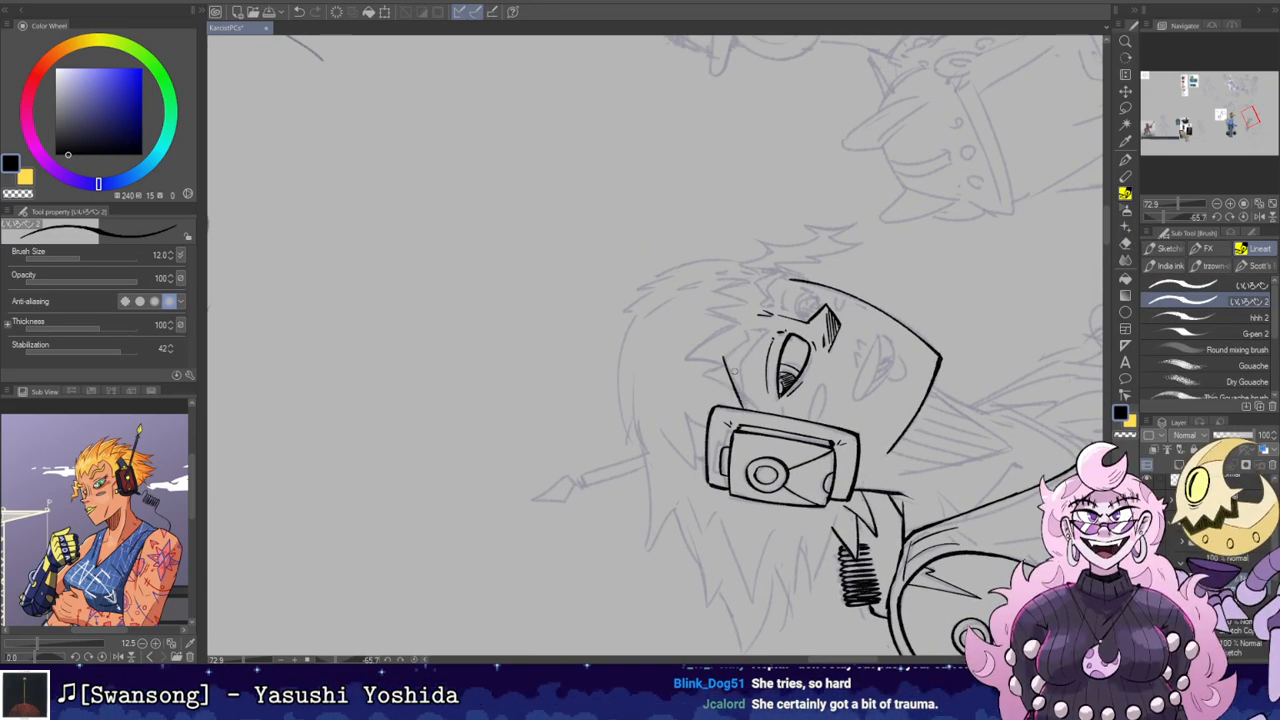
{"action": "key", "text": "ctrl+z"}
{"action": "mouse_move", "coordinate": [723, 360]}
{"action": "left_mouse_down"}
{"action": "mouse_move", "coordinate": [745, 411]}
{"action": "mouse_move", "coordinate": [697, 290]}
{"action": "mouse_move", "coordinate": [720, 388]}
{"action": "mouse_move", "coordinate": [698, 390]}
{"action": "mouse_move", "coordinate": [711, 426]}
{"action": "left_mouse_up"}
{"action": "key", "text": "ctrl+z"}
{"action": "key", "text": "ctrl+z"}
{"action": "key", "text": "e"}
{"action": "key", "text": "r"}
{"action": "key", "text": "b"}
{"action": "key", "text": "ctrl+z"}
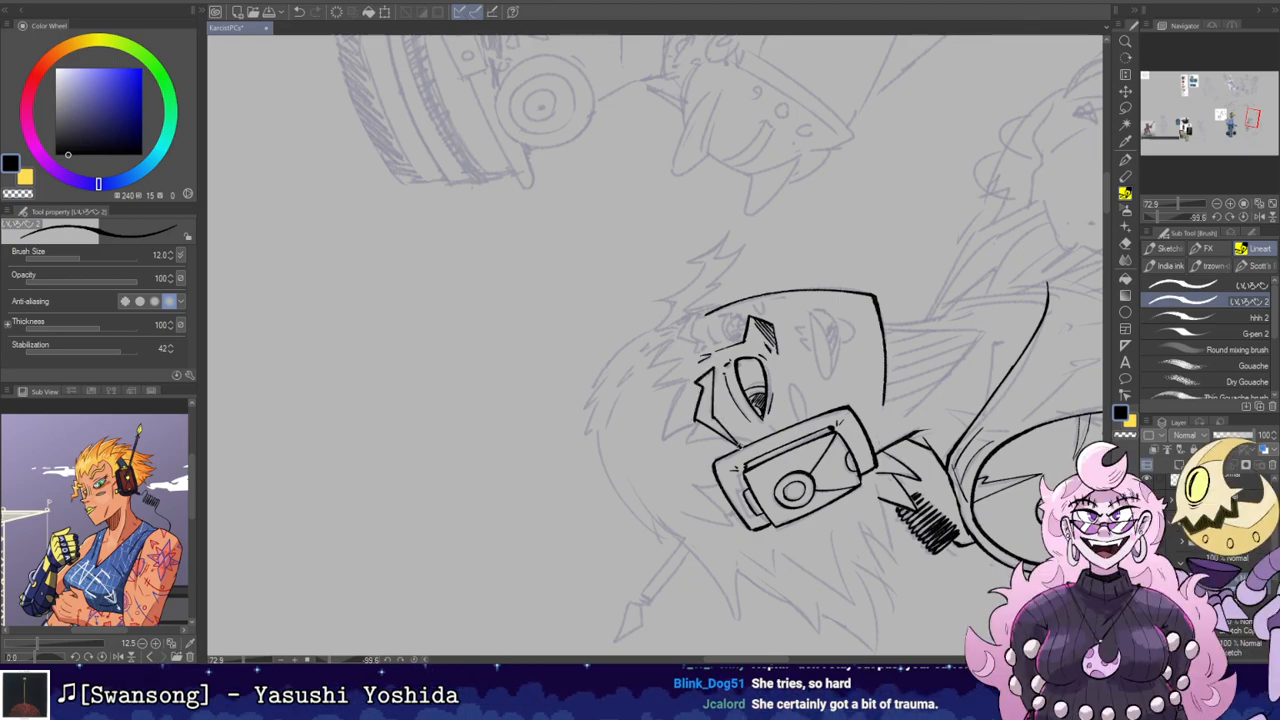
Step: Erase the stray line ends around the inked eyebrow
{"action": "key", "text": "e"}
{"action": "left_click", "coordinate": [691, 421]}
{"action": "left_click", "coordinate": [711, 436]}
{"action": "key", "text": "r"}
{"action": "mouse_move", "coordinate": [766, 350]}
{"action": "left_mouse_down"}
{"action": "mouse_move", "coordinate": [726, 432]}
{"action": "mouse_move", "coordinate": [723, 420]}
{"action": "left_mouse_up"}
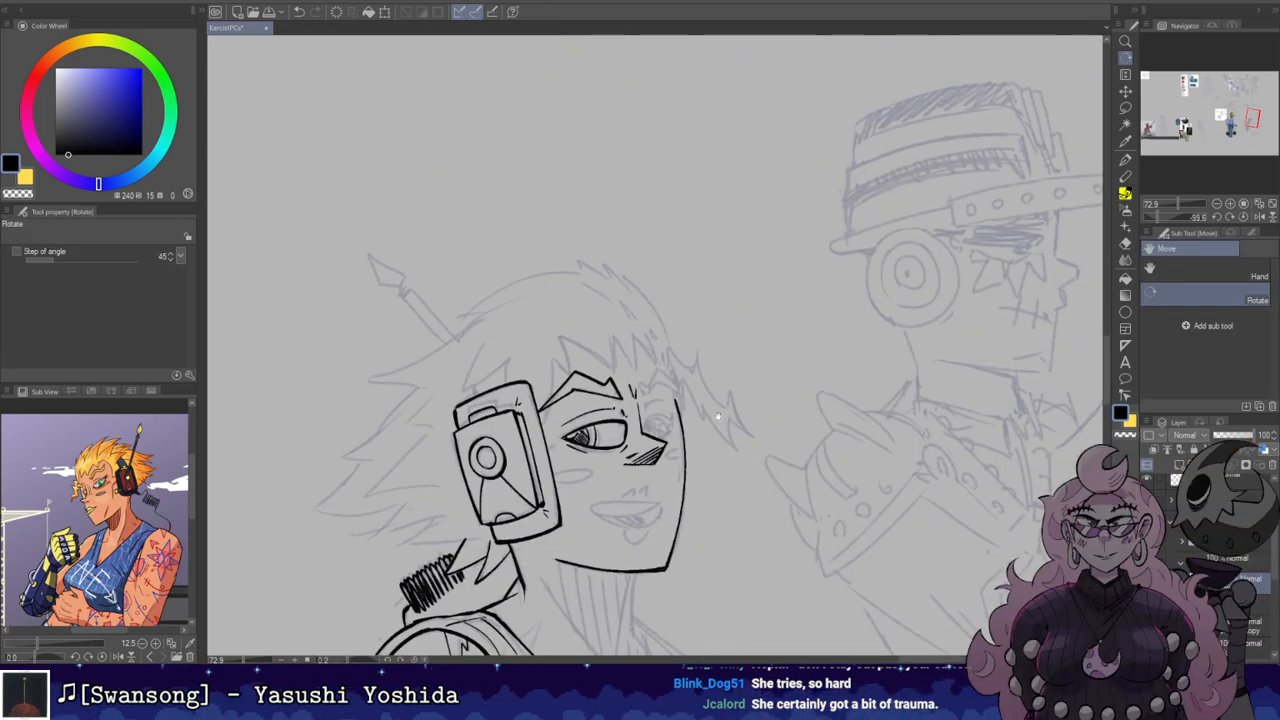
Step: Start inking the fringe with a pointed hair spike above the eyebrow, undoing unsatisfactory strokes
{"action": "left_click_drag", "start_coordinate": [648, 273], "coordinate": [814, 211]}
{"action": "key", "text": "b"}
{"action": "key", "text": "ctrl+z"}
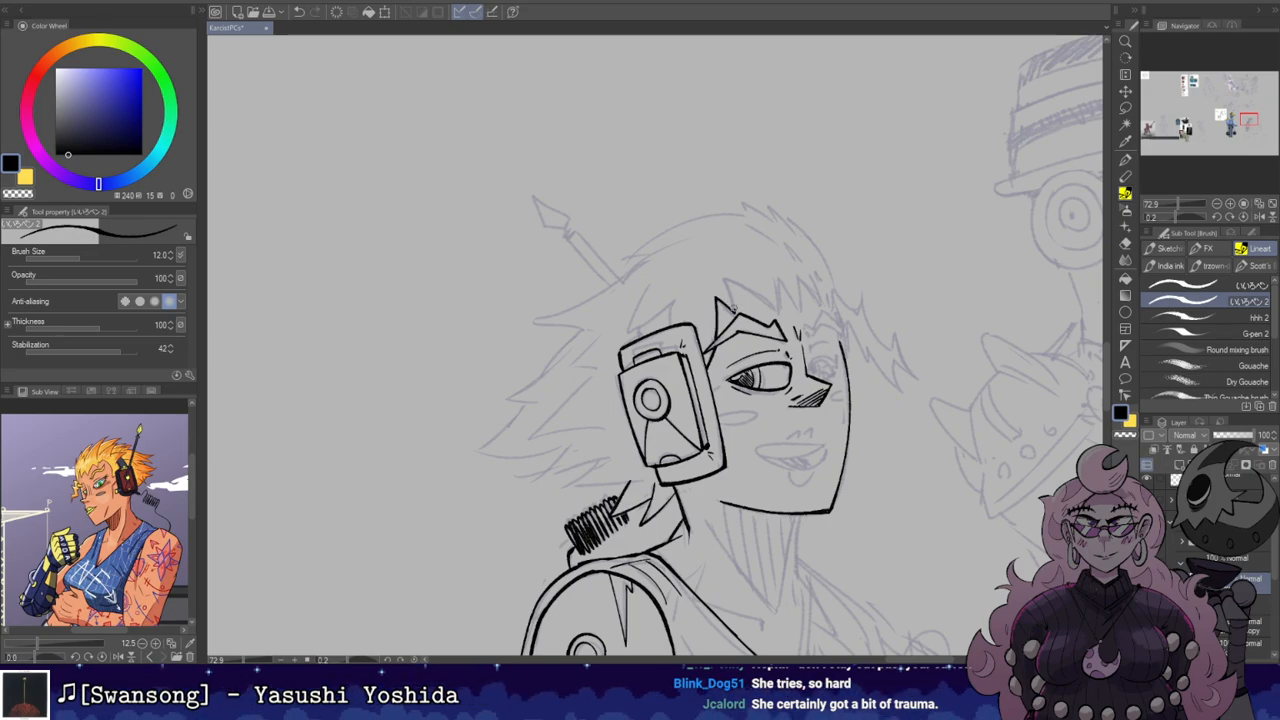
{"action": "left_click_drag", "start_coordinate": [733, 310], "coordinate": [723, 276]}
{"action": "key", "text": "ctrl+z"}
Step: Ink the hairline from the ear cup to the fringe and more jagged spikes across the forehead
{"action": "key", "text": "r"}
{"action": "mouse_move", "coordinate": [780, 405]}
{"action": "left_mouse_down"}
{"action": "mouse_move", "coordinate": [694, 200]}
{"action": "mouse_move", "coordinate": [824, 332]}
{"action": "left_mouse_up"}
{"action": "key", "text": "b"}
{"action": "left_click_drag", "start_coordinate": [706, 428], "coordinate": [726, 369]}
{"action": "key", "text": "ctrl+z"}
{"action": "key", "text": "r"}
{"action": "key", "text": "ctrl+z"}
{"action": "key", "text": "b"}
{"action": "mouse_move", "coordinate": [704, 429]}
{"action": "left_mouse_down"}
{"action": "mouse_move", "coordinate": [770, 247]}
{"action": "mouse_move", "coordinate": [808, 405]}
{"action": "mouse_move", "coordinate": [785, 445]}
{"action": "mouse_move", "coordinate": [840, 375]}
{"action": "left_mouse_up"}
{"action": "key", "text": "r"}
{"action": "key", "text": "b"}
{"action": "mouse_move", "coordinate": [720, 404]}
{"action": "left_mouse_down"}
{"action": "mouse_move", "coordinate": [727, 380]}
{"action": "mouse_move", "coordinate": [678, 396]}
{"action": "left_mouse_up"}
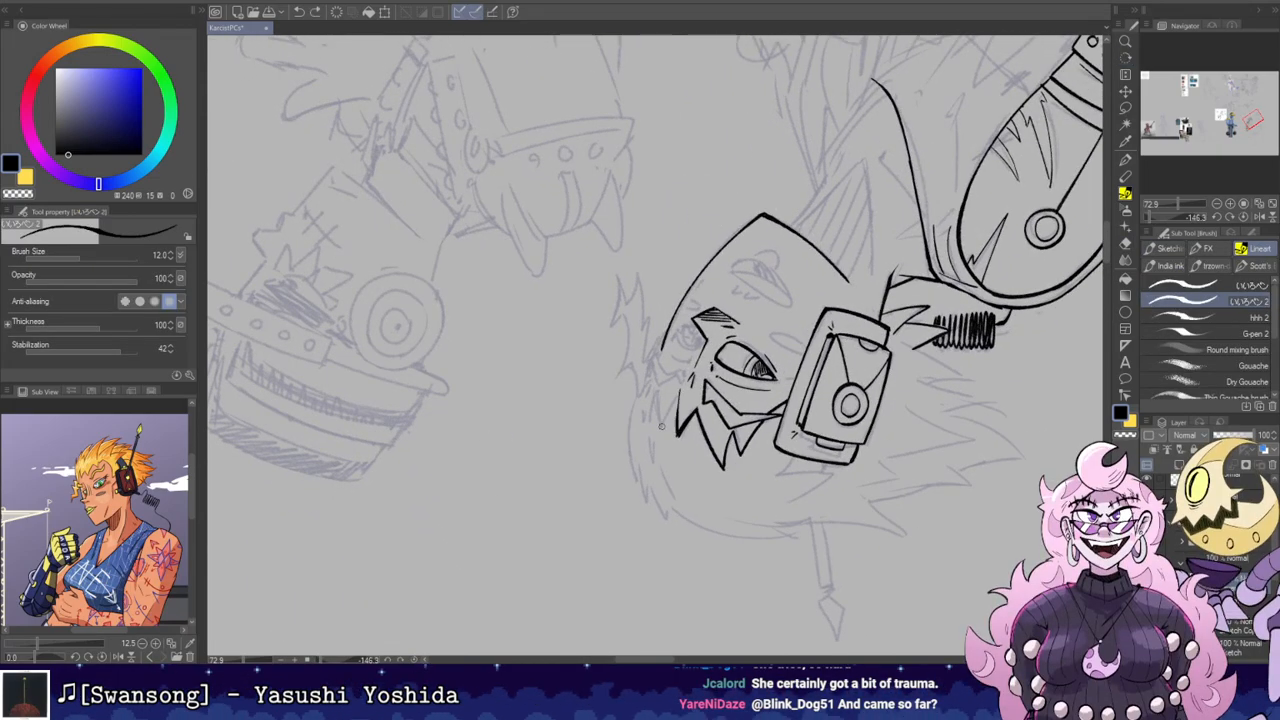
Step: Extend the fringe with further spikes toward the far side of the forehead, undoing a poor stroke
{"action": "key", "text": "e"}
{"action": "key", "text": "r"}
{"action": "mouse_move", "coordinate": [671, 428]}
{"action": "left_mouse_down"}
{"action": "mouse_move", "coordinate": [636, 424]}
{"action": "mouse_move", "coordinate": [779, 333]}
{"action": "mouse_move", "coordinate": [781, 372]}
{"action": "left_mouse_up"}
{"action": "key", "text": "b"}
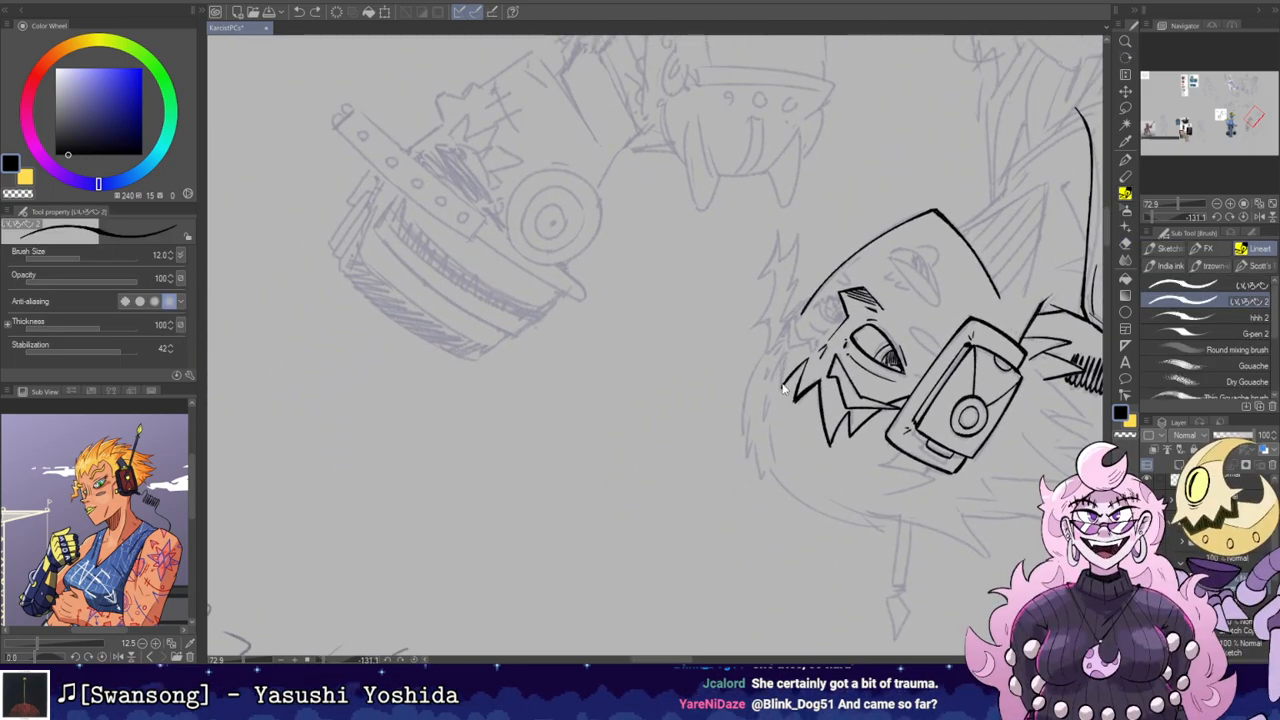
{"action": "key", "text": "ctrl+z"}
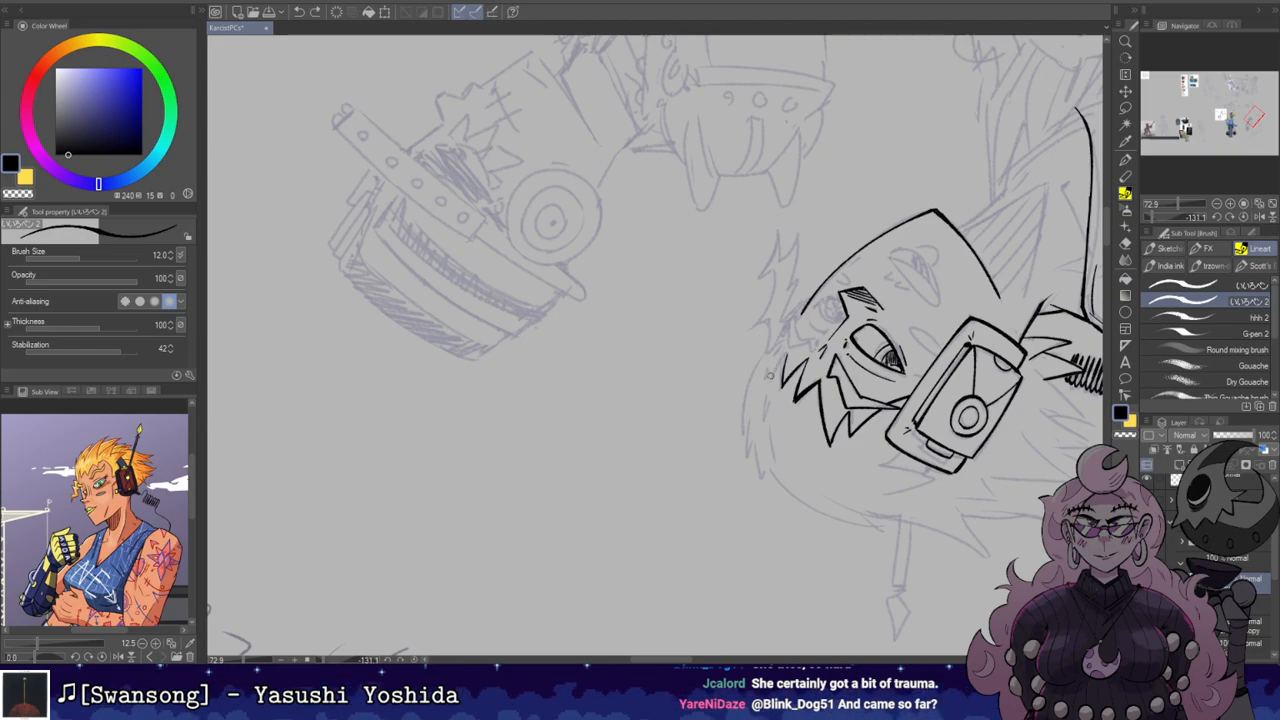
{"action": "key", "text": "shift+space"}
{"action": "mouse_move", "coordinate": [790, 347]}
{"action": "left_mouse_down"}
{"action": "mouse_move", "coordinate": [568, 450]}
{"action": "mouse_move", "coordinate": [857, 208]}
{"action": "mouse_move", "coordinate": [754, 360]}
{"action": "mouse_move", "coordinate": [810, 345]}
{"action": "left_mouse_up"}
{"action": "key", "text": "shift+space"}
{"action": "left_click_drag", "start_coordinate": [710, 467], "coordinate": [778, 388]}
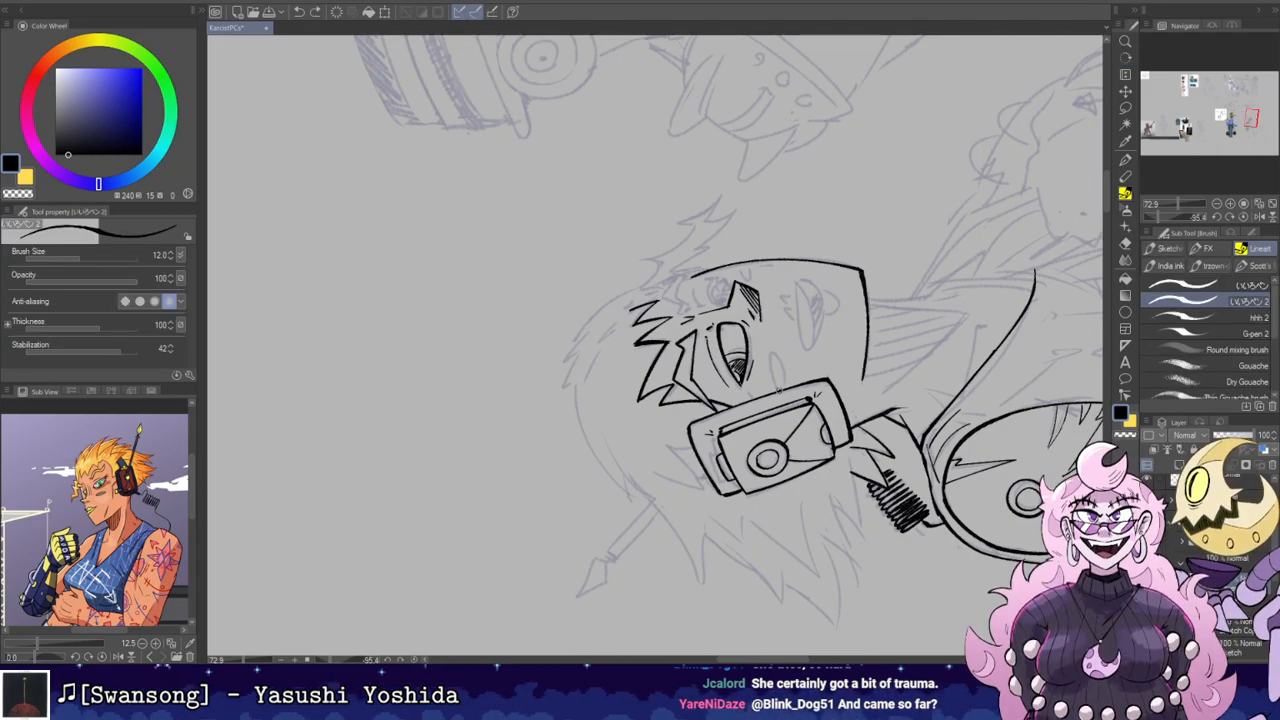
Step: Ink the elongated oval cheek mark beside the ear cup, redoing poor strokes
{"action": "left_click_drag", "start_coordinate": [769, 372], "coordinate": [786, 374]}
{"action": "key", "text": "ctrl+z"}
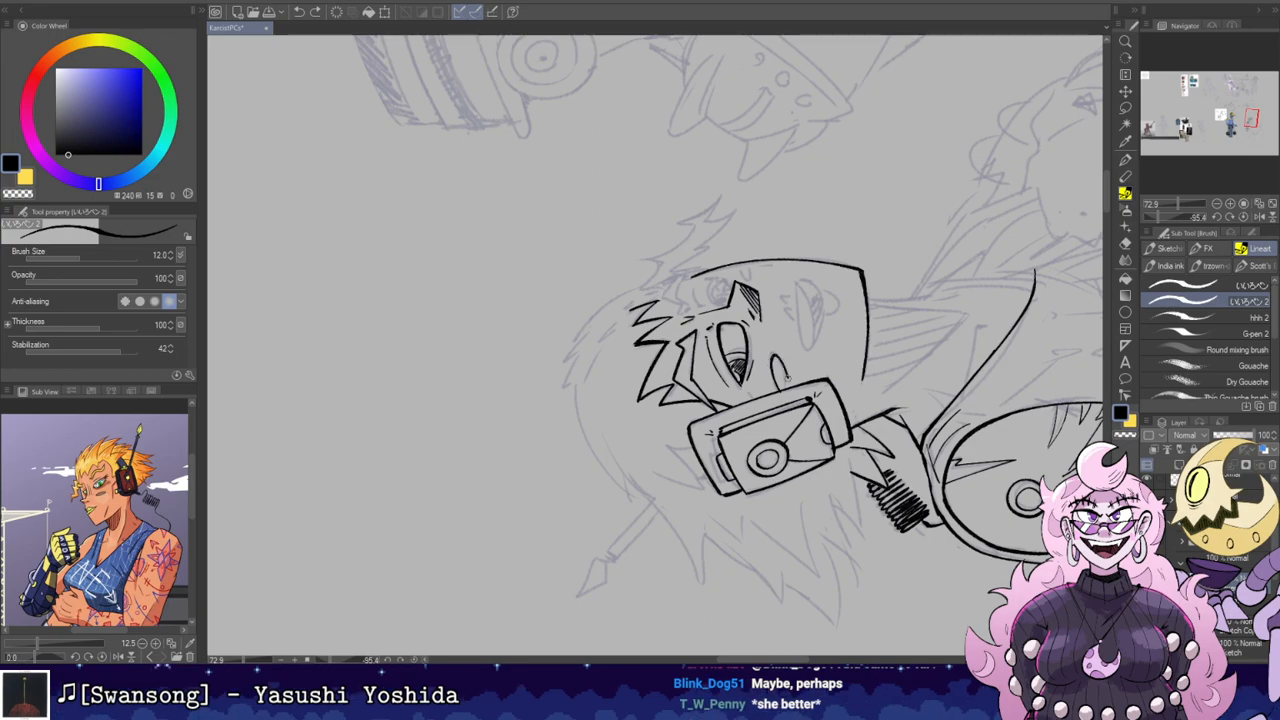
{"action": "key", "text": "ctrl+z"}
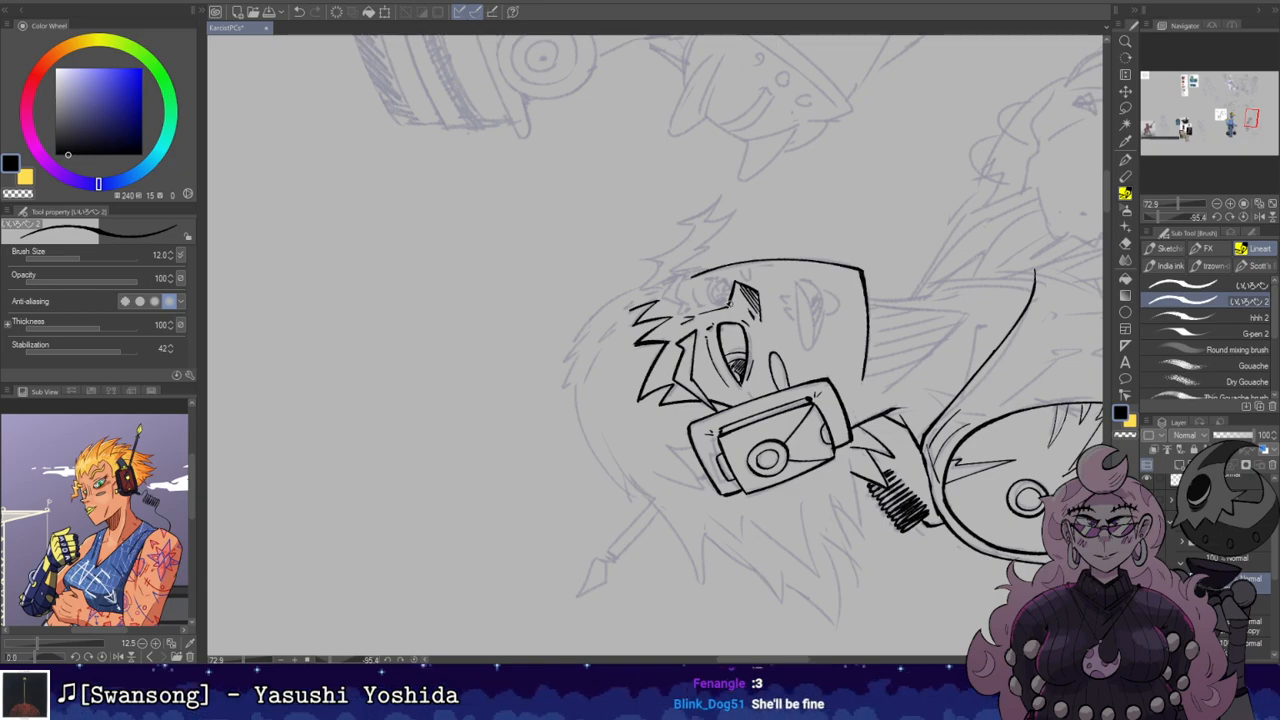
Step: Ink the zigzag eyebrow above the far eye beneath the fringe, undoing an unsatisfactory stroke
{"action": "left_click_drag", "start_coordinate": [727, 237], "coordinate": [720, 262]}
{"action": "key", "text": "r"}
{"action": "key", "text": "b"}
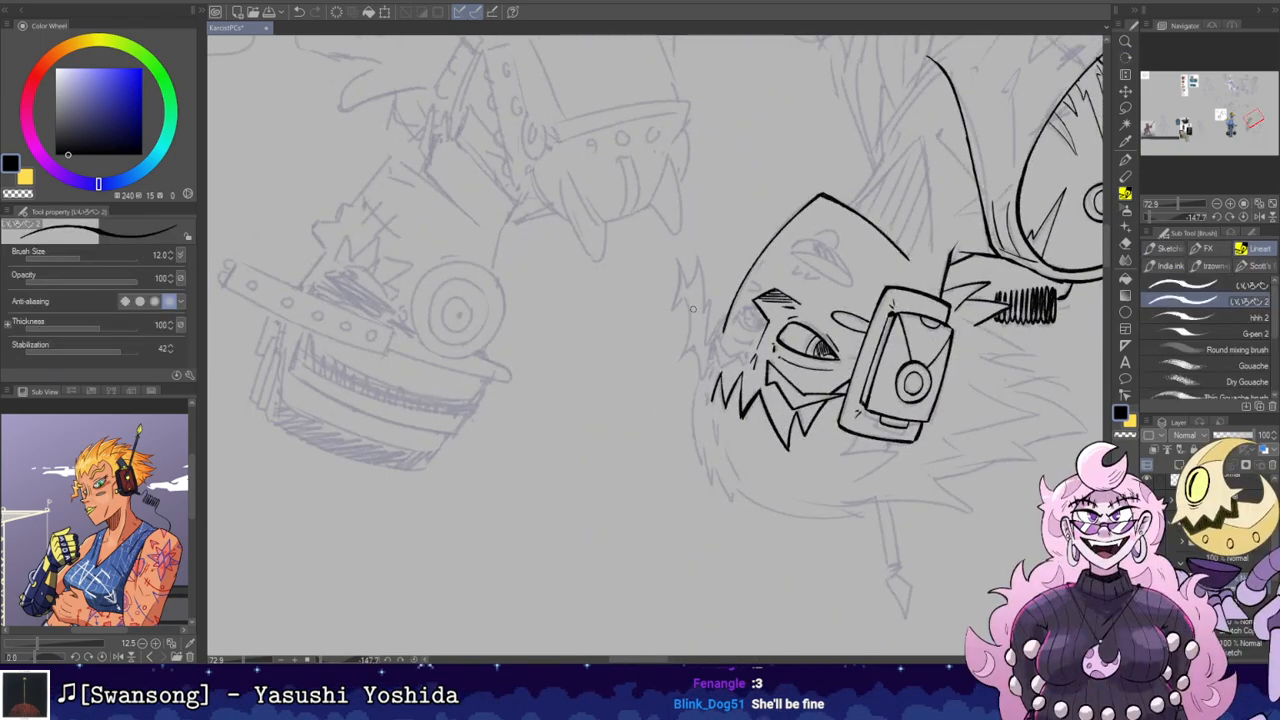
{"action": "left_click_drag", "start_coordinate": [742, 352], "coordinate": [746, 346]}
{"action": "key", "text": "ctrl+z"}
{"action": "key", "text": "r"}
{"action": "mouse_move", "coordinate": [746, 346]}
{"action": "left_mouse_down"}
{"action": "mouse_move", "coordinate": [665, 435]}
{"action": "mouse_move", "coordinate": [720, 350]}
{"action": "left_mouse_up"}
{"action": "key", "text": "e"}
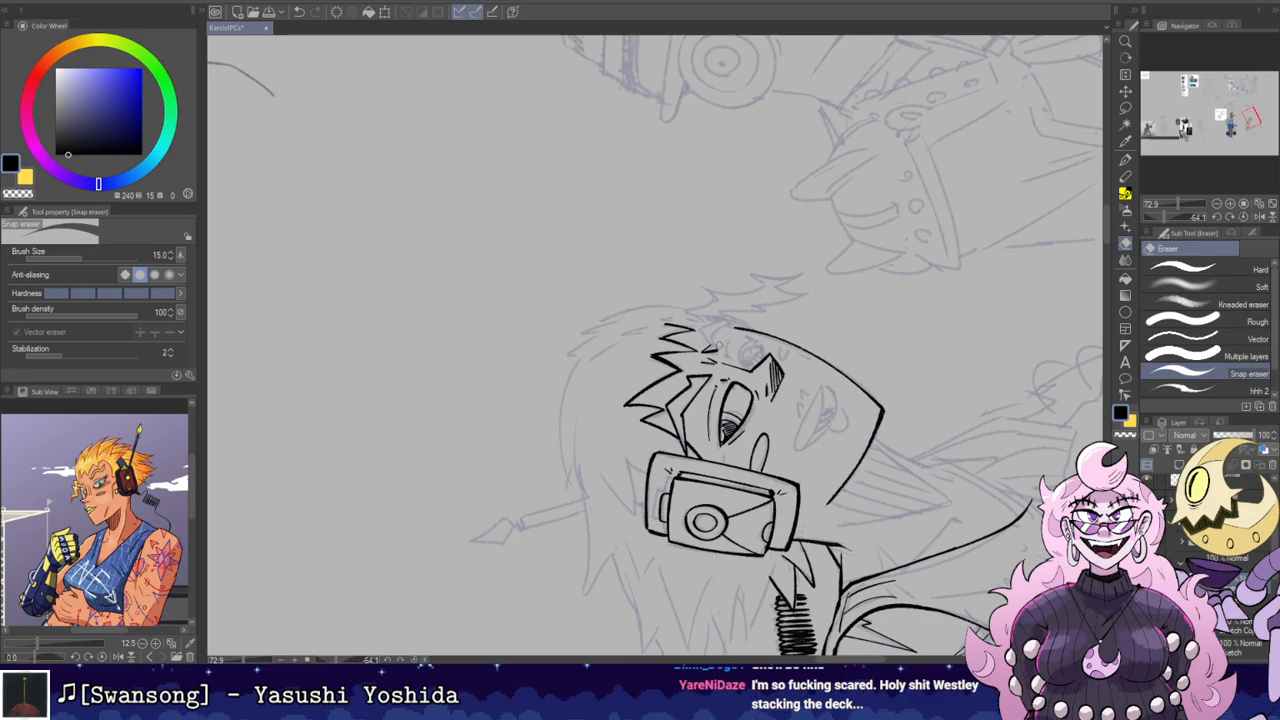
{"action": "key", "text": "b"}
{"action": "mouse_move", "coordinate": [714, 337]}
{"action": "left_mouse_down"}
{"action": "mouse_move", "coordinate": [733, 324]}
{"action": "mouse_move", "coordinate": [700, 332]}
{"action": "mouse_move", "coordinate": [802, 231]}
{"action": "left_mouse_up"}
{"action": "key", "text": "r"}
{"action": "key", "text": "b"}
{"action": "key", "text": "r"}
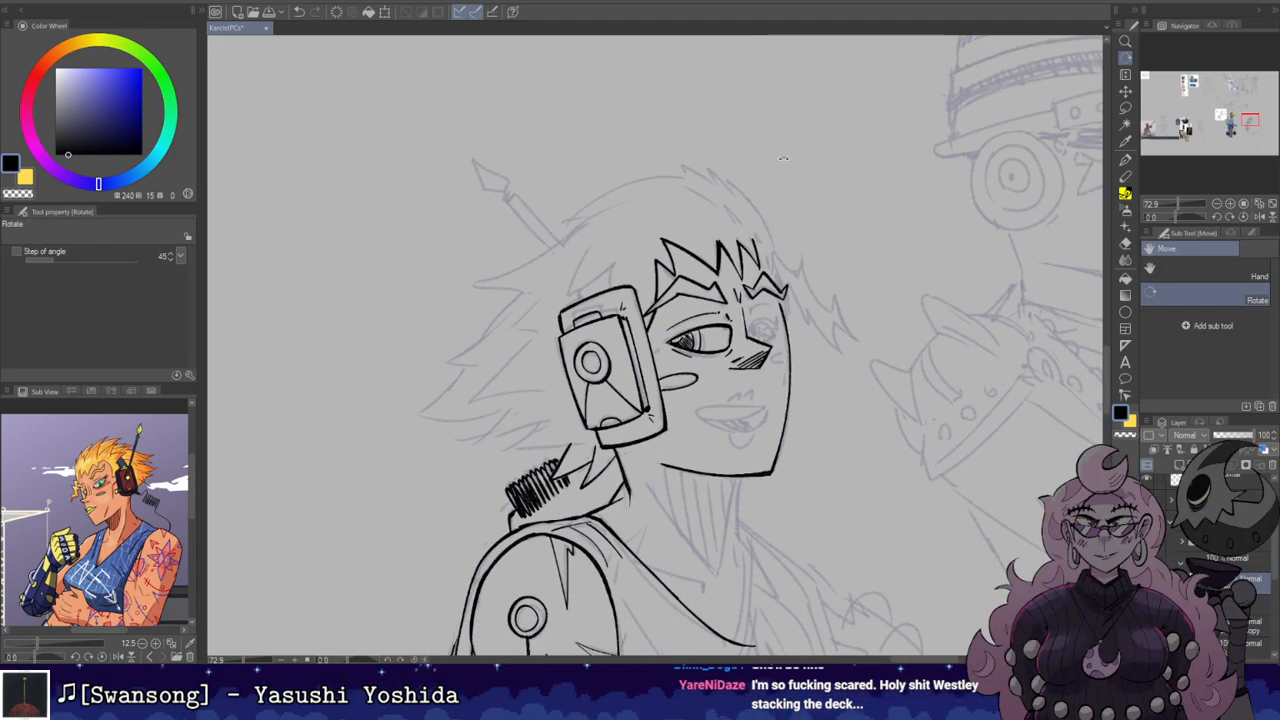
Step: Ink the far eye beneath the zigzag eyebrow with its lids, iris and lashes, undoing poor strokes
{"action": "mouse_move", "coordinate": [783, 159]}
{"action": "left_mouse_down"}
{"action": "mouse_move", "coordinate": [715, 239]}
{"action": "mouse_move", "coordinate": [732, 340]}
{"action": "mouse_move", "coordinate": [713, 376]}
{"action": "left_mouse_up"}
{"action": "key", "text": "b"}
{"action": "key", "text": "r"}
{"action": "key", "text": "b"}
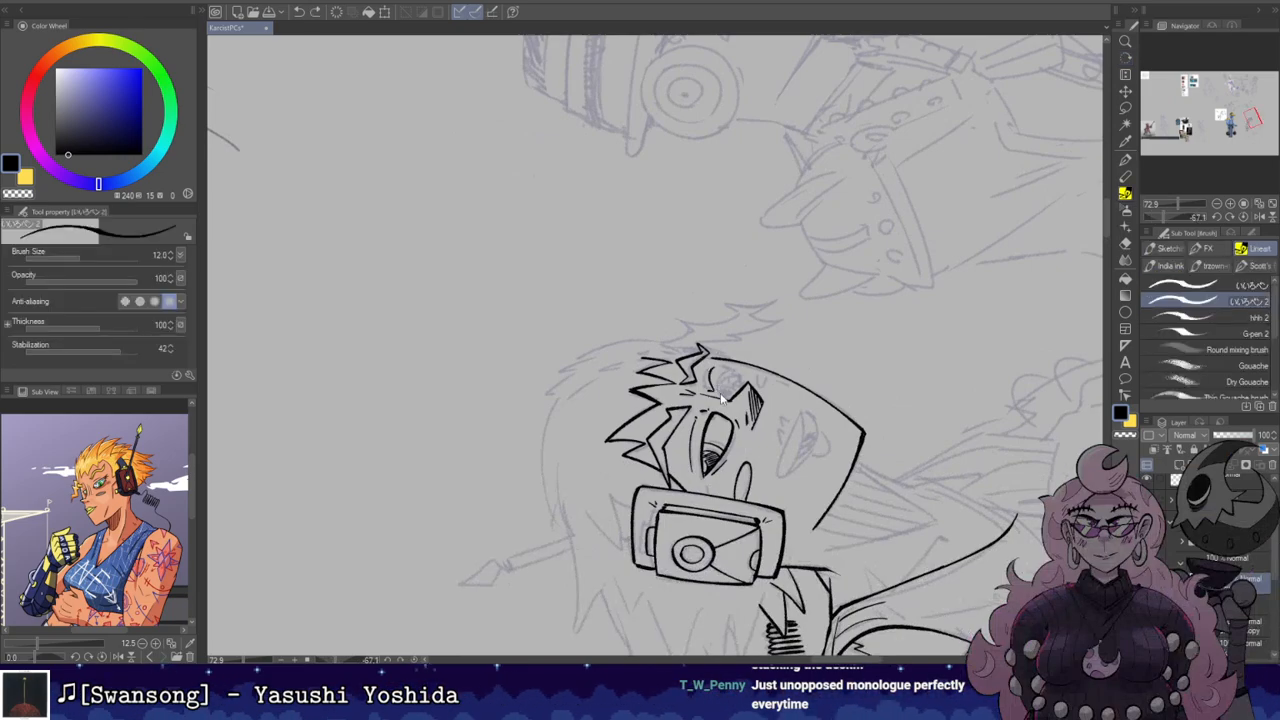
{"action": "left_click_drag", "start_coordinate": [719, 397], "coordinate": [734, 371]}
{"action": "key", "text": "ctrl+z"}
{"action": "key", "text": "r"}
{"action": "left_click_drag", "start_coordinate": [690, 265], "coordinate": [737, 349]}
{"action": "left_click_drag", "start_coordinate": [676, 301], "coordinate": [749, 223]}
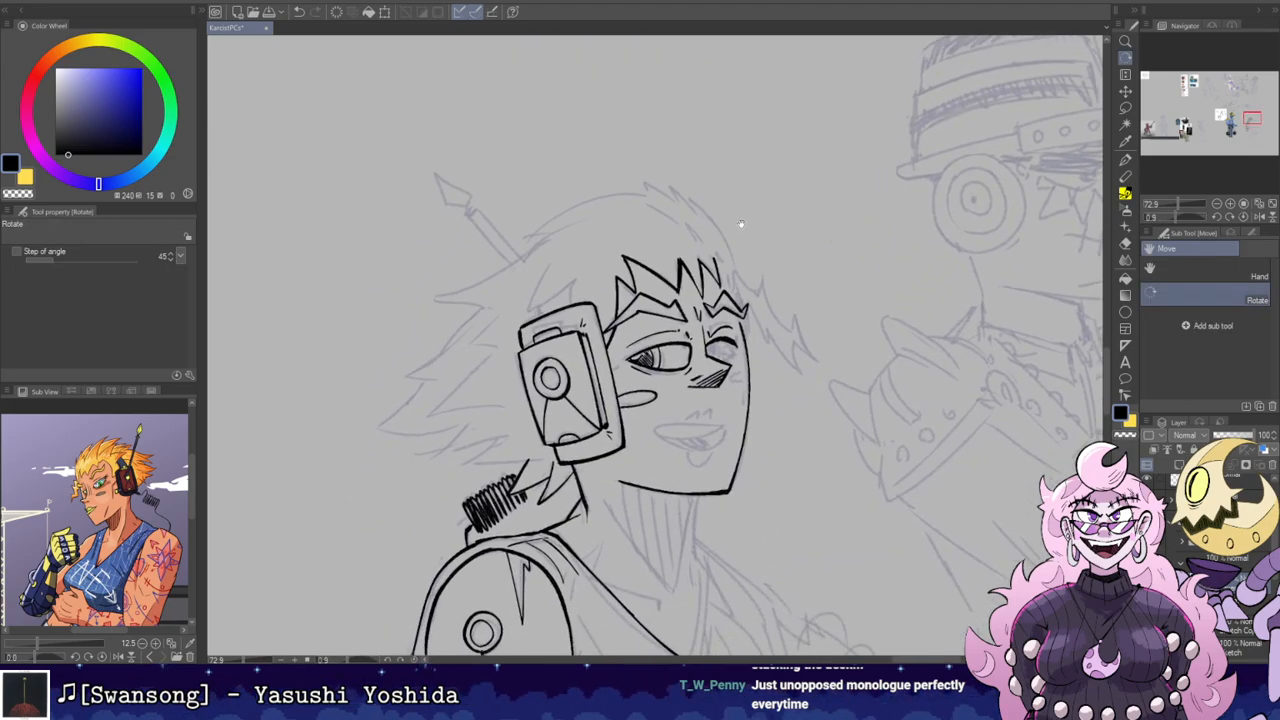
{"action": "key", "text": "b"}
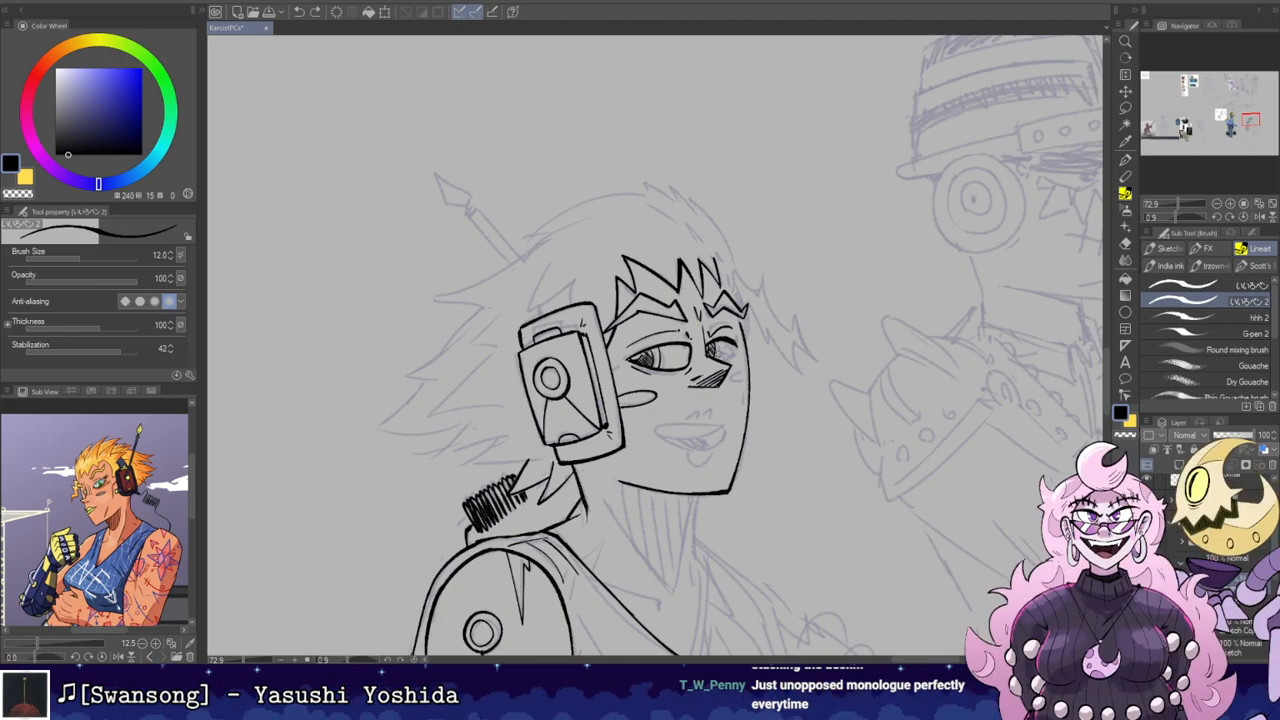
{"action": "key", "text": "ctrl+z"}
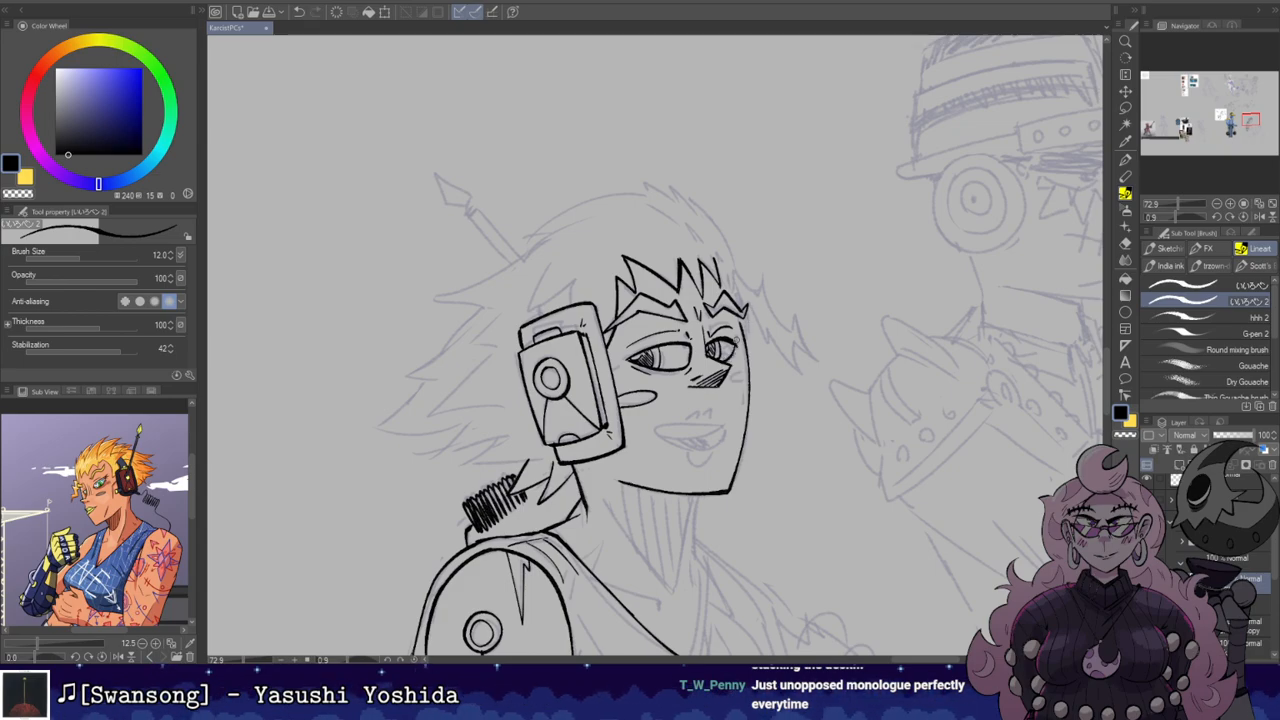
Step: Ink the small rounded cheek mark at the far edge of the face below the far eye
{"action": "left_click_drag", "start_coordinate": [667, 342], "coordinate": [766, 300]}
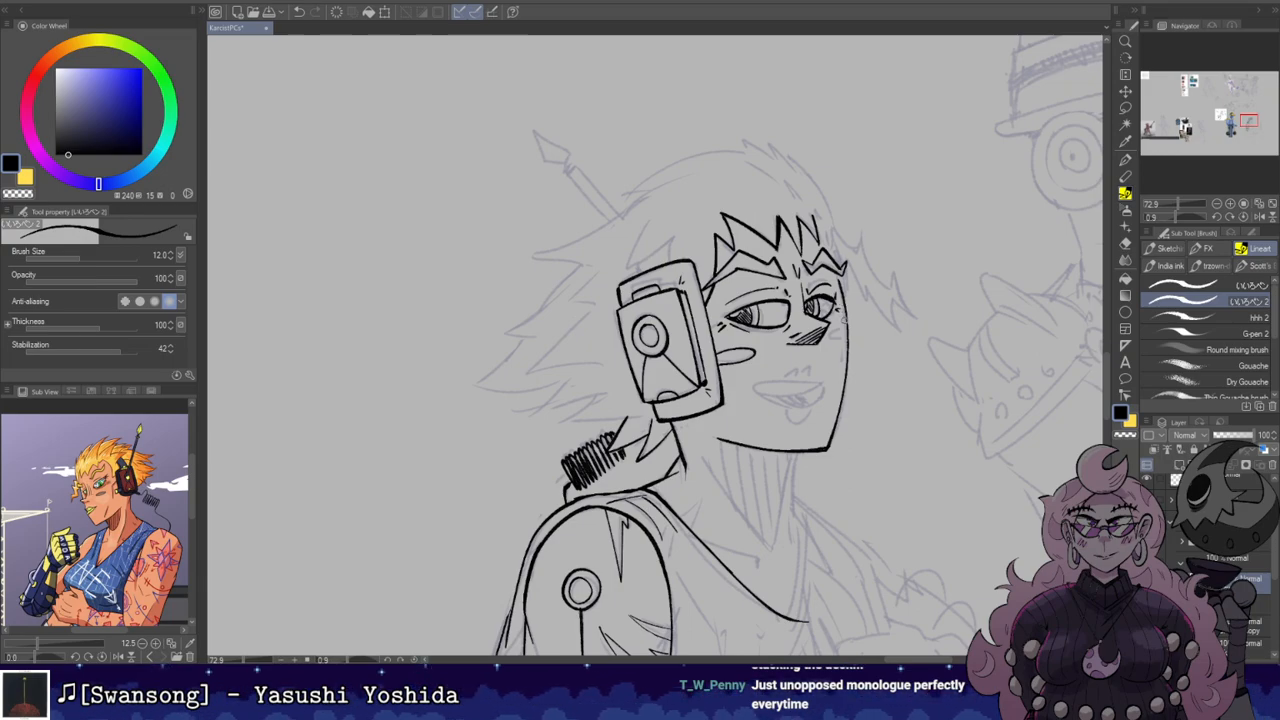
{"action": "left_click_drag", "start_coordinate": [845, 338], "coordinate": [849, 327]}
{"action": "key", "text": "ctrl+z"}
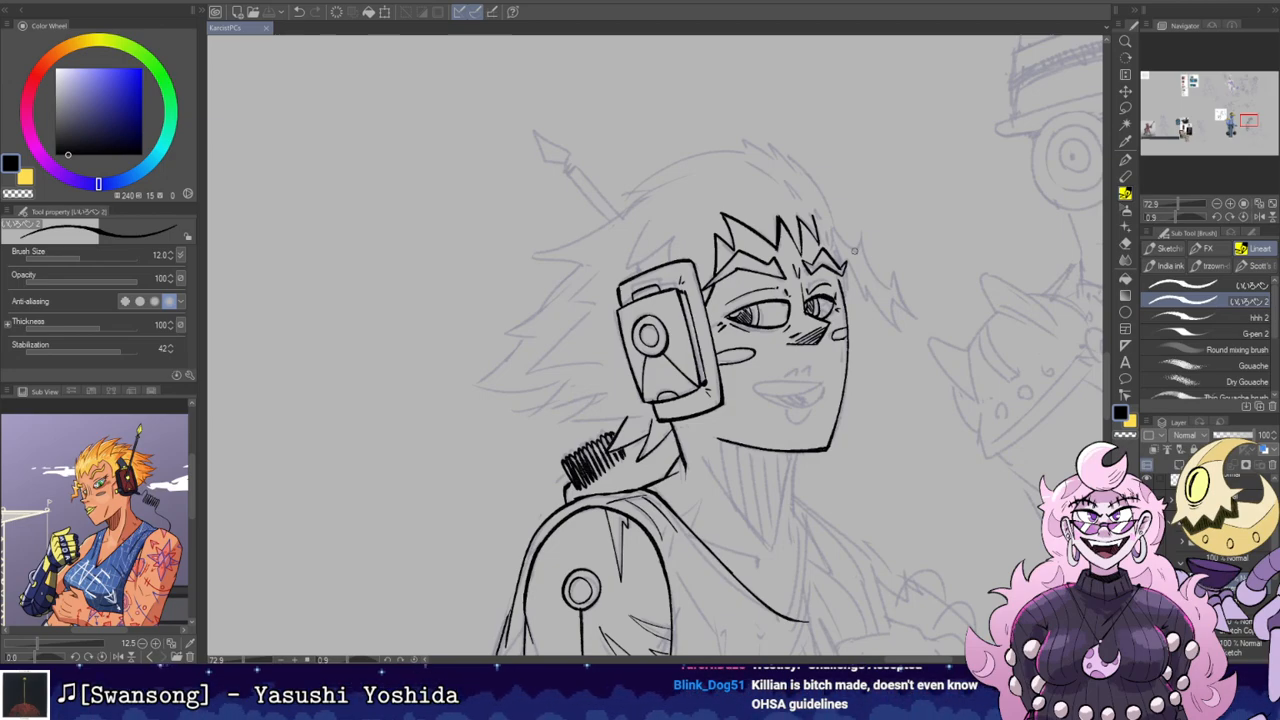
Step: Ink the short marks under the nose and the peaked upper-lip line above the mouth
{"action": "left_click_drag", "start_coordinate": [780, 357], "coordinate": [774, 286]}
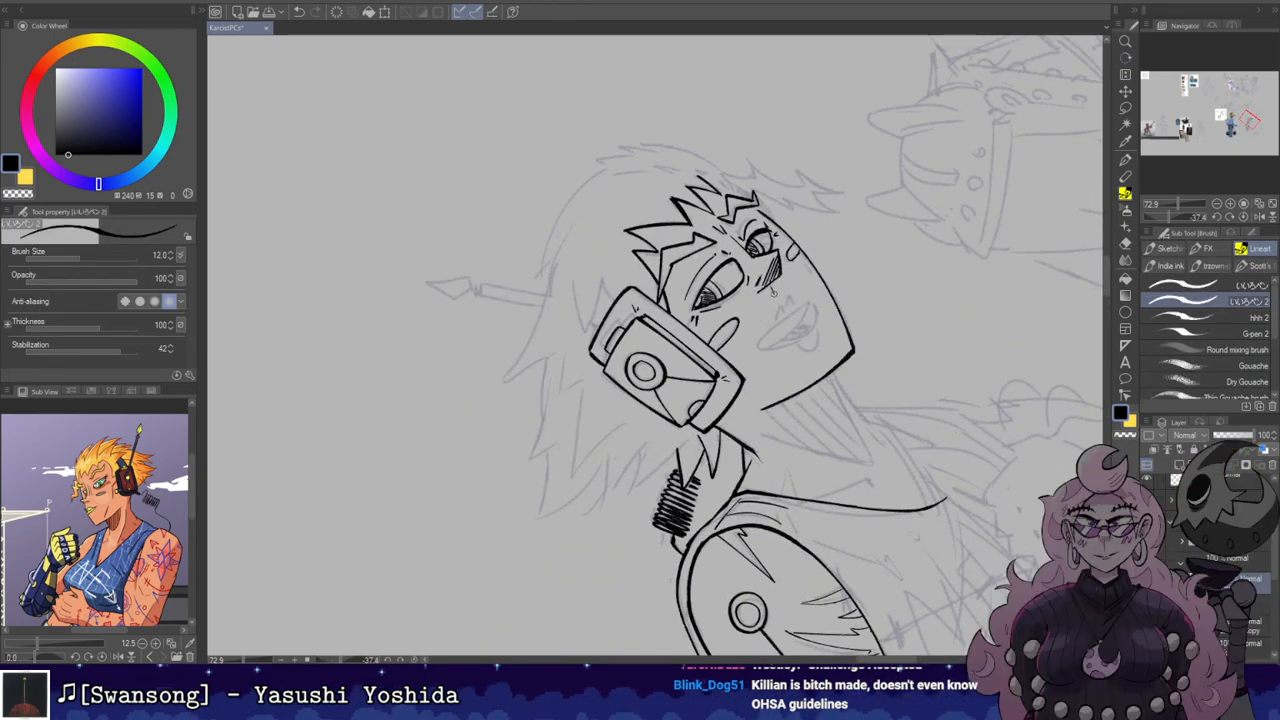
{"action": "key", "text": "r"}
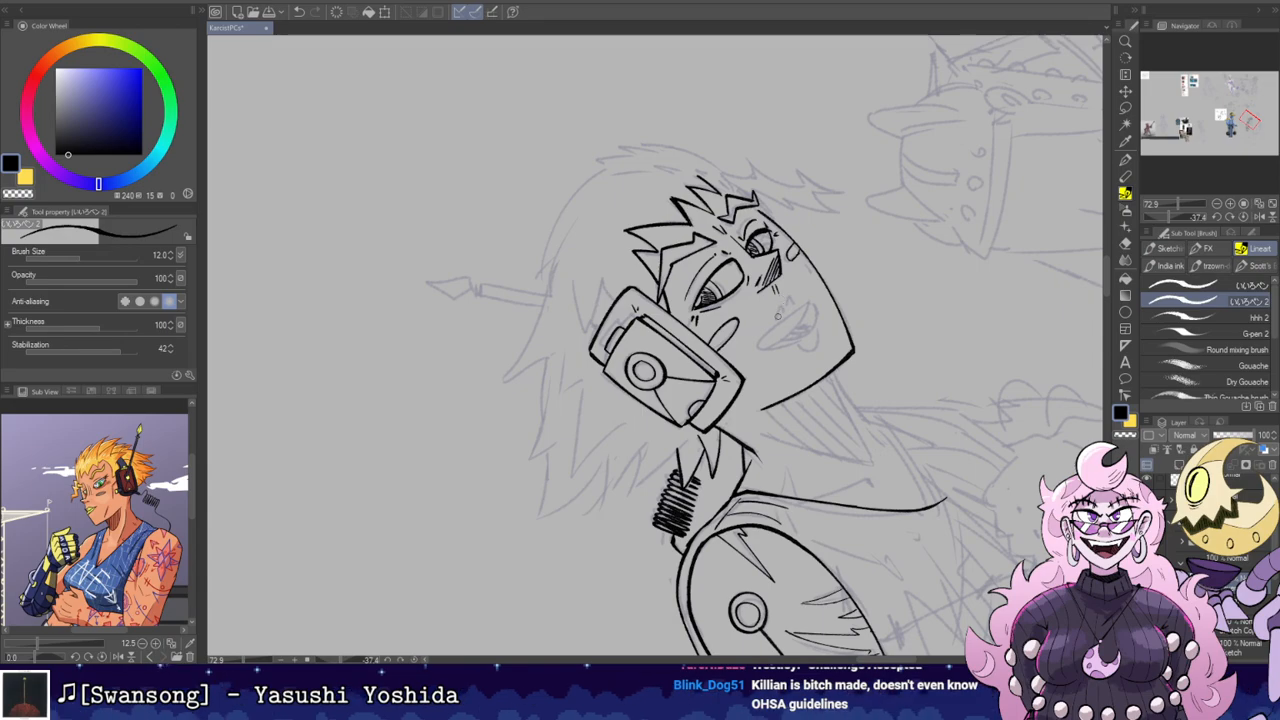
{"action": "left_click_drag", "start_coordinate": [782, 296], "coordinate": [787, 308]}
{"action": "mouse_move", "coordinate": [984, 317]}
{"action": "left_mouse_down"}
{"action": "mouse_move", "coordinate": [886, 109]}
{"action": "mouse_move", "coordinate": [908, 222]}
{"action": "left_mouse_up"}
Step: Ink the open smiling mouth with hatching along its lower part, undoing and redoing poor strokes
{"action": "left_click_drag", "start_coordinate": [757, 376], "coordinate": [765, 336]}
{"action": "key", "text": "ctrl+z"}
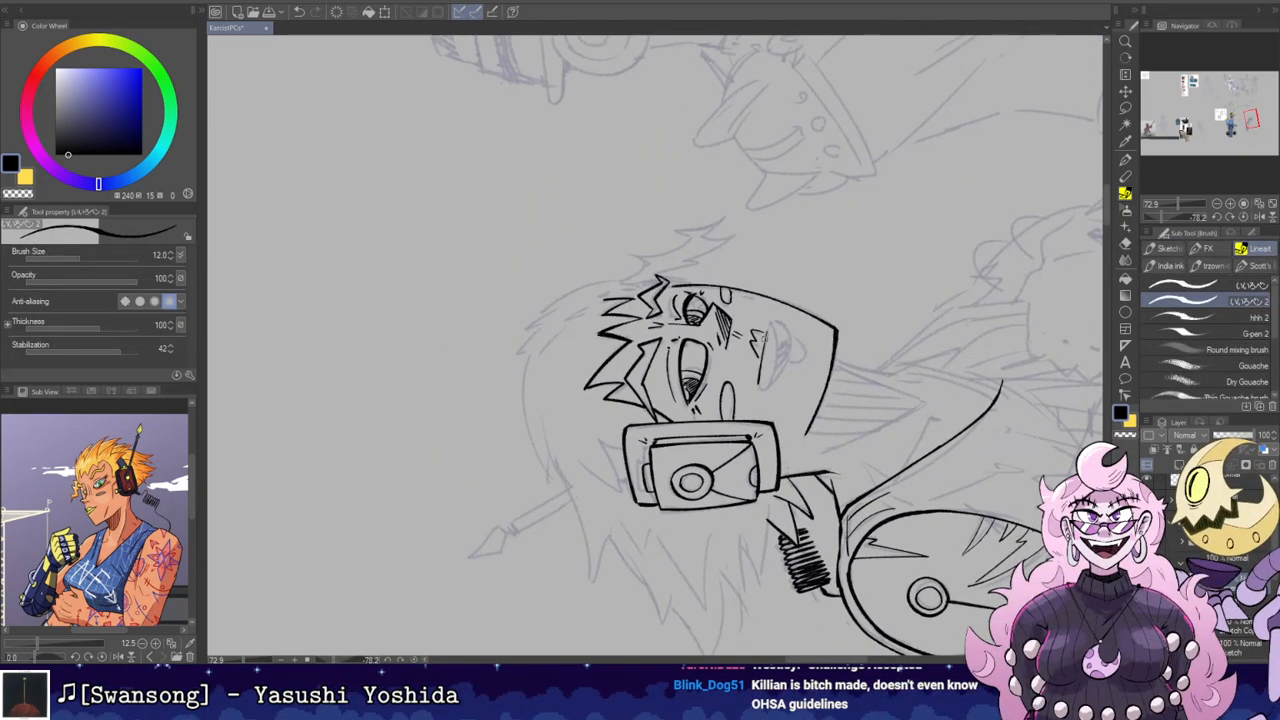
{"action": "key", "text": "ctrl+z"}
{"action": "mouse_move", "coordinate": [759, 382]}
{"action": "left_mouse_down"}
{"action": "mouse_move", "coordinate": [760, 354]}
{"action": "mouse_move", "coordinate": [786, 326]}
{"action": "mouse_move", "coordinate": [759, 372]}
{"action": "left_mouse_up"}
{"action": "key", "text": "ctrl+z"}
{"action": "left_click_drag", "start_coordinate": [772, 322], "coordinate": [790, 332]}
{"action": "left_click_drag", "start_coordinate": [760, 386], "coordinate": [790, 345]}
{"action": "left_click_drag", "start_coordinate": [766, 388], "coordinate": [777, 356]}
{"action": "key", "text": "ctrl+z"}
{"action": "key", "text": "shift+space"}
{"action": "left_click_drag", "start_coordinate": [662, 236], "coordinate": [878, 223]}
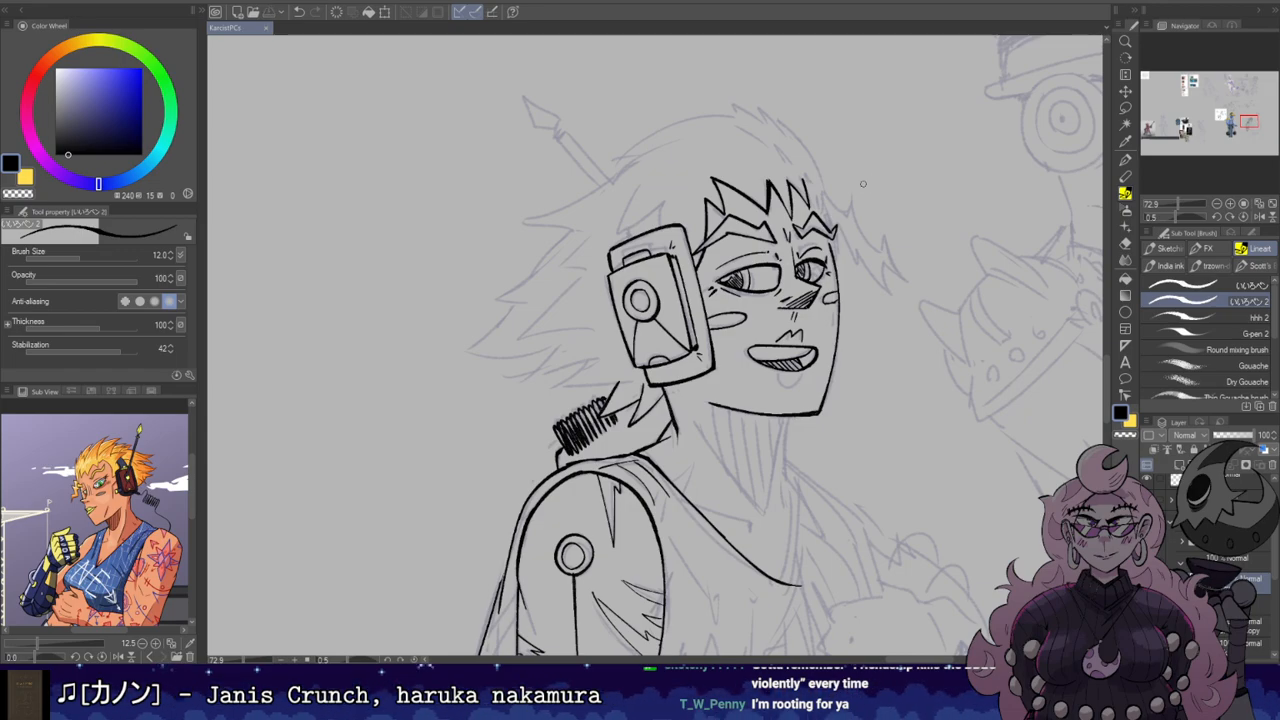
Step: Ink the small rounded lower-lip mark beneath the mouth, redoing it until clean, and save the drawing
{"action": "left_click_drag", "start_coordinate": [774, 323], "coordinate": [821, 262]}
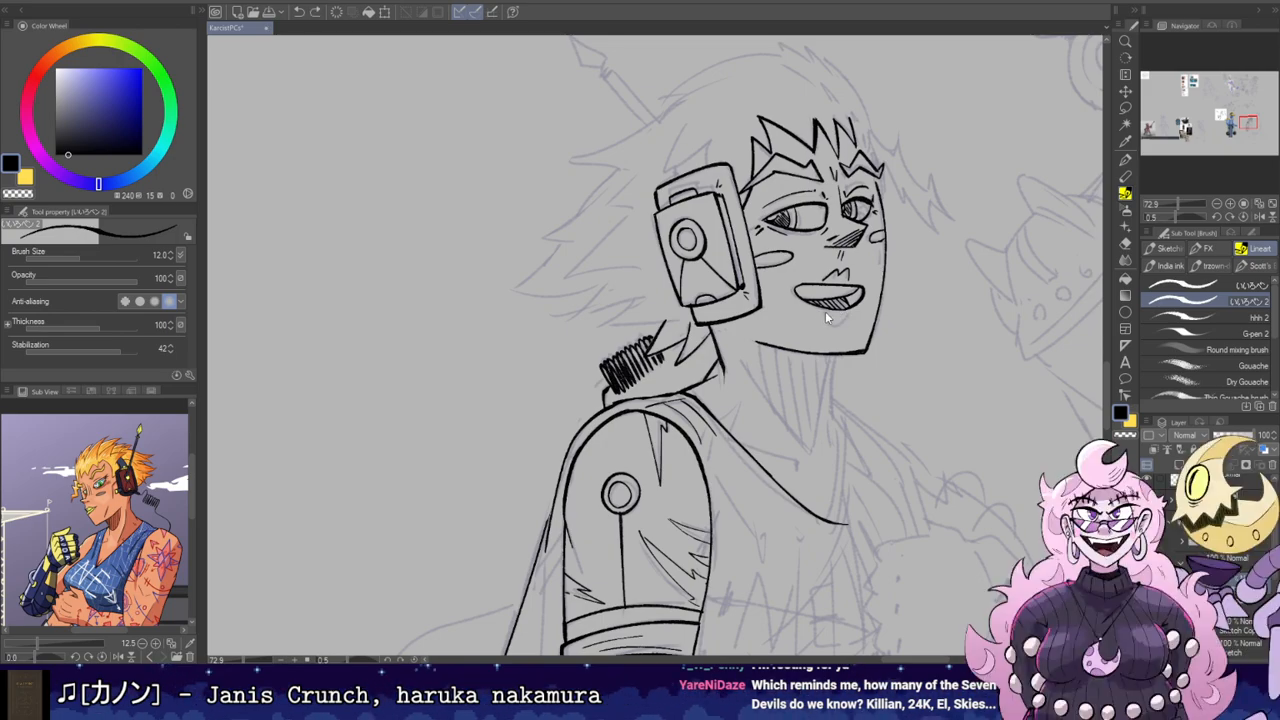
{"action": "key", "text": "ctrl+z"}
{"action": "mouse_move", "coordinate": [820, 312]}
{"action": "left_mouse_down"}
{"action": "mouse_move", "coordinate": [845, 311]}
{"action": "mouse_move", "coordinate": [829, 322]}
{"action": "mouse_move", "coordinate": [844, 311]}
{"action": "left_mouse_up"}
{"action": "key", "text": "ctrl+z"}
{"action": "key", "text": "ctrl+z"}
{"action": "key", "text": "ctrl+z"}
{"action": "key", "text": "ctrl+z"}
{"action": "key", "text": "ctrl+z"}
{"action": "key", "text": "ctrl+z"}
{"action": "key", "text": "ctrl+z"}
{"action": "key", "text": "ctrl+z"}
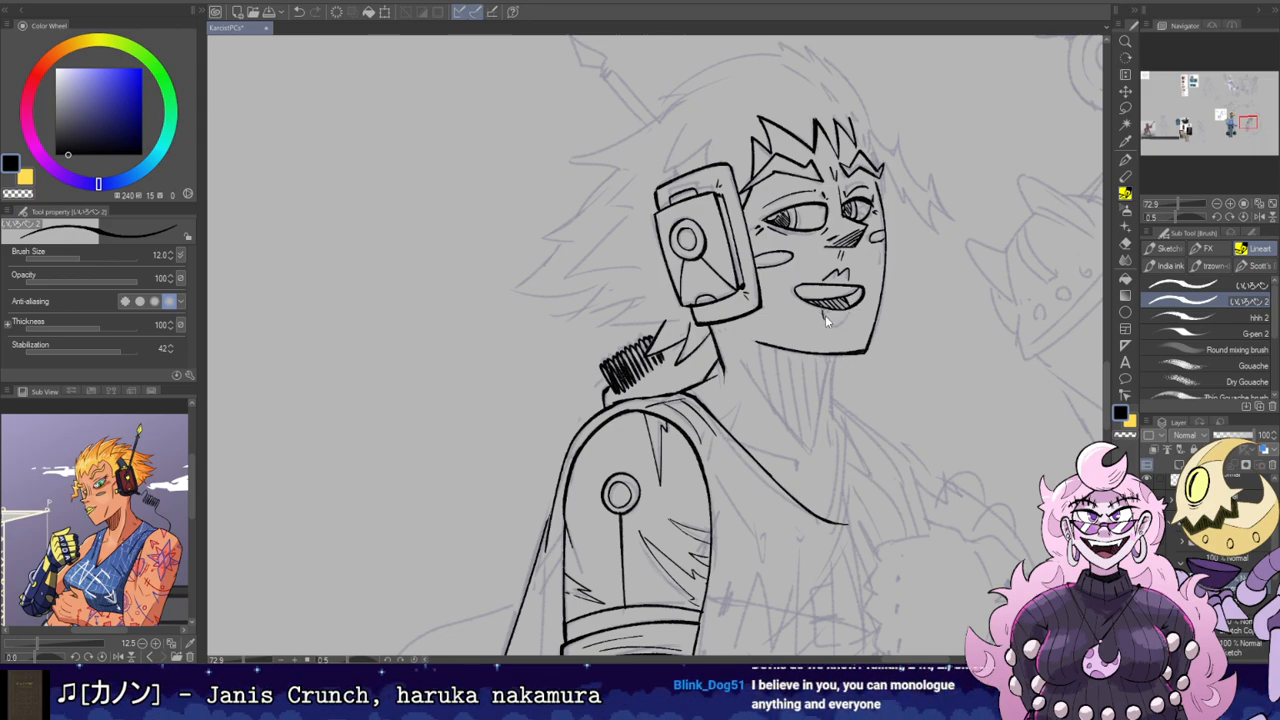
{"action": "left_click_drag", "start_coordinate": [823, 312], "coordinate": [846, 312]}
{"action": "key", "text": "e"}
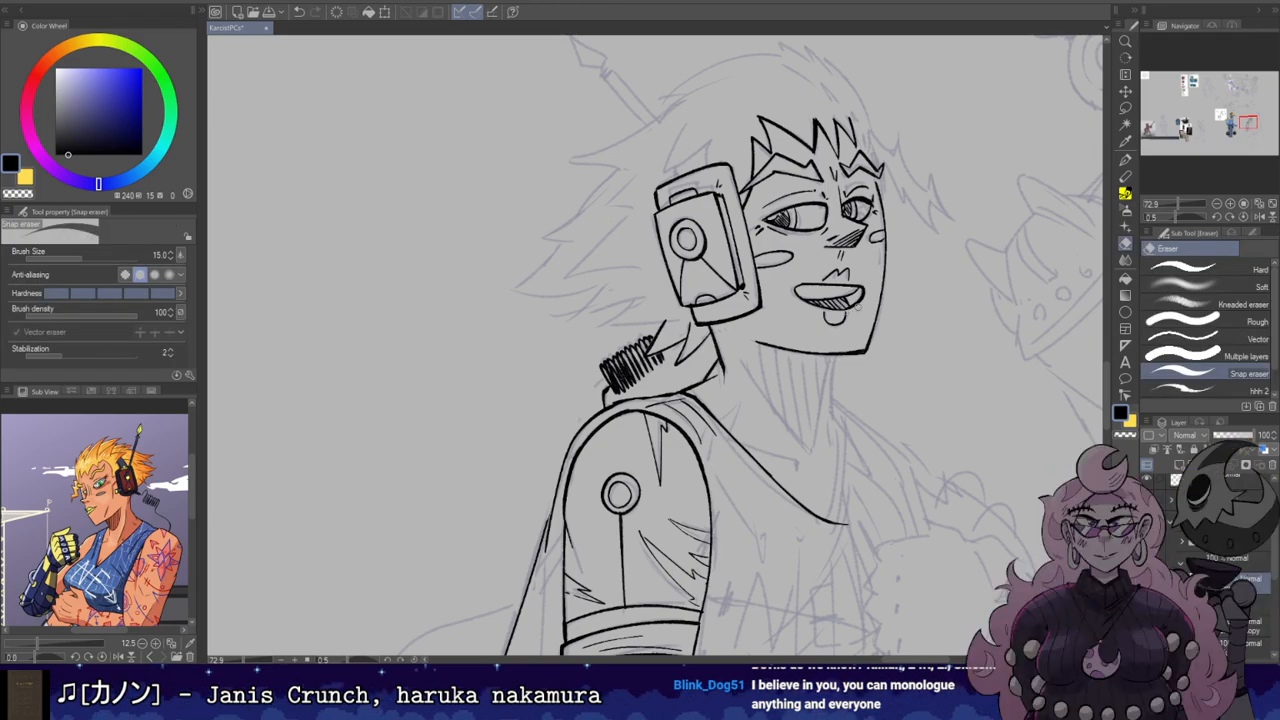
{"action": "key", "text": "b"}
{"action": "key", "text": "ctrl+s"}
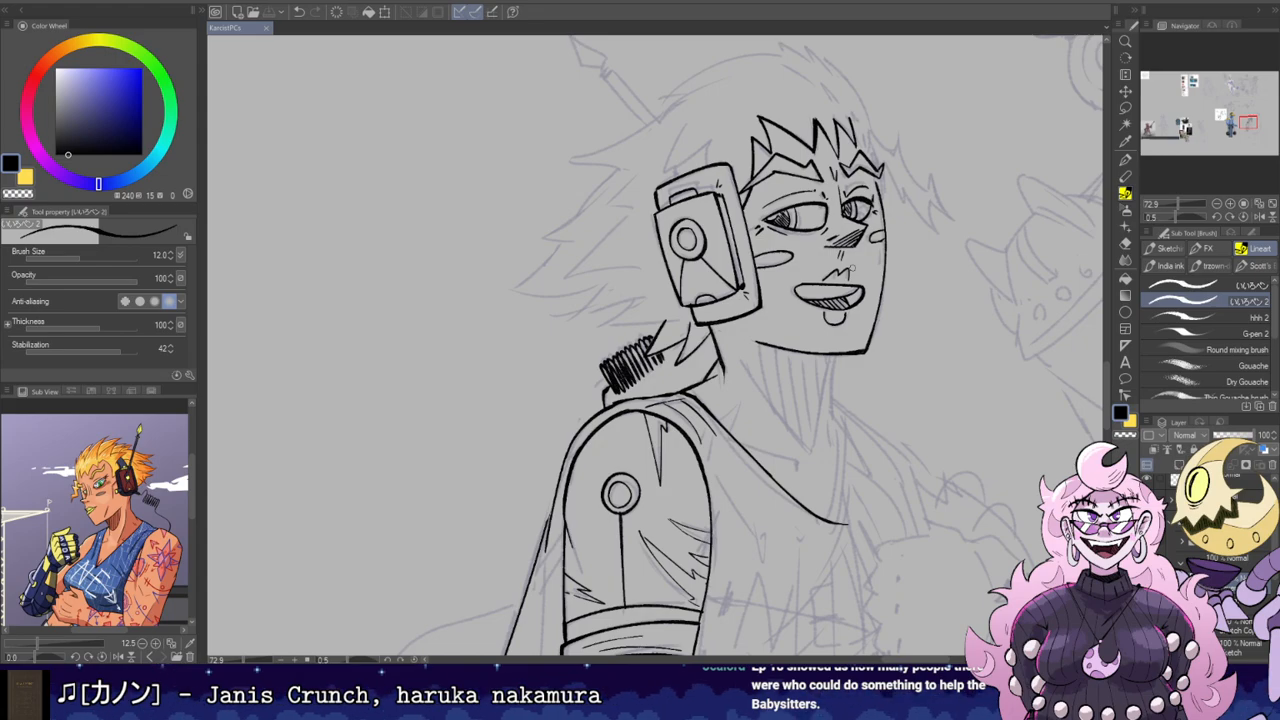
Step: Ink the V-shaped outline of the neck shadow beneath the jaw, undoing poor strokes and tidying the ends
{"action": "left_click_drag", "start_coordinate": [794, 300], "coordinate": [728, 257]}
{"action": "mouse_move", "coordinate": [676, 319]}
{"action": "left_mouse_down"}
{"action": "mouse_move", "coordinate": [745, 411]}
{"action": "mouse_move", "coordinate": [766, 313]}
{"action": "left_mouse_up"}
{"action": "key", "text": "ctrl+z"}
{"action": "key", "text": "ctrl+z"}
{"action": "key", "text": "ctrl+z"}
{"action": "key", "text": "e"}
{"action": "key", "text": "b"}
{"action": "key", "text": "ctrl+z"}
{"action": "key", "text": "e"}
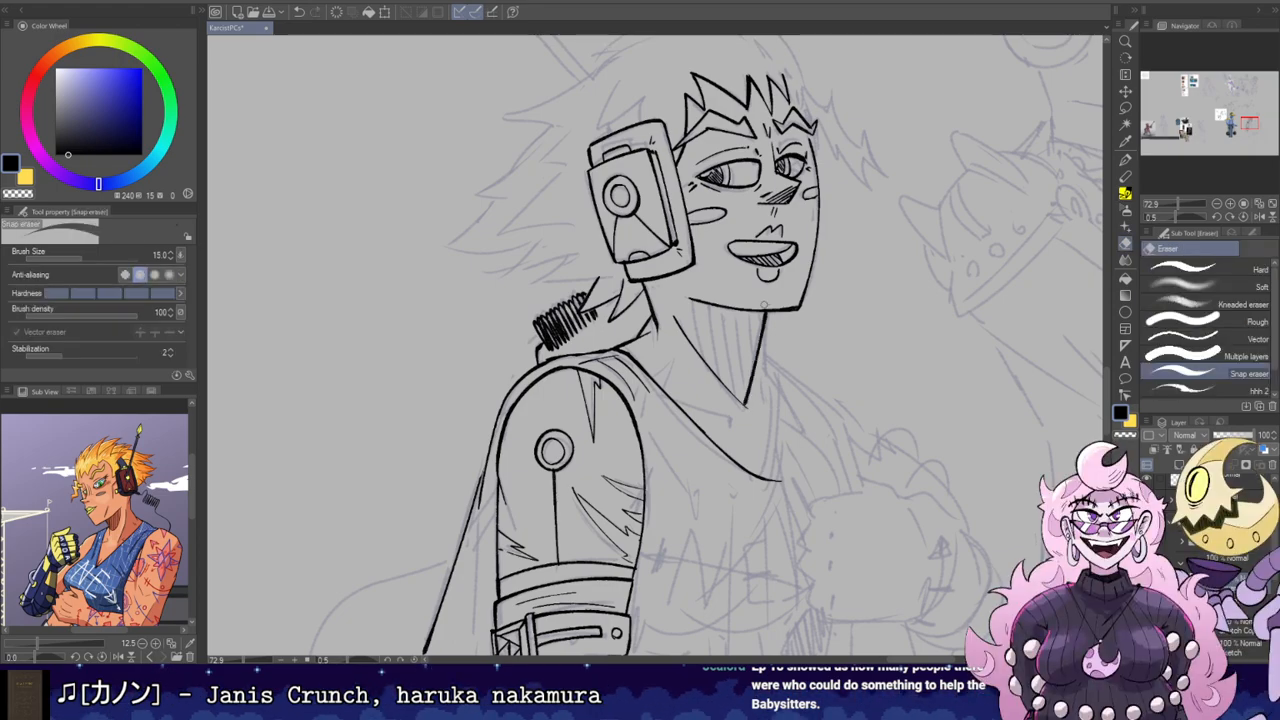
Step: Fill the V-shaped neck shadow with thin, near-vertical hatch lines, undoing and redoing poor strokes
{"action": "key", "text": "b"}
{"action": "mouse_move", "coordinate": [702, 356]}
{"action": "left_mouse_down"}
{"action": "mouse_move", "coordinate": [691, 299]}
{"action": "mouse_move", "coordinate": [708, 304]}
{"action": "left_mouse_up"}
{"action": "key", "text": "ctrl+z"}
{"action": "key", "text": "ctrl+z"}
{"action": "left_click_drag", "start_coordinate": [734, 400], "coordinate": [720, 305]}
{"action": "key", "text": "e"}
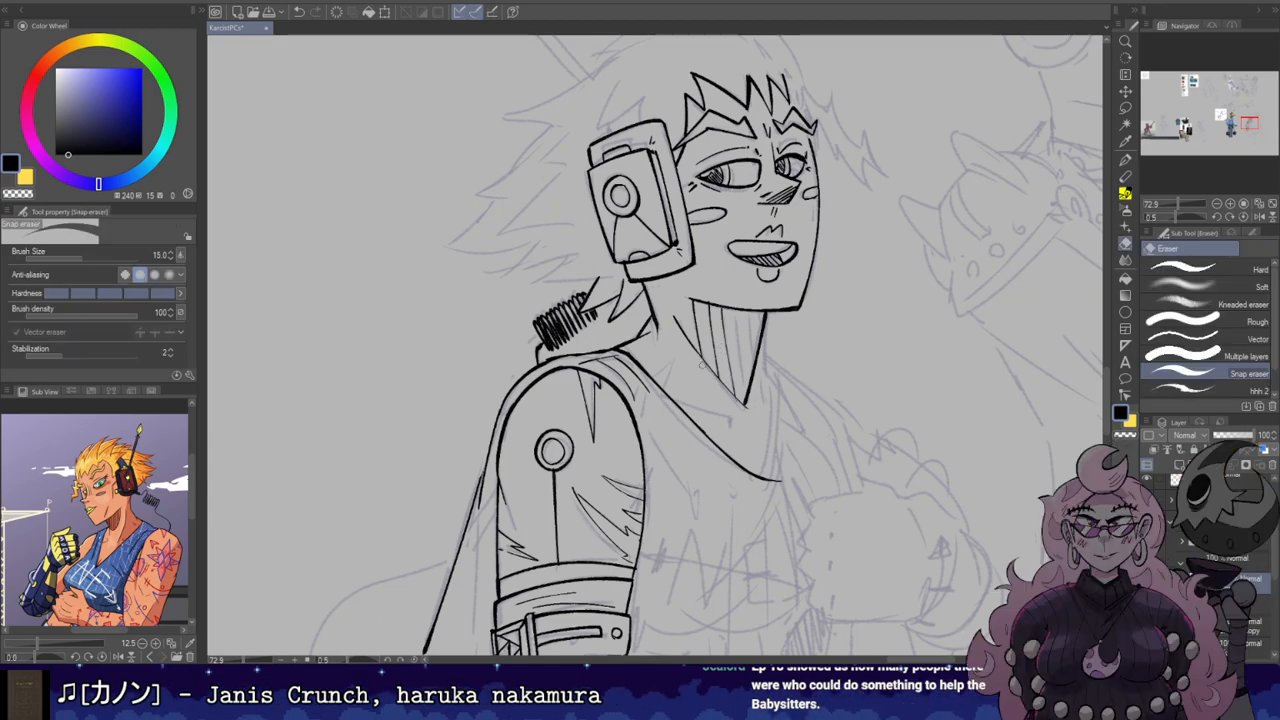
{"action": "key", "text": "b"}
{"action": "left_click_drag", "start_coordinate": [742, 408], "coordinate": [698, 360]}
{"action": "key", "text": "ctrl+z"}
{"action": "left_click_drag", "start_coordinate": [745, 398], "coordinate": [736, 332]}
{"action": "key", "text": "ctrl+z"}
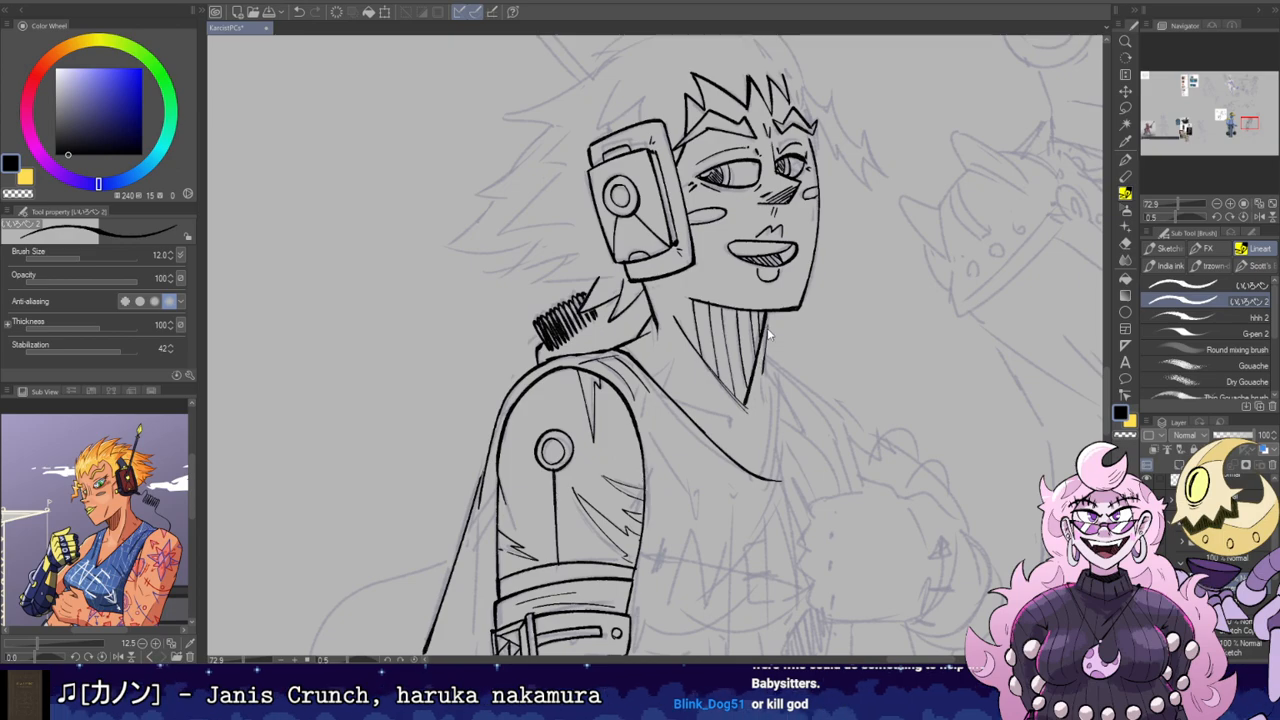
{"action": "key", "text": "e"}
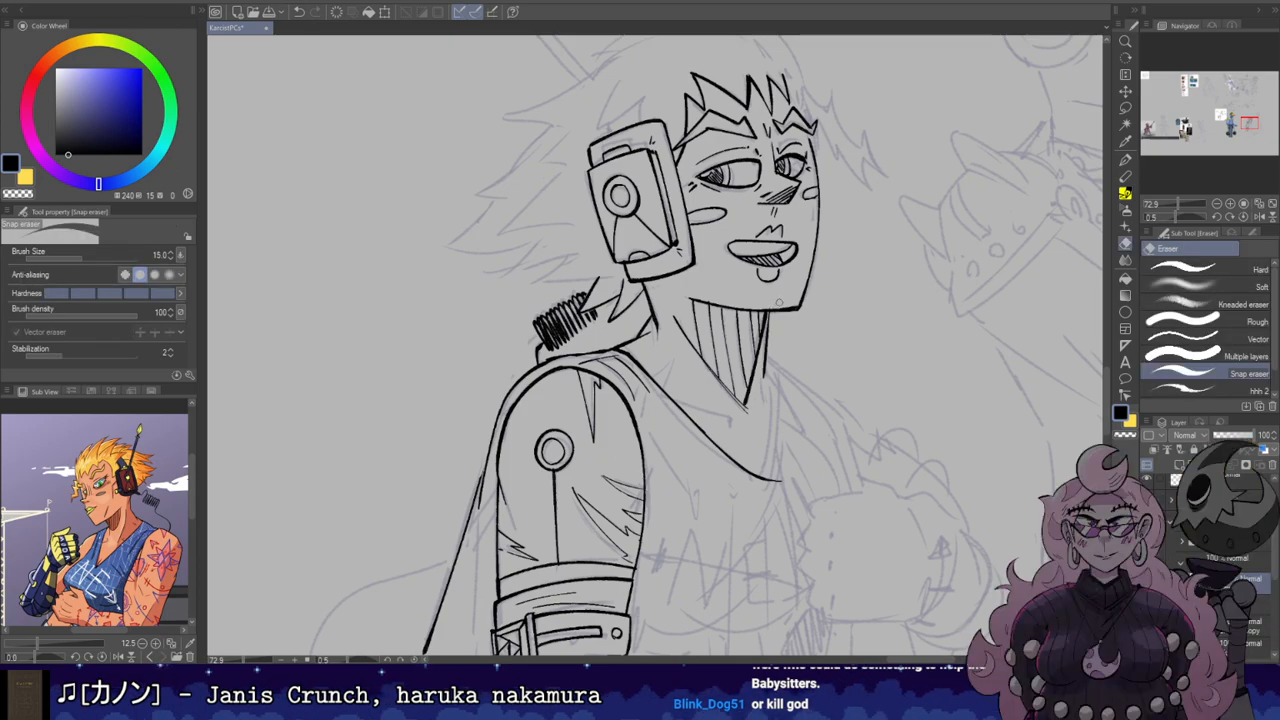
Step: Ink the neck's far contour below the jaw and the hooked collarbone line above the neckline
{"action": "key", "text": "b"}
{"action": "key", "text": "ctrl+z"}
{"action": "left_click_drag", "start_coordinate": [764, 377], "coordinate": [766, 403]}
{"action": "left_click_drag", "start_coordinate": [745, 278], "coordinate": [767, 284]}
{"action": "key", "text": "e"}
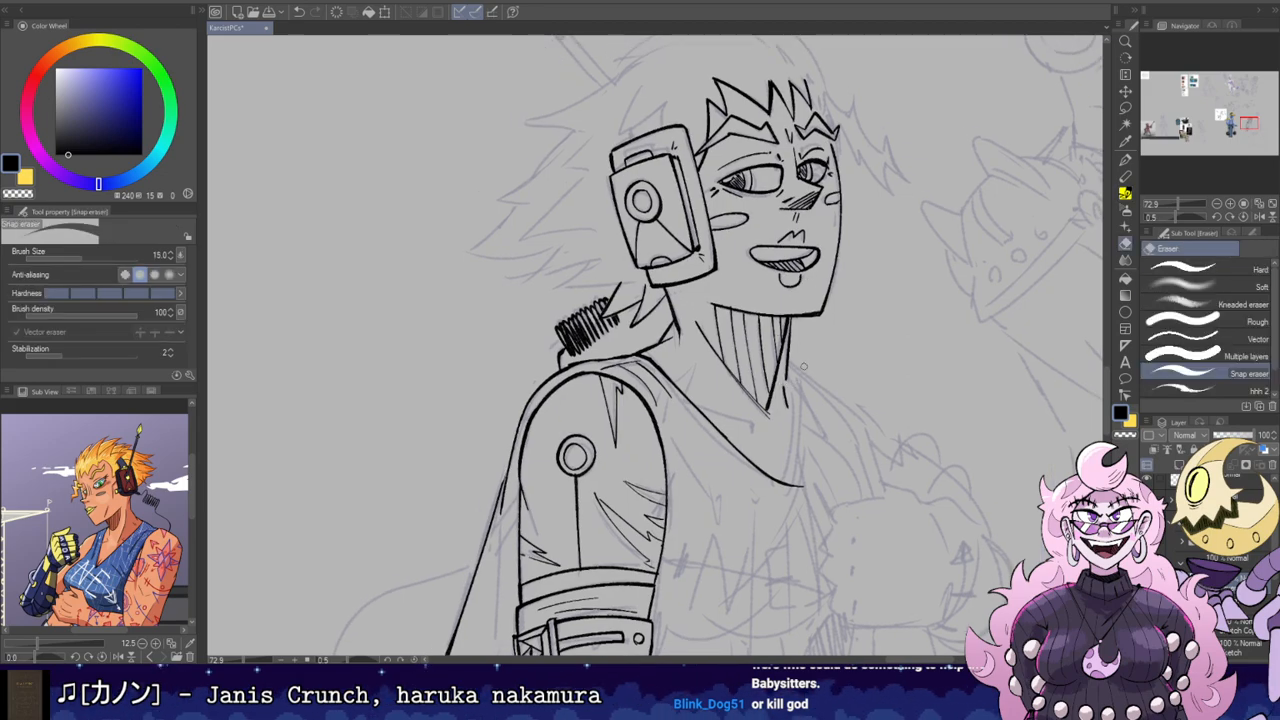
{"action": "key", "text": "p"}
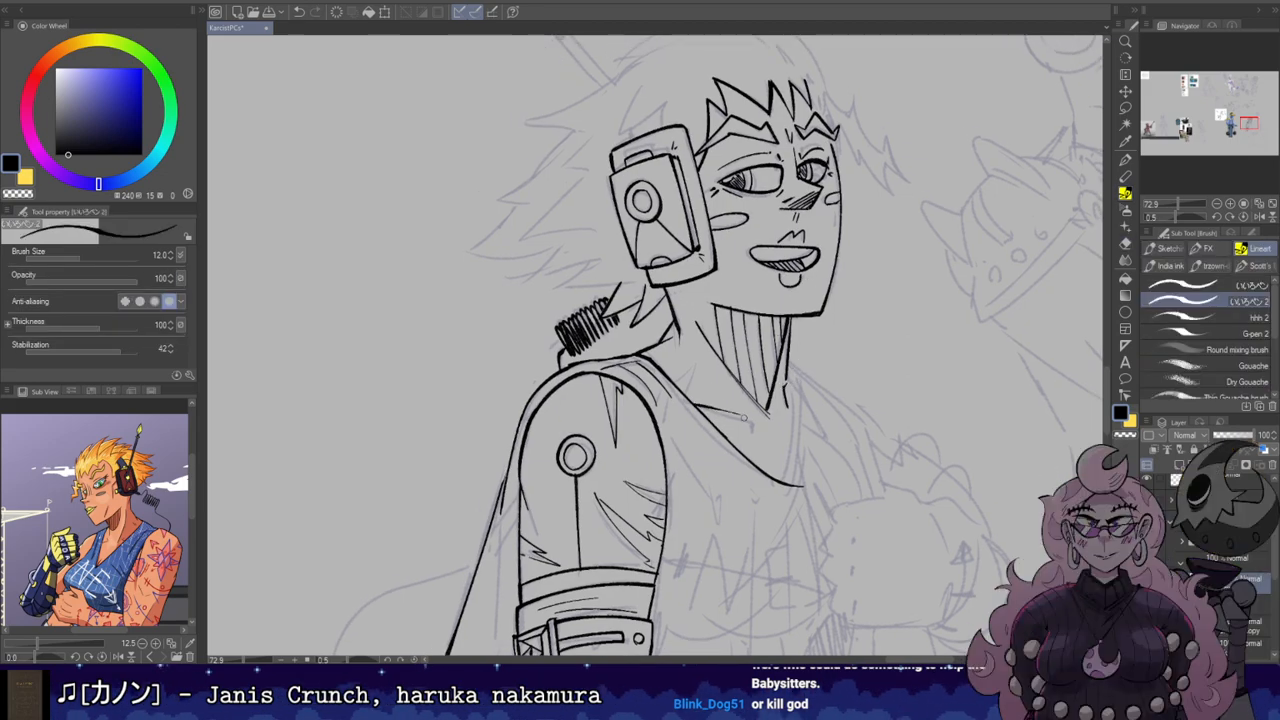
{"action": "key", "text": "e"}
{"action": "key", "text": "p"}
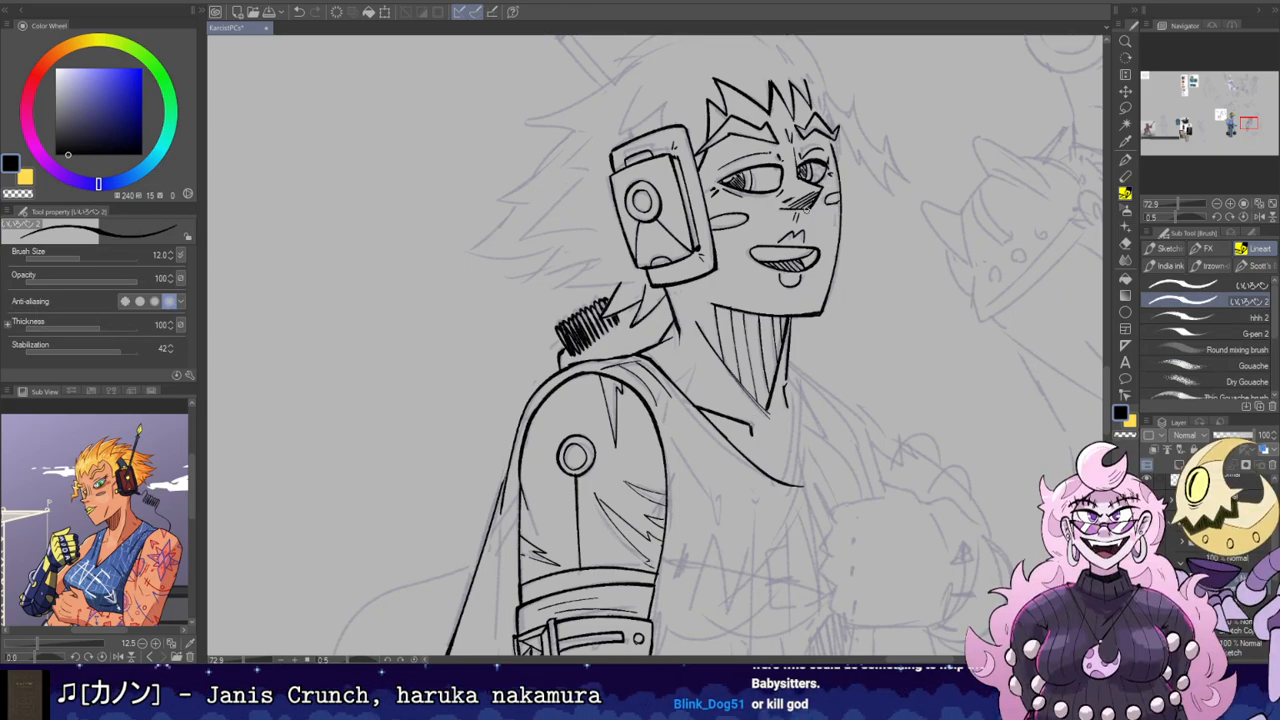
Step: Ink the small spike at the base of the neck and the fold marks on the shirt front, undoing poor strokes
{"action": "left_click_drag", "start_coordinate": [717, 327], "coordinate": [723, 351]}
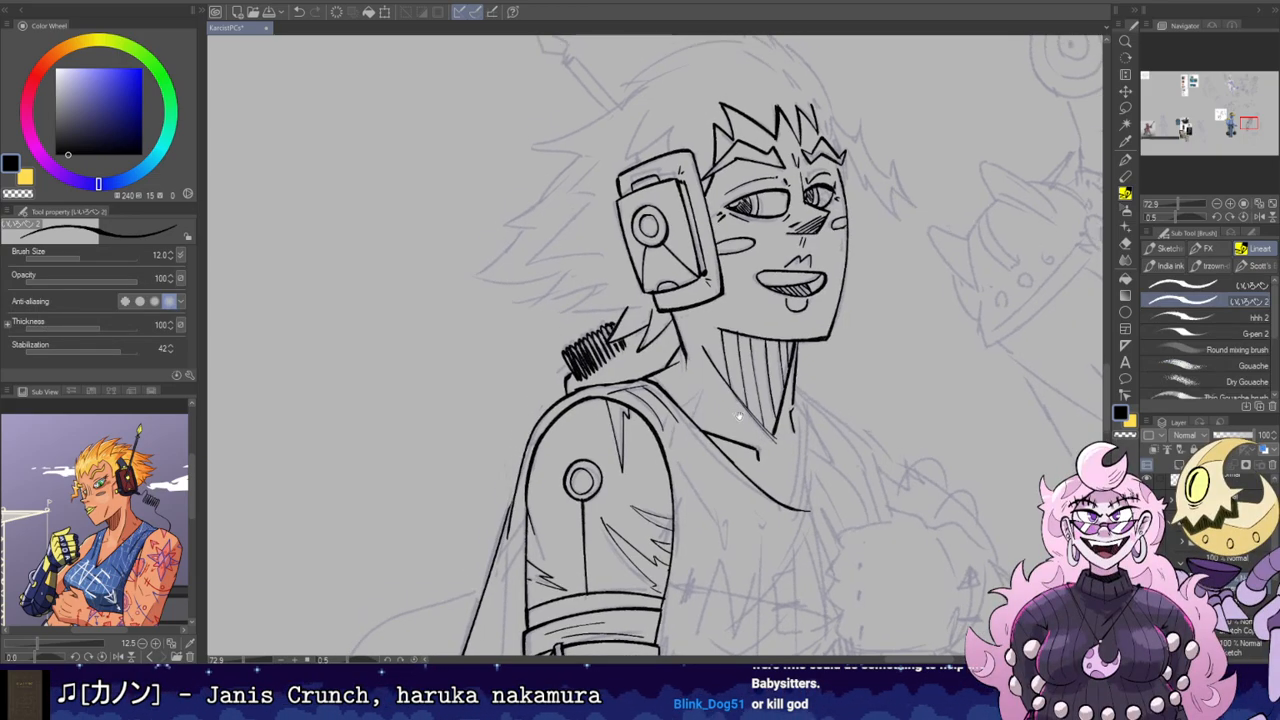
{"action": "left_click_drag", "start_coordinate": [735, 400], "coordinate": [748, 319]}
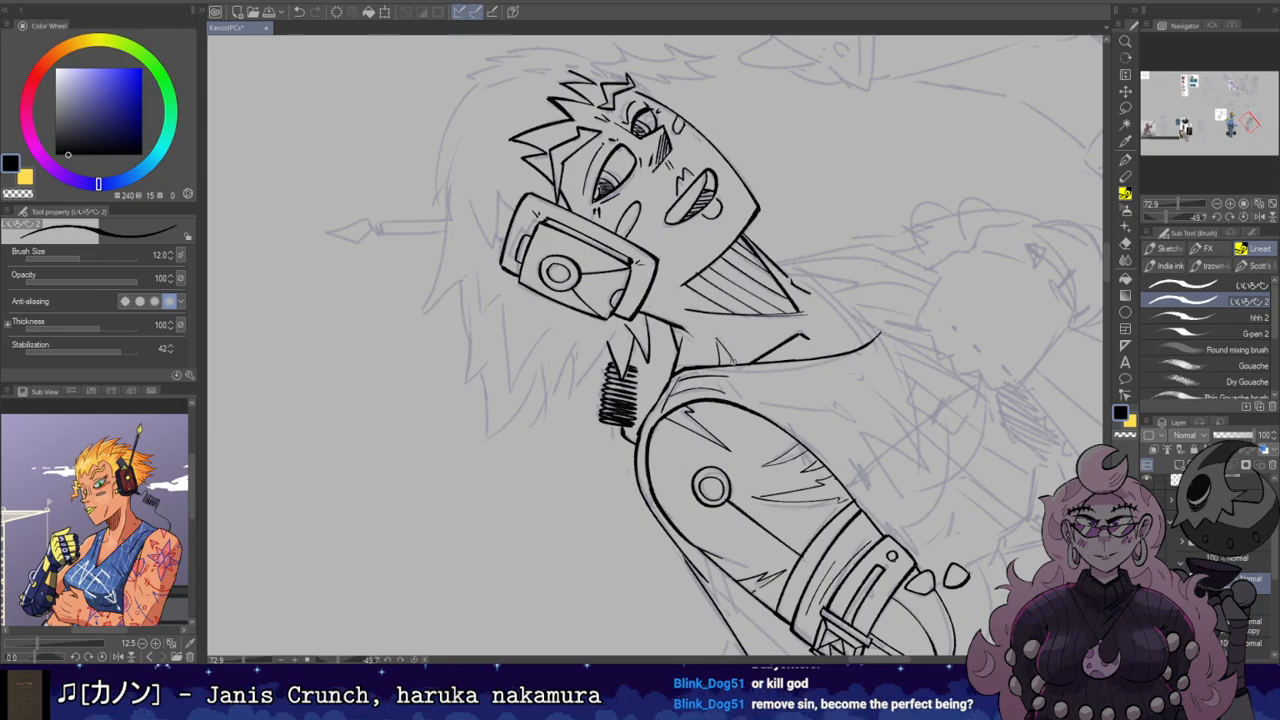
{"action": "mouse_move", "coordinate": [750, 290]}
{"action": "left_mouse_down"}
{"action": "mouse_move", "coordinate": [757, 381]}
{"action": "mouse_move", "coordinate": [683, 291]}
{"action": "left_mouse_up"}
{"action": "left_click_drag", "start_coordinate": [600, 362], "coordinate": [650, 436]}
{"action": "key", "text": "ctrl+z"}
{"action": "mouse_move", "coordinate": [600, 364]}
{"action": "left_mouse_down"}
{"action": "mouse_move", "coordinate": [635, 363]}
{"action": "mouse_move", "coordinate": [655, 464]}
{"action": "left_mouse_up"}
{"action": "key", "text": "ctrl+z"}
{"action": "mouse_move", "coordinate": [660, 444]}
{"action": "left_mouse_down"}
{"action": "mouse_move", "coordinate": [655, 463]}
{"action": "mouse_move", "coordinate": [689, 432]}
{"action": "mouse_move", "coordinate": [697, 441]}
{"action": "left_mouse_up"}
{"action": "key", "text": "ctrl+z"}
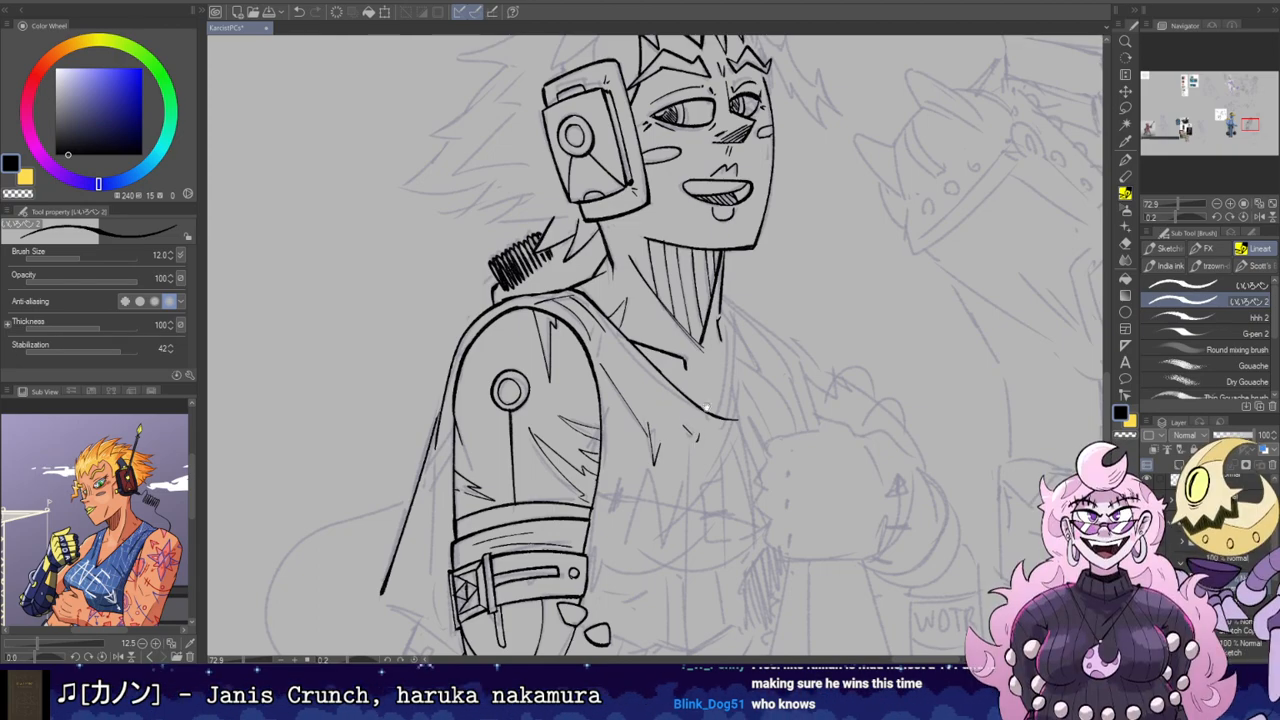
Step: Ink the far side of the neckline from the neck down to the neckline's lowest point and clean up the joins
{"action": "left_click_drag", "start_coordinate": [706, 406], "coordinate": [717, 427]}
{"action": "key", "text": "e"}
{"action": "left_click_drag", "start_coordinate": [732, 343], "coordinate": [733, 365]}
{"action": "key", "text": "ctrl+z"}
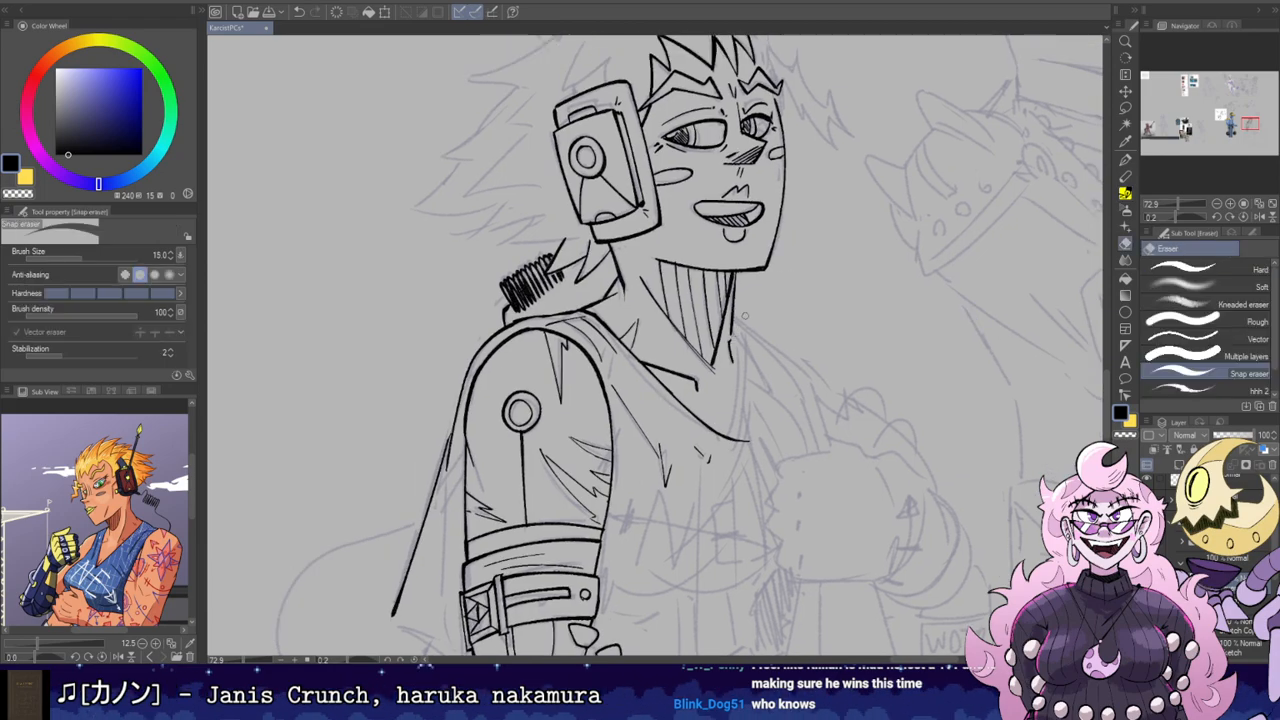
{"action": "key", "text": "b"}
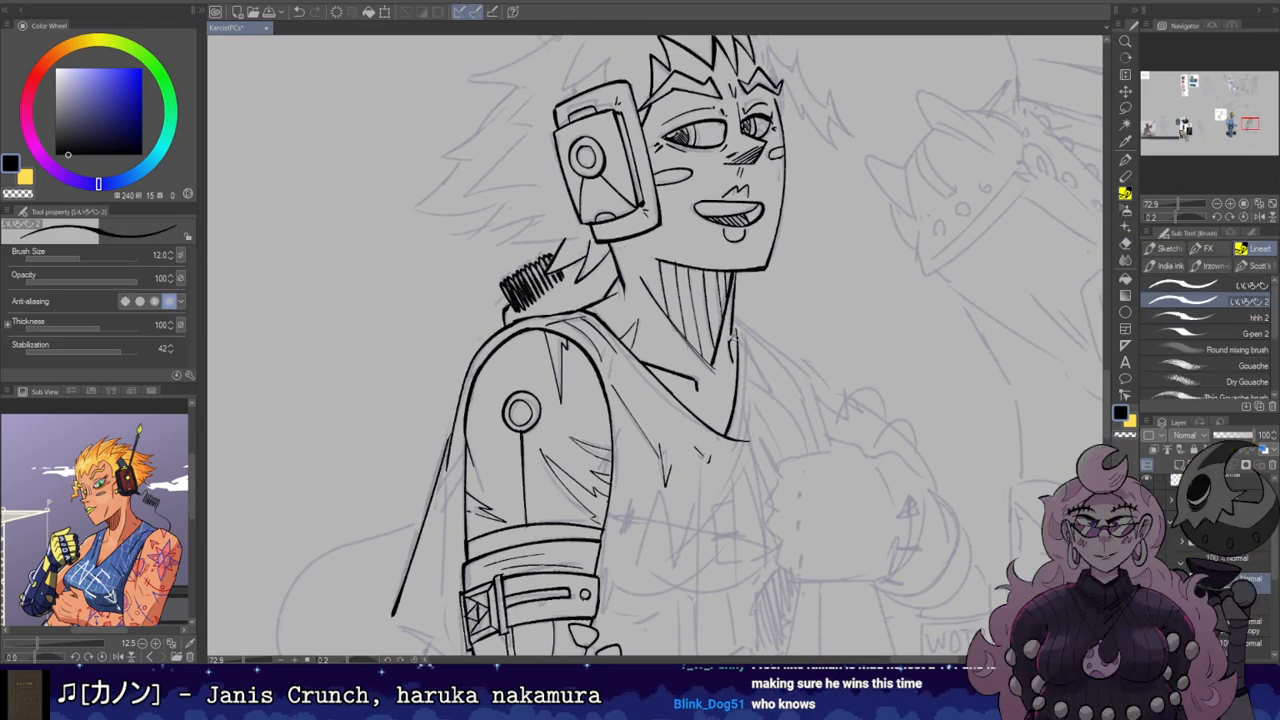
{"action": "left_click_drag", "start_coordinate": [734, 324], "coordinate": [741, 437]}
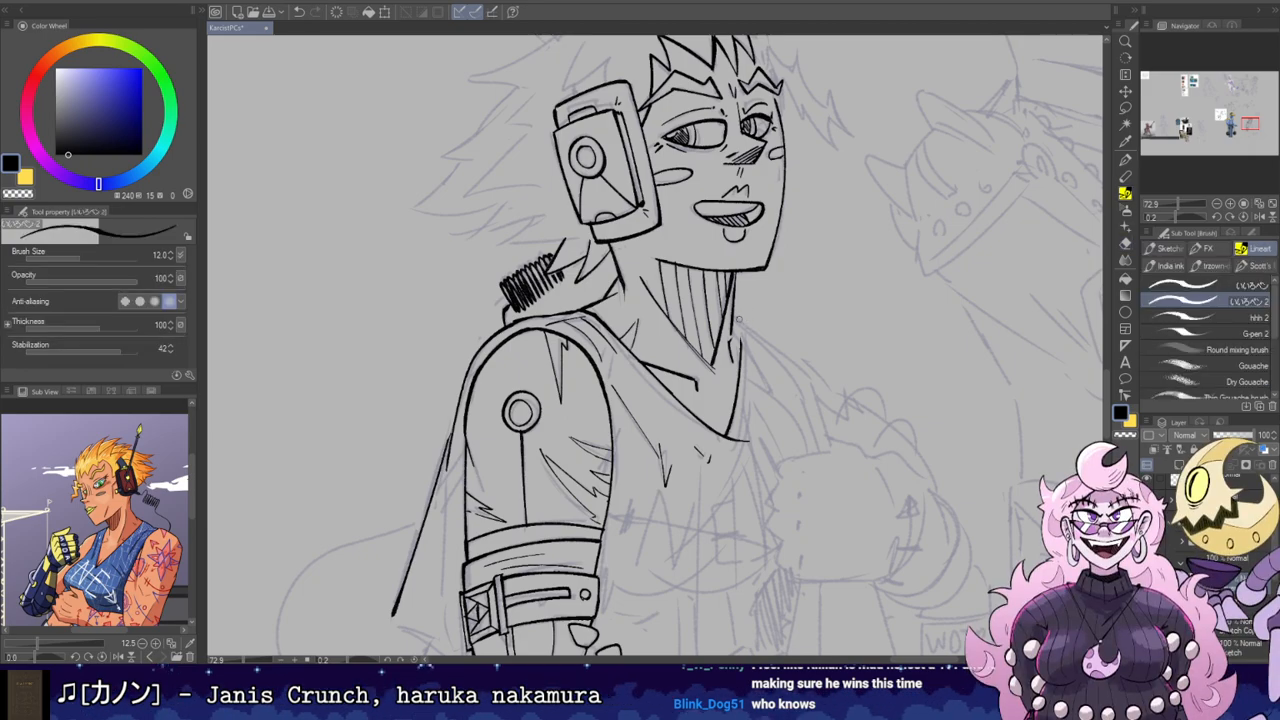
{"action": "key", "text": "e"}
{"action": "key", "text": "b"}
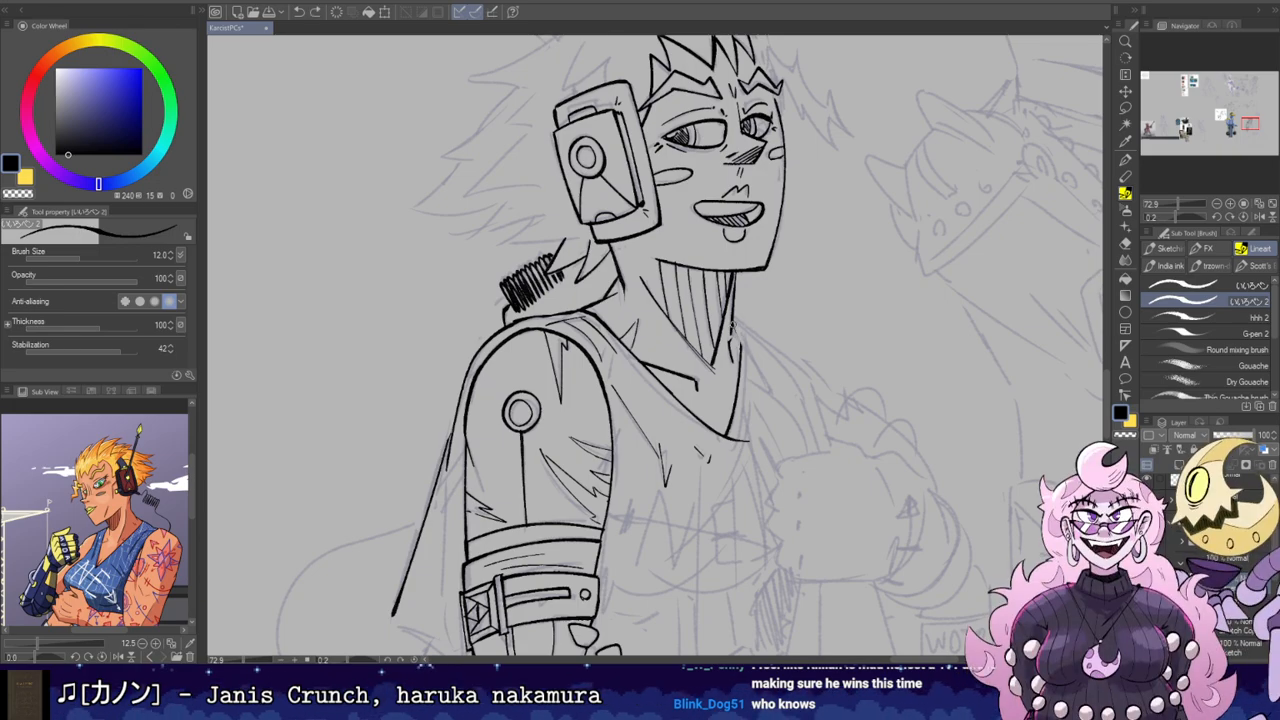
{"action": "key", "text": "e"}
{"action": "key", "text": "r"}
{"action": "left_click_drag", "start_coordinate": [748, 328], "coordinate": [882, 37]}
{"action": "left_click_drag", "start_coordinate": [797, 116], "coordinate": [746, 416]}
{"action": "mouse_move", "coordinate": [766, 368]}
{"action": "left_mouse_down"}
{"action": "mouse_move", "coordinate": [753, 249]}
{"action": "mouse_move", "coordinate": [733, 411]}
{"action": "mouse_move", "coordinate": [728, 346]}
{"action": "mouse_move", "coordinate": [749, 256]}
{"action": "left_mouse_up"}
{"action": "key", "text": "p"}
{"action": "key", "text": "r"}
{"action": "mouse_move", "coordinate": [575, 300]}
{"action": "left_mouse_down"}
{"action": "mouse_move", "coordinate": [803, 322]}
{"action": "mouse_move", "coordinate": [878, 194]}
{"action": "left_mouse_up"}
{"action": "left_click_drag", "start_coordinate": [808, 260], "coordinate": [842, 307]}
{"action": "key", "text": "ctrl+z"}
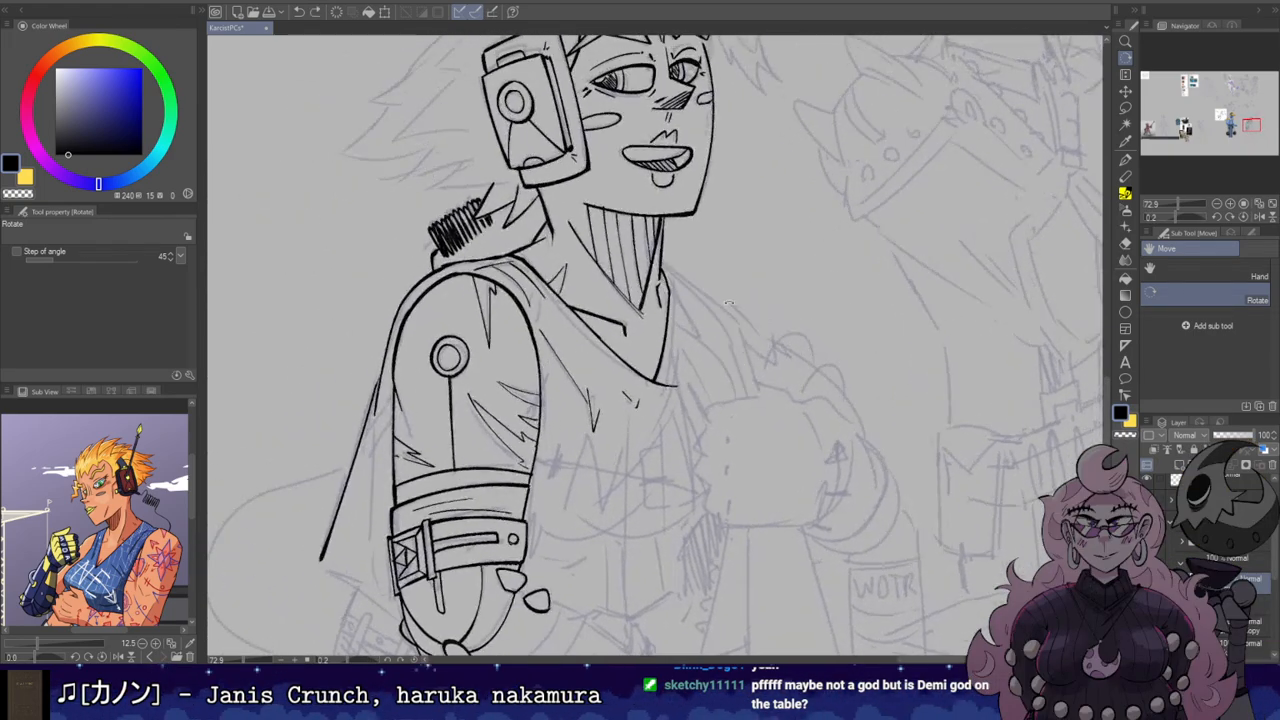
Step: Ink the far shirt strap line running down from the top of the neckline and clean up its corner
{"action": "key", "text": "b"}
{"action": "left_click_drag", "start_coordinate": [667, 267], "coordinate": [698, 343]}
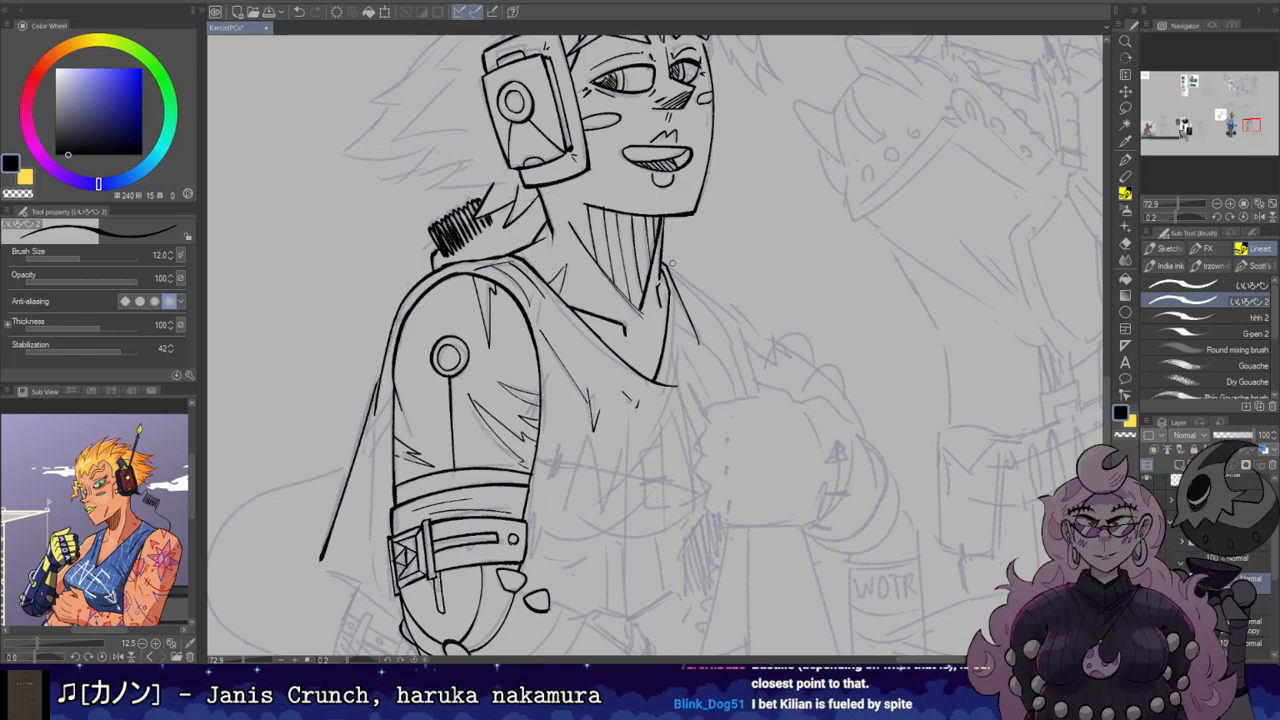
{"action": "key", "text": "e"}
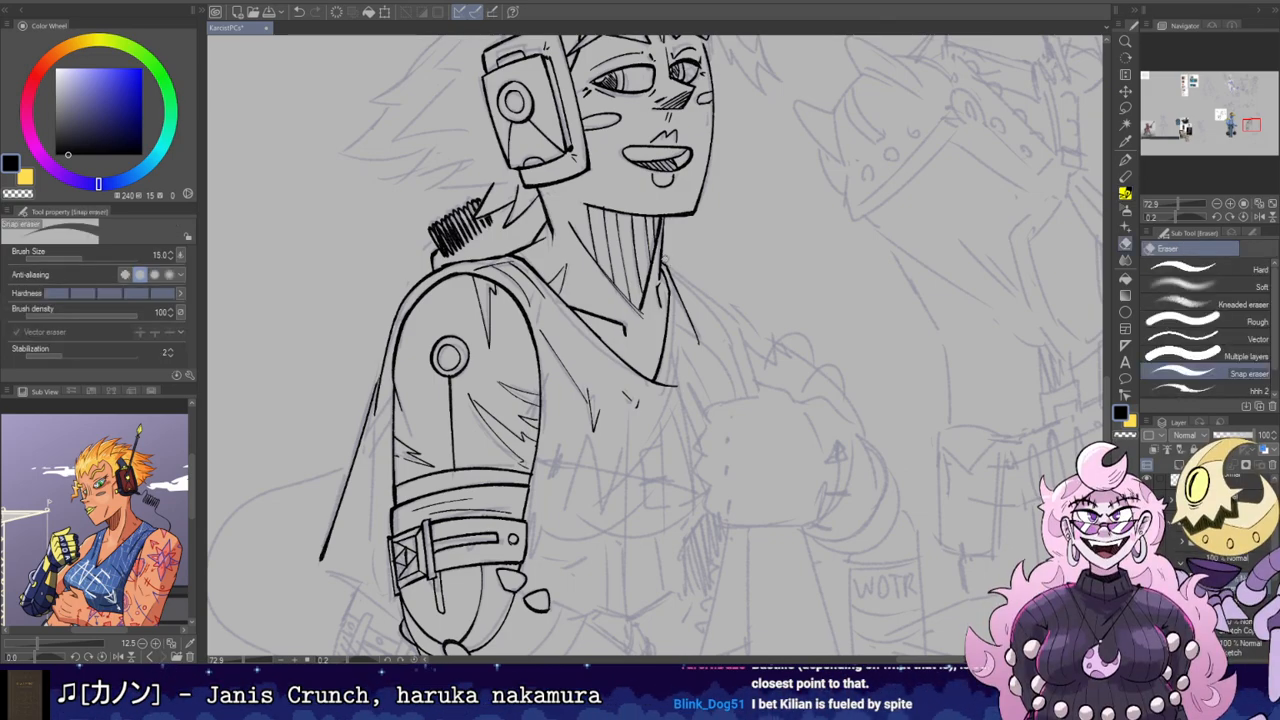
{"action": "key", "text": "p"}
{"action": "left_click_drag", "start_coordinate": [660, 259], "coordinate": [667, 269]}
Step: Ink the inner edge line at the far shoulder down to the raised fist, redoing poor strokes
{"action": "key", "text": "r"}
{"action": "mouse_move", "coordinate": [725, 365]}
{"action": "left_mouse_down"}
{"action": "mouse_move", "coordinate": [661, 282]}
{"action": "mouse_move", "coordinate": [621, 290]}
{"action": "left_mouse_up"}
{"action": "key", "text": "p"}
{"action": "key", "text": "ctrl+z"}
{"action": "mouse_move", "coordinate": [664, 366]}
{"action": "left_mouse_down"}
{"action": "mouse_move", "coordinate": [681, 409]}
{"action": "mouse_move", "coordinate": [656, 272]}
{"action": "mouse_move", "coordinate": [666, 240]}
{"action": "left_mouse_up"}
{"action": "key", "text": "ctrl+z"}
{"action": "key", "text": "e"}
{"action": "left_click_drag", "start_coordinate": [655, 334], "coordinate": [668, 242]}
{"action": "key", "text": "p"}
{"action": "left_click_drag", "start_coordinate": [656, 336], "coordinate": [679, 230]}
{"action": "key", "text": "ctrl+z"}
{"action": "key", "text": "e"}
{"action": "key", "text": "b"}
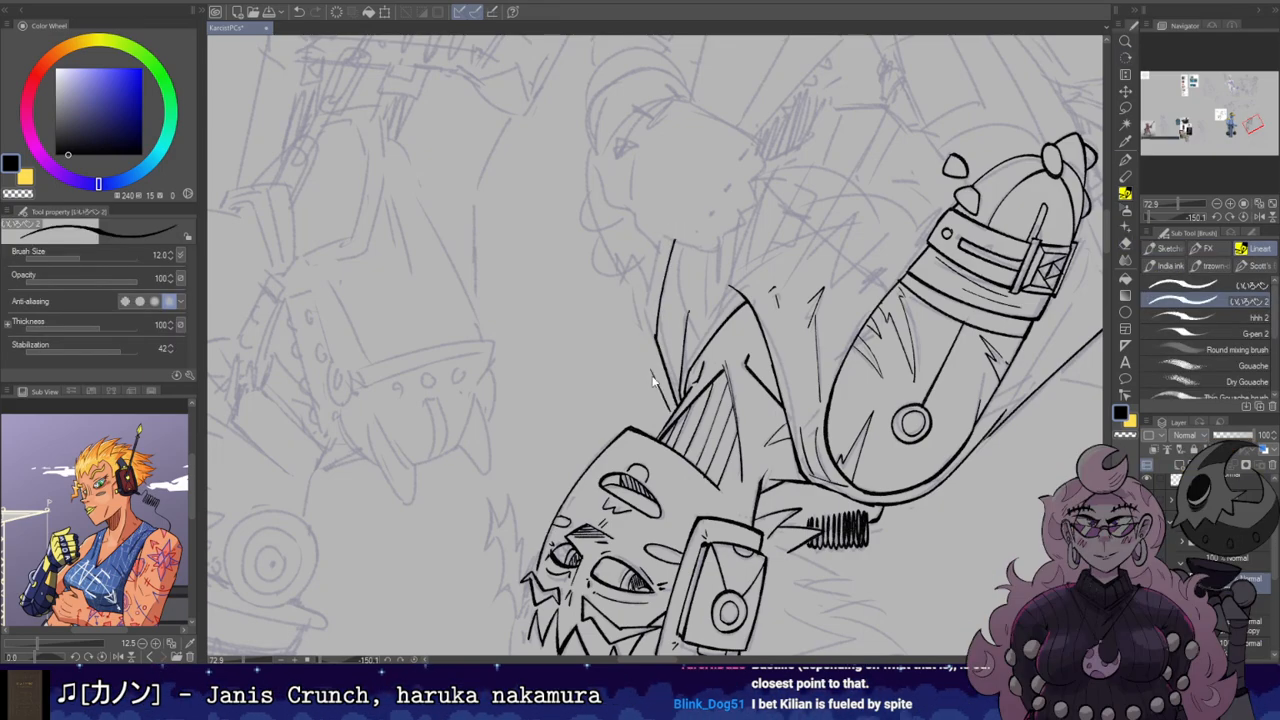
Step: Ink the angular outer contour of the far shoulder from the neck down to the raised fist
{"action": "mouse_move", "coordinate": [666, 396]}
{"action": "left_mouse_down"}
{"action": "mouse_move", "coordinate": [640, 331]}
{"action": "mouse_move", "coordinate": [658, 258]}
{"action": "left_mouse_up"}
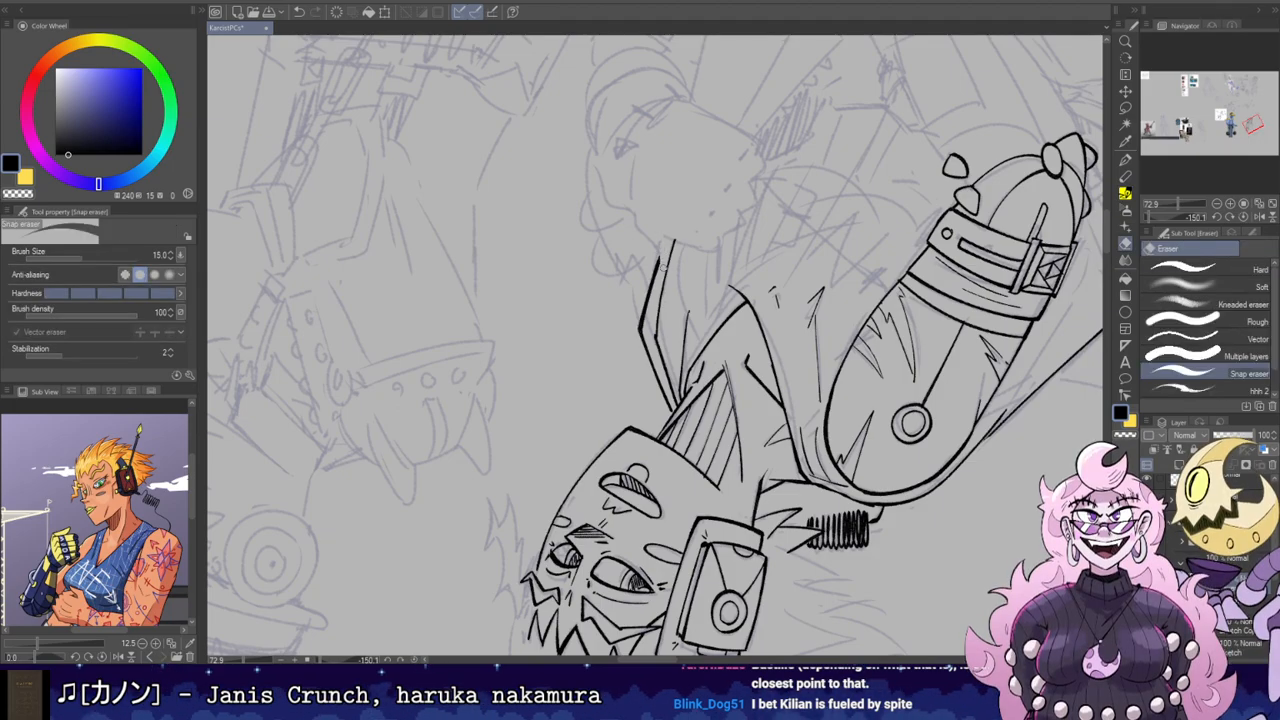
{"action": "key", "text": "r"}
{"action": "double_click", "coordinate": [675, 215]}
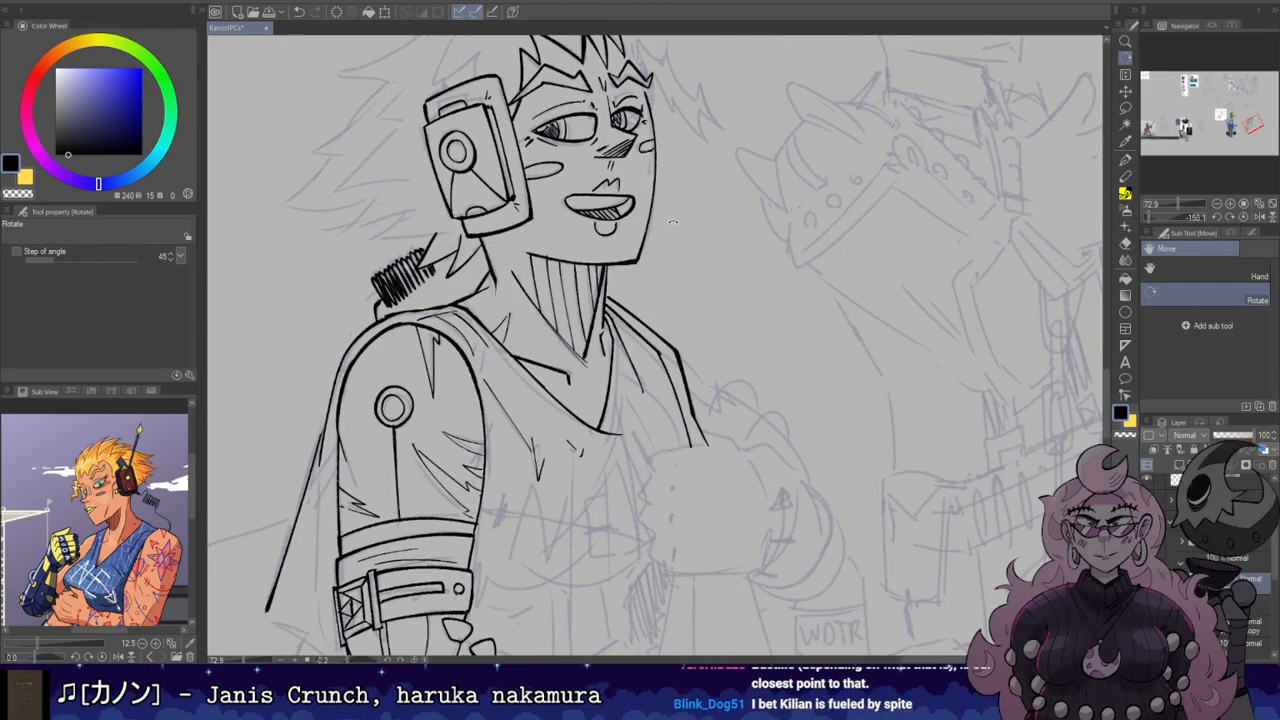
{"action": "mouse_move", "coordinate": [765, 206]}
{"action": "left_mouse_down"}
{"action": "mouse_move", "coordinate": [825, 249]}
{"action": "mouse_move", "coordinate": [850, 373]}
{"action": "left_mouse_up"}
{"action": "key", "text": "e"}
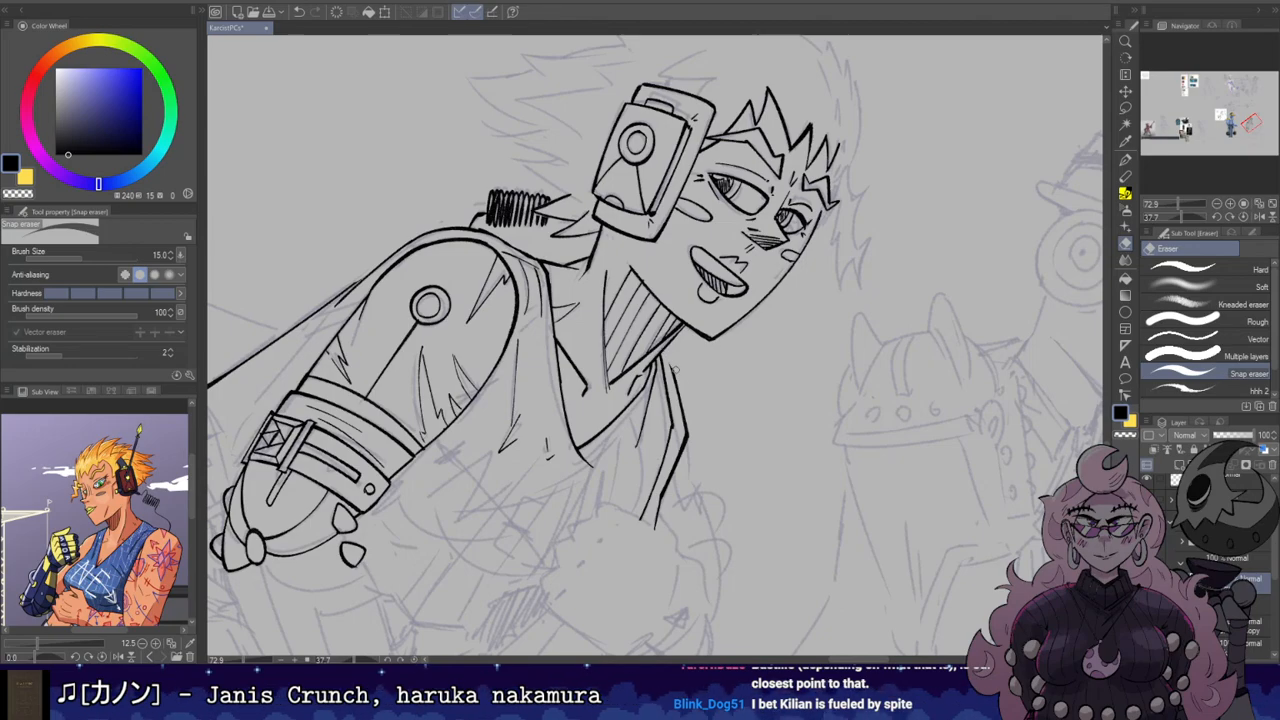
Step: Ink the first large hair spike at the back of the head above the headset, redoing poor strokes
{"action": "key", "text": "b"}
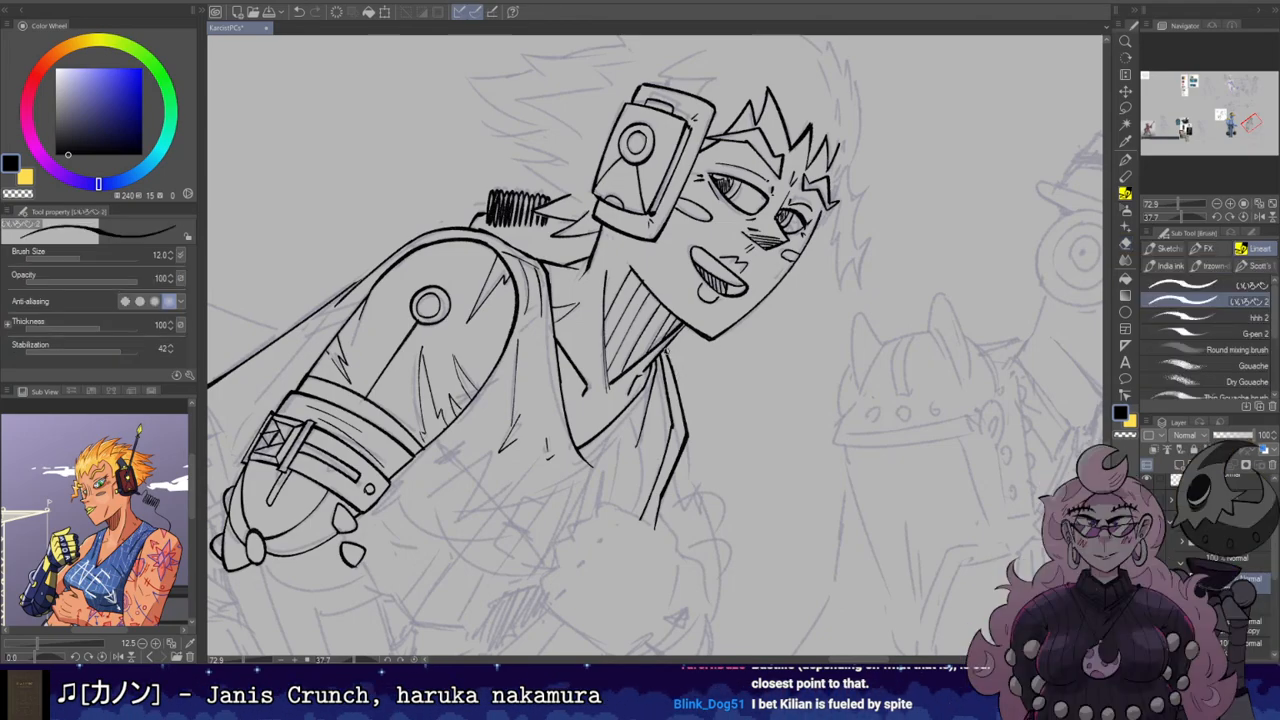
{"action": "key", "text": "r"}
{"action": "double_click", "coordinate": [684, 339]}
{"action": "left_click_drag", "start_coordinate": [684, 339], "coordinate": [763, 103]}
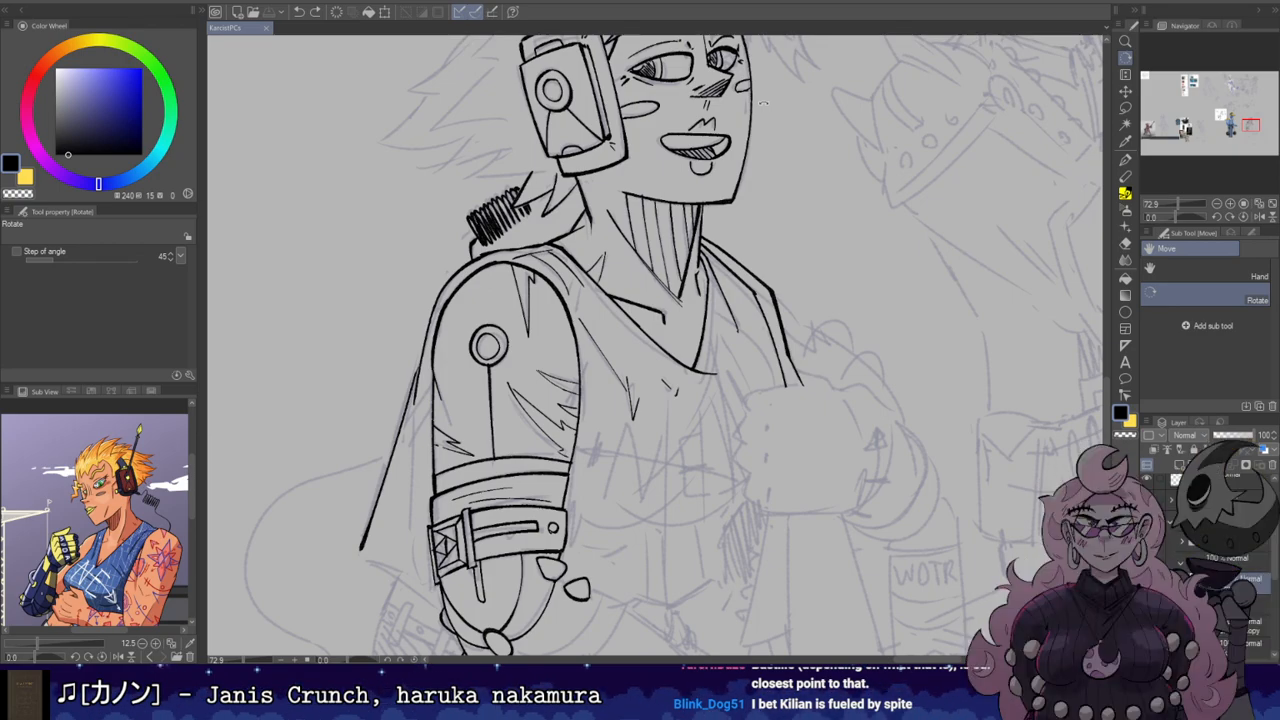
{"action": "mouse_move", "coordinate": [632, 174]}
{"action": "left_mouse_down"}
{"action": "mouse_move", "coordinate": [701, 310]}
{"action": "mouse_move", "coordinate": [792, 437]}
{"action": "mouse_move", "coordinate": [802, 278]}
{"action": "left_mouse_up"}
{"action": "left_click_drag", "start_coordinate": [700, 300], "coordinate": [823, 384]}
{"action": "mouse_move", "coordinate": [690, 445]}
{"action": "left_mouse_down"}
{"action": "mouse_move", "coordinate": [695, 319]}
{"action": "mouse_move", "coordinate": [713, 414]}
{"action": "mouse_move", "coordinate": [700, 428]}
{"action": "mouse_move", "coordinate": [733, 459]}
{"action": "left_mouse_up"}
{"action": "key", "text": "ctrl+z"}
{"action": "key", "text": "ctrl+z"}
{"action": "key", "text": "ctrl+z"}
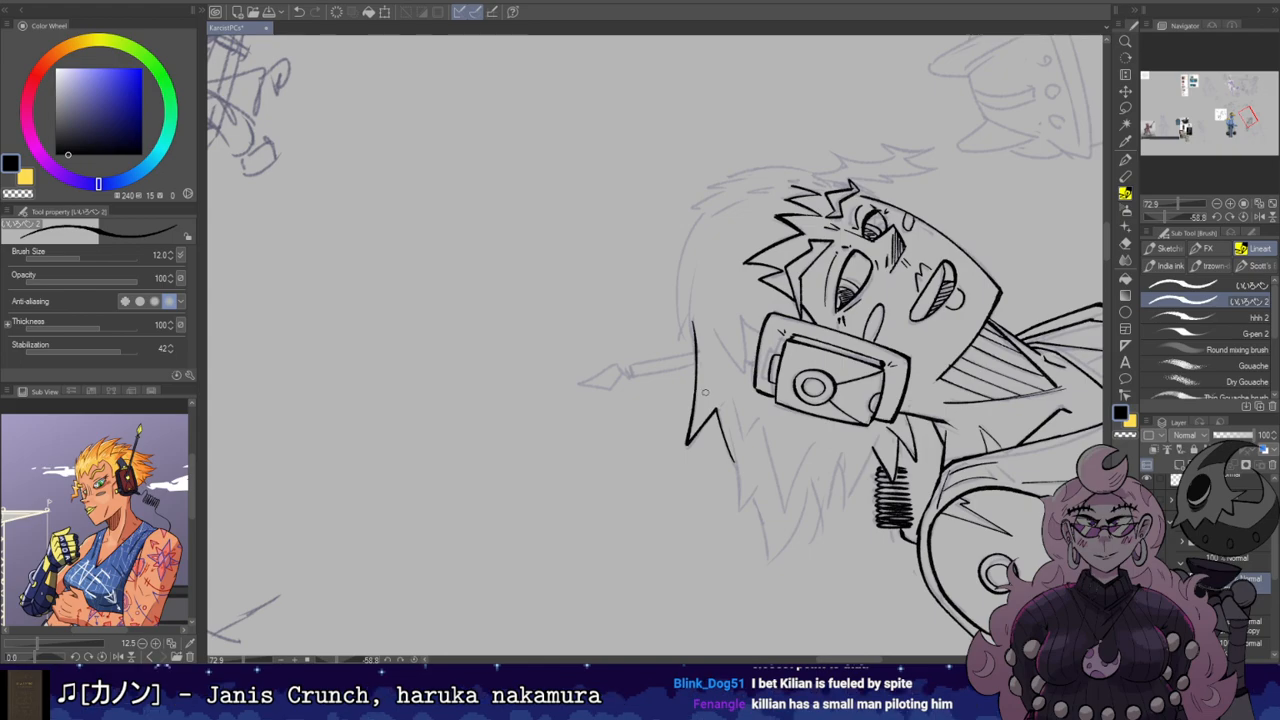
{"action": "key", "text": "ctrl+z"}
Step: Ink the jagged outer hair spikes at the back of the head down to the longest point and its neighbouring spike
{"action": "mouse_move", "coordinate": [688, 446]}
{"action": "left_mouse_down"}
{"action": "mouse_move", "coordinate": [708, 416]}
{"action": "mouse_move", "coordinate": [739, 506]}
{"action": "left_mouse_up"}
{"action": "mouse_move", "coordinate": [738, 500]}
{"action": "left_mouse_down"}
{"action": "mouse_move", "coordinate": [730, 420]}
{"action": "mouse_move", "coordinate": [738, 510]}
{"action": "mouse_move", "coordinate": [756, 478]}
{"action": "mouse_move", "coordinate": [768, 565]}
{"action": "mouse_move", "coordinate": [812, 478]}
{"action": "left_mouse_up"}
{"action": "key", "text": "ctrl+z"}
{"action": "key", "text": "ctrl+z"}
{"action": "key", "text": "ctrl+z"}
{"action": "mouse_move", "coordinate": [766, 568]}
{"action": "left_mouse_down"}
{"action": "mouse_move", "coordinate": [816, 474]}
{"action": "mouse_move", "coordinate": [820, 534]}
{"action": "mouse_move", "coordinate": [831, 519]}
{"action": "mouse_move", "coordinate": [848, 446]}
{"action": "left_mouse_up"}
{"action": "key", "text": "e"}
{"action": "key", "text": "b"}
{"action": "key", "text": "ctrl+z"}
{"action": "key", "text": "ctrl+z"}
{"action": "key", "text": "ctrl+z"}
{"action": "left_click_drag", "start_coordinate": [818, 540], "coordinate": [848, 447]}
{"action": "key", "text": "ctrl+z"}
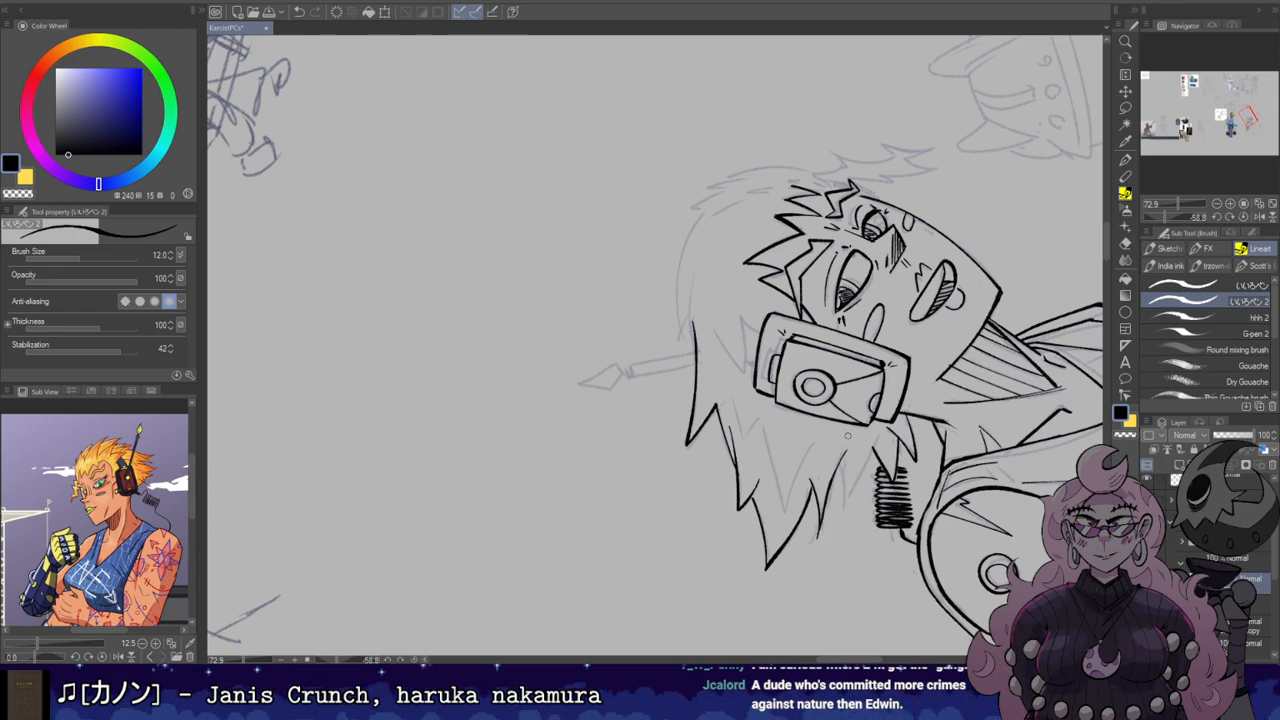
Step: Ink the inner V-shaped hair strands between the outer back spikes and the headset
{"action": "left_click_drag", "start_coordinate": [764, 428], "coordinate": [784, 512]}
{"action": "left_click_drag", "start_coordinate": [784, 512], "coordinate": [815, 444]}
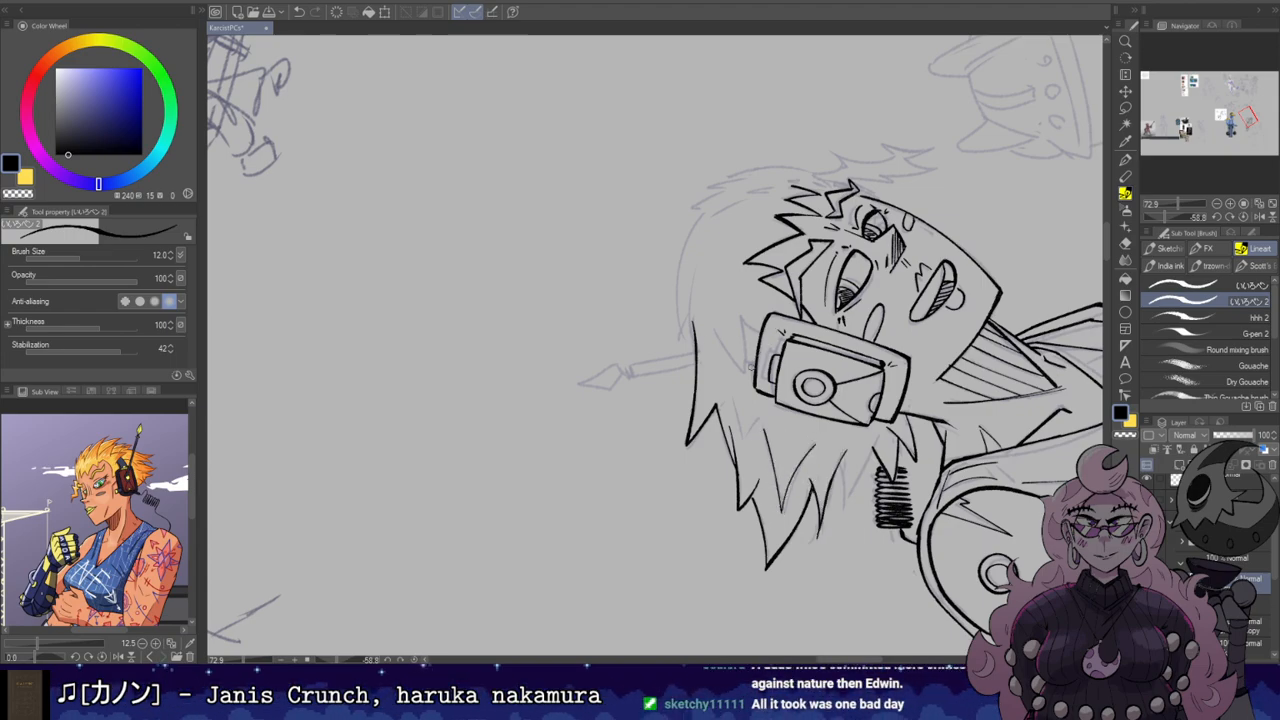
{"action": "key", "text": "ctrl+z"}
{"action": "mouse_move", "coordinate": [730, 402]}
{"action": "left_mouse_down"}
{"action": "mouse_move", "coordinate": [740, 434]}
{"action": "mouse_move", "coordinate": [764, 420]}
{"action": "left_mouse_up"}
Step: Ink the last back hair spike beside the neck coil and clean up the strands behind the headset
{"action": "left_click_drag", "start_coordinate": [908, 370], "coordinate": [849, 331]}
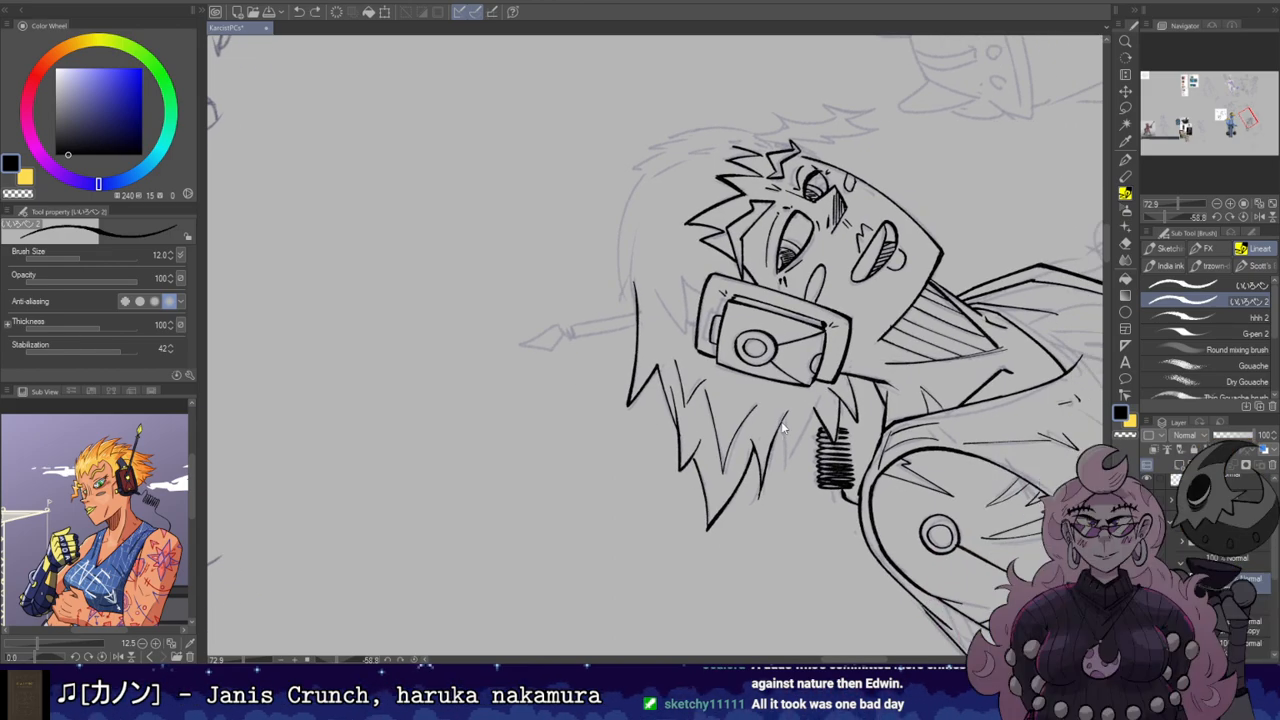
{"action": "mouse_move", "coordinate": [783, 468]}
{"action": "left_mouse_down"}
{"action": "mouse_move", "coordinate": [819, 402]}
{"action": "mouse_move", "coordinate": [810, 414]}
{"action": "left_mouse_up"}
{"action": "key", "text": "e"}
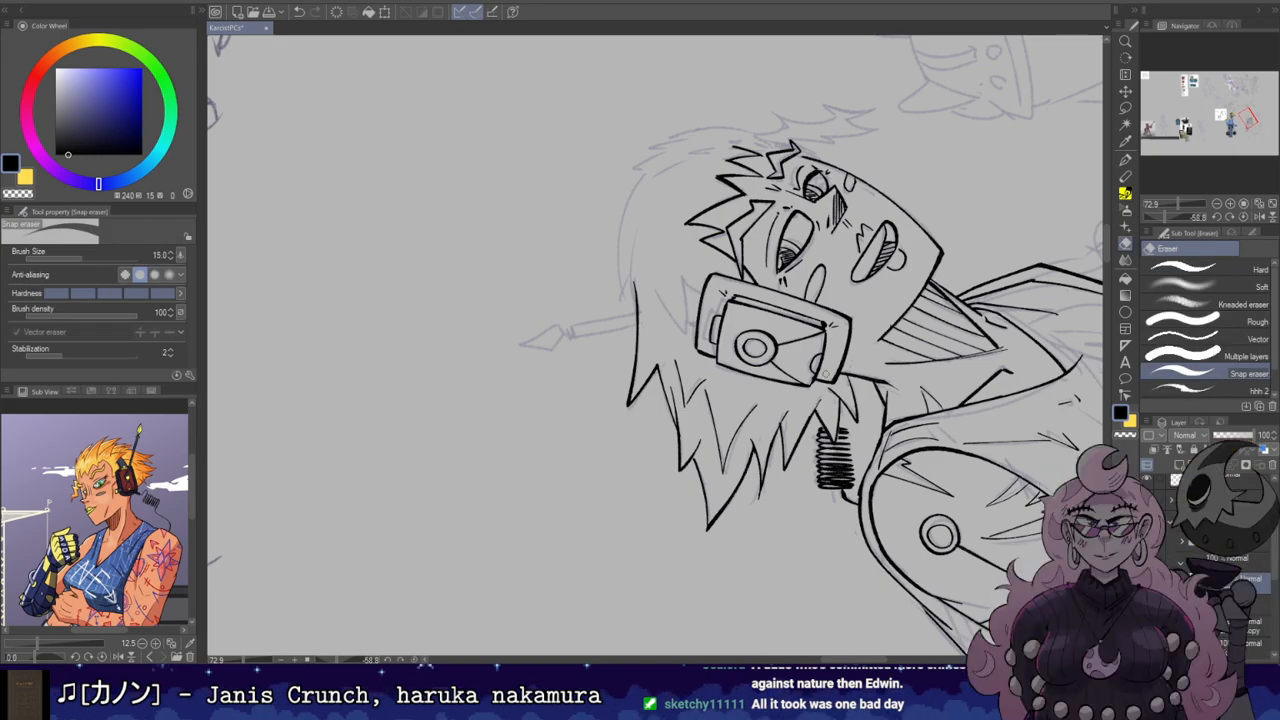
{"action": "left_click_drag", "start_coordinate": [870, 245], "coordinate": [839, 364]}
{"action": "left_click_drag", "start_coordinate": [764, 442], "coordinate": [795, 384]}
{"action": "key", "text": "b"}
{"action": "key", "text": "ctrl+z"}
{"action": "mouse_move", "coordinate": [654, 416]}
{"action": "left_mouse_down"}
{"action": "mouse_move", "coordinate": [700, 456]}
{"action": "mouse_move", "coordinate": [668, 390]}
{"action": "mouse_move", "coordinate": [696, 403]}
{"action": "mouse_move", "coordinate": [685, 320]}
{"action": "mouse_move", "coordinate": [806, 293]}
{"action": "left_mouse_up"}
{"action": "key", "text": "r"}
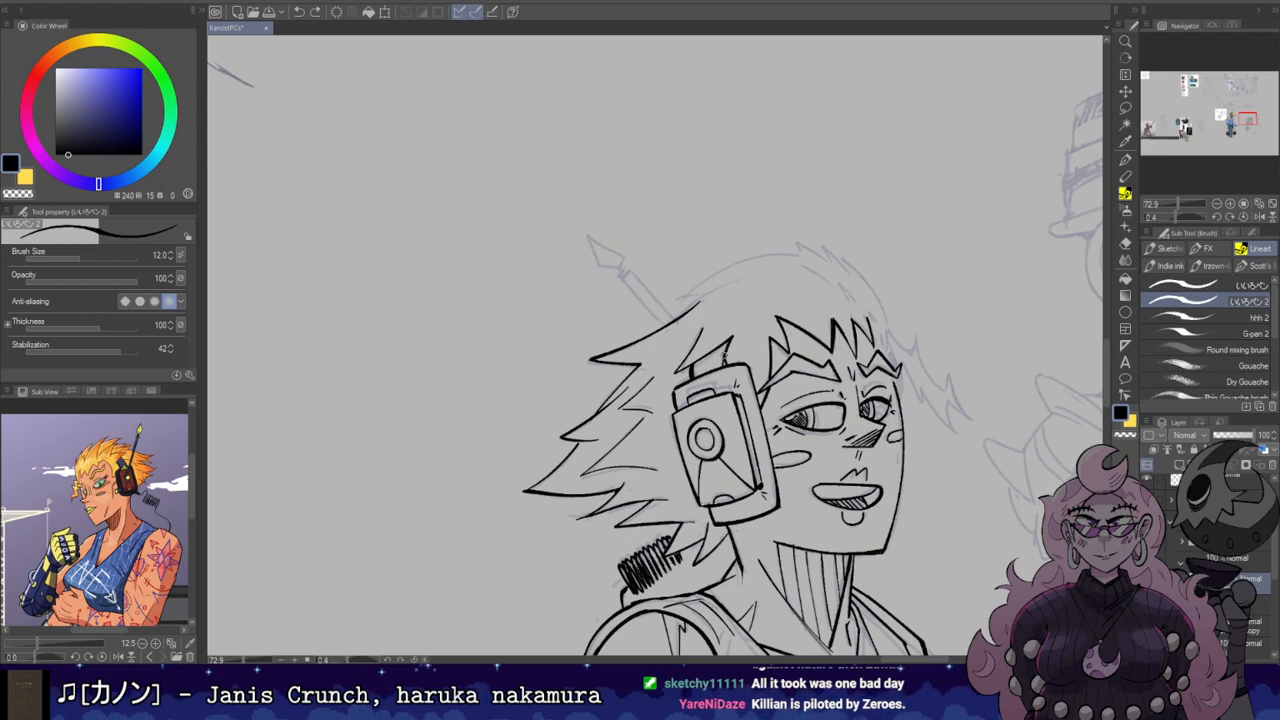
Step: Ink the hair outline from the back spikes over the crown, redoing poor strokes
{"action": "key", "text": "e"}
{"action": "key", "text": "r"}
{"action": "mouse_move", "coordinate": [744, 308]}
{"action": "left_mouse_down"}
{"action": "mouse_move", "coordinate": [645, 251]}
{"action": "mouse_move", "coordinate": [587, 277]}
{"action": "mouse_move", "coordinate": [655, 250]}
{"action": "left_mouse_up"}
{"action": "mouse_move", "coordinate": [639, 322]}
{"action": "left_mouse_down"}
{"action": "mouse_move", "coordinate": [668, 422]}
{"action": "mouse_move", "coordinate": [652, 368]}
{"action": "left_mouse_up"}
{"action": "key", "text": "b"}
{"action": "key", "text": "ctrl+z"}
{"action": "left_click_drag", "start_coordinate": [666, 418], "coordinate": [655, 316]}
{"action": "key", "text": "ctrl+z"}
{"action": "key", "text": "ctrl+z"}
{"action": "mouse_move", "coordinate": [648, 400]}
{"action": "left_mouse_down"}
{"action": "mouse_move", "coordinate": [658, 265]}
{"action": "mouse_move", "coordinate": [763, 350]}
{"action": "left_mouse_up"}
{"action": "key", "text": "r"}
{"action": "key", "text": "ctrl+z"}
{"action": "mouse_move", "coordinate": [690, 405]}
{"action": "left_mouse_down"}
{"action": "mouse_move", "coordinate": [692, 423]}
{"action": "mouse_move", "coordinate": [655, 368]}
{"action": "mouse_move", "coordinate": [645, 312]}
{"action": "mouse_move", "coordinate": [661, 258]}
{"action": "left_mouse_up"}
{"action": "key", "text": "ctrl+z"}
Step: Ink the front of the crown's contour curving toward the far side of the forehead, redoing poor strokes
{"action": "key", "text": "r"}
{"action": "double_click", "coordinate": [720, 223]}
{"action": "left_click_drag", "start_coordinate": [720, 223], "coordinate": [809, 160]}
{"action": "key", "text": "ctrl+z"}
{"action": "mouse_move", "coordinate": [756, 310]}
{"action": "left_mouse_down"}
{"action": "mouse_move", "coordinate": [774, 350]}
{"action": "mouse_move", "coordinate": [775, 332]}
{"action": "mouse_move", "coordinate": [835, 382]}
{"action": "mouse_move", "coordinate": [838, 366]}
{"action": "left_mouse_up"}
{"action": "key", "text": "ctrl+z"}
{"action": "key", "text": "e"}
{"action": "key", "text": "b"}
{"action": "key", "text": "ctrl+z"}
{"action": "key", "text": "e"}
{"action": "key", "text": "b"}
{"action": "key", "text": "ctrl+z"}
Step: Ink the pointed hair spikes sticking out past the far side of the face, redoing poor strokes
{"action": "mouse_move", "coordinate": [838, 366]}
{"action": "left_mouse_down"}
{"action": "mouse_move", "coordinate": [857, 409]}
{"action": "mouse_move", "coordinate": [839, 394]}
{"action": "left_mouse_up"}
{"action": "mouse_move", "coordinate": [839, 394]}
{"action": "left_mouse_down"}
{"action": "mouse_move", "coordinate": [852, 432]}
{"action": "mouse_move", "coordinate": [804, 398]}
{"action": "mouse_move", "coordinate": [790, 360]}
{"action": "mouse_move", "coordinate": [794, 375]}
{"action": "left_mouse_up"}
{"action": "left_click_drag", "start_coordinate": [775, 329], "coordinate": [789, 393]}
{"action": "key", "text": "ctrl+z"}
{"action": "key", "text": "ctrl+z"}
{"action": "key", "text": "ctrl+z"}
{"action": "key", "text": "ctrl+z"}
Step: Ink the thin shaft of the headset's antenna rising behind the hair, redoing poor strokes
{"action": "scroll", "coordinate": [871, 218], "scroll_direction": "down", "scroll_amount": 5}
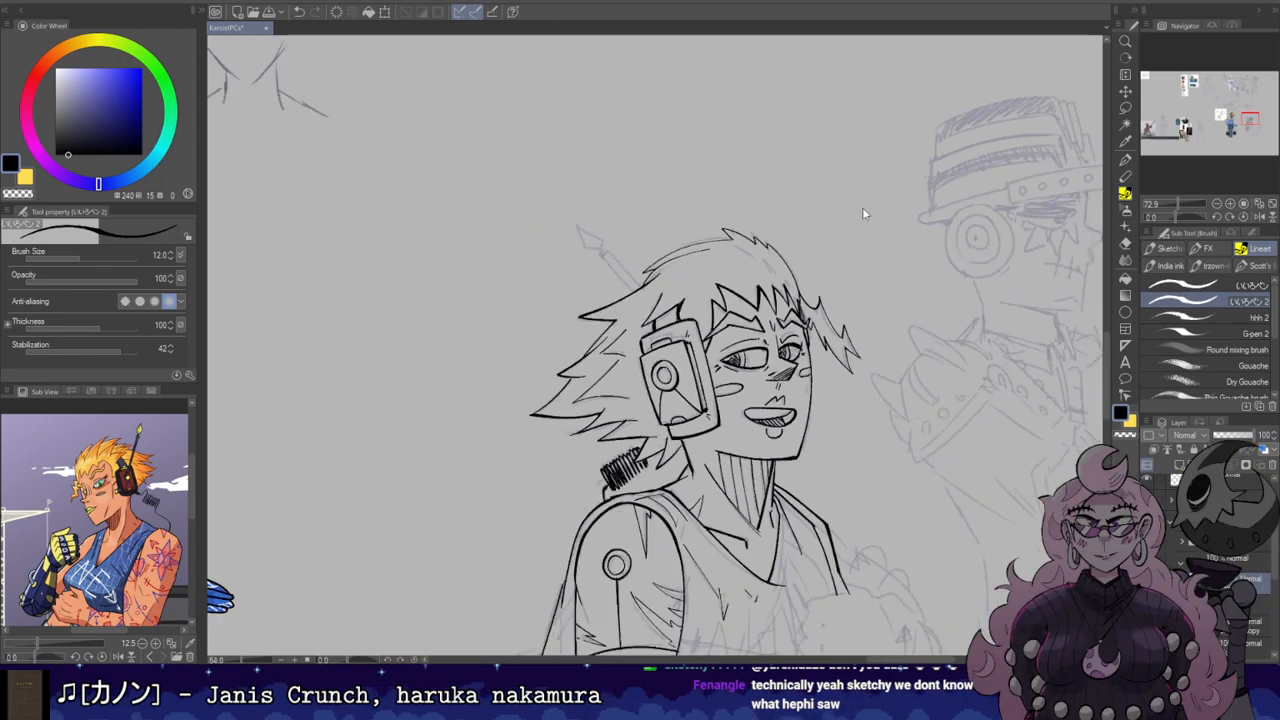
{"action": "key", "text": "r"}
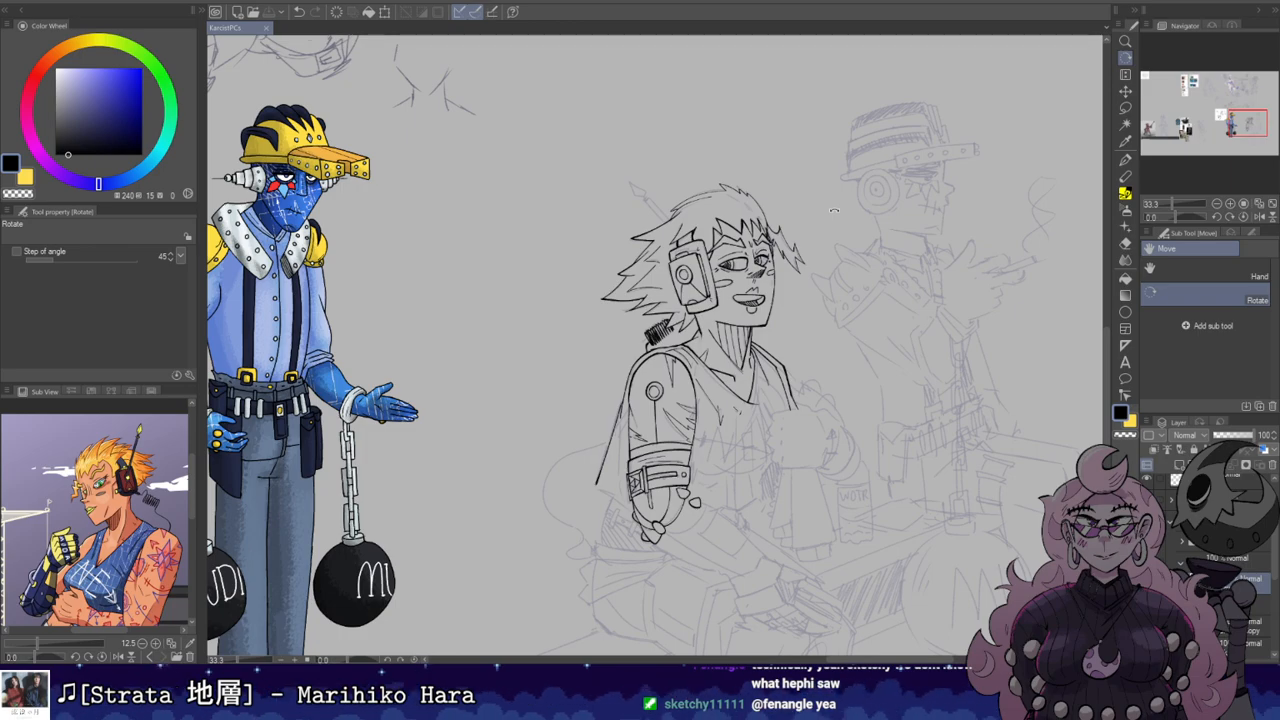
{"action": "scroll", "coordinate": [834, 211], "scroll_direction": "up", "scroll_amount": 1}
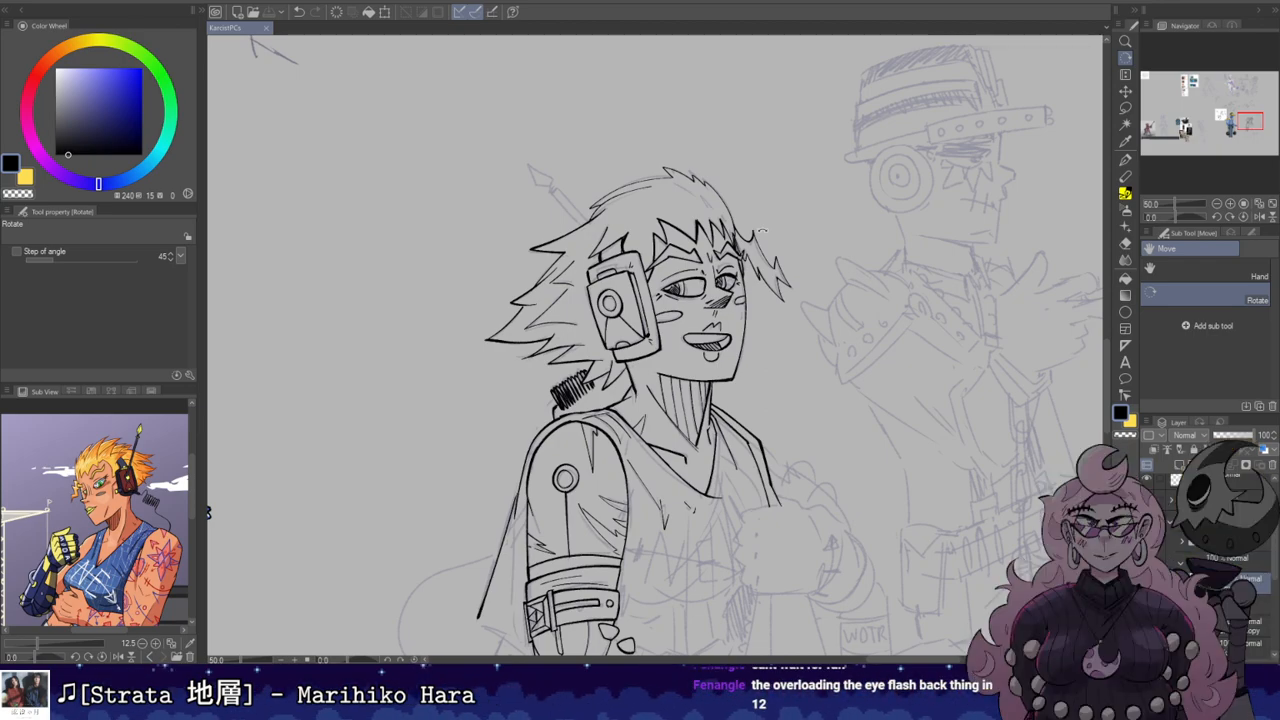
{"action": "left_click_drag", "start_coordinate": [688, 140], "coordinate": [777, 234]}
{"action": "mouse_move", "coordinate": [634, 282]}
{"action": "left_mouse_down"}
{"action": "mouse_move", "coordinate": [664, 288]}
{"action": "mouse_move", "coordinate": [684, 326]}
{"action": "mouse_move", "coordinate": [672, 283]}
{"action": "left_mouse_up"}
{"action": "key", "text": "ctrl+z"}
{"action": "key", "text": "ctrl+z"}
{"action": "key", "text": "ctrl+z"}
{"action": "key", "text": "ctrl+y"}
{"action": "key", "text": "ctrl+z"}
{"action": "key", "text": "ctrl+y"}
{"action": "key", "text": "e"}
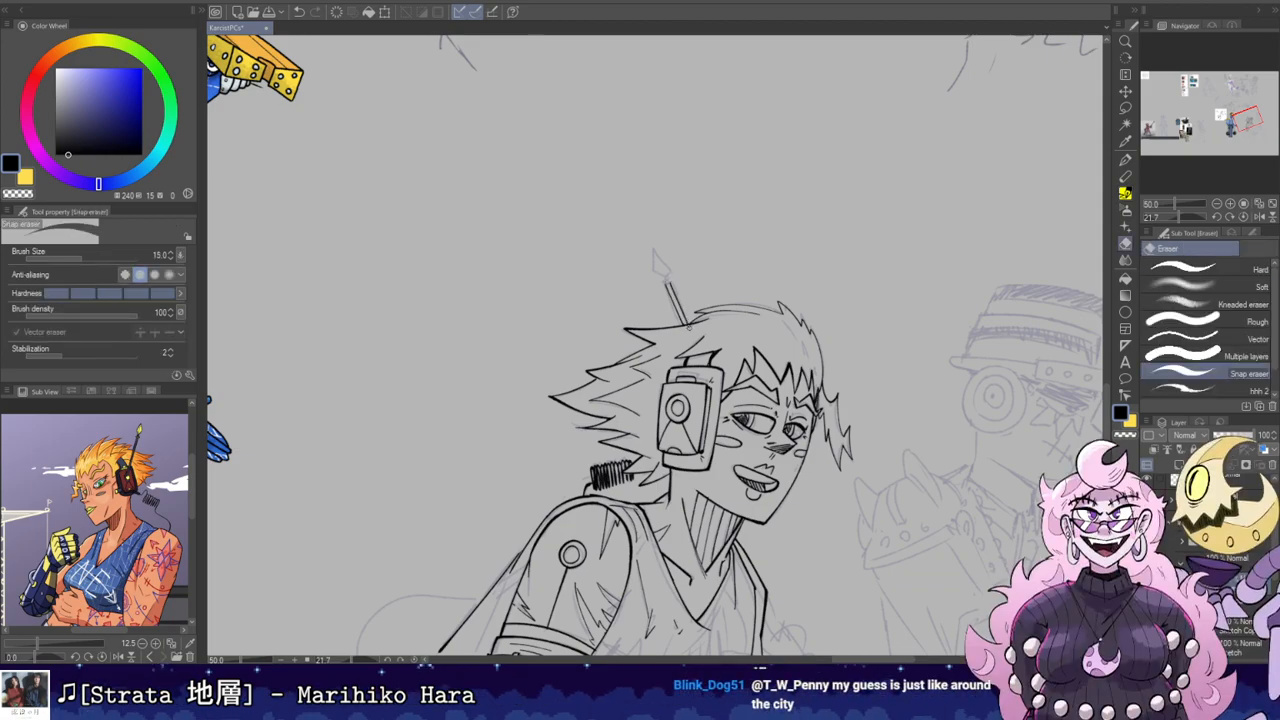
Step: Ink the antenna's arrowhead-shaped tip and the join at its shaft, and save the drawing
{"action": "key", "text": "r"}
{"action": "left_click_drag", "start_coordinate": [760, 330], "coordinate": [716, 216]}
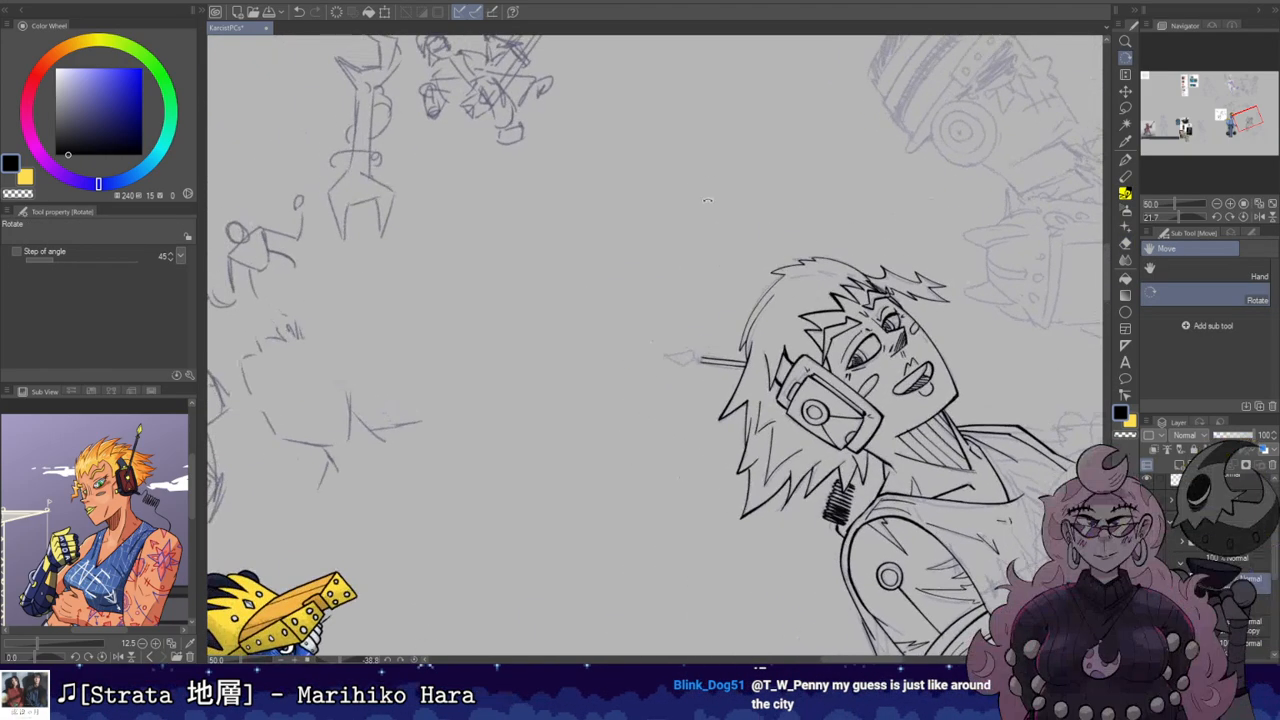
{"action": "key", "text": "b"}
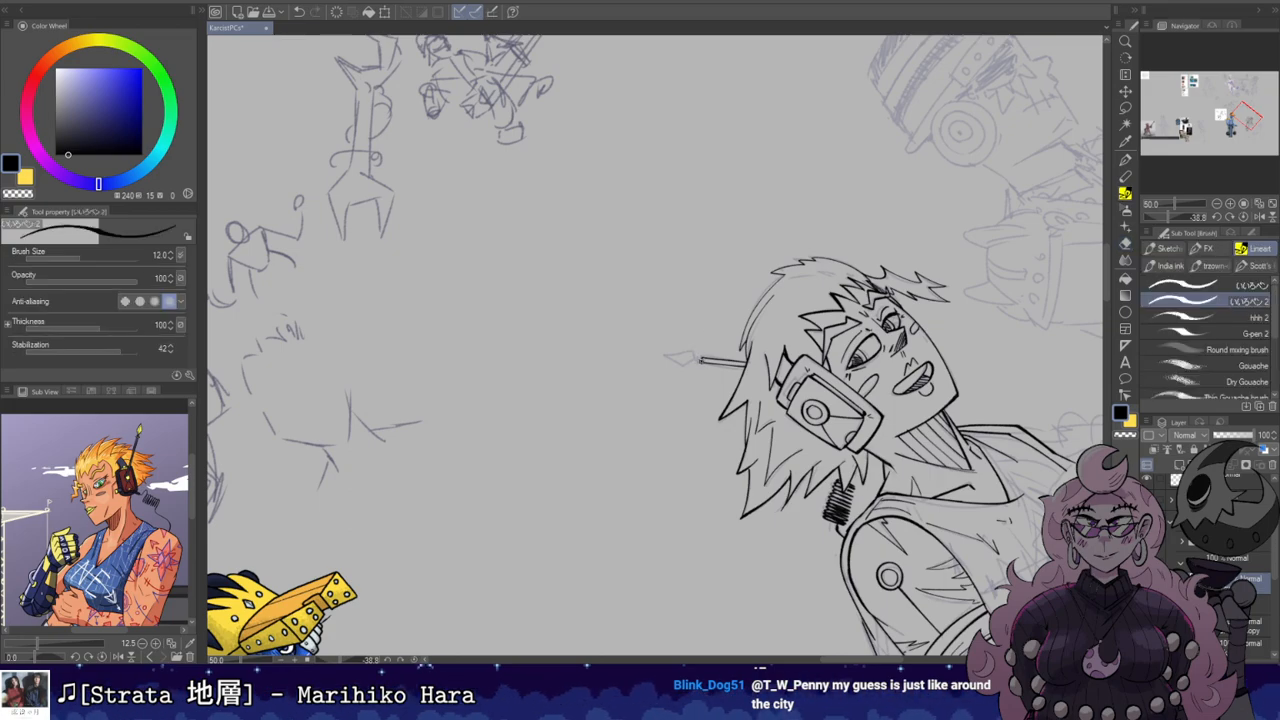
{"action": "key", "text": "r"}
{"action": "left_click_drag", "start_coordinate": [714, 274], "coordinate": [745, 366]}
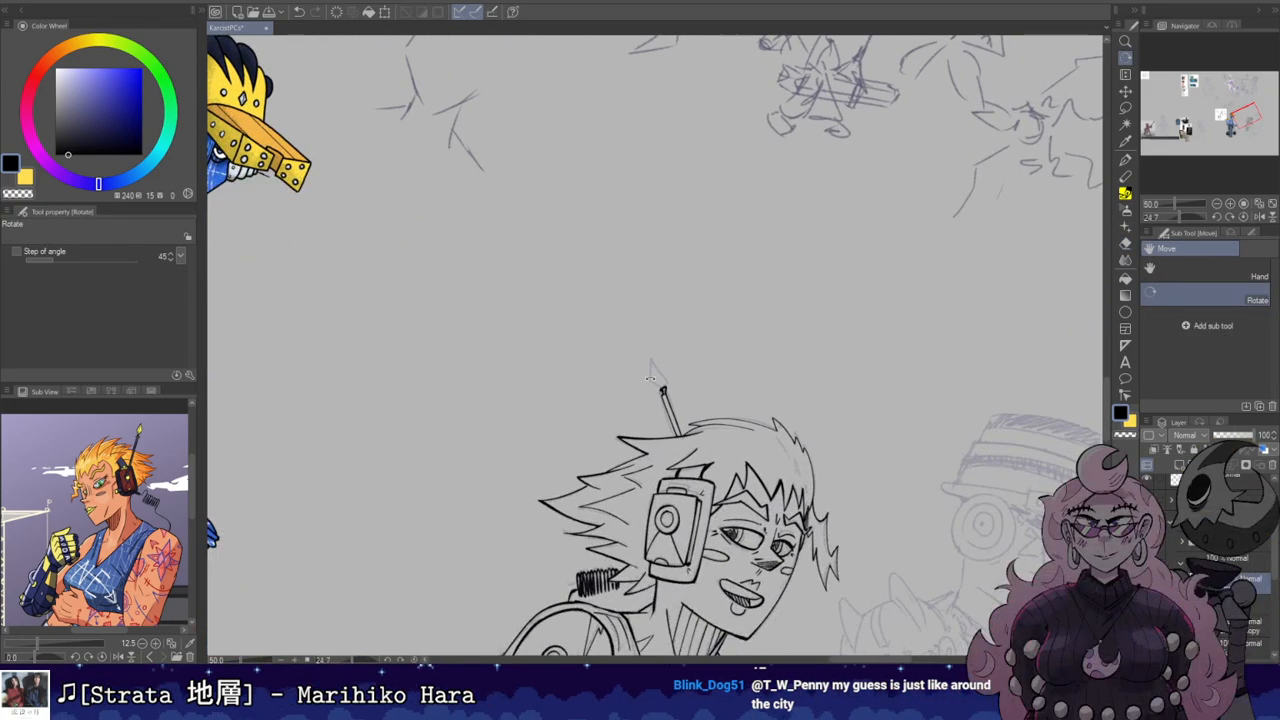
{"action": "left_click_drag", "start_coordinate": [663, 389], "coordinate": [656, 384]}
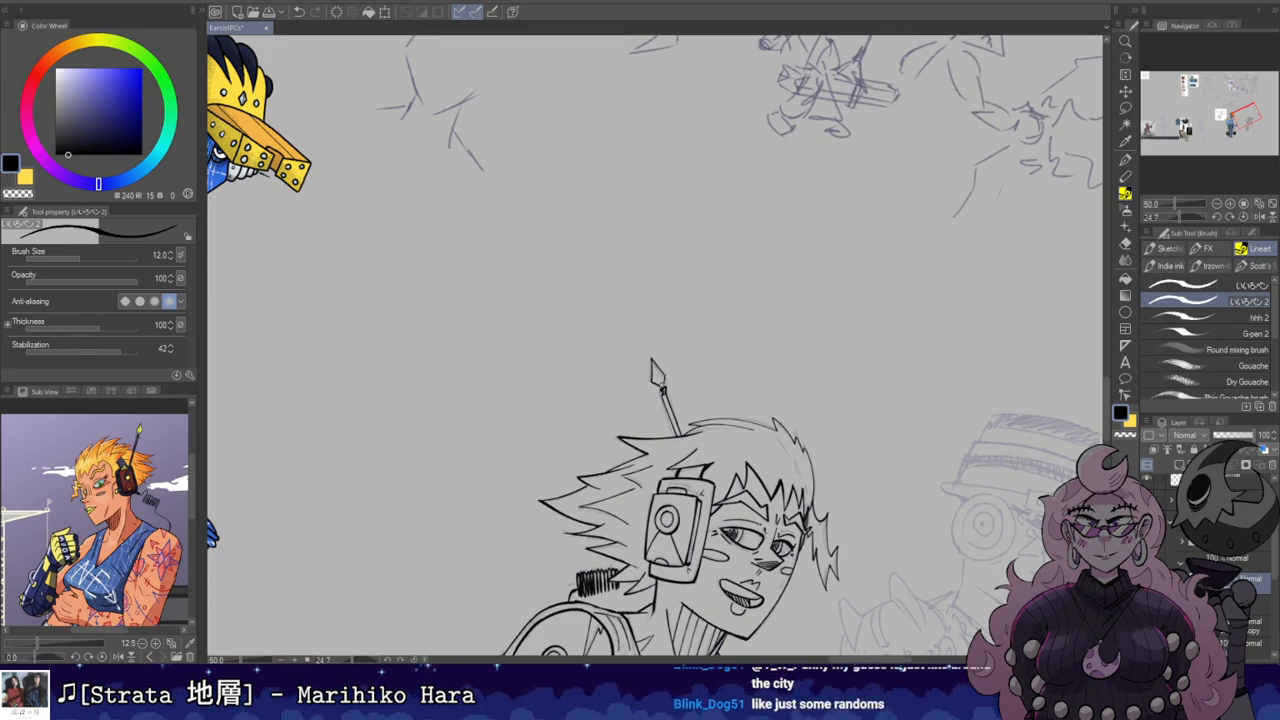
{"action": "key", "text": "r"}
{"action": "left_click_drag", "start_coordinate": [663, 372], "coordinate": [776, 184]}
{"action": "double_click", "coordinate": [773, 162]}
{"action": "left_click_drag", "start_coordinate": [804, 225], "coordinate": [715, 114]}
{"action": "key", "text": "ctrl+s"}
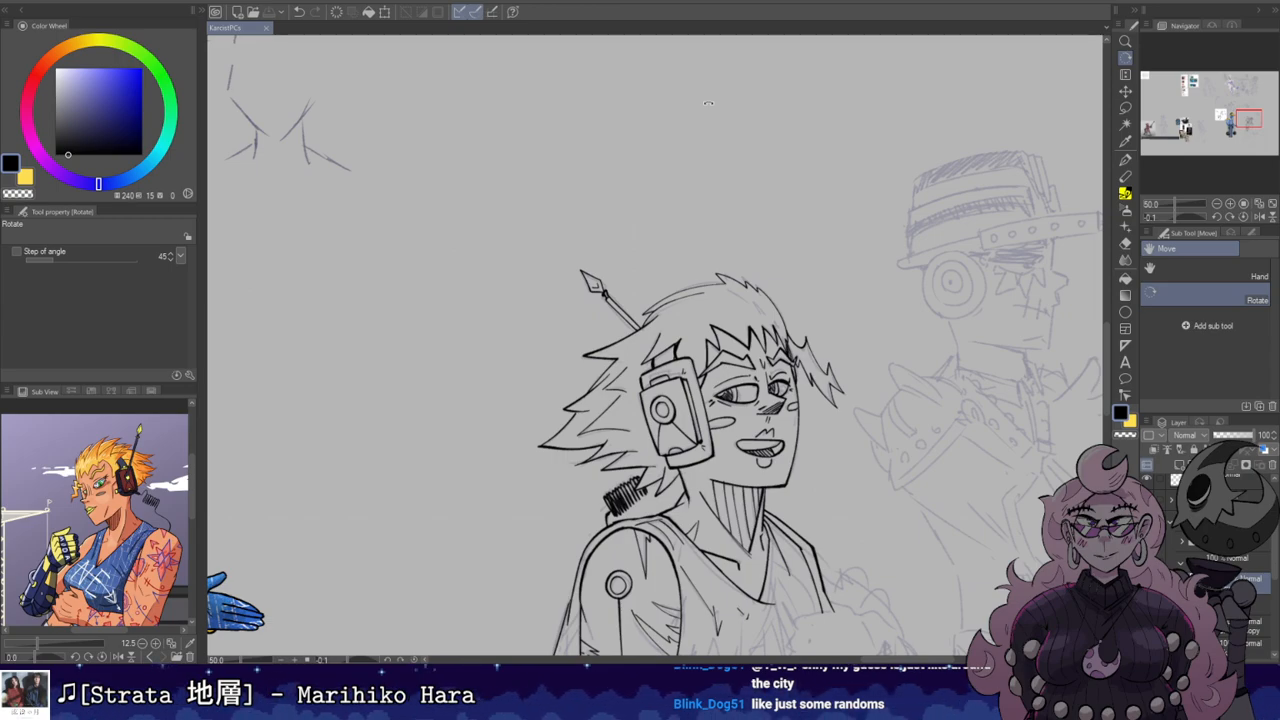
Step: Ink the start of the near forearm's inner edge below the elbow spikes
{"action": "left_click_drag", "start_coordinate": [903, 474], "coordinate": [804, 253]}
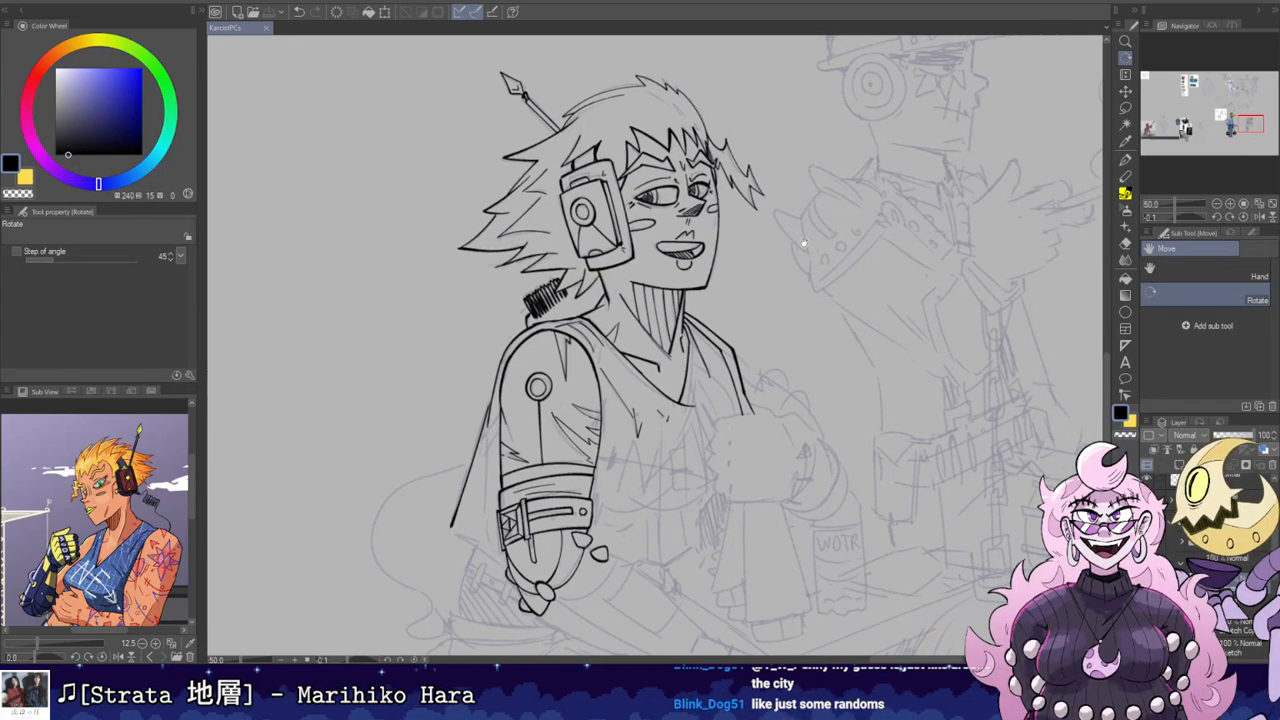
{"action": "left_click_drag", "start_coordinate": [722, 337], "coordinate": [739, 463]}
{"action": "left_click_drag", "start_coordinate": [742, 608], "coordinate": [742, 522]}
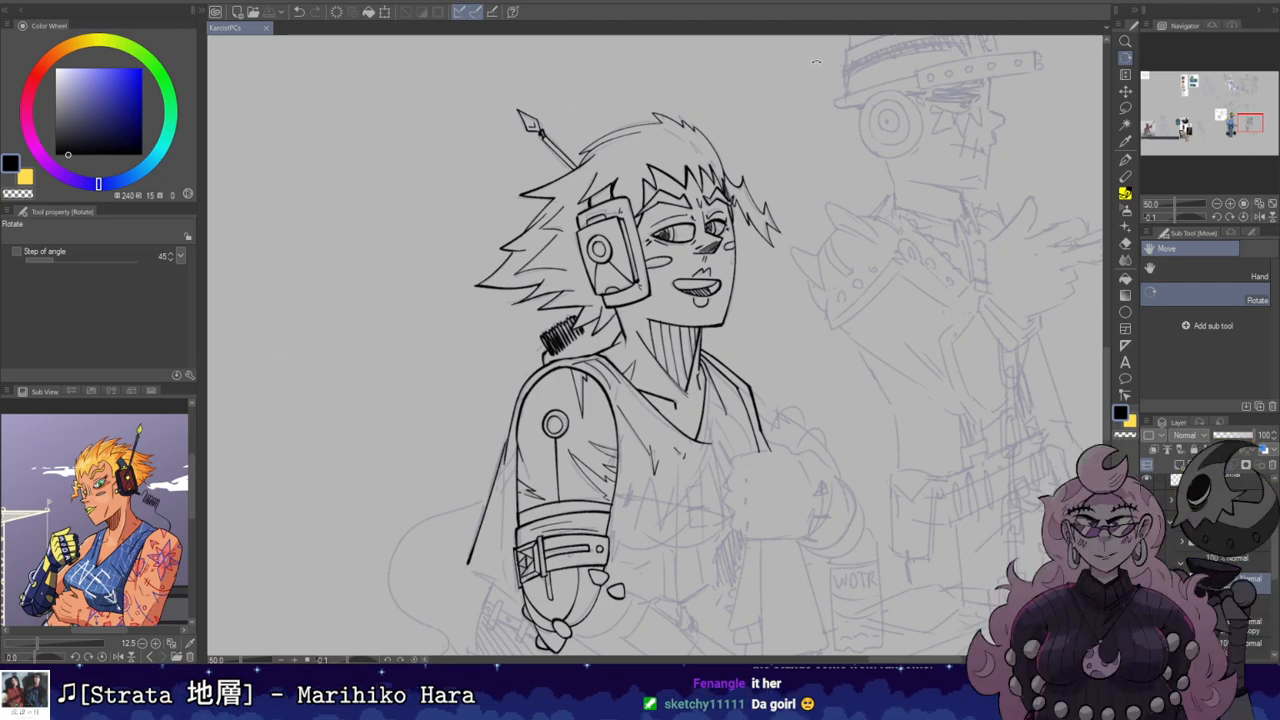
{"action": "left_click_drag", "start_coordinate": [798, 387], "coordinate": [795, 197]}
{"action": "mouse_move", "coordinate": [721, 297]}
{"action": "left_mouse_down"}
{"action": "mouse_move", "coordinate": [786, 214]}
{"action": "mouse_move", "coordinate": [883, 308]}
{"action": "mouse_move", "coordinate": [868, 437]}
{"action": "left_mouse_up"}
{"action": "mouse_move", "coordinate": [650, 343]}
{"action": "left_mouse_down"}
{"action": "mouse_move", "coordinate": [703, 373]}
{"action": "mouse_move", "coordinate": [704, 404]}
{"action": "left_mouse_up"}
{"action": "key", "text": "ctrl+z"}
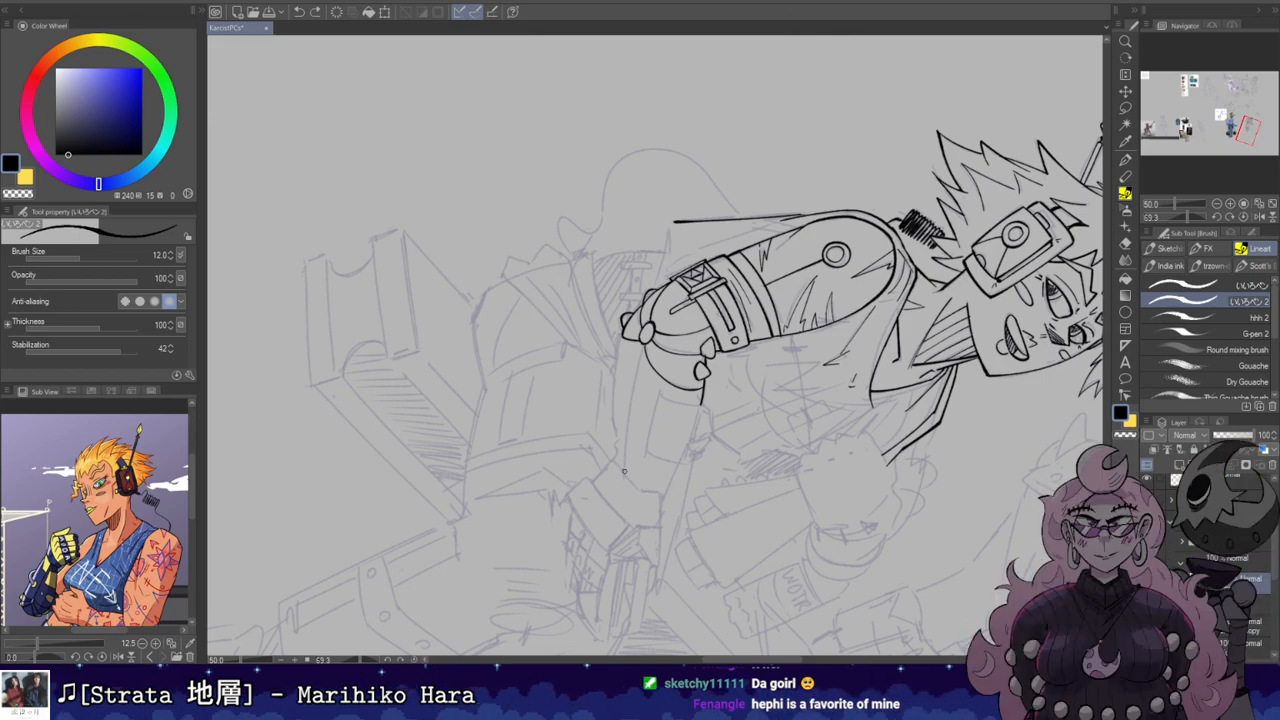
{"action": "key", "text": "ctrl+z"}
Step: Ink the near forearm's long outer contour from the elbow joint down to the wrist, redoing poor strokes
{"action": "left_click_drag", "start_coordinate": [623, 474], "coordinate": [643, 340]}
{"action": "key", "text": "shift+space"}
{"action": "mouse_move", "coordinate": [682, 291]}
{"action": "left_mouse_down"}
{"action": "mouse_move", "coordinate": [614, 301]}
{"action": "mouse_move", "coordinate": [662, 285]}
{"action": "left_mouse_up"}
{"action": "key", "text": "ctrl+z"}
{"action": "left_click_drag", "start_coordinate": [655, 470], "coordinate": [622, 376]}
{"action": "key", "text": "ctrl+z"}
{"action": "mouse_move", "coordinate": [647, 442]}
{"action": "left_mouse_down"}
{"action": "mouse_move", "coordinate": [638, 316]}
{"action": "mouse_move", "coordinate": [650, 449]}
{"action": "mouse_move", "coordinate": [620, 345]}
{"action": "left_mouse_up"}
{"action": "key", "text": "ctrl+z"}
{"action": "key", "text": "ctrl+z"}
{"action": "key", "text": "ctrl+z"}
Step: Ink the layered cuff bands across the near wrist and clean up their ends
{"action": "mouse_move", "coordinate": [649, 447]}
{"action": "left_mouse_down"}
{"action": "mouse_move", "coordinate": [705, 459]}
{"action": "mouse_move", "coordinate": [707, 477]}
{"action": "mouse_move", "coordinate": [712, 463]}
{"action": "mouse_move", "coordinate": [688, 485]}
{"action": "mouse_move", "coordinate": [712, 465]}
{"action": "left_mouse_up"}
{"action": "key", "text": "e"}
{"action": "key", "text": "b"}
{"action": "key", "text": "ctrl+z"}
{"action": "key", "text": "ctrl+z"}
{"action": "key", "text": "ctrl+z"}
{"action": "key", "text": "e"}
{"action": "key", "text": "b"}
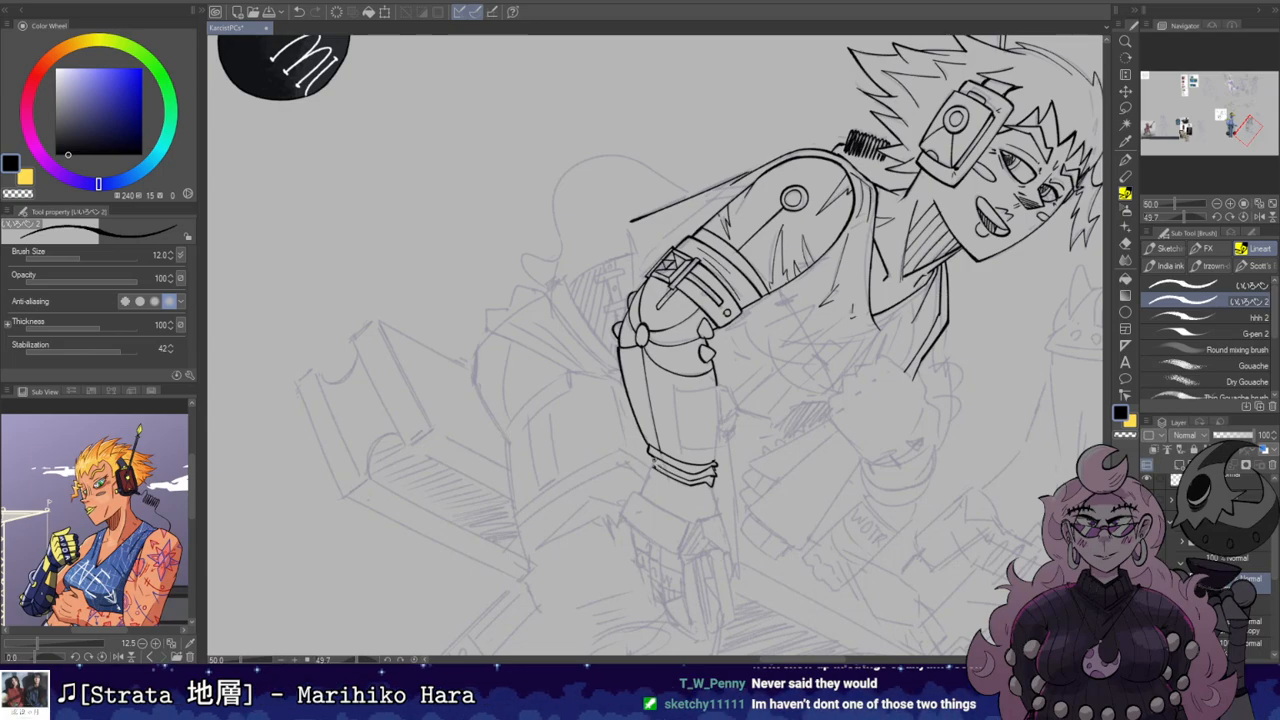
{"action": "key", "text": "e"}
{"action": "key", "text": "r"}
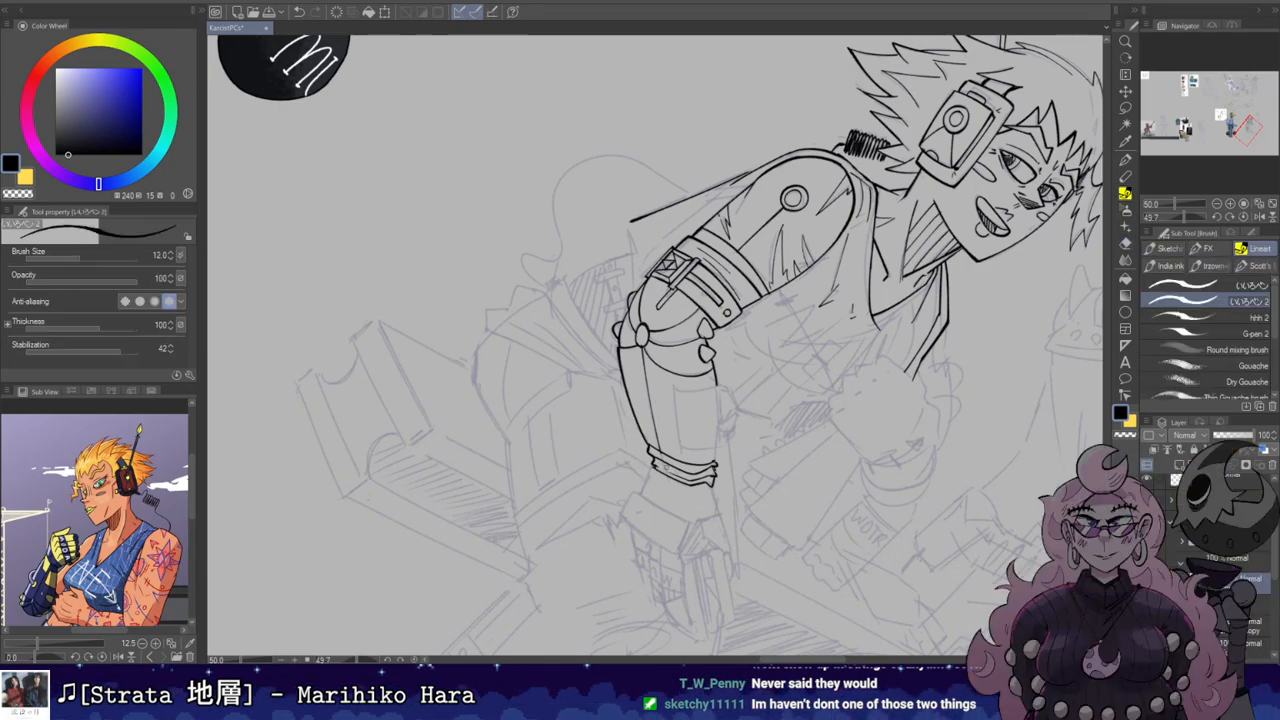
{"action": "mouse_move", "coordinate": [665, 468]}
{"action": "left_mouse_down"}
{"action": "mouse_move", "coordinate": [777, 293]}
{"action": "mouse_move", "coordinate": [793, 232]}
{"action": "left_mouse_up"}
Step: Ink the rectangular panel on the near forearm between the elbow guard and the wrist cuff
{"action": "key", "text": "e"}
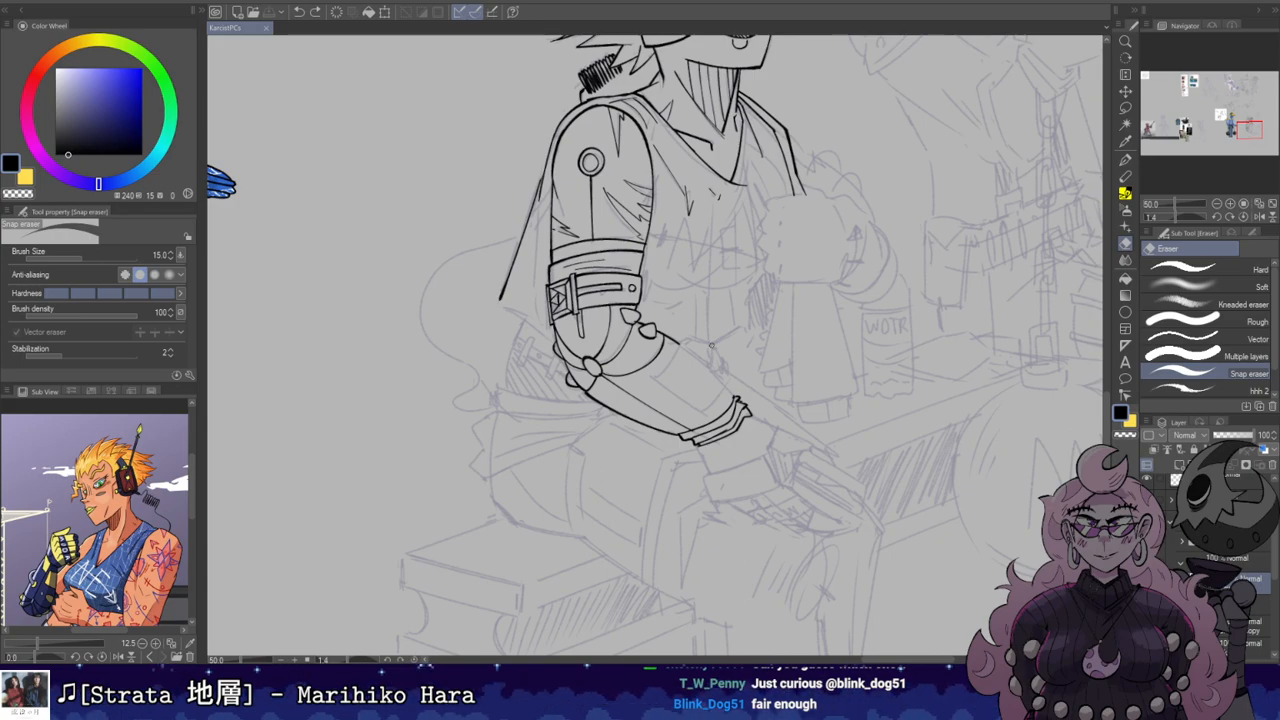
{"action": "mouse_move", "coordinate": [712, 293]}
{"action": "left_mouse_down"}
{"action": "mouse_move", "coordinate": [687, 291]}
{"action": "mouse_move", "coordinate": [708, 311]}
{"action": "left_mouse_up"}
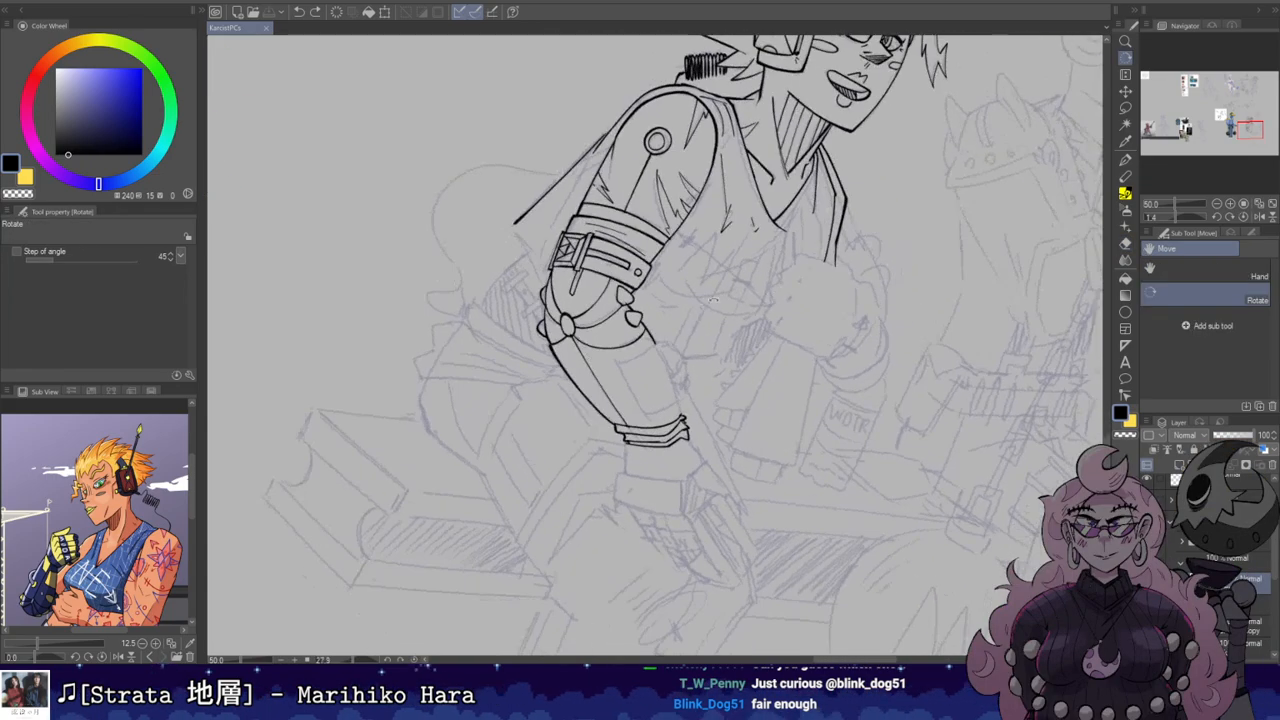
{"action": "key", "text": "b"}
{"action": "key", "text": "ctrl+z"}
{"action": "left_click_drag", "start_coordinate": [613, 361], "coordinate": [645, 414]}
{"action": "key", "text": "ctrl+z"}
{"action": "mouse_move", "coordinate": [715, 384]}
{"action": "left_mouse_down"}
{"action": "mouse_move", "coordinate": [651, 417]}
{"action": "mouse_move", "coordinate": [702, 399]}
{"action": "left_mouse_up"}
{"action": "left_click_drag", "start_coordinate": [660, 344], "coordinate": [662, 299]}
{"action": "key", "text": "ctrl+z"}
{"action": "left_click_drag", "start_coordinate": [660, 344], "coordinate": [659, 299]}
{"action": "key", "text": "shift+space"}
{"action": "mouse_move", "coordinate": [771, 314]}
{"action": "left_mouse_down"}
{"action": "mouse_move", "coordinate": [734, 257]}
{"action": "mouse_move", "coordinate": [769, 308]}
{"action": "left_mouse_up"}
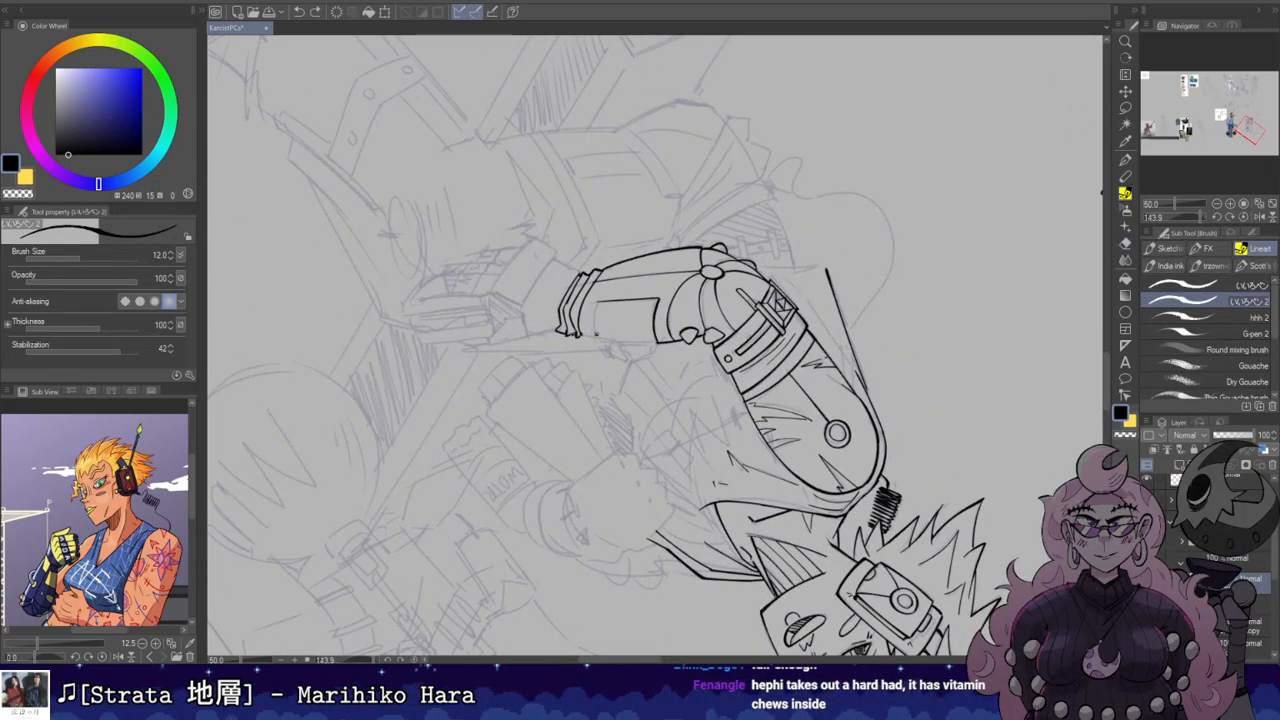
{"action": "key", "text": "r"}
{"action": "left_click_drag", "start_coordinate": [596, 335], "coordinate": [632, 190]}
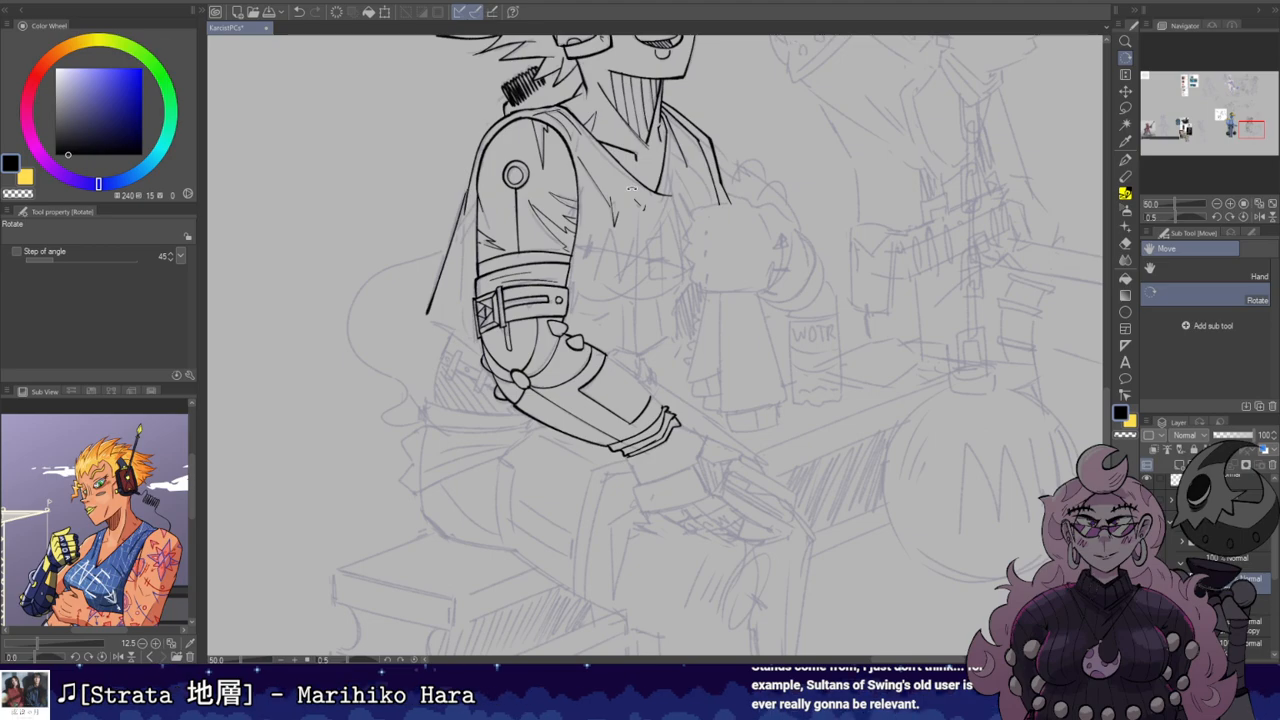
Step: Refine the near forearm's inner contour from the elbow guard to the cuff, redoing poor strokes
{"action": "left_click_drag", "start_coordinate": [631, 190], "coordinate": [732, 194]}
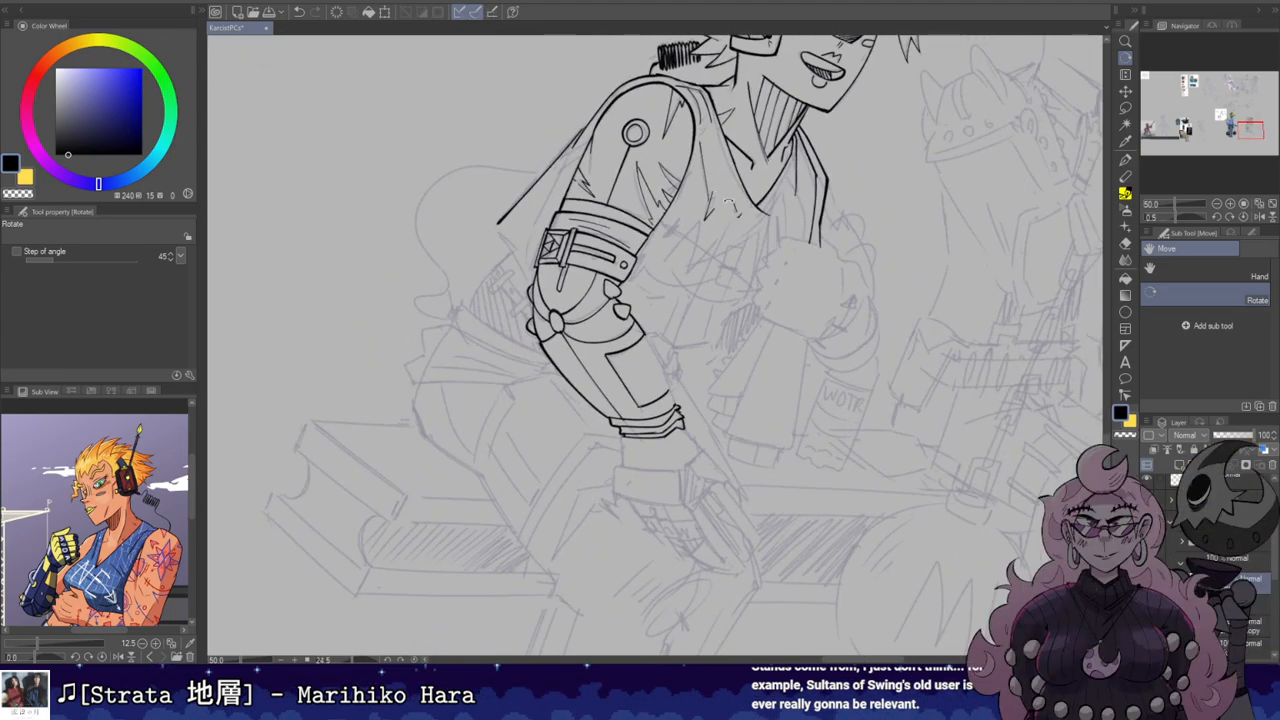
{"action": "key", "text": "e"}
{"action": "key", "text": "b"}
{"action": "key", "text": "ctrl+z"}
{"action": "left_click_drag", "start_coordinate": [644, 333], "coordinate": [672, 400]}
{"action": "key", "text": "ctrl+z"}
{"action": "key", "text": "ctrl+z"}
{"action": "key", "text": "ctrl+z"}
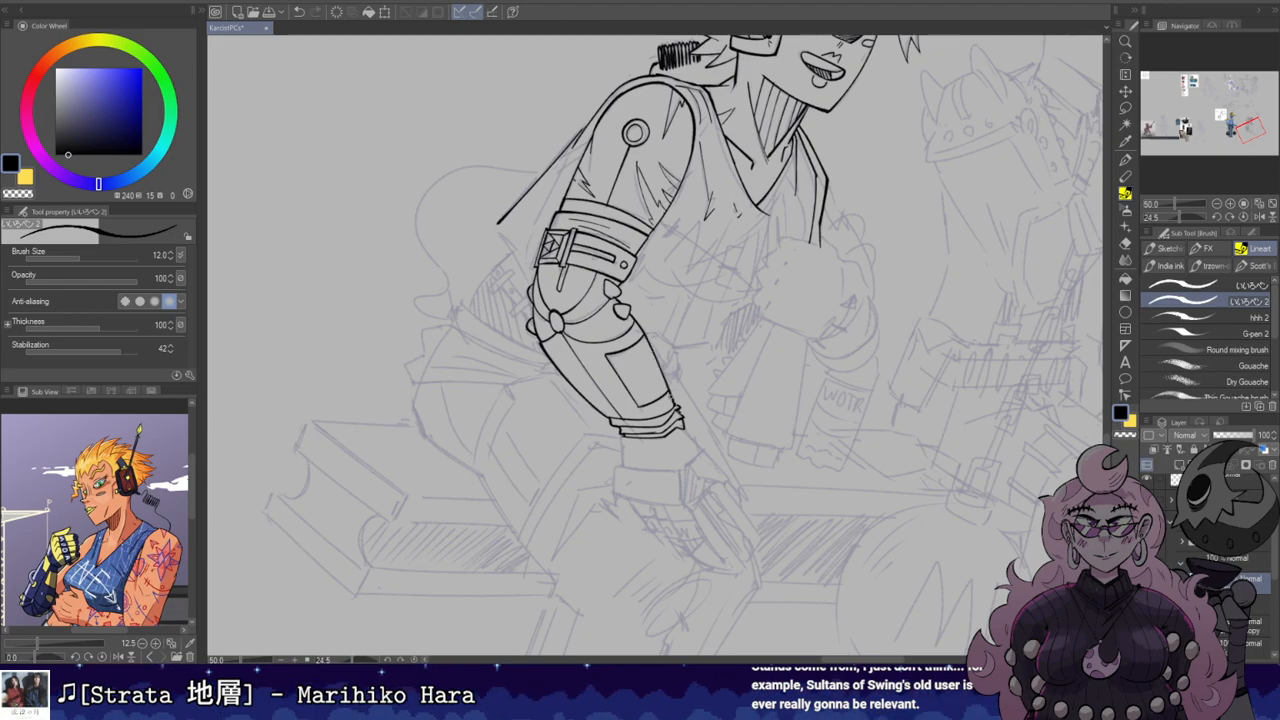
{"action": "key", "text": "e"}
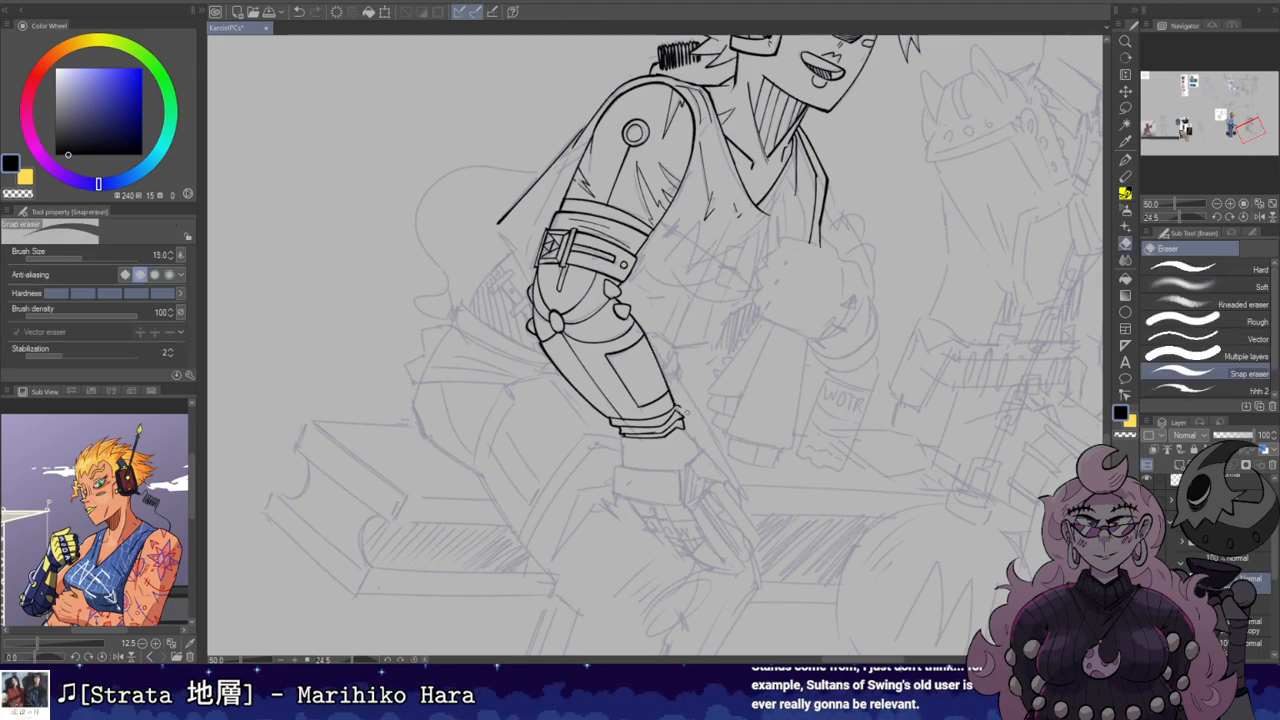
{"action": "mouse_move", "coordinate": [676, 387]}
{"action": "left_mouse_down"}
{"action": "mouse_move", "coordinate": [718, 318]}
{"action": "mouse_move", "coordinate": [736, 340]}
{"action": "left_mouse_up"}
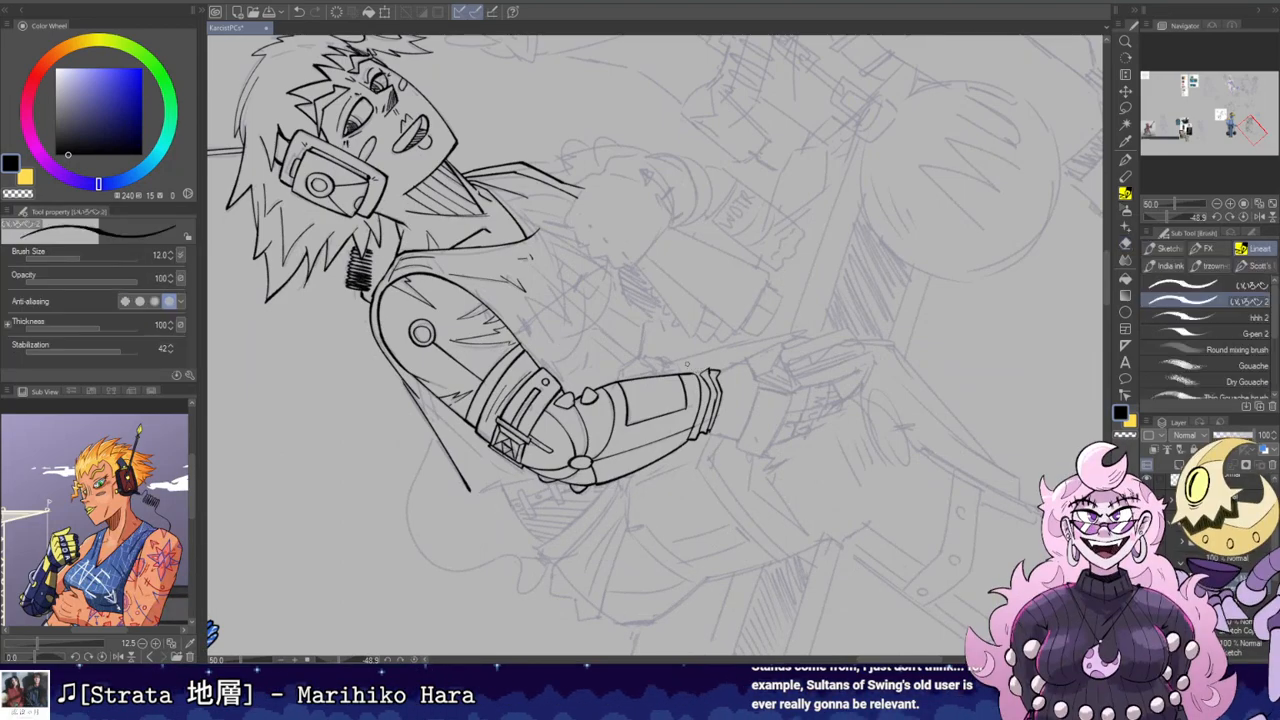
Step: Clean up the join between the near forearm's inner contour and the wrist cuff
{"action": "key", "text": "p"}
{"action": "key", "text": "e"}
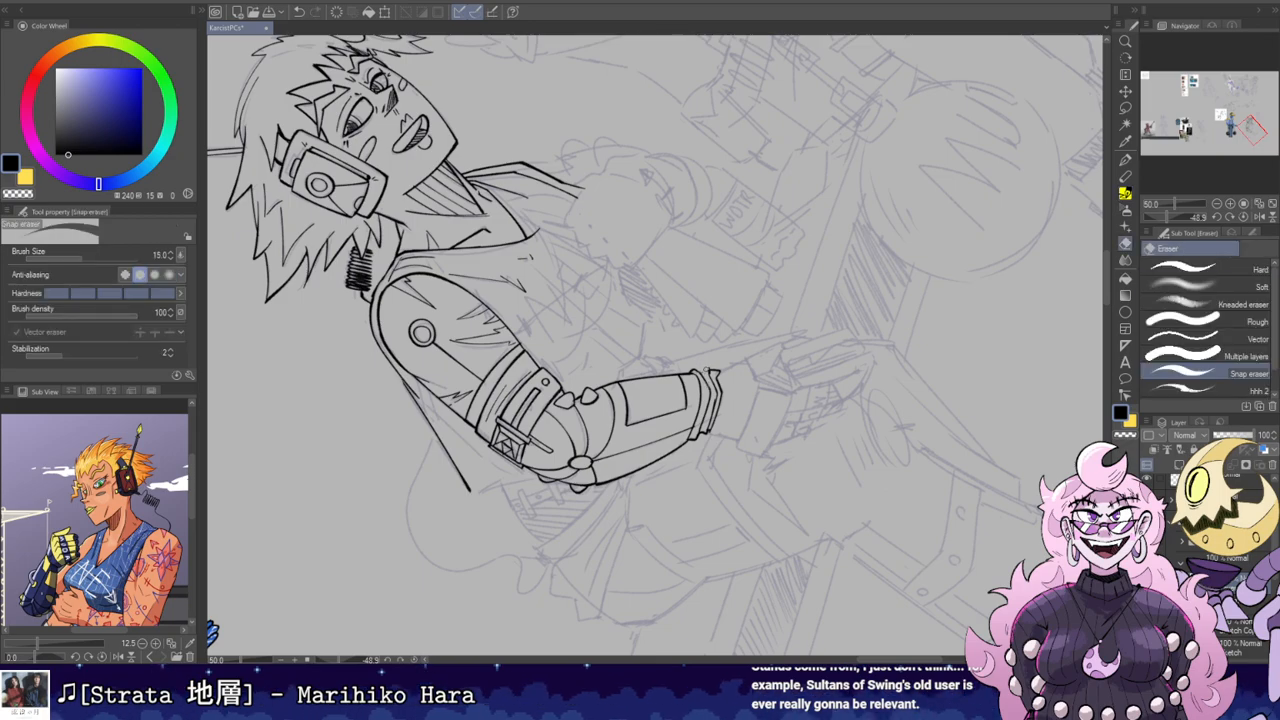
{"action": "key", "text": "p"}
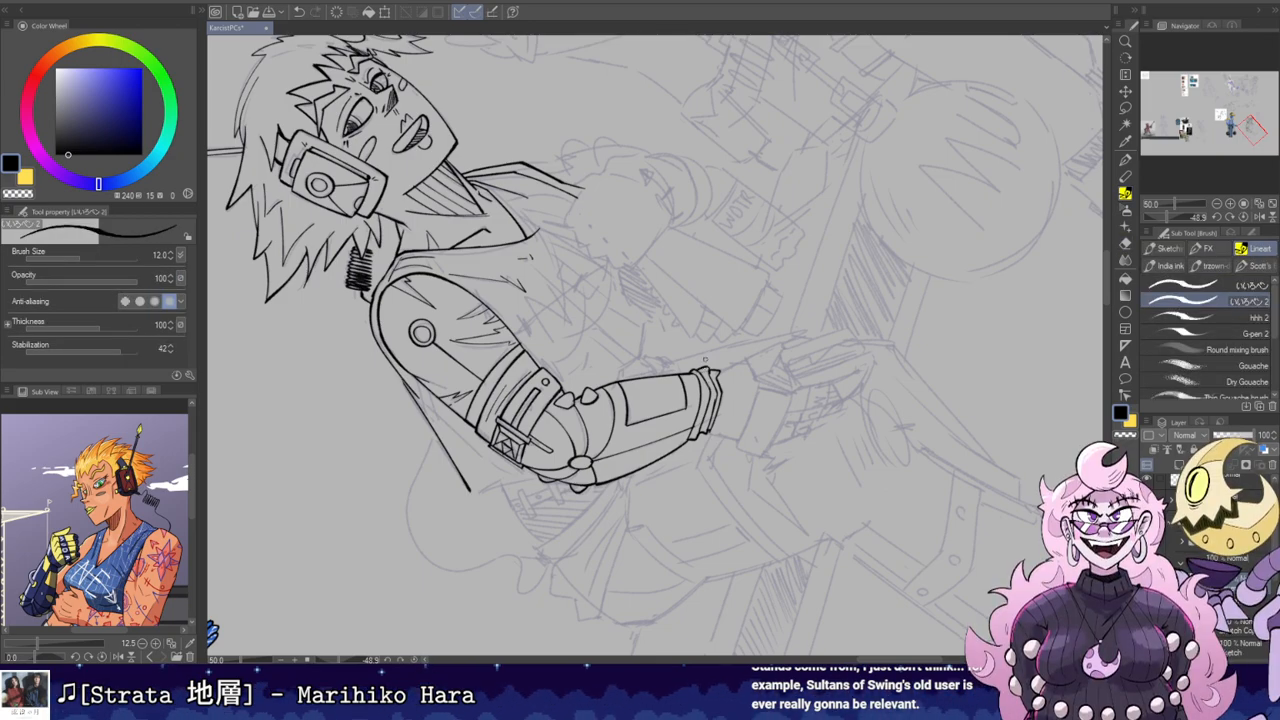
{"action": "key", "text": "e"}
{"action": "key", "text": "r"}
{"action": "mouse_move", "coordinate": [706, 223]}
{"action": "left_mouse_down"}
{"action": "mouse_move", "coordinate": [783, 305]}
{"action": "mouse_move", "coordinate": [718, 105]}
{"action": "mouse_move", "coordinate": [843, 180]}
{"action": "mouse_move", "coordinate": [878, 277]}
{"action": "left_mouse_up"}
{"action": "key", "text": "p"}
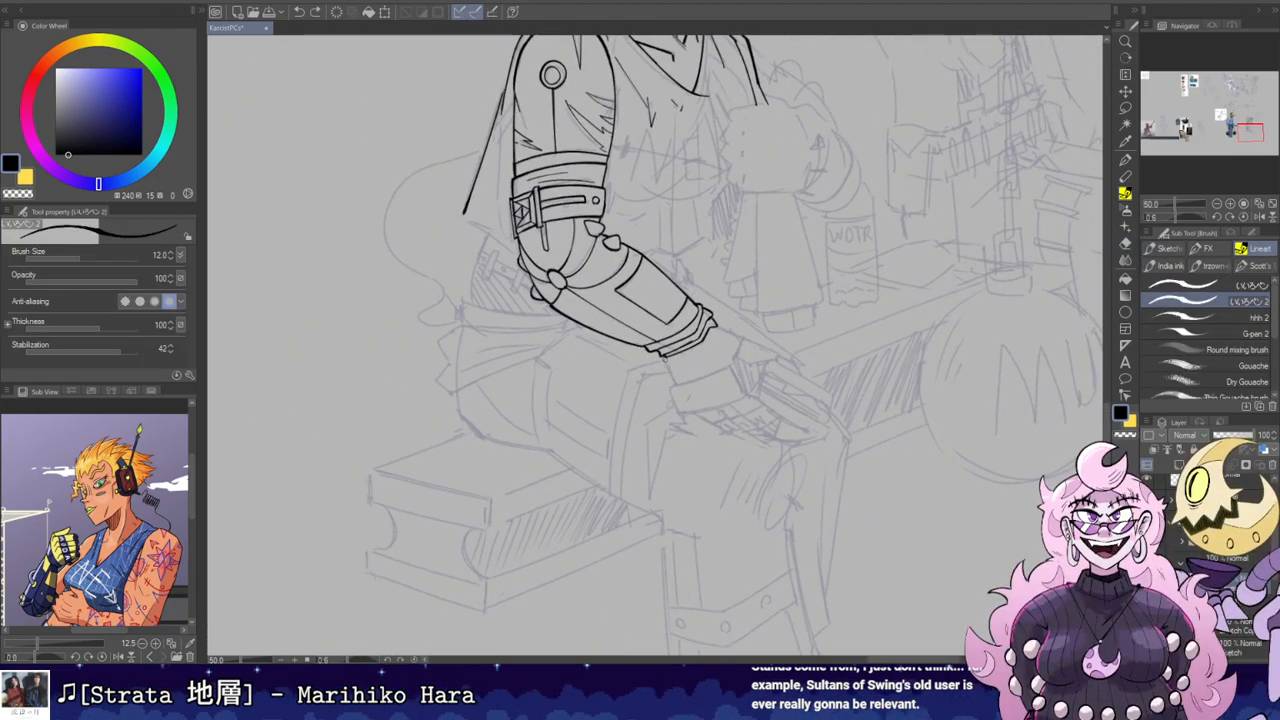
Step: Ink the sides of the near hand's back, extending them from the wrist cuff towards the knuckles
{"action": "key", "text": "r"}
{"action": "mouse_move", "coordinate": [668, 368]}
{"action": "left_mouse_down"}
{"action": "mouse_move", "coordinate": [731, 195]}
{"action": "mouse_move", "coordinate": [737, 250]}
{"action": "left_mouse_up"}
{"action": "key", "text": "p"}
{"action": "key", "text": "b"}
{"action": "mouse_move", "coordinate": [707, 398]}
{"action": "left_mouse_down"}
{"action": "mouse_move", "coordinate": [696, 331]}
{"action": "mouse_move", "coordinate": [676, 373]}
{"action": "mouse_move", "coordinate": [695, 298]}
{"action": "mouse_move", "coordinate": [771, 366]}
{"action": "left_mouse_up"}
{"action": "key", "text": "ctrl+z"}
{"action": "key", "text": "ctrl+z"}
{"action": "key", "text": "r"}
{"action": "key", "text": "e"}
{"action": "key", "text": "r"}
{"action": "key", "text": "p"}
{"action": "key", "text": "ctrl+z"}
{"action": "left_click_drag", "start_coordinate": [674, 443], "coordinate": [656, 373]}
Step: Ink the rectangular knuckle guard across the near hand's back, redoing poor strokes
{"action": "key", "text": "r"}
{"action": "left_click_drag", "start_coordinate": [825, 356], "coordinate": [739, 150]}
{"action": "key", "text": "e"}
{"action": "key", "text": "b"}
{"action": "mouse_move", "coordinate": [681, 355]}
{"action": "left_mouse_down"}
{"action": "mouse_move", "coordinate": [685, 327]}
{"action": "mouse_move", "coordinate": [686, 358]}
{"action": "left_mouse_up"}
{"action": "key", "text": "ctrl+z"}
{"action": "key", "text": "ctrl+z"}
{"action": "key", "text": "ctrl+z"}
{"action": "key", "text": "ctrl+z"}
{"action": "key", "text": "r"}
{"action": "left_click_drag", "start_coordinate": [750, 200], "coordinate": [826, 311]}
{"action": "key", "text": "e"}
{"action": "left_click_drag", "start_coordinate": [687, 349], "coordinate": [697, 358]}
{"action": "key", "text": "ctrl+z"}
{"action": "key", "text": "r"}
{"action": "left_click_drag", "start_coordinate": [750, 230], "coordinate": [806, 343]}
{"action": "key", "text": "p"}
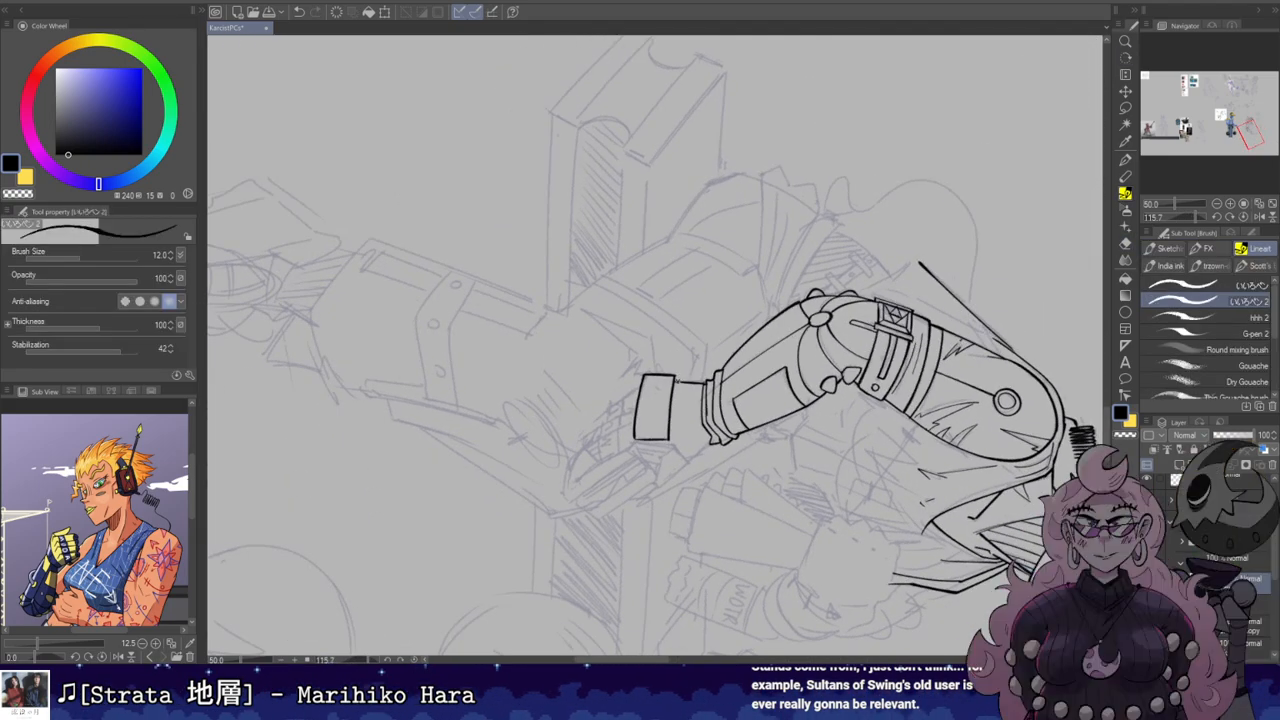
Step: Ink the thumb's base and pointed outline beside the near hand's knuckle guard
{"action": "key", "text": "r"}
{"action": "left_click_drag", "start_coordinate": [679, 176], "coordinate": [820, 380]}
{"action": "key", "text": "p"}
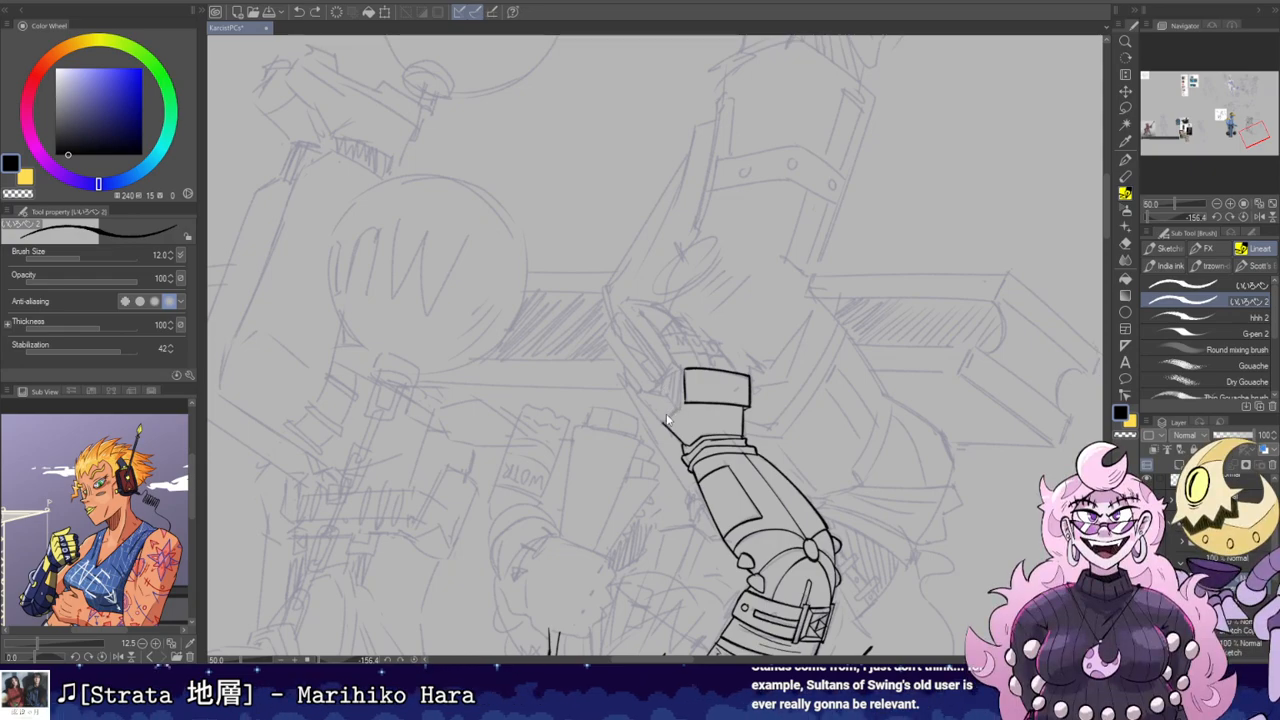
{"action": "left_click_drag", "start_coordinate": [685, 405], "coordinate": [663, 424]}
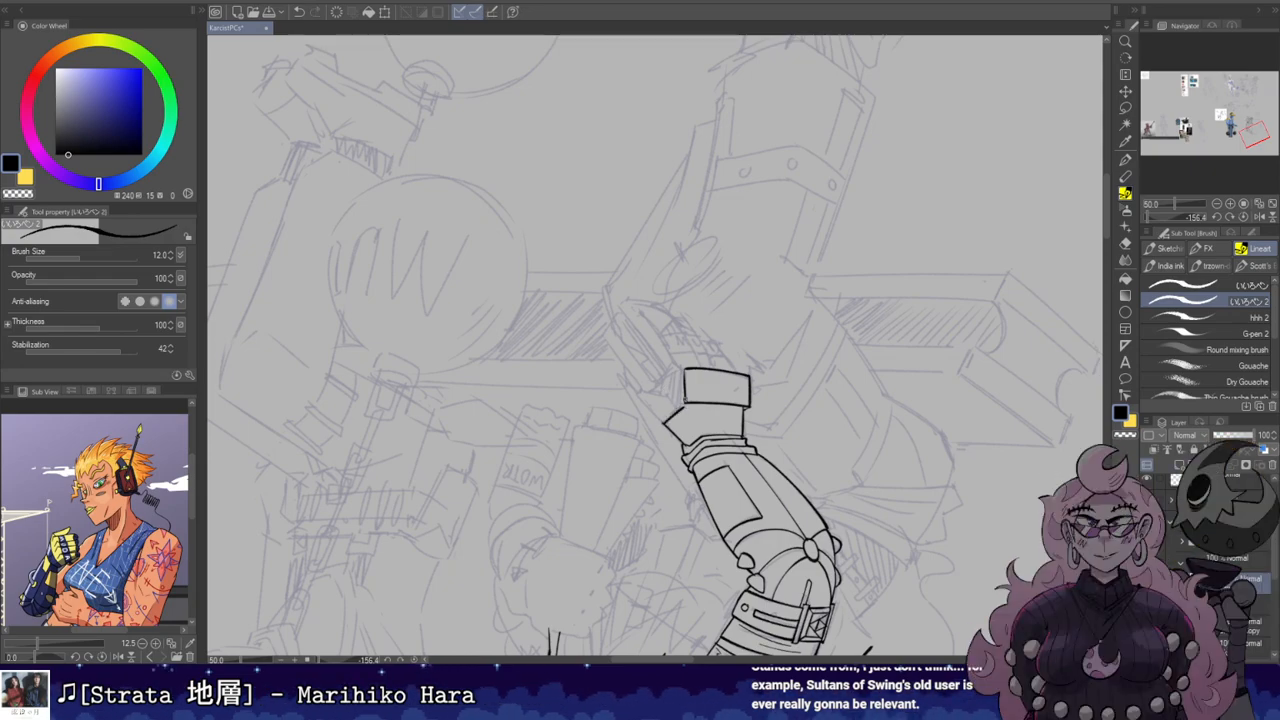
{"action": "key", "text": "shift+space"}
{"action": "left_click_drag", "start_coordinate": [689, 364], "coordinate": [629, 390]}
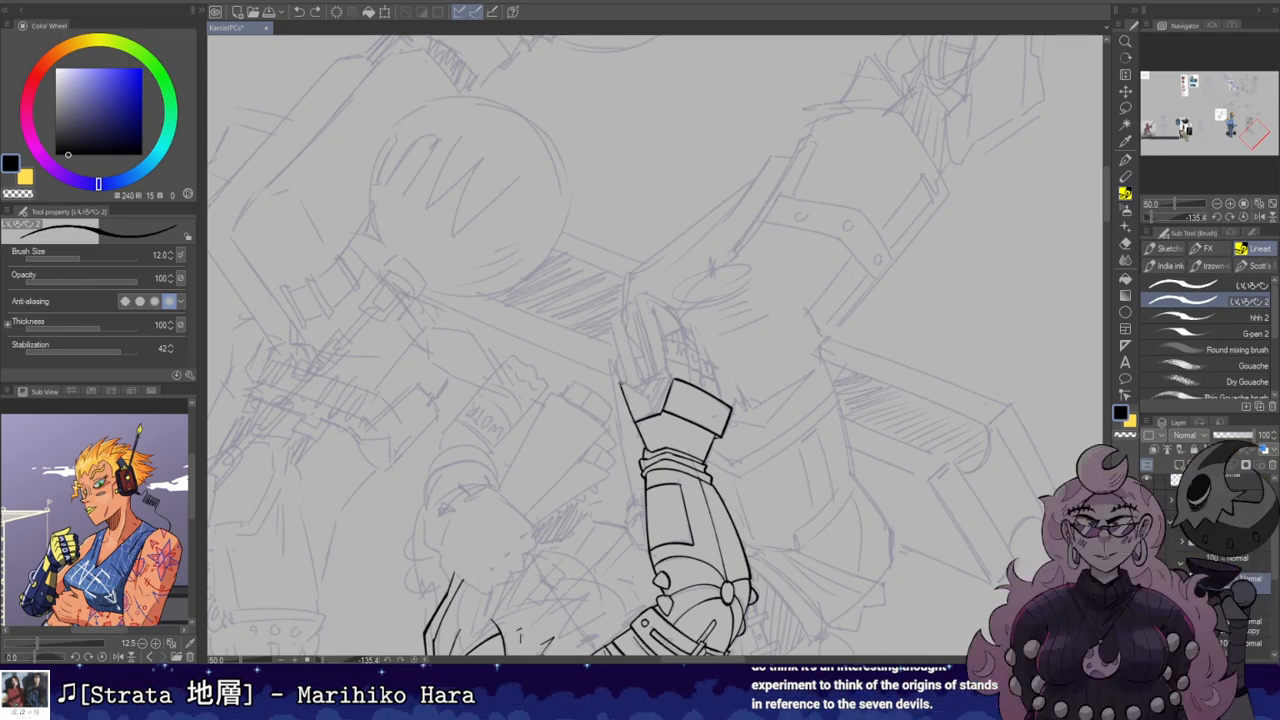
{"action": "left_click_drag", "start_coordinate": [622, 383], "coordinate": [652, 401]}
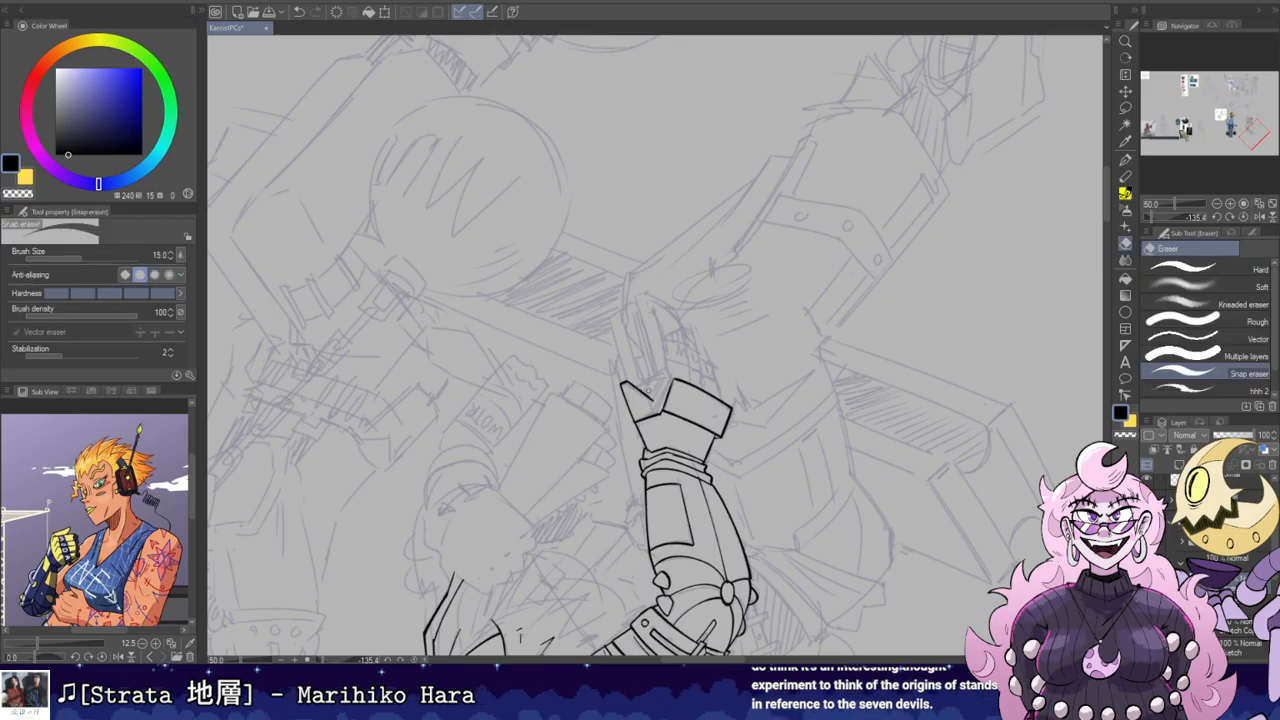
Step: Ink the long, narrow edge of the sandwich's bread slice extending from beneath the thumb
{"action": "key", "text": "r"}
{"action": "mouse_move", "coordinate": [760, 480]}
{"action": "left_mouse_down"}
{"action": "mouse_move", "coordinate": [816, 290]}
{"action": "mouse_move", "coordinate": [748, 203]}
{"action": "mouse_move", "coordinate": [787, 452]}
{"action": "mouse_move", "coordinate": [690, 510]}
{"action": "left_mouse_up"}
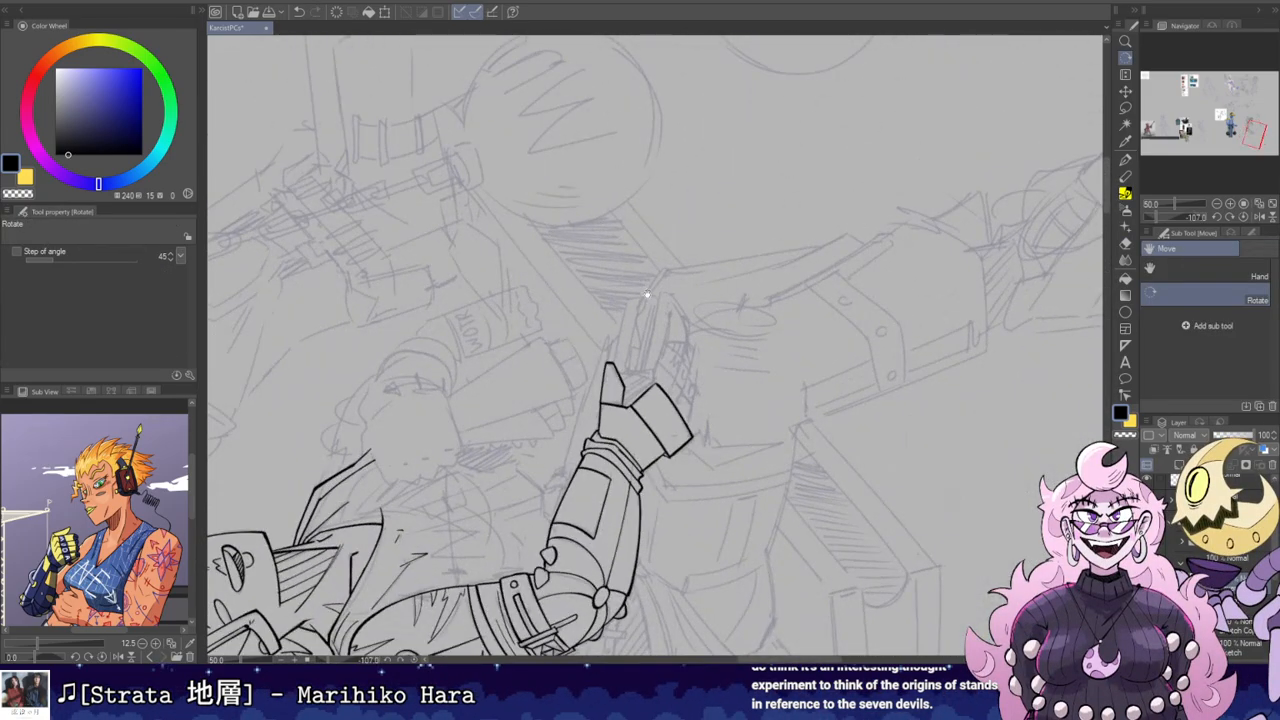
{"action": "key", "text": "b"}
{"action": "mouse_move", "coordinate": [607, 364]}
{"action": "left_mouse_down"}
{"action": "mouse_move", "coordinate": [619, 325]}
{"action": "mouse_move", "coordinate": [619, 348]}
{"action": "mouse_move", "coordinate": [626, 312]}
{"action": "mouse_move", "coordinate": [613, 361]}
{"action": "mouse_move", "coordinate": [628, 300]}
{"action": "left_mouse_up"}
{"action": "key", "text": "r"}
{"action": "mouse_move", "coordinate": [754, 383]}
{"action": "left_mouse_down"}
{"action": "mouse_move", "coordinate": [687, 246]}
{"action": "mouse_move", "coordinate": [670, 242]}
{"action": "mouse_move", "coordinate": [658, 294]}
{"action": "left_mouse_up"}
{"action": "key", "text": "b"}
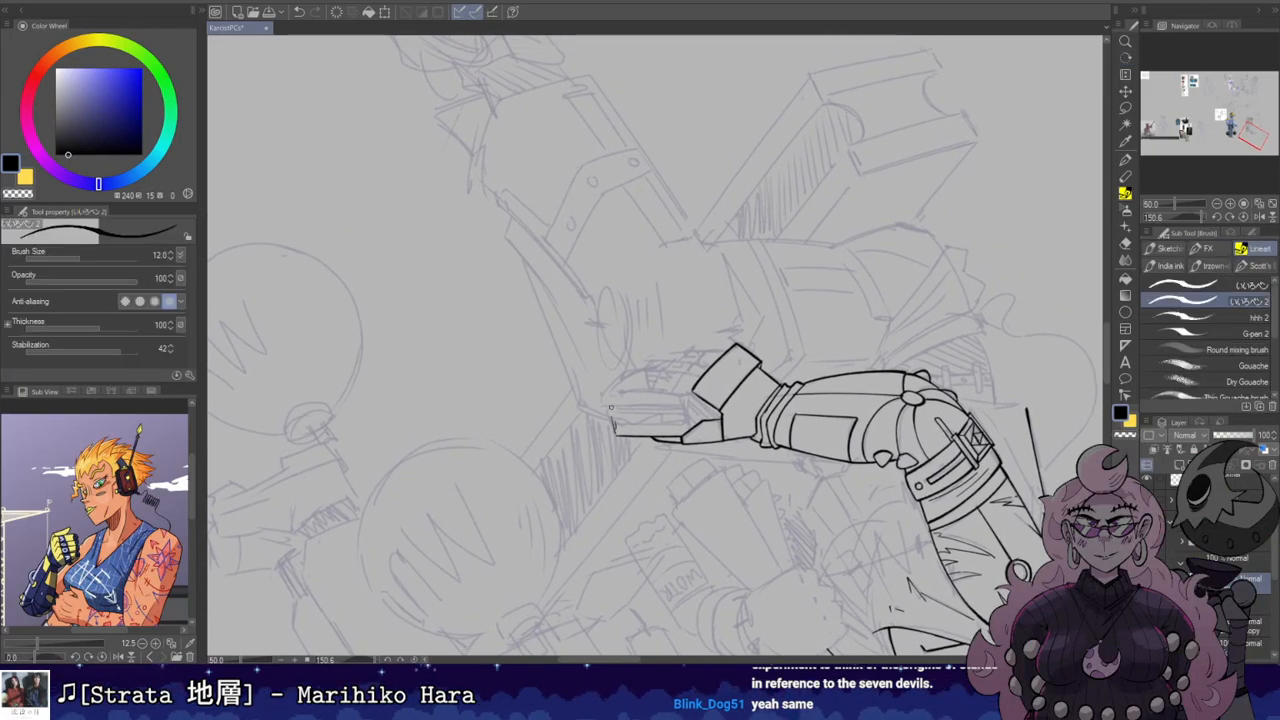
{"action": "left_click_drag", "start_coordinate": [615, 436], "coordinate": [613, 422]}
{"action": "key", "text": "r"}
{"action": "left_click_drag", "start_coordinate": [618, 288], "coordinate": [726, 326]}
{"action": "key", "text": "b"}
{"action": "mouse_move", "coordinate": [624, 362]}
{"action": "left_mouse_down"}
{"action": "mouse_move", "coordinate": [642, 279]}
{"action": "mouse_move", "coordinate": [694, 332]}
{"action": "left_mouse_up"}
{"action": "key", "text": "ctrl+z"}
{"action": "key", "text": "e"}
{"action": "key", "text": "r"}
{"action": "key", "text": "b"}
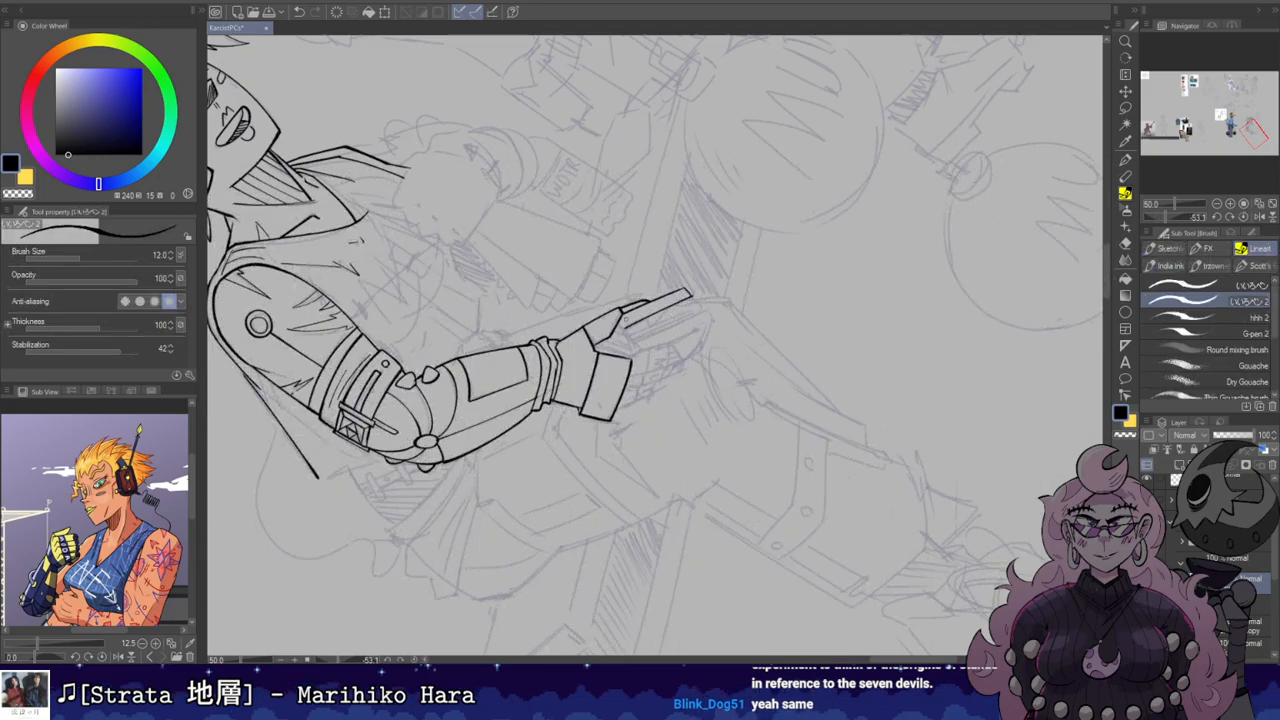
Step: Hatch the shaded palm area between the thumb and the knuckle guard
{"action": "key", "text": "r"}
{"action": "mouse_move", "coordinate": [633, 224]}
{"action": "left_mouse_down"}
{"action": "mouse_move", "coordinate": [575, 290]}
{"action": "mouse_move", "coordinate": [600, 360]}
{"action": "mouse_move", "coordinate": [668, 380]}
{"action": "mouse_move", "coordinate": [681, 349]}
{"action": "mouse_move", "coordinate": [674, 384]}
{"action": "left_mouse_up"}
{"action": "key", "text": "b"}
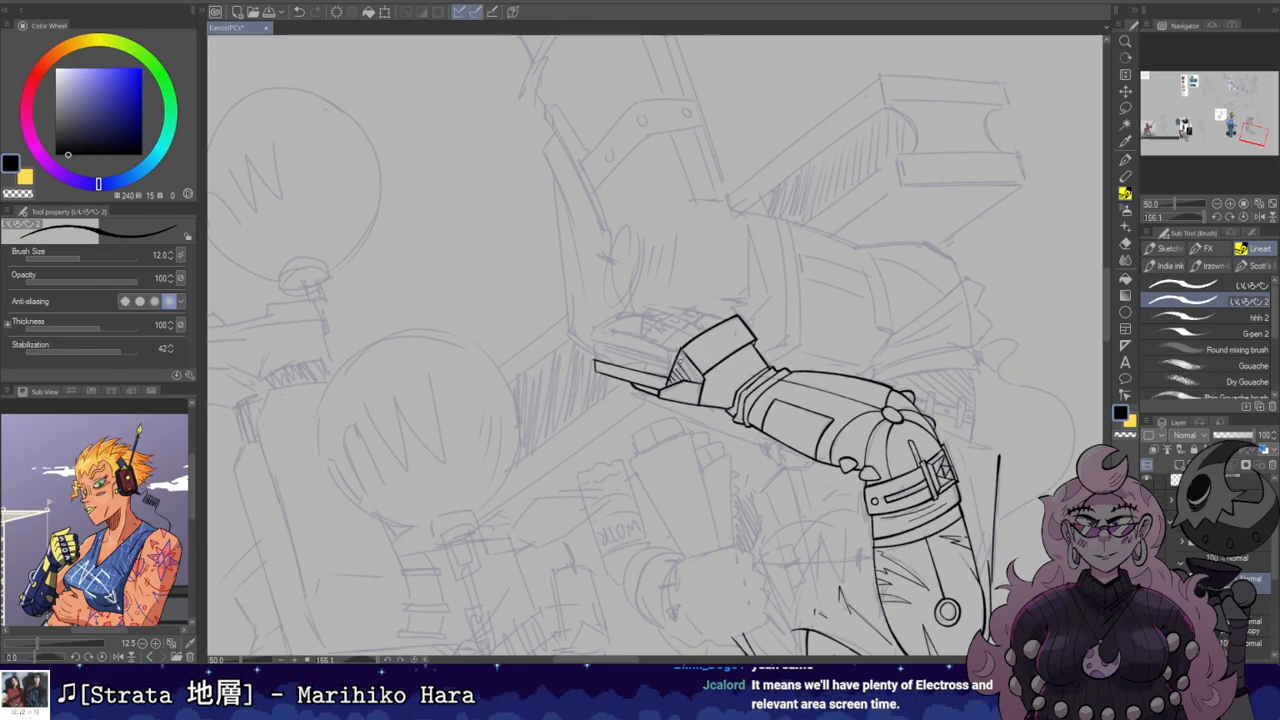
{"action": "key", "text": "r"}
{"action": "double_click", "coordinate": [686, 337]}
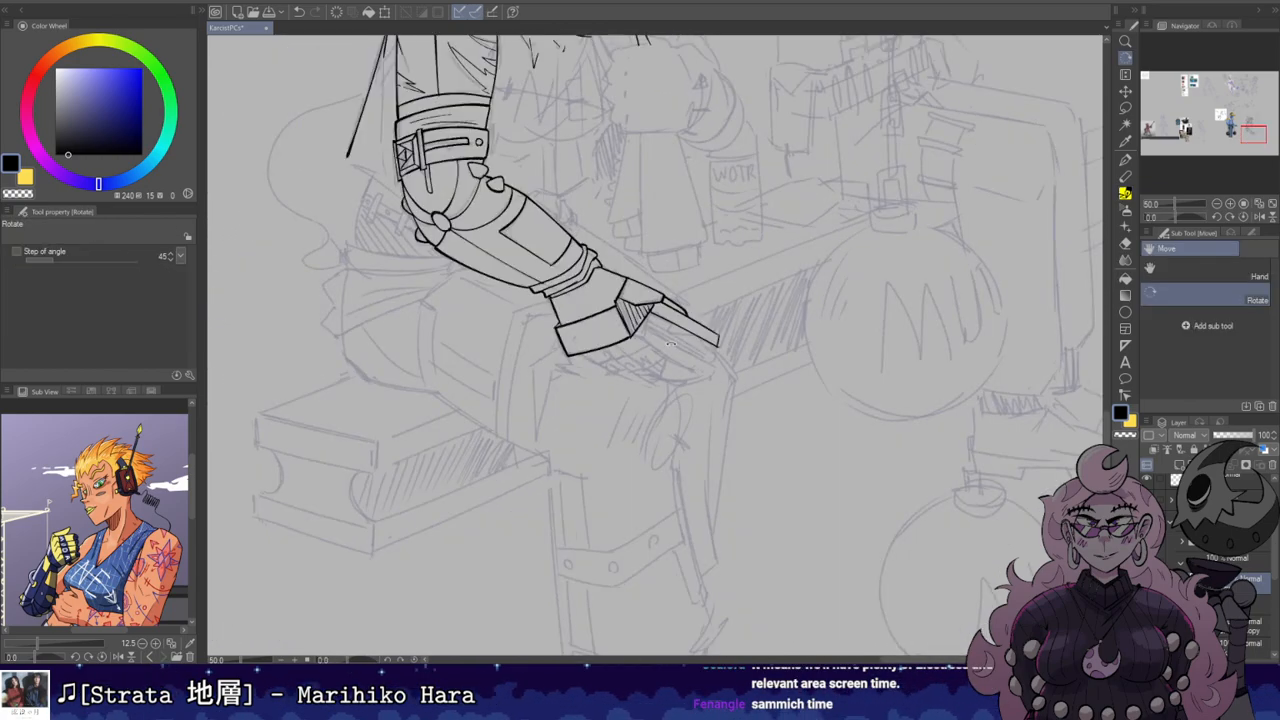
Step: Ink the first segments of the finger curling under the sandwich from the knuckle guard
{"action": "left_click_drag", "start_coordinate": [752, 306], "coordinate": [760, 195]}
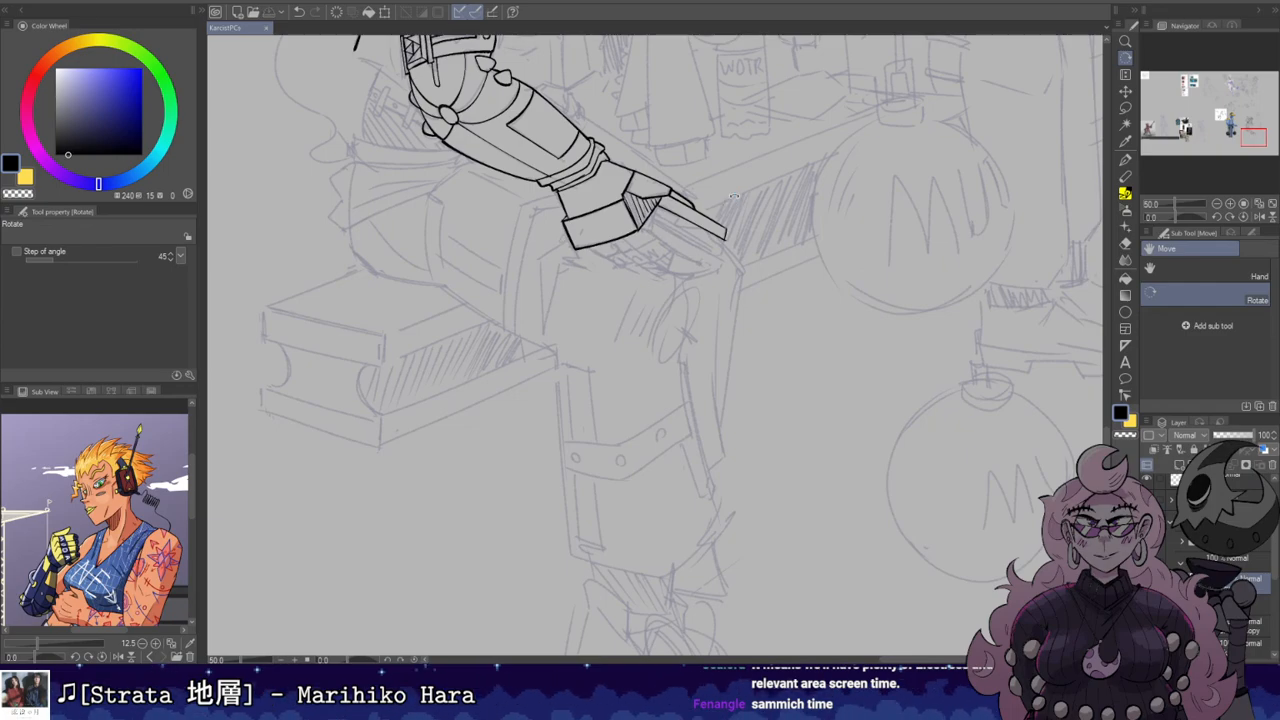
{"action": "mouse_move", "coordinate": [734, 196]}
{"action": "left_mouse_down"}
{"action": "mouse_move", "coordinate": [736, 212]}
{"action": "mouse_move", "coordinate": [670, 291]}
{"action": "left_mouse_up"}
{"action": "key", "text": "b"}
{"action": "key", "text": "ctrl+z"}
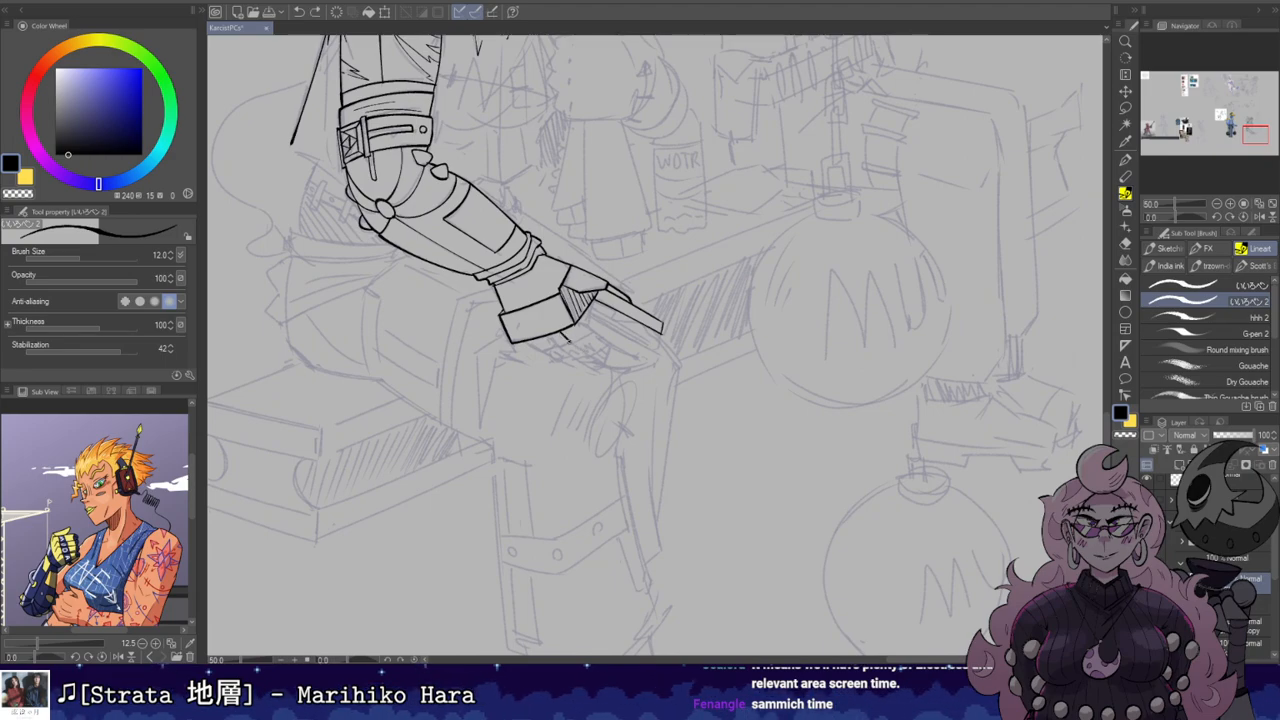
{"action": "left_click_drag", "start_coordinate": [594, 334], "coordinate": [582, 317]}
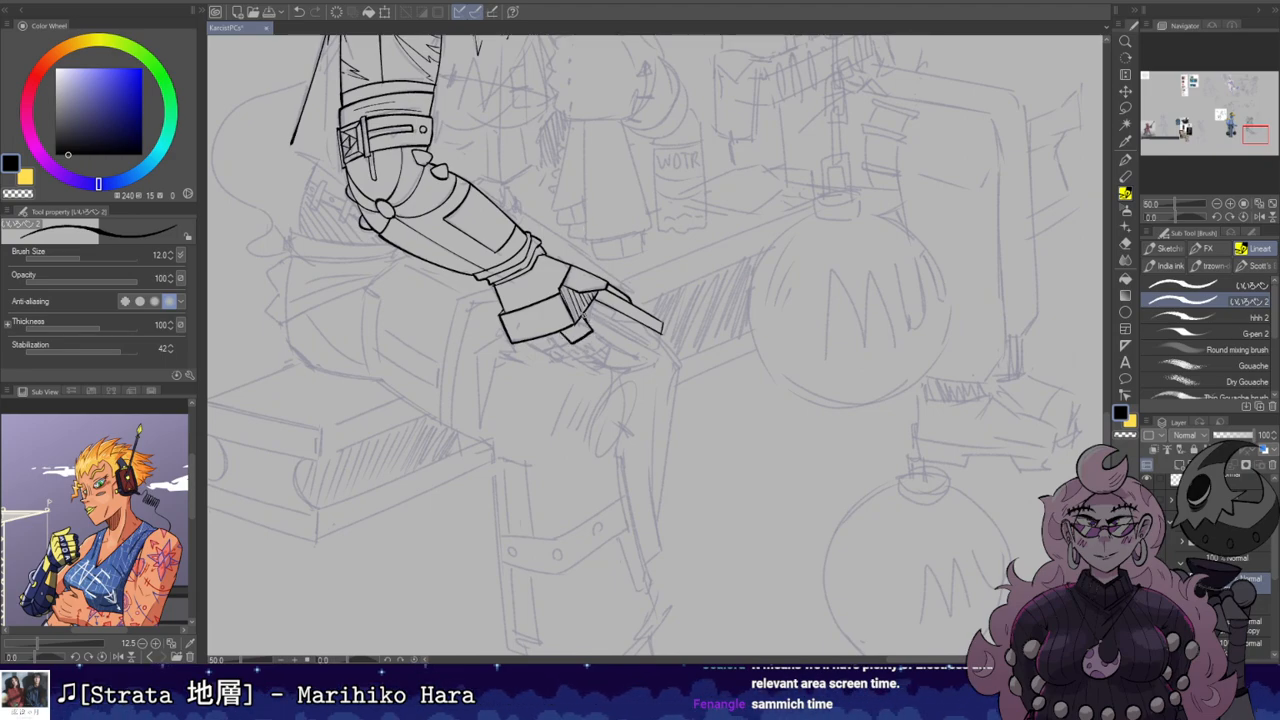
{"action": "key", "text": "ctrl+z"}
{"action": "mouse_move", "coordinate": [589, 313]}
{"action": "left_mouse_down"}
{"action": "mouse_move", "coordinate": [655, 353]}
{"action": "mouse_move", "coordinate": [605, 342]}
{"action": "left_mouse_up"}
{"action": "key", "text": "ctrl+z"}
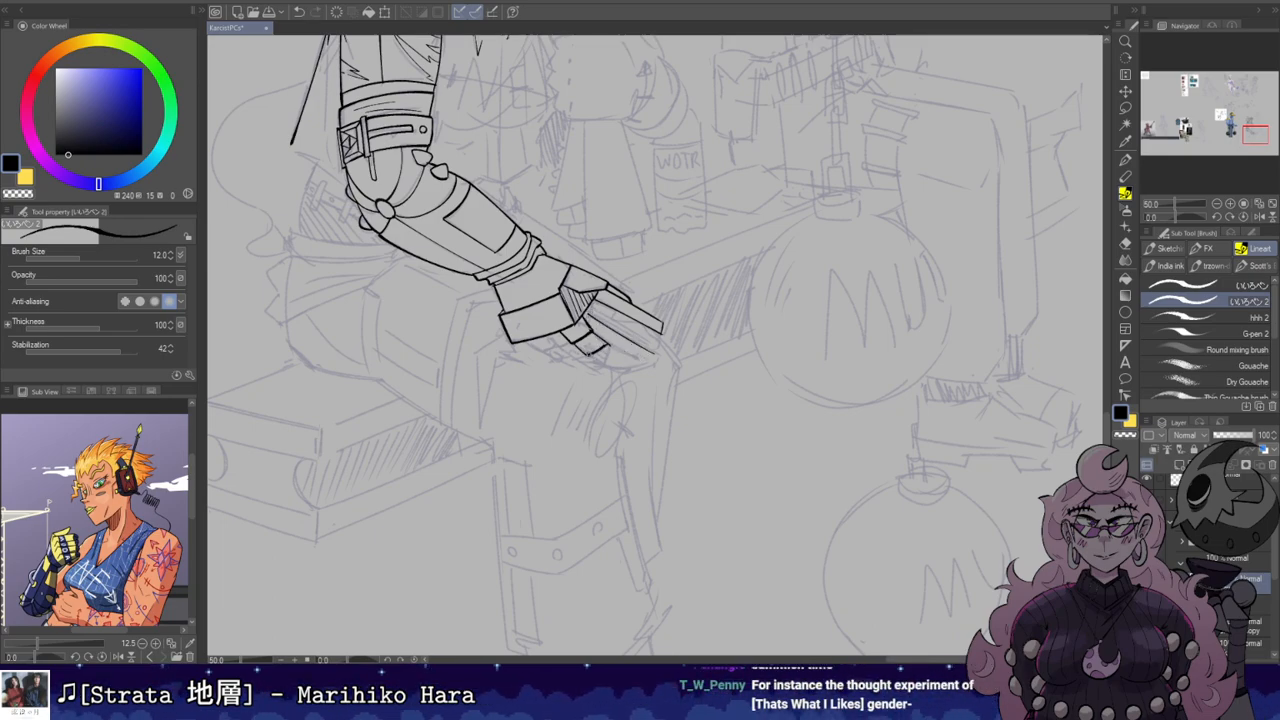
Step: Ink the curved fingertip and the remaining curled fingers, with shading marks between them
{"action": "mouse_move", "coordinate": [601, 362]}
{"action": "left_mouse_down"}
{"action": "mouse_move", "coordinate": [608, 345]}
{"action": "mouse_move", "coordinate": [632, 367]}
{"action": "mouse_move", "coordinate": [646, 360]}
{"action": "left_mouse_up"}
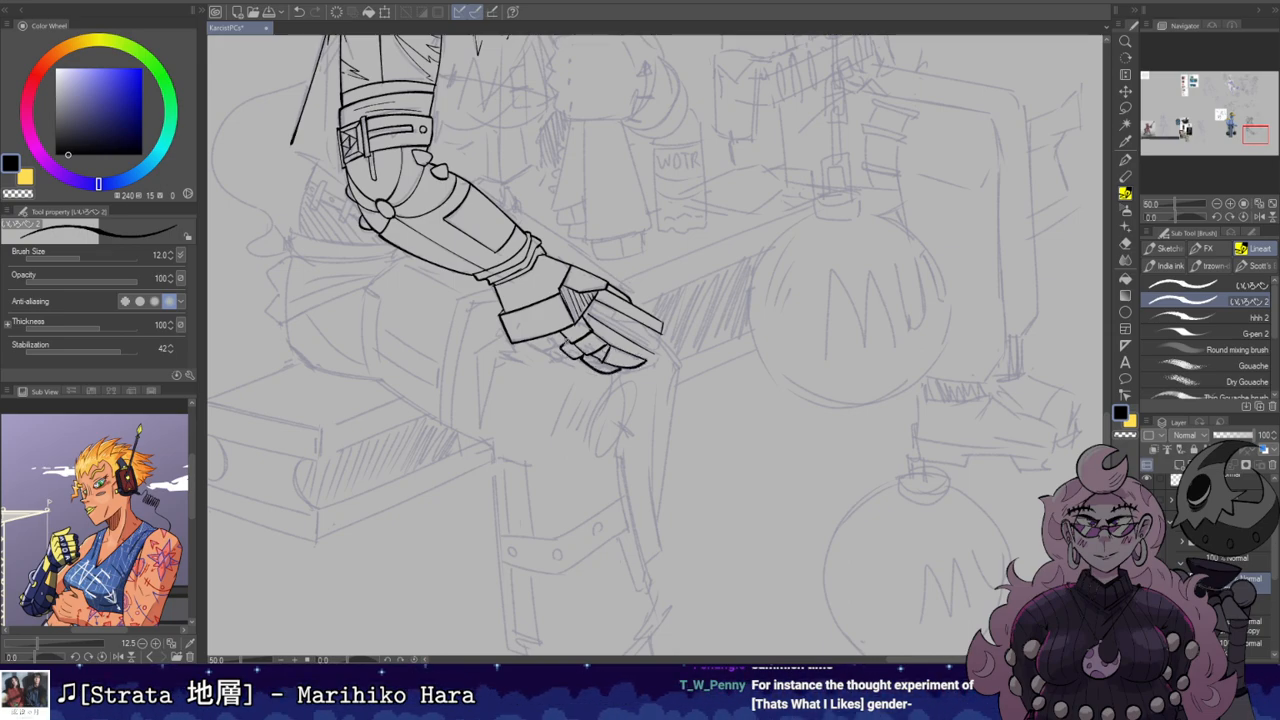
{"action": "left_click_drag", "start_coordinate": [566, 361], "coordinate": [594, 371]}
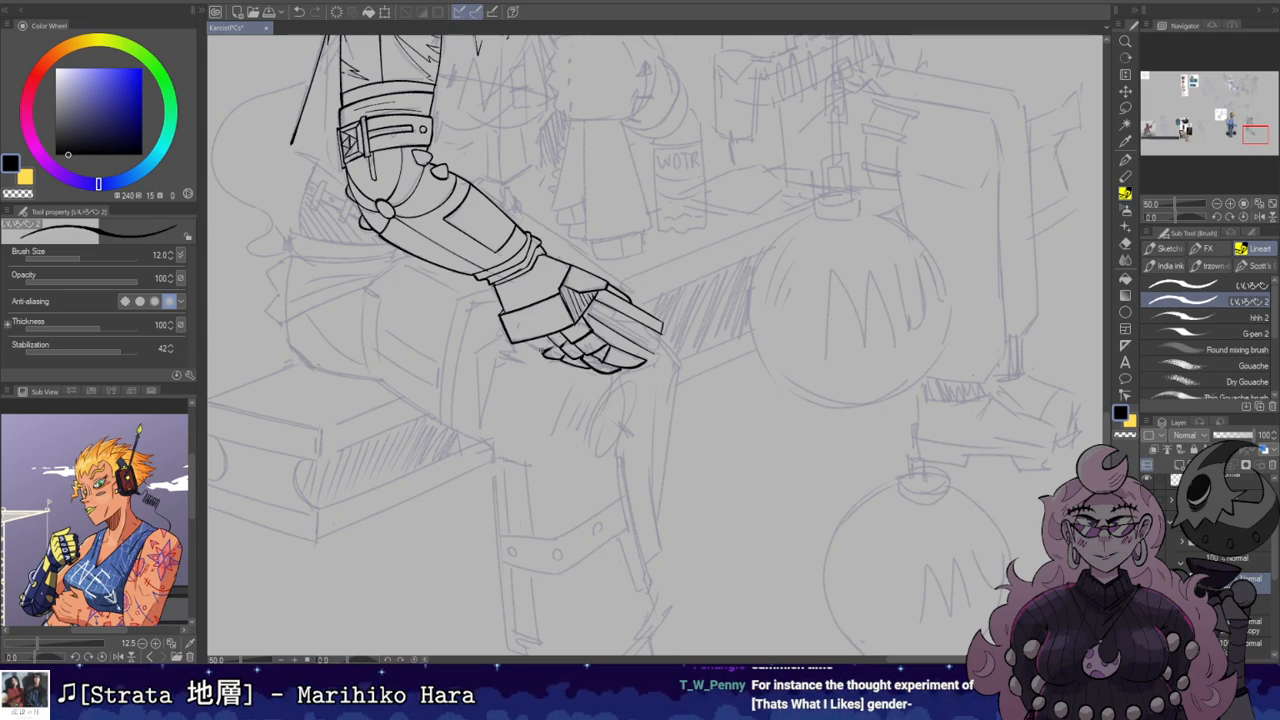
{"action": "key", "text": "r"}
{"action": "mouse_move", "coordinate": [533, 334]}
{"action": "left_mouse_down"}
{"action": "mouse_move", "coordinate": [545, 252]}
{"action": "mouse_move", "coordinate": [719, 134]}
{"action": "left_mouse_up"}
{"action": "key", "text": "r"}
{"action": "mouse_move", "coordinate": [745, 257]}
{"action": "left_mouse_down"}
{"action": "mouse_move", "coordinate": [669, 217]}
{"action": "mouse_move", "coordinate": [722, 447]}
{"action": "left_mouse_up"}
{"action": "left_click_drag", "start_coordinate": [717, 367], "coordinate": [725, 370]}
{"action": "key", "text": "ctrl+z"}
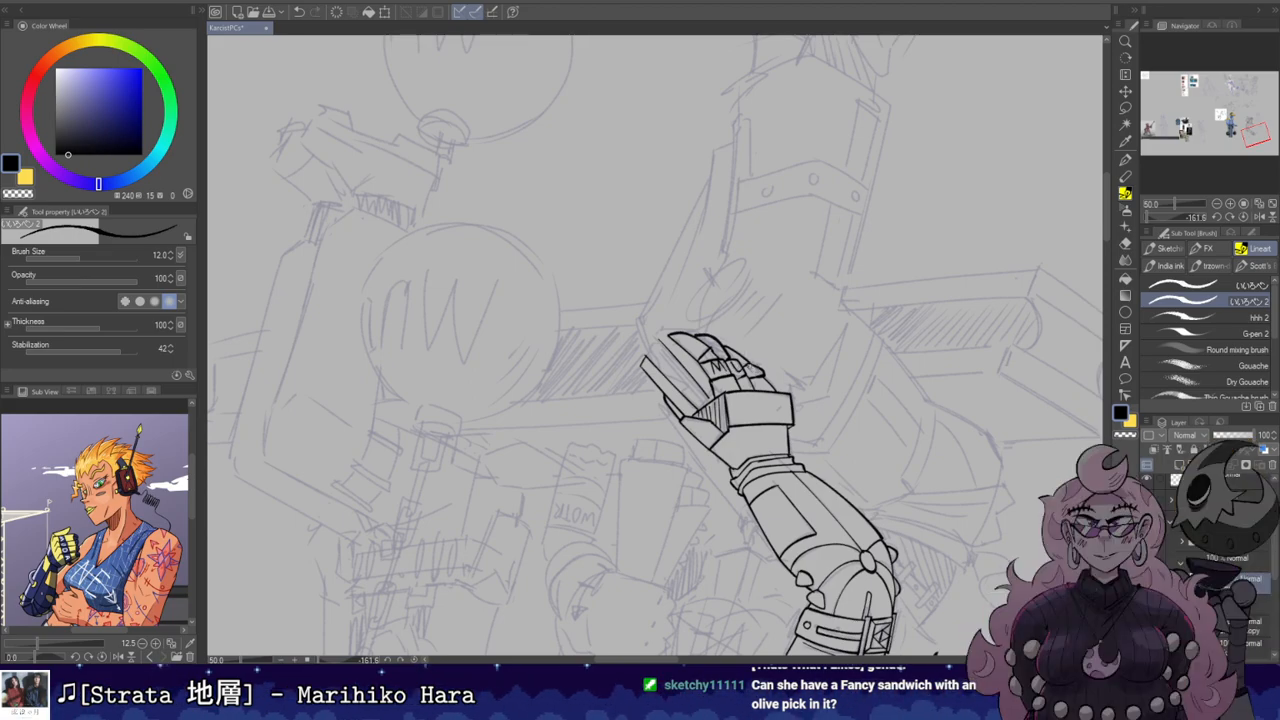
Step: Ink the sandwich's layer lines between the thumb and the fingers, redoing poor strokes
{"action": "key", "text": "r"}
{"action": "mouse_move", "coordinate": [672, 490]}
{"action": "left_mouse_down"}
{"action": "mouse_move", "coordinate": [768, 244]}
{"action": "mouse_move", "coordinate": [736, 212]}
{"action": "mouse_move", "coordinate": [743, 162]}
{"action": "mouse_move", "coordinate": [805, 216]}
{"action": "left_mouse_up"}
{"action": "left_click_drag", "start_coordinate": [706, 242], "coordinate": [719, 264]}
{"action": "key", "text": "b"}
{"action": "key", "text": "ctrl+z"}
{"action": "left_click_drag", "start_coordinate": [645, 306], "coordinate": [679, 377]}
{"action": "key", "text": "ctrl+z"}
{"action": "key", "text": "ctrl+z"}
{"action": "key", "text": "ctrl+z"}
{"action": "key", "text": "ctrl+z"}
{"action": "key", "text": "ctrl+z"}
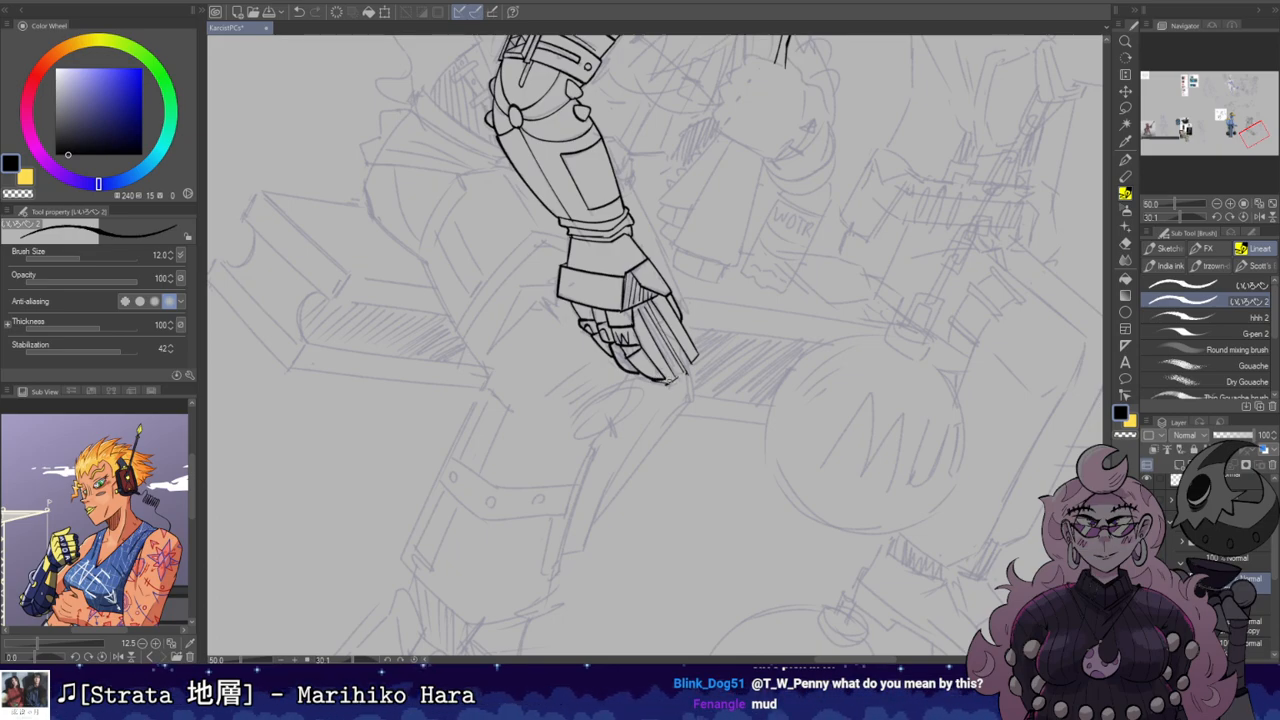
Step: Ink the wavy filling between the bread slices and its ragged end beyond the fingers
{"action": "left_click_drag", "start_coordinate": [645, 307], "coordinate": [681, 376]}
{"action": "key", "text": "ctrl+z"}
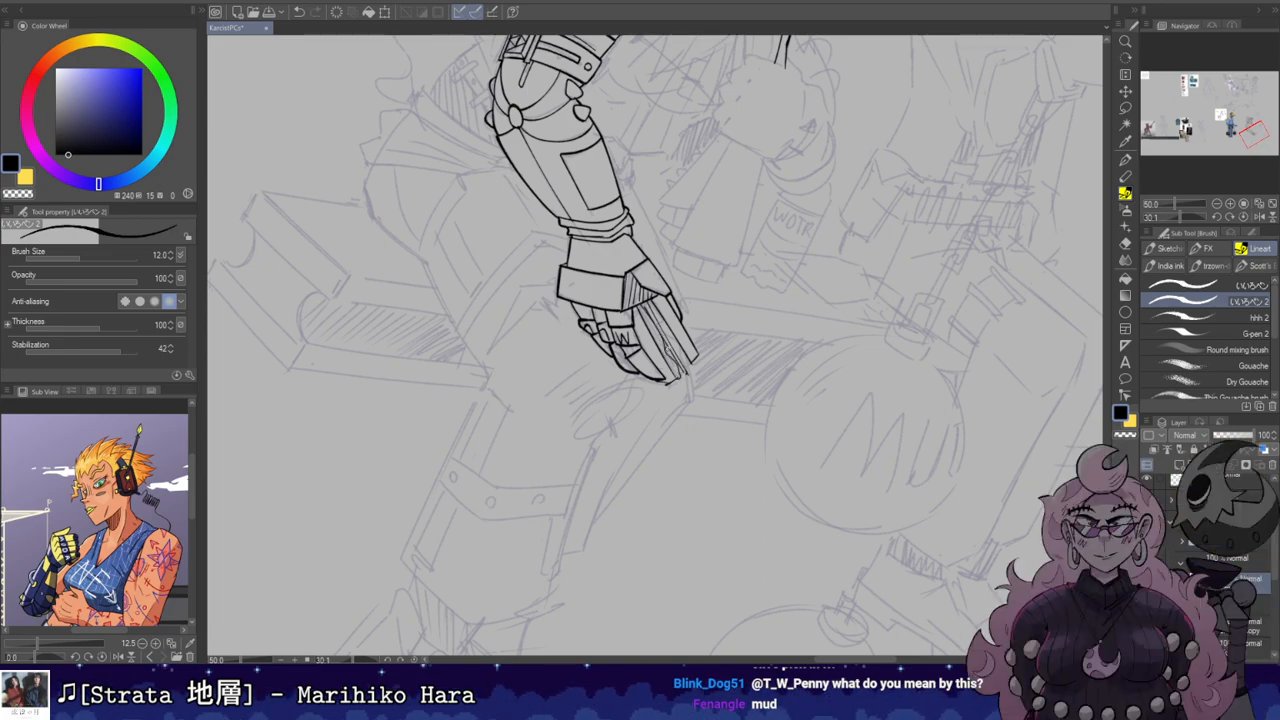
{"action": "left_click_drag", "start_coordinate": [654, 333], "coordinate": [660, 338]}
{"action": "key", "text": "ctrl+z"}
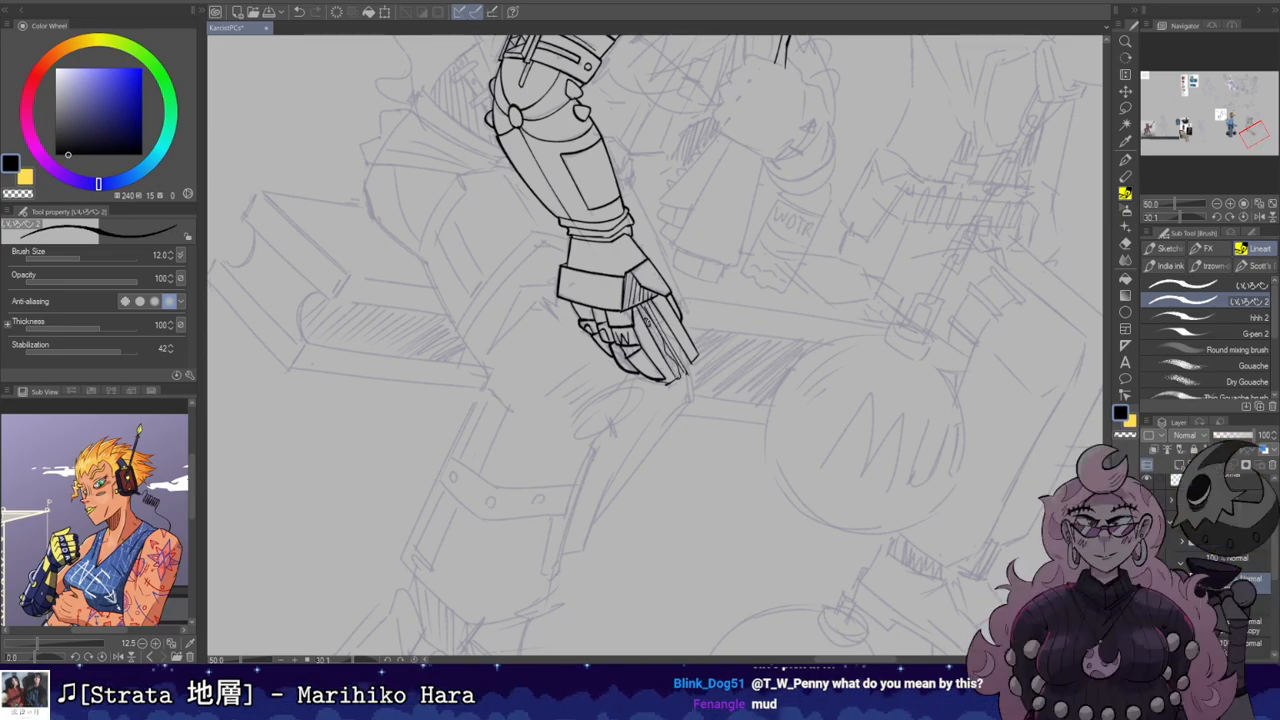
{"action": "key", "text": "ctrl+z"}
{"action": "left_click_drag", "start_coordinate": [682, 364], "coordinate": [686, 374]}
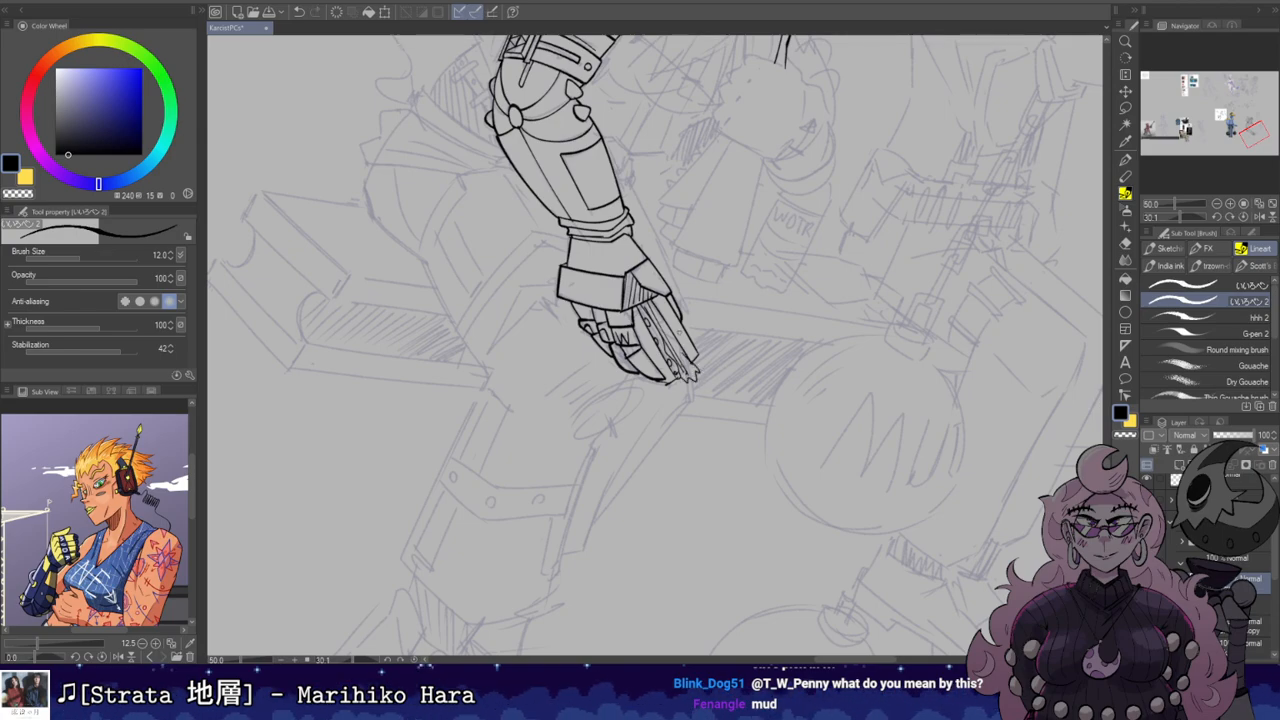
Step: Add small texture dots to the sandwich's upper bread slice
{"action": "key", "text": "r"}
{"action": "mouse_move", "coordinate": [720, 337]}
{"action": "left_mouse_down"}
{"action": "mouse_move", "coordinate": [720, 186]}
{"action": "mouse_move", "coordinate": [650, 200]}
{"action": "mouse_move", "coordinate": [727, 282]}
{"action": "mouse_move", "coordinate": [728, 314]}
{"action": "left_mouse_up"}
{"action": "double_click", "coordinate": [697, 228]}
{"action": "key", "text": "b"}
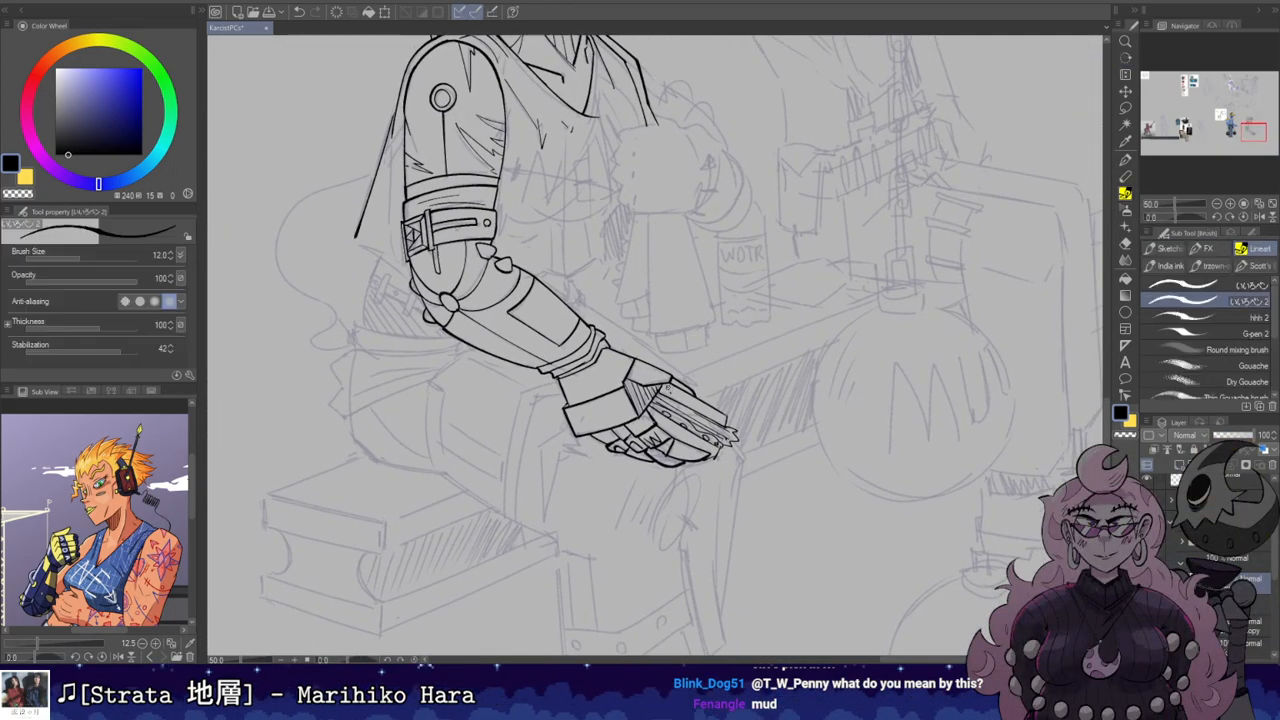
{"action": "left_click_drag", "start_coordinate": [683, 428], "coordinate": [680, 438]}
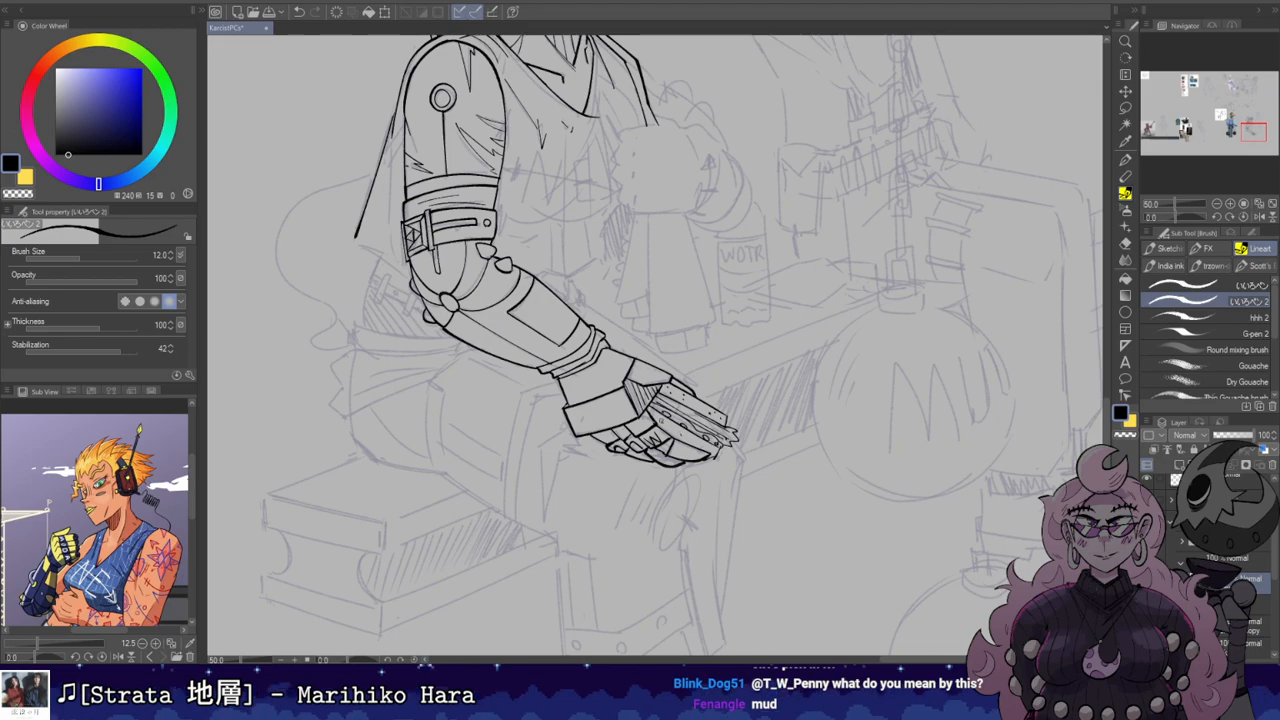
Step: Ink the curve under the chest and a short fold line on the shirt front
{"action": "left_click_drag", "start_coordinate": [771, 272], "coordinate": [829, 423]}
{"action": "left_click_drag", "start_coordinate": [743, 209], "coordinate": [766, 310]}
{"action": "left_click_drag", "start_coordinate": [633, 405], "coordinate": [686, 314]}
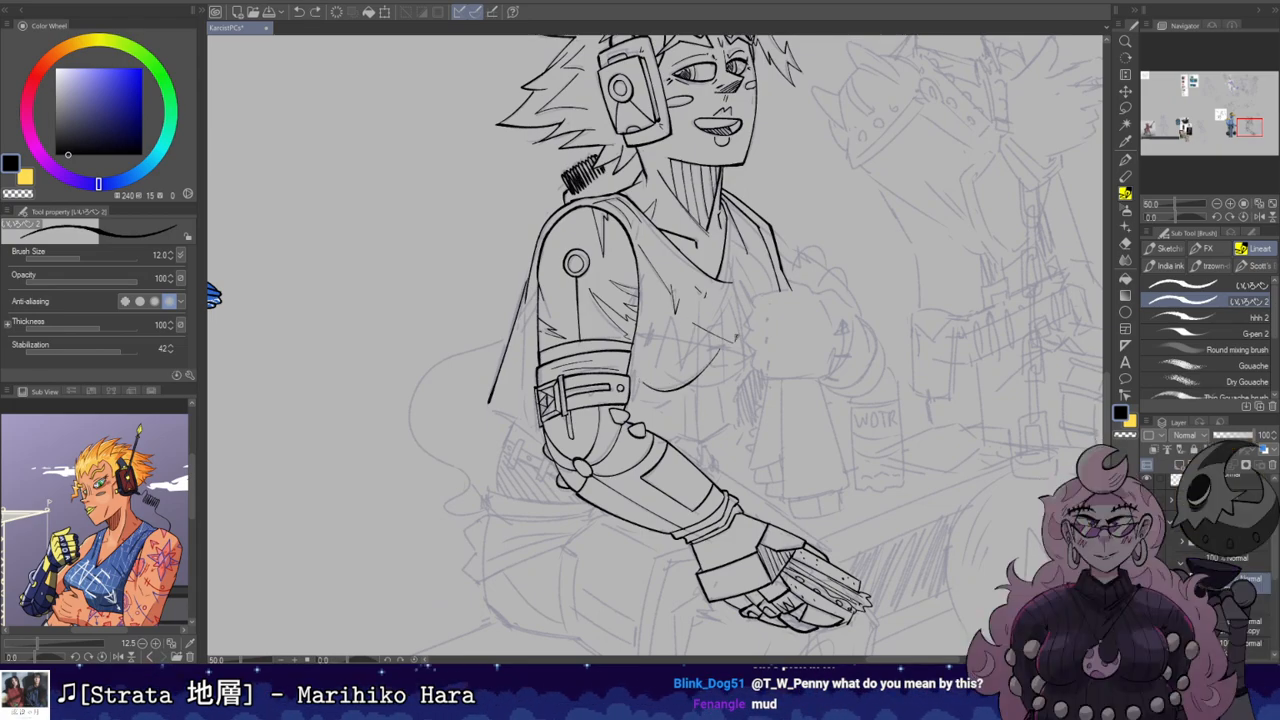
Step: Ink the bottom hem and inner fold of the shirt's back panel behind the near arm
{"action": "left_click_drag", "start_coordinate": [592, 305], "coordinate": [727, 315]}
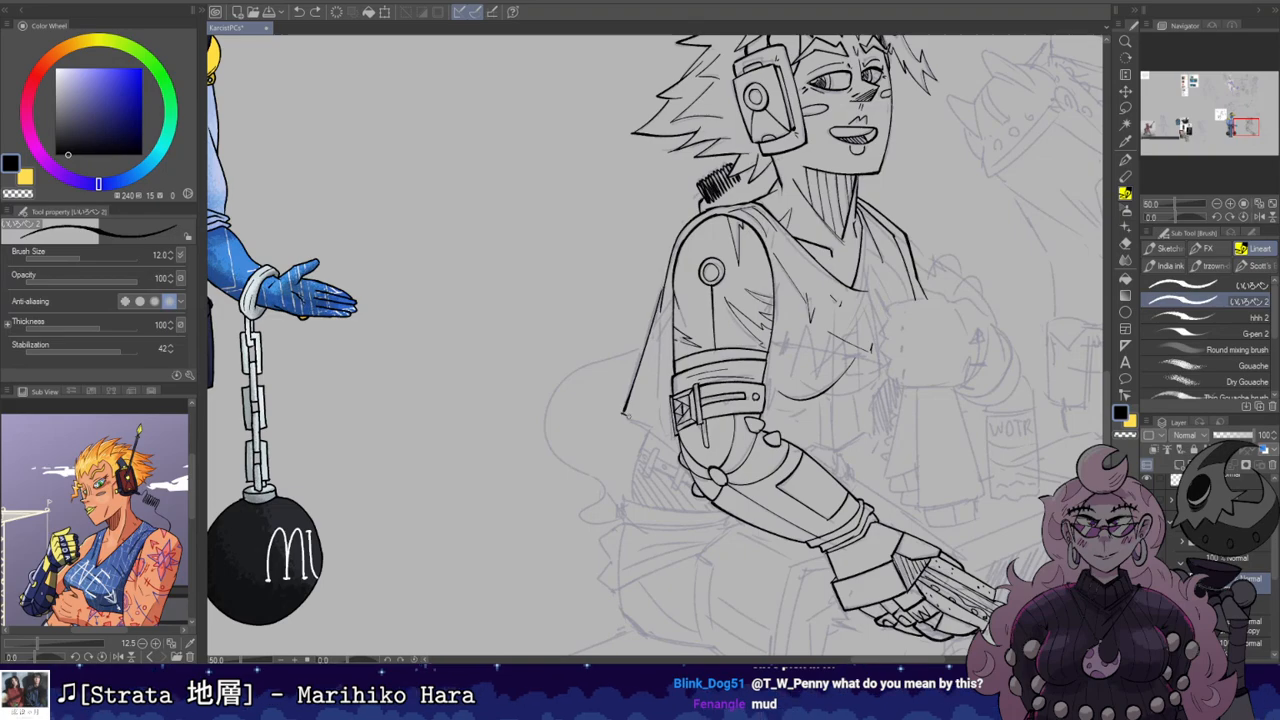
{"action": "mouse_move", "coordinate": [624, 412]}
{"action": "left_mouse_down"}
{"action": "mouse_move", "coordinate": [682, 449]}
{"action": "mouse_move", "coordinate": [660, 402]}
{"action": "mouse_move", "coordinate": [661, 306]}
{"action": "mouse_move", "coordinate": [669, 369]}
{"action": "left_mouse_up"}
{"action": "key", "text": "ctrl+z"}
{"action": "key", "text": "ctrl+z"}
{"action": "key", "text": "e"}
{"action": "key", "text": "b"}
{"action": "key", "text": "ctrl+z"}
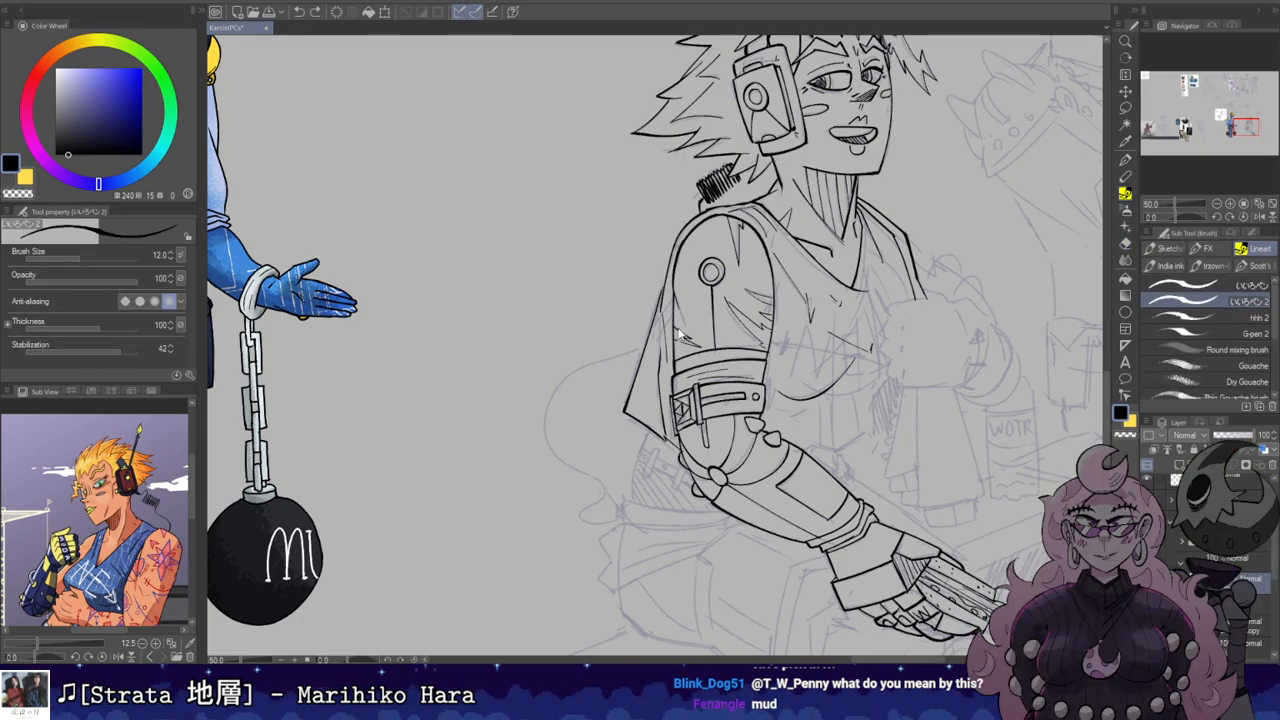
Step: Try to ink the torso's back contour below the shirt hem
{"action": "scroll", "coordinate": [679, 331], "scroll_direction": "down", "scroll_amount": 1}
{"action": "left_click_drag", "start_coordinate": [710, 372], "coordinate": [606, 324]}
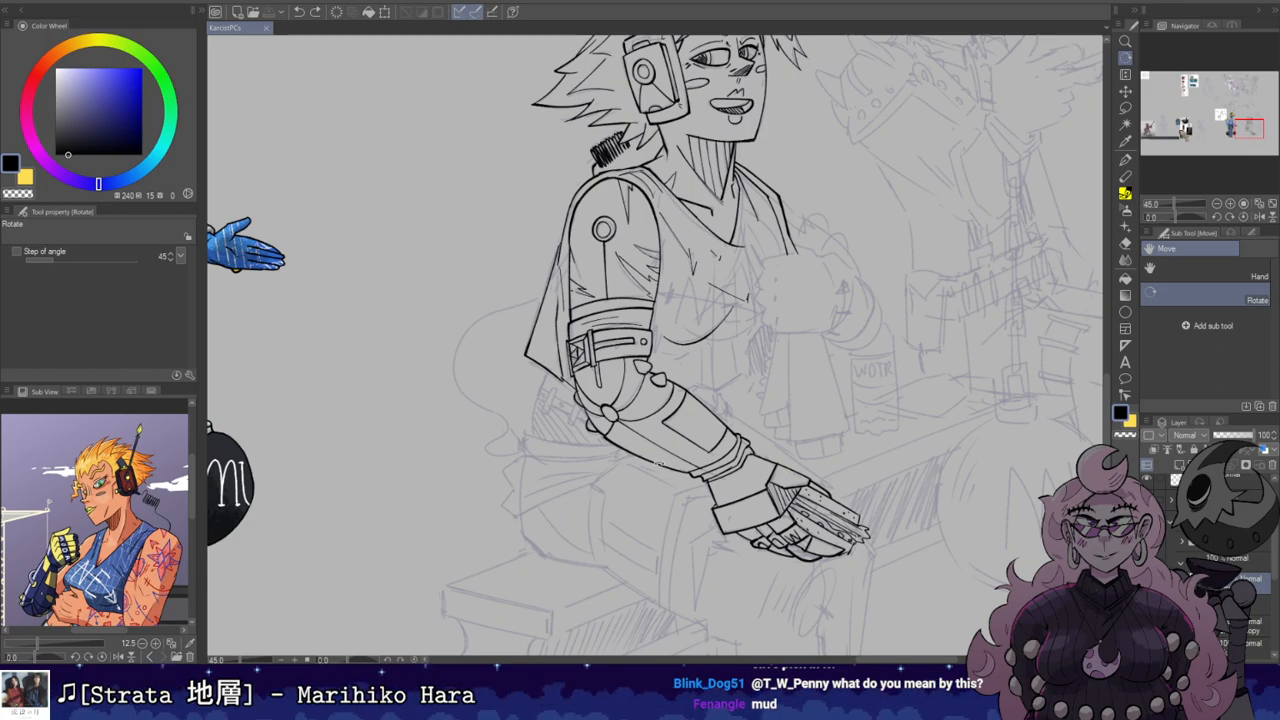
{"action": "scroll", "coordinate": [660, 464], "scroll_direction": "up", "scroll_amount": 2}
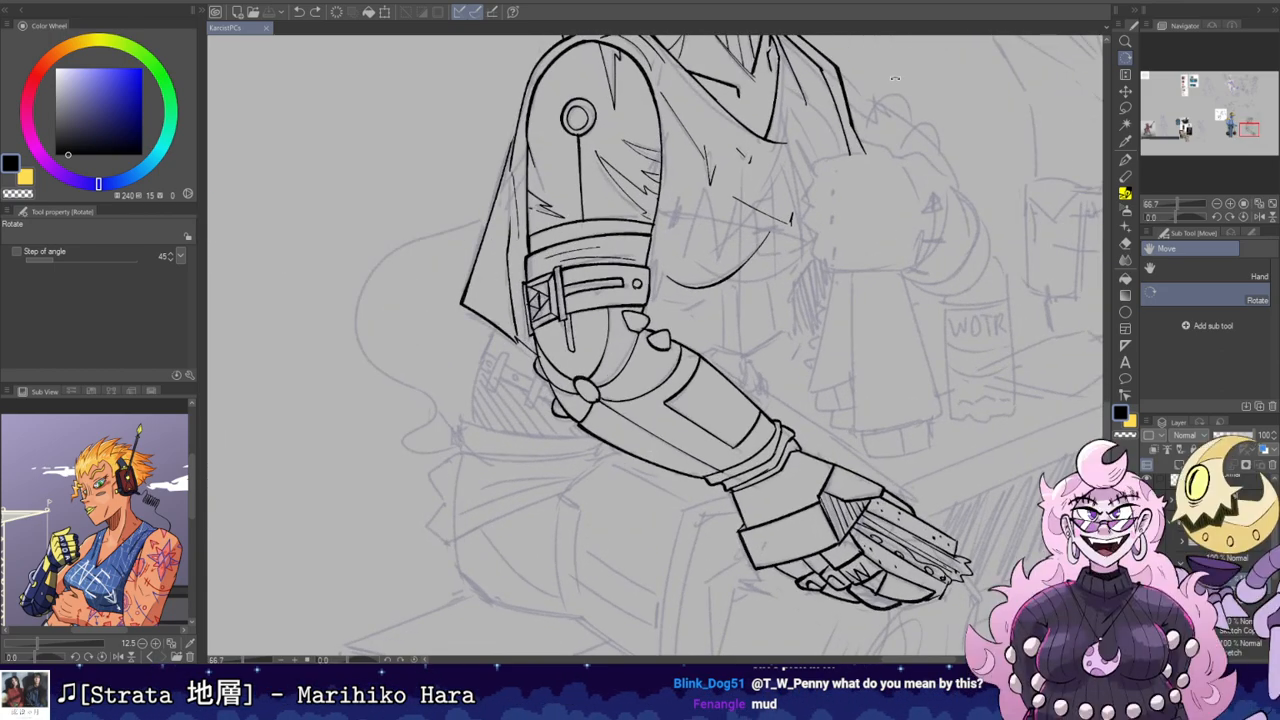
{"action": "left_click_drag", "start_coordinate": [485, 252], "coordinate": [687, 271]}
{"action": "left_click_drag", "start_coordinate": [700, 347], "coordinate": [689, 371]}
{"action": "key", "text": "ctrl+z"}
{"action": "key", "text": "ctrl+z"}
{"action": "key", "text": "ctrl+z"}
{"action": "key", "text": "ctrl+z"}
{"action": "key", "text": "ctrl+z"}
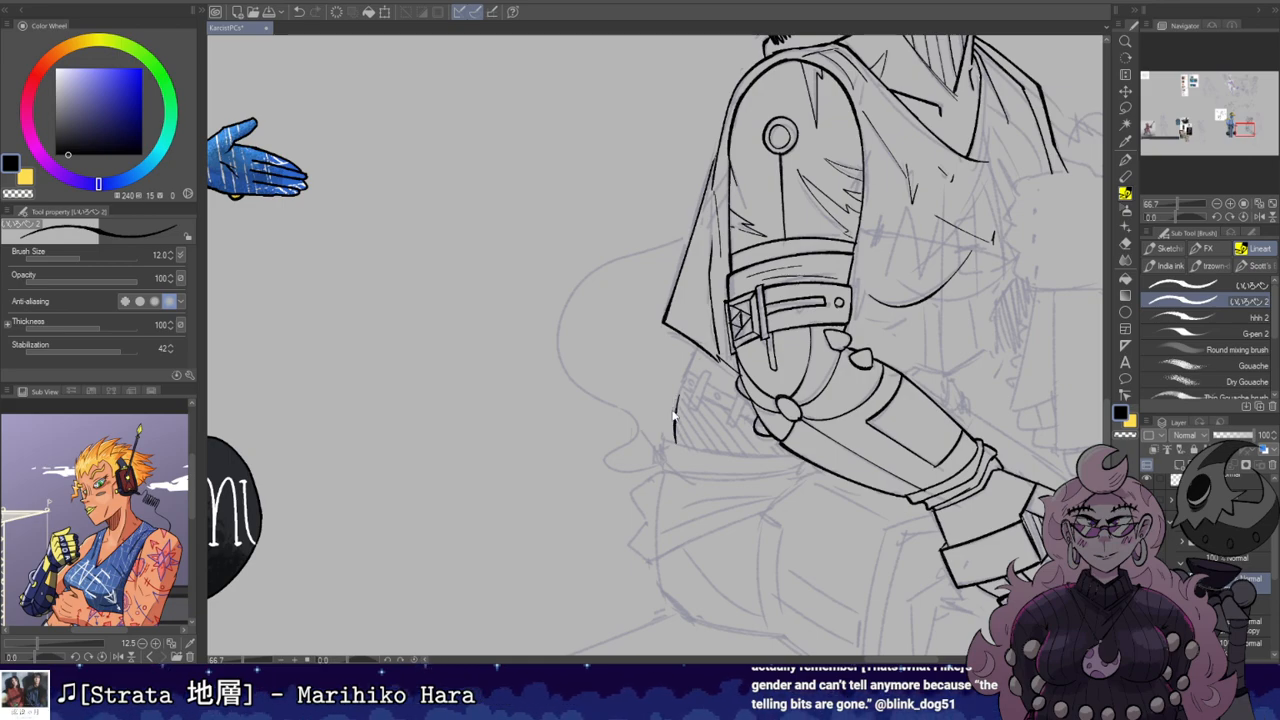
{"action": "key", "text": "ctrl+z"}
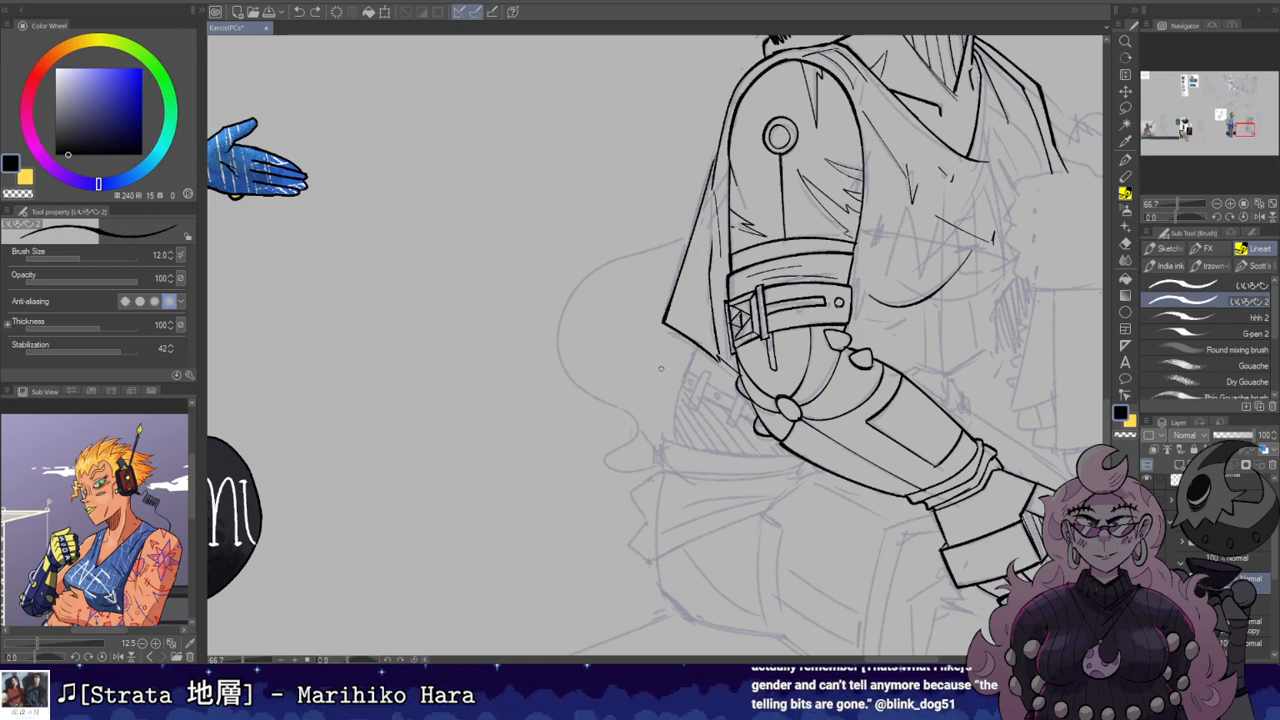
{"action": "key", "text": "ctrl+z"}
Step: Ink the torso's back contour and the belt's parallel edges between the shirt hem and elbow
{"action": "mouse_move", "coordinate": [674, 440]}
{"action": "left_mouse_down"}
{"action": "mouse_move", "coordinate": [699, 342]}
{"action": "mouse_move", "coordinate": [695, 379]}
{"action": "mouse_move", "coordinate": [648, 412]}
{"action": "mouse_move", "coordinate": [665, 470]}
{"action": "mouse_move", "coordinate": [678, 461]}
{"action": "left_mouse_up"}
{"action": "key", "text": "ctrl+z"}
{"action": "key", "text": "e"}
{"action": "key", "text": "b"}
{"action": "key", "text": "ctrl+z"}
{"action": "key", "text": "ctrl+z"}
{"action": "key", "text": "ctrl+z"}
{"action": "left_click_drag", "start_coordinate": [658, 394], "coordinate": [678, 462]}
{"action": "key", "text": "ctrl+z"}
{"action": "key", "text": "ctrl+z"}
{"action": "mouse_move", "coordinate": [656, 401]}
{"action": "left_mouse_down"}
{"action": "mouse_move", "coordinate": [676, 465]}
{"action": "mouse_move", "coordinate": [655, 382]}
{"action": "left_mouse_up"}
{"action": "key", "text": "ctrl+z"}
{"action": "key", "text": "ctrl+z"}
{"action": "key", "text": "r"}
{"action": "double_click", "coordinate": [712, 420]}
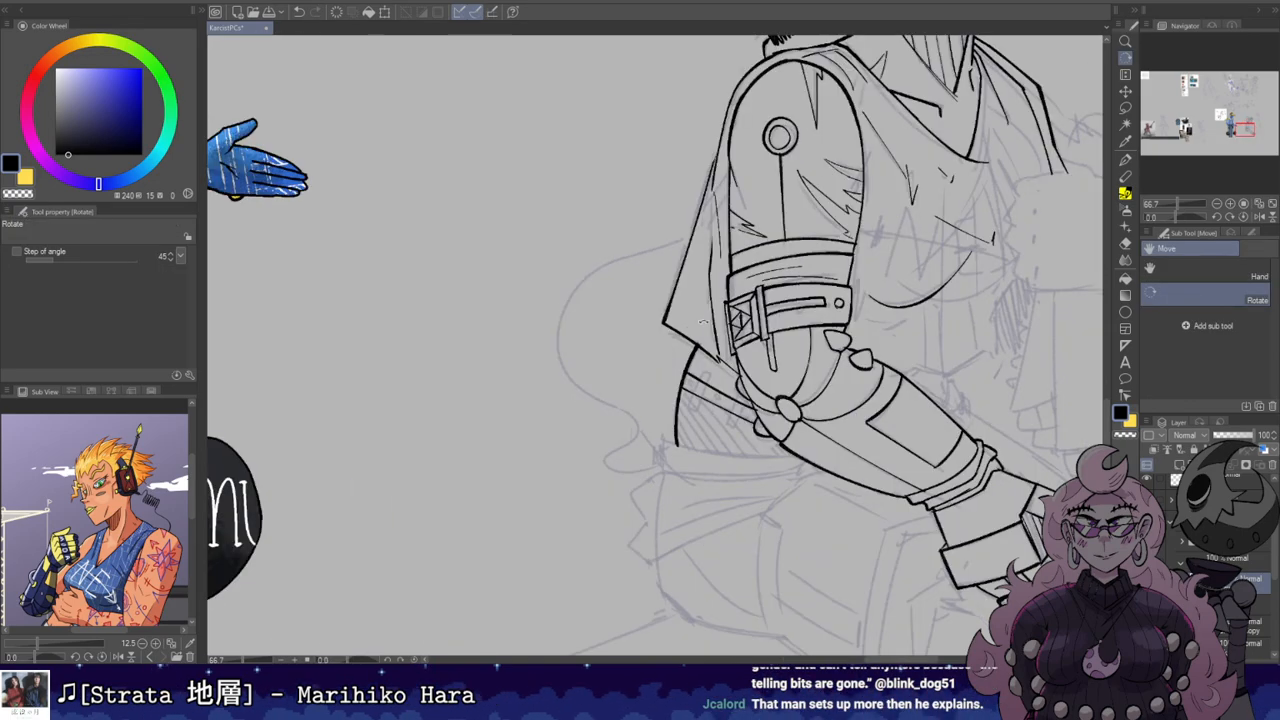
Step: Ink the first upright loop across the belt below the shirt hem
{"action": "key", "text": "e"}
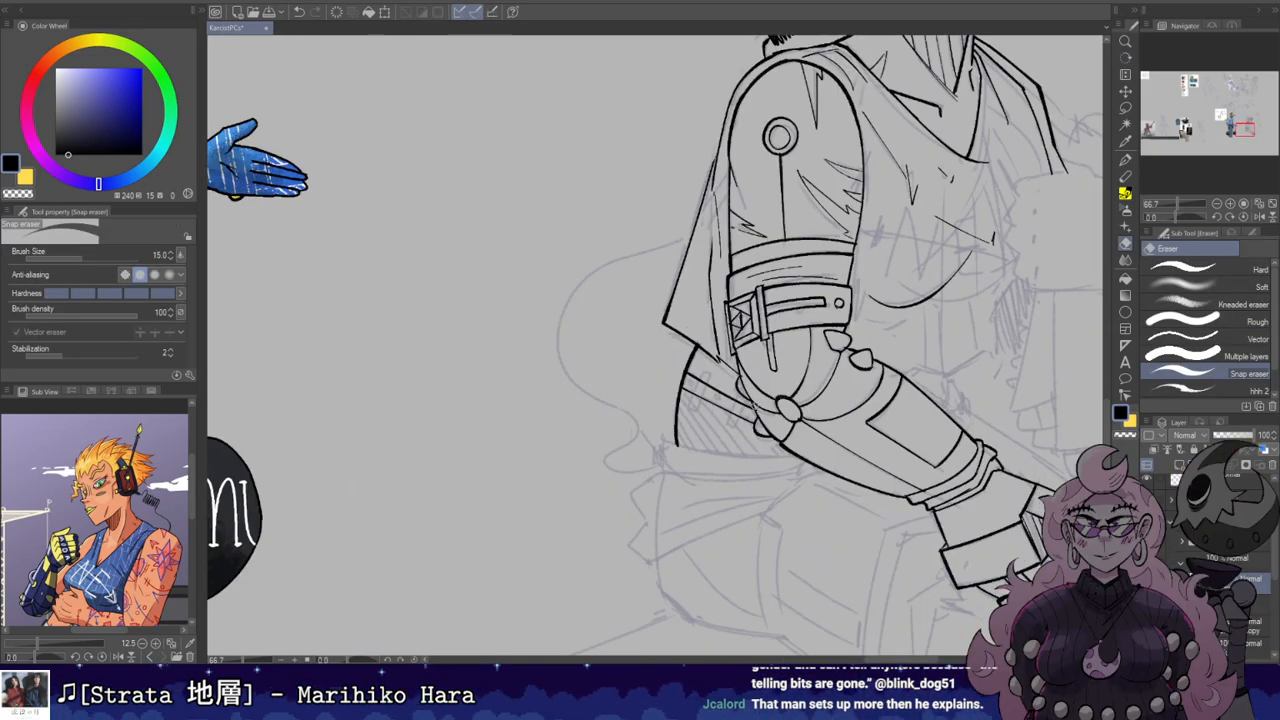
{"action": "left_click_drag", "start_coordinate": [705, 374], "coordinate": [745, 318]}
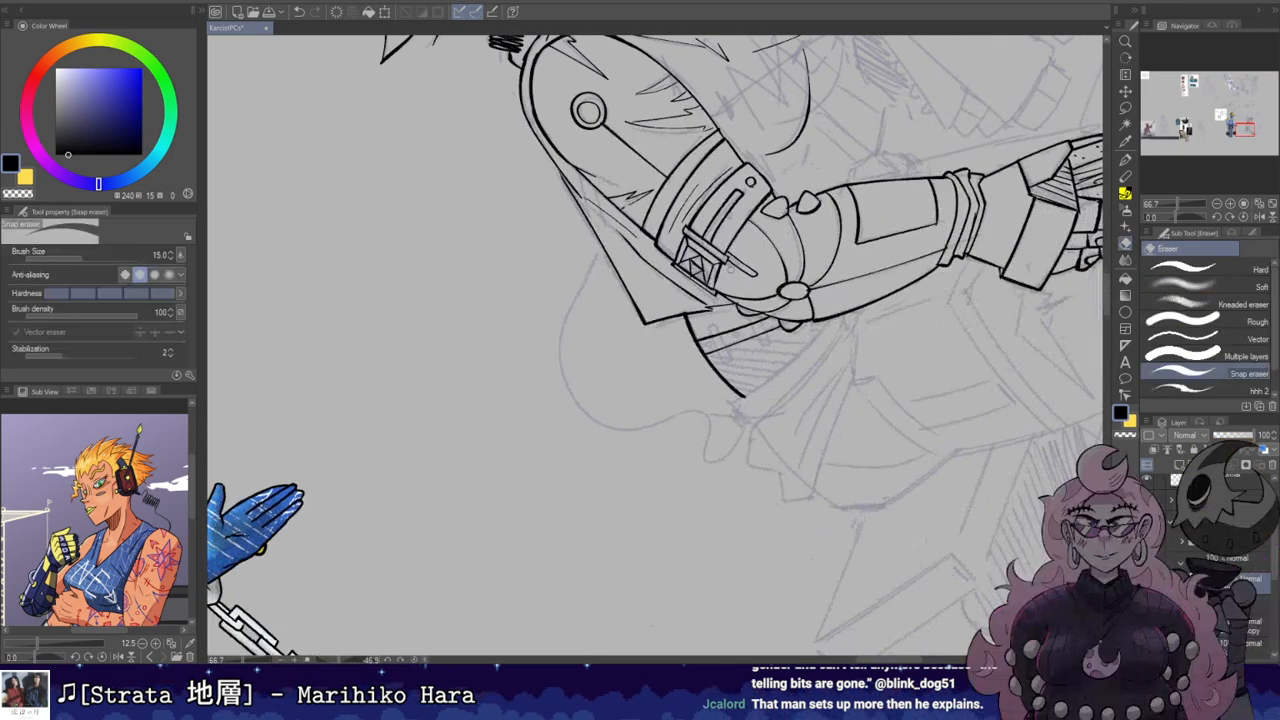
{"action": "mouse_move", "coordinate": [760, 271]}
{"action": "left_mouse_down"}
{"action": "mouse_move", "coordinate": [784, 329]}
{"action": "mouse_move", "coordinate": [780, 313]}
{"action": "left_mouse_up"}
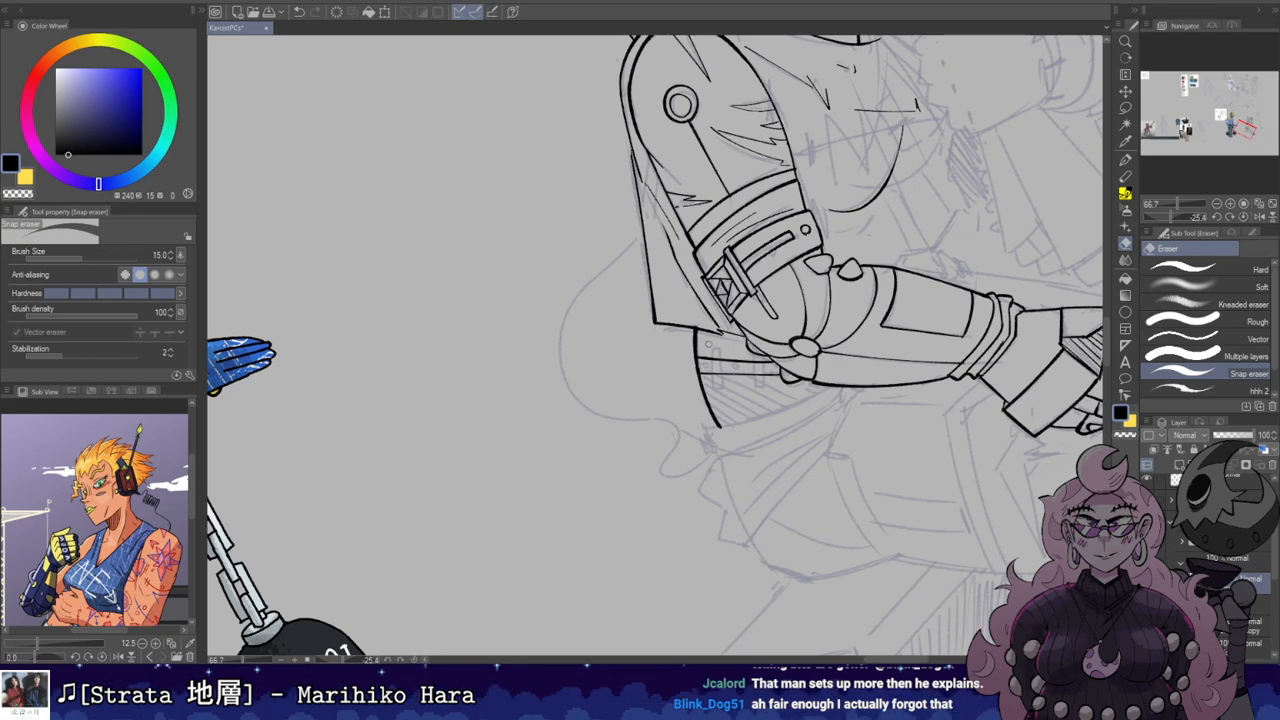
{"action": "key", "text": "b"}
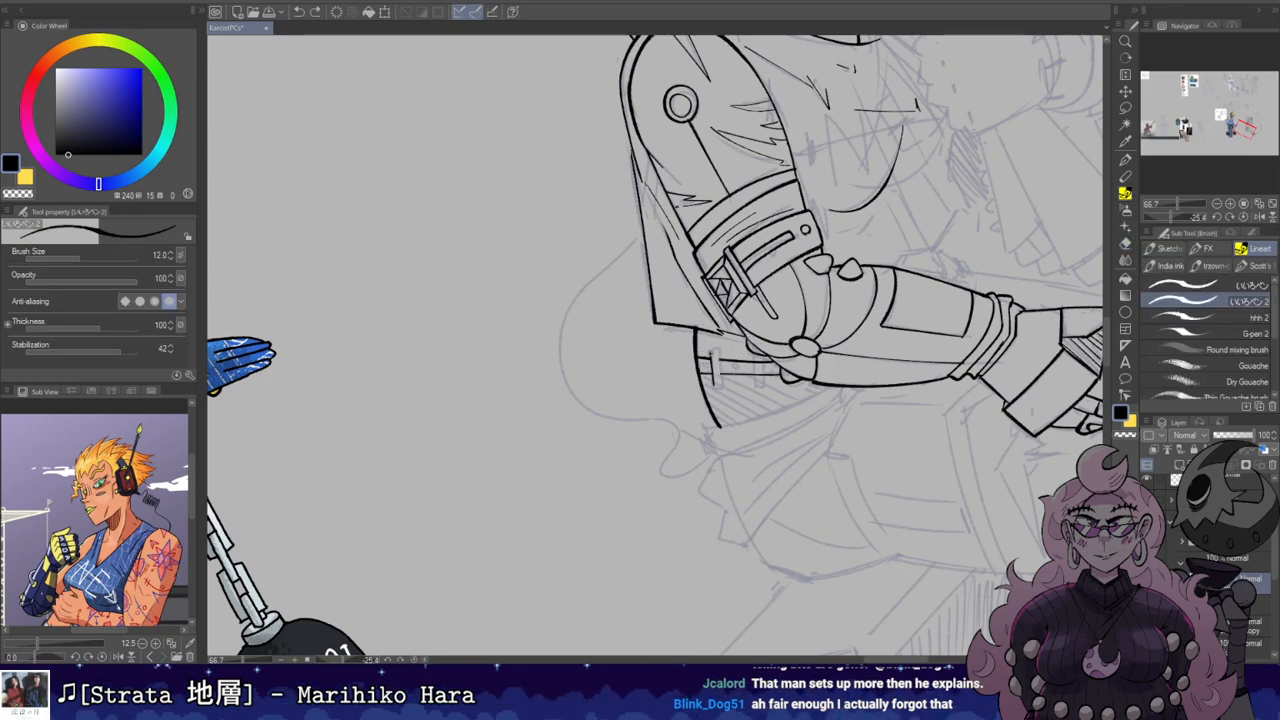
{"action": "key", "text": "ctrl+z"}
{"action": "left_click_drag", "start_coordinate": [714, 348], "coordinate": [716, 380]}
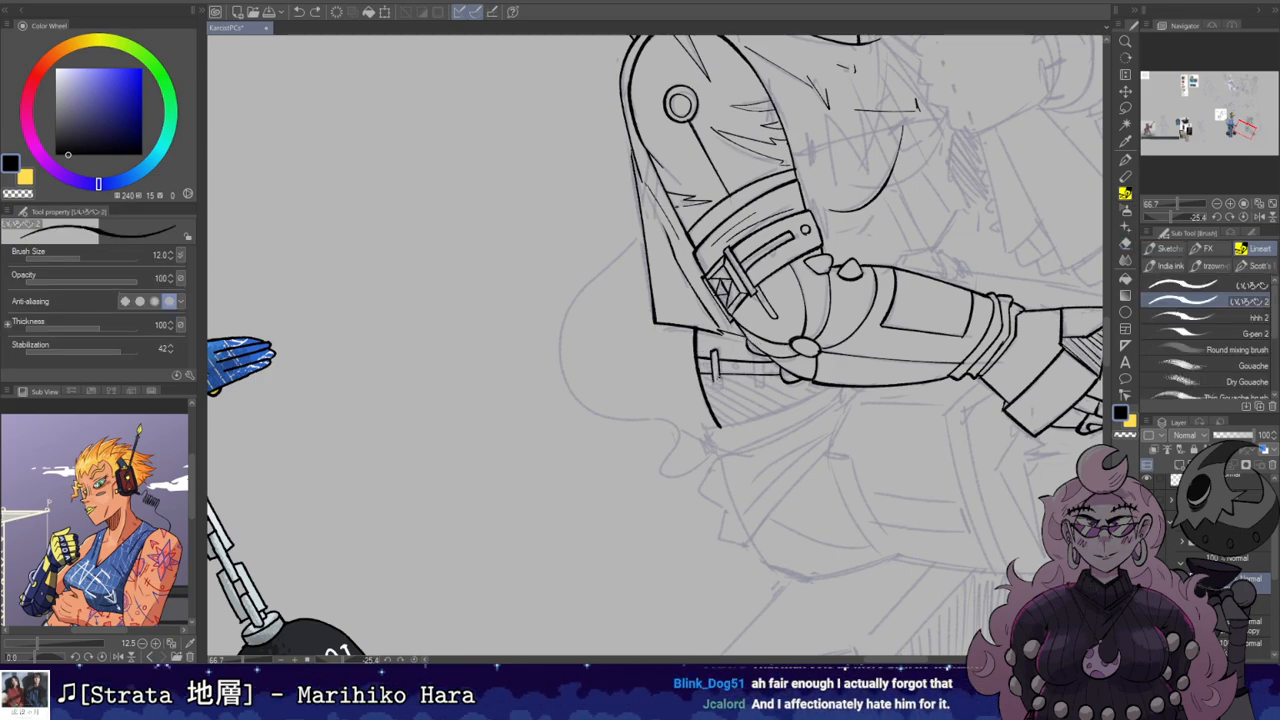
Step: Ink the small belt holes beside the first loop and try the outline of the second loop
{"action": "key", "text": "e"}
{"action": "key", "text": "b"}
{"action": "key", "text": "e"}
{"action": "key", "text": "b"}
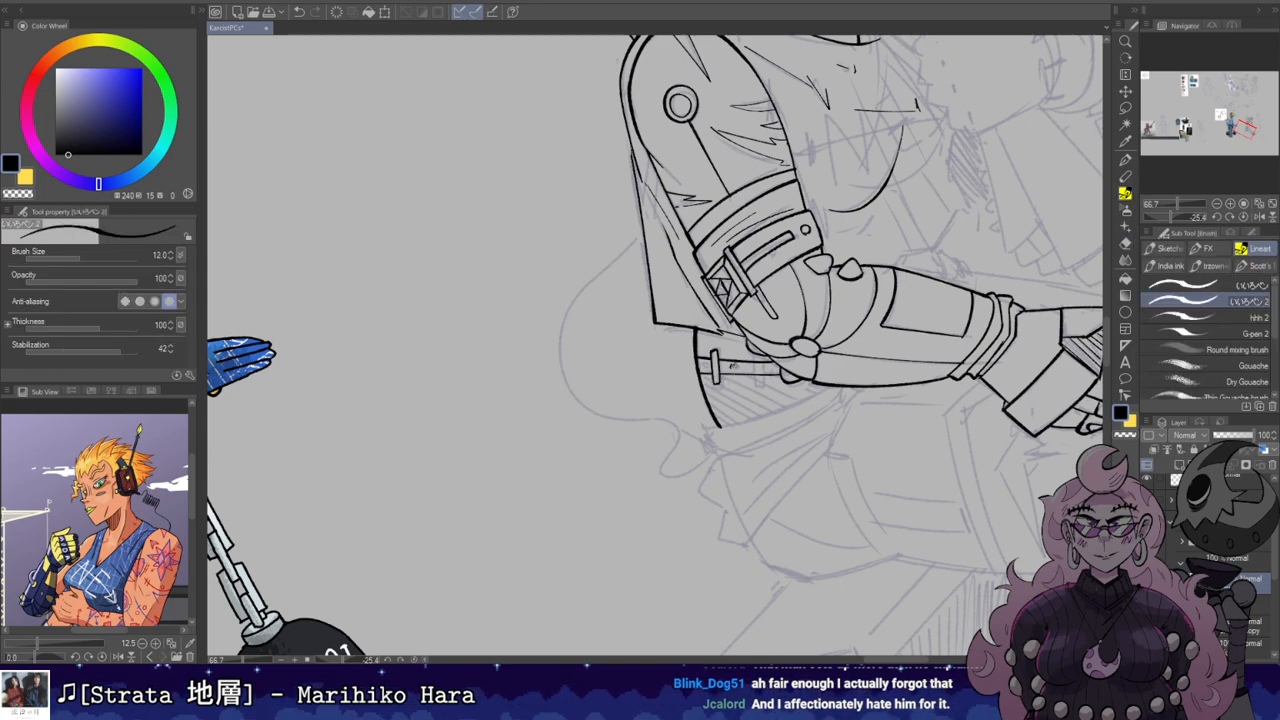
{"action": "key", "text": "e"}
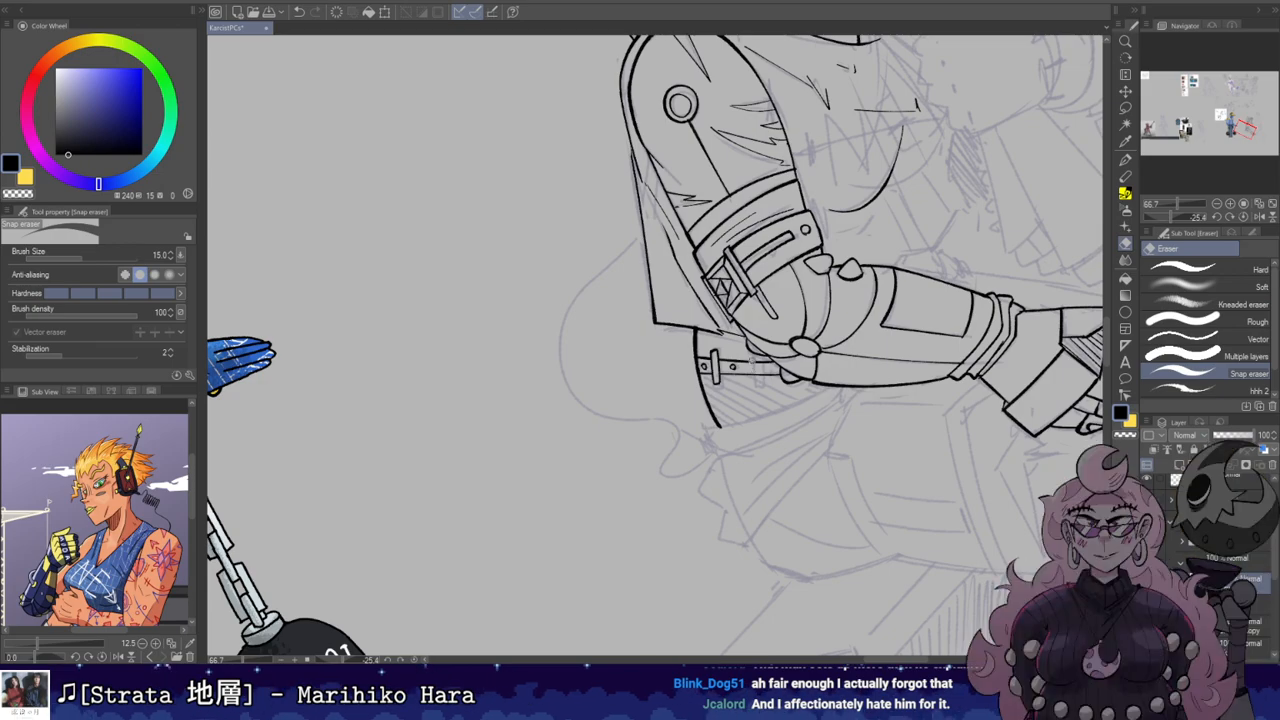
{"action": "key", "text": "b"}
{"action": "left_click_drag", "start_coordinate": [752, 356], "coordinate": [750, 376]}
{"action": "key", "text": "ctrl+z"}
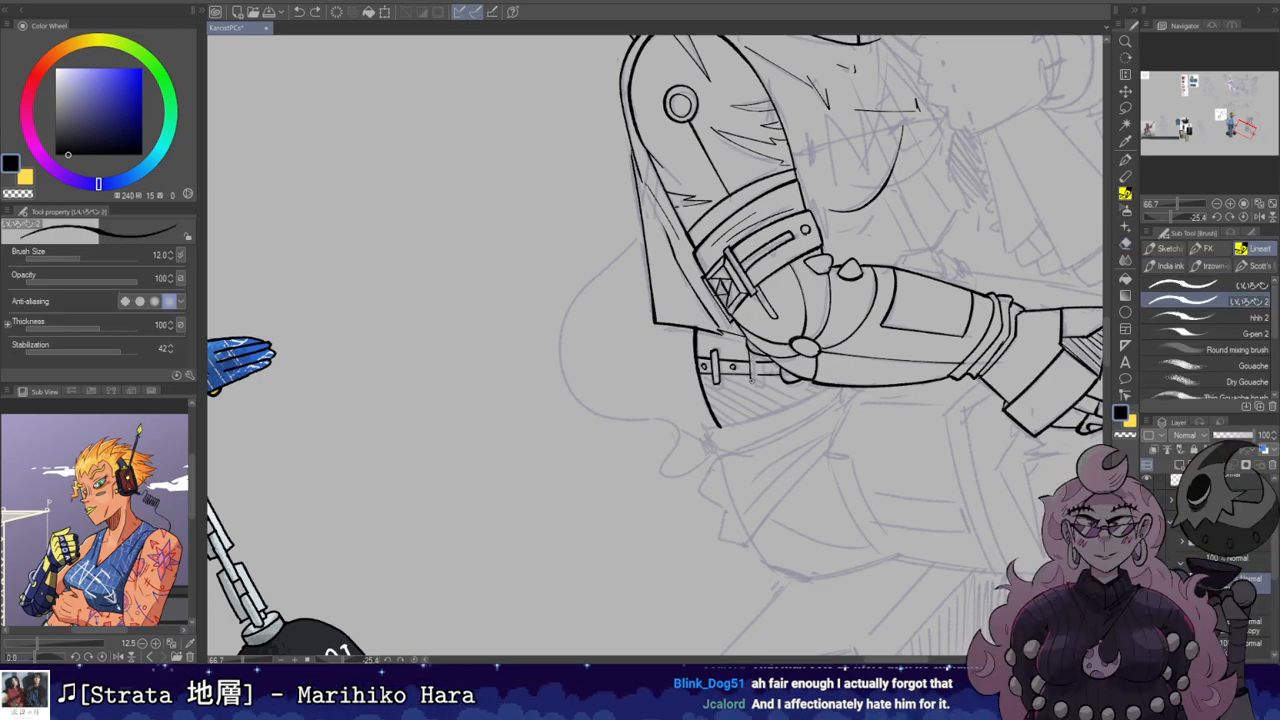
Step: Ink the lower edge of the exposed waist area and the trouser waistband curving beneath it toward the elbow
{"action": "mouse_move", "coordinate": [811, 302]}
{"action": "left_mouse_down"}
{"action": "mouse_move", "coordinate": [806, 406]}
{"action": "mouse_move", "coordinate": [723, 494]}
{"action": "mouse_move", "coordinate": [783, 478]}
{"action": "left_mouse_up"}
{"action": "mouse_move", "coordinate": [685, 487]}
{"action": "left_mouse_down"}
{"action": "mouse_move", "coordinate": [647, 402]}
{"action": "mouse_move", "coordinate": [705, 523]}
{"action": "left_mouse_up"}
{"action": "key", "text": "ctrl+z"}
{"action": "left_click_drag", "start_coordinate": [619, 414], "coordinate": [706, 522]}
{"action": "mouse_move", "coordinate": [635, 459]}
{"action": "left_mouse_down"}
{"action": "mouse_move", "coordinate": [700, 520]}
{"action": "mouse_move", "coordinate": [792, 460]}
{"action": "mouse_move", "coordinate": [834, 345]}
{"action": "left_mouse_up"}
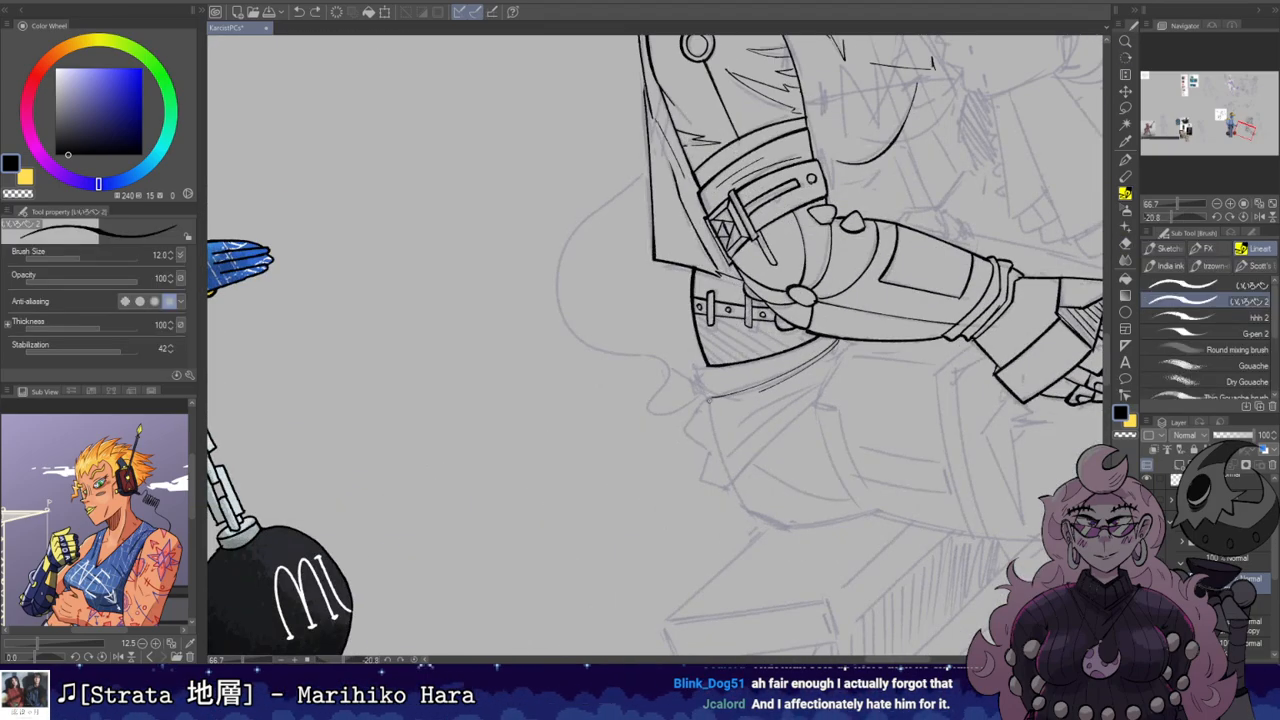
{"action": "left_click_drag", "start_coordinate": [696, 365], "coordinate": [703, 360]}
{"action": "left_click_drag", "start_coordinate": [703, 360], "coordinate": [653, 393]}
Step: Fill the exposed area between the belt and the trouser waistband with parallel hatching lines
{"action": "key", "text": "shift+space"}
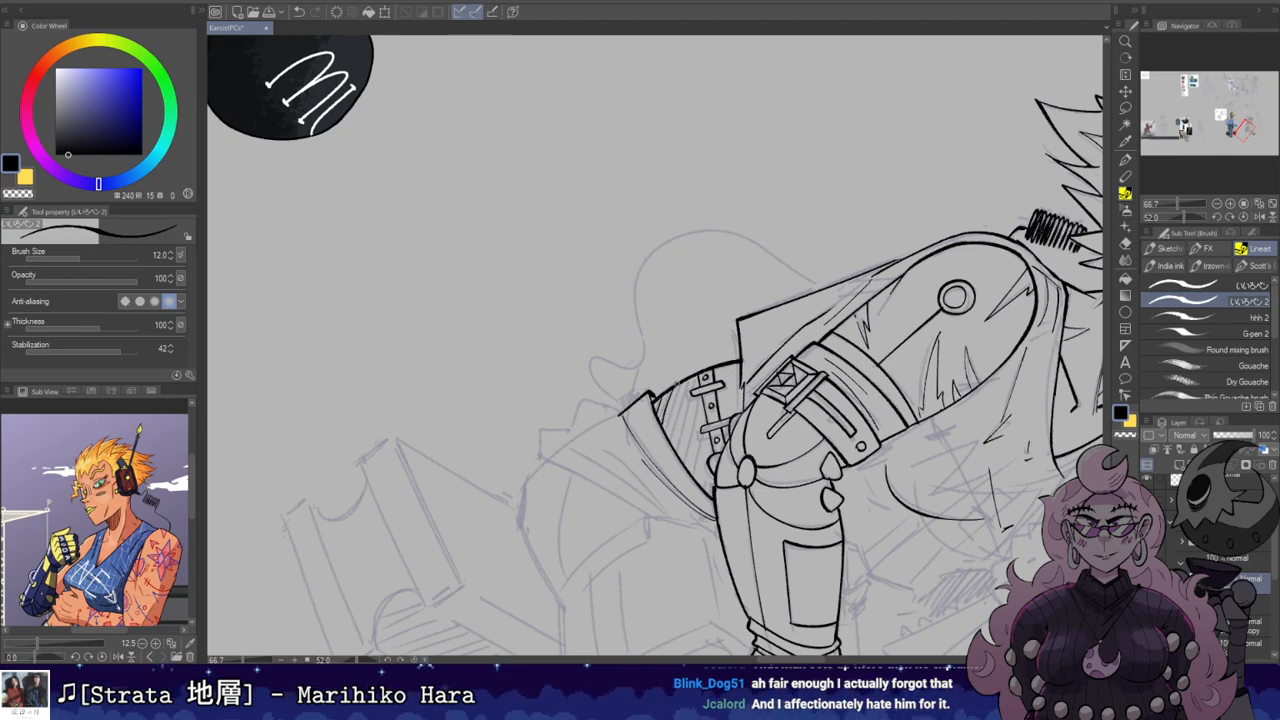
{"action": "left_click_drag", "start_coordinate": [672, 420], "coordinate": [688, 383]}
{"action": "left_click_drag", "start_coordinate": [677, 450], "coordinate": [702, 402]}
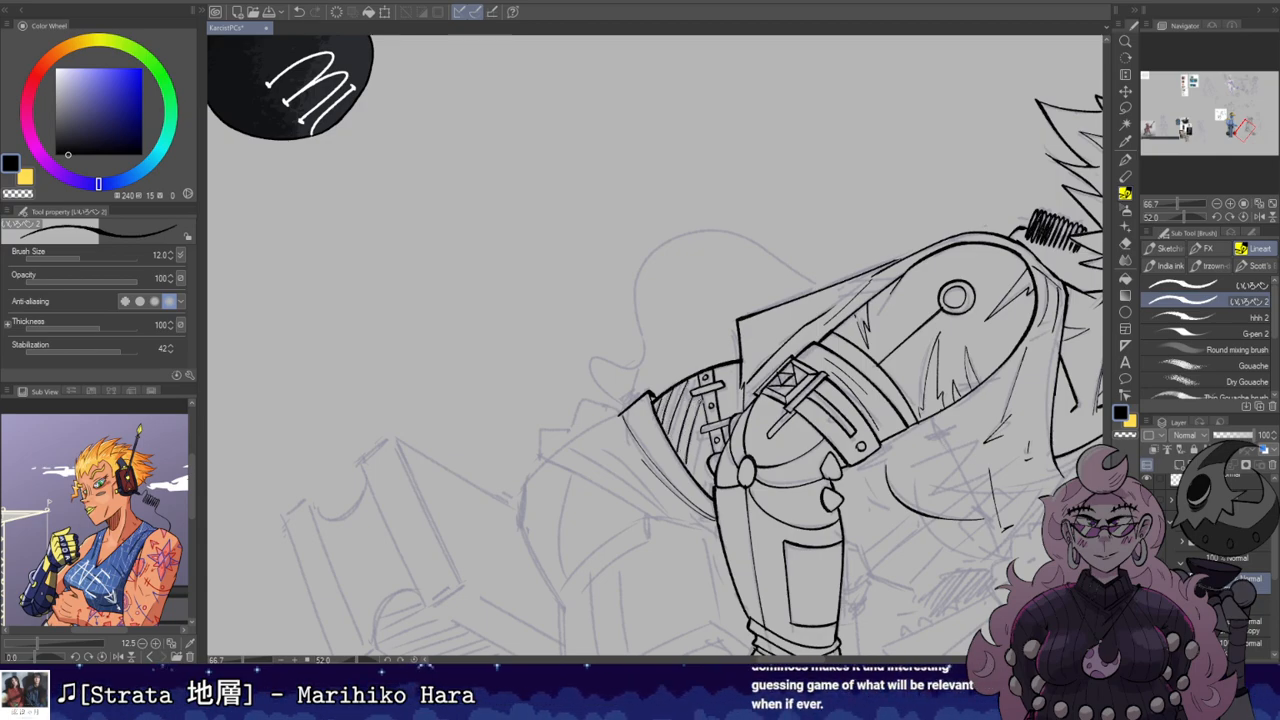
{"action": "left_click_drag", "start_coordinate": [692, 476], "coordinate": [705, 433]}
Step: Examine the inked belt, hatching and waistband against the rest of the figure
{"action": "key", "text": "r"}
{"action": "left_click_drag", "start_coordinate": [873, 482], "coordinate": [864, 198]}
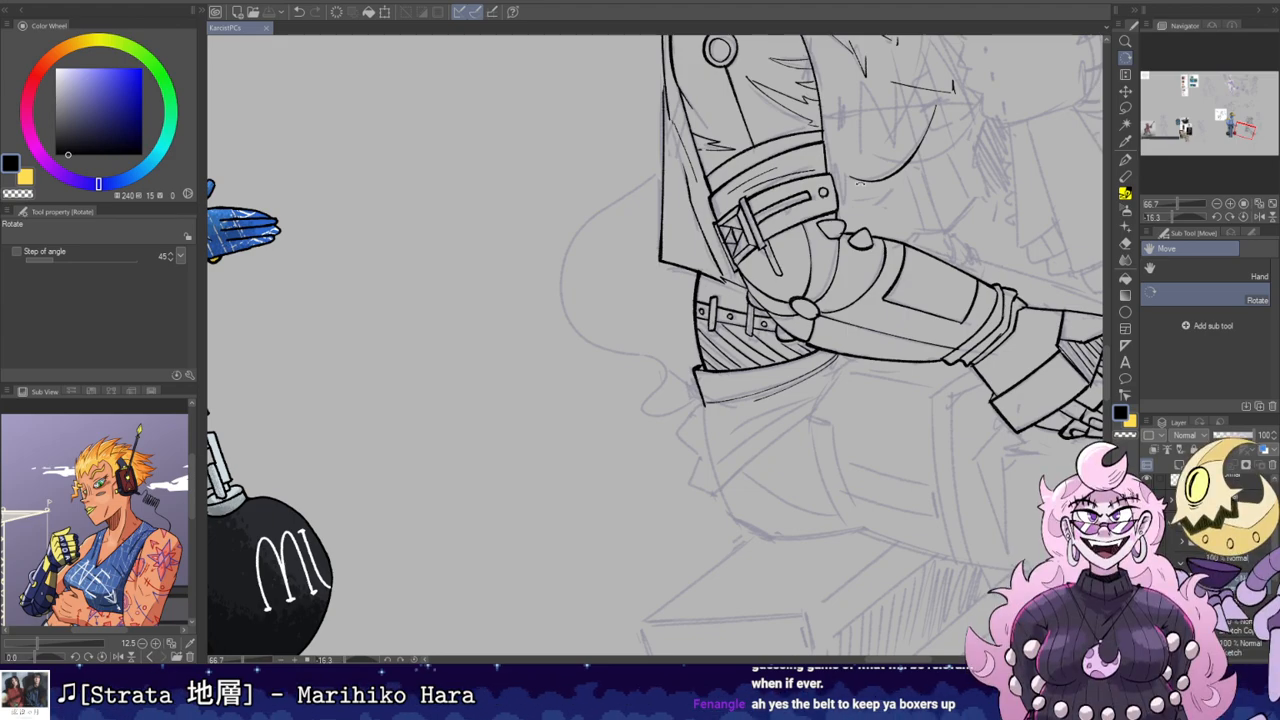
{"action": "scroll", "coordinate": [860, 188], "scroll_direction": "up", "scroll_amount": 1}
{"action": "left_click_drag", "start_coordinate": [860, 188], "coordinate": [912, 307]}
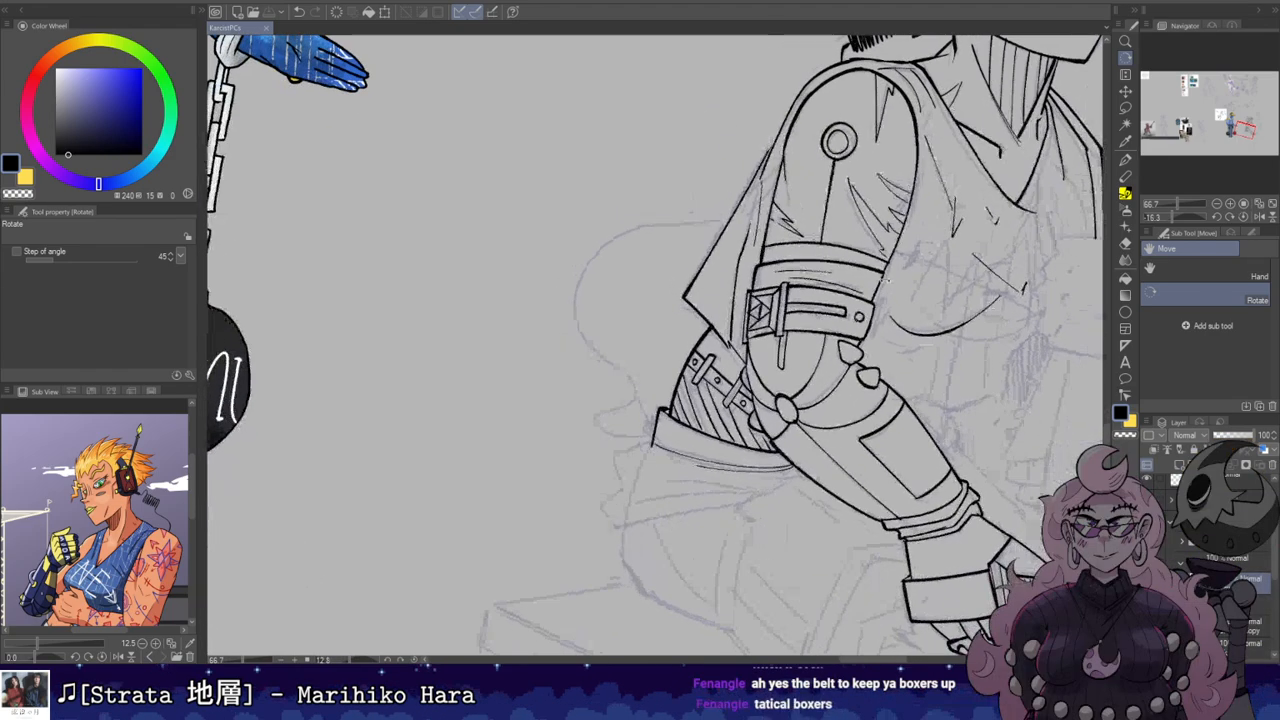
{"action": "left_click_drag", "start_coordinate": [726, 337], "coordinate": [732, 351]}
{"action": "key", "text": "ctrl+z"}
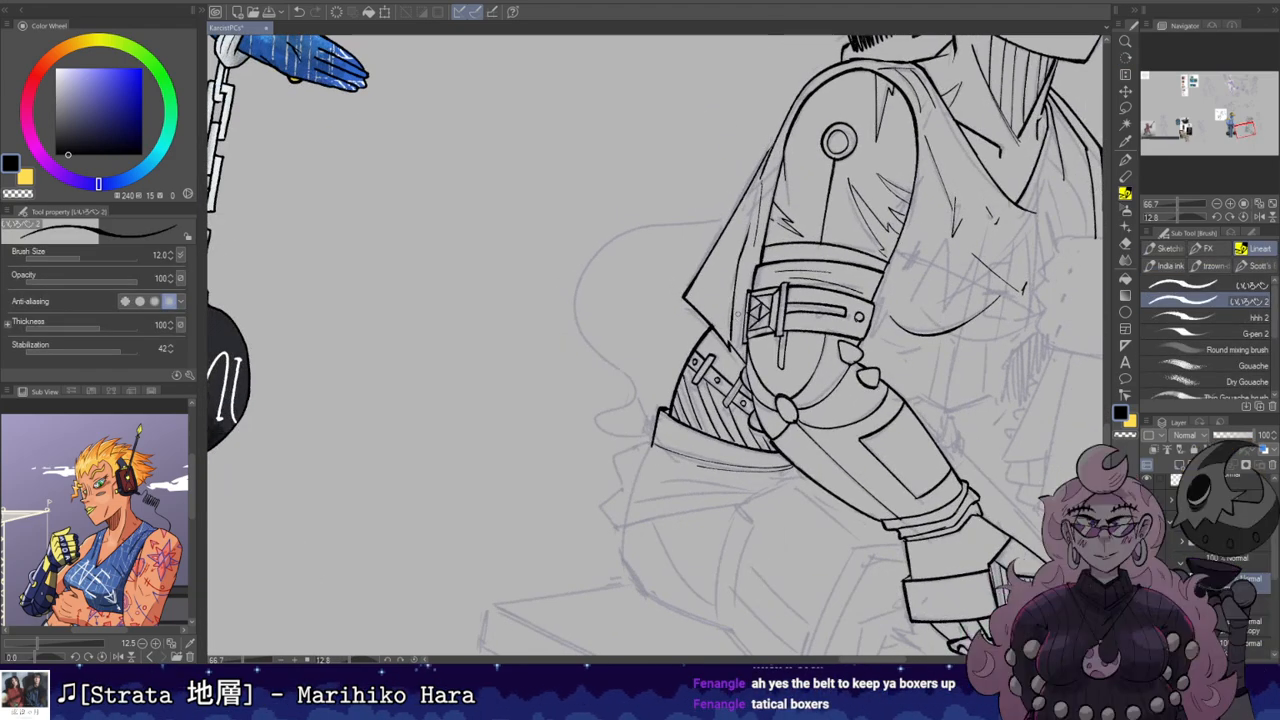
{"action": "key", "text": "r"}
{"action": "left_click_drag", "start_coordinate": [738, 344], "coordinate": [792, 230]}
{"action": "double_click", "coordinate": [748, 254]}
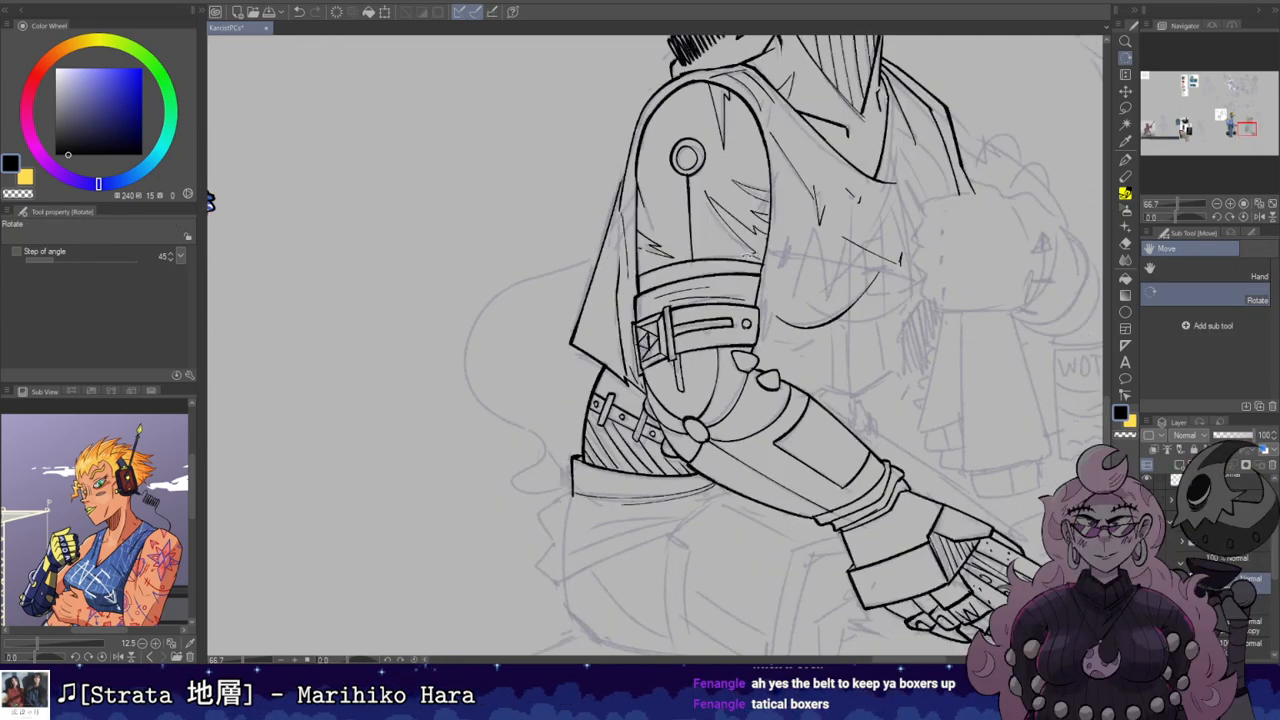
{"action": "scroll", "coordinate": [746, 254], "scroll_direction": "down", "scroll_amount": 2}
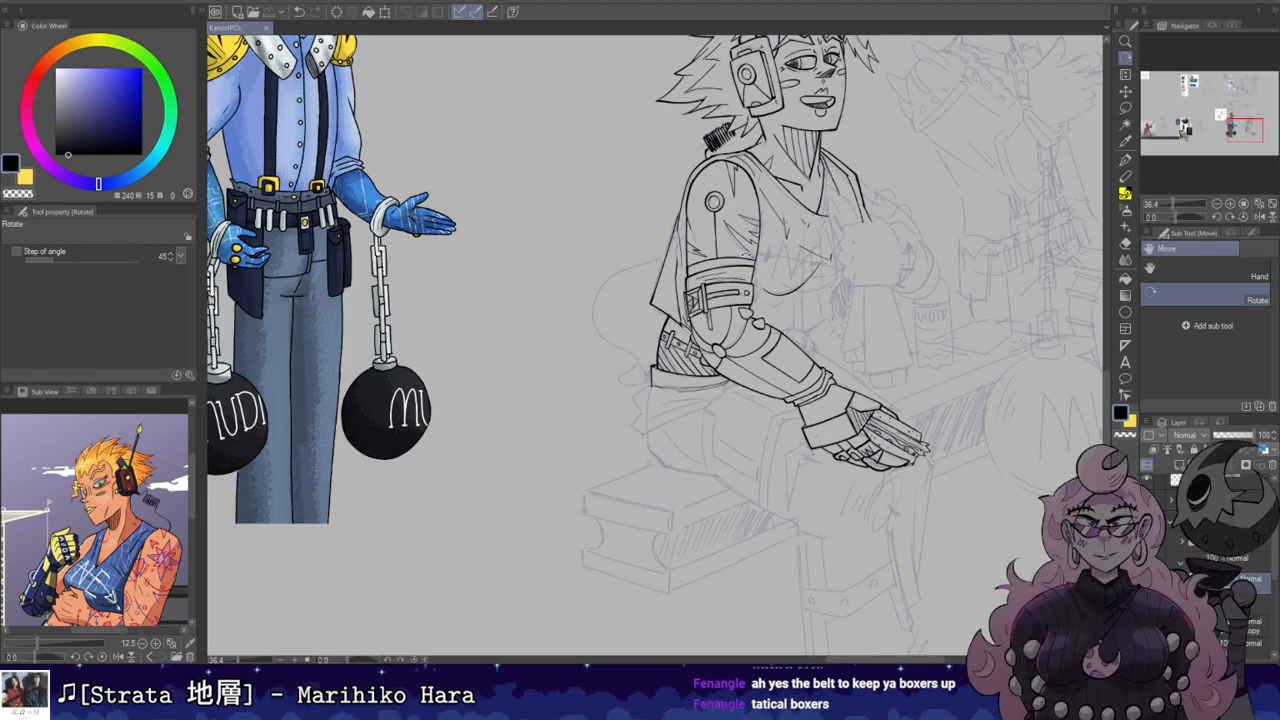
Step: Ink the jagged outer edge of the cloth flap hanging from the back of the waistband
{"action": "scroll", "coordinate": [746, 253], "scroll_direction": "up", "scroll_amount": 1}
{"action": "scroll", "coordinate": [731, 278], "scroll_direction": "up", "scroll_amount": 1}
{"action": "left_click_drag", "start_coordinate": [737, 281], "coordinate": [831, 240]}
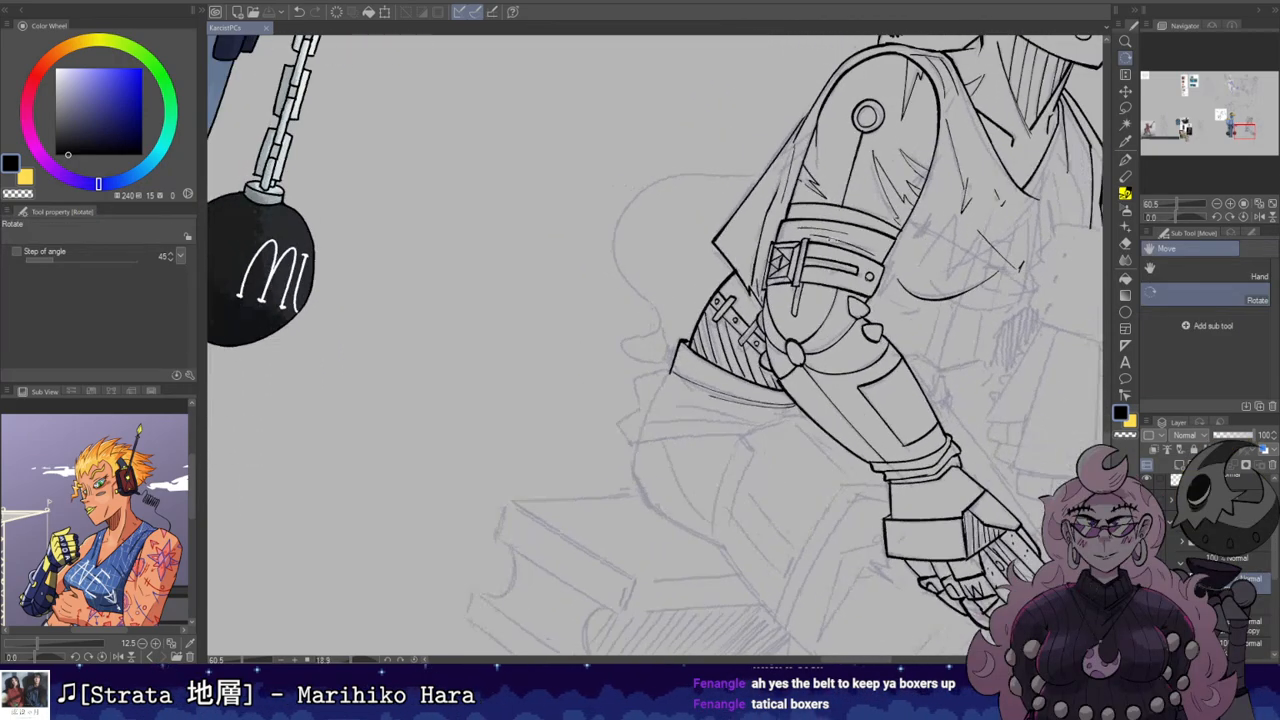
{"action": "left_click_drag", "start_coordinate": [624, 418], "coordinate": [632, 444]}
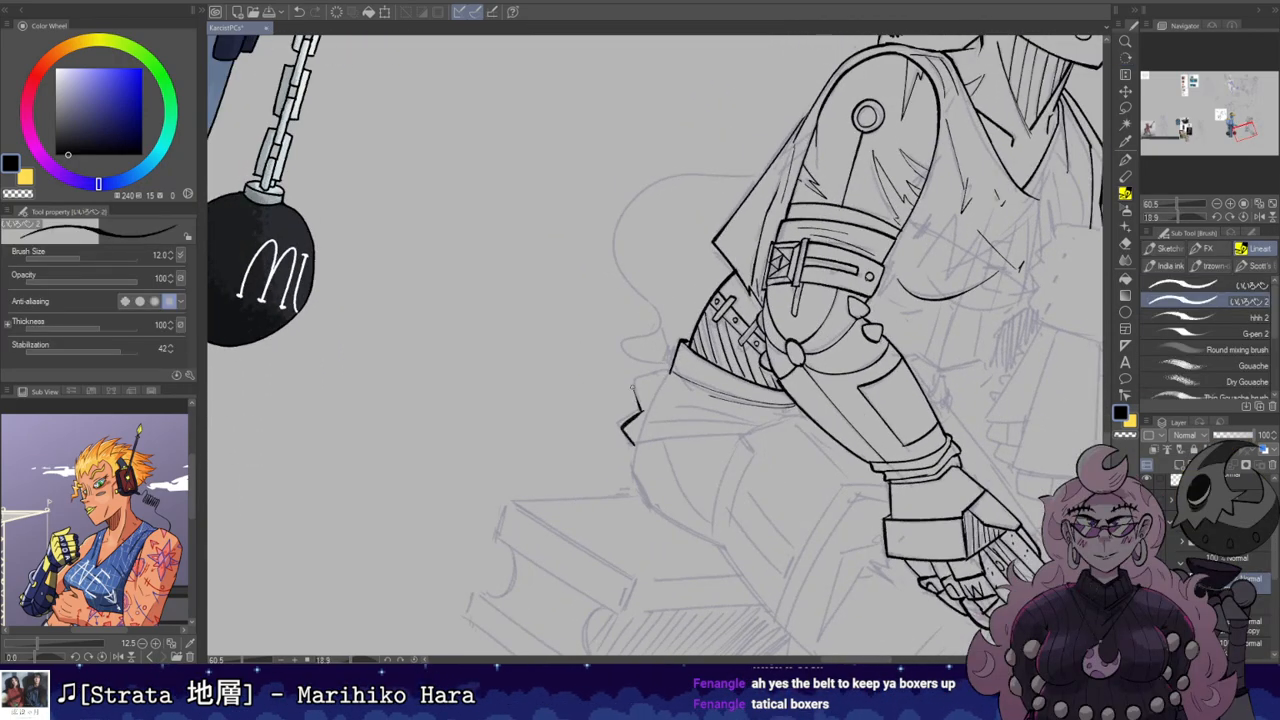
{"action": "left_click_drag", "start_coordinate": [634, 384], "coordinate": [664, 372]}
{"action": "key", "text": "shift+space"}
{"action": "left_click_drag", "start_coordinate": [830, 260], "coordinate": [850, 400]}
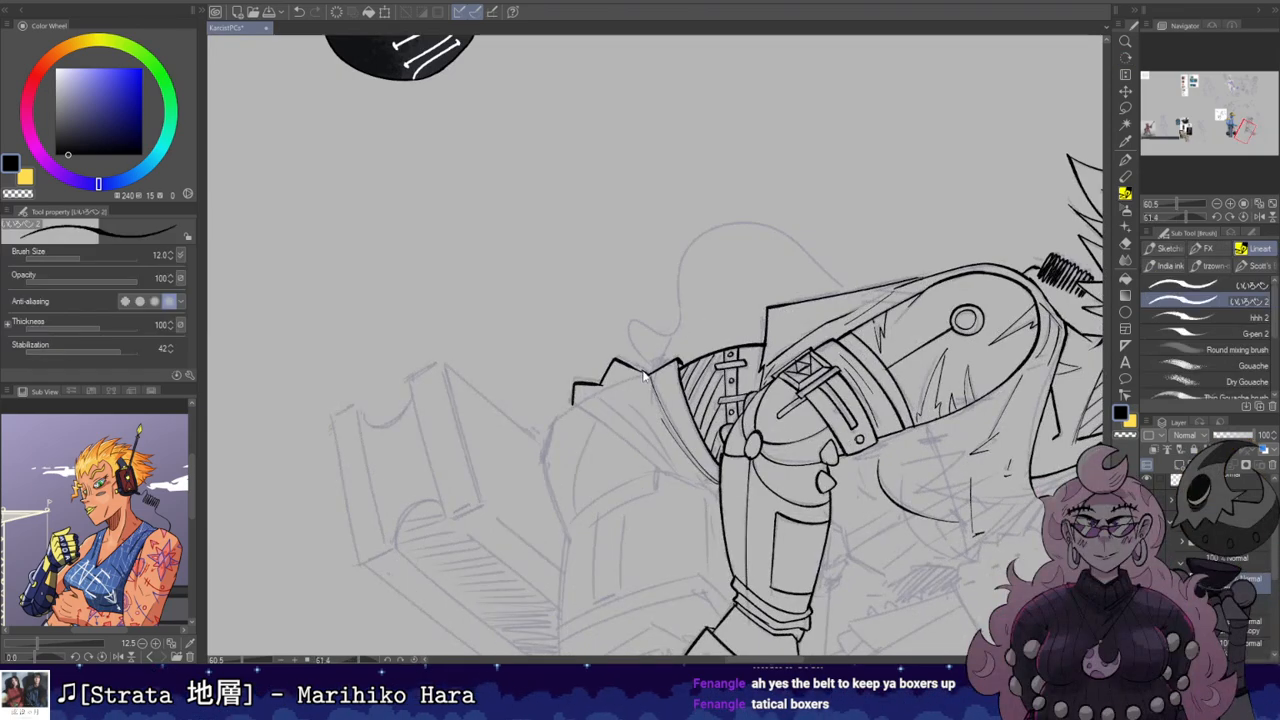
Step: Ink the cloth flap's lower edge up to the elbow and the fold lines inside it
{"action": "key", "text": "ctrl+z"}
{"action": "mouse_move", "coordinate": [624, 406]}
{"action": "left_mouse_down"}
{"action": "mouse_move", "coordinate": [679, 469]}
{"action": "mouse_move", "coordinate": [661, 459]}
{"action": "left_mouse_up"}
{"action": "key", "text": "ctrl+z"}
{"action": "mouse_move", "coordinate": [575, 402]}
{"action": "left_mouse_down"}
{"action": "mouse_move", "coordinate": [666, 474]}
{"action": "mouse_move", "coordinate": [718, 488]}
{"action": "mouse_move", "coordinate": [862, 325]}
{"action": "mouse_move", "coordinate": [855, 204]}
{"action": "mouse_move", "coordinate": [808, 222]}
{"action": "mouse_move", "coordinate": [715, 118]}
{"action": "left_mouse_up"}
{"action": "key", "text": "shift+space"}
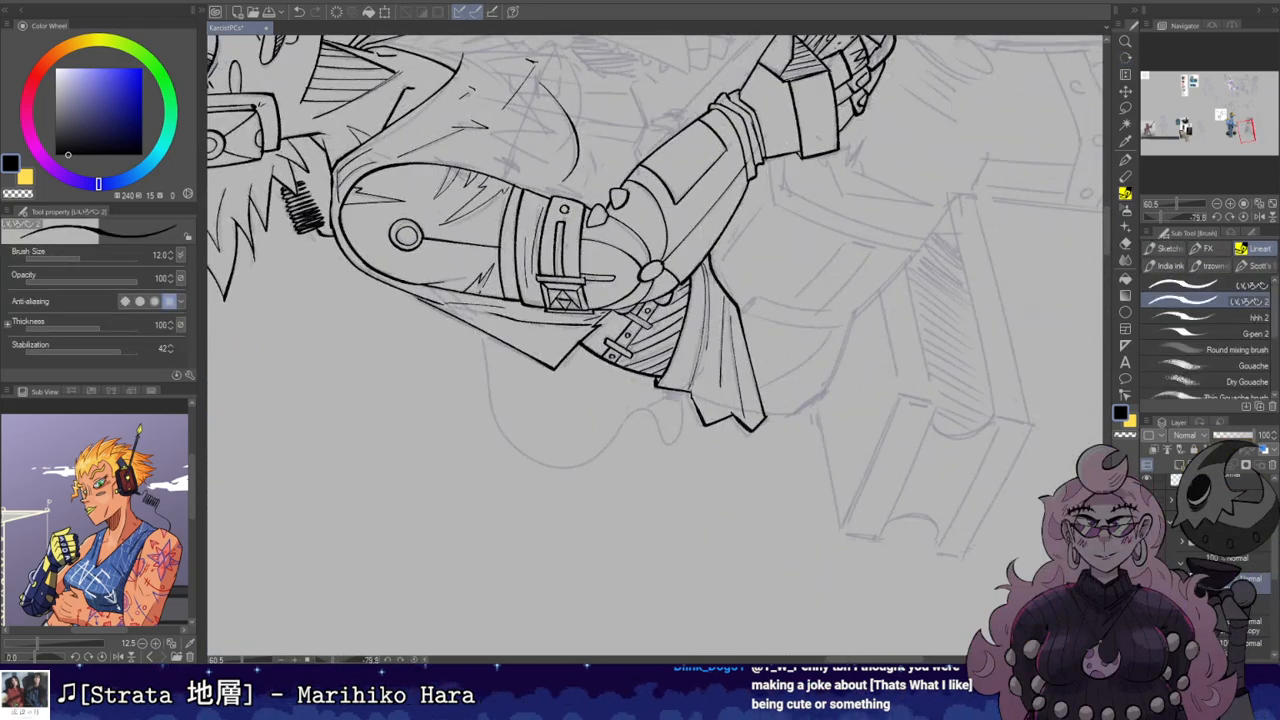
Step: Ink the long wavy cord behind the back, running from the shirt panel down to the waistband
{"action": "mouse_move", "coordinate": [690, 395]}
{"action": "left_mouse_down"}
{"action": "mouse_move", "coordinate": [705, 288]}
{"action": "mouse_move", "coordinate": [716, 302]}
{"action": "left_mouse_up"}
{"action": "key", "text": "shift+space"}
{"action": "double_click", "coordinate": [672, 277]}
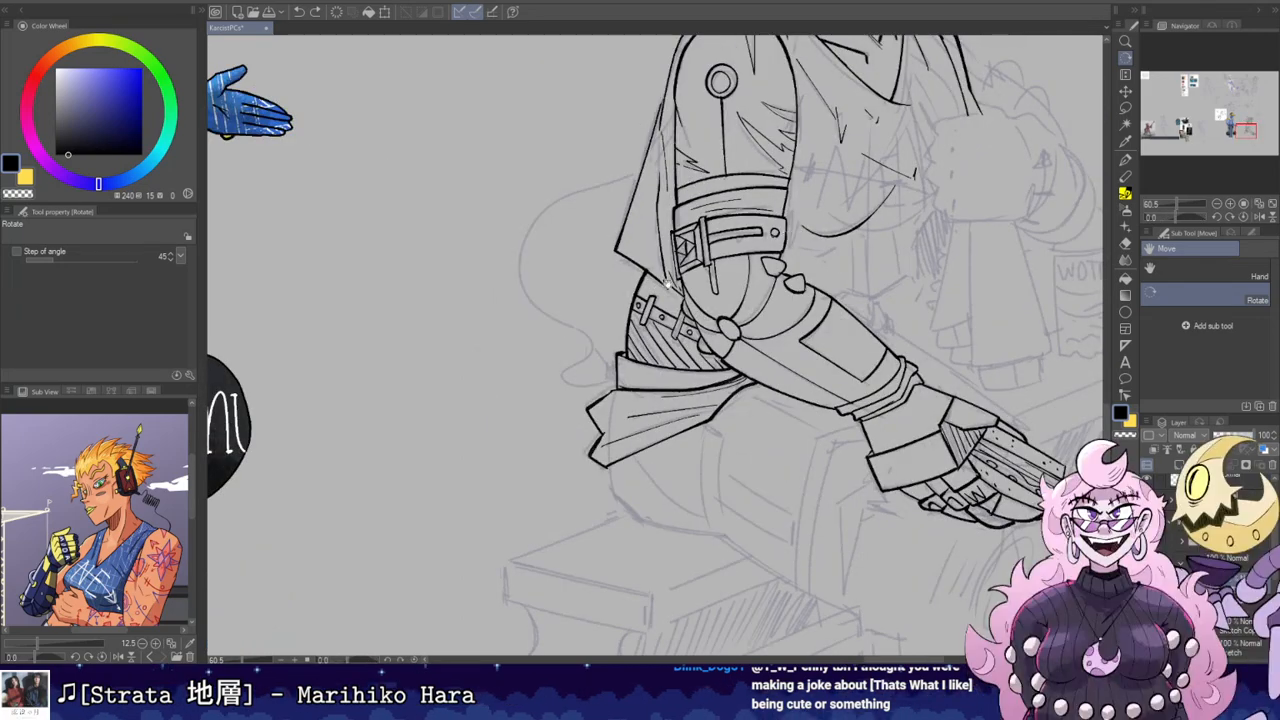
{"action": "left_click_drag", "start_coordinate": [614, 276], "coordinate": [682, 331]}
{"action": "mouse_move", "coordinate": [684, 434]}
{"action": "left_mouse_down"}
{"action": "mouse_move", "coordinate": [640, 438]}
{"action": "mouse_move", "coordinate": [648, 390]}
{"action": "mouse_move", "coordinate": [584, 318]}
{"action": "mouse_move", "coordinate": [712, 216]}
{"action": "left_mouse_up"}
{"action": "key", "text": "e"}
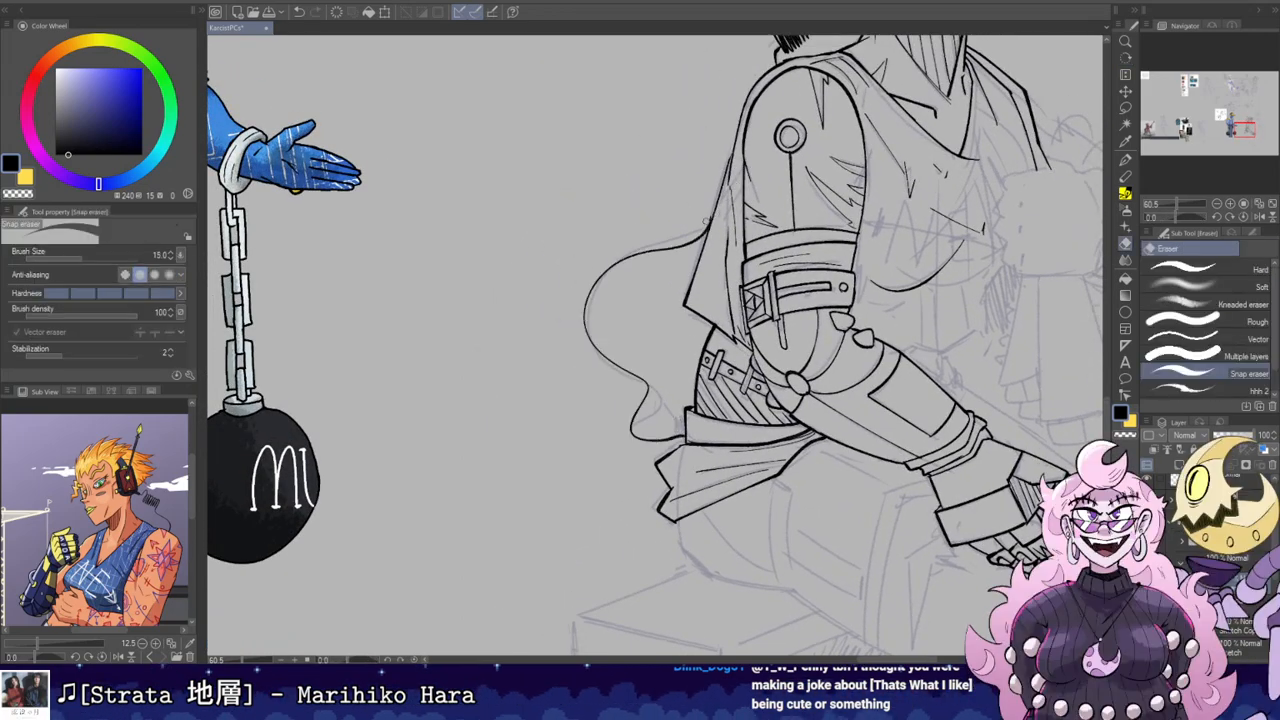
{"action": "key", "text": "b"}
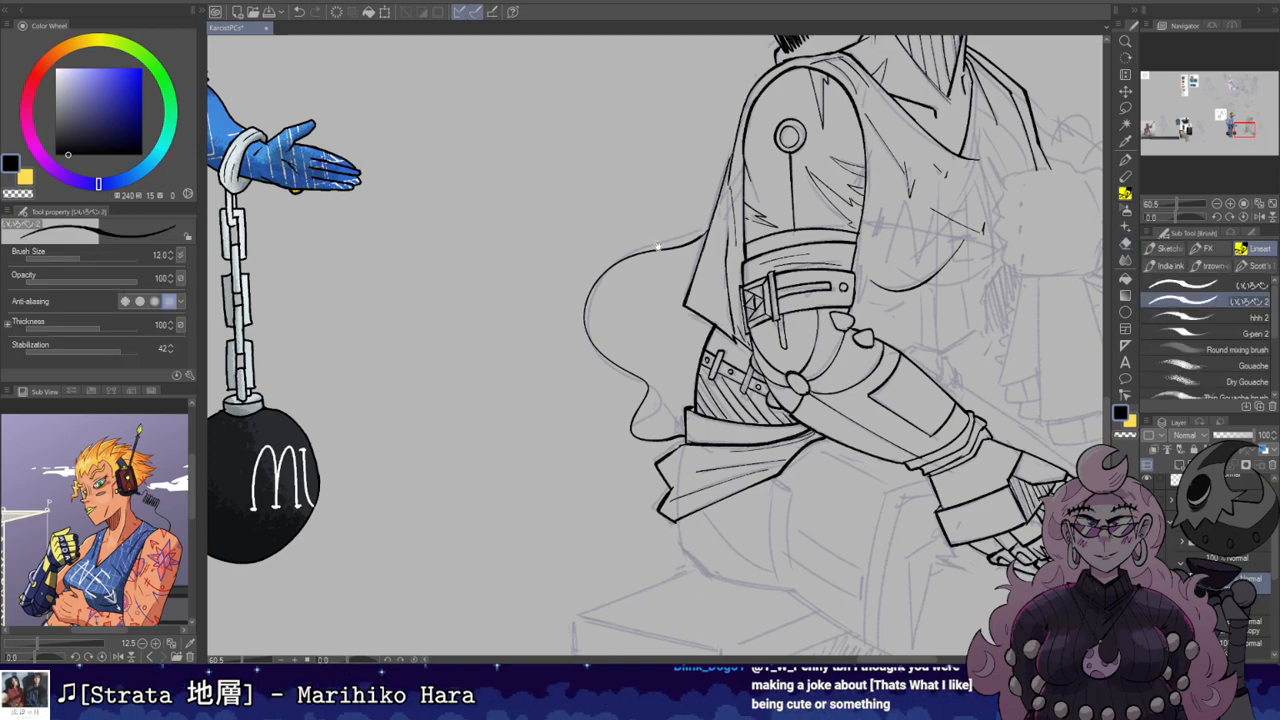
{"action": "left_click_drag", "start_coordinate": [926, 124], "coordinate": [760, 255]}
{"action": "scroll", "coordinate": [685, 433], "scroll_direction": "down", "scroll_amount": 3}
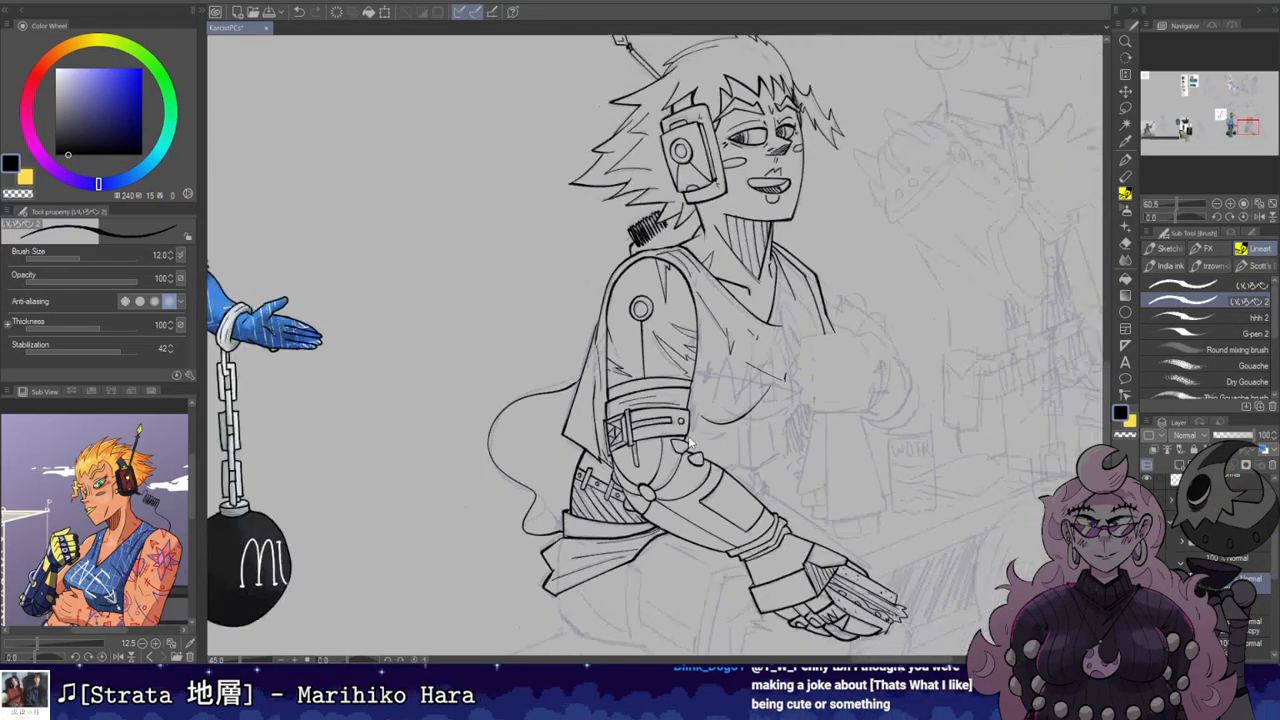
{"action": "key", "text": "r"}
{"action": "scroll", "coordinate": [696, 464], "scroll_direction": "down", "scroll_amount": 1}
{"action": "left_click_drag", "start_coordinate": [723, 474], "coordinate": [727, 446]}
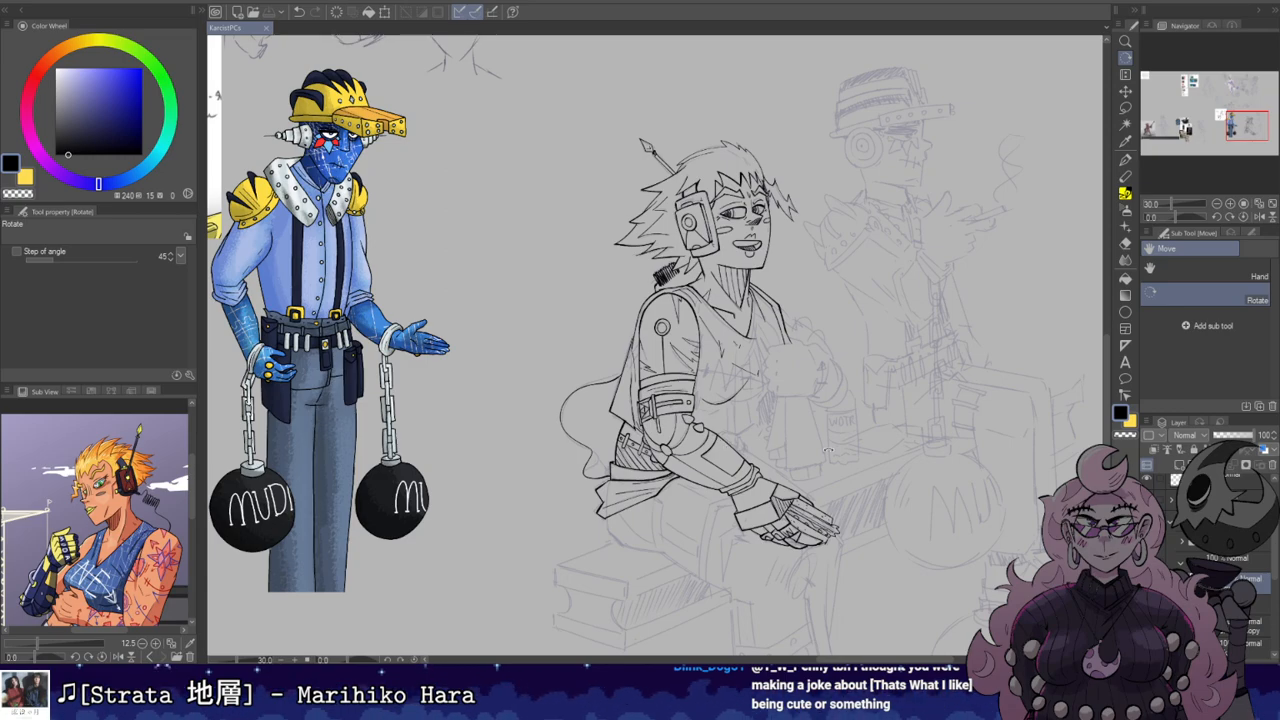
Step: Ink the rounded seat contour below the cloth flap and the curved seam inside it
{"action": "scroll", "coordinate": [828, 452], "scroll_direction": "up", "scroll_amount": 4}
{"action": "left_click_drag", "start_coordinate": [703, 352], "coordinate": [801, 311]}
{"action": "key", "text": "e"}
{"action": "left_click", "coordinate": [678, 337]}
{"action": "key", "text": "b"}
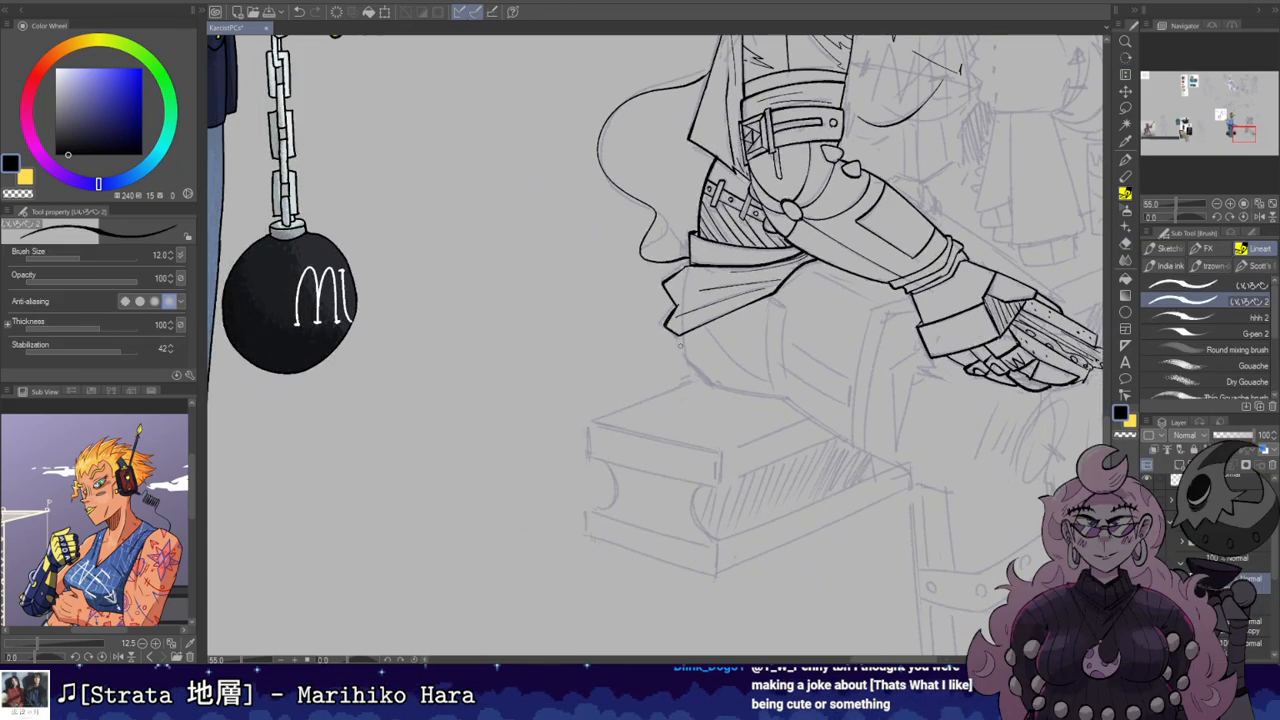
{"action": "left_click_drag", "start_coordinate": [800, 311], "coordinate": [799, 383]}
{"action": "mouse_move", "coordinate": [675, 371]}
{"action": "left_mouse_down"}
{"action": "mouse_move", "coordinate": [688, 414]}
{"action": "mouse_move", "coordinate": [648, 412]}
{"action": "mouse_move", "coordinate": [668, 484]}
{"action": "mouse_move", "coordinate": [708, 316]}
{"action": "left_mouse_up"}
{"action": "key", "text": "ctrl+z"}
{"action": "key", "text": "ctrl+z"}
{"action": "key", "text": "shift+space"}
{"action": "key", "text": "ctrl+z"}
Step: Ink the first edge and the short upper end of the strap around the upper thigh
{"action": "key", "text": "e"}
{"action": "mouse_move", "coordinate": [778, 396]}
{"action": "left_mouse_down"}
{"action": "mouse_move", "coordinate": [742, 426]}
{"action": "mouse_move", "coordinate": [734, 331]}
{"action": "mouse_move", "coordinate": [726, 388]}
{"action": "left_mouse_up"}
{"action": "key", "text": "b"}
{"action": "key", "text": "shift+space"}
{"action": "key", "text": "e"}
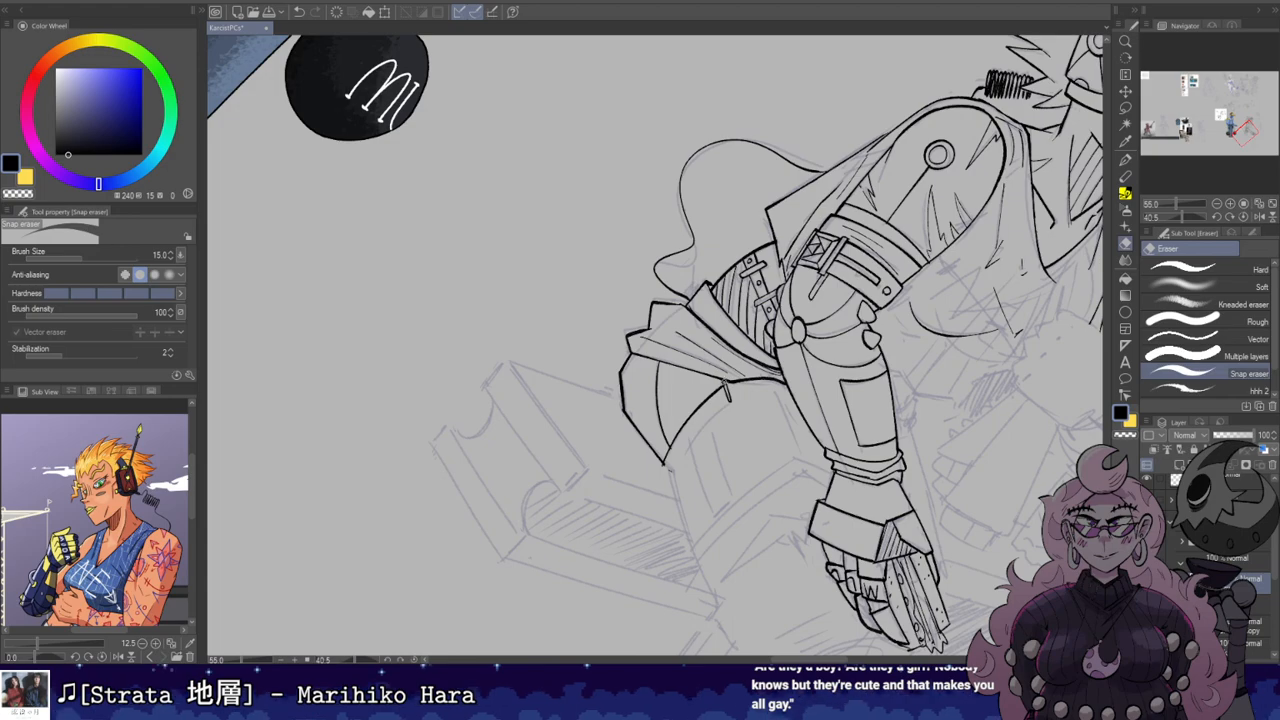
{"action": "key", "text": "shift+space"}
{"action": "left_click_drag", "start_coordinate": [727, 391], "coordinate": [739, 341]}
Step: Ink the thigh strap's second edge parallel to the first and trim its lower corner
{"action": "key", "text": "b"}
{"action": "mouse_move", "coordinate": [744, 440]}
{"action": "left_mouse_down"}
{"action": "mouse_move", "coordinate": [747, 362]}
{"action": "mouse_move", "coordinate": [727, 402]}
{"action": "left_mouse_up"}
{"action": "key", "text": "ctrl+z"}
{"action": "key", "text": "shift+space"}
{"action": "key", "text": "e"}
{"action": "left_click", "coordinate": [670, 469]}
{"action": "key", "text": "b"}
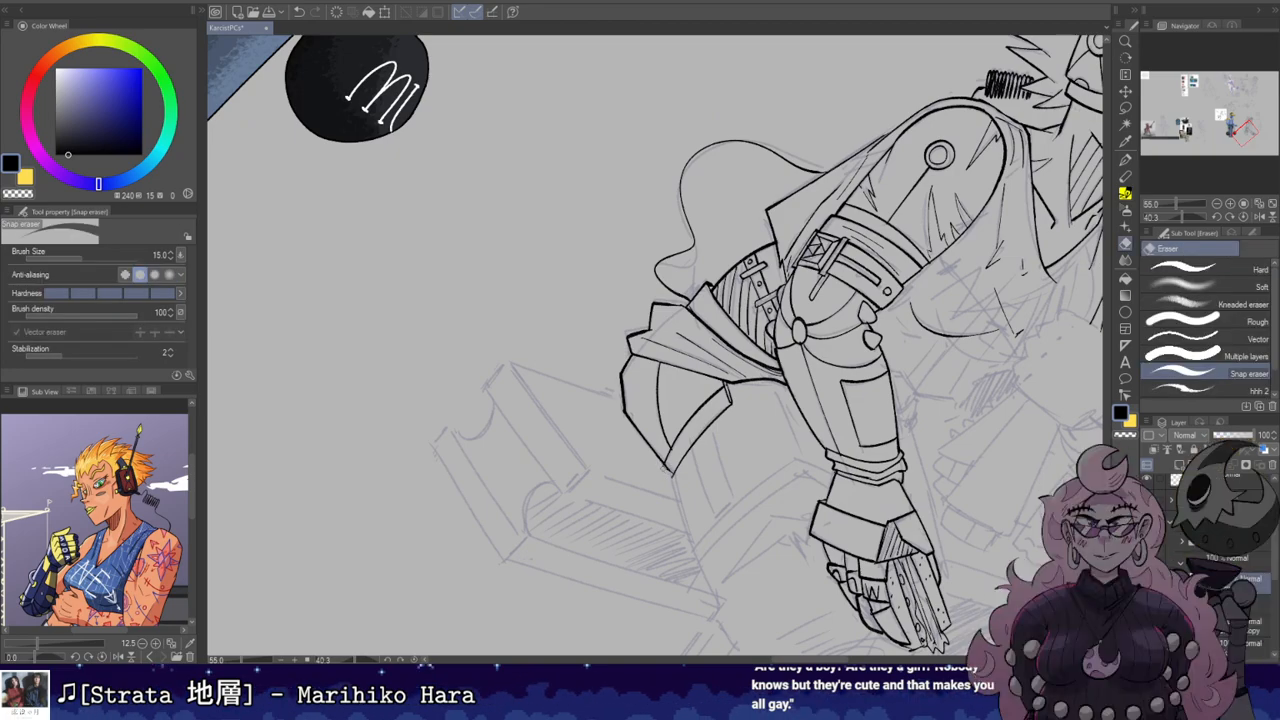
Step: Ink the underside contour of the thigh from the strap toward the knee and clean up the strap corner
{"action": "mouse_move", "coordinate": [671, 470]}
{"action": "left_mouse_down"}
{"action": "mouse_move", "coordinate": [680, 404]}
{"action": "mouse_move", "coordinate": [695, 462]}
{"action": "left_mouse_up"}
{"action": "key", "text": "ctrl+z"}
{"action": "left_click_drag", "start_coordinate": [680, 404], "coordinate": [717, 518]}
{"action": "left_click_drag", "start_coordinate": [699, 470], "coordinate": [728, 542]}
{"action": "key", "text": "e"}
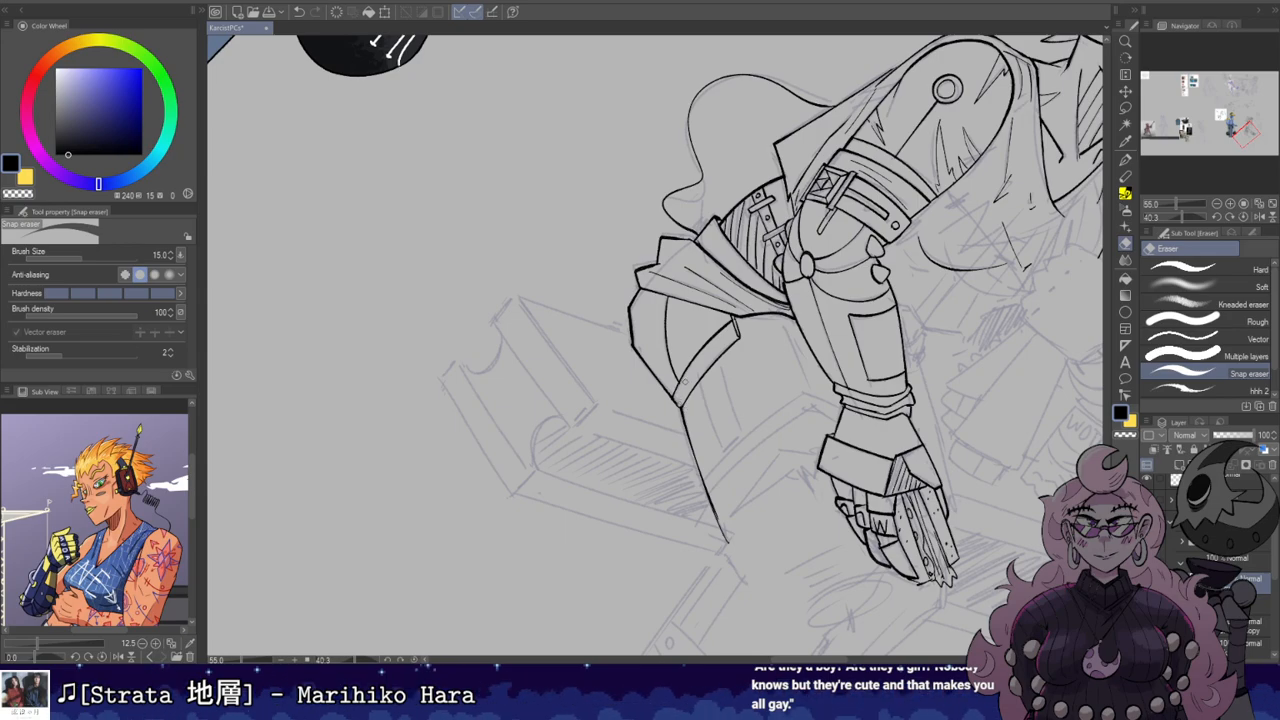
{"action": "key", "text": "r"}
{"action": "mouse_move", "coordinate": [690, 379]}
{"action": "left_mouse_down"}
{"action": "mouse_move", "coordinate": [704, 348]}
{"action": "mouse_move", "coordinate": [682, 386]}
{"action": "left_mouse_up"}
{"action": "left_click_drag", "start_coordinate": [638, 169], "coordinate": [718, 240]}
{"action": "key", "text": "b"}
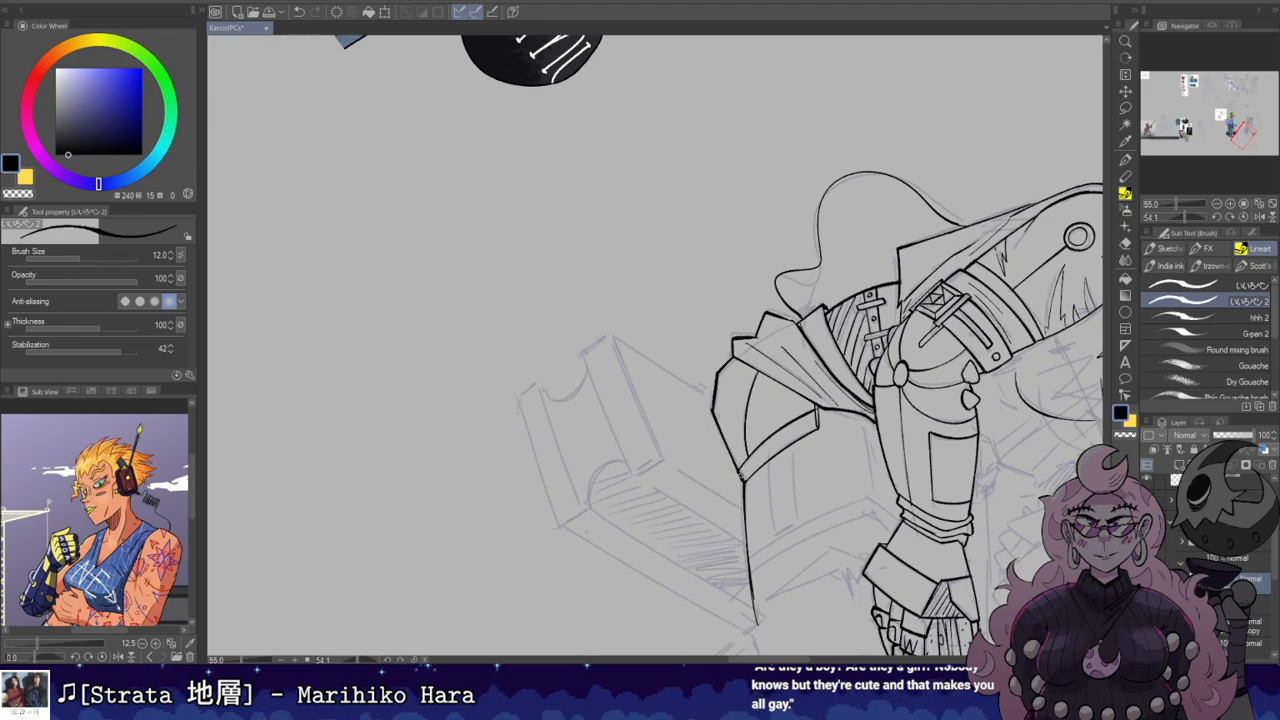
Step: Ink the narrow rectangular panel extending along the thigh from the strap
{"action": "key", "text": "r"}
{"action": "mouse_move", "coordinate": [752, 456]}
{"action": "left_mouse_down"}
{"action": "mouse_move", "coordinate": [821, 349]}
{"action": "mouse_move", "coordinate": [838, 357]}
{"action": "mouse_move", "coordinate": [720, 446]}
{"action": "left_mouse_up"}
{"action": "key", "text": "b"}
{"action": "key", "text": "ctrl+z"}
{"action": "key", "text": "ctrl+z"}
{"action": "key", "text": "ctrl+z"}
{"action": "left_click_drag", "start_coordinate": [704, 373], "coordinate": [722, 444]}
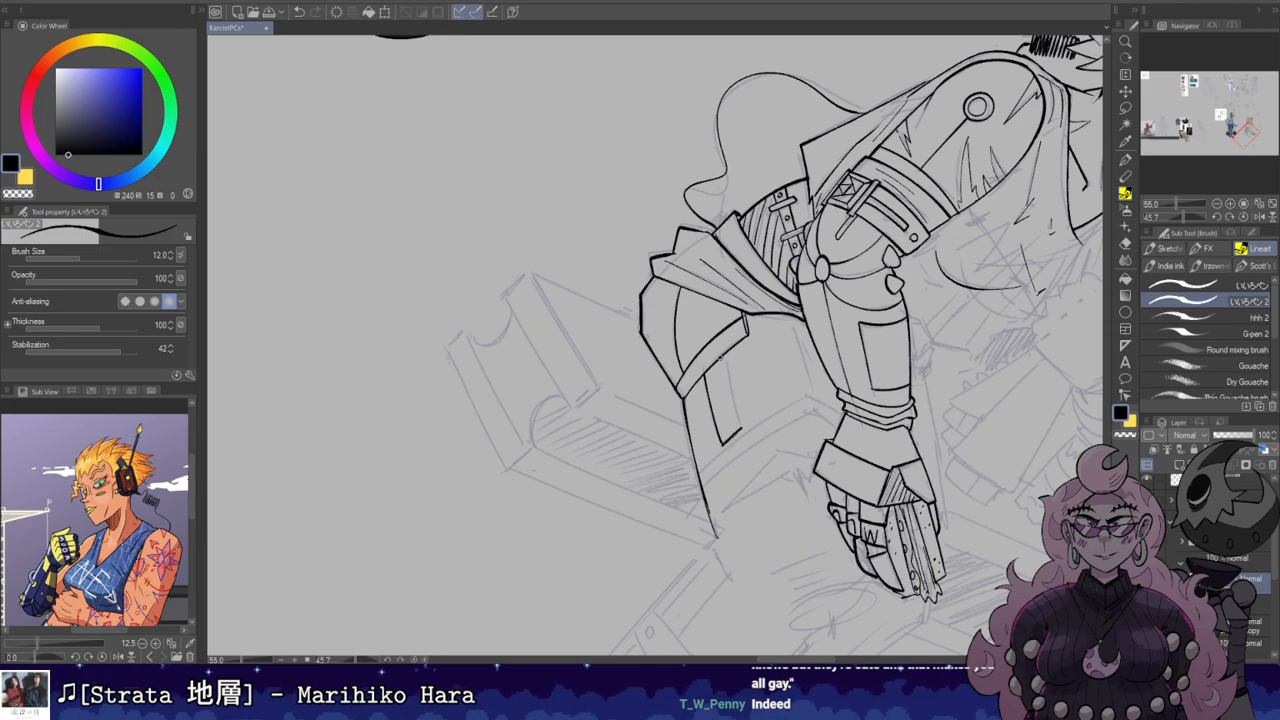
{"action": "key", "text": "e"}
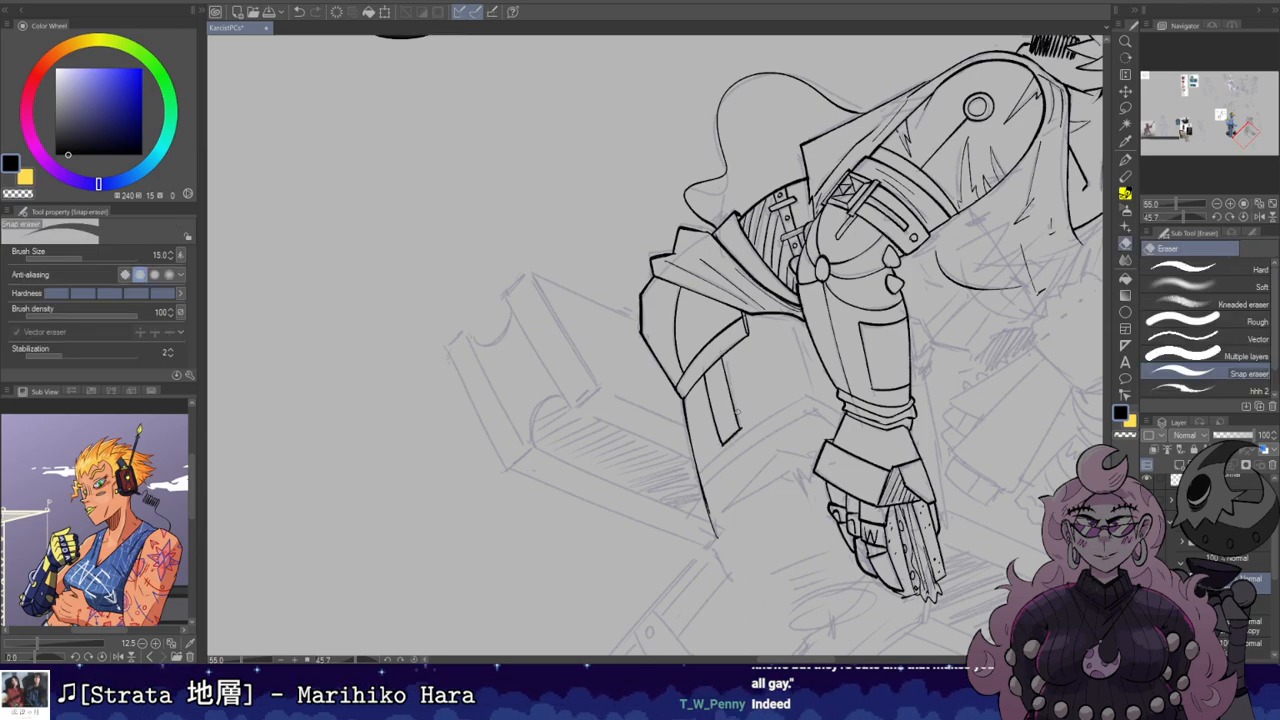
Step: Ink the thigh's top contour and the first angled edge of the band crossing the leg near the knee
{"action": "key", "text": "r"}
{"action": "left_click_drag", "start_coordinate": [743, 438], "coordinate": [754, 370]}
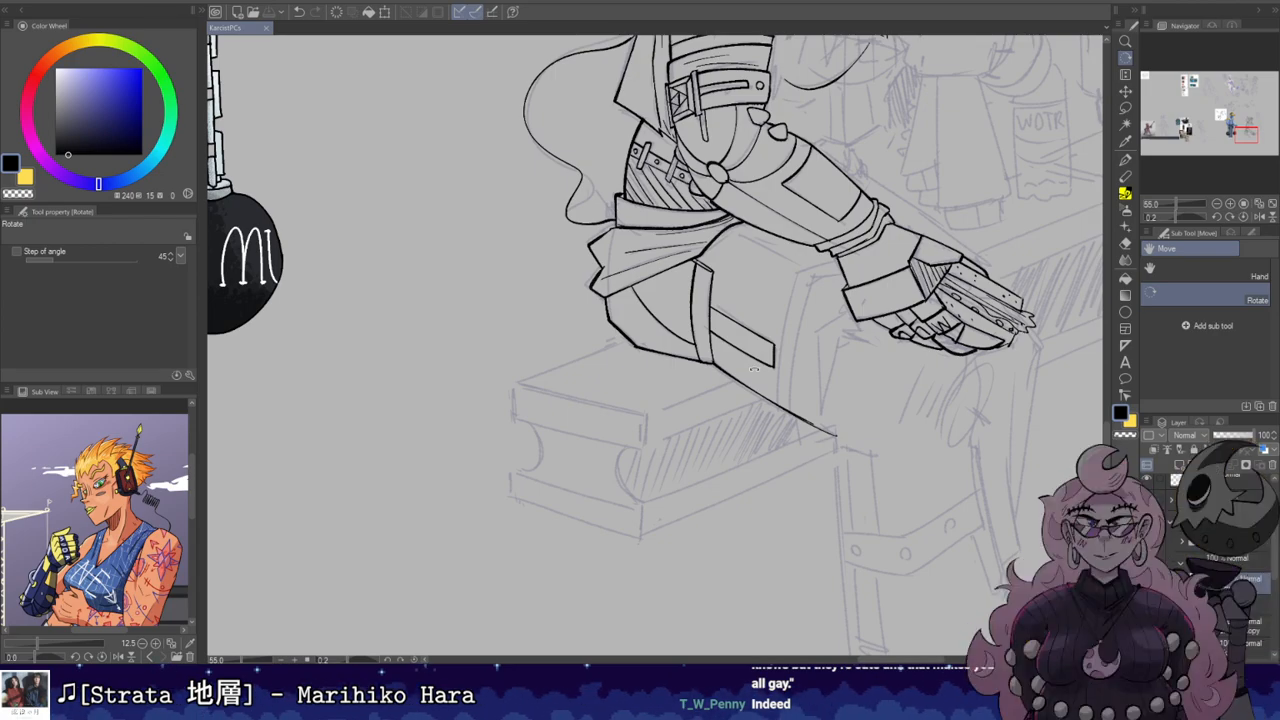
{"action": "left_click_drag", "start_coordinate": [808, 271], "coordinate": [797, 342]}
{"action": "key", "text": "b"}
{"action": "key", "text": "ctrl+z"}
{"action": "mouse_move", "coordinate": [769, 455]}
{"action": "left_mouse_down"}
{"action": "mouse_move", "coordinate": [770, 475]}
{"action": "mouse_move", "coordinate": [882, 406]}
{"action": "left_mouse_up"}
{"action": "key", "text": "r"}
{"action": "key", "text": "b"}
{"action": "left_click_drag", "start_coordinate": [781, 430], "coordinate": [812, 362]}
{"action": "key", "text": "e"}
{"action": "key", "text": "b"}
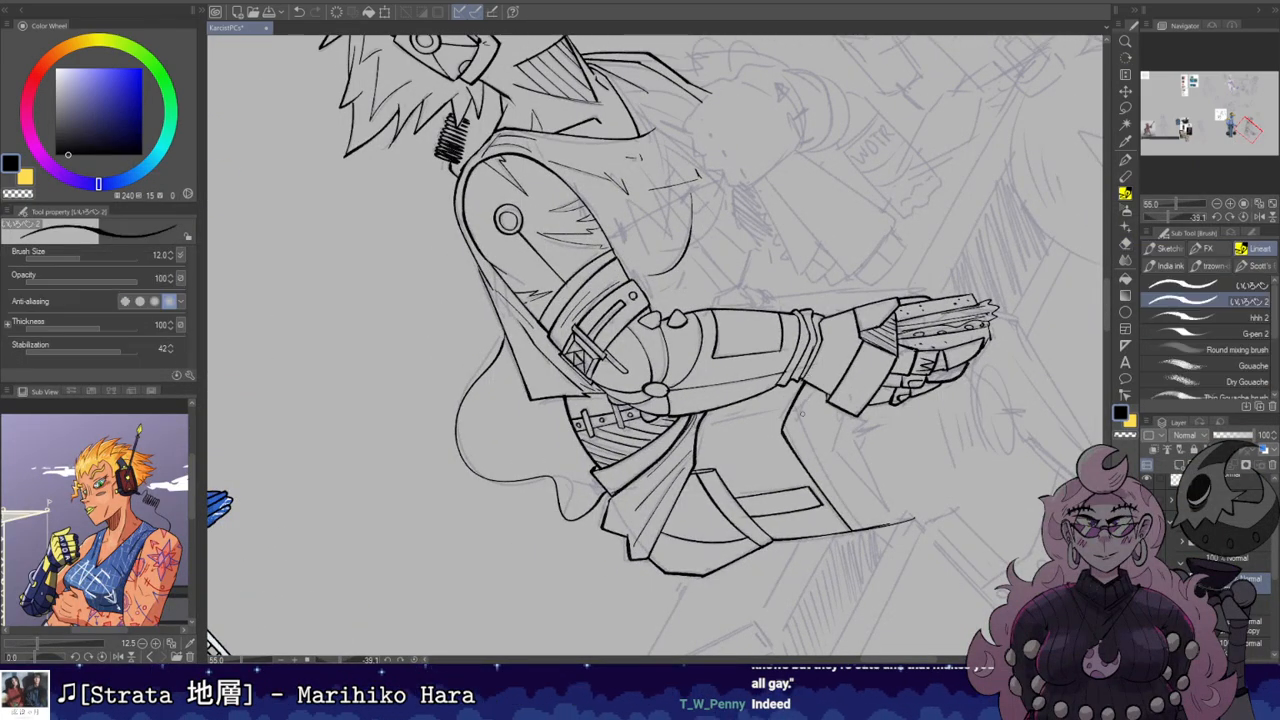
Step: Ink the knee band's second edge parallel to the first and a short fold line on top of the thigh
{"action": "left_click_drag", "start_coordinate": [803, 425], "coordinate": [832, 476]}
{"action": "key", "text": "ctrl+z"}
{"action": "left_click_drag", "start_coordinate": [803, 424], "coordinate": [876, 527]}
{"action": "key", "text": "r"}
{"action": "mouse_move", "coordinate": [866, 401]}
{"action": "left_mouse_down"}
{"action": "mouse_move", "coordinate": [797, 510]}
{"action": "mouse_move", "coordinate": [711, 556]}
{"action": "left_mouse_up"}
{"action": "key", "text": "b"}
{"action": "key", "text": "ctrl+z"}
{"action": "mouse_move", "coordinate": [674, 405]}
{"action": "left_mouse_down"}
{"action": "mouse_move", "coordinate": [720, 469]}
{"action": "mouse_move", "coordinate": [704, 440]}
{"action": "left_mouse_up"}
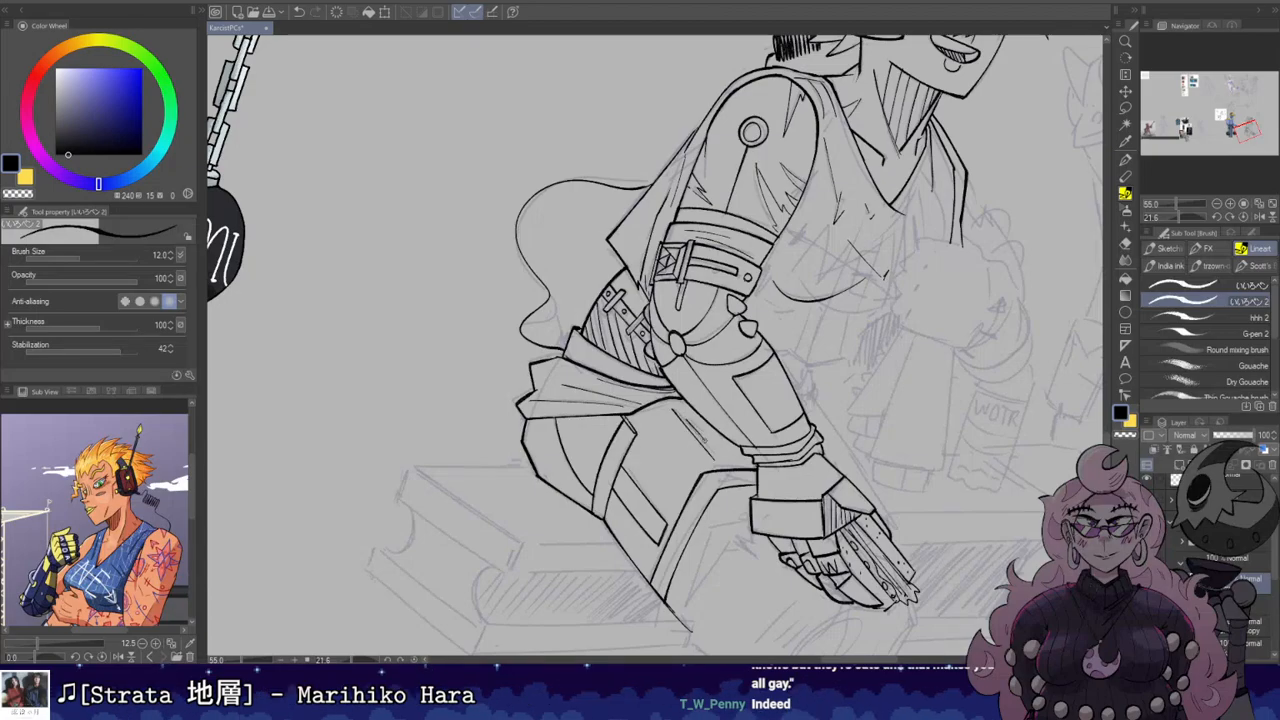
Step: Ink short crease lines on the chest of the shirt beside the raised fist
{"action": "key", "text": "r"}
{"action": "left_click_drag", "start_coordinate": [900, 345], "coordinate": [861, 176]}
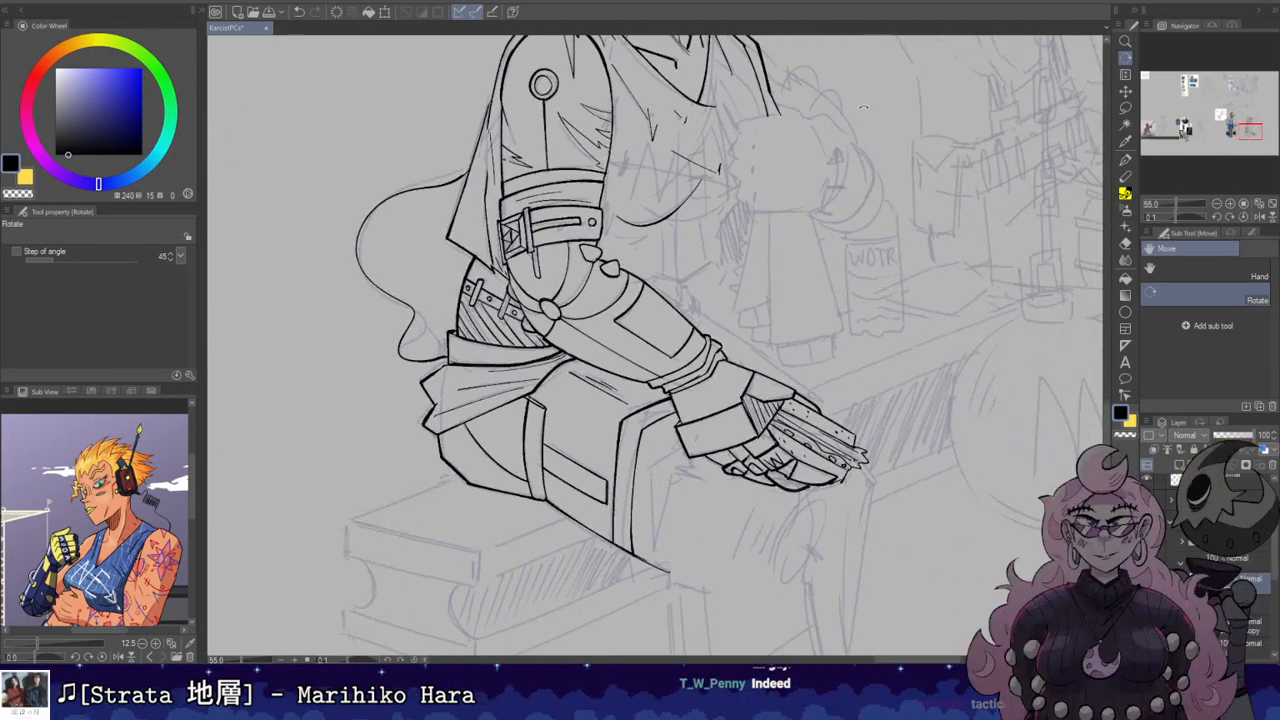
{"action": "scroll", "coordinate": [850, 125], "scroll_direction": "down", "scroll_amount": 6}
{"action": "left_click_drag", "start_coordinate": [897, 220], "coordinate": [754, 391]}
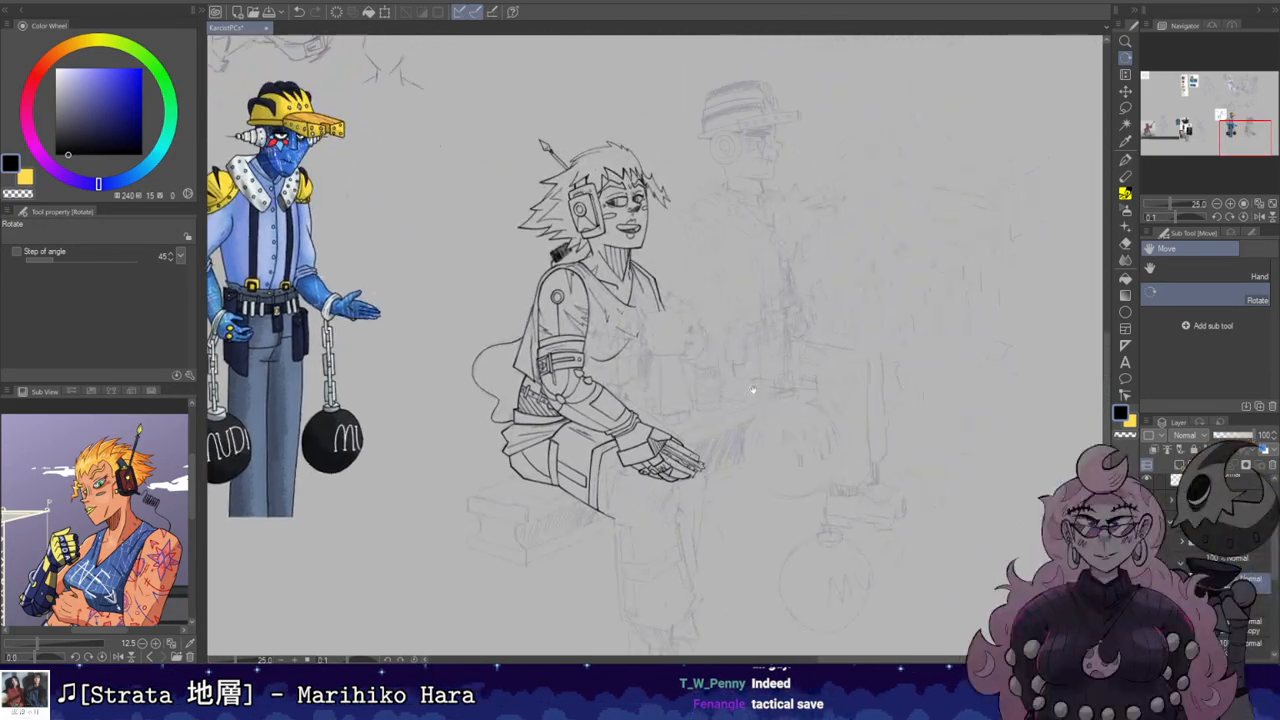
{"action": "key", "text": "h"}
{"action": "key", "text": "h"}
{"action": "scroll", "coordinate": [754, 440], "scroll_direction": "up", "scroll_amount": 5}
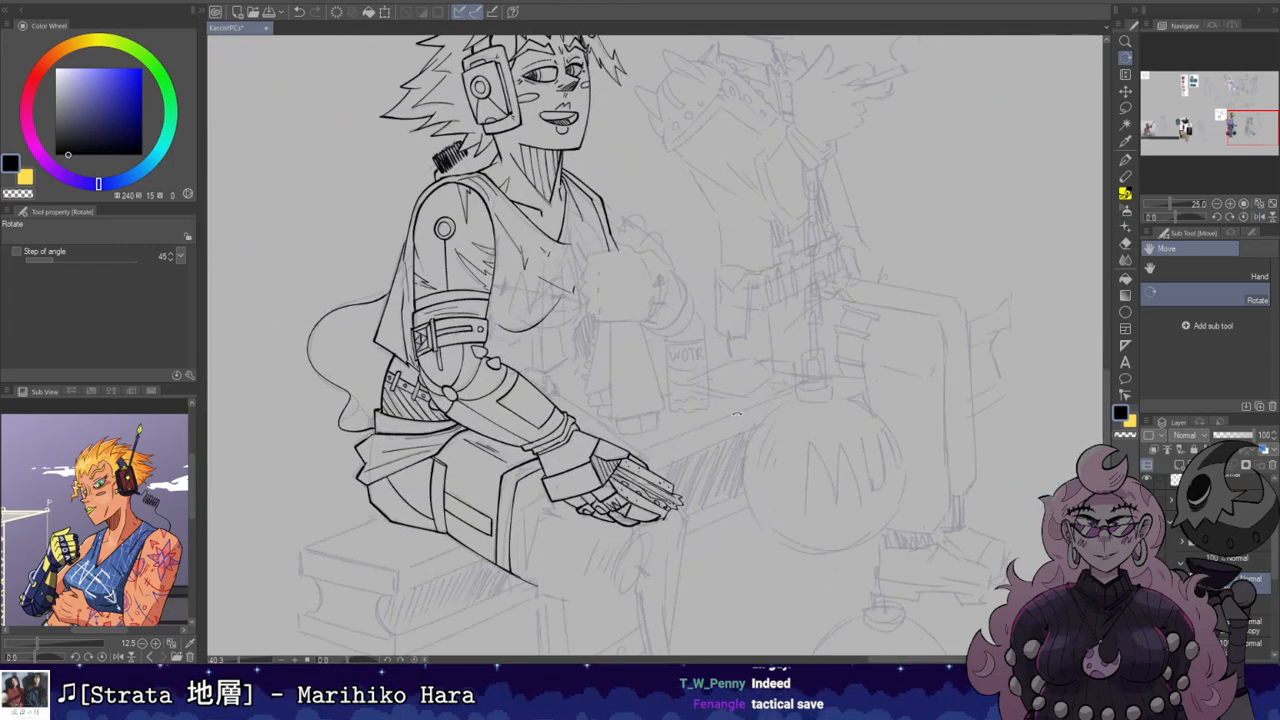
{"action": "left_click_drag", "start_coordinate": [714, 349], "coordinate": [883, 401]}
{"action": "scroll", "coordinate": [744, 379], "scroll_direction": "up", "scroll_amount": 2}
{"action": "left_click_drag", "start_coordinate": [748, 380], "coordinate": [801, 435]}
{"action": "key", "text": "b"}
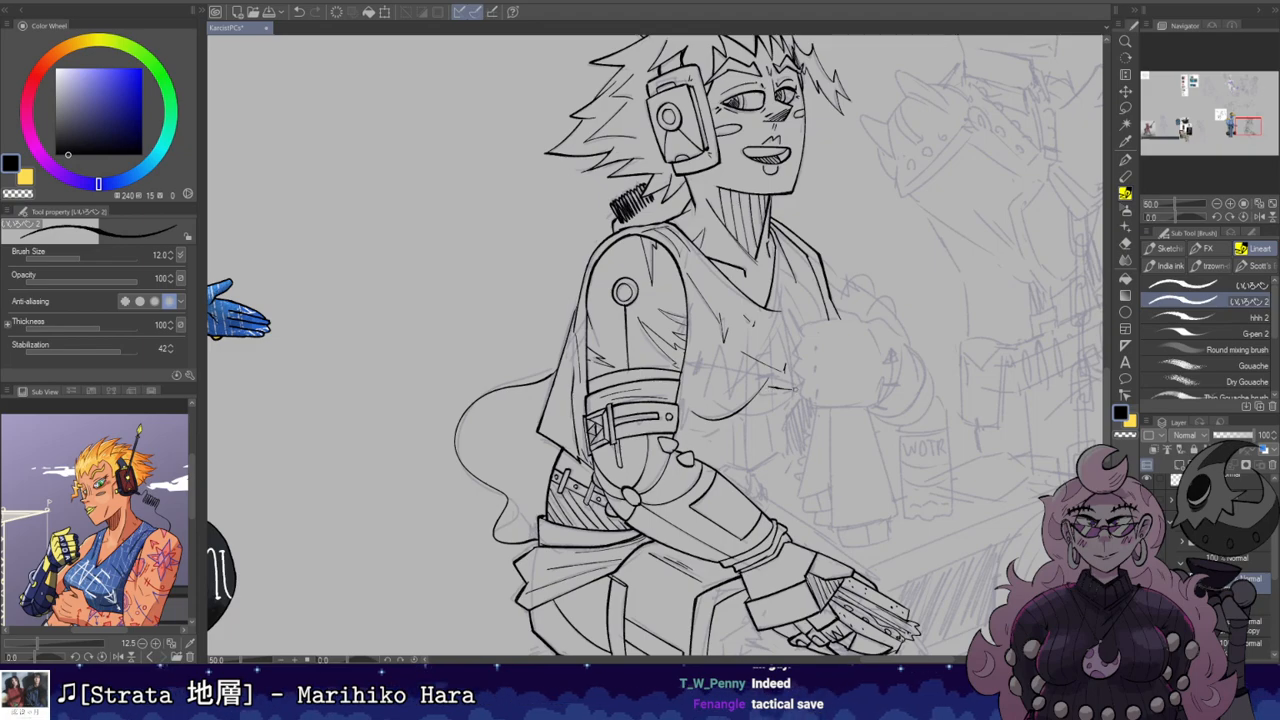
{"action": "left_click_drag", "start_coordinate": [775, 388], "coordinate": [804, 388]}
{"action": "key", "text": "ctrl+z"}
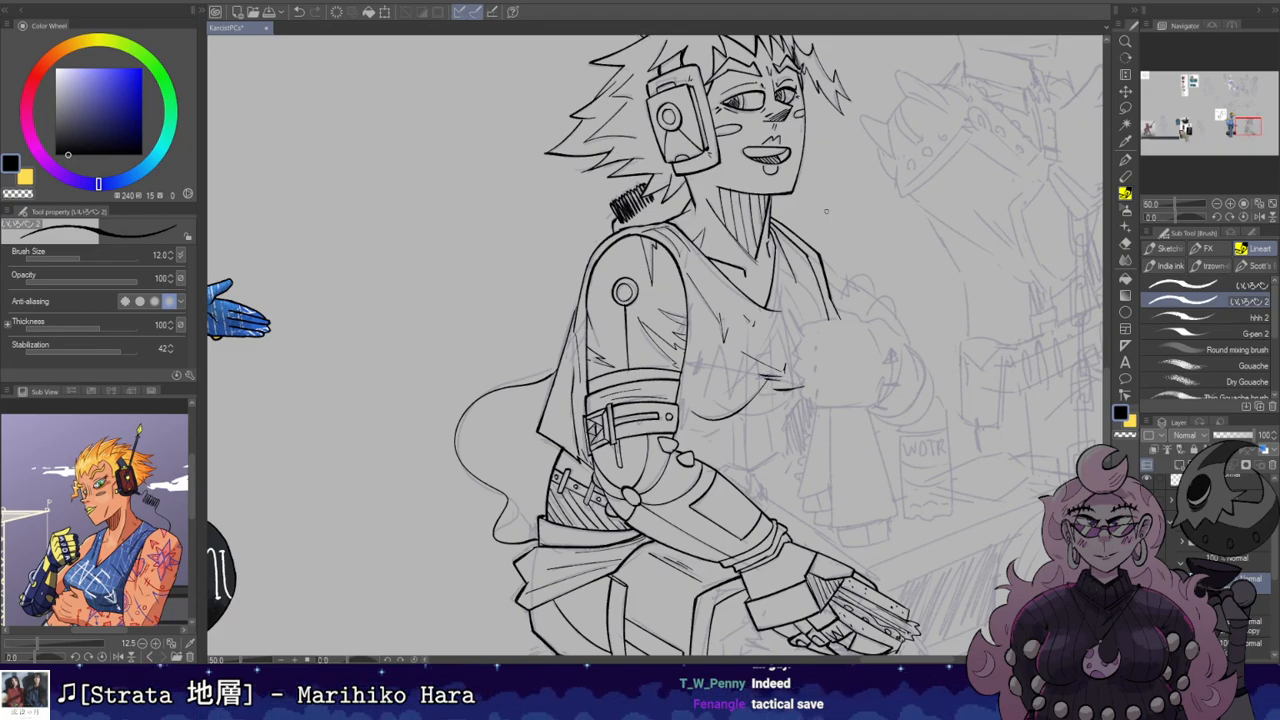
{"action": "key", "text": "ctrl+z"}
Step: Ink the top edge of the raised fist and the back of the hand toward the wrist
{"action": "left_click_drag", "start_coordinate": [798, 284], "coordinate": [817, 323]}
{"action": "key", "text": "ctrl+z"}
{"action": "key", "text": "ctrl+z"}
{"action": "key", "text": "ctrl+z"}
{"action": "mouse_move", "coordinate": [798, 281]}
{"action": "left_mouse_down"}
{"action": "mouse_move", "coordinate": [822, 333]}
{"action": "mouse_move", "coordinate": [676, 466]}
{"action": "left_mouse_up"}
{"action": "key", "text": "ctrl+z"}
{"action": "key", "text": "e"}
{"action": "left_click_drag", "start_coordinate": [676, 466], "coordinate": [790, 335]}
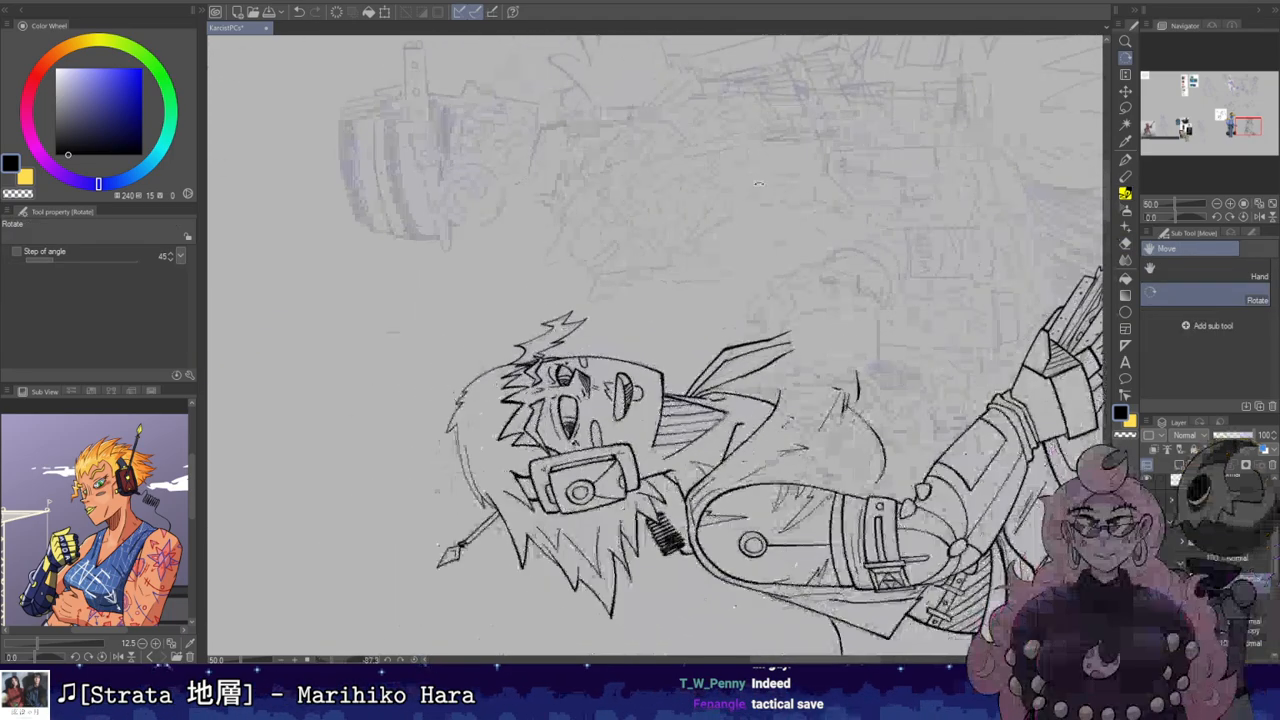
{"action": "key", "text": "b"}
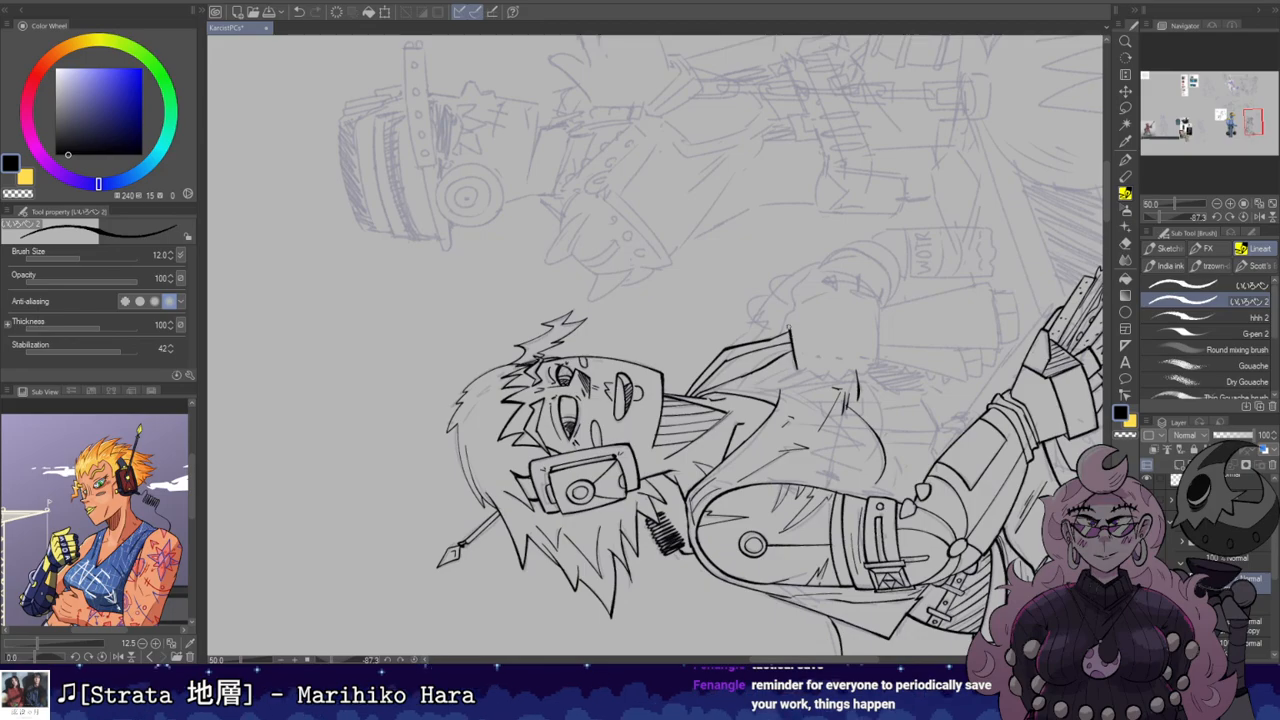
{"action": "left_click_drag", "start_coordinate": [797, 287], "coordinate": [807, 272]}
{"action": "mouse_move", "coordinate": [743, 247]}
{"action": "left_mouse_down"}
{"action": "mouse_move", "coordinate": [723, 463]}
{"action": "mouse_move", "coordinate": [890, 297]}
{"action": "mouse_move", "coordinate": [890, 375]}
{"action": "left_mouse_up"}
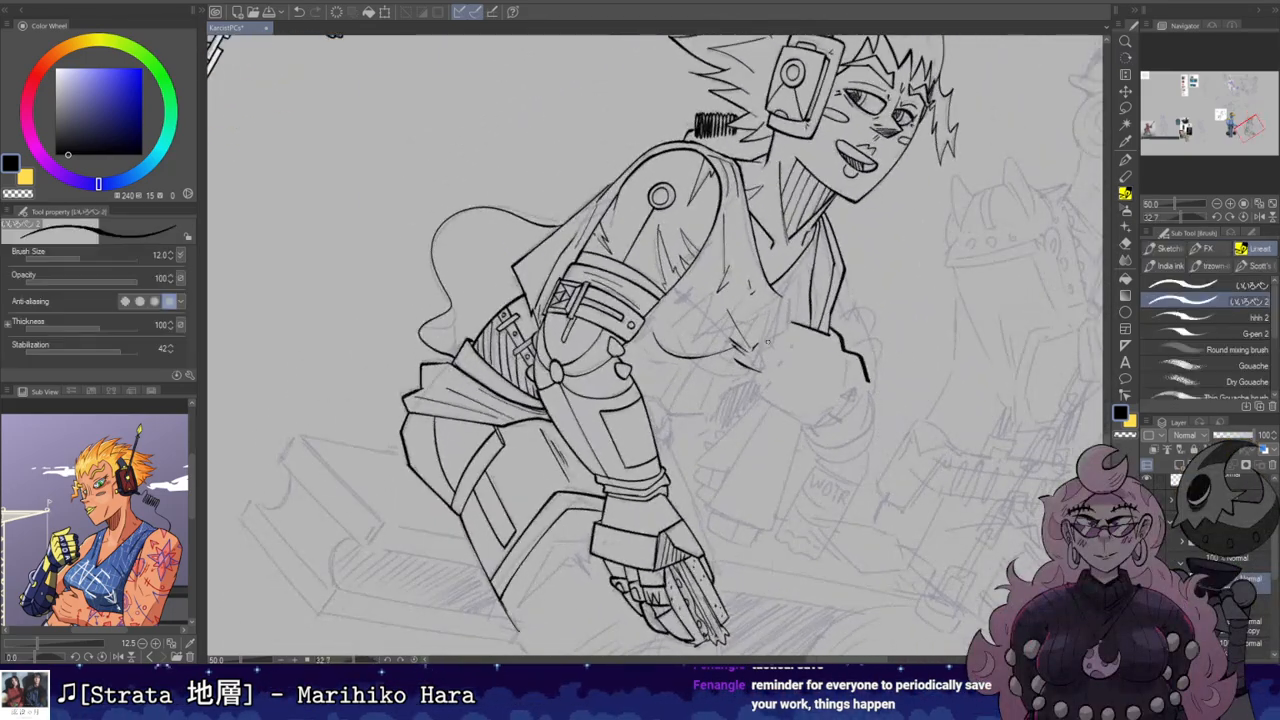
Step: Ink the bumpy knuckle contour, the finger marks and the underside of the raised fist
{"action": "left_click_drag", "start_coordinate": [761, 378], "coordinate": [756, 393]}
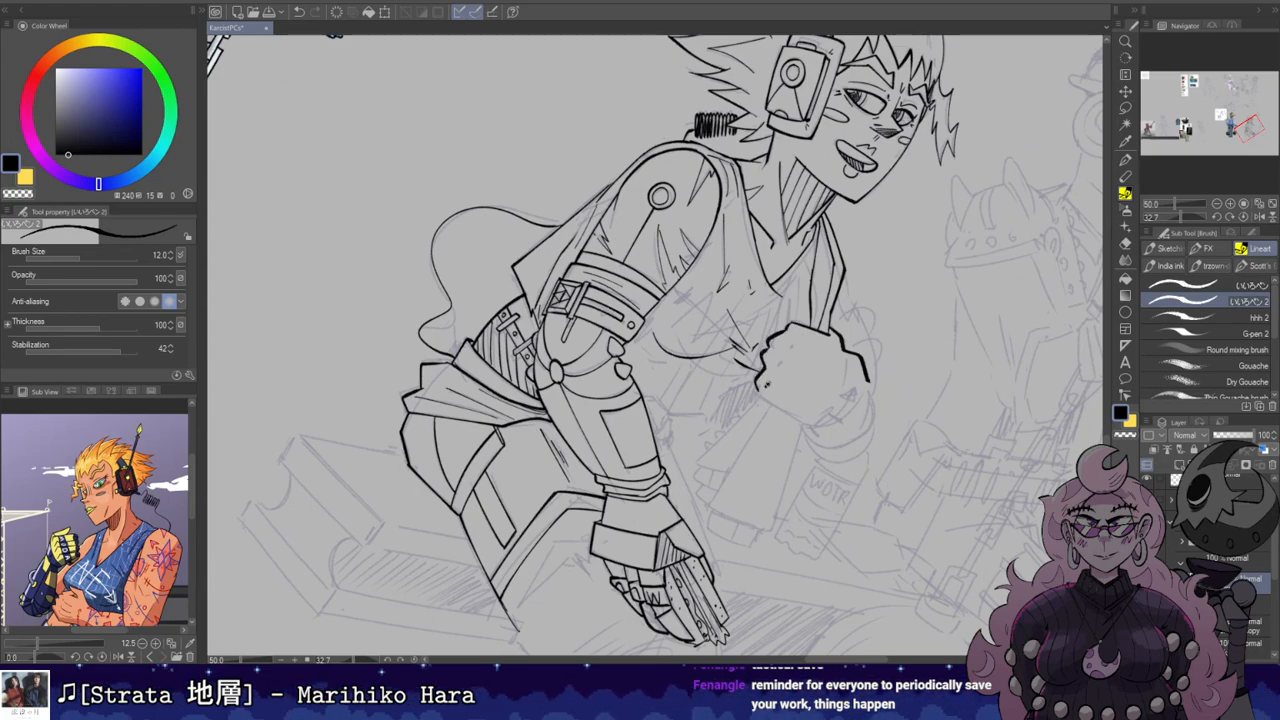
{"action": "left_click_drag", "start_coordinate": [760, 391], "coordinate": [814, 426]}
{"action": "key", "text": "r"}
{"action": "mouse_move", "coordinate": [825, 495]}
{"action": "left_mouse_down"}
{"action": "mouse_move", "coordinate": [888, 306]}
{"action": "mouse_move", "coordinate": [873, 254]}
{"action": "left_mouse_up"}
{"action": "key", "text": "b"}
{"action": "left_click_drag", "start_coordinate": [788, 274], "coordinate": [825, 320]}
{"action": "key", "text": "ctrl+z"}
{"action": "key", "text": "ctrl+z"}
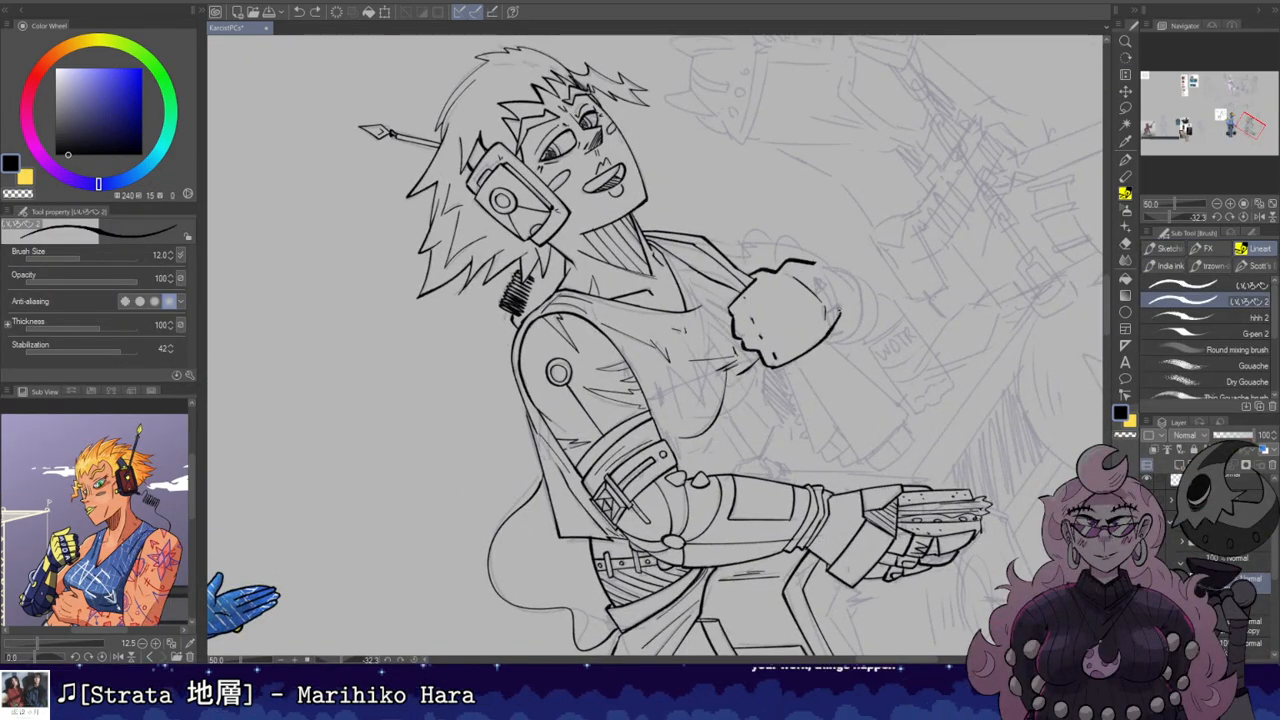
Step: Ink the inner edge of the back of the fist and the wrist's lower contour behind it
{"action": "mouse_move", "coordinate": [827, 334]}
{"action": "left_mouse_down"}
{"action": "mouse_move", "coordinate": [820, 276]}
{"action": "mouse_move", "coordinate": [838, 326]}
{"action": "mouse_move", "coordinate": [836, 305]}
{"action": "left_mouse_up"}
{"action": "key", "text": "ctrl+z"}
{"action": "mouse_move", "coordinate": [828, 340]}
{"action": "left_mouse_down"}
{"action": "mouse_move", "coordinate": [844, 337]}
{"action": "mouse_move", "coordinate": [862, 292]}
{"action": "mouse_move", "coordinate": [865, 405]}
{"action": "mouse_move", "coordinate": [850, 428]}
{"action": "left_mouse_up"}
{"action": "key", "text": "ctrl+z"}
{"action": "key", "text": "r"}
{"action": "key", "text": "e"}
{"action": "key", "text": "b"}
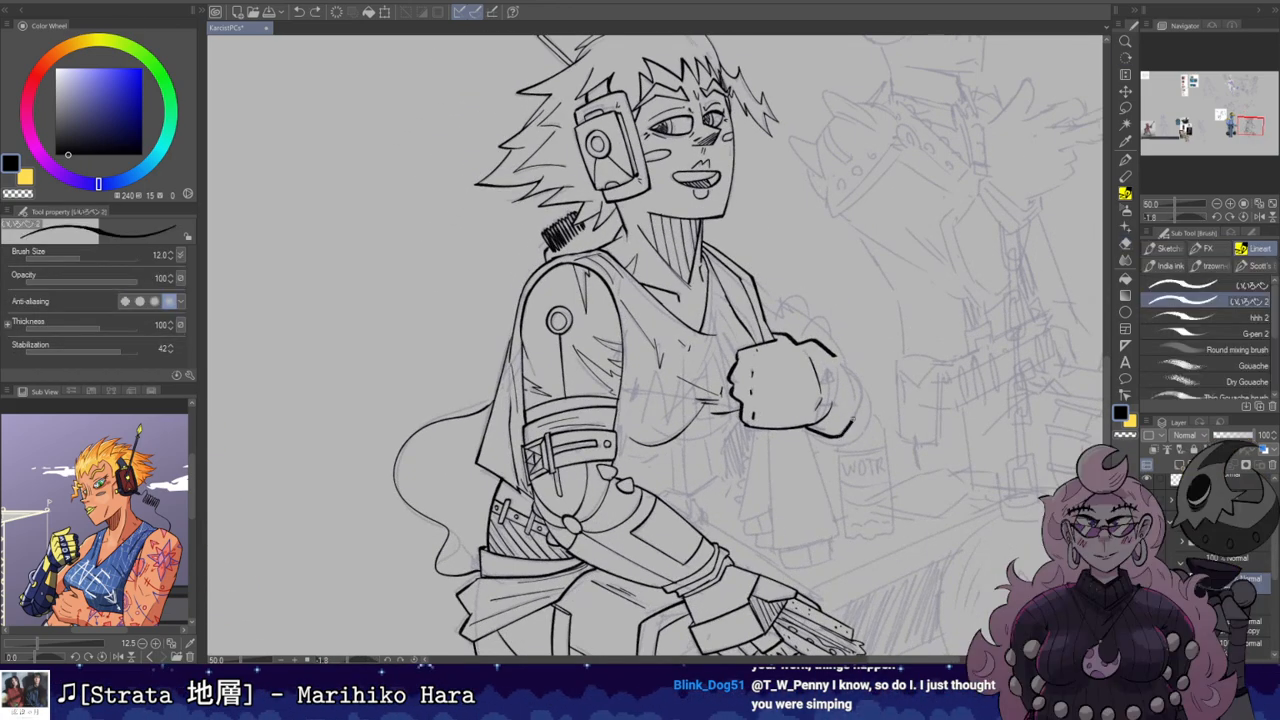
Step: Ink the raised arm's outer contour around the wrist and up to the shoulder, with small spikes along it
{"action": "mouse_move", "coordinate": [850, 378]}
{"action": "left_mouse_down"}
{"action": "mouse_move", "coordinate": [815, 460]}
{"action": "mouse_move", "coordinate": [777, 318]}
{"action": "left_mouse_up"}
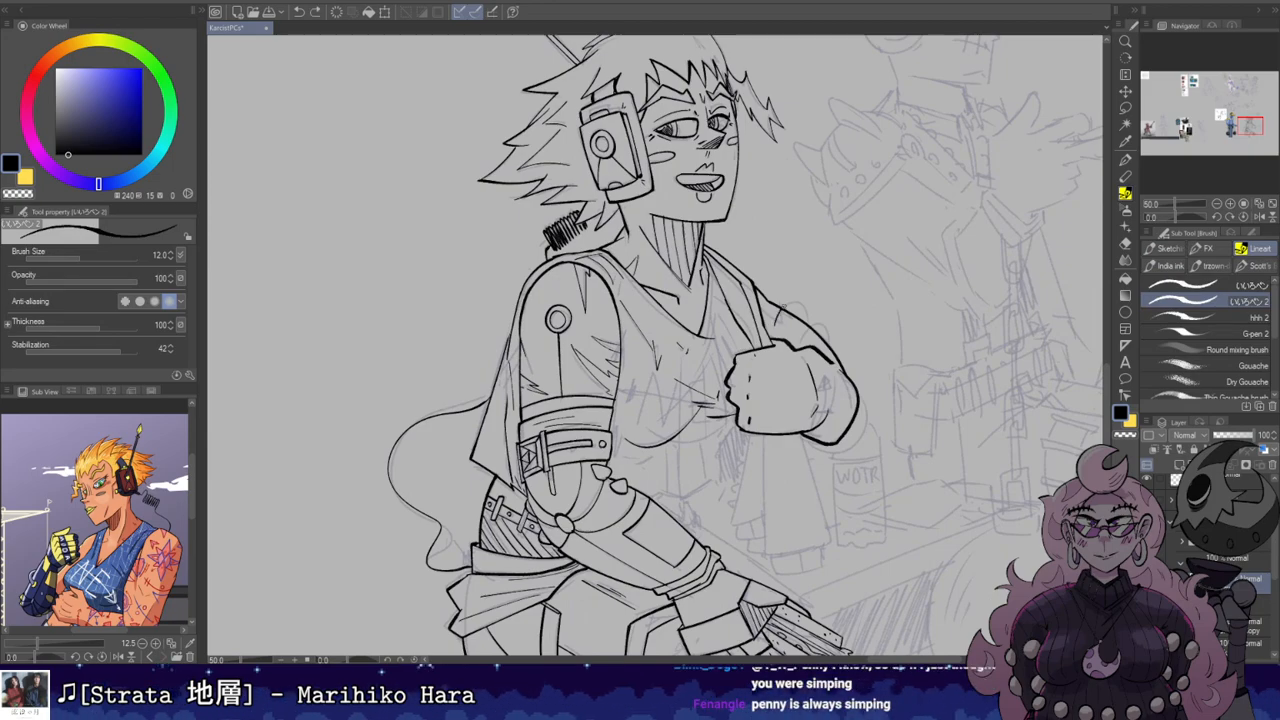
{"action": "key", "text": "ctrl+z"}
{"action": "mouse_move", "coordinate": [808, 317]}
{"action": "left_mouse_down"}
{"action": "mouse_move", "coordinate": [797, 333]}
{"action": "mouse_move", "coordinate": [832, 328]}
{"action": "left_mouse_up"}
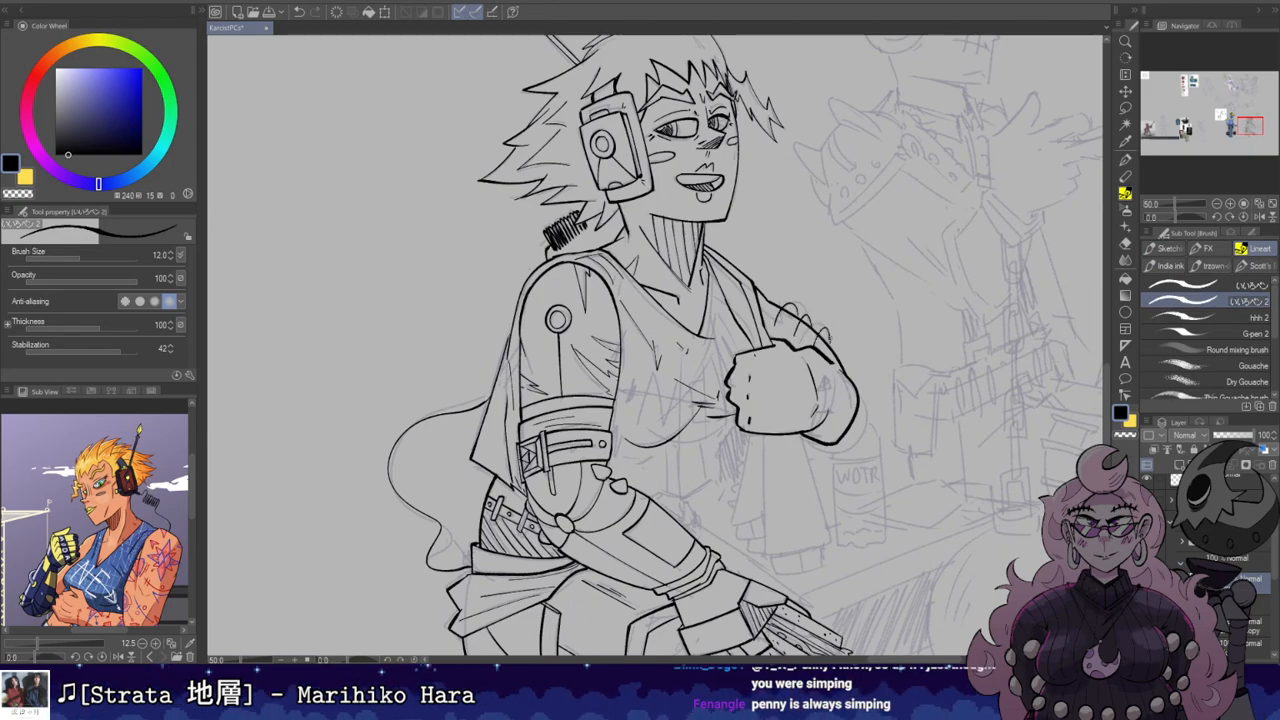
{"action": "key", "text": "ctrl+z"}
Step: Ink the curved inner cuff line around the raised arm's wrist and save the drawing
{"action": "mouse_move", "coordinate": [820, 442]}
{"action": "left_mouse_down"}
{"action": "mouse_move", "coordinate": [848, 450]}
{"action": "mouse_move", "coordinate": [866, 388]}
{"action": "left_mouse_up"}
{"action": "key", "text": "ctrl+z"}
{"action": "key", "text": "ctrl+z"}
{"action": "key", "text": "ctrl+z"}
{"action": "key", "text": "ctrl+z"}
{"action": "left_click_drag", "start_coordinate": [812, 438], "coordinate": [848, 384]}
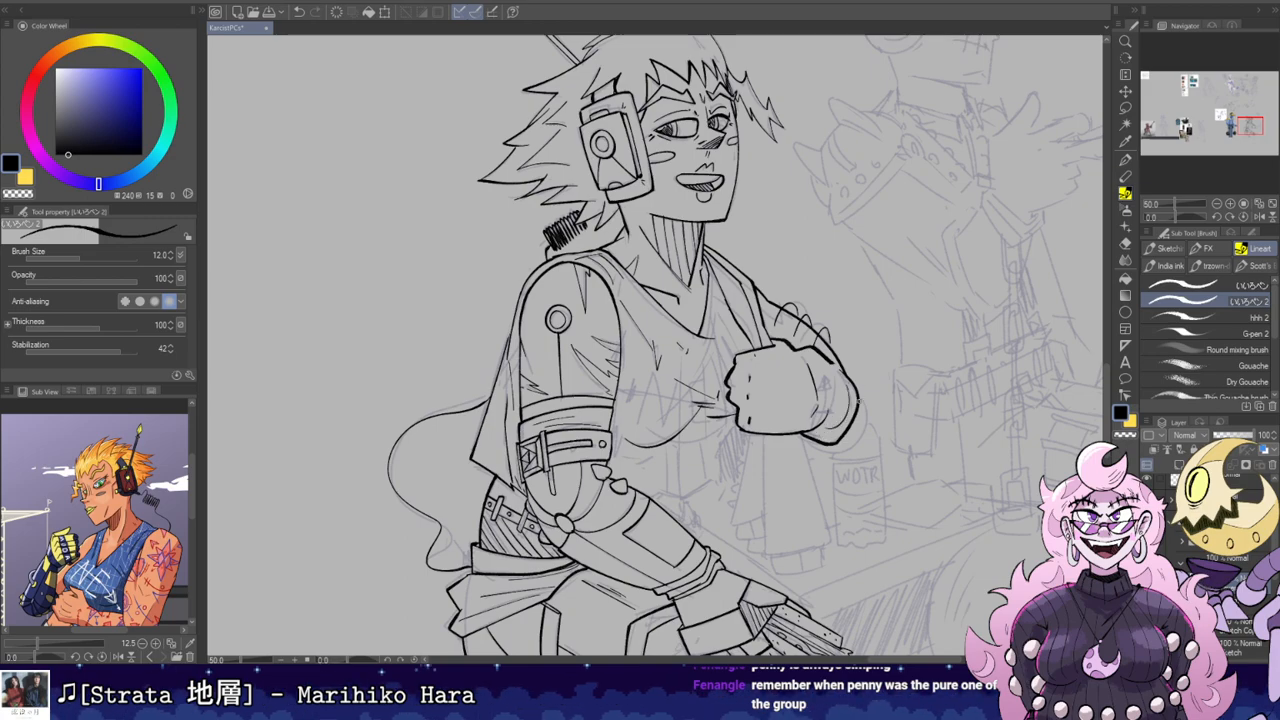
{"action": "left_click_drag", "start_coordinate": [849, 433], "coordinate": [864, 386]}
{"action": "key", "text": "ctrl+z"}
{"action": "key", "text": "ctrl+z"}
{"action": "mouse_move", "coordinate": [848, 433]}
{"action": "left_mouse_down"}
{"action": "mouse_move", "coordinate": [866, 416]}
{"action": "mouse_move", "coordinate": [859, 381]}
{"action": "left_mouse_up"}
{"action": "key", "text": "ctrl+z"}
{"action": "key", "text": "ctrl+z"}
{"action": "key", "text": "ctrl+z"}
{"action": "key", "text": "ctrl+z"}
{"action": "left_click_drag", "start_coordinate": [855, 433], "coordinate": [858, 368]}
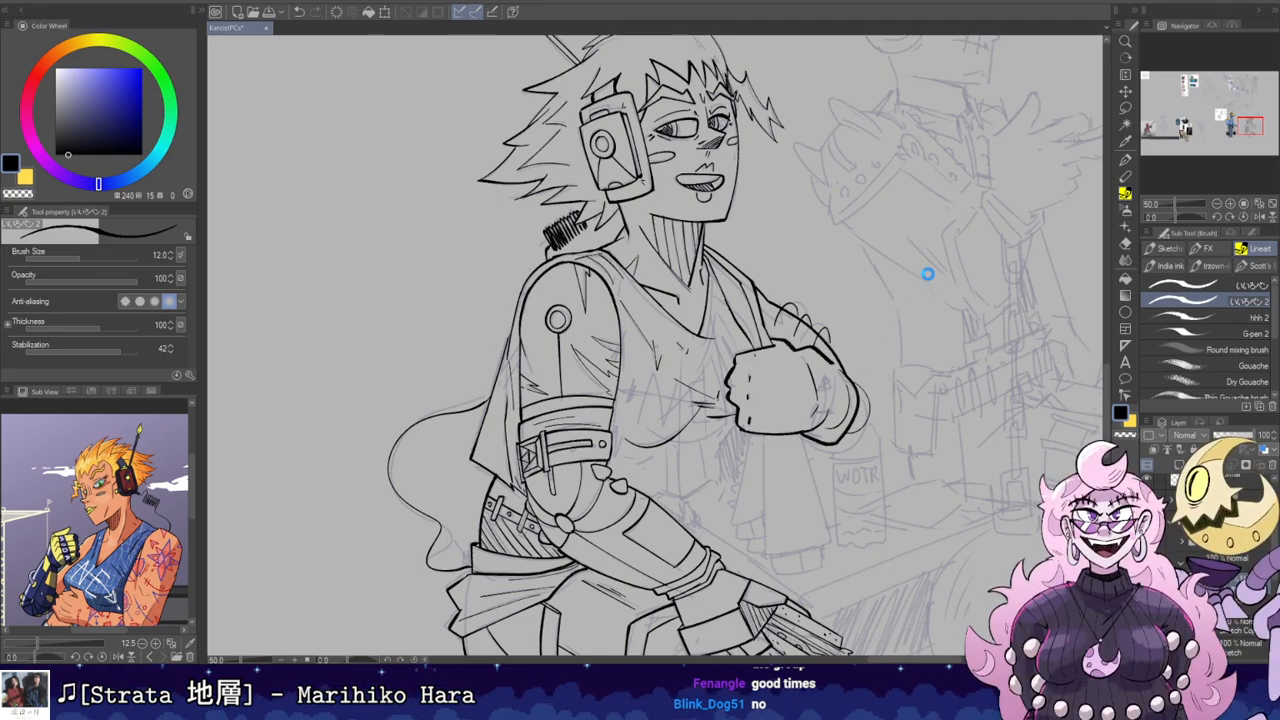
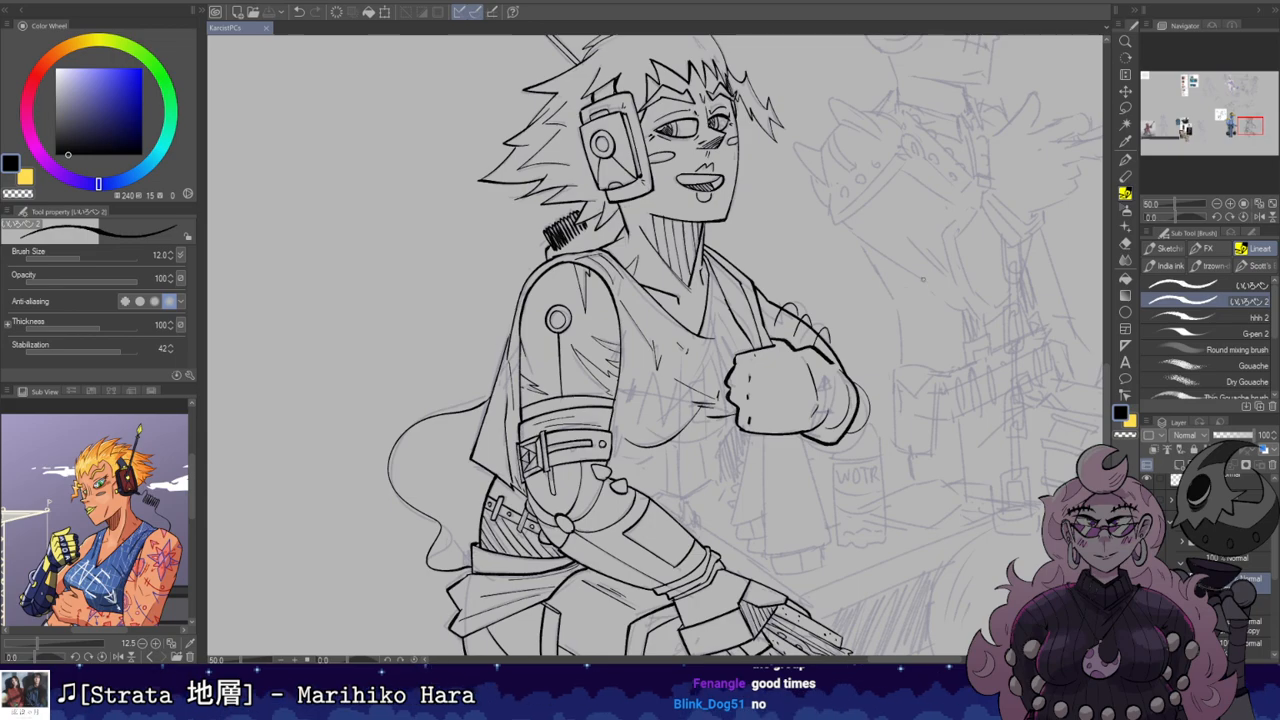
Step: Widen the tool palette so its tools are arranged in several columns
{"action": "scroll", "coordinate": [937, 349], "scroll_direction": "down", "scroll_amount": 5}
{"action": "left_click_drag", "start_coordinate": [1113, 314], "coordinate": [1073, 306]}
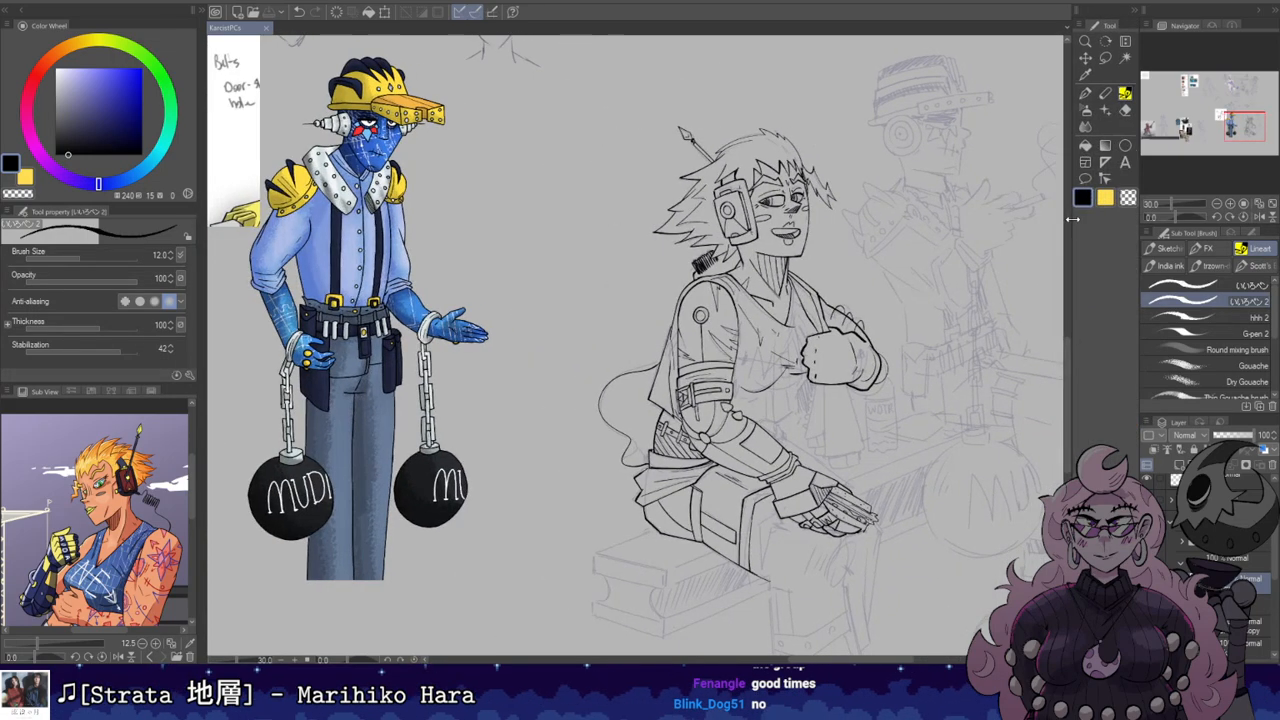
{"action": "scroll", "coordinate": [1022, 284], "scroll_direction": "up", "scroll_amount": 1}
{"action": "scroll", "coordinate": [1022, 284], "scroll_direction": "up", "scroll_amount": 2}
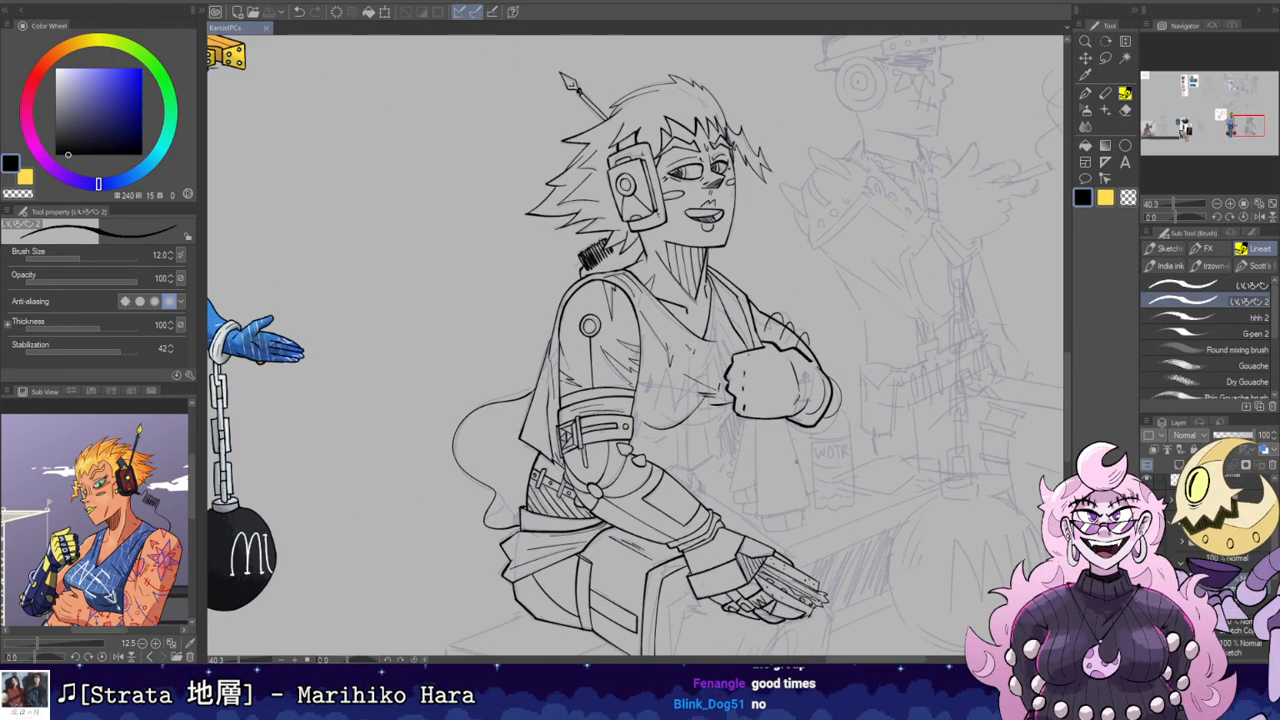
Step: Ink the shirt's front edge from under the fist down to the hem and the first stretch of the hem
{"action": "left_click_drag", "start_coordinate": [810, 449], "coordinate": [857, 353]}
{"action": "scroll", "coordinate": [855, 358], "scroll_direction": "up", "scroll_amount": 2}
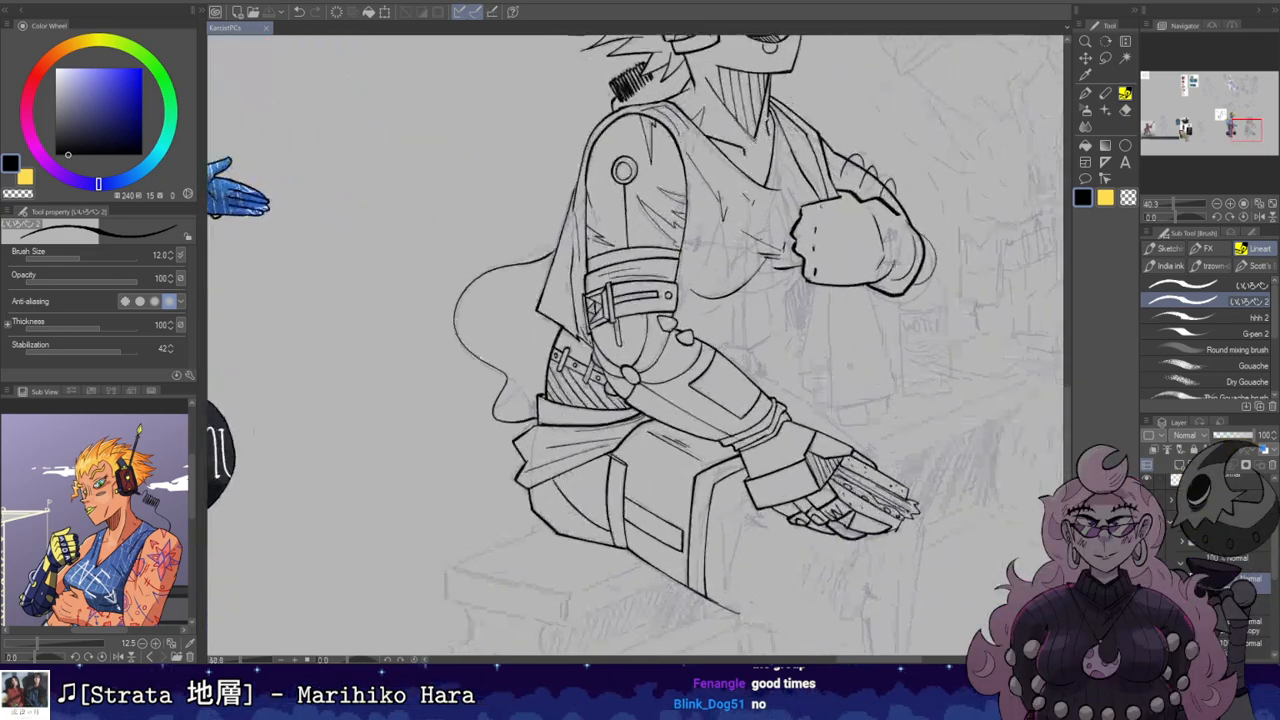
{"action": "scroll", "coordinate": [845, 369], "scroll_direction": "up", "scroll_amount": 1}
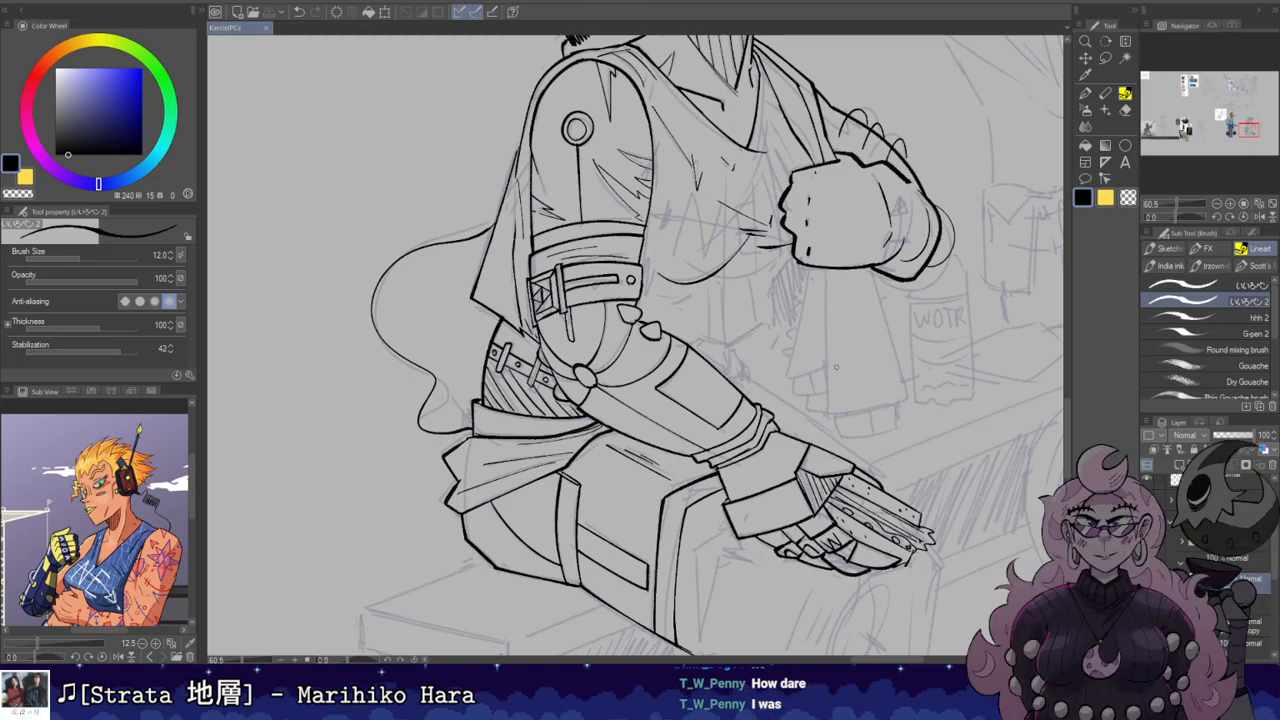
{"action": "mouse_move", "coordinate": [776, 240]}
{"action": "left_mouse_down"}
{"action": "mouse_move", "coordinate": [830, 250]}
{"action": "mouse_move", "coordinate": [842, 268]}
{"action": "mouse_move", "coordinate": [844, 368]}
{"action": "mouse_move", "coordinate": [858, 305]}
{"action": "mouse_move", "coordinate": [842, 330]}
{"action": "left_mouse_up"}
{"action": "key", "text": "ctrl+z"}
{"action": "key", "text": "e"}
{"action": "key", "text": "b"}
{"action": "key", "text": "ctrl+z"}
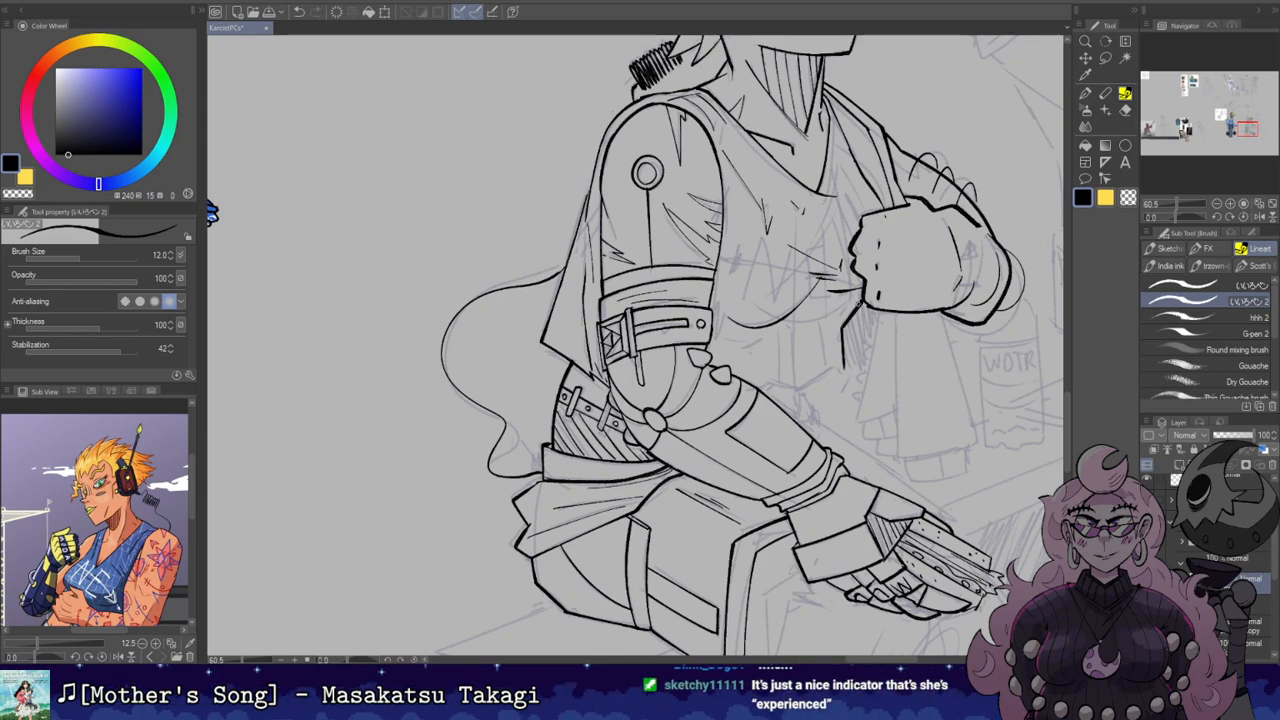
{"action": "left_click_drag", "start_coordinate": [856, 308], "coordinate": [911, 319]}
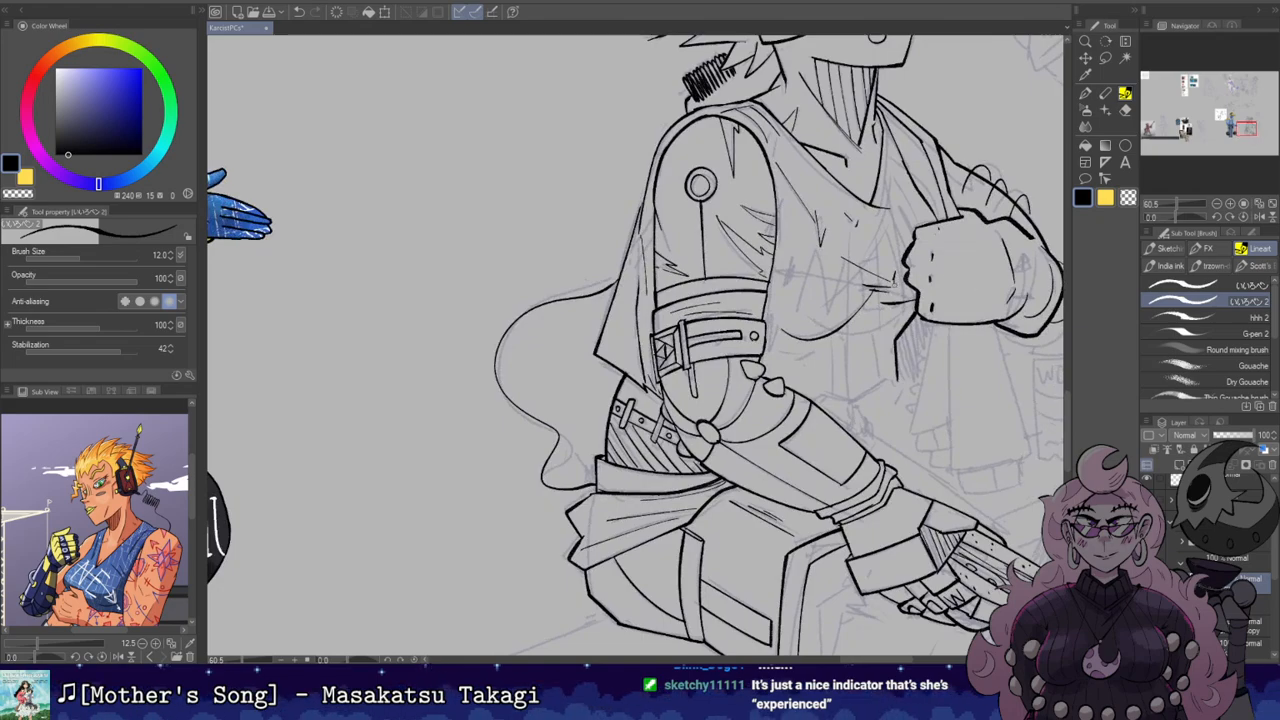
{"action": "left_click_drag", "start_coordinate": [855, 397], "coordinate": [882, 377]}
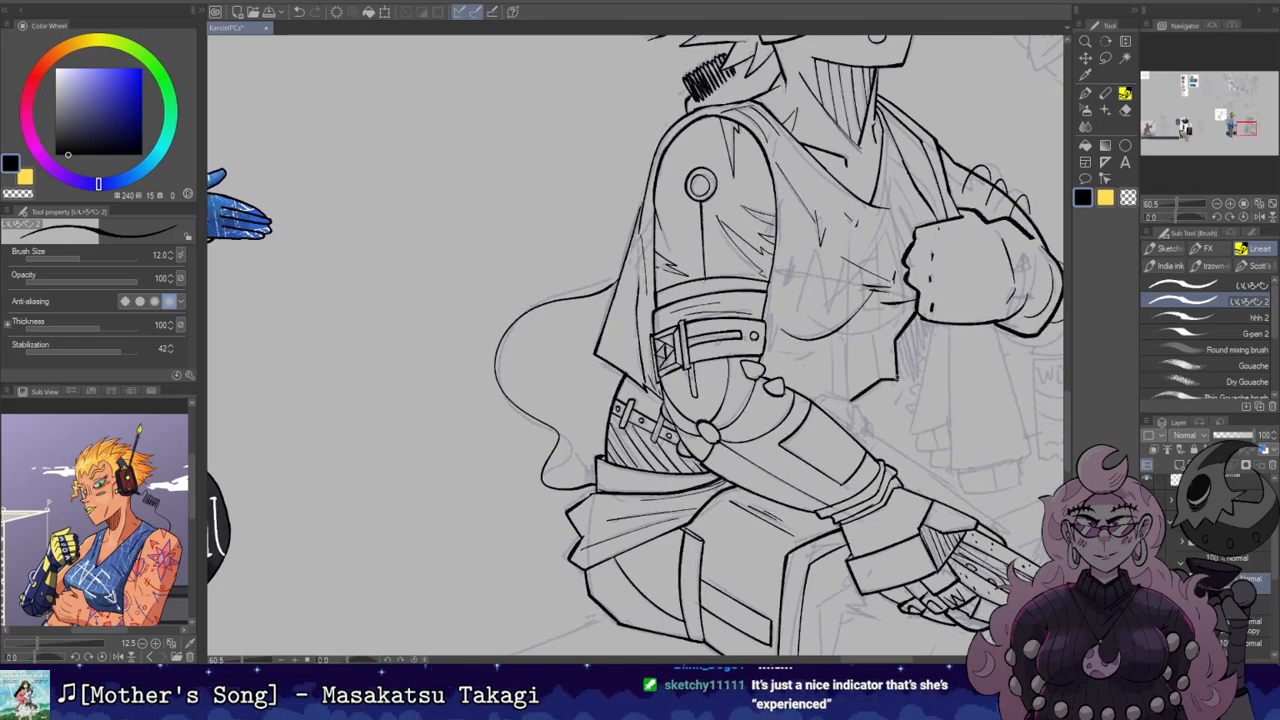
Step: Ink vertical folds rising from the shirt's front hem and clean up their ends
{"action": "key", "text": "ctrl+z"}
{"action": "mouse_move", "coordinate": [873, 331]}
{"action": "left_mouse_down"}
{"action": "mouse_move", "coordinate": [877, 379]}
{"action": "mouse_move", "coordinate": [851, 399]}
{"action": "left_mouse_up"}
{"action": "key", "text": "ctrl+z"}
{"action": "mouse_move", "coordinate": [832, 334]}
{"action": "left_mouse_down"}
{"action": "mouse_move", "coordinate": [831, 374]}
{"action": "mouse_move", "coordinate": [831, 337]}
{"action": "mouse_move", "coordinate": [873, 319]}
{"action": "mouse_move", "coordinate": [828, 388]}
{"action": "left_mouse_up"}
{"action": "key", "text": "ctrl+z"}
{"action": "key", "text": "e"}
{"action": "key", "text": "b"}
{"action": "key", "text": "ctrl+z"}
{"action": "key", "text": "ctrl+z"}
{"action": "key", "text": "e"}
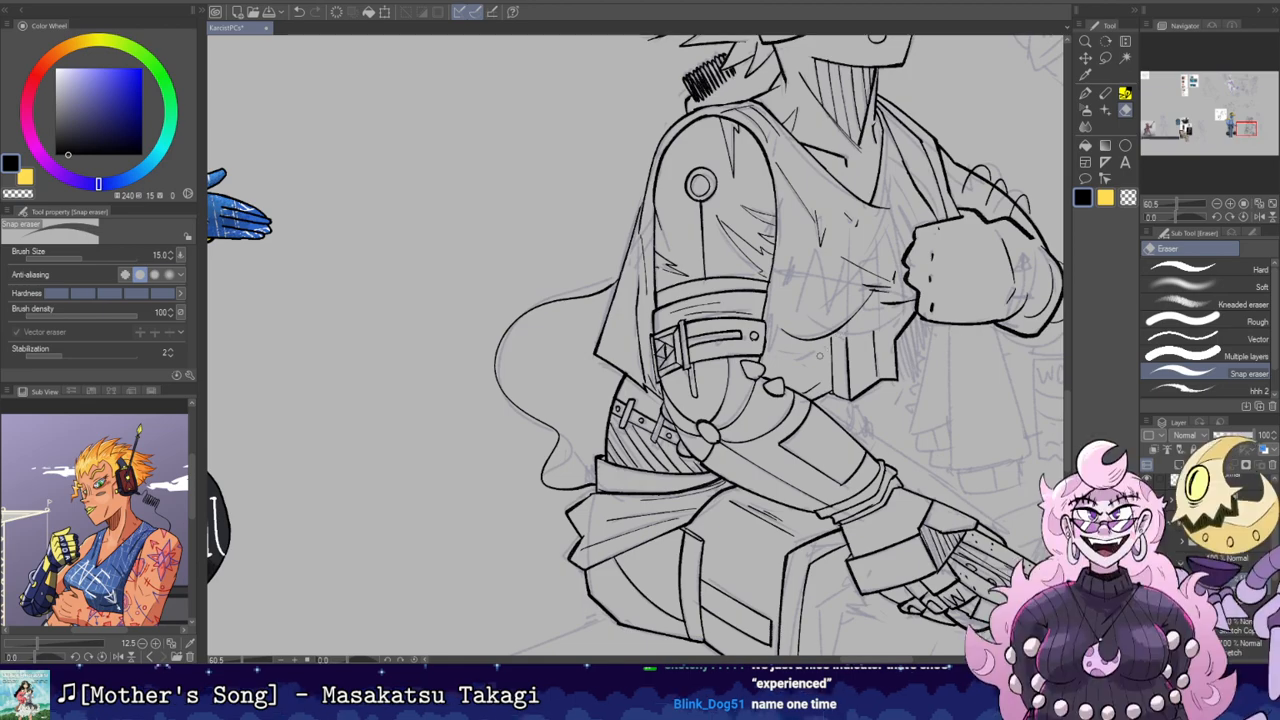
Step: Erase the curved bust line on the shirt and ink short diagonal creases in its place
{"action": "mouse_move", "coordinate": [830, 334]}
{"action": "left_mouse_down"}
{"action": "mouse_move", "coordinate": [864, 303]}
{"action": "mouse_move", "coordinate": [836, 350]}
{"action": "left_mouse_up"}
{"action": "key", "text": "p"}
{"action": "key", "text": "ctrl+z"}
{"action": "mouse_move", "coordinate": [869, 297]}
{"action": "left_mouse_down"}
{"action": "mouse_move", "coordinate": [838, 342]}
{"action": "mouse_move", "coordinate": [829, 335]}
{"action": "left_mouse_up"}
{"action": "key", "text": "e"}
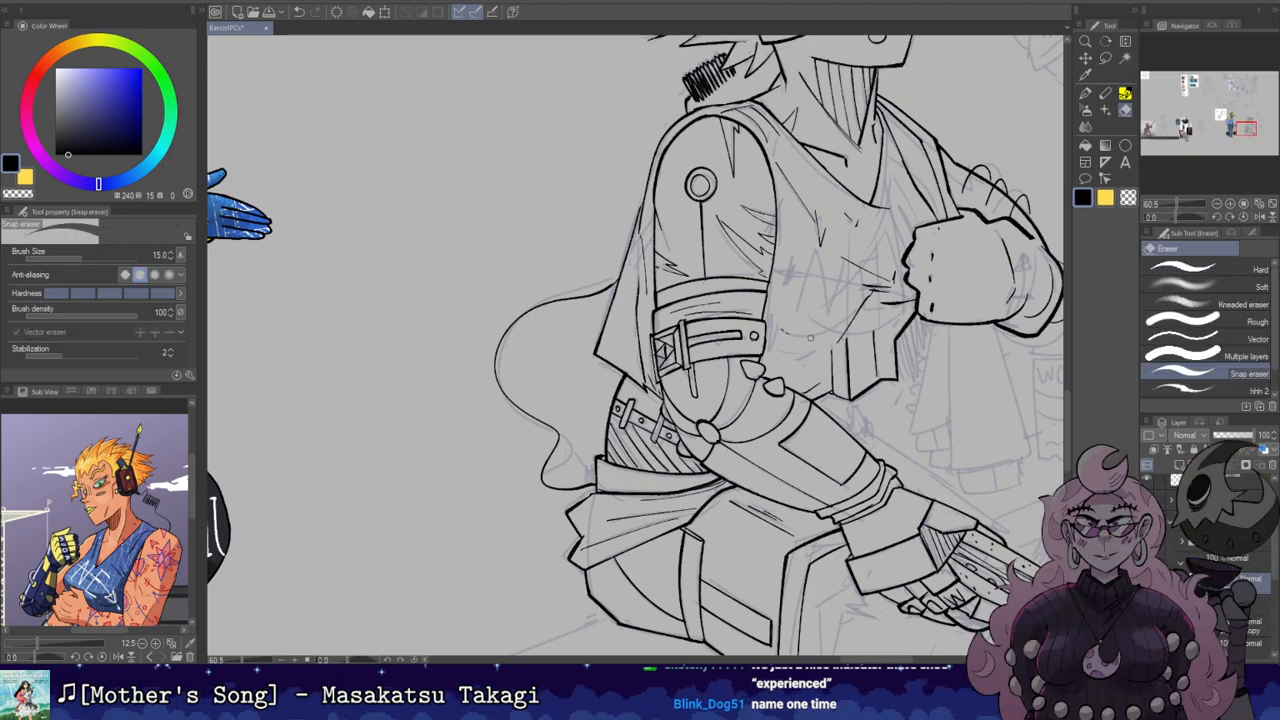
{"action": "key", "text": "p"}
{"action": "key", "text": "e"}
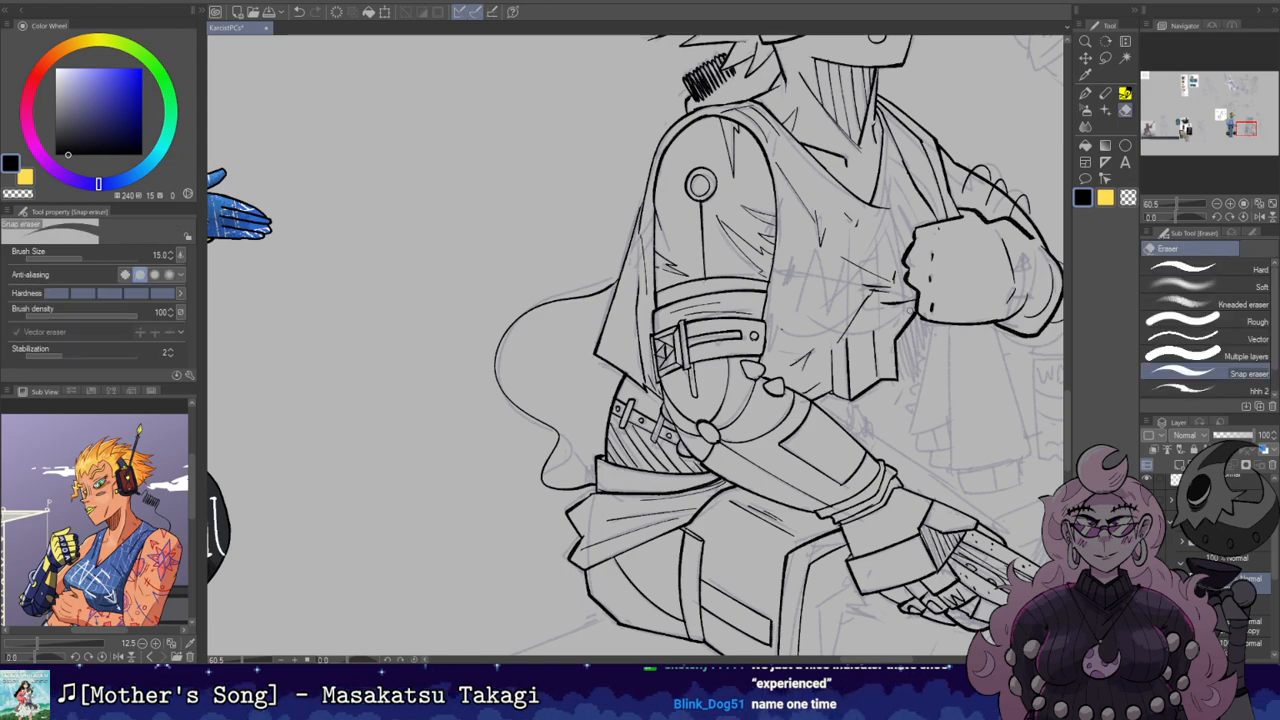
{"action": "scroll", "coordinate": [898, 299], "scroll_direction": "up", "scroll_amount": 3}
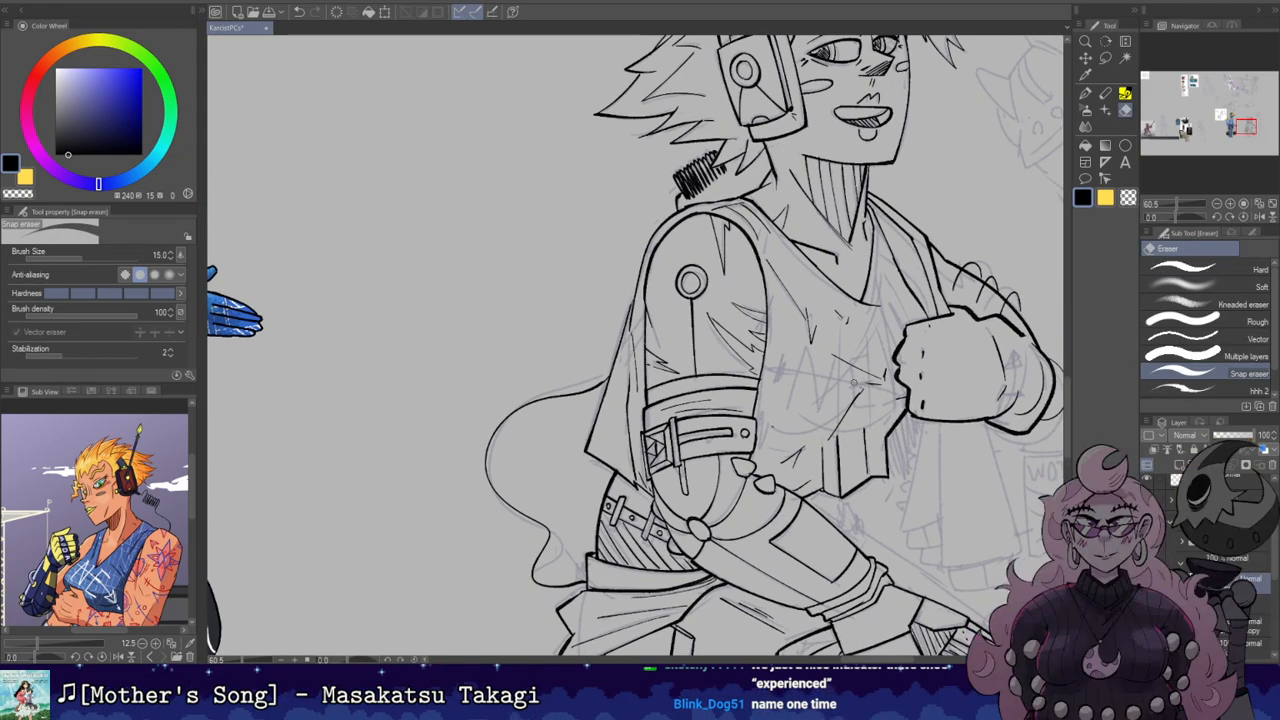
{"action": "key", "text": "p"}
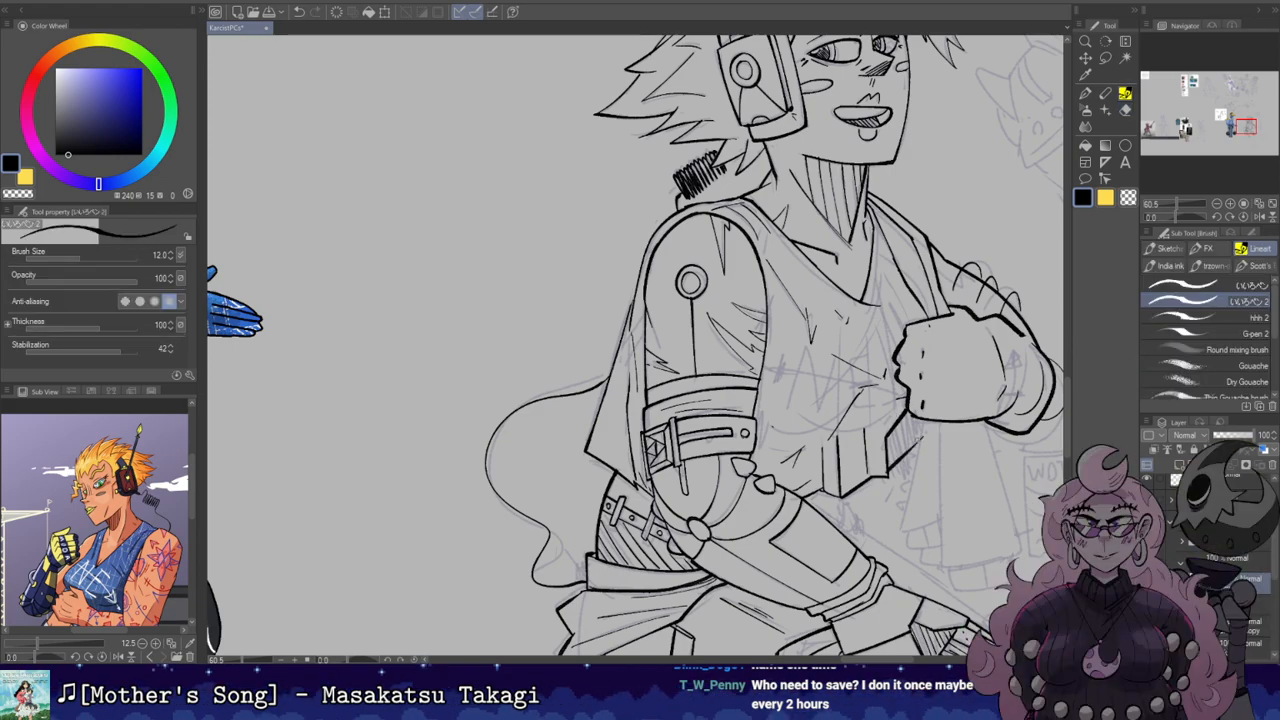
{"action": "scroll", "coordinate": [893, 464], "scroll_direction": "up", "scroll_amount": 2}
{"action": "key", "text": "ctrl+z"}
Step: Ink long fold lines on the cloth running from the neck down to the raised fist
{"action": "left_click_drag", "start_coordinate": [881, 351], "coordinate": [902, 390]}
{"action": "key", "text": "ctrl+z"}
{"action": "key", "text": "ctrl+z"}
{"action": "key", "text": "ctrl+z"}
{"action": "left_click_drag", "start_coordinate": [871, 318], "coordinate": [903, 388]}
{"action": "key", "text": "ctrl+z"}
{"action": "mouse_move", "coordinate": [875, 322]}
{"action": "left_mouse_down"}
{"action": "mouse_move", "coordinate": [871, 298]}
{"action": "mouse_move", "coordinate": [913, 357]}
{"action": "left_mouse_up"}
{"action": "key", "text": "ctrl+z"}
{"action": "key", "text": "ctrl+z"}
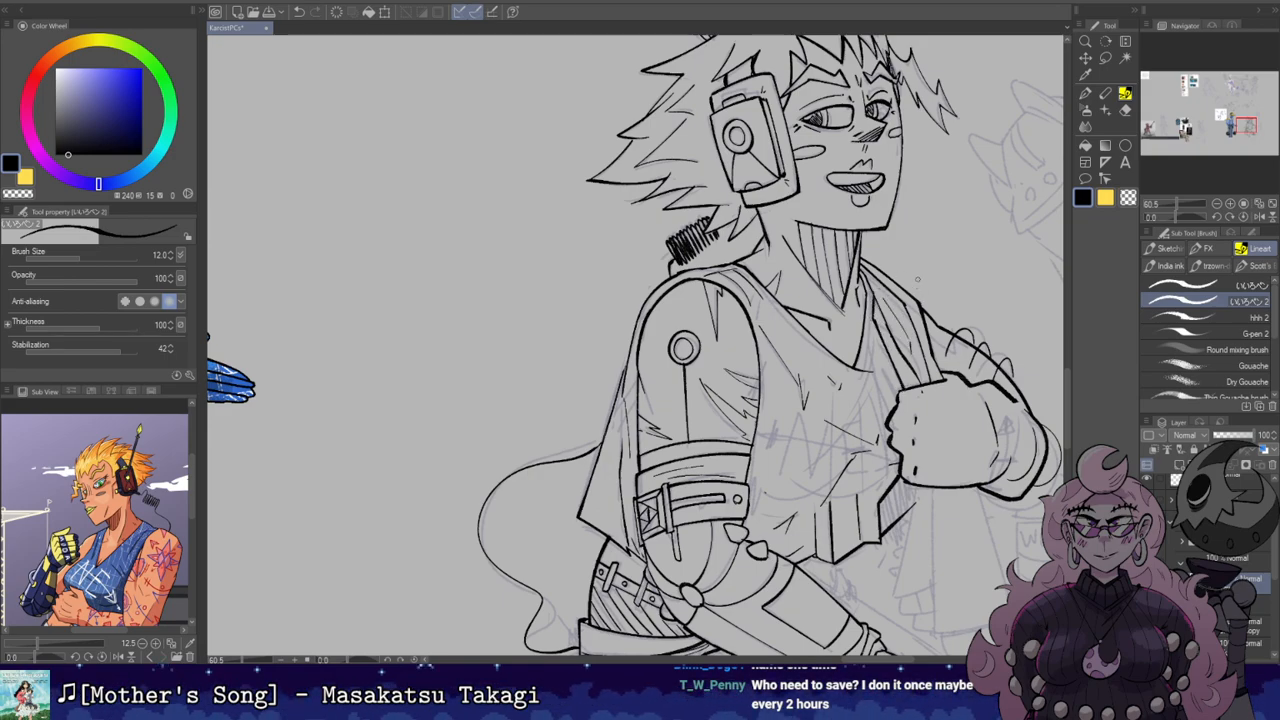
{"action": "key", "text": "ctrl+z"}
Step: Ink the narrow rear end of the cloth hanging below the fist and its bottom edge
{"action": "mouse_move", "coordinate": [962, 290]}
{"action": "left_mouse_down"}
{"action": "mouse_move", "coordinate": [844, 275]}
{"action": "mouse_move", "coordinate": [871, 104]}
{"action": "left_mouse_up"}
{"action": "left_click_drag", "start_coordinate": [880, 194], "coordinate": [925, 313]}
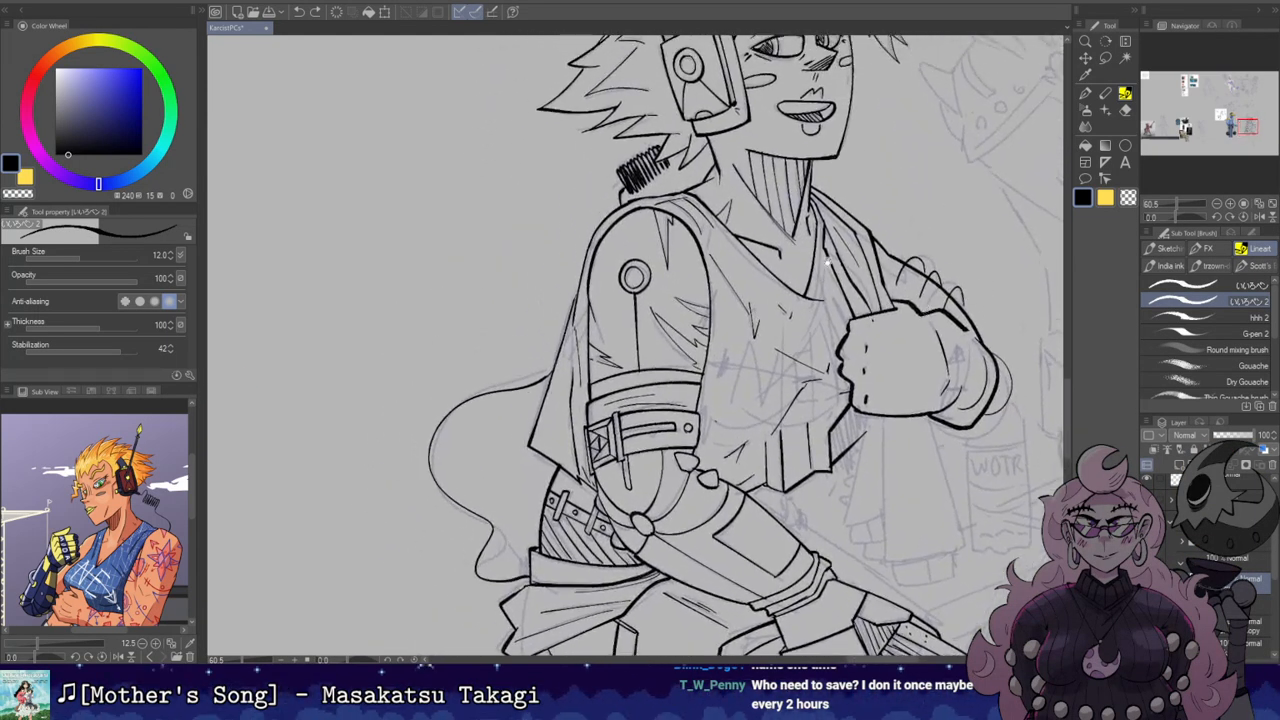
{"action": "left_click_drag", "start_coordinate": [880, 261], "coordinate": [871, 210]}
{"action": "key", "text": "e"}
{"action": "left_click", "coordinate": [835, 364]}
{"action": "key", "text": "p"}
{"action": "left_click_drag", "start_coordinate": [838, 470], "coordinate": [856, 378]}
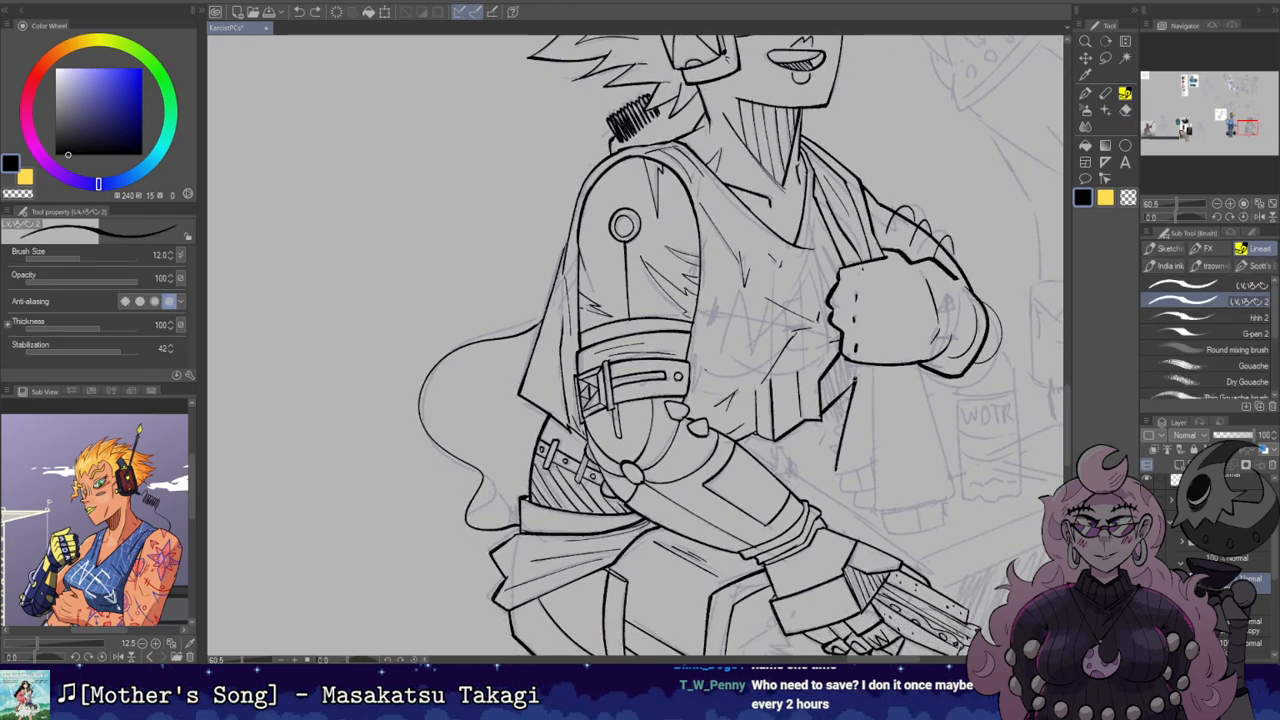
{"action": "left_click_drag", "start_coordinate": [837, 470], "coordinate": [873, 463]}
{"action": "key", "text": "ctrl+z"}
{"action": "key", "text": "e"}
{"action": "key", "text": "p"}
{"action": "key", "text": "ctrl+z"}
Step: Ink the wide front end of the cloth hanging below the fist and begin the fringe on the rear end
{"action": "mouse_move", "coordinate": [870, 364]}
{"action": "left_mouse_down"}
{"action": "mouse_move", "coordinate": [878, 513]}
{"action": "mouse_move", "coordinate": [877, 501]}
{"action": "mouse_move", "coordinate": [950, 487]}
{"action": "left_mouse_up"}
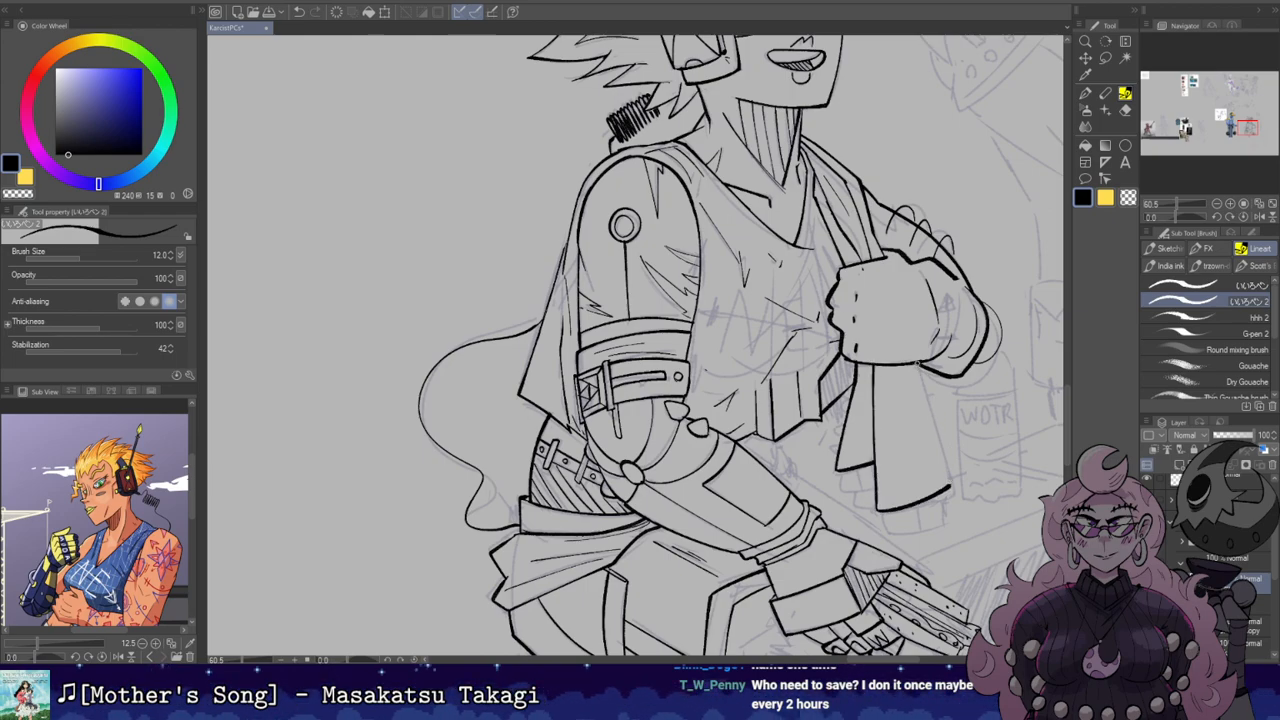
{"action": "left_click_drag", "start_coordinate": [917, 363], "coordinate": [950, 487]}
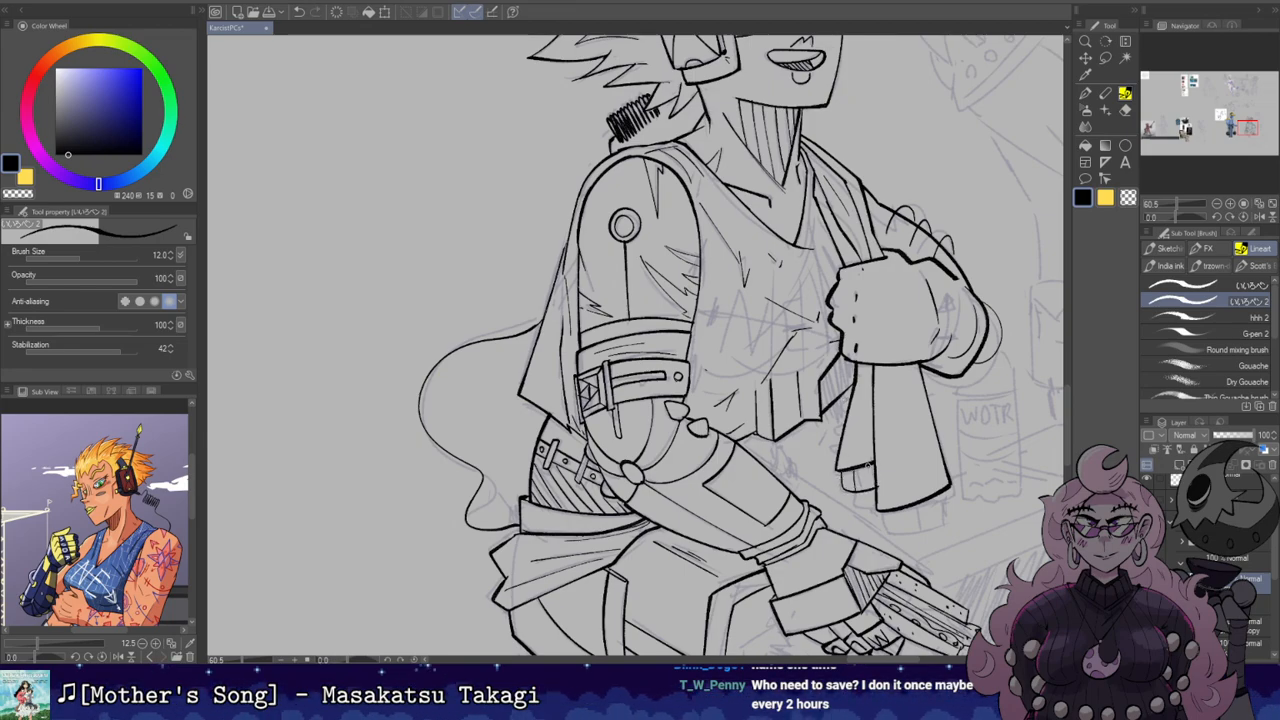
{"action": "key", "text": "e"}
{"action": "key", "text": "p"}
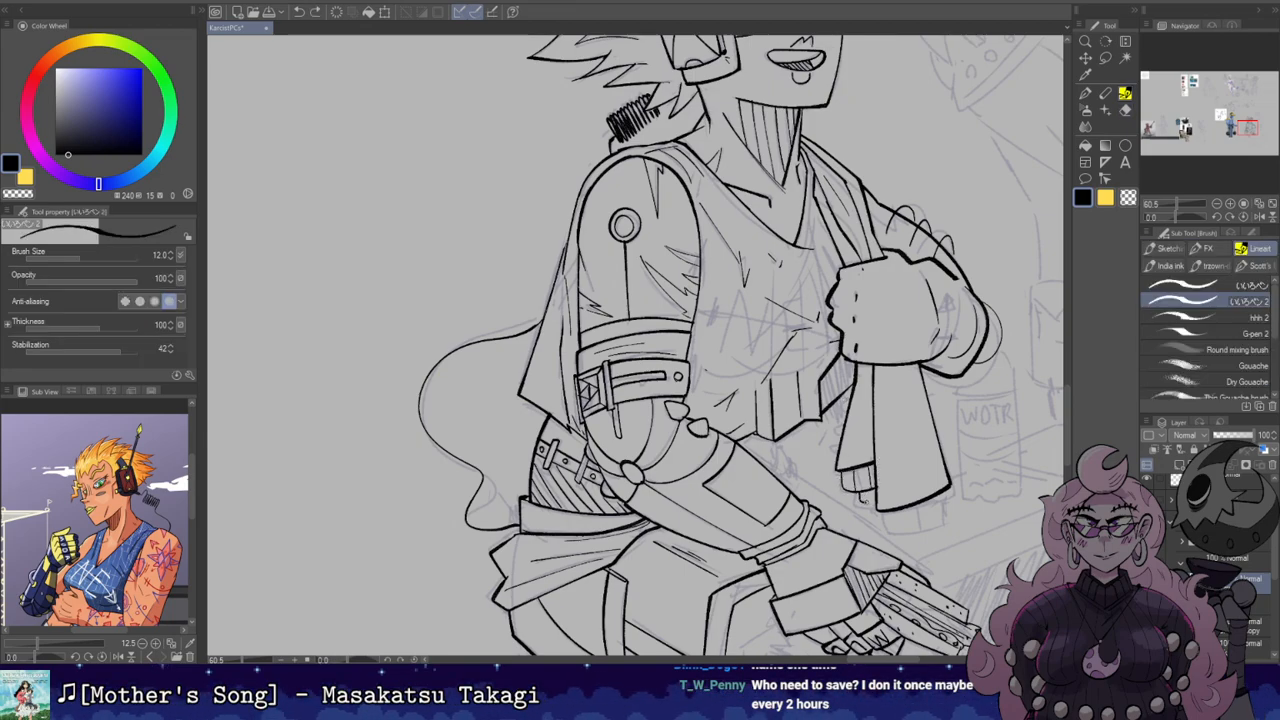
Step: Ink the fringed bands with short vertical lines along the bottoms of both hanging cloth ends
{"action": "key", "text": "e"}
{"action": "left_click_drag", "start_coordinate": [939, 418], "coordinate": [895, 380]}
{"action": "key", "text": "p"}
{"action": "key", "text": "ctrl+z"}
{"action": "mouse_move", "coordinate": [835, 474]}
{"action": "left_mouse_down"}
{"action": "mouse_move", "coordinate": [845, 494]}
{"action": "mouse_move", "coordinate": [882, 487]}
{"action": "mouse_move", "coordinate": [904, 453]}
{"action": "mouse_move", "coordinate": [893, 470]}
{"action": "left_mouse_up"}
{"action": "key", "text": "e"}
{"action": "key", "text": "p"}
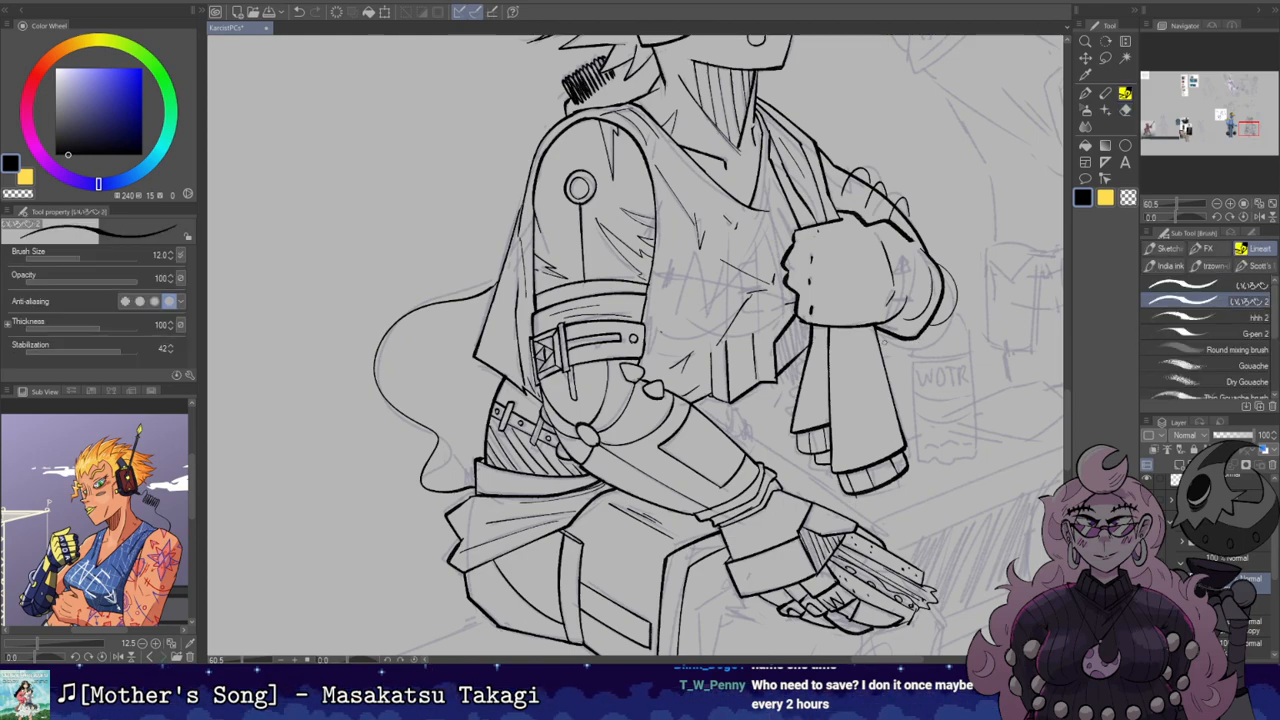
Step: Ink a narrow rectangular tag detail on the wide front end of the cloth hanging below the fist
{"action": "left_click_drag", "start_coordinate": [886, 331], "coordinate": [889, 383]}
{"action": "left_click_drag", "start_coordinate": [845, 428], "coordinate": [852, 458]}
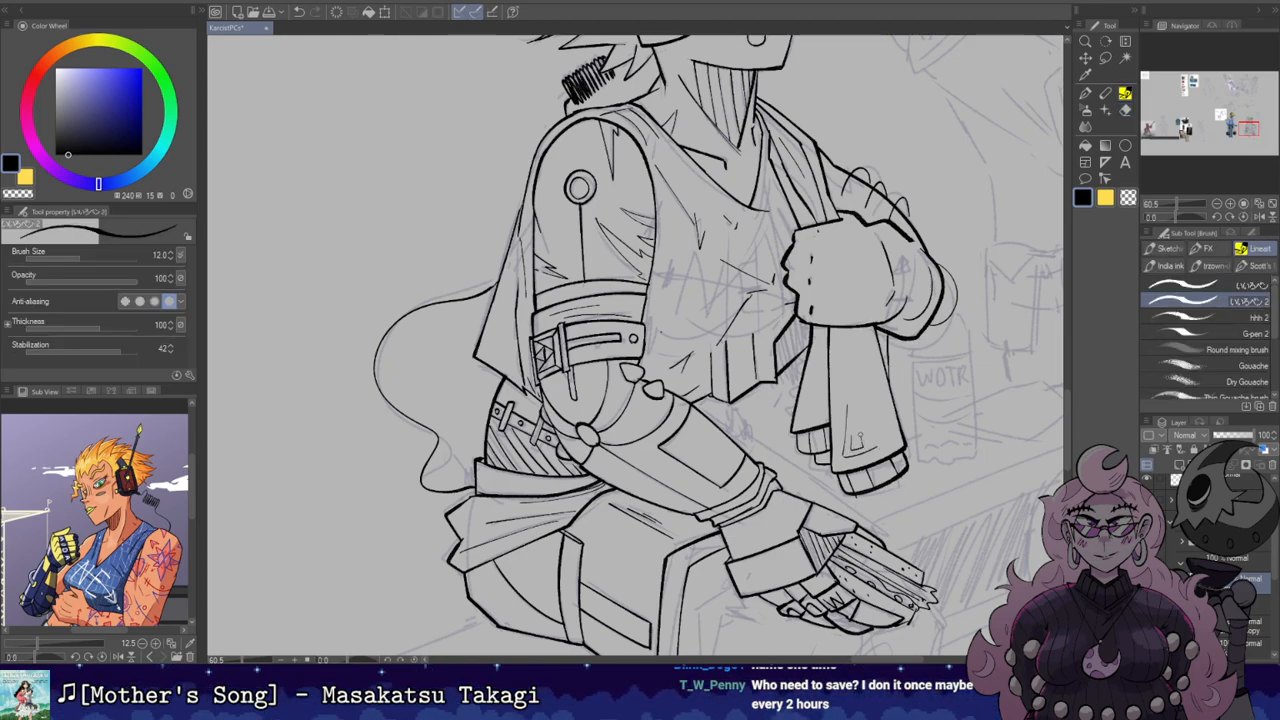
{"action": "scroll", "coordinate": [963, 284], "scroll_direction": "up", "scroll_amount": 2}
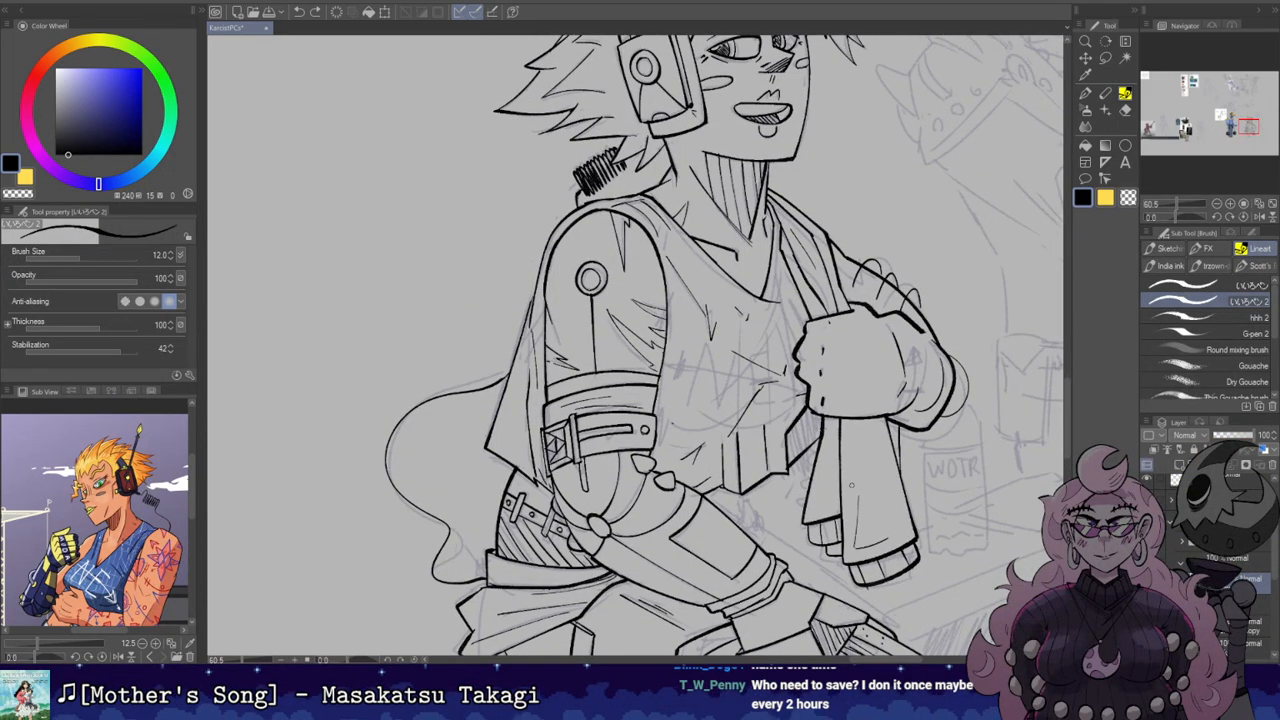
{"action": "key", "text": "e"}
{"action": "key", "text": "b"}
{"action": "mouse_move", "coordinate": [855, 497]}
{"action": "left_mouse_down"}
{"action": "mouse_move", "coordinate": [851, 544]}
{"action": "mouse_move", "coordinate": [858, 493]}
{"action": "left_mouse_up"}
{"action": "key", "text": "ctrl+z"}
{"action": "left_click_drag", "start_coordinate": [928, 264], "coordinate": [972, 282]}
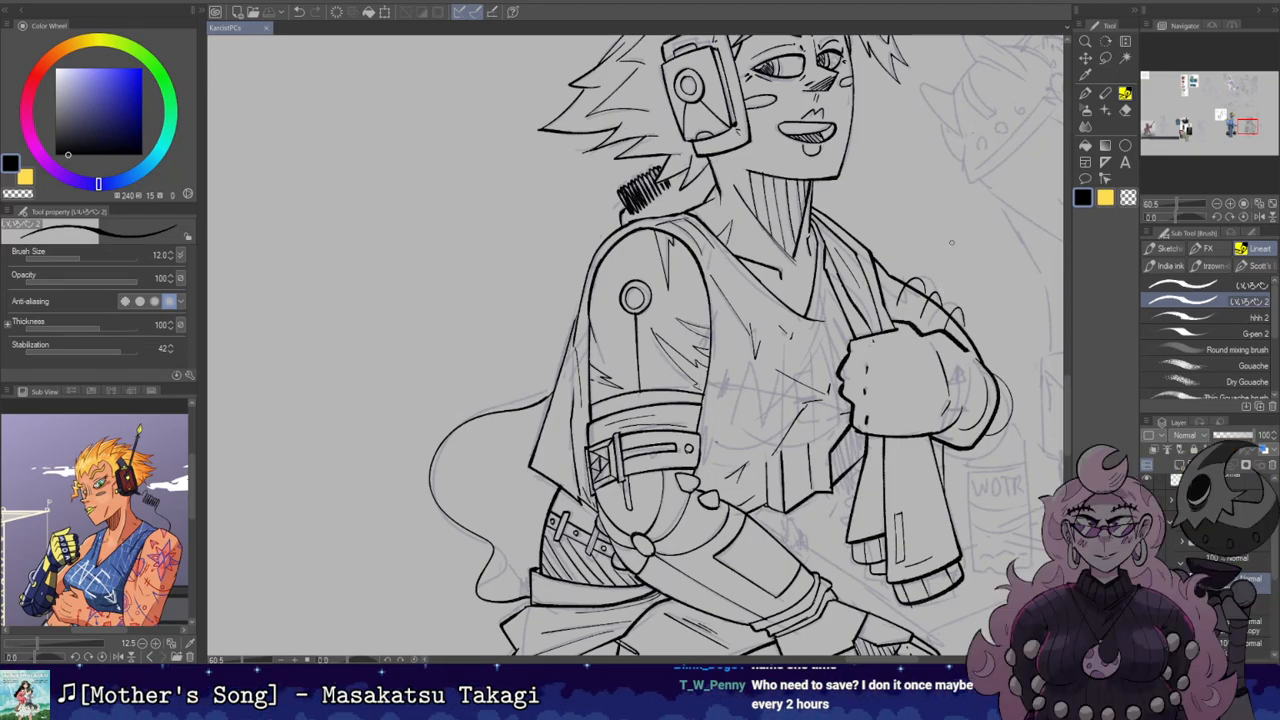
Step: Ink the piece of waist and belt visible between the shirt hem and the bent forearm
{"action": "mouse_move", "coordinate": [880, 387]}
{"action": "left_mouse_down"}
{"action": "mouse_move", "coordinate": [824, 283]}
{"action": "mouse_move", "coordinate": [850, 272]}
{"action": "left_mouse_up"}
{"action": "mouse_move", "coordinate": [757, 398]}
{"action": "left_mouse_down"}
{"action": "mouse_move", "coordinate": [753, 424]}
{"action": "mouse_move", "coordinate": [763, 407]}
{"action": "mouse_move", "coordinate": [771, 429]}
{"action": "left_mouse_up"}
{"action": "key", "text": "ctrl+z"}
{"action": "key", "text": "ctrl+z"}
{"action": "key", "text": "ctrl+z"}
{"action": "left_click_drag", "start_coordinate": [769, 284], "coordinate": [813, 300]}
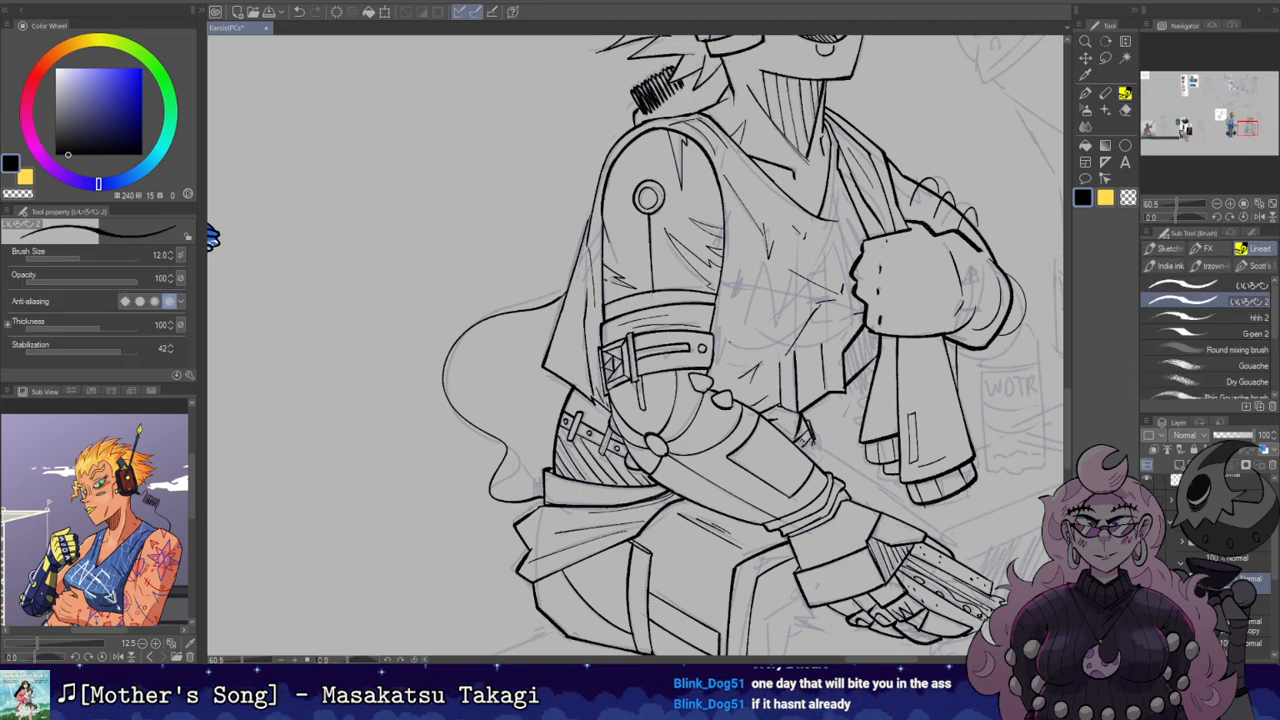
{"action": "key", "text": "ctrl+z"}
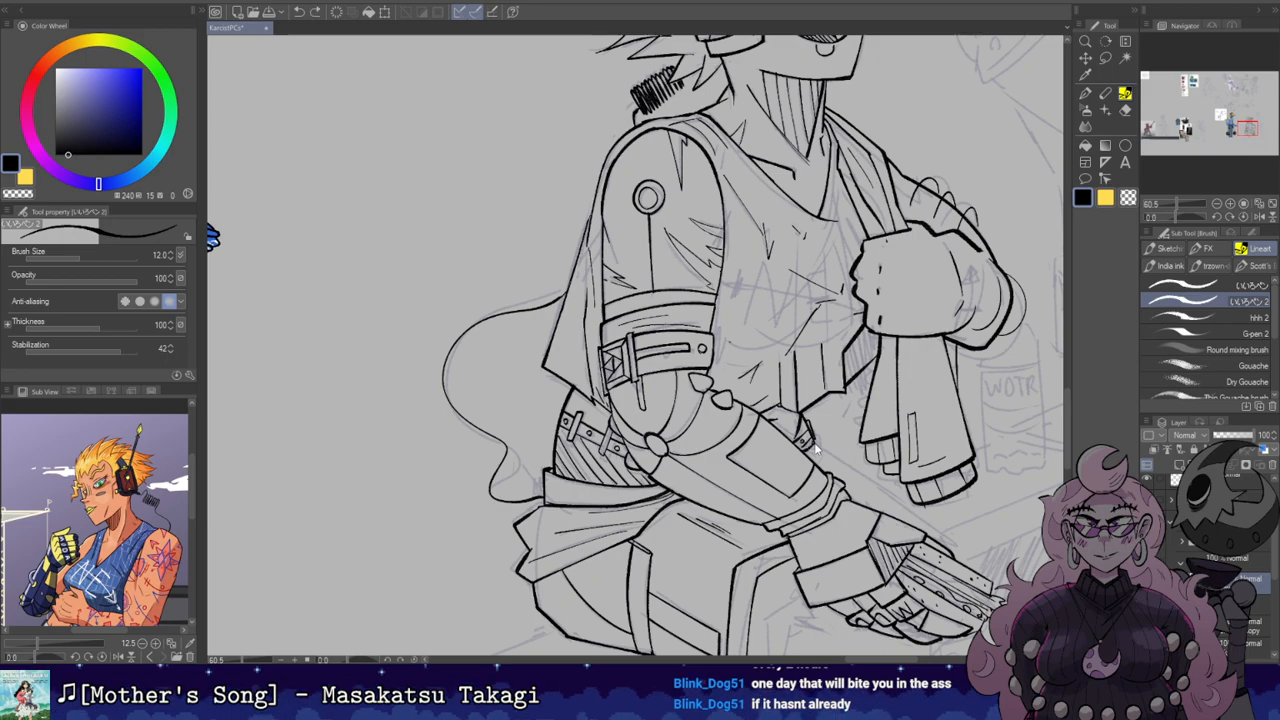
Step: Refine the buckle on the belt piece behind the forearm and add the pointed end beside it
{"action": "mouse_move", "coordinate": [840, 430]}
{"action": "left_mouse_down"}
{"action": "mouse_move", "coordinate": [782, 359]}
{"action": "mouse_move", "coordinate": [811, 407]}
{"action": "left_mouse_up"}
{"action": "key", "text": "e"}
{"action": "key", "text": "b"}
{"action": "key", "text": "e"}
{"action": "key", "text": "b"}
{"action": "key", "text": "ctrl+z"}
{"action": "left_click_drag", "start_coordinate": [785, 431], "coordinate": [806, 427]}
{"action": "key", "text": "ctrl+z"}
{"action": "left_click_drag", "start_coordinate": [784, 362], "coordinate": [801, 402]}
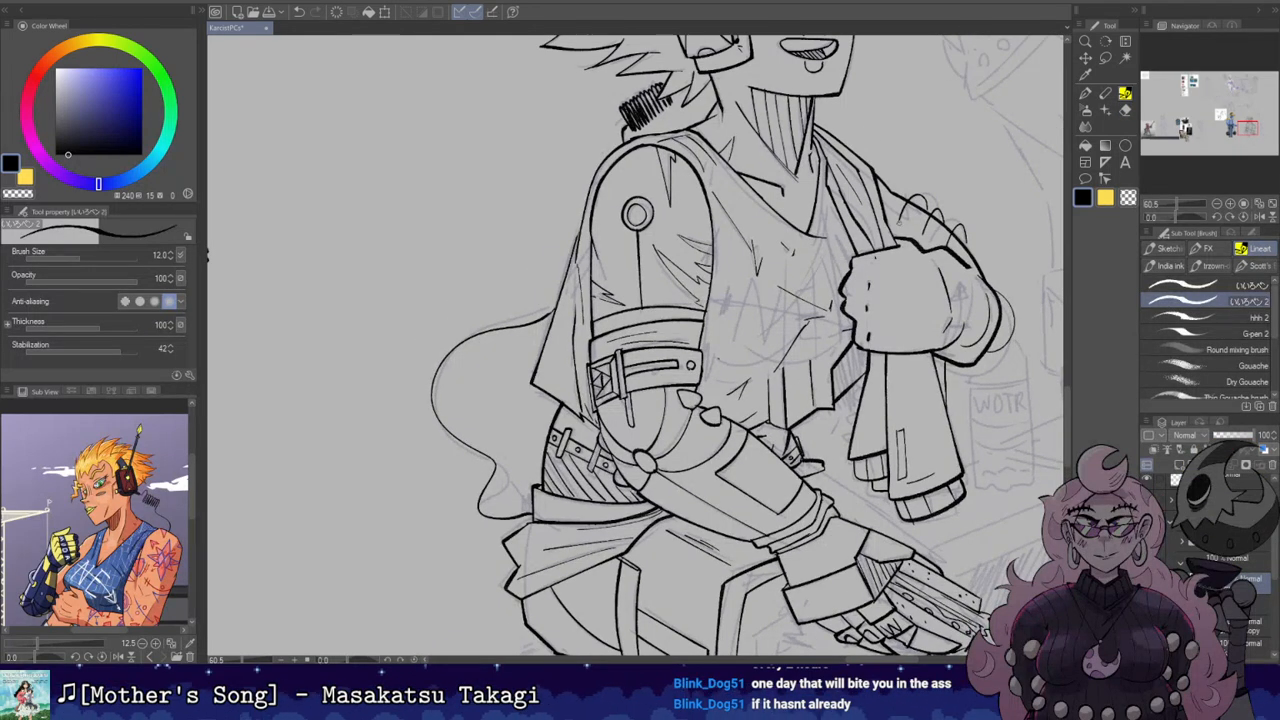
Step: Fill the gap at the shirt's side below the fist with close diagonal hatching
{"action": "left_click_drag", "start_coordinate": [834, 367], "coordinate": [839, 394]}
{"action": "left_click_drag", "start_coordinate": [837, 364], "coordinate": [849, 386]}
{"action": "left_click_drag", "start_coordinate": [845, 358], "coordinate": [854, 384]}
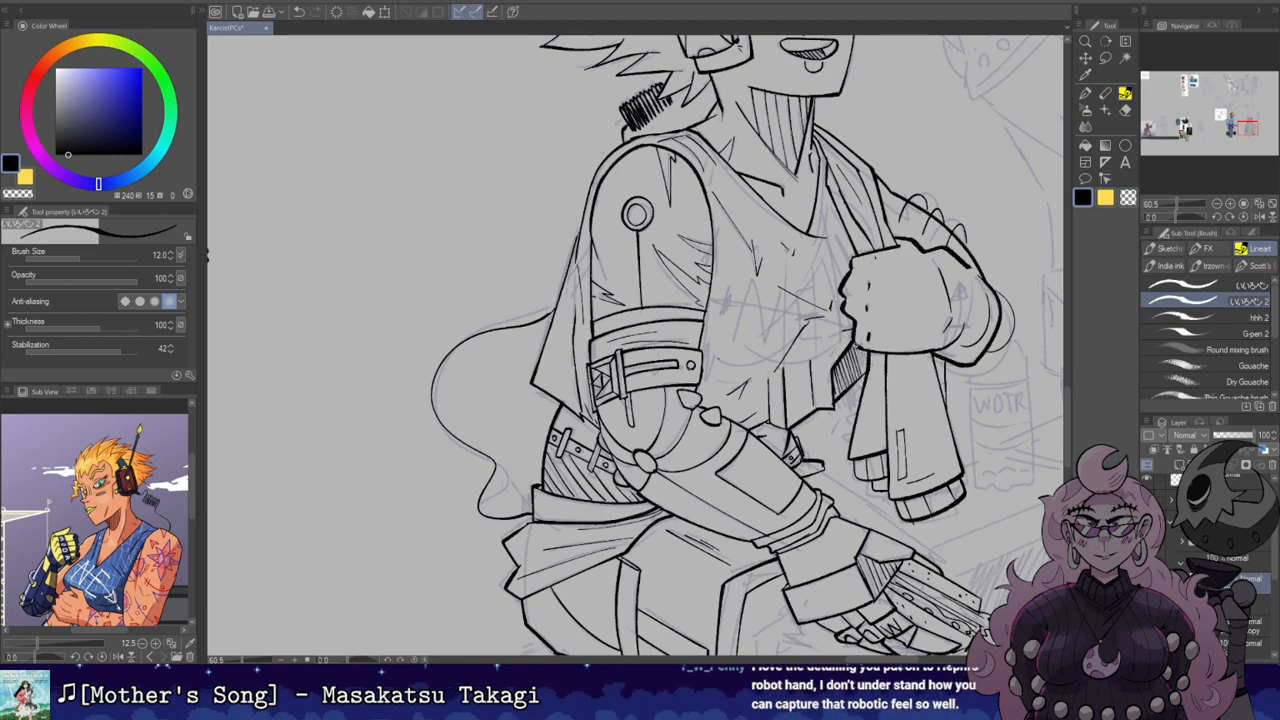
{"action": "left_click_drag", "start_coordinate": [984, 198], "coordinate": [941, 188]}
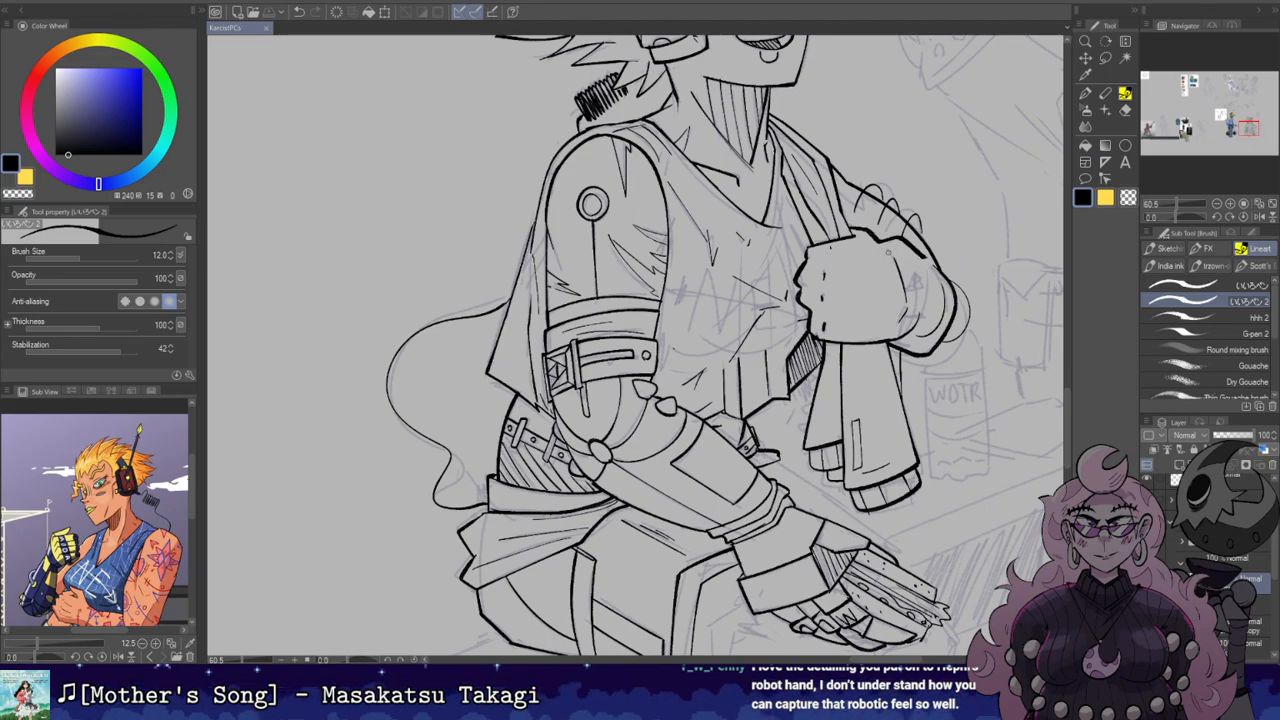
{"action": "mouse_move", "coordinate": [817, 337]}
{"action": "left_mouse_down"}
{"action": "mouse_move", "coordinate": [783, 257]}
{"action": "mouse_move", "coordinate": [778, 278]}
{"action": "left_mouse_up"}
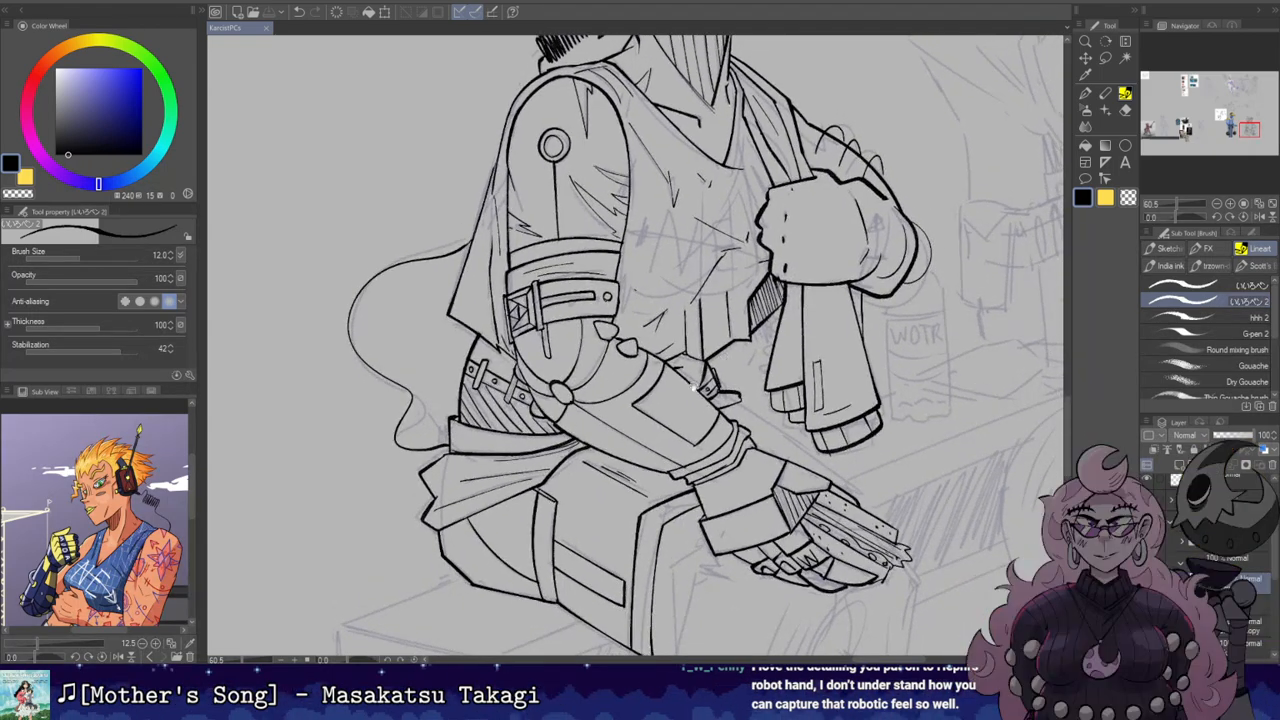
Step: Ink small rounded bumps along the cloth's inner edge, both below the fist and up toward the neck
{"action": "key", "text": "e"}
{"action": "left_click_drag", "start_coordinate": [701, 443], "coordinate": [697, 448]}
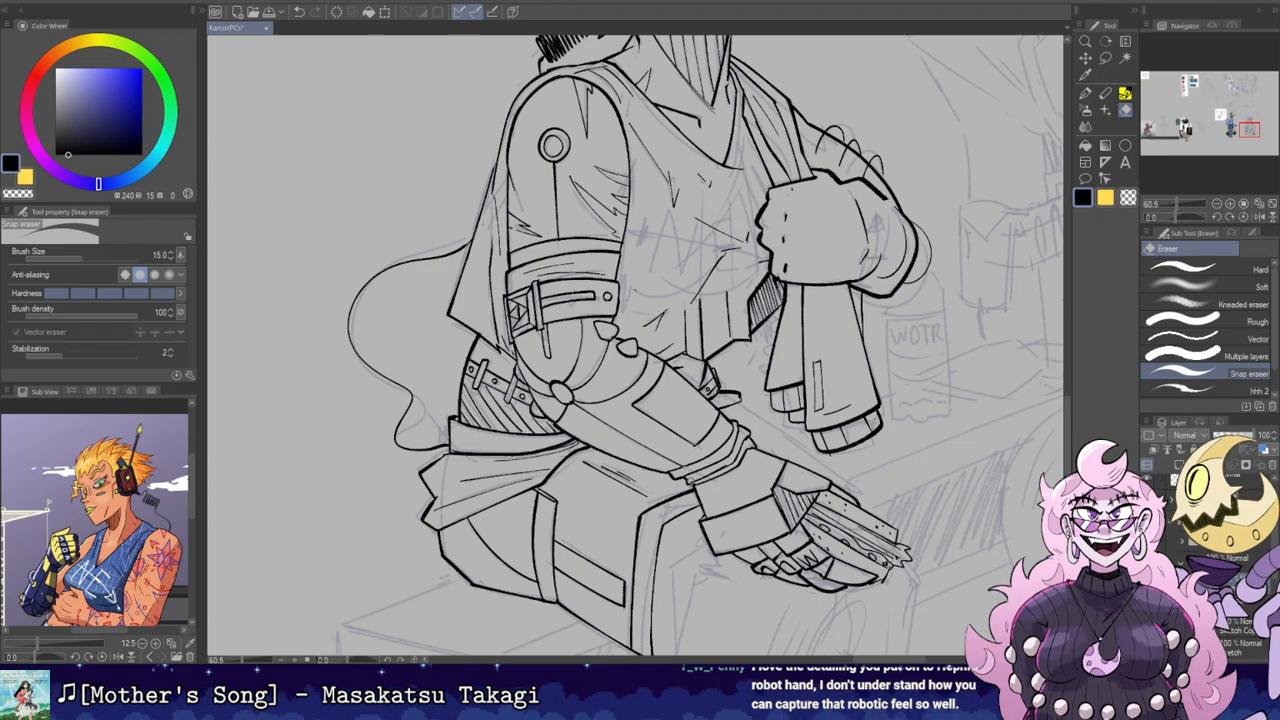
{"action": "mouse_move", "coordinate": [816, 261]}
{"action": "left_mouse_down"}
{"action": "mouse_move", "coordinate": [779, 350]}
{"action": "mouse_move", "coordinate": [801, 348]}
{"action": "left_mouse_up"}
{"action": "key", "text": "b"}
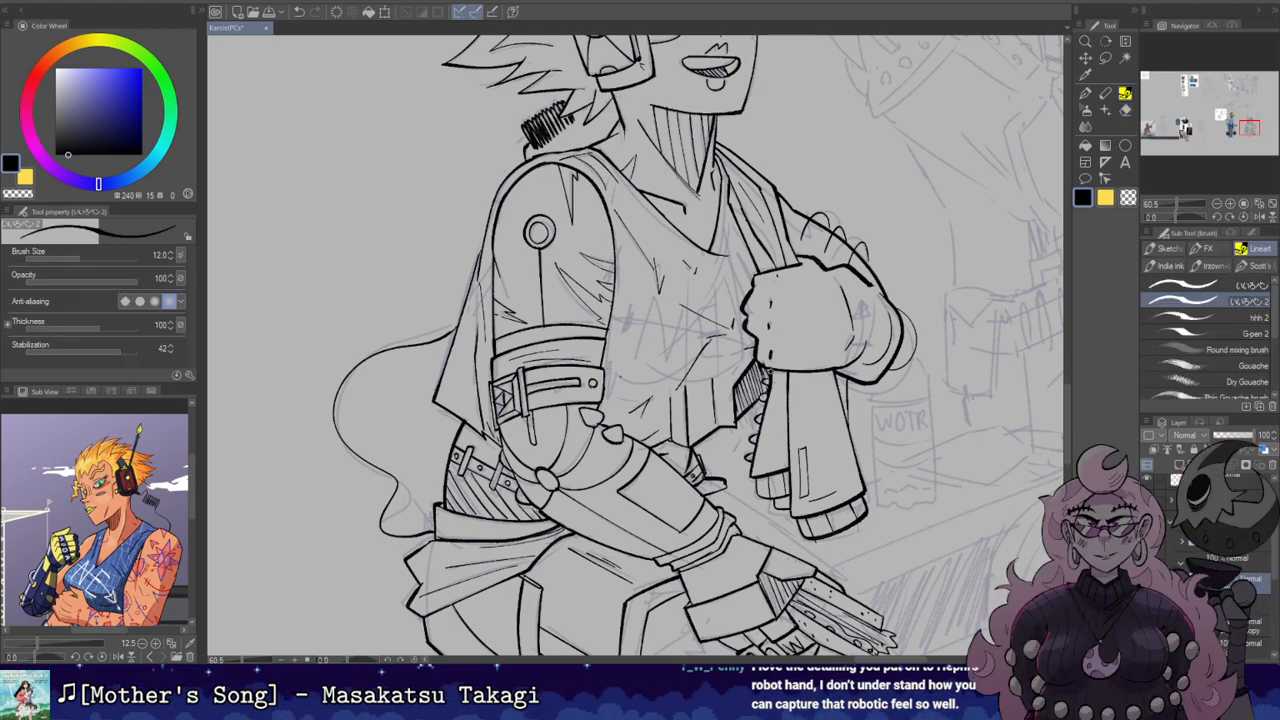
{"action": "left_click_drag", "start_coordinate": [837, 237], "coordinate": [910, 337]}
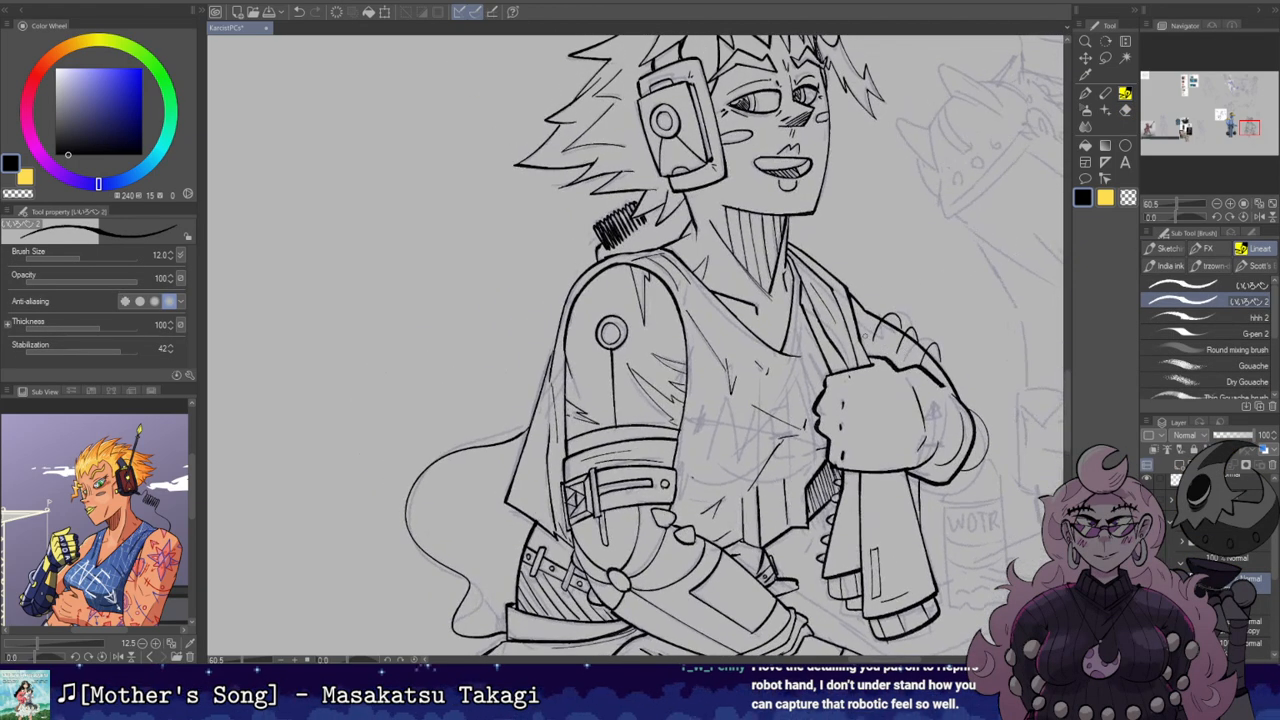
{"action": "key", "text": "ctrl+z"}
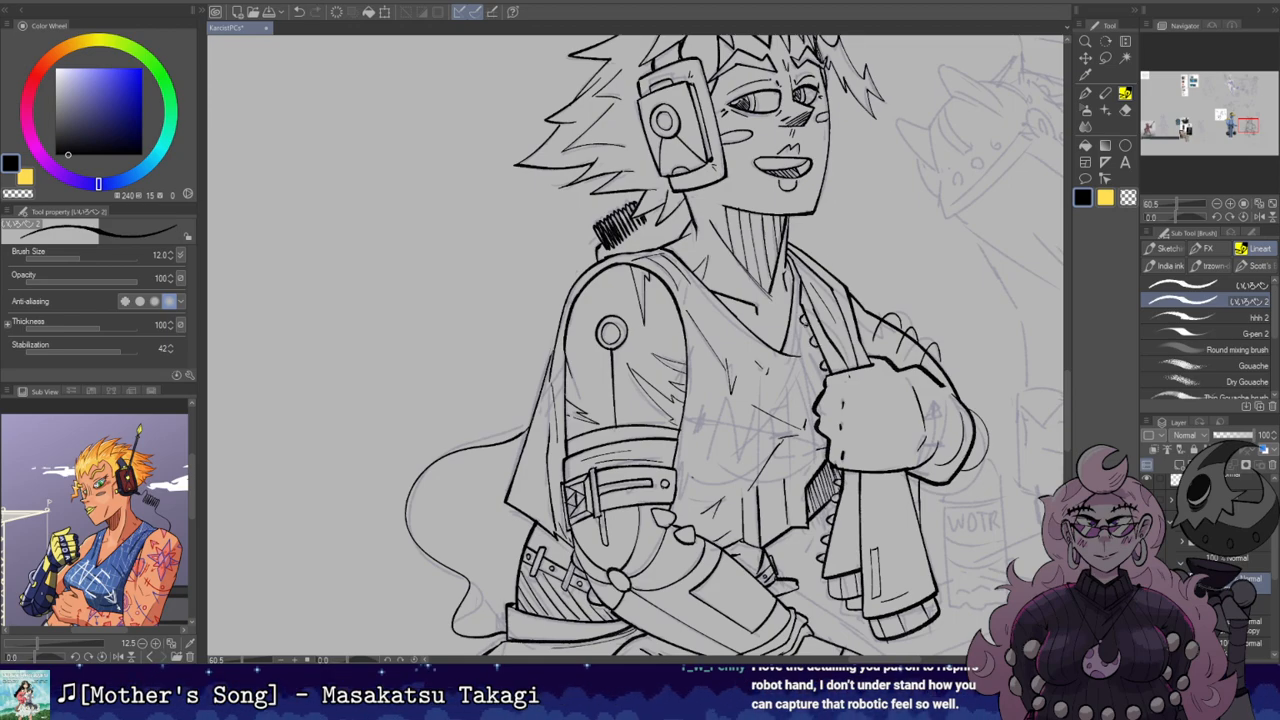
Step: Ink a large angular letter N in rough doubled strokes on the chest of the shirt
{"action": "left_click_drag", "start_coordinate": [746, 352], "coordinate": [738, 374]}
{"action": "mouse_move", "coordinate": [738, 374]}
{"action": "left_mouse_down"}
{"action": "mouse_move", "coordinate": [736, 309]}
{"action": "mouse_move", "coordinate": [767, 424]}
{"action": "mouse_move", "coordinate": [798, 402]}
{"action": "left_mouse_up"}
{"action": "key", "text": "ctrl+z"}
{"action": "left_click_drag", "start_coordinate": [777, 350], "coordinate": [801, 407]}
{"action": "key", "text": "ctrl+z"}
{"action": "left_click_drag", "start_coordinate": [781, 343], "coordinate": [801, 408]}
{"action": "key", "text": "shift+space"}
{"action": "left_click_drag", "start_coordinate": [855, 240], "coordinate": [880, 337]}
{"action": "key", "text": "b"}
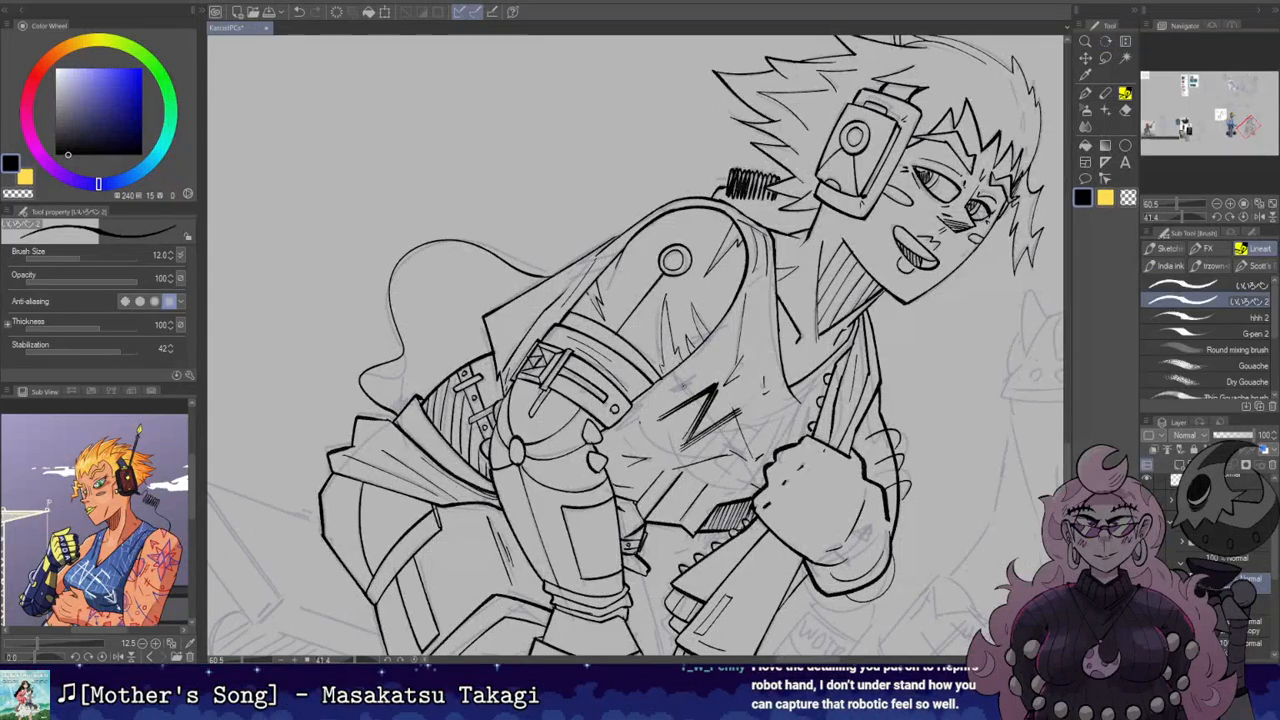
Step: Strike a long line across the N on the shirt, running toward the fist
{"action": "left_click_drag", "start_coordinate": [708, 414], "coordinate": [752, 466]}
{"action": "left_click_drag", "start_coordinate": [685, 381], "coordinate": [755, 467]}
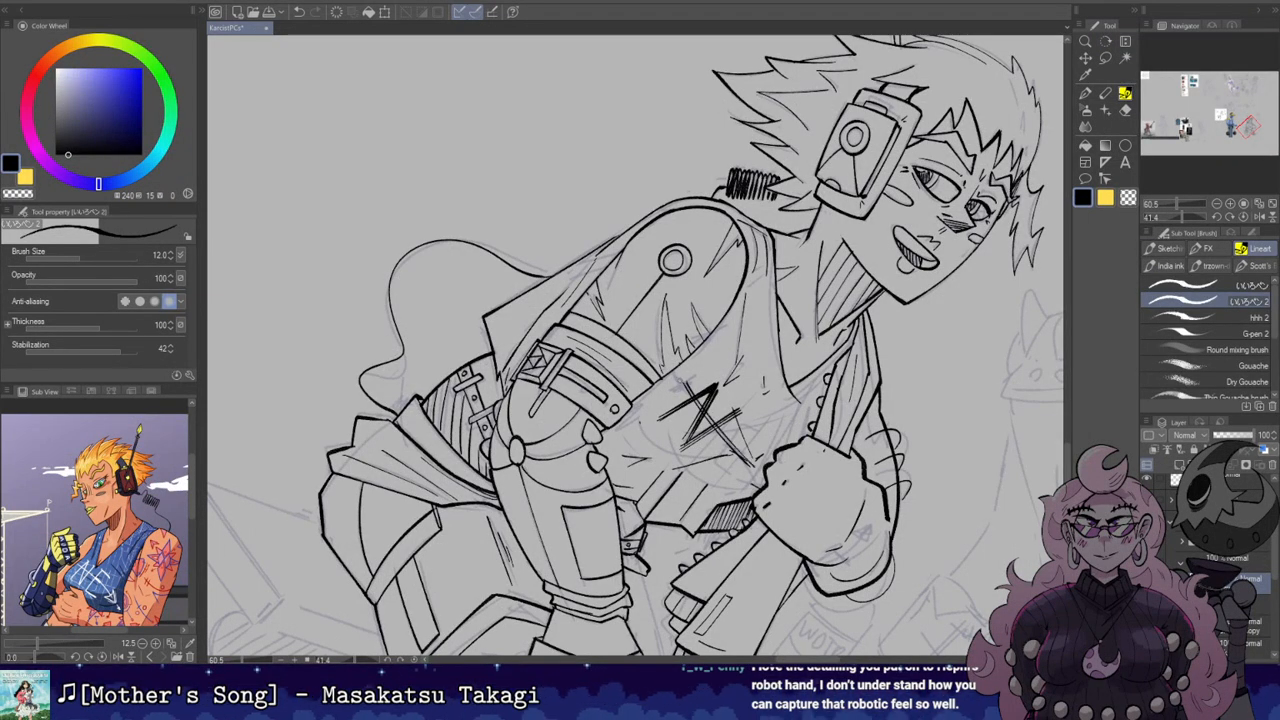
{"action": "key", "text": "r"}
{"action": "left_click_drag", "start_coordinate": [721, 350], "coordinate": [738, 250]}
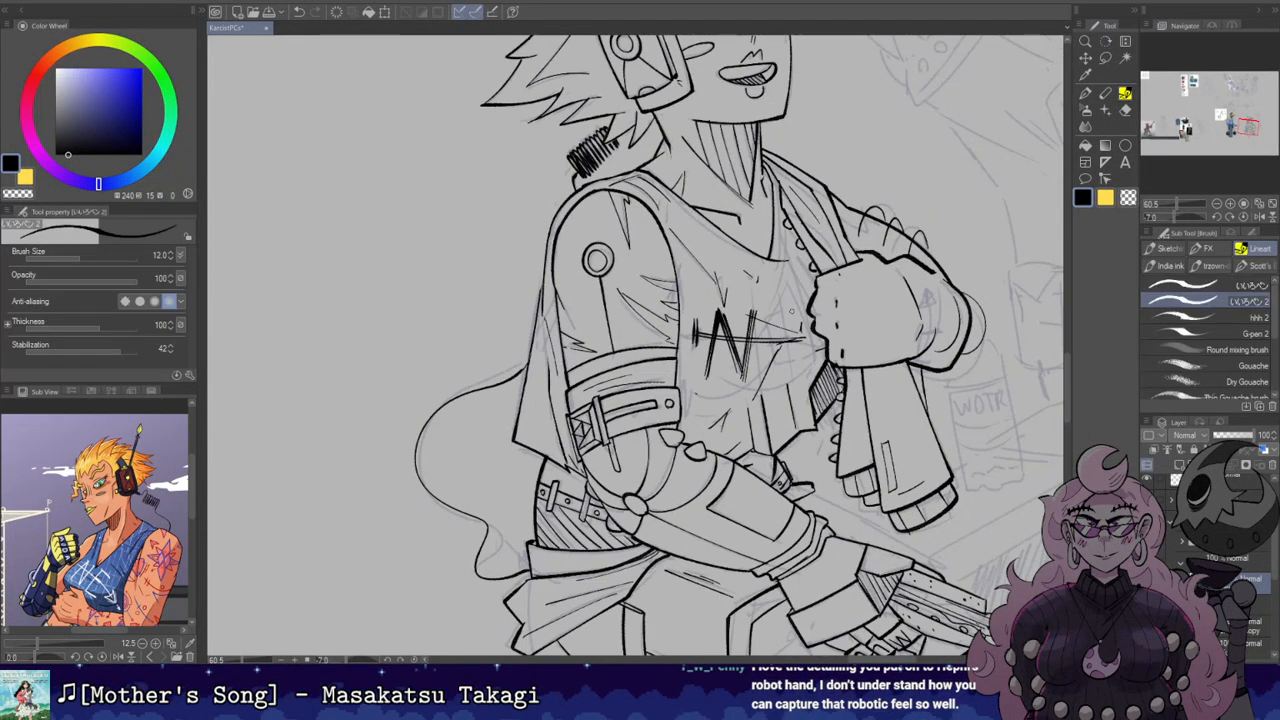
Step: Ink a bold E after the N on the shirt, partly hidden behind the raised fist
{"action": "mouse_move", "coordinate": [782, 308]}
{"action": "left_mouse_down"}
{"action": "mouse_move", "coordinate": [804, 304]}
{"action": "mouse_move", "coordinate": [790, 362]}
{"action": "mouse_move", "coordinate": [805, 330]}
{"action": "left_mouse_up"}
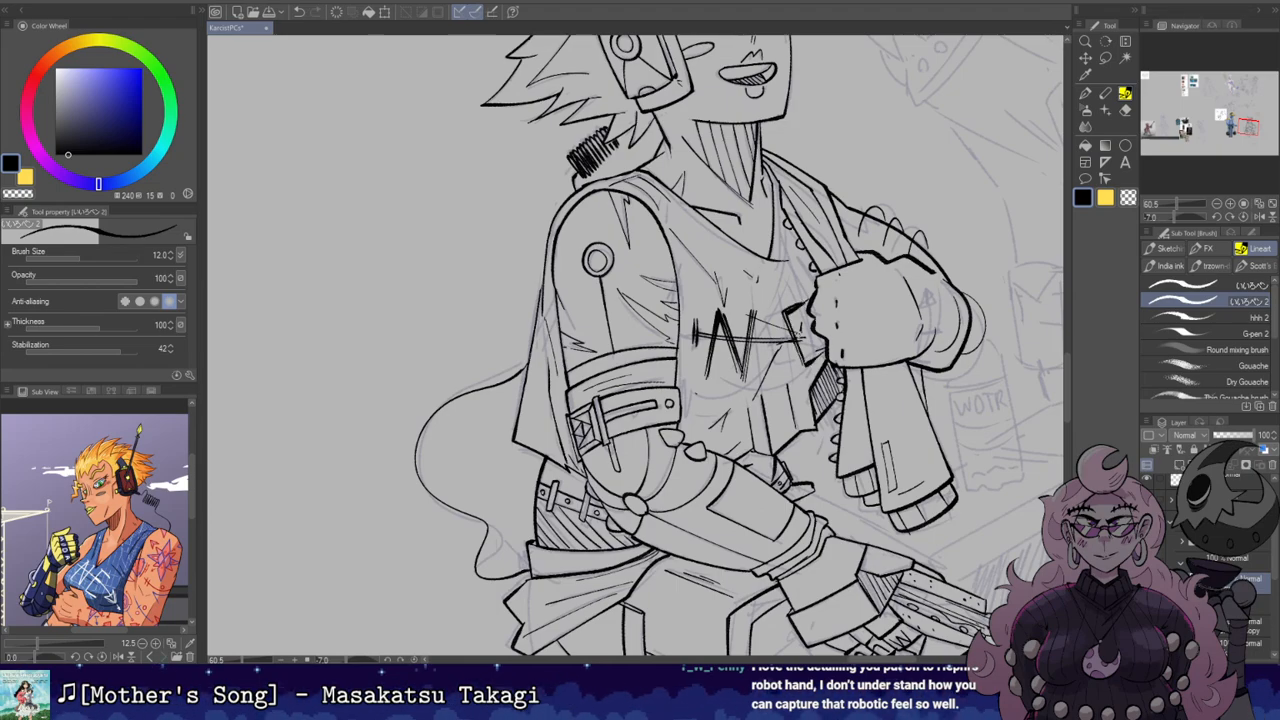
{"action": "key", "text": "r"}
{"action": "left_click_drag", "start_coordinate": [823, 314], "coordinate": [820, 380]}
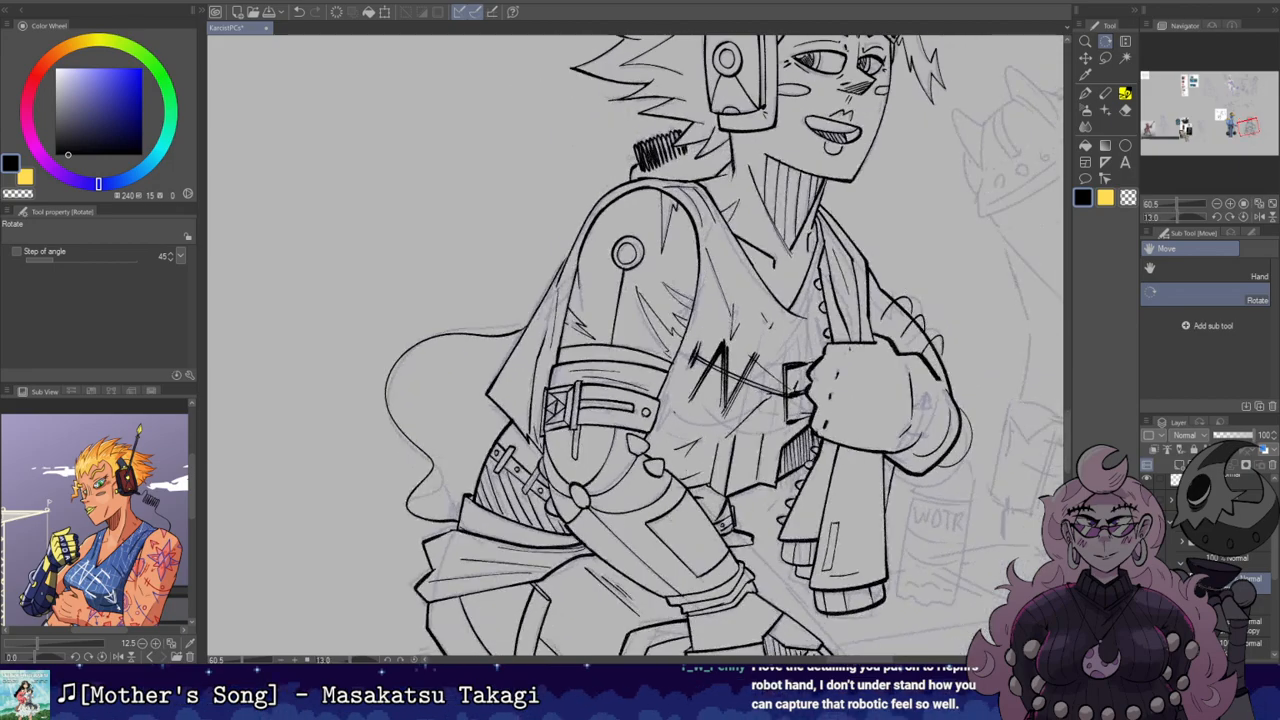
{"action": "key", "text": "r"}
{"action": "left_click_drag", "start_coordinate": [857, 288], "coordinate": [840, 242]}
{"action": "key", "text": "e"}
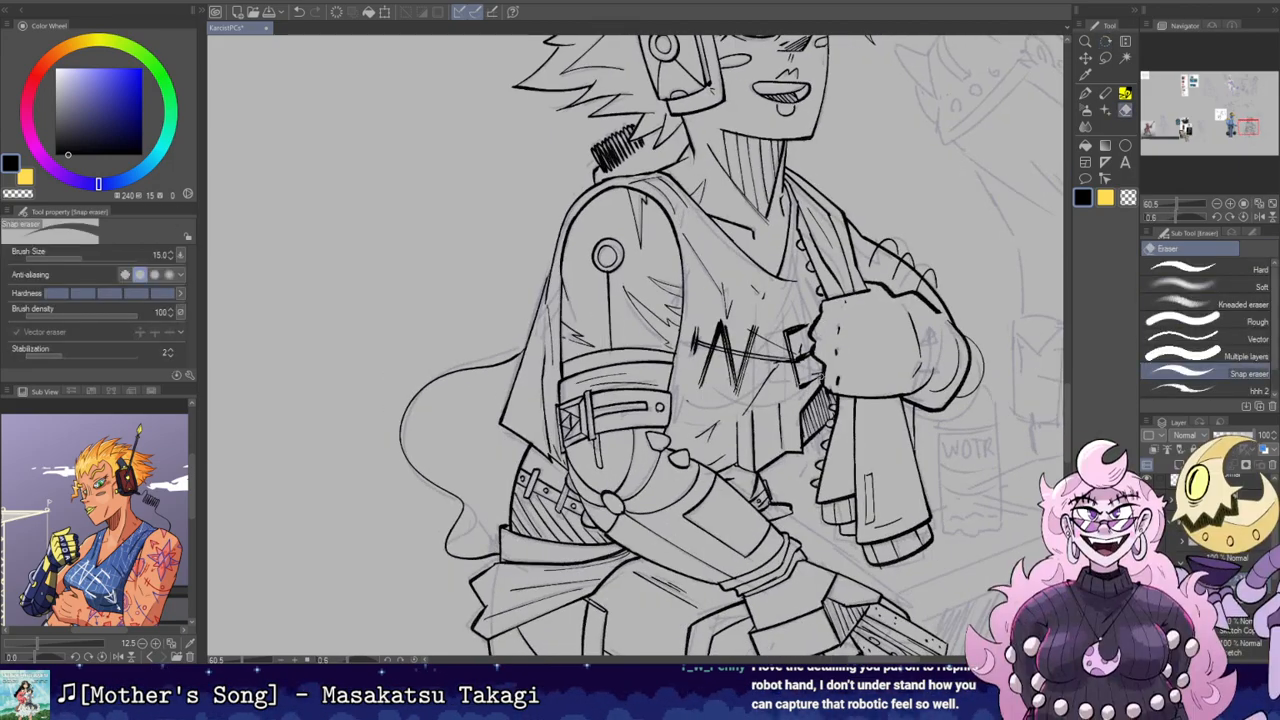
Step: Examine the whole seated figure's line art at several zoom levels and in a mirrored view
{"action": "scroll", "coordinate": [880, 286], "scroll_direction": "down", "scroll_amount": 3}
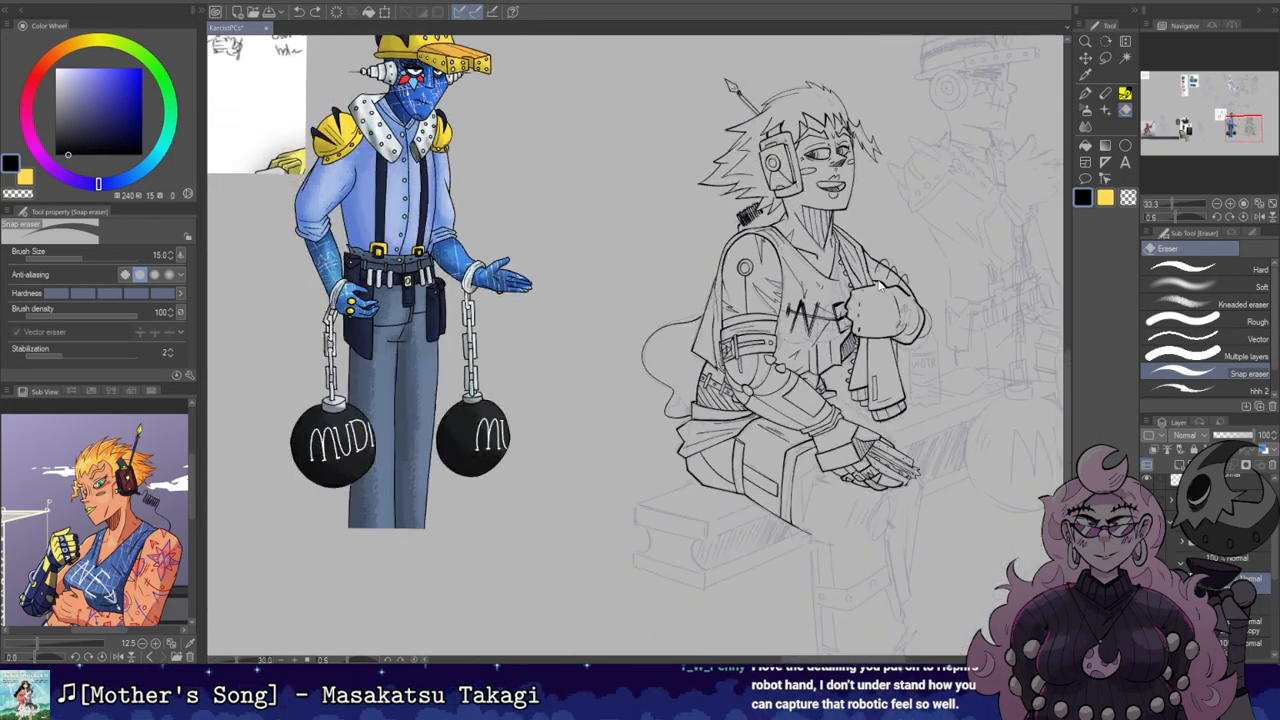
{"action": "key", "text": "r"}
{"action": "left_click_drag", "start_coordinate": [880, 286], "coordinate": [822, 296]}
{"action": "key", "text": "h"}
{"action": "key", "text": "h"}
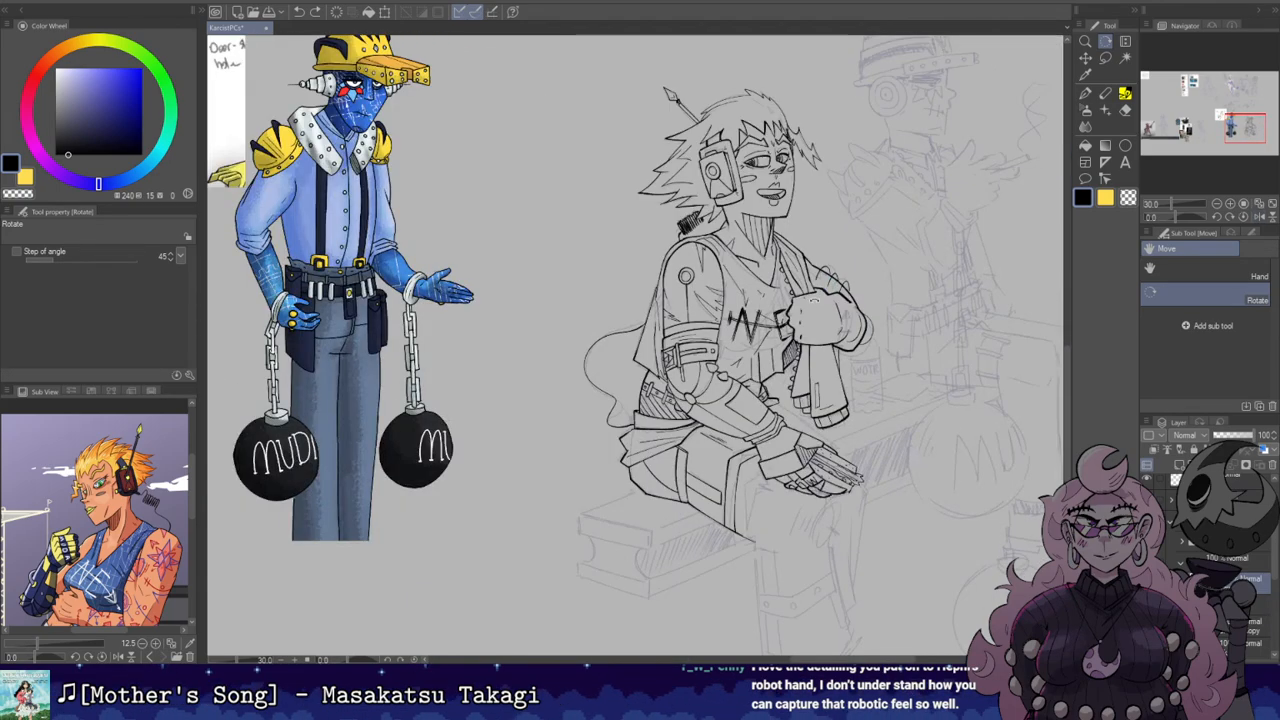
{"action": "scroll", "coordinate": [812, 313], "scroll_direction": "up", "scroll_amount": 2}
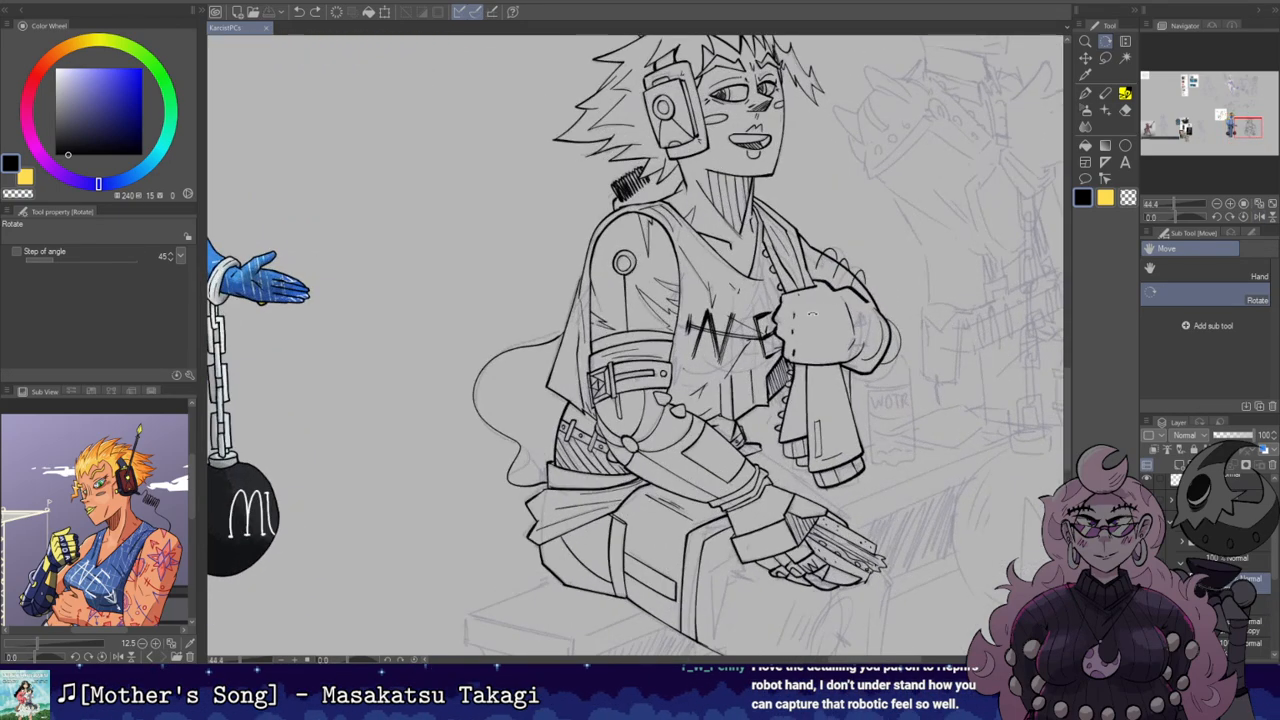
{"action": "scroll", "coordinate": [785, 362], "scroll_direction": "down", "scroll_amount": 3}
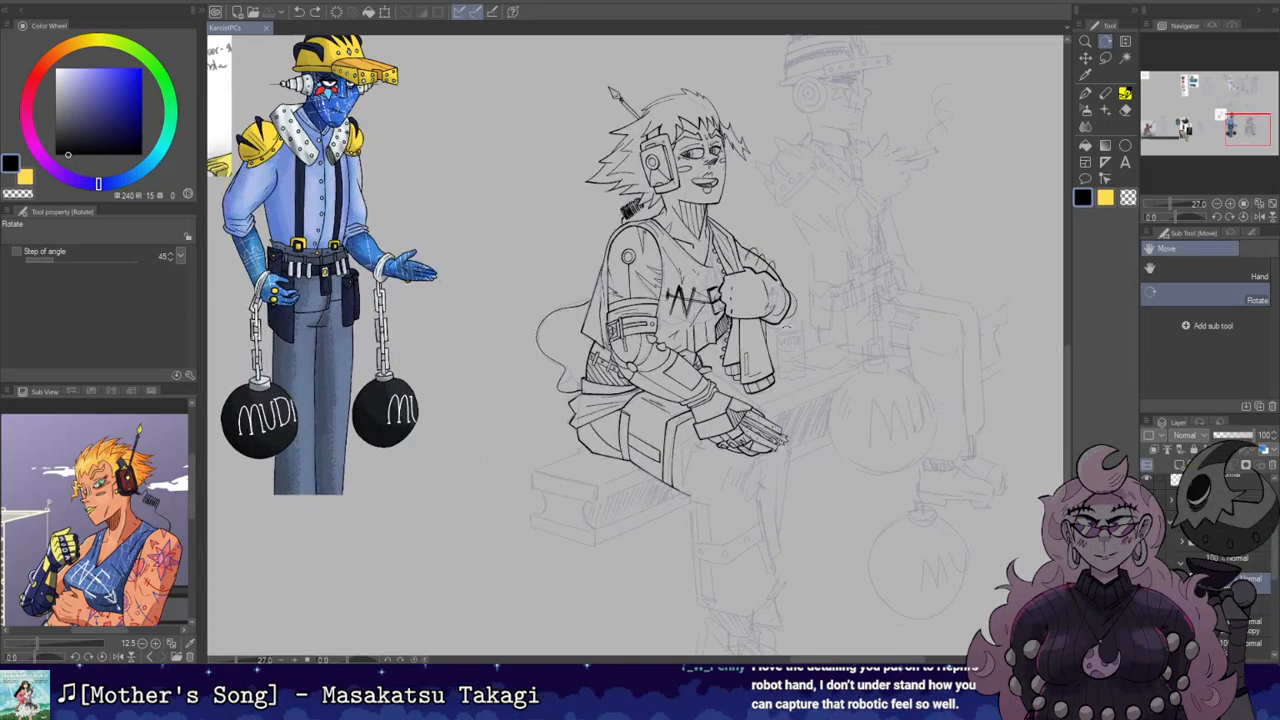
{"action": "scroll", "coordinate": [650, 440], "scroll_direction": "up", "scroll_amount": 4}
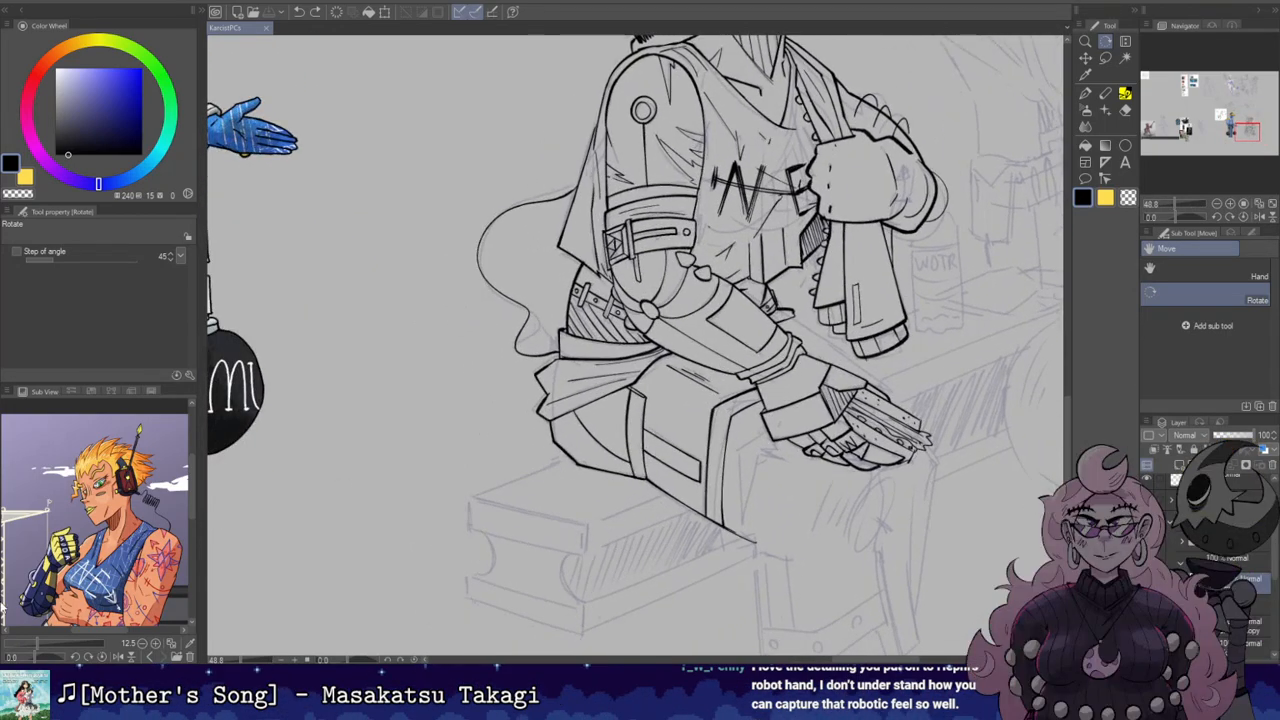
{"action": "left_click_drag", "start_coordinate": [688, 354], "coordinate": [726, 372]}
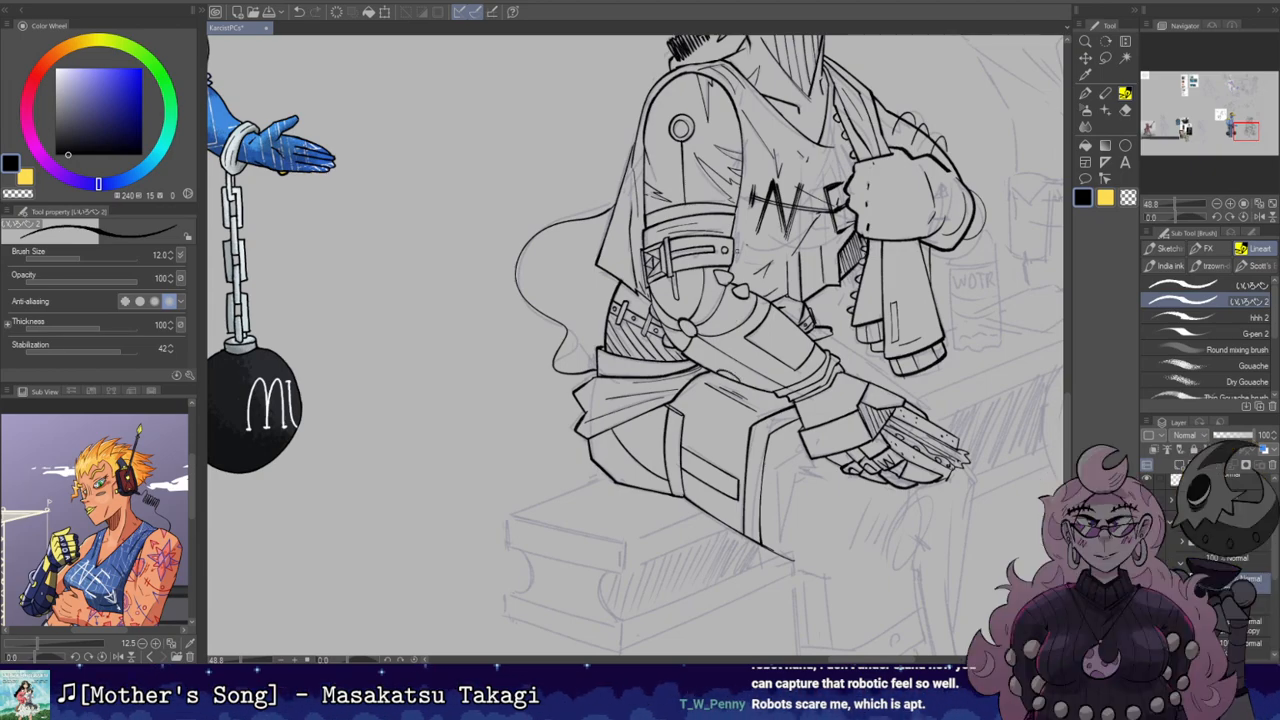
Step: Ink a round ring hanging from the waistband just below the elbow, cleaning up its overlapping lines
{"action": "mouse_move", "coordinate": [721, 374]}
{"action": "left_mouse_down"}
{"action": "mouse_move", "coordinate": [741, 370]}
{"action": "mouse_move", "coordinate": [721, 293]}
{"action": "left_mouse_up"}
{"action": "key", "text": "r"}
{"action": "key", "text": "e"}
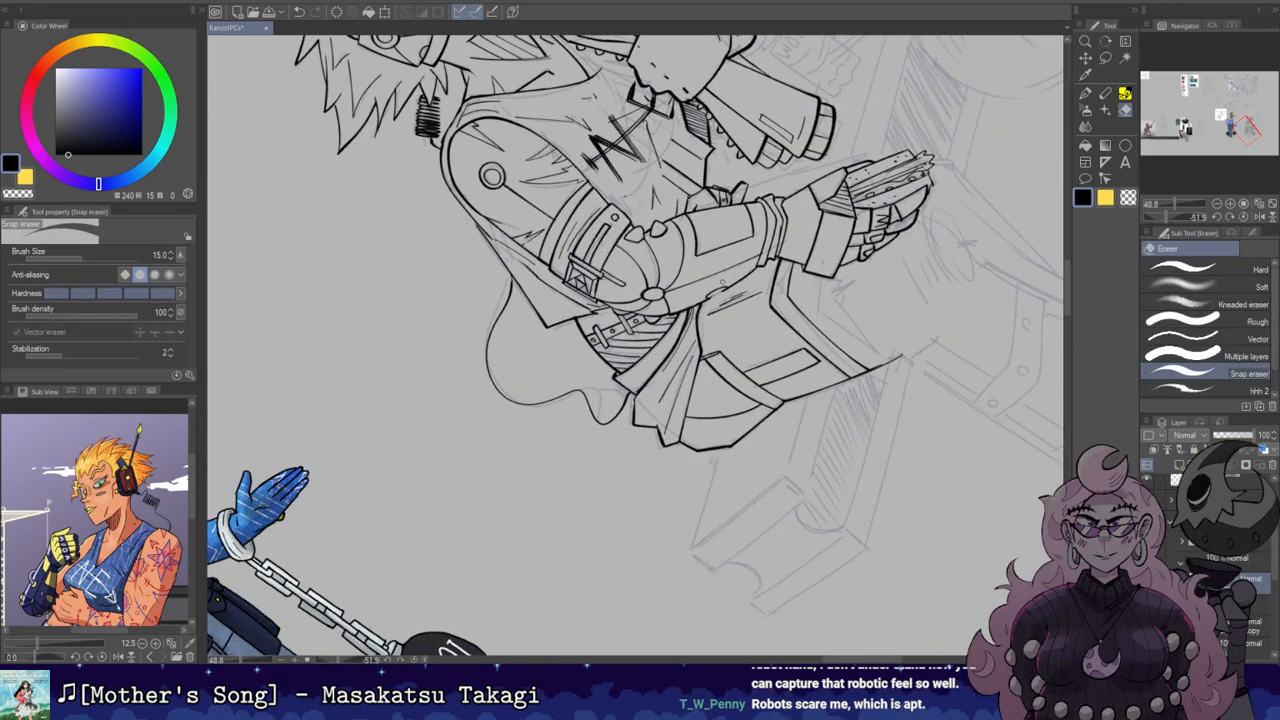
{"action": "key", "text": "b"}
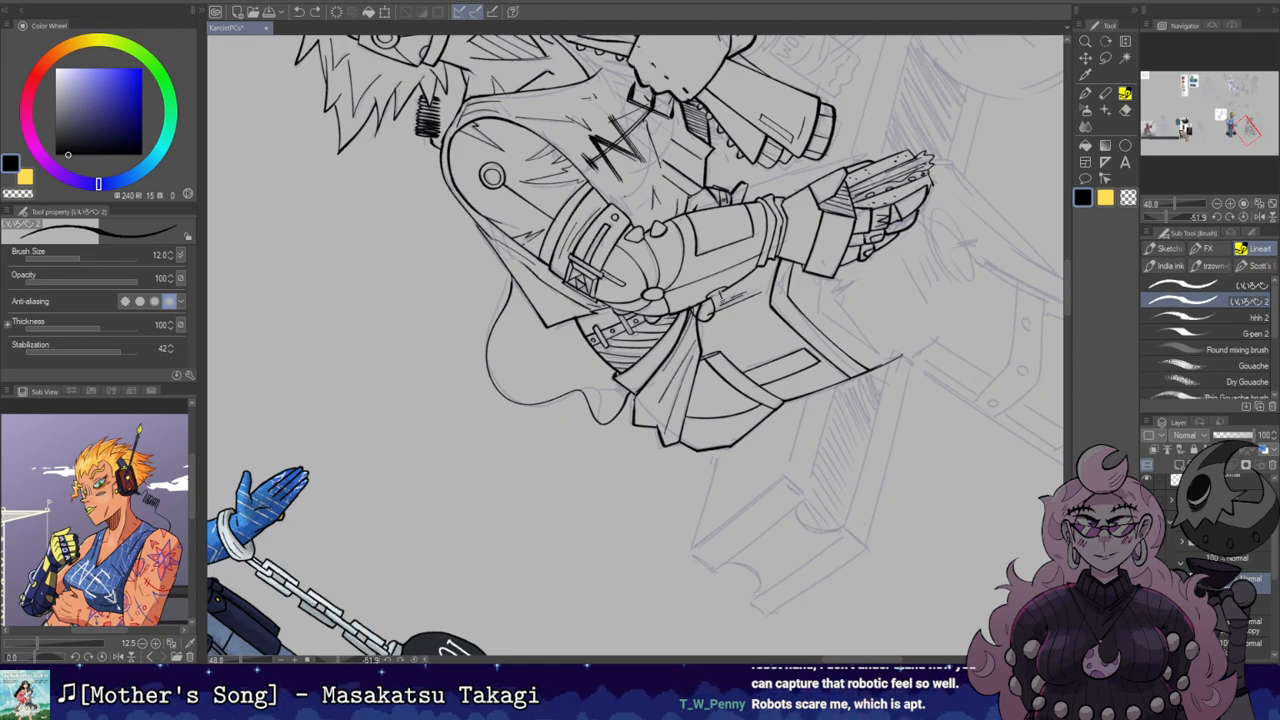
{"action": "key", "text": "ctrl+z"}
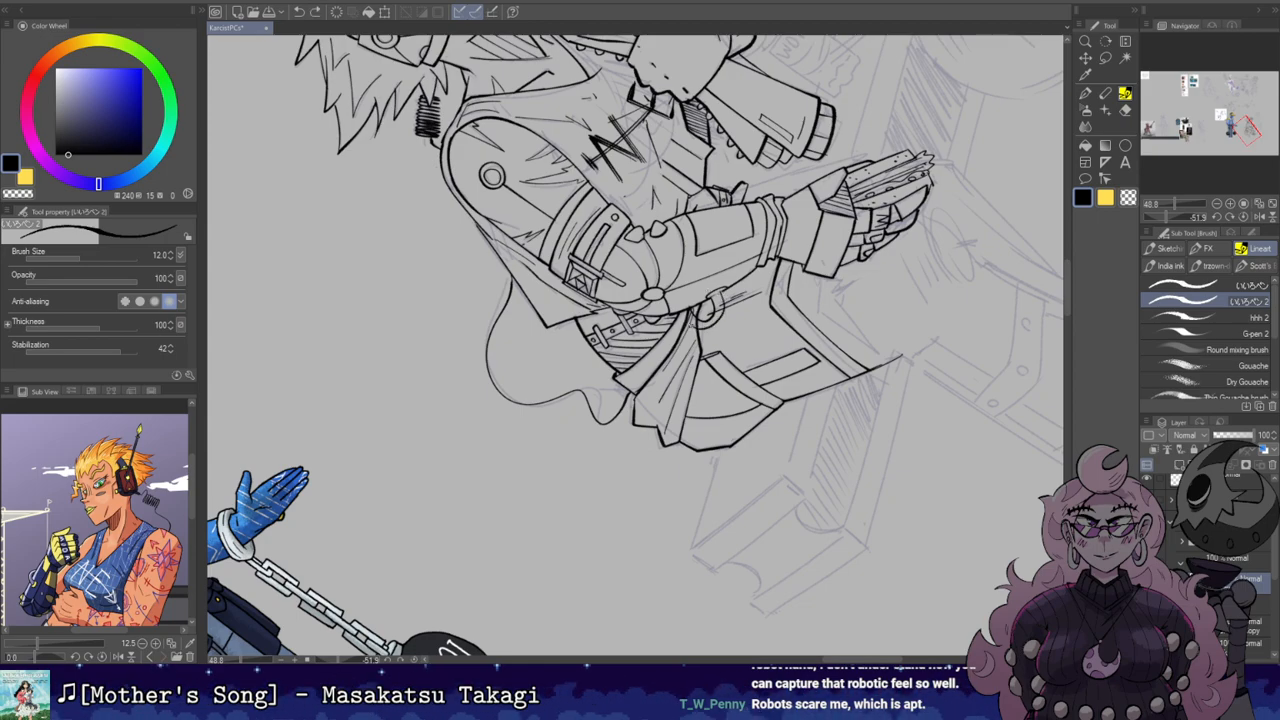
{"action": "key", "text": "e"}
{"action": "left_click_drag", "start_coordinate": [691, 312], "coordinate": [703, 324]}
{"action": "key", "text": "ctrl+z"}
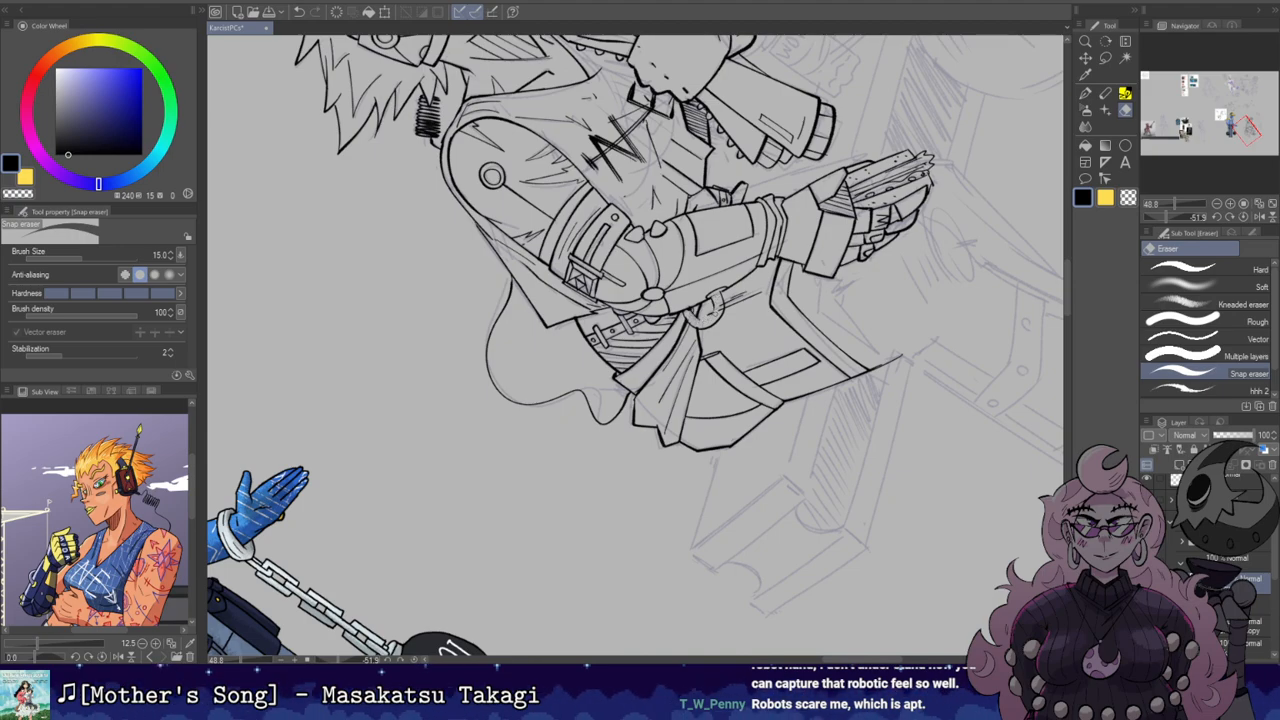
Step: Add the clasp and strap details to the ring on the waistband below the elbow
{"action": "key", "text": "p"}
{"action": "mouse_move", "coordinate": [691, 317]}
{"action": "left_mouse_down"}
{"action": "mouse_move", "coordinate": [717, 296]}
{"action": "mouse_move", "coordinate": [682, 454]}
{"action": "left_mouse_up"}
{"action": "key", "text": "e"}
{"action": "key", "text": "r"}
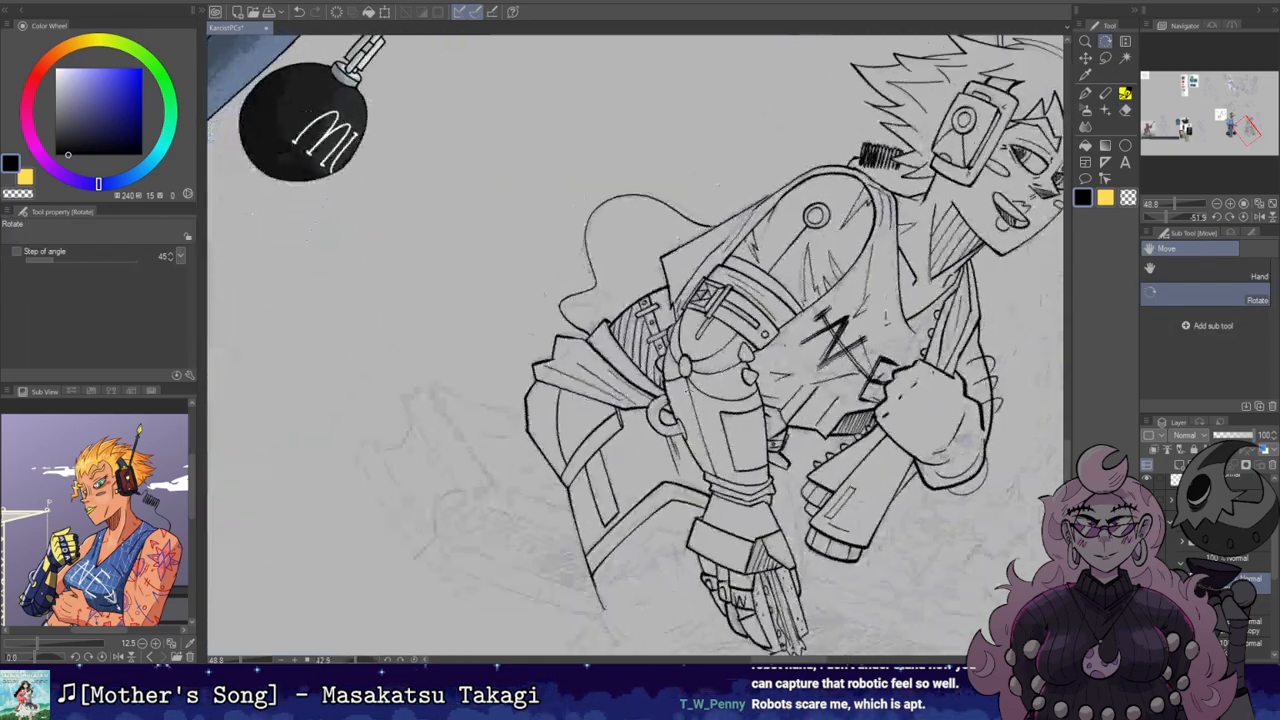
{"action": "key", "text": "e"}
{"action": "key", "text": "p"}
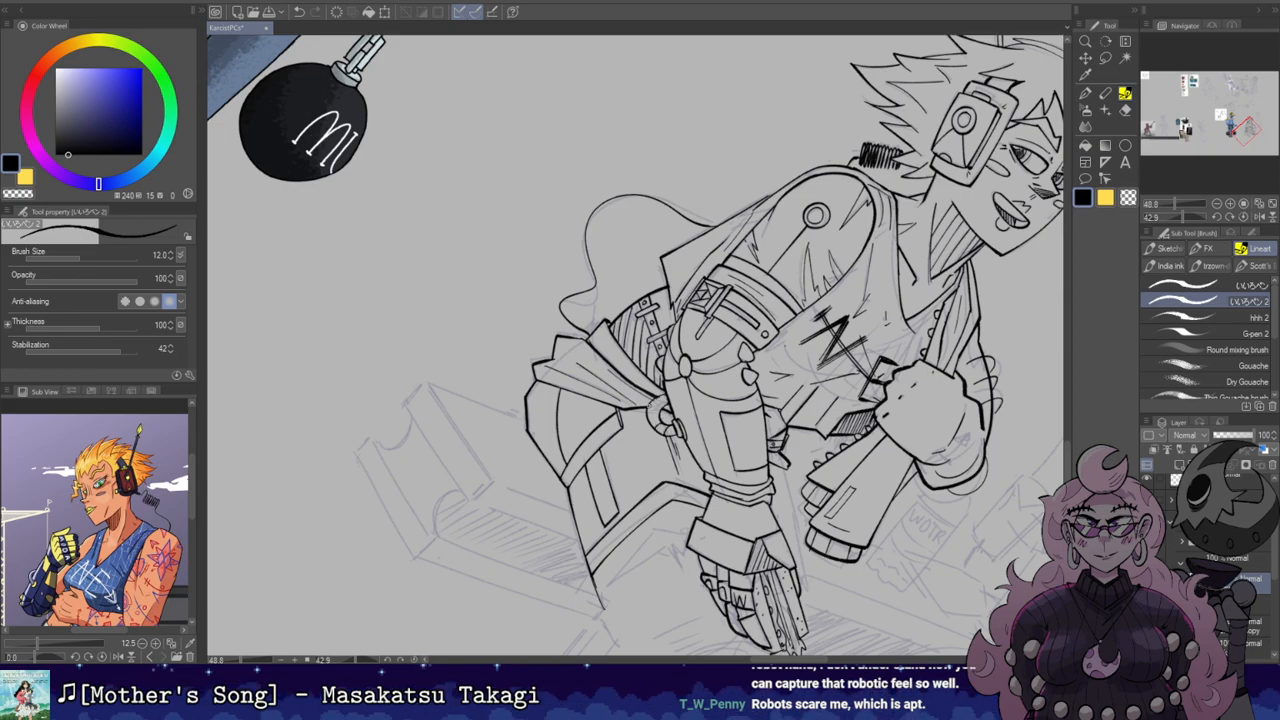
{"action": "mouse_move", "coordinate": [830, 388]}
{"action": "left_mouse_down"}
{"action": "mouse_move", "coordinate": [806, 246]}
{"action": "mouse_move", "coordinate": [727, 276]}
{"action": "left_mouse_up"}
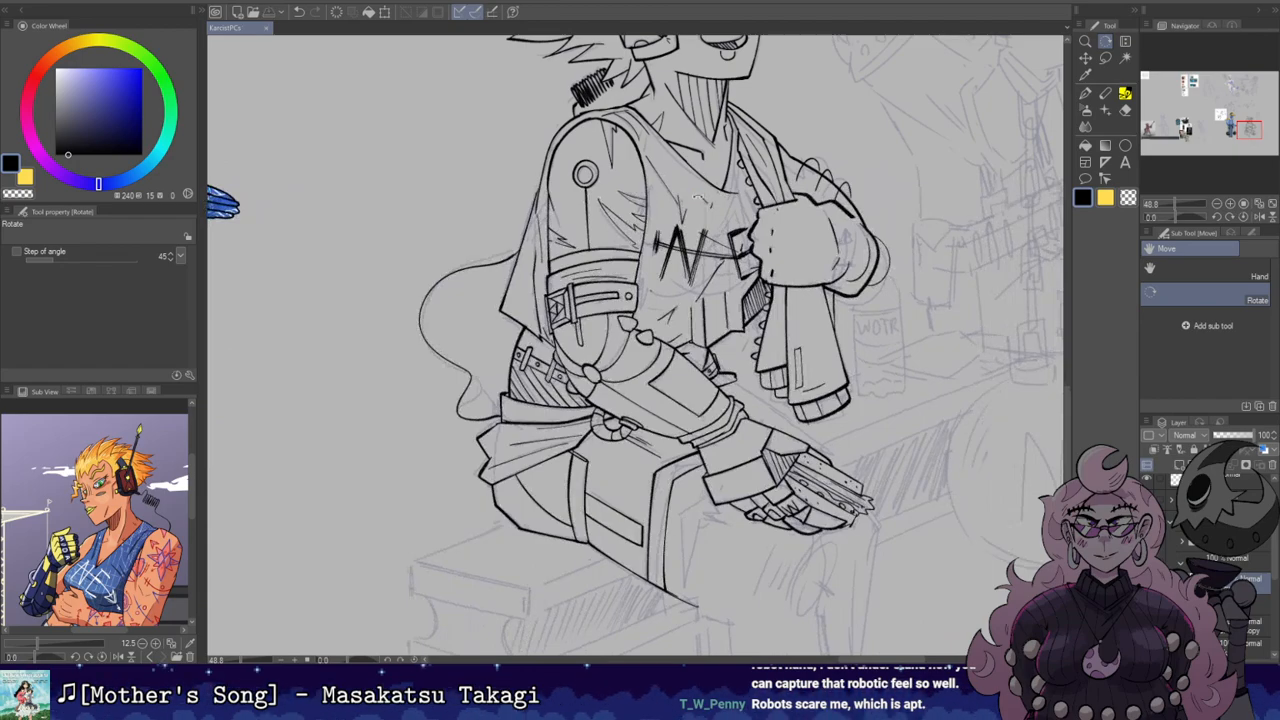
{"action": "key", "text": "h"}
{"action": "key", "text": "h"}
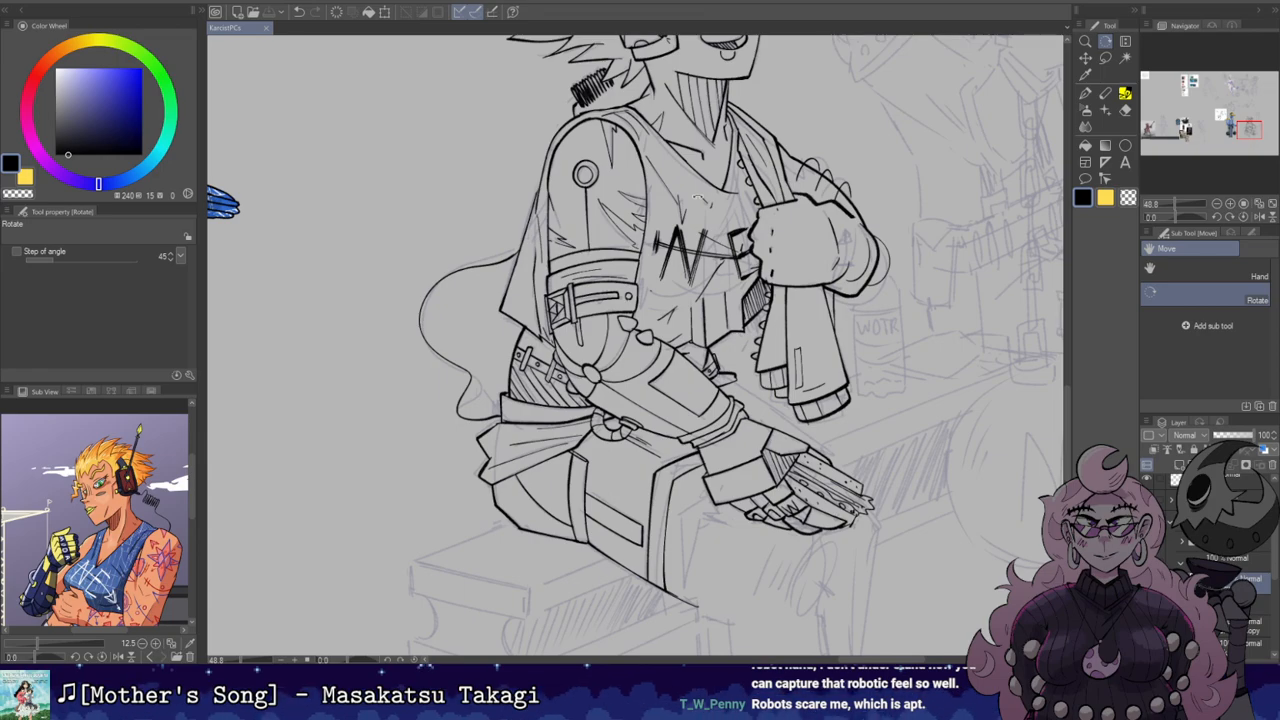
{"action": "left_click_drag", "start_coordinate": [736, 300], "coordinate": [782, 358]}
{"action": "left_click_drag", "start_coordinate": [854, 201], "coordinate": [840, 397]}
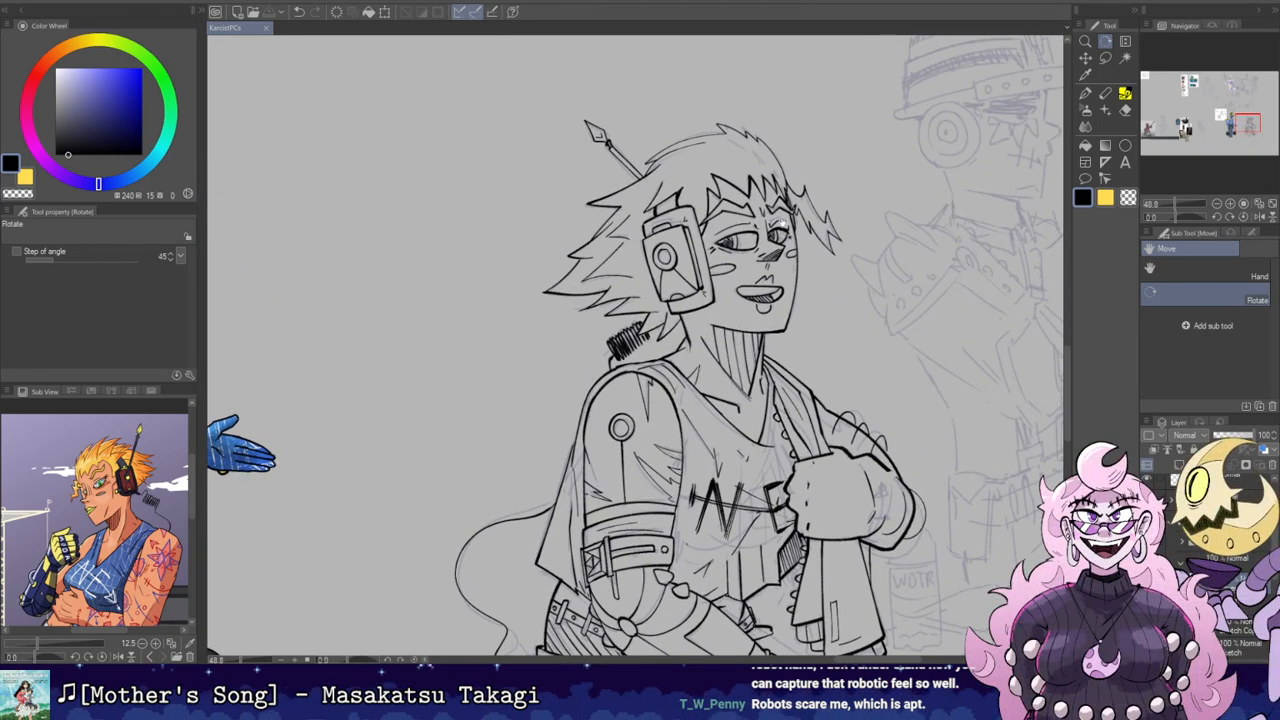
{"action": "mouse_move", "coordinate": [783, 223]}
{"action": "left_mouse_down"}
{"action": "mouse_move", "coordinate": [693, 90]}
{"action": "mouse_move", "coordinate": [791, 323]}
{"action": "left_mouse_up"}
{"action": "key", "text": "b"}
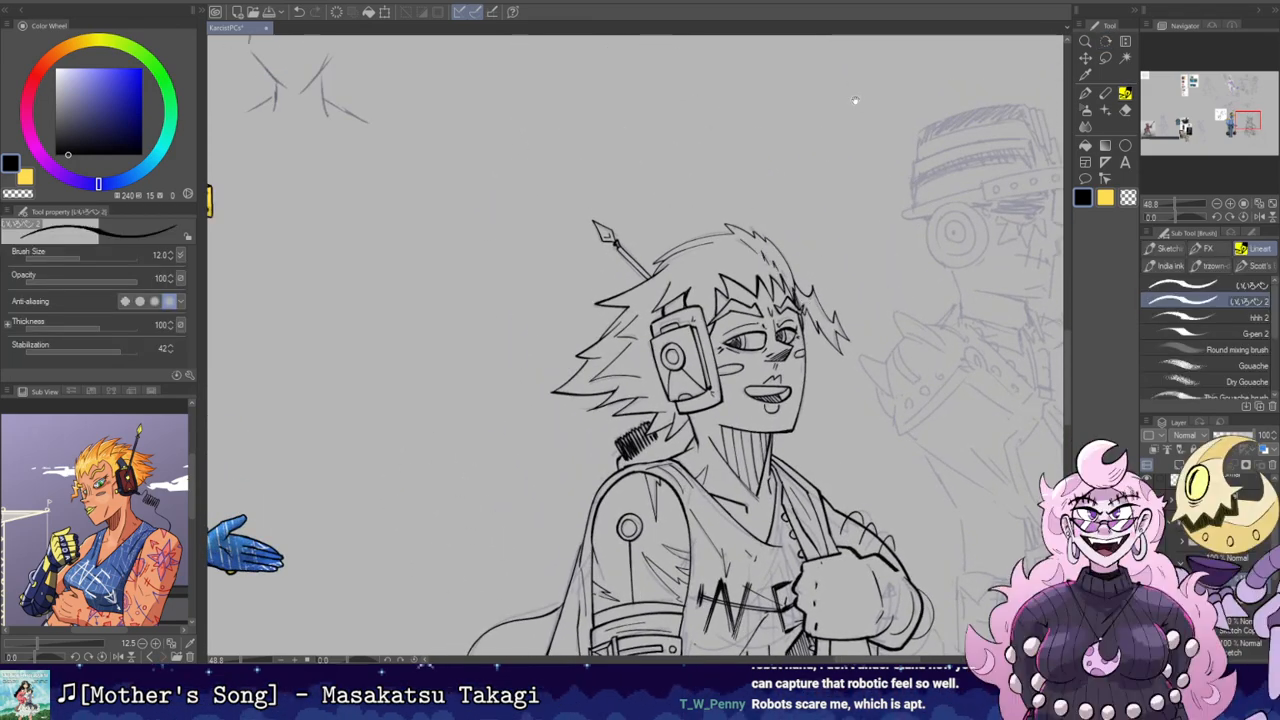
Step: Ink the fold at the knee just below the gloved hand, ending it in a jagged torn edge
{"action": "left_click_drag", "start_coordinate": [955, 291], "coordinate": [863, 114]}
{"action": "mouse_move", "coordinate": [858, 342]}
{"action": "left_mouse_down"}
{"action": "mouse_move", "coordinate": [809, 180]}
{"action": "mouse_move", "coordinate": [846, 226]}
{"action": "left_mouse_up"}
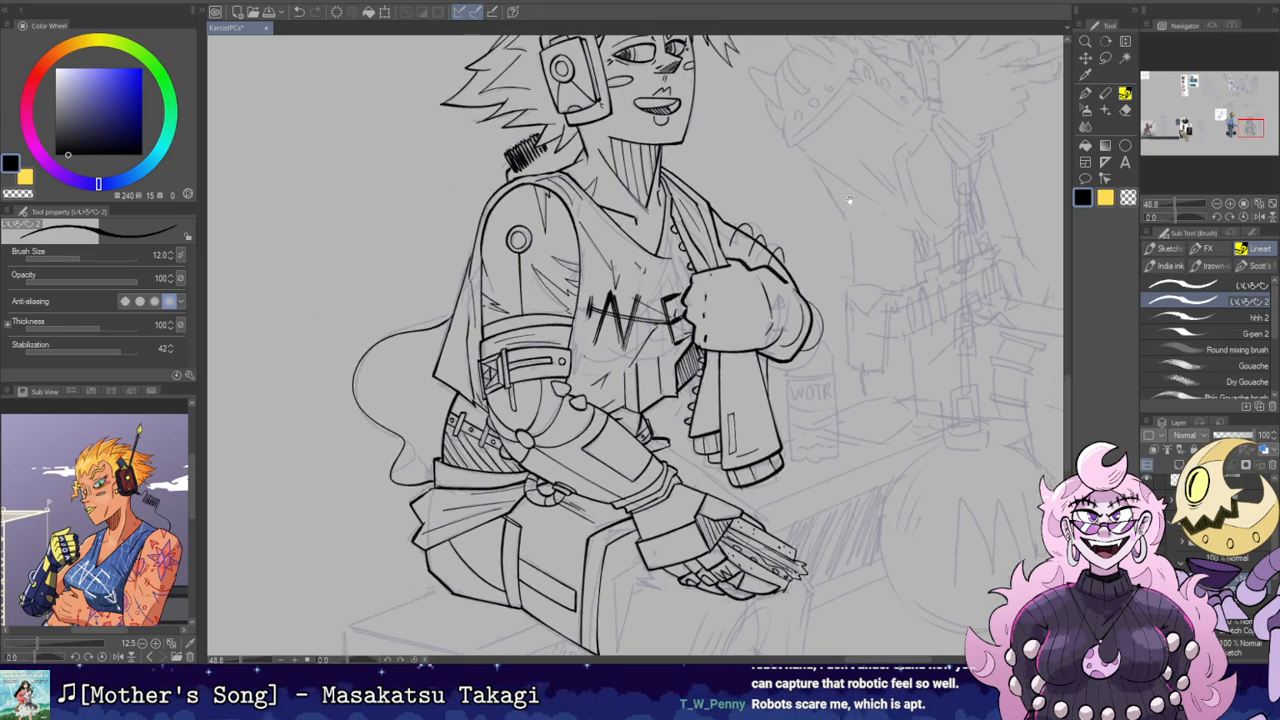
{"action": "left_click_drag", "start_coordinate": [806, 298], "coordinate": [979, 204]}
{"action": "key", "text": "shift+space"}
{"action": "left_click_drag", "start_coordinate": [782, 461], "coordinate": [819, 359]}
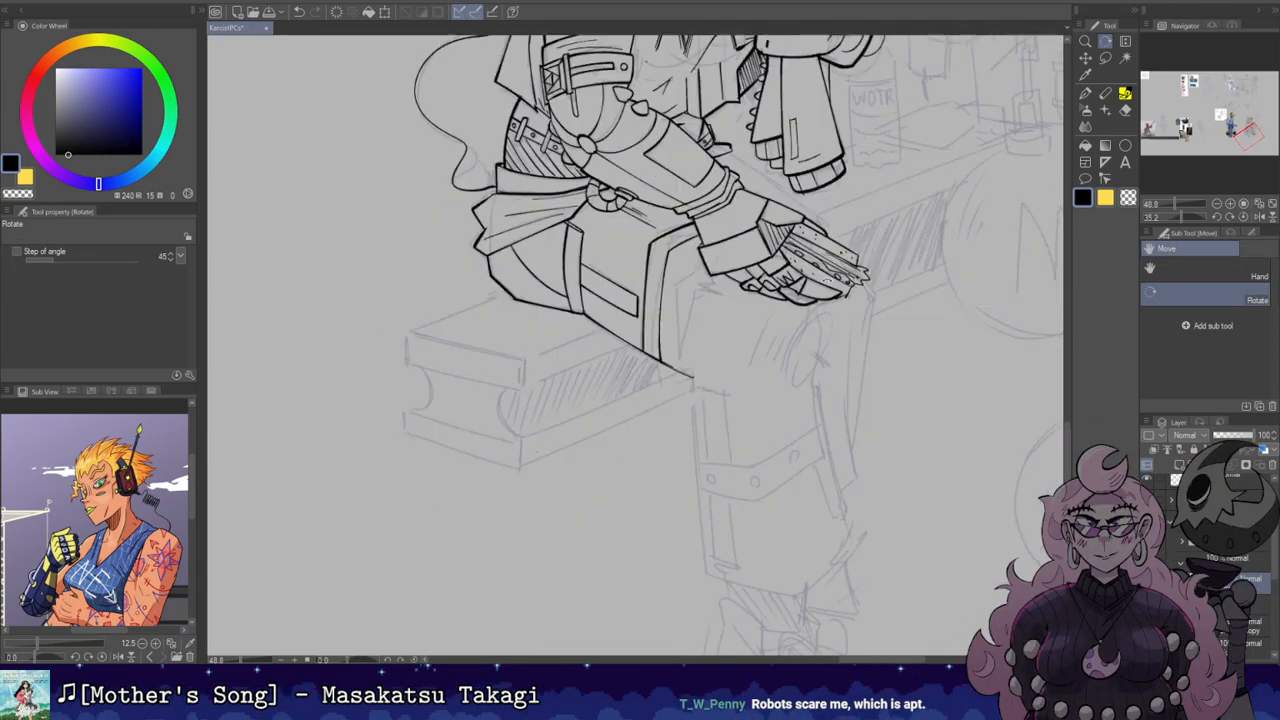
{"action": "mouse_move", "coordinate": [672, 360]}
{"action": "left_mouse_down"}
{"action": "mouse_move", "coordinate": [675, 287]}
{"action": "mouse_move", "coordinate": [705, 264]}
{"action": "left_mouse_up"}
{"action": "key", "text": "ctrl+z"}
{"action": "left_click_drag", "start_coordinate": [677, 350], "coordinate": [706, 290]}
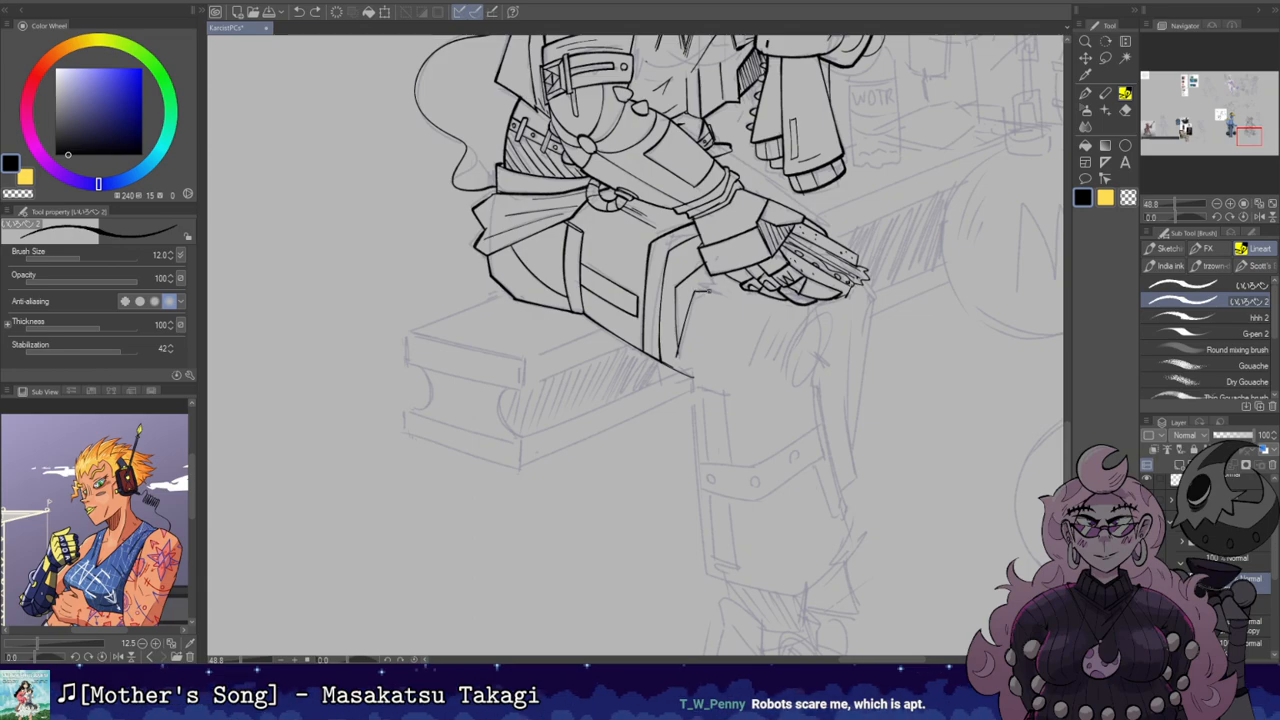
{"action": "key", "text": "e"}
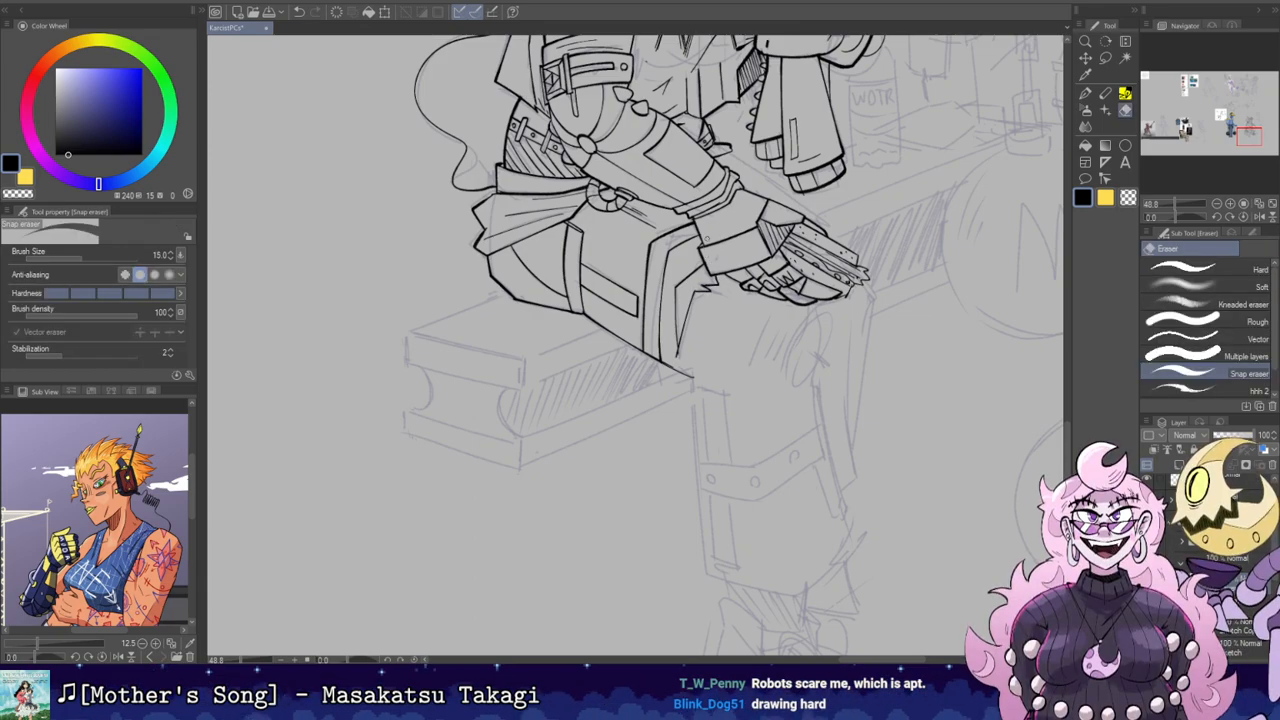
Step: Add a few short slanted crease strokes on the near knee below the gloved hand
{"action": "left_click_drag", "start_coordinate": [740, 400], "coordinate": [786, 287]}
{"action": "key", "text": "b"}
{"action": "key", "text": "ctrl+z"}
{"action": "mouse_move", "coordinate": [762, 342]}
{"action": "left_mouse_down"}
{"action": "mouse_move", "coordinate": [788, 286]}
{"action": "mouse_move", "coordinate": [796, 317]}
{"action": "left_mouse_up"}
{"action": "left_click_drag", "start_coordinate": [812, 345], "coordinate": [856, 305]}
{"action": "key", "text": "ctrl+z"}
Step: Ink the long straight front edge of the near shin and the first side of the trouser hem
{"action": "left_click_drag", "start_coordinate": [754, 306], "coordinate": [764, 528]}
{"action": "key", "text": "e"}
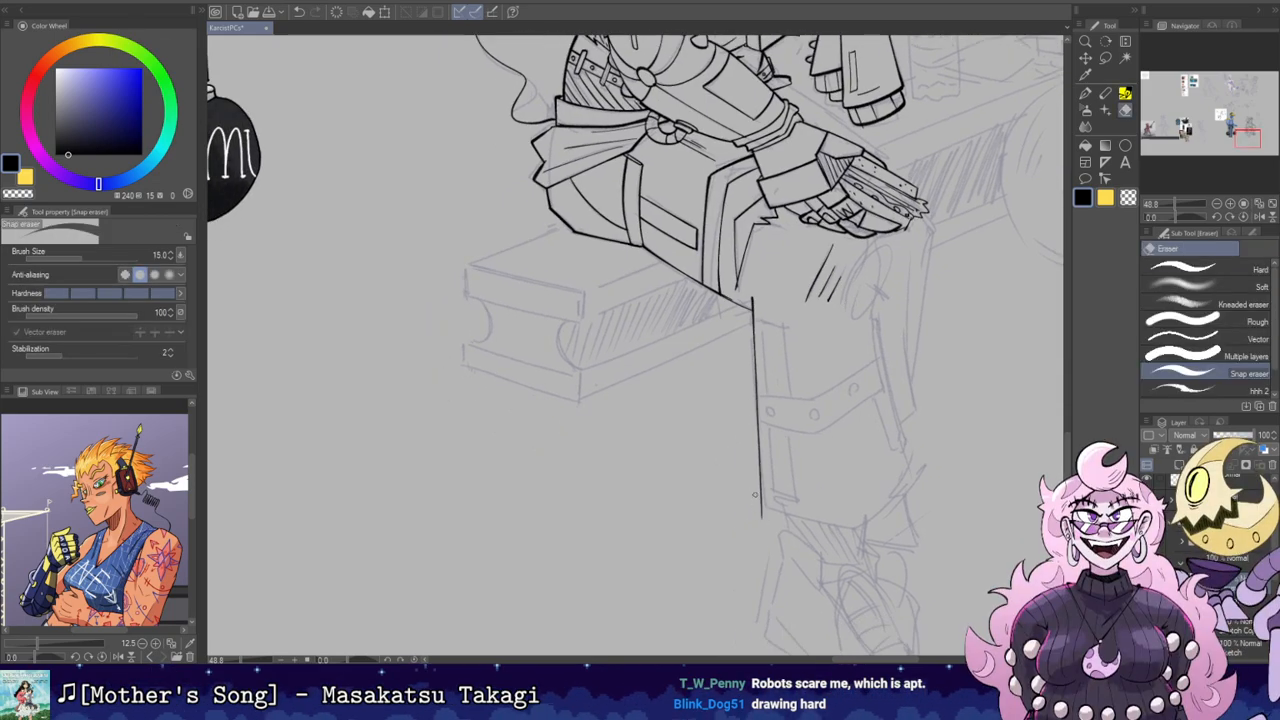
{"action": "left_click_drag", "start_coordinate": [764, 460], "coordinate": [715, 346]}
{"action": "key", "text": "r"}
{"action": "left_click_drag", "start_coordinate": [709, 256], "coordinate": [726, 420]}
{"action": "mouse_move", "coordinate": [726, 420]}
{"action": "left_mouse_down"}
{"action": "mouse_move", "coordinate": [839, 367]}
{"action": "mouse_move", "coordinate": [826, 378]}
{"action": "left_mouse_up"}
{"action": "key", "text": "e"}
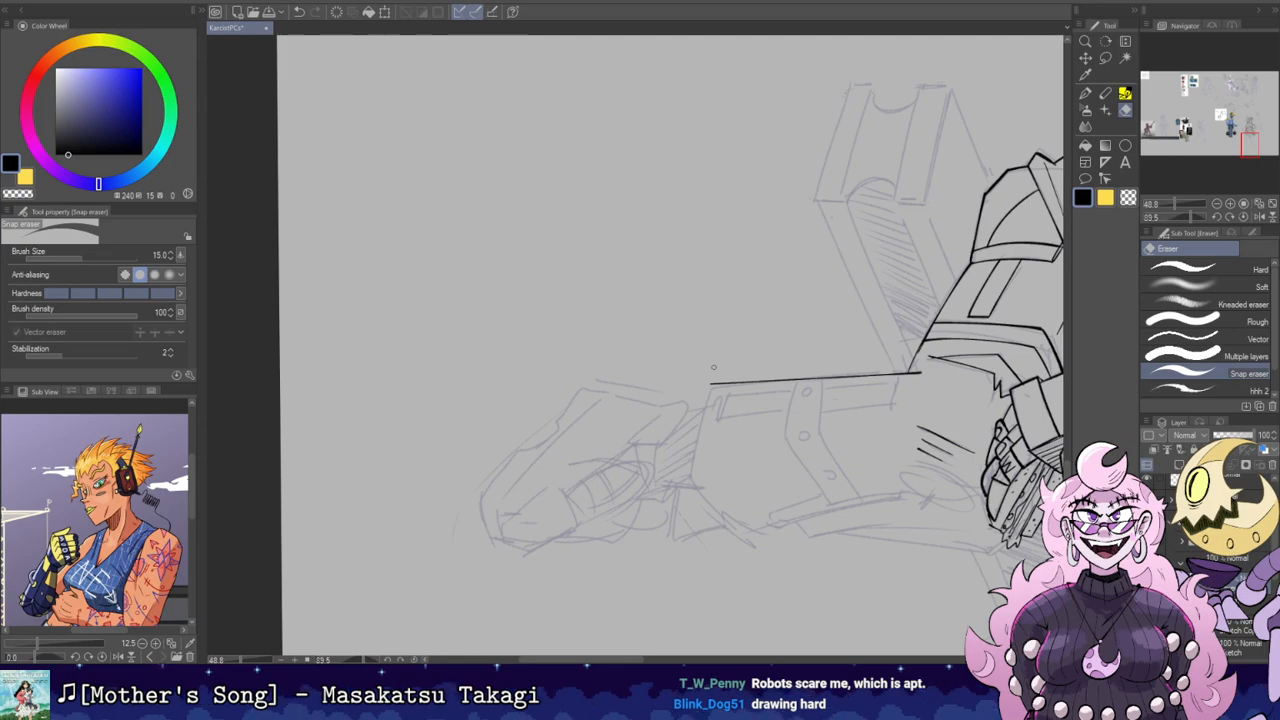
{"action": "left_click_drag", "start_coordinate": [707, 400], "coordinate": [690, 480]}
{"action": "key", "text": "ctrl+z"}
{"action": "left_click_drag", "start_coordinate": [713, 378], "coordinate": [690, 480]}
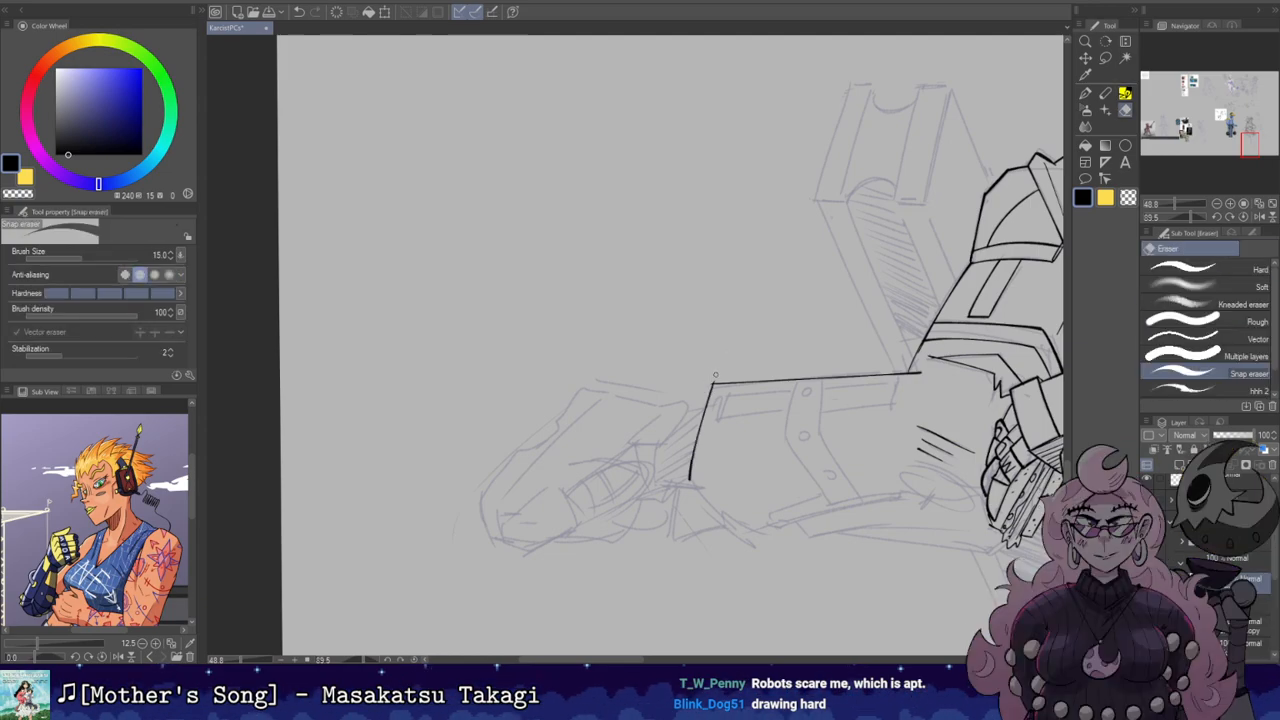
Step: Complete the pointed trouser hem and ink the near shin's back edge down from beneath the gloved hand
{"action": "key", "text": "r"}
{"action": "mouse_move", "coordinate": [742, 517]}
{"action": "left_mouse_down"}
{"action": "mouse_move", "coordinate": [805, 240]}
{"action": "mouse_move", "coordinate": [808, 366]}
{"action": "left_mouse_up"}
{"action": "key", "text": "b"}
{"action": "mouse_move", "coordinate": [775, 425]}
{"action": "left_mouse_down"}
{"action": "mouse_move", "coordinate": [836, 362]}
{"action": "mouse_move", "coordinate": [839, 431]}
{"action": "mouse_move", "coordinate": [764, 483]}
{"action": "mouse_move", "coordinate": [828, 300]}
{"action": "left_mouse_up"}
{"action": "key", "text": "ctrl+z"}
{"action": "key", "text": "e"}
{"action": "key", "text": "r"}
{"action": "key", "text": "b"}
{"action": "key", "text": "ctrl+z"}
{"action": "key", "text": "ctrl+z"}
{"action": "key", "text": "ctrl+z"}
{"action": "mouse_move", "coordinate": [775, 510]}
{"action": "left_mouse_down"}
{"action": "mouse_move", "coordinate": [826, 318]}
{"action": "mouse_move", "coordinate": [828, 396]}
{"action": "mouse_move", "coordinate": [860, 316]}
{"action": "mouse_move", "coordinate": [863, 386]}
{"action": "left_mouse_up"}
{"action": "key", "text": "e"}
{"action": "key", "text": "r"}
{"action": "key", "text": "b"}
{"action": "key", "text": "r"}
{"action": "key", "text": "e"}
{"action": "mouse_move", "coordinate": [853, 272]}
{"action": "left_mouse_down"}
{"action": "mouse_move", "coordinate": [859, 620]}
{"action": "mouse_move", "coordinate": [840, 466]}
{"action": "mouse_move", "coordinate": [873, 203]}
{"action": "left_mouse_up"}
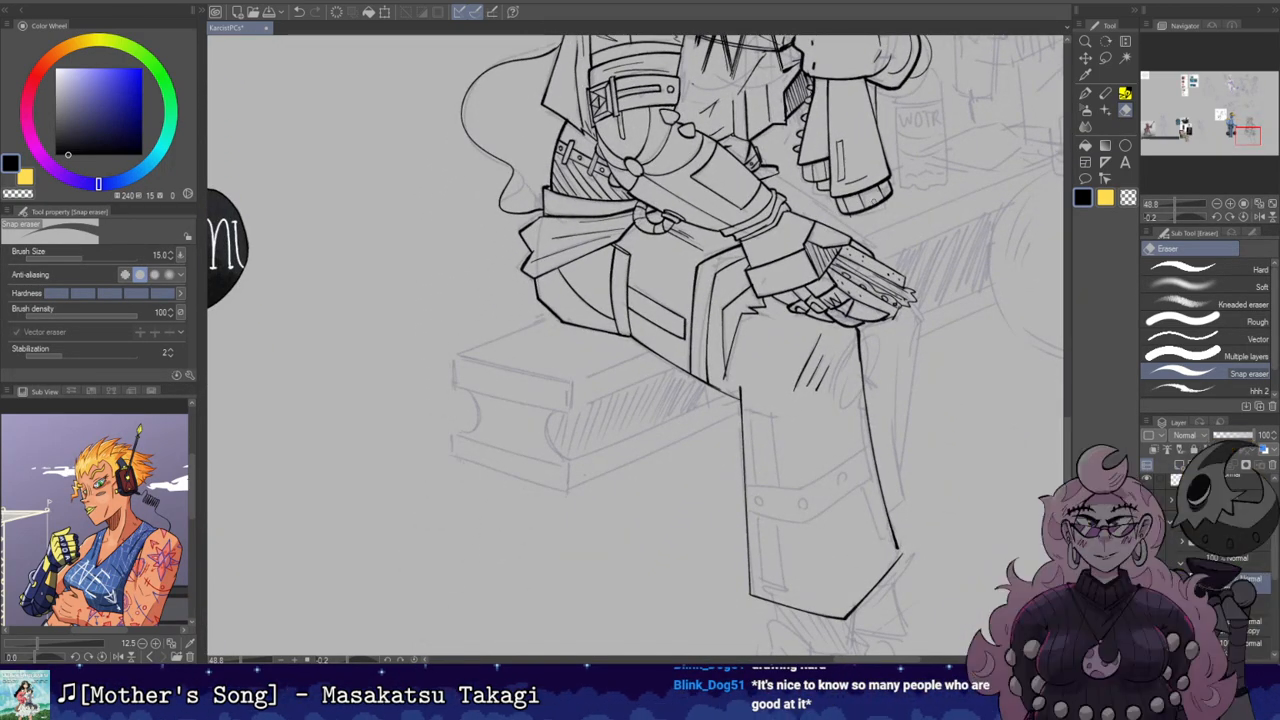
Step: Ink the sides of a narrow panel along the shin's front edge and the first edge of the strap below it
{"action": "left_click_drag", "start_coordinate": [844, 363], "coordinate": [861, 293]}
{"action": "key", "text": "b"}
{"action": "key", "text": "ctrl+z"}
{"action": "mouse_move", "coordinate": [765, 340]}
{"action": "left_mouse_down"}
{"action": "mouse_move", "coordinate": [770, 413]}
{"action": "mouse_move", "coordinate": [665, 486]}
{"action": "left_mouse_up"}
{"action": "key", "text": "shift+space"}
{"action": "mouse_move", "coordinate": [762, 398]}
{"action": "left_mouse_down"}
{"action": "mouse_move", "coordinate": [769, 425]}
{"action": "mouse_move", "coordinate": [770, 280]}
{"action": "mouse_move", "coordinate": [776, 350]}
{"action": "left_mouse_up"}
{"action": "key", "text": "ctrl+z"}
{"action": "key", "text": "shift+space"}
{"action": "key", "text": "e"}
{"action": "key", "text": "shift+space"}
{"action": "mouse_move", "coordinate": [774, 261]}
{"action": "left_mouse_down"}
{"action": "mouse_move", "coordinate": [754, 424]}
{"action": "mouse_move", "coordinate": [773, 408]}
{"action": "mouse_move", "coordinate": [754, 470]}
{"action": "left_mouse_up"}
{"action": "key", "text": "space"}
{"action": "key", "text": "p"}
{"action": "key", "text": "ctrl+z"}
{"action": "mouse_move", "coordinate": [742, 425]}
{"action": "left_mouse_down"}
{"action": "mouse_move", "coordinate": [755, 469]}
{"action": "mouse_move", "coordinate": [759, 416]}
{"action": "left_mouse_up"}
{"action": "key", "text": "e"}
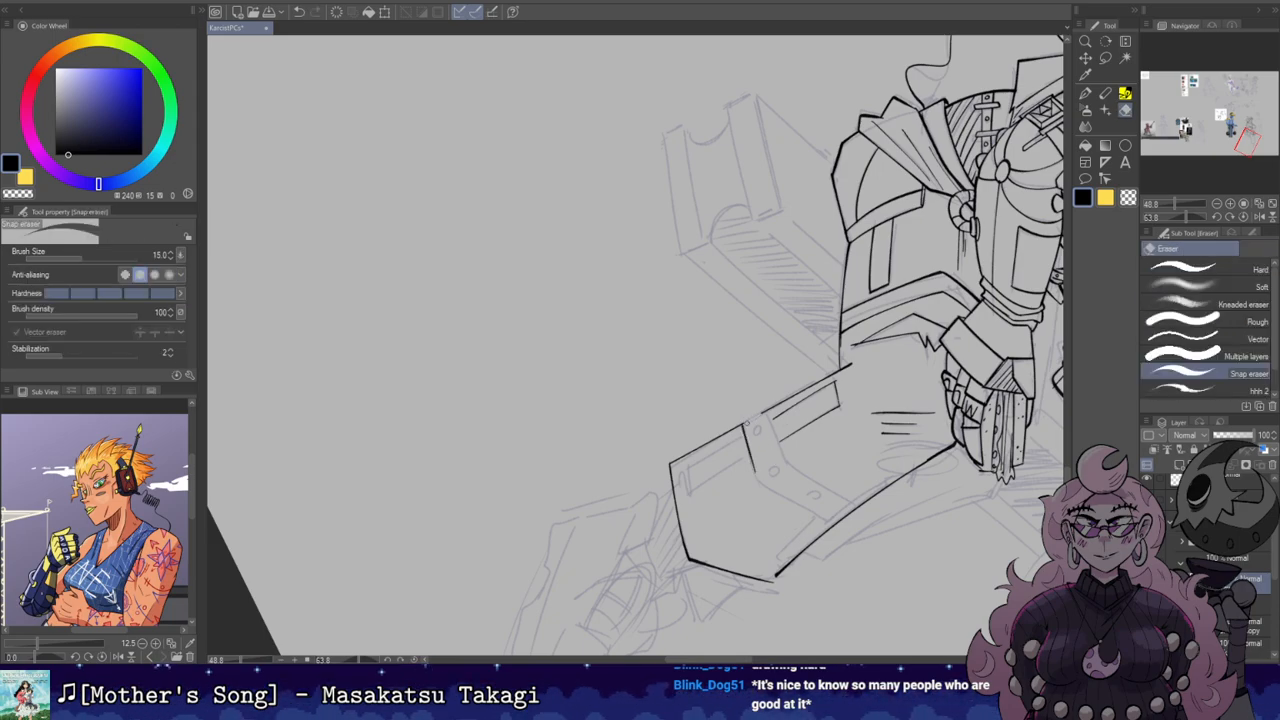
Step: Ink the angled strap wrapping across the near shin and clean up its overshooting ends
{"action": "key", "text": "p"}
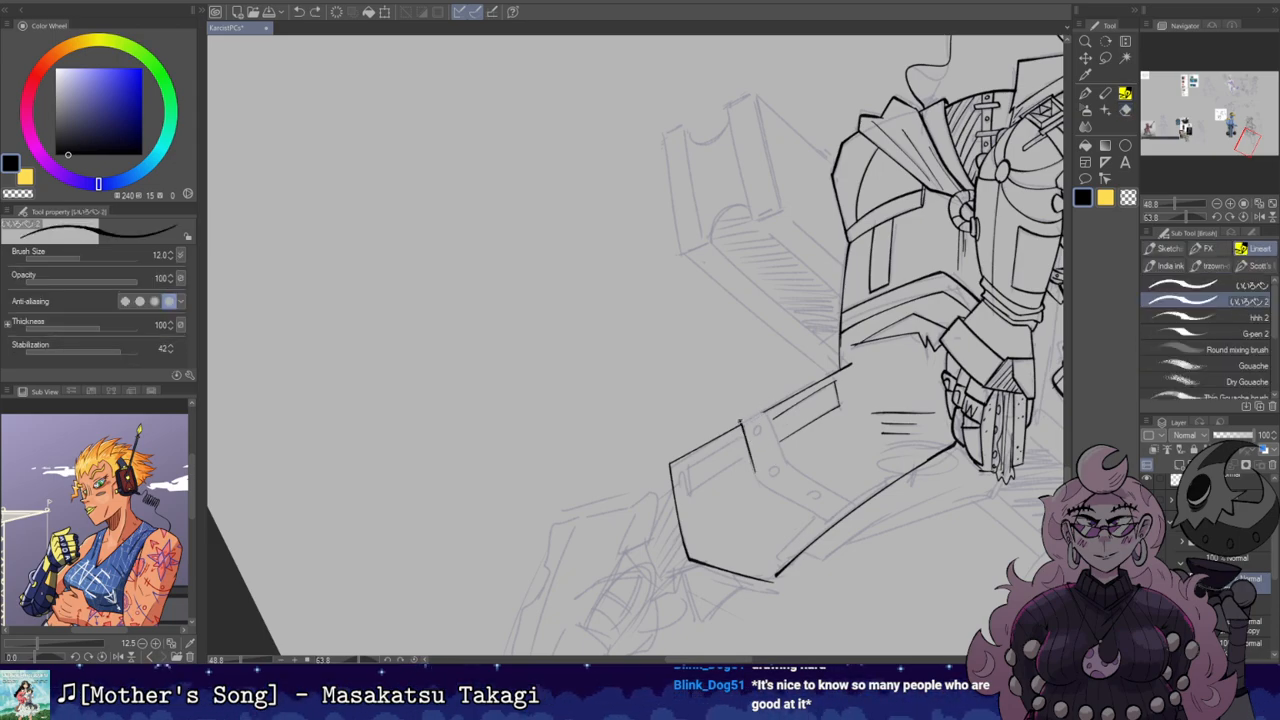
{"action": "key", "text": "e"}
{"action": "mouse_move", "coordinate": [761, 409]}
{"action": "left_mouse_down"}
{"action": "mouse_move", "coordinate": [783, 455]}
{"action": "mouse_move", "coordinate": [780, 423]}
{"action": "mouse_move", "coordinate": [757, 410]}
{"action": "mouse_move", "coordinate": [791, 336]}
{"action": "left_mouse_up"}
{"action": "left_click", "coordinate": [763, 408]}
{"action": "key", "text": "p"}
{"action": "key", "text": "ctrl+z"}
{"action": "key", "text": "r"}
{"action": "key", "text": "ctrl+z"}
{"action": "mouse_move", "coordinate": [778, 440]}
{"action": "left_mouse_down"}
{"action": "mouse_move", "coordinate": [816, 346]}
{"action": "mouse_move", "coordinate": [780, 450]}
{"action": "left_mouse_up"}
{"action": "key", "text": "r"}
{"action": "key", "text": "e"}
{"action": "key", "text": "p"}
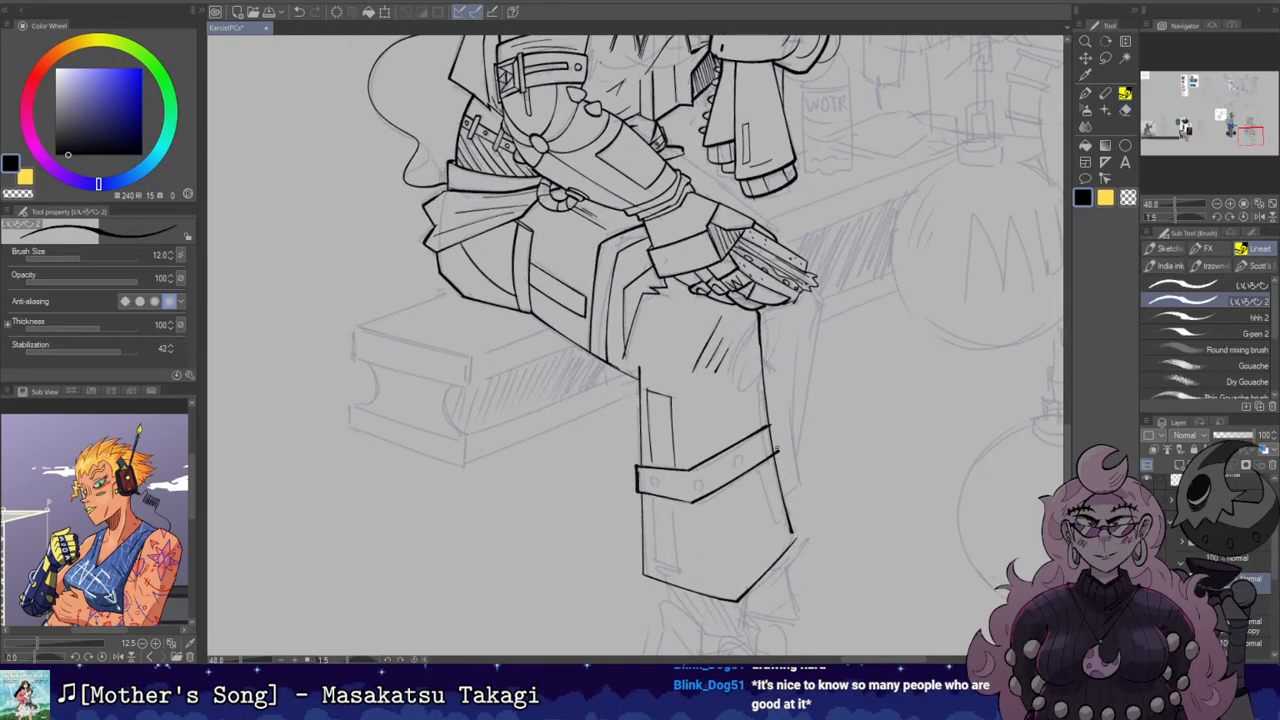
{"action": "key", "text": "e"}
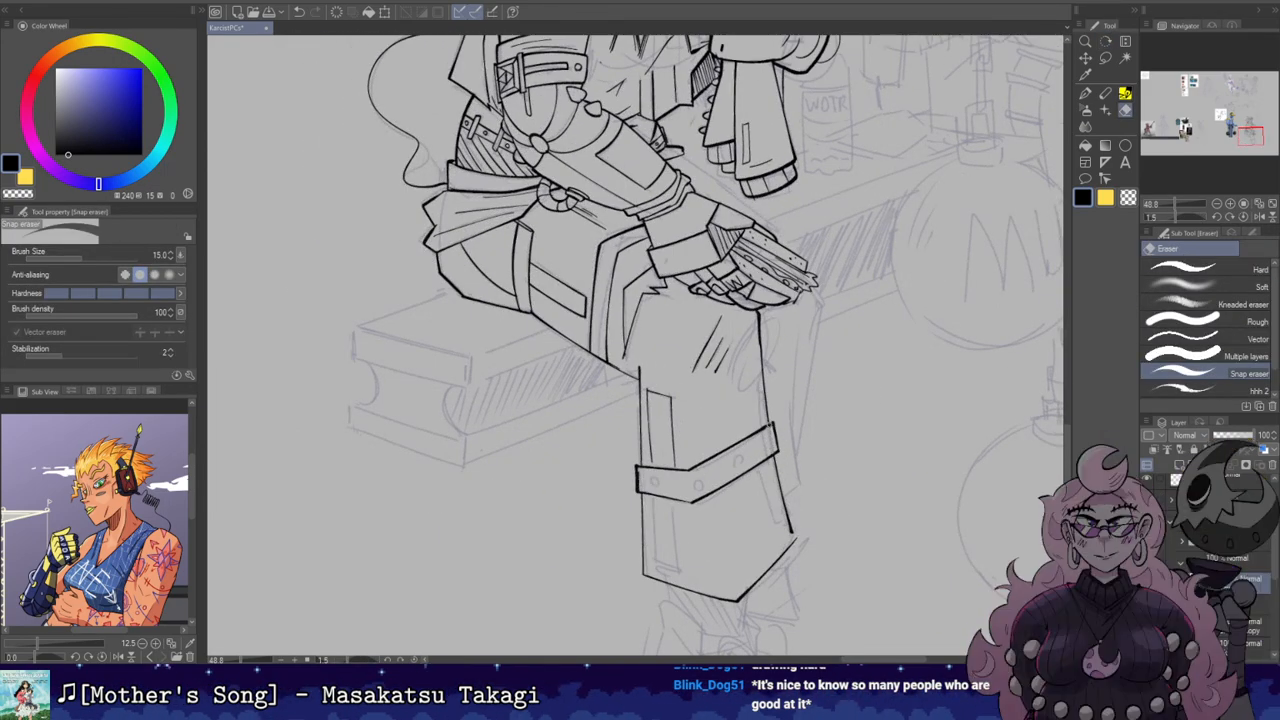
Step: Draw three small round rivets along the strap on the near shin
{"action": "key", "text": "p"}
{"action": "key", "text": "r"}
{"action": "mouse_move", "coordinate": [728, 258]}
{"action": "left_mouse_down"}
{"action": "mouse_move", "coordinate": [731, 416]}
{"action": "mouse_move", "coordinate": [915, 415]}
{"action": "left_mouse_up"}
{"action": "left_click_drag", "start_coordinate": [736, 472], "coordinate": [739, 472]}
{"action": "left_click_drag", "start_coordinate": [766, 407], "coordinate": [812, 445]}
{"action": "key", "text": "ctrl+z"}
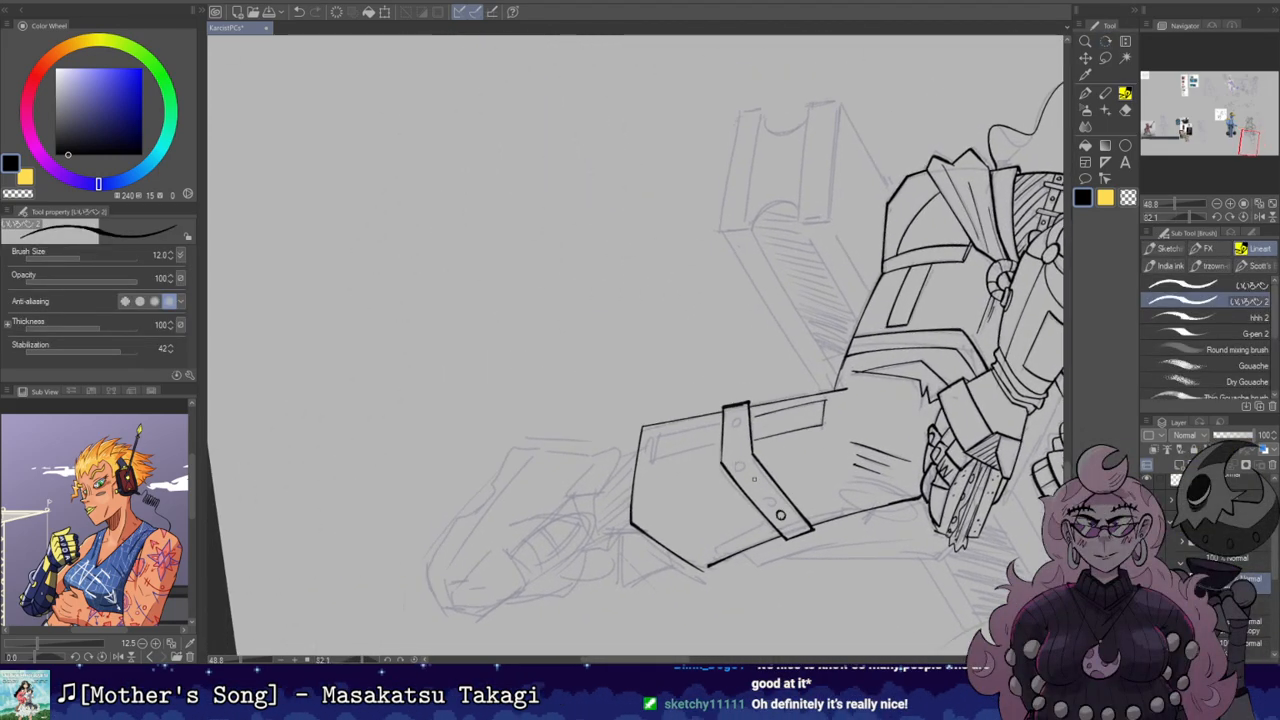
{"action": "key", "text": "r"}
{"action": "mouse_move", "coordinate": [733, 423]}
{"action": "left_mouse_down"}
{"action": "mouse_move", "coordinate": [800, 288]}
{"action": "mouse_move", "coordinate": [853, 447]}
{"action": "left_mouse_up"}
{"action": "double_click", "coordinate": [800, 287]}
{"action": "key", "text": "e"}
{"action": "key", "text": "b"}
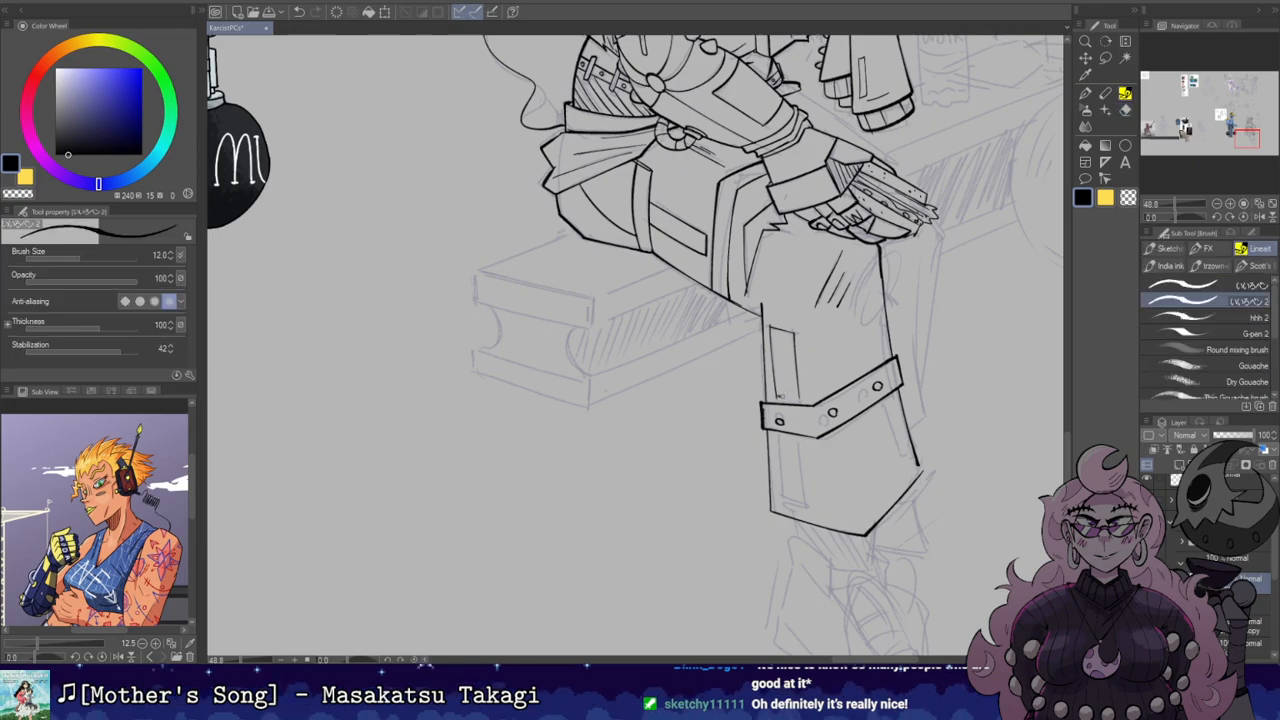
Step: Close the narrow panel above the shin strap and ink a matching rectangular panel below it
{"action": "left_click_drag", "start_coordinate": [819, 359], "coordinate": [795, 270]}
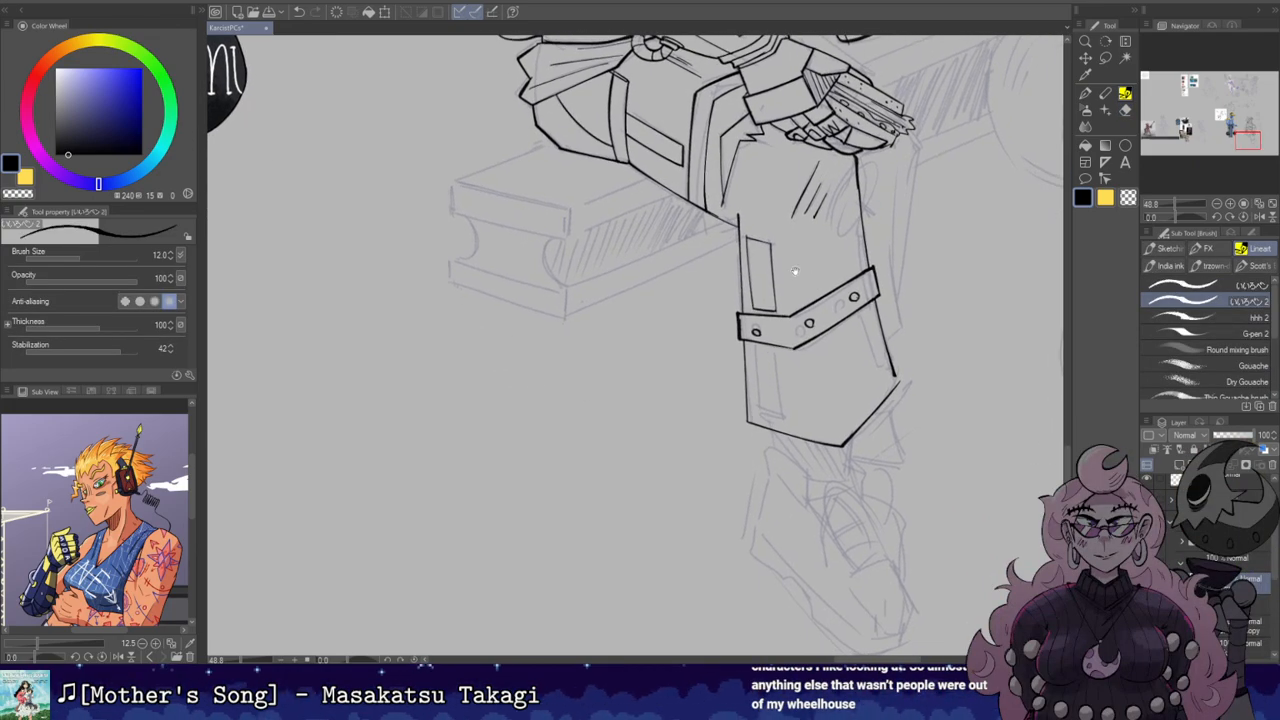
{"action": "left_click_drag", "start_coordinate": [838, 246], "coordinate": [834, 280]}
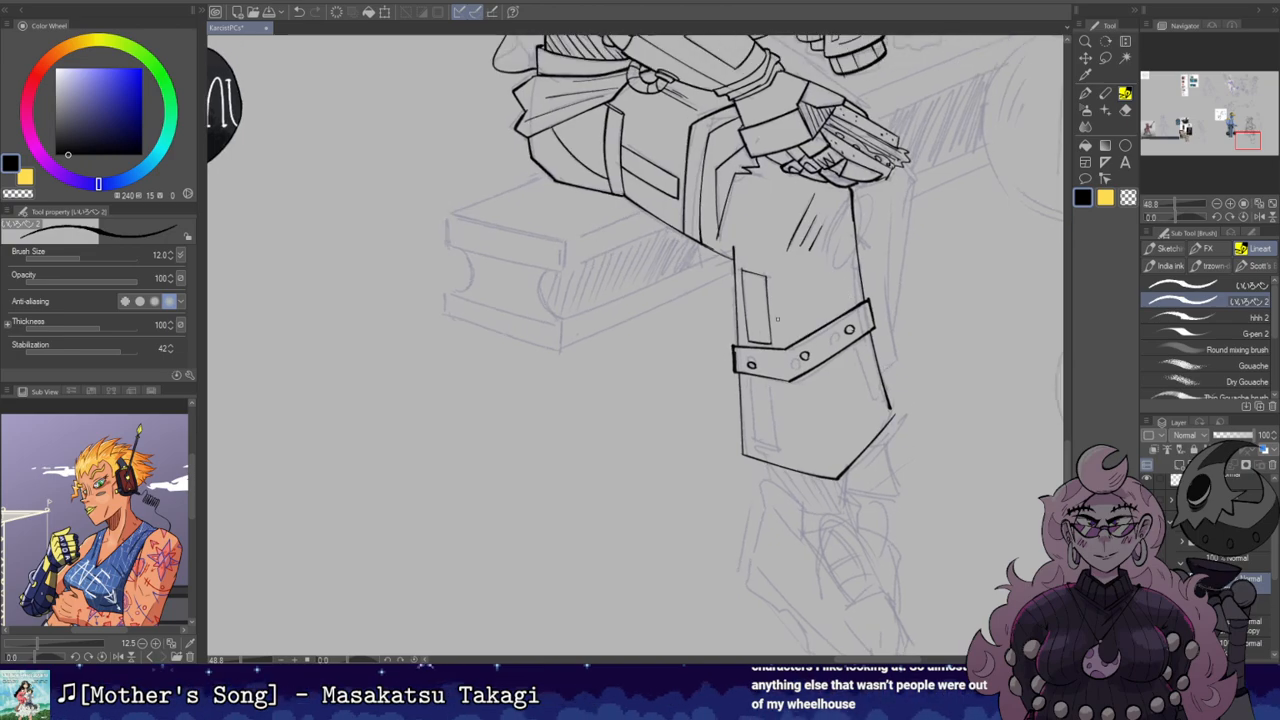
{"action": "mouse_move", "coordinate": [750, 383]}
{"action": "left_mouse_down"}
{"action": "mouse_move", "coordinate": [758, 441]}
{"action": "mouse_move", "coordinate": [770, 384]}
{"action": "mouse_move", "coordinate": [665, 480]}
{"action": "mouse_move", "coordinate": [784, 415]}
{"action": "mouse_move", "coordinate": [809, 428]}
{"action": "mouse_move", "coordinate": [789, 441]}
{"action": "left_mouse_up"}
{"action": "key", "text": "r"}
{"action": "key", "text": "e"}
{"action": "key", "text": "p"}
{"action": "key", "text": "r"}
{"action": "key", "text": "p"}
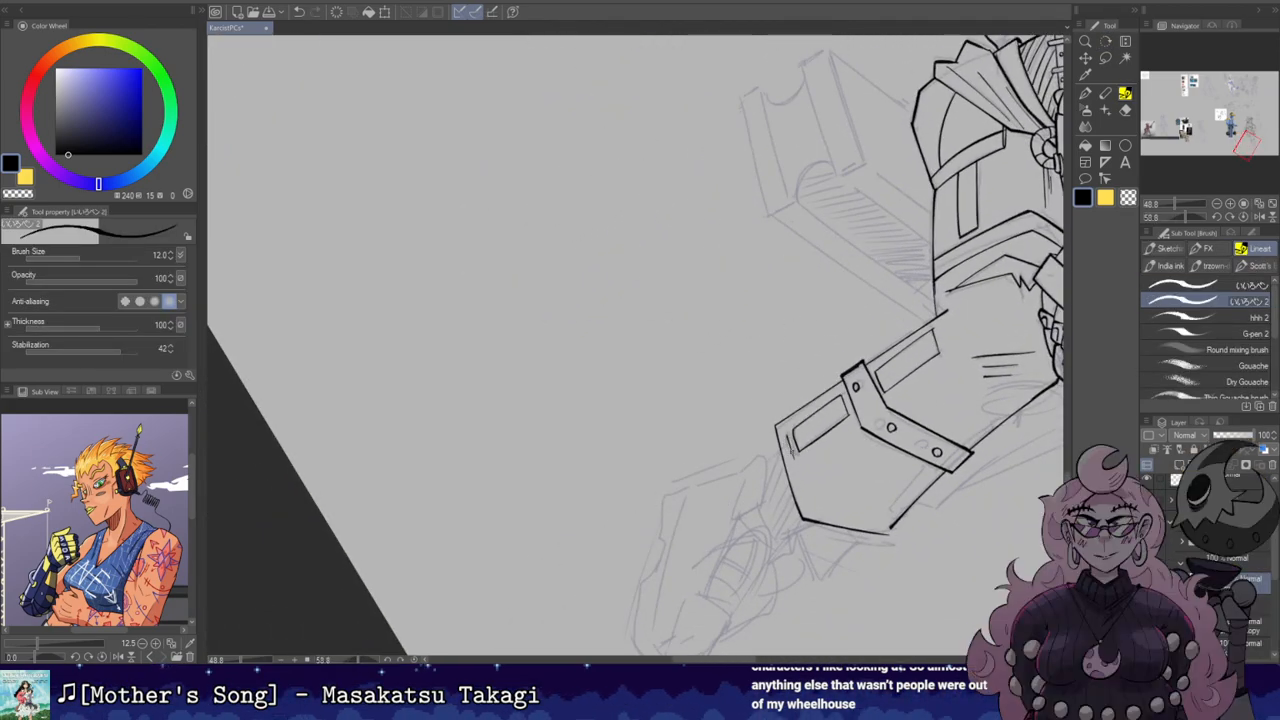
Step: Add a small notch mark beneath the lower shin panel and a thin seam along the shin's back edge
{"action": "key", "text": "ctrl+z"}
{"action": "left_click_drag", "start_coordinate": [788, 435], "coordinate": [790, 454]}
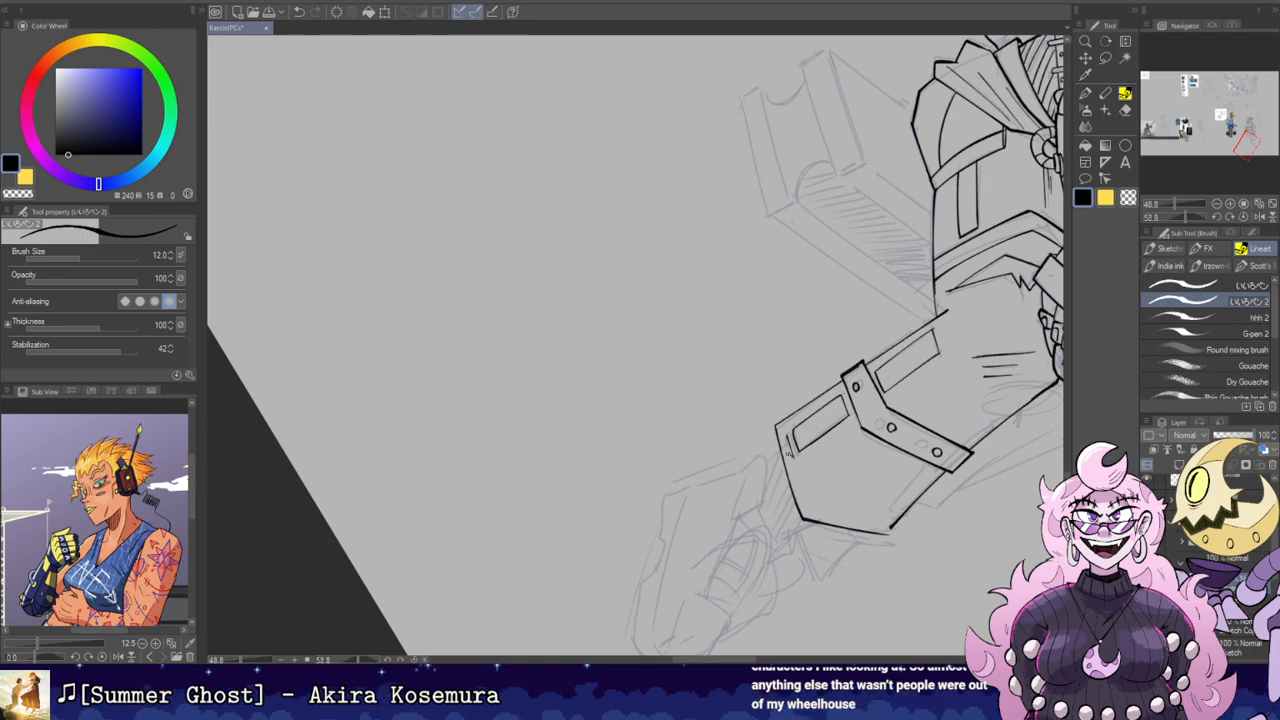
{"action": "key", "text": "ctrl+z"}
{"action": "mouse_move", "coordinate": [787, 440]}
{"action": "left_mouse_down"}
{"action": "mouse_move", "coordinate": [791, 457]}
{"action": "mouse_move", "coordinate": [918, 152]}
{"action": "mouse_move", "coordinate": [934, 154]}
{"action": "left_mouse_up"}
{"action": "left_click_drag", "start_coordinate": [877, 109], "coordinate": [791, 303]}
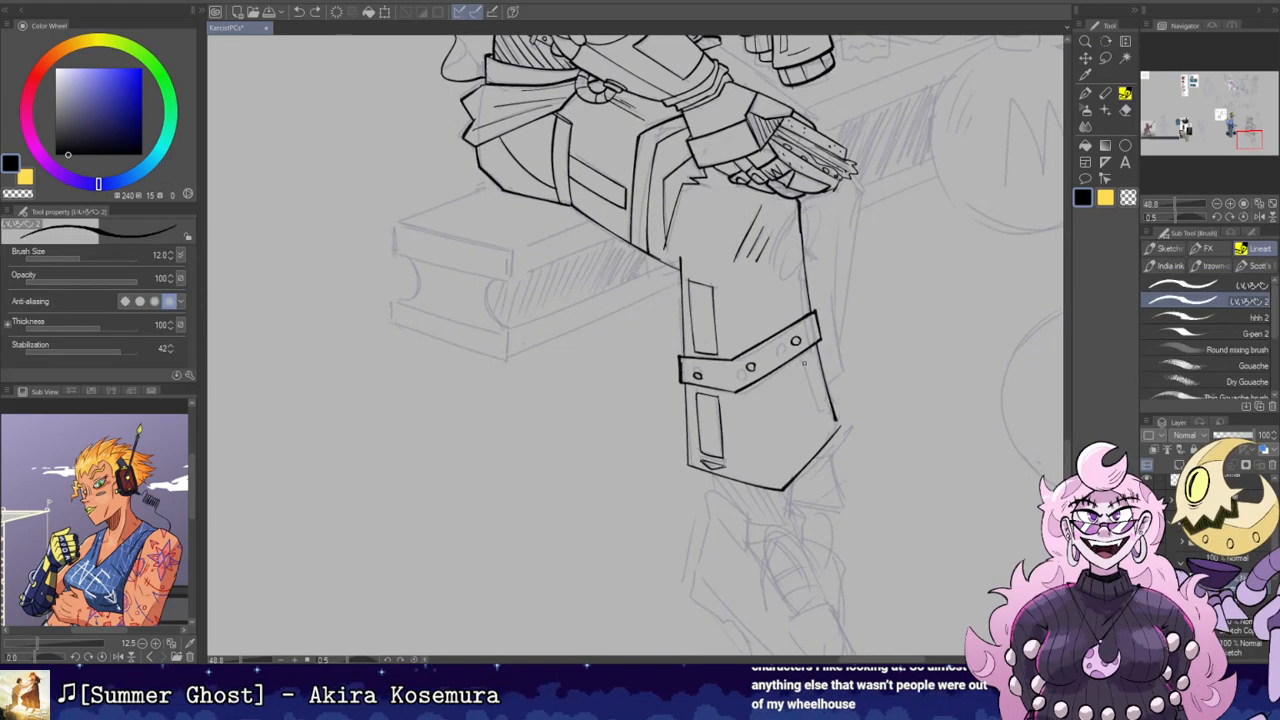
{"action": "key", "text": "e"}
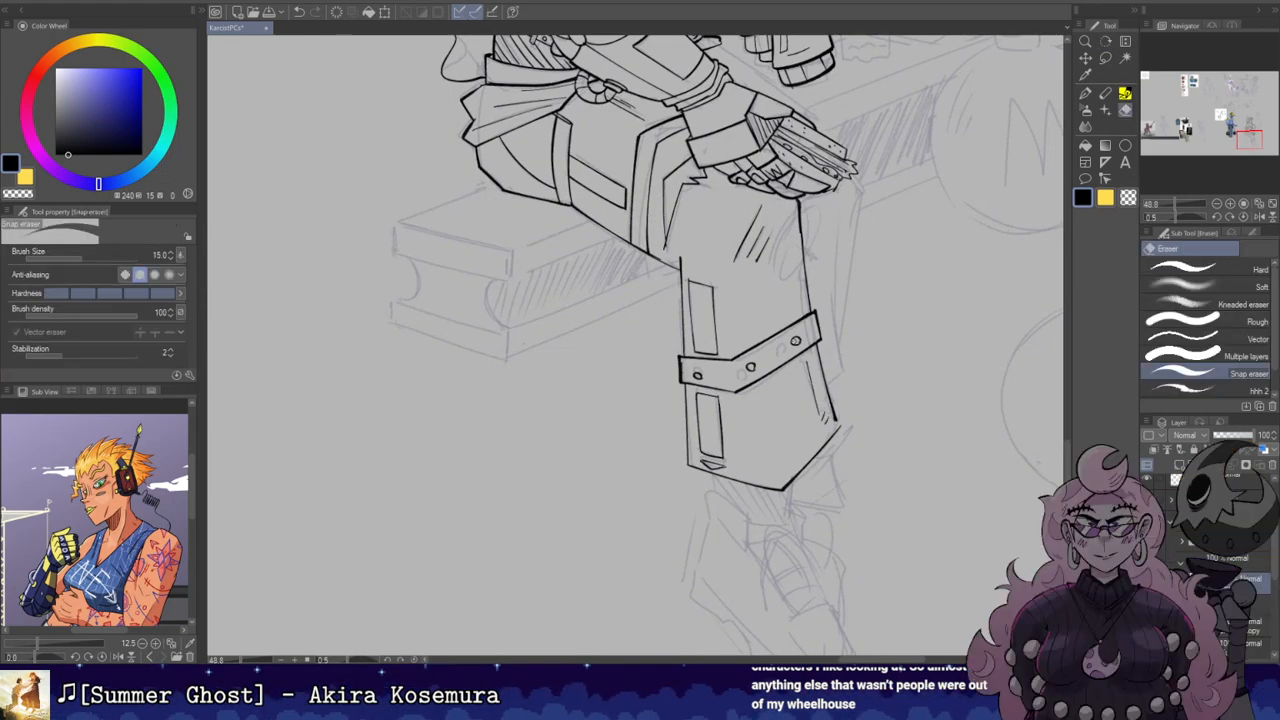
{"action": "key", "text": "b"}
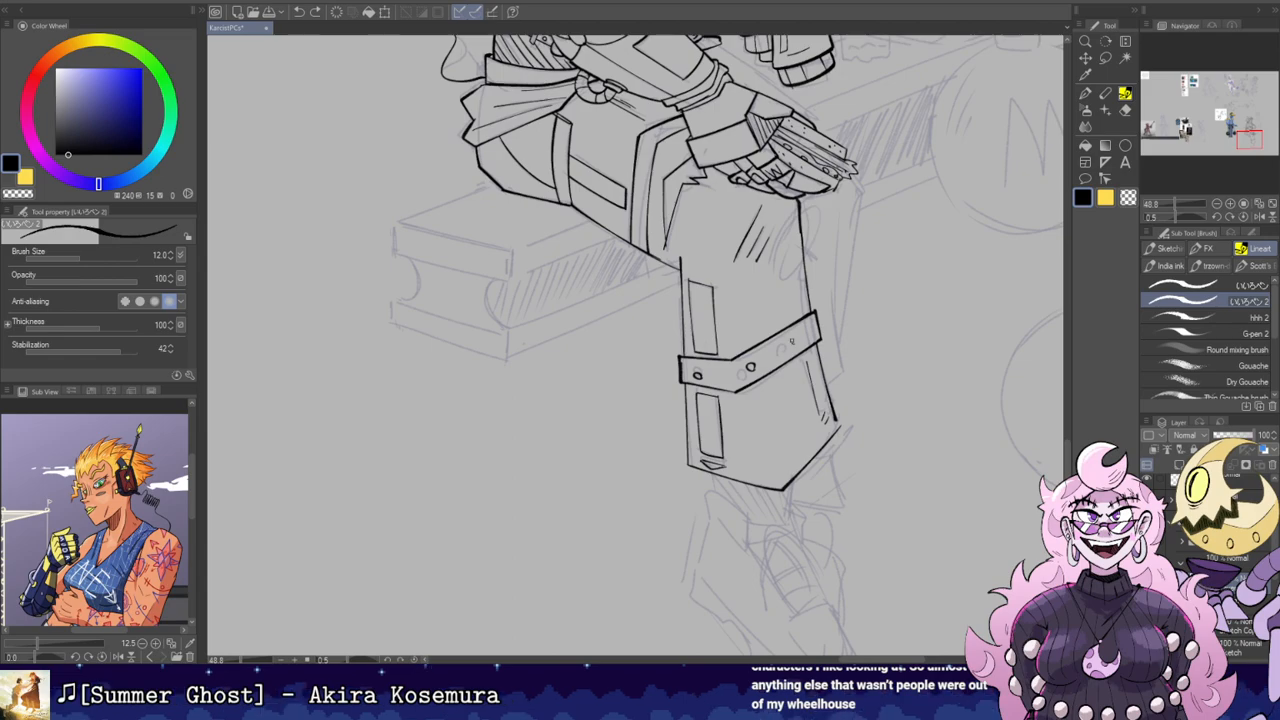
{"action": "scroll", "coordinate": [818, 360], "scroll_direction": "up", "scroll_amount": 3}
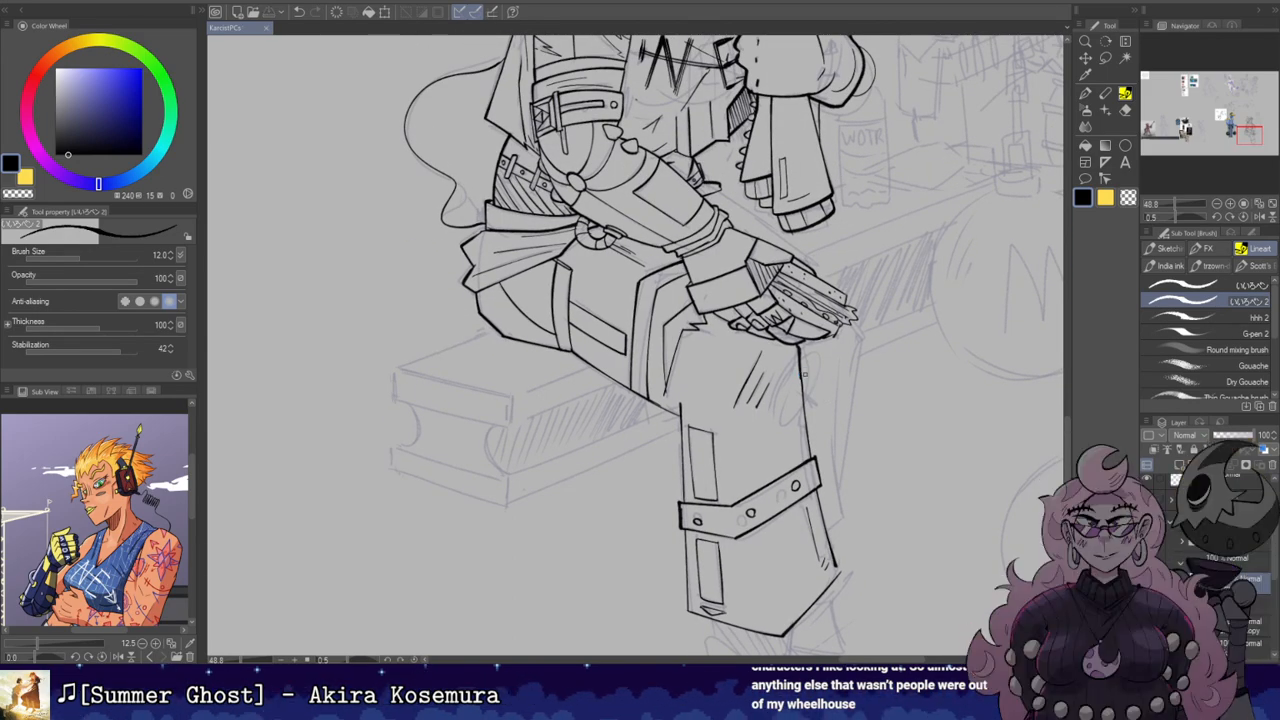
Step: Rework the near leg's back edge below the gloved hand into jagged torn cloth
{"action": "scroll", "coordinate": [803, 373], "scroll_direction": "down", "scroll_amount": 5}
{"action": "left_click_drag", "start_coordinate": [776, 371], "coordinate": [690, 410]}
{"action": "key", "text": "r"}
{"action": "scroll", "coordinate": [688, 411], "scroll_direction": "up", "scroll_amount": 2}
{"action": "scroll", "coordinate": [686, 411], "scroll_direction": "up", "scroll_amount": 5}
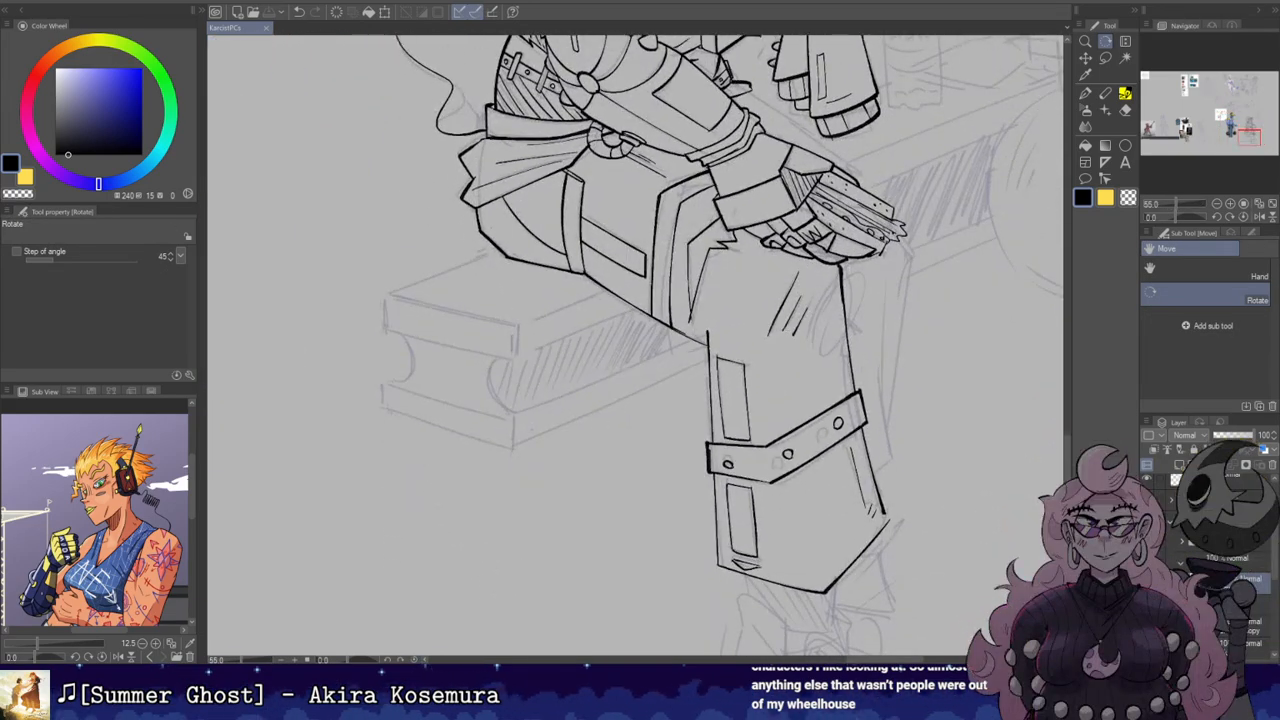
{"action": "key", "text": "b"}
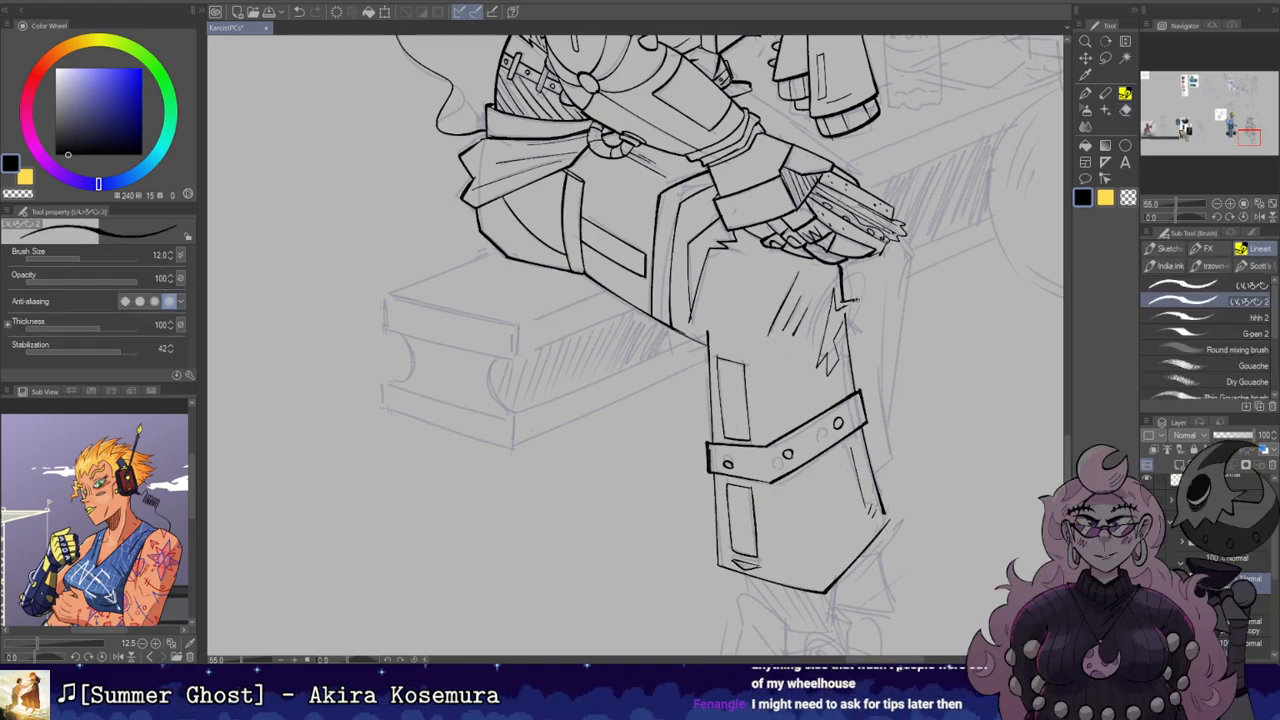
{"action": "key", "text": "e"}
{"action": "key", "text": "p"}
{"action": "key", "text": "e"}
{"action": "key", "text": "p"}
{"action": "key", "text": "ctrl+z"}
{"action": "key", "text": "ctrl+z"}
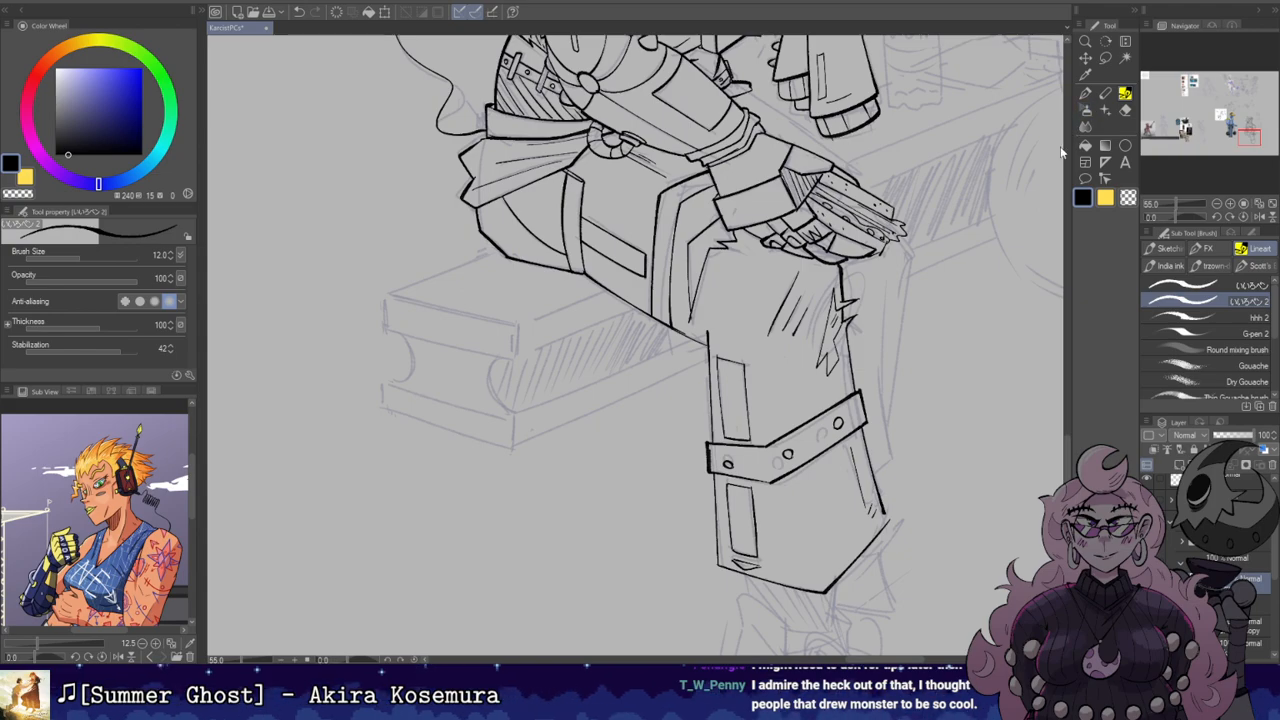
Step: Examine the seated figure's line art as a whole and around the near leg from several views
{"action": "scroll", "coordinate": [939, 268], "scroll_direction": "down", "scroll_amount": 2}
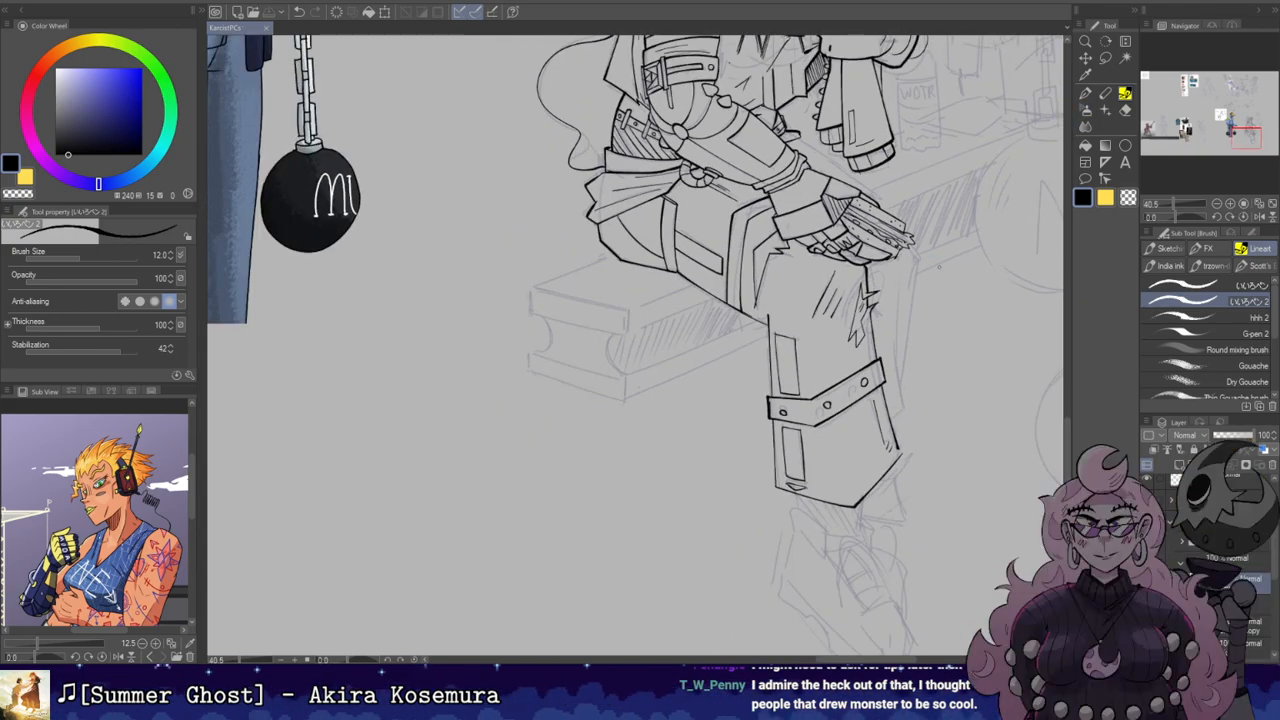
{"action": "scroll", "coordinate": [938, 267], "scroll_direction": "down", "scroll_amount": 1}
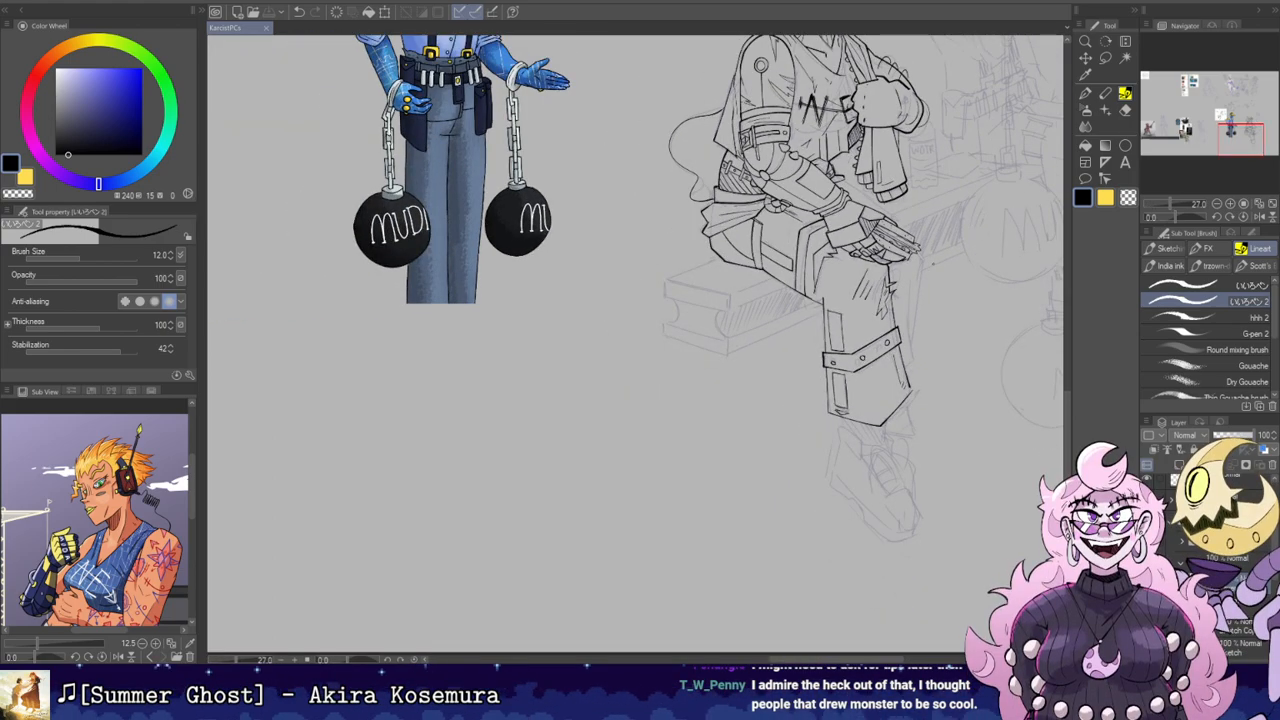
{"action": "mouse_move", "coordinate": [917, 192]}
{"action": "left_mouse_down"}
{"action": "mouse_move", "coordinate": [666, 290]}
{"action": "mouse_move", "coordinate": [690, 329]}
{"action": "left_mouse_up"}
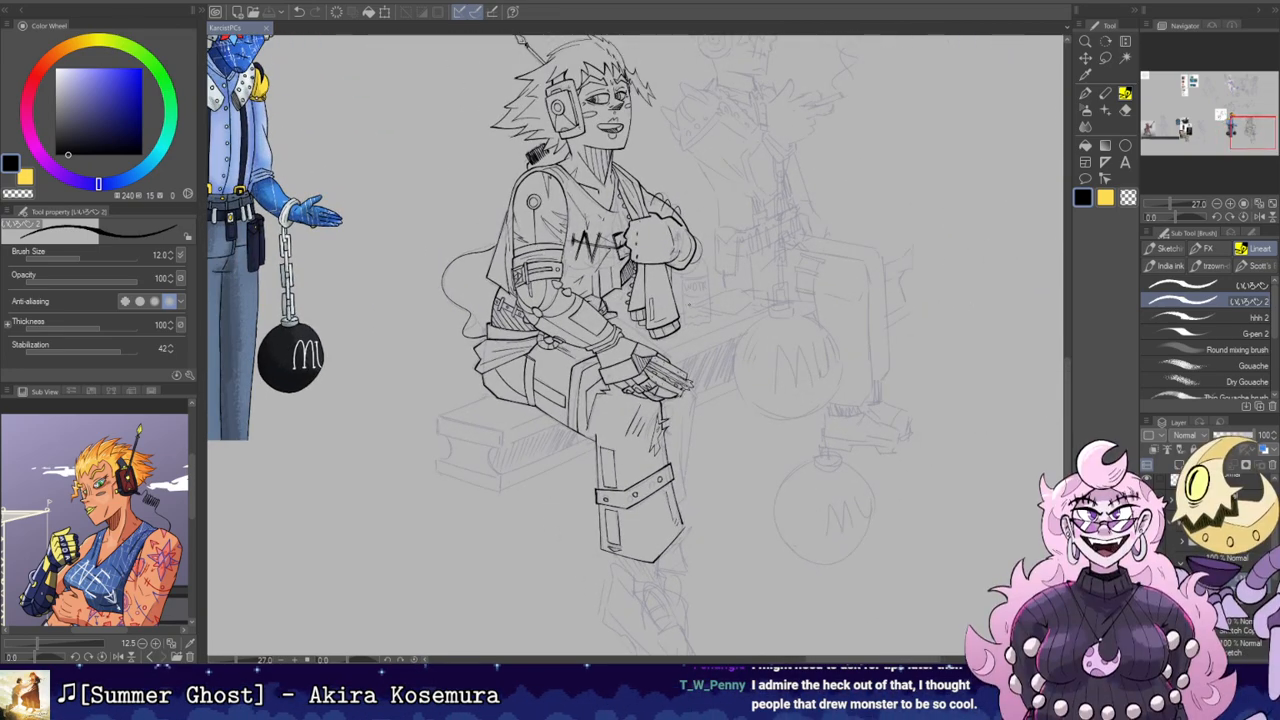
{"action": "scroll", "coordinate": [689, 304], "scroll_direction": "up", "scroll_amount": 3}
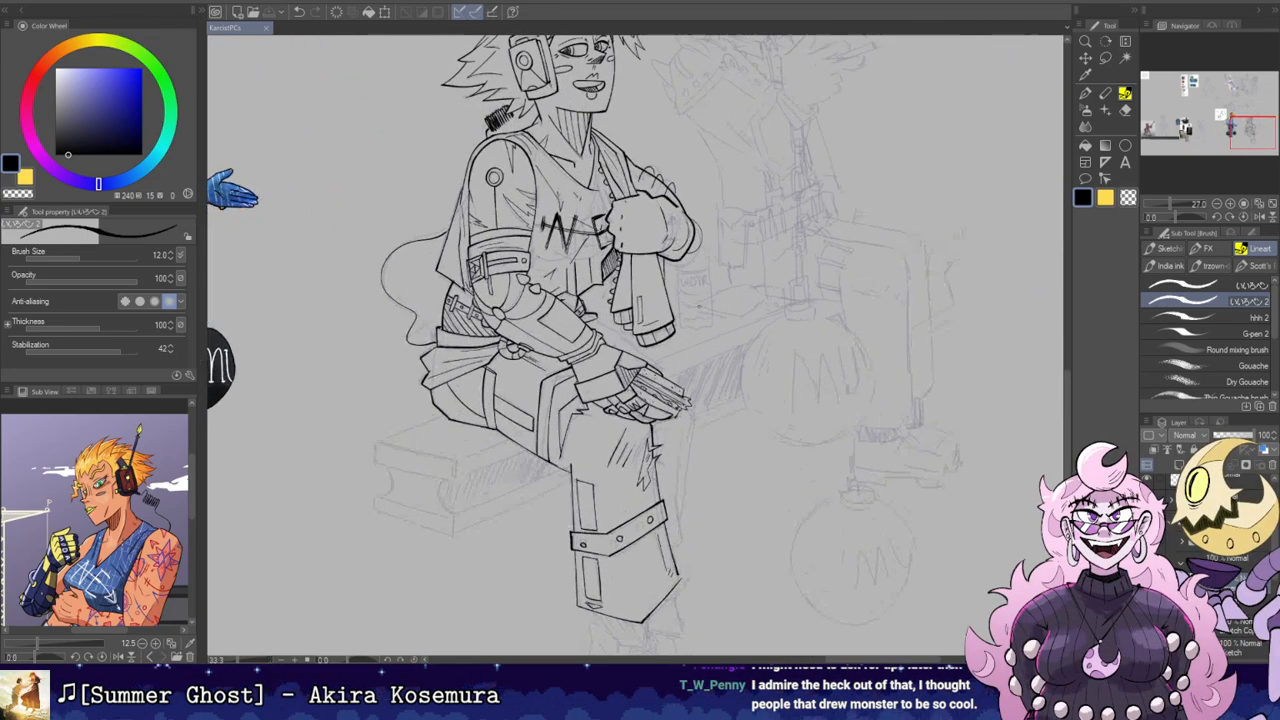
{"action": "left_click_drag", "start_coordinate": [710, 376], "coordinate": [809, 310]}
{"action": "left_click_drag", "start_coordinate": [679, 289], "coordinate": [681, 303]}
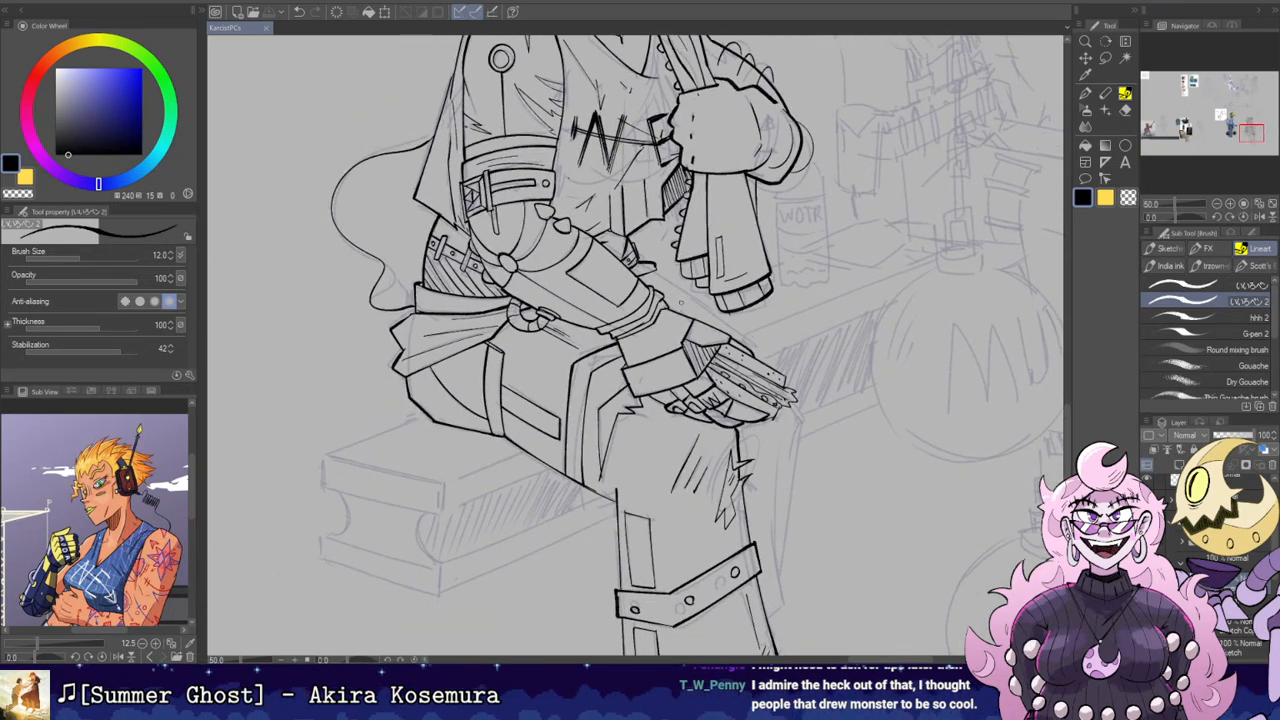
{"action": "key", "text": "shift+space"}
{"action": "left_click_drag", "start_coordinate": [681, 303], "coordinate": [575, 331]}
{"action": "mouse_move", "coordinate": [808, 343]}
{"action": "left_mouse_down"}
{"action": "mouse_move", "coordinate": [780, 243]}
{"action": "mouse_move", "coordinate": [843, 317]}
{"action": "left_mouse_up"}
{"action": "key", "text": "e"}
{"action": "left_click", "coordinate": [668, 414]}
{"action": "key", "text": "b"}
{"action": "key", "text": "ctrl+z"}
{"action": "key", "text": "ctrl+z"}
{"action": "mouse_move", "coordinate": [664, 413]}
{"action": "left_mouse_down"}
{"action": "mouse_move", "coordinate": [687, 282]}
{"action": "mouse_move", "coordinate": [681, 325]}
{"action": "left_mouse_up"}
{"action": "key", "text": "ctrl+z"}
{"action": "key", "text": "ctrl+z"}
{"action": "key", "text": "ctrl+z"}
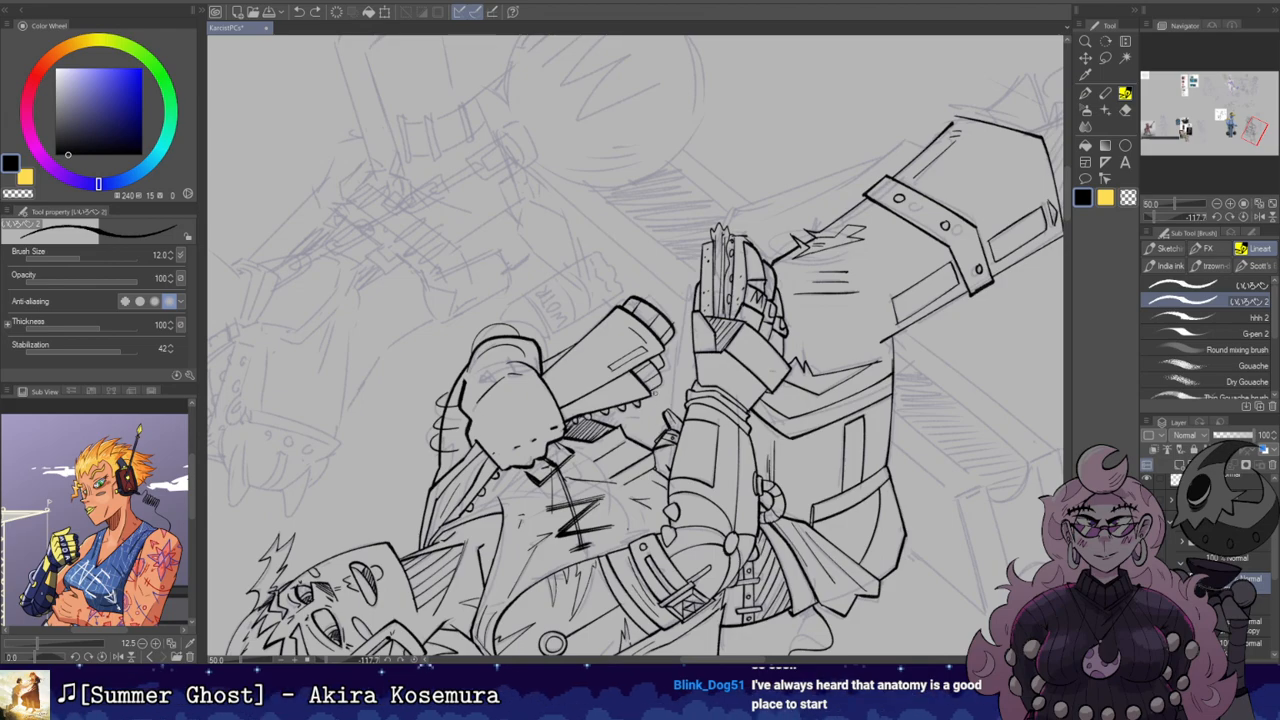
Step: Ink the far thigh's upper edge running behind the forearm and sandwich to the far knee
{"action": "left_click_drag", "start_coordinate": [668, 412], "coordinate": [684, 278]}
{"action": "key", "text": "ctrl+z"}
{"action": "left_click_drag", "start_coordinate": [671, 401], "coordinate": [690, 274]}
{"action": "key", "text": "e"}
{"action": "key", "text": "r"}
{"action": "mouse_move", "coordinate": [540, 326]}
{"action": "left_mouse_down"}
{"action": "mouse_move", "coordinate": [691, 277]}
{"action": "mouse_move", "coordinate": [871, 177]}
{"action": "left_mouse_up"}
{"action": "left_click_drag", "start_coordinate": [829, 281], "coordinate": [739, 227]}
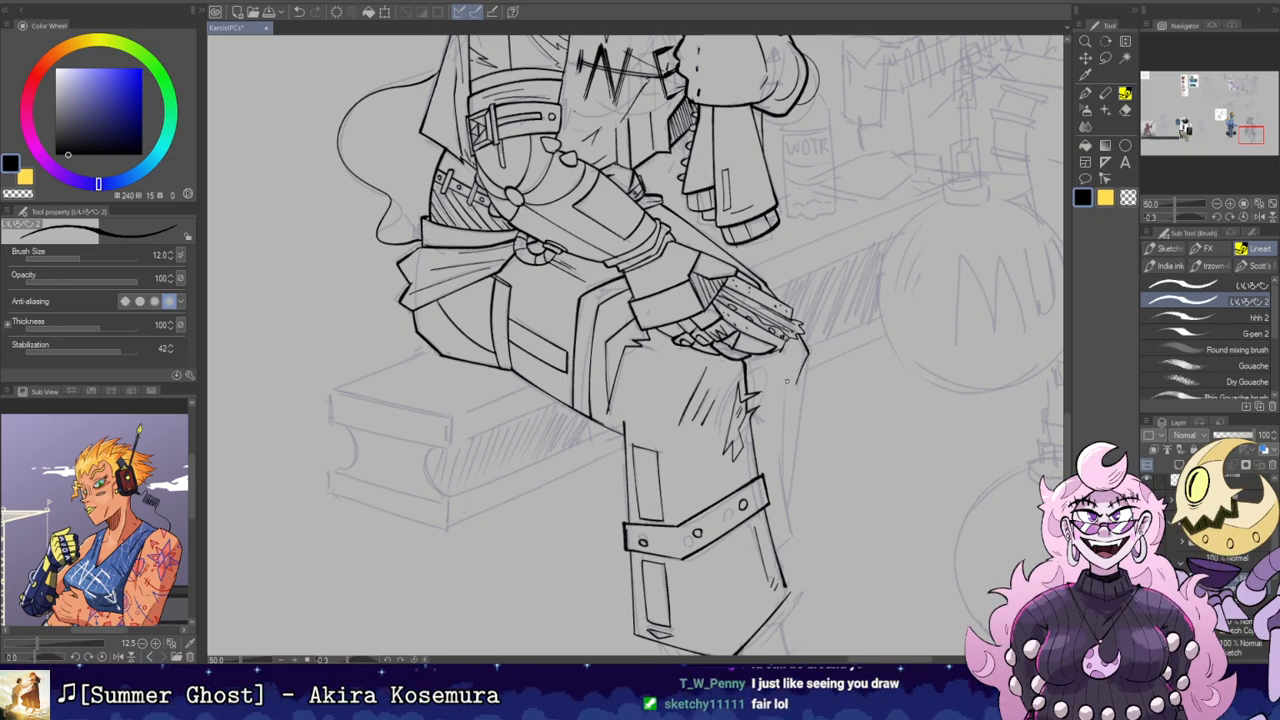
Step: Ink the far leg's crease and pointed cloth corner where they emerge behind the near shin's strap
{"action": "mouse_move", "coordinate": [787, 373]}
{"action": "left_mouse_down"}
{"action": "mouse_move", "coordinate": [787, 526]}
{"action": "mouse_move", "coordinate": [788, 515]}
{"action": "left_mouse_up"}
{"action": "key", "text": "ctrl+z"}
{"action": "key", "text": "ctrl+z"}
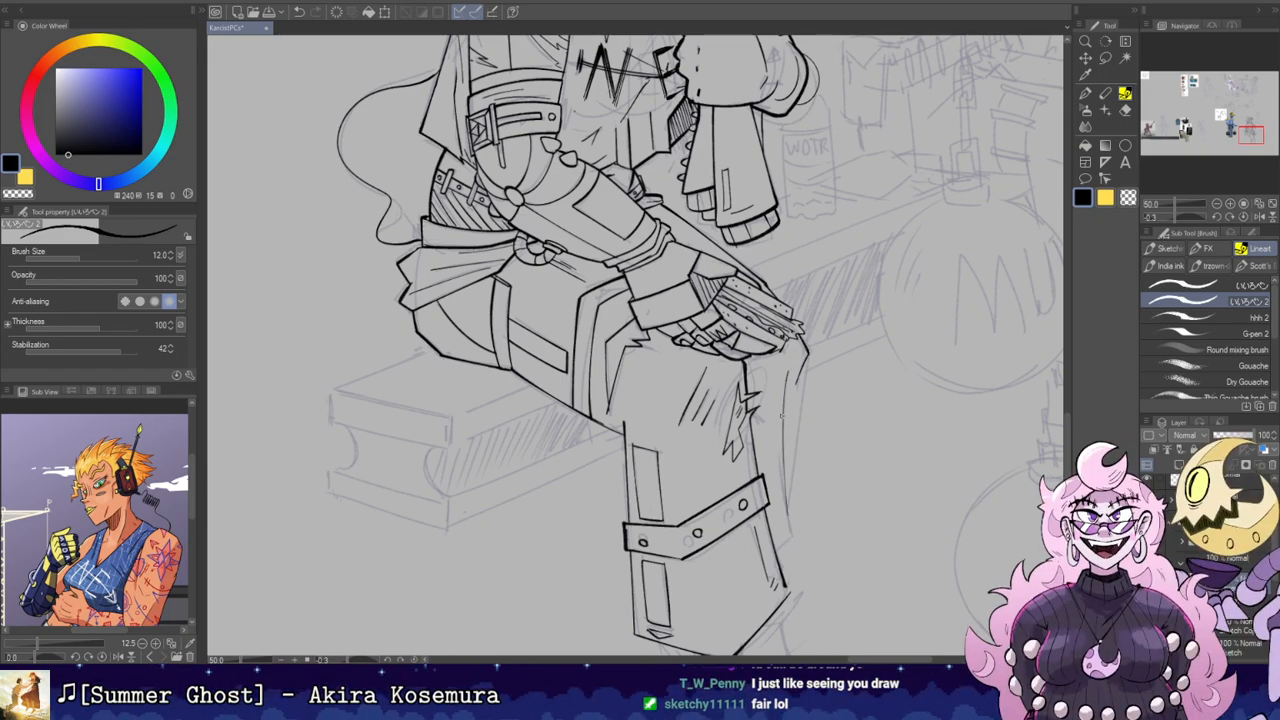
{"action": "left_click_drag", "start_coordinate": [782, 452], "coordinate": [786, 512]}
{"action": "key", "text": "ctrl+z"}
{"action": "mouse_move", "coordinate": [781, 449]}
{"action": "left_mouse_down"}
{"action": "mouse_move", "coordinate": [787, 518]}
{"action": "mouse_move", "coordinate": [873, 408]}
{"action": "mouse_move", "coordinate": [833, 466]}
{"action": "mouse_move", "coordinate": [745, 432]}
{"action": "left_mouse_up"}
{"action": "key", "text": "ctrl+z"}
{"action": "key", "text": "e"}
{"action": "key", "text": "shift+space"}
{"action": "key", "text": "b"}
{"action": "key", "text": "shift+space"}
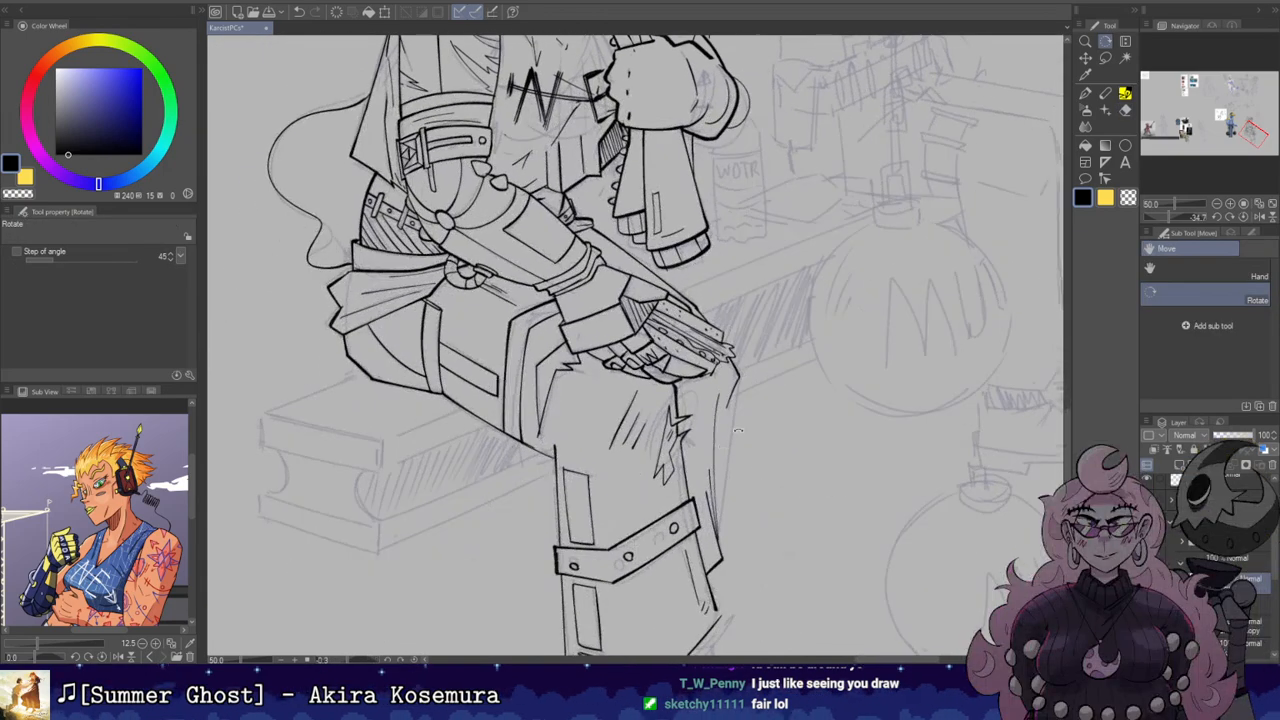
Step: Ink the far shin's outer edge from the far knee down to the cloth corner beside the strap
{"action": "key", "text": "ctrl+z"}
{"action": "left_click_drag", "start_coordinate": [718, 521], "coordinate": [745, 375]}
{"action": "key", "text": "e"}
{"action": "key", "text": "shift+space"}
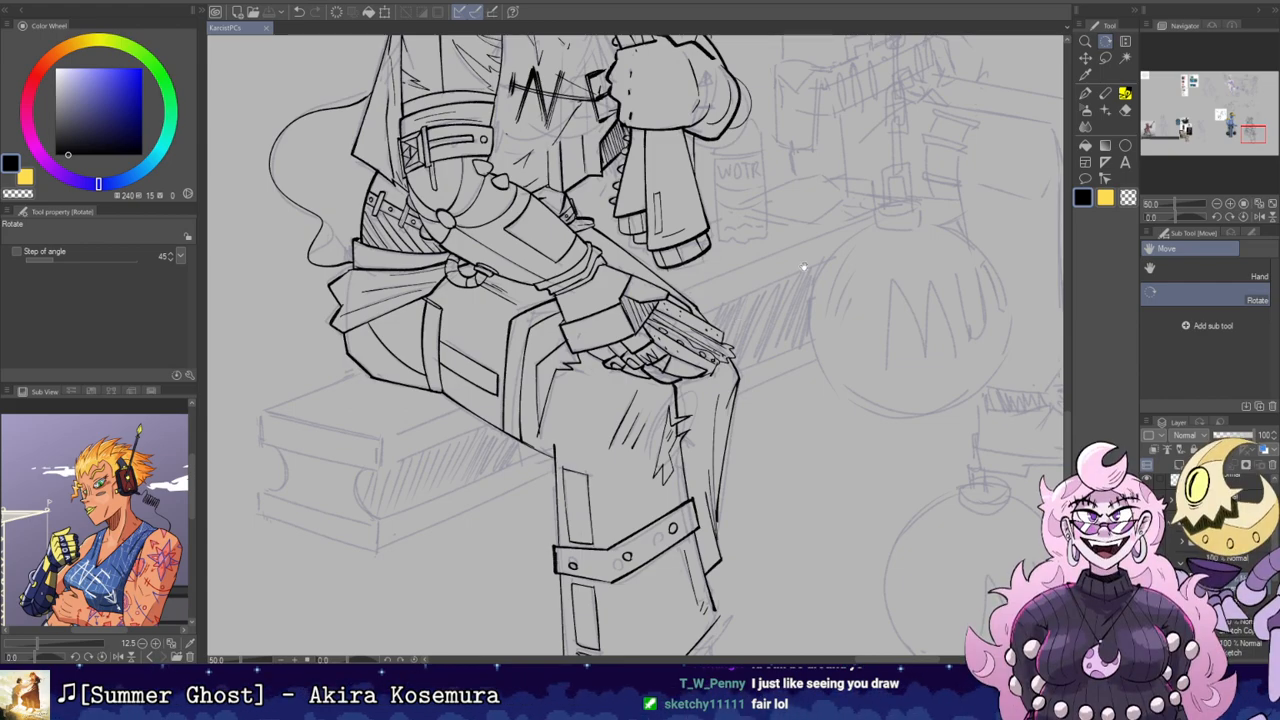
Step: Ink the near and far sides of the shoe's collar just below the pointed trouser hem
{"action": "left_click_drag", "start_coordinate": [800, 268], "coordinate": [848, 220]}
{"action": "key", "text": "b"}
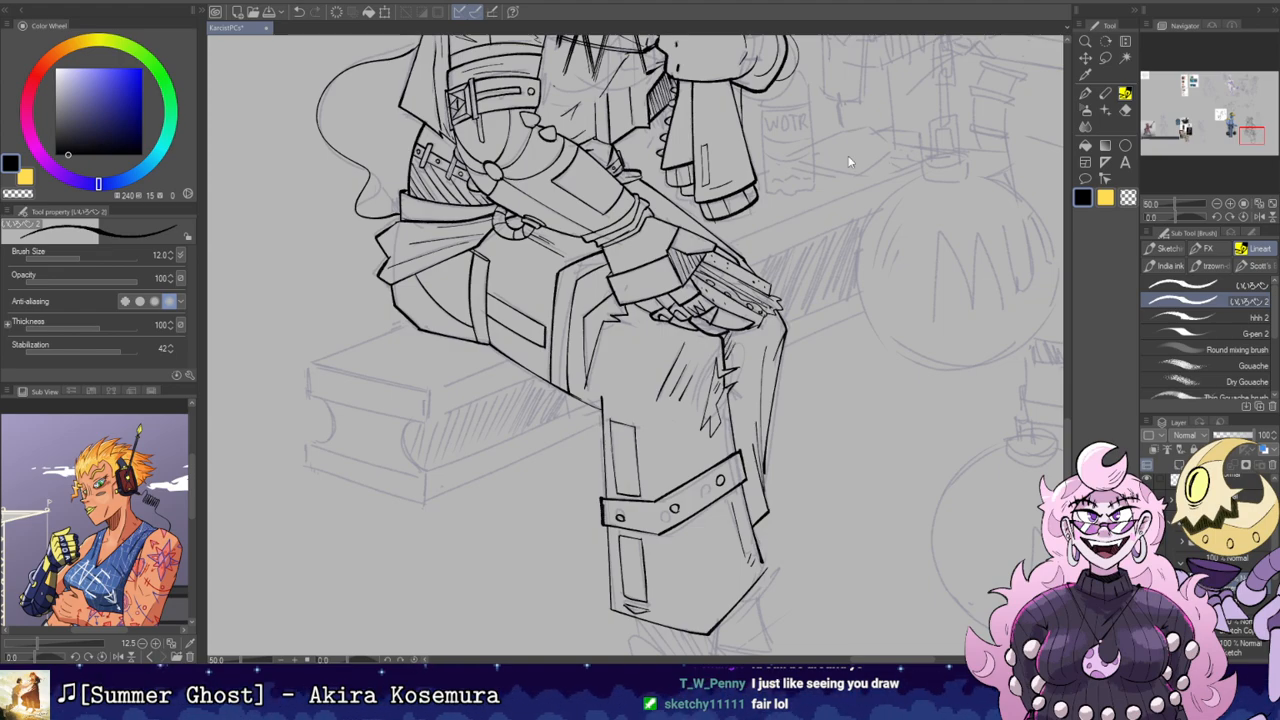
{"action": "key", "text": "ctrl+z"}
{"action": "scroll", "coordinate": [757, 238], "scroll_direction": "down", "scroll_amount": 5}
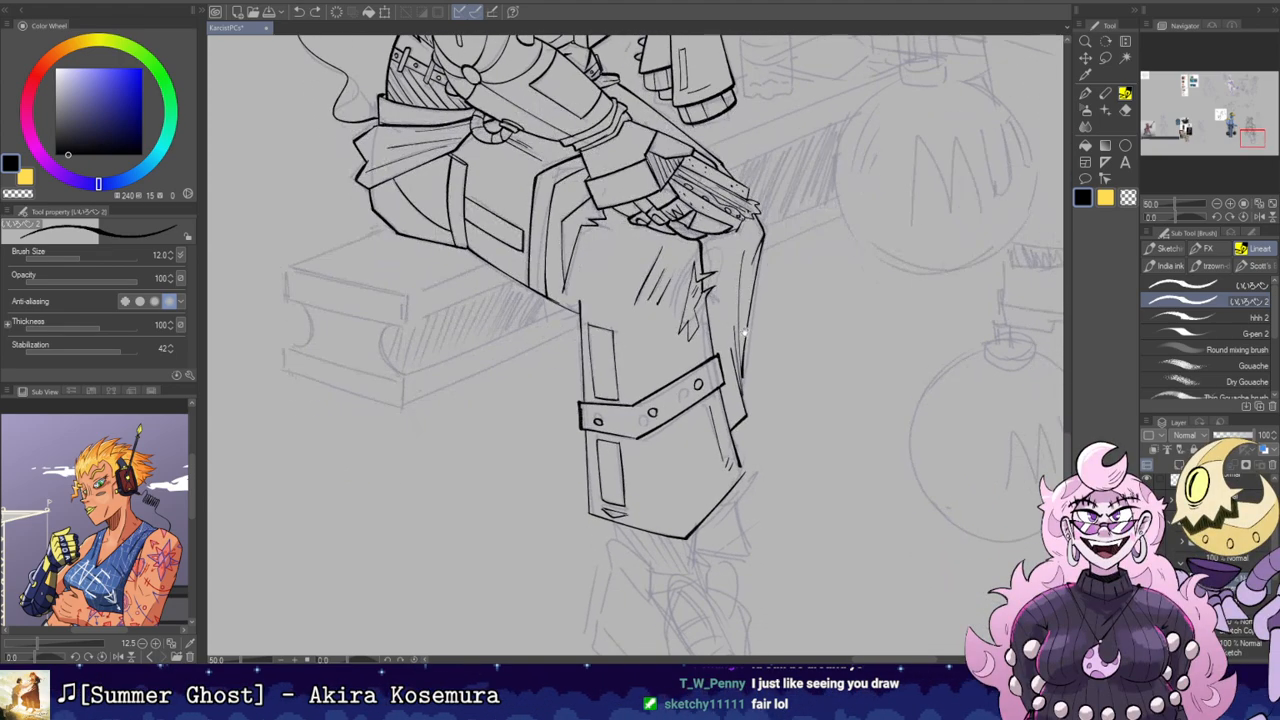
{"action": "left_click_drag", "start_coordinate": [718, 336], "coordinate": [815, 365]}
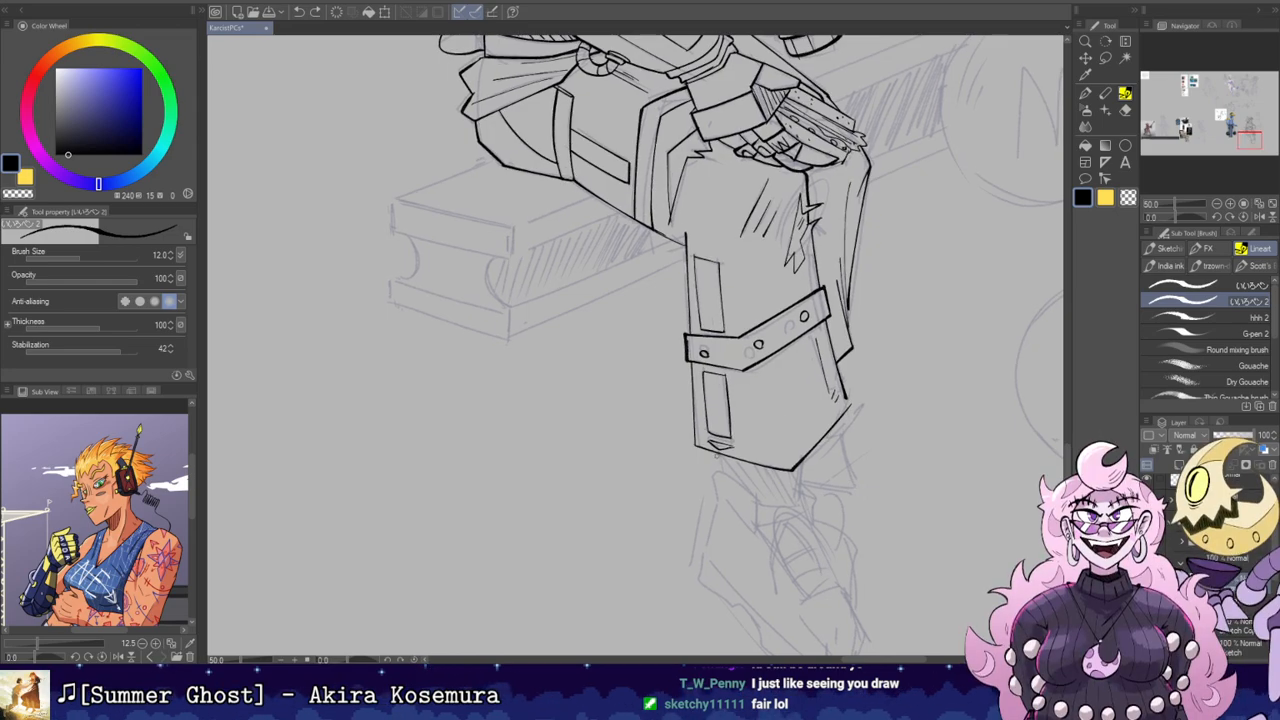
{"action": "mouse_move", "coordinate": [717, 476]}
{"action": "left_mouse_down"}
{"action": "mouse_move", "coordinate": [700, 432]}
{"action": "mouse_move", "coordinate": [699, 454]}
{"action": "mouse_move", "coordinate": [741, 488]}
{"action": "mouse_move", "coordinate": [761, 401]}
{"action": "mouse_move", "coordinate": [772, 402]}
{"action": "left_mouse_up"}
{"action": "key", "text": "ctrl+z"}
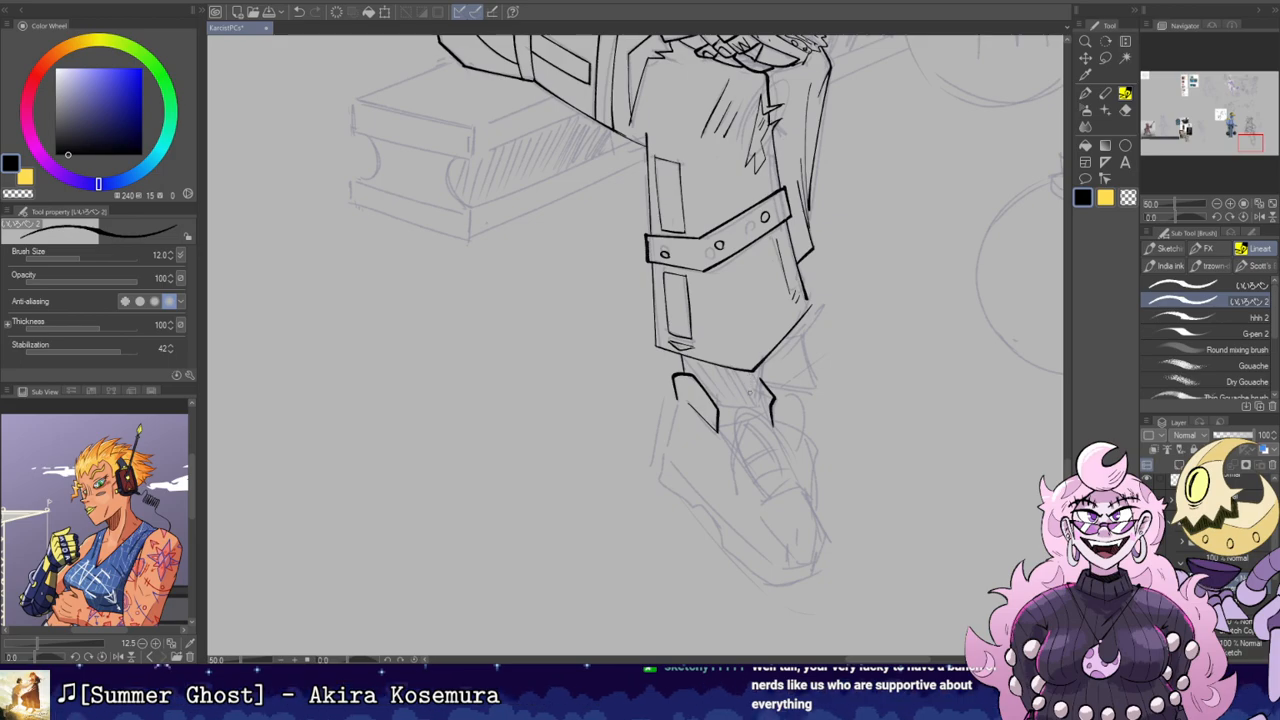
{"action": "key", "text": "e"}
{"action": "key", "text": "b"}
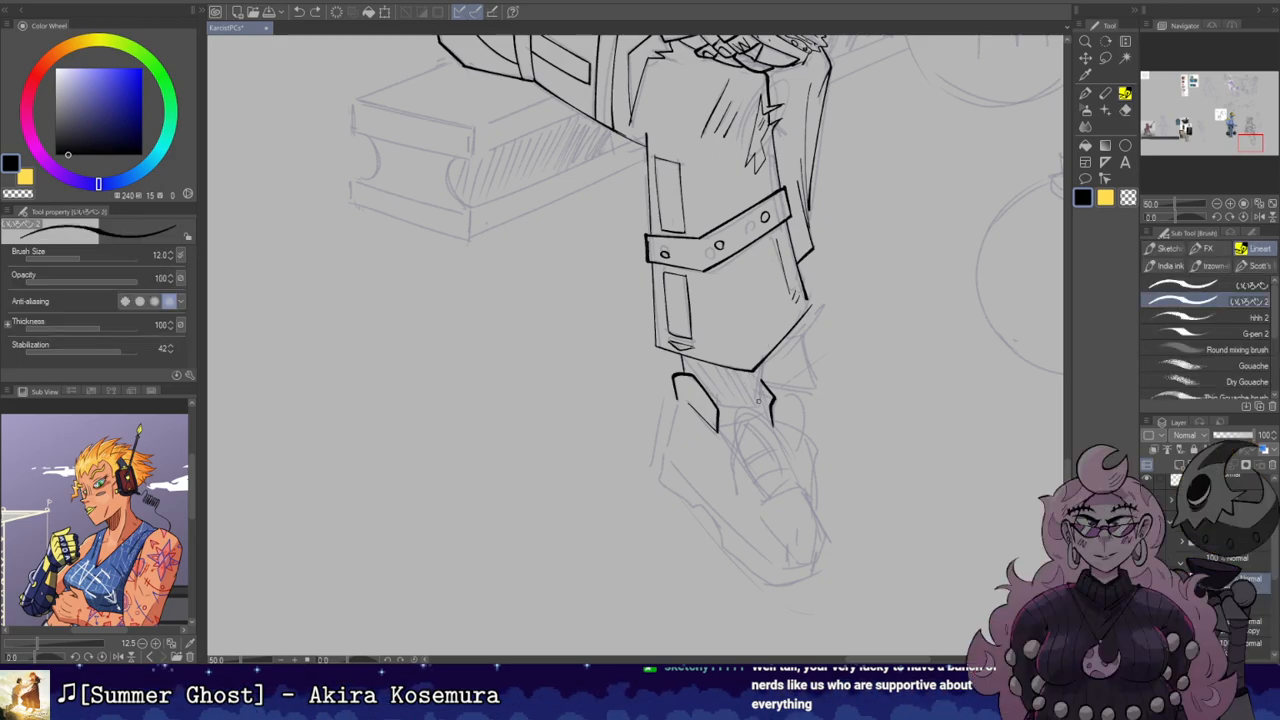
Step: Ink the ankle's side lines and the front edge of the shoe's opening between the two collar sides
{"action": "key", "text": "shift+space"}
{"action": "mouse_move", "coordinate": [760, 300]}
{"action": "left_mouse_down"}
{"action": "mouse_move", "coordinate": [709, 403]}
{"action": "mouse_move", "coordinate": [670, 444]}
{"action": "mouse_move", "coordinate": [704, 516]}
{"action": "mouse_move", "coordinate": [791, 353]}
{"action": "mouse_move", "coordinate": [810, 376]}
{"action": "left_mouse_up"}
{"action": "key", "text": "ctrl+z"}
{"action": "key", "text": "shift+space"}
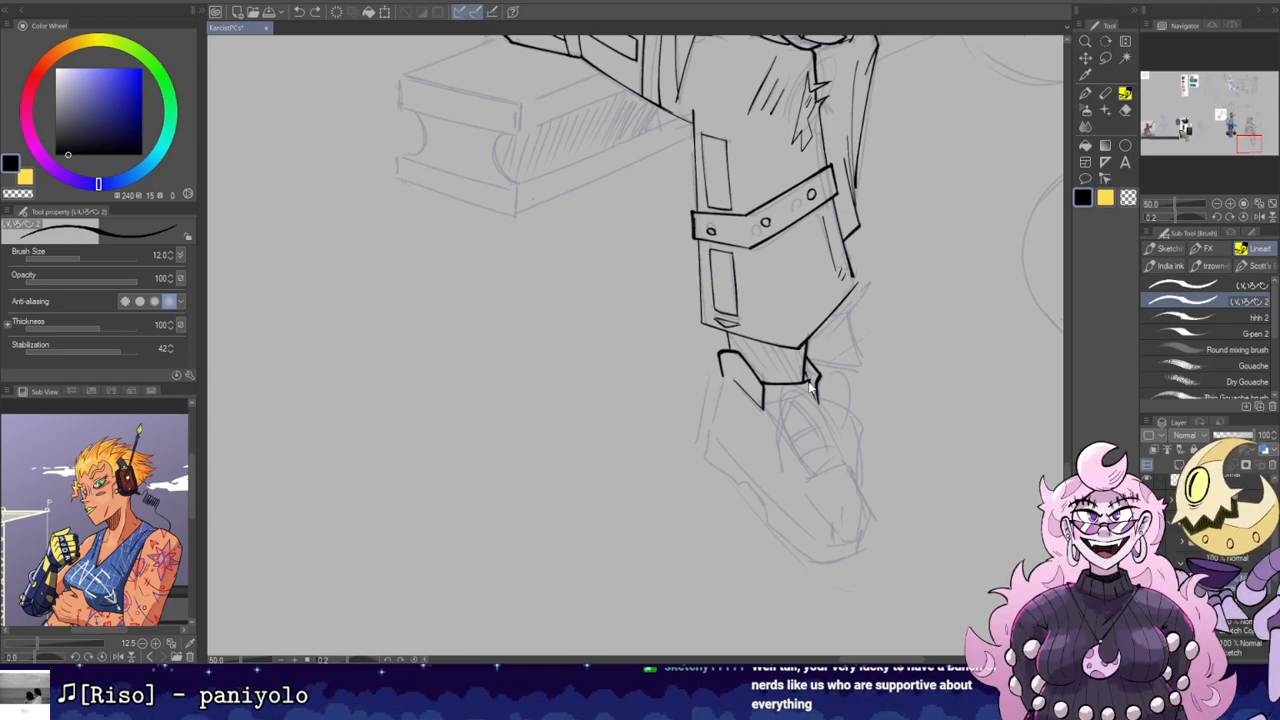
Step: Ink the narrow band across the top of the shoe's tongue, just below the ankle opening
{"action": "key", "text": "shift+space"}
{"action": "mouse_move", "coordinate": [809, 379]}
{"action": "left_mouse_down"}
{"action": "mouse_move", "coordinate": [822, 411]}
{"action": "mouse_move", "coordinate": [737, 188]}
{"action": "mouse_move", "coordinate": [745, 337]}
{"action": "left_mouse_up"}
{"action": "left_click_drag", "start_coordinate": [740, 388], "coordinate": [747, 336]}
{"action": "key", "text": "ctrl+z"}
{"action": "key", "text": "ctrl+z"}
{"action": "left_click_drag", "start_coordinate": [740, 388], "coordinate": [753, 333]}
{"action": "key", "text": "ctrl+z"}
{"action": "key", "text": "e"}
{"action": "key", "text": "shift+space"}
{"action": "mouse_move", "coordinate": [837, 385]}
{"action": "left_mouse_down"}
{"action": "mouse_move", "coordinate": [797, 219]}
{"action": "mouse_move", "coordinate": [780, 286]}
{"action": "mouse_move", "coordinate": [791, 263]}
{"action": "mouse_move", "coordinate": [683, 452]}
{"action": "mouse_move", "coordinate": [687, 403]}
{"action": "left_mouse_up"}
{"action": "key", "text": "ctrl+z"}
Step: Ink the near edge of the shoe's lacing area and the rounded toe cap at its end
{"action": "left_click_drag", "start_coordinate": [686, 463], "coordinate": [684, 375]}
{"action": "key", "text": "shift+space"}
{"action": "mouse_move", "coordinate": [588, 284]}
{"action": "left_mouse_down"}
{"action": "mouse_move", "coordinate": [689, 364]}
{"action": "mouse_move", "coordinate": [758, 446]}
{"action": "mouse_move", "coordinate": [764, 403]}
{"action": "left_mouse_up"}
{"action": "key", "text": "shift+space"}
{"action": "mouse_move", "coordinate": [740, 297]}
{"action": "left_mouse_down"}
{"action": "mouse_move", "coordinate": [729, 431]}
{"action": "mouse_move", "coordinate": [822, 340]}
{"action": "left_mouse_up"}
{"action": "key", "text": "ctrl+z"}
{"action": "mouse_move", "coordinate": [726, 398]}
{"action": "left_mouse_down"}
{"action": "mouse_move", "coordinate": [743, 446]}
{"action": "mouse_move", "coordinate": [730, 474]}
{"action": "left_mouse_up"}
{"action": "key", "text": "ctrl+z"}
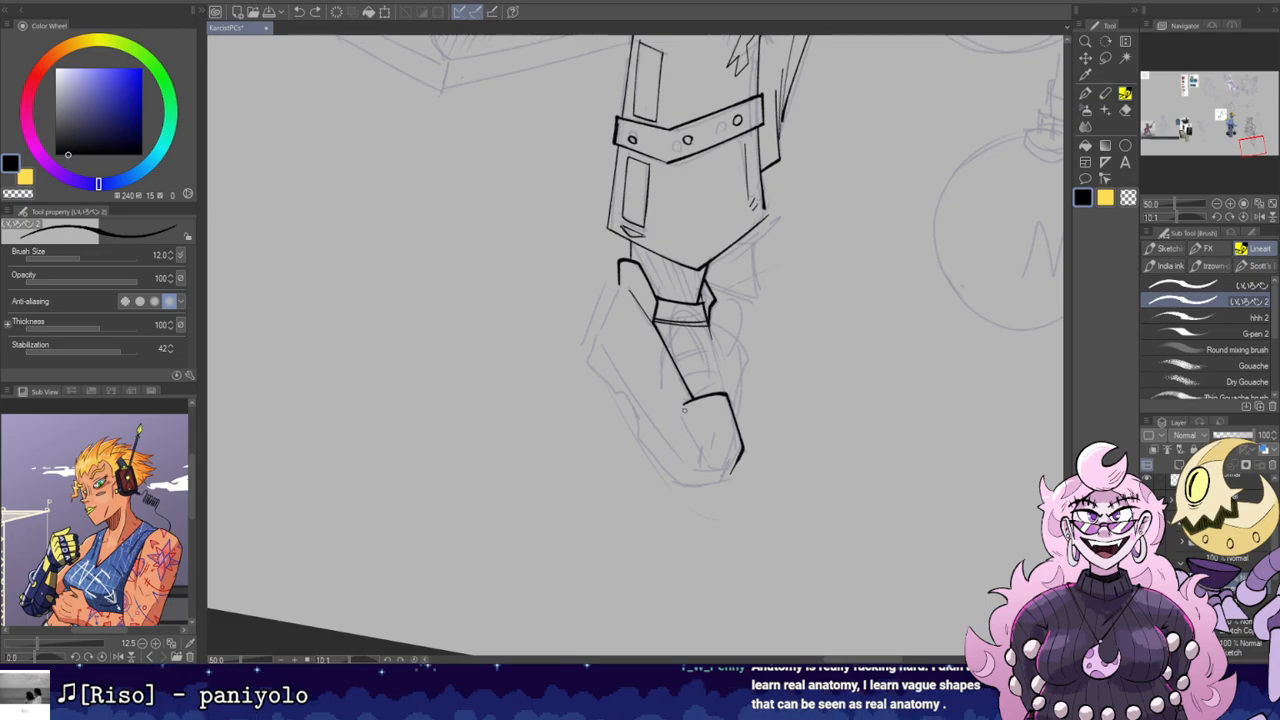
{"action": "left_click_drag", "start_coordinate": [683, 403], "coordinate": [706, 466]}
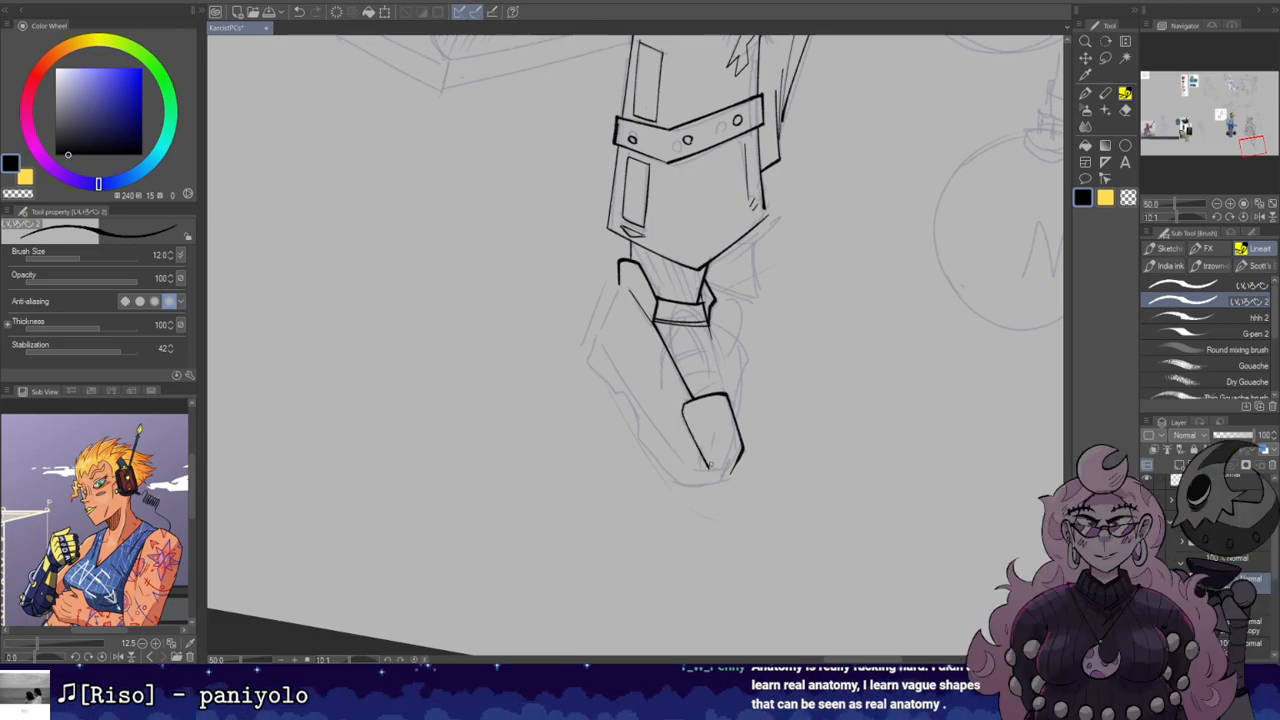
{"action": "key", "text": "e"}
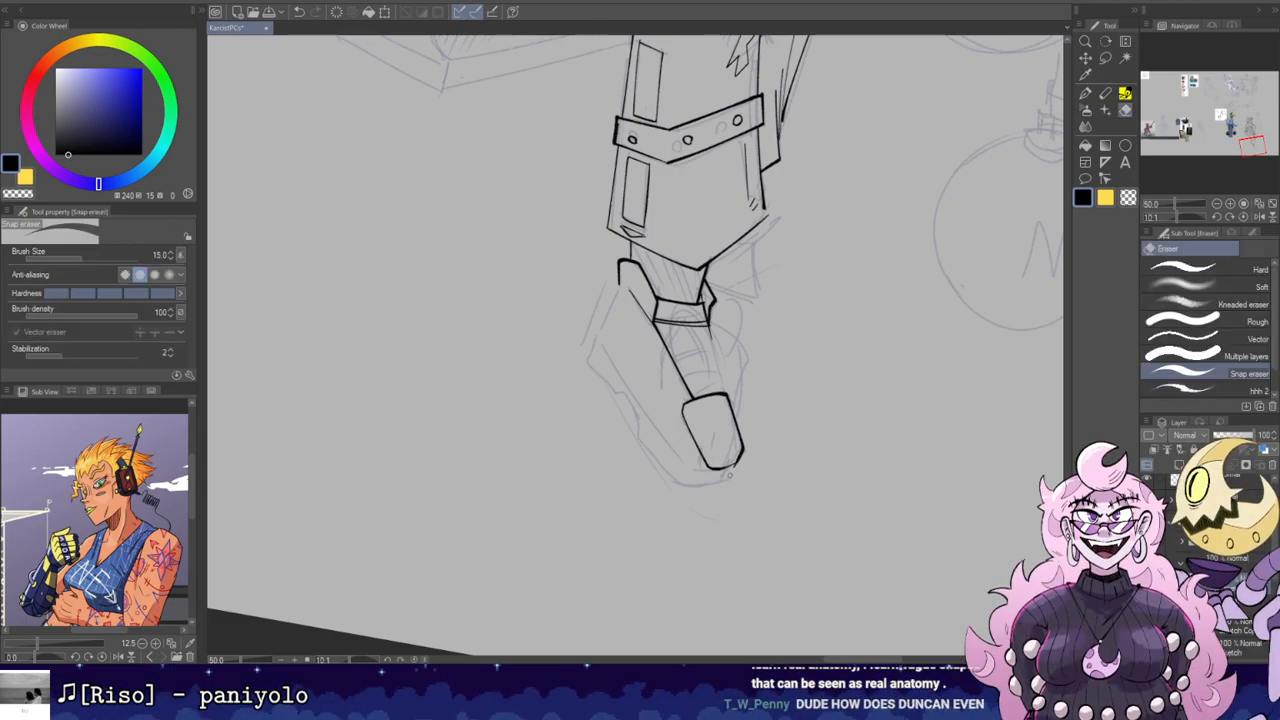
Step: Ink the back of the shoe's heel and the upper's lower edge running forward to the toe cap
{"action": "key", "text": "r"}
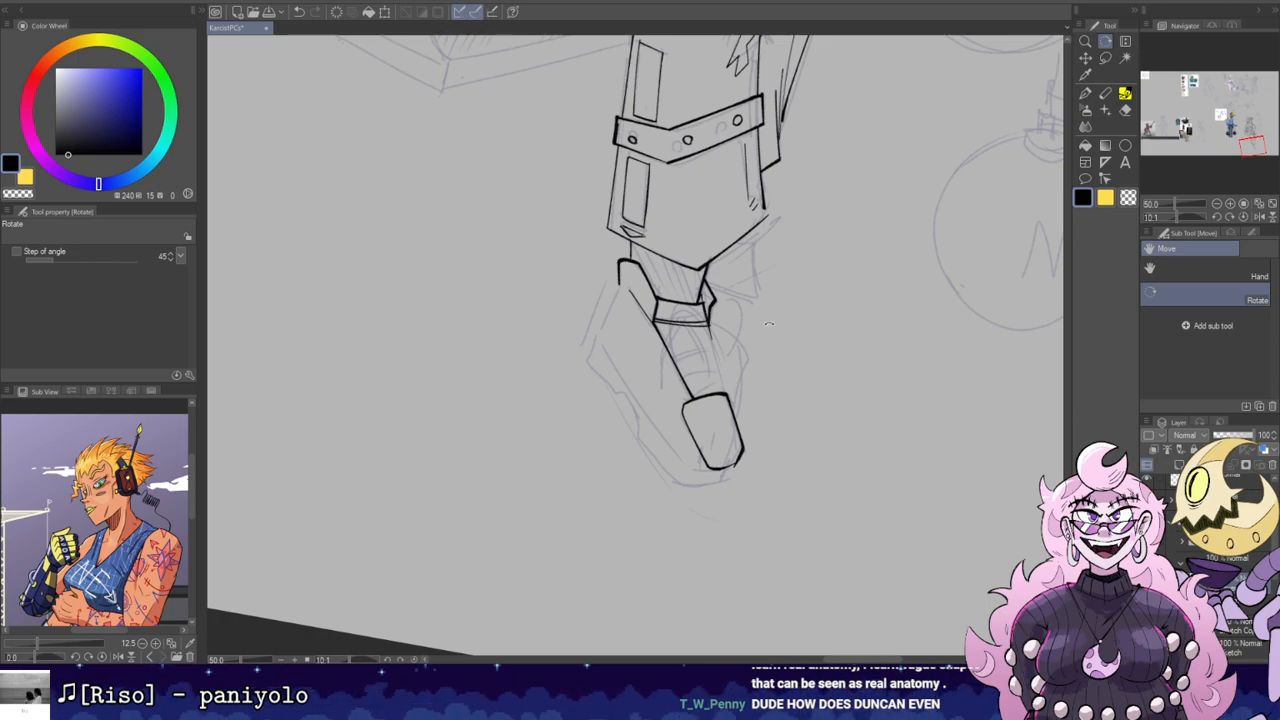
{"action": "left_click_drag", "start_coordinate": [858, 303], "coordinate": [848, 266]}
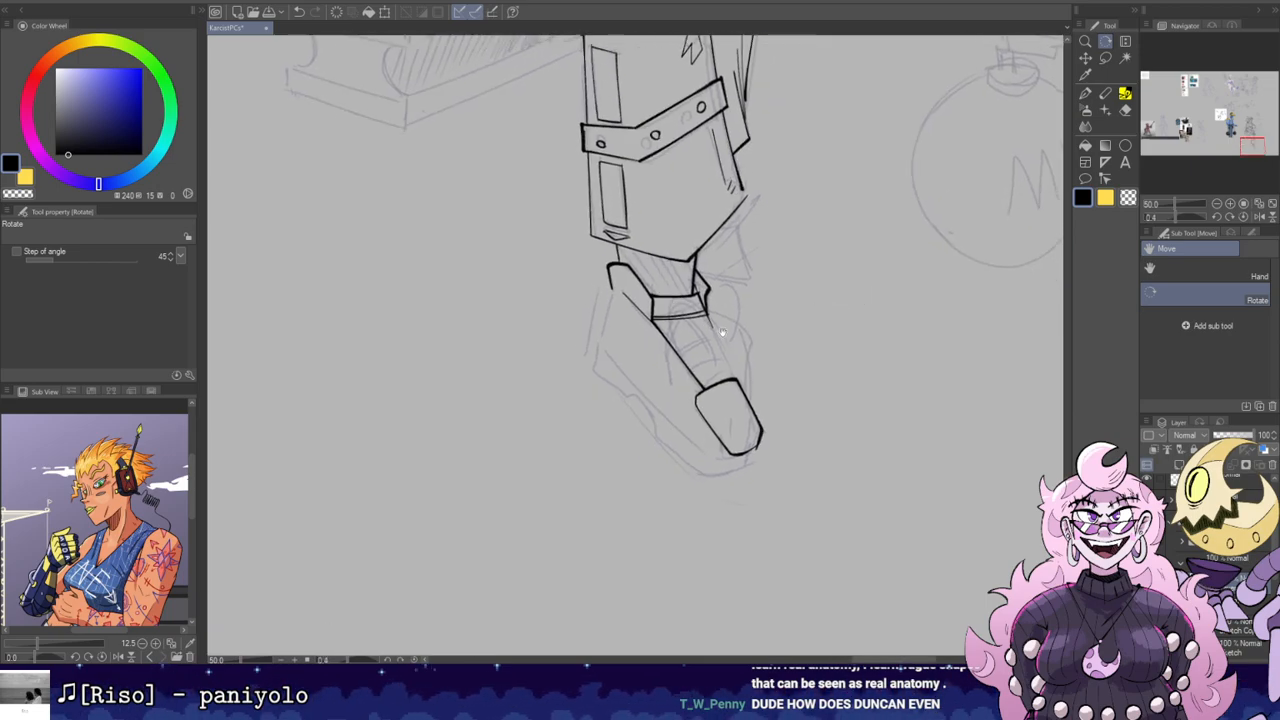
{"action": "left_click_drag", "start_coordinate": [714, 326], "coordinate": [744, 368]}
{"action": "key", "text": "b"}
{"action": "left_click_drag", "start_coordinate": [634, 355], "coordinate": [640, 324]}
{"action": "key", "text": "r"}
{"action": "mouse_move", "coordinate": [799, 300]}
{"action": "left_mouse_down"}
{"action": "mouse_move", "coordinate": [803, 377]}
{"action": "mouse_move", "coordinate": [807, 354]}
{"action": "left_mouse_up"}
{"action": "key", "text": "b"}
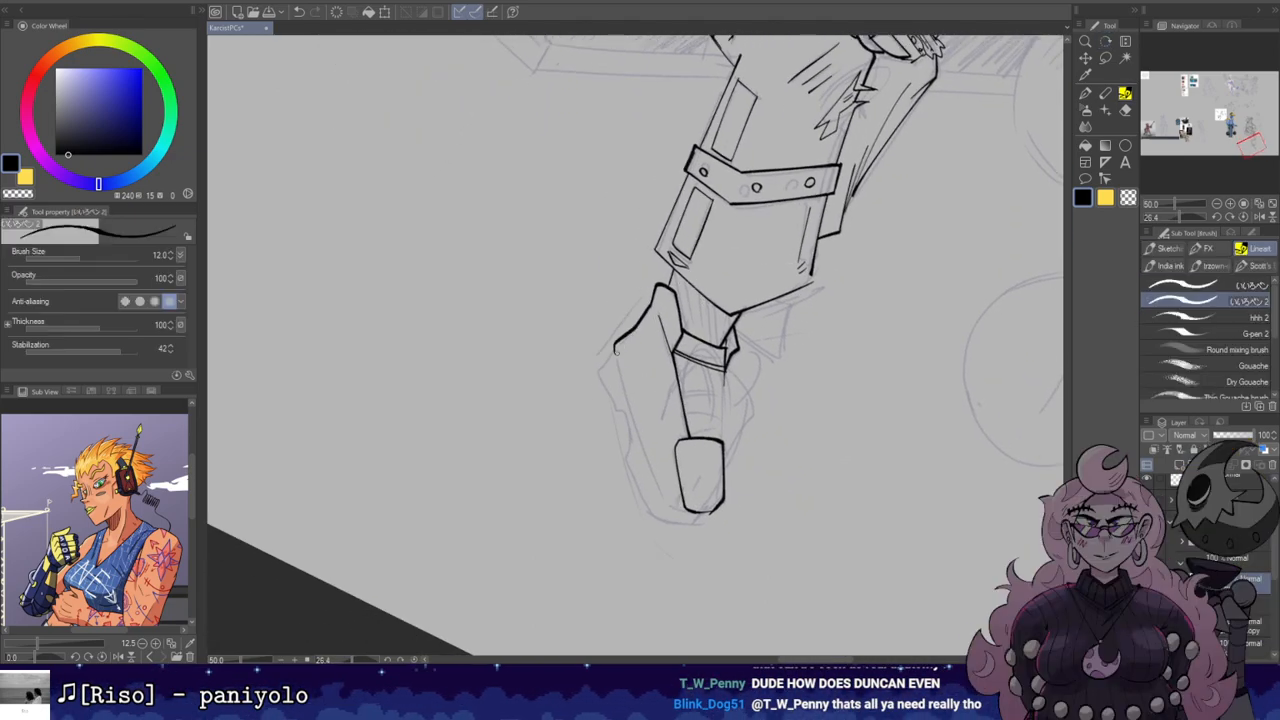
{"action": "left_click_drag", "start_coordinate": [615, 348], "coordinate": [665, 501]}
{"action": "key", "text": "ctrl+z"}
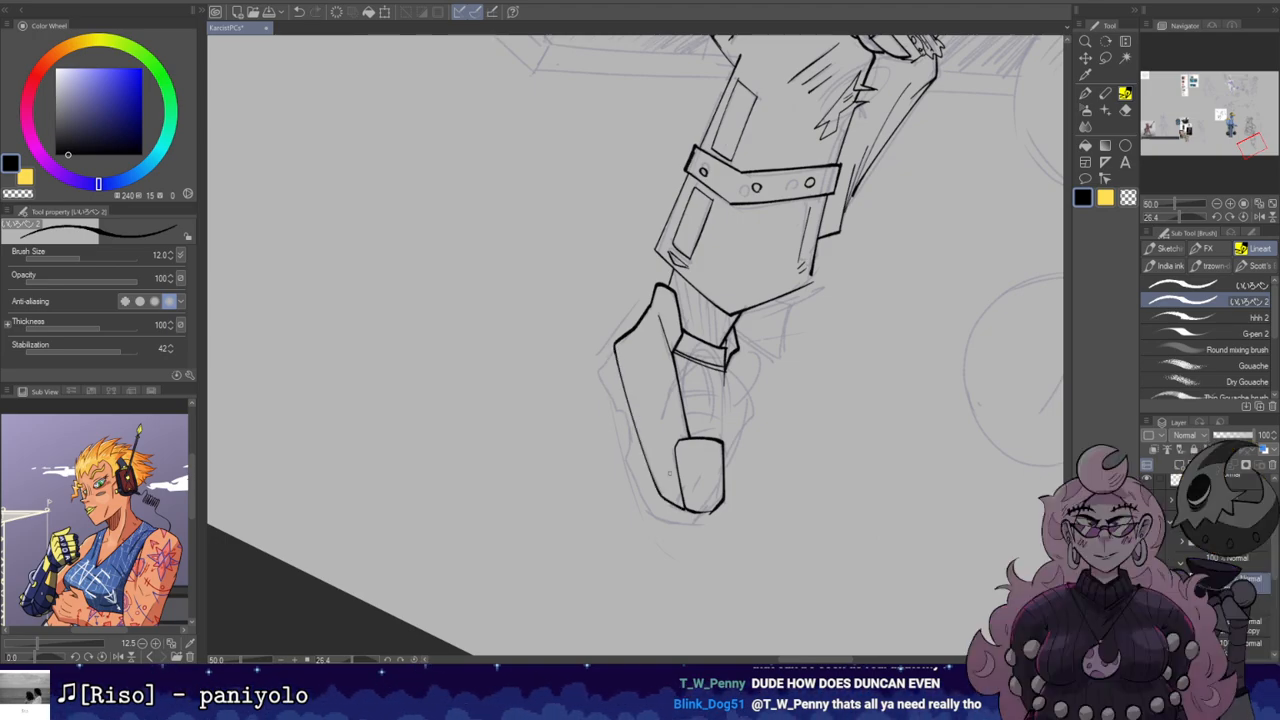
{"action": "key", "text": "r"}
{"action": "left_click_drag", "start_coordinate": [837, 320], "coordinate": [836, 317]}
{"action": "key", "text": "b"}
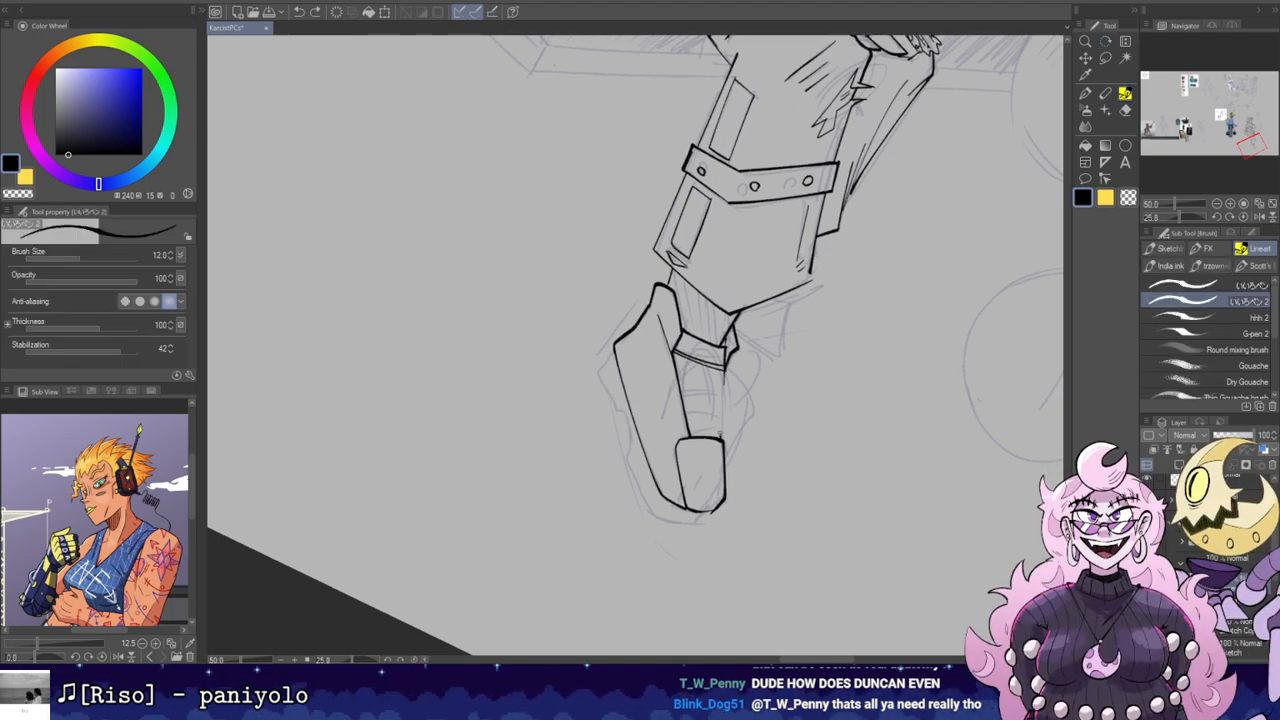
Step: Ink the far edge of the shoe's lacing area and the first laces between the tongue and toe cap
{"action": "key", "text": "r"}
{"action": "mouse_move", "coordinate": [722, 398]}
{"action": "left_mouse_down"}
{"action": "mouse_move", "coordinate": [715, 330]}
{"action": "mouse_move", "coordinate": [676, 340]}
{"action": "mouse_move", "coordinate": [685, 377]}
{"action": "left_mouse_up"}
{"action": "key", "text": "b"}
{"action": "key", "text": "ctrl+z"}
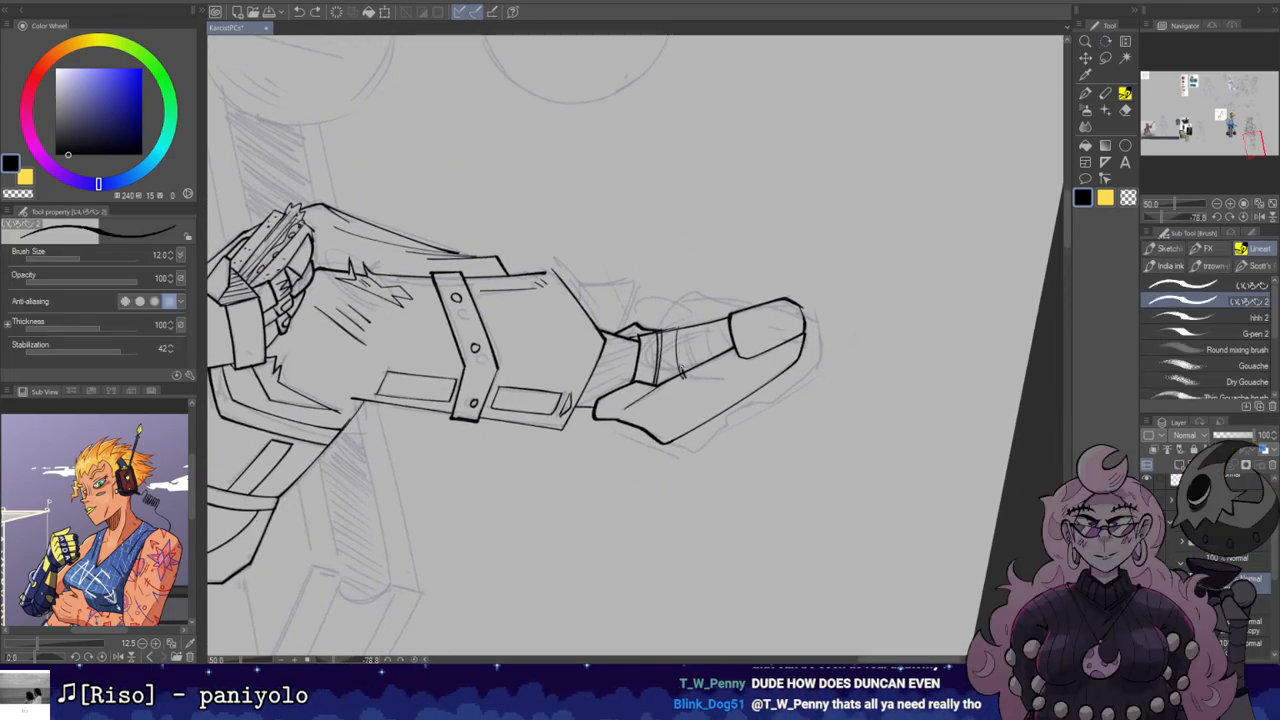
{"action": "left_click_drag", "start_coordinate": [681, 324], "coordinate": [685, 377]}
{"action": "left_click_drag", "start_coordinate": [697, 319], "coordinate": [706, 370]}
{"action": "key", "text": "ctrl+z"}
{"action": "key", "text": "ctrl+z"}
{"action": "key", "text": "ctrl+z"}
{"action": "left_click_drag", "start_coordinate": [716, 314], "coordinate": [731, 361]}
{"action": "left_click_drag", "start_coordinate": [737, 278], "coordinate": [748, 396]}
{"action": "key", "text": "ctrl+z"}
Step: Ink diagonal laces crossing over the shoe's tongue
{"action": "left_click_drag", "start_coordinate": [653, 362], "coordinate": [633, 399]}
{"action": "key", "text": "ctrl+z"}
{"action": "left_click_drag", "start_coordinate": [738, 325], "coordinate": [716, 416]}
{"action": "key", "text": "ctrl+z"}
{"action": "mouse_move", "coordinate": [636, 362]}
{"action": "left_mouse_down"}
{"action": "mouse_move", "coordinate": [592, 384]}
{"action": "mouse_move", "coordinate": [637, 412]}
{"action": "mouse_move", "coordinate": [600, 404]}
{"action": "mouse_move", "coordinate": [636, 431]}
{"action": "mouse_move", "coordinate": [601, 425]}
{"action": "left_mouse_up"}
{"action": "key", "text": "ctrl+z"}
Step: Ink the loose lace end hanging down the near side of the shoe and finish the upper laces
{"action": "mouse_move", "coordinate": [743, 373]}
{"action": "left_mouse_down"}
{"action": "mouse_move", "coordinate": [749, 360]}
{"action": "mouse_move", "coordinate": [680, 240]}
{"action": "left_mouse_up"}
{"action": "left_click_drag", "start_coordinate": [649, 369], "coordinate": [665, 423]}
{"action": "key", "text": "ctrl+z"}
{"action": "left_click_drag", "start_coordinate": [648, 373], "coordinate": [682, 428]}
{"action": "left_click_drag", "start_coordinate": [651, 378], "coordinate": [686, 436]}
{"action": "left_click_drag", "start_coordinate": [662, 347], "coordinate": [695, 421]}
{"action": "key", "text": "ctrl+z"}
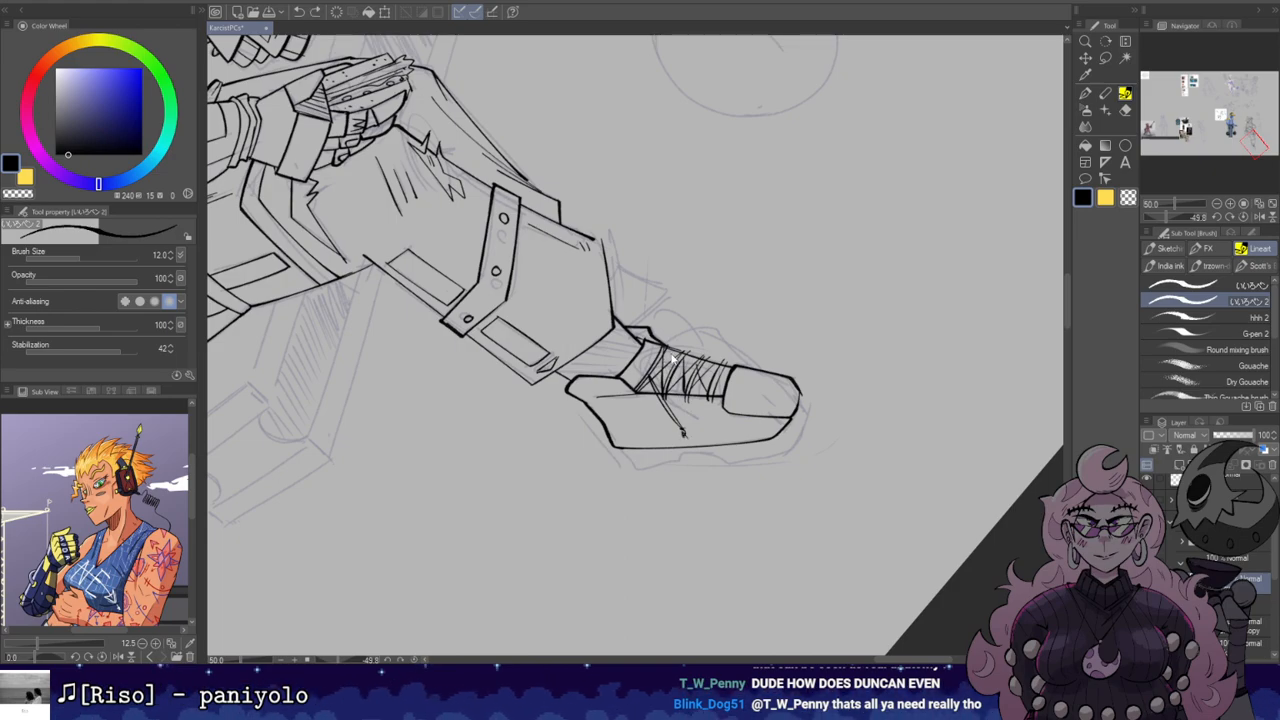
{"action": "left_click_drag", "start_coordinate": [672, 353], "coordinate": [706, 357]}
Step: Return the canvas to its upright orientation and save the drawing
{"action": "key", "text": "r"}
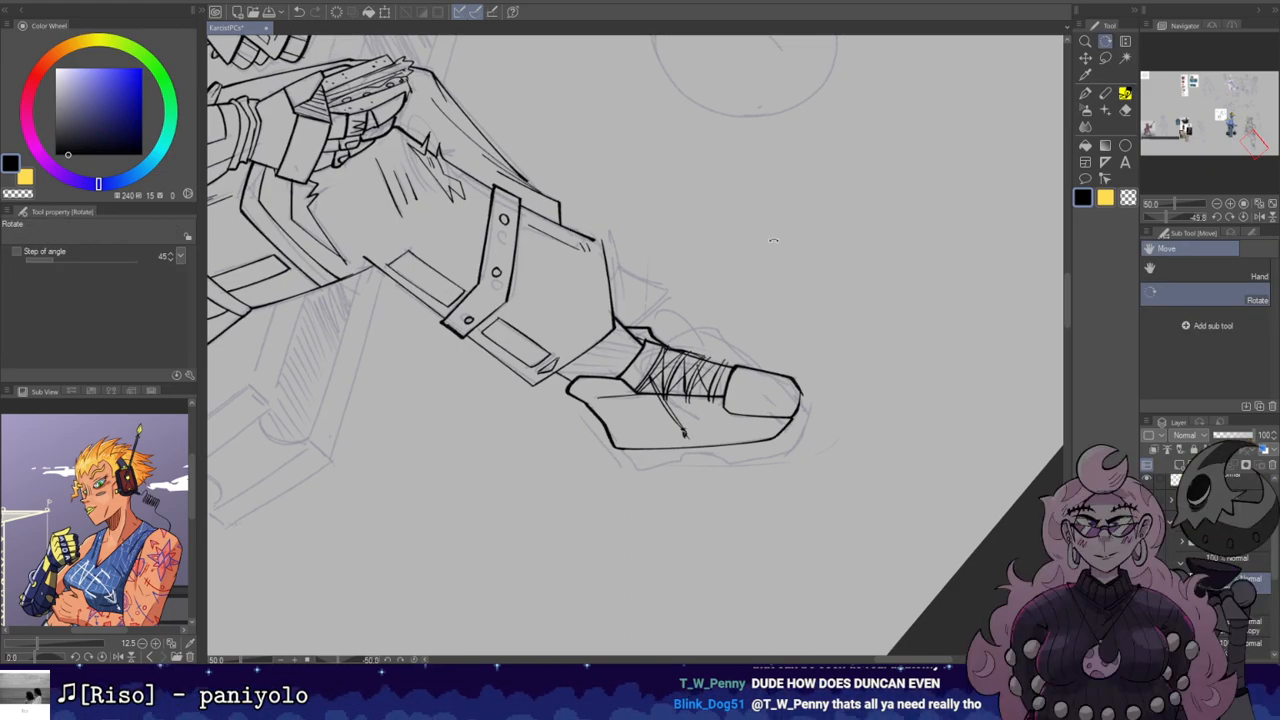
{"action": "double_click", "coordinate": [743, 243]}
{"action": "left_click_drag", "start_coordinate": [744, 243], "coordinate": [776, 170]}
{"action": "key", "text": "ctrl+s"}
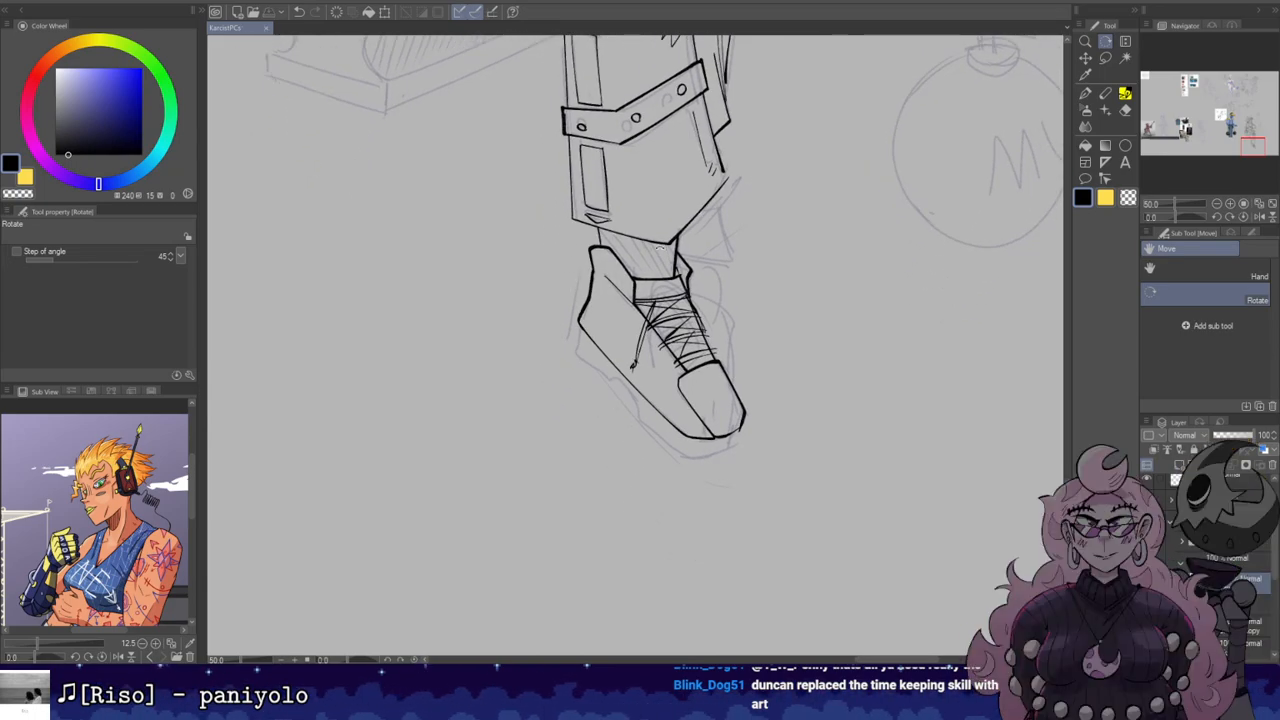
Step: Clean up the line art at both ends of the riveted shin strap
{"action": "left_click_drag", "start_coordinate": [755, 128], "coordinate": [829, 248]}
{"action": "key", "text": "e"}
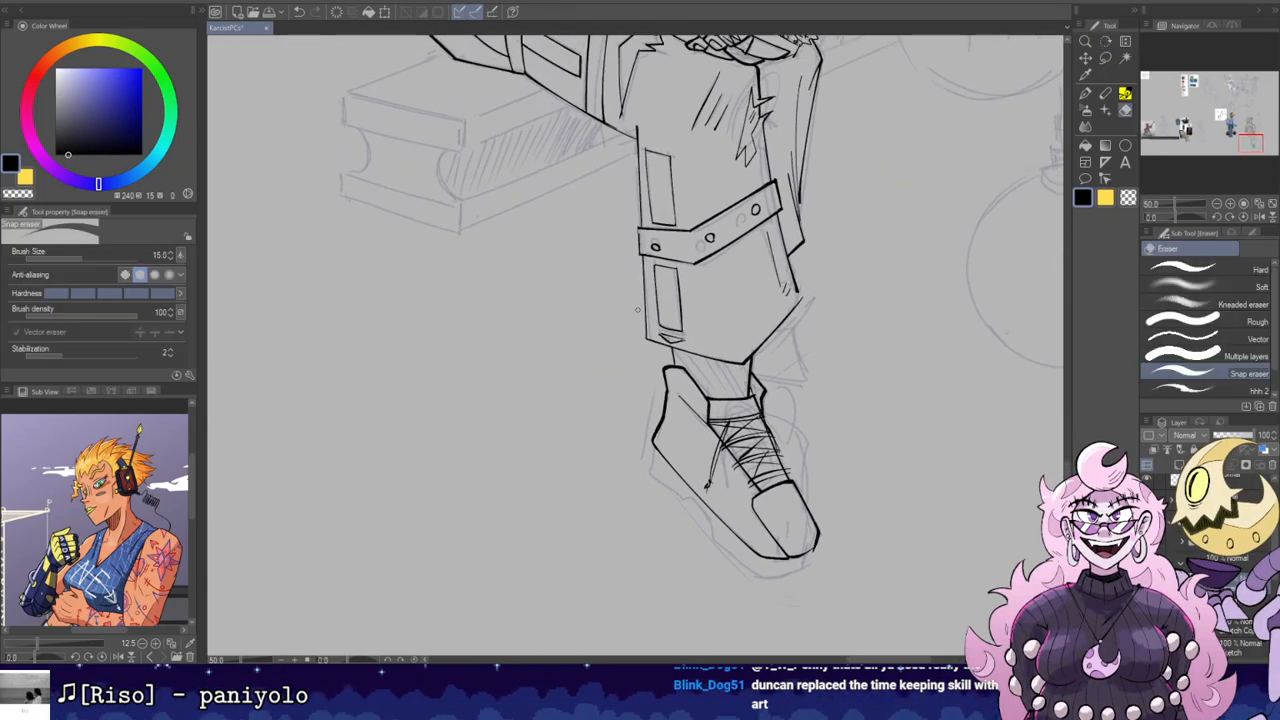
{"action": "key", "text": "b"}
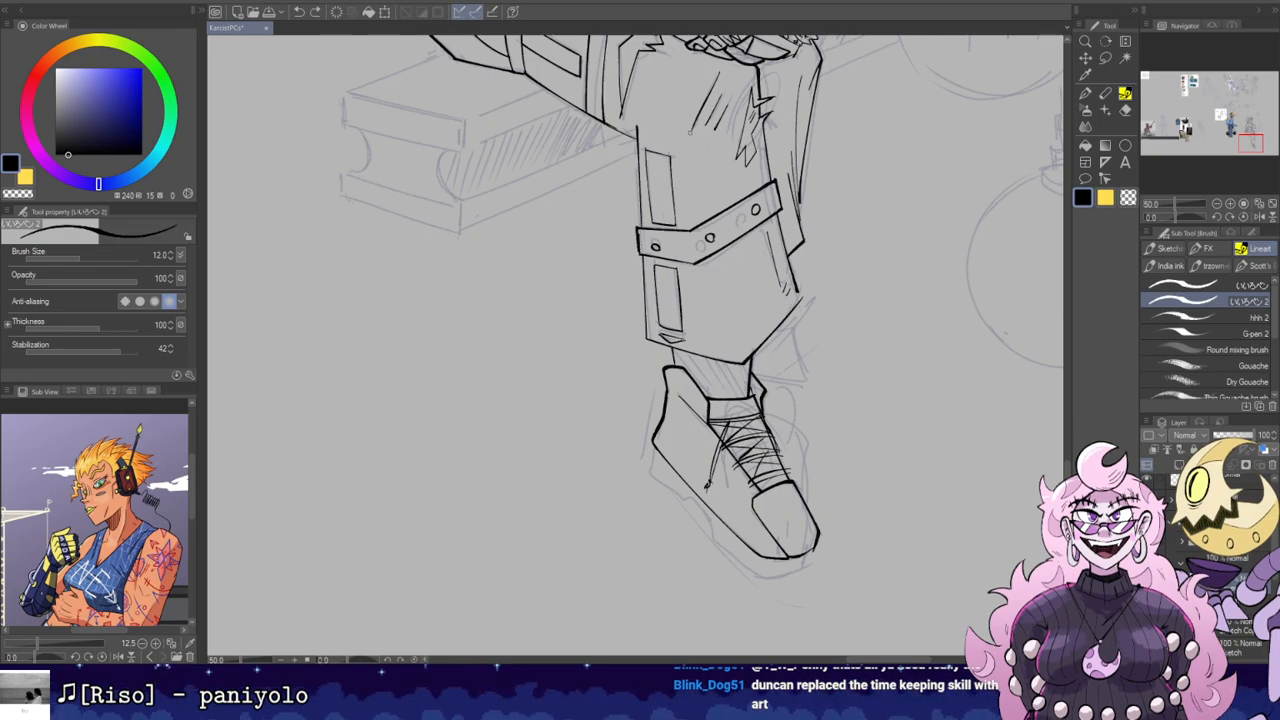
{"action": "key", "text": "e"}
{"action": "left_click", "coordinate": [781, 174]}
{"action": "key", "text": "b"}
{"action": "key", "text": "ctrl+z"}
{"action": "left_click_drag", "start_coordinate": [772, 185], "coordinate": [777, 180]}
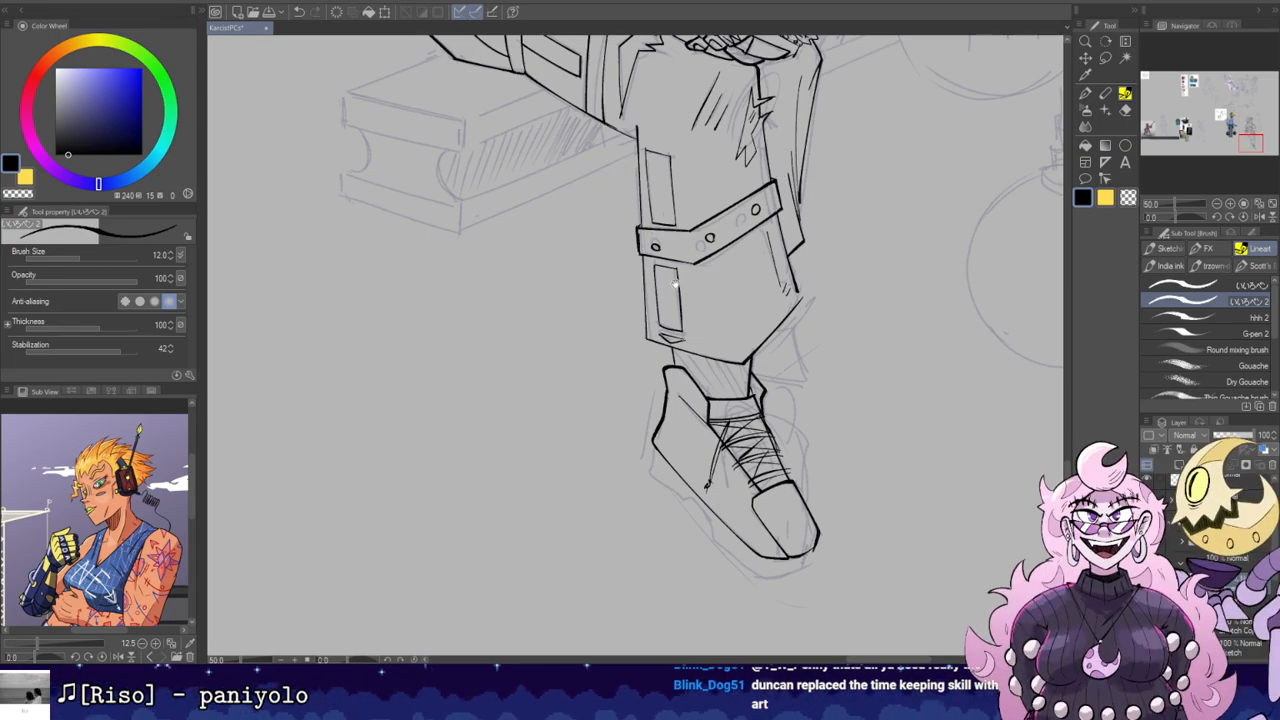
Step: Ink vertical ribbing lines on the sock between the trouser hem and the shoe
{"action": "left_click_drag", "start_coordinate": [675, 284], "coordinate": [645, 242]}
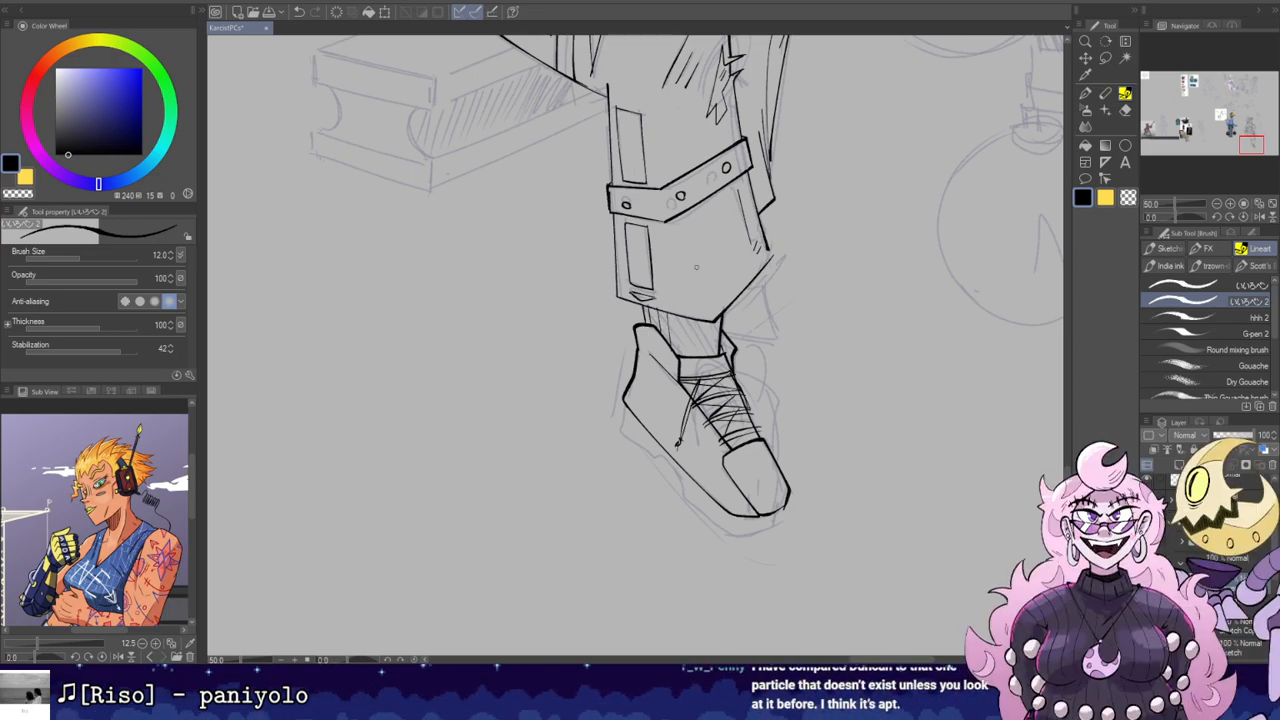
{"action": "left_click_drag", "start_coordinate": [669, 299], "coordinate": [656, 267]}
{"action": "mouse_move", "coordinate": [662, 284]}
{"action": "left_mouse_down"}
{"action": "mouse_move", "coordinate": [666, 322]}
{"action": "mouse_move", "coordinate": [697, 323]}
{"action": "left_mouse_up"}
{"action": "key", "text": "ctrl+z"}
{"action": "left_click_drag", "start_coordinate": [702, 285], "coordinate": [706, 309]}
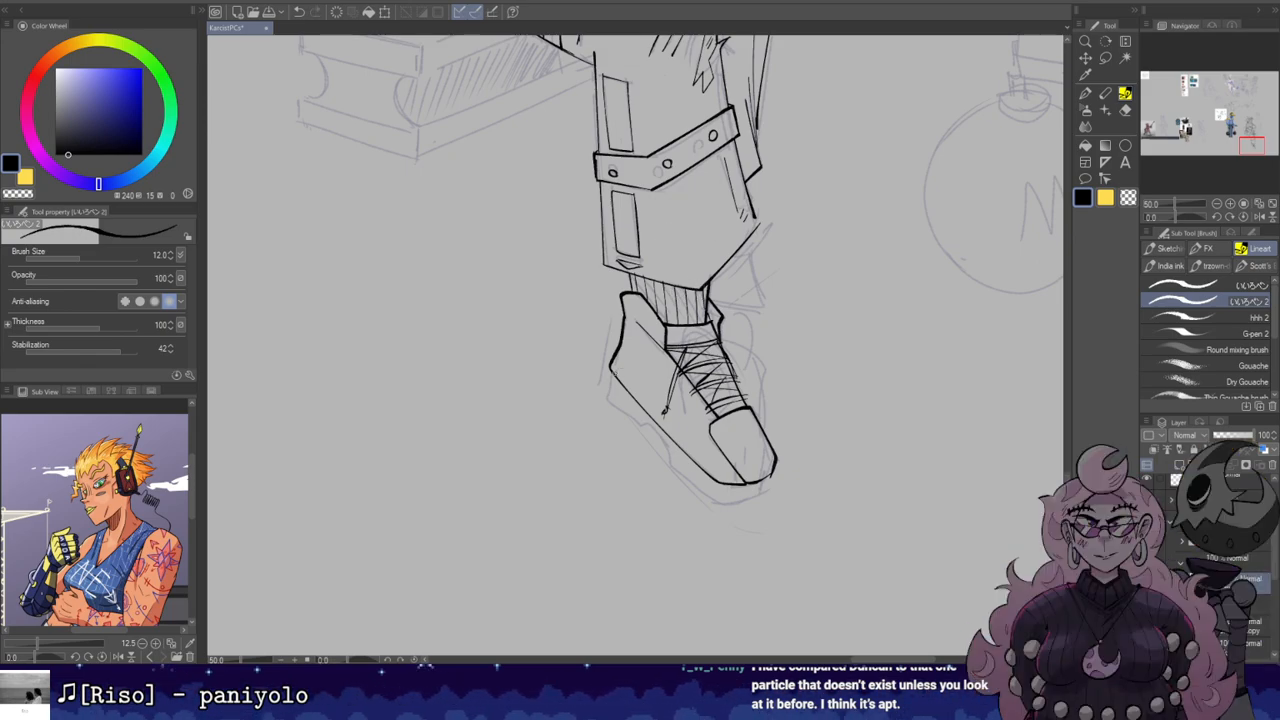
Step: Ink the shoe's sole with its notch behind the heel block, continuing around the front of the toe
{"action": "mouse_move", "coordinate": [608, 388]}
{"action": "left_mouse_down"}
{"action": "mouse_move", "coordinate": [652, 430]}
{"action": "mouse_move", "coordinate": [567, 407]}
{"action": "mouse_move", "coordinate": [626, 452]}
{"action": "left_mouse_up"}
{"action": "key", "text": "ctrl+z"}
{"action": "left_click_drag", "start_coordinate": [568, 408], "coordinate": [658, 448]}
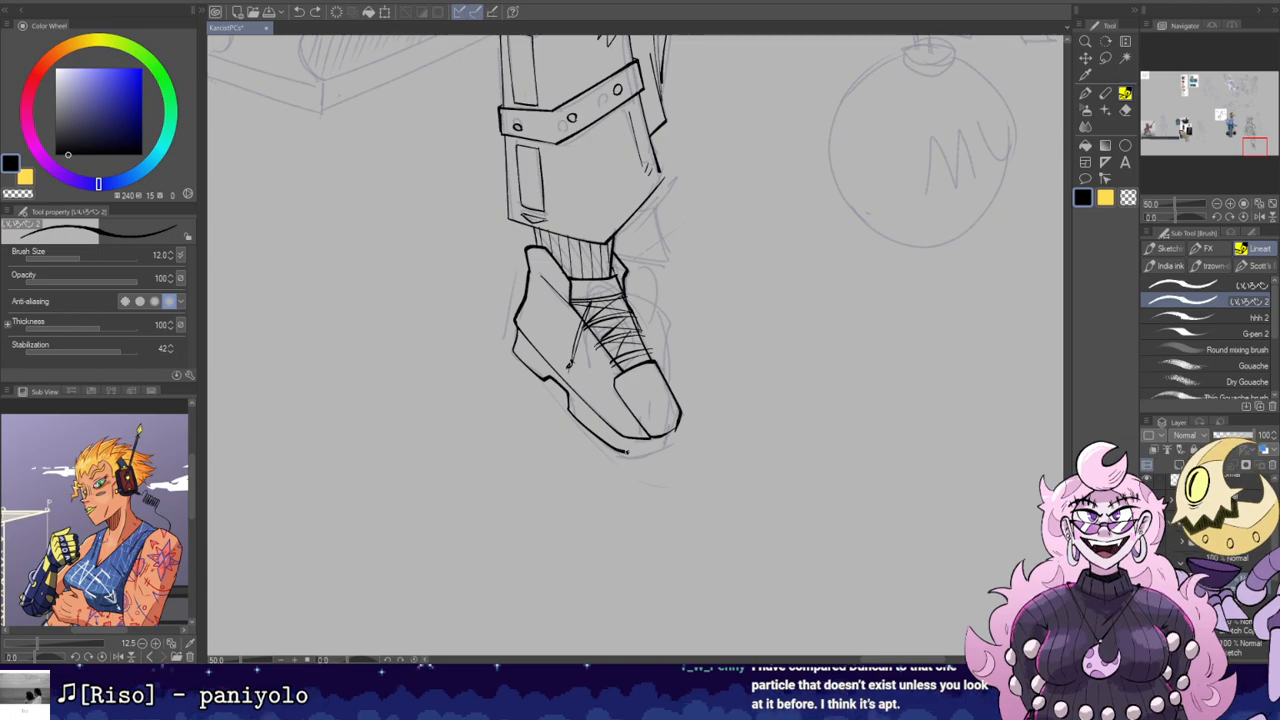
{"action": "key", "text": "r"}
{"action": "left_click_drag", "start_coordinate": [724, 370], "coordinate": [720, 402]}
{"action": "key", "text": "b"}
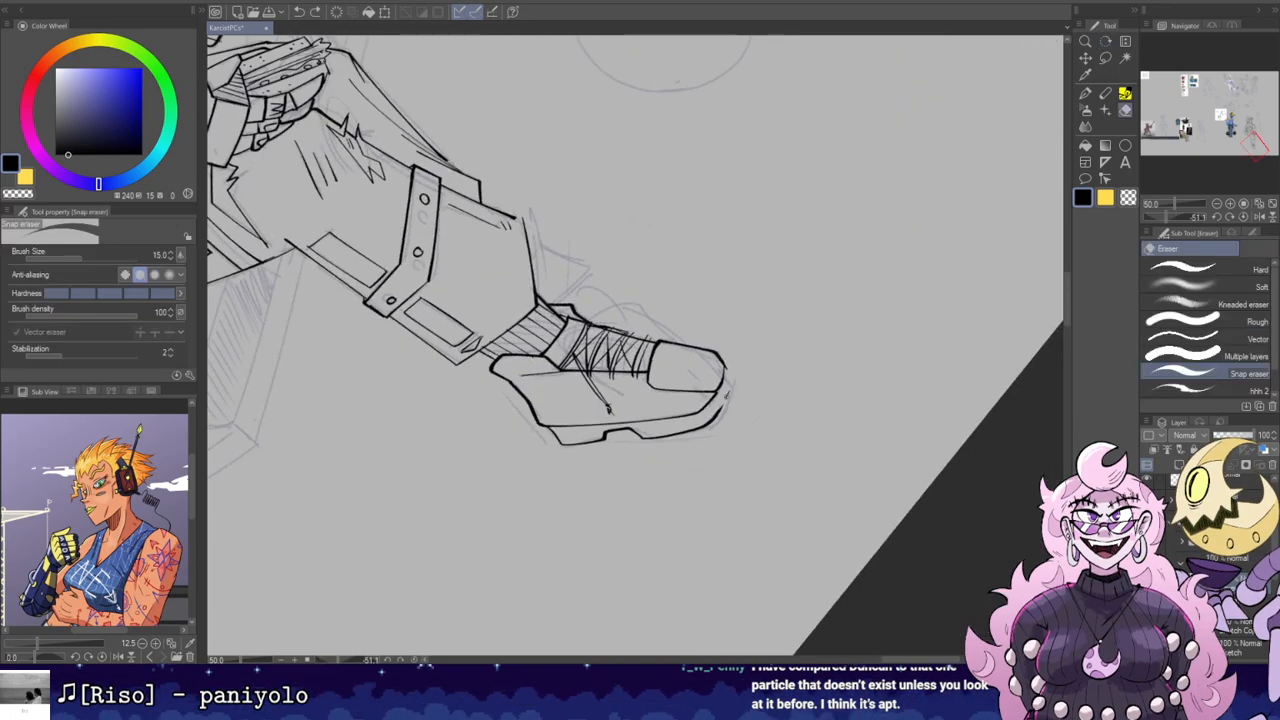
{"action": "left_click_drag", "start_coordinate": [721, 412], "coordinate": [740, 286]}
{"action": "key", "text": "e"}
{"action": "key", "text": "r"}
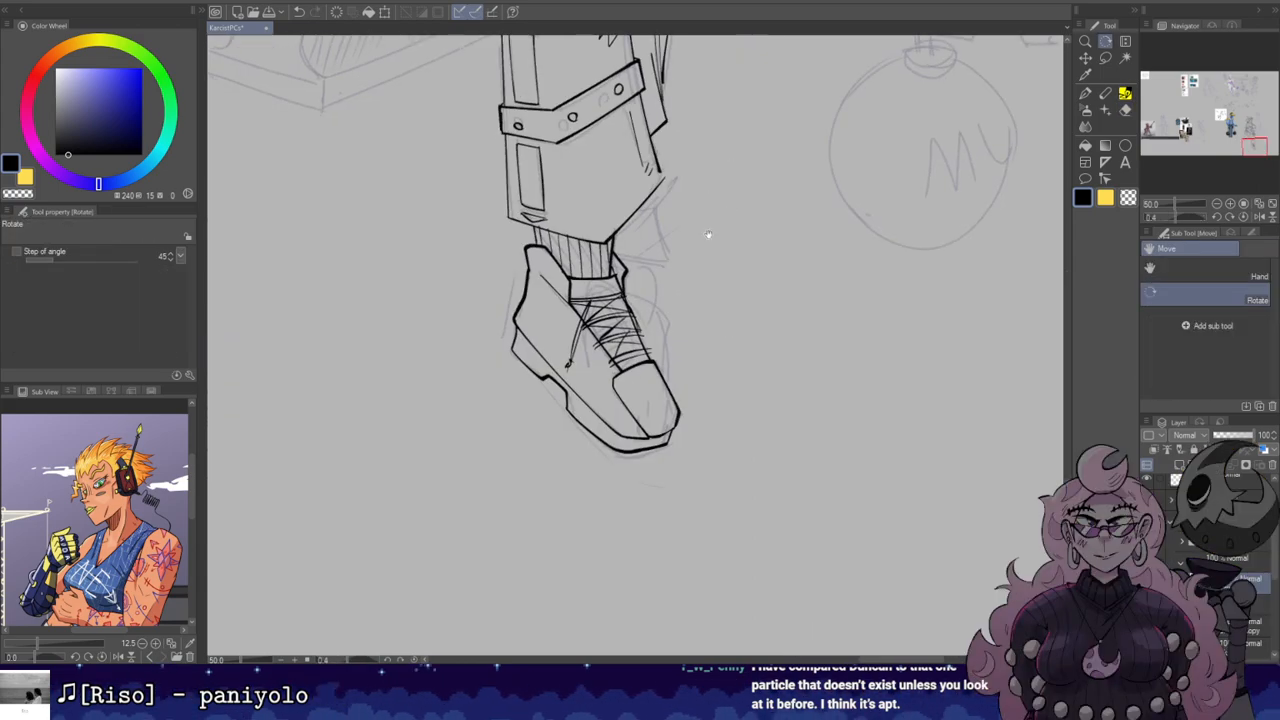
Step: Touch up the far side of the shoe's collar next to the ribbed sock
{"action": "left_click_drag", "start_coordinate": [706, 232], "coordinate": [744, 308]}
{"action": "key", "text": "p"}
{"action": "key", "text": "e"}
{"action": "key", "text": "b"}
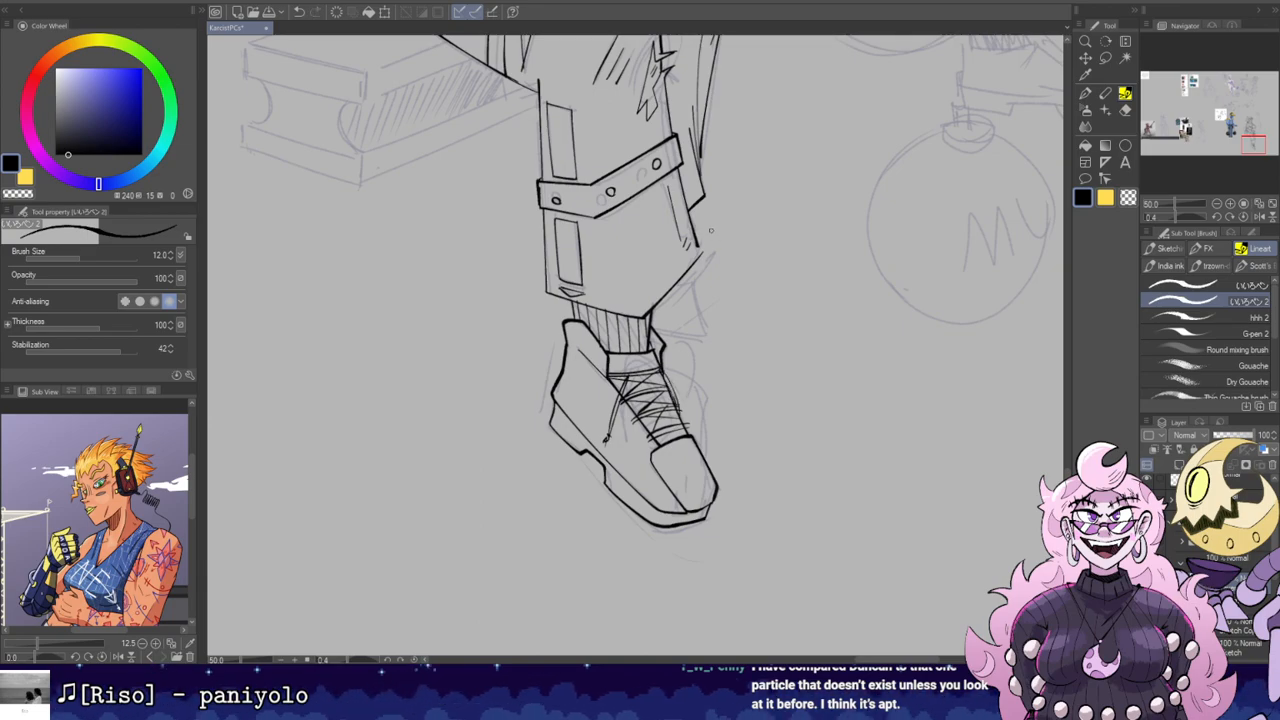
{"action": "left_click_drag", "start_coordinate": [638, 253], "coordinate": [684, 345]}
{"action": "key", "text": "e"}
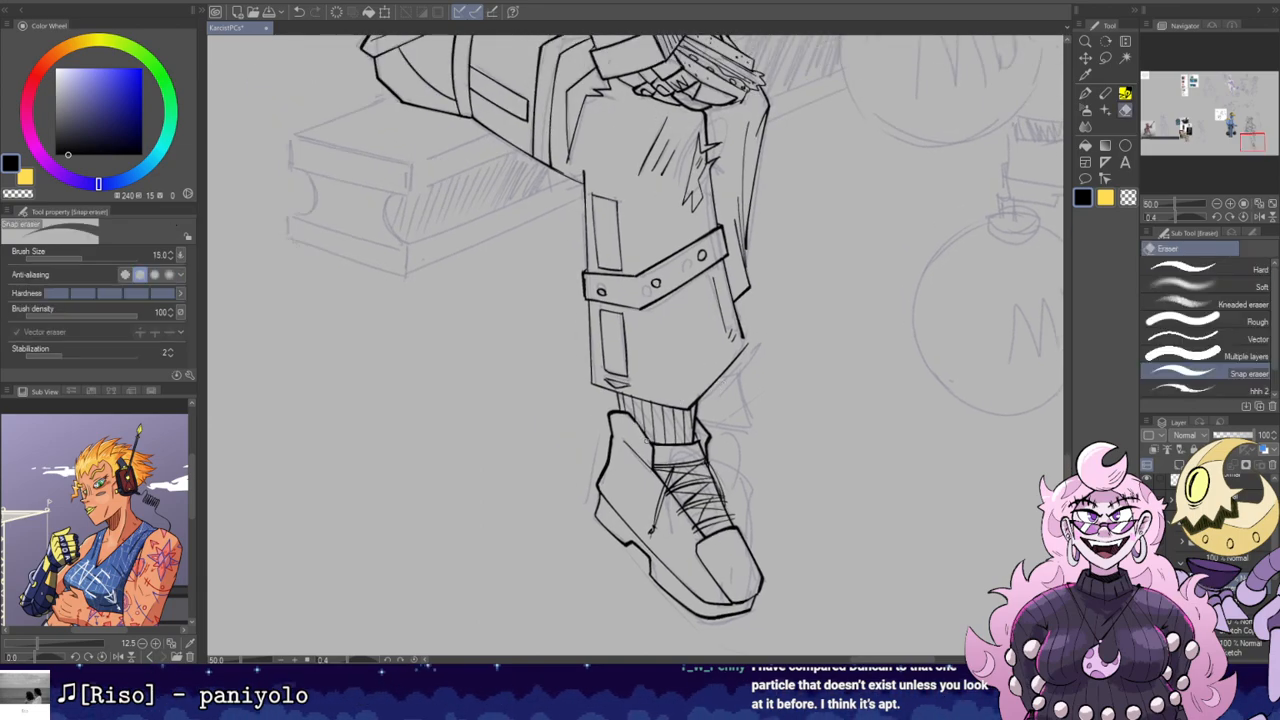
{"action": "key", "text": "b"}
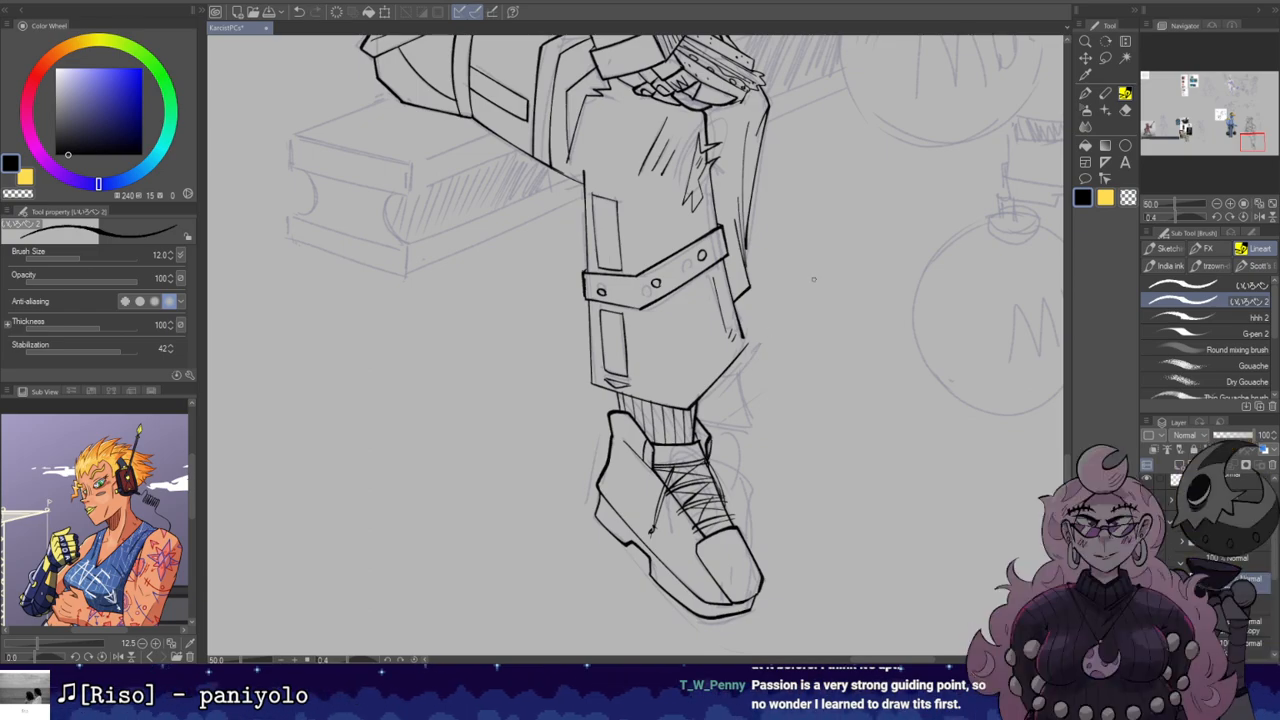
{"action": "key", "text": "e"}
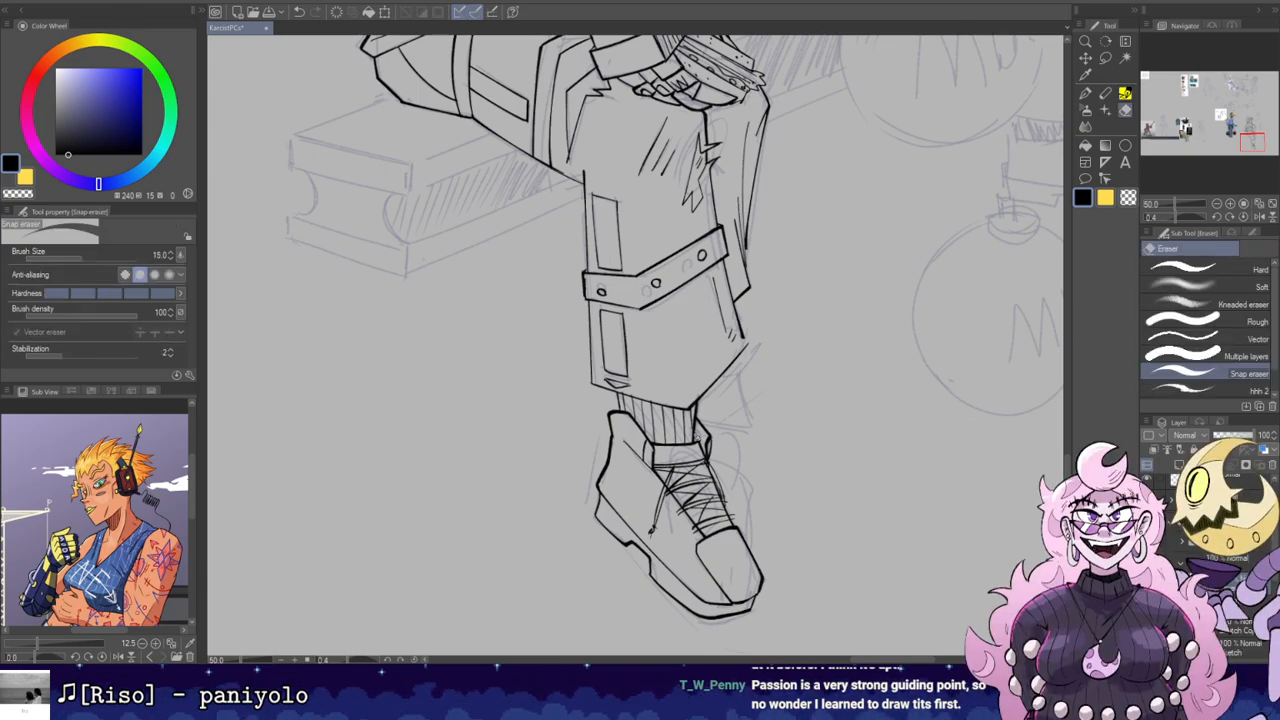
{"action": "key", "text": "b"}
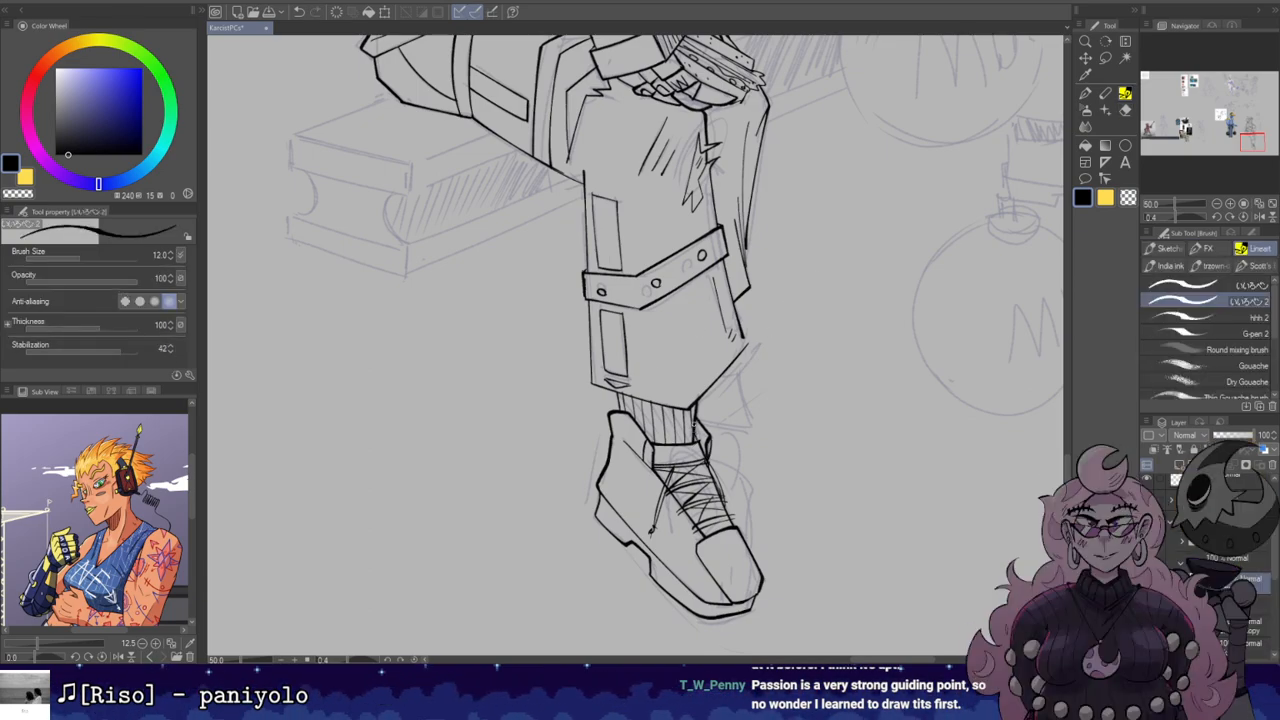
{"action": "key", "text": "e"}
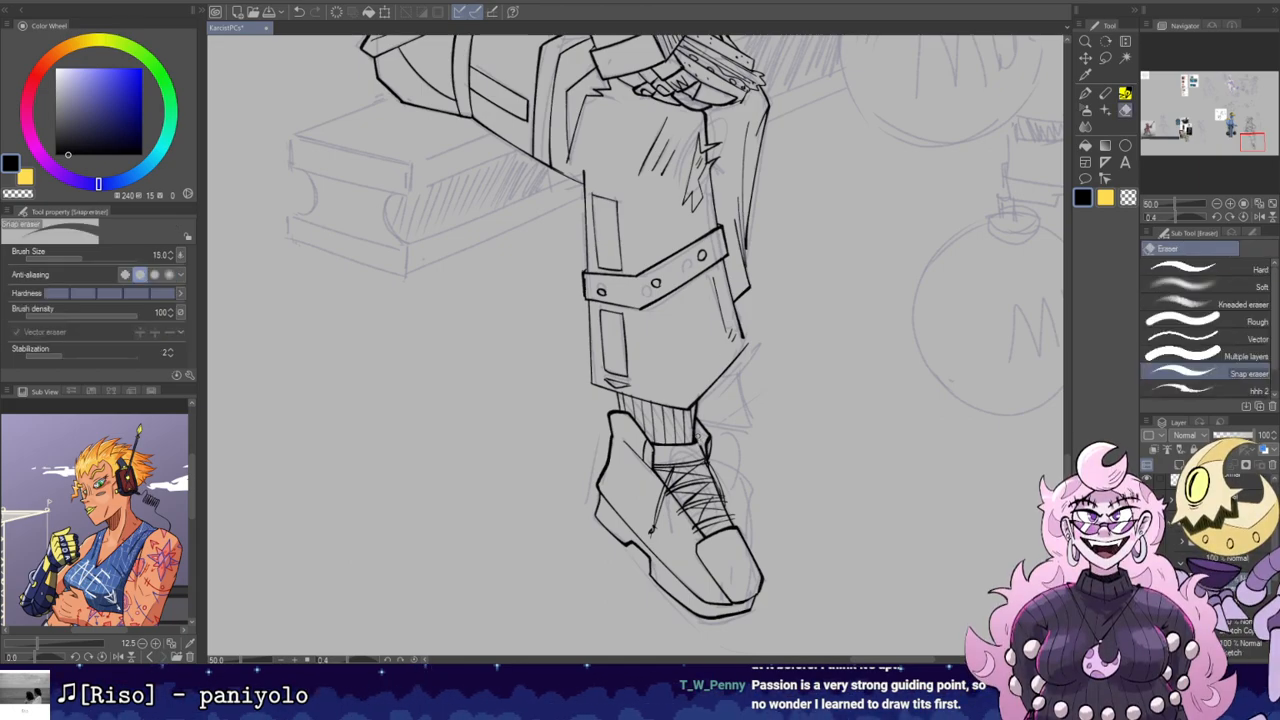
{"action": "key", "text": "b"}
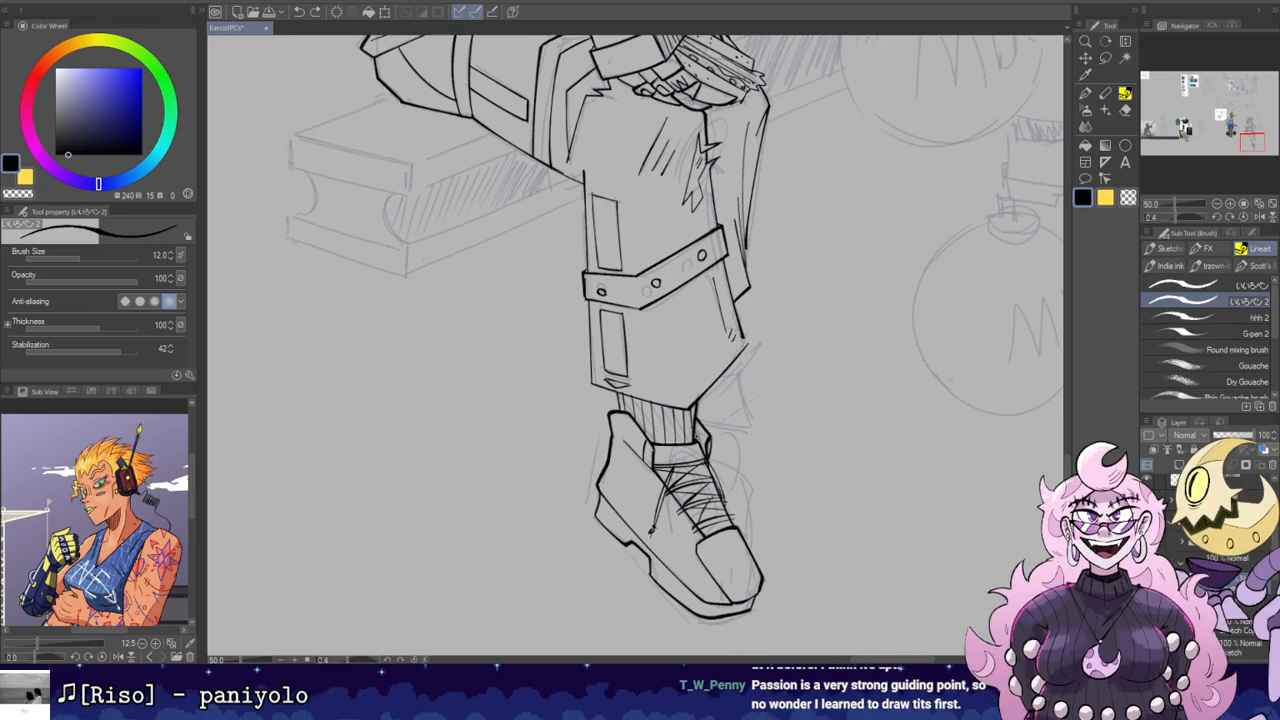
{"action": "key", "text": "ctrl+z"}
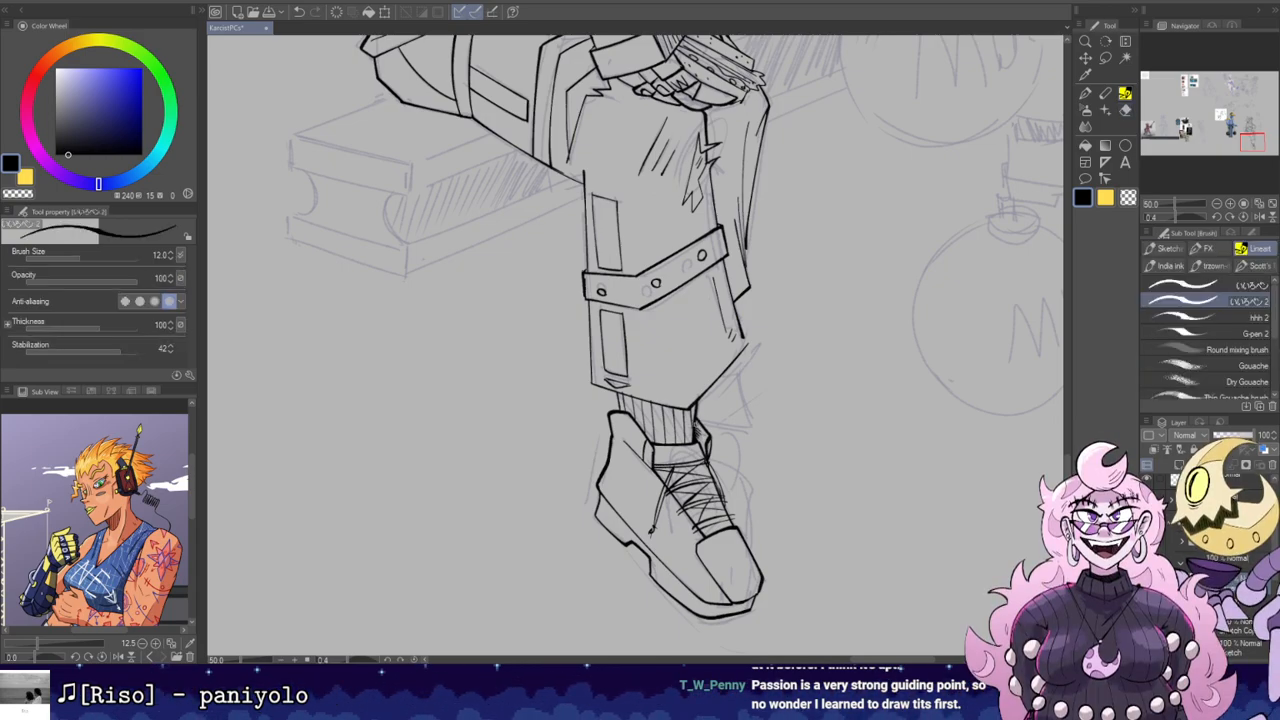
{"action": "key", "text": "e"}
{"action": "key", "text": "ctrl+z"}
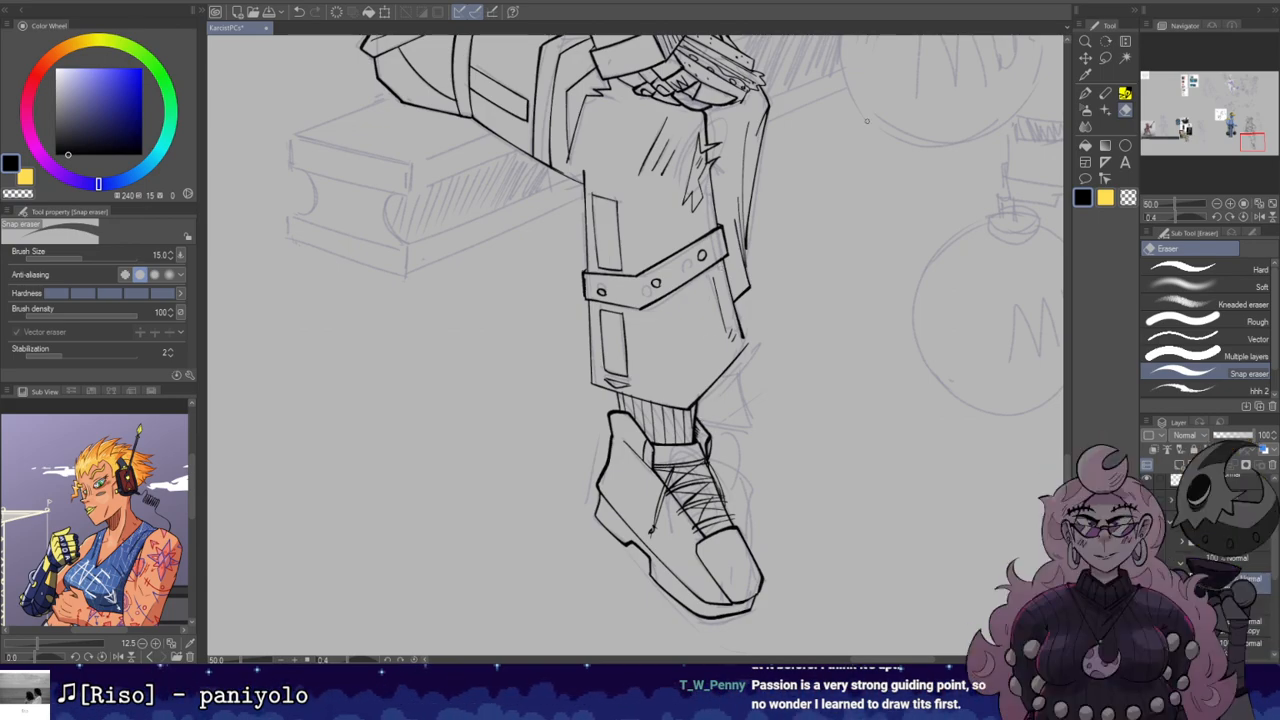
Step: Ink the pointed far flap of the trouser hem that hangs behind the ankle, reaching up to the shin panel's lower corner
{"action": "left_click_drag", "start_coordinate": [660, 301], "coordinate": [629, 282]}
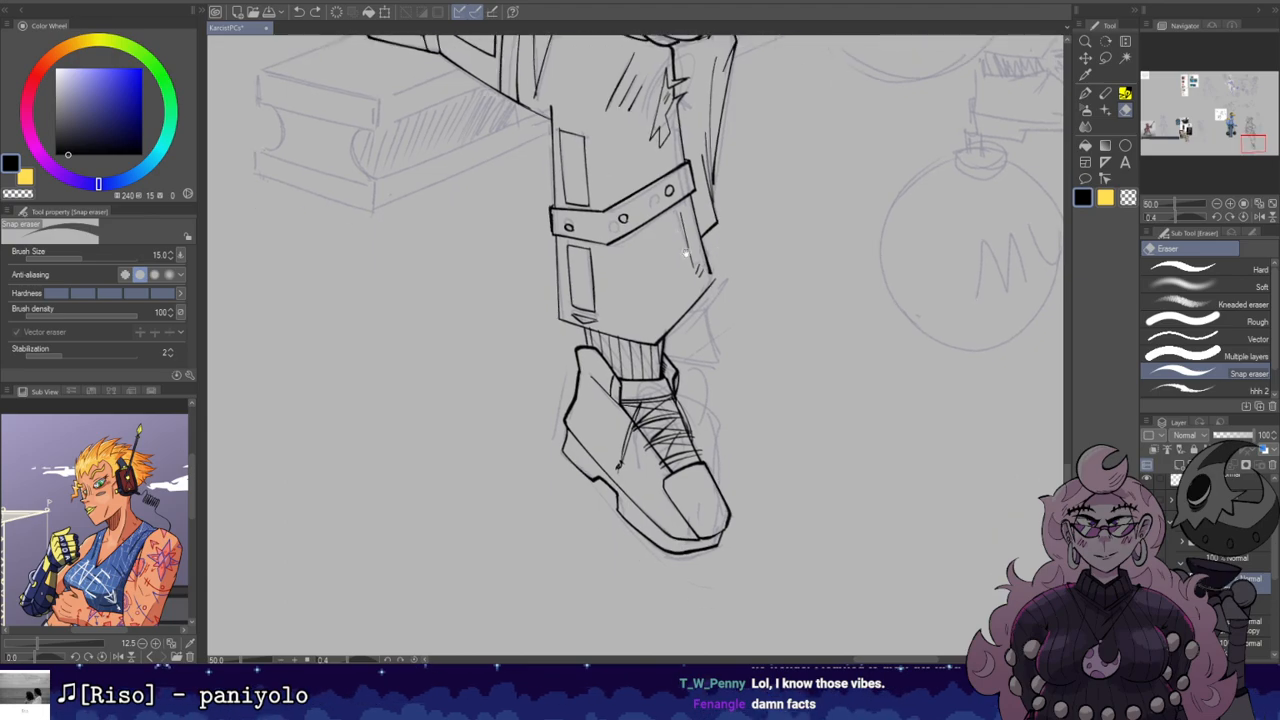
{"action": "key", "text": "b"}
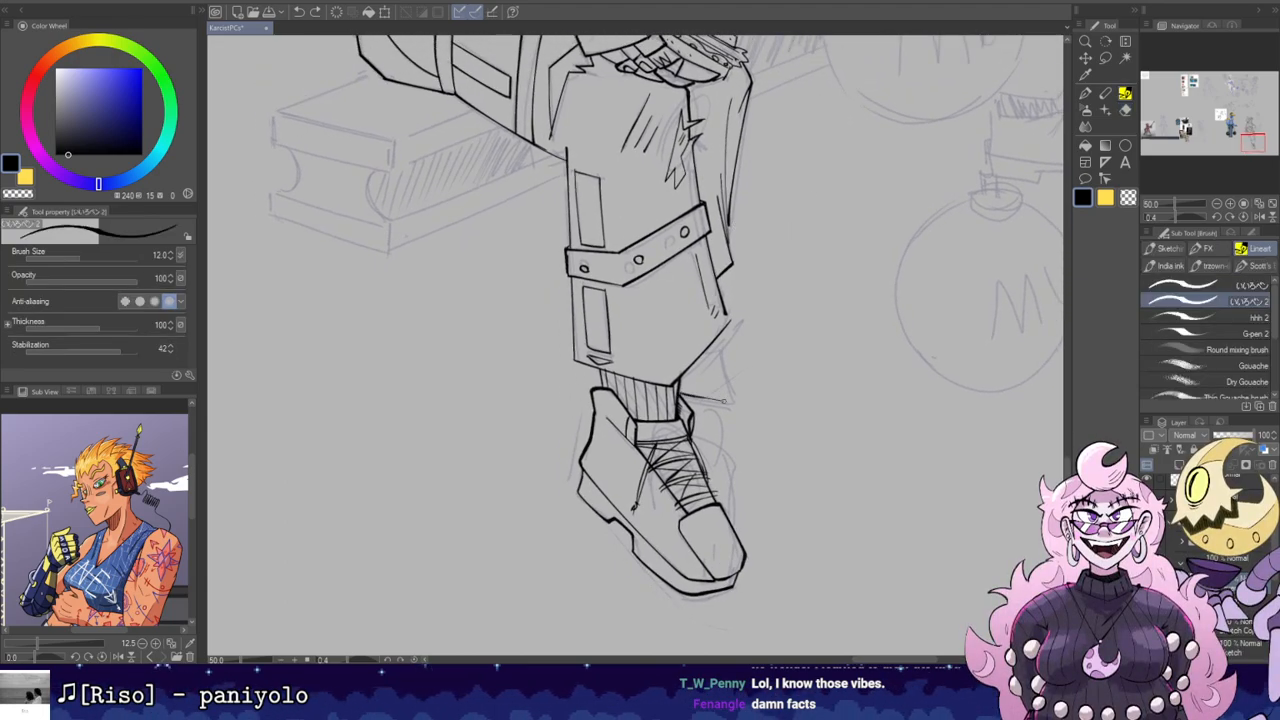
{"action": "mouse_move", "coordinate": [682, 396]}
{"action": "left_mouse_down"}
{"action": "mouse_move", "coordinate": [738, 403]}
{"action": "mouse_move", "coordinate": [718, 342]}
{"action": "left_mouse_up"}
{"action": "key", "text": "ctrl+z"}
{"action": "key", "text": "ctrl+z"}
{"action": "left_click_drag", "start_coordinate": [738, 403], "coordinate": [717, 338]}
{"action": "key", "text": "e"}
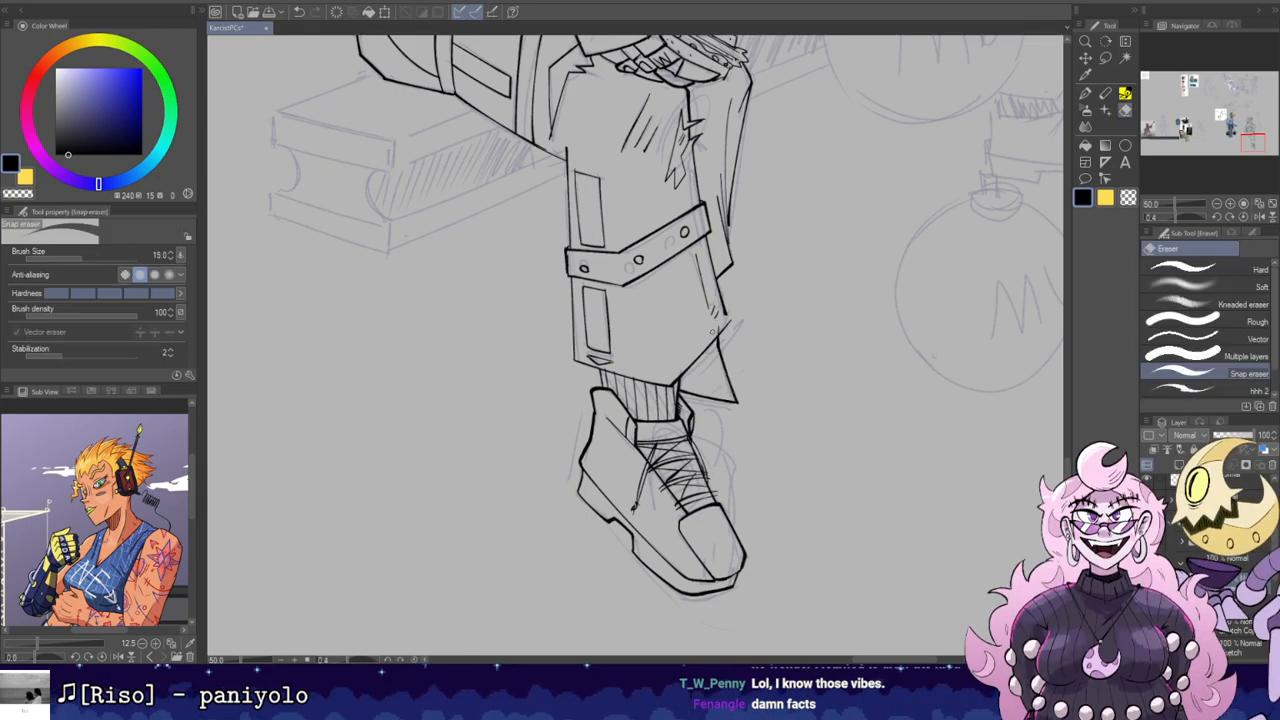
Step: Clean up and close the outer corner of the trouser leg just above the pointed far hem flap
{"action": "key", "text": "b"}
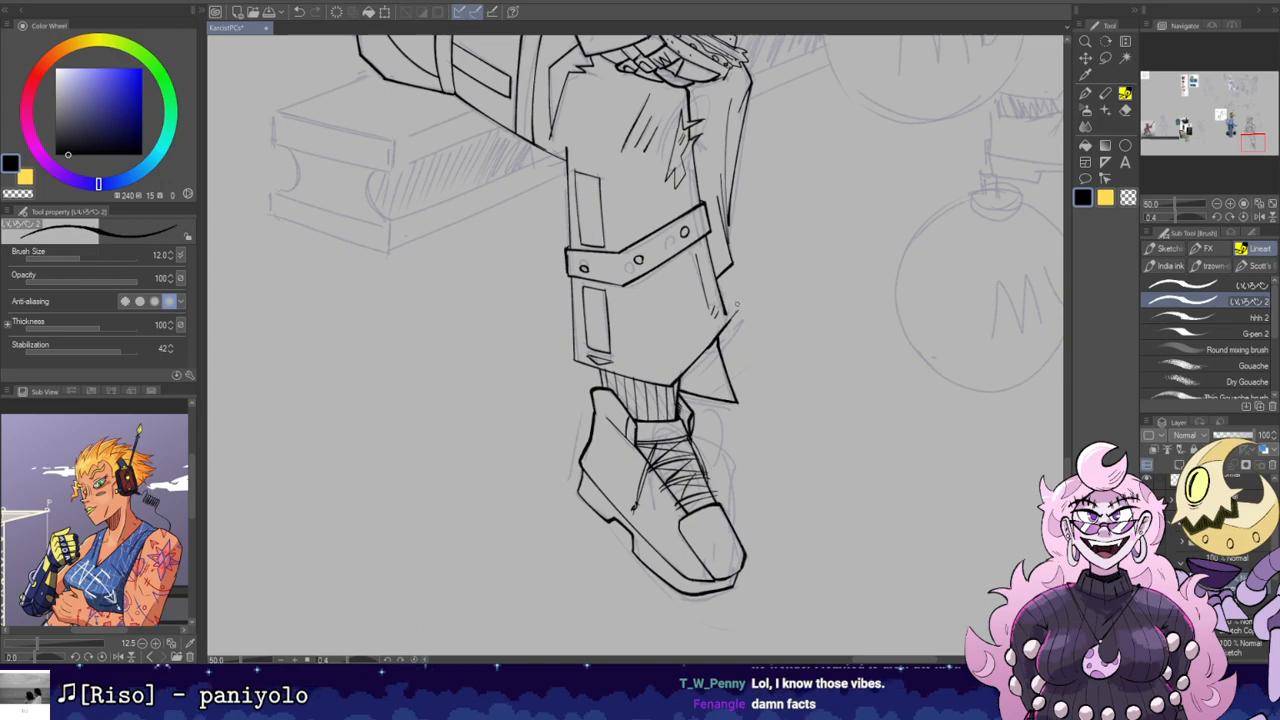
{"action": "key", "text": "e"}
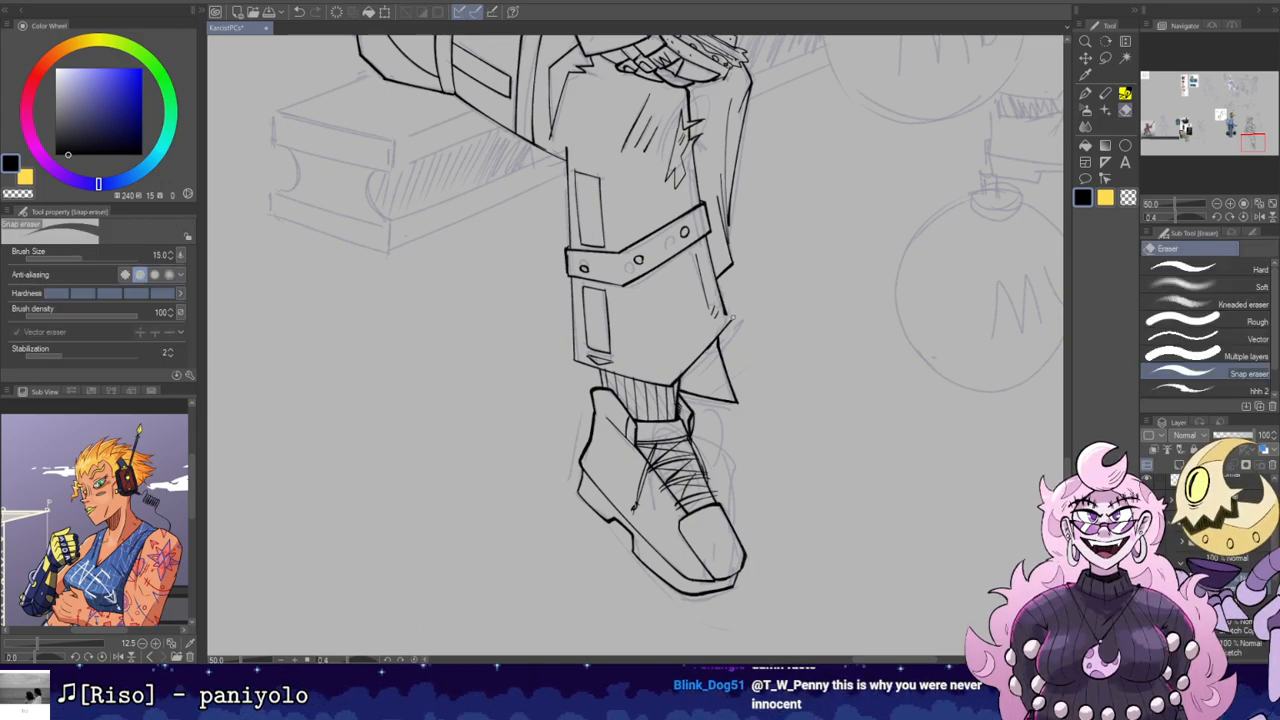
{"action": "key", "text": "b"}
{"action": "left_click_drag", "start_coordinate": [725, 312], "coordinate": [731, 321]}
{"action": "key", "text": "e"}
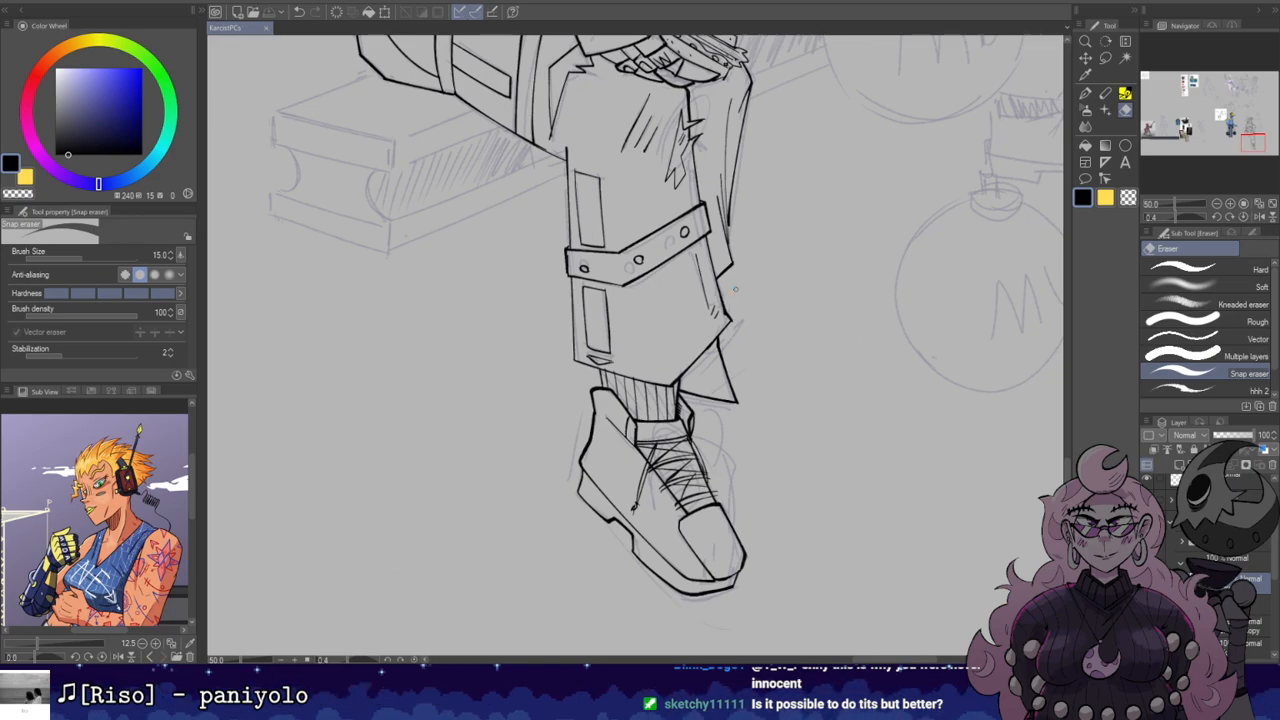
{"action": "left_click_drag", "start_coordinate": [812, 278], "coordinate": [772, 306]}
{"action": "key", "text": "b"}
{"action": "mouse_move", "coordinate": [762, 252]}
{"action": "left_mouse_down"}
{"action": "mouse_move", "coordinate": [758, 292]}
{"action": "mouse_move", "coordinate": [760, 252]}
{"action": "mouse_move", "coordinate": [790, 243]}
{"action": "left_mouse_up"}
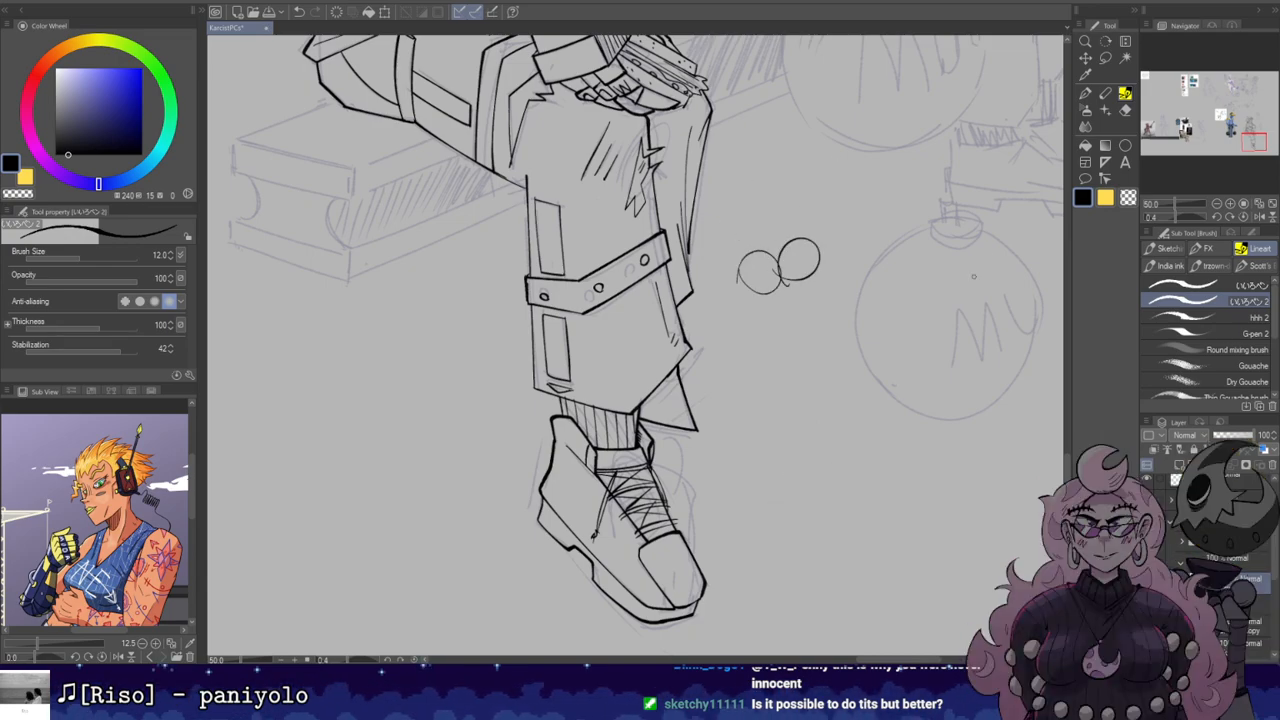
{"action": "key", "text": "ctrl+z"}
{"action": "key", "text": "ctrl+z"}
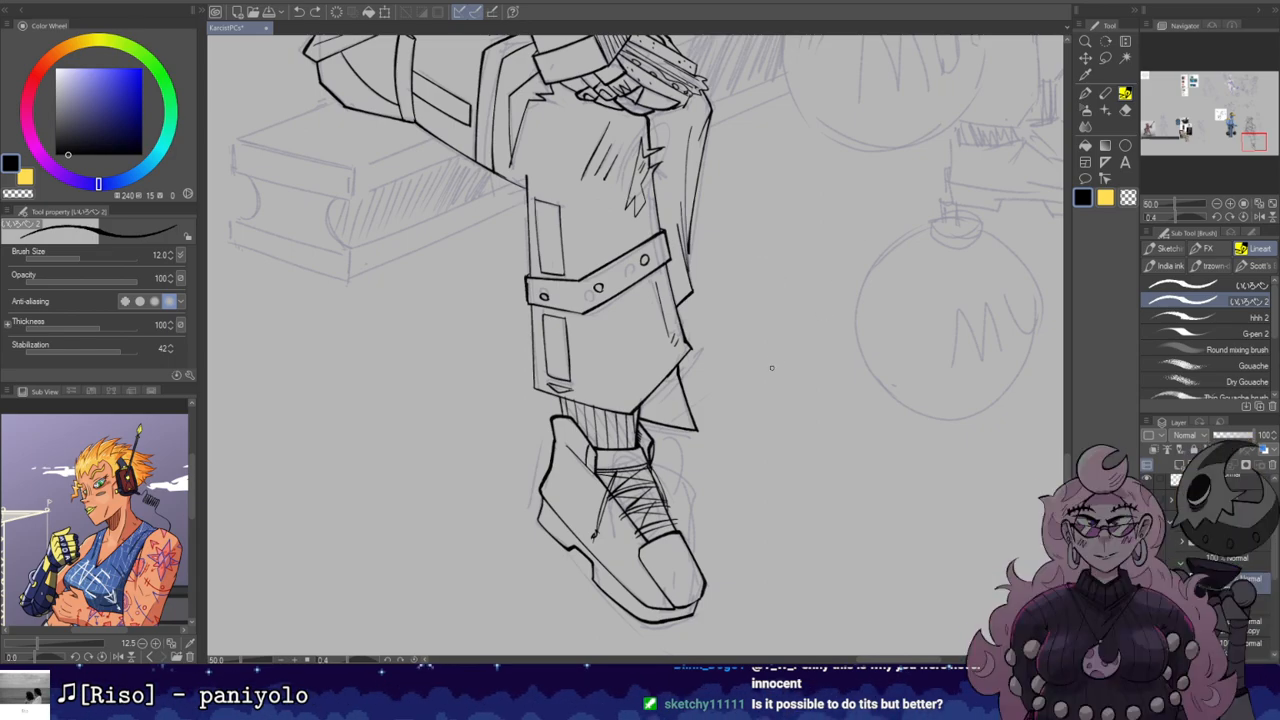
Step: Doodle a small standing bird with a beak, ruffled belly and thin feet in the empty space beside the leg
{"action": "mouse_move", "coordinate": [771, 387]}
{"action": "left_mouse_down"}
{"action": "mouse_move", "coordinate": [820, 363]}
{"action": "mouse_move", "coordinate": [771, 392]}
{"action": "mouse_move", "coordinate": [822, 382]}
{"action": "mouse_move", "coordinate": [797, 418]}
{"action": "left_mouse_up"}
{"action": "left_click_drag", "start_coordinate": [799, 423], "coordinate": [802, 440]}
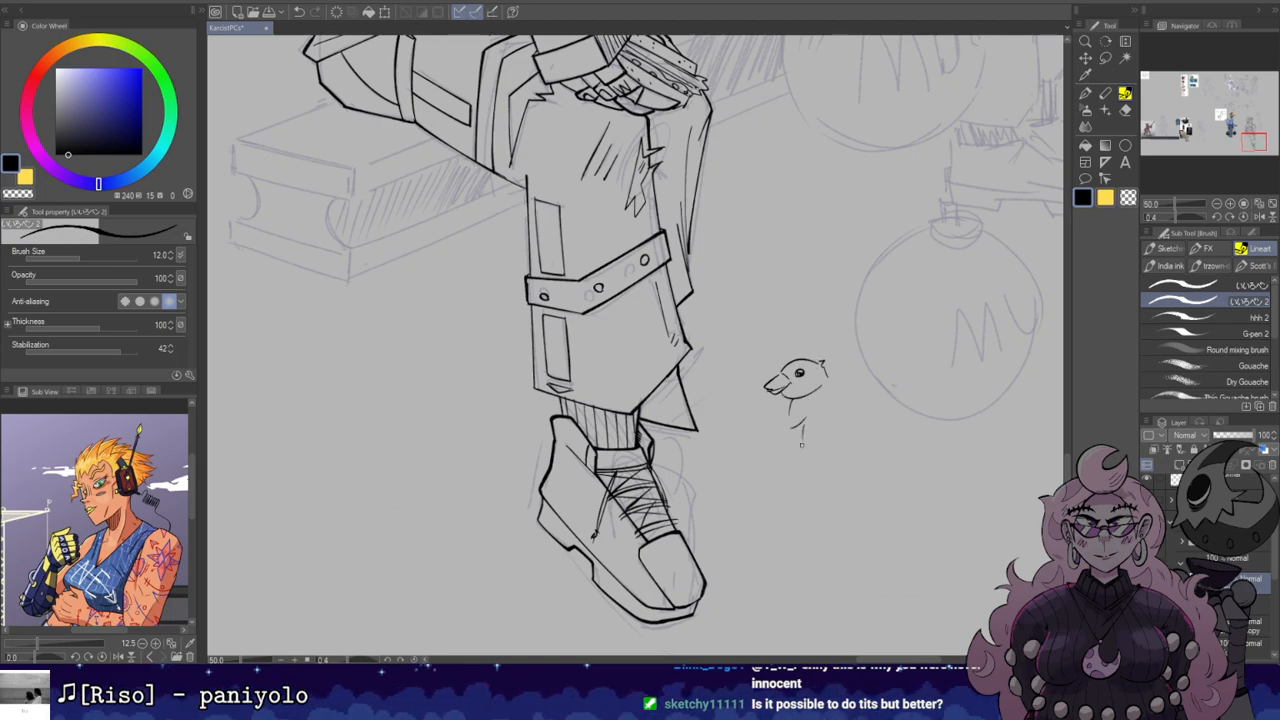
{"action": "mouse_move", "coordinate": [830, 378]}
{"action": "left_mouse_down"}
{"action": "mouse_move", "coordinate": [858, 420]}
{"action": "mouse_move", "coordinate": [826, 455]}
{"action": "mouse_move", "coordinate": [858, 429]}
{"action": "mouse_move", "coordinate": [811, 450]}
{"action": "mouse_move", "coordinate": [828, 449]}
{"action": "left_mouse_up"}
{"action": "key", "text": "ctrl+z"}
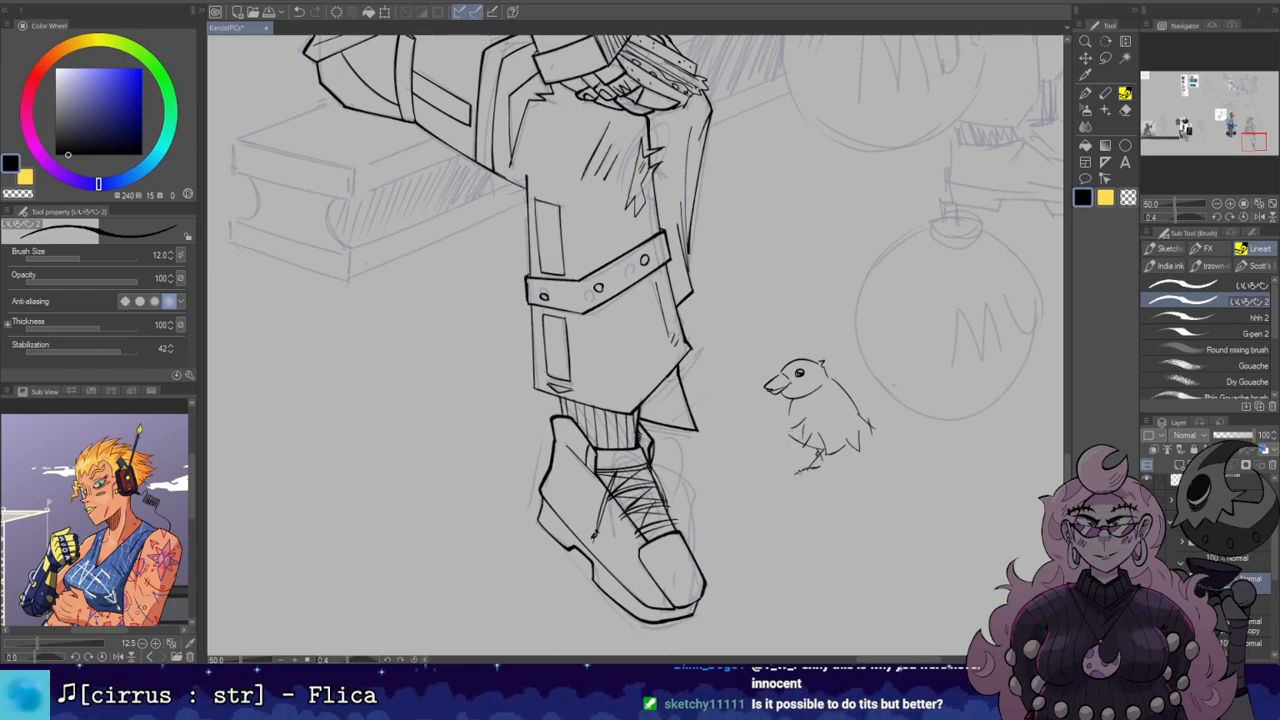
{"action": "left_click_drag", "start_coordinate": [814, 463], "coordinate": [802, 476]}
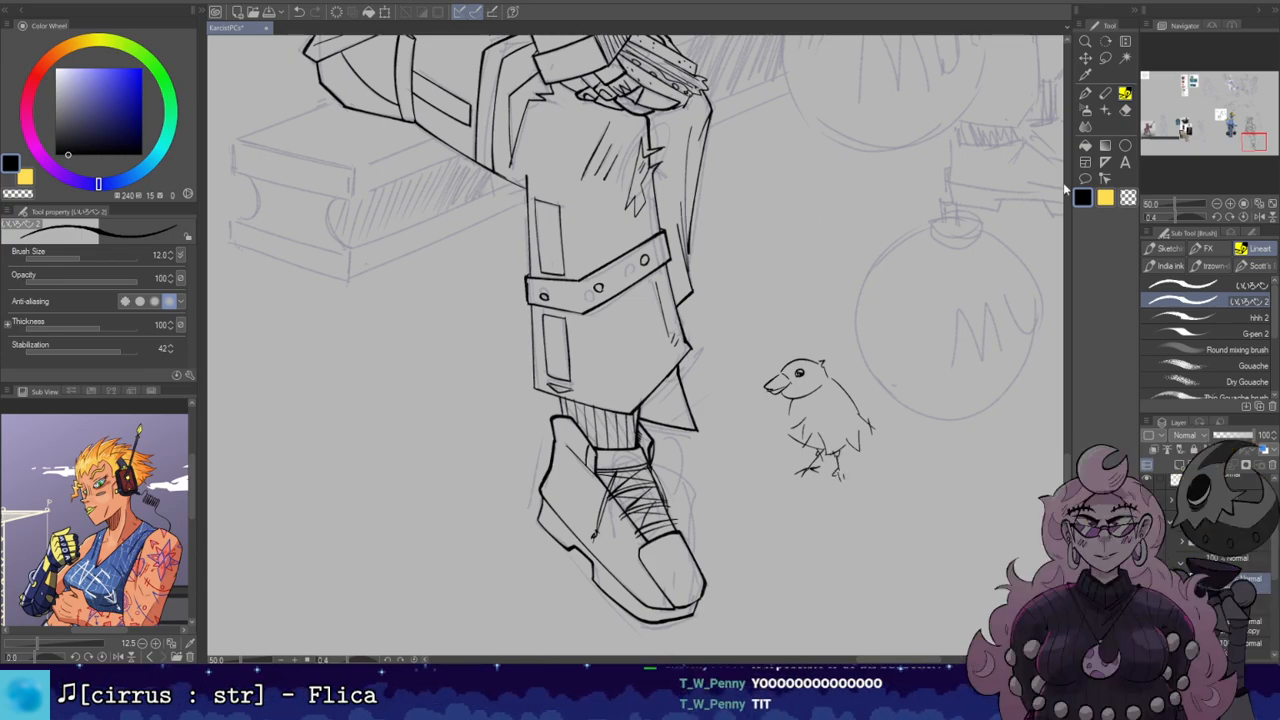
{"action": "left_click_drag", "start_coordinate": [1030, 321], "coordinate": [989, 270]}
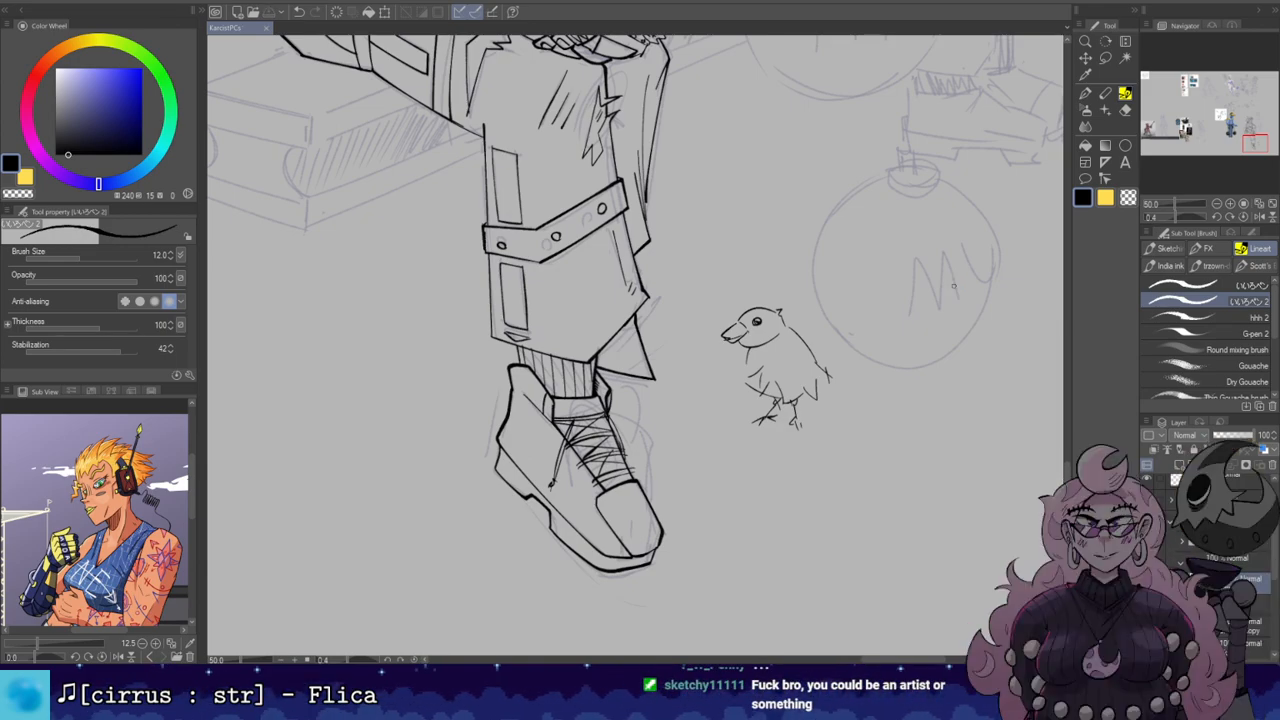
{"action": "left_click_drag", "start_coordinate": [790, 223], "coordinate": [815, 210]}
{"action": "key", "text": "e"}
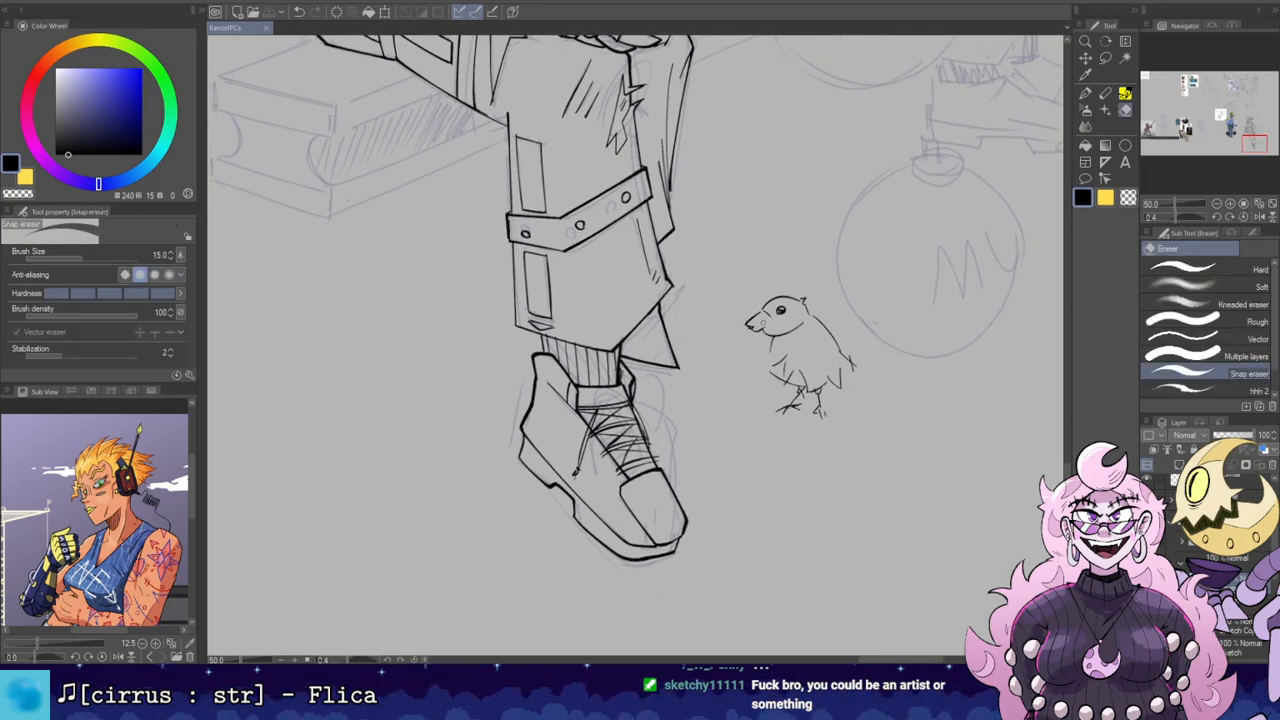
Step: Lasso the bird doodle beside the leg, delete it and clear the selection
{"action": "key", "text": "m"}
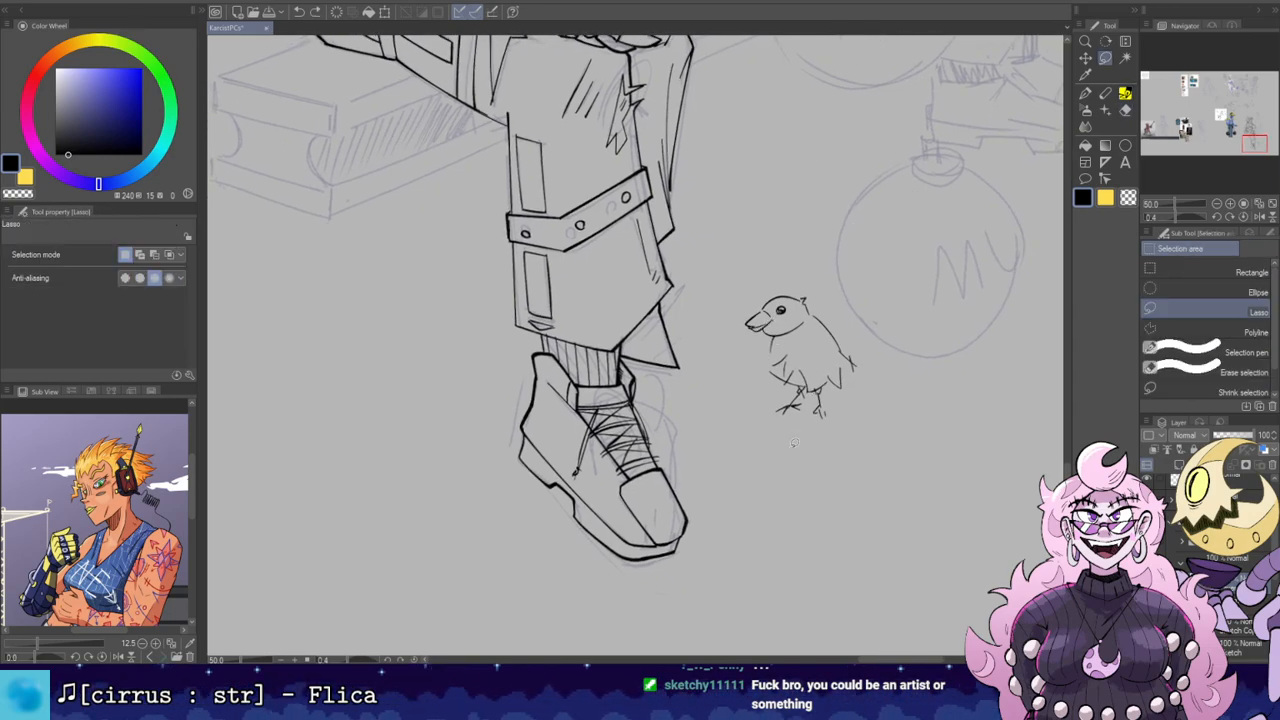
{"action": "left_click_drag", "start_coordinate": [748, 278], "coordinate": [745, 290]}
{"action": "key", "text": "Delete"}
{"action": "key", "text": "ctrl+d"}
Step: Ink the far ankle's sock edge beneath the pointed hem flap, cleaning up where it meets the front shoe's collar
{"action": "mouse_move", "coordinate": [701, 352]}
{"action": "left_mouse_down"}
{"action": "mouse_move", "coordinate": [860, 428]}
{"action": "mouse_move", "coordinate": [850, 400]}
{"action": "left_mouse_up"}
{"action": "key", "text": "p"}
{"action": "key", "text": "r"}
{"action": "mouse_move", "coordinate": [837, 244]}
{"action": "left_mouse_down"}
{"action": "mouse_move", "coordinate": [885, 335]}
{"action": "mouse_move", "coordinate": [822, 325]}
{"action": "left_mouse_up"}
{"action": "key", "text": "e"}
{"action": "key", "text": "r"}
{"action": "double_click", "coordinate": [822, 325]}
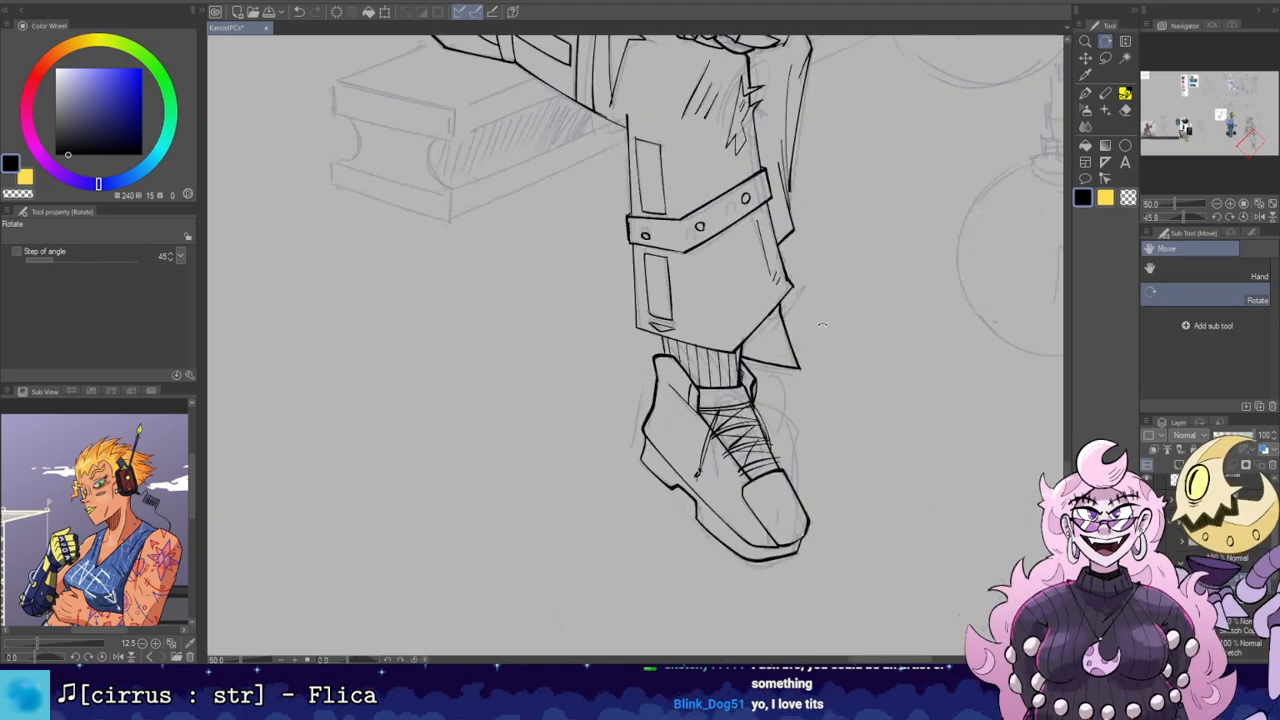
{"action": "left_click_drag", "start_coordinate": [780, 256], "coordinate": [800, 228]}
{"action": "key", "text": "b"}
{"action": "key", "text": "ctrl+z"}
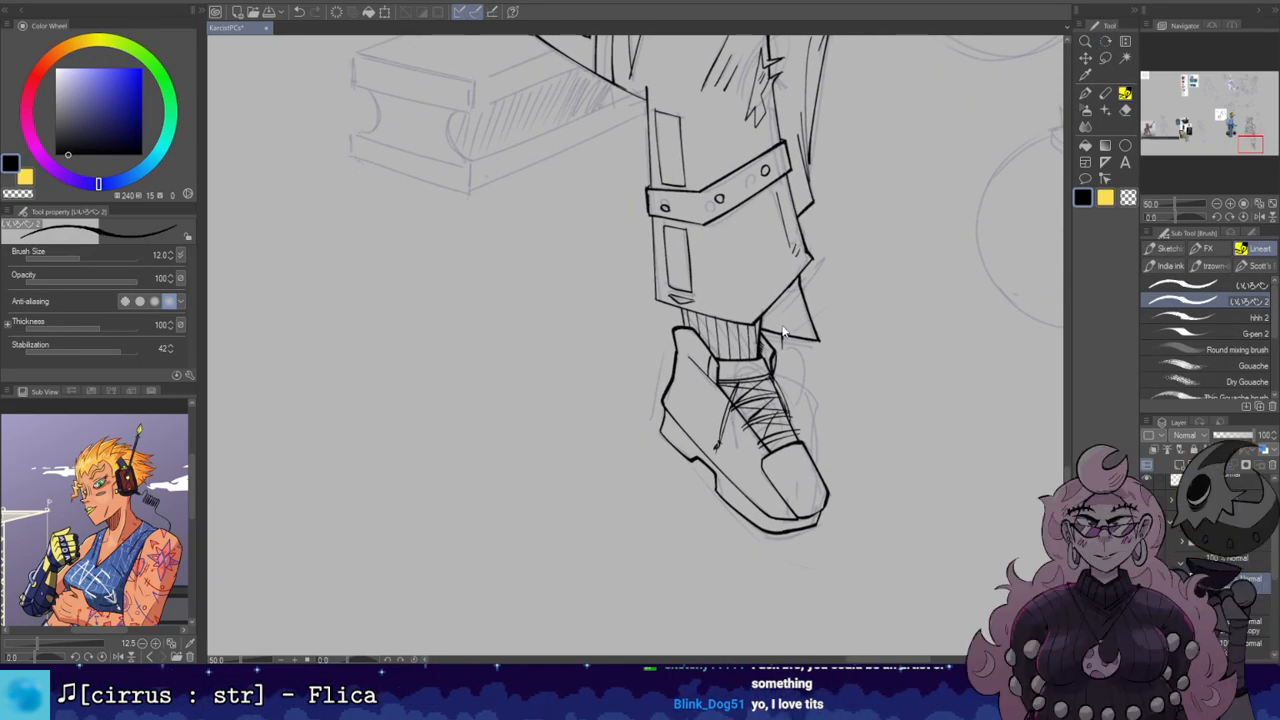
{"action": "key", "text": "e"}
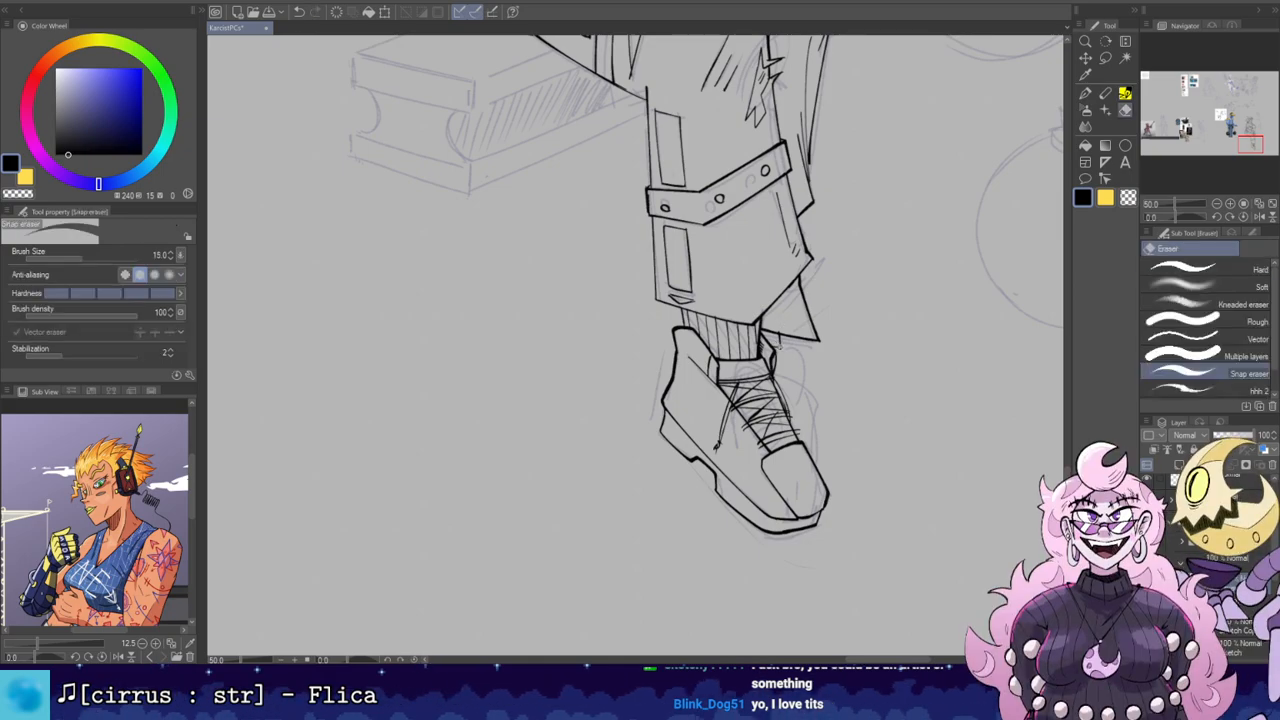
{"action": "key", "text": "p"}
{"action": "key", "text": "e"}
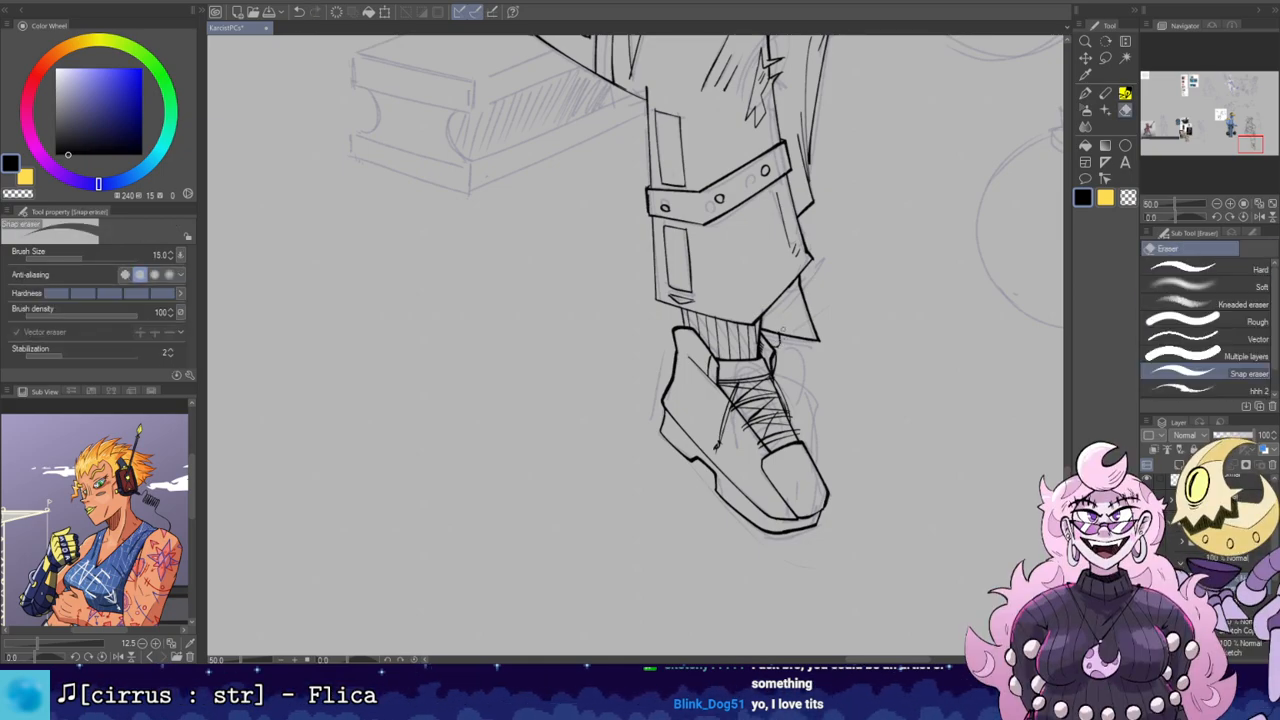
{"action": "key", "text": "p"}
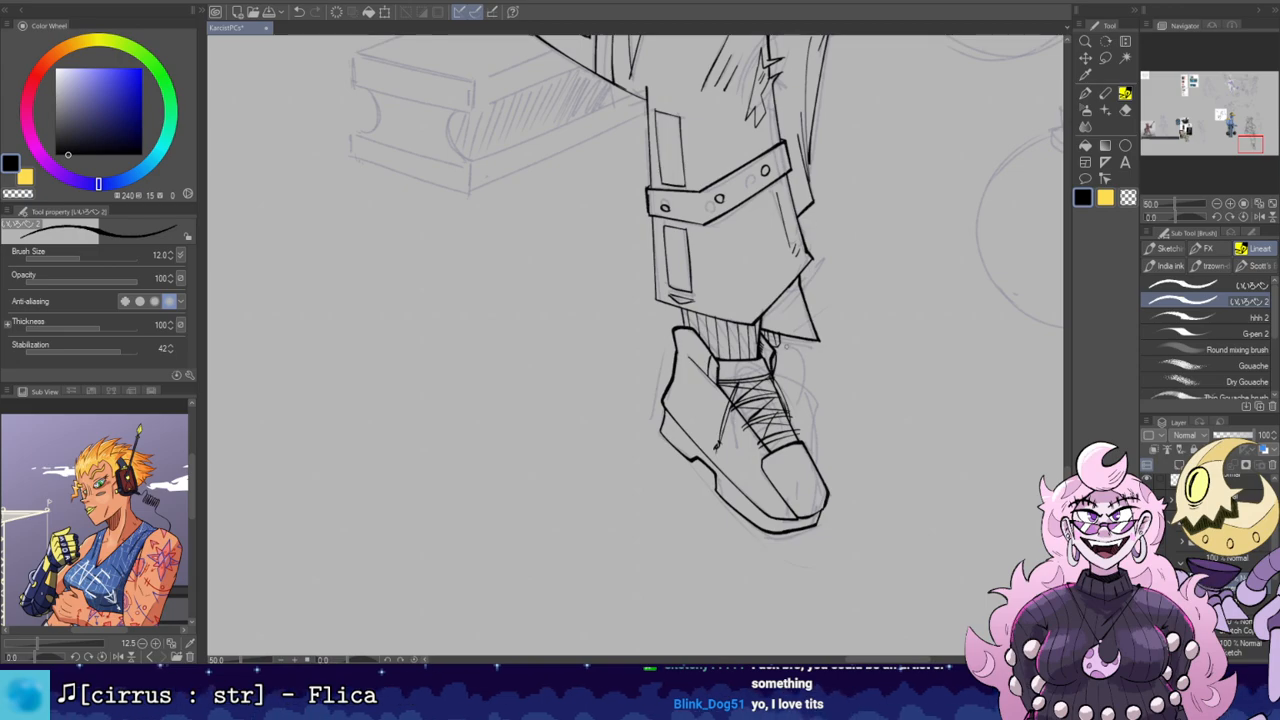
Step: Ink the visible edge of the far shoe behind the front shoe, with short detail lines and ribbing on its sock
{"action": "left_click_drag", "start_coordinate": [790, 357], "coordinate": [782, 392]}
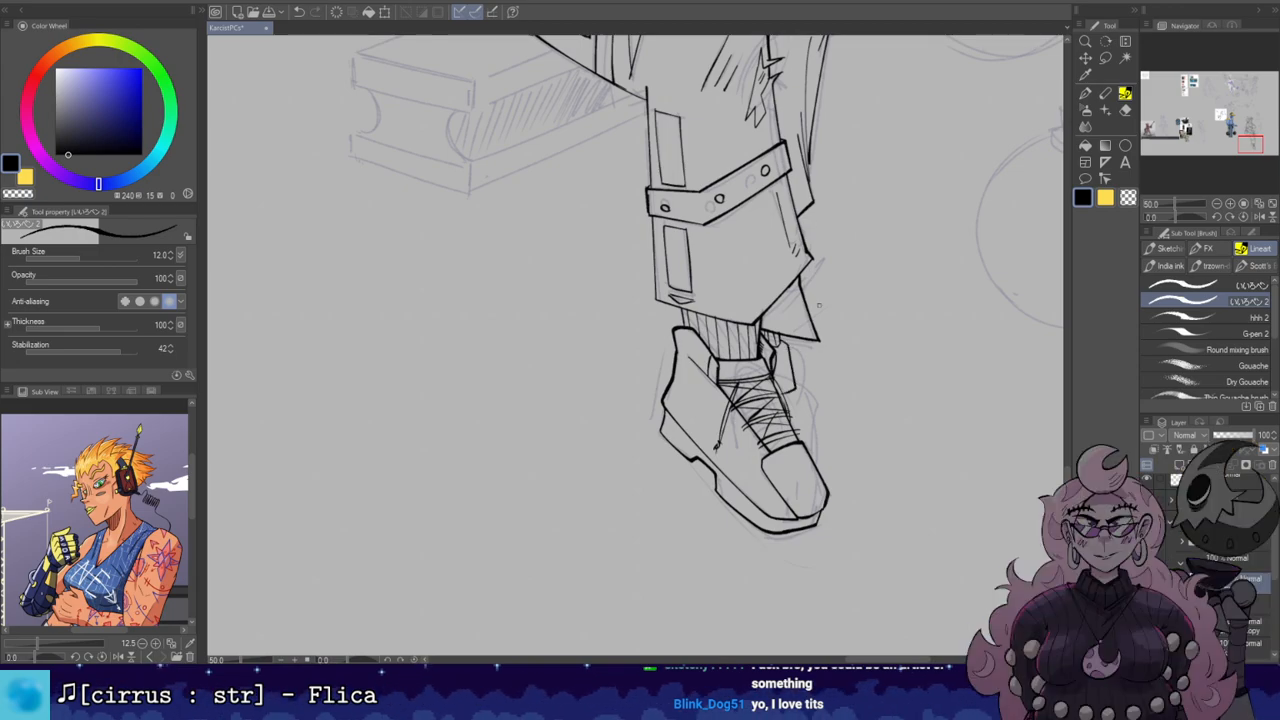
{"action": "left_click_drag", "start_coordinate": [818, 448], "coordinate": [815, 470]}
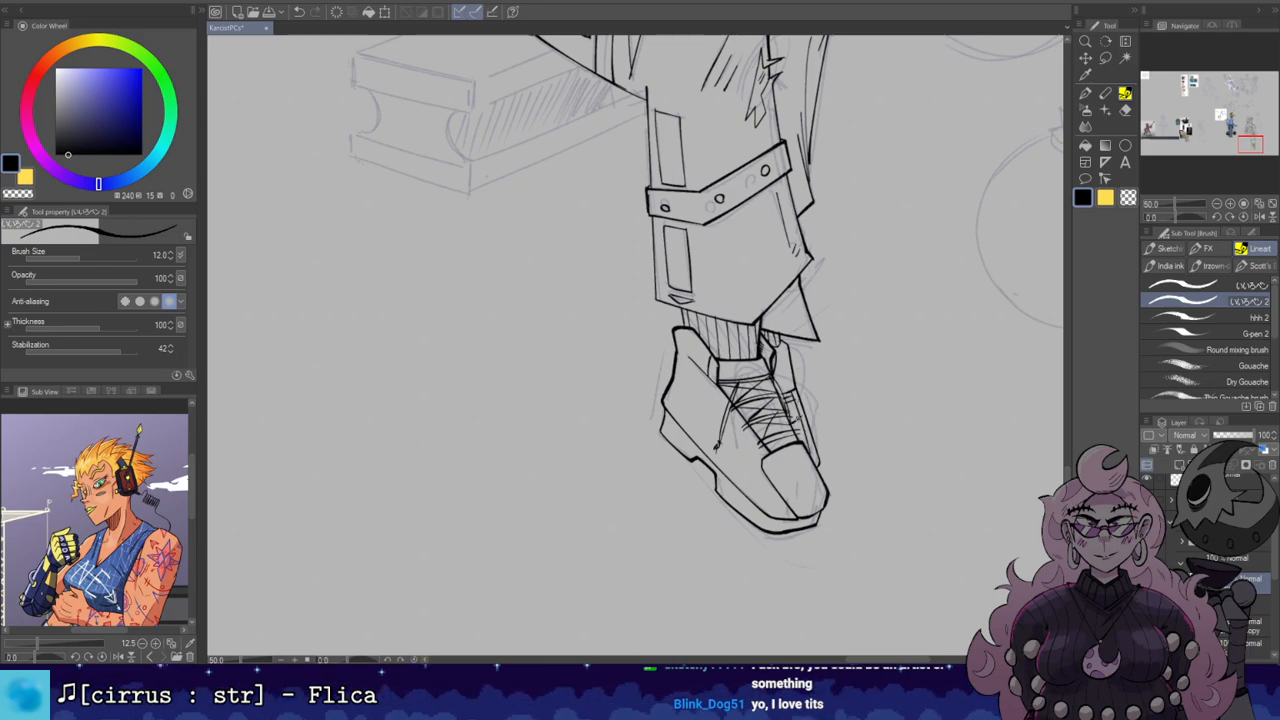
{"action": "key", "text": "ctrl+z"}
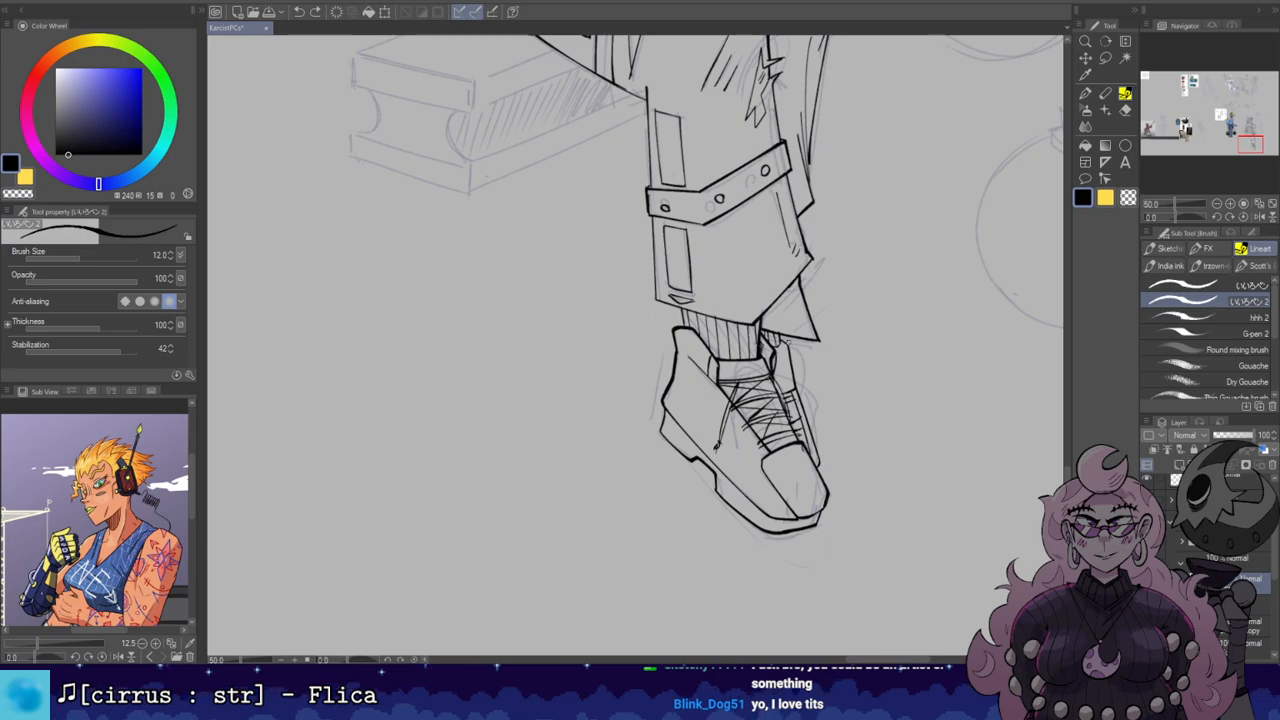
{"action": "left_click_drag", "start_coordinate": [797, 374], "coordinate": [788, 332]}
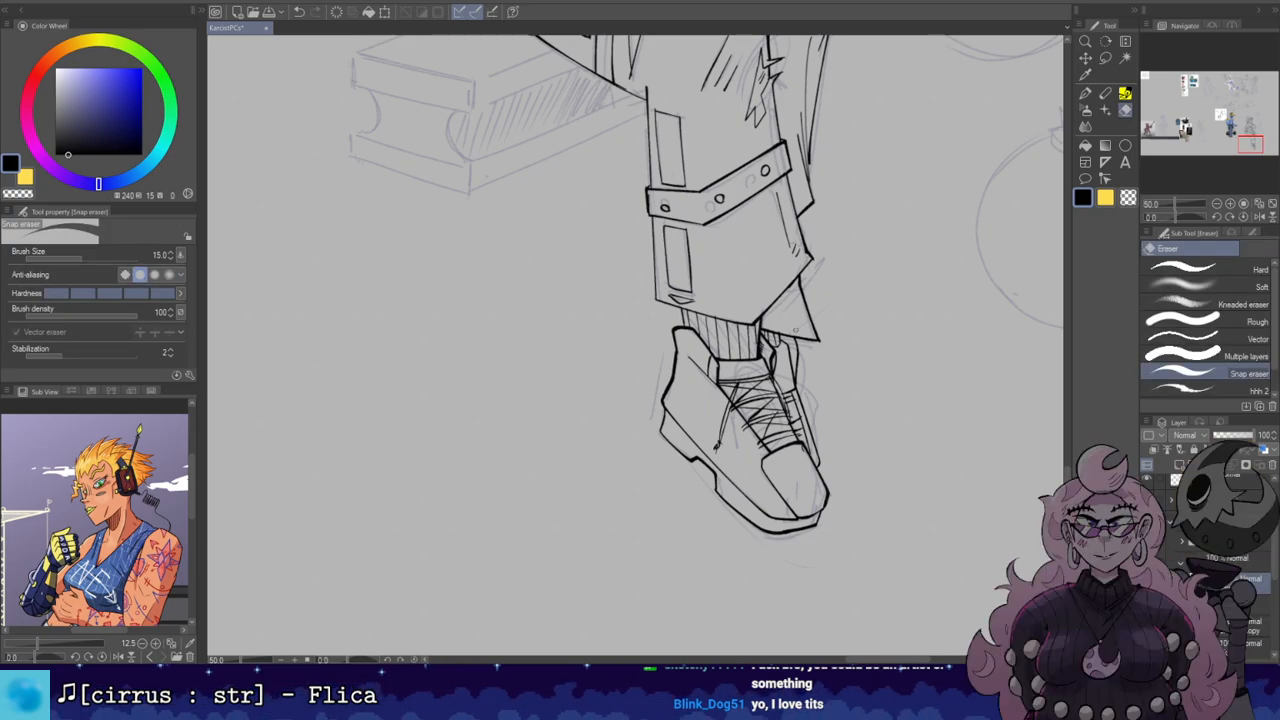
{"action": "key", "text": "r"}
{"action": "key", "text": "e"}
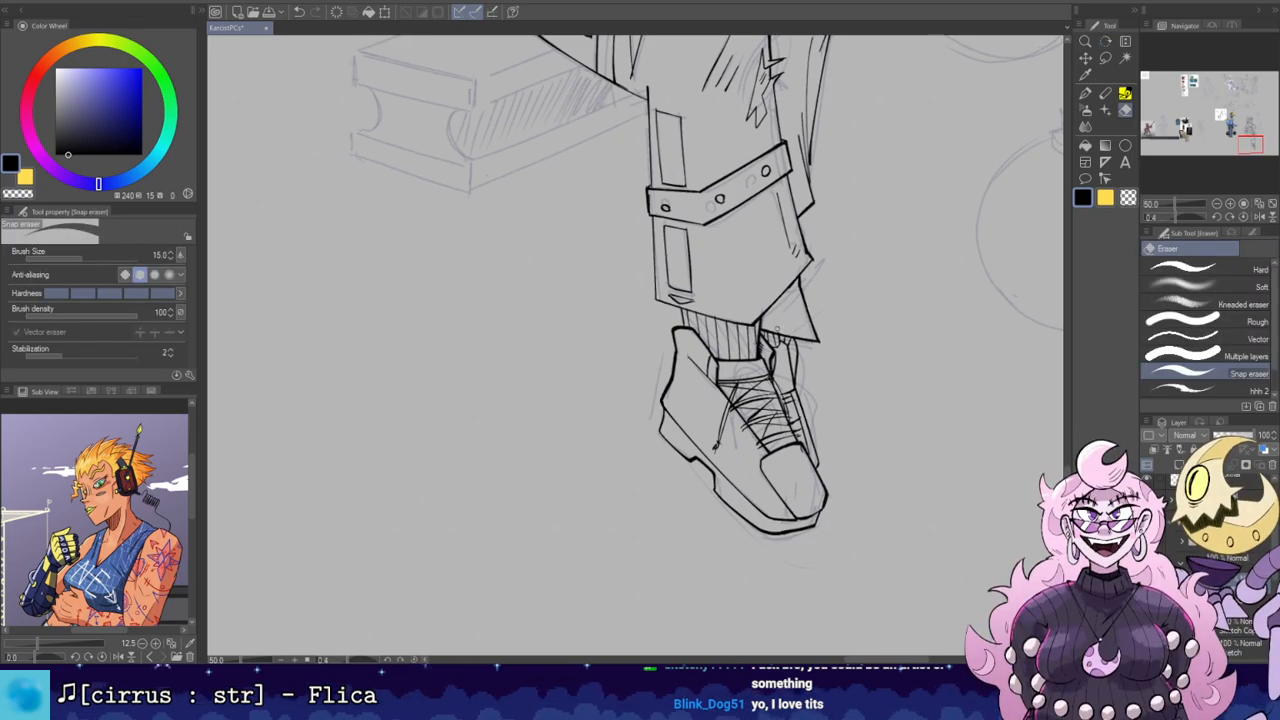
Step: Ink a crease line on the shirt running down from the chest lettering, redrawing the stroke until it fits
{"action": "key", "text": "r"}
{"action": "left_click_drag", "start_coordinate": [833, 149], "coordinate": [825, 249]}
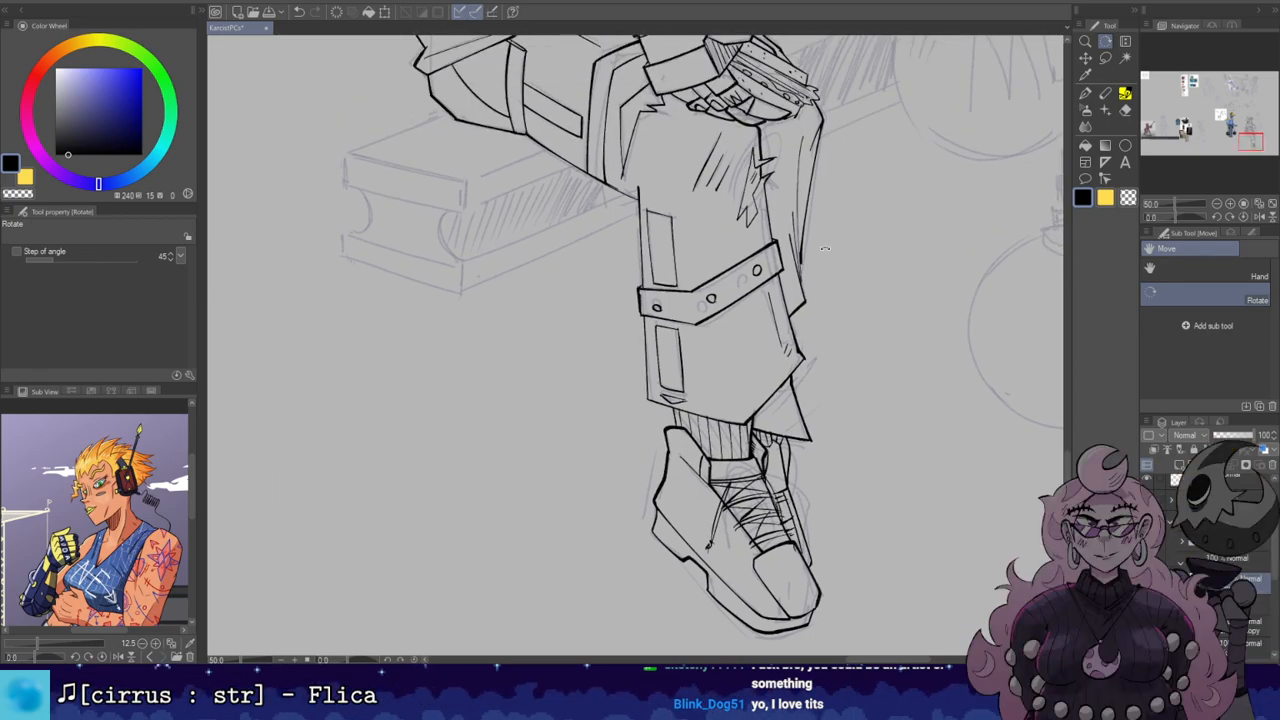
{"action": "scroll", "coordinate": [825, 249], "scroll_direction": "down", "scroll_amount": 4}
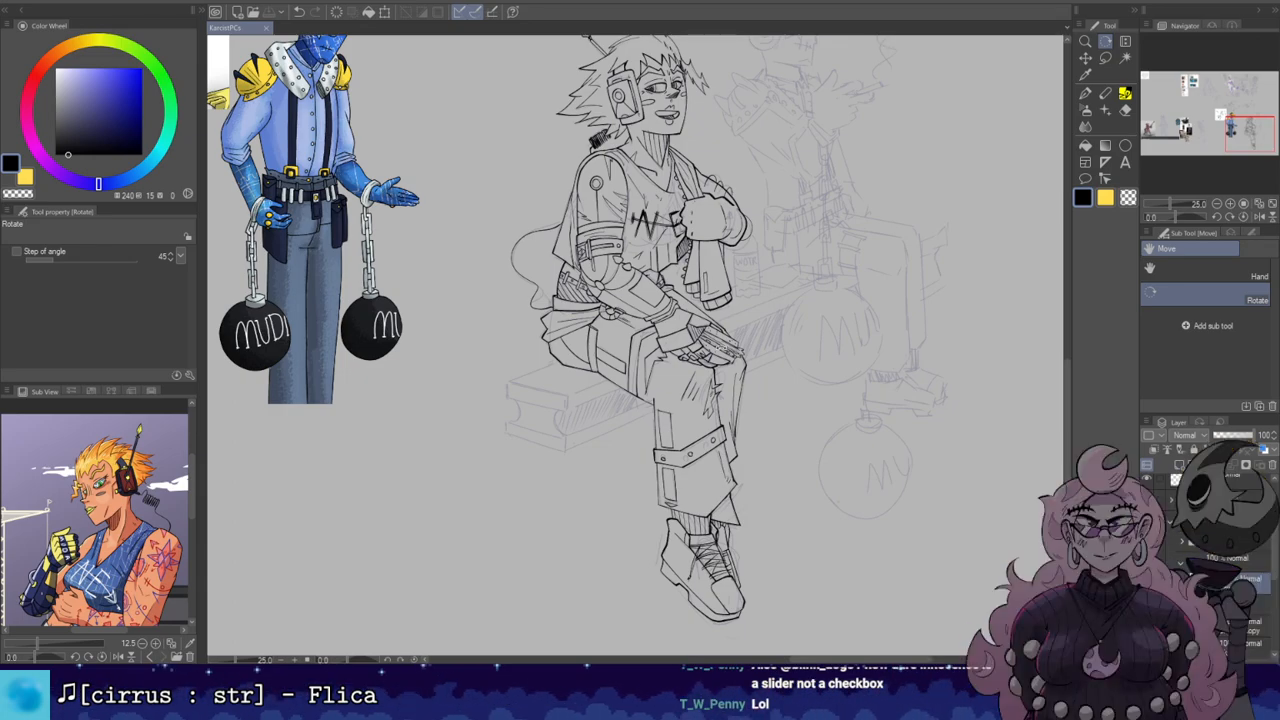
{"action": "scroll", "coordinate": [668, 303], "scroll_direction": "up", "scroll_amount": 4}
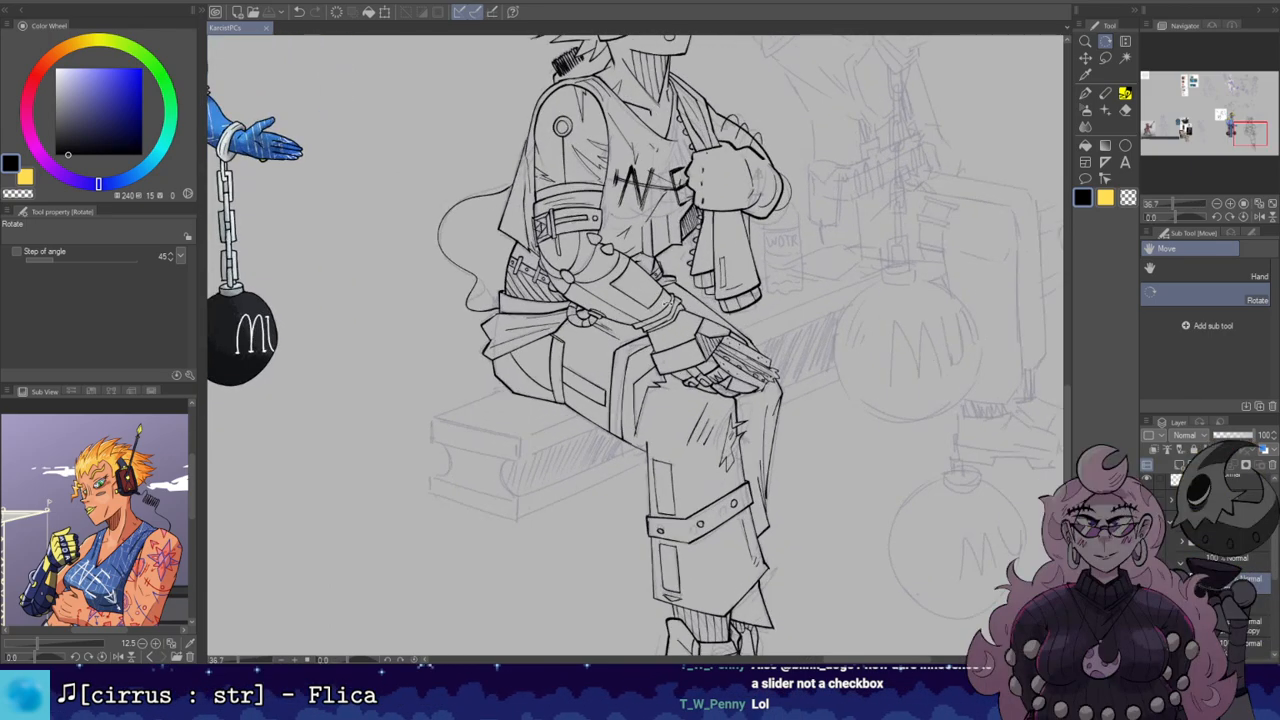
{"action": "mouse_move", "coordinate": [732, 149]}
{"action": "left_mouse_down"}
{"action": "mouse_move", "coordinate": [800, 318]}
{"action": "mouse_move", "coordinate": [882, 232]}
{"action": "left_mouse_up"}
{"action": "scroll", "coordinate": [800, 318], "scroll_direction": "up", "scroll_amount": 3}
{"action": "mouse_move", "coordinate": [710, 343]}
{"action": "left_mouse_down"}
{"action": "mouse_move", "coordinate": [695, 366]}
{"action": "mouse_move", "coordinate": [704, 240]}
{"action": "mouse_move", "coordinate": [747, 399]}
{"action": "left_mouse_up"}
{"action": "key", "text": "b"}
{"action": "key", "text": "ctrl+z"}
{"action": "key", "text": "ctrl+z"}
{"action": "key", "text": "e"}
{"action": "mouse_move", "coordinate": [754, 346]}
{"action": "left_mouse_down"}
{"action": "mouse_move", "coordinate": [774, 420]}
{"action": "mouse_move", "coordinate": [774, 392]}
{"action": "mouse_move", "coordinate": [763, 422]}
{"action": "left_mouse_up"}
{"action": "key", "text": "b"}
{"action": "key", "text": "ctrl+z"}
{"action": "left_click_drag", "start_coordinate": [769, 342], "coordinate": [767, 408]}
{"action": "key", "text": "ctrl+z"}
{"action": "key", "text": "ctrl+z"}
{"action": "key", "text": "ctrl+z"}
{"action": "left_click_drag", "start_coordinate": [769, 354], "coordinate": [766, 411]}
{"action": "key", "text": "r"}
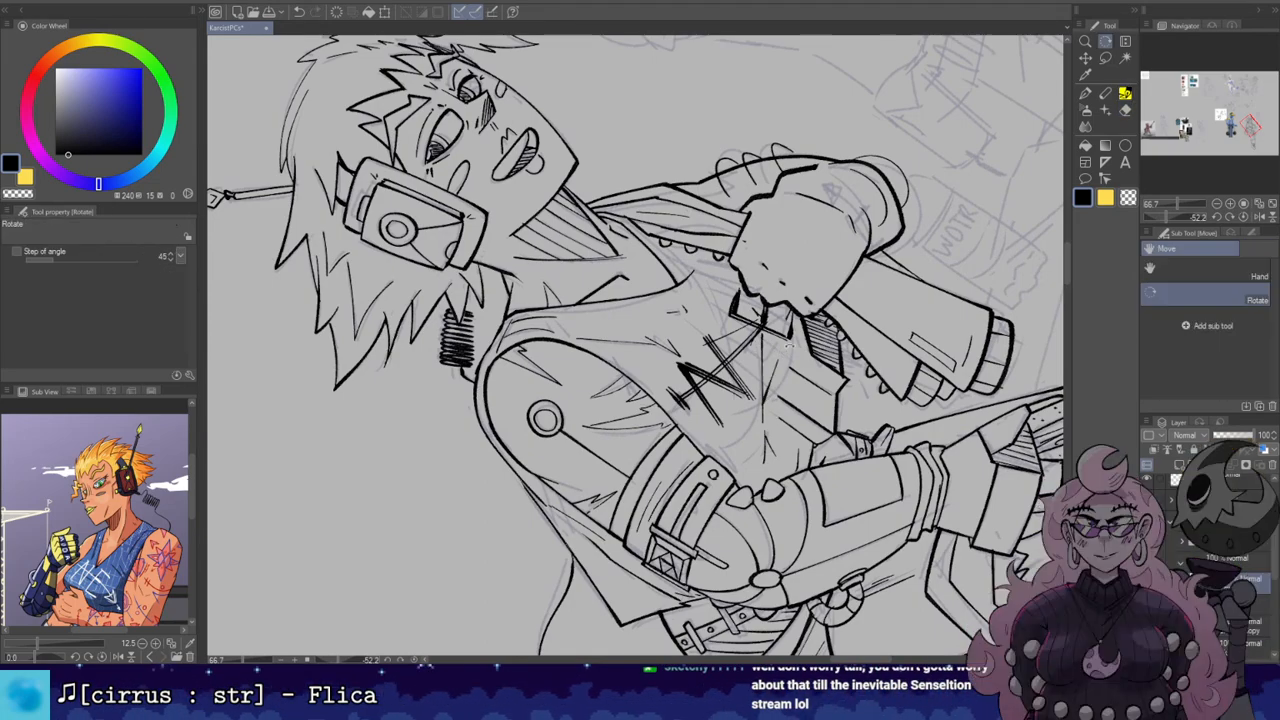
Step: Rework the shirt's neckline edge on the shoulder beside the jacket's studded collar
{"action": "left_click_drag", "start_coordinate": [757, 202], "coordinate": [874, 274]}
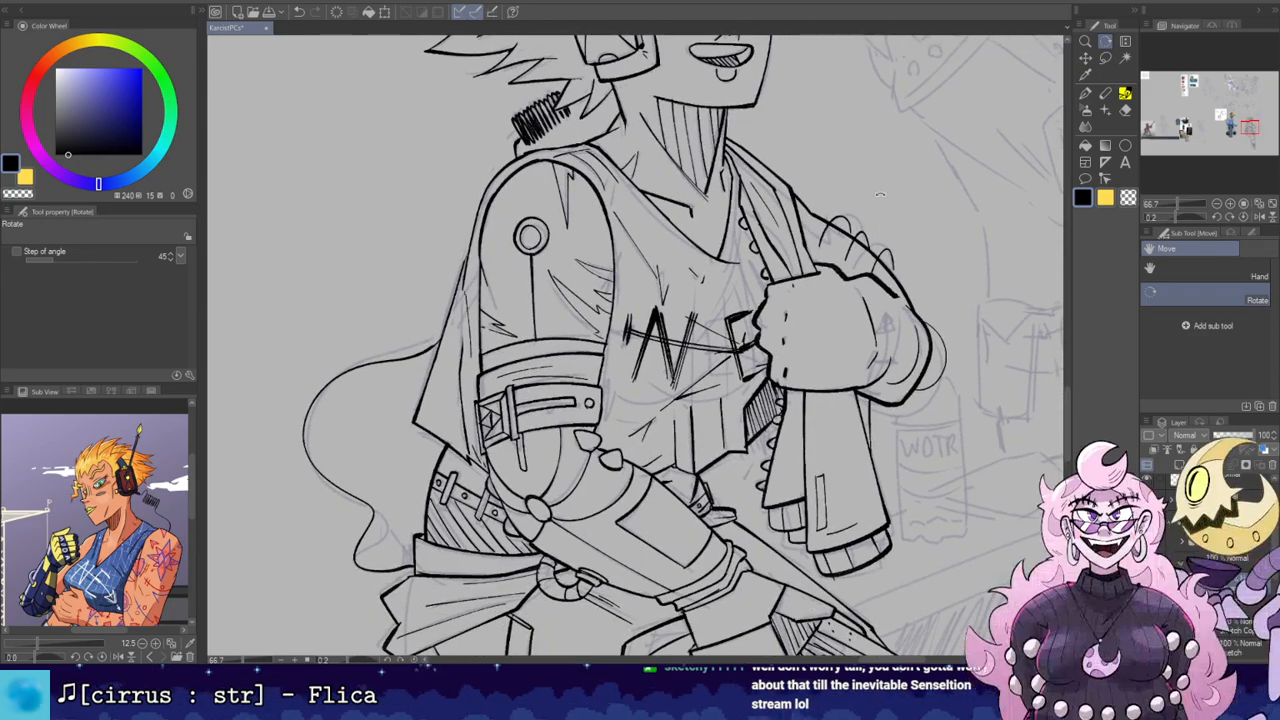
{"action": "scroll", "coordinate": [880, 194], "scroll_direction": "down", "scroll_amount": 2}
{"action": "left_click_drag", "start_coordinate": [880, 194], "coordinate": [839, 203]}
{"action": "scroll", "coordinate": [749, 221], "scroll_direction": "up", "scroll_amount": 3}
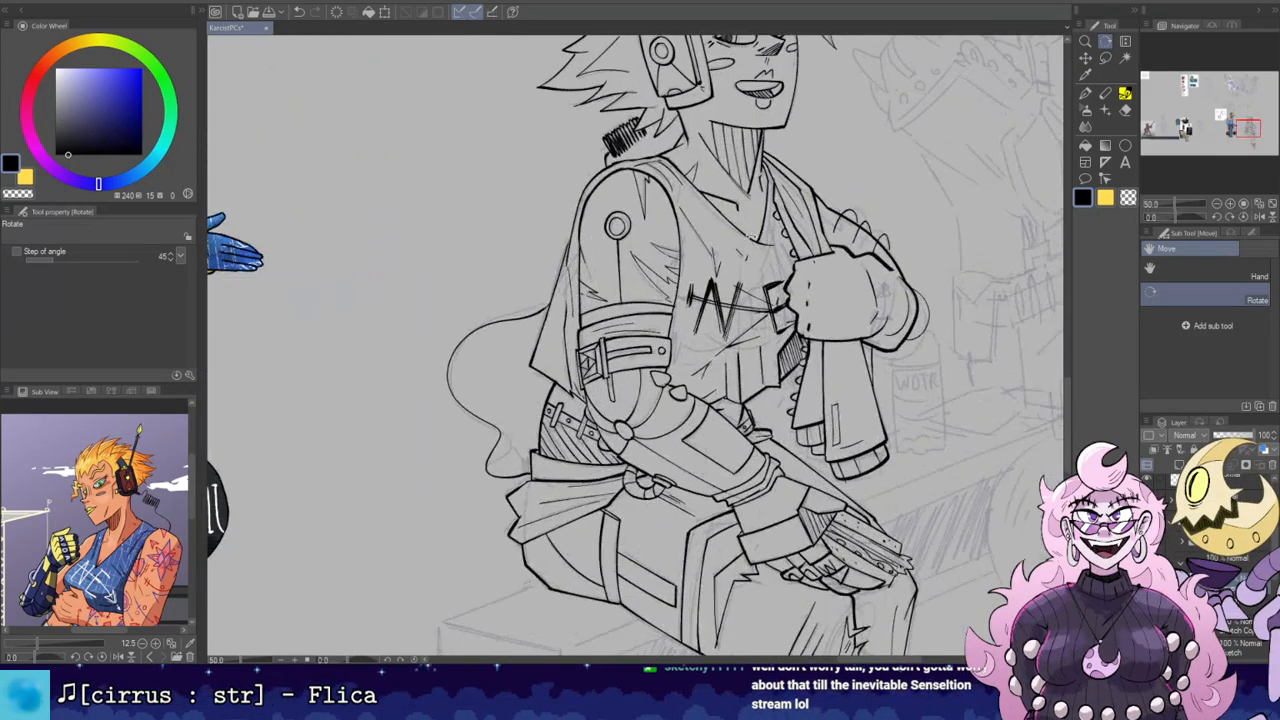
{"action": "left_click_drag", "start_coordinate": [749, 233], "coordinate": [763, 277]}
{"action": "key", "text": "e"}
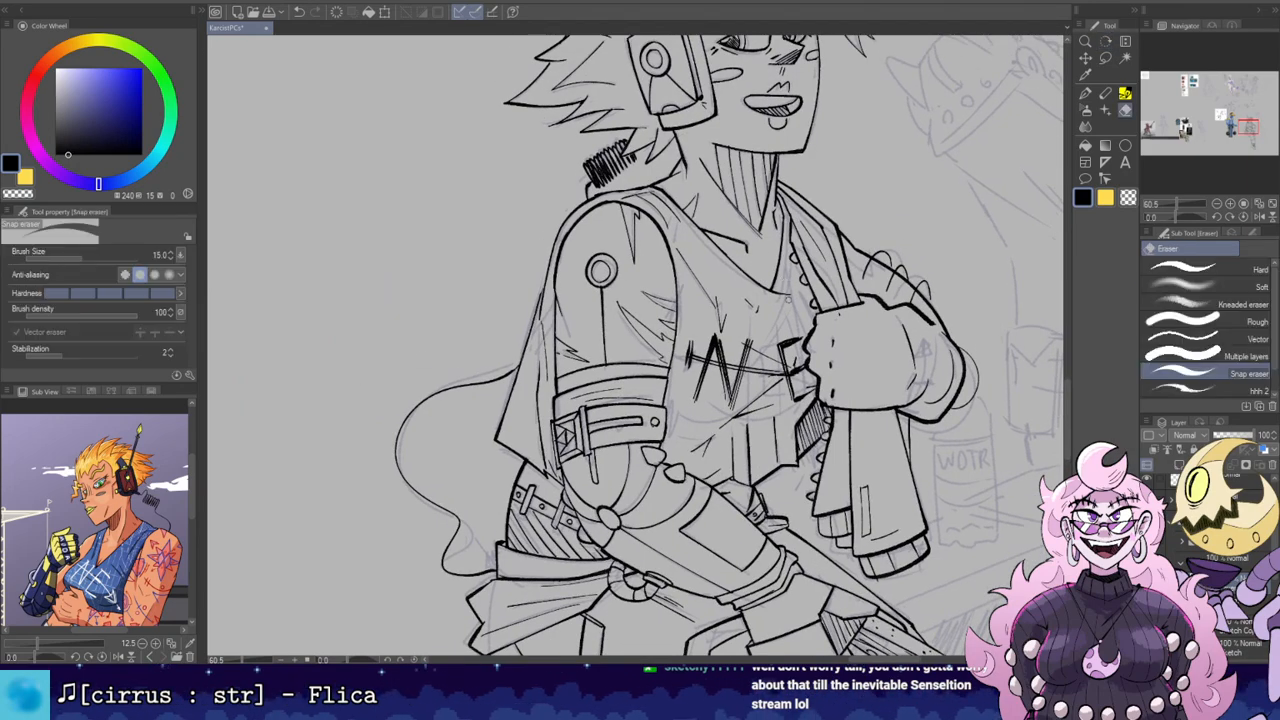
{"action": "key", "text": "b"}
{"action": "left_click_drag", "start_coordinate": [783, 250], "coordinate": [782, 292]}
{"action": "key", "text": "ctrl+z"}
{"action": "key", "text": "ctrl+z"}
{"action": "mouse_move", "coordinate": [784, 242]}
{"action": "left_mouse_down"}
{"action": "mouse_move", "coordinate": [781, 290]}
{"action": "mouse_move", "coordinate": [786, 207]}
{"action": "left_mouse_up"}
{"action": "left_click_drag", "start_coordinate": [782, 254], "coordinate": [787, 225]}
{"action": "key", "text": "ctrl+z"}
{"action": "left_click_drag", "start_coordinate": [779, 294], "coordinate": [785, 238]}
{"action": "key", "text": "ctrl+z"}
{"action": "key", "text": "e"}
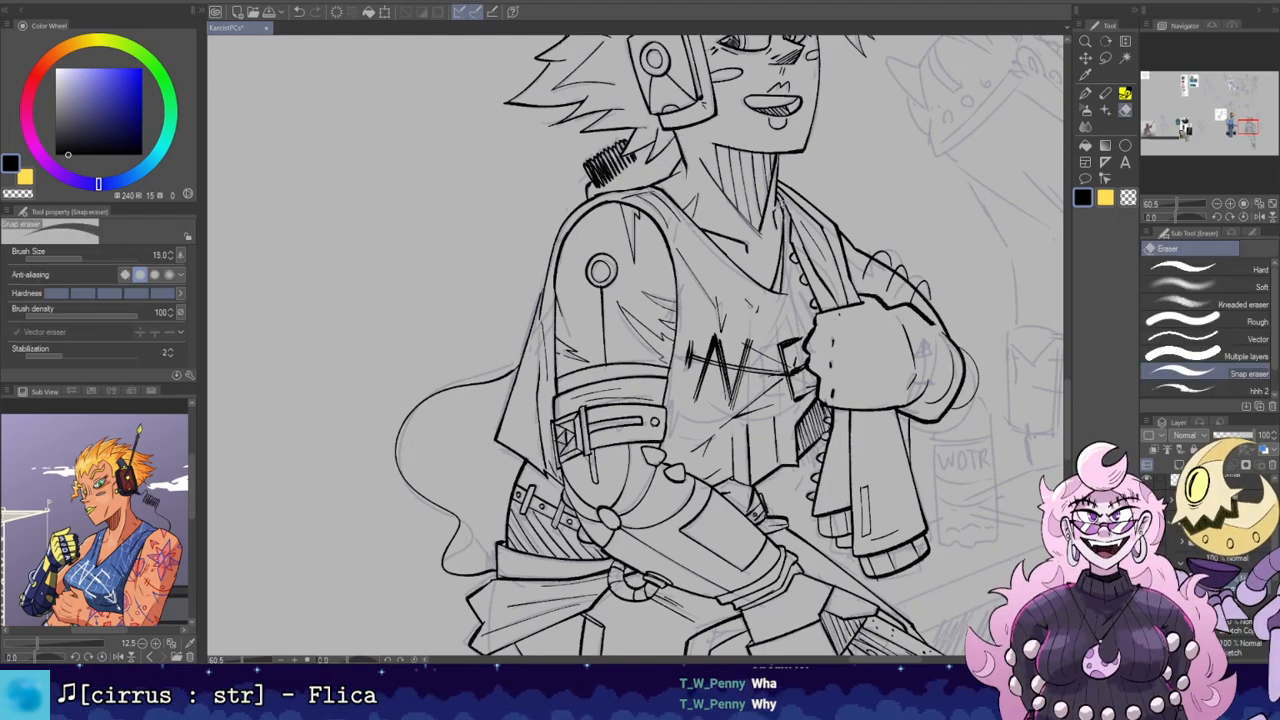
Step: Touch up the line art where the neckline meets the jacket's collar and save the drawing
{"action": "key", "text": "p"}
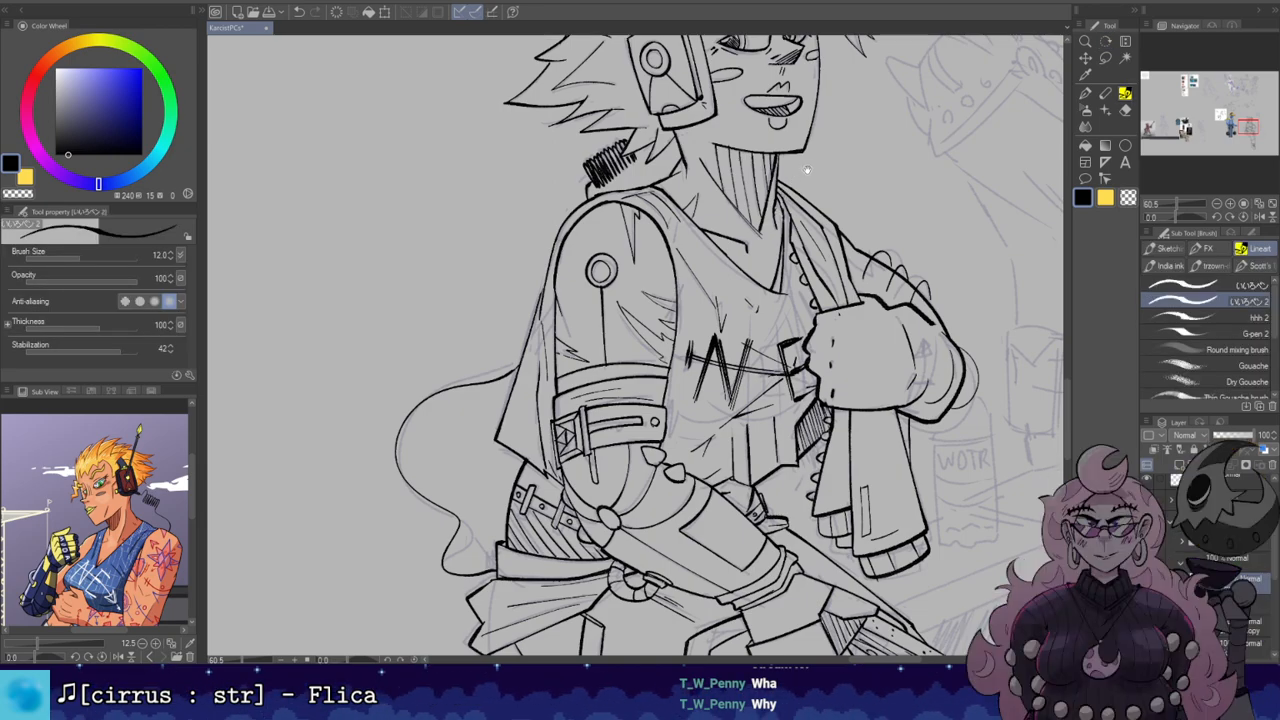
{"action": "scroll", "coordinate": [768, 285], "scroll_direction": "up", "scroll_amount": 2}
{"action": "key", "text": "e"}
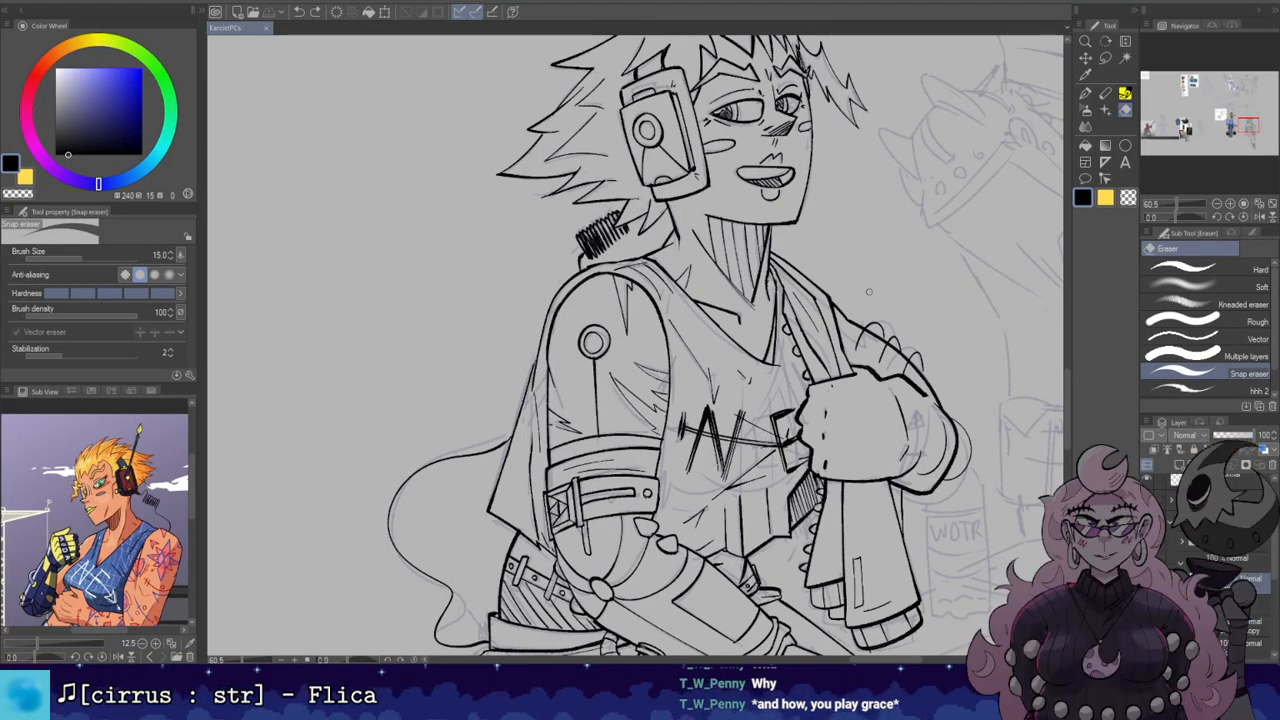
{"action": "key", "text": "b"}
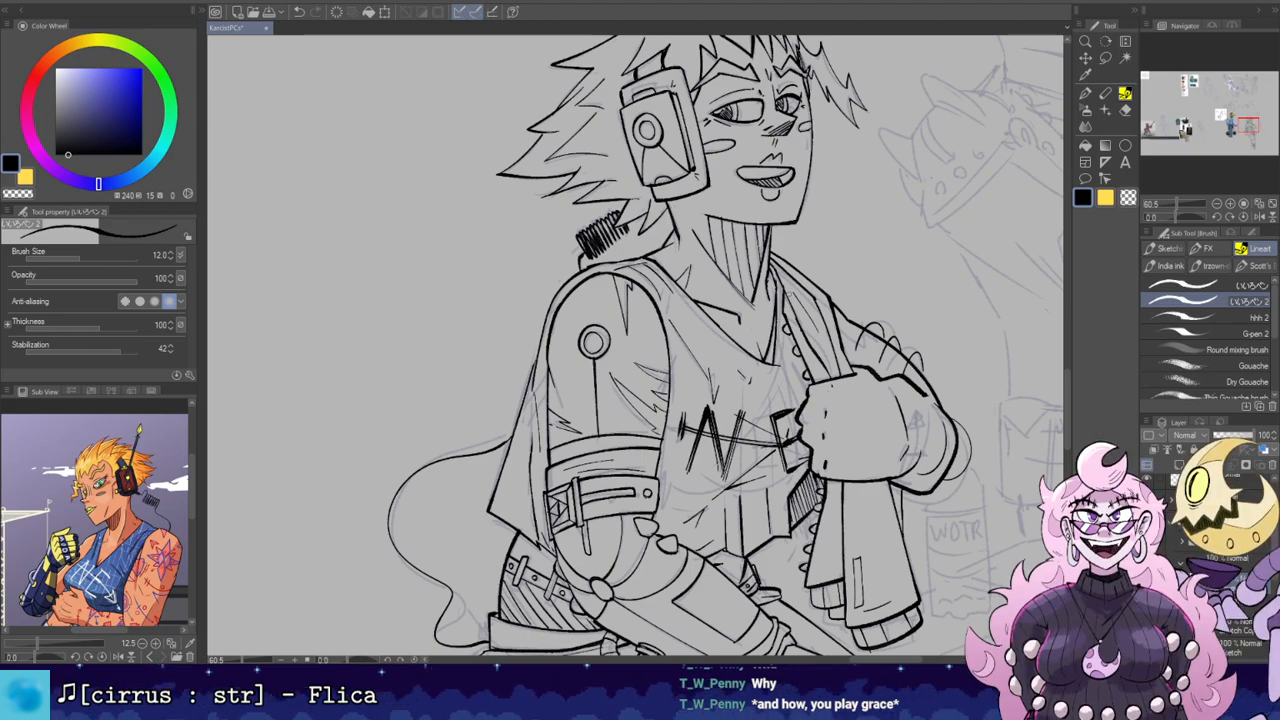
{"action": "scroll", "coordinate": [803, 320], "scroll_direction": "down", "scroll_amount": 2}
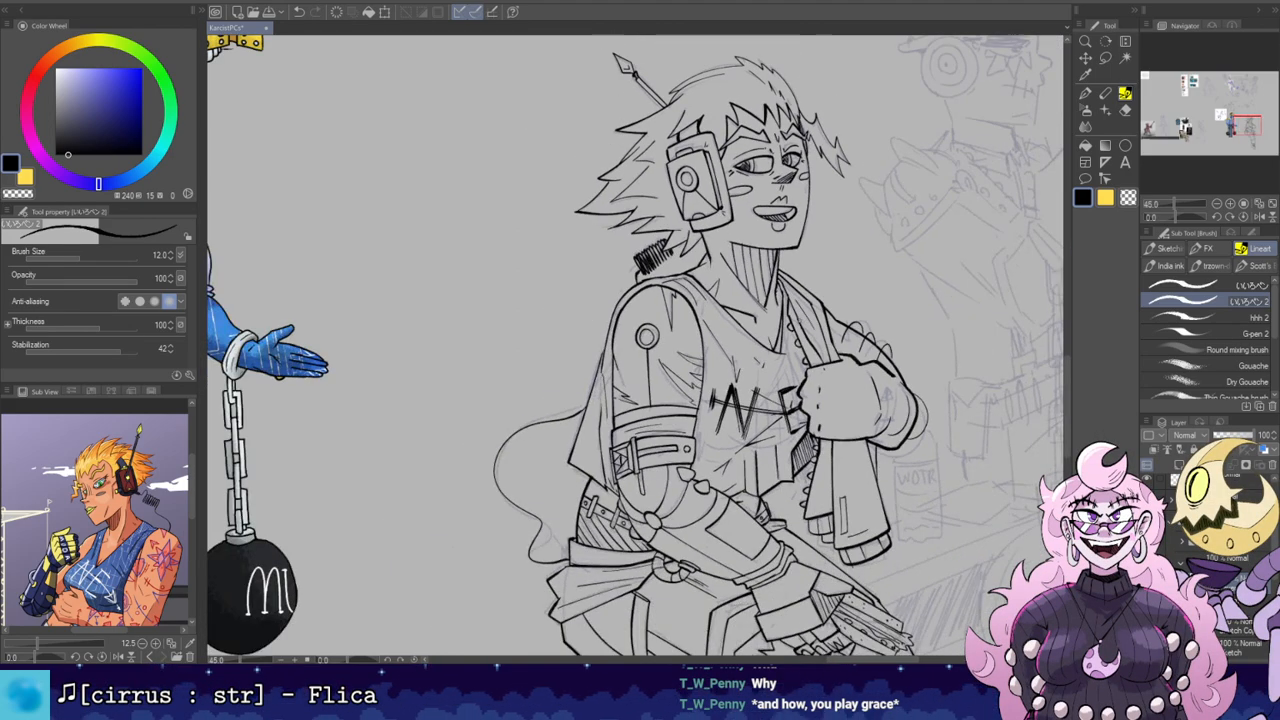
{"action": "left_click_drag", "start_coordinate": [814, 366], "coordinate": [812, 344]}
{"action": "key", "text": "ctrl+s"}
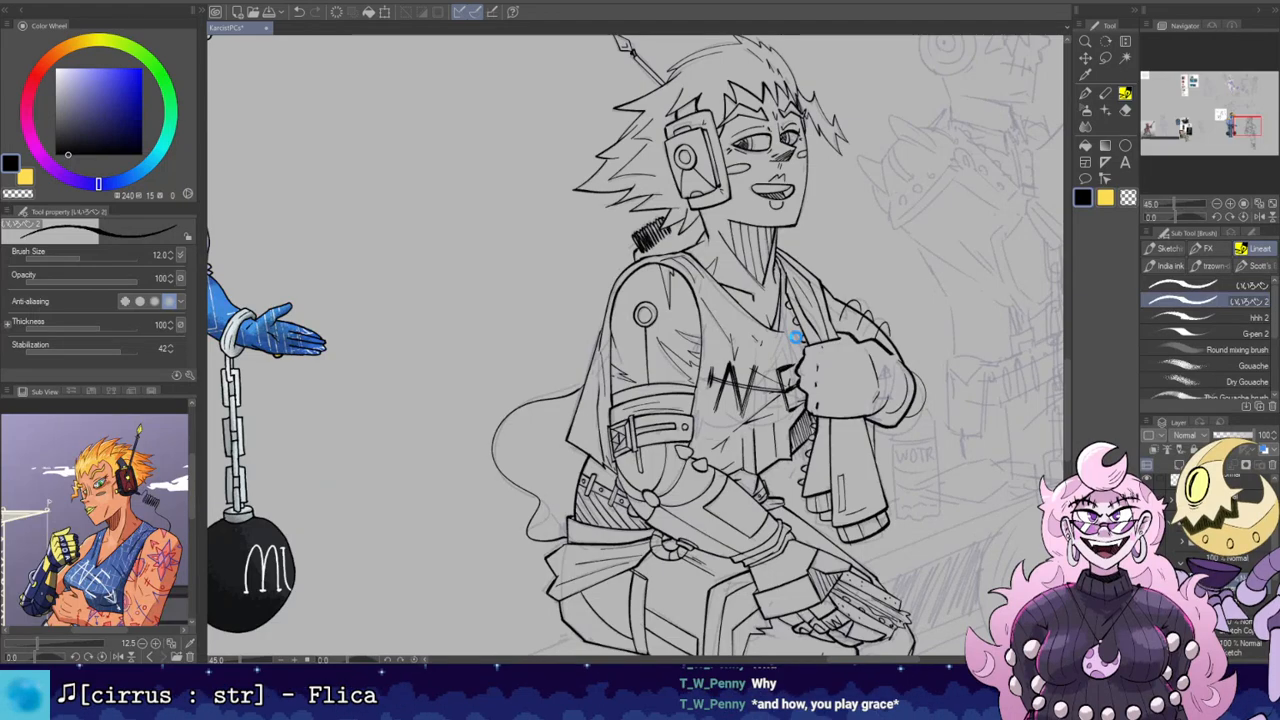
{"action": "scroll", "coordinate": [805, 340], "scroll_direction": "down", "scroll_amount": 1}
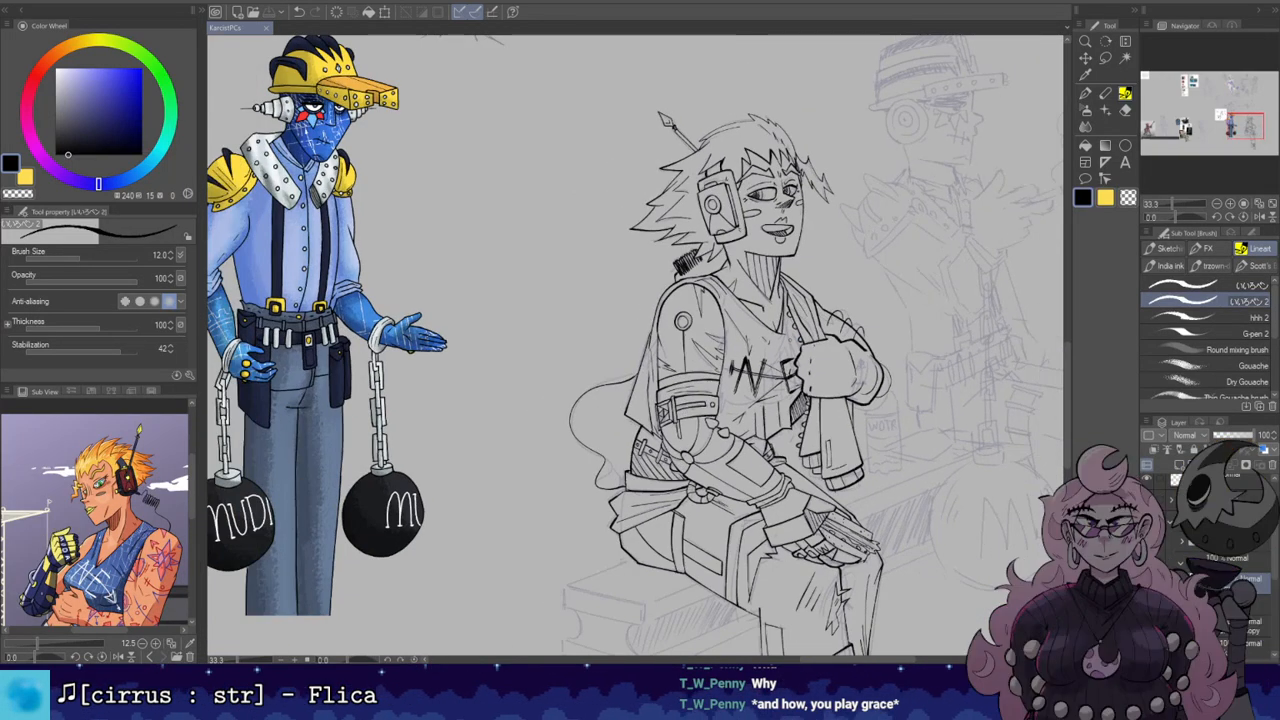
{"action": "left_click_drag", "start_coordinate": [845, 395], "coordinate": [762, 270]}
{"action": "mouse_move", "coordinate": [797, 322]}
{"action": "left_mouse_down"}
{"action": "mouse_move", "coordinate": [811, 249]}
{"action": "mouse_move", "coordinate": [826, 260]}
{"action": "mouse_move", "coordinate": [818, 326]}
{"action": "left_mouse_up"}
{"action": "scroll", "coordinate": [823, 258], "scroll_direction": "down", "scroll_amount": 2}
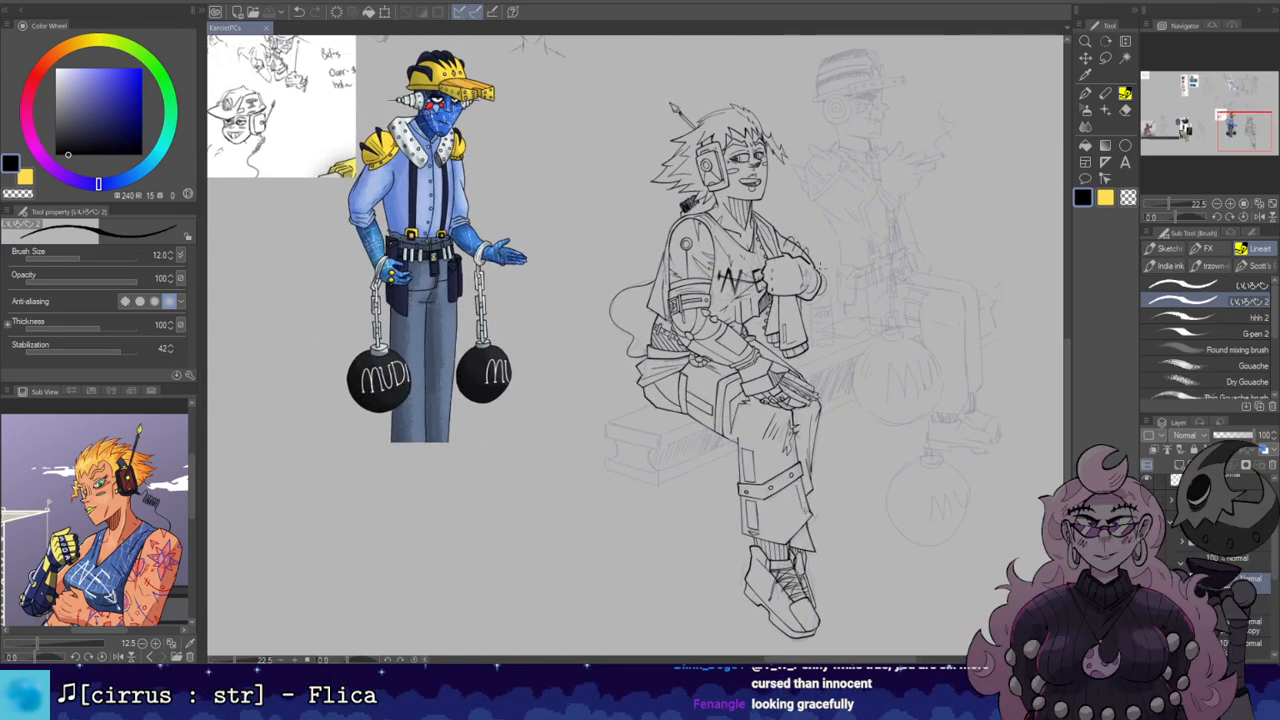
{"action": "scroll", "coordinate": [564, 211], "scroll_direction": "up", "scroll_amount": 3}
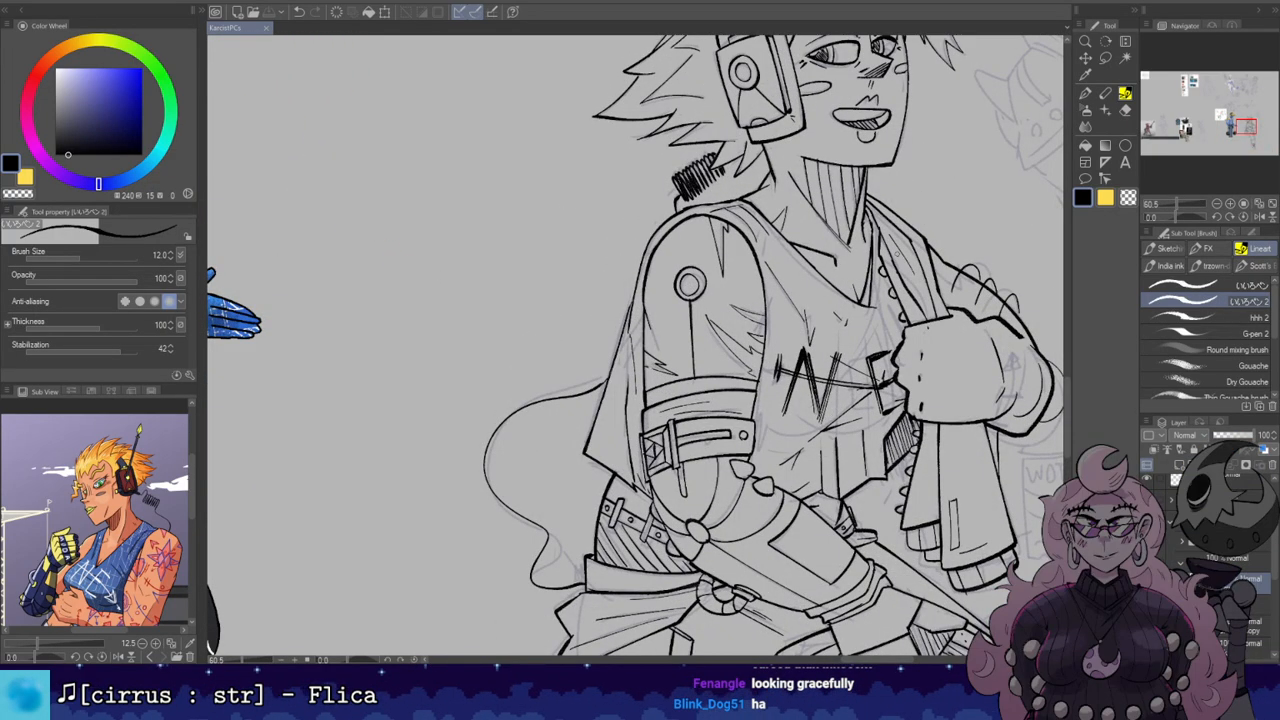
{"action": "scroll", "coordinate": [898, 258], "scroll_direction": "down", "scroll_amount": 3}
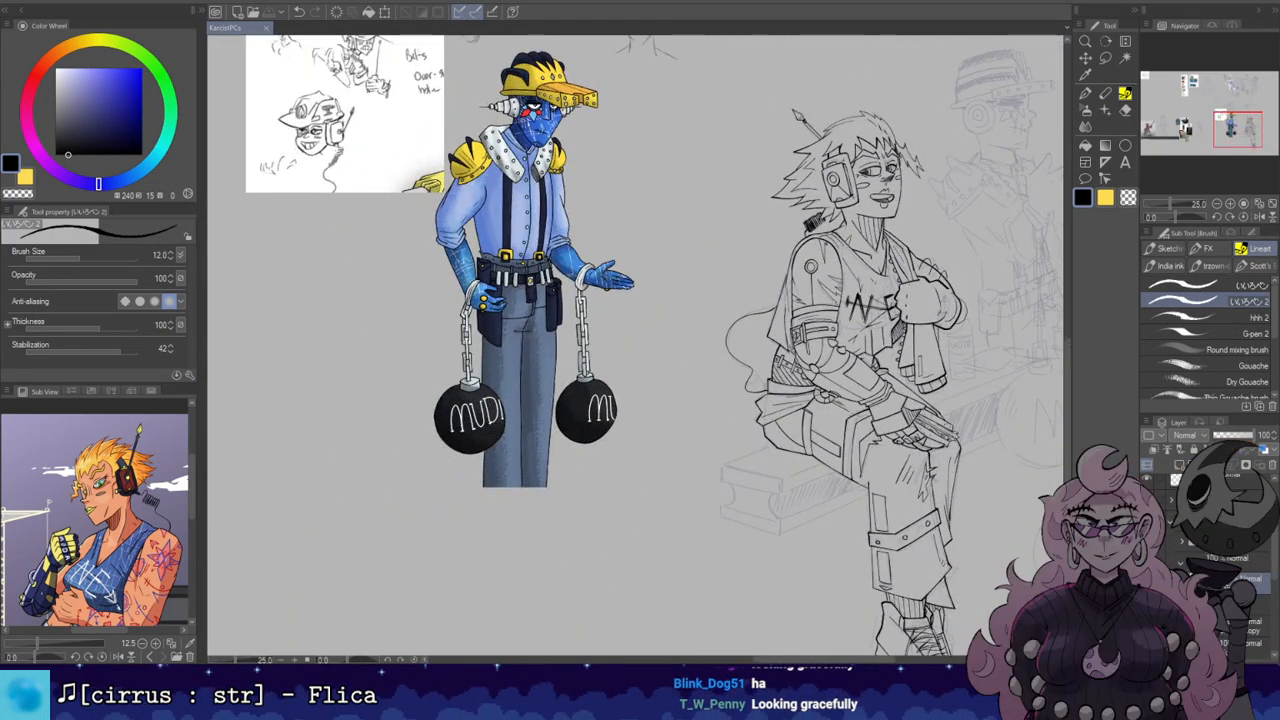
{"action": "left_click_drag", "start_coordinate": [875, 320], "coordinate": [906, 172]}
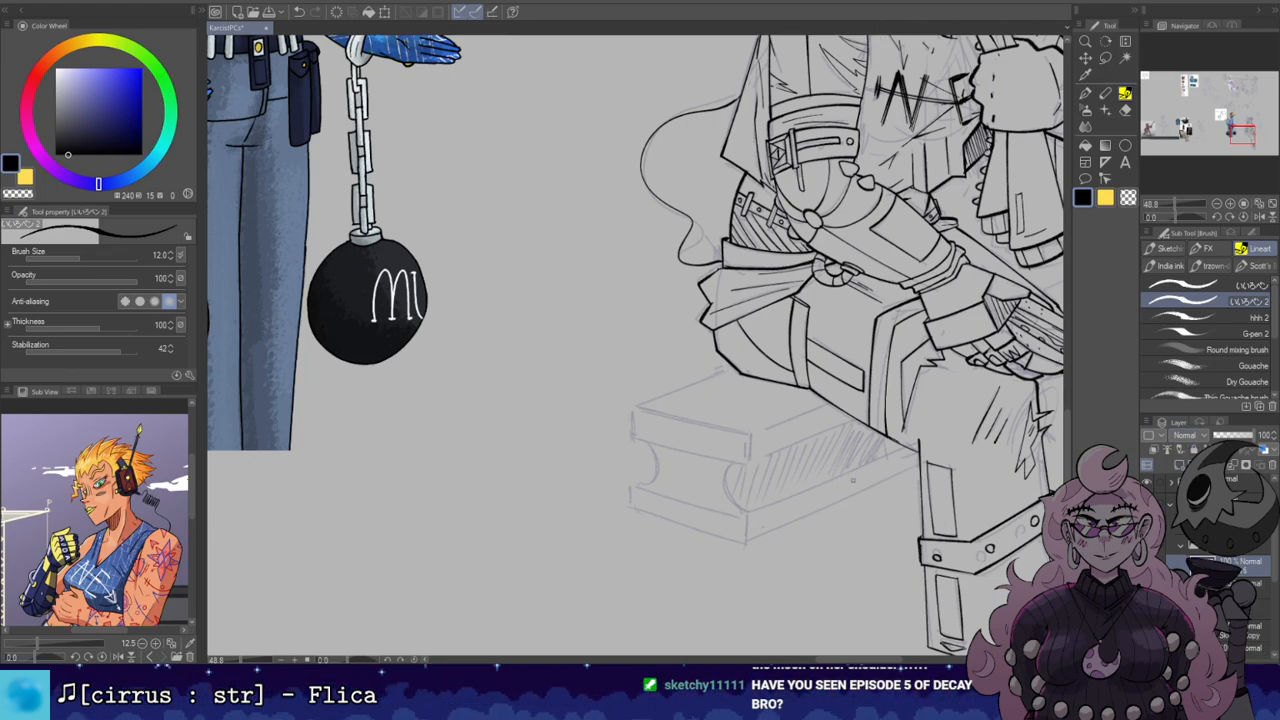
Step: Ink the far-left edge and front edge of the beam's top face beneath the seated figure, following the sketch
{"action": "left_click_drag", "start_coordinate": [817, 502], "coordinate": [920, 529]}
{"action": "left_click_drag", "start_coordinate": [733, 436], "coordinate": [734, 462]}
{"action": "key", "text": "ctrl+z"}
{"action": "mouse_move", "coordinate": [739, 549]}
{"action": "left_mouse_down"}
{"action": "mouse_move", "coordinate": [863, 350]}
{"action": "mouse_move", "coordinate": [844, 253]}
{"action": "left_mouse_up"}
{"action": "mouse_move", "coordinate": [844, 253]}
{"action": "left_mouse_down"}
{"action": "mouse_move", "coordinate": [891, 446]}
{"action": "mouse_move", "coordinate": [883, 471]}
{"action": "left_mouse_up"}
{"action": "left_click_drag", "start_coordinate": [771, 472], "coordinate": [803, 354]}
{"action": "key", "text": "ctrl+z"}
{"action": "key", "text": "ctrl+z"}
{"action": "mouse_move", "coordinate": [771, 472]}
{"action": "left_mouse_down"}
{"action": "mouse_move", "coordinate": [806, 338]}
{"action": "mouse_move", "coordinate": [808, 364]}
{"action": "mouse_move", "coordinate": [739, 473]}
{"action": "mouse_move", "coordinate": [755, 424]}
{"action": "left_mouse_up"}
{"action": "key", "text": "ctrl+z"}
{"action": "key", "text": "e"}
{"action": "key", "text": "shift+space"}
{"action": "key", "text": "ctrl+z"}
{"action": "left_click_drag", "start_coordinate": [734, 492], "coordinate": [764, 378]}
{"action": "key", "text": "e"}
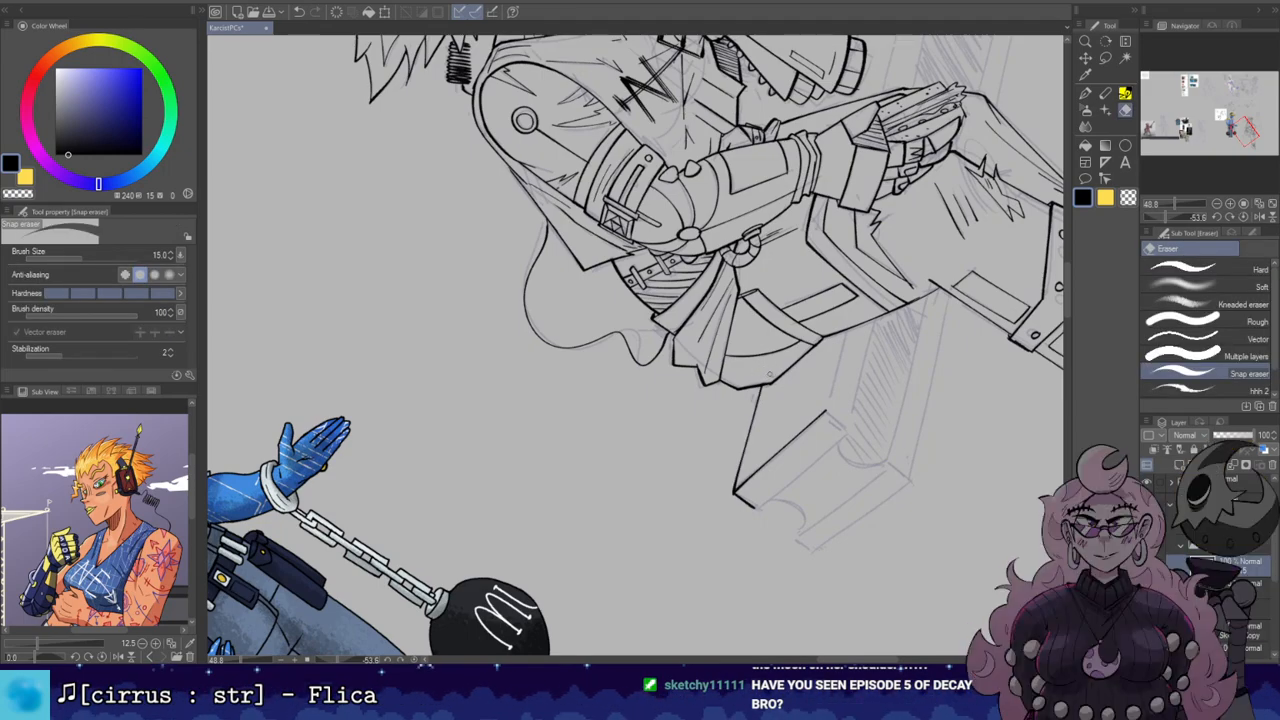
Step: Ink the right edge of the beam's top face and outline the front face of the upper flange
{"action": "key", "text": "p"}
{"action": "left_click_drag", "start_coordinate": [825, 412], "coordinate": [858, 306]}
{"action": "key", "text": "e"}
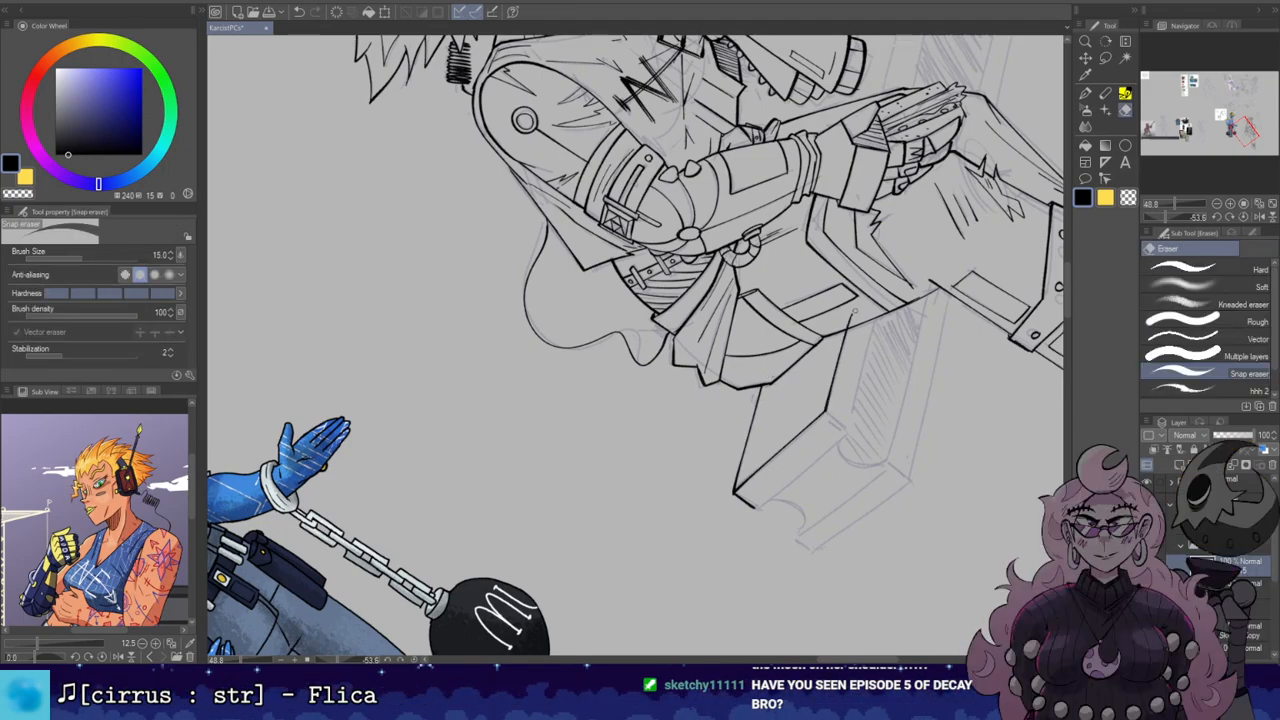
{"action": "key", "text": "p"}
{"action": "mouse_move", "coordinate": [842, 420]}
{"action": "left_mouse_down"}
{"action": "mouse_move", "coordinate": [716, 549]}
{"action": "mouse_move", "coordinate": [698, 551]}
{"action": "mouse_move", "coordinate": [796, 376]}
{"action": "mouse_move", "coordinate": [794, 390]}
{"action": "left_mouse_up"}
{"action": "mouse_move", "coordinate": [724, 318]}
{"action": "left_mouse_down"}
{"action": "mouse_move", "coordinate": [700, 411]}
{"action": "mouse_move", "coordinate": [793, 468]}
{"action": "left_mouse_up"}
{"action": "mouse_move", "coordinate": [724, 446]}
{"action": "left_mouse_down"}
{"action": "mouse_move", "coordinate": [748, 548]}
{"action": "mouse_move", "coordinate": [852, 318]}
{"action": "left_mouse_up"}
{"action": "left_click_drag", "start_coordinate": [886, 276], "coordinate": [870, 351]}
{"action": "key", "text": "e"}
{"action": "key", "text": "p"}
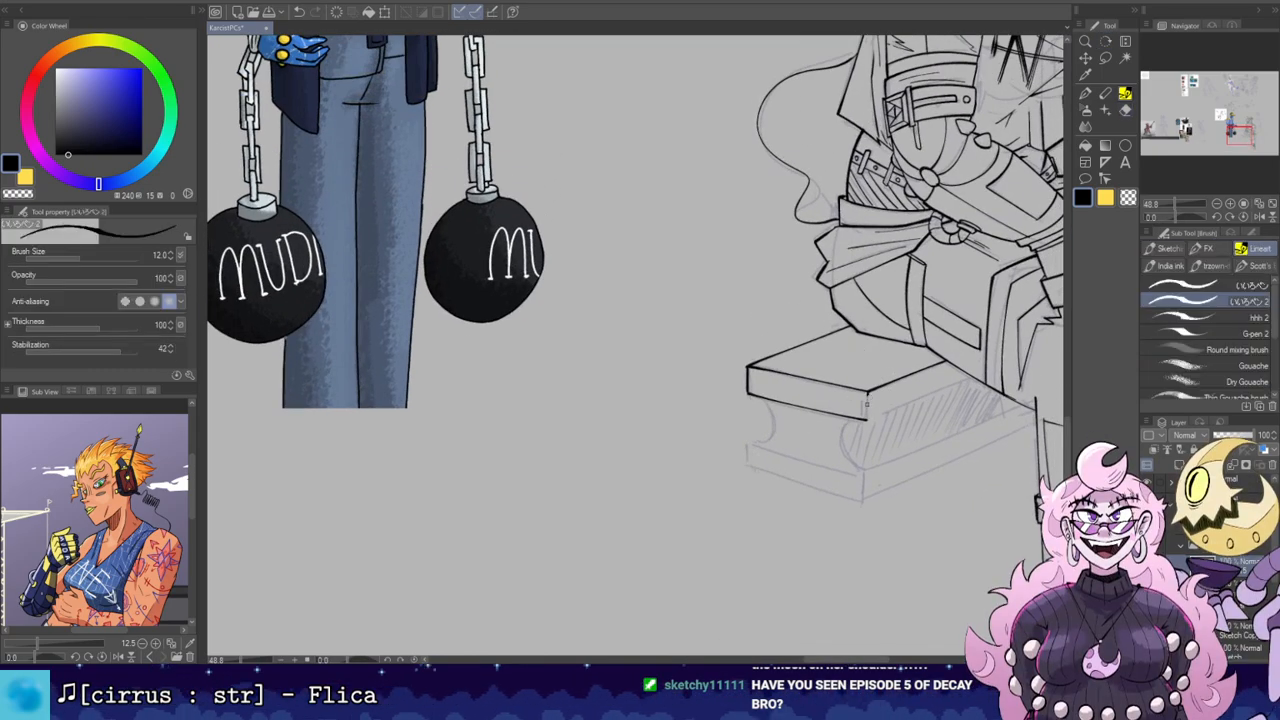
Step: Ink the lower edge of the upper flange along the beam's long side up to the figure's thigh
{"action": "left_click_drag", "start_coordinate": [879, 484], "coordinate": [840, 479]}
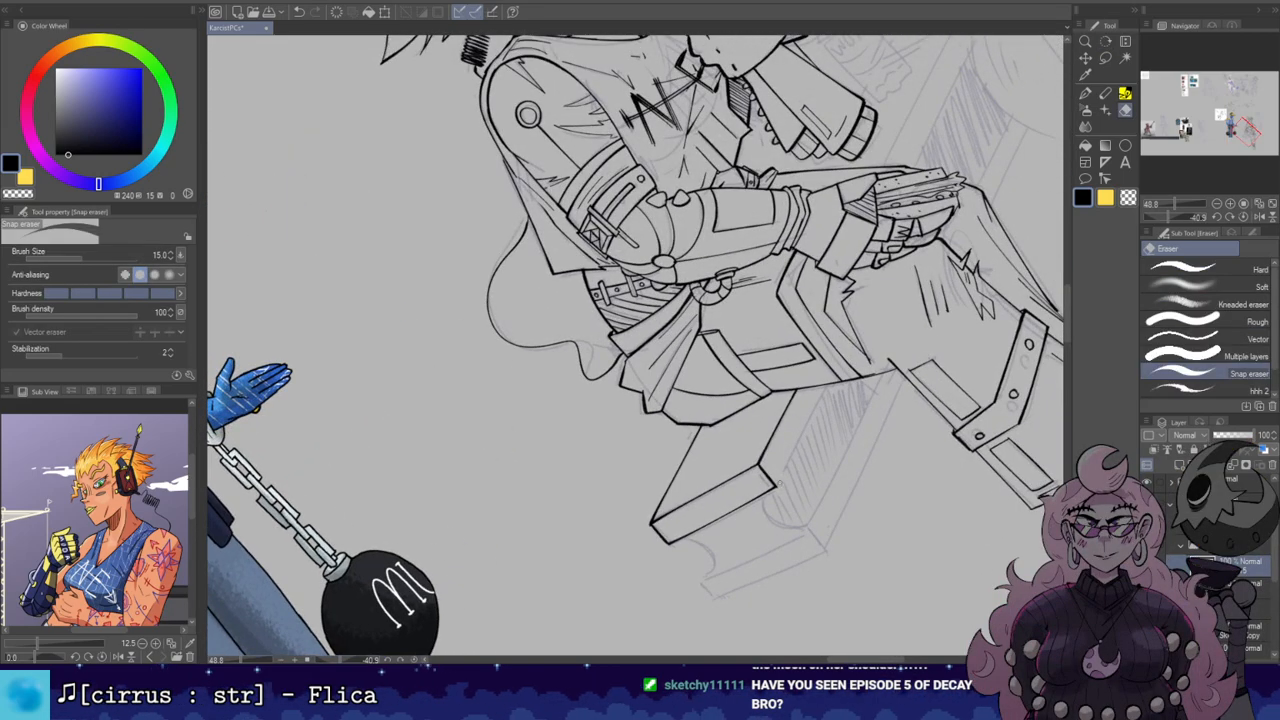
{"action": "key", "text": "r"}
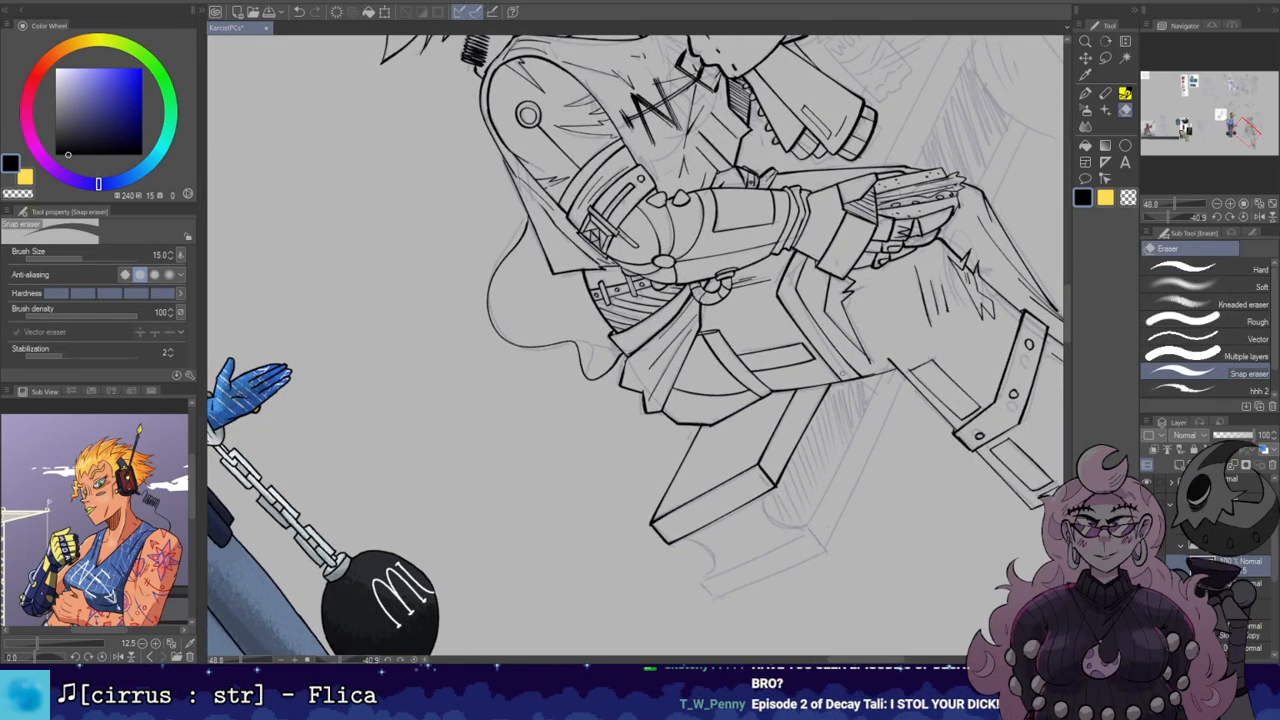
{"action": "double_click", "coordinate": [855, 390]}
{"action": "left_click_drag", "start_coordinate": [752, 431], "coordinate": [889, 254]}
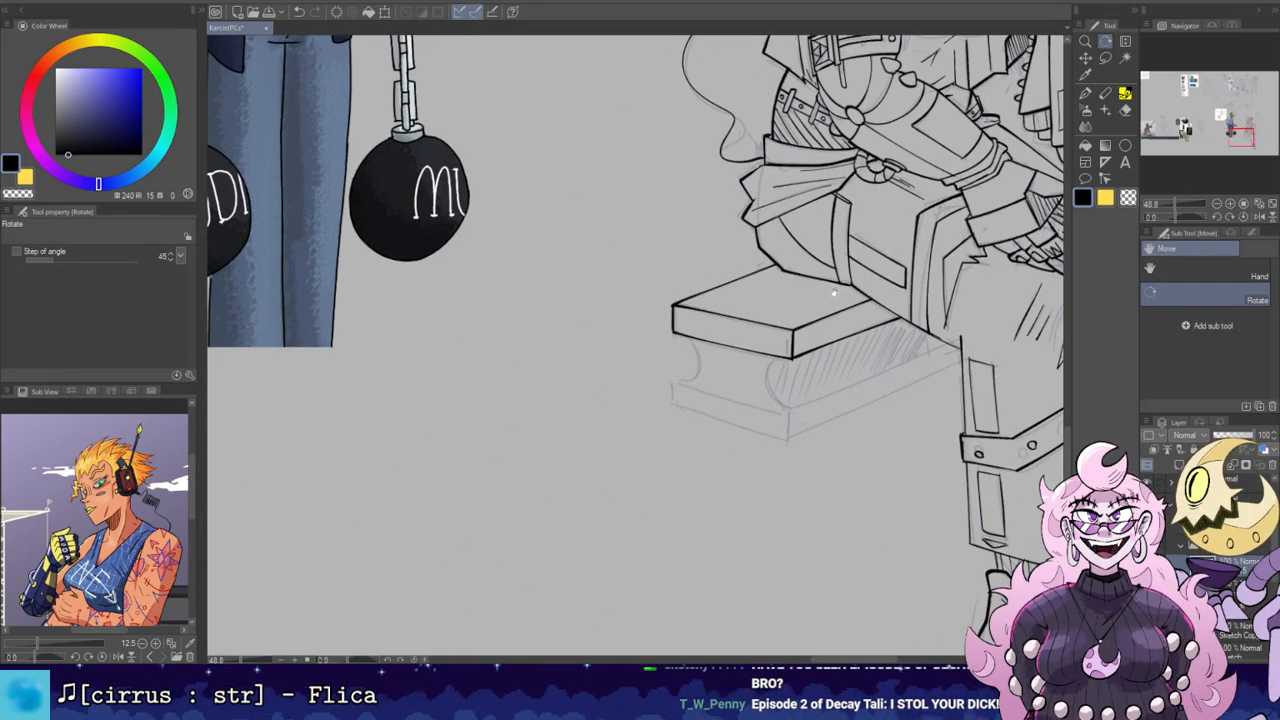
Step: Ink the left concave curve of the beam's web below the upper flange
{"action": "left_click_drag", "start_coordinate": [848, 312], "coordinate": [818, 329]}
{"action": "left_click_drag", "start_coordinate": [805, 375], "coordinate": [897, 471]}
{"action": "left_click_drag", "start_coordinate": [823, 411], "coordinate": [850, 386]}
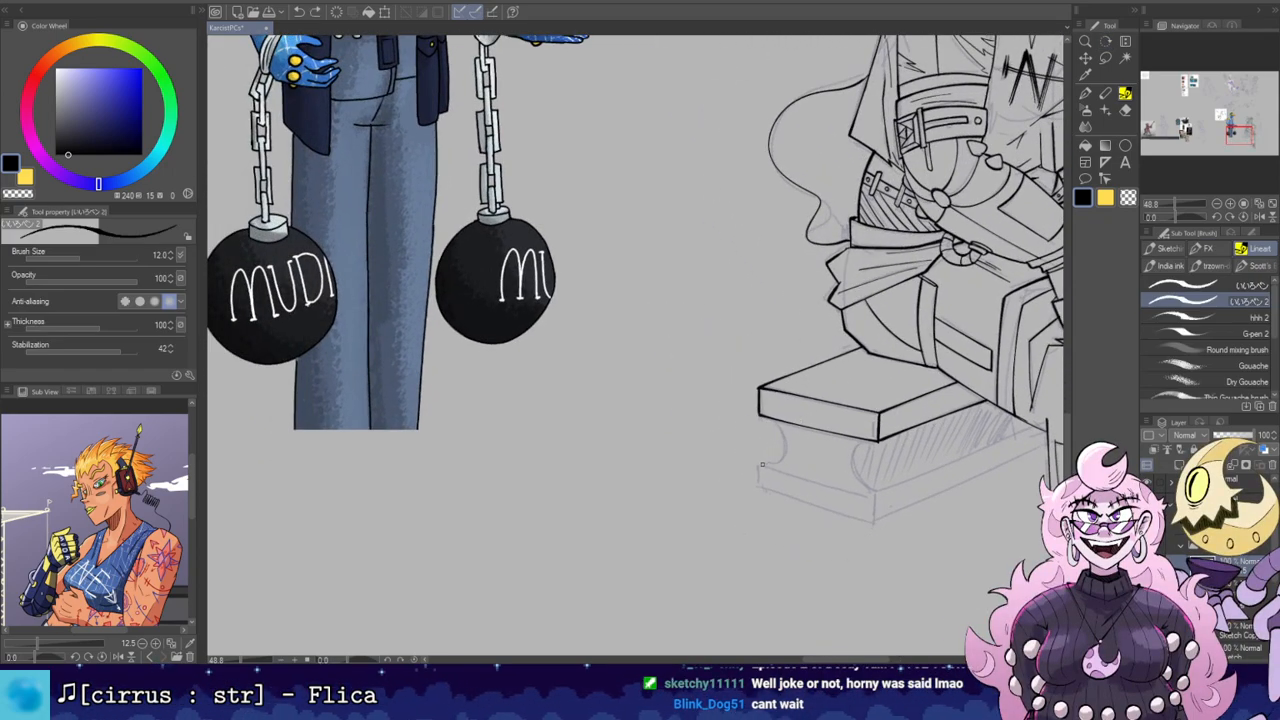
{"action": "key", "text": "ctrl+z"}
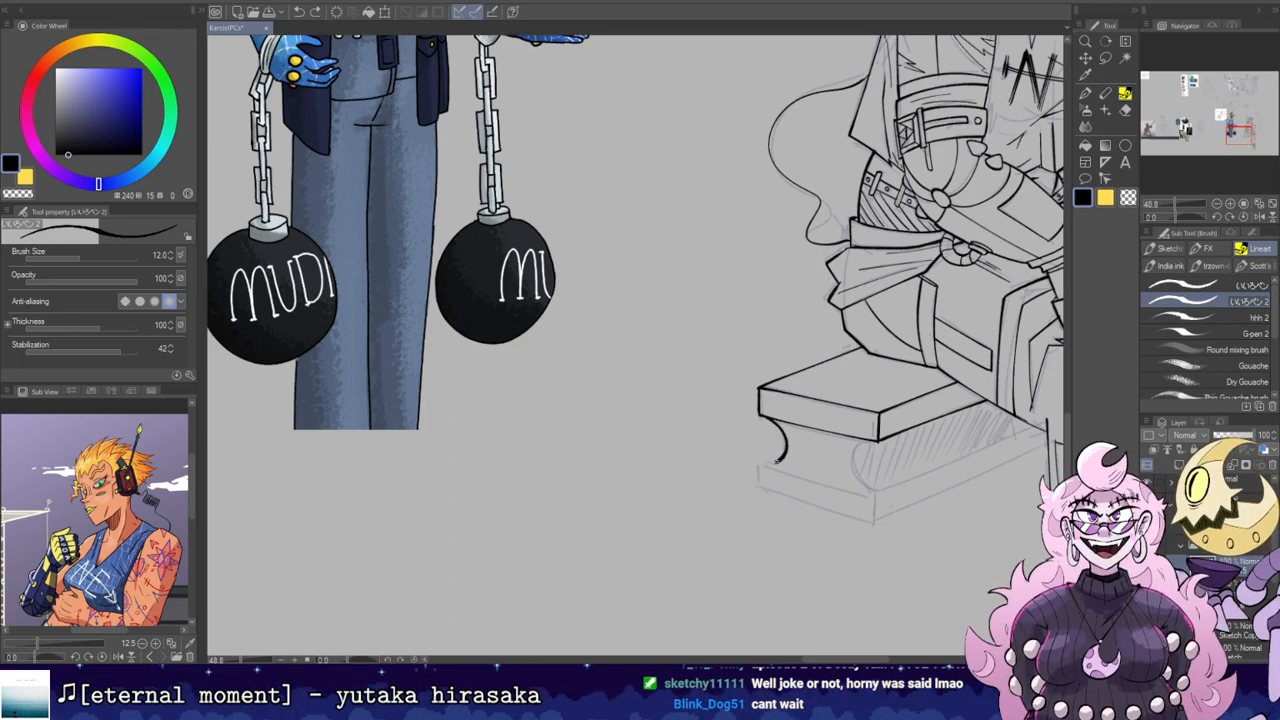
{"action": "left_click_drag", "start_coordinate": [778, 461], "coordinate": [766, 466]}
Step: Ink the upper front edge of the beam's bottom flange with one long straight stroke
{"action": "left_click_drag", "start_coordinate": [762, 281], "coordinate": [756, 420]}
{"action": "left_click_drag", "start_coordinate": [756, 420], "coordinate": [869, 274]}
{"action": "left_click_drag", "start_coordinate": [709, 376], "coordinate": [736, 478]}
{"action": "key", "text": "ctrl+z"}
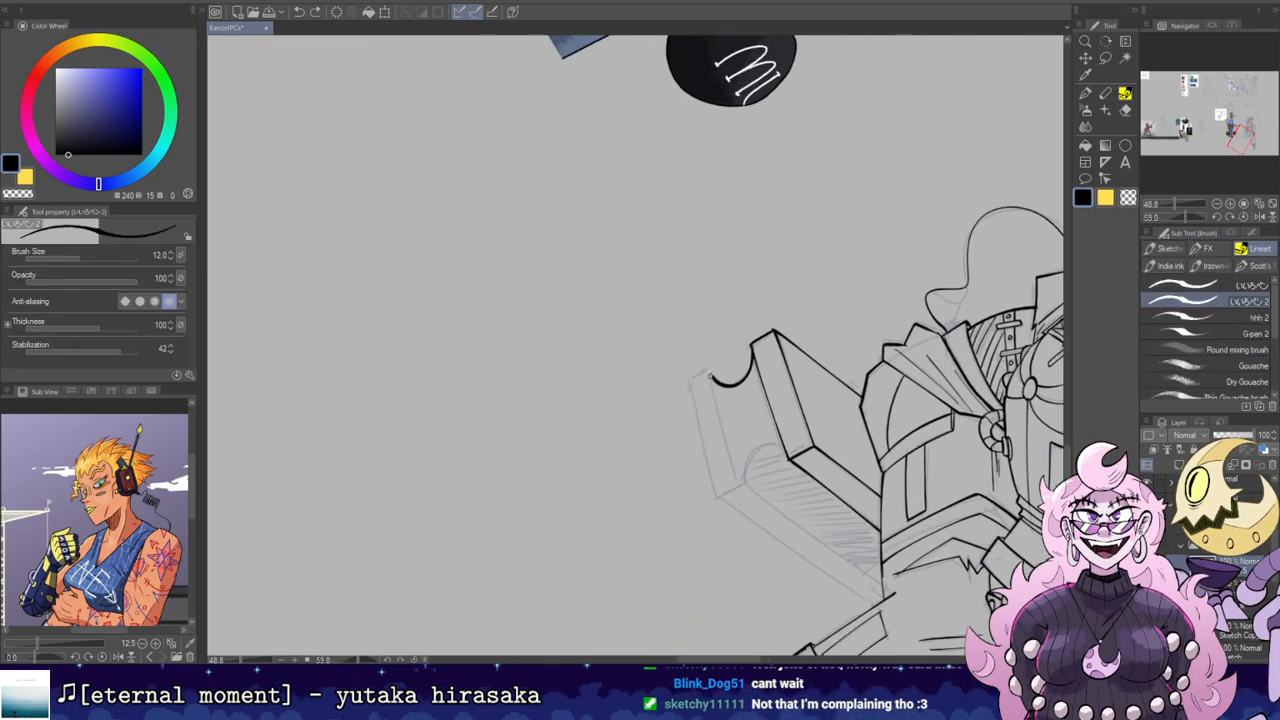
{"action": "left_click_drag", "start_coordinate": [709, 376], "coordinate": [736, 479]}
{"action": "key", "text": "r"}
{"action": "double_click", "coordinate": [732, 375]}
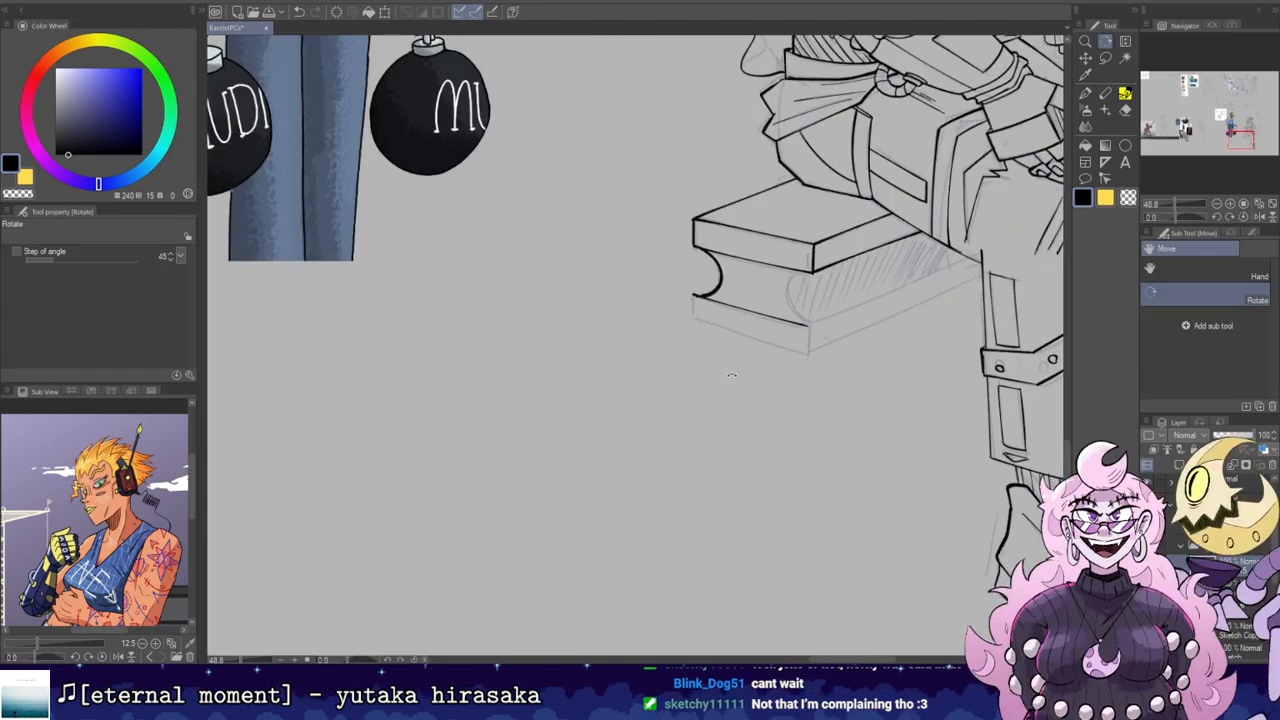
Step: Redraw the short stroke joining the left web curve to the corner of the bottom flange
{"action": "left_click_drag", "start_coordinate": [732, 386], "coordinate": [758, 405]}
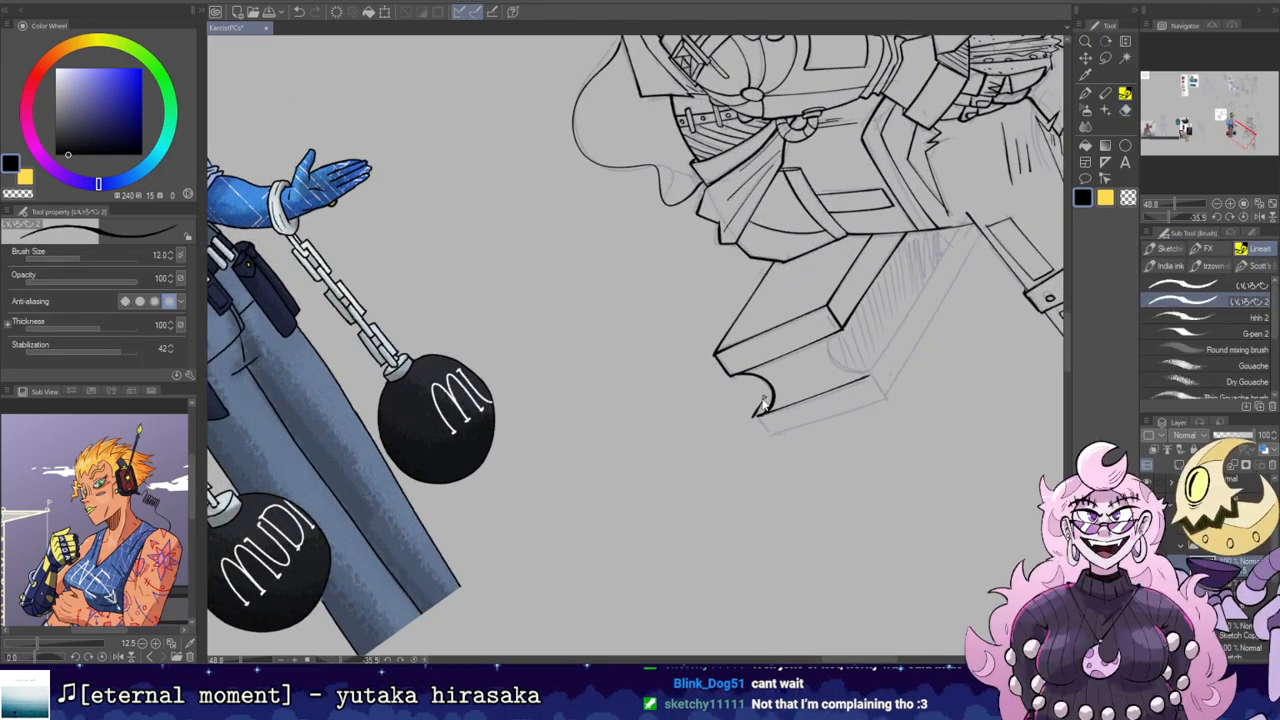
{"action": "key", "text": "ctrl+z"}
{"action": "left_click_drag", "start_coordinate": [759, 414], "coordinate": [770, 396]}
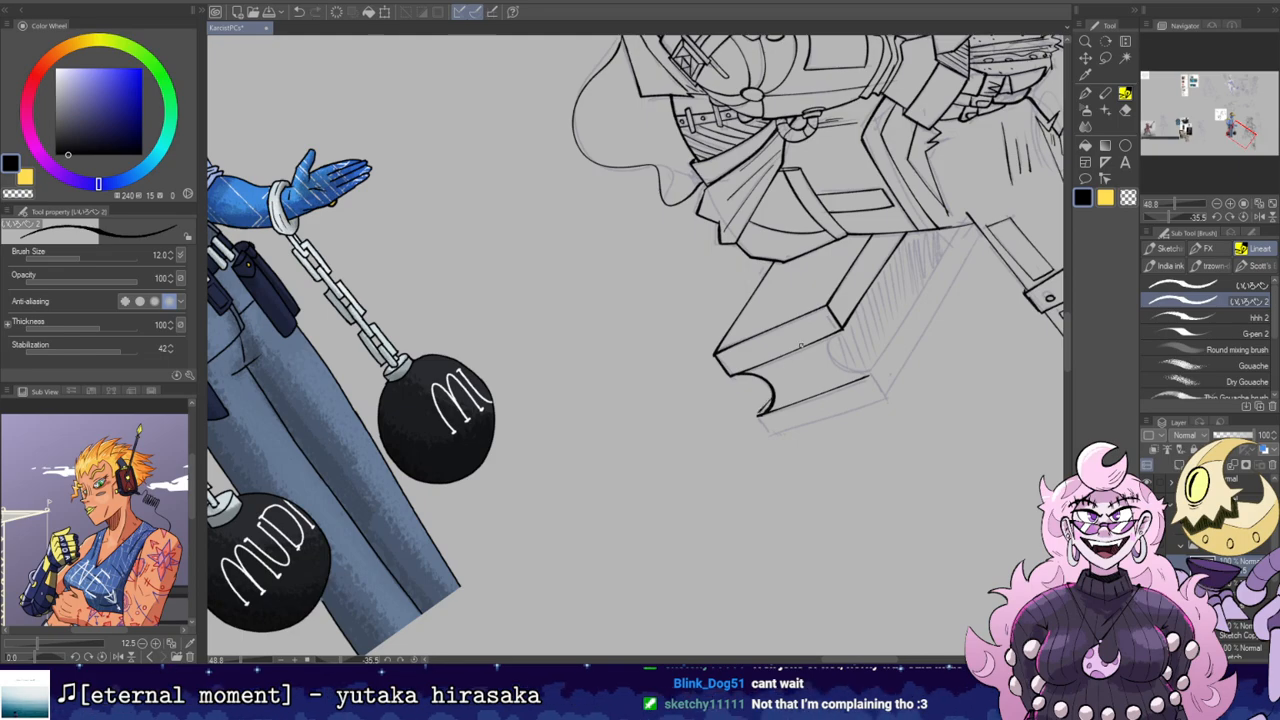
Step: Ink the right web curve and the bottom flange's upper side edge, erasing any overshoot at the figure's leg
{"action": "left_click_drag", "start_coordinate": [890, 236], "coordinate": [848, 276]}
{"action": "left_click_drag", "start_coordinate": [827, 415], "coordinate": [853, 376]}
{"action": "key", "text": "ctrl+z"}
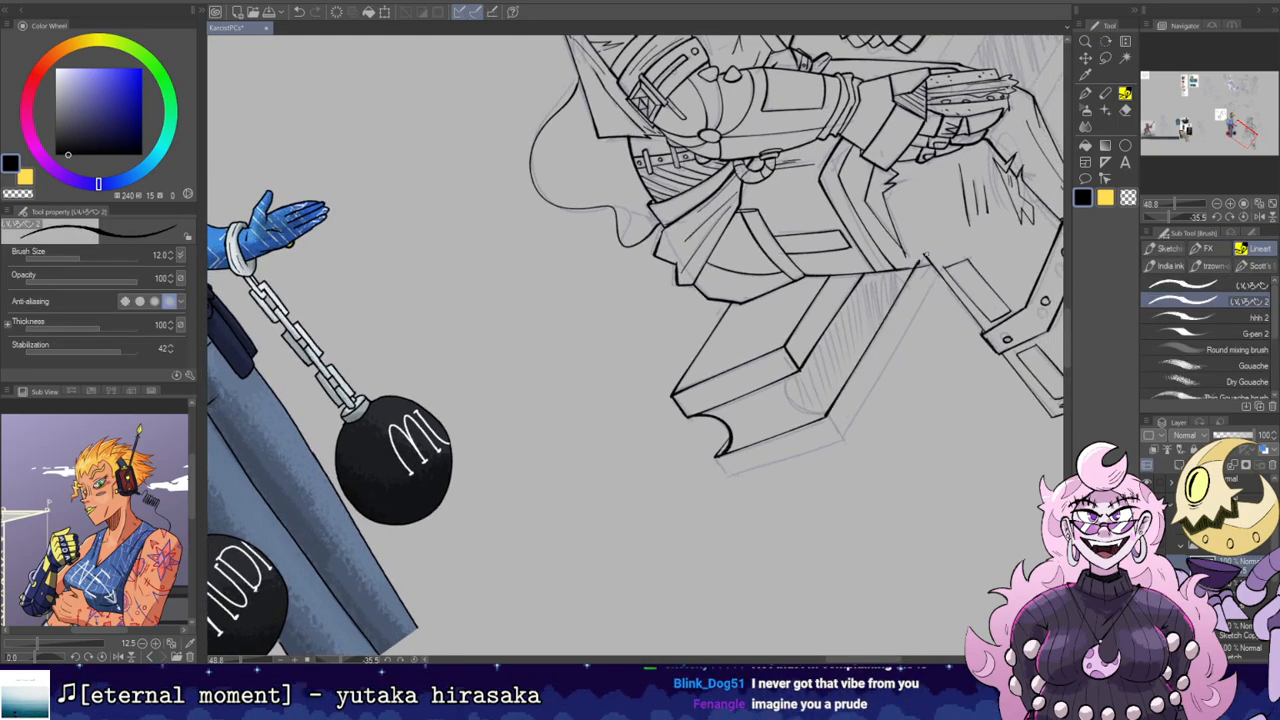
{"action": "key", "text": "e"}
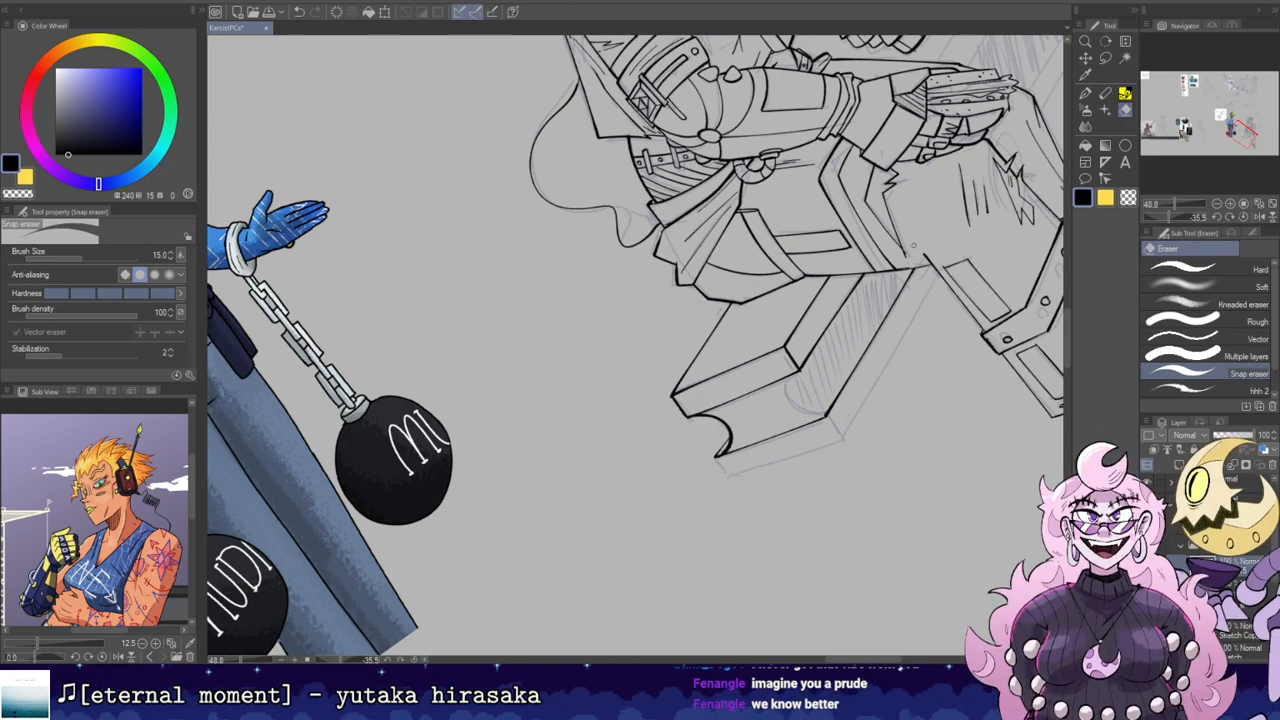
{"action": "key", "text": "shift+space"}
{"action": "double_click", "coordinate": [840, 360]}
{"action": "left_click_drag", "start_coordinate": [837, 362], "coordinate": [883, 291]}
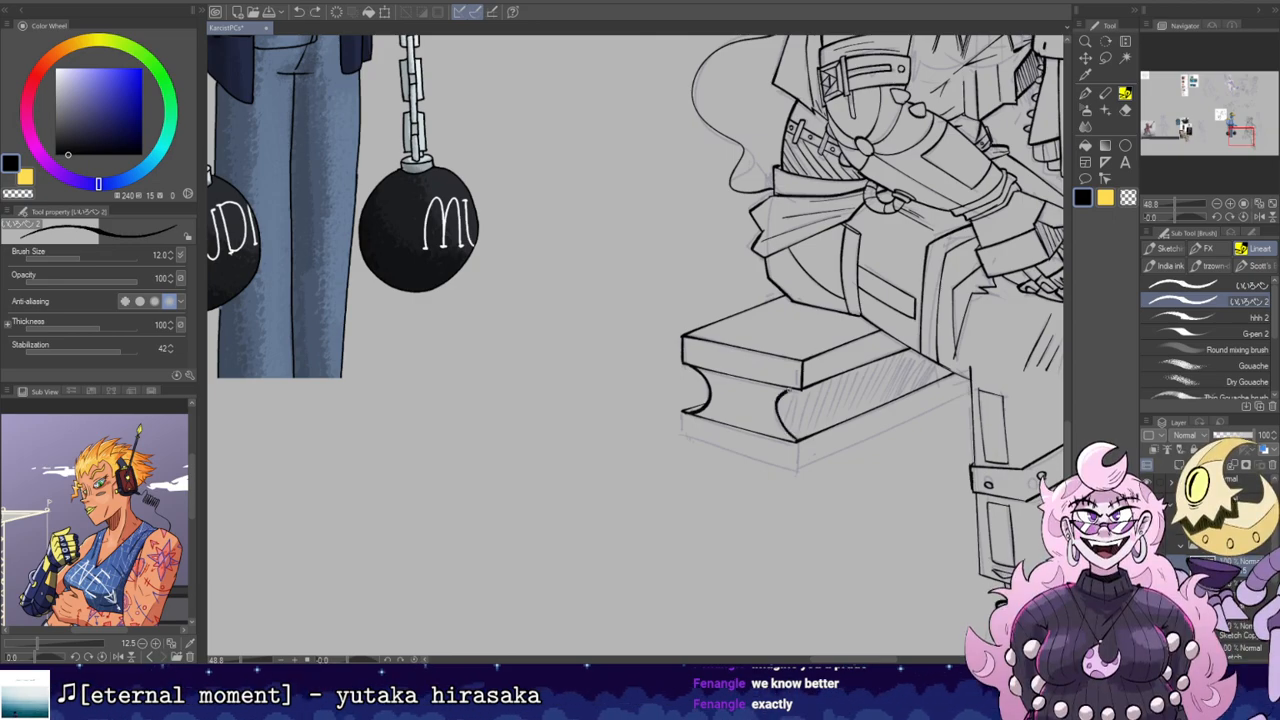
Step: Ink the lower front edge of the beam's bottom flange and the vertical edge at its near corner
{"action": "key", "text": "r"}
{"action": "mouse_move", "coordinate": [803, 448]}
{"action": "left_mouse_down"}
{"action": "mouse_move", "coordinate": [826, 286]}
{"action": "mouse_move", "coordinate": [806, 344]}
{"action": "left_mouse_up"}
{"action": "key", "text": "e"}
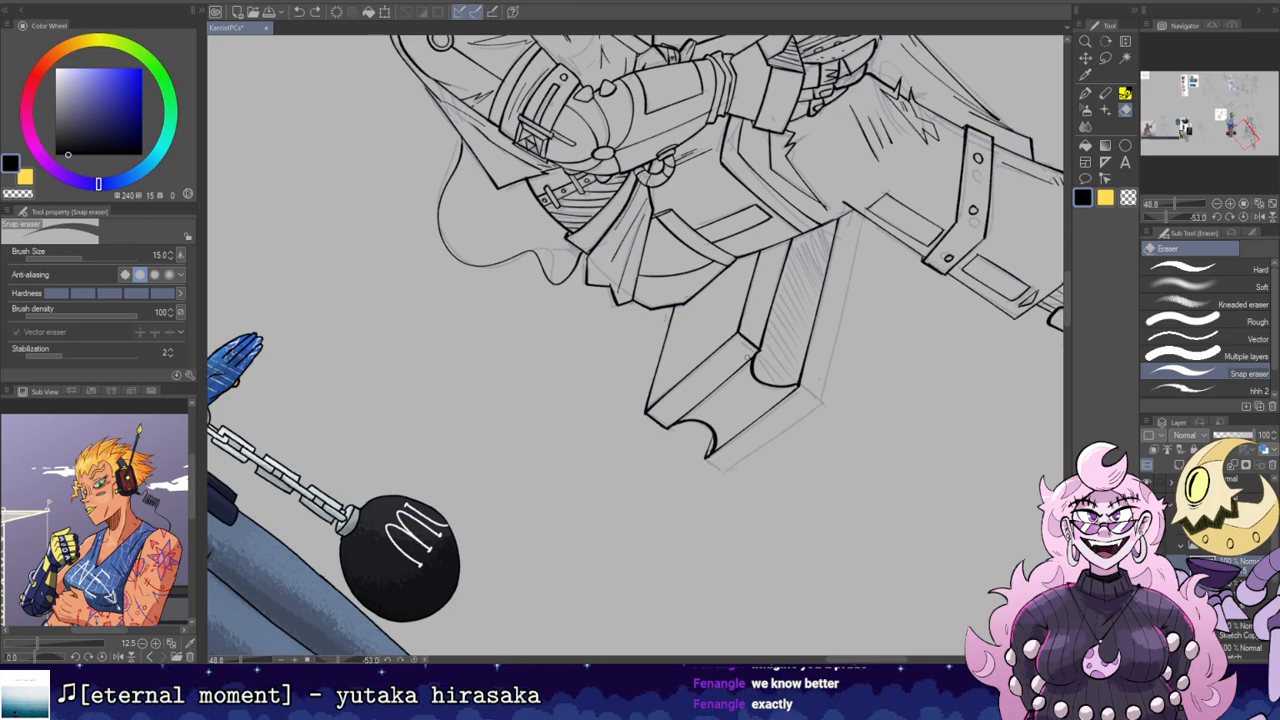
{"action": "key", "text": "b"}
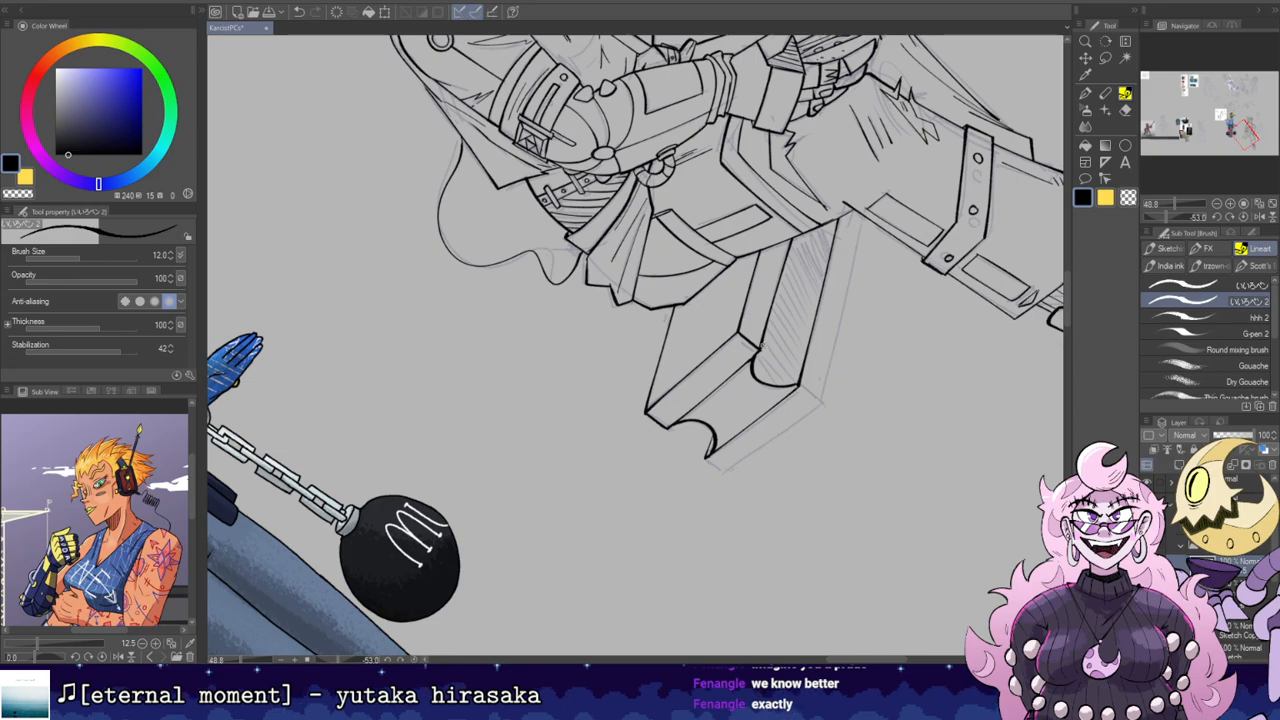
{"action": "left_click_drag", "start_coordinate": [764, 346], "coordinate": [798, 301]}
{"action": "key", "text": "ctrl+z"}
{"action": "key", "text": "shift+space"}
{"action": "double_click", "coordinate": [752, 362]}
{"action": "mouse_move", "coordinate": [748, 438]}
{"action": "left_mouse_down"}
{"action": "mouse_move", "coordinate": [748, 466]}
{"action": "mouse_move", "coordinate": [572, 497]}
{"action": "mouse_move", "coordinate": [643, 524]}
{"action": "mouse_move", "coordinate": [628, 396]}
{"action": "left_mouse_up"}
{"action": "key", "text": "shift+space"}
{"action": "key", "text": "space"}
{"action": "key", "text": "shift+space"}
{"action": "mouse_move", "coordinate": [702, 422]}
{"action": "left_mouse_down"}
{"action": "mouse_move", "coordinate": [730, 319]}
{"action": "mouse_move", "coordinate": [731, 440]}
{"action": "left_mouse_up"}
{"action": "key", "text": "e"}
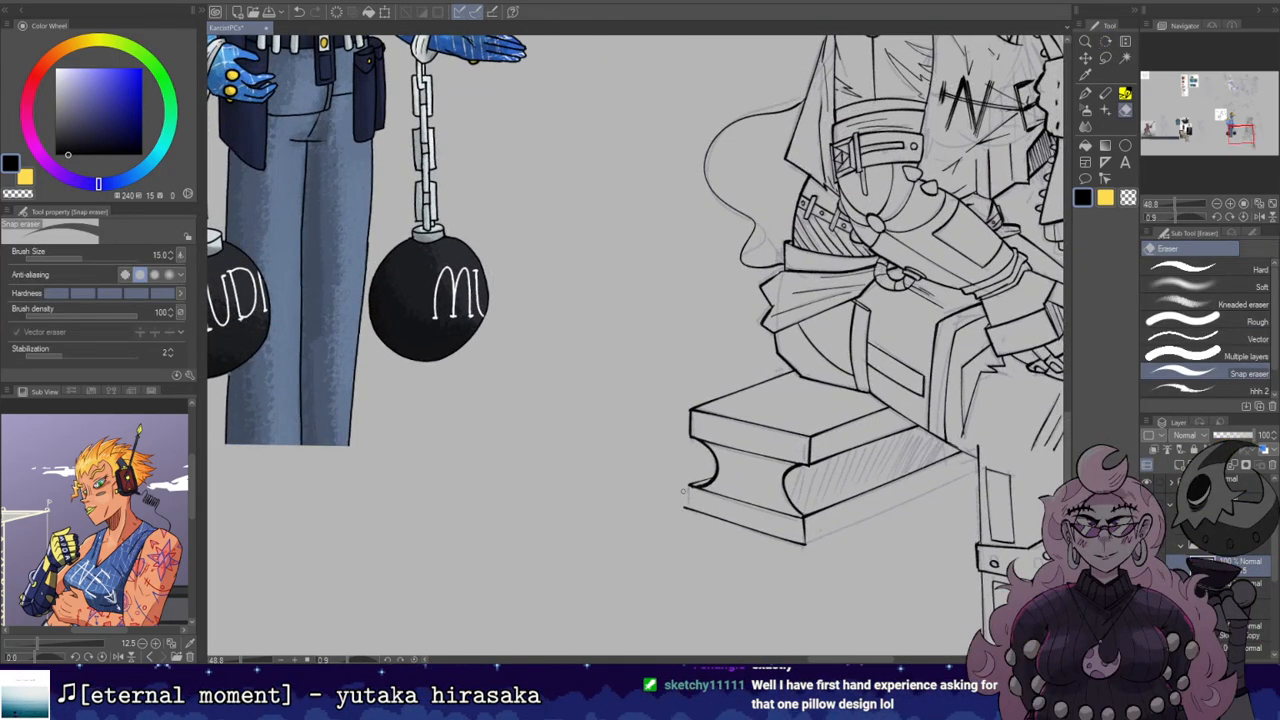
Step: Ink the bottom flange's left vertical edge and its lower side edge running back to the figure's leg
{"action": "key", "text": "b"}
{"action": "key", "text": "shift+space"}
{"action": "mouse_move", "coordinate": [738, 402]}
{"action": "left_mouse_down"}
{"action": "mouse_move", "coordinate": [865, 276]}
{"action": "mouse_move", "coordinate": [691, 420]}
{"action": "left_mouse_up"}
{"action": "left_click_drag", "start_coordinate": [716, 528], "coordinate": [816, 328]}
{"action": "key", "text": "ctrl+z"}
{"action": "key", "text": "ctrl+z"}
{"action": "key", "text": "ctrl+z"}
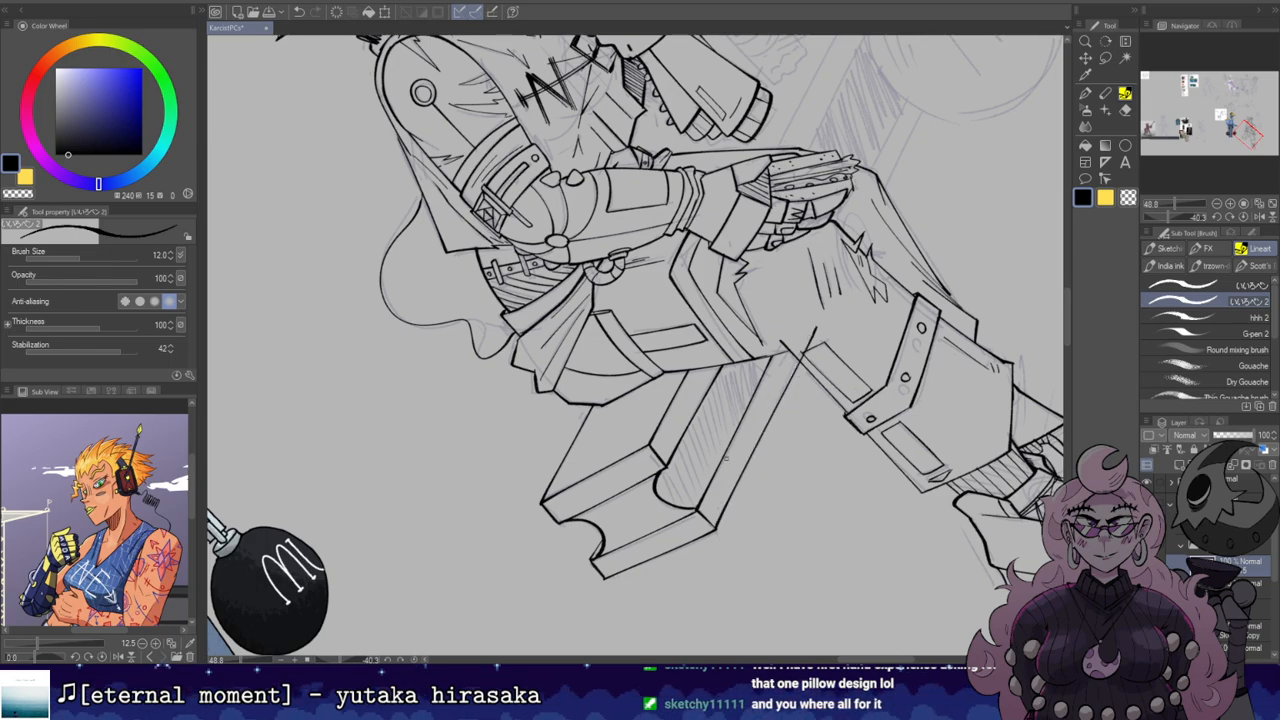
{"action": "key", "text": "ctrl+z"}
{"action": "left_click_drag", "start_coordinate": [716, 528], "coordinate": [806, 332]}
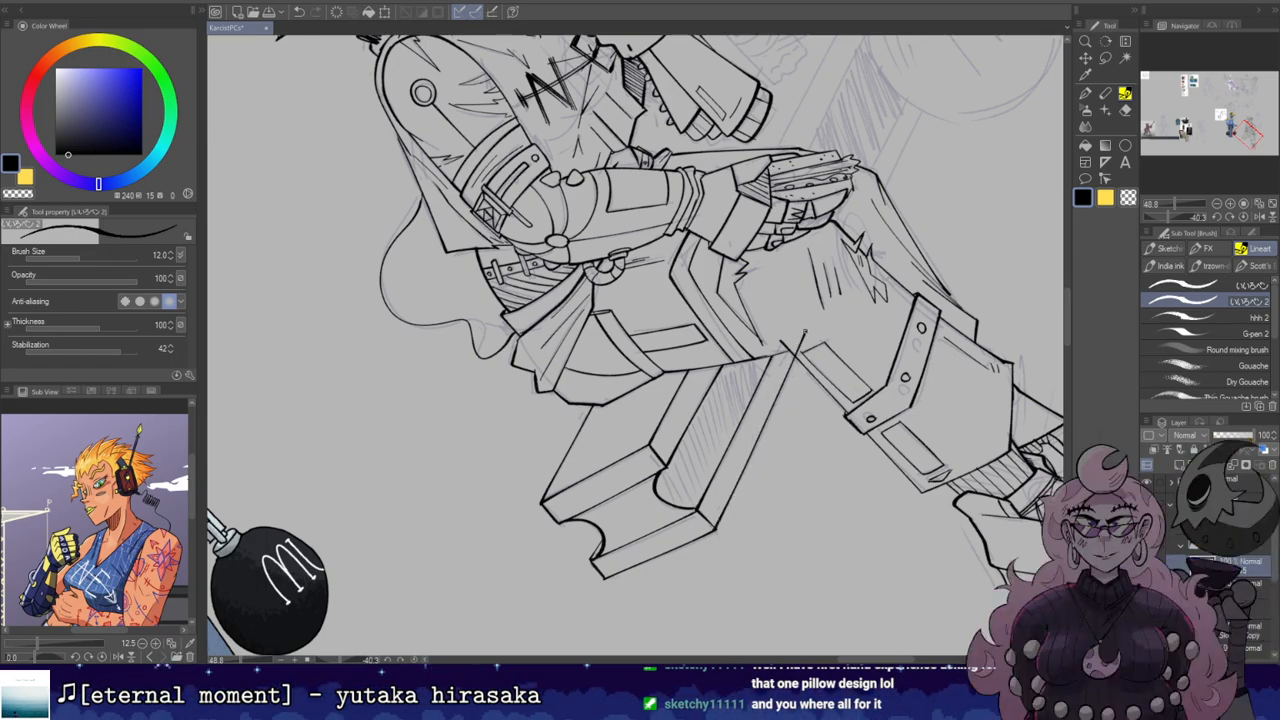
Step: Erase the part of the beam's lower side edge that crosses over the figure's leg
{"action": "key", "text": "e"}
{"action": "key", "text": "shift+space"}
{"action": "double_click", "coordinate": [786, 324]}
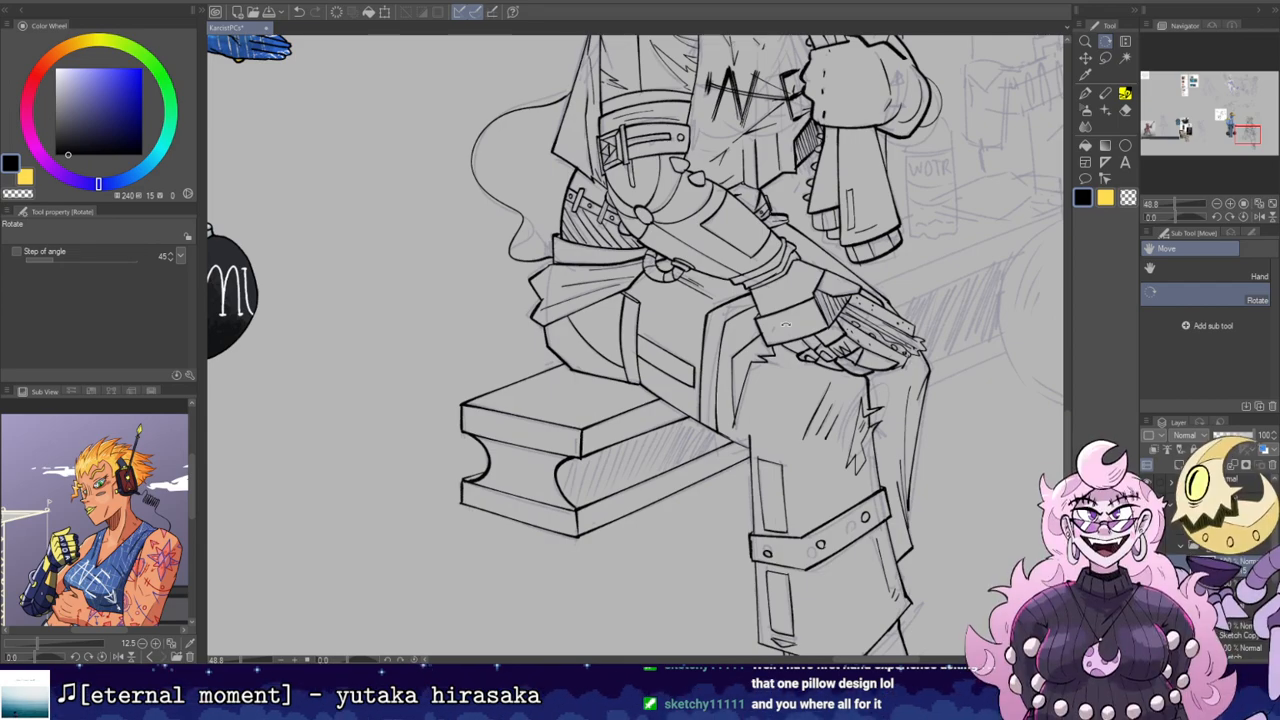
{"action": "left_click_drag", "start_coordinate": [716, 364], "coordinate": [804, 351]}
{"action": "key", "text": "b"}
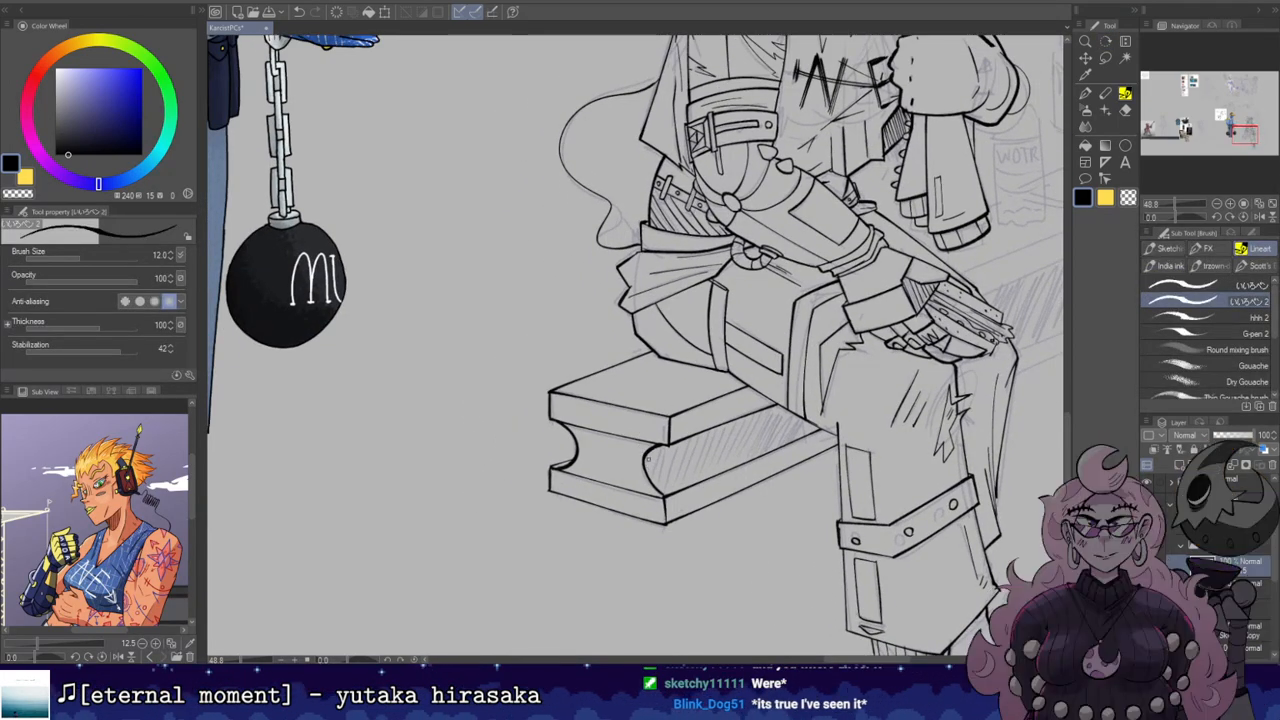
Step: Ink the first parallel hatching strokes on the beam's recessed side, starting beside the web's curved edge
{"action": "key", "text": "shift+space"}
{"action": "mouse_move", "coordinate": [665, 442]}
{"action": "left_mouse_down"}
{"action": "mouse_move", "coordinate": [704, 402]}
{"action": "mouse_move", "coordinate": [687, 419]}
{"action": "left_mouse_up"}
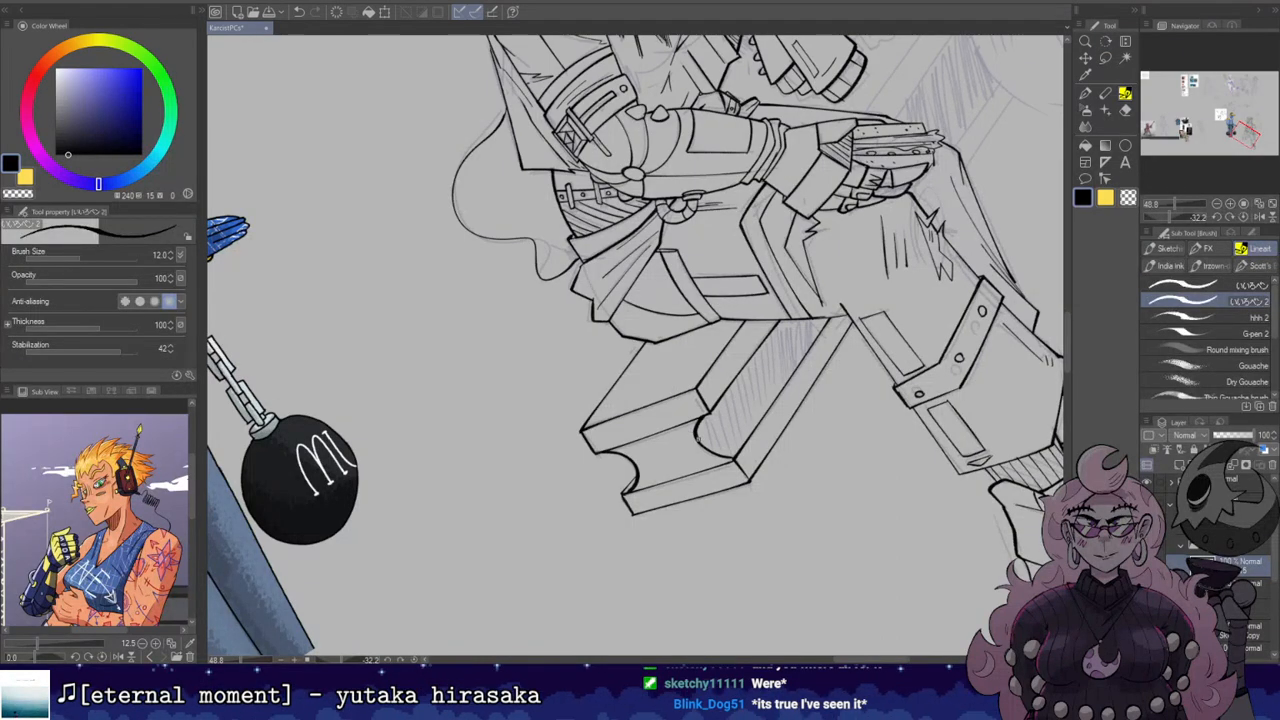
{"action": "key", "text": "ctrl+z"}
{"action": "left_click_drag", "start_coordinate": [717, 404], "coordinate": [731, 455]}
{"action": "key", "text": "ctrl+z"}
{"action": "key", "text": "ctrl+z"}
{"action": "key", "text": "ctrl+z"}
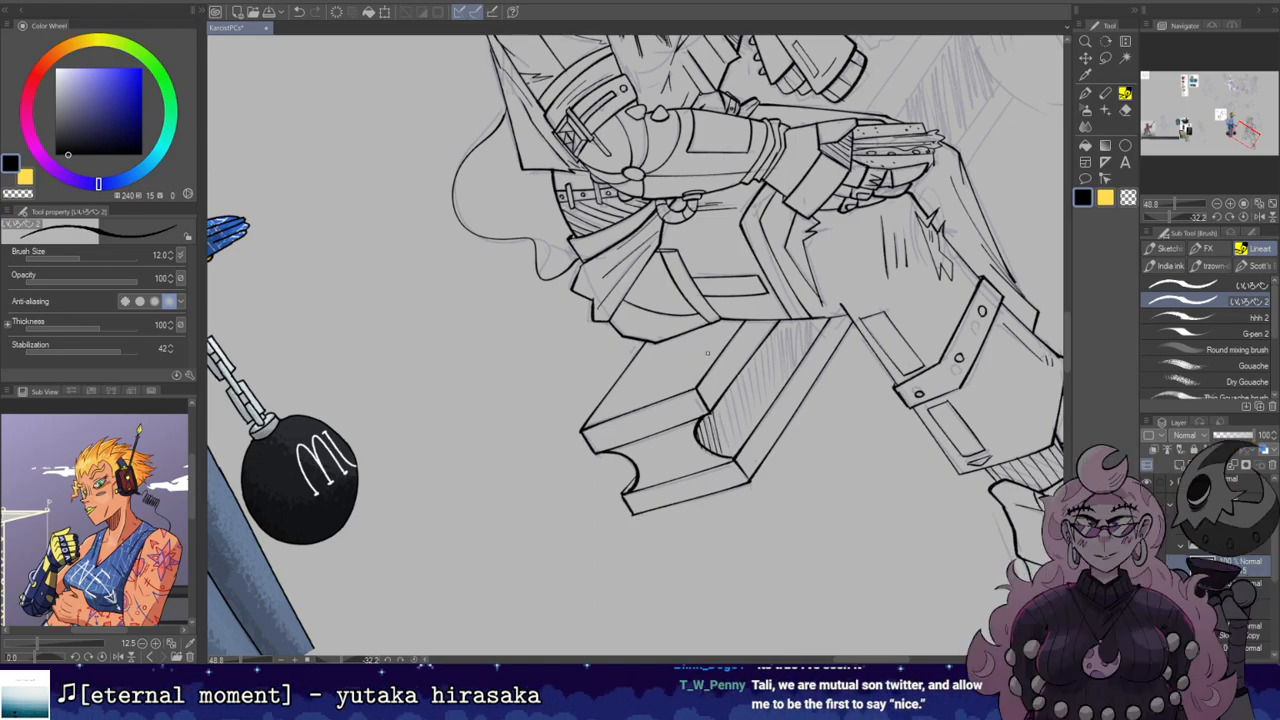
{"action": "key", "text": "e"}
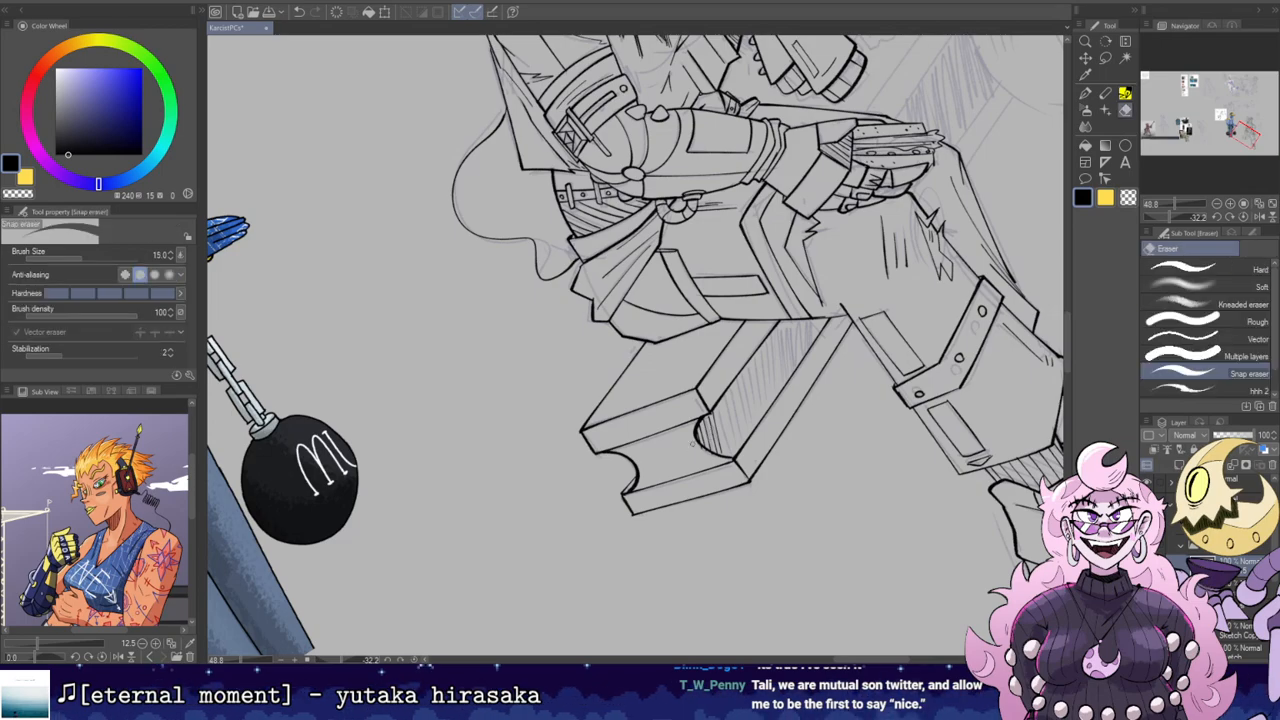
{"action": "key", "text": "b"}
{"action": "left_click_drag", "start_coordinate": [717, 404], "coordinate": [729, 455]}
{"action": "key", "text": "ctrl+z"}
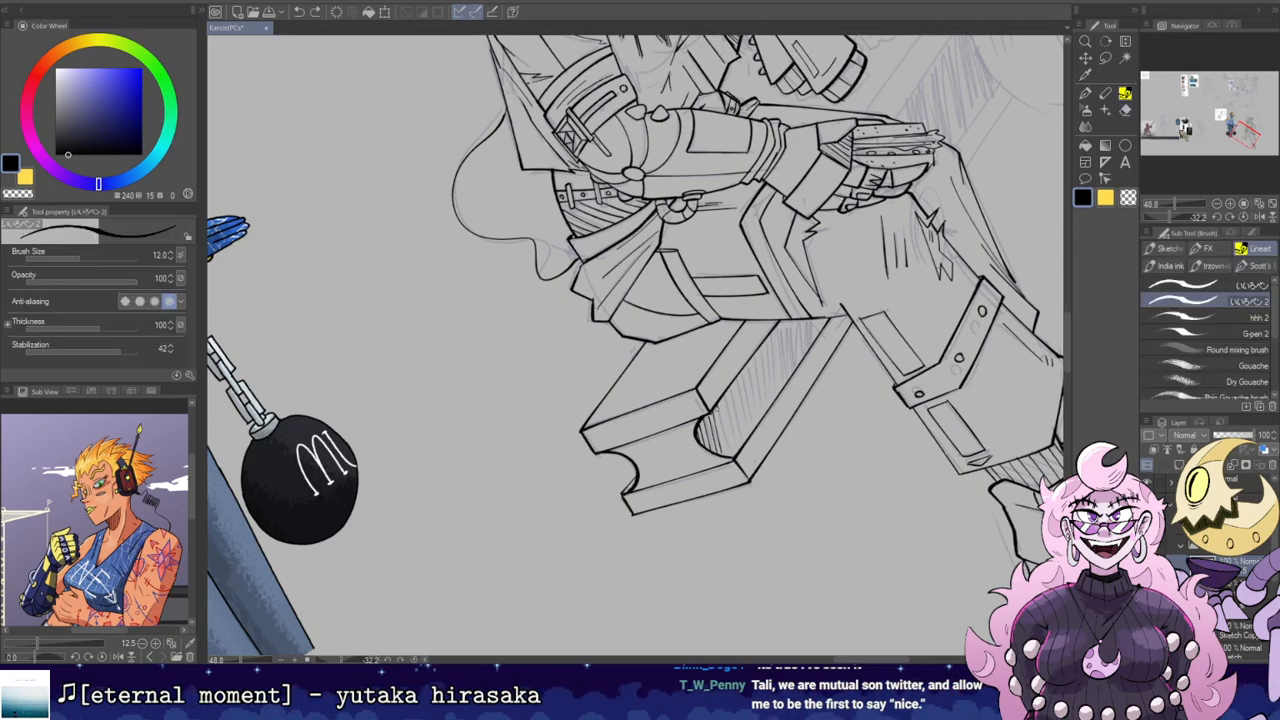
Step: Extend the parallel hatching toward the middle of the beam's recessed side, redoing uneven strokes
{"action": "key", "text": "ctrl+z"}
{"action": "key", "text": "ctrl+z"}
{"action": "left_click_drag", "start_coordinate": [727, 389], "coordinate": [739, 449]}
{"action": "left_click_drag", "start_coordinate": [734, 380], "coordinate": [745, 441]}
{"action": "key", "text": "ctrl+z"}
{"action": "left_click_drag", "start_coordinate": [734, 380], "coordinate": [742, 439]}
{"action": "key", "text": "ctrl+z"}
{"action": "left_click_drag", "start_coordinate": [733, 381], "coordinate": [743, 442]}
{"action": "key", "text": "ctrl+z"}
{"action": "key", "text": "ctrl+z"}
{"action": "left_click_drag", "start_coordinate": [744, 366], "coordinate": [755, 433]}
{"action": "key", "text": "ctrl+z"}
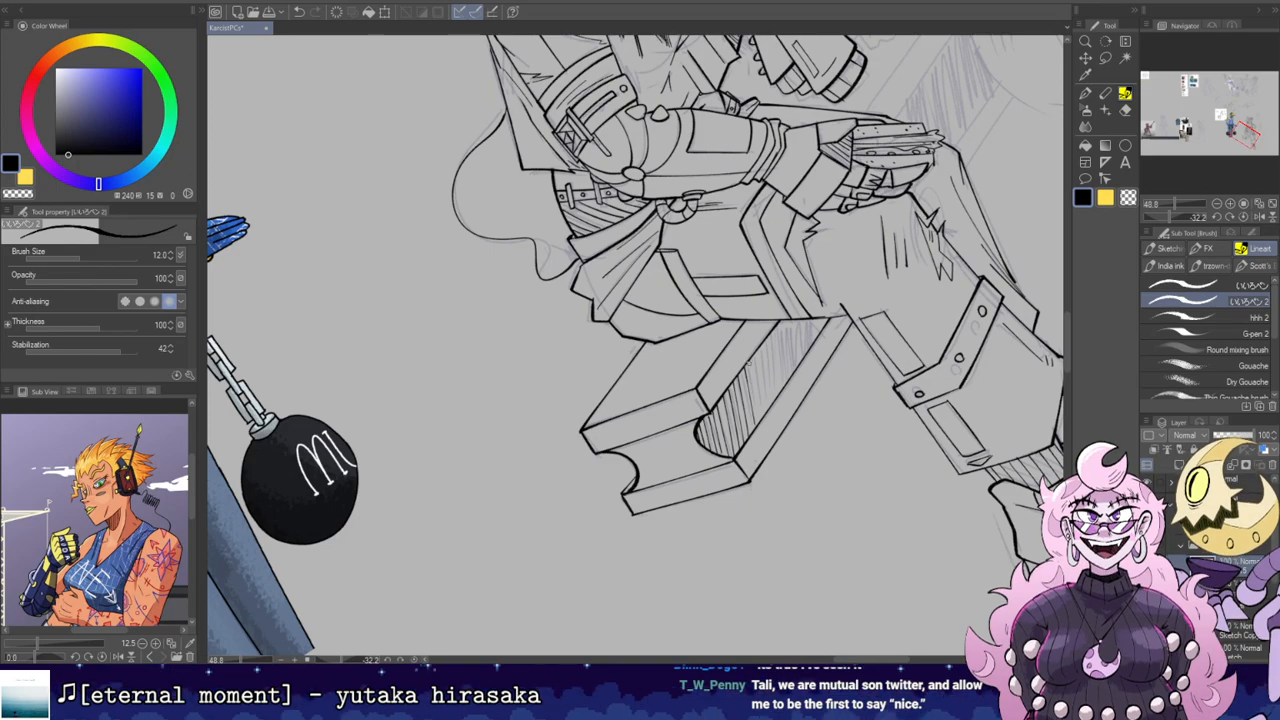
Step: Complete the hatching on the beam's recessed side up to the underside of the figure's thigh
{"action": "left_click_drag", "start_coordinate": [748, 359], "coordinate": [758, 423]}
{"action": "key", "text": "ctrl+z"}
{"action": "left_click_drag", "start_coordinate": [762, 343], "coordinate": [774, 406]}
{"action": "key", "text": "ctrl+z"}
{"action": "left_click_drag", "start_coordinate": [768, 337], "coordinate": [779, 405]}
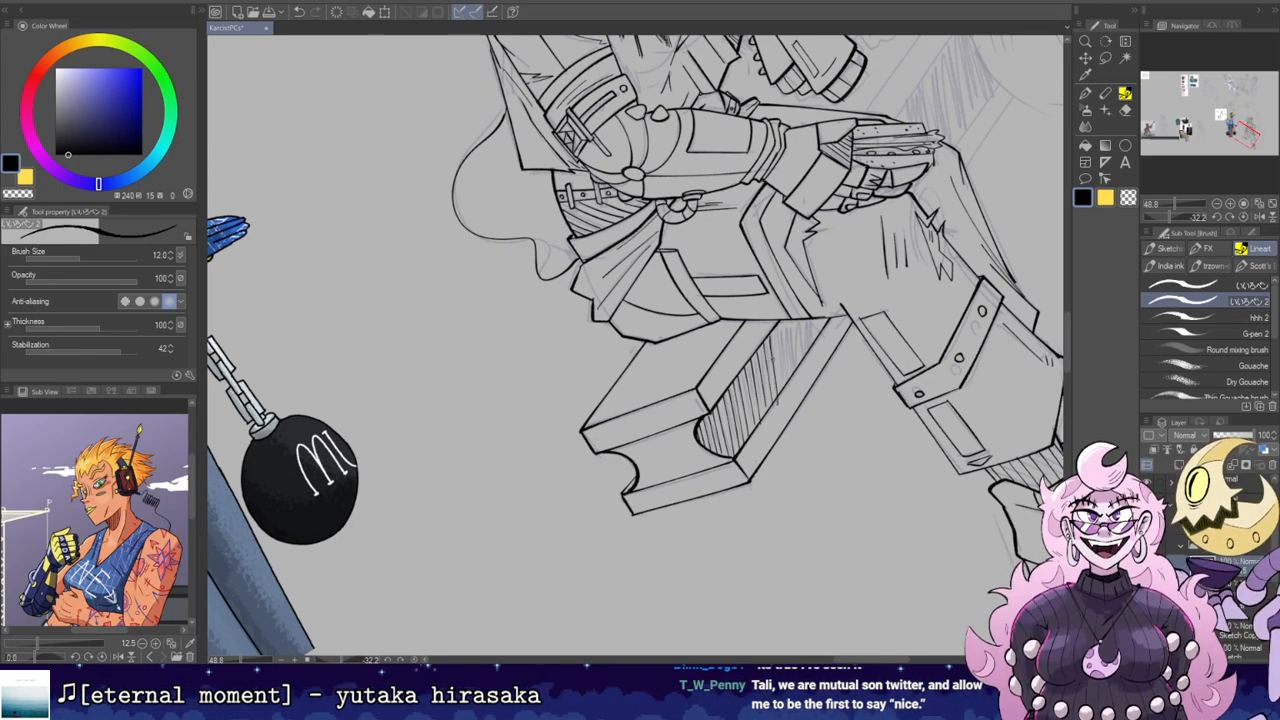
{"action": "key", "text": "ctrl+z"}
{"action": "key", "text": "ctrl+z"}
{"action": "left_click_drag", "start_coordinate": [778, 327], "coordinate": [783, 388]}
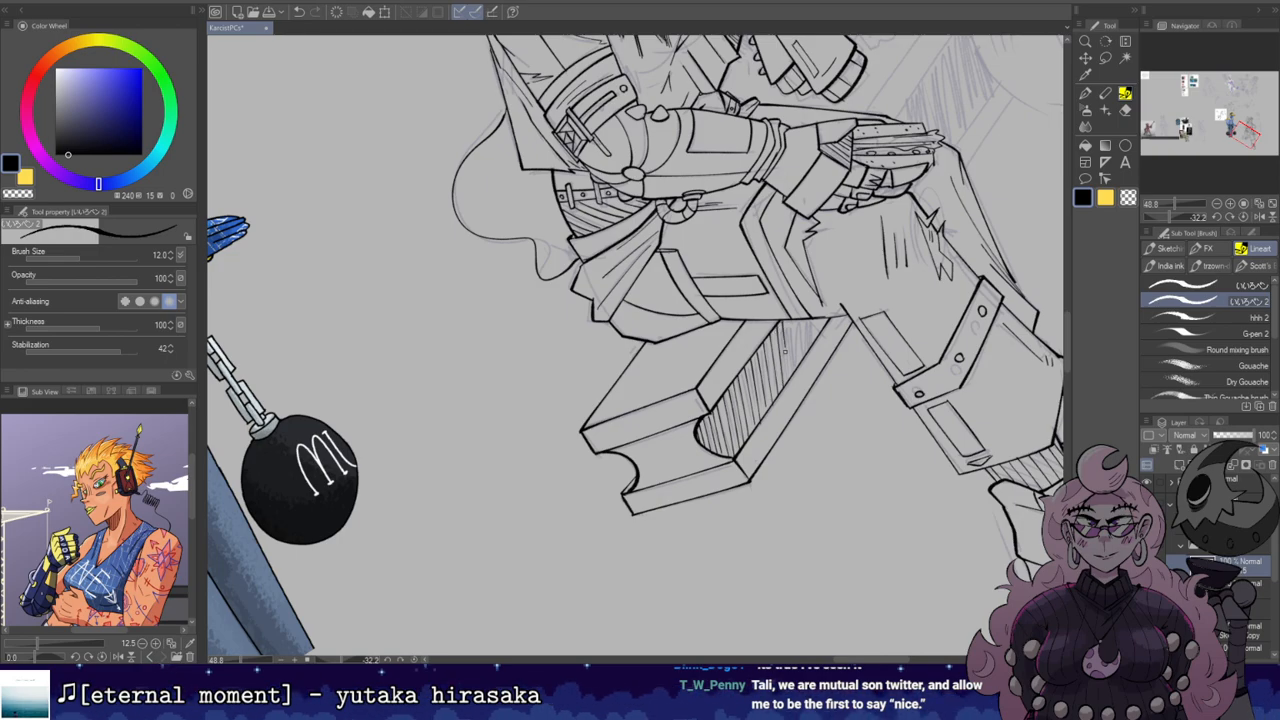
{"action": "key", "text": "ctrl+z"}
{"action": "left_click_drag", "start_coordinate": [791, 331], "coordinate": [798, 365]}
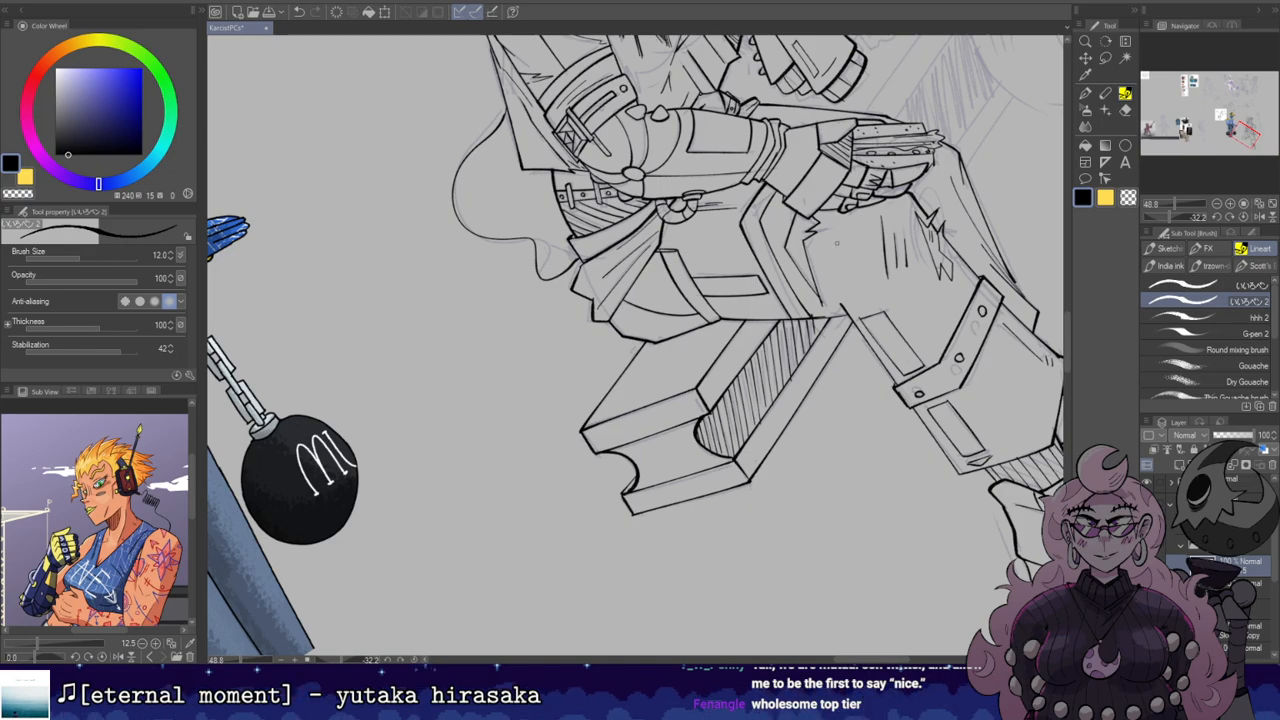
{"action": "key", "text": "e"}
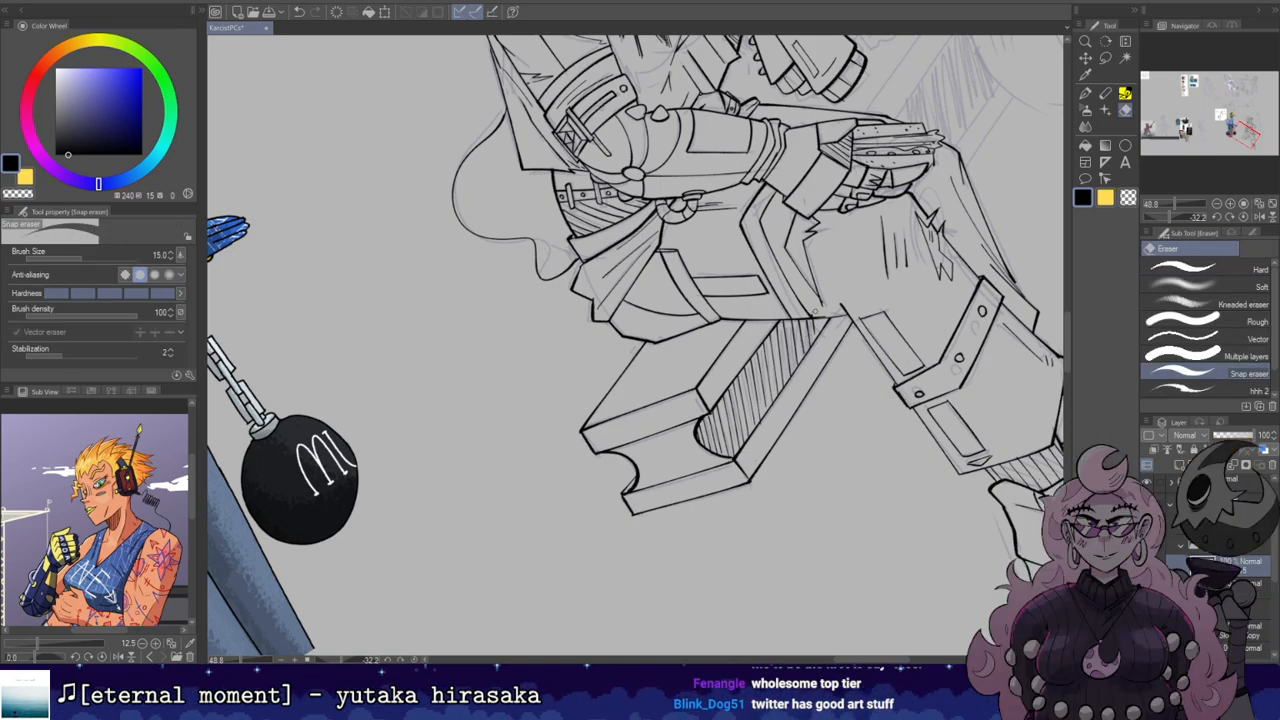
Step: Ink inset contour lines along the end faces of the beam's upper and lower flanges
{"action": "key", "text": "b"}
{"action": "key", "text": "r"}
{"action": "mouse_move", "coordinate": [762, 284]}
{"action": "left_mouse_down"}
{"action": "mouse_move", "coordinate": [776, 360]}
{"action": "mouse_move", "coordinate": [643, 379]}
{"action": "mouse_move", "coordinate": [863, 297]}
{"action": "mouse_move", "coordinate": [937, 299]}
{"action": "mouse_move", "coordinate": [835, 515]}
{"action": "left_mouse_up"}
{"action": "key", "text": "b"}
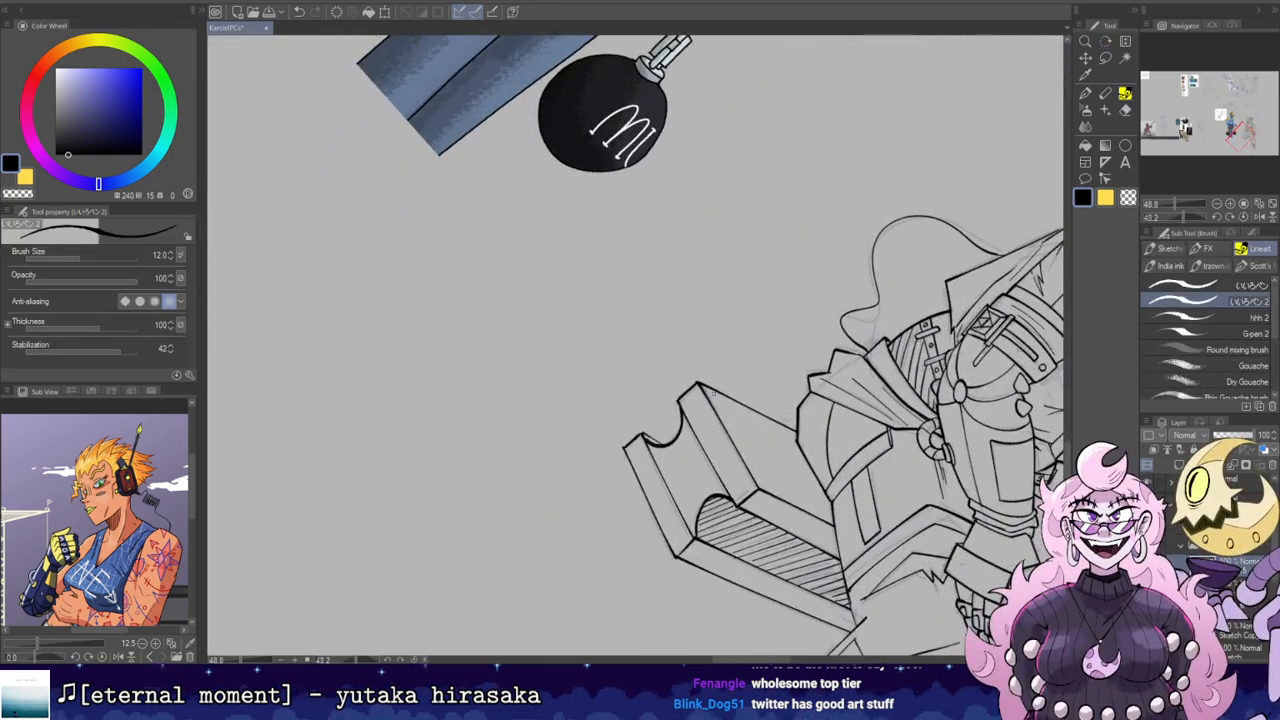
{"action": "mouse_move", "coordinate": [686, 404]}
{"action": "left_mouse_down"}
{"action": "mouse_move", "coordinate": [734, 490]}
{"action": "mouse_move", "coordinate": [749, 481]}
{"action": "left_mouse_up"}
{"action": "key", "text": "r"}
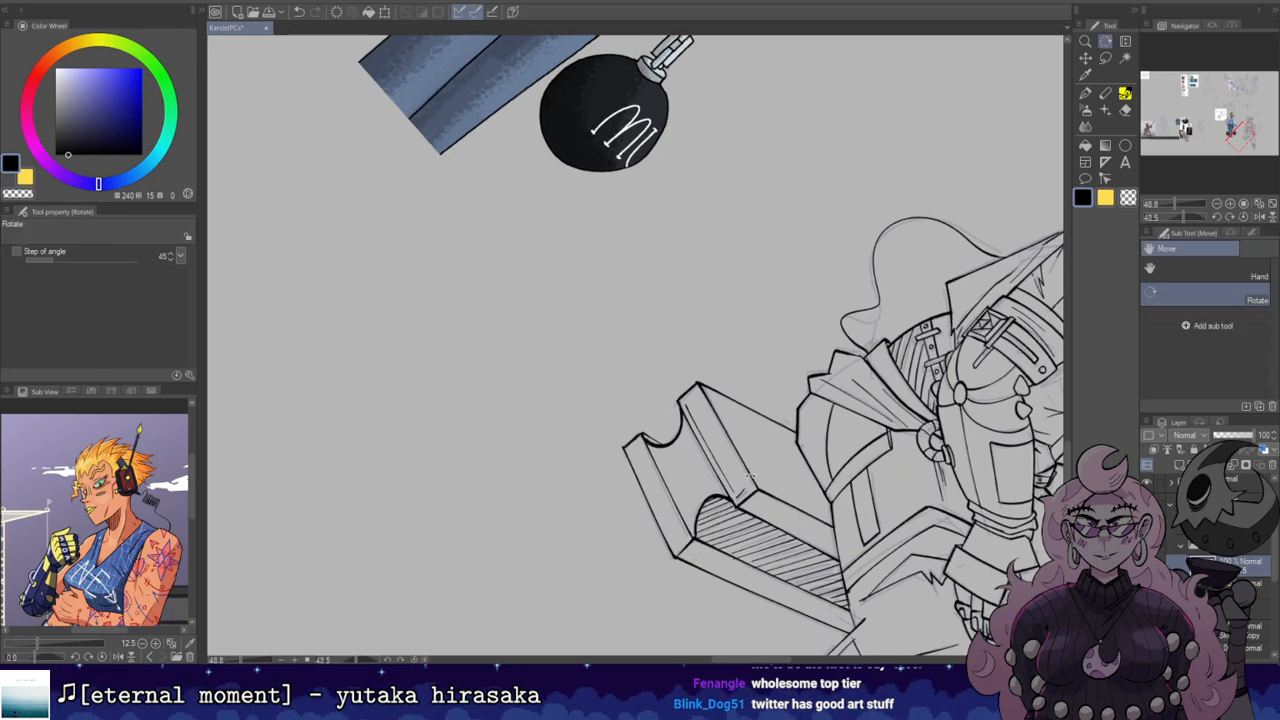
{"action": "double_click", "coordinate": [751, 474]}
{"action": "left_click_drag", "start_coordinate": [708, 406], "coordinate": [707, 422]}
{"action": "key", "text": "r"}
{"action": "mouse_move", "coordinate": [730, 236]}
{"action": "left_mouse_down"}
{"action": "mouse_move", "coordinate": [777, 386]}
{"action": "mouse_move", "coordinate": [807, 297]}
{"action": "left_mouse_up"}
{"action": "key", "text": "space"}
{"action": "key", "text": "e"}
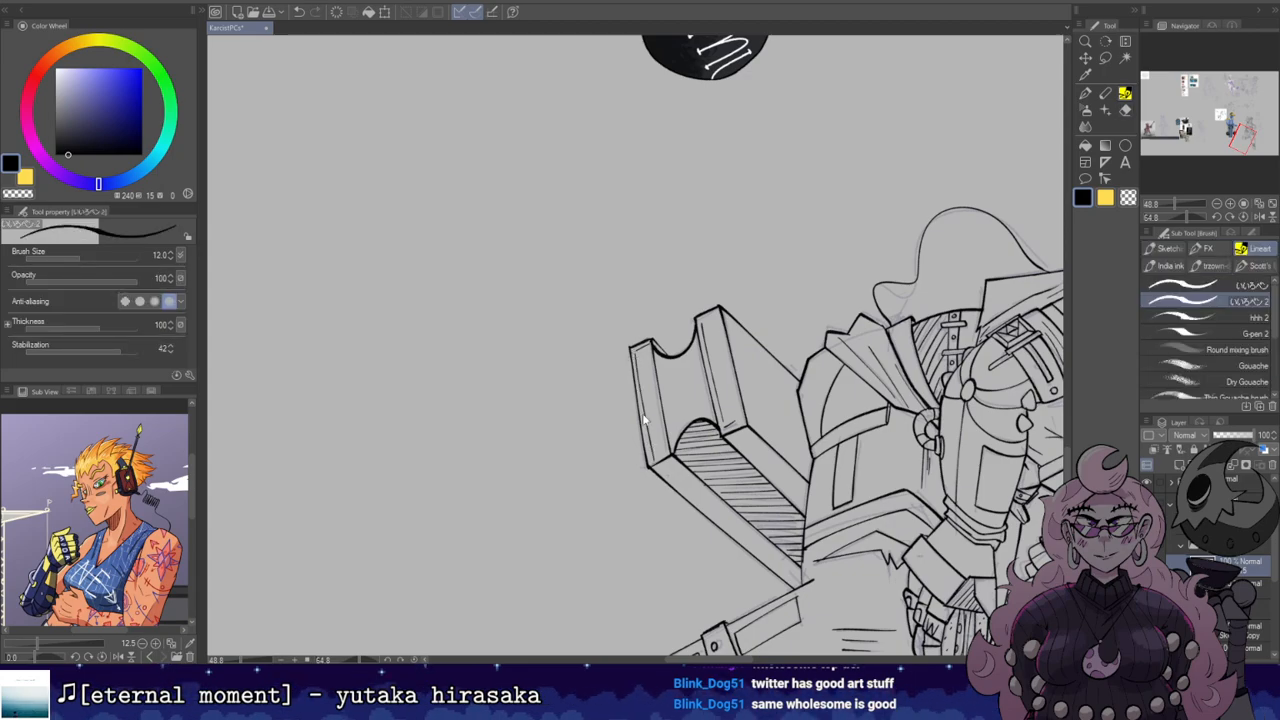
{"action": "key", "text": "r"}
{"action": "left_click_drag", "start_coordinate": [703, 329], "coordinate": [704, 335]}
{"action": "double_click", "coordinate": [704, 335]}
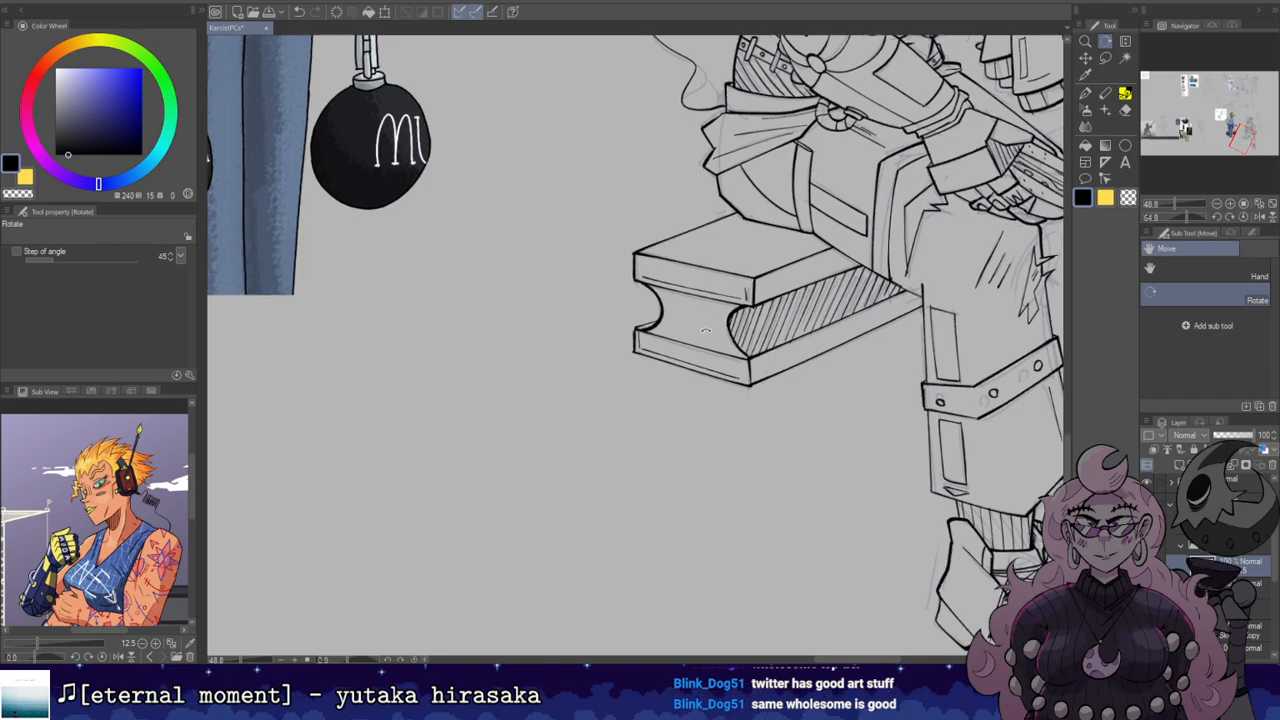
Step: Examine the inked figure and beam as a whole alongside the rough sketch of the second character
{"action": "key", "text": "space"}
{"action": "left_click_drag", "start_coordinate": [884, 81], "coordinate": [681, 257]}
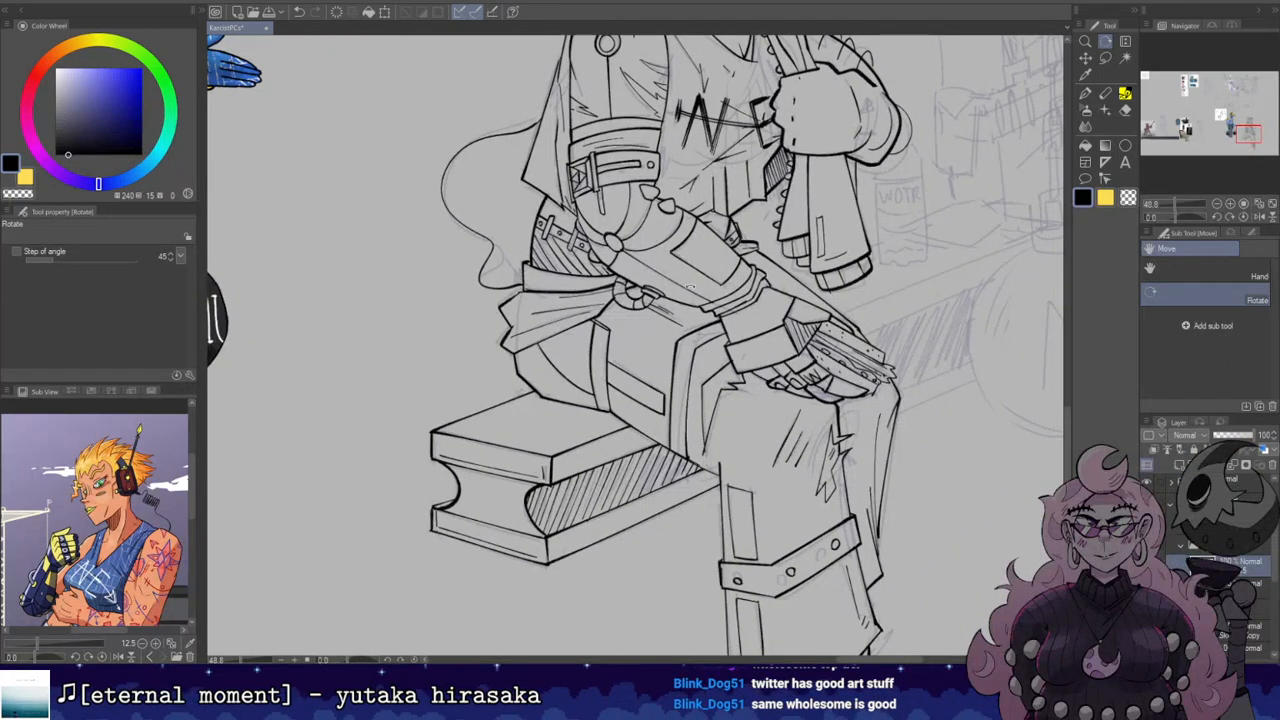
{"action": "scroll", "coordinate": [690, 286], "scroll_direction": "down", "scroll_amount": 1}
{"action": "scroll", "coordinate": [700, 320], "scroll_direction": "down", "scroll_amount": 1}
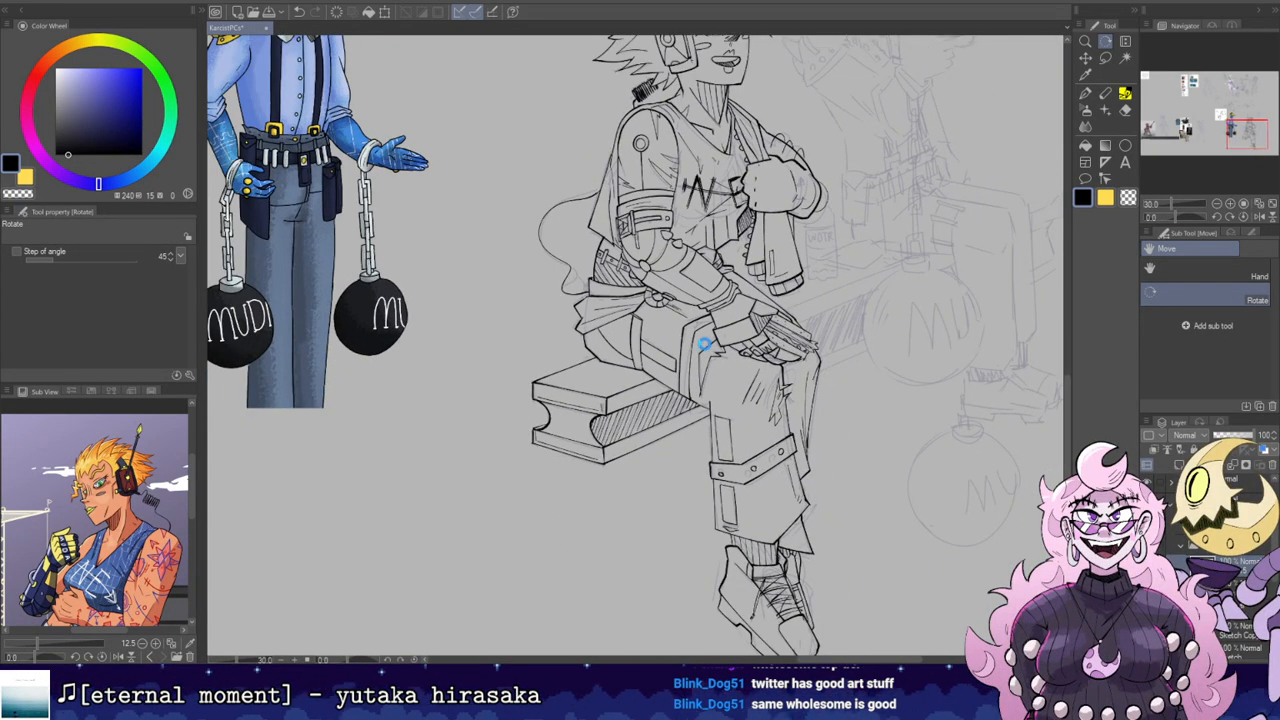
{"action": "scroll", "coordinate": [705, 344], "scroll_direction": "down", "scroll_amount": 1}
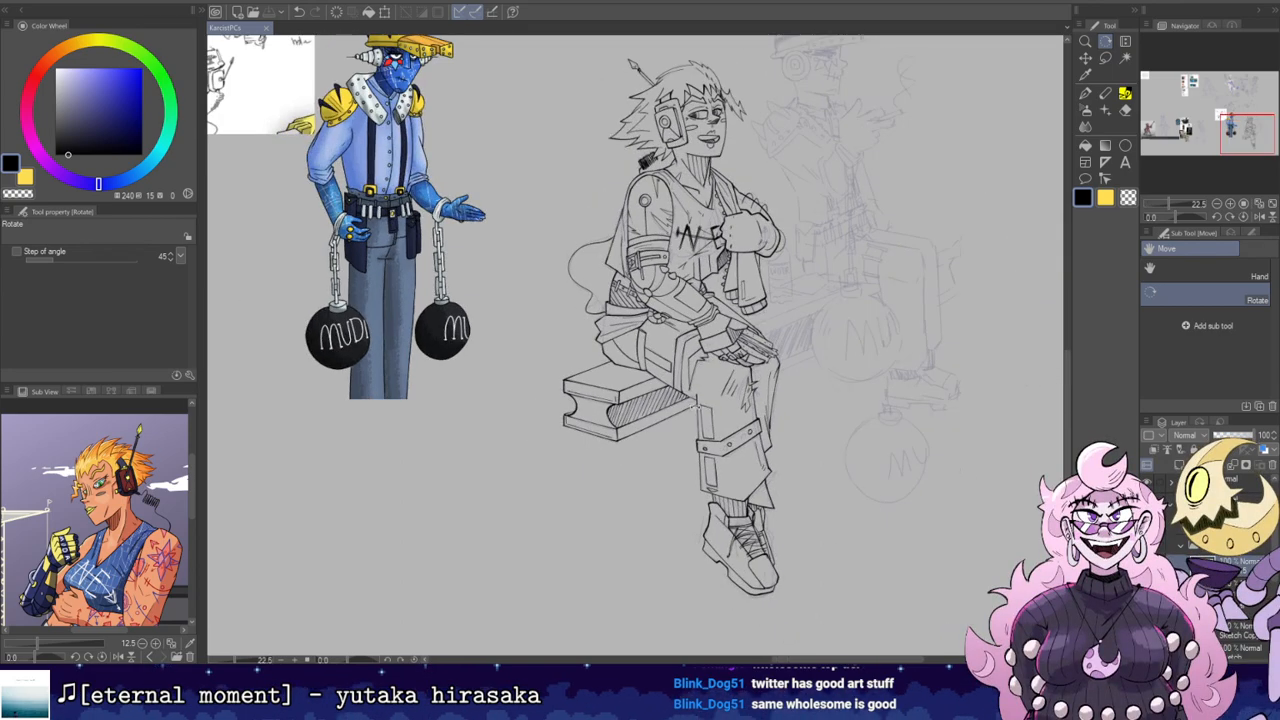
{"action": "scroll", "coordinate": [761, 373], "scroll_direction": "up", "scroll_amount": 1}
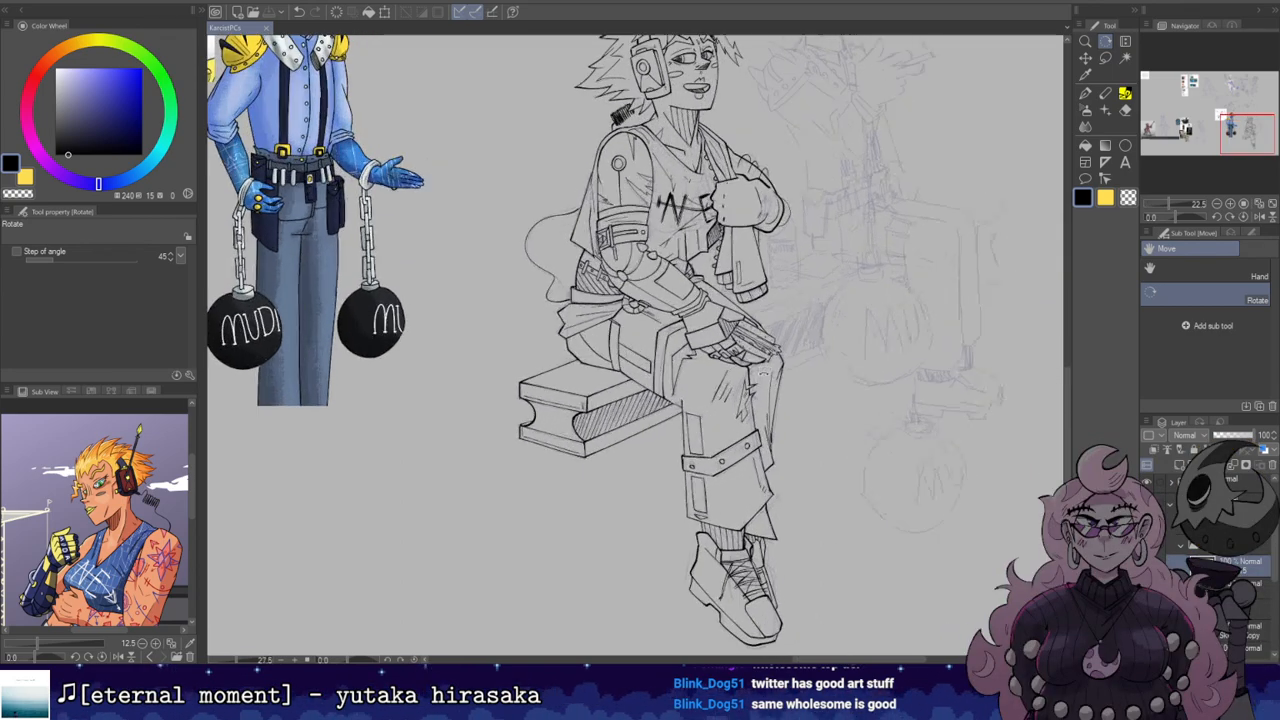
{"action": "scroll", "coordinate": [770, 389], "scroll_direction": "down", "scroll_amount": 1}
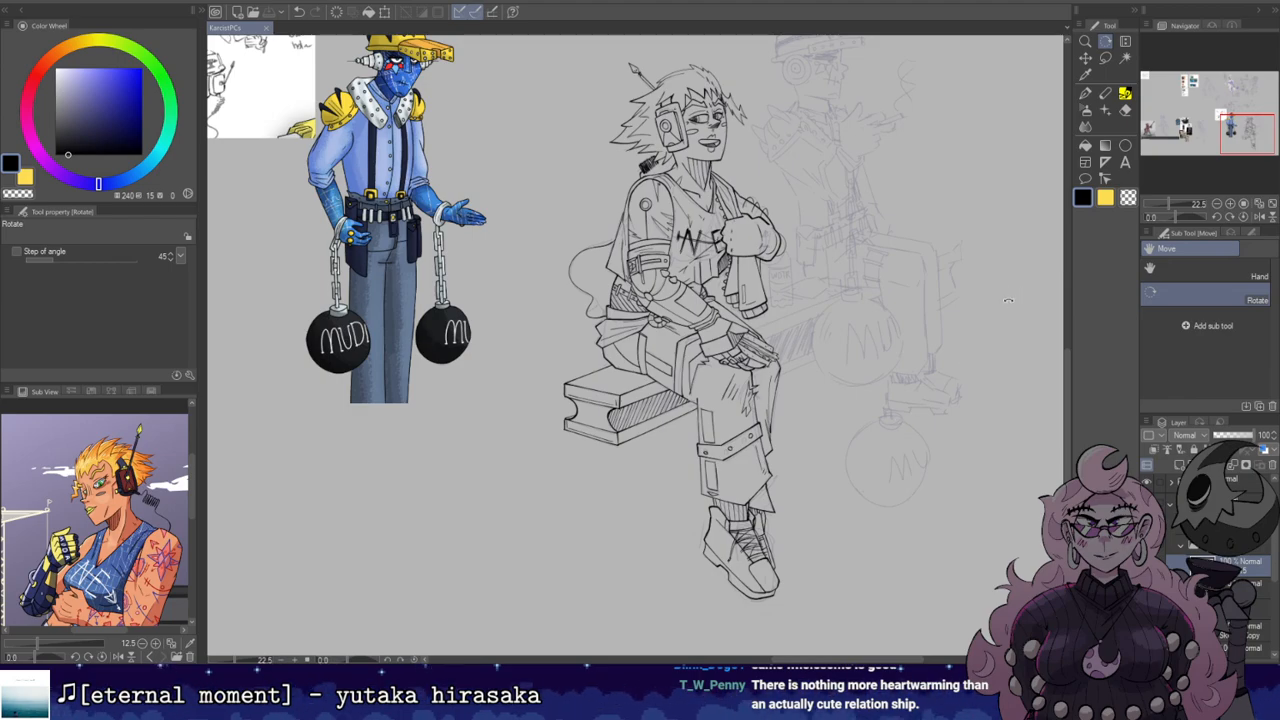
{"action": "scroll", "coordinate": [1008, 300], "scroll_direction": "up", "scroll_amount": 3}
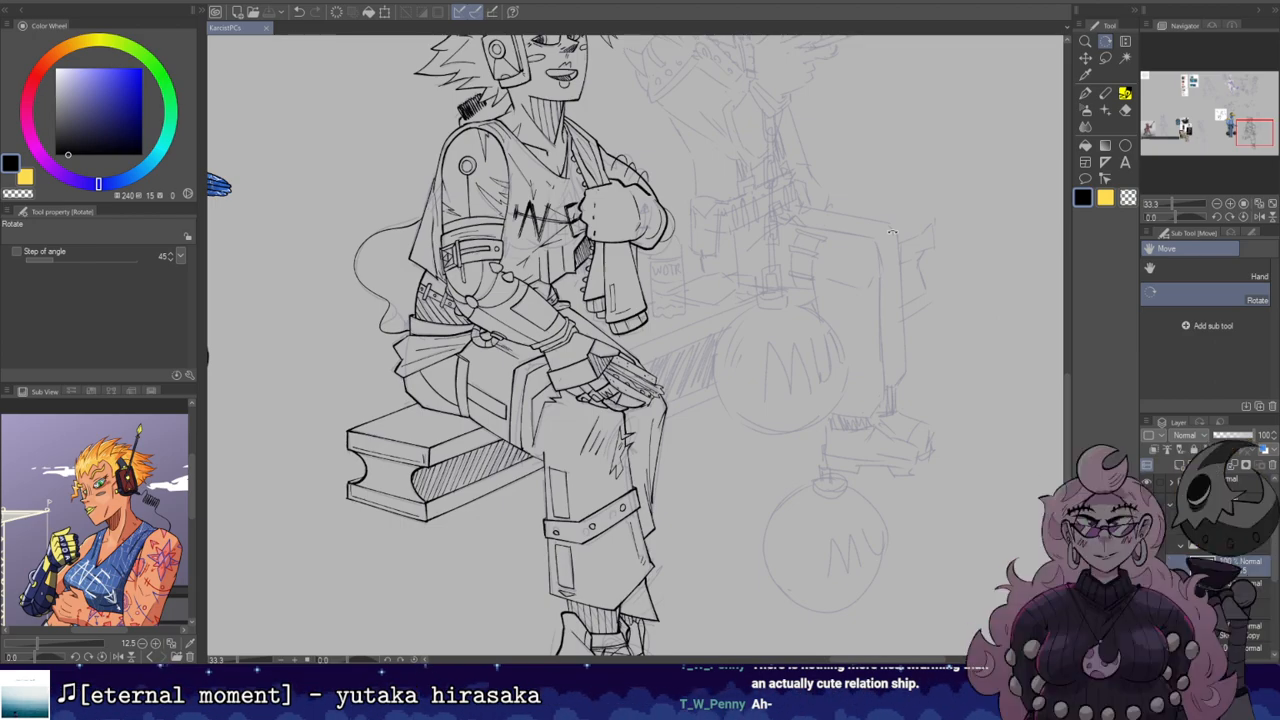
Step: Ink the two parallel edges of the beam's upper flange extending from behind the figure's hand toward the second character
{"action": "left_click_drag", "start_coordinate": [672, 296], "coordinate": [798, 262]}
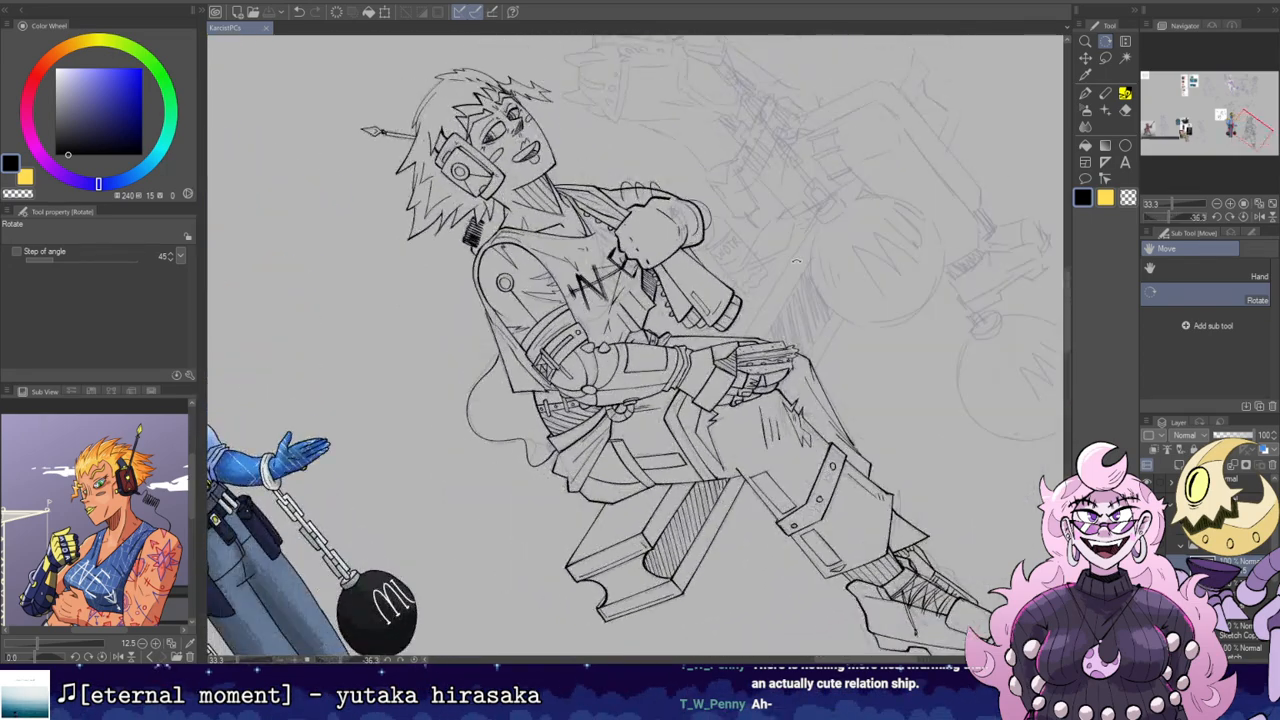
{"action": "left_click_drag", "start_coordinate": [809, 213], "coordinate": [782, 313]}
{"action": "left_click_drag", "start_coordinate": [720, 437], "coordinate": [804, 298]}
{"action": "key", "text": "ctrl+z"}
{"action": "key", "text": "ctrl+z"}
{"action": "key", "text": "e"}
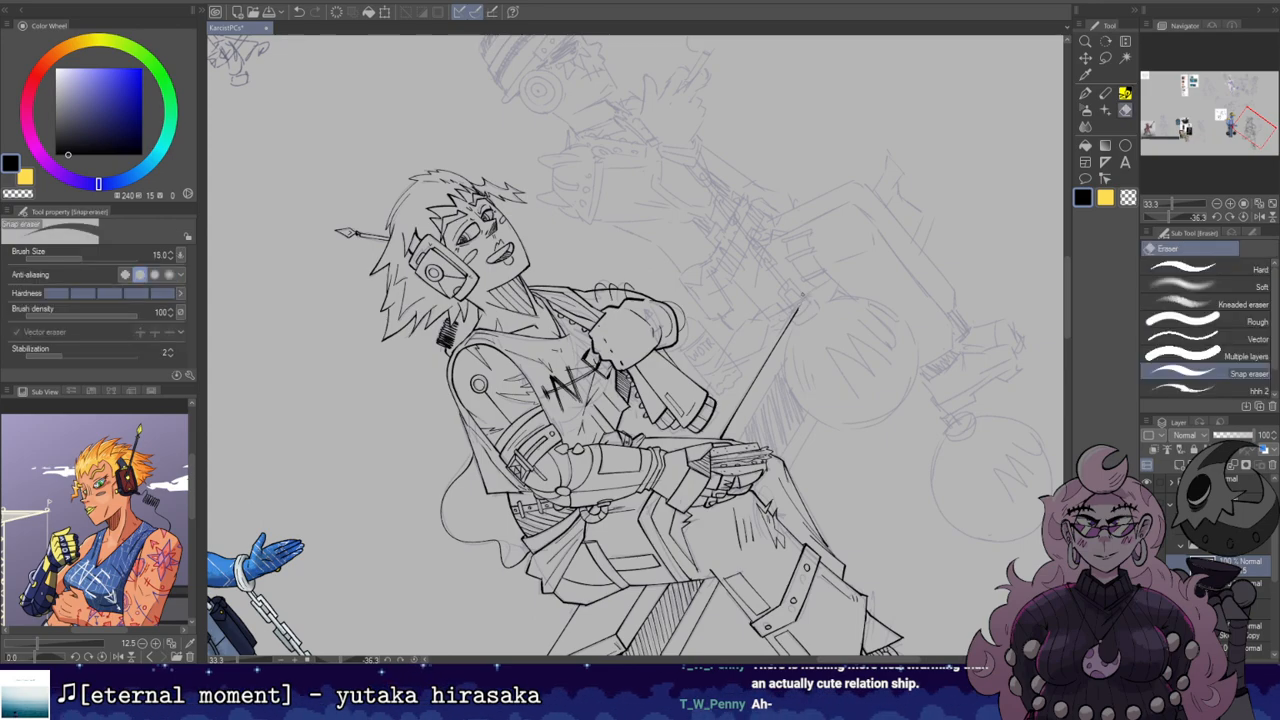
{"action": "key", "text": "b"}
{"action": "left_click_drag", "start_coordinate": [758, 388], "coordinate": [774, 312]}
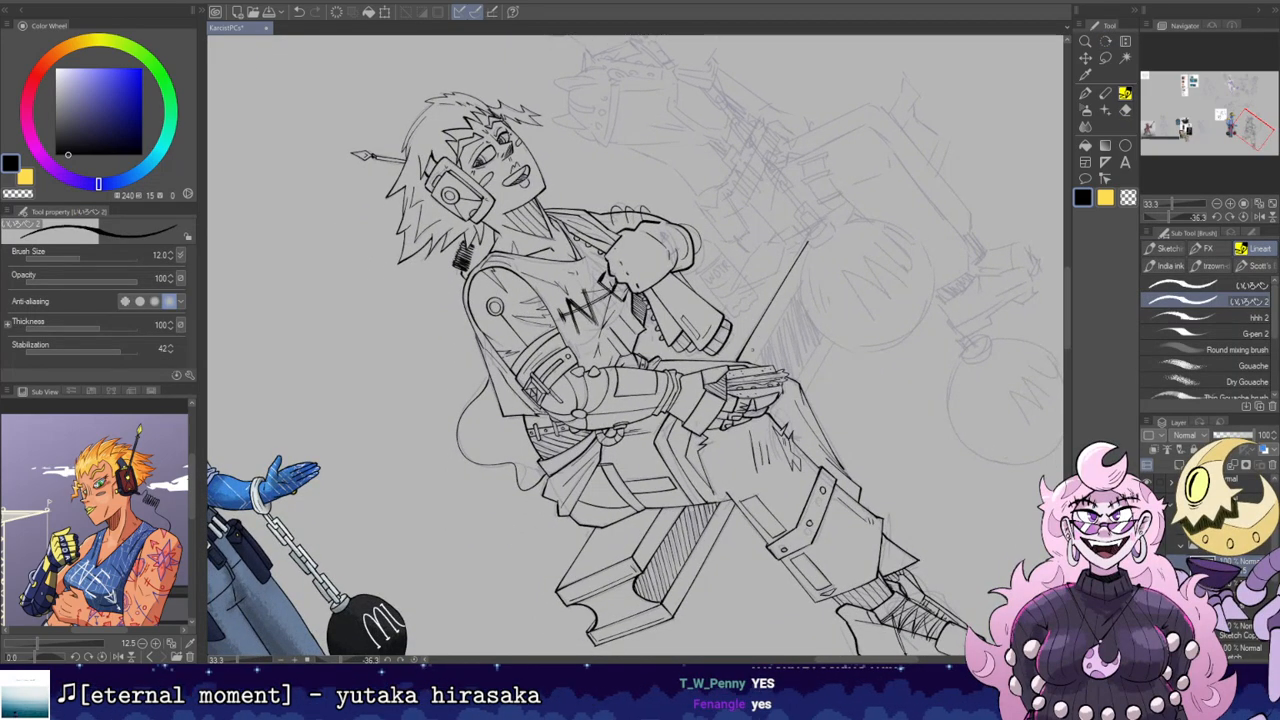
{"action": "left_click_drag", "start_coordinate": [753, 361], "coordinate": [810, 273]}
{"action": "key", "text": "ctrl+z"}
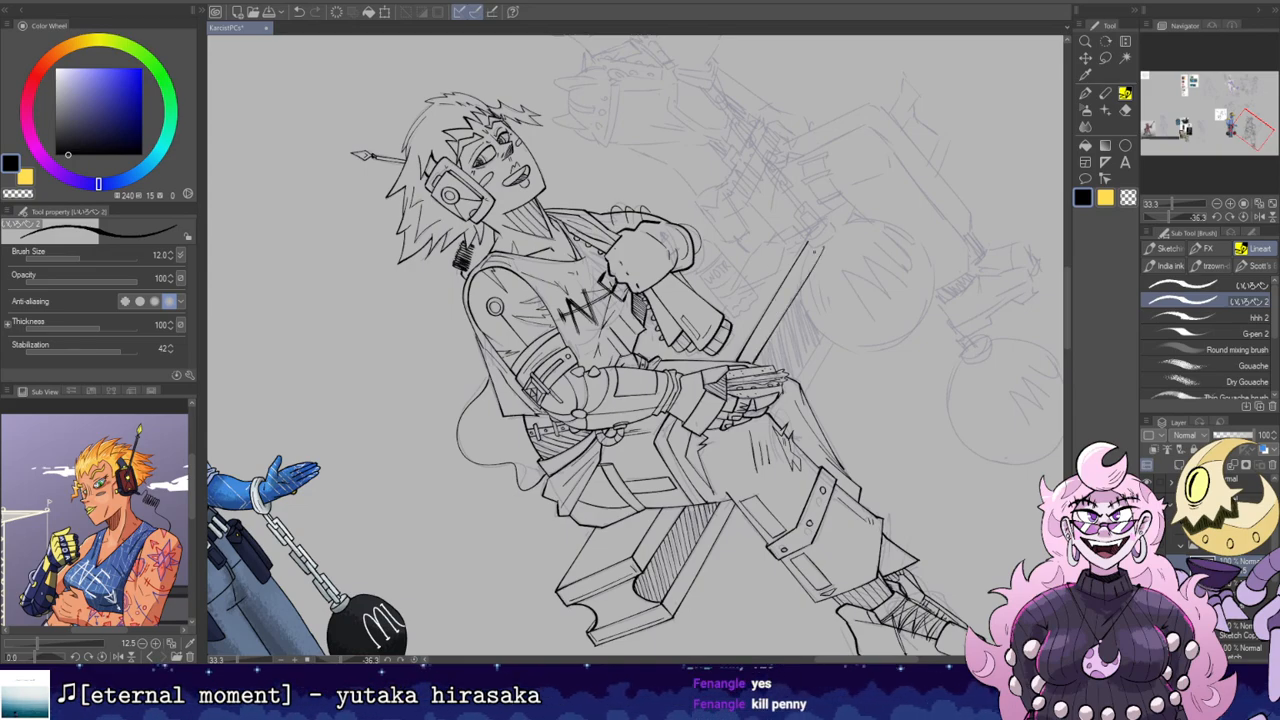
{"action": "key", "text": "e"}
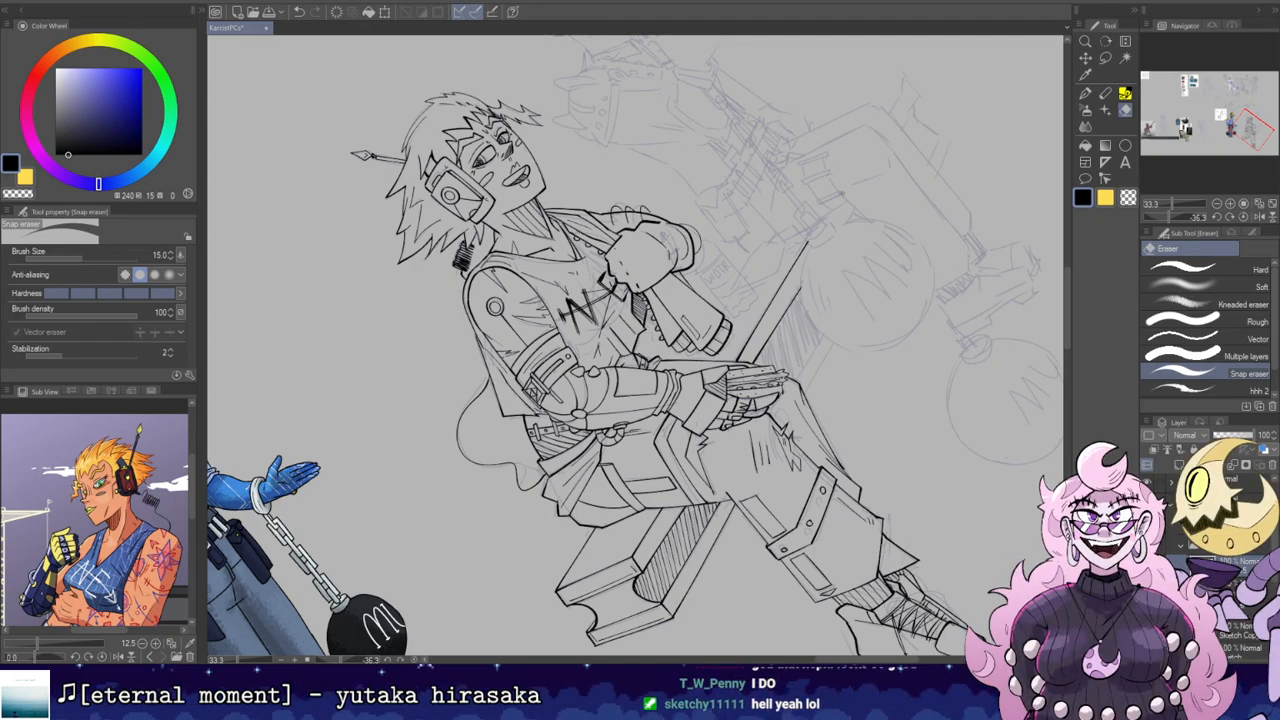
Step: Ink the two parallel edges of the beam's lower flange beyond the figure's knee, redoing uneven strokes
{"action": "key", "text": "b"}
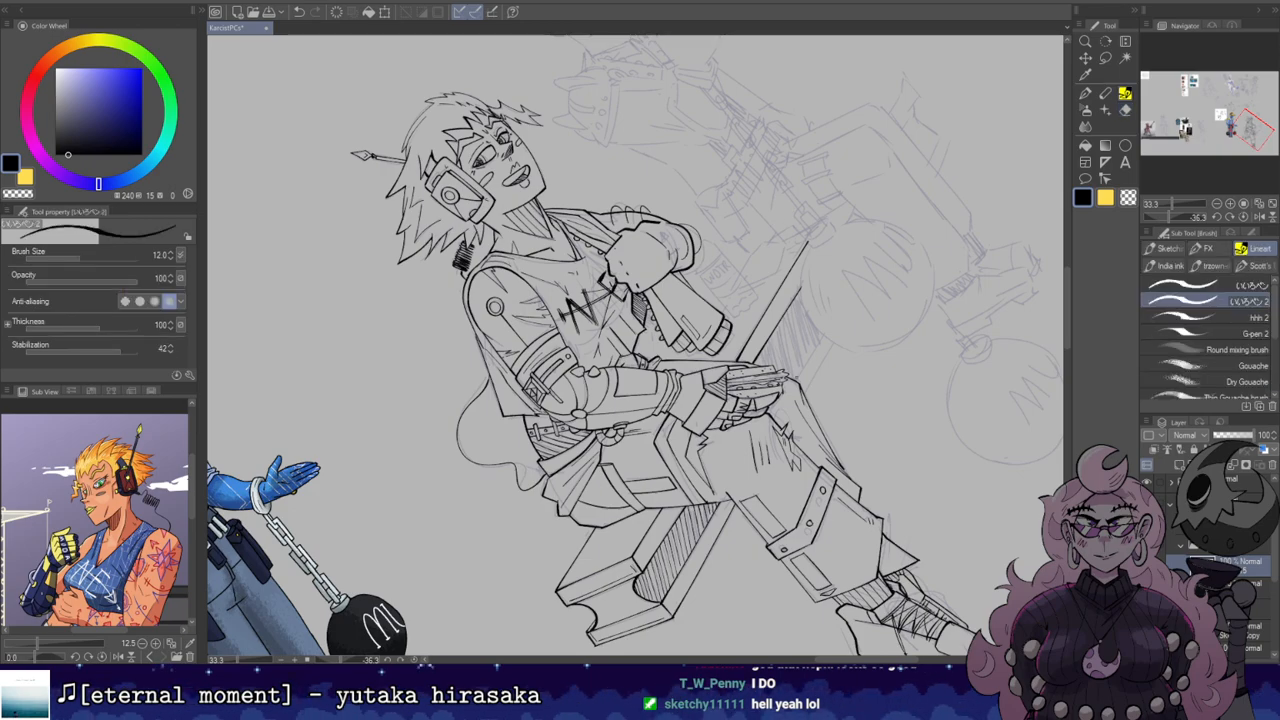
{"action": "mouse_move", "coordinate": [798, 376]}
{"action": "left_mouse_down"}
{"action": "mouse_move", "coordinate": [838, 311]}
{"action": "mouse_move", "coordinate": [827, 333]}
{"action": "left_mouse_up"}
{"action": "key", "text": "ctrl+z"}
{"action": "key", "text": "e"}
{"action": "key", "text": "ctrl+z"}
{"action": "key", "text": "b"}
{"action": "mouse_move", "coordinate": [798, 380]}
{"action": "left_mouse_down"}
{"action": "mouse_move", "coordinate": [825, 330]}
{"action": "mouse_move", "coordinate": [808, 326]}
{"action": "left_mouse_up"}
{"action": "key", "text": "e"}
{"action": "key", "text": "b"}
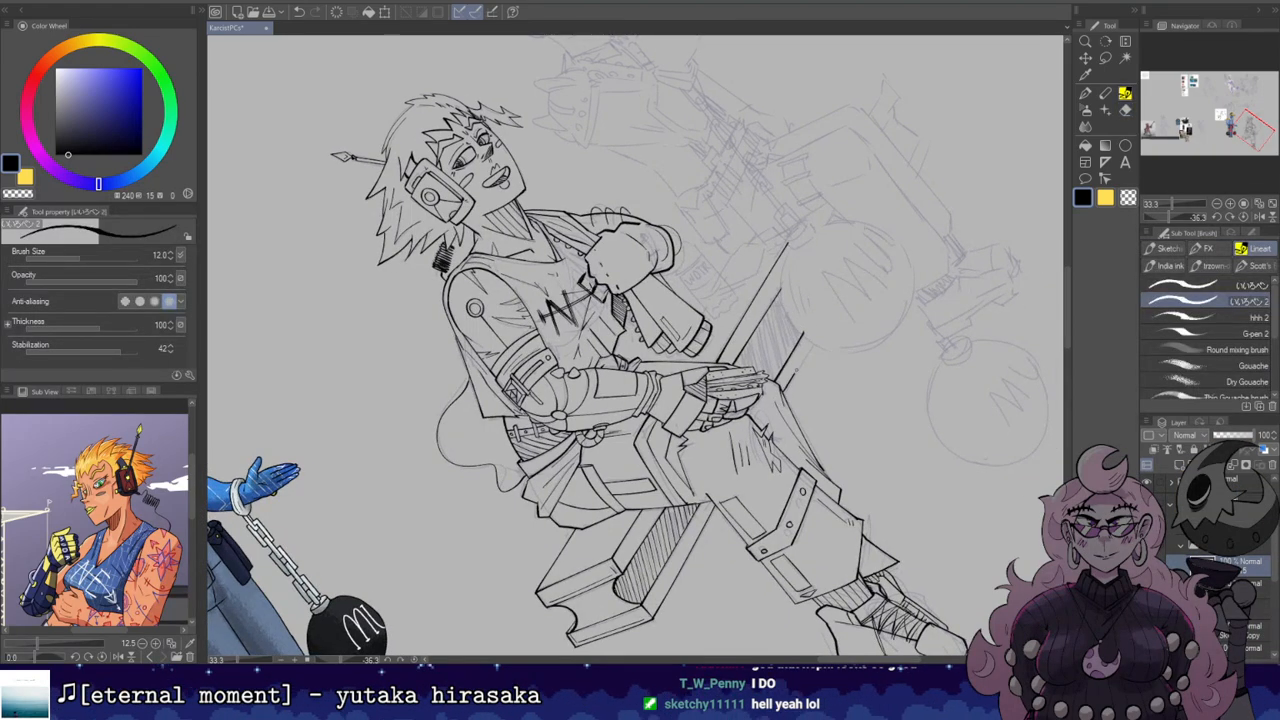
{"action": "left_click_drag", "start_coordinate": [785, 390], "coordinate": [815, 333]}
{"action": "key", "text": "e"}
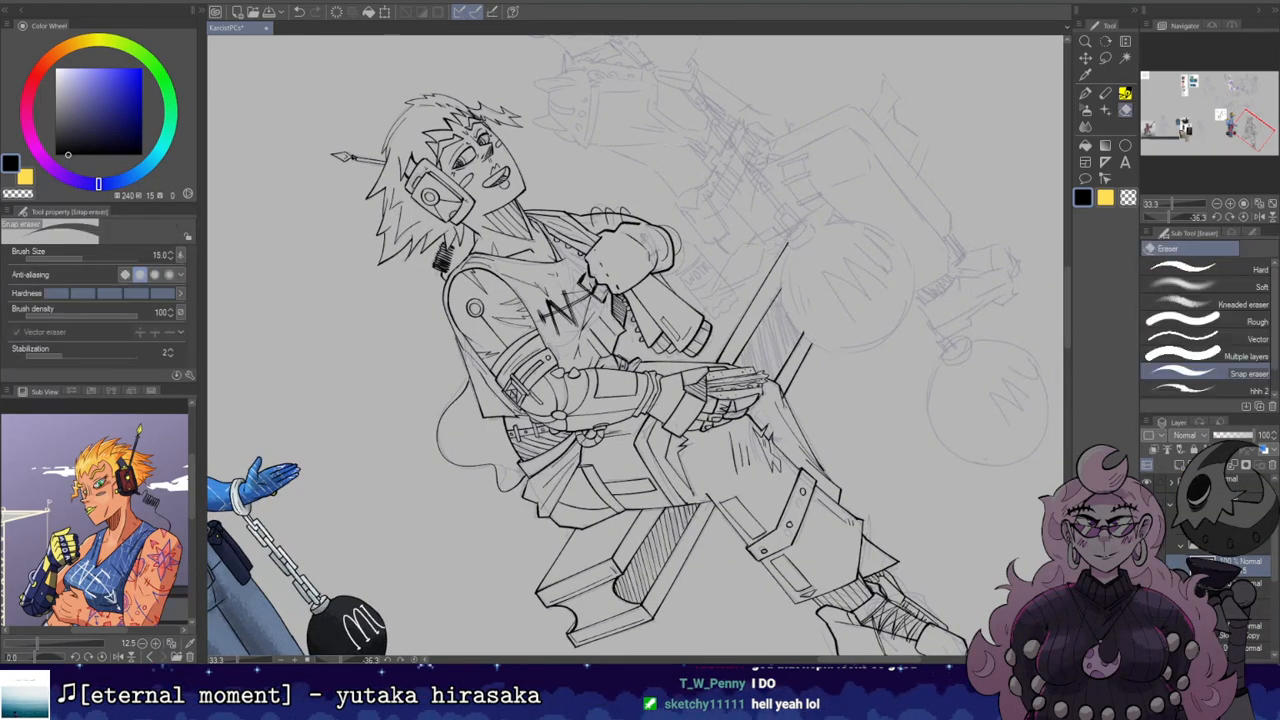
Step: Ink the water bottle's jacket-side edge and begin its scalloped base beside the hanging jacket
{"action": "key", "text": "r"}
{"action": "mouse_move", "coordinate": [776, 220]}
{"action": "left_mouse_down"}
{"action": "mouse_move", "coordinate": [811, 349]}
{"action": "mouse_move", "coordinate": [824, 324]}
{"action": "mouse_move", "coordinate": [813, 312]}
{"action": "mouse_move", "coordinate": [788, 442]}
{"action": "left_mouse_up"}
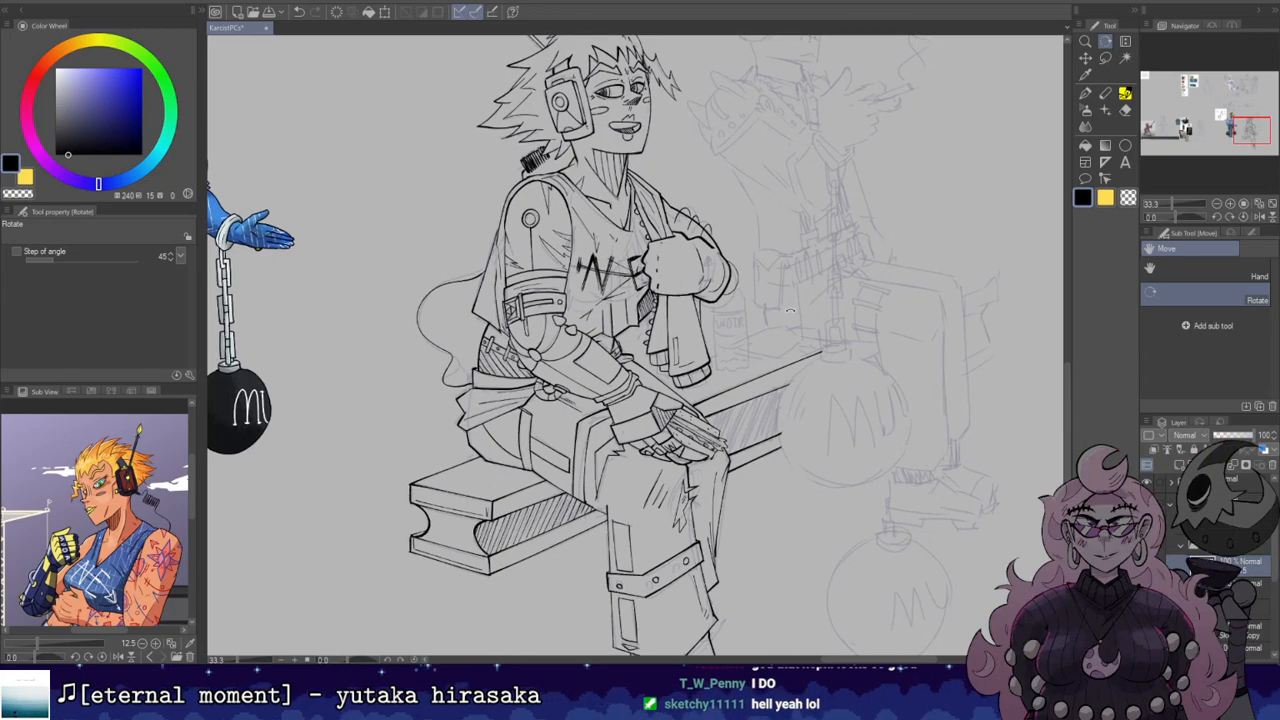
{"action": "scroll", "coordinate": [790, 310], "scroll_direction": "up", "scroll_amount": 1}
{"action": "key", "text": "b"}
{"action": "mouse_move", "coordinate": [728, 267]}
{"action": "left_mouse_down"}
{"action": "mouse_move", "coordinate": [852, 322]}
{"action": "mouse_move", "coordinate": [745, 322]}
{"action": "mouse_move", "coordinate": [785, 423]}
{"action": "left_mouse_up"}
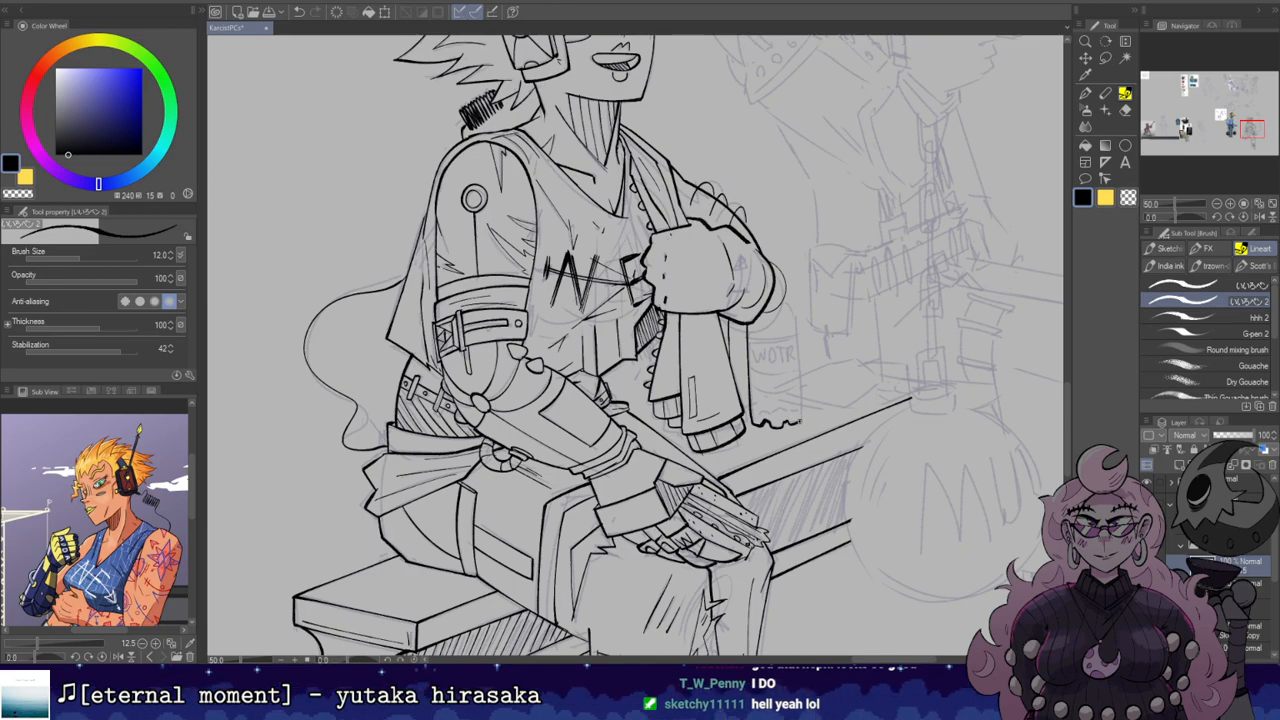
{"action": "key", "text": "ctrl+z"}
{"action": "mouse_move", "coordinate": [797, 318]}
{"action": "left_mouse_down"}
{"action": "mouse_move", "coordinate": [800, 414]}
{"action": "mouse_move", "coordinate": [800, 350]}
{"action": "left_mouse_up"}
{"action": "key", "text": "ctrl+z"}
{"action": "key", "text": "ctrl+z"}
{"action": "key", "text": "ctrl+z"}
Step: Finish the bottle's base and ink its outer side up to the figure's fist, redoing uneven strokes
{"action": "mouse_move", "coordinate": [799, 424]}
{"action": "left_mouse_down"}
{"action": "mouse_move", "coordinate": [798, 308]}
{"action": "mouse_move", "coordinate": [781, 291]}
{"action": "mouse_move", "coordinate": [780, 336]}
{"action": "mouse_move", "coordinate": [799, 331]}
{"action": "mouse_move", "coordinate": [722, 485]}
{"action": "left_mouse_up"}
{"action": "key", "text": "ctrl+z"}
{"action": "key", "text": "ctrl+z"}
{"action": "key", "text": "ctrl+z"}
{"action": "key", "text": "ctrl+z"}
{"action": "key", "text": "ctrl+z"}
{"action": "key", "text": "r"}
{"action": "key", "text": "e"}
{"action": "key", "text": "b"}
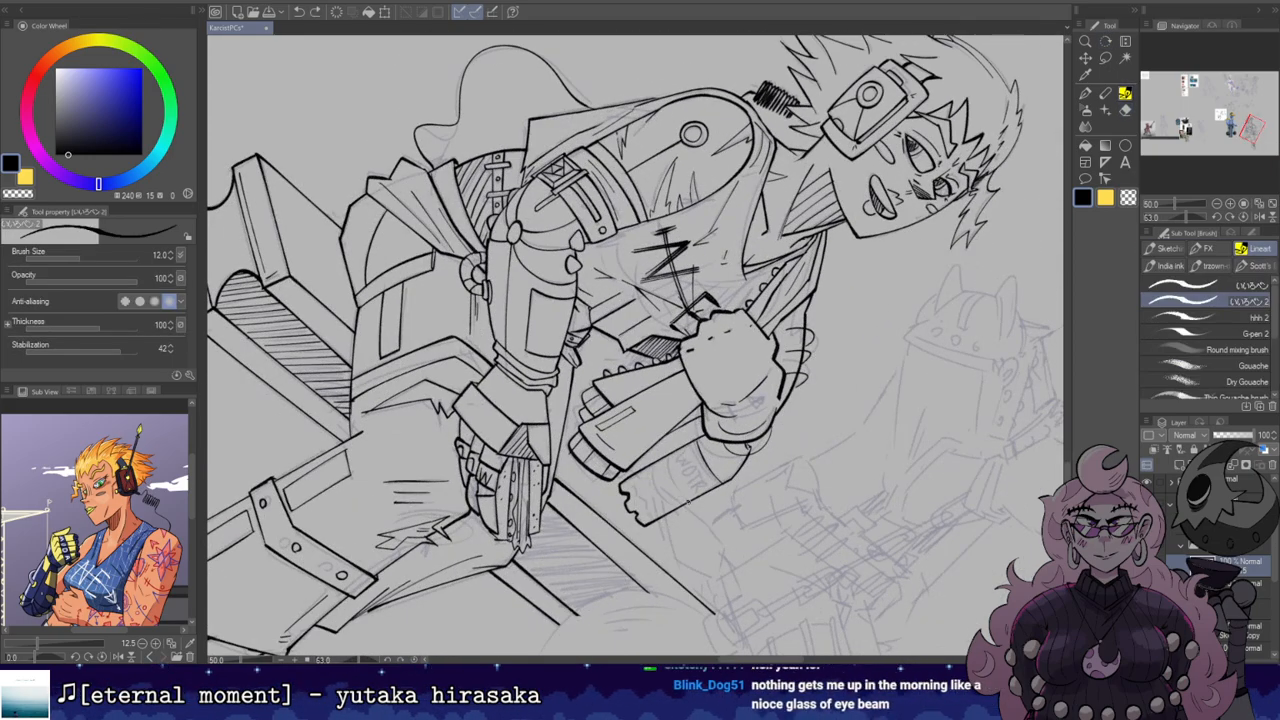
Step: Ink the bottle's label bands and surface lines, and letter WOTR on the label
{"action": "left_click_drag", "start_coordinate": [670, 508], "coordinate": [654, 465]}
{"action": "key", "text": "r"}
{"action": "mouse_move", "coordinate": [732, 407]}
{"action": "left_mouse_down"}
{"action": "mouse_move", "coordinate": [733, 288]}
{"action": "mouse_move", "coordinate": [812, 293]}
{"action": "left_mouse_up"}
{"action": "key", "text": "p"}
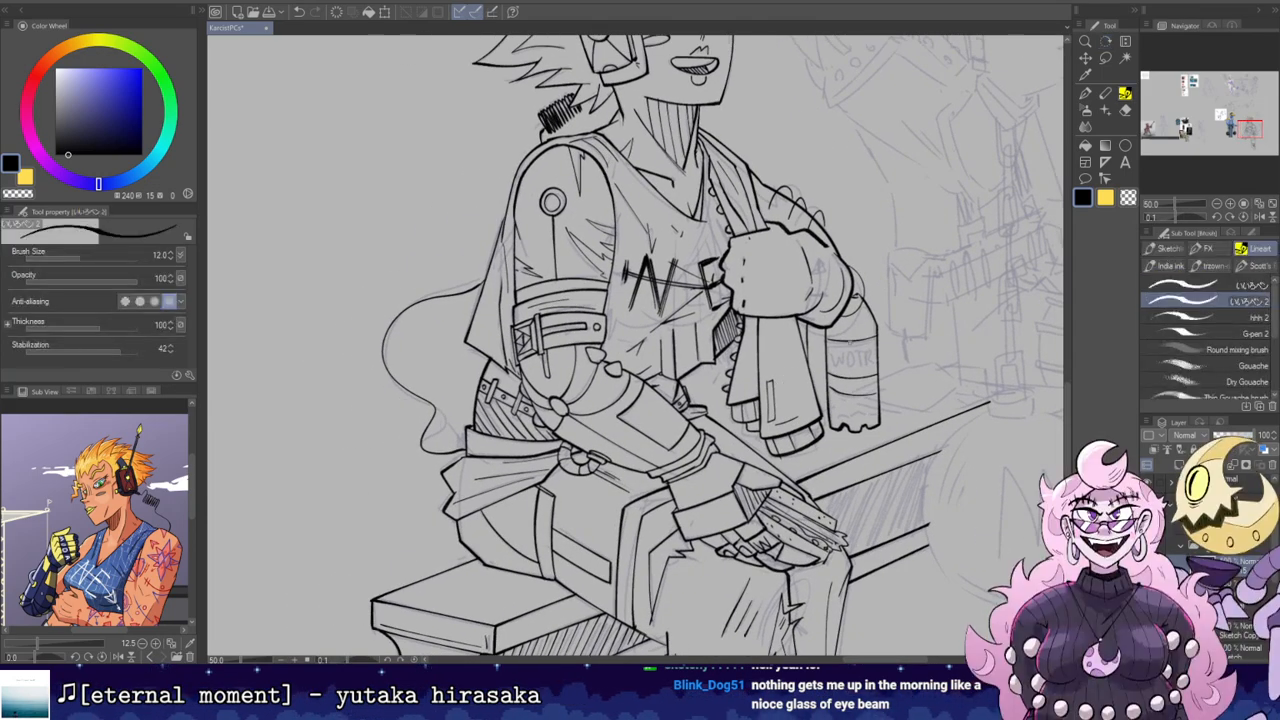
{"action": "key", "text": "e"}
{"action": "key", "text": "b"}
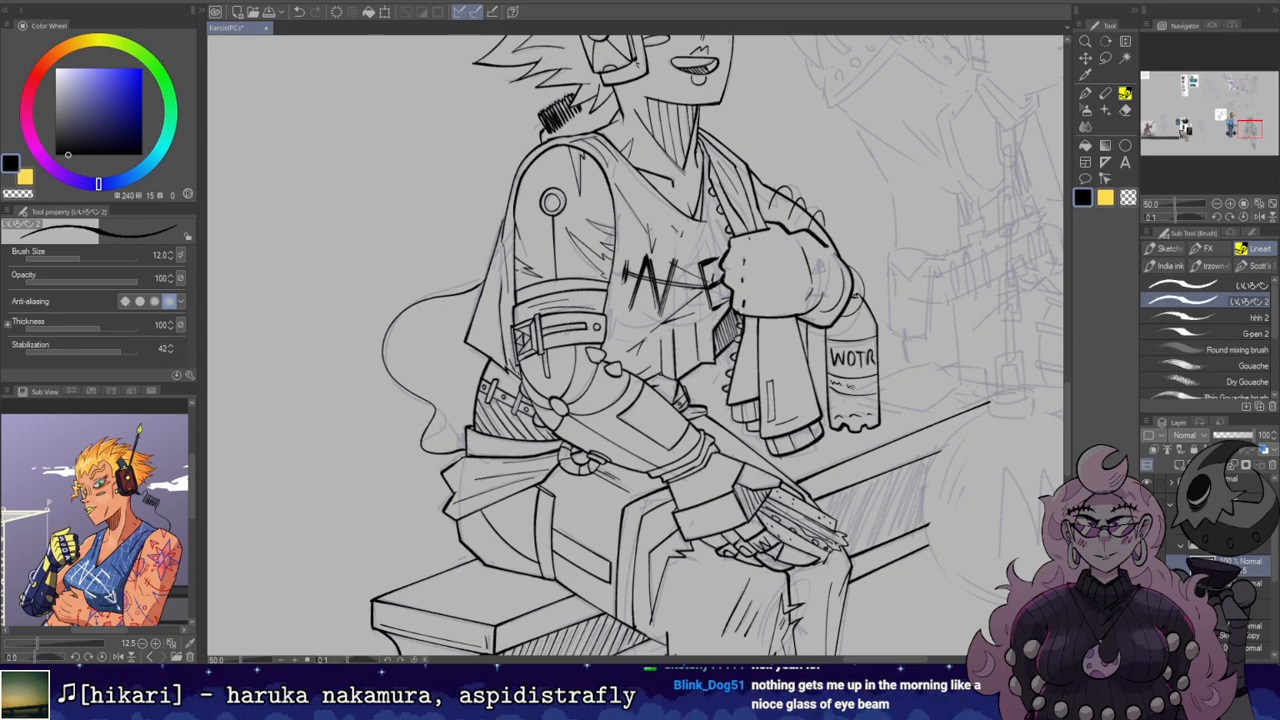
{"action": "key", "text": "ctrl+z"}
{"action": "left_click_drag", "start_coordinate": [828, 337], "coordinate": [876, 330]}
Step: Examine the inked bottle and beam in relation to the rough sketch of the second character
{"action": "left_click_drag", "start_coordinate": [955, 298], "coordinate": [815, 400]}
{"action": "scroll", "coordinate": [797, 312], "scroll_direction": "down", "scroll_amount": 2}
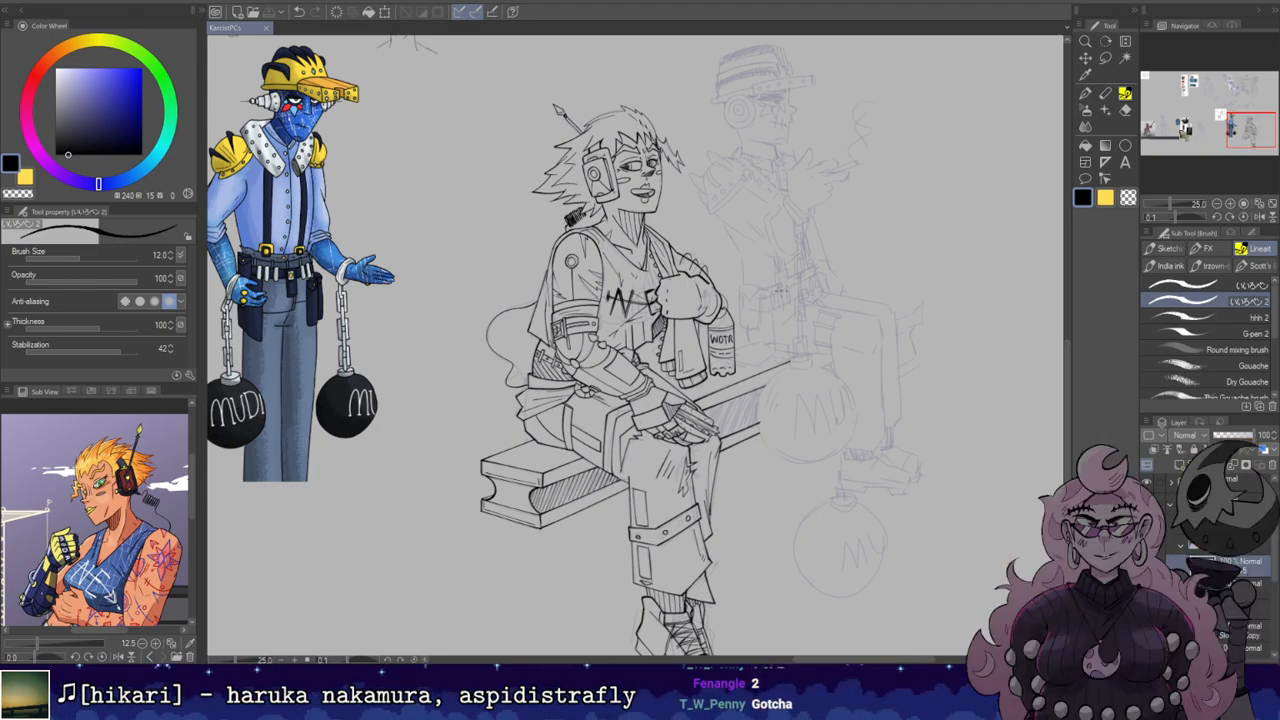
{"action": "scroll", "coordinate": [737, 324], "scroll_direction": "up", "scroll_amount": 3}
{"action": "mouse_move", "coordinate": [858, 364]}
{"action": "left_mouse_down"}
{"action": "mouse_move", "coordinate": [837, 261]}
{"action": "mouse_move", "coordinate": [914, 243]}
{"action": "mouse_move", "coordinate": [920, 265]}
{"action": "left_mouse_up"}
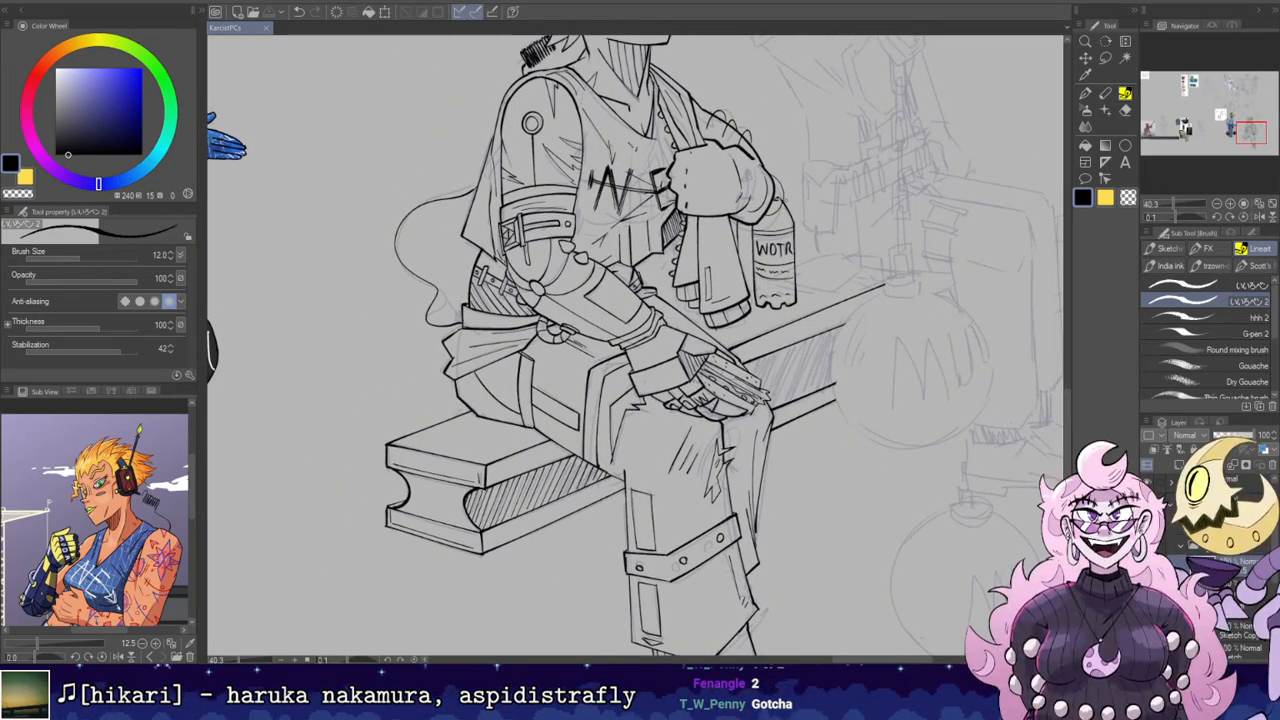
{"action": "key", "text": "r"}
{"action": "left_click_drag", "start_coordinate": [227, 145], "coordinate": [255, 625]}
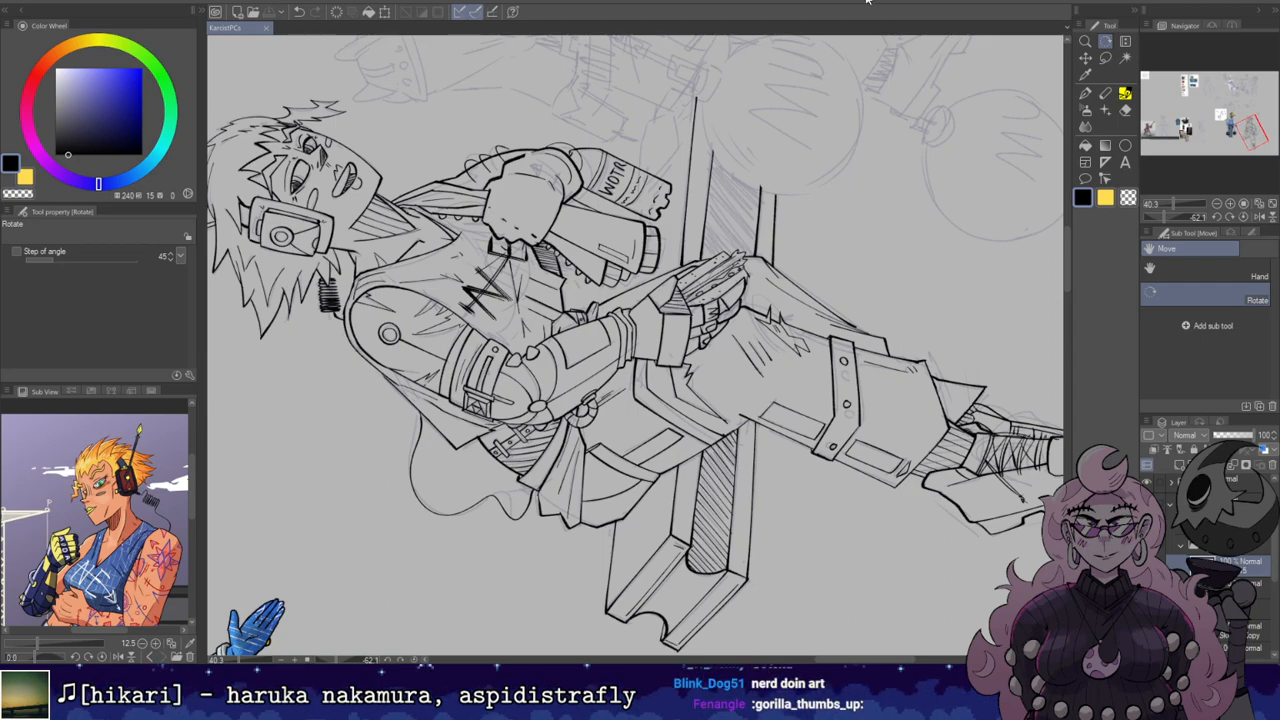
{"action": "left_click_drag", "start_coordinate": [768, 136], "coordinate": [787, 321]}
{"action": "left_click_drag", "start_coordinate": [681, 203], "coordinate": [778, 300]}
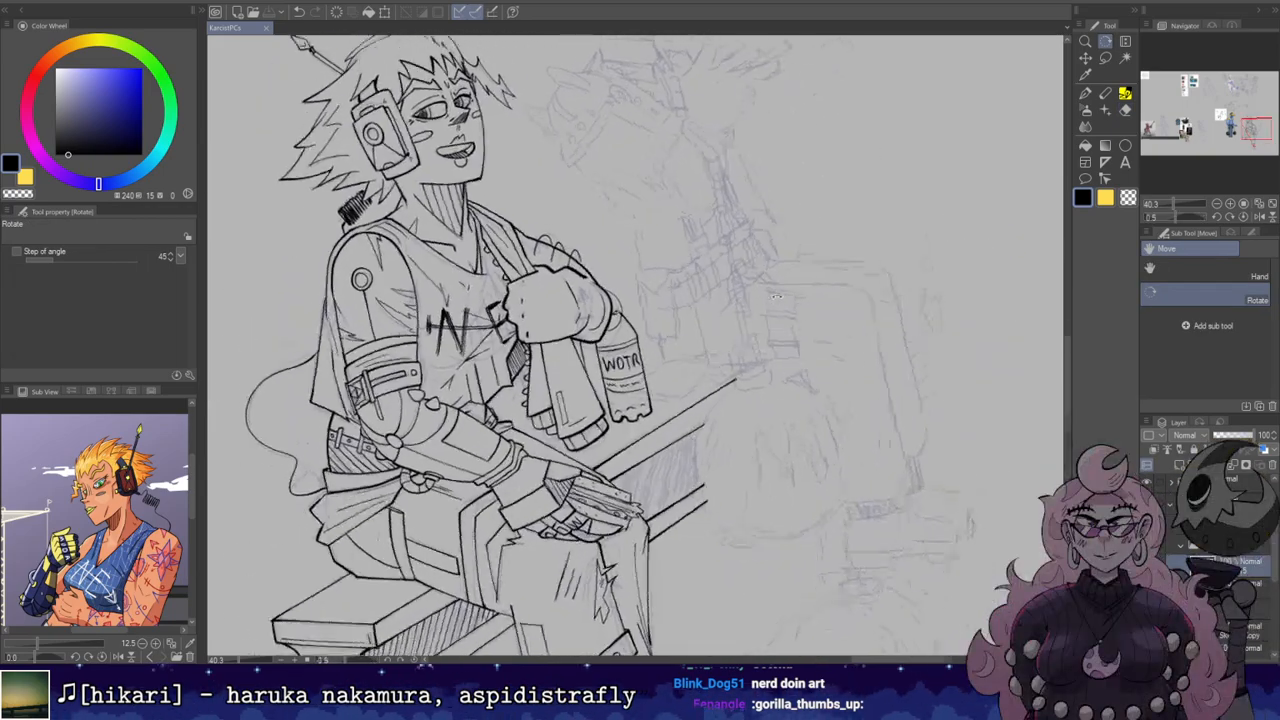
{"action": "left_click_drag", "start_coordinate": [786, 365], "coordinate": [796, 281]}
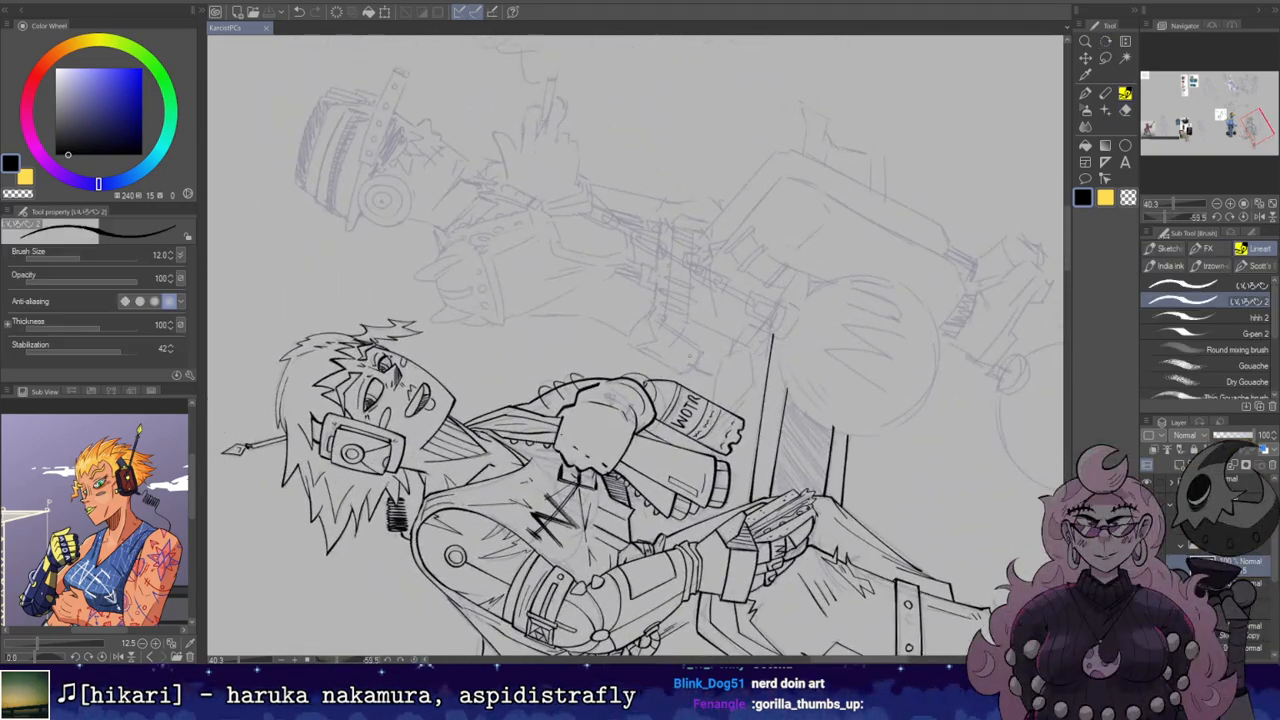
{"action": "left_click_drag", "start_coordinate": [710, 453], "coordinate": [716, 466]}
{"action": "left_click_drag", "start_coordinate": [707, 509], "coordinate": [733, 445]}
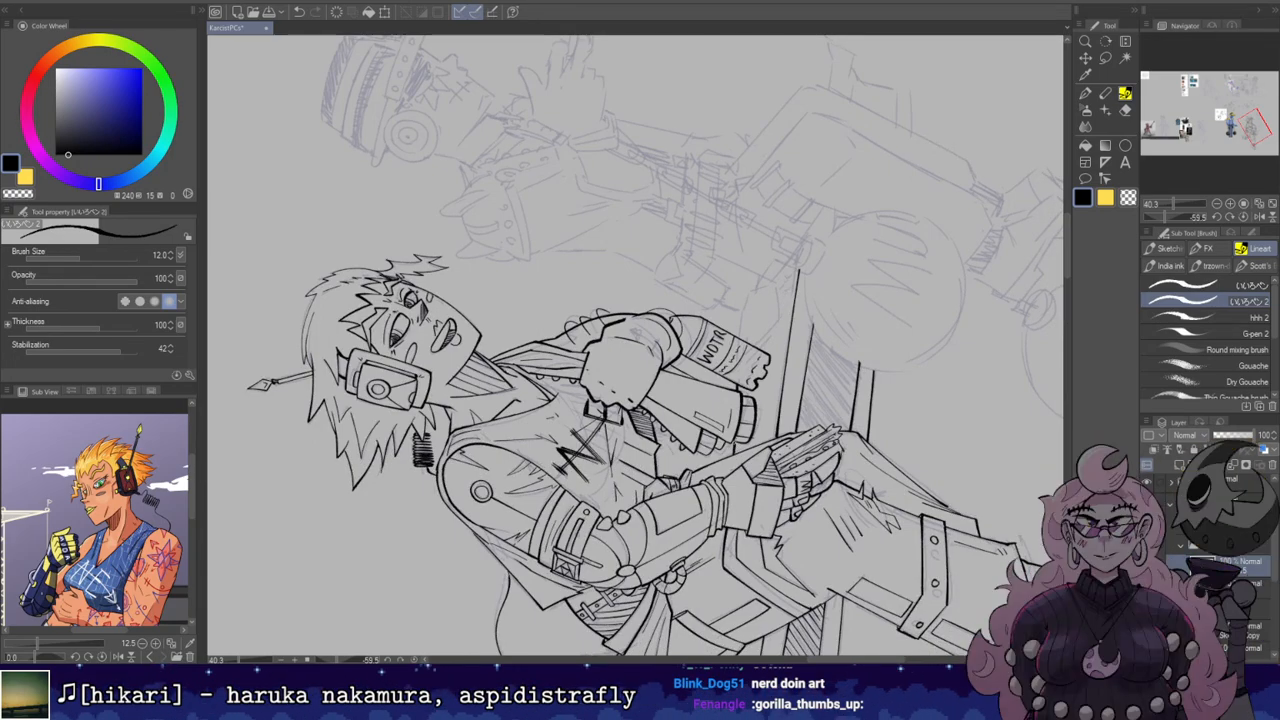
{"action": "key", "text": "r"}
{"action": "double_click", "coordinate": [735, 334]}
{"action": "mouse_move", "coordinate": [735, 334]}
{"action": "left_mouse_down"}
{"action": "mouse_move", "coordinate": [853, 165]}
{"action": "mouse_move", "coordinate": [555, 78]}
{"action": "left_mouse_up"}
{"action": "key", "text": "ctrl+z"}
{"action": "left_click_drag", "start_coordinate": [630, 197], "coordinate": [728, 370]}
{"action": "key", "text": "b"}
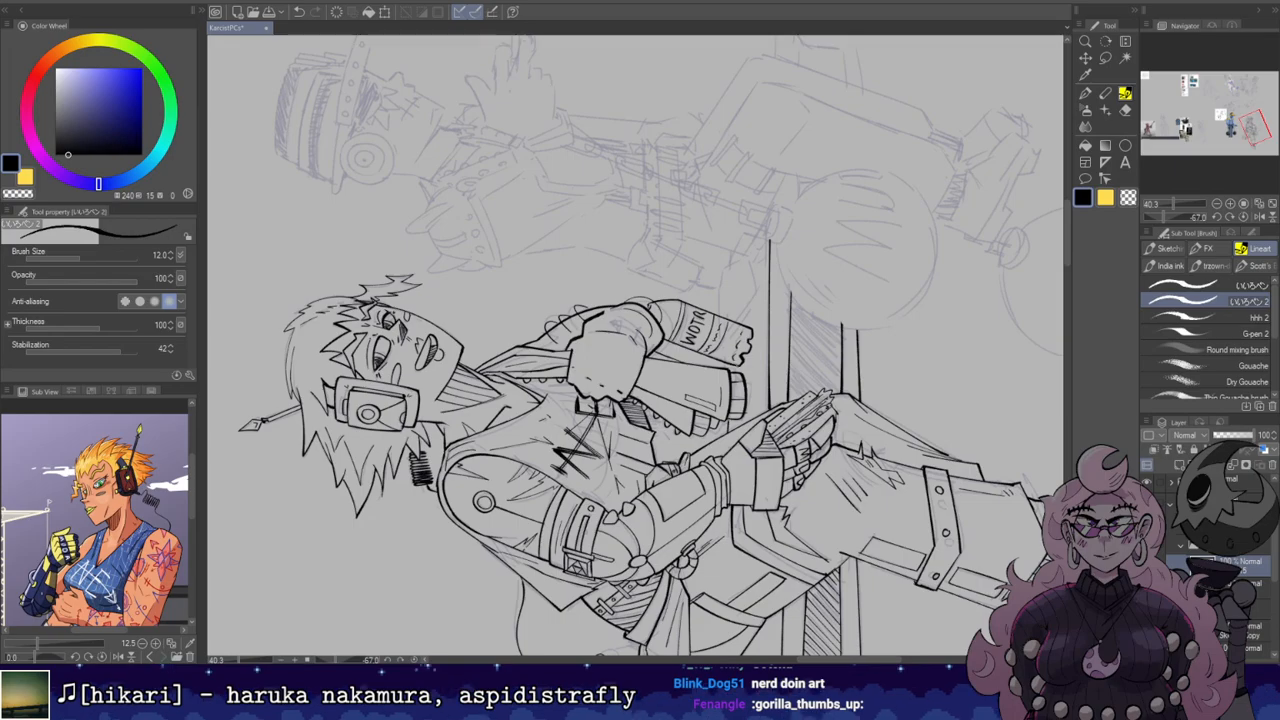
{"action": "key", "text": "r"}
{"action": "double_click", "coordinate": [785, 289]}
{"action": "left_click_drag", "start_coordinate": [785, 289], "coordinate": [889, 225]}
{"action": "key", "text": "e"}
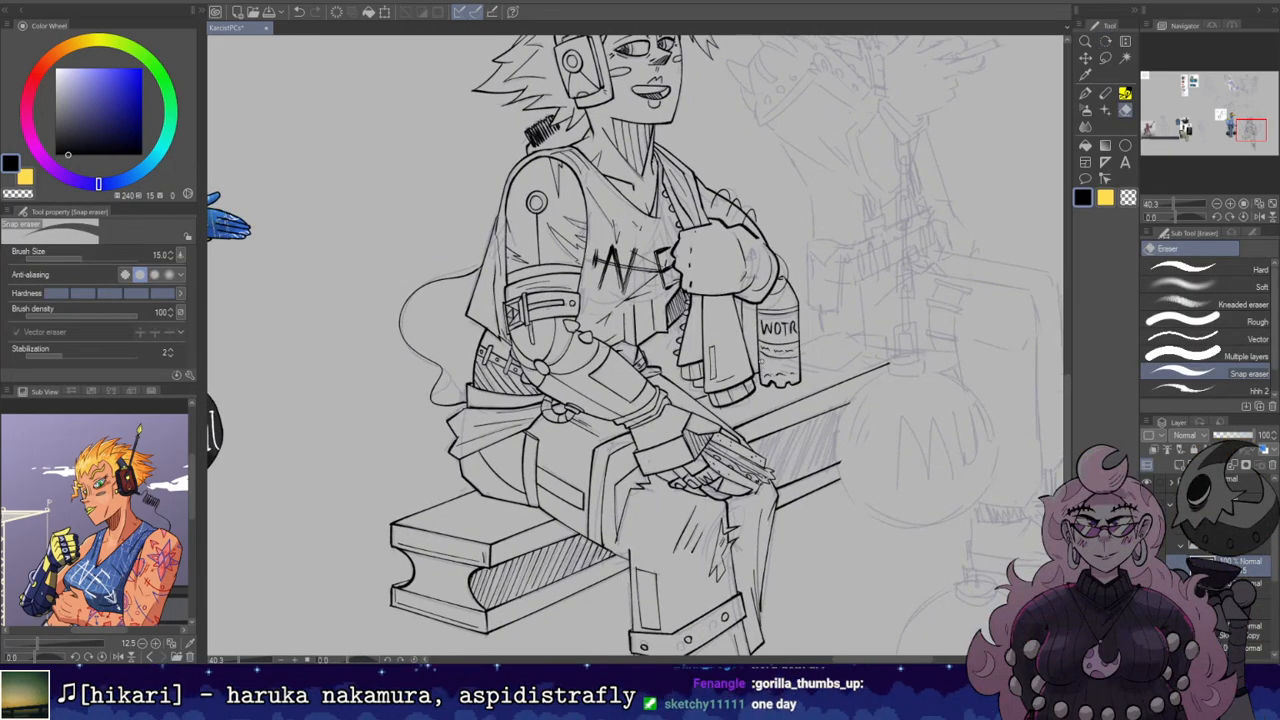
{"action": "key", "text": "r"}
{"action": "left_click_drag", "start_coordinate": [856, 345], "coordinate": [809, 209]}
{"action": "mouse_move", "coordinate": [803, 260]}
{"action": "left_mouse_down"}
{"action": "mouse_move", "coordinate": [775, 370]}
{"action": "mouse_move", "coordinate": [748, 376]}
{"action": "left_mouse_up"}
{"action": "left_click_drag", "start_coordinate": [758, 330], "coordinate": [798, 308]}
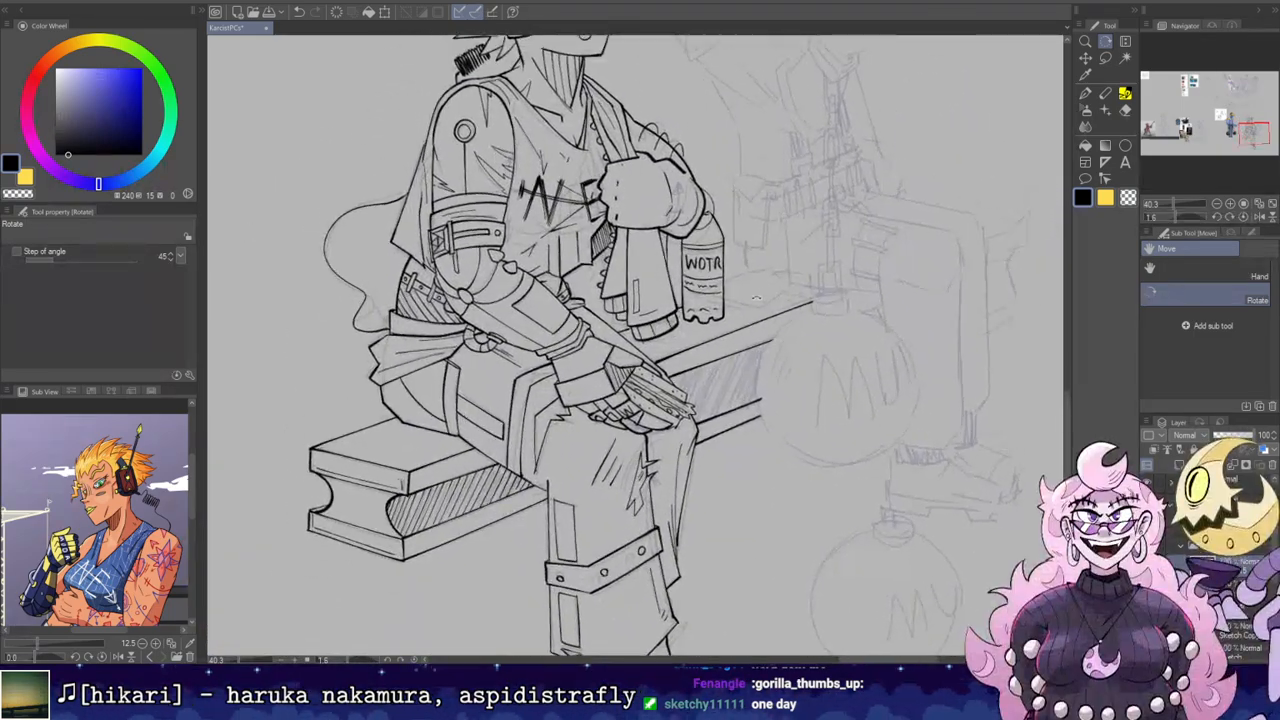
{"action": "key", "text": "e"}
{"action": "key", "text": "r"}
{"action": "mouse_move", "coordinate": [750, 441]}
{"action": "left_mouse_down"}
{"action": "mouse_move", "coordinate": [785, 358]}
{"action": "mouse_move", "coordinate": [757, 306]}
{"action": "mouse_move", "coordinate": [750, 440]}
{"action": "mouse_move", "coordinate": [770, 270]}
{"action": "mouse_move", "coordinate": [760, 300]}
{"action": "left_mouse_up"}
{"action": "key", "text": "e"}
{"action": "key", "text": "r"}
{"action": "left_click_drag", "start_coordinate": [798, 423], "coordinate": [806, 300]}
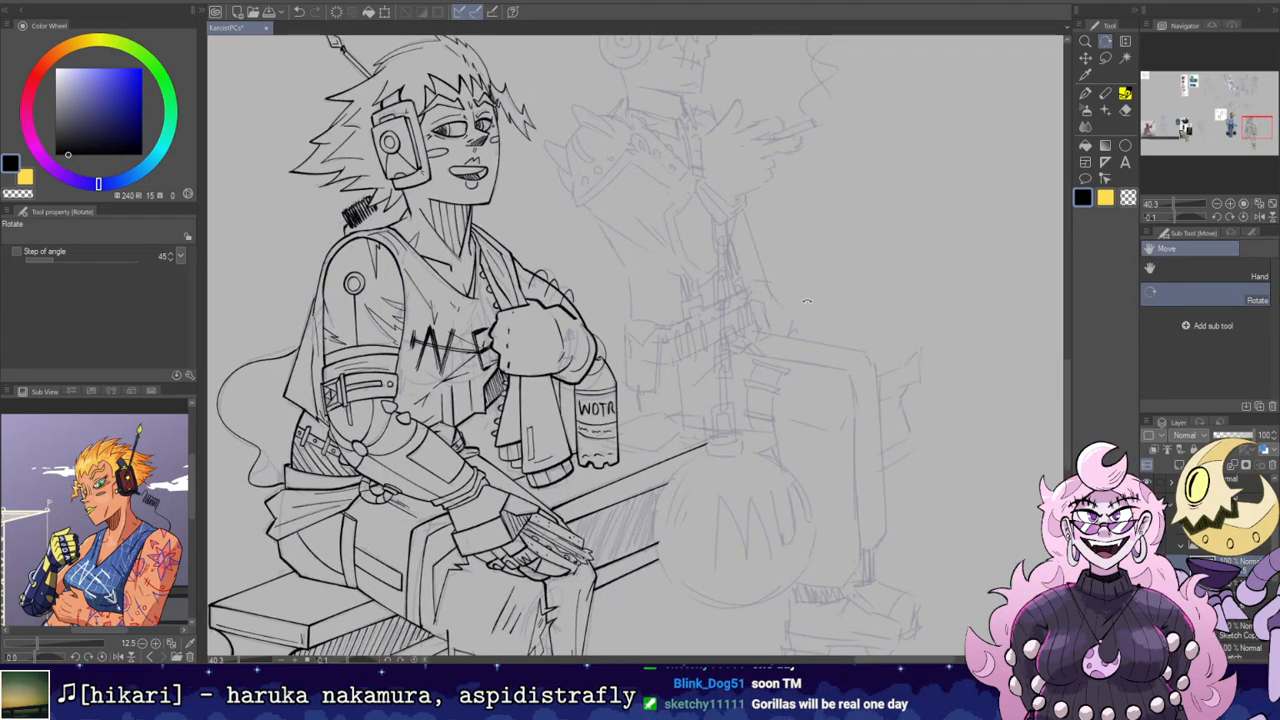
{"action": "scroll", "coordinate": [810, 296], "scroll_direction": "down", "scroll_amount": 2}
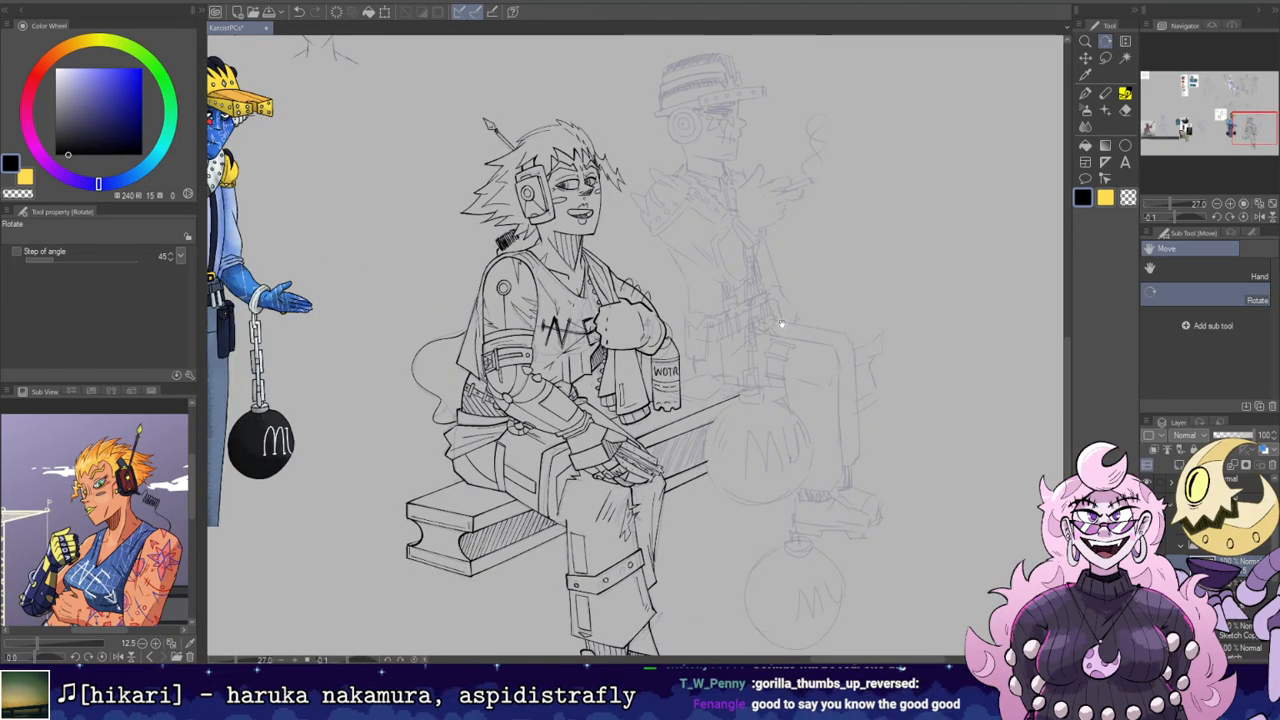
{"action": "left_click_drag", "start_coordinate": [783, 326], "coordinate": [765, 231]}
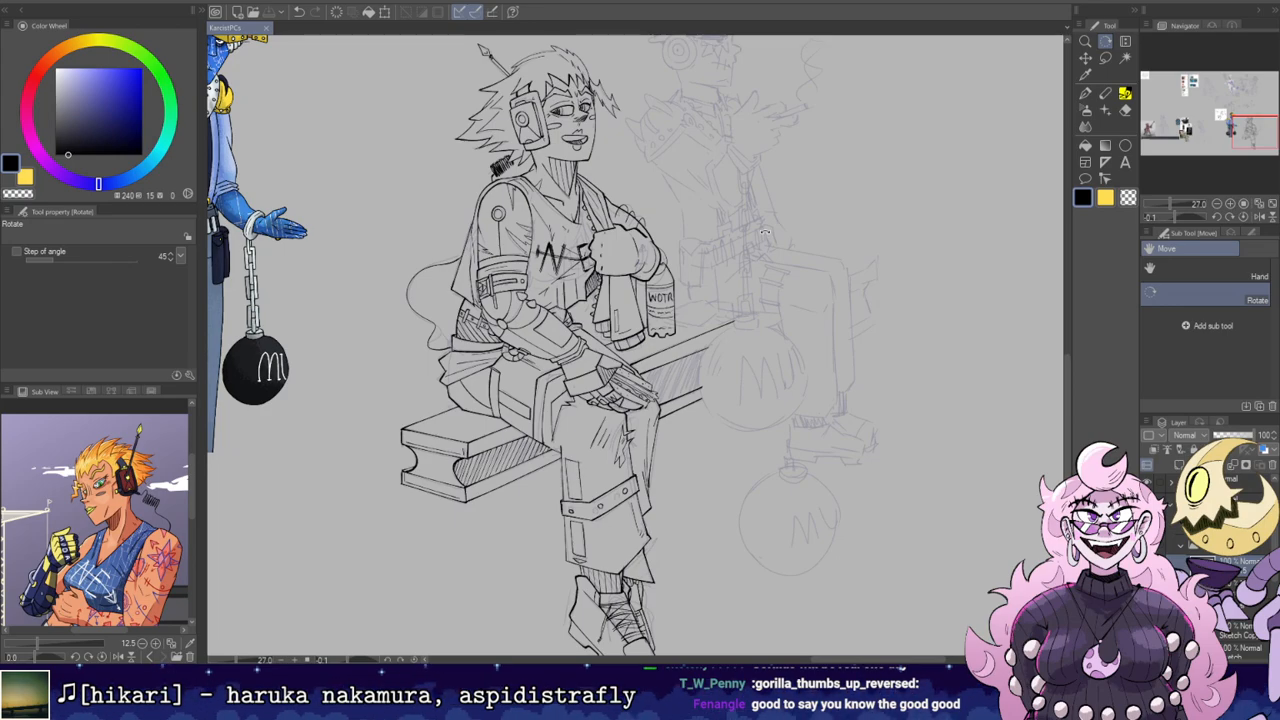
Step: Select the line art layer and ink the outer spike on the second character's shoulder armor
{"action": "left_click", "coordinate": [1148, 566]}
{"action": "left_click", "coordinate": [1147, 586]}
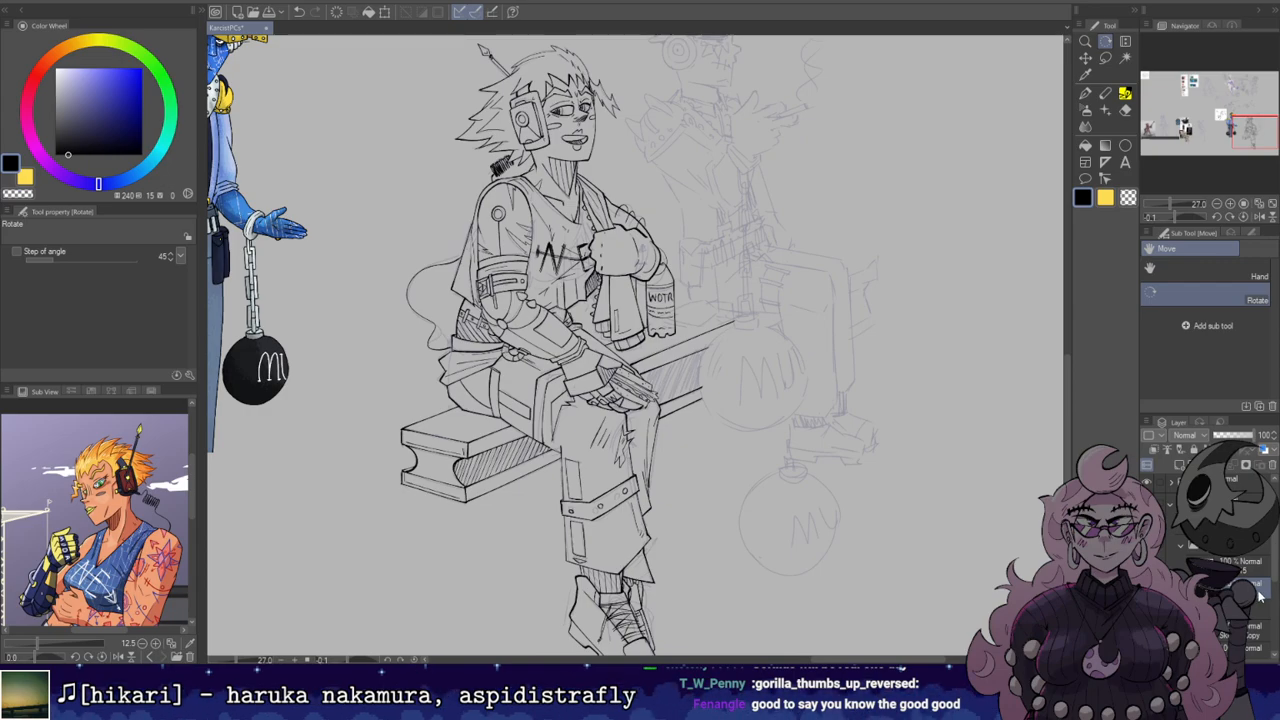
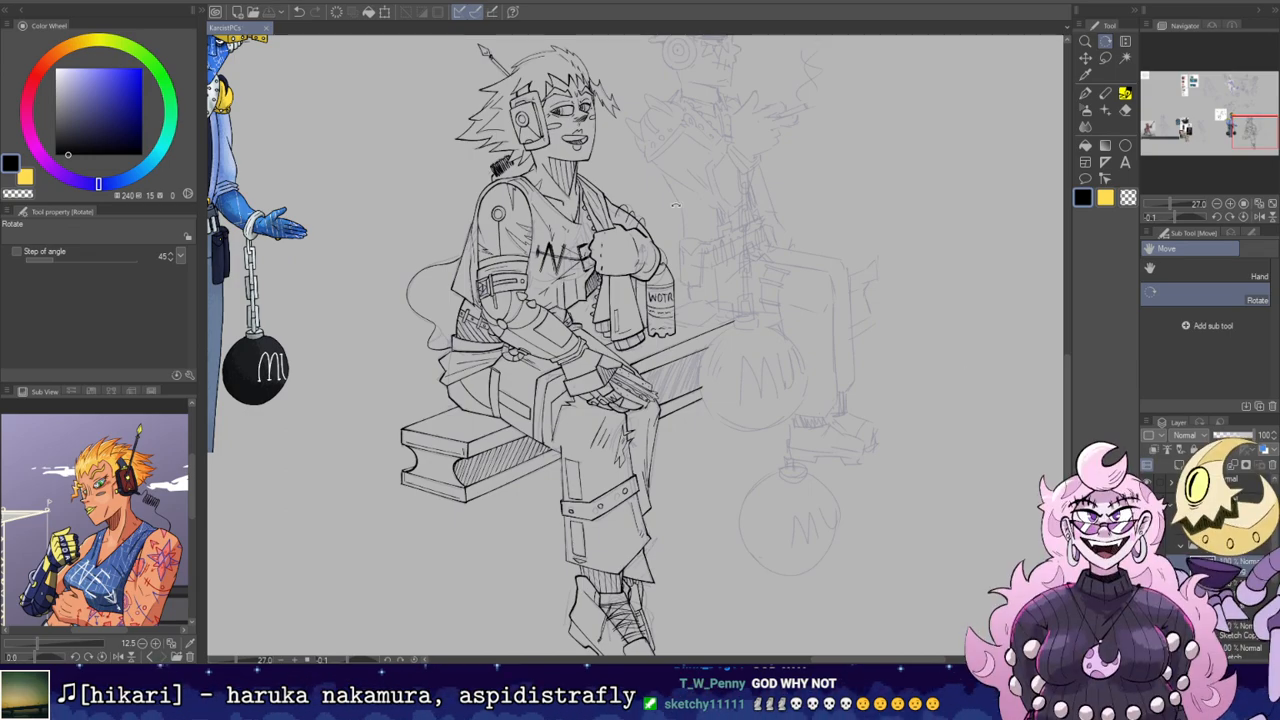
{"action": "scroll", "coordinate": [675, 205], "scroll_direction": "up", "scroll_amount": 3}
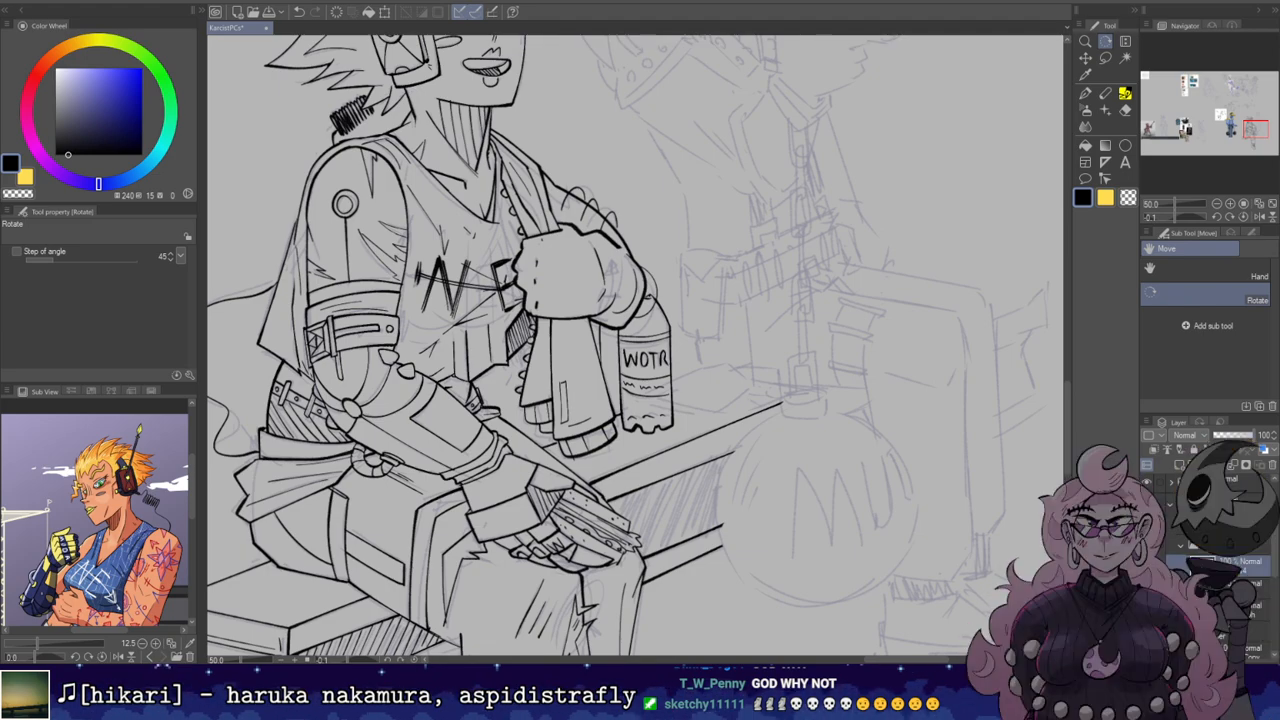
{"action": "left_click_drag", "start_coordinate": [762, 186], "coordinate": [838, 448]}
{"action": "left_click_drag", "start_coordinate": [740, 306], "coordinate": [746, 374]}
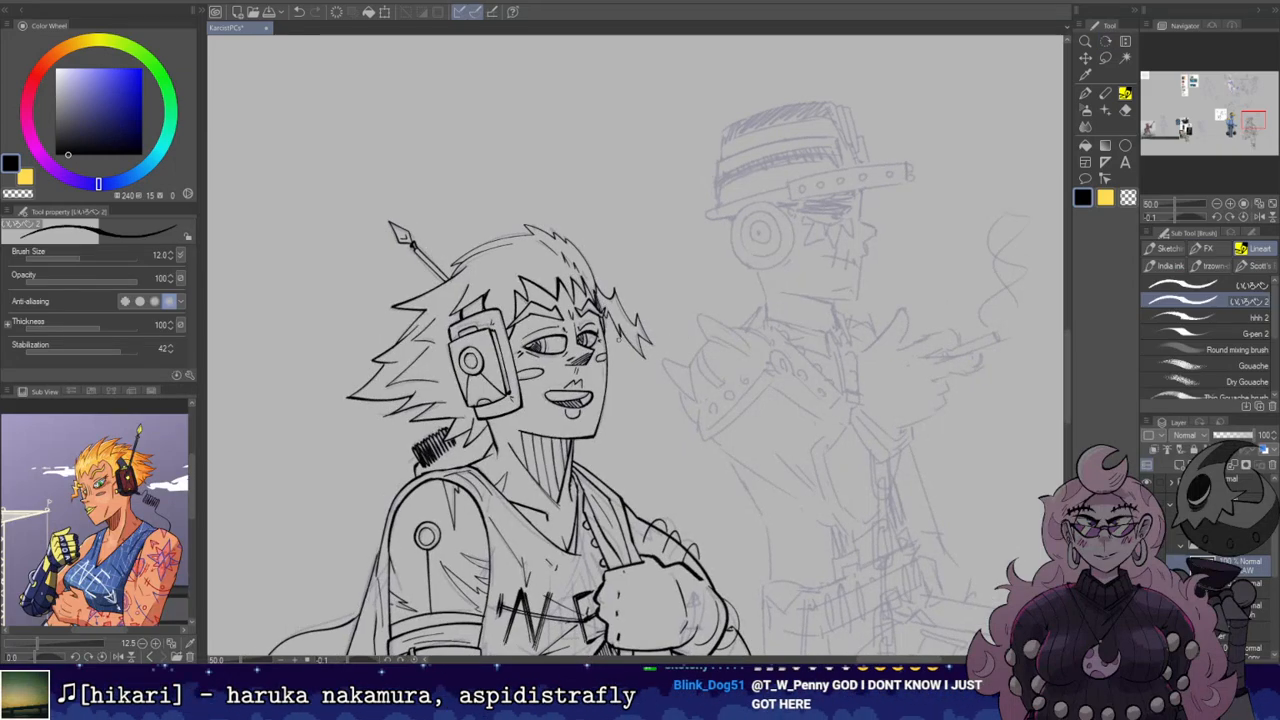
{"action": "mouse_move", "coordinate": [690, 323]}
{"action": "left_mouse_down"}
{"action": "mouse_move", "coordinate": [660, 322]}
{"action": "mouse_move", "coordinate": [728, 297]}
{"action": "mouse_move", "coordinate": [711, 302]}
{"action": "left_mouse_up"}
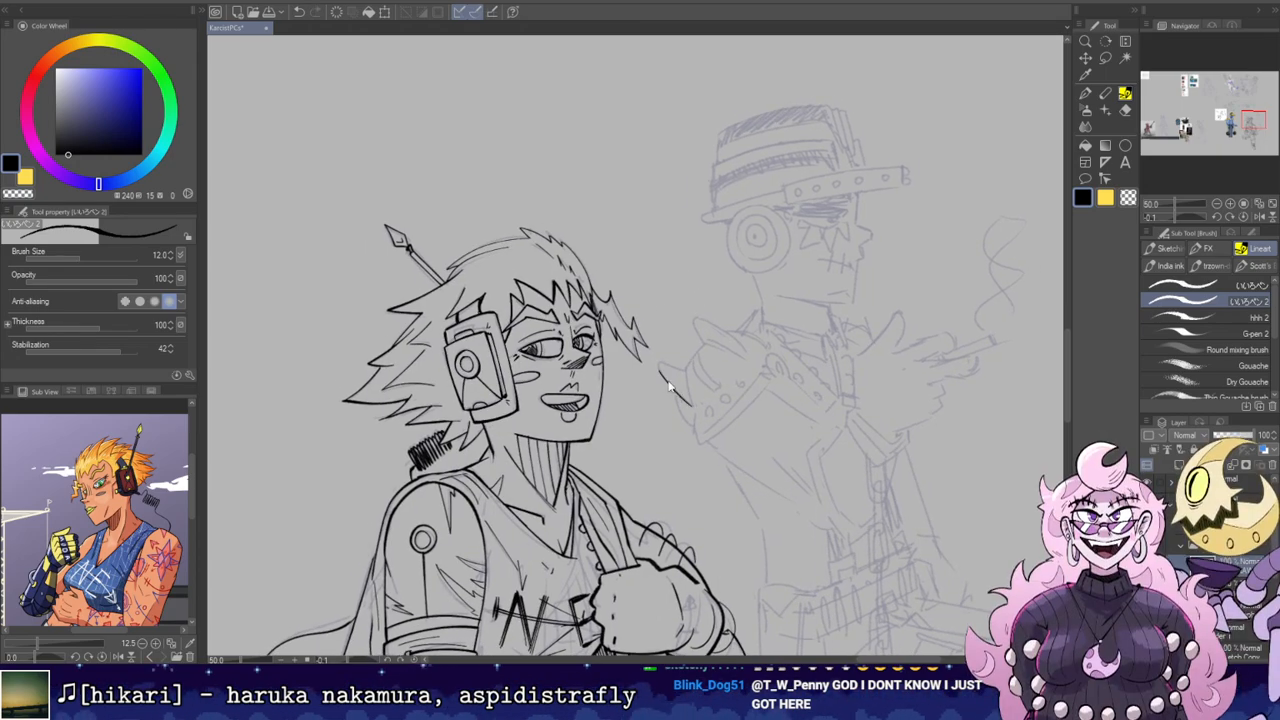
{"action": "left_click_drag", "start_coordinate": [688, 406], "coordinate": [684, 380]}
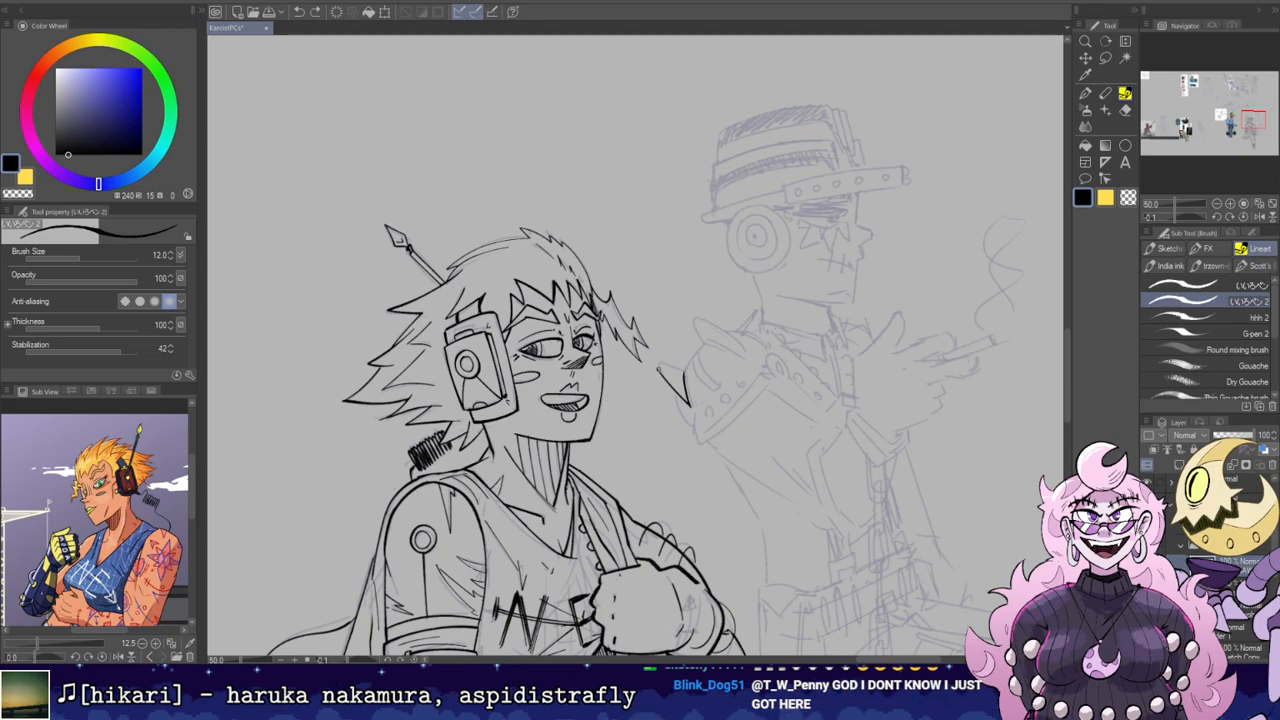
{"action": "key", "text": "e"}
{"action": "mouse_move", "coordinate": [663, 365]}
{"action": "left_mouse_down"}
{"action": "mouse_move", "coordinate": [687, 383]}
{"action": "mouse_move", "coordinate": [728, 342]}
{"action": "left_mouse_up"}
{"action": "key", "text": "r"}
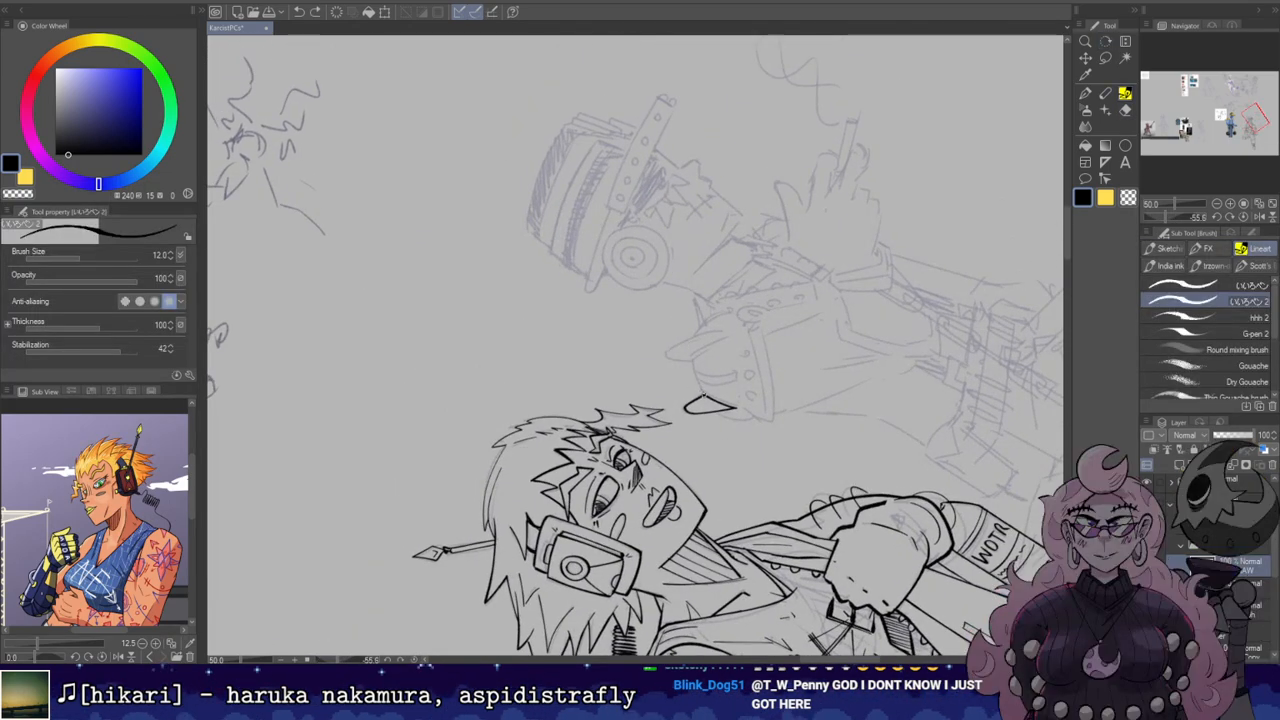
Step: Ink the shoulder armor's domed edge between the spikes and the second spike, redoing uneven strokes
{"action": "mouse_move", "coordinate": [693, 358]}
{"action": "left_mouse_down"}
{"action": "mouse_move", "coordinate": [706, 397]}
{"action": "mouse_move", "coordinate": [706, 237]}
{"action": "mouse_move", "coordinate": [721, 335]}
{"action": "left_mouse_up"}
{"action": "key", "text": "e"}
{"action": "key", "text": "r"}
{"action": "key", "text": "space"}
{"action": "key", "text": "e"}
{"action": "key", "text": "b"}
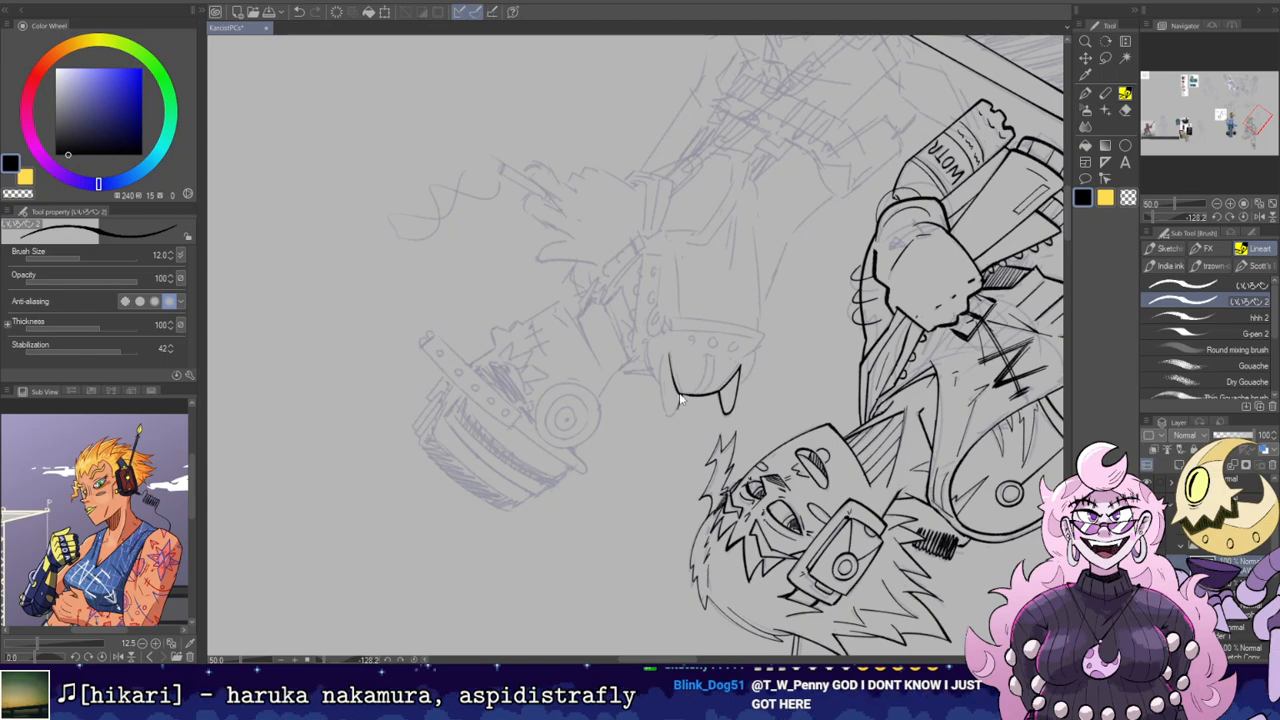
{"action": "left_click_drag", "start_coordinate": [673, 412], "coordinate": [668, 354]}
{"action": "key", "text": "r"}
{"action": "key", "text": "e"}
{"action": "key", "text": "b"}
{"action": "key", "text": "ctrl+z"}
{"action": "left_click_drag", "start_coordinate": [659, 408], "coordinate": [661, 361]}
{"action": "key", "text": "ctrl+z"}
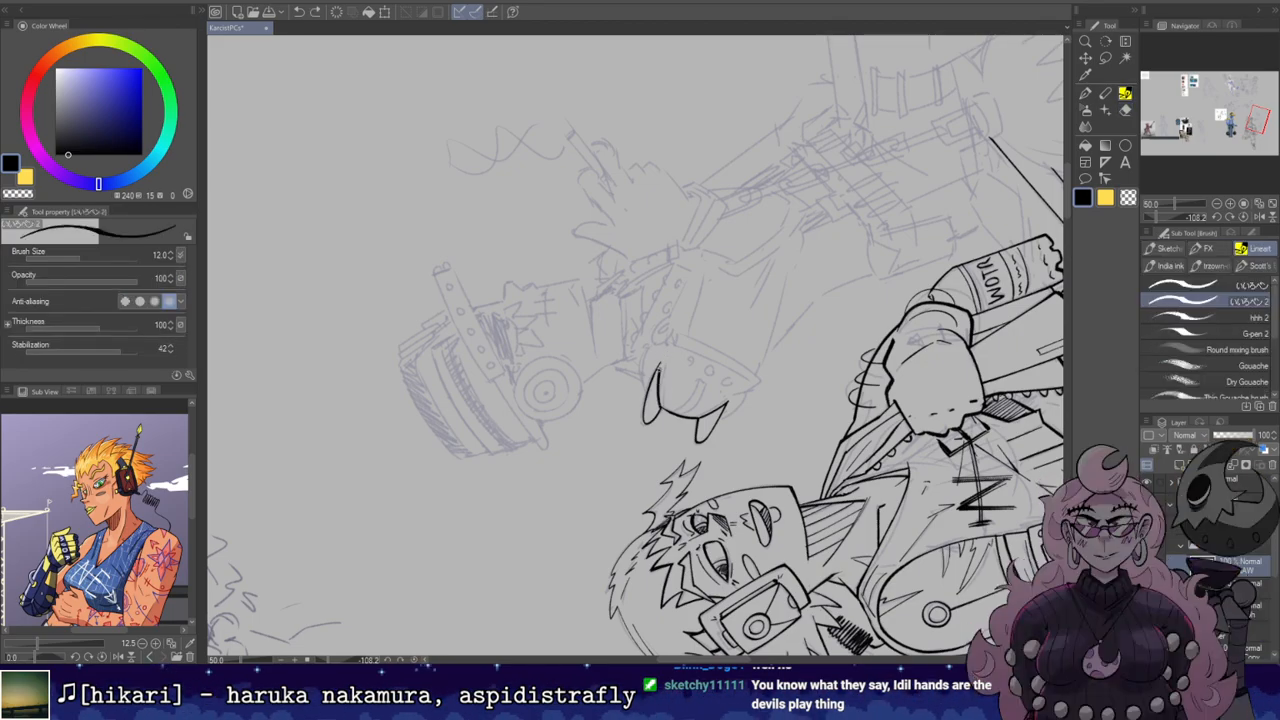
{"action": "left_click_drag", "start_coordinate": [657, 379], "coordinate": [664, 356]}
Step: Ink the raised center ridge on the shoulder armor's dome and begin the row of round rivets
{"action": "key", "text": "e"}
{"action": "key", "text": "r"}
{"action": "mouse_move", "coordinate": [778, 360]}
{"action": "left_mouse_down"}
{"action": "mouse_move", "coordinate": [737, 180]}
{"action": "mouse_move", "coordinate": [778, 368]}
{"action": "mouse_move", "coordinate": [716, 308]}
{"action": "mouse_move", "coordinate": [622, 302]}
{"action": "mouse_move", "coordinate": [645, 303]}
{"action": "left_mouse_up"}
{"action": "key", "text": "b"}
{"action": "left_click_drag", "start_coordinate": [698, 409], "coordinate": [703, 375]}
{"action": "key", "text": "e"}
{"action": "key", "text": "b"}
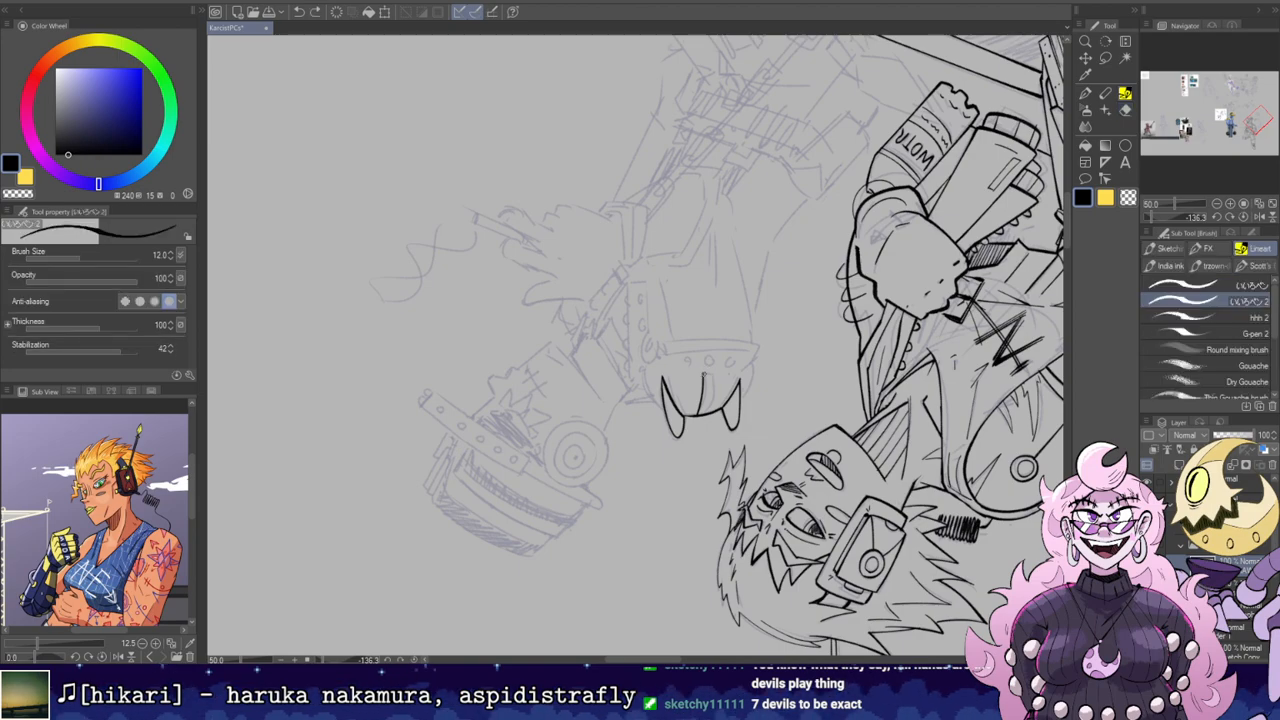
{"action": "key", "text": "space"}
{"action": "left_click_drag", "start_coordinate": [758, 240], "coordinate": [784, 237]}
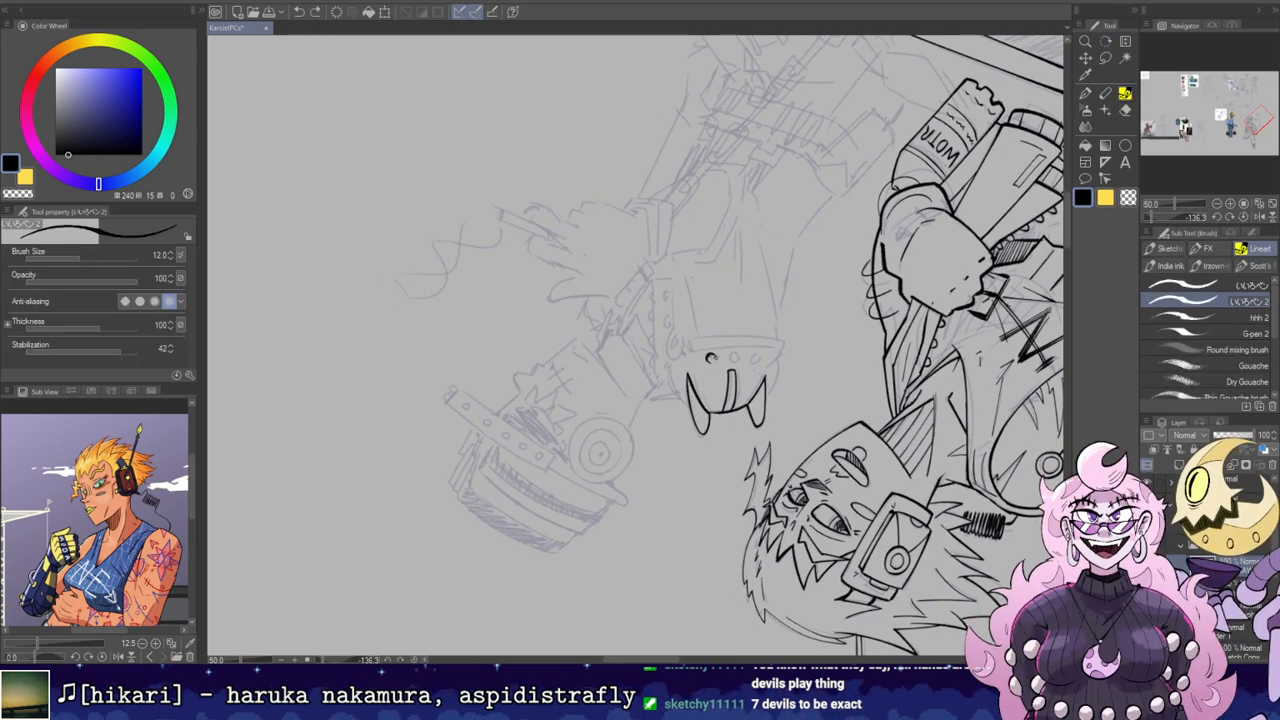
{"action": "left_click_drag", "start_coordinate": [712, 363], "coordinate": [731, 360]}
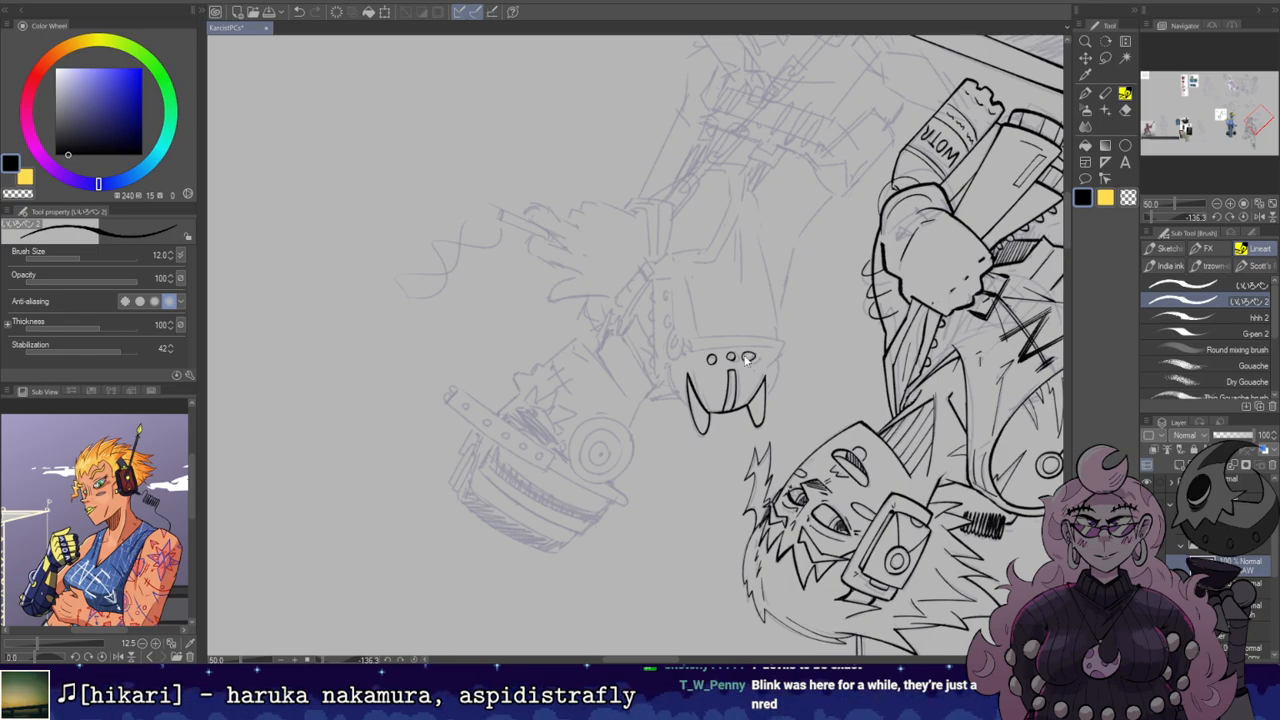
Step: Complete the three rivets and ink the shoulder armor's curved lower rim and dome sides
{"action": "key", "text": "r"}
{"action": "mouse_move", "coordinate": [746, 360]}
{"action": "left_mouse_down"}
{"action": "mouse_move", "coordinate": [785, 243]}
{"action": "mouse_move", "coordinate": [753, 293]}
{"action": "mouse_move", "coordinate": [712, 317]}
{"action": "mouse_move", "coordinate": [676, 268]}
{"action": "mouse_move", "coordinate": [669, 374]}
{"action": "left_mouse_up"}
{"action": "key", "text": "b"}
{"action": "key", "text": "ctrl+z"}
{"action": "mouse_move", "coordinate": [673, 312]}
{"action": "left_mouse_down"}
{"action": "mouse_move", "coordinate": [669, 377]}
{"action": "mouse_move", "coordinate": [683, 281]}
{"action": "left_mouse_up"}
{"action": "key", "text": "r"}
{"action": "mouse_move", "coordinate": [685, 285]}
{"action": "left_mouse_down"}
{"action": "mouse_move", "coordinate": [648, 264]}
{"action": "mouse_move", "coordinate": [565, 315]}
{"action": "mouse_move", "coordinate": [697, 379]}
{"action": "left_mouse_up"}
{"action": "key", "text": "b"}
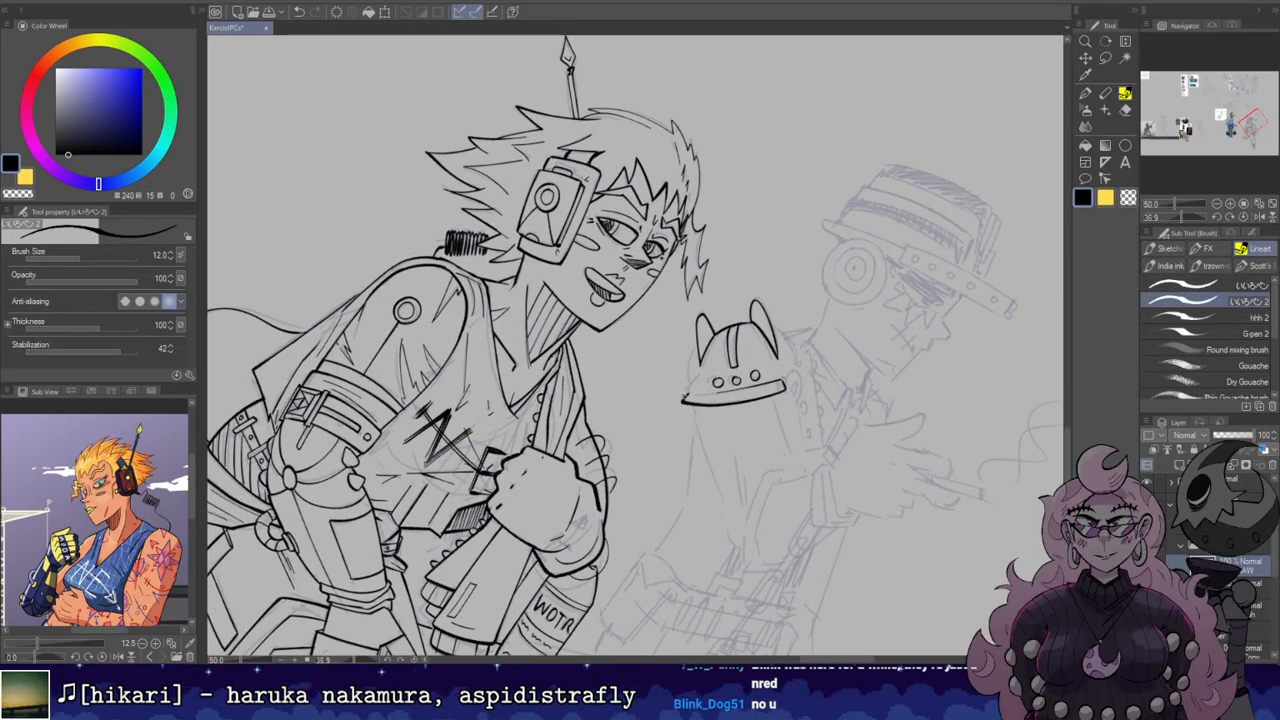
{"action": "key", "text": "r"}
{"action": "left_click_drag", "start_coordinate": [695, 345], "coordinate": [760, 310]}
{"action": "key", "text": "p"}
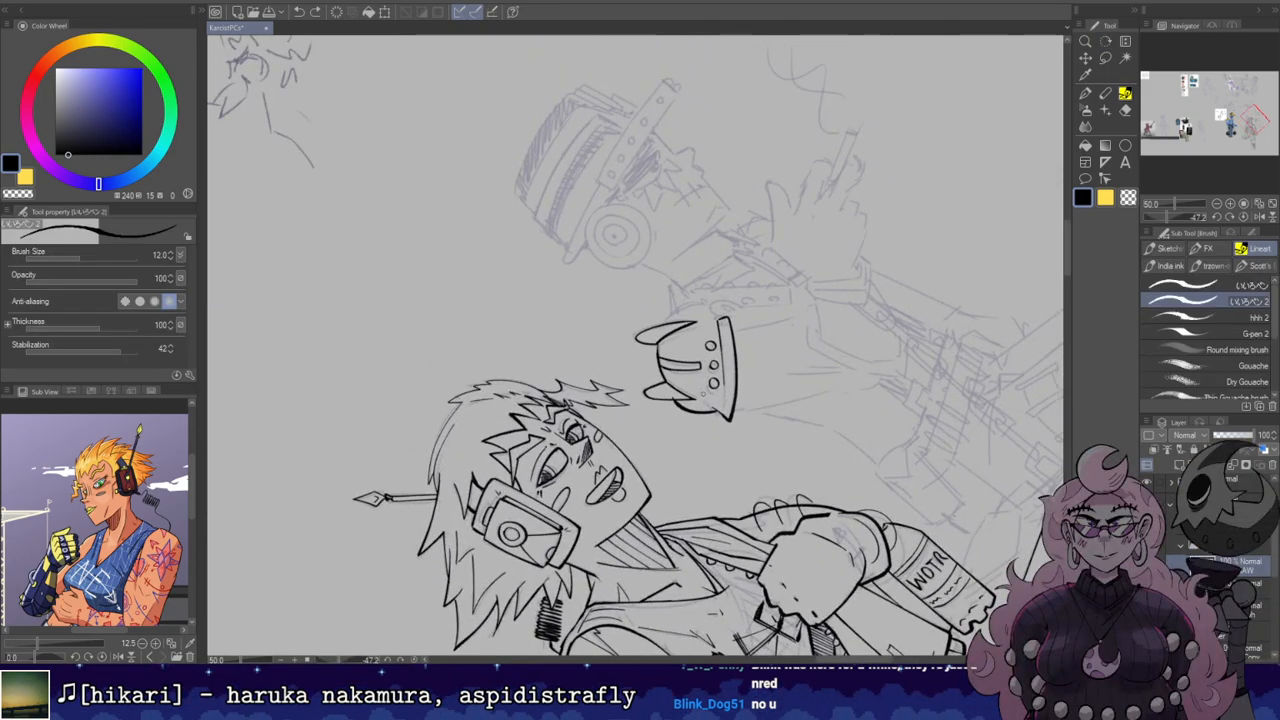
{"action": "key", "text": "r"}
{"action": "mouse_move", "coordinate": [763, 260]}
{"action": "left_mouse_down"}
{"action": "mouse_move", "coordinate": [654, 195]}
{"action": "mouse_move", "coordinate": [580, 215]}
{"action": "left_mouse_up"}
{"action": "key", "text": "p"}
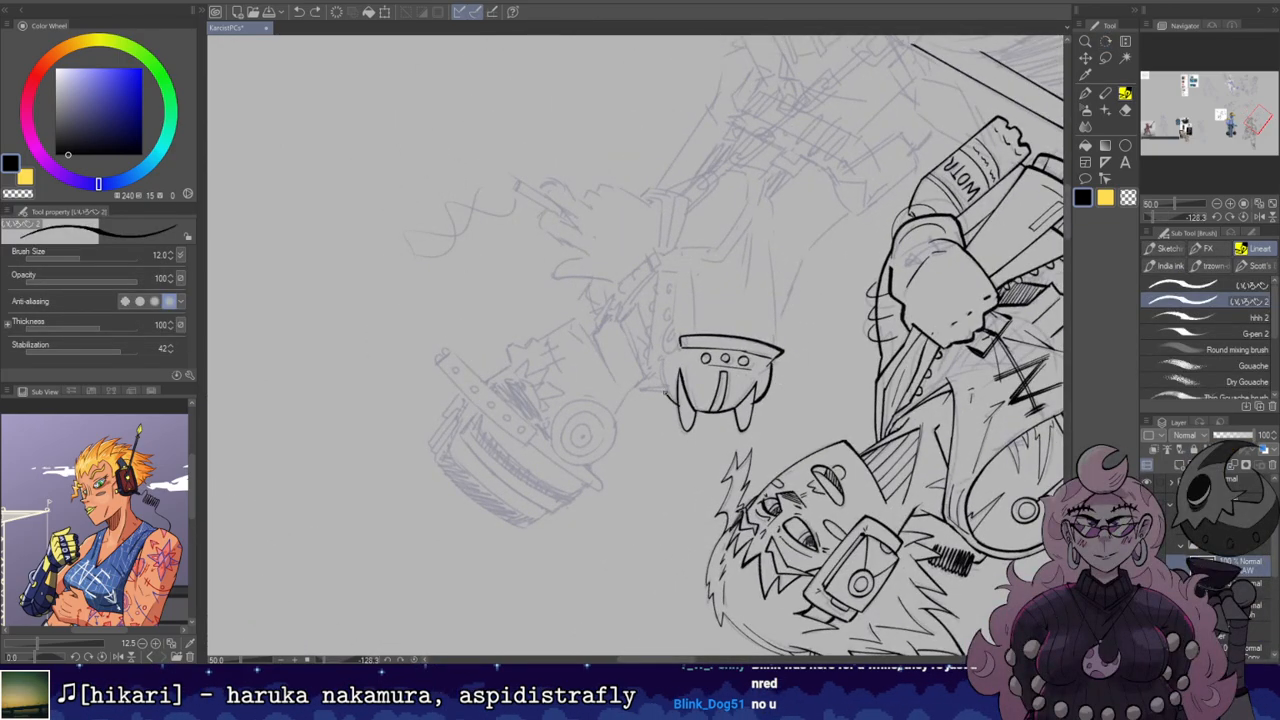
Step: Erase and redraw the shoulder armor's outer edge near the rim, and refine the band line beside the rivets
{"action": "key", "text": "r"}
{"action": "mouse_move", "coordinate": [668, 395]}
{"action": "left_mouse_down"}
{"action": "mouse_move", "coordinate": [637, 398]}
{"action": "mouse_move", "coordinate": [632, 296]}
{"action": "mouse_move", "coordinate": [765, 335]}
{"action": "mouse_move", "coordinate": [752, 291]}
{"action": "left_mouse_up"}
{"action": "left_click_drag", "start_coordinate": [722, 390], "coordinate": [732, 330]}
{"action": "key", "text": "r"}
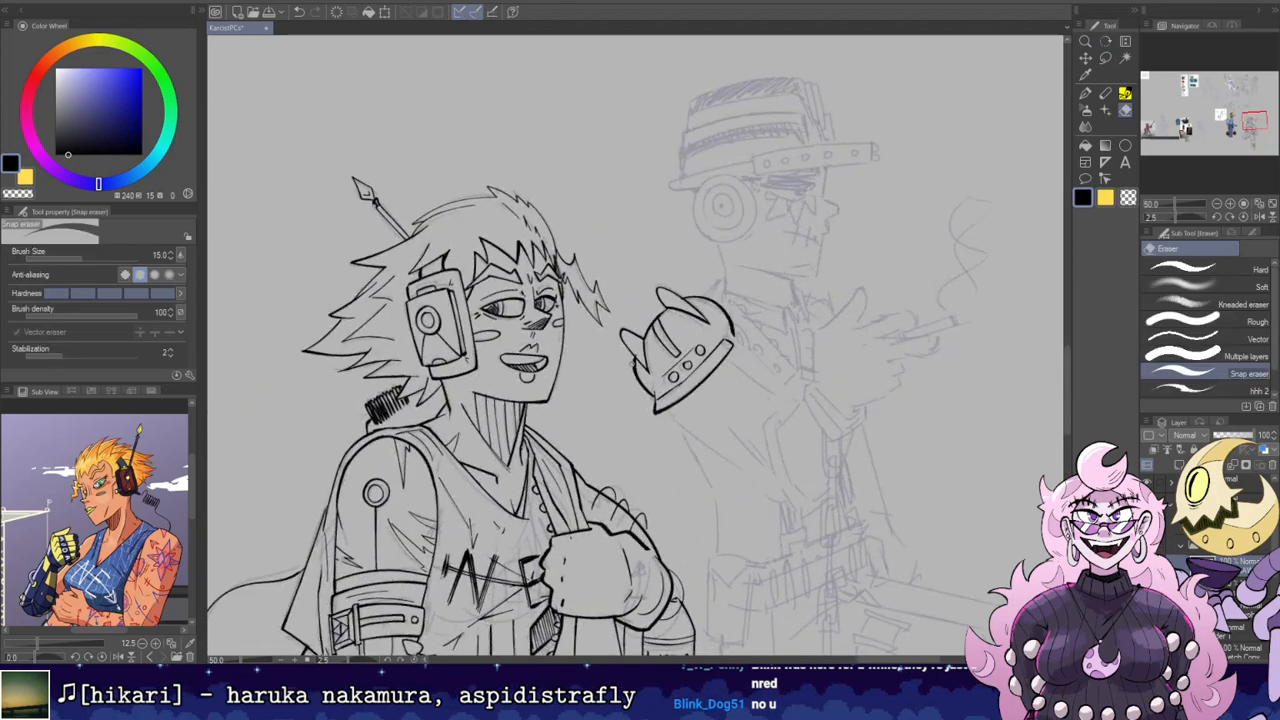
{"action": "left_click_drag", "start_coordinate": [646, 391], "coordinate": [639, 378]}
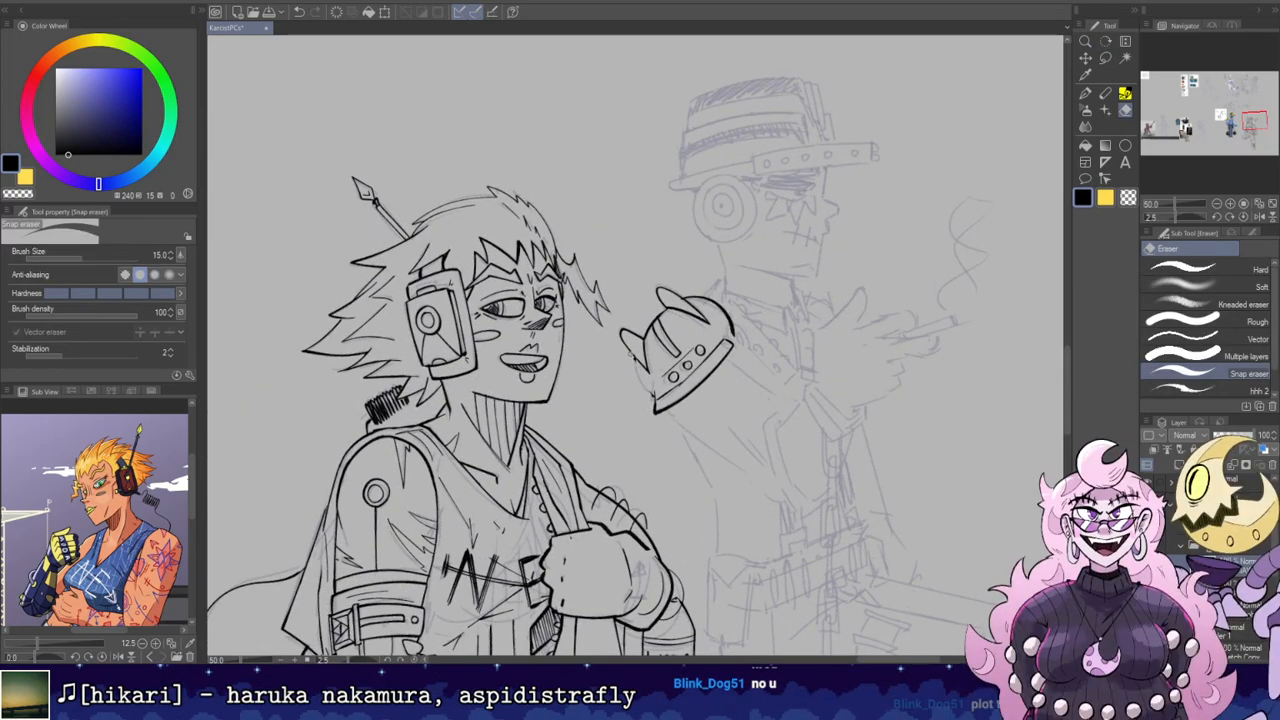
{"action": "key", "text": "b"}
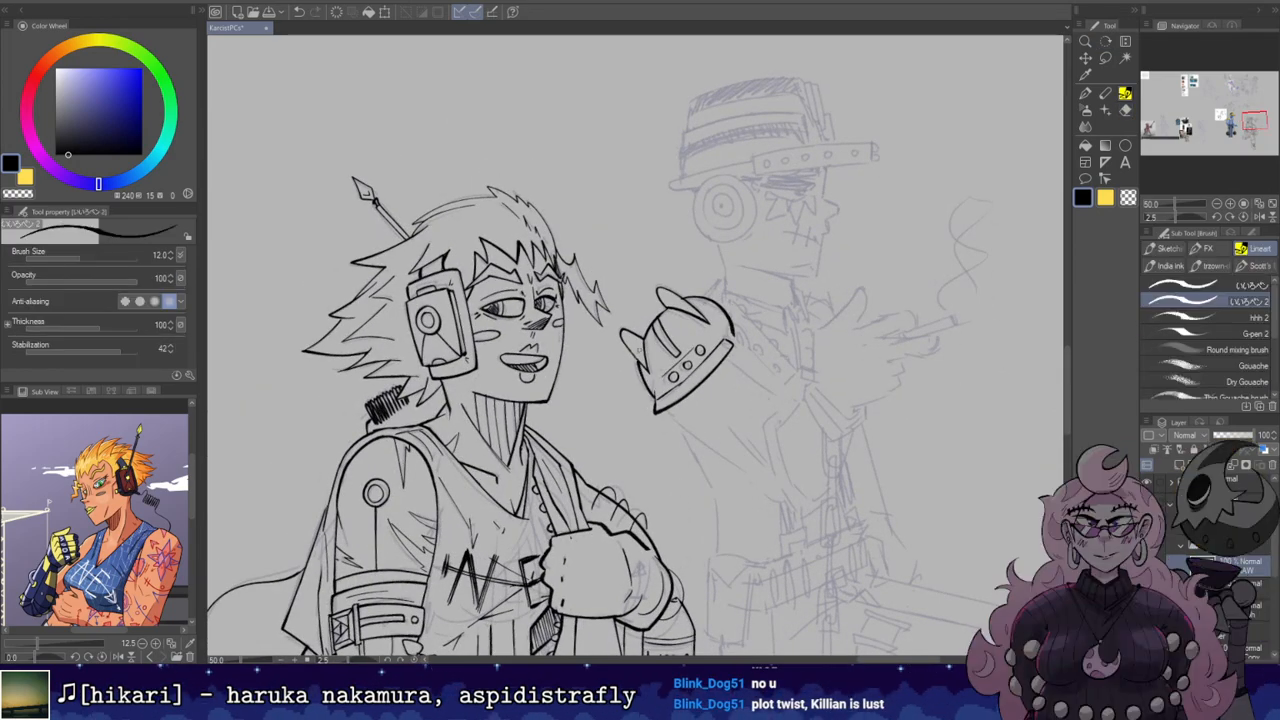
{"action": "key", "text": "r"}
{"action": "mouse_move", "coordinate": [799, 326]}
{"action": "left_mouse_down"}
{"action": "mouse_move", "coordinate": [760, 237]}
{"action": "mouse_move", "coordinate": [770, 318]}
{"action": "mouse_move", "coordinate": [712, 436]}
{"action": "mouse_move", "coordinate": [771, 413]}
{"action": "mouse_move", "coordinate": [775, 373]}
{"action": "left_mouse_up"}
{"action": "key", "text": "b"}
{"action": "key", "text": "r"}
{"action": "key", "text": "e"}
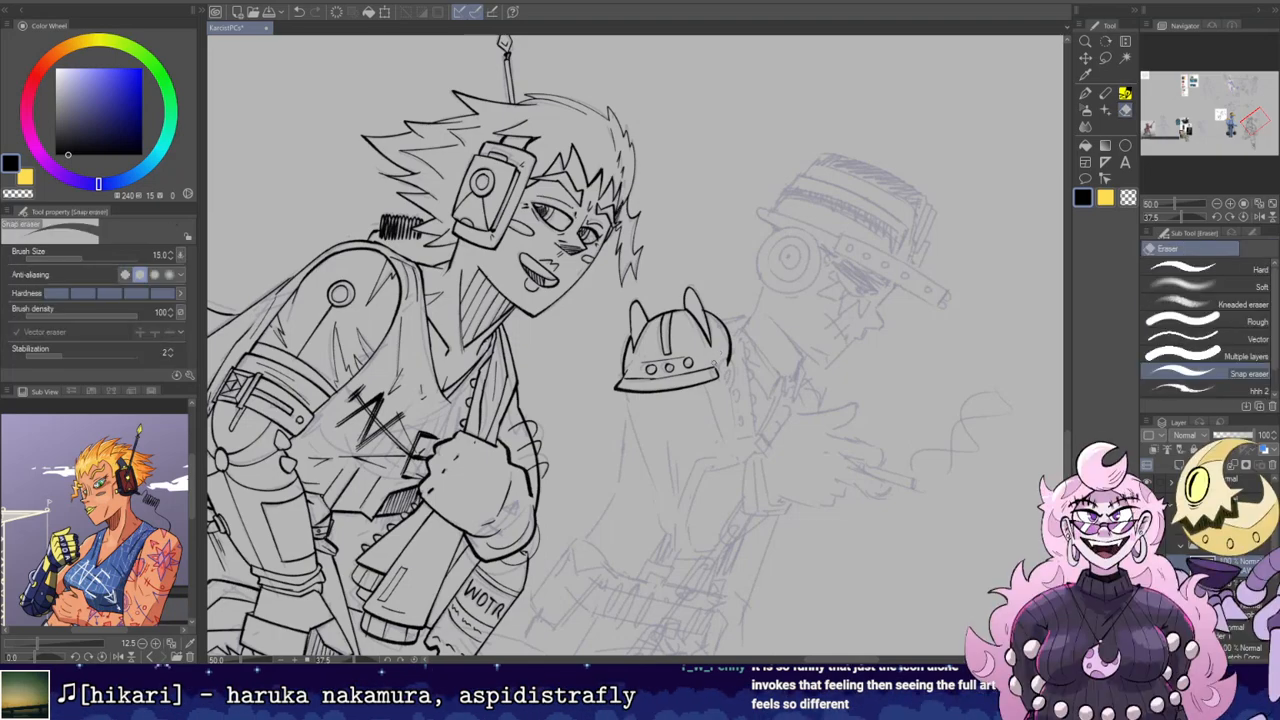
Step: Ink a round ring fastener at the collar-side end of the shoulder armor's rim
{"action": "key", "text": "b"}
{"action": "key", "text": "ctrl+z"}
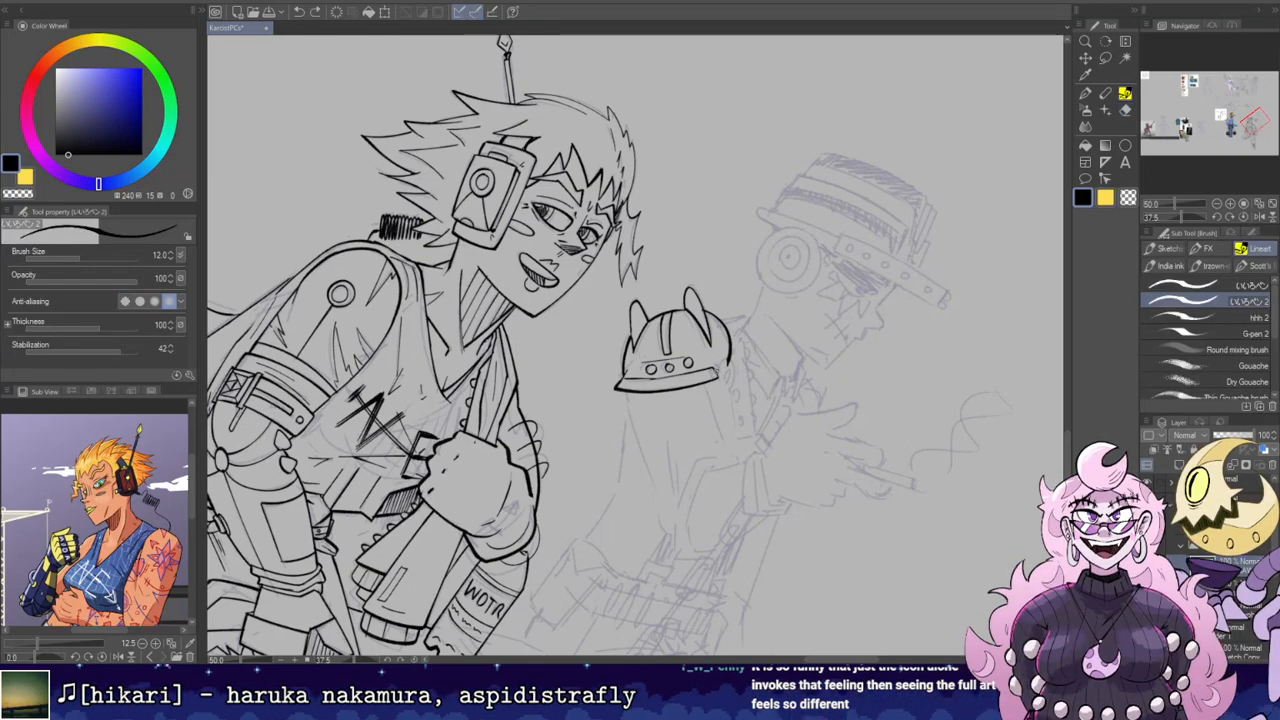
{"action": "left_click_drag", "start_coordinate": [727, 362], "coordinate": [728, 393]}
{"action": "key", "text": "e"}
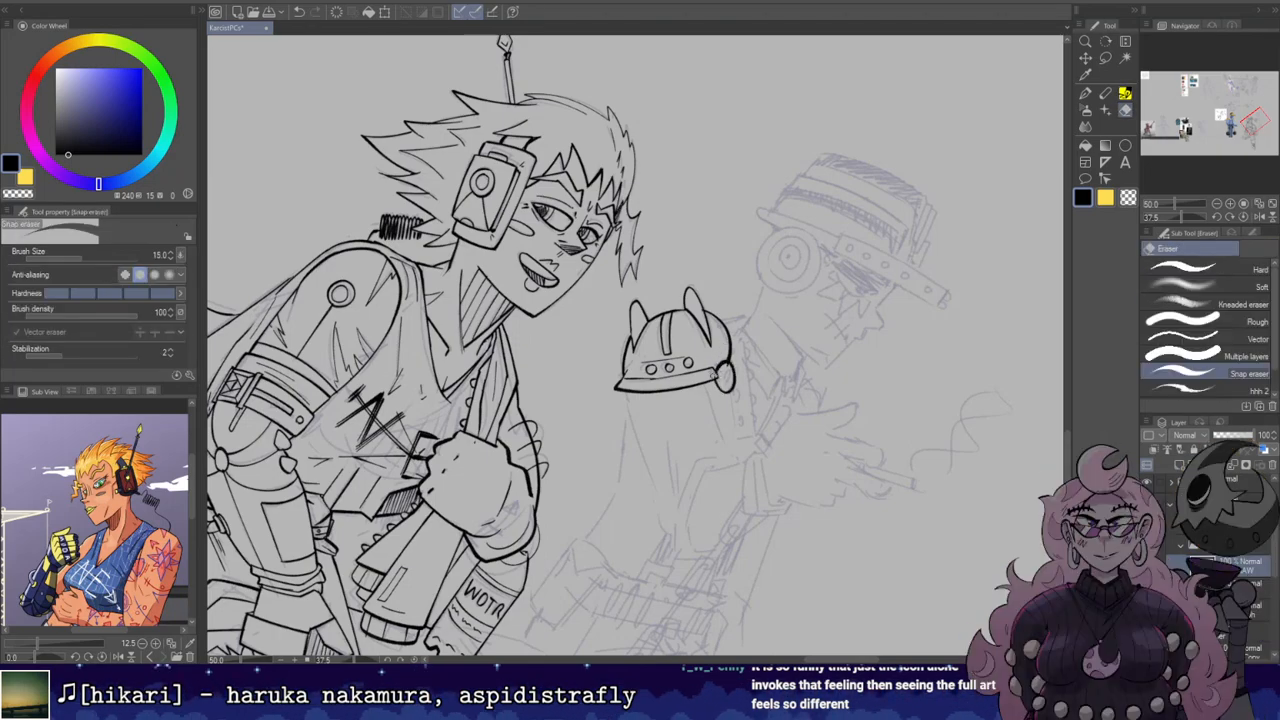
{"action": "key", "text": "b"}
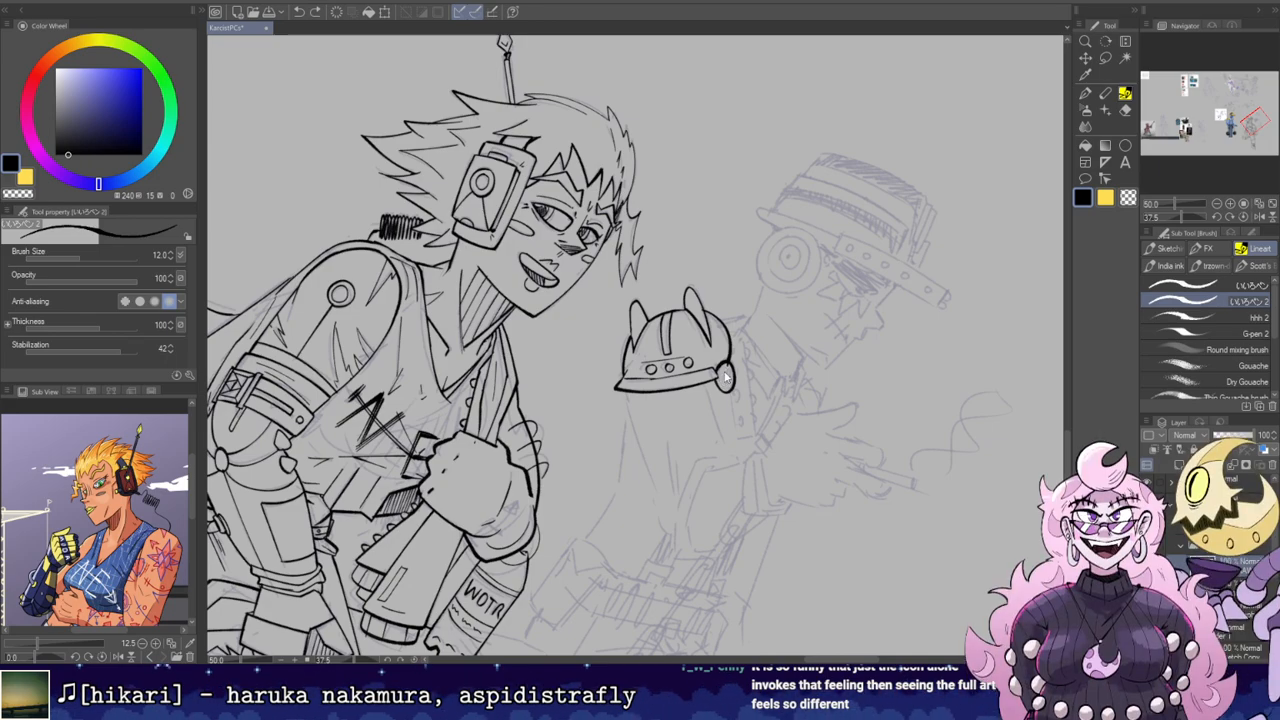
{"action": "key", "text": "e"}
{"action": "key", "text": "r"}
{"action": "left_click_drag", "start_coordinate": [734, 318], "coordinate": [779, 114]}
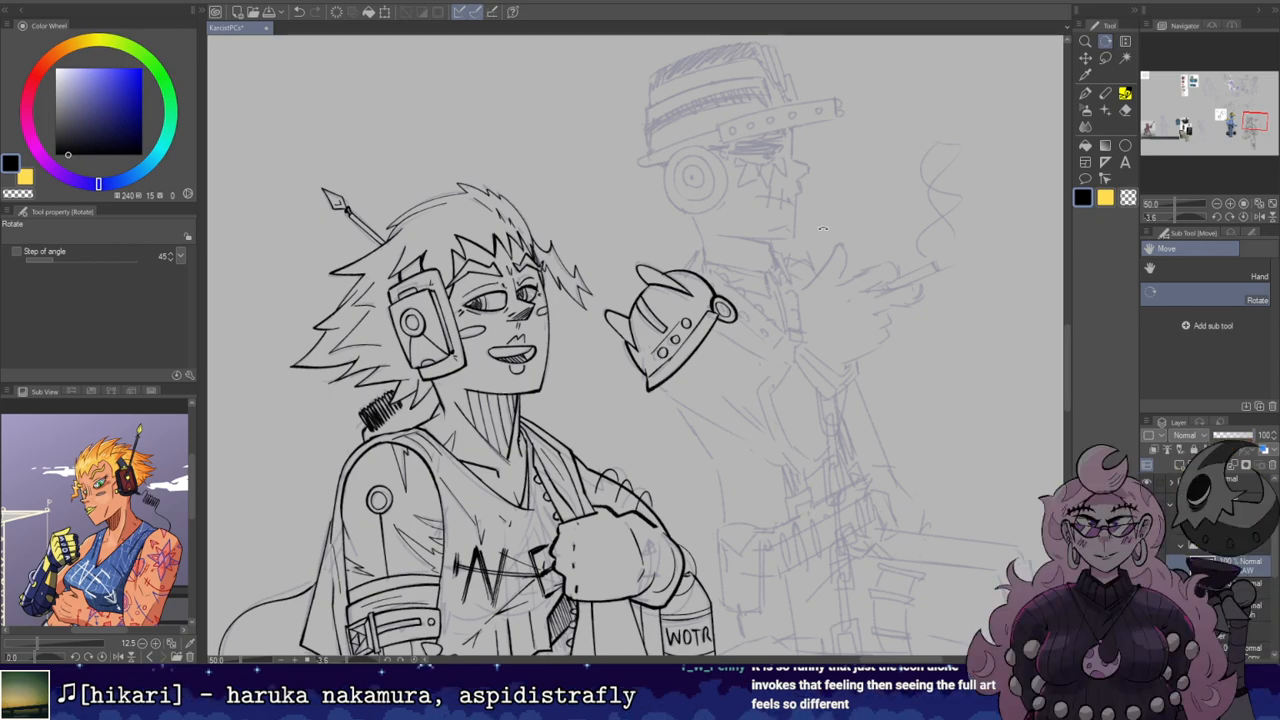
Step: Ink the back of the neck and the short shoulder line behind the spiked armor, redoing uneven strokes
{"action": "mouse_move", "coordinate": [769, 181]}
{"action": "left_mouse_down"}
{"action": "mouse_move", "coordinate": [736, 241]}
{"action": "mouse_move", "coordinate": [760, 276]}
{"action": "left_mouse_up"}
{"action": "scroll", "coordinate": [760, 275], "scroll_direction": "up", "scroll_amount": 1}
{"action": "left_click_drag", "start_coordinate": [769, 371], "coordinate": [815, 389]}
{"action": "left_click_drag", "start_coordinate": [818, 388], "coordinate": [824, 334]}
{"action": "left_click_drag", "start_coordinate": [698, 400], "coordinate": [696, 361]}
{"action": "key", "text": "e"}
{"action": "key", "text": "r"}
{"action": "mouse_move", "coordinate": [686, 259]}
{"action": "left_mouse_down"}
{"action": "mouse_move", "coordinate": [734, 345]}
{"action": "mouse_move", "coordinate": [807, 353]}
{"action": "left_mouse_up"}
{"action": "key", "text": "b"}
{"action": "key", "text": "ctrl+z"}
{"action": "mouse_move", "coordinate": [719, 396]}
{"action": "left_mouse_down"}
{"action": "mouse_move", "coordinate": [720, 439]}
{"action": "mouse_move", "coordinate": [718, 366]}
{"action": "left_mouse_up"}
{"action": "key", "text": "e"}
{"action": "key", "text": "ctrl+z"}
{"action": "key", "text": "ctrl+z"}
{"action": "key", "text": "ctrl+z"}
{"action": "key", "text": "e"}
{"action": "key", "text": "r"}
{"action": "mouse_move", "coordinate": [790, 348]}
{"action": "left_mouse_down"}
{"action": "mouse_move", "coordinate": [855, 251]}
{"action": "mouse_move", "coordinate": [692, 335]}
{"action": "left_mouse_up"}
{"action": "left_click_drag", "start_coordinate": [760, 410], "coordinate": [744, 262]}
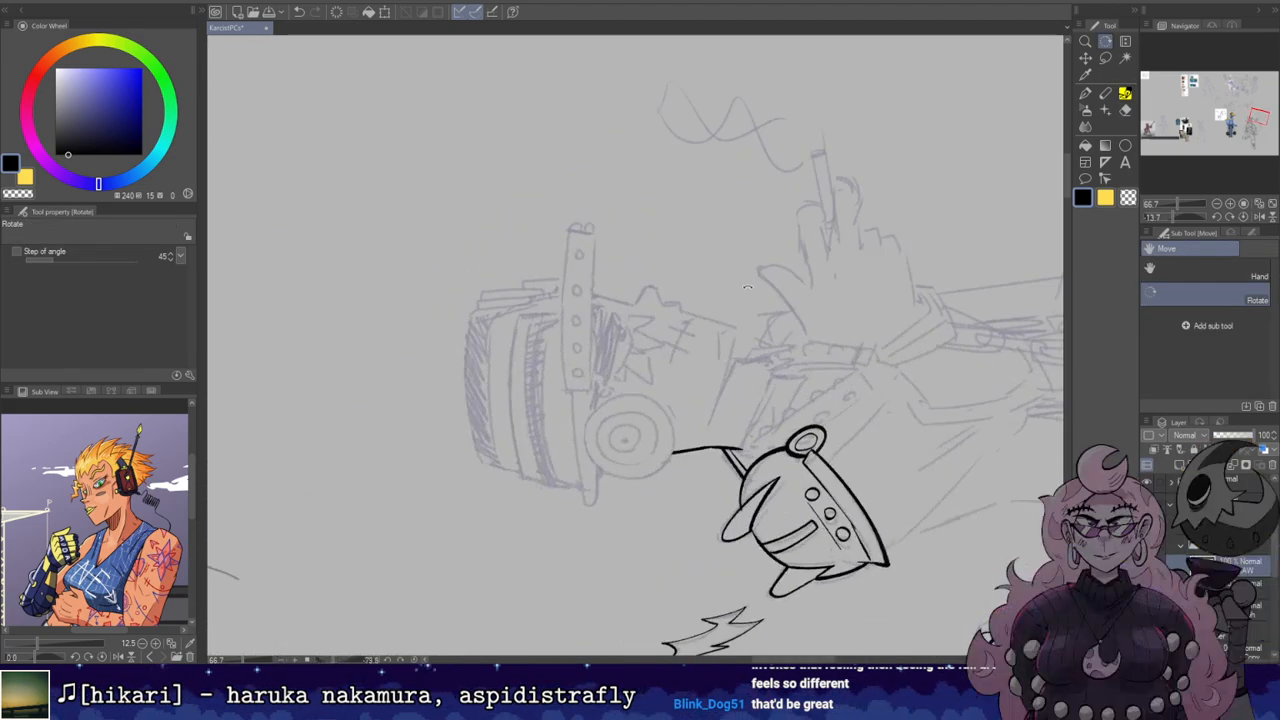
Step: Ink the second character's face profile from the jaw and chin over the lips and nose to the hat brim
{"action": "key", "text": "b"}
{"action": "key", "text": "r"}
{"action": "mouse_move", "coordinate": [715, 398]}
{"action": "left_mouse_down"}
{"action": "mouse_move", "coordinate": [731, 425]}
{"action": "mouse_move", "coordinate": [736, 352]}
{"action": "left_mouse_up"}
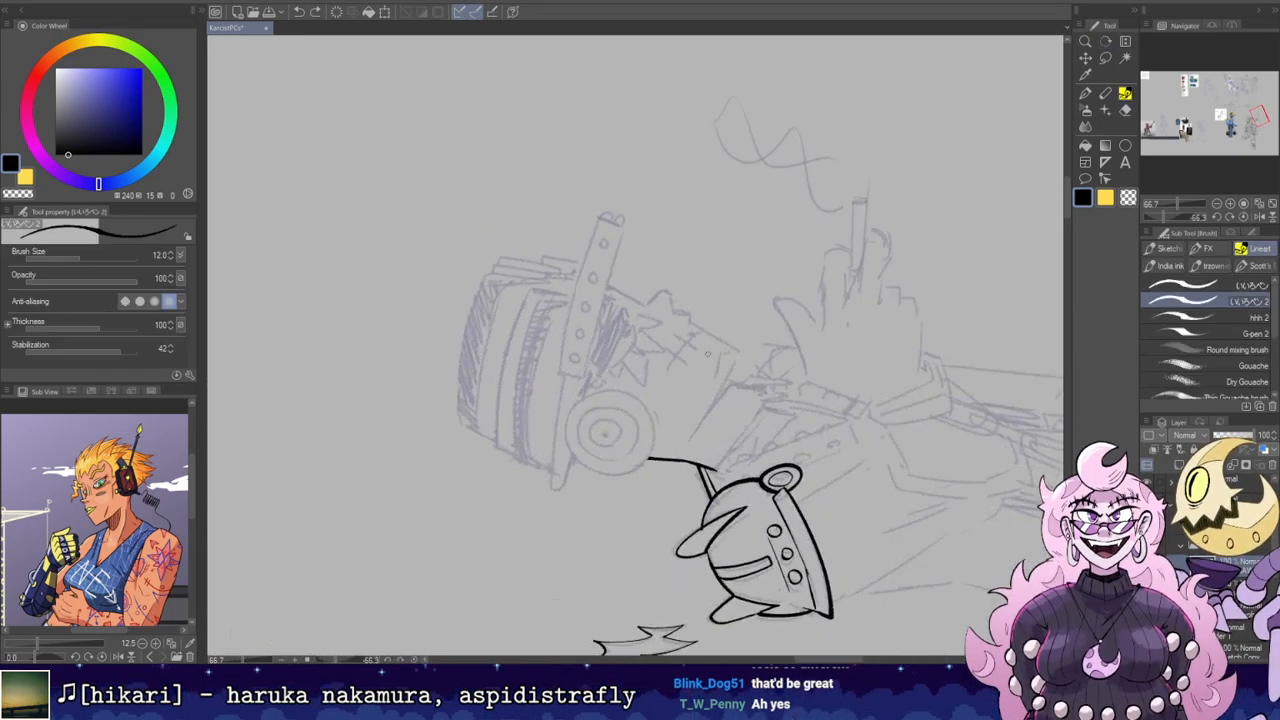
{"action": "key", "text": "e"}
{"action": "key", "text": "r"}
{"action": "mouse_move", "coordinate": [698, 239]}
{"action": "left_mouse_down"}
{"action": "mouse_move", "coordinate": [751, 393]}
{"action": "mouse_move", "coordinate": [815, 403]}
{"action": "left_mouse_up"}
{"action": "key", "text": "b"}
{"action": "mouse_move", "coordinate": [727, 447]}
{"action": "left_mouse_down"}
{"action": "mouse_move", "coordinate": [743, 398]}
{"action": "mouse_move", "coordinate": [813, 372]}
{"action": "mouse_move", "coordinate": [808, 400]}
{"action": "mouse_move", "coordinate": [783, 393]}
{"action": "mouse_move", "coordinate": [788, 364]}
{"action": "mouse_move", "coordinate": [748, 452]}
{"action": "left_mouse_up"}
{"action": "key", "text": "r"}
{"action": "key", "text": "r"}
{"action": "key", "text": "e"}
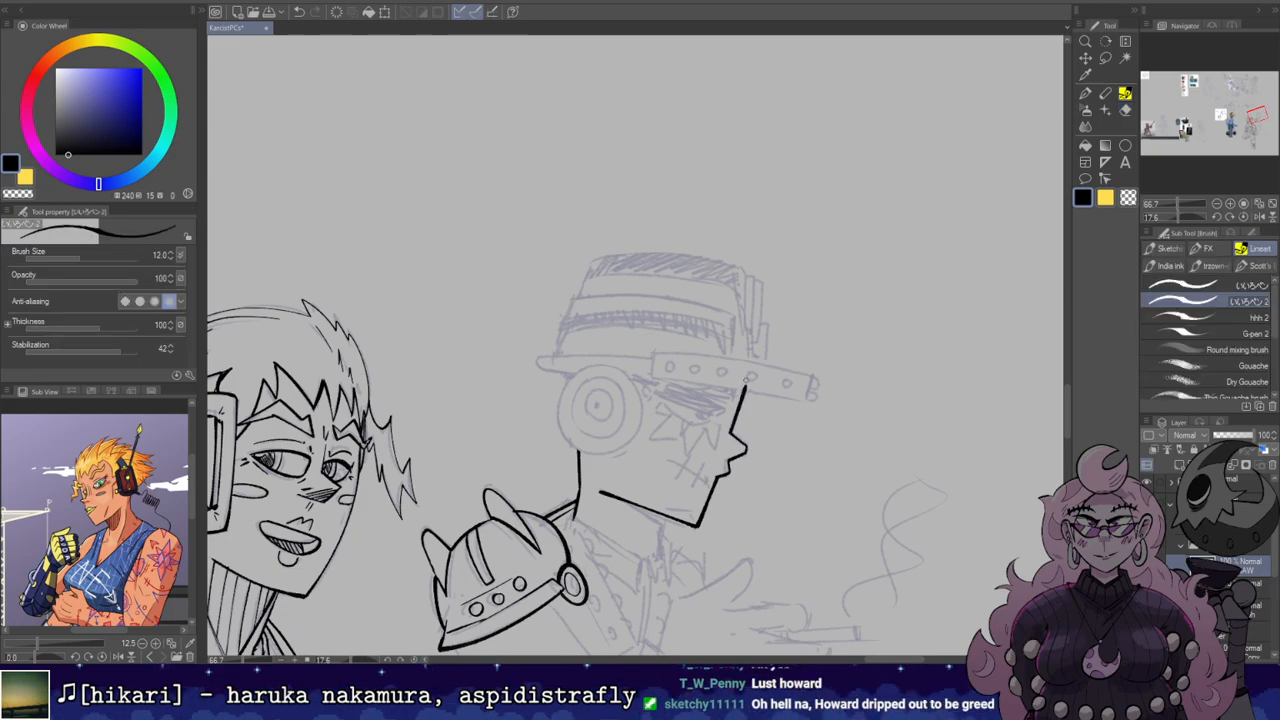
Step: Ink the two long edges and the front end of the hat's brim band
{"action": "key", "text": "r"}
{"action": "mouse_move", "coordinate": [742, 382]}
{"action": "left_mouse_down"}
{"action": "mouse_move", "coordinate": [767, 368]}
{"action": "mouse_move", "coordinate": [730, 275]}
{"action": "mouse_move", "coordinate": [778, 399]}
{"action": "mouse_move", "coordinate": [801, 396]}
{"action": "left_mouse_up"}
{"action": "key", "text": "b"}
{"action": "left_click_drag", "start_coordinate": [708, 449], "coordinate": [715, 275]}
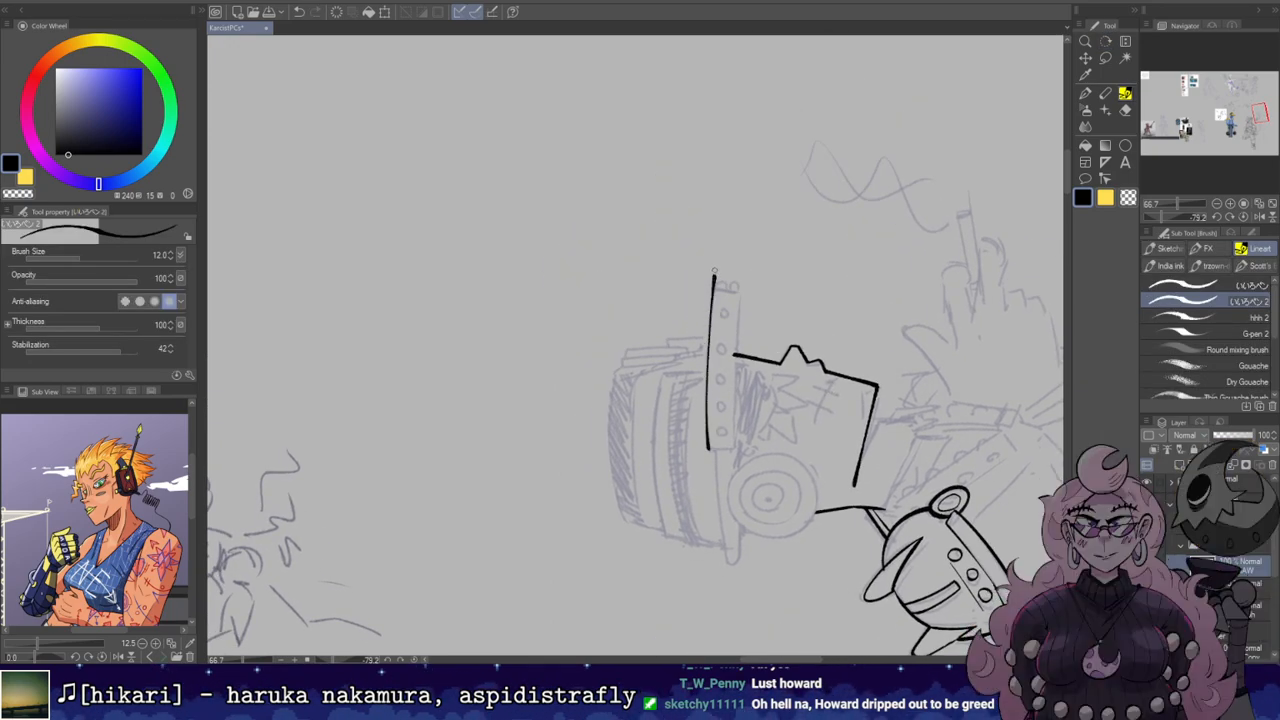
{"action": "key", "text": "e"}
{"action": "left_click", "coordinate": [716, 278]}
{"action": "key", "text": "r"}
{"action": "mouse_move", "coordinate": [739, 356]}
{"action": "left_mouse_down"}
{"action": "mouse_move", "coordinate": [679, 253]}
{"action": "mouse_move", "coordinate": [658, 246]}
{"action": "left_mouse_up"}
{"action": "mouse_move", "coordinate": [658, 246]}
{"action": "left_mouse_down"}
{"action": "mouse_move", "coordinate": [732, 409]}
{"action": "mouse_move", "coordinate": [672, 394]}
{"action": "left_mouse_up"}
{"action": "key", "text": "b"}
{"action": "key", "text": "r"}
{"action": "mouse_move", "coordinate": [672, 394]}
{"action": "left_mouse_down"}
{"action": "mouse_move", "coordinate": [688, 376]}
{"action": "mouse_move", "coordinate": [684, 313]}
{"action": "left_mouse_up"}
{"action": "key", "text": "e"}
{"action": "mouse_move", "coordinate": [684, 313]}
{"action": "left_mouse_down"}
{"action": "mouse_move", "coordinate": [716, 482]}
{"action": "mouse_move", "coordinate": [750, 326]}
{"action": "left_mouse_up"}
{"action": "key", "text": "b"}
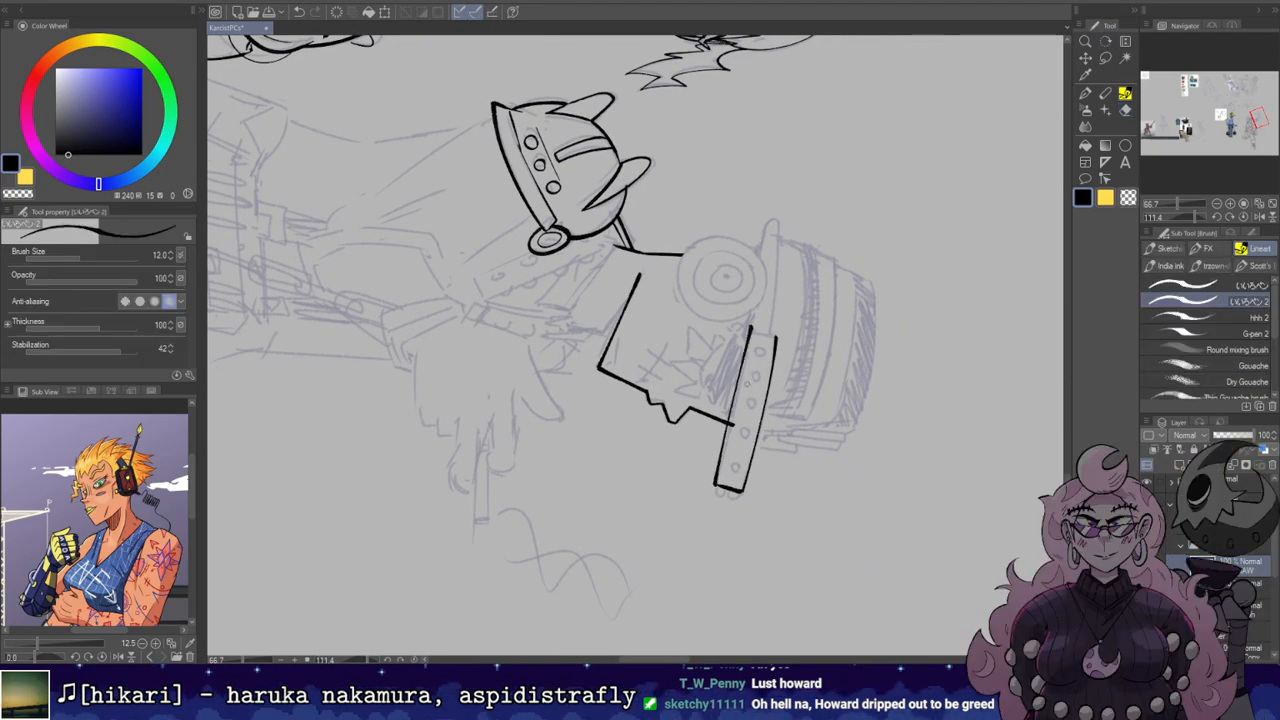
Step: Close the rear end of the hat's brim band and clean up its corners
{"action": "key", "text": "e"}
{"action": "key", "text": "r"}
{"action": "mouse_move", "coordinate": [728, 430]}
{"action": "left_mouse_down"}
{"action": "mouse_move", "coordinate": [750, 297]}
{"action": "mouse_move", "coordinate": [734, 283]}
{"action": "mouse_move", "coordinate": [829, 423]}
{"action": "left_mouse_up"}
{"action": "key", "text": "e"}
{"action": "mouse_move", "coordinate": [734, 374]}
{"action": "left_mouse_down"}
{"action": "mouse_move", "coordinate": [783, 283]}
{"action": "mouse_move", "coordinate": [893, 406]}
{"action": "left_mouse_up"}
{"action": "key", "text": "r"}
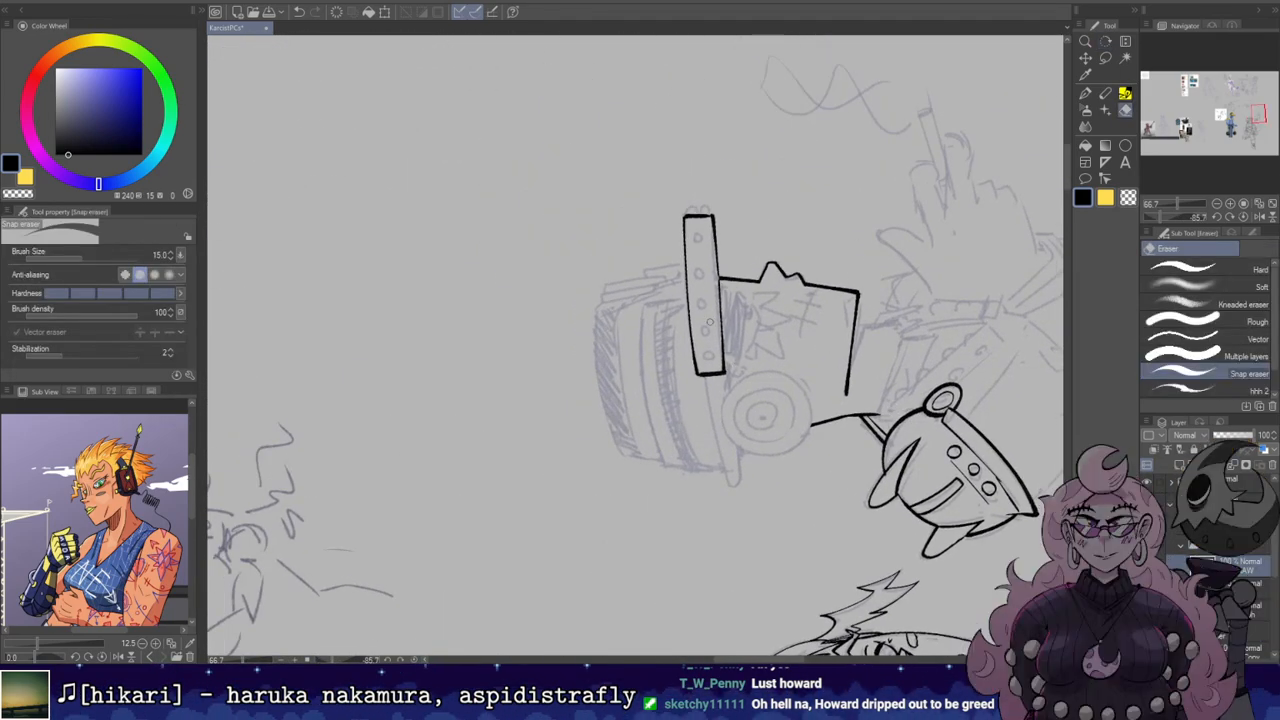
Step: Ink five round rivets along the hat's brim band and two small studs on its front end
{"action": "key", "text": "b"}
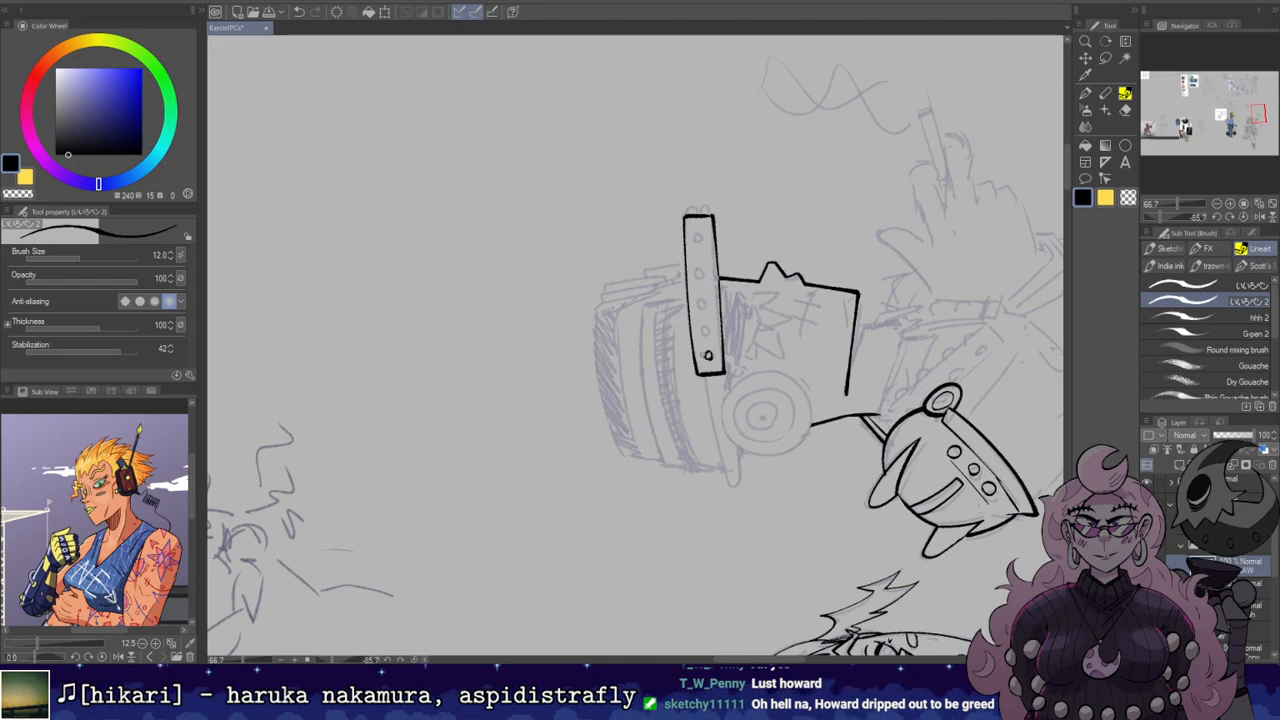
{"action": "left_click_drag", "start_coordinate": [700, 295], "coordinate": [696, 234]}
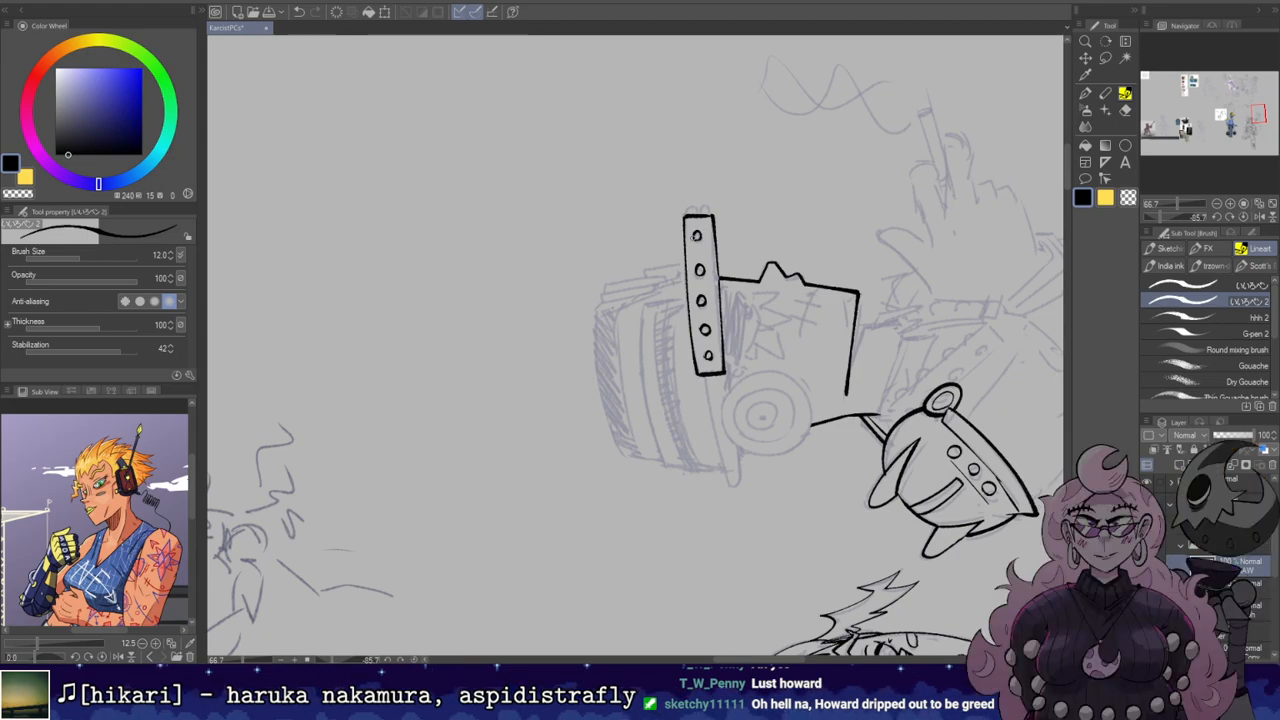
{"action": "left_click_drag", "start_coordinate": [694, 183], "coordinate": [729, 259]}
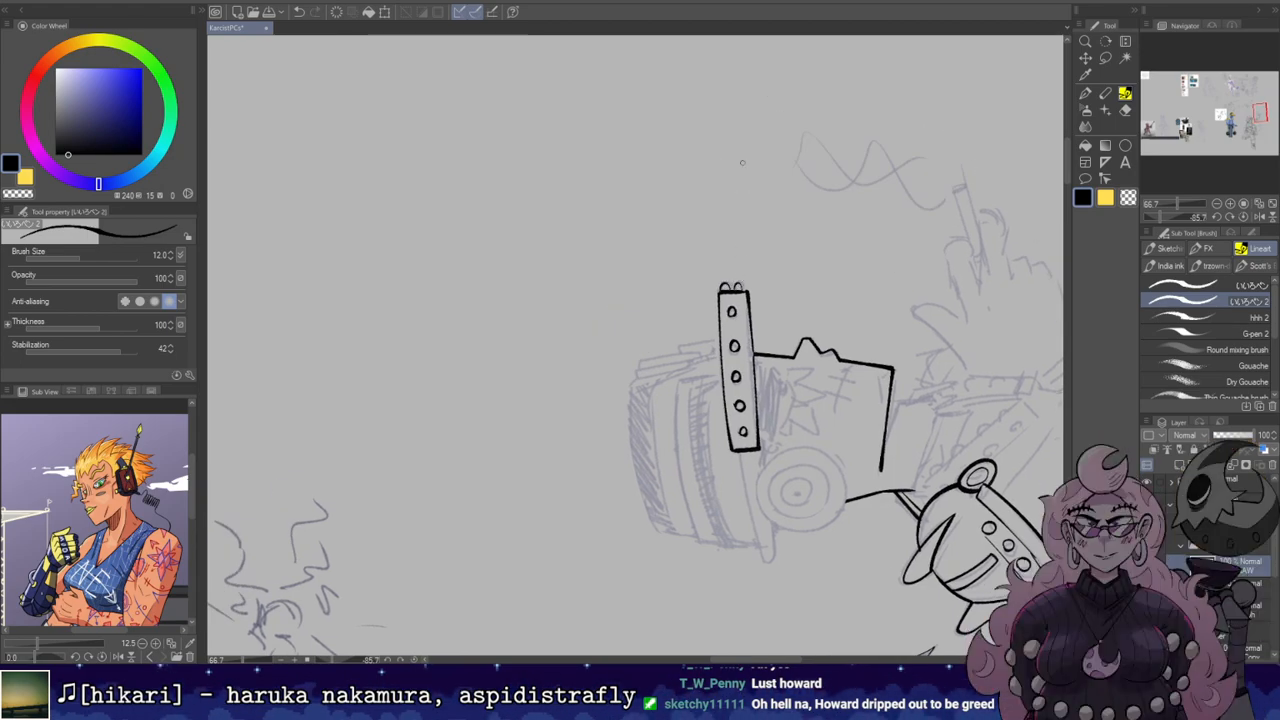
Step: Ink the stitched mouth and add hatched shading at the chin
{"action": "key", "text": "ctrl+z"}
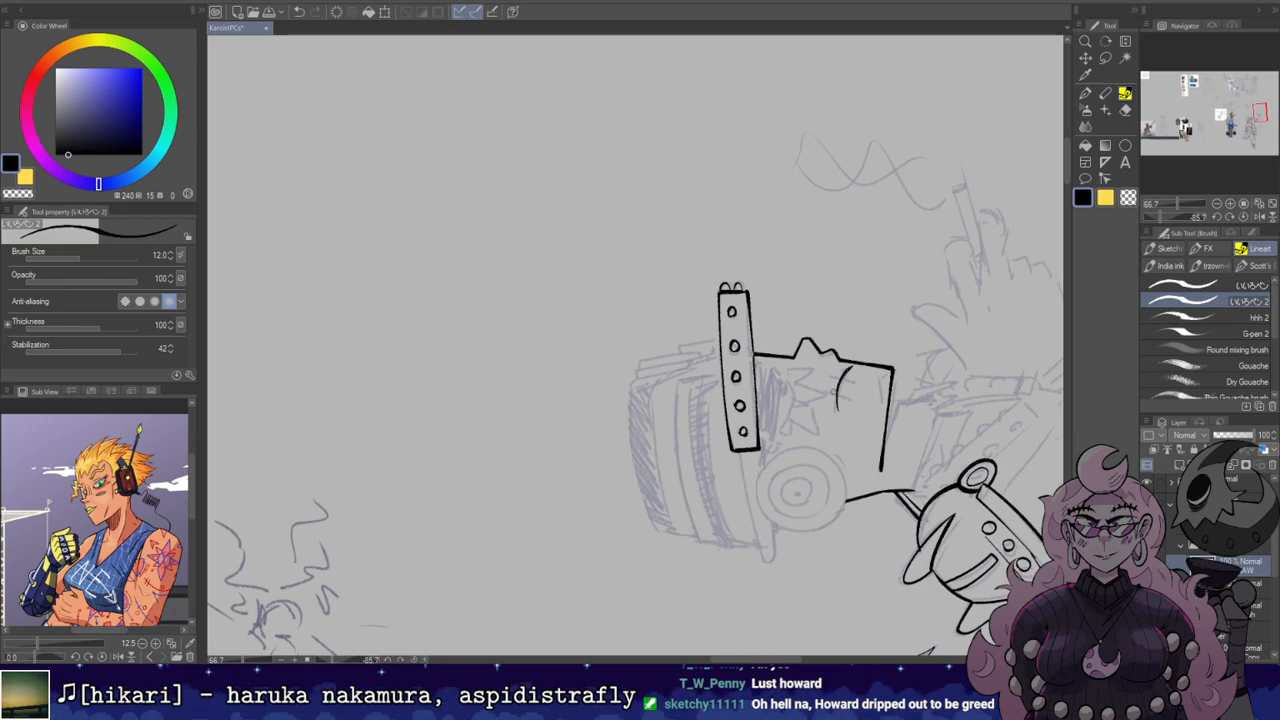
{"action": "key", "text": "r"}
{"action": "left_click_drag", "start_coordinate": [873, 270], "coordinate": [823, 287]}
{"action": "key", "text": "b"}
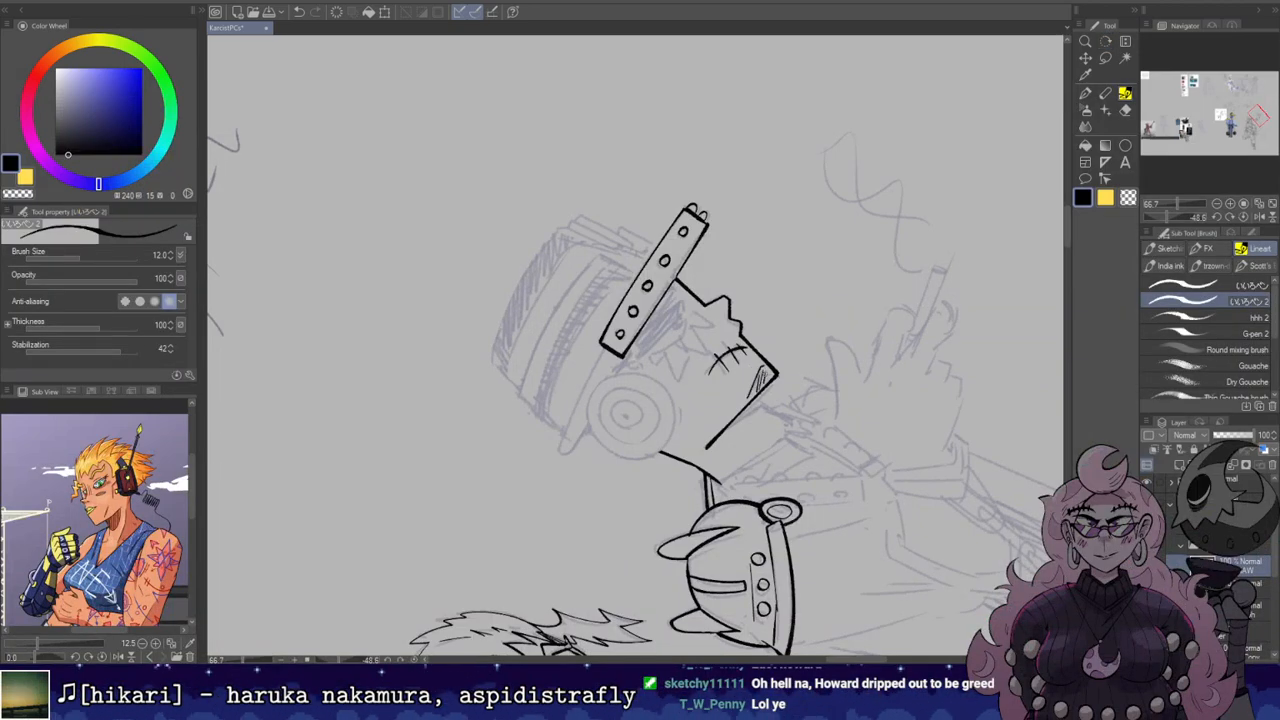
{"action": "key", "text": "r"}
{"action": "mouse_move", "coordinate": [765, 365]}
{"action": "left_mouse_down"}
{"action": "mouse_move", "coordinate": [712, 440]}
{"action": "mouse_move", "coordinate": [747, 416]}
{"action": "left_mouse_up"}
{"action": "key", "text": "b"}
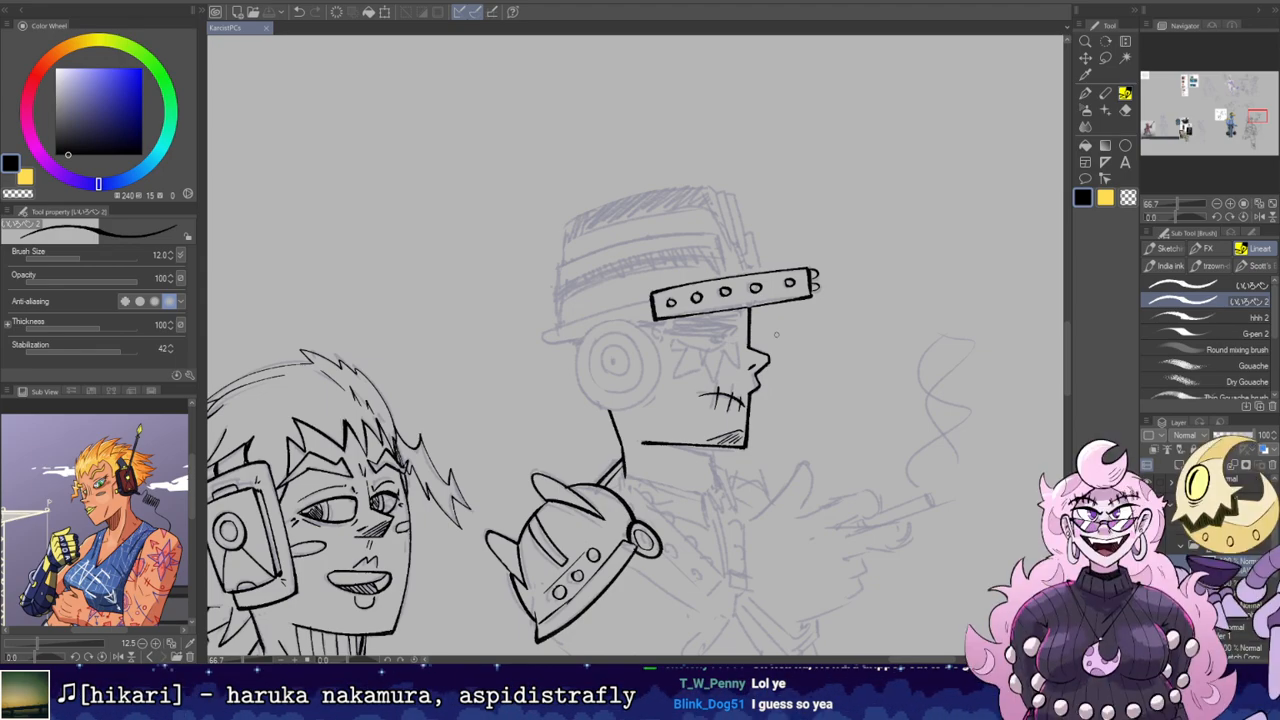
Step: Ink the narrow, half-closed eye beneath the hat's brim band, with its upper lid, lower edge and pupil
{"action": "left_click_drag", "start_coordinate": [762, 307], "coordinate": [877, 322]}
{"action": "left_click_drag", "start_coordinate": [850, 470], "coordinate": [866, 289]}
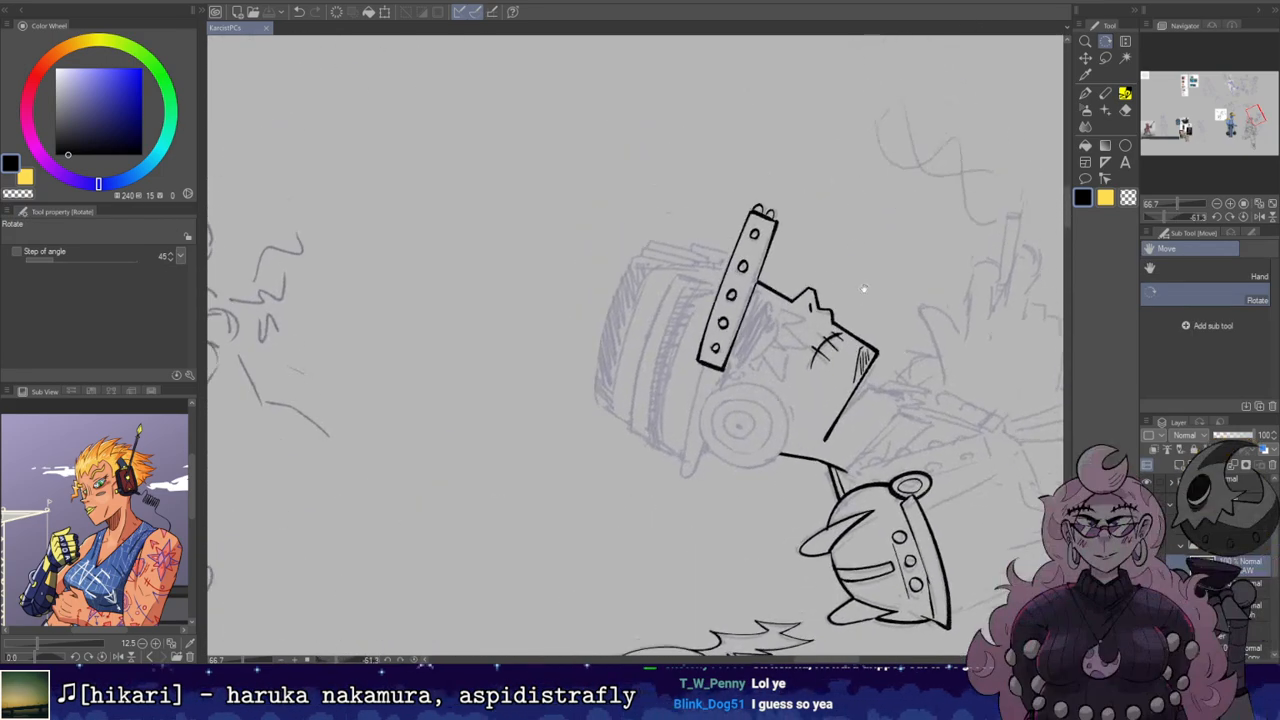
{"action": "mouse_move", "coordinate": [765, 316]}
{"action": "left_mouse_down"}
{"action": "mouse_move", "coordinate": [742, 362]}
{"action": "mouse_move", "coordinate": [782, 326]}
{"action": "left_mouse_up"}
{"action": "key", "text": "ctrl+z"}
{"action": "left_click_drag", "start_coordinate": [782, 326], "coordinate": [775, 310]}
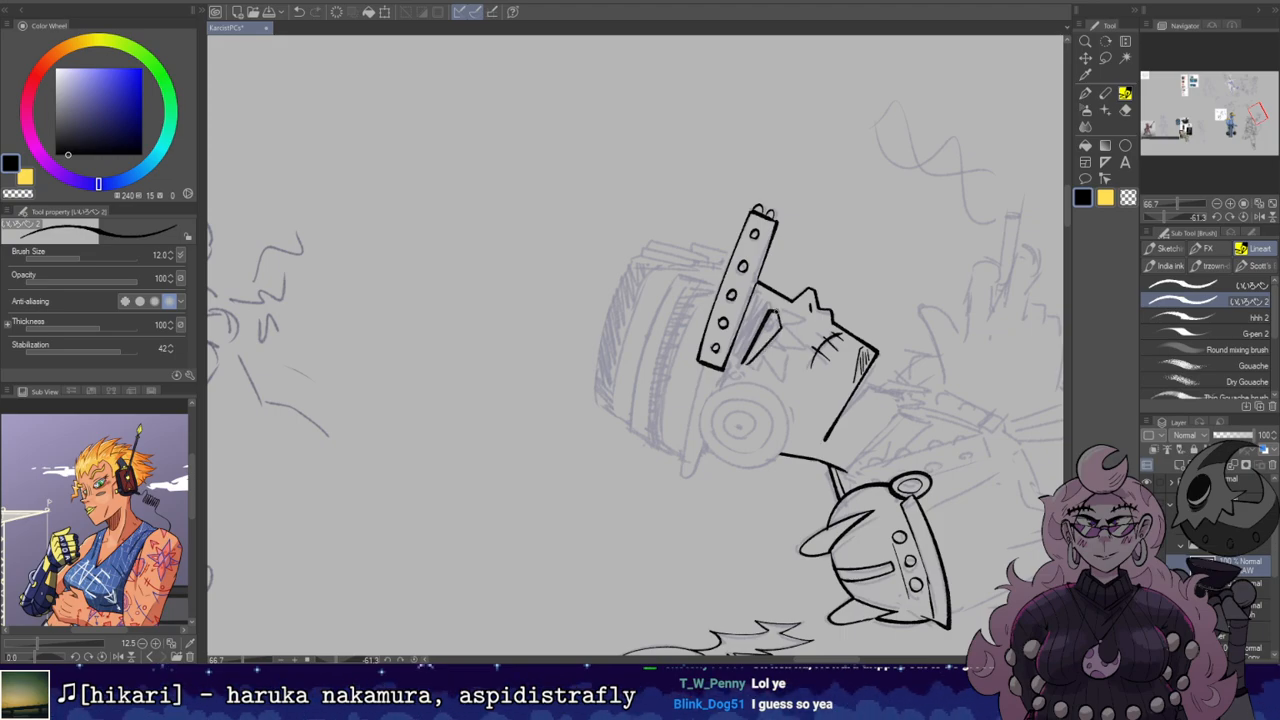
{"action": "left_click_drag", "start_coordinate": [800, 230], "coordinate": [800, 430]}
{"action": "mouse_move", "coordinate": [800, 322]}
{"action": "left_mouse_down"}
{"action": "mouse_move", "coordinate": [858, 267]}
{"action": "mouse_move", "coordinate": [767, 541]}
{"action": "mouse_move", "coordinate": [867, 482]}
{"action": "left_mouse_up"}
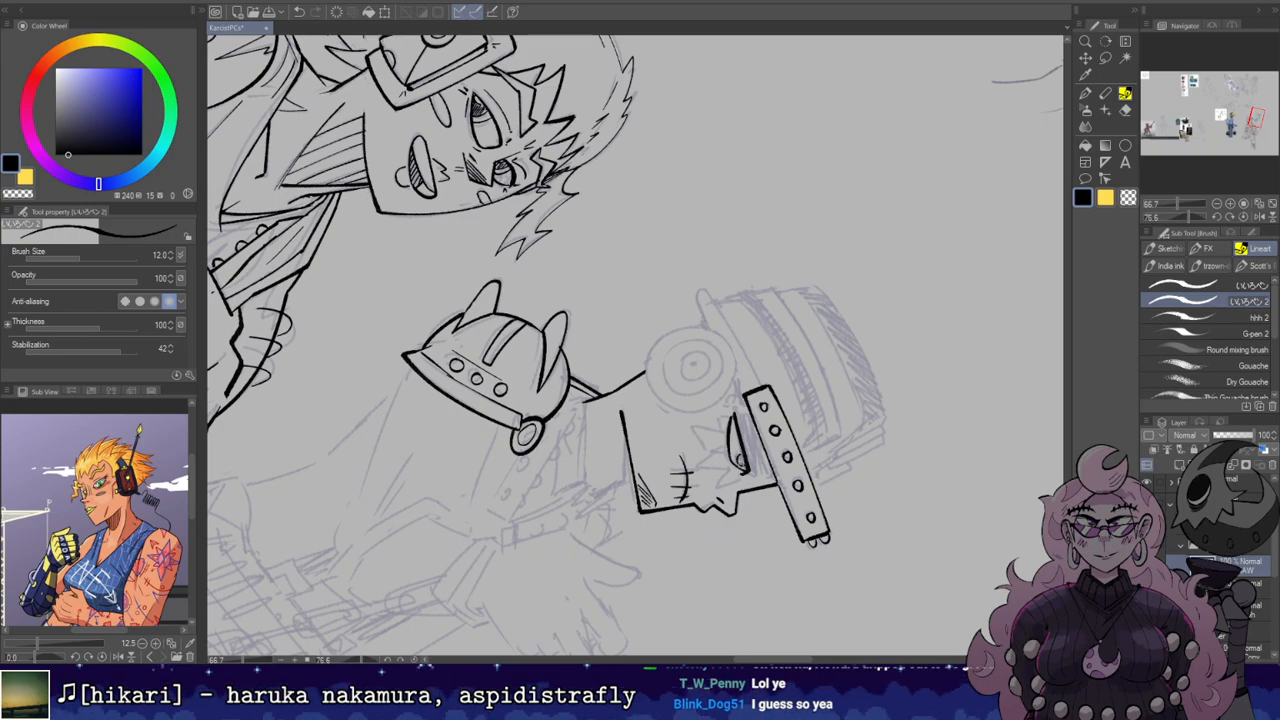
{"action": "mouse_move", "coordinate": [690, 525]}
{"action": "left_mouse_down"}
{"action": "mouse_move", "coordinate": [708, 518]}
{"action": "mouse_move", "coordinate": [820, 345]}
{"action": "mouse_move", "coordinate": [766, 468]}
{"action": "mouse_move", "coordinate": [797, 271]}
{"action": "mouse_move", "coordinate": [833, 353]}
{"action": "left_mouse_up"}
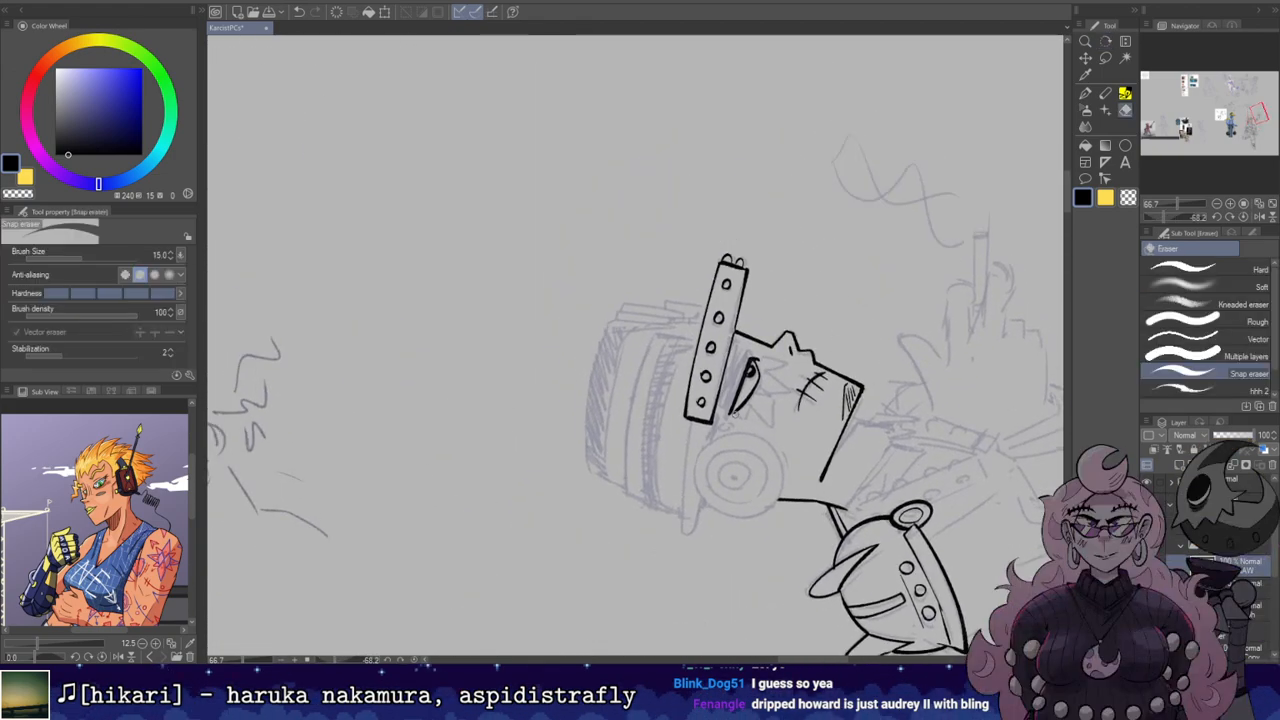
Step: Refine the eye by darkening the pupil, adding the lower lid line and cleaning up the outline
{"action": "key", "text": "p"}
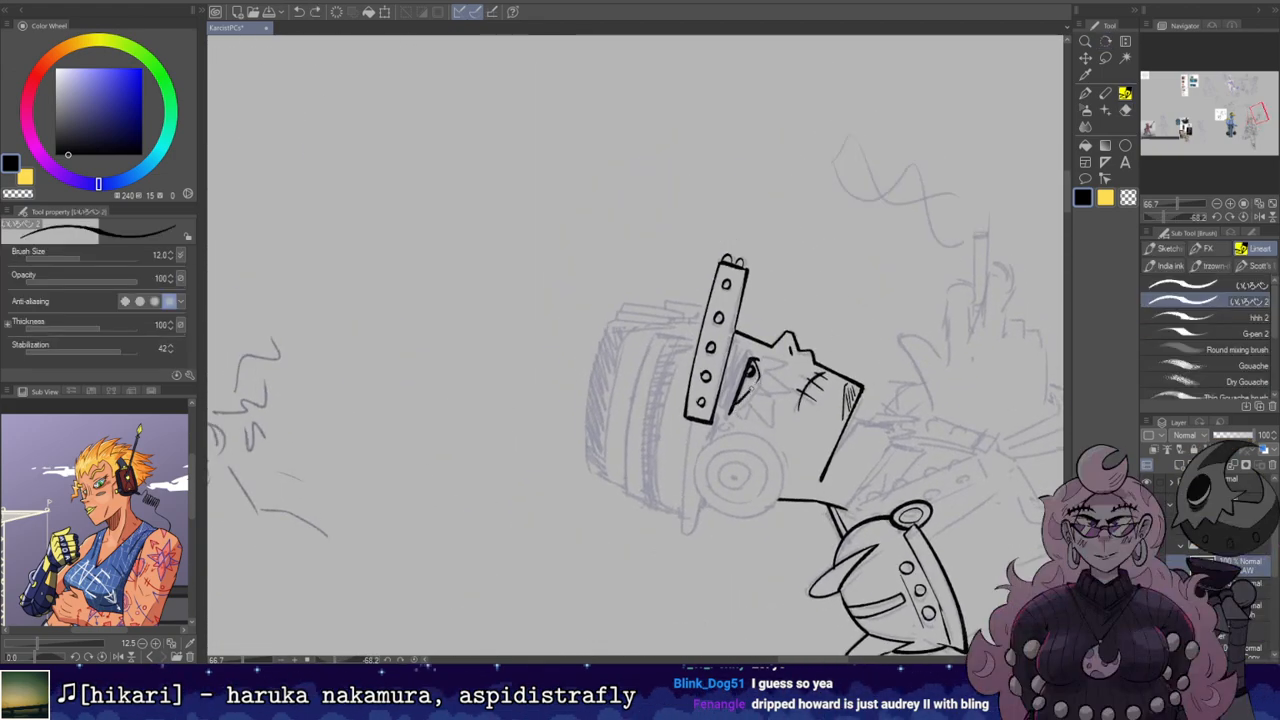
{"action": "left_click_drag", "start_coordinate": [690, 205], "coordinate": [792, 337]}
{"action": "mouse_move", "coordinate": [792, 337]}
{"action": "left_mouse_down"}
{"action": "mouse_move", "coordinate": [820, 314]}
{"action": "mouse_move", "coordinate": [908, 292]}
{"action": "left_mouse_up"}
{"action": "key", "text": "e"}
{"action": "key", "text": "p"}
{"action": "mouse_move", "coordinate": [738, 416]}
{"action": "left_mouse_down"}
{"action": "mouse_move", "coordinate": [780, 428]}
{"action": "mouse_move", "coordinate": [800, 319]}
{"action": "mouse_move", "coordinate": [760, 396]}
{"action": "left_mouse_up"}
{"action": "key", "text": "e"}
{"action": "key", "text": "p"}
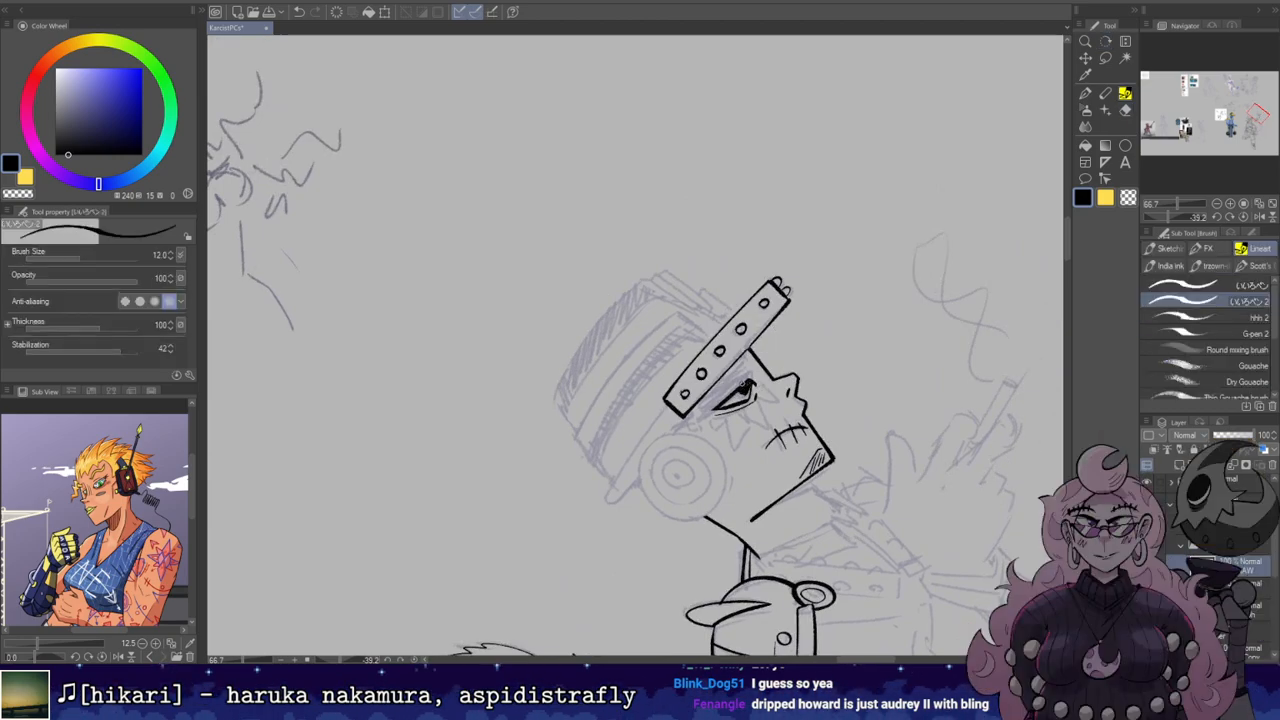
{"action": "key", "text": "e"}
{"action": "key", "text": "p"}
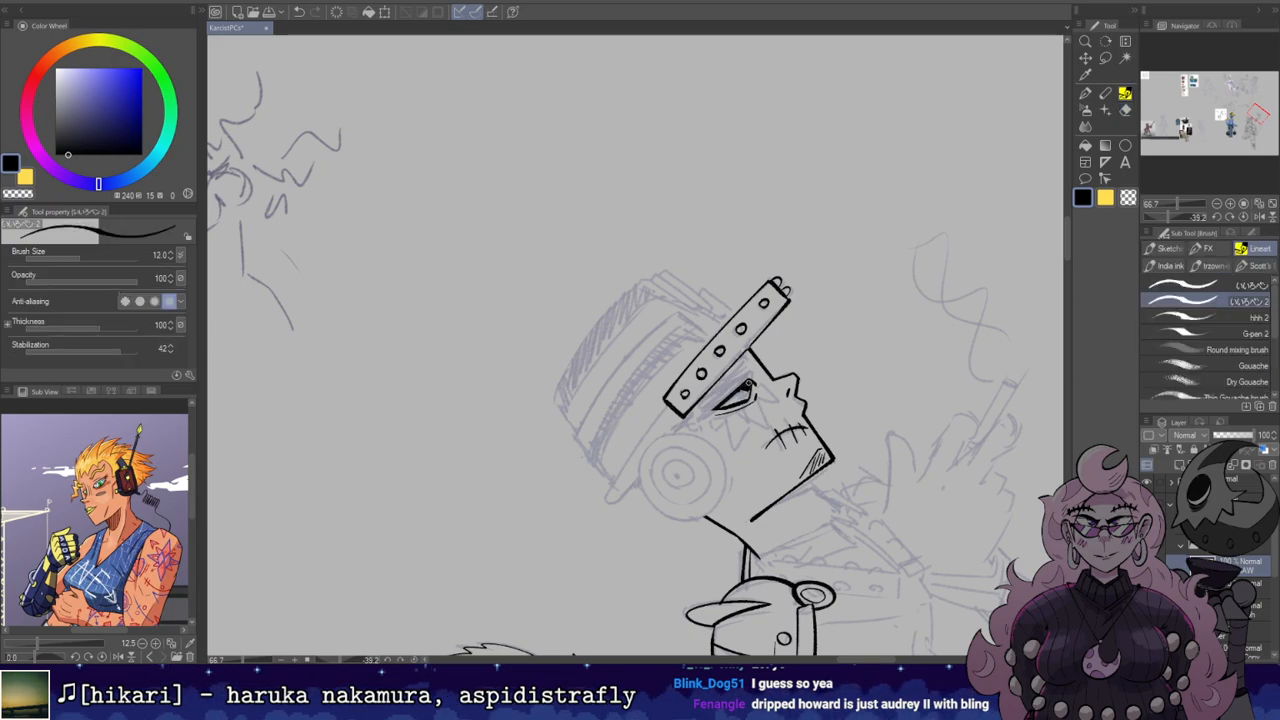
Step: Add dense hatched shading on the face between the brim band and the eye
{"action": "key", "text": "r"}
{"action": "key", "text": "p"}
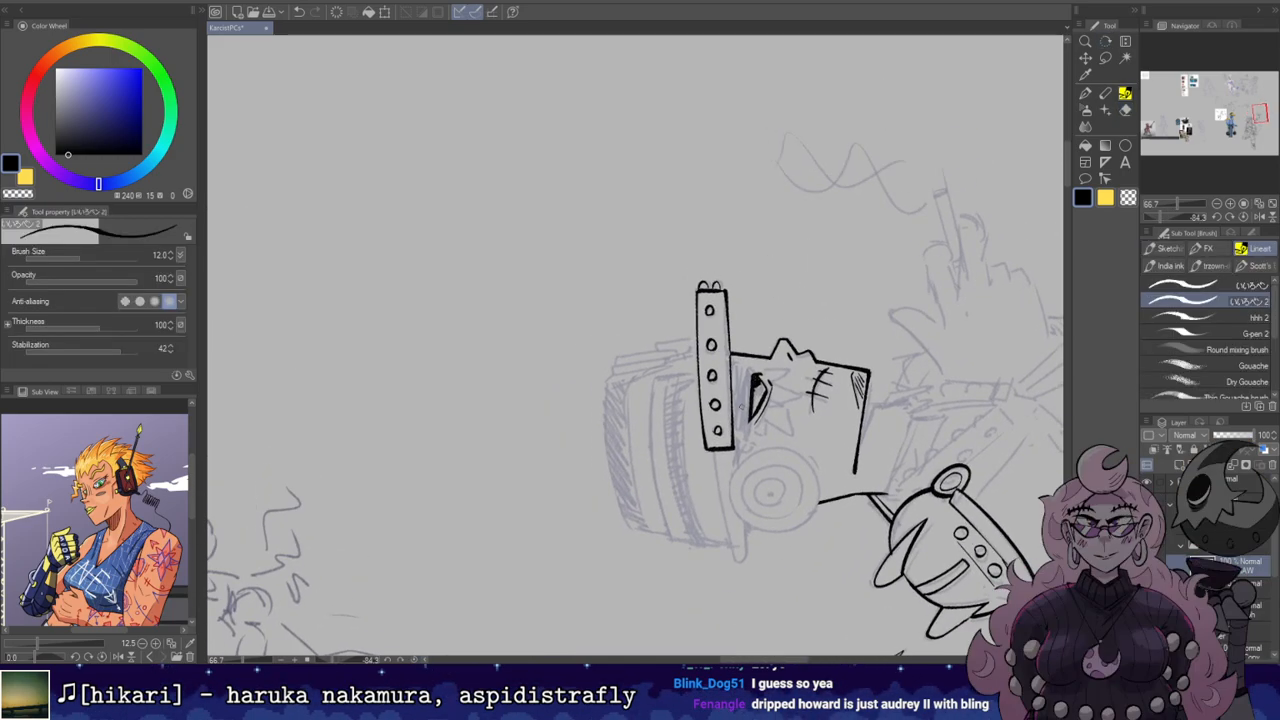
{"action": "left_click_drag", "start_coordinate": [736, 370], "coordinate": [735, 438]}
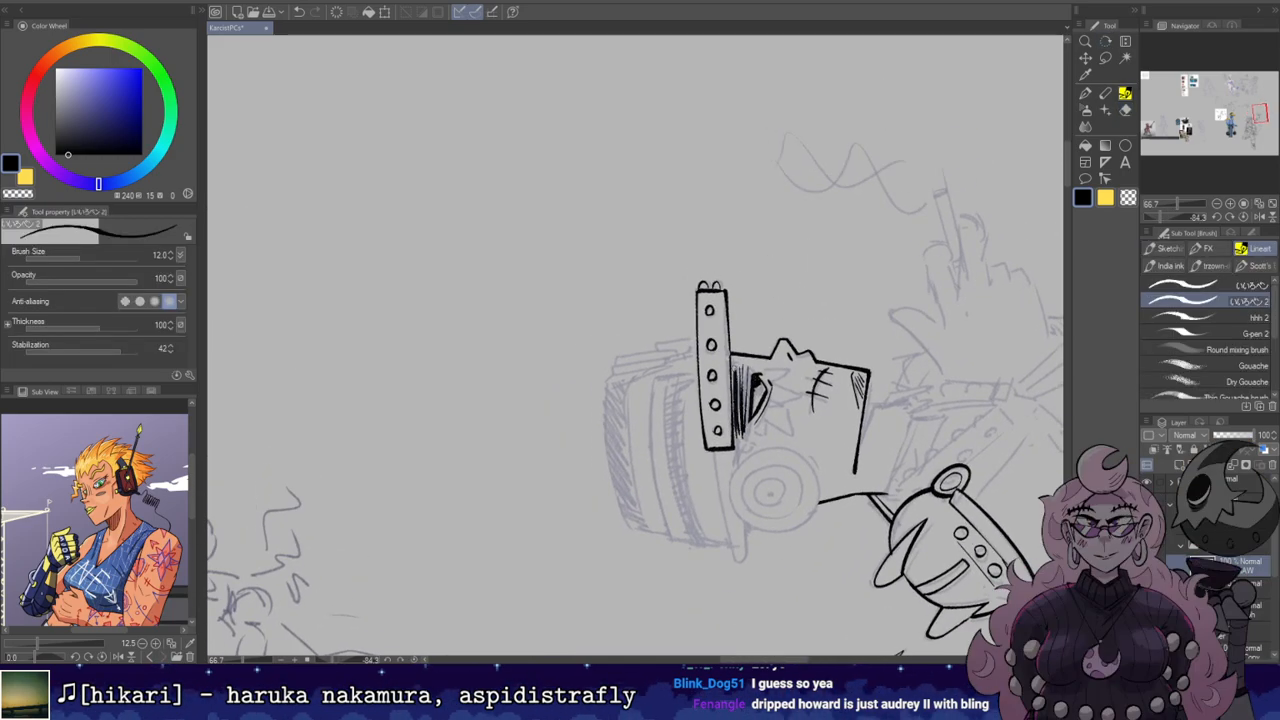
Step: Extend the dark shadow under the brim back towards the round earpiece and clean up its edges
{"action": "mouse_move", "coordinate": [751, 353]}
{"action": "left_mouse_down"}
{"action": "mouse_move", "coordinate": [666, 458]}
{"action": "mouse_move", "coordinate": [524, 373]}
{"action": "left_mouse_up"}
{"action": "left_click_drag", "start_coordinate": [669, 391], "coordinate": [849, 566]}
{"action": "left_click_drag", "start_coordinate": [682, 434], "coordinate": [700, 494]}
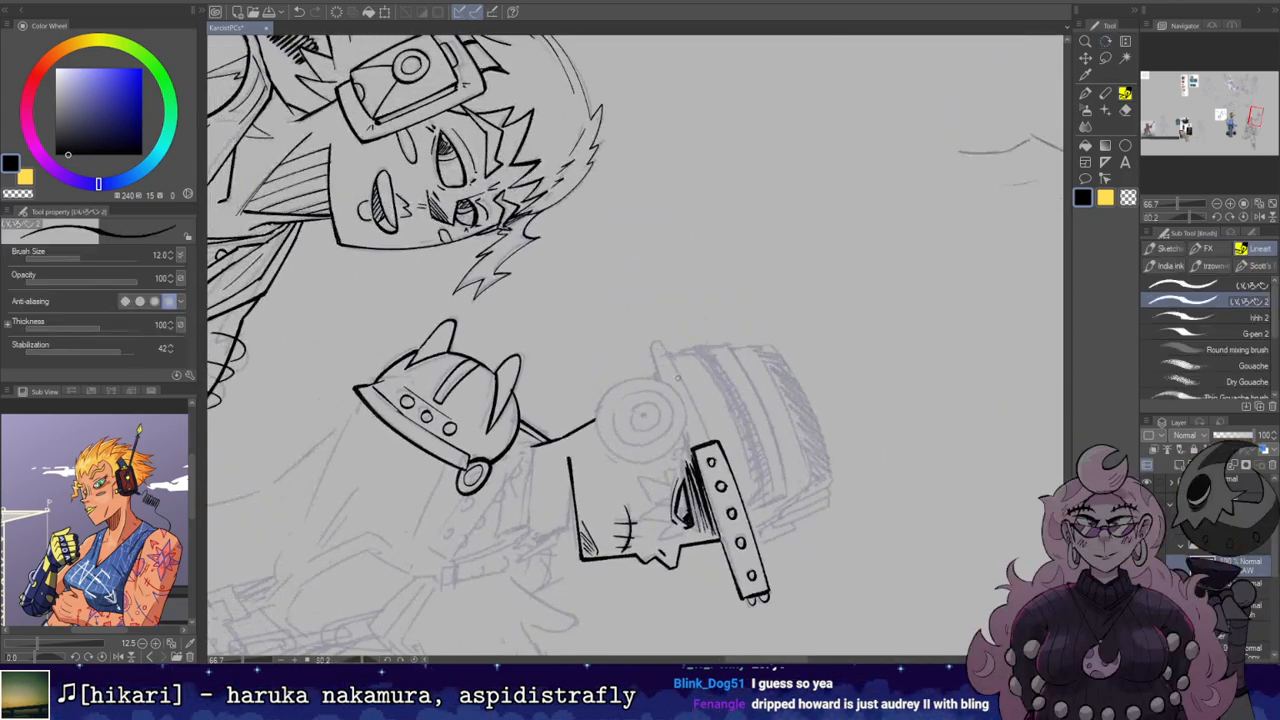
{"action": "key", "text": "e"}
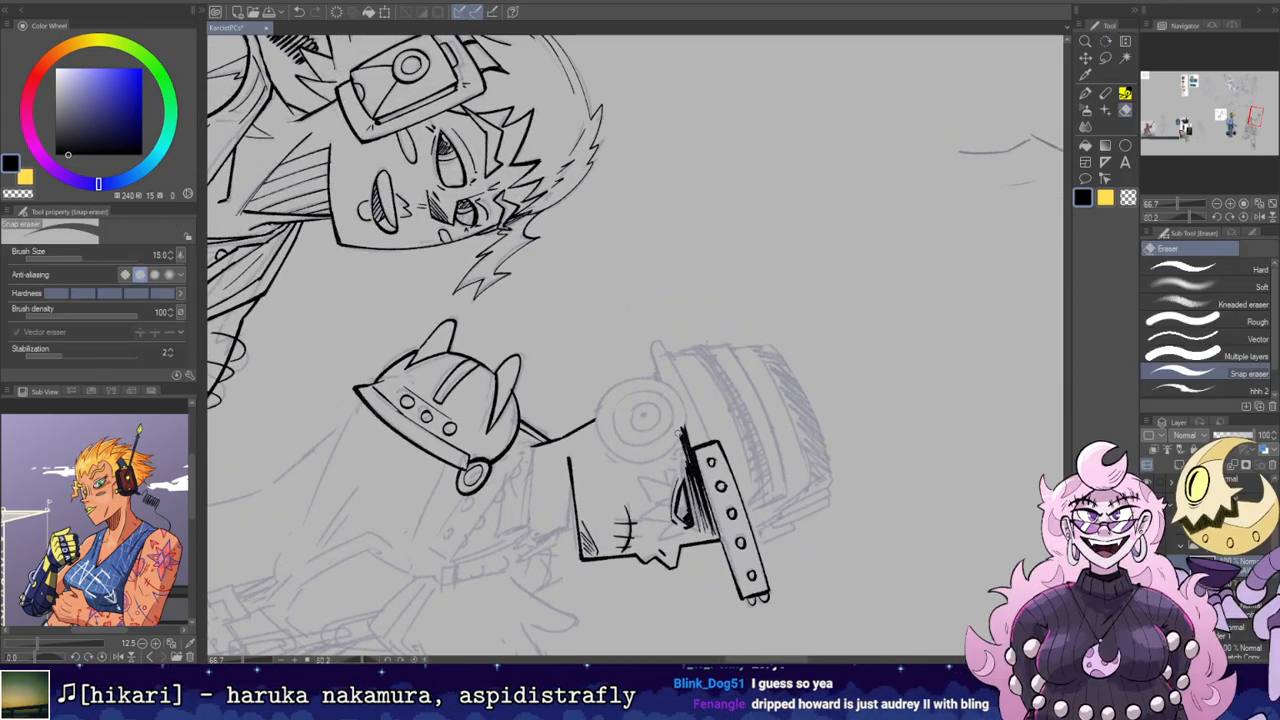
{"action": "key", "text": "r"}
{"action": "mouse_move", "coordinate": [696, 450]}
{"action": "left_mouse_down"}
{"action": "mouse_move", "coordinate": [684, 236]}
{"action": "mouse_move", "coordinate": [708, 422]}
{"action": "left_mouse_up"}
{"action": "key", "text": "b"}
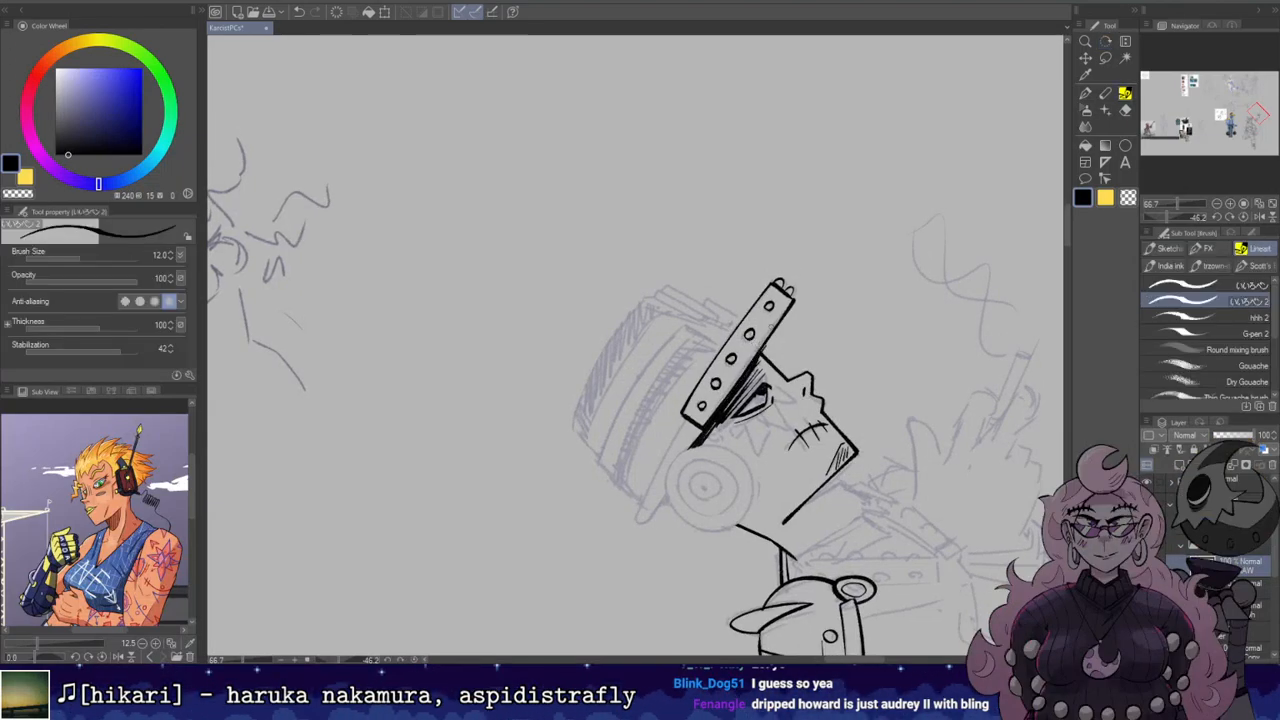
{"action": "key", "text": "e"}
{"action": "key", "text": "b"}
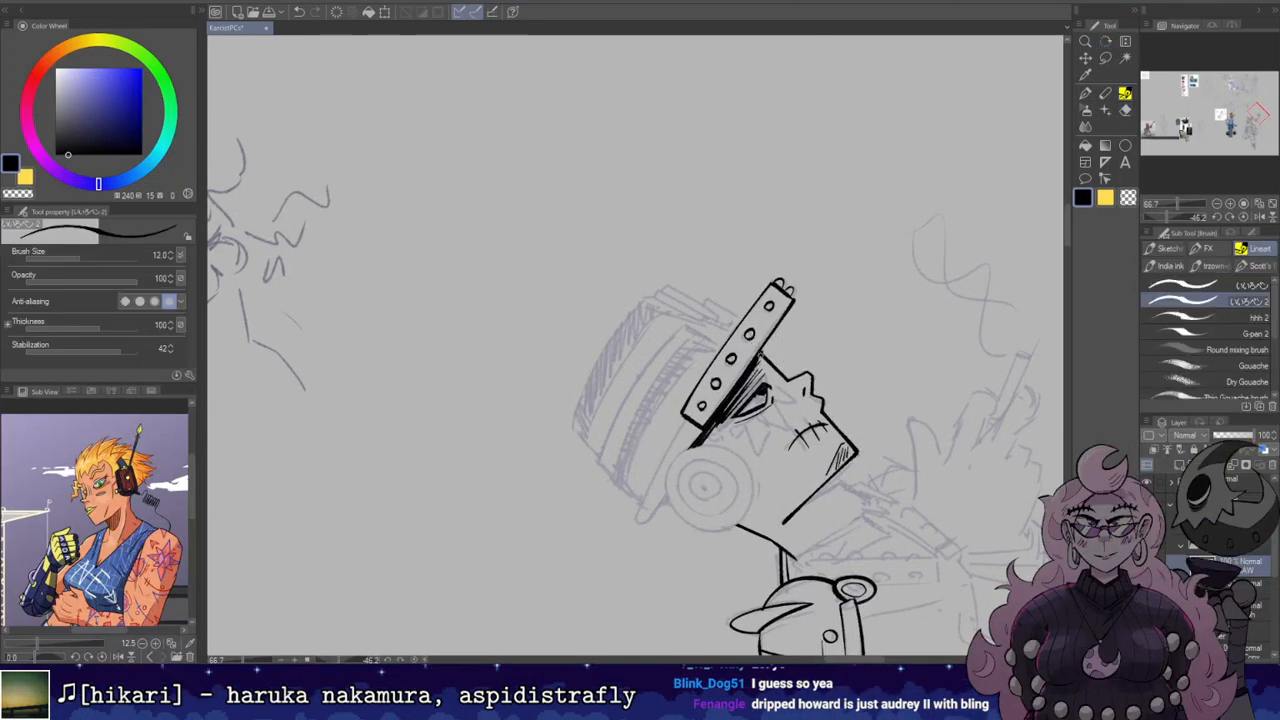
{"action": "key", "text": "e"}
Step: Ink the rear and lower points of the star-shaped marking around the eye
{"action": "key", "text": "r"}
{"action": "mouse_move", "coordinate": [755, 362]}
{"action": "left_mouse_down"}
{"action": "mouse_move", "coordinate": [735, 270]}
{"action": "mouse_move", "coordinate": [762, 404]}
{"action": "left_mouse_up"}
{"action": "key", "text": "b"}
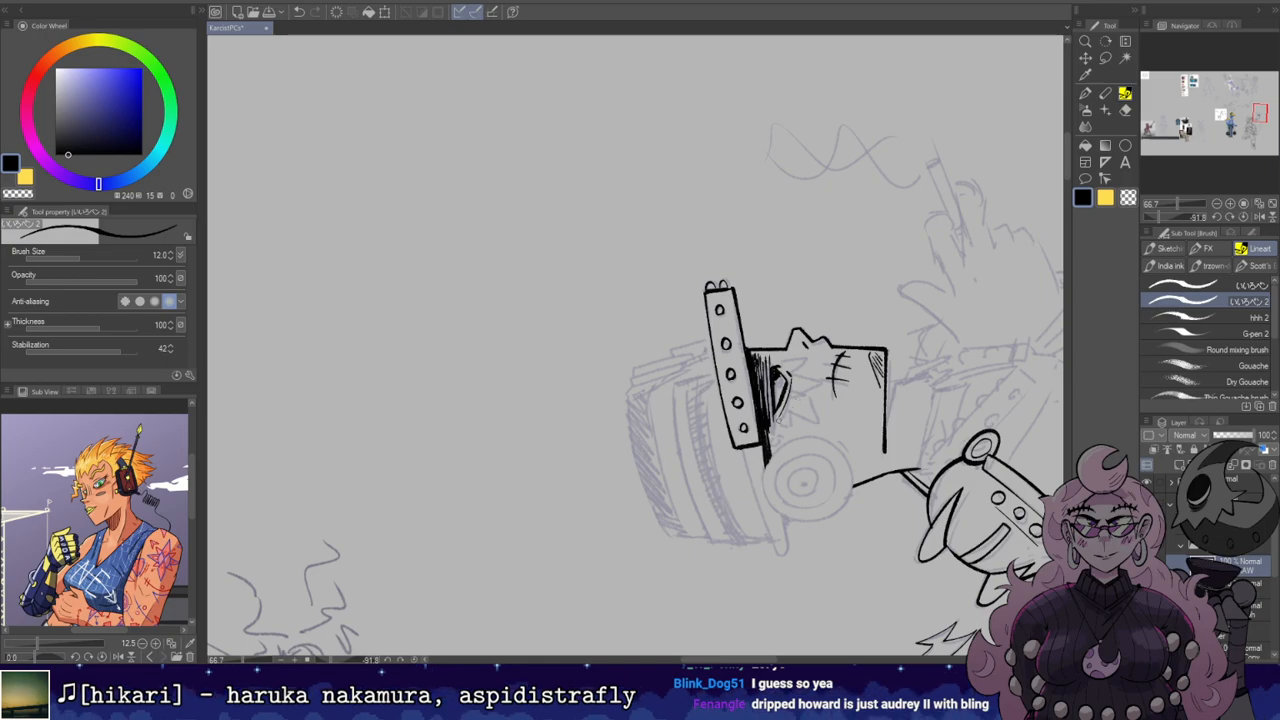
{"action": "key", "text": "r"}
{"action": "mouse_move", "coordinate": [787, 306]}
{"action": "left_mouse_down"}
{"action": "mouse_move", "coordinate": [775, 418]}
{"action": "mouse_move", "coordinate": [801, 381]}
{"action": "left_mouse_up"}
{"action": "key", "text": "space"}
{"action": "key", "text": "b"}
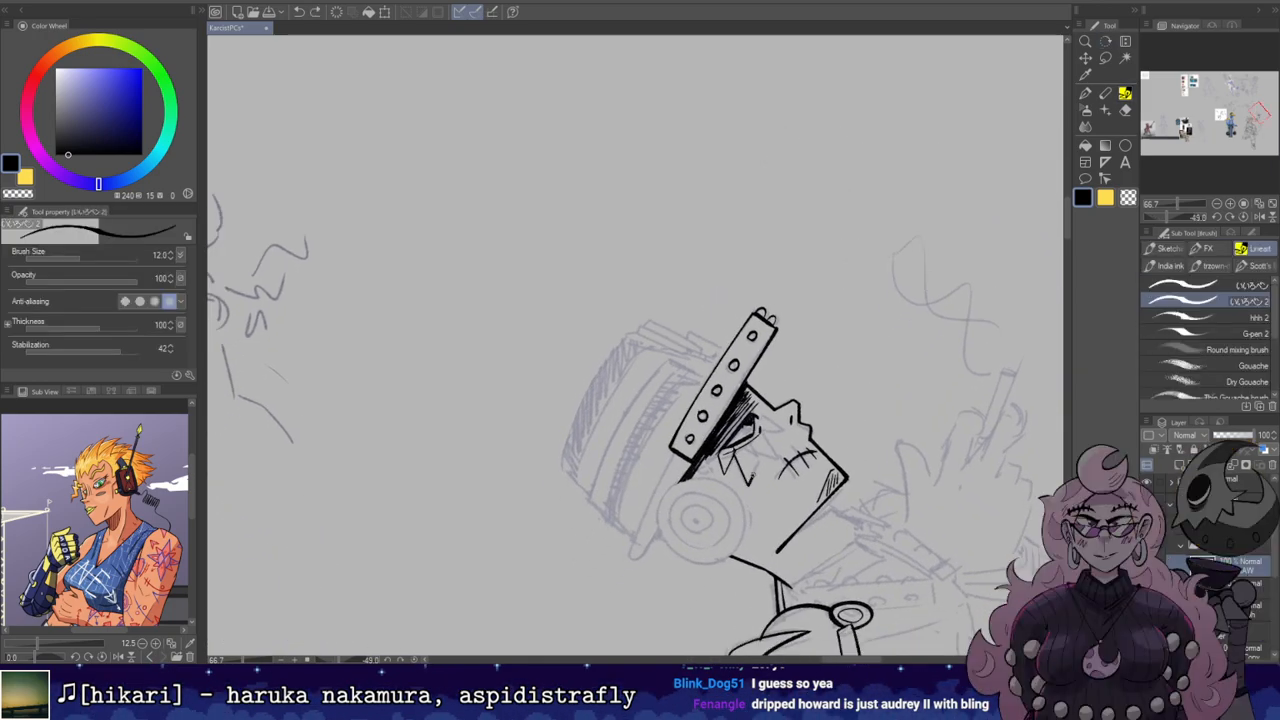
Step: Ink the remaining front points to complete the star-shaped marking around the eye
{"action": "mouse_move", "coordinate": [742, 443]}
{"action": "left_mouse_down"}
{"action": "mouse_move", "coordinate": [776, 461]}
{"action": "mouse_move", "coordinate": [765, 431]}
{"action": "left_mouse_up"}
{"action": "key", "text": "r"}
{"action": "mouse_move", "coordinate": [839, 298]}
{"action": "left_mouse_down"}
{"action": "mouse_move", "coordinate": [840, 389]}
{"action": "mouse_move", "coordinate": [771, 505]}
{"action": "left_mouse_up"}
{"action": "key", "text": "space"}
{"action": "left_click_drag", "start_coordinate": [771, 505], "coordinate": [860, 459]}
{"action": "key", "text": "b"}
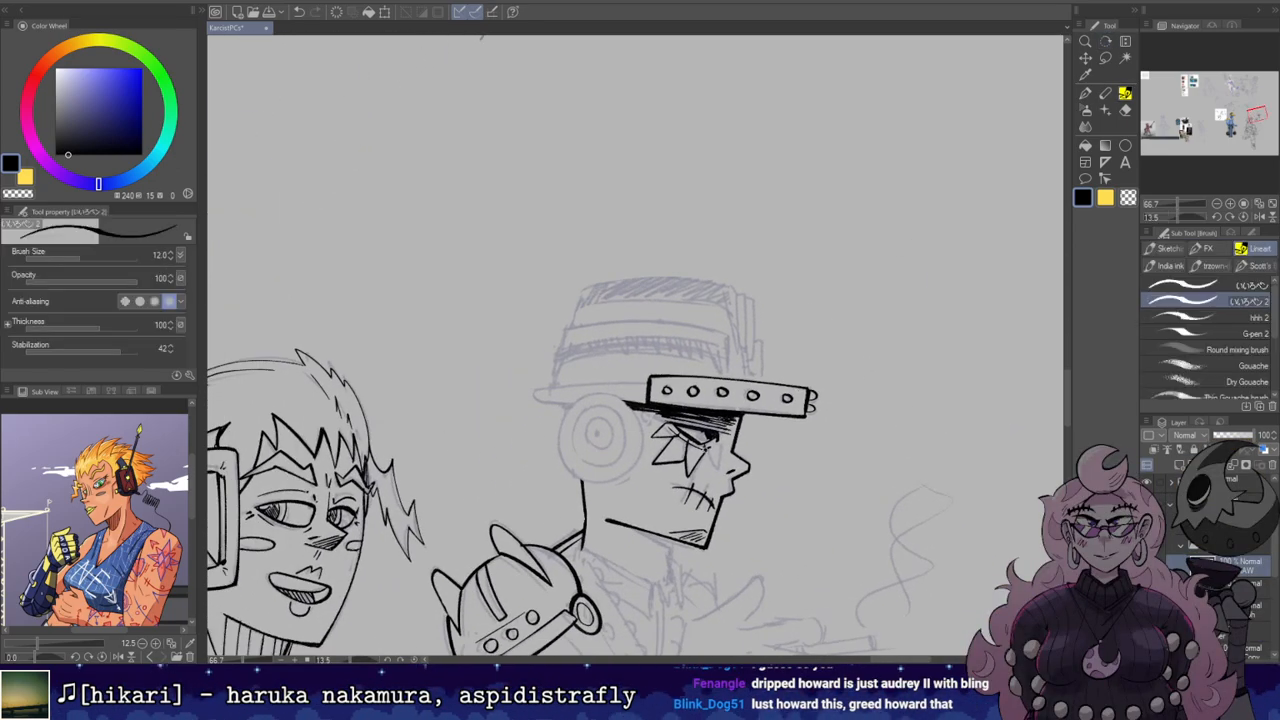
{"action": "key", "text": "r"}
{"action": "left_click_drag", "start_coordinate": [843, 296], "coordinate": [823, 254]}
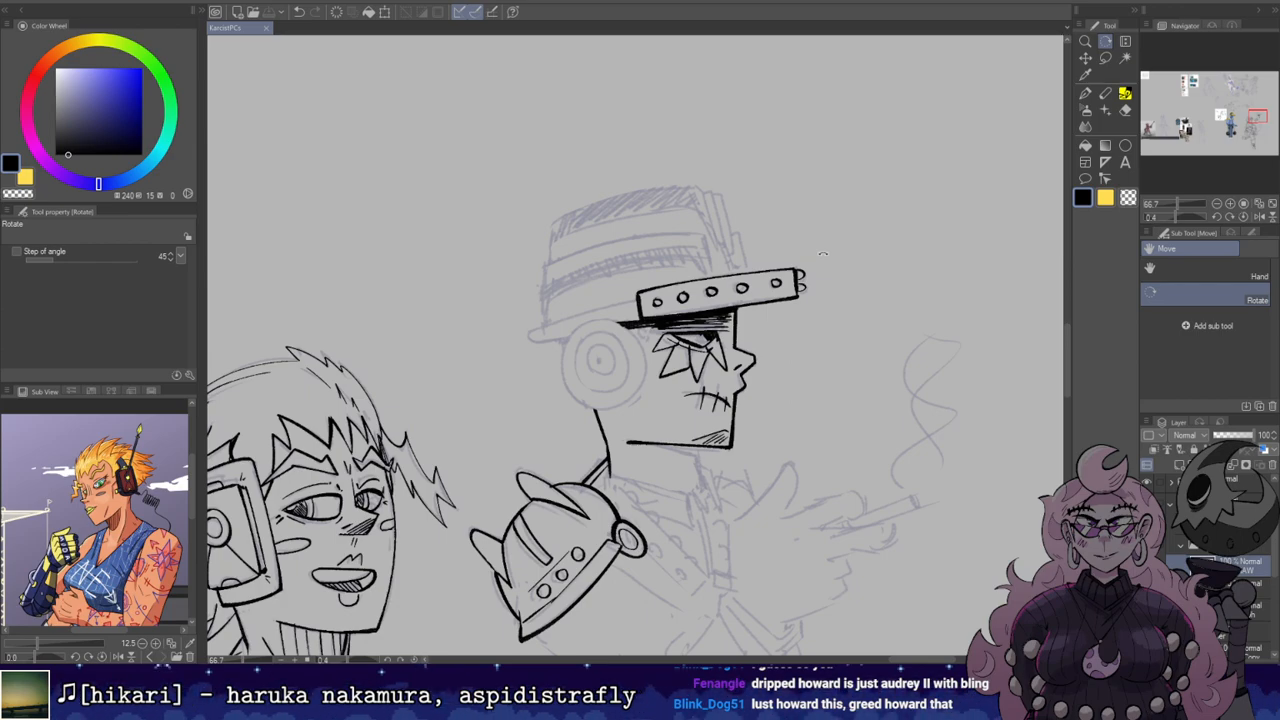
Step: Ink the outer circle of the earpiece behind the face and clean up the line
{"action": "left_click_drag", "start_coordinate": [777, 332], "coordinate": [647, 140]}
{"action": "mouse_move", "coordinate": [650, 300]}
{"action": "left_mouse_down"}
{"action": "mouse_move", "coordinate": [774, 298]}
{"action": "mouse_move", "coordinate": [786, 338]}
{"action": "mouse_move", "coordinate": [768, 357]}
{"action": "mouse_move", "coordinate": [830, 302]}
{"action": "mouse_move", "coordinate": [822, 382]}
{"action": "mouse_move", "coordinate": [778, 368]}
{"action": "left_mouse_up"}
{"action": "key", "text": "e"}
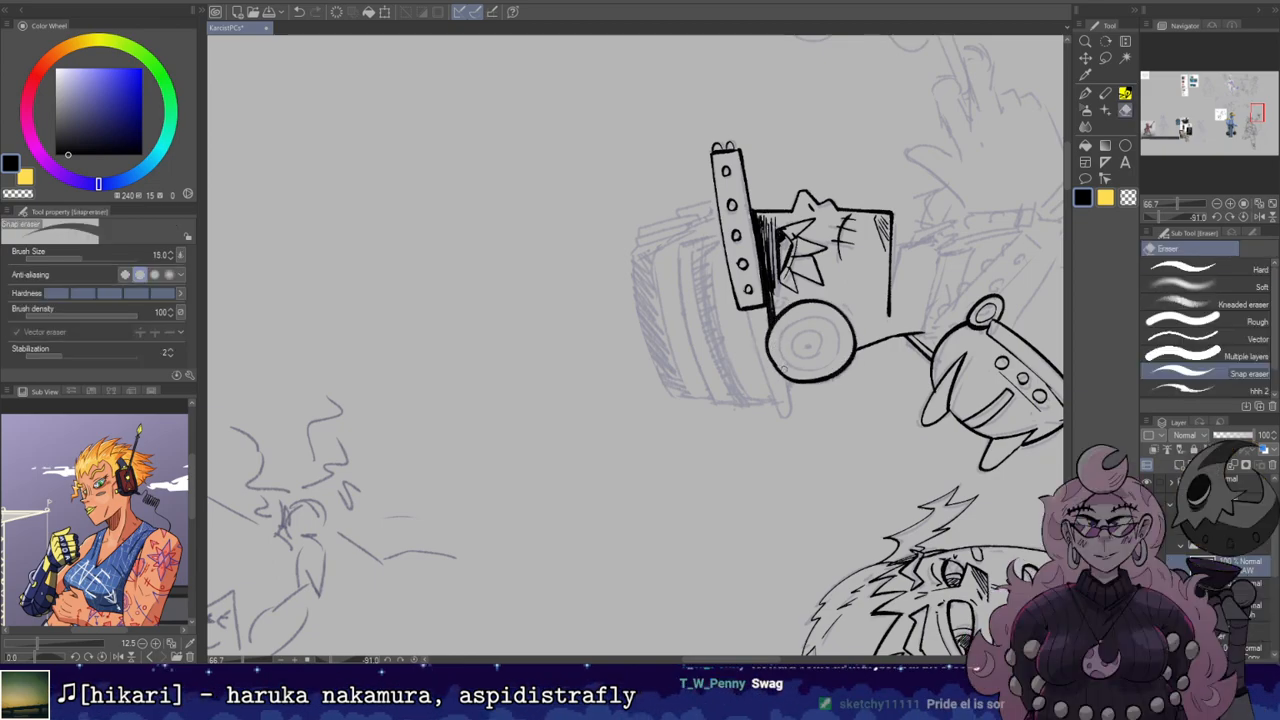
{"action": "key", "text": "b"}
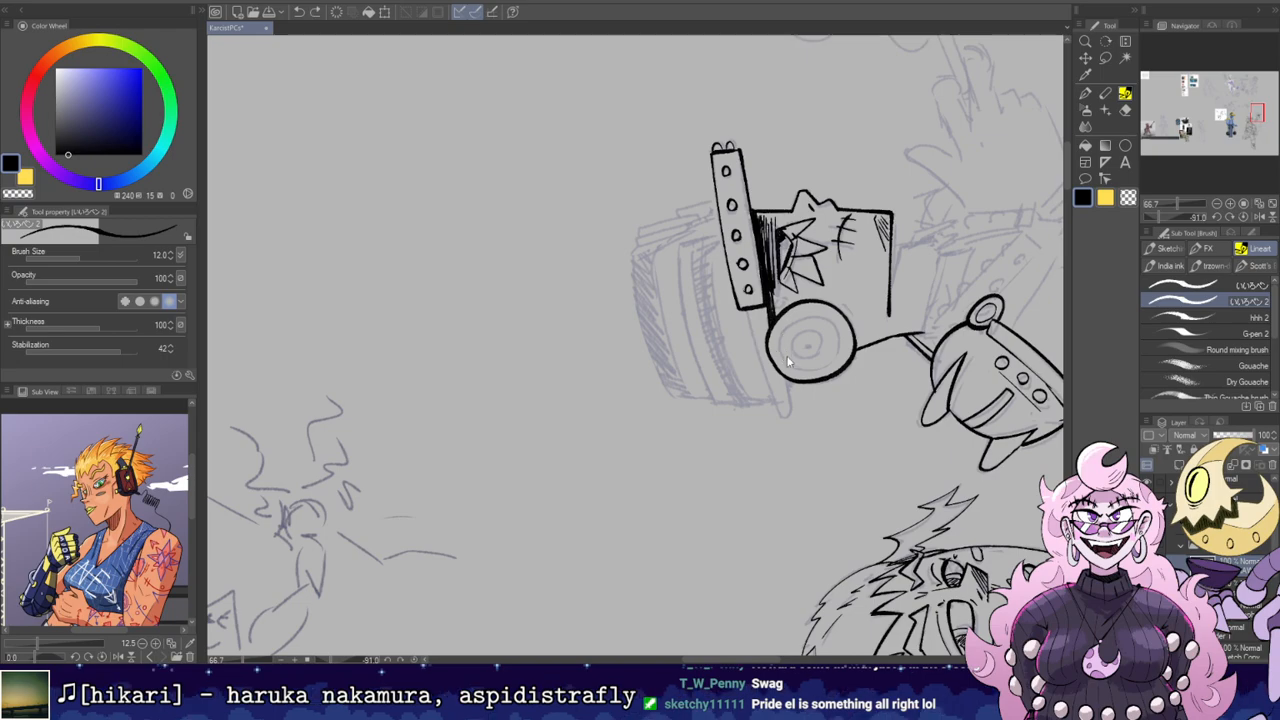
Step: Ink two concentric rings and a small centre circle inside the round earpiece
{"action": "mouse_move", "coordinate": [784, 368]}
{"action": "left_mouse_down"}
{"action": "mouse_move", "coordinate": [780, 328]}
{"action": "mouse_move", "coordinate": [838, 362]}
{"action": "mouse_move", "coordinate": [786, 372]}
{"action": "mouse_move", "coordinate": [806, 372]}
{"action": "mouse_move", "coordinate": [823, 336]}
{"action": "mouse_move", "coordinate": [798, 359]}
{"action": "mouse_move", "coordinate": [823, 338]}
{"action": "left_mouse_up"}
{"action": "key", "text": "e"}
{"action": "key", "text": "b"}
{"action": "key", "text": "e"}
{"action": "key", "text": "b"}
{"action": "key", "text": "ctrl+z"}
{"action": "key", "text": "ctrl+z"}
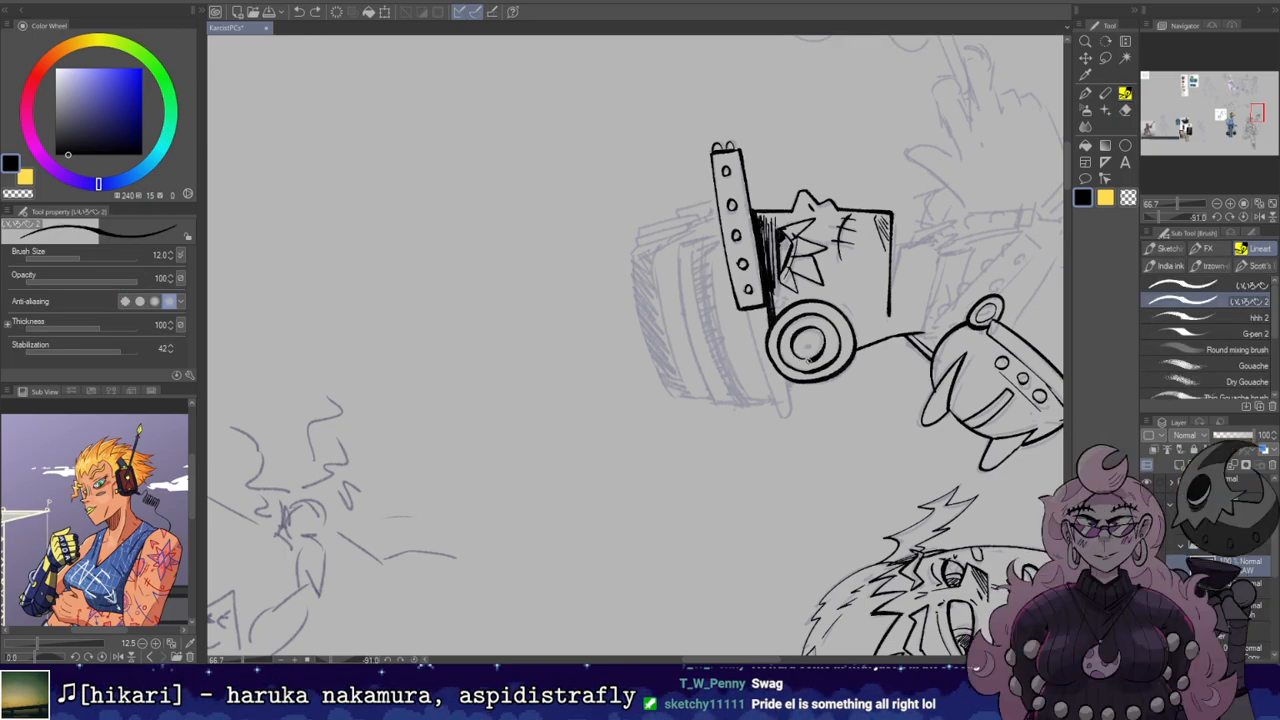
{"action": "left_click_drag", "start_coordinate": [807, 339], "coordinate": [804, 348]}
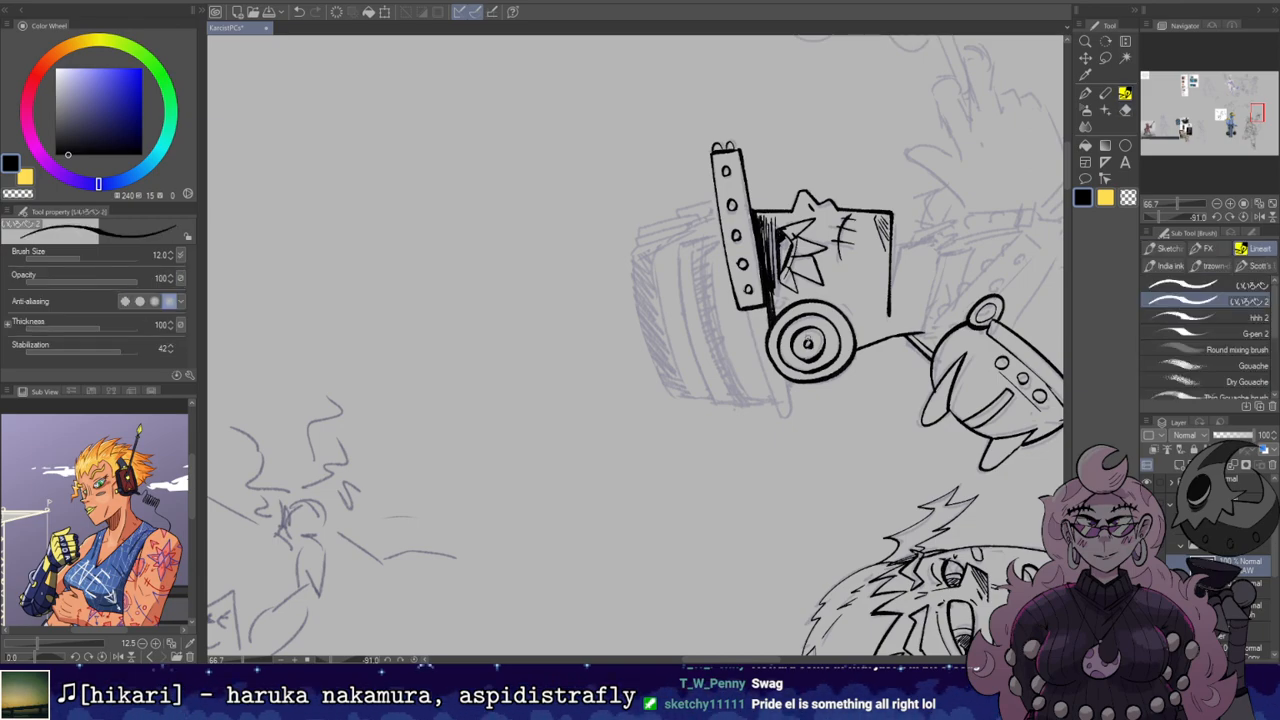
{"action": "key", "text": "e"}
Step: Ink the hat's rear brim with a rounded tip, running from the riveted band past the earpiece
{"action": "key", "text": "r"}
{"action": "left_click_drag", "start_coordinate": [611, 205], "coordinate": [655, 205]}
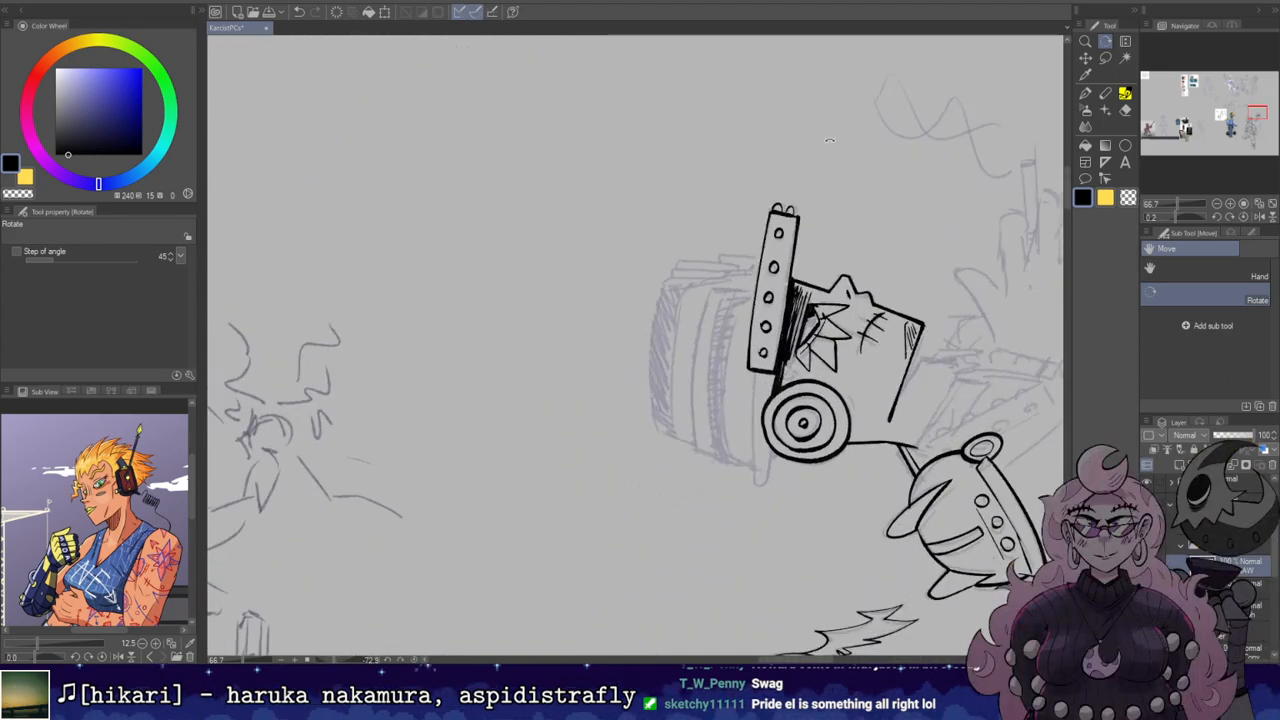
{"action": "mouse_move", "coordinate": [789, 271]}
{"action": "left_mouse_down"}
{"action": "mouse_move", "coordinate": [805, 243]}
{"action": "mouse_move", "coordinate": [762, 350]}
{"action": "mouse_move", "coordinate": [767, 432]}
{"action": "left_mouse_up"}
{"action": "key", "text": "p"}
{"action": "left_click_drag", "start_coordinate": [768, 346], "coordinate": [768, 450]}
{"action": "key", "text": "ctrl+z"}
{"action": "key", "text": "ctrl+z"}
{"action": "mouse_move", "coordinate": [770, 346]}
{"action": "left_mouse_down"}
{"action": "mouse_move", "coordinate": [768, 454]}
{"action": "mouse_move", "coordinate": [786, 418]}
{"action": "left_mouse_up"}
{"action": "key", "text": "r"}
{"action": "mouse_move", "coordinate": [690, 196]}
{"action": "left_mouse_down"}
{"action": "mouse_move", "coordinate": [754, 239]}
{"action": "mouse_move", "coordinate": [774, 426]}
{"action": "mouse_move", "coordinate": [763, 250]}
{"action": "mouse_move", "coordinate": [700, 200]}
{"action": "left_mouse_up"}
{"action": "key", "text": "p"}
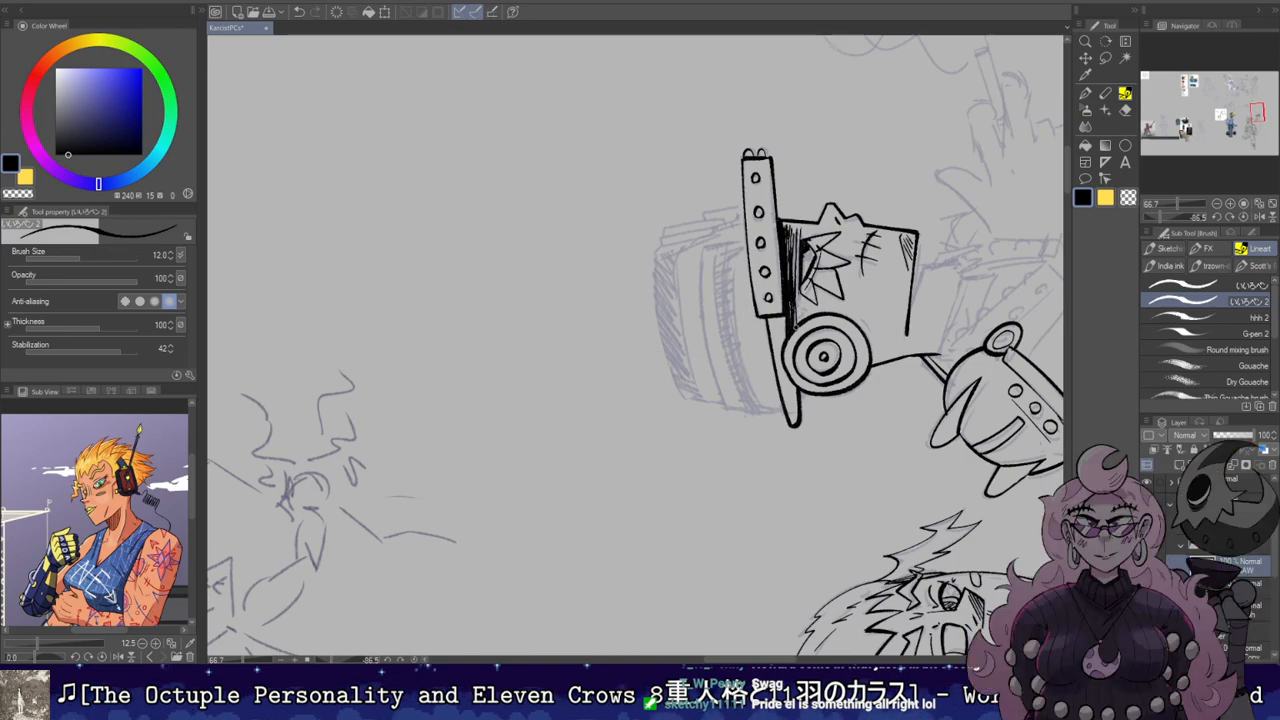
Step: Ink the lowest section of the hat's crown, rising from the rear brim
{"action": "key", "text": "r"}
{"action": "left_click_drag", "start_coordinate": [784, 228], "coordinate": [814, 273]}
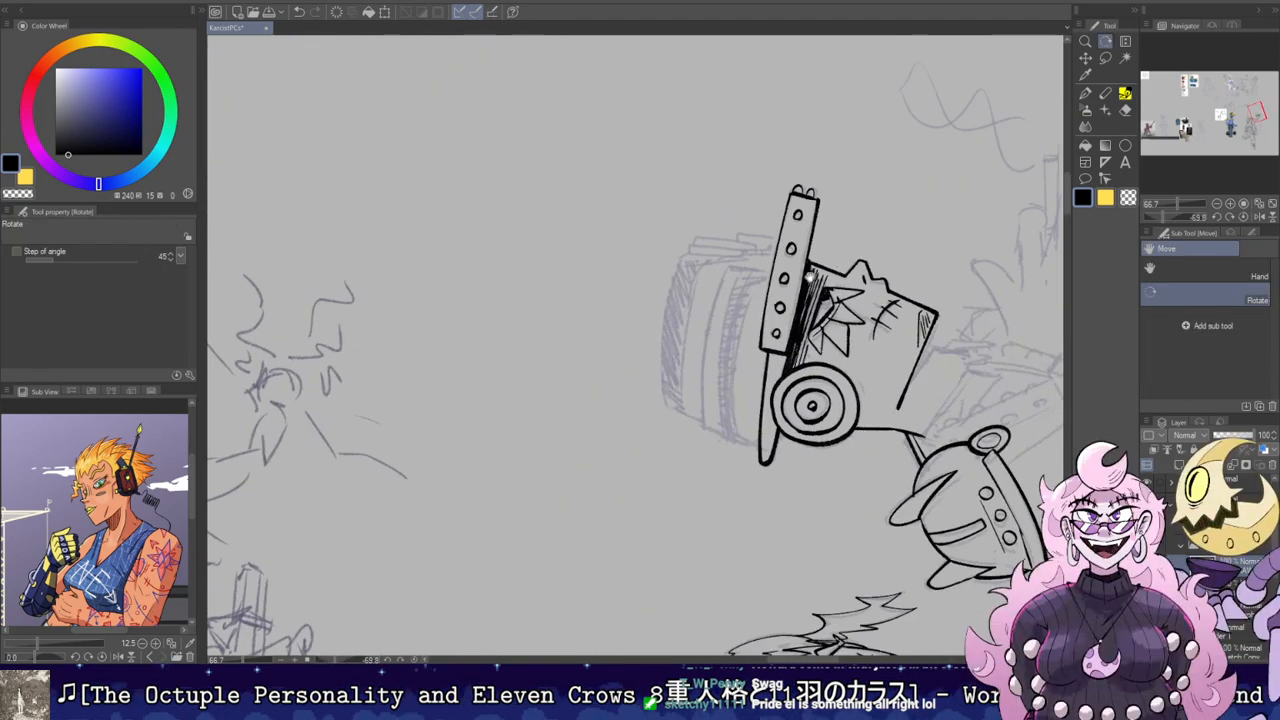
{"action": "key", "text": "b"}
{"action": "key", "text": "ctrl+z"}
{"action": "mouse_move", "coordinate": [704, 427]}
{"action": "left_mouse_down"}
{"action": "mouse_move", "coordinate": [746, 447]}
{"action": "mouse_move", "coordinate": [730, 268]}
{"action": "mouse_move", "coordinate": [692, 468]}
{"action": "mouse_move", "coordinate": [684, 444]}
{"action": "mouse_move", "coordinate": [742, 366]}
{"action": "mouse_move", "coordinate": [728, 463]}
{"action": "mouse_move", "coordinate": [702, 352]}
{"action": "left_mouse_up"}
{"action": "key", "text": "r"}
{"action": "key", "text": "b"}
{"action": "key", "text": "r"}
{"action": "key", "text": "b"}
{"action": "key", "text": "ctrl+z"}
{"action": "key", "text": "ctrl+z"}
{"action": "mouse_move", "coordinate": [733, 469]}
{"action": "left_mouse_down"}
{"action": "mouse_move", "coordinate": [702, 338]}
{"action": "mouse_move", "coordinate": [790, 343]}
{"action": "left_mouse_up"}
Step: Ink the curved middle bands of the hat's crown and their stepped rear edges
{"action": "key", "text": "r"}
{"action": "double_click", "coordinate": [712, 326]}
{"action": "key", "text": "e"}
{"action": "key", "text": "r"}
{"action": "mouse_move", "coordinate": [731, 406]}
{"action": "left_mouse_down"}
{"action": "mouse_move", "coordinate": [744, 375]}
{"action": "mouse_move", "coordinate": [736, 298]}
{"action": "left_mouse_up"}
{"action": "key", "text": "b"}
{"action": "key", "text": "r"}
{"action": "mouse_move", "coordinate": [668, 428]}
{"action": "left_mouse_down"}
{"action": "mouse_move", "coordinate": [712, 391]}
{"action": "mouse_move", "coordinate": [723, 446]}
{"action": "left_mouse_up"}
{"action": "key", "text": "b"}
{"action": "mouse_move", "coordinate": [723, 446]}
{"action": "left_mouse_down"}
{"action": "mouse_move", "coordinate": [679, 301]}
{"action": "mouse_move", "coordinate": [619, 280]}
{"action": "left_mouse_up"}
{"action": "key", "text": "r"}
{"action": "left_click_drag", "start_coordinate": [619, 280], "coordinate": [667, 440]}
{"action": "key", "text": "e"}
{"action": "key", "text": "b"}
Step: Ink the upper part of the hat's crown and close its outline at the top
{"action": "left_click_drag", "start_coordinate": [665, 394], "coordinate": [660, 365]}
{"action": "key", "text": "r"}
{"action": "mouse_move", "coordinate": [580, 335]}
{"action": "left_mouse_down"}
{"action": "mouse_move", "coordinate": [740, 300]}
{"action": "mouse_move", "coordinate": [860, 380]}
{"action": "mouse_move", "coordinate": [820, 260]}
{"action": "mouse_move", "coordinate": [780, 205]}
{"action": "mouse_move", "coordinate": [806, 239]}
{"action": "left_mouse_up"}
{"action": "key", "text": "b"}
{"action": "key", "text": "r"}
{"action": "mouse_move", "coordinate": [864, 372]}
{"action": "left_mouse_down"}
{"action": "mouse_move", "coordinate": [834, 229]}
{"action": "mouse_move", "coordinate": [842, 246]}
{"action": "left_mouse_up"}
{"action": "key", "text": "b"}
{"action": "left_click_drag", "start_coordinate": [698, 444], "coordinate": [735, 289]}
{"action": "left_click_drag", "start_coordinate": [735, 290], "coordinate": [604, 233]}
{"action": "left_click_drag", "start_coordinate": [604, 233], "coordinate": [685, 413]}
Step: Ink the overlapping layers at the front of the hat's crown and two small studs at their base
{"action": "key", "text": "e"}
{"action": "key", "text": "b"}
{"action": "left_click_drag", "start_coordinate": [712, 353], "coordinate": [695, 413]}
{"action": "mouse_move", "coordinate": [709, 352]}
{"action": "left_mouse_down"}
{"action": "mouse_move", "coordinate": [682, 412]}
{"action": "mouse_move", "coordinate": [707, 326]}
{"action": "left_mouse_up"}
{"action": "key", "text": "r"}
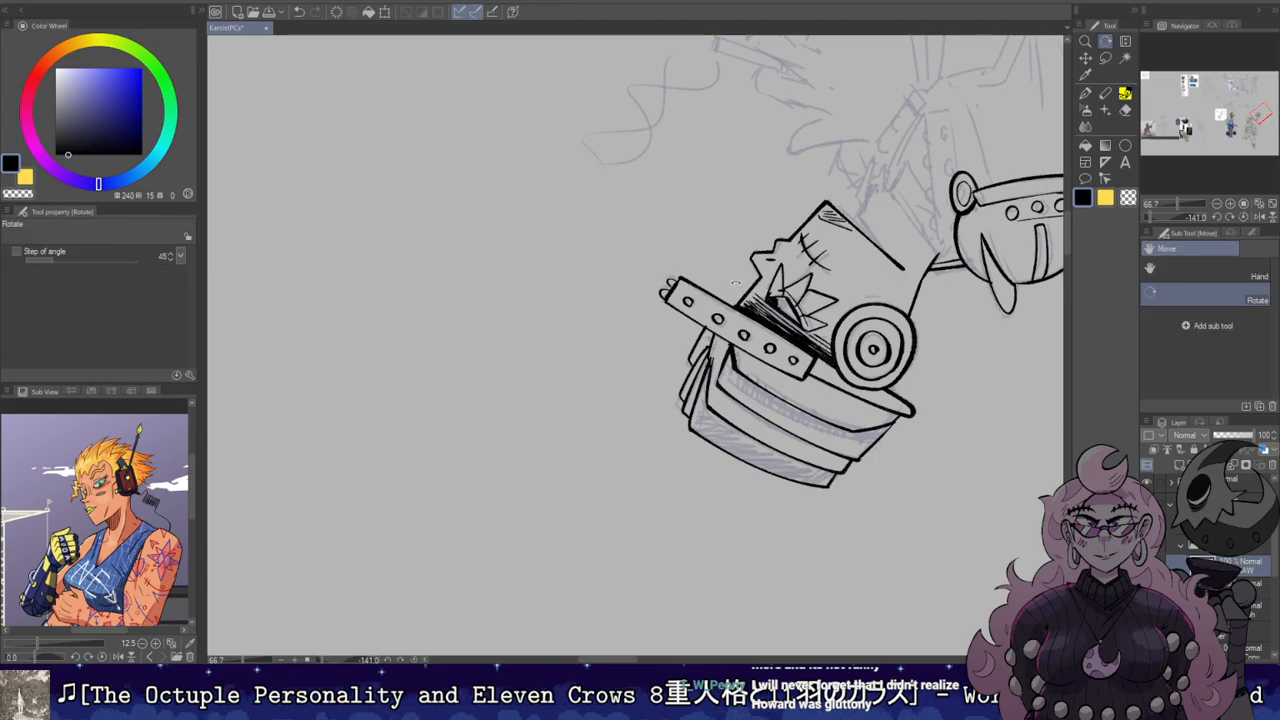
{"action": "double_click", "coordinate": [736, 281]}
{"action": "left_click_drag", "start_coordinate": [595, 413], "coordinate": [797, 310]}
{"action": "key", "text": "e"}
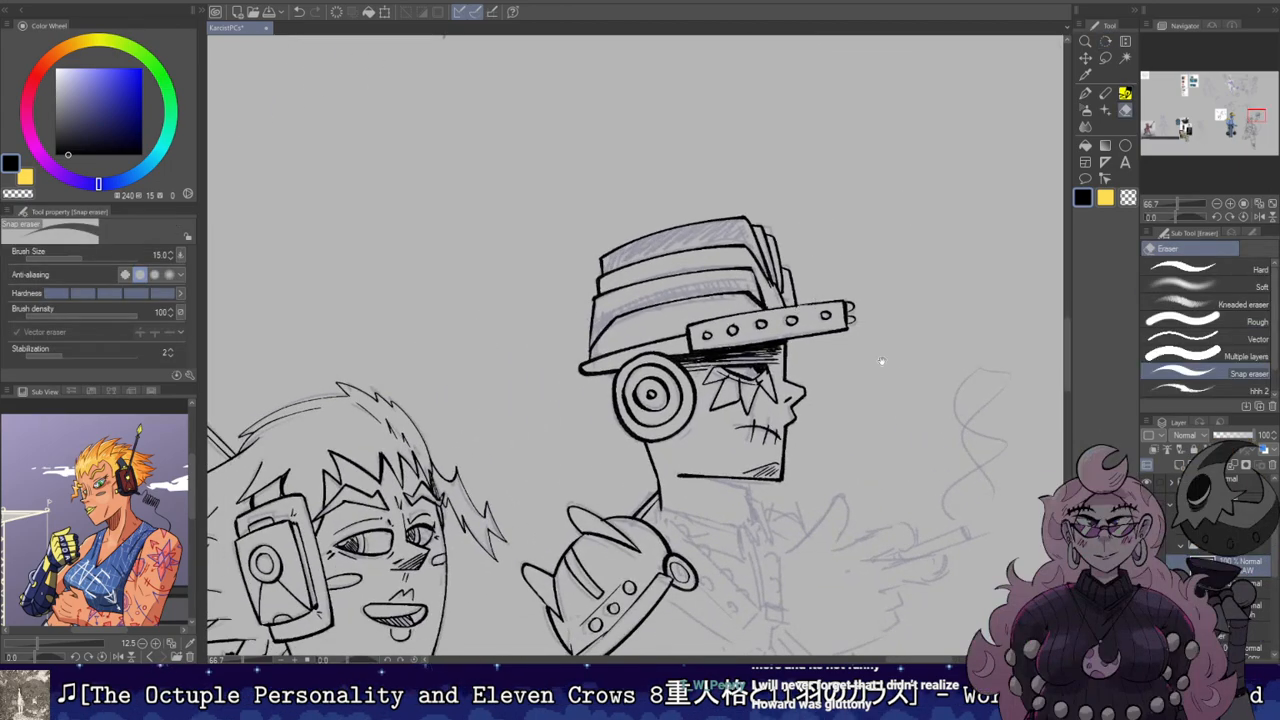
{"action": "left_click_drag", "start_coordinate": [870, 348], "coordinate": [860, 250]}
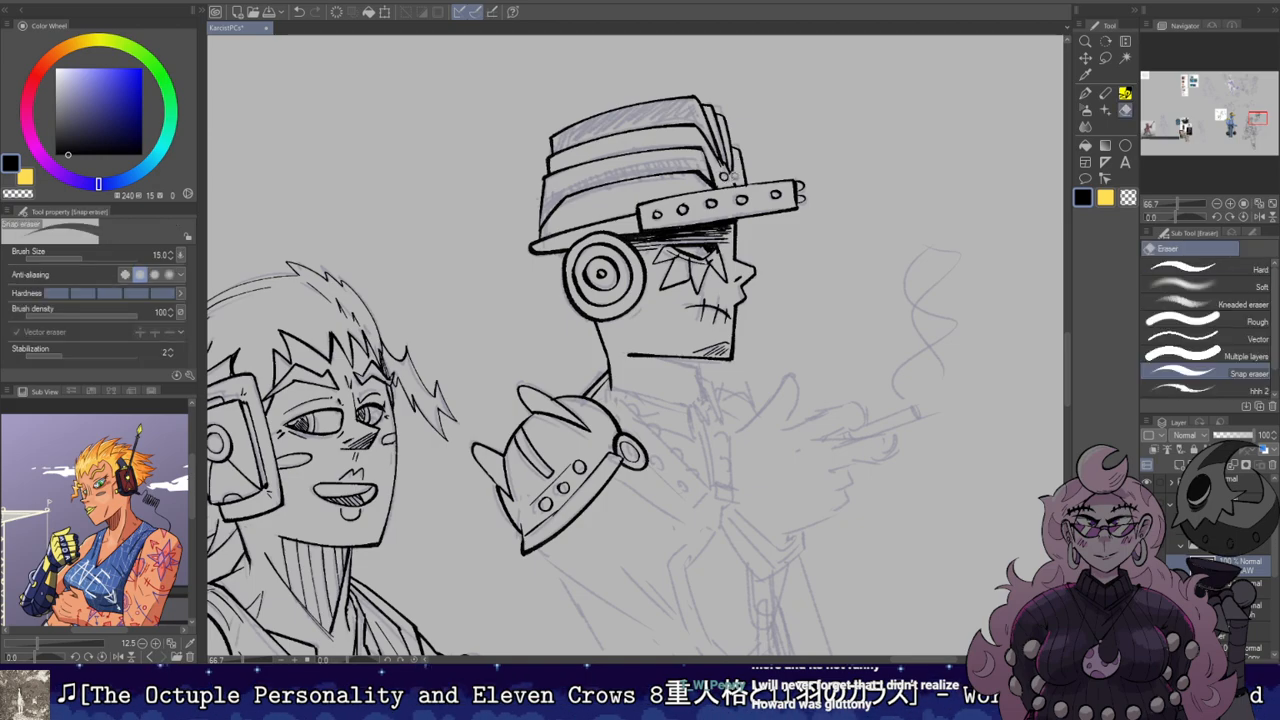
{"action": "key", "text": "p"}
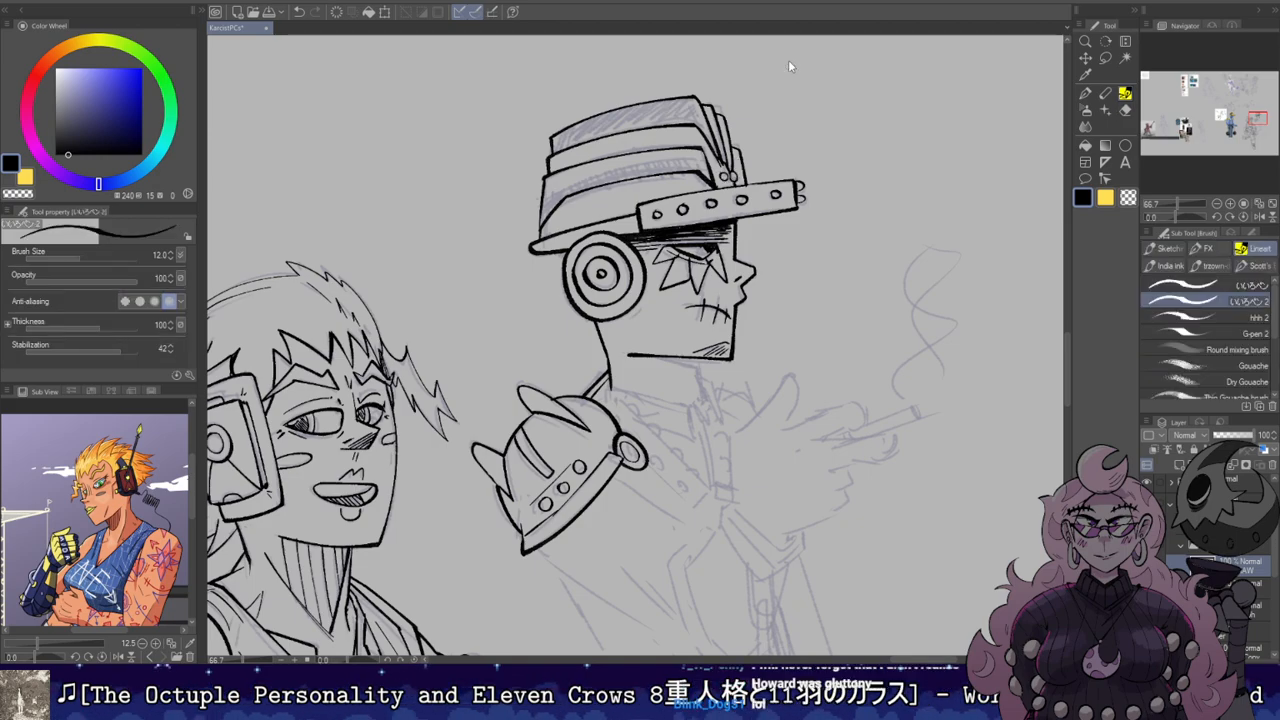
Step: Try small line corrections on the rings of the round earpiece and undo them
{"action": "scroll", "coordinate": [768, 300], "scroll_direction": "down", "scroll_amount": 6}
{"action": "key", "text": "r"}
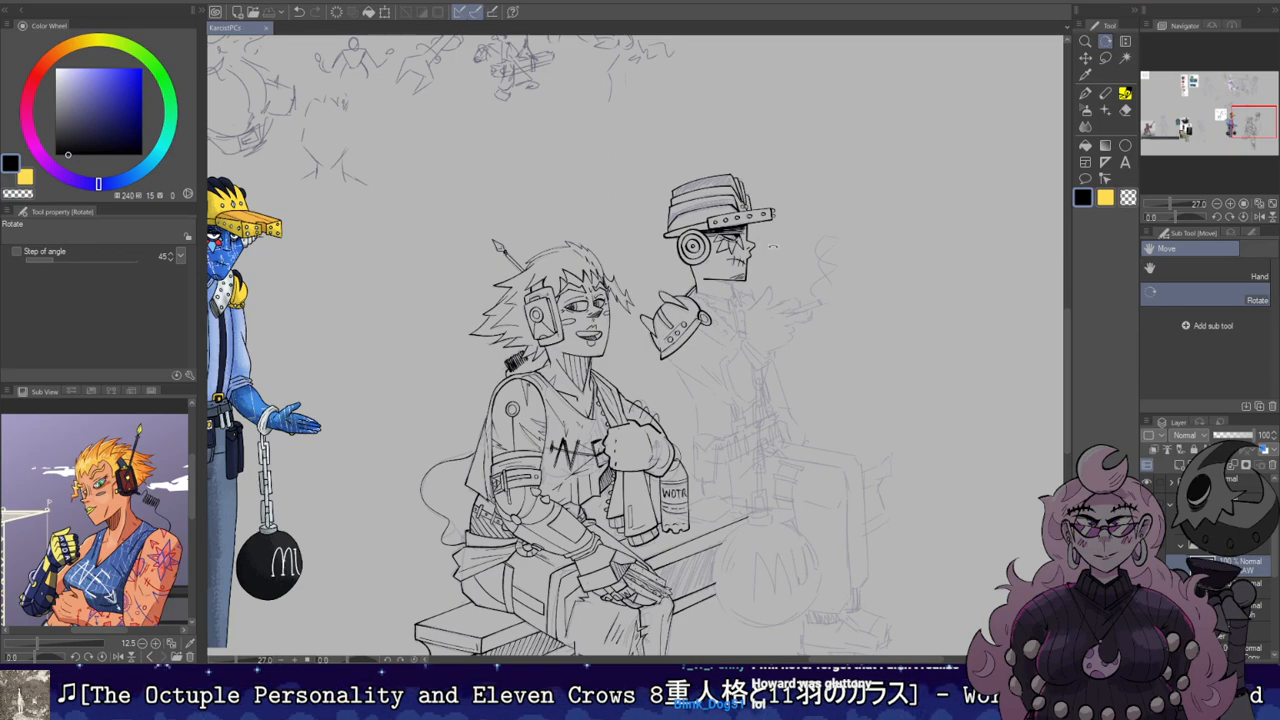
{"action": "scroll", "coordinate": [630, 234], "scroll_direction": "up", "scroll_amount": 5}
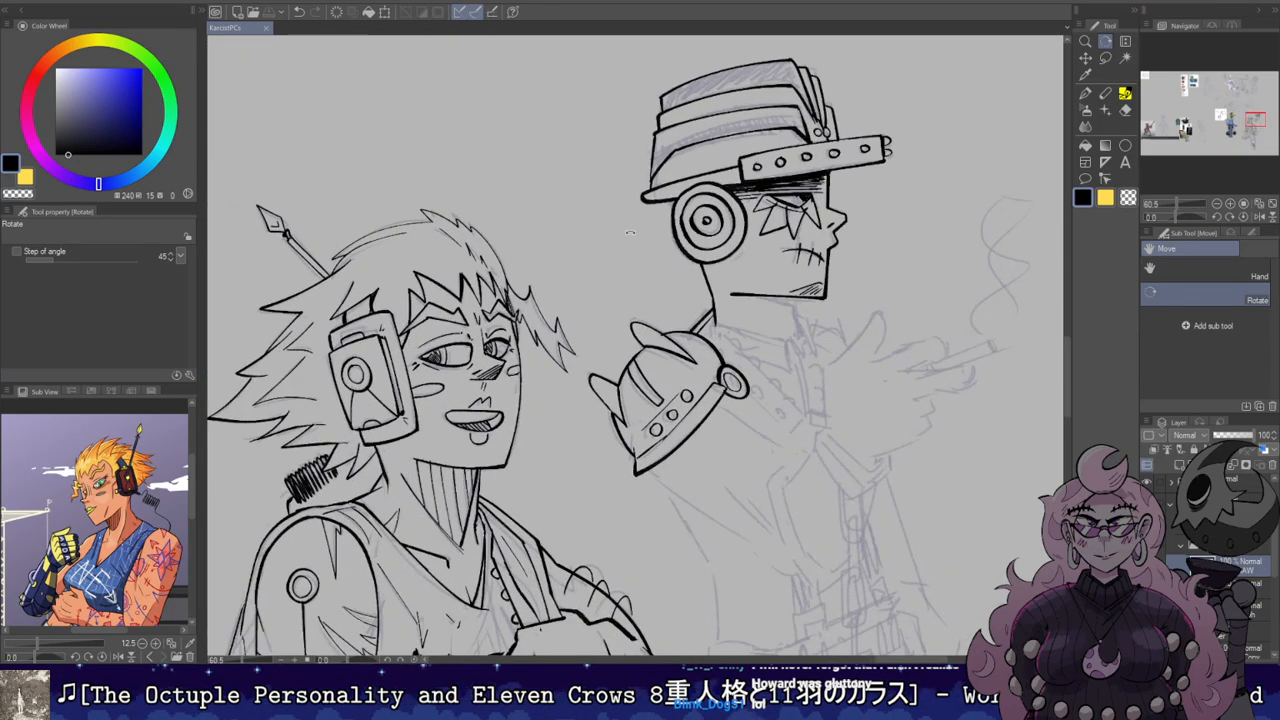
{"action": "scroll", "coordinate": [610, 271], "scroll_direction": "up", "scroll_amount": 2}
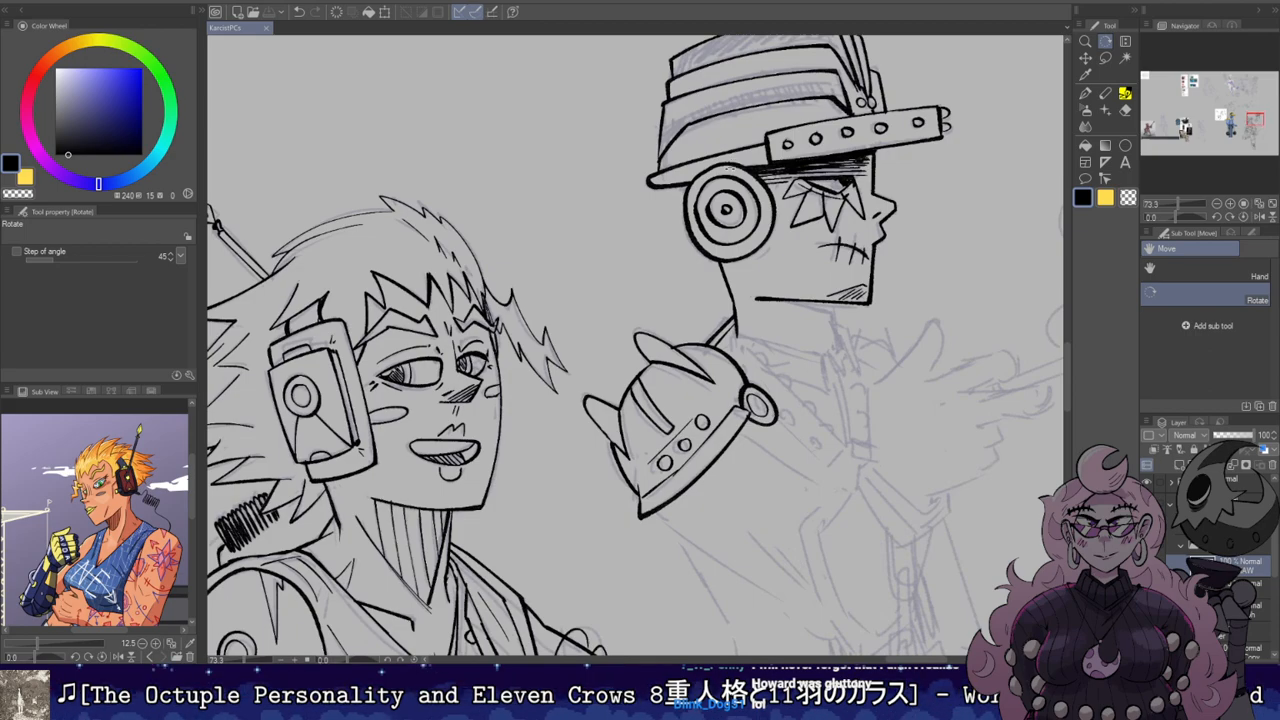
{"action": "mouse_move", "coordinate": [715, 208]}
{"action": "left_mouse_down"}
{"action": "mouse_move", "coordinate": [798, 229]}
{"action": "mouse_move", "coordinate": [793, 239]}
{"action": "left_mouse_up"}
{"action": "key", "text": "b"}
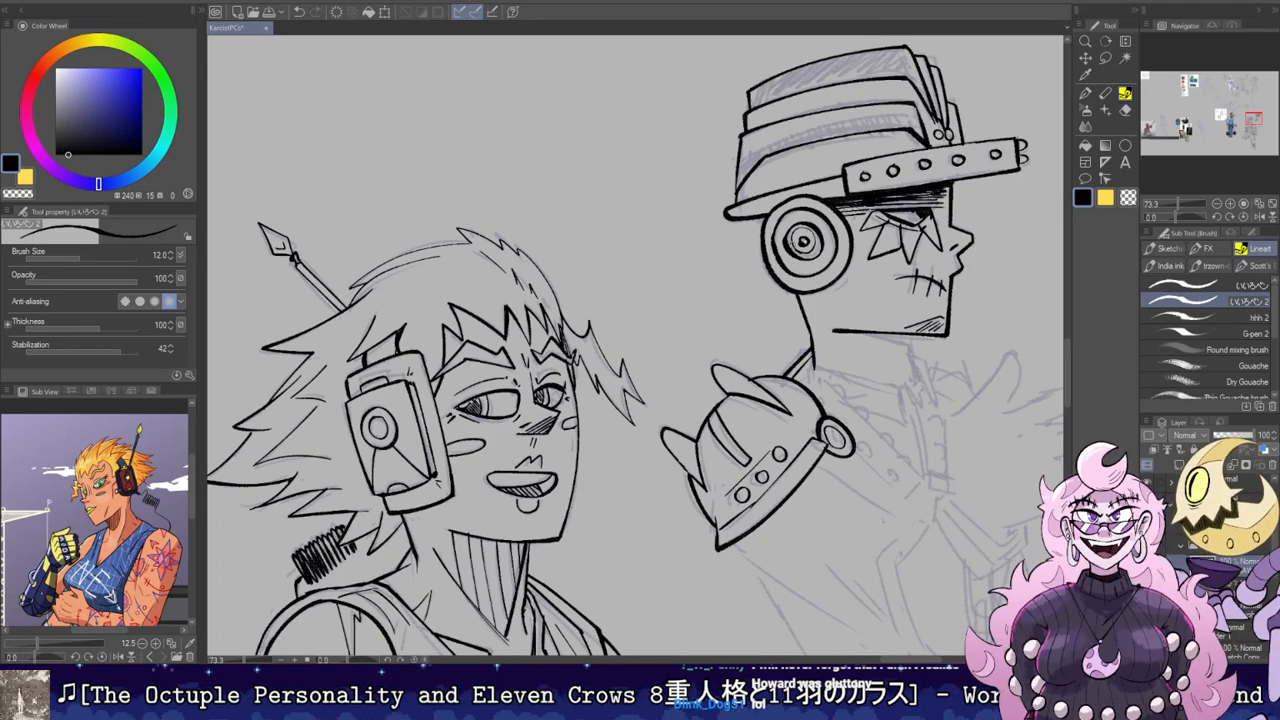
{"action": "key", "text": "e"}
{"action": "left_click_drag", "start_coordinate": [777, 258], "coordinate": [783, 267]}
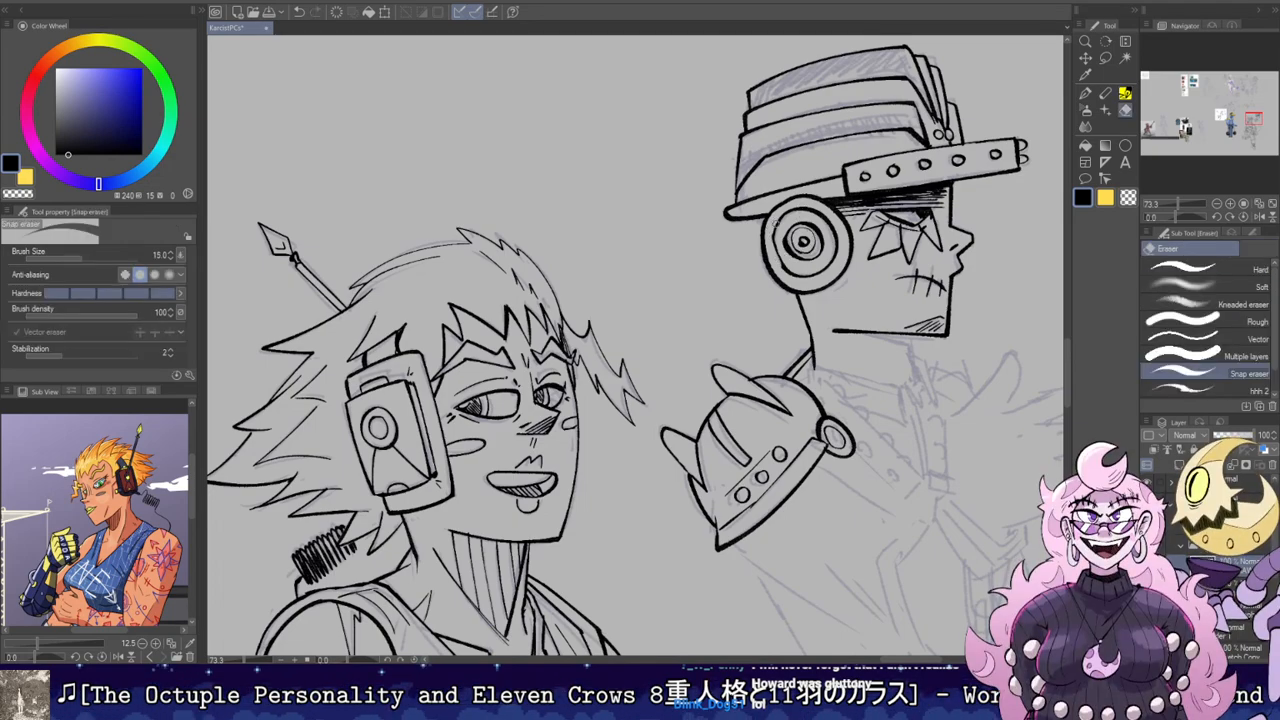
{"action": "key", "text": "ctrl+z"}
{"action": "key", "text": "b"}
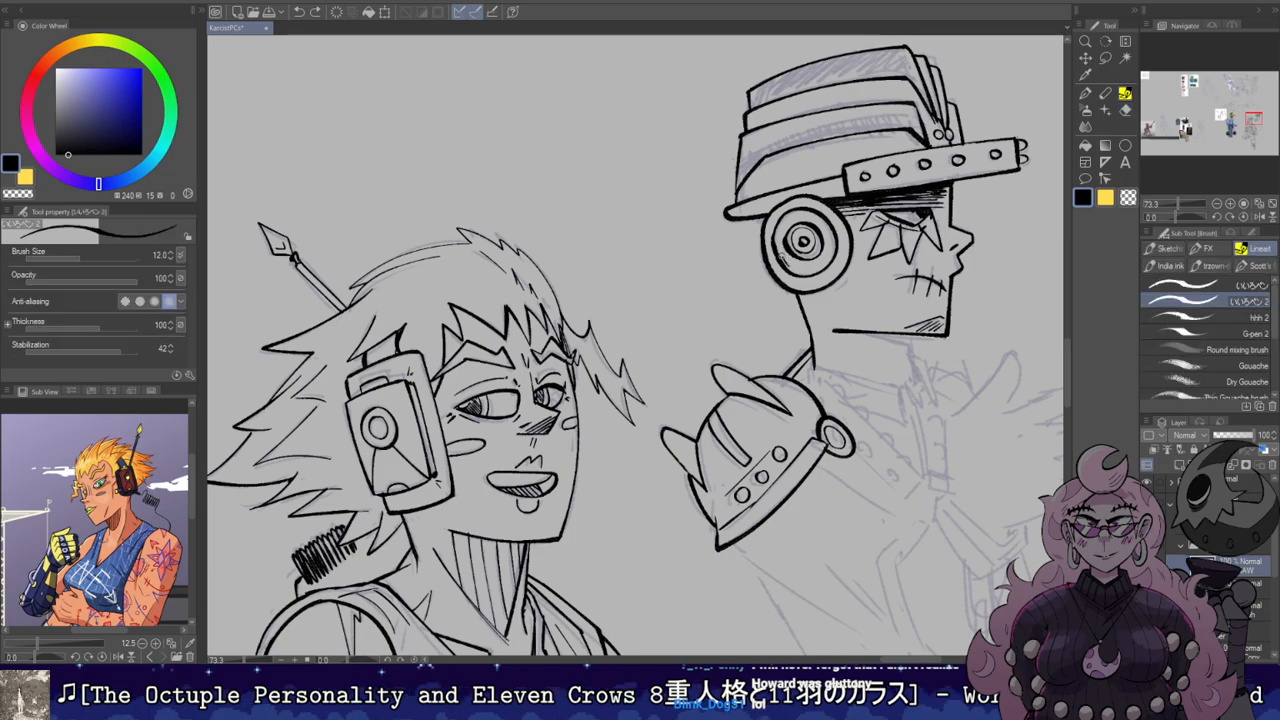
{"action": "key", "text": "ctrl+z"}
{"action": "mouse_move", "coordinate": [826, 229]}
{"action": "left_mouse_down"}
{"action": "mouse_move", "coordinate": [793, 229]}
{"action": "mouse_move", "coordinate": [788, 268]}
{"action": "mouse_move", "coordinate": [779, 222]}
{"action": "mouse_move", "coordinate": [828, 231]}
{"action": "left_mouse_up"}
{"action": "key", "text": "ctrl+z"}
{"action": "key", "text": "ctrl+z"}
{"action": "mouse_move", "coordinate": [793, 270]}
{"action": "left_mouse_down"}
{"action": "mouse_move", "coordinate": [777, 245]}
{"action": "mouse_move", "coordinate": [788, 215]}
{"action": "mouse_move", "coordinate": [832, 248]}
{"action": "mouse_move", "coordinate": [793, 268]}
{"action": "left_mouse_up"}
{"action": "key", "text": "ctrl+z"}
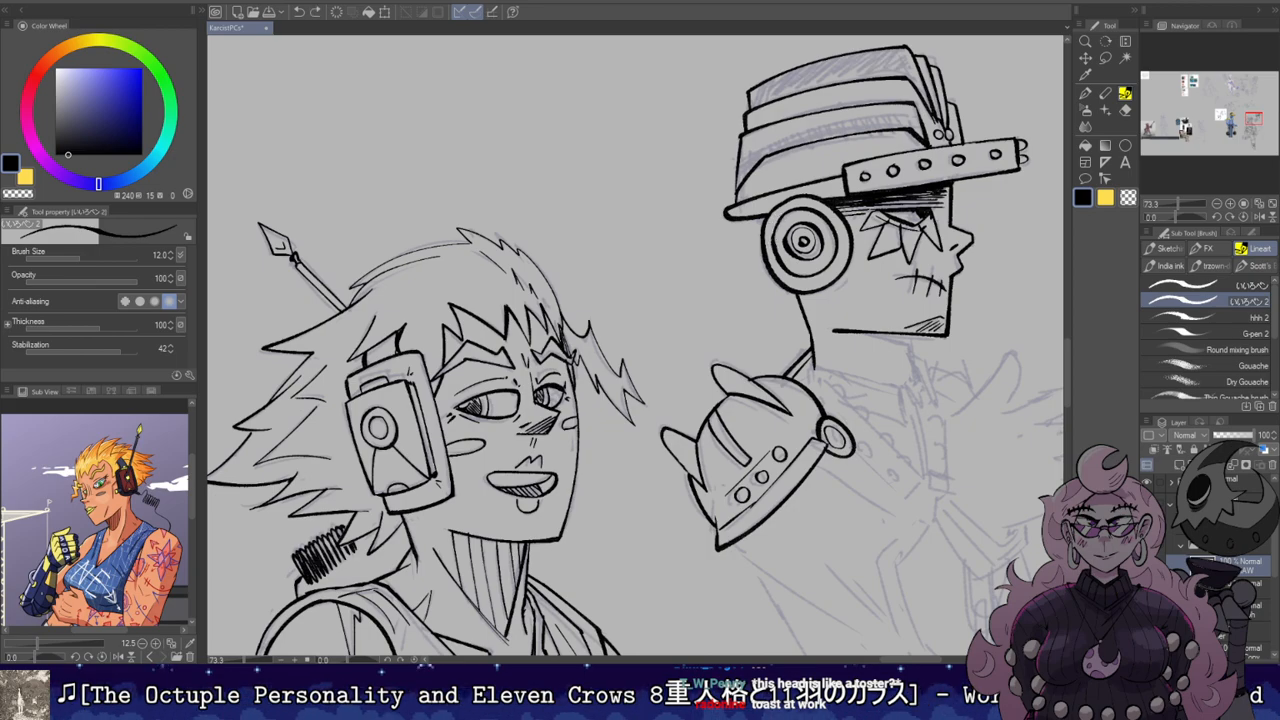
Step: Try redrawing curved strokes along the earpiece's outer rings, undoing each attempt
{"action": "key", "text": "ctrl+z"}
{"action": "left_click_drag", "start_coordinate": [785, 215], "coordinate": [773, 262]}
{"action": "key", "text": "ctrl+z"}
{"action": "key", "text": "ctrl+z"}
{"action": "key", "text": "ctrl+z"}
{"action": "left_click_drag", "start_coordinate": [834, 218], "coordinate": [825, 273]}
{"action": "key", "text": "ctrl+z"}
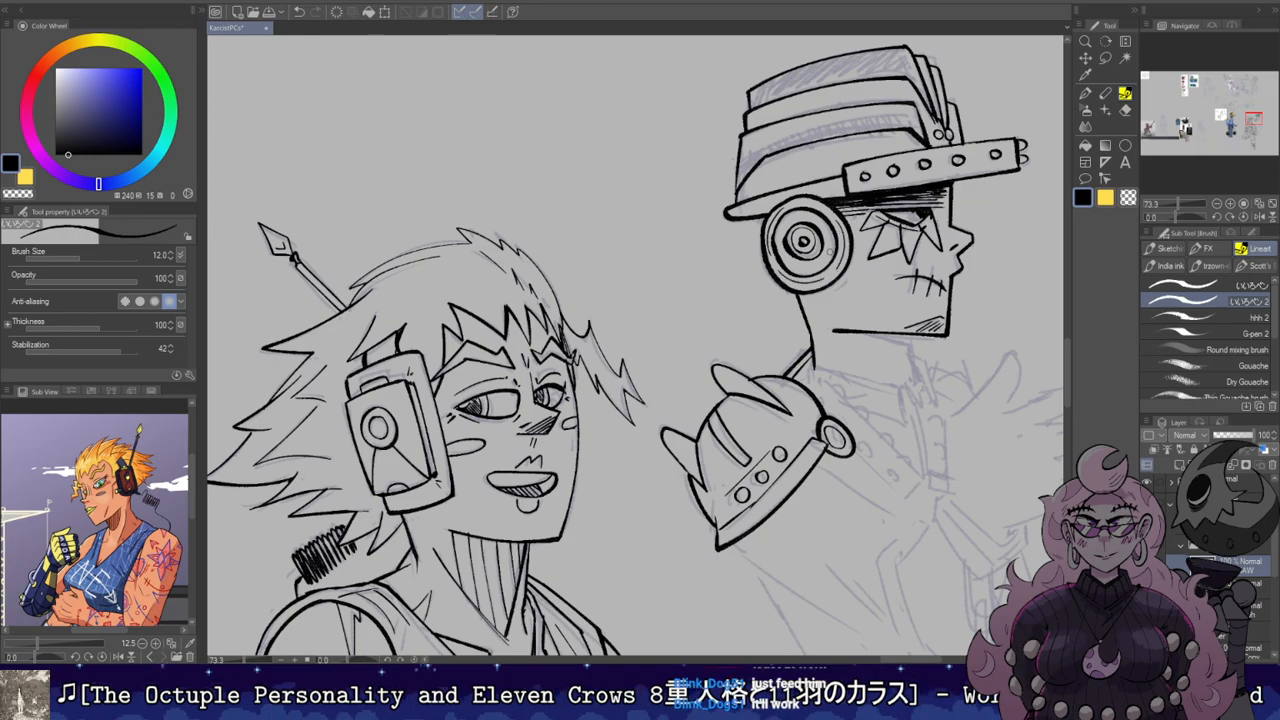
{"action": "key", "text": "ctrl+z"}
{"action": "left_click_drag", "start_coordinate": [795, 203], "coordinate": [831, 213]}
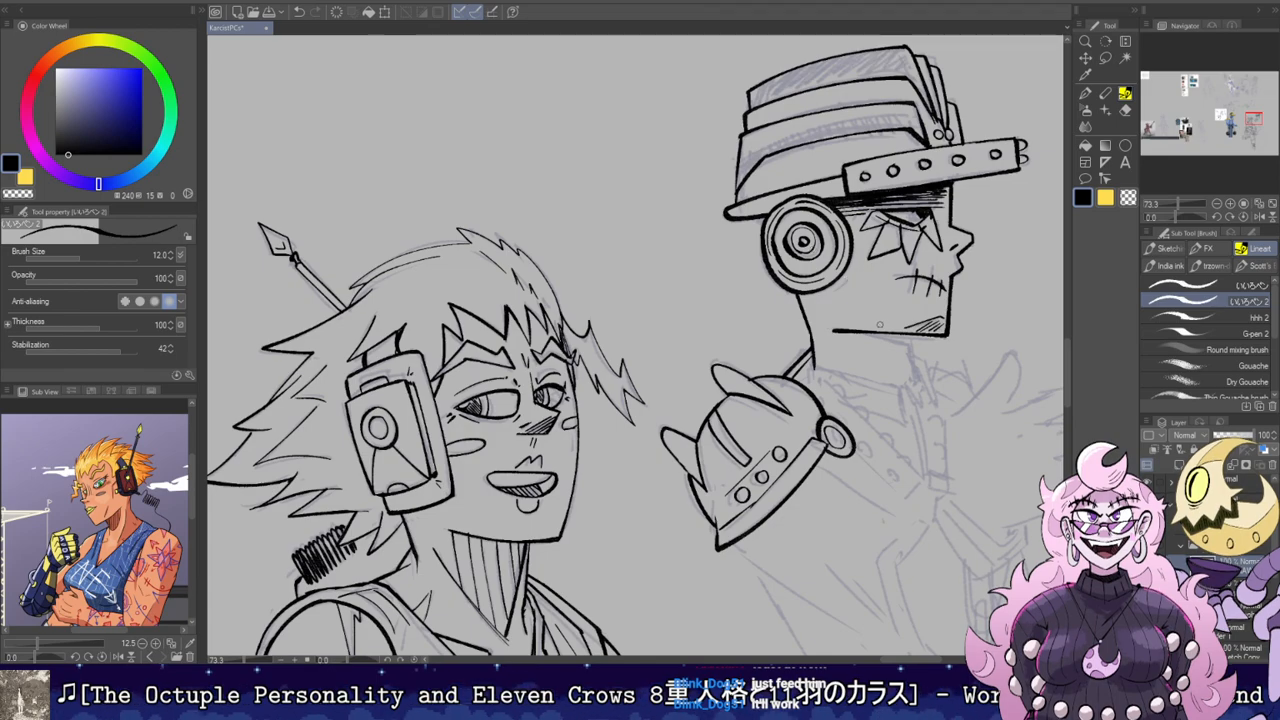
{"action": "key", "text": "ctrl+z"}
Step: Ink the front line of the second character's neck below the jaw
{"action": "mouse_move", "coordinate": [867, 332]}
{"action": "left_mouse_down"}
{"action": "mouse_move", "coordinate": [906, 343]}
{"action": "mouse_move", "coordinate": [918, 380]}
{"action": "left_mouse_up"}
{"action": "key", "text": "ctrl+z"}
{"action": "mouse_move", "coordinate": [909, 334]}
{"action": "left_mouse_down"}
{"action": "mouse_move", "coordinate": [919, 382]}
{"action": "mouse_move", "coordinate": [914, 331]}
{"action": "mouse_move", "coordinate": [888, 455]}
{"action": "left_mouse_up"}
{"action": "key", "text": "ctrl+z"}
{"action": "key", "text": "e"}
{"action": "key", "text": "r"}
{"action": "key", "text": "b"}
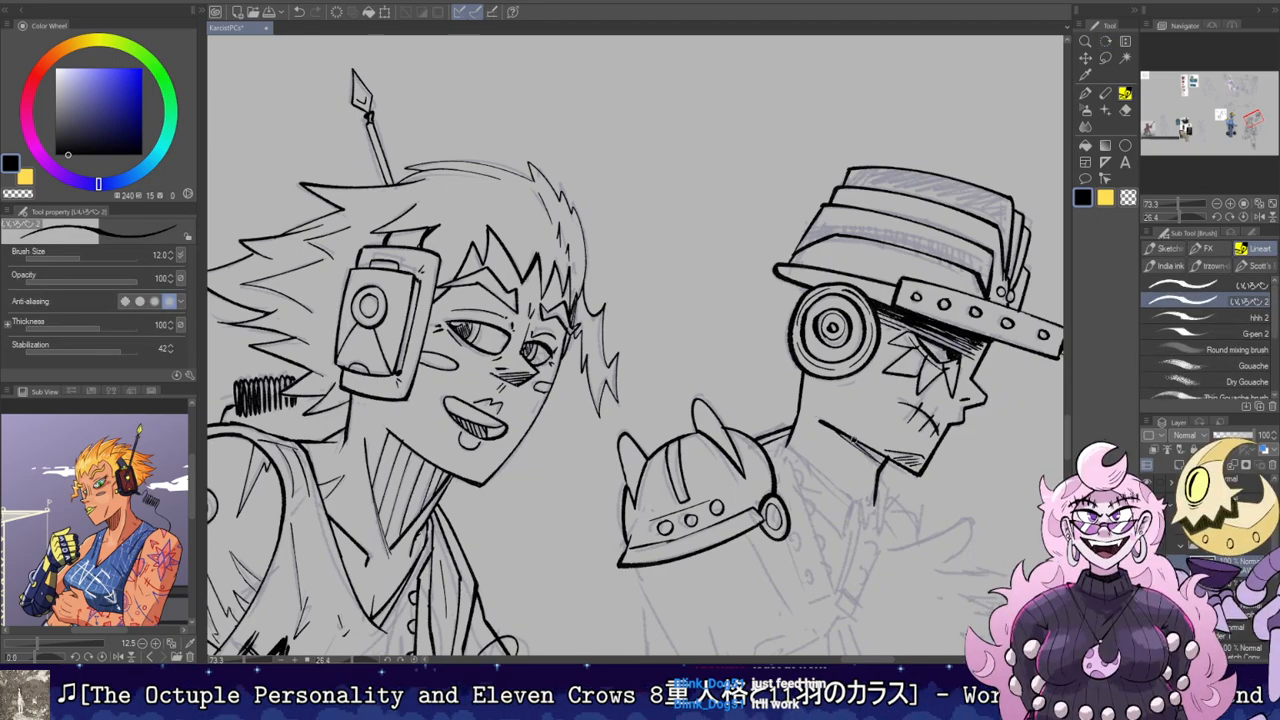
{"action": "mouse_move", "coordinate": [829, 427]}
{"action": "left_mouse_down"}
{"action": "mouse_move", "coordinate": [882, 466]}
{"action": "mouse_move", "coordinate": [910, 343]}
{"action": "mouse_move", "coordinate": [863, 329]}
{"action": "mouse_move", "coordinate": [849, 270]}
{"action": "left_mouse_up"}
Step: Ink the shadow lines under the jaw and the upper edge of the shirt collar across the neck
{"action": "key", "text": "r"}
{"action": "key", "text": "e"}
{"action": "key", "text": "r"}
{"action": "left_click_drag", "start_coordinate": [660, 112], "coordinate": [980, 132]}
{"action": "key", "text": "b"}
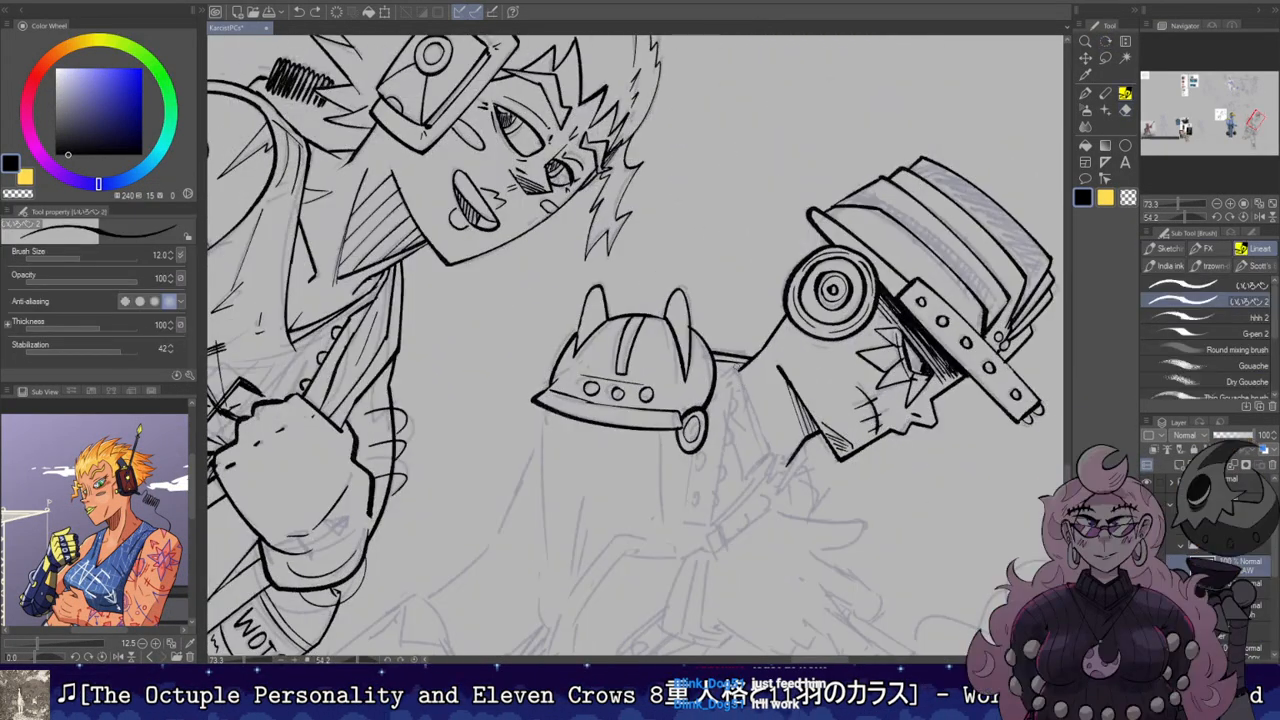
{"action": "key", "text": "r"}
{"action": "left_click_drag", "start_coordinate": [761, 389], "coordinate": [752, 286]}
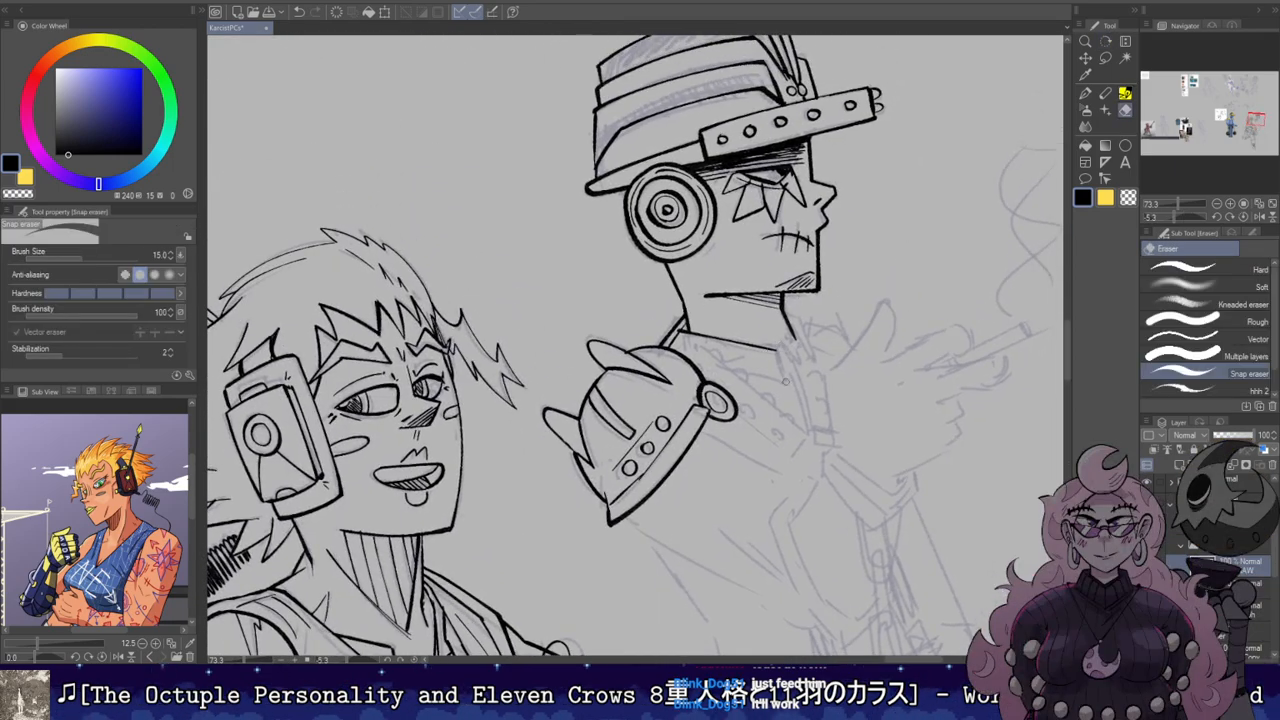
Step: Ink the near collar flap with its pointed tip and add short shading strokes near the shoulder pad
{"action": "key", "text": "b"}
{"action": "mouse_move", "coordinate": [783, 375]}
{"action": "left_mouse_down"}
{"action": "mouse_move", "coordinate": [786, 391]}
{"action": "mouse_move", "coordinate": [775, 362]}
{"action": "mouse_move", "coordinate": [770, 433]}
{"action": "mouse_move", "coordinate": [790, 487]}
{"action": "left_mouse_up"}
{"action": "key", "text": "ctrl+z"}
{"action": "key", "text": "ctrl+z"}
{"action": "mouse_move", "coordinate": [770, 431]}
{"action": "left_mouse_down"}
{"action": "mouse_move", "coordinate": [788, 497]}
{"action": "mouse_move", "coordinate": [724, 210]}
{"action": "mouse_move", "coordinate": [678, 192]}
{"action": "left_mouse_up"}
{"action": "key", "text": "e"}
{"action": "key", "text": "r"}
{"action": "mouse_move", "coordinate": [690, 205]}
{"action": "left_mouse_down"}
{"action": "mouse_move", "coordinate": [808, 370]}
{"action": "mouse_move", "coordinate": [835, 258]}
{"action": "mouse_move", "coordinate": [857, 326]}
{"action": "left_mouse_up"}
{"action": "left_click_drag", "start_coordinate": [754, 368], "coordinate": [763, 380]}
{"action": "key", "text": "ctrl+z"}
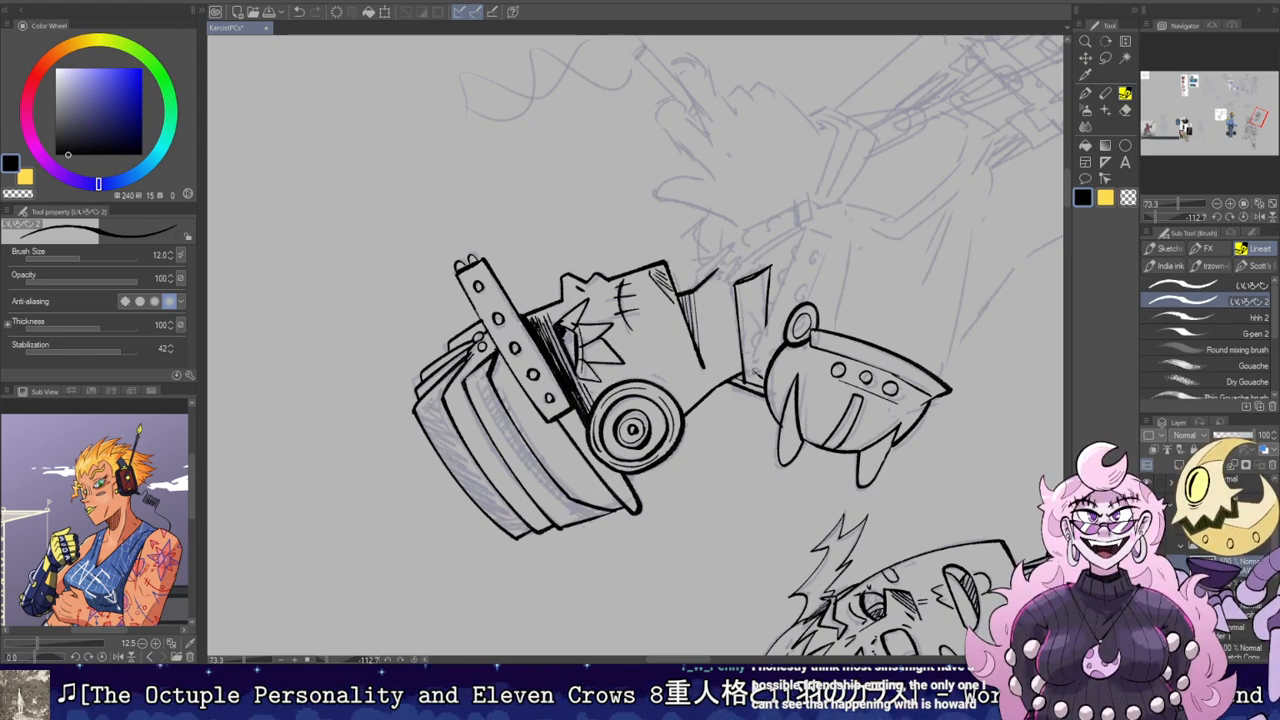
{"action": "left_click_drag", "start_coordinate": [764, 382], "coordinate": [753, 375]}
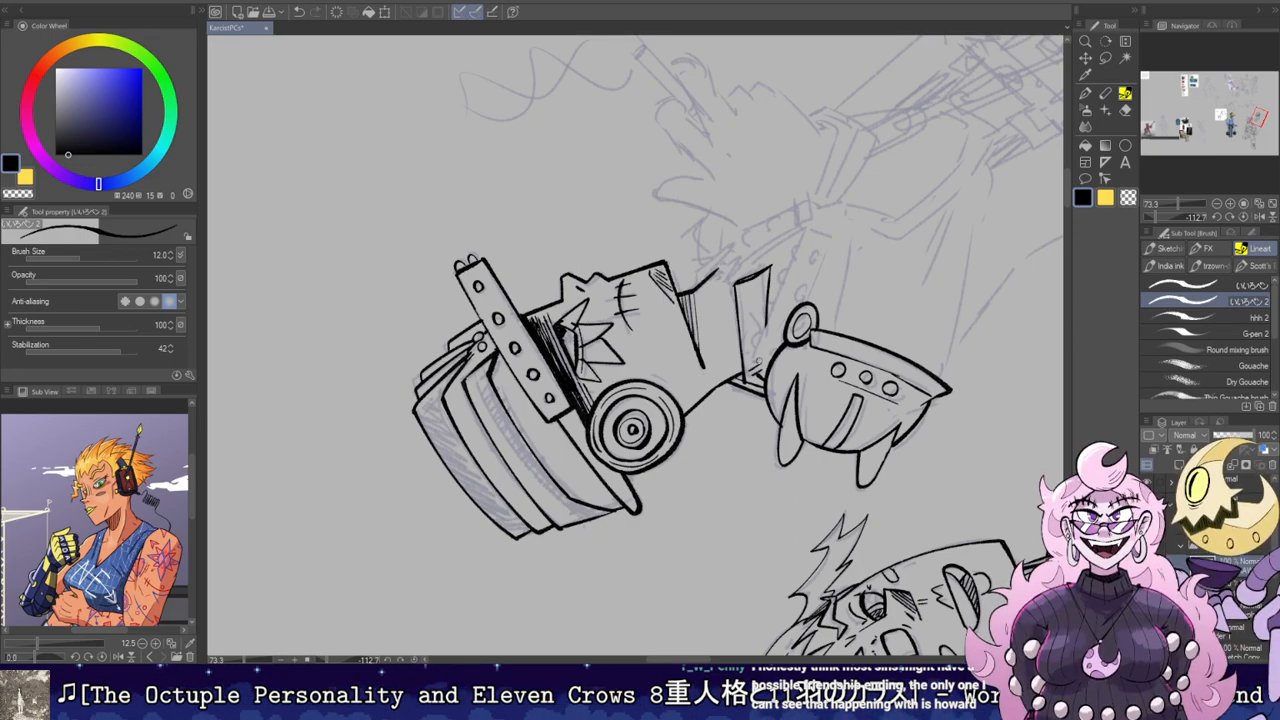
{"action": "left_click_drag", "start_coordinate": [754, 360], "coordinate": [788, 276]}
Step: Ink the chest-side edge of the band running from the collar past the shoulder pad's ring
{"action": "key", "text": "shift+space"}
{"action": "mouse_move", "coordinate": [904, 198]}
{"action": "left_mouse_down"}
{"action": "mouse_move", "coordinate": [837, 114]}
{"action": "mouse_move", "coordinate": [824, 229]}
{"action": "left_mouse_up"}
{"action": "key", "text": "space"}
{"action": "key", "text": "e"}
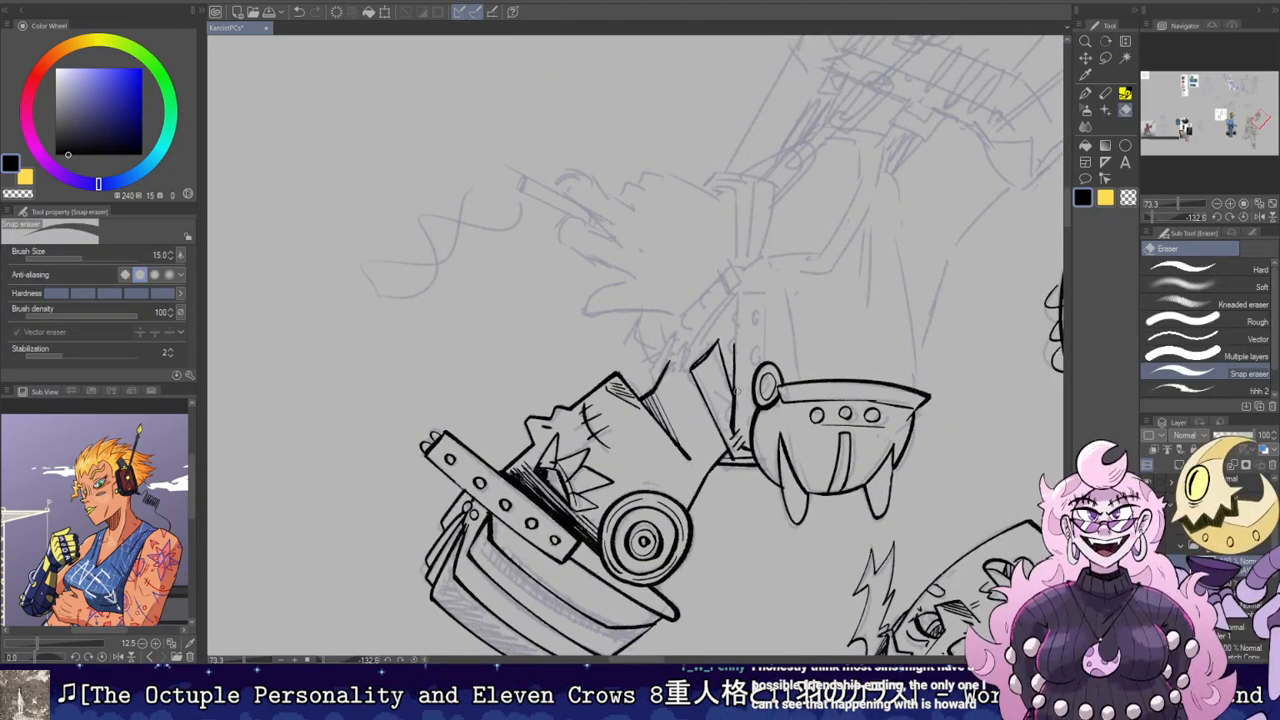
{"action": "key", "text": "b"}
{"action": "mouse_move", "coordinate": [732, 383]}
{"action": "left_mouse_down"}
{"action": "mouse_move", "coordinate": [737, 296]}
{"action": "mouse_move", "coordinate": [875, 198]}
{"action": "left_mouse_up"}
{"action": "key", "text": "e"}
{"action": "key", "text": "shift+space"}
{"action": "double_click", "coordinate": [765, 261]}
{"action": "key", "text": "space"}
{"action": "key", "text": "b"}
{"action": "key", "text": "shift+space"}
{"action": "left_click_drag", "start_coordinate": [719, 365], "coordinate": [686, 412]}
{"action": "key", "text": "space"}
Step: Ink the squared end and lower edge of the shoulder band, plus a short fold line on the garment below
{"action": "mouse_move", "coordinate": [616, 379]}
{"action": "left_mouse_down"}
{"action": "mouse_move", "coordinate": [693, 410]}
{"action": "mouse_move", "coordinate": [720, 498]}
{"action": "left_mouse_up"}
{"action": "key", "text": "ctrl+z"}
{"action": "key", "text": "ctrl+z"}
{"action": "mouse_move", "coordinate": [704, 398]}
{"action": "left_mouse_down"}
{"action": "mouse_move", "coordinate": [722, 501]}
{"action": "mouse_move", "coordinate": [741, 195]}
{"action": "mouse_move", "coordinate": [700, 174]}
{"action": "left_mouse_up"}
{"action": "key", "text": "shift+space"}
{"action": "key", "text": "space"}
{"action": "left_click_drag", "start_coordinate": [700, 174], "coordinate": [703, 298]}
{"action": "left_click_drag", "start_coordinate": [672, 408], "coordinate": [714, 362]}
{"action": "key", "text": "shift+space"}
{"action": "mouse_move", "coordinate": [802, 394]}
{"action": "left_mouse_down"}
{"action": "mouse_move", "coordinate": [780, 249]}
{"action": "mouse_move", "coordinate": [858, 309]}
{"action": "left_mouse_up"}
{"action": "key", "text": "space"}
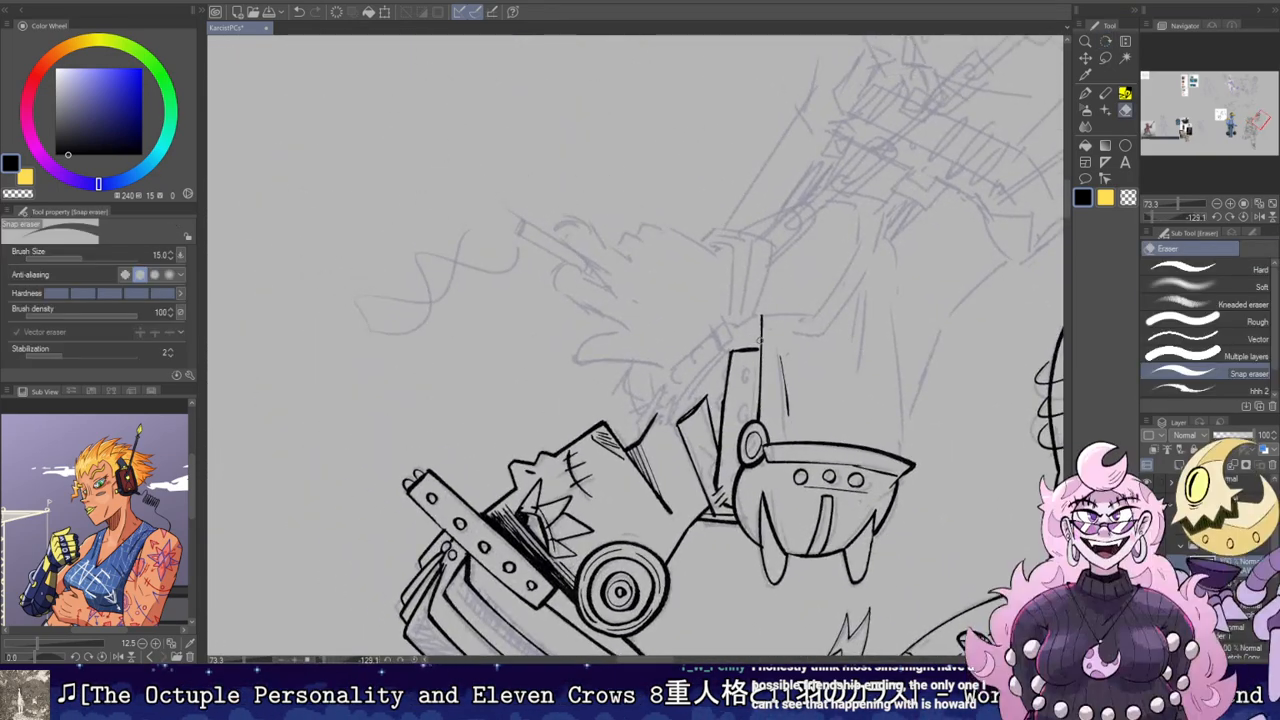
Step: Ink a row of small round studs along the face of the shoulder band
{"action": "key", "text": "shift+space"}
{"action": "mouse_move", "coordinate": [797, 419]}
{"action": "left_mouse_down"}
{"action": "mouse_move", "coordinate": [802, 406]}
{"action": "mouse_move", "coordinate": [568, 308]}
{"action": "mouse_move", "coordinate": [705, 362]}
{"action": "left_mouse_up"}
{"action": "key", "text": "p"}
{"action": "key", "text": "ctrl+z"}
{"action": "mouse_move", "coordinate": [751, 243]}
{"action": "left_mouse_down"}
{"action": "mouse_move", "coordinate": [748, 350]}
{"action": "mouse_move", "coordinate": [699, 411]}
{"action": "mouse_move", "coordinate": [731, 304]}
{"action": "left_mouse_up"}
{"action": "key", "text": "ctrl+z"}
{"action": "key", "text": "ctrl+z"}
{"action": "key", "text": "ctrl+z"}
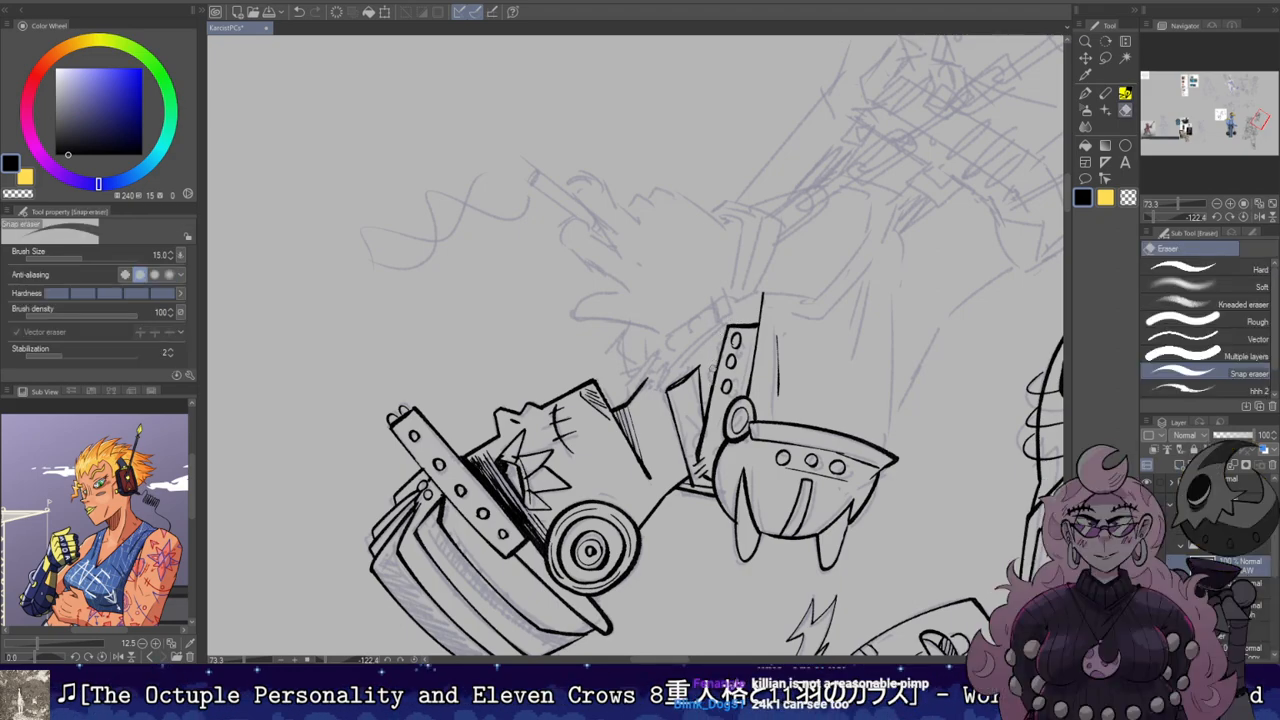
Step: Ink half-round studs protruding from the chest-side edge of the band and tidy the lines around them
{"action": "left_click_drag", "start_coordinate": [711, 388], "coordinate": [722, 334]}
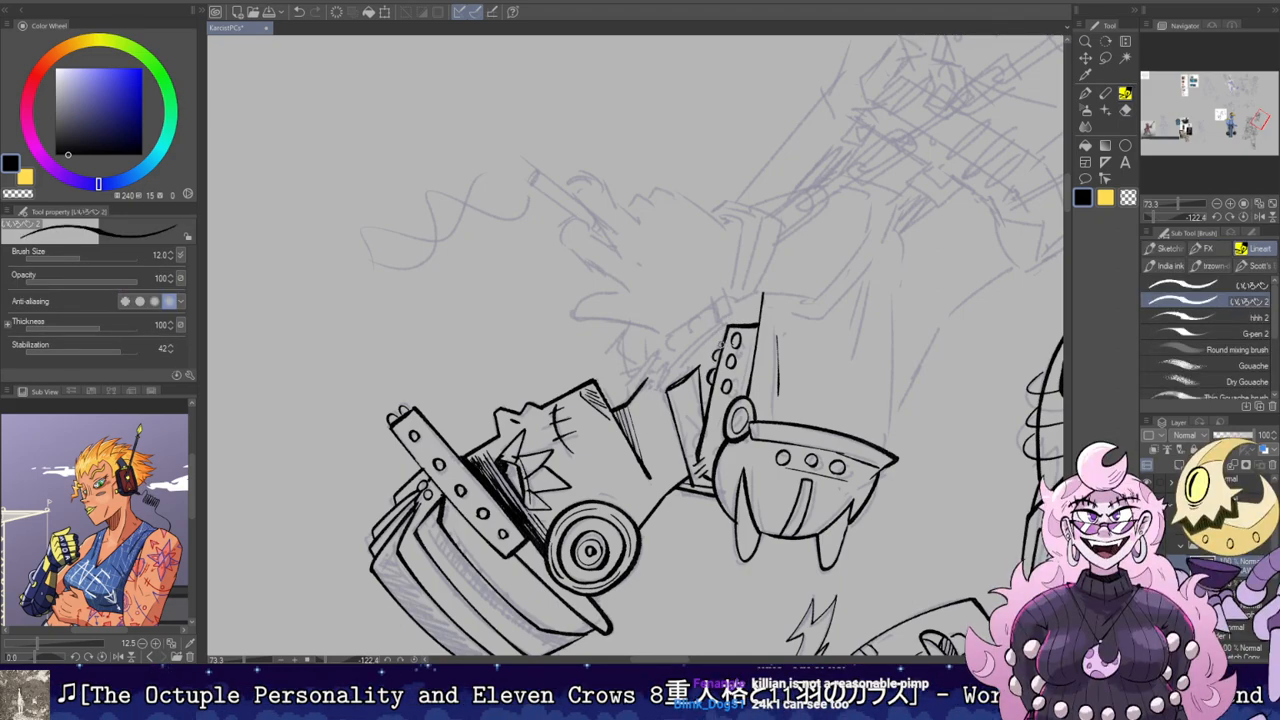
{"action": "left_click_drag", "start_coordinate": [762, 295], "coordinate": [760, 324]}
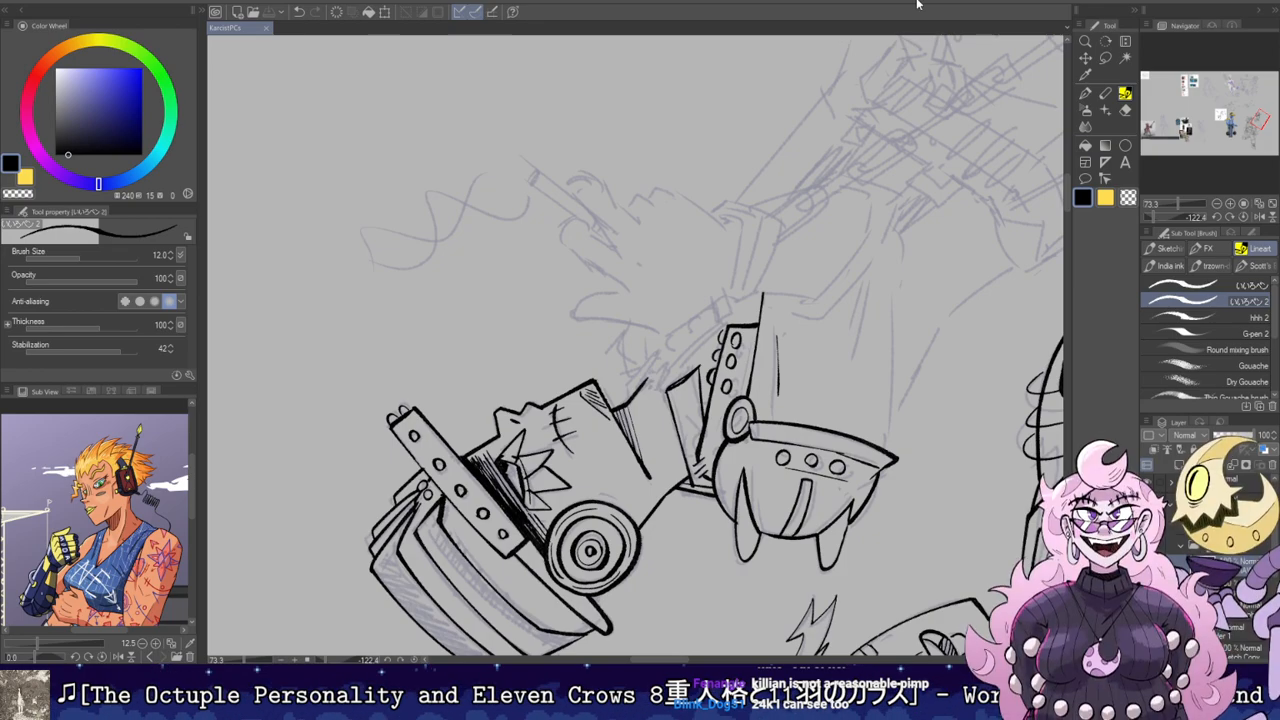
{"action": "left_click_drag", "start_coordinate": [790, 280], "coordinate": [808, 283]}
{"action": "key", "text": "e"}
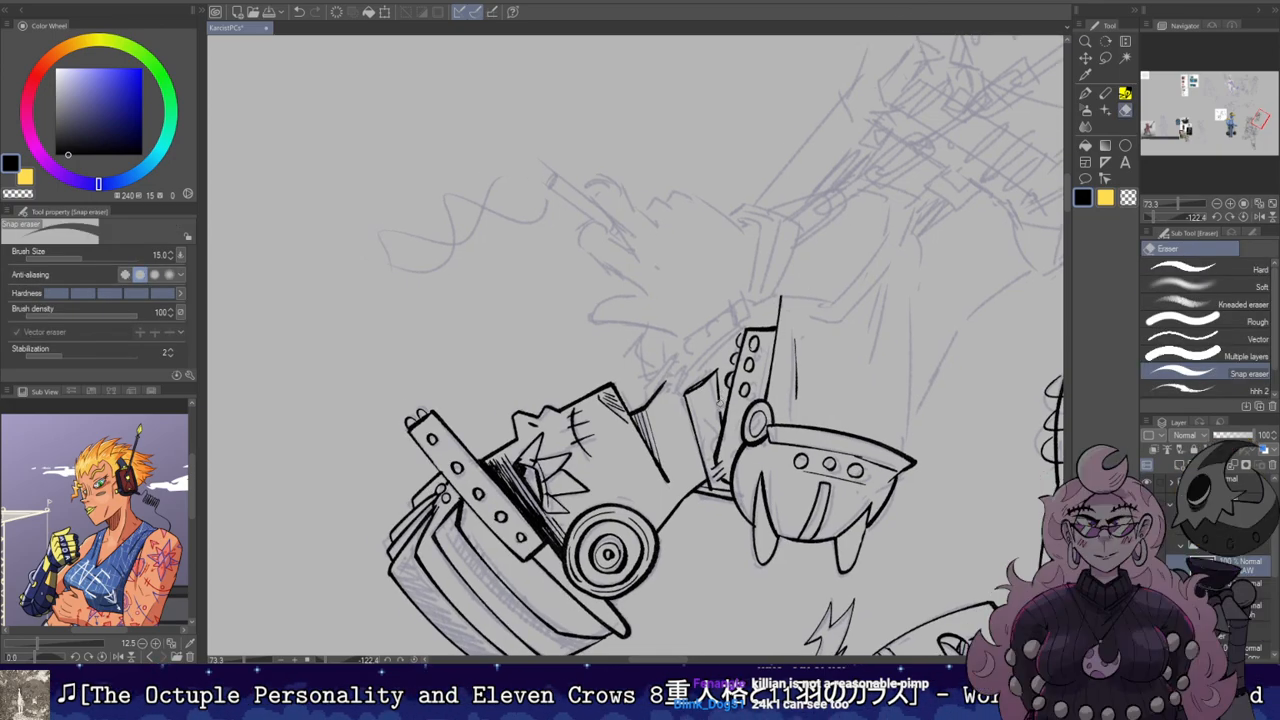
{"action": "key", "text": "b"}
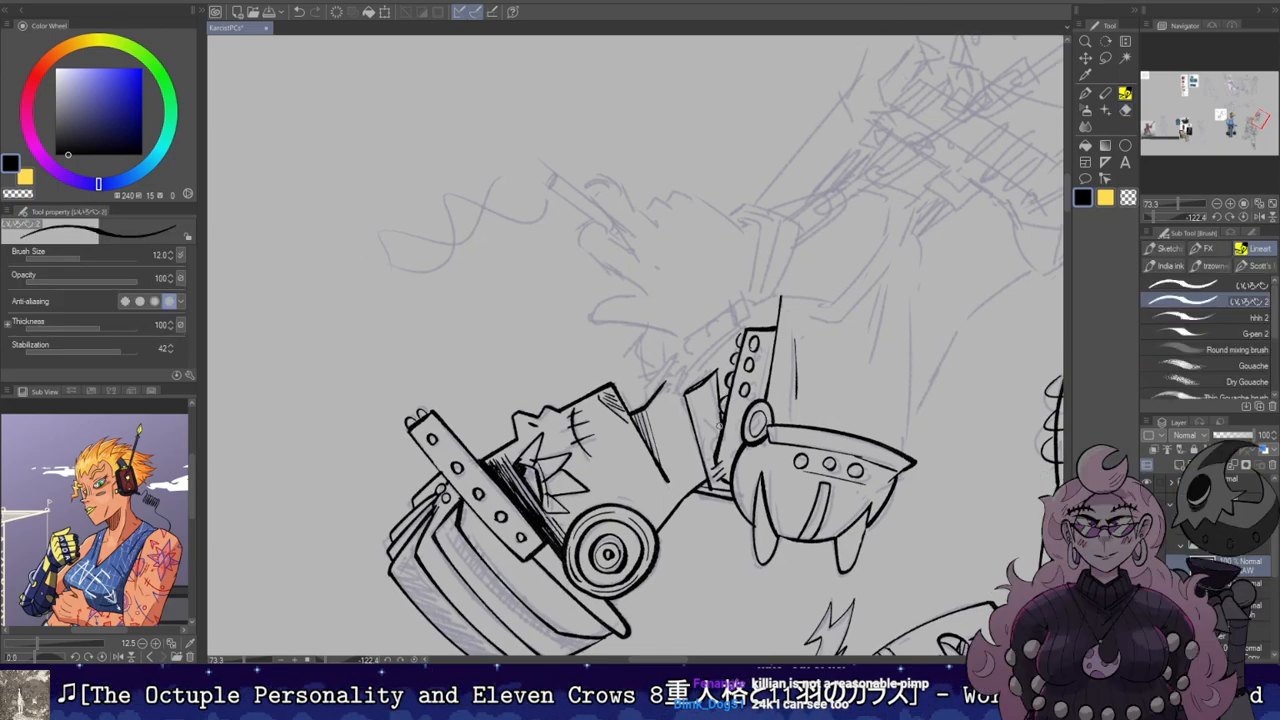
{"action": "mouse_move", "coordinate": [716, 441]}
{"action": "left_mouse_down"}
{"action": "mouse_move", "coordinate": [739, 406]}
{"action": "mouse_move", "coordinate": [732, 448]}
{"action": "left_mouse_up"}
{"action": "key", "text": "ctrl+z"}
Step: Erase stray marks at the band's lower end and redraw the last round stud there
{"action": "key", "text": "r"}
{"action": "double_click", "coordinate": [765, 342]}
{"action": "left_click_drag", "start_coordinate": [765, 342], "coordinate": [933, 223]}
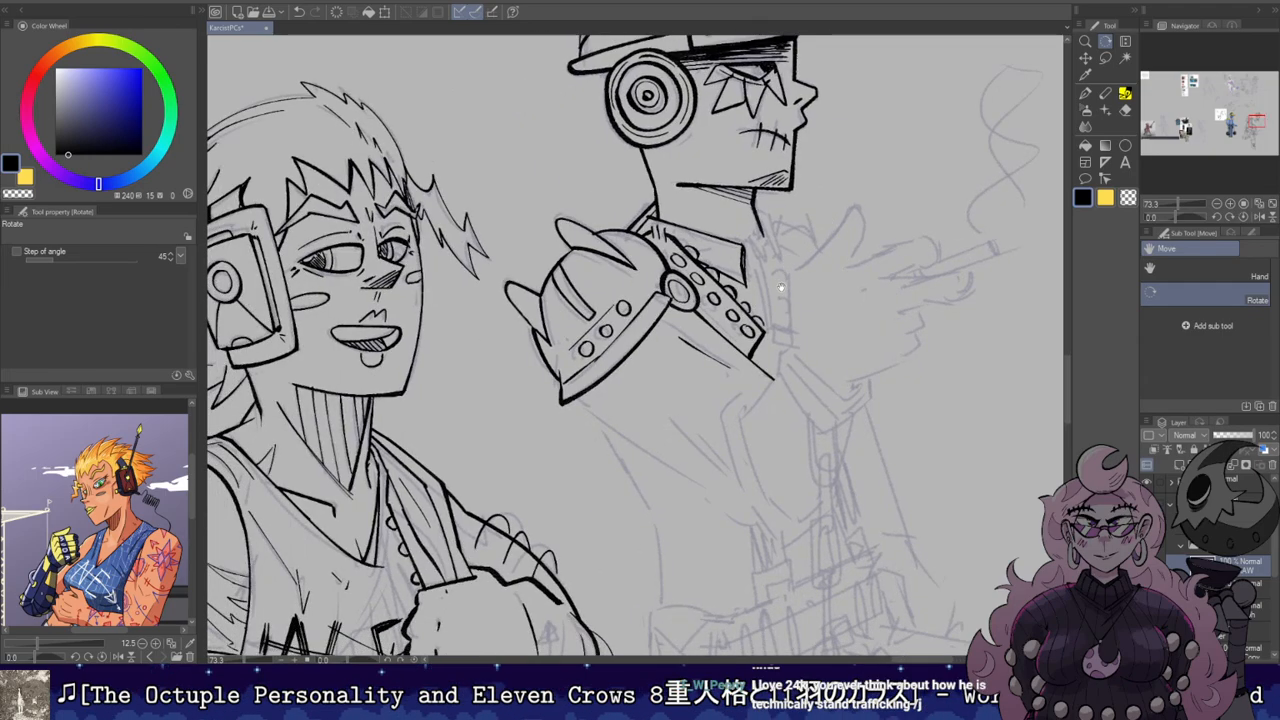
{"action": "left_click_drag", "start_coordinate": [792, 268], "coordinate": [842, 383]}
{"action": "key", "text": "p"}
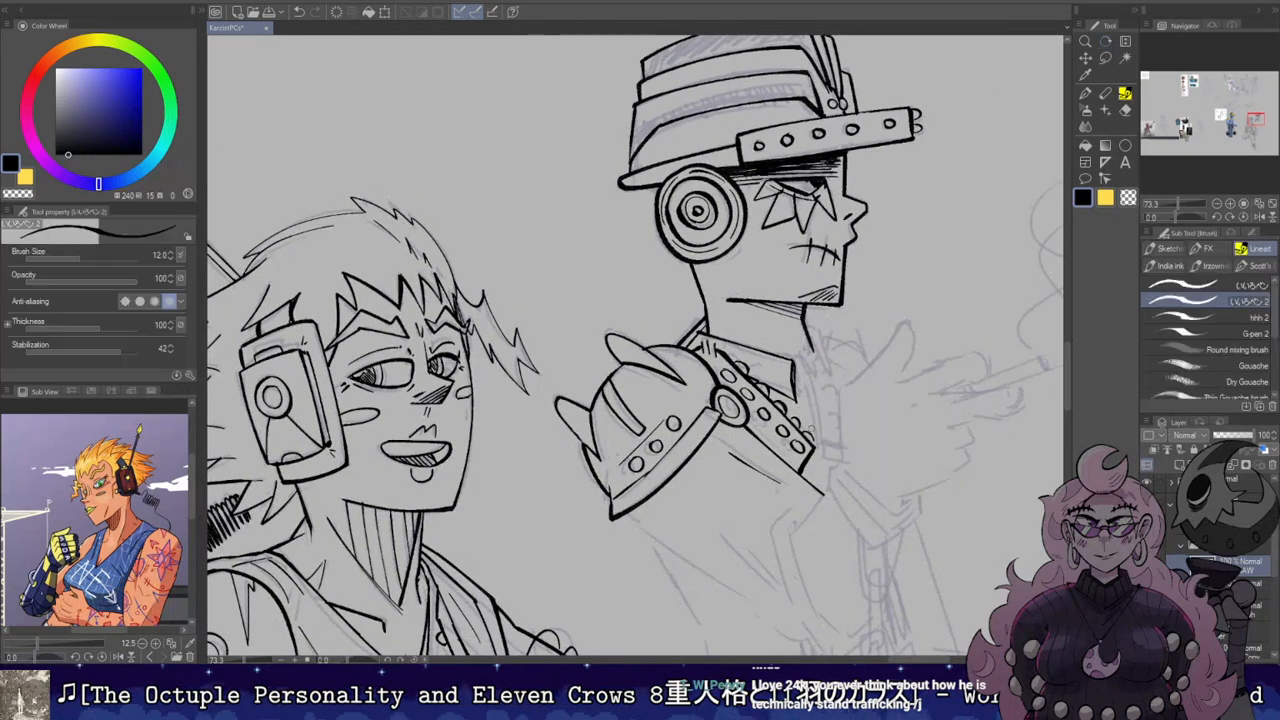
{"action": "key", "text": "e"}
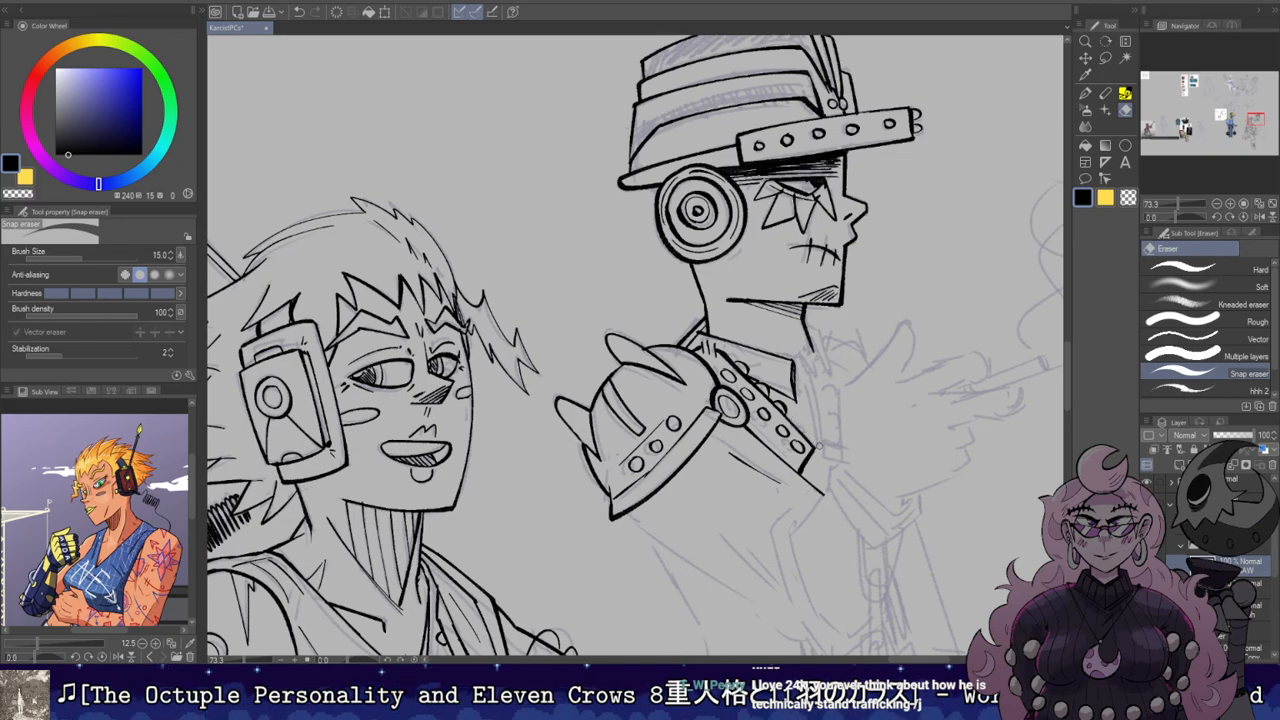
{"action": "key", "text": "b"}
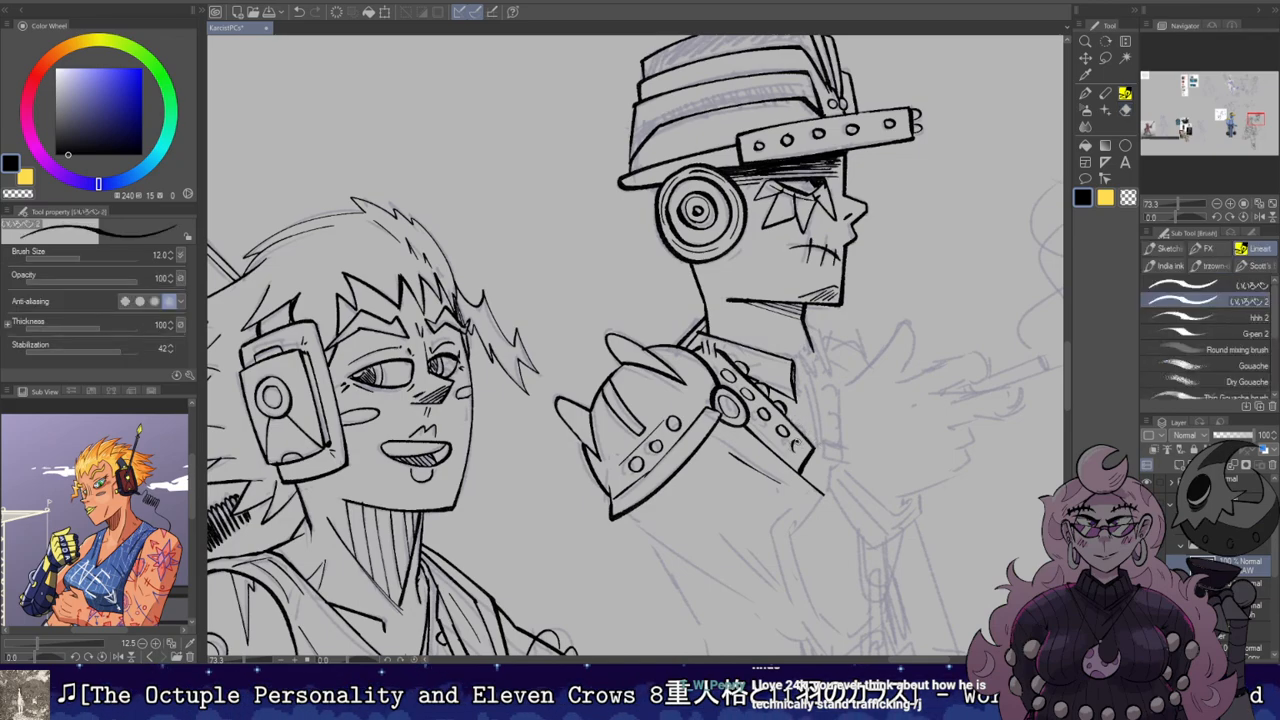
{"action": "left_click_drag", "start_coordinate": [799, 428], "coordinate": [806, 435]}
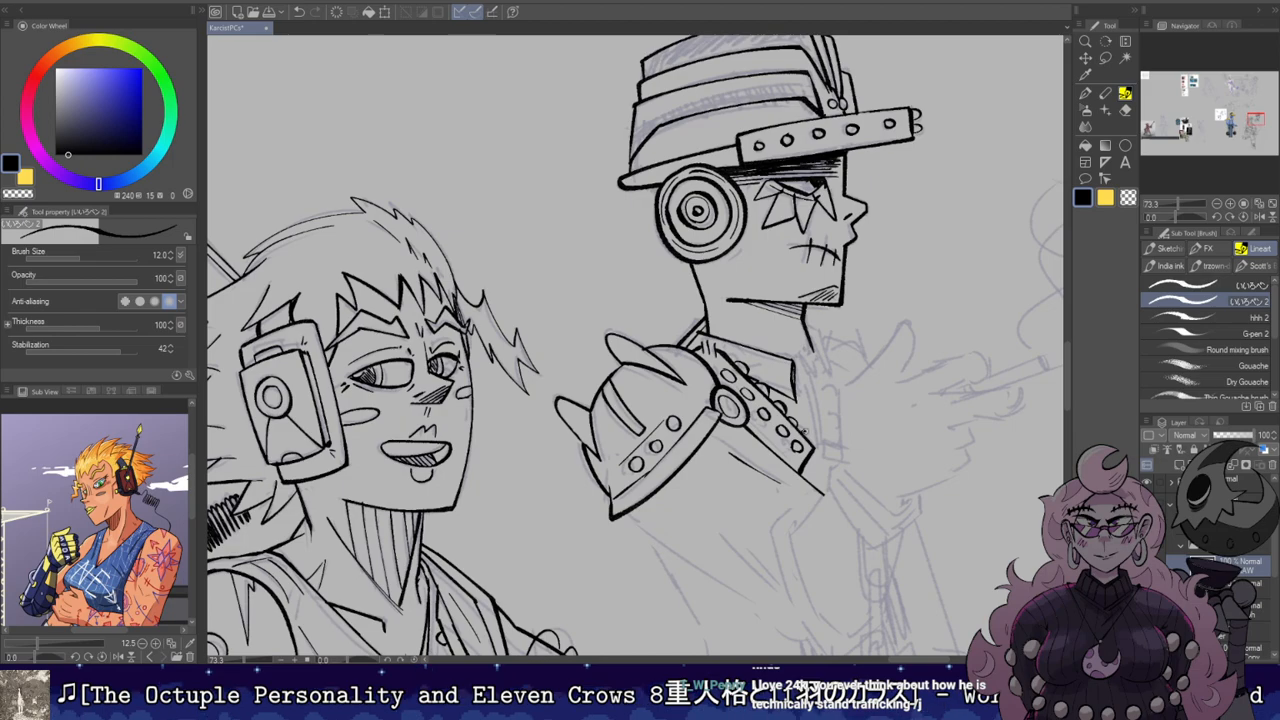
Step: Ink the shirt-front edge lines running down the chest from the collar tip
{"action": "key", "text": "r"}
{"action": "mouse_move", "coordinate": [801, 367]}
{"action": "left_mouse_down"}
{"action": "mouse_move", "coordinate": [790, 282]}
{"action": "mouse_move", "coordinate": [801, 365]}
{"action": "mouse_move", "coordinate": [833, 443]}
{"action": "left_mouse_up"}
{"action": "key", "text": "ctrl+z"}
{"action": "key", "text": "ctrl+z"}
{"action": "key", "text": "ctrl+z"}
{"action": "key", "text": "e"}
{"action": "key", "text": "b"}
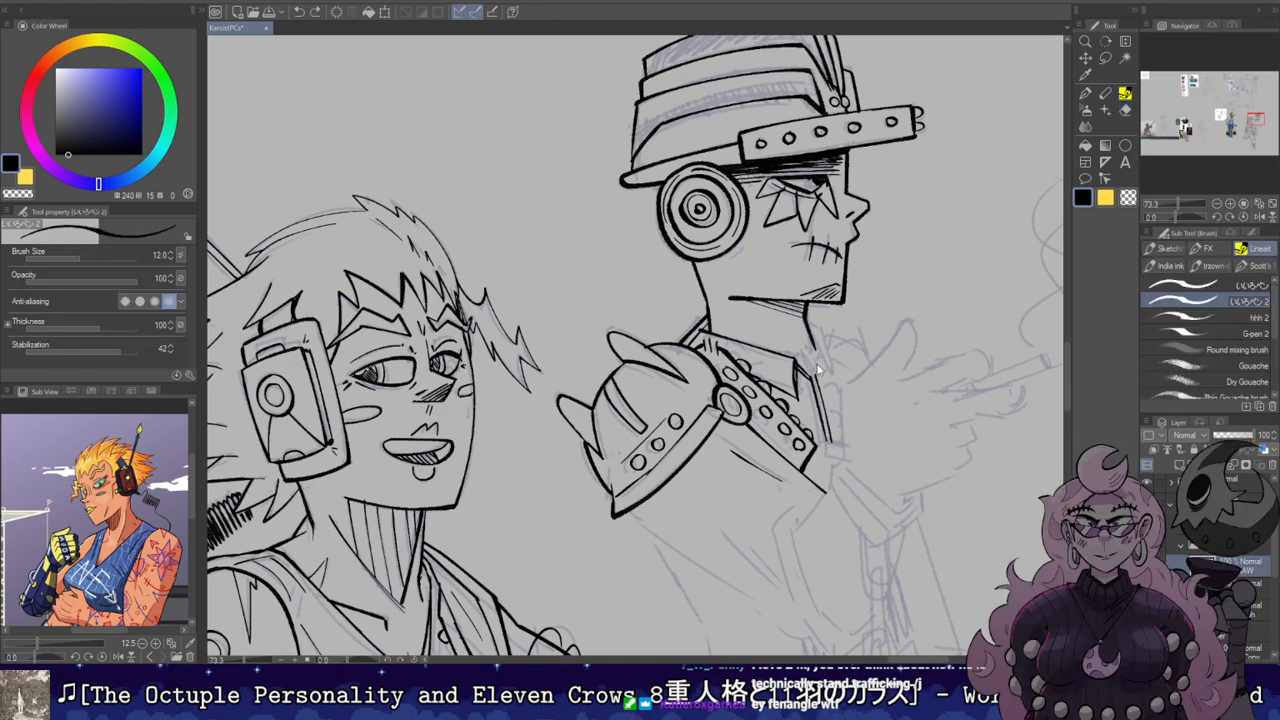
Step: Ink the pointed far side of the collar in front of the neck and save the file
{"action": "mouse_move", "coordinate": [816, 341]}
{"action": "left_mouse_down"}
{"action": "mouse_move", "coordinate": [828, 369]}
{"action": "mouse_move", "coordinate": [819, 328]}
{"action": "left_mouse_up"}
{"action": "key", "text": "ctrl+z"}
{"action": "key", "text": "r"}
{"action": "left_click_drag", "start_coordinate": [839, 279], "coordinate": [731, 155]}
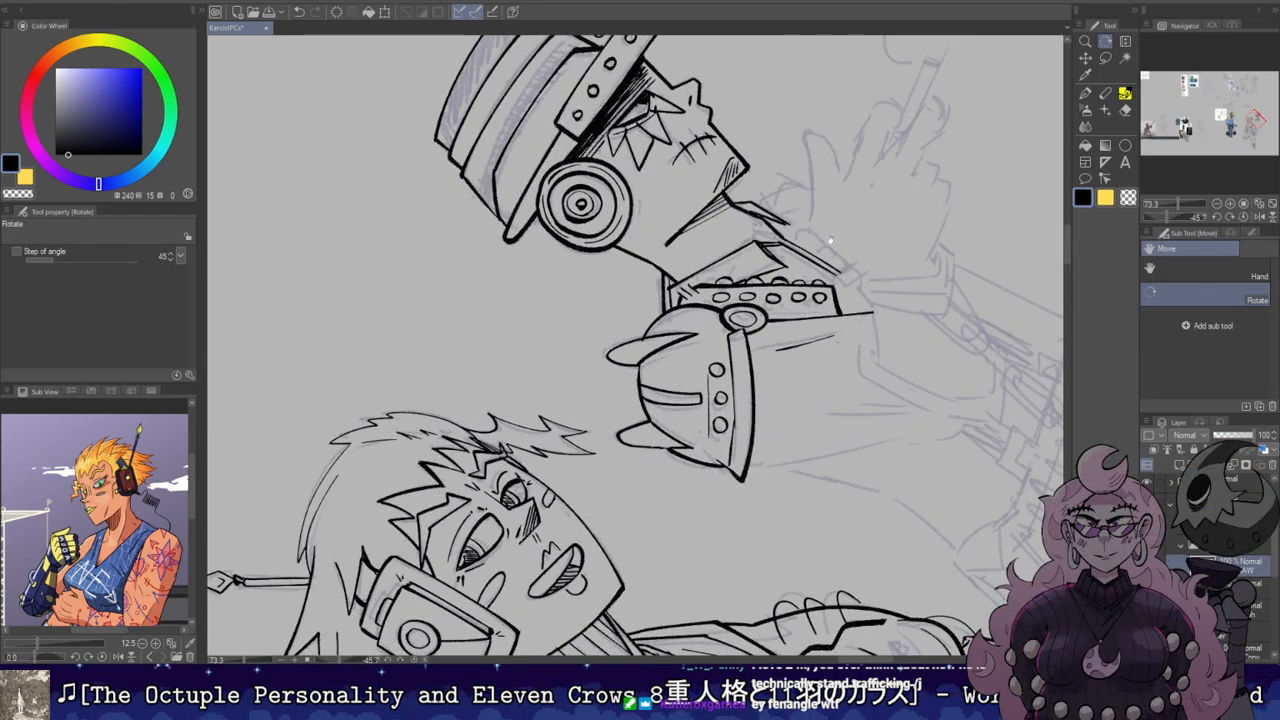
{"action": "double_click", "coordinate": [841, 244]}
{"action": "left_click_drag", "start_coordinate": [848, 327], "coordinate": [838, 281]}
{"action": "key", "text": "ctrl+s"}
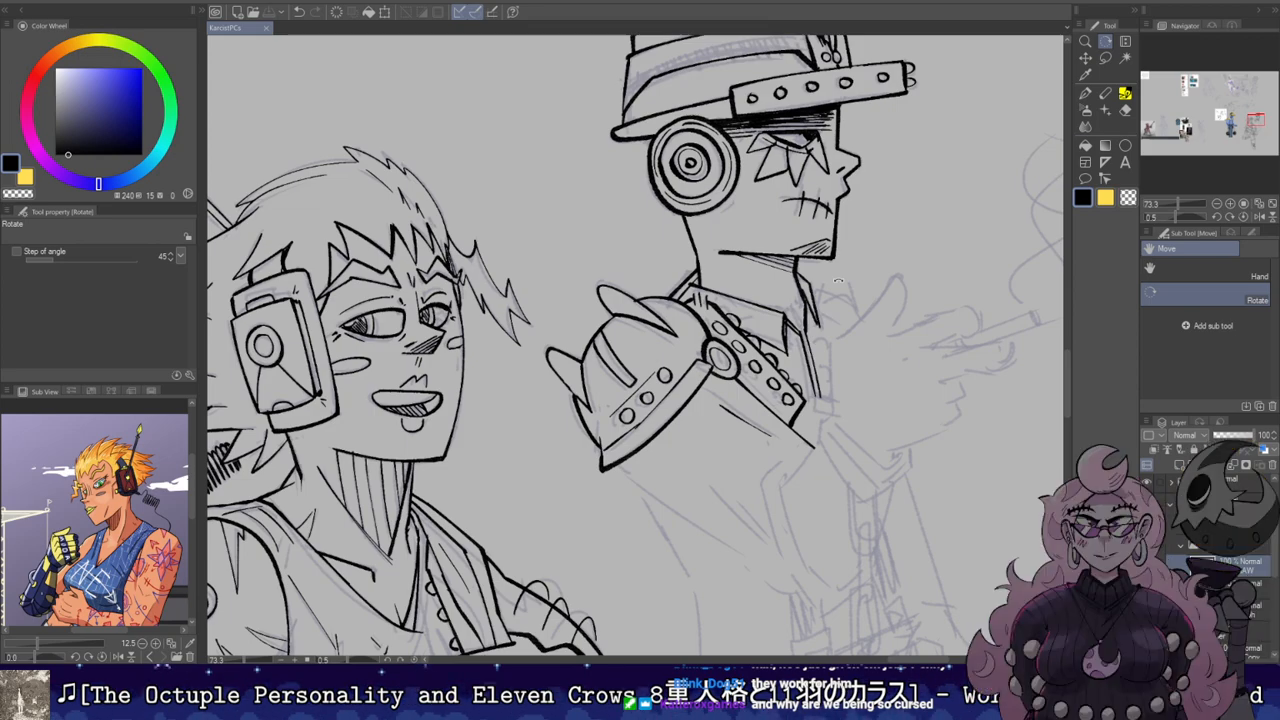
Step: Try adding a stroke at the near collar flap's tip and undo it
{"action": "left_click_drag", "start_coordinate": [846, 230], "coordinate": [850, 272]}
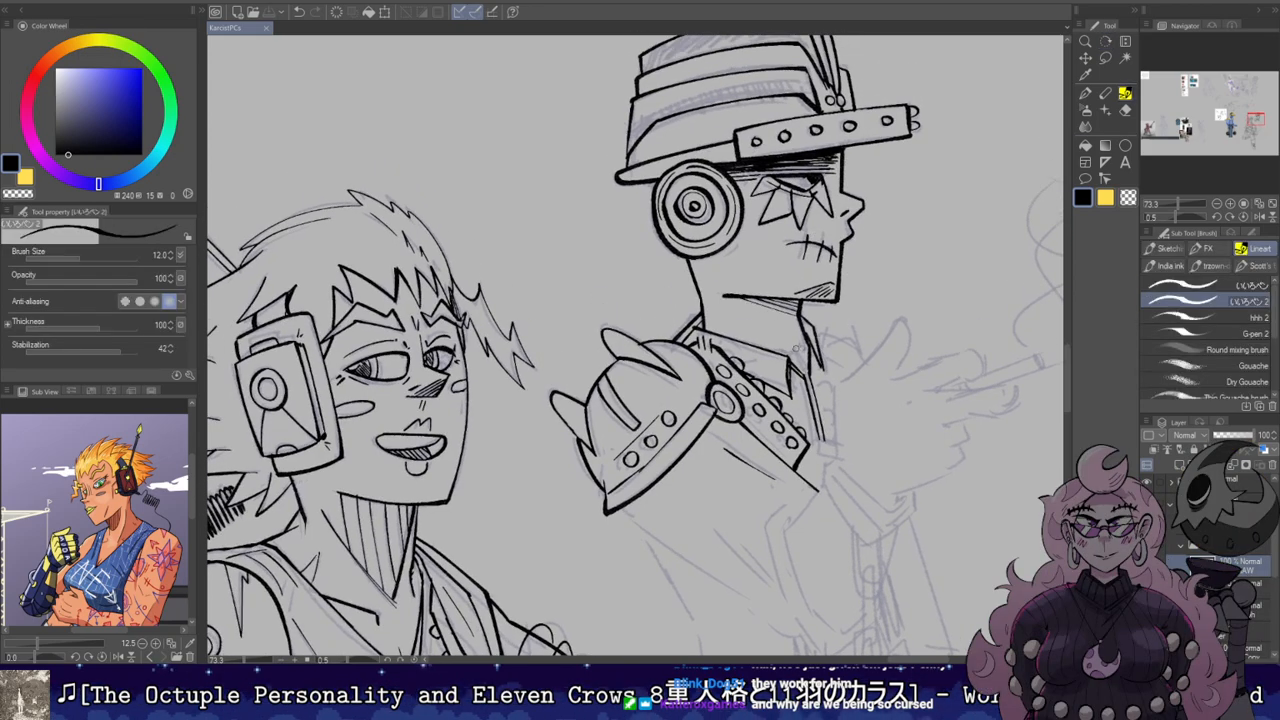
{"action": "mouse_move", "coordinate": [791, 359]}
{"action": "left_mouse_down"}
{"action": "mouse_move", "coordinate": [829, 431]}
{"action": "mouse_move", "coordinate": [768, 363]}
{"action": "left_mouse_up"}
{"action": "key", "text": "ctrl+z"}
{"action": "key", "text": "ctrl+z"}
{"action": "key", "text": "ctrl+z"}
Step: Ink the edge of the raised hand from the wrist up to the thumb and the thumb's outer line
{"action": "left_click_drag", "start_coordinate": [787, 290], "coordinate": [785, 296]}
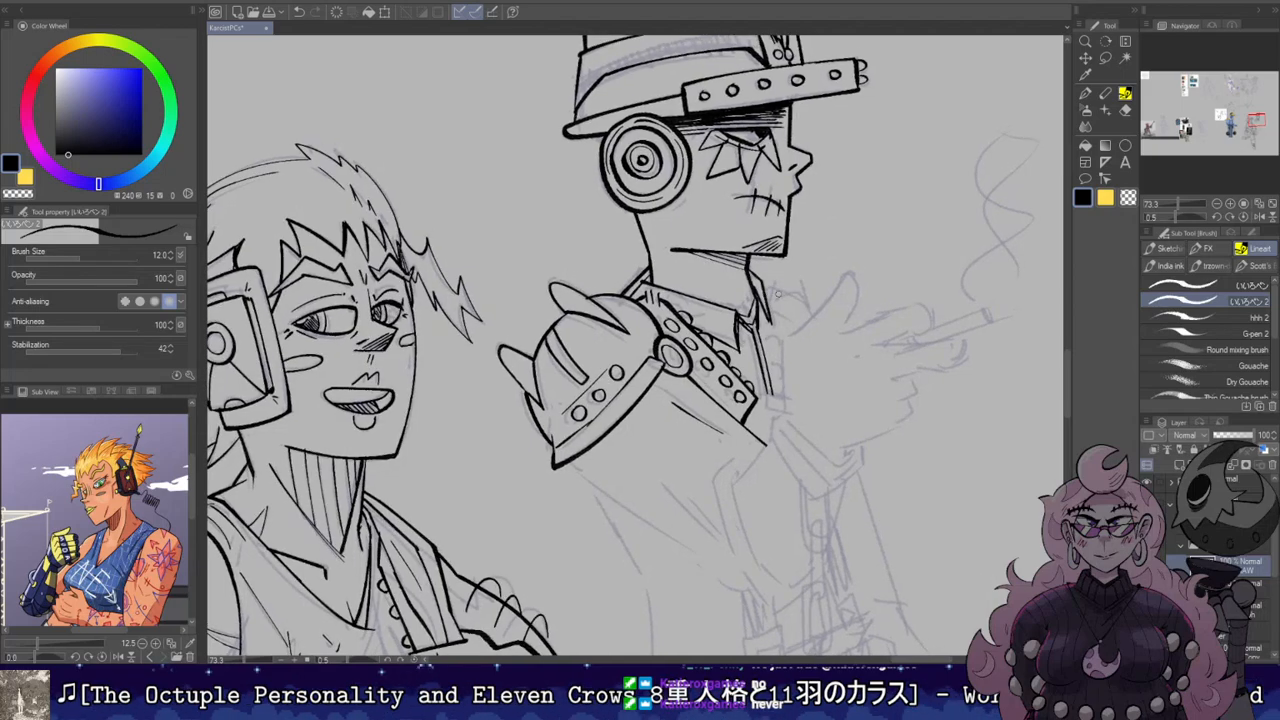
{"action": "key", "text": "ctrl+z"}
{"action": "left_click_drag", "start_coordinate": [786, 413], "coordinate": [780, 340]}
{"action": "key", "text": "ctrl+z"}
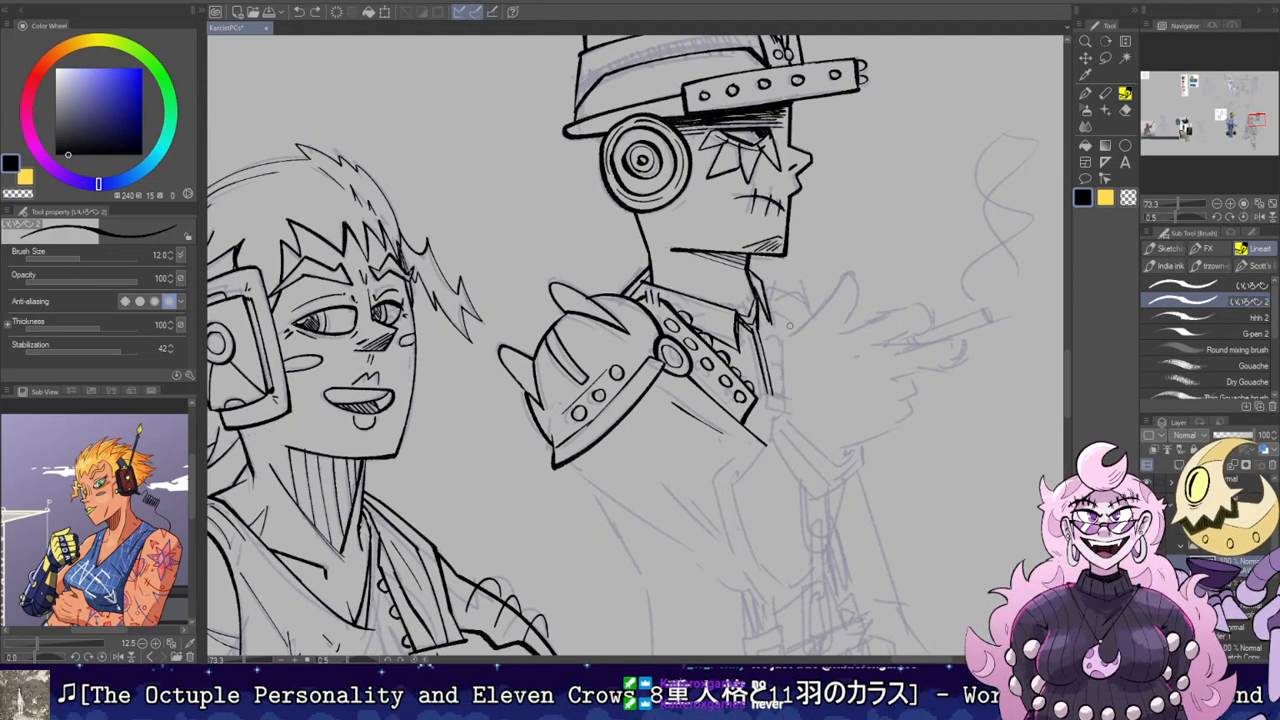
{"action": "key", "text": "ctrl+z"}
{"action": "left_click_drag", "start_coordinate": [786, 415], "coordinate": [785, 336]}
{"action": "key", "text": "r"}
{"action": "left_click_drag", "start_coordinate": [848, 427], "coordinate": [800, 240]}
{"action": "mouse_move", "coordinate": [800, 240]}
{"action": "left_mouse_down"}
{"action": "mouse_move", "coordinate": [852, 442]}
{"action": "mouse_move", "coordinate": [850, 383]}
{"action": "mouse_move", "coordinate": [640, 130]}
{"action": "left_mouse_up"}
{"action": "key", "text": "p"}
{"action": "key", "text": "ctrl+z"}
{"action": "key", "text": "r"}
{"action": "left_click_drag", "start_coordinate": [801, 270], "coordinate": [838, 543]}
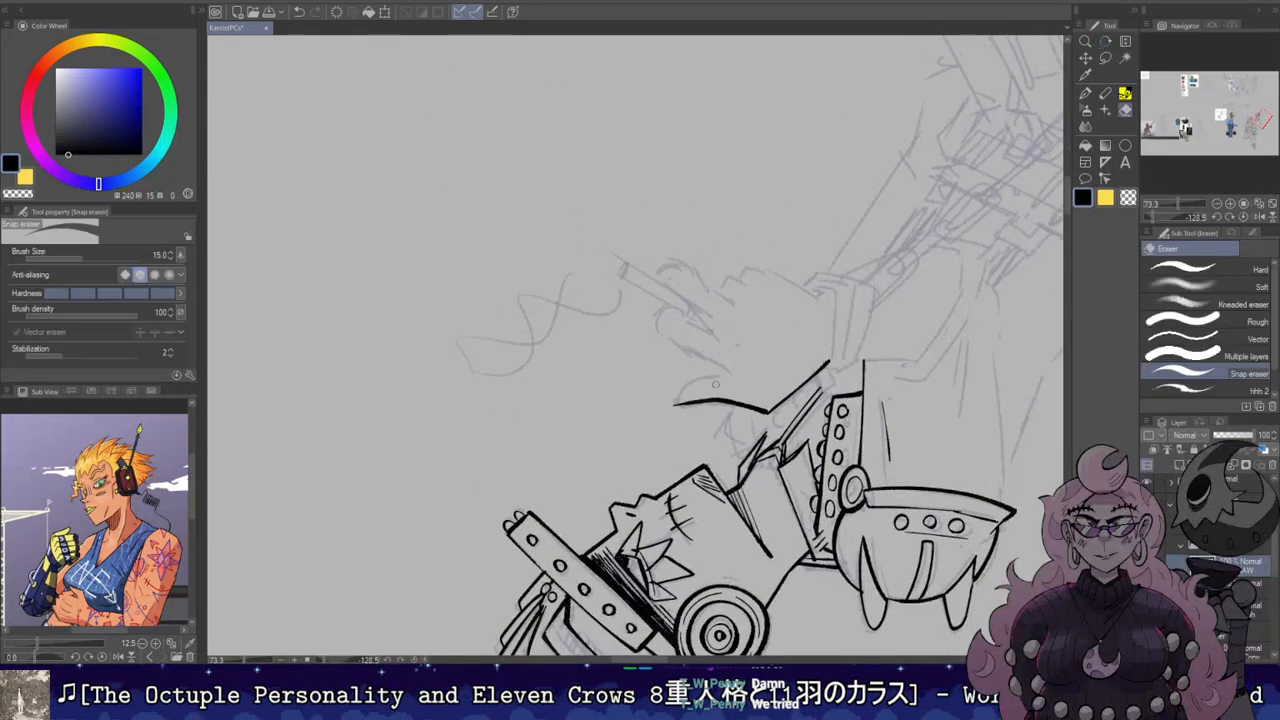
Step: Ink the thumb's rounded tip and its inner edge back to the palm
{"action": "key", "text": "r"}
{"action": "left_click_drag", "start_coordinate": [722, 377], "coordinate": [778, 334]}
{"action": "left_click_drag", "start_coordinate": [719, 411], "coordinate": [754, 359]}
{"action": "key", "text": "r"}
{"action": "mouse_move", "coordinate": [700, 243]}
{"action": "left_mouse_down"}
{"action": "mouse_move", "coordinate": [755, 325]}
{"action": "mouse_move", "coordinate": [783, 271]}
{"action": "mouse_move", "coordinate": [834, 223]}
{"action": "mouse_move", "coordinate": [866, 310]}
{"action": "left_mouse_up"}
{"action": "key", "text": "e"}
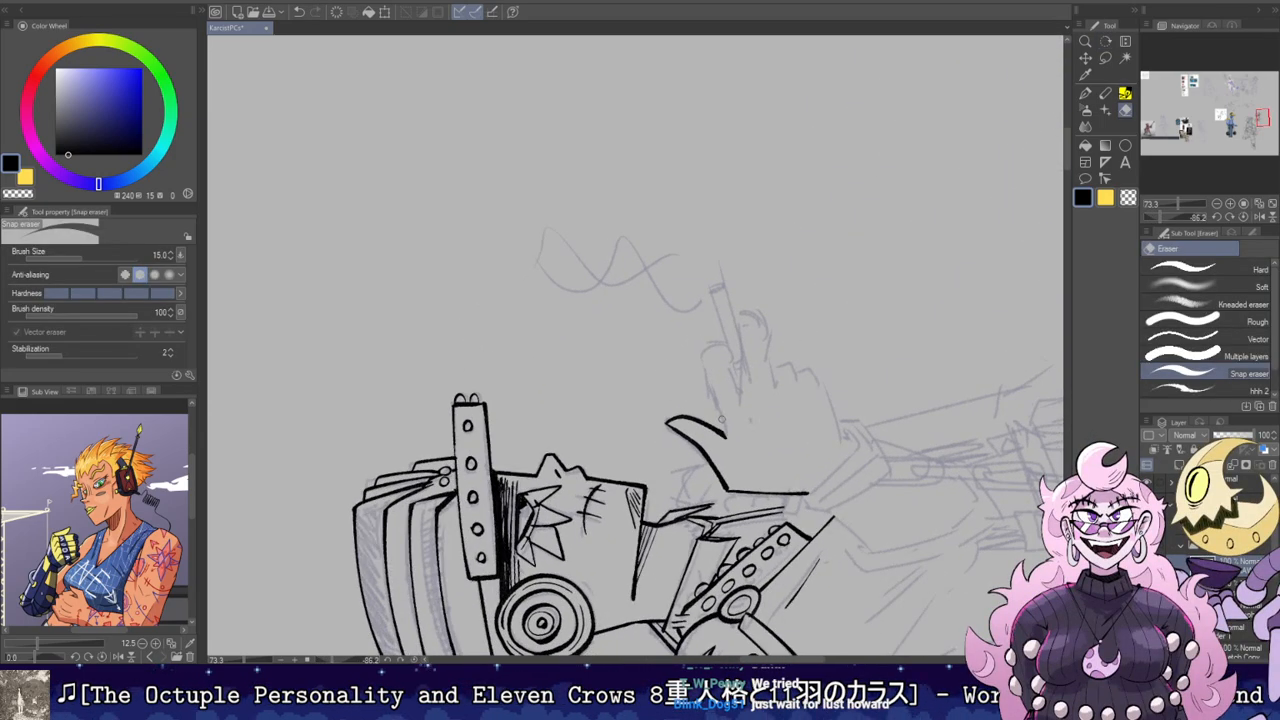
Step: Ink the outer edge and curved tip of the index finger and a short line where it meets the cigarette
{"action": "key", "text": "p"}
{"action": "mouse_move", "coordinate": [723, 434]}
{"action": "left_mouse_down"}
{"action": "mouse_move", "coordinate": [712, 386]}
{"action": "mouse_move", "coordinate": [727, 342]}
{"action": "left_mouse_up"}
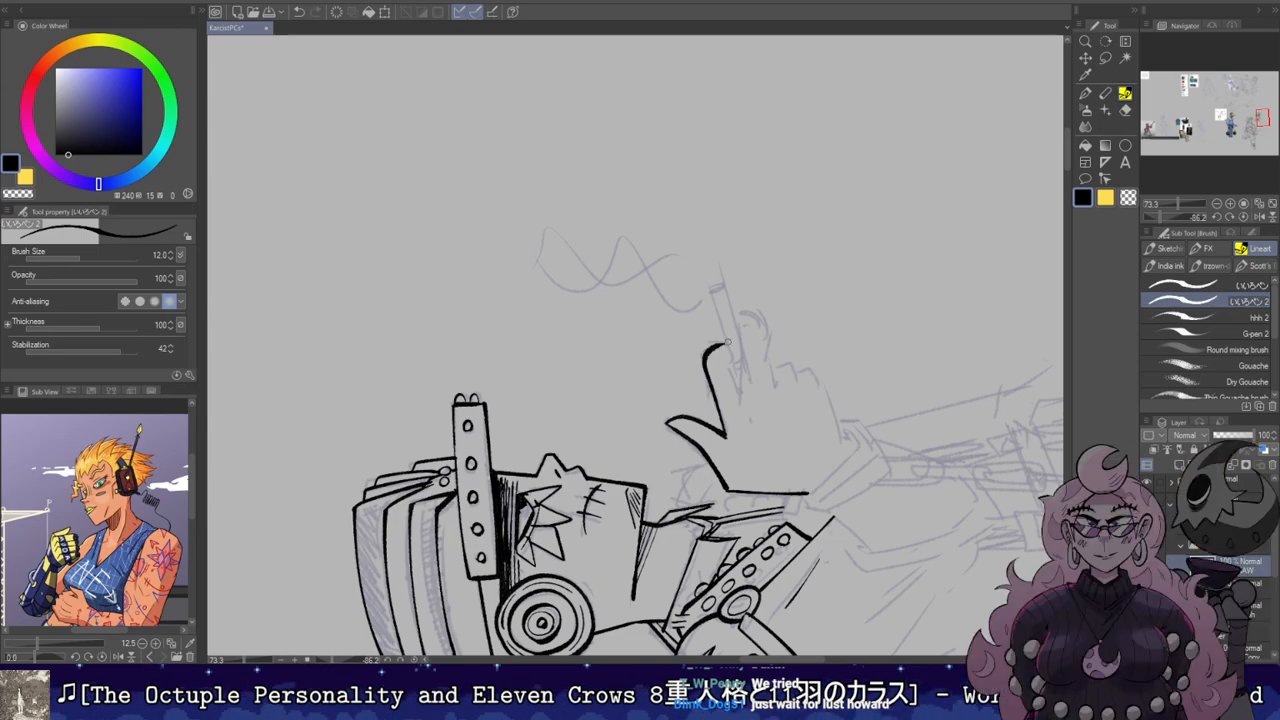
{"action": "key", "text": "e"}
{"action": "key", "text": "r"}
{"action": "left_click_drag", "start_coordinate": [738, 386], "coordinate": [737, 396]}
{"action": "key", "text": "p"}
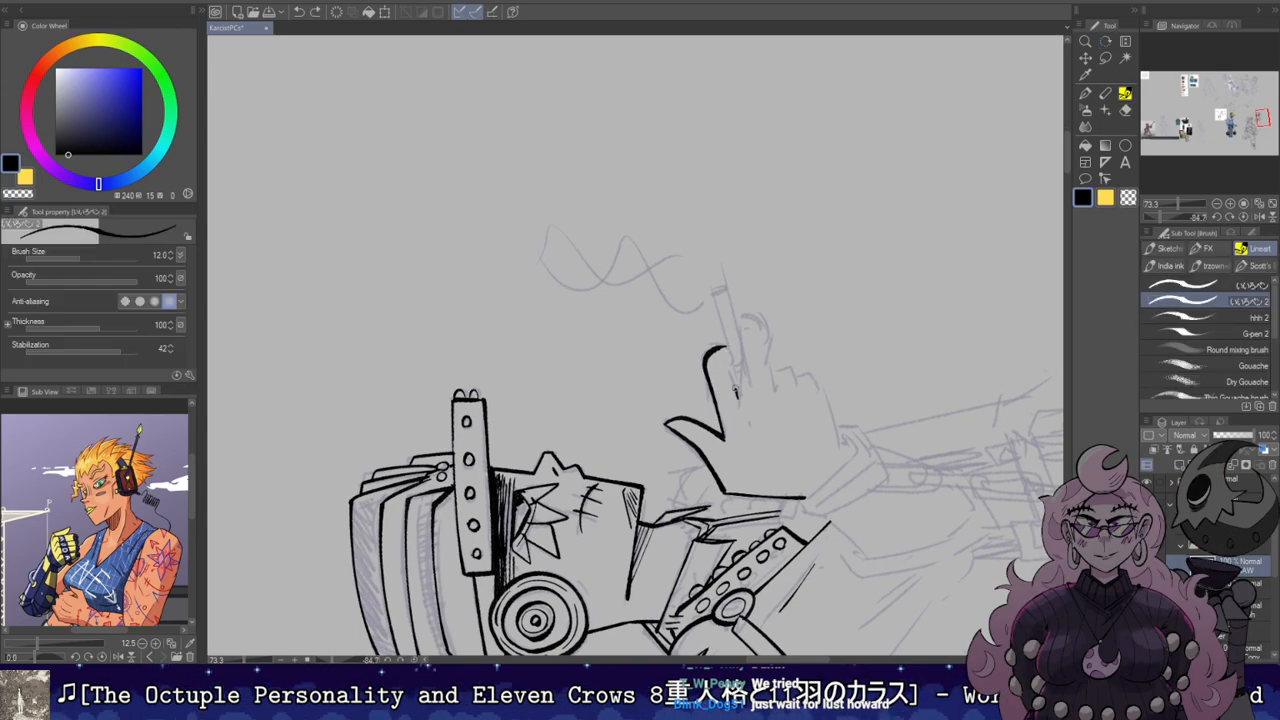
Step: Ink the cigarette held by the hand, with both long sides and its end, cleaning up the overlaps
{"action": "key", "text": "r"}
{"action": "mouse_move", "coordinate": [736, 349]}
{"action": "left_mouse_down"}
{"action": "mouse_move", "coordinate": [733, 373]}
{"action": "mouse_move", "coordinate": [721, 302]}
{"action": "mouse_move", "coordinate": [731, 251]}
{"action": "mouse_move", "coordinate": [789, 381]}
{"action": "left_mouse_up"}
{"action": "key", "text": "e"}
{"action": "key", "text": "r"}
{"action": "key", "text": "p"}
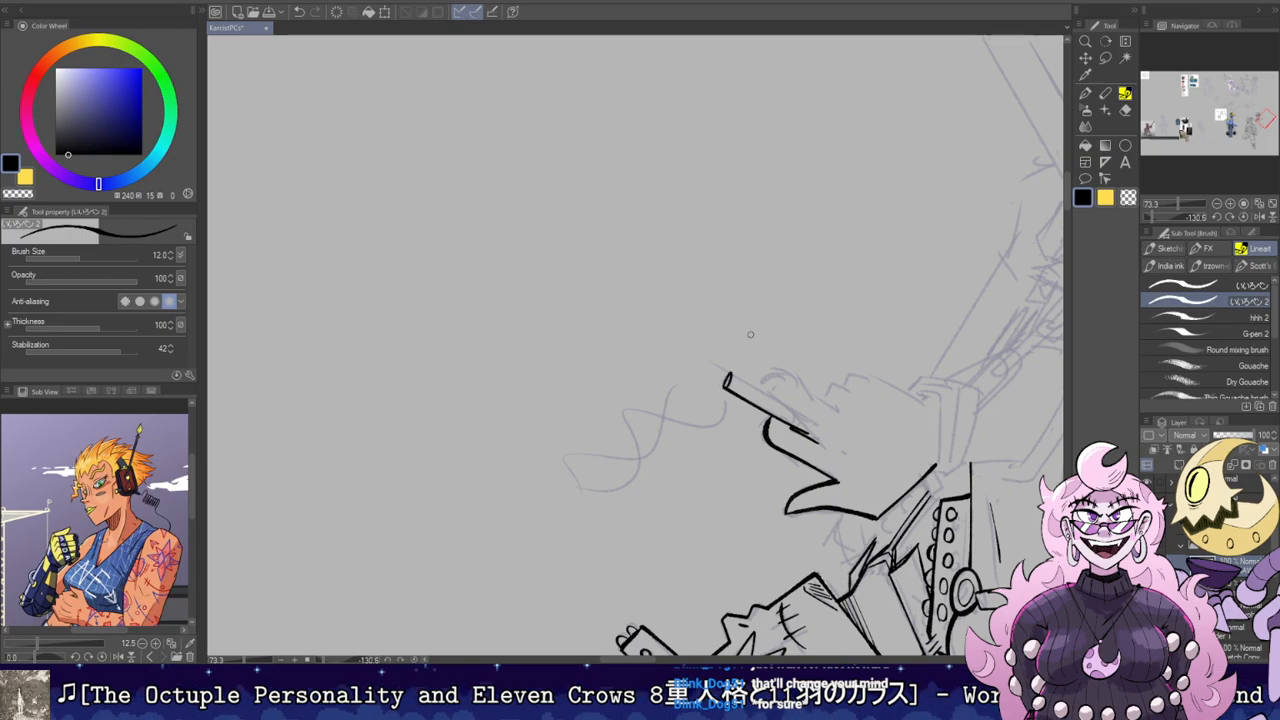
{"action": "key", "text": "r"}
{"action": "left_click_drag", "start_coordinate": [747, 288], "coordinate": [749, 397]}
{"action": "key", "text": "e"}
{"action": "mouse_move", "coordinate": [690, 428]}
{"action": "left_mouse_down"}
{"action": "mouse_move", "coordinate": [740, 296]}
{"action": "mouse_move", "coordinate": [730, 376]}
{"action": "left_mouse_up"}
{"action": "key", "text": "b"}
{"action": "key", "text": "e"}
{"action": "key", "text": "b"}
Step: Ink the finger on the other side of the cigarette with a rounded tip and a small fingertip detail
{"action": "left_click_drag", "start_coordinate": [718, 427], "coordinate": [735, 344]}
{"action": "key", "text": "ctrl+z"}
{"action": "key", "text": "e"}
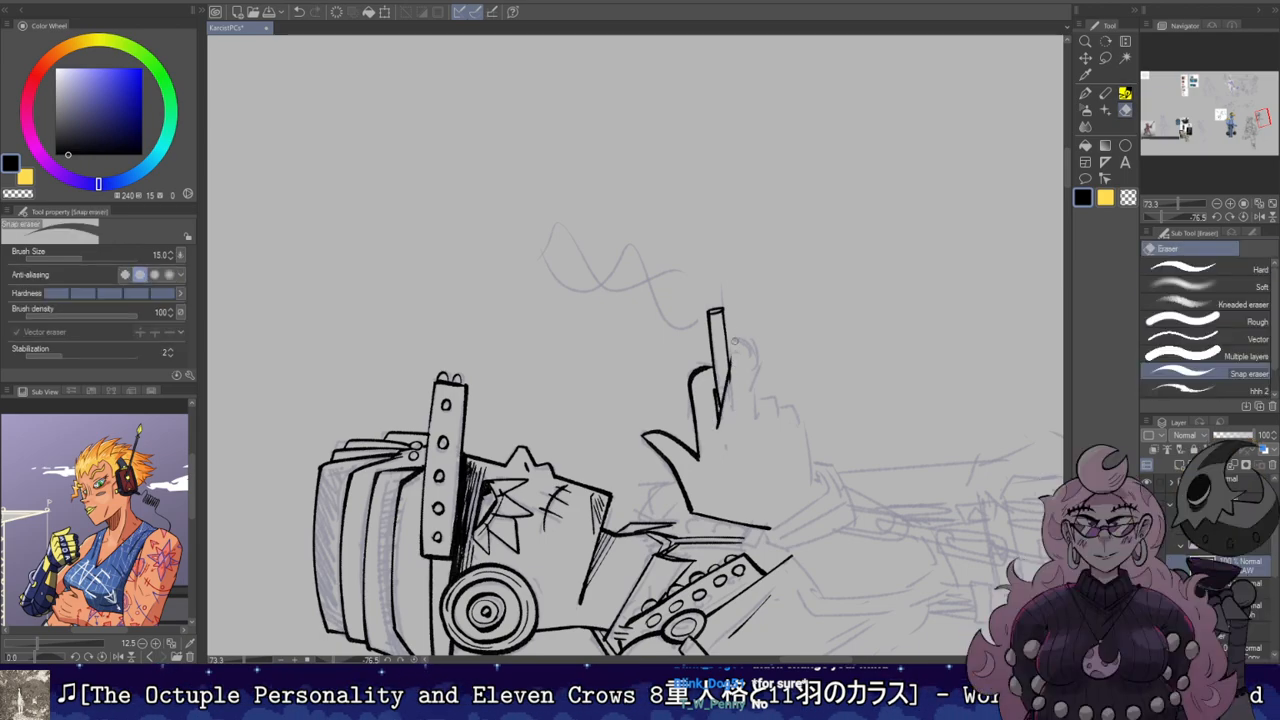
{"action": "key", "text": "b"}
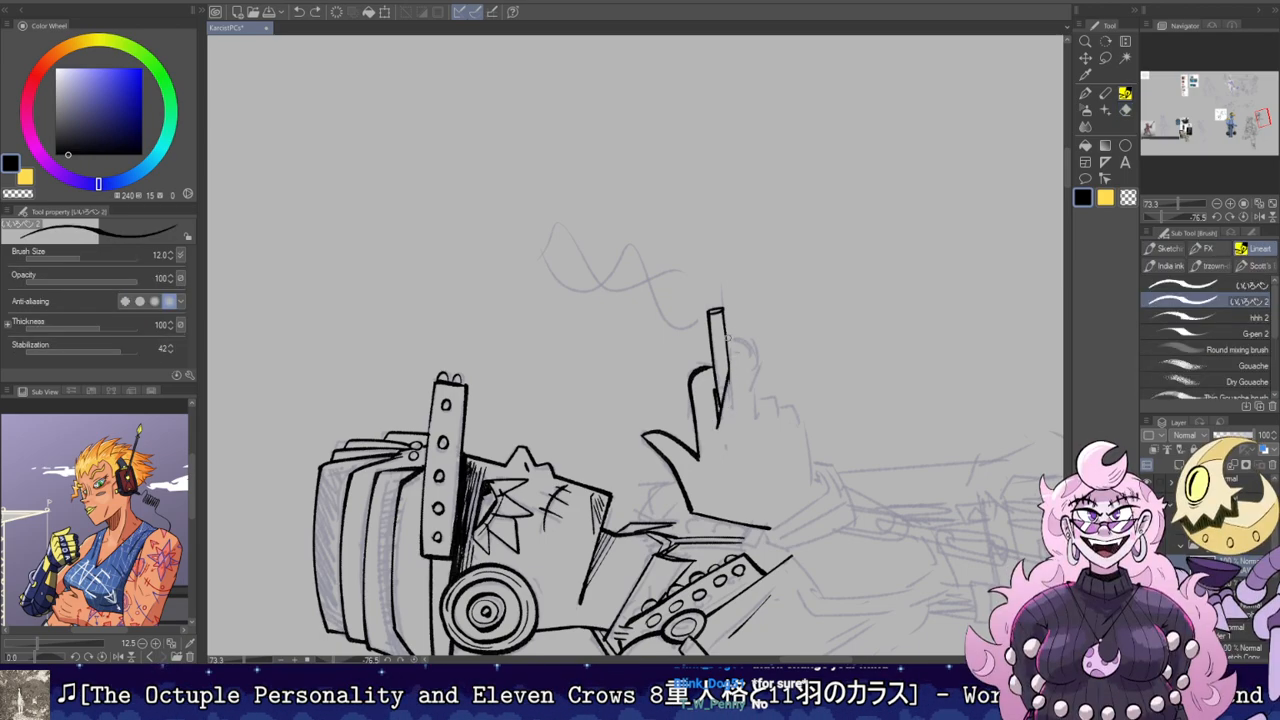
{"action": "left_click_drag", "start_coordinate": [730, 341], "coordinate": [755, 425]}
{"action": "key", "text": "e"}
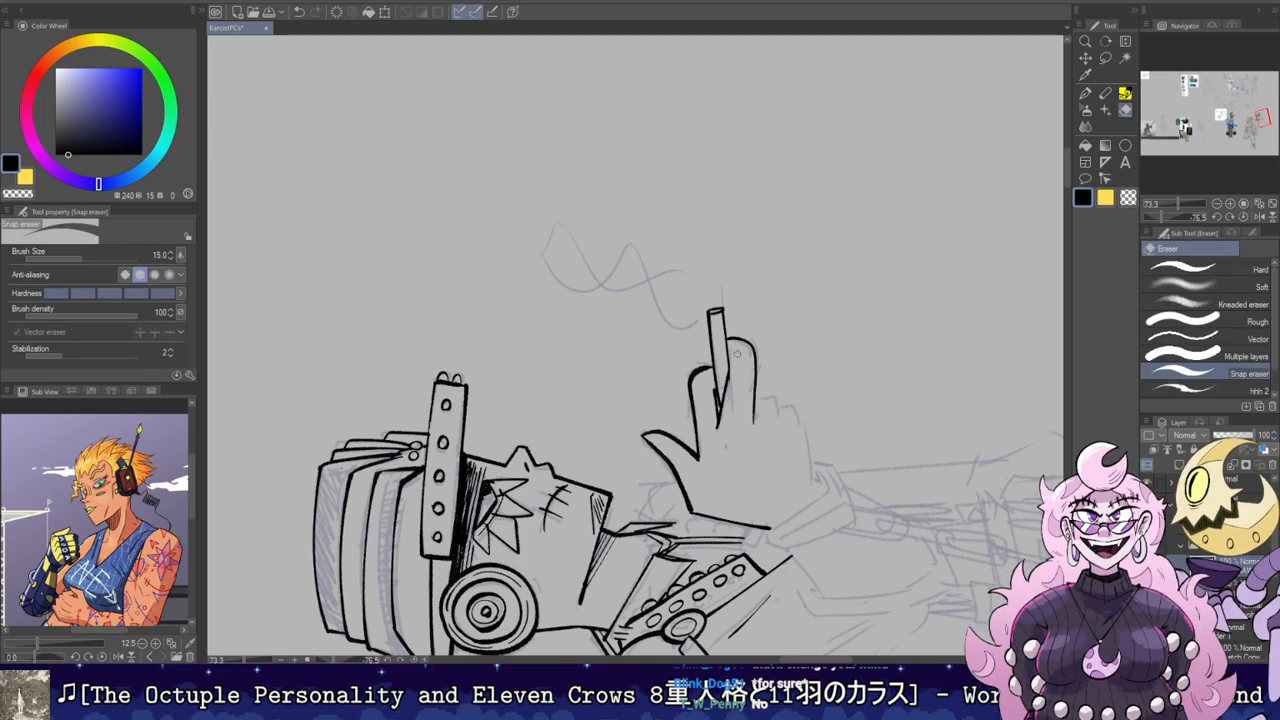
{"action": "key", "text": "b"}
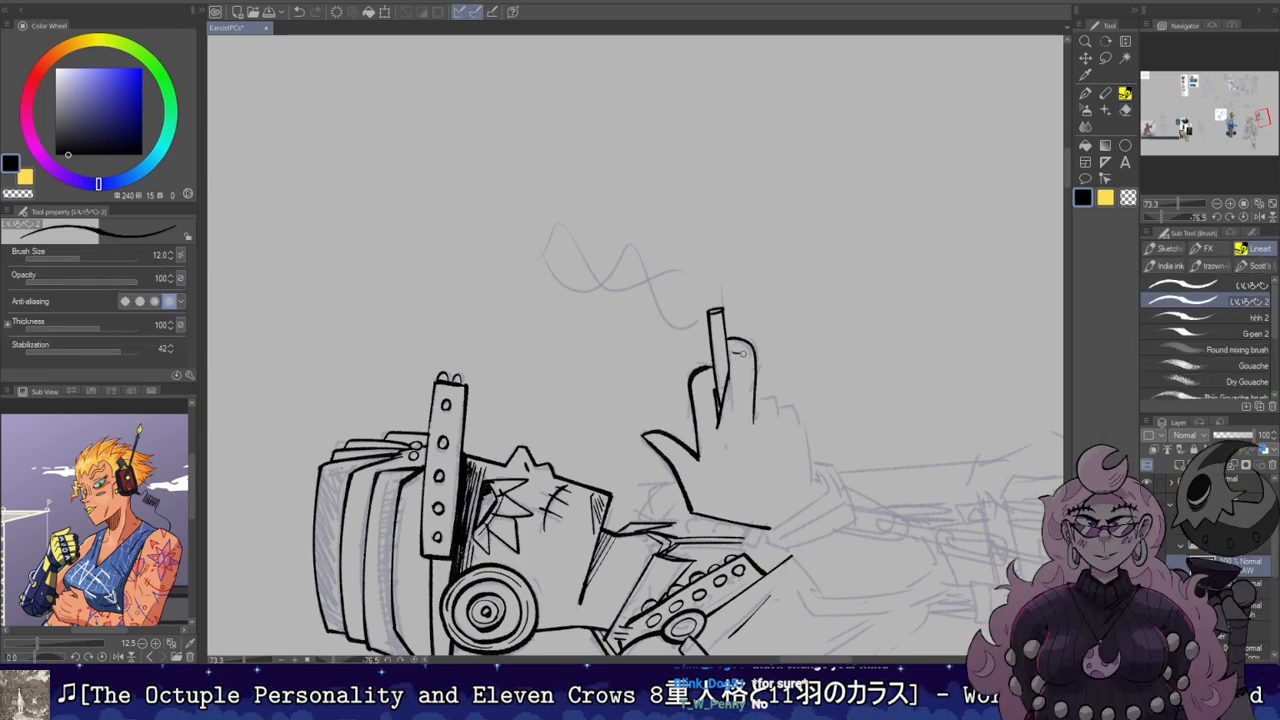
{"action": "key", "text": "shift+space"}
{"action": "mouse_move", "coordinate": [745, 360]}
{"action": "left_mouse_down"}
{"action": "mouse_move", "coordinate": [637, 456]}
{"action": "mouse_move", "coordinate": [732, 455]}
{"action": "left_mouse_up"}
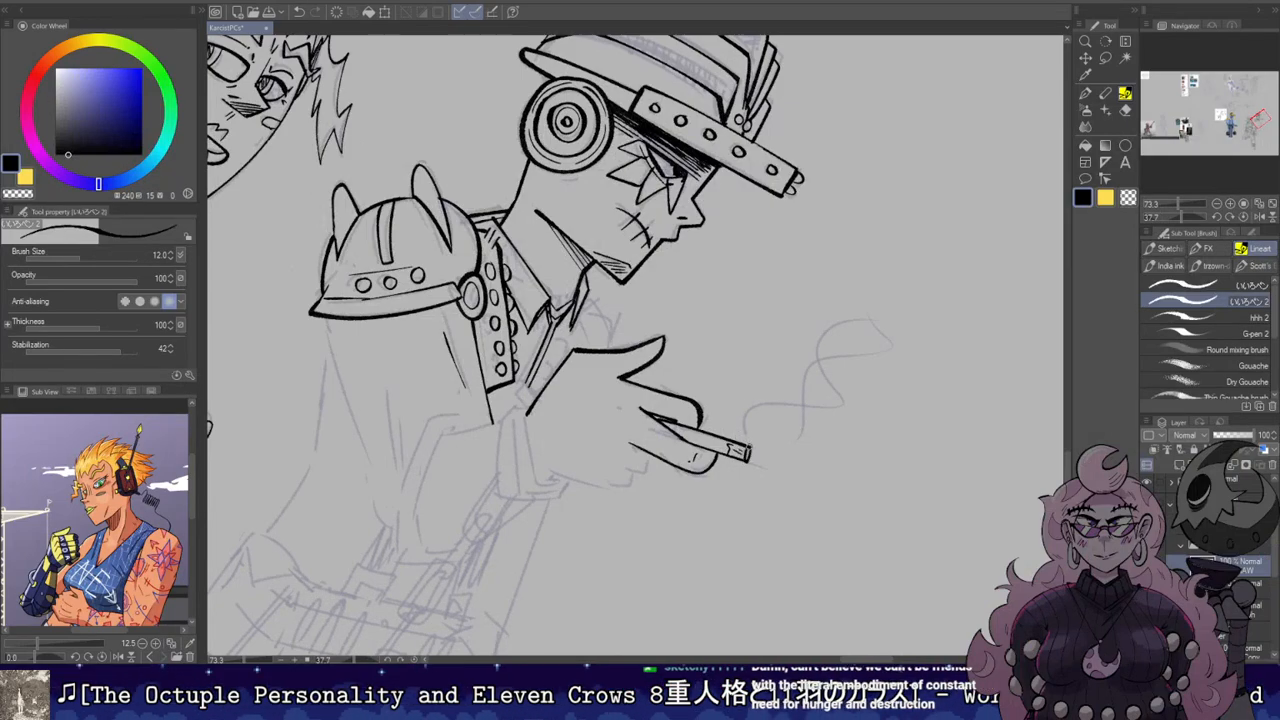
Step: Tidy the cigarette's lit end and ink two crossing wavy smoke lines rising from it, trimming them to a shared point
{"action": "key", "text": "e"}
{"action": "key", "text": "p"}
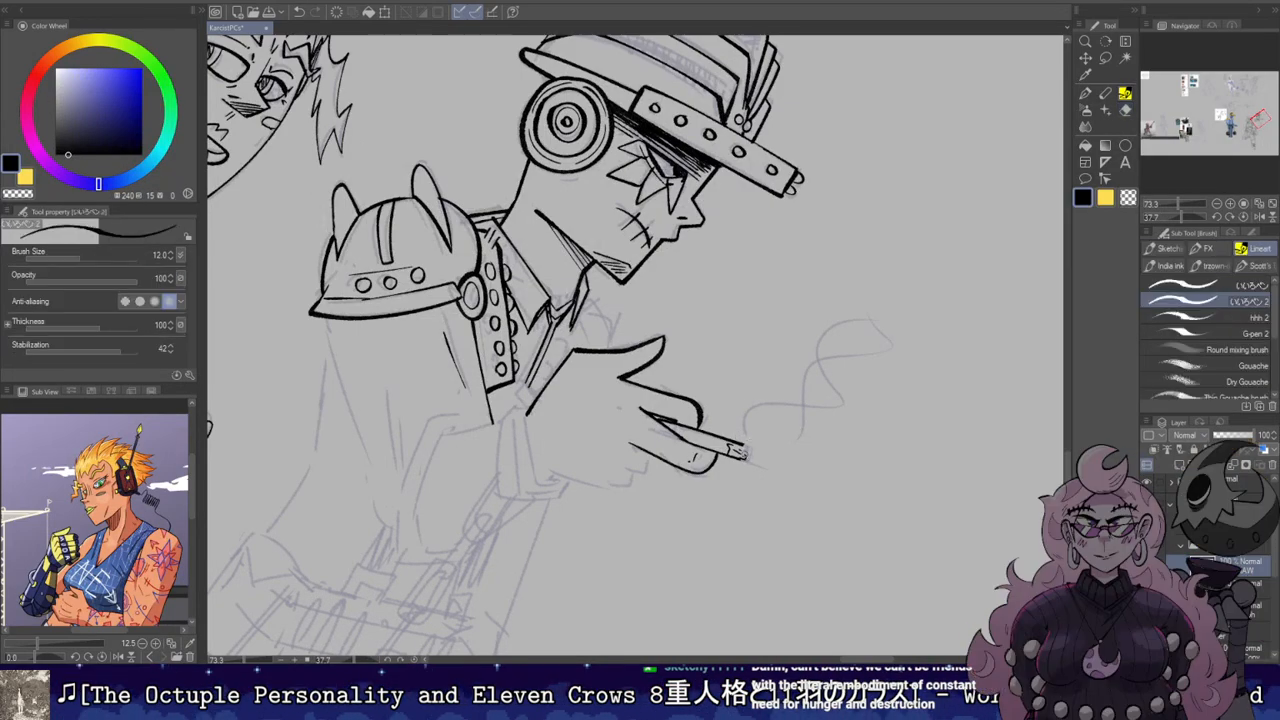
{"action": "mouse_move", "coordinate": [790, 485]}
{"action": "left_mouse_down"}
{"action": "mouse_move", "coordinate": [818, 244]}
{"action": "mouse_move", "coordinate": [800, 470]}
{"action": "mouse_move", "coordinate": [780, 386]}
{"action": "mouse_move", "coordinate": [694, 258]}
{"action": "left_mouse_up"}
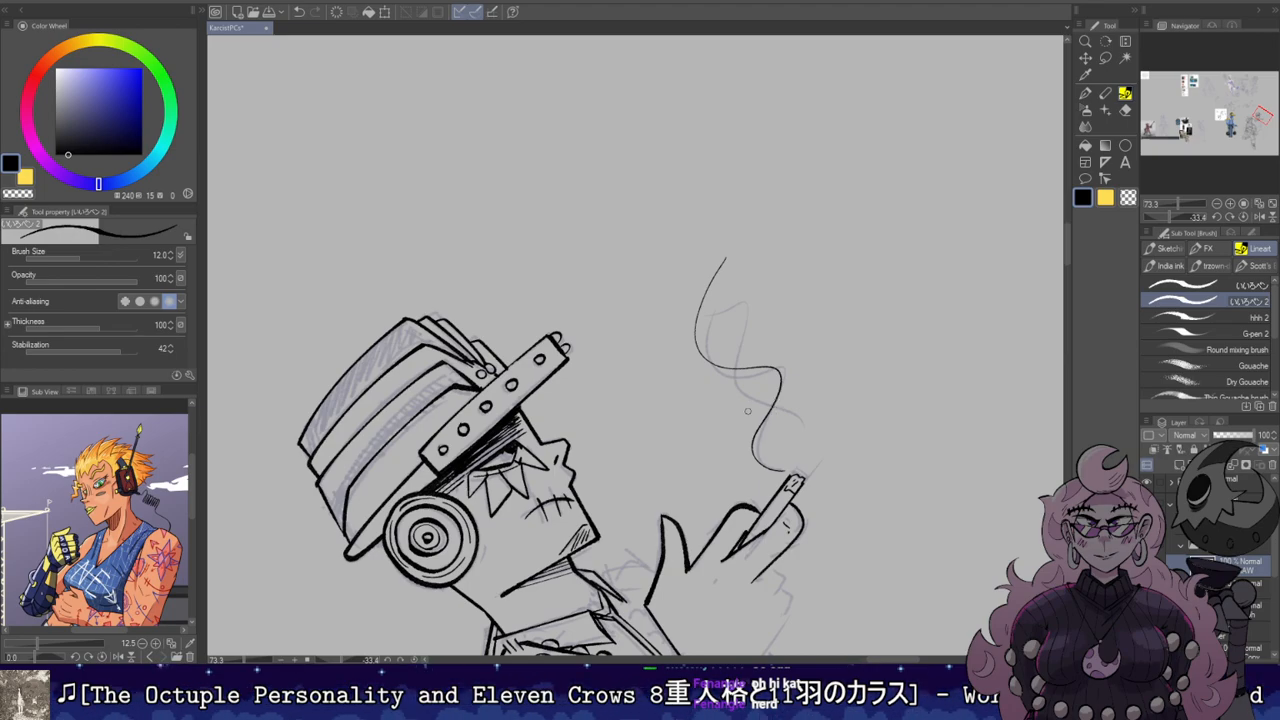
{"action": "key", "text": "ctrl+z"}
{"action": "mouse_move", "coordinate": [782, 470]}
{"action": "left_mouse_down"}
{"action": "mouse_move", "coordinate": [790, 370]}
{"action": "mouse_move", "coordinate": [695, 300]}
{"action": "mouse_move", "coordinate": [730, 246]}
{"action": "mouse_move", "coordinate": [786, 462]}
{"action": "mouse_move", "coordinate": [690, 362]}
{"action": "mouse_move", "coordinate": [722, 252]}
{"action": "left_mouse_up"}
{"action": "key", "text": "ctrl+z"}
{"action": "key", "text": "r"}
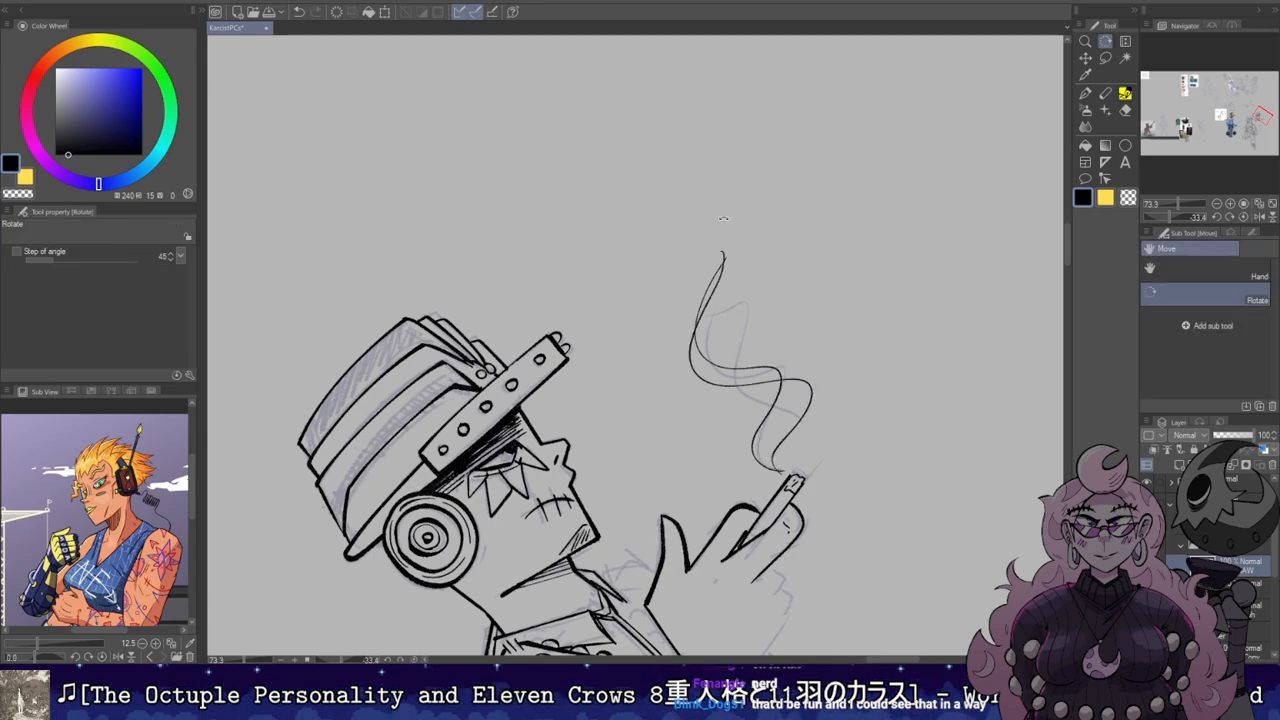
{"action": "double_click", "coordinate": [723, 219]}
{"action": "left_click_drag", "start_coordinate": [690, 386], "coordinate": [692, 232]}
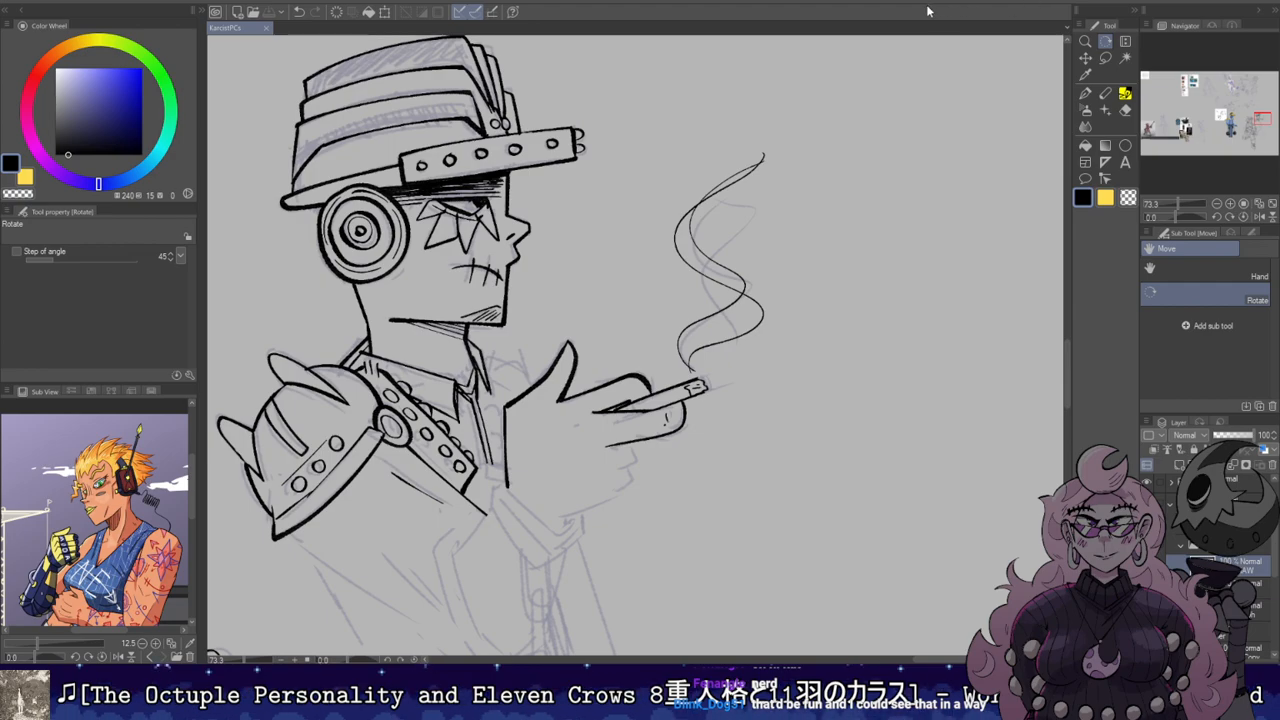
{"action": "left_click_drag", "start_coordinate": [783, 152], "coordinate": [837, 146]}
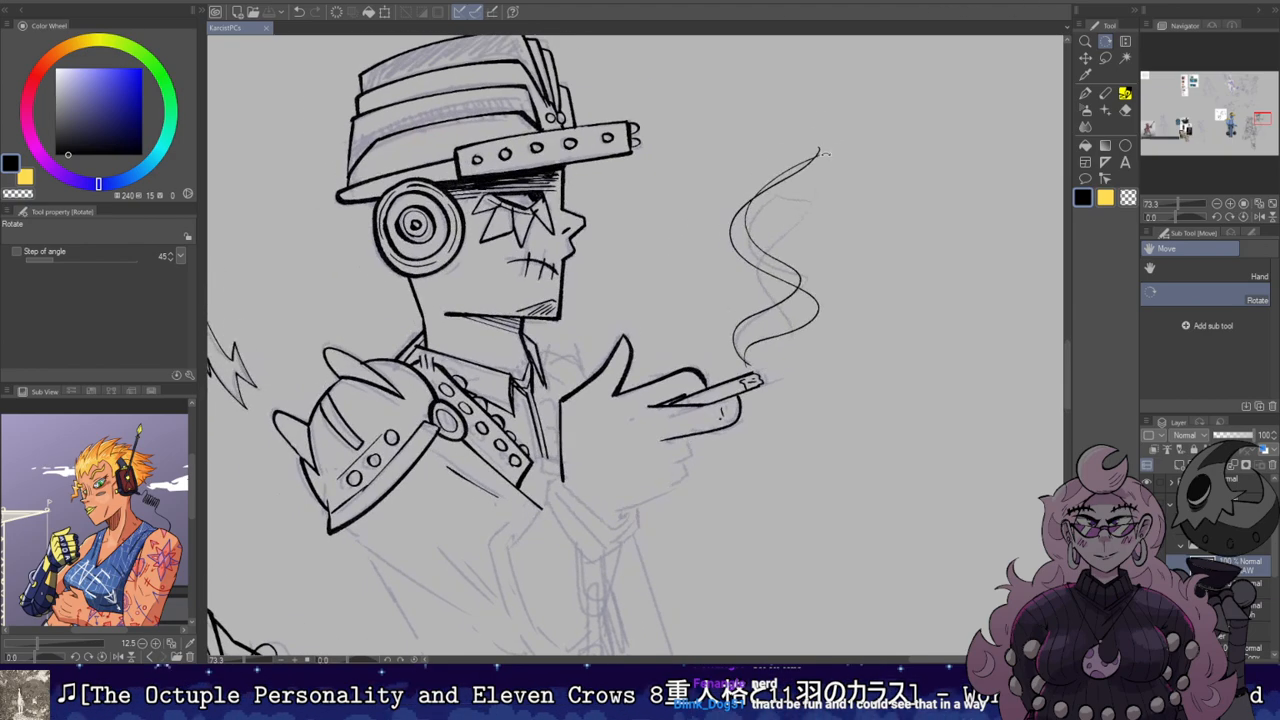
{"action": "key", "text": "e"}
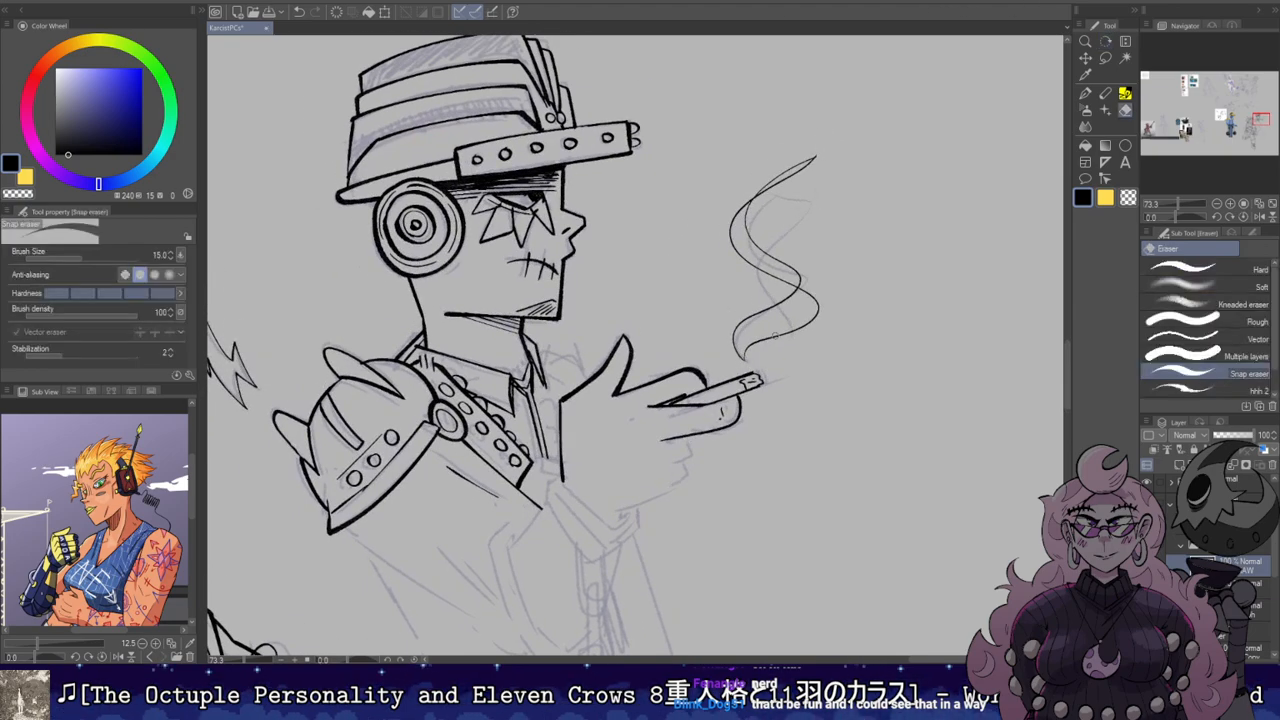
{"action": "left_click_drag", "start_coordinate": [821, 237], "coordinate": [894, 188]}
Step: Ink the far collar and pointed details of the far shoulder between the neck and raised hand, with small hatching and cleaned overlaps
{"action": "mouse_move", "coordinate": [683, 296]}
{"action": "left_mouse_down"}
{"action": "mouse_move", "coordinate": [797, 272]}
{"action": "mouse_move", "coordinate": [727, 300]}
{"action": "mouse_move", "coordinate": [717, 376]}
{"action": "left_mouse_up"}
{"action": "key", "text": "b"}
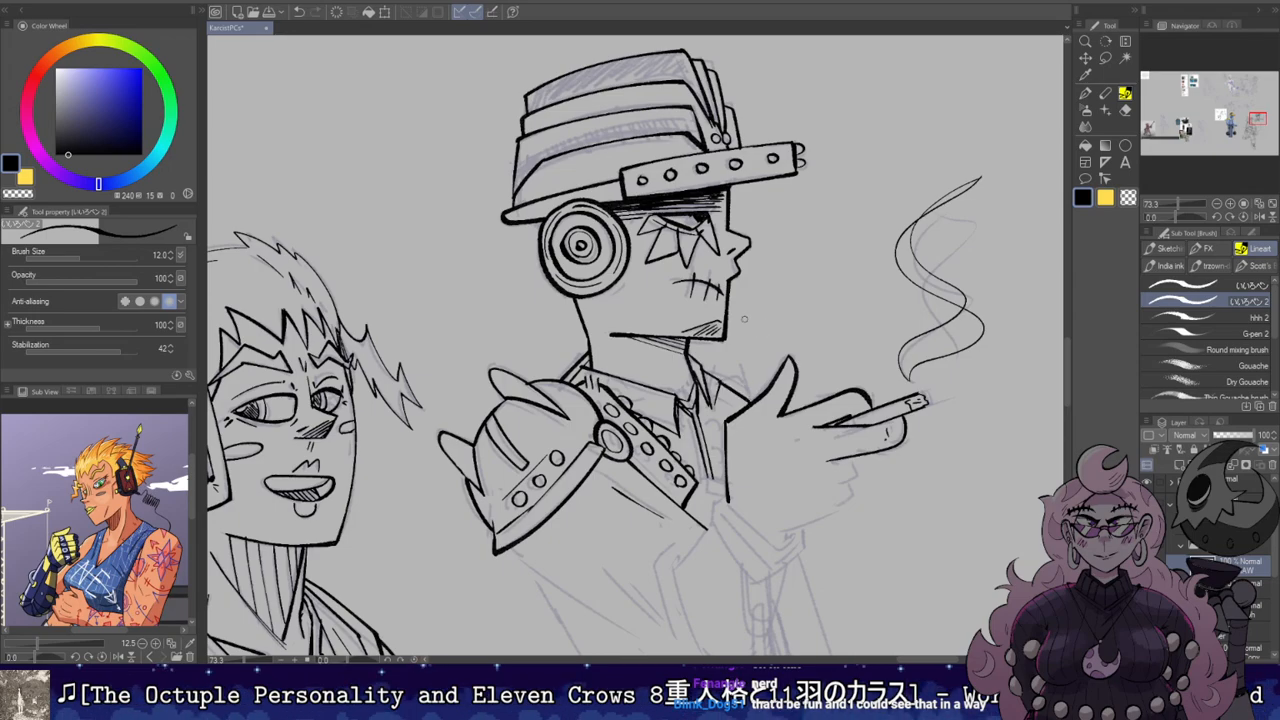
{"action": "mouse_move", "coordinate": [689, 352]}
{"action": "left_mouse_down"}
{"action": "mouse_move", "coordinate": [745, 380]}
{"action": "mouse_move", "coordinate": [757, 402]}
{"action": "left_mouse_up"}
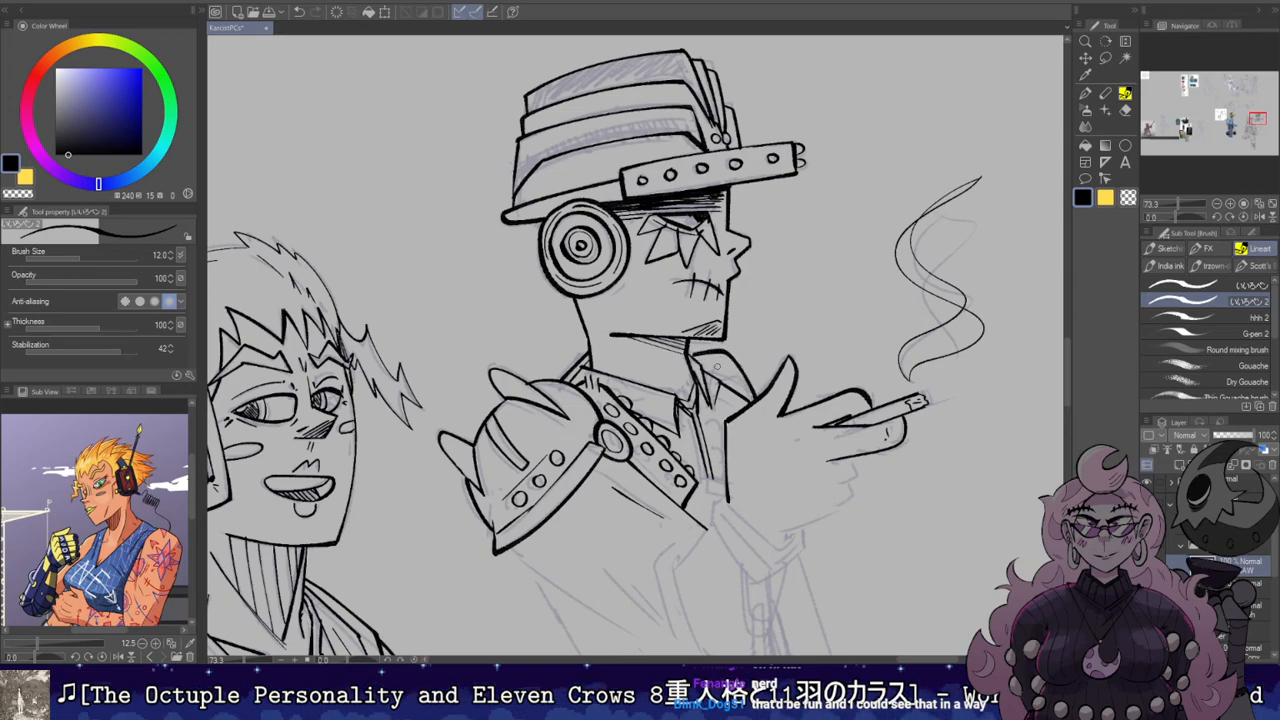
{"action": "key", "text": "e"}
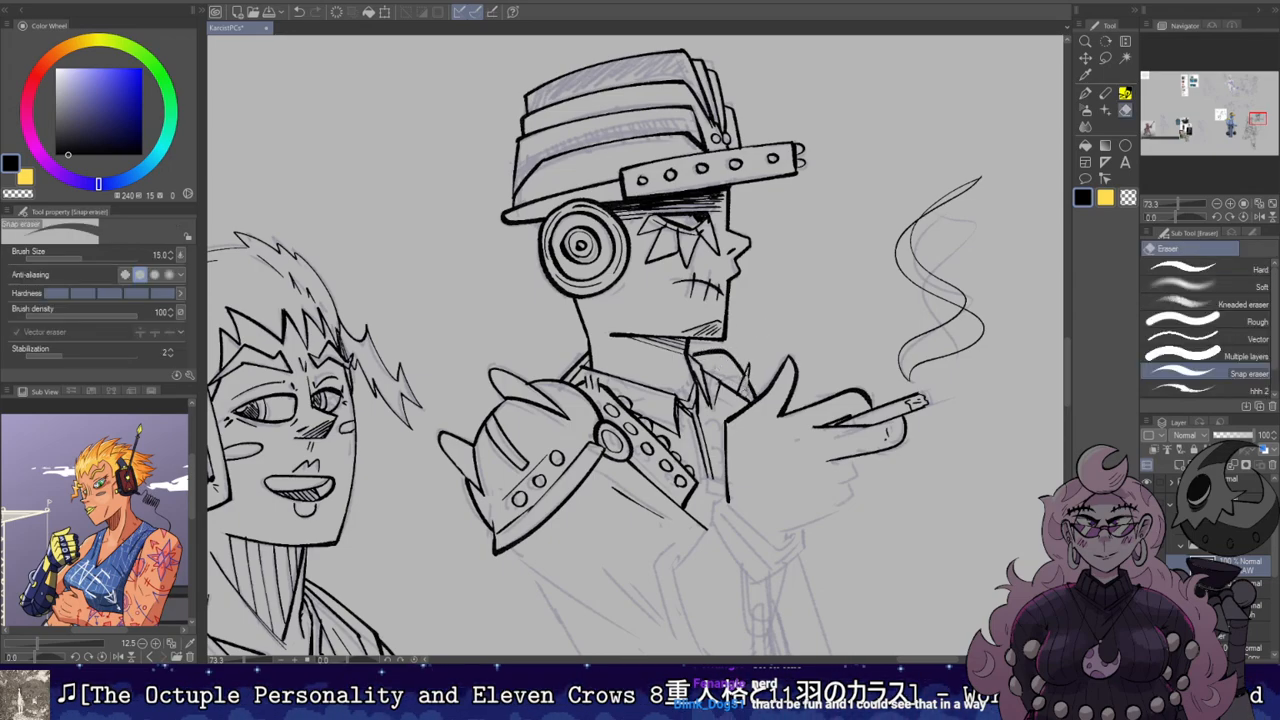
{"action": "key", "text": "b"}
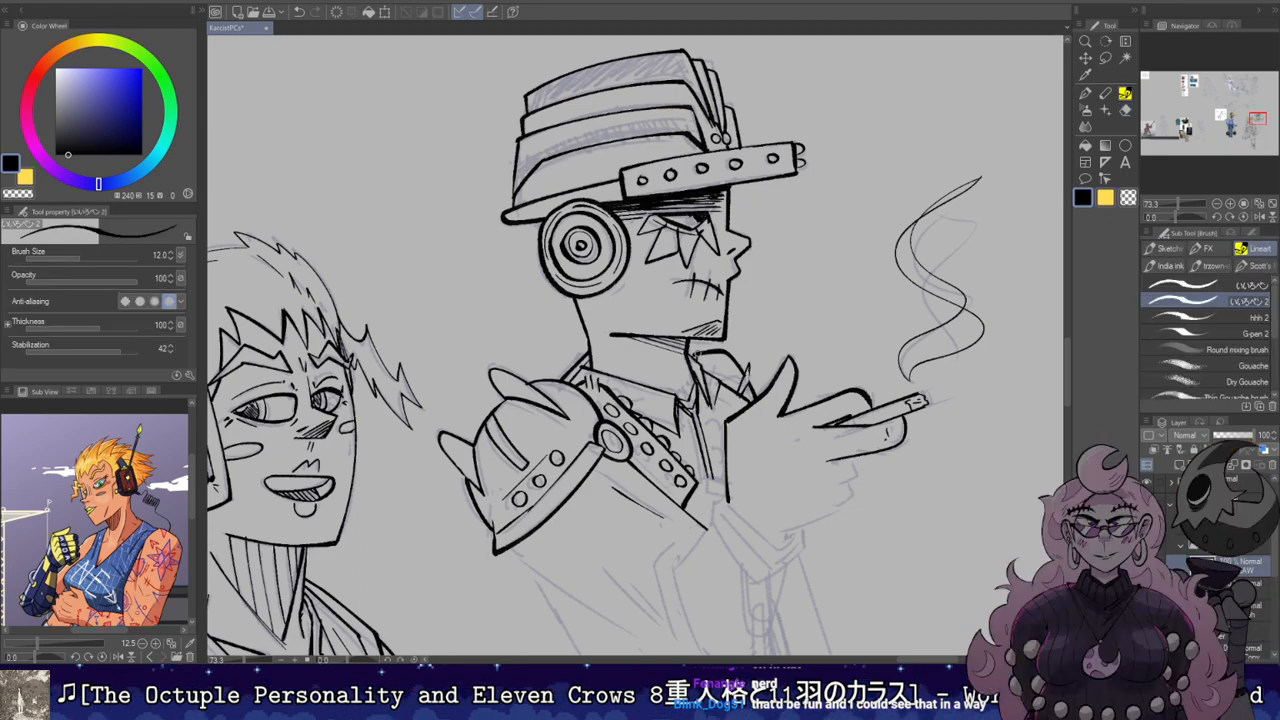
{"action": "key", "text": "e"}
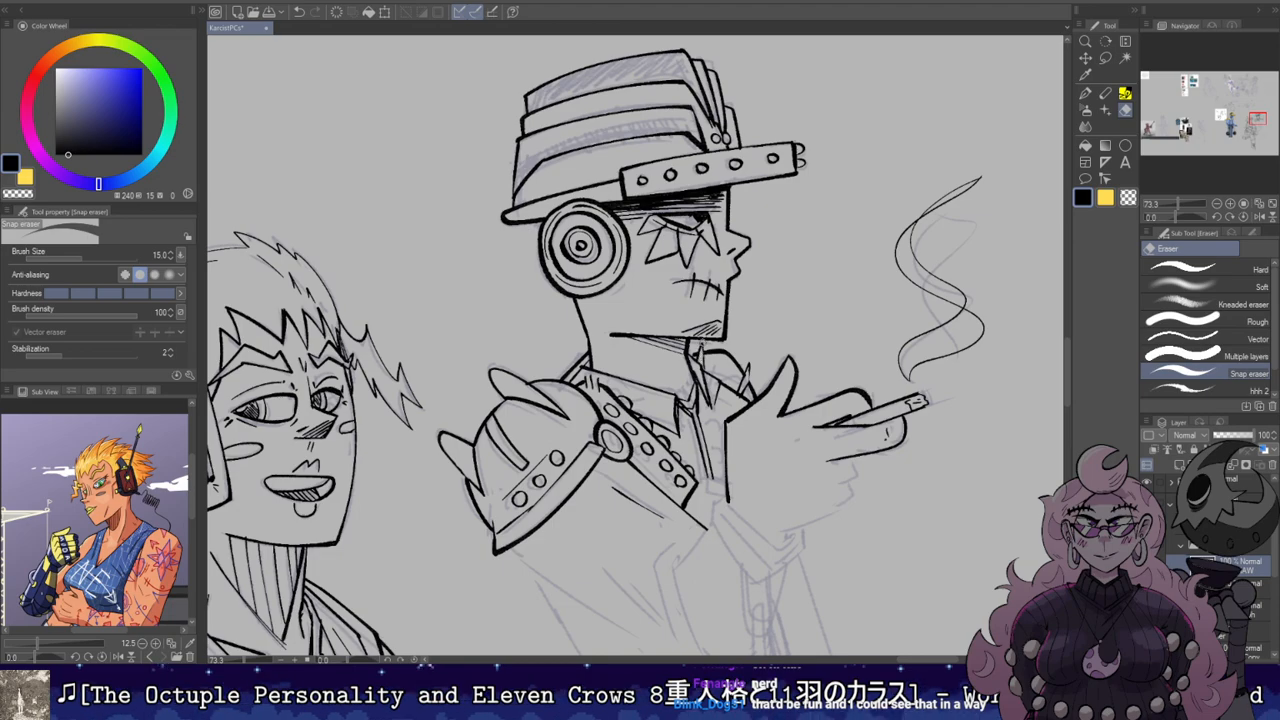
{"action": "key", "text": "b"}
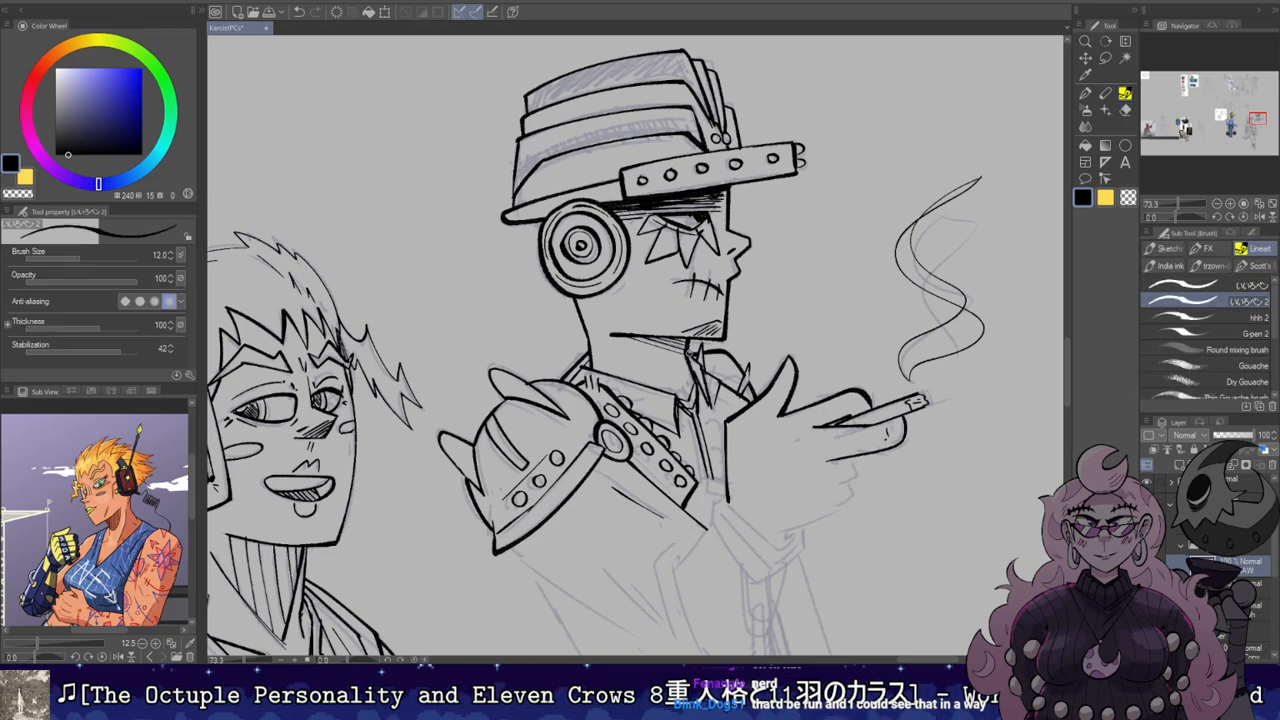
{"action": "key", "text": "e"}
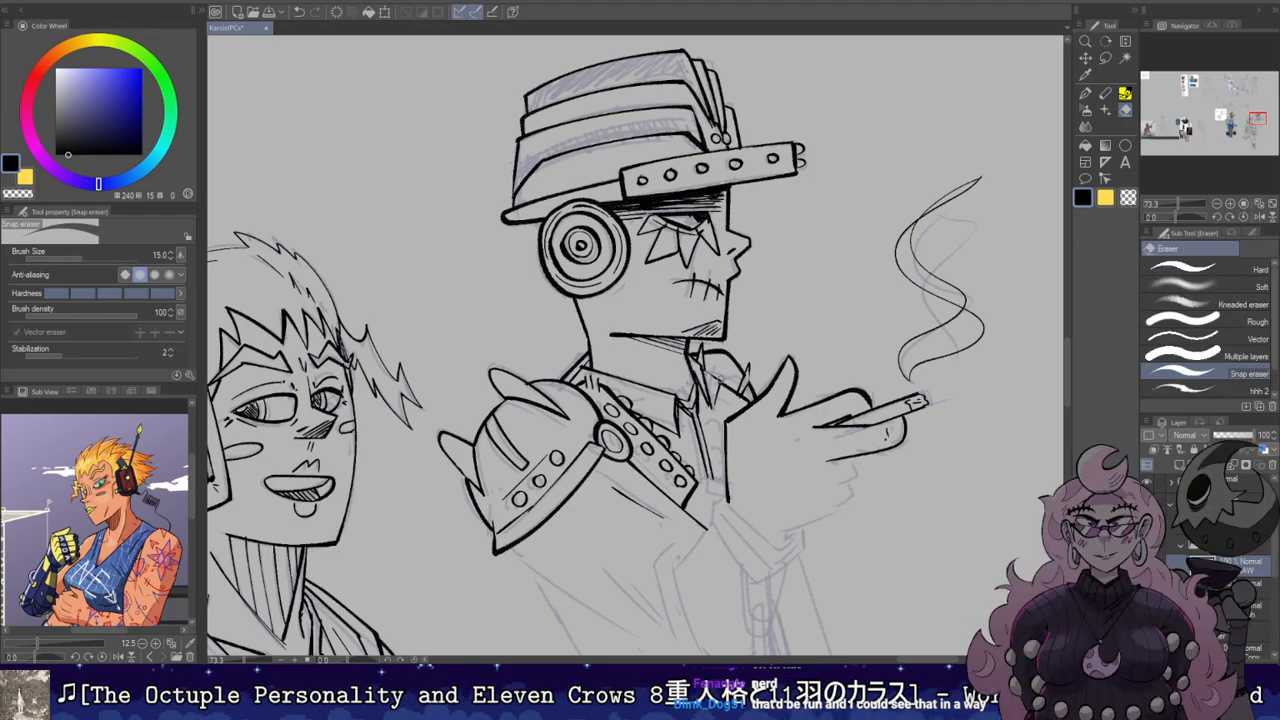
{"action": "key", "text": "b"}
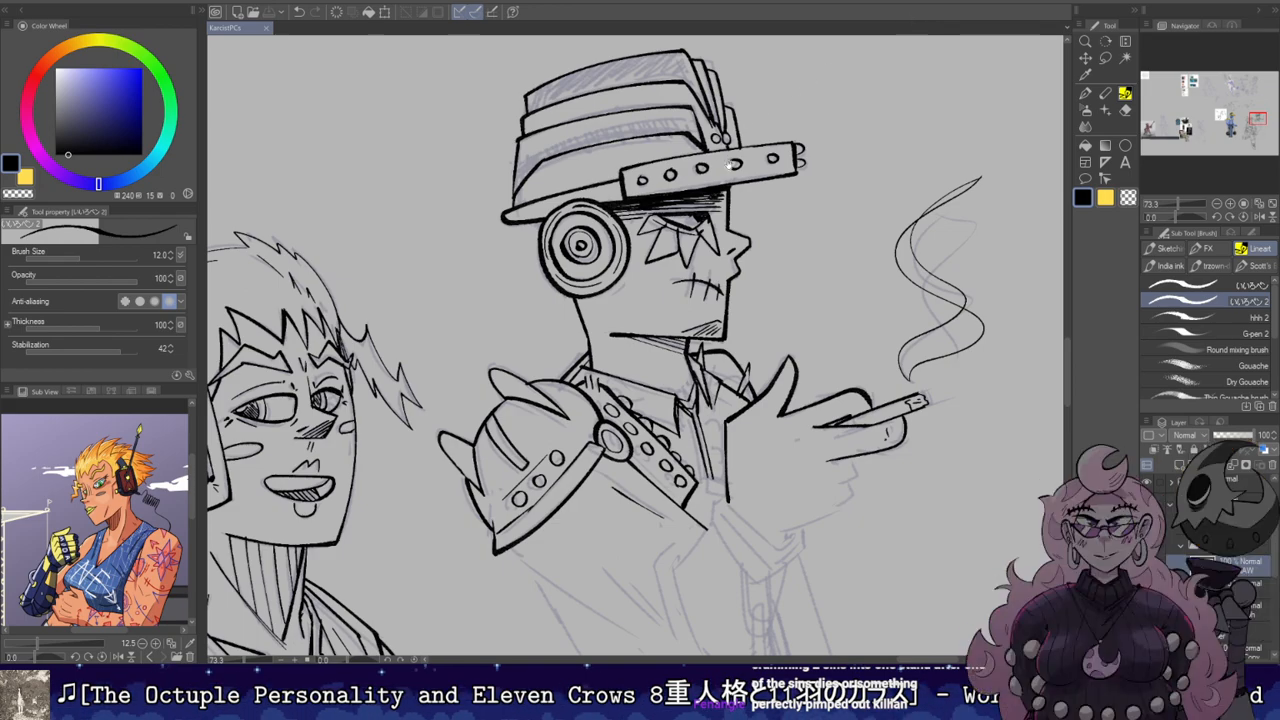
Step: Fill the dark band around the hat's crown with close diagonal hatching
{"action": "left_click_drag", "start_coordinate": [727, 188], "coordinate": [754, 262]}
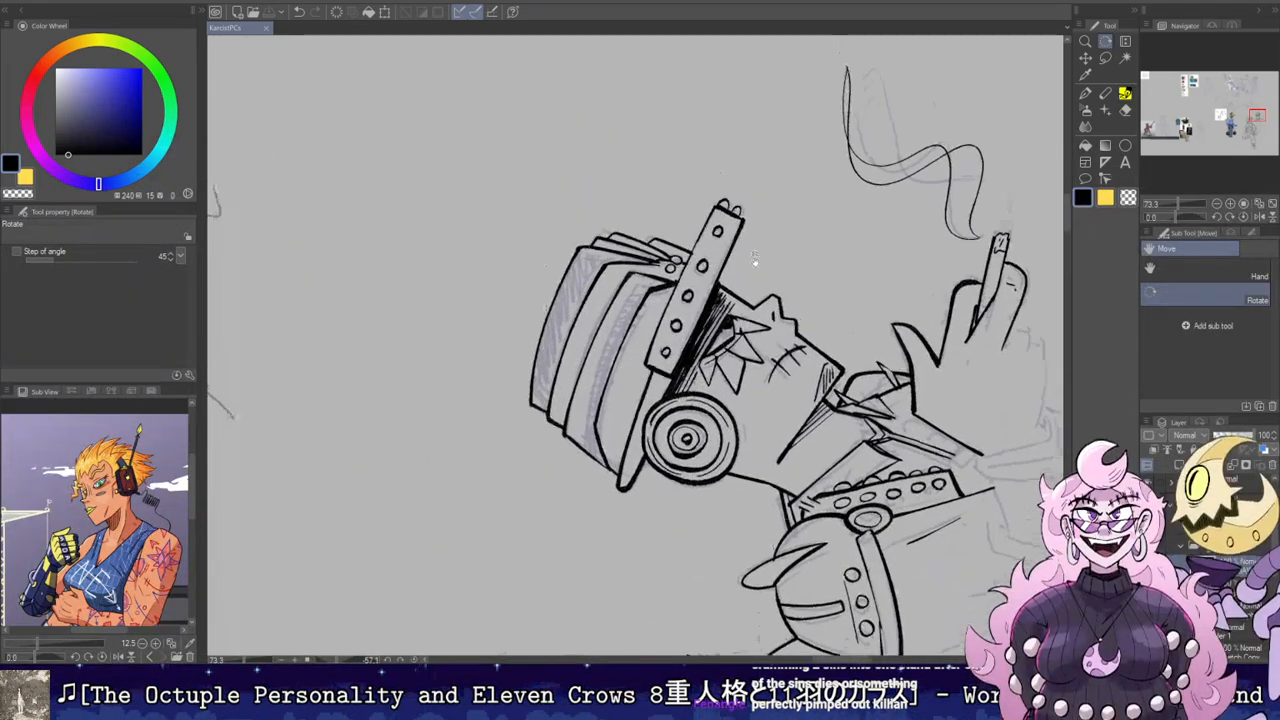
{"action": "left_click_drag", "start_coordinate": [584, 442], "coordinate": [634, 286]}
{"action": "key", "text": "ctrl+z"}
{"action": "key", "text": "ctrl+z"}
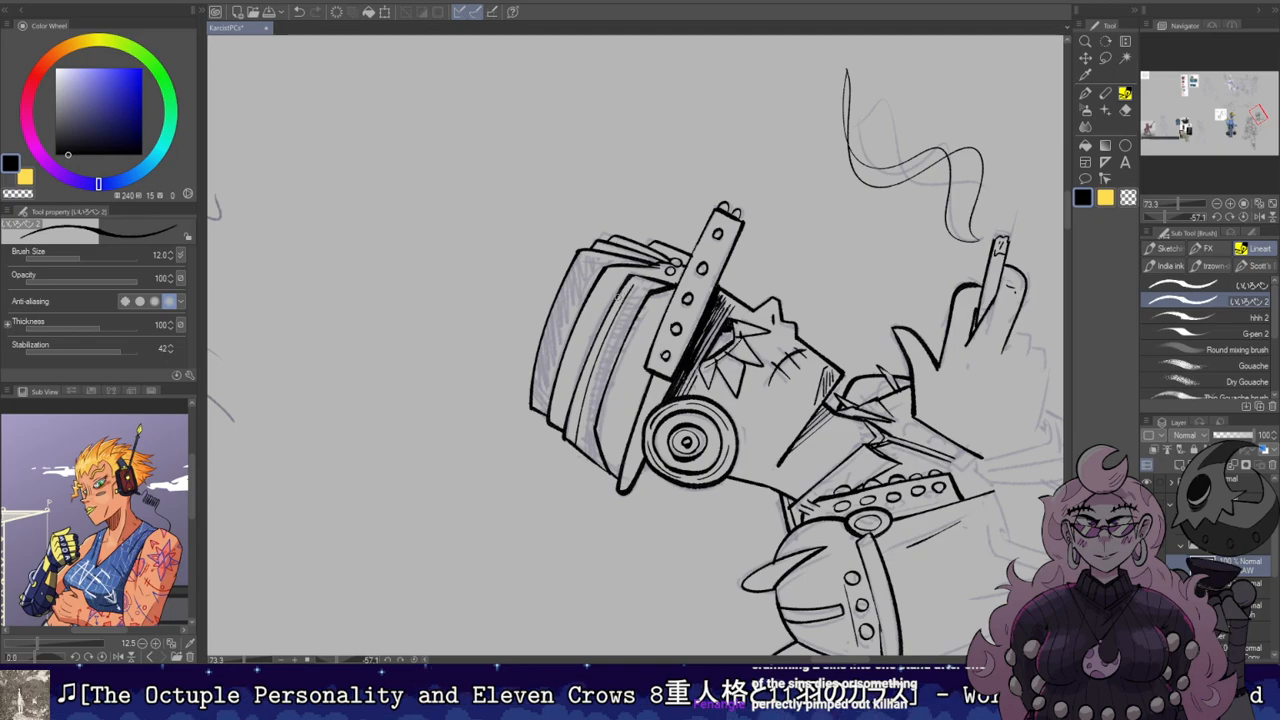
{"action": "key", "text": "ctrl+z"}
{"action": "mouse_move", "coordinate": [579, 440]}
{"action": "left_mouse_down"}
{"action": "mouse_move", "coordinate": [642, 284]}
{"action": "mouse_move", "coordinate": [713, 257]}
{"action": "left_mouse_up"}
{"action": "double_click", "coordinate": [642, 300]}
{"action": "left_click_drag", "start_coordinate": [601, 308], "coordinate": [589, 342]}
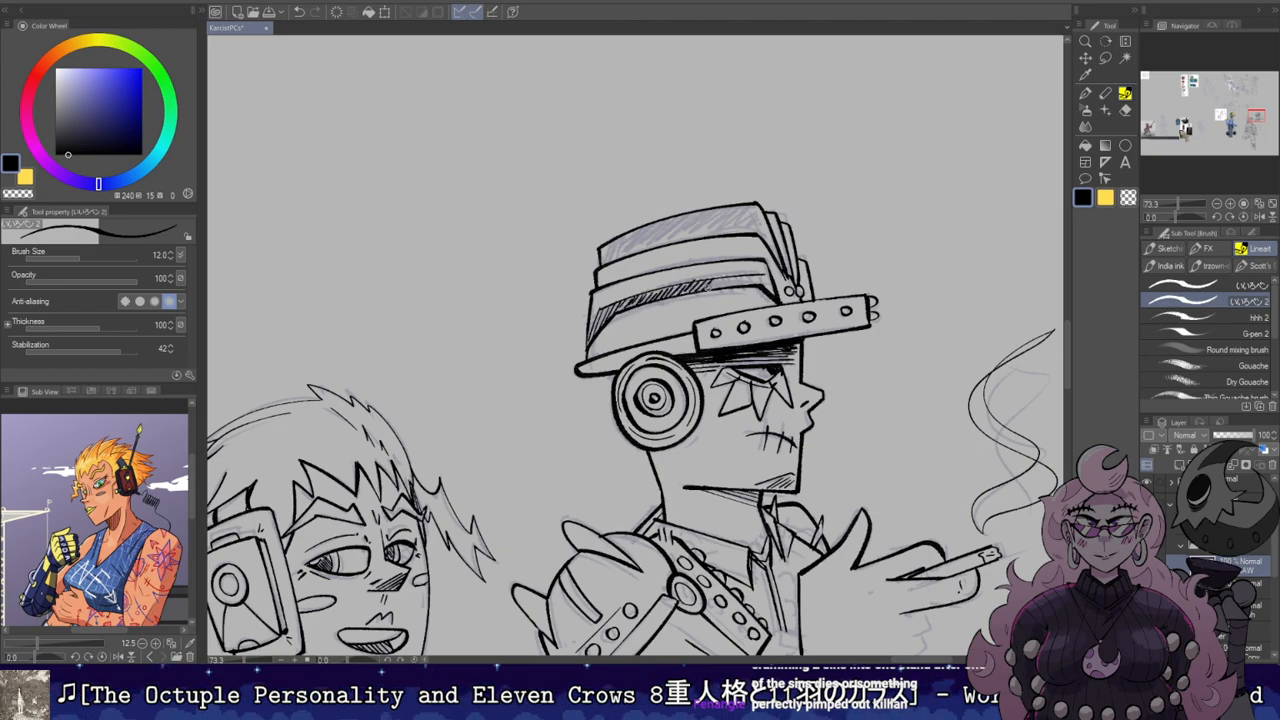
{"action": "left_click_drag", "start_coordinate": [805, 253], "coordinate": [787, 257]}
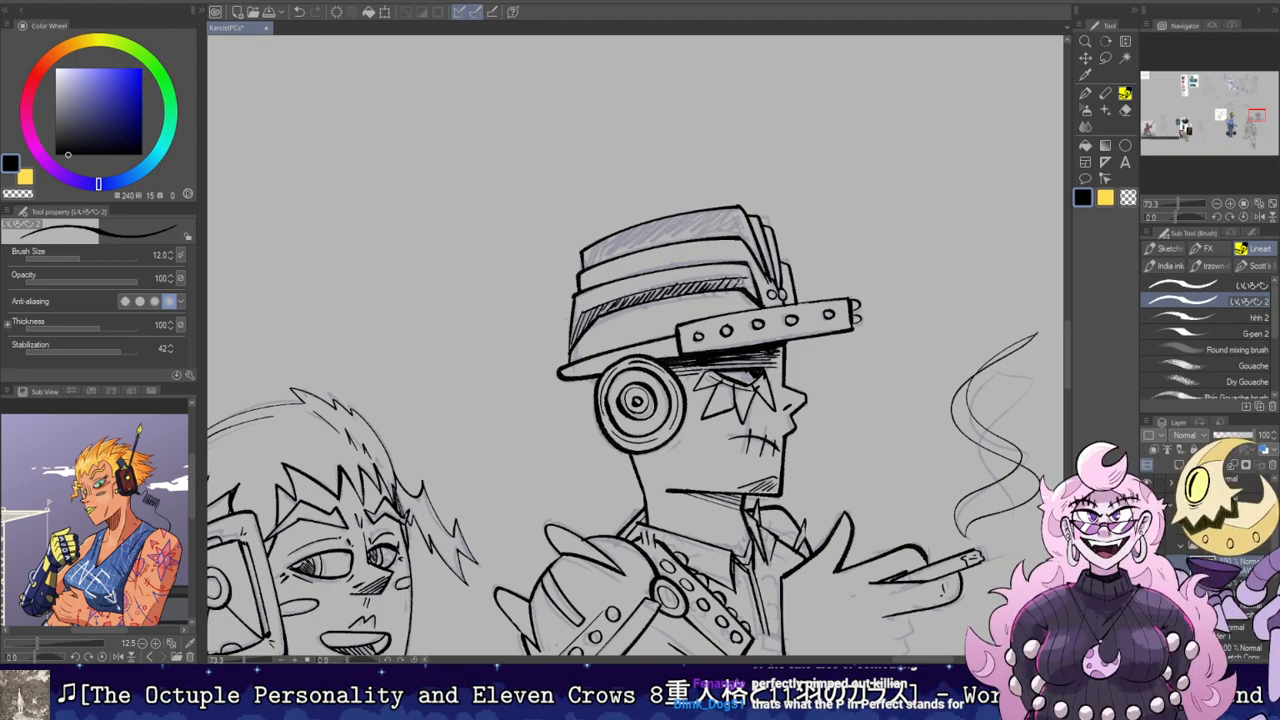
Step: Ink the upper arm's outer edge from beneath the shoulder armor down to the bent elbow, cleaning up the line
{"action": "left_click_drag", "start_coordinate": [866, 285], "coordinate": [842, 192]}
{"action": "key", "text": "r"}
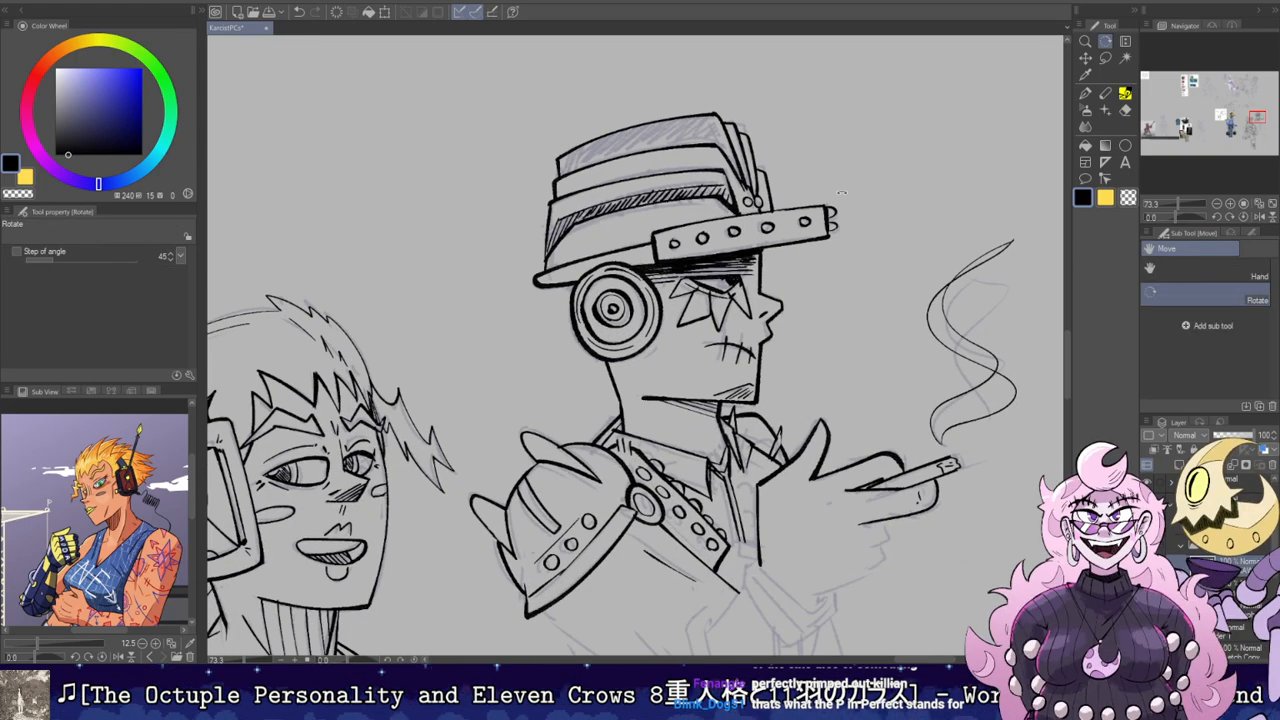
{"action": "scroll", "coordinate": [828, 472], "scroll_direction": "down", "scroll_amount": 4}
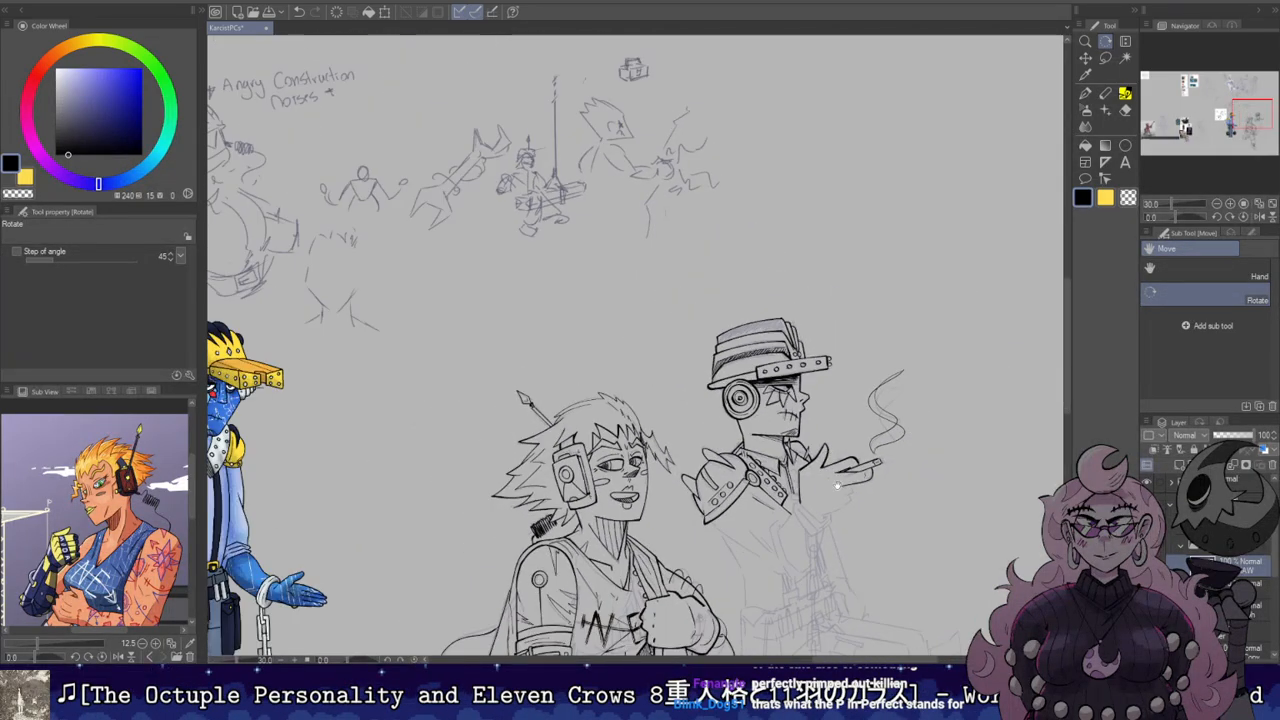
{"action": "left_click_drag", "start_coordinate": [822, 500], "coordinate": [688, 195]}
{"action": "scroll", "coordinate": [687, 193], "scroll_direction": "up", "scroll_amount": 2}
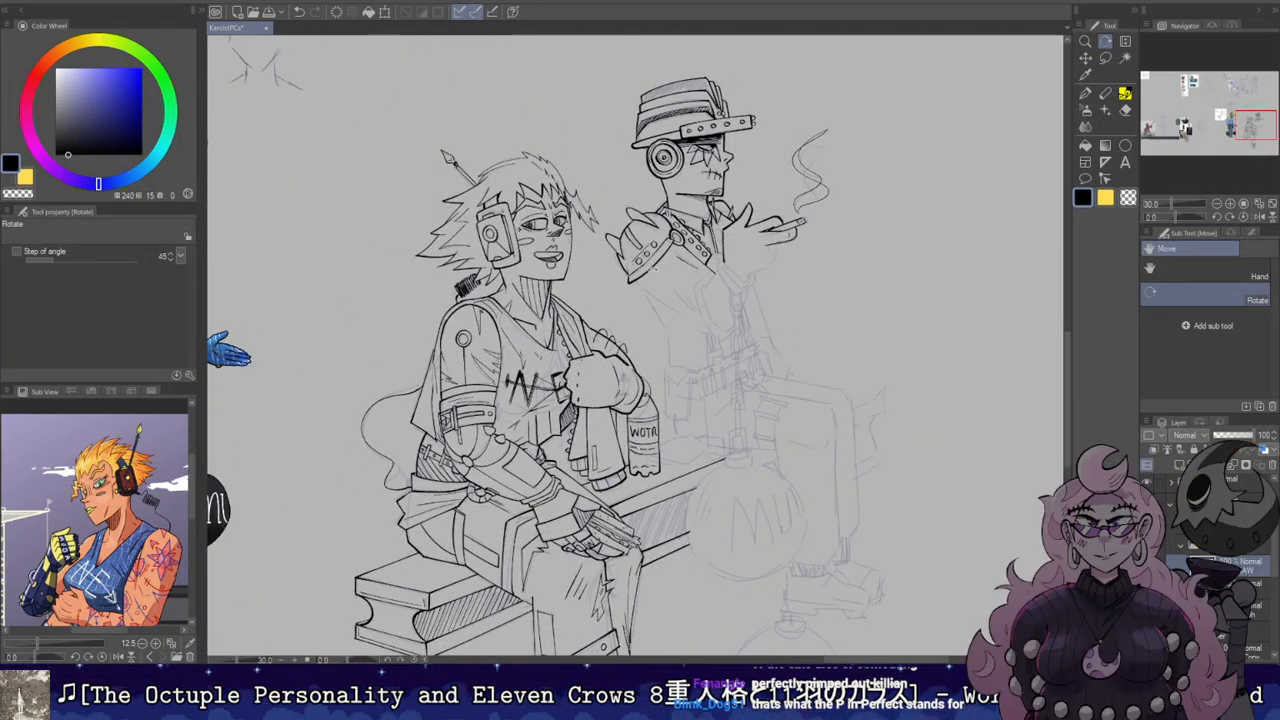
{"action": "scroll", "coordinate": [652, 269], "scroll_direction": "up", "scroll_amount": 2}
{"action": "scroll", "coordinate": [652, 268], "scroll_direction": "up", "scroll_amount": 2}
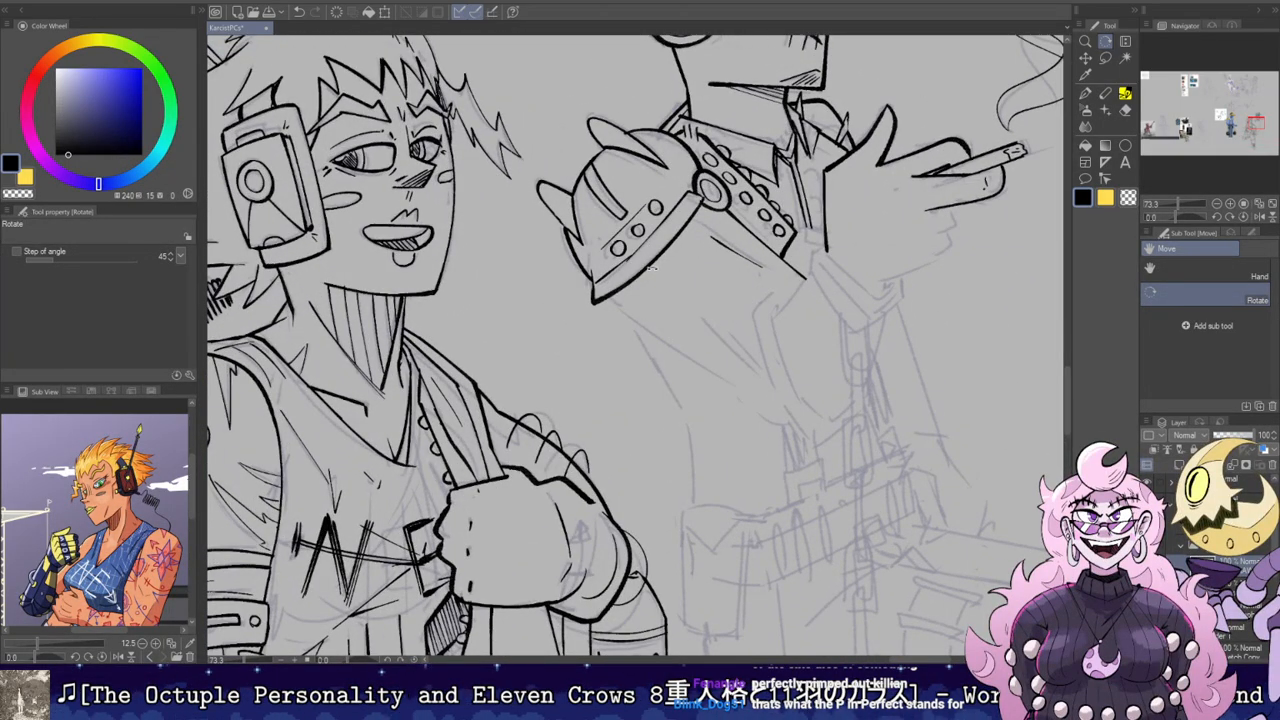
{"action": "left_click_drag", "start_coordinate": [764, 288], "coordinate": [766, 385]}
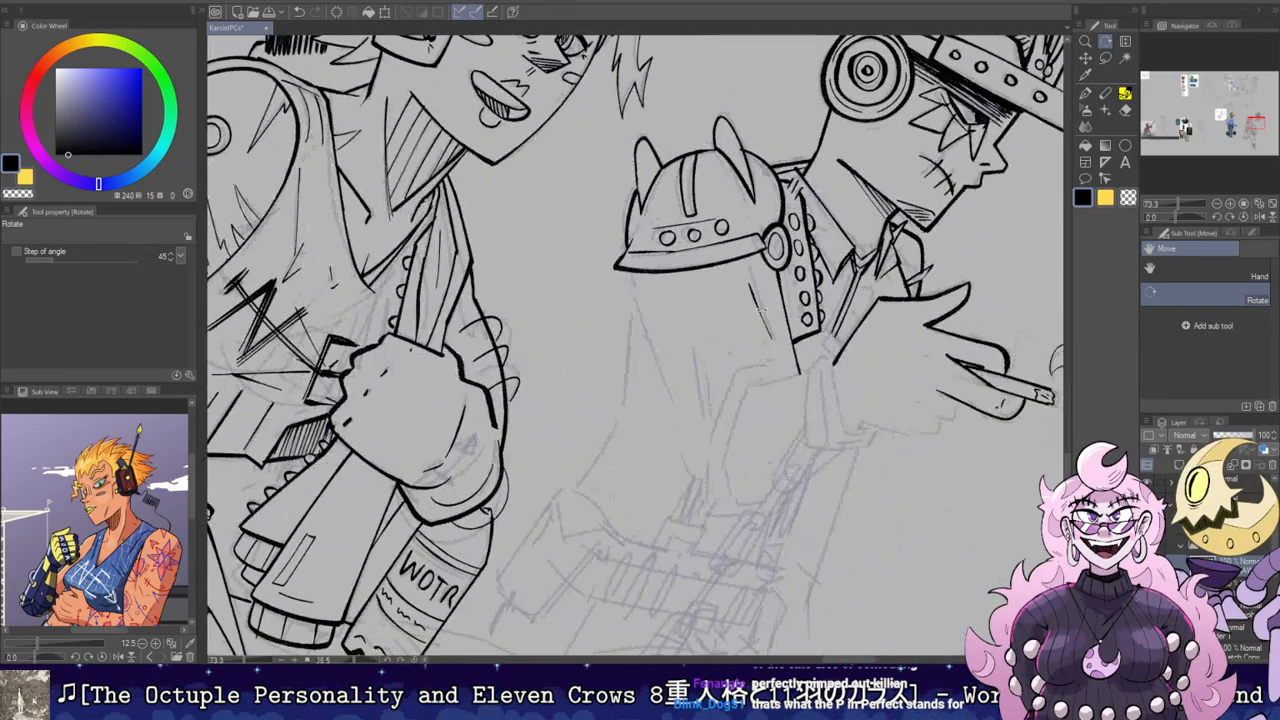
{"action": "key", "text": "ctrl+z"}
{"action": "left_click_drag", "start_coordinate": [630, 270], "coordinate": [660, 345]}
{"action": "key", "text": "ctrl+z"}
{"action": "left_click_drag", "start_coordinate": [630, 274], "coordinate": [688, 450]}
{"action": "key", "text": "ctrl+z"}
{"action": "left_click_drag", "start_coordinate": [650, 338], "coordinate": [710, 488]}
{"action": "key", "text": "shift+space"}
{"action": "key", "text": "p"}
{"action": "key", "text": "e"}
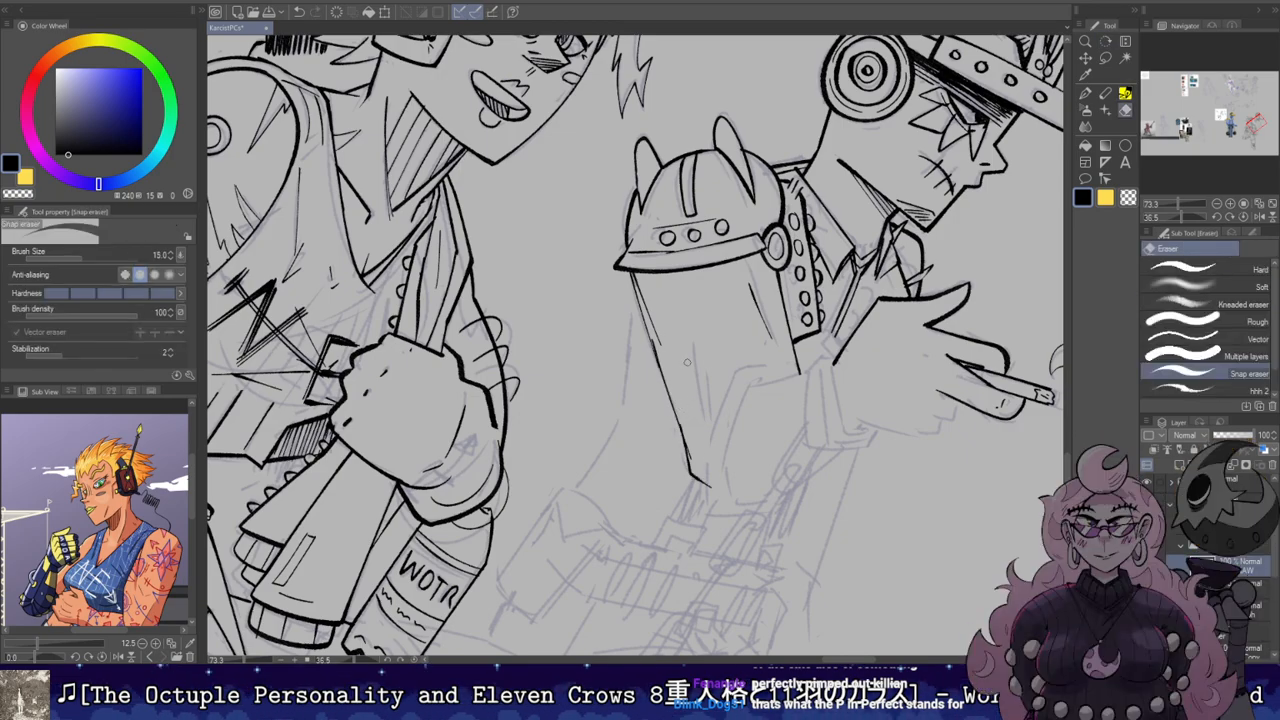
Step: Ink short fold lines inside the sleeve just above the elbow
{"action": "key", "text": "b"}
{"action": "left_click_drag", "start_coordinate": [701, 427], "coordinate": [693, 348]}
{"action": "key", "text": "r"}
{"action": "mouse_move", "coordinate": [706, 426]}
{"action": "left_mouse_down"}
{"action": "mouse_move", "coordinate": [768, 355]}
{"action": "mouse_move", "coordinate": [775, 323]}
{"action": "mouse_move", "coordinate": [720, 315]}
{"action": "left_mouse_up"}
{"action": "left_click_drag", "start_coordinate": [720, 315], "coordinate": [724, 357]}
{"action": "key", "text": "b"}
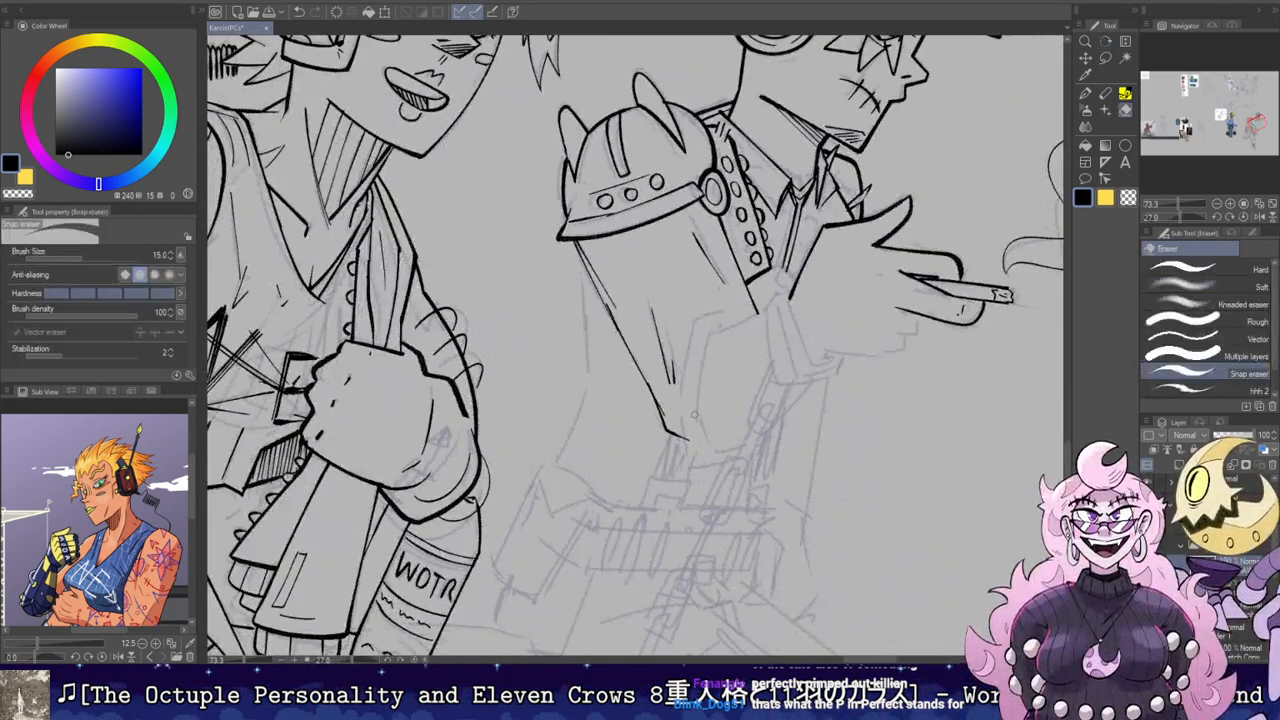
Step: Ink the bent forearm's edge from the elbow up to an angular corner and across to the chest
{"action": "left_click_drag", "start_coordinate": [684, 434], "coordinate": [686, 457]}
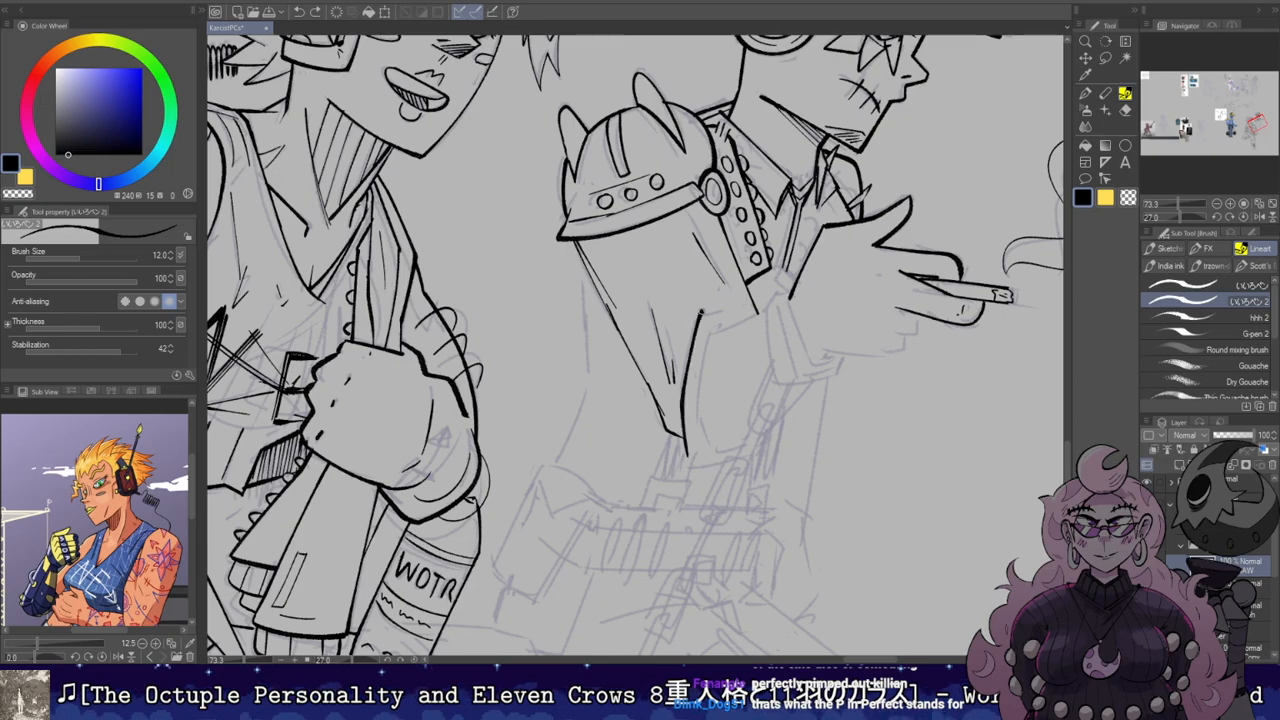
{"action": "key", "text": "r"}
{"action": "mouse_move", "coordinate": [757, 264]}
{"action": "left_mouse_down"}
{"action": "mouse_move", "coordinate": [737, 237]}
{"action": "mouse_move", "coordinate": [668, 396]}
{"action": "left_mouse_up"}
{"action": "key", "text": "e"}
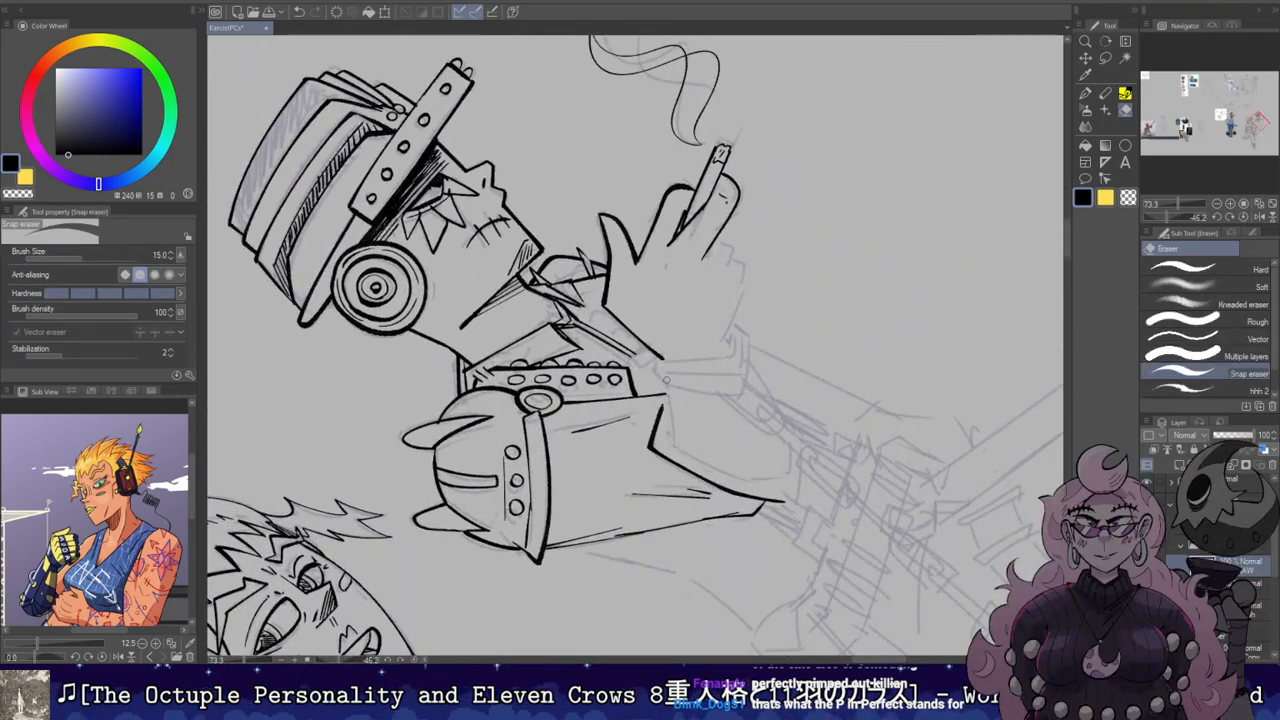
{"action": "key", "text": "b"}
{"action": "key", "text": "ctrl+z"}
{"action": "left_click_drag", "start_coordinate": [668, 392], "coordinate": [677, 446]}
Step: Ink a second line parallel to the forearm's edge on its inner side and clean up its ends
{"action": "key", "text": "r"}
{"action": "mouse_move", "coordinate": [677, 446]}
{"action": "left_mouse_down"}
{"action": "mouse_move", "coordinate": [582, 433]}
{"action": "mouse_move", "coordinate": [668, 410]}
{"action": "mouse_move", "coordinate": [704, 532]}
{"action": "mouse_move", "coordinate": [674, 488]}
{"action": "mouse_move", "coordinate": [704, 523]}
{"action": "mouse_move", "coordinate": [818, 425]}
{"action": "left_mouse_up"}
{"action": "key", "text": "space"}
{"action": "key", "text": "e"}
{"action": "key", "text": "b"}
{"action": "key", "text": "ctrl+z"}
{"action": "key", "text": "e"}
{"action": "key", "text": "b"}
{"action": "key", "text": "ctrl+z"}
{"action": "key", "text": "e"}
{"action": "key", "text": "b"}
{"action": "key", "text": "ctrl+z"}
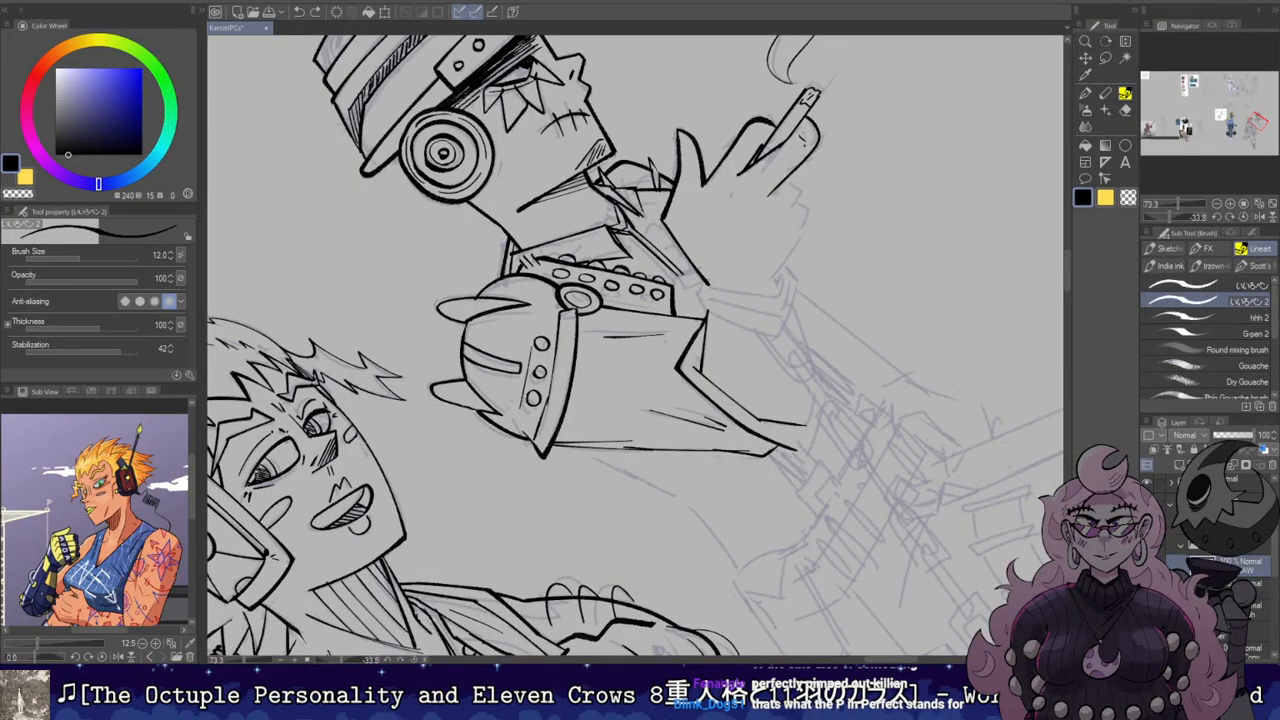
Step: Ink the forearm's underside from the elbow toward the wrist and close the lower corner with a short outer edge
{"action": "key", "text": "r"}
{"action": "mouse_move", "coordinate": [781, 329]}
{"action": "left_mouse_down"}
{"action": "mouse_move", "coordinate": [813, 298]}
{"action": "mouse_move", "coordinate": [808, 178]}
{"action": "left_mouse_up"}
{"action": "key", "text": "b"}
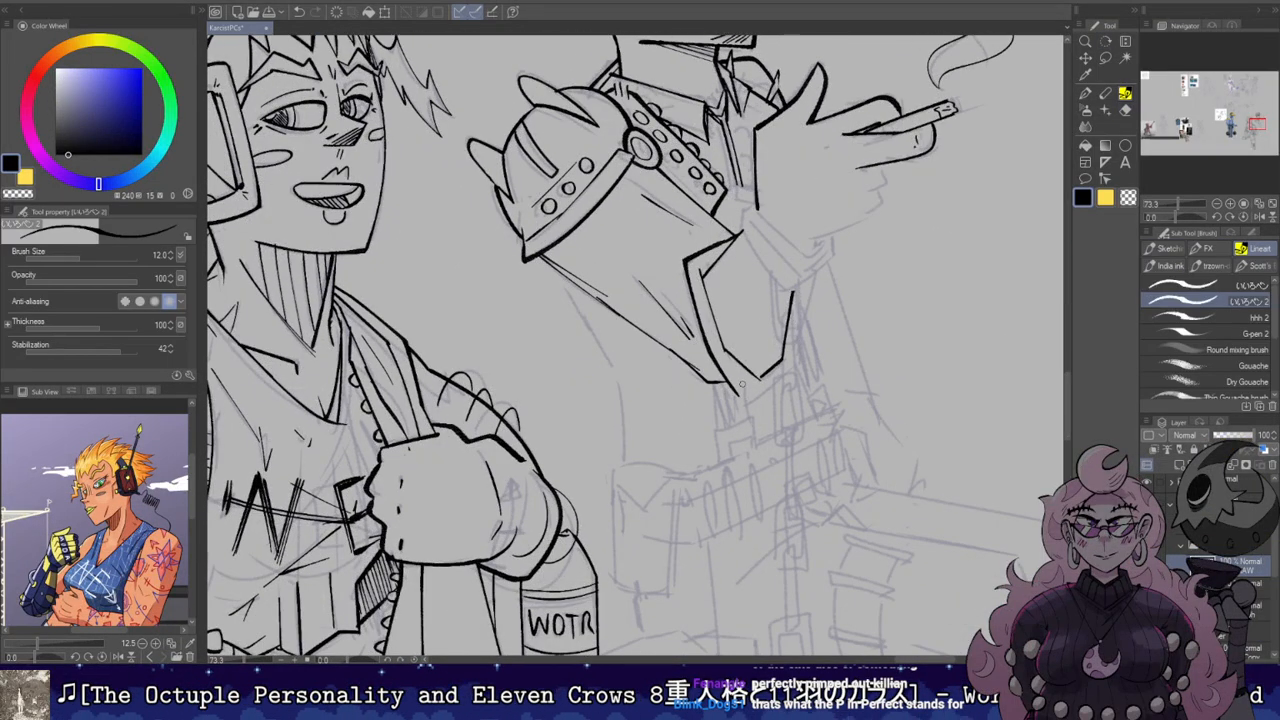
{"action": "left_click_drag", "start_coordinate": [739, 396], "coordinate": [785, 358]}
{"action": "key", "text": "ctrl+z"}
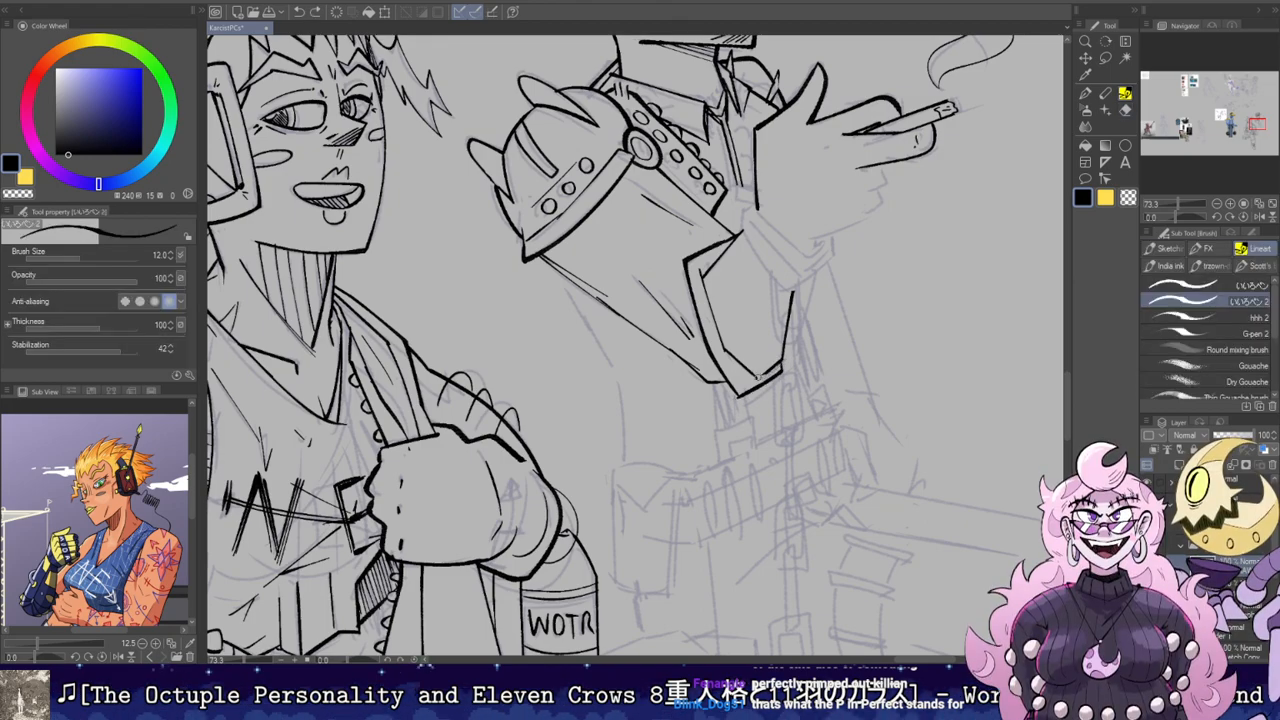
{"action": "key", "text": "e"}
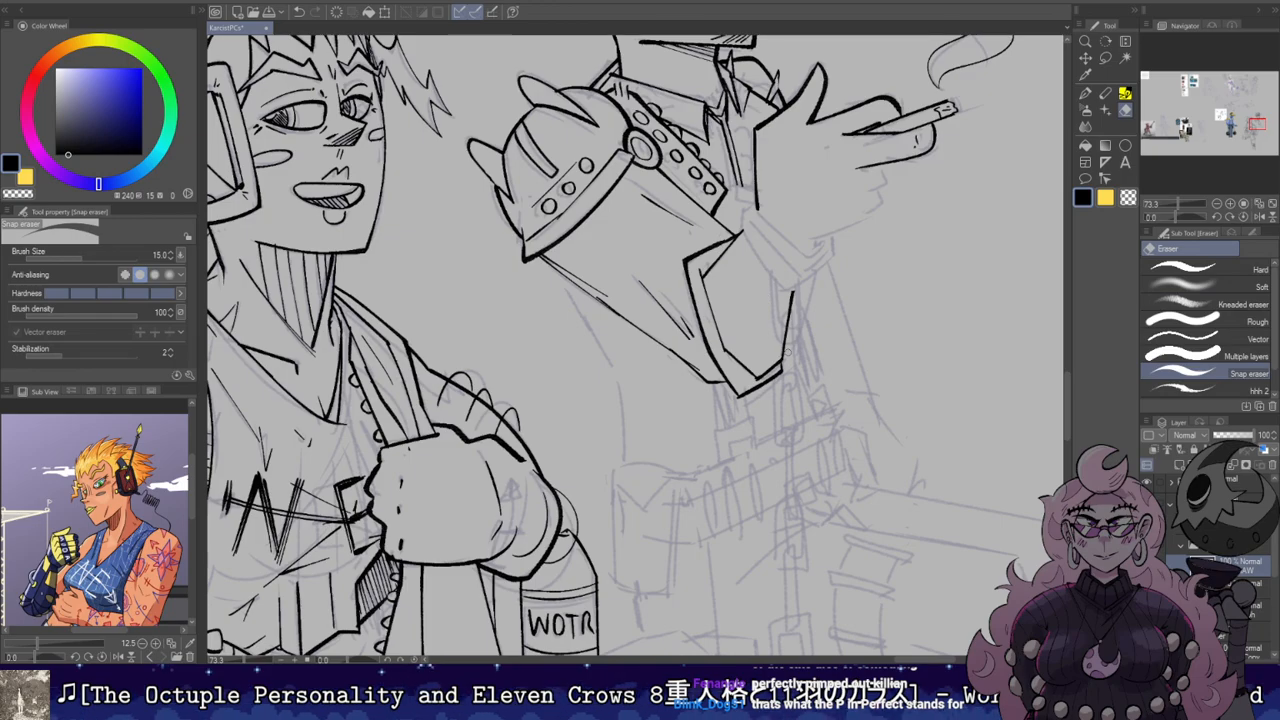
Step: Ink the sleeve's open end near the wrist and the adjoining cuff line below the cigarette hand
{"action": "mouse_move", "coordinate": [787, 200]}
{"action": "left_mouse_down"}
{"action": "mouse_move", "coordinate": [721, 306]}
{"action": "mouse_move", "coordinate": [727, 361]}
{"action": "left_mouse_up"}
{"action": "key", "text": "r"}
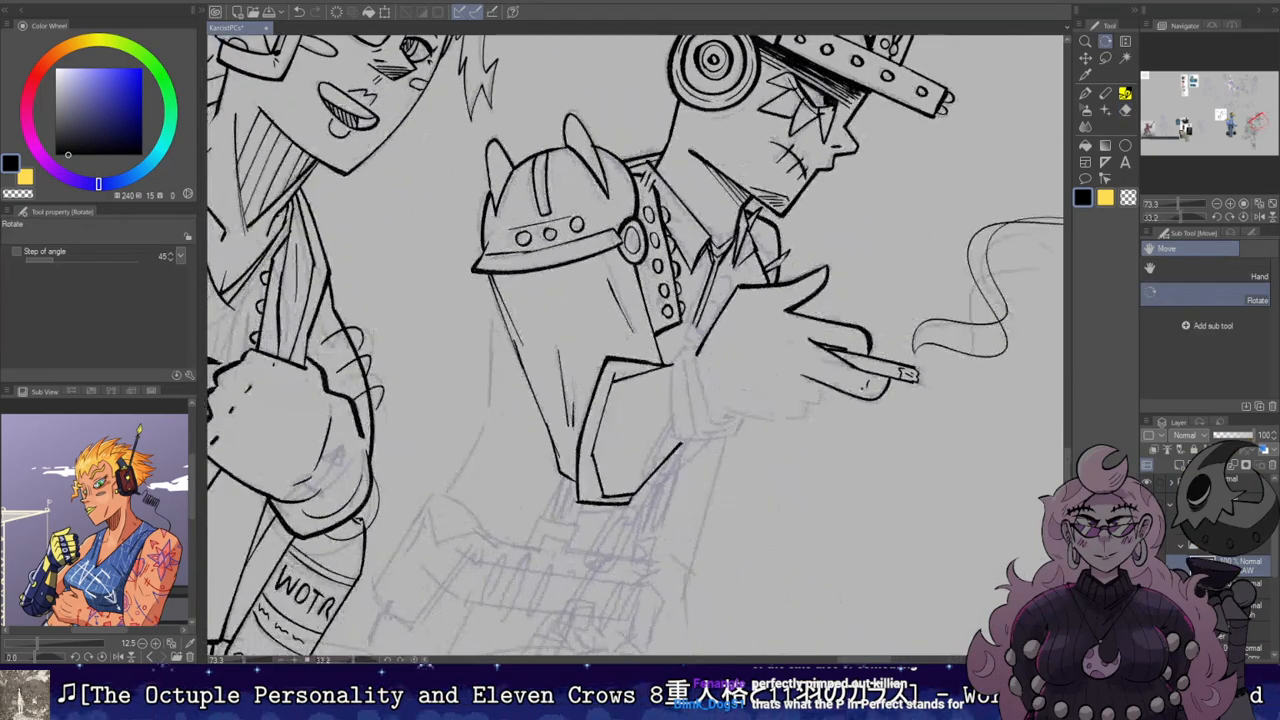
{"action": "key", "text": "b"}
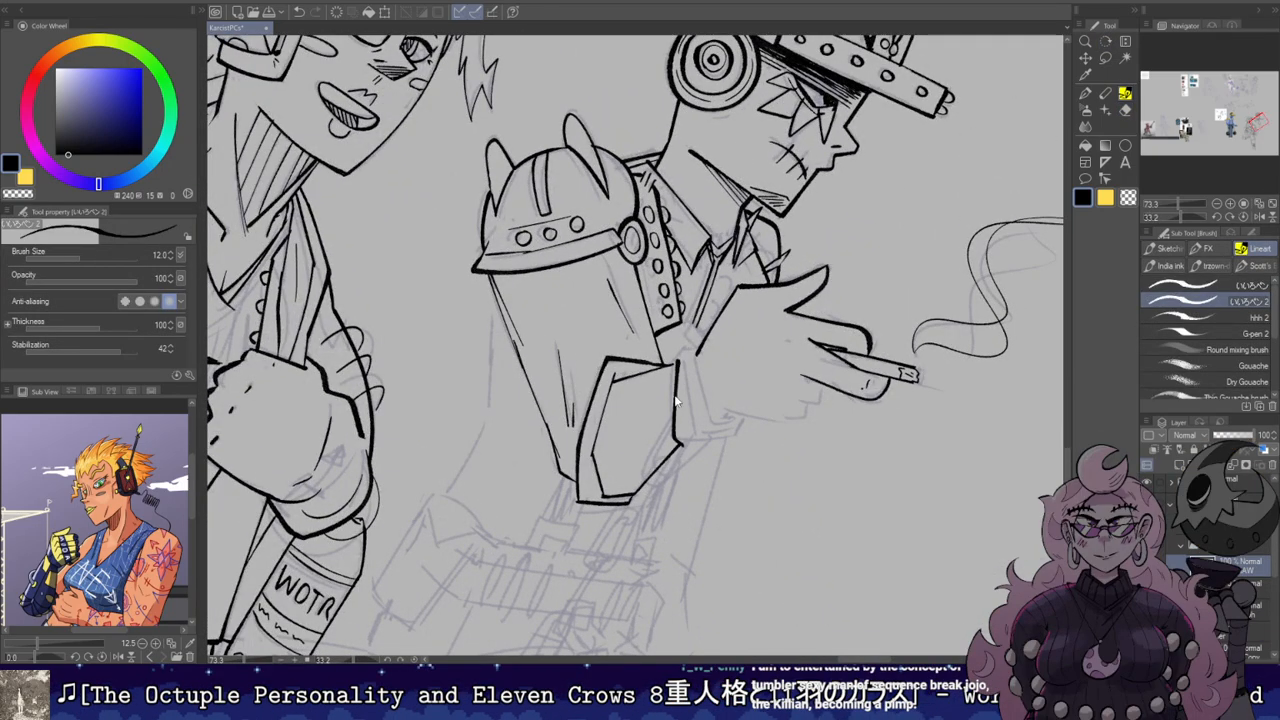
{"action": "left_click_drag", "start_coordinate": [742, 318], "coordinate": [812, 293]}
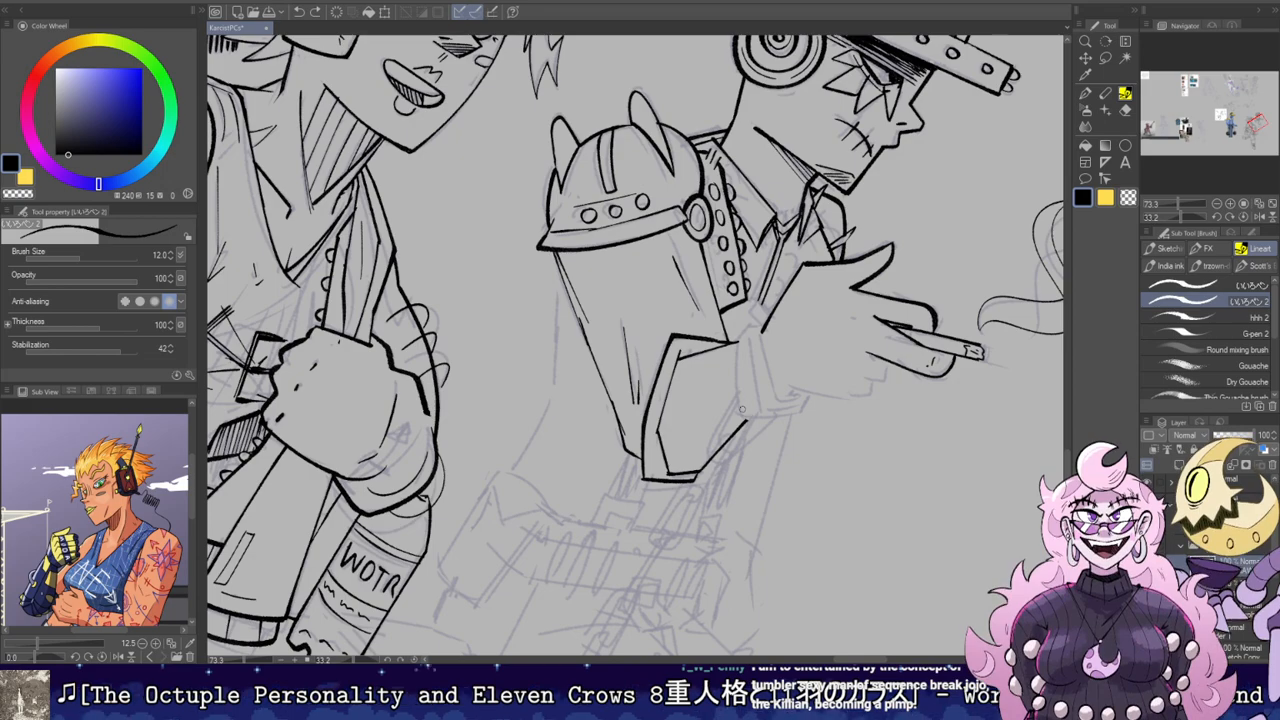
{"action": "left_click_drag", "start_coordinate": [745, 421], "coordinate": [745, 330]}
{"action": "key", "text": "ctrl+z"}
{"action": "key", "text": "e"}
{"action": "key", "text": "p"}
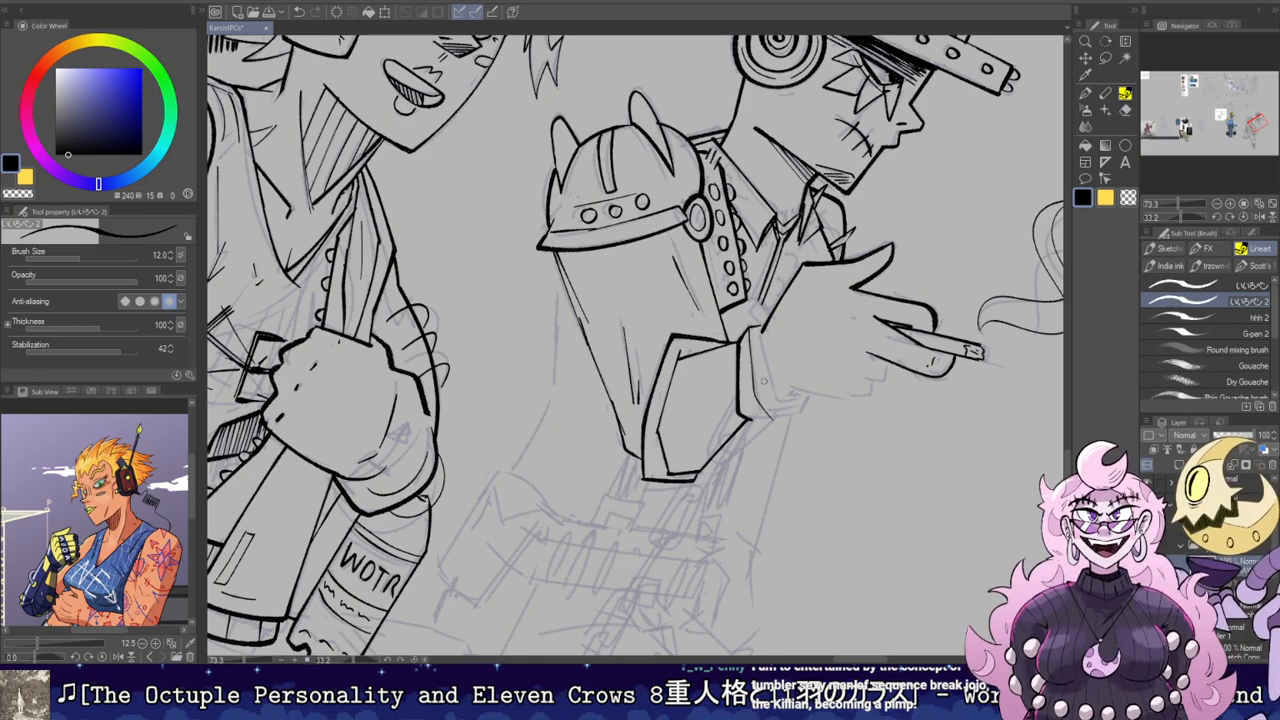
Step: Ink the inner edge of the cuff band around the wrist below the cigarette hand and clean up its end
{"action": "left_click_drag", "start_coordinate": [762, 328], "coordinate": [774, 394]}
{"action": "key", "text": "ctrl+z"}
{"action": "key", "text": "shift+space"}
{"action": "mouse_move", "coordinate": [774, 394]}
{"action": "left_mouse_down"}
{"action": "mouse_move", "coordinate": [675, 487]}
{"action": "mouse_move", "coordinate": [627, 492]}
{"action": "left_mouse_up"}
{"action": "left_click_drag", "start_coordinate": [627, 492], "coordinate": [720, 446]}
{"action": "key", "text": "e"}
{"action": "left_click", "coordinate": [718, 452]}
{"action": "key", "text": "p"}
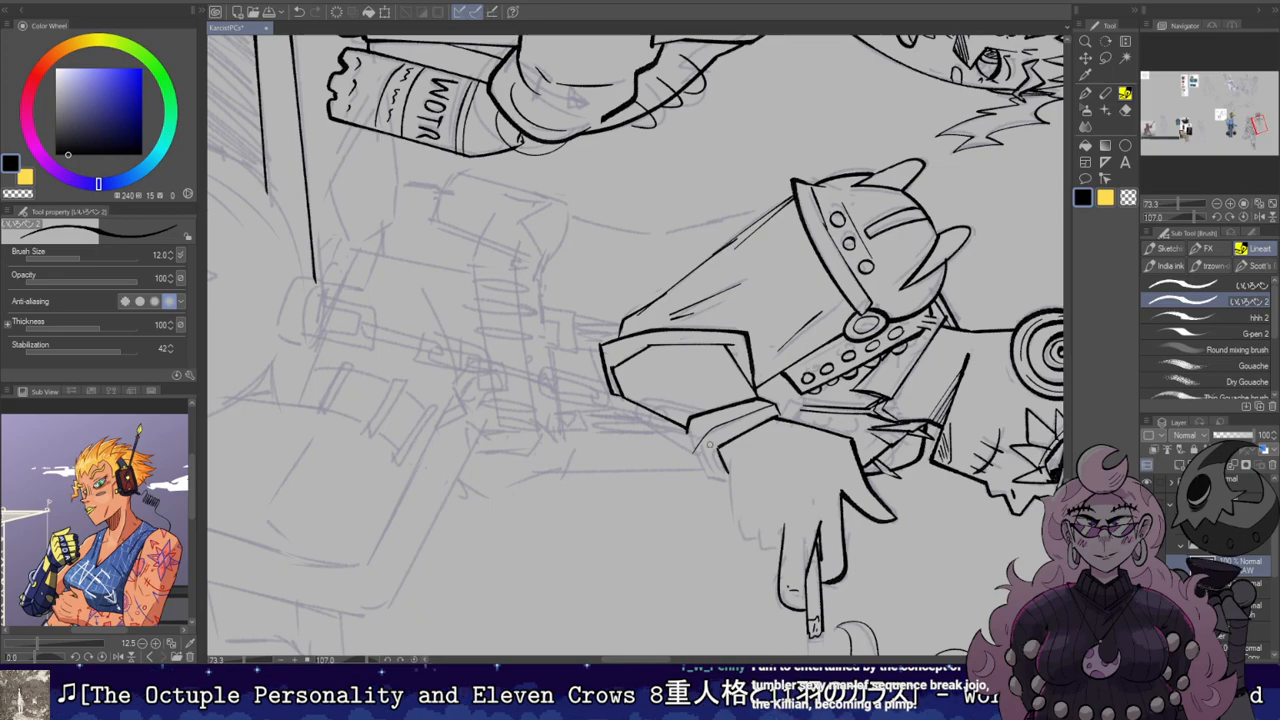
Step: Close the lower end of the cuff band with a short edge on the outer side of the wrist
{"action": "left_click_drag", "start_coordinate": [716, 476], "coordinate": [689, 436]}
{"action": "key", "text": "ctrl+z"}
{"action": "mouse_move", "coordinate": [753, 477]}
{"action": "left_mouse_down"}
{"action": "mouse_move", "coordinate": [775, 405]}
{"action": "mouse_move", "coordinate": [553, 474]}
{"action": "left_mouse_up"}
{"action": "mouse_move", "coordinate": [553, 474]}
{"action": "left_mouse_down"}
{"action": "mouse_move", "coordinate": [697, 430]}
{"action": "mouse_move", "coordinate": [727, 462]}
{"action": "left_mouse_up"}
{"action": "key", "text": "e"}
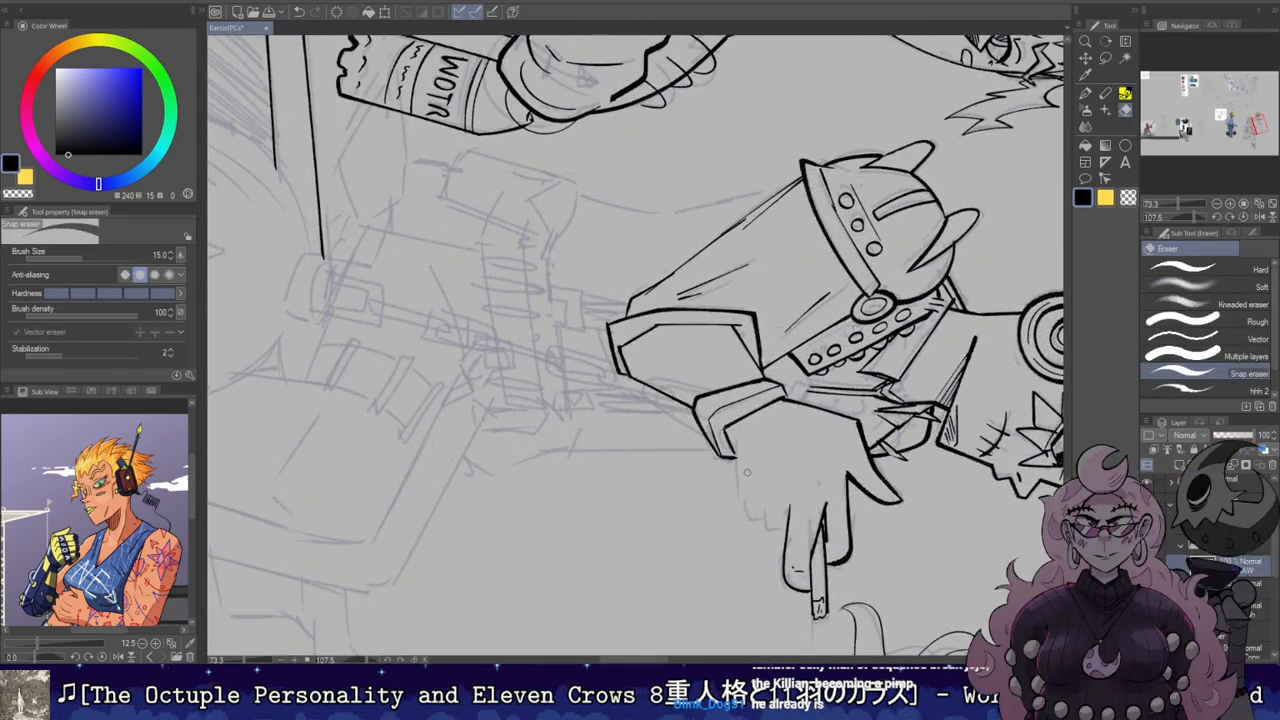
Step: Ink the heel of the cigarette hand from the cuff up to the curled lower fingers and add the finger creases
{"action": "key", "text": "b"}
{"action": "left_click_drag", "start_coordinate": [741, 503], "coordinate": [735, 440]}
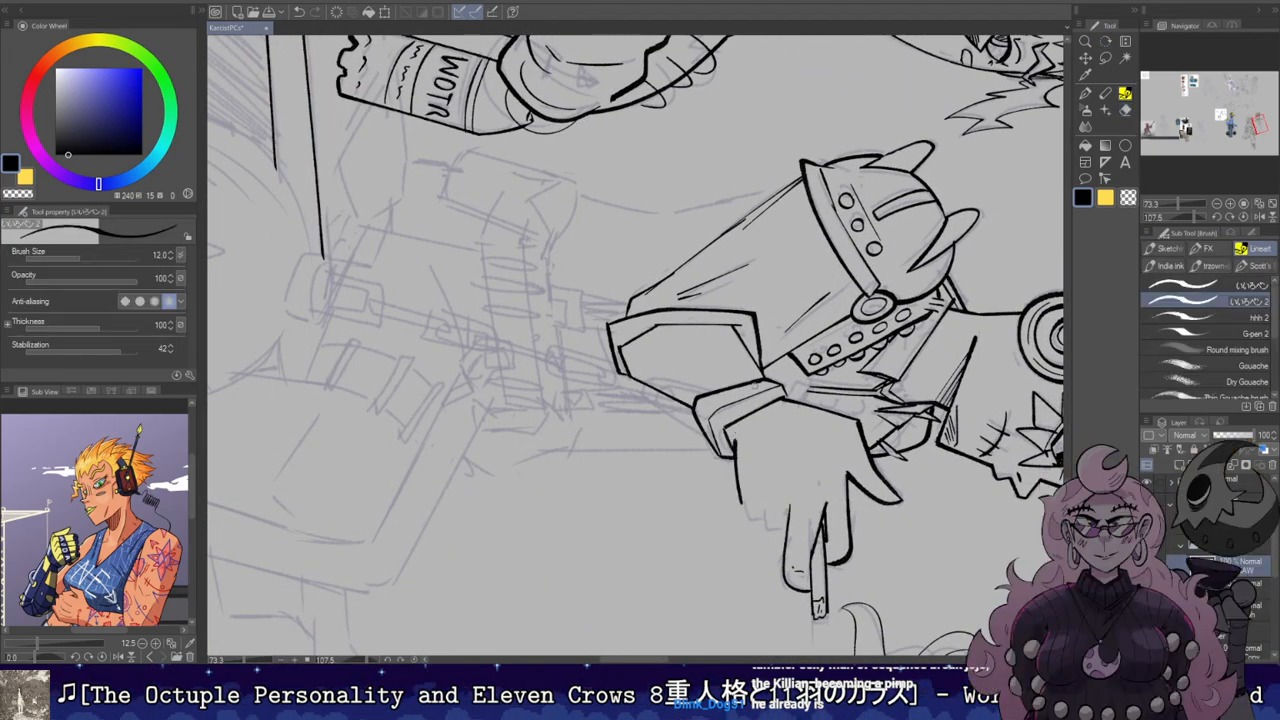
{"action": "key", "text": "ctrl+z"}
{"action": "mouse_move", "coordinate": [760, 510]}
{"action": "left_mouse_down"}
{"action": "mouse_move", "coordinate": [785, 532]}
{"action": "mouse_move", "coordinate": [886, 366]}
{"action": "mouse_move", "coordinate": [909, 467]}
{"action": "left_mouse_up"}
{"action": "key", "text": "shift+space"}
{"action": "key", "text": "e"}
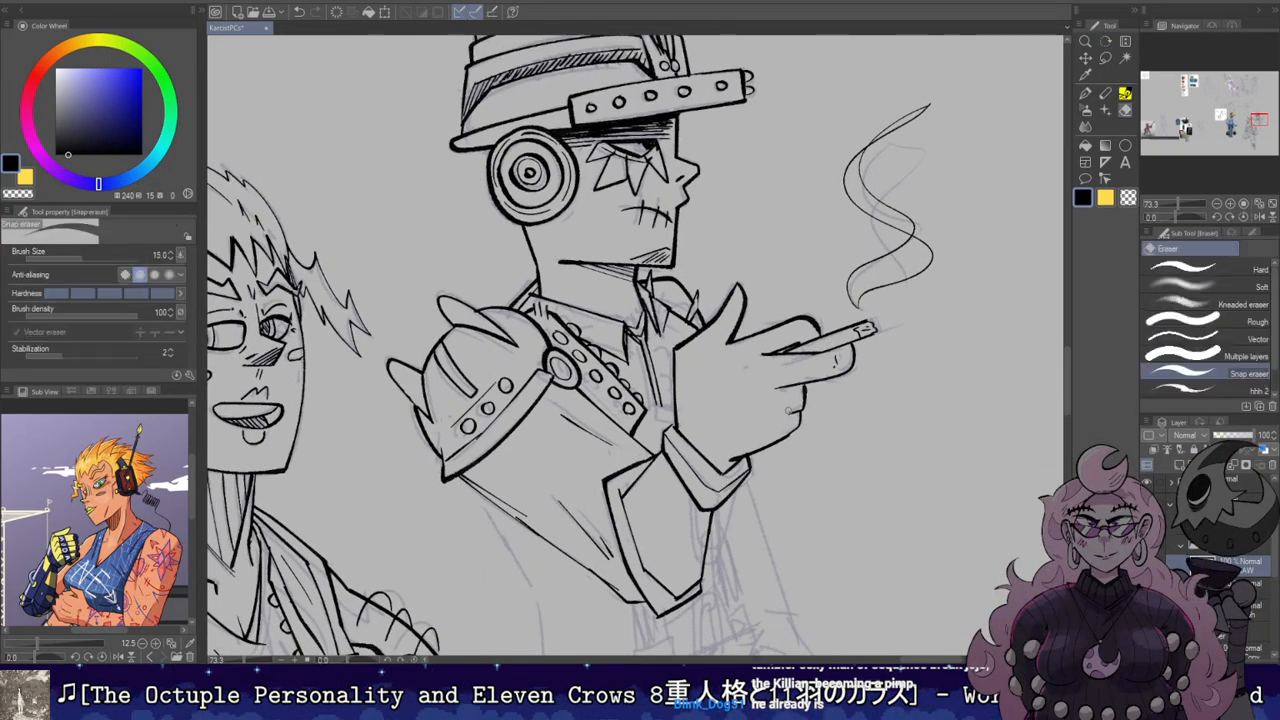
{"action": "key", "text": "b"}
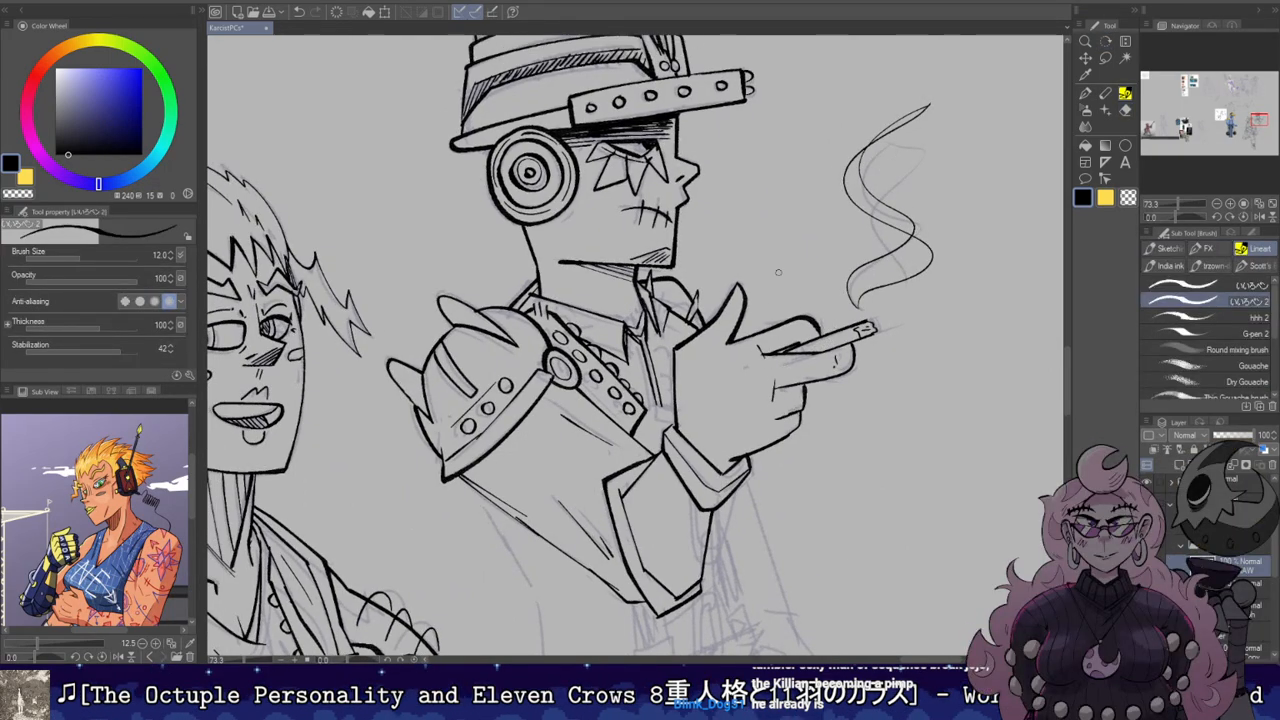
Step: Examine the inked line art of both characters at a smaller scale, including in a horizontally mirrored view
{"action": "key", "text": "r"}
{"action": "scroll", "coordinate": [800, 342], "scroll_direction": "down", "scroll_amount": 4}
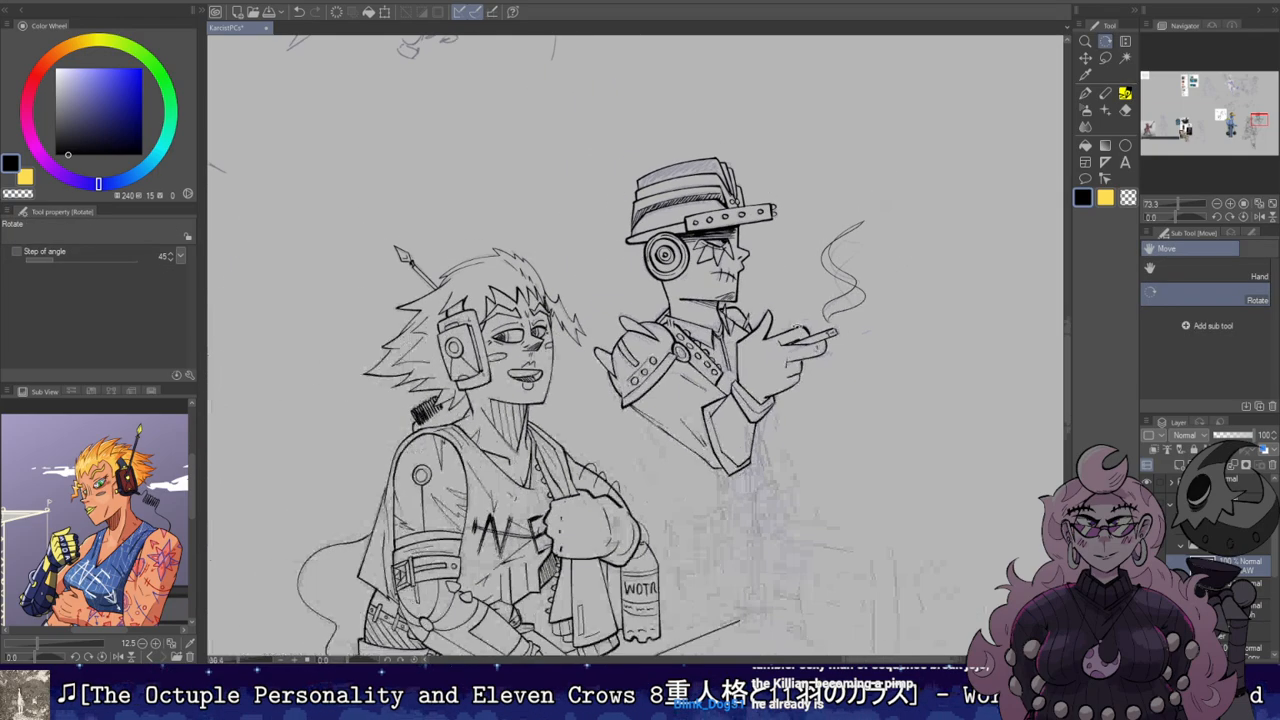
{"action": "left_click_drag", "start_coordinate": [848, 384], "coordinate": [788, 296]}
{"action": "key", "text": "h"}
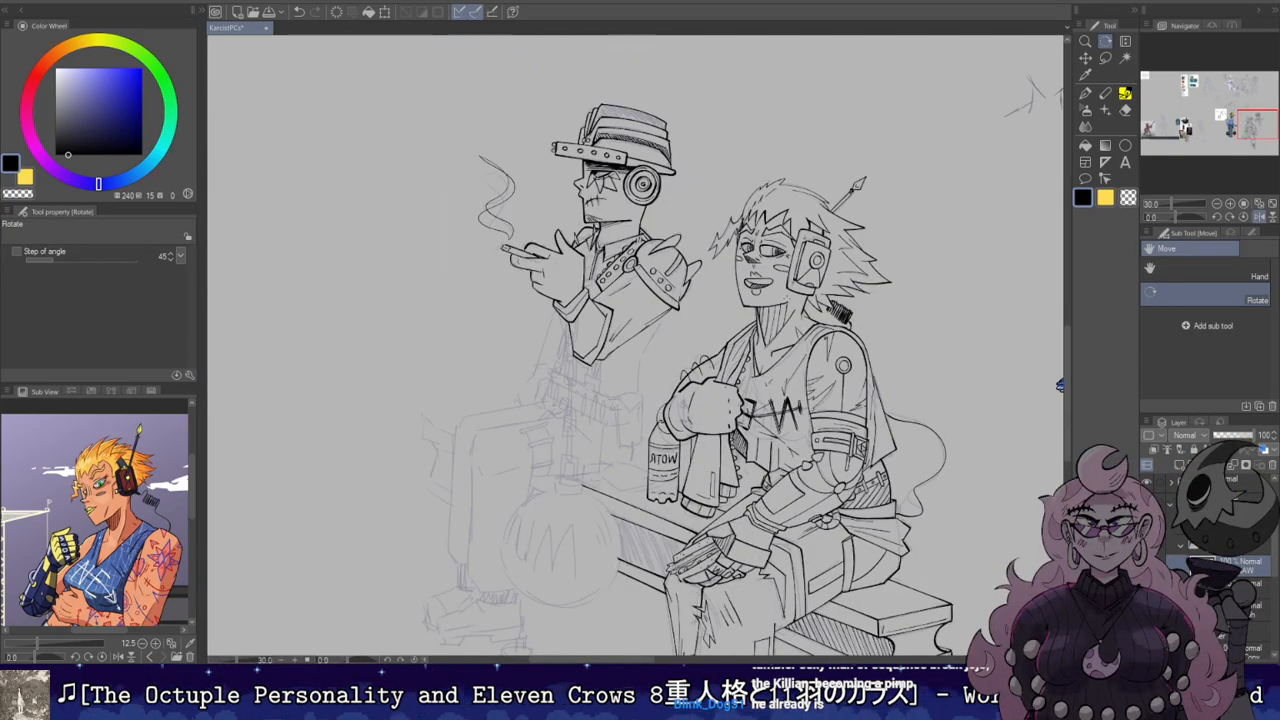
{"action": "key", "text": "h"}
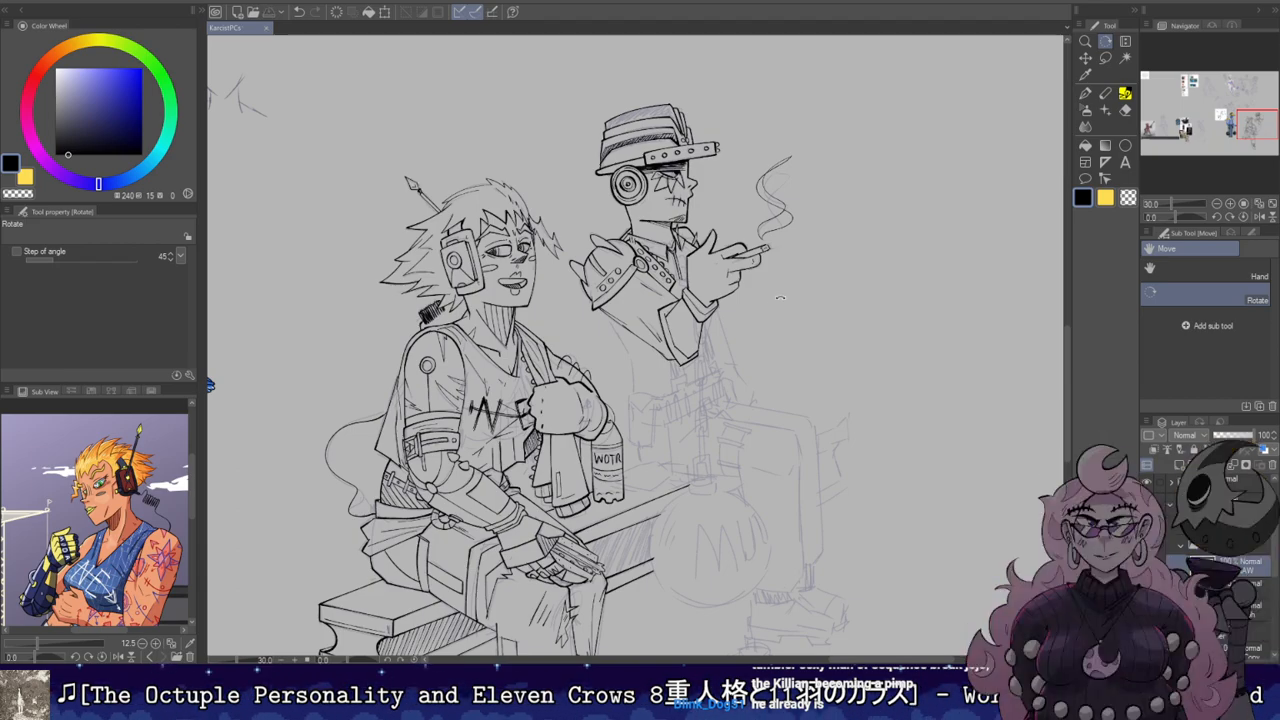
{"action": "scroll", "coordinate": [704, 354], "scroll_direction": "up", "scroll_amount": 4}
{"action": "left_click_drag", "start_coordinate": [716, 336], "coordinate": [721, 508]}
{"action": "left_click_drag", "start_coordinate": [754, 317], "coordinate": [817, 180]}
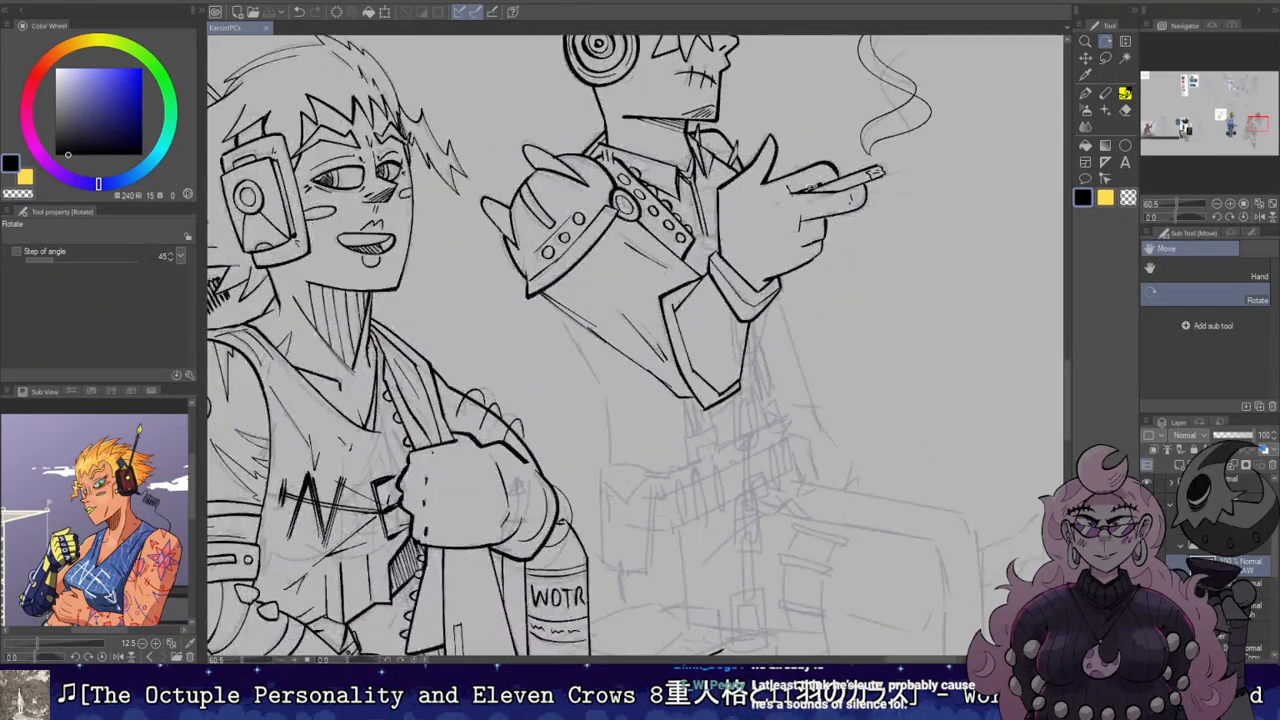
{"action": "scroll", "coordinate": [798, 217], "scroll_direction": "up", "scroll_amount": 1}
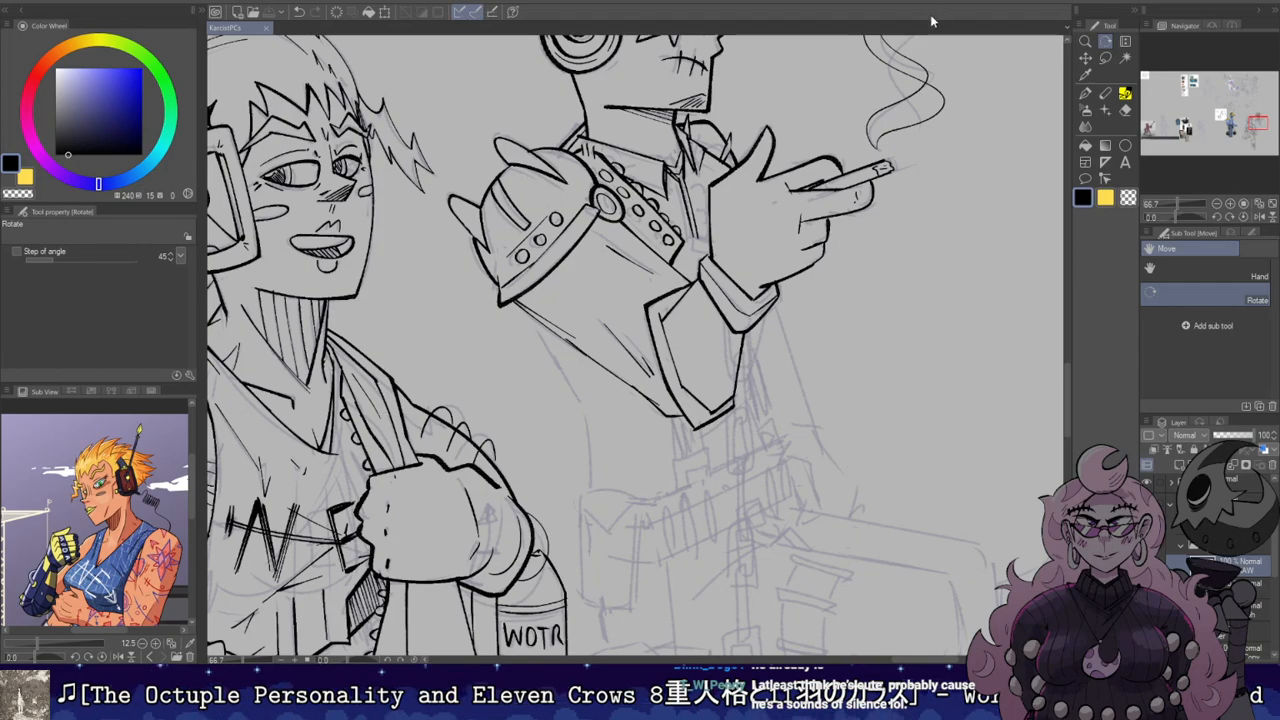
Step: Ink the outer outline of the first rectangular chain link hanging from the cuff
{"action": "left_click_drag", "start_coordinate": [785, 254], "coordinate": [829, 220]}
{"action": "key", "text": "b"}
{"action": "left_click_drag", "start_coordinate": [770, 288], "coordinate": [771, 356]}
{"action": "key", "text": "ctrl+z"}
{"action": "left_click_drag", "start_coordinate": [767, 286], "coordinate": [776, 347]}
{"action": "left_click_drag", "start_coordinate": [805, 290], "coordinate": [806, 346]}
{"action": "key", "text": "e"}
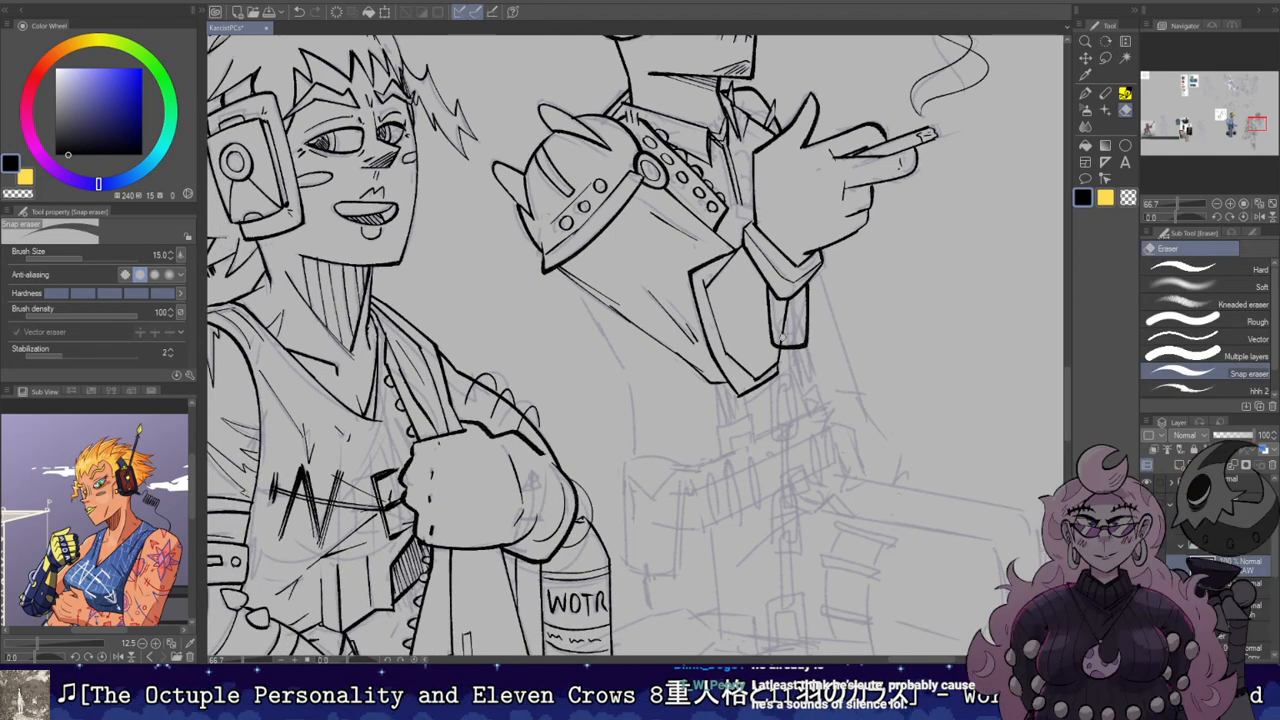
{"action": "left_click", "coordinate": [781, 341]}
Step: Ink the narrow inner opening of the first chain link and clean up the stray line ends
{"action": "key", "text": "b"}
{"action": "key", "text": "ctrl+z"}
{"action": "mouse_move", "coordinate": [783, 298]}
{"action": "left_mouse_down"}
{"action": "mouse_move", "coordinate": [779, 327]}
{"action": "mouse_move", "coordinate": [790, 333]}
{"action": "mouse_move", "coordinate": [798, 295]}
{"action": "mouse_move", "coordinate": [808, 342]}
{"action": "left_mouse_up"}
{"action": "key", "text": "e"}
{"action": "left_click", "coordinate": [804, 333]}
{"action": "key", "text": "b"}
{"action": "key", "text": "ctrl+z"}
{"action": "key", "text": "e"}
{"action": "scroll", "coordinate": [800, 330], "scroll_direction": "down", "scroll_amount": 1}
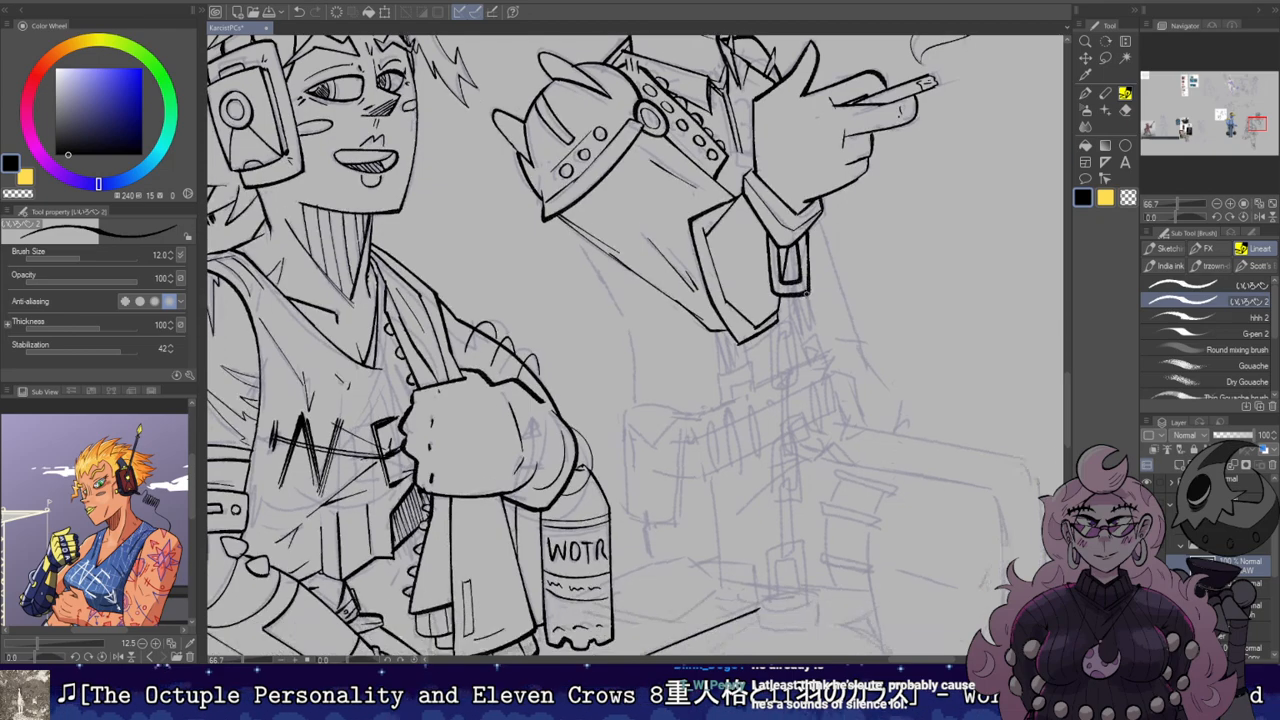
Step: Ink a narrow side-on link below the first one and a second open rectangular link hanging from it
{"action": "key", "text": "b"}
{"action": "mouse_move", "coordinate": [788, 278]}
{"action": "left_mouse_down"}
{"action": "mouse_move", "coordinate": [786, 322]}
{"action": "mouse_move", "coordinate": [793, 276]}
{"action": "mouse_move", "coordinate": [784, 284]}
{"action": "left_mouse_up"}
{"action": "key", "text": "ctrl+z"}
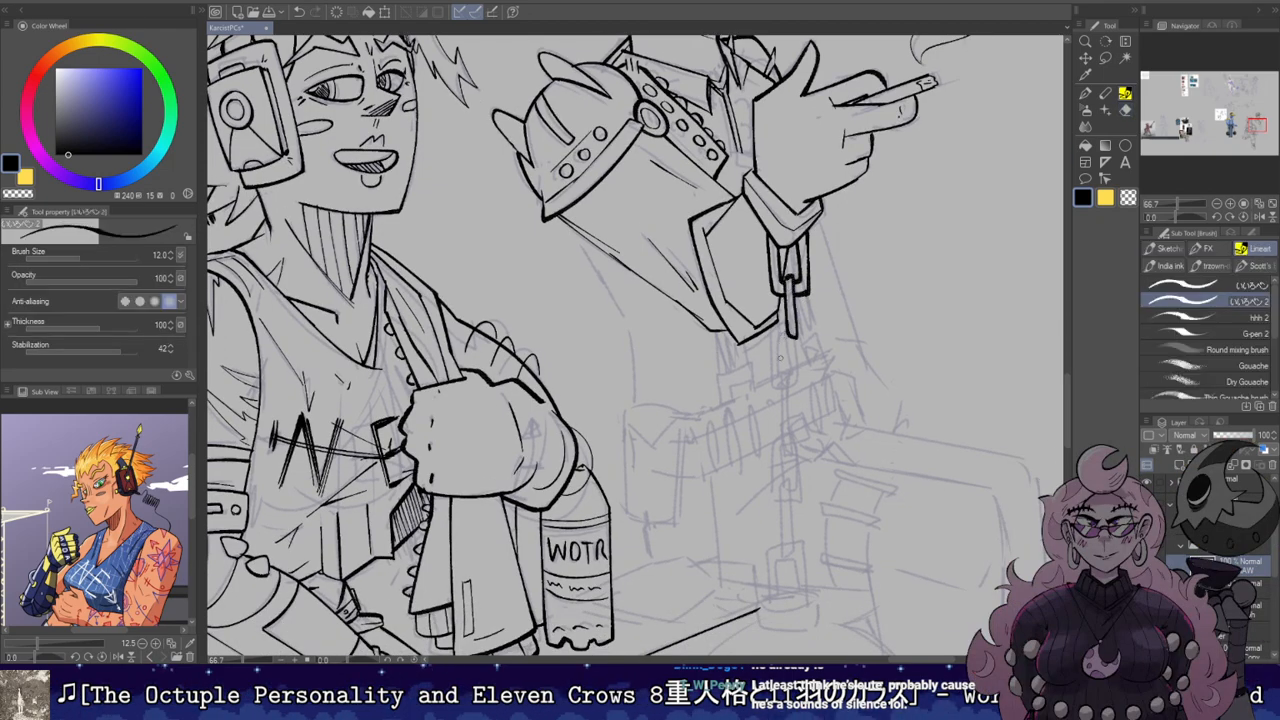
{"action": "key", "text": "ctrl+z"}
{"action": "left_click_drag", "start_coordinate": [778, 335], "coordinate": [778, 382]}
{"action": "key", "text": "e"}
{"action": "mouse_move", "coordinate": [788, 321]}
{"action": "left_mouse_down"}
{"action": "mouse_move", "coordinate": [812, 319]}
{"action": "mouse_move", "coordinate": [793, 382]}
{"action": "left_mouse_up"}
{"action": "key", "text": "b"}
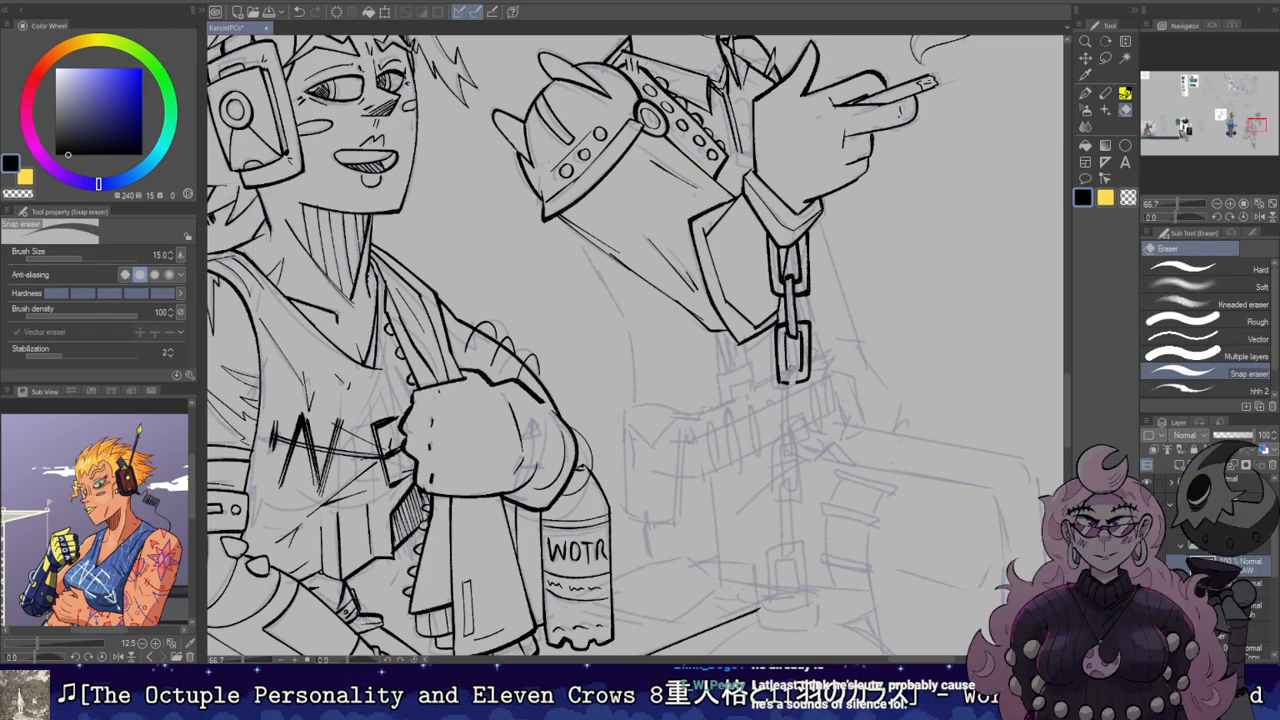
Step: Extend the chain with a side-on link, a third open rectangular link and another narrow link below it
{"action": "left_click_drag", "start_coordinate": [789, 368], "coordinate": [790, 425]}
{"action": "left_click_drag", "start_coordinate": [798, 366], "coordinate": [802, 422]}
{"action": "mouse_move", "coordinate": [800, 424]}
{"action": "left_mouse_down"}
{"action": "mouse_move", "coordinate": [861, 345]}
{"action": "mouse_move", "coordinate": [841, 367]}
{"action": "mouse_move", "coordinate": [876, 356]}
{"action": "mouse_move", "coordinate": [868, 392]}
{"action": "left_mouse_up"}
{"action": "key", "text": "ctrl+z"}
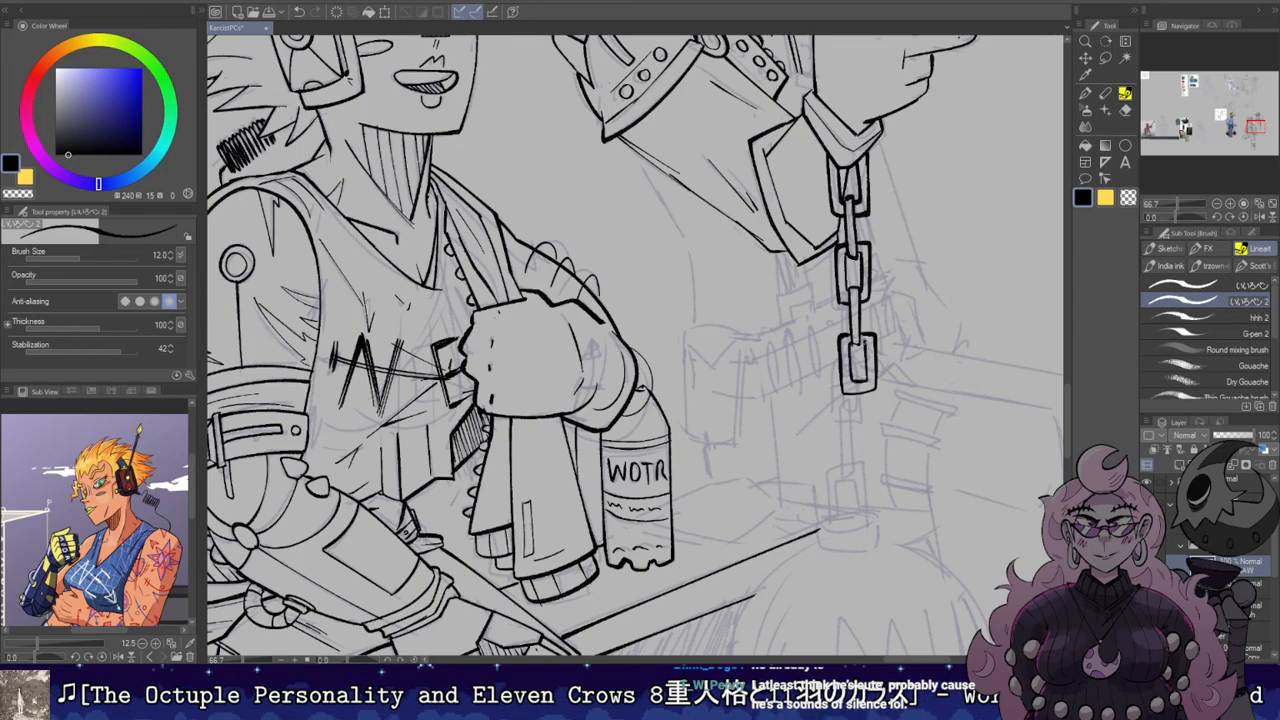
{"action": "left_click_drag", "start_coordinate": [855, 388], "coordinate": [853, 408]}
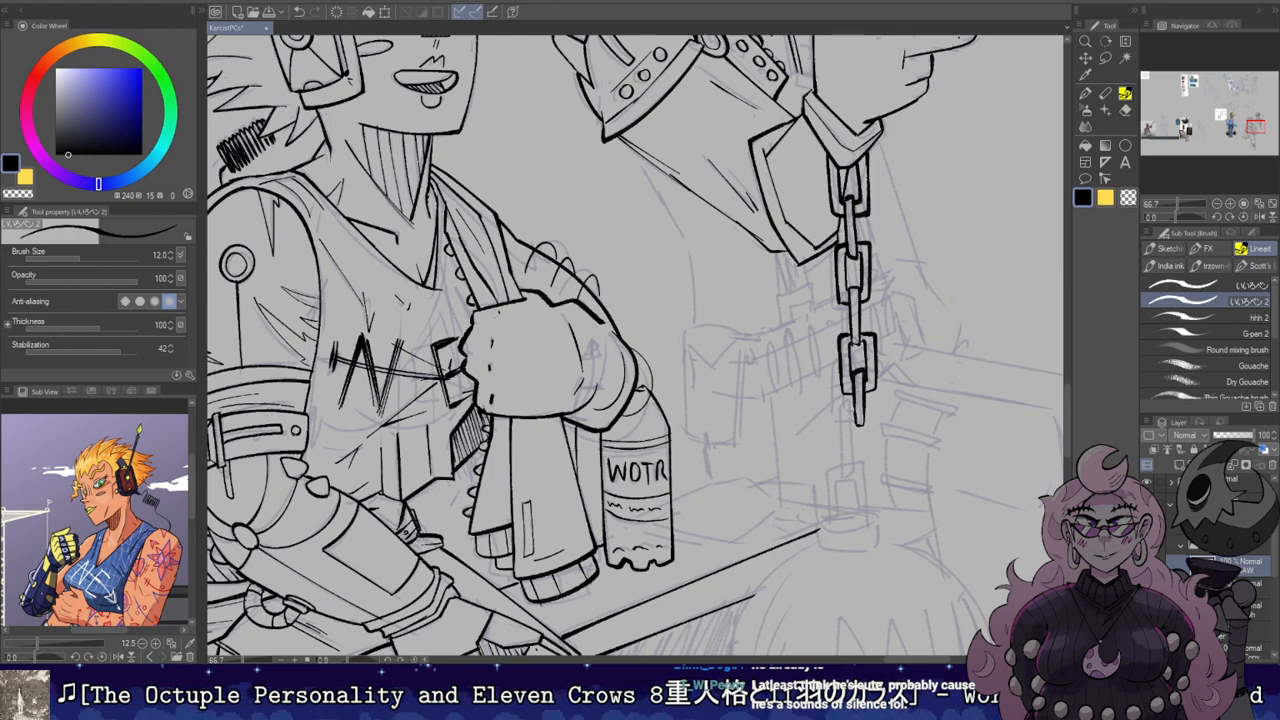
{"action": "key", "text": "e"}
{"action": "key", "text": "p"}
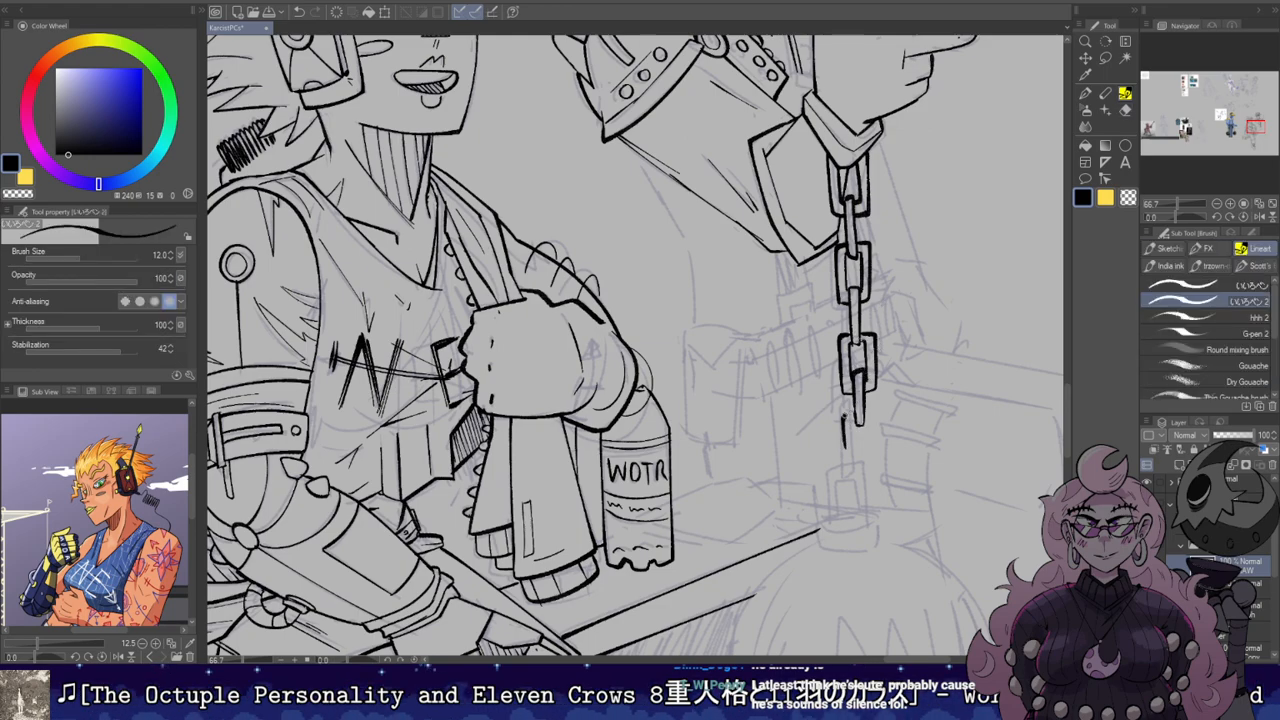
Step: Ink the fourth open rectangular chain link with its inner opening and clean up where it overlaps the link above
{"action": "mouse_move", "coordinate": [868, 408]}
{"action": "left_mouse_down"}
{"action": "mouse_move", "coordinate": [875, 460]}
{"action": "mouse_move", "coordinate": [851, 466]}
{"action": "left_mouse_up"}
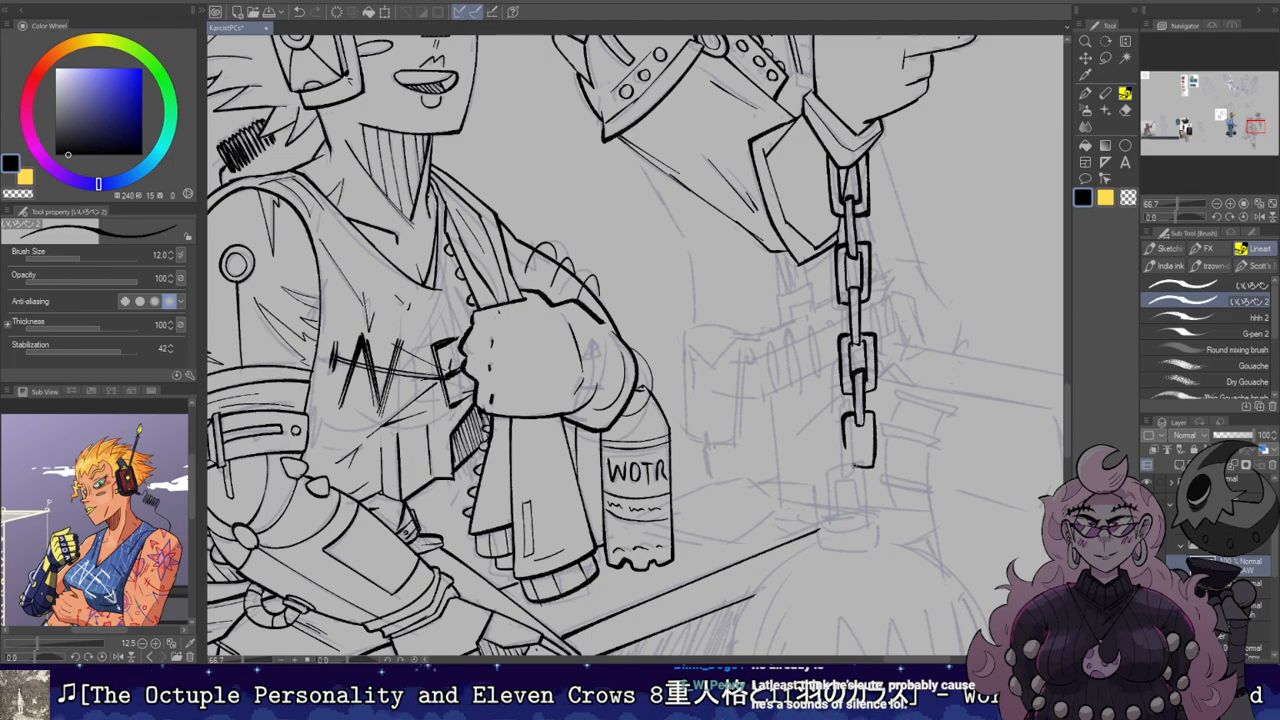
{"action": "key", "text": "e"}
{"action": "key", "text": "p"}
{"action": "mouse_move", "coordinate": [842, 412]}
{"action": "left_mouse_down"}
{"action": "mouse_move", "coordinate": [843, 466]}
{"action": "mouse_move", "coordinate": [878, 337]}
{"action": "mouse_move", "coordinate": [850, 403]}
{"action": "left_mouse_up"}
{"action": "key", "text": "ctrl+z"}
{"action": "key", "text": "e"}
{"action": "key", "text": "p"}
{"action": "key", "text": "ctrl+z"}
Step: Ink the last narrow link and the partly visible end link just above the ball's cap
{"action": "mouse_move", "coordinate": [848, 355]}
{"action": "left_mouse_down"}
{"action": "mouse_move", "coordinate": [853, 411]}
{"action": "mouse_move", "coordinate": [858, 361]}
{"action": "left_mouse_up"}
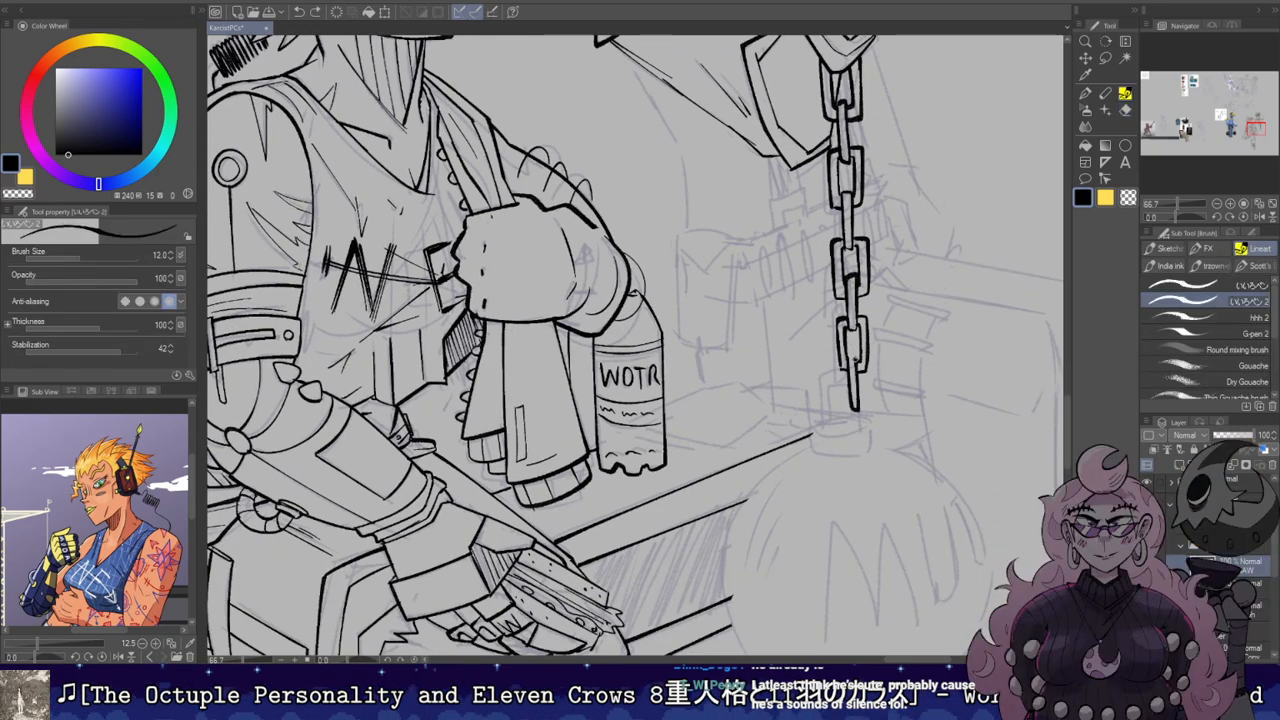
{"action": "key", "text": "ctrl+z"}
{"action": "mouse_move", "coordinate": [847, 418]}
{"action": "left_mouse_down"}
{"action": "mouse_move", "coordinate": [847, 390]}
{"action": "mouse_move", "coordinate": [839, 399]}
{"action": "left_mouse_up"}
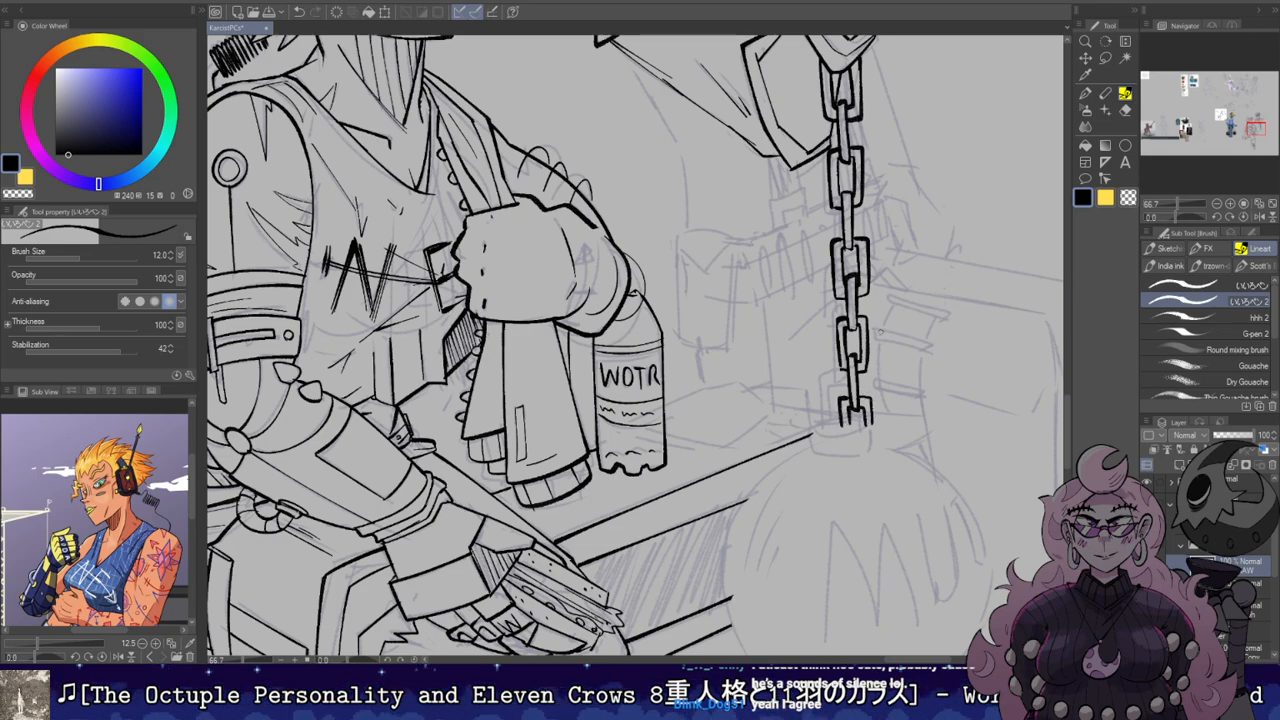
Step: Ink the elliptical top face of the ball's cap at the end of the chain
{"action": "key", "text": "r"}
{"action": "mouse_move", "coordinate": [921, 331]}
{"action": "left_mouse_down"}
{"action": "mouse_move", "coordinate": [789, 351]}
{"action": "mouse_move", "coordinate": [740, 236]}
{"action": "mouse_move", "coordinate": [642, 196]}
{"action": "left_mouse_up"}
{"action": "left_click_drag", "start_coordinate": [725, 226], "coordinate": [753, 375]}
{"action": "key", "text": "e"}
{"action": "key", "text": "b"}
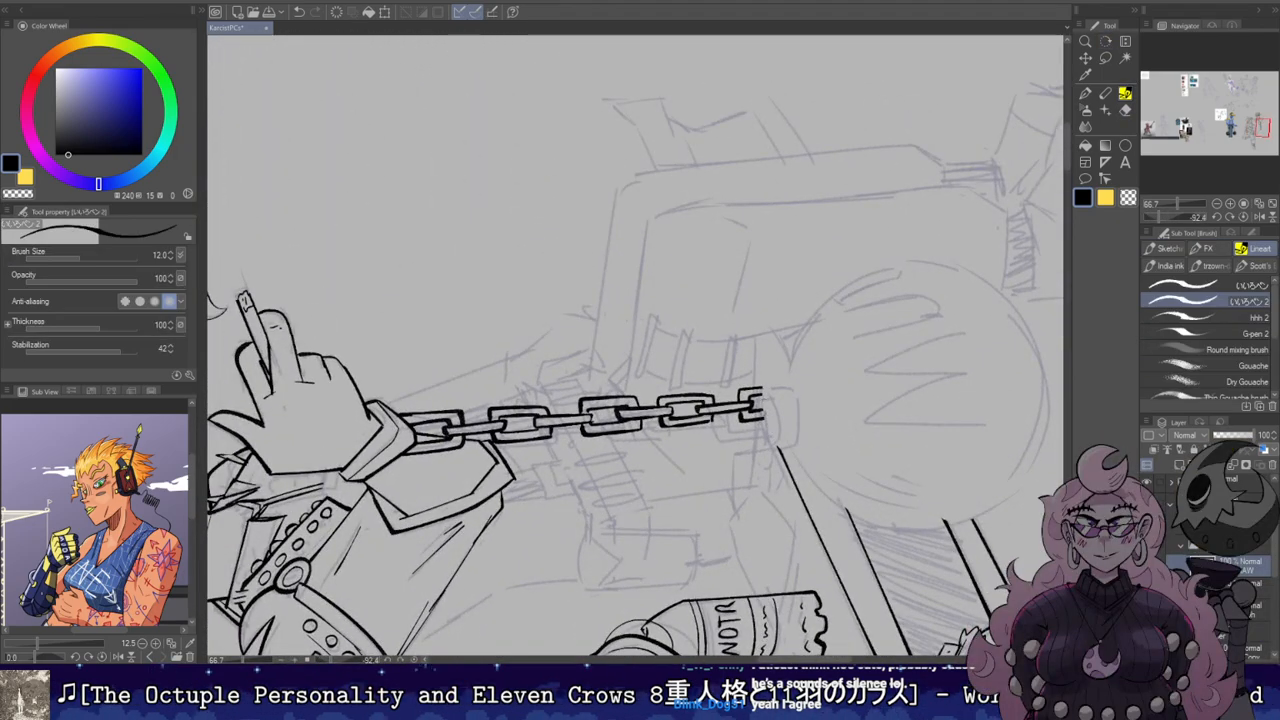
{"action": "key", "text": "ctrl+z"}
{"action": "mouse_move", "coordinate": [772, 444]}
{"action": "left_mouse_down"}
{"action": "mouse_move", "coordinate": [771, 378]}
{"action": "mouse_move", "coordinate": [759, 380]}
{"action": "left_mouse_up"}
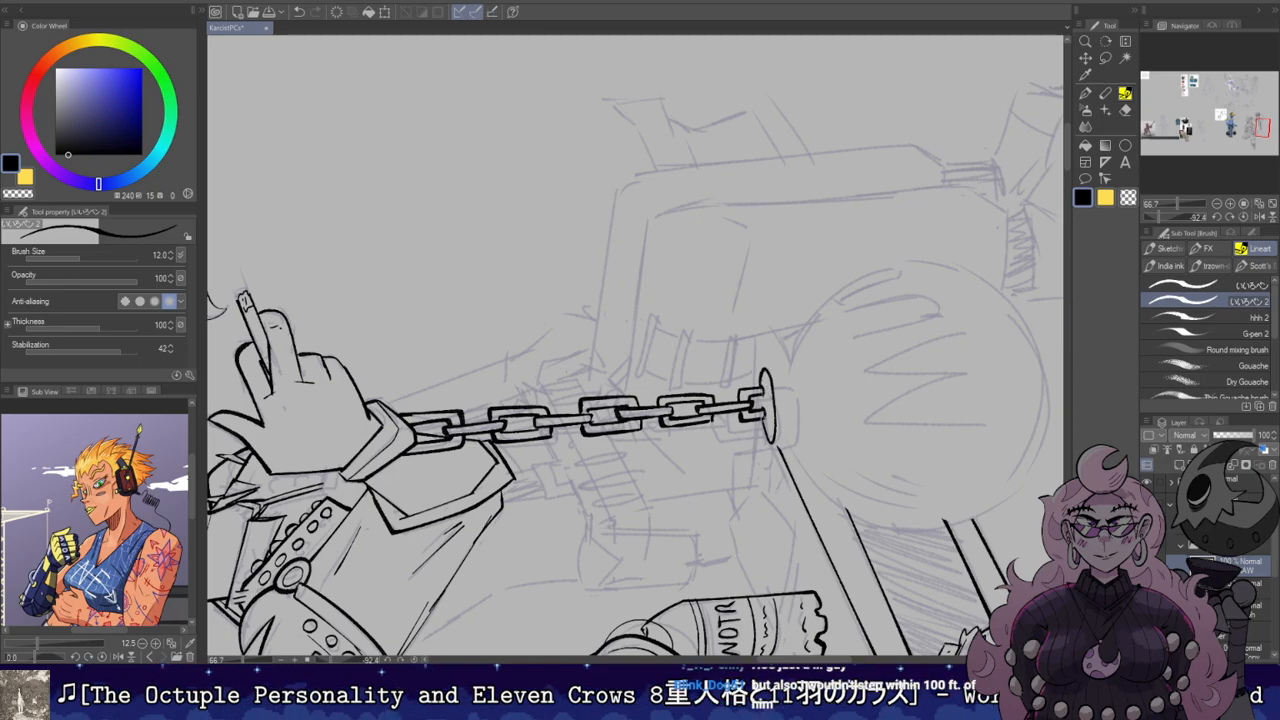
Step: Ink the short sides and curved bottom edge of the ball's cap
{"action": "key", "text": "r"}
{"action": "mouse_move", "coordinate": [491, 553]}
{"action": "left_mouse_down"}
{"action": "mouse_move", "coordinate": [809, 528]}
{"action": "mouse_move", "coordinate": [877, 414]}
{"action": "left_mouse_up"}
{"action": "key", "text": "ctrl+z"}
{"action": "left_click_drag", "start_coordinate": [716, 401], "coordinate": [704, 376]}
{"action": "key", "text": "r"}
{"action": "left_click_drag", "start_coordinate": [760, 500], "coordinate": [833, 344]}
{"action": "mouse_move", "coordinate": [728, 402]}
{"action": "left_mouse_down"}
{"action": "mouse_move", "coordinate": [724, 357]}
{"action": "mouse_move", "coordinate": [723, 384]}
{"action": "mouse_move", "coordinate": [740, 327]}
{"action": "mouse_move", "coordinate": [717, 413]}
{"action": "mouse_move", "coordinate": [731, 436]}
{"action": "left_mouse_up"}
{"action": "key", "text": "ctrl+z"}
{"action": "key", "text": "r"}
{"action": "key", "text": "ctrl+z"}
{"action": "key", "text": "r"}
{"action": "mouse_move", "coordinate": [505, 392]}
{"action": "left_mouse_down"}
{"action": "mouse_move", "coordinate": [628, 485]}
{"action": "mouse_move", "coordinate": [768, 385]}
{"action": "mouse_move", "coordinate": [771, 289]}
{"action": "mouse_move", "coordinate": [838, 290]}
{"action": "left_mouse_up"}
{"action": "key", "text": "space"}
{"action": "key", "text": "ctrl+z"}
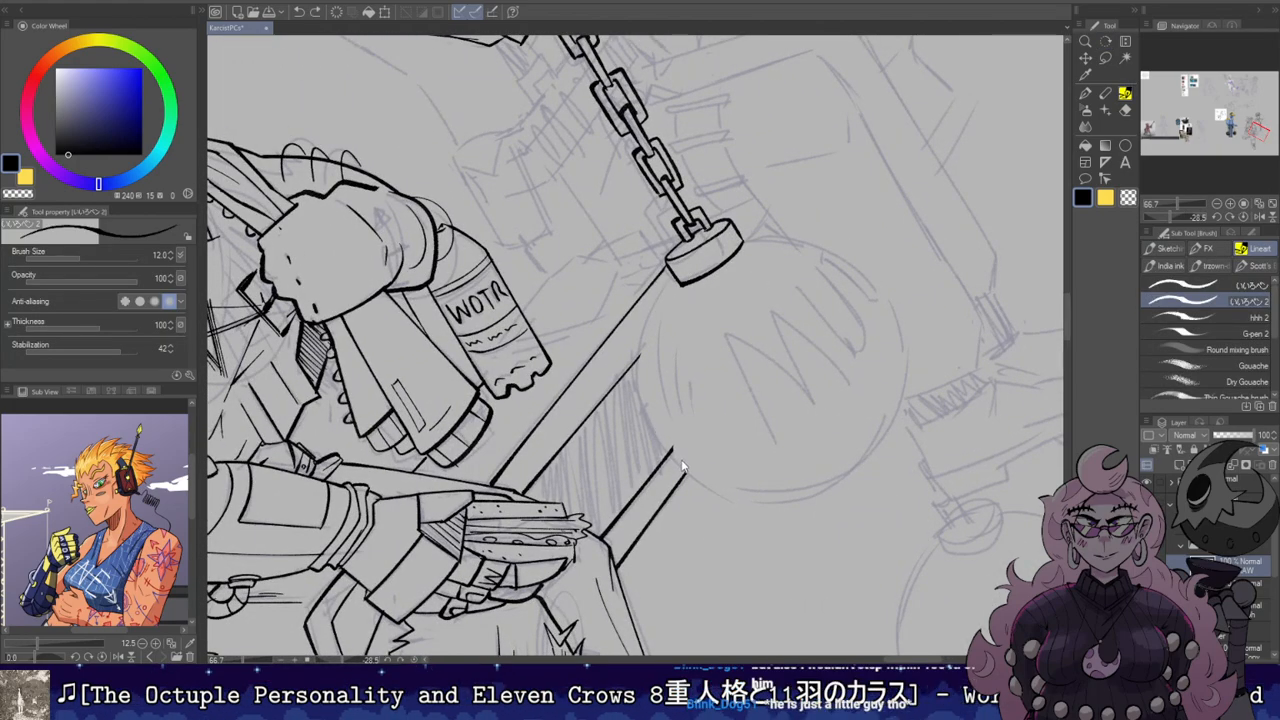
Step: Ink the large round outline of the ball below the cap, redrawing the curve until it follows the sketch
{"action": "mouse_move", "coordinate": [686, 467]}
{"action": "left_mouse_down"}
{"action": "mouse_move", "coordinate": [645, 340]}
{"action": "mouse_move", "coordinate": [676, 280]}
{"action": "mouse_move", "coordinate": [641, 385]}
{"action": "mouse_move", "coordinate": [676, 277]}
{"action": "left_mouse_up"}
{"action": "key", "text": "ctrl+z"}
{"action": "key", "text": "e"}
{"action": "key", "text": "shift+space"}
{"action": "left_click_drag", "start_coordinate": [733, 397], "coordinate": [847, 390]}
{"action": "key", "text": "space"}
{"action": "key", "text": "ctrl+z"}
{"action": "mouse_move", "coordinate": [682, 405]}
{"action": "left_mouse_down"}
{"action": "mouse_move", "coordinate": [676, 385]}
{"action": "mouse_move", "coordinate": [745, 250]}
{"action": "mouse_move", "coordinate": [892, 275]}
{"action": "left_mouse_up"}
{"action": "key", "text": "ctrl+z"}
{"action": "key", "text": "ctrl+z"}
{"action": "mouse_move", "coordinate": [684, 408]}
{"action": "left_mouse_down"}
{"action": "mouse_move", "coordinate": [674, 380]}
{"action": "mouse_move", "coordinate": [718, 250]}
{"action": "mouse_move", "coordinate": [922, 314]}
{"action": "mouse_move", "coordinate": [940, 422]}
{"action": "left_mouse_up"}
{"action": "key", "text": "ctrl+z"}
{"action": "mouse_move", "coordinate": [676, 392]}
{"action": "left_mouse_down"}
{"action": "mouse_move", "coordinate": [711, 241]}
{"action": "mouse_move", "coordinate": [869, 236]}
{"action": "mouse_move", "coordinate": [922, 410]}
{"action": "left_mouse_up"}
{"action": "key", "text": "ctrl+z"}
{"action": "mouse_move", "coordinate": [684, 404]}
{"action": "left_mouse_down"}
{"action": "mouse_move", "coordinate": [830, 230]}
{"action": "mouse_move", "coordinate": [906, 442]}
{"action": "left_mouse_up"}
Step: Complete the ball's outline by joining the remaining arc to the cap and clean up the line ends
{"action": "key", "text": "r"}
{"action": "mouse_move", "coordinate": [785, 480]}
{"action": "left_mouse_down"}
{"action": "mouse_move", "coordinate": [805, 260]}
{"action": "mouse_move", "coordinate": [592, 166]}
{"action": "mouse_move", "coordinate": [787, 411]}
{"action": "mouse_move", "coordinate": [739, 218]}
{"action": "left_mouse_up"}
{"action": "key", "text": "e"}
{"action": "key", "text": "b"}
{"action": "left_click_drag", "start_coordinate": [669, 318], "coordinate": [677, 354]}
{"action": "key", "text": "e"}
{"action": "key", "text": "b"}
{"action": "key", "text": "ctrl+z"}
{"action": "left_click_drag", "start_coordinate": [670, 280], "coordinate": [678, 356]}
{"action": "key", "text": "ctrl+z"}
{"action": "mouse_move", "coordinate": [667, 308]}
{"action": "left_mouse_down"}
{"action": "mouse_move", "coordinate": [678, 356]}
{"action": "mouse_move", "coordinate": [667, 311]}
{"action": "mouse_move", "coordinate": [748, 254]}
{"action": "left_mouse_up"}
{"action": "key", "text": "e"}
Step: Ink the second character's back line from beneath the upper sleeve down to the waist
{"action": "key", "text": "r"}
{"action": "scroll", "coordinate": [748, 254], "scroll_direction": "down", "scroll_amount": 3}
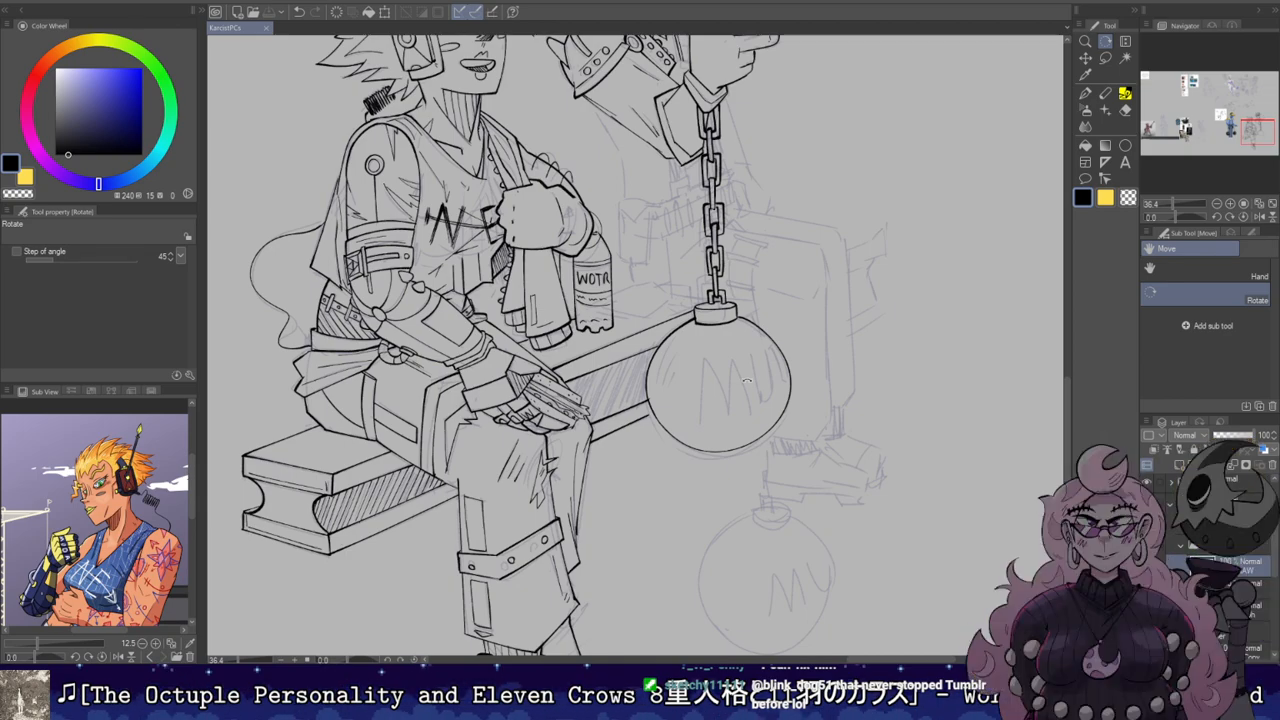
{"action": "scroll", "coordinate": [712, 344], "scroll_direction": "up", "scroll_amount": 2}
{"action": "left_click_drag", "start_coordinate": [738, 249], "coordinate": [805, 380]}
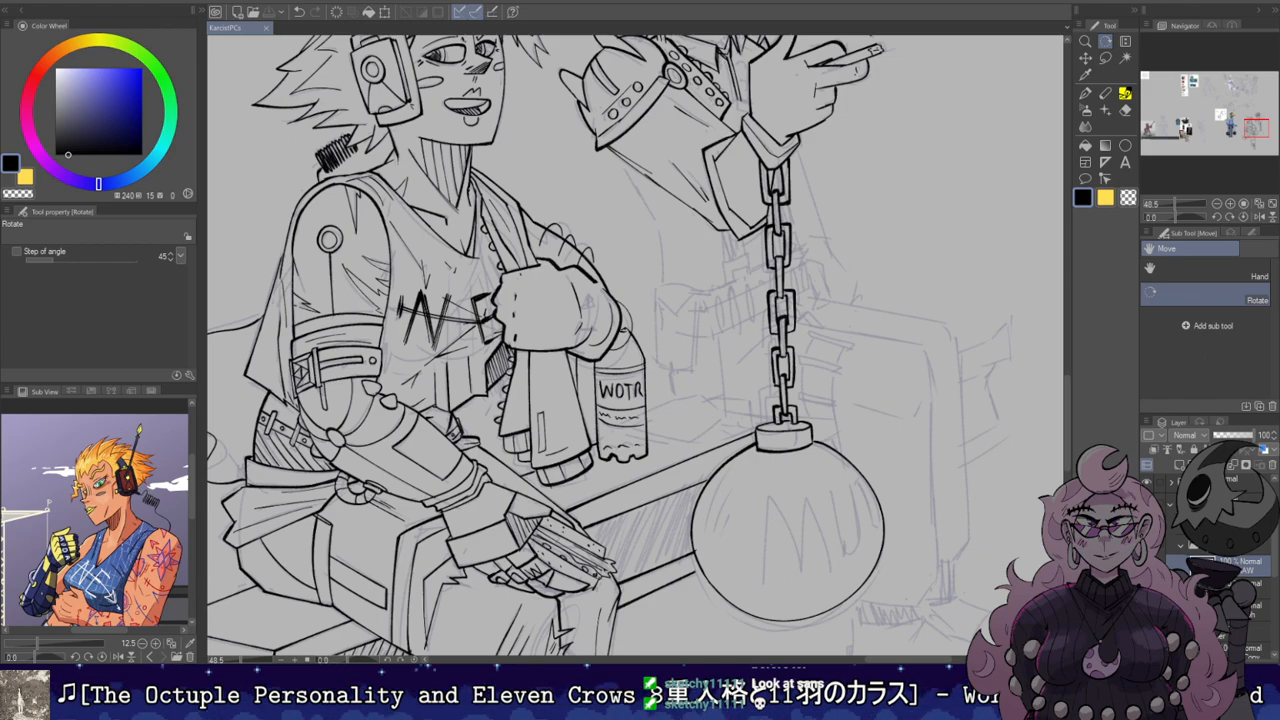
{"action": "scroll", "coordinate": [850, 253], "scroll_direction": "up", "scroll_amount": 1}
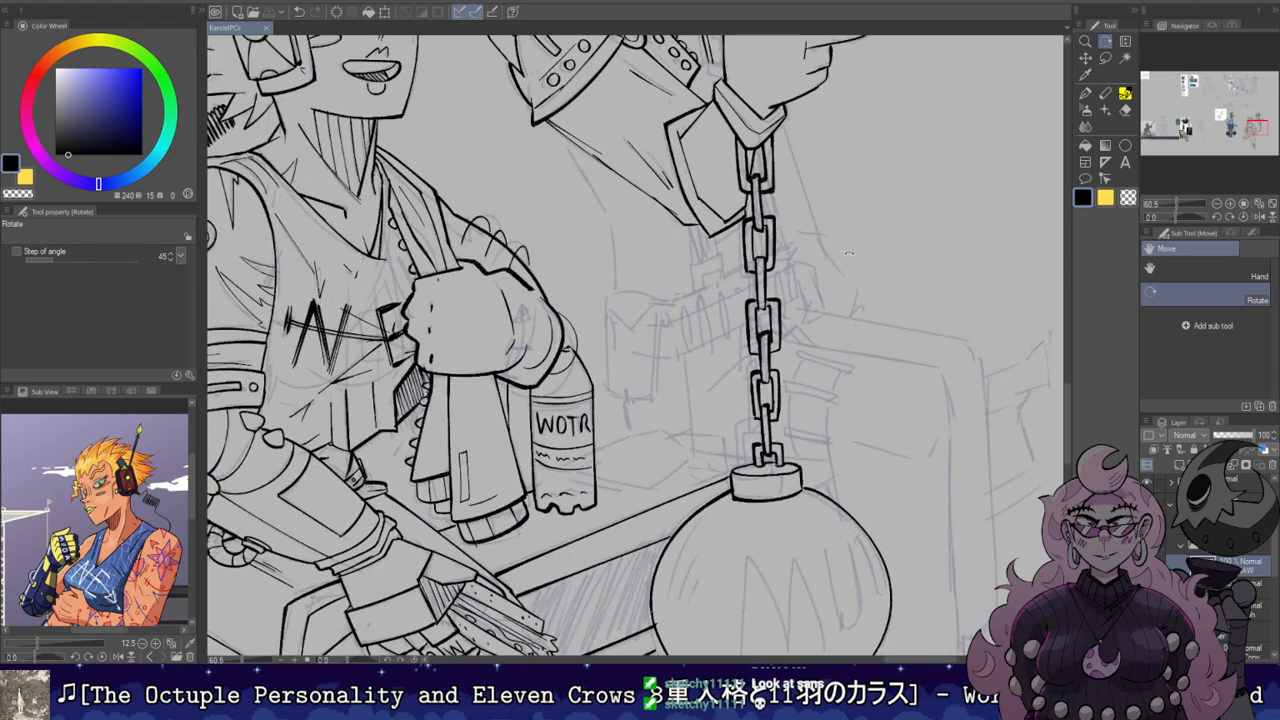
{"action": "mouse_move", "coordinate": [853, 89]}
{"action": "left_mouse_down"}
{"action": "mouse_move", "coordinate": [973, 174]}
{"action": "mouse_move", "coordinate": [1005, 244]}
{"action": "left_mouse_up"}
{"action": "left_click_drag", "start_coordinate": [706, 284], "coordinate": [752, 360]}
{"action": "key", "text": "ctrl+z"}
{"action": "key", "text": "ctrl+z"}
{"action": "mouse_move", "coordinate": [709, 286]}
{"action": "left_mouse_down"}
{"action": "mouse_move", "coordinate": [772, 399]}
{"action": "mouse_move", "coordinate": [772, 448]}
{"action": "left_mouse_up"}
{"action": "key", "text": "e"}
{"action": "key", "text": "b"}
{"action": "key", "text": "ctrl+z"}
{"action": "key", "text": "ctrl+z"}
{"action": "left_click_drag", "start_coordinate": [799, 371], "coordinate": [794, 273]}
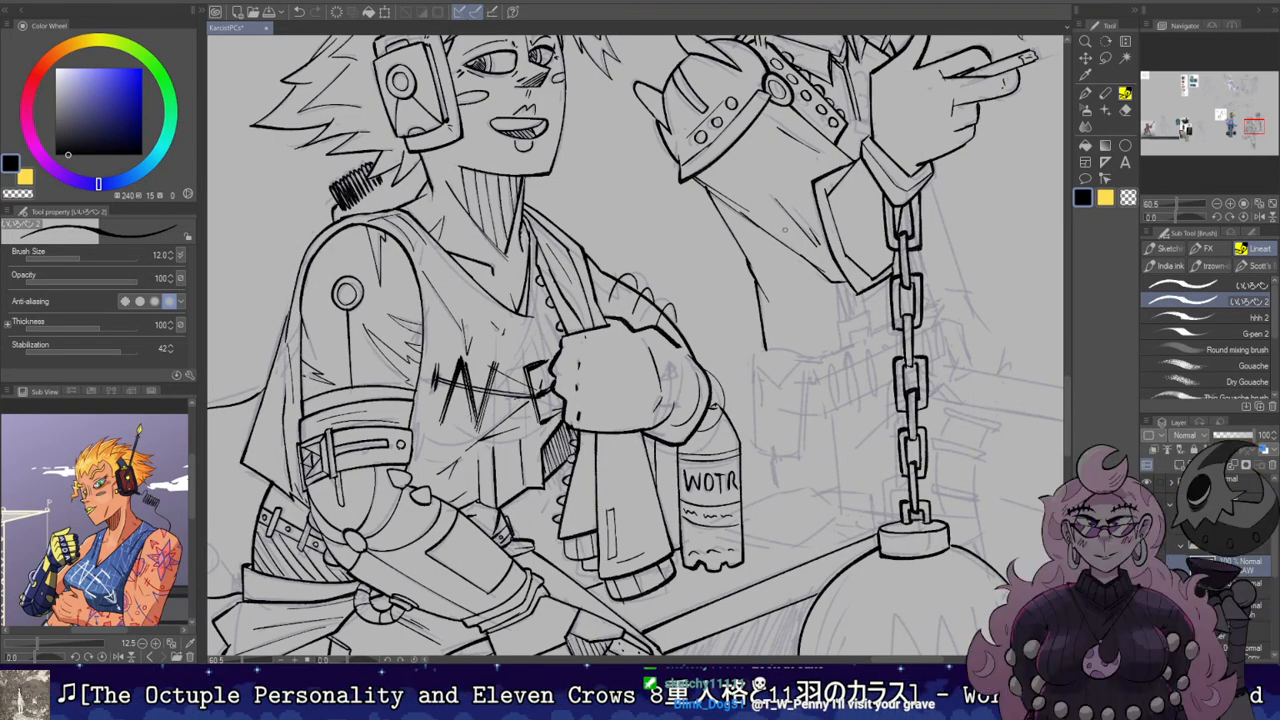
Step: Ink the pointed flap of the hip pouch at the lower end of the back line
{"action": "scroll", "coordinate": [636, 345], "scroll_direction": "up", "scroll_amount": 1}
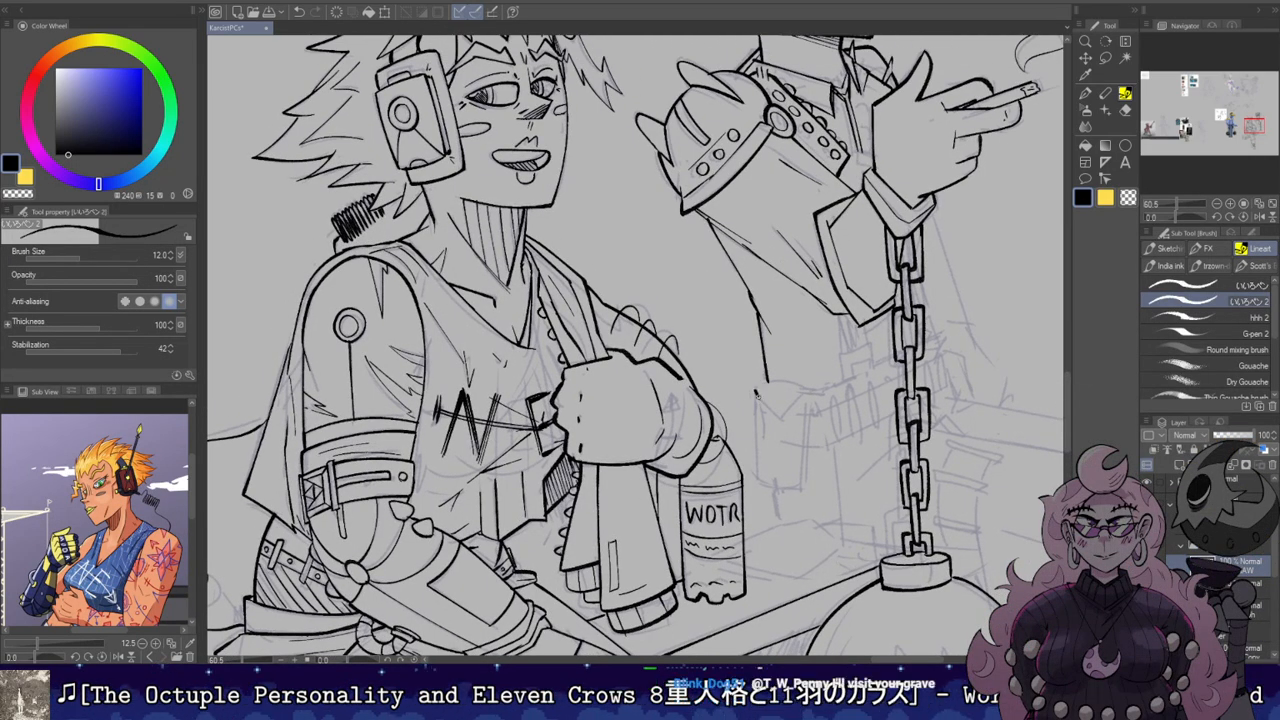
{"action": "left_click_drag", "start_coordinate": [768, 404], "coordinate": [796, 326]}
{"action": "mouse_move", "coordinate": [796, 326]}
{"action": "left_mouse_down"}
{"action": "mouse_move", "coordinate": [784, 386]}
{"action": "mouse_move", "coordinate": [796, 347]}
{"action": "mouse_move", "coordinate": [755, 245]}
{"action": "mouse_move", "coordinate": [771, 271]}
{"action": "left_mouse_up"}
{"action": "key", "text": "e"}
{"action": "mouse_move", "coordinate": [771, 271]}
{"action": "left_mouse_down"}
{"action": "mouse_move", "coordinate": [816, 404]}
{"action": "mouse_move", "coordinate": [777, 396]}
{"action": "mouse_move", "coordinate": [798, 359]}
{"action": "mouse_move", "coordinate": [702, 446]}
{"action": "mouse_move", "coordinate": [625, 465]}
{"action": "left_mouse_up"}
{"action": "key", "text": "b"}
{"action": "key", "text": "ctrl+z"}
{"action": "key", "text": "ctrl+z"}
{"action": "key", "text": "e"}
{"action": "key", "text": "ctrl+z"}
{"action": "key", "text": "shift+space"}
{"action": "left_click_drag", "start_coordinate": [706, 375], "coordinate": [795, 210]}
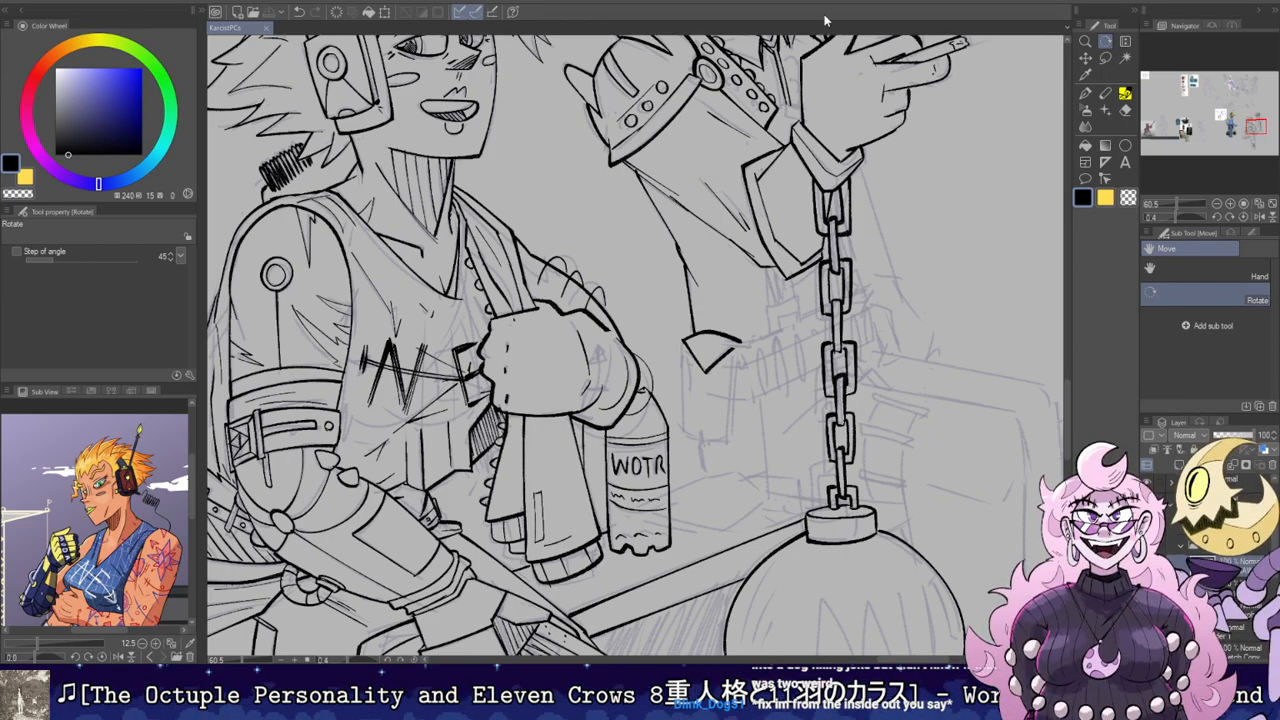
Step: Ink the sides and bottom edge of the tall hip pouch below its pointed flap
{"action": "key", "text": "b"}
{"action": "key", "text": "ctrl+z"}
{"action": "mouse_move", "coordinate": [685, 342]}
{"action": "left_mouse_down"}
{"action": "mouse_move", "coordinate": [688, 394]}
{"action": "mouse_move", "coordinate": [737, 430]}
{"action": "left_mouse_up"}
{"action": "key", "text": "ctrl+z"}
{"action": "mouse_move", "coordinate": [686, 346]}
{"action": "left_mouse_down"}
{"action": "mouse_move", "coordinate": [688, 436]}
{"action": "mouse_move", "coordinate": [734, 441]}
{"action": "left_mouse_up"}
{"action": "key", "text": "ctrl+z"}
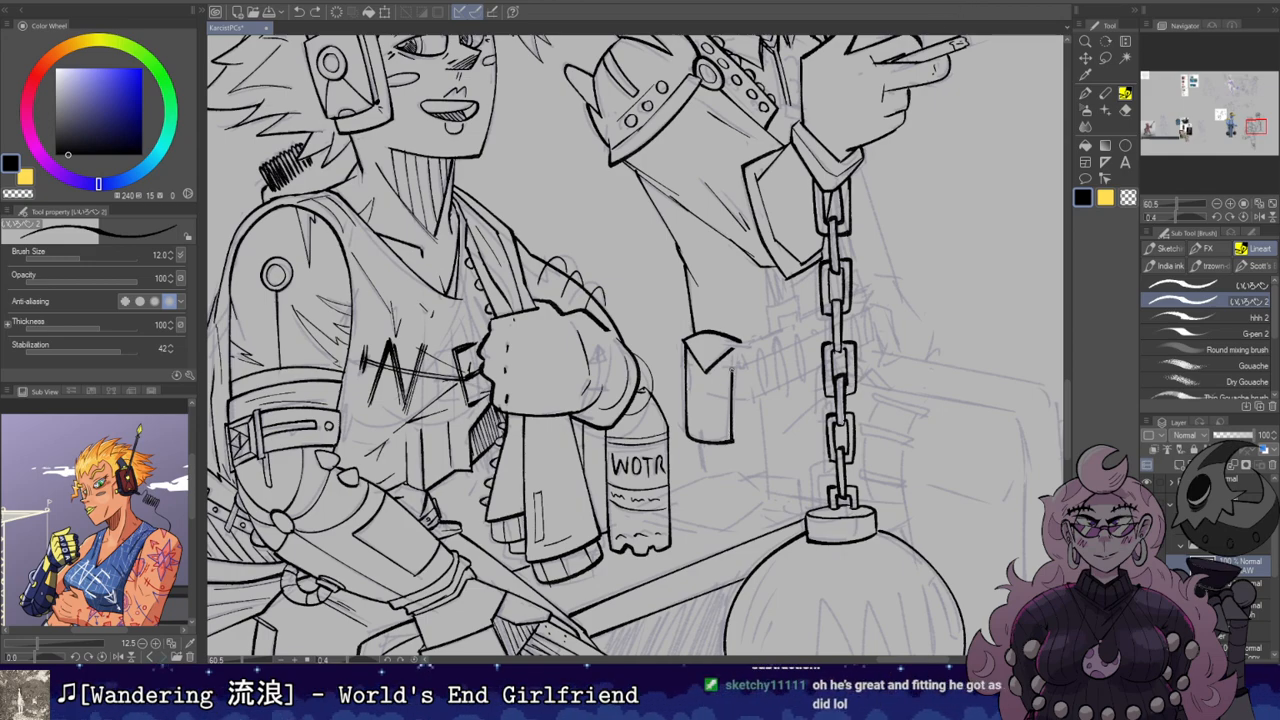
{"action": "key", "text": "ctrl+z"}
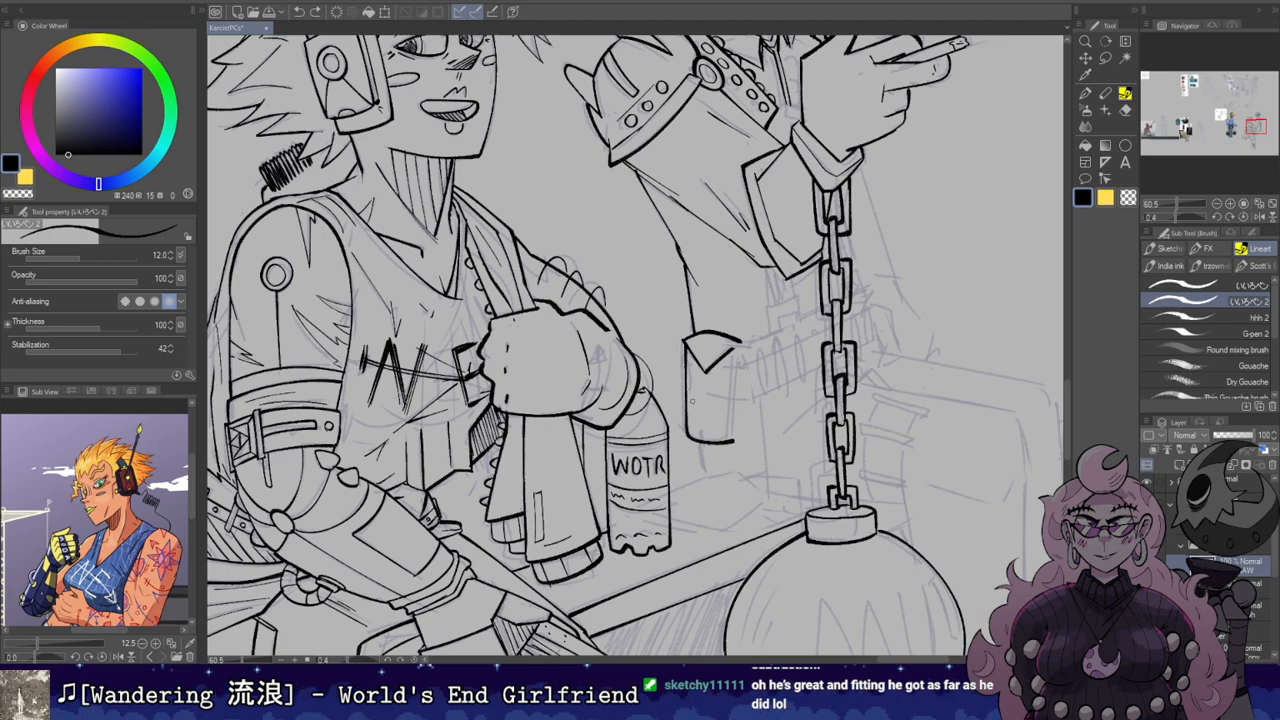
{"action": "left_click_drag", "start_coordinate": [732, 442], "coordinate": [733, 351]}
{"action": "key", "text": "ctrl+z"}
{"action": "key", "text": "ctrl+z"}
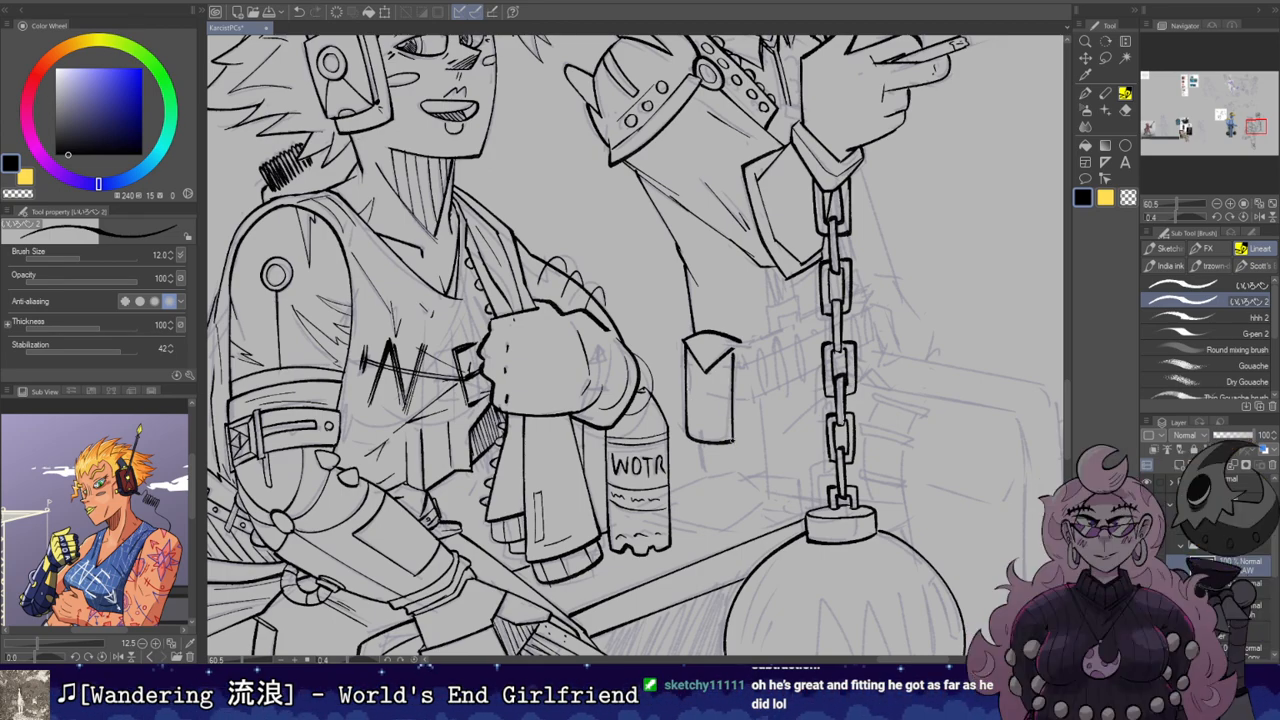
Step: Ink the side depth of the hip pouch and the small clasp at the tip of its flap
{"action": "mouse_move", "coordinate": [734, 443]}
{"action": "left_mouse_down"}
{"action": "mouse_move", "coordinate": [740, 345]}
{"action": "mouse_move", "coordinate": [706, 373]}
{"action": "left_mouse_up"}
{"action": "key", "text": "shift+space"}
{"action": "left_click_drag", "start_coordinate": [785, 458], "coordinate": [789, 236]}
{"action": "left_click_drag", "start_coordinate": [789, 236], "coordinate": [829, 416]}
{"action": "key", "text": "e"}
{"action": "mouse_move", "coordinate": [725, 431]}
{"action": "left_mouse_down"}
{"action": "mouse_move", "coordinate": [766, 442]}
{"action": "mouse_move", "coordinate": [724, 414]}
{"action": "mouse_move", "coordinate": [728, 426]}
{"action": "mouse_move", "coordinate": [718, 342]}
{"action": "left_mouse_up"}
{"action": "key", "text": "b"}
{"action": "key", "text": "ctrl+z"}
{"action": "mouse_move", "coordinate": [761, 442]}
{"action": "left_mouse_down"}
{"action": "mouse_move", "coordinate": [745, 349]}
{"action": "mouse_move", "coordinate": [753, 425]}
{"action": "left_mouse_up"}
Step: Ink the upper and lower edges of the belt running from the hip pouch to the hanging chain
{"action": "key", "text": "e"}
{"action": "key", "text": "shift+space"}
{"action": "left_click_drag", "start_coordinate": [706, 236], "coordinate": [737, 373]}
{"action": "mouse_move", "coordinate": [737, 373]}
{"action": "left_mouse_down"}
{"action": "mouse_move", "coordinate": [766, 343]}
{"action": "mouse_move", "coordinate": [859, 316]}
{"action": "left_mouse_up"}
{"action": "key", "text": "space"}
{"action": "key", "text": "b"}
{"action": "left_click_drag", "start_coordinate": [705, 397], "coordinate": [704, 376]}
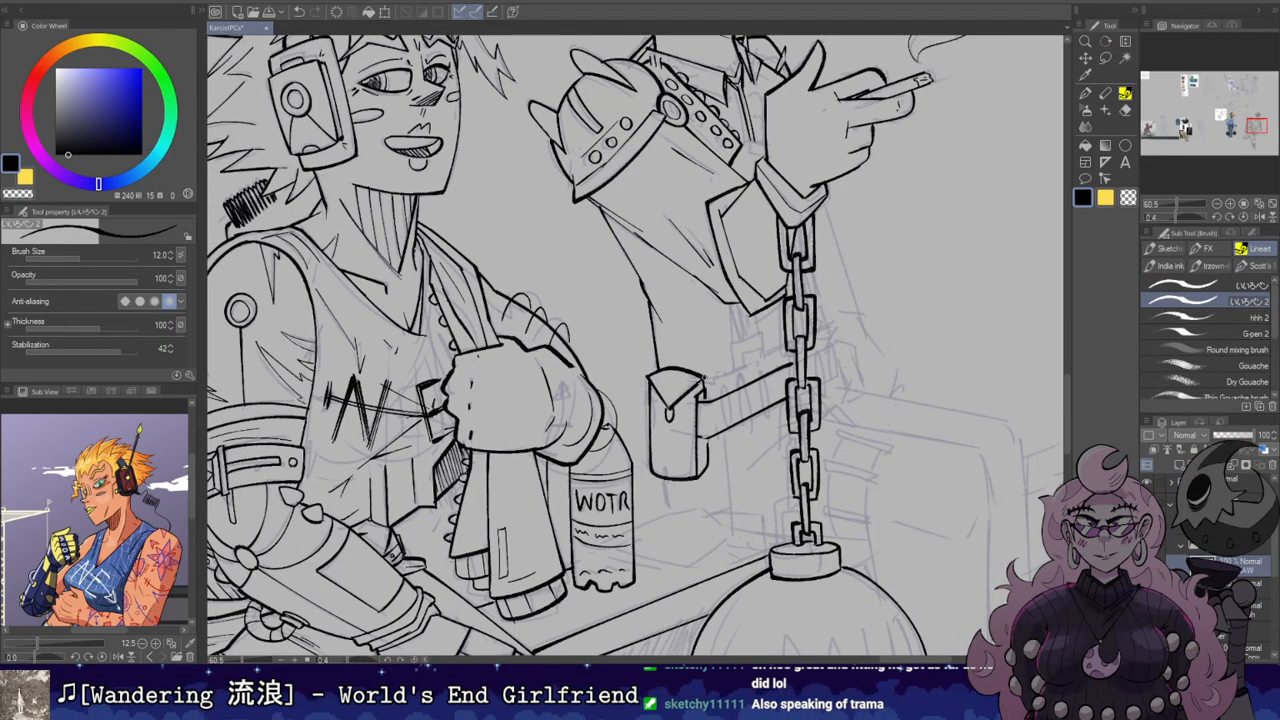
Step: Erase gaps in the belt's edges and ink the first narrow loop across the belt beside the pouch
{"action": "key", "text": "shift+space"}
{"action": "left_click_drag", "start_coordinate": [752, 466], "coordinate": [810, 297]}
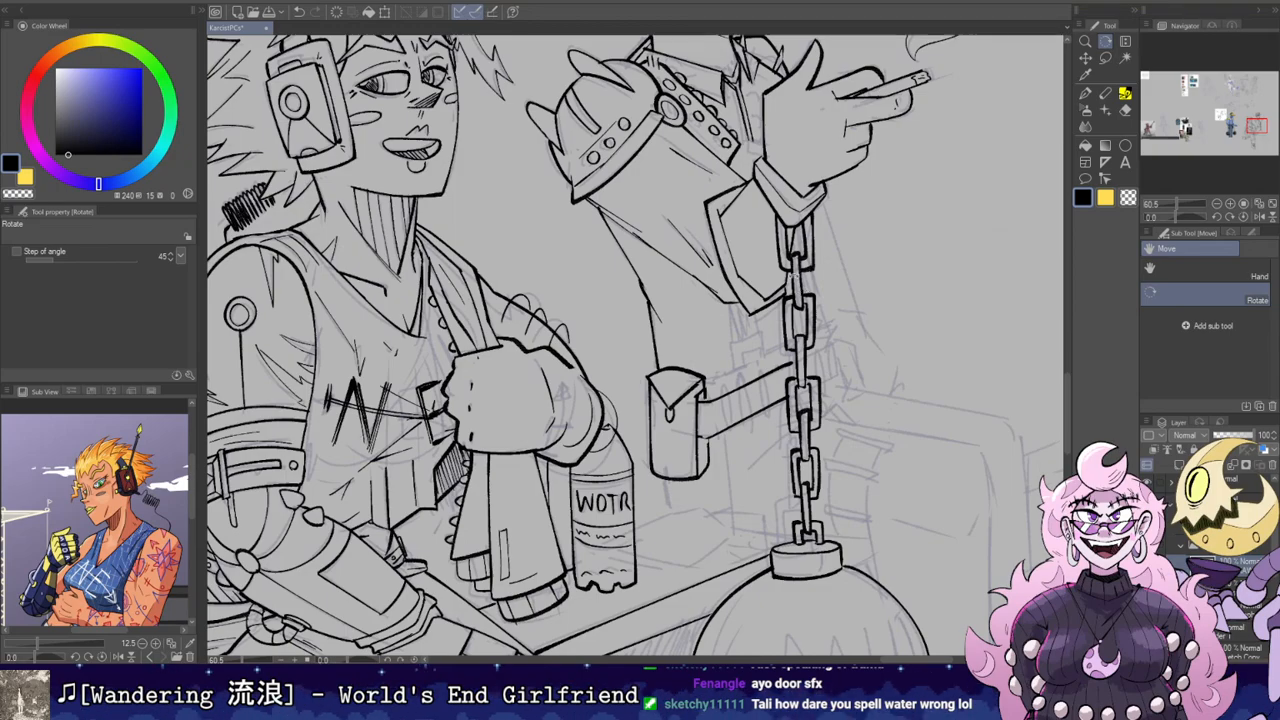
{"action": "mouse_move", "coordinate": [796, 277]}
{"action": "left_mouse_down"}
{"action": "mouse_move", "coordinate": [899, 187]}
{"action": "mouse_move", "coordinate": [886, 245]}
{"action": "left_mouse_up"}
{"action": "key", "text": "e"}
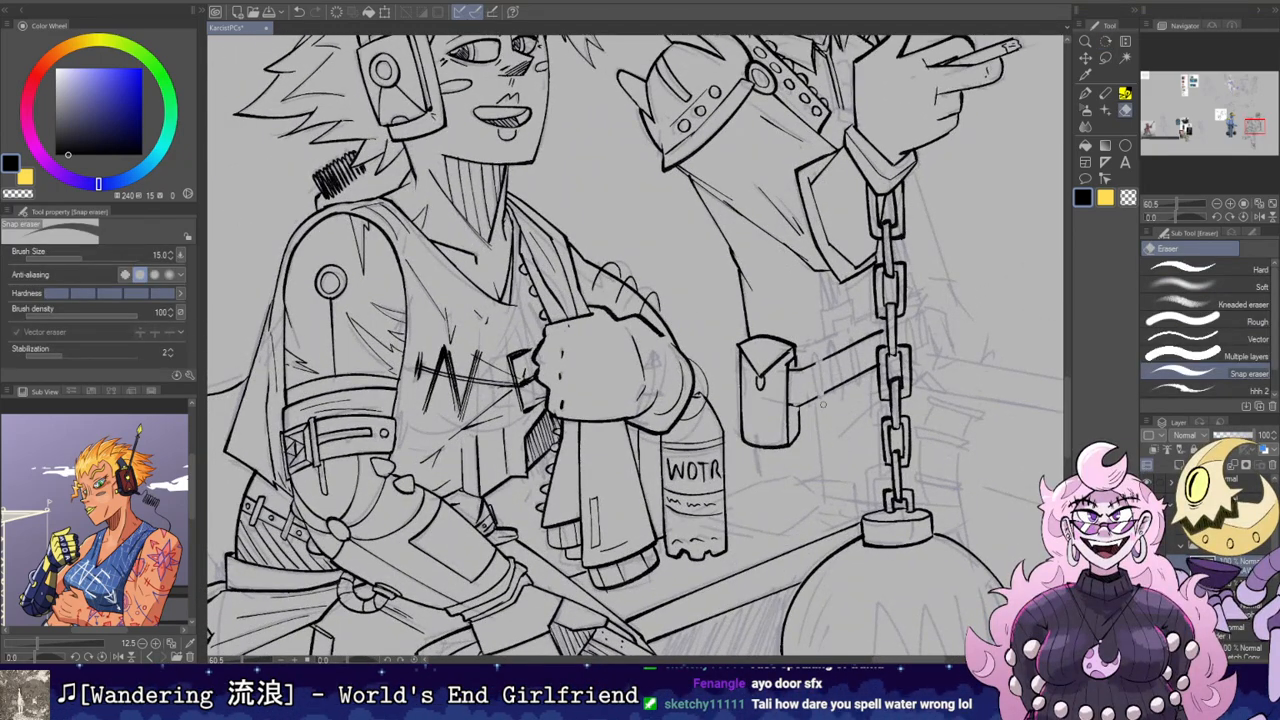
{"action": "key", "text": "b"}
{"action": "mouse_move", "coordinate": [815, 404]}
{"action": "left_mouse_down"}
{"action": "mouse_move", "coordinate": [815, 350]}
{"action": "mouse_move", "coordinate": [822, 400]}
{"action": "left_mouse_up"}
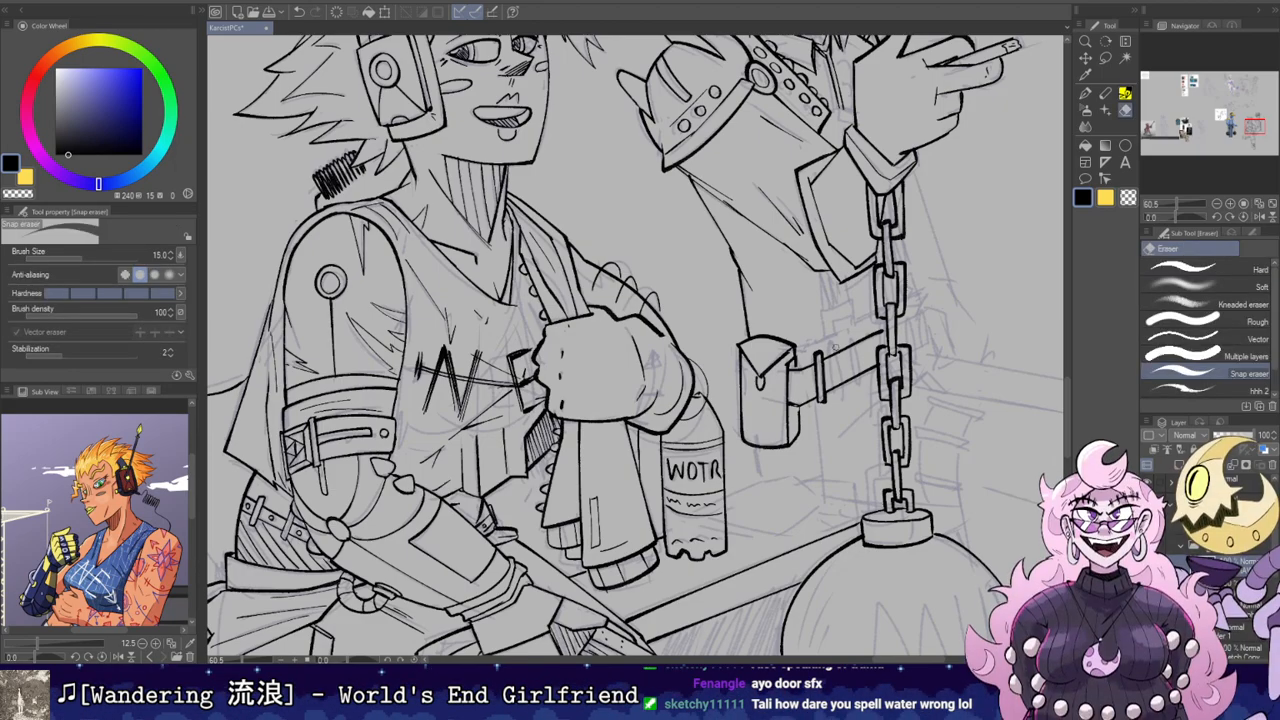
Step: Ink the remaining narrow loops across the belt between the first loop and the chain
{"action": "mouse_move", "coordinate": [837, 400]}
{"action": "left_mouse_down"}
{"action": "mouse_move", "coordinate": [838, 345]}
{"action": "mouse_move", "coordinate": [844, 398]}
{"action": "left_mouse_up"}
{"action": "key", "text": "ctrl+z"}
{"action": "left_click_drag", "start_coordinate": [851, 352], "coordinate": [854, 389]}
{"action": "left_click_drag", "start_coordinate": [856, 340], "coordinate": [858, 394]}
{"action": "key", "text": "e"}
{"action": "mouse_move", "coordinate": [876, 352]}
{"action": "left_mouse_down"}
{"action": "mouse_move", "coordinate": [736, 410]}
{"action": "mouse_move", "coordinate": [805, 253]}
{"action": "left_mouse_up"}
{"action": "key", "text": "r"}
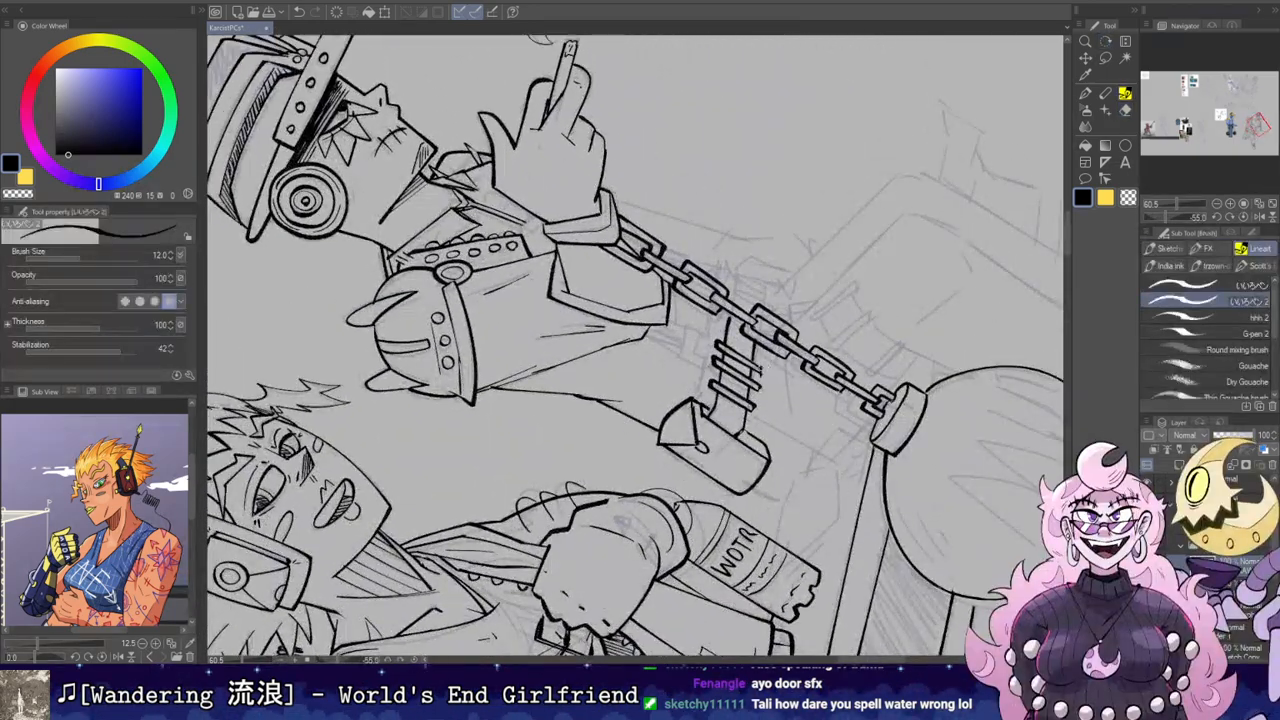
{"action": "key", "text": "r"}
{"action": "left_click_drag", "start_coordinate": [780, 311], "coordinate": [745, 446]}
{"action": "left_click_drag", "start_coordinate": [748, 291], "coordinate": [752, 371]}
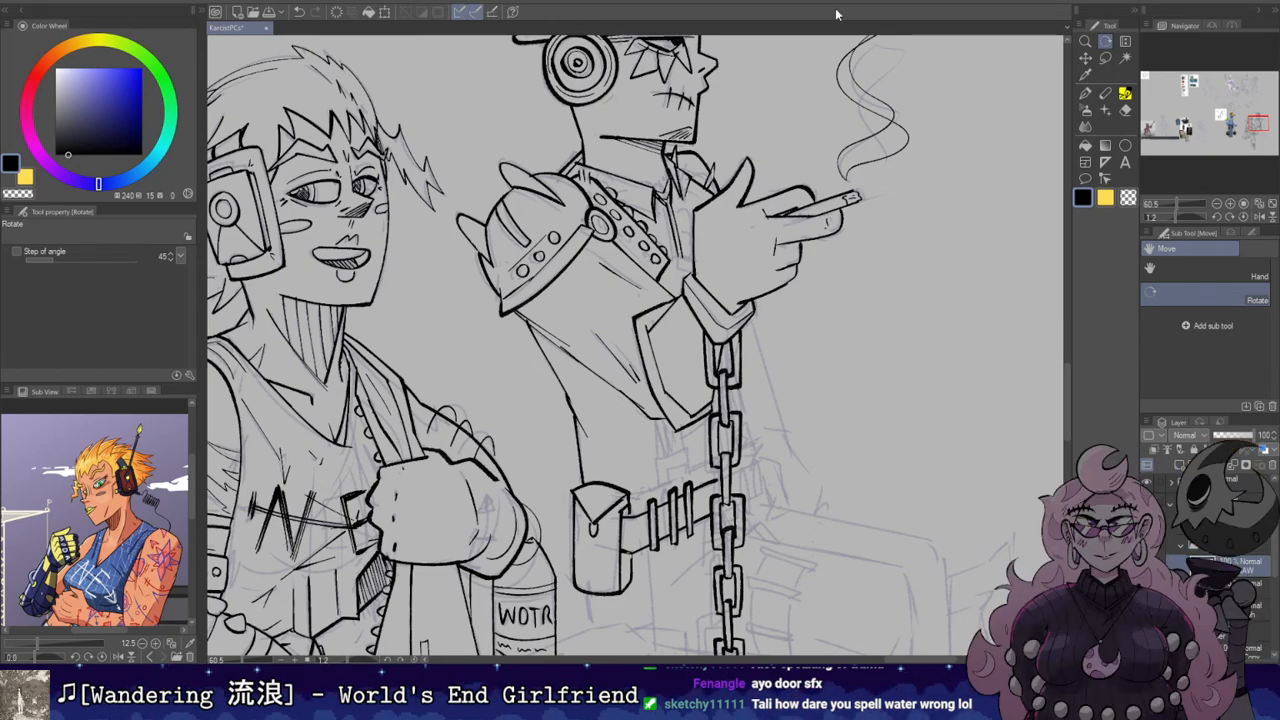
Step: Ink the shirt hem along the belt's top edge and a small rectangular buckle rising above it beside the chain
{"action": "left_click_drag", "start_coordinate": [822, 356], "coordinate": [814, 265]}
{"action": "mouse_move", "coordinate": [788, 376]}
{"action": "left_mouse_down"}
{"action": "mouse_move", "coordinate": [694, 300]}
{"action": "mouse_move", "coordinate": [720, 351]}
{"action": "left_mouse_up"}
{"action": "mouse_move", "coordinate": [706, 410]}
{"action": "left_mouse_down"}
{"action": "mouse_move", "coordinate": [705, 358]}
{"action": "mouse_move", "coordinate": [690, 403]}
{"action": "mouse_move", "coordinate": [780, 330]}
{"action": "mouse_move", "coordinate": [903, 289]}
{"action": "left_mouse_up"}
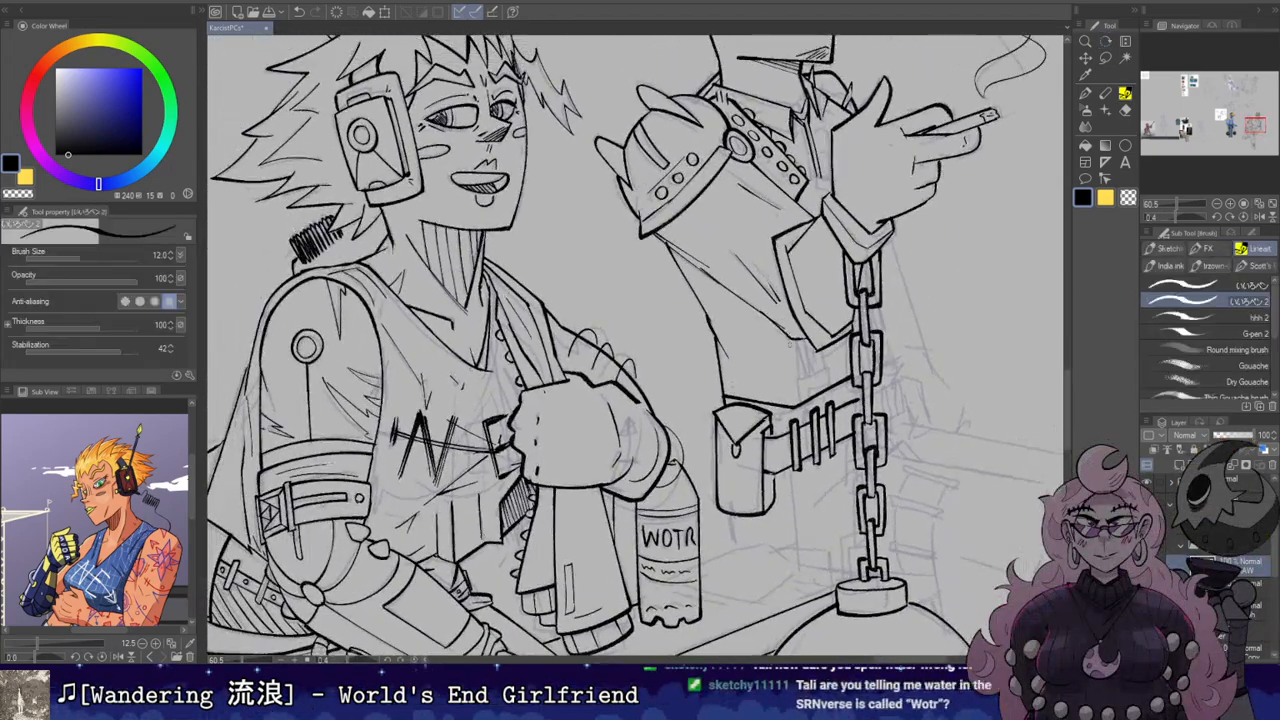
{"action": "key", "text": "ctrl+z"}
{"action": "mouse_move", "coordinate": [799, 402]}
{"action": "left_mouse_down"}
{"action": "mouse_move", "coordinate": [803, 374]}
{"action": "mouse_move", "coordinate": [831, 385]}
{"action": "left_mouse_up"}
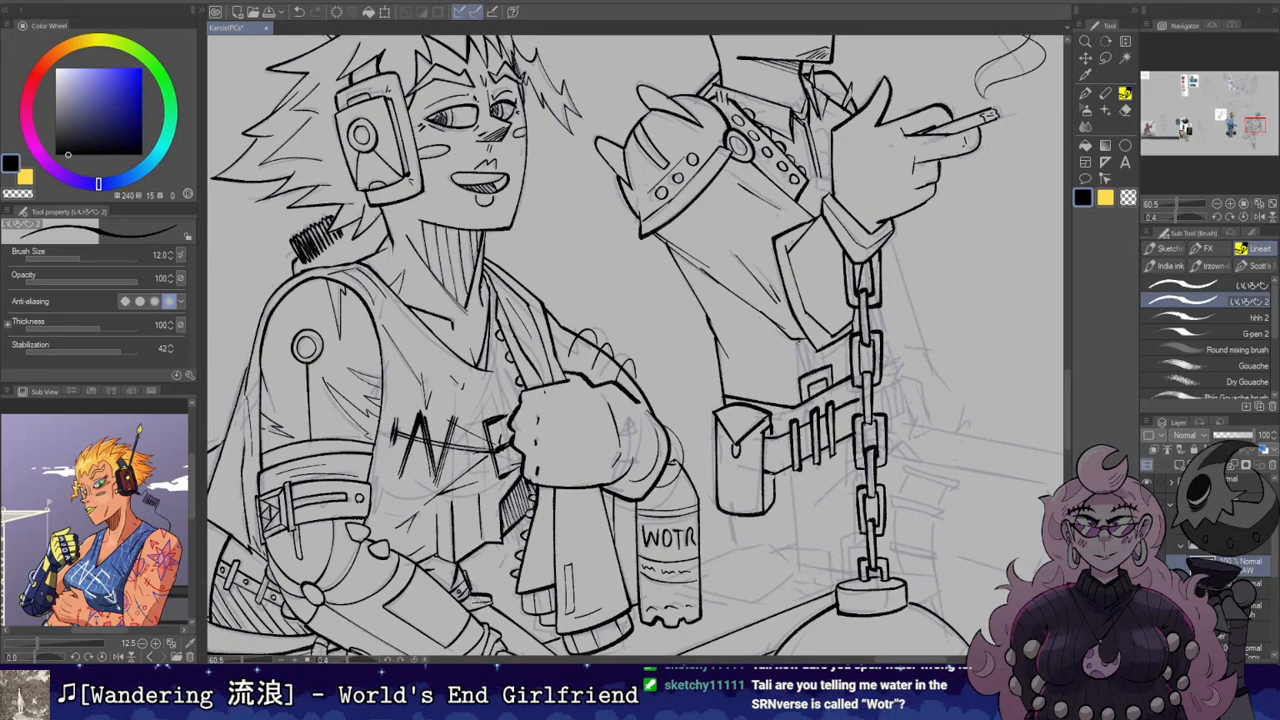
{"action": "key", "text": "e"}
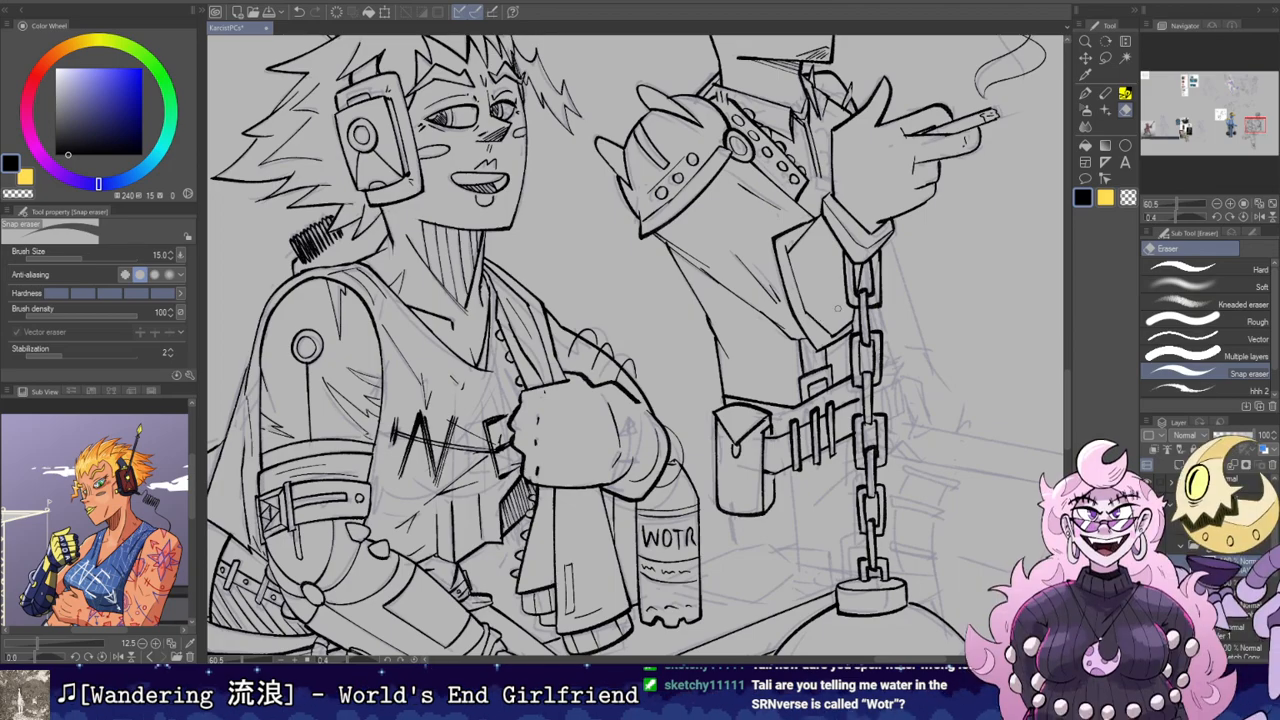
Step: Ink the short edge between the studded strap's lower end and the raised hand's cuff
{"action": "left_click_drag", "start_coordinate": [897, 198], "coordinate": [885, 320]}
{"action": "key", "text": "b"}
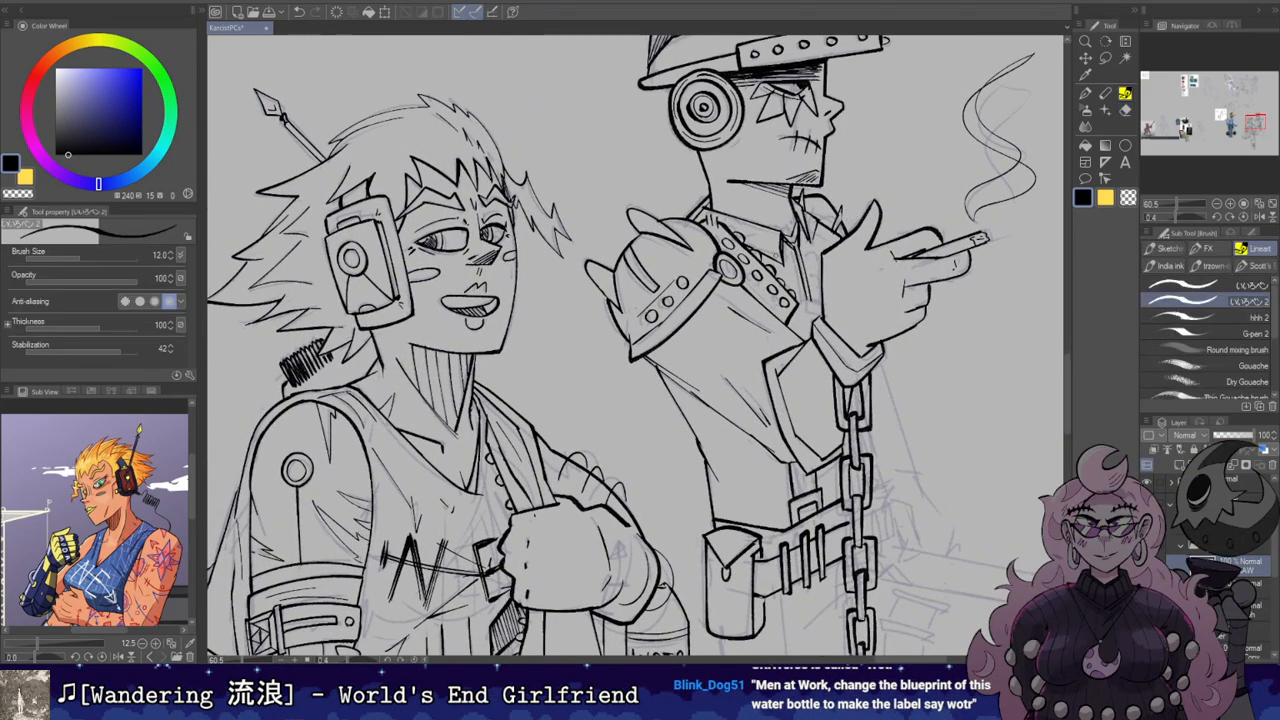
{"action": "left_click_drag", "start_coordinate": [793, 330], "coordinate": [808, 299]}
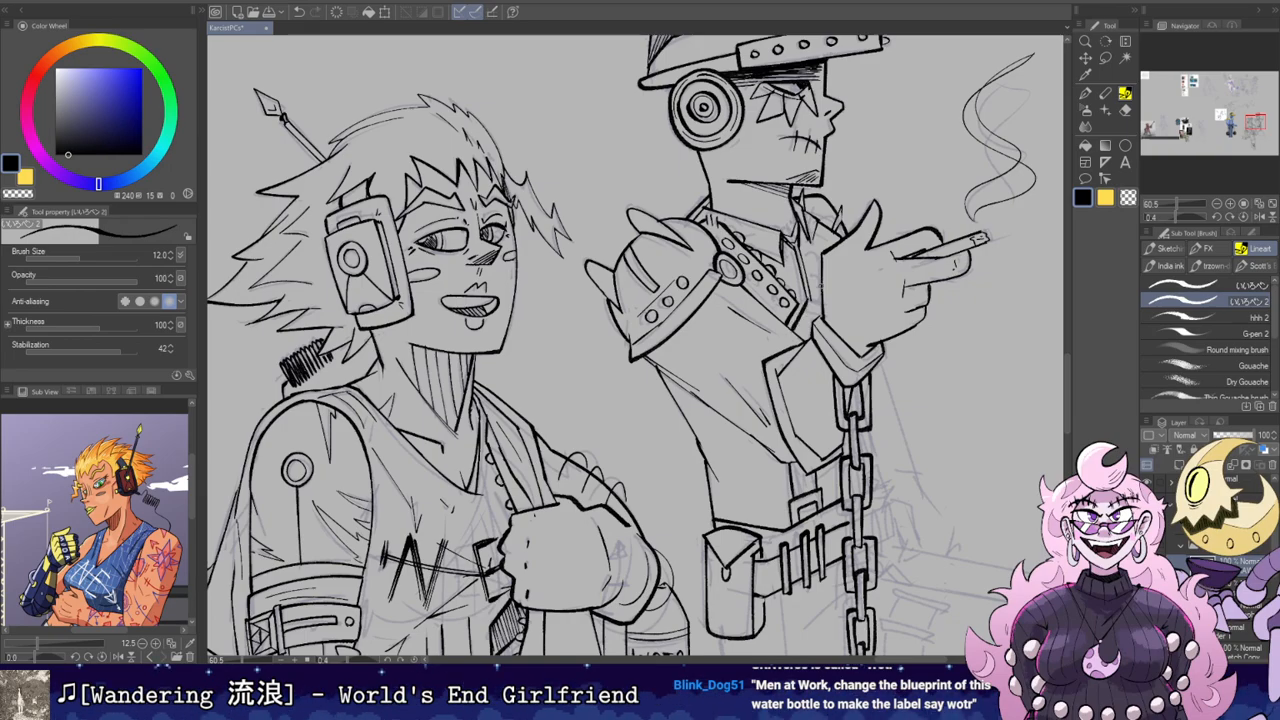
{"action": "key", "text": "e"}
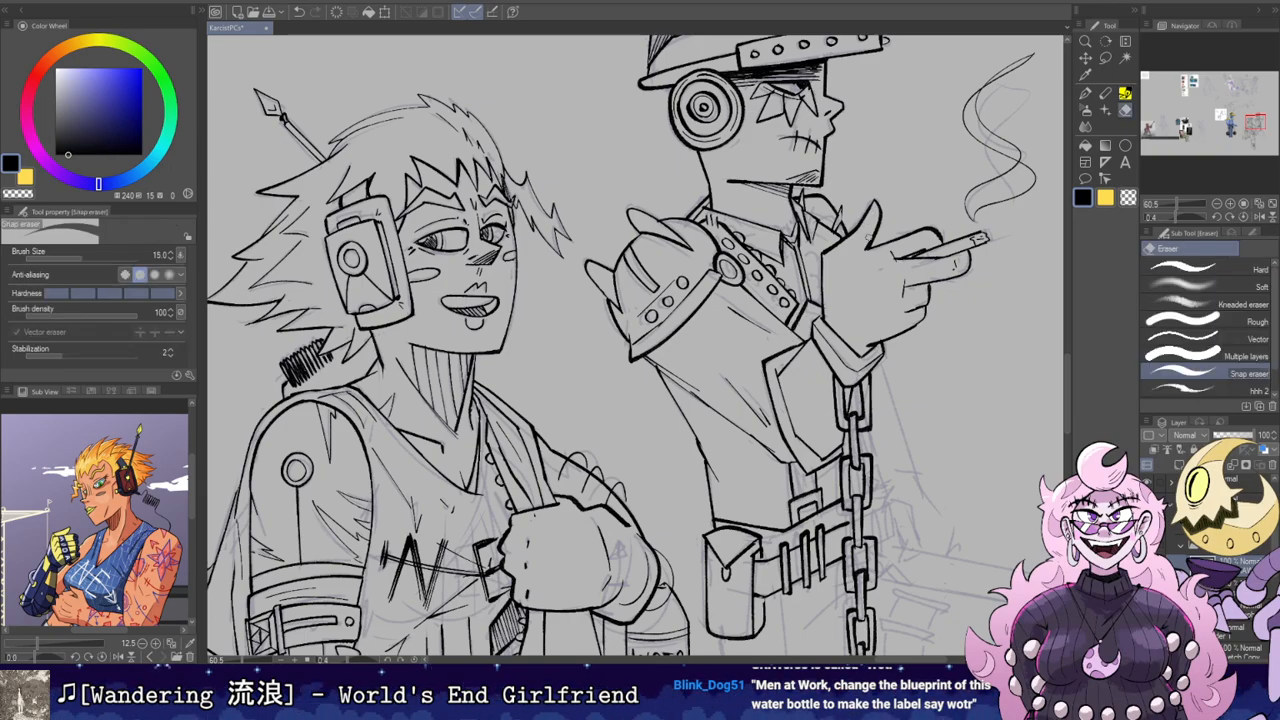
Step: Examine the line art of both characters, including the water bottle's label and the hip pouch
{"action": "left_click_drag", "start_coordinate": [906, 187], "coordinate": [958, 323]}
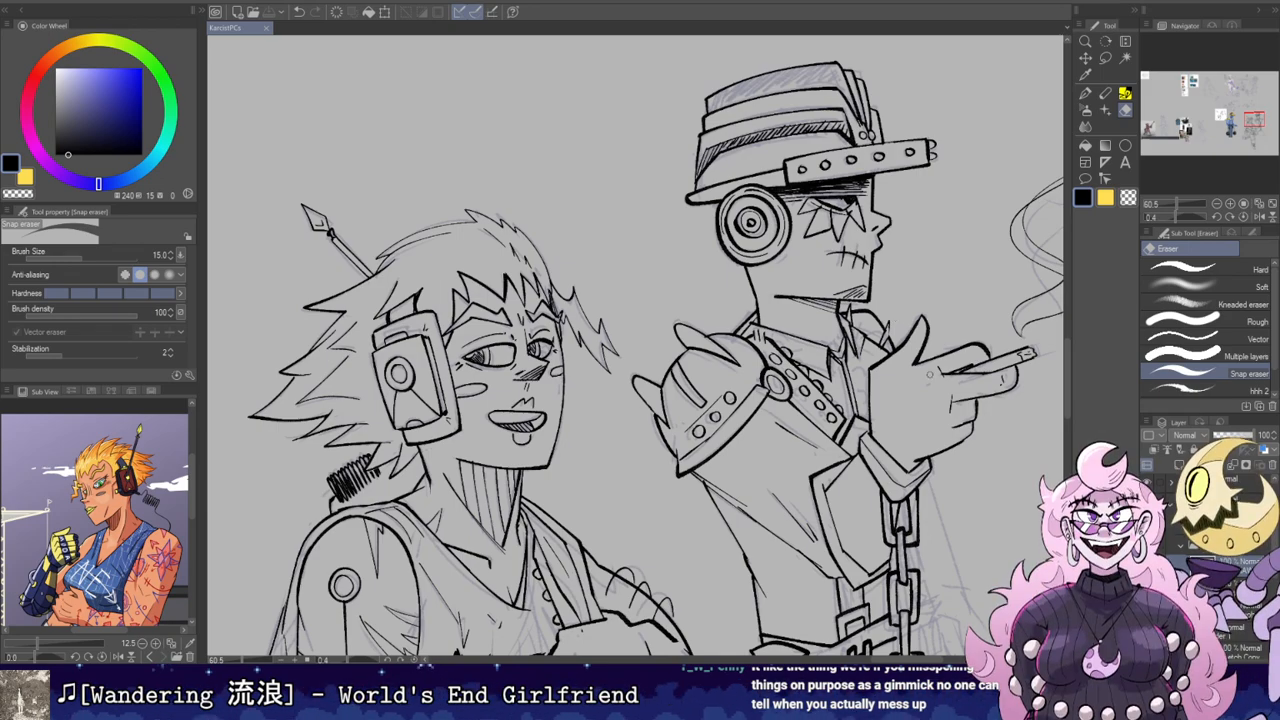
{"action": "scroll", "coordinate": [930, 374], "scroll_direction": "down", "scroll_amount": 3}
{"action": "left_click_drag", "start_coordinate": [930, 374], "coordinate": [866, 114]}
{"action": "scroll", "coordinate": [770, 325], "scroll_direction": "up", "scroll_amount": 2}
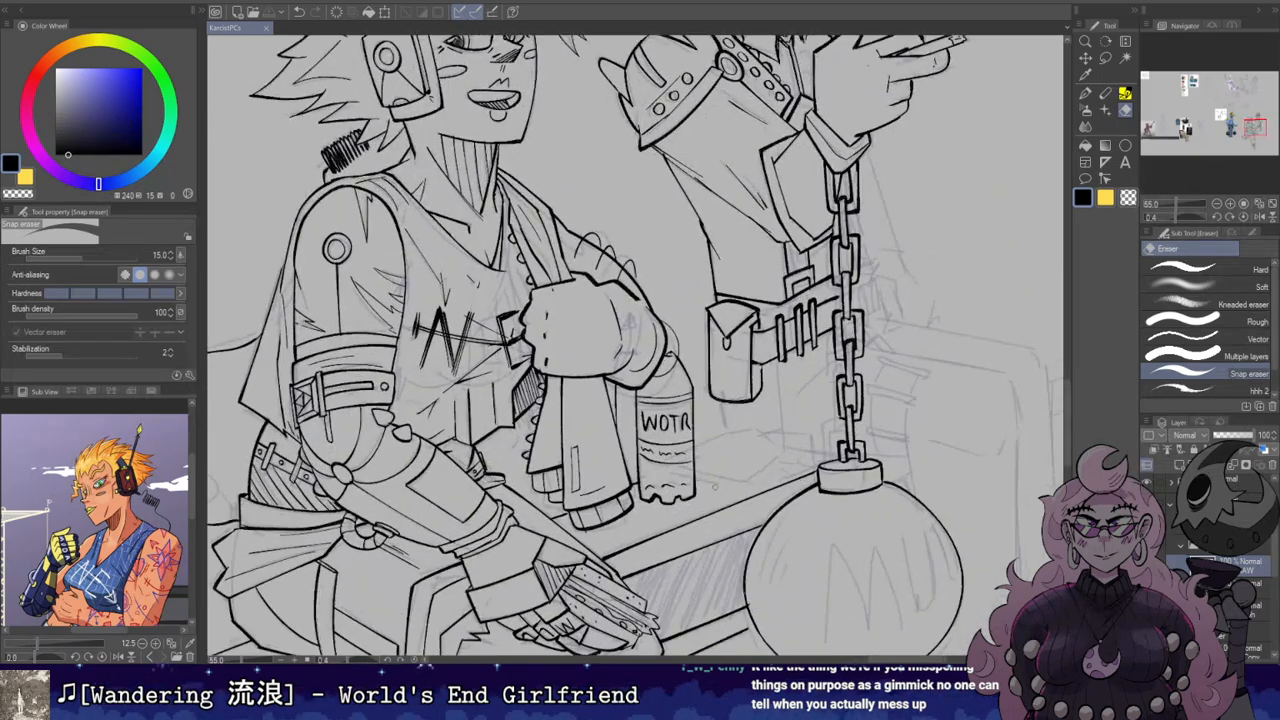
{"action": "scroll", "coordinate": [655, 455], "scroll_direction": "up", "scroll_amount": 4}
{"action": "left_click_drag", "start_coordinate": [718, 437], "coordinate": [648, 409]}
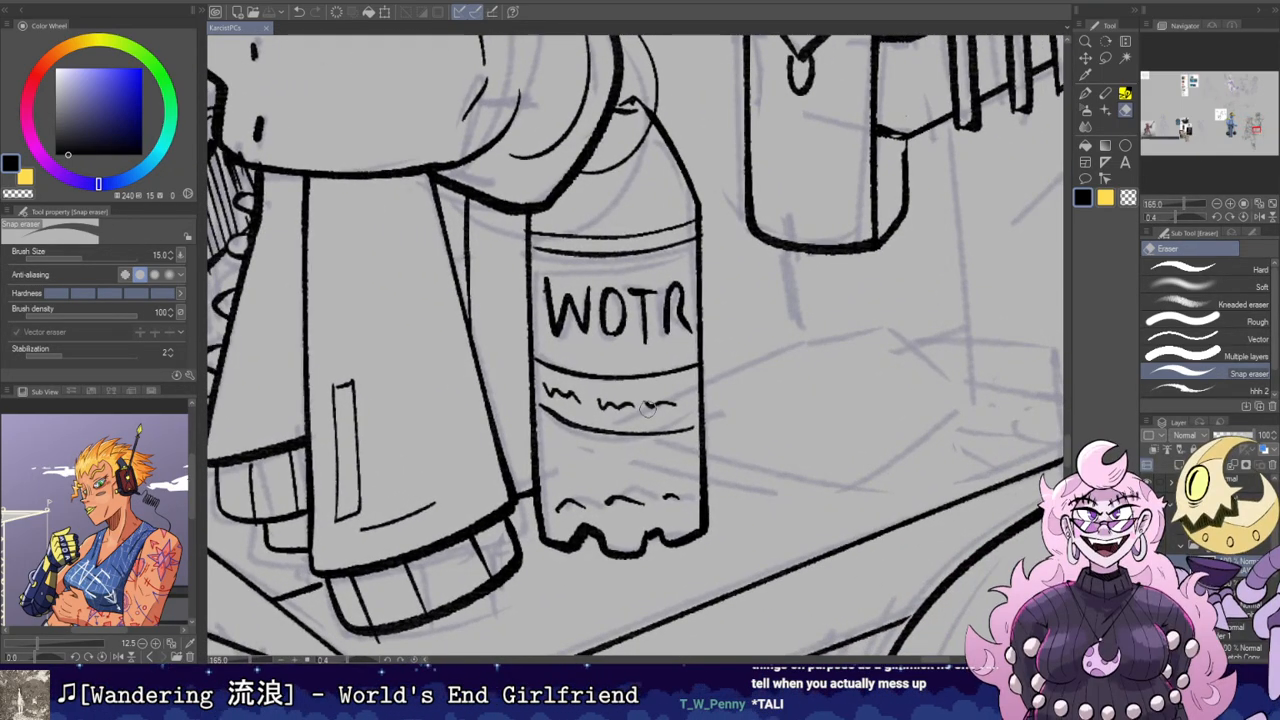
{"action": "scroll", "coordinate": [647, 409], "scroll_direction": "down", "scroll_amount": 5}
{"action": "scroll", "coordinate": [663, 357], "scroll_direction": "up", "scroll_amount": 3}
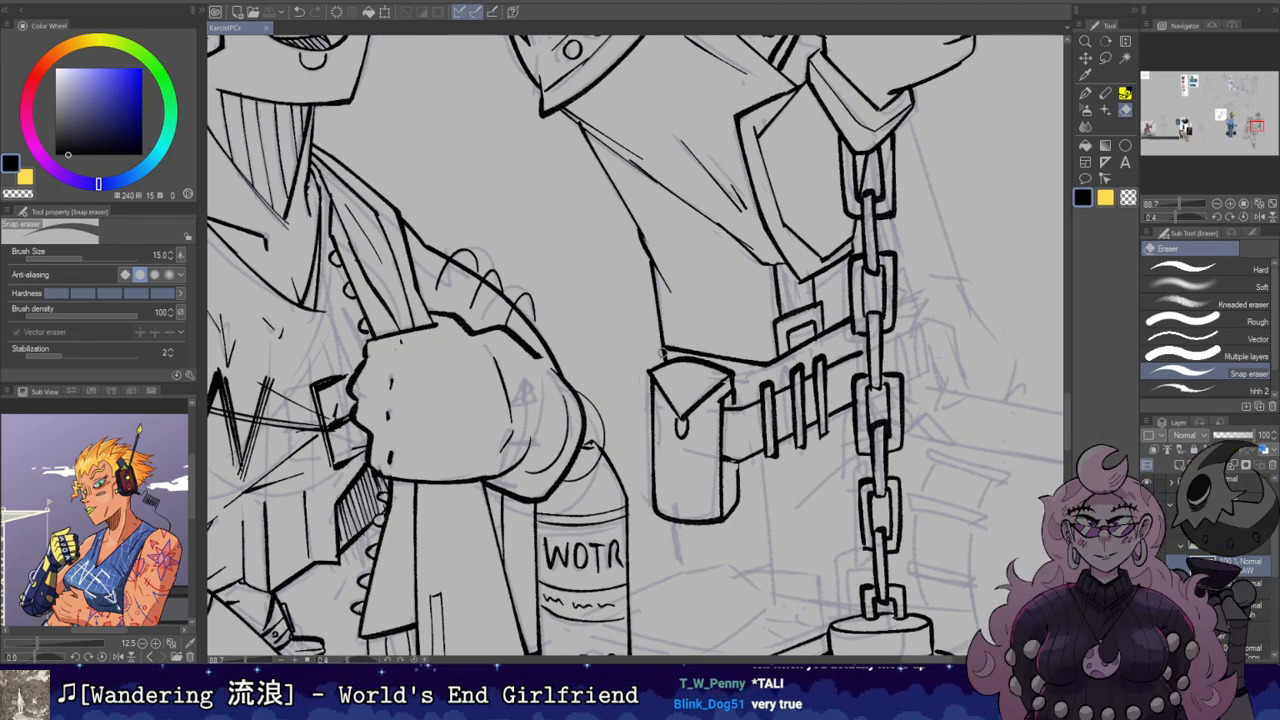
Step: Strengthen the line at the studded strap's lower end next to the cuff
{"action": "mouse_move", "coordinate": [866, 70]}
{"action": "left_mouse_down"}
{"action": "mouse_move", "coordinate": [851, 207]}
{"action": "mouse_move", "coordinate": [820, 235]}
{"action": "left_mouse_up"}
{"action": "key", "text": "b"}
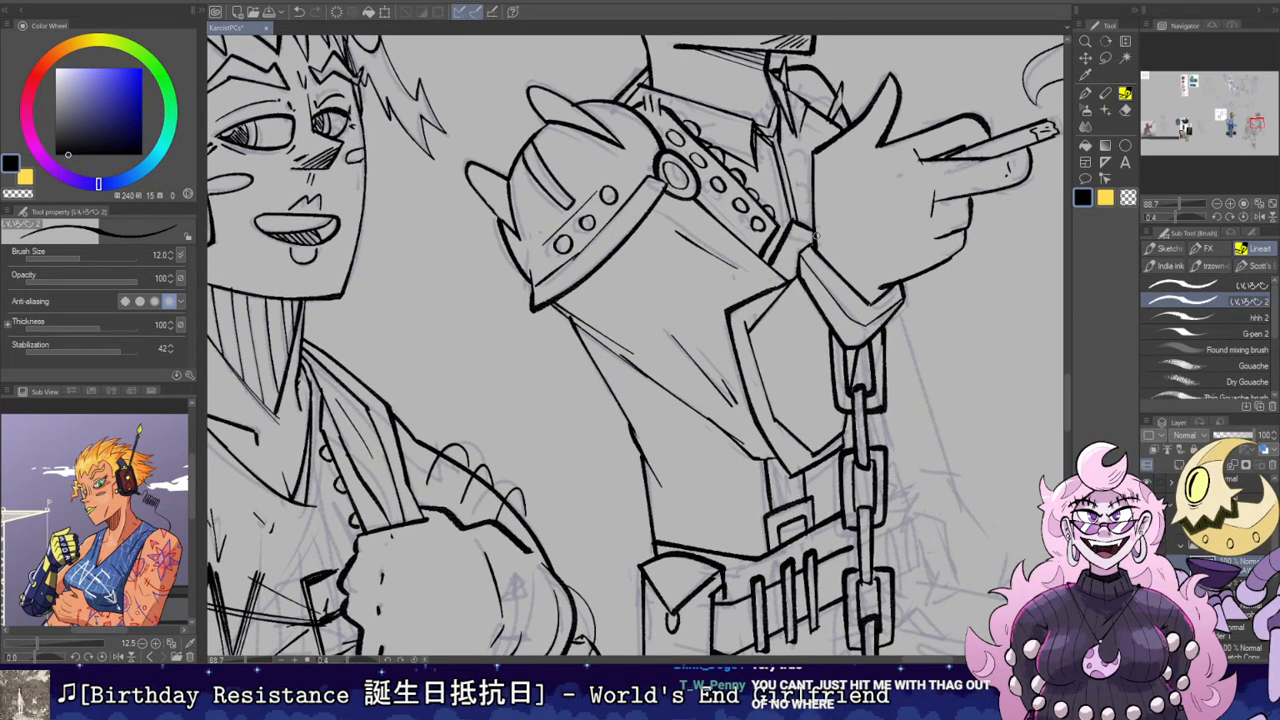
{"action": "key", "text": "e"}
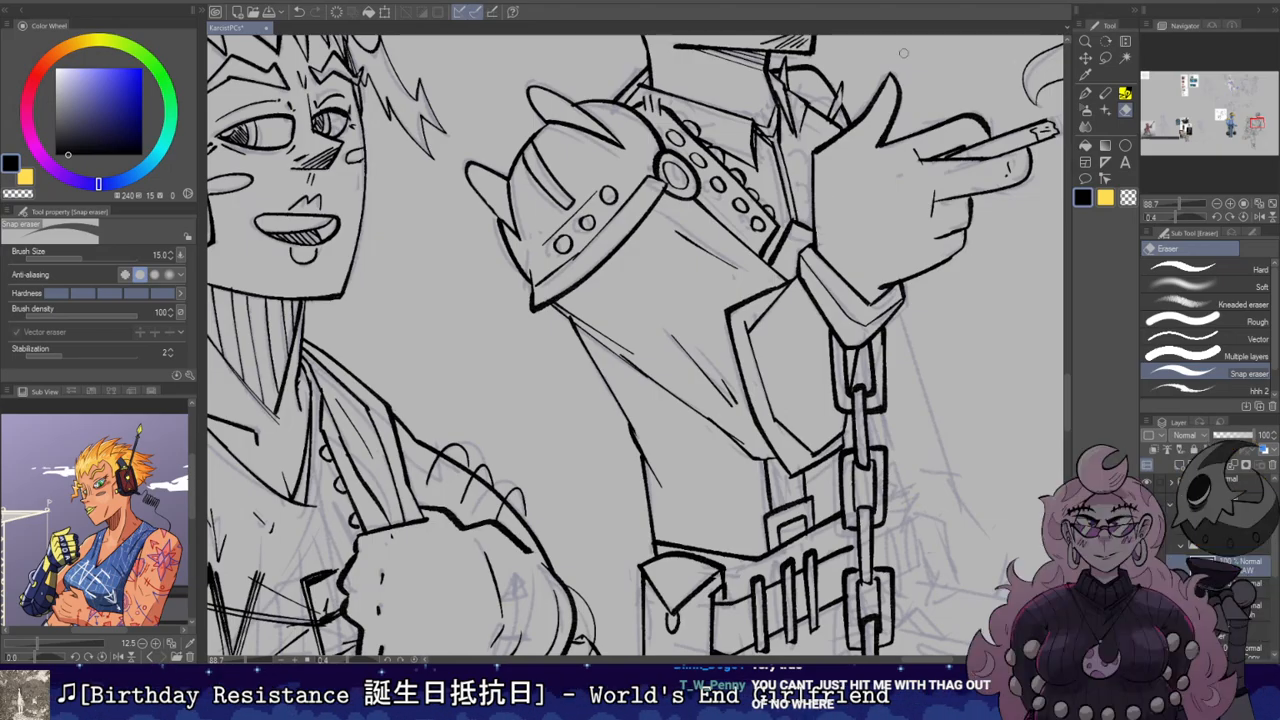
Step: Ink a row of four round studs along the knuckles of the second character's raised hand
{"action": "scroll", "coordinate": [904, 53], "scroll_direction": "down", "scroll_amount": 3}
{"action": "left_click_drag", "start_coordinate": [904, 53], "coordinate": [940, 56]}
{"action": "scroll", "coordinate": [850, 180], "scroll_direction": "down", "scroll_amount": 7}
{"action": "mouse_move", "coordinate": [880, 190]}
{"action": "left_mouse_down"}
{"action": "mouse_move", "coordinate": [745, 245]}
{"action": "mouse_move", "coordinate": [773, 289]}
{"action": "mouse_move", "coordinate": [758, 254]}
{"action": "mouse_move", "coordinate": [748, 267]}
{"action": "mouse_move", "coordinate": [753, 247]}
{"action": "mouse_move", "coordinate": [772, 338]}
{"action": "left_mouse_up"}
{"action": "scroll", "coordinate": [745, 245], "scroll_direction": "up", "scroll_amount": 2}
{"action": "scroll", "coordinate": [735, 279], "scroll_direction": "up", "scroll_amount": 7}
{"action": "key", "text": "b"}
{"action": "key", "text": "ctrl+z"}
{"action": "key", "text": "ctrl+z"}
{"action": "key", "text": "ctrl+z"}
{"action": "key", "text": "ctrl+z"}
{"action": "key", "text": "e"}
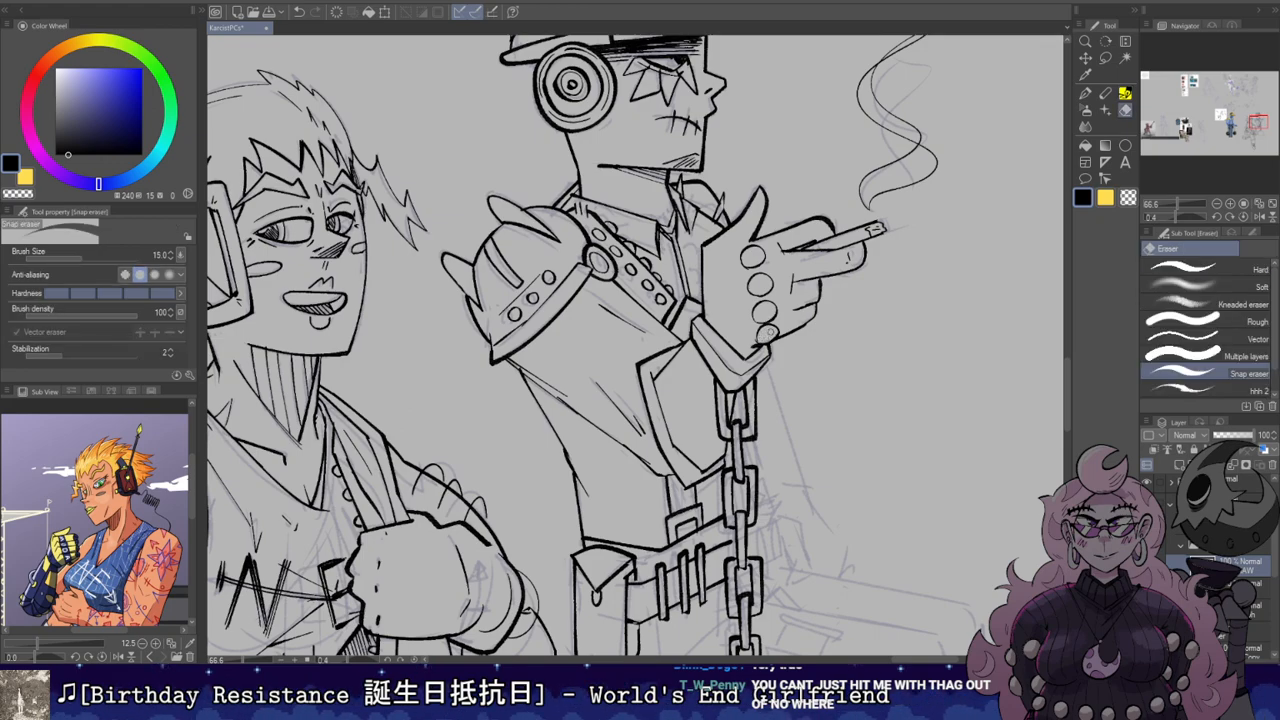
Step: Add short hatching lines inside the four knuckle studs and save the file
{"action": "key", "text": "p"}
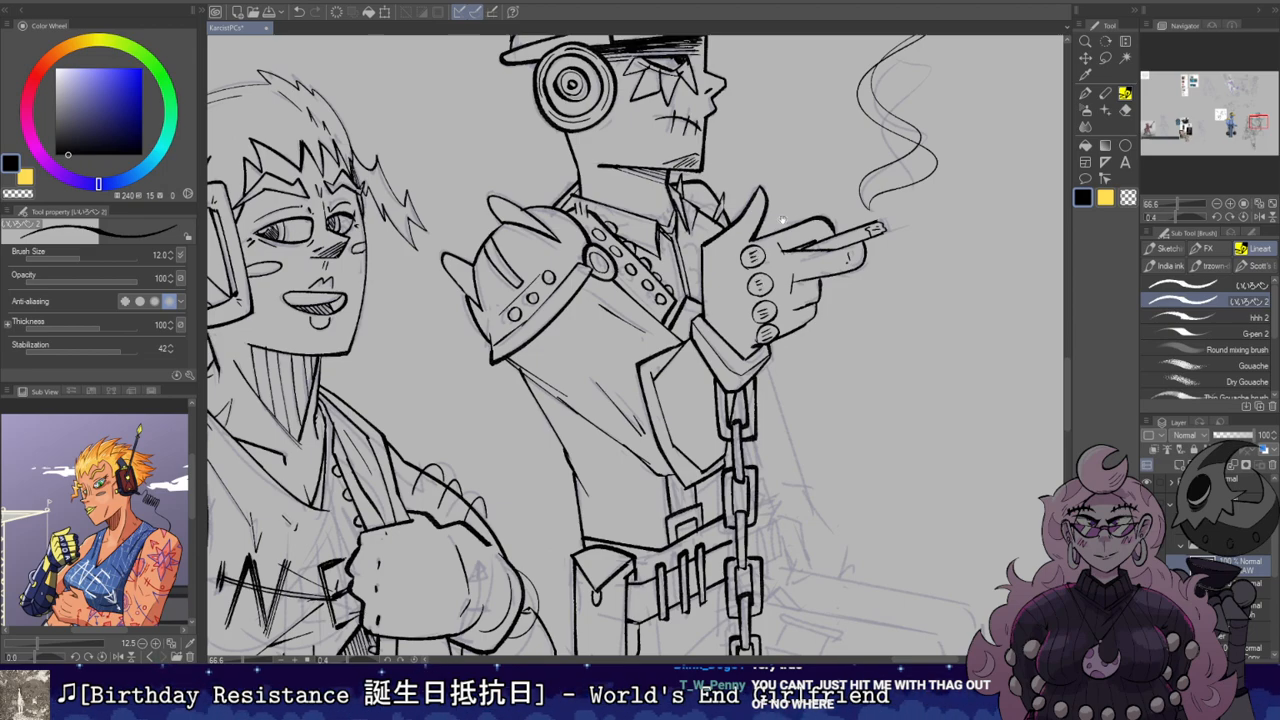
{"action": "scroll", "coordinate": [784, 224], "scroll_direction": "down", "scroll_amount": 3}
{"action": "mouse_move", "coordinate": [801, 327]}
{"action": "left_mouse_down"}
{"action": "mouse_move", "coordinate": [737, 303]}
{"action": "mouse_move", "coordinate": [788, 309]}
{"action": "left_mouse_up"}
{"action": "key", "text": "r"}
{"action": "key", "text": "ctrl+s"}
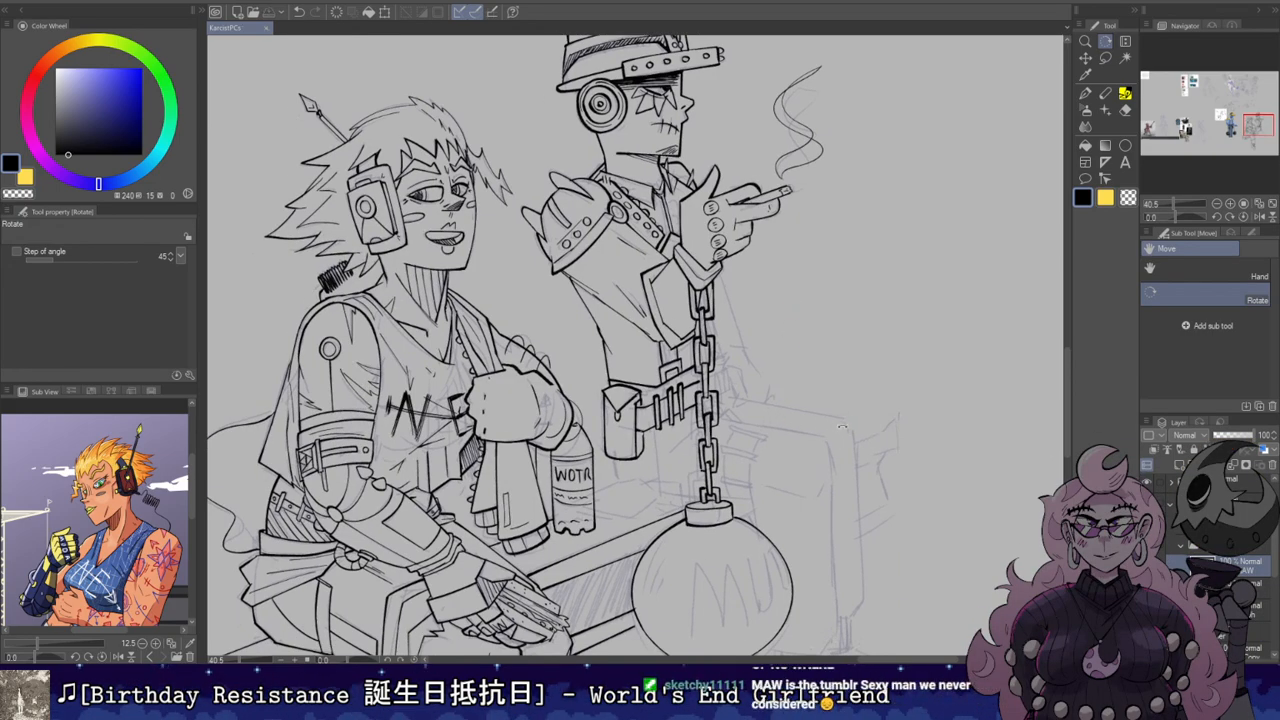
Step: Ink the second character's front torso line below the cuff and the angular outline with its inner fold at the hip
{"action": "scroll", "coordinate": [785, 378], "scroll_direction": "up", "scroll_amount": 2}
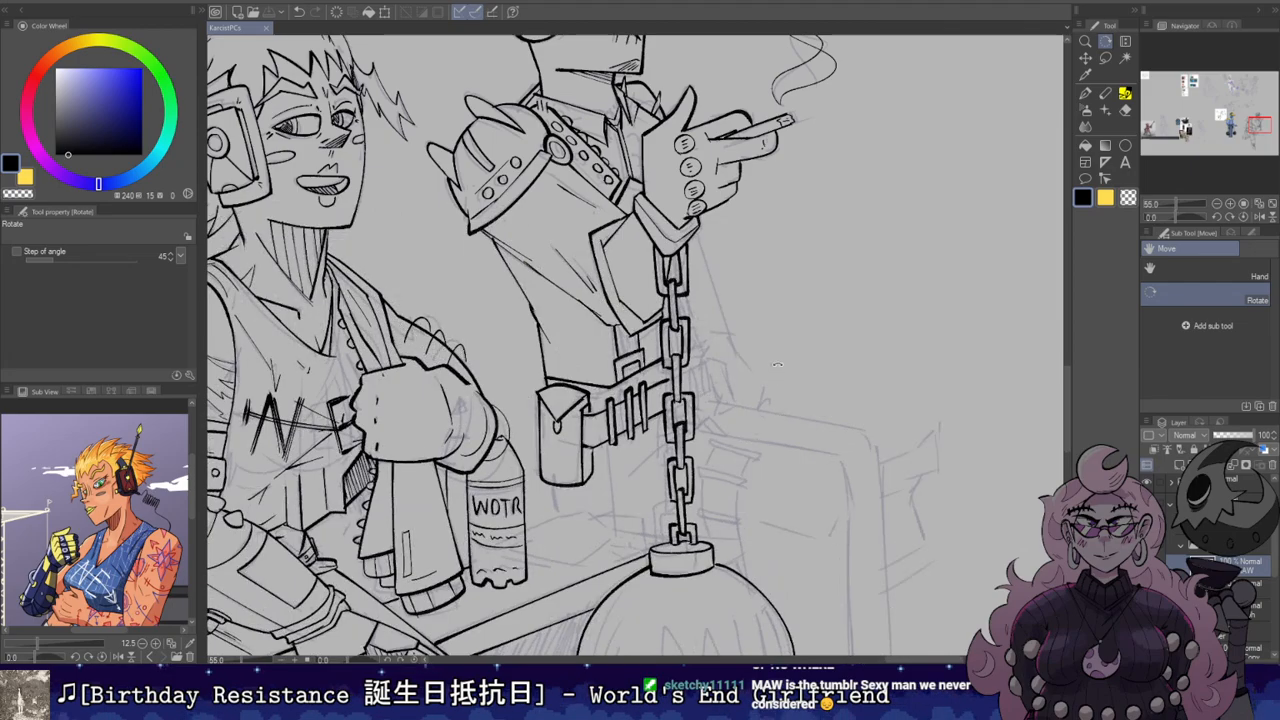
{"action": "scroll", "coordinate": [800, 390], "scroll_direction": "up", "scroll_amount": 2}
{"action": "scroll", "coordinate": [843, 408], "scroll_direction": "up", "scroll_amount": 1}
{"action": "scroll", "coordinate": [810, 360], "scroll_direction": "up", "scroll_amount": 1}
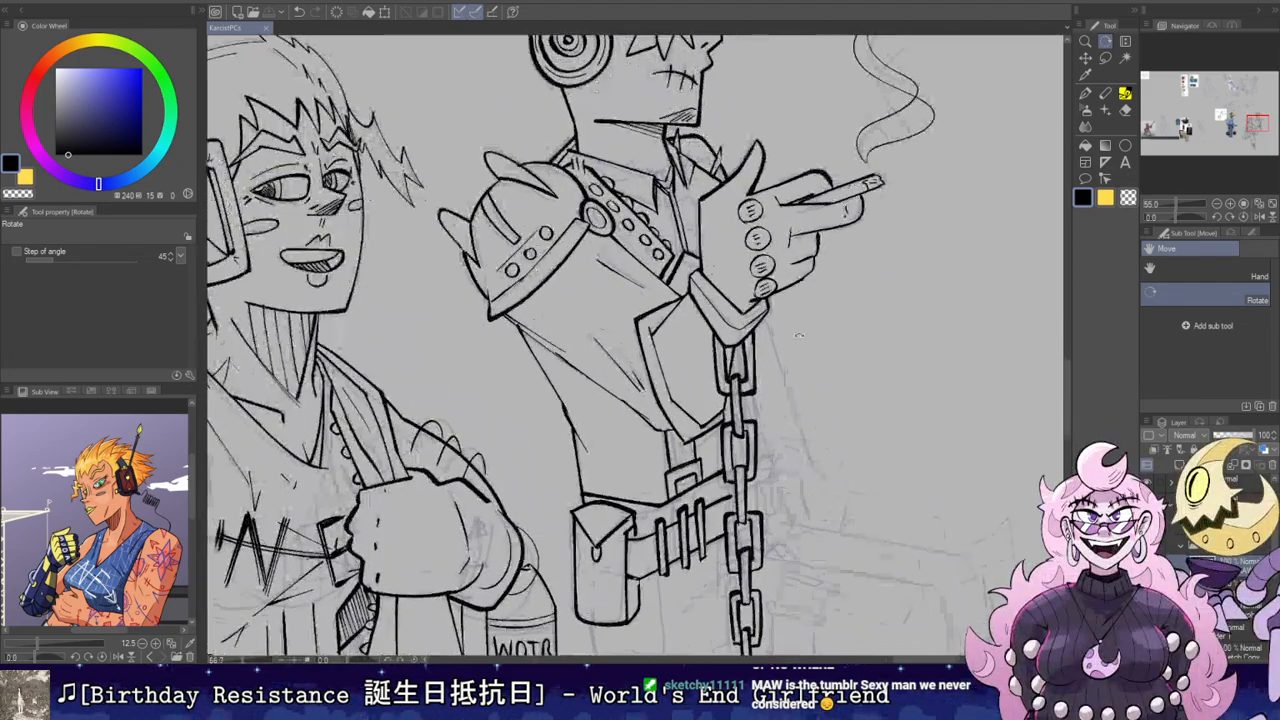
{"action": "left_click_drag", "start_coordinate": [799, 335], "coordinate": [839, 444]}
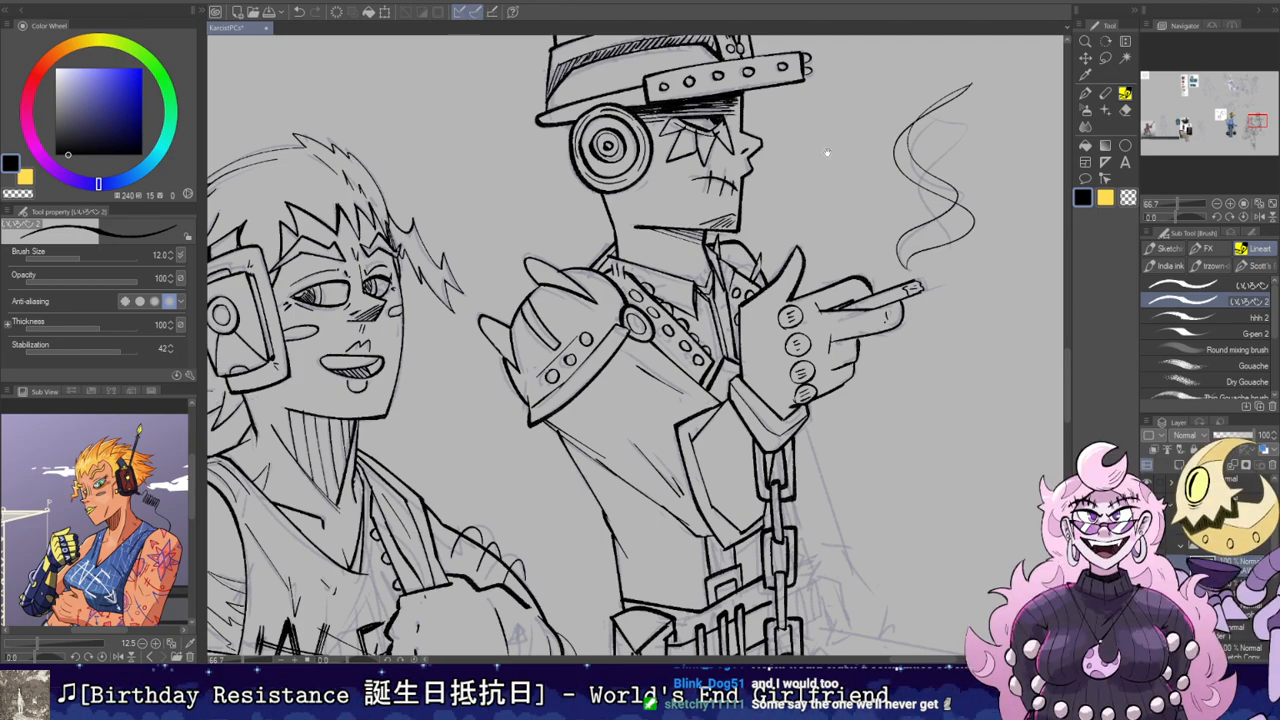
{"action": "scroll", "coordinate": [827, 152], "scroll_direction": "down", "scroll_amount": 5}
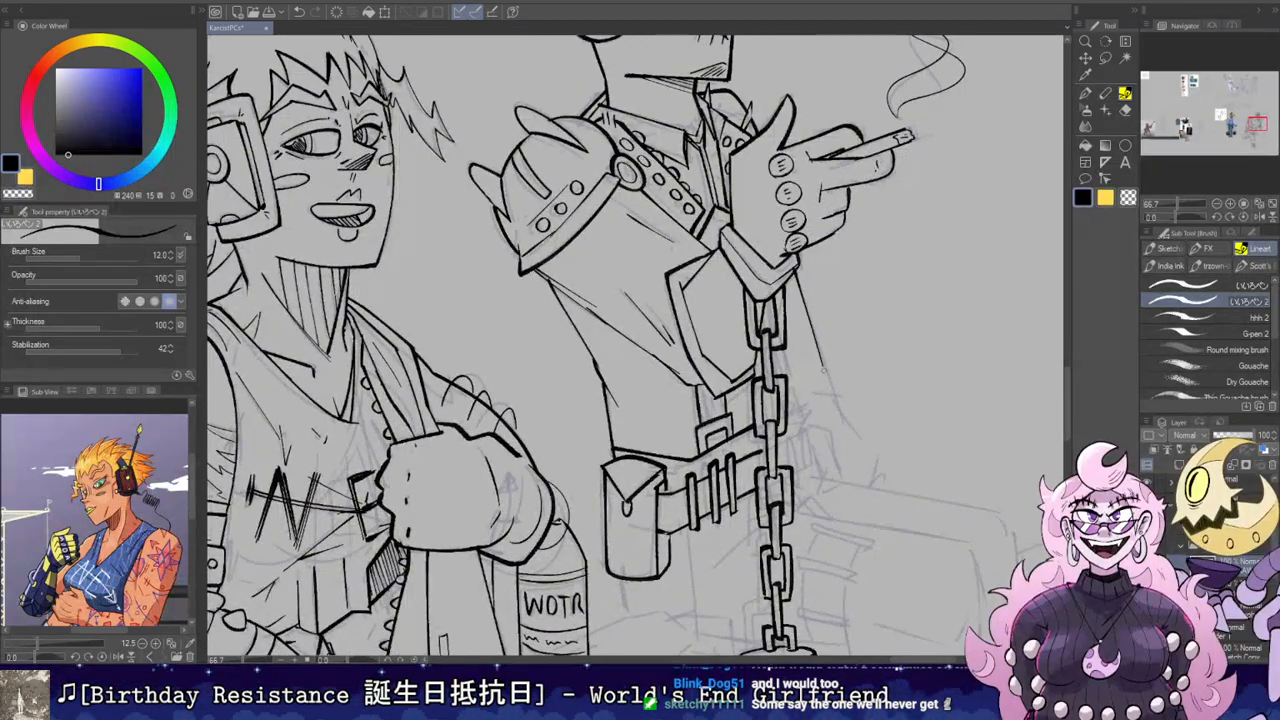
{"action": "mouse_move", "coordinate": [797, 278]}
{"action": "left_mouse_down"}
{"action": "mouse_move", "coordinate": [830, 390]}
{"action": "mouse_move", "coordinate": [876, 455]}
{"action": "left_mouse_up"}
{"action": "key", "text": "ctrl+z"}
{"action": "key", "text": "ctrl+z"}
{"action": "left_click_drag", "start_coordinate": [838, 394], "coordinate": [862, 490]}
{"action": "left_click_drag", "start_coordinate": [809, 427], "coordinate": [838, 474]}
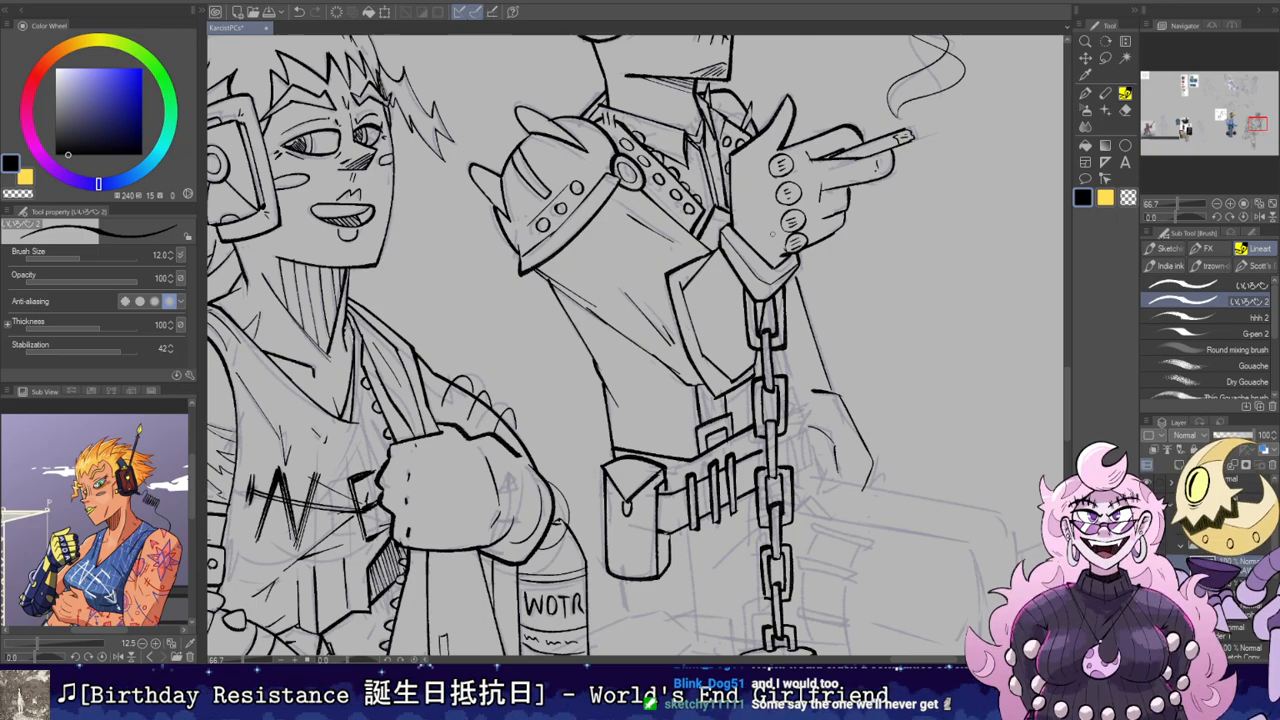
Step: Continue the belt on the far side of the chain, inking its edges and narrow loops up to the front of the waist
{"action": "scroll", "coordinate": [779, 345], "scroll_direction": "down", "scroll_amount": 1}
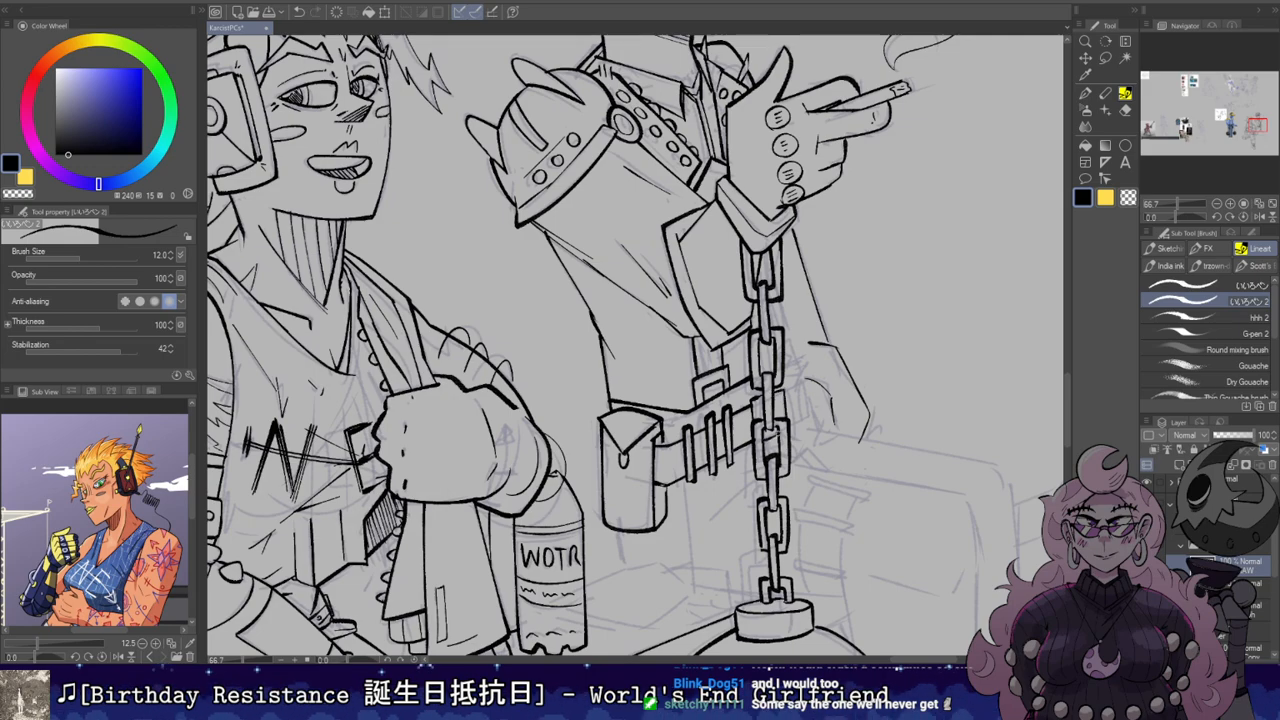
{"action": "left_click_drag", "start_coordinate": [805, 380], "coordinate": [800, 423]}
{"action": "key", "text": "ctrl+z"}
{"action": "key", "text": "e"}
{"action": "key", "text": "b"}
{"action": "key", "text": "ctrl+z"}
{"action": "left_click_drag", "start_coordinate": [795, 378], "coordinate": [804, 427]}
{"action": "key", "text": "ctrl+z"}
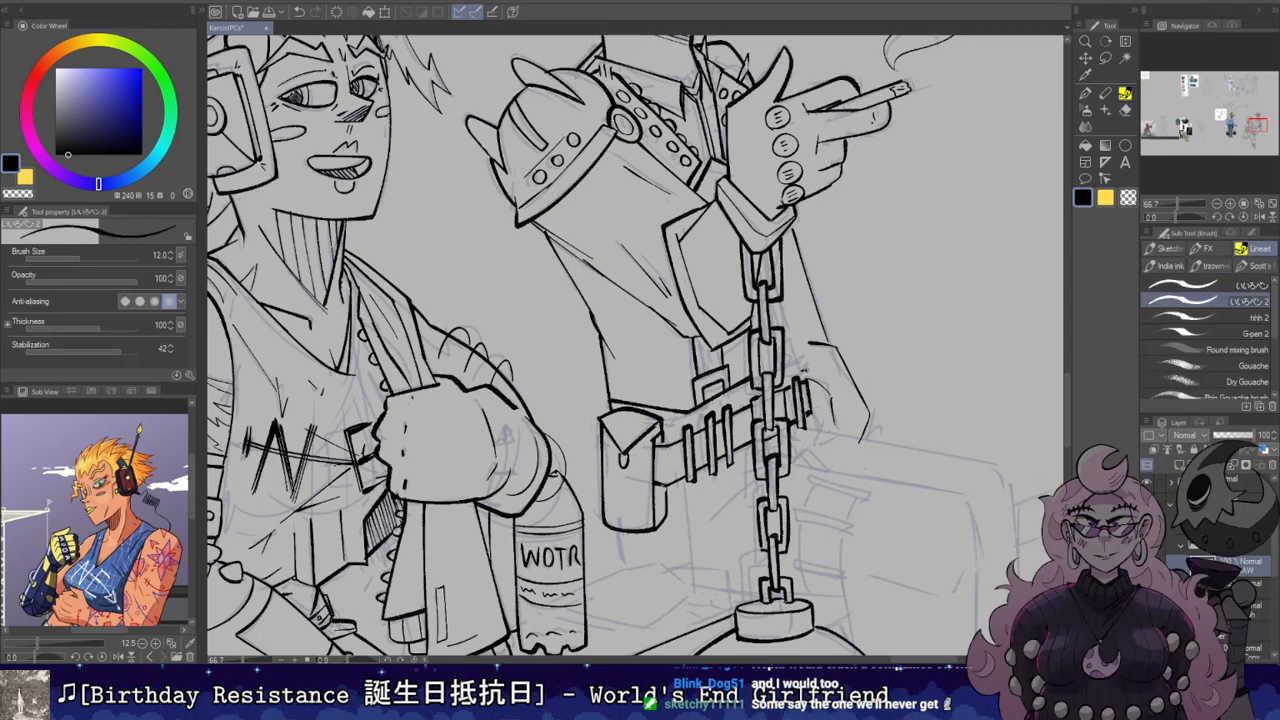
{"action": "key", "text": "ctrl+z"}
{"action": "mouse_move", "coordinate": [802, 383]}
{"action": "left_mouse_down"}
{"action": "mouse_move", "coordinate": [805, 370]}
{"action": "mouse_move", "coordinate": [814, 413]}
{"action": "mouse_move", "coordinate": [808, 389]}
{"action": "left_mouse_up"}
{"action": "key", "text": "e"}
{"action": "key", "text": "b"}
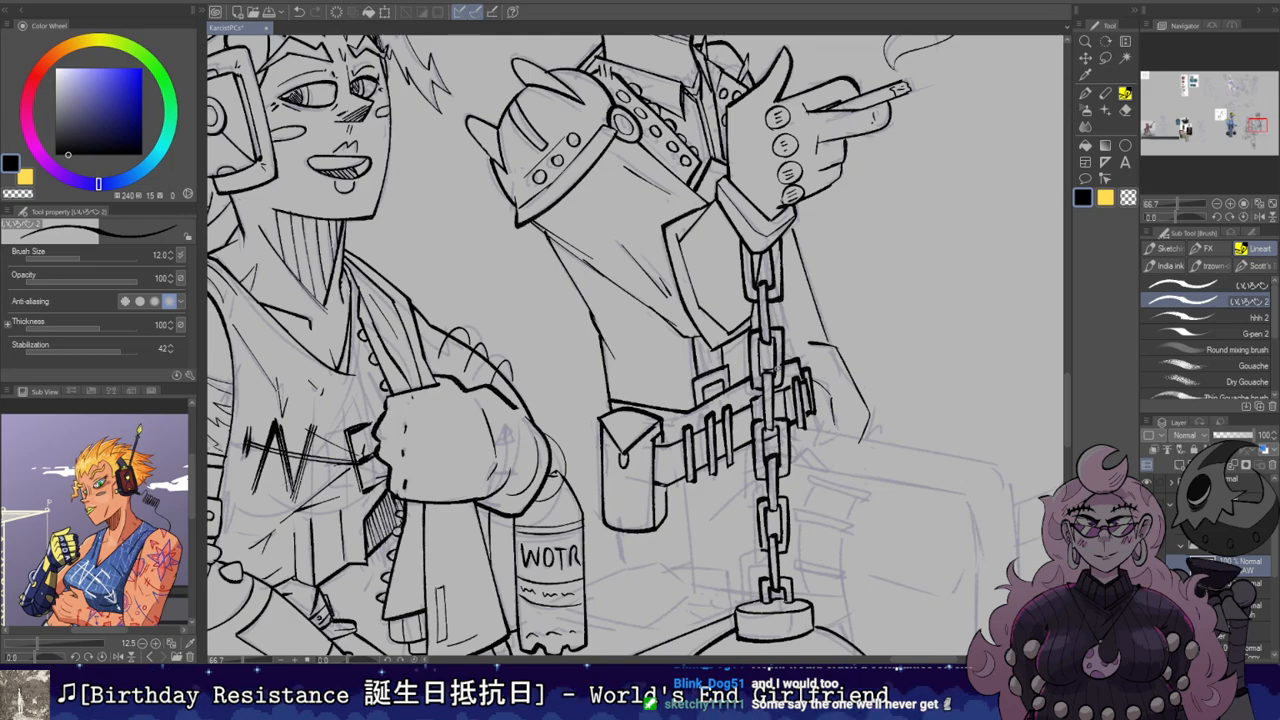
Step: Clean up and re-ink the chain link edges where the chain crosses the belt
{"action": "key", "text": "e"}
{"action": "left_click_drag", "start_coordinate": [780, 374], "coordinate": [780, 354]}
{"action": "key", "text": "b"}
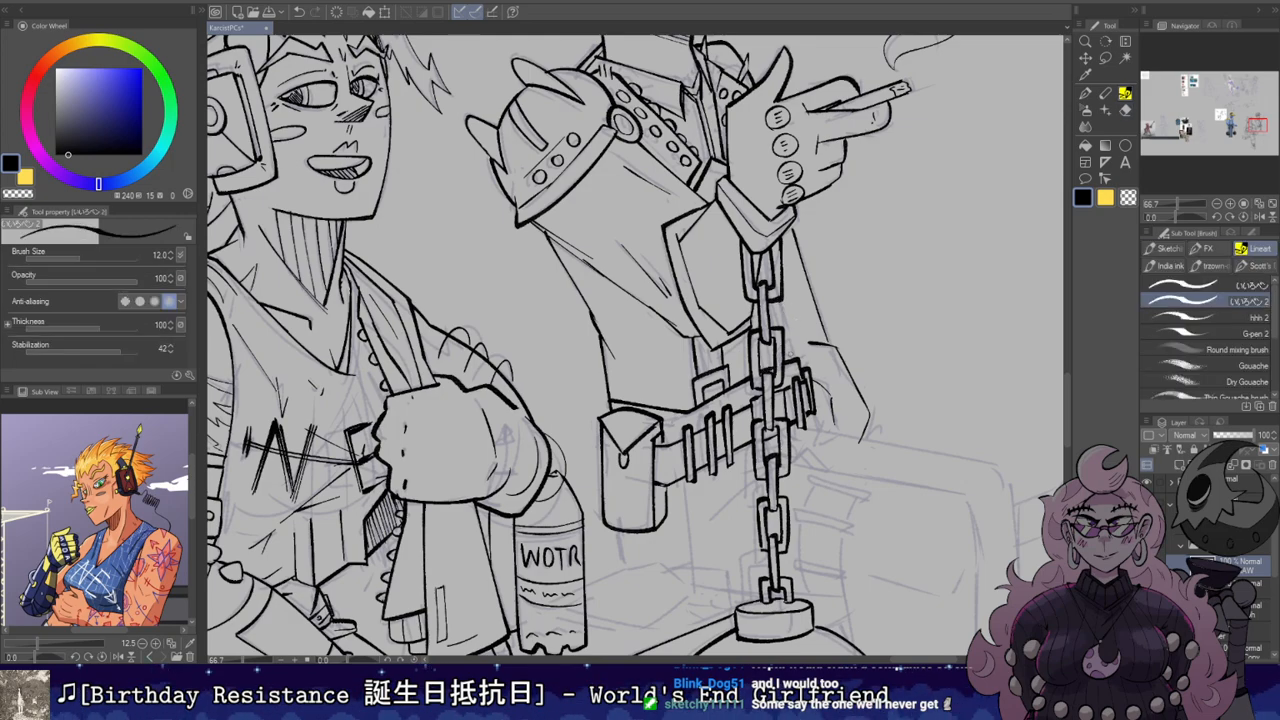
{"action": "key", "text": "ctrl+z"}
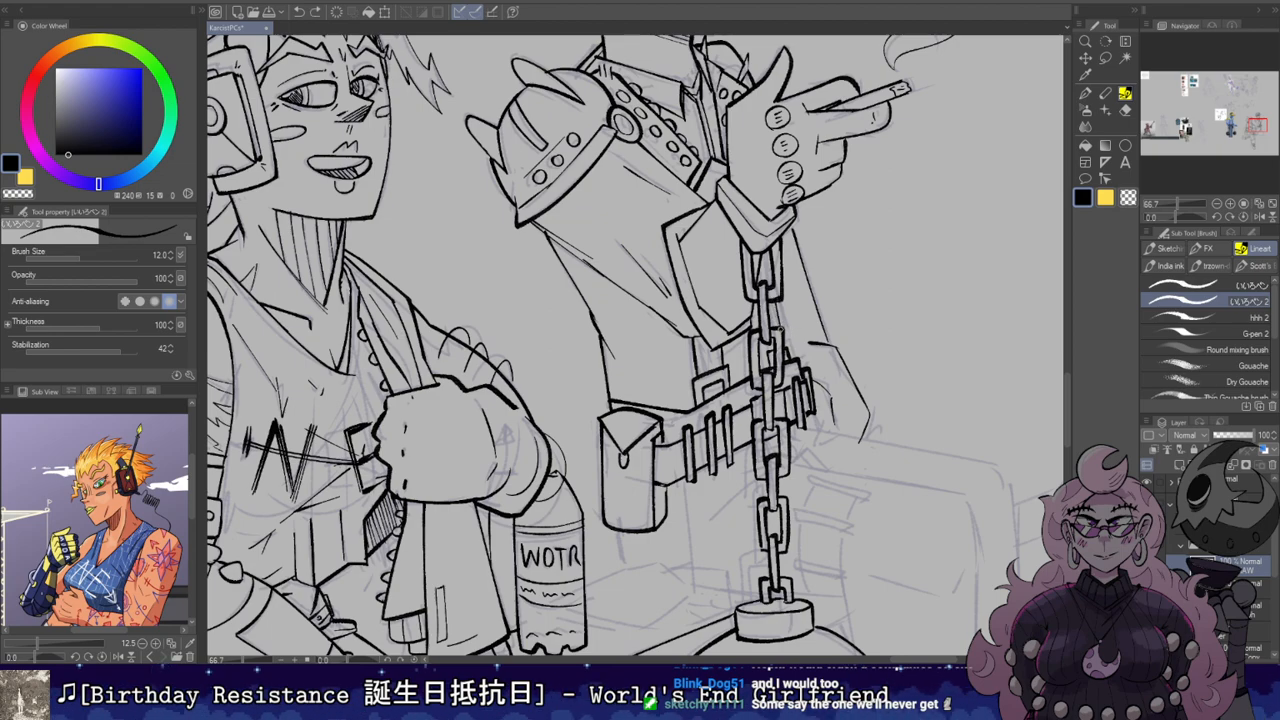
{"action": "key", "text": "ctrl+z"}
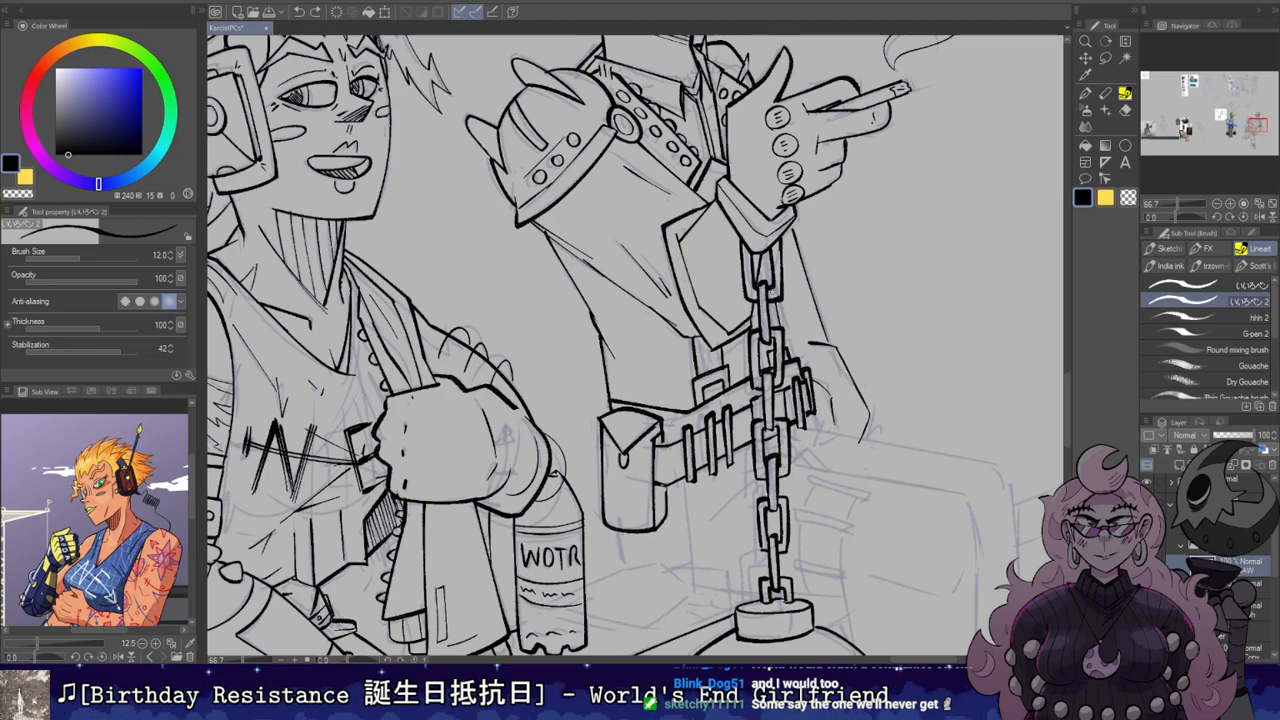
{"action": "mouse_move", "coordinate": [834, 114]}
{"action": "left_mouse_down"}
{"action": "mouse_move", "coordinate": [760, 276]}
{"action": "mouse_move", "coordinate": [767, 414]}
{"action": "mouse_move", "coordinate": [787, 282]}
{"action": "left_mouse_up"}
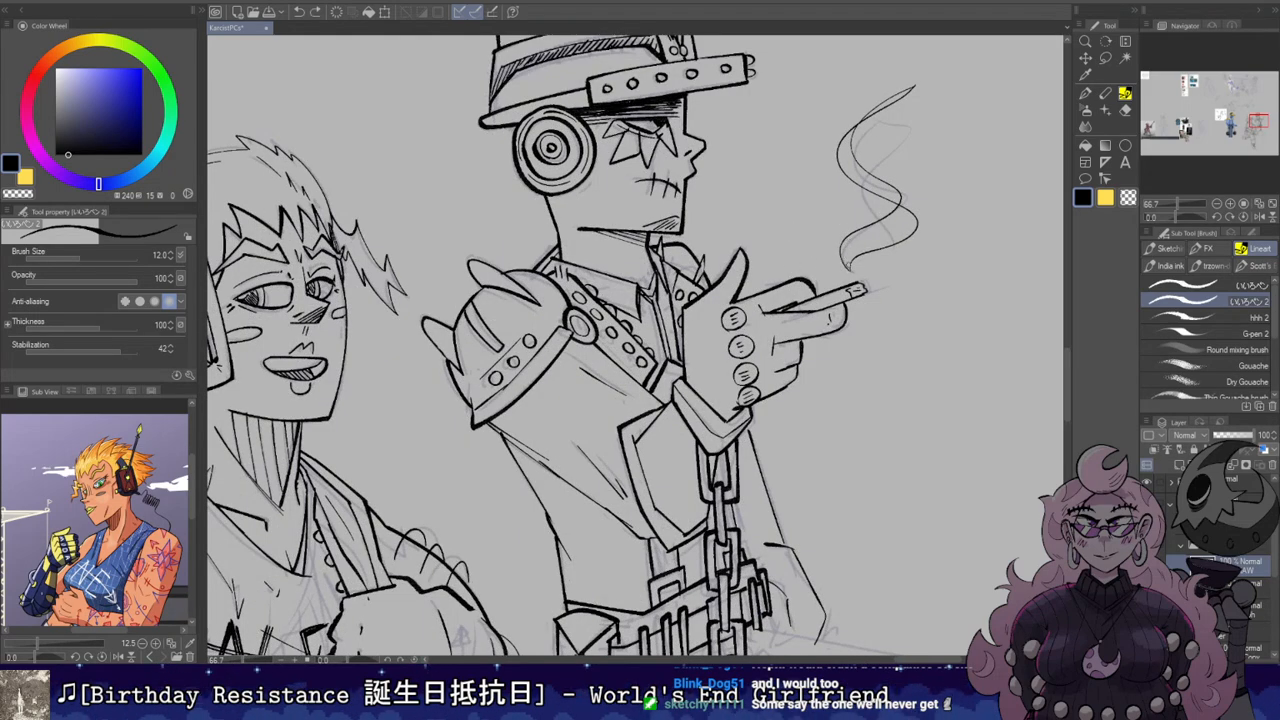
{"action": "key", "text": "ctrl+z"}
{"action": "mouse_move", "coordinate": [852, 247]}
{"action": "left_mouse_down"}
{"action": "mouse_move", "coordinate": [848, 267]}
{"action": "mouse_move", "coordinate": [902, 226]}
{"action": "mouse_move", "coordinate": [890, 233]}
{"action": "left_mouse_up"}
{"action": "key", "text": "ctrl+z"}
{"action": "key", "text": "ctrl+z"}
{"action": "key", "text": "ctrl+z"}
{"action": "key", "text": "ctrl+z"}
Step: Ink the line running down from the second character's belt pouch and the front edge of the angular shape beside the WOTR bottle
{"action": "scroll", "coordinate": [866, 164], "scroll_direction": "down", "scroll_amount": 5}
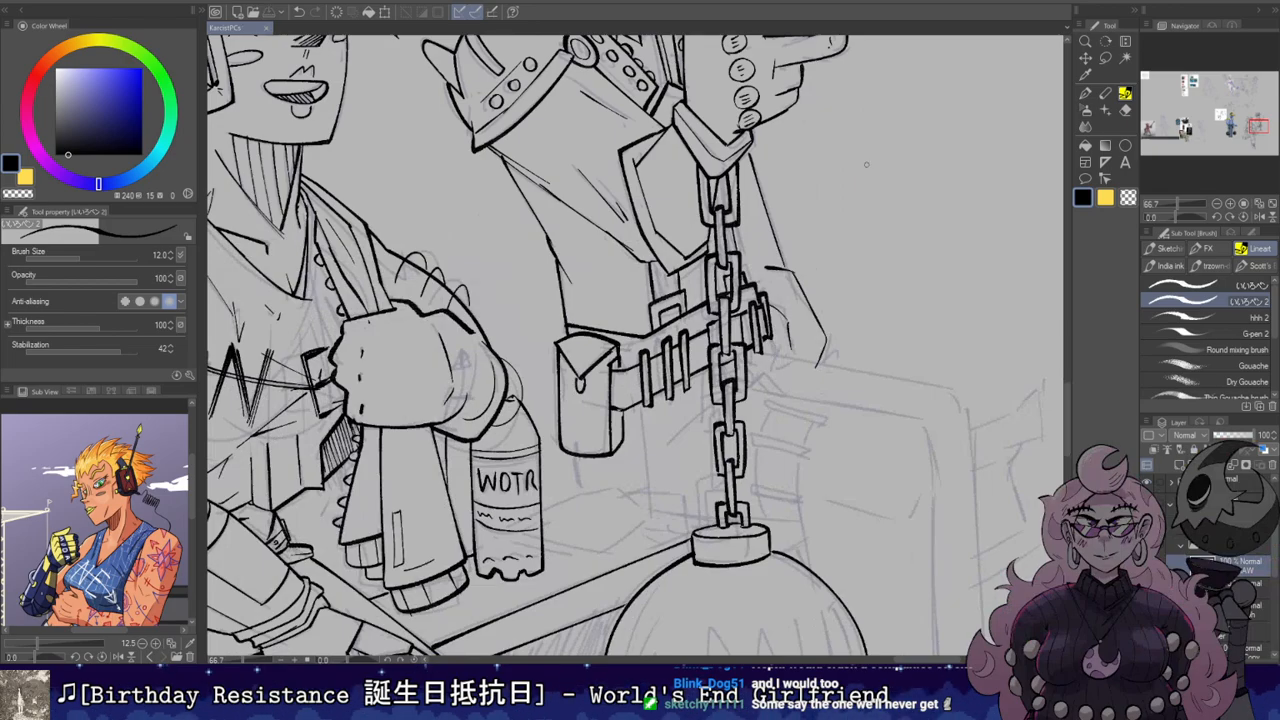
{"action": "left_click_drag", "start_coordinate": [867, 165], "coordinate": [967, 89]}
{"action": "key", "text": "ctrl+z"}
{"action": "mouse_move", "coordinate": [676, 381]}
{"action": "left_mouse_down"}
{"action": "mouse_move", "coordinate": [676, 425]}
{"action": "mouse_move", "coordinate": [690, 326]}
{"action": "mouse_move", "coordinate": [720, 421]}
{"action": "left_mouse_up"}
{"action": "key", "text": "ctrl+z"}
{"action": "left_click_drag", "start_coordinate": [720, 342], "coordinate": [720, 422]}
{"action": "mouse_move", "coordinate": [766, 337]}
{"action": "left_mouse_down"}
{"action": "mouse_move", "coordinate": [746, 276]}
{"action": "mouse_move", "coordinate": [717, 332]}
{"action": "left_mouse_up"}
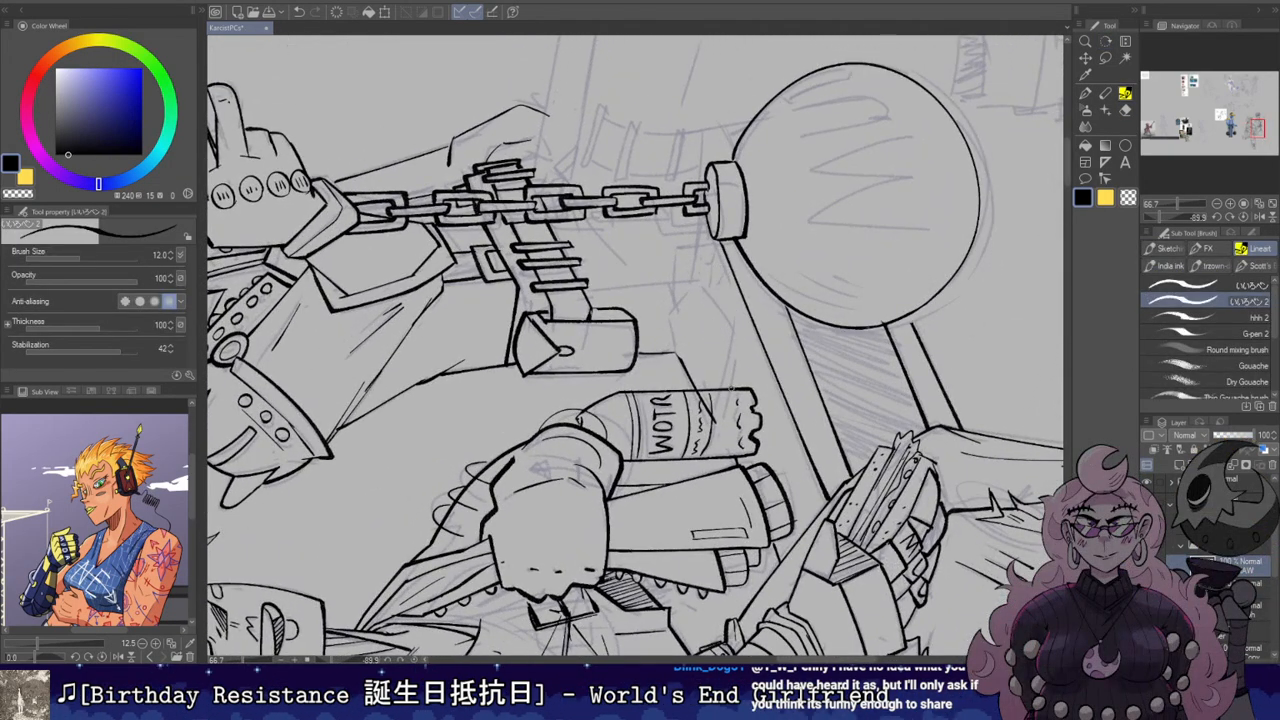
{"action": "key", "text": "ctrl+z"}
{"action": "left_click_drag", "start_coordinate": [711, 427], "coordinate": [741, 315]}
{"action": "double_click", "coordinate": [749, 339]}
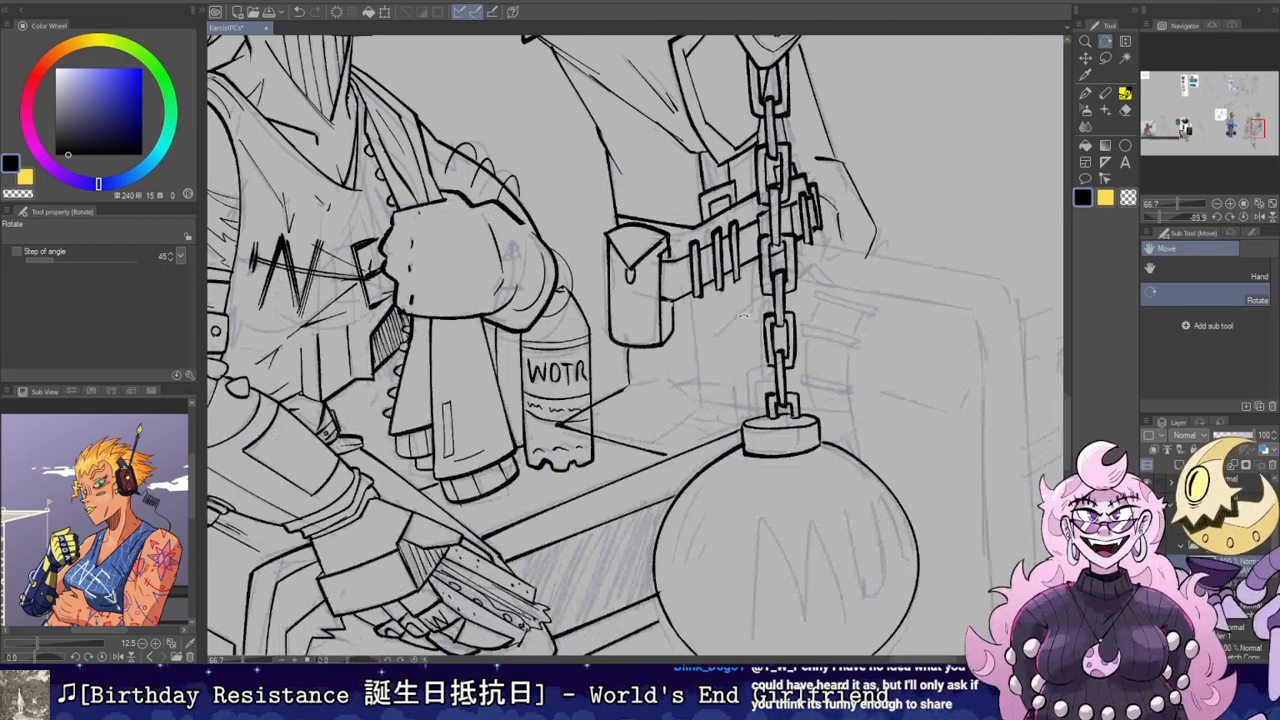
Step: Close the outline of the angular shape on the beam and ink the vertical edge below the belt
{"action": "key", "text": "e"}
{"action": "mouse_move", "coordinate": [690, 386]}
{"action": "left_mouse_down"}
{"action": "mouse_move", "coordinate": [728, 448]}
{"action": "mouse_move", "coordinate": [805, 380]}
{"action": "left_mouse_up"}
{"action": "key", "text": "b"}
{"action": "left_click_drag", "start_coordinate": [795, 427], "coordinate": [797, 354]}
{"action": "key", "text": "ctrl+z"}
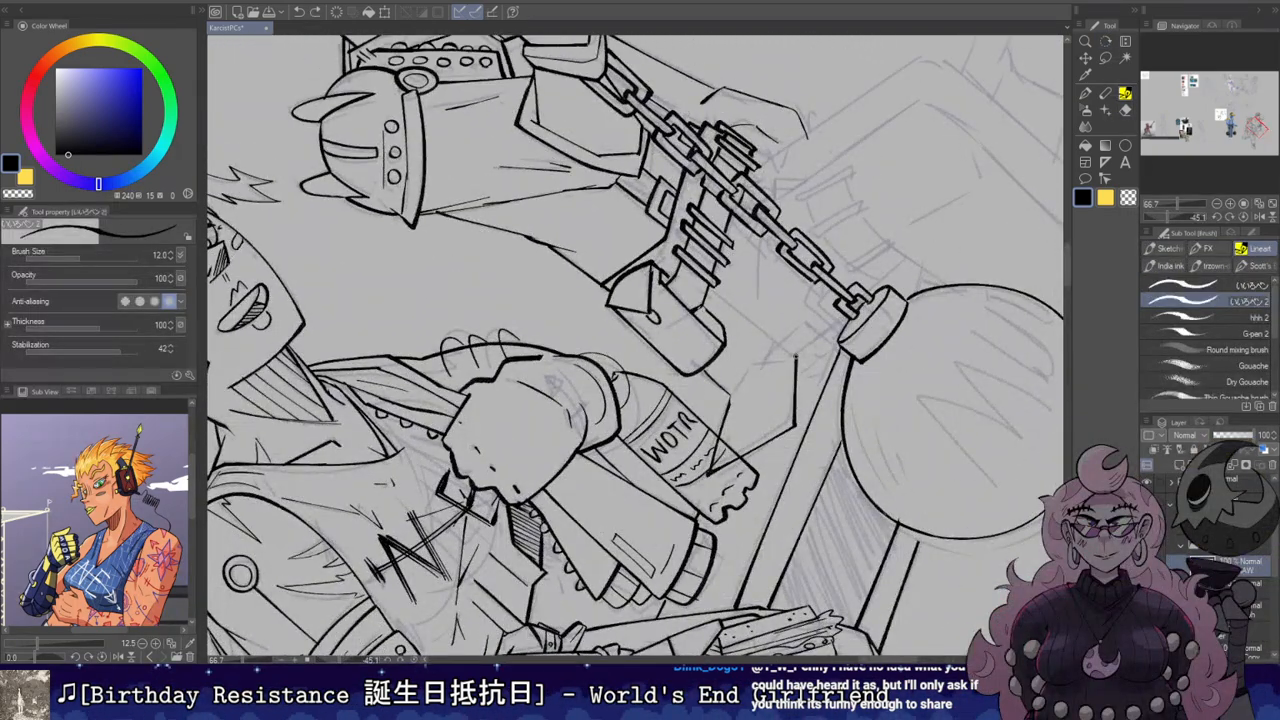
{"action": "double_click", "coordinate": [808, 311]}
{"action": "mouse_move", "coordinate": [669, 449]}
{"action": "left_mouse_down"}
{"action": "mouse_move", "coordinate": [728, 456]}
{"action": "mouse_move", "coordinate": [734, 362]}
{"action": "mouse_move", "coordinate": [794, 366]}
{"action": "left_mouse_up"}
Step: Ink the upper edges of both of the second character's thighs from the belt to the knees
{"action": "key", "text": "shift+space"}
{"action": "left_click_drag", "start_coordinate": [858, 332], "coordinate": [686, 338]}
{"action": "key", "text": "p"}
{"action": "left_click_drag", "start_coordinate": [668, 480], "coordinate": [736, 290]}
{"action": "key", "text": "e"}
{"action": "key", "text": "p"}
{"action": "left_click_drag", "start_coordinate": [632, 463], "coordinate": [712, 274]}
{"action": "key", "text": "e"}
{"action": "left_click_drag", "start_coordinate": [659, 403], "coordinate": [654, 416]}
{"action": "key", "text": "r"}
{"action": "mouse_move", "coordinate": [735, 255]}
{"action": "left_mouse_down"}
{"action": "mouse_move", "coordinate": [586, 232]}
{"action": "mouse_move", "coordinate": [646, 447]}
{"action": "mouse_move", "coordinate": [664, 426]}
{"action": "left_mouse_up"}
{"action": "key", "text": "p"}
{"action": "key", "text": "ctrl+z"}
{"action": "key", "text": "e"}
{"action": "key", "text": "r"}
{"action": "mouse_move", "coordinate": [678, 398]}
{"action": "left_mouse_down"}
{"action": "mouse_move", "coordinate": [874, 211]}
{"action": "mouse_move", "coordinate": [911, 329]}
{"action": "left_mouse_up"}
{"action": "double_click", "coordinate": [680, 395]}
{"action": "key", "text": "p"}
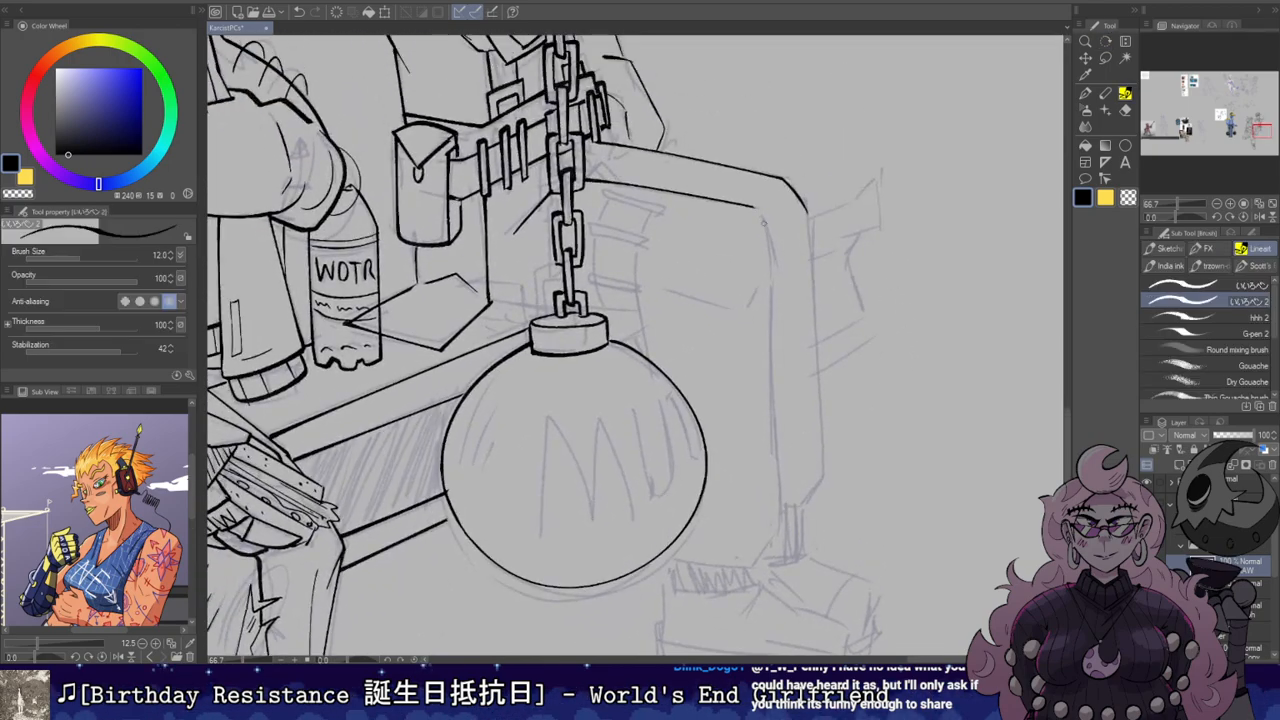
Step: Ink the front shin line of the near leg and the far leg's outer edge down to its trouser hem
{"action": "key", "text": "ctrl+z"}
{"action": "mouse_move", "coordinate": [758, 212]}
{"action": "left_mouse_down"}
{"action": "mouse_move", "coordinate": [773, 251]}
{"action": "mouse_move", "coordinate": [777, 515]}
{"action": "left_mouse_up"}
{"action": "key", "text": "r"}
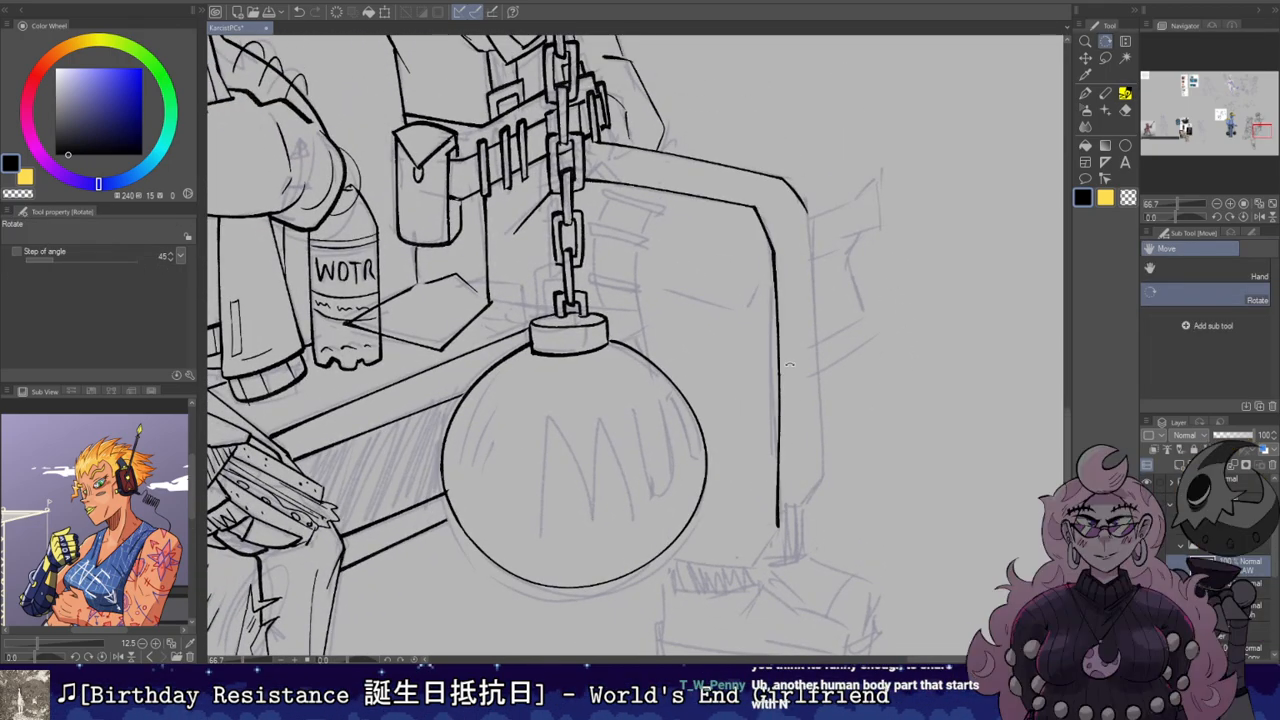
{"action": "key", "text": "p"}
{"action": "mouse_move", "coordinate": [808, 212]}
{"action": "left_mouse_down"}
{"action": "mouse_move", "coordinate": [821, 487]}
{"action": "mouse_move", "coordinate": [805, 505]}
{"action": "mouse_move", "coordinate": [778, 503]}
{"action": "mouse_move", "coordinate": [822, 484]}
{"action": "left_mouse_up"}
{"action": "key", "text": "e"}
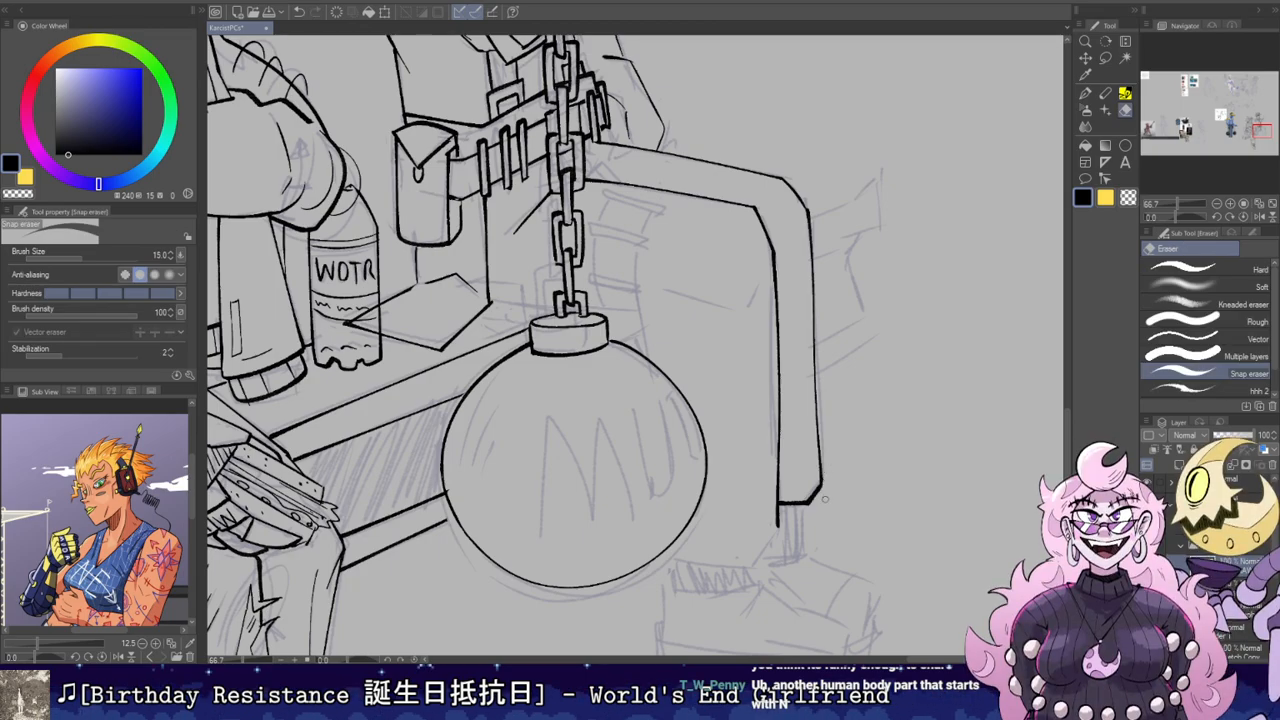
Step: Ink the angled corner and bottom hem of the near trouser leg behind the ball
{"action": "left_click_drag", "start_coordinate": [880, 409], "coordinate": [940, 277]}
{"action": "left_click_drag", "start_coordinate": [857, 322], "coordinate": [866, 427]}
{"action": "key", "text": "r"}
{"action": "mouse_move", "coordinate": [866, 427]}
{"action": "left_mouse_down"}
{"action": "mouse_move", "coordinate": [940, 322]}
{"action": "mouse_move", "coordinate": [902, 208]}
{"action": "left_mouse_up"}
{"action": "mouse_move", "coordinate": [908, 280]}
{"action": "left_mouse_down"}
{"action": "mouse_move", "coordinate": [877, 314]}
{"action": "mouse_move", "coordinate": [877, 393]}
{"action": "left_mouse_up"}
{"action": "key", "text": "b"}
{"action": "key", "text": "e"}
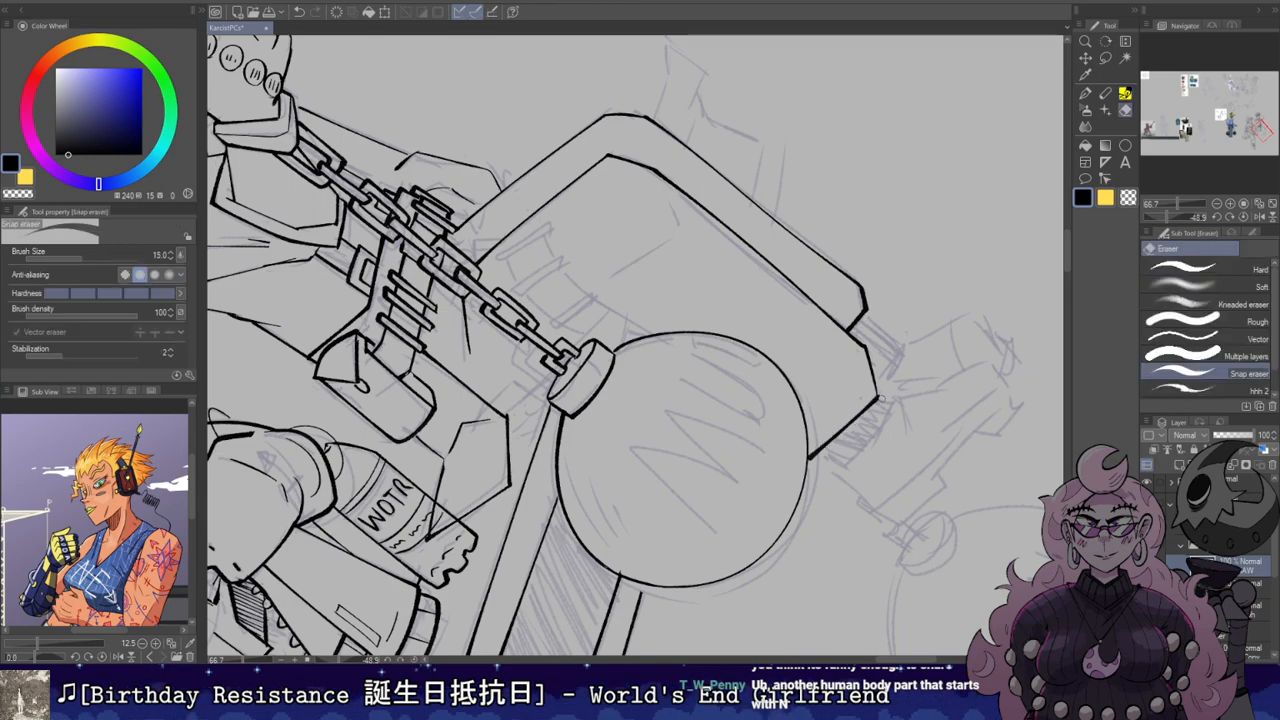
Step: Letter "MUD" on the hanging ball, cutting the last letter off at the ball's edge
{"action": "key", "text": "r"}
{"action": "double_click", "coordinate": [766, 400]}
{"action": "left_click_drag", "start_coordinate": [766, 400], "coordinate": [906, 406]}
{"action": "key", "text": "b"}
{"action": "left_click_drag", "start_coordinate": [686, 530], "coordinate": [690, 468]}
{"action": "key", "text": "ctrl+z"}
{"action": "mouse_move", "coordinate": [686, 521]}
{"action": "left_mouse_down"}
{"action": "mouse_move", "coordinate": [707, 403]}
{"action": "mouse_move", "coordinate": [743, 523]}
{"action": "mouse_move", "coordinate": [738, 413]}
{"action": "mouse_move", "coordinate": [794, 488]}
{"action": "left_mouse_up"}
{"action": "key", "text": "ctrl+z"}
{"action": "mouse_move", "coordinate": [779, 402]}
{"action": "left_mouse_down"}
{"action": "mouse_move", "coordinate": [794, 479]}
{"action": "mouse_move", "coordinate": [812, 493]}
{"action": "mouse_move", "coordinate": [833, 467]}
{"action": "mouse_move", "coordinate": [815, 408]}
{"action": "mouse_move", "coordinate": [842, 442]}
{"action": "left_mouse_up"}
{"action": "key", "text": "ctrl+z"}
{"action": "key", "text": "ctrl+z"}
{"action": "key", "text": "ctrl+z"}
{"action": "left_click_drag", "start_coordinate": [819, 388], "coordinate": [848, 476]}
{"action": "key", "text": "ctrl+z"}
{"action": "key", "text": "ctrl+z"}
{"action": "left_click_drag", "start_coordinate": [818, 385], "coordinate": [848, 486]}
{"action": "key", "text": "ctrl+z"}
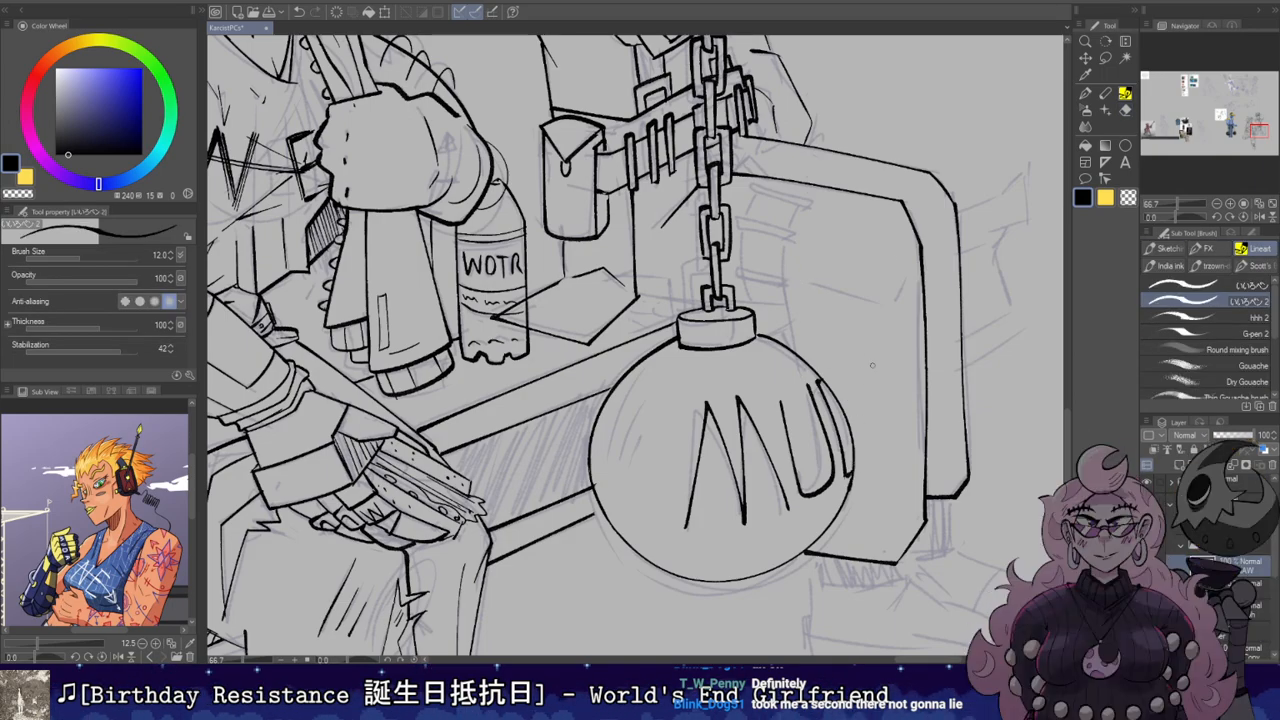
Step: Ink the beam's back edge behind the chain, from the second character's hip to the near leg
{"action": "left_click_drag", "start_coordinate": [819, 305], "coordinate": [817, 430]}
{"action": "left_click_drag", "start_coordinate": [817, 430], "coordinate": [701, 571]}
{"action": "left_click_drag", "start_coordinate": [700, 450], "coordinate": [690, 395]}
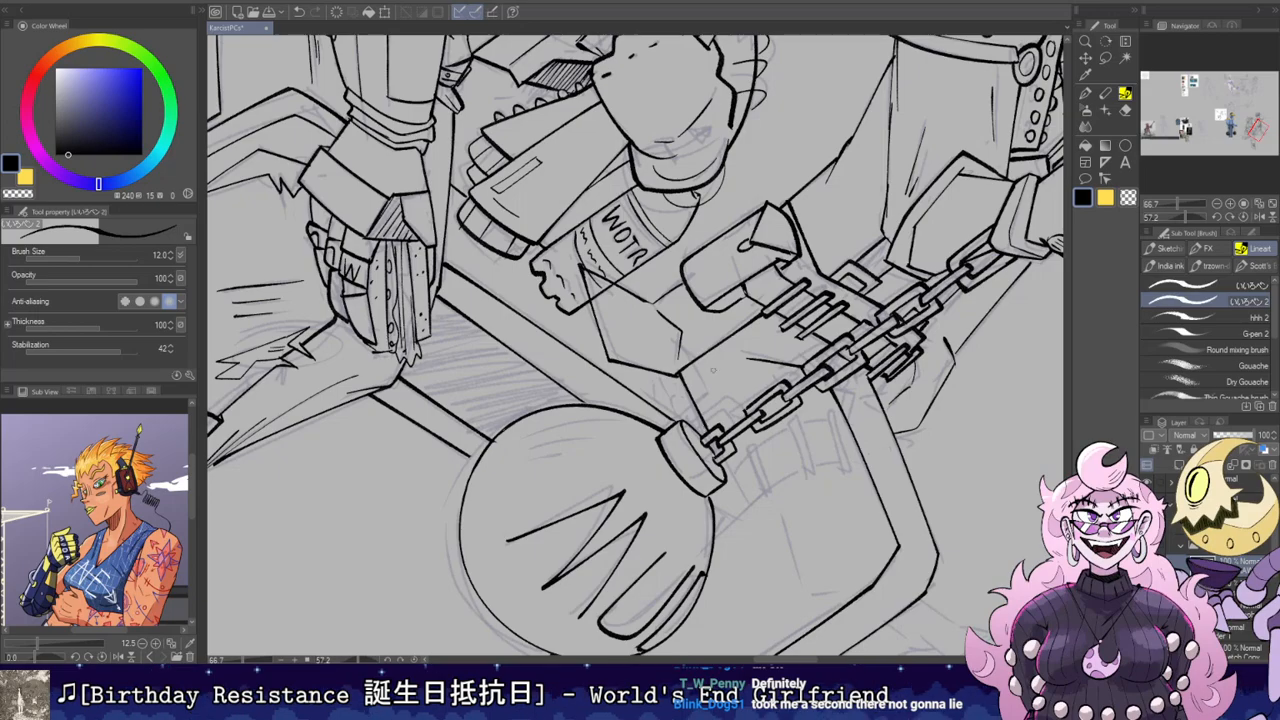
{"action": "left_click_drag", "start_coordinate": [726, 462], "coordinate": [747, 504]}
{"action": "key", "text": "ctrl+z"}
{"action": "key", "text": "ctrl+z"}
{"action": "key", "text": "shift+space"}
{"action": "mouse_move", "coordinate": [834, 428]}
{"action": "left_mouse_down"}
{"action": "mouse_move", "coordinate": [850, 314]}
{"action": "mouse_move", "coordinate": [816, 387]}
{"action": "left_mouse_up"}
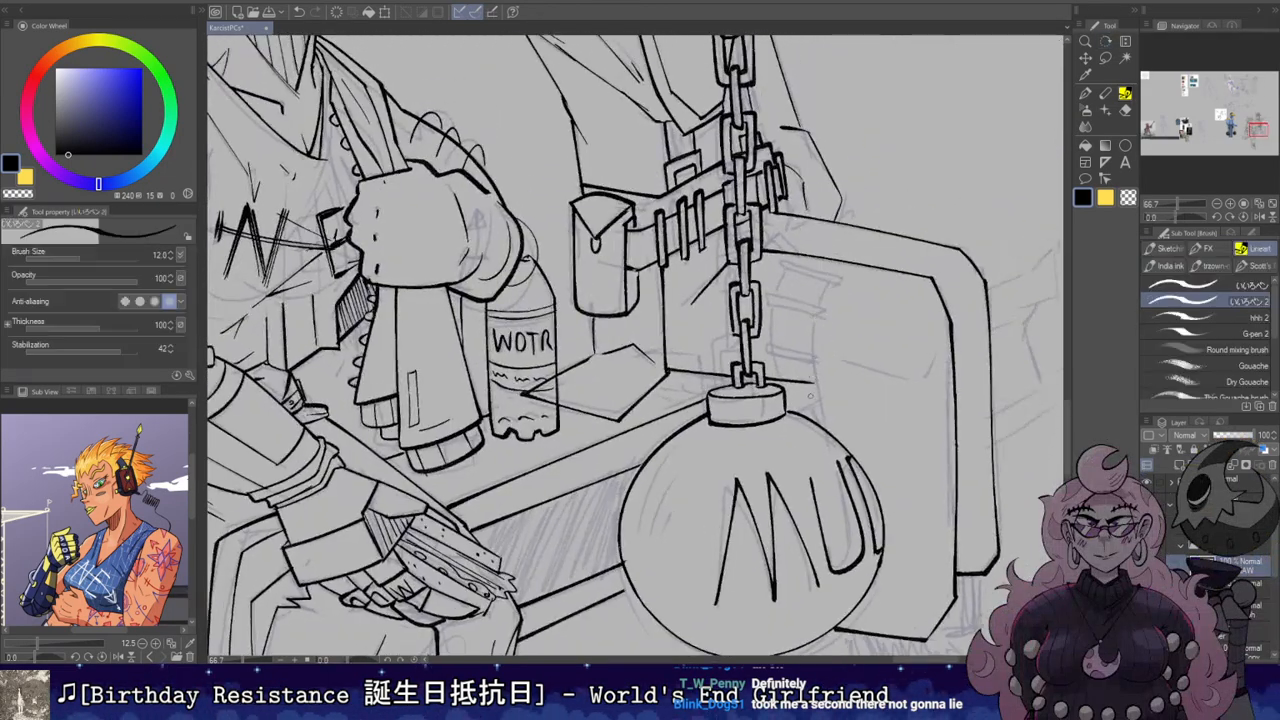
Step: Ink the back edge of the near leg above the ball and the fold lines beside the knee
{"action": "left_click_drag", "start_coordinate": [812, 331], "coordinate": [814, 319]}
{"action": "mouse_move", "coordinate": [871, 351]}
{"action": "left_mouse_down"}
{"action": "mouse_move", "coordinate": [793, 317]}
{"action": "mouse_move", "coordinate": [843, 343]}
{"action": "left_mouse_up"}
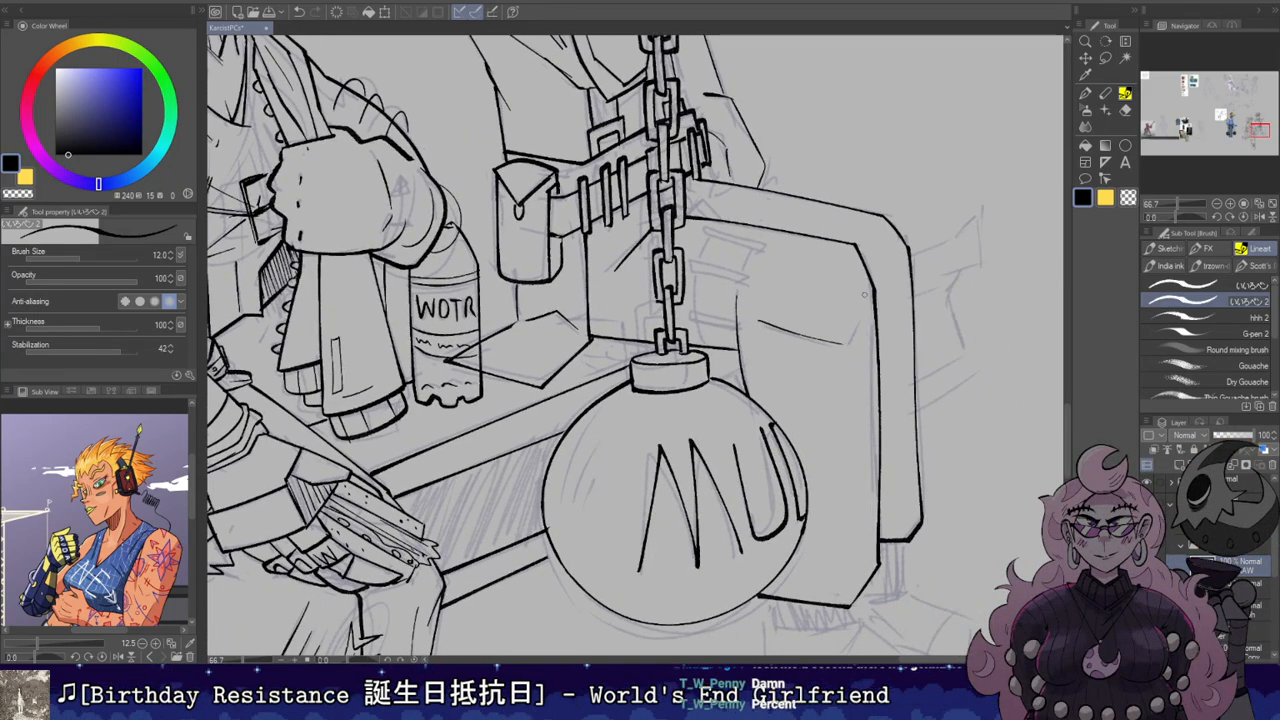
{"action": "mouse_move", "coordinate": [914, 369]}
{"action": "left_mouse_down"}
{"action": "mouse_move", "coordinate": [848, 235]}
{"action": "mouse_move", "coordinate": [876, 202]}
{"action": "left_mouse_up"}
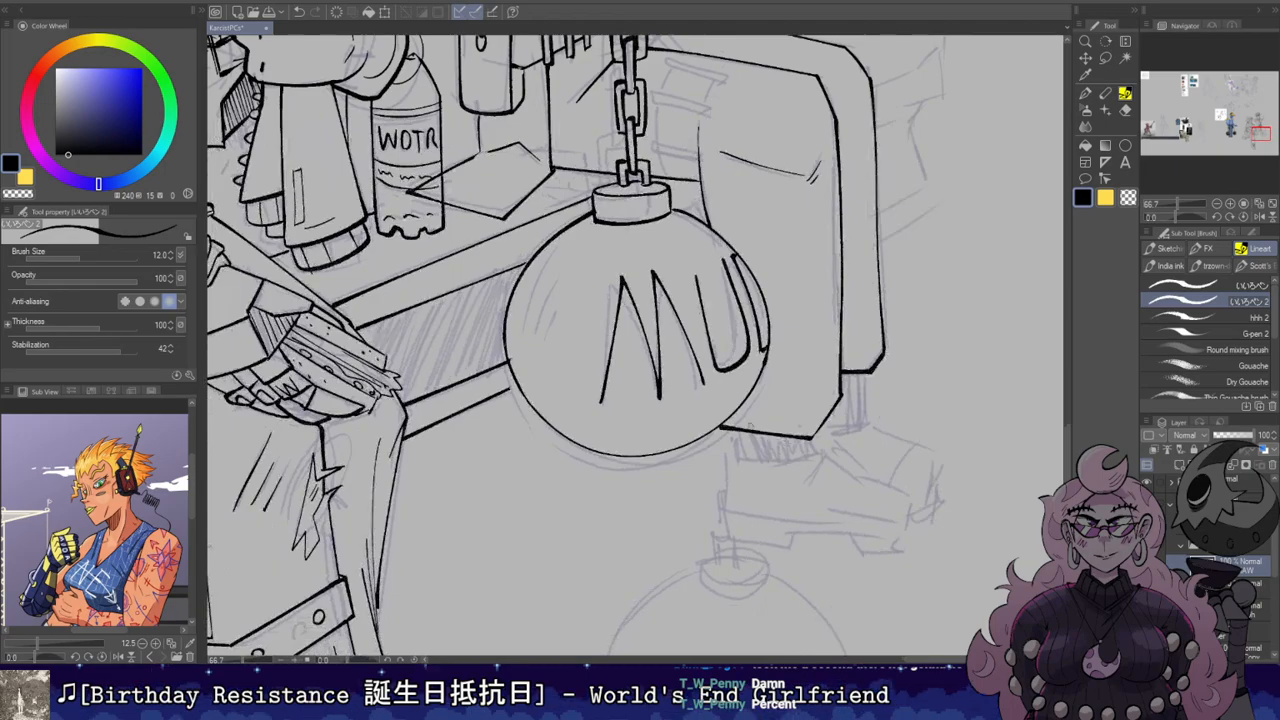
Step: Ink the near ankle's sock below the trouser hem and the heel line of the boot
{"action": "key", "text": "ctrl+z"}
{"action": "mouse_move", "coordinate": [732, 429]}
{"action": "left_mouse_down"}
{"action": "mouse_move", "coordinate": [741, 459]}
{"action": "mouse_move", "coordinate": [790, 462]}
{"action": "mouse_move", "coordinate": [870, 432]}
{"action": "mouse_move", "coordinate": [852, 217]}
{"action": "mouse_move", "coordinate": [845, 330]}
{"action": "mouse_move", "coordinate": [758, 437]}
{"action": "mouse_move", "coordinate": [812, 259]}
{"action": "mouse_move", "coordinate": [834, 340]}
{"action": "left_mouse_up"}
{"action": "key", "text": "r"}
{"action": "key", "text": "r"}
{"action": "key", "text": "ctrl+z"}
{"action": "left_click_drag", "start_coordinate": [768, 444], "coordinate": [777, 402]}
{"action": "mouse_move", "coordinate": [772, 236]}
{"action": "left_mouse_down"}
{"action": "mouse_move", "coordinate": [788, 336]}
{"action": "mouse_move", "coordinate": [756, 396]}
{"action": "left_mouse_up"}
{"action": "left_click_drag", "start_coordinate": [756, 396], "coordinate": [864, 339]}
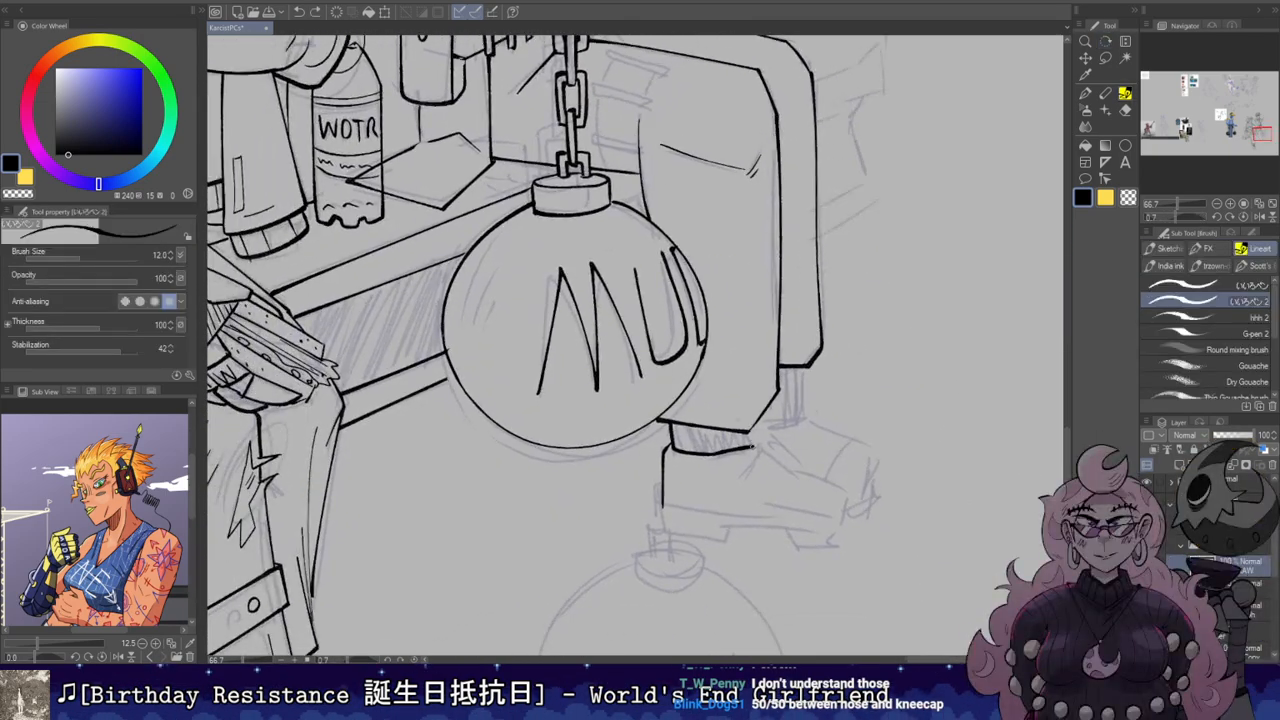
Step: Ink the near boot's upper outline, toe and stepped sole
{"action": "mouse_move", "coordinate": [761, 449]}
{"action": "left_mouse_down"}
{"action": "mouse_move", "coordinate": [742, 486]}
{"action": "mouse_move", "coordinate": [790, 475]}
{"action": "mouse_move", "coordinate": [844, 492]}
{"action": "mouse_move", "coordinate": [840, 522]}
{"action": "left_mouse_up"}
{"action": "key", "text": "ctrl+z"}
{"action": "key", "text": "ctrl+z"}
{"action": "mouse_move", "coordinate": [758, 484]}
{"action": "left_mouse_down"}
{"action": "mouse_move", "coordinate": [803, 269]}
{"action": "mouse_move", "coordinate": [736, 335]}
{"action": "mouse_move", "coordinate": [724, 432]}
{"action": "left_mouse_up"}
{"action": "mouse_move", "coordinate": [772, 330]}
{"action": "left_mouse_down"}
{"action": "mouse_move", "coordinate": [801, 285]}
{"action": "mouse_move", "coordinate": [798, 262]}
{"action": "mouse_move", "coordinate": [766, 332]}
{"action": "left_mouse_up"}
{"action": "left_click_drag", "start_coordinate": [750, 441], "coordinate": [810, 276]}
{"action": "key", "text": "r"}
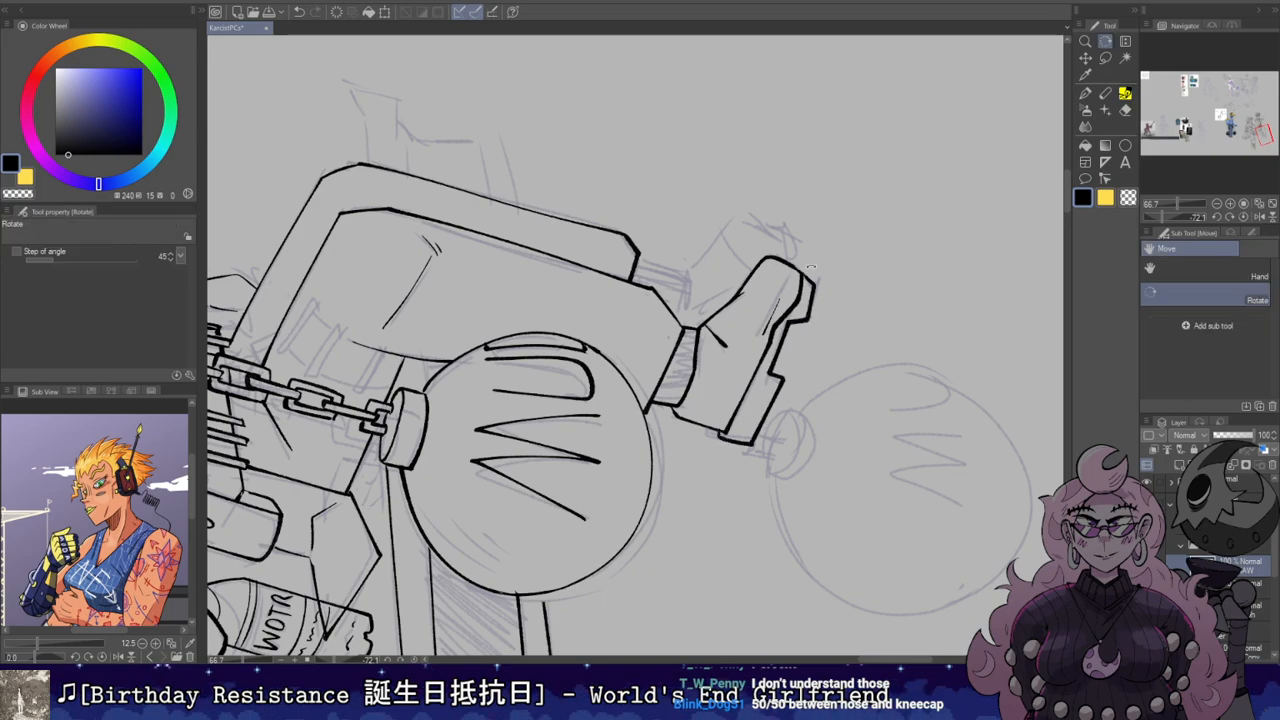
Step: Ink the far ankle and the far boot with its toe seam and sole behind the near boot
{"action": "double_click", "coordinate": [810, 266]}
{"action": "left_click_drag", "start_coordinate": [795, 410], "coordinate": [823, 434]}
{"action": "key", "text": "b"}
{"action": "mouse_move", "coordinate": [705, 398]}
{"action": "left_mouse_down"}
{"action": "mouse_move", "coordinate": [748, 366]}
{"action": "mouse_move", "coordinate": [750, 344]}
{"action": "left_mouse_up"}
{"action": "left_click_drag", "start_coordinate": [712, 408], "coordinate": [752, 450]}
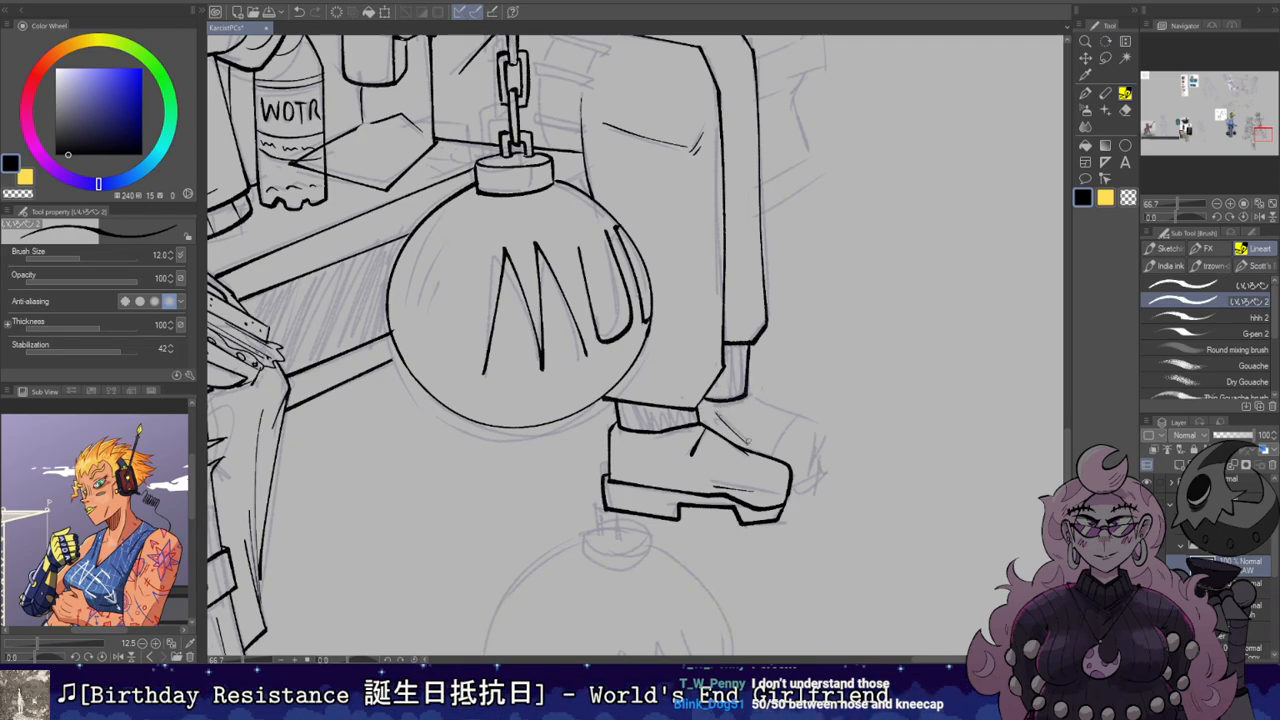
{"action": "mouse_move", "coordinate": [746, 397]}
{"action": "left_mouse_down"}
{"action": "mouse_move", "coordinate": [790, 430]}
{"action": "mouse_move", "coordinate": [771, 453]}
{"action": "mouse_move", "coordinate": [809, 416]}
{"action": "mouse_move", "coordinate": [798, 428]}
{"action": "mouse_move", "coordinate": [818, 453]}
{"action": "mouse_move", "coordinate": [815, 478]}
{"action": "mouse_move", "coordinate": [789, 489]}
{"action": "mouse_move", "coordinate": [818, 476]}
{"action": "left_mouse_up"}
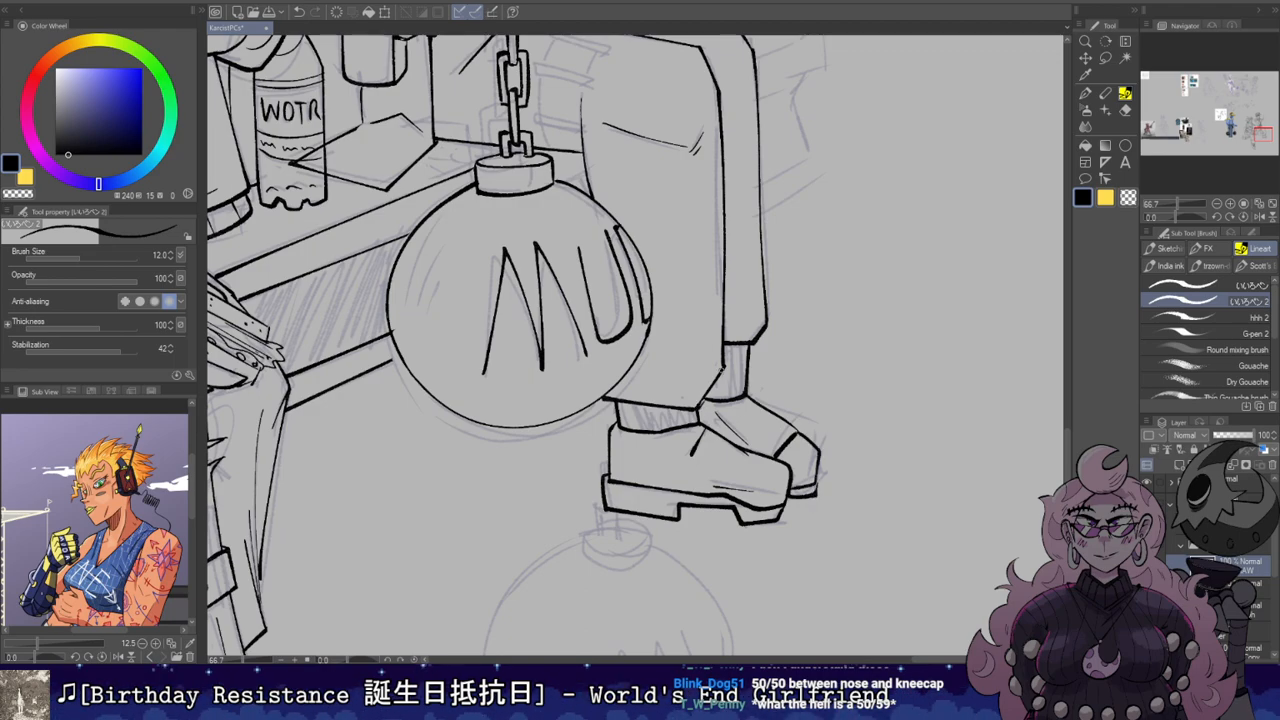
Step: Ink the cap of the lower ball and the short chain link joining it to the near boot
{"action": "scroll", "coordinate": [737, 421], "scroll_direction": "down", "scroll_amount": 3}
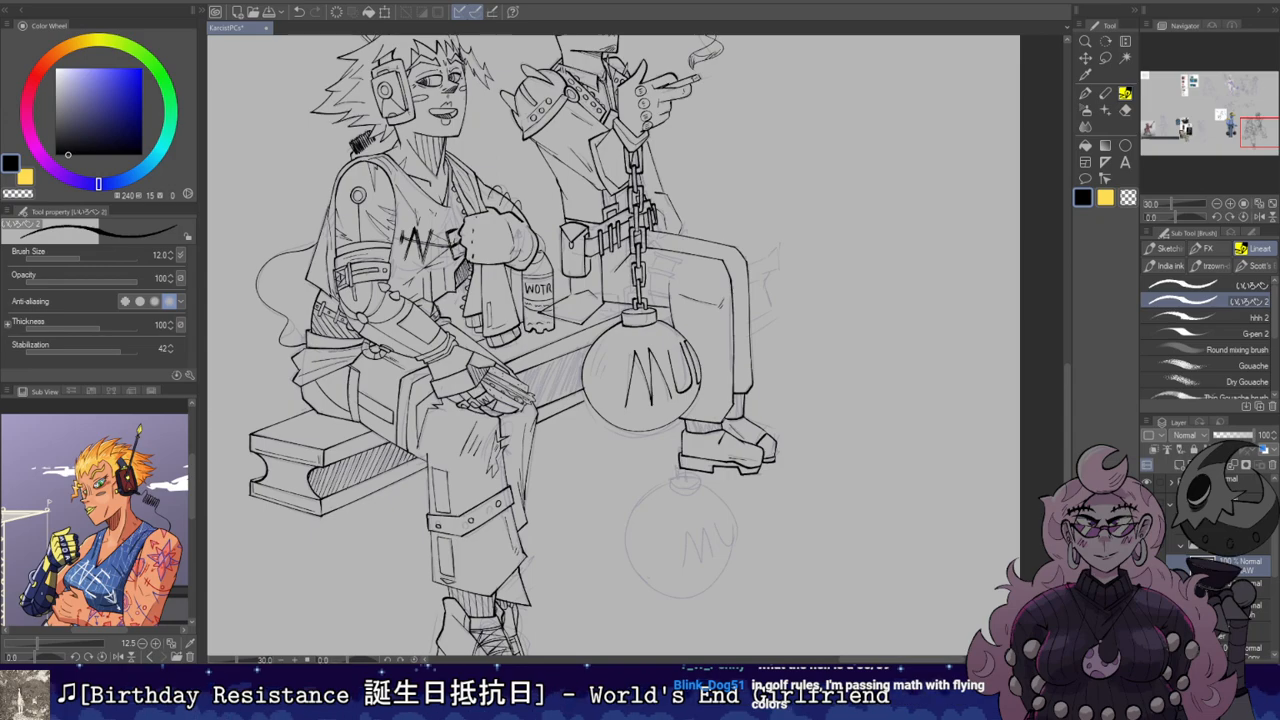
{"action": "scroll", "coordinate": [655, 622], "scroll_direction": "up", "scroll_amount": 3}
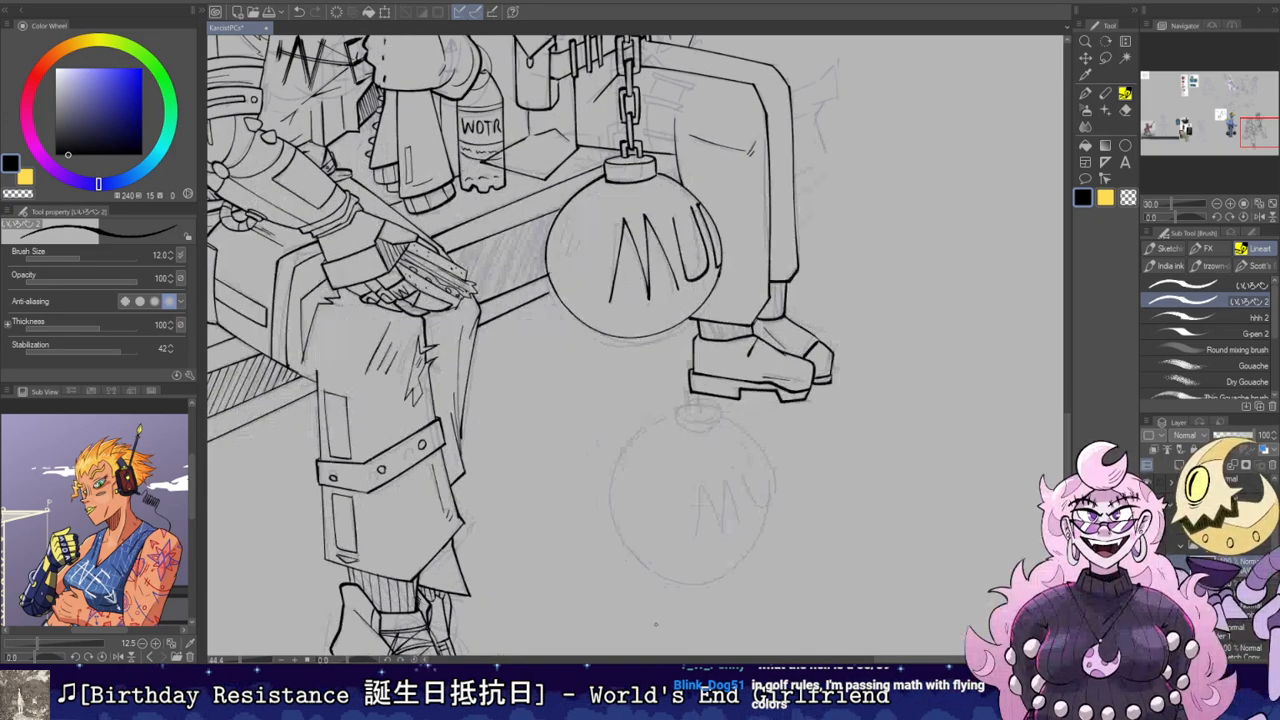
{"action": "left_click_drag", "start_coordinate": [794, 347], "coordinate": [820, 273]}
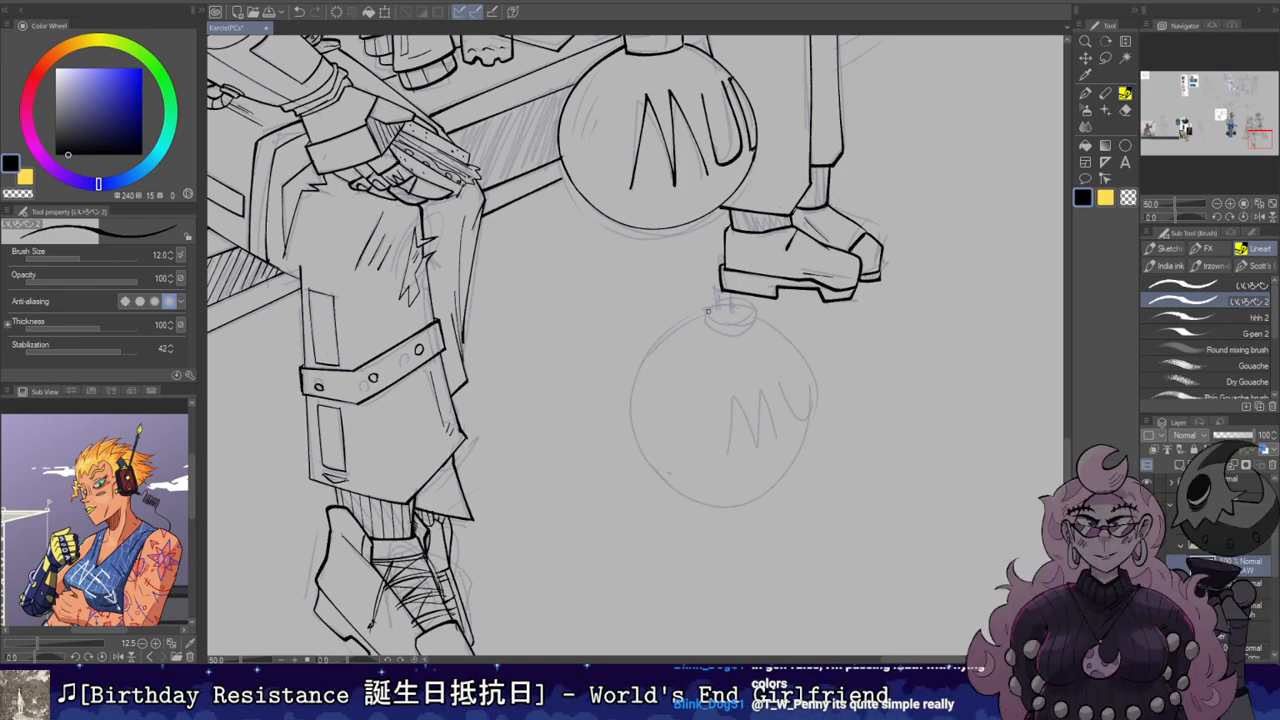
{"action": "mouse_move", "coordinate": [718, 313]}
{"action": "left_mouse_down"}
{"action": "mouse_move", "coordinate": [760, 311]}
{"action": "mouse_move", "coordinate": [759, 322]}
{"action": "mouse_move", "coordinate": [760, 309]}
{"action": "mouse_move", "coordinate": [760, 322]}
{"action": "left_mouse_up"}
{"action": "key", "text": "e"}
{"action": "key", "text": "b"}
{"action": "key", "text": "r"}
{"action": "key", "text": "b"}
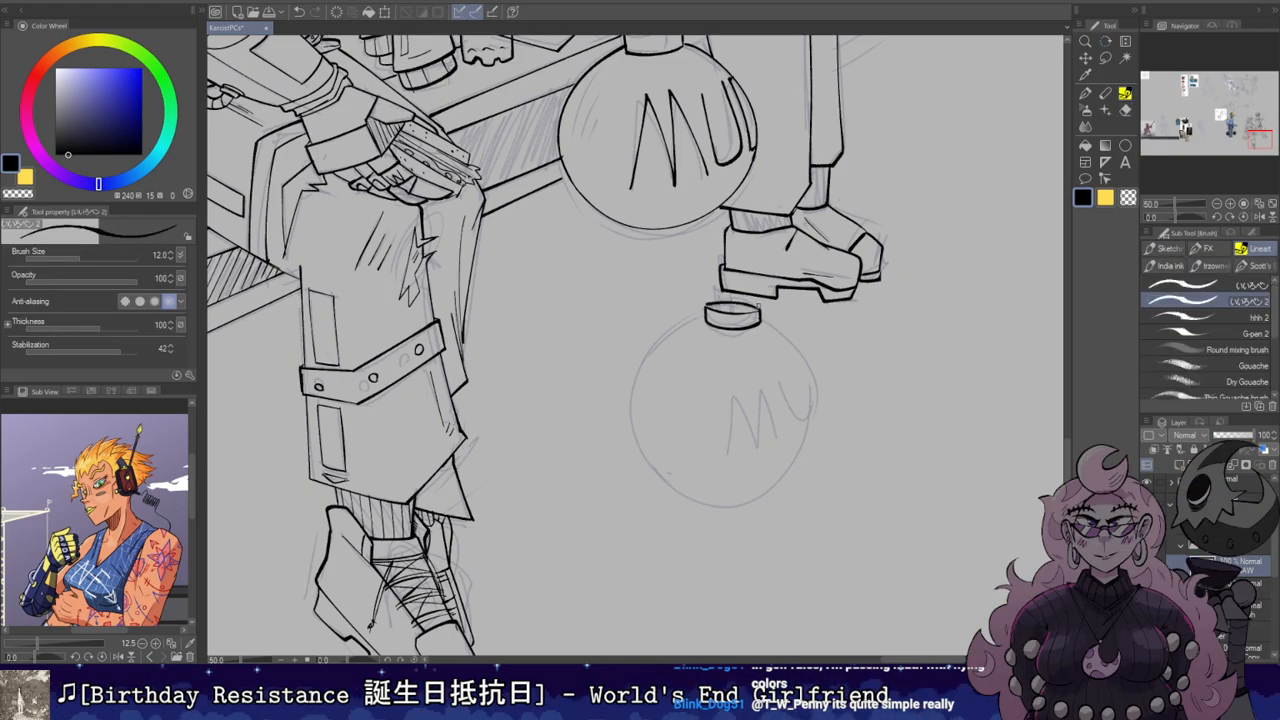
{"action": "key", "text": "e"}
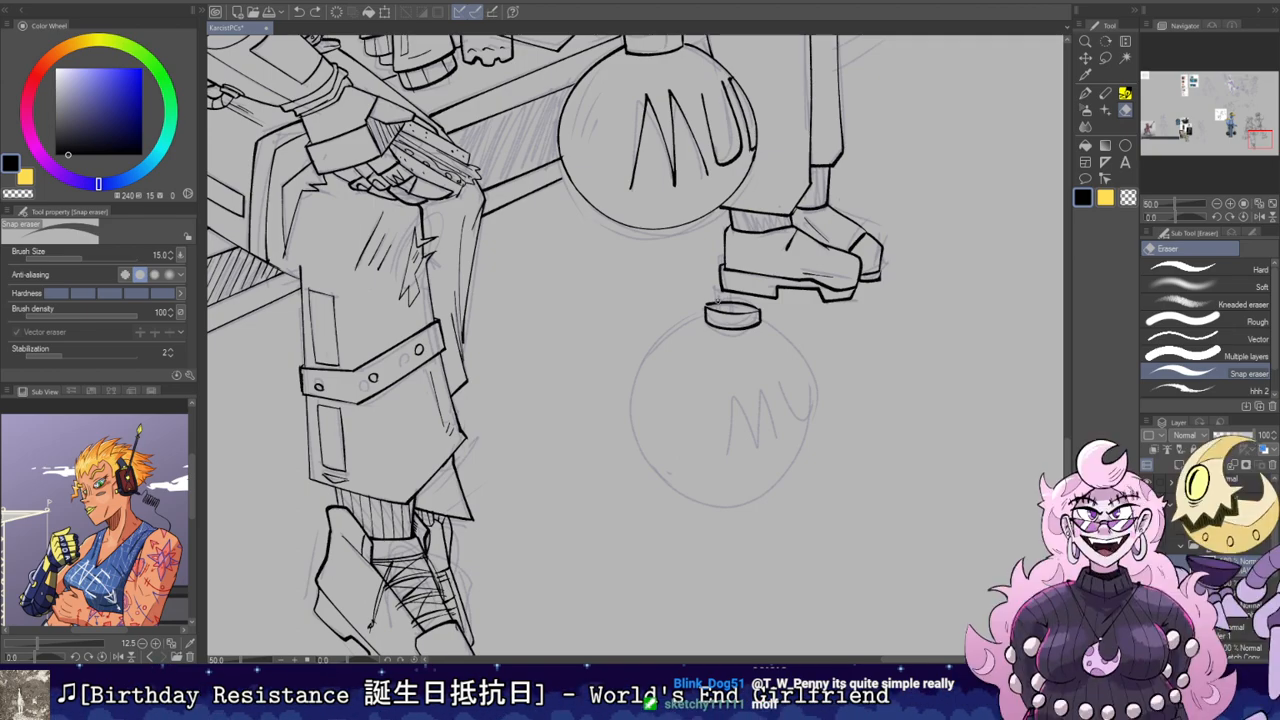
{"action": "key", "text": "b"}
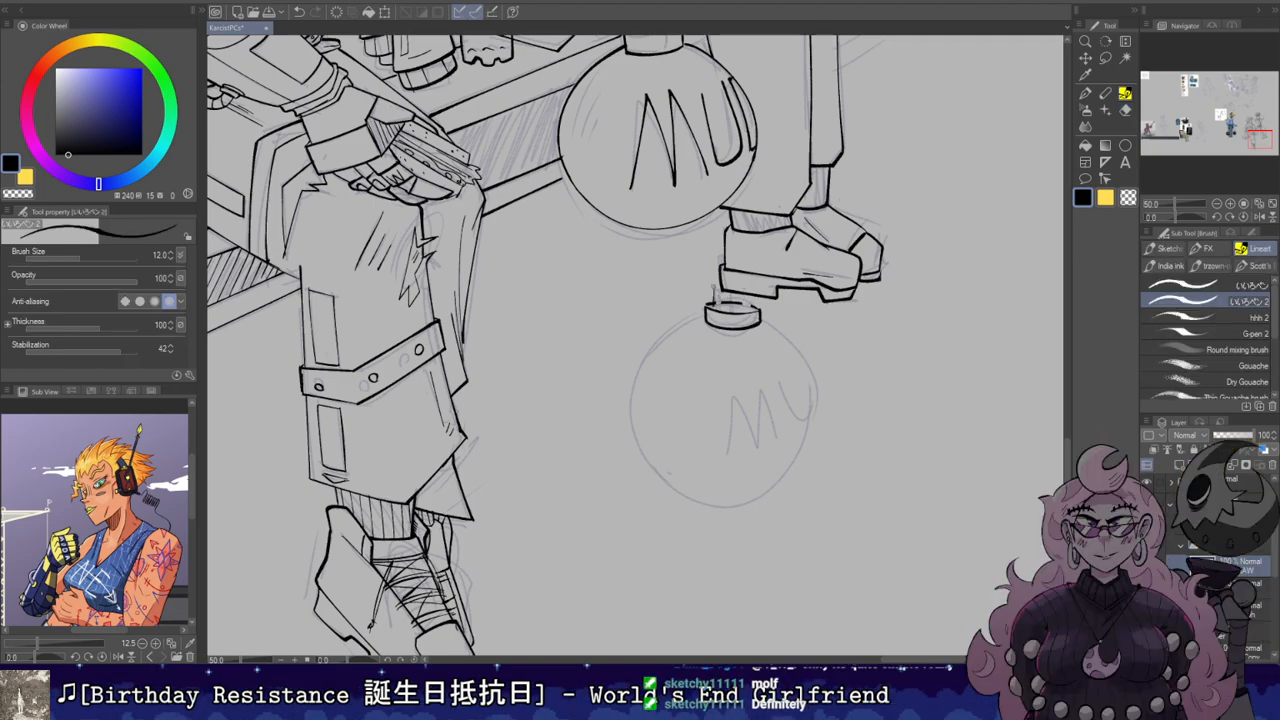
{"action": "left_click_drag", "start_coordinate": [718, 287], "coordinate": [716, 306]}
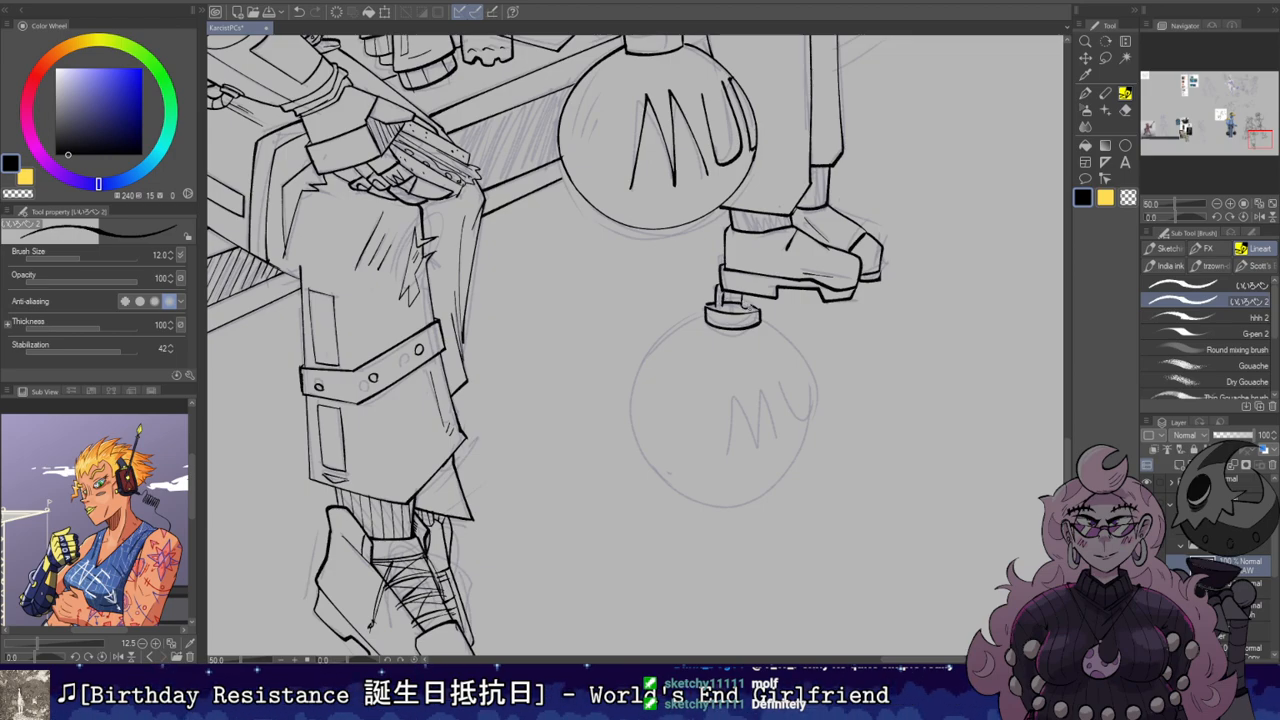
Step: Ink the round outline of the lower ball around its cap
{"action": "mouse_move", "coordinate": [650, 445]}
{"action": "left_mouse_down"}
{"action": "mouse_move", "coordinate": [728, 368]}
{"action": "mouse_move", "coordinate": [708, 300]}
{"action": "left_mouse_up"}
{"action": "left_click_drag", "start_coordinate": [708, 300], "coordinate": [823, 417]}
{"action": "mouse_move", "coordinate": [658, 362]}
{"action": "left_mouse_down"}
{"action": "mouse_move", "coordinate": [650, 327]}
{"action": "mouse_move", "coordinate": [684, 263]}
{"action": "mouse_move", "coordinate": [791, 244]}
{"action": "mouse_move", "coordinate": [866, 322]}
{"action": "mouse_move", "coordinate": [813, 436]}
{"action": "mouse_move", "coordinate": [686, 416]}
{"action": "left_mouse_up"}
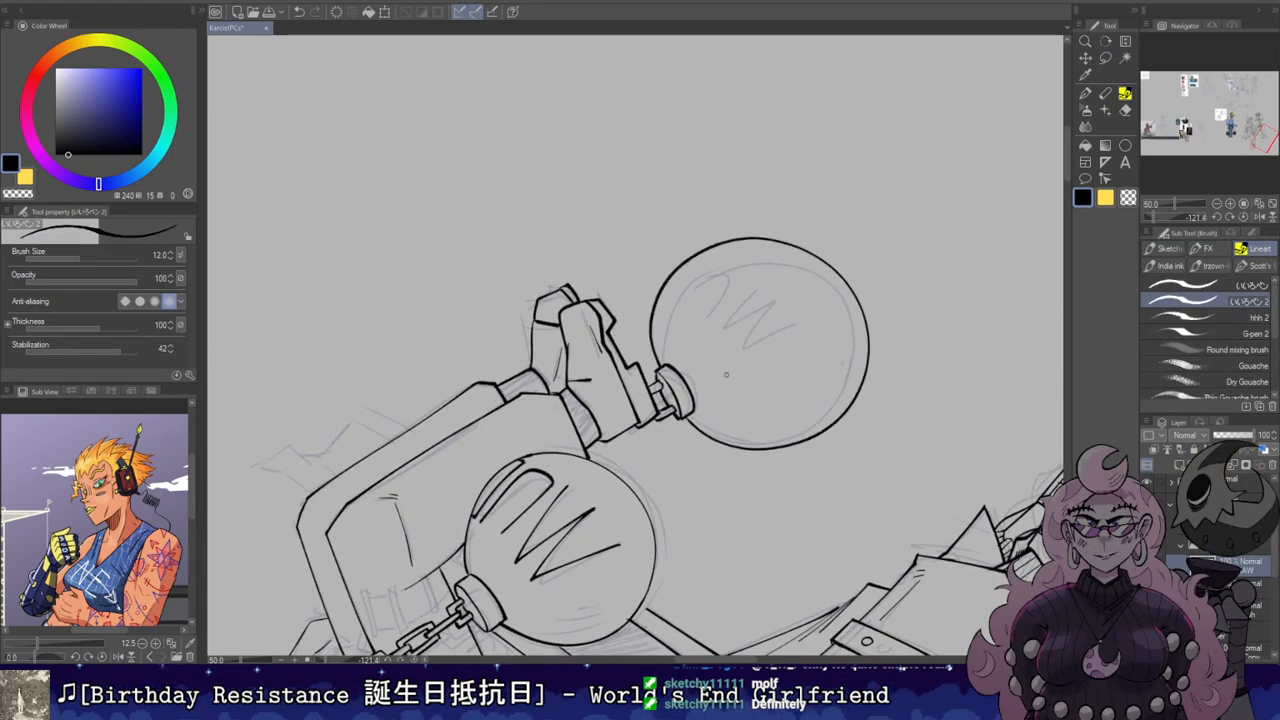
Step: Letter "MUD" on the lower ball, running the last letter into the ball's edge
{"action": "left_click_drag", "start_coordinate": [788, 332], "coordinate": [562, 462]}
{"action": "mouse_move", "coordinate": [562, 462]}
{"action": "left_mouse_down"}
{"action": "mouse_move", "coordinate": [782, 366]}
{"action": "mouse_move", "coordinate": [803, 342]}
{"action": "mouse_move", "coordinate": [817, 400]}
{"action": "left_mouse_up"}
{"action": "key", "text": "ctrl+z"}
{"action": "mouse_move", "coordinate": [817, 334]}
{"action": "left_mouse_down"}
{"action": "mouse_move", "coordinate": [830, 404]}
{"action": "mouse_move", "coordinate": [846, 394]}
{"action": "mouse_move", "coordinate": [854, 330]}
{"action": "mouse_move", "coordinate": [862, 398]}
{"action": "left_mouse_up"}
{"action": "key", "text": "r"}
{"action": "left_click_drag", "start_coordinate": [892, 340], "coordinate": [907, 350]}
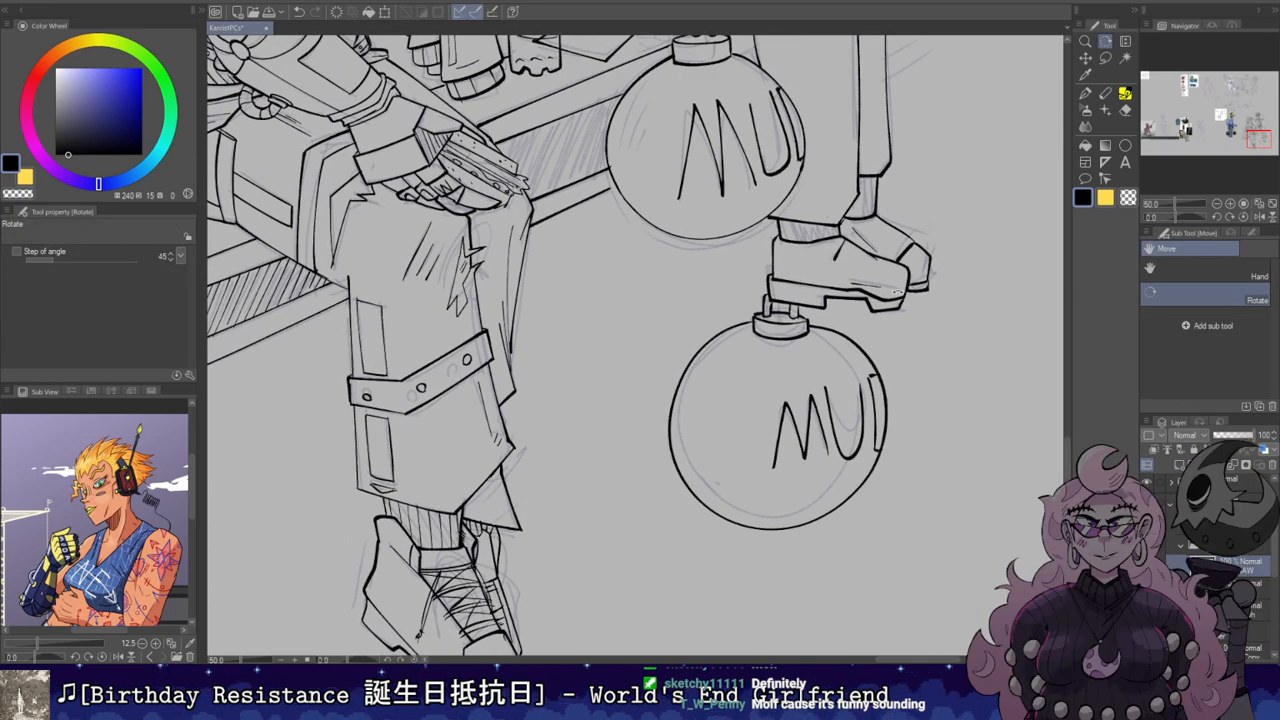
Step: Add short curved shading strokes along the side of the upper ball opposite its lettering
{"action": "left_click_drag", "start_coordinate": [830, 144], "coordinate": [821, 392]}
{"action": "mouse_move", "coordinate": [771, 334]}
{"action": "left_mouse_down"}
{"action": "mouse_move", "coordinate": [741, 259]}
{"action": "mouse_move", "coordinate": [842, 350]}
{"action": "left_mouse_up"}
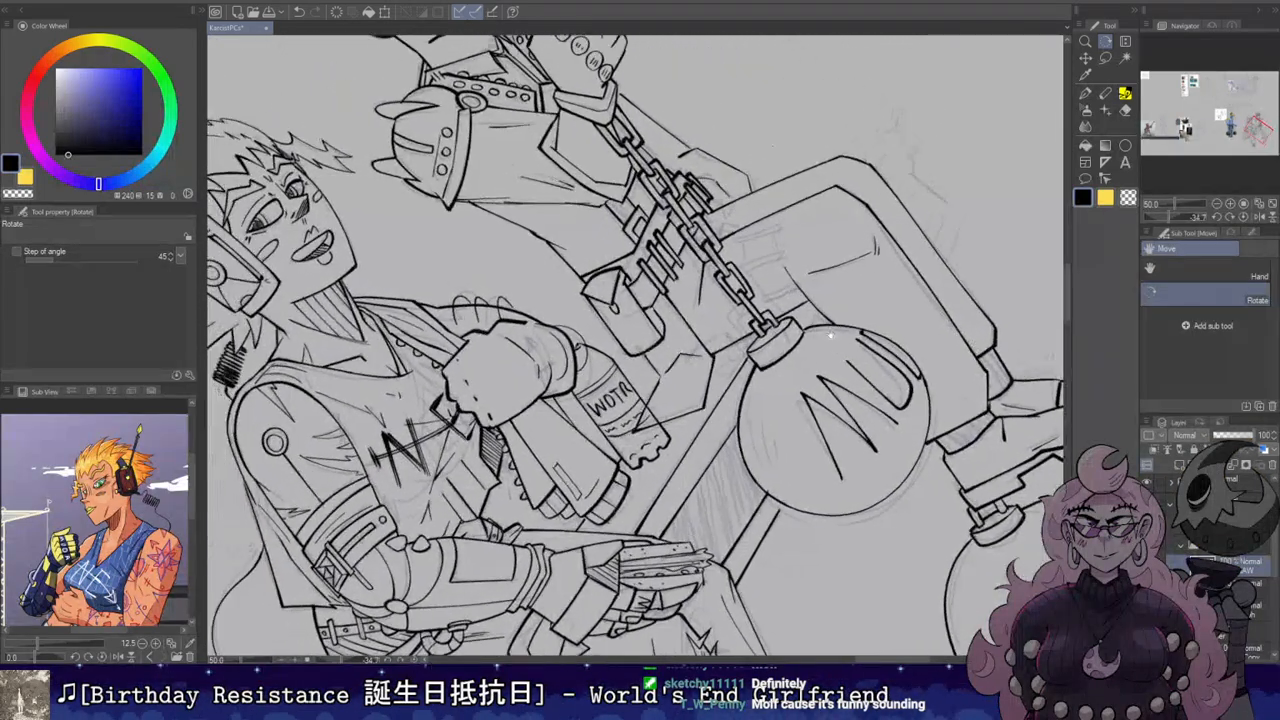
{"action": "mouse_move", "coordinate": [764, 378]}
{"action": "left_mouse_down"}
{"action": "mouse_move", "coordinate": [786, 337]}
{"action": "mouse_move", "coordinate": [742, 453]}
{"action": "left_mouse_up"}
{"action": "left_click_drag", "start_coordinate": [745, 498], "coordinate": [732, 437]}
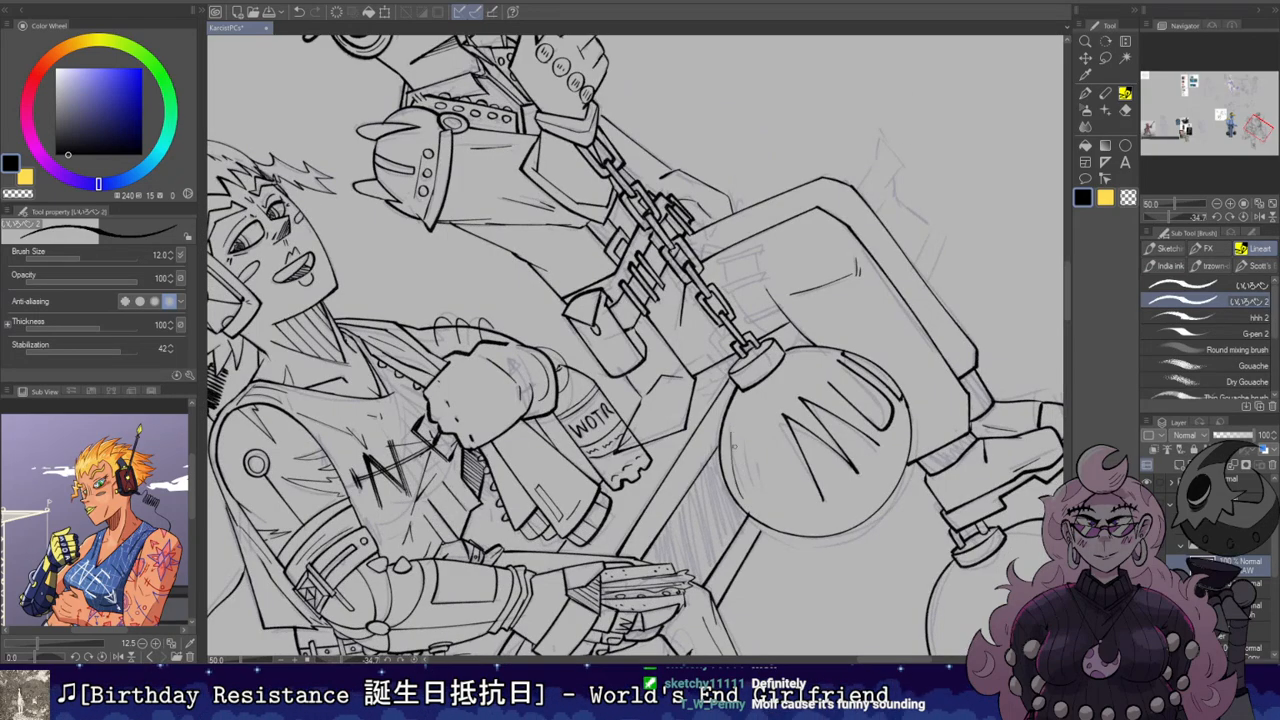
{"action": "left_click_drag", "start_coordinate": [757, 491], "coordinate": [753, 477]}
Step: Ink the row of narrow straps around the second character's near thigh beside the chain
{"action": "key", "text": "shift+space"}
{"action": "left_click_drag", "start_coordinate": [772, 420], "coordinate": [787, 313]}
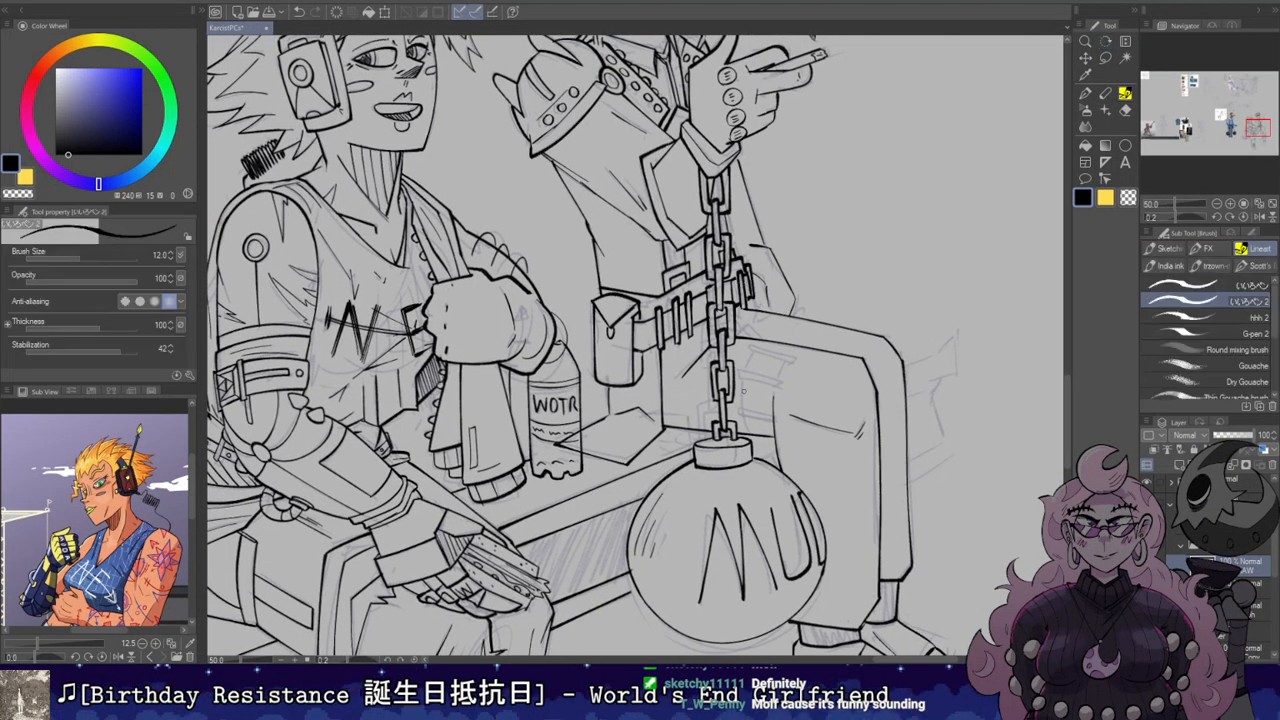
{"action": "left_click_drag", "start_coordinate": [743, 436], "coordinate": [770, 342]}
{"action": "left_click_drag", "start_coordinate": [774, 410], "coordinate": [789, 355]}
{"action": "key", "text": "shift+space"}
{"action": "mouse_move", "coordinate": [810, 276]}
{"action": "left_mouse_down"}
{"action": "mouse_move", "coordinate": [580, 170]}
{"action": "mouse_move", "coordinate": [737, 436]}
{"action": "left_mouse_up"}
{"action": "key", "text": "space"}
{"action": "key", "text": "e"}
{"action": "key", "text": "p"}
{"action": "key", "text": "e"}
{"action": "key", "text": "b"}
{"action": "left_click_drag", "start_coordinate": [771, 397], "coordinate": [768, 439]}
Step: Clean up and re-ink the chain links and the thigh line where the chain passes below the belt
{"action": "key", "text": "e"}
{"action": "left_click", "coordinate": [710, 422]}
{"action": "key", "text": "b"}
{"action": "left_click_drag", "start_coordinate": [713, 382], "coordinate": [706, 430]}
{"action": "left_click_drag", "start_coordinate": [717, 382], "coordinate": [711, 430]}
{"action": "mouse_move", "coordinate": [712, 432]}
{"action": "left_mouse_down"}
{"action": "mouse_move", "coordinate": [545, 424]}
{"action": "mouse_move", "coordinate": [727, 427]}
{"action": "left_mouse_up"}
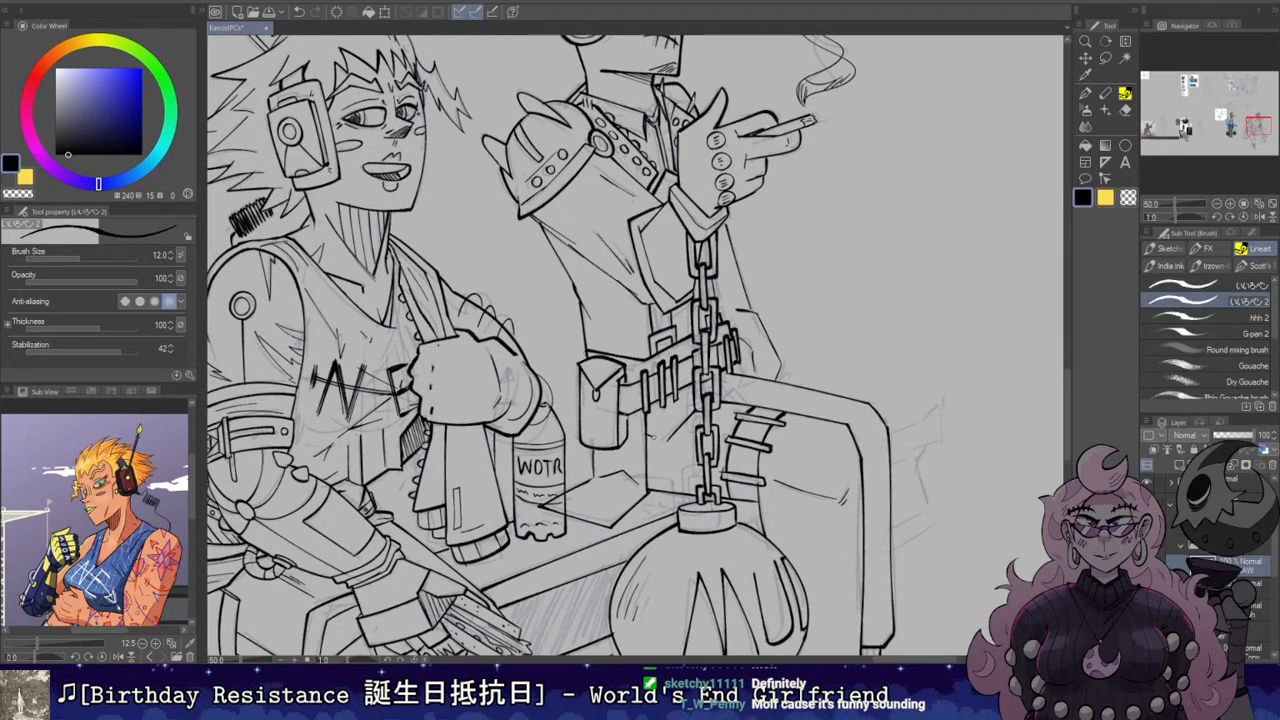
{"action": "key", "text": "ctrl+z"}
{"action": "left_click_drag", "start_coordinate": [722, 387], "coordinate": [735, 398]}
{"action": "key", "text": "r"}
{"action": "left_click_drag", "start_coordinate": [757, 334], "coordinate": [758, 331]}
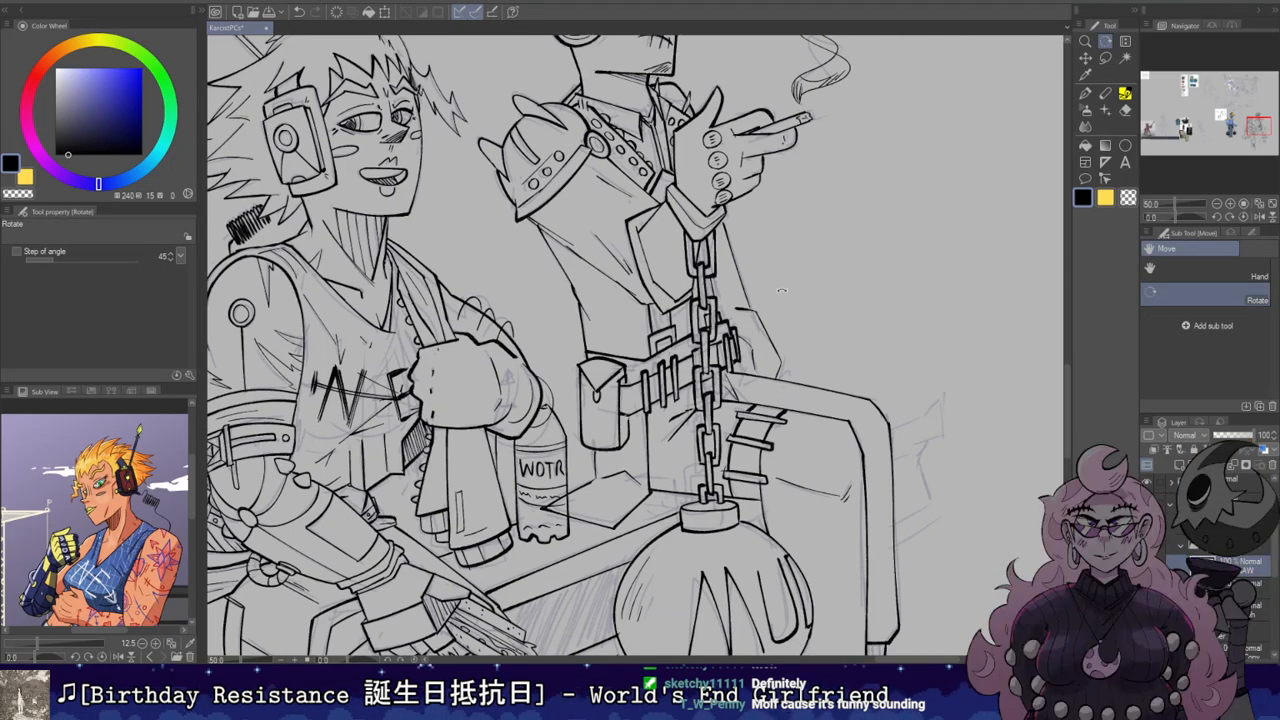
Step: Check the whole drawing and hide the layer with the rough sketch marks beyond the second character's knee
{"action": "scroll", "coordinate": [775, 279], "scroll_direction": "down", "scroll_amount": 6}
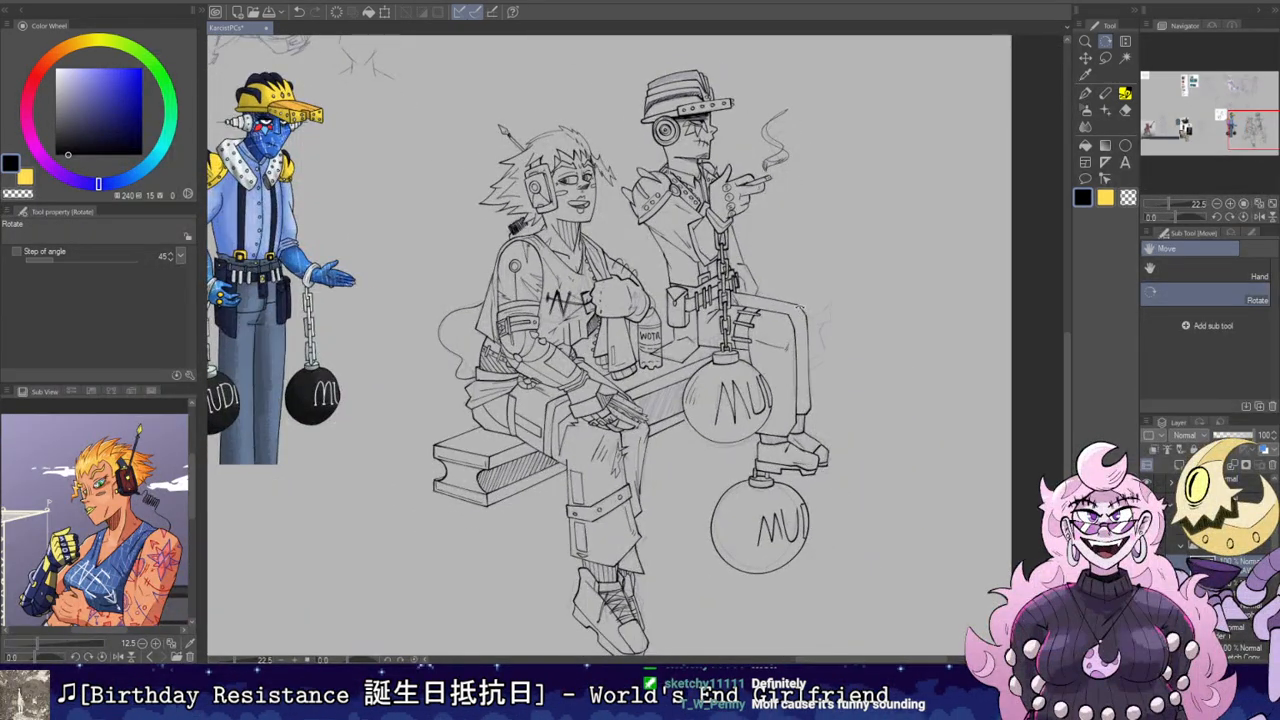
{"action": "key", "text": "h"}
{"action": "key", "text": "h"}
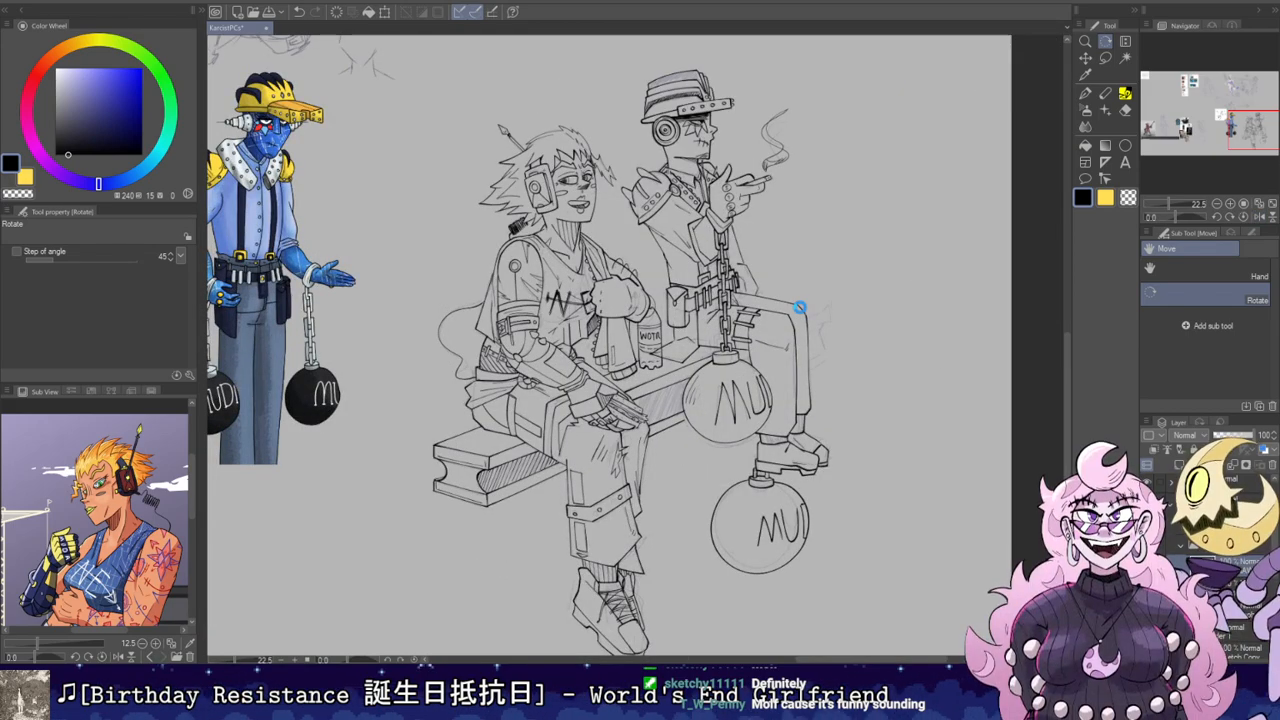
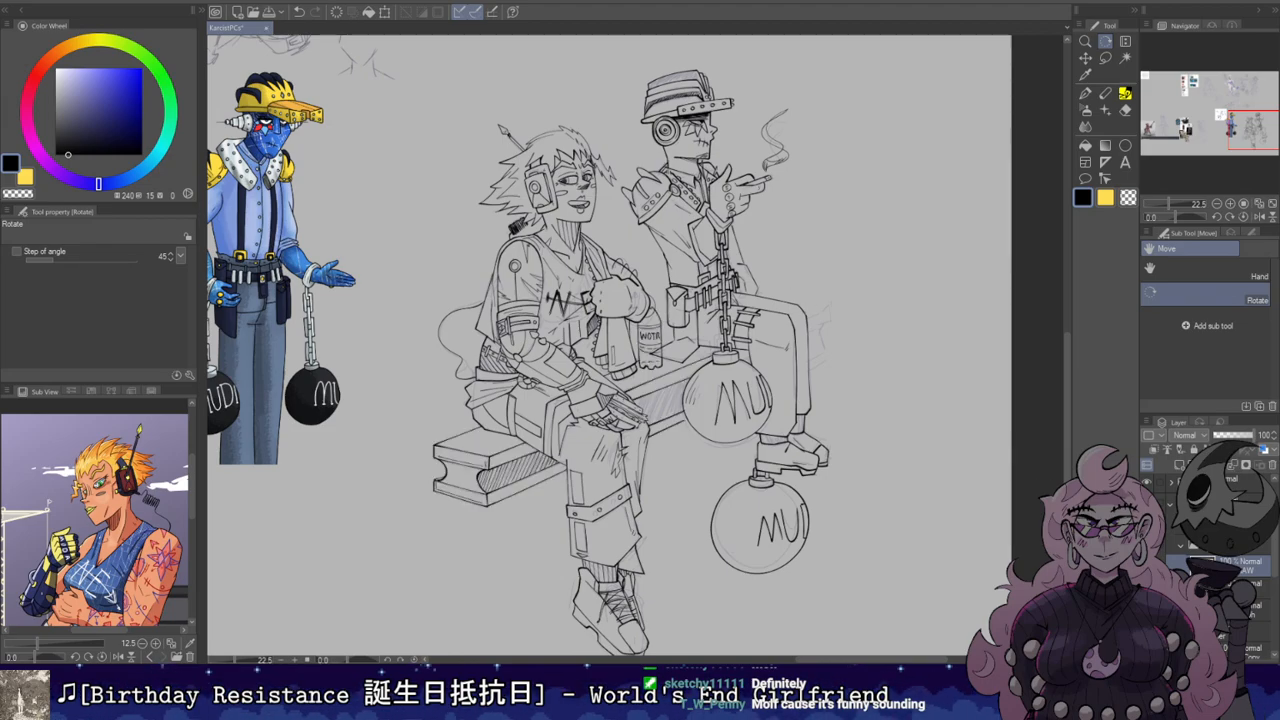
{"action": "scroll", "coordinate": [1215, 565], "scroll_direction": "down", "scroll_amount": 1}
{"action": "left_click", "coordinate": [1147, 590]}
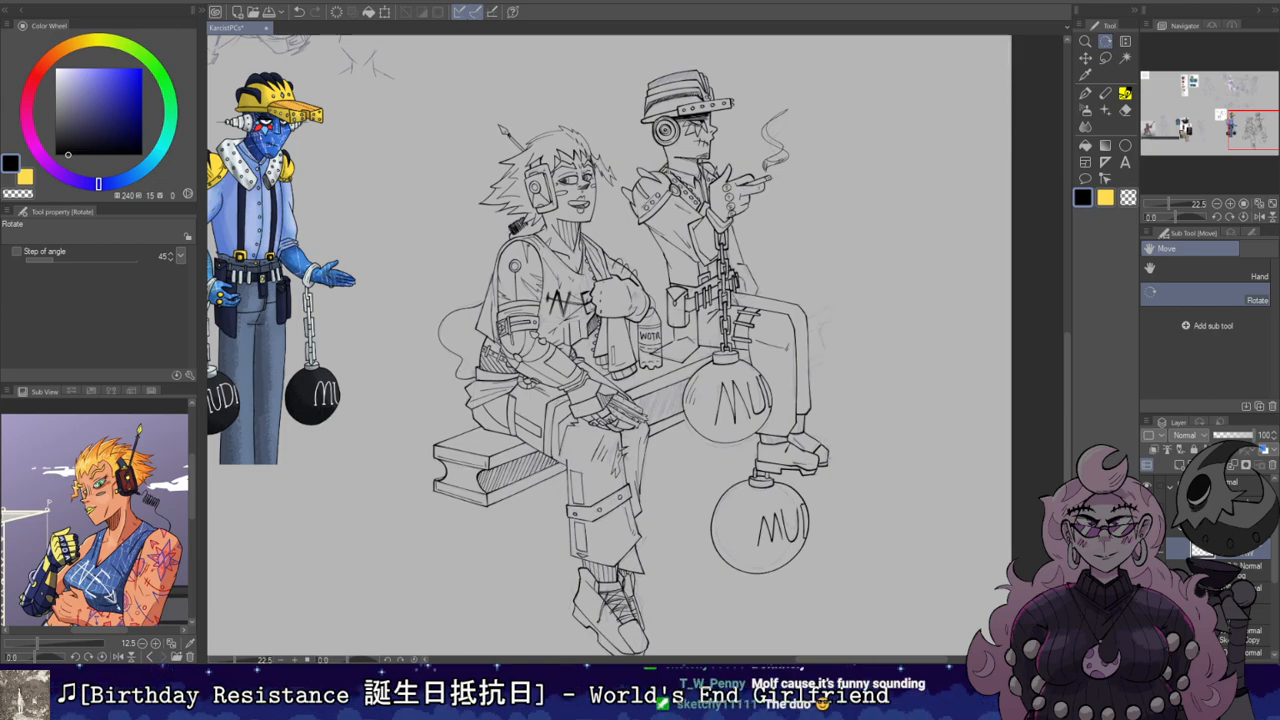
Step: Ink the two parallel edges of the beam's upper flange where it extends past the second character's knee
{"action": "scroll", "coordinate": [842, 394], "scroll_direction": "up", "scroll_amount": 3}
{"action": "scroll", "coordinate": [760, 298], "scroll_direction": "down", "scroll_amount": 1}
{"action": "scroll", "coordinate": [771, 295], "scroll_direction": "up", "scroll_amount": 2}
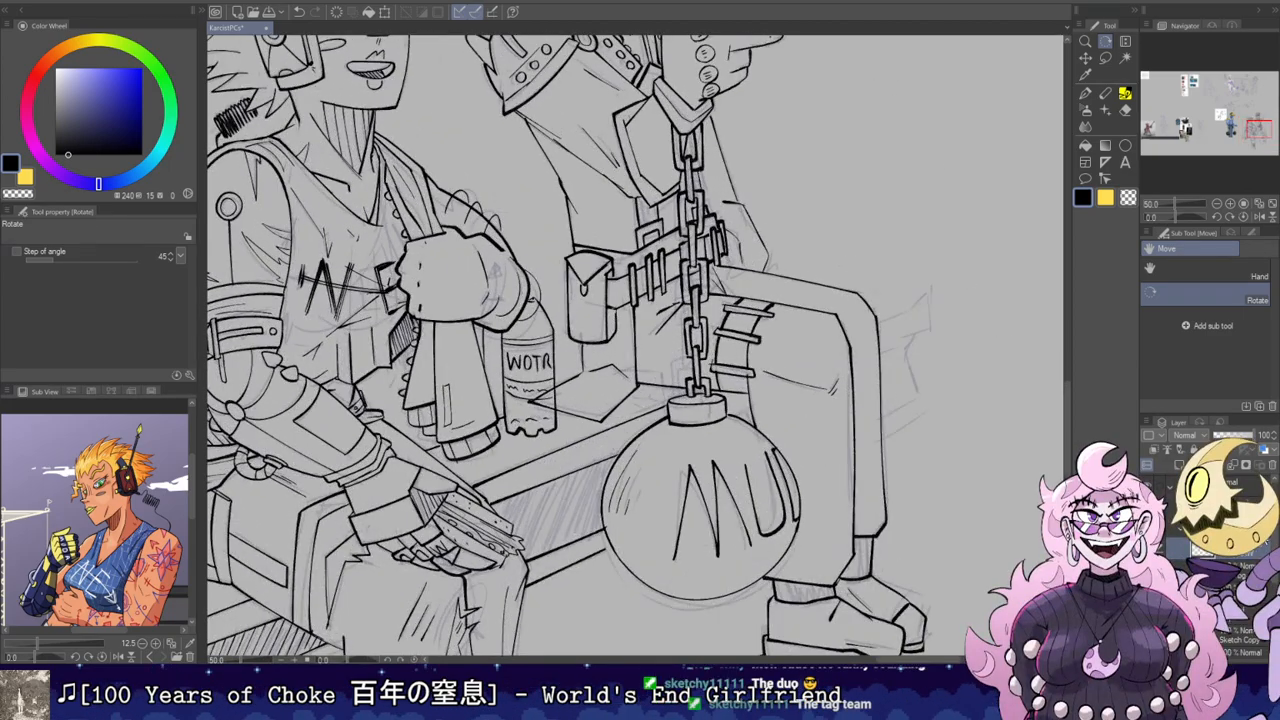
{"action": "left_click_drag", "start_coordinate": [760, 468], "coordinate": [770, 305]}
{"action": "mouse_move", "coordinate": [730, 530]}
{"action": "left_mouse_down"}
{"action": "mouse_move", "coordinate": [673, 285]}
{"action": "mouse_move", "coordinate": [728, 418]}
{"action": "mouse_move", "coordinate": [762, 406]}
{"action": "mouse_move", "coordinate": [782, 362]}
{"action": "left_mouse_up"}
{"action": "mouse_move", "coordinate": [726, 400]}
{"action": "left_mouse_down"}
{"action": "mouse_move", "coordinate": [784, 350]}
{"action": "mouse_move", "coordinate": [782, 322]}
{"action": "left_mouse_up"}
{"action": "left_click_drag", "start_coordinate": [728, 372], "coordinate": [790, 306]}
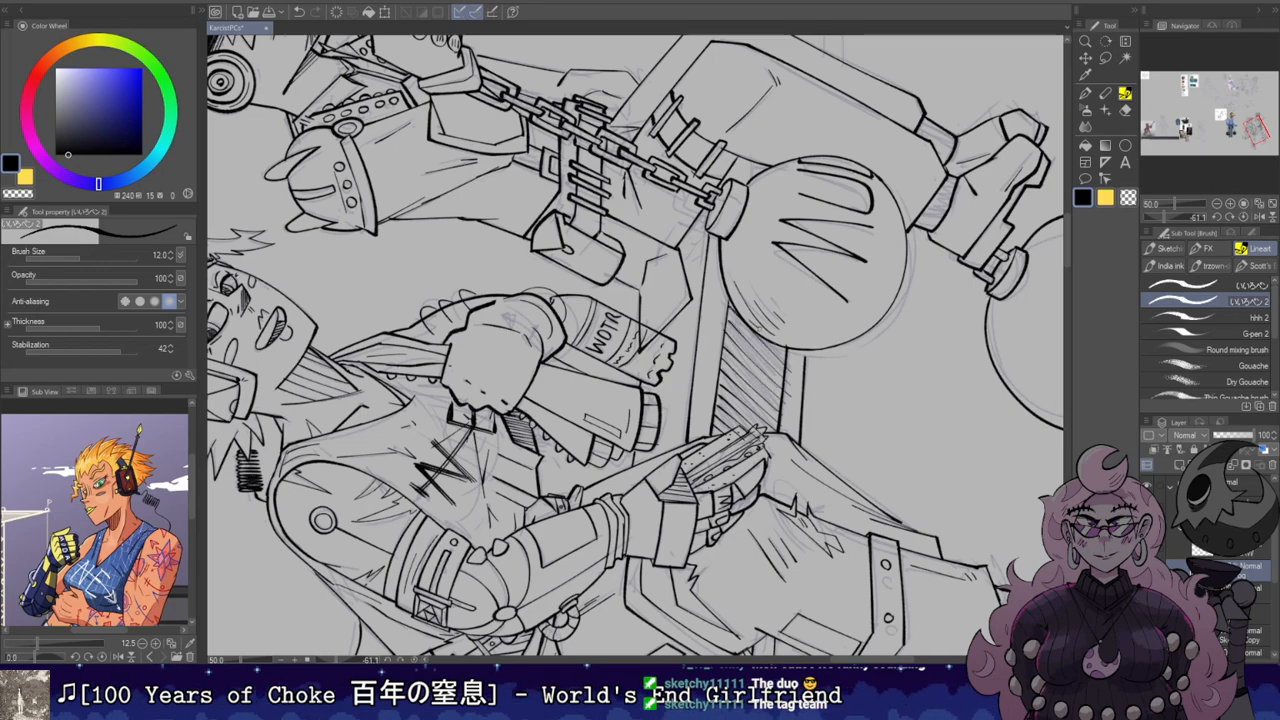
{"action": "key", "text": "e"}
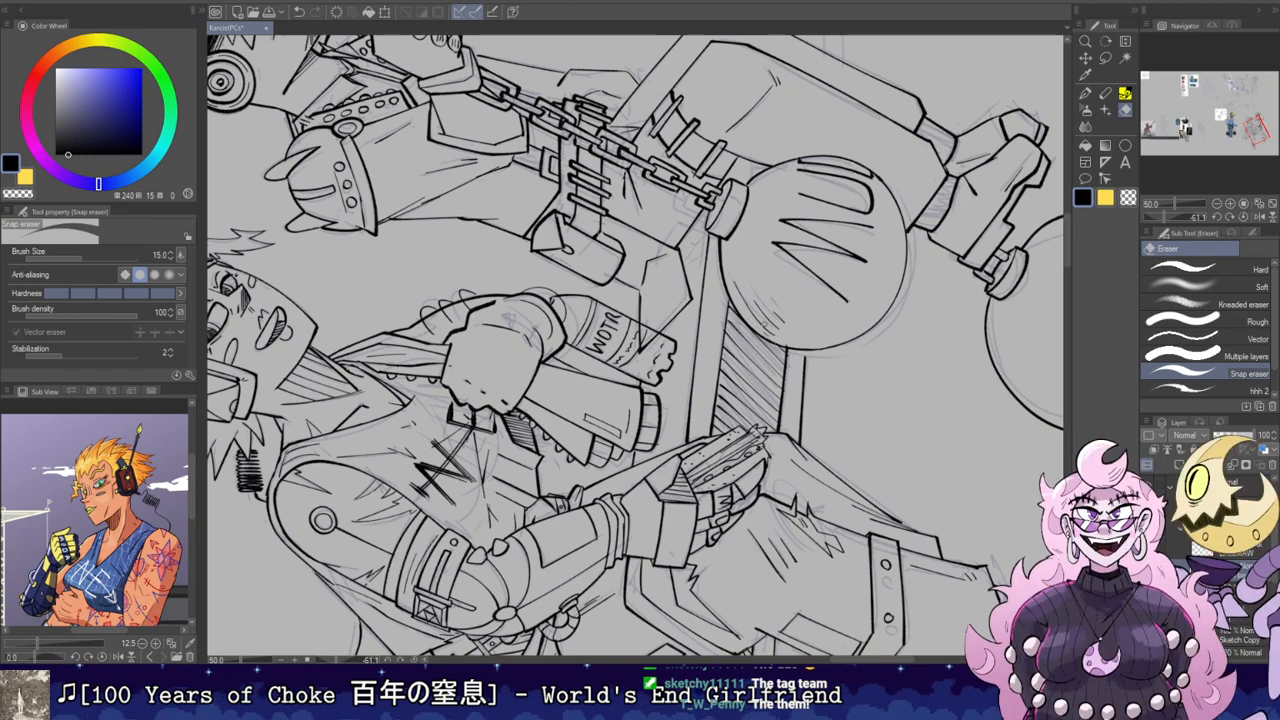
{"action": "left_click_drag", "start_coordinate": [810, 143], "coordinate": [798, 253]}
{"action": "key", "text": "b"}
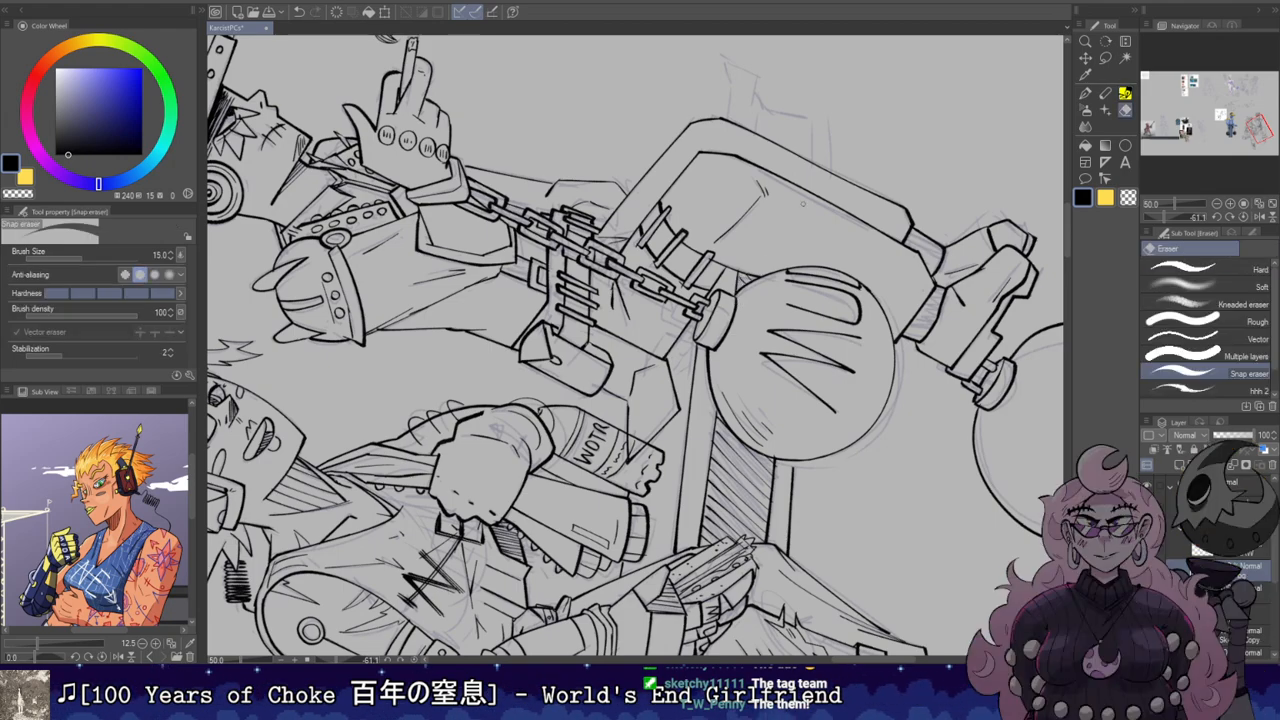
{"action": "scroll", "coordinate": [760, 300], "scroll_direction": "up", "scroll_amount": 4}
{"action": "mouse_move", "coordinate": [745, 353]}
{"action": "left_mouse_down"}
{"action": "mouse_move", "coordinate": [751, 293]}
{"action": "mouse_move", "coordinate": [727, 290]}
{"action": "mouse_move", "coordinate": [804, 166]}
{"action": "left_mouse_up"}
{"action": "key", "text": "ctrl+z"}
{"action": "key", "text": "r"}
{"action": "double_click", "coordinate": [737, 272]}
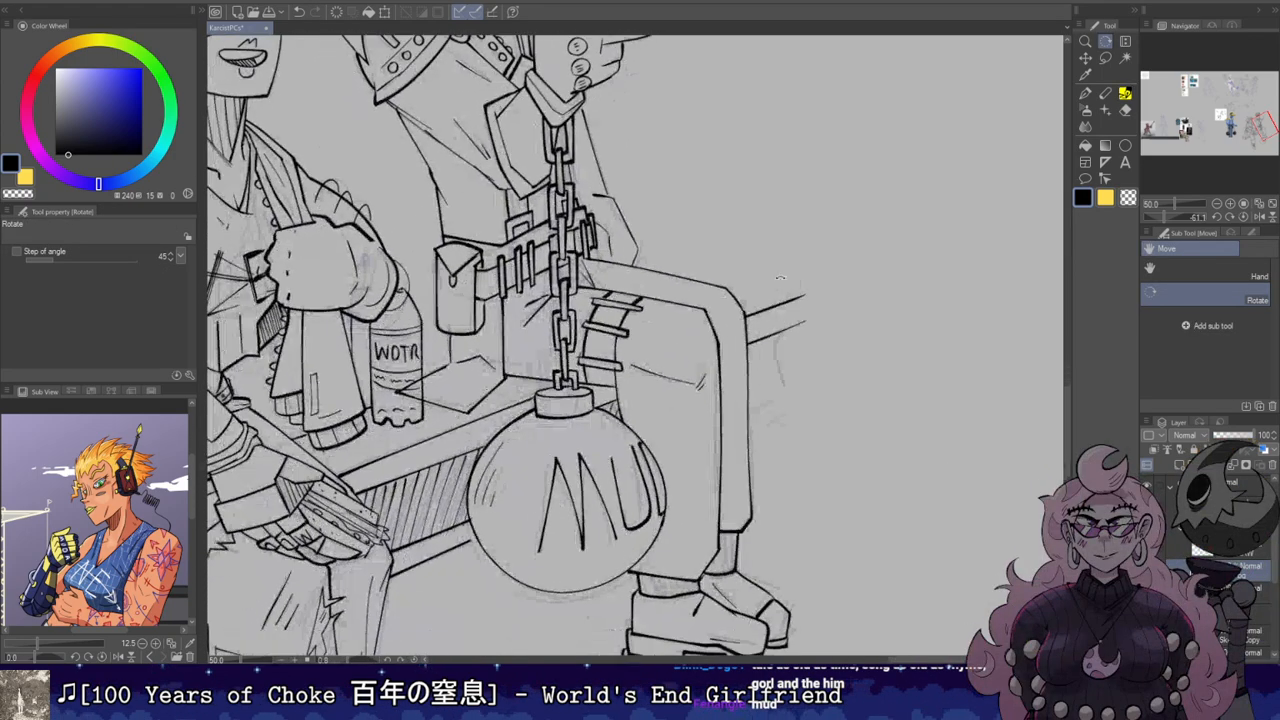
Step: Ink the beam's far end with the upper flange's end edge, the curved web and the lower flange
{"action": "key", "text": "e"}
{"action": "key", "text": "b"}
{"action": "mouse_move", "coordinate": [797, 299]}
{"action": "left_mouse_down"}
{"action": "mouse_move", "coordinate": [802, 389]}
{"action": "mouse_move", "coordinate": [746, 408]}
{"action": "mouse_move", "coordinate": [773, 256]}
{"action": "mouse_move", "coordinate": [779, 322]}
{"action": "left_mouse_up"}
{"action": "key", "text": "ctrl+z"}
{"action": "key", "text": "e"}
{"action": "key", "text": "b"}
{"action": "key", "text": "ctrl+z"}
{"action": "key", "text": "e"}
{"action": "key", "text": "b"}
{"action": "key", "text": "r"}
{"action": "key", "text": "b"}
{"action": "key", "text": "e"}
{"action": "key", "text": "r"}
{"action": "left_click_drag", "start_coordinate": [798, 273], "coordinate": [797, 417]}
{"action": "left_click_drag", "start_coordinate": [742, 240], "coordinate": [780, 306]}
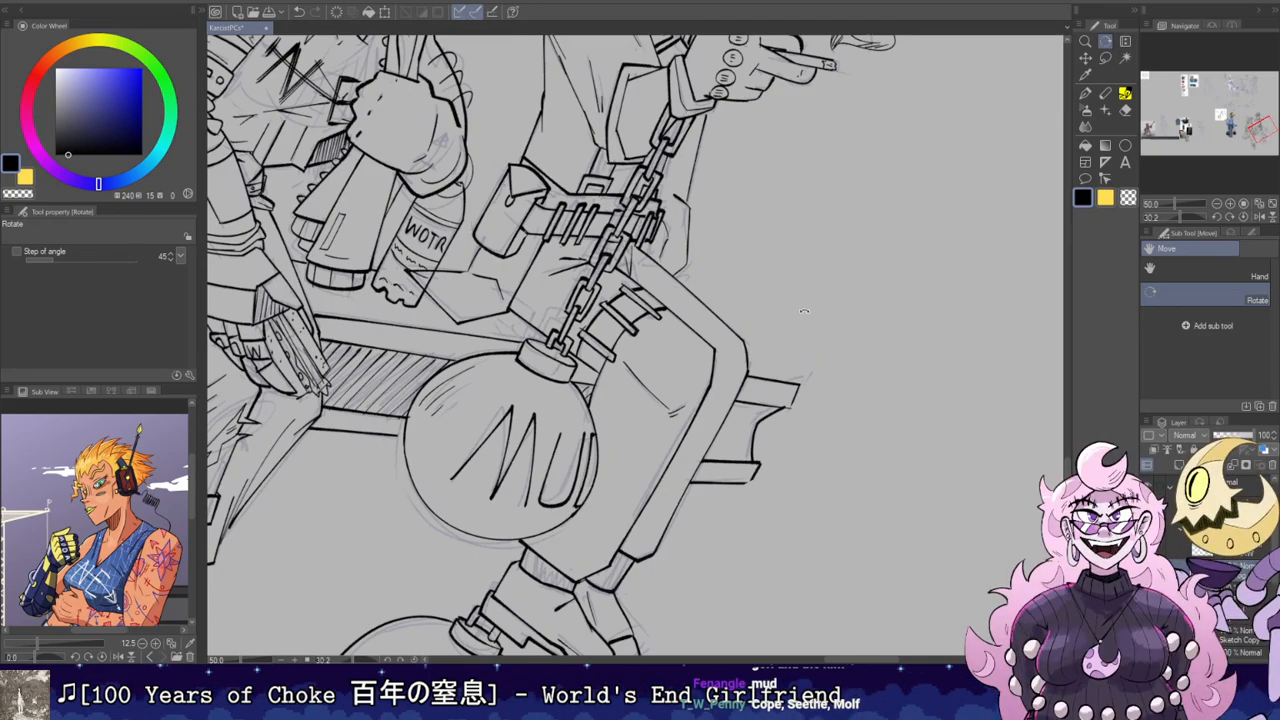
Step: Ink the back edge of the beam's top surface behind the second character's knee and clean up its corner
{"action": "left_click_drag", "start_coordinate": [804, 312], "coordinate": [820, 285]}
{"action": "left_click_drag", "start_coordinate": [729, 360], "coordinate": [768, 448]}
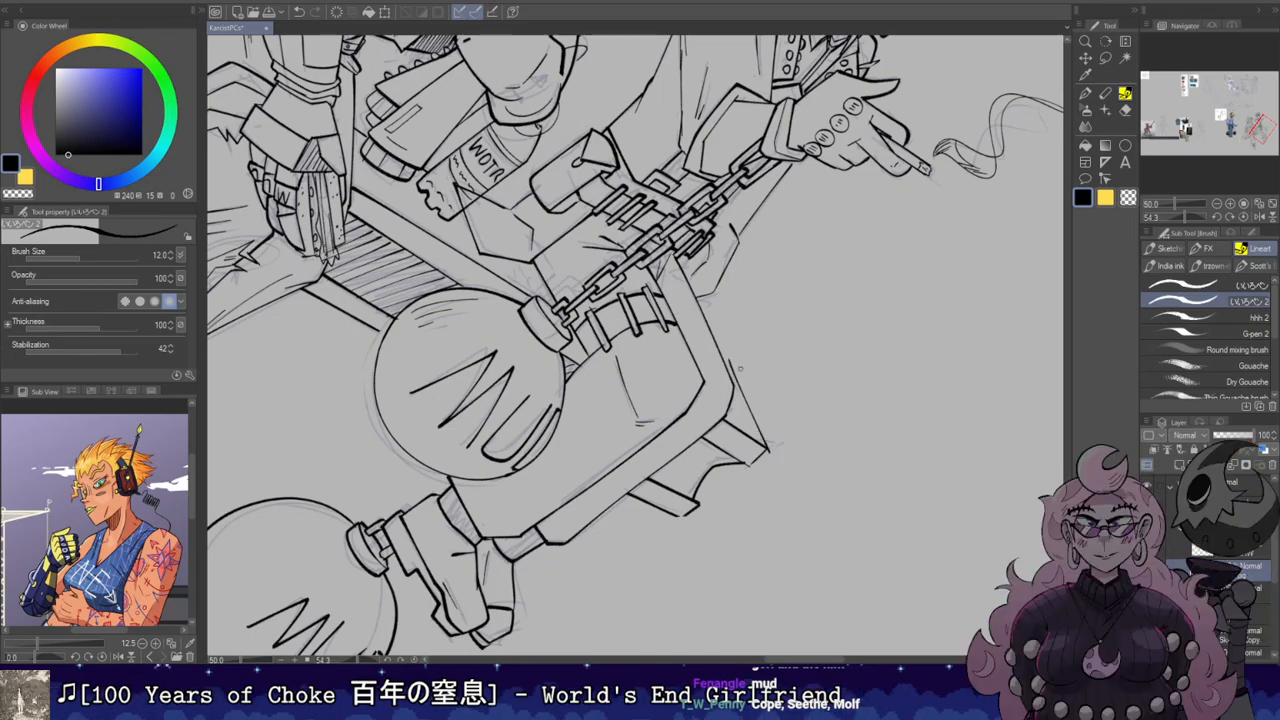
{"action": "mouse_move", "coordinate": [742, 374]}
{"action": "left_mouse_down"}
{"action": "mouse_move", "coordinate": [568, 256]}
{"action": "mouse_move", "coordinate": [674, 376]}
{"action": "left_mouse_up"}
{"action": "key", "text": "r"}
{"action": "left_click_drag", "start_coordinate": [700, 282], "coordinate": [709, 292]}
{"action": "double_click", "coordinate": [709, 292]}
{"action": "key", "text": "e"}
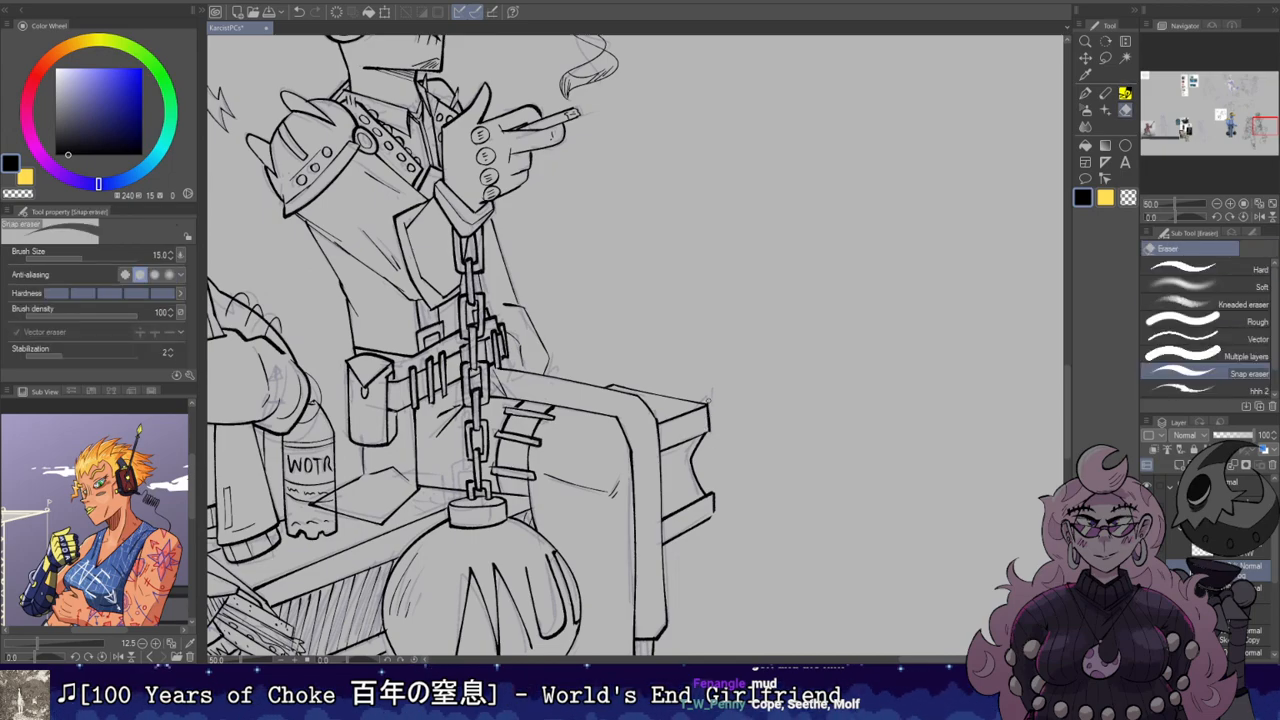
Step: Organize the line-art layers for coloring and hide the beam and bottle line art
{"action": "scroll", "coordinate": [756, 260], "scroll_direction": "down", "scroll_amount": 3}
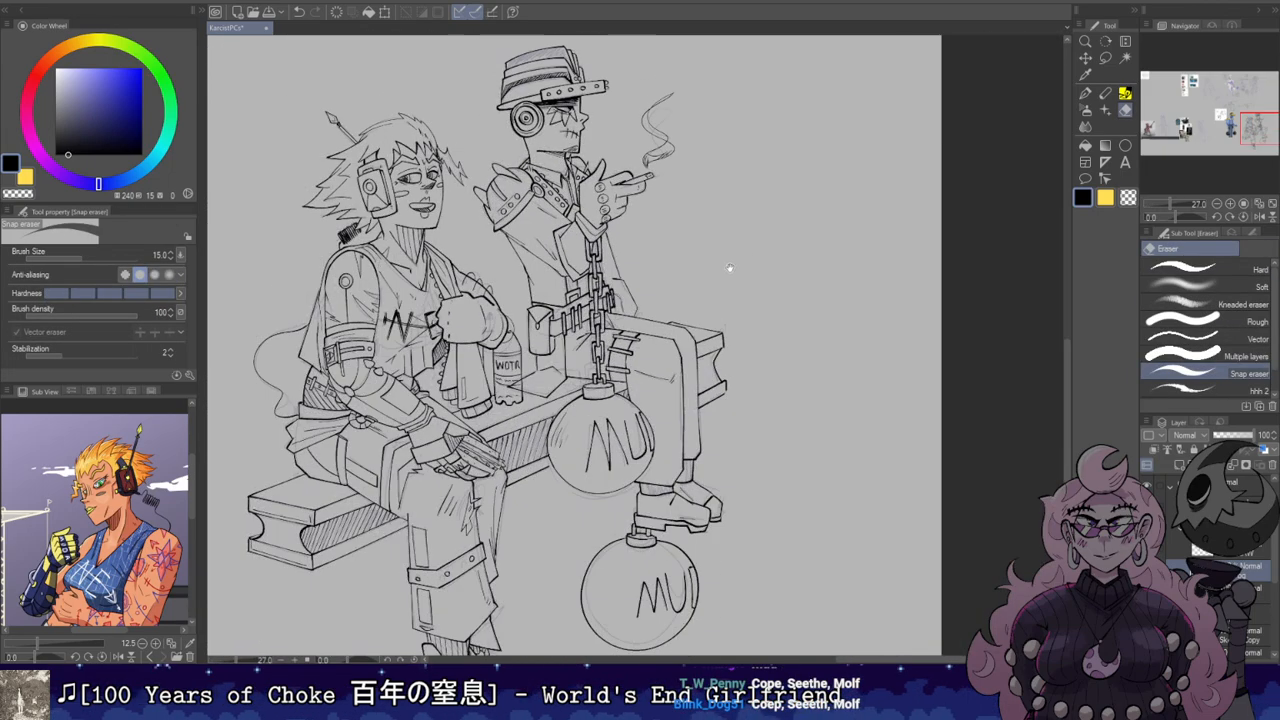
{"action": "left_click_drag", "start_coordinate": [795, 222], "coordinate": [840, 222]}
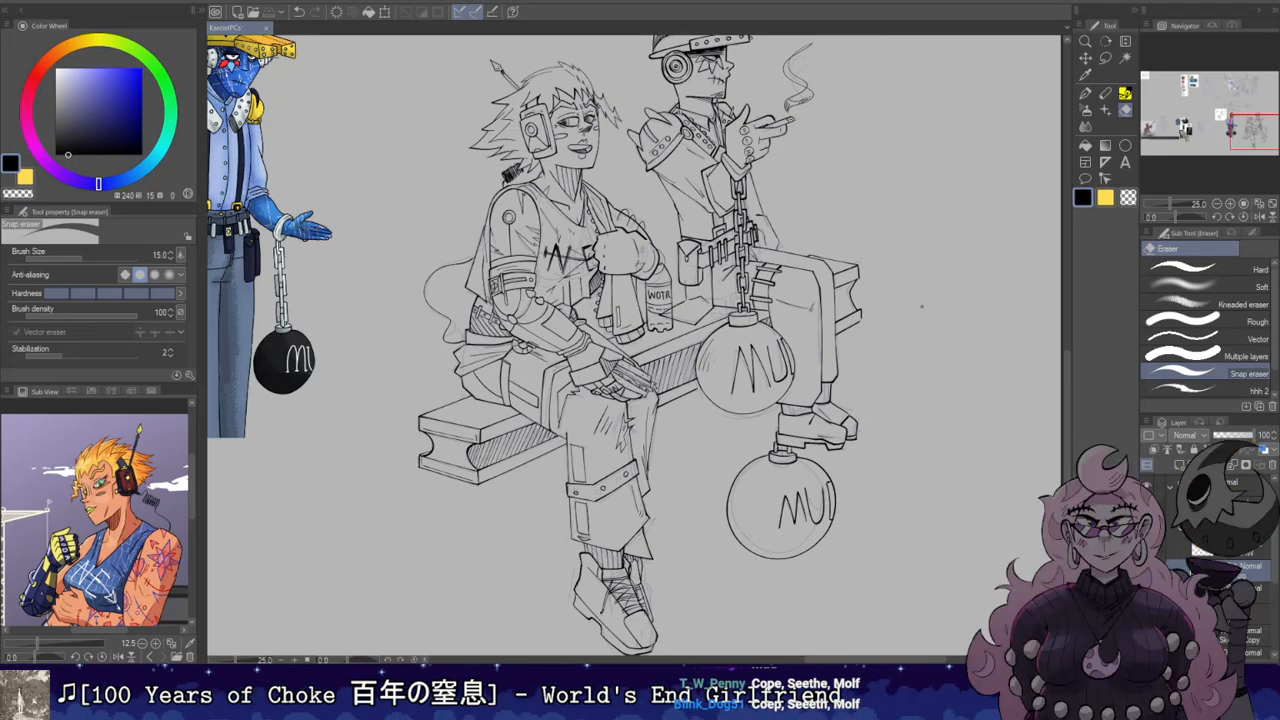
{"action": "scroll", "coordinate": [922, 420], "scroll_direction": "down", "scroll_amount": 2}
{"action": "scroll", "coordinate": [940, 306], "scroll_direction": "up", "scroll_amount": 1}
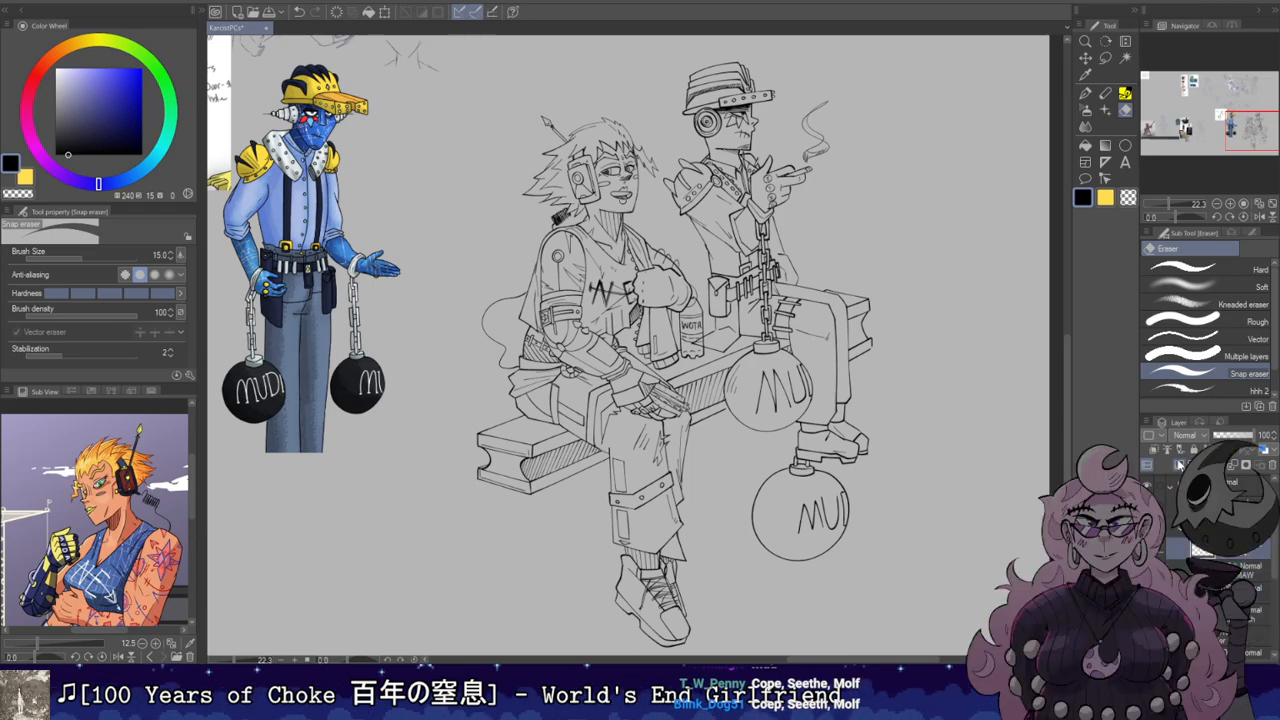
{"action": "left_click", "coordinate": [1272, 465]}
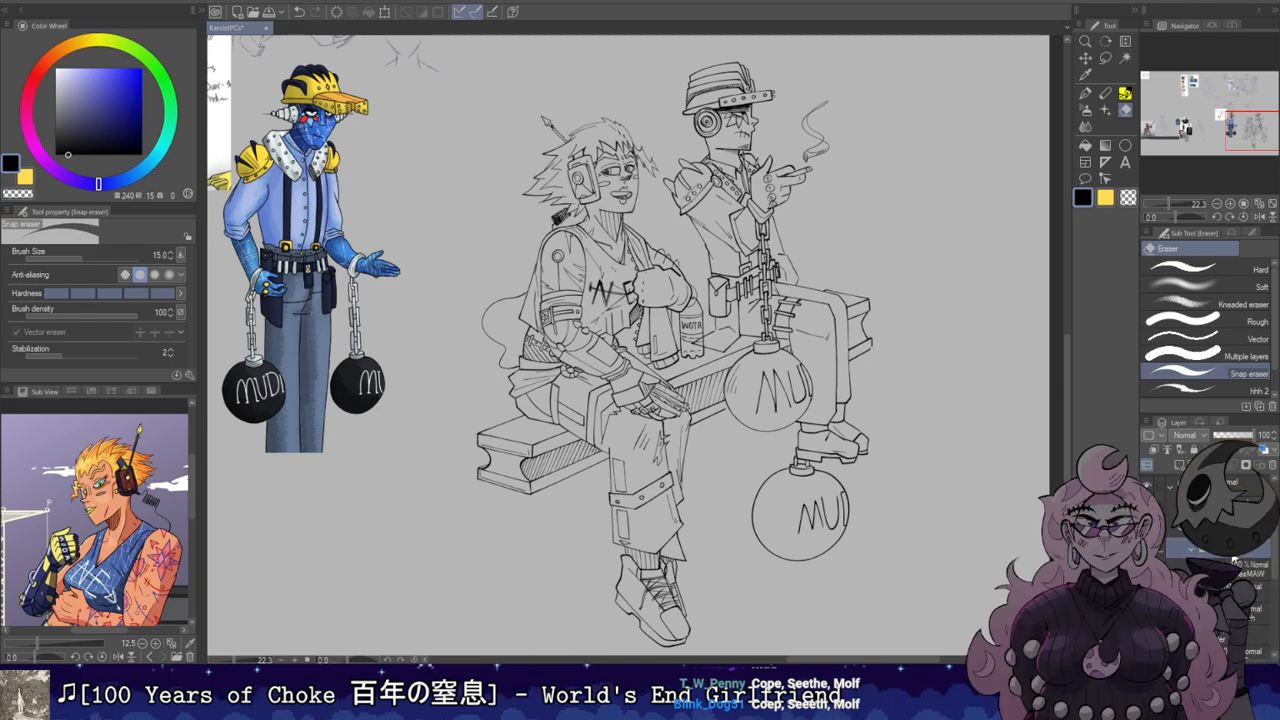
{"action": "left_click", "coordinate": [1257, 612]}
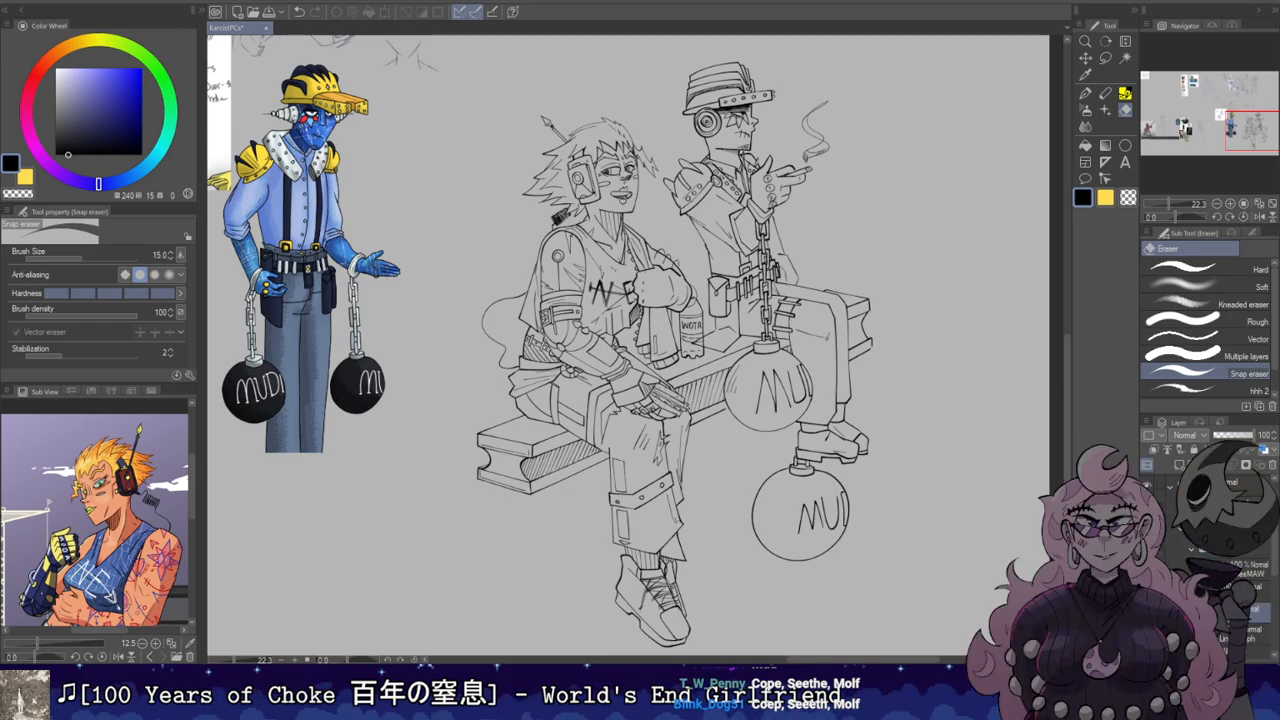
{"action": "left_click", "coordinate": [1258, 636]}
{"action": "left_click", "coordinate": [1257, 612]}
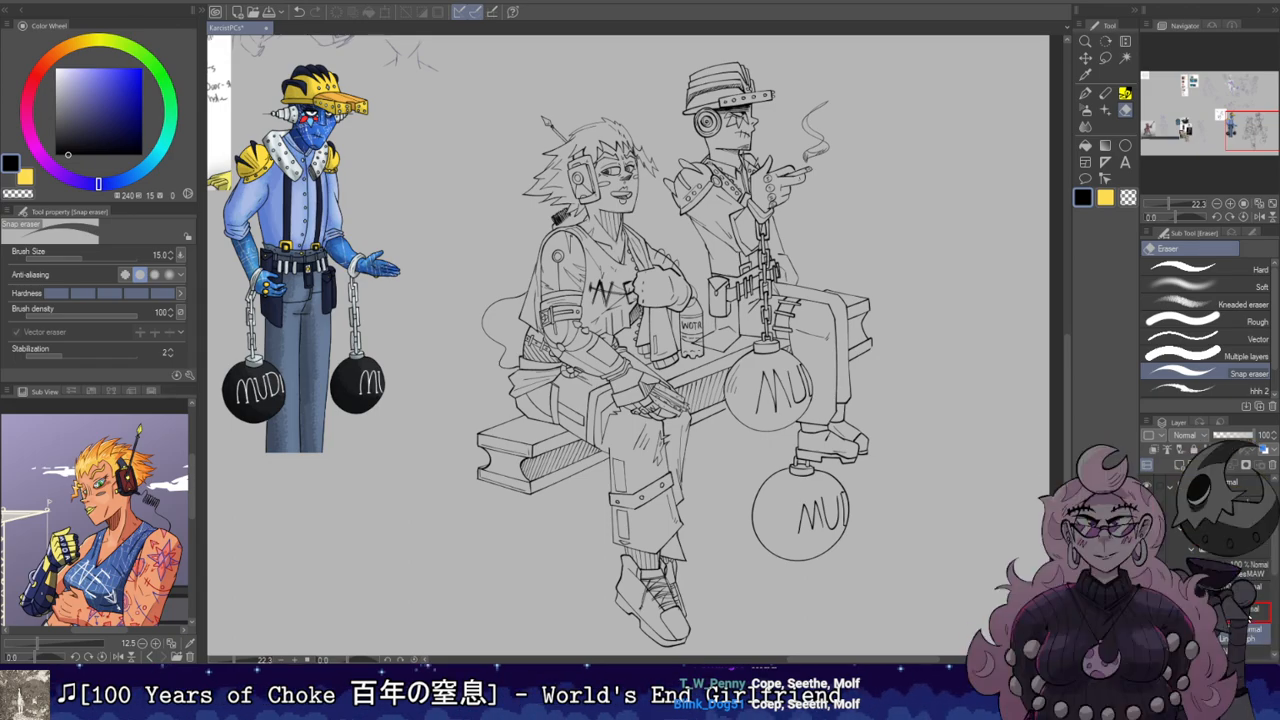
{"action": "left_click", "coordinate": [1257, 587]}
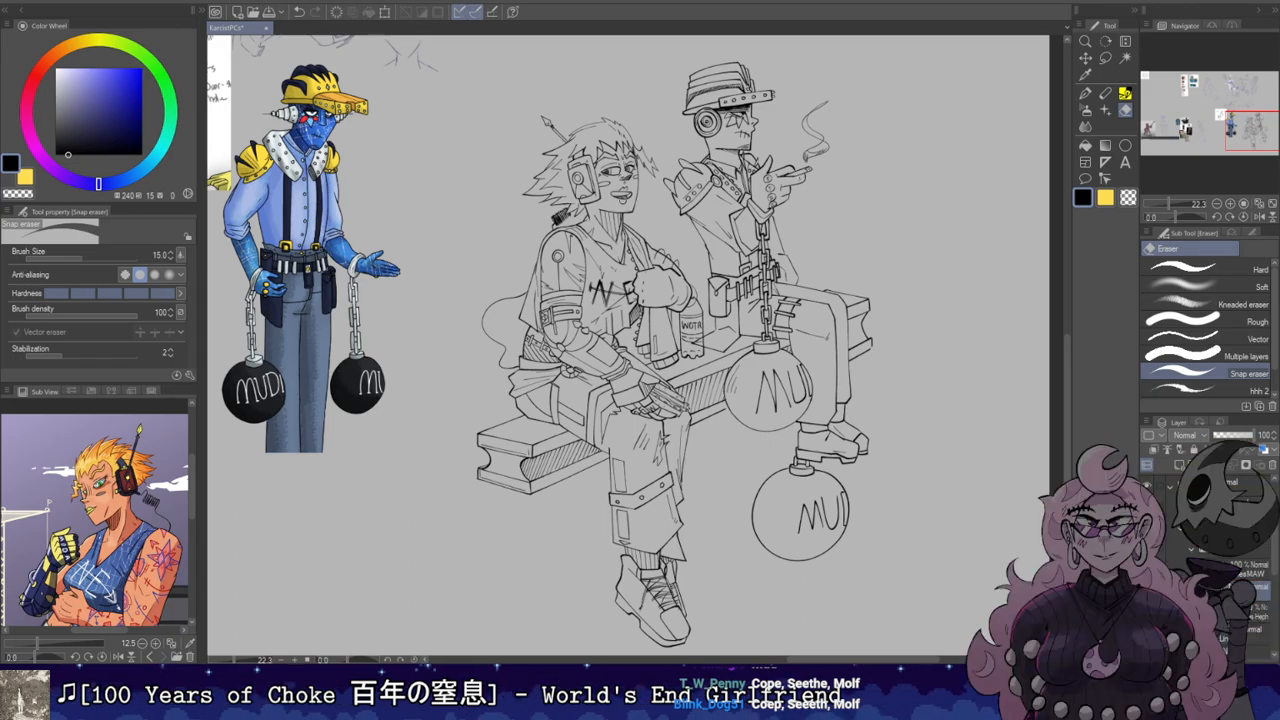
{"action": "left_click_drag", "start_coordinate": [1247, 558], "coordinate": [1249, 553]}
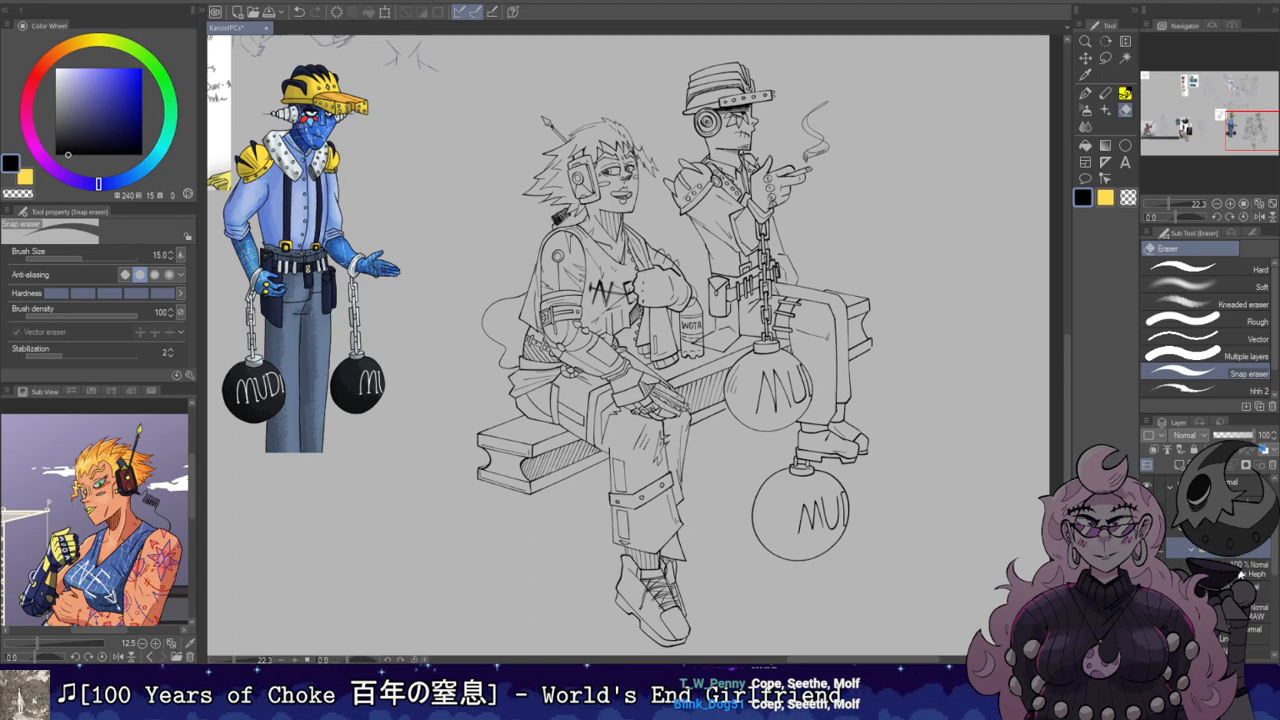
{"action": "scroll", "coordinate": [680, 321], "scroll_direction": "up", "scroll_amount": 3}
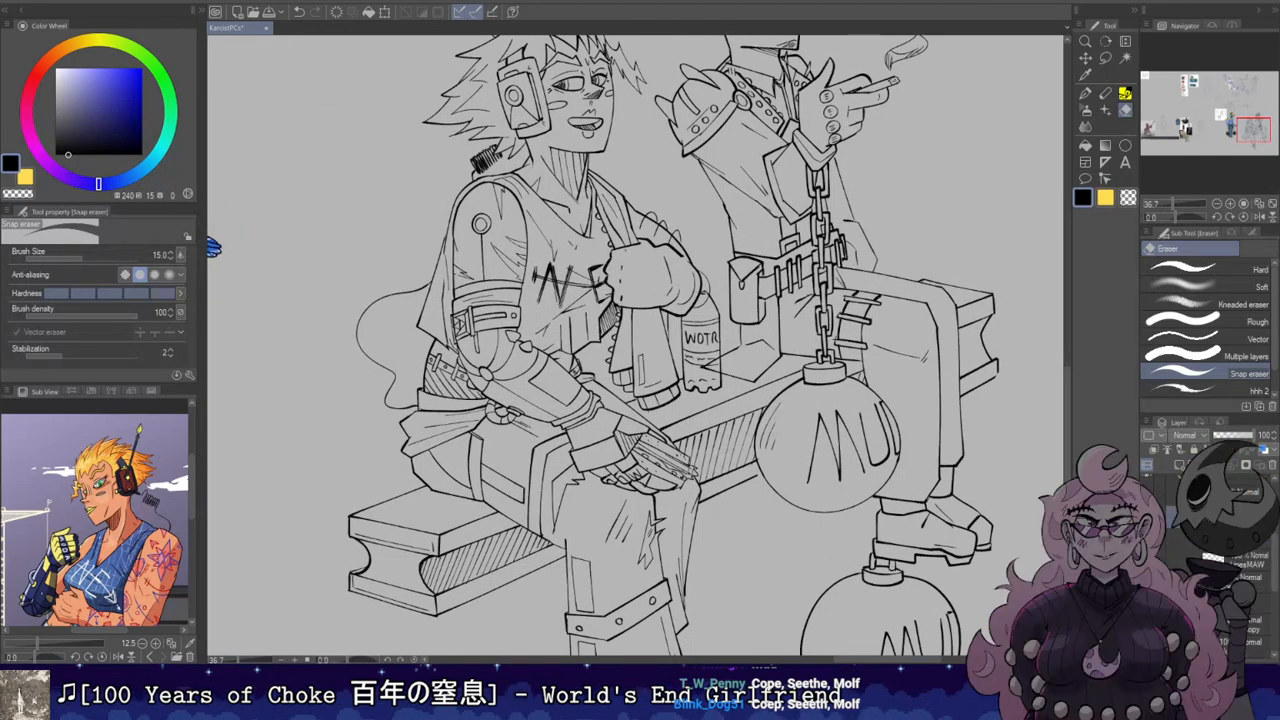
{"action": "scroll", "coordinate": [760, 330], "scroll_direction": "down", "scroll_amount": 2}
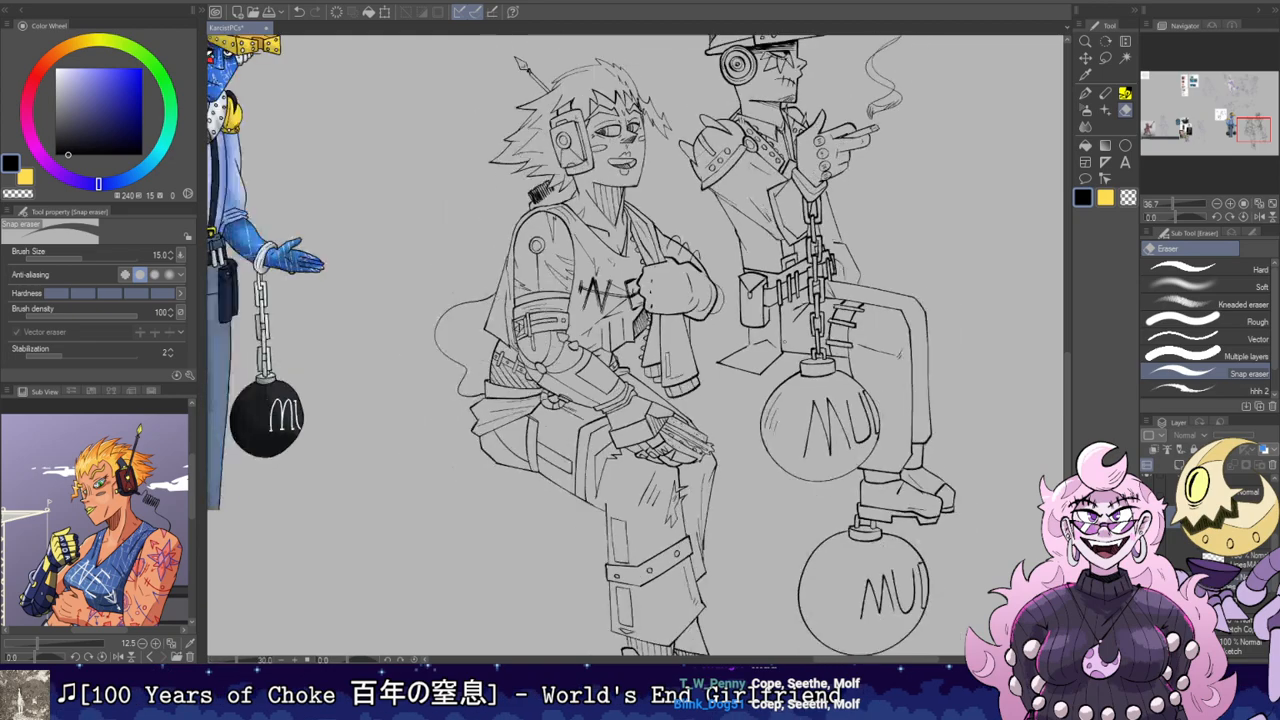
{"action": "scroll", "coordinate": [680, 340], "scroll_direction": "down", "scroll_amount": 2}
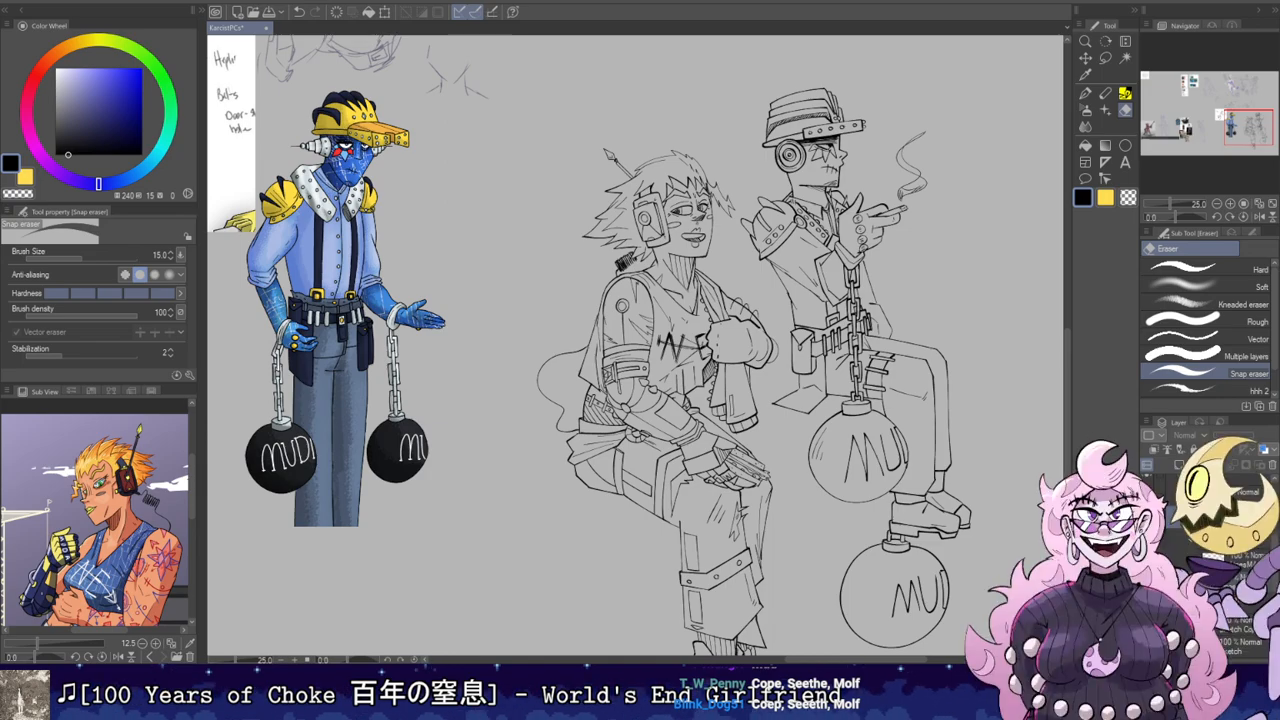
Step: Sample the orange skin color from the first character's reference face and ready the Fill tool on the color layer
{"action": "scroll", "coordinate": [155, 497], "scroll_direction": "up", "scroll_amount": 1}
{"action": "left_click_drag", "start_coordinate": [155, 497], "coordinate": [82, 455]}
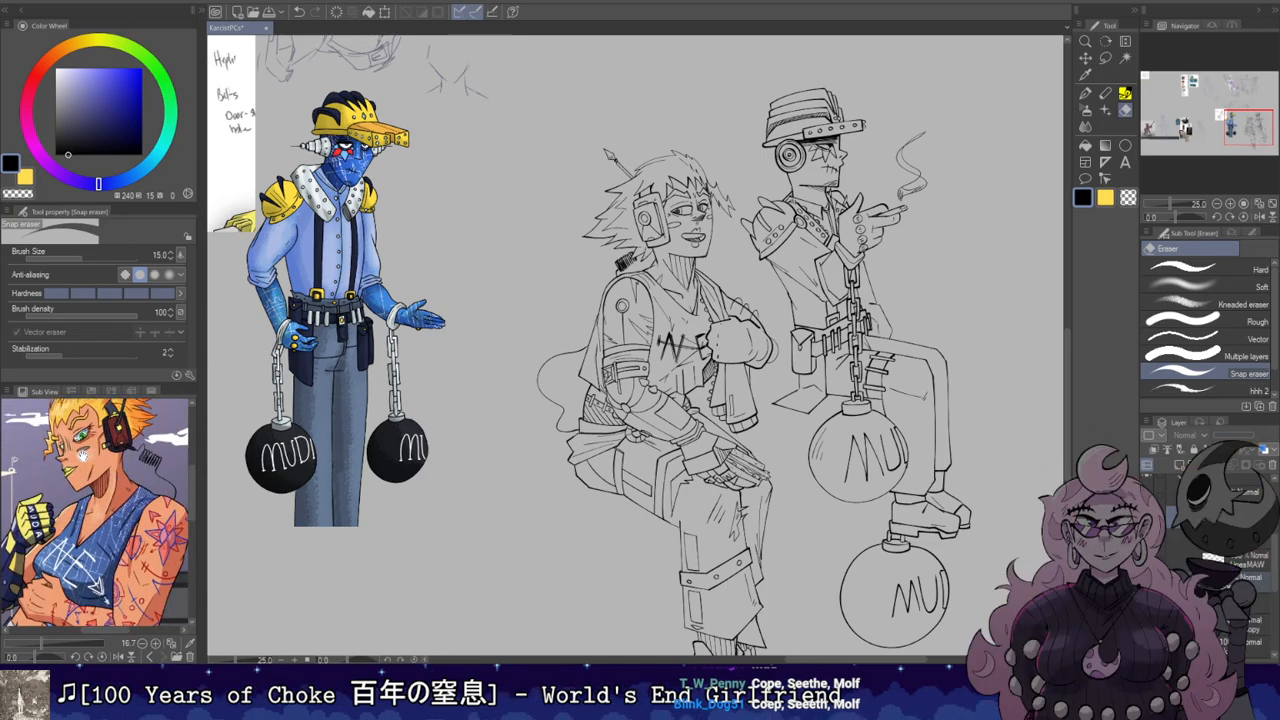
{"action": "left_click", "coordinate": [89, 458]}
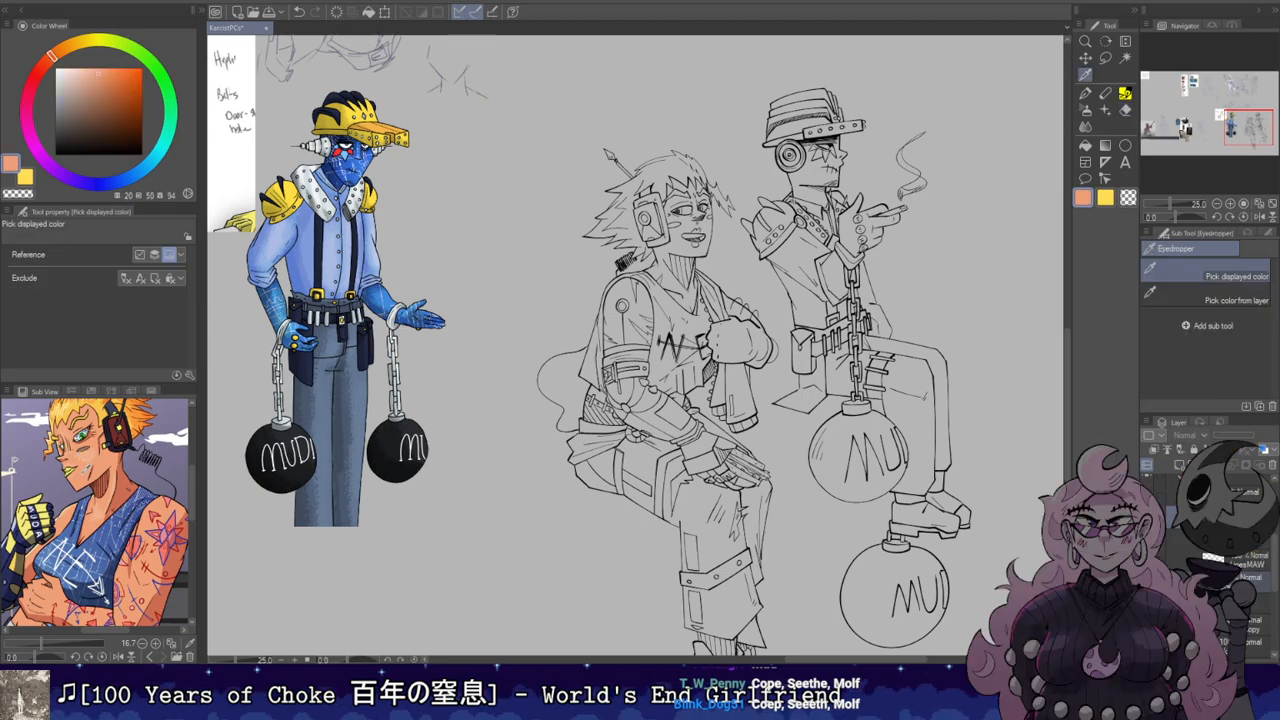
{"action": "key", "text": "g"}
{"action": "left_click", "coordinate": [1254, 550]}
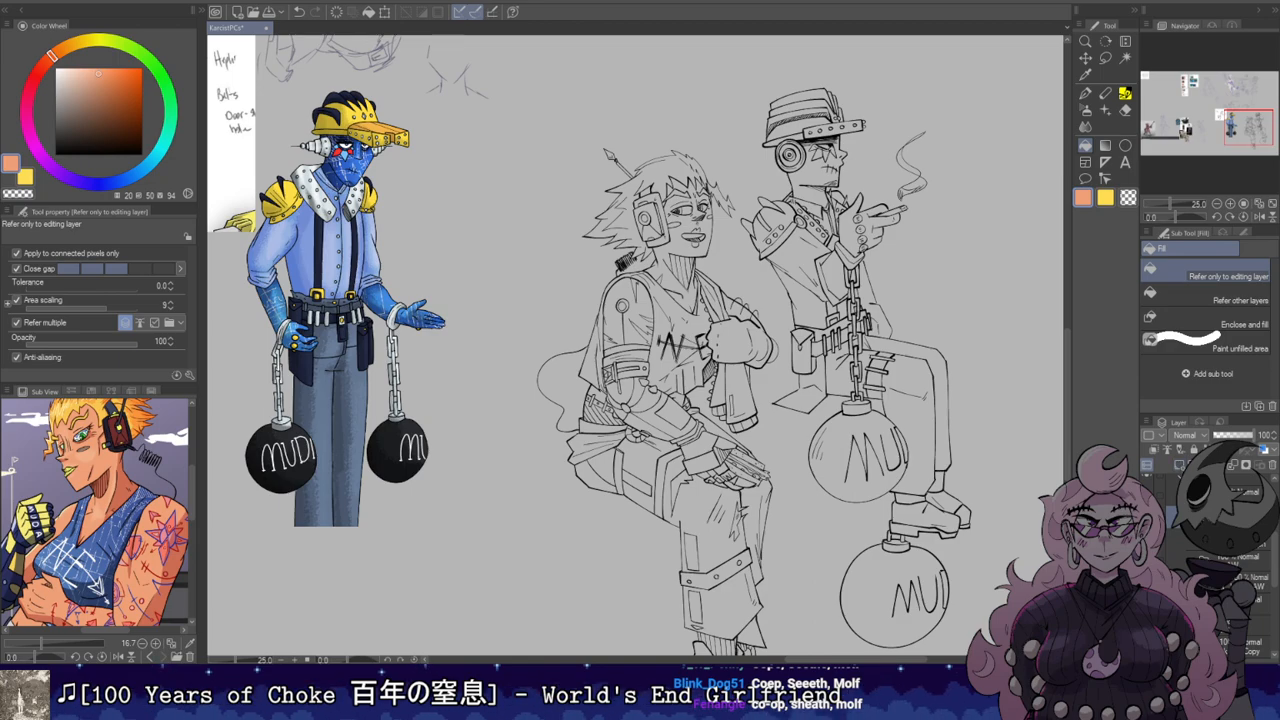
{"action": "left_click_drag", "start_coordinate": [1252, 554], "coordinate": [1250, 554]}
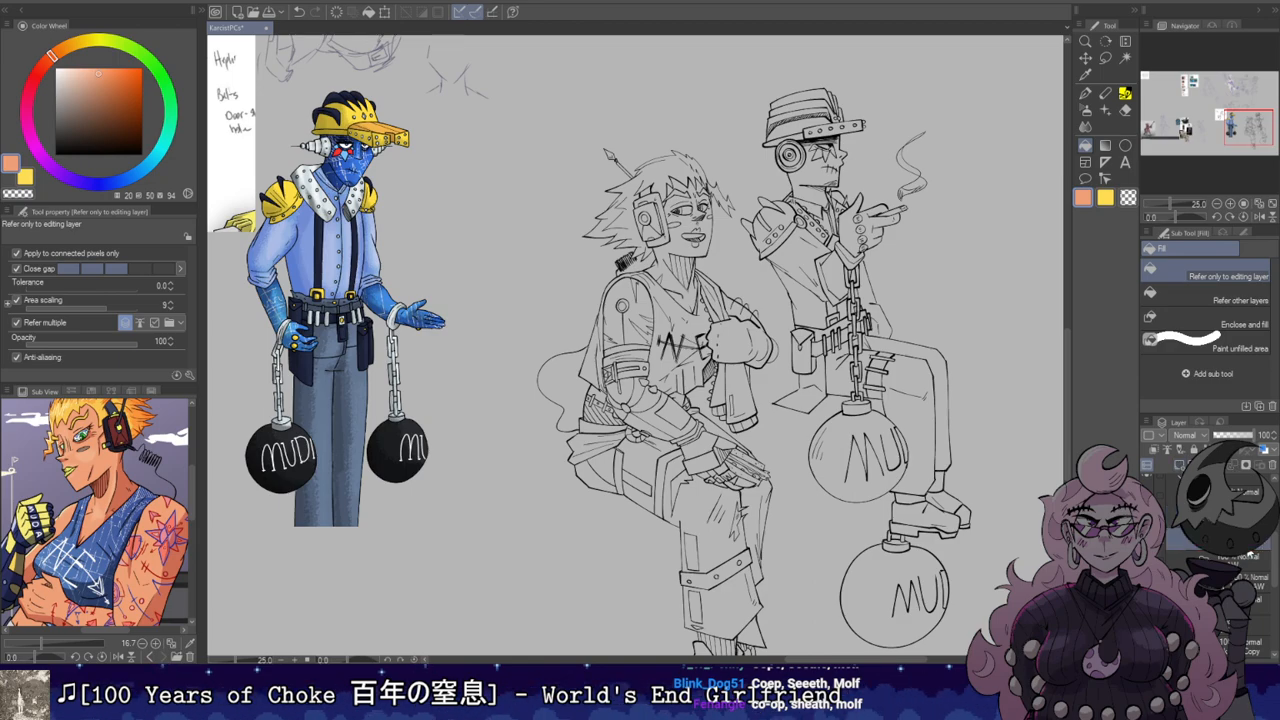
Step: Fill the first character's face and neck with the orange skin color, including the hatched shadow under the chin
{"action": "scroll", "coordinate": [678, 235], "scroll_direction": "up", "scroll_amount": 5}
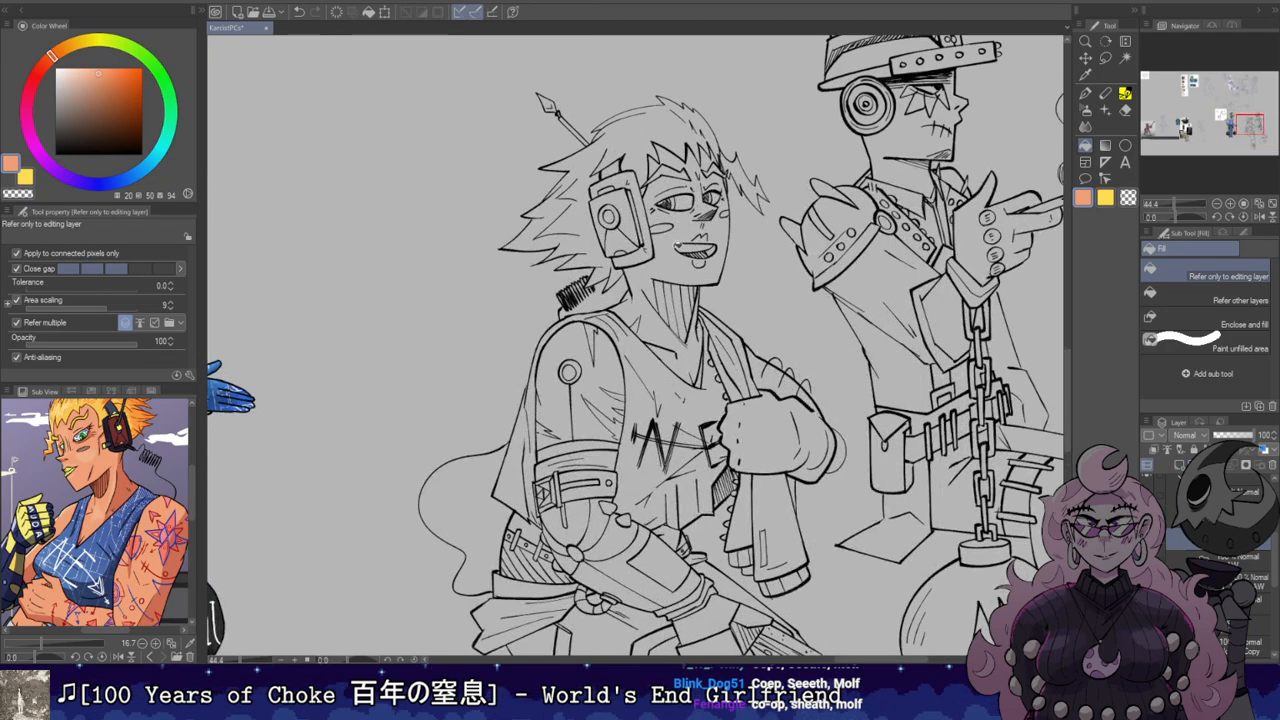
{"action": "left_click", "coordinate": [648, 261]}
{"action": "scroll", "coordinate": [648, 261], "scroll_direction": "up", "scroll_amount": 2}
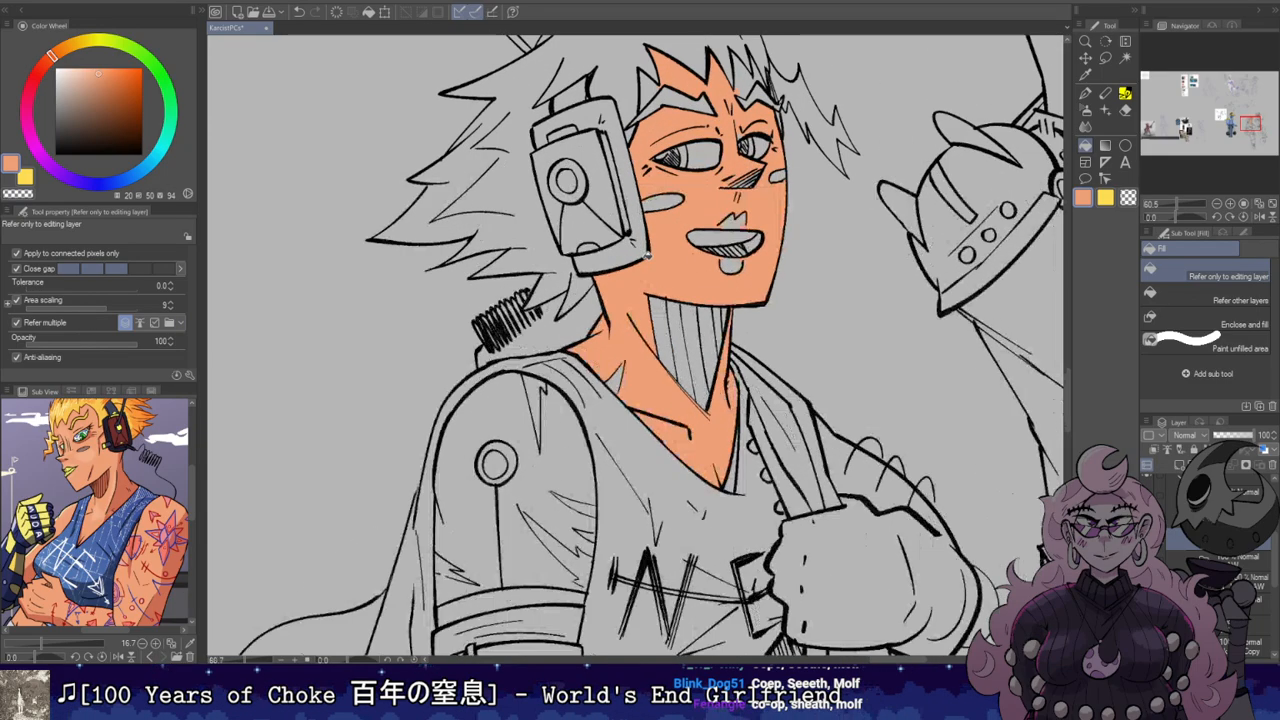
{"action": "scroll", "coordinate": [760, 150], "scroll_direction": "up", "scroll_amount": 2}
{"action": "left_click", "coordinate": [748, 166]}
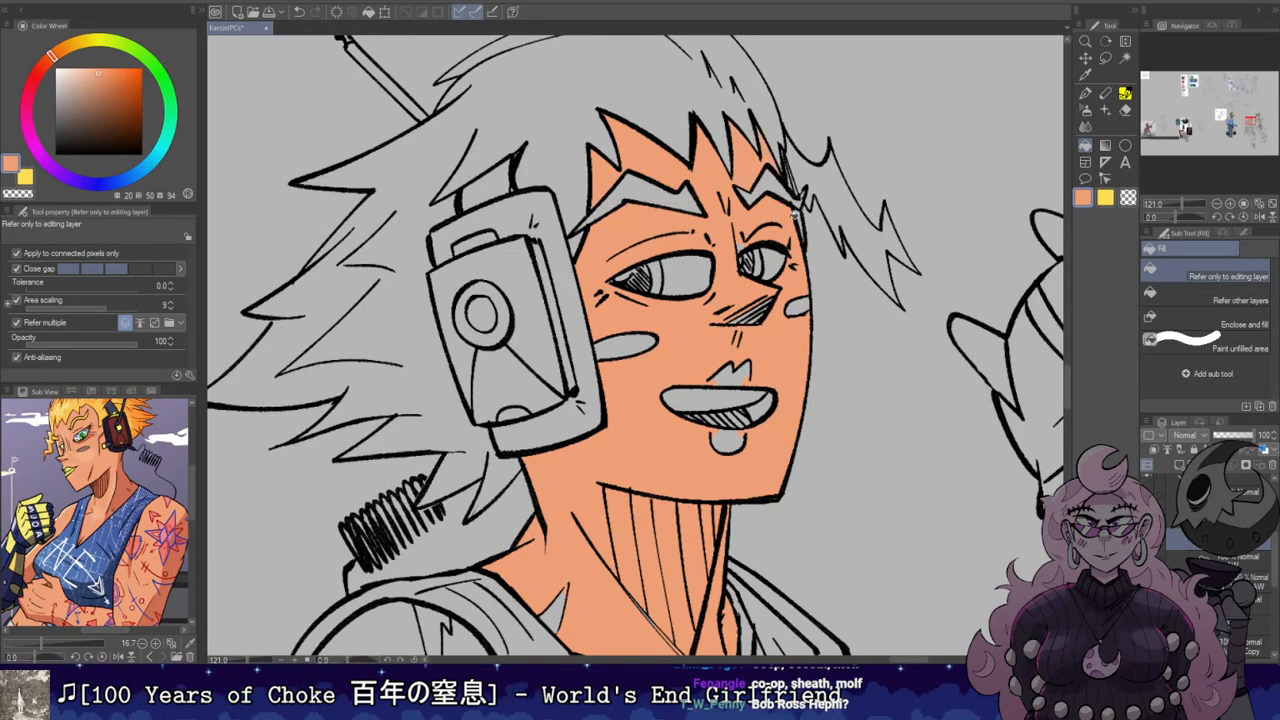
{"action": "scroll", "coordinate": [725, 322], "scroll_direction": "down", "scroll_amount": 2}
{"action": "scroll", "coordinate": [725, 322], "scroll_direction": "up", "scroll_amount": 1}
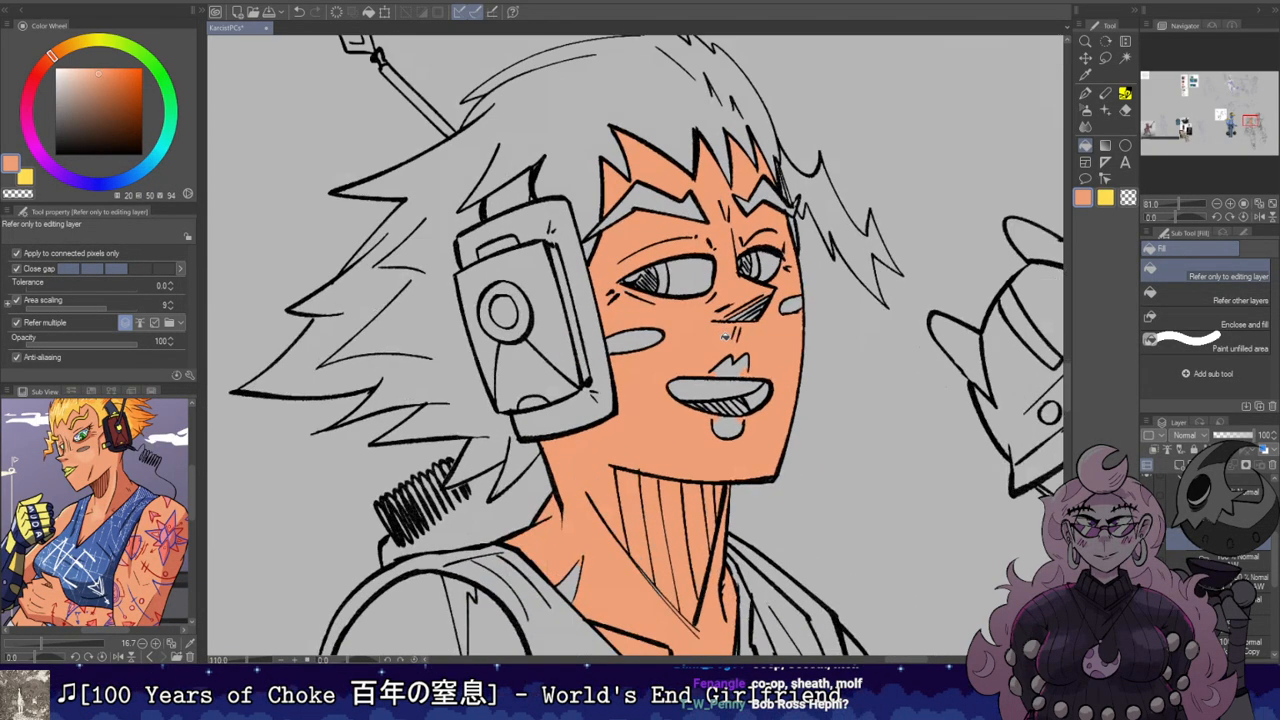
{"action": "key", "text": "b"}
{"action": "left_click", "coordinate": [1180, 333]}
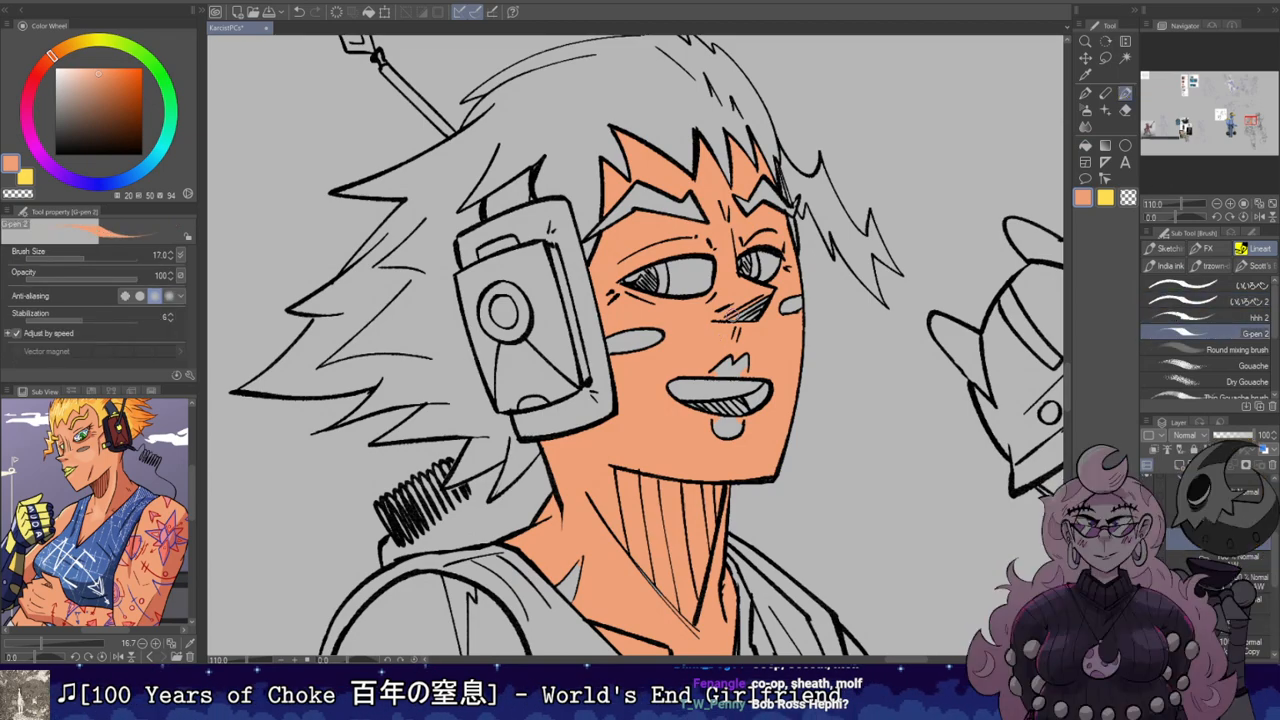
{"action": "key", "text": "e"}
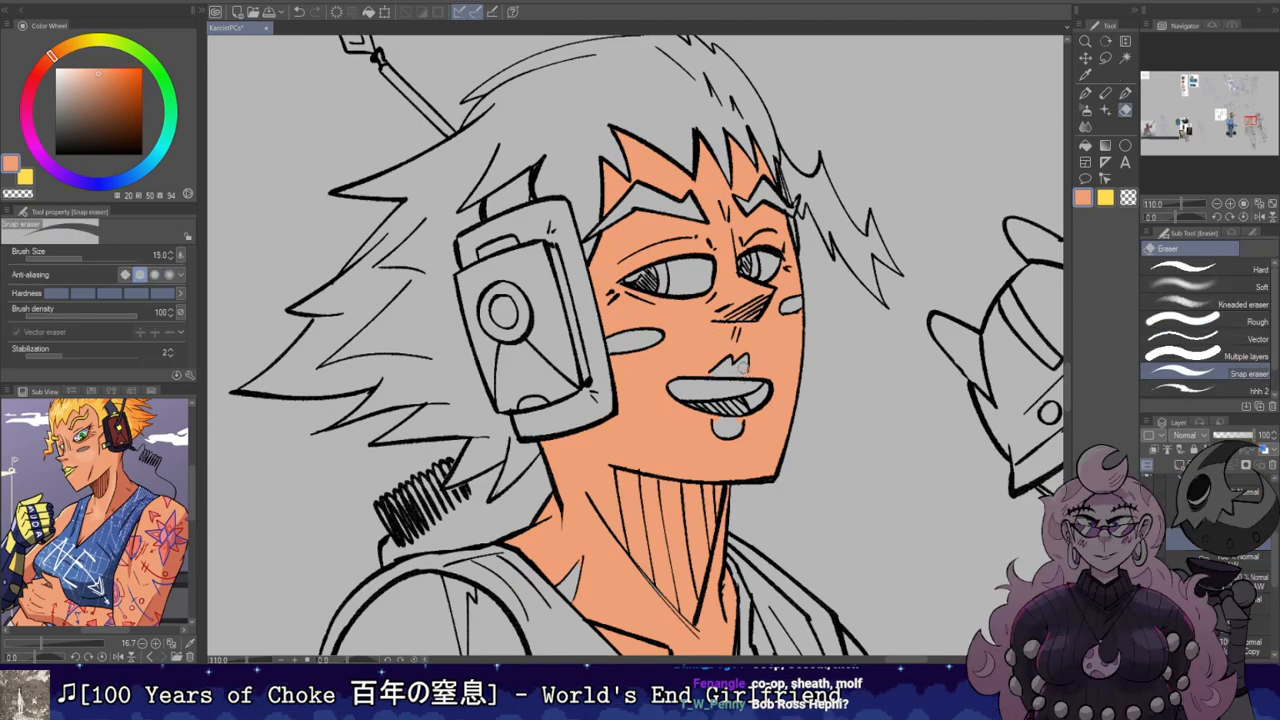
{"action": "left_click_drag", "start_coordinate": [817, 225], "coordinate": [871, 227]}
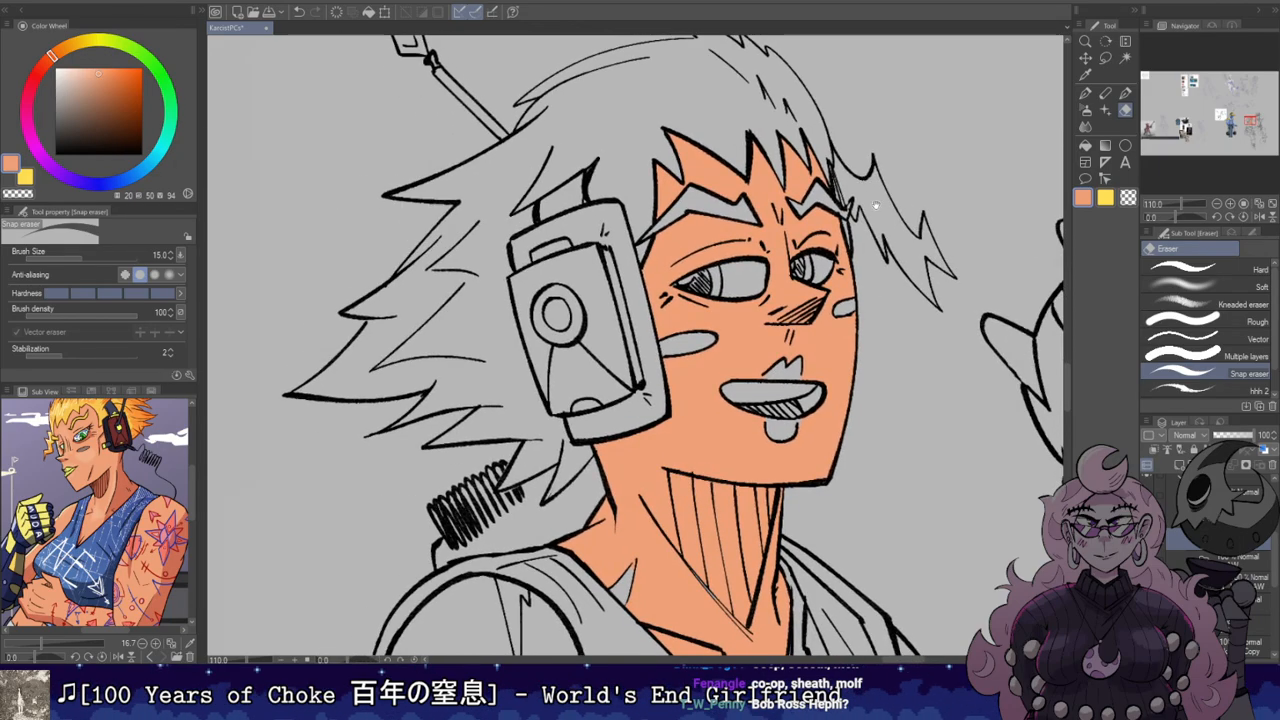
Step: Fill the first character's bare upper arm with the skin color and erase it from the small jagged scar near the armband
{"action": "left_click_drag", "start_coordinate": [830, 500], "coordinate": [745, 230]}
{"action": "left_click_drag", "start_coordinate": [483, 443], "coordinate": [671, 204]}
{"action": "key", "text": "g"}
{"action": "left_click", "coordinate": [671, 204]}
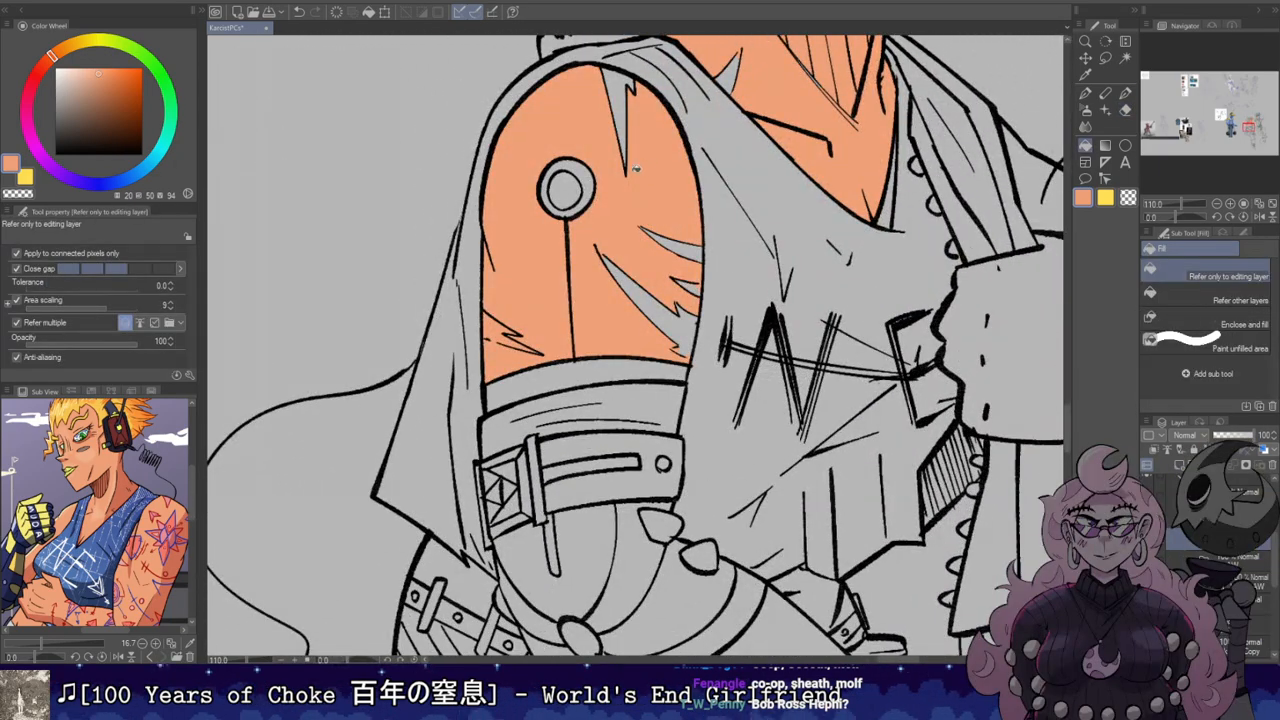
{"action": "key", "text": "e"}
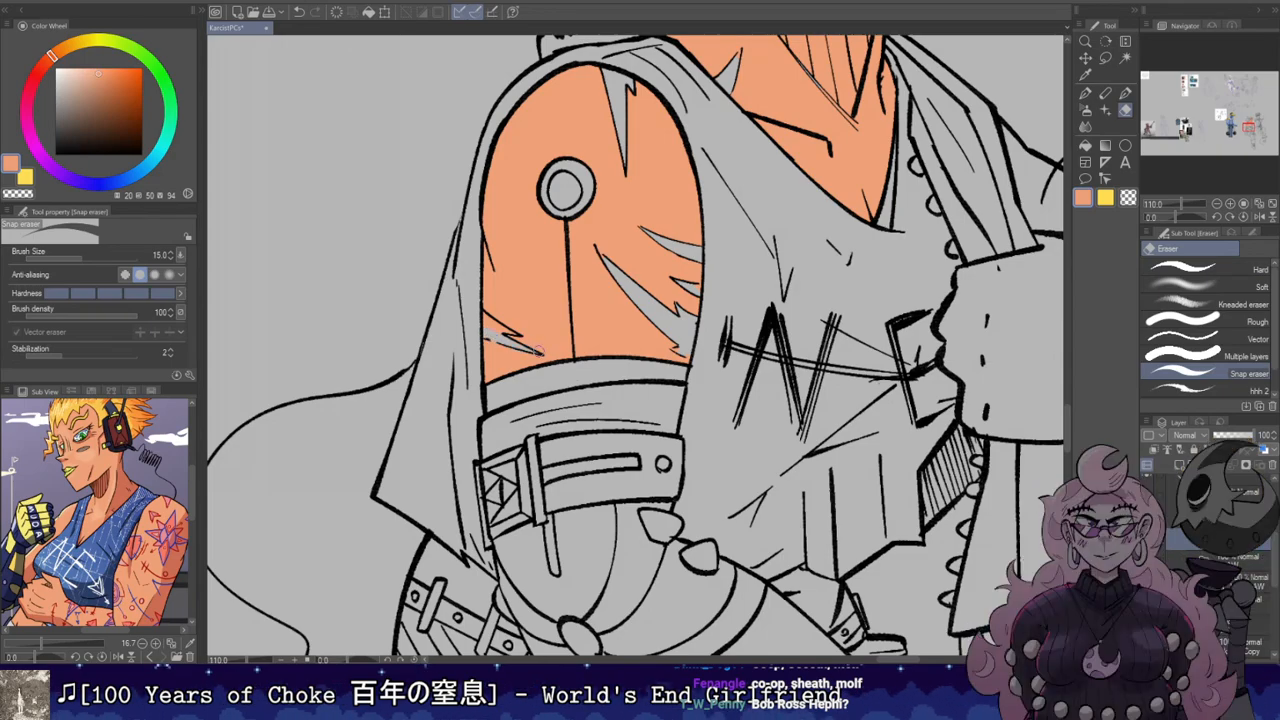
Step: Fill the first character's bent arm and the fist holding the jacket with the skin color
{"action": "mouse_move", "coordinate": [995, 305]}
{"action": "left_mouse_down"}
{"action": "mouse_move", "coordinate": [838, 300]}
{"action": "mouse_move", "coordinate": [787, 386]}
{"action": "left_mouse_up"}
{"action": "key", "text": "g"}
{"action": "left_click", "coordinate": [838, 300]}
{"action": "left_click", "coordinate": [828, 254]}
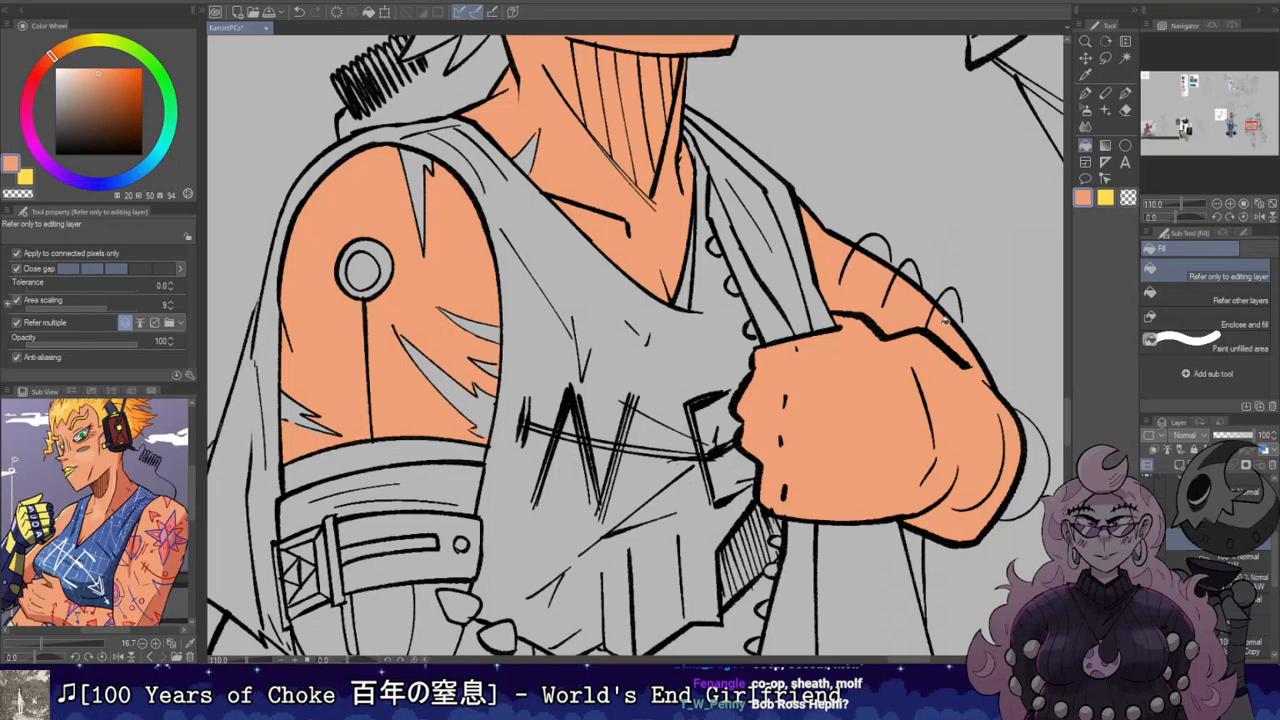
Step: Fill the small patch of exposed midriff below the torn shirt with the skin color
{"action": "left_click_drag", "start_coordinate": [969, 453], "coordinate": [901, 213]}
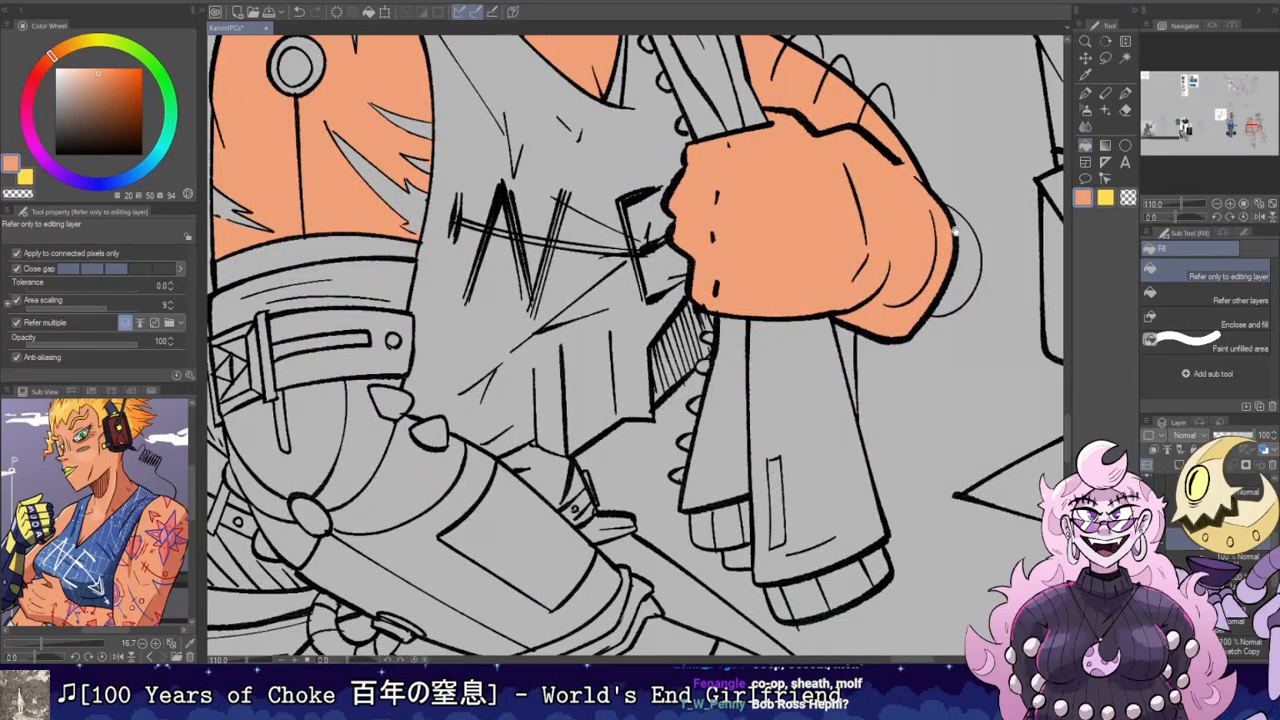
{"action": "left_click_drag", "start_coordinate": [543, 464], "coordinate": [742, 358]}
{"action": "left_click", "coordinate": [742, 358]}
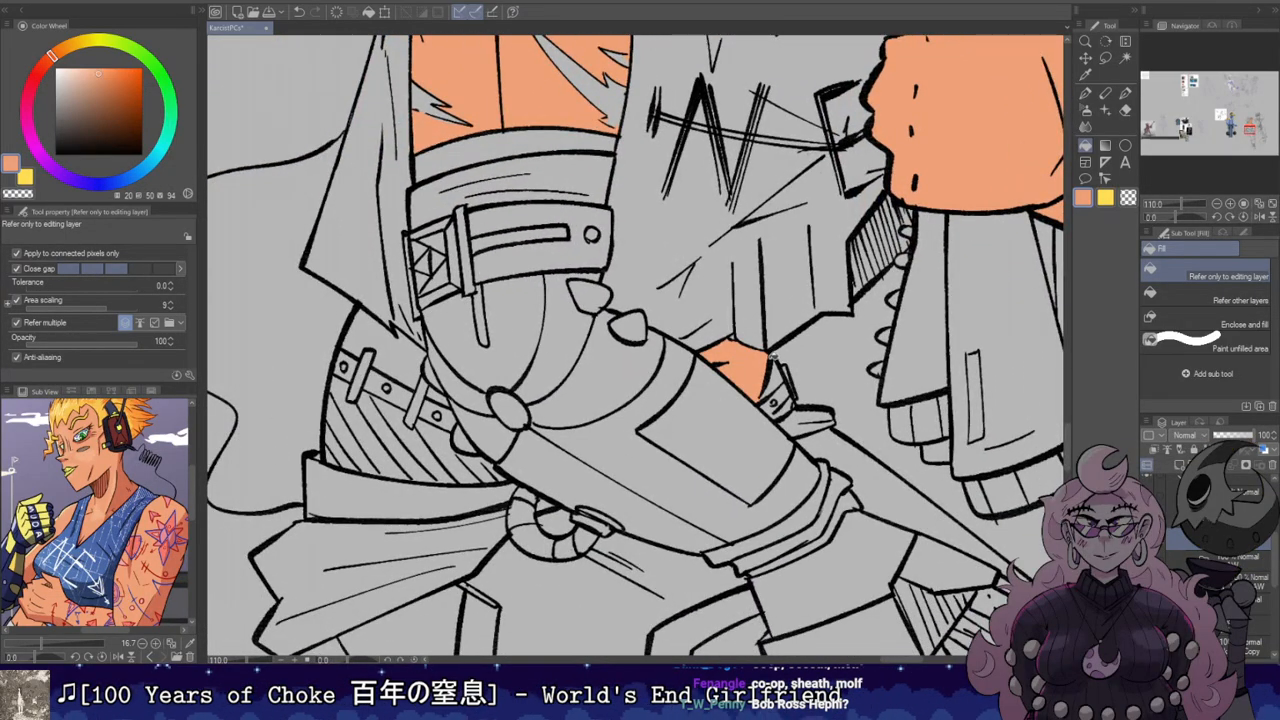
Step: Close the line gap at the first character's exposed hip and fill the patch above the belt with the orange skin color
{"action": "key", "text": "b"}
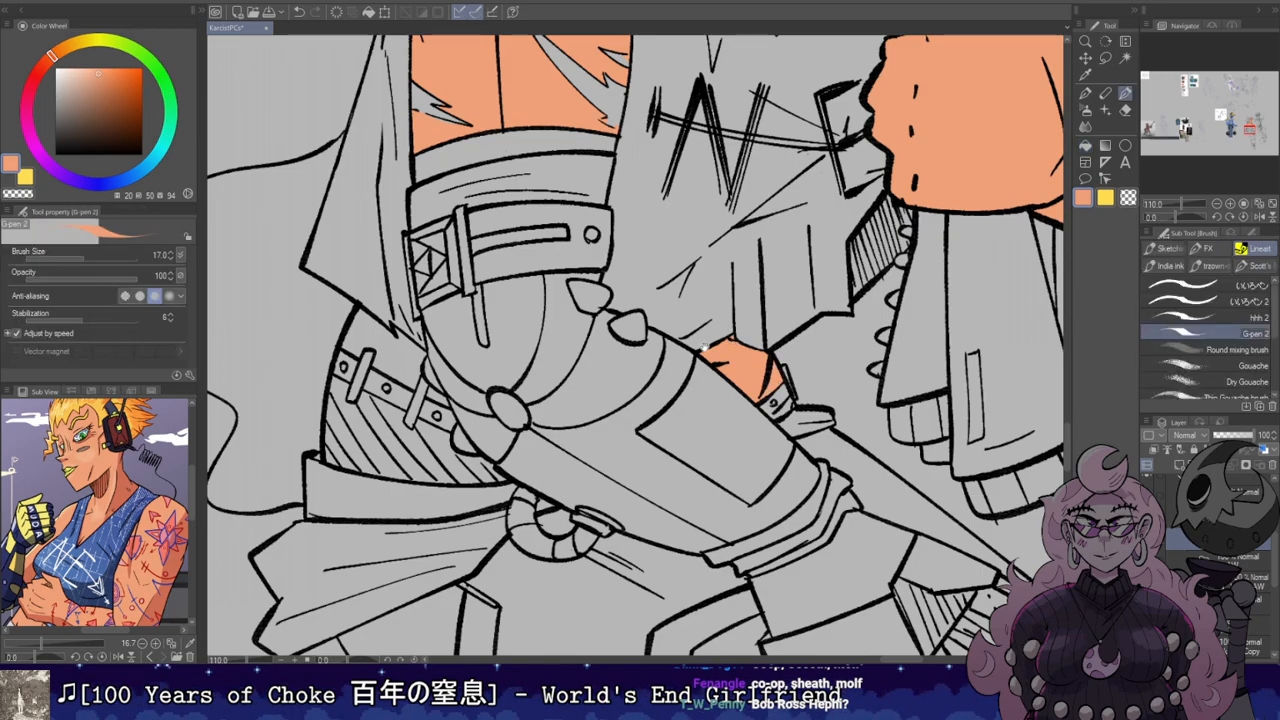
{"action": "left_click_drag", "start_coordinate": [376, 328], "coordinate": [507, 366]}
{"action": "key", "text": "g"}
{"action": "left_click", "coordinate": [523, 376]}
Step: Fill the two jagged tears in the first character's trouser legs with the orange skin color
{"action": "mouse_move", "coordinate": [749, 474]}
{"action": "left_mouse_down"}
{"action": "mouse_move", "coordinate": [678, 203]}
{"action": "mouse_move", "coordinate": [457, 5]}
{"action": "left_mouse_up"}
{"action": "left_click", "coordinate": [834, 434]}
{"action": "left_click", "coordinate": [570, 278]}
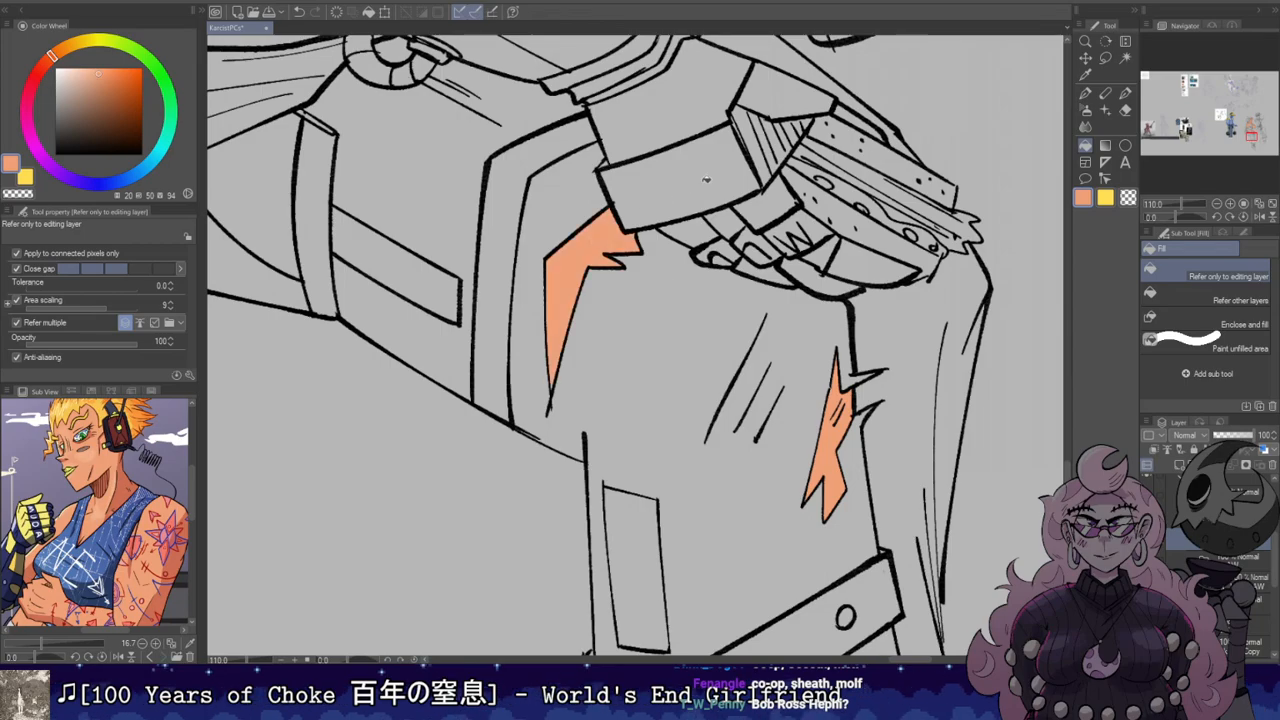
{"action": "left_click_drag", "start_coordinate": [720, 550], "coordinate": [671, 223]}
{"action": "left_click_drag", "start_coordinate": [805, 451], "coordinate": [829, 270]}
{"action": "left_click_drag", "start_coordinate": [811, 215], "coordinate": [738, 541]}
{"action": "left_click_drag", "start_coordinate": [800, 168], "coordinate": [812, 432]}
{"action": "left_click_drag", "start_coordinate": [833, 281], "coordinate": [909, 424]}
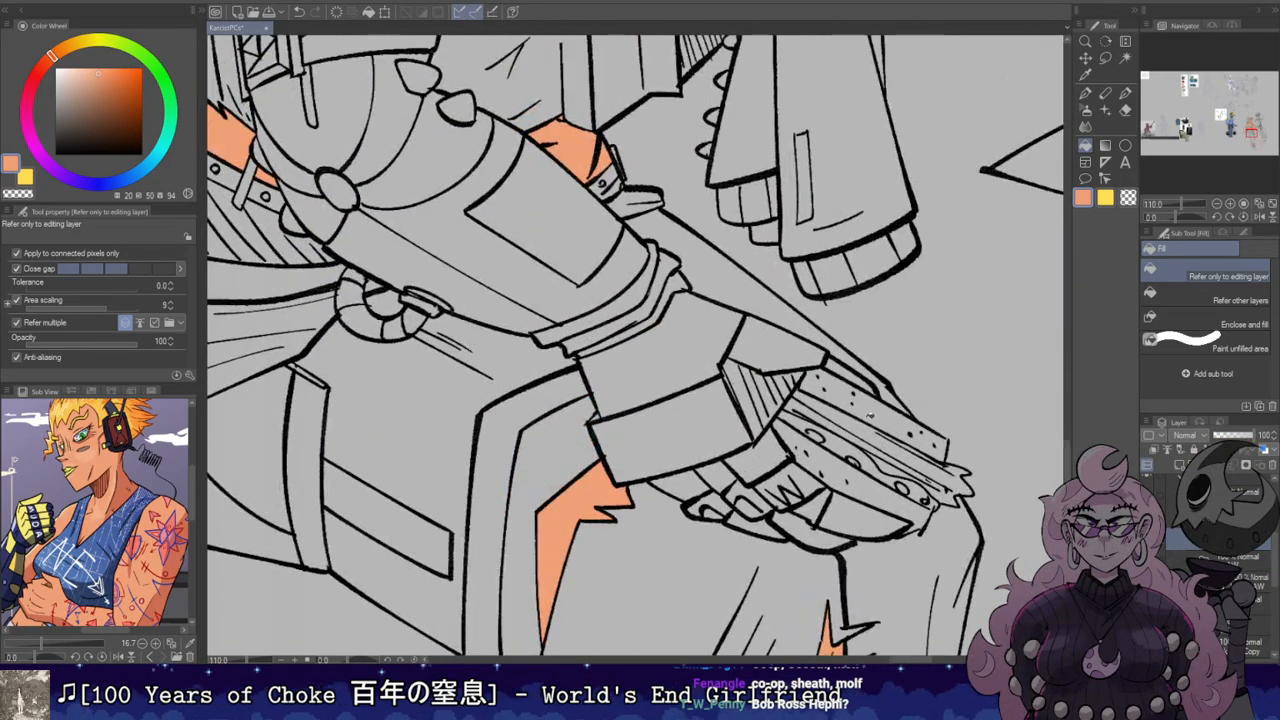
Step: Choose a pale peach tint of the skin color and fill the jagged scars on the lower part of the bare upper arm
{"action": "scroll", "coordinate": [870, 415], "scroll_direction": "down", "scroll_amount": 5}
{"action": "left_click_drag", "start_coordinate": [740, 250], "coordinate": [708, 439]}
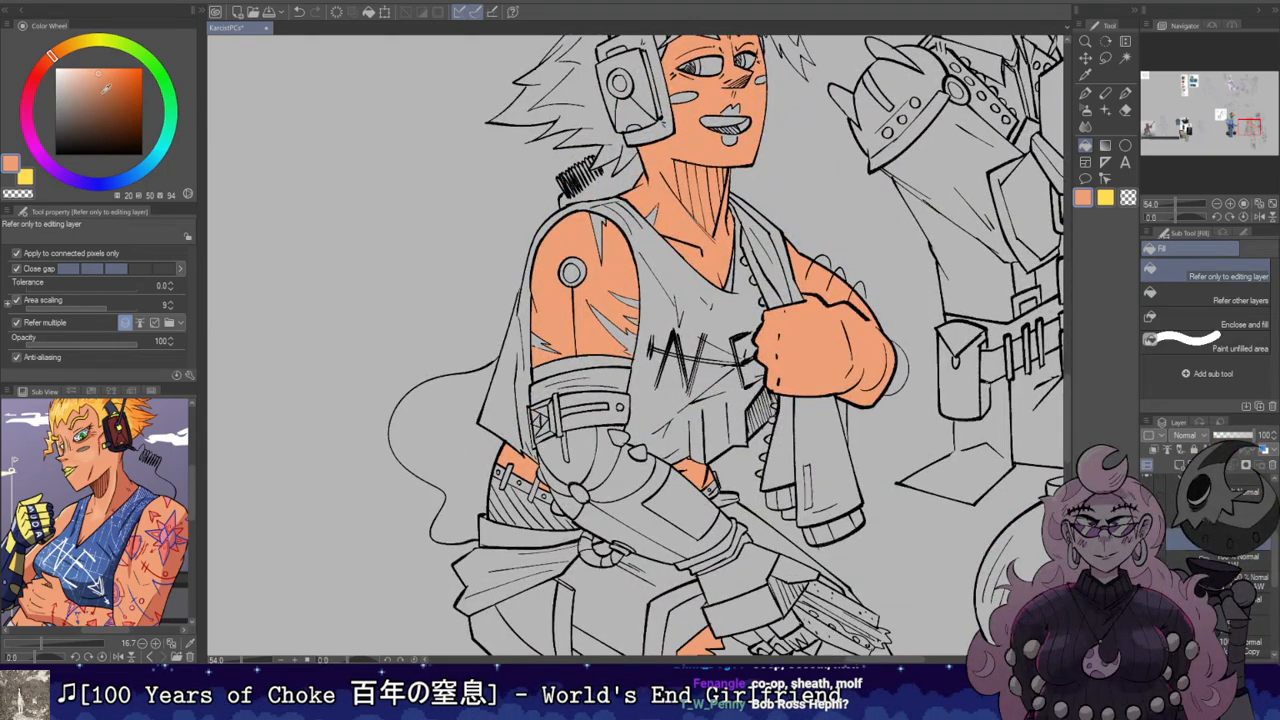
{"action": "left_click", "coordinate": [86, 64]}
{"action": "scroll", "coordinate": [710, 292], "scroll_direction": "up", "scroll_amount": 5}
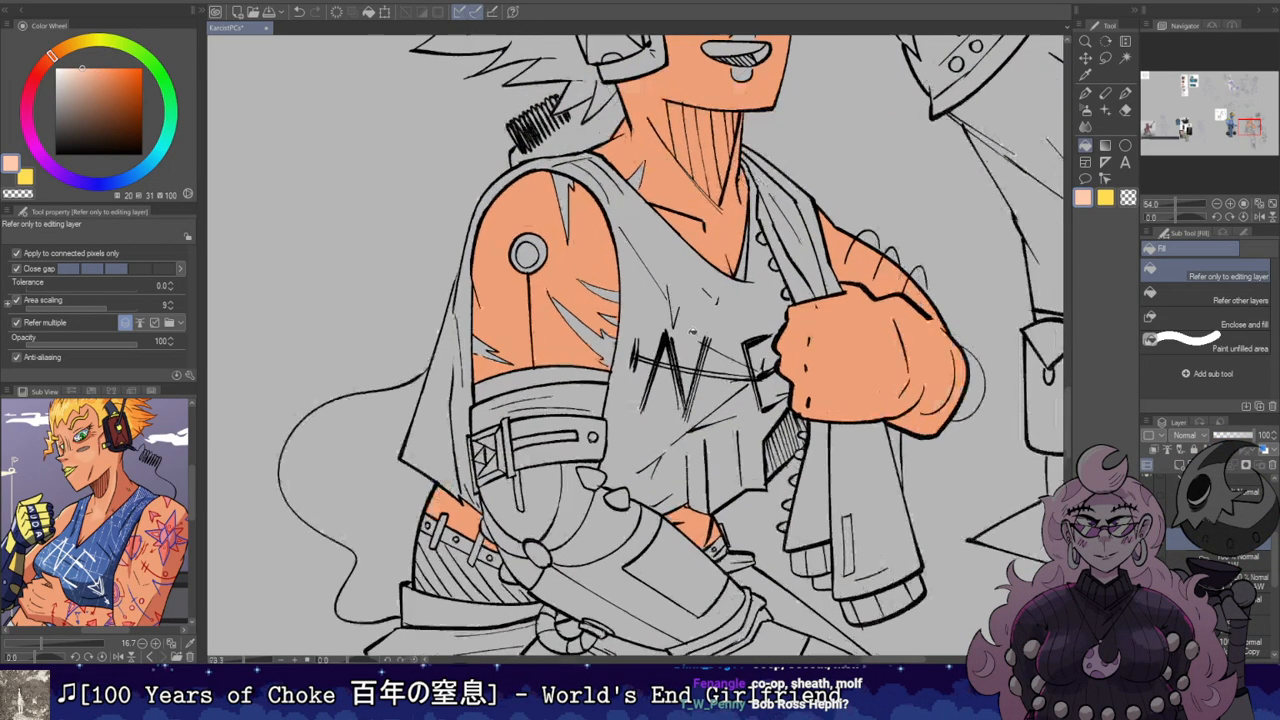
{"action": "left_click_drag", "start_coordinate": [483, 291], "coordinate": [597, 356]}
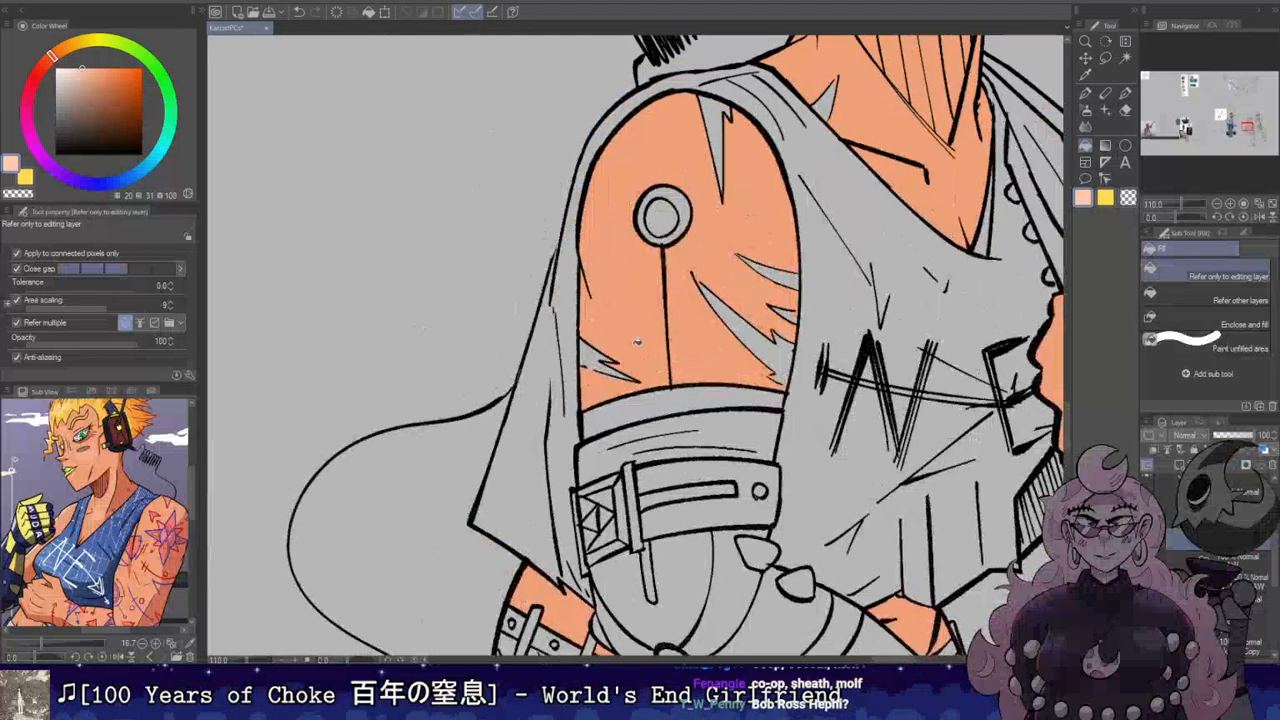
{"action": "key", "text": "p"}
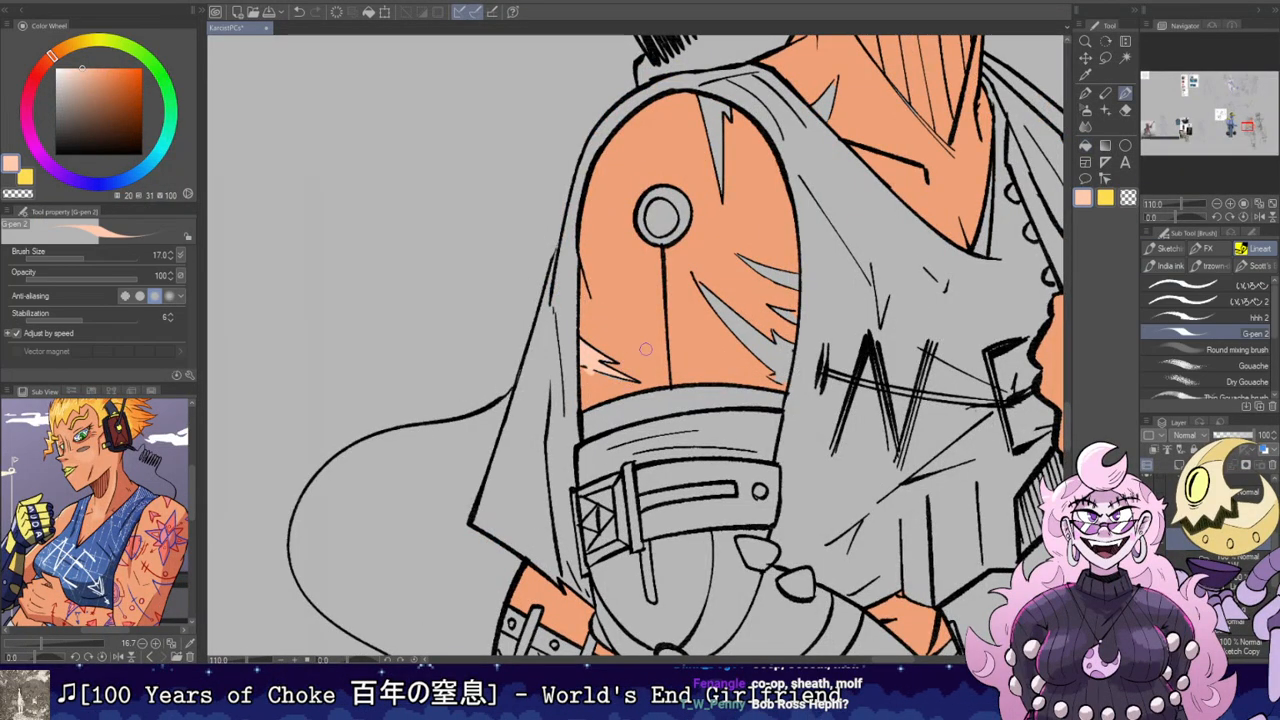
{"action": "key", "text": "g"}
{"action": "left_click", "coordinate": [760, 348]}
{"action": "left_click", "coordinate": [788, 312]}
{"action": "left_click", "coordinate": [786, 270]}
Step: Fill the shoulder and collarbone scars with the pale peach tint and touch up the hatched neck area with the skin color
{"action": "left_click_drag", "start_coordinate": [856, 76], "coordinate": [754, 365]}
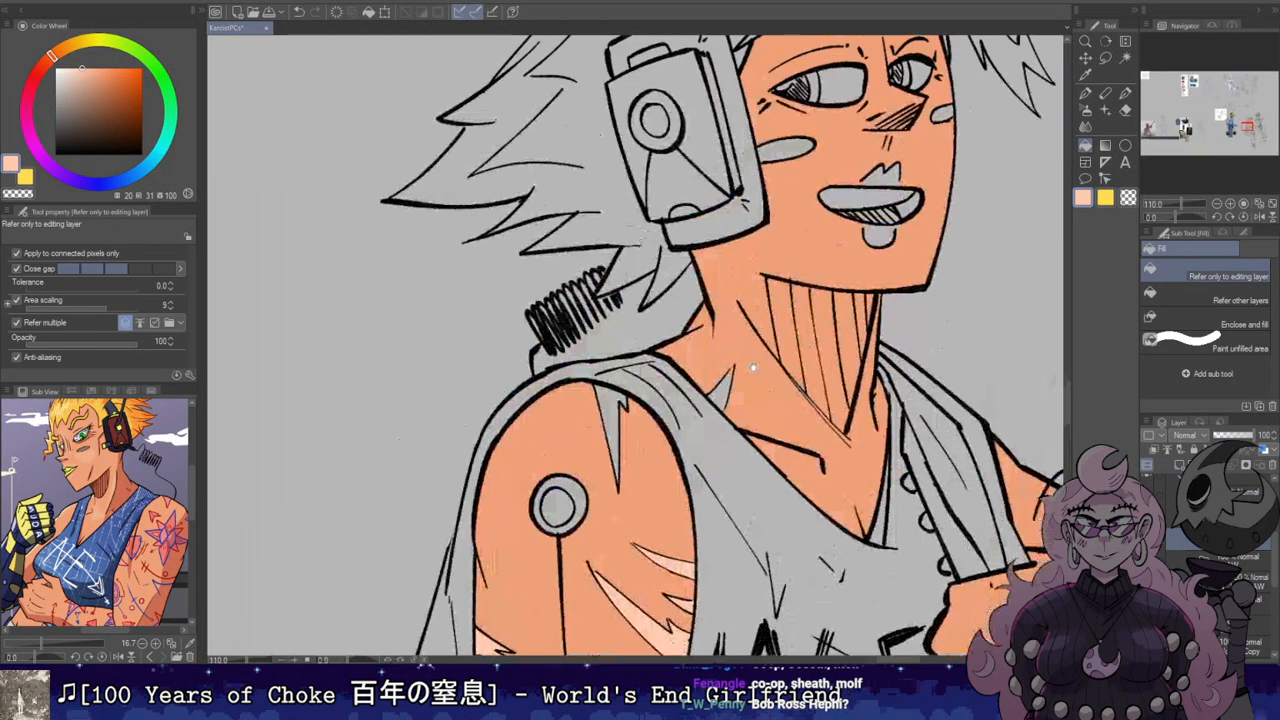
{"action": "left_click", "coordinate": [614, 420]}
{"action": "left_click", "coordinate": [723, 388]}
{"action": "left_click_drag", "start_coordinate": [864, 175], "coordinate": [760, 275]}
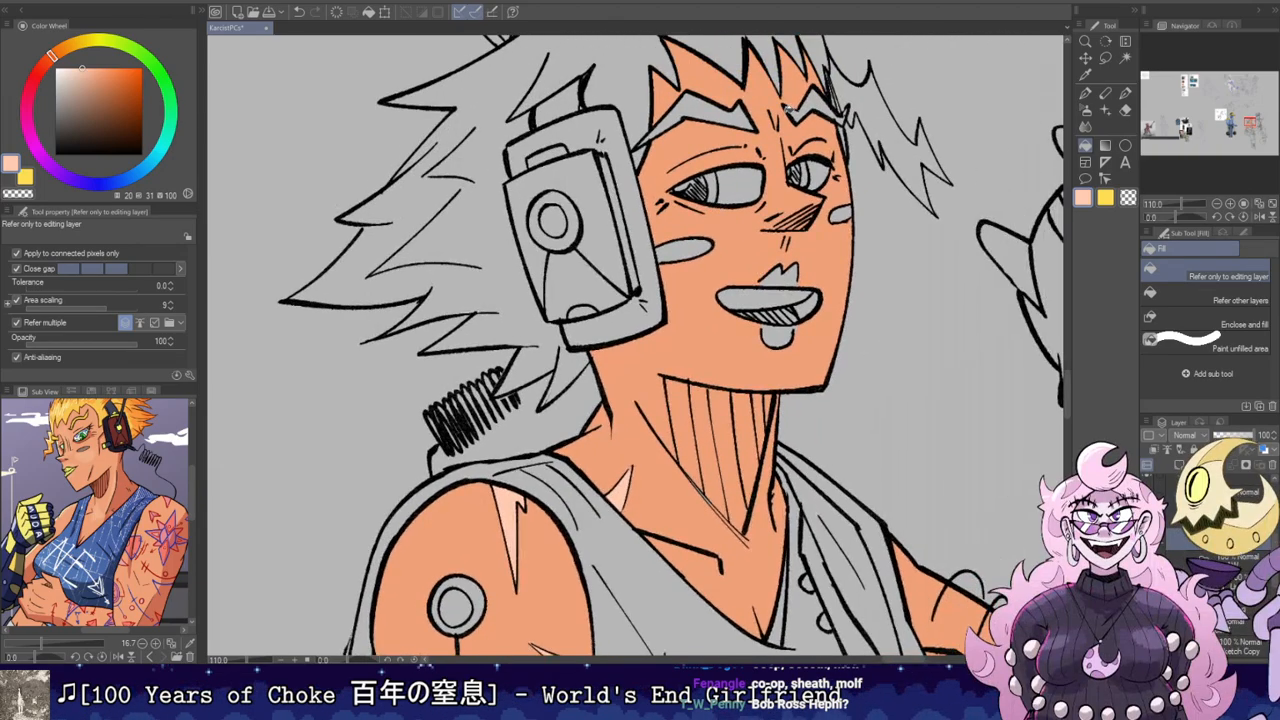
{"action": "mouse_move", "coordinate": [965, 620]}
{"action": "left_mouse_down"}
{"action": "mouse_move", "coordinate": [873, 402]}
{"action": "mouse_move", "coordinate": [902, 435]}
{"action": "left_mouse_up"}
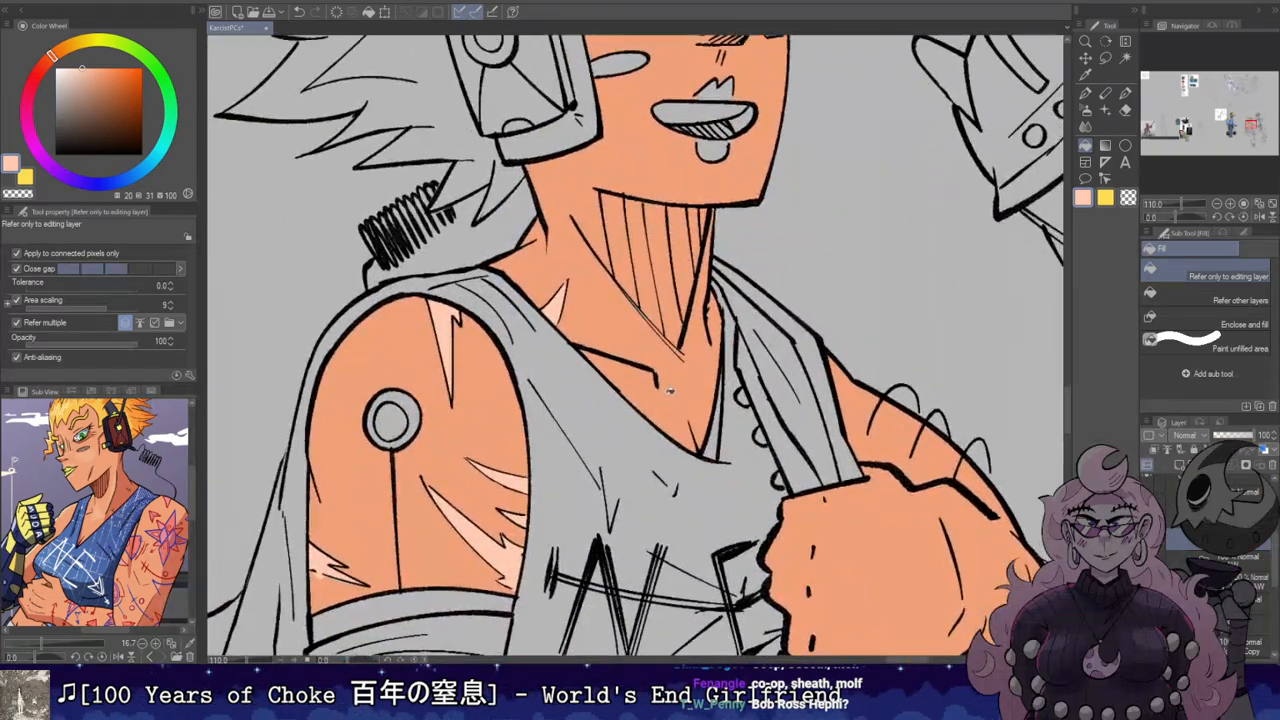
{"action": "key", "text": "p"}
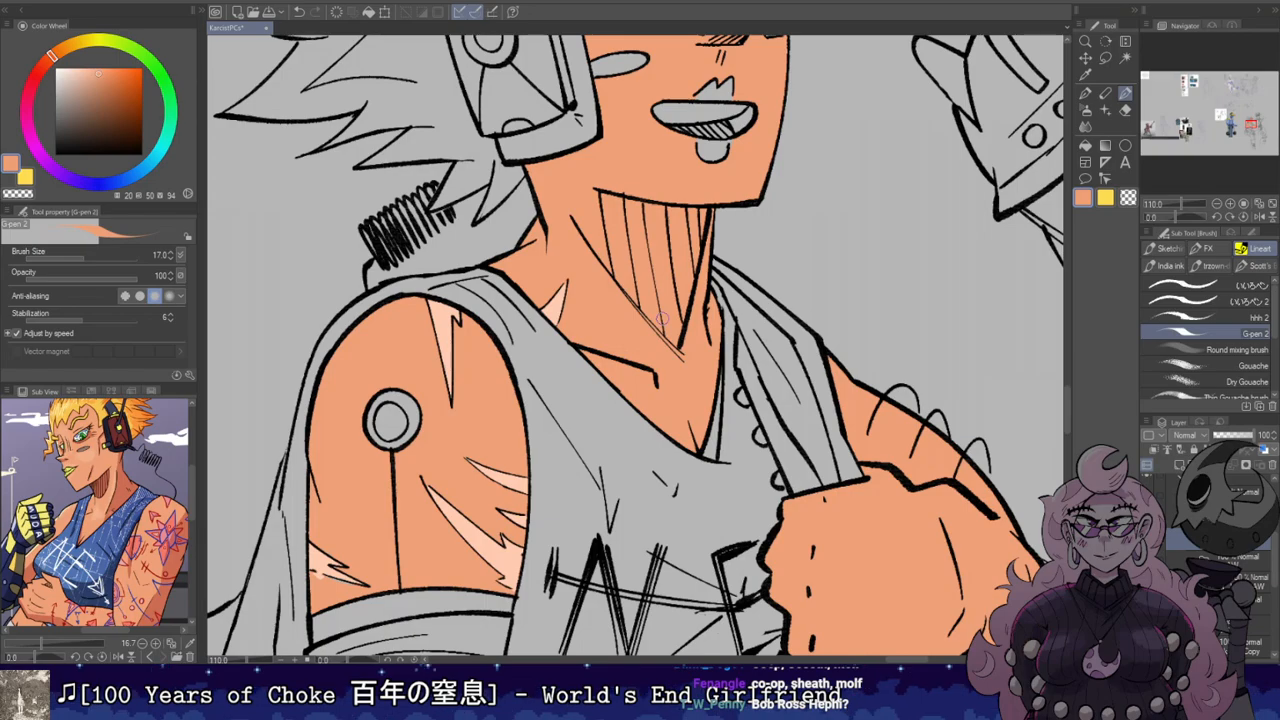
{"action": "scroll", "coordinate": [660, 318], "scroll_direction": "down", "scroll_amount": 5}
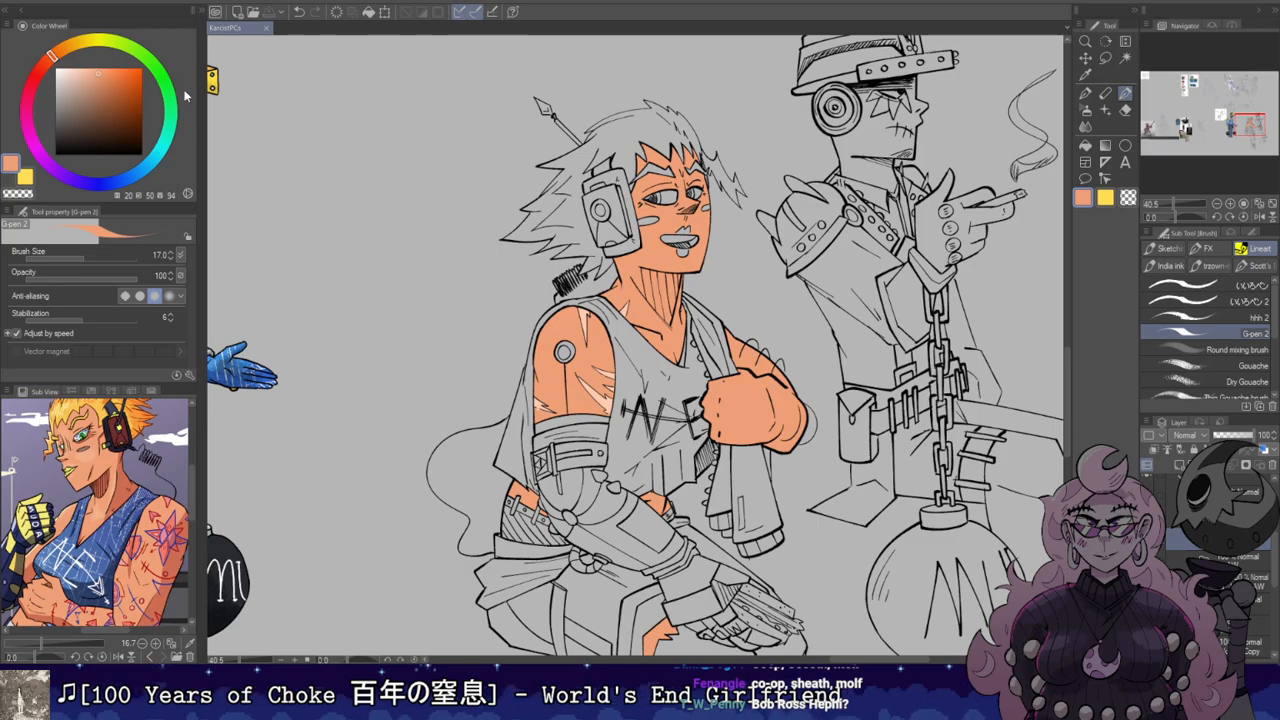
Step: Choose white and fill the first character's teeth and the whites of both eyes
{"action": "left_click_drag", "start_coordinate": [82, 90], "coordinate": [55, 69]}
{"action": "scroll", "coordinate": [775, 217], "scroll_direction": "up", "scroll_amount": 5}
{"action": "key", "text": "g"}
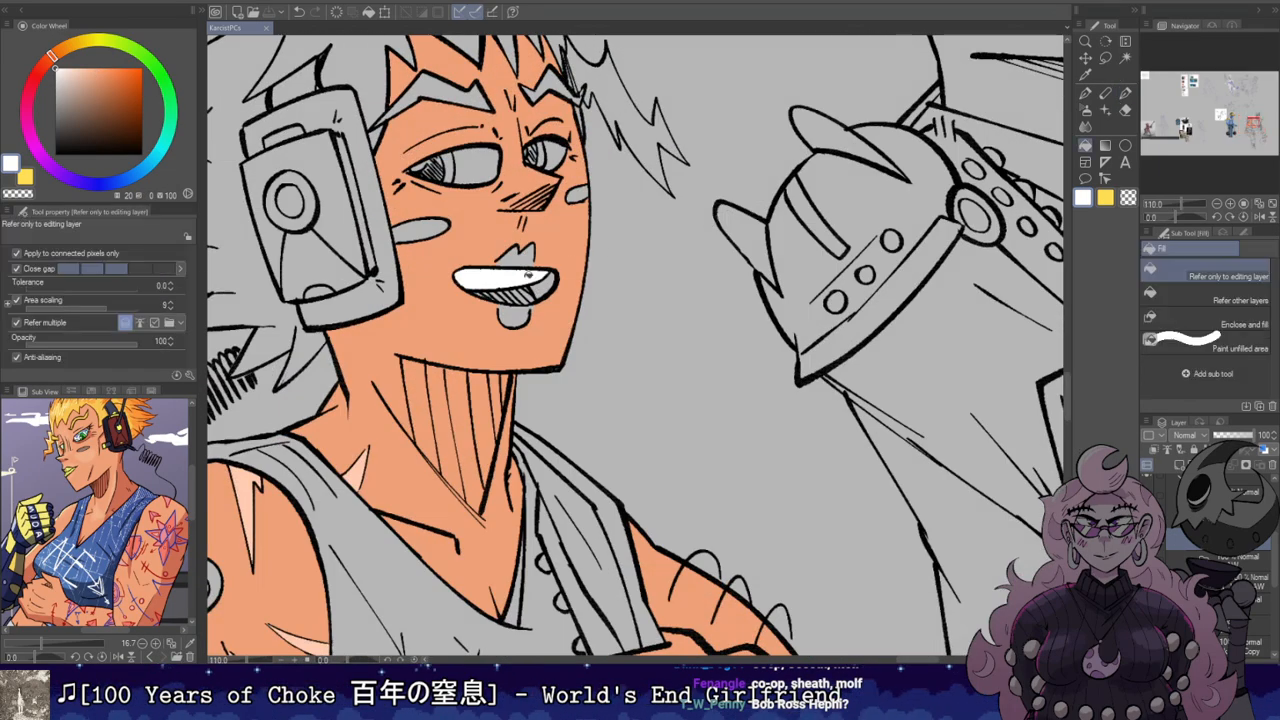
{"action": "left_click", "coordinate": [528, 272]}
{"action": "scroll", "coordinate": [528, 272], "scroll_direction": "up", "scroll_amount": 3}
{"action": "left_click", "coordinate": [463, 155]}
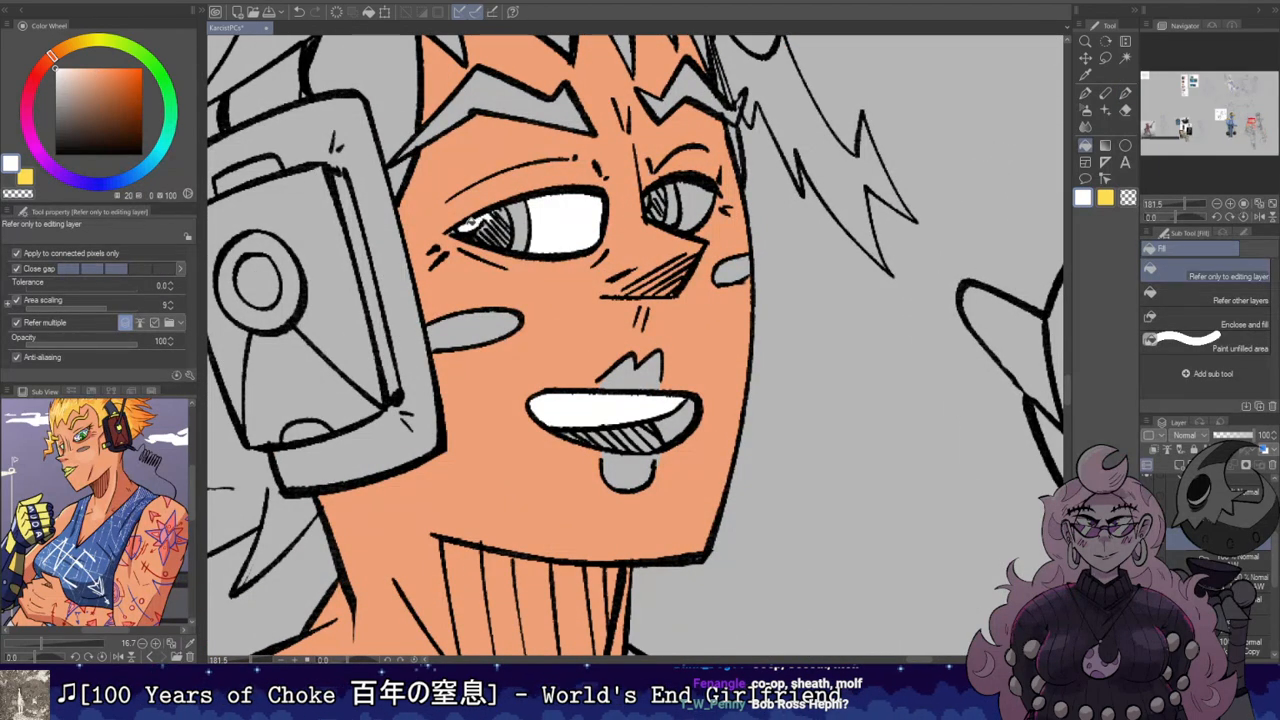
{"action": "left_click", "coordinate": [690, 198]}
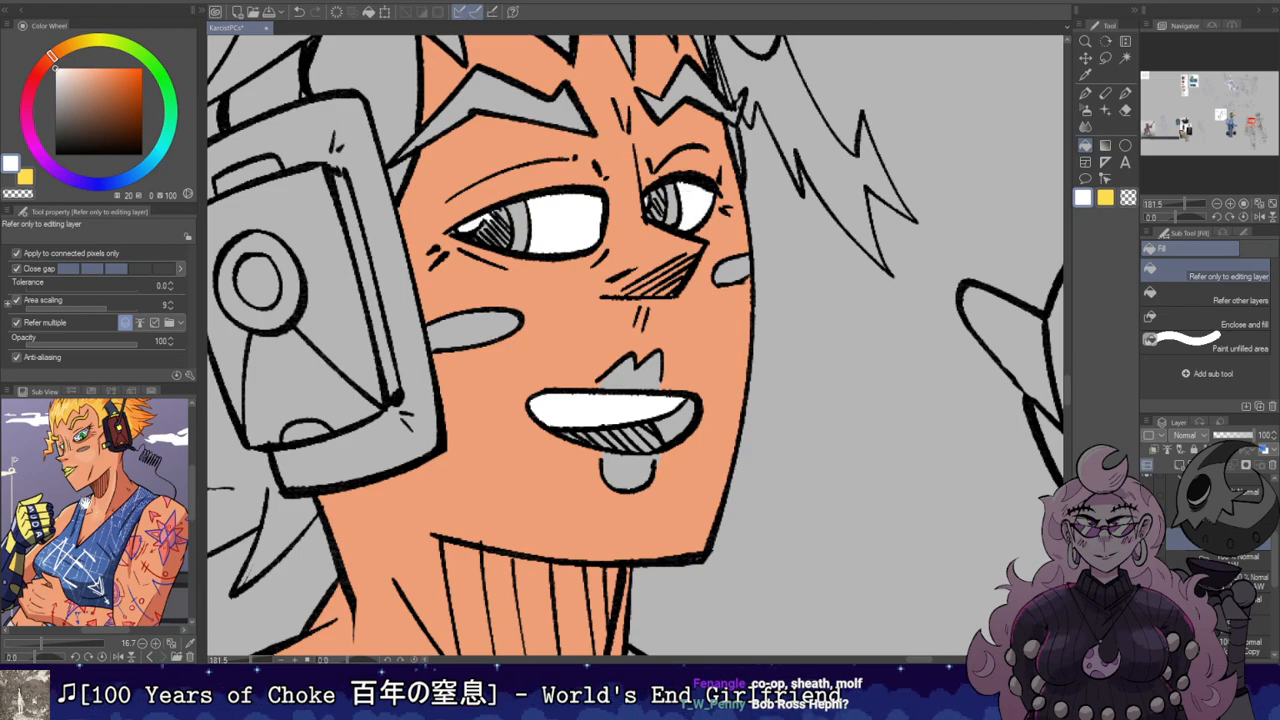
Step: Sample the bright green from the eye in the reference image and fill the open part of both irises with it
{"action": "scroll", "coordinate": [90, 508], "scroll_direction": "up", "scroll_amount": 7}
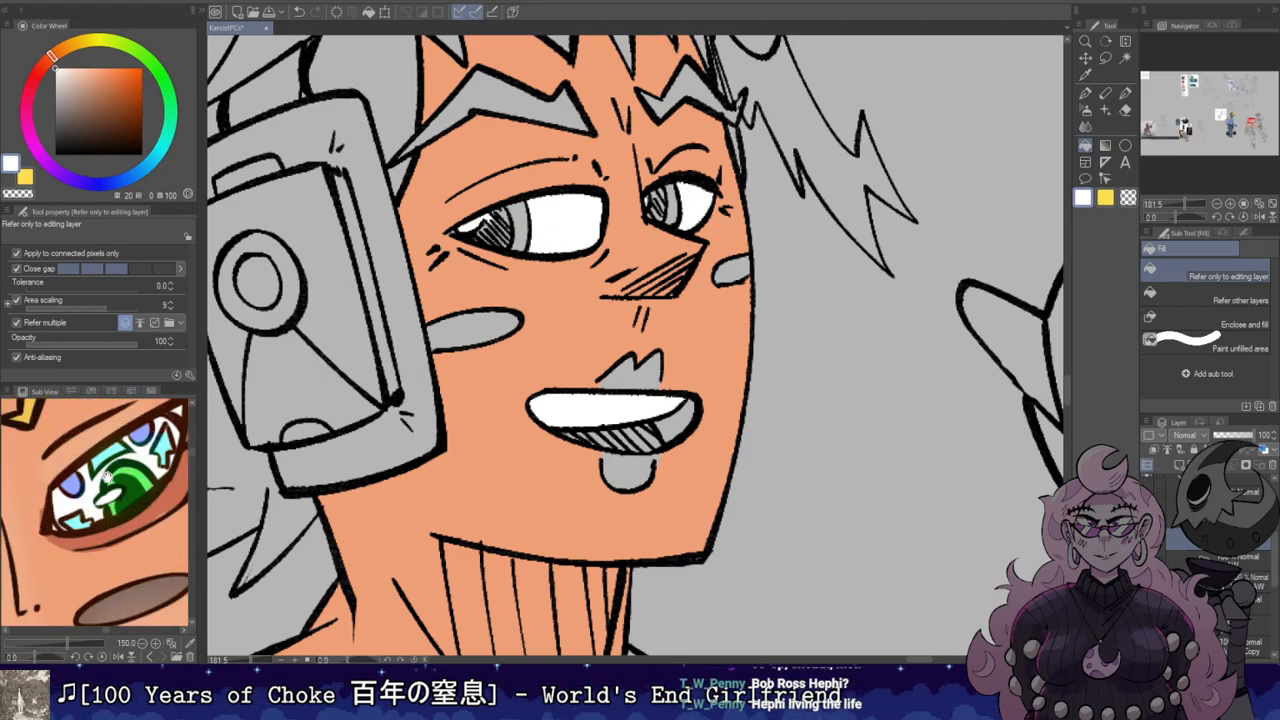
{"action": "left_click", "coordinate": [130, 470]}
{"action": "scroll", "coordinate": [672, 218], "scroll_direction": "up", "scroll_amount": 1}
{"action": "left_click", "coordinate": [665, 215]}
{"action": "left_click", "coordinate": [493, 230]}
Step: Sample the darker green from the reference eye and paint the hatched part of both irises
{"action": "key", "text": "i"}
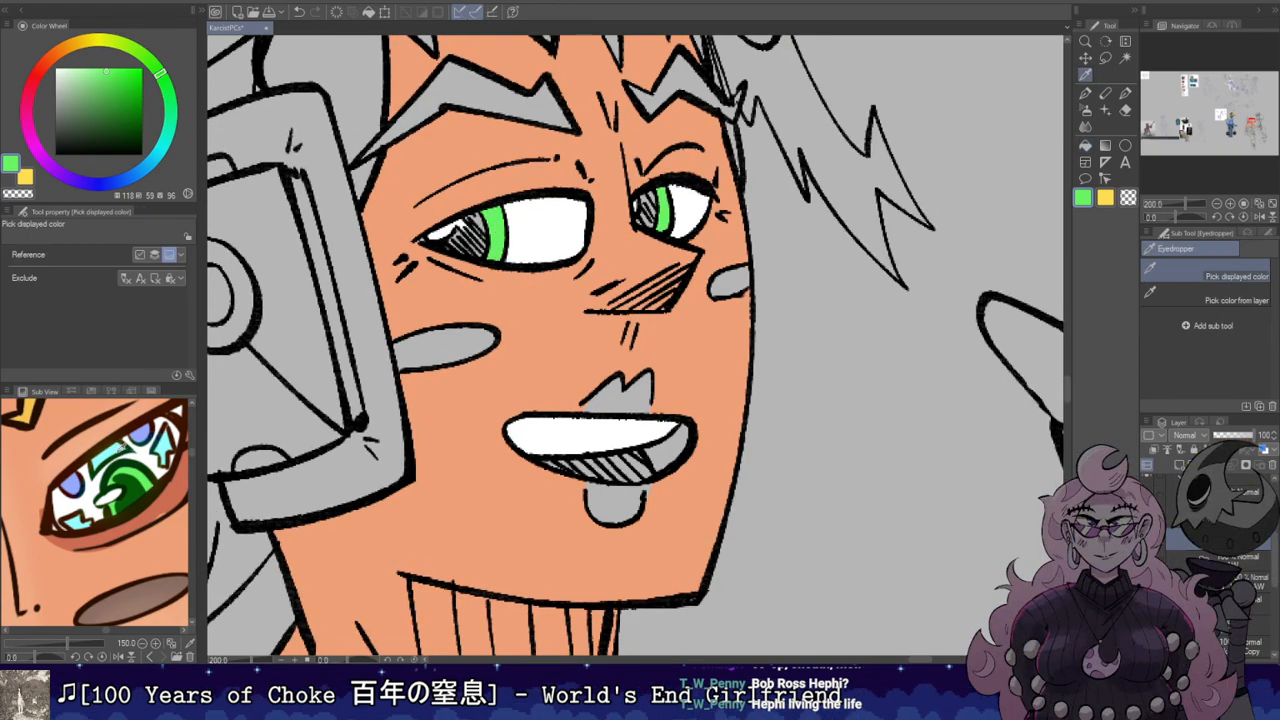
{"action": "left_click", "coordinate": [136, 476]}
{"action": "key", "text": "g"}
{"action": "key", "text": "b"}
{"action": "mouse_move", "coordinate": [460, 241]}
{"action": "left_mouse_down"}
{"action": "mouse_move", "coordinate": [470, 226]}
{"action": "mouse_move", "coordinate": [476, 240]}
{"action": "mouse_move", "coordinate": [478, 222]}
{"action": "left_mouse_up"}
{"action": "left_click_drag", "start_coordinate": [640, 200], "coordinate": [676, 265]}
Step: Reduce the pen size to 6 and sample the dark teal outline color from the reference eye
{"action": "left_click", "coordinate": [167, 445]}
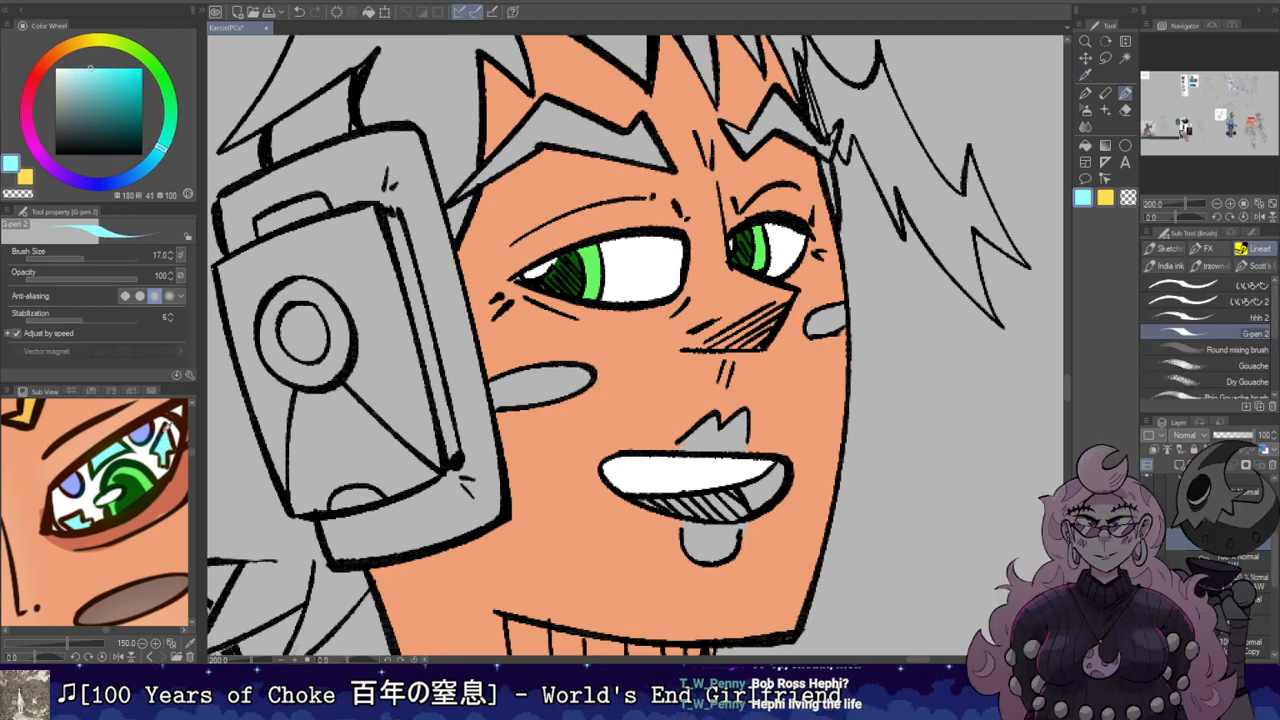
{"action": "key", "text": "bracketleft"}
{"action": "key", "text": "bracketleft"}
{"action": "key", "text": "bracketleft"}
{"action": "key", "text": "bracketleft"}
{"action": "key", "text": "bracketleft"}
{"action": "key", "text": "bracketleft"}
{"action": "key", "text": "ctrl+z"}
{"action": "key", "text": "i"}
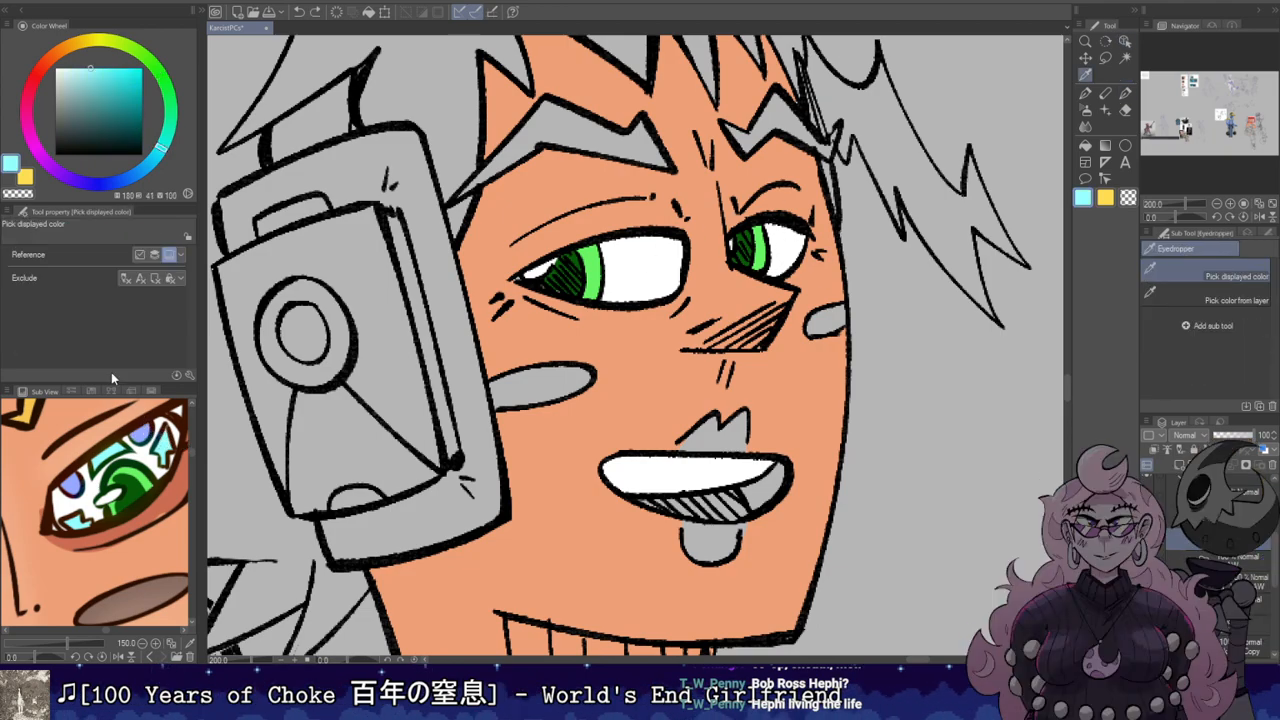
{"action": "left_click", "coordinate": [124, 402]}
{"action": "key", "text": "p"}
{"action": "key", "text": "ctrl+z"}
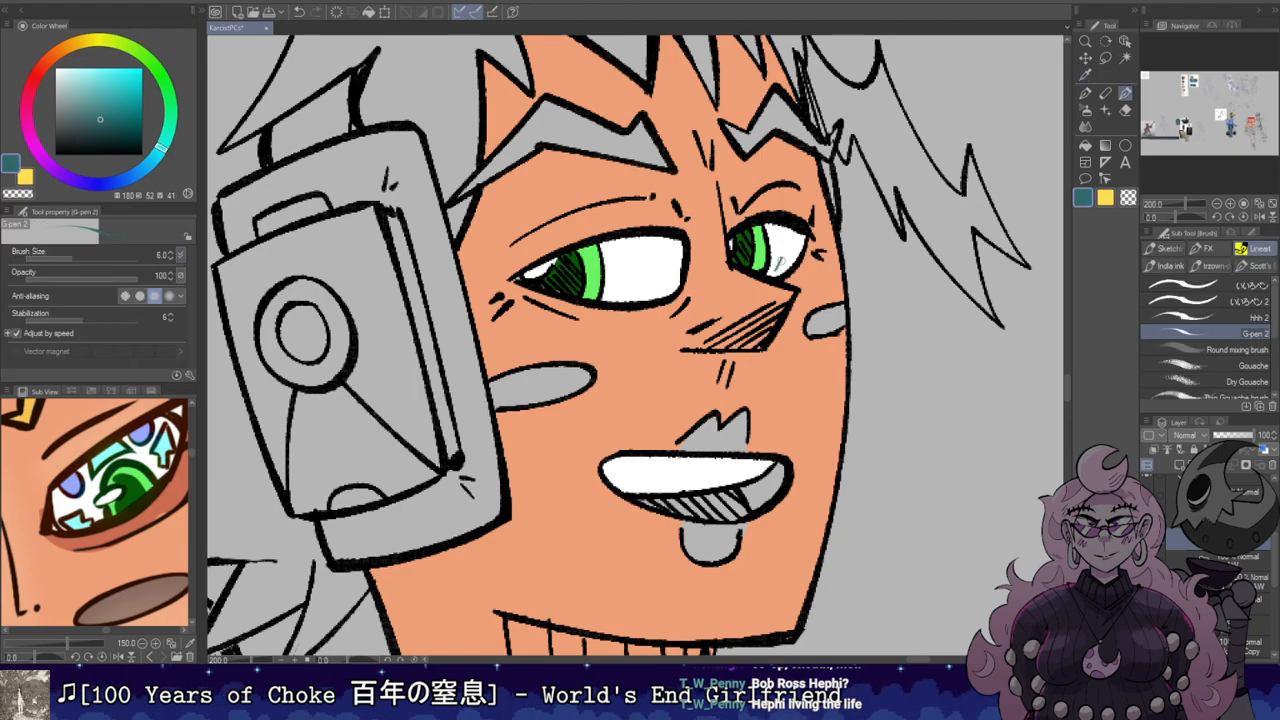
Step: Draw thin dark teal circuit-like outlines in the white of the far eye, following the reference
{"action": "left_click_drag", "start_coordinate": [778, 267], "coordinate": [794, 257]}
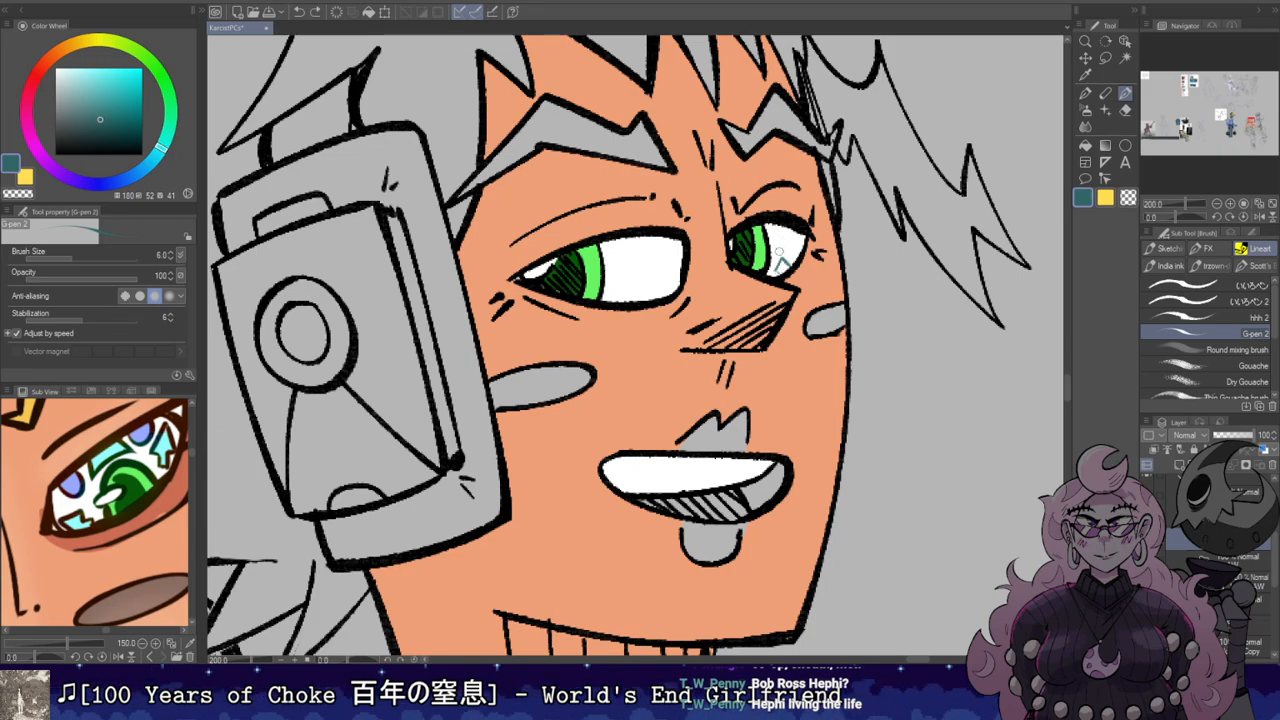
{"action": "left_click_drag", "start_coordinate": [789, 254], "coordinate": [791, 249]}
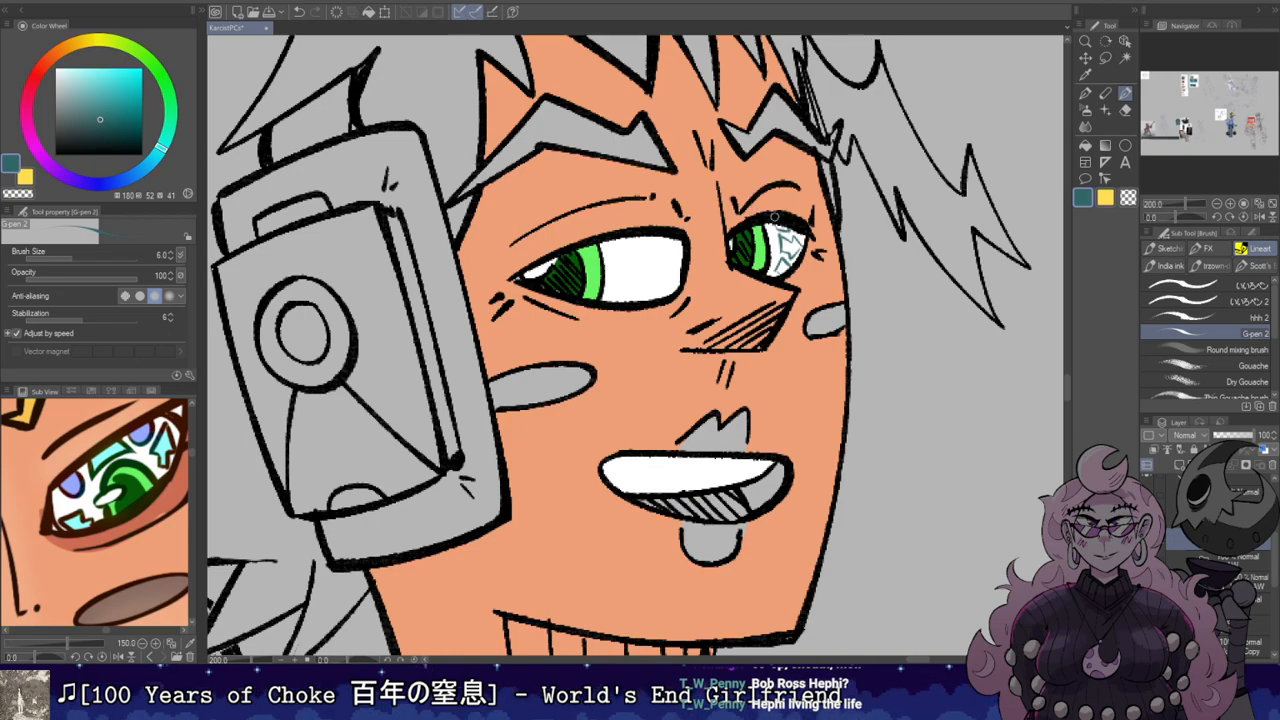
{"action": "key", "text": "ctrl+z"}
{"action": "left_click_drag", "start_coordinate": [777, 258], "coordinate": [773, 268]}
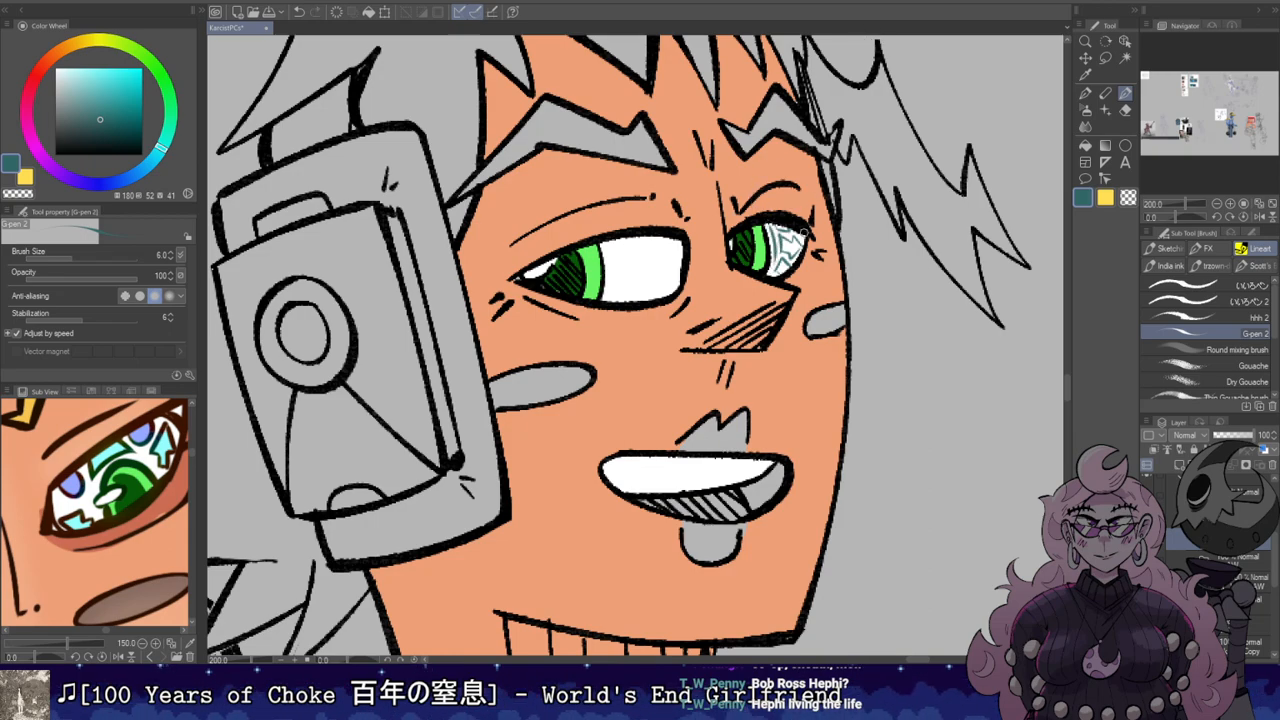
Step: Fill the circuit shapes in the far eye with light cyan with area scaling turned off, and turn area scaling back on
{"action": "key", "text": "g"}
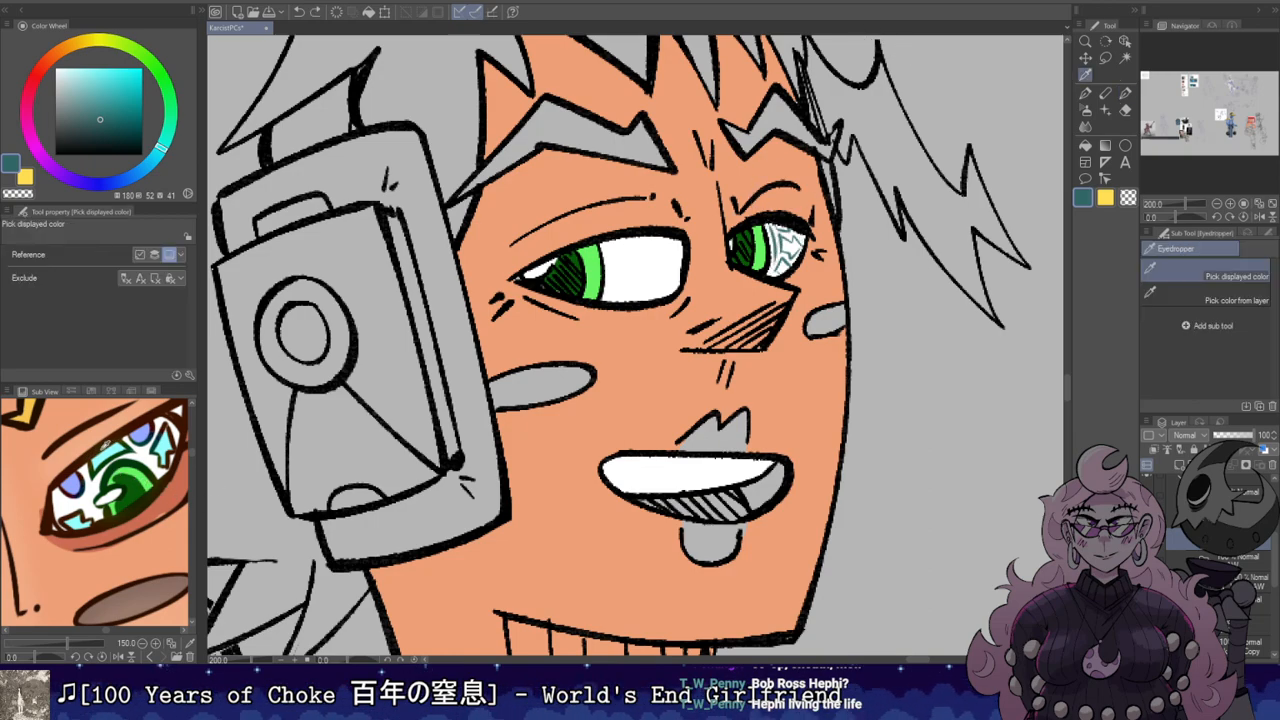
{"action": "left_click", "coordinate": [784, 240], "text": "alt"}
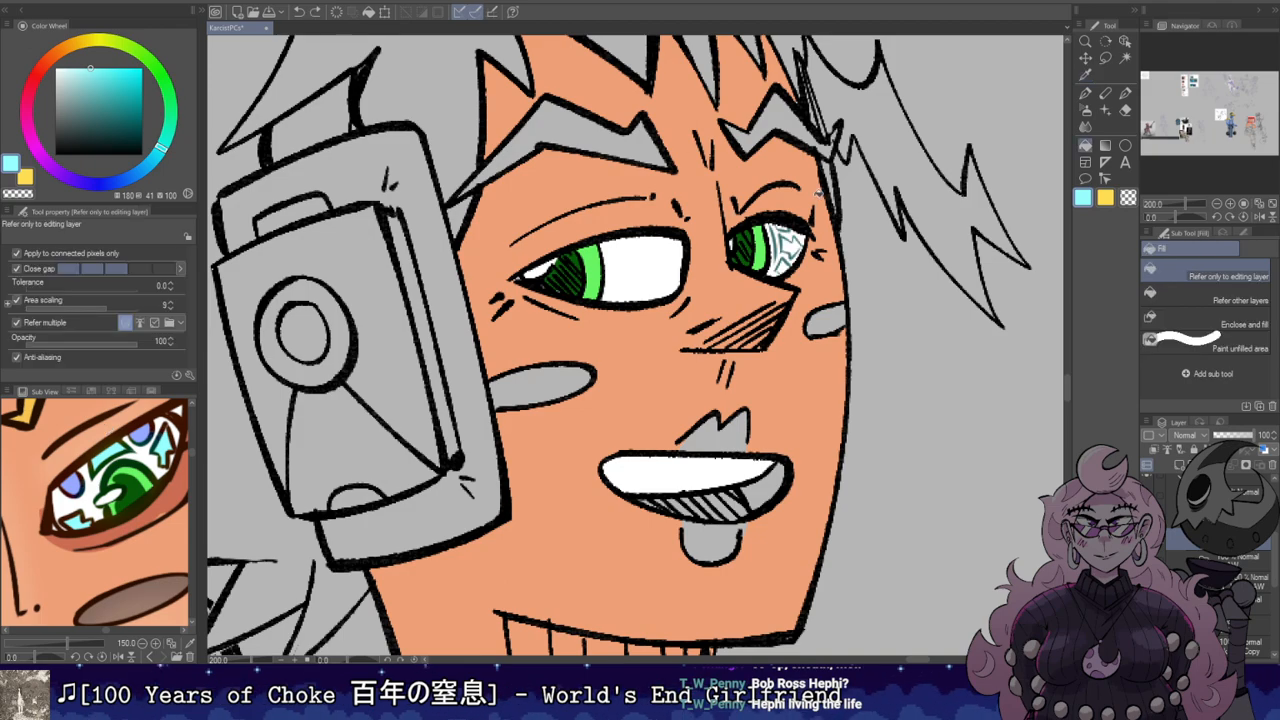
{"action": "left_click", "coordinate": [47, 304]}
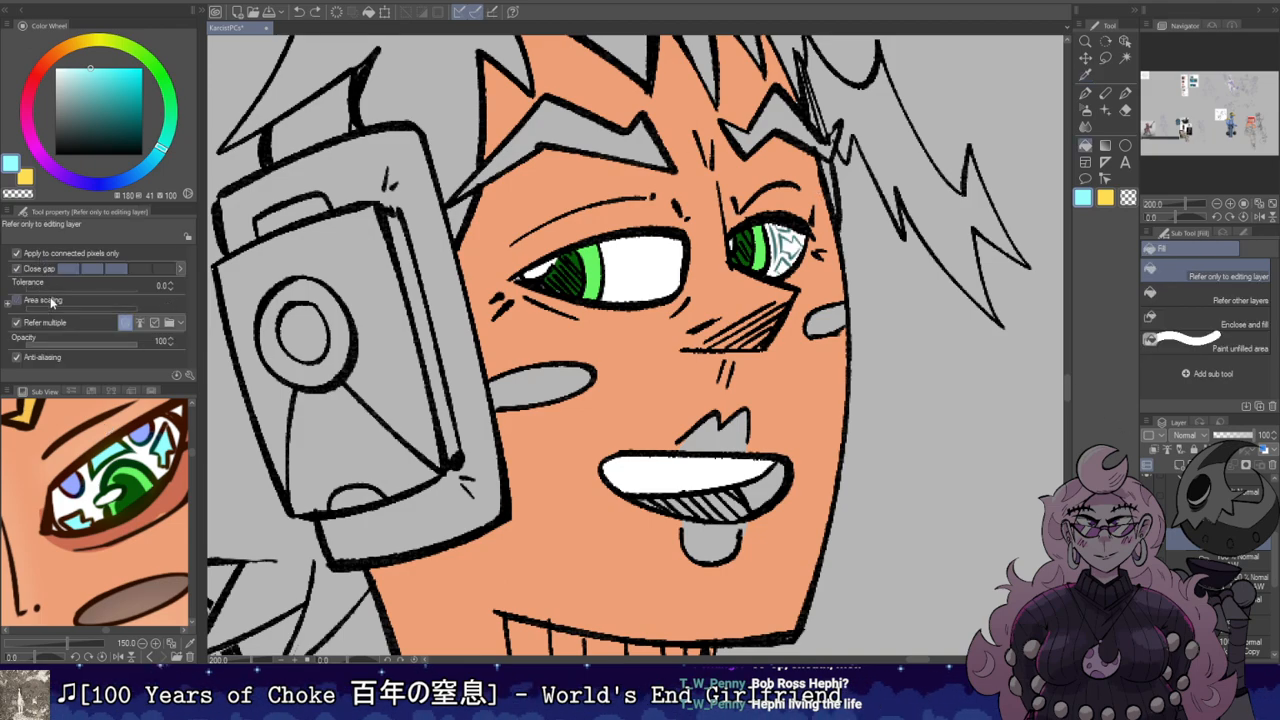
{"action": "left_click", "coordinate": [790, 243]}
{"action": "left_click", "coordinate": [784, 266]}
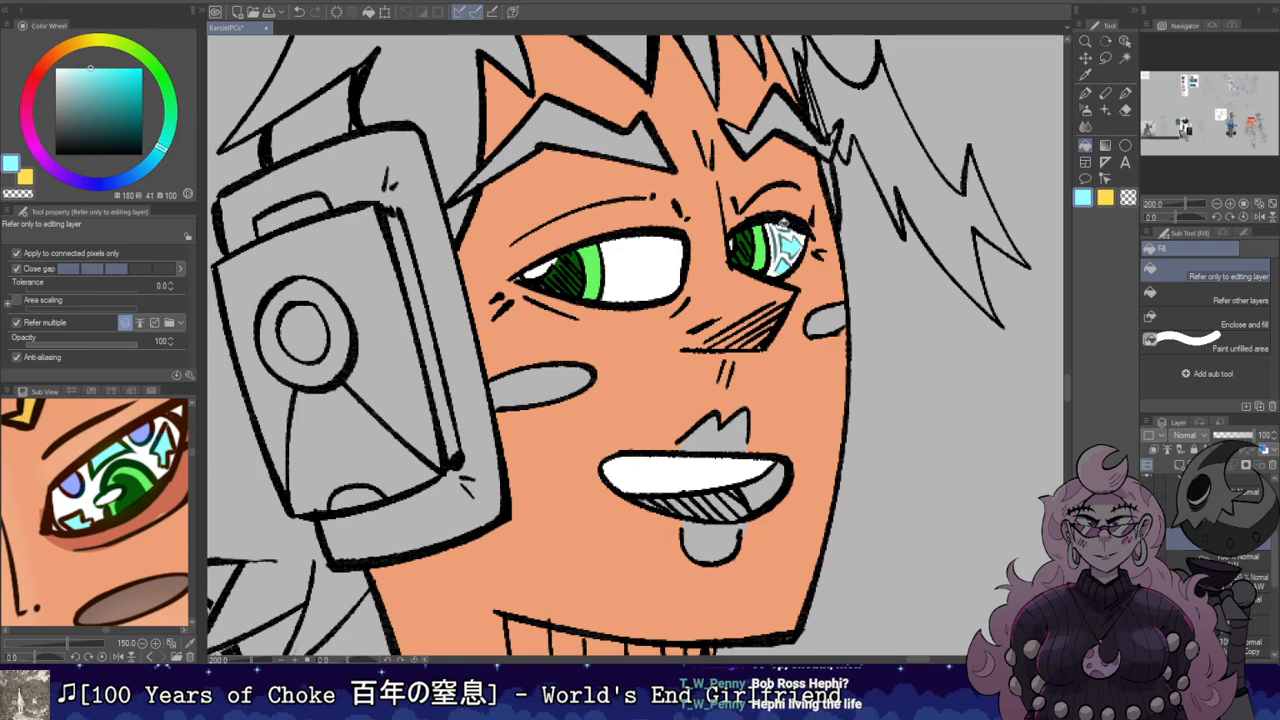
{"action": "key", "text": "p"}
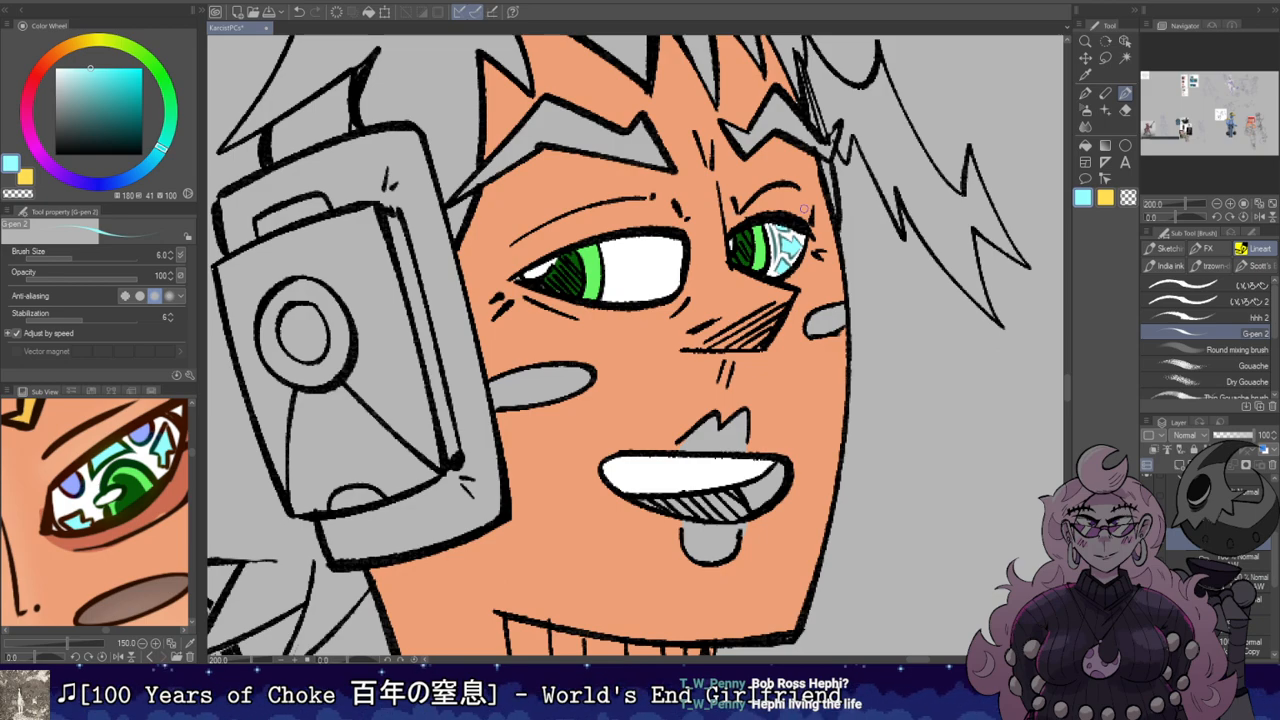
{"action": "key", "text": "g"}
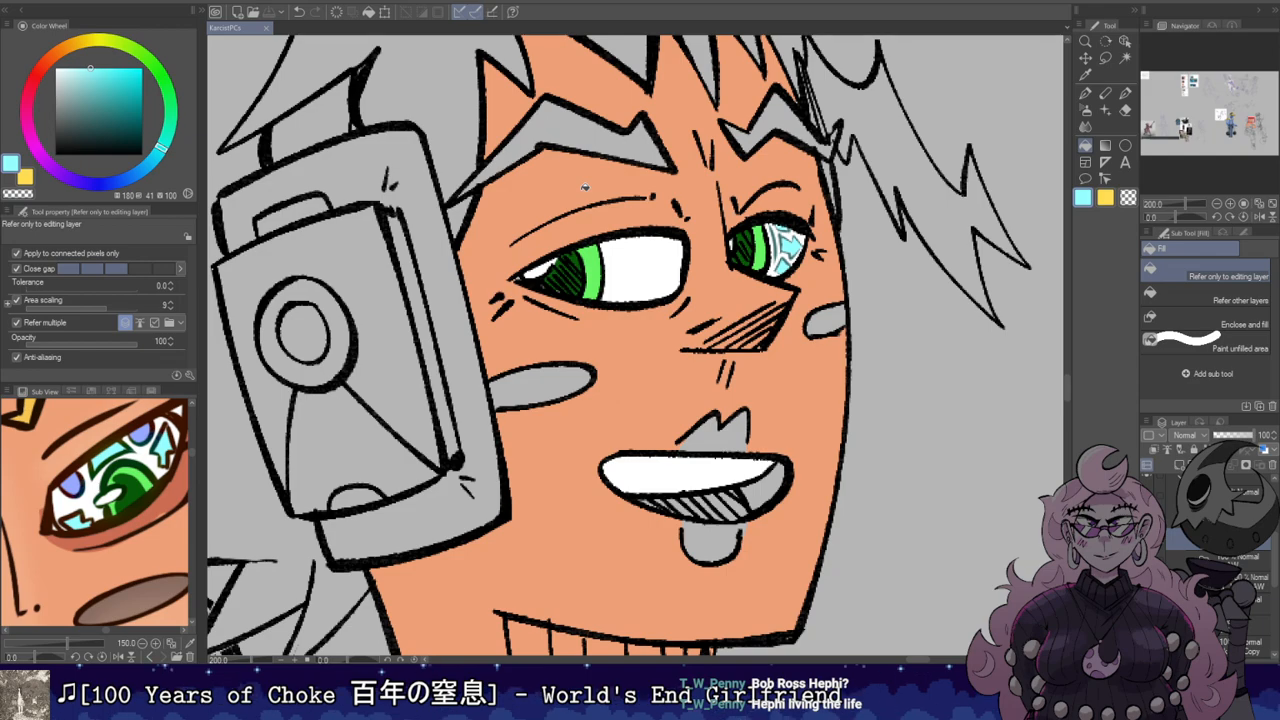
Step: Sample the muted brown of the cheek mark in the reference image and fill both oval cheek marks
{"action": "left_click_drag", "start_coordinate": [96, 595], "coordinate": [70, 541]}
{"action": "left_click", "coordinate": [100, 548], "text": "alt"}
{"action": "key", "text": "space"}
{"action": "key", "text": "g"}
{"action": "left_click", "coordinate": [575, 378]}
{"action": "left_click", "coordinate": [832, 316]}
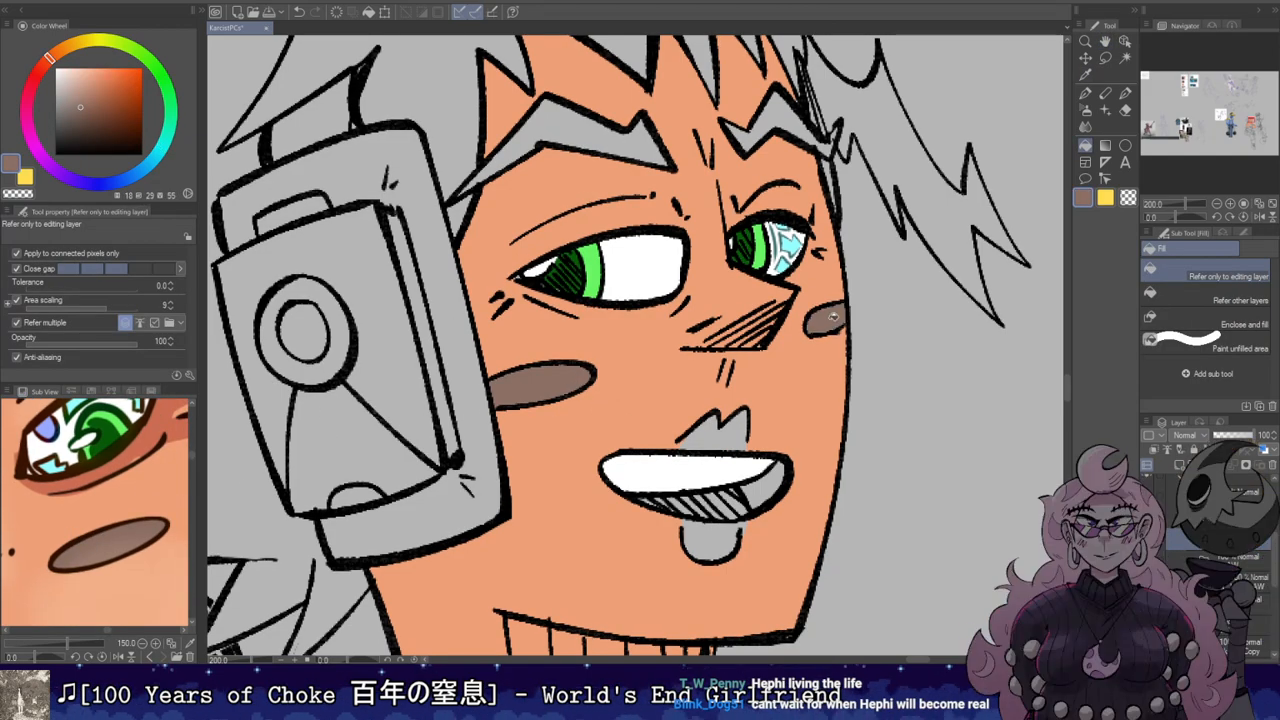
Step: Sample the yellow lipstick color from the reference image and fill the upper and lower lip shapes
{"action": "scroll", "coordinate": [103, 548], "scroll_direction": "down", "scroll_amount": 3}
{"action": "left_click_drag", "start_coordinate": [73, 598], "coordinate": [117, 494]}
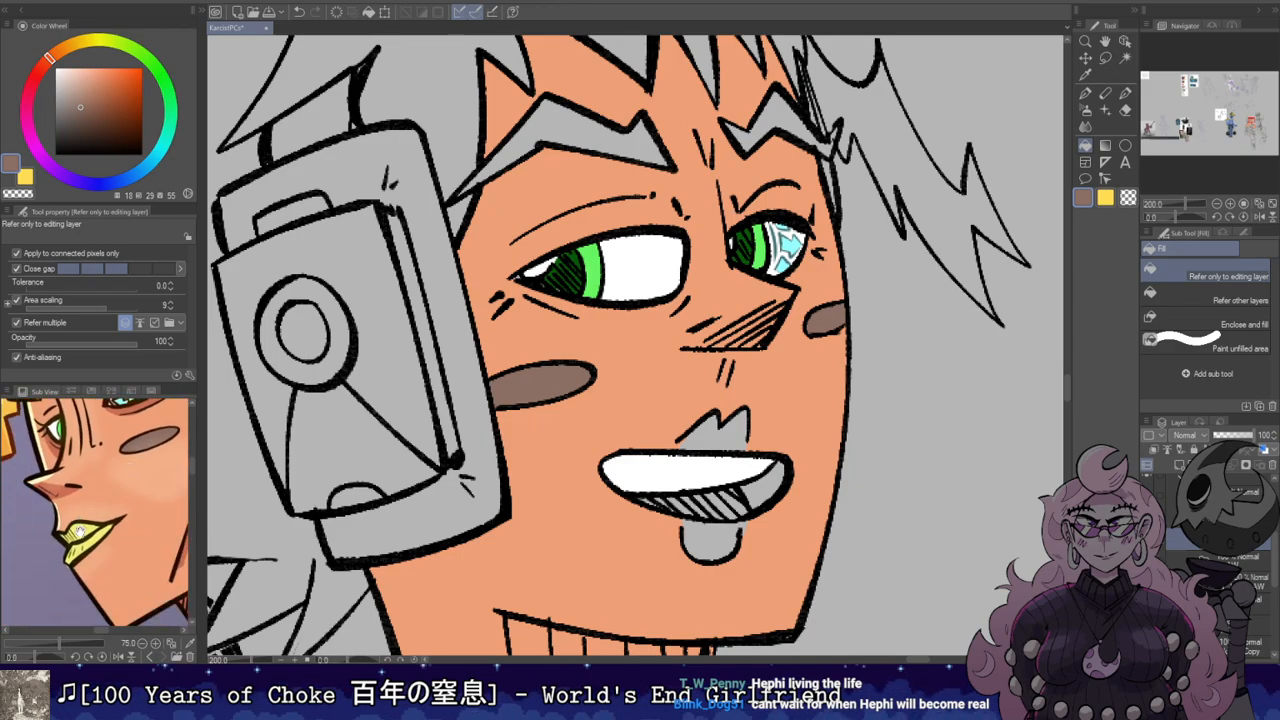
{"action": "left_click", "coordinate": [82, 530], "text": "alt"}
{"action": "left_click", "coordinate": [700, 428]}
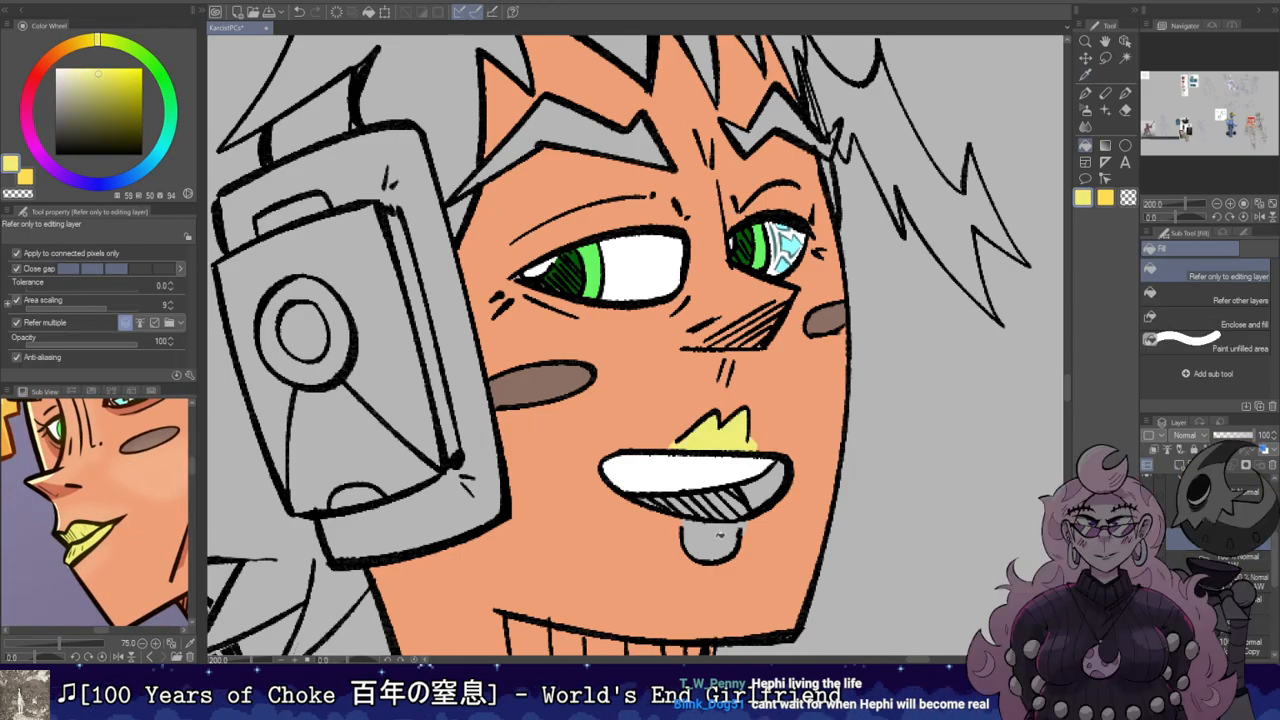
{"action": "left_click", "coordinate": [732, 530]}
{"action": "scroll", "coordinate": [732, 530], "scroll_direction": "down", "scroll_amount": 5}
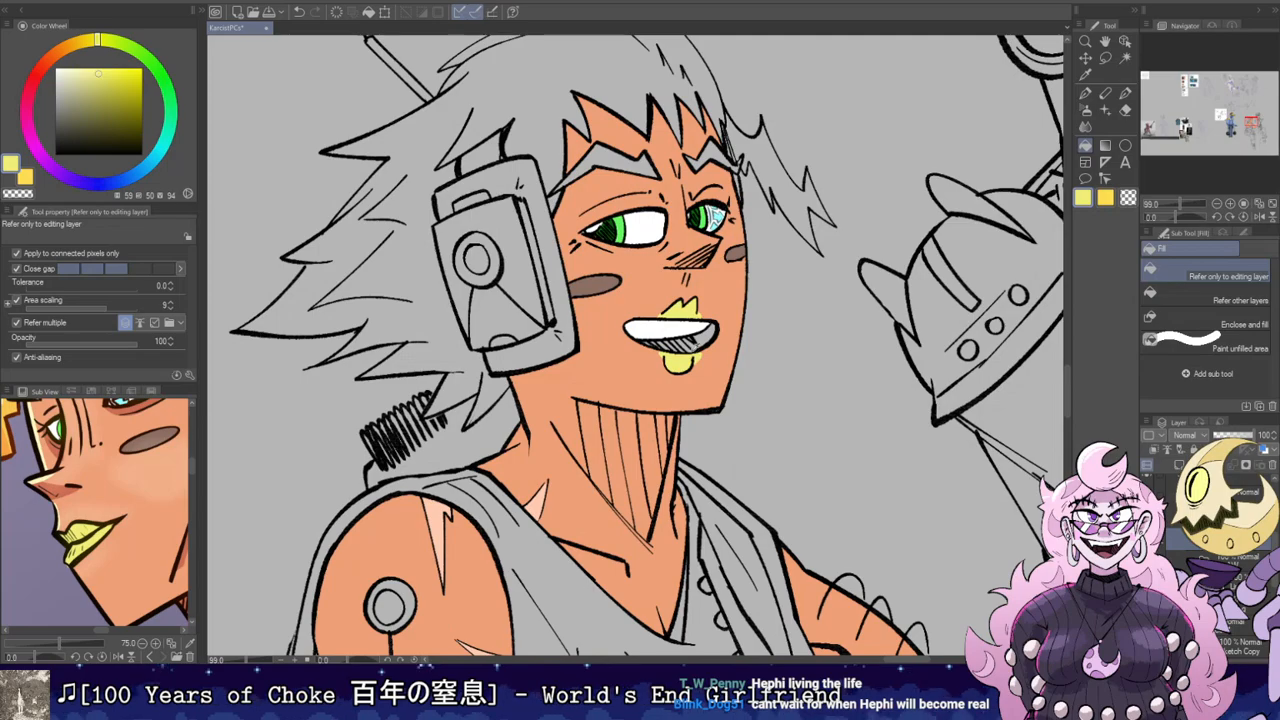
Step: Touch up the face around the lips with the sampled skin tone, using the G-pen and enlarging the brush to 15
{"action": "left_click", "coordinate": [706, 360], "text": "alt"}
{"action": "key", "text": "b"}
{"action": "left_click_drag", "start_coordinate": [700, 353], "coordinate": [700, 362]}
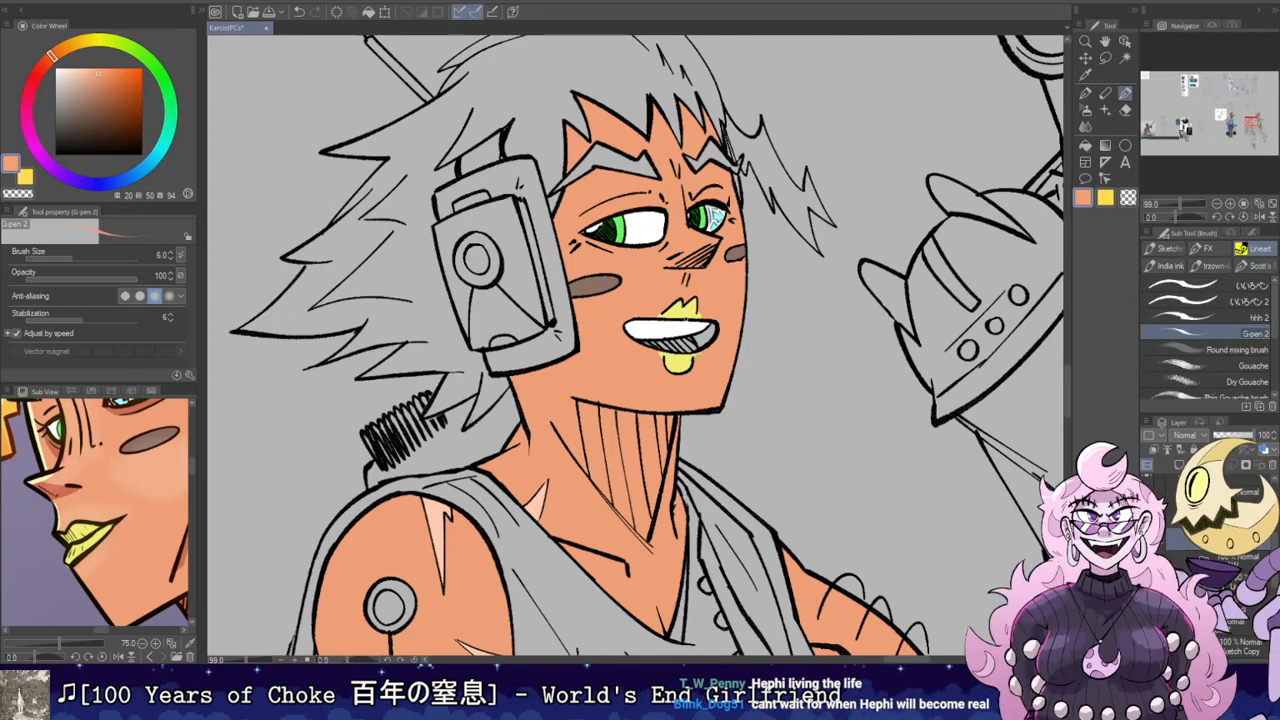
{"action": "key", "text": "bracketright"}
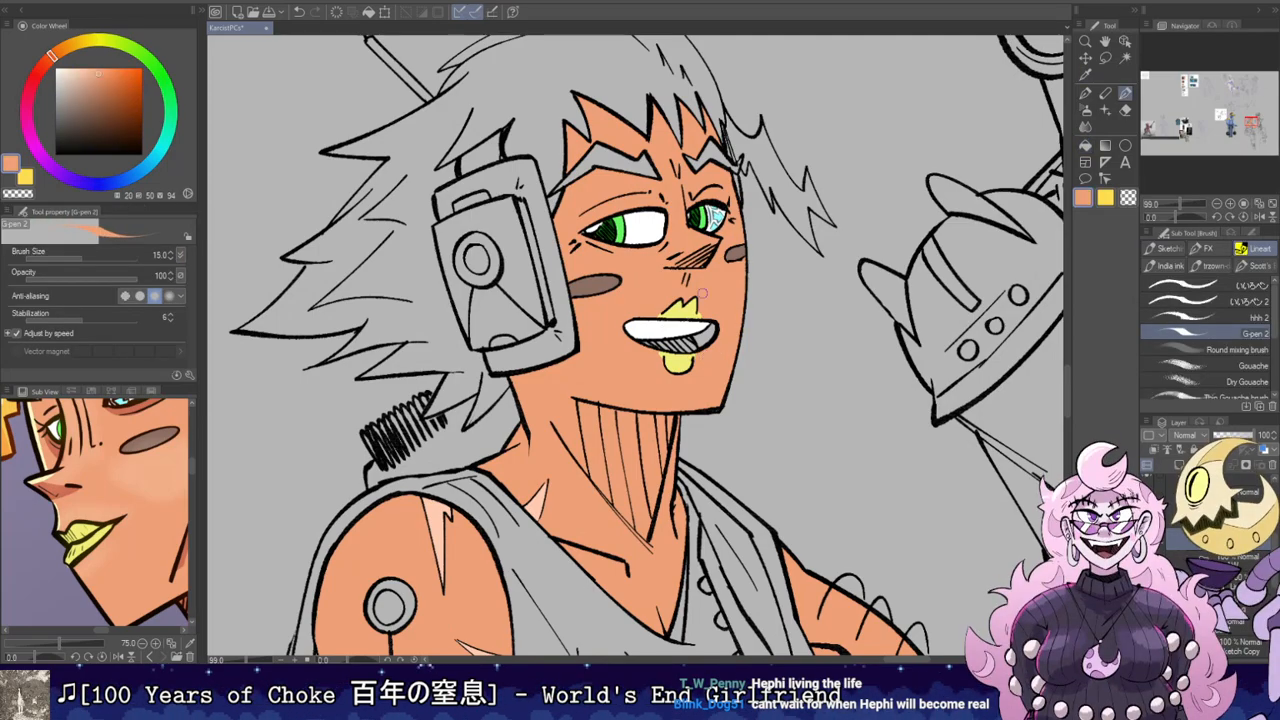
{"action": "left_click_drag", "start_coordinate": [695, 235], "coordinate": [784, 354]}
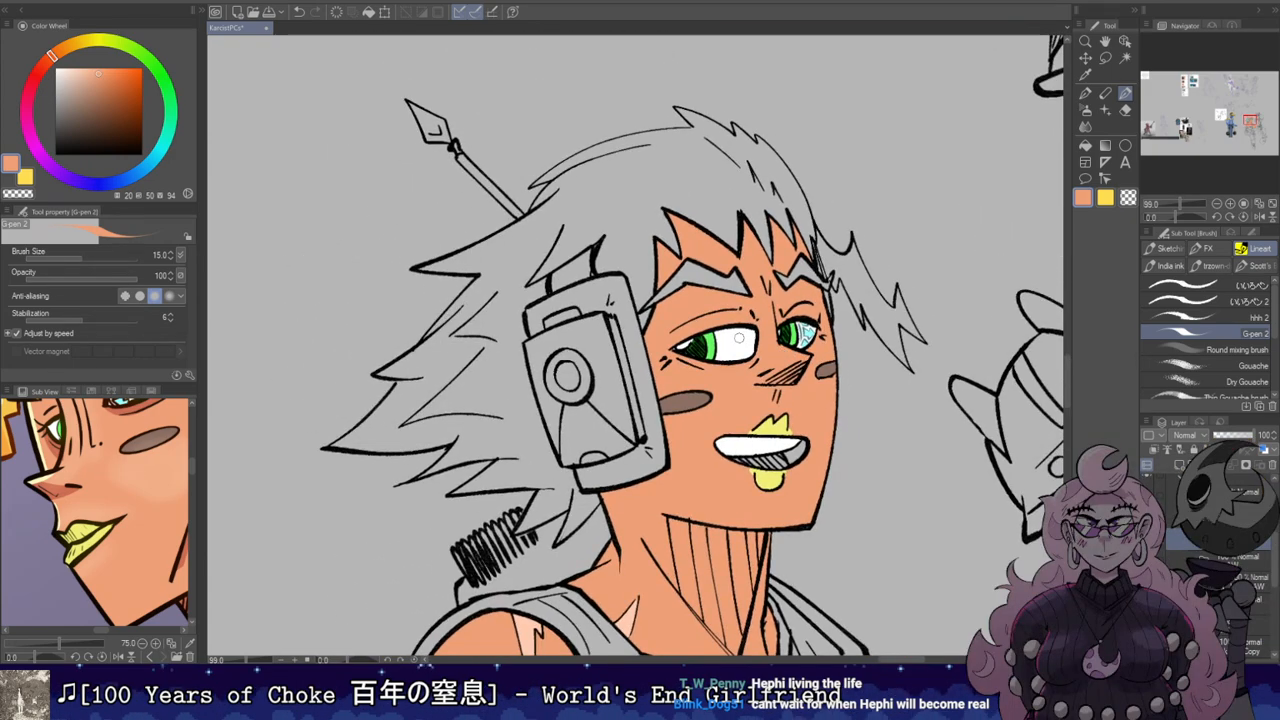
Step: Sample the golden yellow from the reference character's hair and fill the hair and its loose front strands with it
{"action": "scroll", "coordinate": [85, 465], "scroll_direction": "down", "scroll_amount": 3}
{"action": "left_click_drag", "start_coordinate": [86, 468], "coordinate": [106, 517]}
{"action": "scroll", "coordinate": [131, 496], "scroll_direction": "up", "scroll_amount": 1}
{"action": "left_click_drag", "start_coordinate": [122, 424], "coordinate": [120, 474]}
{"action": "key", "text": "i"}
{"action": "left_click", "coordinate": [120, 472]}
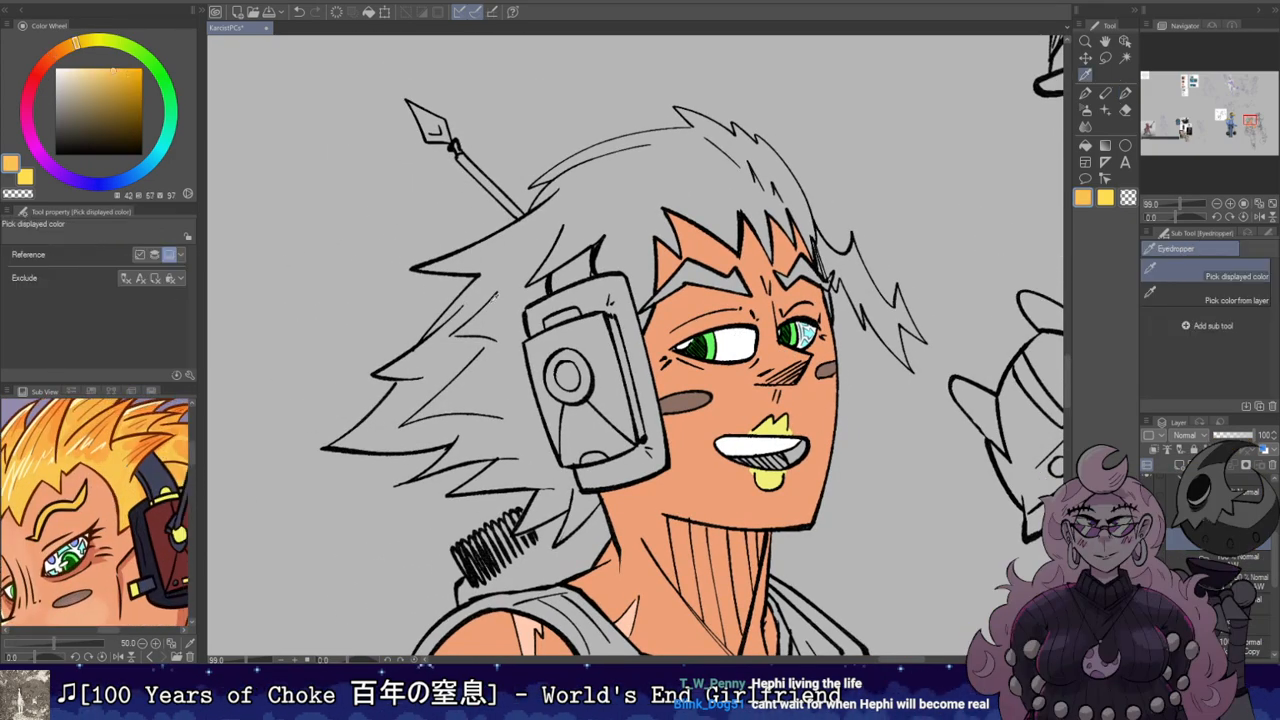
{"action": "key", "text": "g"}
{"action": "left_click", "coordinate": [566, 235]}
{"action": "scroll", "coordinate": [667, 250], "scroll_direction": "down", "scroll_amount": 1}
{"action": "left_click", "coordinate": [845, 300]}
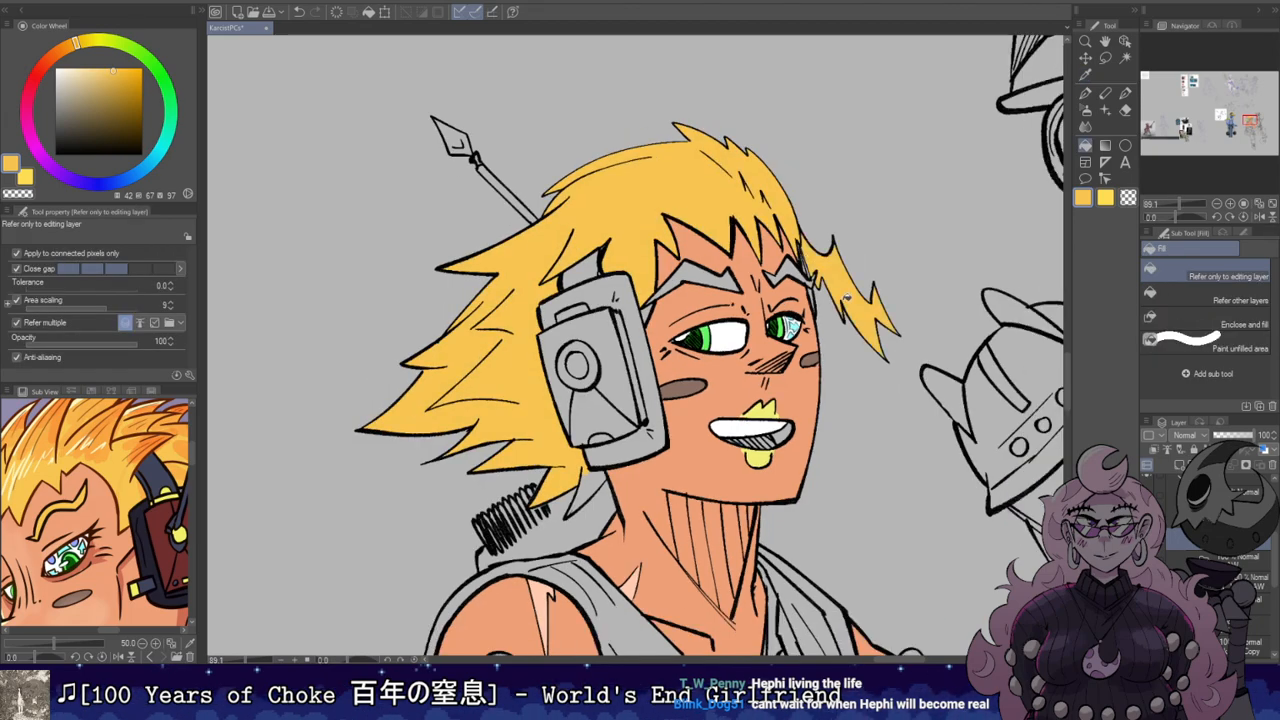
Step: Fill both eyebrows with the same golden yellow and tidy the colour beside the front strands of hair
{"action": "scroll", "coordinate": [820, 318], "scroll_direction": "up", "scroll_amount": 1}
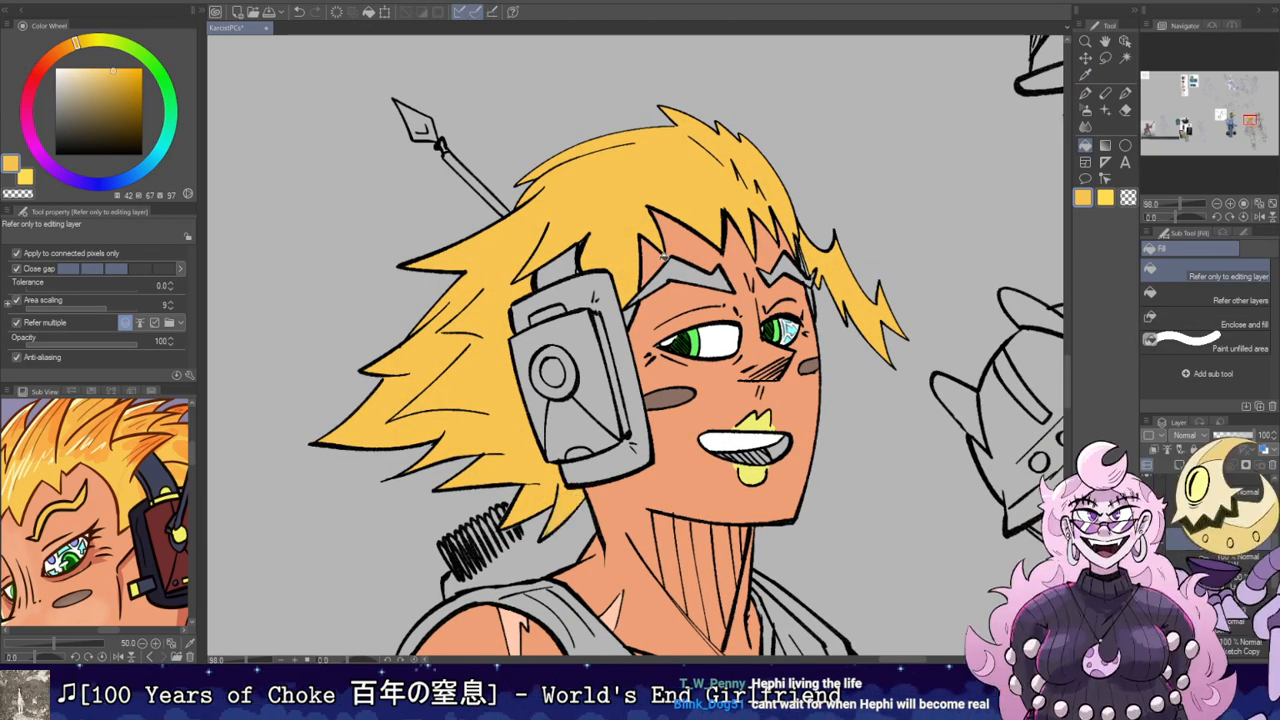
{"action": "left_click", "coordinate": [675, 286]}
{"action": "left_click", "coordinate": [789, 271]}
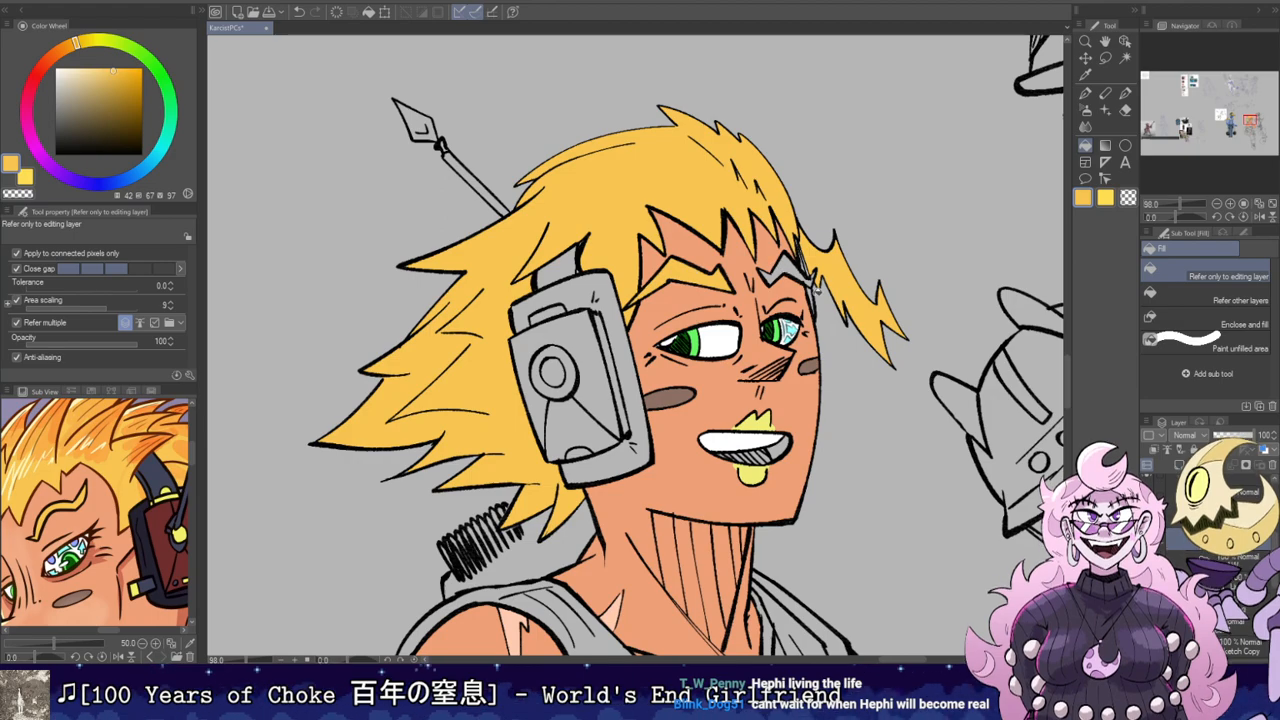
{"action": "key", "text": "p"}
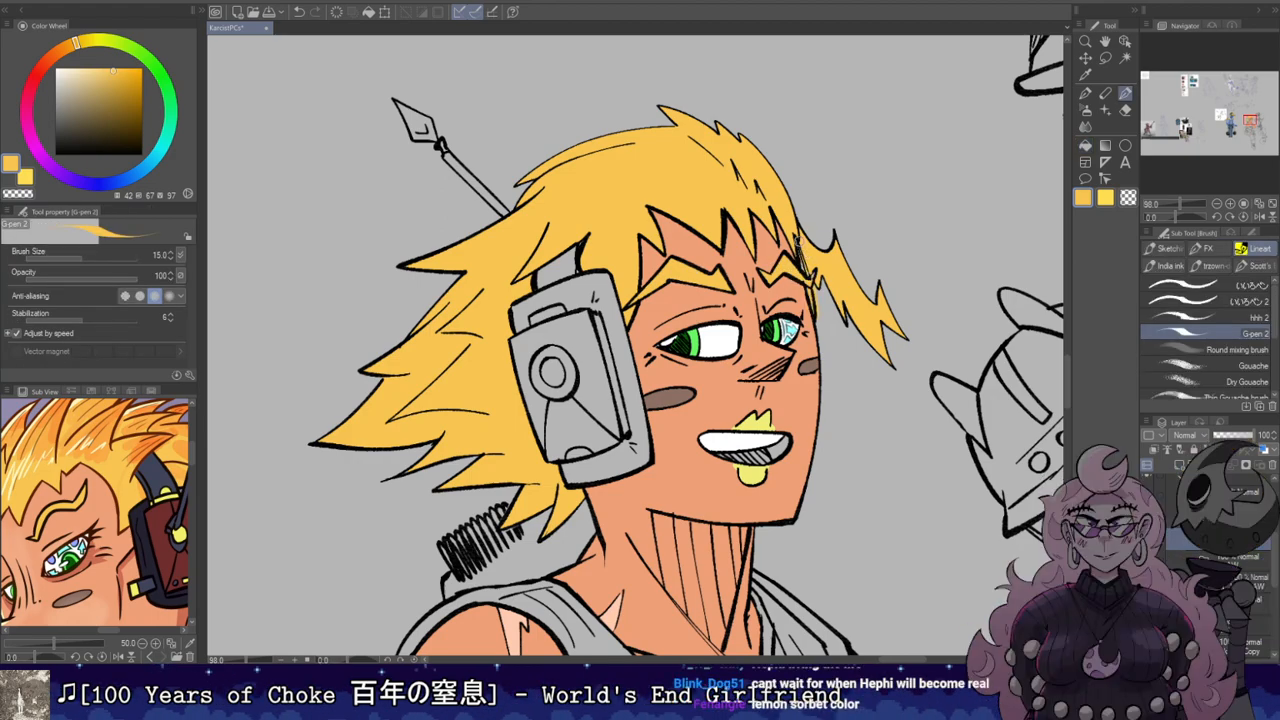
{"action": "key", "text": "e"}
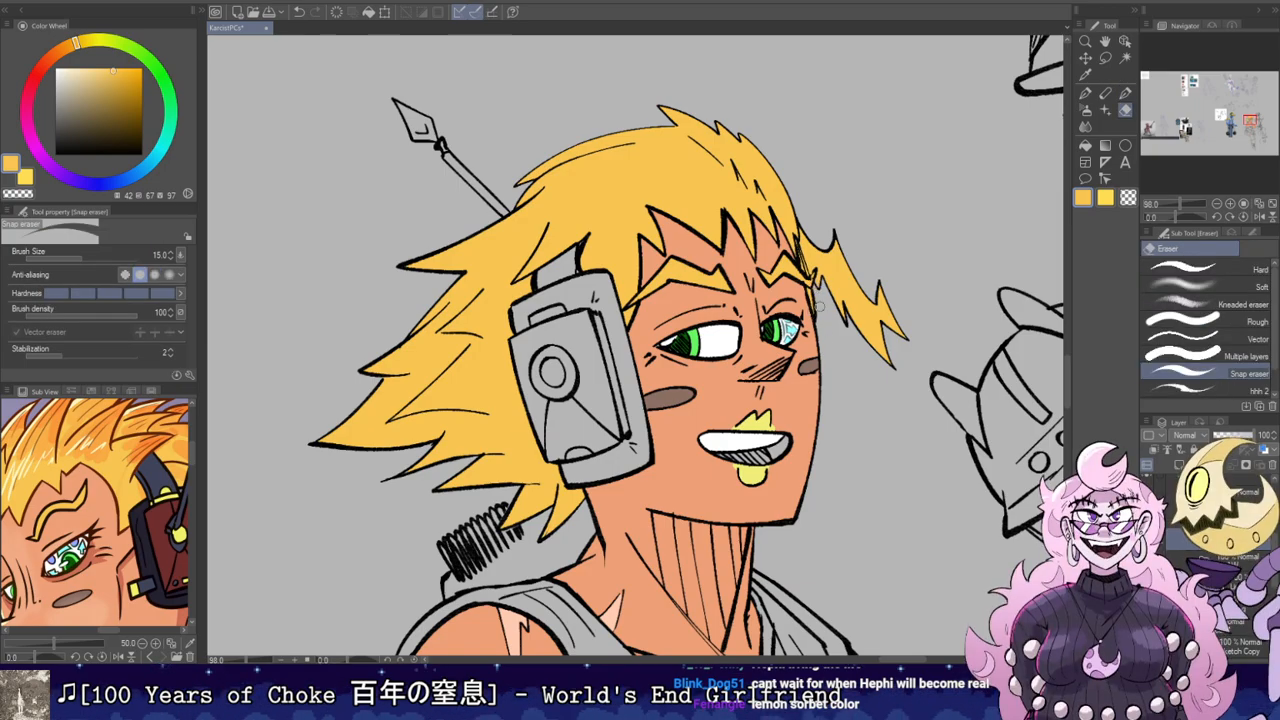
{"action": "key", "text": "p"}
Step: Sample the blue from the reference character's tank top and fill the front of the tank top with it
{"action": "scroll", "coordinate": [852, 122], "scroll_direction": "down", "scroll_amount": 4}
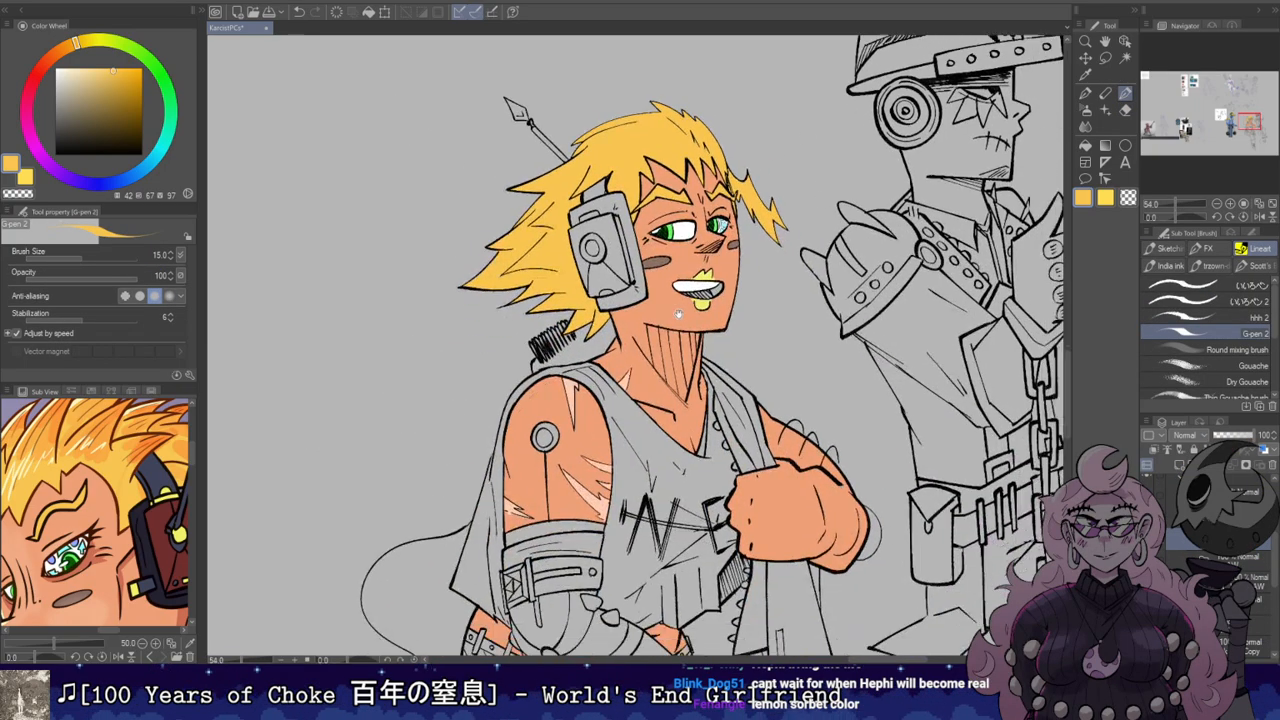
{"action": "scroll", "coordinate": [252, 403], "scroll_direction": "down", "scroll_amount": 1}
{"action": "scroll", "coordinate": [100, 500], "scroll_direction": "down", "scroll_amount": 3}
{"action": "left_click_drag", "start_coordinate": [100, 500], "coordinate": [113, 445]}
{"action": "scroll", "coordinate": [121, 459], "scroll_direction": "up", "scroll_amount": 2}
{"action": "key", "text": "i"}
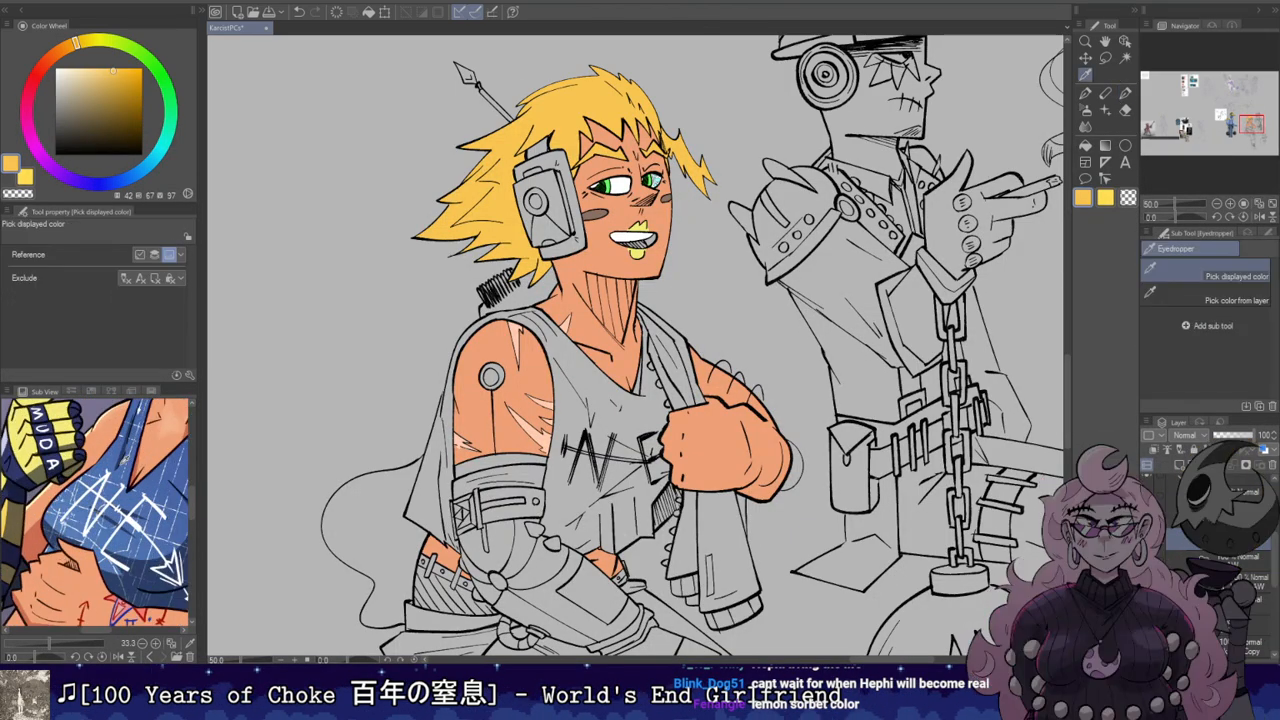
{"action": "left_click", "coordinate": [117, 457]}
{"action": "key", "text": "g"}
{"action": "left_click", "coordinate": [527, 355]}
{"action": "scroll", "coordinate": [582, 376], "scroll_direction": "up", "scroll_amount": 2}
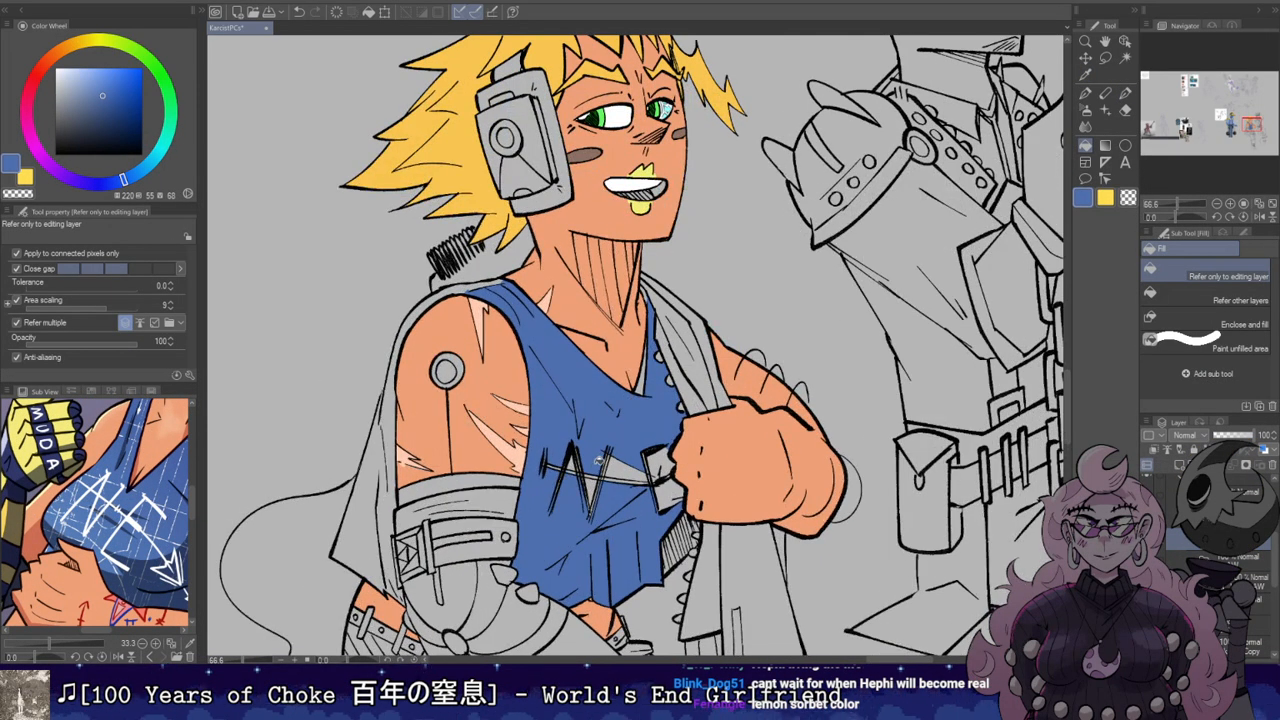
Step: Paint the unfilled gaps around the chest lettering next to the fist blue, using the G-pen at size 25
{"action": "left_click_drag", "start_coordinate": [635, 362], "coordinate": [746, 302]}
{"action": "key", "text": "b"}
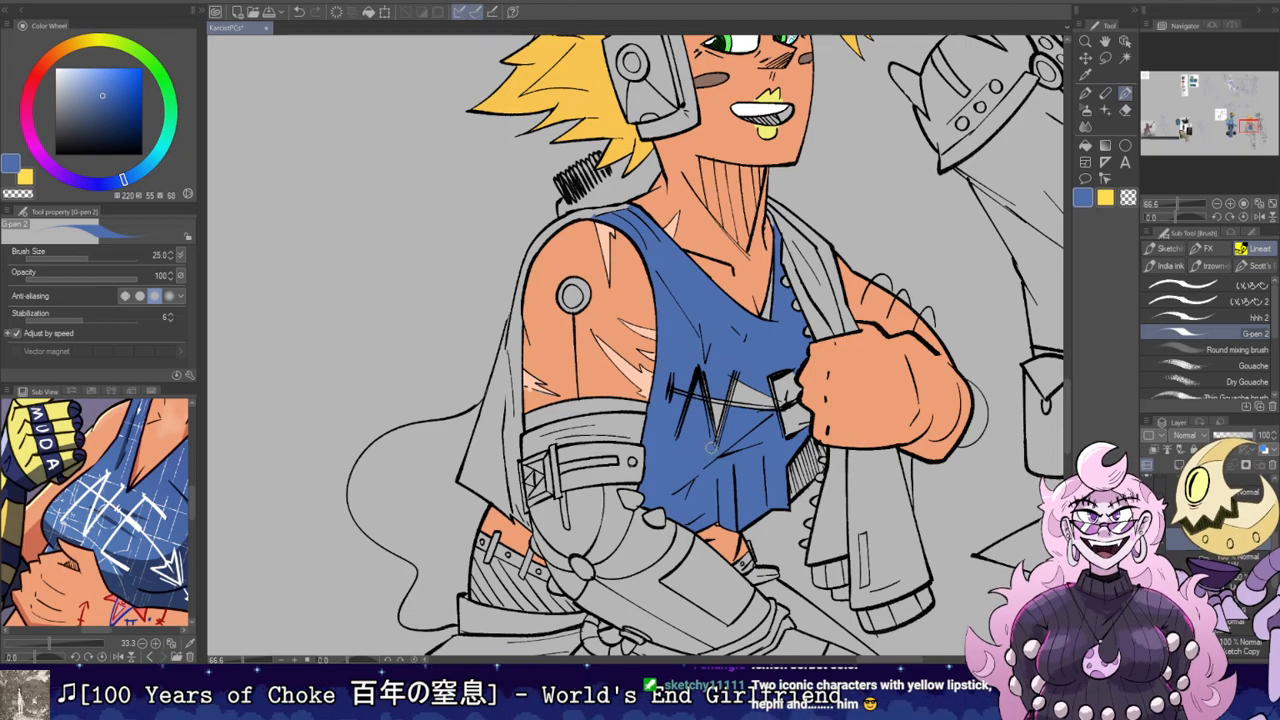
{"action": "left_click_drag", "start_coordinate": [764, 376], "coordinate": [778, 403]}
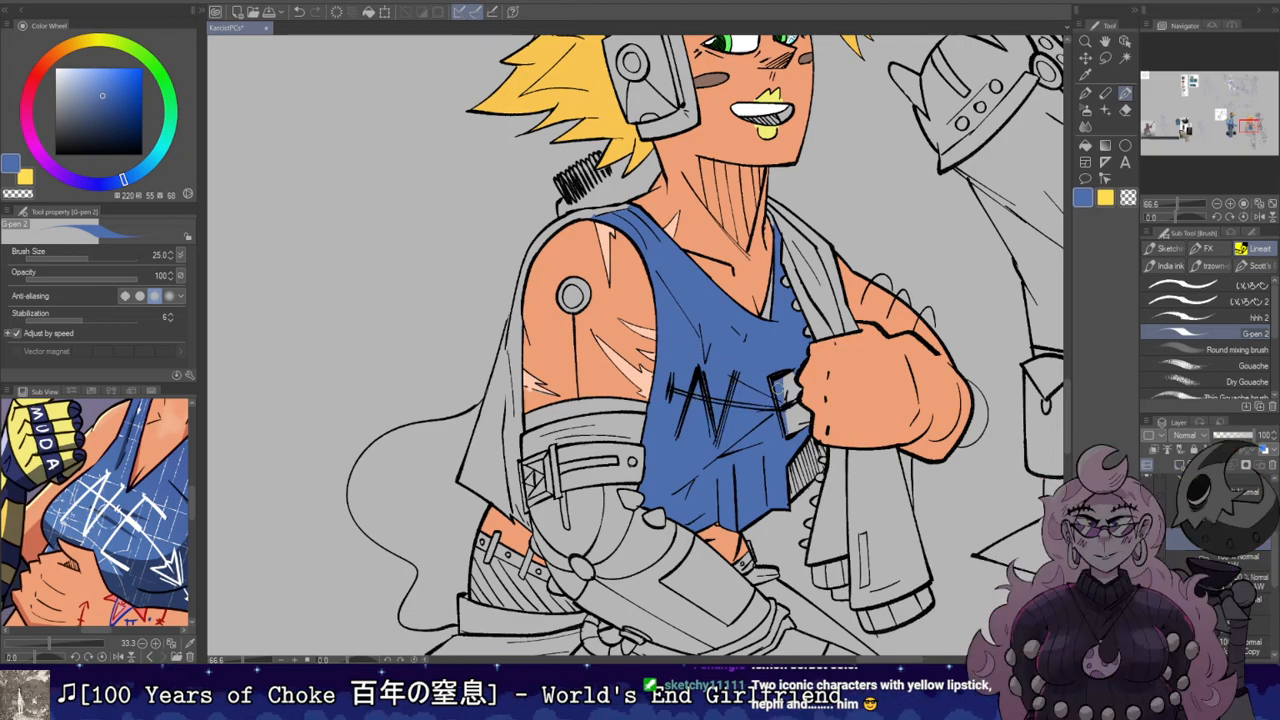
{"action": "left_click_drag", "start_coordinate": [781, 308], "coordinate": [767, 279]}
{"action": "mouse_move", "coordinate": [764, 394]}
{"action": "left_mouse_down"}
{"action": "mouse_move", "coordinate": [776, 376]}
{"action": "mouse_move", "coordinate": [788, 384]}
{"action": "mouse_move", "coordinate": [779, 352]}
{"action": "mouse_move", "coordinate": [784, 370]}
{"action": "left_mouse_up"}
{"action": "key", "text": "e"}
{"action": "left_click_drag", "start_coordinate": [838, 237], "coordinate": [868, 307]}
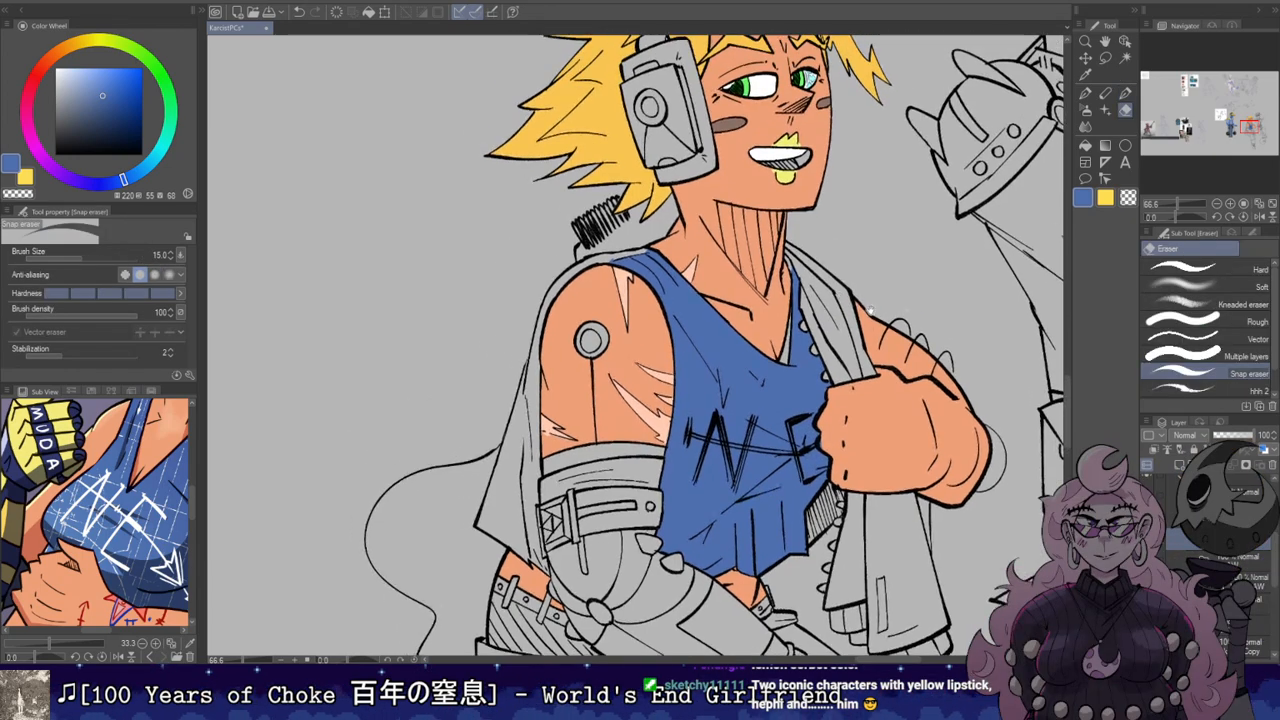
Step: Fill the inside of the tank top beside the neckline with darker blue, and its back panel behind the arm with the main blue
{"action": "key", "text": "g"}
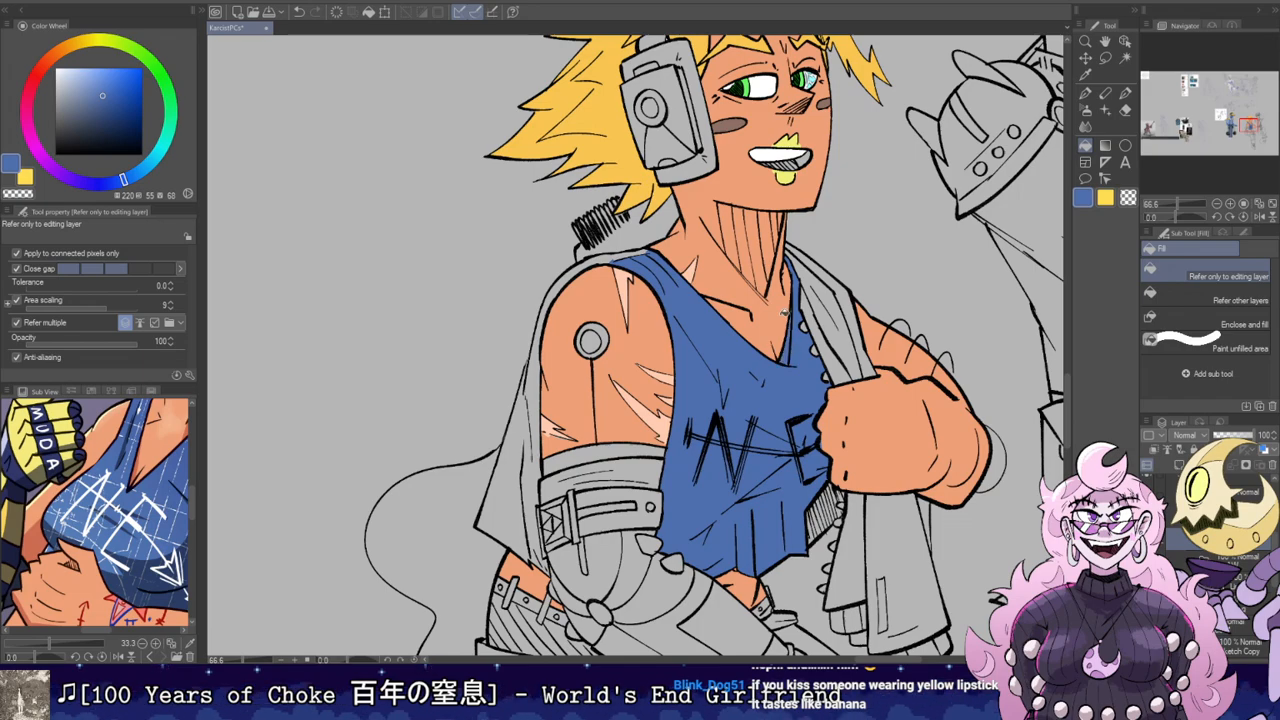
{"action": "left_click", "coordinate": [789, 330], "text": "alt"}
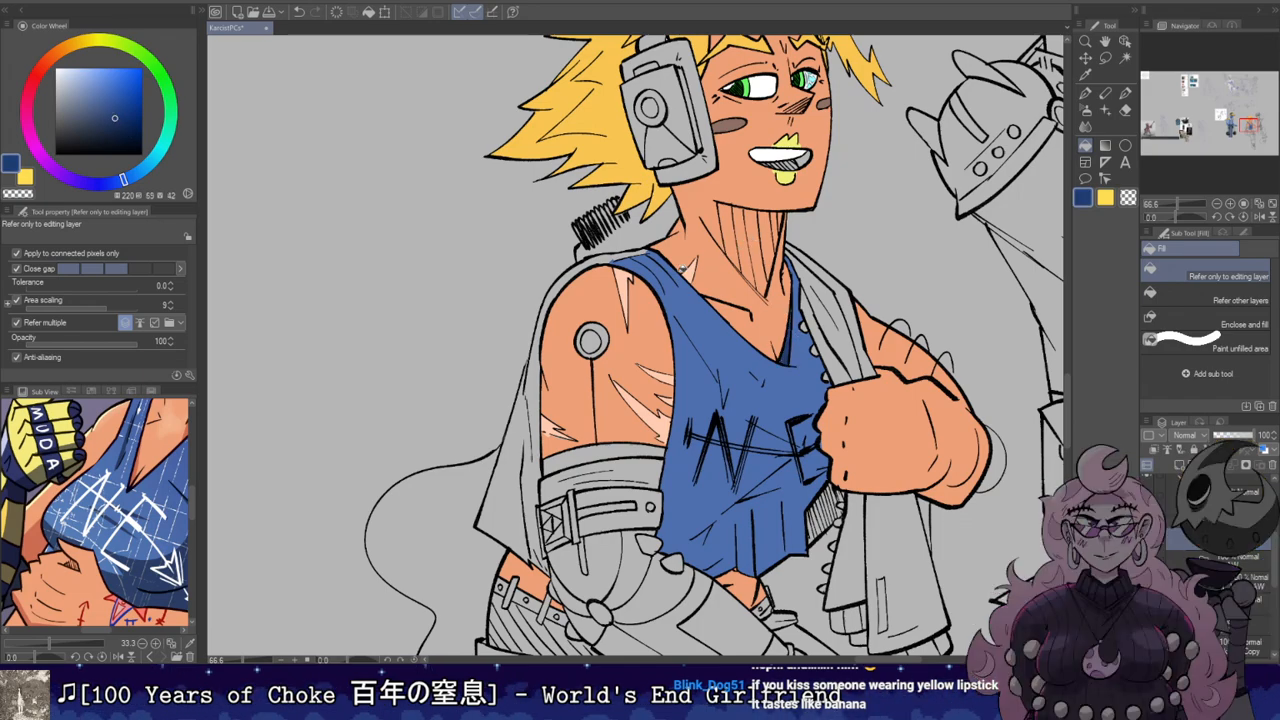
{"action": "left_click", "coordinate": [698, 315], "text": "alt"}
{"action": "left_click", "coordinate": [614, 254]}
{"action": "left_click_drag", "start_coordinate": [591, 403], "coordinate": [666, 247]}
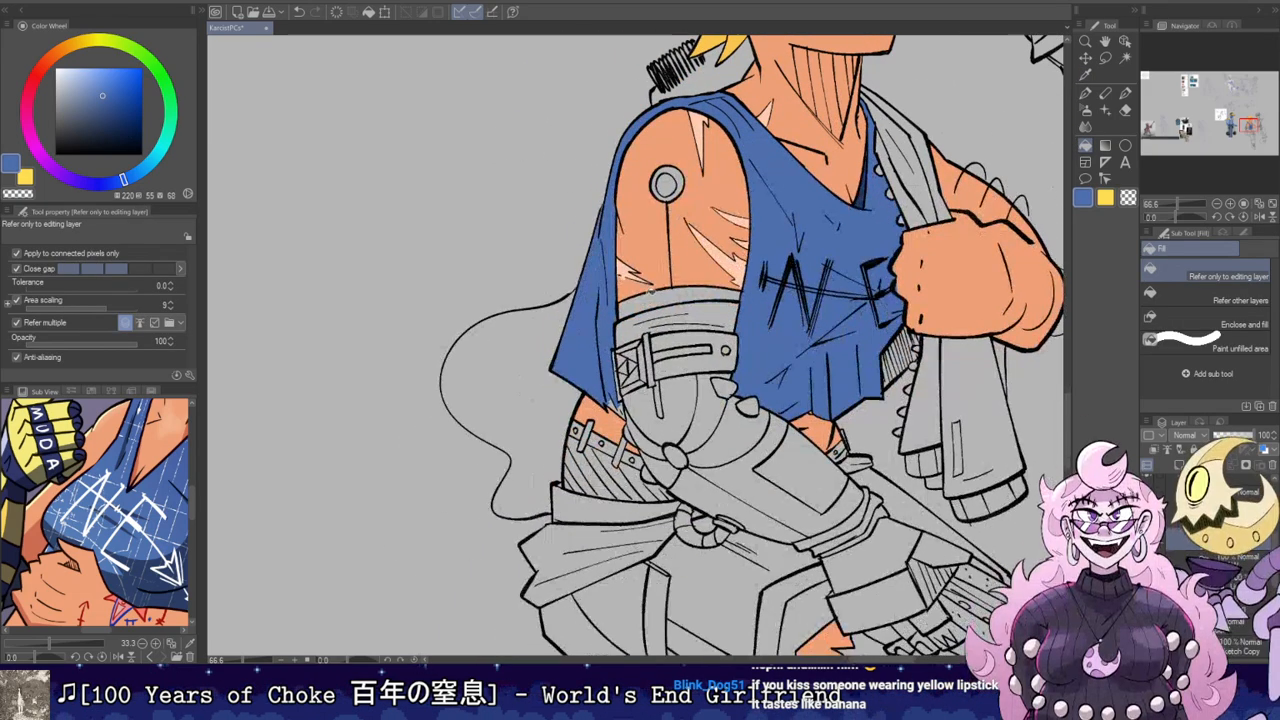
{"action": "key", "text": "b"}
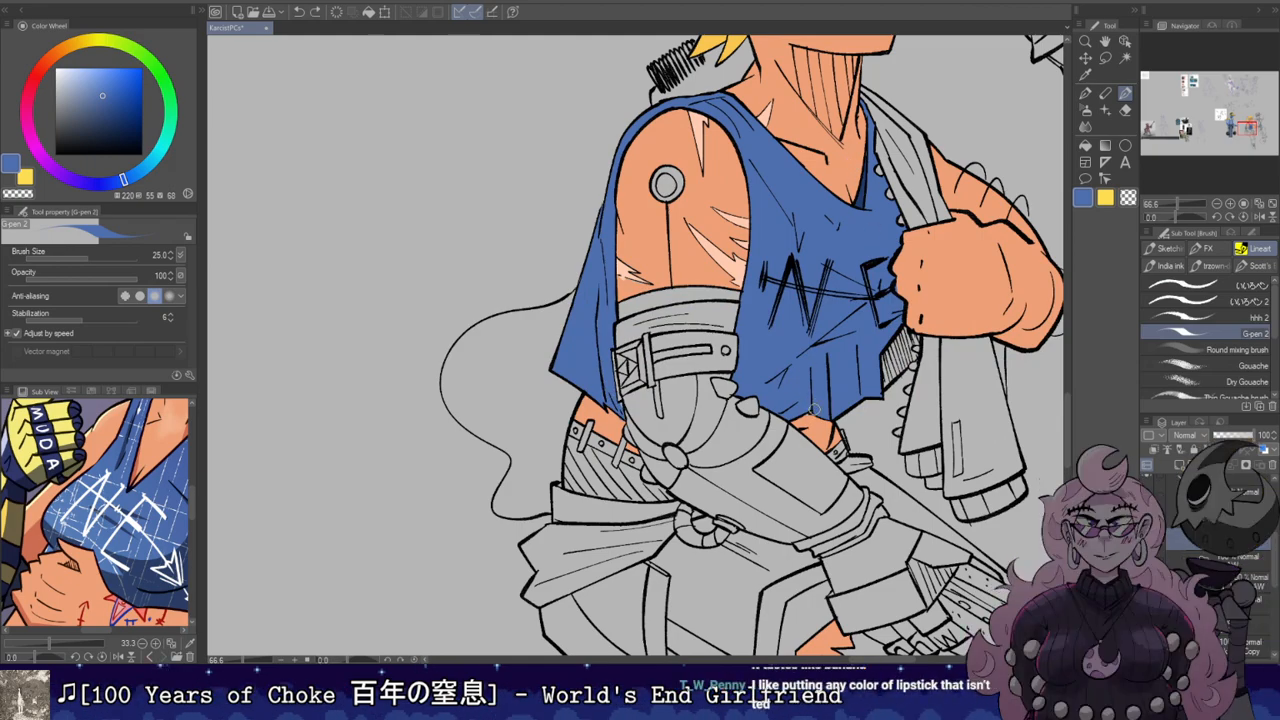
{"action": "left_click_drag", "start_coordinate": [869, 240], "coordinate": [811, 327]}
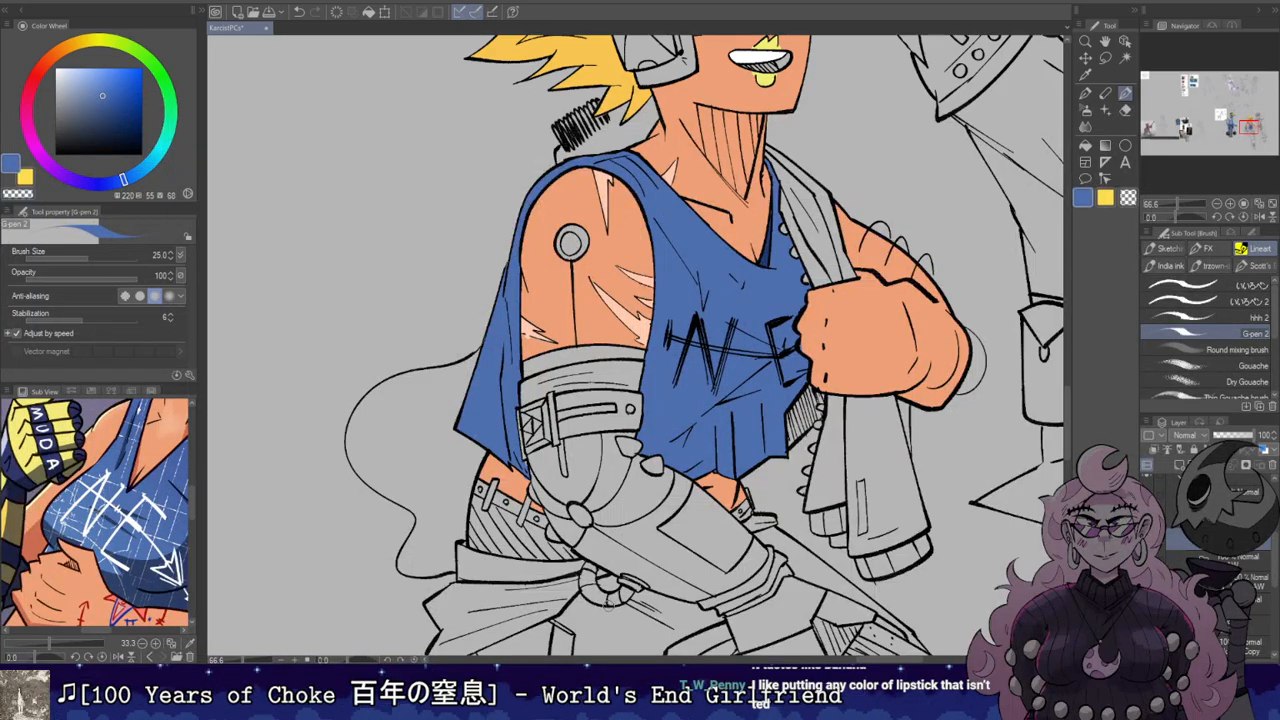
{"action": "scroll", "coordinate": [500, 525], "scroll_direction": "down", "scroll_amount": 2}
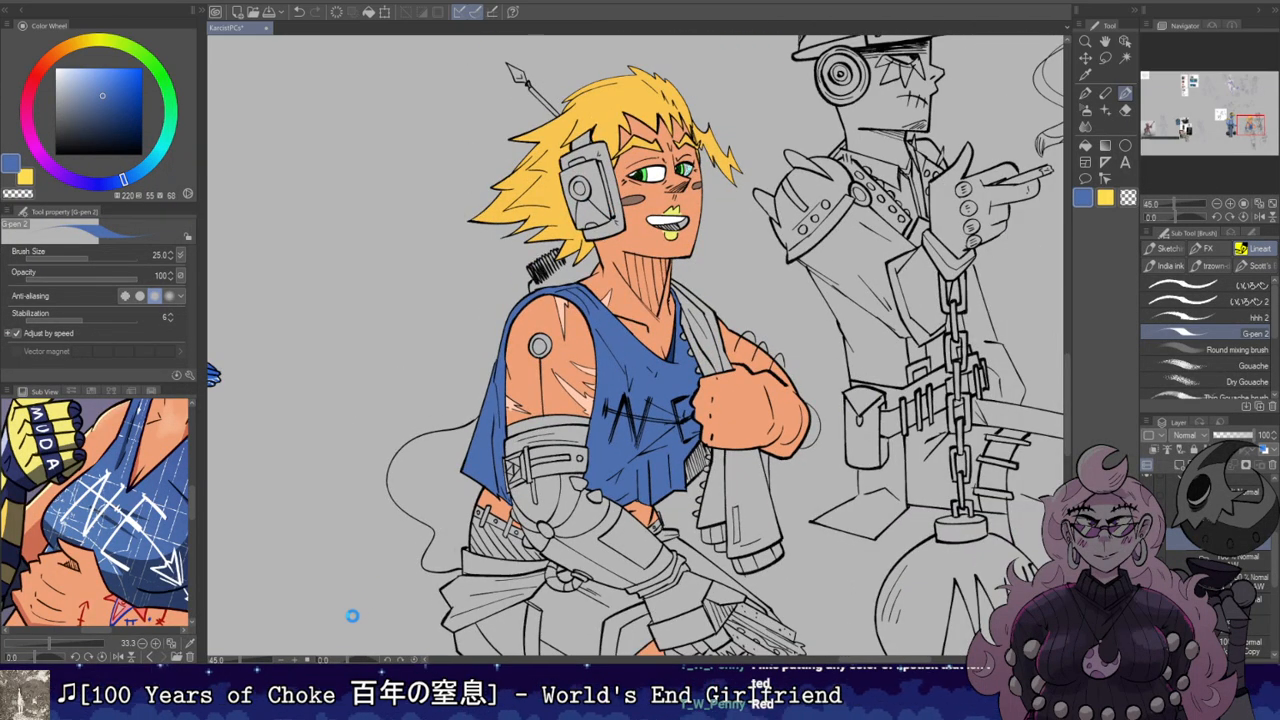
{"action": "scroll", "coordinate": [322, 613], "scroll_direction": "up", "scroll_amount": 1}
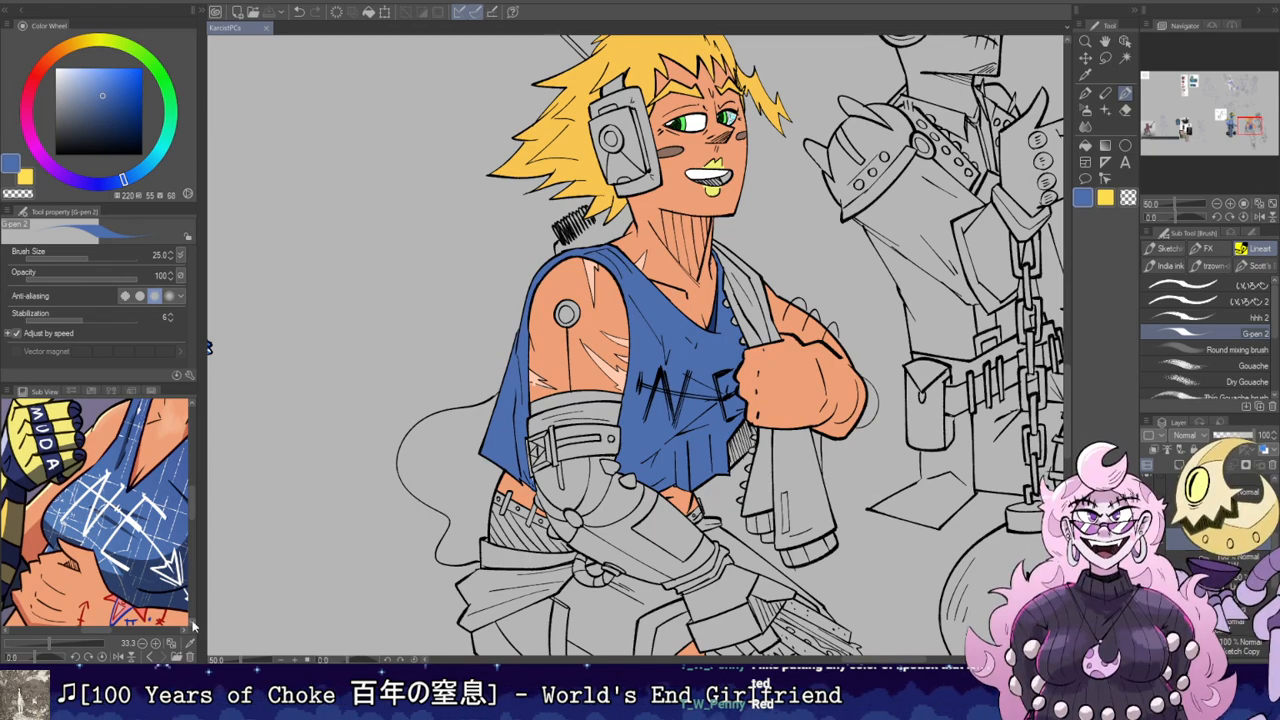
Step: Sample the reference prosthetic's dark blue, lighten it to a muted blue (234, 41, 60), and fill the shoulder port's outer ring
{"action": "scroll", "coordinate": [734, 383], "scroll_direction": "up", "scroll_amount": 3}
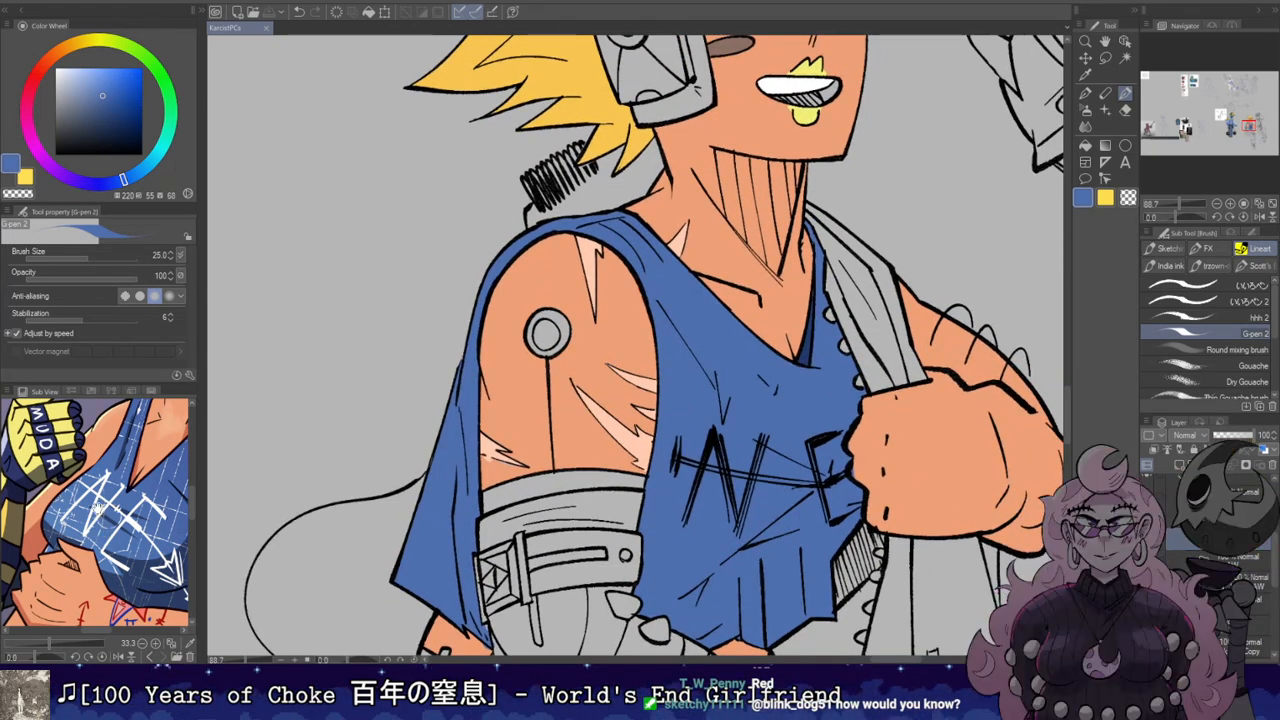
{"action": "scroll", "coordinate": [94, 500], "scroll_direction": "down", "scroll_amount": 1}
{"action": "left_click", "coordinate": [36, 473]}
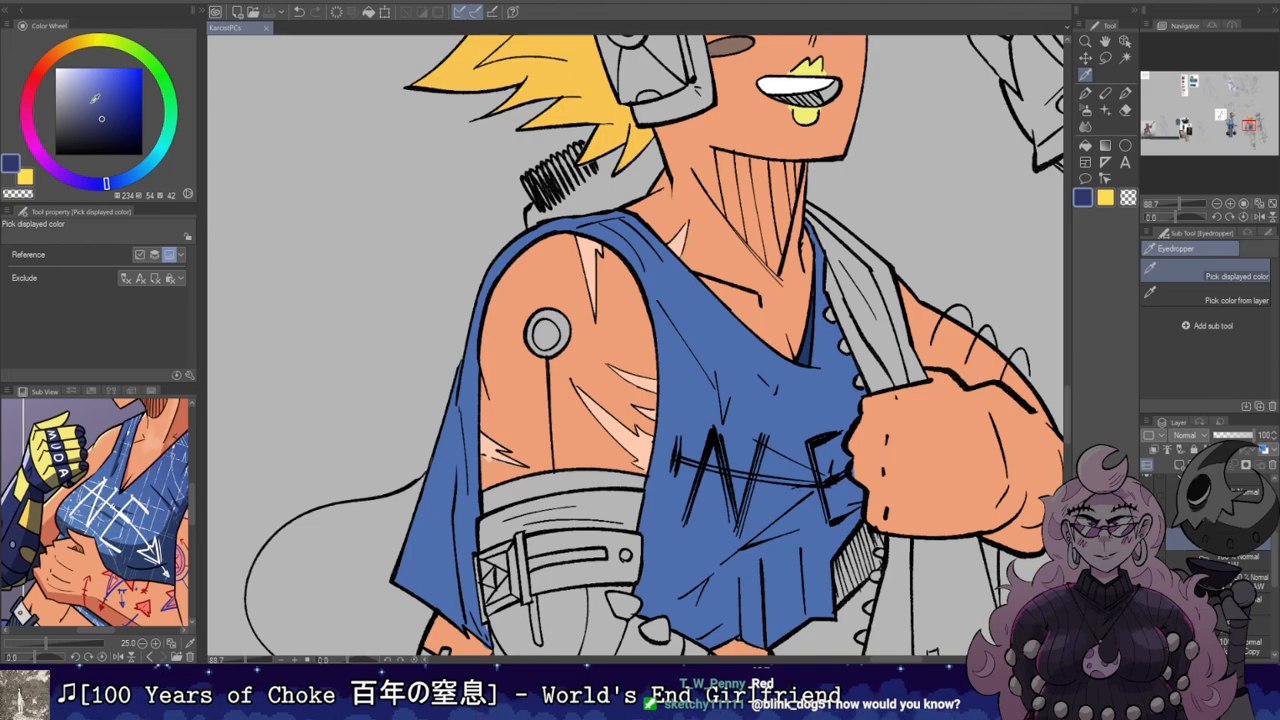
{"action": "left_click", "coordinate": [90, 103]}
{"action": "key", "text": "g"}
{"action": "left_click", "coordinate": [561, 329]}
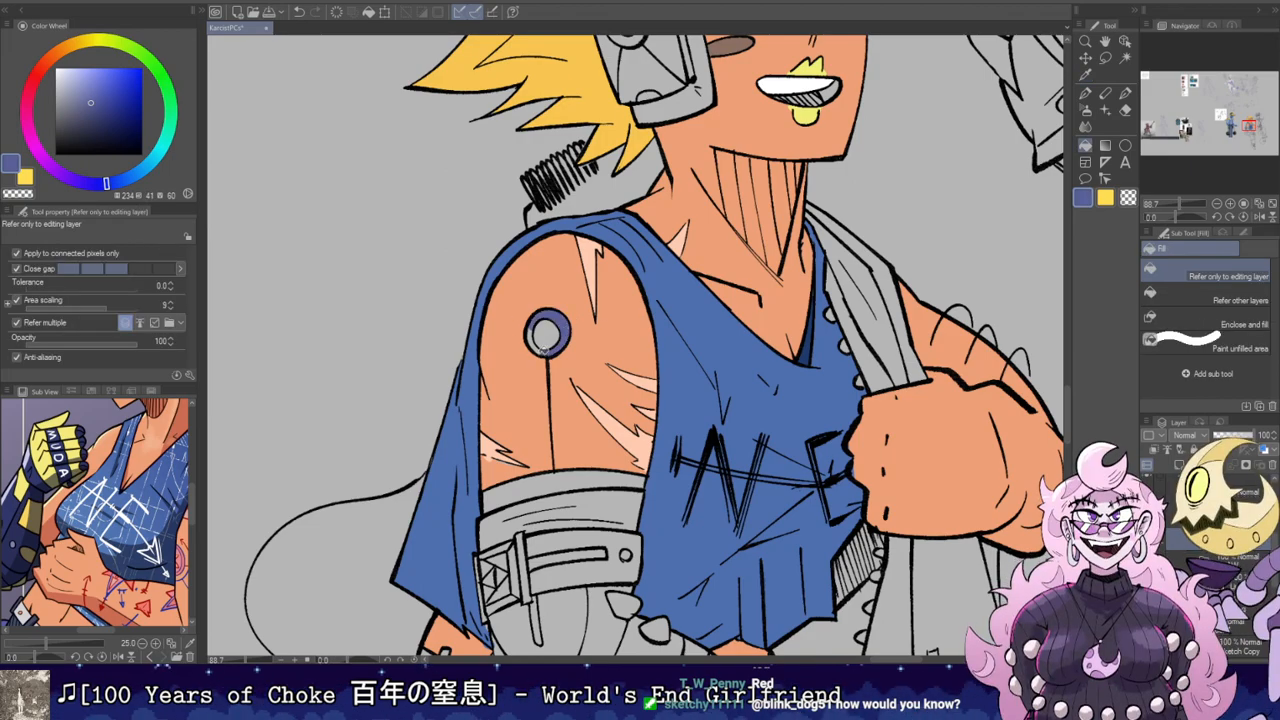
Step: Sample the light yellow from the reference glove and fill the shoulder port's centre and the prosthetic's upper-arm band
{"action": "left_click", "coordinate": [50, 456]}
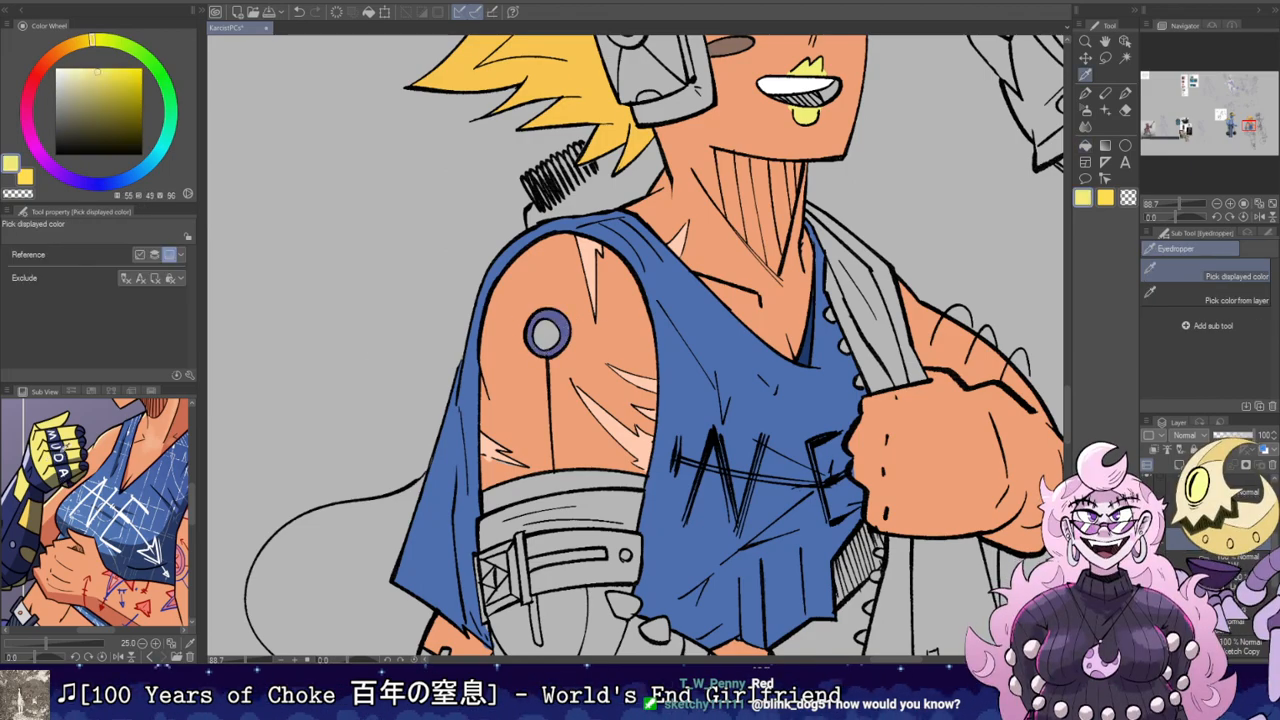
{"action": "left_click", "coordinate": [548, 333]}
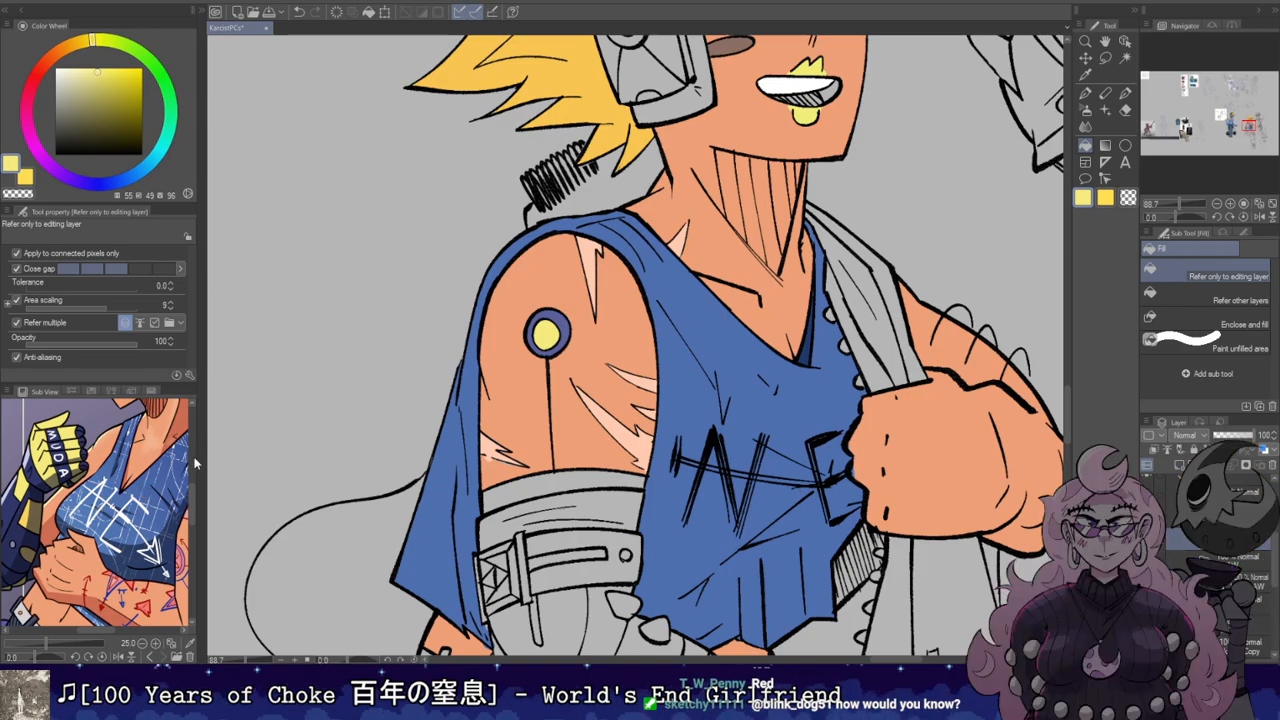
{"action": "left_click", "coordinate": [583, 481]}
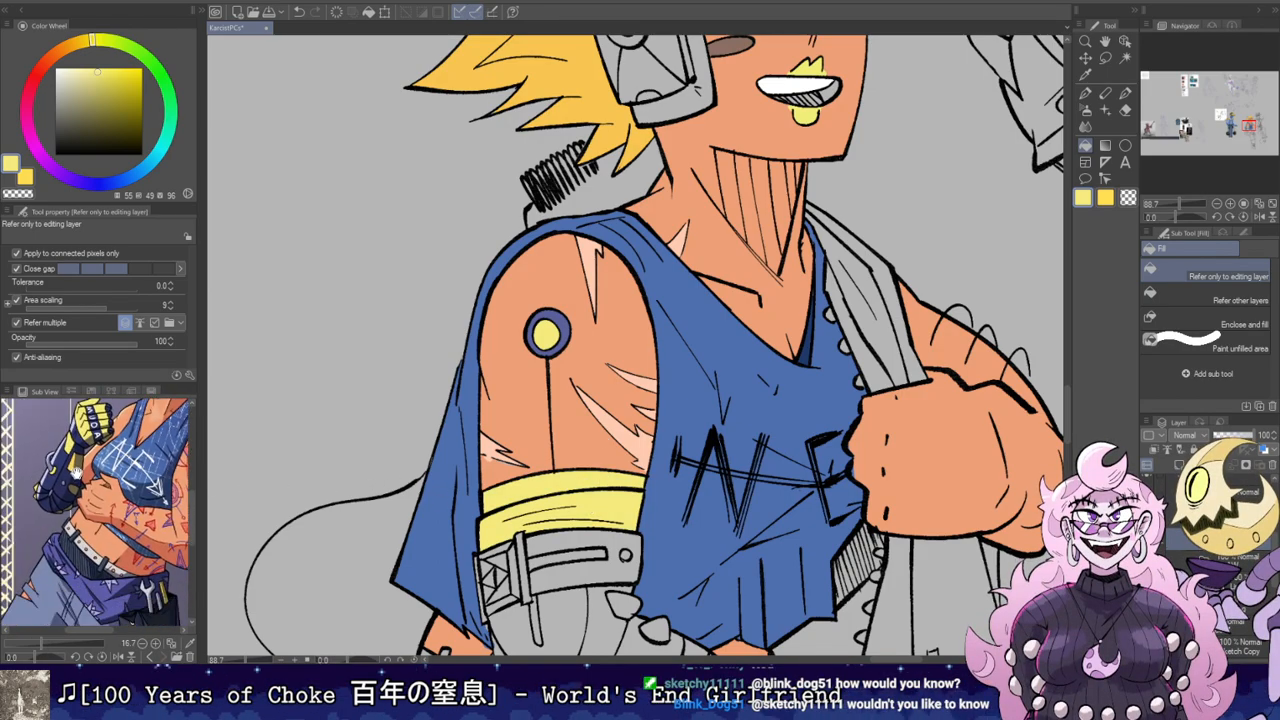
Step: Fill the spikes around the prosthetic elbow with the light yellow, undoing the fill on the round elbow joint
{"action": "left_click_drag", "start_coordinate": [661, 452], "coordinate": [720, 242]}
{"action": "scroll", "coordinate": [618, 292], "scroll_direction": "up", "scroll_amount": 1}
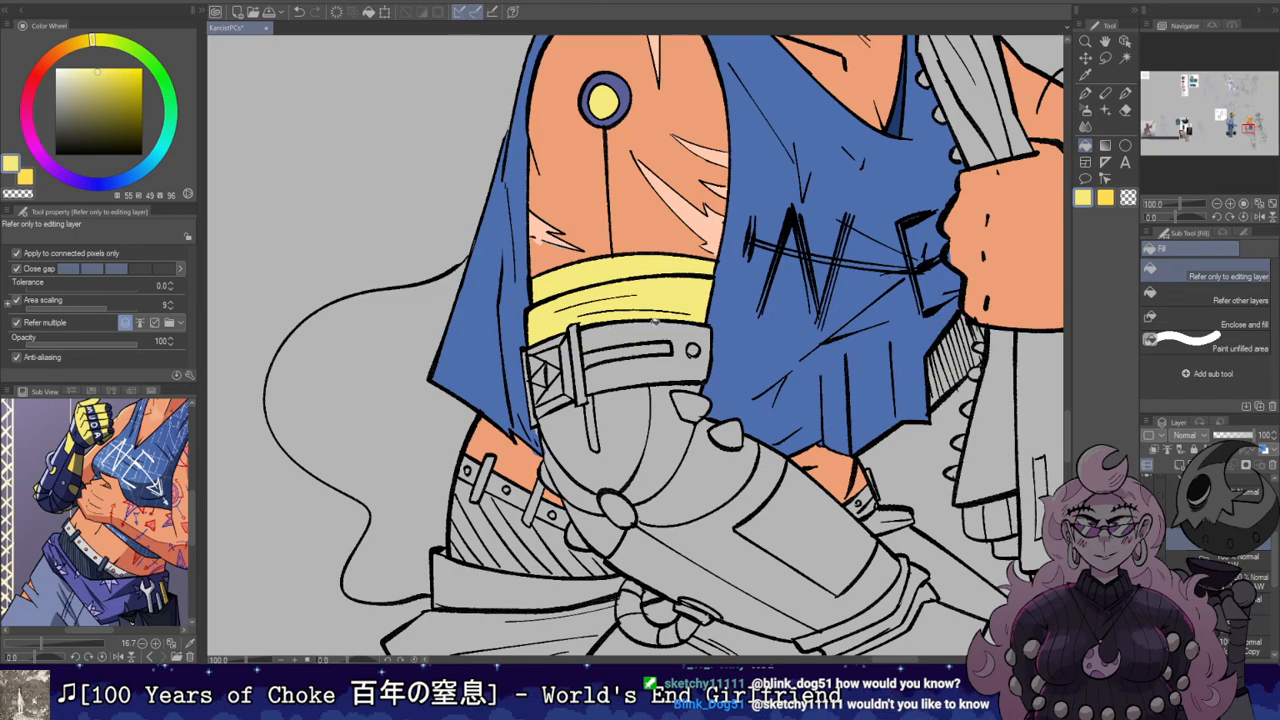
{"action": "left_click_drag", "start_coordinate": [652, 322], "coordinate": [592, 320]}
{"action": "left_click", "coordinate": [628, 403]}
{"action": "left_click", "coordinate": [555, 505]}
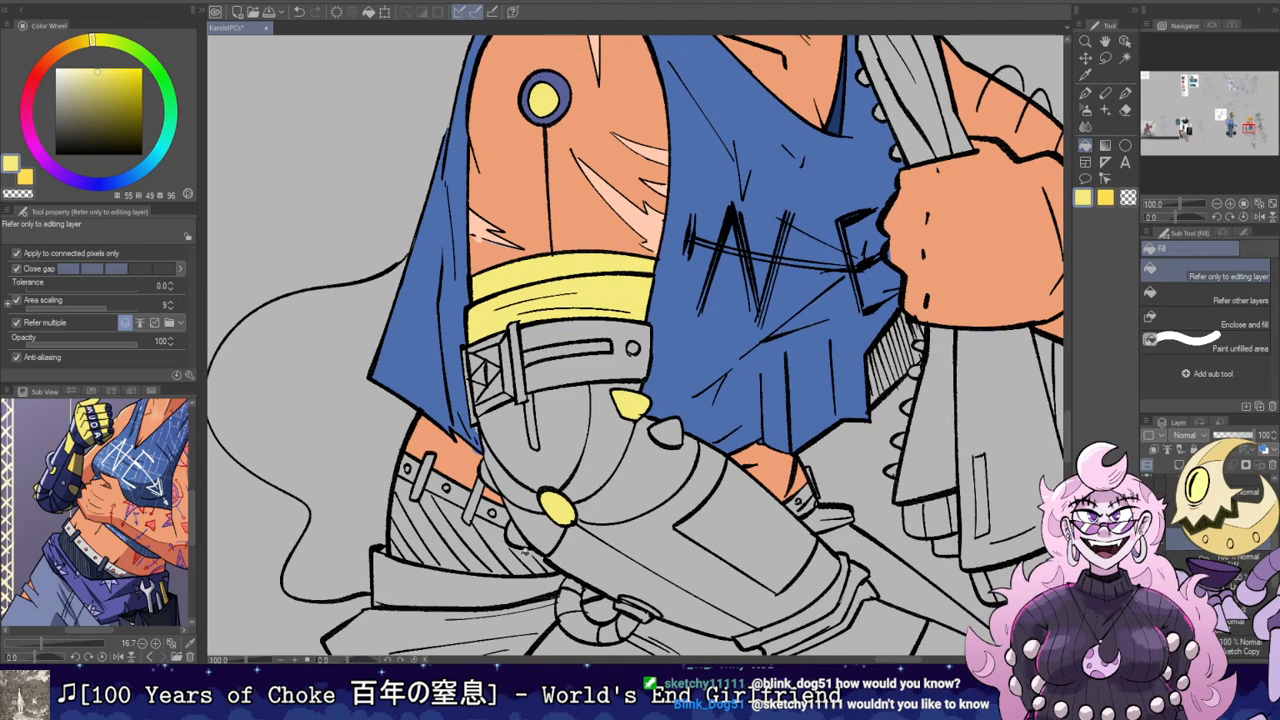
{"action": "key", "text": "ctrl+z"}
{"action": "left_click", "coordinate": [487, 476]}
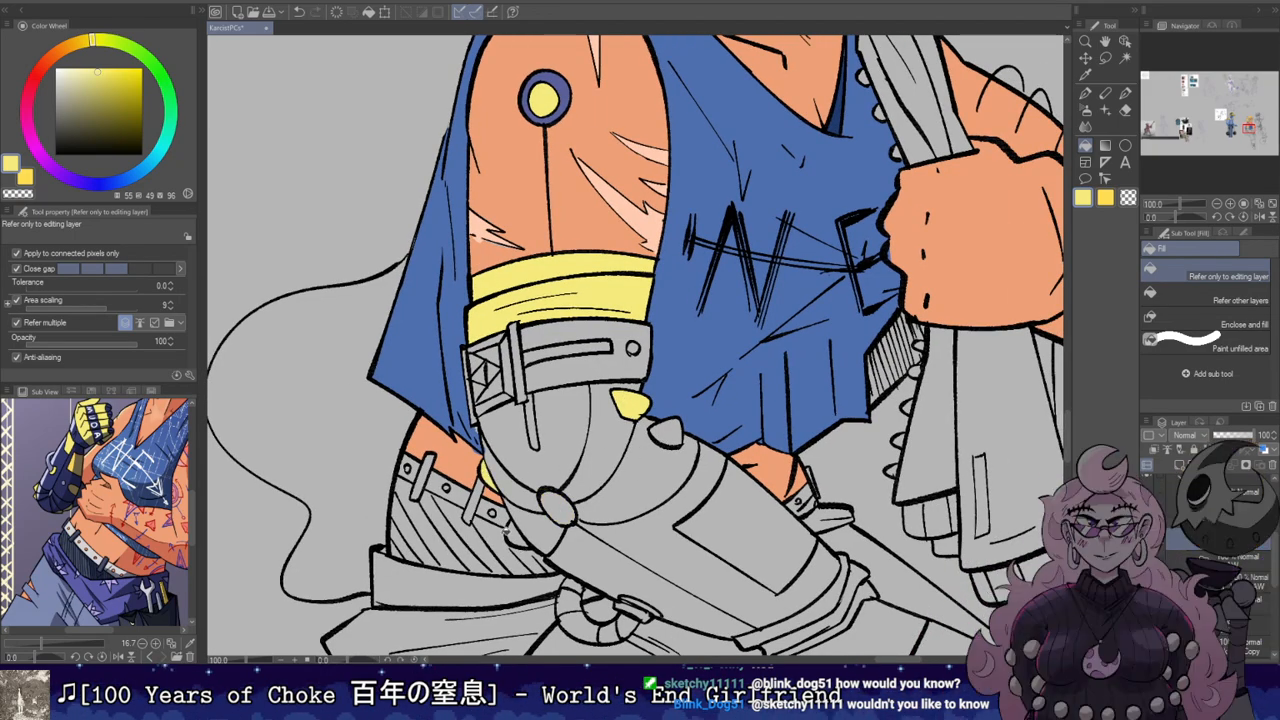
{"action": "left_click_drag", "start_coordinate": [679, 434], "coordinate": [556, 341]}
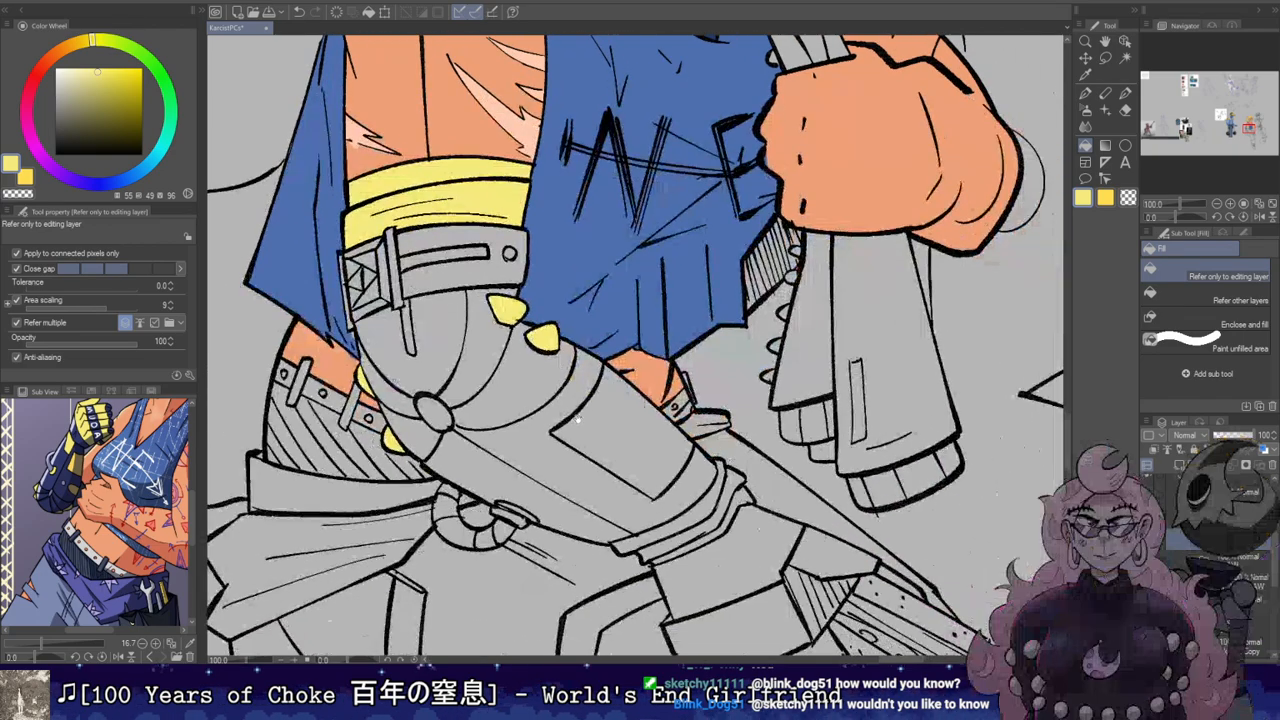
Step: Fill the prosthetic's forearm plate, the small oval detail under the forearm and the back of the hand with the light yellow
{"action": "left_click", "coordinate": [615, 440]}
{"action": "left_click", "coordinate": [521, 513]}
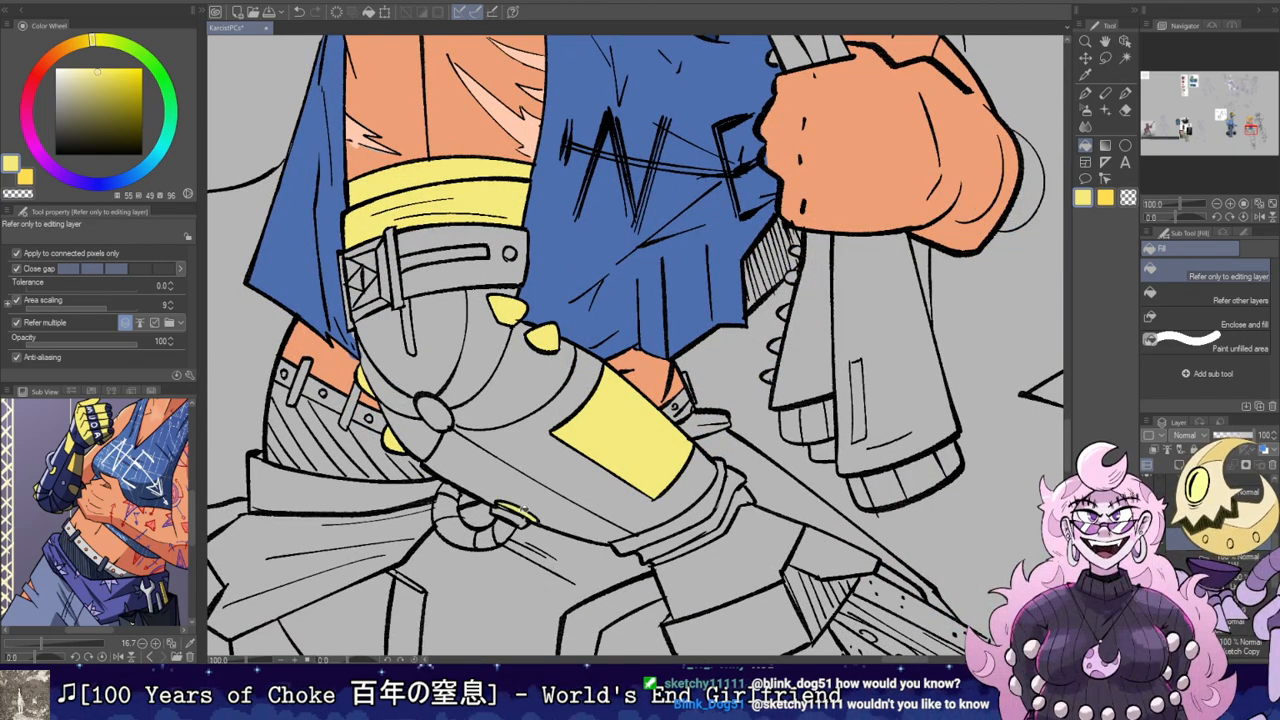
{"action": "left_click_drag", "start_coordinate": [670, 524], "coordinate": [466, 414]}
{"action": "left_click", "coordinate": [520, 452]}
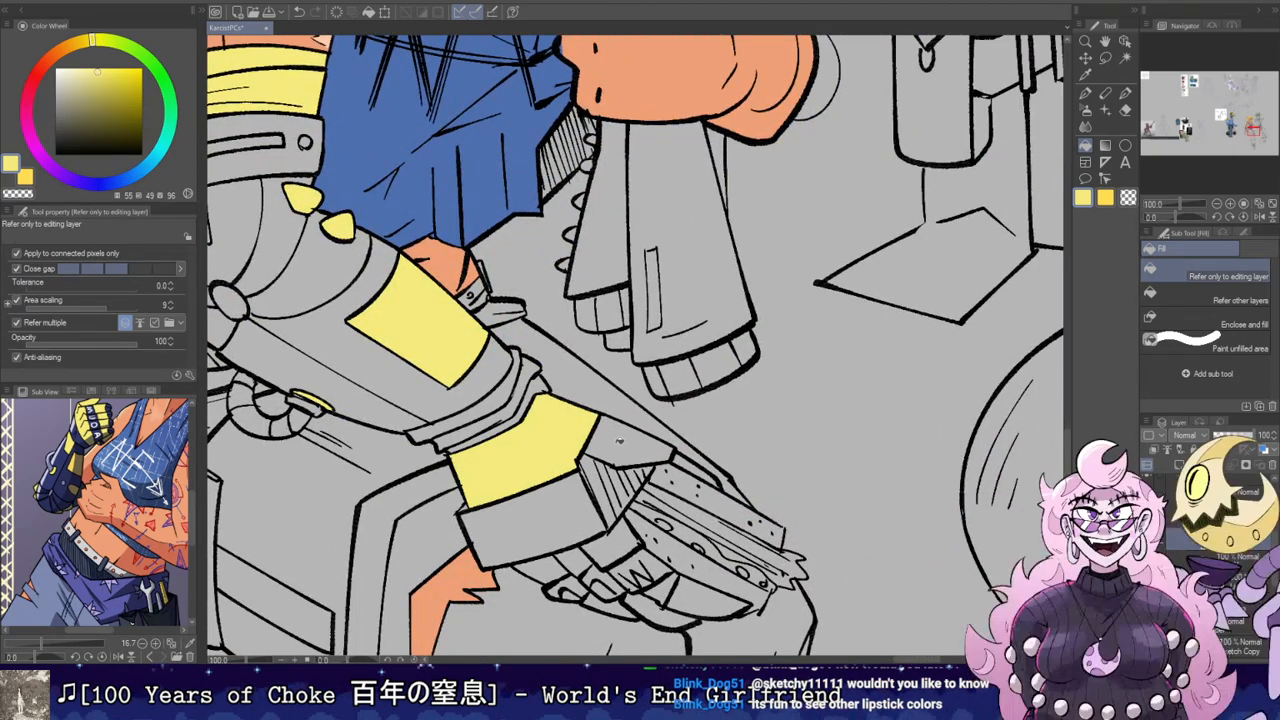
Step: Fill the prosthetic hand's thumb section, knuckles and fingers with the light yellow
{"action": "left_click", "coordinate": [626, 446]}
{"action": "left_click", "coordinate": [604, 546]}
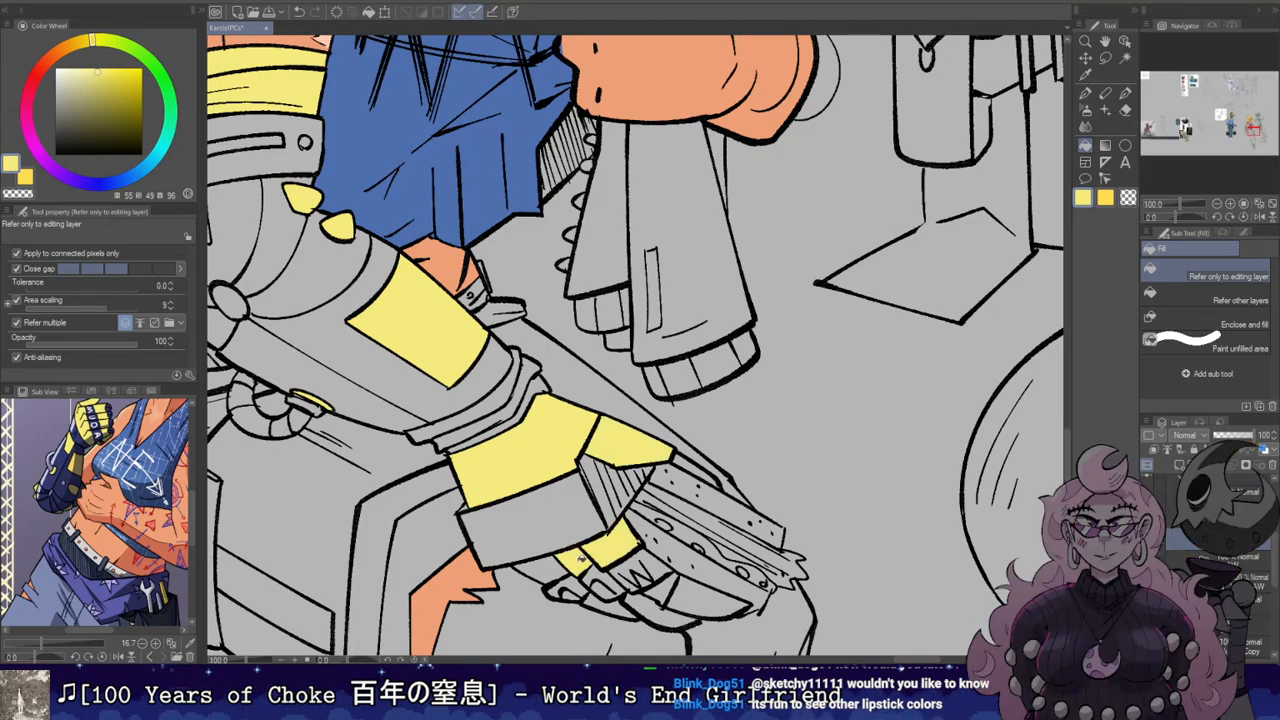
{"action": "left_click", "coordinate": [548, 570]}
{"action": "left_click", "coordinate": [614, 603]}
{"action": "left_click", "coordinate": [650, 612]}
{"action": "left_click", "coordinate": [693, 593]}
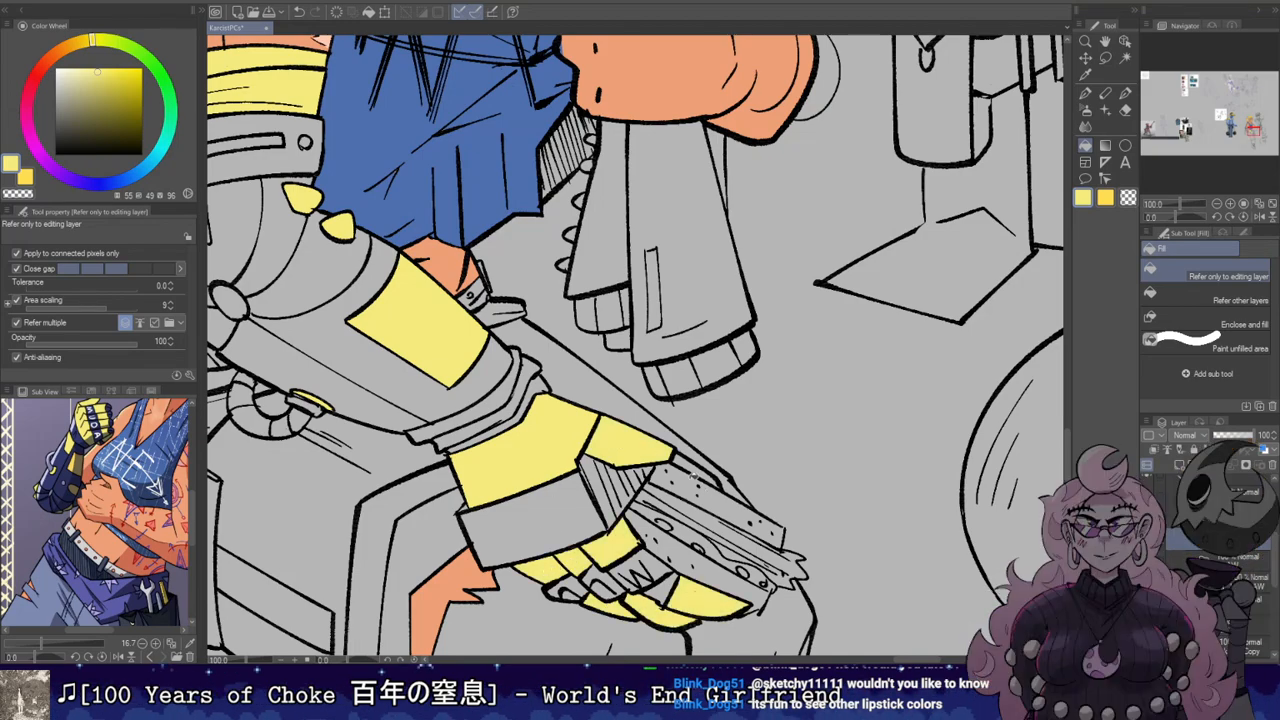
Step: Sample the dark blue (234, 54, 42) from the reference glove and fill the lettered finger bands and the hatched area by the thumb
{"action": "scroll", "coordinate": [86, 432], "scroll_direction": "up", "scroll_amount": 3}
{"action": "left_click_drag", "start_coordinate": [90, 432], "coordinate": [96, 489]}
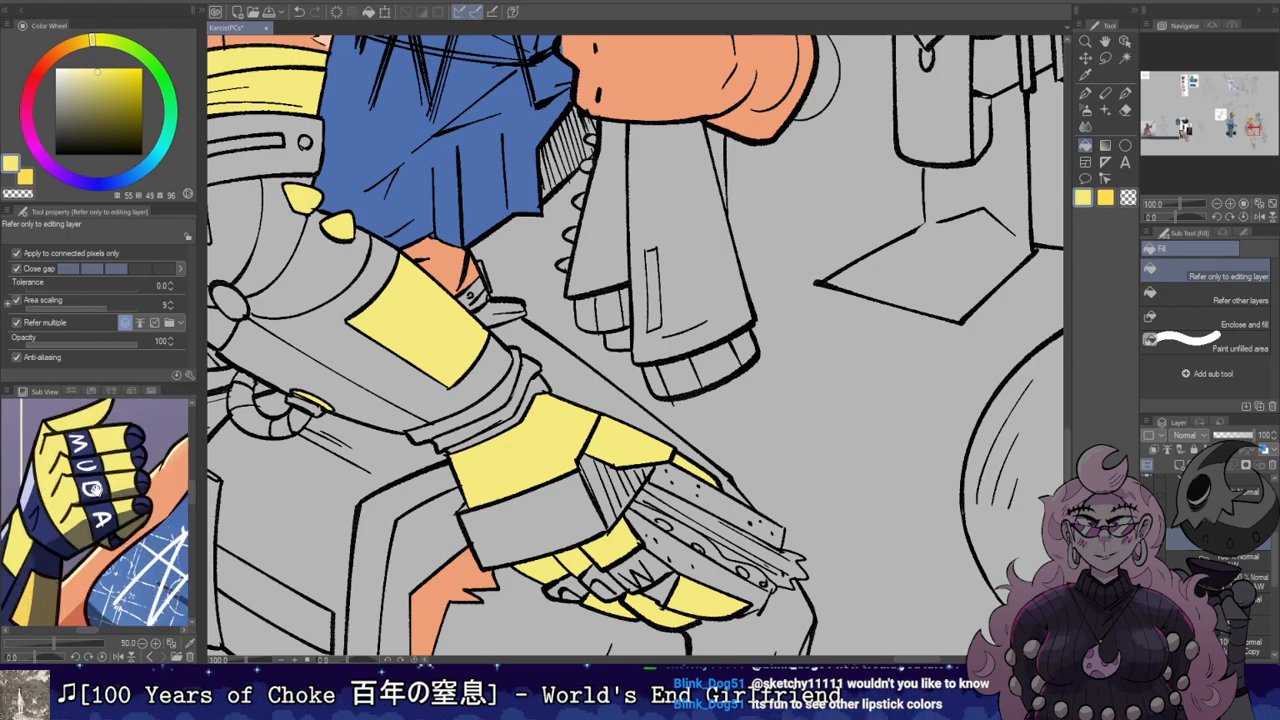
{"action": "key", "text": "i"}
{"action": "left_click", "coordinate": [68, 532]}
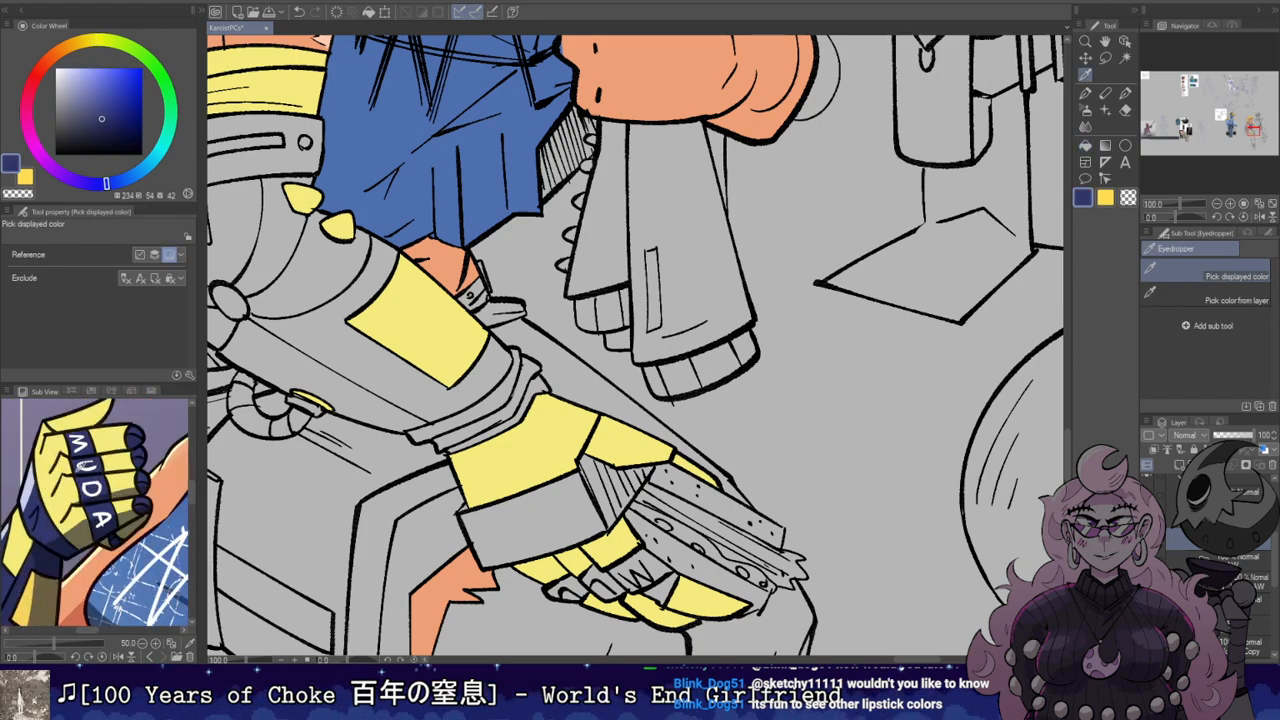
{"action": "key", "text": "g"}
{"action": "left_click", "coordinate": [568, 587]}
{"action": "left_click", "coordinate": [559, 591]}
{"action": "left_click", "coordinate": [600, 580]}
{"action": "left_click", "coordinate": [635, 570]}
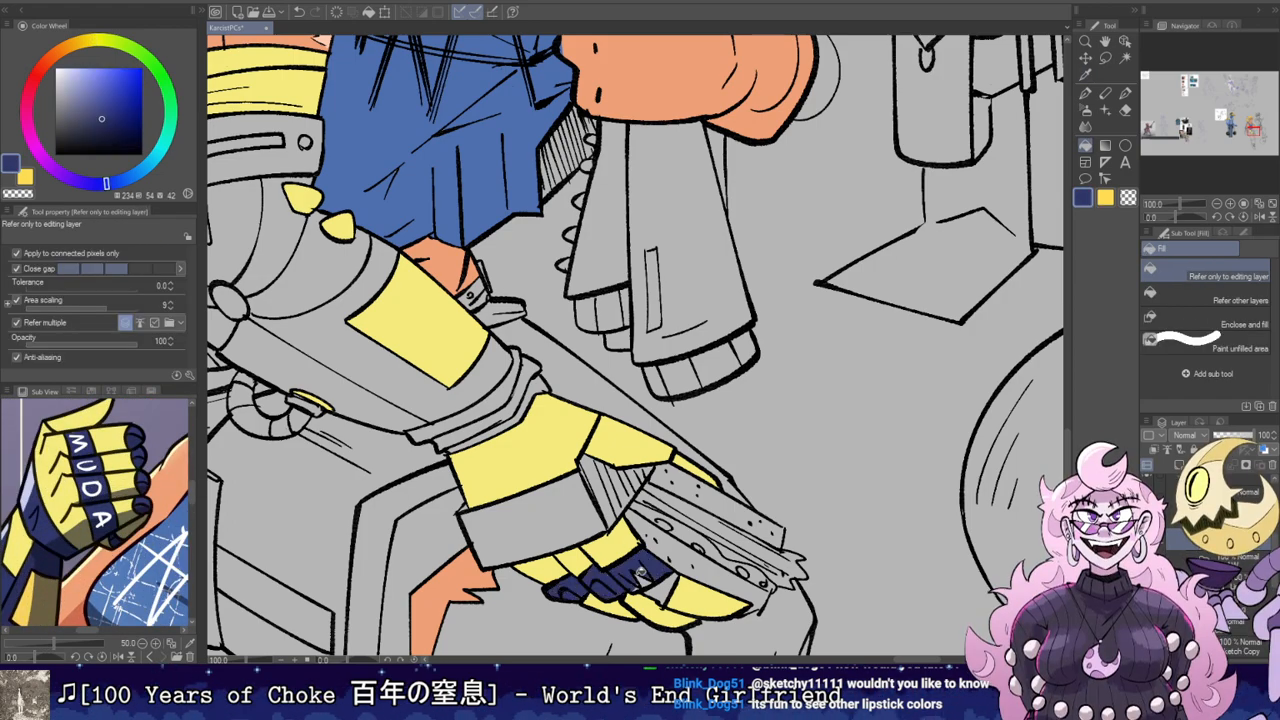
{"action": "left_click", "coordinate": [660, 590]}
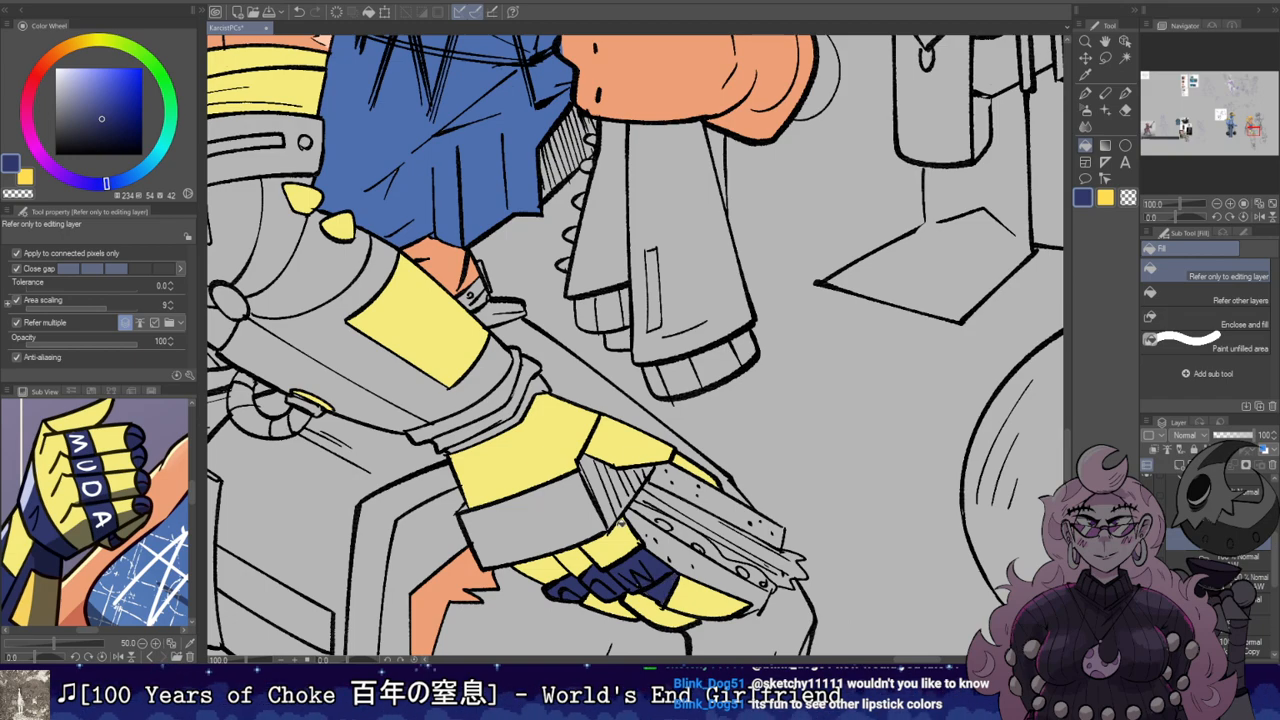
{"action": "left_click", "coordinate": [622, 521]}
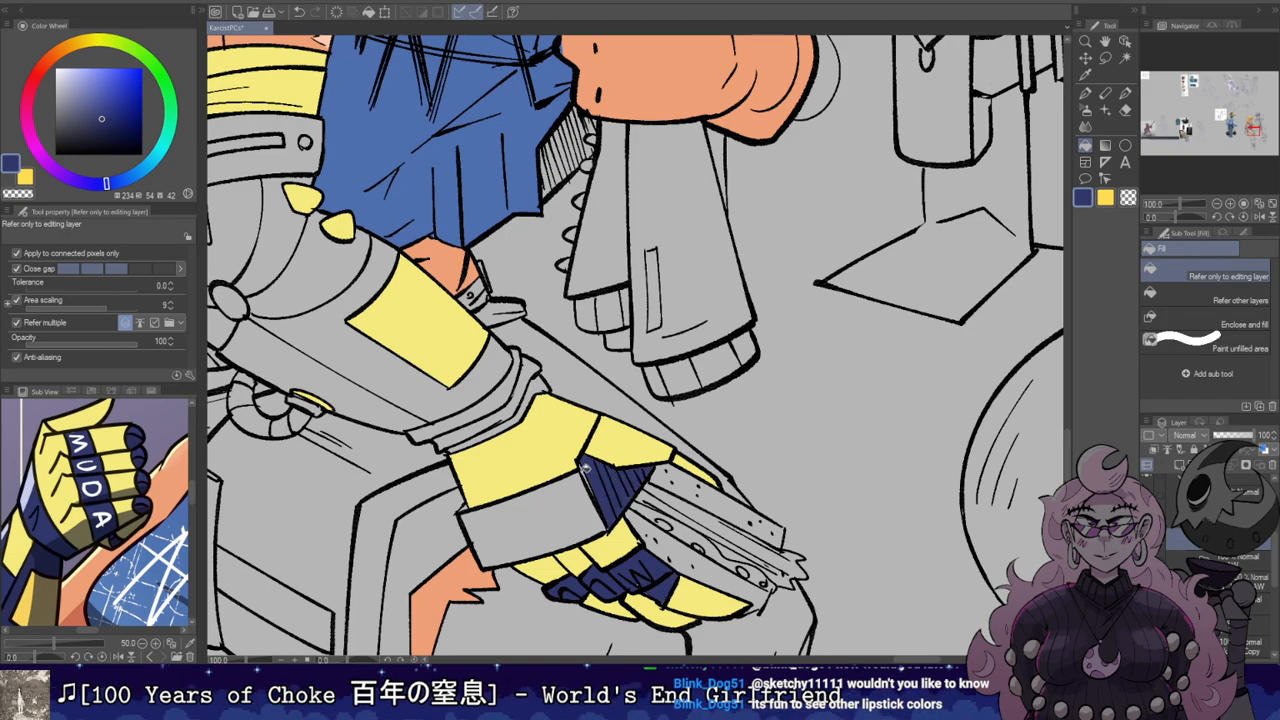
Step: Fill the folded wrist bands with the dark blue and the forearm around the yellow plate with a lighter blue (234, 42, 55)
{"action": "scroll", "coordinate": [455, 366], "scroll_direction": "up", "scroll_amount": 2}
{"action": "left_click", "coordinate": [655, 452]}
{"action": "left_click", "coordinate": [675, 450]}
{"action": "left_click_drag", "start_coordinate": [119, 555], "coordinate": [130, 521]}
{"action": "scroll", "coordinate": [130, 521], "scroll_direction": "down", "scroll_amount": 2}
{"action": "left_click", "coordinate": [91, 107]}
{"action": "left_click", "coordinate": [541, 400]}
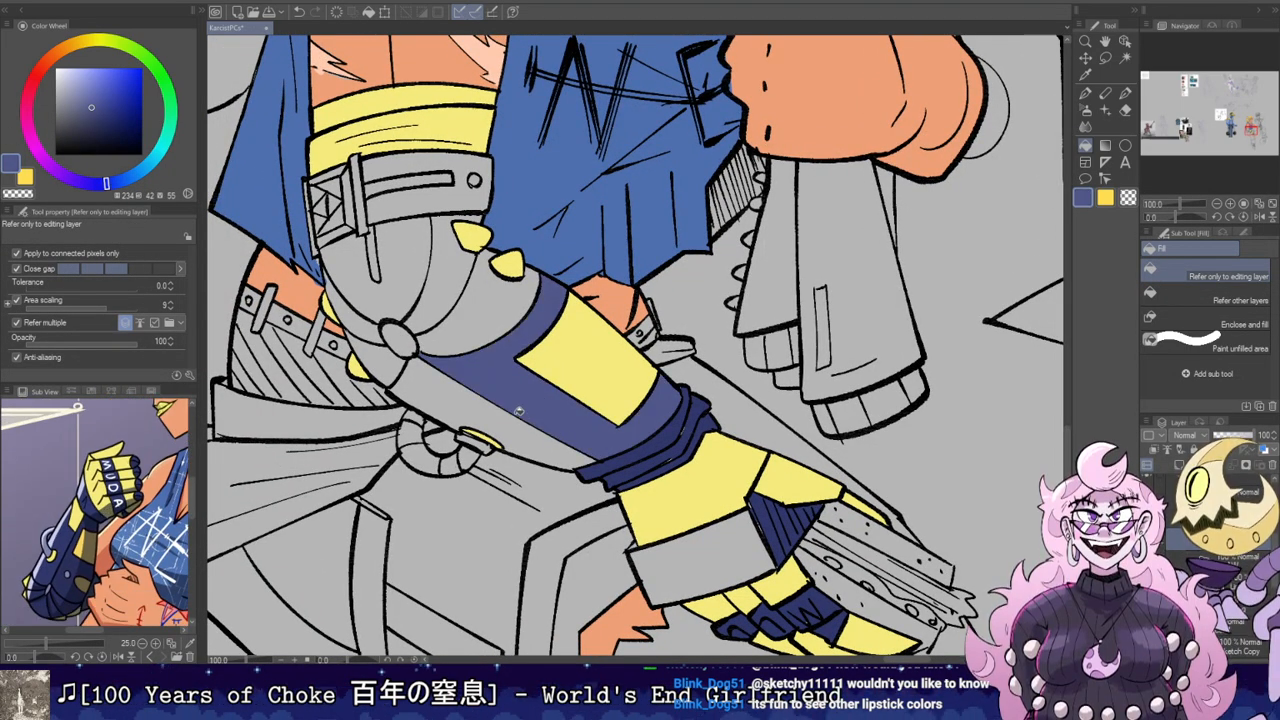
{"action": "left_click", "coordinate": [530, 408]}
Step: Return to the dark blue (234, 54, 42) and fill the segments of the prosthetic's elbow guard
{"action": "left_click", "coordinate": [101, 119]}
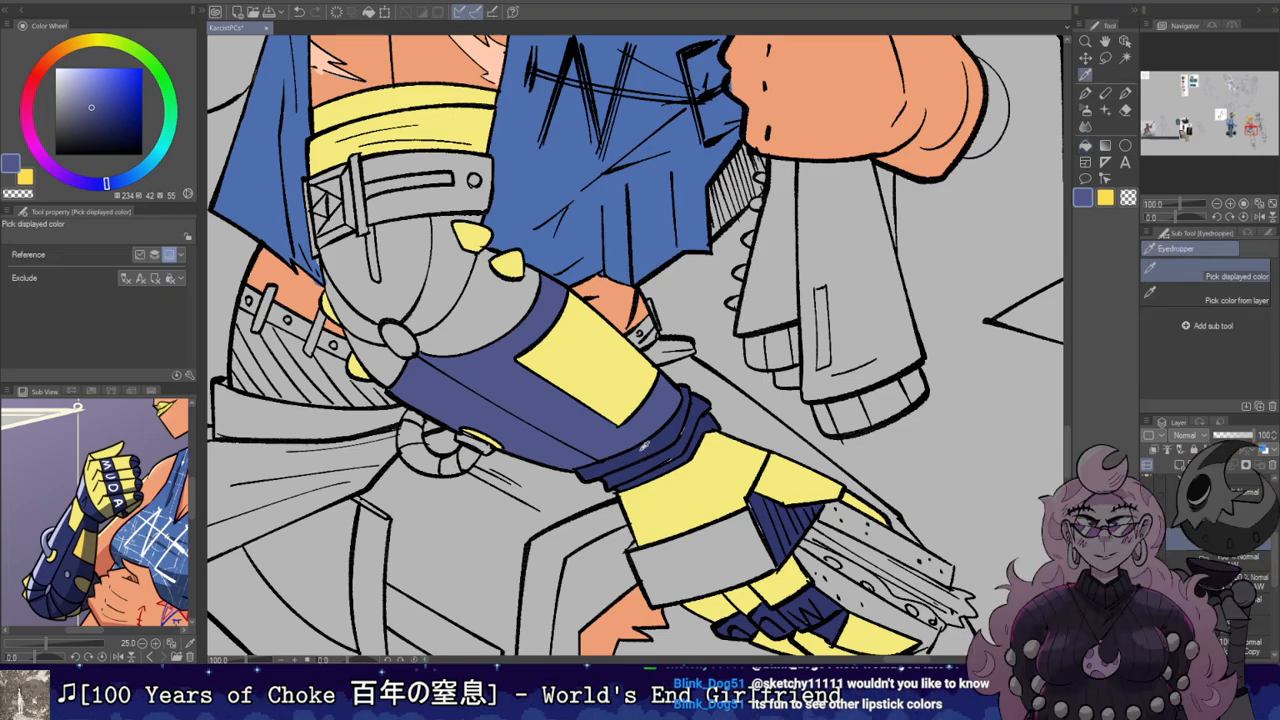
{"action": "left_click", "coordinate": [453, 307]}
{"action": "left_click", "coordinate": [440, 285]}
{"action": "left_click", "coordinate": [405, 283]}
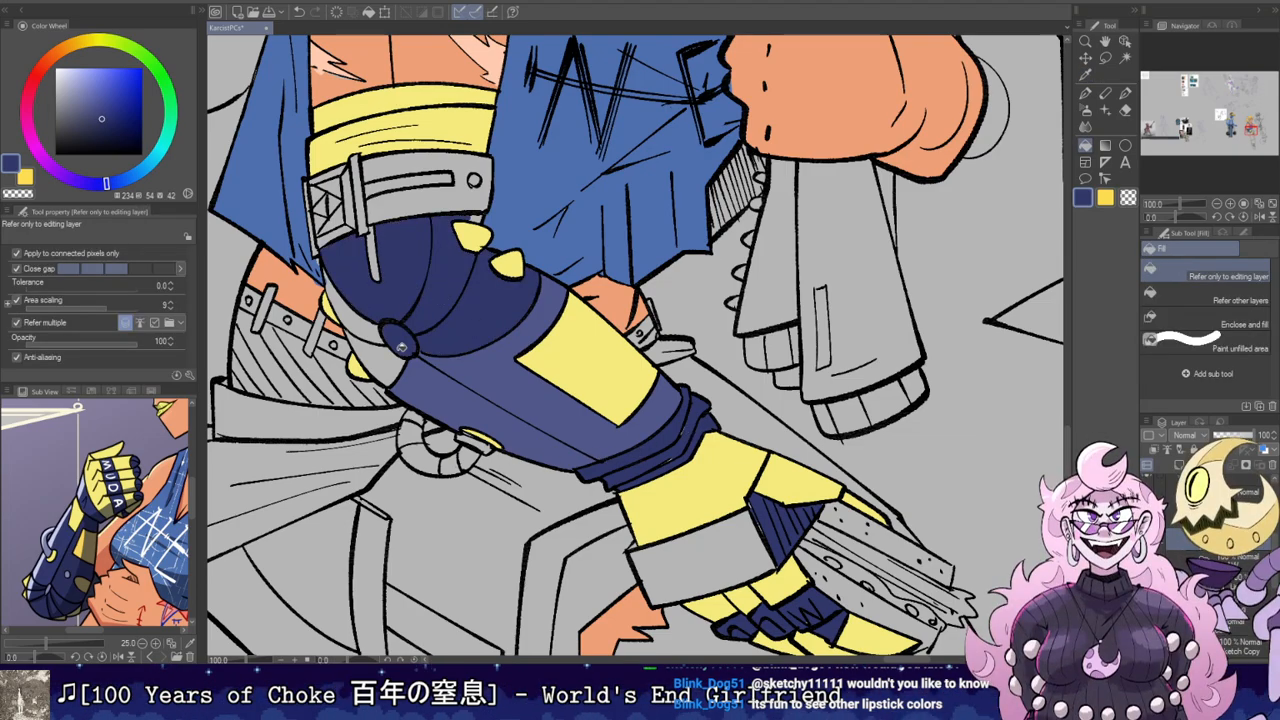
{"action": "left_click", "coordinate": [386, 360]}
{"action": "left_click", "coordinate": [350, 313]}
Step: Pick a muted blue (234, 43, 58) and fill the band across the prosthetic hand
{"action": "mouse_move", "coordinate": [703, 447]}
{"action": "left_mouse_down"}
{"action": "mouse_move", "coordinate": [605, 363]}
{"action": "mouse_move", "coordinate": [731, 371]}
{"action": "mouse_move", "coordinate": [897, 539]}
{"action": "left_mouse_up"}
{"action": "left_click", "coordinate": [556, 340], "text": "alt"}
{"action": "left_click", "coordinate": [619, 462]}
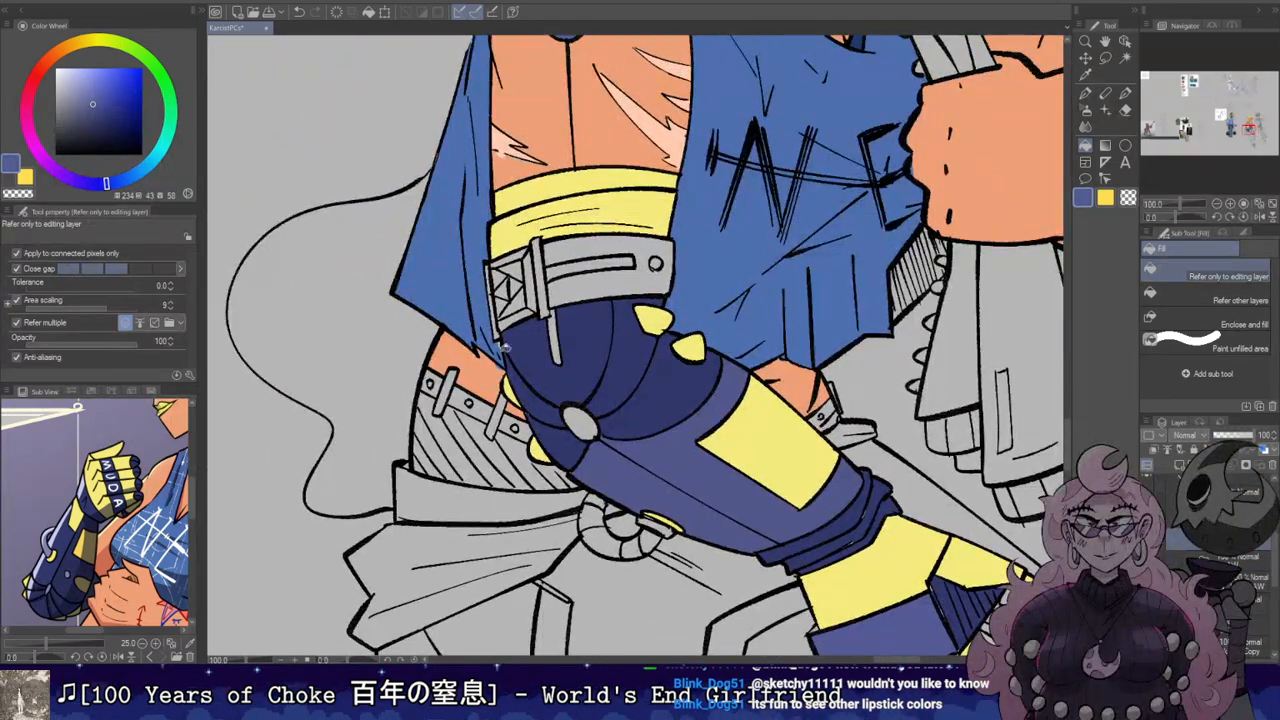
Step: Choose a desaturated dark blue (234, 32, 31) and fill the strap above the elbow, including the area around its triangle emblem
{"action": "left_click", "coordinate": [83, 128]}
{"action": "left_click", "coordinate": [598, 287]}
{"action": "left_click", "coordinate": [514, 301]}
{"action": "left_click", "coordinate": [512, 268]}
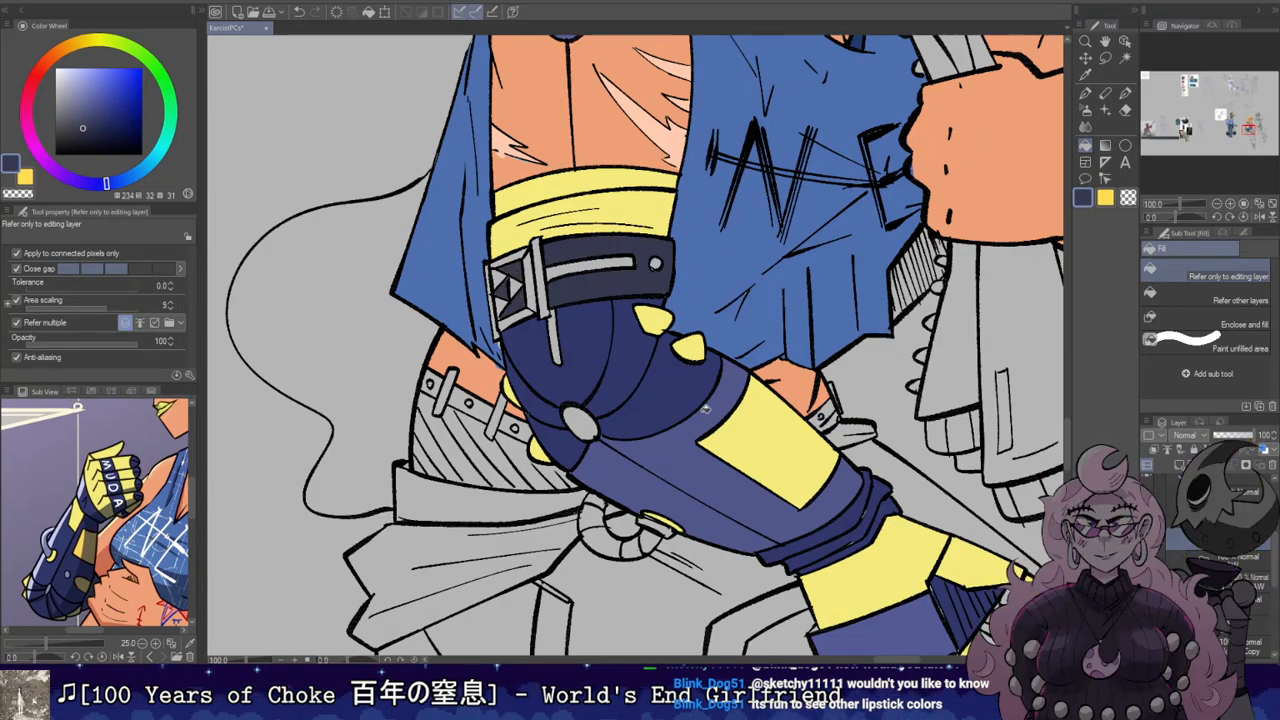
Step: Sample the light yellow from the forearm plate and fill the triangles of the strap's emblem
{"action": "left_click", "coordinate": [757, 429], "text": "alt"}
{"action": "left_click", "coordinate": [501, 305]}
{"action": "left_click", "coordinate": [515, 287]}
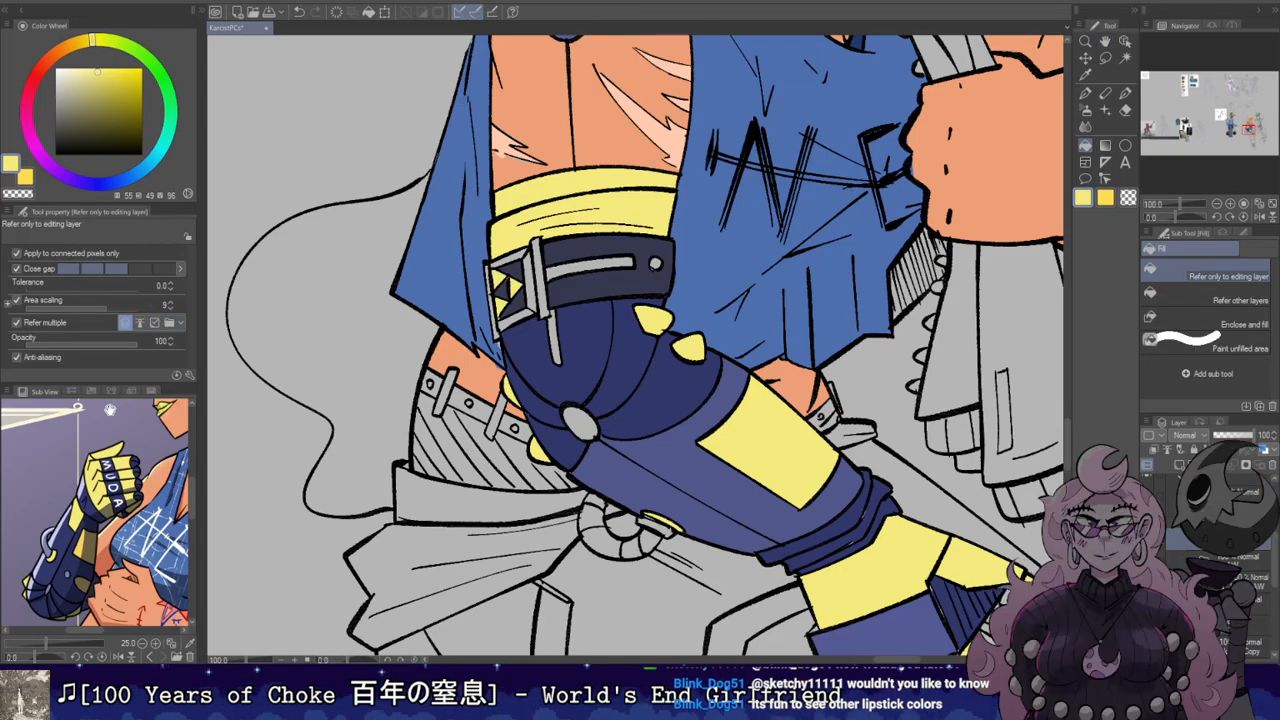
Step: Sample the grey-blue metal (234, 25, 67) from the reference arm's pipe and fill the buckle, strap fittings and round elbow joint
{"action": "left_click_drag", "start_coordinate": [101, 411], "coordinate": [117, 415]}
{"action": "key", "text": "alt"}
{"action": "scroll", "coordinate": [66, 580], "scroll_direction": "up", "scroll_amount": 3}
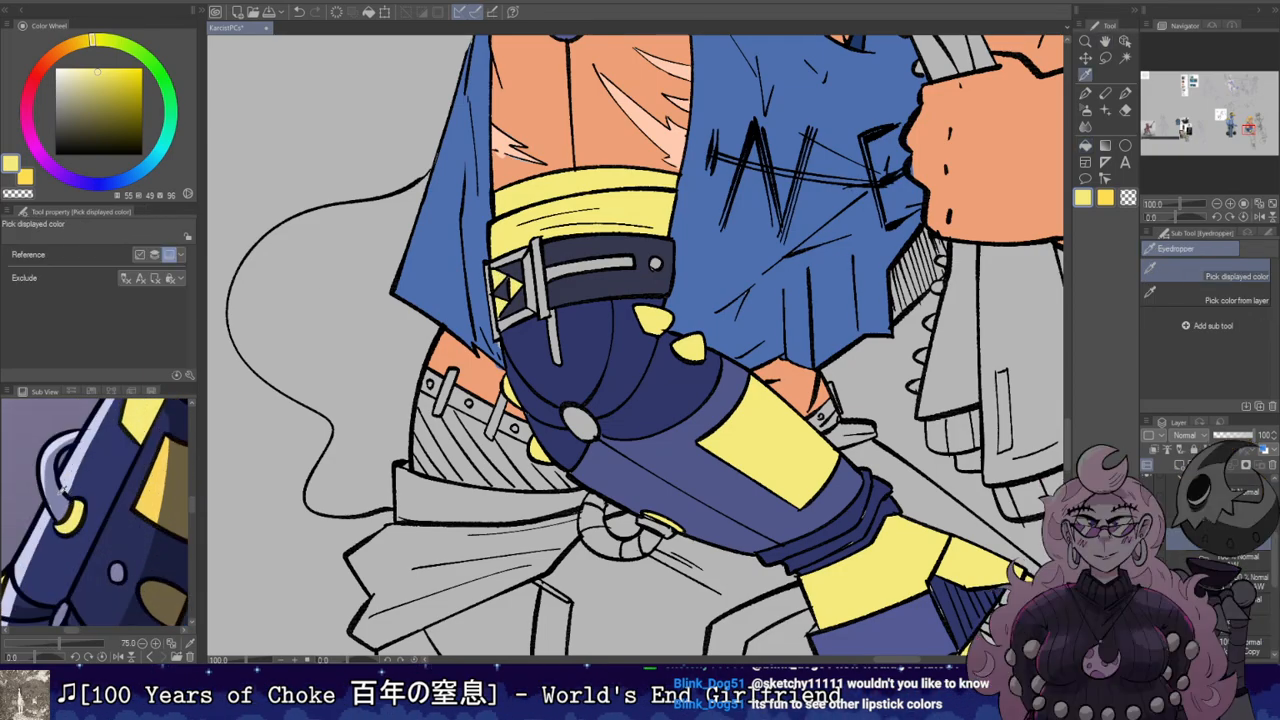
{"action": "left_click", "coordinate": [62, 492]}
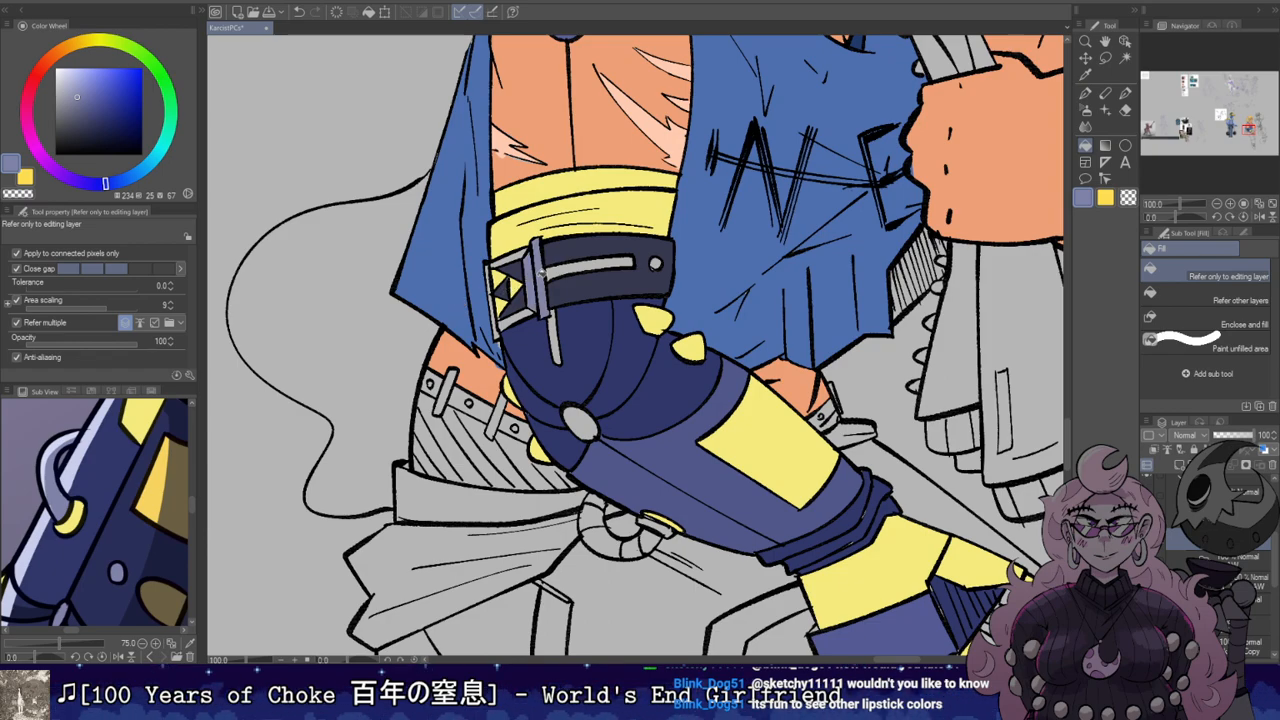
{"action": "left_click", "coordinate": [578, 268]}
{"action": "left_click", "coordinate": [580, 422]}
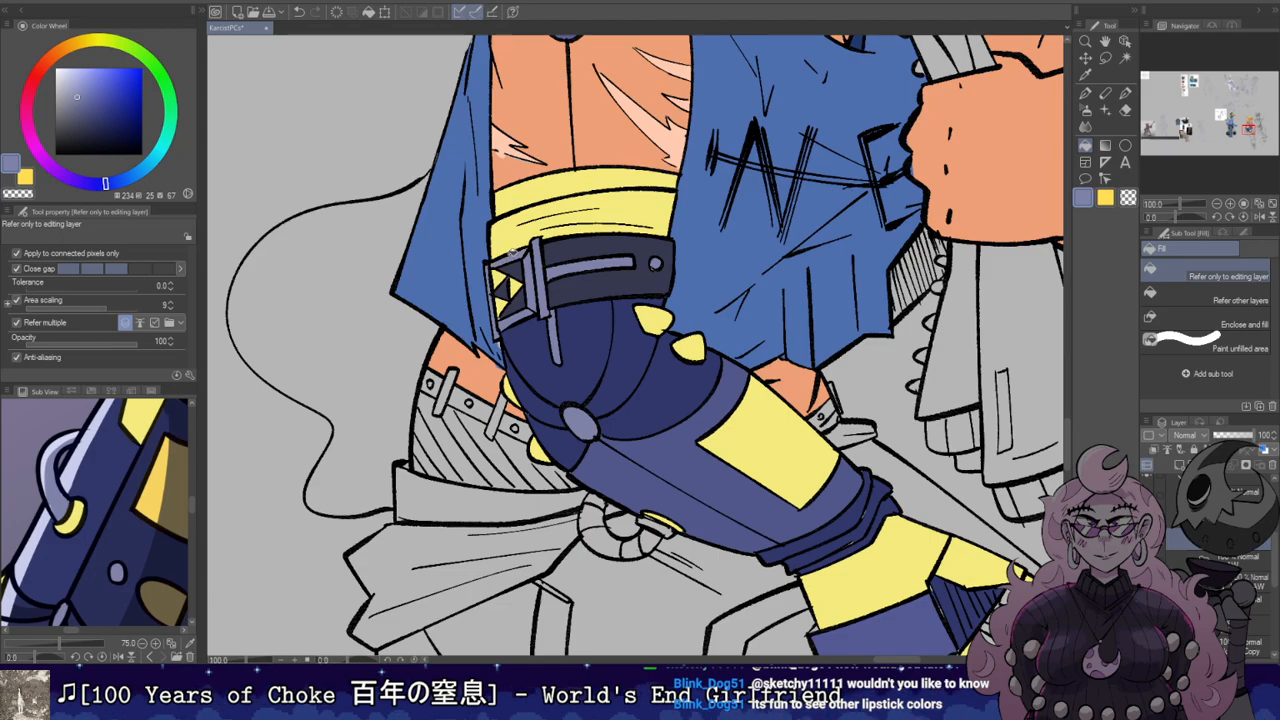
Step: Recolour the upper-arm cuff above the strap, with grey-blue on its rim and a darker muted blue (234, 33, 45) below
{"action": "scroll", "coordinate": [575, 435], "scroll_direction": "down", "scroll_amount": 1}
{"action": "mouse_move", "coordinate": [719, 506]}
{"action": "left_mouse_down"}
{"action": "mouse_move", "coordinate": [446, 315]}
{"action": "mouse_move", "coordinate": [662, 378]}
{"action": "mouse_move", "coordinate": [637, 467]}
{"action": "mouse_move", "coordinate": [647, 481]}
{"action": "left_mouse_up"}
{"action": "scroll", "coordinate": [662, 378], "scroll_direction": "down", "scroll_amount": 1}
{"action": "scroll", "coordinate": [542, 337], "scroll_direction": "up", "scroll_amount": 1}
{"action": "left_click", "coordinate": [529, 297]}
{"action": "scroll", "coordinate": [580, 423], "scroll_direction": "down", "scroll_amount": 1}
{"action": "scroll", "coordinate": [580, 423], "scroll_direction": "down", "scroll_amount": 1}
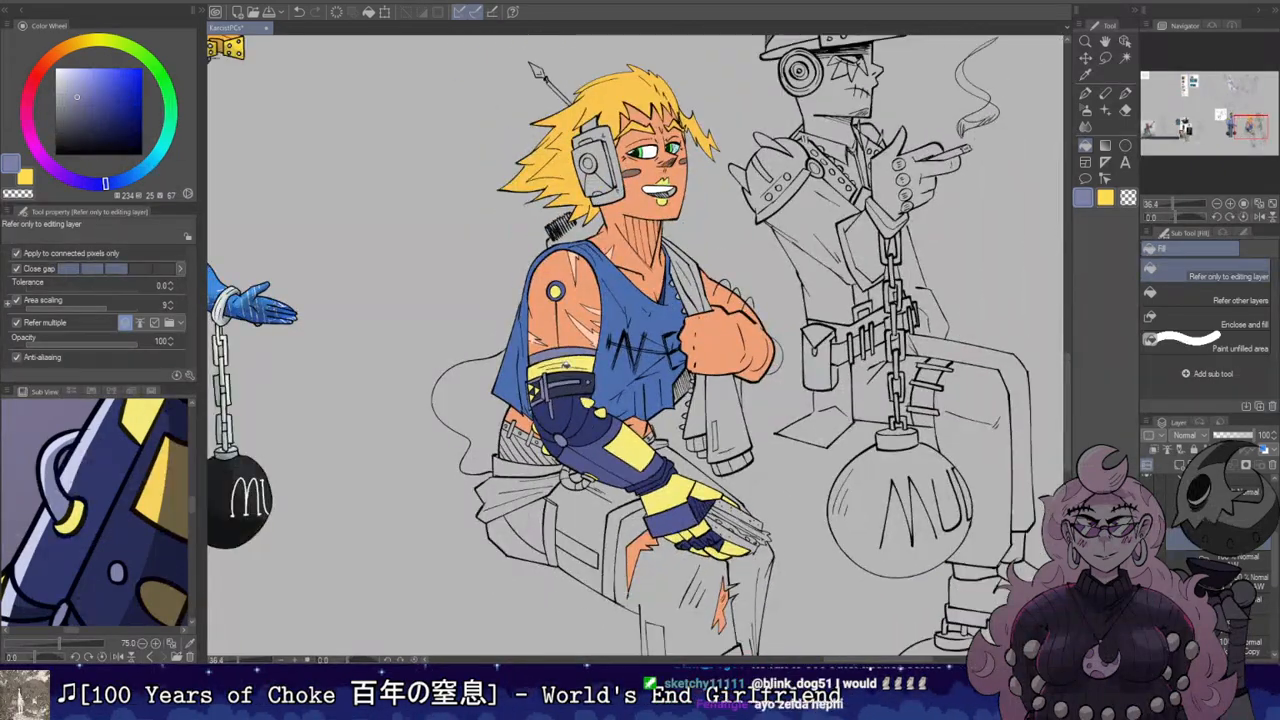
{"action": "scroll", "coordinate": [560, 420], "scroll_direction": "up", "scroll_amount": 4}
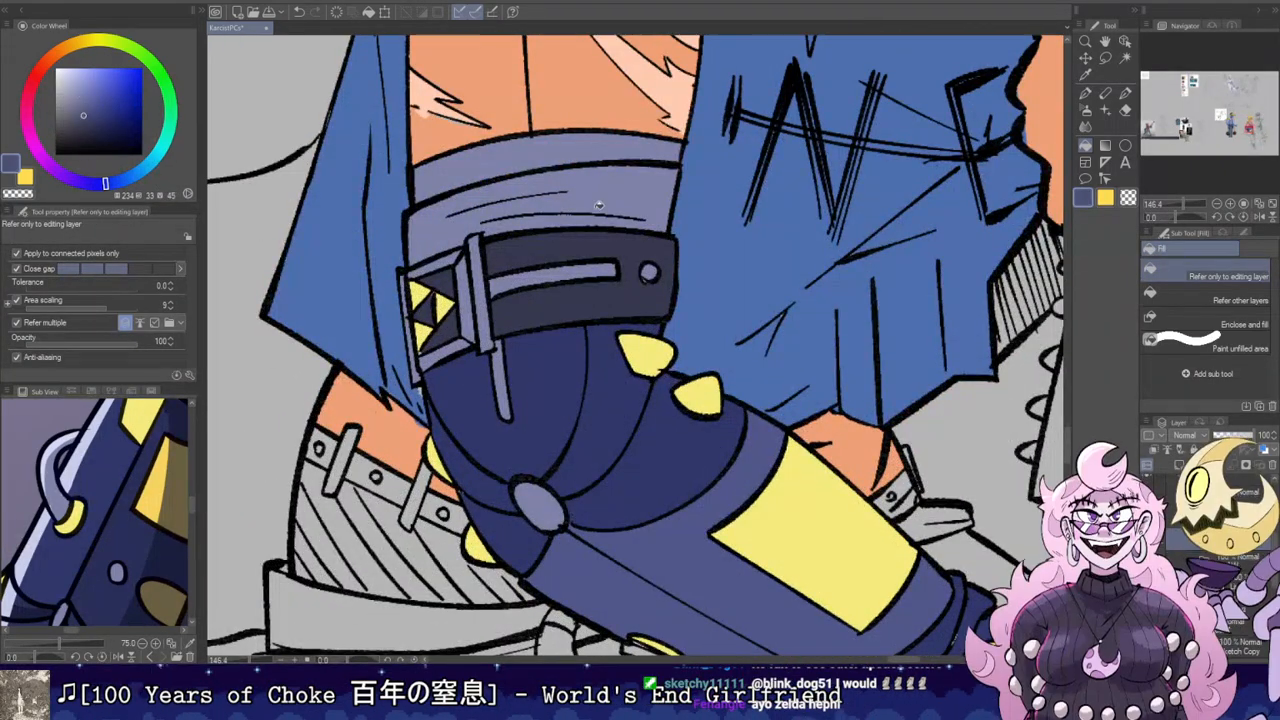
{"action": "scroll", "coordinate": [630, 343], "scroll_direction": "down", "scroll_amount": 2}
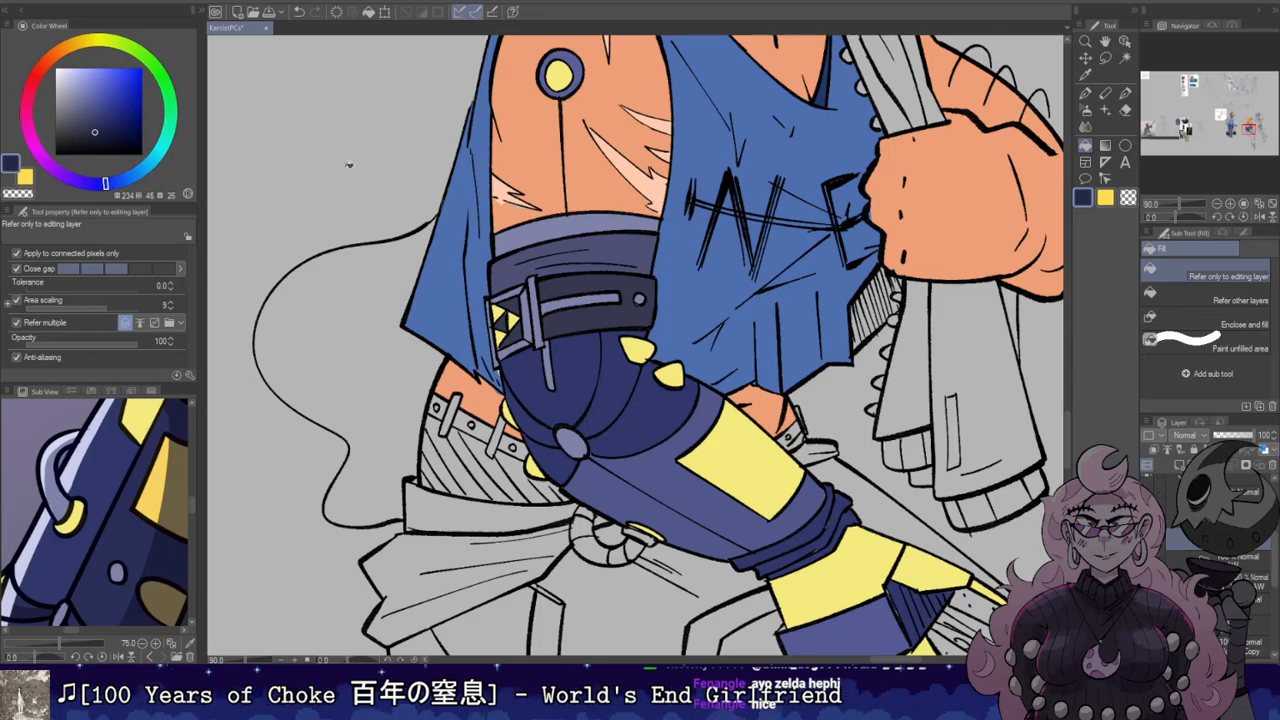
{"action": "left_click", "coordinate": [588, 224]}
{"action": "scroll", "coordinate": [600, 381], "scroll_direction": "down", "scroll_amount": 3}
{"action": "left_click_drag", "start_coordinate": [600, 381], "coordinate": [536, 414]}
{"action": "key", "text": "ctrl+z"}
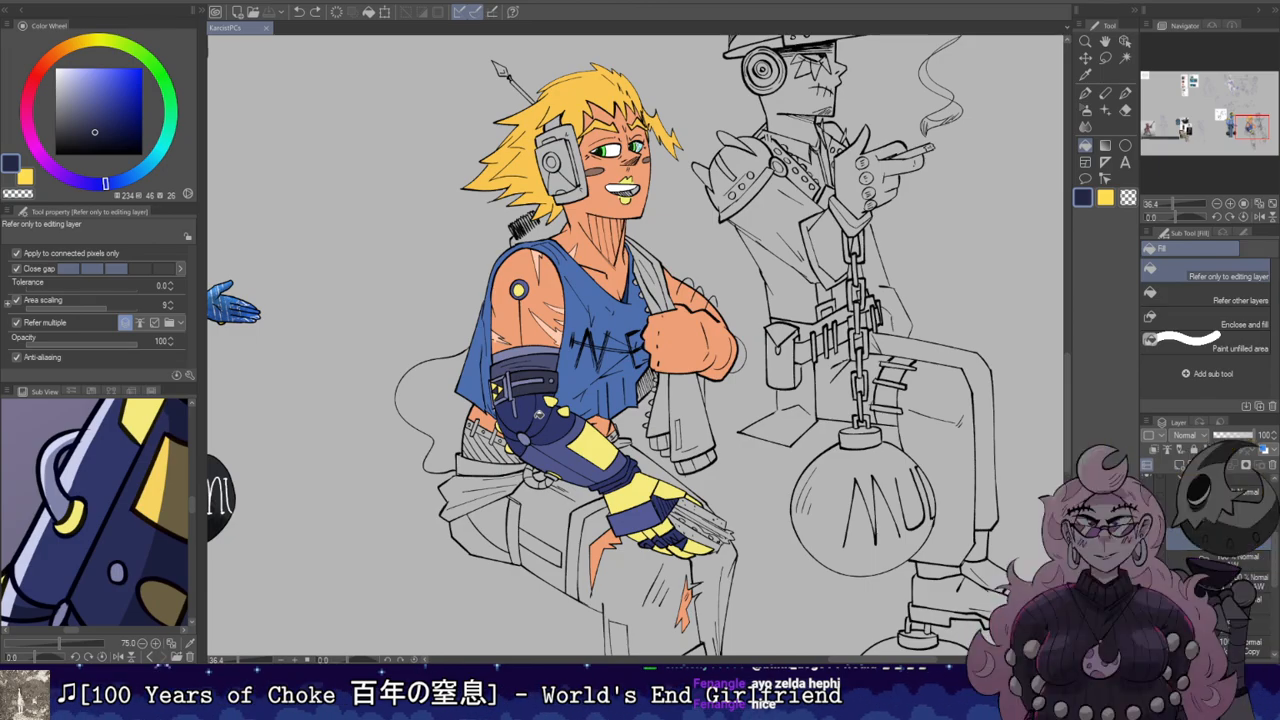
Step: Sample the tank top's blue (220, 55, 68) and touch up the gap beside the strap buckle with the G-pen
{"action": "scroll", "coordinate": [497, 362], "scroll_direction": "up", "scroll_amount": 5}
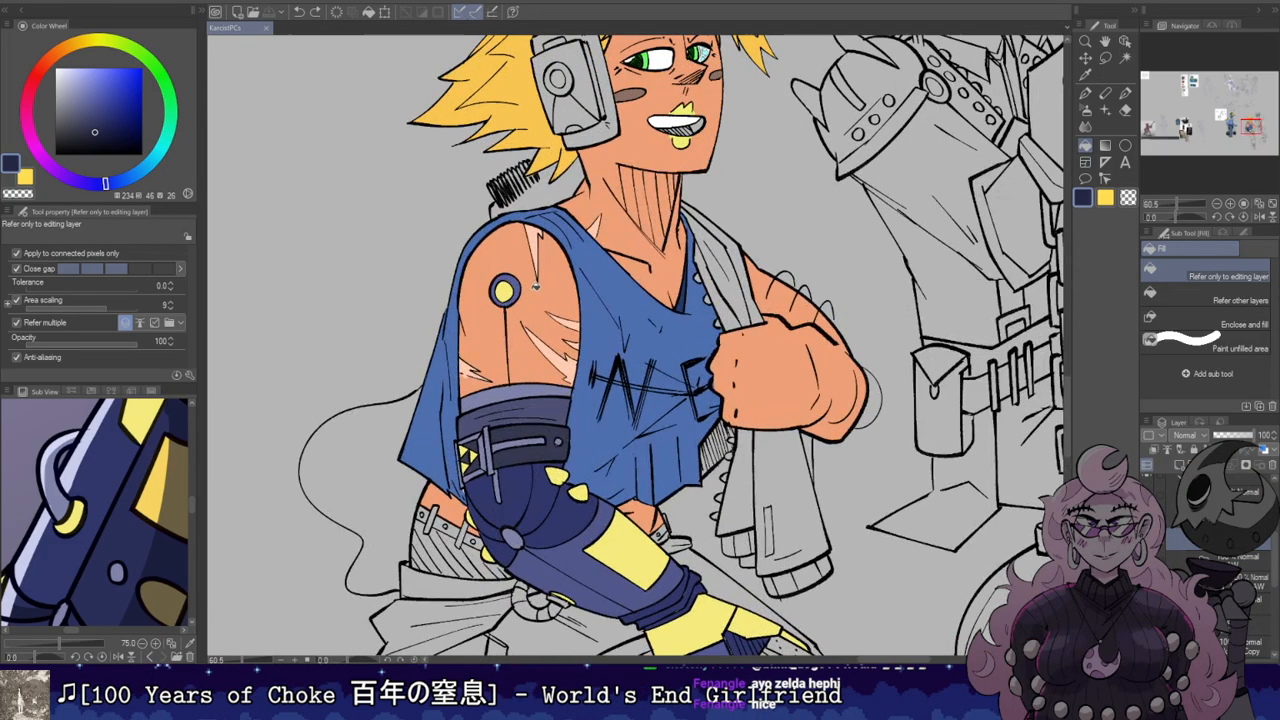
{"action": "scroll", "coordinate": [497, 385], "scroll_direction": "up", "scroll_amount": 4}
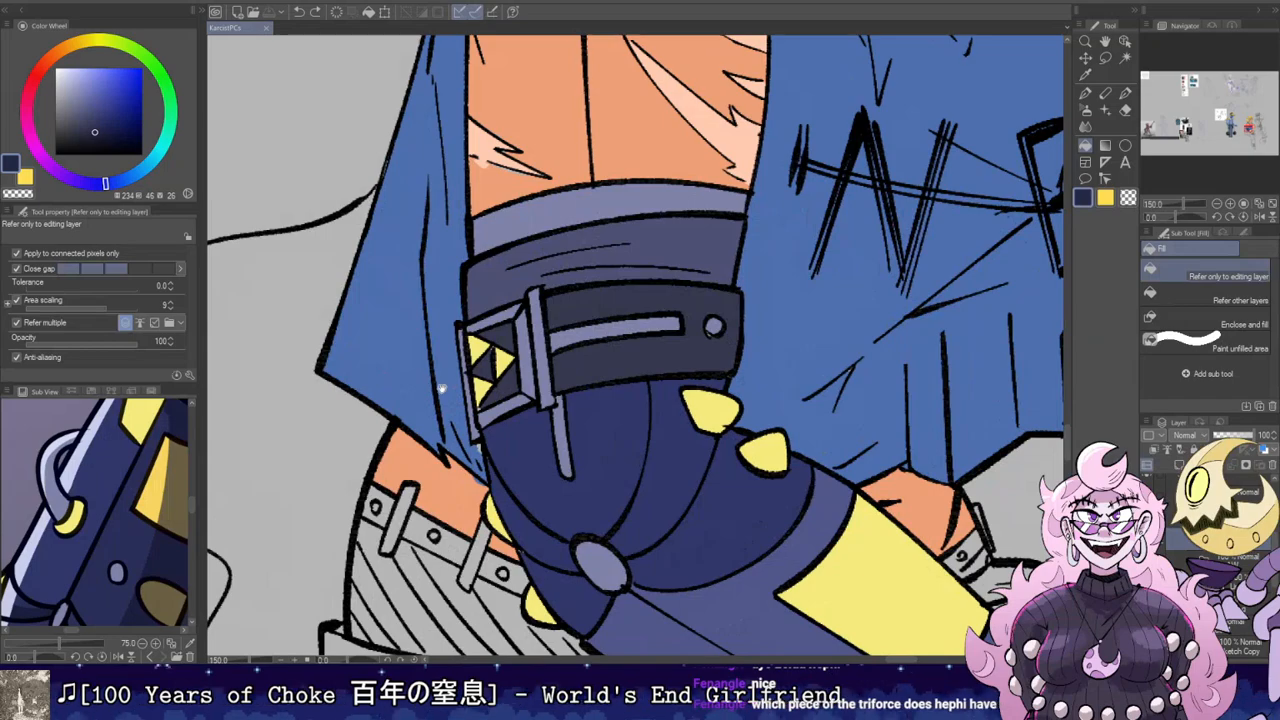
{"action": "key", "text": "i"}
{"action": "left_click", "coordinate": [495, 373]}
{"action": "key", "text": "b"}
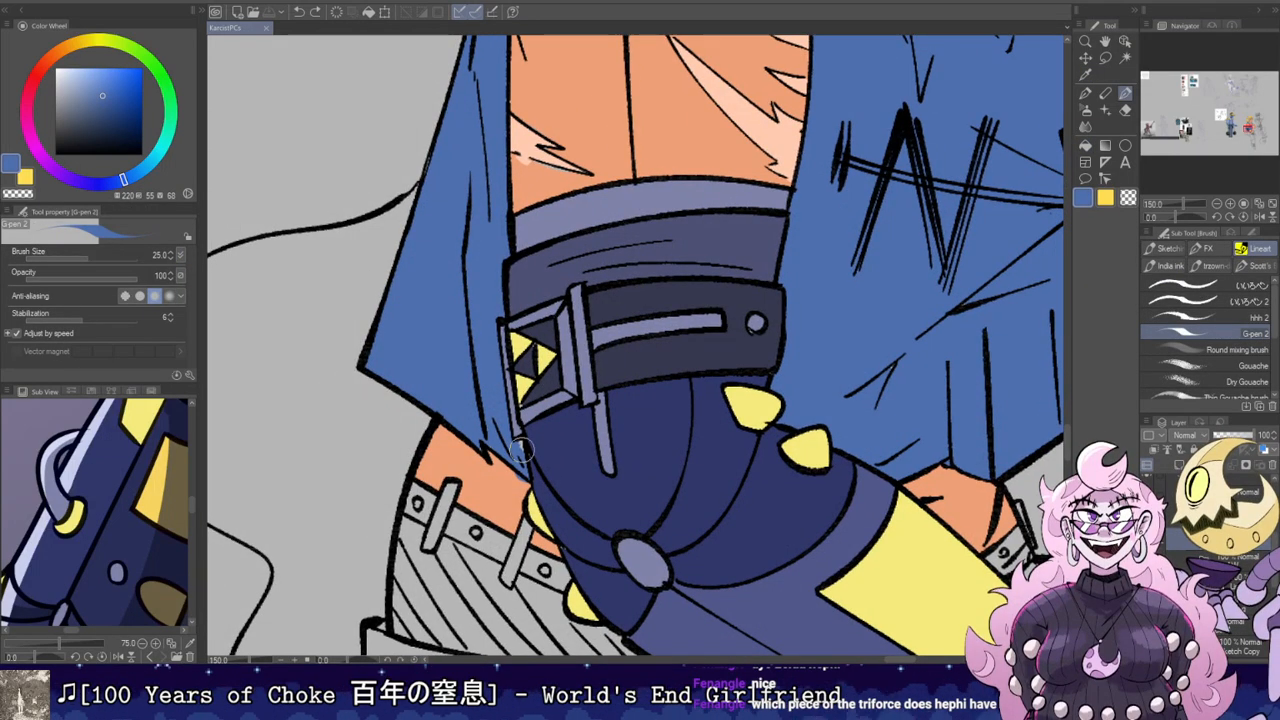
{"action": "scroll", "coordinate": [517, 445], "scroll_direction": "down", "scroll_amount": 6}
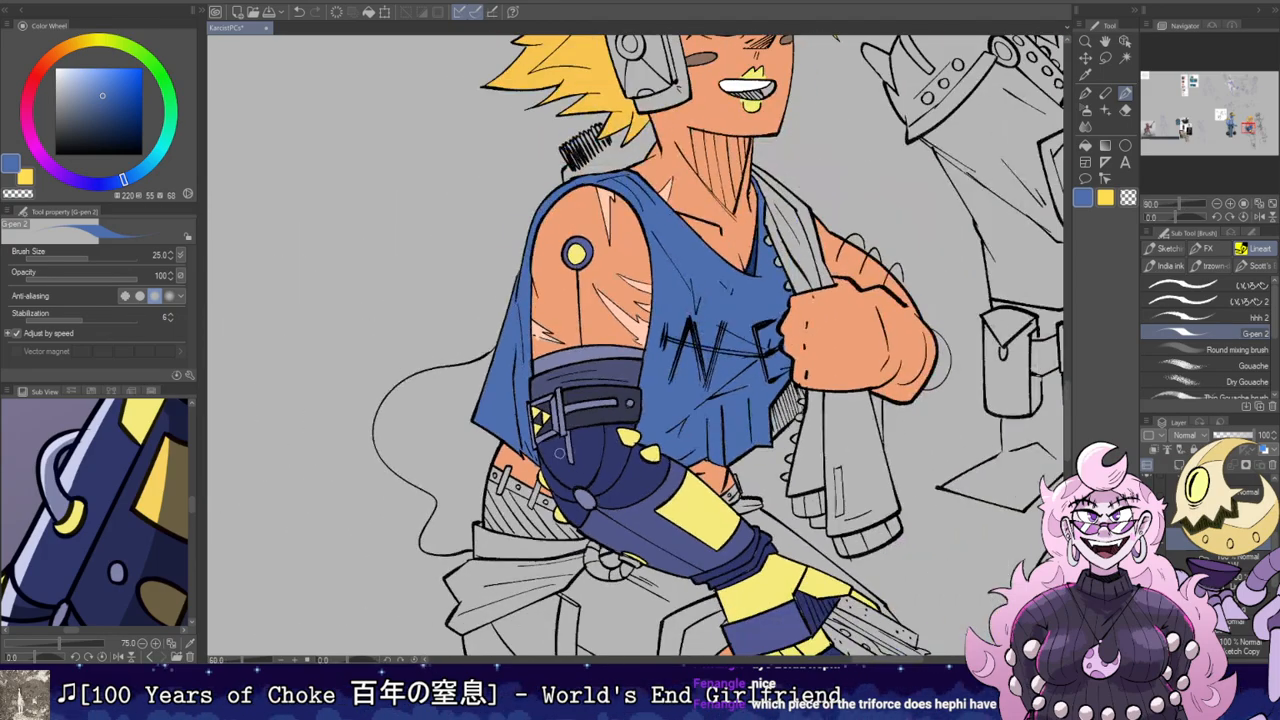
Step: Choose a dark red (353, 50, 38) and fill the inside of the character's open mouth
{"action": "key", "text": "g"}
{"action": "left_click_drag", "start_coordinate": [710, 357], "coordinate": [592, 376]}
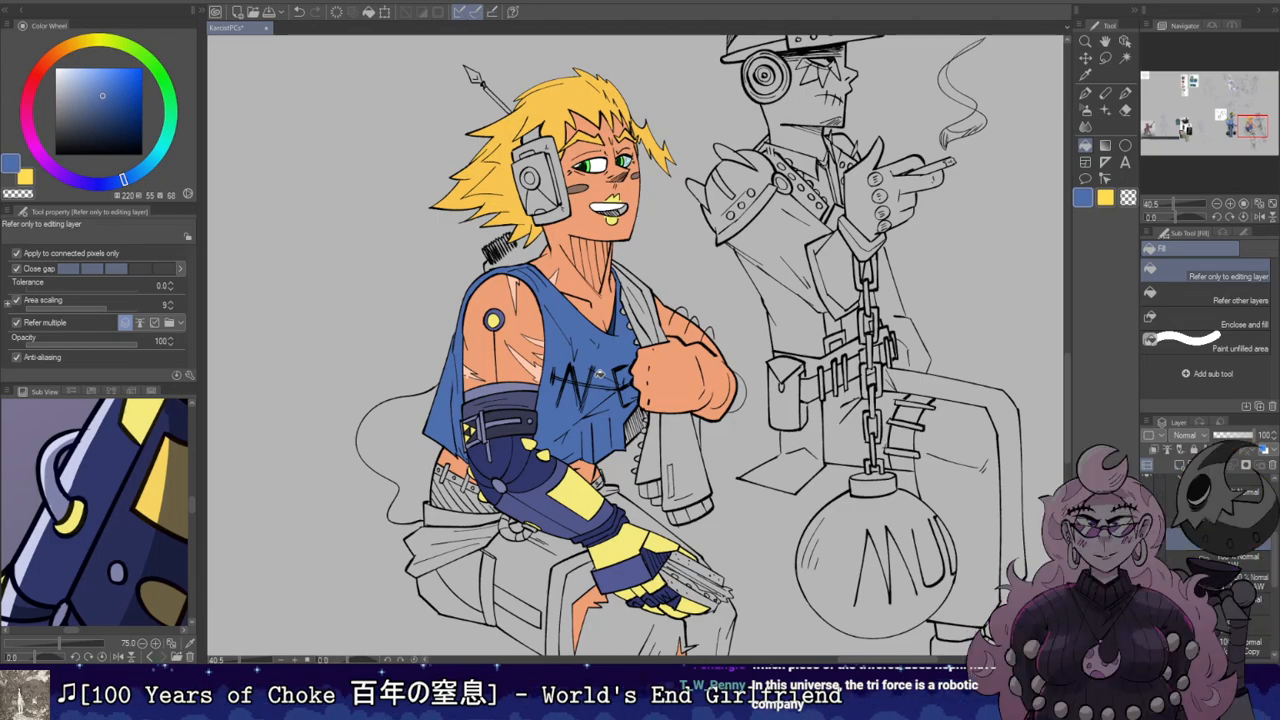
{"action": "scroll", "coordinate": [549, 289], "scroll_direction": "up", "scroll_amount": 1}
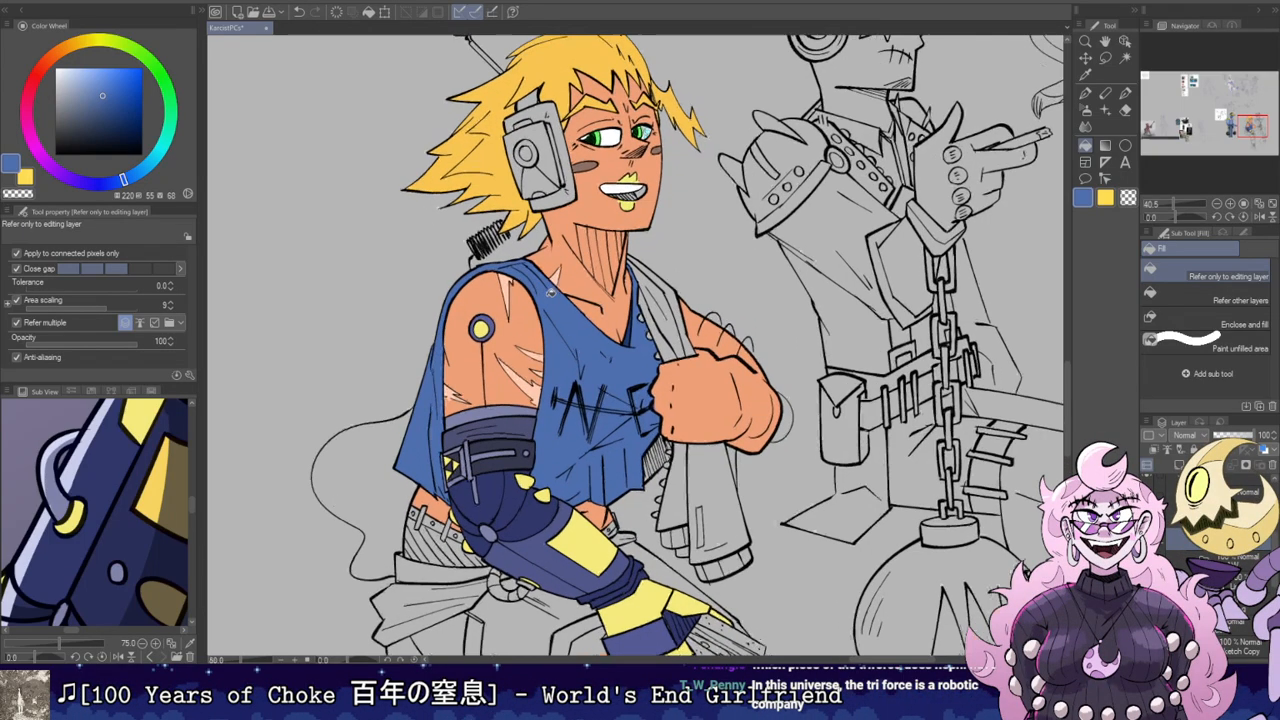
{"action": "scroll", "coordinate": [549, 289], "scroll_direction": "up", "scroll_amount": 3}
{"action": "left_click_drag", "start_coordinate": [600, 351], "coordinate": [608, 481]}
{"action": "left_click", "coordinate": [41, 95]}
{"action": "left_click", "coordinate": [98, 121]}
{"action": "scroll", "coordinate": [685, 295], "scroll_direction": "up", "scroll_amount": 4}
{"action": "left_click", "coordinate": [677, 334]}
{"action": "scroll", "coordinate": [677, 334], "scroll_direction": "up", "scroll_amount": 2}
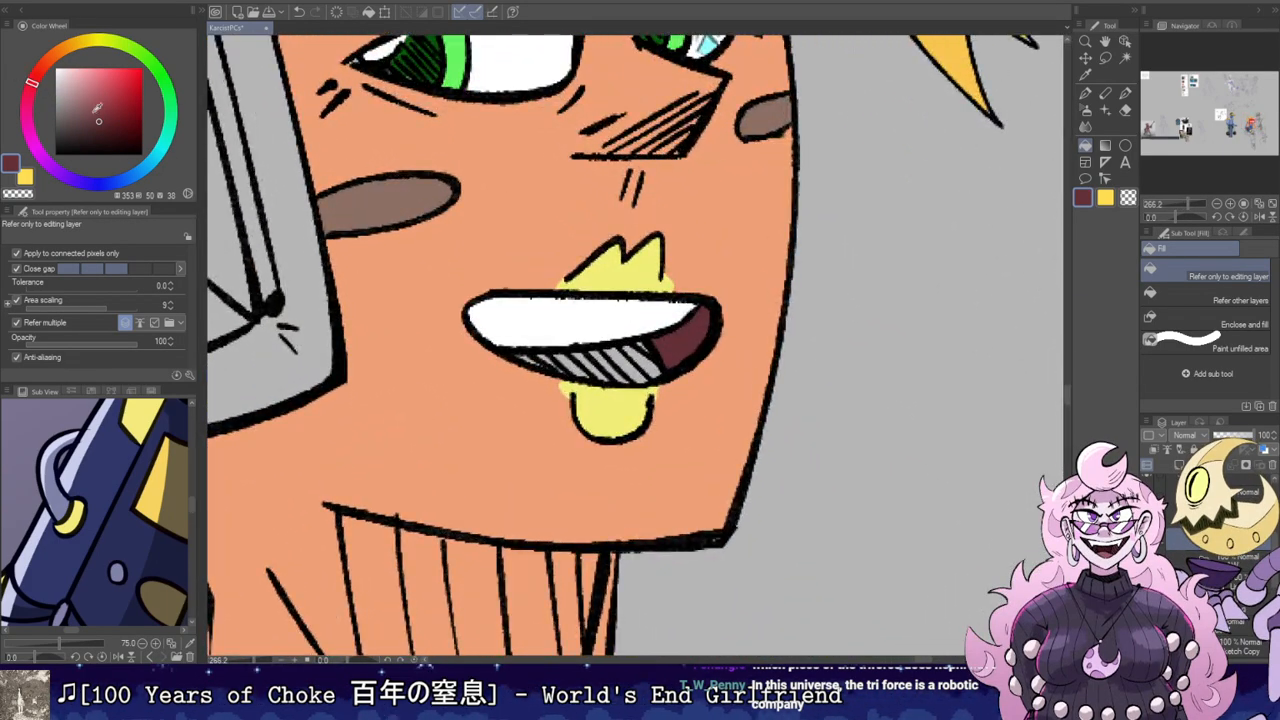
Step: Lighten the red to (353, 47, 68), fill the hatched tongue and touch up its gaps with the G-pen at size 10
{"action": "left_click", "coordinate": [95, 95]}
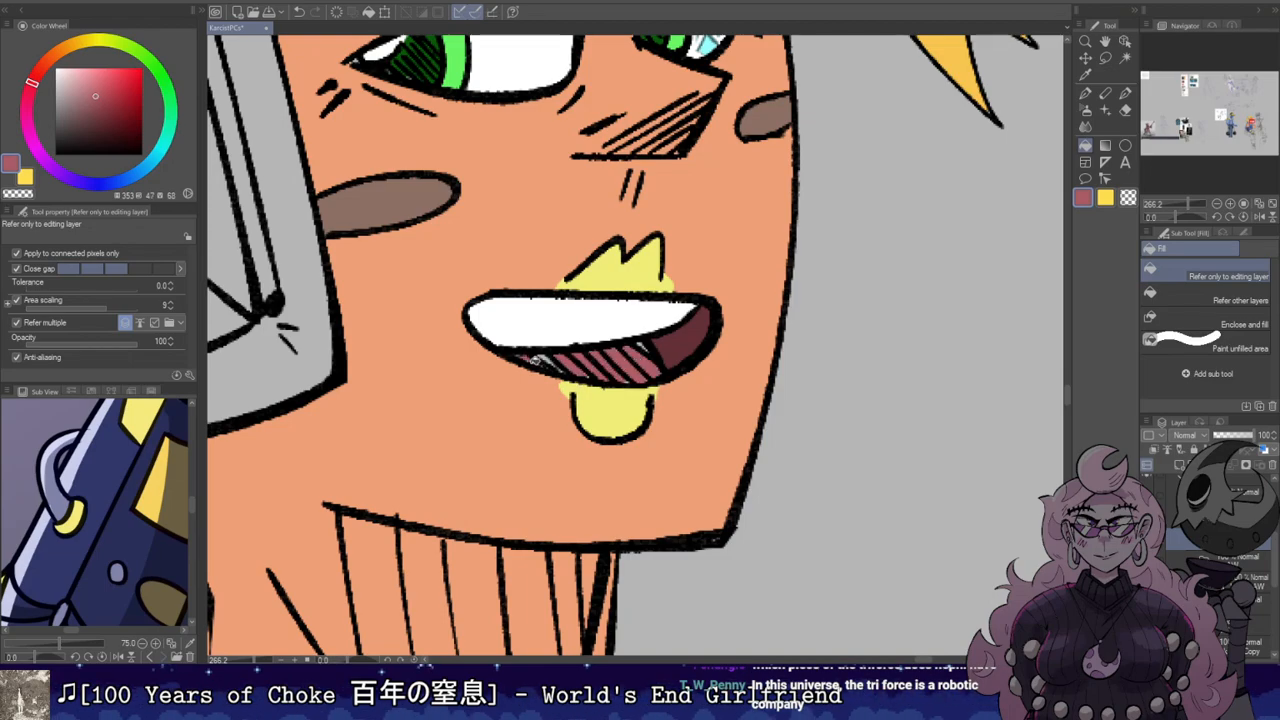
{"action": "key", "text": "p"}
{"action": "key", "text": "g"}
{"action": "left_click_drag", "start_coordinate": [645, 356], "coordinate": [548, 362]}
{"action": "key", "text": "p"}
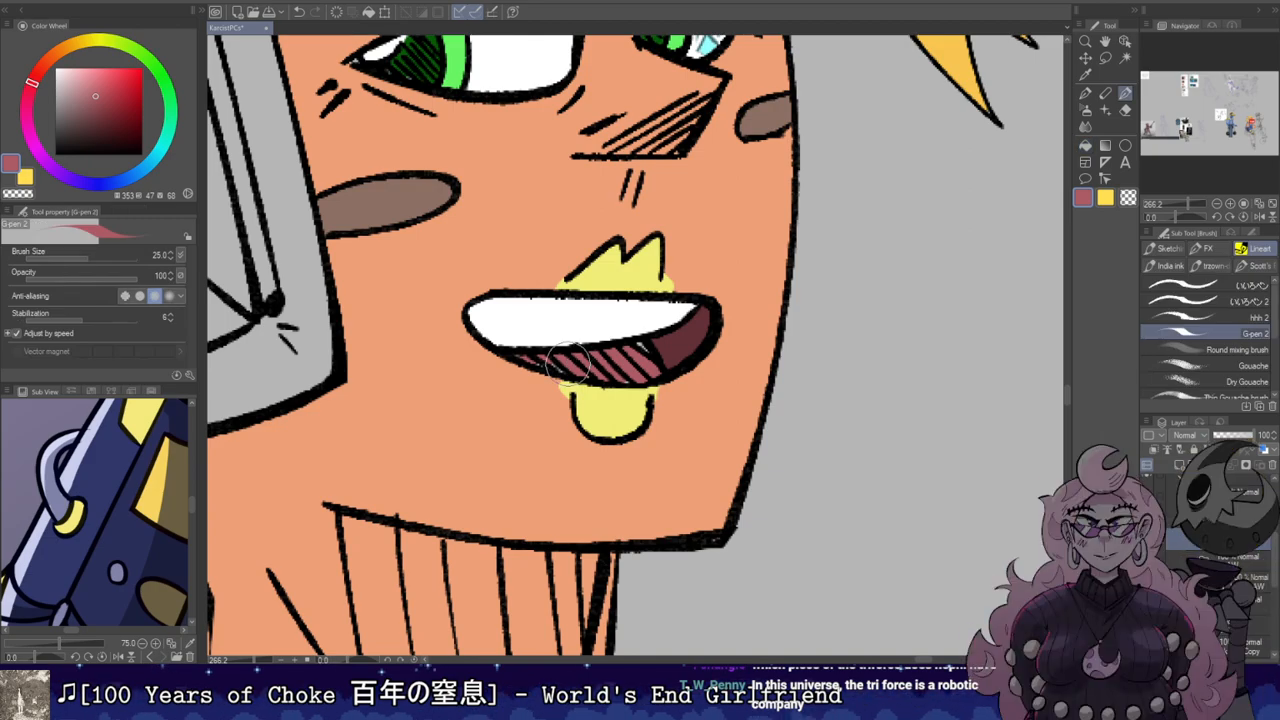
{"action": "key", "text": "bracketleft"}
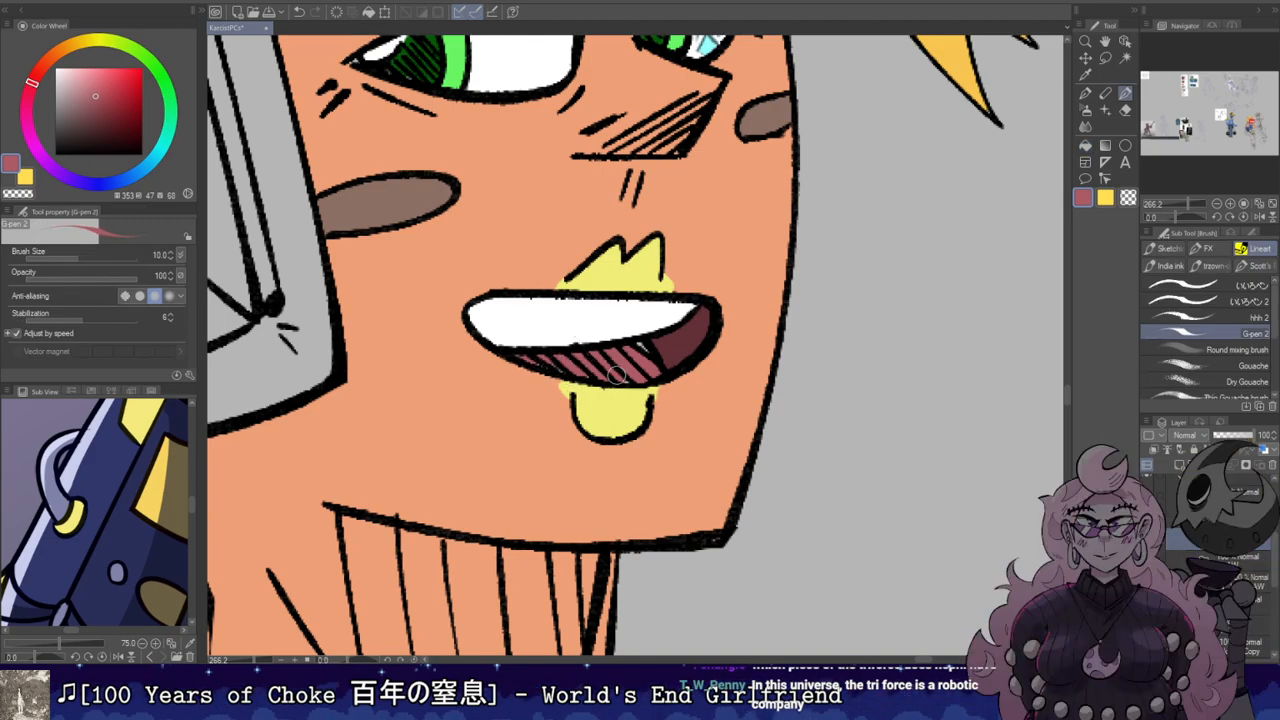
Step: Sample the dark red (0, 59, 44) of the reference's headphones and fill the ear cup's front panel
{"action": "left_click_drag", "start_coordinate": [701, 251], "coordinate": [797, 420]}
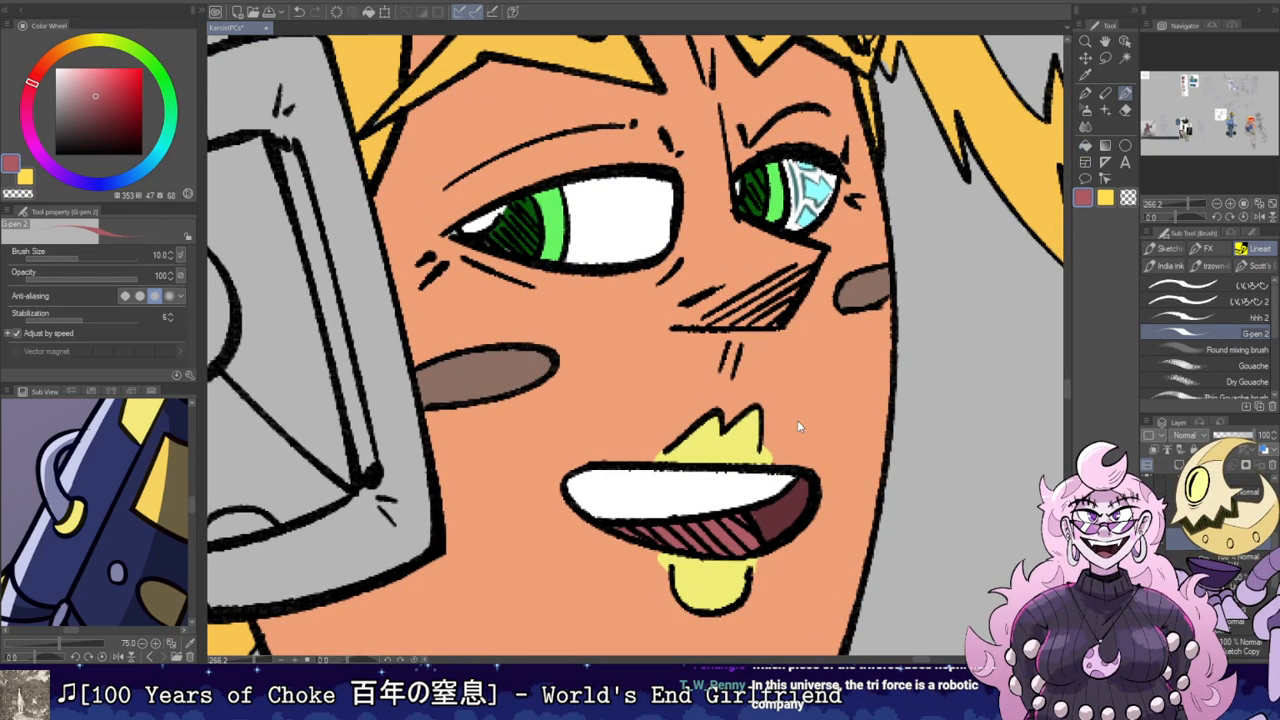
{"action": "scroll", "coordinate": [797, 420], "scroll_direction": "down", "scroll_amount": 3}
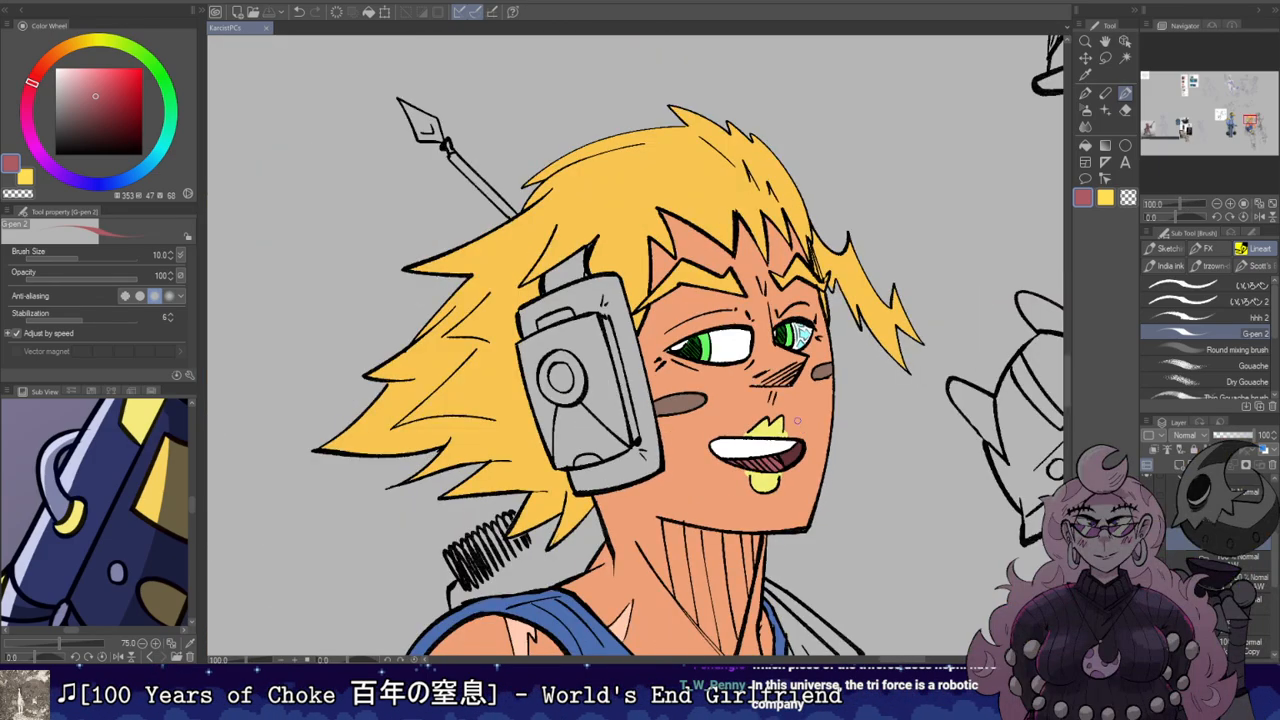
{"action": "scroll", "coordinate": [608, 466], "scroll_direction": "down", "scroll_amount": 2}
{"action": "left_click_drag", "start_coordinate": [608, 466], "coordinate": [616, 298]}
{"action": "scroll", "coordinate": [90, 470], "scroll_direction": "down", "scroll_amount": 5}
{"action": "left_click_drag", "start_coordinate": [88, 440], "coordinate": [111, 530]}
{"action": "scroll", "coordinate": [111, 530], "scroll_direction": "up", "scroll_amount": 4}
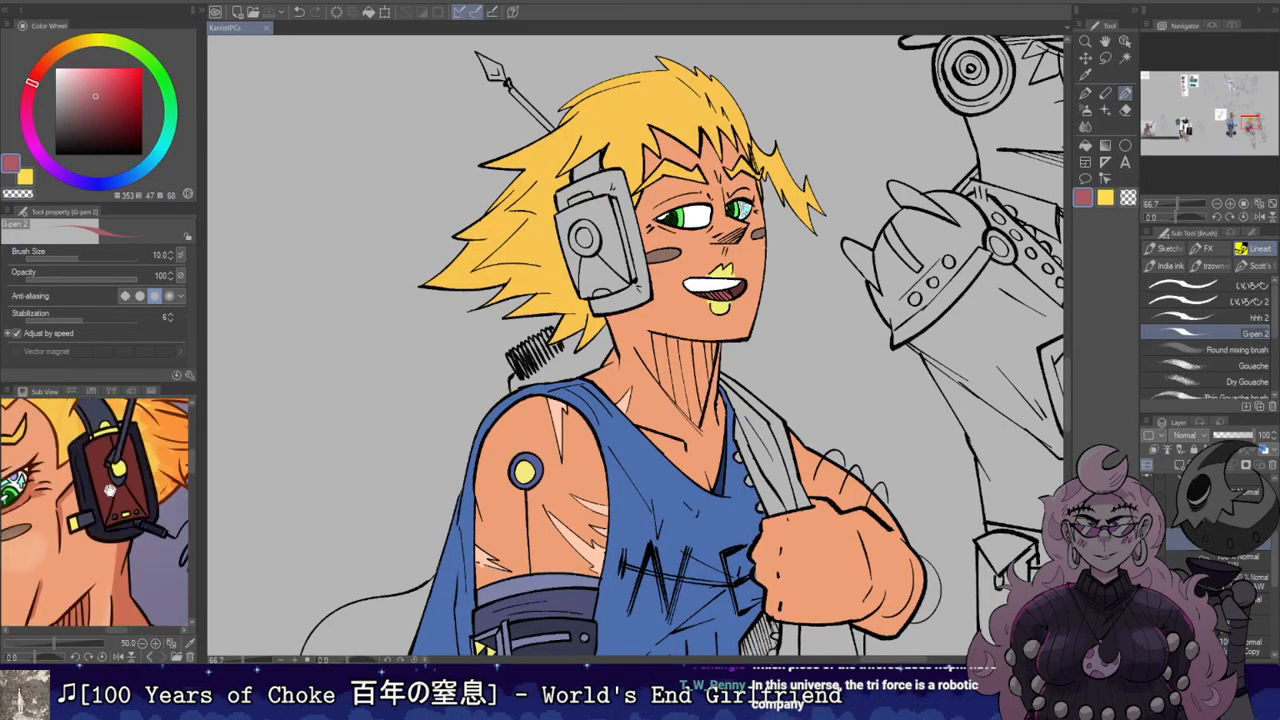
{"action": "left_click", "coordinate": [113, 486]}
{"action": "scroll", "coordinate": [631, 271], "scroll_direction": "up", "scroll_amount": 3}
{"action": "left_click_drag", "start_coordinate": [597, 255], "coordinate": [534, 269]}
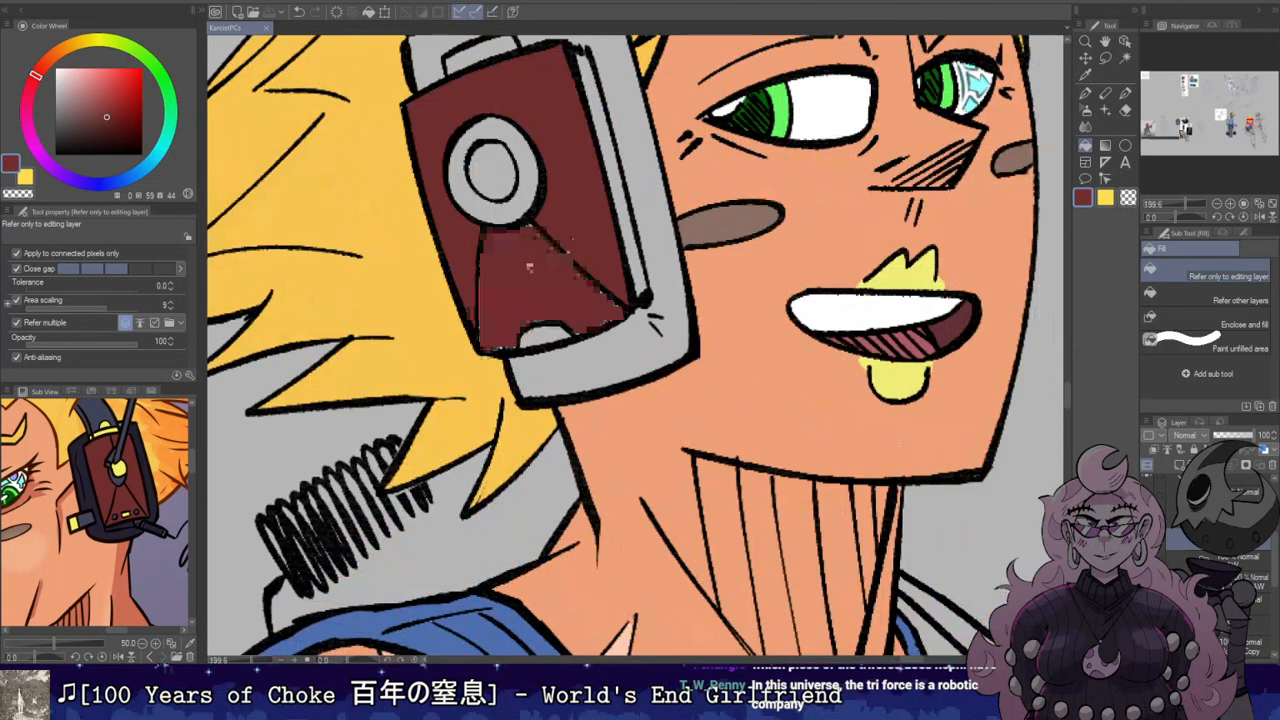
Step: Sample the reference's yellow (59, 56, 95) and fill the ear cup's centre button, lower half-circle and upper tab
{"action": "left_click", "coordinate": [118, 467], "text": "alt"}
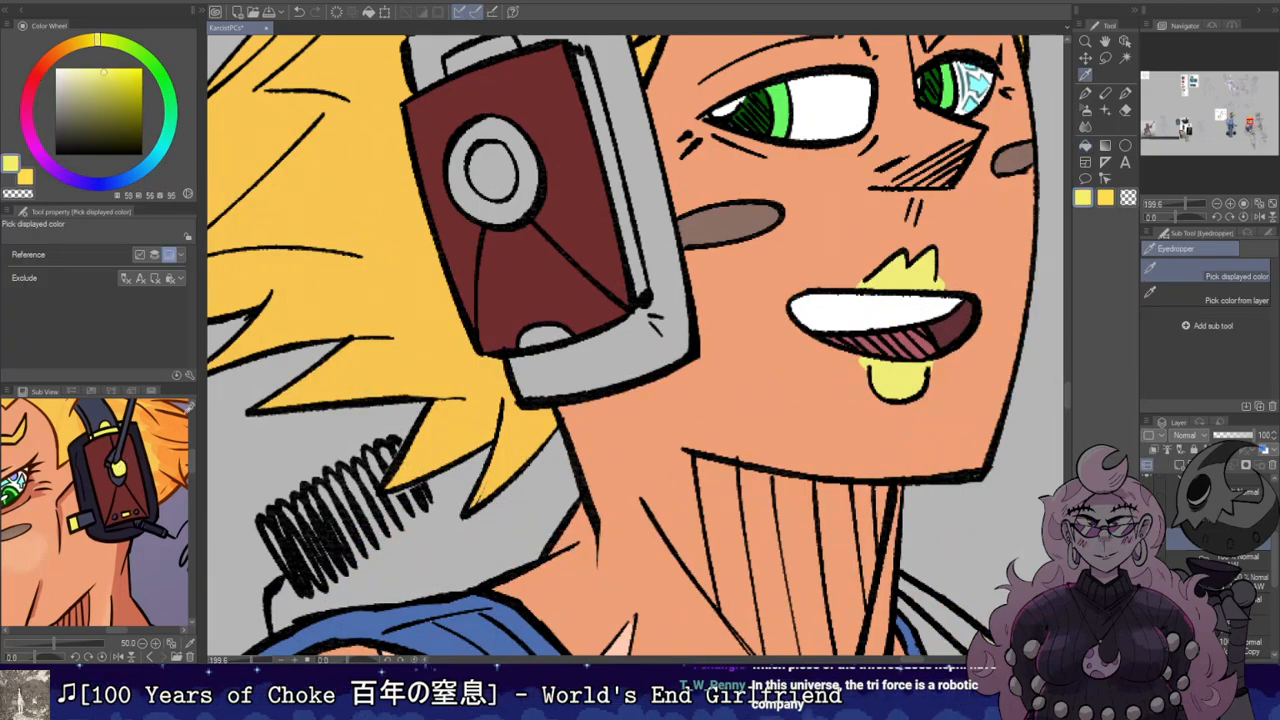
{"action": "left_click", "coordinate": [505, 170]}
{"action": "left_click", "coordinate": [546, 340]}
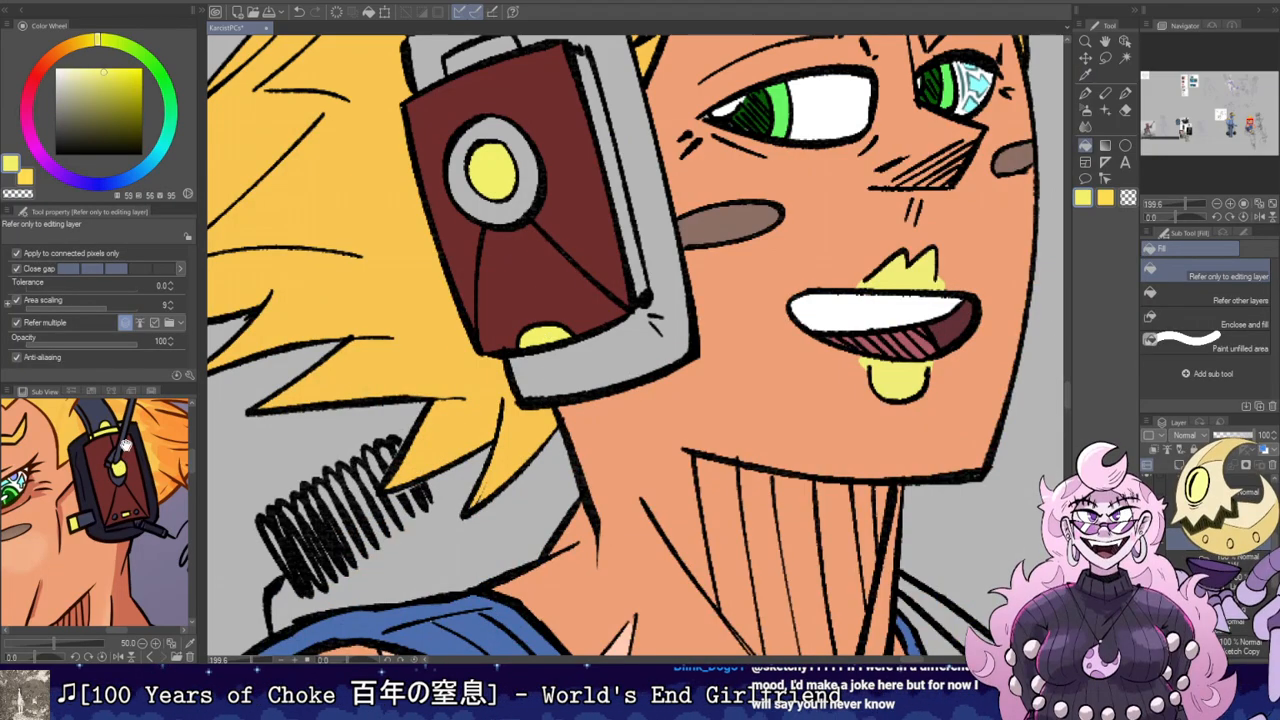
{"action": "left_click_drag", "start_coordinate": [112, 470], "coordinate": [95, 583]}
{"action": "left_click_drag", "start_coordinate": [526, 114], "coordinate": [550, 300]}
{"action": "left_click", "coordinate": [513, 244]}
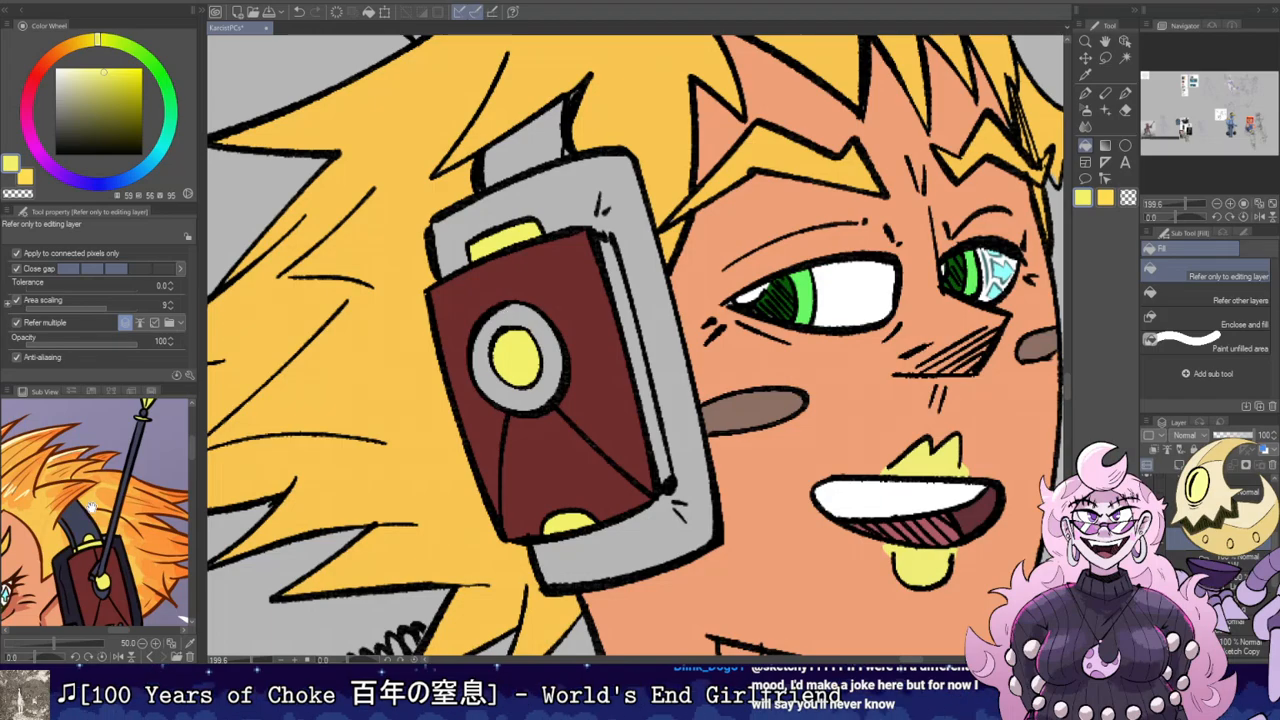
Step: Switch to a darker red (0, 58, 32) and fill the side face of the ear cup's front panel
{"action": "key", "text": "i"}
{"action": "left_click", "coordinate": [576, 275]}
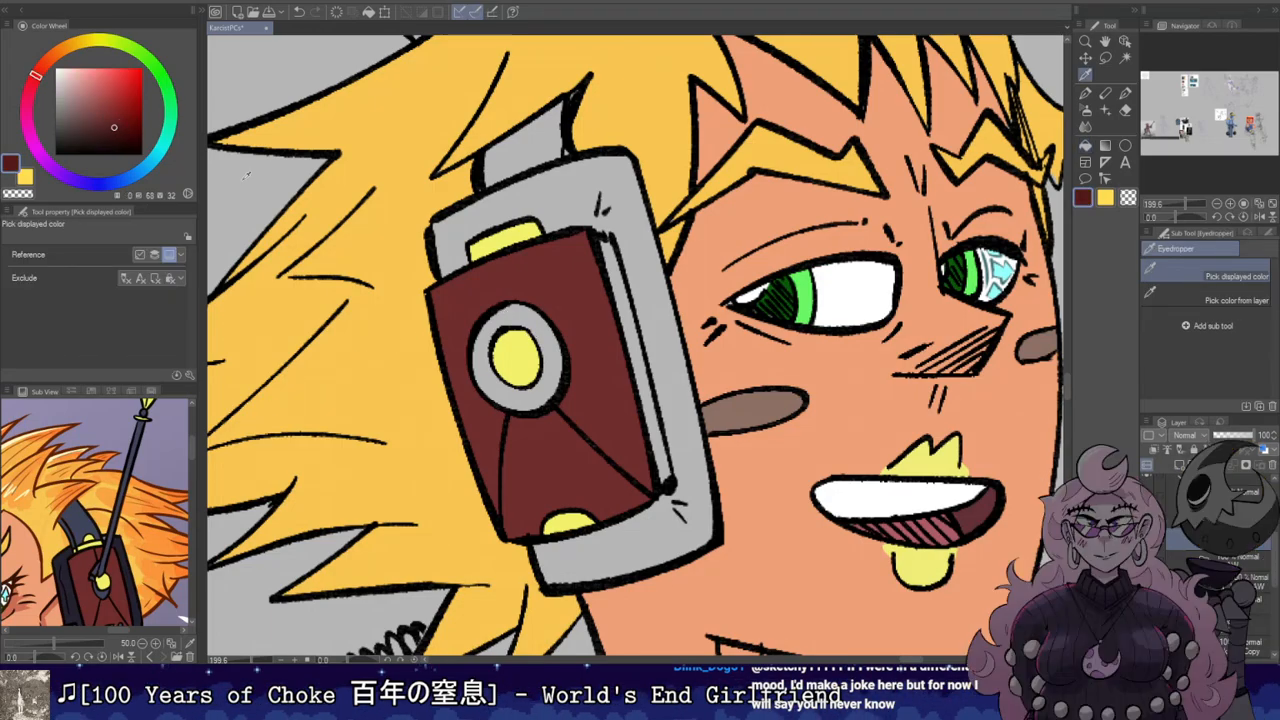
{"action": "key", "text": "g"}
{"action": "left_click", "coordinate": [634, 330]}
Step: Sample the reference's dark navy (249, 30, 18) and fill the ear cup's casing and the ring around its yellow button
{"action": "left_click_drag", "start_coordinate": [80, 540], "coordinate": [85, 466]}
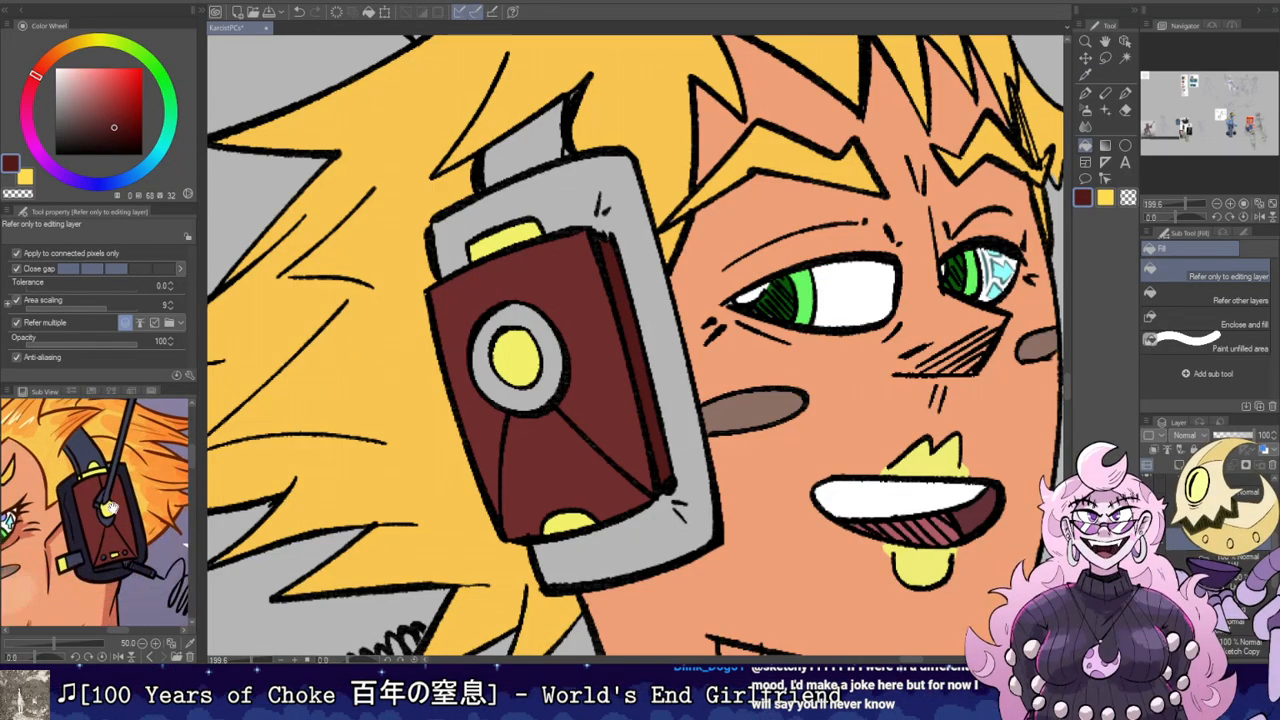
{"action": "key", "text": "i"}
{"action": "left_click", "coordinate": [78, 522]}
{"action": "key", "text": "g"}
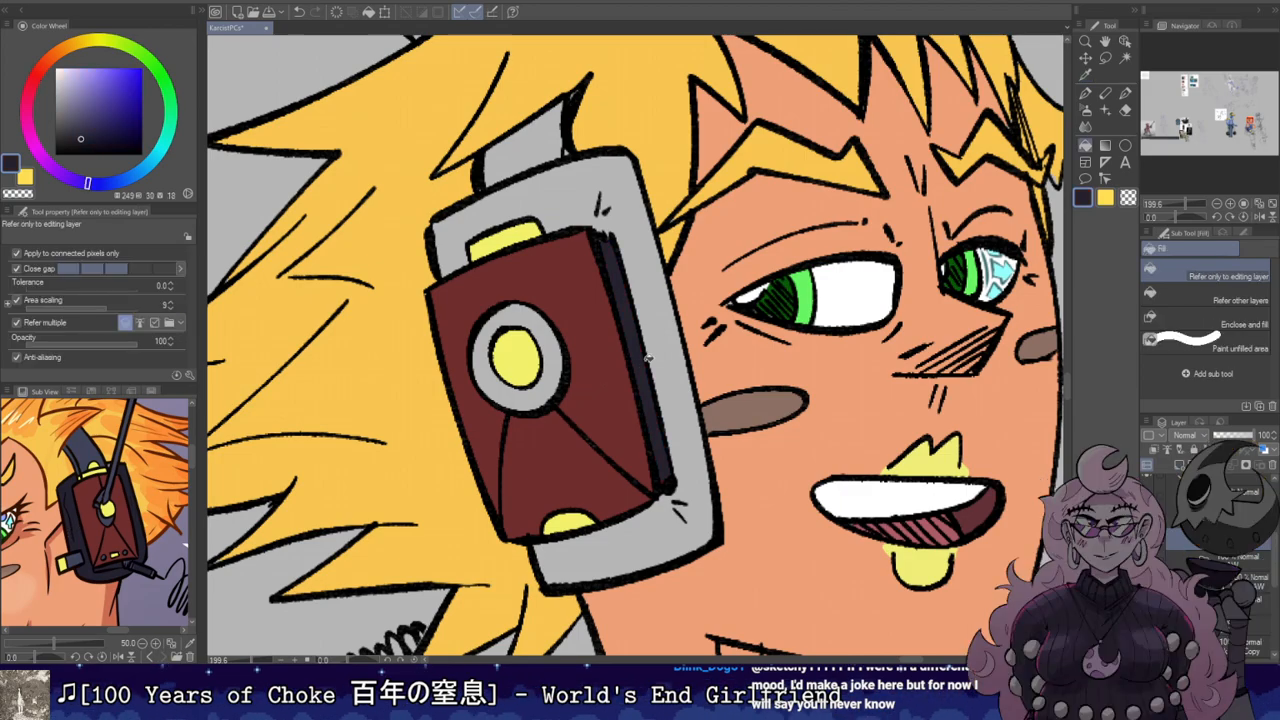
{"action": "left_click", "coordinate": [663, 347]}
{"action": "key", "text": "i"}
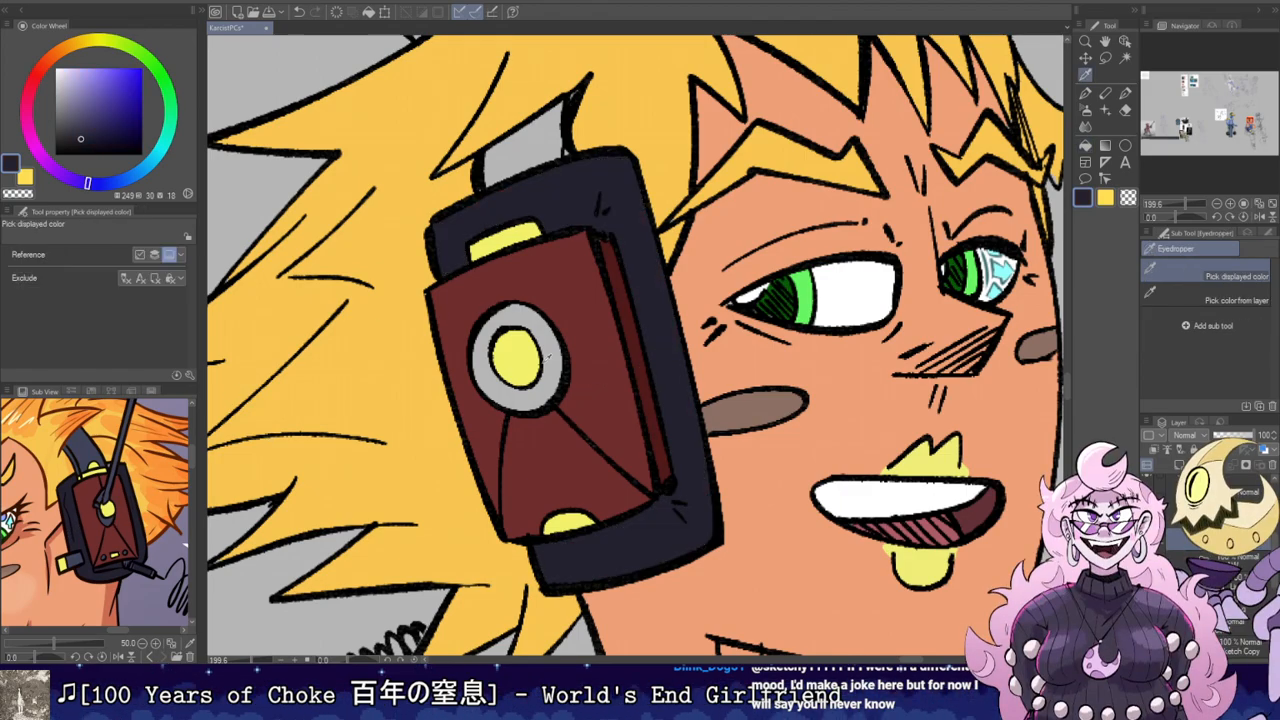
{"action": "key", "text": "g"}
{"action": "left_click", "coordinate": [559, 378]}
Step: Sample the reference's blue-grey (231, 30, 36) and fill the headband piece above the ear cup
{"action": "left_click_drag", "start_coordinate": [573, 231], "coordinate": [591, 351]}
{"action": "key", "text": "i"}
{"action": "left_click", "coordinate": [75, 451]}
{"action": "key", "text": "g"}
{"action": "left_click", "coordinate": [556, 272]}
{"action": "key", "text": "b"}
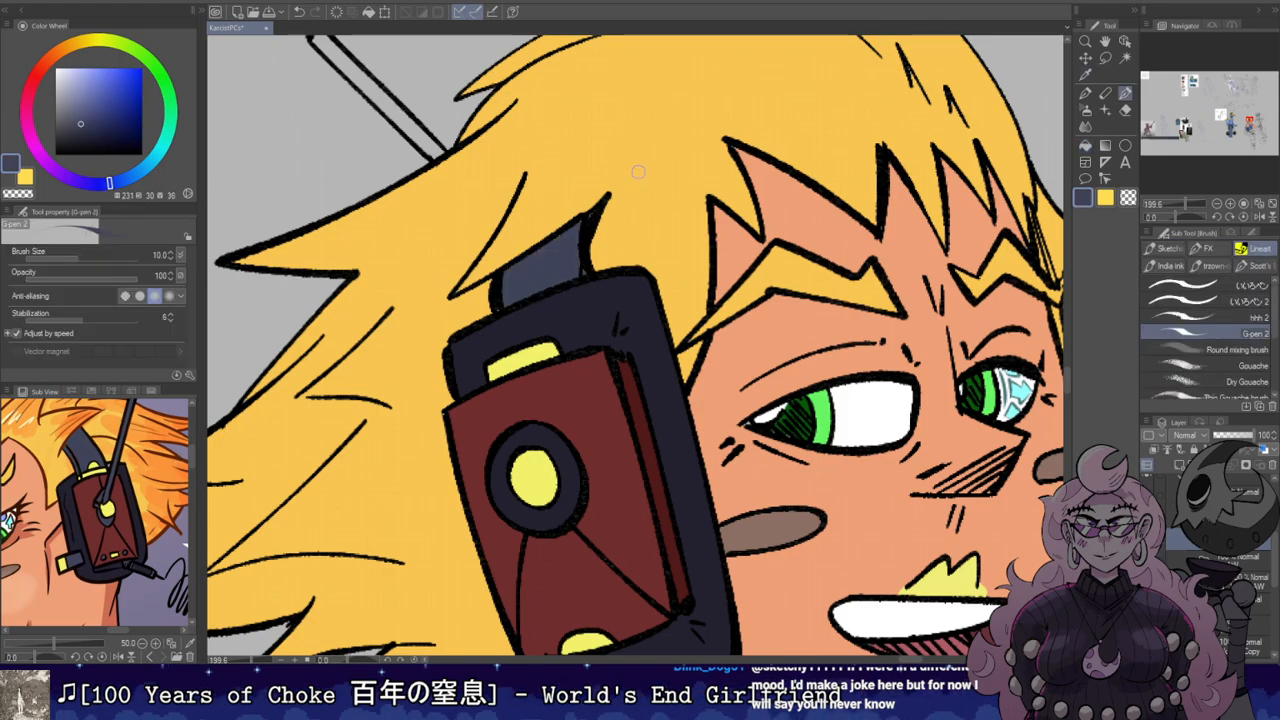
Step: Fill the antenna's rod with the same blue-grey and paint in the small collar below its tip with the G-pen
{"action": "scroll", "coordinate": [578, 214], "scroll_direction": "down", "scroll_amount": 5}
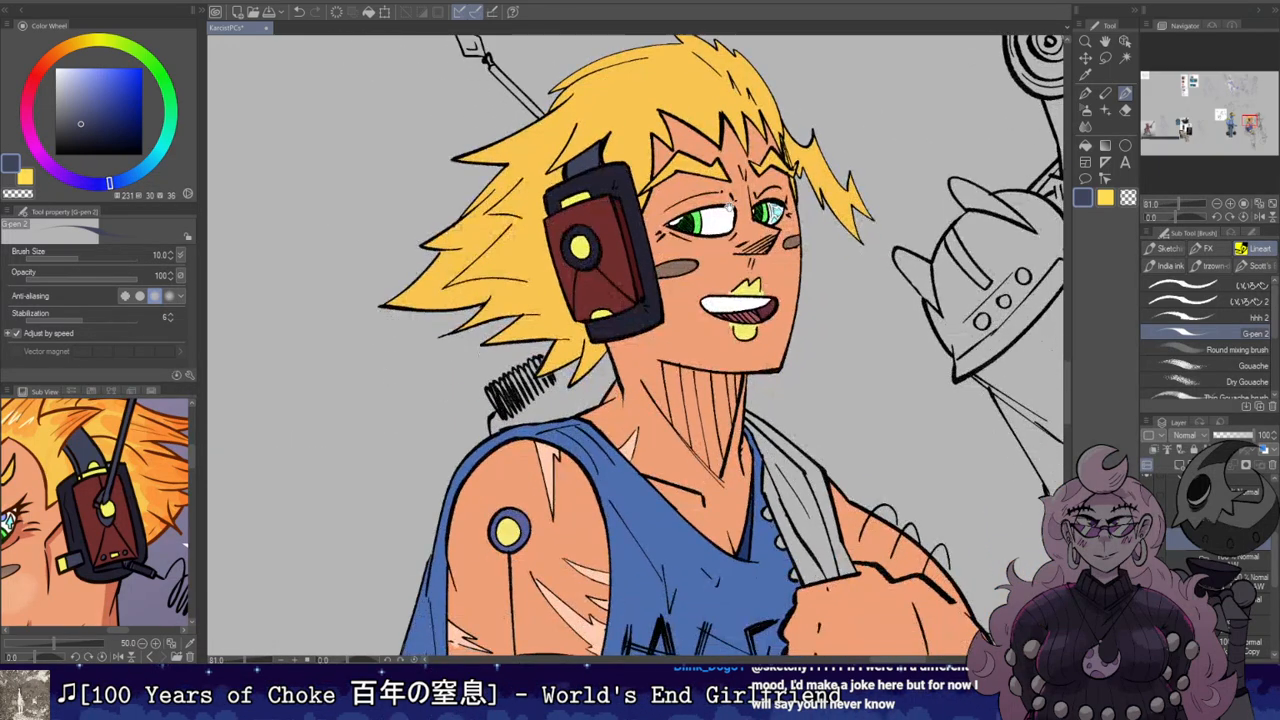
{"action": "scroll", "coordinate": [96, 496], "scroll_direction": "down", "scroll_amount": 2}
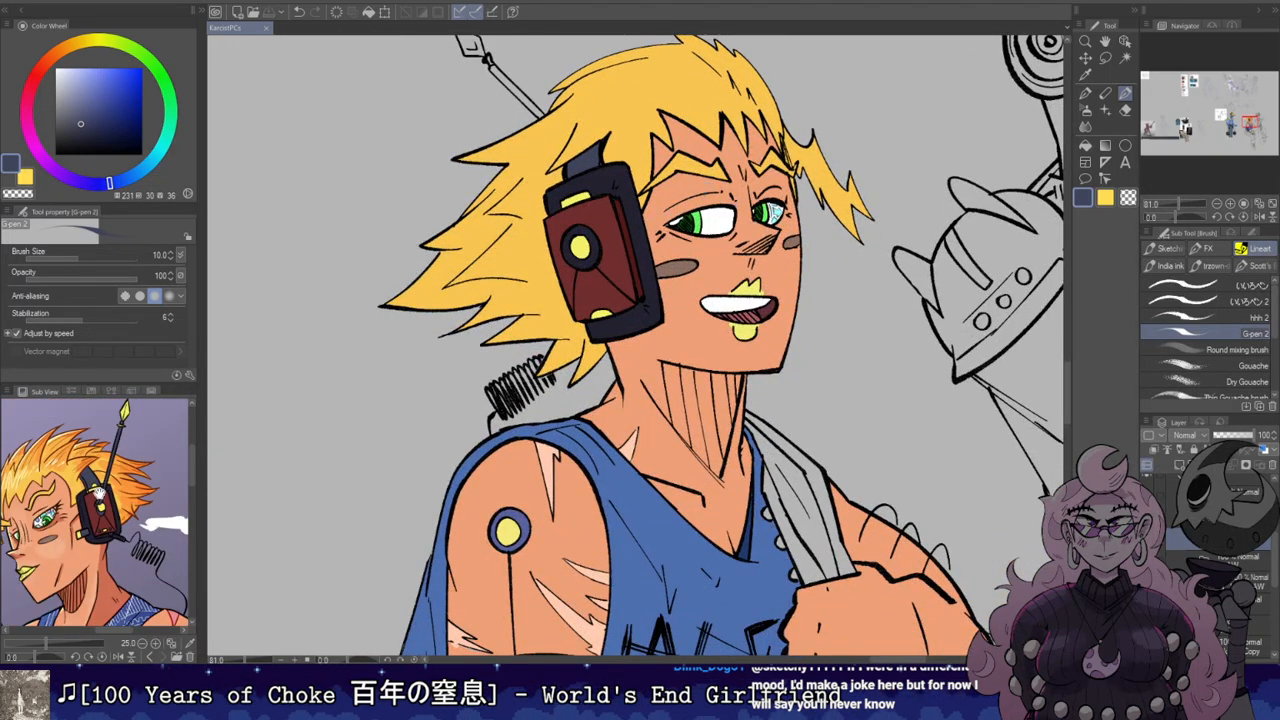
{"action": "left_click_drag", "start_coordinate": [528, 70], "coordinate": [571, 243]}
{"action": "key", "text": "g"}
{"action": "scroll", "coordinate": [521, 248], "scroll_direction": "up", "scroll_amount": 3}
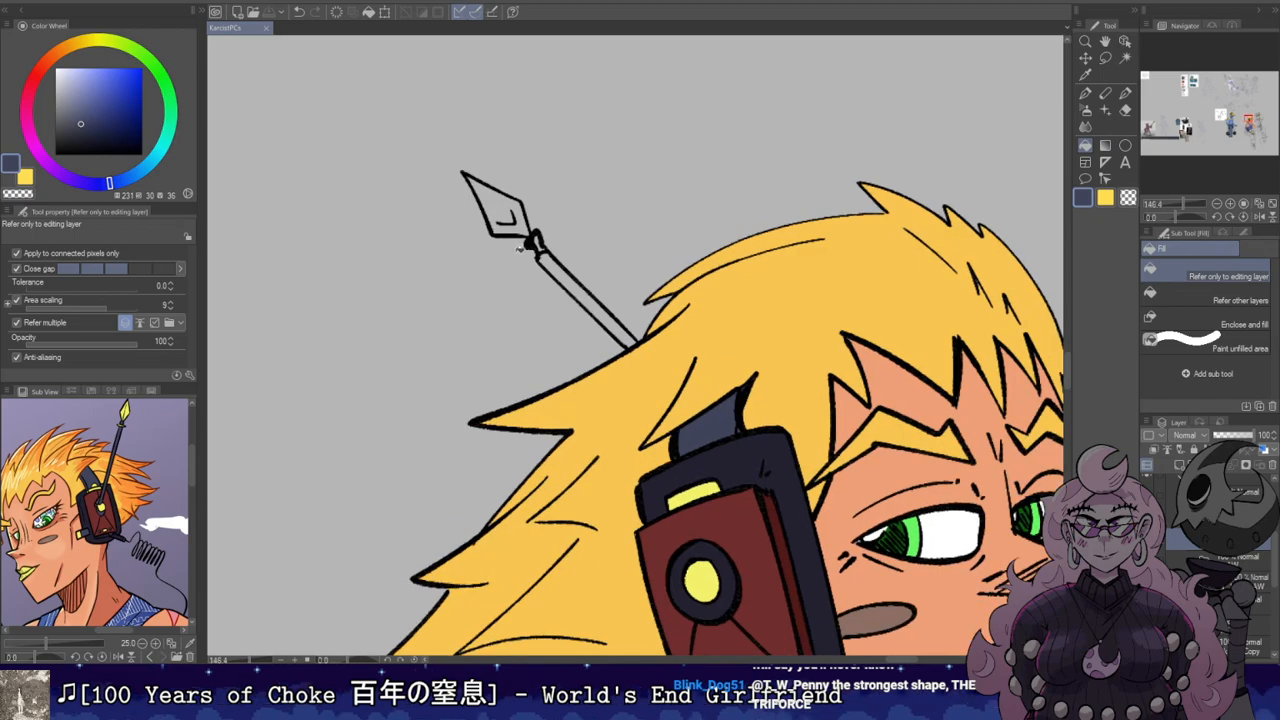
{"action": "left_click", "coordinate": [552, 260]}
{"action": "key", "text": "p"}
{"action": "scroll", "coordinate": [497, 249], "scroll_direction": "up", "scroll_amount": 2}
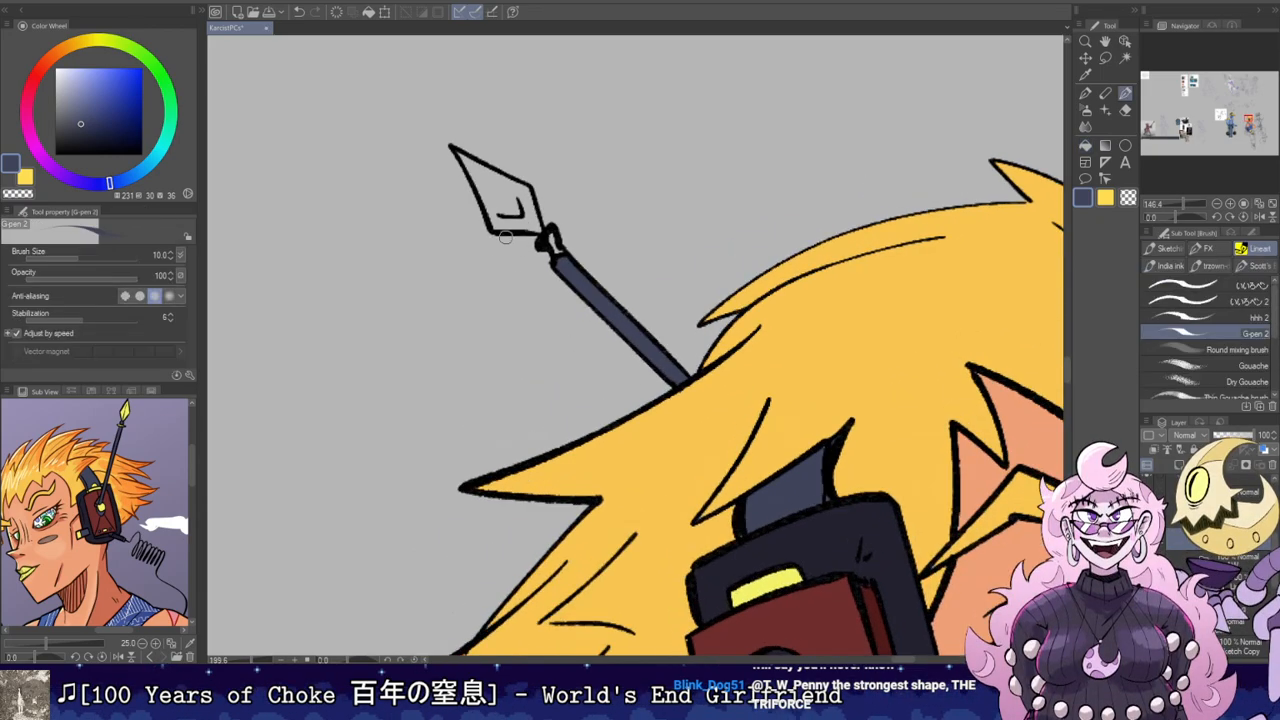
{"action": "left_click_drag", "start_coordinate": [554, 249], "coordinate": [552, 236]}
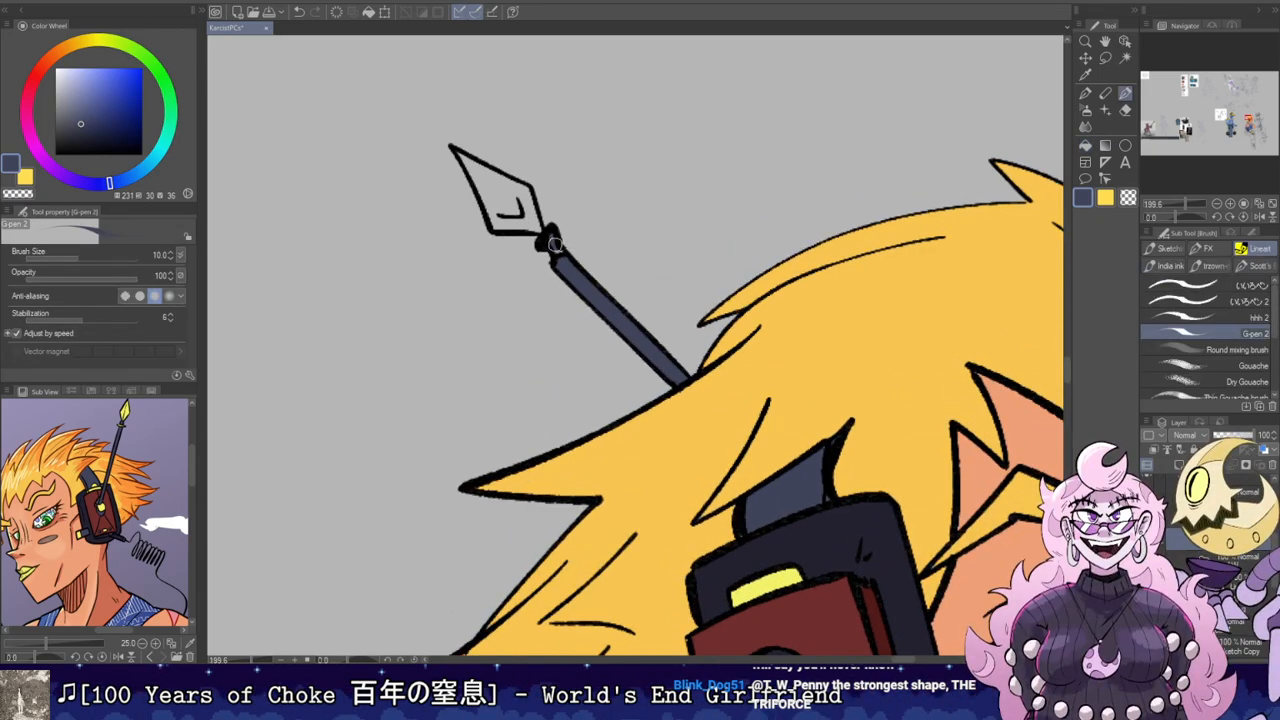
Step: Sample the yellow from the ear cup's upper tab and fill the antenna's pointed tip
{"action": "key", "text": "g"}
{"action": "left_click", "coordinate": [765, 578], "text": "alt"}
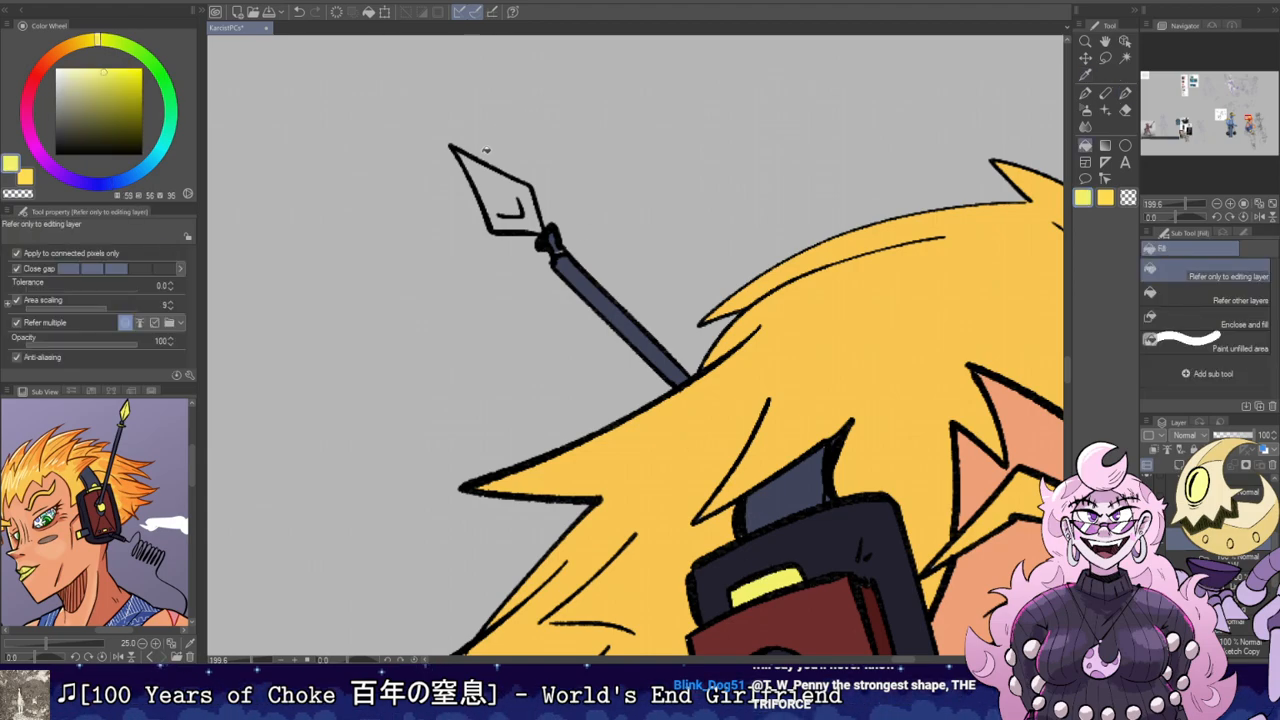
{"action": "left_click", "coordinate": [513, 207]}
Step: Sample the headphones' red, shift it to a brighter crimson (352, 69, 51) and fill the slung jacket above and below the fist
{"action": "scroll", "coordinate": [722, 288], "scroll_direction": "down", "scroll_amount": 3}
{"action": "left_click_drag", "start_coordinate": [840, 404], "coordinate": [745, 172]}
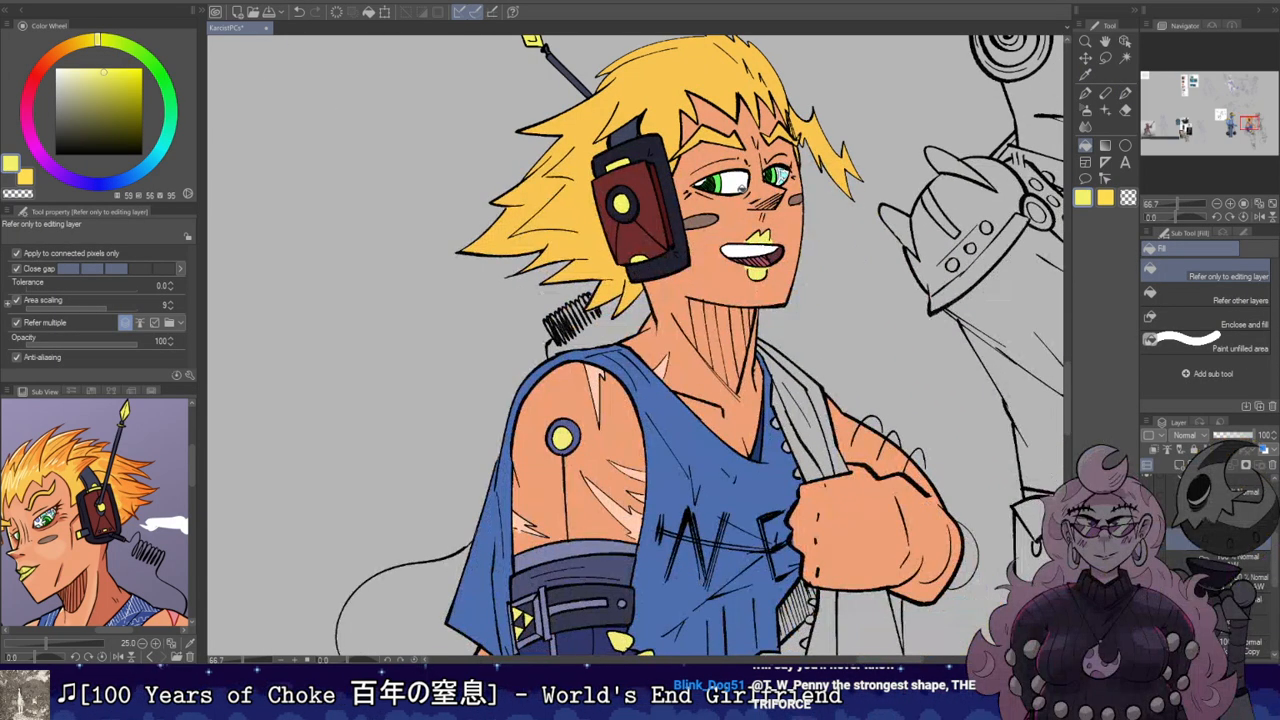
{"action": "scroll", "coordinate": [682, 239], "scroll_direction": "down", "scroll_amount": 1}
{"action": "scroll", "coordinate": [552, 282], "scroll_direction": "down", "scroll_amount": 1}
{"action": "left_click_drag", "start_coordinate": [617, 190], "coordinate": [617, 226]}
{"action": "key", "text": "i"}
{"action": "left_click", "coordinate": [577, 205]}
{"action": "left_click", "coordinate": [31, 85]}
{"action": "left_click", "coordinate": [114, 110]}
{"action": "key", "text": "g"}
{"action": "left_click", "coordinate": [690, 350]}
{"action": "left_click", "coordinate": [706, 372]}
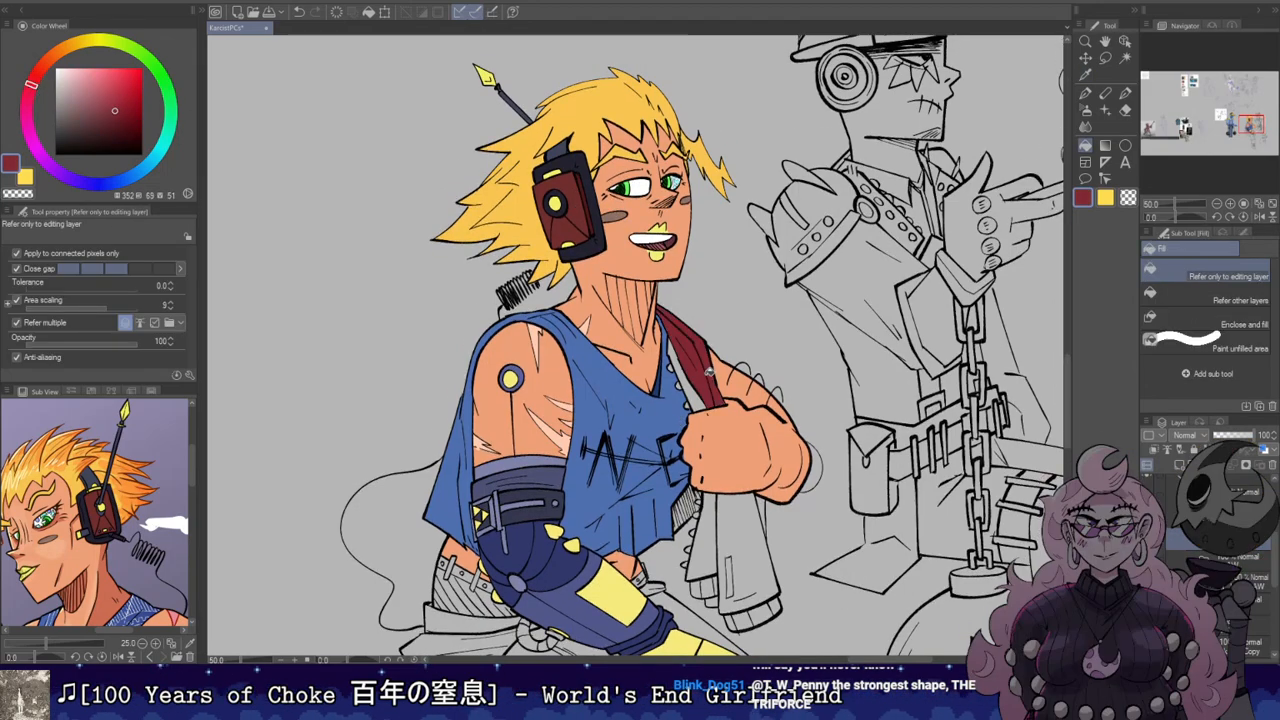
{"action": "left_click", "coordinate": [700, 395]}
{"action": "left_click", "coordinate": [750, 555]}
{"action": "left_click", "coordinate": [705, 535]}
Step: Darken the red to (352, 80, 38), fill the jacket's hatched inside beside the shirt and touch up its gaps with the G-pen
{"action": "scroll", "coordinate": [705, 535], "scroll_direction": "up", "scroll_amount": 1}
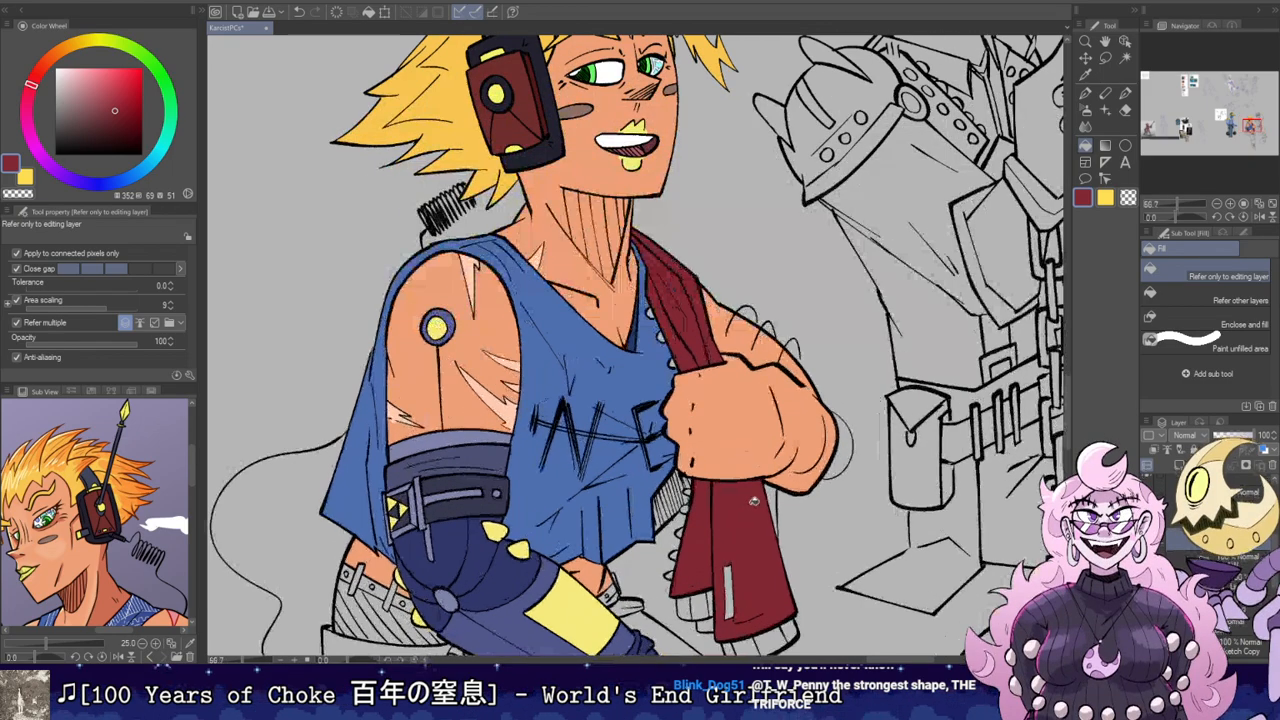
{"action": "left_click_drag", "start_coordinate": [770, 530], "coordinate": [698, 407]}
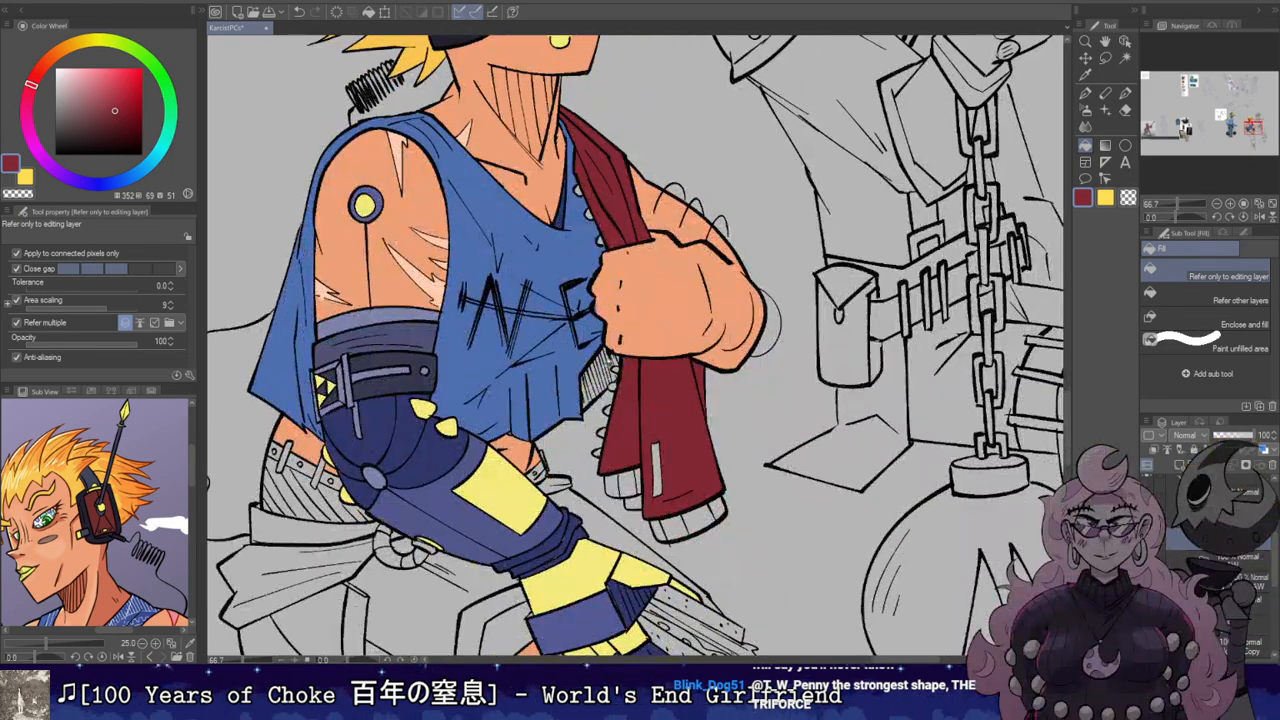
{"action": "scroll", "coordinate": [616, 372], "scroll_direction": "up", "scroll_amount": 1}
{"action": "scroll", "coordinate": [600, 395], "scroll_direction": "up", "scroll_amount": 2}
{"action": "mouse_move", "coordinate": [587, 418]}
{"action": "left_mouse_down"}
{"action": "mouse_move", "coordinate": [598, 370]}
{"action": "mouse_move", "coordinate": [632, 343]}
{"action": "left_mouse_up"}
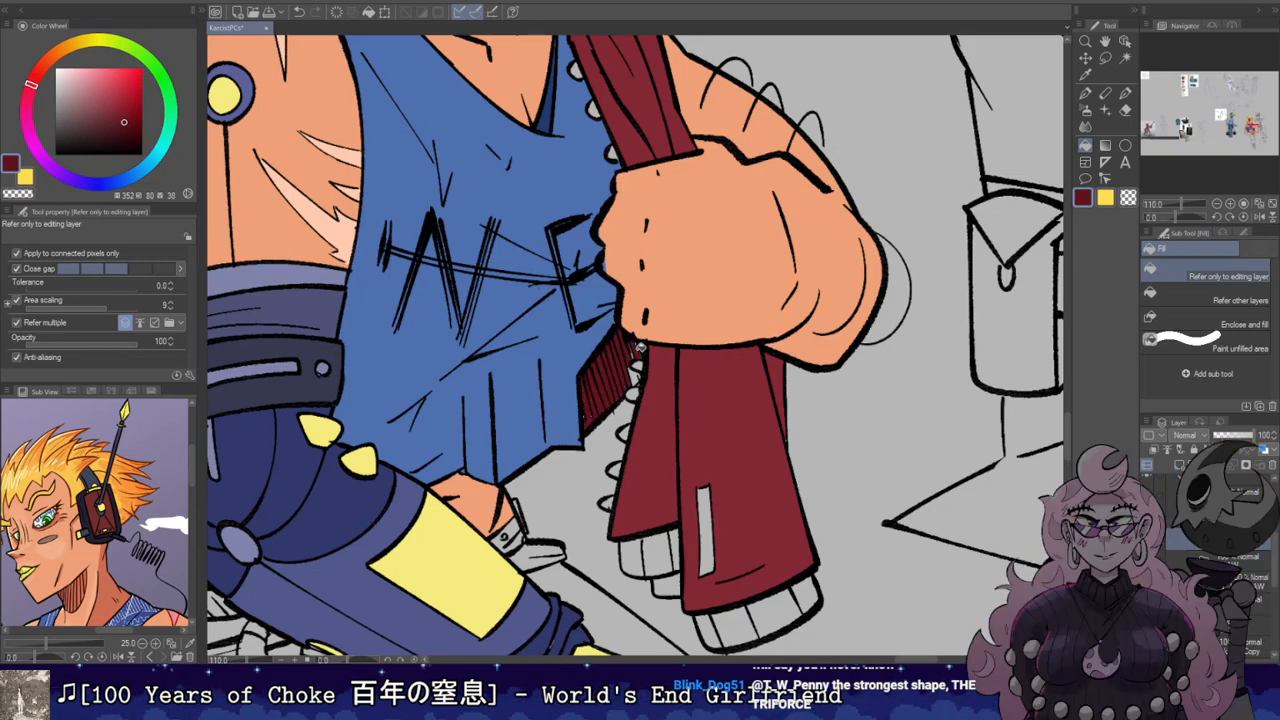
{"action": "key", "text": "p"}
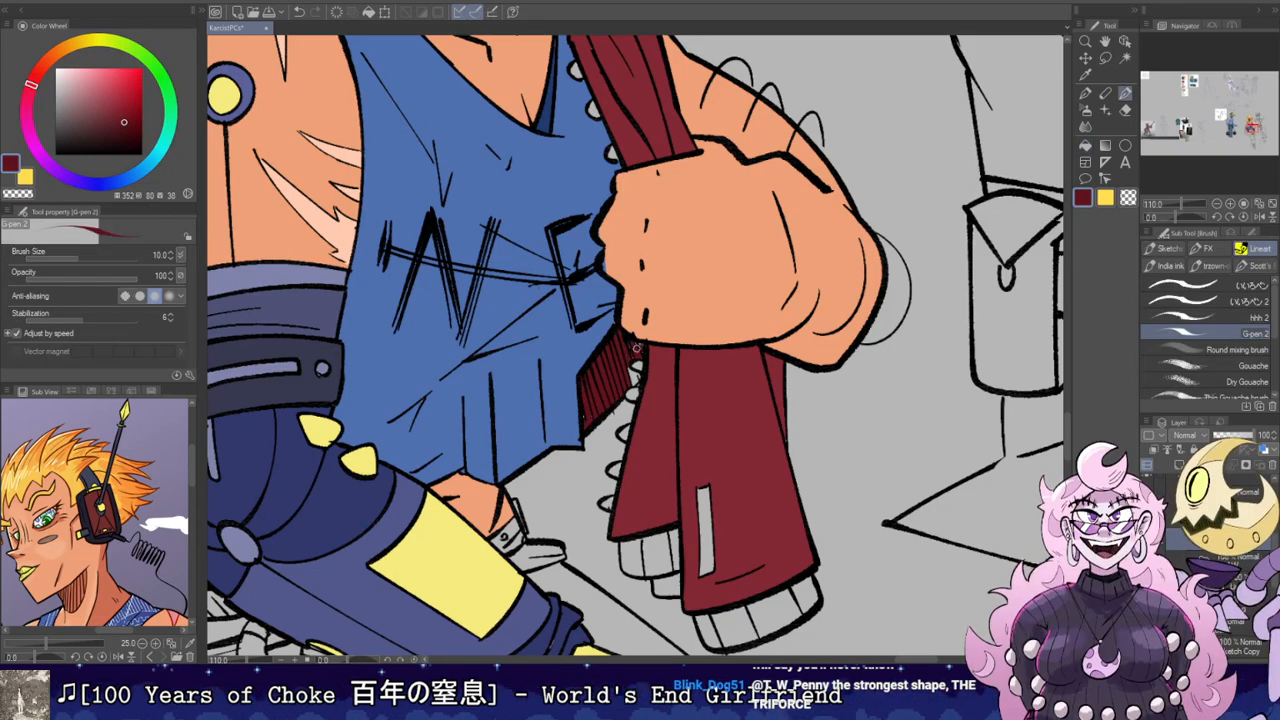
{"action": "left_click_drag", "start_coordinate": [634, 380], "coordinate": [637, 379]}
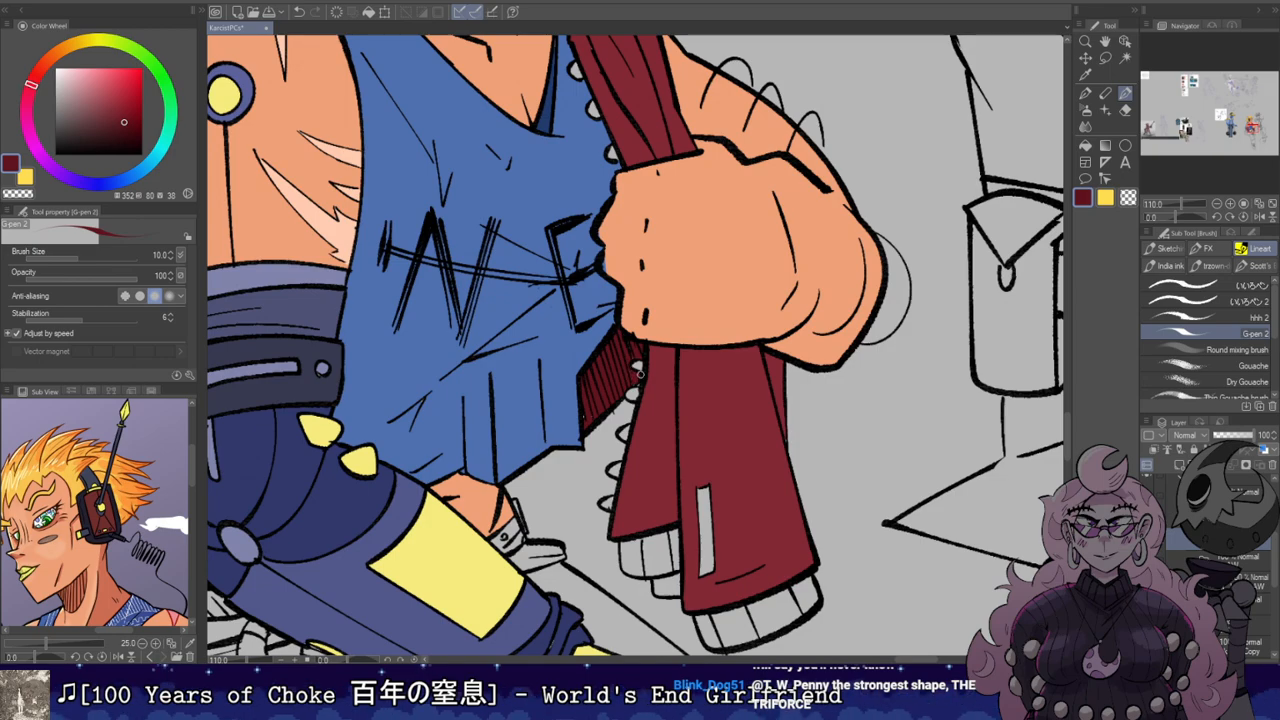
Step: Fill the ribbed cuffs of the jacket's hanging sleeves with a very dark brownish red
{"action": "left_click_drag", "start_coordinate": [754, 397], "coordinate": [802, 298]}
{"action": "key", "text": "g"}
{"action": "left_click_drag", "start_coordinate": [680, 452], "coordinate": [726, 440]}
{"action": "key", "text": "ctrl+z"}
{"action": "left_click_drag", "start_coordinate": [752, 532], "coordinate": [850, 488]}
{"action": "left_click", "coordinate": [718, 486]}
{"action": "left_click_drag", "start_coordinate": [797, 321], "coordinate": [799, 347]}
Step: Choose a very pale pink and fill the narrow stripe on the jacket's front sleeve
{"action": "left_click", "coordinate": [57, 75]}
{"action": "left_click", "coordinate": [67, 72]}
{"action": "left_click", "coordinate": [758, 455]}
Step: Switch to pure white and fill the row of small spikes along the jacket's edge above and below the fist
{"action": "left_click", "coordinate": [55, 68]}
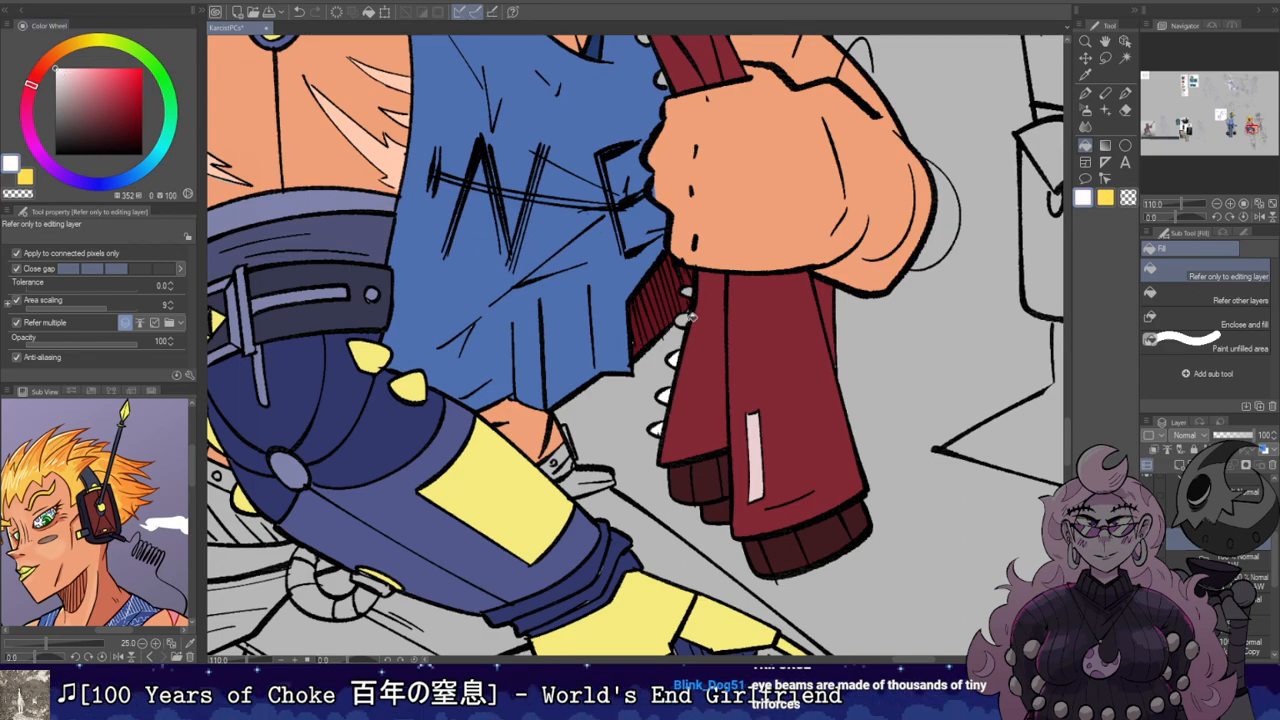
{"action": "left_click_drag", "start_coordinate": [843, 142], "coordinate": [789, 343]}
{"action": "left_click", "coordinate": [608, 279]}
{"action": "left_click", "coordinate": [590, 236]}
{"action": "left_click", "coordinate": [572, 197]}
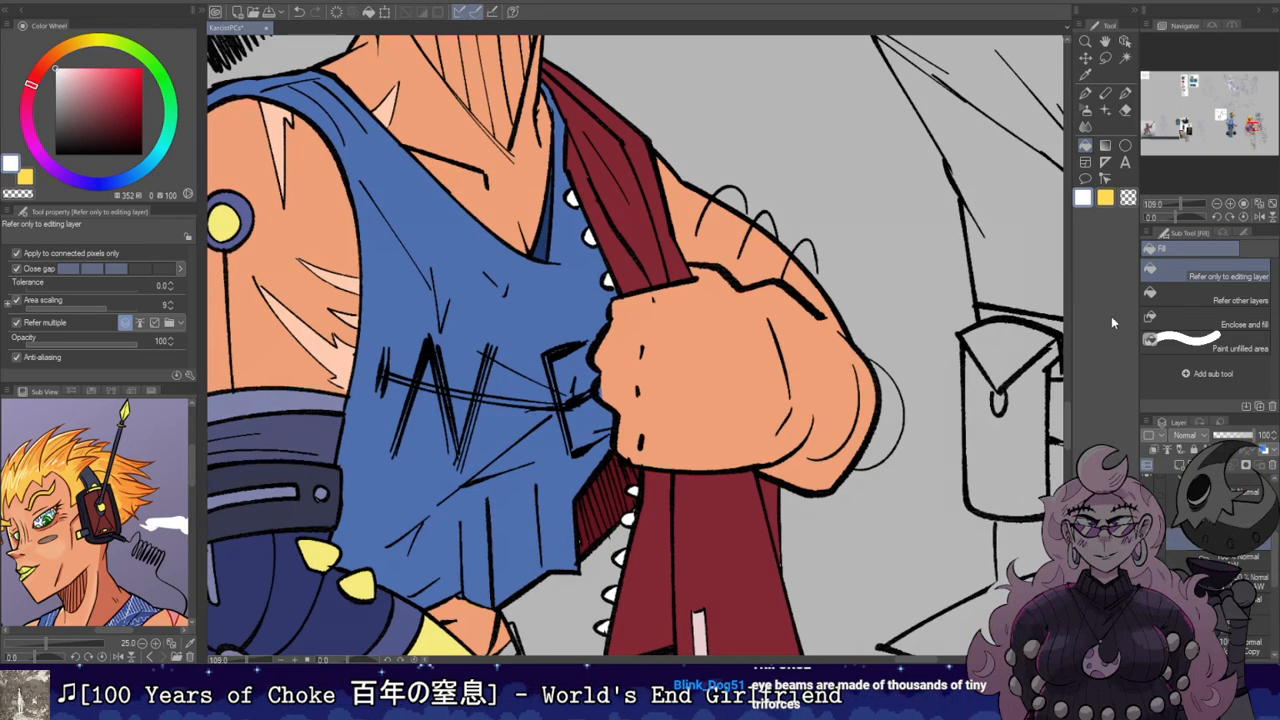
Step: Review the coloured figure beside the neighbouring characters and compare its clothing with the reference picture
{"action": "scroll", "coordinate": [920, 331], "scroll_direction": "down", "scroll_amount": 4}
{"action": "key", "text": "b"}
{"action": "left_click_drag", "start_coordinate": [838, 268], "coordinate": [804, 230]}
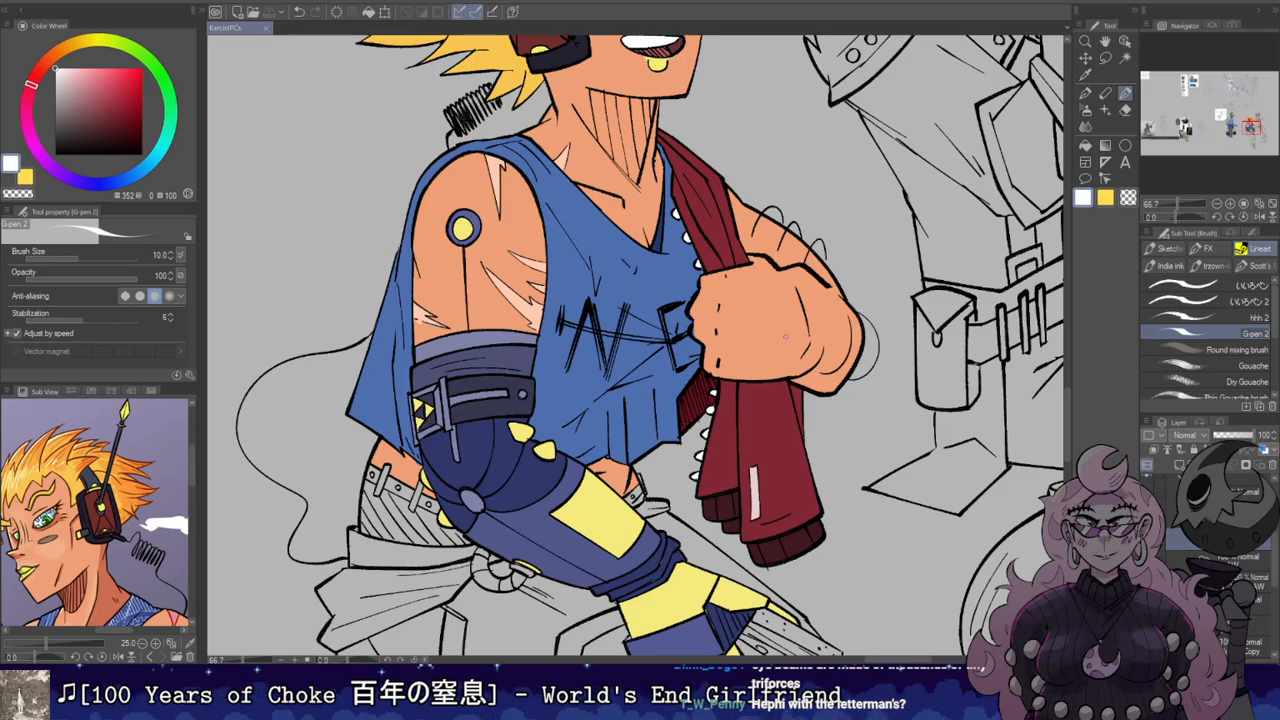
{"action": "scroll", "coordinate": [792, 330], "scroll_direction": "down", "scroll_amount": 2}
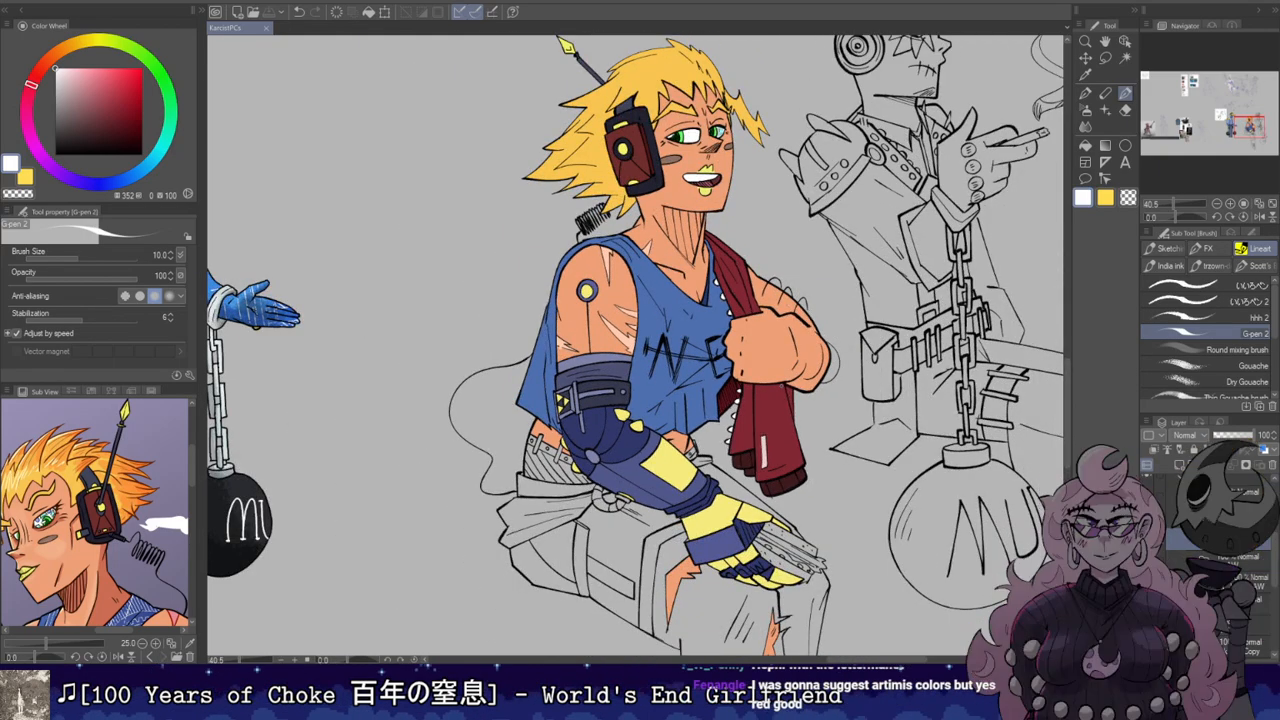
{"action": "scroll", "coordinate": [780, 385], "scroll_direction": "down", "scroll_amount": 2}
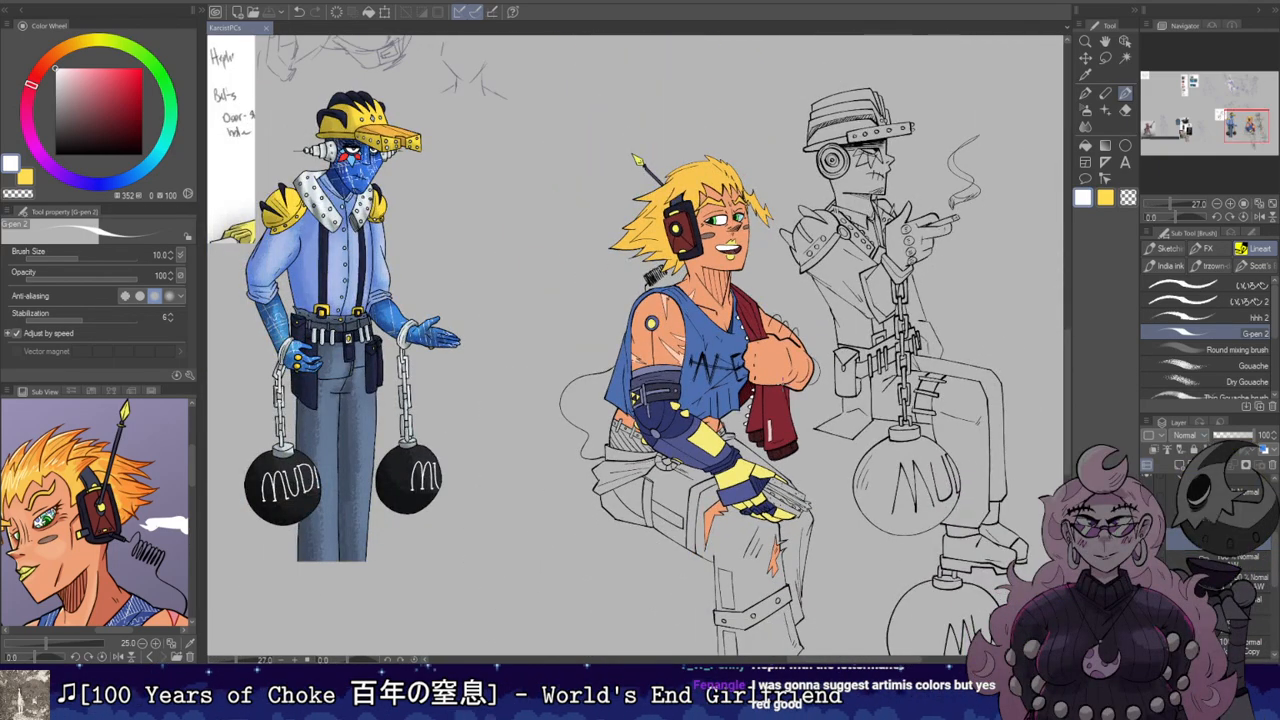
{"action": "scroll", "coordinate": [808, 307], "scroll_direction": "up", "scroll_amount": 3}
{"action": "scroll", "coordinate": [640, 400], "scroll_direction": "down", "scroll_amount": 2}
{"action": "left_click_drag", "start_coordinate": [610, 290], "coordinate": [663, 343]}
{"action": "scroll", "coordinate": [128, 480], "scroll_direction": "down", "scroll_amount": 2}
{"action": "left_click_drag", "start_coordinate": [125, 484], "coordinate": [122, 438]}
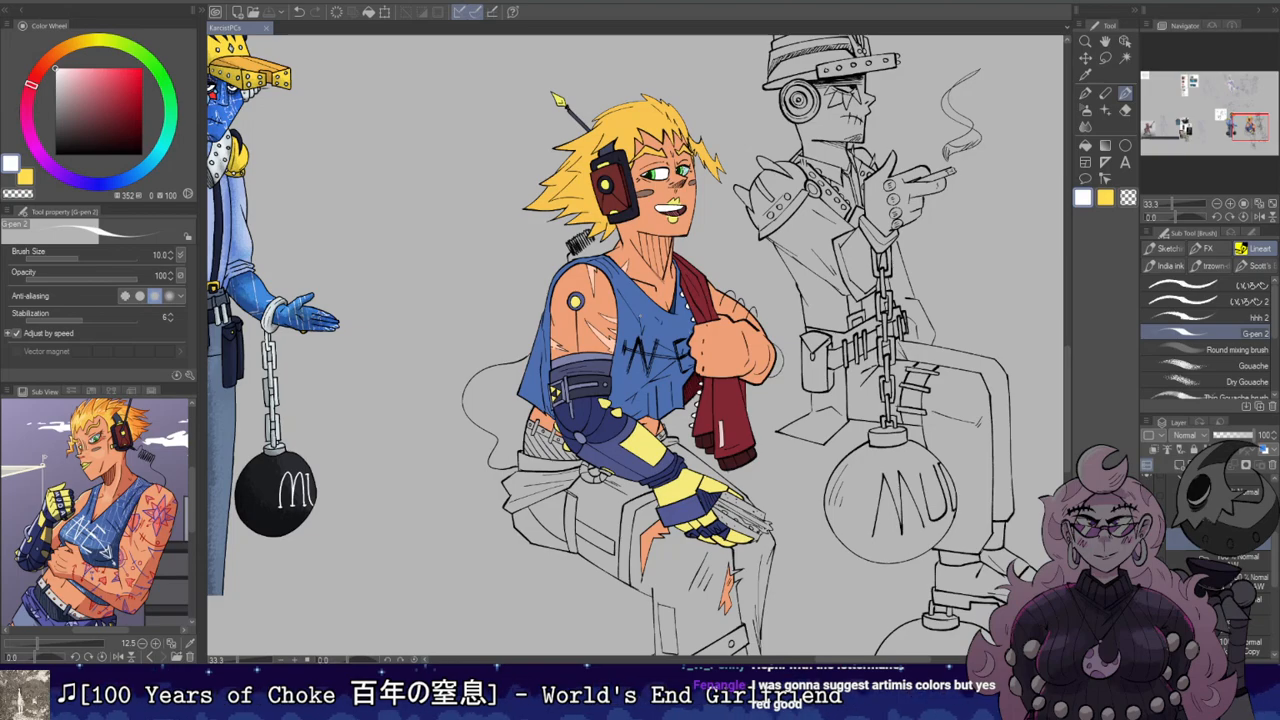
Step: Recolour the black lettering on the tank top's chest white with the G-pen, finishing at brush size 25
{"action": "scroll", "coordinate": [620, 310], "scroll_direction": "up", "scroll_amount": 3}
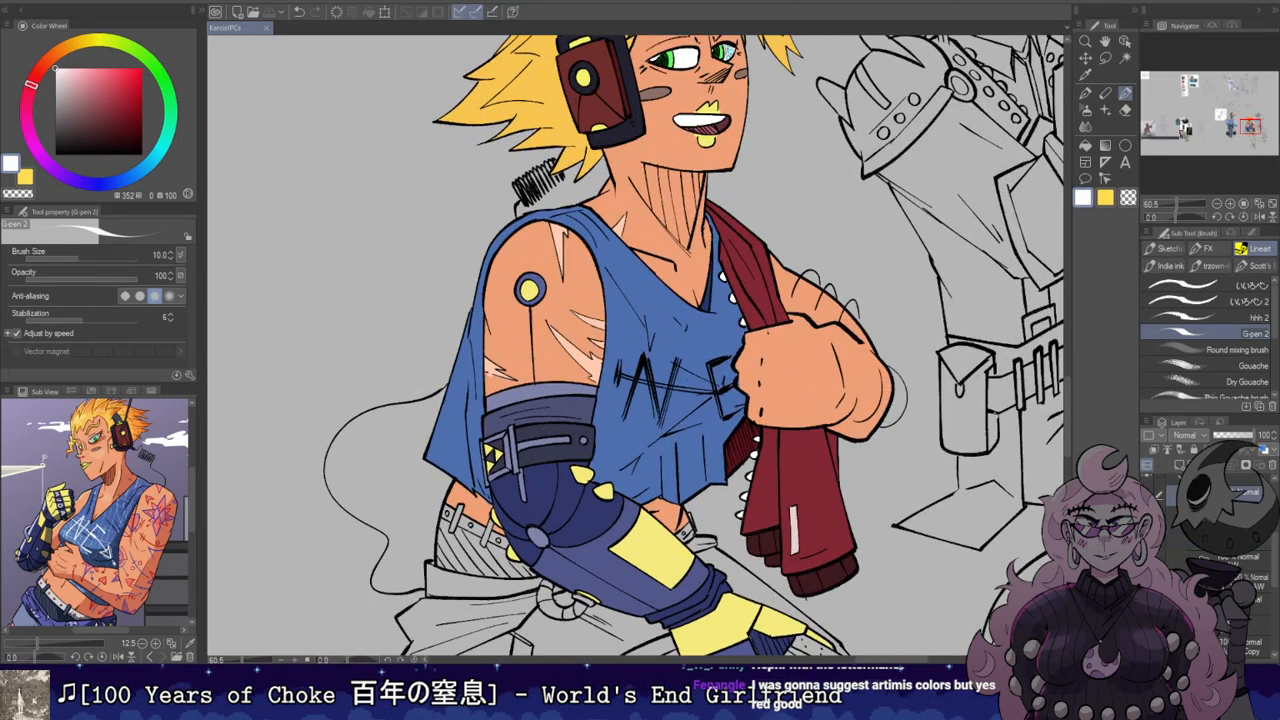
{"action": "scroll", "coordinate": [688, 432], "scroll_direction": "up", "scroll_amount": 2}
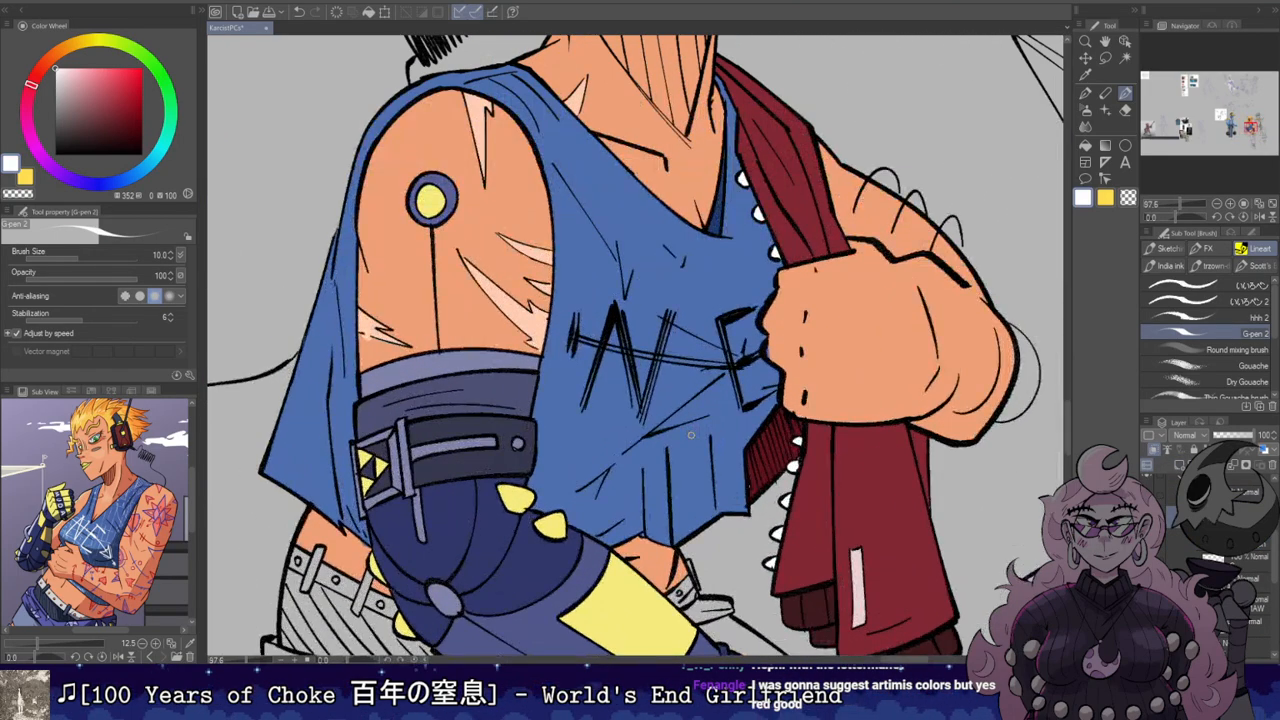
{"action": "key", "text": "bracketright"}
{"action": "key", "text": "bracketright"}
{"action": "key", "text": "bracketright"}
{"action": "key", "text": "bracketright"}
{"action": "mouse_move", "coordinate": [576, 320]}
{"action": "left_mouse_down"}
{"action": "mouse_move", "coordinate": [598, 323]}
{"action": "mouse_move", "coordinate": [626, 374]}
{"action": "left_mouse_up"}
{"action": "key", "text": "bracketleft"}
{"action": "key", "text": "bracketleft"}
{"action": "key", "text": "bracketleft"}
{"action": "left_click_drag", "start_coordinate": [616, 311], "coordinate": [640, 416]}
{"action": "mouse_move", "coordinate": [658, 358]}
{"action": "left_mouse_down"}
{"action": "mouse_move", "coordinate": [647, 413]}
{"action": "mouse_move", "coordinate": [676, 312]}
{"action": "left_mouse_up"}
{"action": "mouse_move", "coordinate": [658, 362]}
{"action": "left_mouse_down"}
{"action": "mouse_move", "coordinate": [636, 419]}
{"action": "mouse_move", "coordinate": [698, 357]}
{"action": "mouse_move", "coordinate": [738, 362]}
{"action": "left_mouse_up"}
{"action": "mouse_move", "coordinate": [735, 312]}
{"action": "left_mouse_down"}
{"action": "mouse_move", "coordinate": [738, 406]}
{"action": "mouse_move", "coordinate": [775, 390]}
{"action": "left_mouse_up"}
{"action": "mouse_move", "coordinate": [760, 352]}
{"action": "left_mouse_down"}
{"action": "mouse_move", "coordinate": [742, 360]}
{"action": "mouse_move", "coordinate": [750, 306]}
{"action": "mouse_move", "coordinate": [724, 322]}
{"action": "left_mouse_up"}
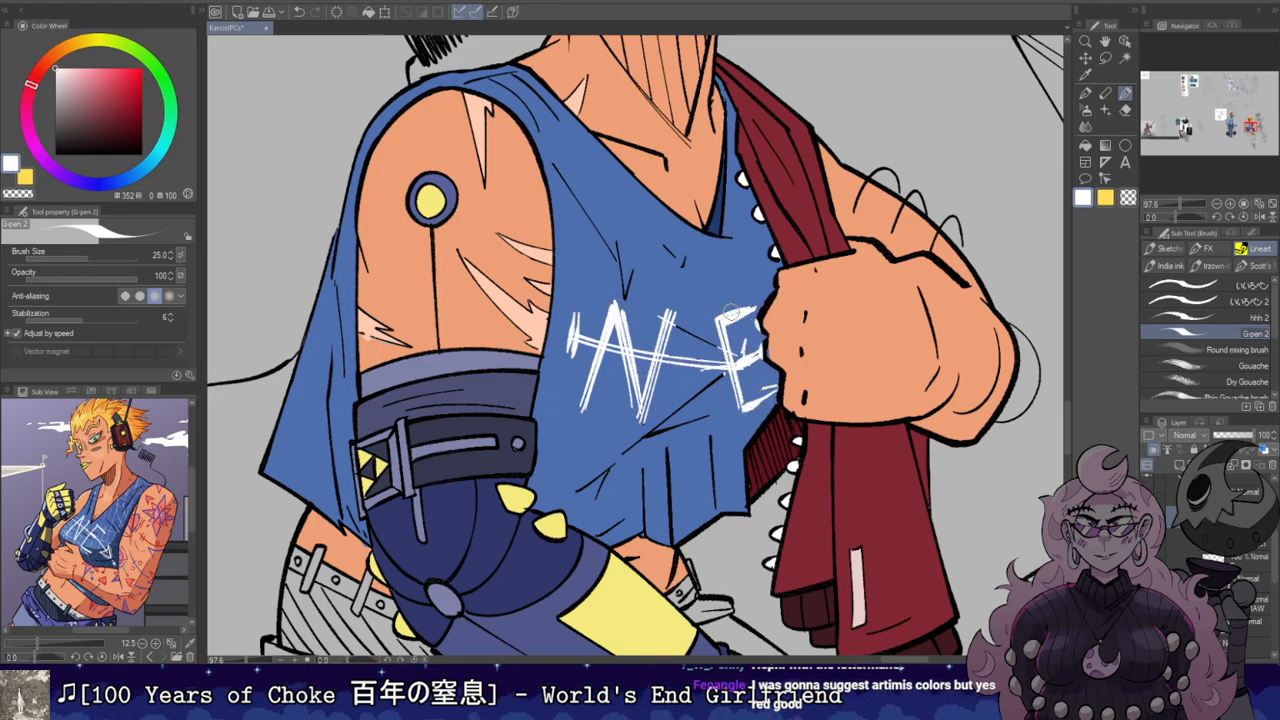
Step: Clean up the white lettering's edge beside the fist with the Snap eraser, returning to the G-pen
{"action": "key", "text": "e"}
{"action": "left_click", "coordinate": [764, 321]}
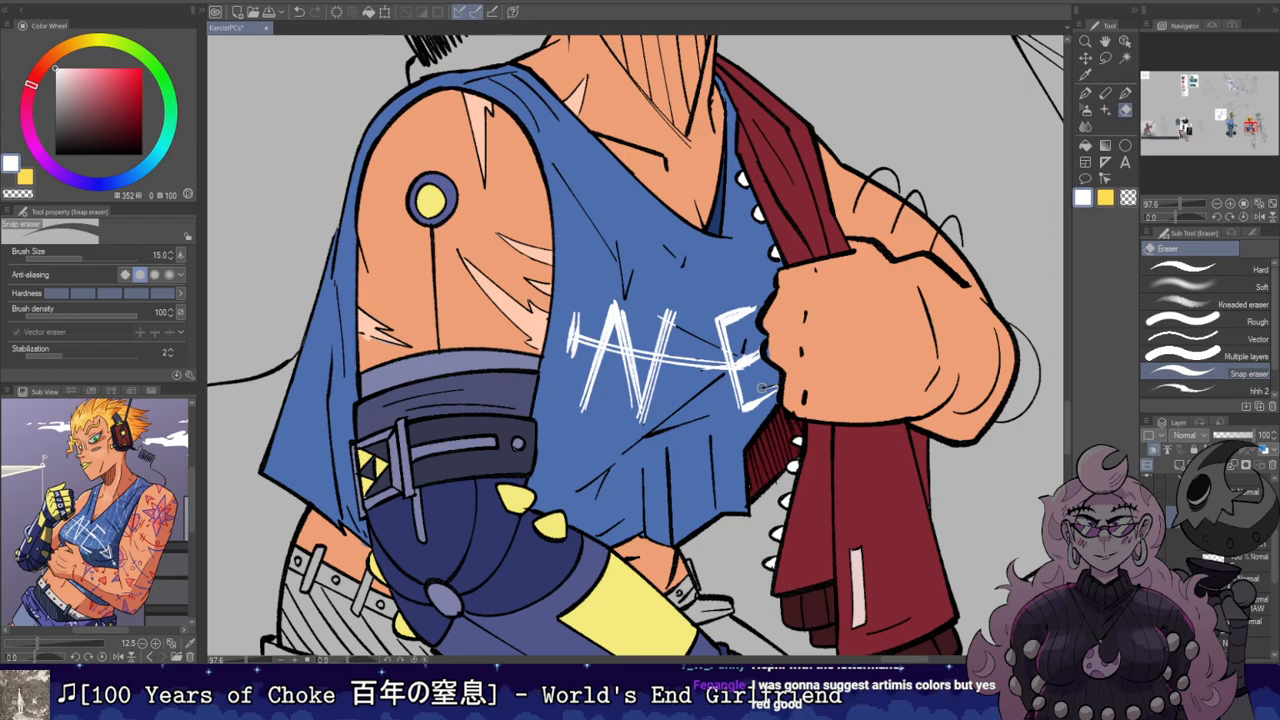
{"action": "left_click_drag", "start_coordinate": [810, 224], "coordinate": [876, 289]}
{"action": "key", "text": "b"}
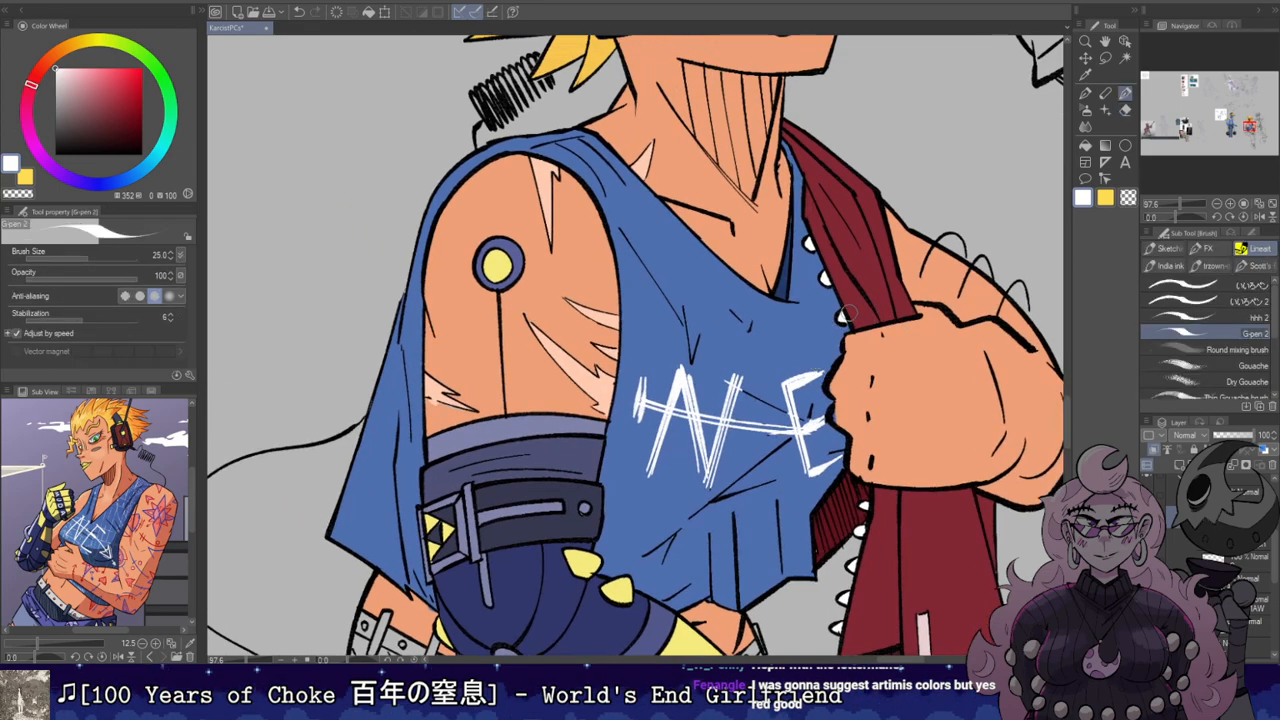
Step: Sample the dark slate blue from the reference and fill the ribbed panel below the belt and the rear belt loops
{"action": "scroll", "coordinate": [848, 311], "scroll_direction": "down", "scroll_amount": 2}
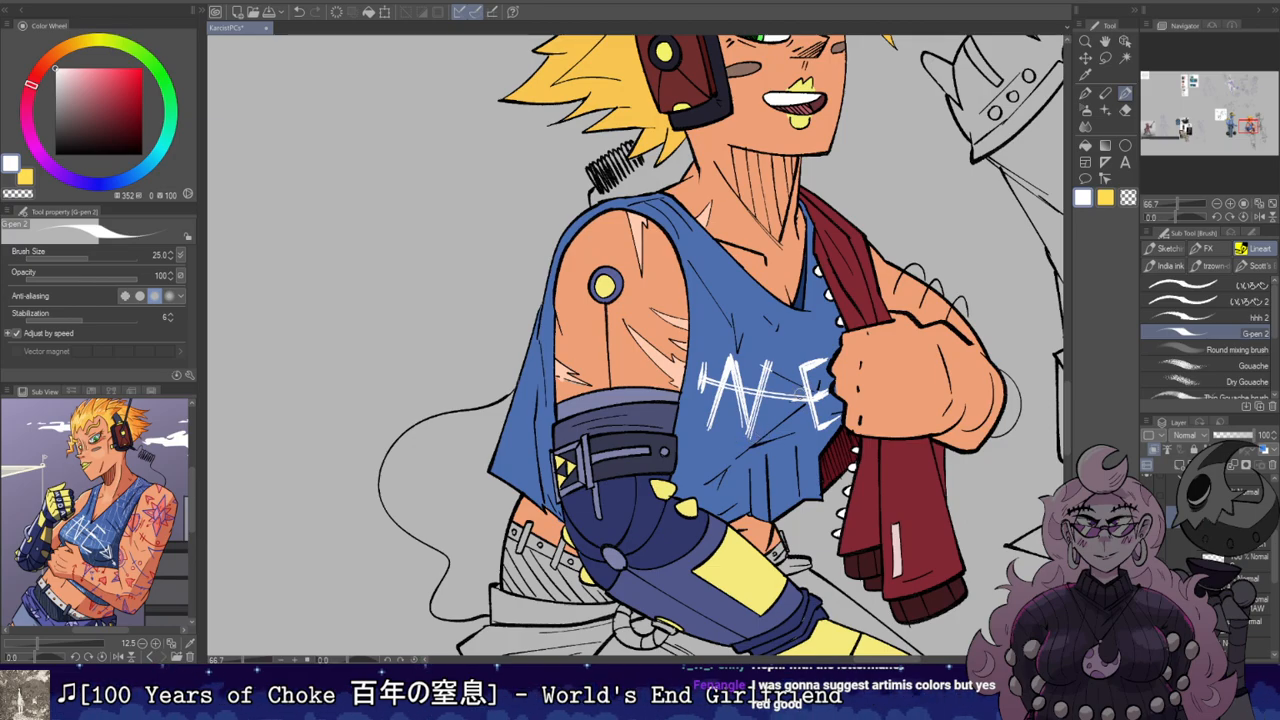
{"action": "scroll", "coordinate": [790, 405], "scroll_direction": "down", "scroll_amount": 3}
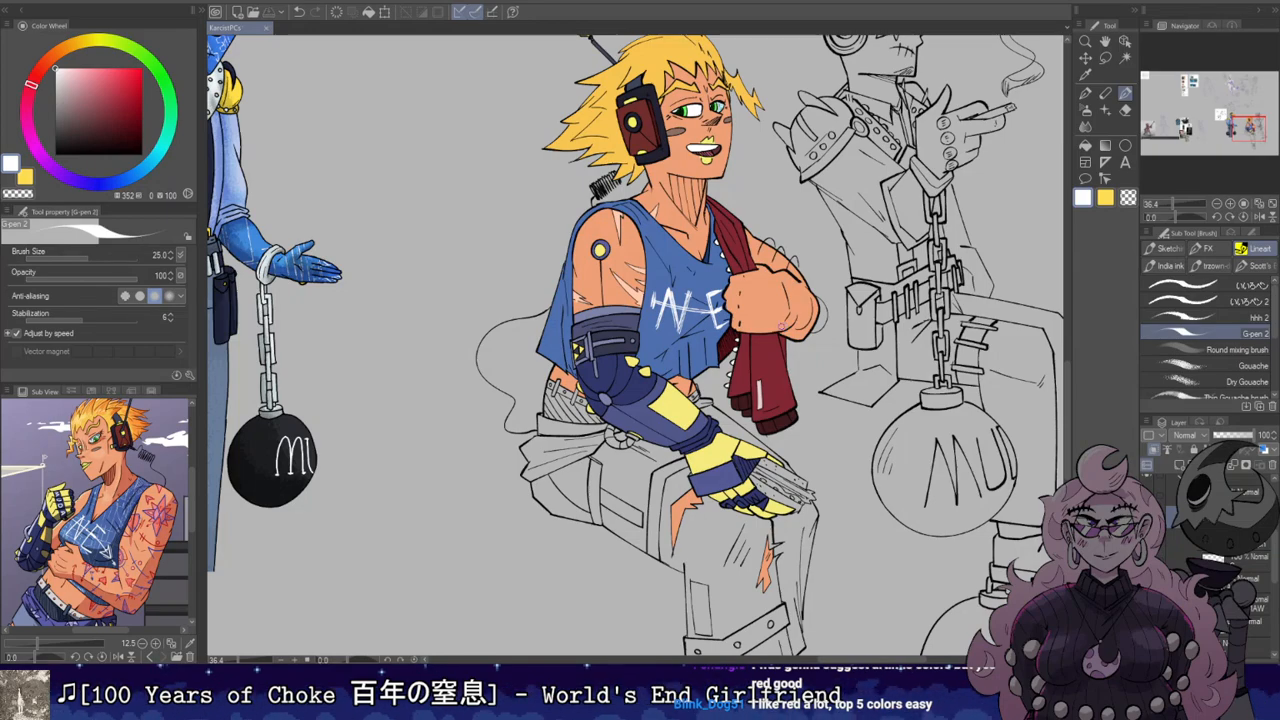
{"action": "scroll", "coordinate": [776, 262], "scroll_direction": "down", "scroll_amount": 1}
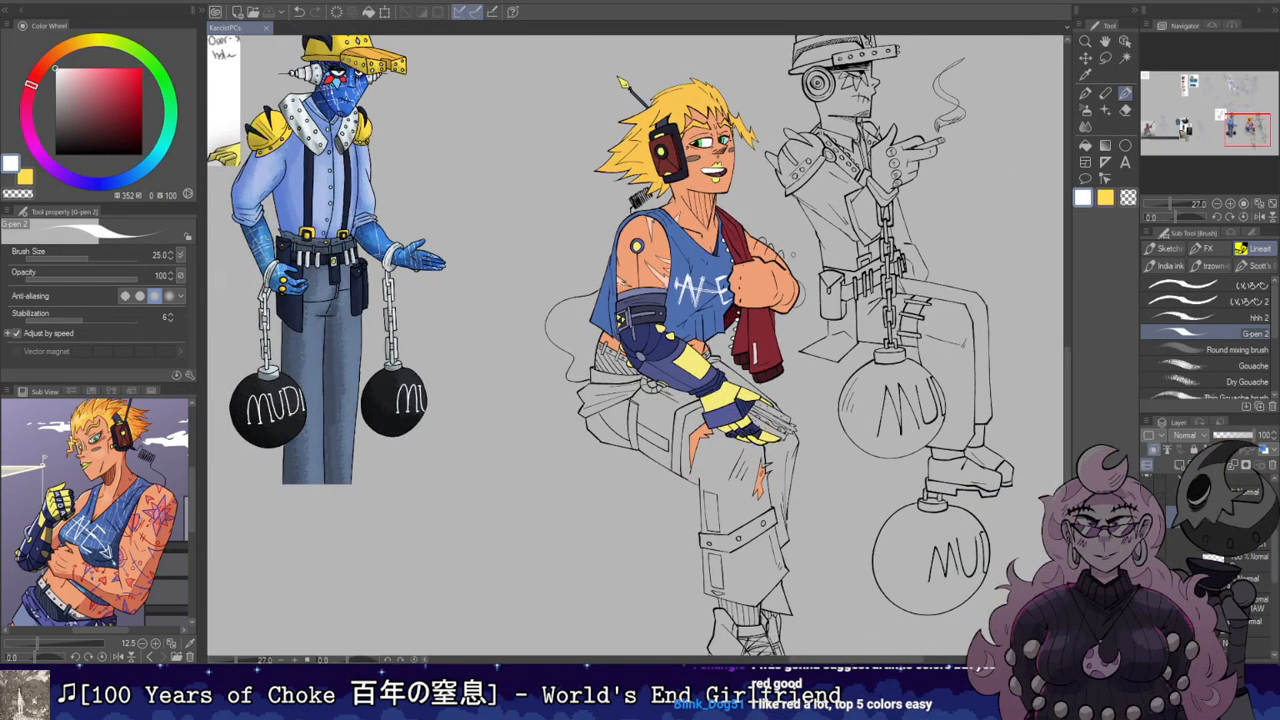
{"action": "scroll", "coordinate": [888, 280], "scroll_direction": "up", "scroll_amount": 2}
{"action": "left_click_drag", "start_coordinate": [750, 204], "coordinate": [775, 180]}
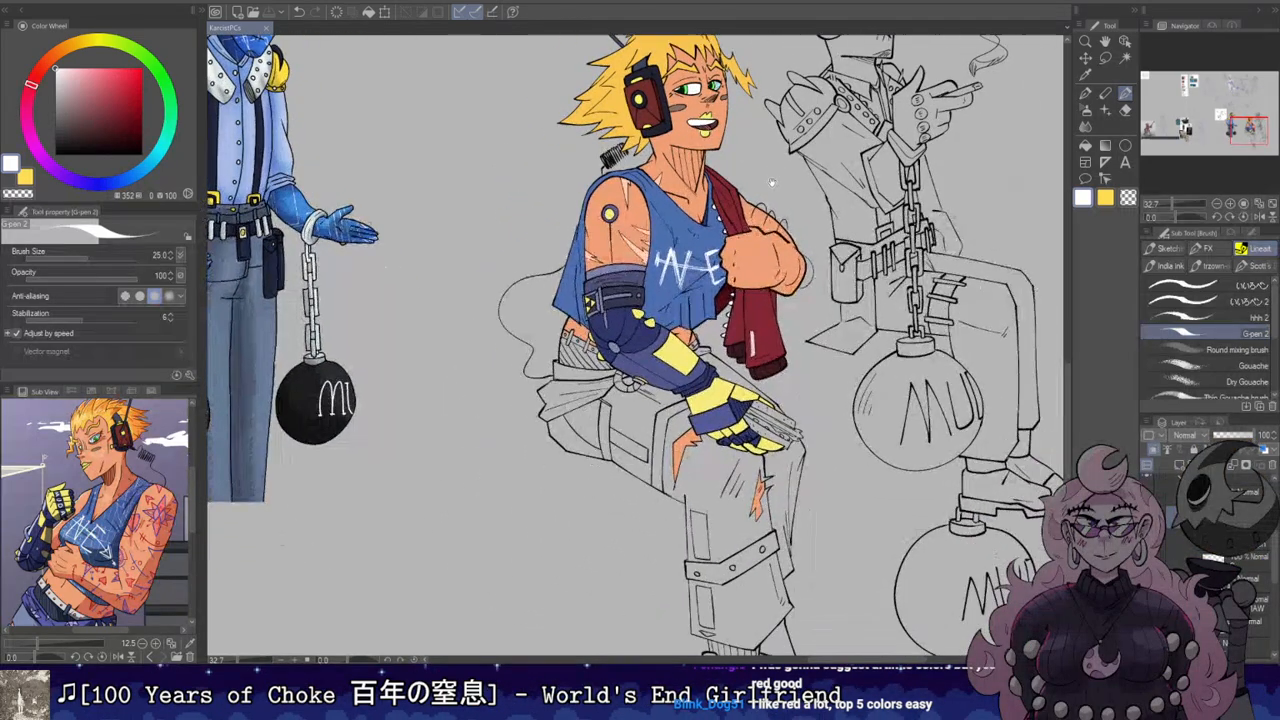
{"action": "scroll", "coordinate": [89, 478], "scroll_direction": "up", "scroll_amount": 5}
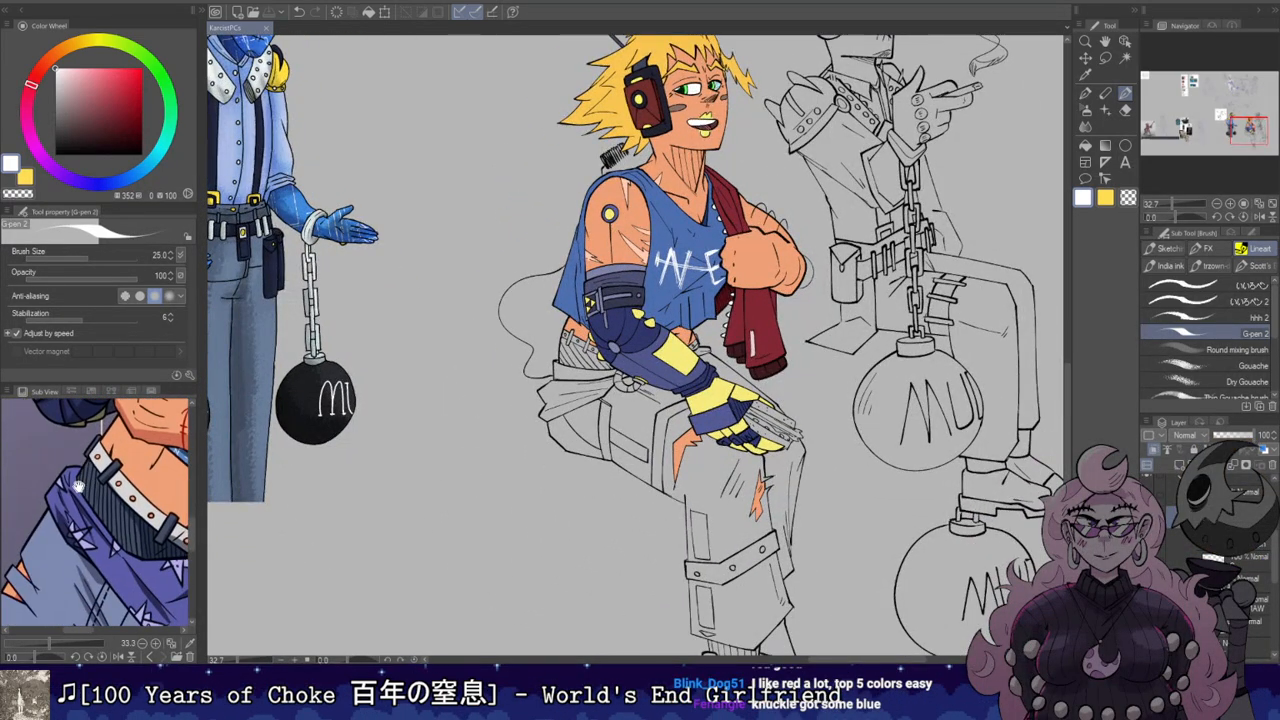
{"action": "key", "text": "i"}
{"action": "left_click", "coordinate": [108, 456]}
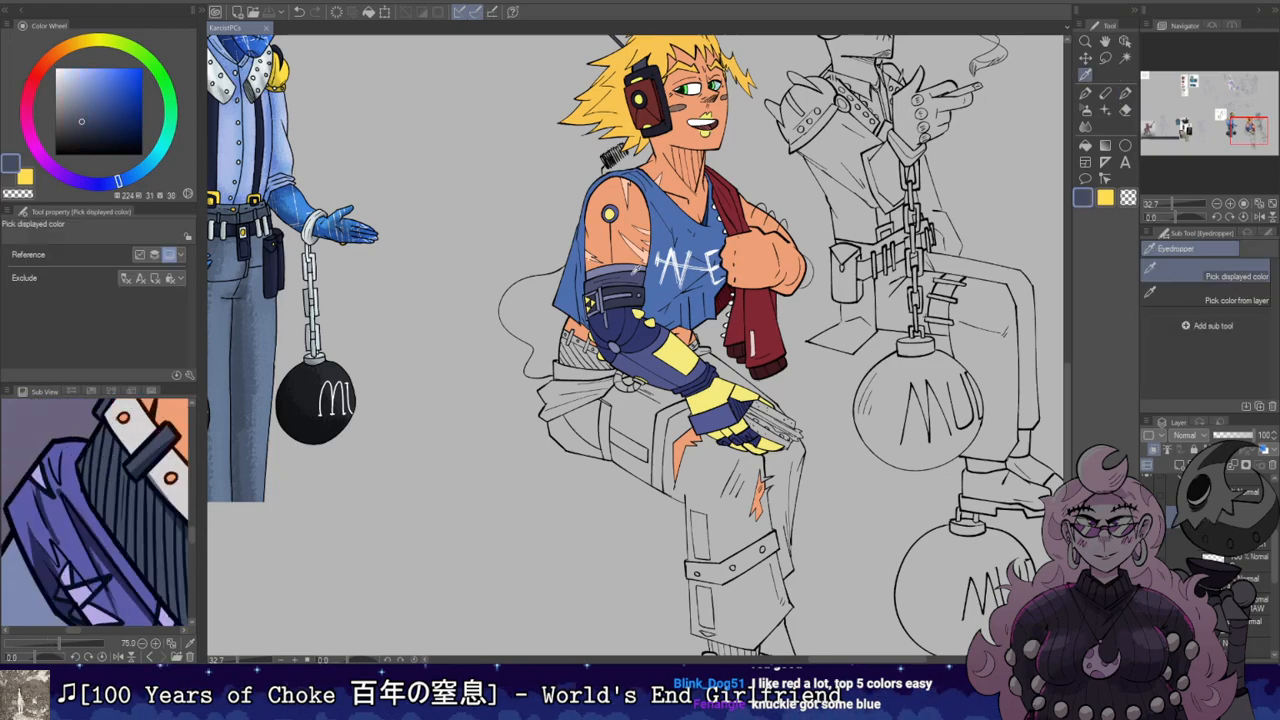
{"action": "scroll", "coordinate": [560, 390], "scroll_direction": "up", "scroll_amount": 4}
{"action": "key", "text": "g"}
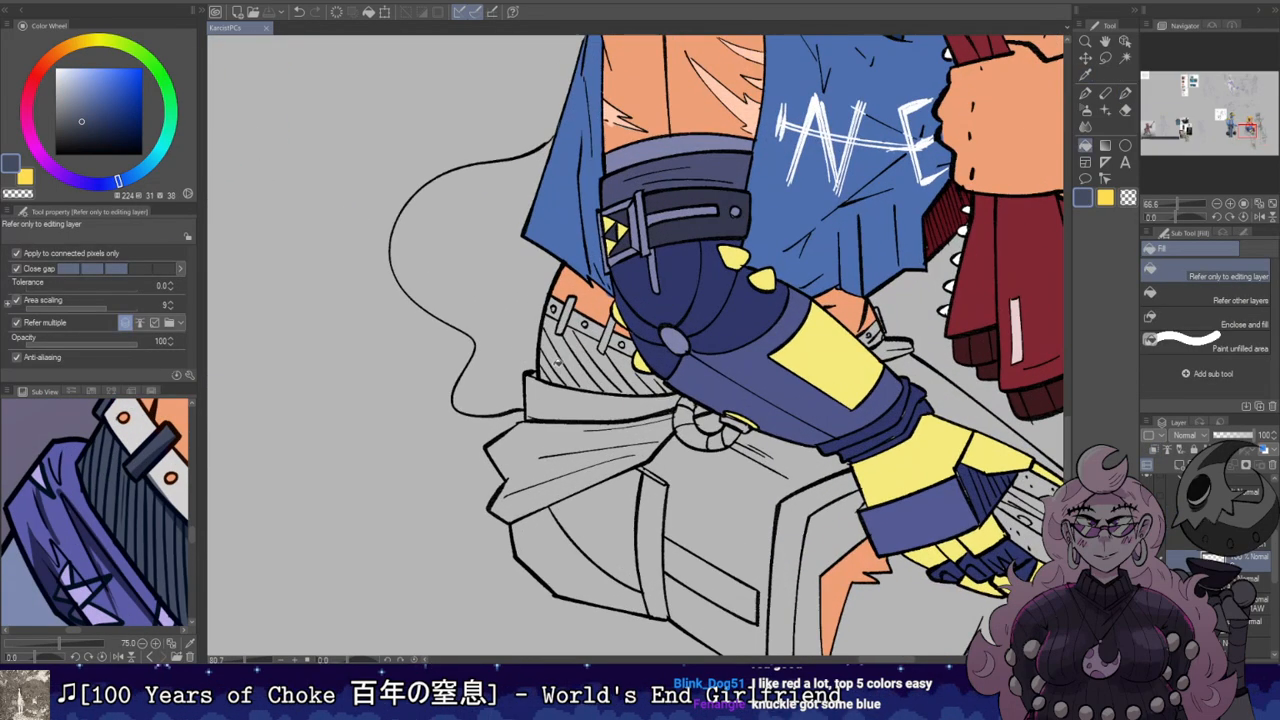
{"action": "mouse_move", "coordinate": [542, 372]}
{"action": "left_mouse_down"}
{"action": "mouse_move", "coordinate": [580, 362]}
{"action": "mouse_move", "coordinate": [652, 382]}
{"action": "left_mouse_up"}
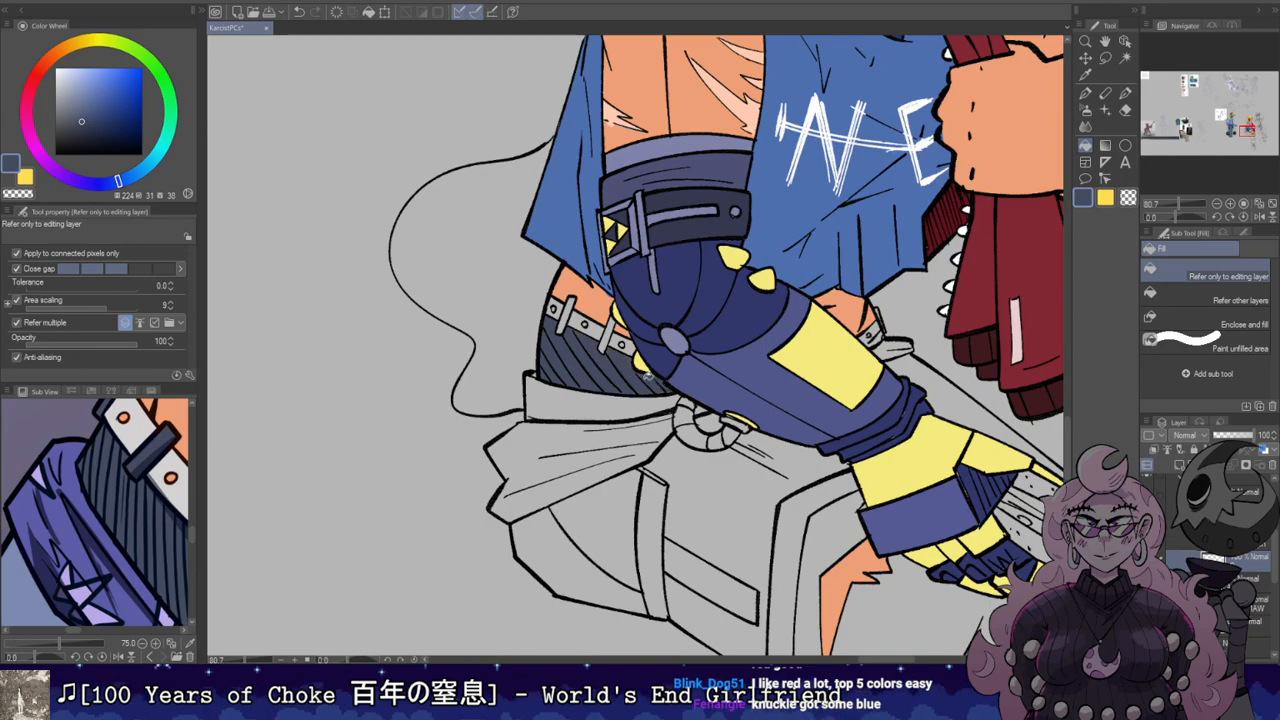
{"action": "scroll", "coordinate": [657, 382], "scroll_direction": "up", "scroll_amount": 1}
{"action": "left_click", "coordinate": [568, 305]}
{"action": "left_click", "coordinate": [616, 335]}
Step: Fill the belt holes with the sampled skin tone and the belt with the reference's pale grey, including its short front section
{"action": "scroll", "coordinate": [642, 344], "scroll_direction": "up", "scroll_amount": 1}
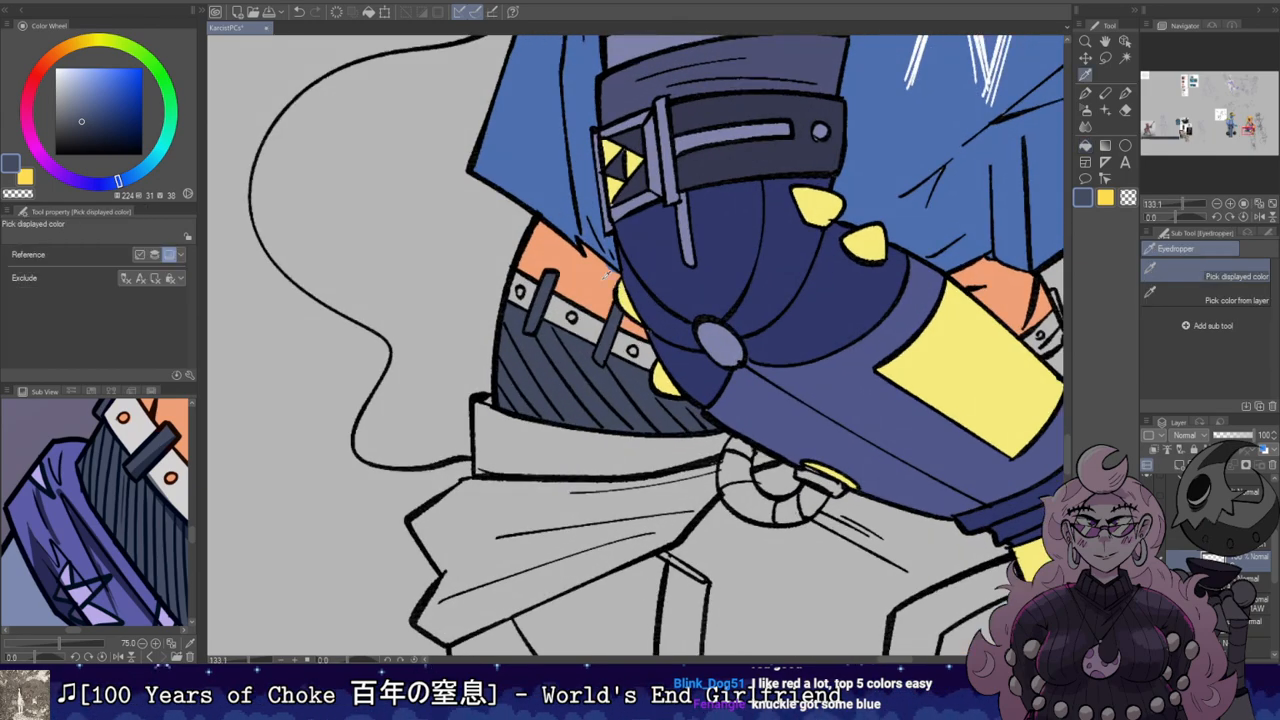
{"action": "left_click", "coordinate": [621, 297], "text": "alt"}
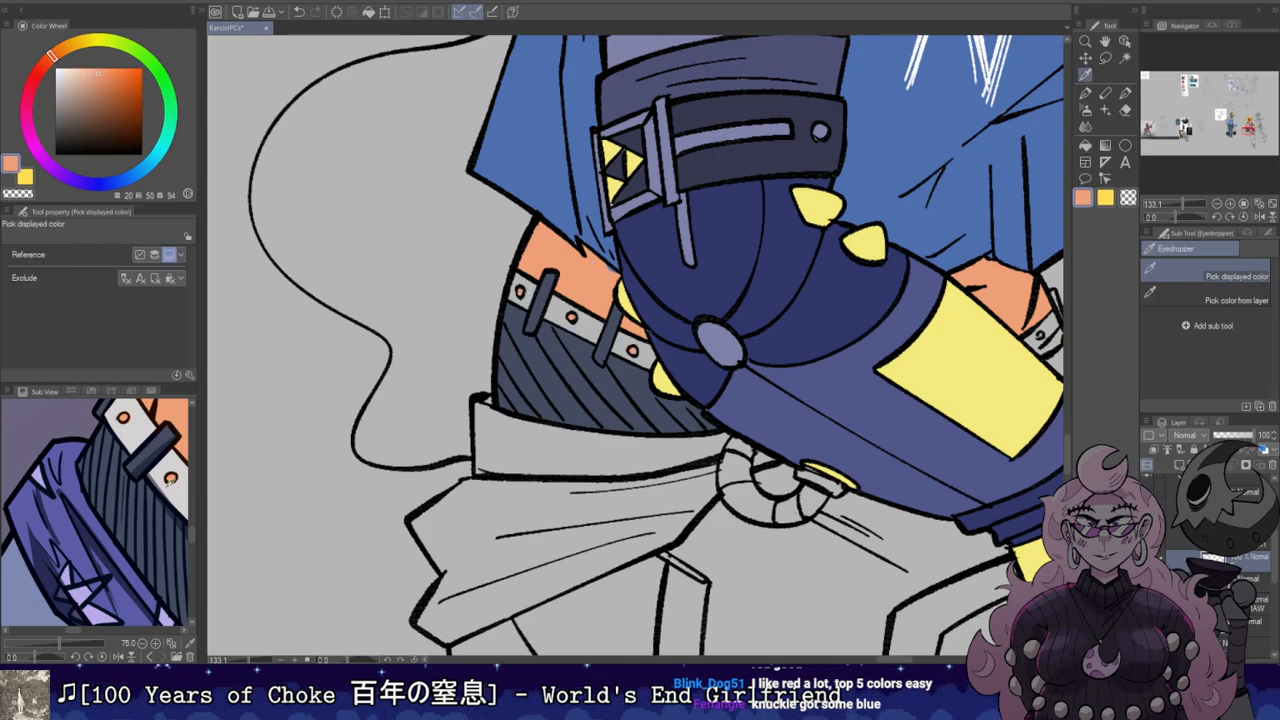
{"action": "left_click", "coordinate": [172, 480], "text": "alt"}
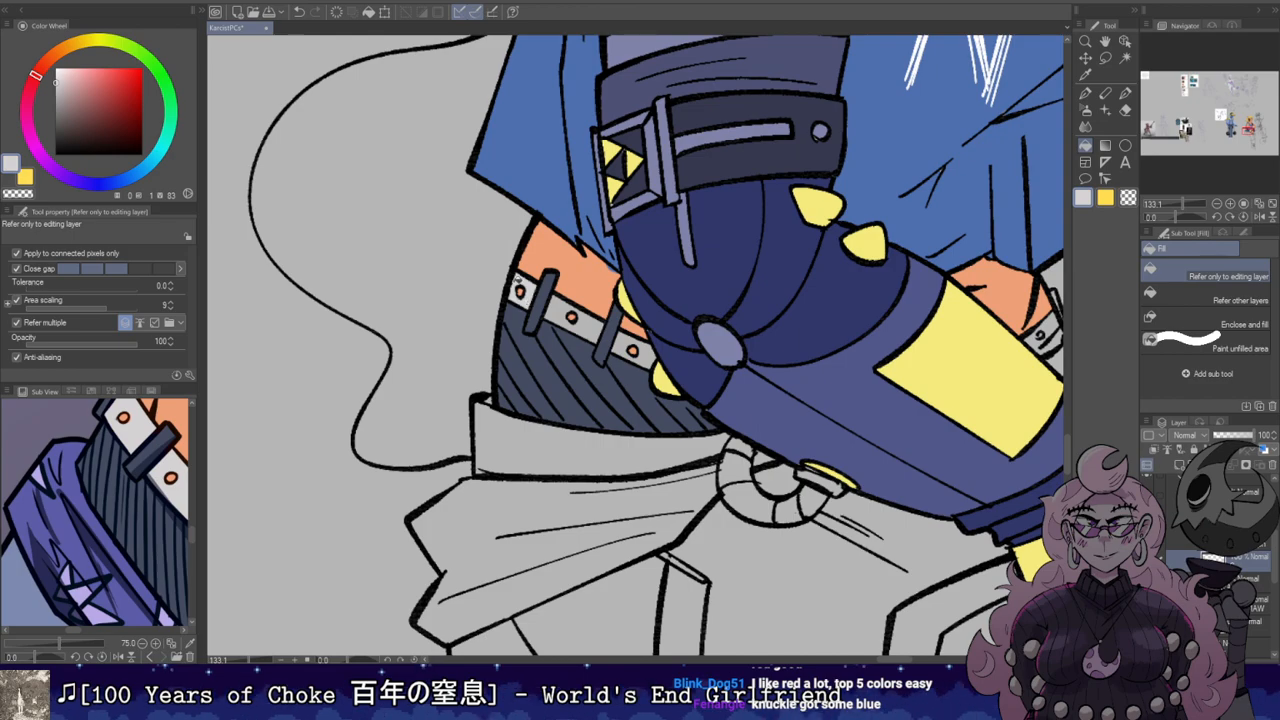
{"action": "left_click_drag", "start_coordinate": [656, 350], "coordinate": [411, 377]}
{"action": "left_click", "coordinate": [810, 349]}
{"action": "left_click", "coordinate": [795, 366]}
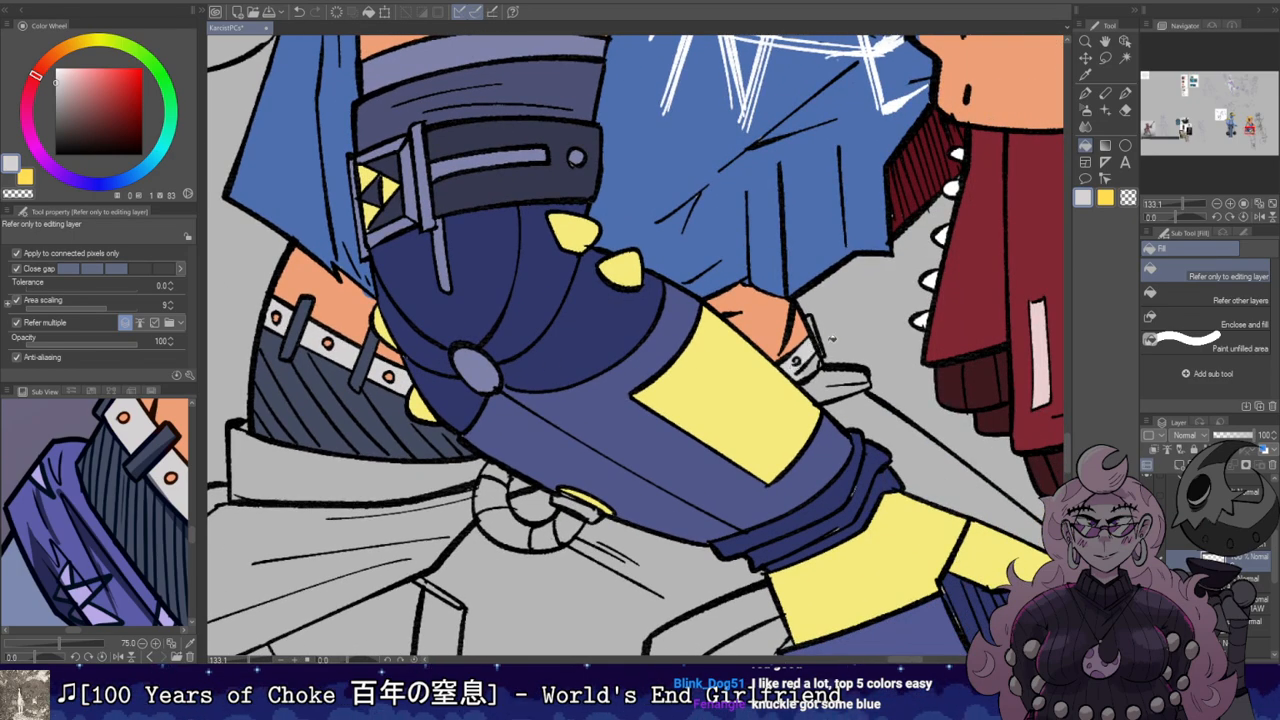
Step: Colour the front belt loop in the sampled dark slate blue, touching it up with the G-pen at brush size 8
{"action": "left_click", "coordinate": [449, 368], "text": "alt"}
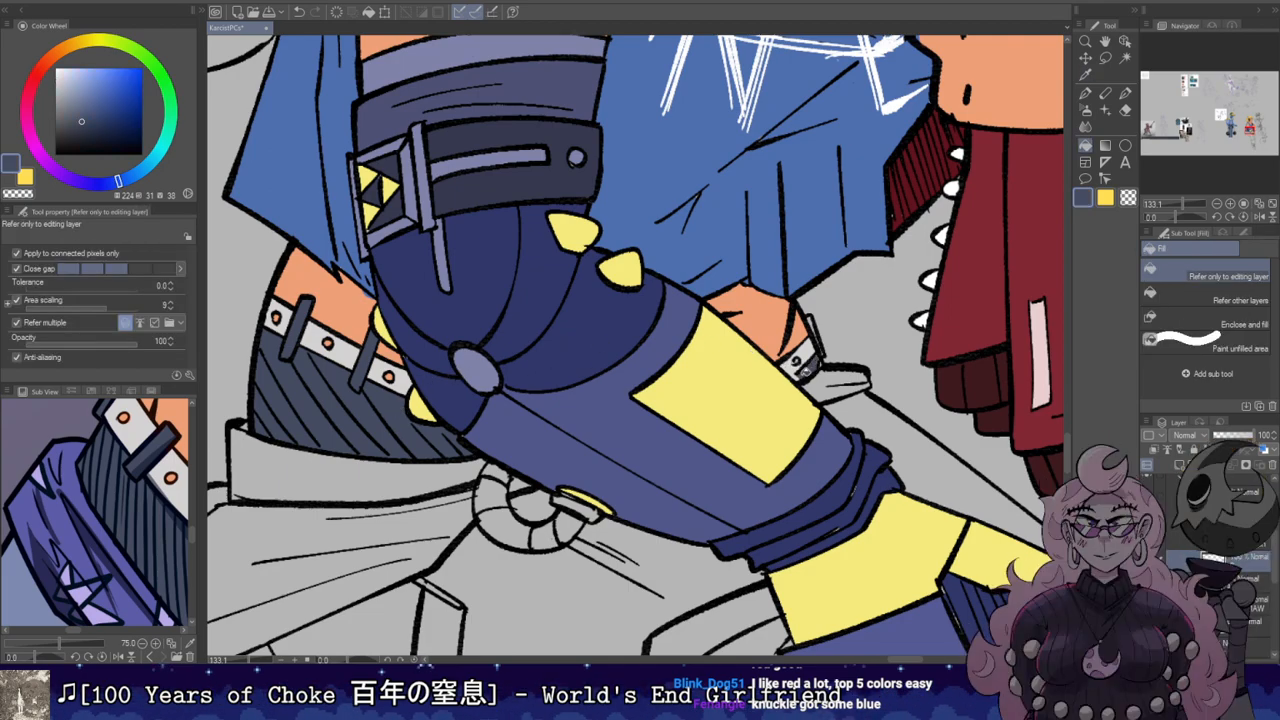
{"action": "key", "text": "p"}
{"action": "left_click_drag", "start_coordinate": [806, 316], "coordinate": [815, 322]}
{"action": "key", "text": "g"}
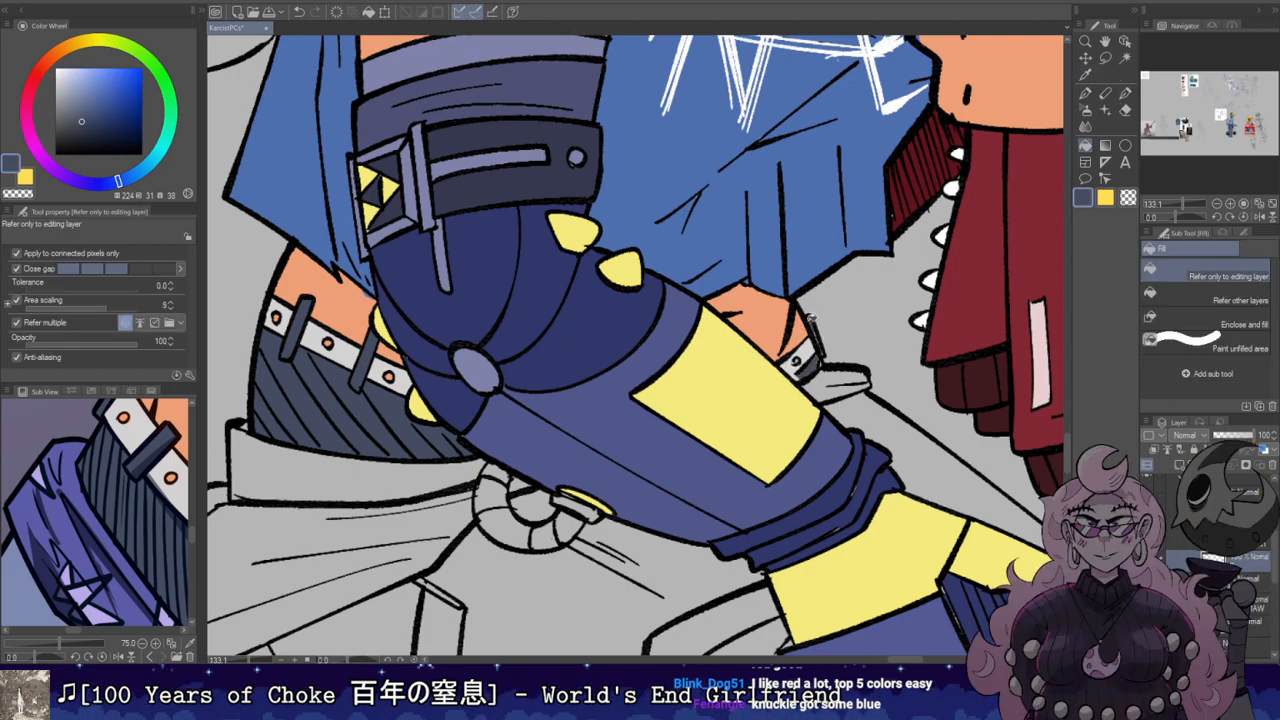
{"action": "key", "text": "p"}
{"action": "key", "text": "["}
{"action": "key", "text": "["}
{"action": "key", "text": "["}
{"action": "key", "text": "["}
{"action": "key", "text": "["}
{"action": "key", "text": "["}
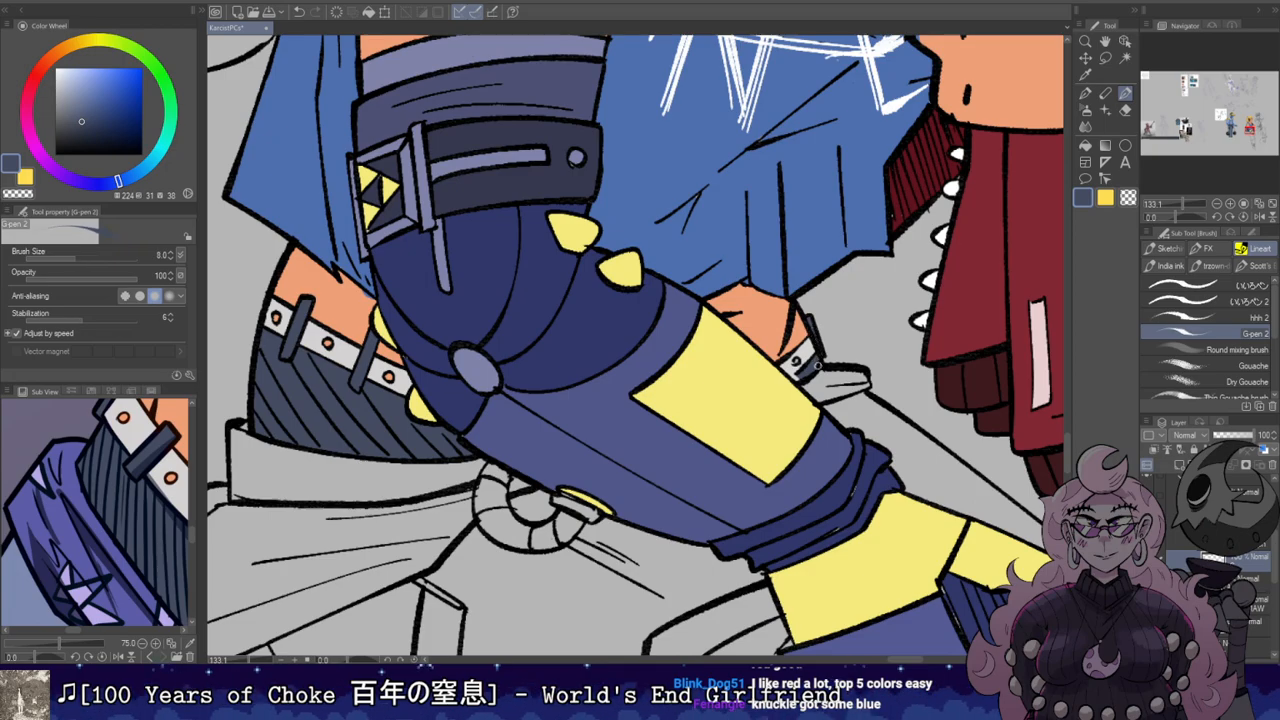
Step: Sample the purple-blue from the reference and fill the tied waist sash, including the gap inside the ring and the front tip
{"action": "scroll", "coordinate": [820, 366], "scroll_direction": "down", "scroll_amount": 3}
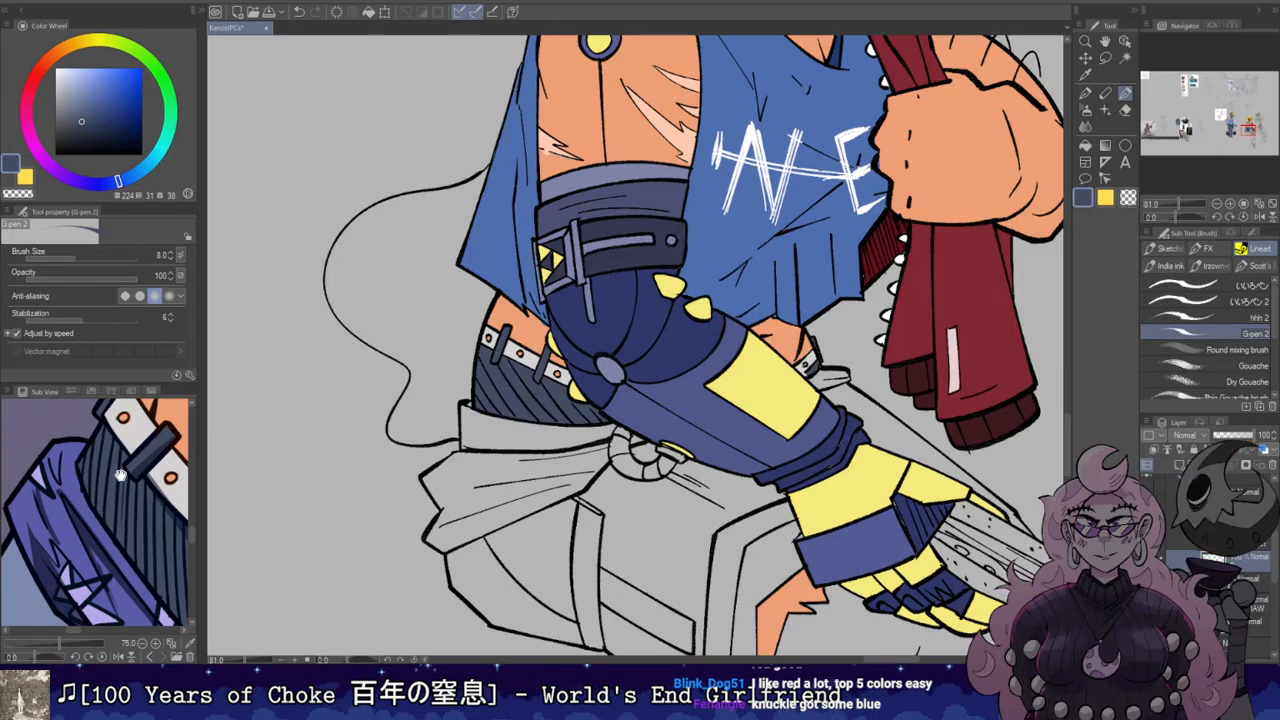
{"action": "scroll", "coordinate": [120, 474], "scroll_direction": "down", "scroll_amount": 2}
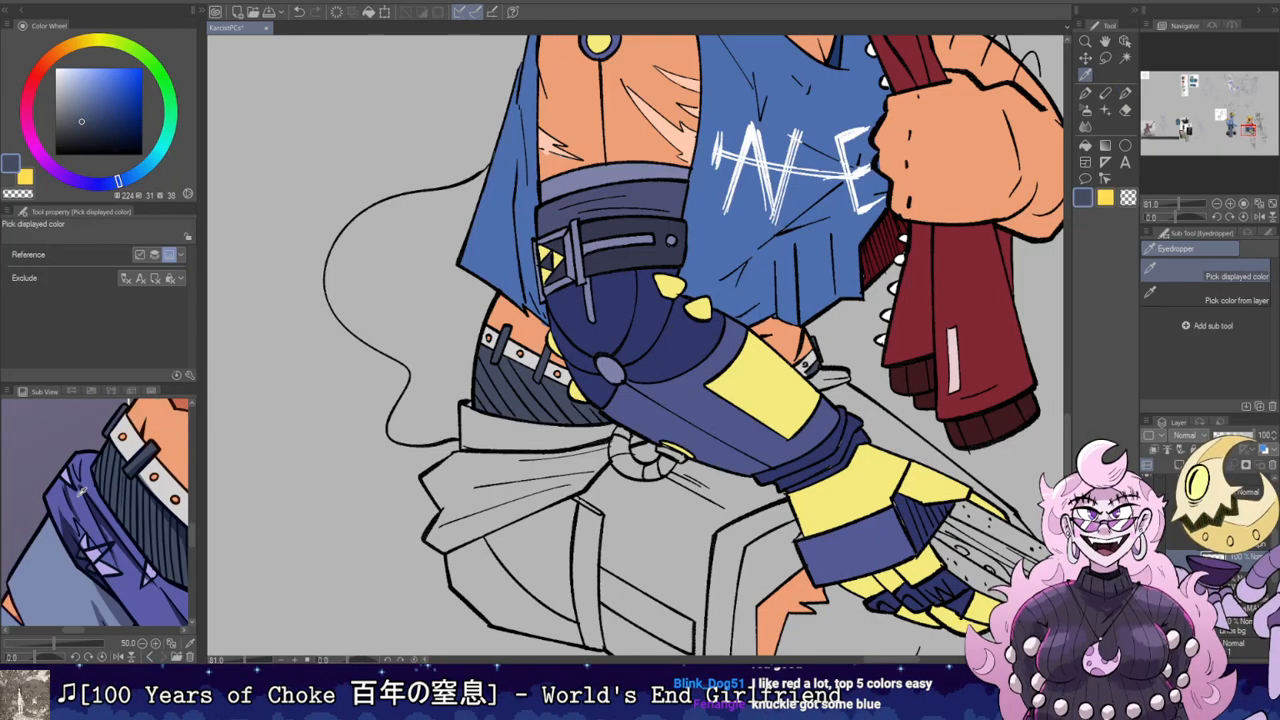
{"action": "left_click", "coordinate": [97, 502]}
{"action": "key", "text": "g"}
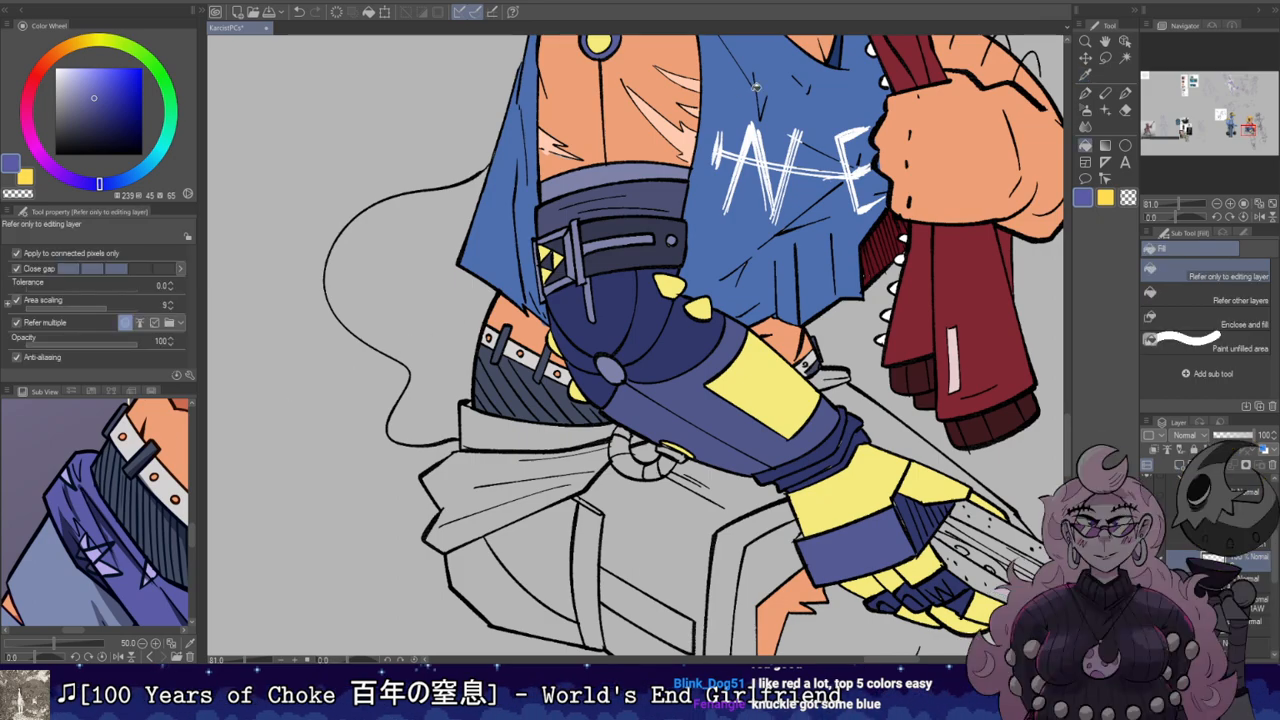
{"action": "left_click_drag", "start_coordinate": [836, 325], "coordinate": [812, 269]}
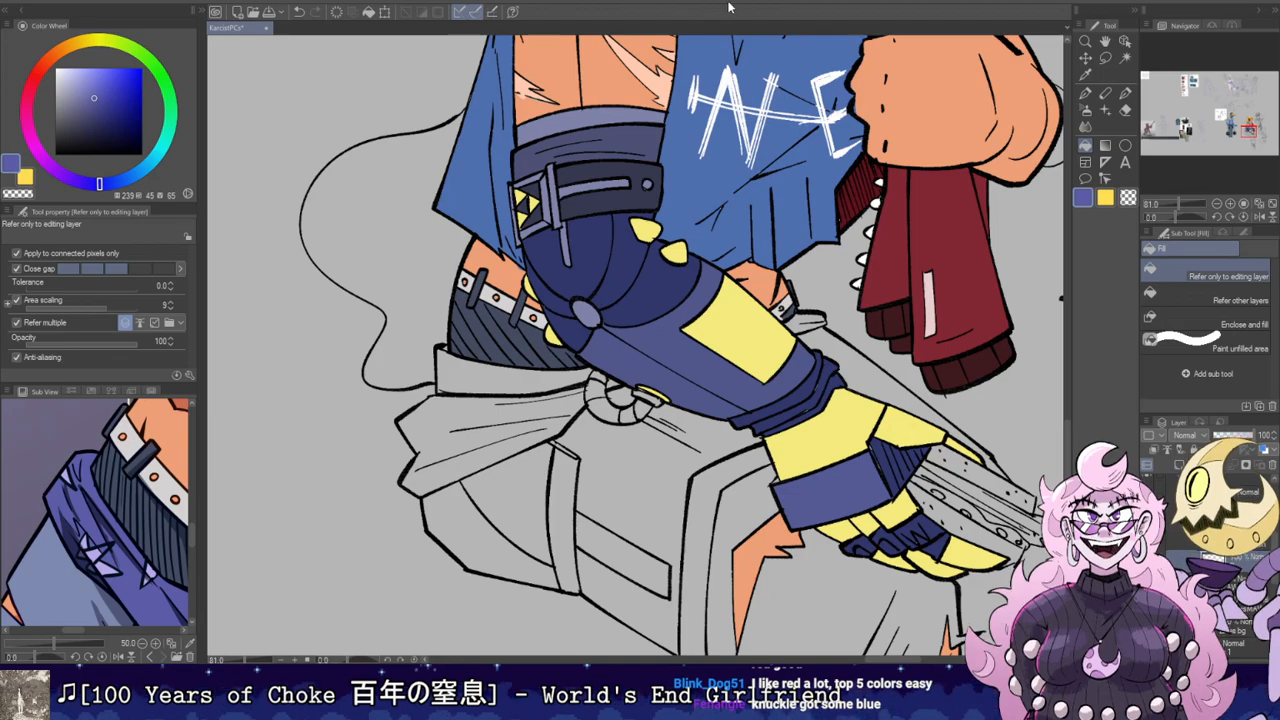
{"action": "scroll", "coordinate": [505, 420], "scroll_direction": "up", "scroll_amount": 1}
{"action": "left_click", "coordinate": [505, 421]}
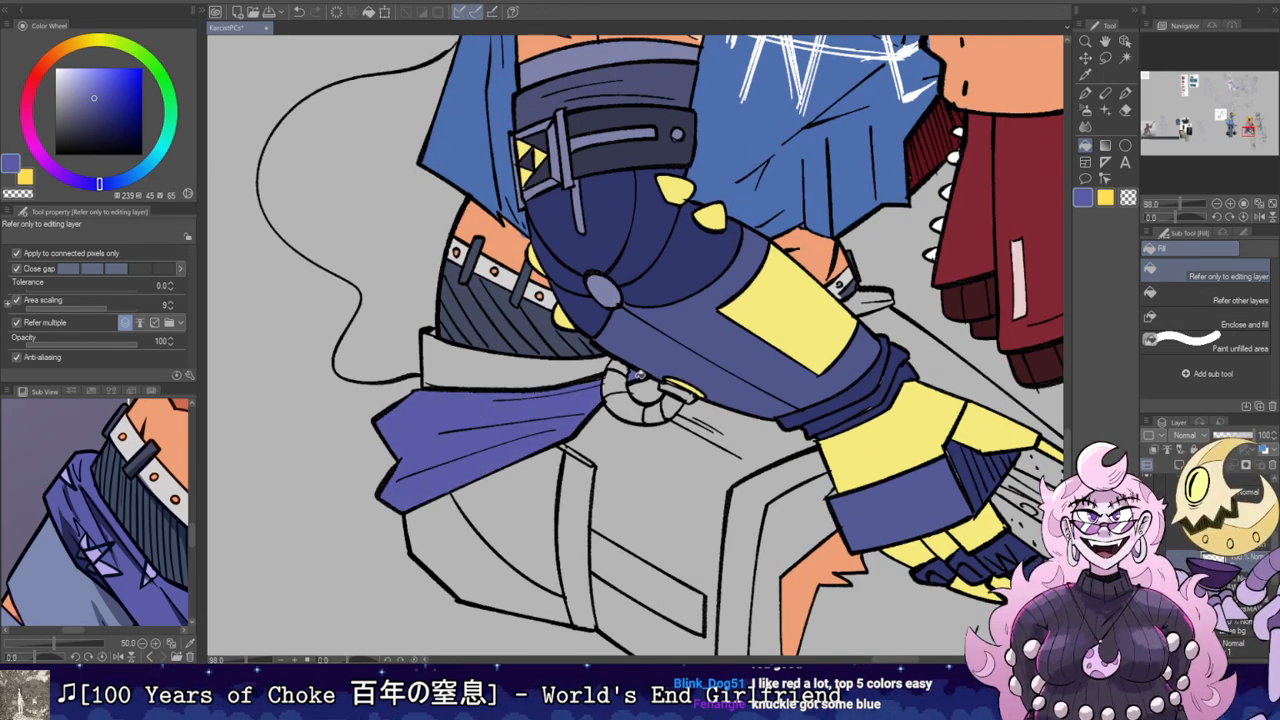
{"action": "left_click", "coordinate": [860, 300]}
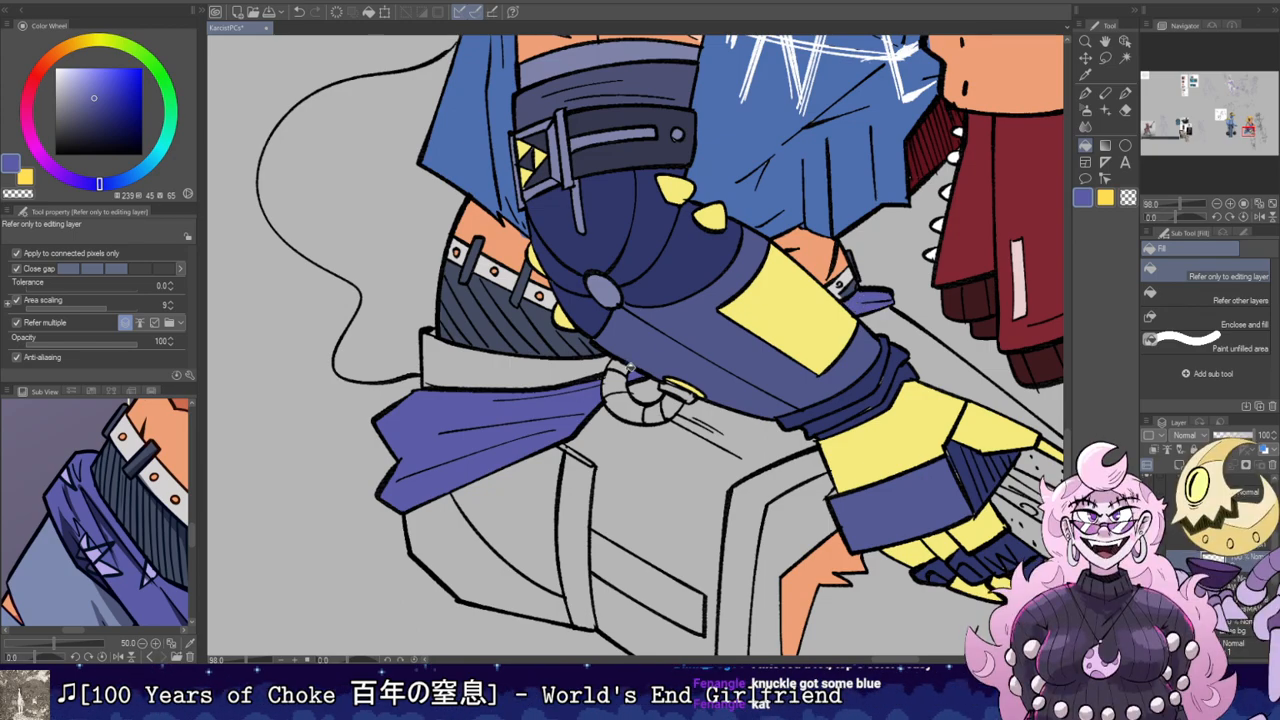
Step: Fill the trouser waistband above the sash with the reference's light denim blue and tidy the remaining corner with the pen
{"action": "scroll", "coordinate": [60, 550], "scroll_direction": "down", "scroll_amount": 1}
{"action": "left_click_drag", "start_coordinate": [63, 553], "coordinate": [66, 527]}
{"action": "left_click", "coordinate": [66, 528], "text": "alt"}
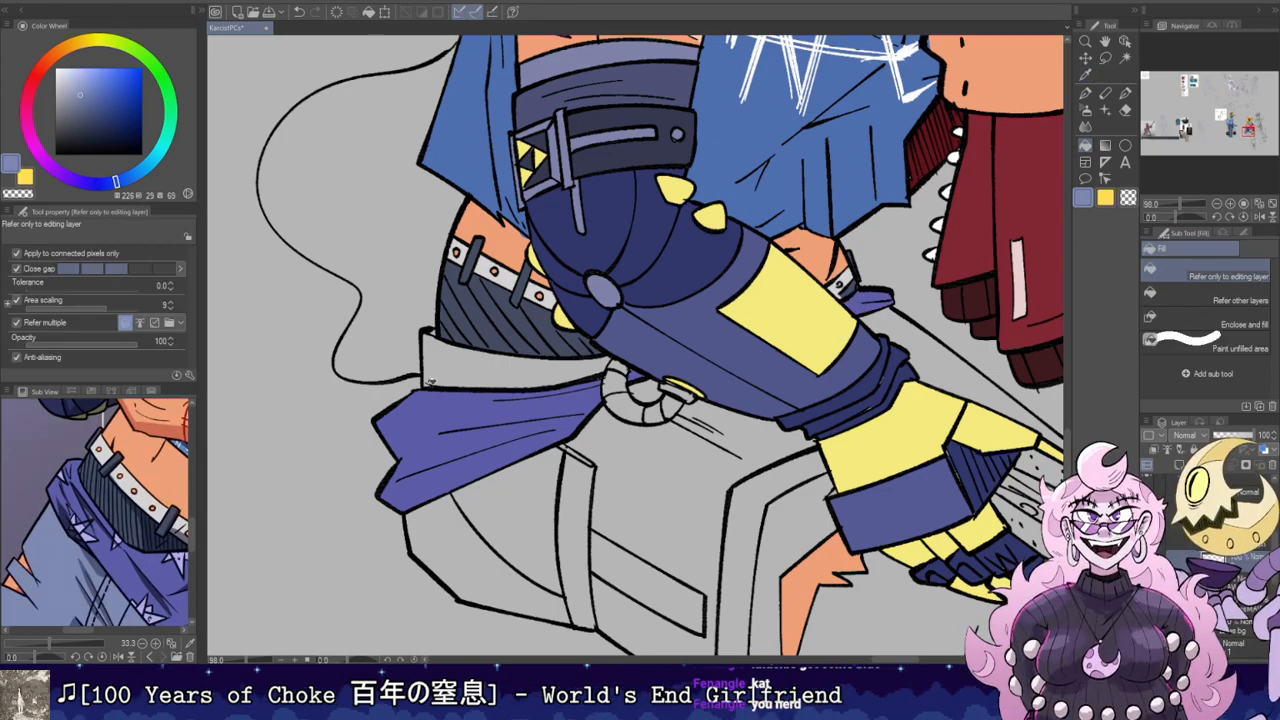
{"action": "left_click", "coordinate": [428, 383]}
{"action": "scroll", "coordinate": [430, 385], "scroll_direction": "up", "scroll_amount": 4}
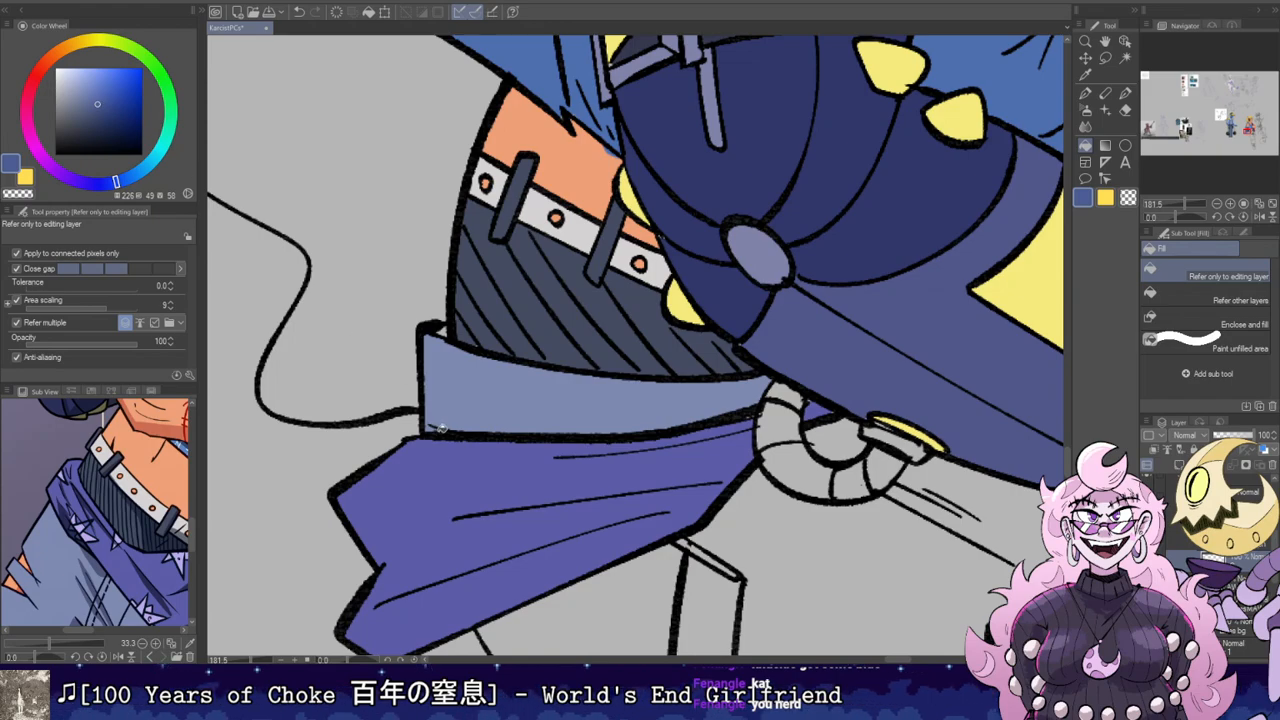
{"action": "scroll", "coordinate": [440, 427], "scroll_direction": "down", "scroll_amount": 1}
{"action": "key", "text": "p"}
{"action": "scroll", "coordinate": [538, 368], "scroll_direction": "down", "scroll_amount": 3}
{"action": "left_click_drag", "start_coordinate": [538, 368], "coordinate": [508, 368]}
Step: Fill the near thigh of the trousers with light denim blue, leaving the straps and patch unfilled
{"action": "left_click", "coordinate": [378, 388], "text": "alt"}
{"action": "key", "text": "g"}
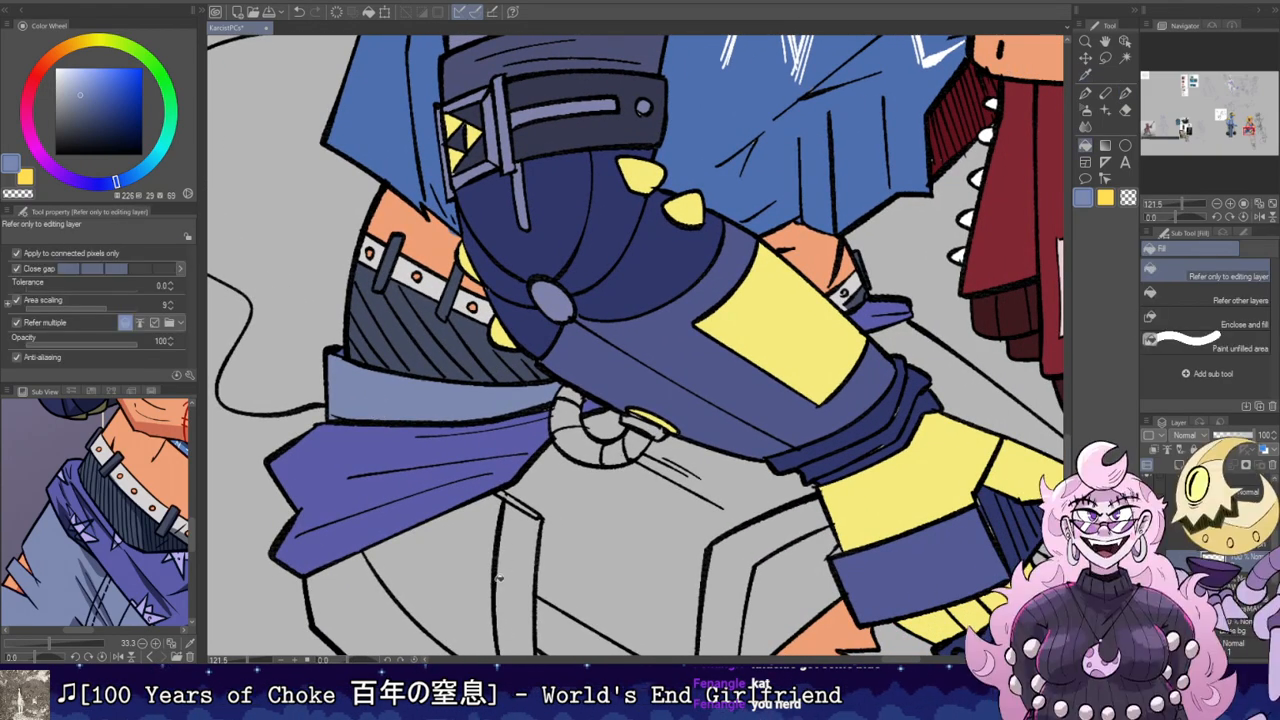
{"action": "scroll", "coordinate": [420, 430], "scroll_direction": "down", "scroll_amount": 2}
{"action": "left_click", "coordinate": [465, 470]}
{"action": "scroll", "coordinate": [540, 460], "scroll_direction": "down", "scroll_amount": 1}
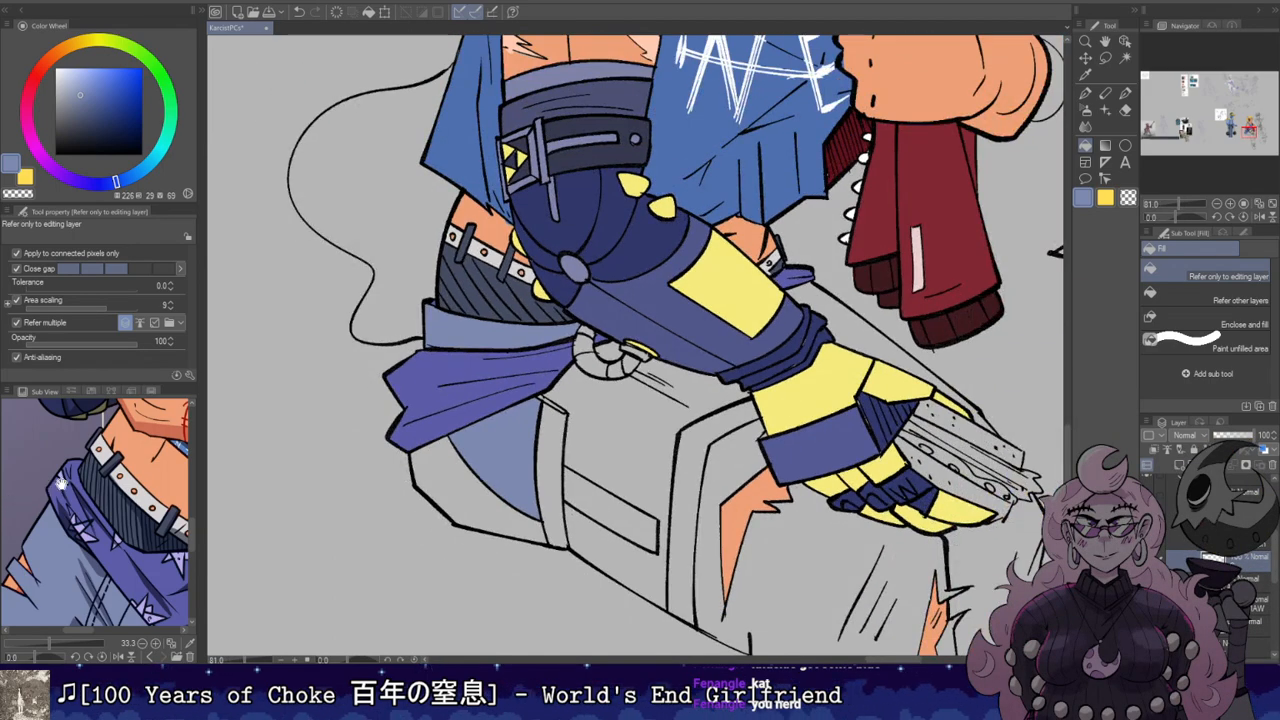
{"action": "scroll", "coordinate": [53, 487], "scroll_direction": "down", "scroll_amount": 2}
{"action": "left_click_drag", "start_coordinate": [118, 592], "coordinate": [131, 530]}
{"action": "left_click_drag", "start_coordinate": [641, 419], "coordinate": [609, 399]}
{"action": "left_click", "coordinate": [581, 393]}
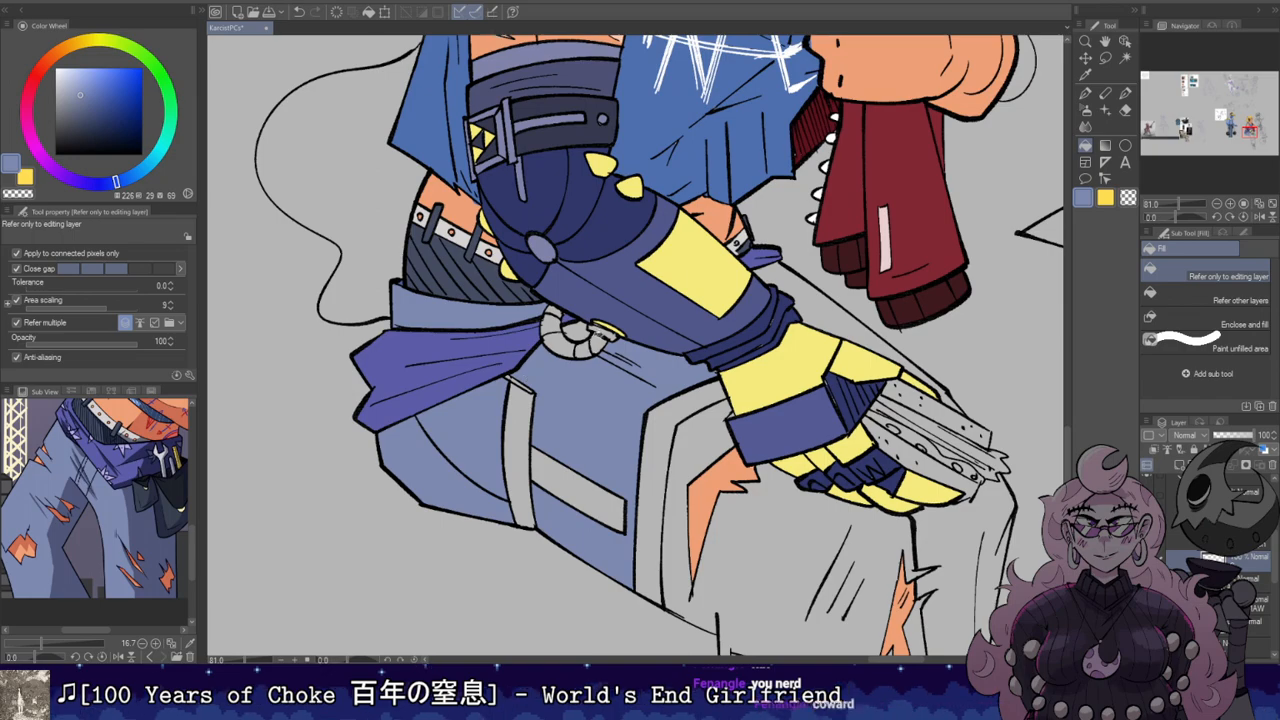
Step: Choose a darker shade of the denim blue and fill the far thigh behind the prosthetic arm
{"action": "left_click_drag", "start_coordinate": [680, 325], "coordinate": [630, 390]}
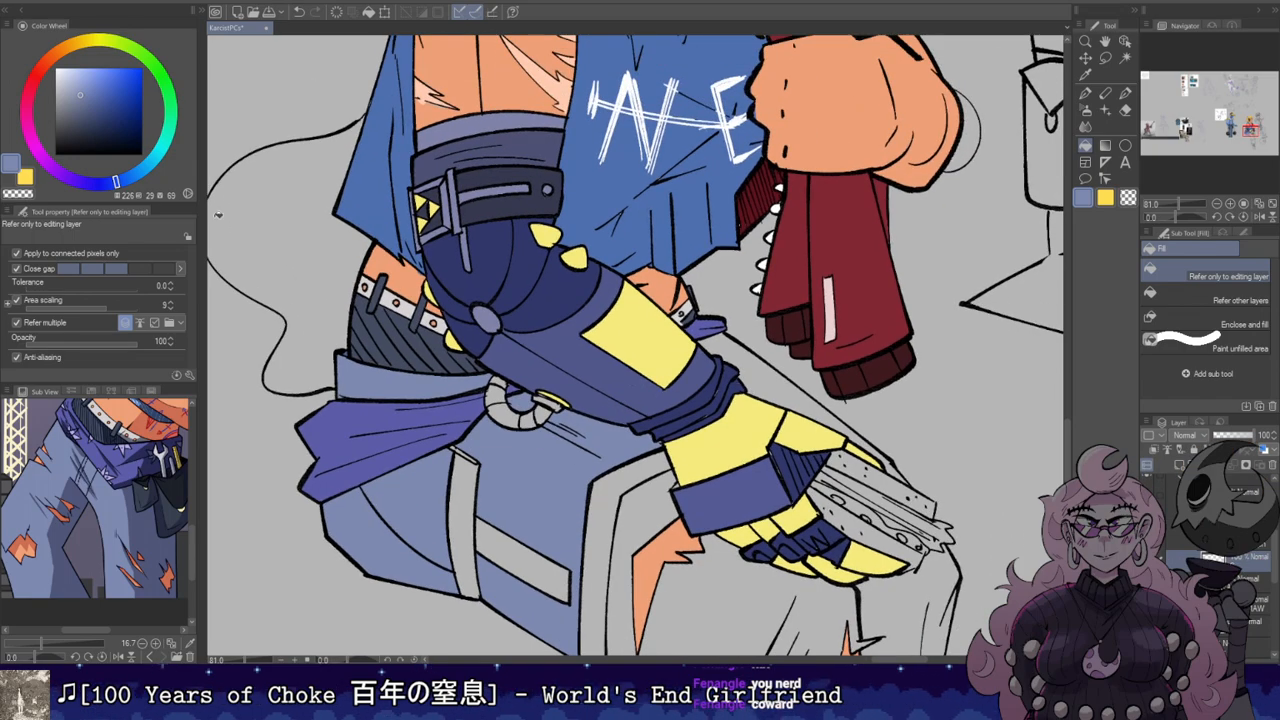
{"action": "left_click", "coordinate": [97, 109]}
{"action": "left_click", "coordinate": [738, 354]}
{"action": "left_click_drag", "start_coordinate": [780, 395], "coordinate": [702, 343]}
{"action": "key", "text": "ctrl+z"}
{"action": "left_click", "coordinate": [712, 336]}
Step: Fill the near leg down to the studded strap with light denim blue and the far lower leg with the darker blue
{"action": "scroll", "coordinate": [556, 395], "scroll_direction": "down", "scroll_amount": 1}
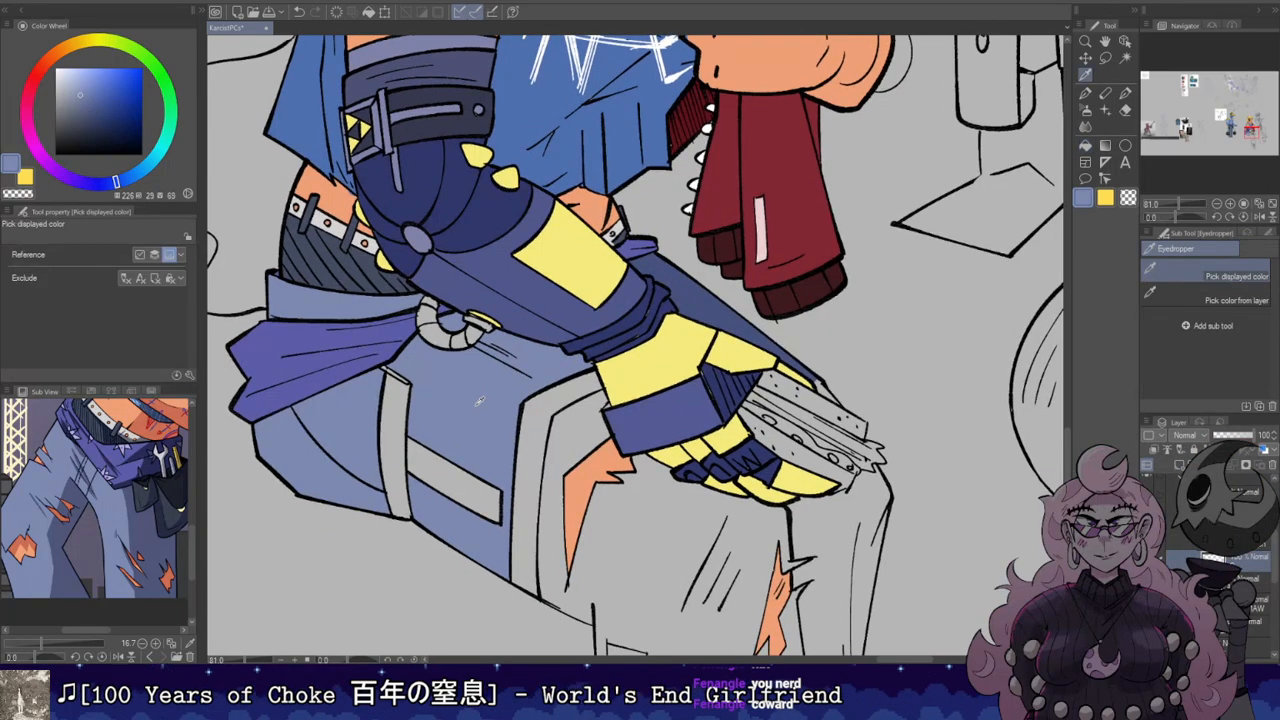
{"action": "left_click", "coordinate": [656, 566]}
{"action": "left_click_drag", "start_coordinate": [656, 566], "coordinate": [536, 261]}
{"action": "left_click", "coordinate": [706, 301]}
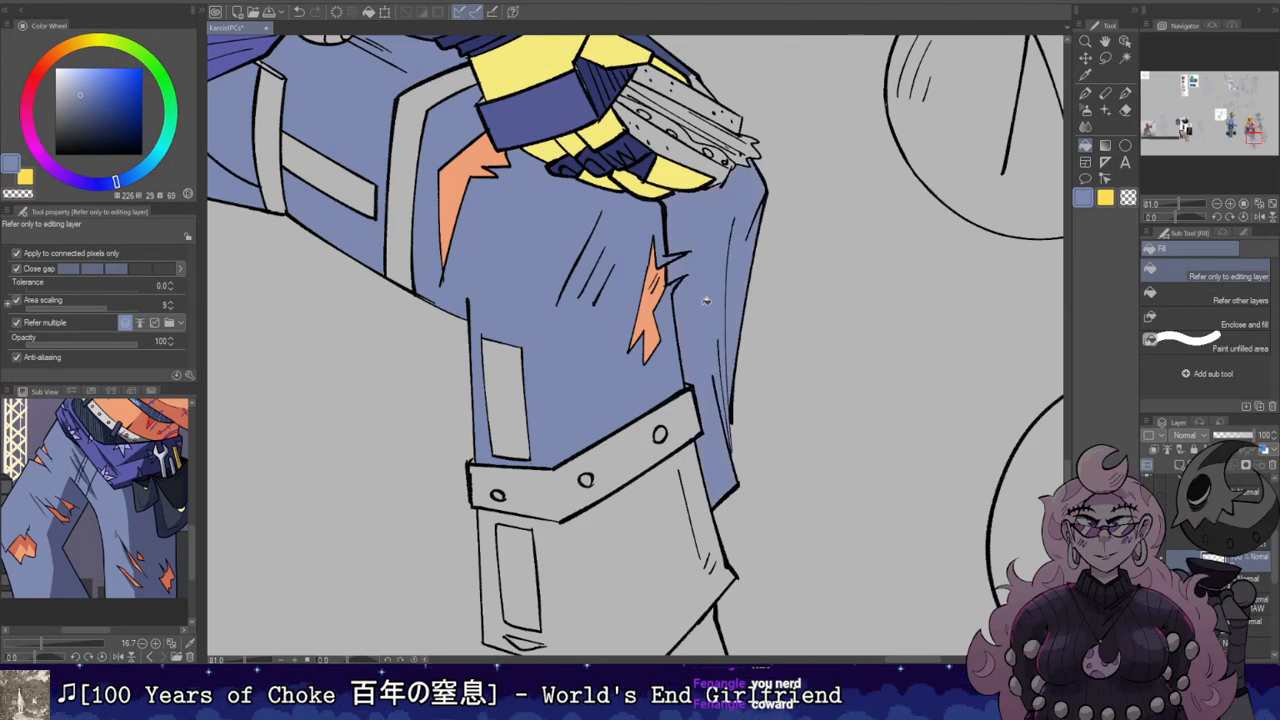
{"action": "left_click_drag", "start_coordinate": [586, 157], "coordinate": [585, 225]}
{"action": "left_click", "coordinate": [640, 95], "text": "alt"}
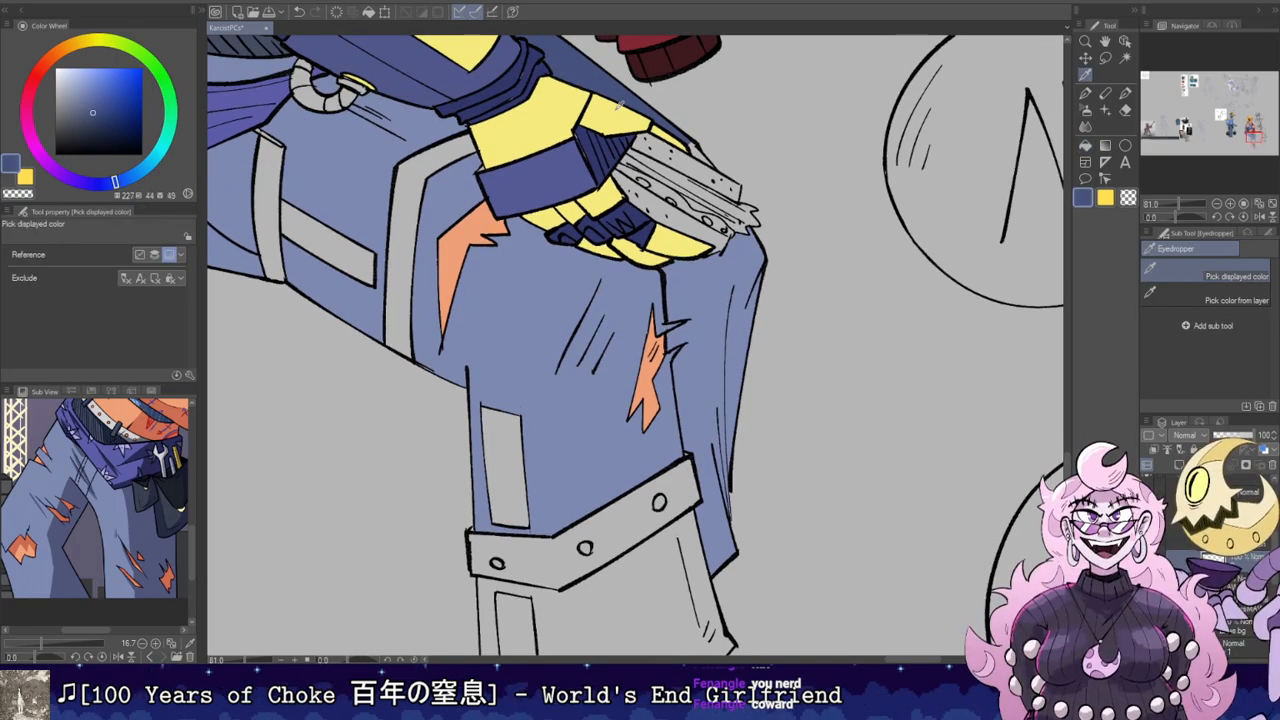
{"action": "left_click", "coordinate": [693, 306]}
Step: Resample the light denim blue and fill the near trouser leg below the studded strap
{"action": "scroll", "coordinate": [692, 306], "scroll_direction": "up", "scroll_amount": 7}
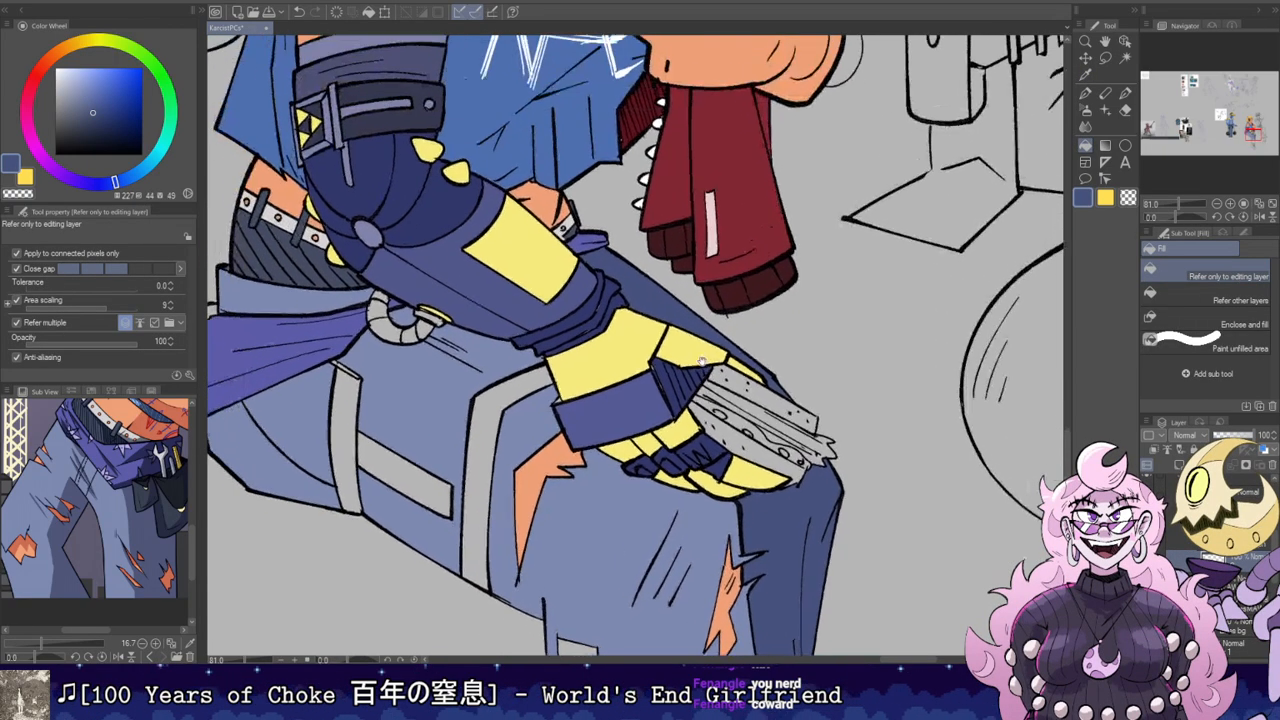
{"action": "scroll", "coordinate": [708, 376], "scroll_direction": "down", "scroll_amount": 6}
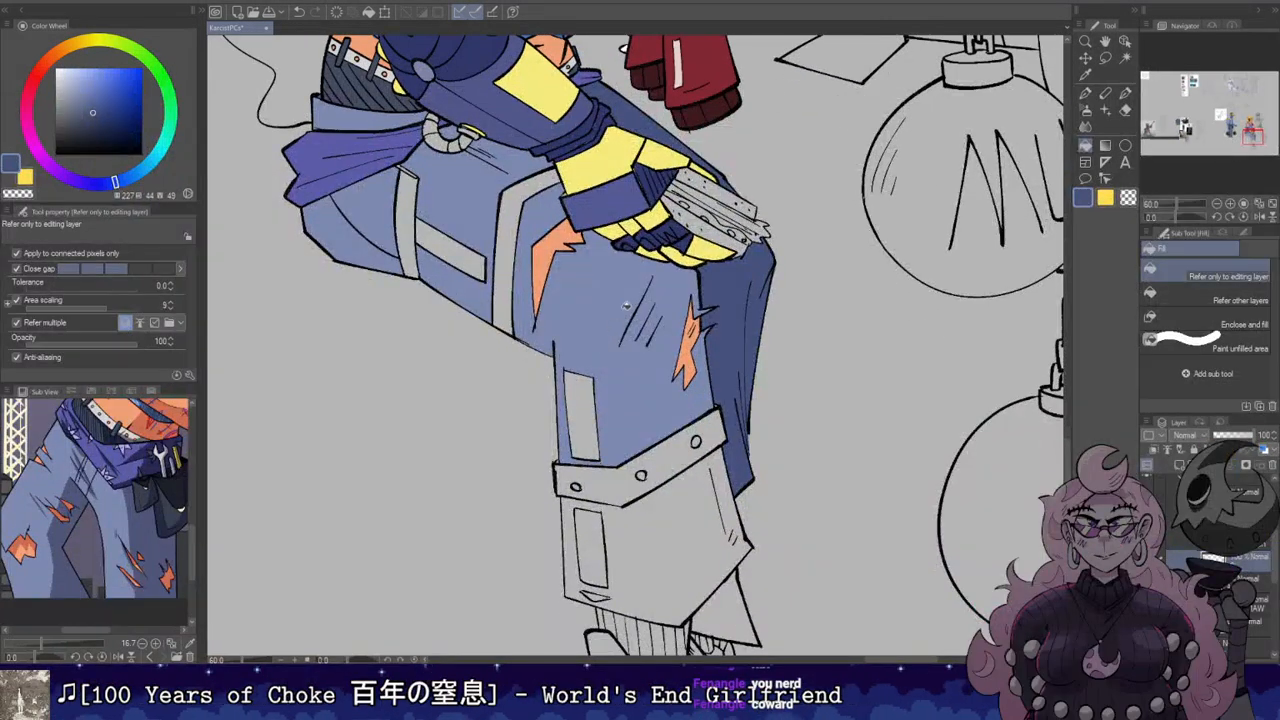
{"action": "left_click", "coordinate": [626, 289], "text": "alt"}
{"action": "left_click", "coordinate": [707, 514]}
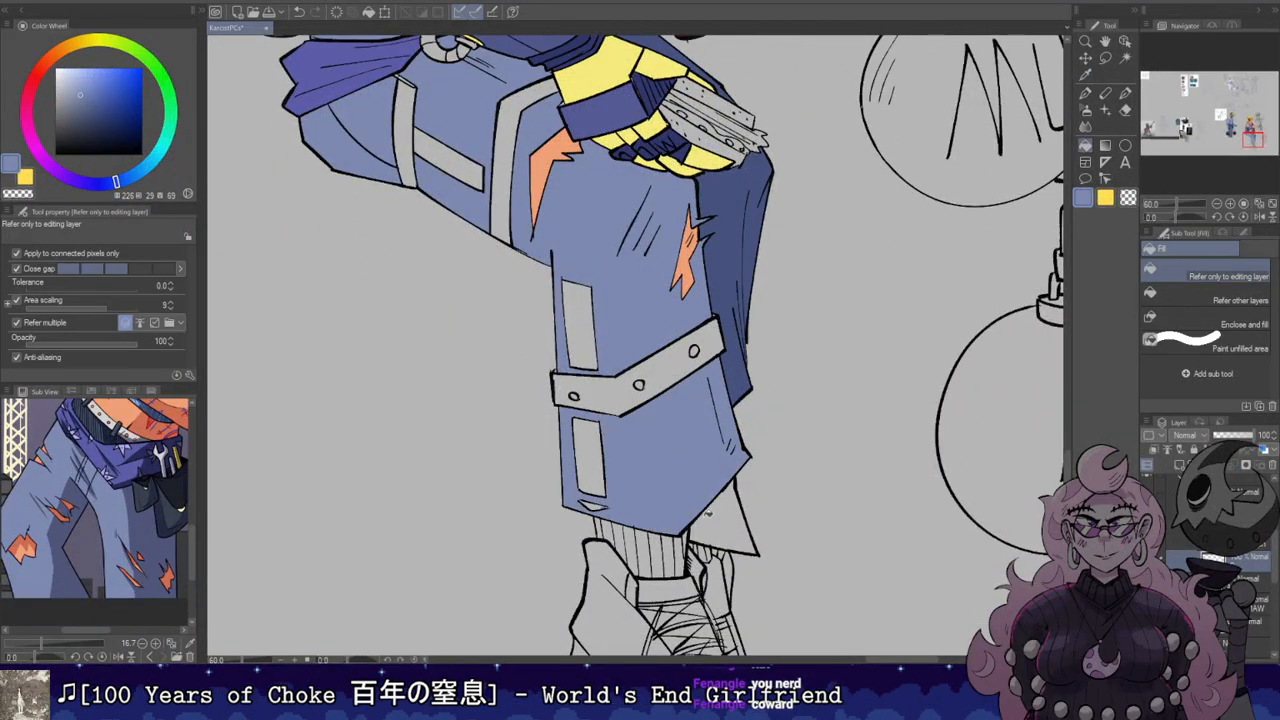
Step: Resample the darker denim blue and fill the pointed far trouser hem behind the near leg
{"action": "left_click", "coordinate": [755, 315], "text": "alt"}
{"action": "left_click", "coordinate": [732, 515]}
{"action": "scroll", "coordinate": [732, 515], "scroll_direction": "up", "scroll_amount": 2}
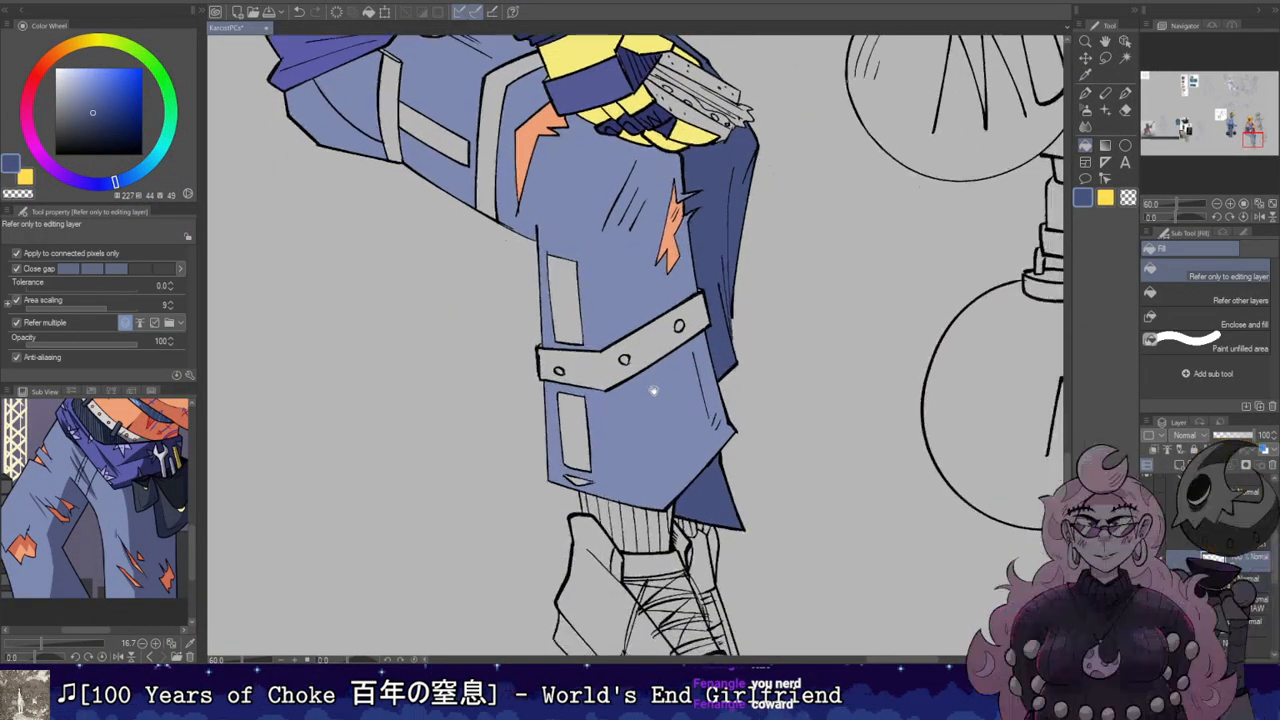
Step: Choose a slightly lighter dark denim blue and fill the lower-leg side patches, thigh straps and connecting band
{"action": "left_click", "coordinate": [89, 105]}
{"action": "left_click", "coordinate": [598, 480]}
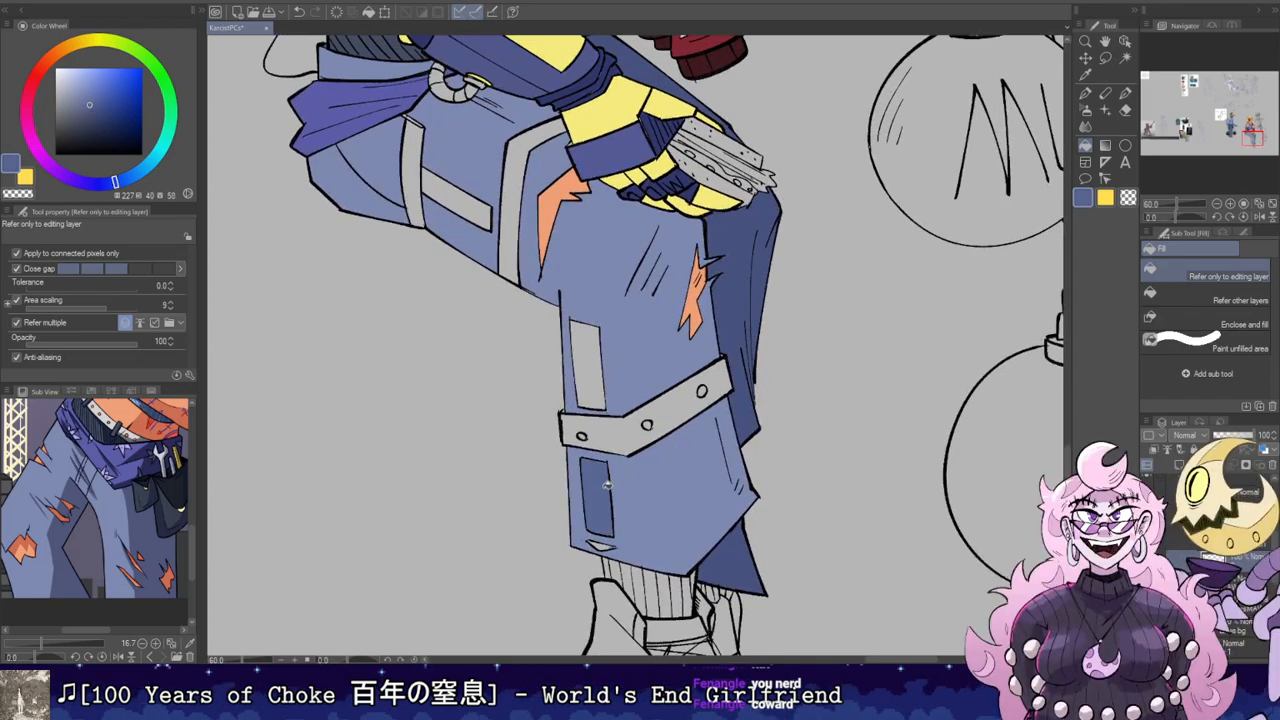
{"action": "left_click", "coordinate": [580, 355]}
{"action": "left_click", "coordinate": [432, 182]}
{"action": "left_click", "coordinate": [416, 124]}
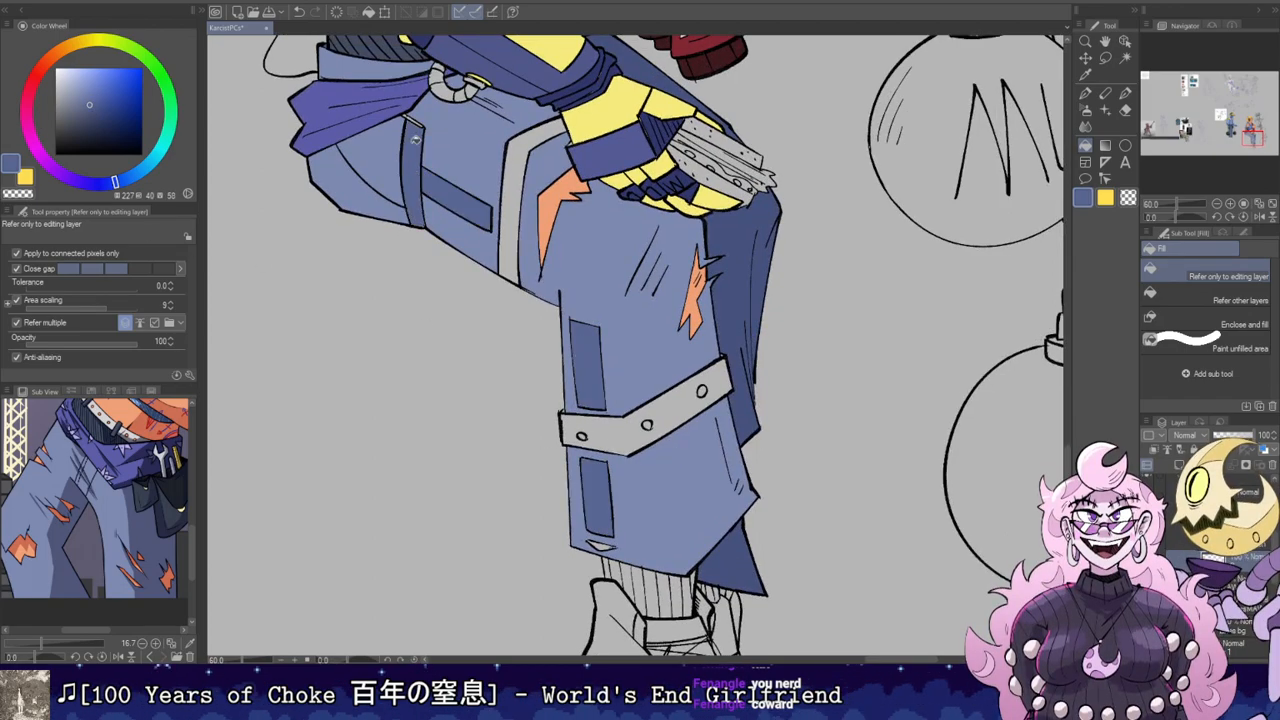
{"action": "left_click", "coordinate": [525, 170]}
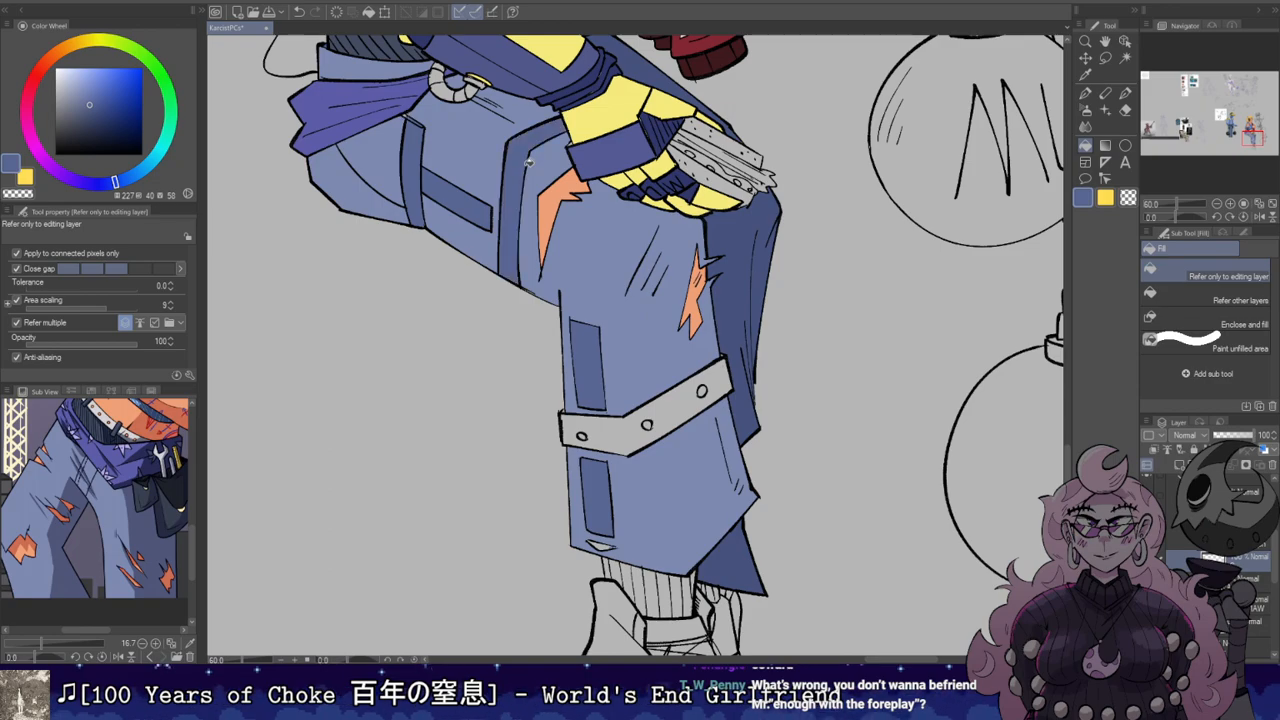
Step: Fill the studded strap with the dark denim blue and keep the lower leg and its hem notch light denim blue
{"action": "left_click", "coordinate": [605, 431]}
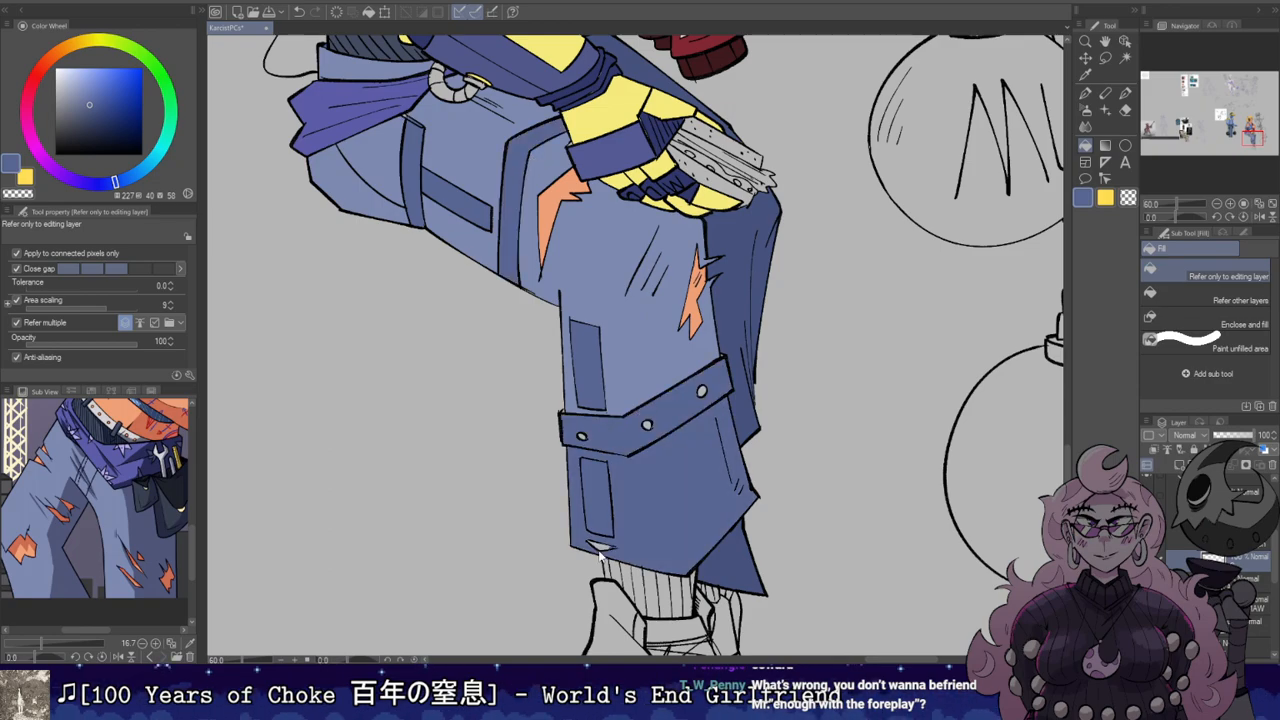
{"action": "scroll", "coordinate": [626, 538], "scroll_direction": "up", "scroll_amount": 1}
{"action": "key", "text": "i"}
{"action": "key", "text": "g"}
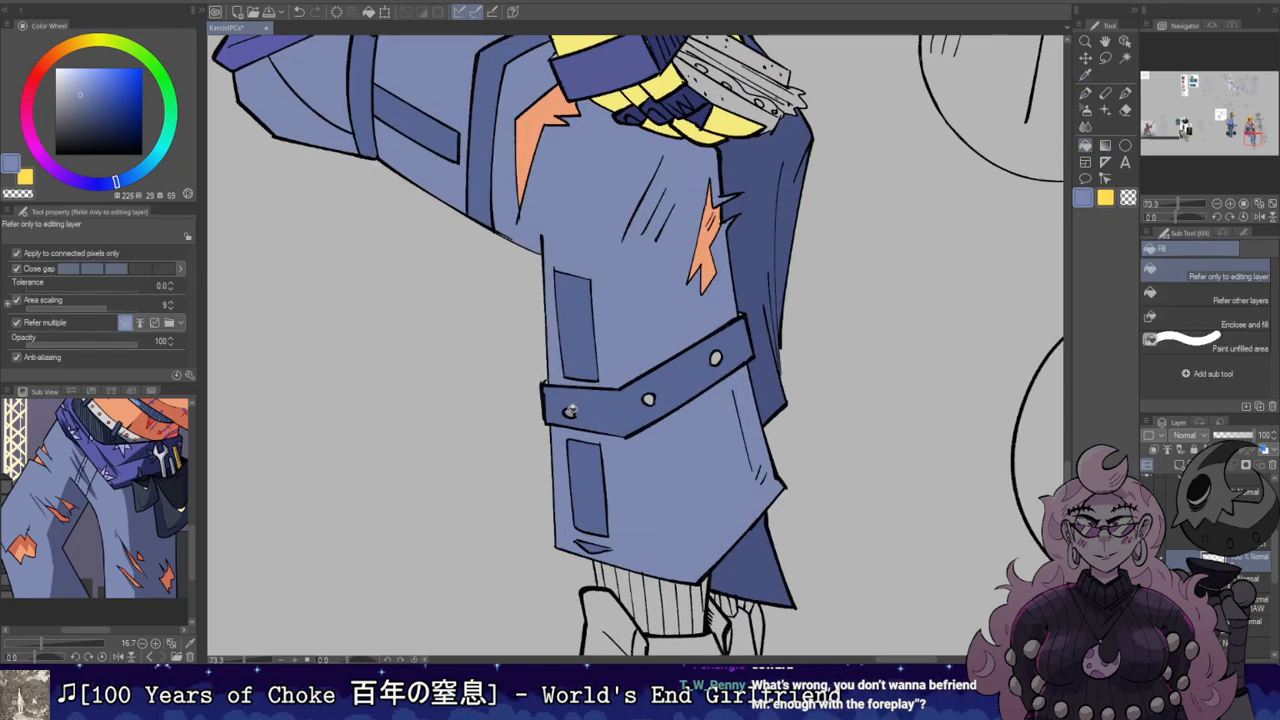
Step: Zoom in on the waist and fill the segmented belt ring under the prosthetic forearm with a pale lilac white
{"action": "scroll", "coordinate": [726, 358], "scroll_direction": "down", "scroll_amount": 4}
{"action": "left_click_drag", "start_coordinate": [632, 215], "coordinate": [628, 407]}
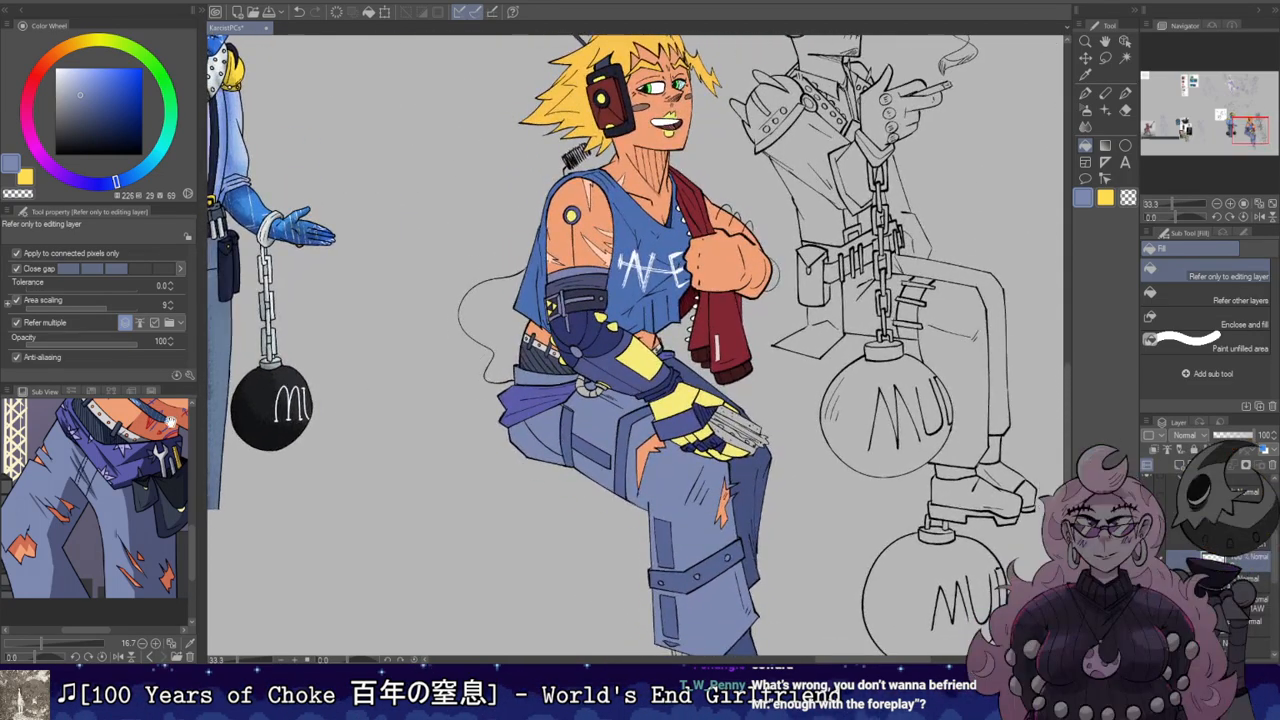
{"action": "scroll", "coordinate": [632, 350], "scroll_direction": "up", "scroll_amount": 5}
{"action": "scroll", "coordinate": [632, 347], "scroll_direction": "up", "scroll_amount": 3}
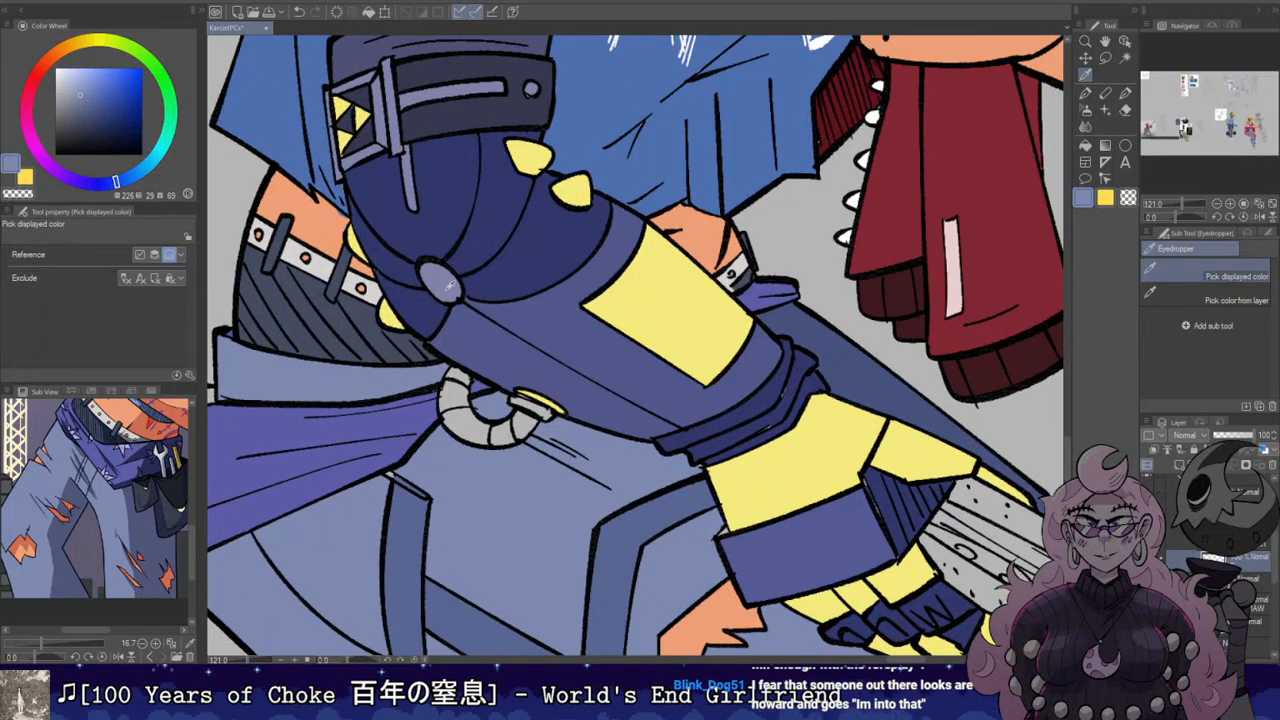
{"action": "left_click", "coordinate": [398, 350], "text": "alt"}
{"action": "mouse_move", "coordinate": [456, 383]}
{"action": "left_mouse_down"}
{"action": "mouse_move", "coordinate": [473, 414]}
{"action": "mouse_move", "coordinate": [537, 406]}
{"action": "left_mouse_up"}
{"action": "key", "text": "ctrl+z"}
{"action": "left_click_drag", "start_coordinate": [73, 80], "coordinate": [66, 75]}
{"action": "mouse_move", "coordinate": [458, 376]}
{"action": "left_mouse_down"}
{"action": "mouse_move", "coordinate": [480, 434]}
{"action": "mouse_move", "coordinate": [548, 408]}
{"action": "left_mouse_up"}
{"action": "left_click", "coordinate": [638, 424], "text": "alt"}
{"action": "scroll", "coordinate": [553, 411], "scroll_direction": "down", "scroll_amount": 3}
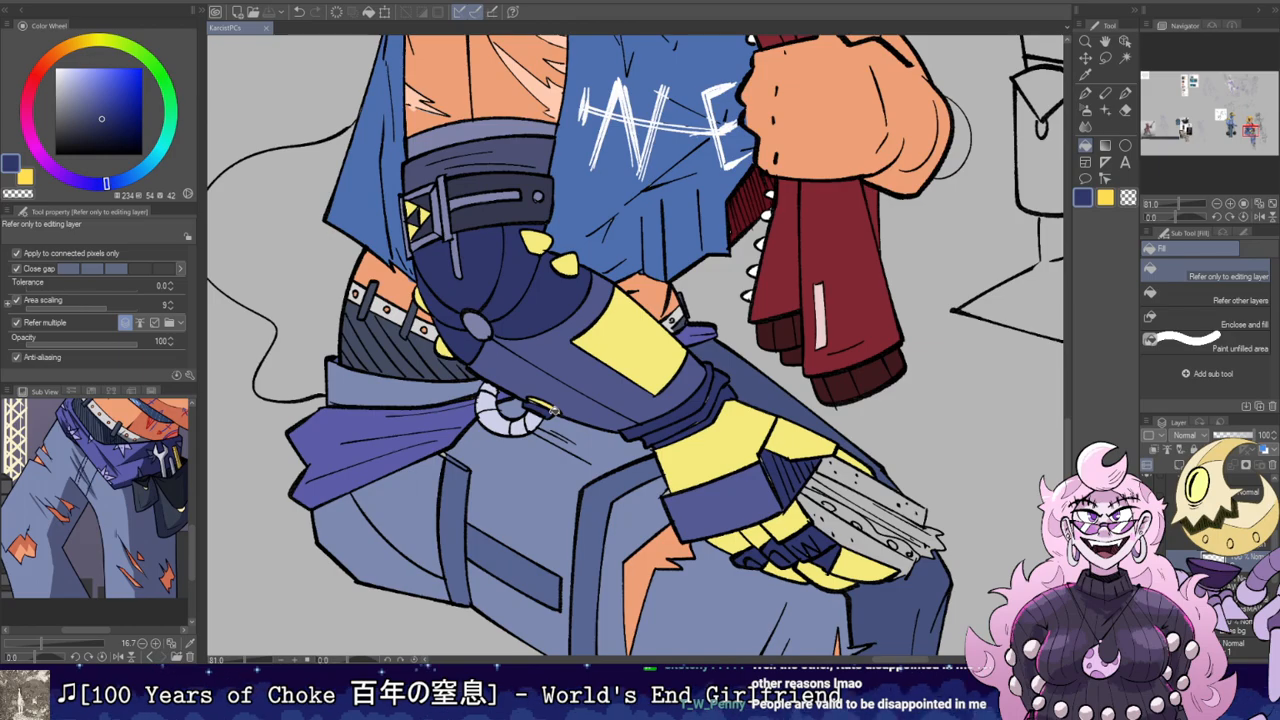
Step: Fill the near ribbed sock with a muted dark navy and the far sock with a slightly darker shade
{"action": "scroll", "coordinate": [598, 306], "scroll_direction": "down", "scroll_amount": 5}
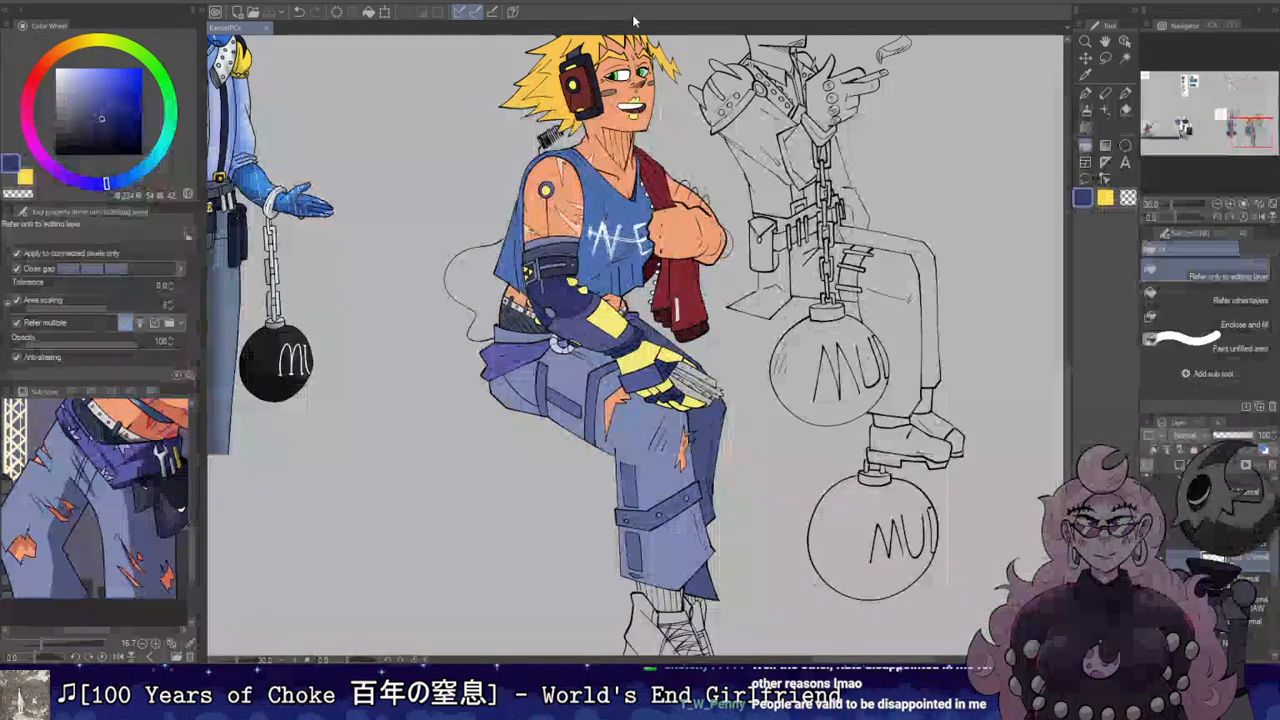
{"action": "left_click_drag", "start_coordinate": [605, 328], "coordinate": [558, 138]}
{"action": "scroll", "coordinate": [558, 138], "scroll_direction": "up", "scroll_amount": 1}
{"action": "scroll", "coordinate": [606, 150], "scroll_direction": "up", "scroll_amount": 1}
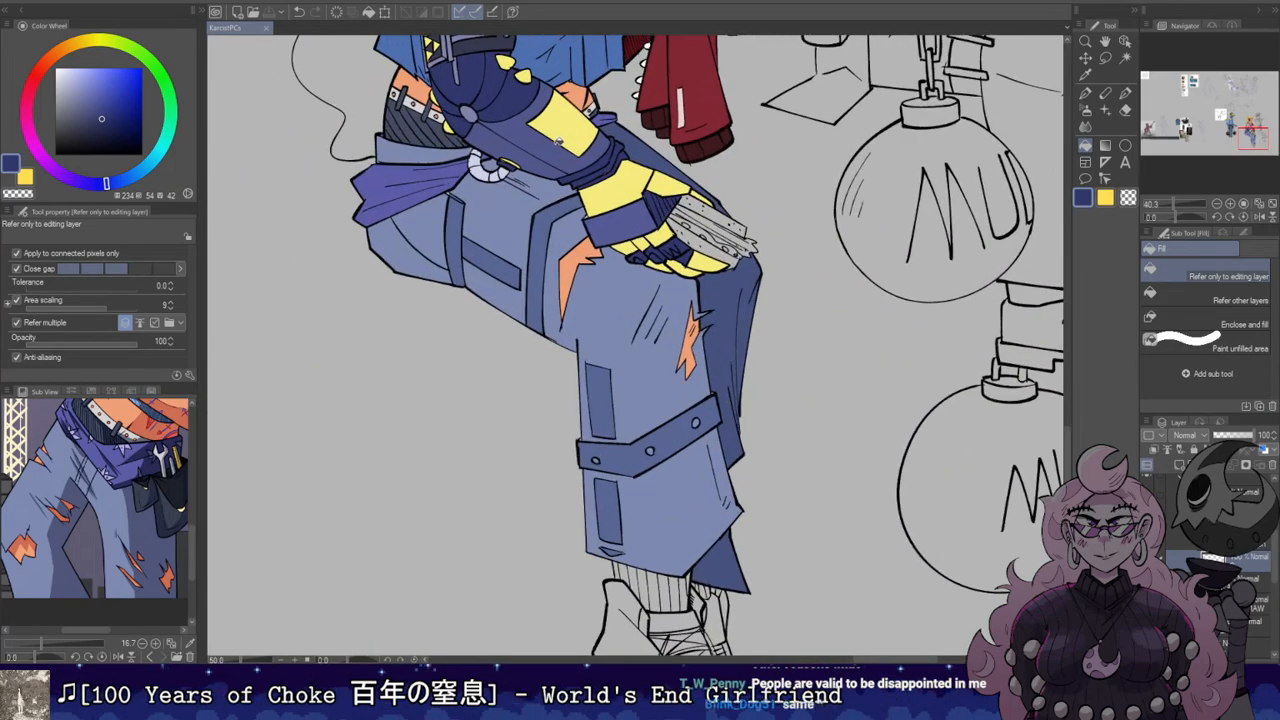
{"action": "scroll", "coordinate": [606, 150], "scroll_direction": "up", "scroll_amount": 1}
{"action": "left_click_drag", "start_coordinate": [655, 450], "coordinate": [638, 118]}
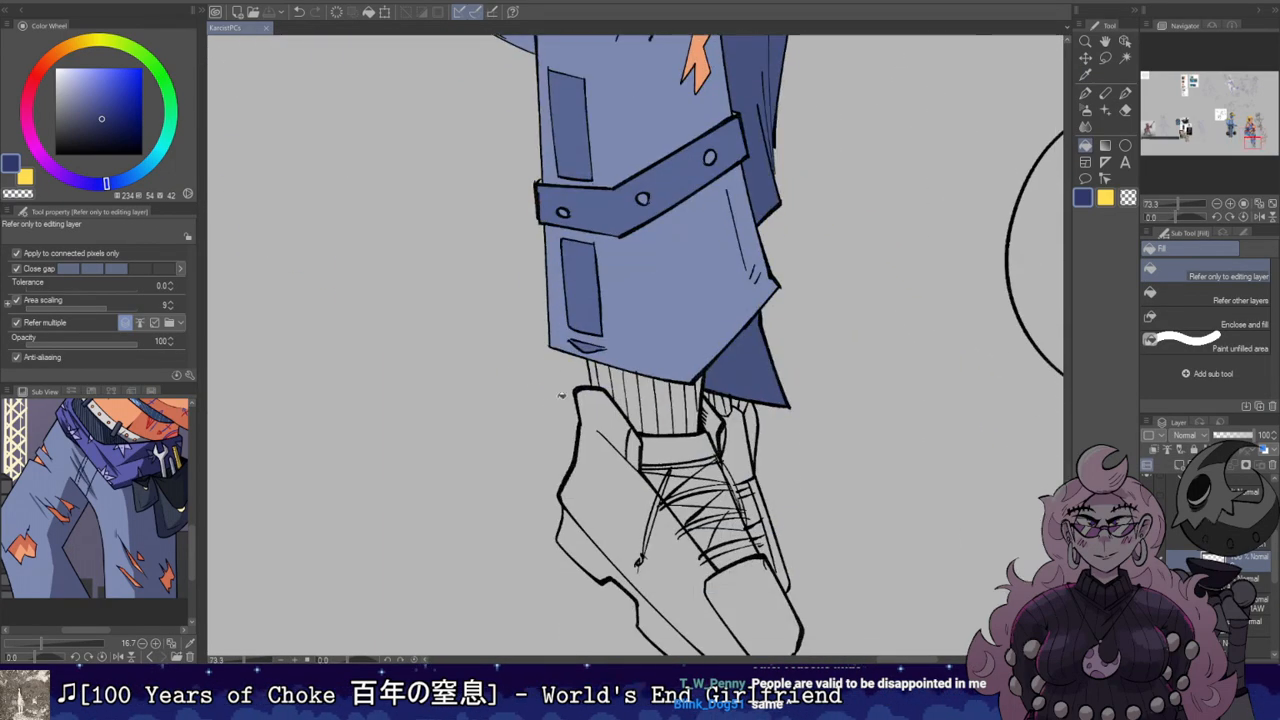
{"action": "scroll", "coordinate": [651, 345], "scroll_direction": "up", "scroll_amount": 1}
{"action": "left_click_drag", "start_coordinate": [716, 316], "coordinate": [671, 271]}
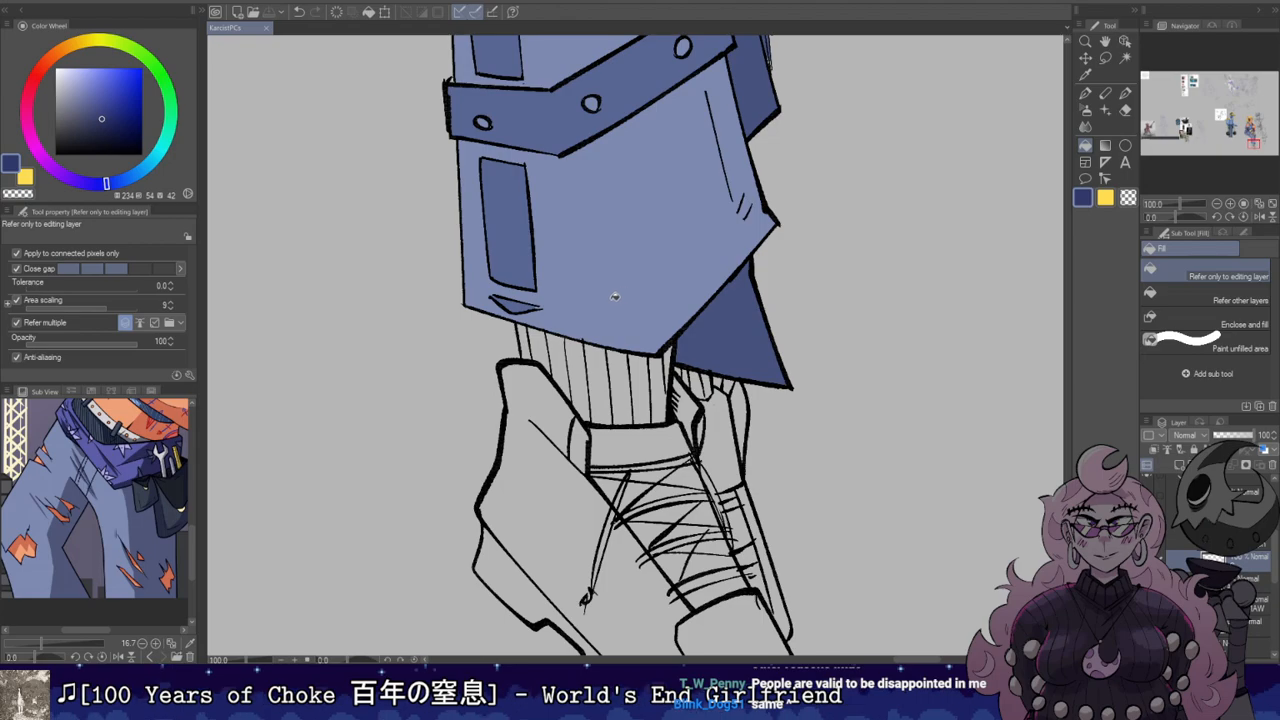
{"action": "left_click_drag", "start_coordinate": [531, 341], "coordinate": [648, 385]}
{"action": "key", "text": "ctrl+z"}
{"action": "left_click", "coordinate": [77, 121]}
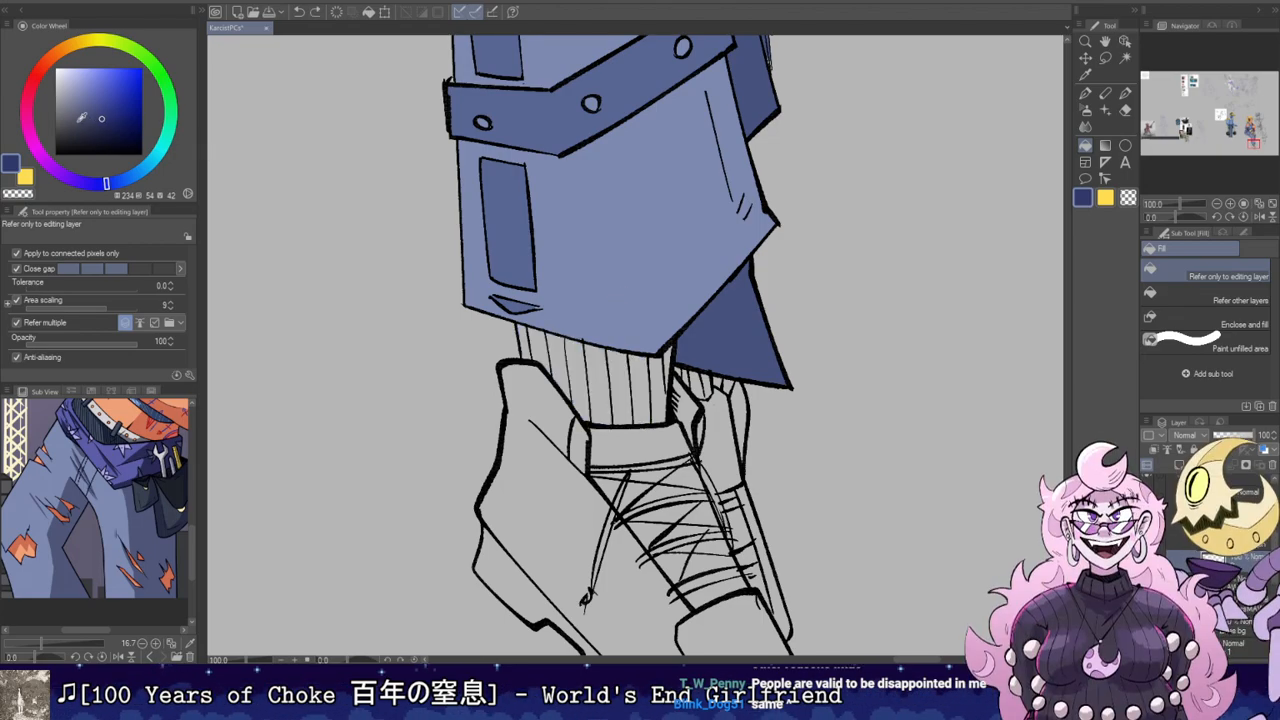
{"action": "mouse_move", "coordinate": [530, 334]}
{"action": "left_mouse_down"}
{"action": "mouse_move", "coordinate": [609, 374]}
{"action": "mouse_move", "coordinate": [653, 376]}
{"action": "mouse_move", "coordinate": [678, 357]}
{"action": "mouse_move", "coordinate": [708, 379]}
{"action": "left_mouse_up"}
{"action": "left_click", "coordinate": [85, 129]}
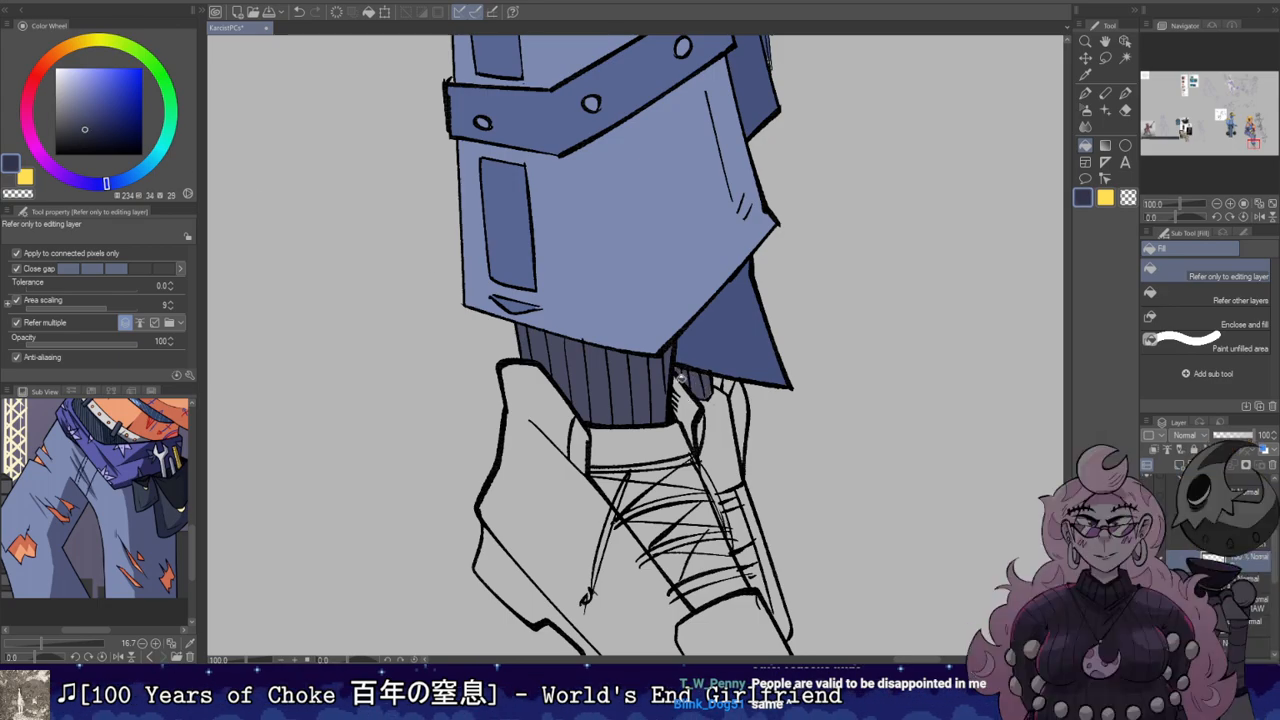
{"action": "left_click", "coordinate": [683, 368]}
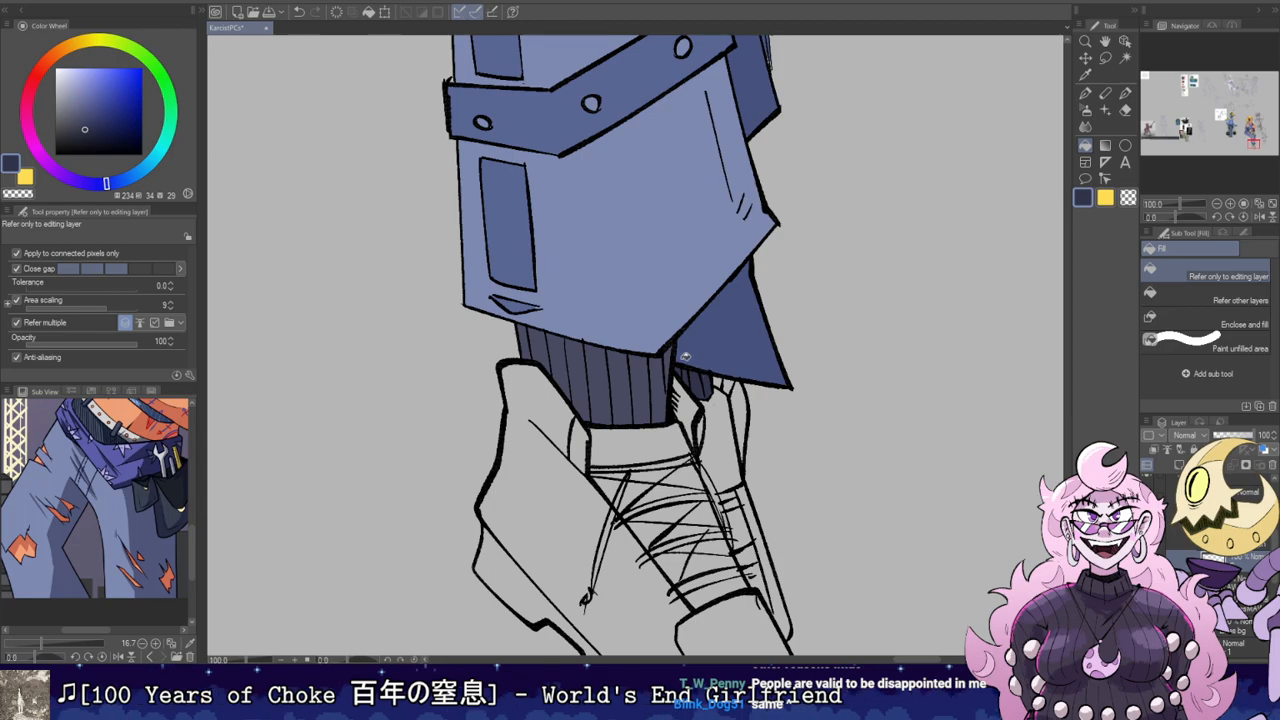
Step: Choose a very dark greyish purple and fill the near shoe's upper
{"action": "key", "text": "ctrl+minus"}
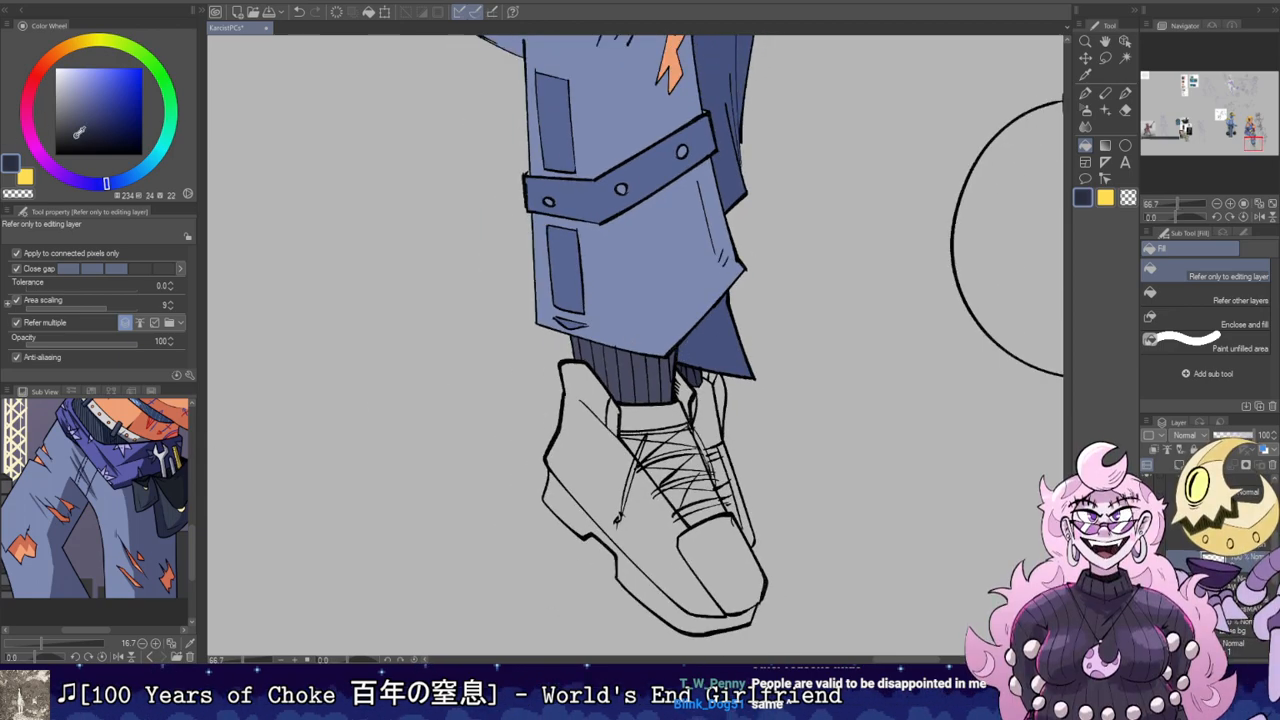
{"action": "left_click", "coordinate": [76, 135]}
{"action": "left_click", "coordinate": [60, 174]}
{"action": "scroll", "coordinate": [612, 398], "scroll_direction": "up", "scroll_amount": 4}
{"action": "left_click", "coordinate": [600, 405]}
{"action": "left_click_drag", "start_coordinate": [719, 505], "coordinate": [632, 375]}
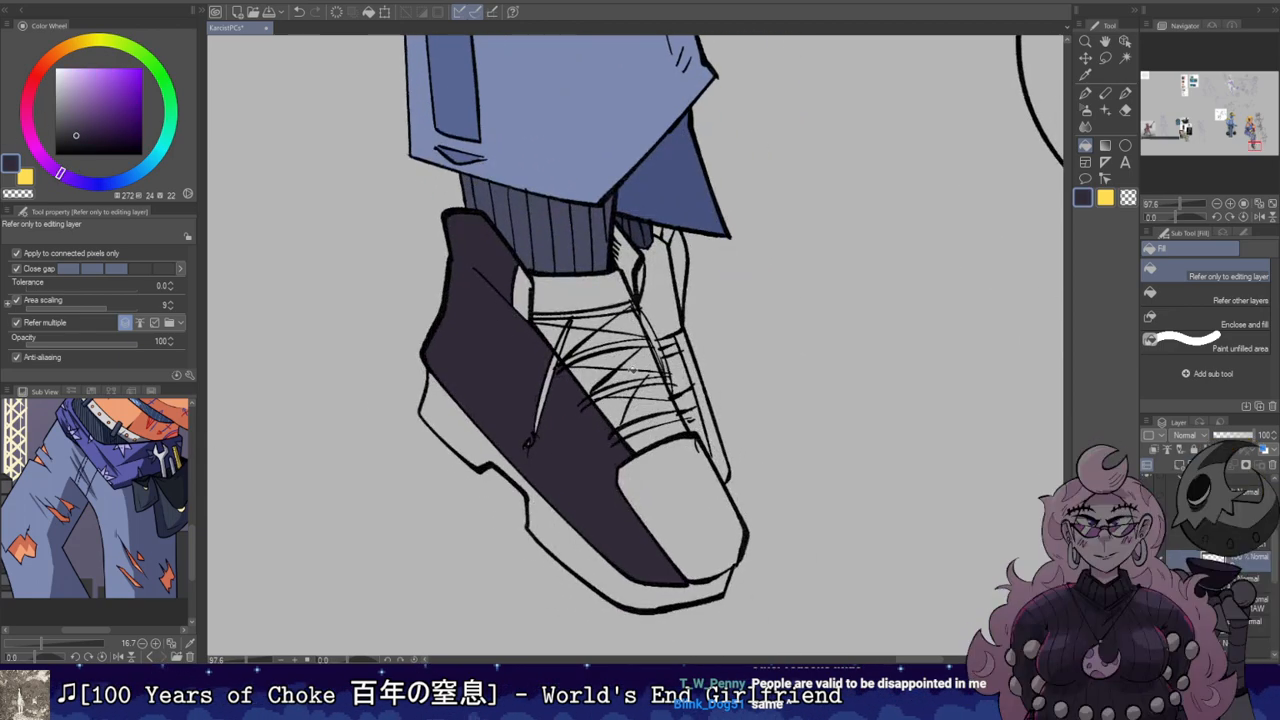
Step: Shift the colour to a dark plum and fill the near shoe's sole
{"action": "left_click", "coordinate": [94, 133]}
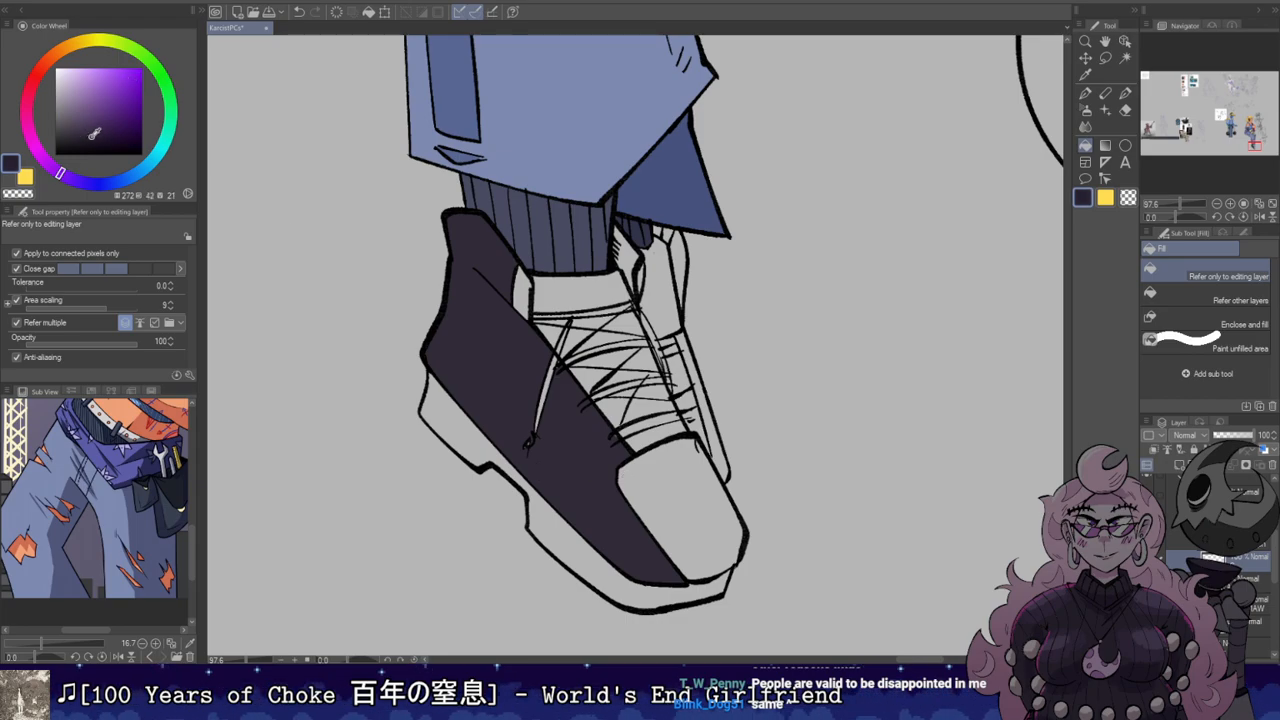
{"action": "left_click", "coordinate": [32, 141]}
{"action": "left_click", "coordinate": [564, 531]}
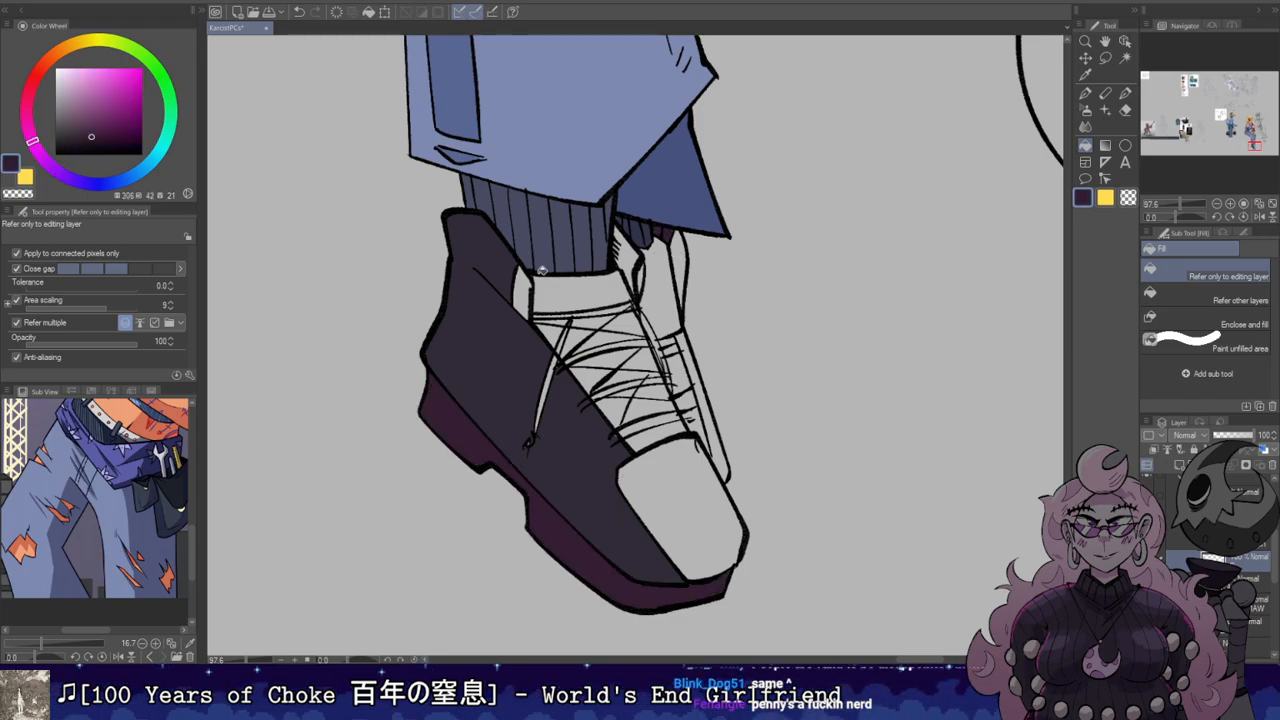
Step: Resample the dark purple, fill the far shoe's side and the near shoe's inner collar, and enlarge the G-pen to 20
{"action": "left_click", "coordinate": [522, 350], "text": "alt"}
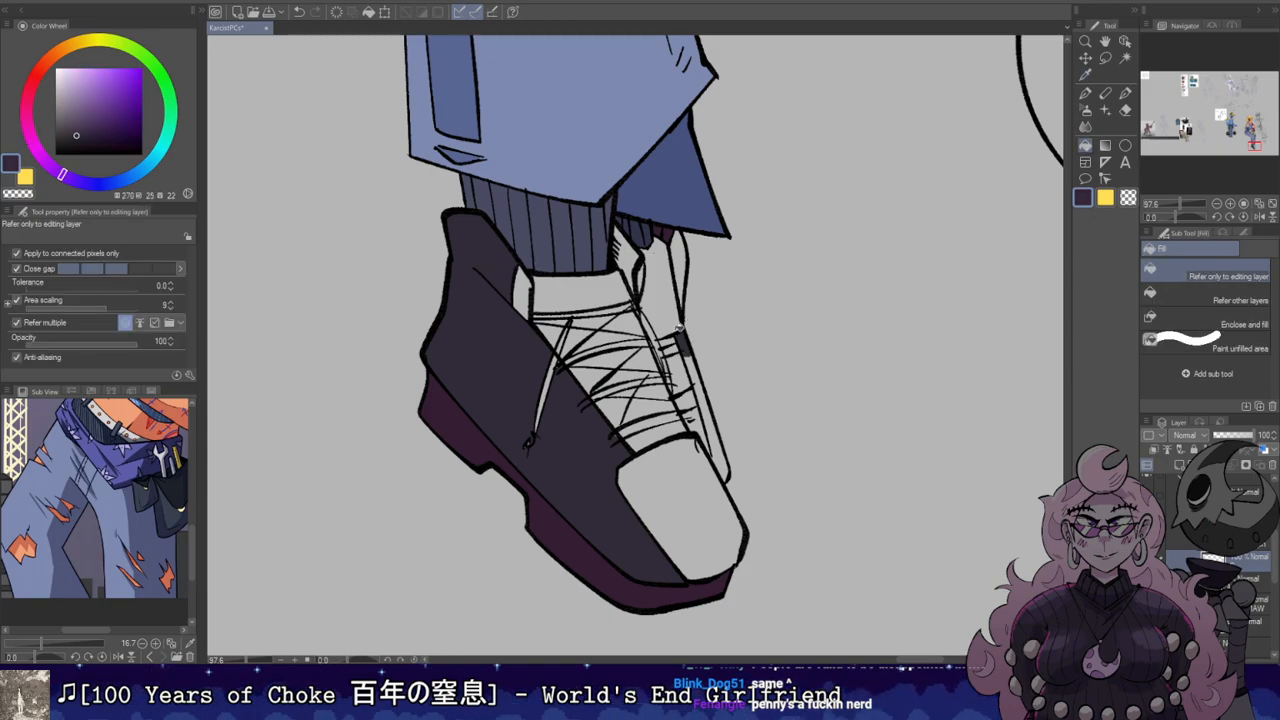
{"action": "left_click", "coordinate": [697, 369]}
{"action": "left_click", "coordinate": [709, 411]}
{"action": "left_click", "coordinate": [630, 260]}
{"action": "key", "text": "ctrl+z"}
{"action": "left_click", "coordinate": [615, 246]}
{"action": "key", "text": "p"}
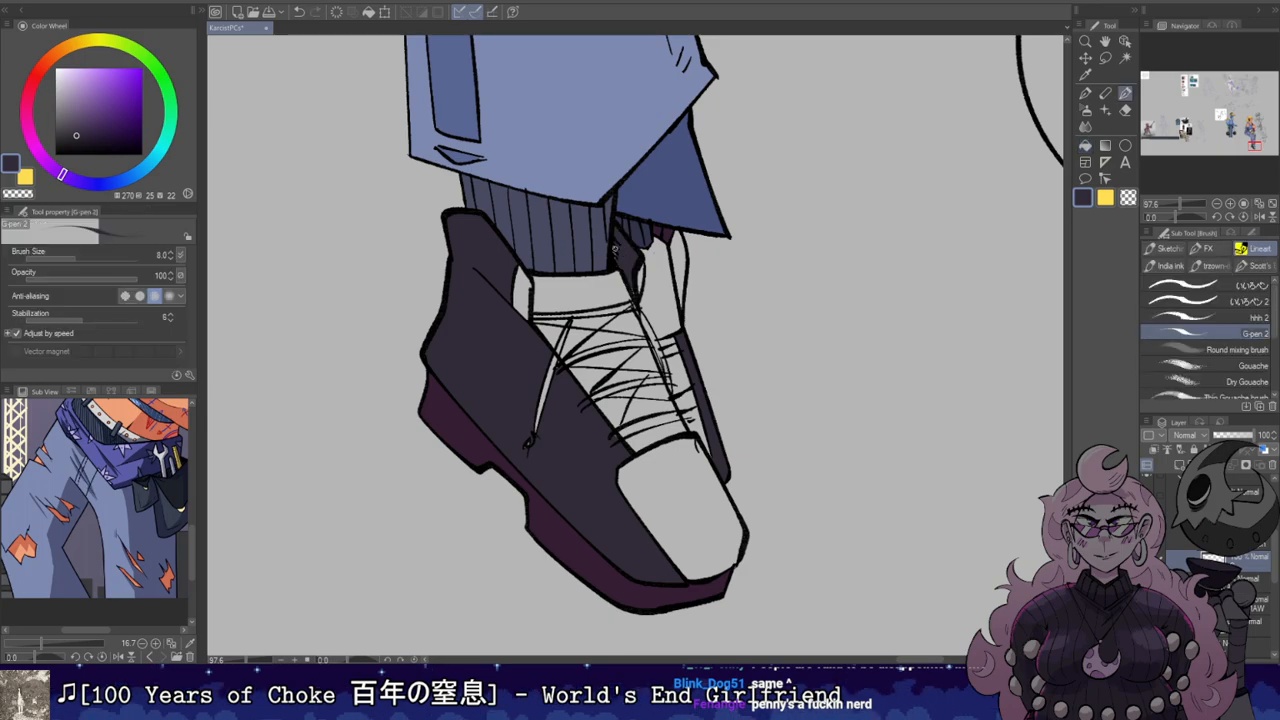
{"action": "key", "text": "bracketright"}
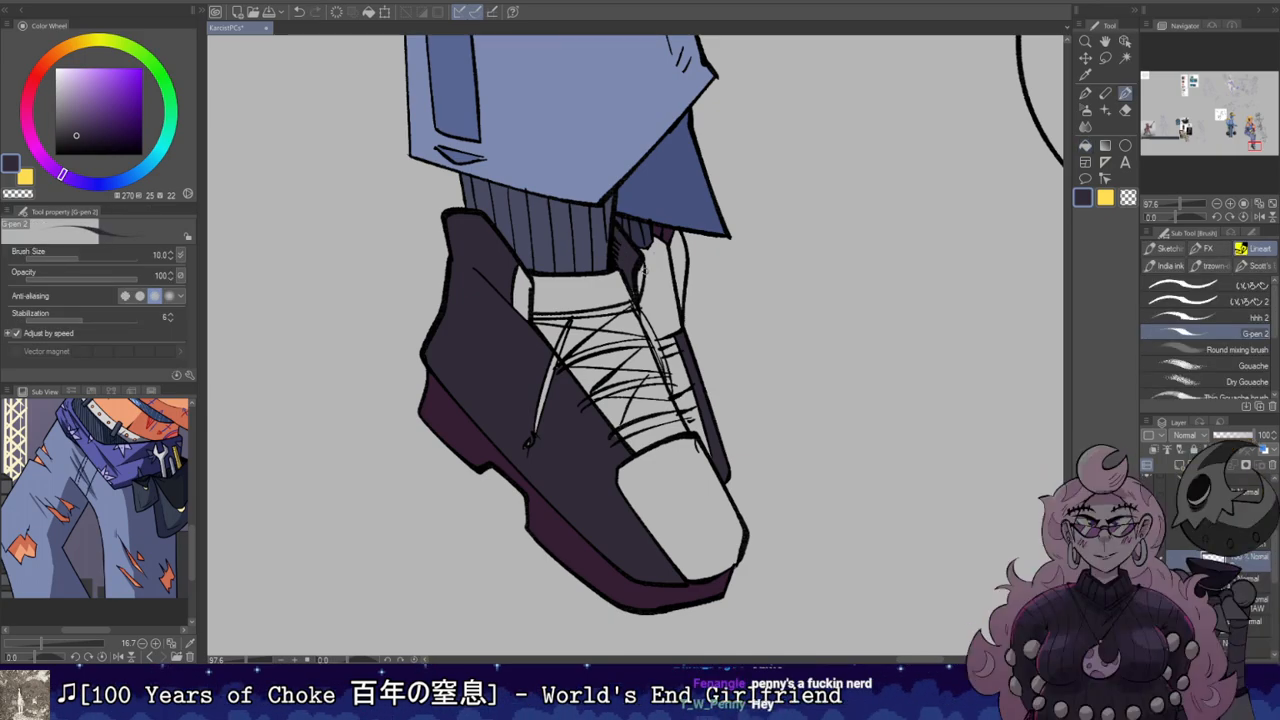
{"action": "key", "text": "bracketright"}
{"action": "key", "text": "bracketright"}
{"action": "key", "text": "bracketright"}
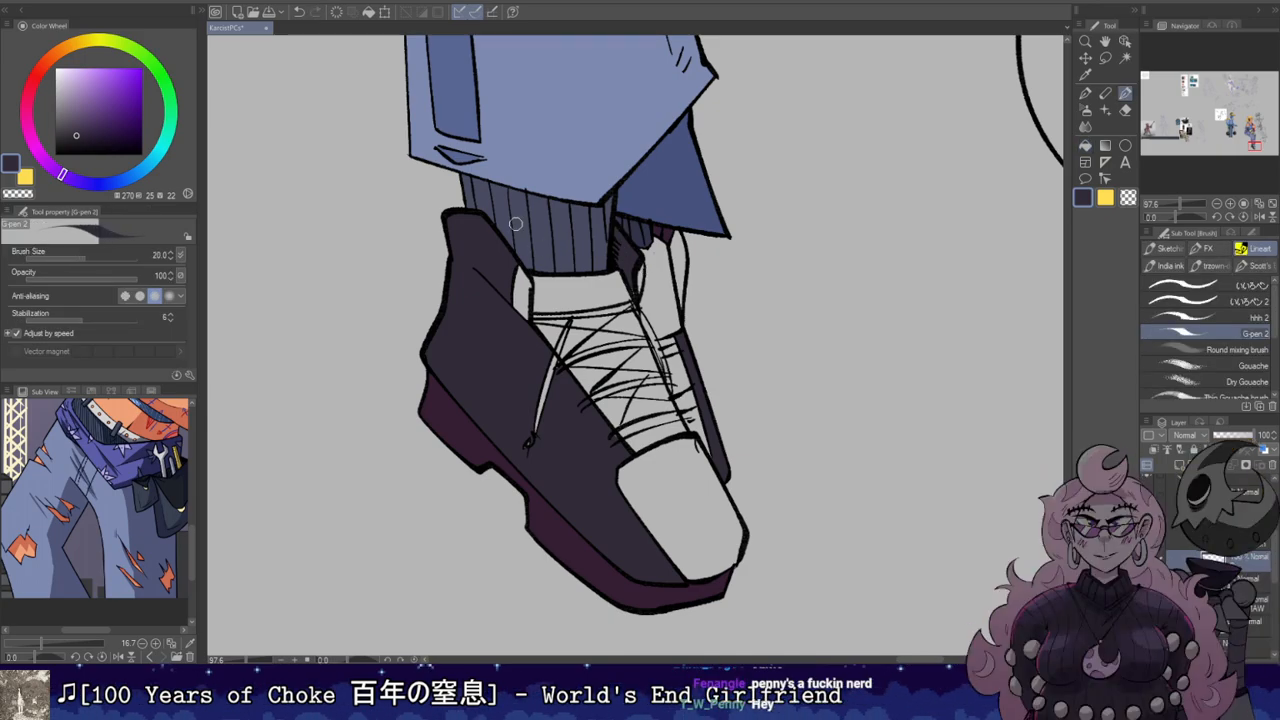
Step: Choose a muted mid violet and fill the near shoe's side gusset and the far shoe's narrow heel panel
{"action": "left_click", "coordinate": [71, 115]}
{"action": "left_click", "coordinate": [82, 181]}
{"action": "key", "text": "g"}
{"action": "left_click", "coordinate": [524, 280]}
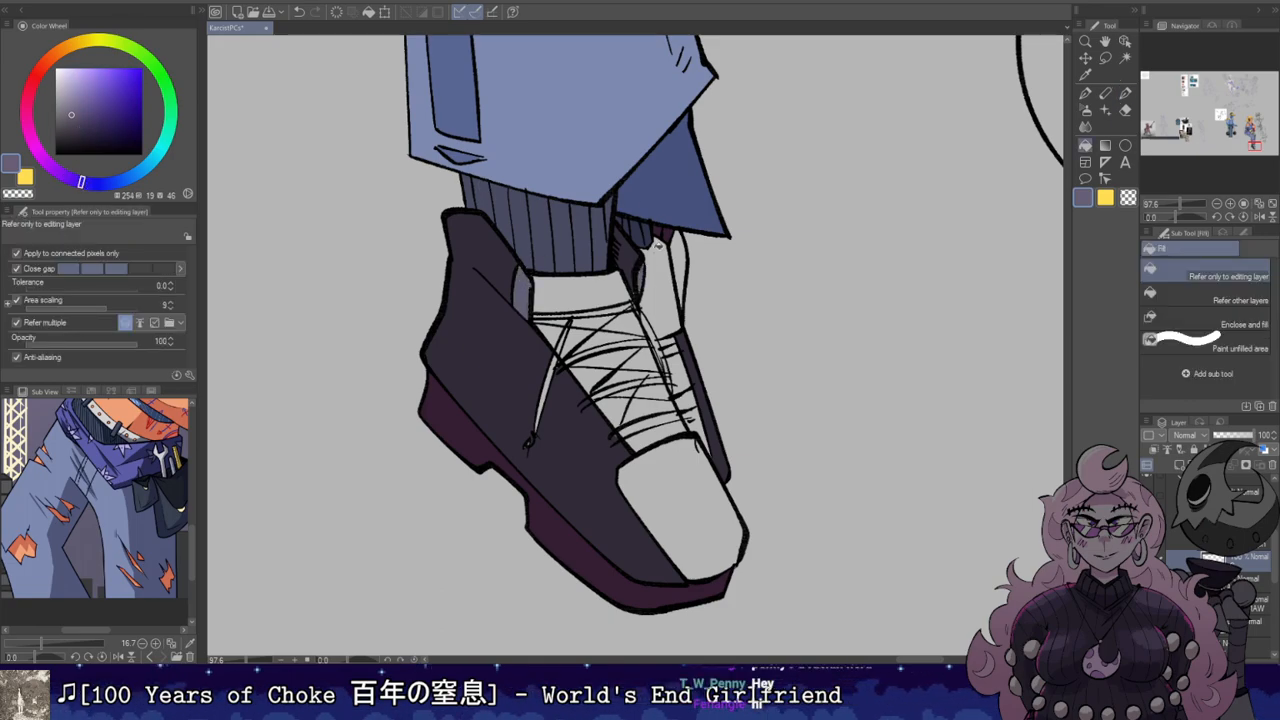
{"action": "left_click", "coordinate": [675, 258]}
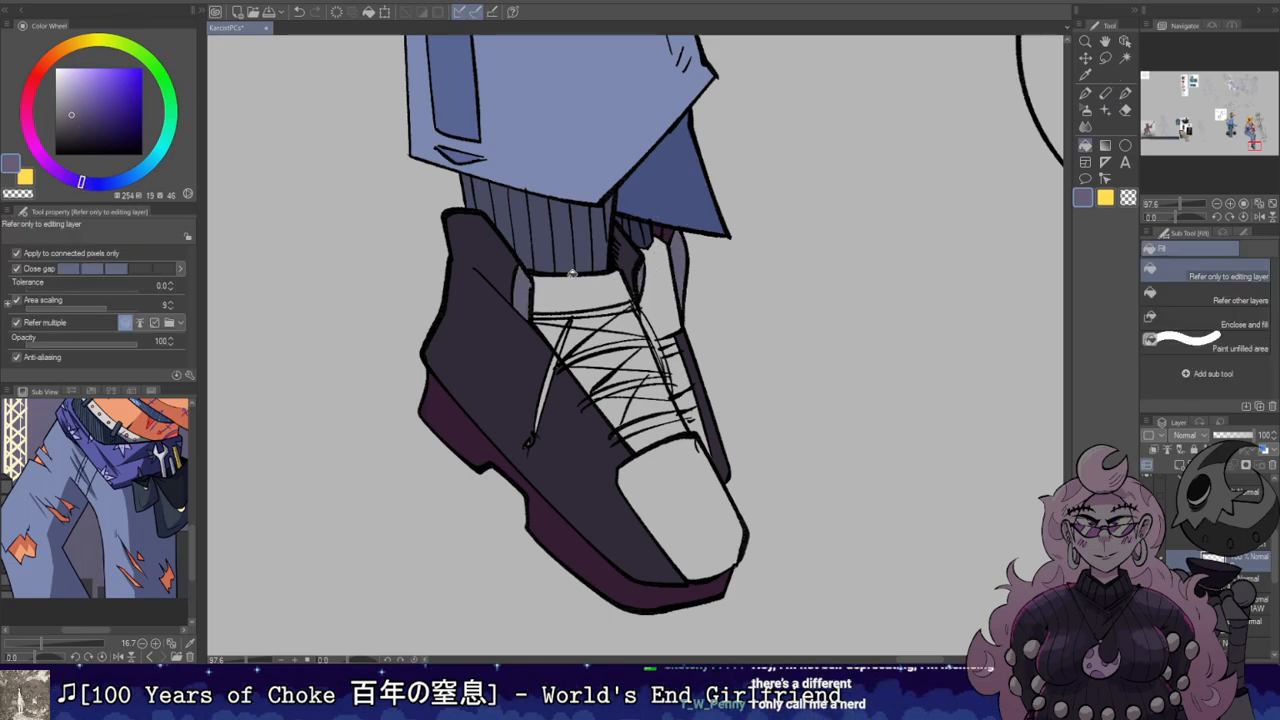
Step: Paint the gap inside the hanging lace dark purple, and fill the near shoe's toe cap with a lighter purple
{"action": "key", "text": "p"}
{"action": "left_click", "coordinate": [533, 422], "text": "alt"}
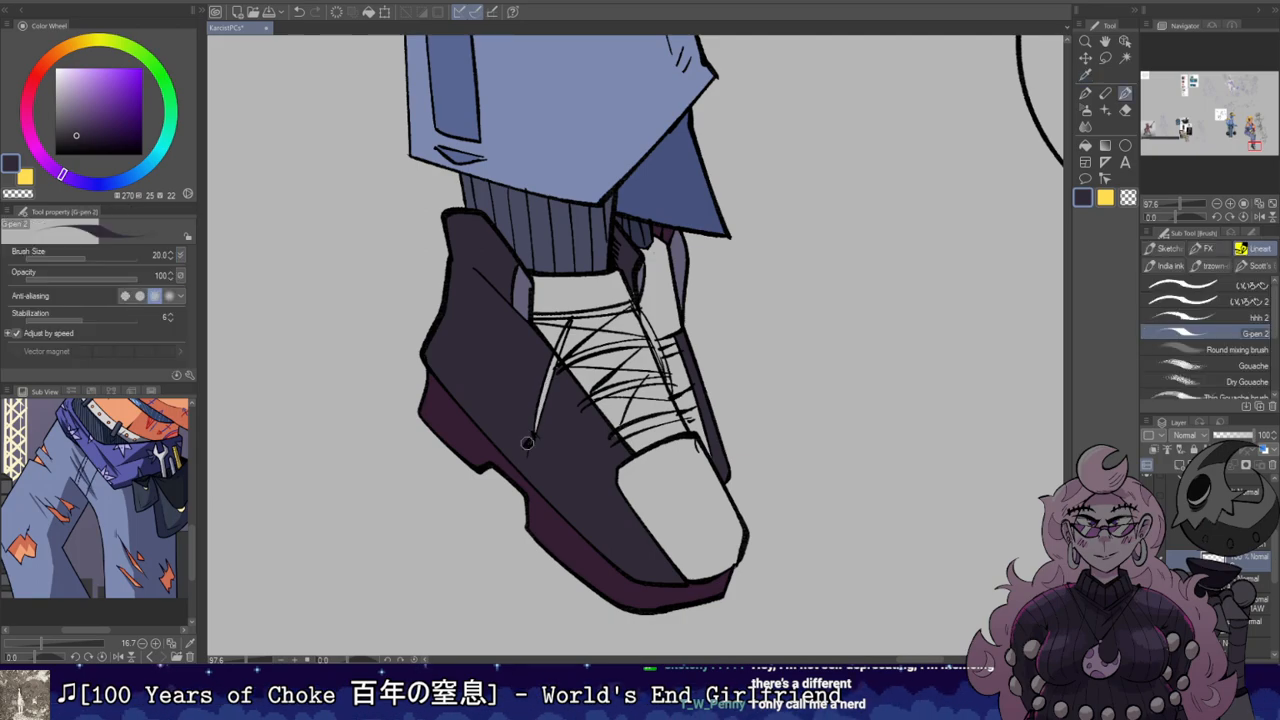
{"action": "left_click", "coordinate": [76, 121]}
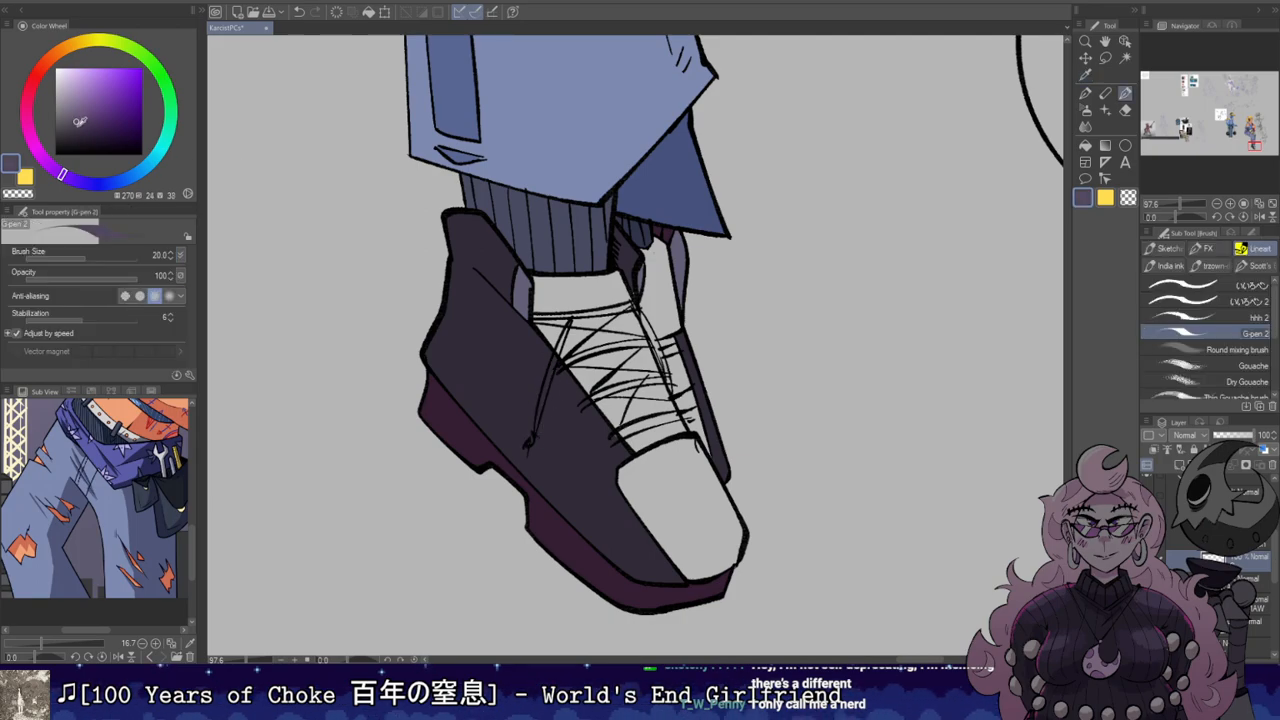
{"action": "key", "text": "g"}
{"action": "left_click", "coordinate": [683, 501]}
{"action": "left_click_drag", "start_coordinate": [693, 445], "coordinate": [740, 480]}
Step: Fill the near shoe's tongue, the gaps between its laces and the far shoe's remaining area with the lighter purple
{"action": "key", "text": "p"}
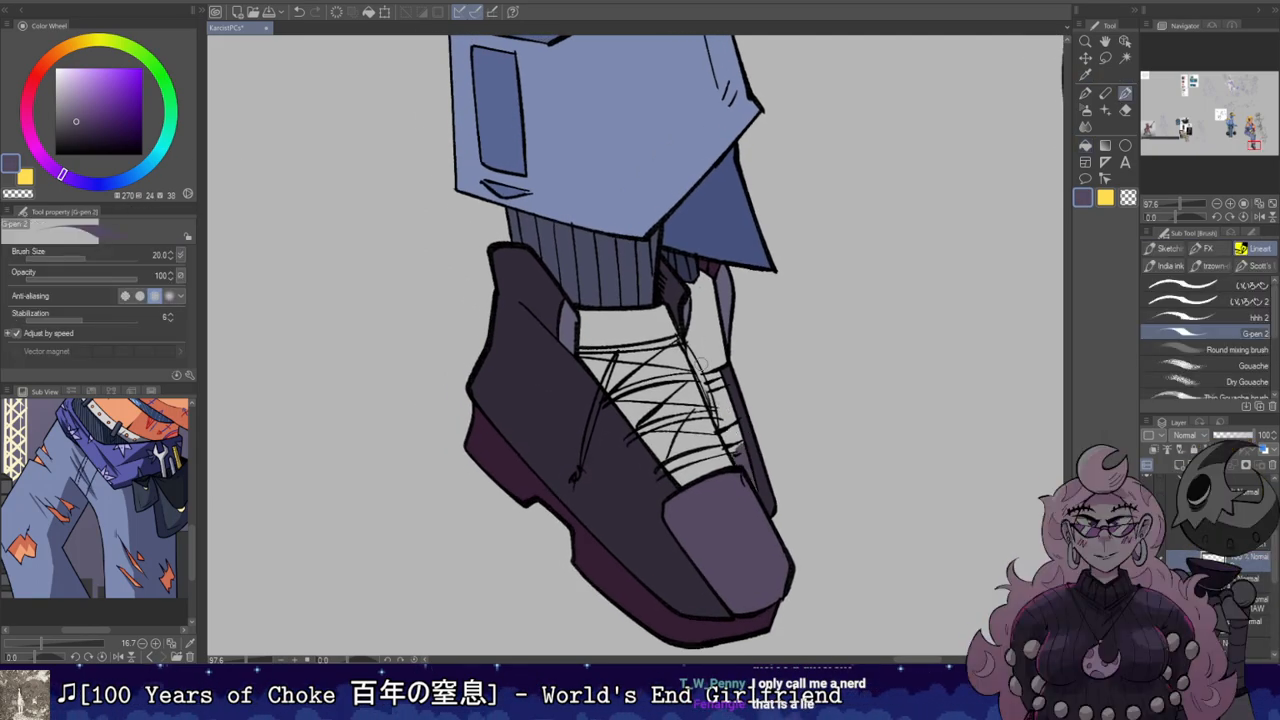
{"action": "key", "text": "g"}
{"action": "mouse_move", "coordinate": [630, 328]}
{"action": "left_mouse_down"}
{"action": "mouse_move", "coordinate": [596, 355]}
{"action": "mouse_move", "coordinate": [671, 453]}
{"action": "mouse_move", "coordinate": [669, 423]}
{"action": "mouse_move", "coordinate": [706, 437]}
{"action": "left_mouse_up"}
{"action": "left_click_drag", "start_coordinate": [690, 386], "coordinate": [713, 363]}
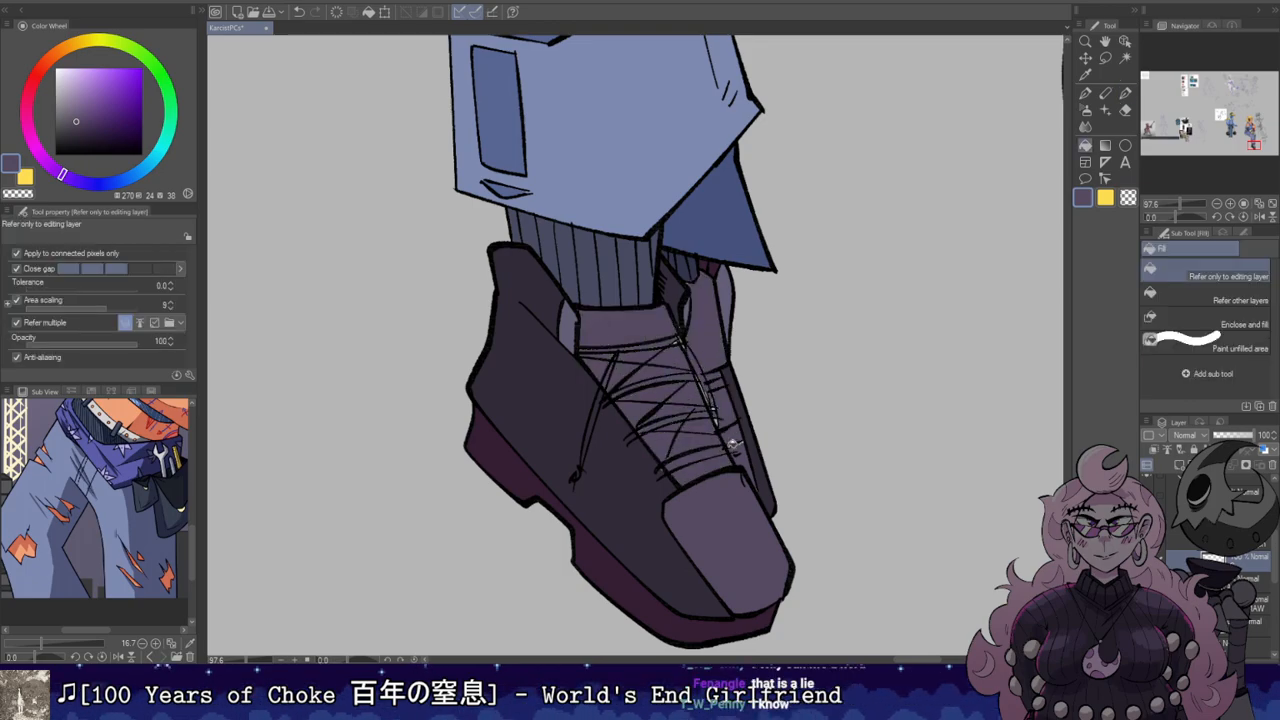
{"action": "key", "text": "p"}
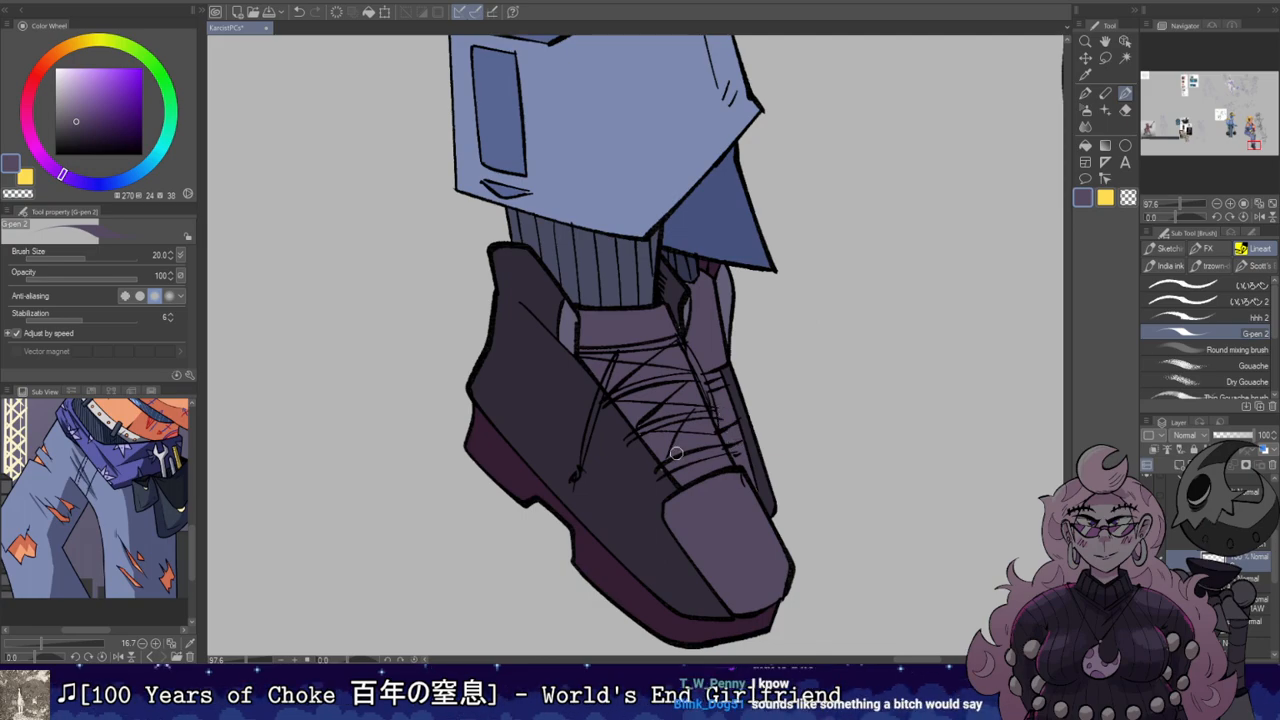
Step: Choose a pale off-white and fill the fried-egg white inside the held sandwich
{"action": "scroll", "coordinate": [701, 388], "scroll_direction": "up", "scroll_amount": 3}
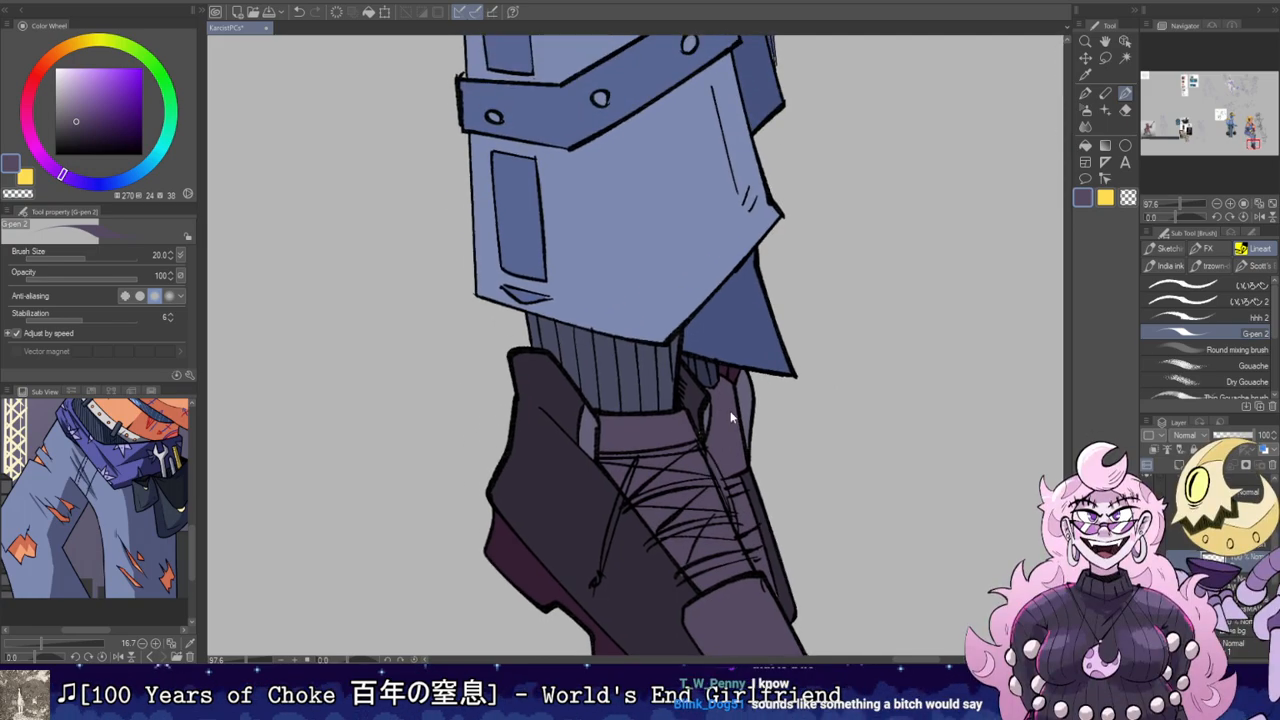
{"action": "scroll", "coordinate": [701, 388], "scroll_direction": "down", "scroll_amount": 5}
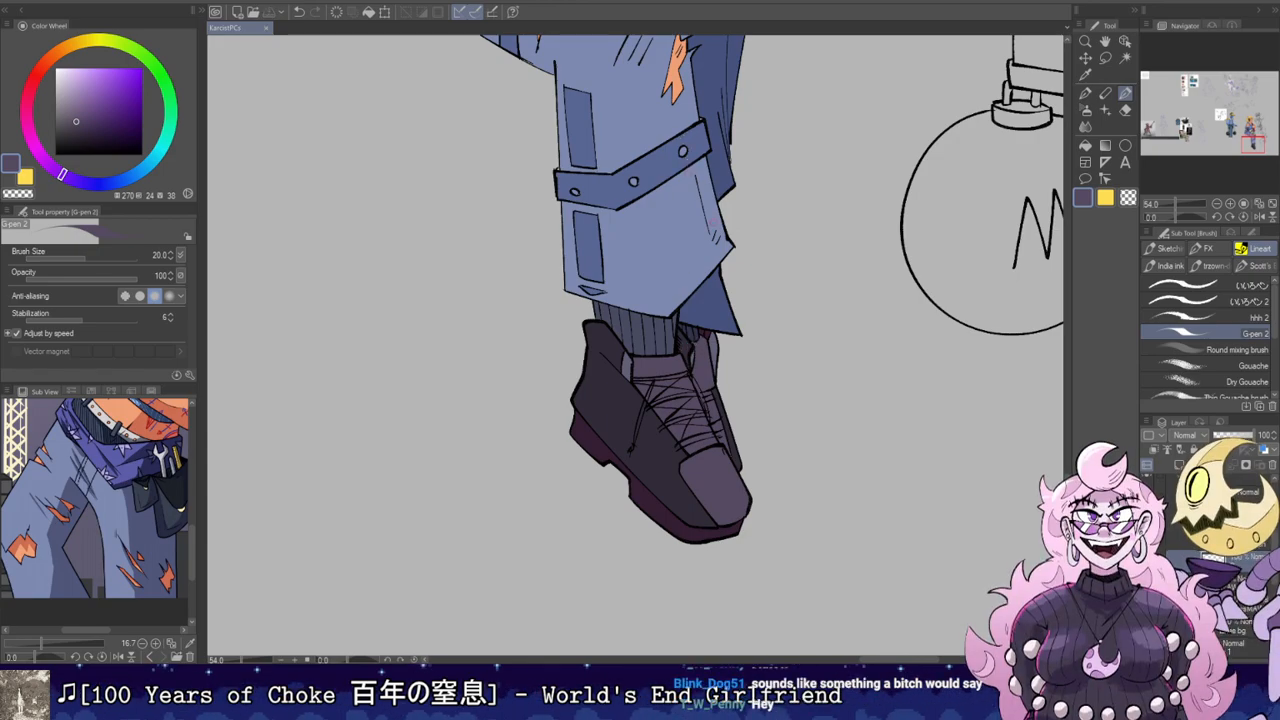
{"action": "scroll", "coordinate": [763, 272], "scroll_direction": "down", "scroll_amount": 2}
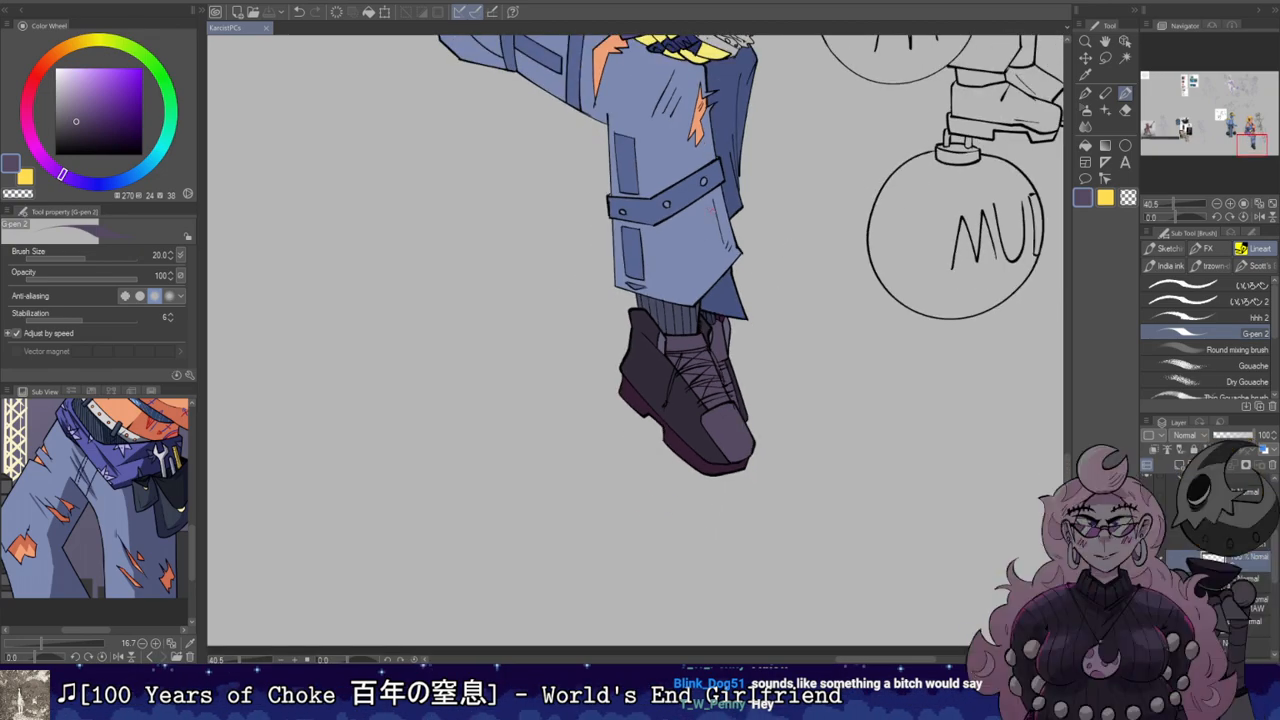
{"action": "left_click_drag", "start_coordinate": [737, 160], "coordinate": [734, 320]}
{"action": "mouse_move", "coordinate": [733, 190]}
{"action": "left_mouse_down"}
{"action": "mouse_move", "coordinate": [731, 312]}
{"action": "mouse_move", "coordinate": [576, 263]}
{"action": "left_mouse_up"}
{"action": "scroll", "coordinate": [727, 310], "scroll_direction": "up", "scroll_amount": 4}
{"action": "scroll", "coordinate": [697, 297], "scroll_direction": "up", "scroll_amount": 2}
{"action": "left_click_drag", "start_coordinate": [72, 82], "coordinate": [57, 75]}
{"action": "left_click", "coordinate": [60, 56]}
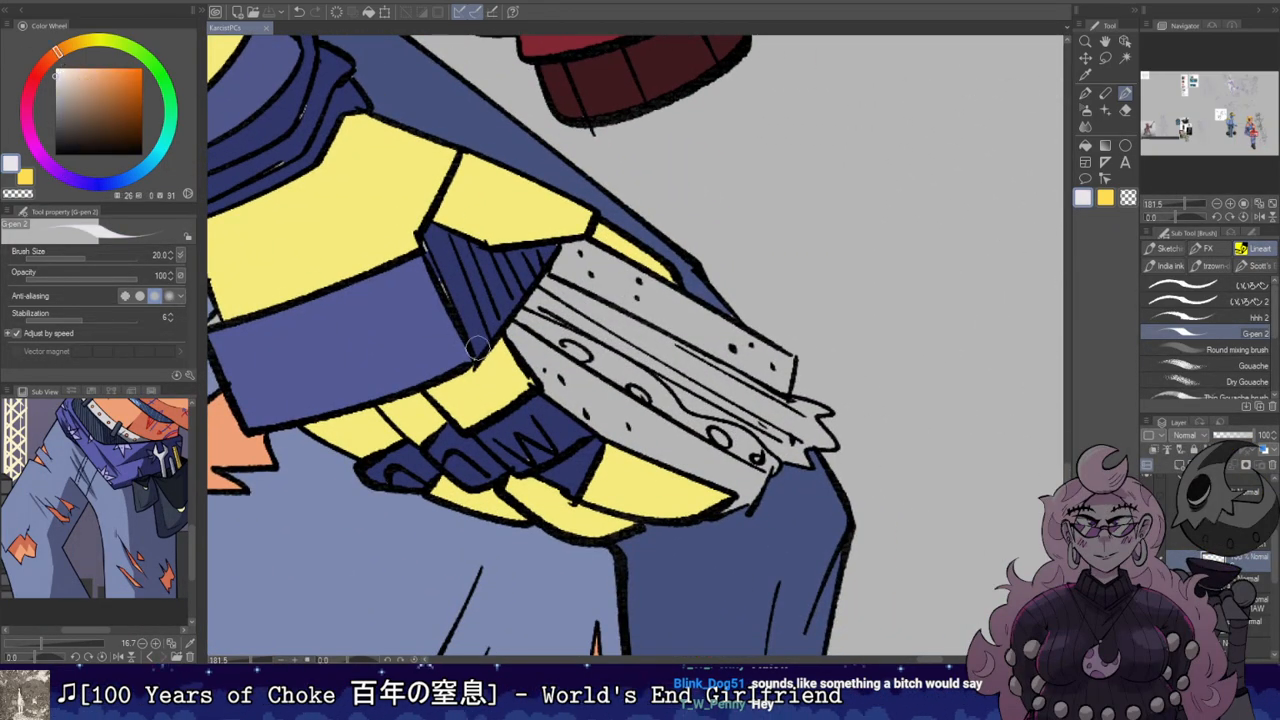
{"action": "key", "text": "g"}
{"action": "left_click", "coordinate": [614, 368]}
{"action": "scroll", "coordinate": [616, 366], "scroll_direction": "up", "scroll_amount": 1}
{"action": "left_click", "coordinate": [549, 332]}
{"action": "left_click", "coordinate": [752, 443]}
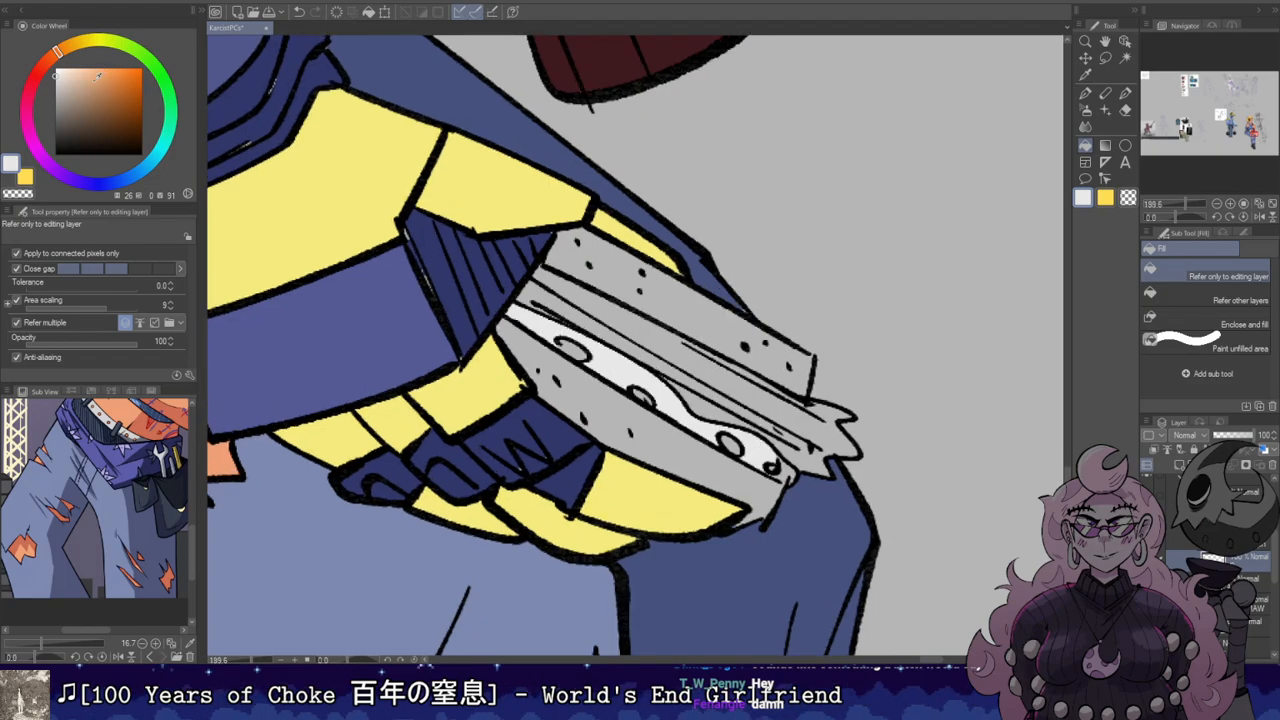
Step: Choose a light orange-tan and fill the egg yolks and the filling layers between the sandwich's bread slices
{"action": "left_click", "coordinate": [97, 76]}
{"action": "left_click", "coordinate": [73, 45]}
{"action": "left_click", "coordinate": [571, 350]}
{"action": "left_click", "coordinate": [641, 397]}
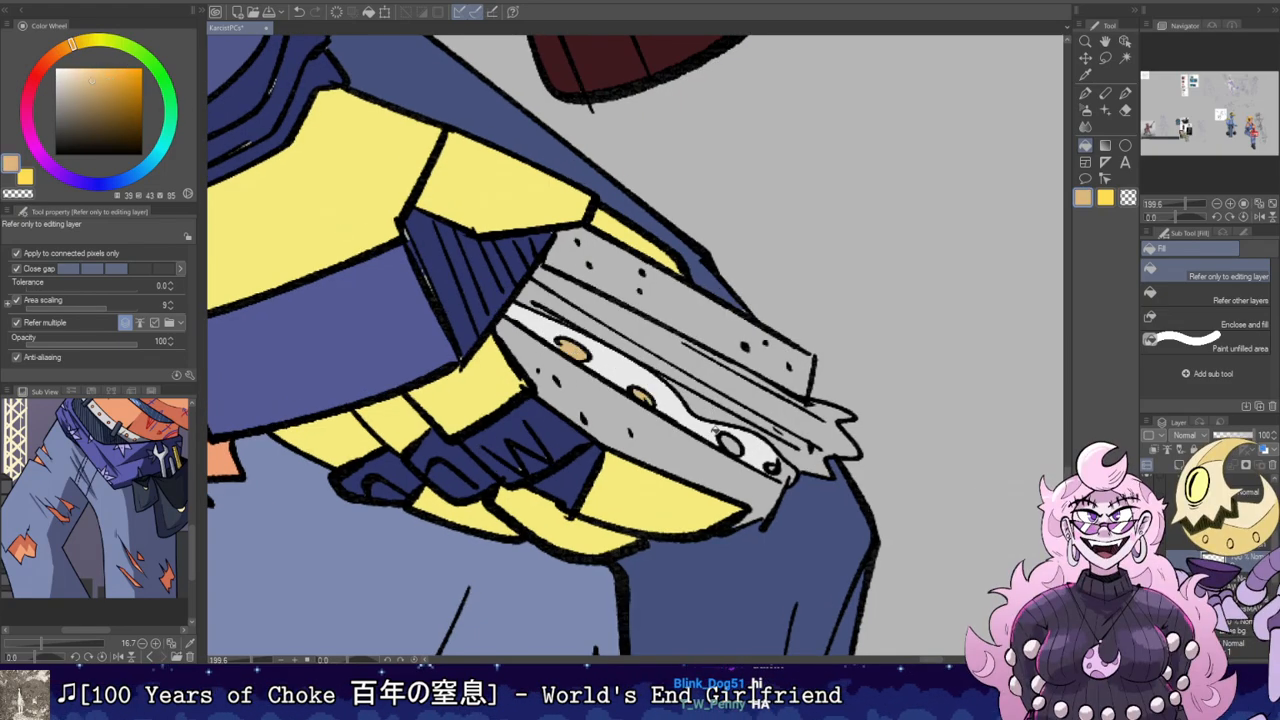
{"action": "left_click", "coordinate": [733, 423]}
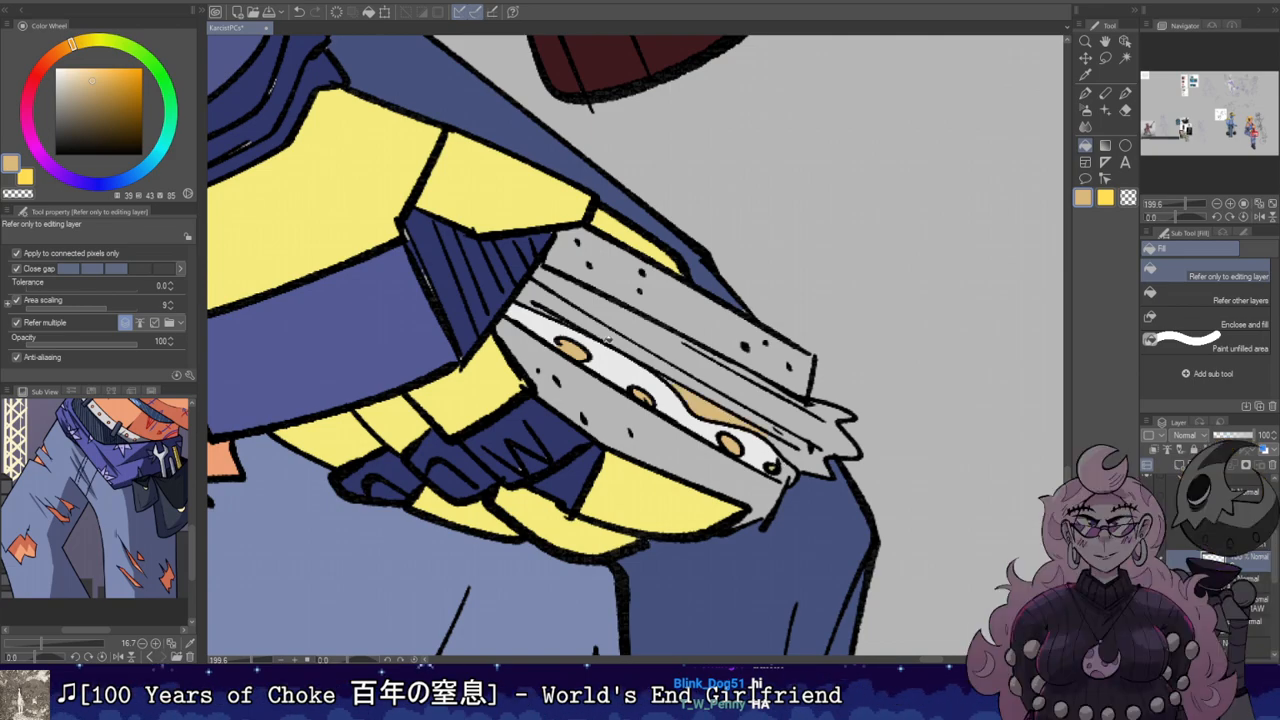
{"action": "left_click", "coordinate": [557, 303]}
{"action": "left_click", "coordinate": [814, 451]}
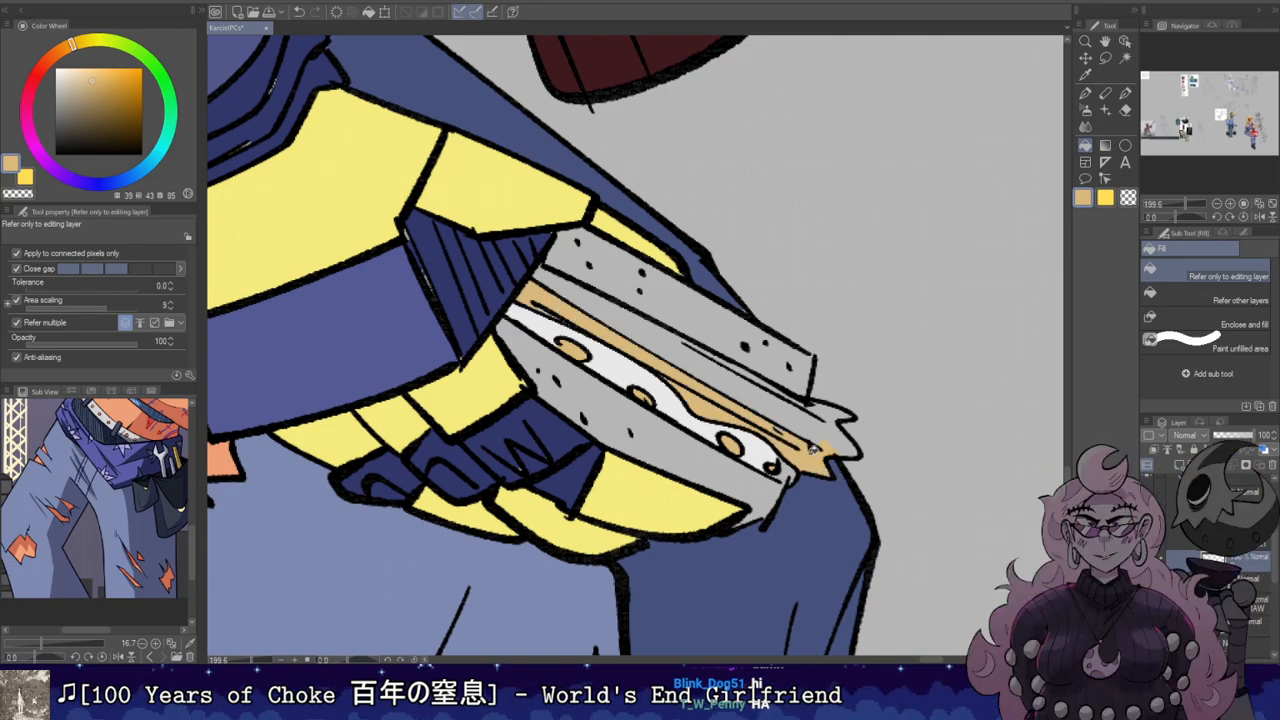
Step: Fill both bread slices with a pale pinkish cream and clean the spill at the upper slice's outer corner
{"action": "key", "text": "b"}
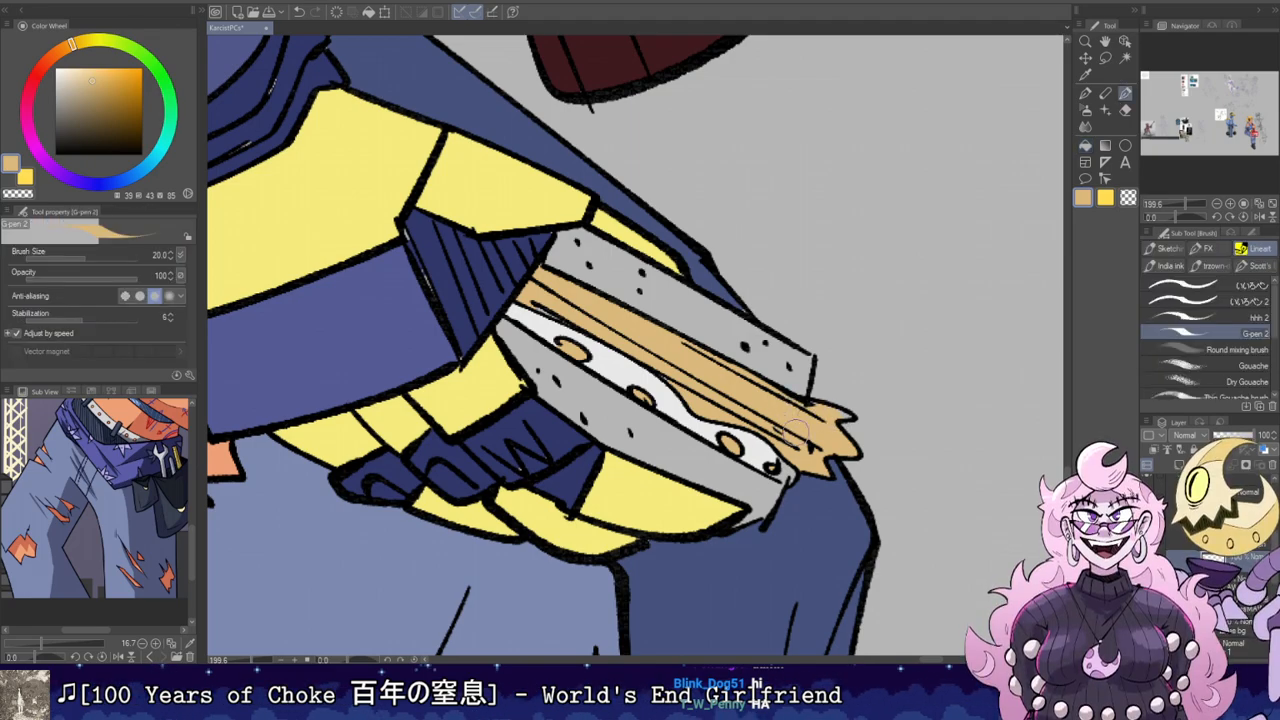
{"action": "left_click", "coordinate": [67, 70]}
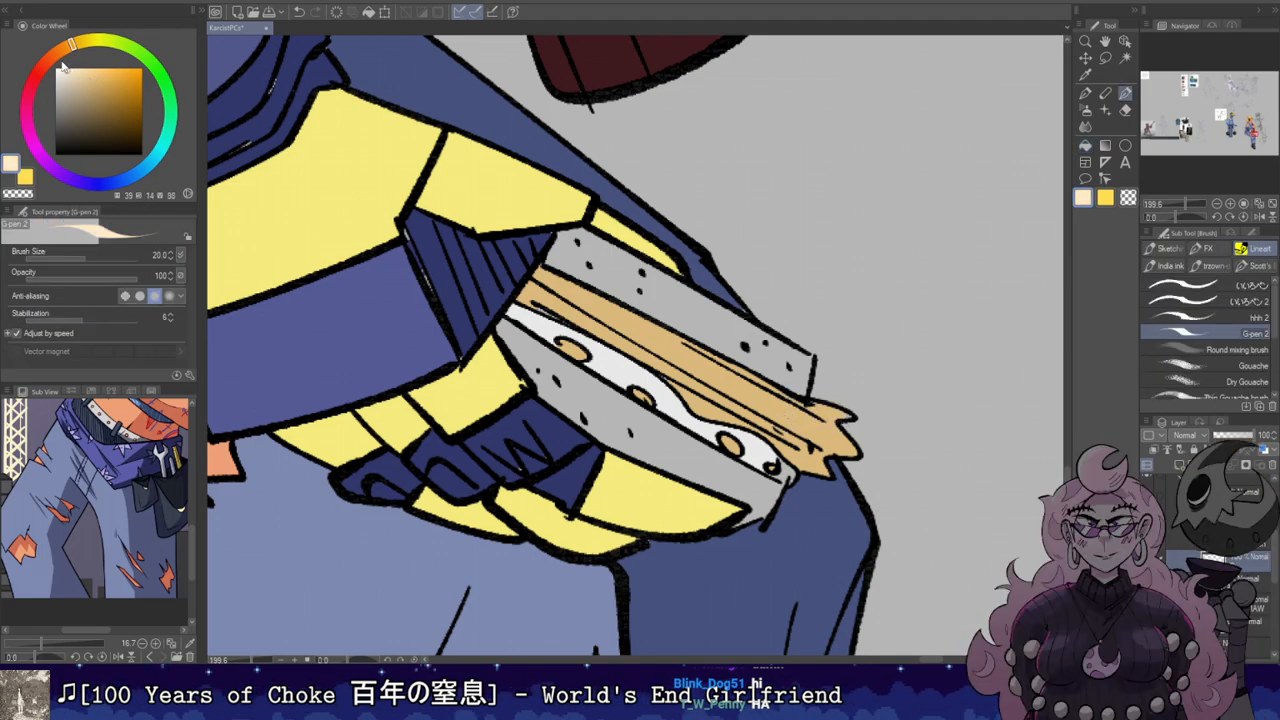
{"action": "left_click", "coordinate": [55, 54]}
{"action": "key", "text": "g"}
{"action": "left_click", "coordinate": [727, 324]}
{"action": "left_click", "coordinate": [680, 430]}
{"action": "key", "text": "e"}
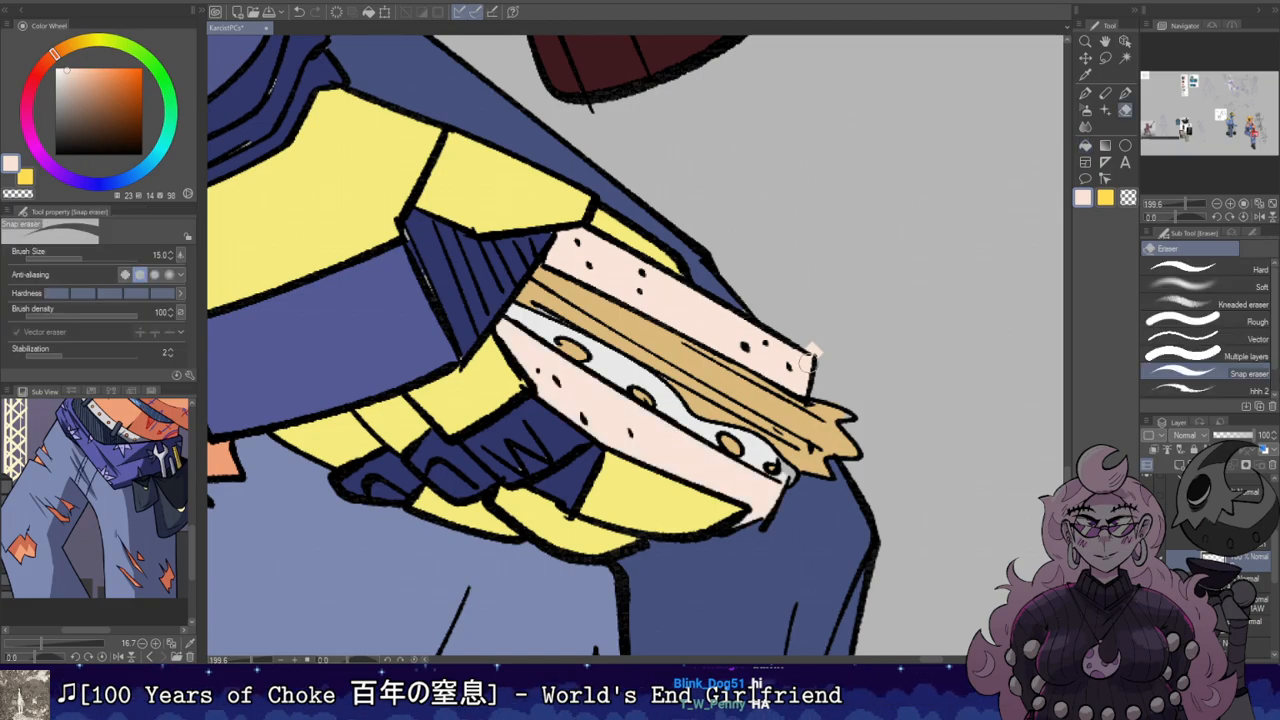
Step: Resample the egg's off-white and fill the remaining gap at the outer end of the egg
{"action": "left_click", "coordinate": [770, 466], "text": "alt"}
{"action": "left_click", "coordinate": [759, 460], "text": "alt"}
{"action": "key", "text": "g"}
{"action": "left_click", "coordinate": [789, 470]}
Step: Review the character's flat colours from the shoes up to the head, including in a mirrored view
{"action": "scroll", "coordinate": [780, 478], "scroll_direction": "down", "scroll_amount": 2}
{"action": "scroll", "coordinate": [782, 478], "scroll_direction": "down", "scroll_amount": 3}
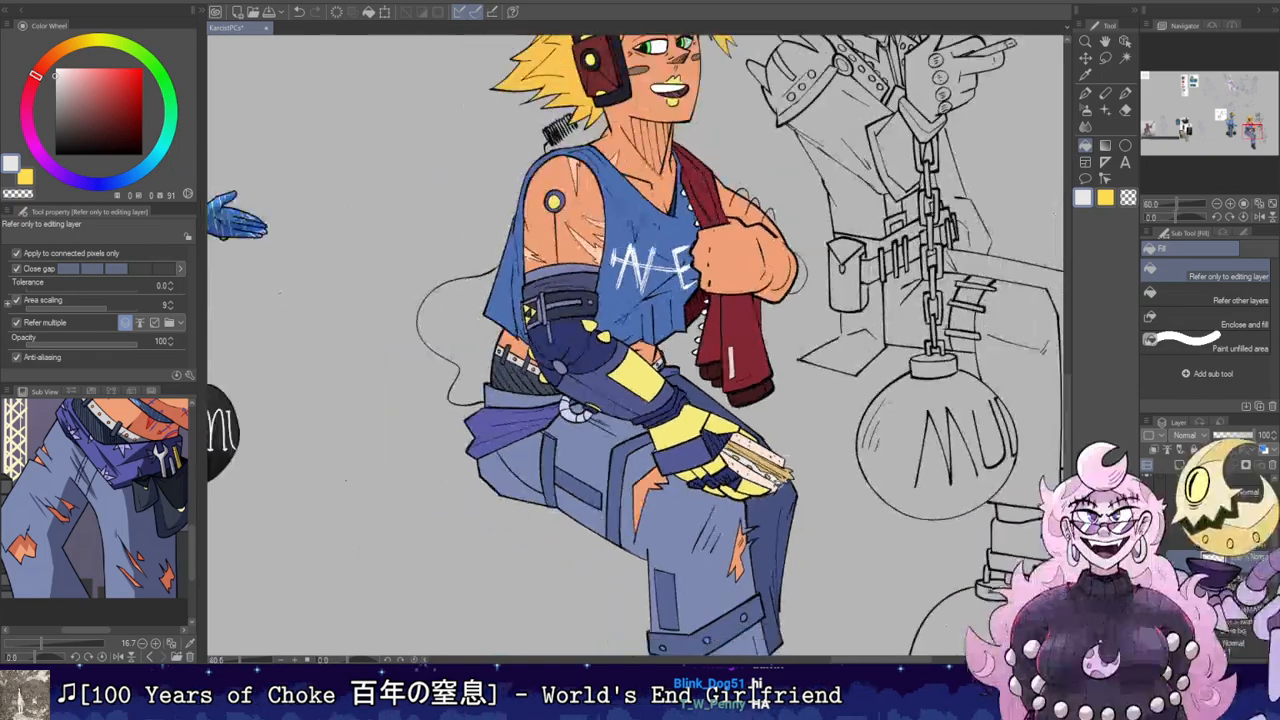
{"action": "left_click_drag", "start_coordinate": [796, 543], "coordinate": [661, 371]}
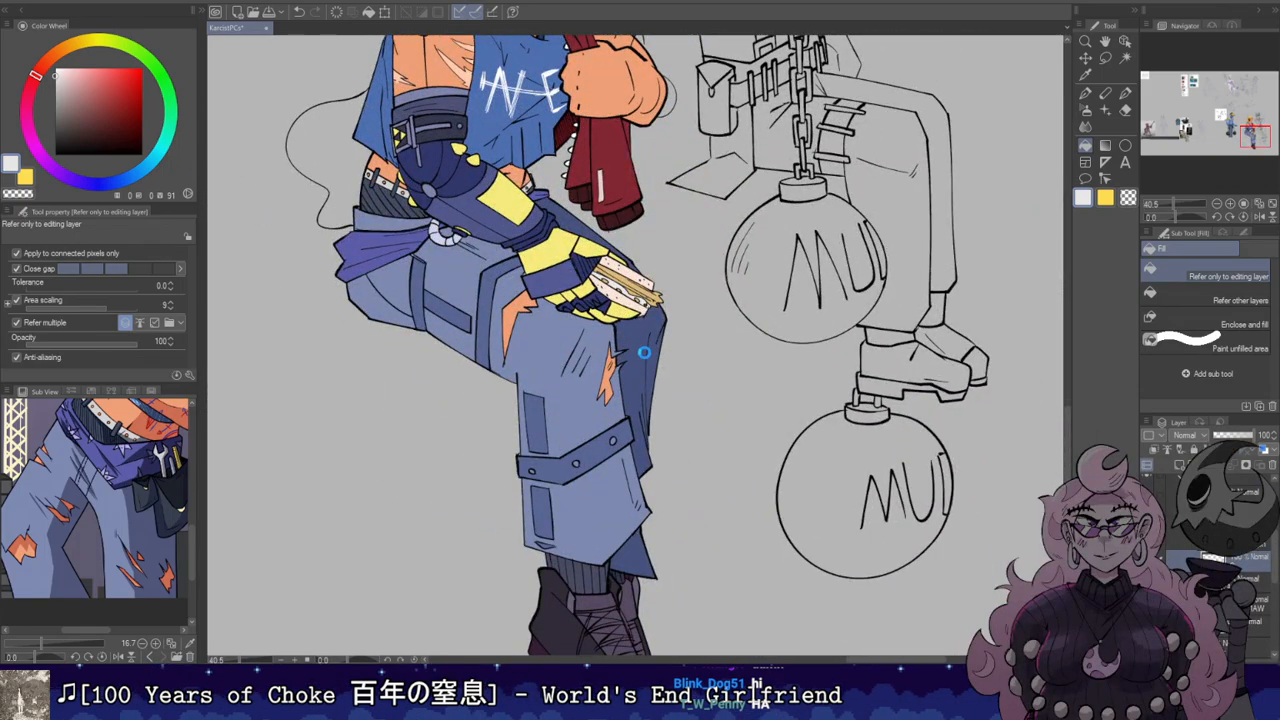
{"action": "scroll", "coordinate": [644, 352], "scroll_direction": "down", "scroll_amount": 2}
{"action": "left_click_drag", "start_coordinate": [661, 335], "coordinate": [705, 442]}
{"action": "scroll", "coordinate": [619, 291], "scroll_direction": "up", "scroll_amount": 2}
{"action": "scroll", "coordinate": [620, 290], "scroll_direction": "up", "scroll_amount": 1}
{"action": "scroll", "coordinate": [620, 290], "scroll_direction": "down", "scroll_amount": 1}
{"action": "left_click_drag", "start_coordinate": [620, 290], "coordinate": [768, 520]}
{"action": "scroll", "coordinate": [683, 420], "scroll_direction": "up", "scroll_amount": 1}
{"action": "key", "text": "h"}
{"action": "key", "text": "h"}
{"action": "scroll", "coordinate": [694, 158], "scroll_direction": "up", "scroll_amount": 1}
{"action": "left_click_drag", "start_coordinate": [694, 158], "coordinate": [683, 296]}
{"action": "scroll", "coordinate": [683, 296], "scroll_direction": "up", "scroll_amount": 2}
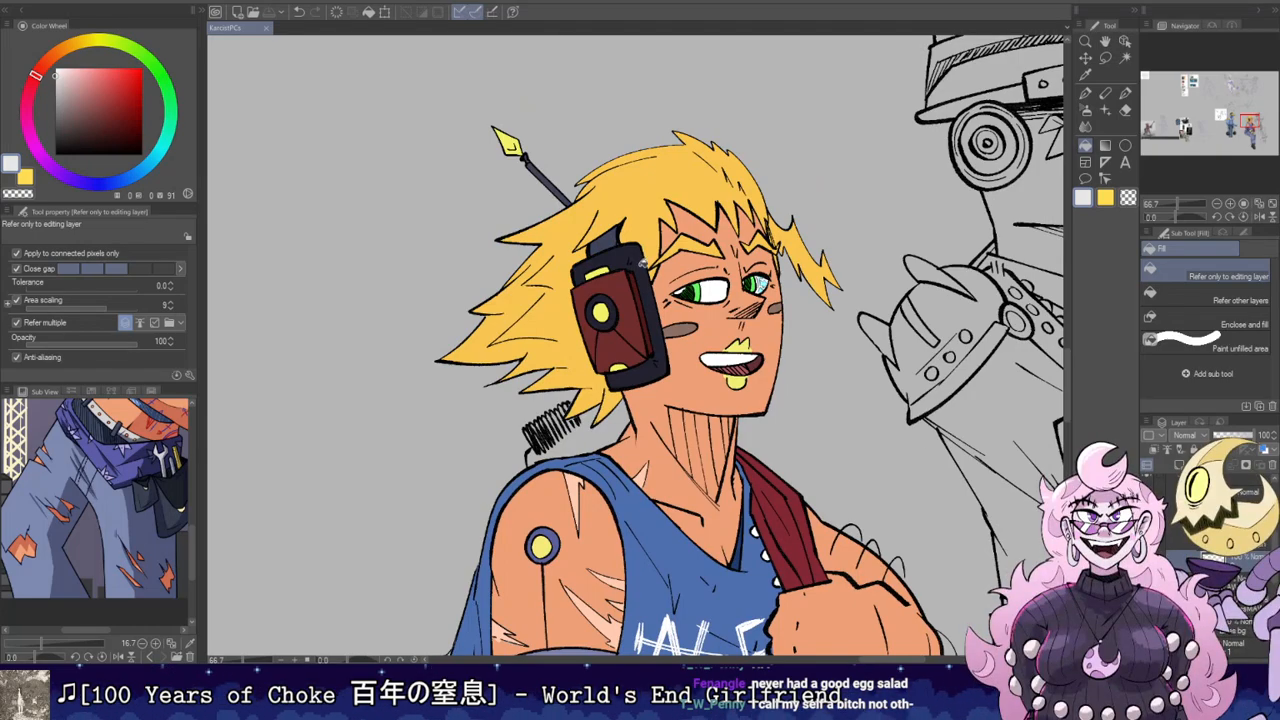
Step: Select all of the blond hair by colour, with a new layer ready for its shading
{"action": "left_click_drag", "start_coordinate": [640, 192], "coordinate": [688, 242]}
{"action": "key", "text": "w"}
{"action": "left_click", "coordinate": [684, 240]}
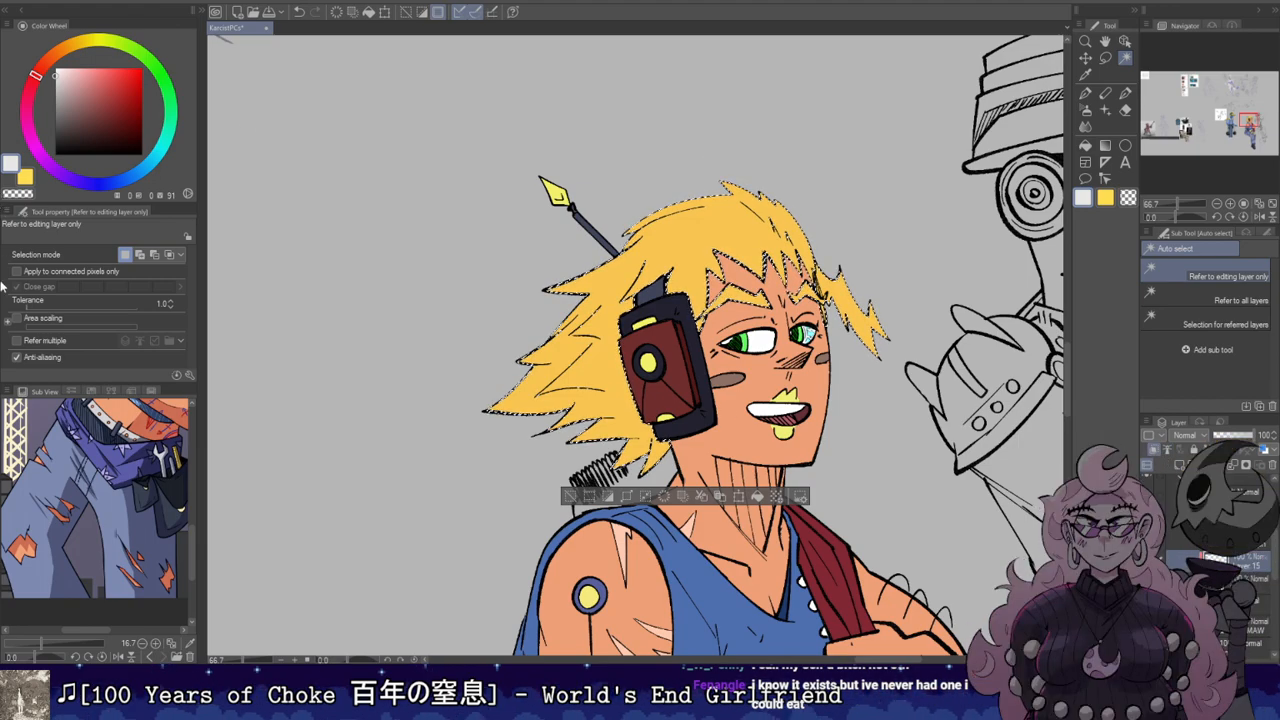
Step: Sample a light orange from the reference character's hair and choose a textured sketch brush
{"action": "scroll", "coordinate": [50, 430], "scroll_direction": "up", "scroll_amount": 5}
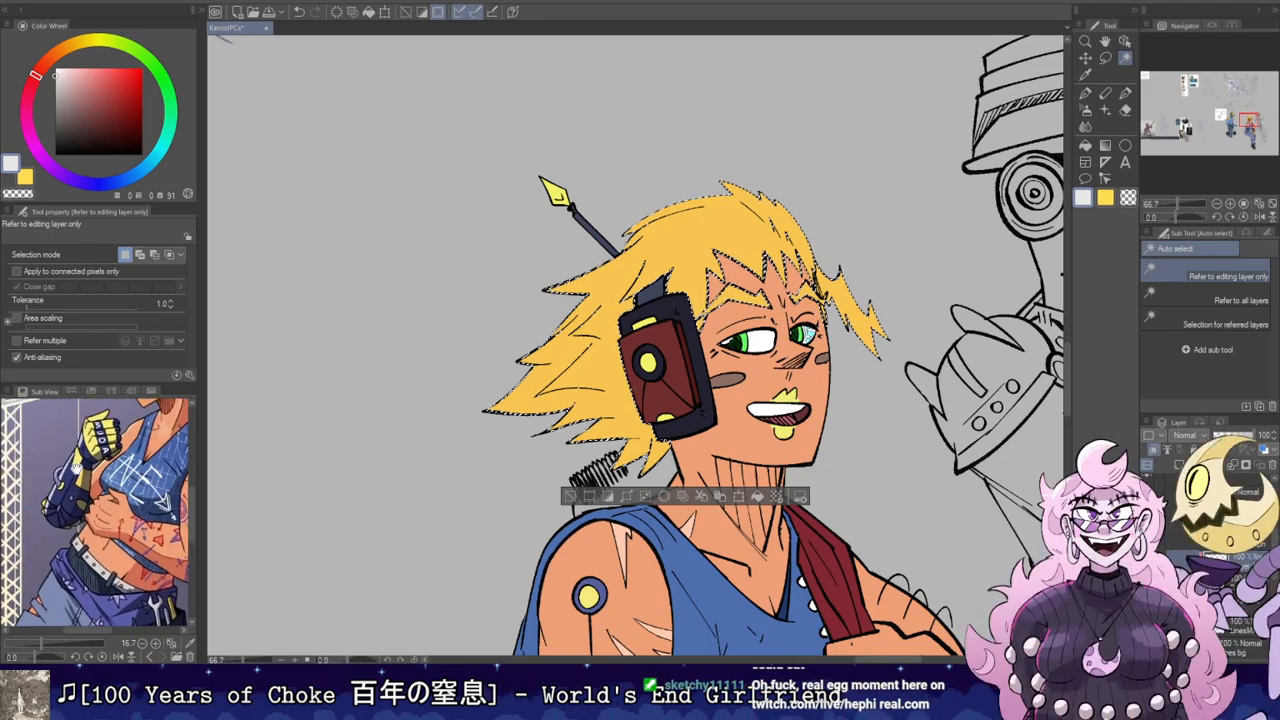
{"action": "left_click_drag", "start_coordinate": [87, 437], "coordinate": [91, 472]}
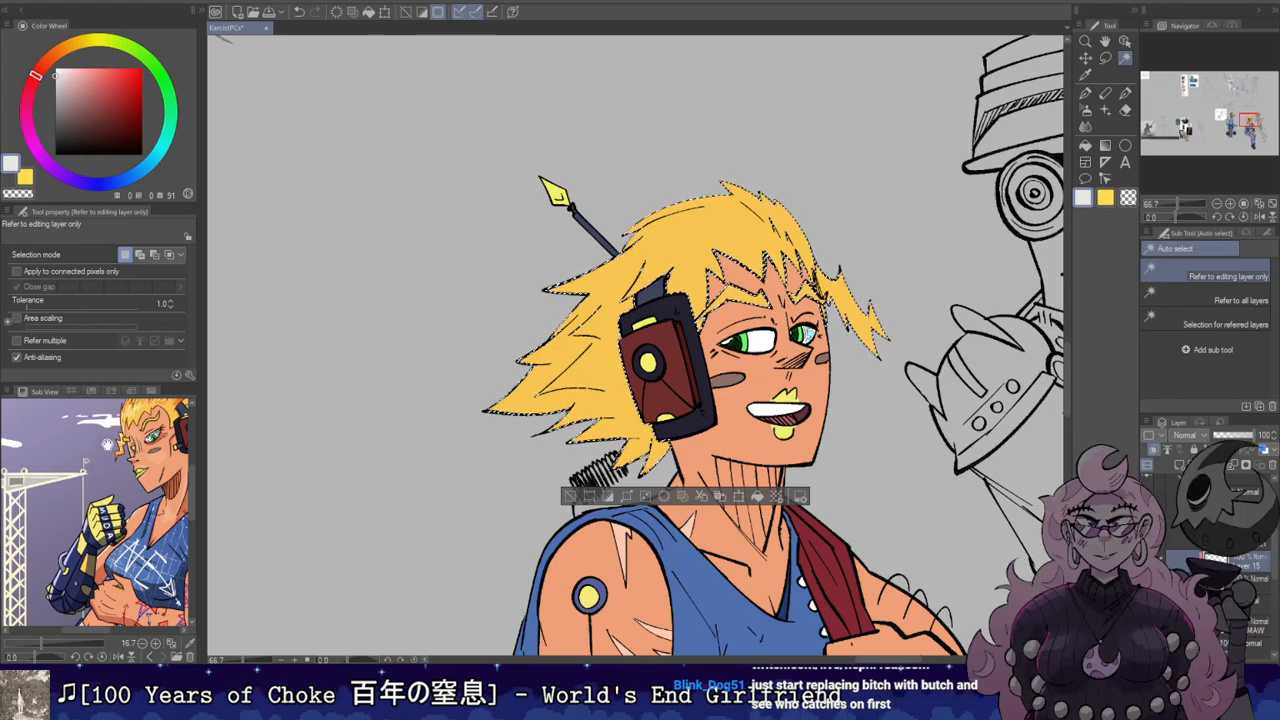
{"action": "scroll", "coordinate": [90, 455], "scroll_direction": "up", "scroll_amount": 5}
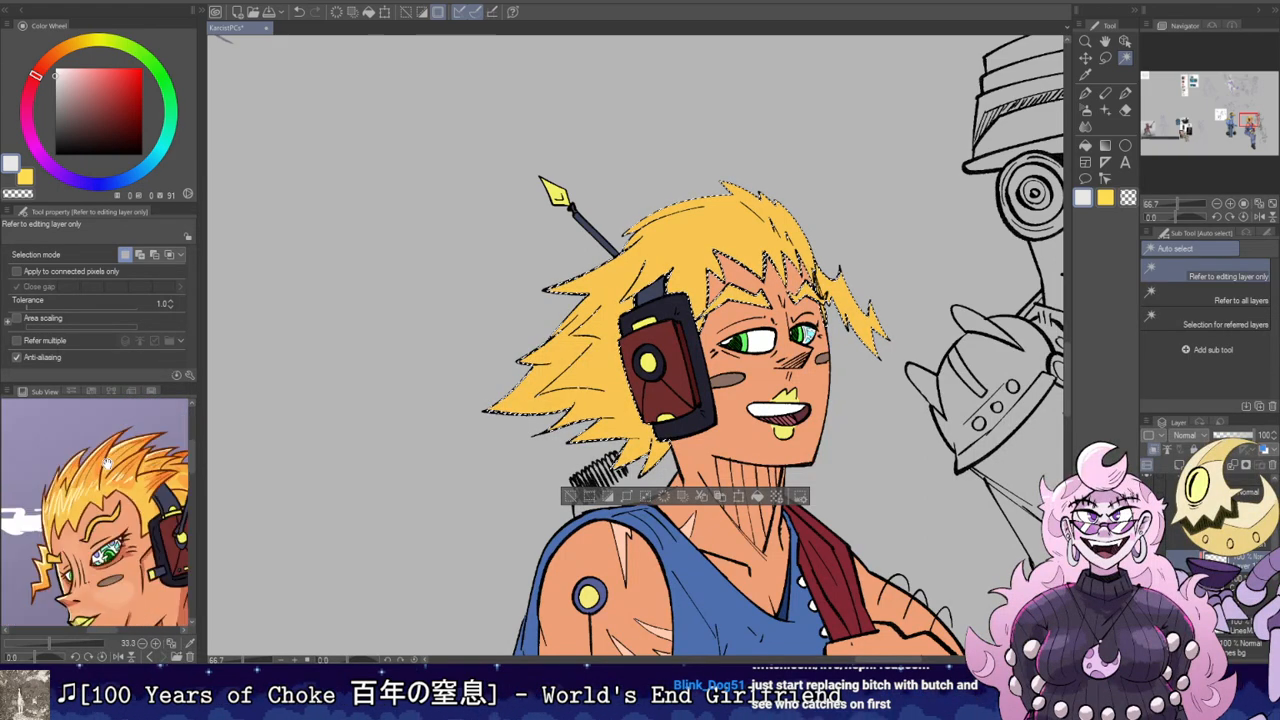
{"action": "key", "text": "i"}
{"action": "left_click", "coordinate": [141, 490]}
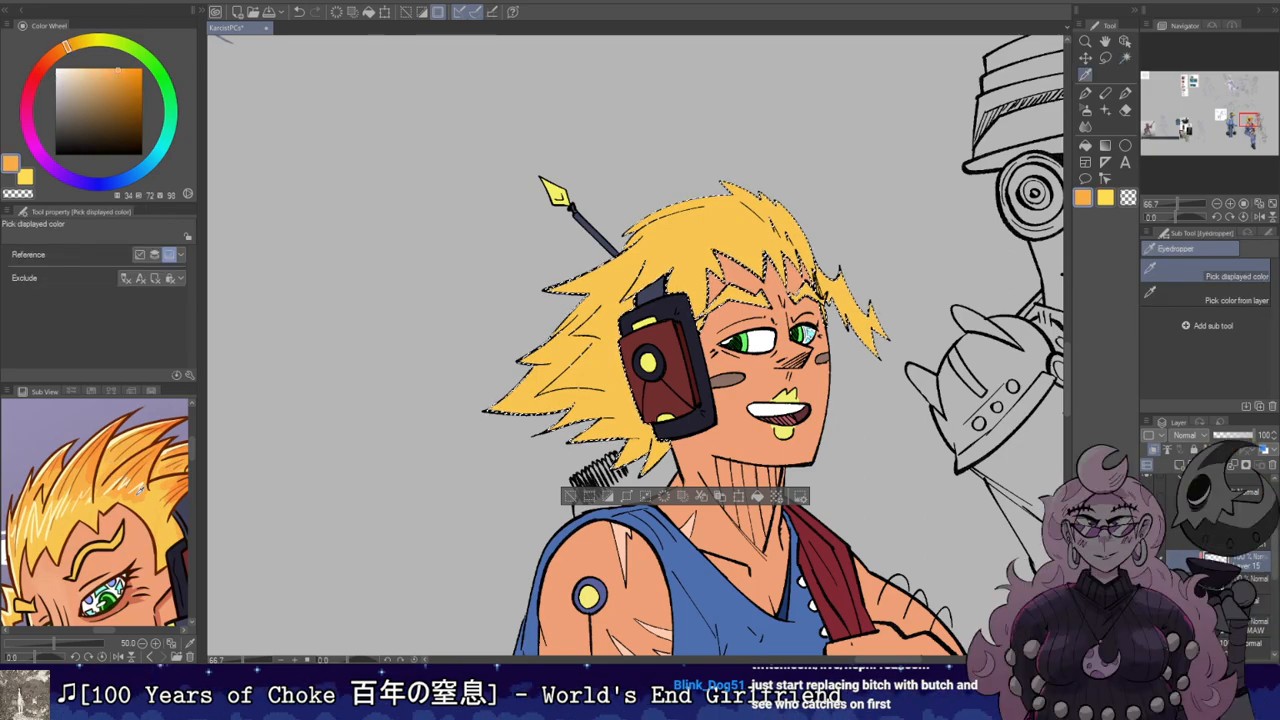
{"action": "key", "text": "p"}
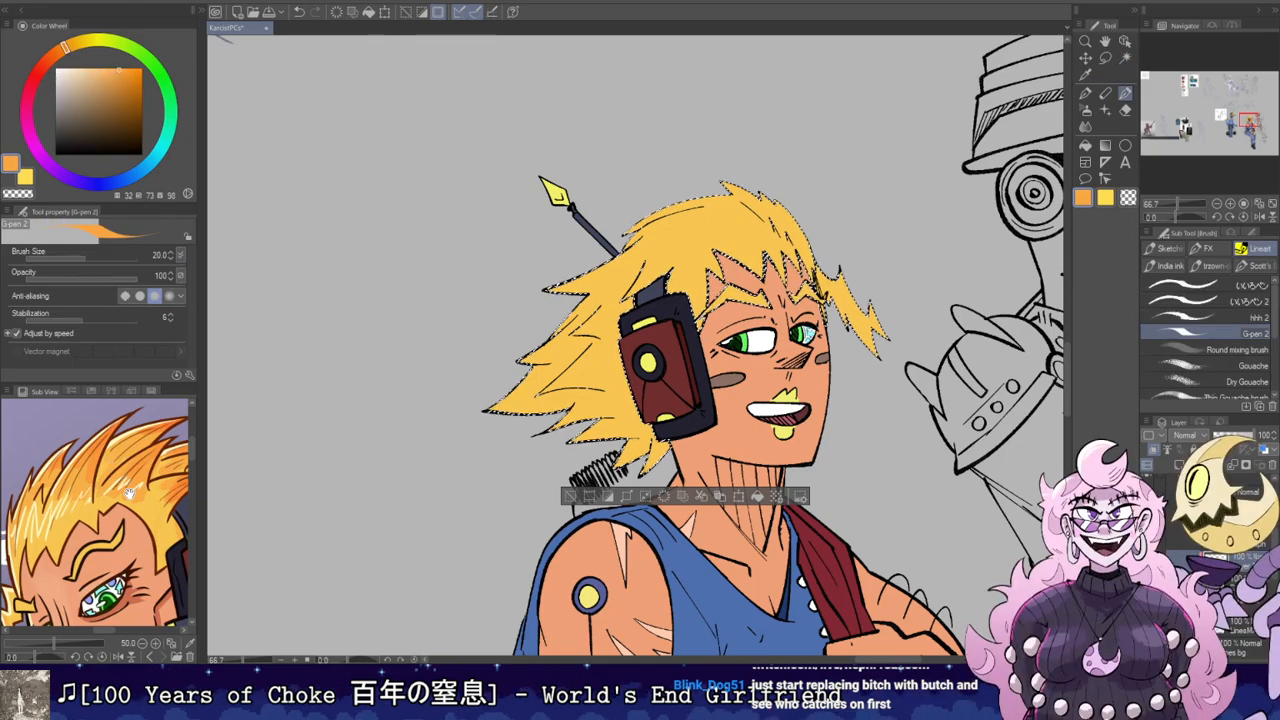
{"action": "left_click", "coordinate": [1172, 250]}
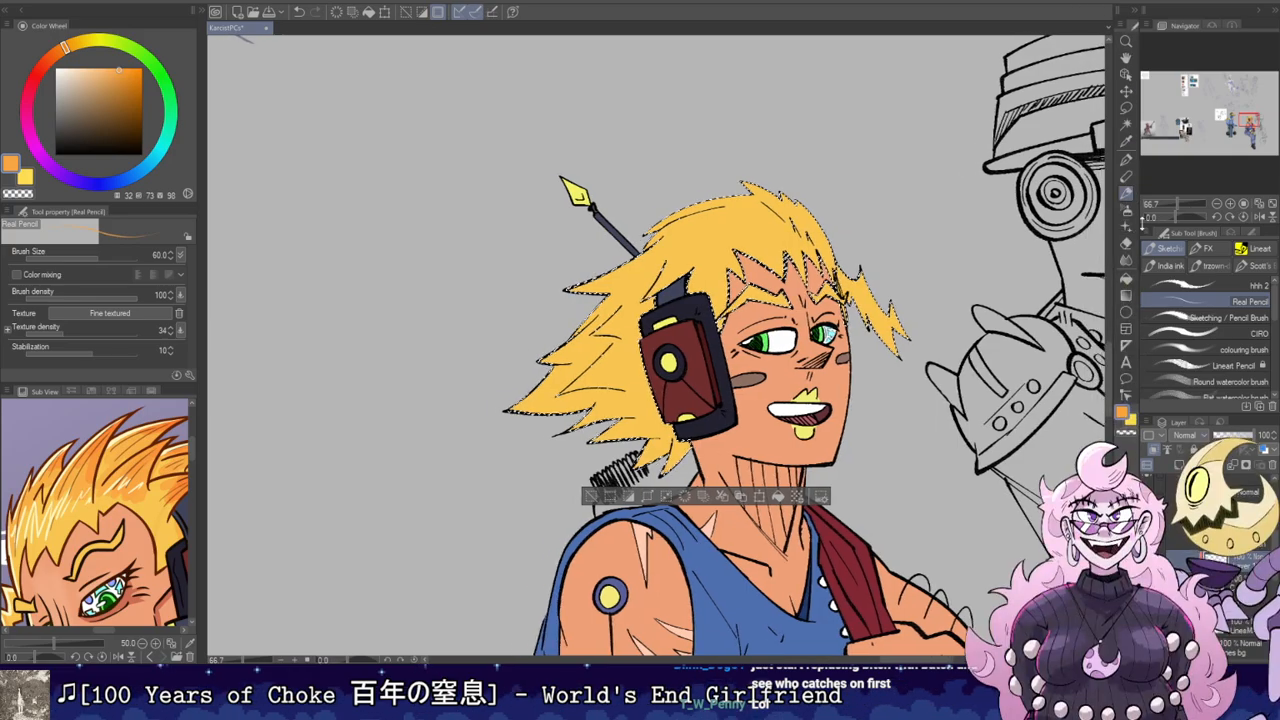
{"action": "left_click", "coordinate": [1229, 317]}
Step: Brush light orange strokes over the crown, back spikes and front lock of the hair with hhh 2 at size 70
{"action": "left_click_drag", "start_coordinate": [850, 300], "coordinate": [765, 398]}
{"action": "mouse_move", "coordinate": [770, 500]}
{"action": "left_mouse_down"}
{"action": "mouse_move", "coordinate": [828, 350]}
{"action": "mouse_move", "coordinate": [811, 236]}
{"action": "mouse_move", "coordinate": [838, 289]}
{"action": "left_mouse_up"}
{"action": "mouse_move", "coordinate": [672, 332]}
{"action": "left_mouse_down"}
{"action": "mouse_move", "coordinate": [692, 411]}
{"action": "mouse_move", "coordinate": [687, 366]}
{"action": "mouse_move", "coordinate": [707, 371]}
{"action": "mouse_move", "coordinate": [742, 441]}
{"action": "mouse_move", "coordinate": [745, 411]}
{"action": "mouse_move", "coordinate": [787, 491]}
{"action": "mouse_move", "coordinate": [782, 446]}
{"action": "mouse_move", "coordinate": [817, 391]}
{"action": "mouse_move", "coordinate": [842, 426]}
{"action": "mouse_move", "coordinate": [869, 384]}
{"action": "mouse_move", "coordinate": [772, 281]}
{"action": "mouse_move", "coordinate": [647, 306]}
{"action": "mouse_move", "coordinate": [637, 246]}
{"action": "left_mouse_up"}
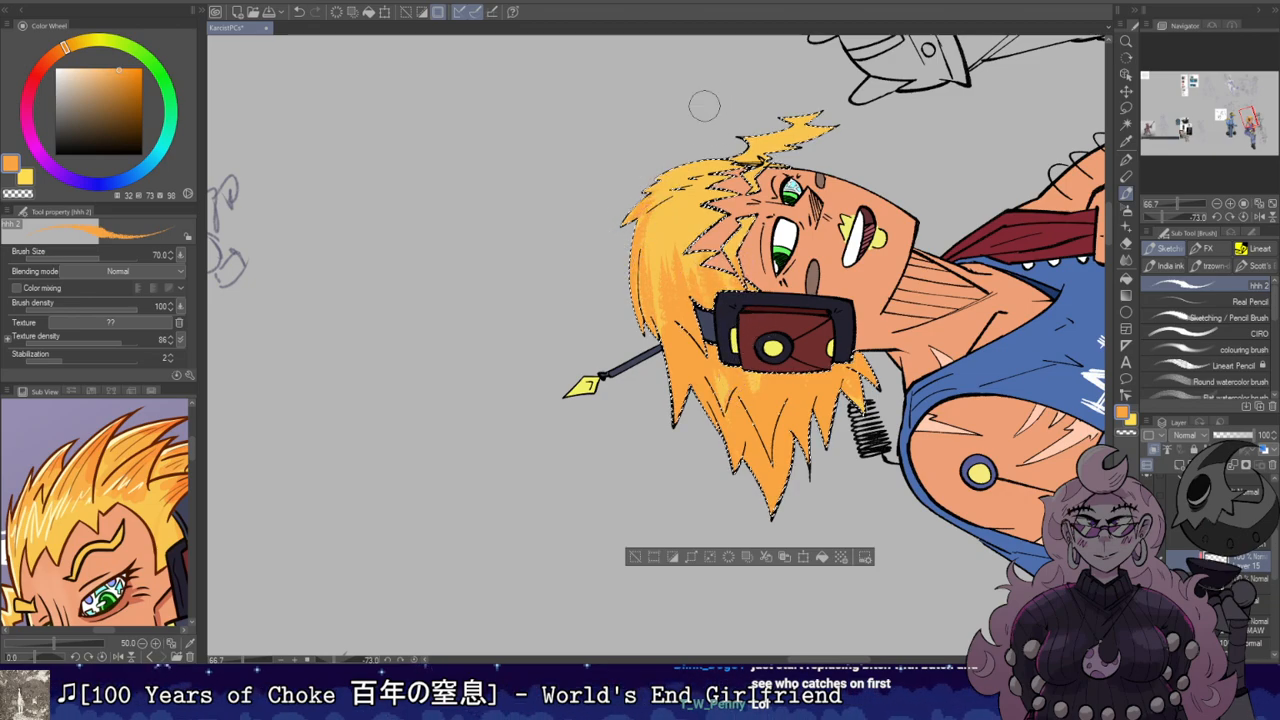
{"action": "mouse_move", "coordinate": [808, 122]}
{"action": "left_mouse_down"}
{"action": "mouse_move", "coordinate": [778, 144]}
{"action": "mouse_move", "coordinate": [825, 129]}
{"action": "mouse_move", "coordinate": [794, 92]}
{"action": "left_mouse_up"}
{"action": "key", "text": "e"}
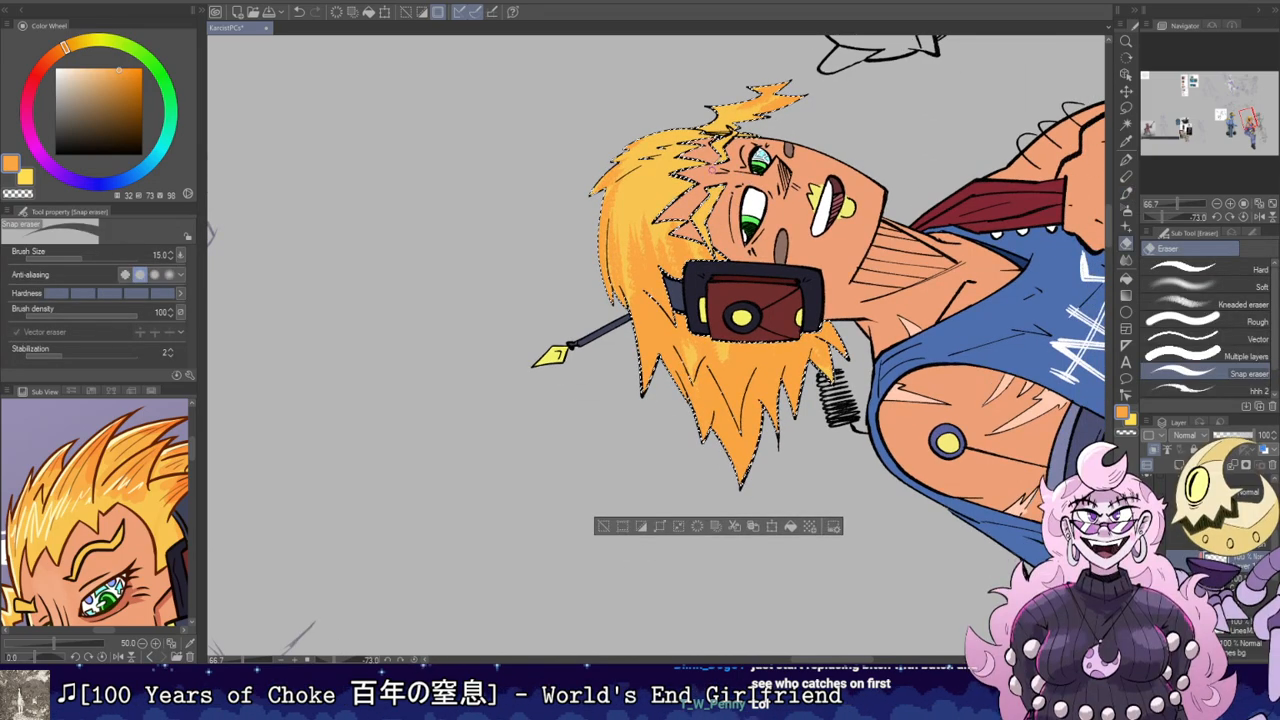
Step: Sample a deeper orange from the reference's hair and brush it onto the back spikes, crown and front lock
{"action": "key", "text": "b"}
{"action": "scroll", "coordinate": [45, 516], "scroll_direction": "up", "scroll_amount": 3}
{"action": "left_click_drag", "start_coordinate": [98, 474], "coordinate": [68, 550]}
{"action": "key", "text": "alt"}
{"action": "left_click", "coordinate": [139, 447]}
{"action": "key", "text": "b"}
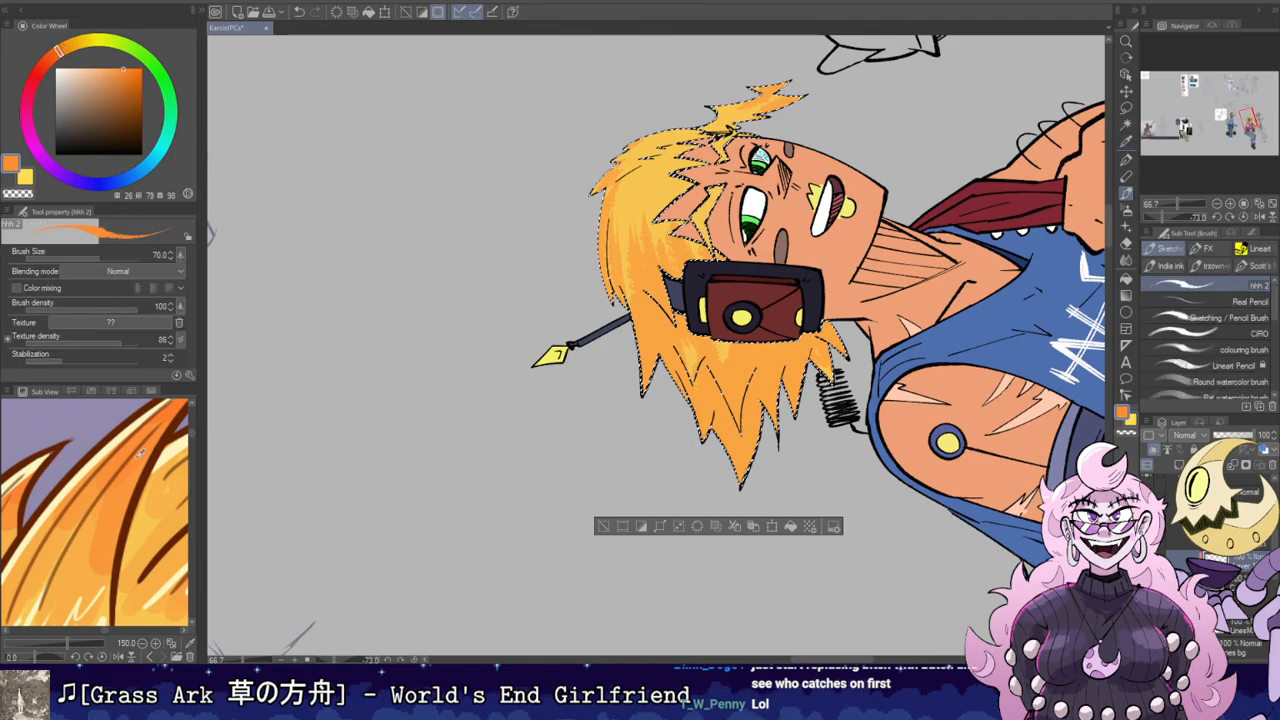
{"action": "mouse_move", "coordinate": [642, 362]}
{"action": "left_mouse_down"}
{"action": "mouse_move", "coordinate": [654, 322]}
{"action": "mouse_move", "coordinate": [702, 439]}
{"action": "mouse_move", "coordinate": [657, 320]}
{"action": "mouse_move", "coordinate": [687, 337]}
{"action": "mouse_move", "coordinate": [717, 464]}
{"action": "mouse_move", "coordinate": [700, 397]}
{"action": "mouse_move", "coordinate": [719, 354]}
{"action": "mouse_move", "coordinate": [742, 462]}
{"action": "left_mouse_up"}
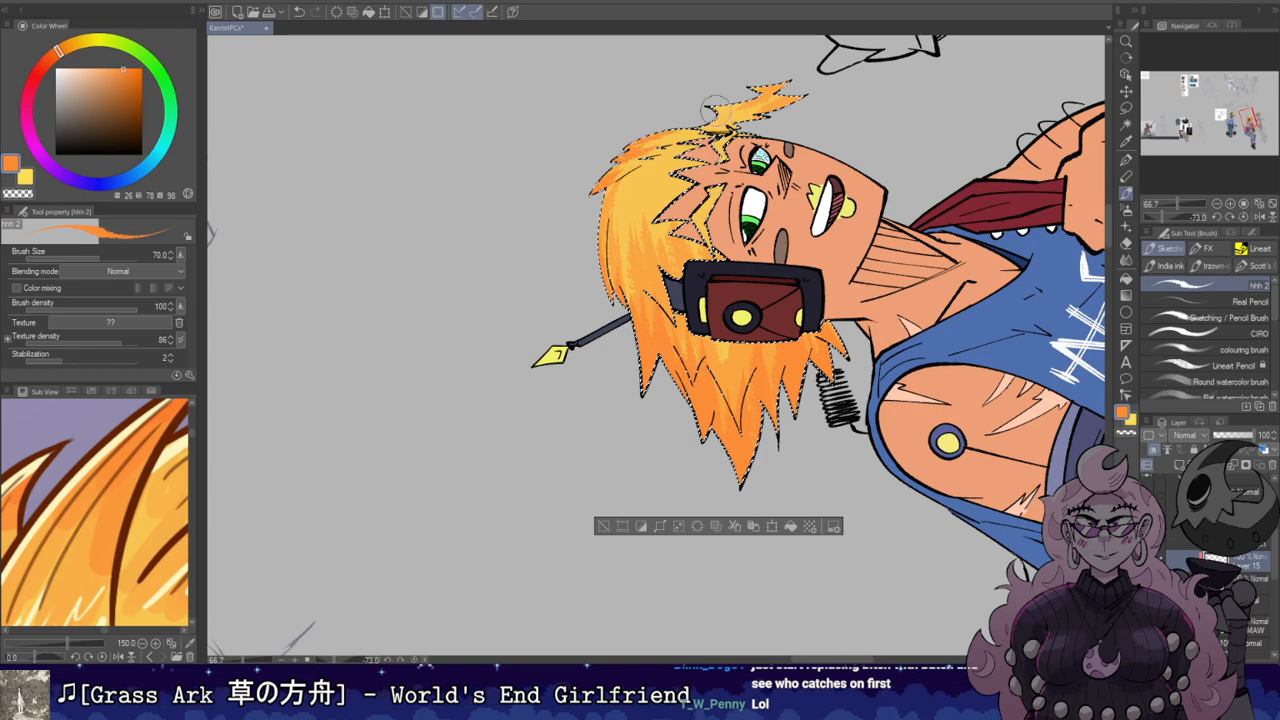
{"action": "left_click_drag", "start_coordinate": [784, 90], "coordinate": [774, 54]}
Step: Shade the outermost hair tips in red-orange with the brush at size 50, straighten the canvas and clear the selection
{"action": "left_click_drag", "start_coordinate": [130, 430], "coordinate": [122, 524]}
{"action": "left_click_drag", "start_coordinate": [182, 482], "coordinate": [147, 482]}
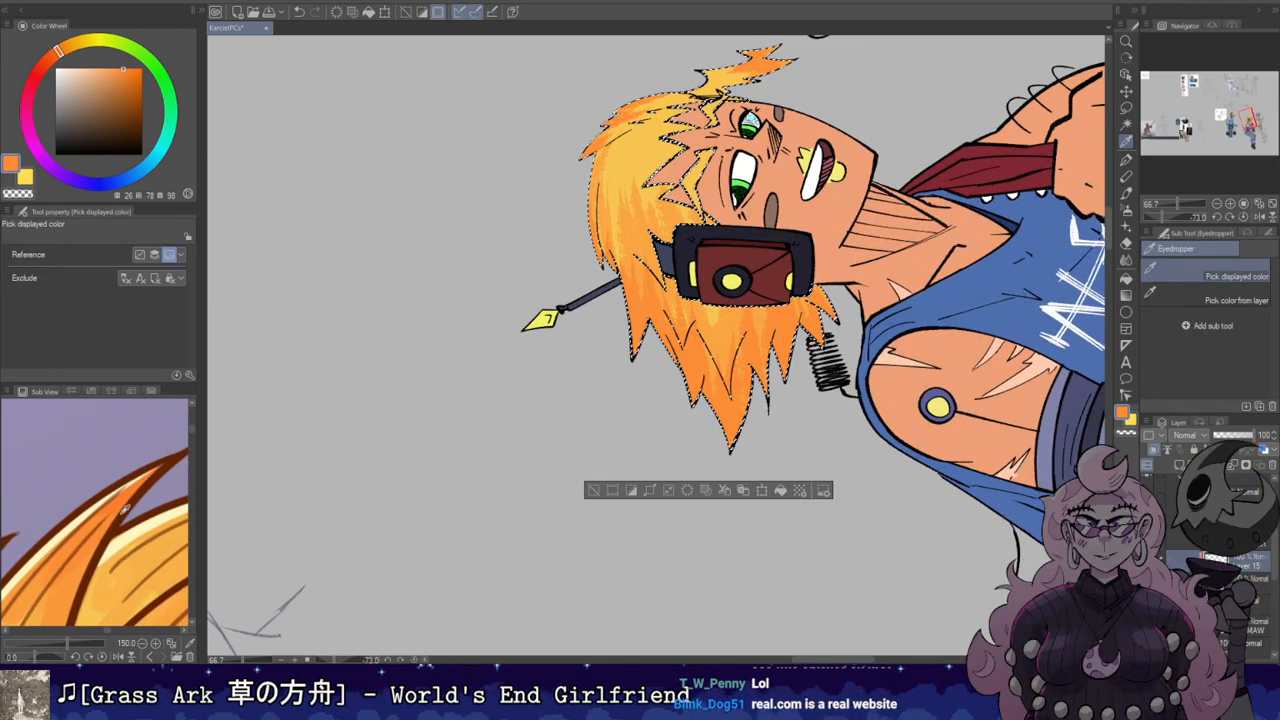
{"action": "left_click", "coordinate": [115, 503], "text": "alt"}
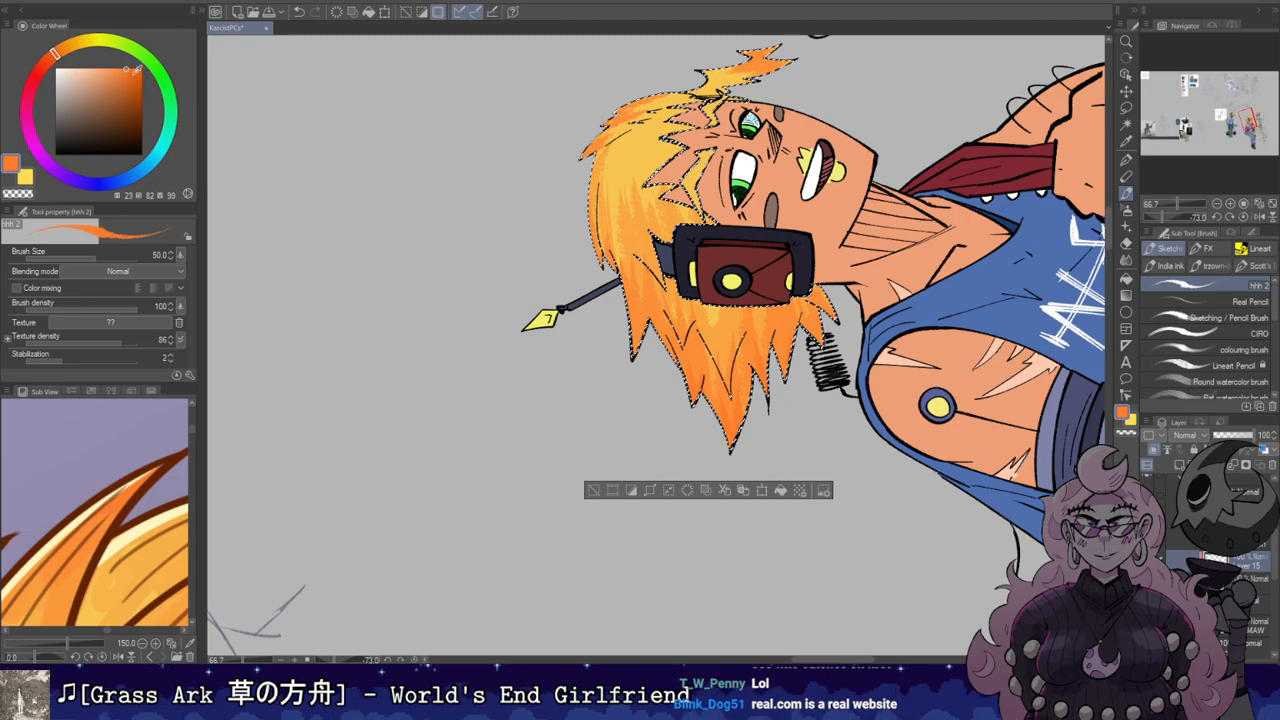
{"action": "left_click", "coordinate": [46, 62]}
{"action": "left_click", "coordinate": [131, 73]}
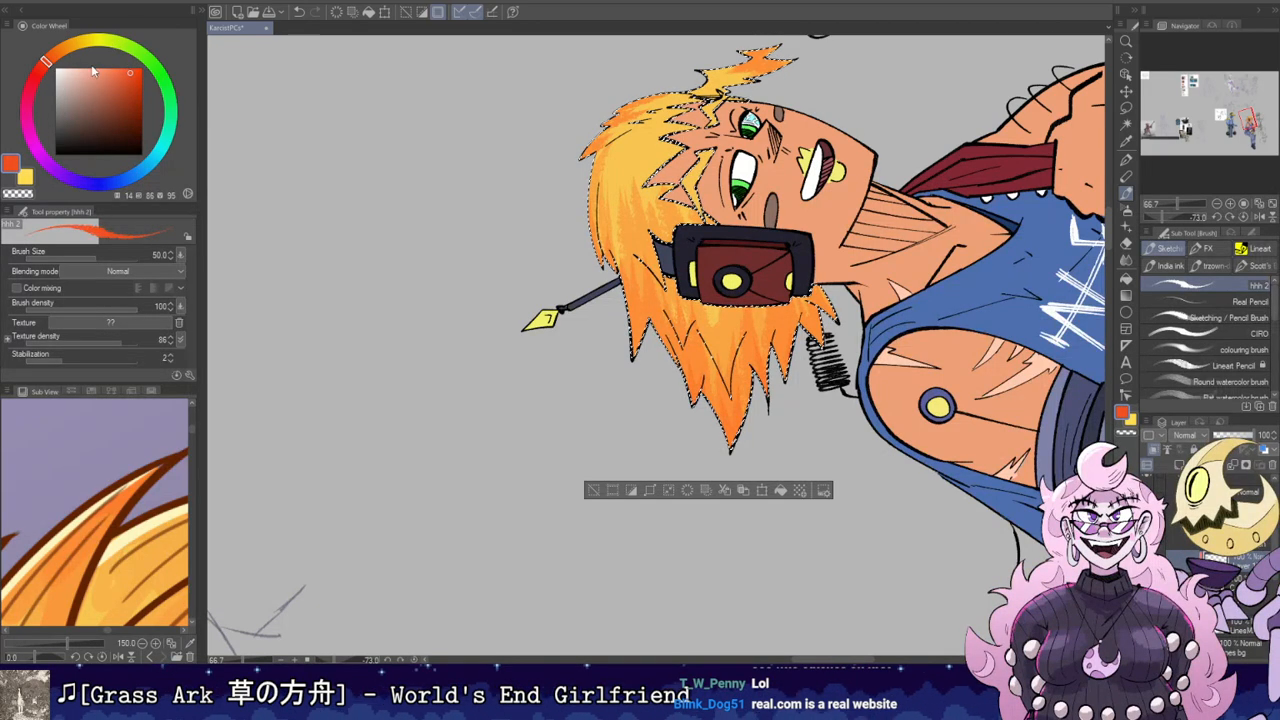
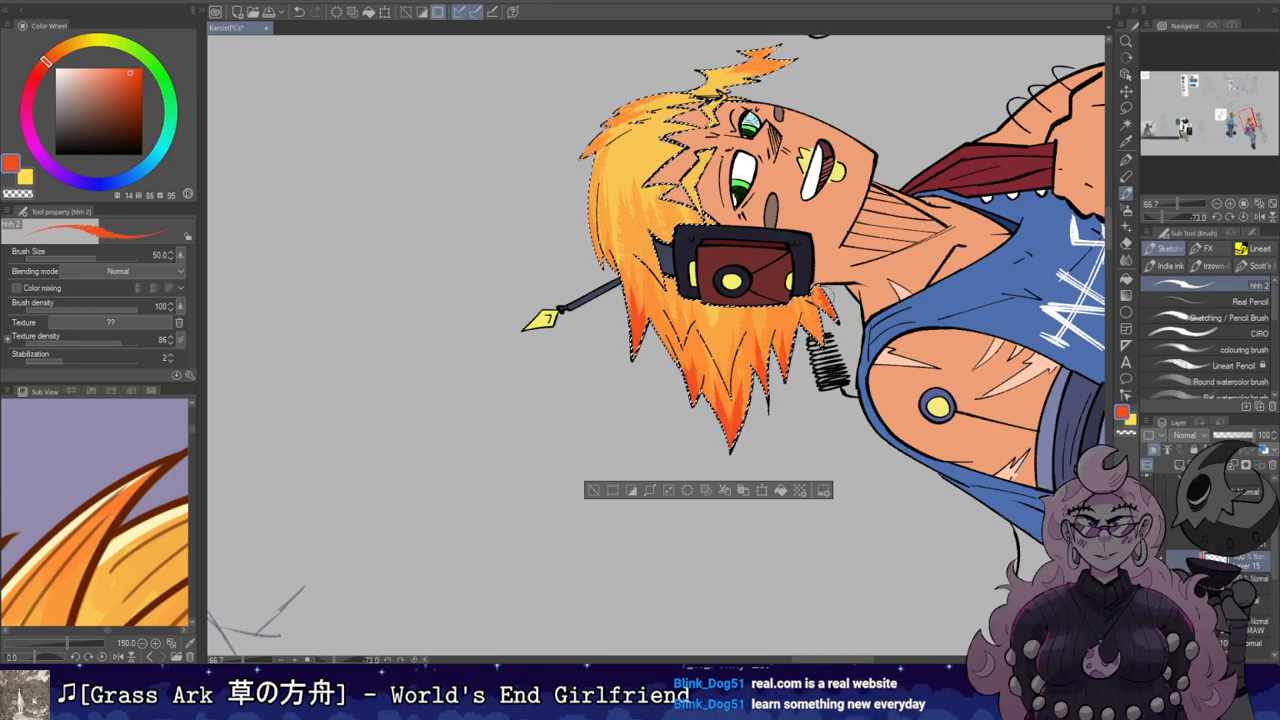
{"action": "key", "text": "r"}
{"action": "left_click_drag", "start_coordinate": [656, 75], "coordinate": [837, 180]}
{"action": "key", "text": "ctrl+d"}
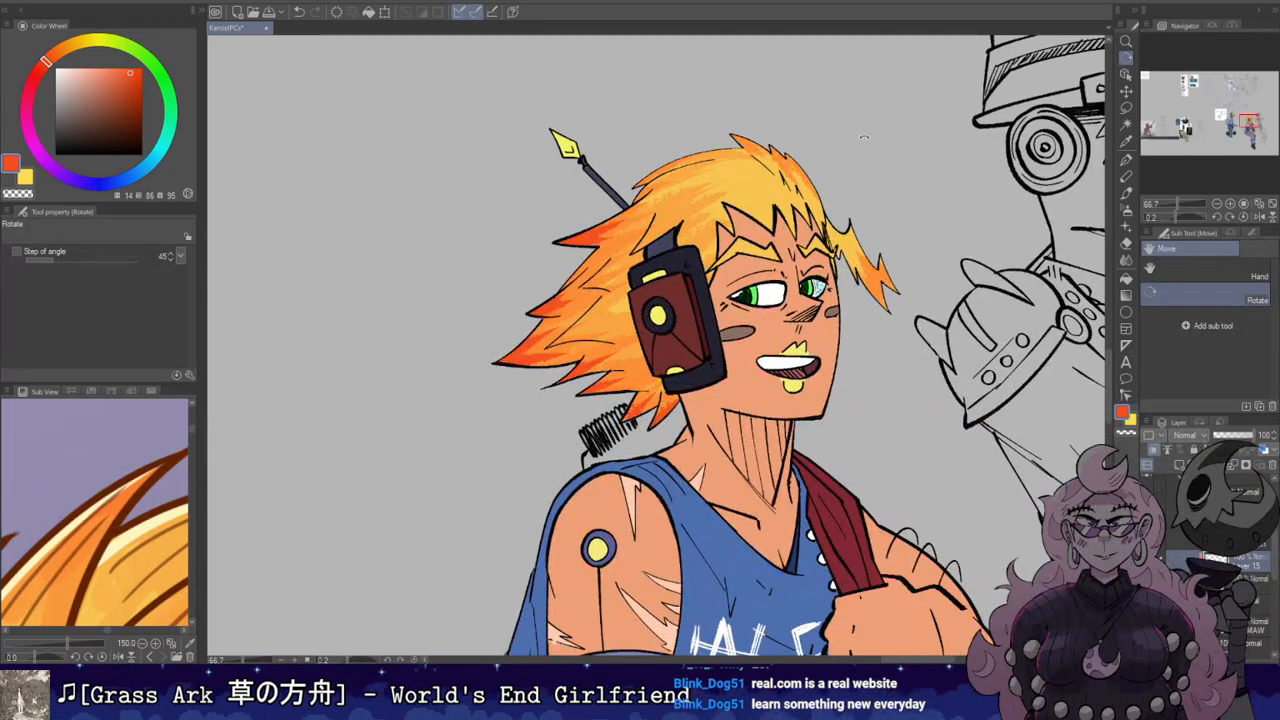
Step: Bring the reference's hair highlights into view and choose white for highlighting the character's hair
{"action": "scroll", "coordinate": [750, 256], "scroll_direction": "down", "scroll_amount": 2}
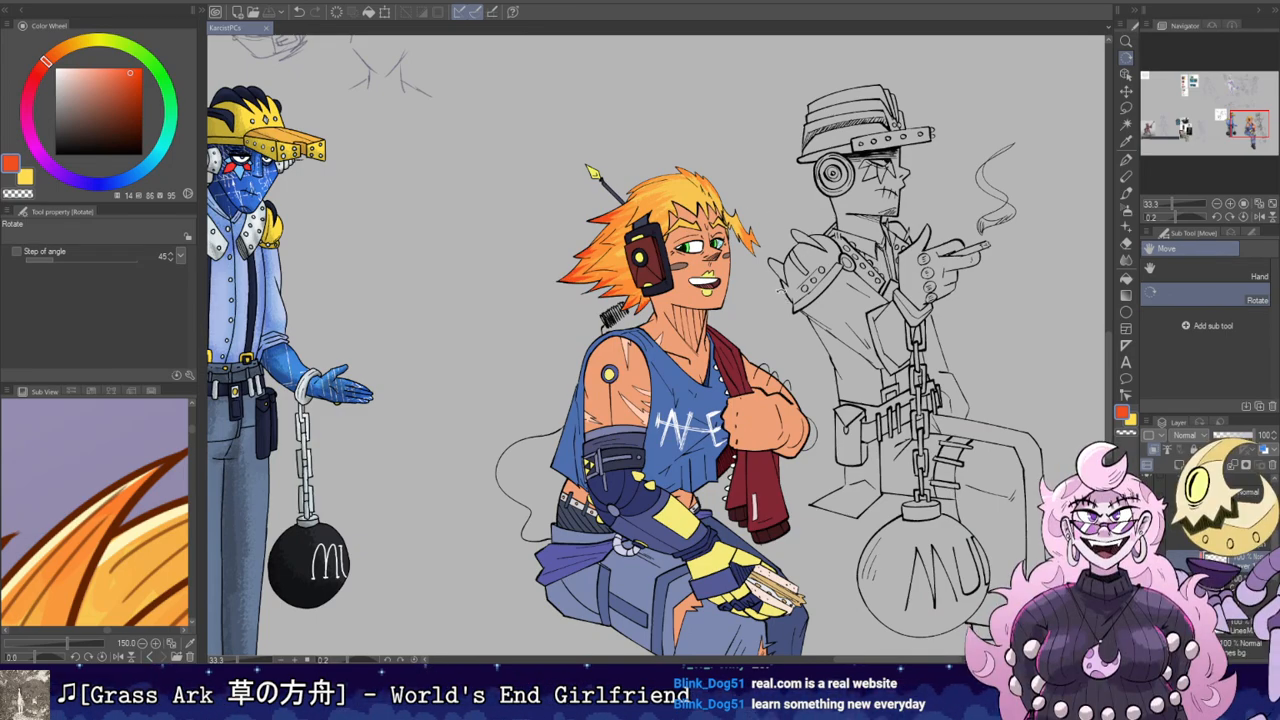
{"action": "scroll", "coordinate": [57, 586], "scroll_direction": "down", "scroll_amount": 3}
{"action": "left_click_drag", "start_coordinate": [57, 586], "coordinate": [137, 443]}
{"action": "left_click", "coordinate": [56, 68]}
{"action": "scroll", "coordinate": [726, 136], "scroll_direction": "up", "scroll_amount": 5}
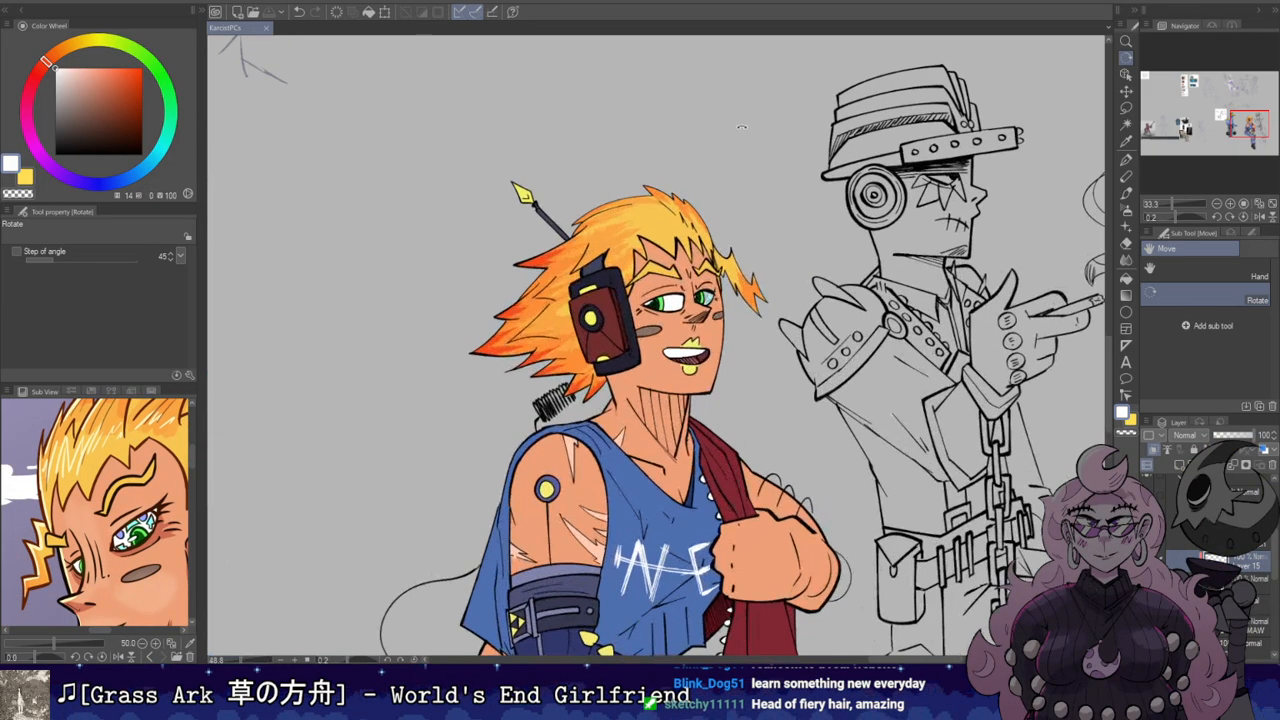
{"action": "scroll", "coordinate": [644, 212], "scroll_direction": "up", "scroll_amount": 3}
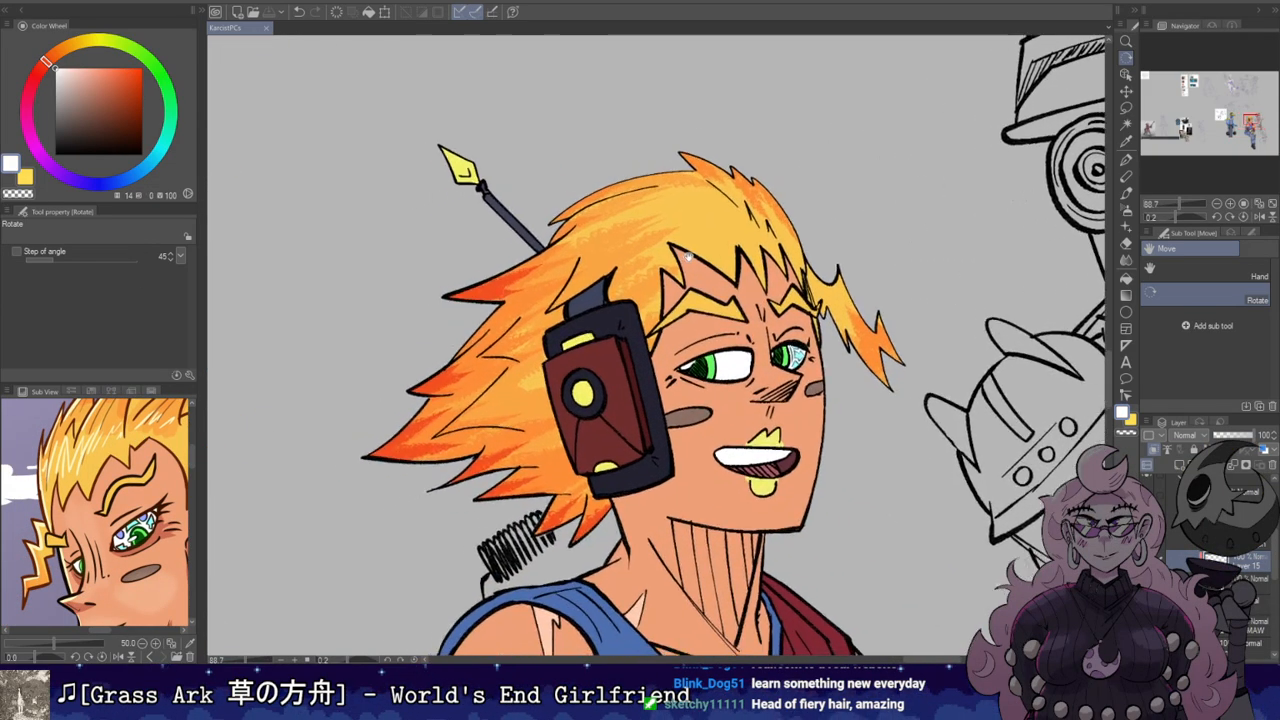
Step: Add a clipped layer, select the hair by colour on the base layer and return to the new layer
{"action": "left_click", "coordinate": [1179, 464]}
{"action": "left_click", "coordinate": [1154, 450]}
{"action": "left_click", "coordinate": [1240, 583]}
{"action": "key", "text": "w"}
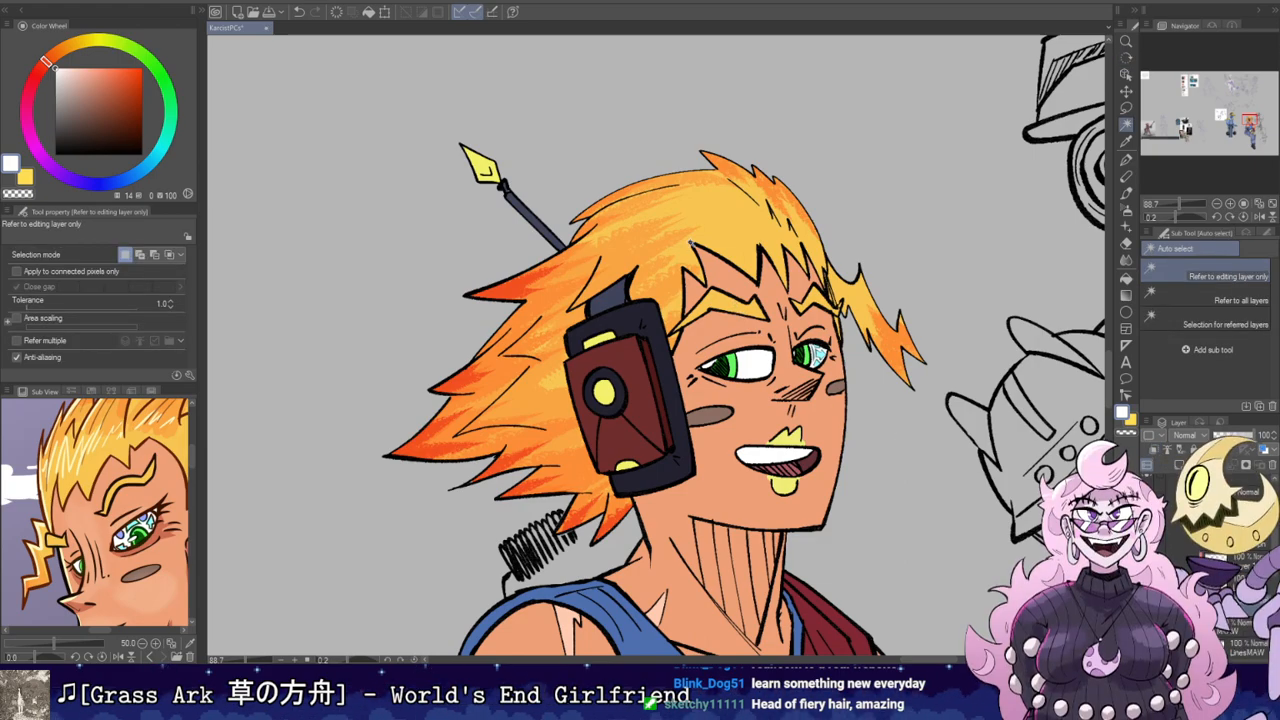
{"action": "left_click", "coordinate": [660, 230]}
{"action": "left_click", "coordinate": [1240, 561]}
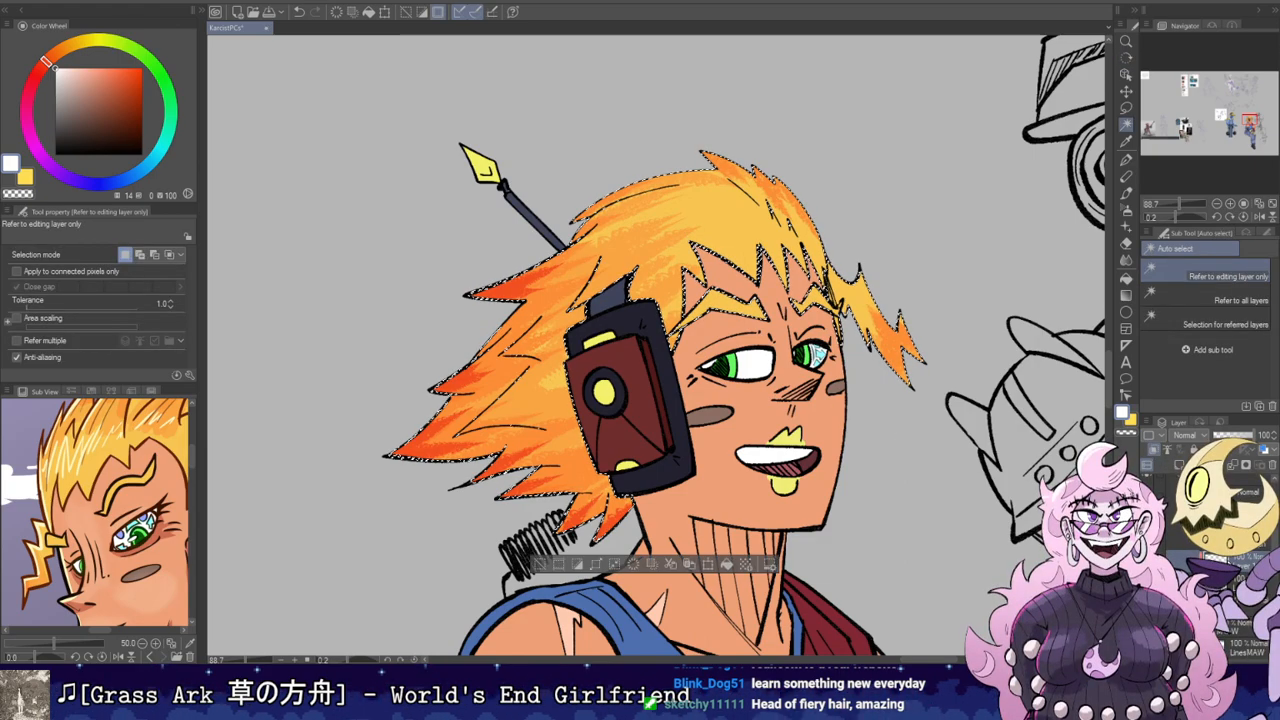
Step: Brush white highlight strokes at size 25 across the top of the hair above the fringe
{"action": "key", "text": "b"}
{"action": "key", "text": "bracketleft"}
{"action": "key", "text": "bracketleft"}
{"action": "key", "text": "bracketleft"}
{"action": "mouse_move", "coordinate": [700, 212]}
{"action": "left_mouse_down"}
{"action": "mouse_move", "coordinate": [722, 242]}
{"action": "mouse_move", "coordinate": [703, 209]}
{"action": "mouse_move", "coordinate": [768, 210]}
{"action": "mouse_move", "coordinate": [788, 224]}
{"action": "left_mouse_up"}
{"action": "mouse_move", "coordinate": [784, 196]}
{"action": "left_mouse_down"}
{"action": "mouse_move", "coordinate": [805, 236]}
{"action": "mouse_move", "coordinate": [632, 177]}
{"action": "mouse_move", "coordinate": [678, 285]}
{"action": "mouse_move", "coordinate": [643, 284]}
{"action": "left_mouse_up"}
Step: Brush white rim highlights along the back outline of the crown and the upper edges of the back spikes
{"action": "key", "text": "shift+space"}
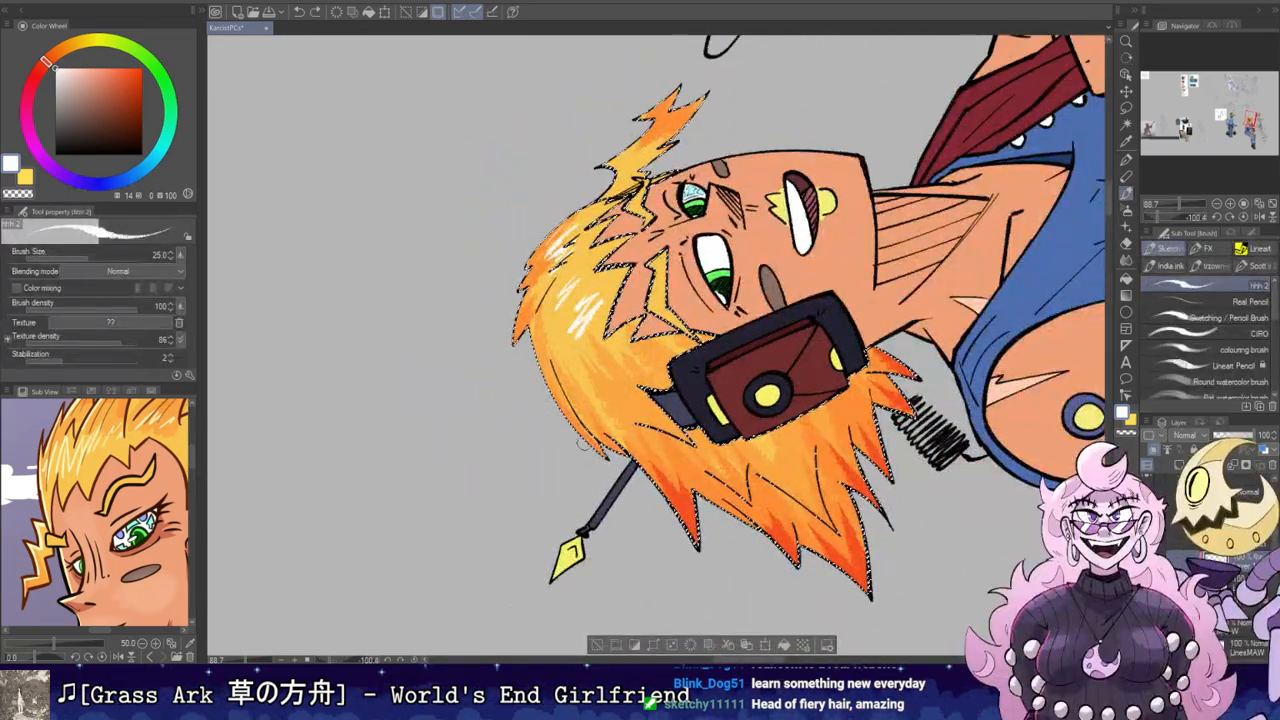
{"action": "mouse_move", "coordinate": [543, 356]}
{"action": "left_mouse_down"}
{"action": "mouse_move", "coordinate": [610, 457]}
{"action": "mouse_move", "coordinate": [695, 488]}
{"action": "left_mouse_up"}
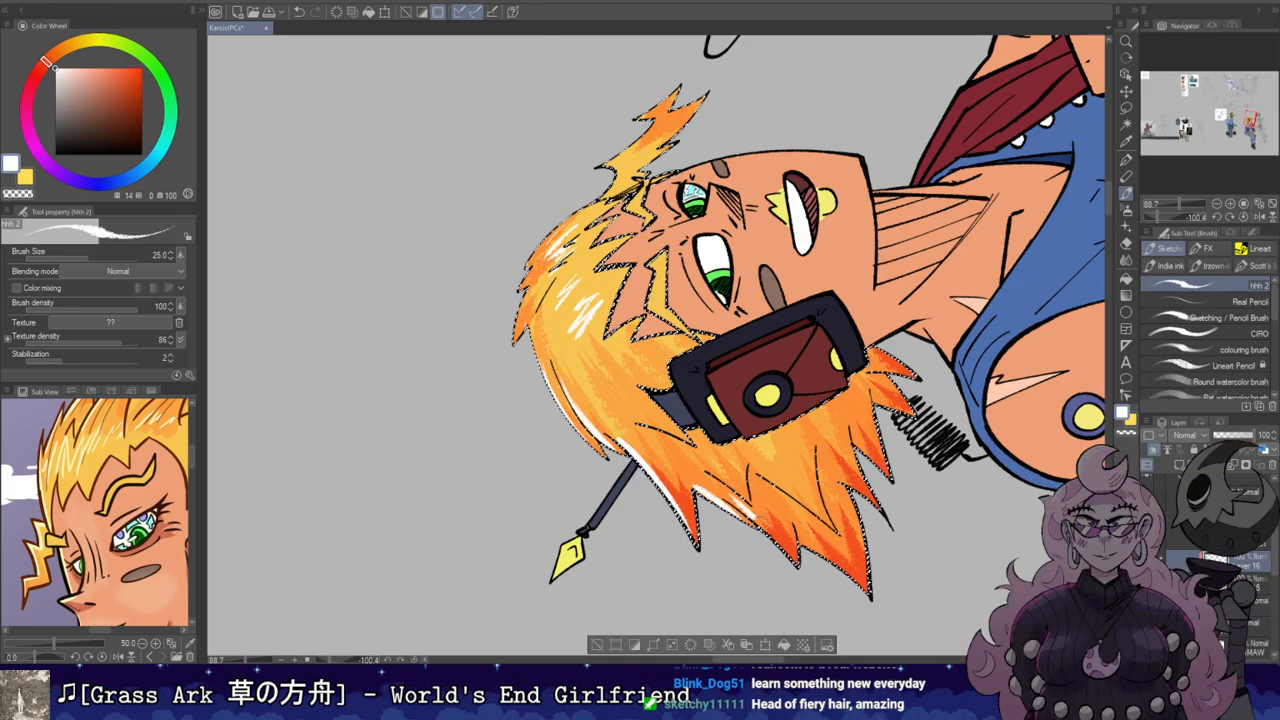
{"action": "left_click_drag", "start_coordinate": [802, 541], "coordinate": [868, 592]}
{"action": "key", "text": "ctrl+z"}
{"action": "left_click_drag", "start_coordinate": [802, 541], "coordinate": [868, 590]}
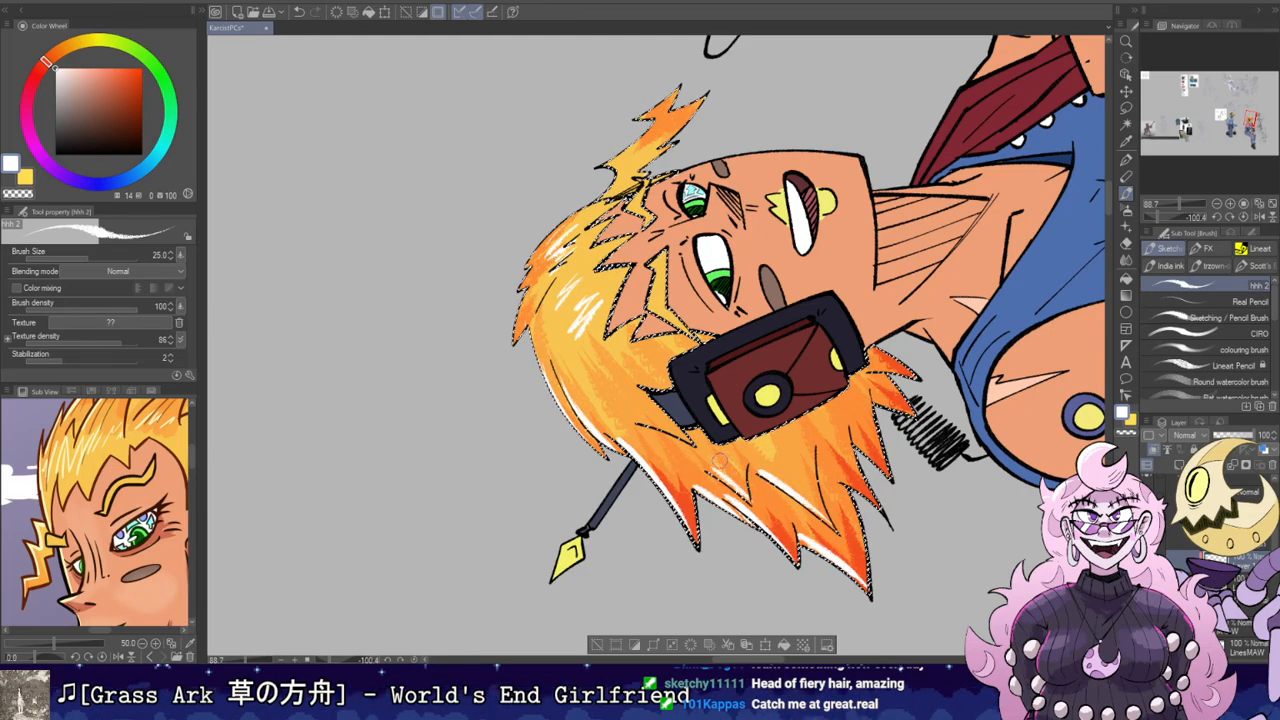
Step: Refine the white highlights on the back spikes and add small strokes to the hair behind the crown
{"action": "key", "text": "e"}
{"action": "key", "text": "r"}
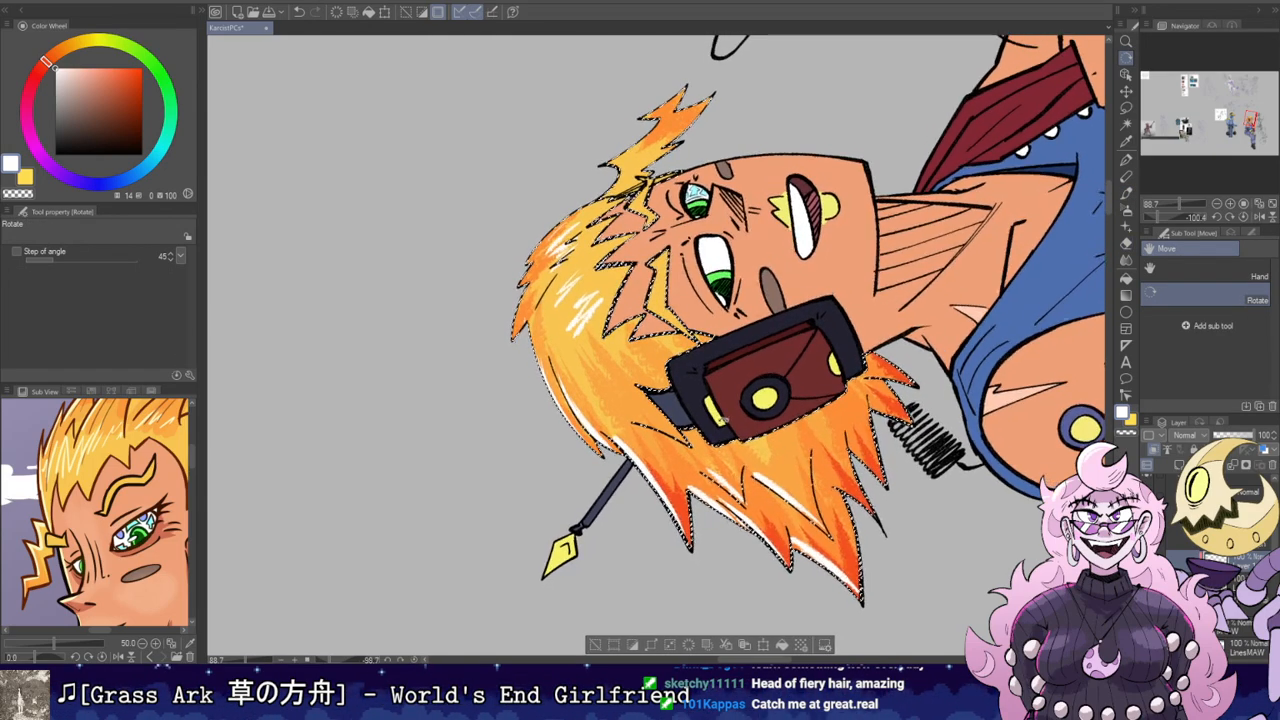
{"action": "double_click", "coordinate": [700, 340]}
{"action": "mouse_move", "coordinate": [680, 340]}
{"action": "left_mouse_down"}
{"action": "mouse_move", "coordinate": [780, 376]}
{"action": "mouse_move", "coordinate": [751, 260]}
{"action": "left_mouse_up"}
{"action": "key", "text": "b"}
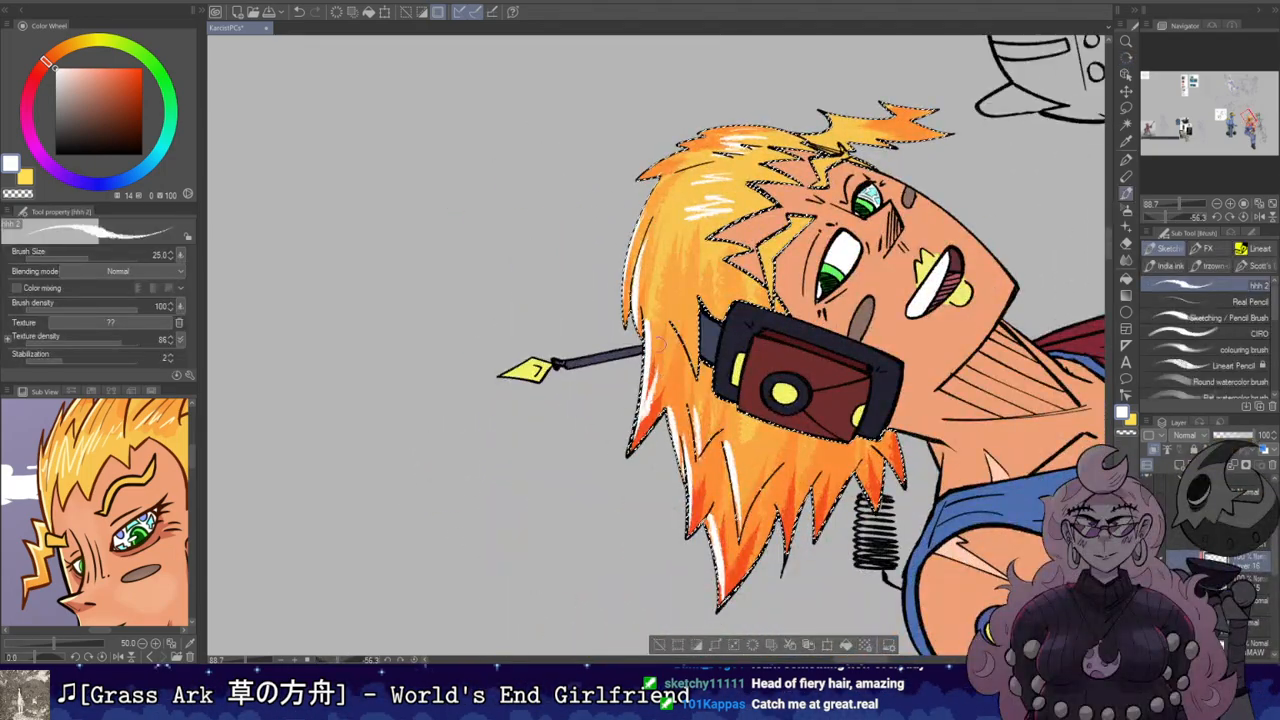
{"action": "key", "text": "e"}
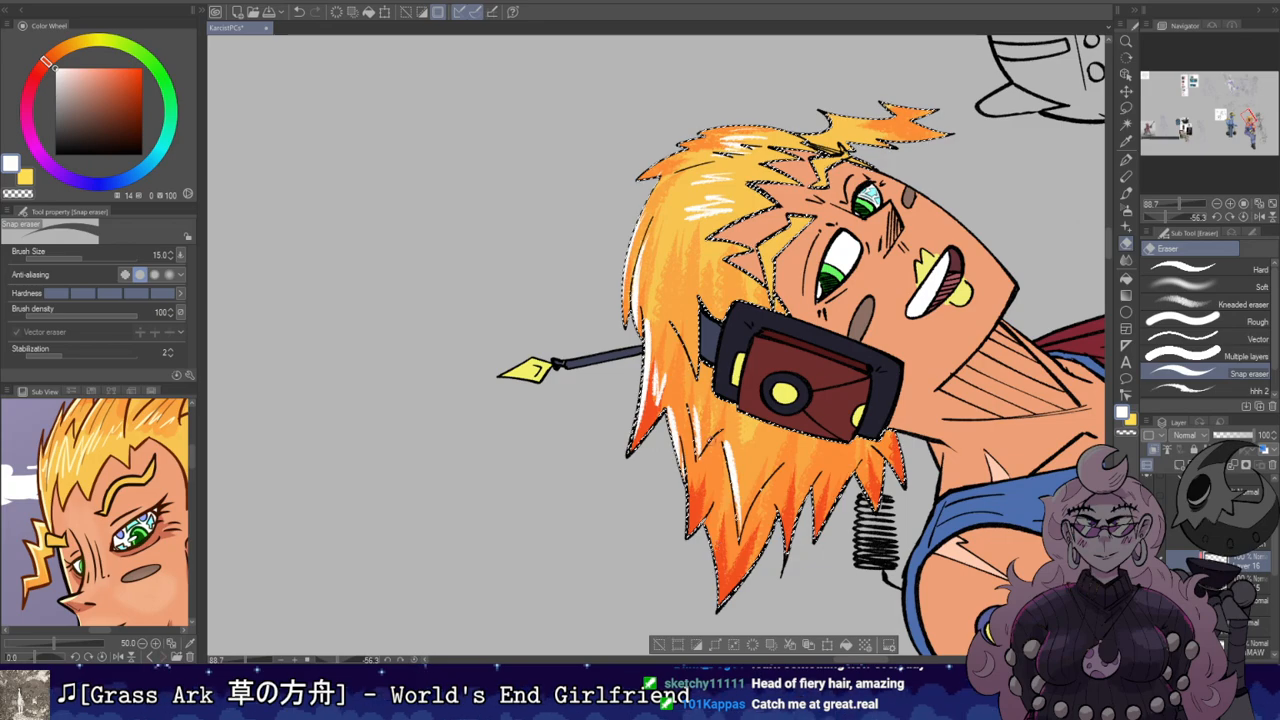
{"action": "key", "text": "b"}
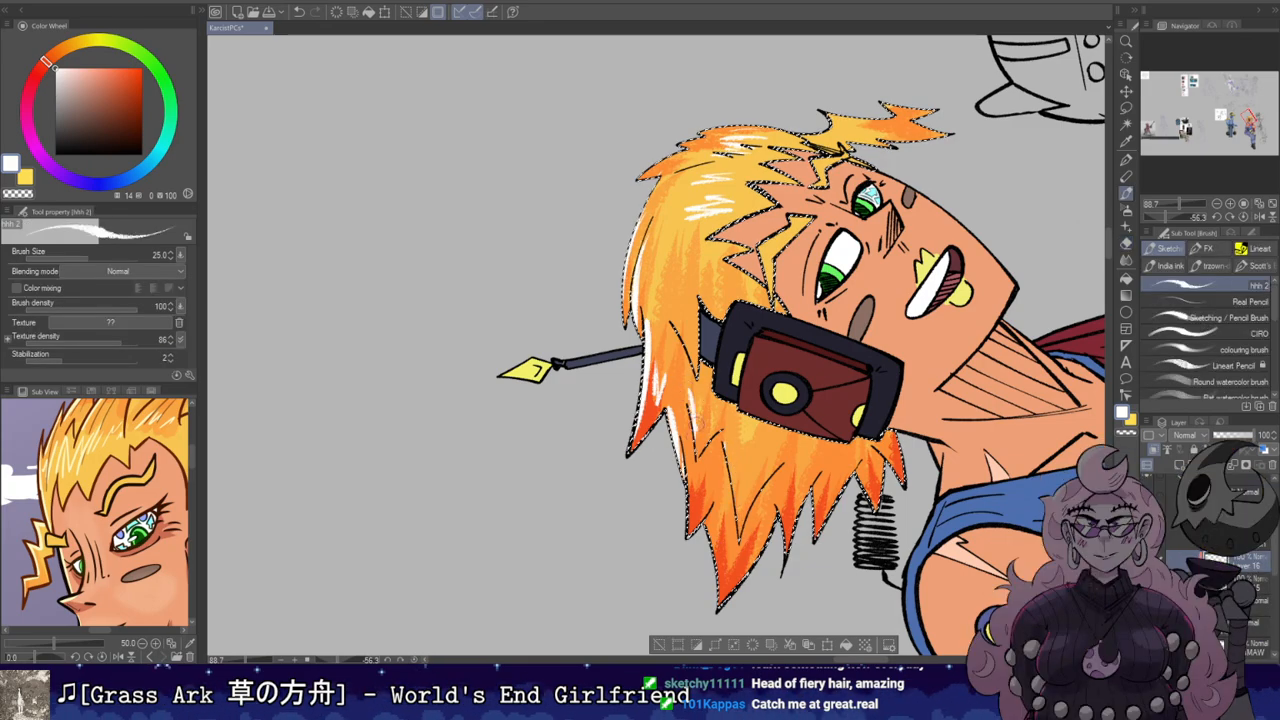
{"action": "key", "text": "ctrl+z"}
{"action": "left_click_drag", "start_coordinate": [648, 262], "coordinate": [657, 309]}
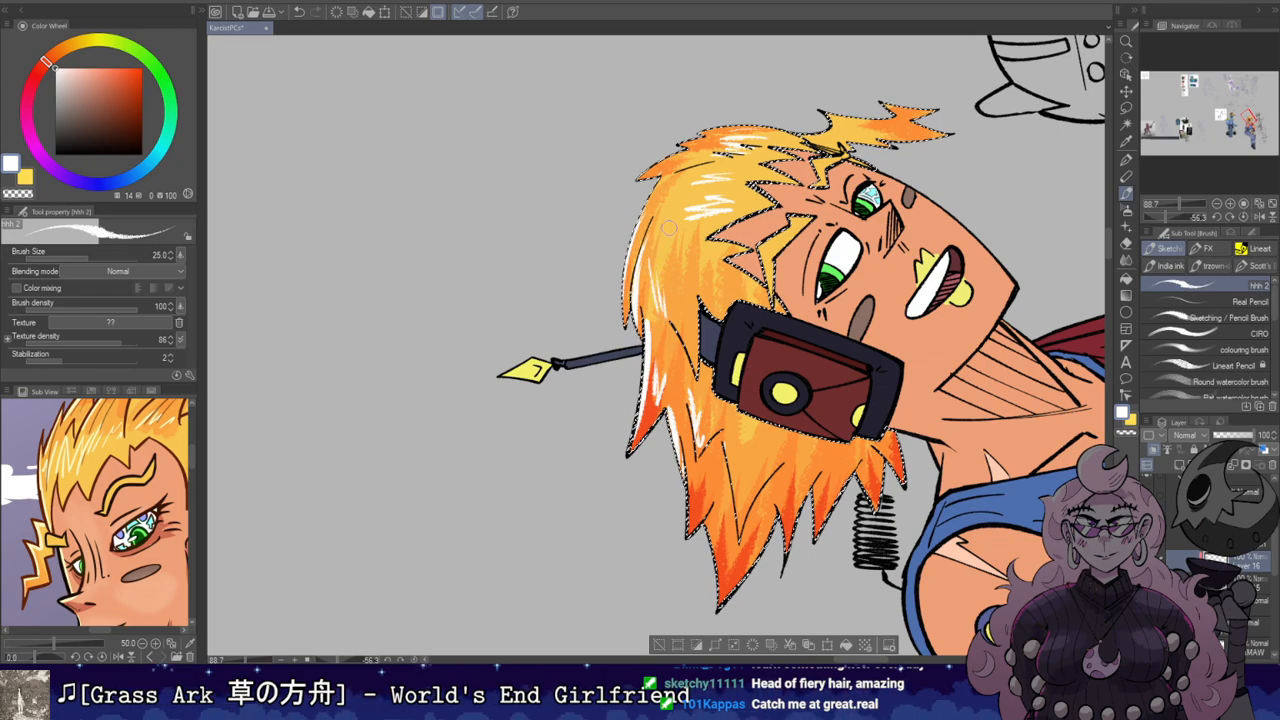
Step: Highlight the crown's front tuft in white, straighten the canvas and clear the selection
{"action": "key", "text": "r"}
{"action": "left_click_drag", "start_coordinate": [560, 110], "coordinate": [808, 116]}
{"action": "key", "text": "h"}
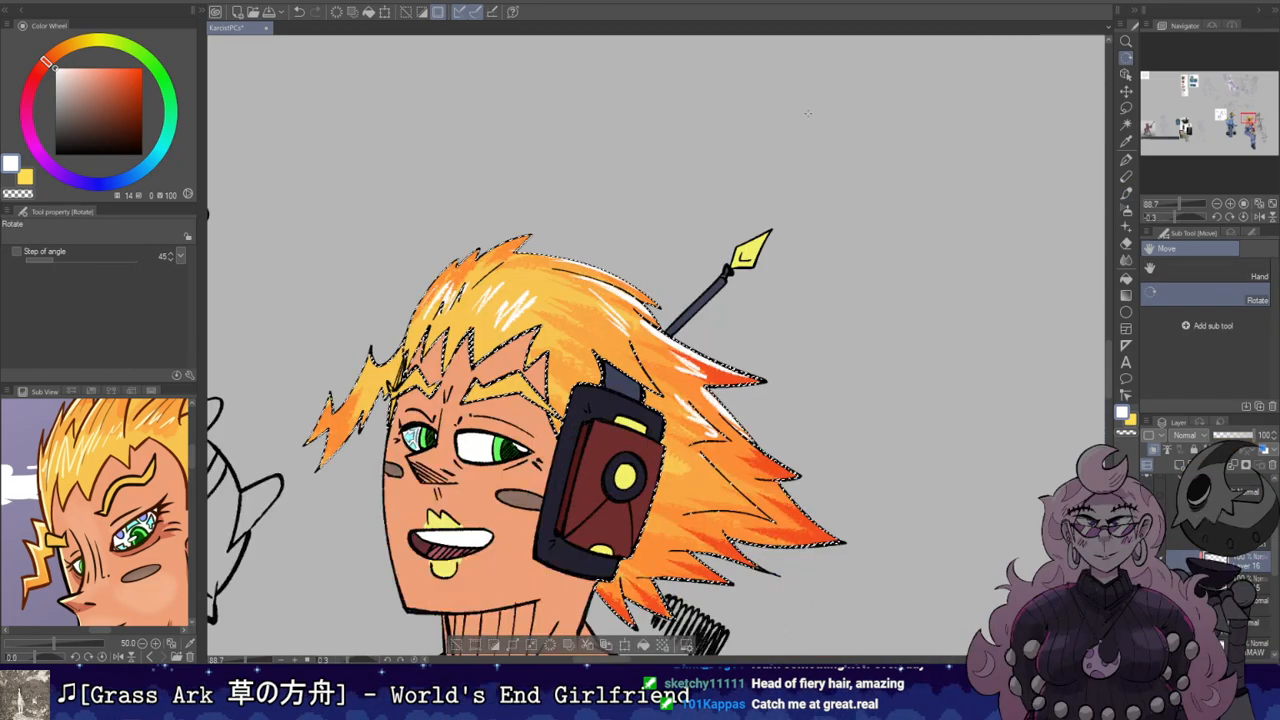
{"action": "key", "text": "h"}
{"action": "left_click_drag", "start_coordinate": [1031, 473], "coordinate": [656, 100]}
{"action": "key", "text": "b"}
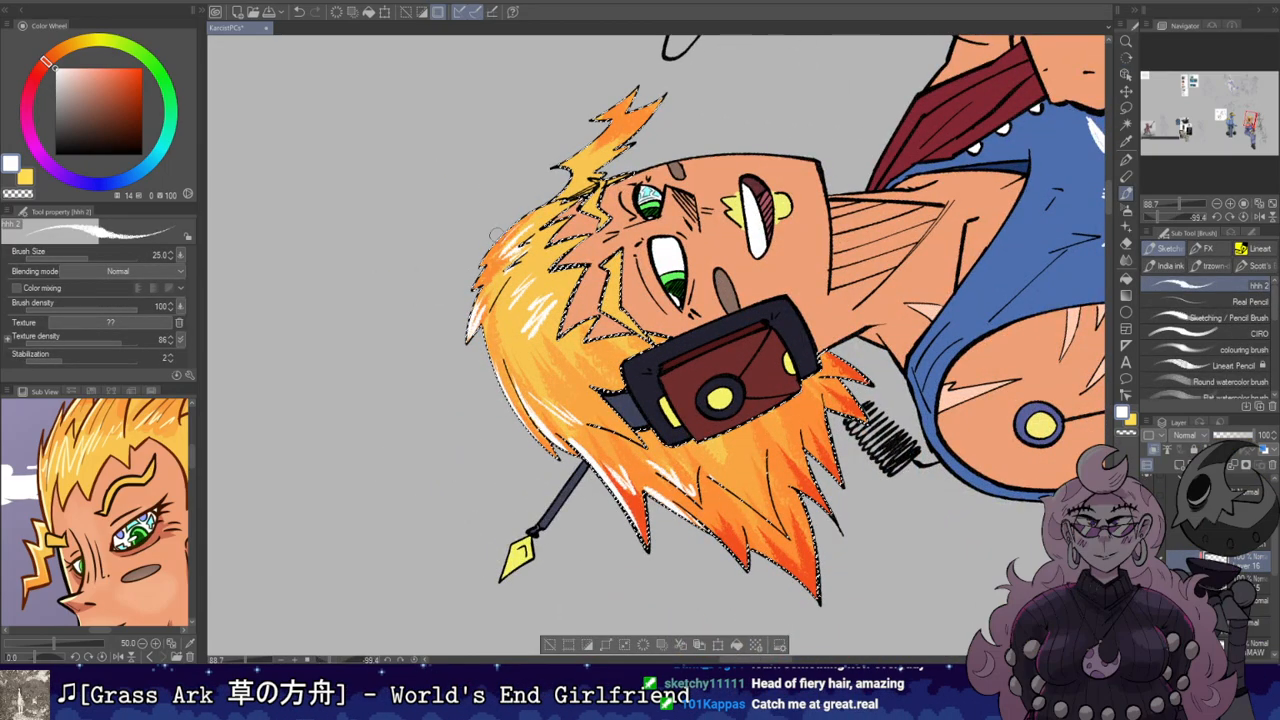
{"action": "key", "text": "r"}
{"action": "left_click_drag", "start_coordinate": [473, 290], "coordinate": [604, 149]}
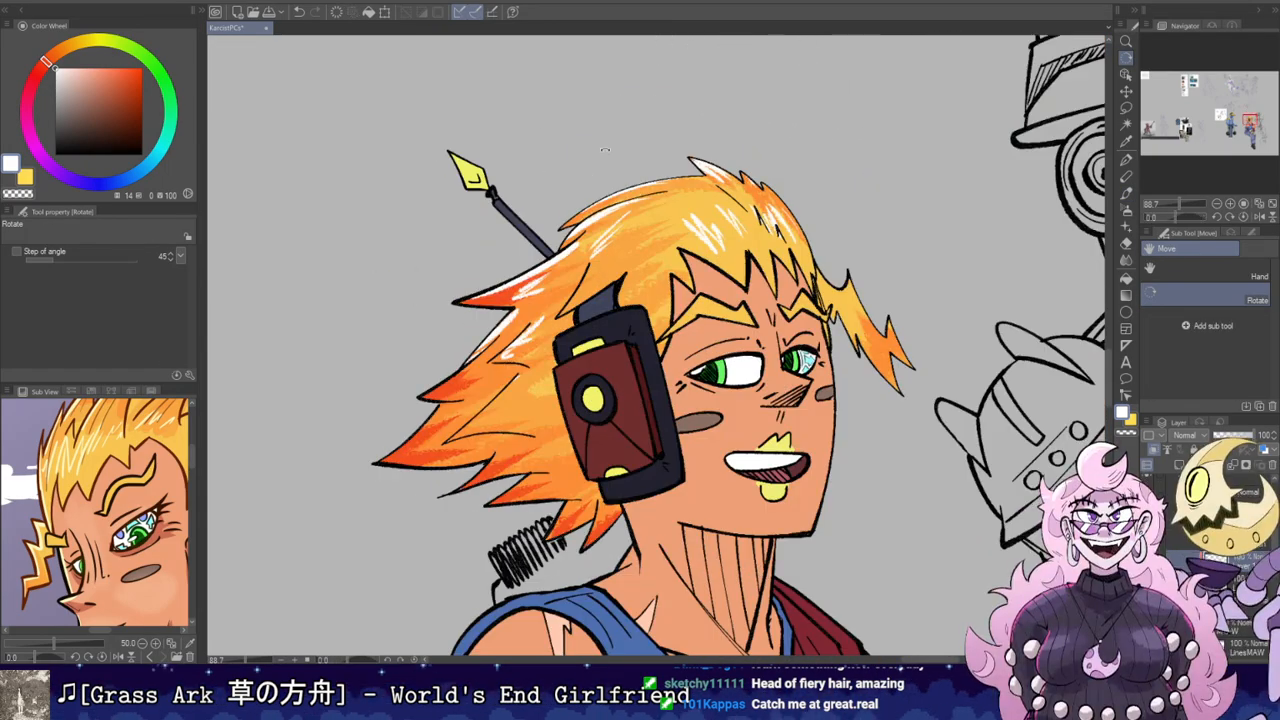
Step: Sample the dark brown outline colour from a hair spike in the reference
{"action": "scroll", "coordinate": [610, 240], "scroll_direction": "down", "scroll_amount": 3}
{"action": "scroll", "coordinate": [575, 260], "scroll_direction": "up", "scroll_amount": 5}
{"action": "scroll", "coordinate": [555, 310], "scroll_direction": "down", "scroll_amount": 5}
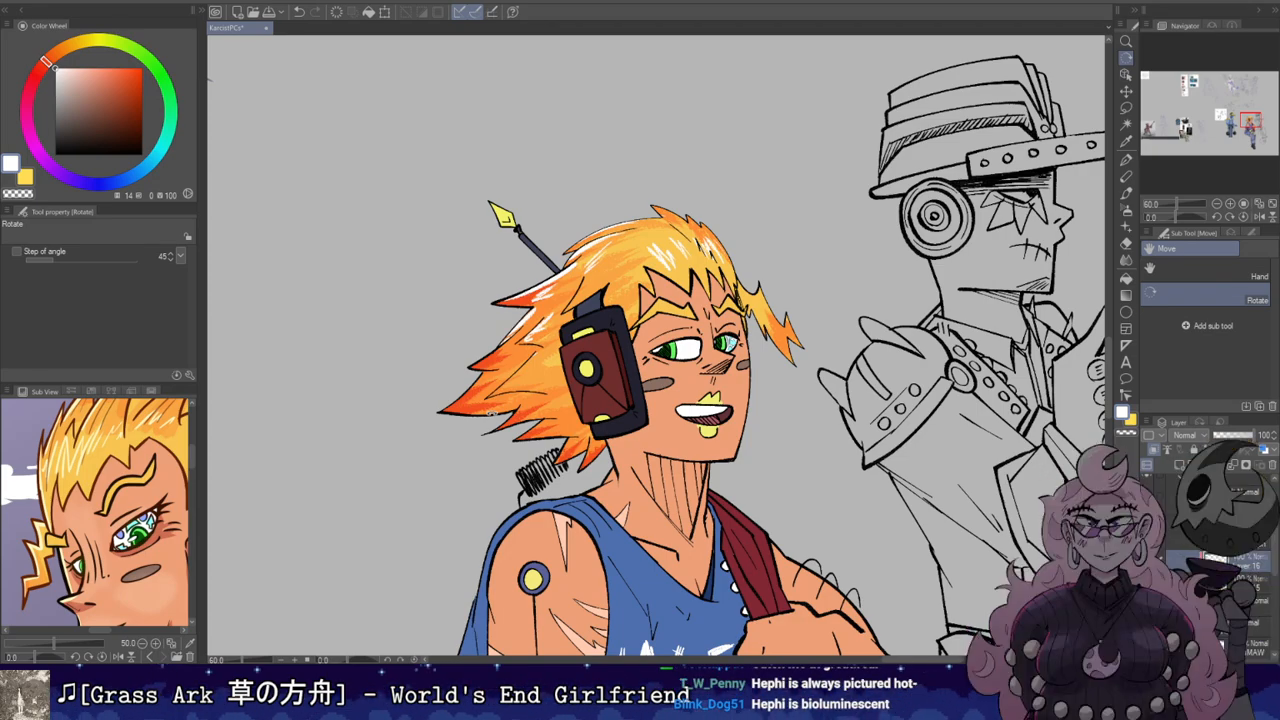
{"action": "scroll", "coordinate": [75, 480], "scroll_direction": "up", "scroll_amount": 2}
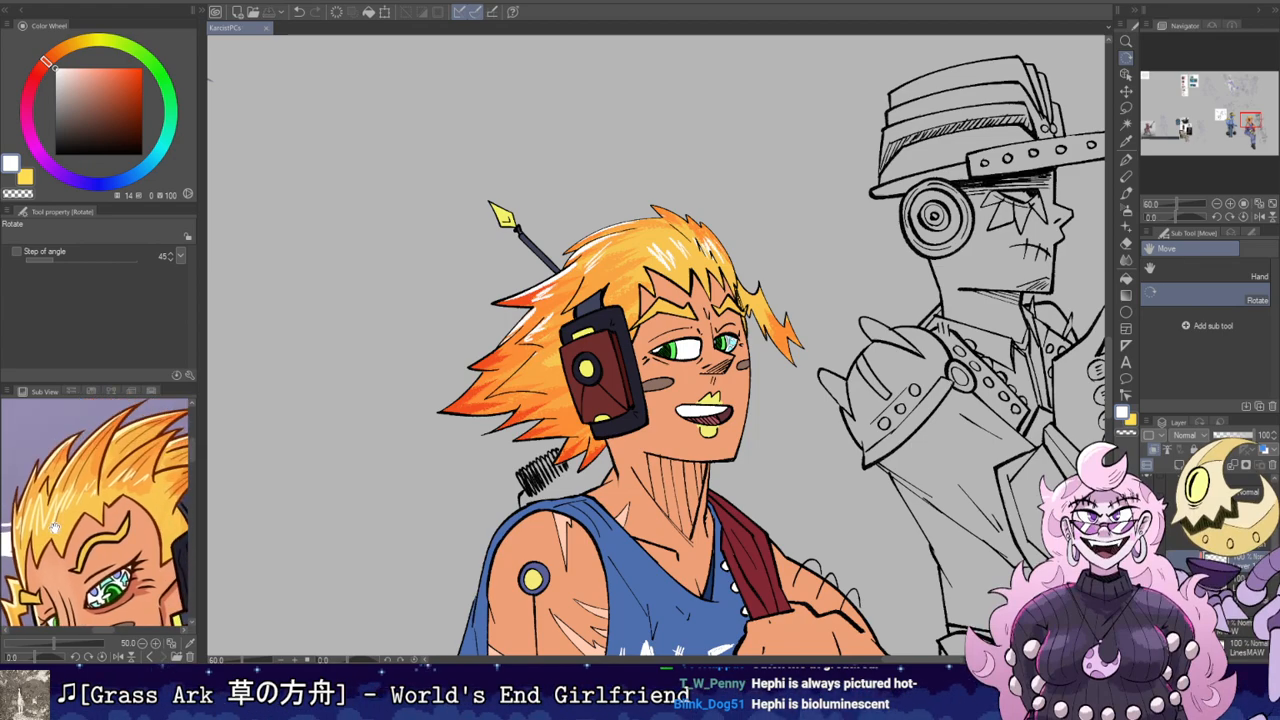
{"action": "left_click_drag", "start_coordinate": [75, 480], "coordinate": [89, 610]}
{"action": "left_click_drag", "start_coordinate": [51, 454], "coordinate": [87, 463]}
{"action": "scroll", "coordinate": [88, 462], "scroll_direction": "up", "scroll_amount": 2}
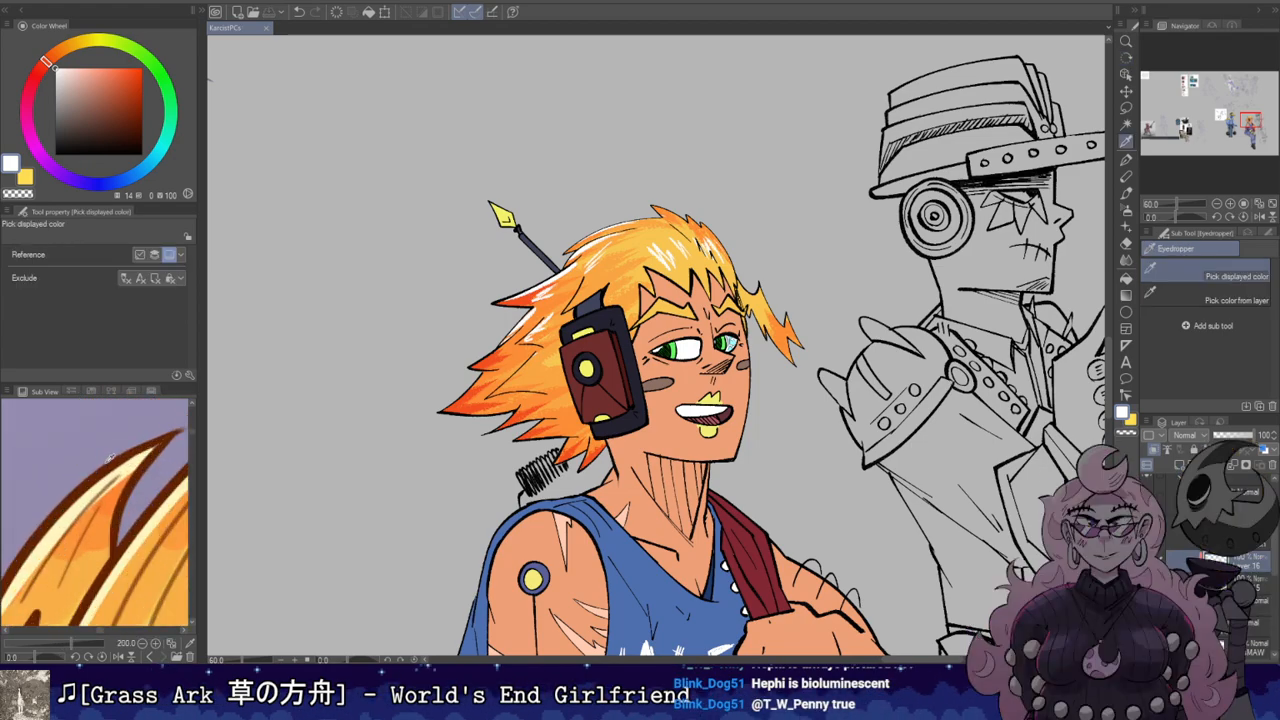
{"action": "left_click", "coordinate": [109, 458], "text": "alt"}
Step: Recolour the hair's line art dark brown, from the fringe and front lock to the back spikes
{"action": "left_click_drag", "start_coordinate": [734, 376], "coordinate": [828, 354]}
{"action": "scroll", "coordinate": [830, 355], "scroll_direction": "up", "scroll_amount": 1}
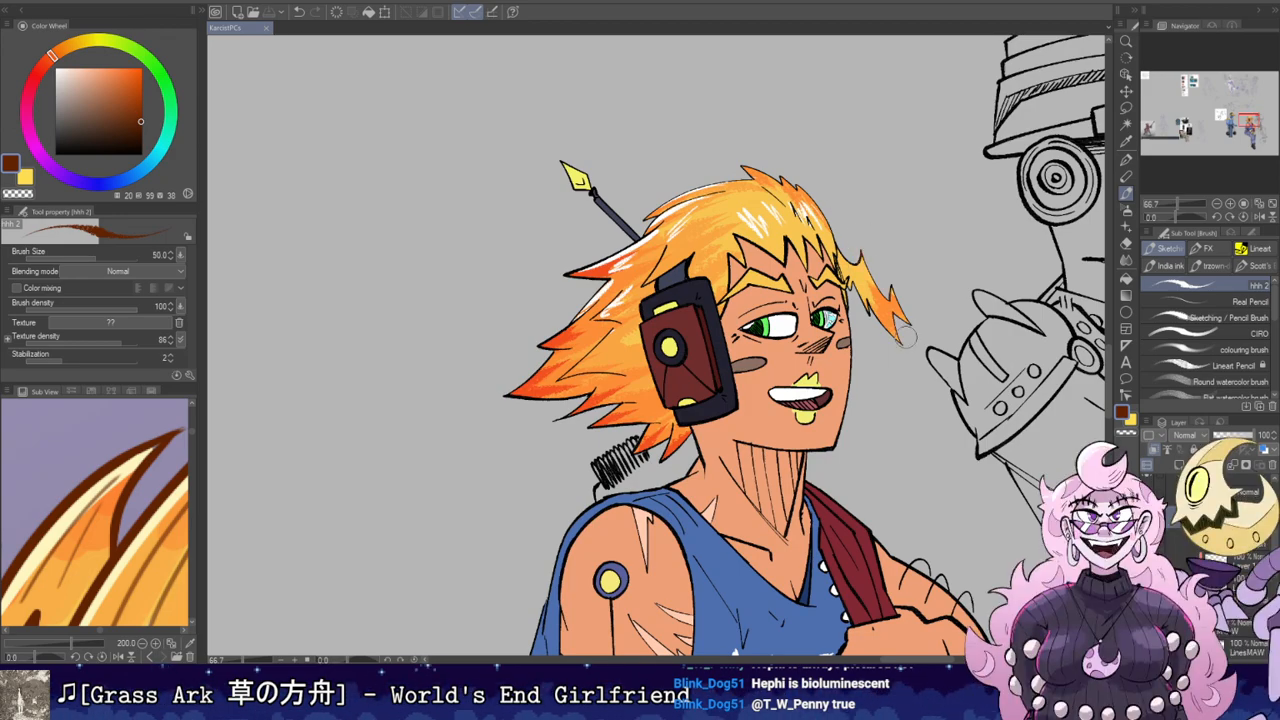
{"action": "key", "text": "bracketright"}
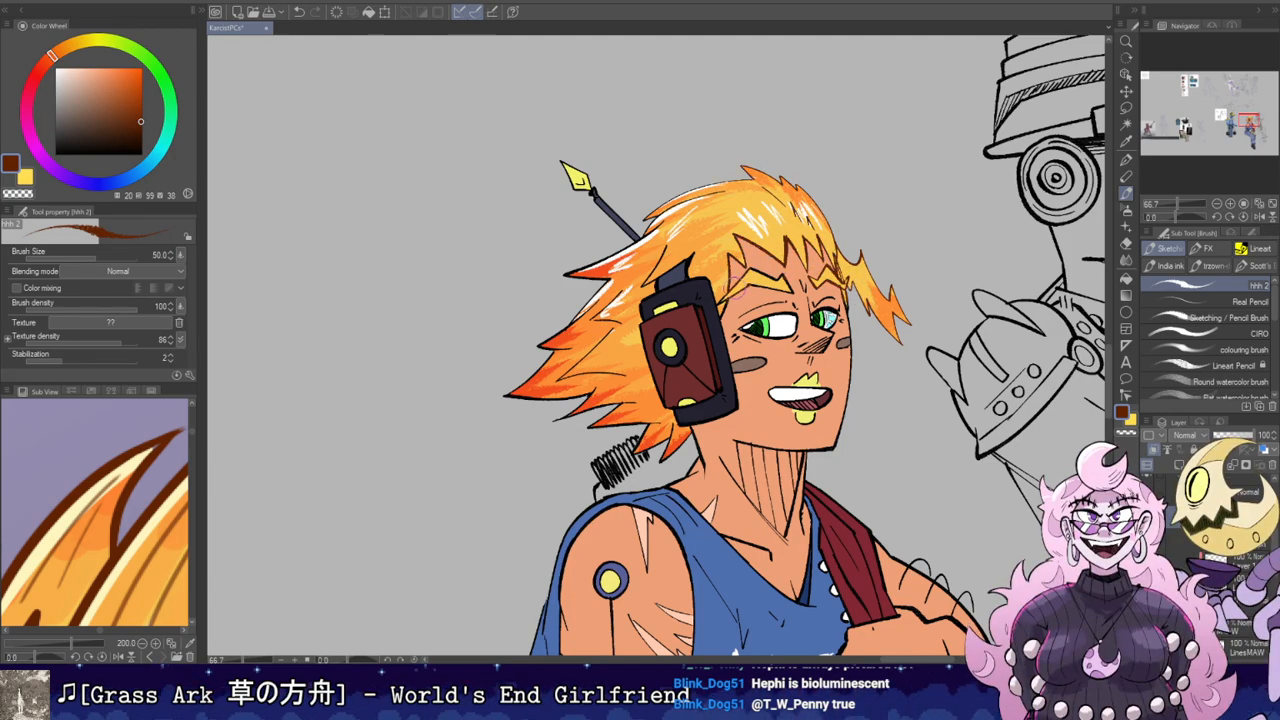
{"action": "key", "text": "bracketleft"}
{"action": "key", "text": "bracketleft"}
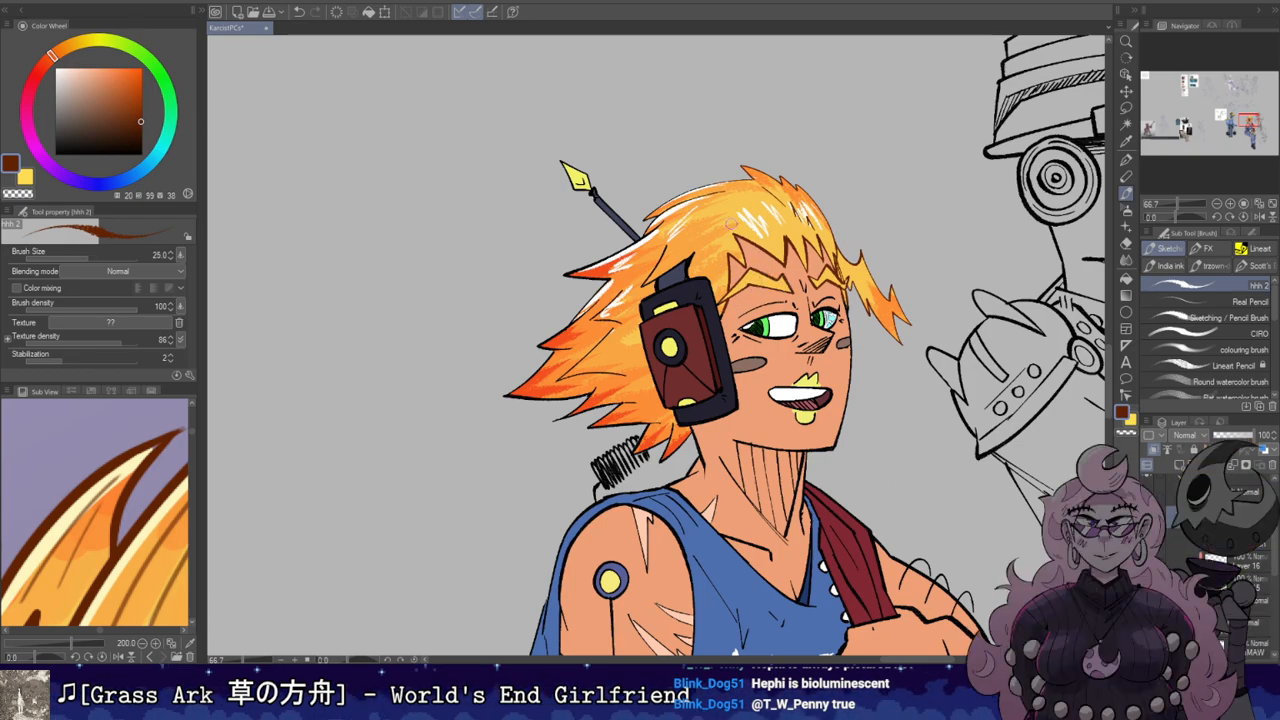
{"action": "mouse_move", "coordinate": [713, 260]}
{"action": "left_mouse_down"}
{"action": "mouse_move", "coordinate": [808, 308]}
{"action": "mouse_move", "coordinate": [878, 133]}
{"action": "left_mouse_up"}
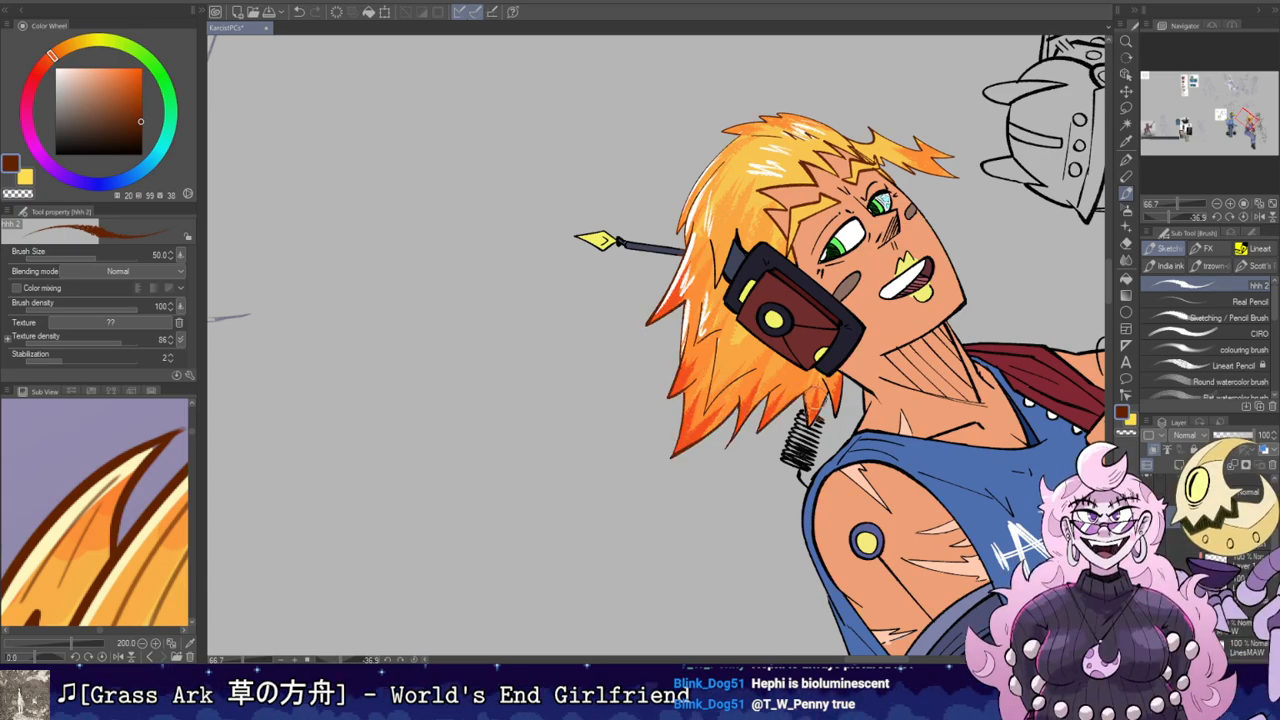
{"action": "key", "text": "e"}
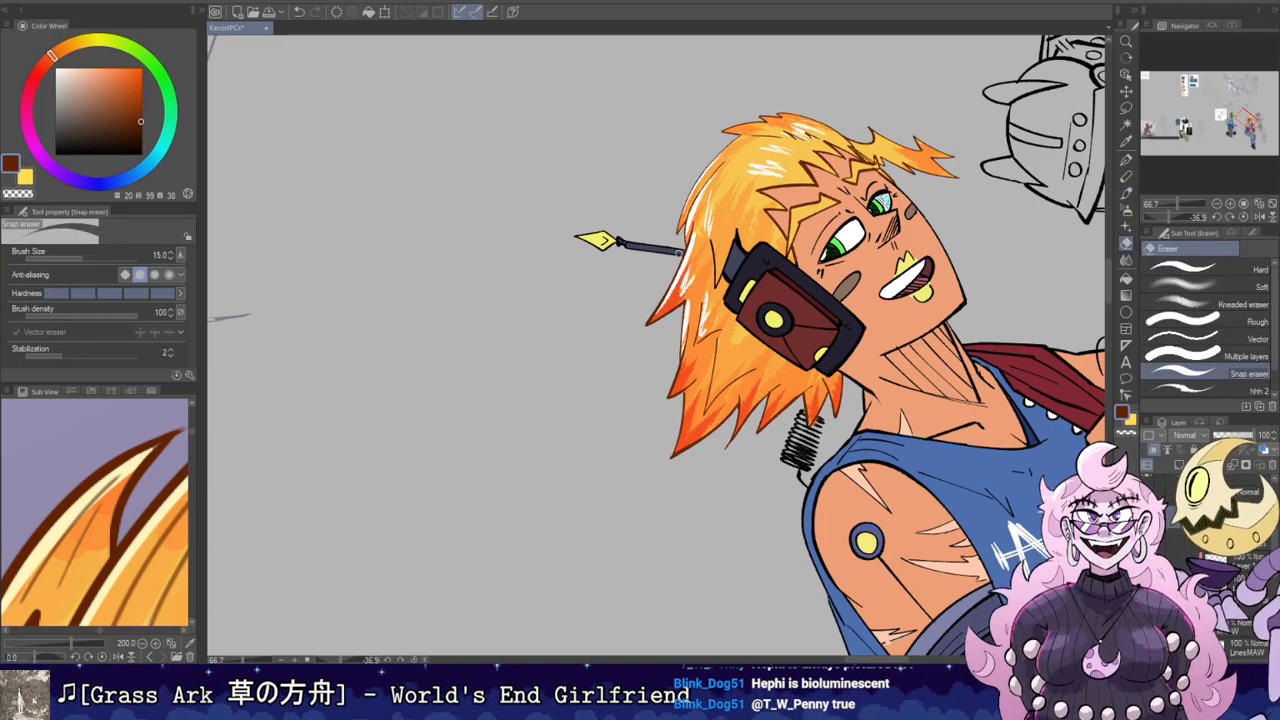
{"action": "key", "text": "r"}
{"action": "mouse_move", "coordinate": [765, 135]}
{"action": "left_mouse_down"}
{"action": "mouse_move", "coordinate": [888, 234]}
{"action": "mouse_move", "coordinate": [783, 139]}
{"action": "left_mouse_up"}
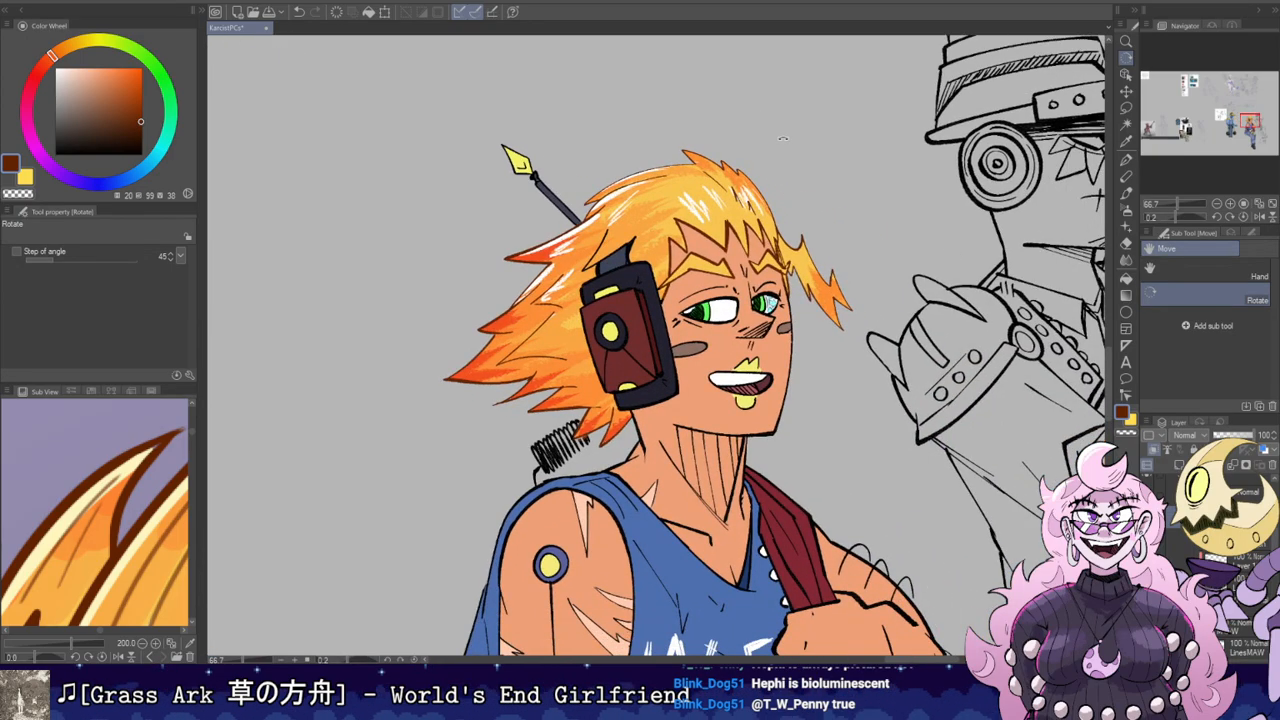
{"action": "scroll", "coordinate": [767, 185], "scroll_direction": "down", "scroll_amount": 4}
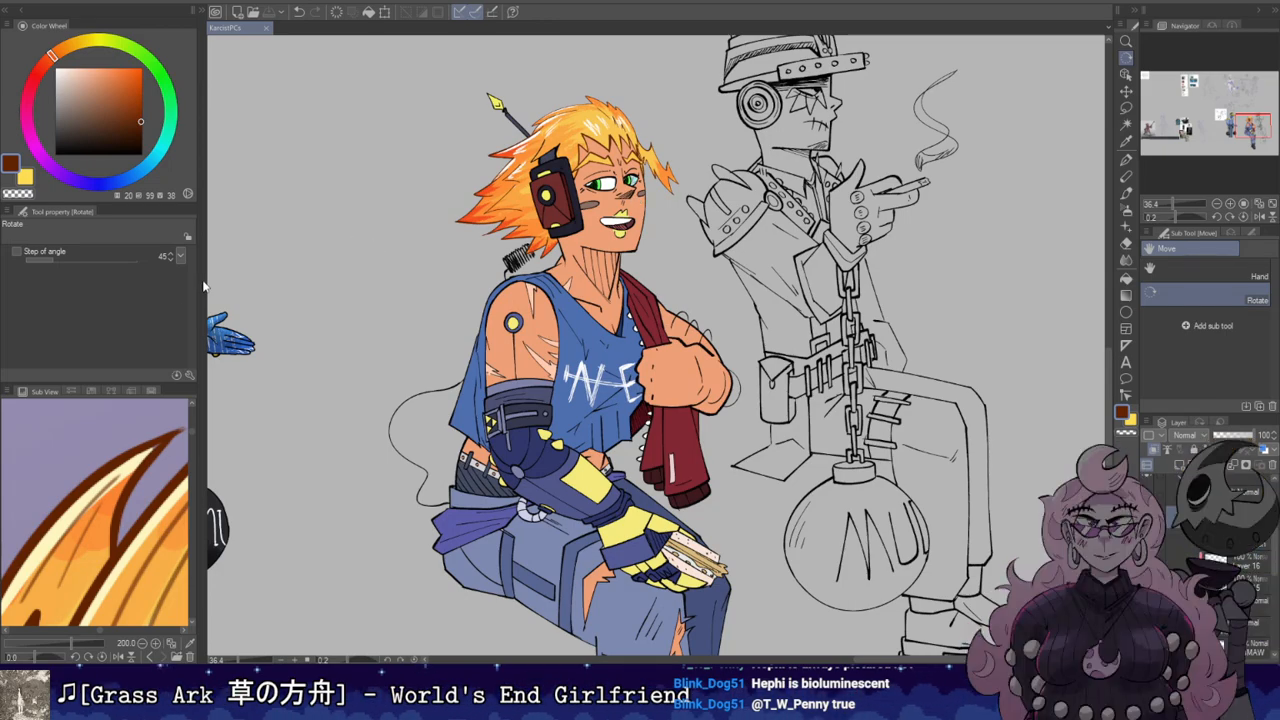
Step: Choose a darker orange skin tone and fill the hatched neck shadow on the character's colour layer
{"action": "scroll", "coordinate": [57, 546], "scroll_direction": "down", "scroll_amount": 8}
{"action": "left_click_drag", "start_coordinate": [80, 540], "coordinate": [91, 440]}
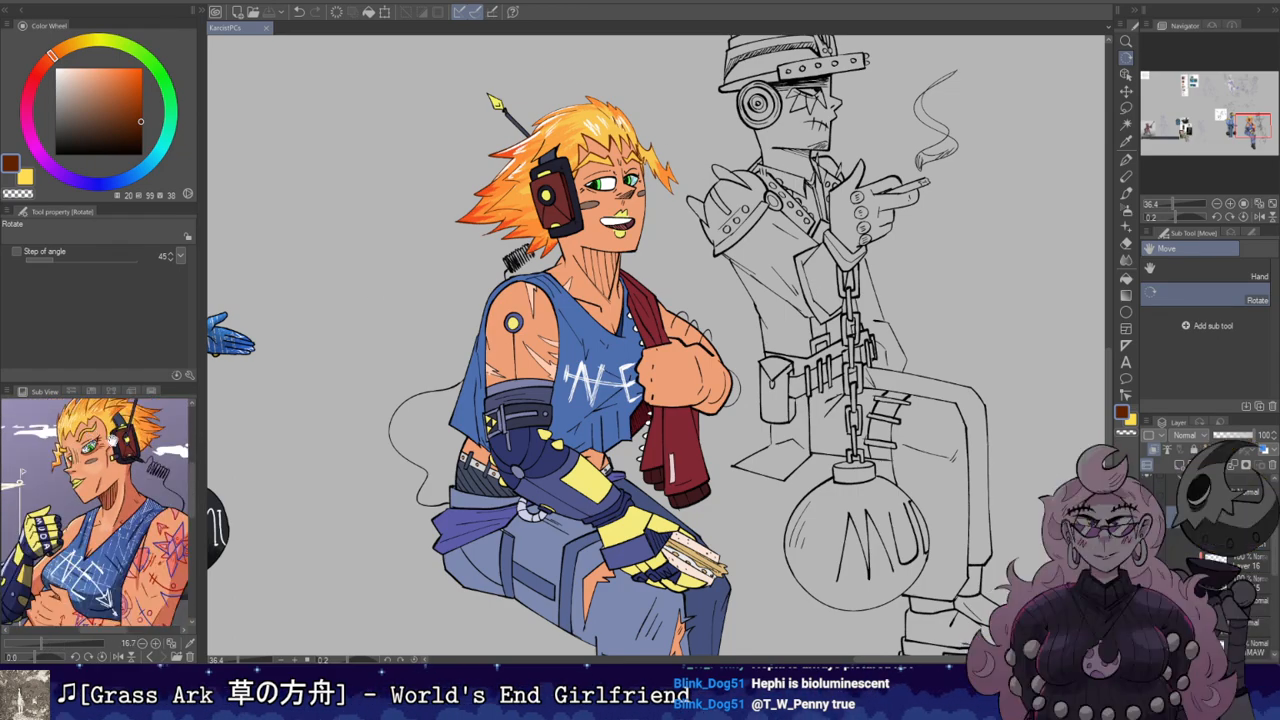
{"action": "scroll", "coordinate": [604, 180], "scroll_direction": "up", "scroll_amount": 2}
{"action": "scroll", "coordinate": [586, 262], "scroll_direction": "up", "scroll_amount": 2}
{"action": "key", "text": "i"}
{"action": "left_click", "coordinate": [594, 274]}
{"action": "key", "text": "g"}
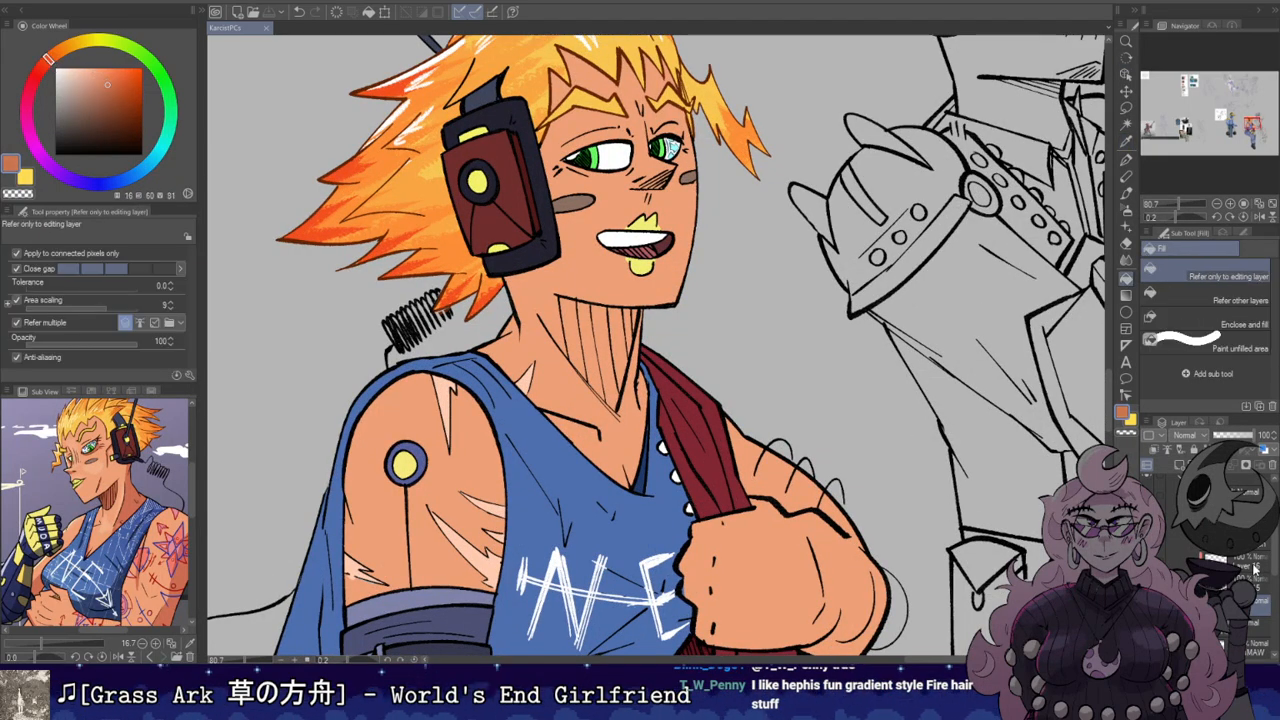
{"action": "left_click", "coordinate": [1248, 578]}
{"action": "left_click_drag", "start_coordinate": [562, 333], "coordinate": [630, 313]}
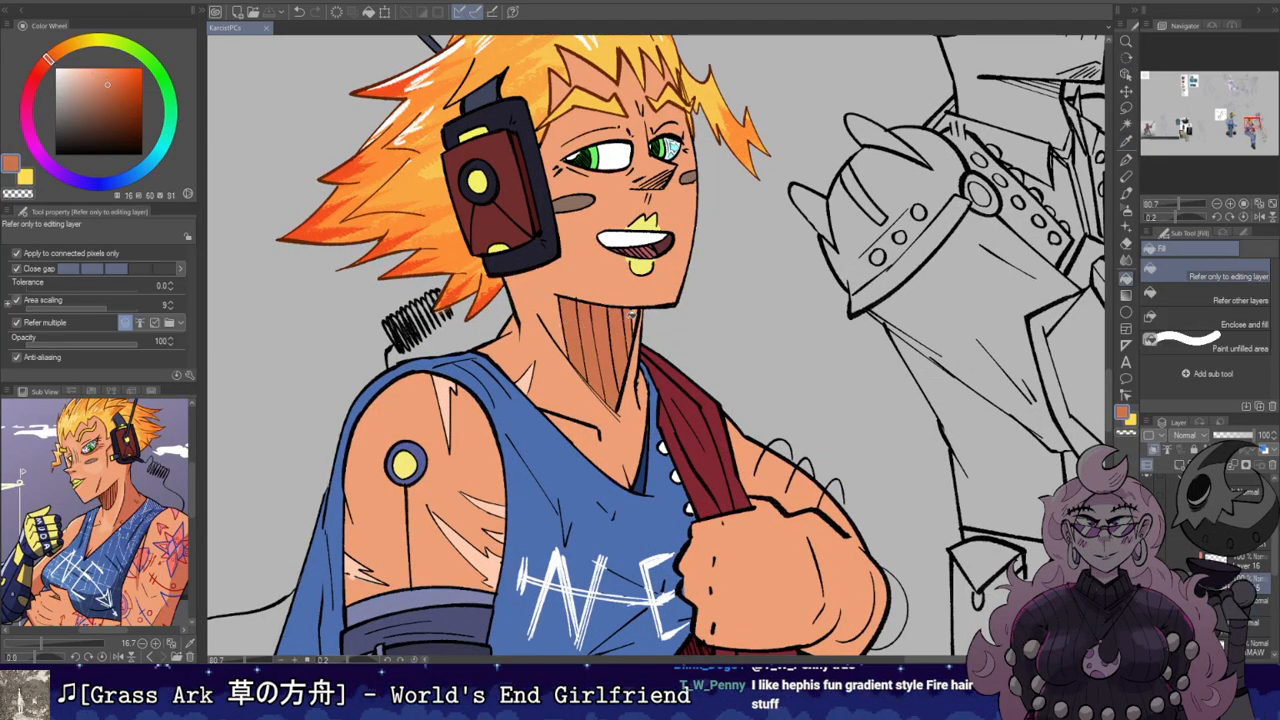
Step: Brush the darker skin tone along the neck shadow's edge and beneath the nose, reducing the brush to size 20
{"action": "key", "text": "b"}
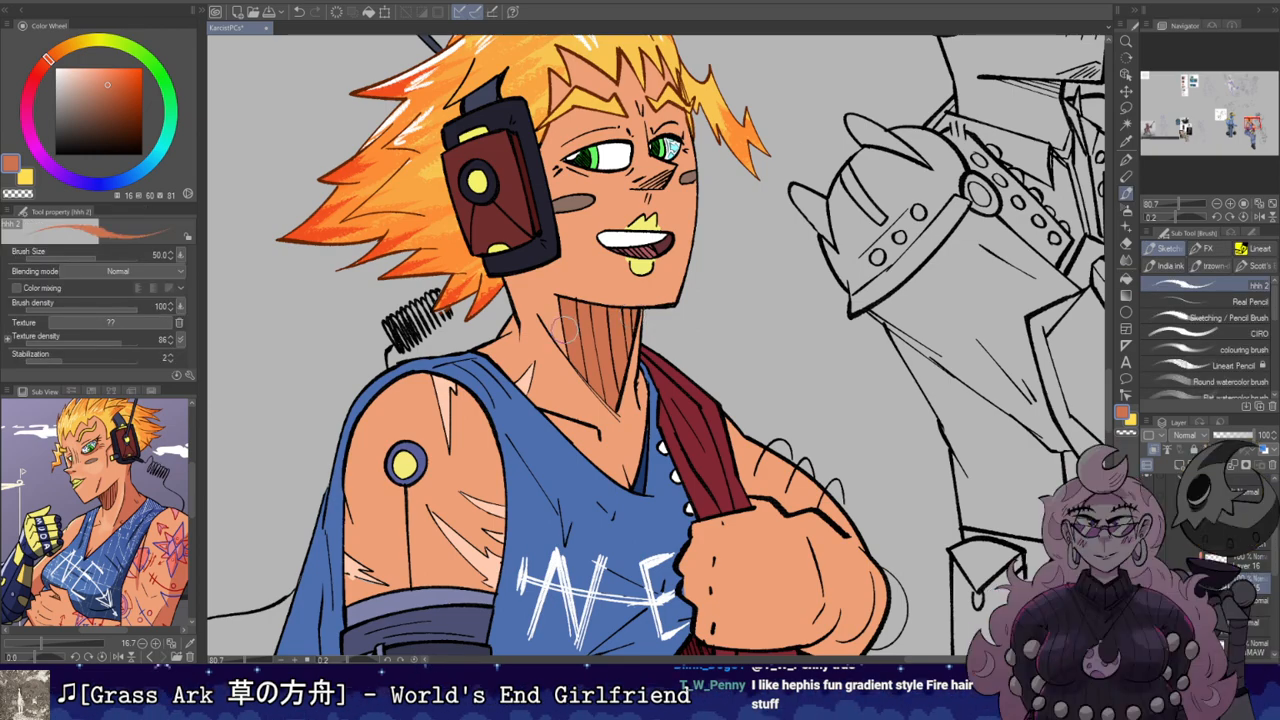
{"action": "mouse_move", "coordinate": [548, 313]}
{"action": "left_mouse_down"}
{"action": "mouse_move", "coordinate": [575, 360]}
{"action": "mouse_move", "coordinate": [582, 327]}
{"action": "left_mouse_up"}
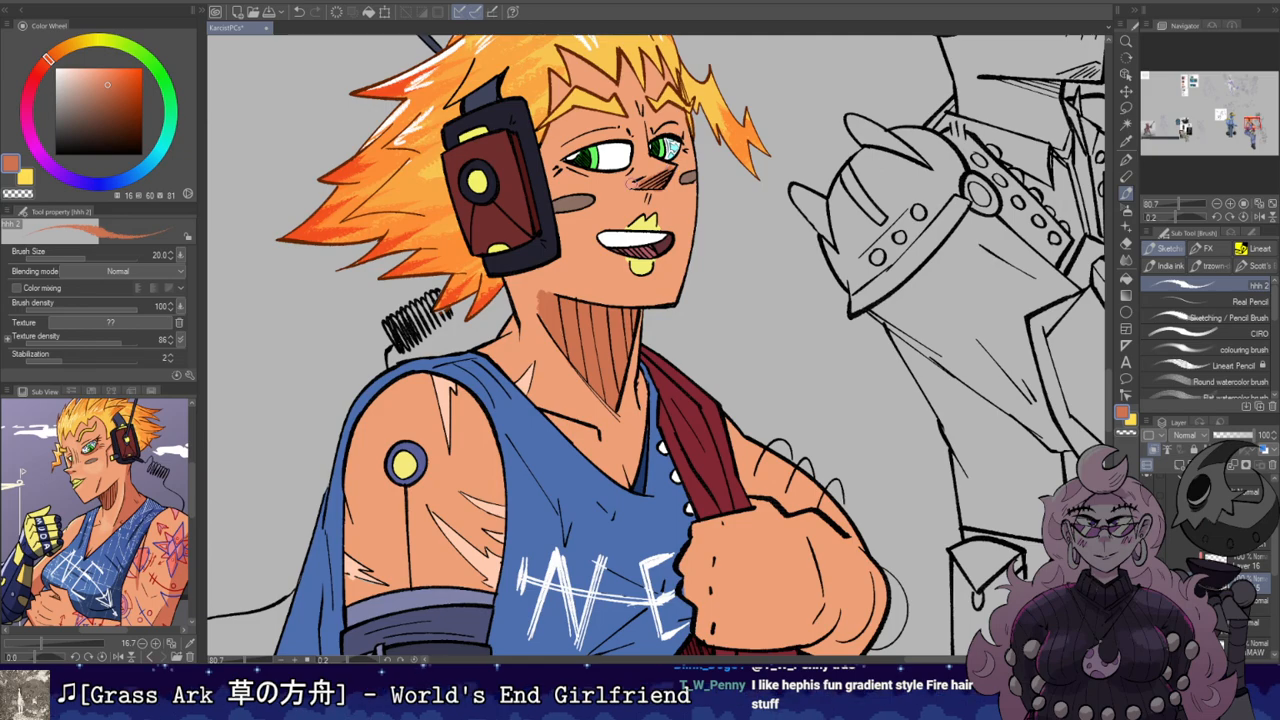
{"action": "key", "text": "e"}
{"action": "key", "text": "b"}
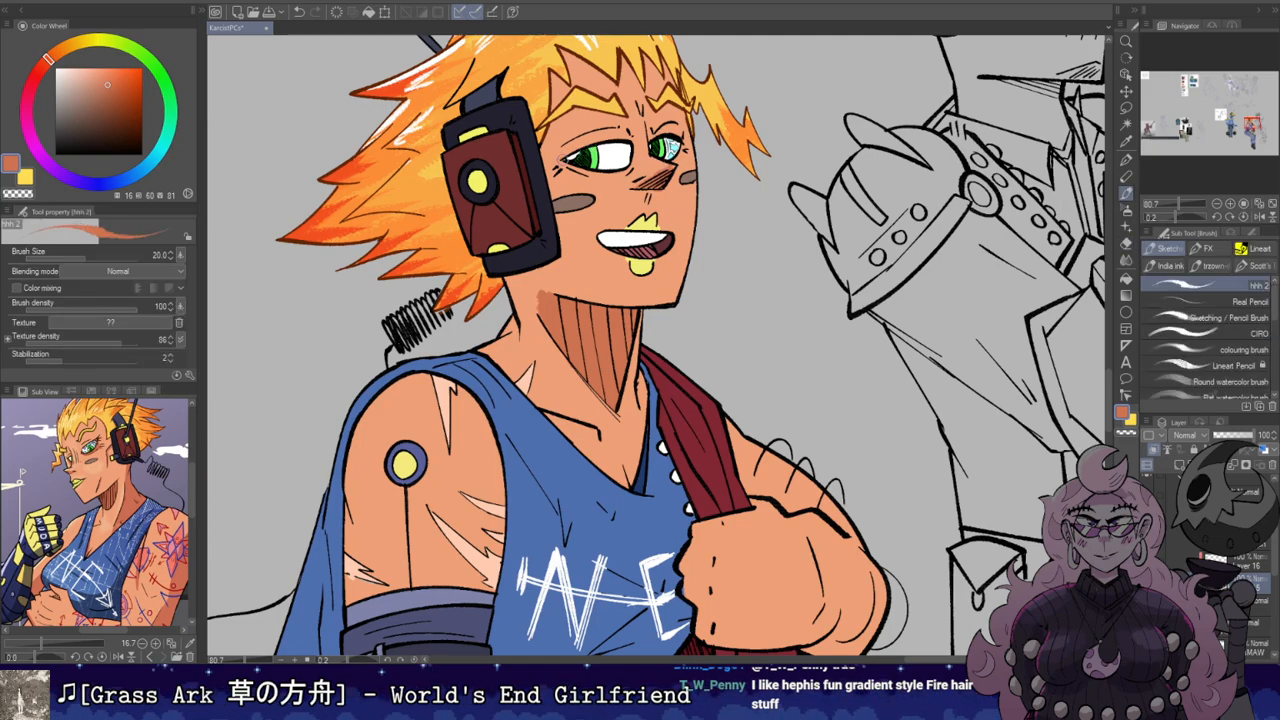
Step: Brush a skin shadow along the jaw beneath the headphone
{"action": "mouse_move", "coordinate": [656, 38]}
{"action": "left_mouse_down"}
{"action": "mouse_move", "coordinate": [727, 91]}
{"action": "mouse_move", "coordinate": [725, 68]}
{"action": "left_mouse_up"}
{"action": "key", "text": "ctrl+z"}
{"action": "left_click_drag", "start_coordinate": [574, 308], "coordinate": [630, 292]}
{"action": "key", "text": "ctrl+z"}
{"action": "key", "text": "e"}
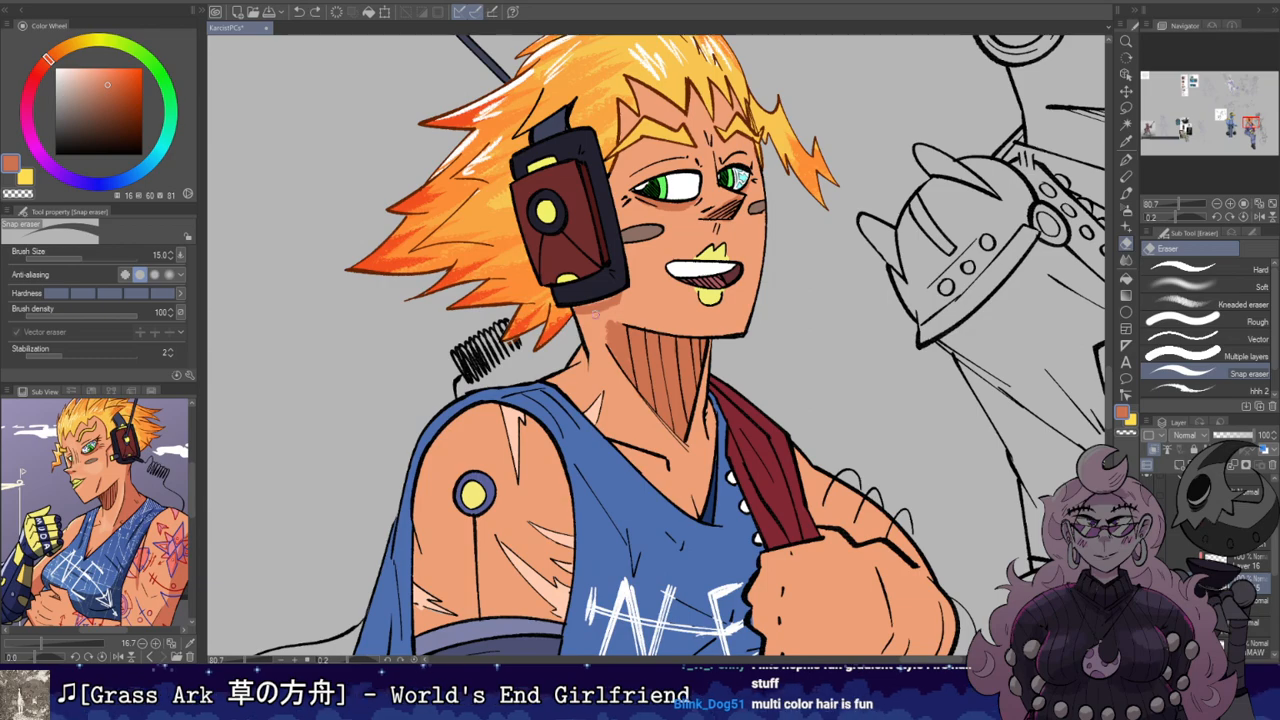
{"action": "key", "text": "b"}
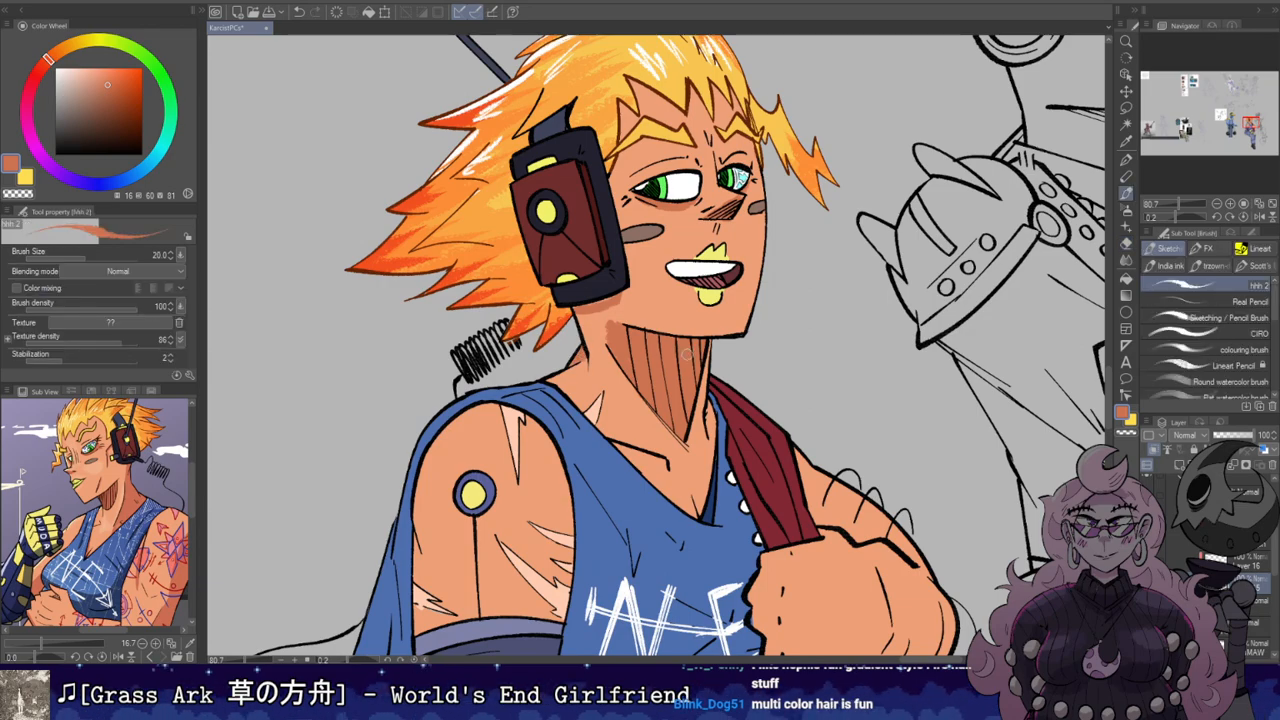
Step: Fill the bare waist between the tank top's hem and the belt with the darker skin tone
{"action": "mouse_move", "coordinate": [708, 398]}
{"action": "left_mouse_down"}
{"action": "mouse_move", "coordinate": [705, 428]}
{"action": "mouse_move", "coordinate": [831, 276]}
{"action": "left_mouse_up"}
{"action": "key", "text": "e"}
{"action": "key", "text": "b"}
{"action": "left_click_drag", "start_coordinate": [818, 424], "coordinate": [832, 279]}
{"action": "key", "text": "g"}
{"action": "left_click", "coordinate": [560, 469]}
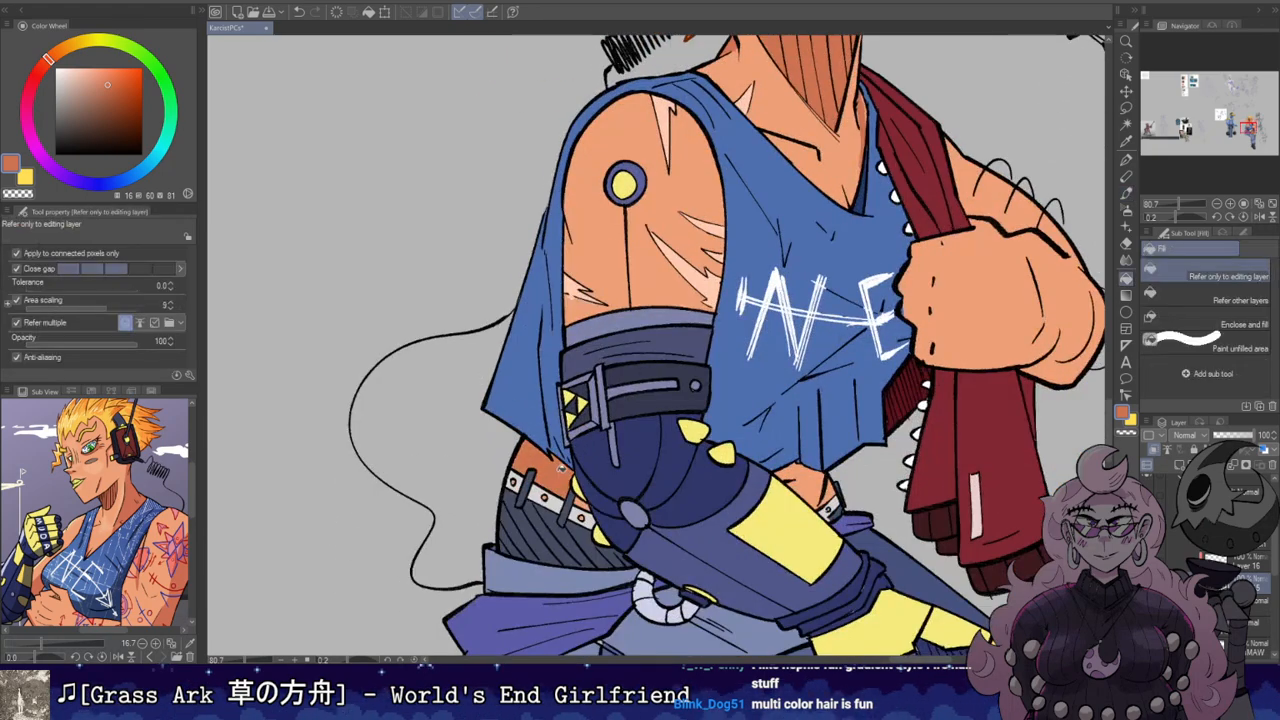
{"action": "left_click_drag", "start_coordinate": [836, 389], "coordinate": [766, 348]}
{"action": "left_click_drag", "start_coordinate": [667, 297], "coordinate": [764, 376]}
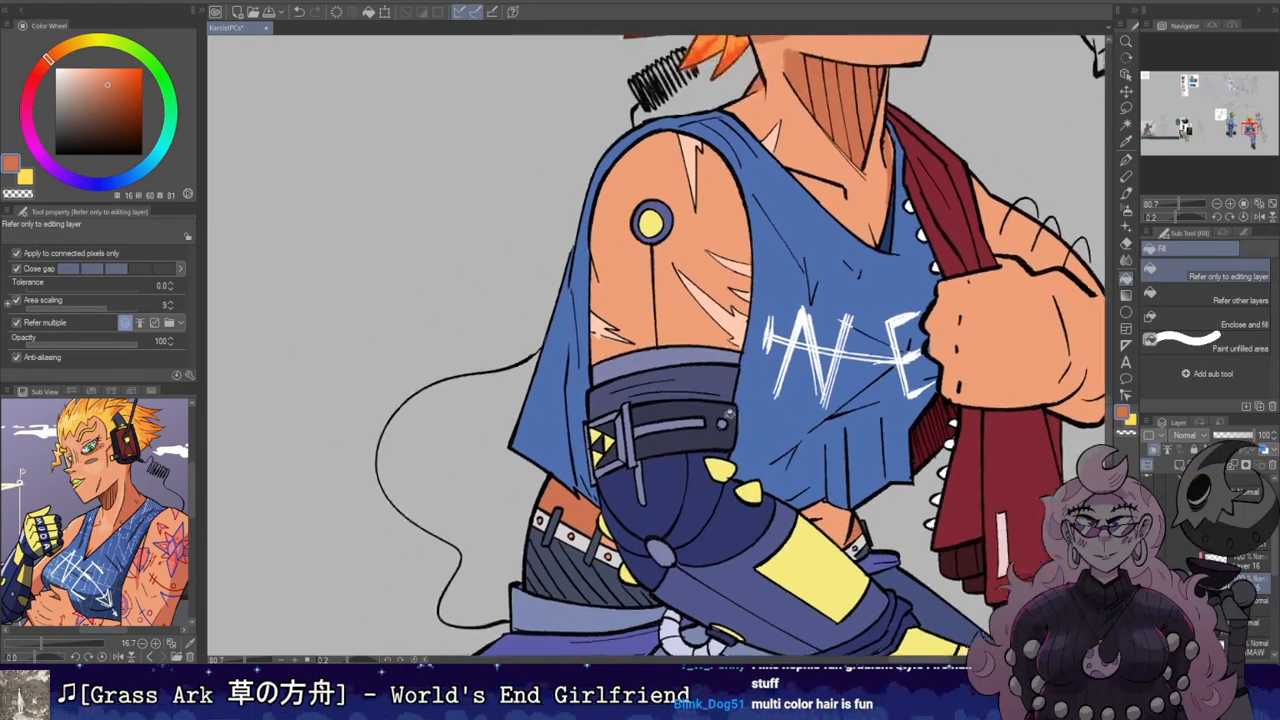
Step: Review the coloured figure and examine the tattoos on the reference's bare arm
{"action": "key", "text": "e"}
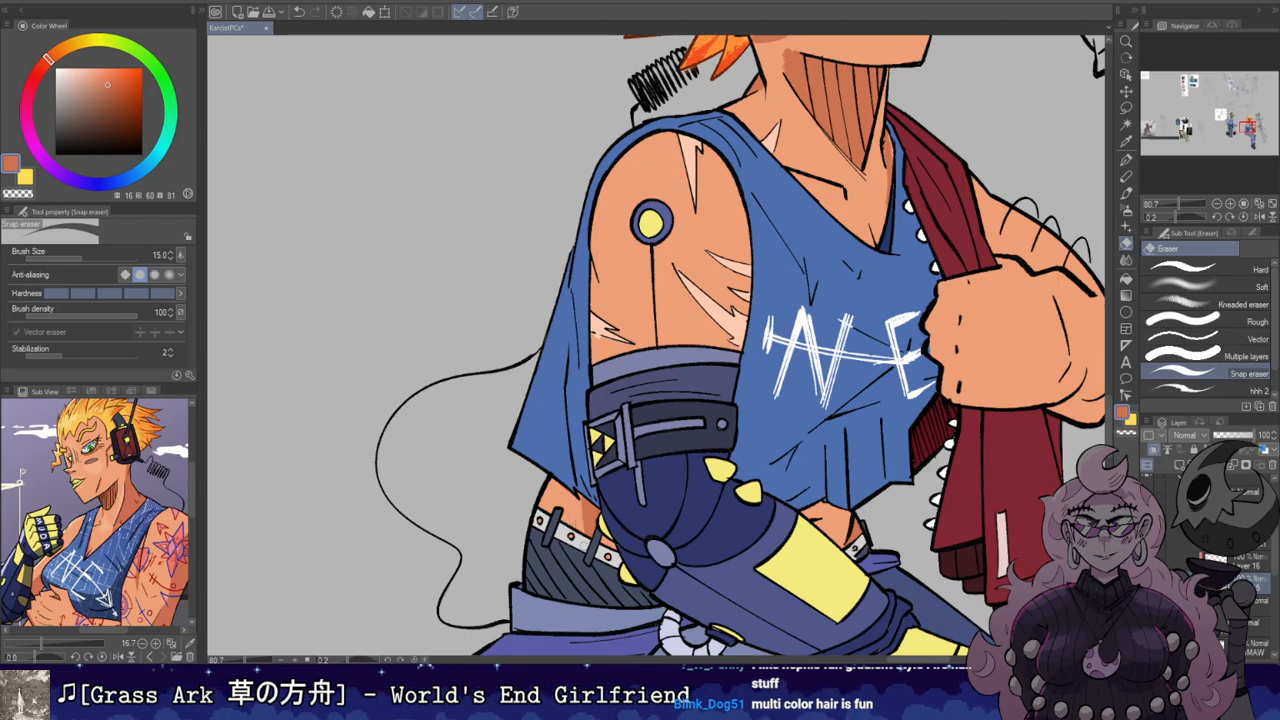
{"action": "left_click_drag", "start_coordinate": [911, 279], "coordinate": [654, 248]}
{"action": "scroll", "coordinate": [729, 184], "scroll_direction": "down", "scroll_amount": 2}
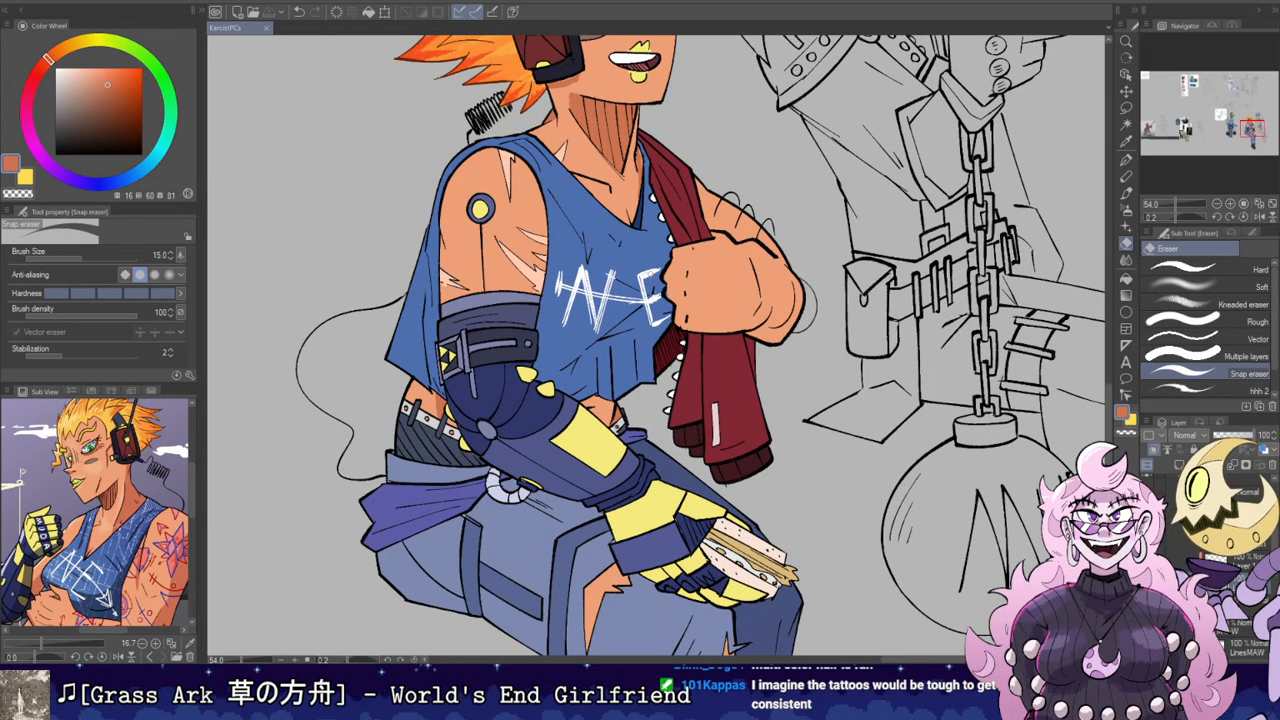
{"action": "scroll", "coordinate": [654, 248], "scroll_direction": "down", "scroll_amount": 1}
{"action": "left_click_drag", "start_coordinate": [654, 248], "coordinate": [650, 341]}
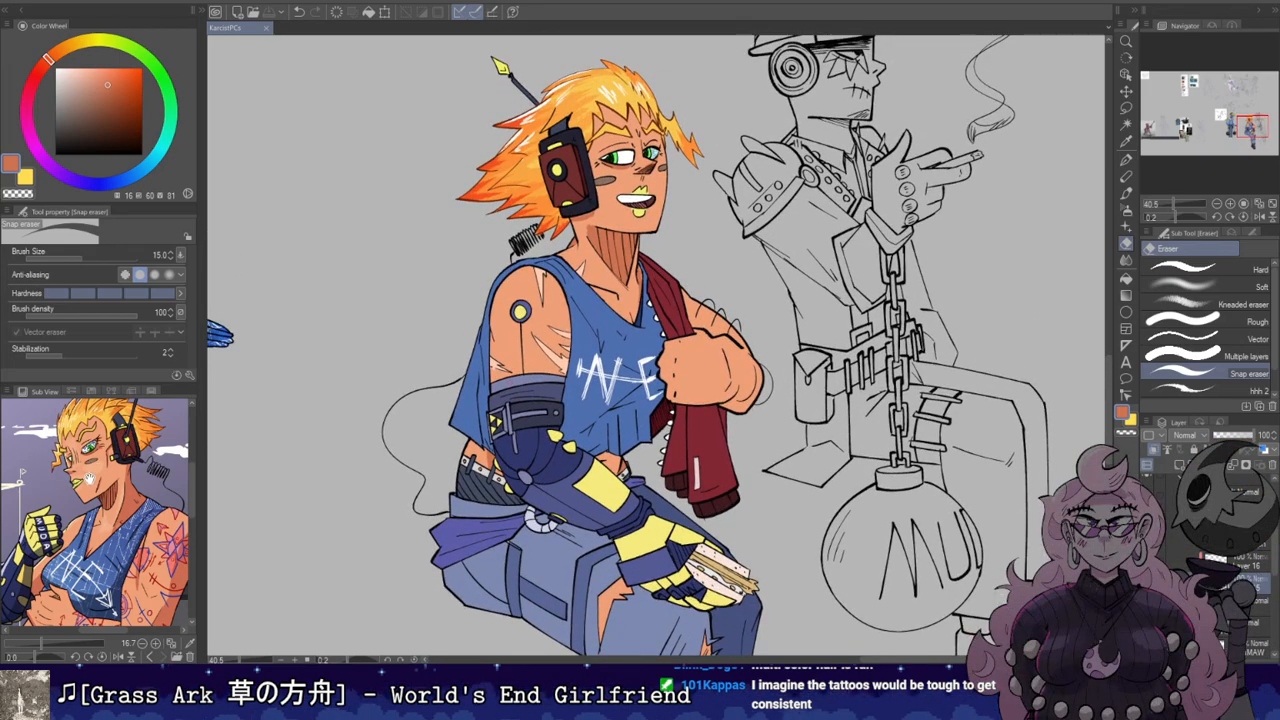
{"action": "scroll", "coordinate": [115, 517], "scroll_direction": "down", "scroll_amount": 1}
{"action": "left_click_drag", "start_coordinate": [115, 517], "coordinate": [60, 481]}
{"action": "scroll", "coordinate": [99, 462], "scroll_direction": "up", "scroll_amount": 2}
{"action": "scroll", "coordinate": [124, 499], "scroll_direction": "down", "scroll_amount": 2}
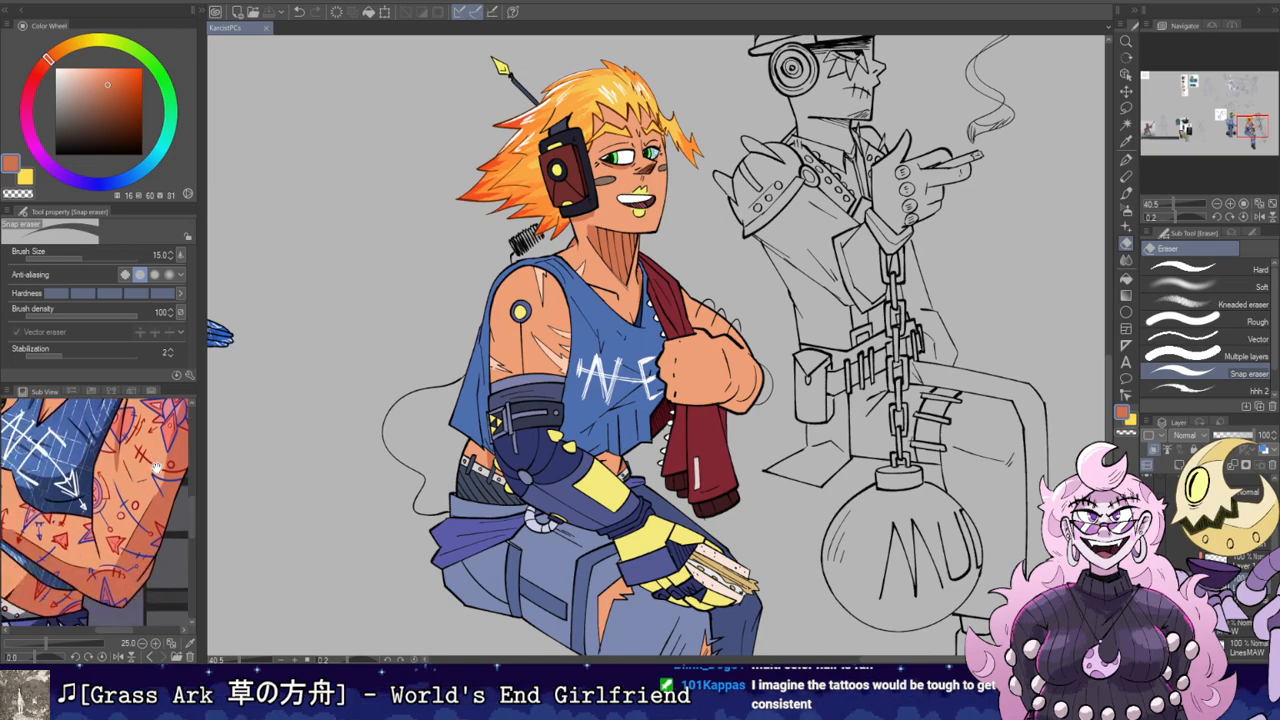
Step: Examine the reference's arm tattoos and the white line pattern on the tank top
{"action": "scroll", "coordinate": [125, 466], "scroll_direction": "up", "scroll_amount": 2}
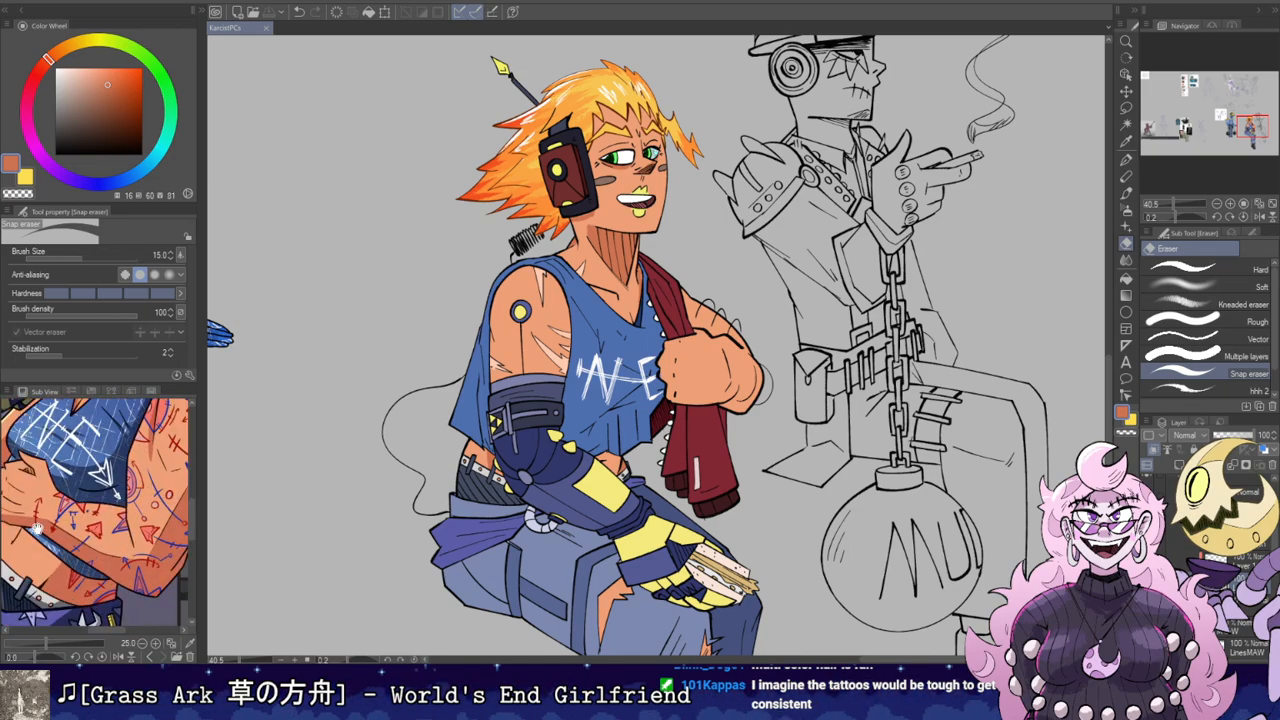
{"action": "scroll", "coordinate": [43, 532], "scroll_direction": "up", "scroll_amount": 1}
{"action": "left_click_drag", "start_coordinate": [43, 532], "coordinate": [101, 541]}
{"action": "scroll", "coordinate": [151, 491], "scroll_direction": "down", "scroll_amount": 2}
{"action": "scroll", "coordinate": [150, 490], "scroll_direction": "up", "scroll_amount": 3}
{"action": "left_click_drag", "start_coordinate": [108, 488], "coordinate": [108, 504]}
{"action": "left_click_drag", "start_coordinate": [89, 556], "coordinate": [122, 465]}
{"action": "scroll", "coordinate": [100, 525], "scroll_direction": "down", "scroll_amount": 1}
{"action": "scroll", "coordinate": [105, 527], "scroll_direction": "down", "scroll_amount": 1}
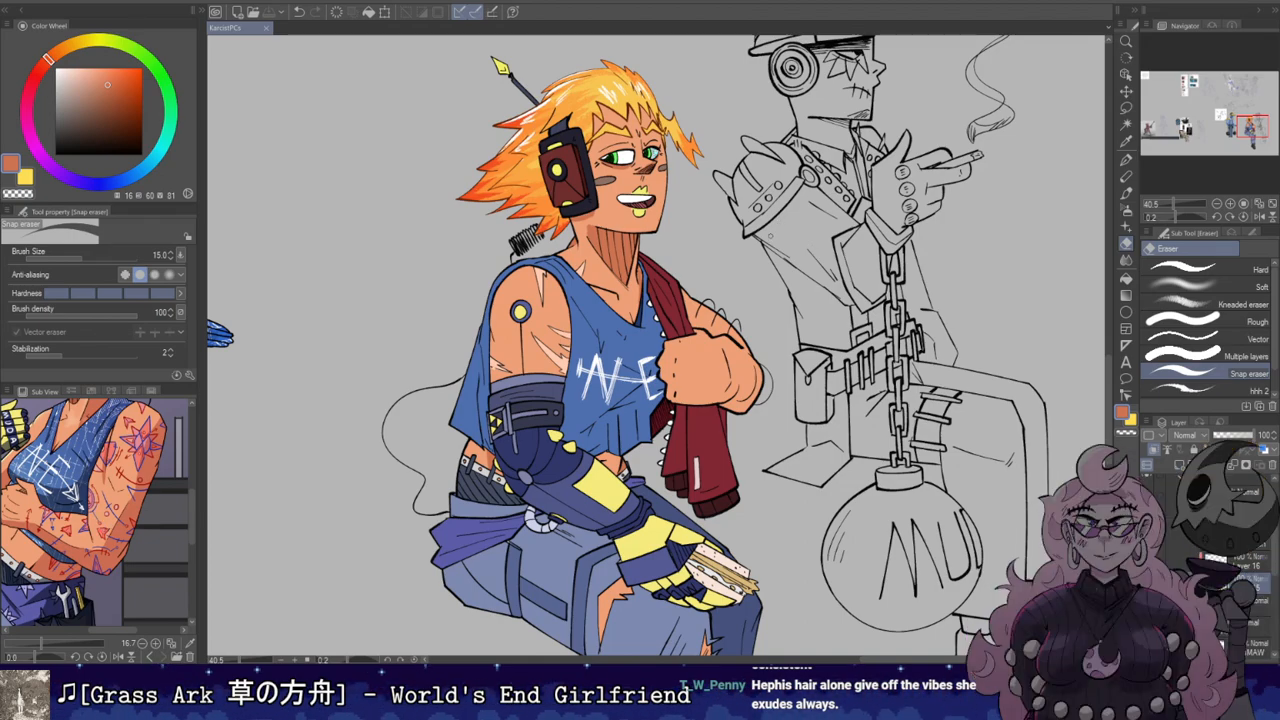
Step: Select the tank top's blue area and ready the Real Pencil brush in white at size 30
{"action": "scroll", "coordinate": [645, 265], "scroll_direction": "up", "scroll_amount": 2}
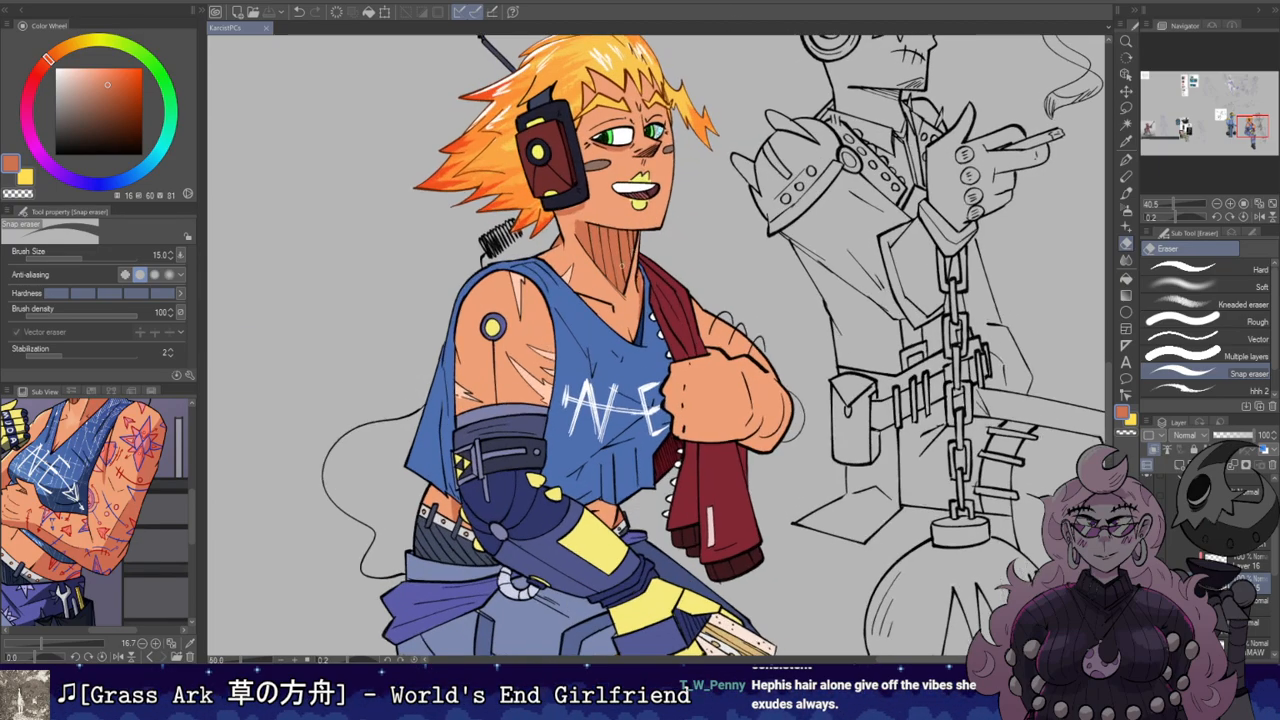
{"action": "left_click_drag", "start_coordinate": [709, 394], "coordinate": [787, 256]}
{"action": "scroll", "coordinate": [786, 257], "scroll_direction": "down", "scroll_amount": 2}
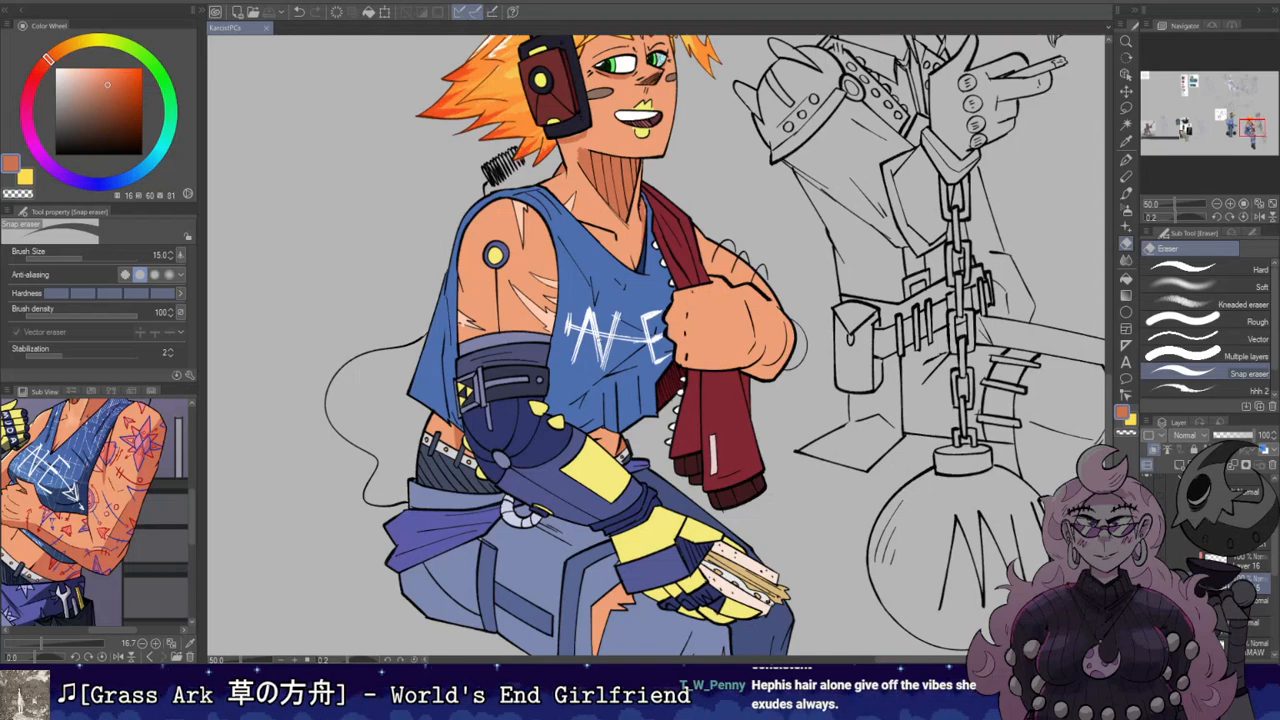
{"action": "key", "text": "w"}
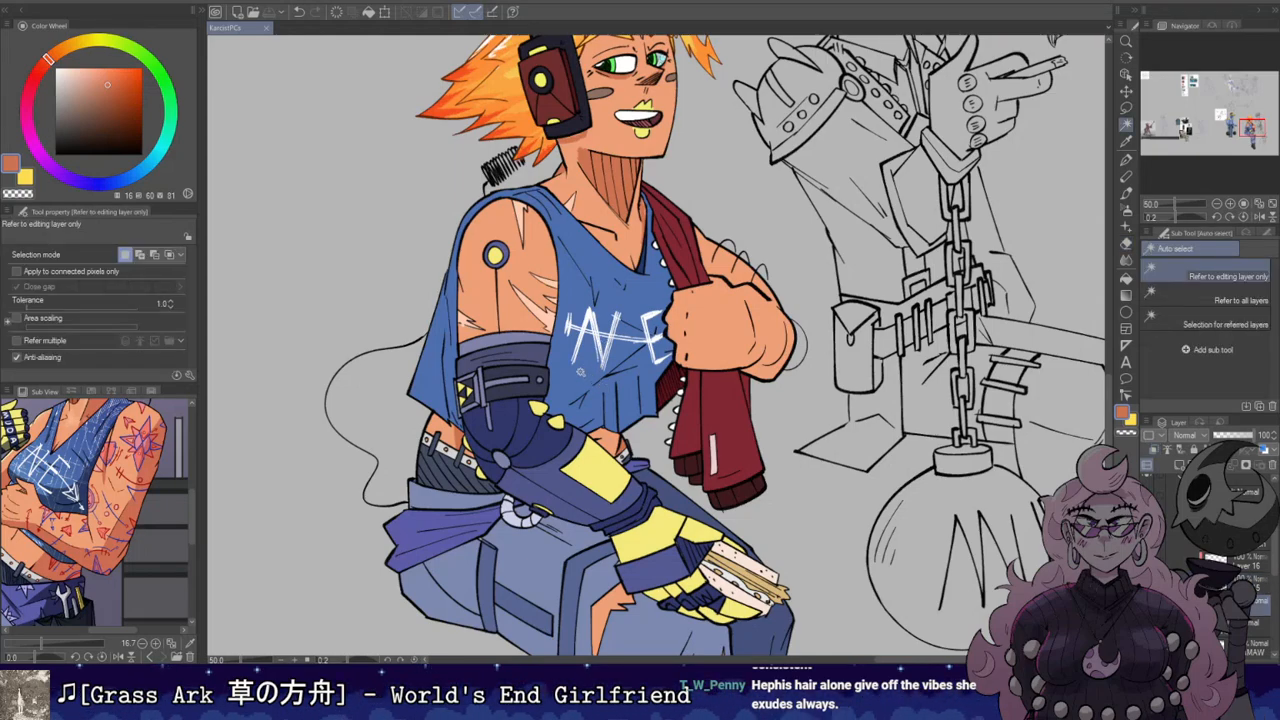
{"action": "left_click", "coordinate": [600, 280]}
{"action": "left_click", "coordinate": [1256, 585]}
{"action": "left_click_drag", "start_coordinate": [92, 80], "coordinate": [54, 16]}
{"action": "key", "text": "b"}
{"action": "left_click_drag", "start_coordinate": [791, 281], "coordinate": [891, 299]}
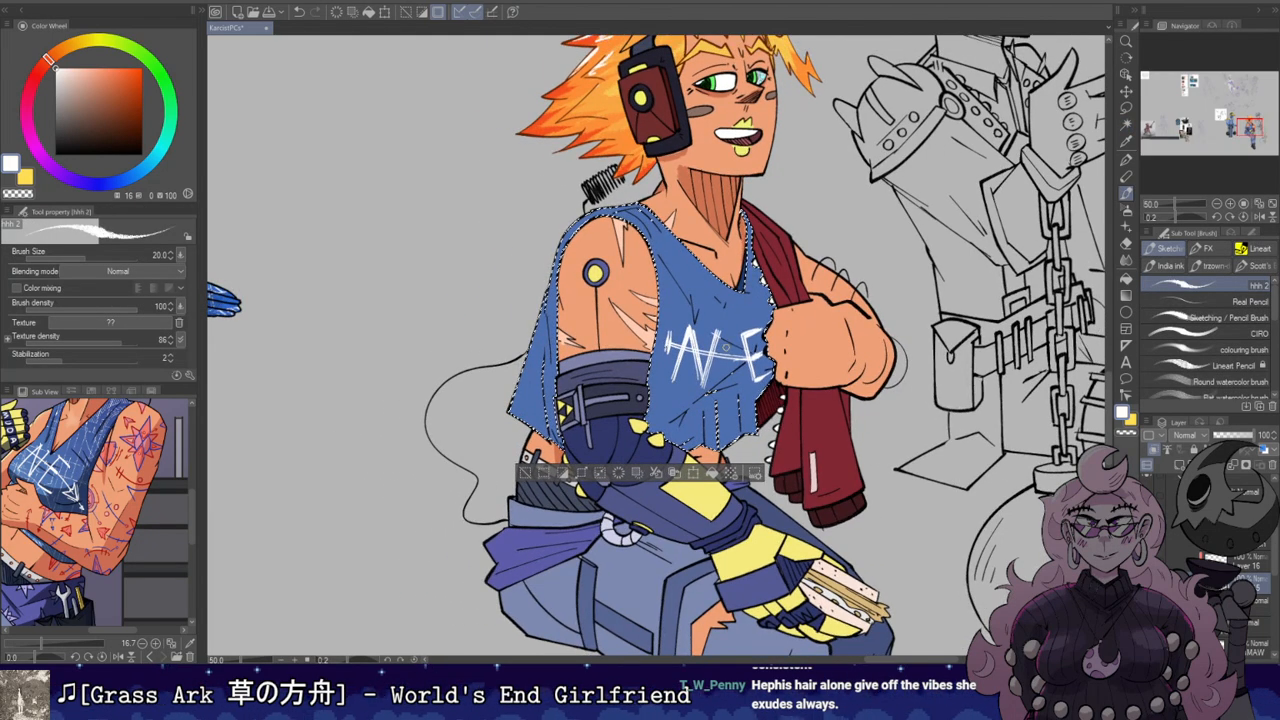
{"action": "left_click", "coordinate": [1206, 302]}
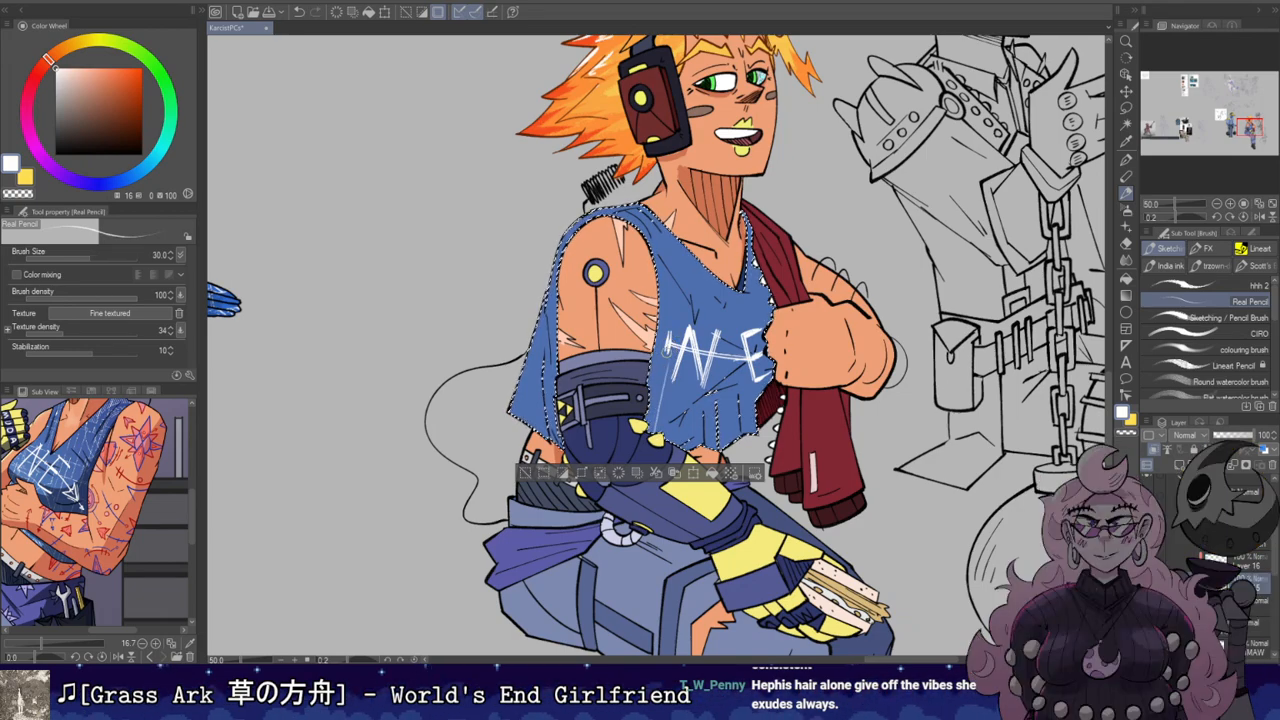
Step: Draw thin white scratch lines around the tank top's lettering and lower front, undoing the last two strokes
{"action": "left_click_drag", "start_coordinate": [673, 384], "coordinate": [784, 375]}
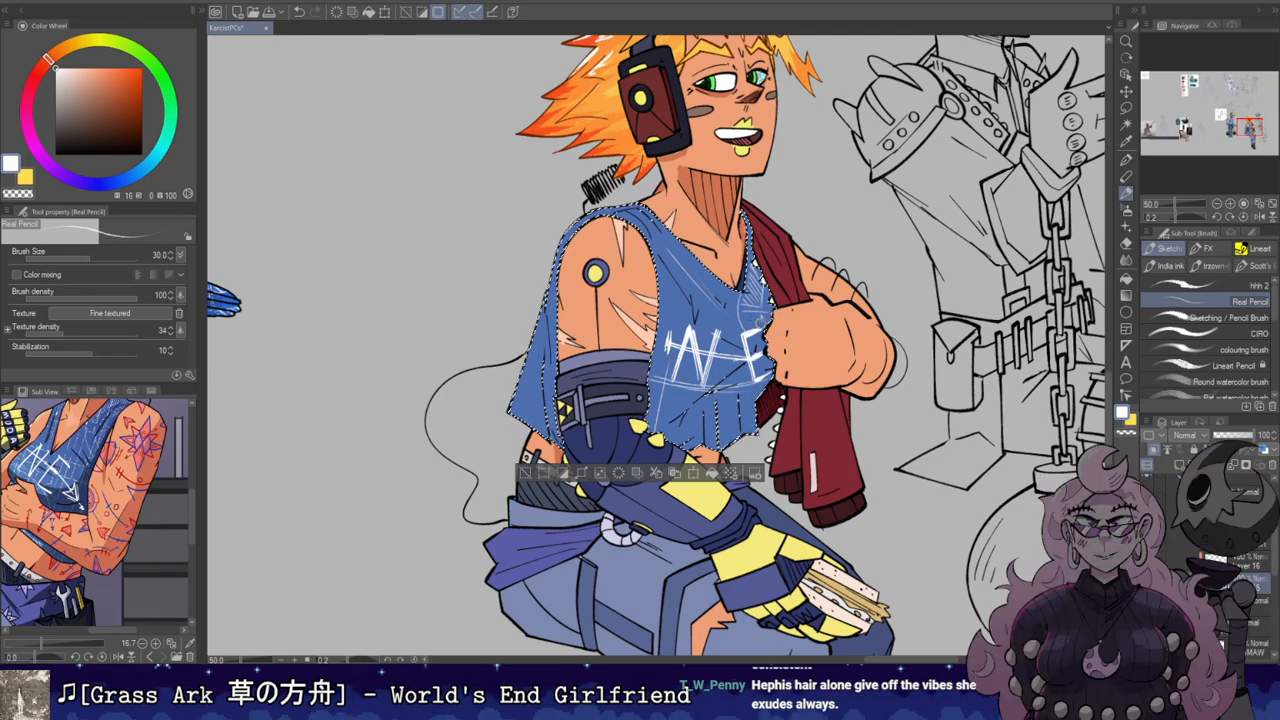
{"action": "mouse_move", "coordinate": [698, 381]}
{"action": "left_mouse_down"}
{"action": "mouse_move", "coordinate": [729, 397]}
{"action": "mouse_move", "coordinate": [741, 433]}
{"action": "left_mouse_up"}
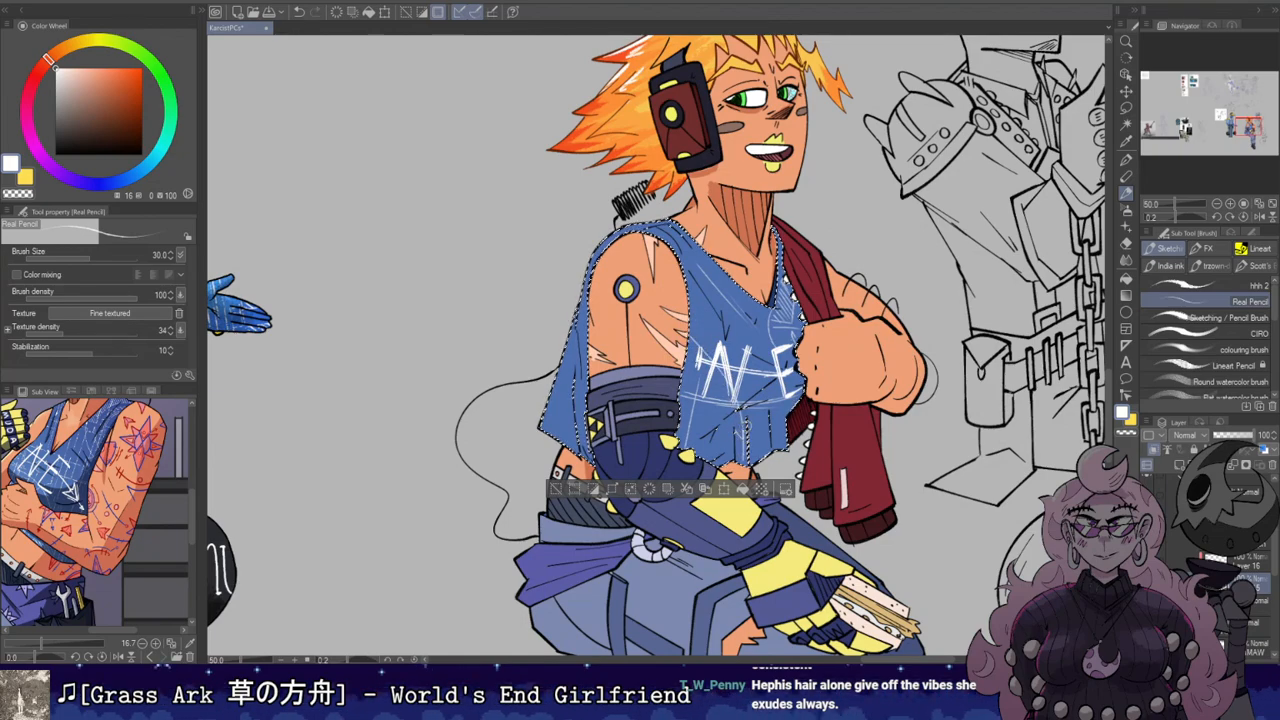
{"action": "mouse_move", "coordinate": [755, 347]}
{"action": "left_mouse_down"}
{"action": "mouse_move", "coordinate": [757, 392]}
{"action": "mouse_move", "coordinate": [784, 407]}
{"action": "left_mouse_up"}
{"action": "key", "text": "ctrl+z"}
{"action": "key", "text": "ctrl+z"}
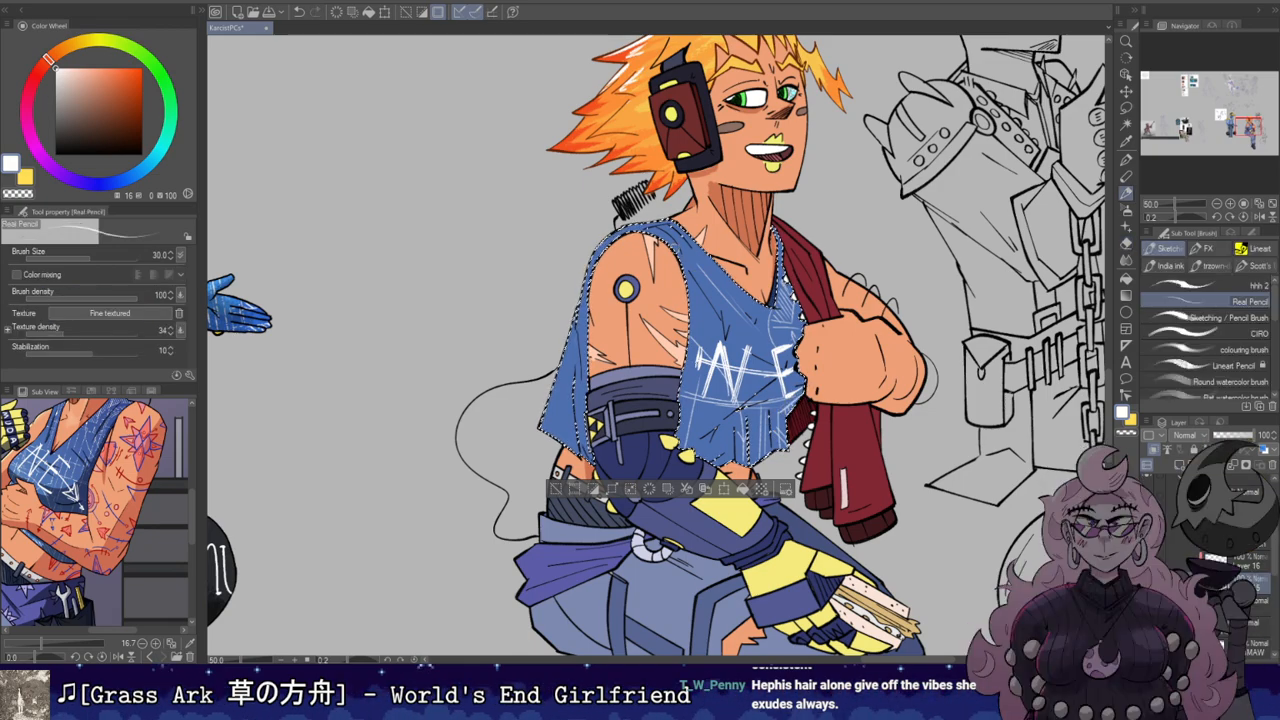
Step: Draw a loose white grid of crossing lines over the tank top's upper chest, undoing a misplaced stroke
{"action": "left_click_drag", "start_coordinate": [686, 323], "coordinate": [789, 350]}
{"action": "key", "text": "ctrl+z"}
{"action": "left_click_drag", "start_coordinate": [687, 294], "coordinate": [799, 350]}
{"action": "left_click_drag", "start_coordinate": [716, 289], "coordinate": [694, 355]}
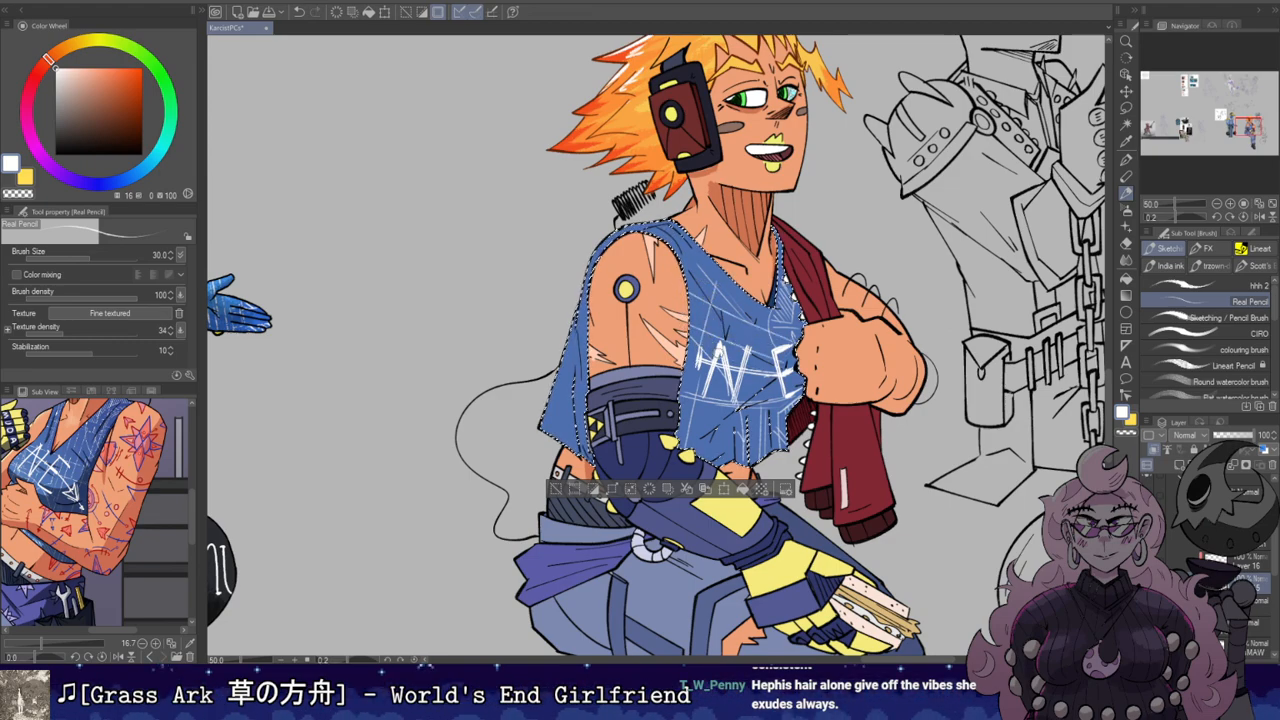
{"action": "key", "text": "e"}
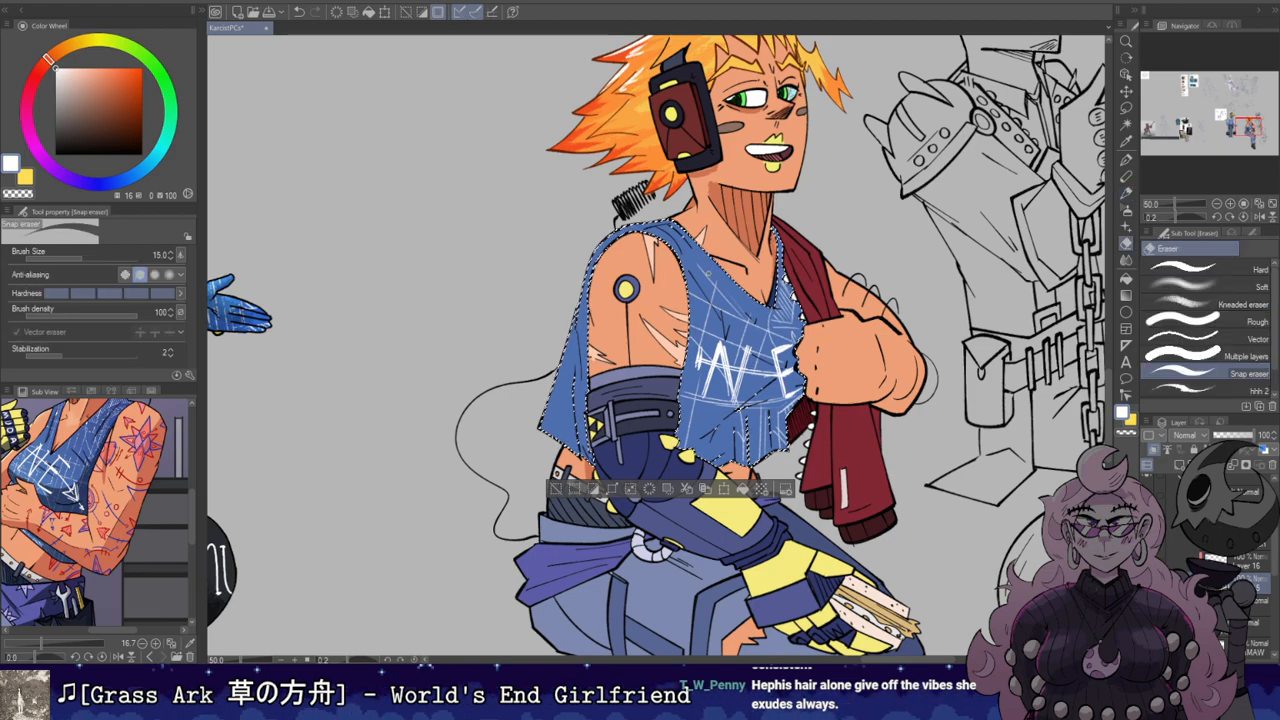
{"action": "left_click_drag", "start_coordinate": [713, 269], "coordinate": [758, 270]}
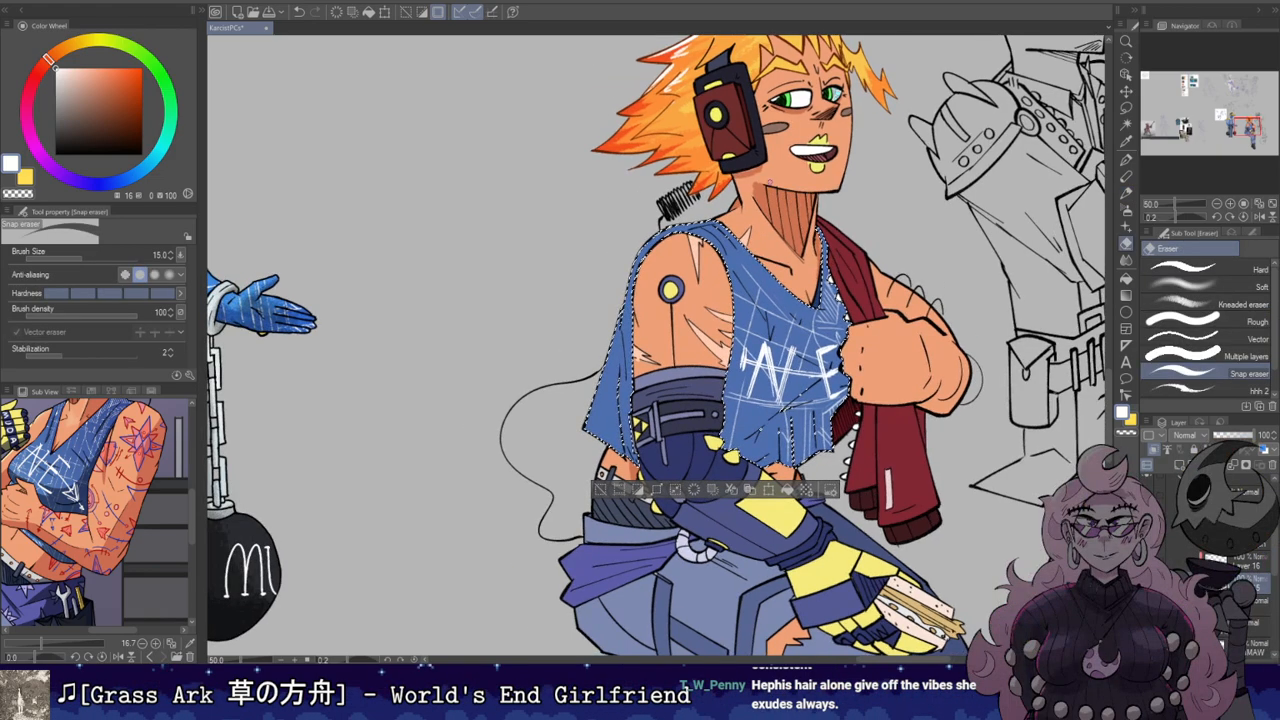
Step: Add white arrows and crossing lines to the tank top's strap, side panel and hem, and clear the selection
{"action": "key", "text": "b"}
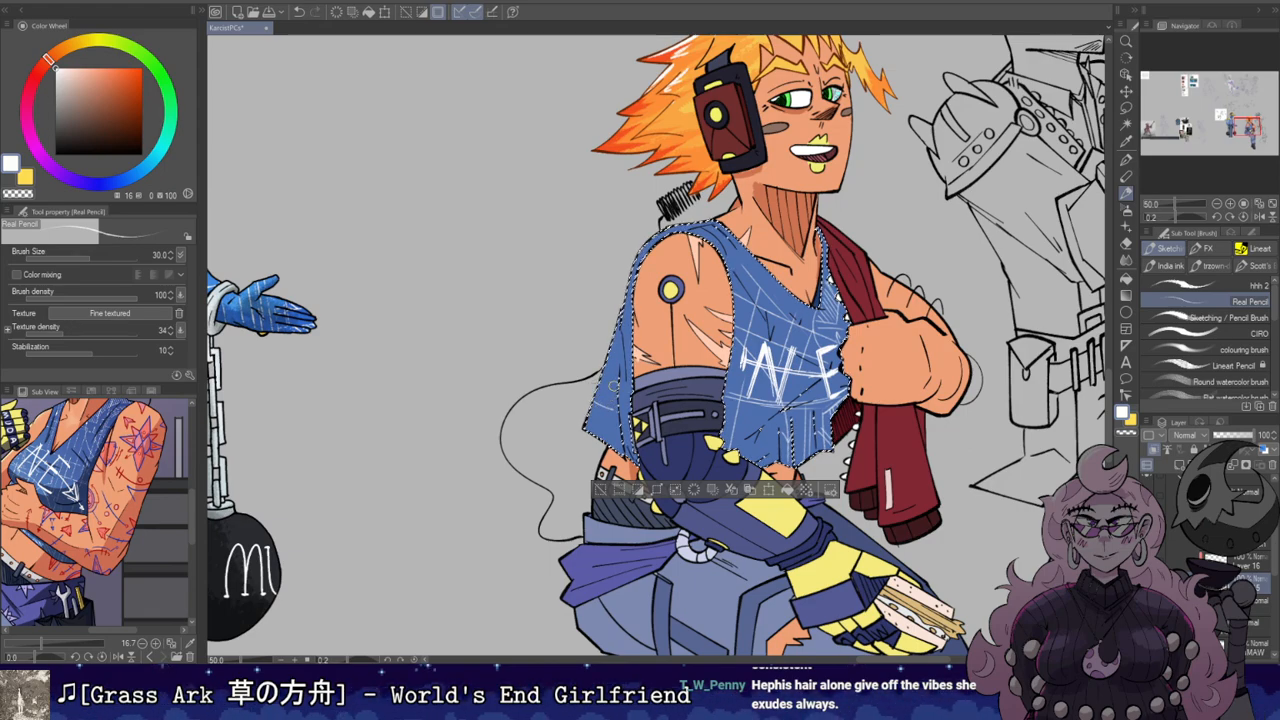
{"action": "key", "text": "ctrl+z"}
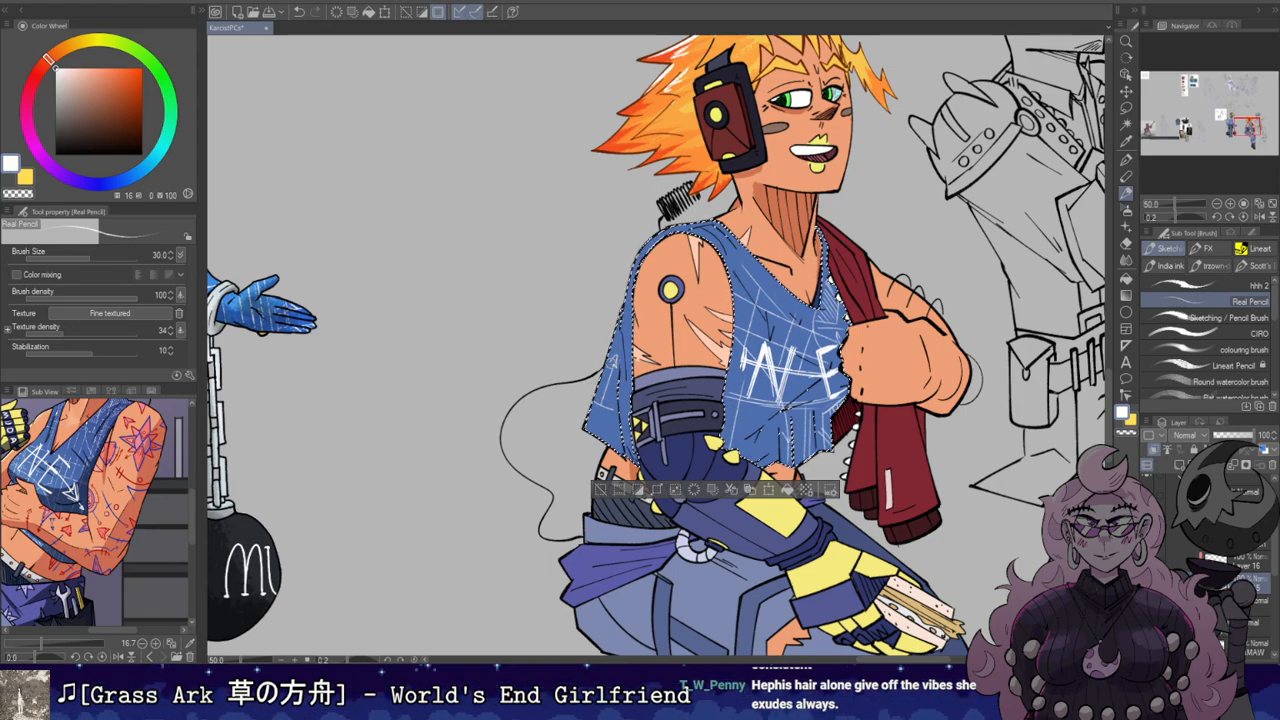
{"action": "key", "text": "ctrl+z"}
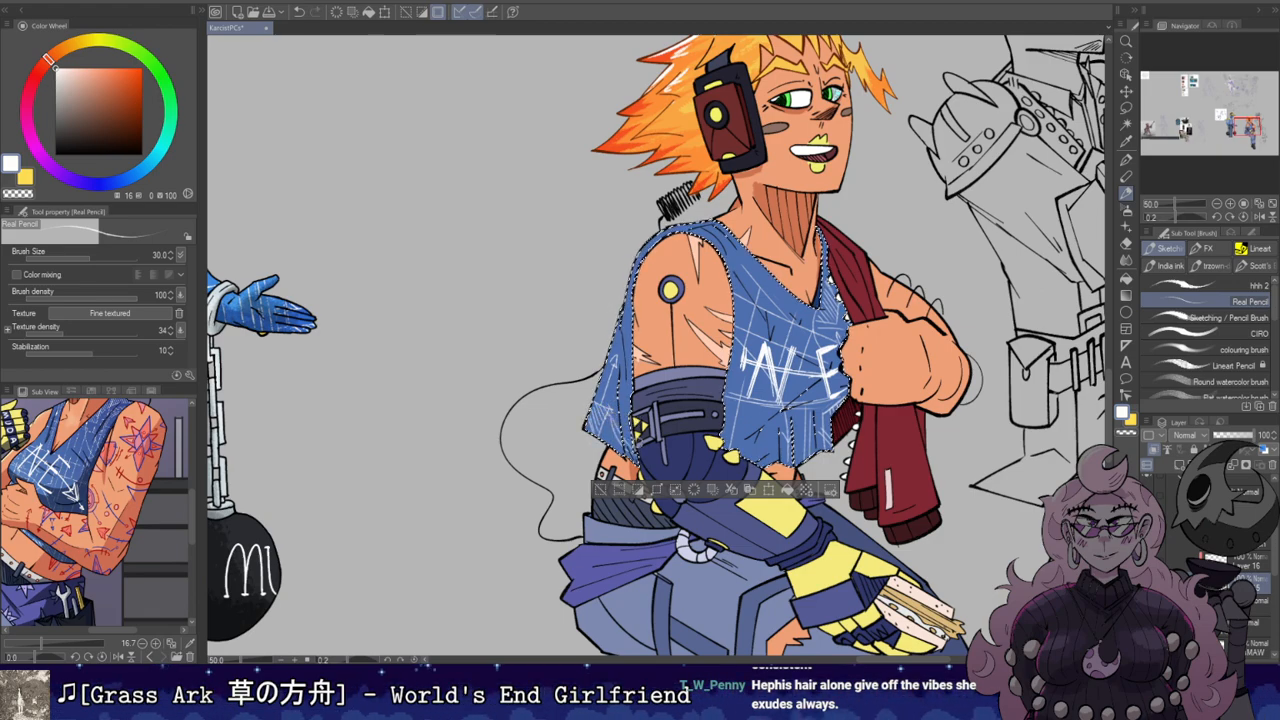
{"action": "key", "text": "ctrl+z"}
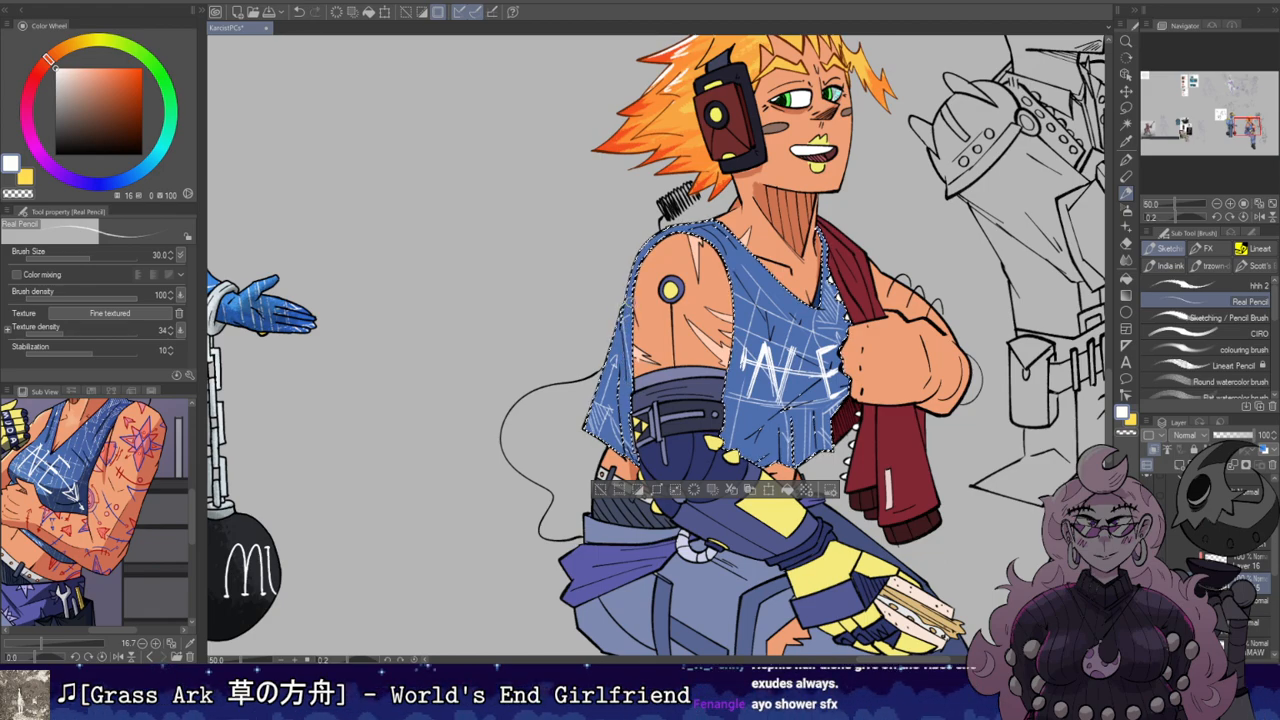
{"action": "key", "text": "ctrl+y"}
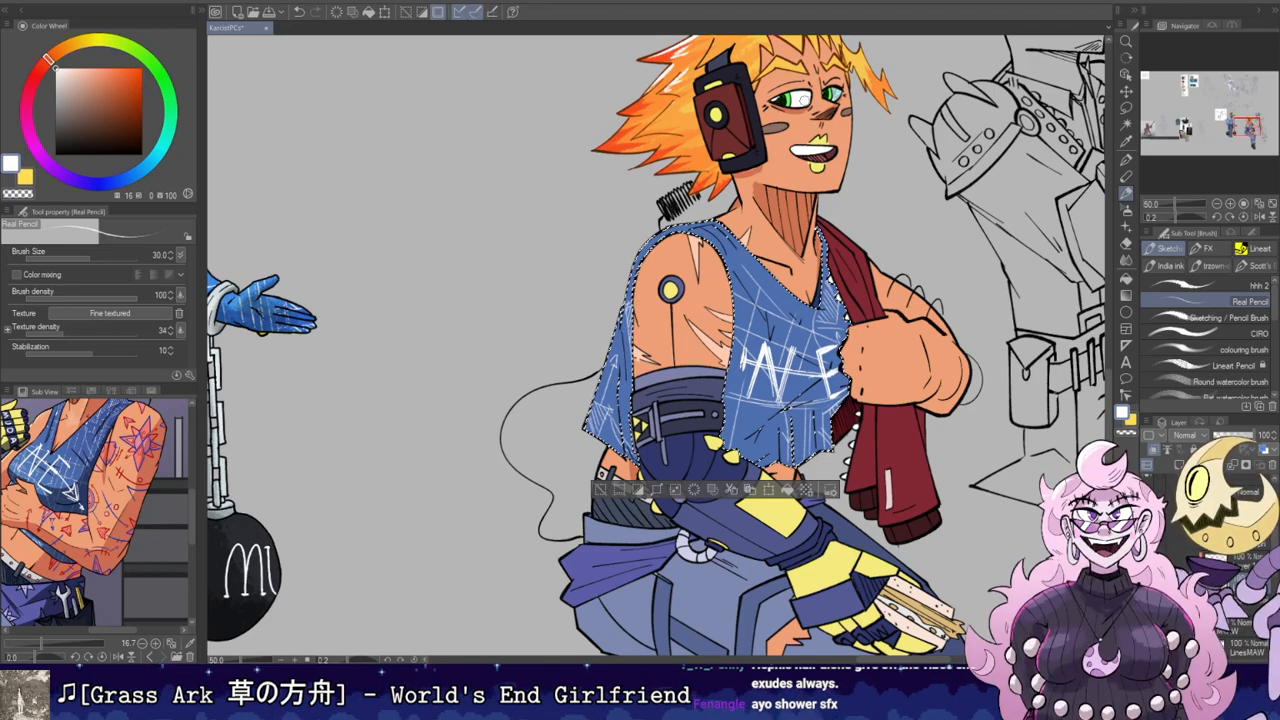
{"action": "left_click_drag", "start_coordinate": [660, 320], "coordinate": [628, 419]}
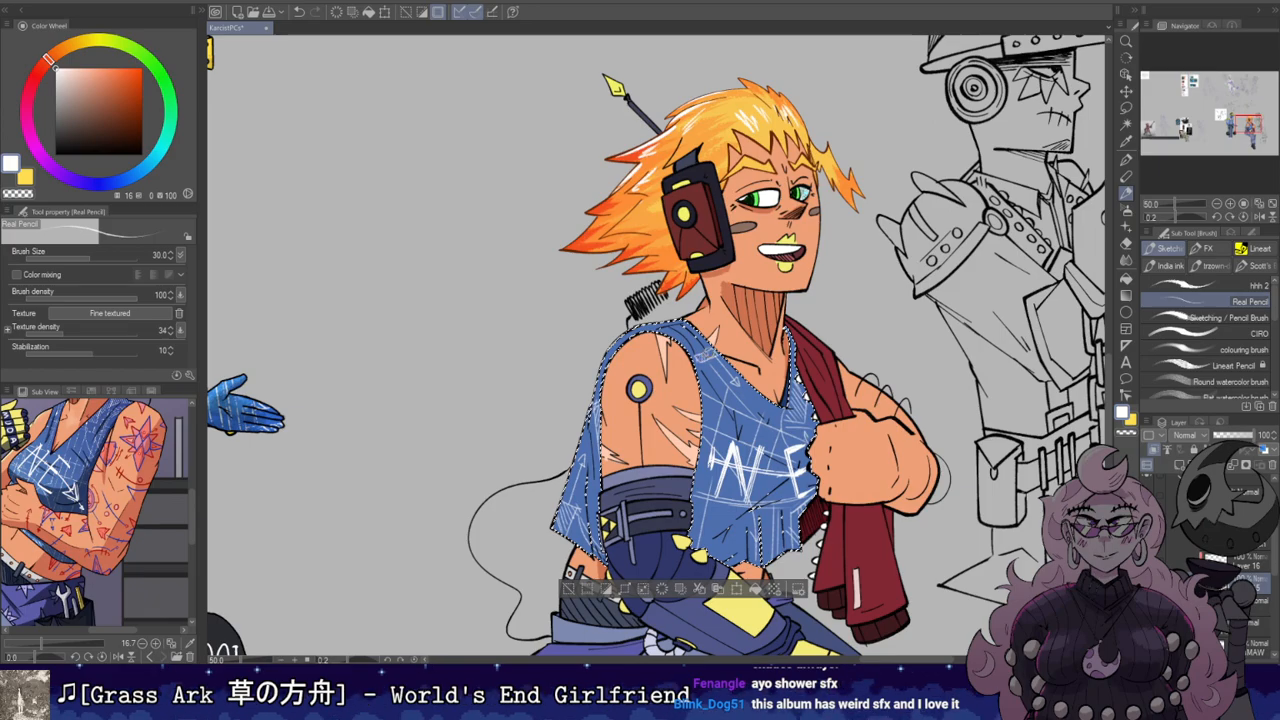
{"action": "left_click_drag", "start_coordinate": [925, 357], "coordinate": [826, 239]}
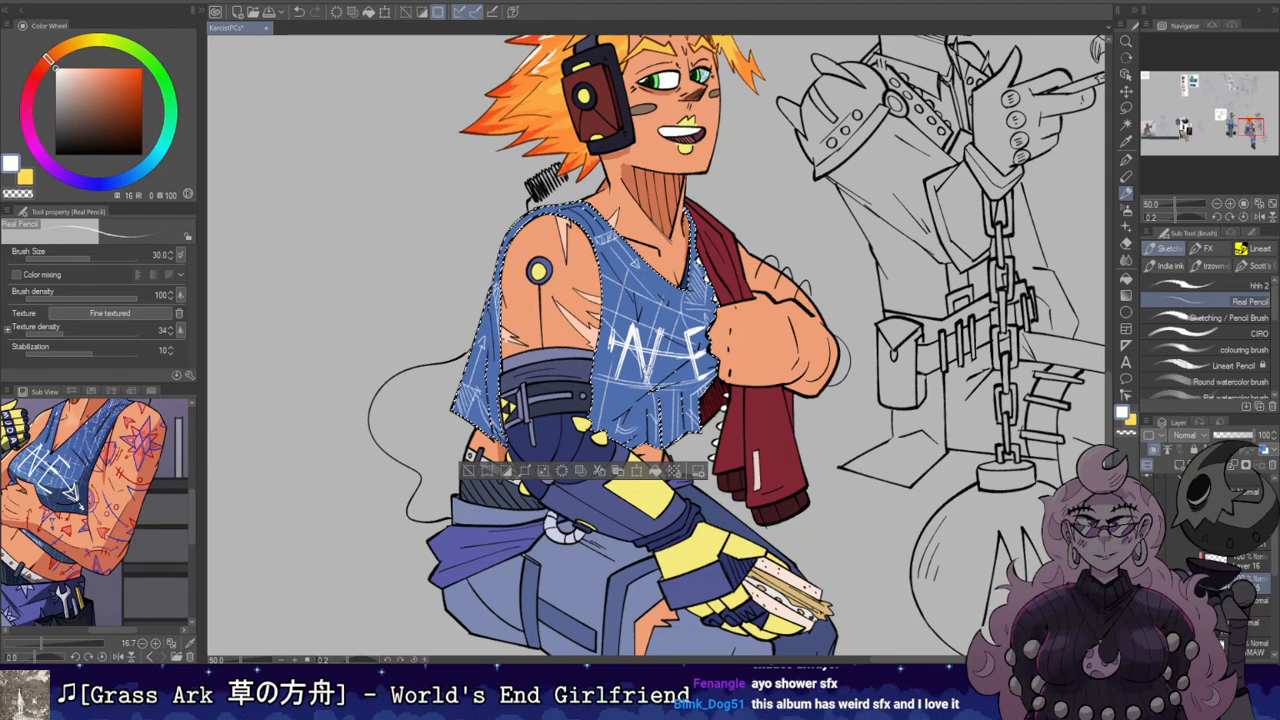
{"action": "key", "text": "ctrl+d"}
{"action": "left_click_drag", "start_coordinate": [851, 145], "coordinate": [836, 199]}
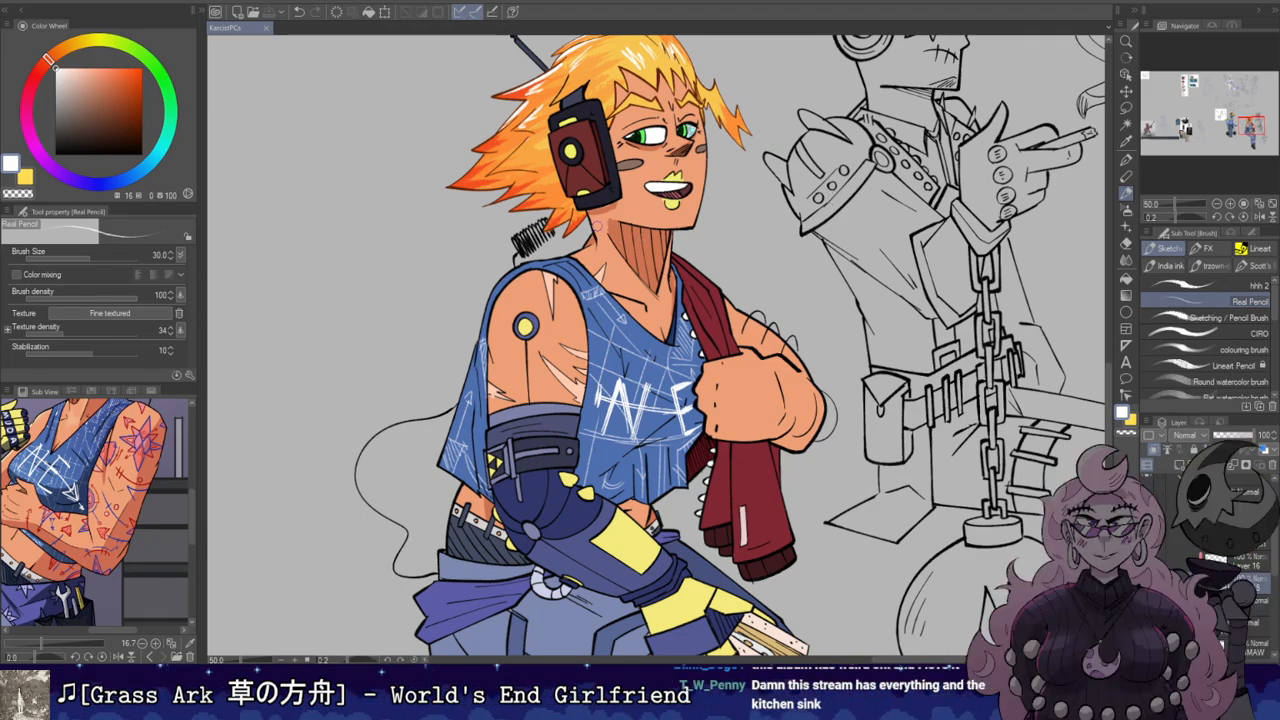
Step: Review the whole seated figure, also mirrored, and compare its colouring with the reference
{"action": "scroll", "coordinate": [450, 167], "scroll_direction": "down", "scroll_amount": 2}
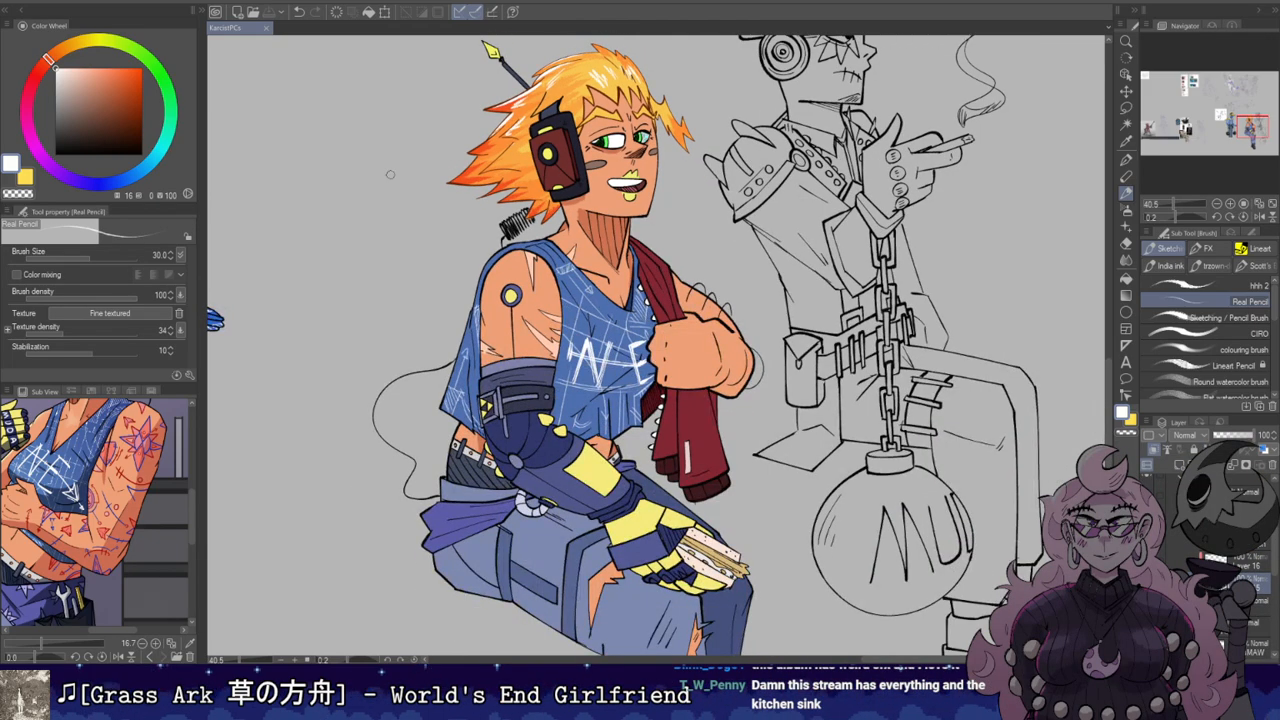
{"action": "left_click_drag", "start_coordinate": [527, 218], "coordinate": [584, 216]}
{"action": "left_click_drag", "start_coordinate": [659, 195], "coordinate": [681, 251]}
{"action": "left_click_drag", "start_coordinate": [763, 430], "coordinate": [693, 233]}
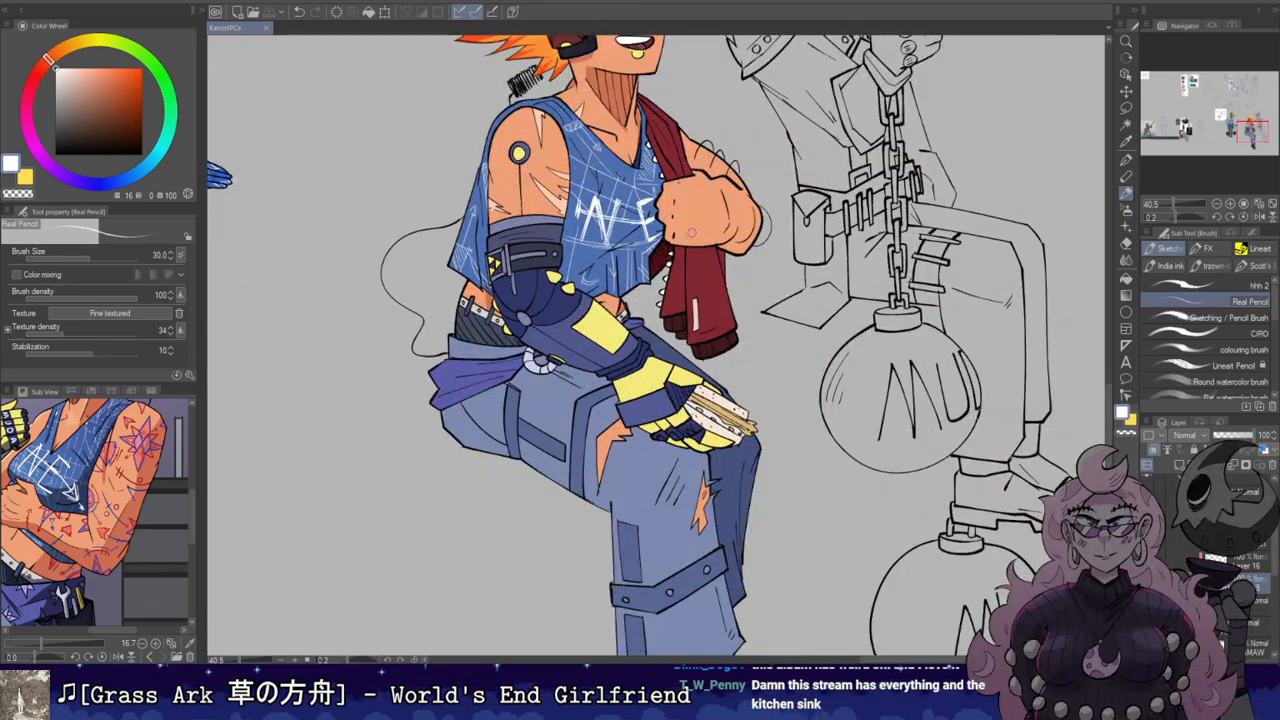
{"action": "key", "text": "h"}
{"action": "key", "text": "h"}
{"action": "scroll", "coordinate": [693, 240], "scroll_direction": "down", "scroll_amount": 3}
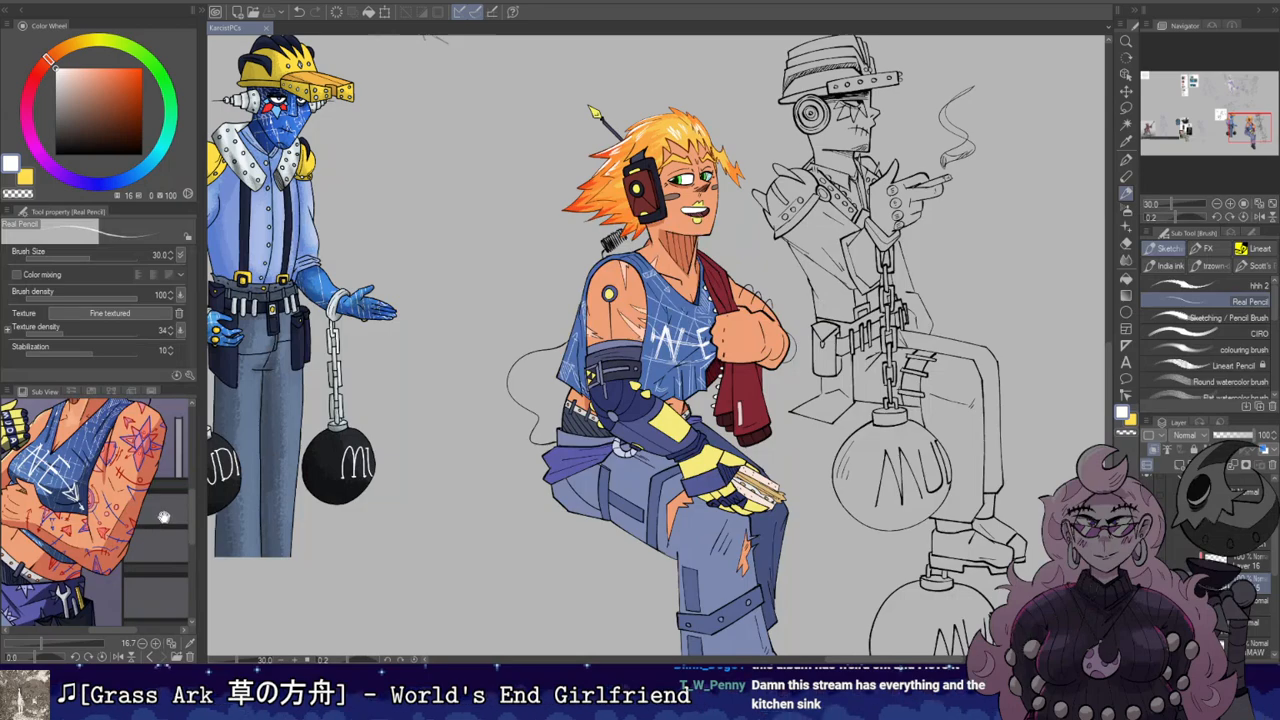
{"action": "scroll", "coordinate": [164, 515], "scroll_direction": "down", "scroll_amount": 1}
{"action": "left_click_drag", "start_coordinate": [800, 355], "coordinate": [795, 343]}
{"action": "left_click_drag", "start_coordinate": [749, 443], "coordinate": [745, 399]}
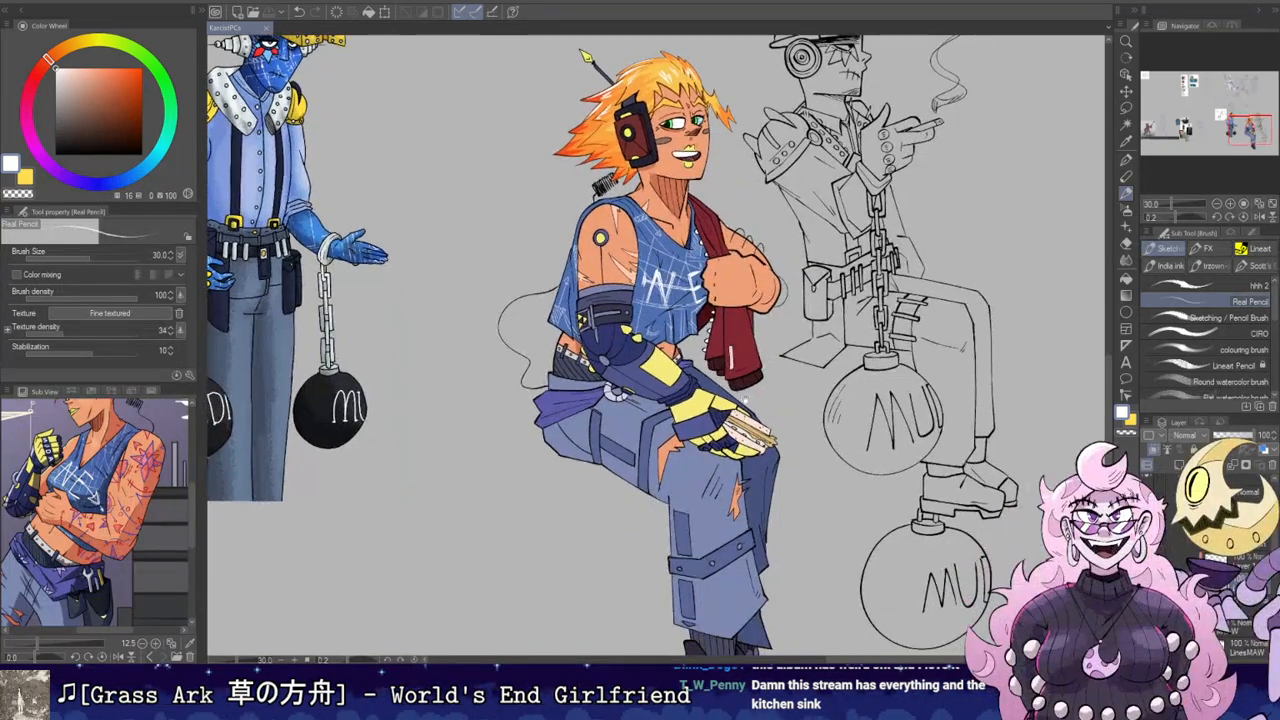
Step: Add a layer in Overlay blending mode and ready the hhh 2 brush in dark violet at size 50
{"action": "scroll", "coordinate": [787, 289], "scroll_direction": "up", "scroll_amount": 1}
{"action": "left_click_drag", "start_coordinate": [662, 412], "coordinate": [690, 442]}
{"action": "scroll", "coordinate": [680, 388], "scroll_direction": "up", "scroll_amount": 1}
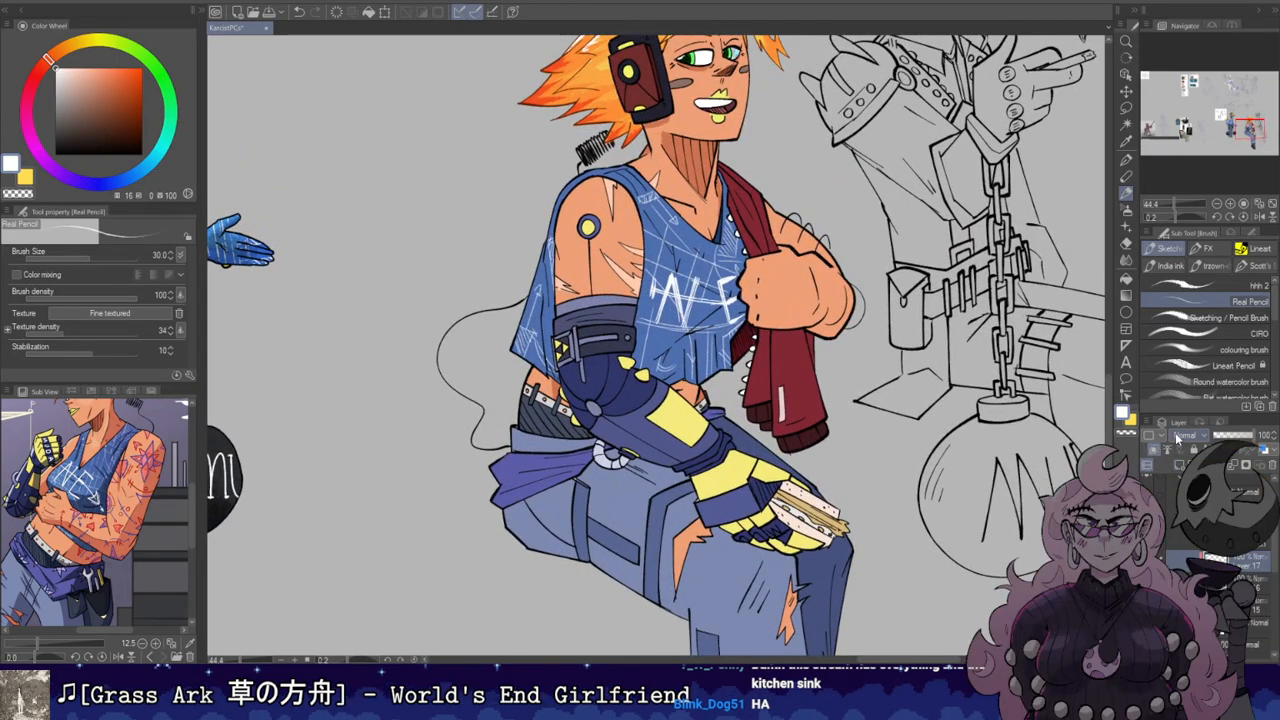
{"action": "left_click", "coordinate": [1205, 245]}
{"action": "left_click", "coordinate": [103, 132]}
{"action": "left_click", "coordinate": [75, 181]}
{"action": "left_click", "coordinate": [116, 133]}
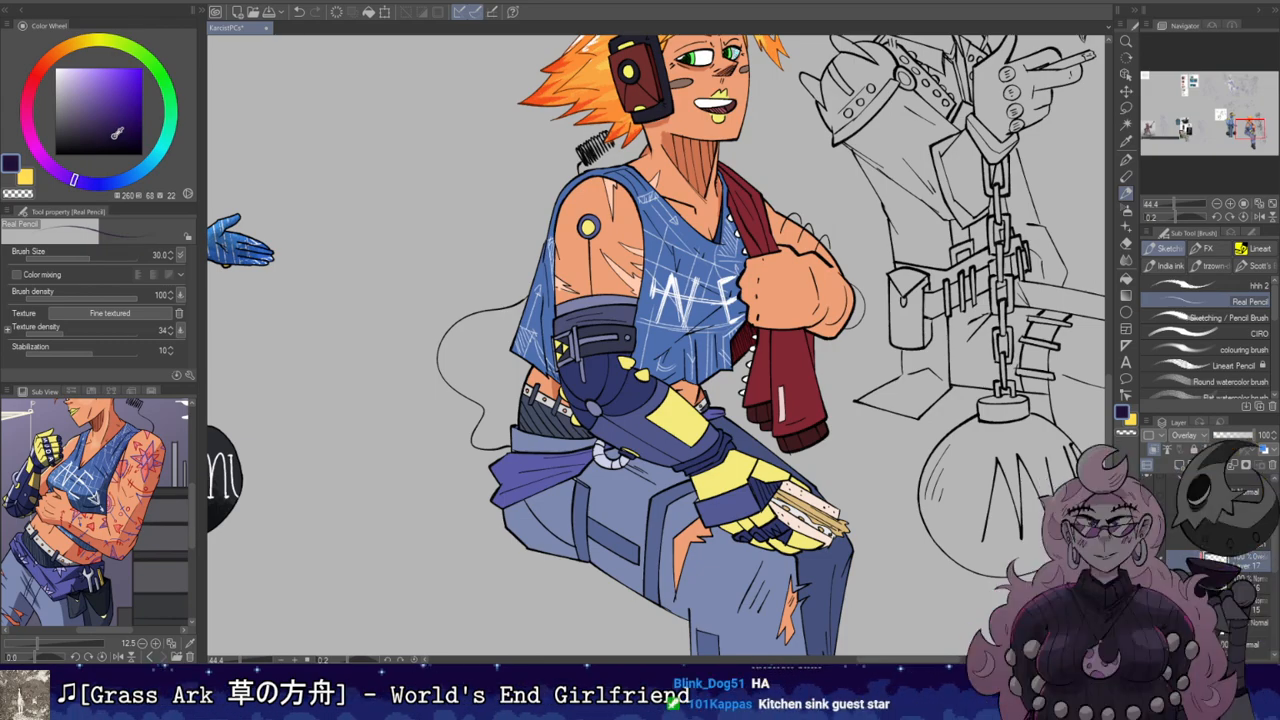
{"action": "left_click", "coordinate": [1196, 287]}
{"action": "key", "text": "]"}
{"action": "key", "text": "]"}
{"action": "key", "text": "]"}
{"action": "key", "text": "]"}
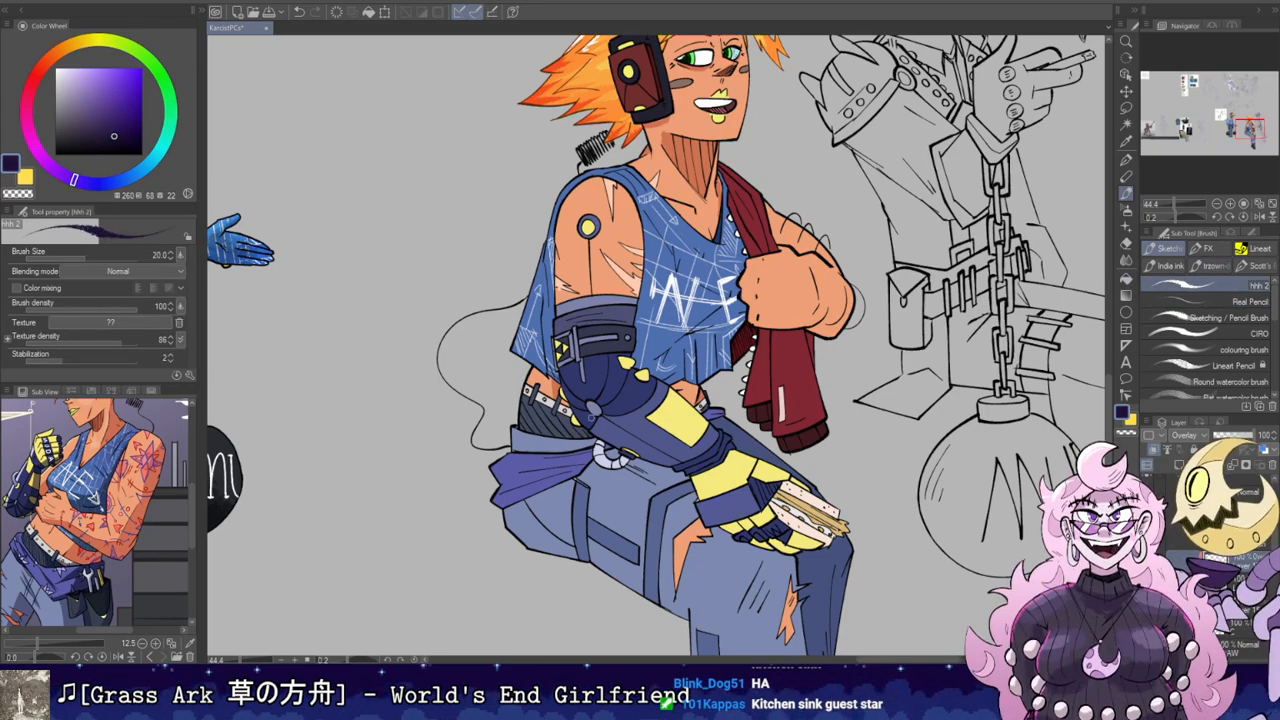
{"action": "key", "text": "]"}
Step: Brush dark violet shadows onto the mechanical arm, the tank top's side panel behind it and the bare upper arm
{"action": "mouse_move", "coordinate": [576, 382]}
{"action": "left_mouse_down"}
{"action": "mouse_move", "coordinate": [609, 427]}
{"action": "mouse_move", "coordinate": [659, 456]}
{"action": "mouse_move", "coordinate": [565, 373]}
{"action": "mouse_move", "coordinate": [575, 405]}
{"action": "mouse_move", "coordinate": [683, 462]}
{"action": "mouse_move", "coordinate": [647, 455]}
{"action": "mouse_move", "coordinate": [594, 401]}
{"action": "mouse_move", "coordinate": [631, 423]}
{"action": "mouse_move", "coordinate": [576, 382]}
{"action": "left_mouse_up"}
{"action": "key", "text": "ctrl+z"}
{"action": "left_click_drag", "start_coordinate": [541, 327], "coordinate": [544, 366]}
{"action": "key", "text": "ctrl+z"}
{"action": "left_click_drag", "start_coordinate": [538, 304], "coordinate": [546, 369]}
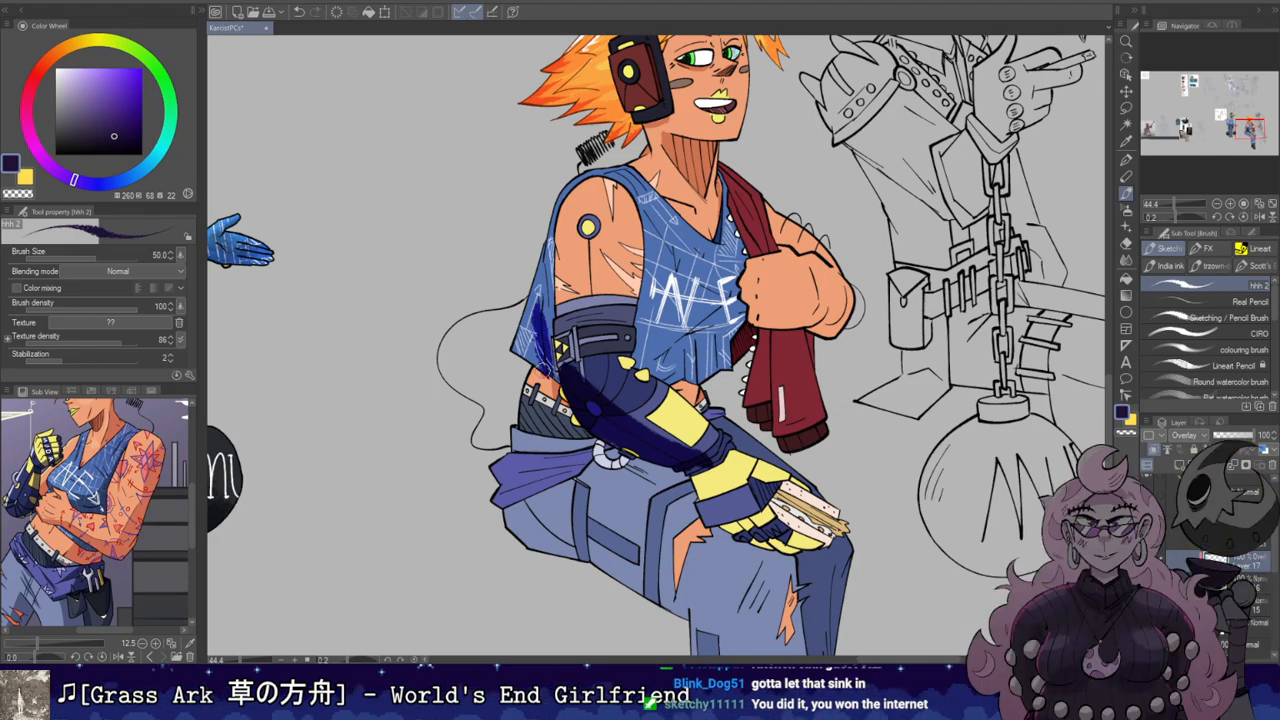
{"action": "mouse_move", "coordinate": [588, 300]}
{"action": "left_mouse_down"}
{"action": "mouse_move", "coordinate": [633, 232]}
{"action": "mouse_move", "coordinate": [638, 250]}
{"action": "mouse_move", "coordinate": [630, 206]}
{"action": "left_mouse_up"}
Step: Lower the Overlay shadow layer's opacity to 52 percent
{"action": "key", "text": "e"}
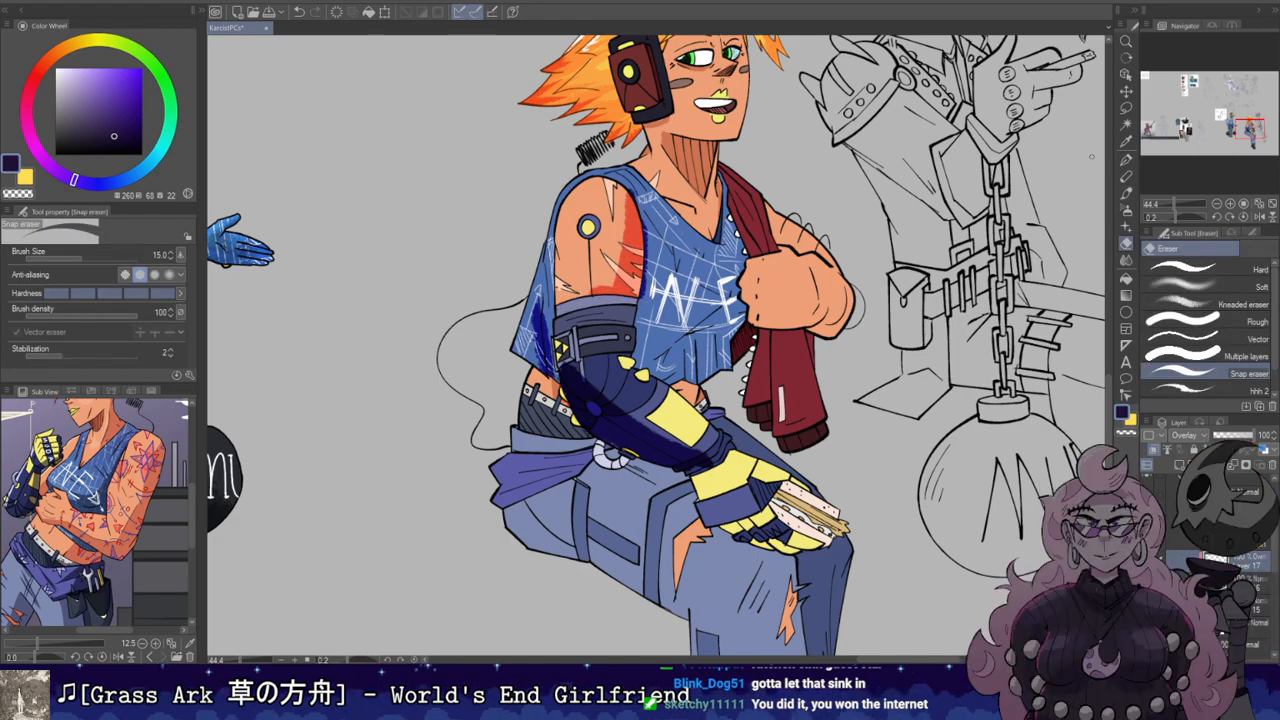
{"action": "key", "text": "b"}
{"action": "left_click_drag", "start_coordinate": [1236, 435], "coordinate": [1234, 435]}
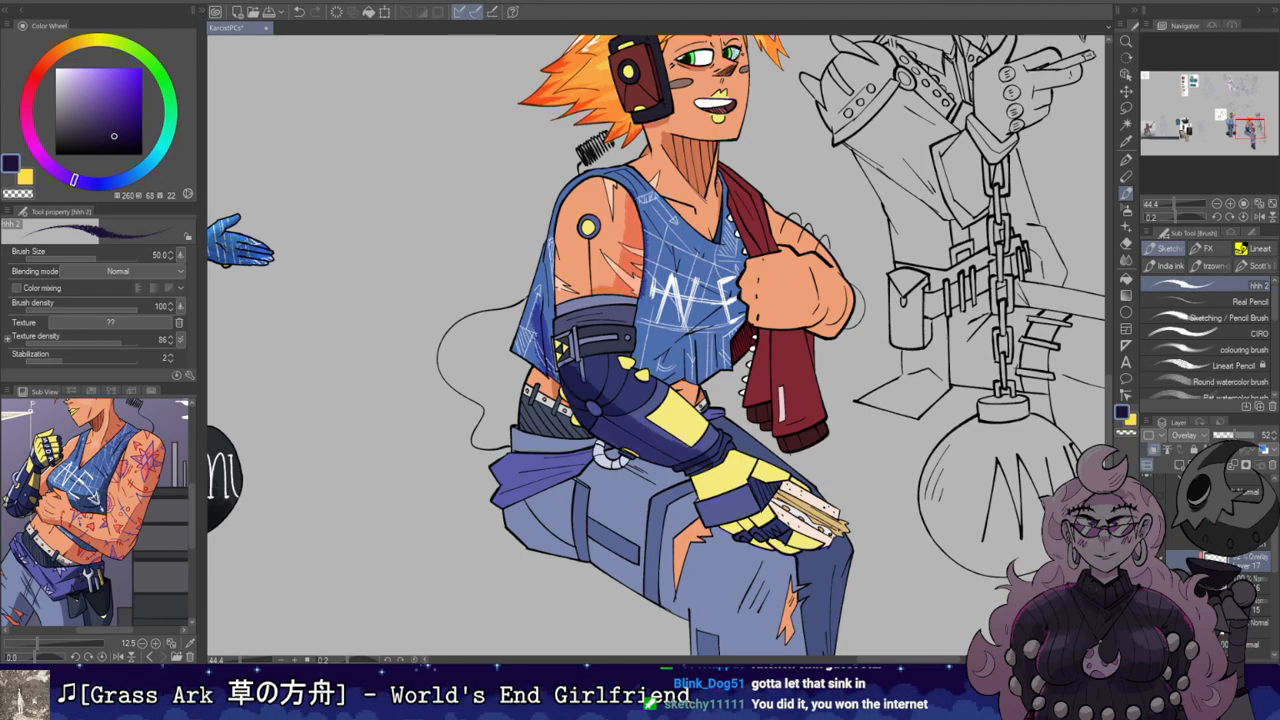
Step: Erase the shadow's spill along the upper arm's edge beside the tank top, enlarging the eraser and undoing the last stroke
{"action": "key", "text": "e"}
{"action": "left_click_drag", "start_coordinate": [645, 222], "coordinate": [644, 316]}
{"action": "key", "text": "bracketright"}
{"action": "key", "text": "bracketright"}
{"action": "key", "text": "bracketright"}
{"action": "key", "text": "bracketright"}
{"action": "left_click_drag", "start_coordinate": [648, 264], "coordinate": [644, 295]}
{"action": "key", "text": "ctrl+z"}
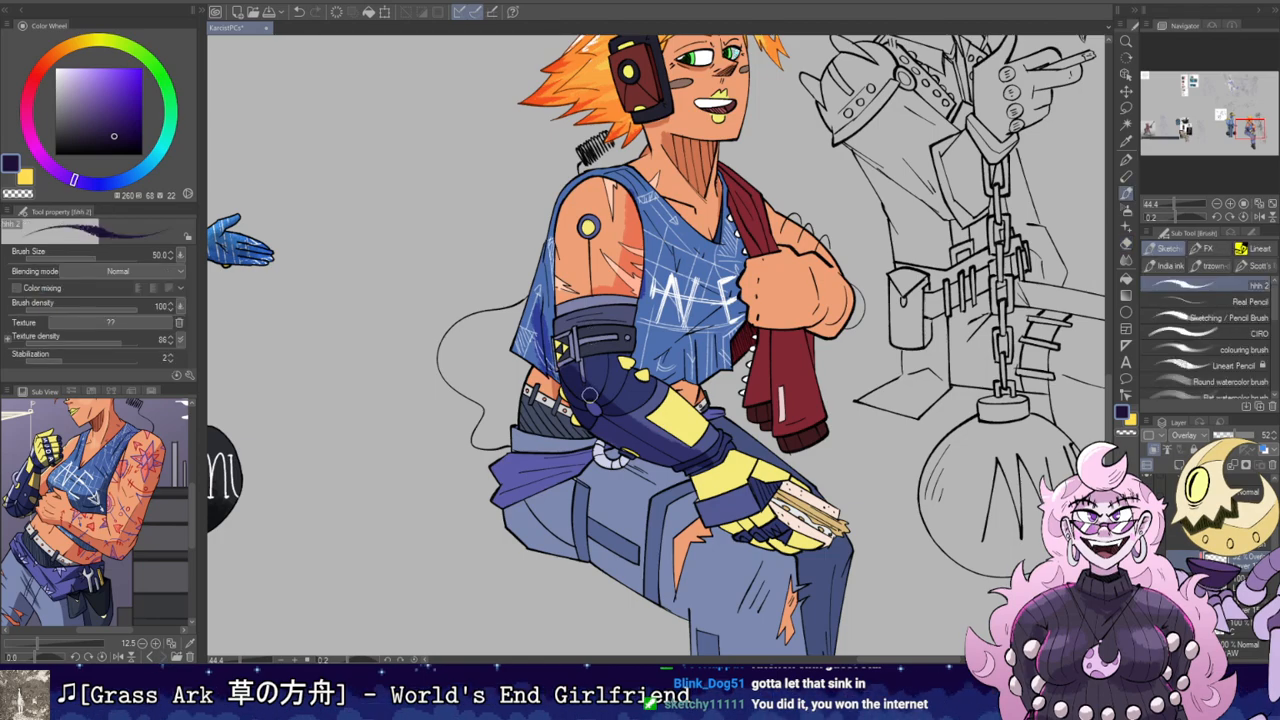
Step: Refine the Overlay shading on the mechanical arm with the brush reduced to size 25
{"action": "key", "text": "b"}
{"action": "key", "text": "bracketleft"}
{"action": "key", "text": "bracketleft"}
{"action": "key", "text": "bracketleft"}
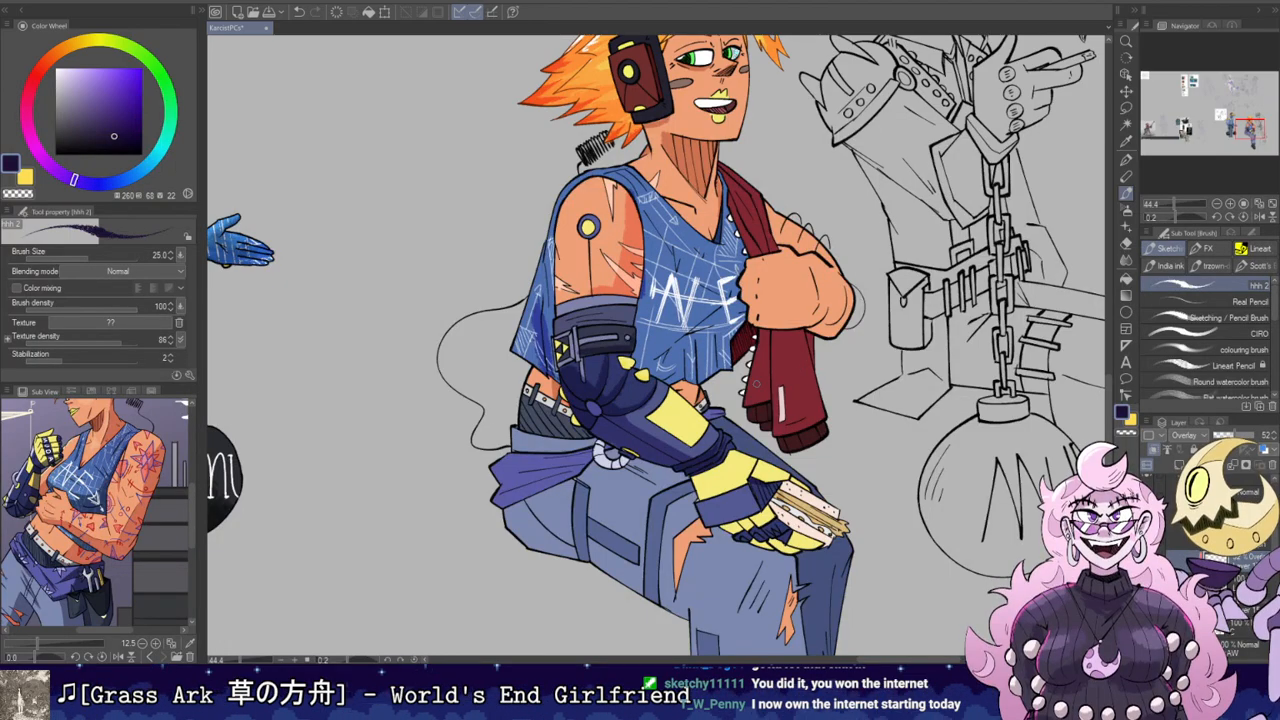
{"action": "scroll", "coordinate": [832, 222], "scroll_direction": "down", "scroll_amount": 3}
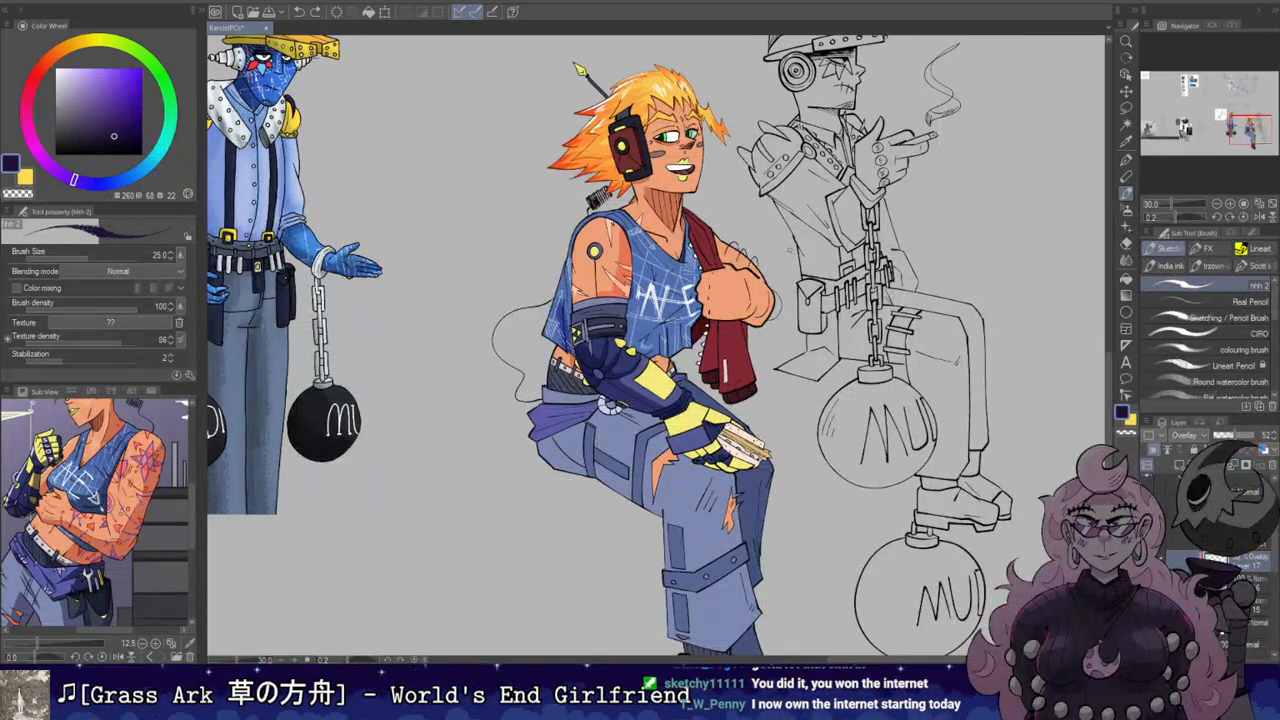
{"action": "left_click_drag", "start_coordinate": [789, 247], "coordinate": [758, 255]}
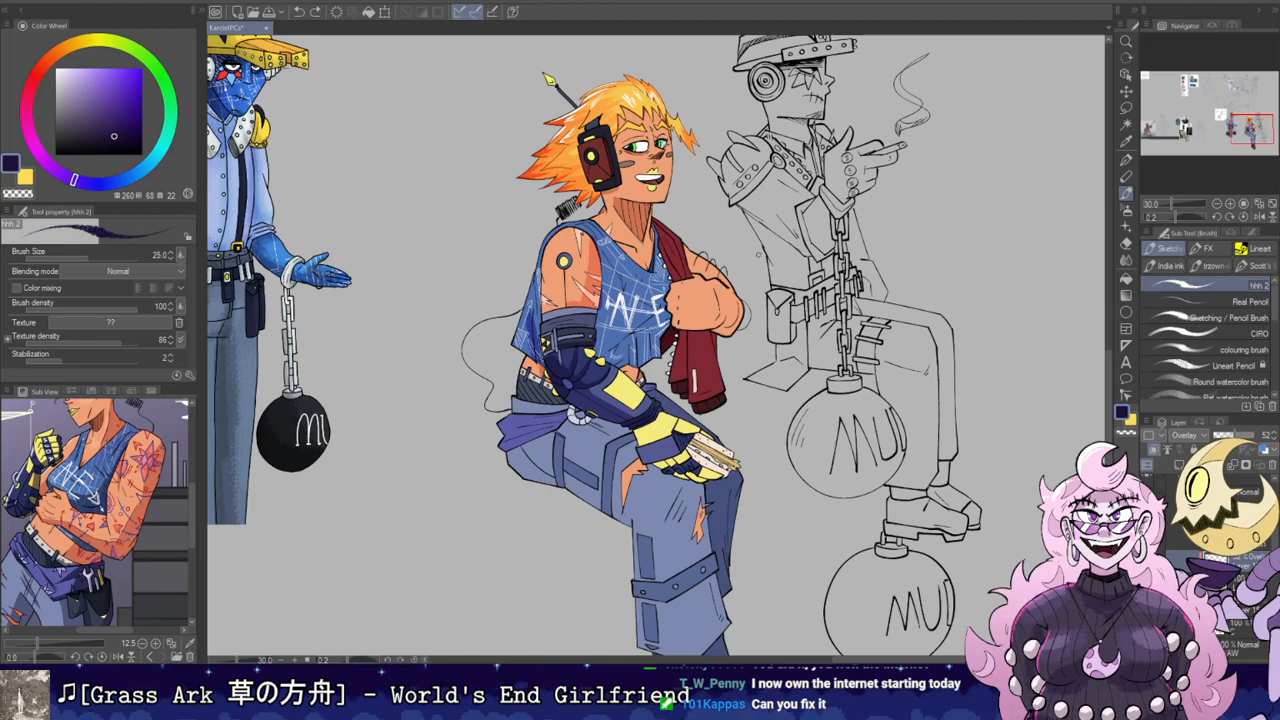
{"action": "scroll", "coordinate": [665, 405], "scroll_direction": "up", "scroll_amount": 3}
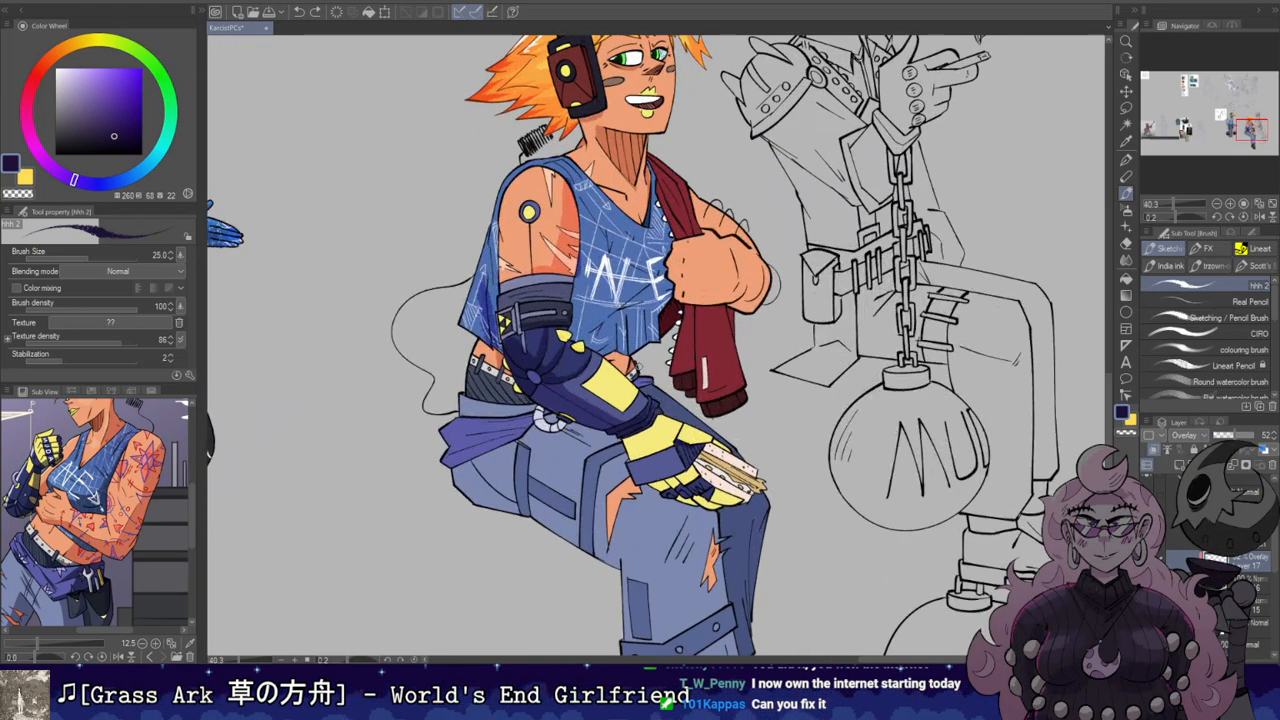
{"action": "left_click_drag", "start_coordinate": [621, 305], "coordinate": [639, 303]}
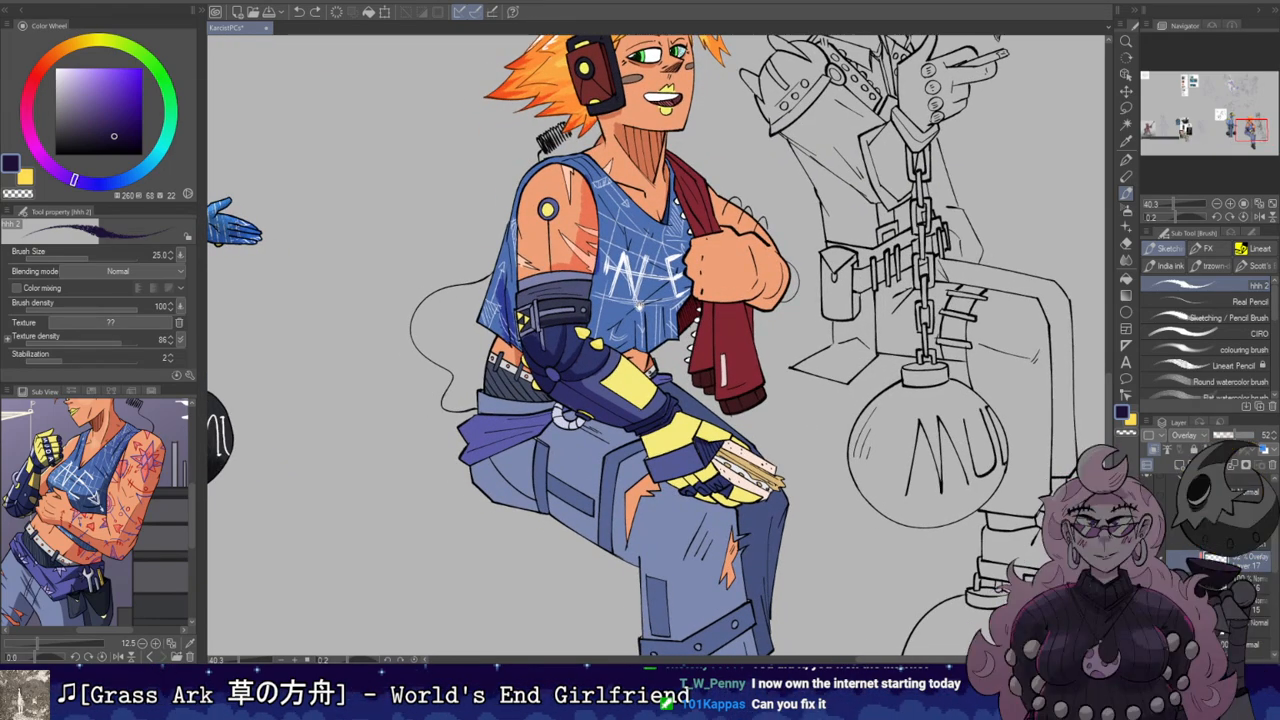
{"action": "left_click_drag", "start_coordinate": [820, 245], "coordinate": [707, 435]}
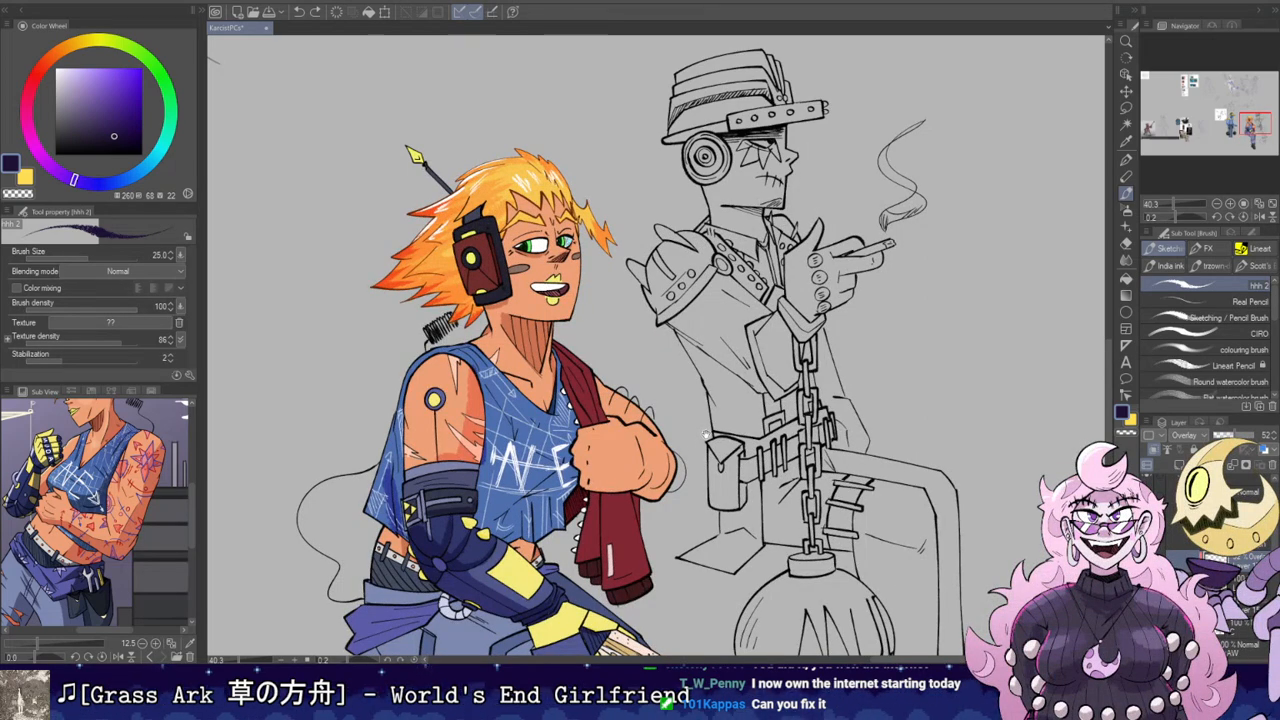
{"action": "left_click_drag", "start_coordinate": [666, 468], "coordinate": [649, 476]}
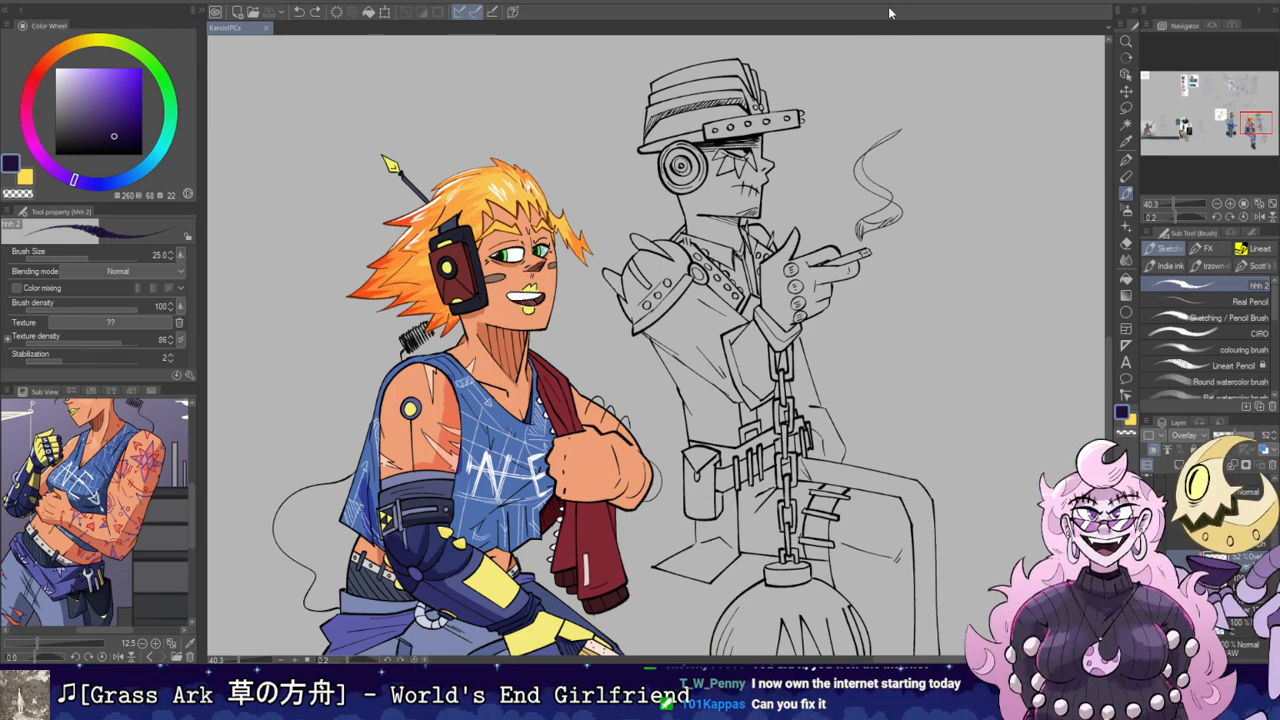
{"action": "left_click_drag", "start_coordinate": [685, 384], "coordinate": [784, 252]}
{"action": "scroll", "coordinate": [760, 260], "scroll_direction": "down", "scroll_amount": 3}
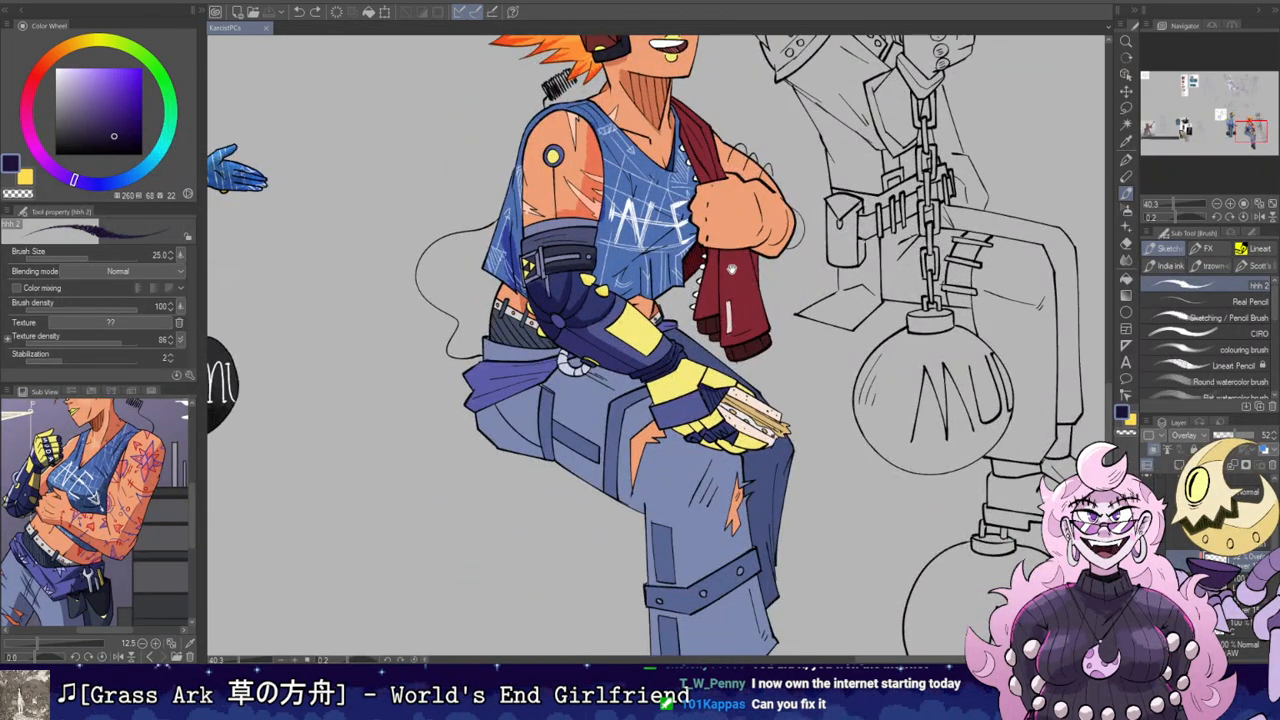
Step: Brush Overlay shadows onto the waist sash and the seat of the trousers, reducing the brush to size 30 and undoing stray strokes
{"action": "scroll", "coordinate": [731, 268], "scroll_direction": "down", "scroll_amount": 1}
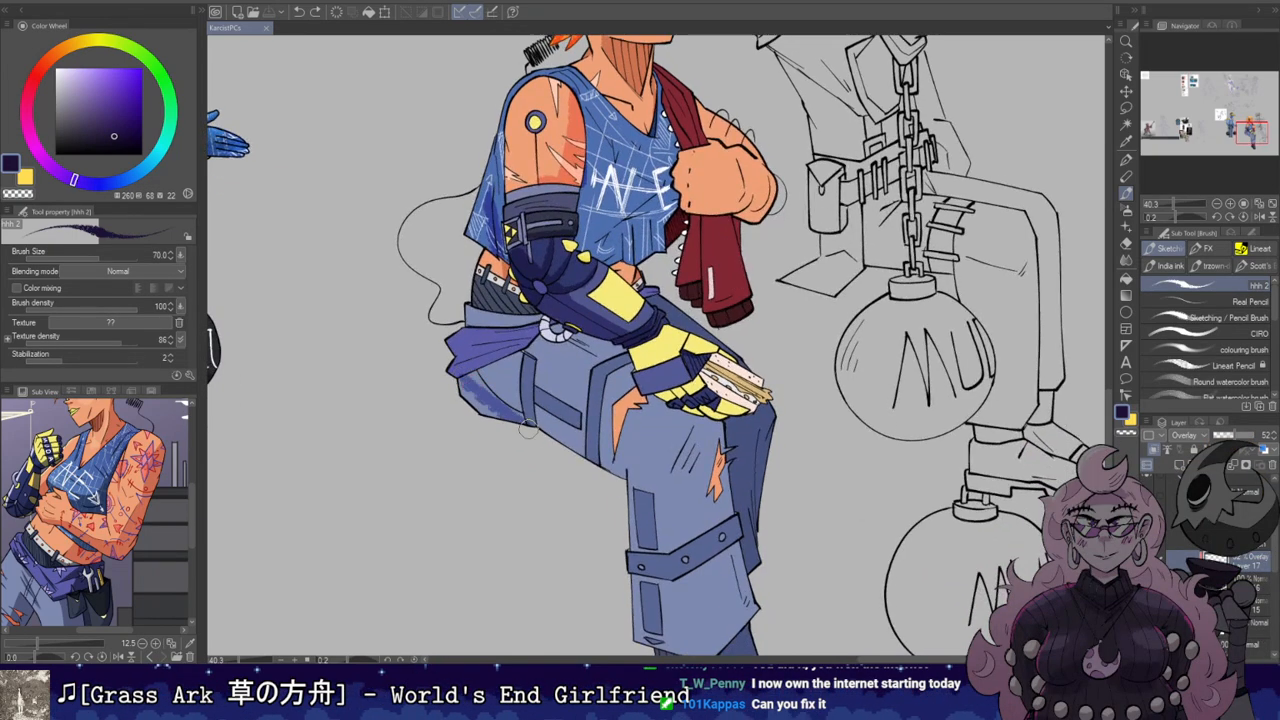
{"action": "key", "text": "r"}
{"action": "left_click_drag", "start_coordinate": [623, 323], "coordinate": [661, 443]}
{"action": "key", "text": "bracketleft"}
{"action": "key", "text": "bracketleft"}
{"action": "key", "text": "bracketleft"}
{"action": "key", "text": "bracketleft"}
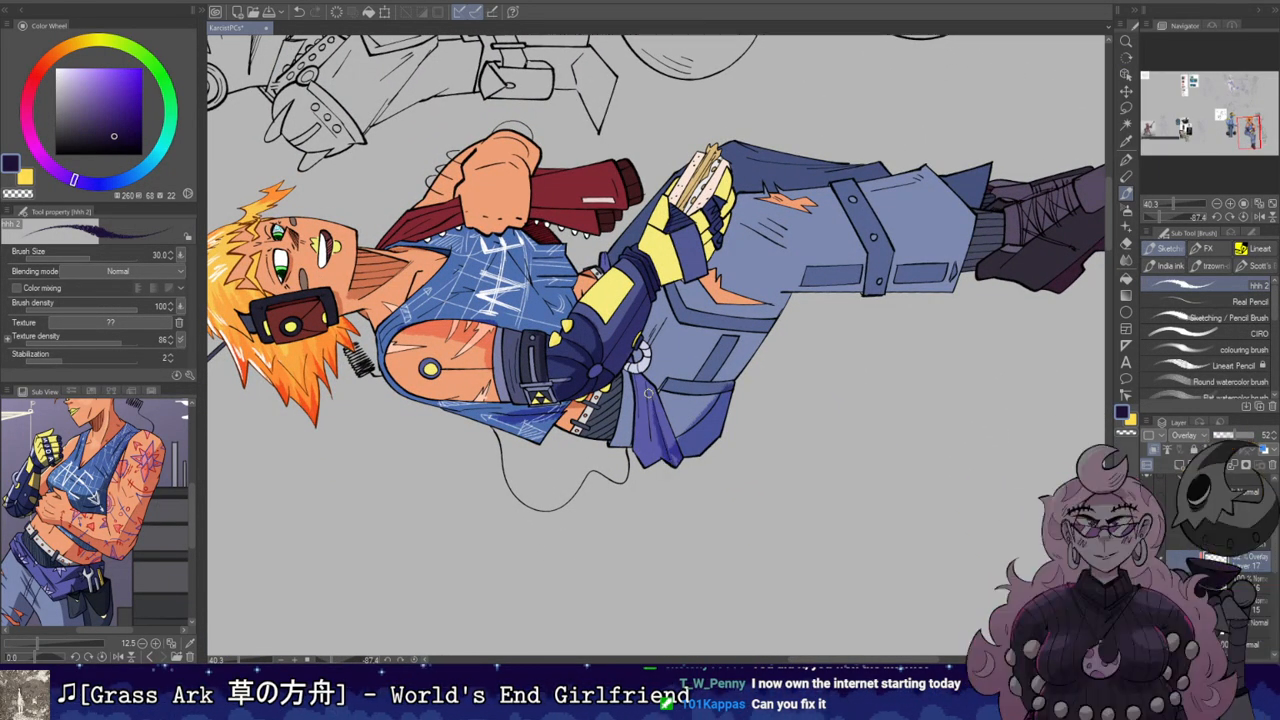
{"action": "key", "text": "ctrl+z"}
{"action": "left_click_drag", "start_coordinate": [653, 396], "coordinate": [679, 474]}
{"action": "key", "text": "ctrl+z"}
{"action": "key", "text": "ctrl+z"}
{"action": "key", "text": "e"}
{"action": "key", "text": "b"}
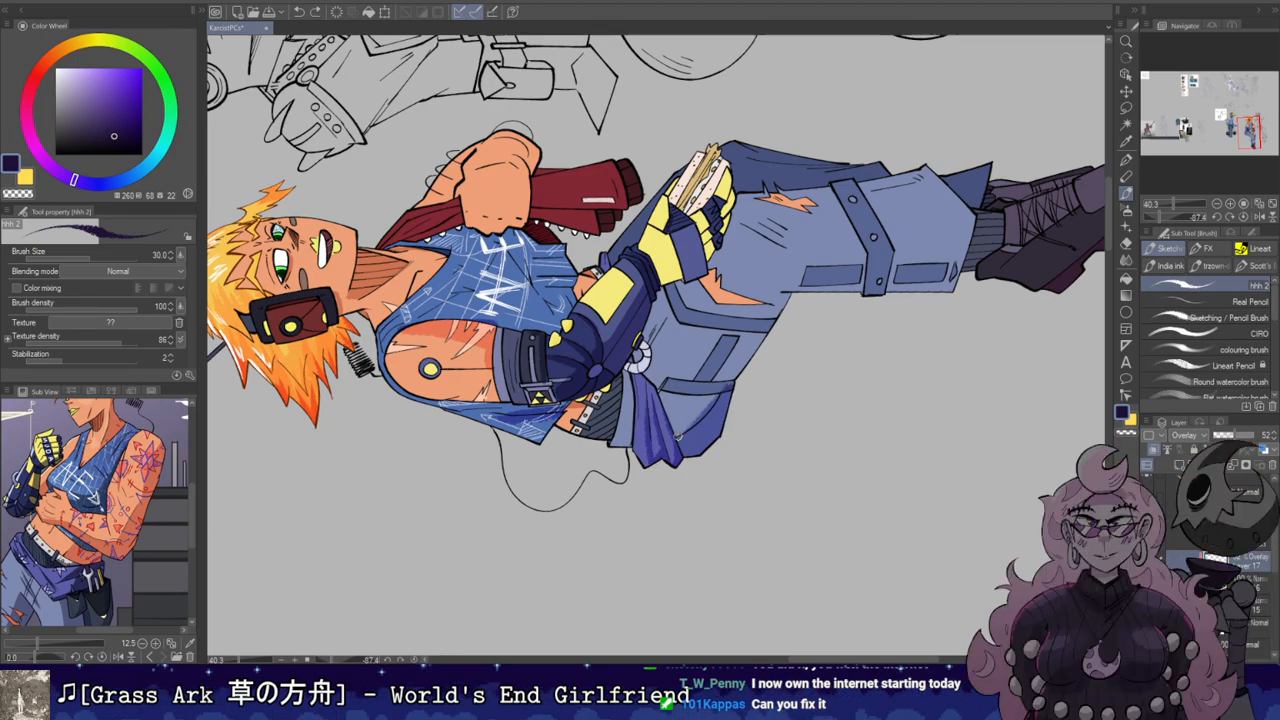
Step: Brush a dark violet shadow along the underside of the thigh and trim its spill with the eraser
{"action": "key", "text": "r"}
{"action": "left_click_drag", "start_coordinate": [772, 354], "coordinate": [772, 289]}
{"action": "key", "text": "b"}
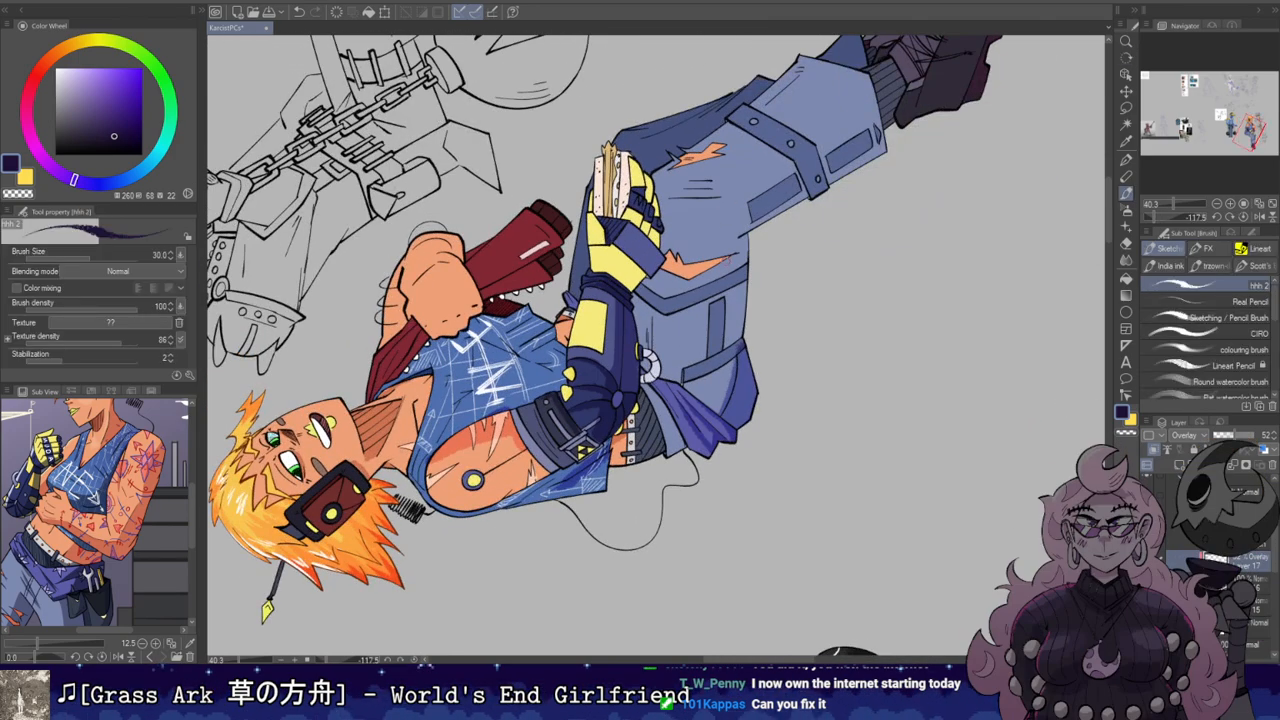
{"action": "mouse_move", "coordinate": [731, 364]}
{"action": "left_mouse_down"}
{"action": "mouse_move", "coordinate": [734, 238]}
{"action": "mouse_move", "coordinate": [756, 222]}
{"action": "mouse_move", "coordinate": [631, 337]}
{"action": "left_mouse_up"}
{"action": "key", "text": "r"}
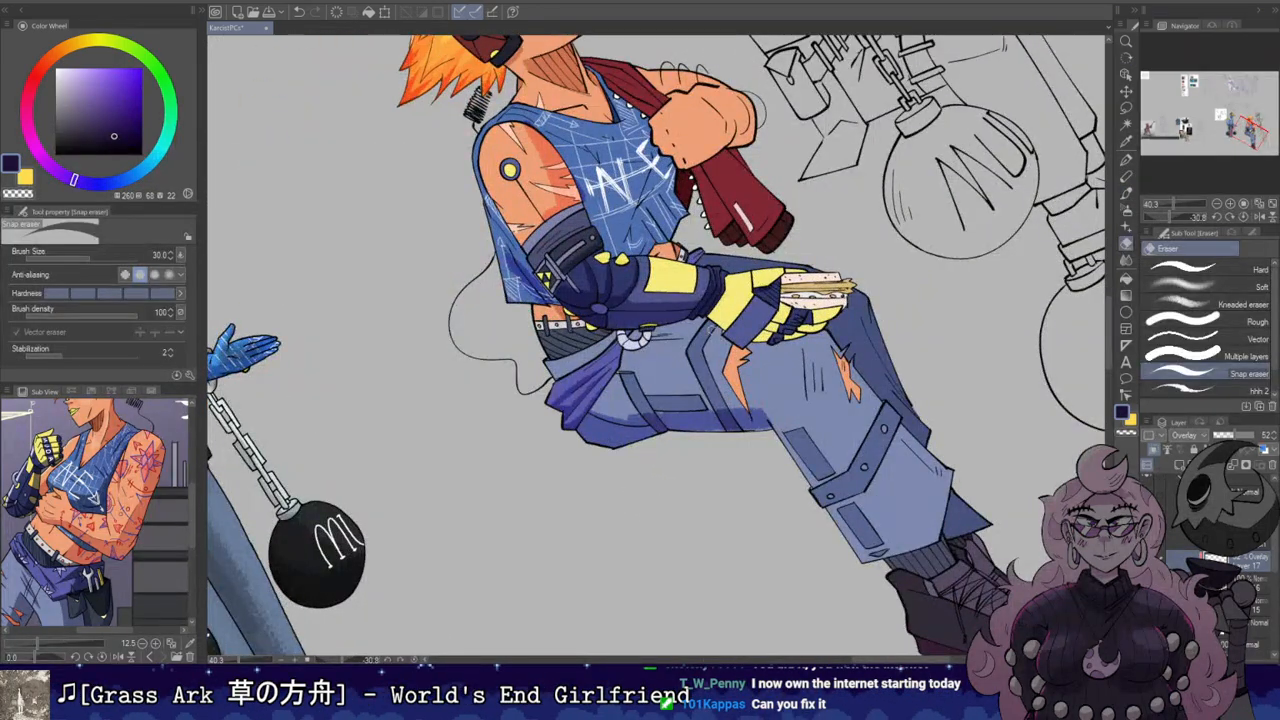
{"action": "key", "text": "e"}
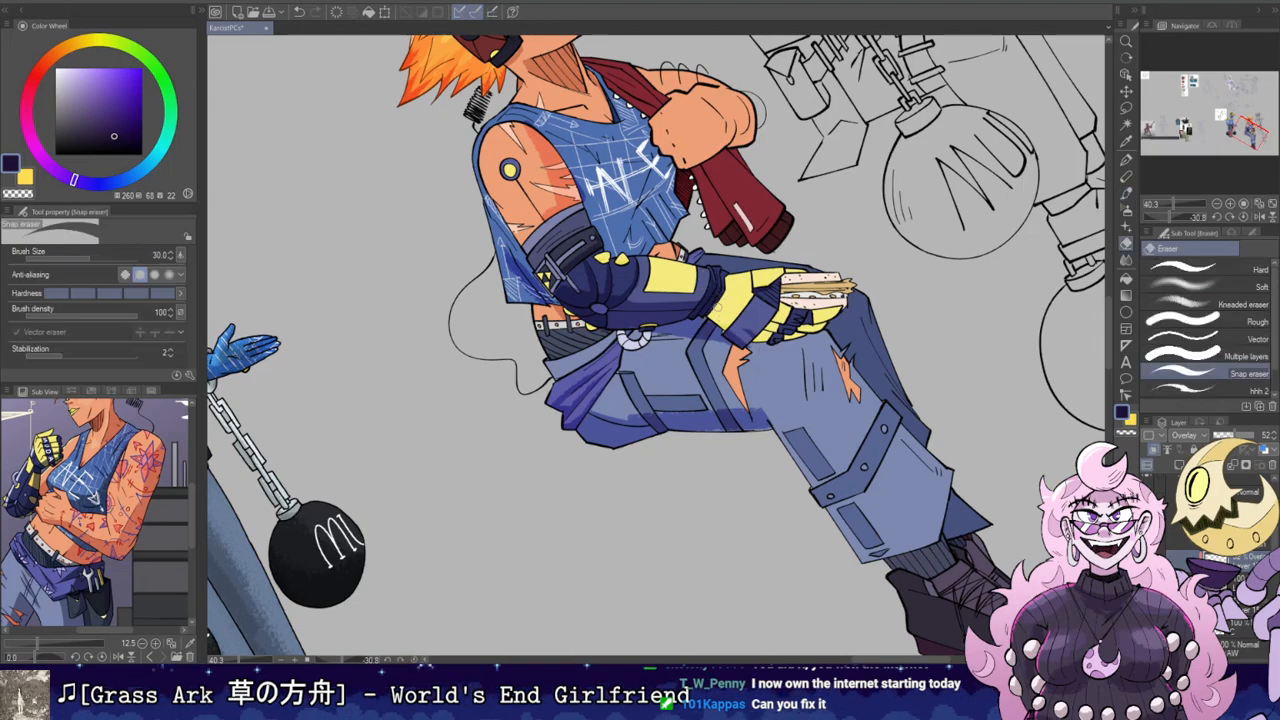
{"action": "key", "text": "b"}
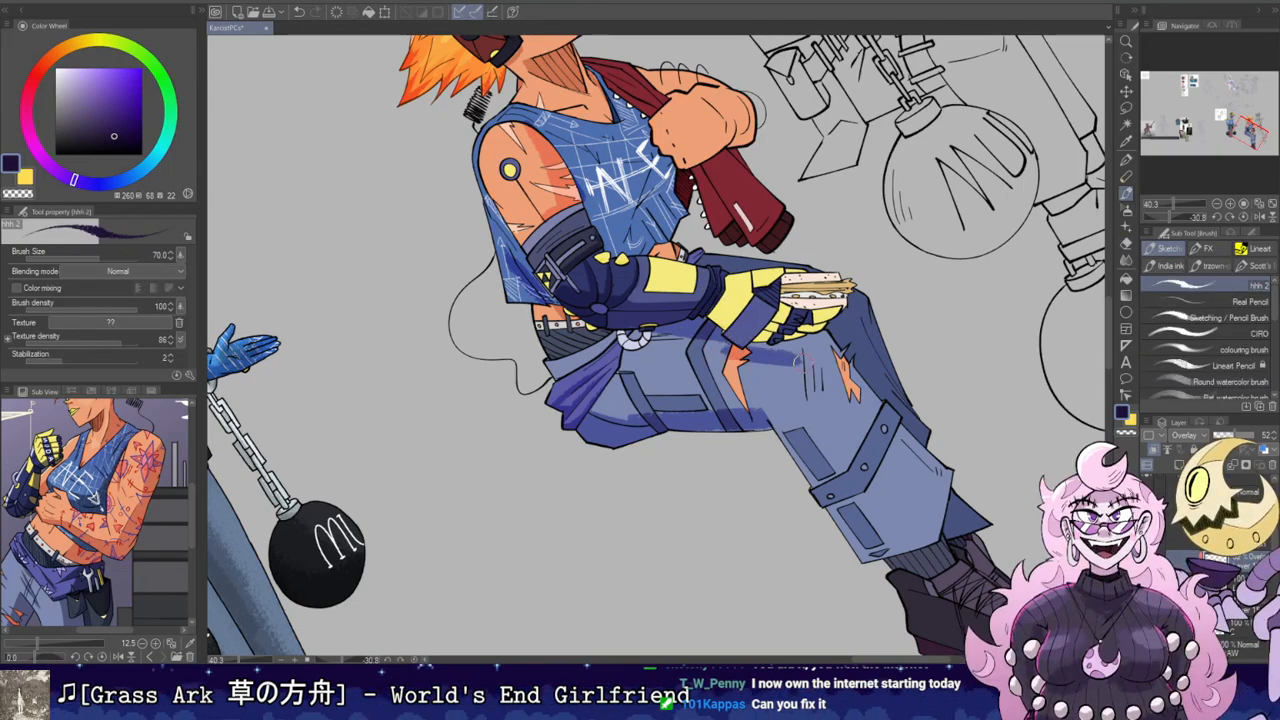
Step: Shade the upper thigh beneath the mechanical arm and gloved hand with the size 70 brush, cleaning the edges with the eraser
{"action": "key", "text": "e"}
{"action": "mouse_move", "coordinate": [795, 355]}
{"action": "left_mouse_down"}
{"action": "mouse_move", "coordinate": [818, 344]}
{"action": "mouse_move", "coordinate": [806, 366]}
{"action": "mouse_move", "coordinate": [767, 328]}
{"action": "mouse_move", "coordinate": [782, 337]}
{"action": "mouse_move", "coordinate": [793, 390]}
{"action": "mouse_move", "coordinate": [756, 430]}
{"action": "left_mouse_up"}
{"action": "key", "text": "b"}
{"action": "key", "text": "e"}
{"action": "key", "text": "r"}
{"action": "key", "text": "e"}
{"action": "key", "text": "b"}
{"action": "left_click_drag", "start_coordinate": [608, 390], "coordinate": [652, 450]}
{"action": "key", "text": "e"}
{"action": "key", "text": "b"}
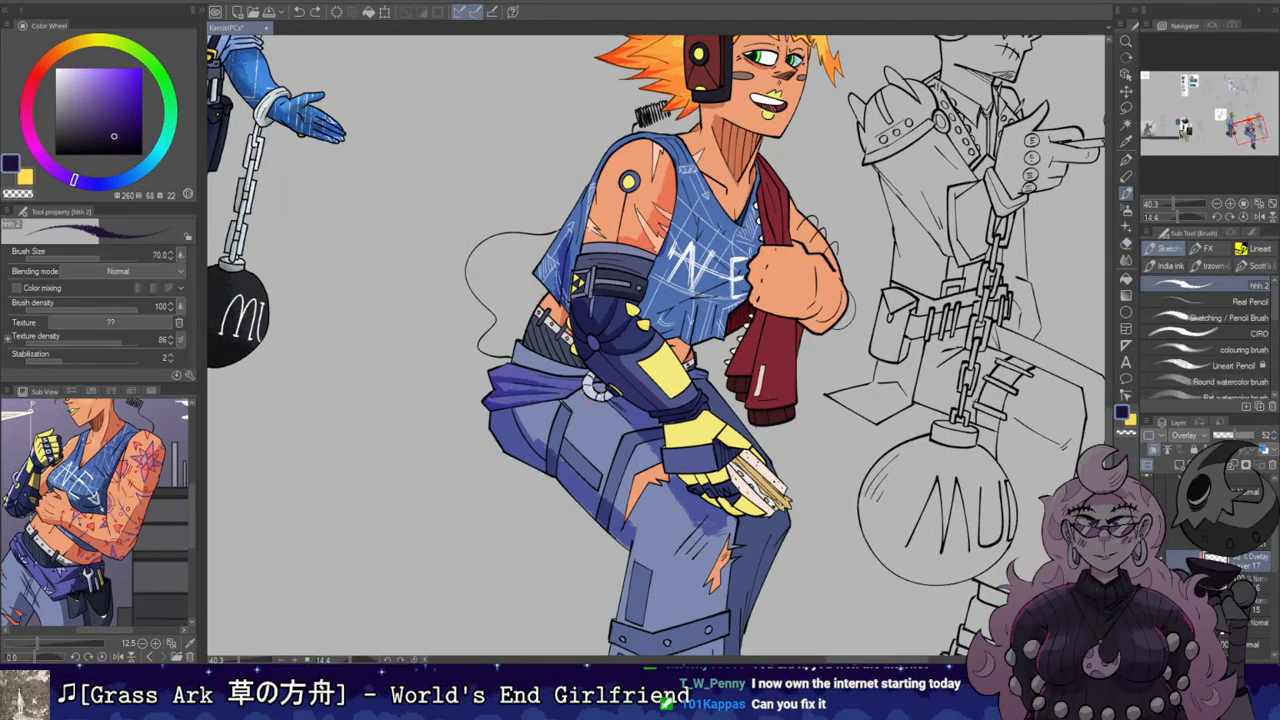
Step: Refine the shadow the glove casts on the thigh and paint crease strokes beside the torn knee
{"action": "key", "text": "r"}
{"action": "mouse_move", "coordinate": [672, 432]}
{"action": "left_mouse_down"}
{"action": "mouse_move", "coordinate": [752, 362]}
{"action": "mouse_move", "coordinate": [727, 286]}
{"action": "mouse_move", "coordinate": [733, 330]}
{"action": "left_mouse_up"}
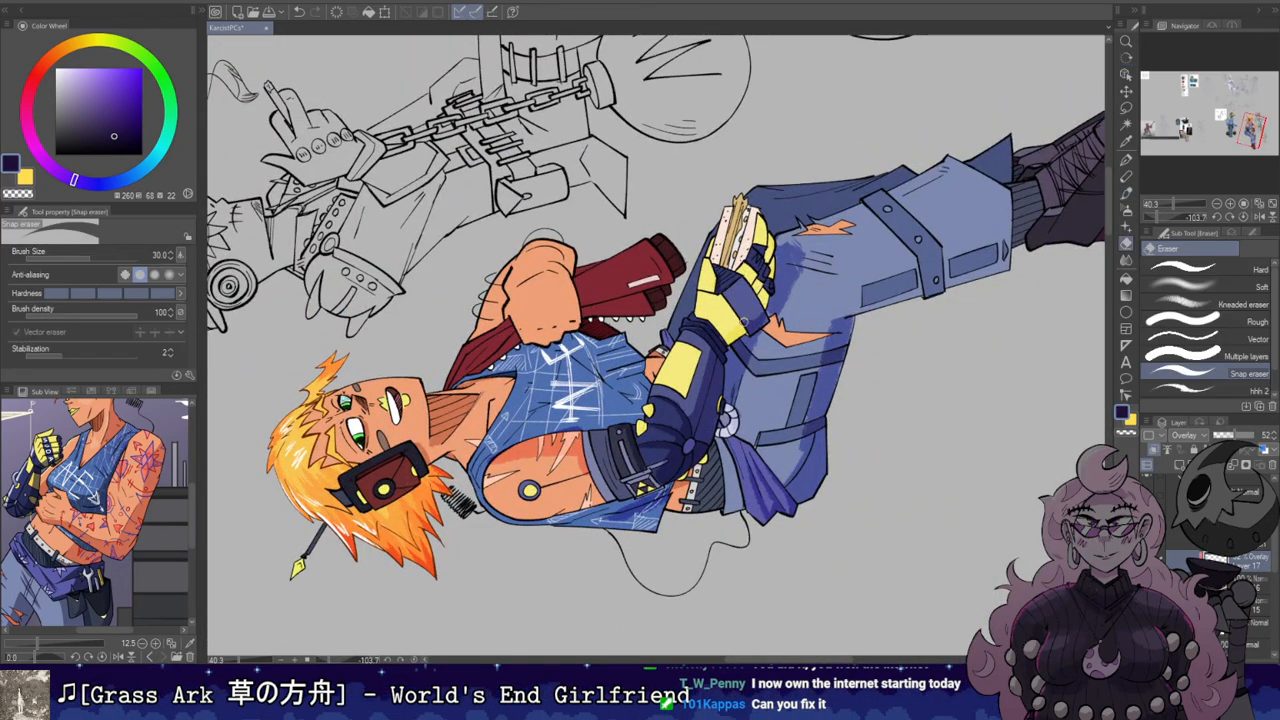
{"action": "key", "text": "r"}
{"action": "left_click_drag", "start_coordinate": [786, 292], "coordinate": [860, 181]}
{"action": "mouse_move", "coordinate": [814, 258]}
{"action": "left_mouse_down"}
{"action": "mouse_move", "coordinate": [746, 256]}
{"action": "mouse_move", "coordinate": [737, 293]}
{"action": "left_mouse_up"}
{"action": "key", "text": "b"}
{"action": "key", "text": "r"}
{"action": "left_click_drag", "start_coordinate": [737, 234], "coordinate": [734, 297]}
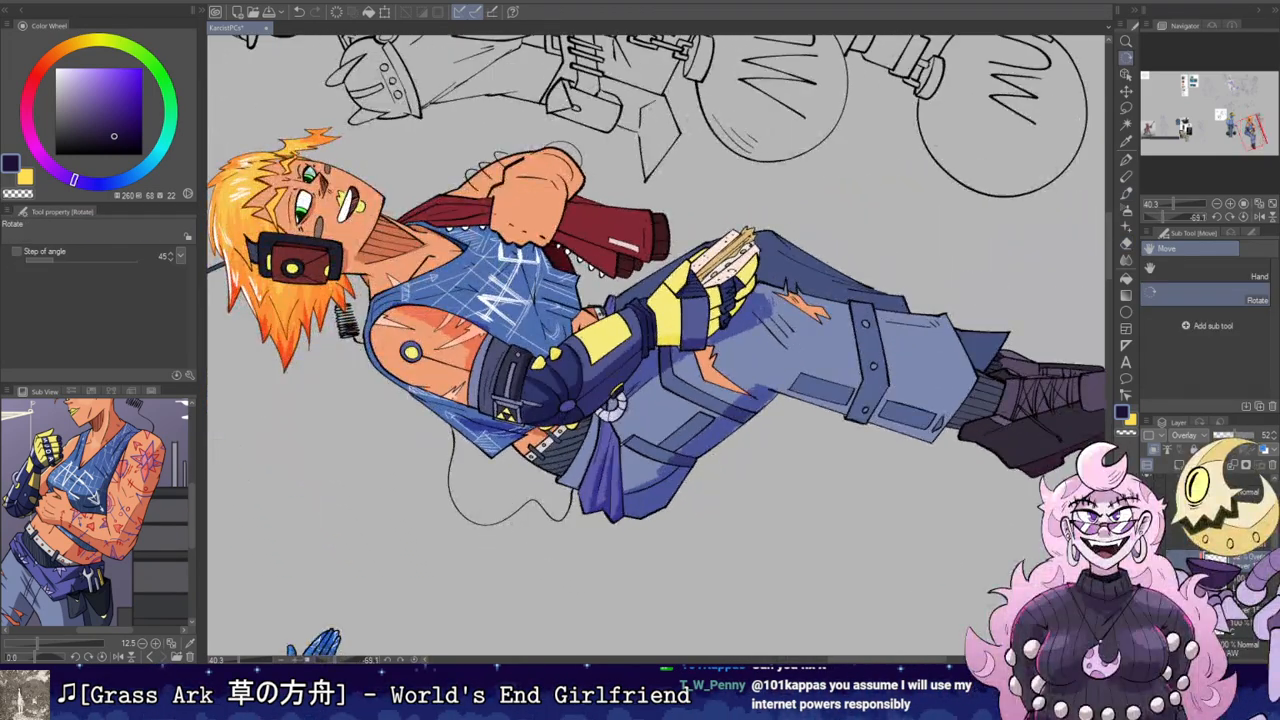
{"action": "key", "text": "b"}
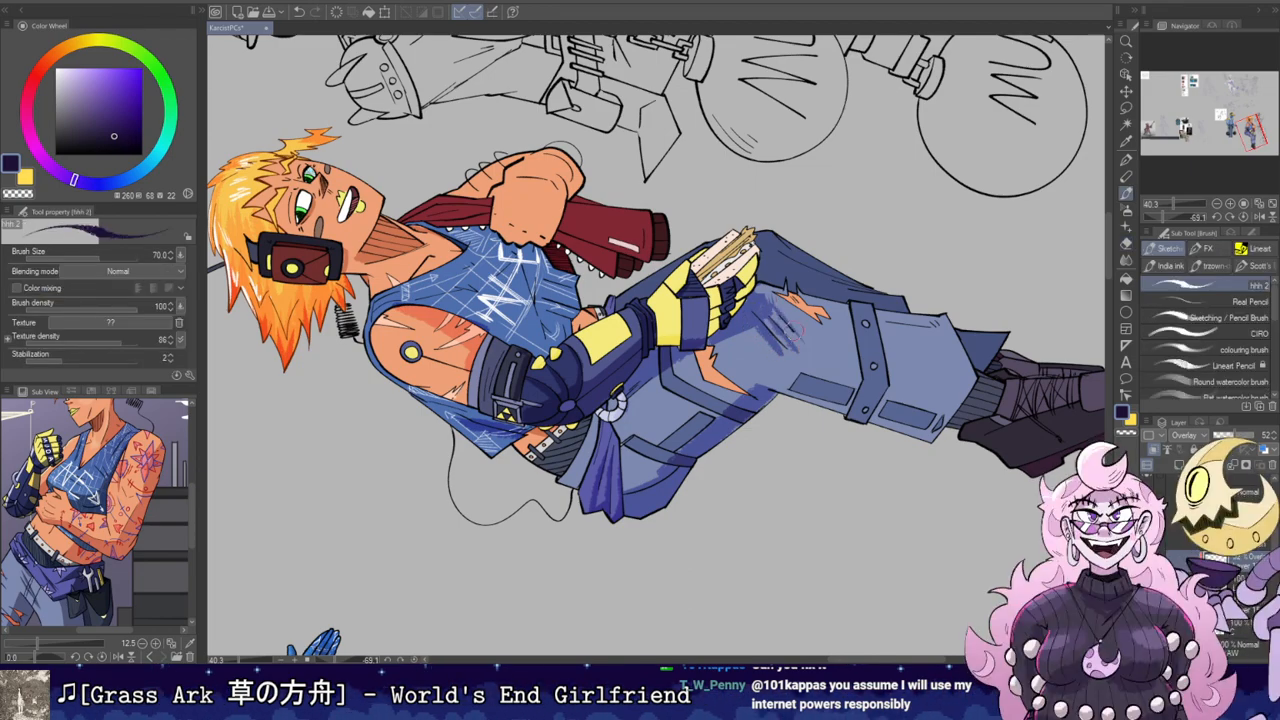
{"action": "key", "text": "e"}
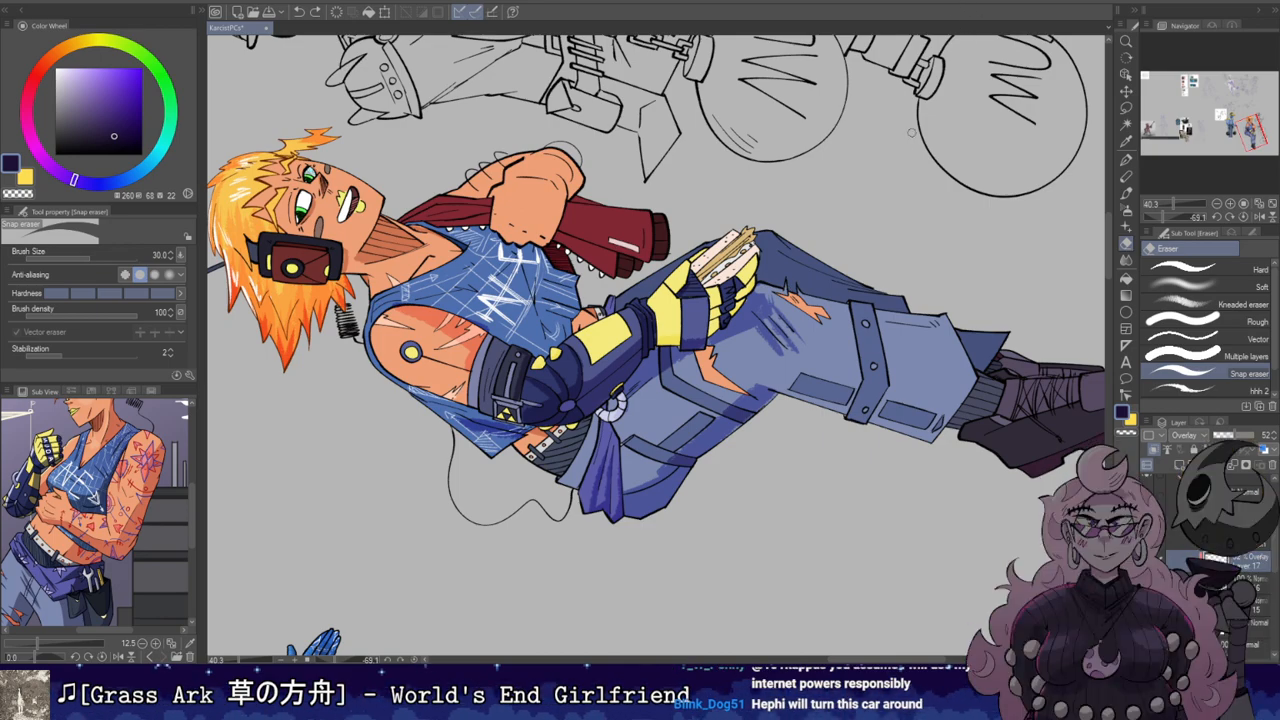
Step: Darken the thigh pocket panel with Overlay shadow, alternating the brush and the eraser
{"action": "mouse_move", "coordinate": [781, 314]}
{"action": "left_mouse_down"}
{"action": "mouse_move", "coordinate": [755, 334]}
{"action": "mouse_move", "coordinate": [720, 274]}
{"action": "left_mouse_up"}
{"action": "key", "text": "b"}
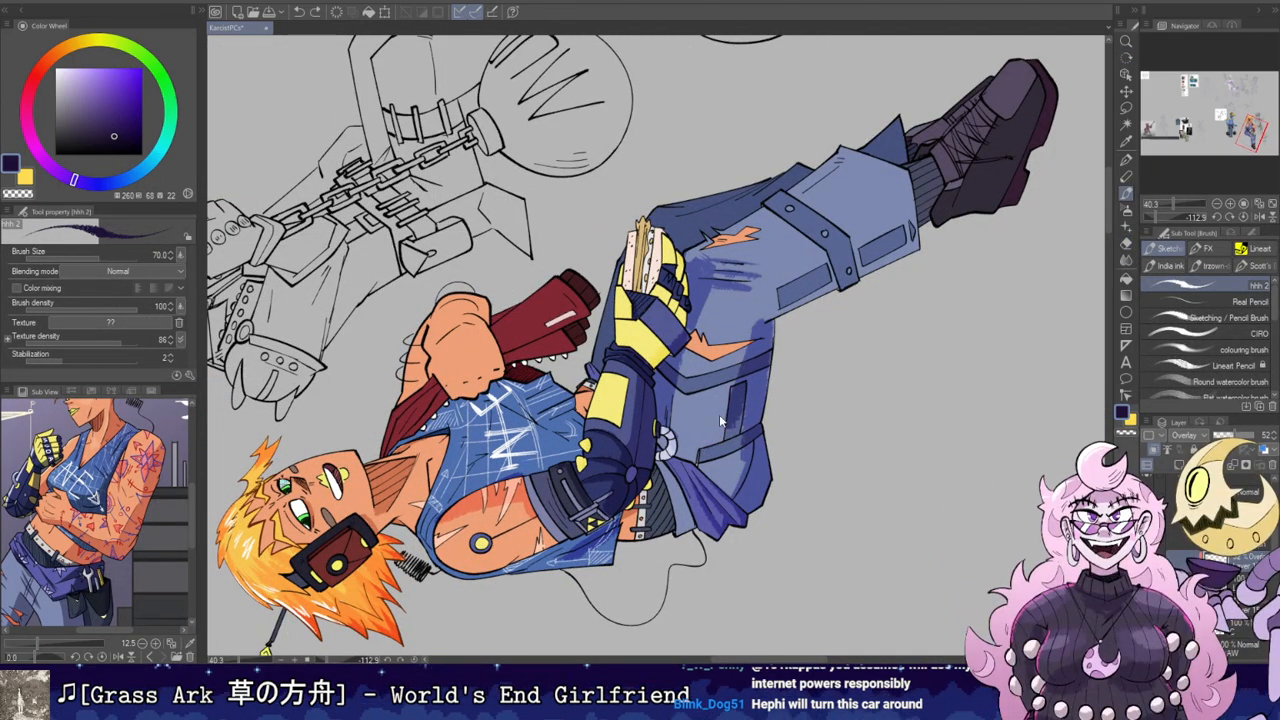
{"action": "key", "text": "e"}
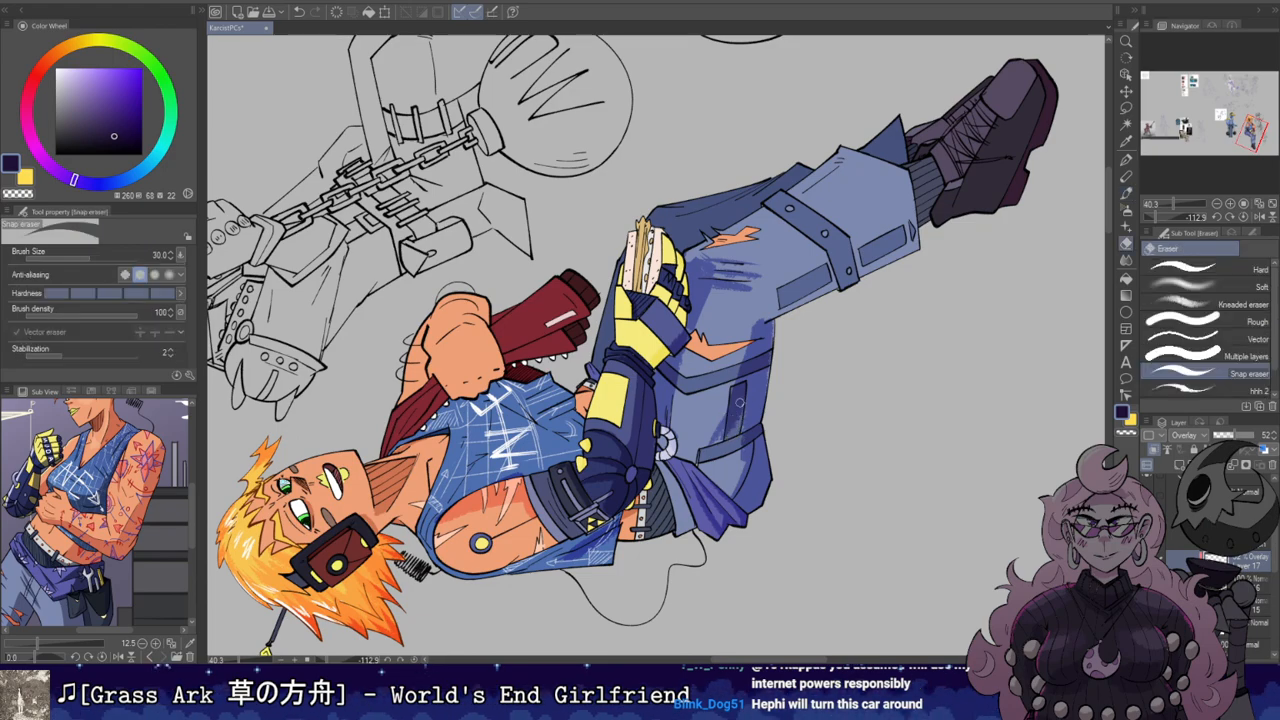
{"action": "key", "text": "b"}
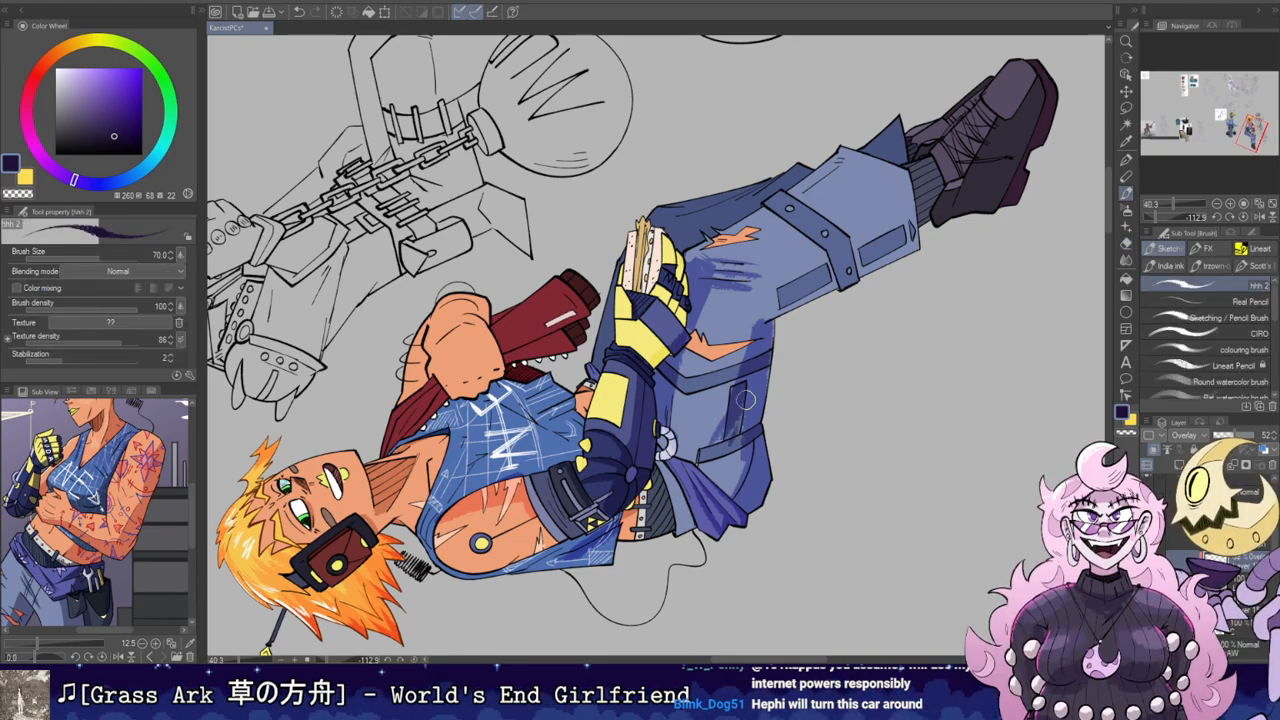
Step: Shade the lower trouser leg's pocket panels, strap and back edge, and tidy the shadow near the hem with the eraser
{"action": "mouse_move", "coordinate": [838, 244]}
{"action": "left_mouse_down"}
{"action": "mouse_move", "coordinate": [725, 362]}
{"action": "mouse_move", "coordinate": [800, 251]}
{"action": "mouse_move", "coordinate": [829, 346]}
{"action": "left_mouse_up"}
{"action": "mouse_move", "coordinate": [754, 483]}
{"action": "left_mouse_down"}
{"action": "mouse_move", "coordinate": [758, 330]}
{"action": "mouse_move", "coordinate": [770, 496]}
{"action": "mouse_move", "coordinate": [755, 448]}
{"action": "left_mouse_up"}
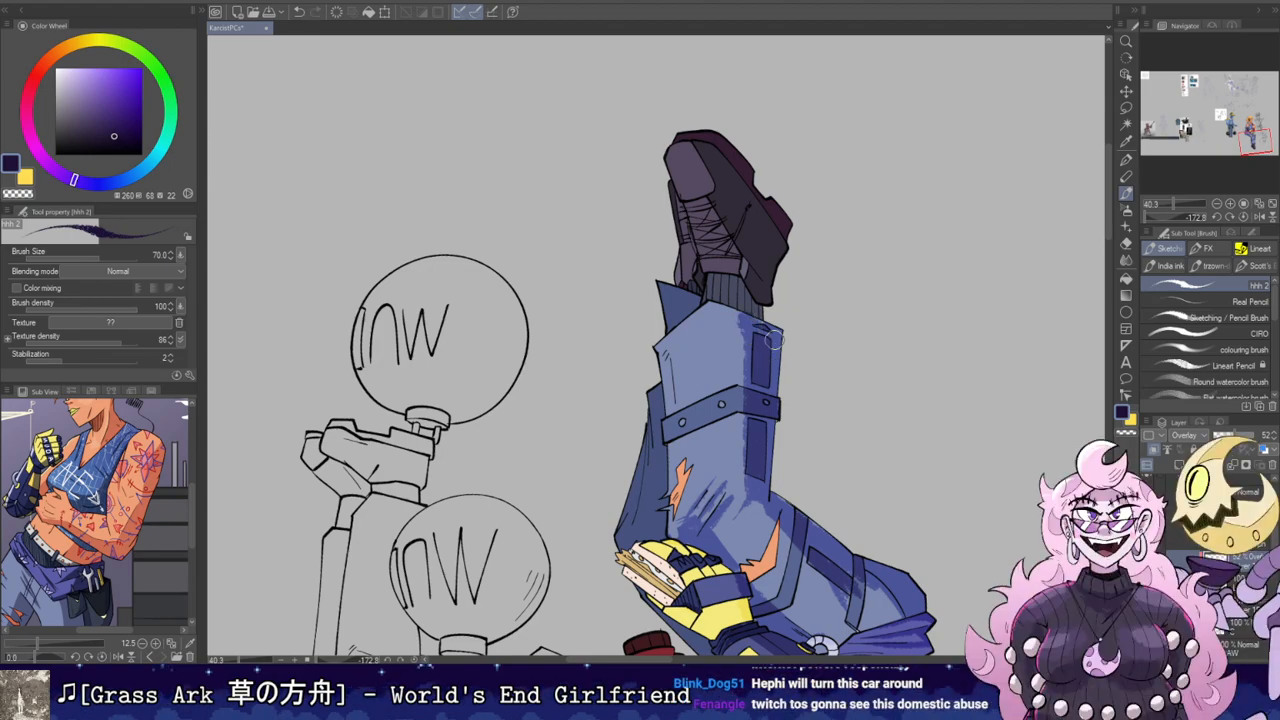
{"action": "left_click_drag", "start_coordinate": [737, 246], "coordinate": [702, 271]}
{"action": "left_click_drag", "start_coordinate": [731, 220], "coordinate": [740, 256]}
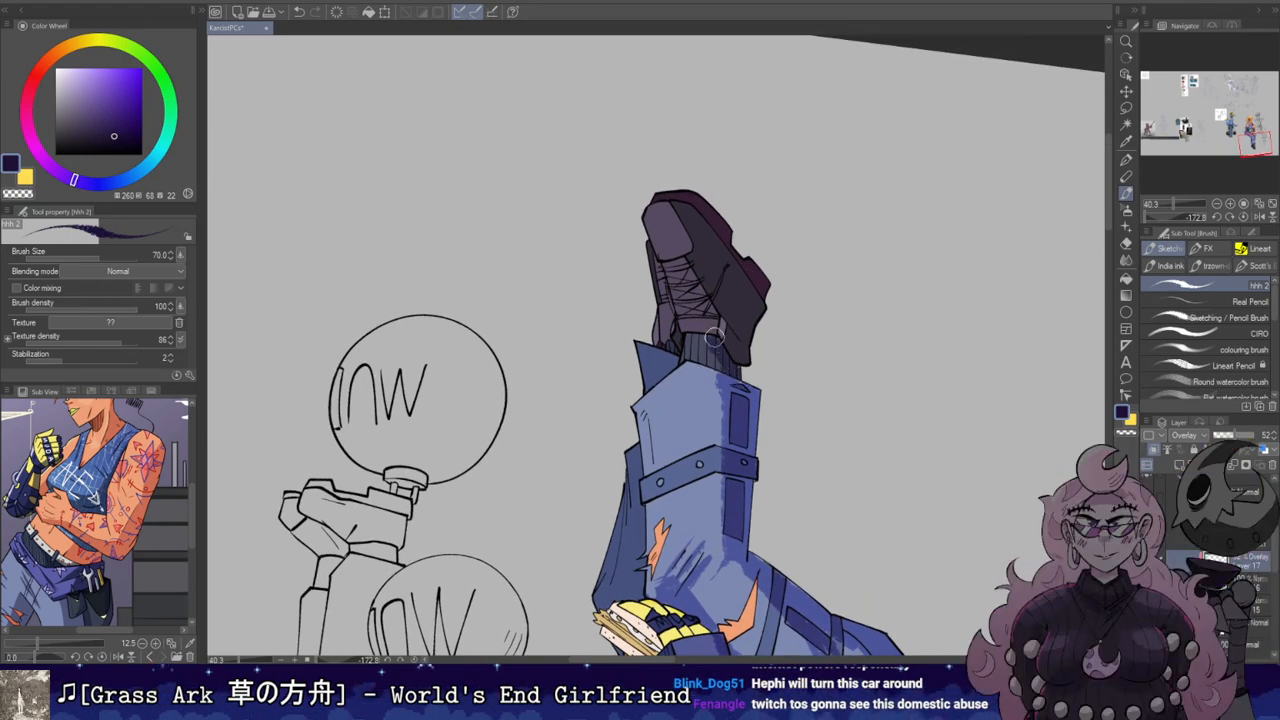
{"action": "key", "text": "e"}
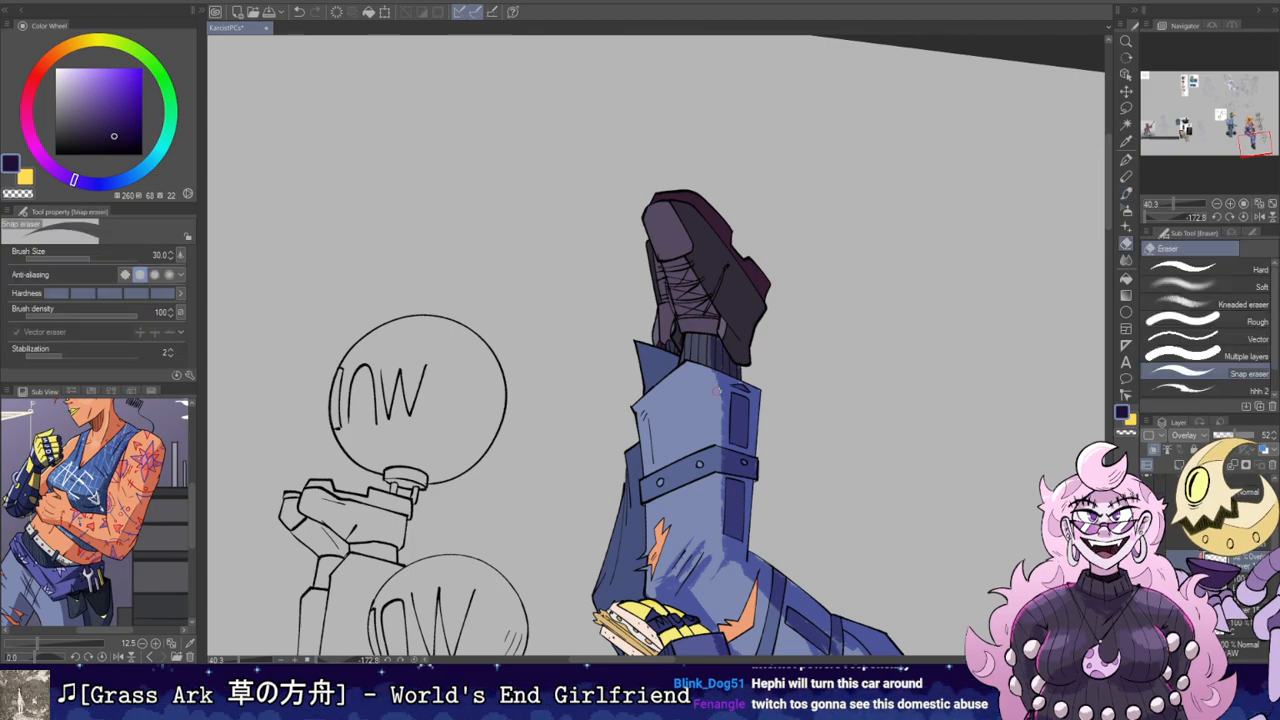
{"action": "key", "text": "b"}
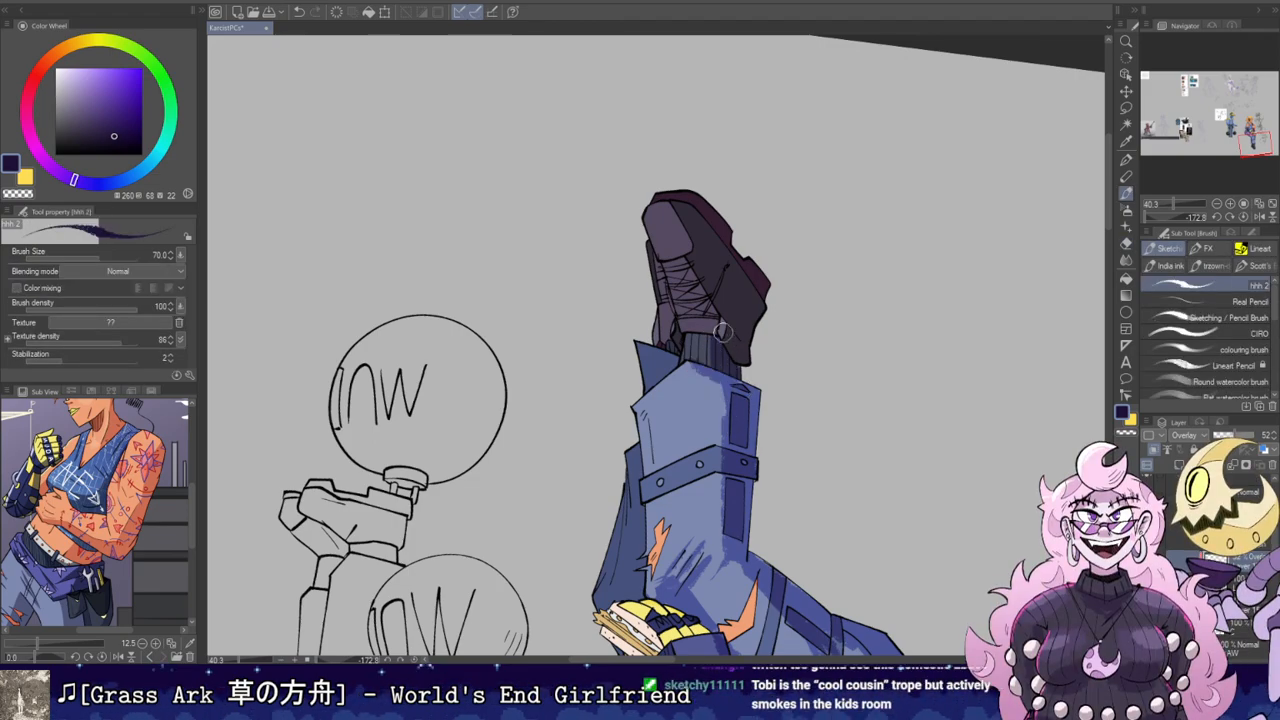
{"action": "key", "text": "r"}
{"action": "double_click", "coordinate": [720, 331]}
{"action": "mouse_move", "coordinate": [697, 205]}
{"action": "left_mouse_down"}
{"action": "mouse_move", "coordinate": [780, 118]}
{"action": "mouse_move", "coordinate": [752, 280]}
{"action": "mouse_move", "coordinate": [789, 320]}
{"action": "mouse_move", "coordinate": [766, 349]}
{"action": "mouse_move", "coordinate": [772, 388]}
{"action": "mouse_move", "coordinate": [762, 381]}
{"action": "left_mouse_up"}
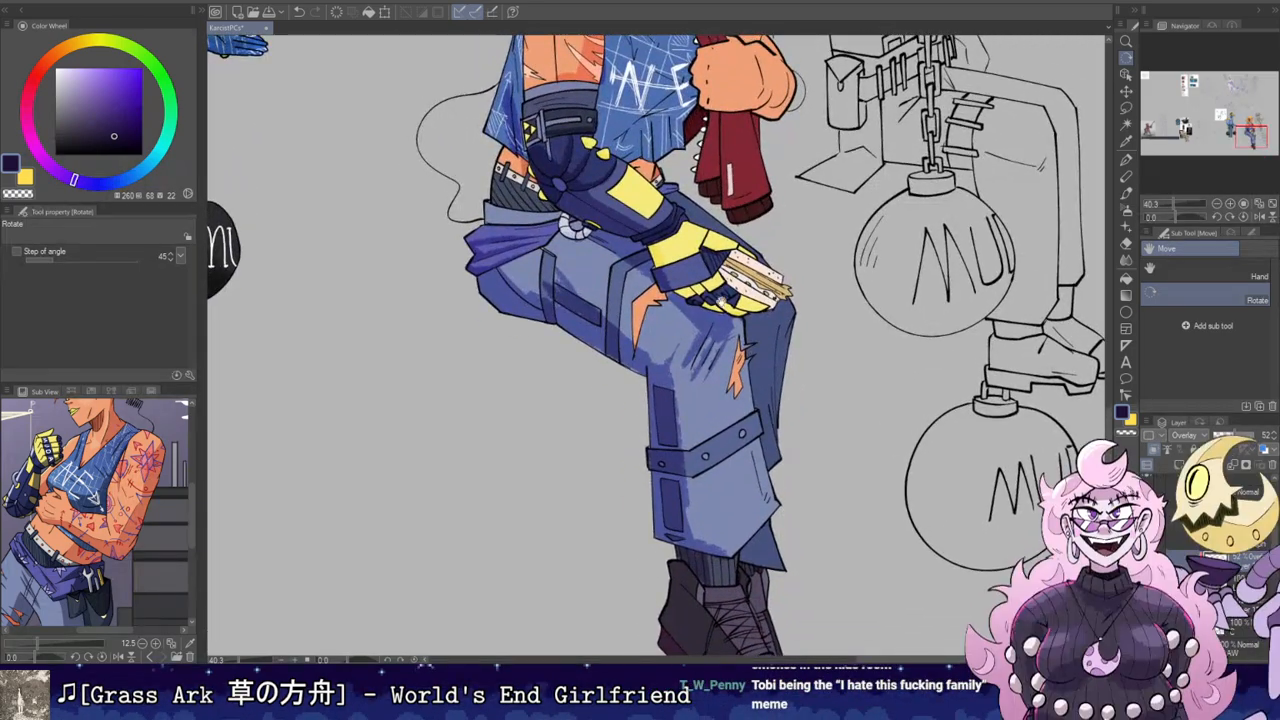
{"action": "key", "text": "e"}
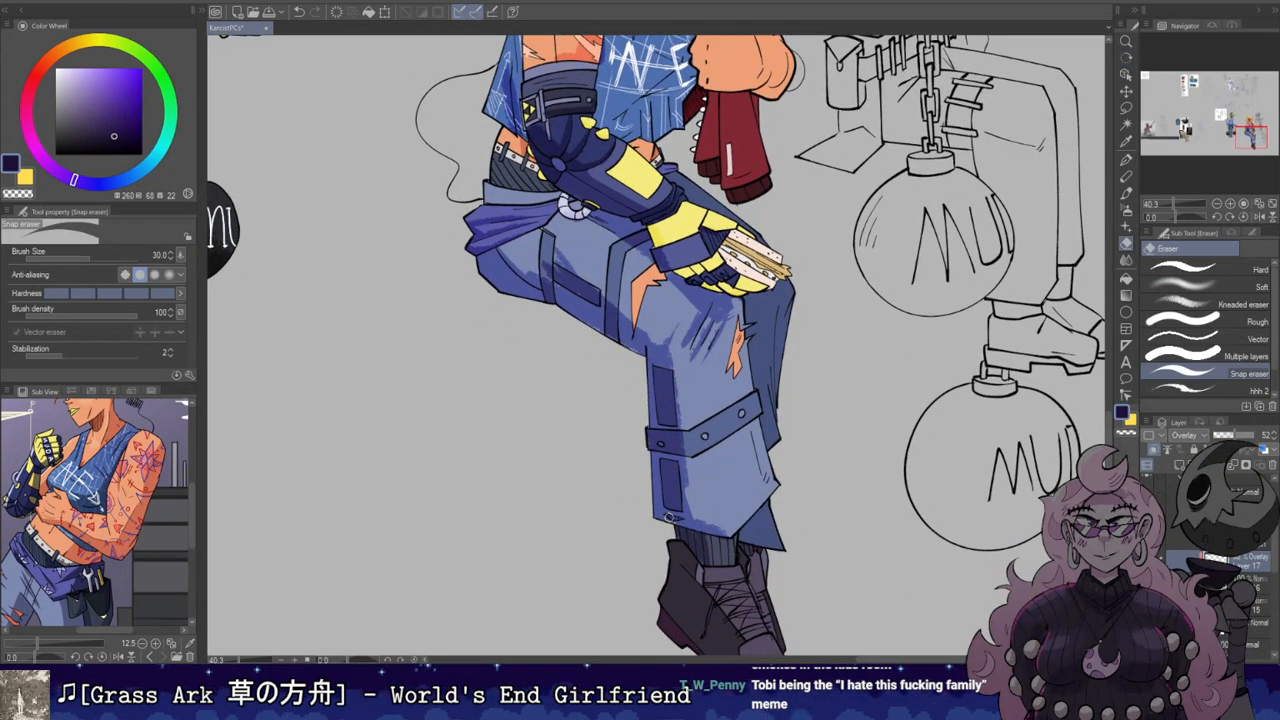
Step: Brush Overlay shadows onto both boots and the ankle below the hem, undoing misplaced strokes
{"action": "key", "text": "b"}
{"action": "mouse_move", "coordinate": [660, 578]}
{"action": "left_mouse_down"}
{"action": "mouse_move", "coordinate": [613, 511]}
{"action": "mouse_move", "coordinate": [665, 585]}
{"action": "left_mouse_up"}
{"action": "key", "text": "ctrl+z"}
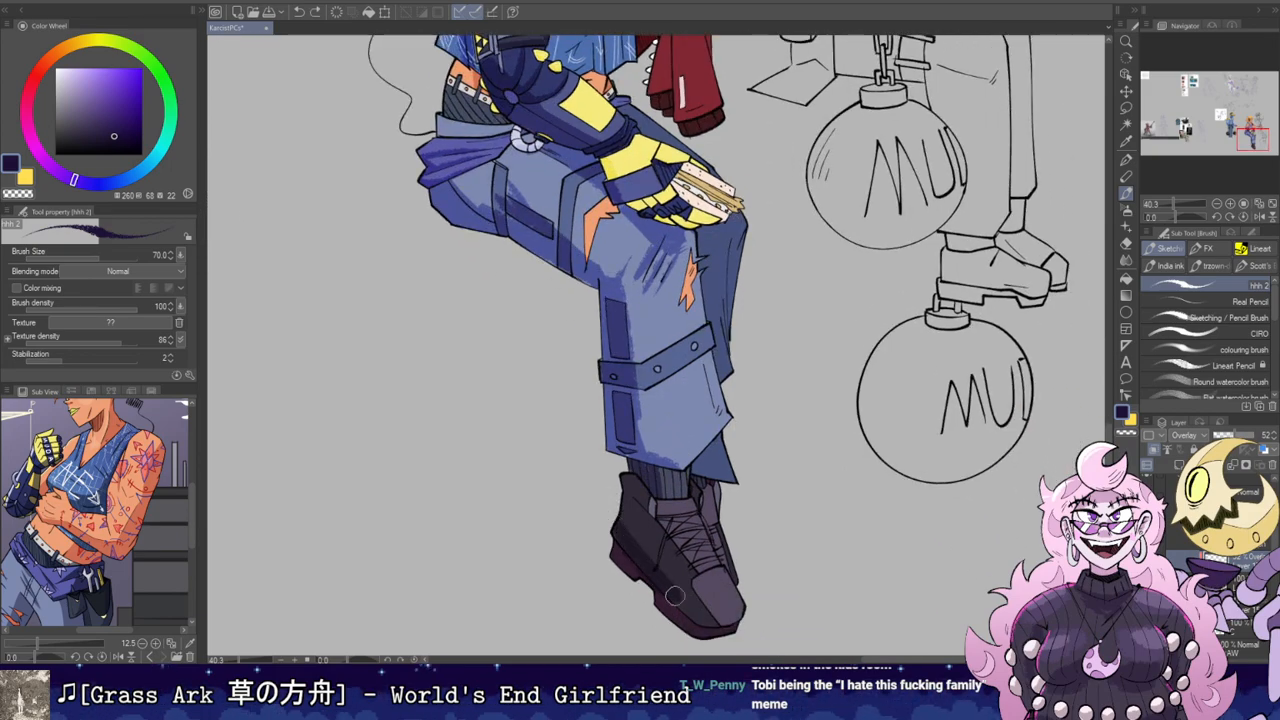
{"action": "key", "text": "e"}
{"action": "key", "text": "b"}
{"action": "key", "text": "ctrl+z"}
{"action": "mouse_move", "coordinate": [694, 626]}
{"action": "left_mouse_down"}
{"action": "mouse_move", "coordinate": [660, 598]}
{"action": "mouse_move", "coordinate": [738, 606]}
{"action": "left_mouse_up"}
{"action": "key", "text": "ctrl+z"}
{"action": "mouse_move", "coordinate": [628, 522]}
{"action": "left_mouse_down"}
{"action": "mouse_move", "coordinate": [656, 562]}
{"action": "mouse_move", "coordinate": [621, 513]}
{"action": "mouse_move", "coordinate": [673, 570]}
{"action": "mouse_move", "coordinate": [621, 493]}
{"action": "left_mouse_up"}
{"action": "key", "text": "ctrl+z"}
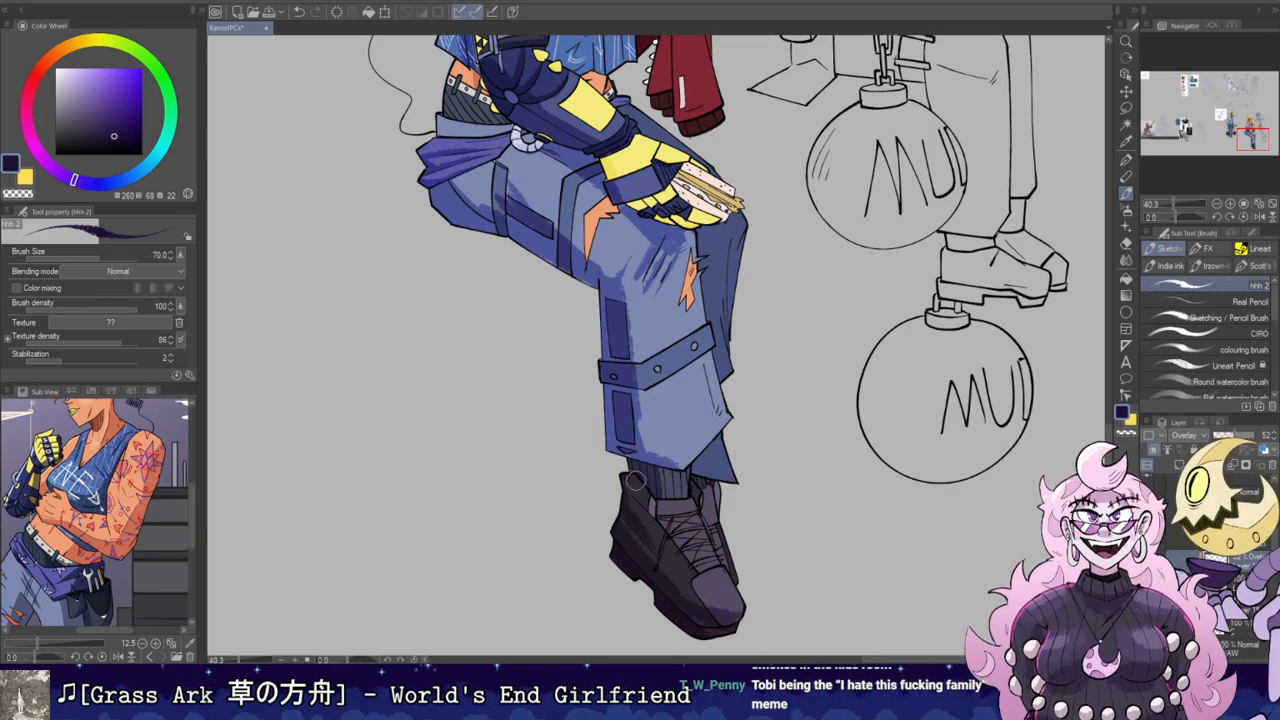
{"action": "left_click_drag", "start_coordinate": [694, 482], "coordinate": [708, 504]}
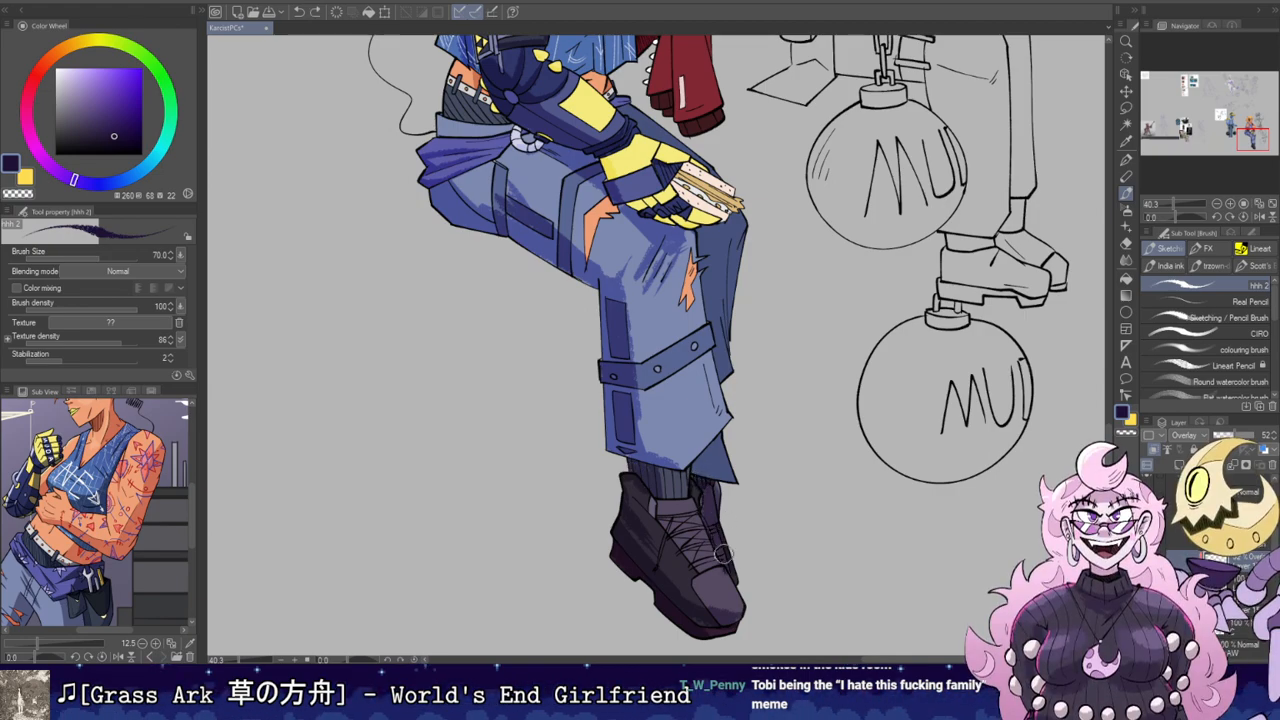
{"action": "key", "text": "e"}
{"action": "key", "text": "b"}
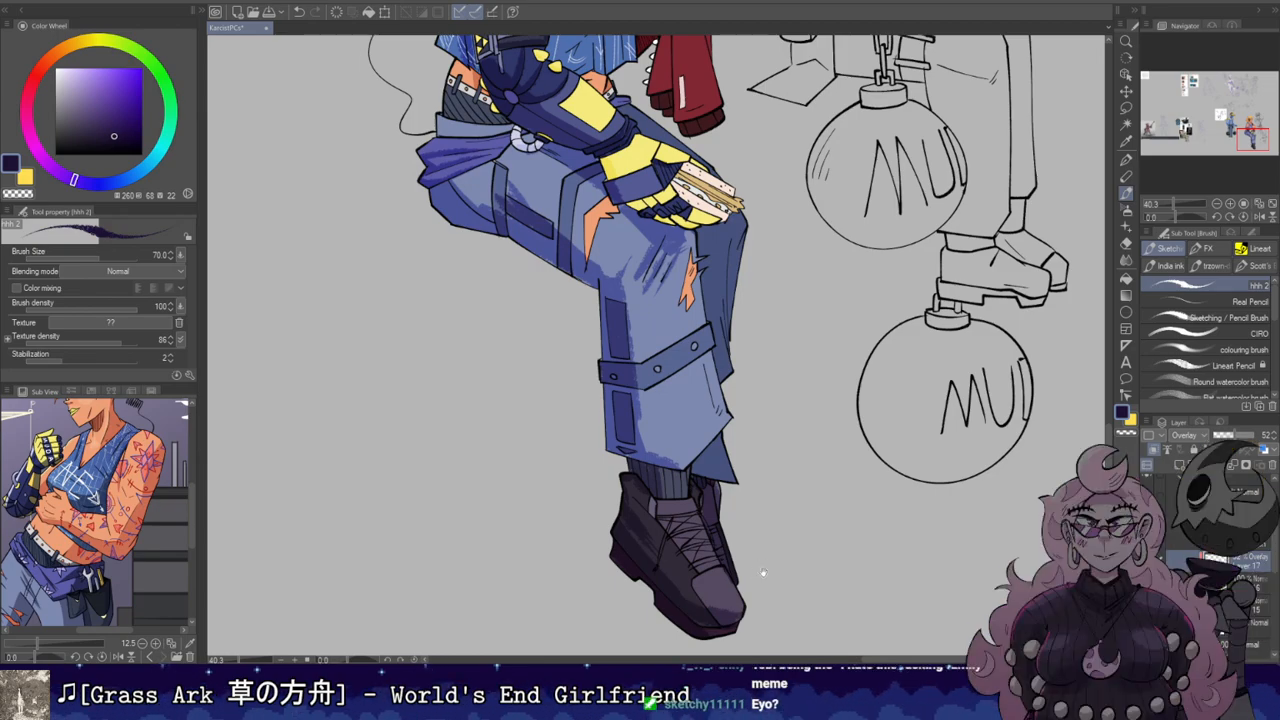
Step: Add hatched shadow strokes to the lower trouser leg just above the hem, undoing the last stroke
{"action": "left_click_drag", "start_coordinate": [766, 281], "coordinate": [780, 325]}
{"action": "mouse_move", "coordinate": [657, 468]}
{"action": "left_mouse_down"}
{"action": "mouse_move", "coordinate": [720, 509]}
{"action": "mouse_move", "coordinate": [696, 484]}
{"action": "mouse_move", "coordinate": [708, 508]}
{"action": "left_mouse_up"}
{"action": "key", "text": "ctrl+z"}
Step: Shade the trousers' hip below the waist sash with the size 70 brush and clean up around the pocket with the eraser
{"action": "scroll", "coordinate": [704, 194], "scroll_direction": "up", "scroll_amount": 3}
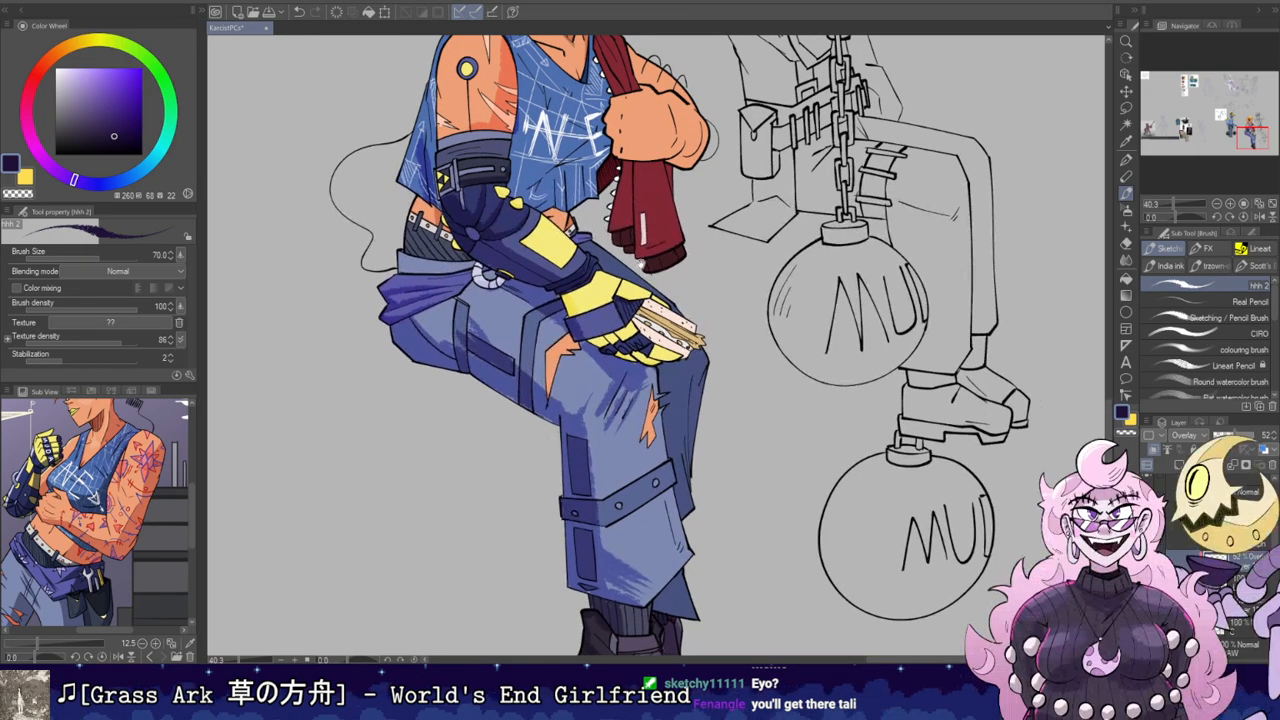
{"action": "scroll", "coordinate": [593, 434], "scroll_direction": "up", "scroll_amount": 2}
{"action": "mouse_move", "coordinate": [482, 390]}
{"action": "left_mouse_down"}
{"action": "mouse_move", "coordinate": [511, 417]}
{"action": "mouse_move", "coordinate": [490, 389]}
{"action": "left_mouse_up"}
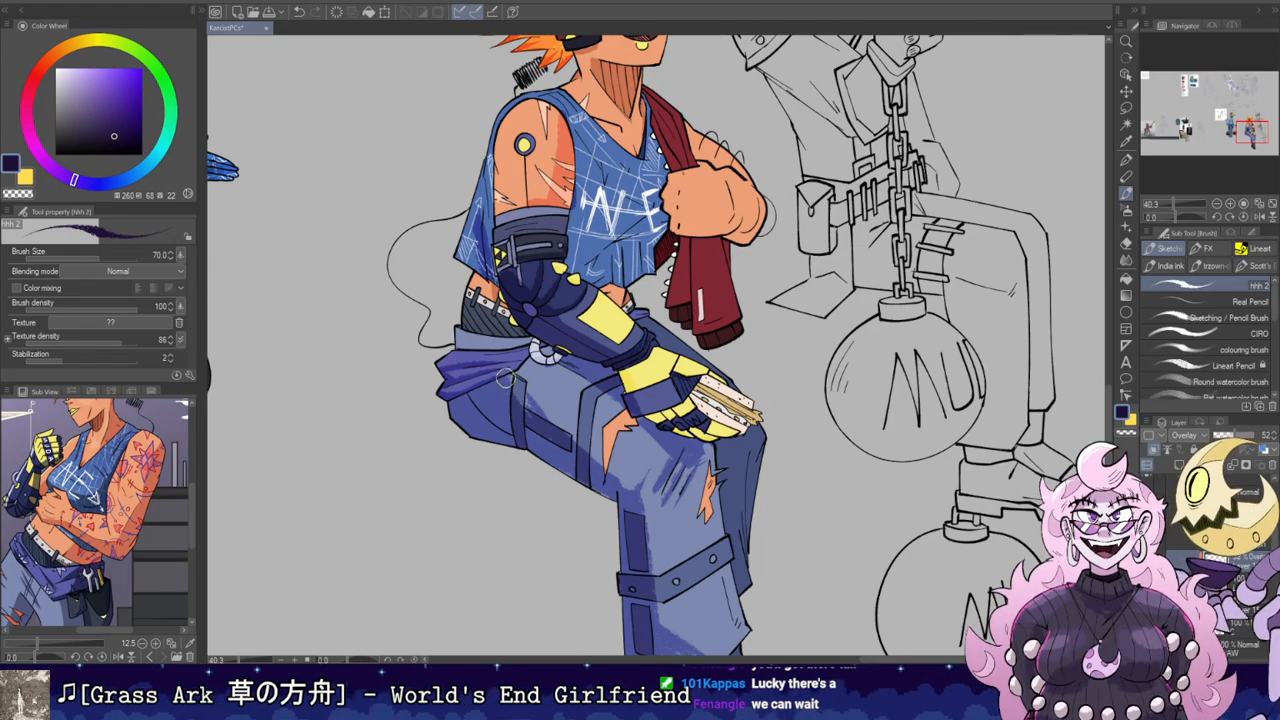
{"action": "key", "text": "e"}
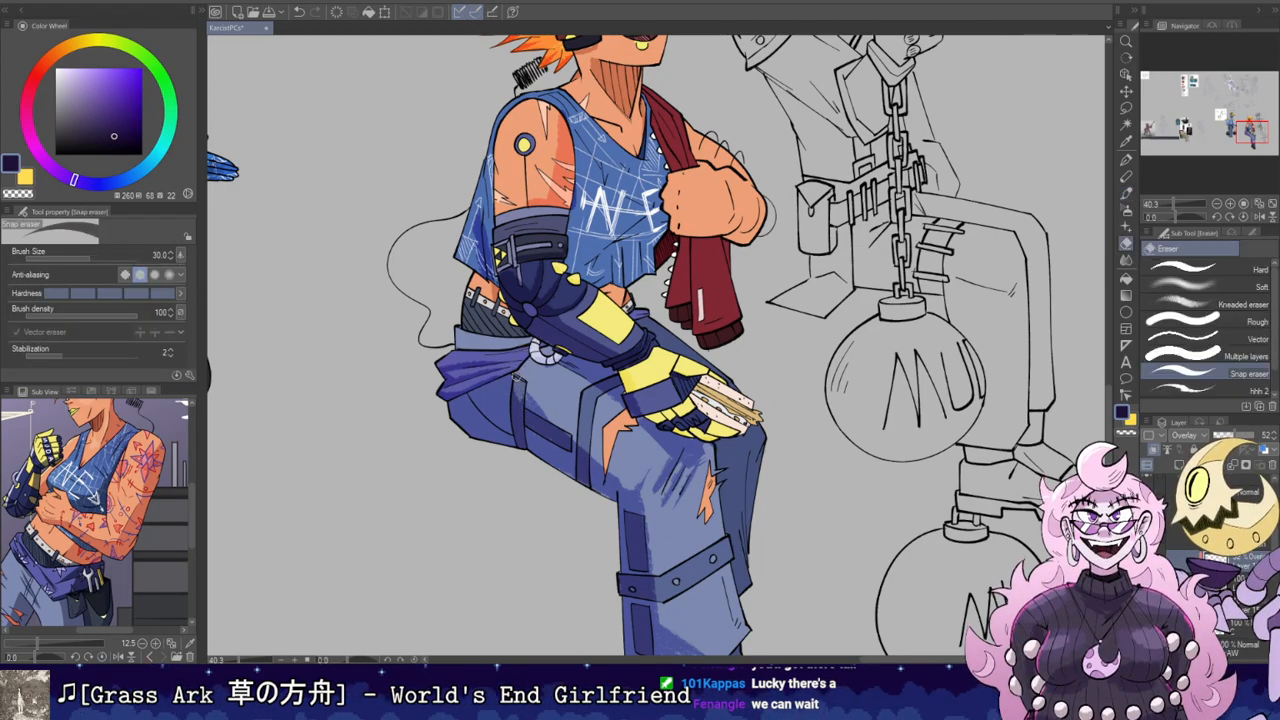
{"action": "key", "text": "b"}
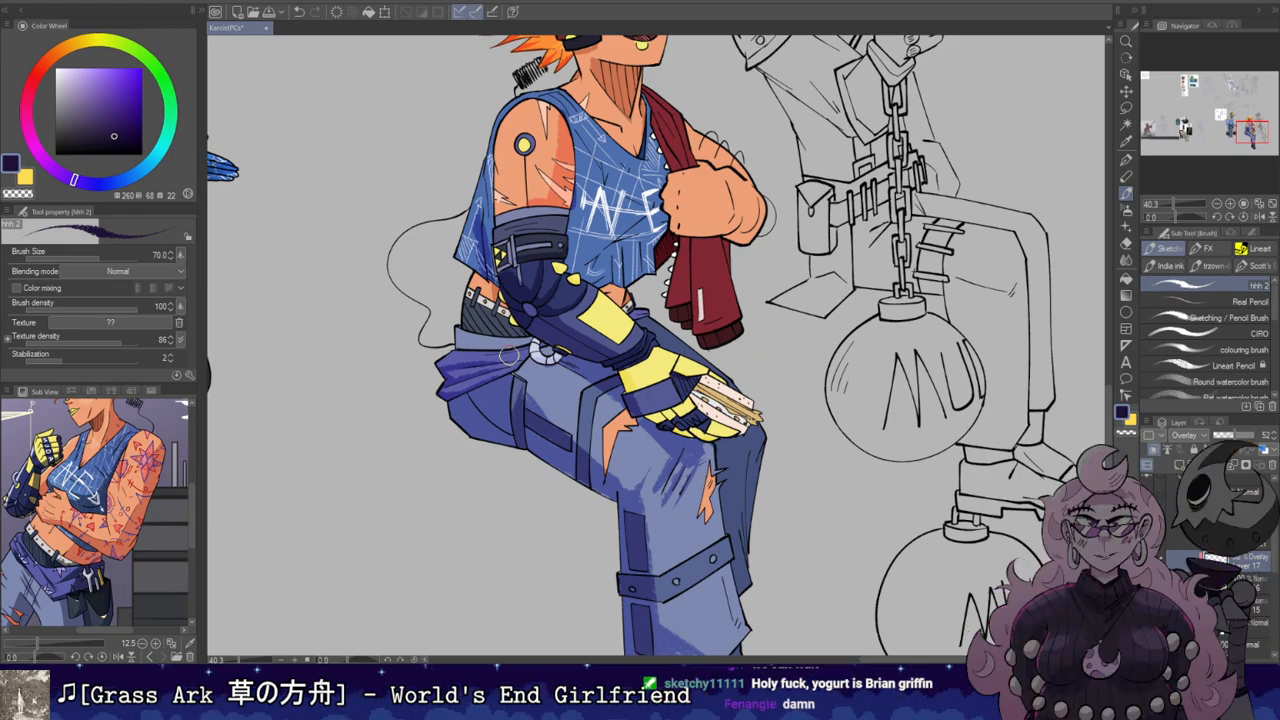
{"action": "left_click_drag", "start_coordinate": [605, 243], "coordinate": [662, 321]}
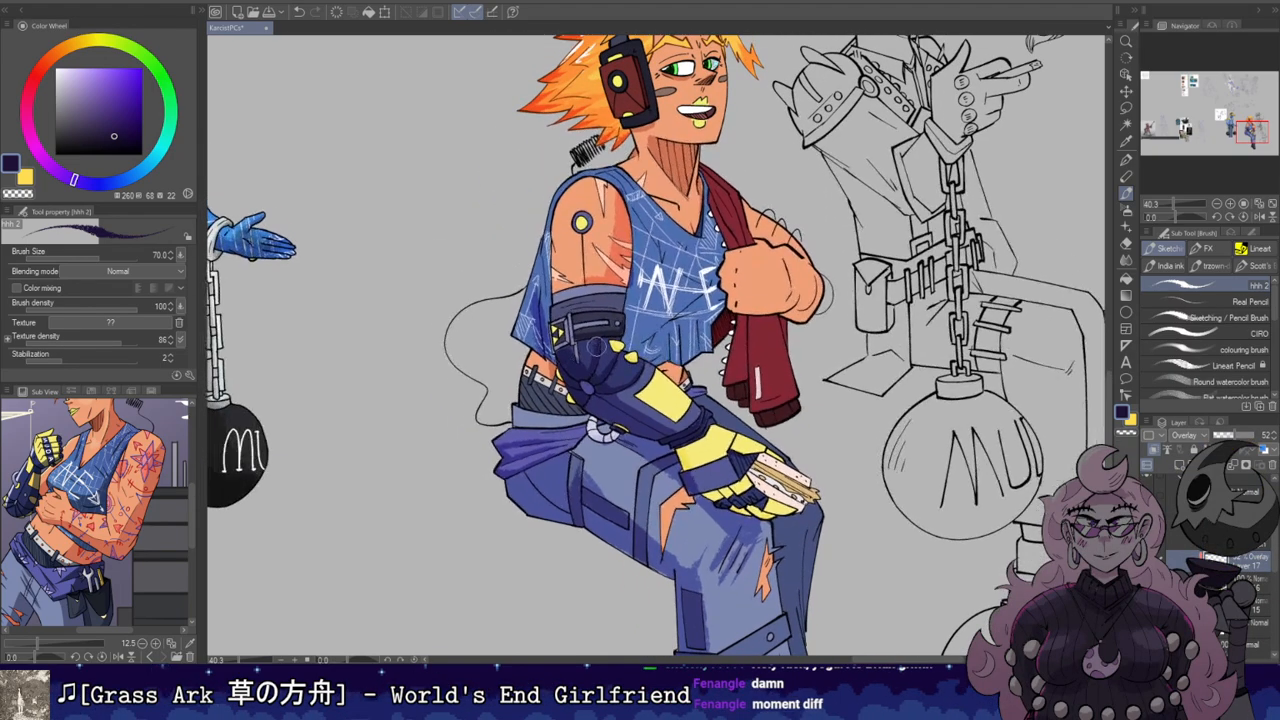
Step: Reduce the brush to size 50 and try a shadow stroke across the trousers' waistband, undoing it
{"action": "key", "text": "["}
{"action": "key", "text": "["}
{"action": "left_click_drag", "start_coordinate": [516, 402], "coordinate": [582, 406]}
{"action": "key", "text": "ctrl+z"}
{"action": "key", "text": "e"}
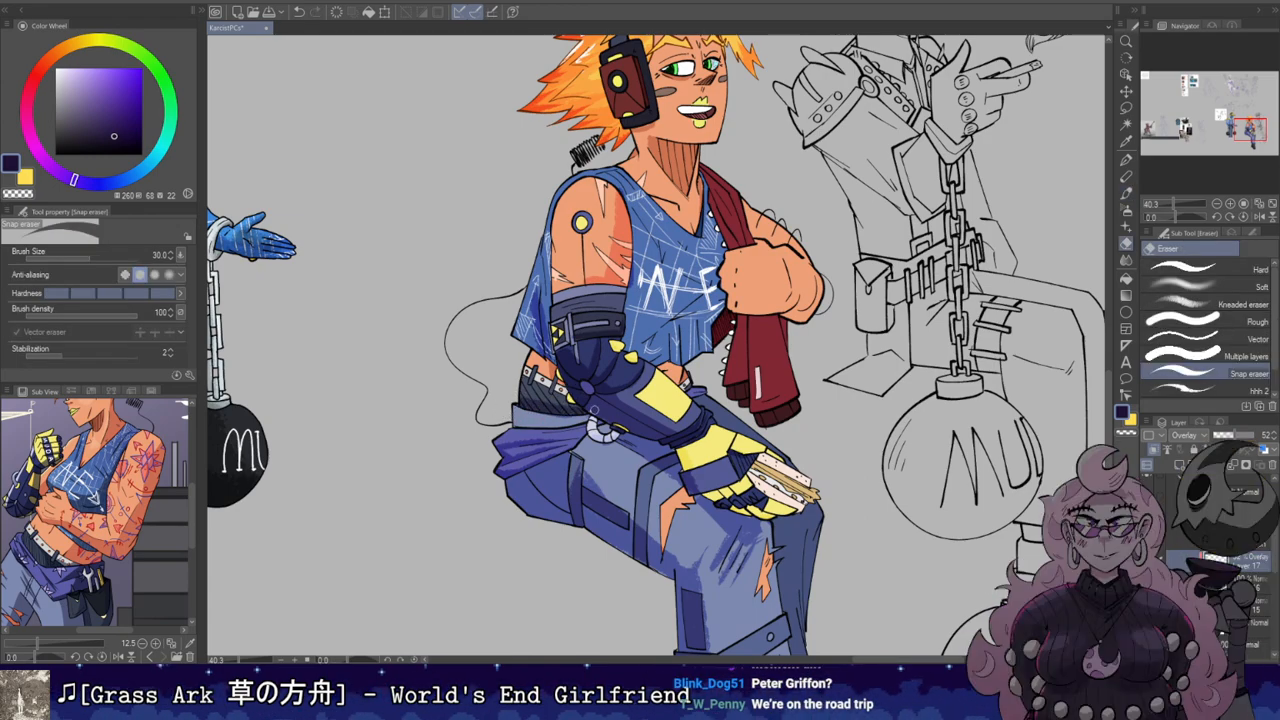
{"action": "key", "text": "b"}
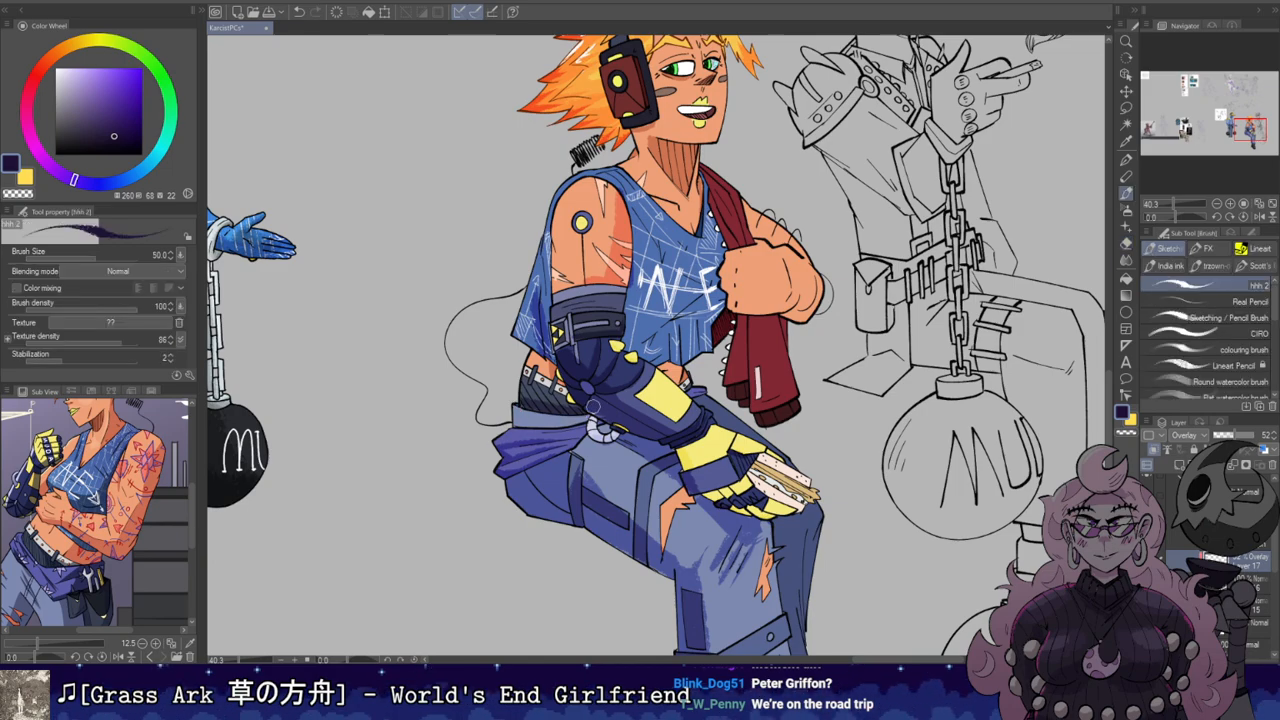
{"action": "key", "text": "e"}
{"action": "left_click_drag", "start_coordinate": [732, 283], "coordinate": [644, 202]}
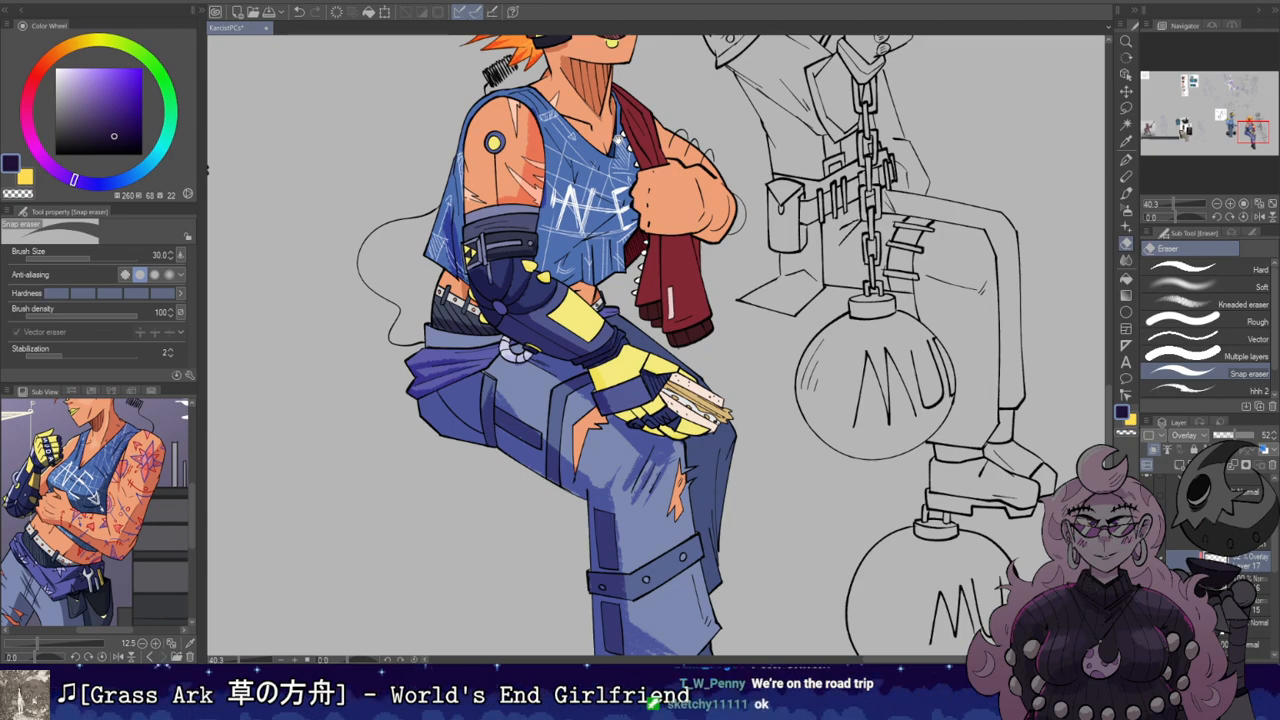
{"action": "left_click_drag", "start_coordinate": [636, 290], "coordinate": [656, 312]}
{"action": "key", "text": "b"}
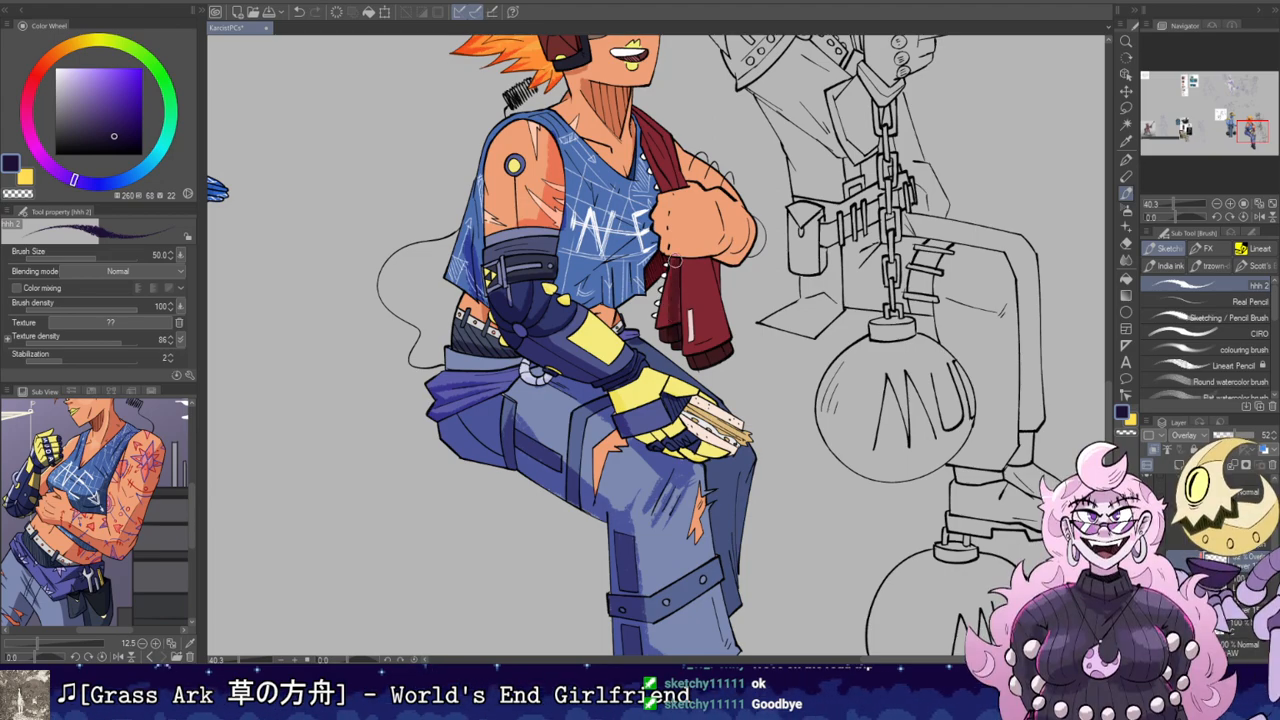
Step: Shade the lower part of the tank top around the chest with the dark size 50 brush, undoing a stray stroke
{"action": "key", "text": "space"}
{"action": "left_click_drag", "start_coordinate": [771, 180], "coordinate": [779, 246]}
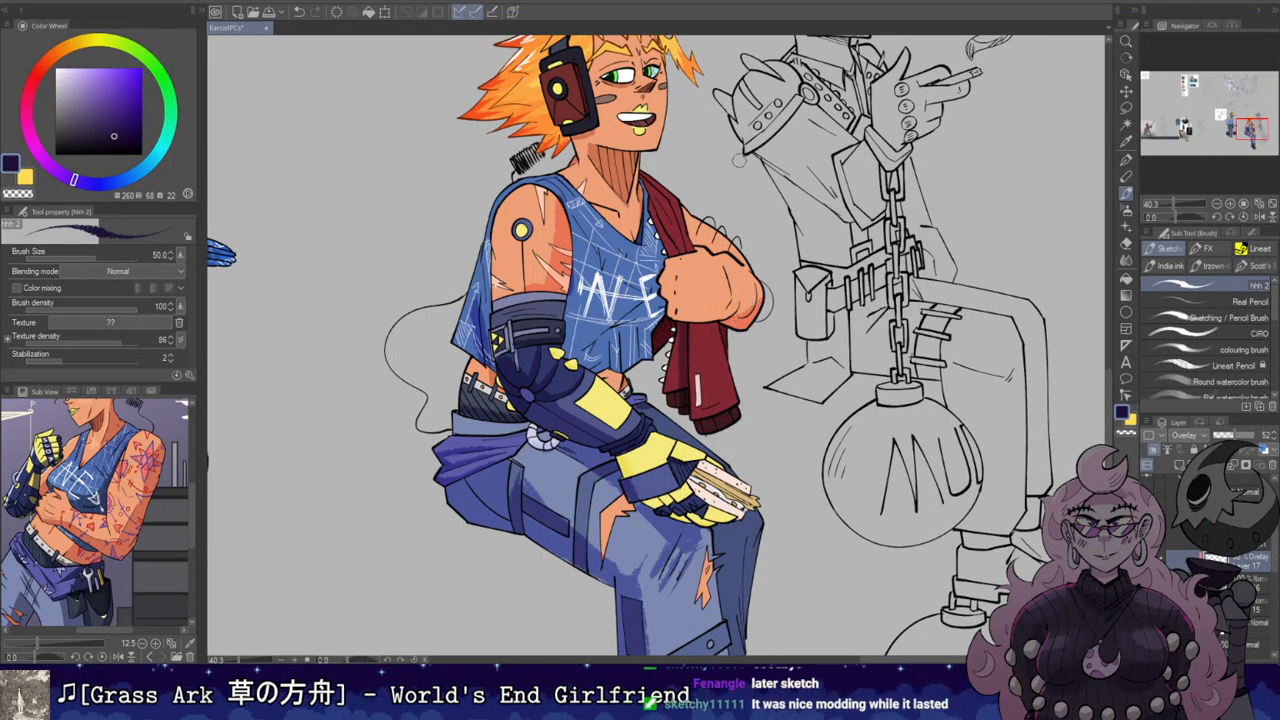
{"action": "key", "text": "space"}
{"action": "left_click_drag", "start_coordinate": [738, 160], "coordinate": [746, 257]}
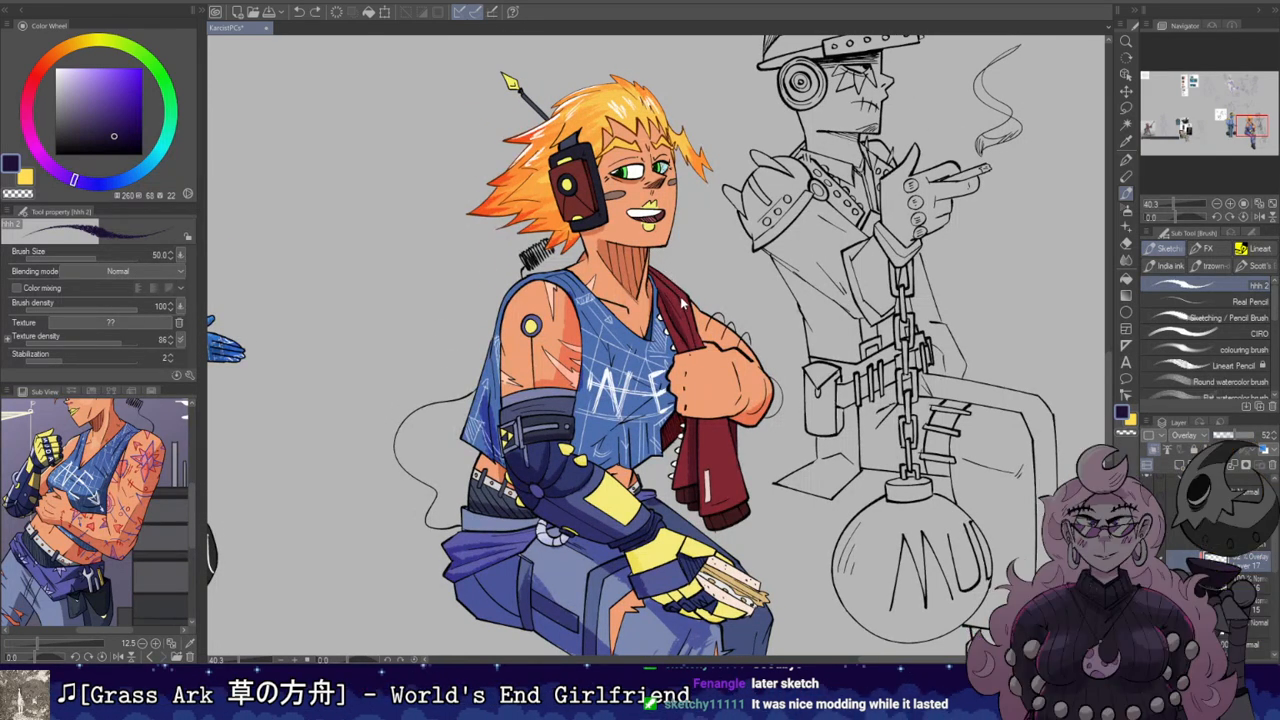
{"action": "key", "text": "b"}
{"action": "key", "text": "ctrl+z"}
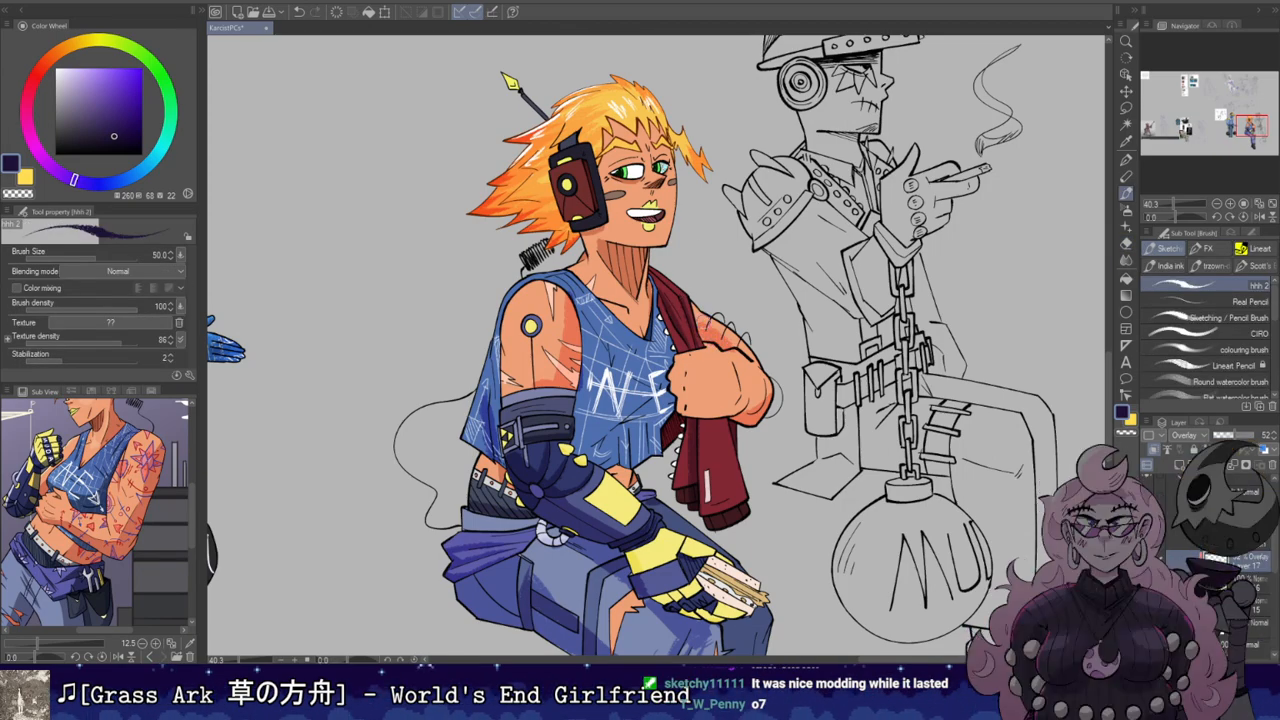
{"action": "left_click_drag", "start_coordinate": [628, 188], "coordinate": [648, 226]}
{"action": "key", "text": "e"}
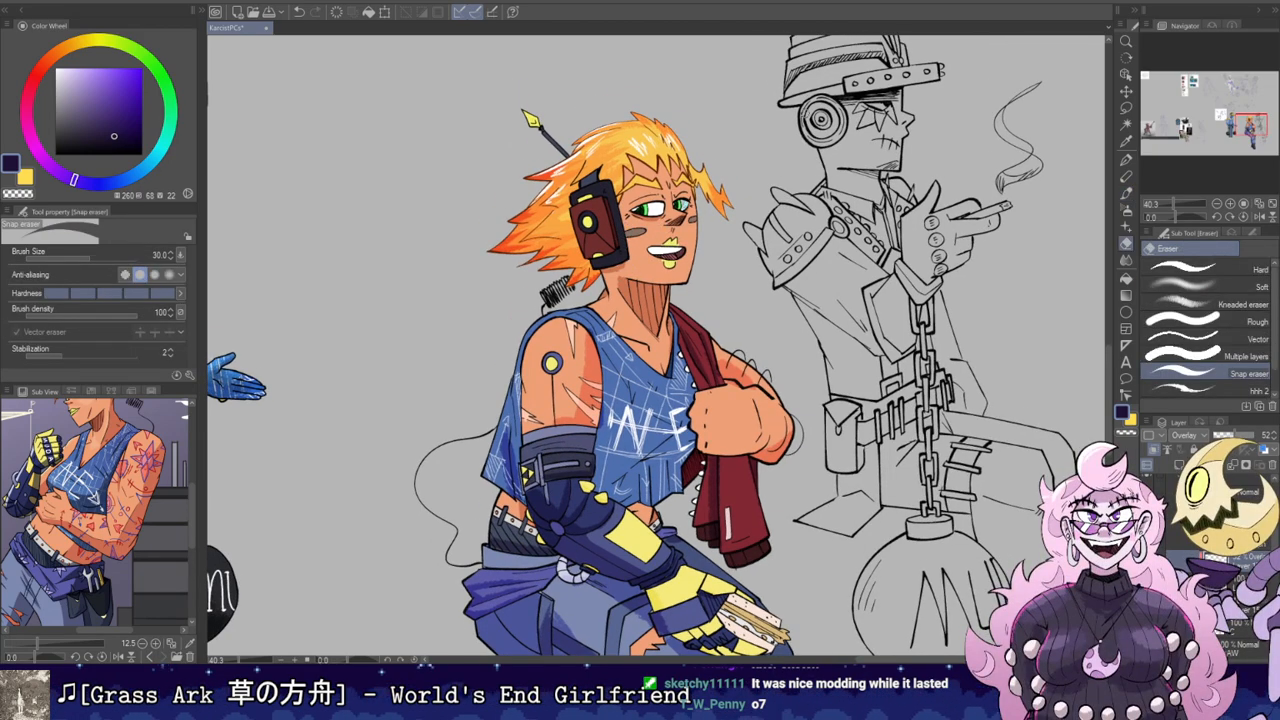
{"action": "mouse_move", "coordinate": [641, 494]}
{"action": "left_mouse_down"}
{"action": "mouse_move", "coordinate": [622, 323]}
{"action": "mouse_move", "coordinate": [659, 445]}
{"action": "left_mouse_up"}
{"action": "key", "text": "b"}
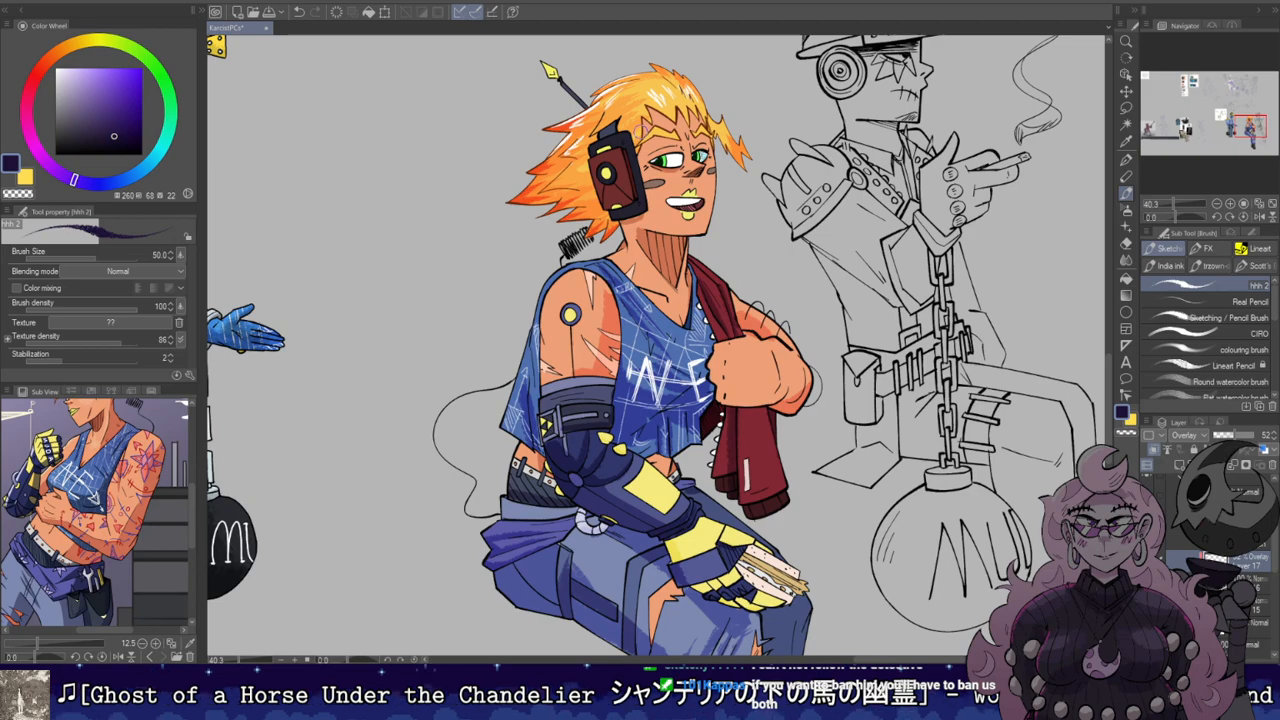
Step: Set the brush colour to white and try a highlight on the mechanical arm, undoing the strokes
{"action": "left_click_drag", "start_coordinate": [94, 104], "coordinate": [43, 24]}
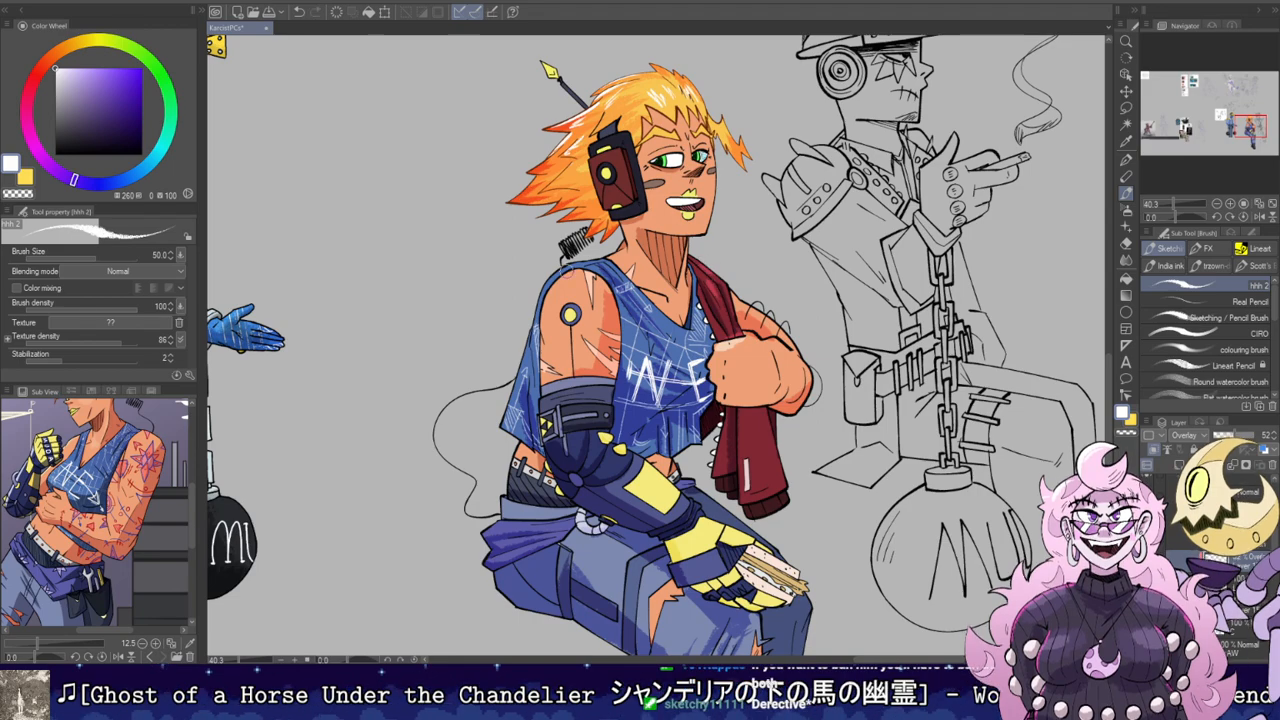
{"action": "left_click_drag", "start_coordinate": [750, 55], "coordinate": [790, 113]}
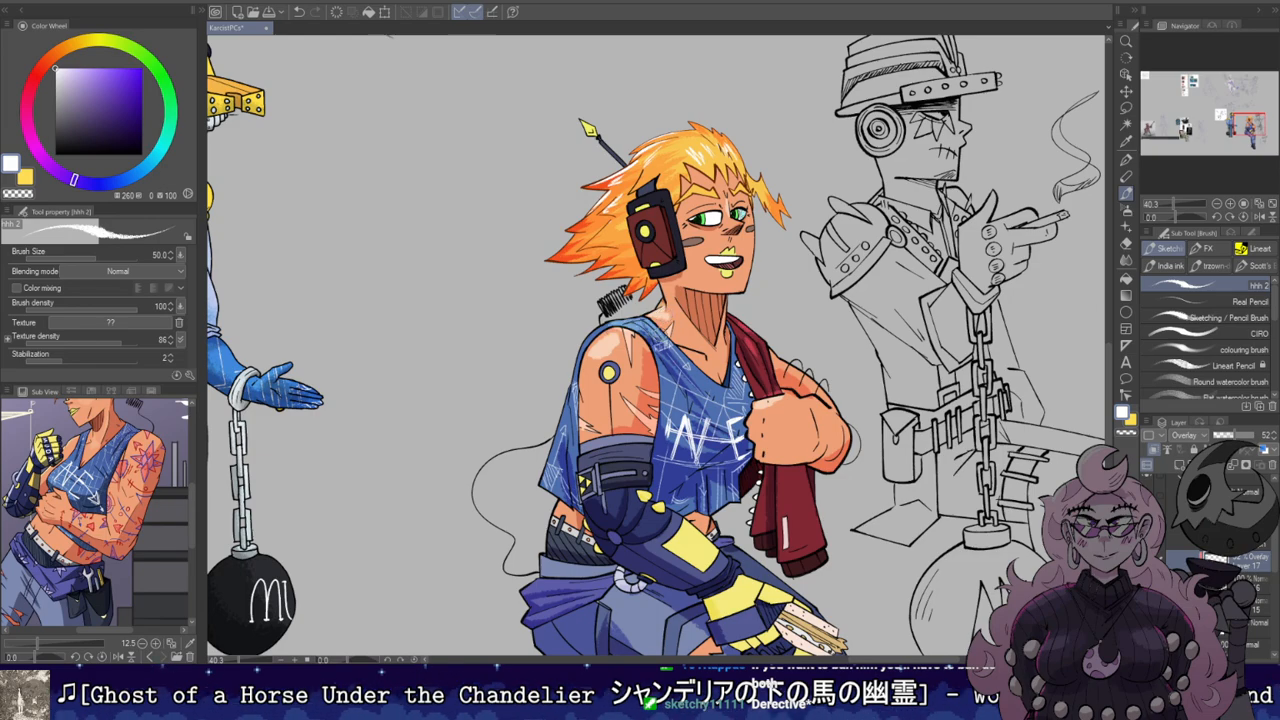
{"action": "left_click_drag", "start_coordinate": [658, 334], "coordinate": [675, 238]}
{"action": "mouse_move", "coordinate": [676, 434]}
{"action": "left_mouse_down"}
{"action": "mouse_move", "coordinate": [702, 456]}
{"action": "mouse_move", "coordinate": [692, 435]}
{"action": "left_mouse_up"}
{"action": "key", "text": "ctrl+z"}
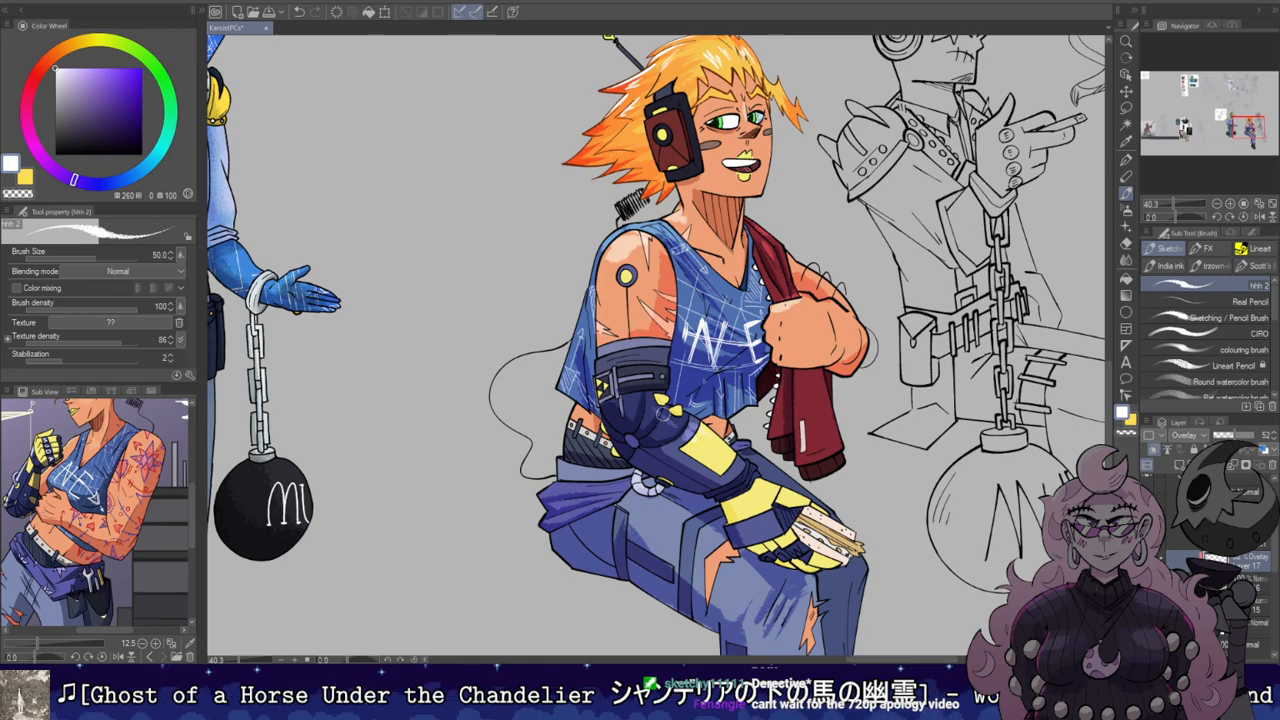
{"action": "key", "text": "ctrl+z"}
{"action": "mouse_move", "coordinate": [643, 376]}
{"action": "left_mouse_down"}
{"action": "mouse_move", "coordinate": [642, 351]}
{"action": "mouse_move", "coordinate": [602, 326]}
{"action": "left_mouse_up"}
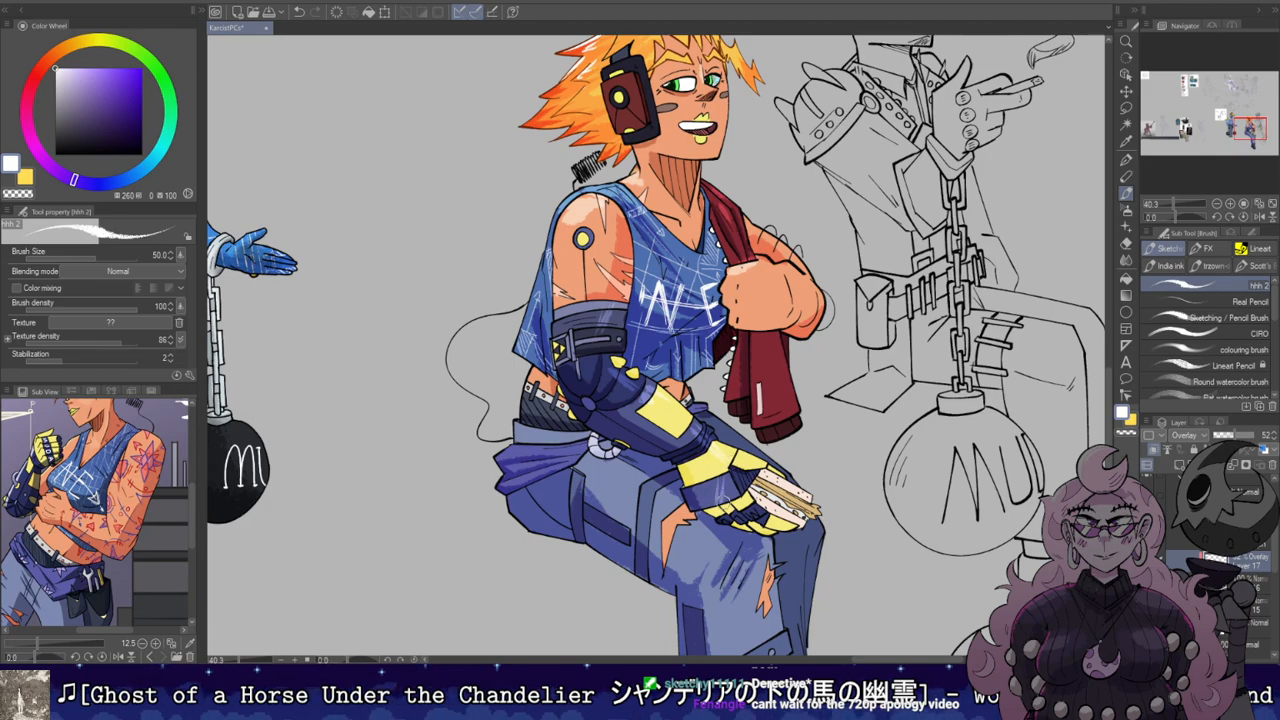
Step: Brush white Overlay highlights onto the trousers' thigh, knee and lower leg
{"action": "left_click_drag", "start_coordinate": [732, 360], "coordinate": [756, 304]}
{"action": "left_click_drag", "start_coordinate": [624, 418], "coordinate": [674, 454]}
{"action": "mouse_move", "coordinate": [644, 420]}
{"action": "left_mouse_down"}
{"action": "mouse_move", "coordinate": [678, 452]}
{"action": "mouse_move", "coordinate": [680, 428]}
{"action": "left_mouse_up"}
{"action": "left_click_drag", "start_coordinate": [672, 420], "coordinate": [692, 438]}
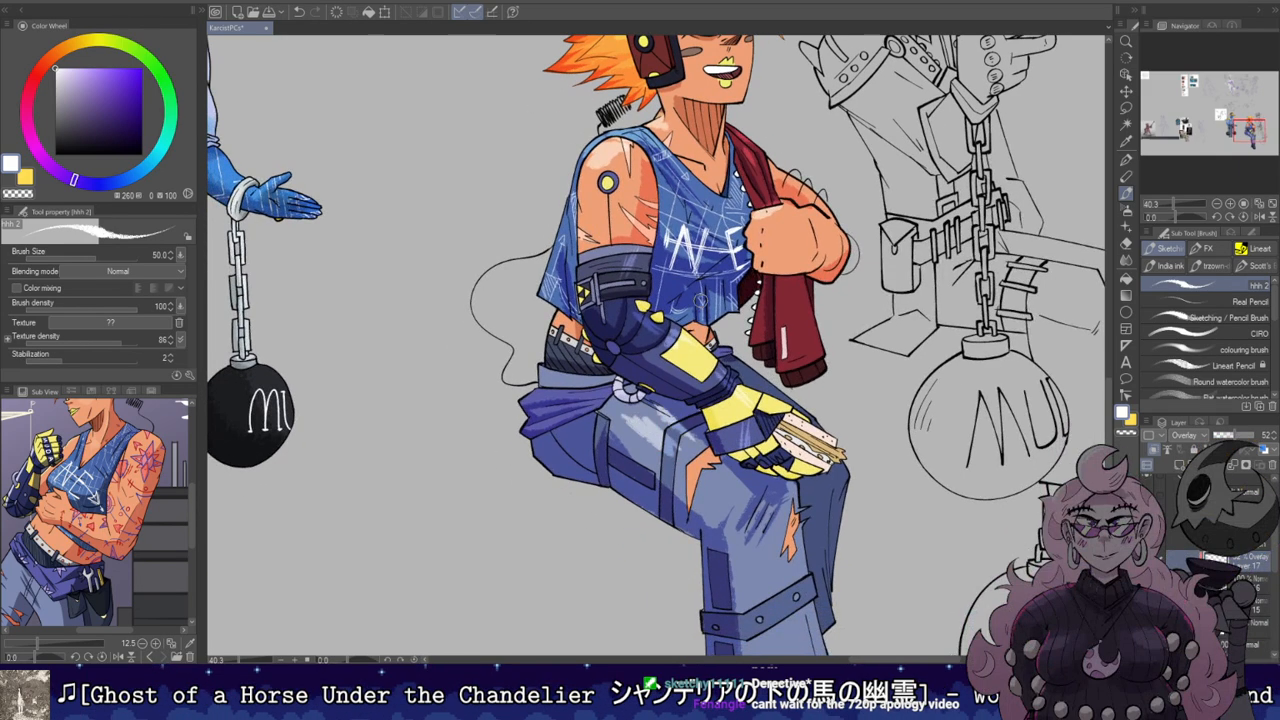
{"action": "left_click_drag", "start_coordinate": [790, 312], "coordinate": [744, 212]}
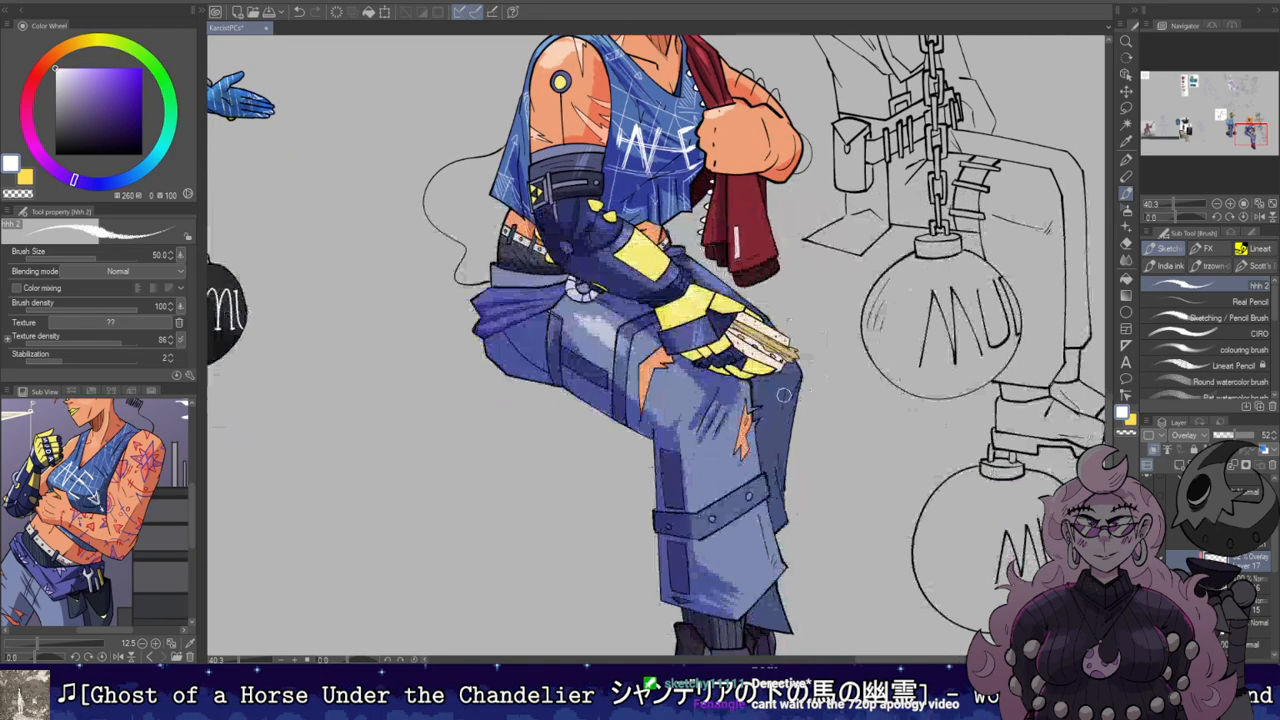
{"action": "left_click_drag", "start_coordinate": [788, 390], "coordinate": [785, 418]}
{"action": "left_click_drag", "start_coordinate": [708, 450], "coordinate": [706, 500]}
{"action": "mouse_move", "coordinate": [716, 450]}
{"action": "left_mouse_down"}
{"action": "mouse_move", "coordinate": [712, 500]}
{"action": "mouse_move", "coordinate": [734, 496]}
{"action": "left_mouse_up"}
Step: Add white Overlay highlights to the fist, the bare shoulder and the hanging red jacket
{"action": "left_click_drag", "start_coordinate": [767, 283], "coordinate": [857, 508]}
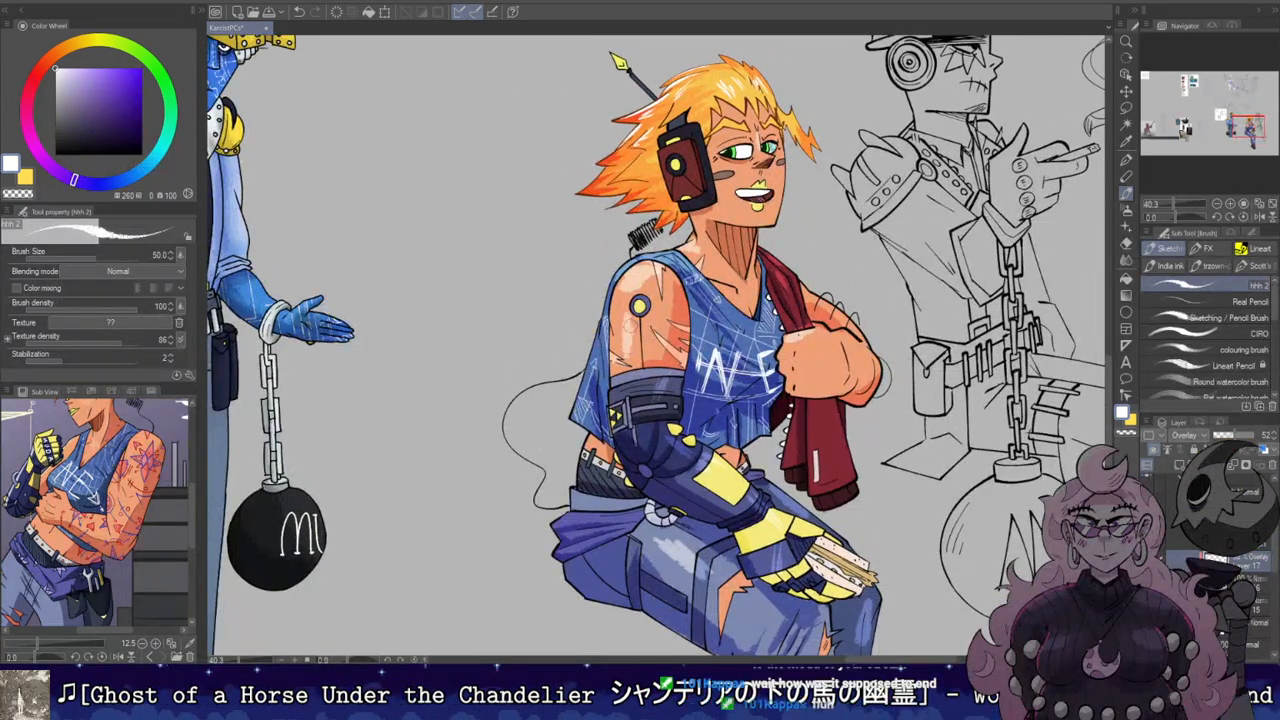
{"action": "left_click_drag", "start_coordinate": [842, 244], "coordinate": [806, 232]}
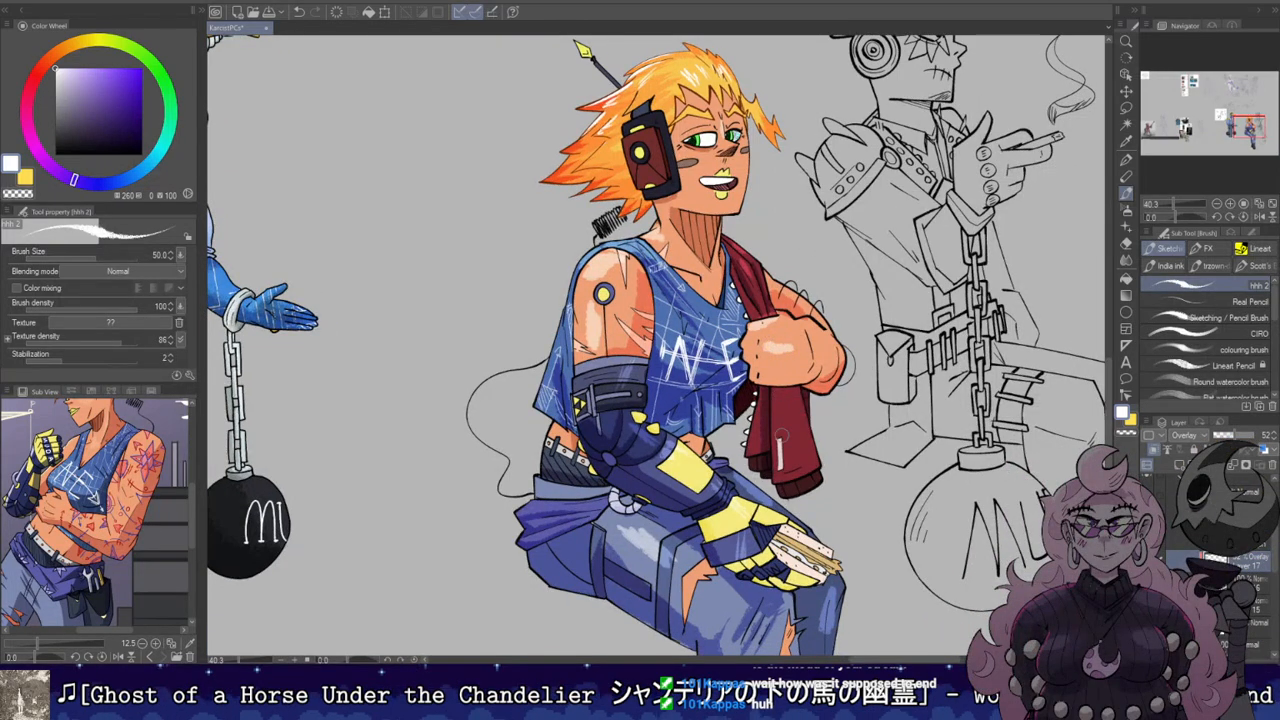
{"action": "left_click_drag", "start_coordinate": [785, 437], "coordinate": [781, 391]}
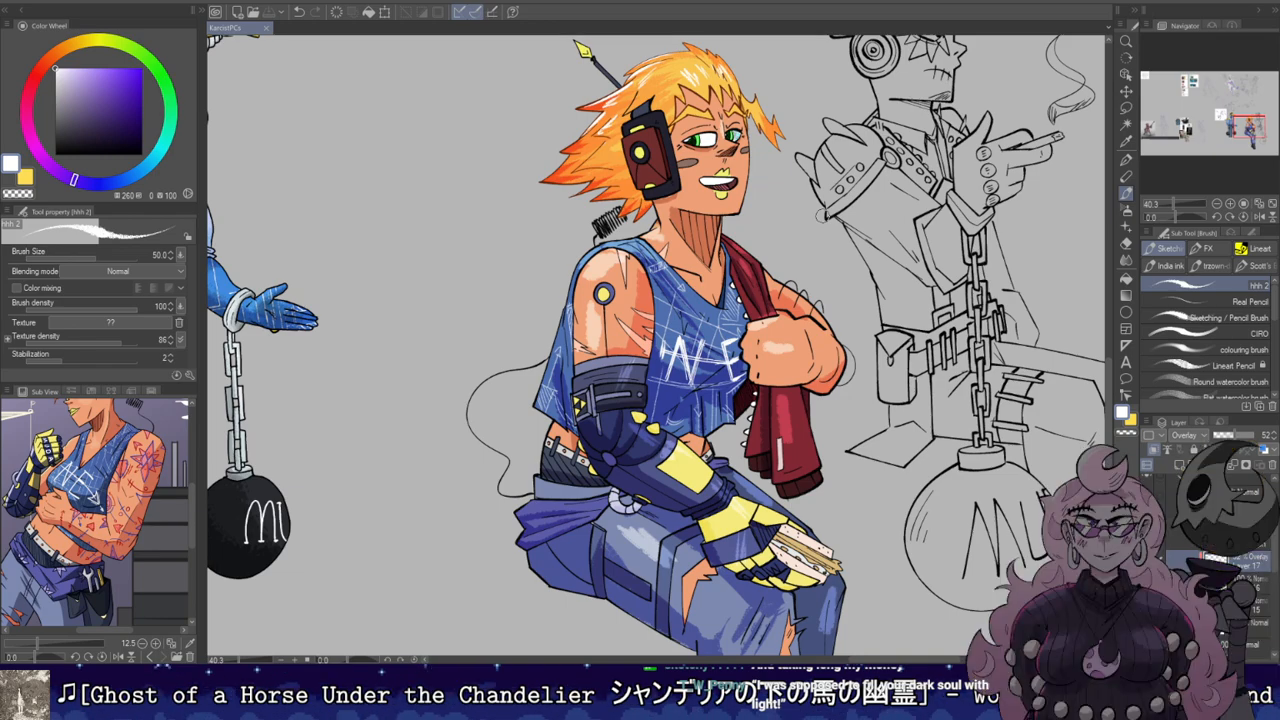
{"action": "left_click", "coordinate": [111, 142]}
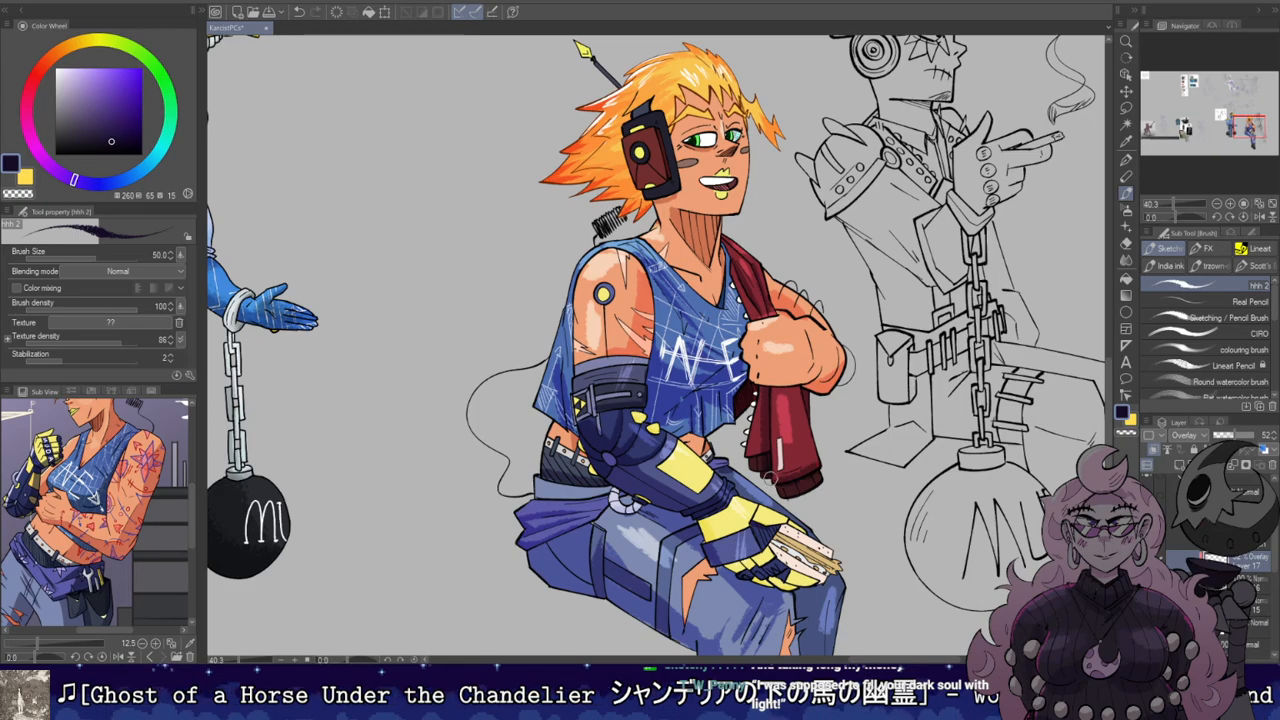
{"action": "left_click_drag", "start_coordinate": [926, 143], "coordinate": [843, 80]}
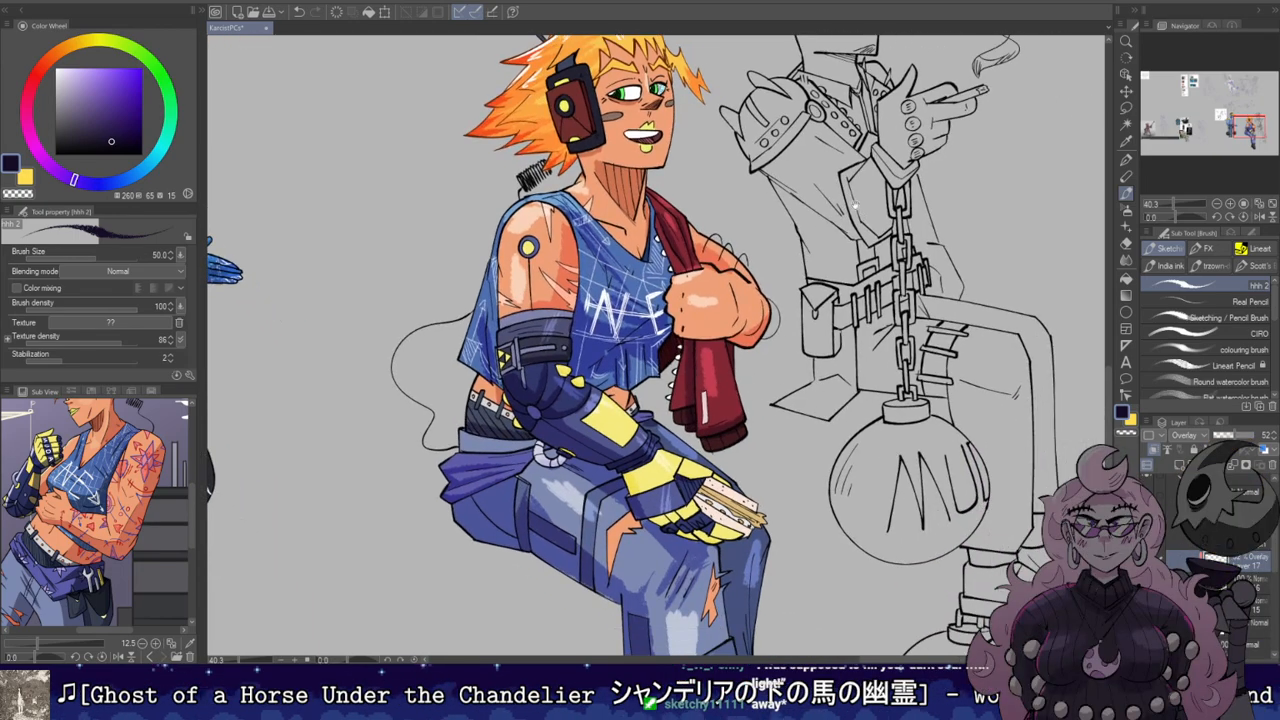
{"action": "left_click_drag", "start_coordinate": [896, 291], "coordinate": [873, 160]}
{"action": "mouse_move", "coordinate": [858, 279]}
{"action": "left_mouse_down"}
{"action": "mouse_move", "coordinate": [871, 408]}
{"action": "mouse_move", "coordinate": [858, 419]}
{"action": "left_mouse_up"}
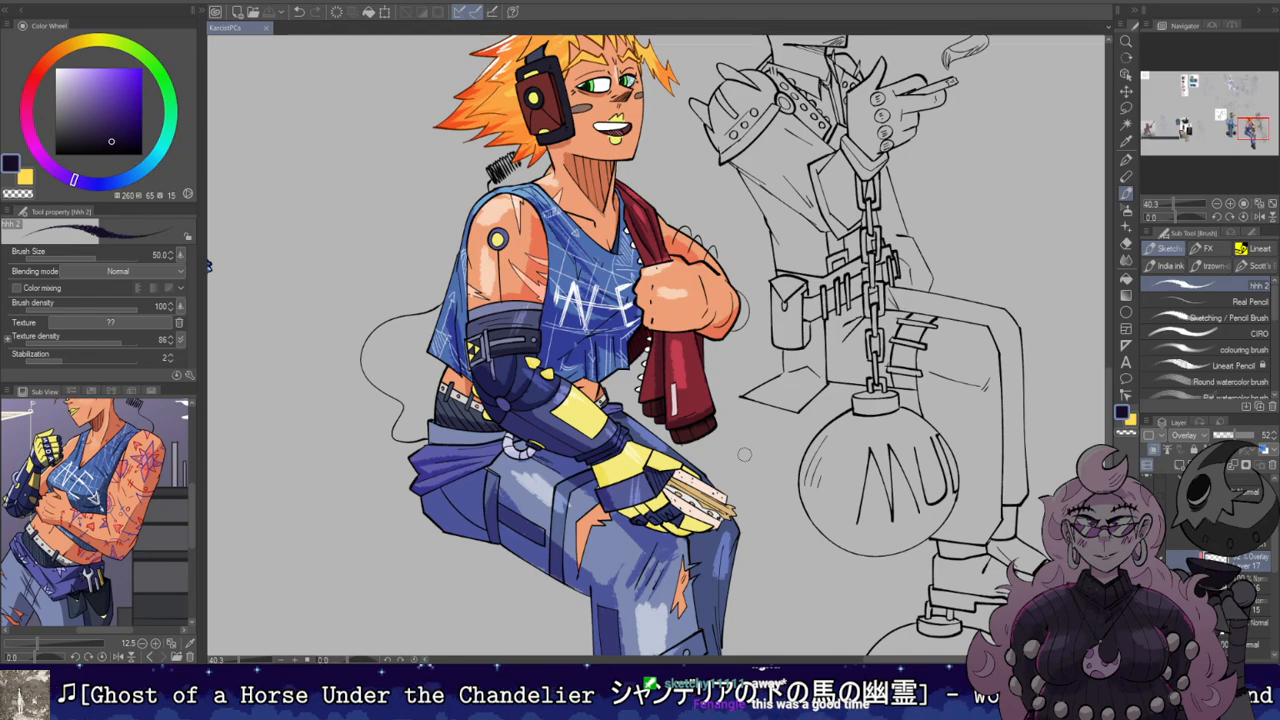
{"action": "left_click_drag", "start_coordinate": [595, 167], "coordinate": [840, 350]}
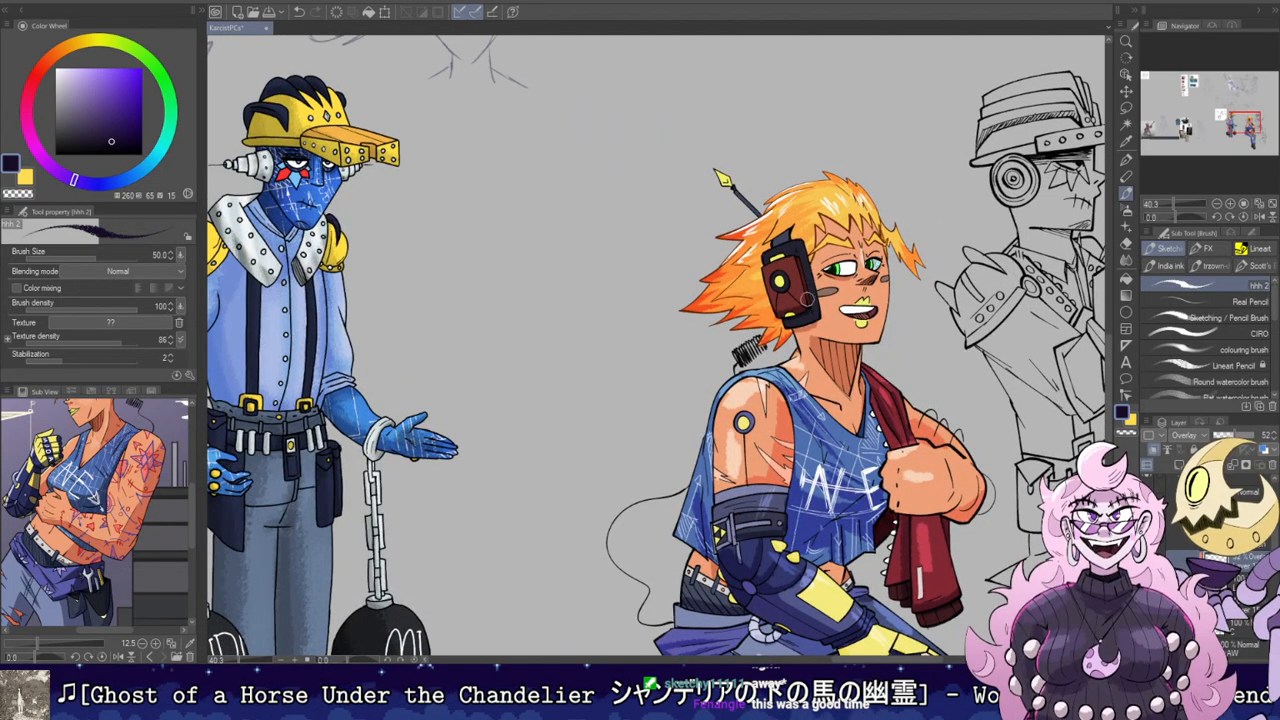
Step: Pick a near-white colour and brush a highlight onto the headphone's ear cup
{"action": "left_click", "coordinate": [59, 69]}
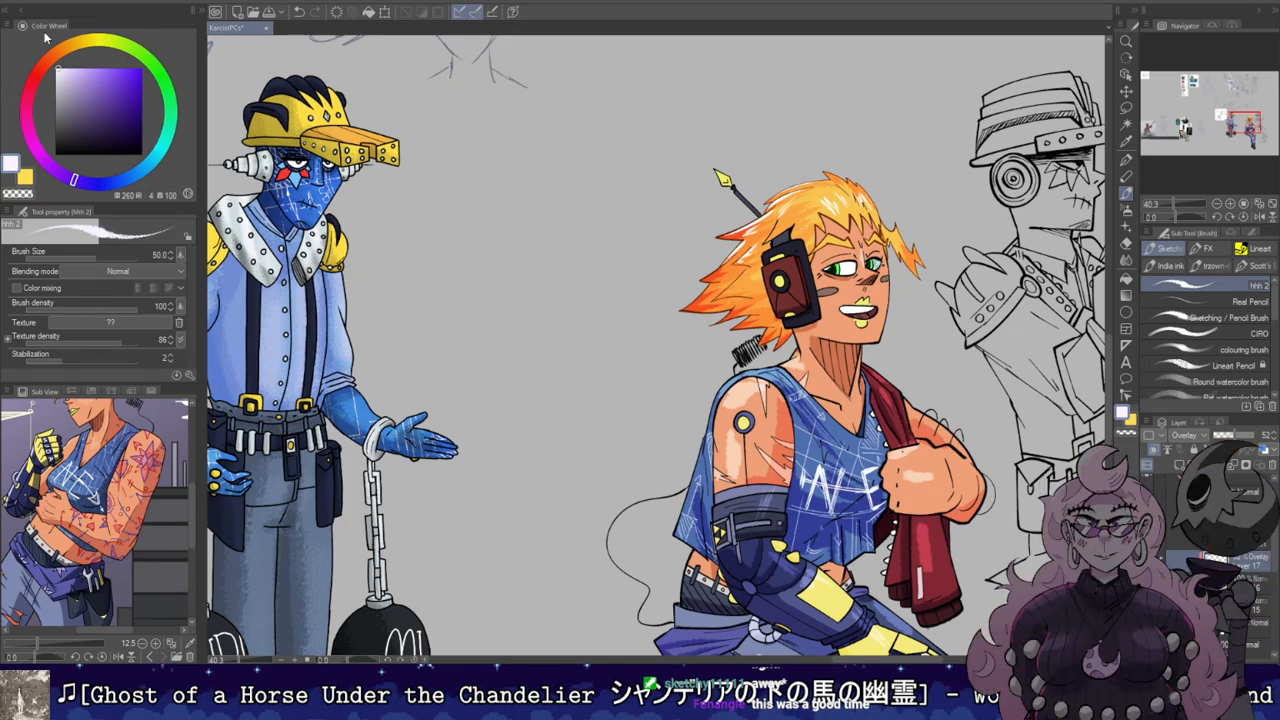
{"action": "left_click_drag", "start_coordinate": [797, 246], "coordinate": [803, 282]}
{"action": "left_click_drag", "start_coordinate": [971, 148], "coordinate": [925, 146]}
{"action": "left_click_drag", "start_coordinate": [1014, 288], "coordinate": [876, 131]}
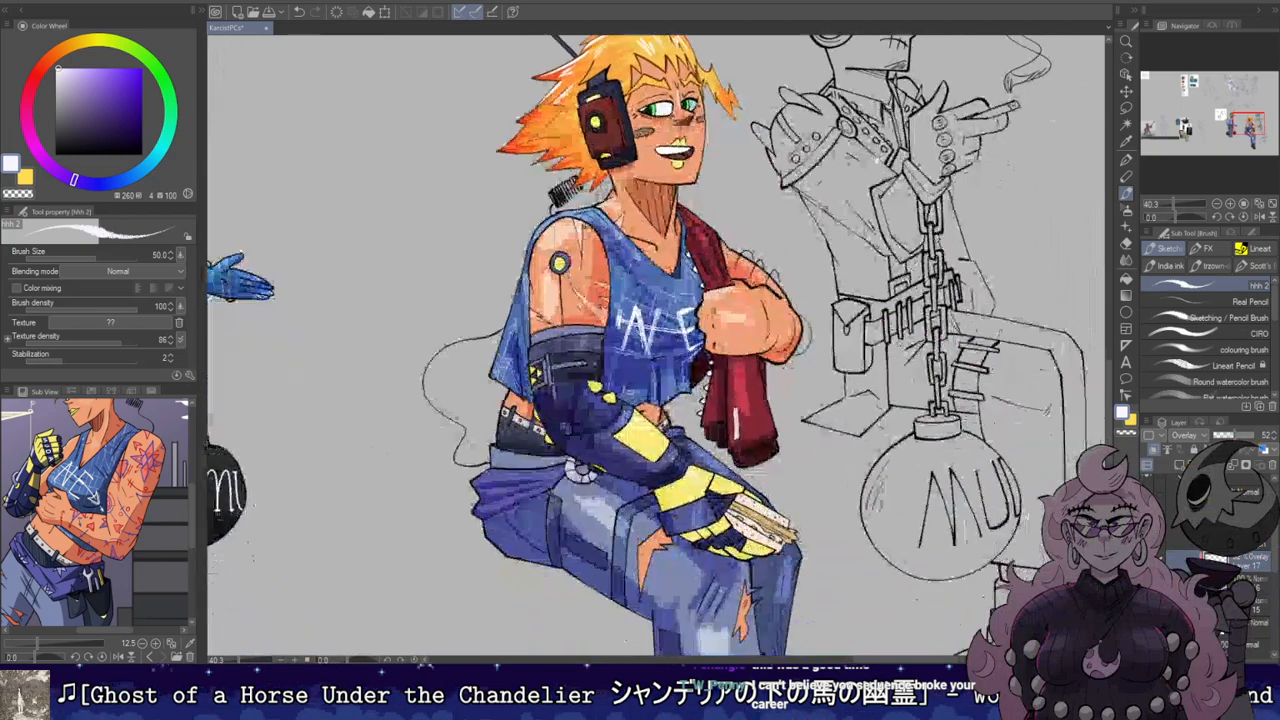
{"action": "scroll", "coordinate": [880, 124], "scroll_direction": "down", "scroll_amount": 3}
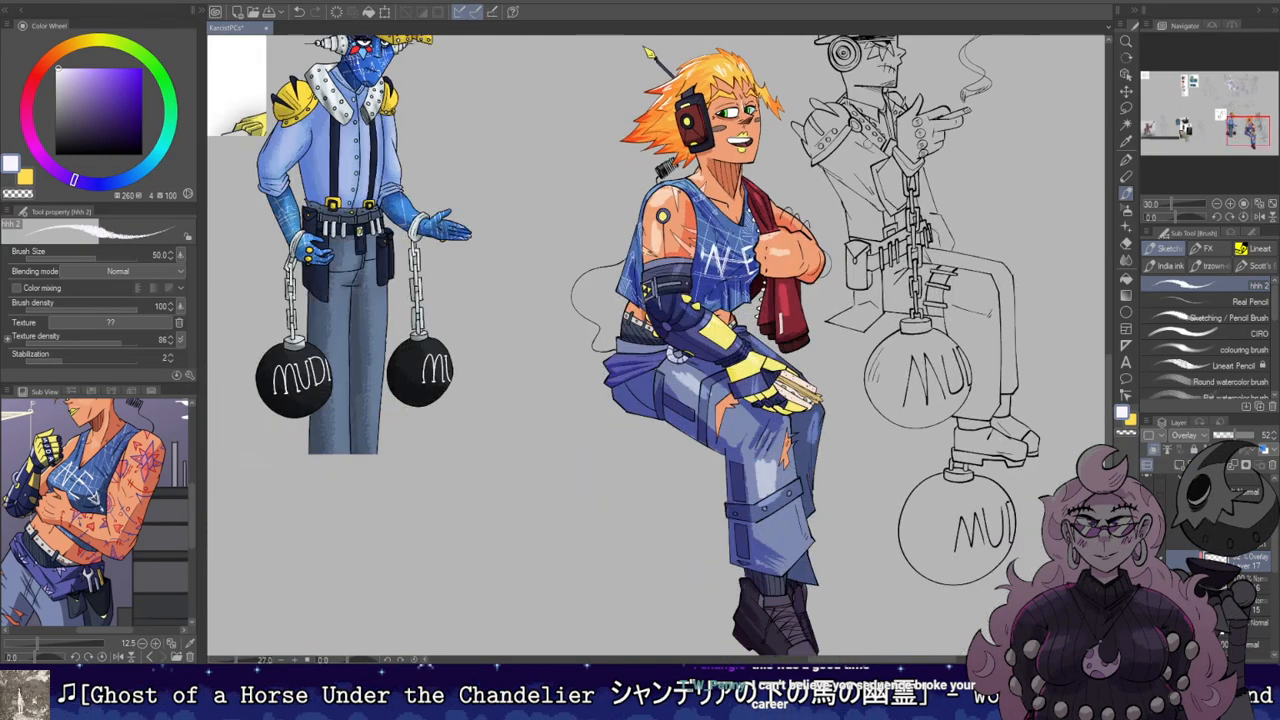
{"action": "left_click_drag", "start_coordinate": [880, 124], "coordinate": [843, 160]}
Step: Lower the Overlay layer's opacity to 46 and toggle its visibility to compare the shading
{"action": "left_click_drag", "start_coordinate": [1238, 435], "coordinate": [1240, 435]}
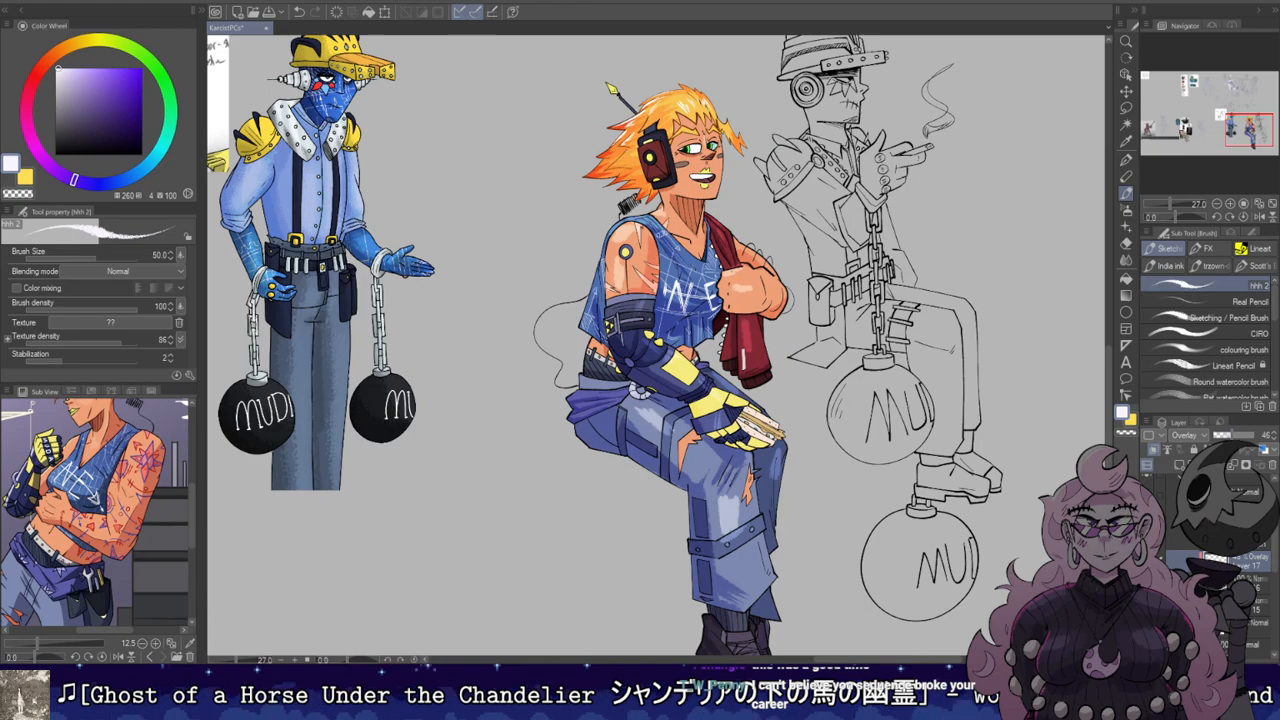
{"action": "left_click", "coordinate": [1148, 560]}
{"action": "left_click", "coordinate": [1148, 560]}
{"action": "left_click", "coordinate": [1148, 560]}
{"action": "left_click", "coordinate": [1148, 560]}
{"action": "scroll", "coordinate": [698, 342], "scroll_direction": "down", "scroll_amount": 3}
{"action": "scroll", "coordinate": [745, 345], "scroll_direction": "up", "scroll_amount": 2}
{"action": "left_click_drag", "start_coordinate": [760, 328], "coordinate": [774, 389]}
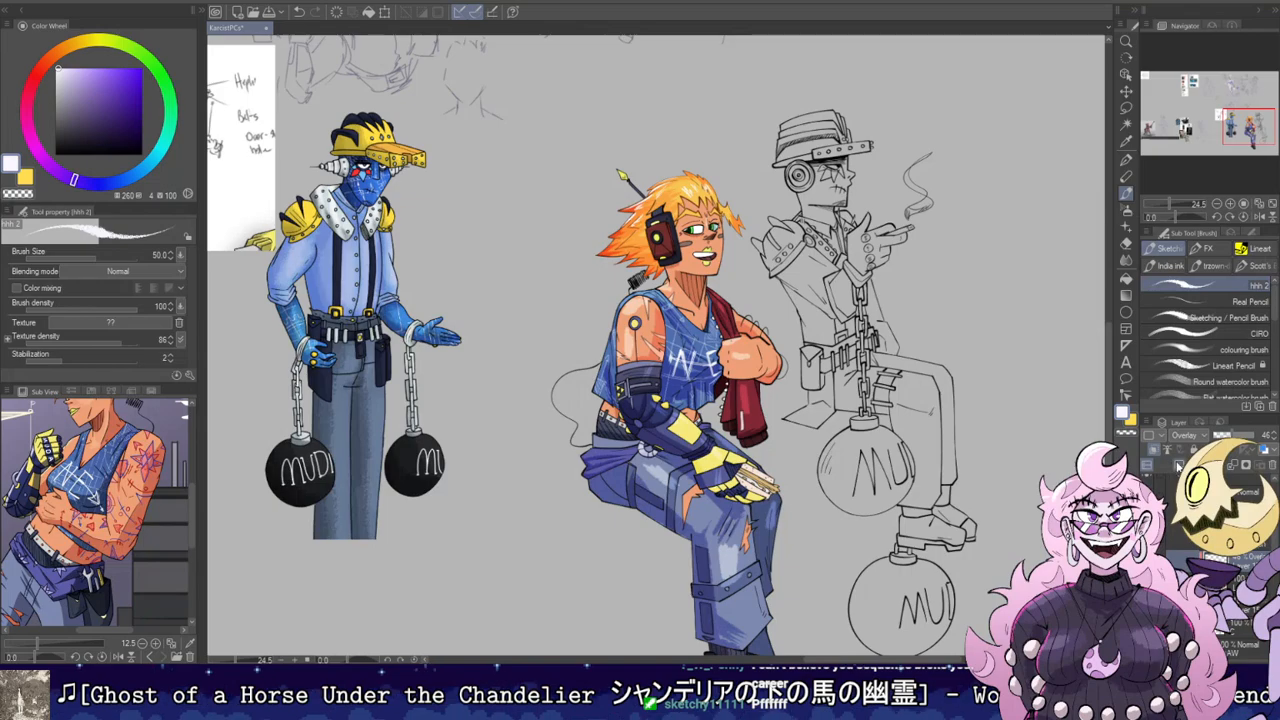
Step: On a new layer, airbrush soft pink over the head and upper body with the size 1500 Soft airbrush, with orange over the hair
{"action": "left_click", "coordinate": [1127, 211]}
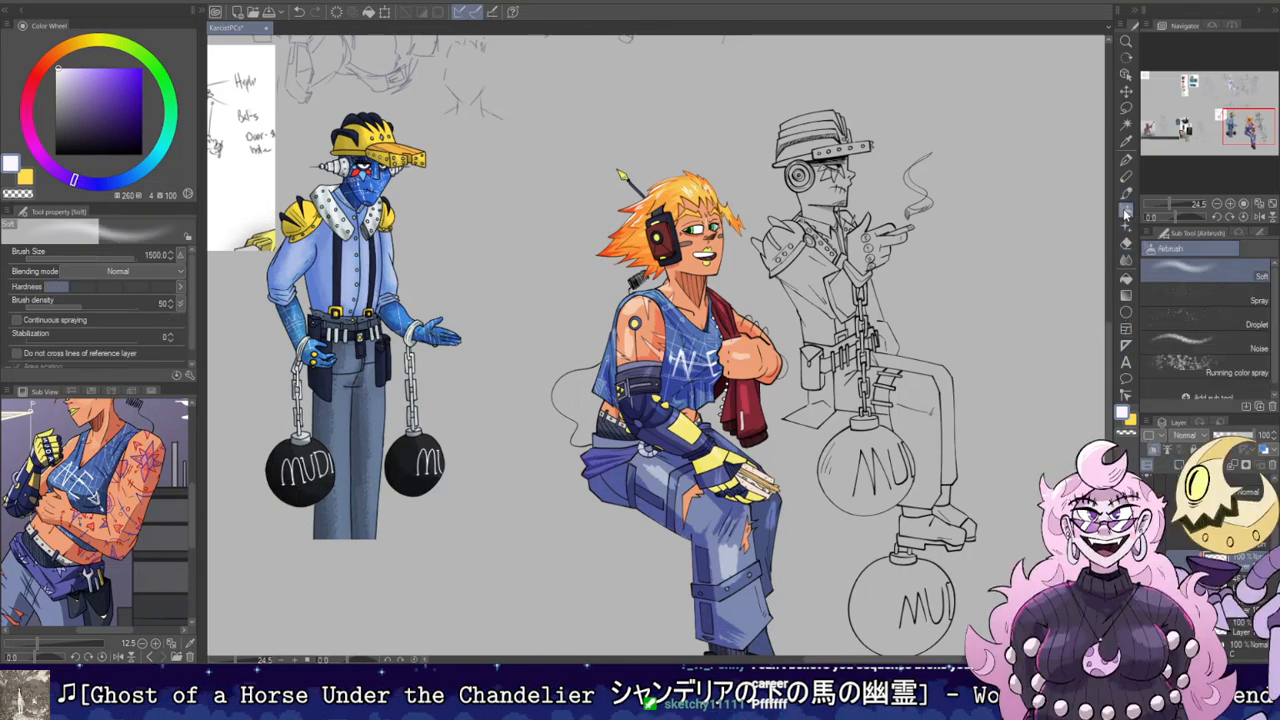
{"action": "left_click_drag", "start_coordinate": [118, 84], "coordinate": [99, 68]}
{"action": "left_click_drag", "start_coordinate": [36, 124], "coordinate": [30, 88]}
{"action": "left_click", "coordinate": [104, 68]}
{"action": "left_click_drag", "start_coordinate": [514, 300], "coordinate": [594, 340]}
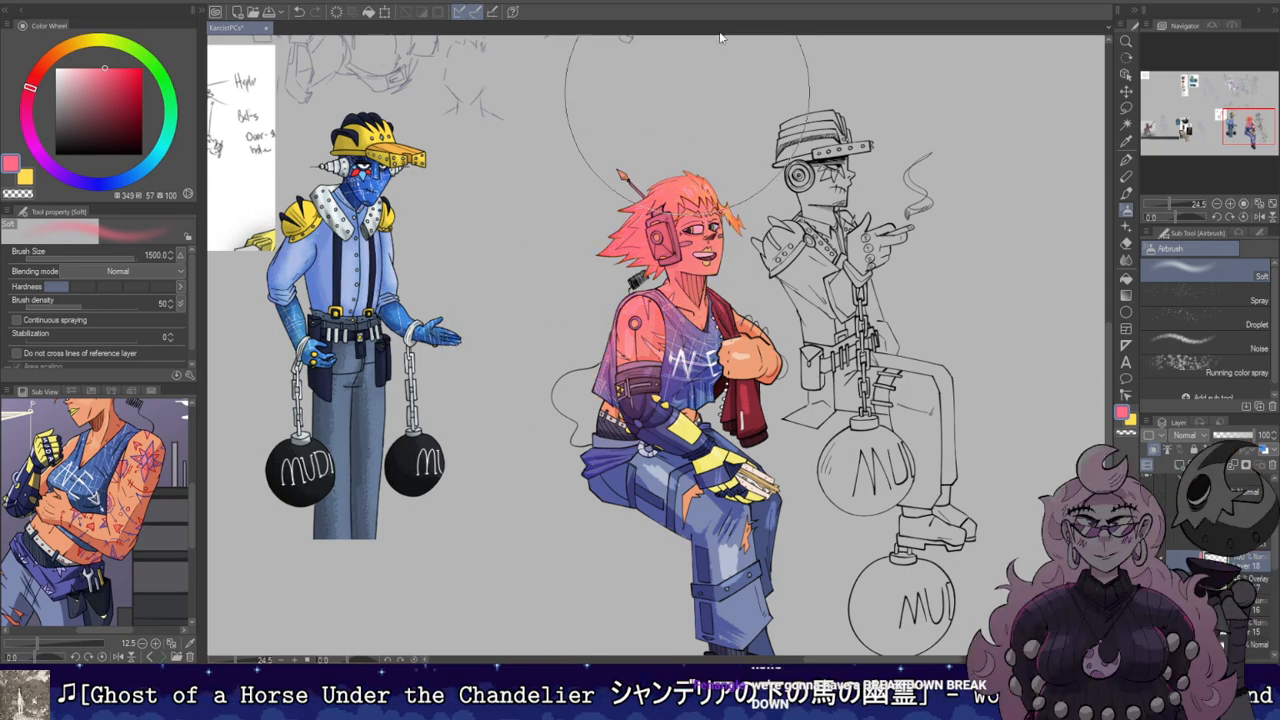
{"action": "left_click_drag", "start_coordinate": [46, 62], "coordinate": [63, 47]}
{"action": "left_click_drag", "start_coordinate": [440, 340], "coordinate": [546, 256]}
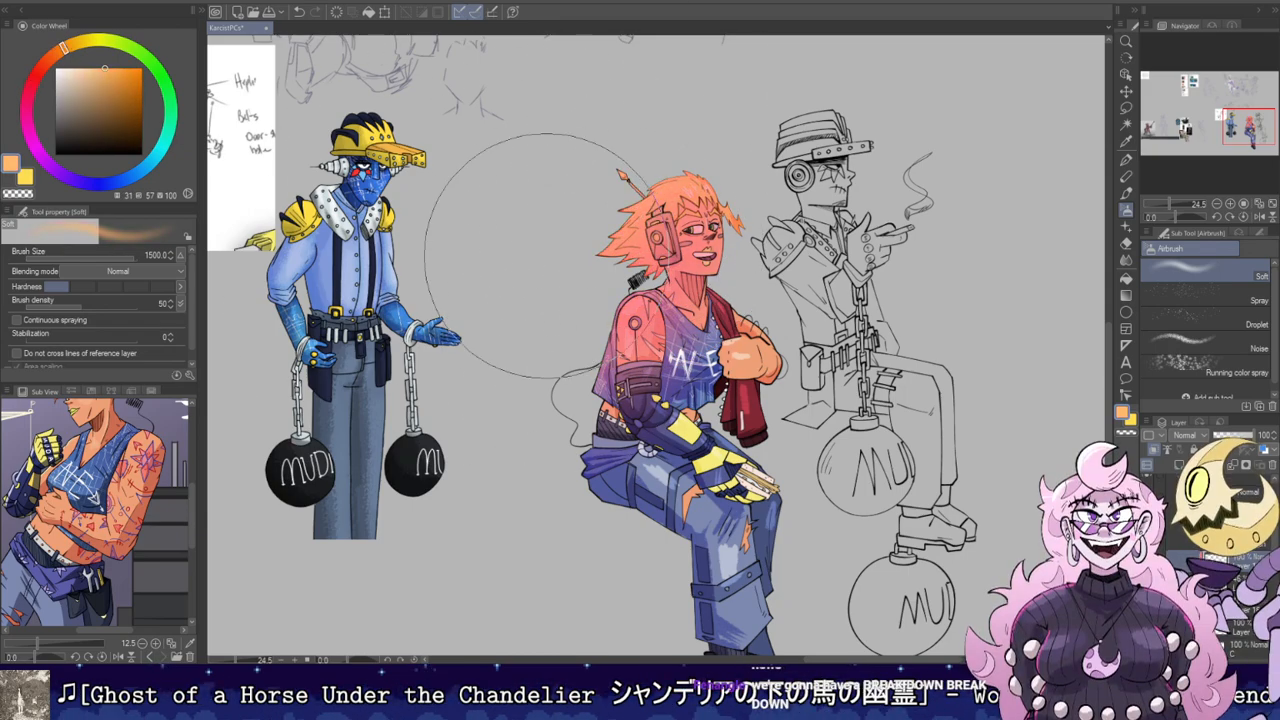
Step: Airbrush a soft purple over the trousers from the knee down to the hem
{"action": "left_click", "coordinate": [70, 178]}
{"action": "left_click", "coordinate": [114, 84]}
{"action": "mouse_move", "coordinate": [814, 455]}
{"action": "left_mouse_down"}
{"action": "mouse_move", "coordinate": [836, 350]}
{"action": "mouse_move", "coordinate": [829, 366]}
{"action": "left_mouse_up"}
{"action": "mouse_move", "coordinate": [745, 575]}
{"action": "left_mouse_down"}
{"action": "mouse_move", "coordinate": [731, 482]}
{"action": "mouse_move", "coordinate": [767, 450]}
{"action": "left_mouse_up"}
Step: Airbrush a dark blue over the boots and lower legs to finish the colour gradient
{"action": "left_click", "coordinate": [109, 121]}
{"action": "left_click", "coordinate": [111, 183]}
{"action": "left_click_drag", "start_coordinate": [700, 350], "coordinate": [744, 201]}
{"action": "mouse_move", "coordinate": [757, 494]}
{"action": "left_mouse_down"}
{"action": "mouse_move", "coordinate": [860, 461]}
{"action": "mouse_move", "coordinate": [860, 401]}
{"action": "mouse_move", "coordinate": [745, 540]}
{"action": "left_mouse_up"}
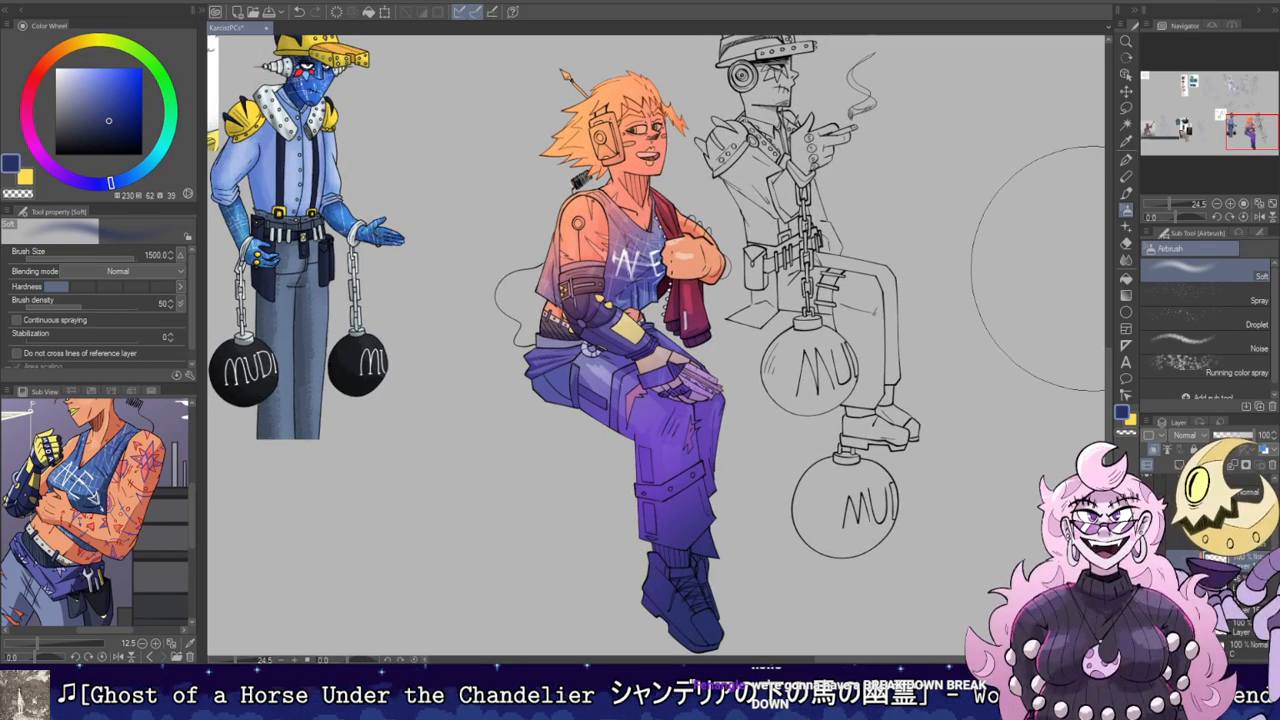
Step: Try the Multiply, Screen, Glow dodge and Add blending modes on the colour-gradient layer, with Add at 56 opacity
{"action": "scroll", "coordinate": [1192, 438], "scroll_direction": "down", "scroll_amount": 1}
{"action": "scroll", "coordinate": [1192, 438], "scroll_direction": "down", "scroll_amount": 5}
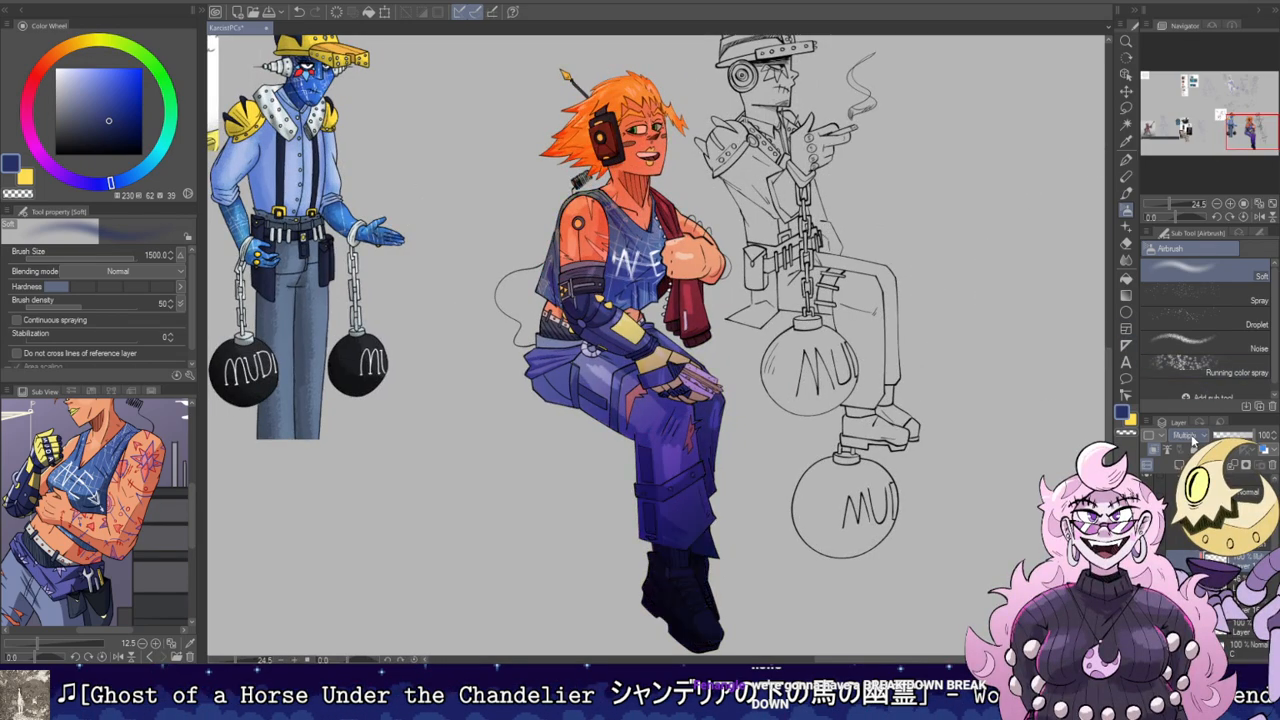
{"action": "scroll", "coordinate": [1192, 438], "scroll_direction": "down", "scroll_amount": 1}
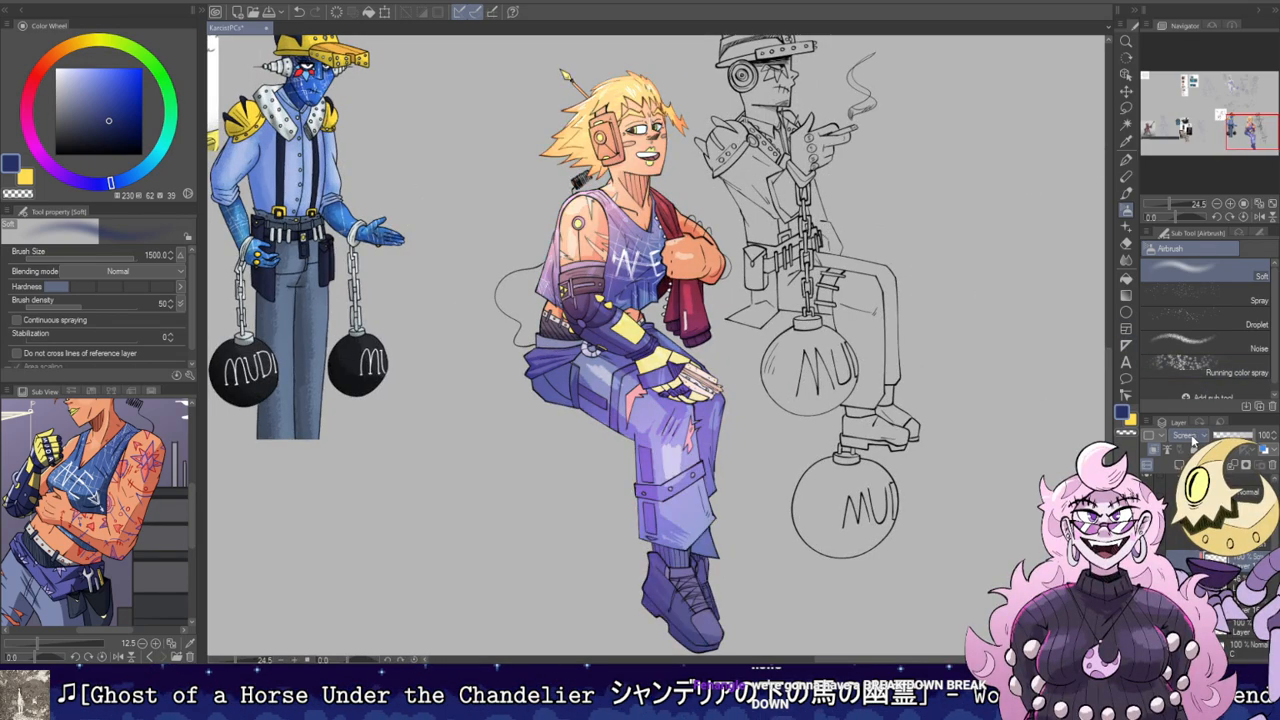
{"action": "scroll", "coordinate": [1192, 440], "scroll_direction": "down", "scroll_amount": 2}
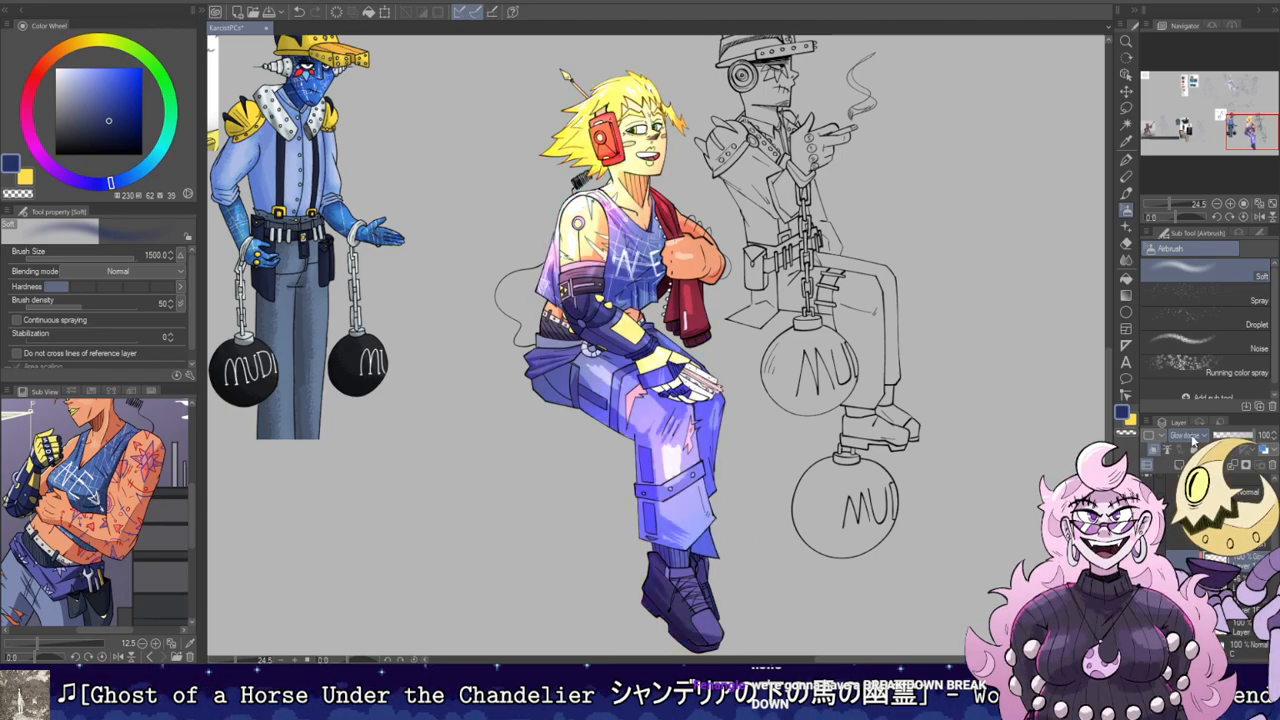
{"action": "scroll", "coordinate": [1192, 440], "scroll_direction": "down", "scroll_amount": 1}
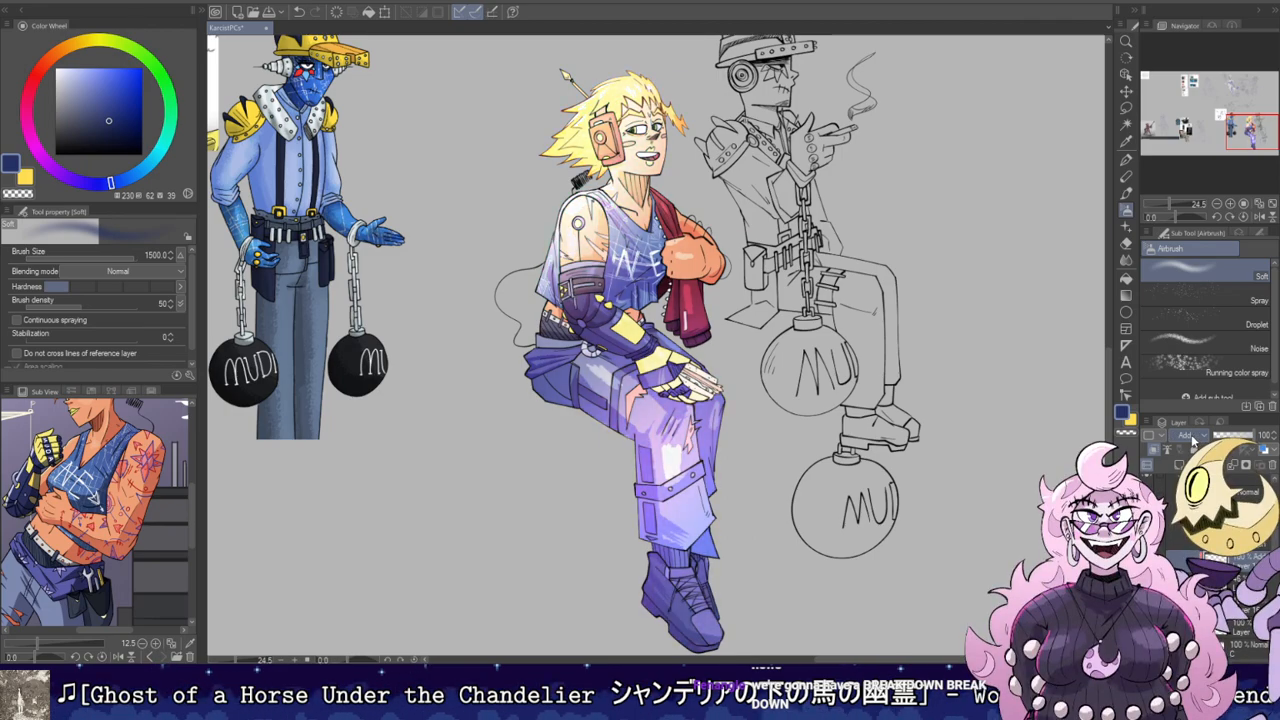
{"action": "left_click", "coordinate": [1236, 436]}
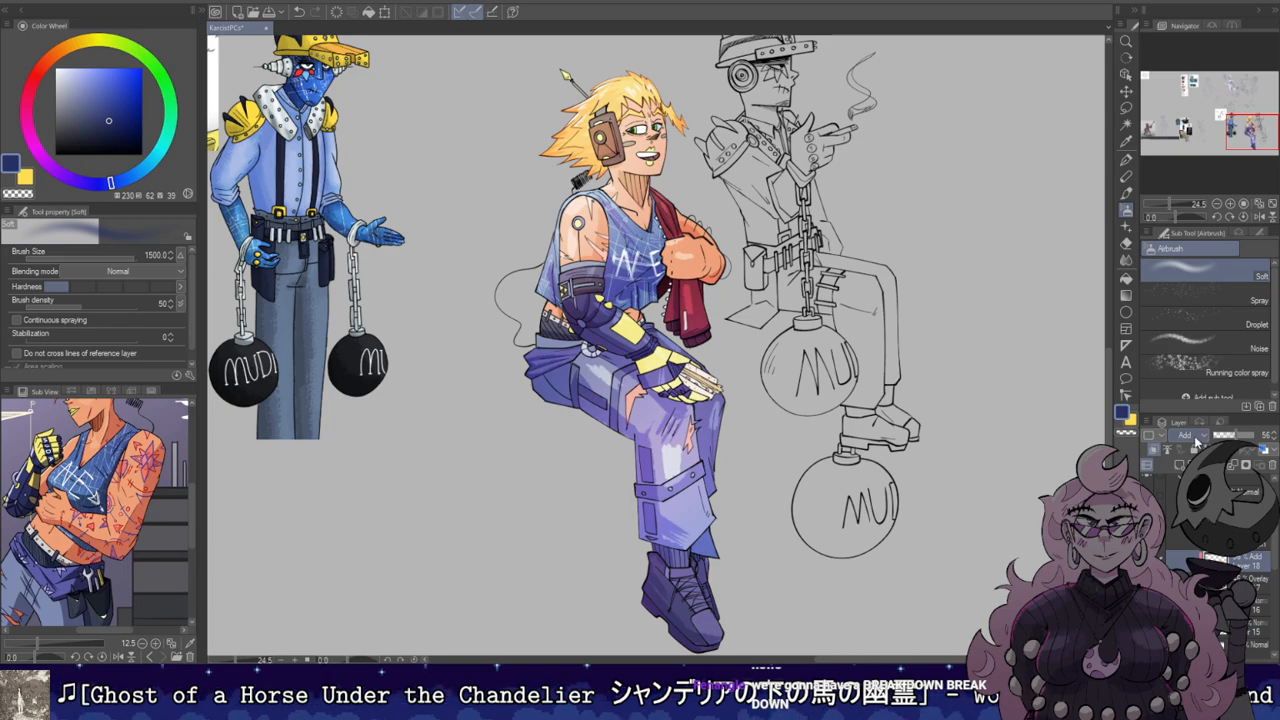
Step: Try the Add (Glow) blending mode on the colour-gradient layer at opacities of 13 and 21
{"action": "scroll", "coordinate": [1196, 440], "scroll_direction": "down", "scroll_amount": 1}
{"action": "scroll", "coordinate": [1196, 440], "scroll_direction": "down", "scroll_amount": 1}
{"action": "scroll", "coordinate": [1196, 441], "scroll_direction": "up", "scroll_amount": 1}
{"action": "left_click", "coordinate": [1226, 436]}
{"action": "left_click", "coordinate": [1220, 436]}
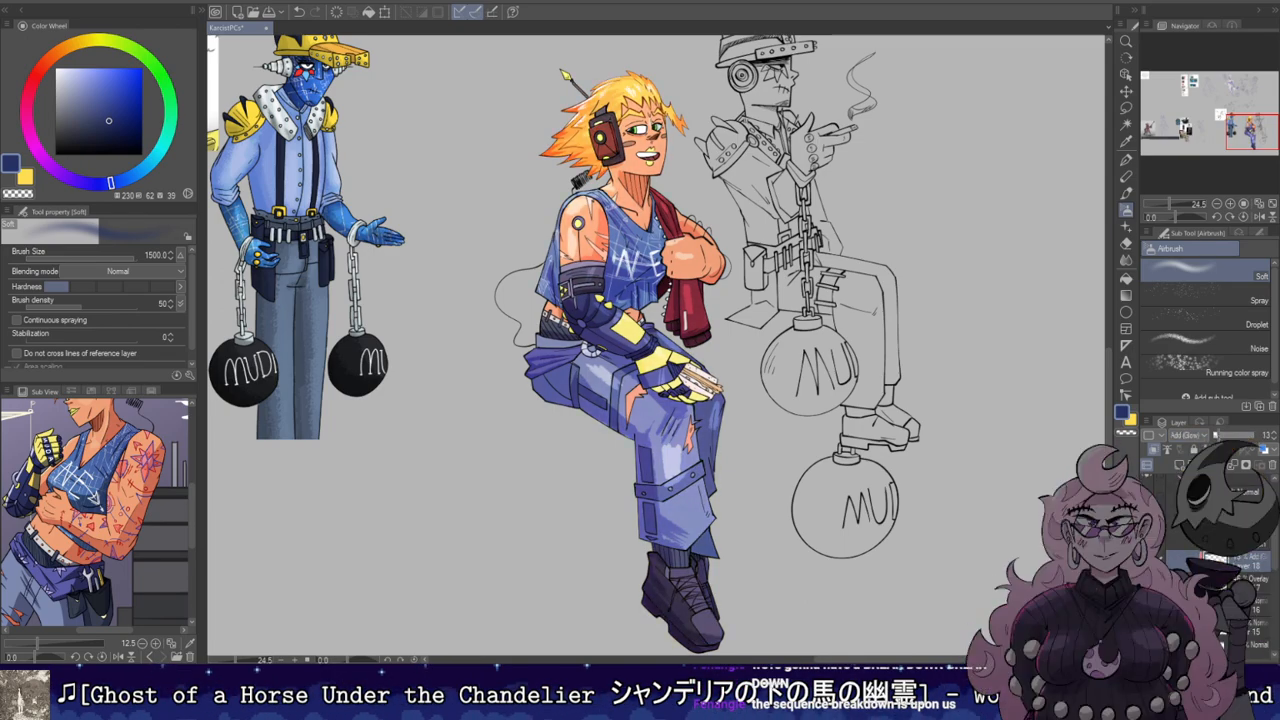
{"action": "scroll", "coordinate": [738, 190], "scroll_direction": "up", "scroll_amount": 1}
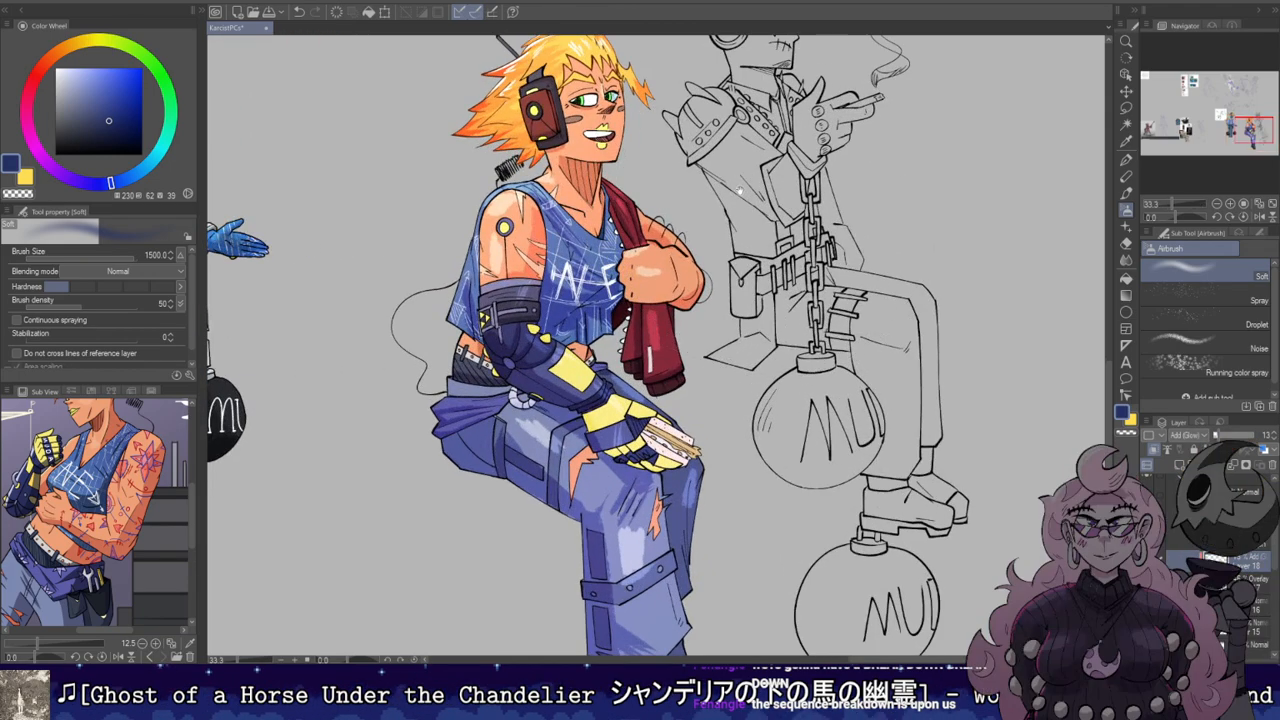
{"action": "left_click_drag", "start_coordinate": [740, 190], "coordinate": [863, 313]}
{"action": "left_click", "coordinate": [1222, 436]}
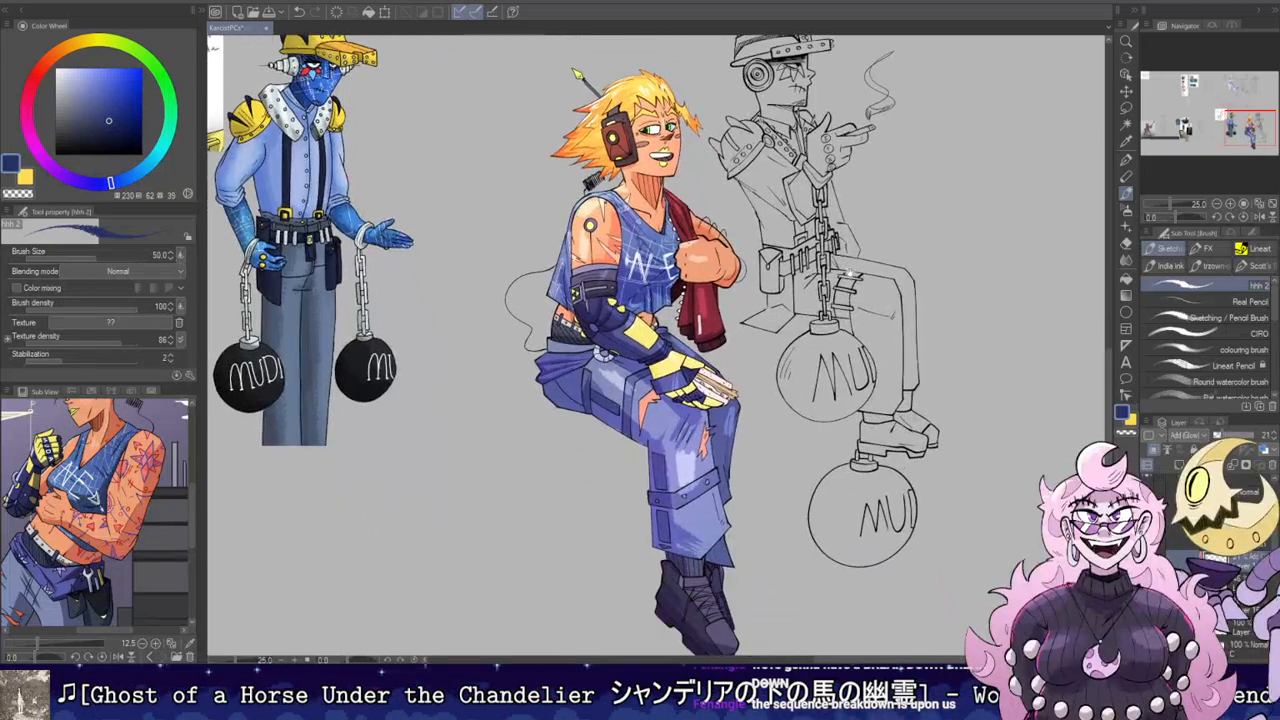
Step: Try the Vivid light and Soft light blending modes on the colour-gradient layer with its opacity raised to 54
{"action": "scroll", "coordinate": [1181, 443], "scroll_direction": "down", "scroll_amount": 1}
{"action": "scroll", "coordinate": [1183, 445], "scroll_direction": "down", "scroll_amount": 2}
{"action": "scroll", "coordinate": [1183, 445], "scroll_direction": "down", "scroll_amount": 3}
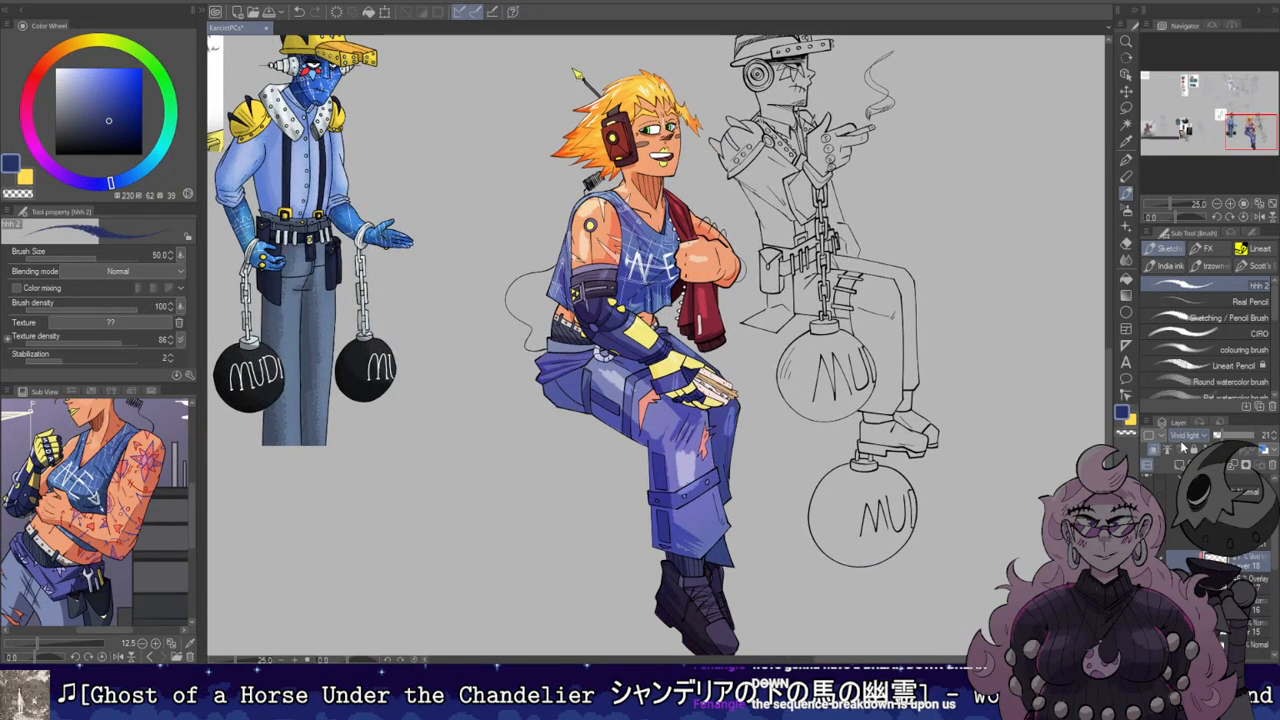
{"action": "scroll", "coordinate": [1181, 443], "scroll_direction": "up", "scroll_amount": 1}
{"action": "scroll", "coordinate": [1194, 441], "scroll_direction": "down", "scroll_amount": 1}
{"action": "left_click", "coordinate": [1242, 438]}
{"action": "scroll", "coordinate": [1178, 441], "scroll_direction": "up", "scroll_amount": 5}
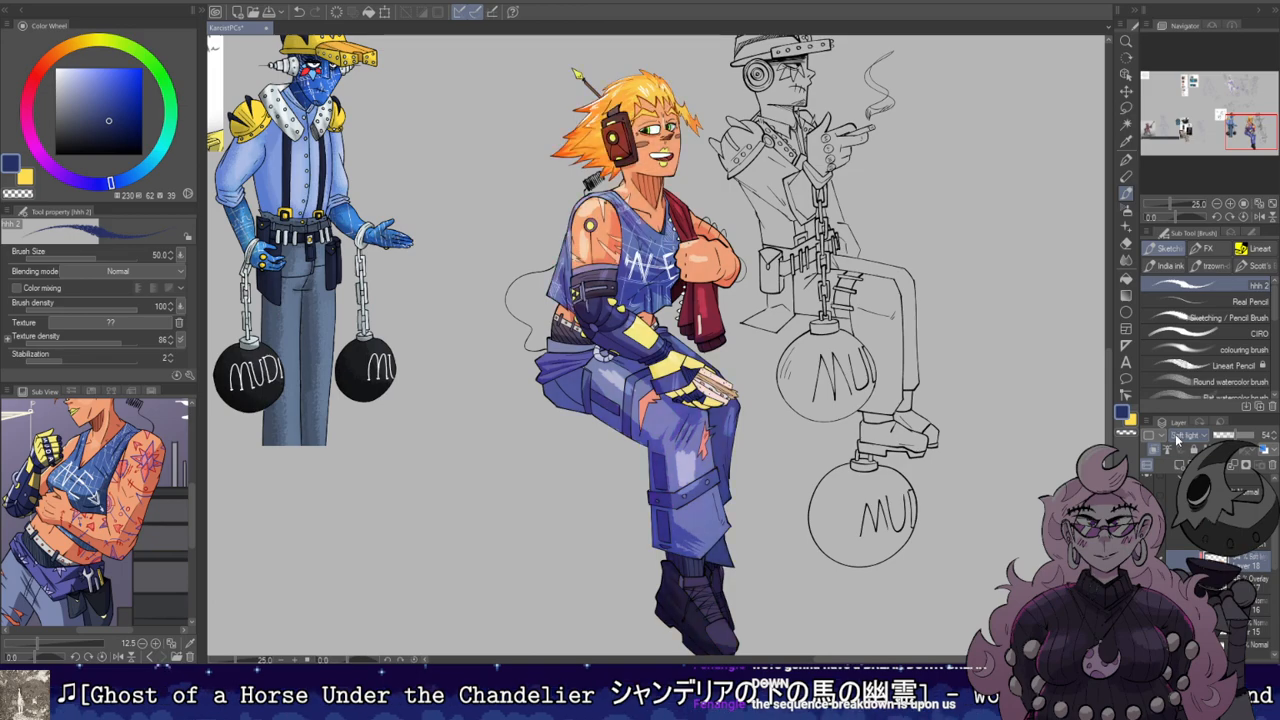
Step: Set the colour-gradient layer to Screen blending after trying Add (Glow) and Add, and lower its opacity to 38
{"action": "scroll", "coordinate": [1188, 443], "scroll_direction": "up", "scroll_amount": 3}
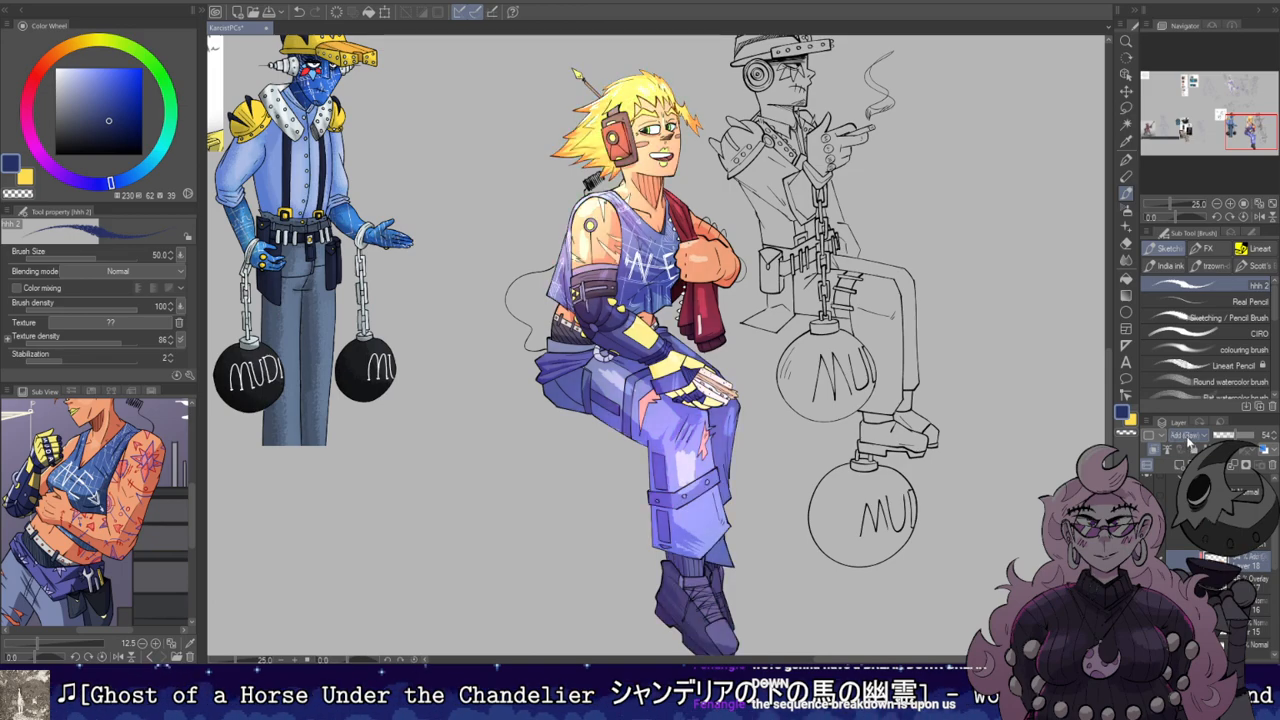
{"action": "scroll", "coordinate": [1188, 441], "scroll_direction": "up", "scroll_amount": 3}
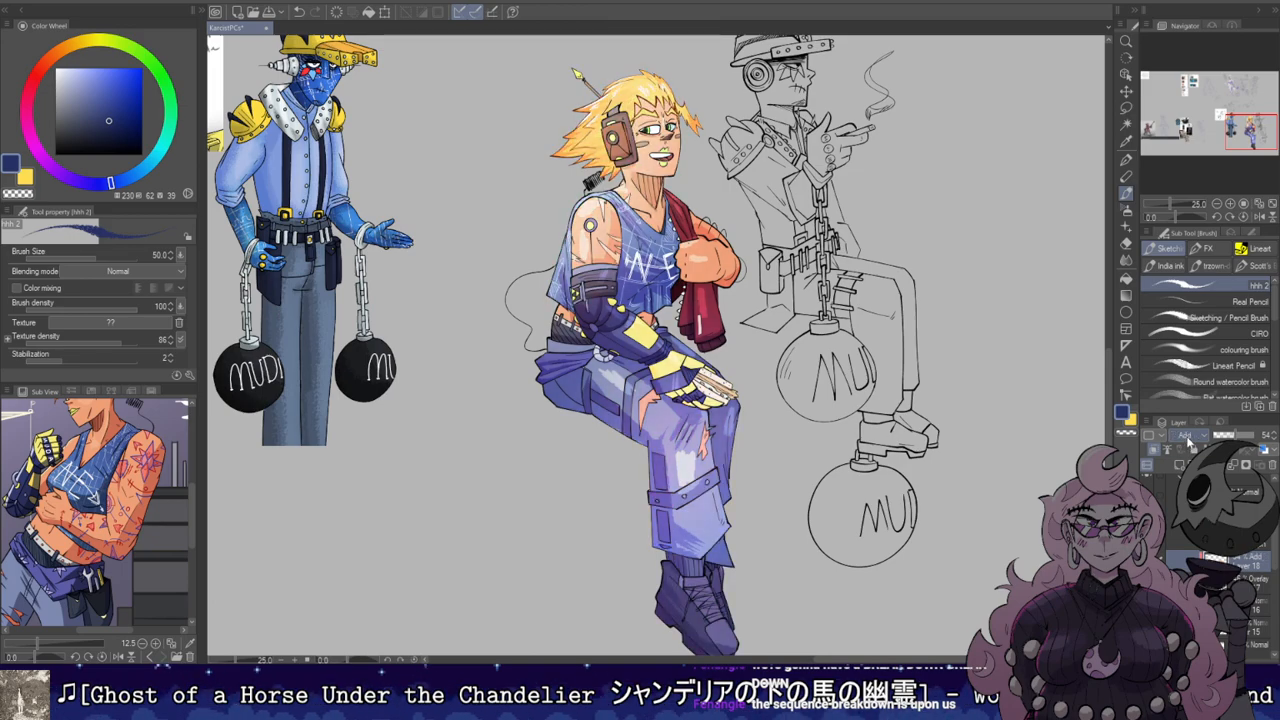
{"action": "scroll", "coordinate": [1188, 441], "scroll_direction": "up", "scroll_amount": 3}
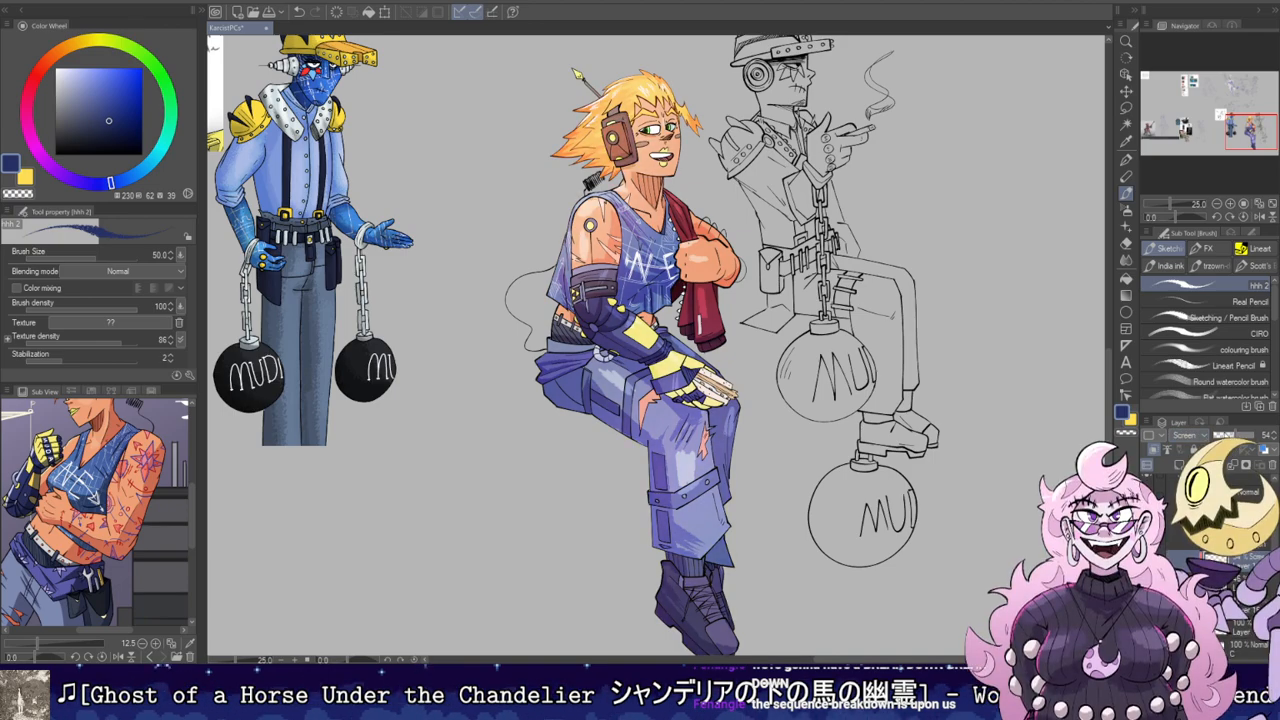
{"action": "left_click_drag", "start_coordinate": [1236, 437], "coordinate": [1229, 437]}
Step: Toggle the Screen gradient layer's visibility repeatedly to compare the headphone-wearing character with and without the colour gradient
{"action": "left_click", "coordinate": [1148, 561]}
{"action": "left_click", "coordinate": [1148, 561]}
{"action": "left_click", "coordinate": [1148, 561]}
{"action": "left_click", "coordinate": [1148, 561]}
{"action": "left_click", "coordinate": [1148, 561]}
{"action": "left_click", "coordinate": [1148, 561]}
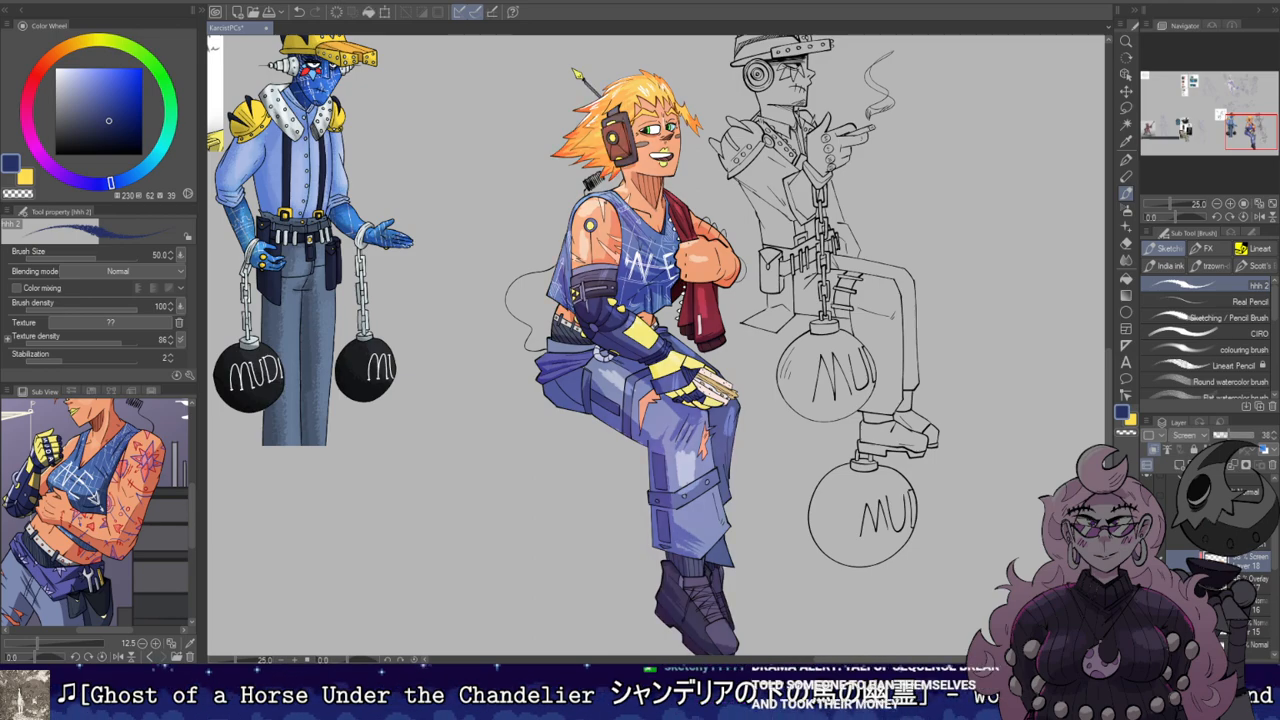
{"action": "scroll", "coordinate": [690, 372], "scroll_direction": "up", "scroll_amount": 1}
{"action": "left_click_drag", "start_coordinate": [700, 246], "coordinate": [817, 339]}
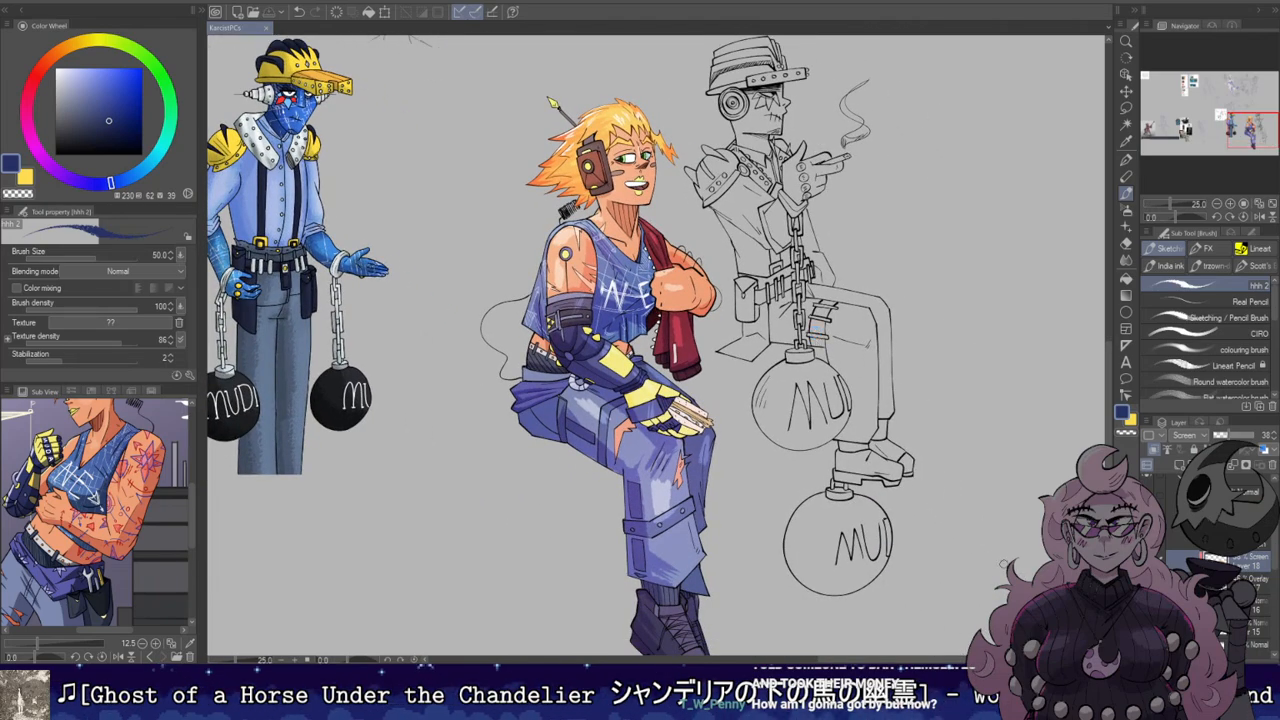
{"action": "left_click", "coordinate": [1152, 562]}
{"action": "left_click", "coordinate": [1152, 562]}
{"action": "left_click", "coordinate": [1152, 562]}
{"action": "left_click", "coordinate": [1152, 562]}
{"action": "left_click", "coordinate": [1152, 562]}
{"action": "left_click", "coordinate": [1152, 562]}
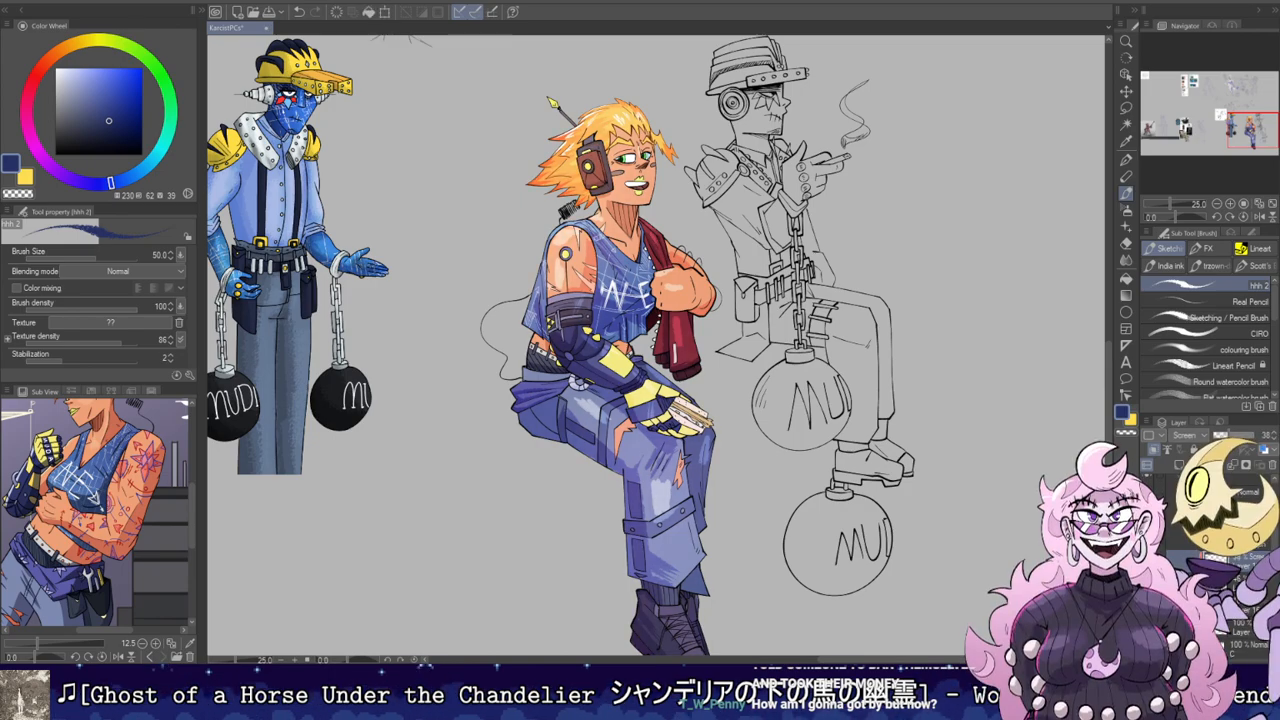
{"action": "left_click", "coordinate": [1152, 562]}
{"action": "left_click", "coordinate": [1152, 562]}
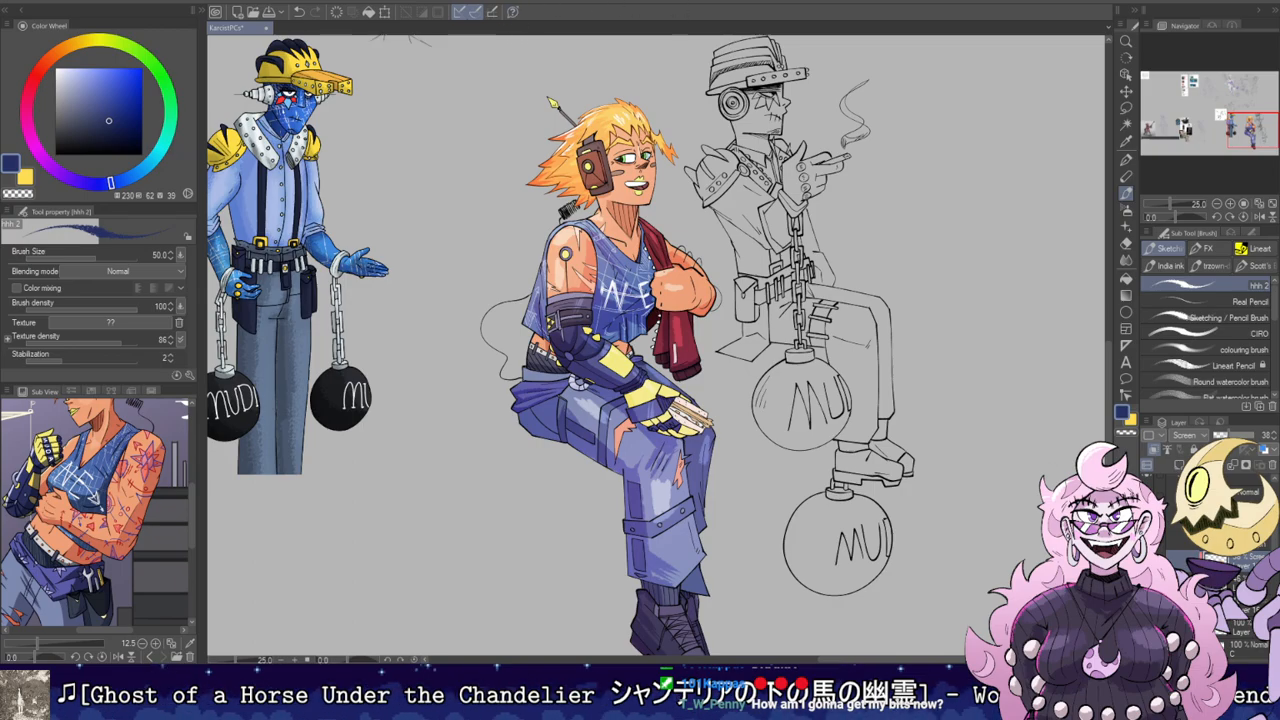
Step: Inspect the character's face and outfit, and reduce the Screen gradient layer's opacity to 31
{"action": "scroll", "coordinate": [665, 190], "scroll_direction": "up", "scroll_amount": 3}
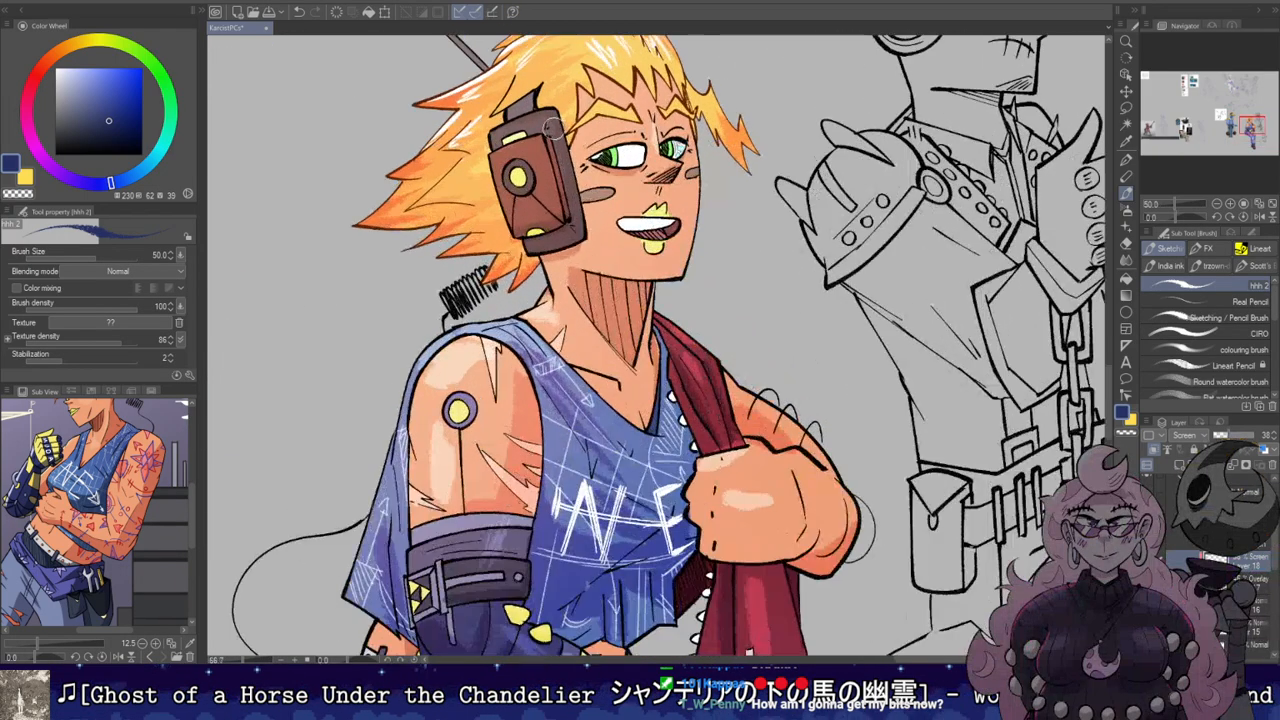
{"action": "scroll", "coordinate": [645, 195], "scroll_direction": "down", "scroll_amount": 3}
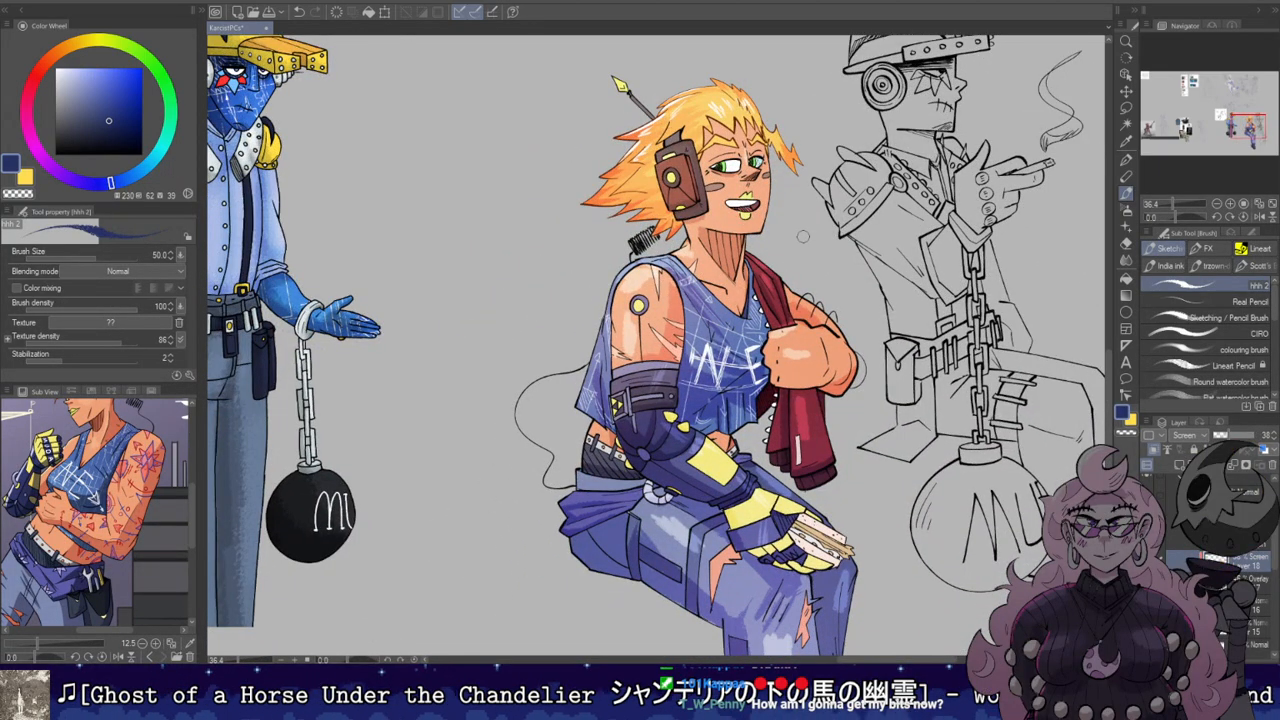
{"action": "scroll", "coordinate": [595, 228], "scroll_direction": "down", "scroll_amount": 2}
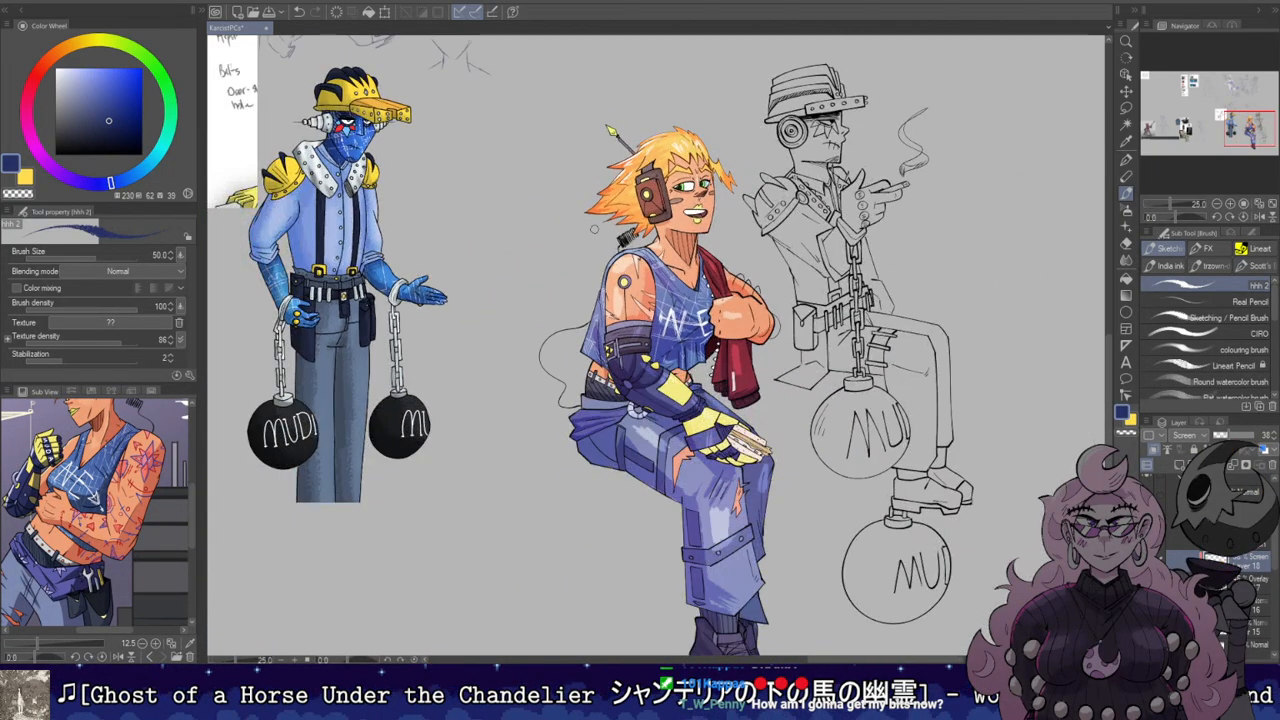
{"action": "scroll", "coordinate": [595, 229], "scroll_direction": "down", "scroll_amount": 1}
{"action": "left_click_drag", "start_coordinate": [759, 339], "coordinate": [1026, 378]}
{"action": "left_click", "coordinate": [1224, 436]}
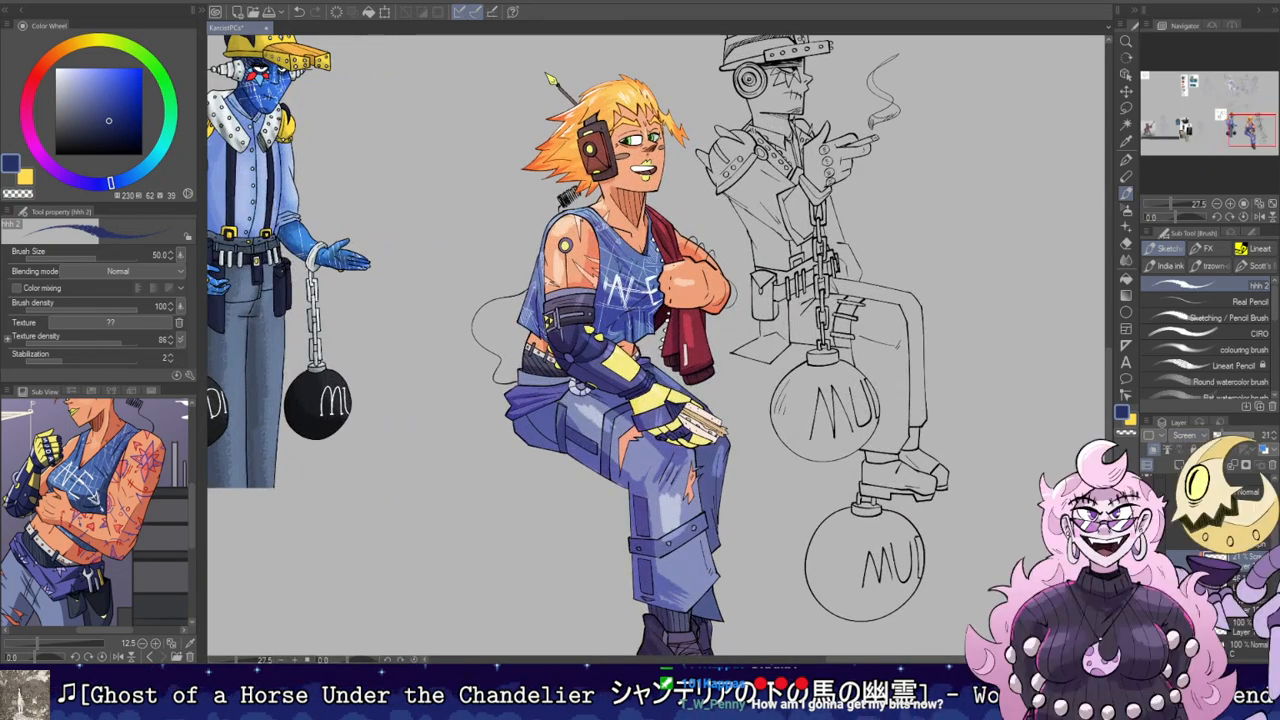
Step: Examine the coloured headphone-wearing character alongside the blue reference character and the uncoloured smoking figure
{"action": "left_click_drag", "start_coordinate": [767, 303], "coordinate": [793, 399]}
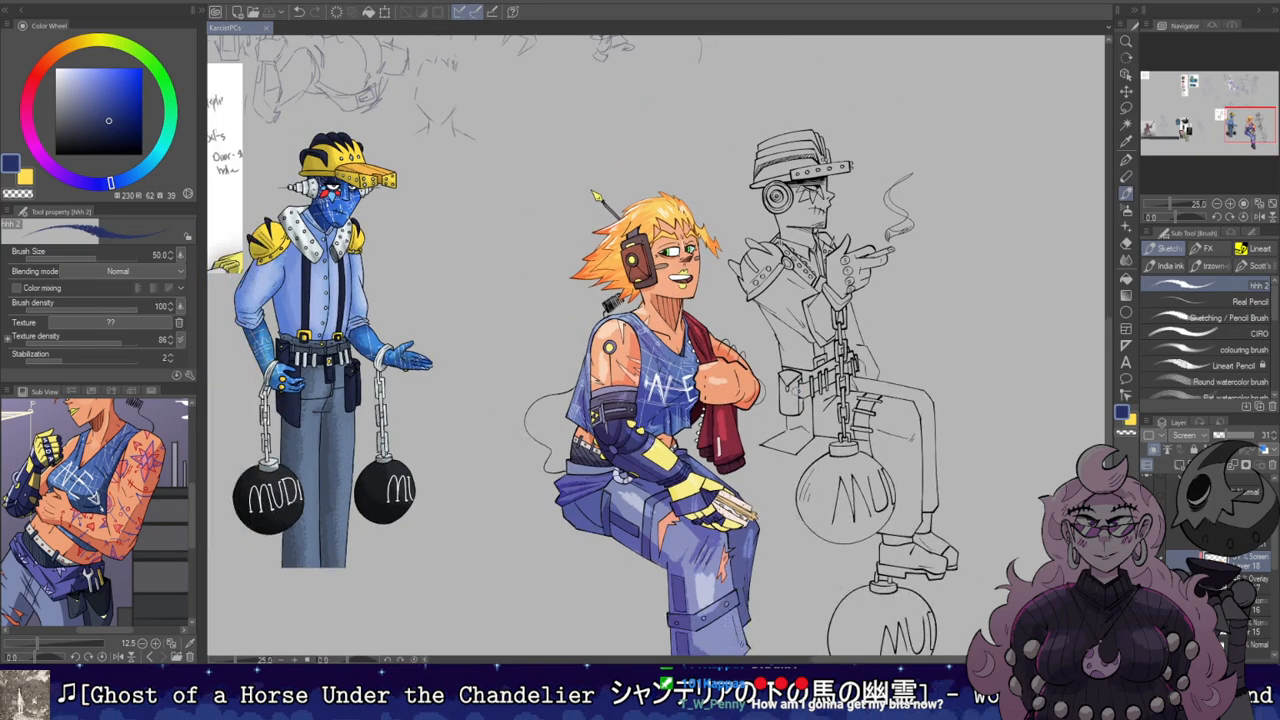
{"action": "scroll", "coordinate": [796, 395], "scroll_direction": "down", "scroll_amount": 3}
{"action": "scroll", "coordinate": [800, 380], "scroll_direction": "up", "scroll_amount": 3}
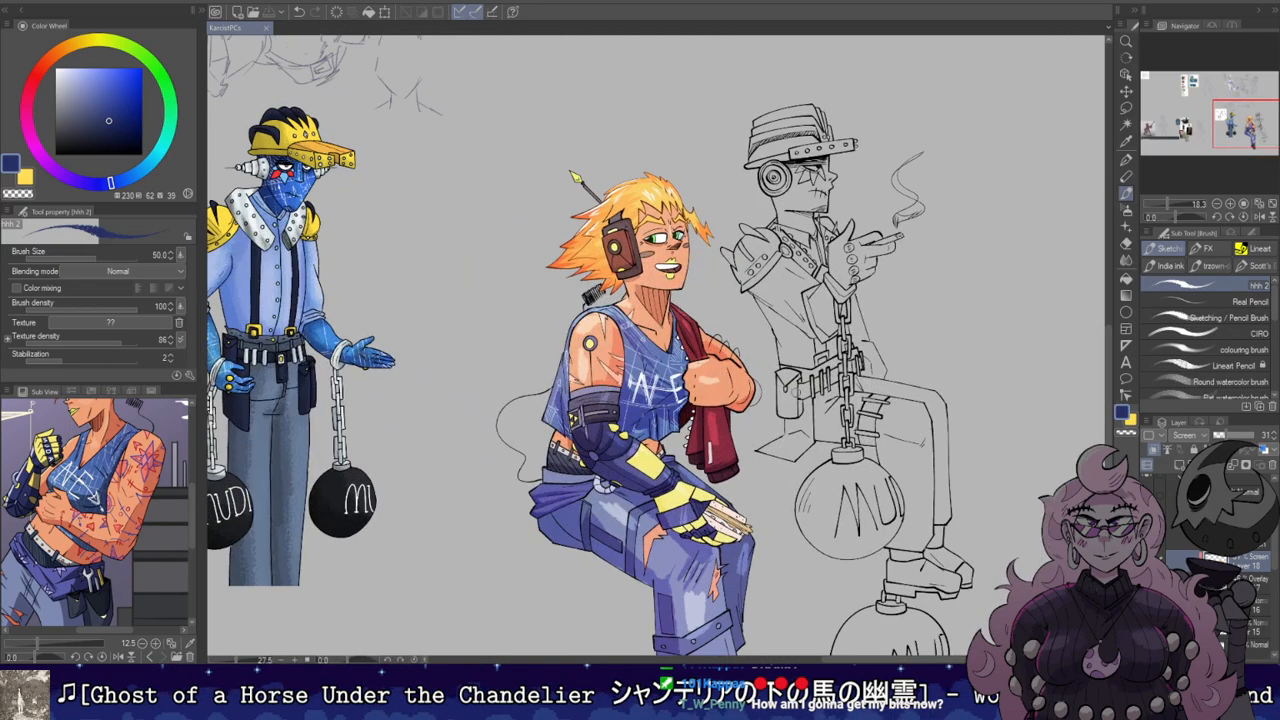
{"action": "left_click_drag", "start_coordinate": [739, 487], "coordinate": [752, 325]}
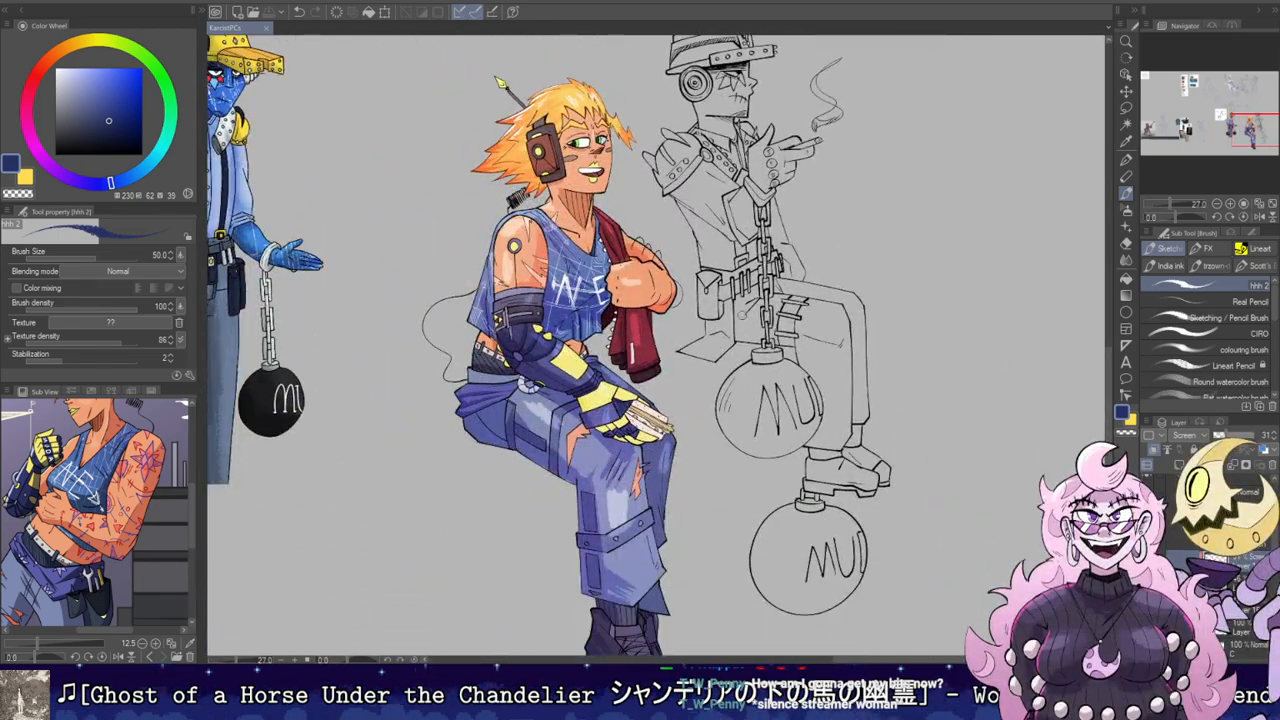
{"action": "scroll", "coordinate": [752, 330], "scroll_direction": "down", "scroll_amount": 1}
{"action": "left_click_drag", "start_coordinate": [654, 300], "coordinate": [714, 357]}
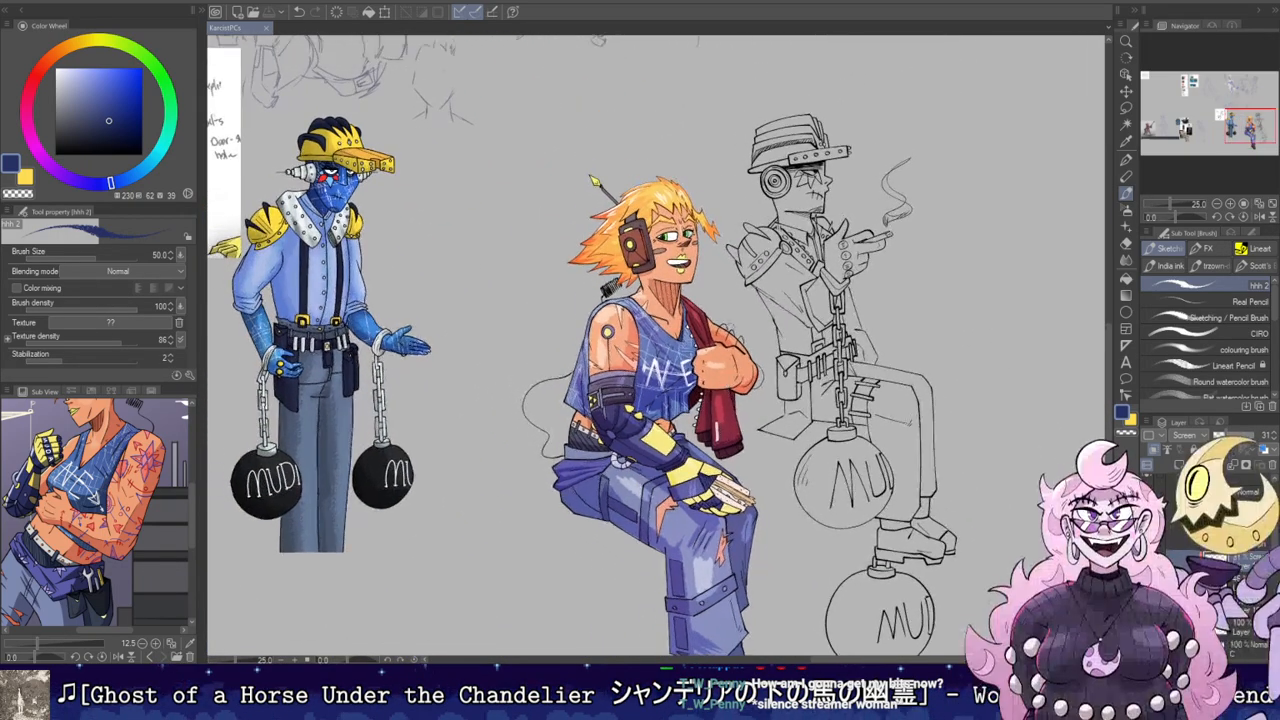
{"action": "scroll", "coordinate": [776, 160], "scroll_direction": "up", "scroll_amount": 4}
{"action": "scroll", "coordinate": [660, 350], "scroll_direction": "down", "scroll_amount": 1}
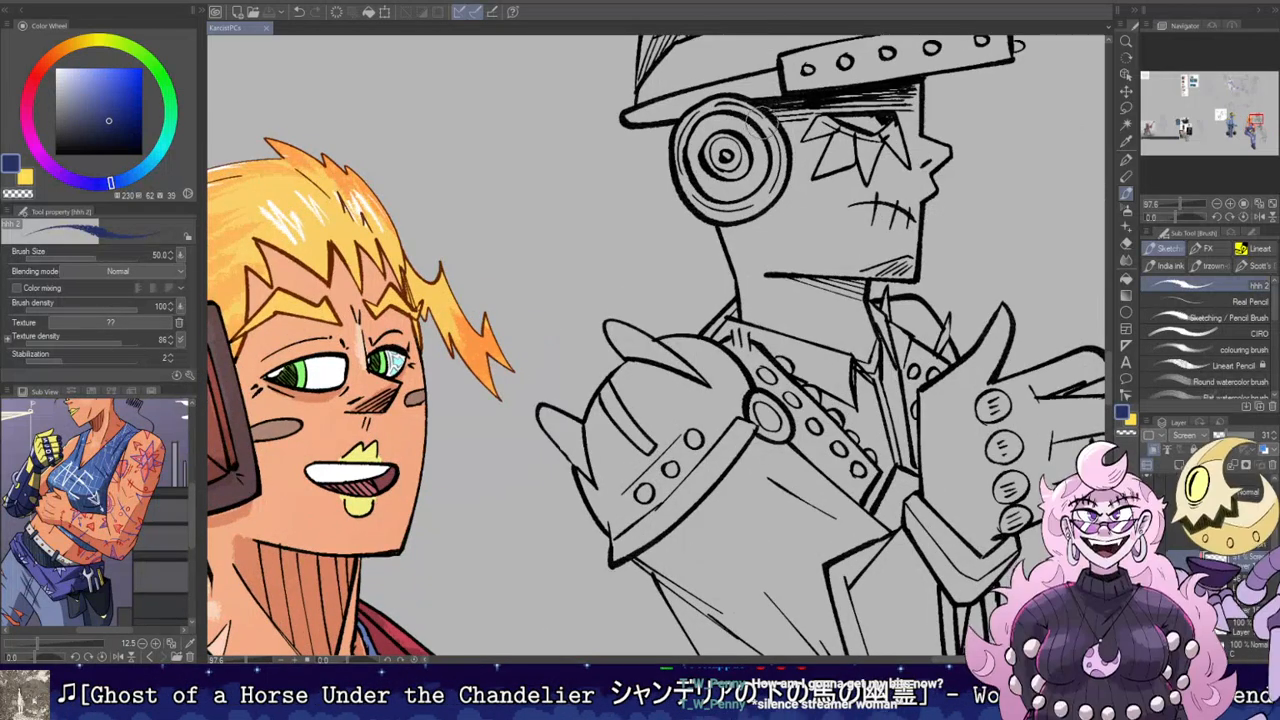
{"action": "scroll", "coordinate": [660, 350], "scroll_direction": "down", "scroll_amount": 1}
{"action": "scroll", "coordinate": [895, 265], "scroll_direction": "down", "scroll_amount": 1}
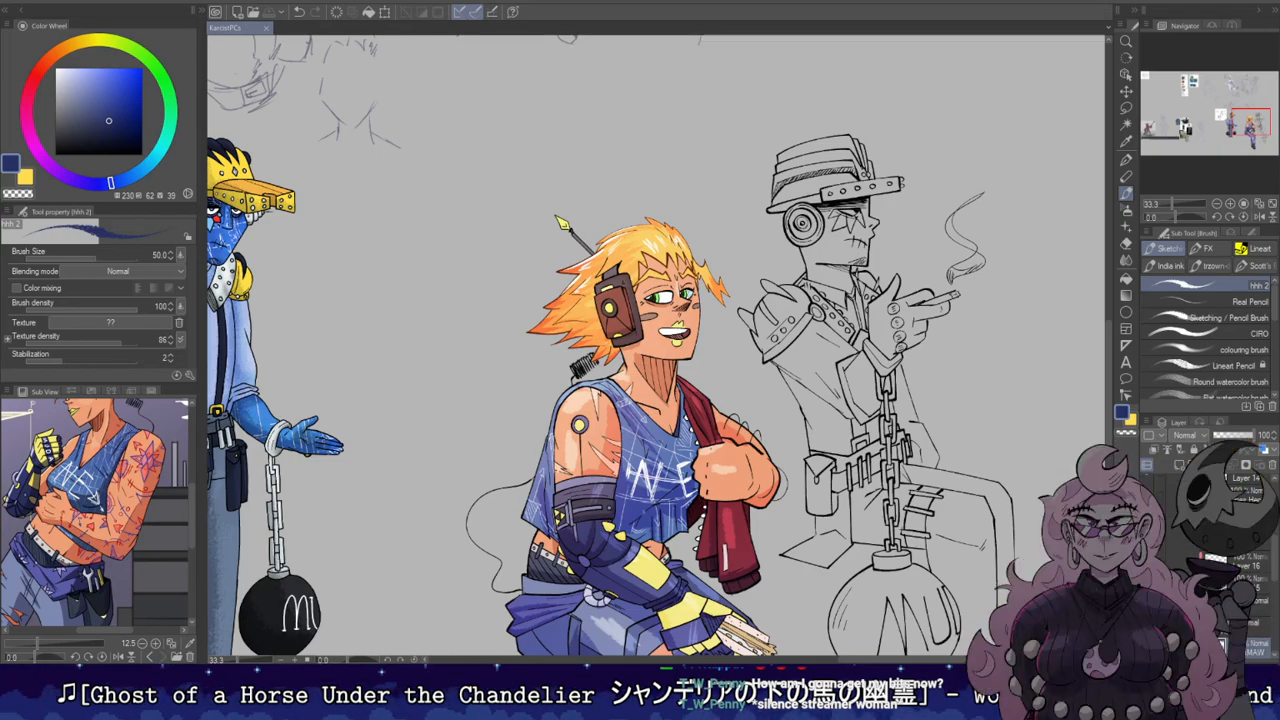
Step: Create a new layer for the smoking character's base colours and move it below the line-art layer
{"action": "scroll", "coordinate": [906, 365], "scroll_direction": "down", "scroll_amount": 3}
{"action": "left_click_drag", "start_coordinate": [906, 365], "coordinate": [871, 273]}
{"action": "scroll", "coordinate": [860, 278], "scroll_direction": "up", "scroll_amount": 5}
{"action": "scroll", "coordinate": [830, 222], "scroll_direction": "up", "scroll_amount": 2}
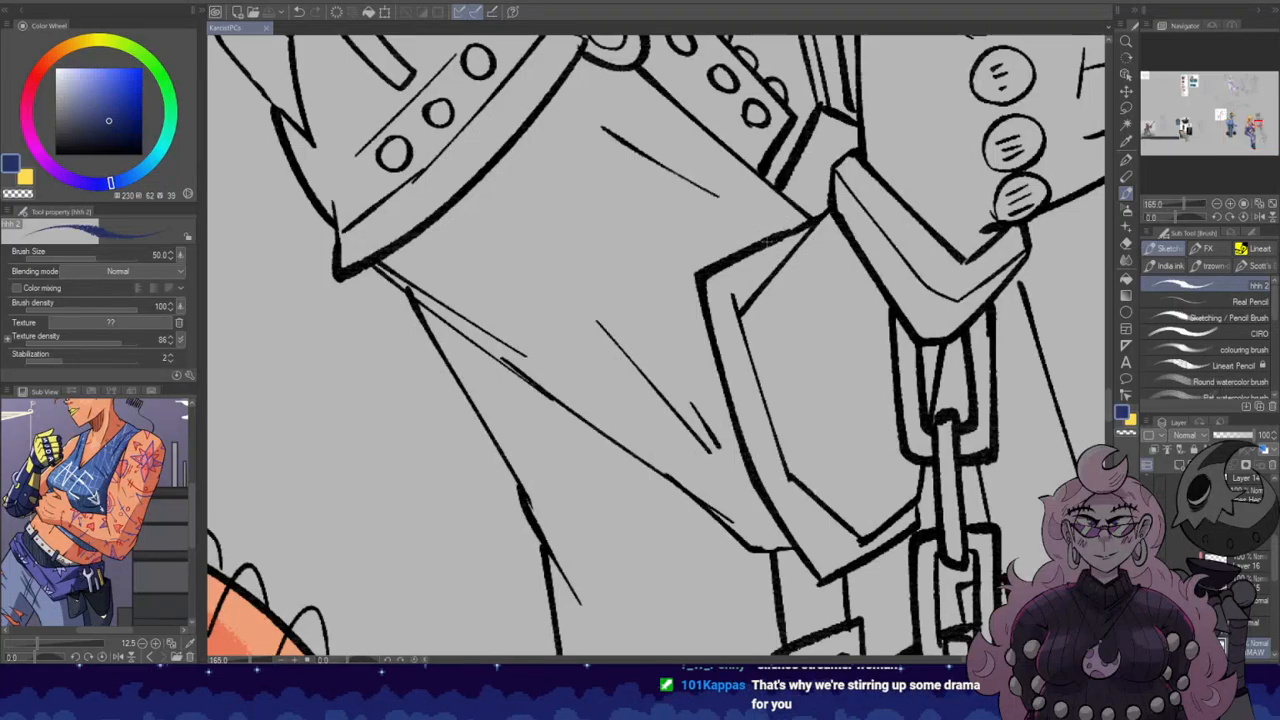
{"action": "scroll", "coordinate": [880, 425], "scroll_direction": "down", "scroll_amount": 3}
{"action": "left_click_drag", "start_coordinate": [914, 458], "coordinate": [835, 229]}
{"action": "scroll", "coordinate": [1245, 583], "scroll_direction": "down", "scroll_amount": 2}
{"action": "left_click", "coordinate": [1247, 583]}
{"action": "scroll", "coordinate": [1245, 580], "scroll_direction": "up", "scroll_amount": 1}
{"action": "left_click", "coordinate": [1235, 558]}
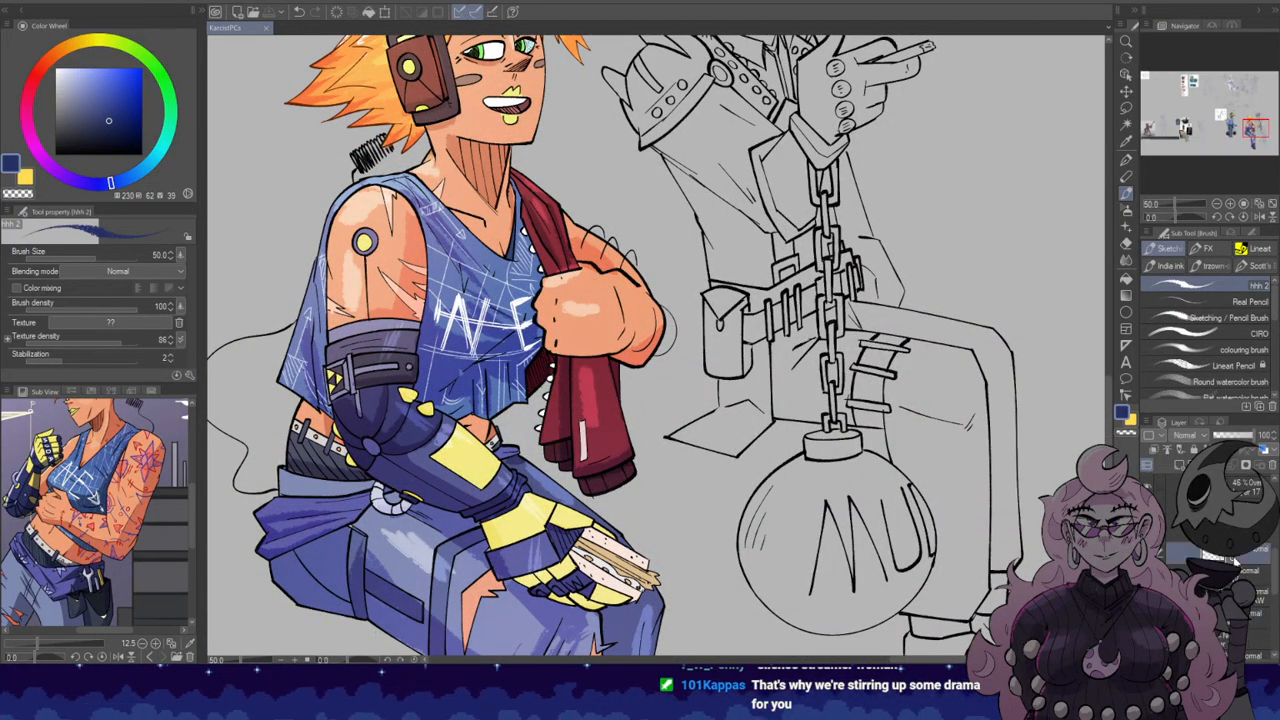
{"action": "left_click", "coordinate": [1250, 596]}
{"action": "left_click", "coordinate": [1180, 465]}
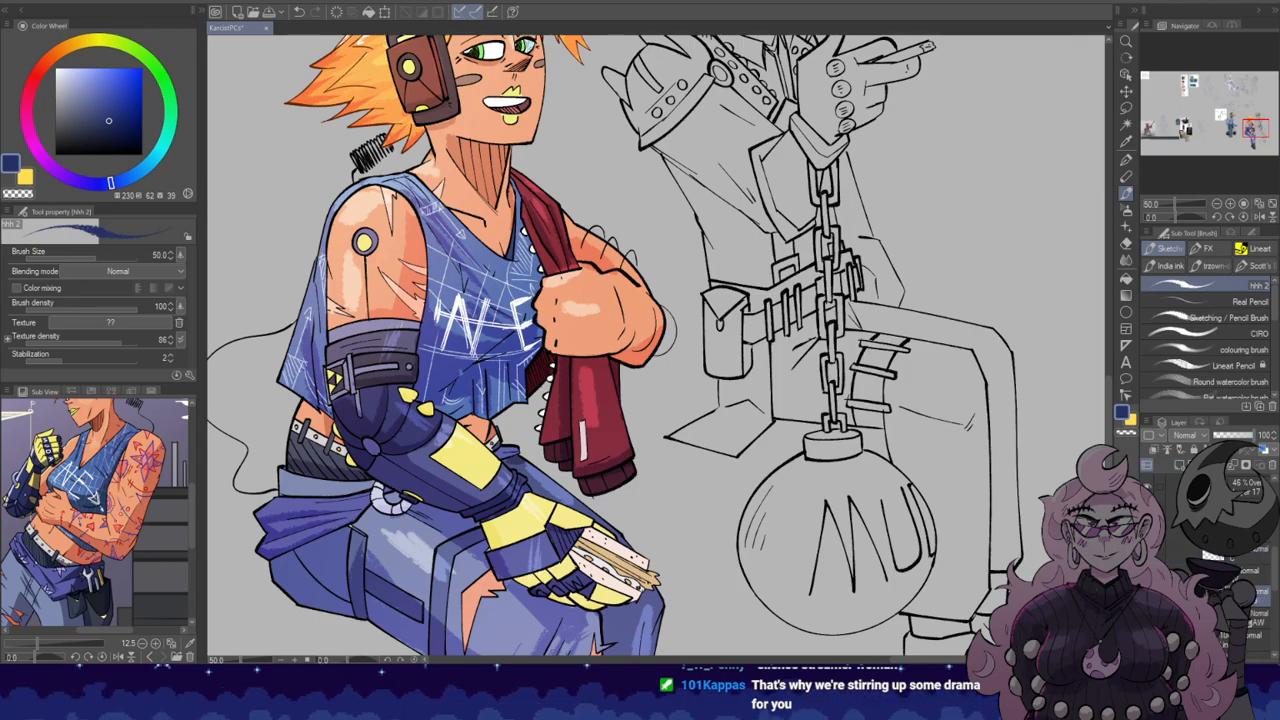
{"action": "left_click_drag", "start_coordinate": [1248, 594], "coordinate": [1248, 628]}
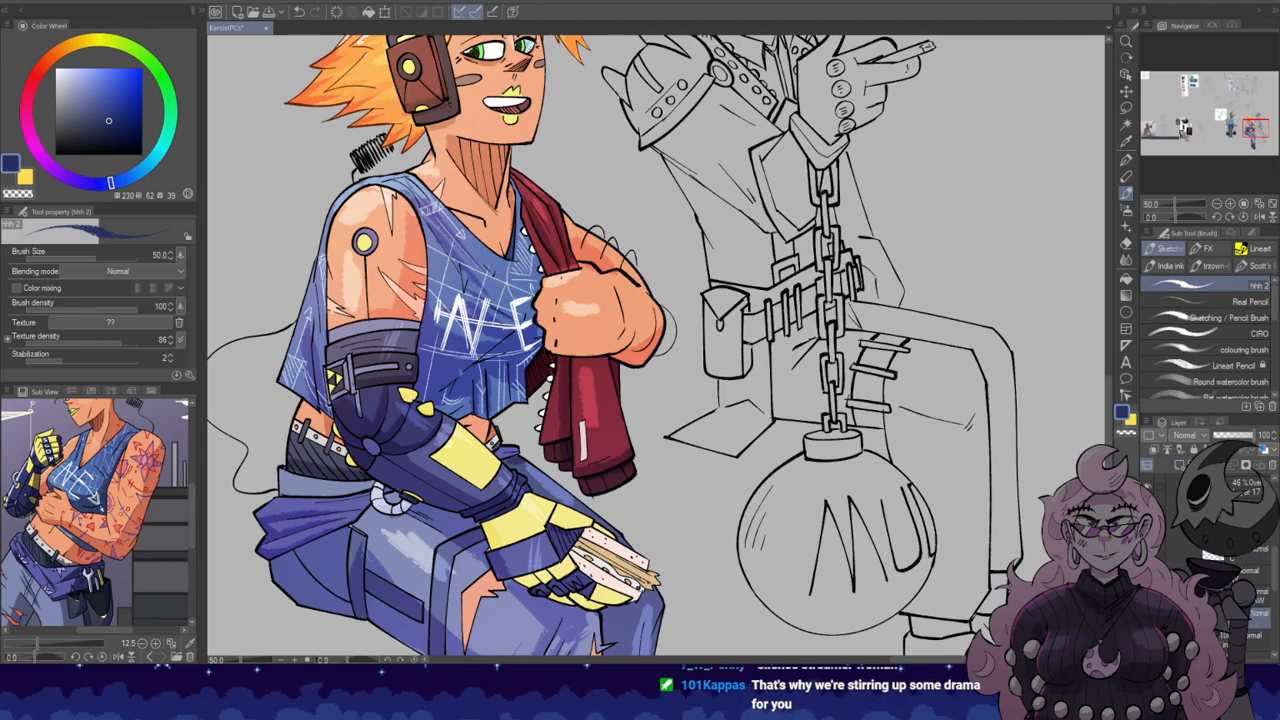
Step: Sample the blue skin colour from the standing reference character and fill the smoking character's face and neck with it
{"action": "scroll", "coordinate": [795, 222], "scroll_direction": "down", "scroll_amount": 2}
{"action": "left_click_drag", "start_coordinate": [388, 203], "coordinate": [528, 240]}
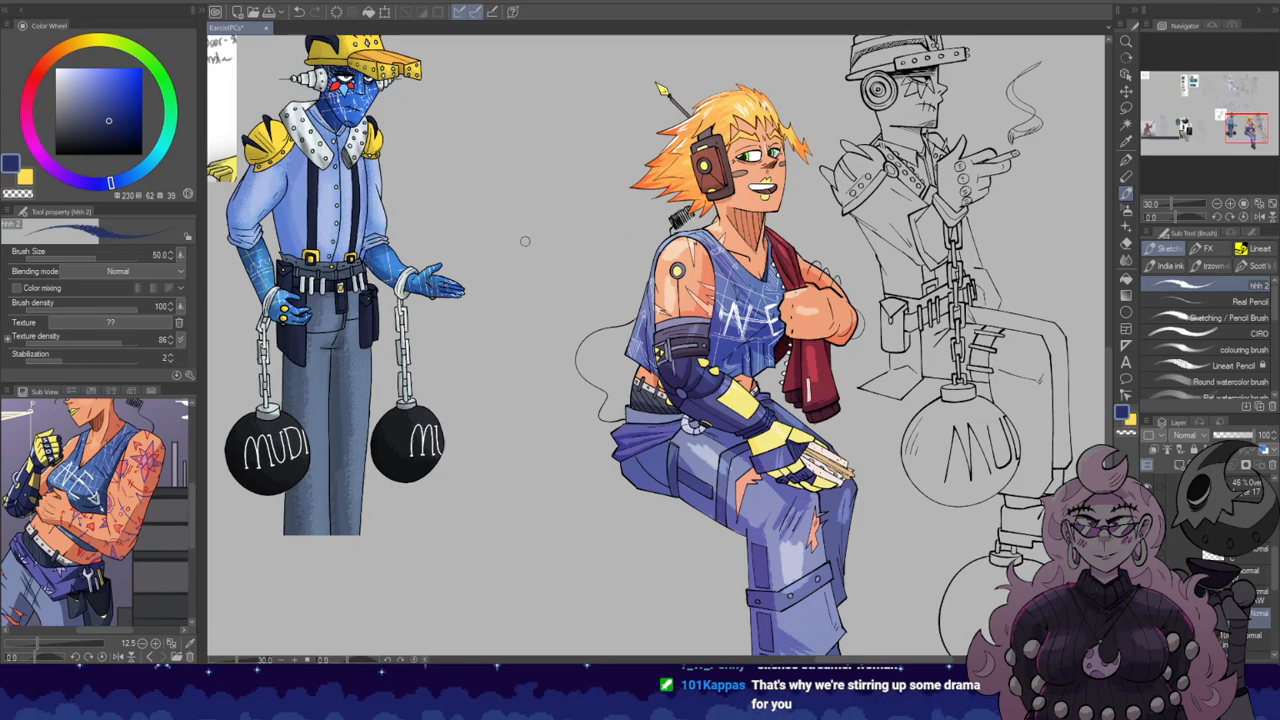
{"action": "key", "text": "i"}
{"action": "left_click", "coordinate": [392, 256]}
{"action": "key", "text": "g"}
{"action": "left_click_drag", "start_coordinate": [865, 212], "coordinate": [640, 165]}
{"action": "scroll", "coordinate": [638, 164], "scroll_direction": "up", "scroll_amount": 4}
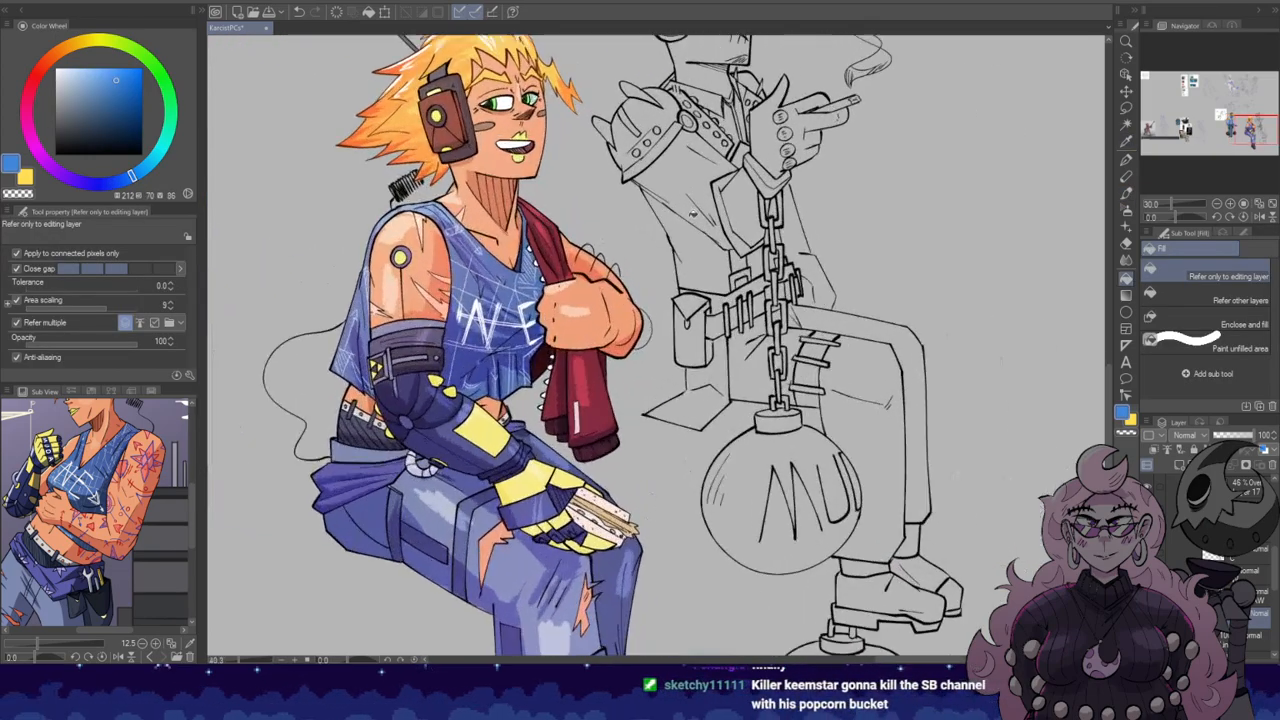
{"action": "left_click_drag", "start_coordinate": [732, 152], "coordinate": [741, 422]}
{"action": "scroll", "coordinate": [747, 143], "scroll_direction": "up", "scroll_amount": 2}
{"action": "left_click_drag", "start_coordinate": [752, 166], "coordinate": [766, 236]}
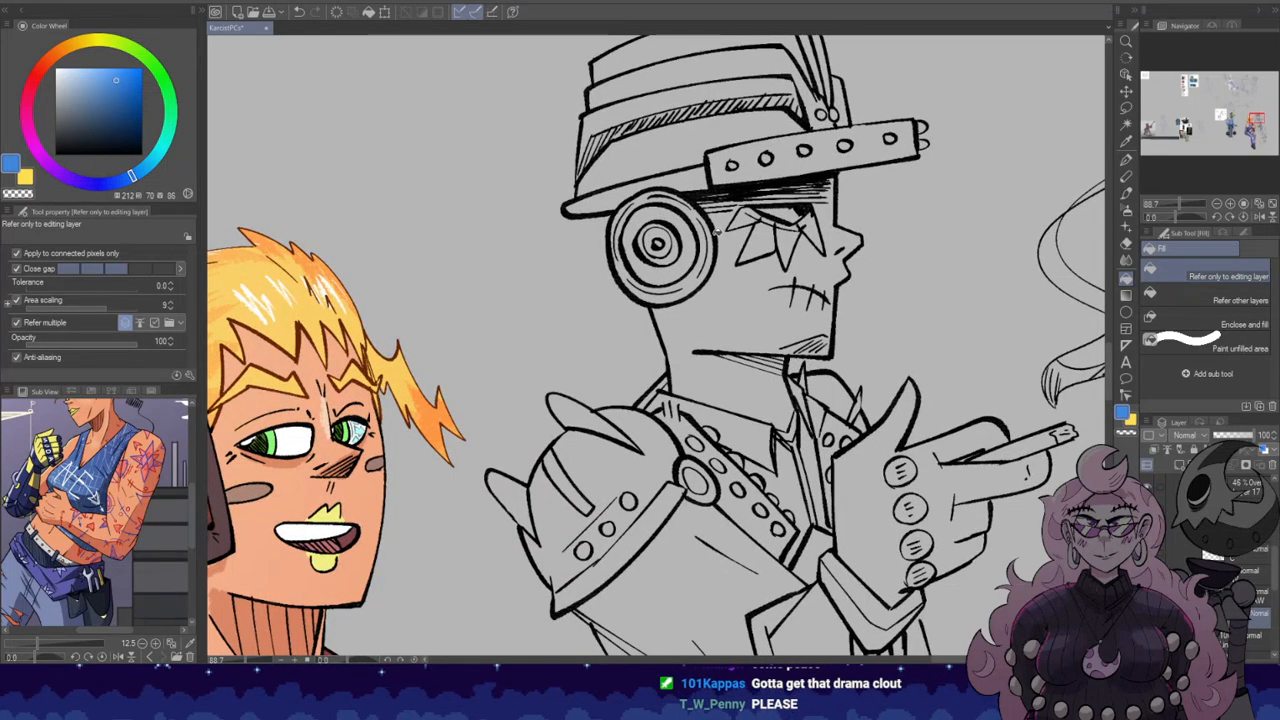
{"action": "left_click", "coordinate": [732, 258]}
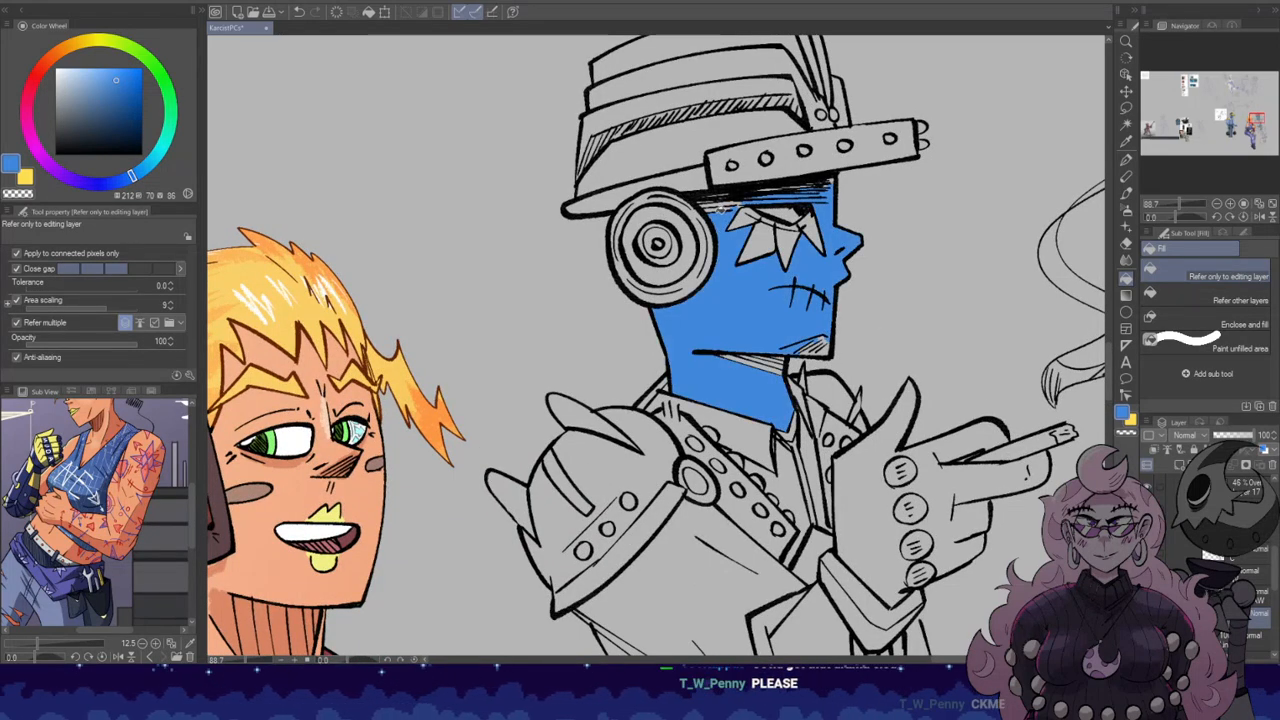
Step: Paint the unfilled gaps under the hat brim, on the chin and beneath the jaw blue with the G-pen 2 brush at size 20
{"action": "key", "text": "b"}
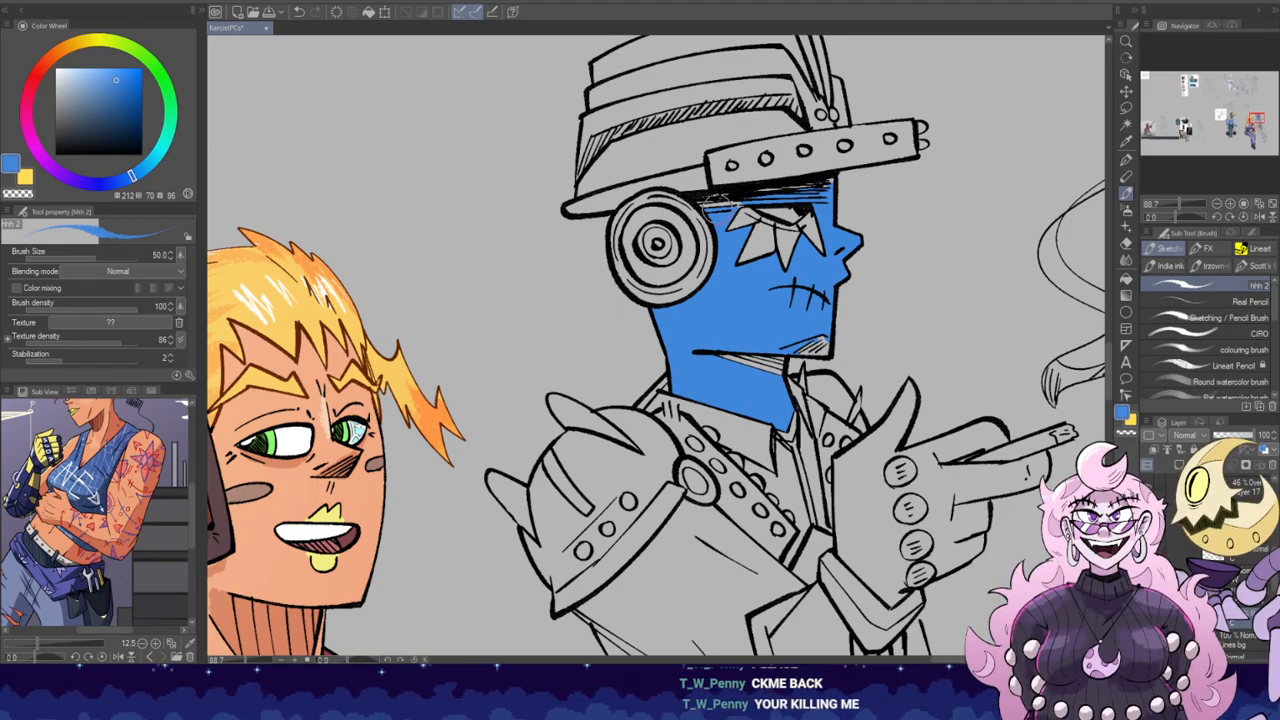
{"action": "left_click", "coordinate": [1251, 252]}
{"action": "left_click", "coordinate": [1168, 250]}
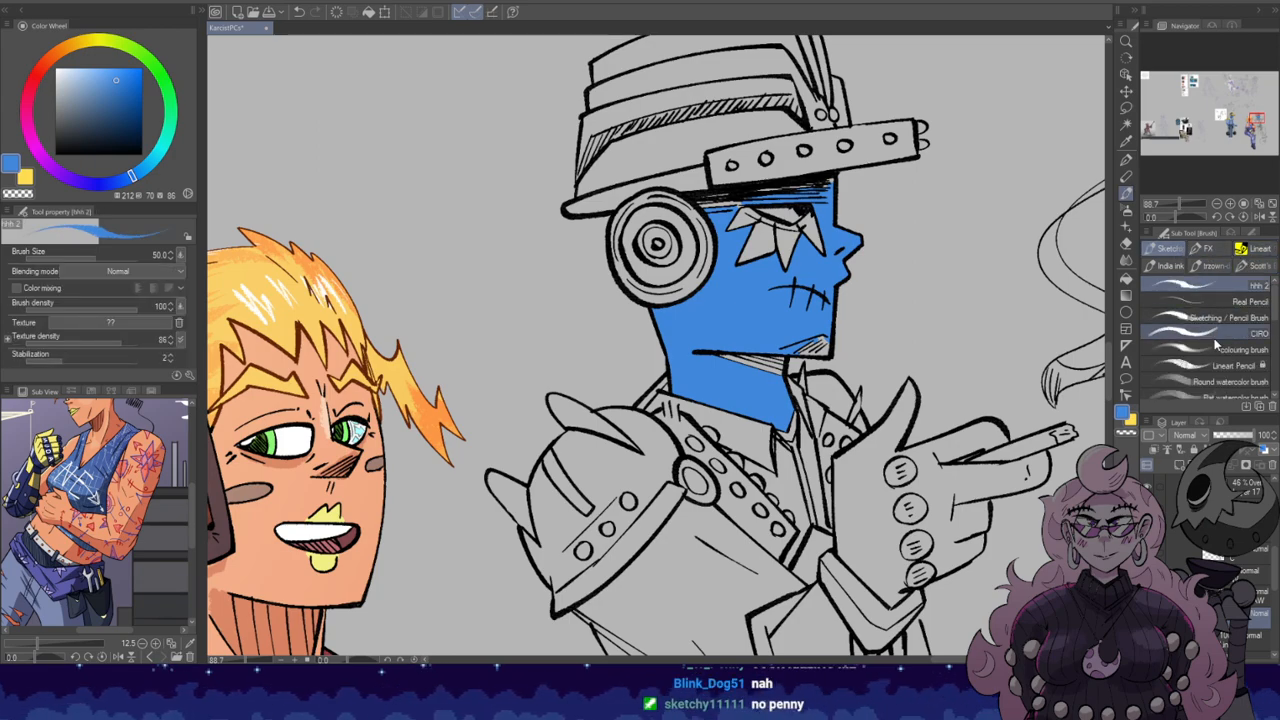
{"action": "left_click_drag", "start_coordinate": [877, 434], "coordinate": [985, 522]}
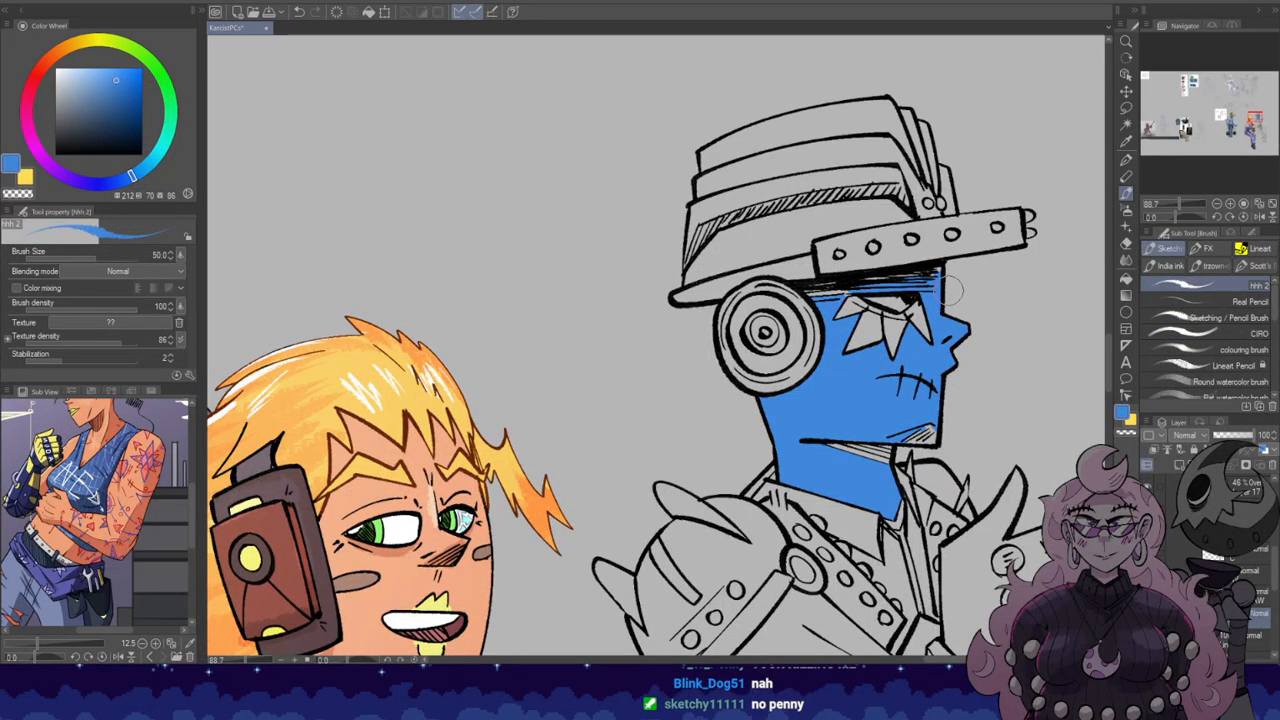
{"action": "left_click", "coordinate": [1242, 247]}
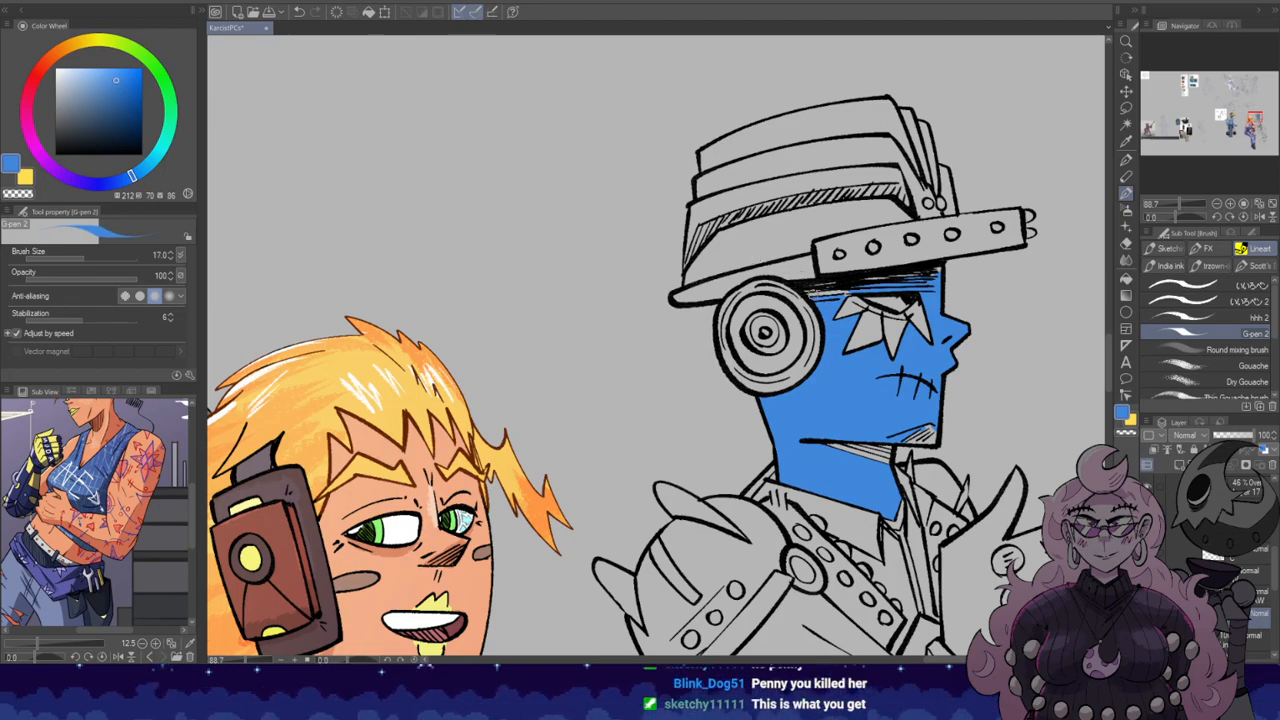
{"action": "key", "text": "e"}
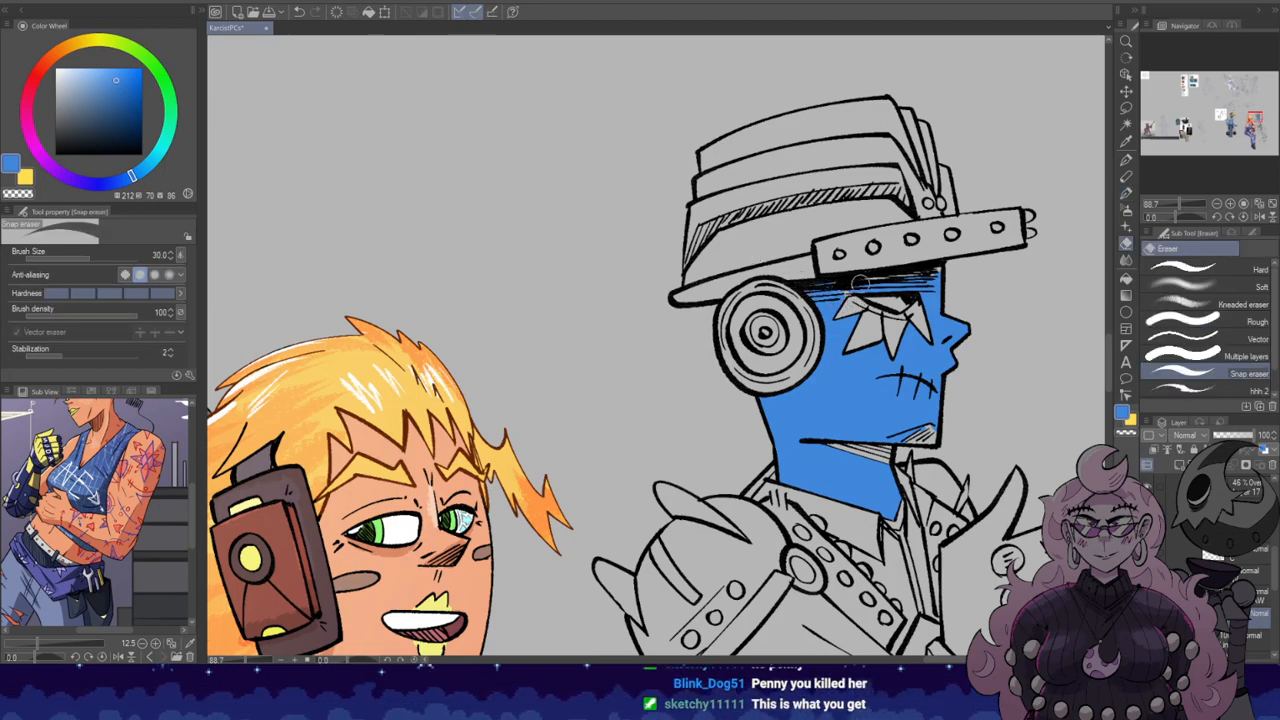
{"action": "key", "text": "p"}
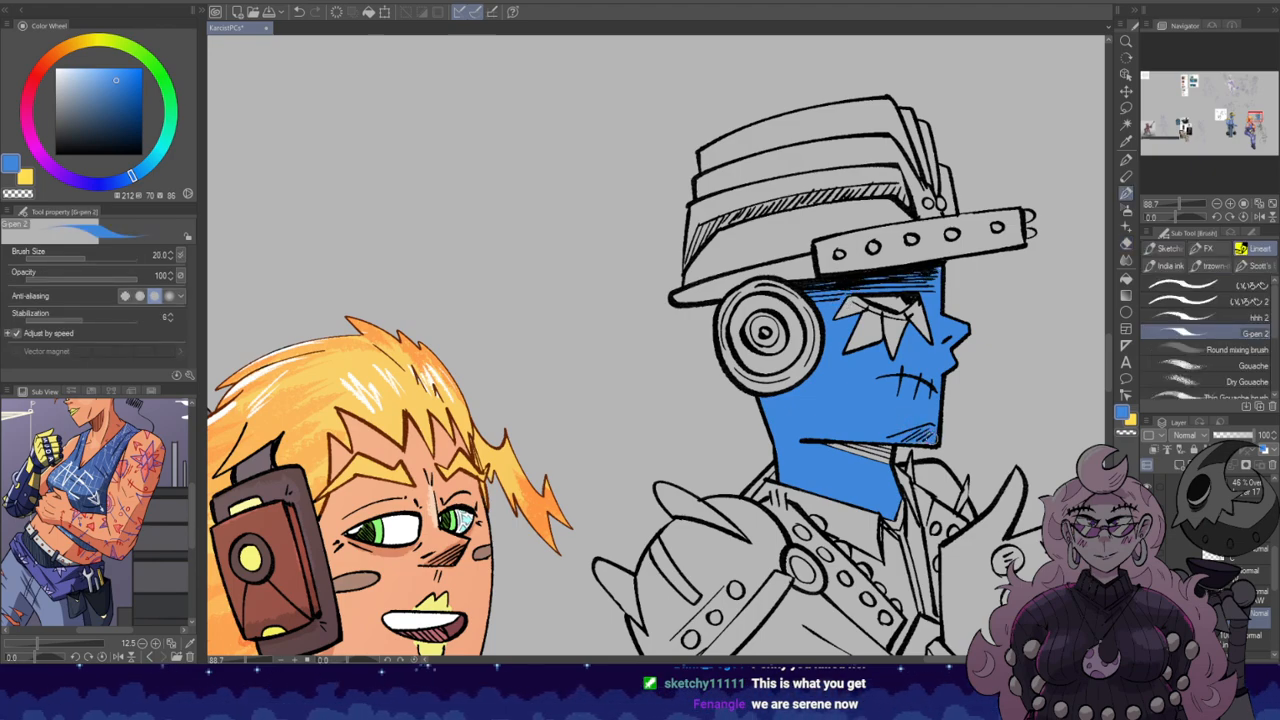
{"action": "left_click_drag", "start_coordinate": [868, 455], "coordinate": [884, 444]}
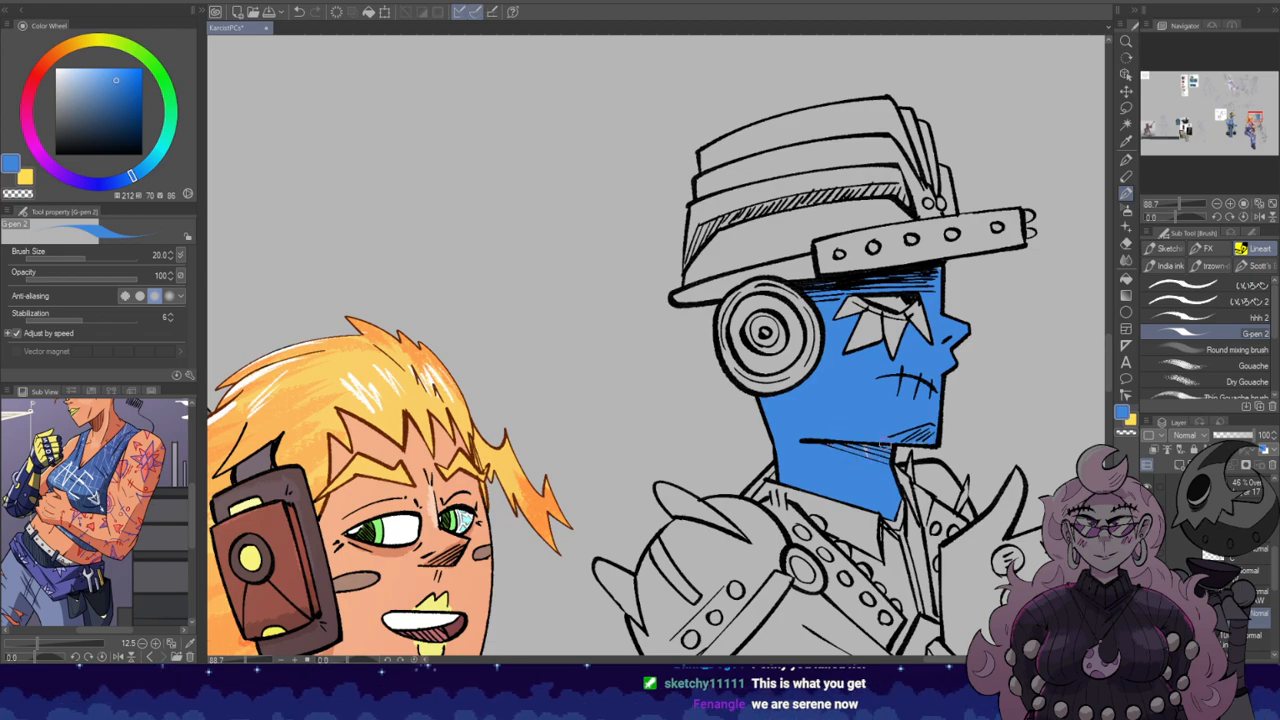
Step: Fill the white of the smoking character's eye with pure white
{"action": "left_click_drag", "start_coordinate": [901, 346], "coordinate": [843, 336]}
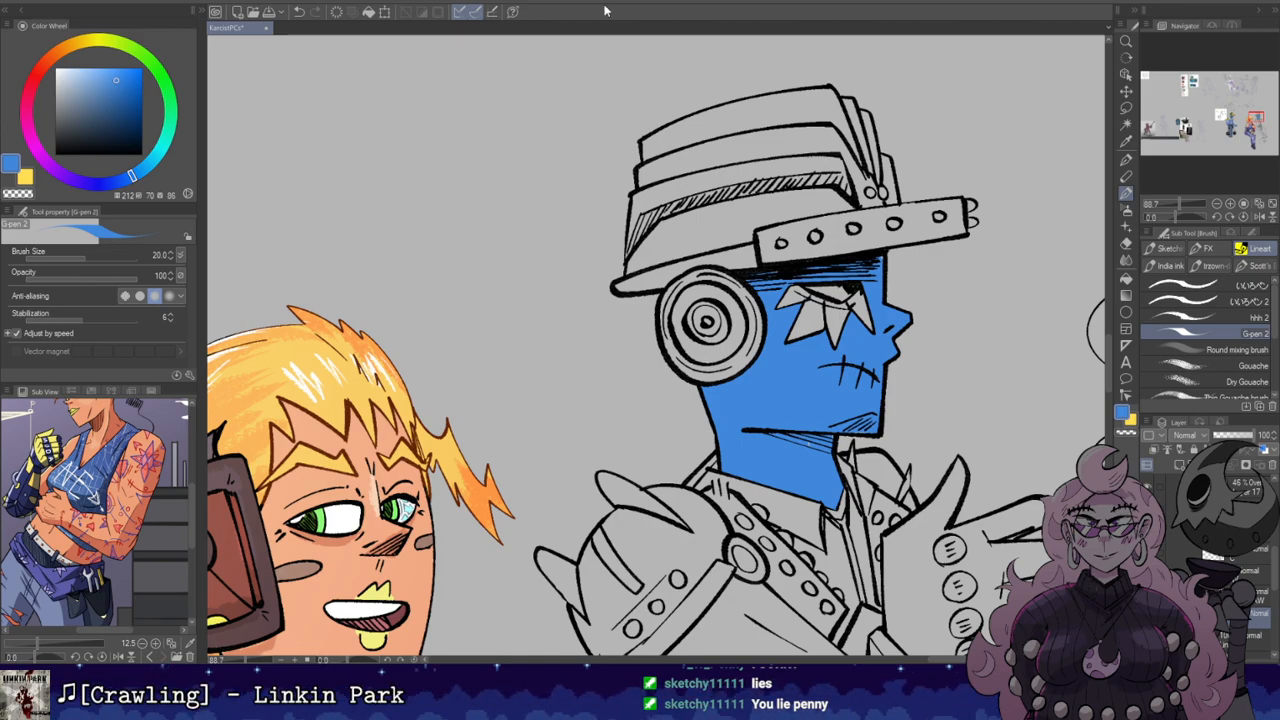
{"action": "left_click_drag", "start_coordinate": [85, 77], "coordinate": [30, 39]}
{"action": "key", "text": "g"}
{"action": "left_click", "coordinate": [831, 298]}
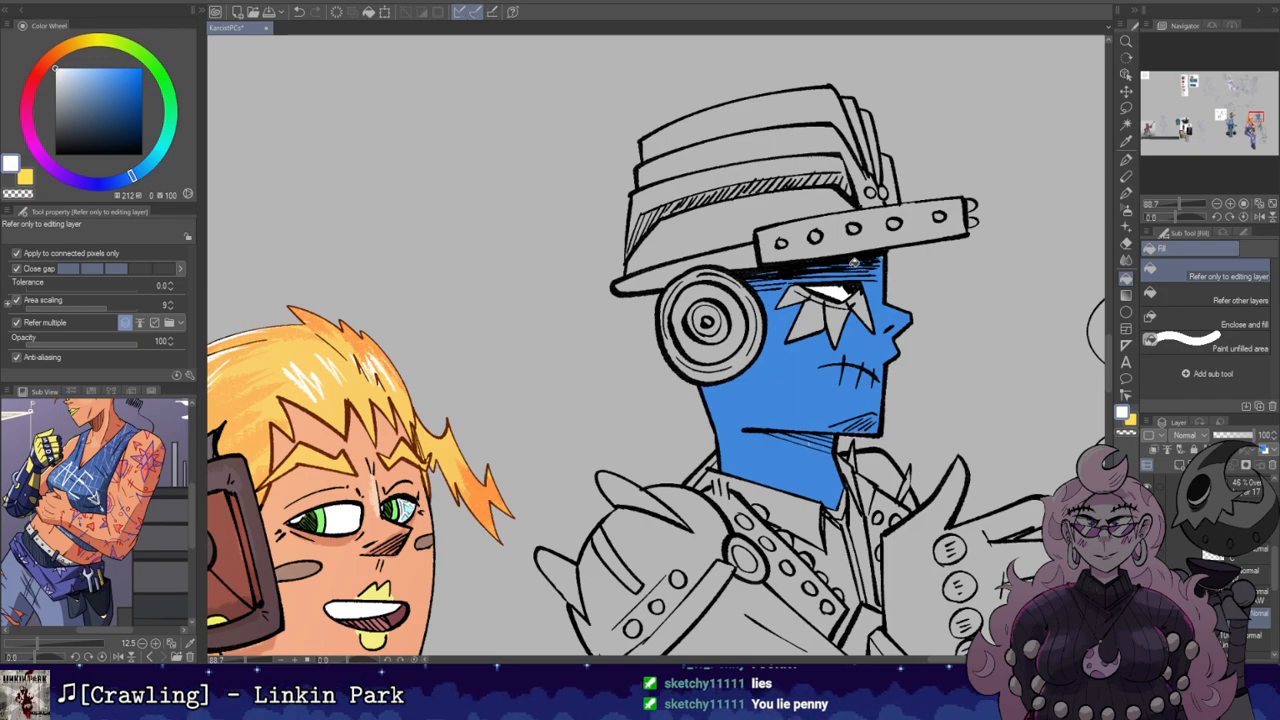
Step: Sample the red from the eye marking of the standing blue-skinned character in the yellow hat
{"action": "scroll", "coordinate": [920, 328], "scroll_direction": "up", "scroll_amount": 1}
{"action": "left_click_drag", "start_coordinate": [903, 325], "coordinate": [838, 345]}
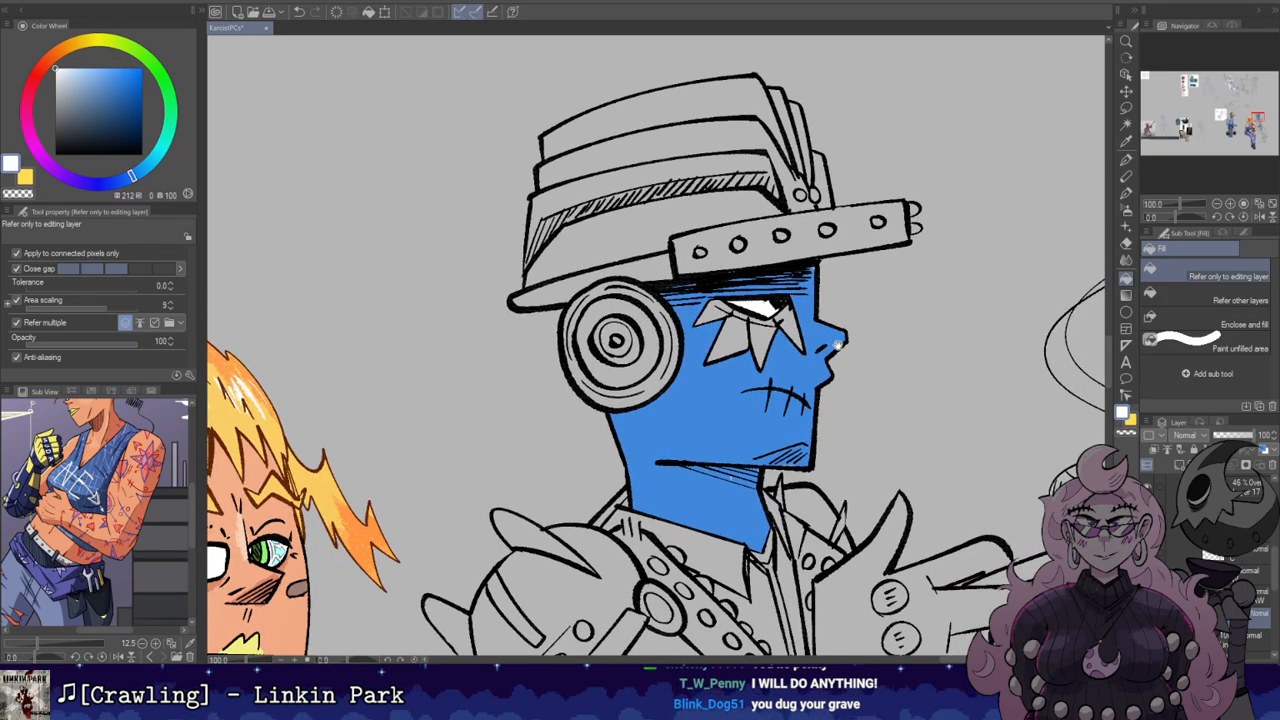
{"action": "scroll", "coordinate": [840, 340], "scroll_direction": "up", "scroll_amount": 2}
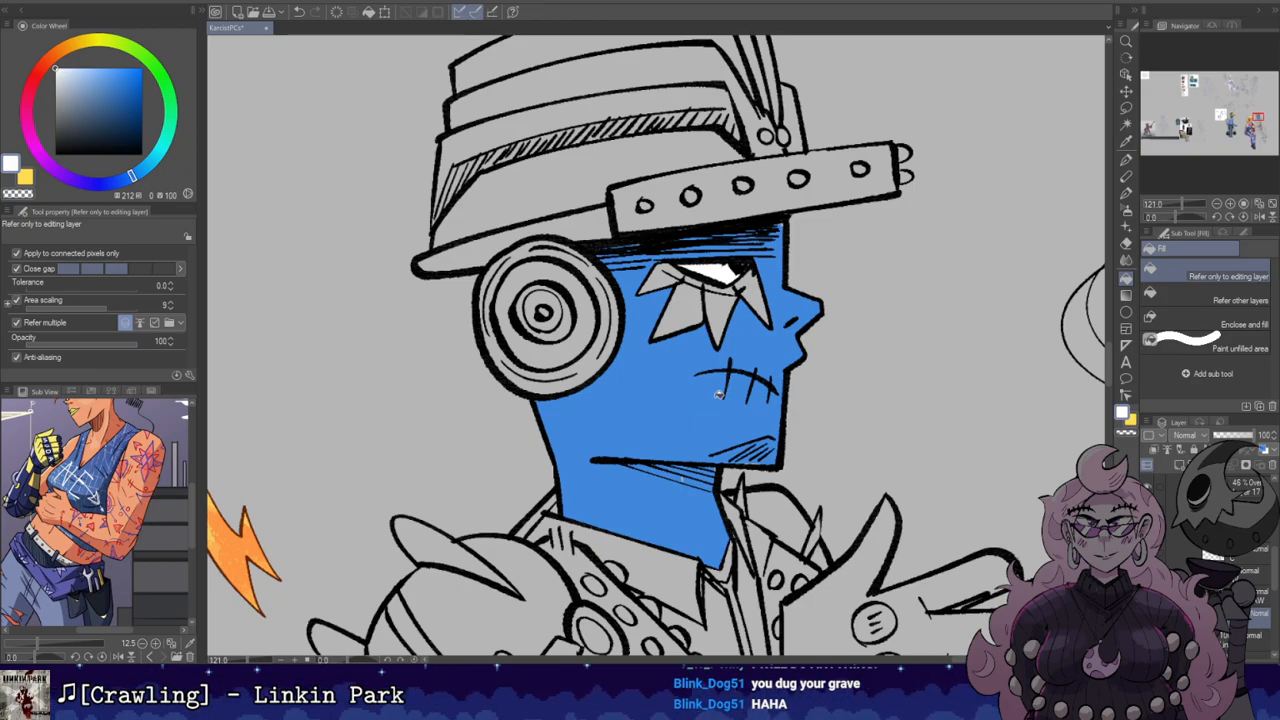
{"action": "key", "text": "i"}
{"action": "scroll", "coordinate": [500, 405], "scroll_direction": "down", "scroll_amount": 5}
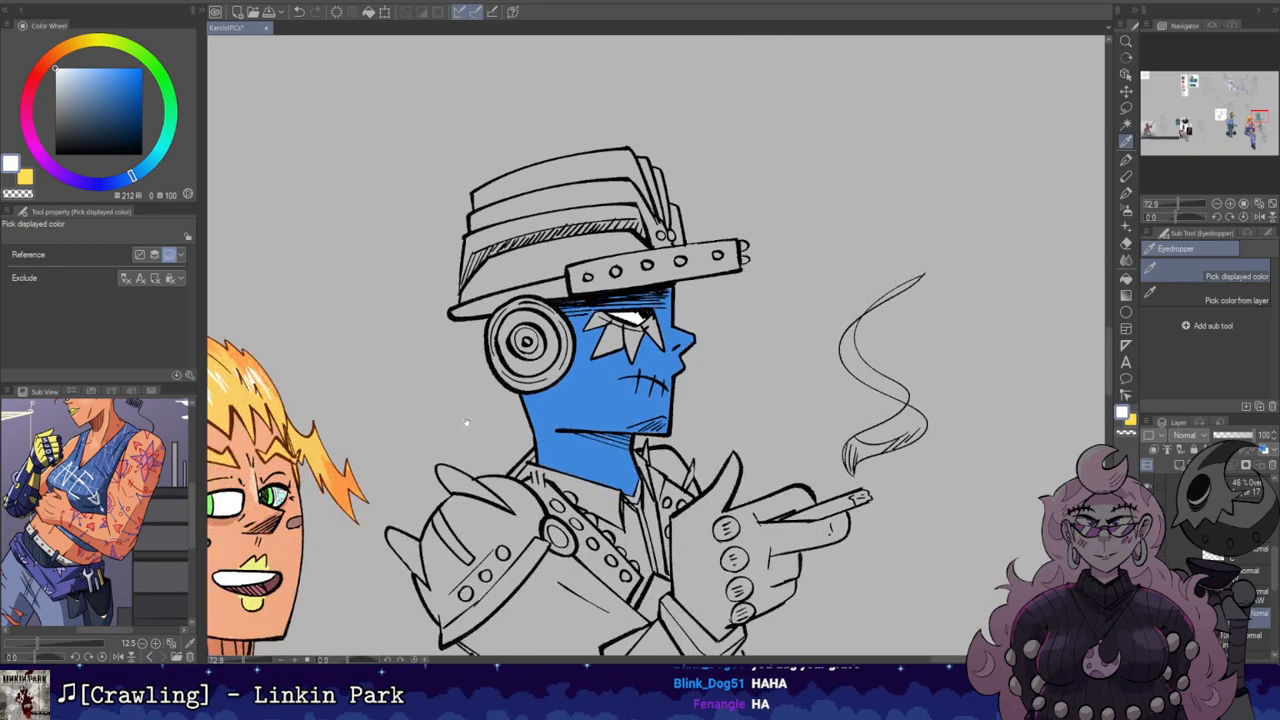
{"action": "left_click_drag", "start_coordinate": [466, 423], "coordinate": [838, 277]}
{"action": "left_click_drag", "start_coordinate": [215, 325], "coordinate": [943, 266]}
{"action": "left_click_drag", "start_coordinate": [968, 588], "coordinate": [868, 588]}
{"action": "left_click_drag", "start_coordinate": [856, 438], "coordinate": [868, 588]}
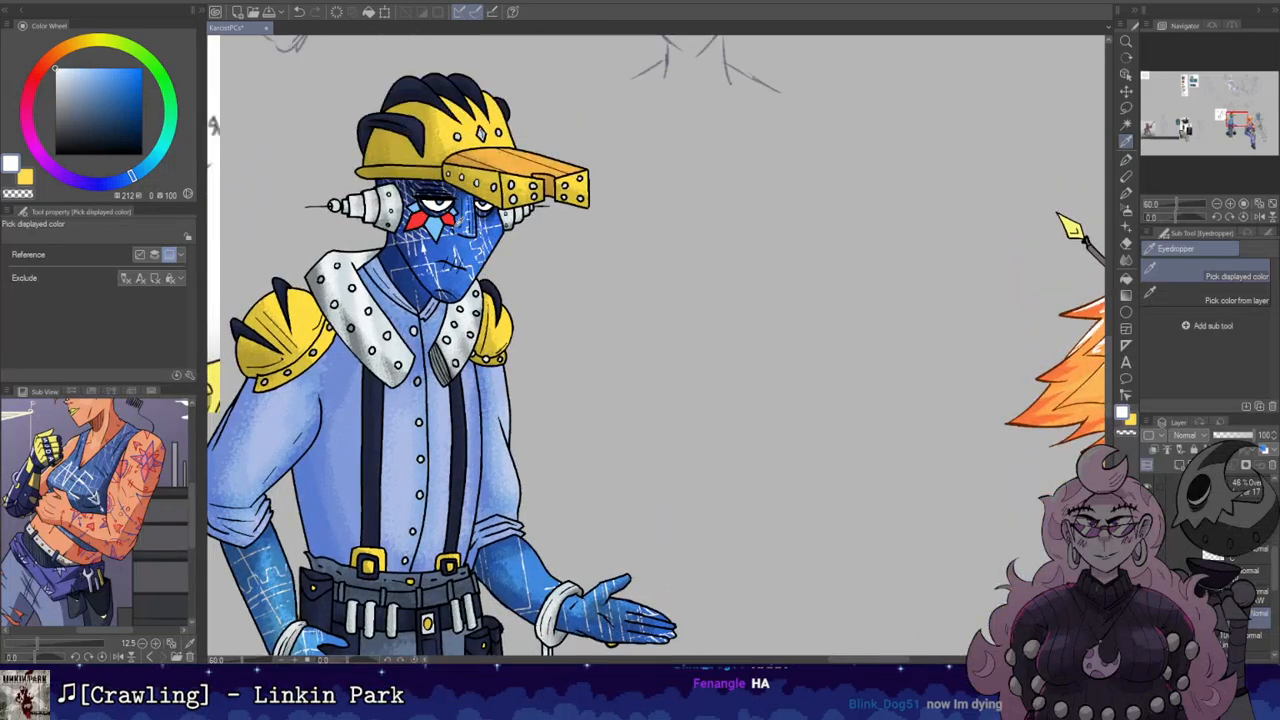
{"action": "left_click", "coordinate": [457, 220]}
Step: Fill two of the pointed eye-marking petals on the seated blue character's face with the sampled red
{"action": "key", "text": "g"}
{"action": "scroll", "coordinate": [470, 226], "scroll_direction": "down", "scroll_amount": 1}
{"action": "left_click_drag", "start_coordinate": [868, 215], "coordinate": [497, 265]}
{"action": "left_click_drag", "start_coordinate": [868, 264], "coordinate": [676, 305]}
{"action": "scroll", "coordinate": [700, 305], "scroll_direction": "up", "scroll_amount": 5}
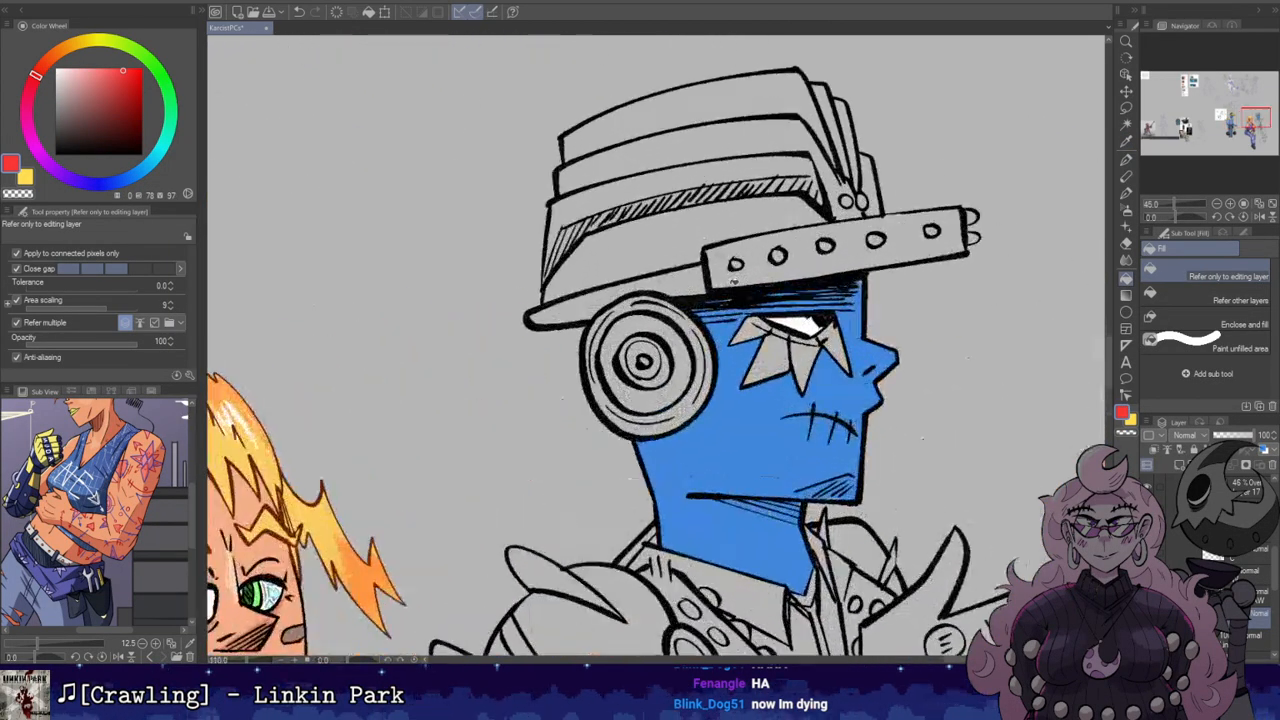
{"action": "left_click", "coordinate": [865, 360]}
{"action": "scroll", "coordinate": [864, 358], "scroll_direction": "down", "scroll_amount": 1}
{"action": "left_click", "coordinate": [804, 375]}
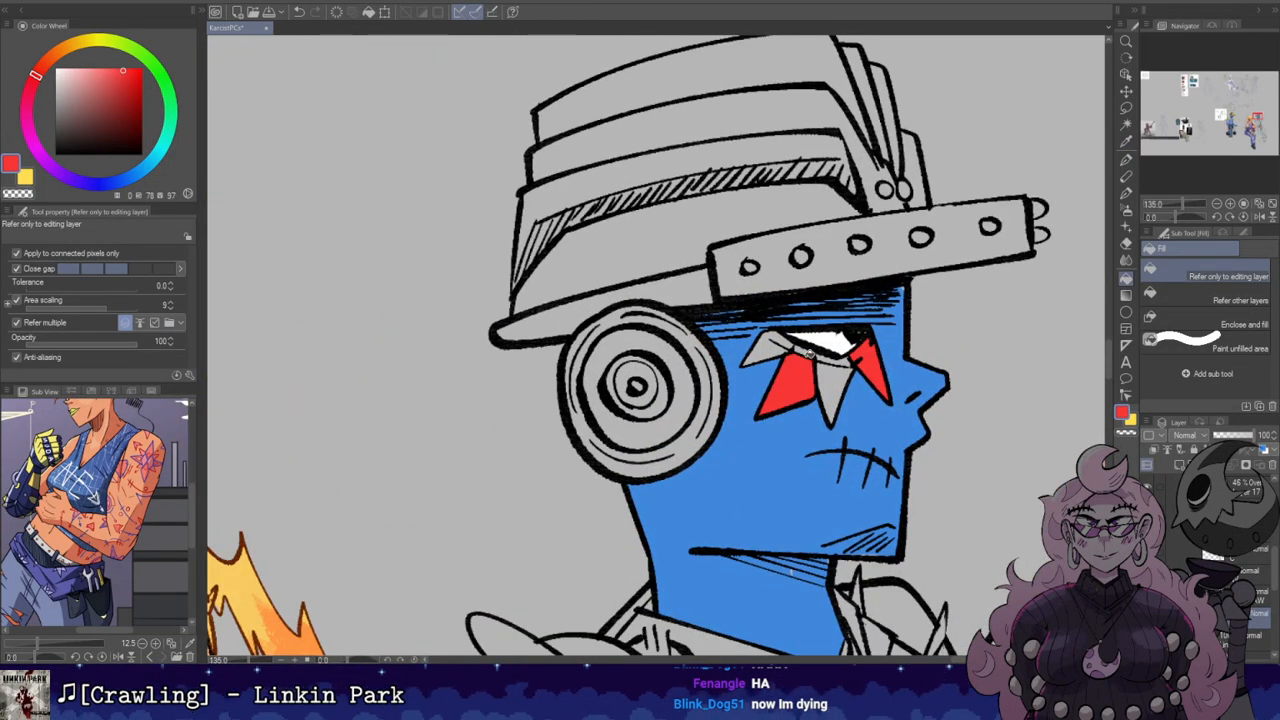
{"action": "left_click", "coordinate": [808, 350]}
Step: Sample the light blue from the petal in the standing character's eye marking
{"action": "scroll", "coordinate": [811, 351], "scroll_direction": "down", "scroll_amount": 6}
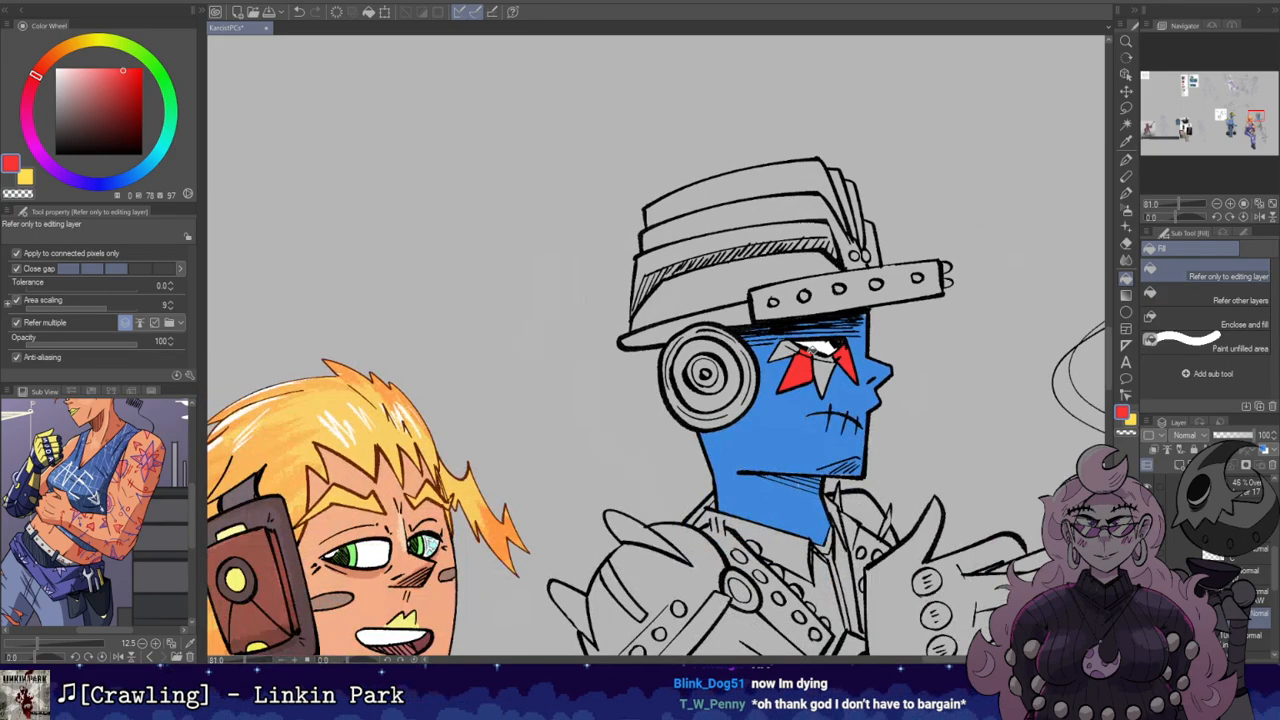
{"action": "left_click_drag", "start_coordinate": [420, 440], "coordinate": [892, 250]}
{"action": "key", "text": "i"}
{"action": "left_click_drag", "start_coordinate": [401, 283], "coordinate": [840, 254]}
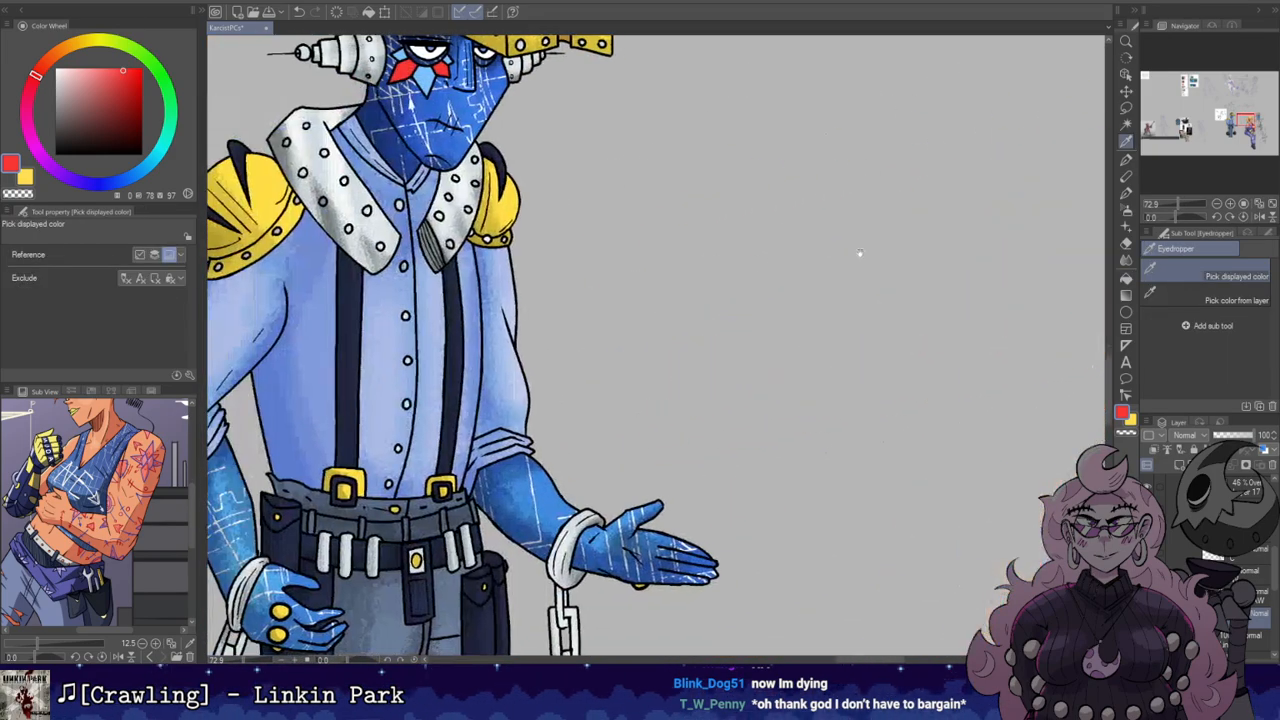
{"action": "left_click_drag", "start_coordinate": [375, 170], "coordinate": [547, 192]}
{"action": "left_click_drag", "start_coordinate": [532, 99], "coordinate": [569, 268]}
{"action": "scroll", "coordinate": [570, 208], "scroll_direction": "up", "scroll_amount": 4}
{"action": "left_click", "coordinate": [540, 208]}
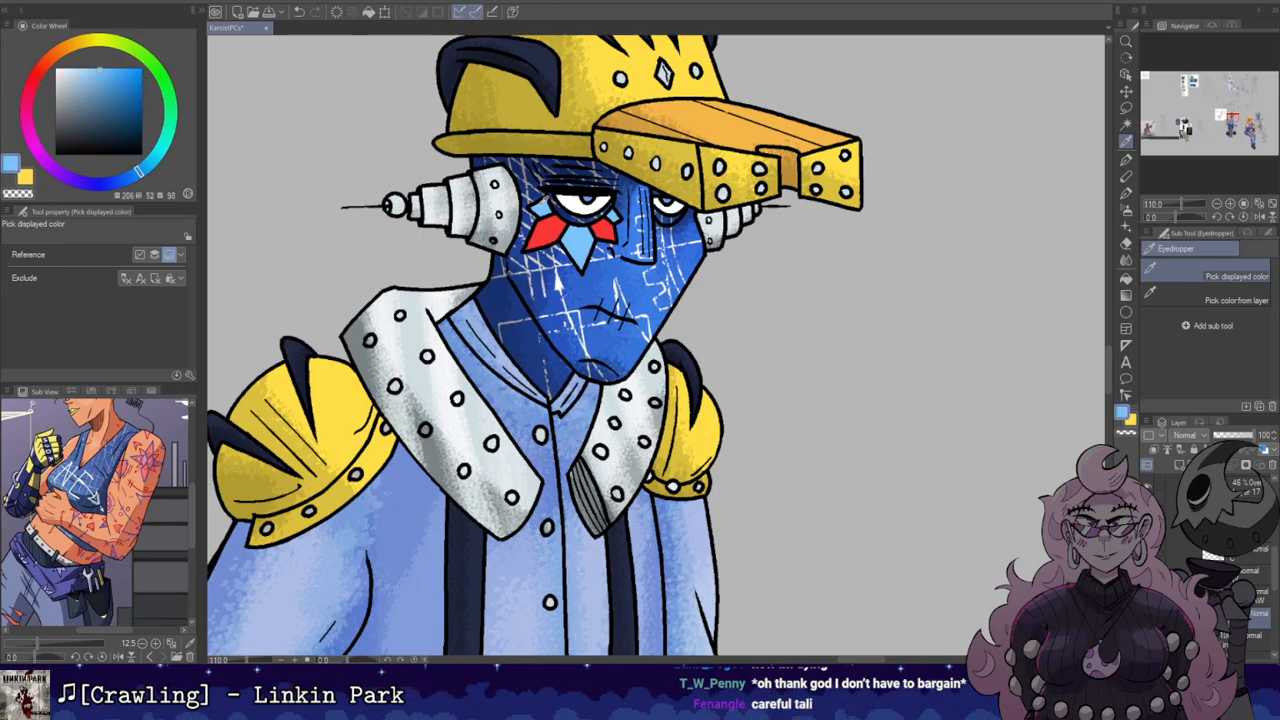
Step: Fill the remaining eye-marking petals on the seated blue character with the sampled light blue
{"action": "key", "text": "g"}
{"action": "scroll", "coordinate": [560, 224], "scroll_direction": "down", "scroll_amount": 8}
{"action": "left_click_drag", "start_coordinate": [843, 283], "coordinate": [281, 240]}
{"action": "left_click_drag", "start_coordinate": [936, 225], "coordinate": [822, 235]}
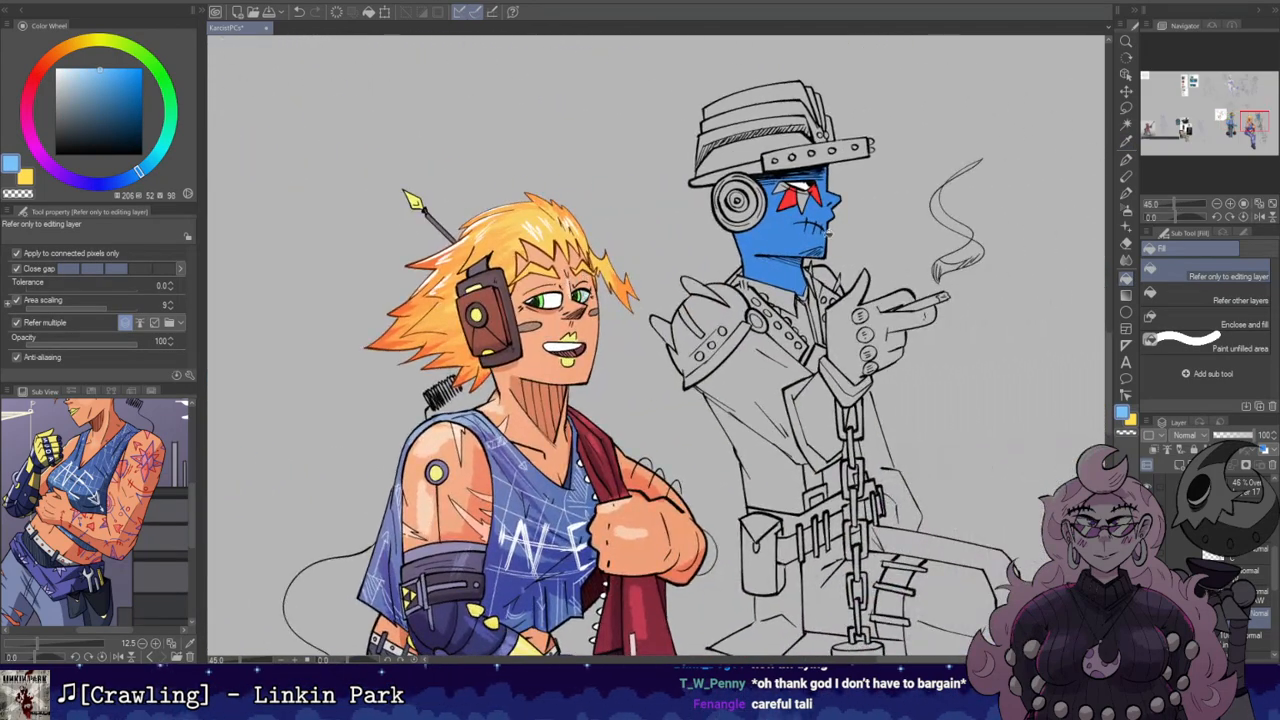
{"action": "scroll", "coordinate": [810, 193], "scroll_direction": "up", "scroll_amount": 5}
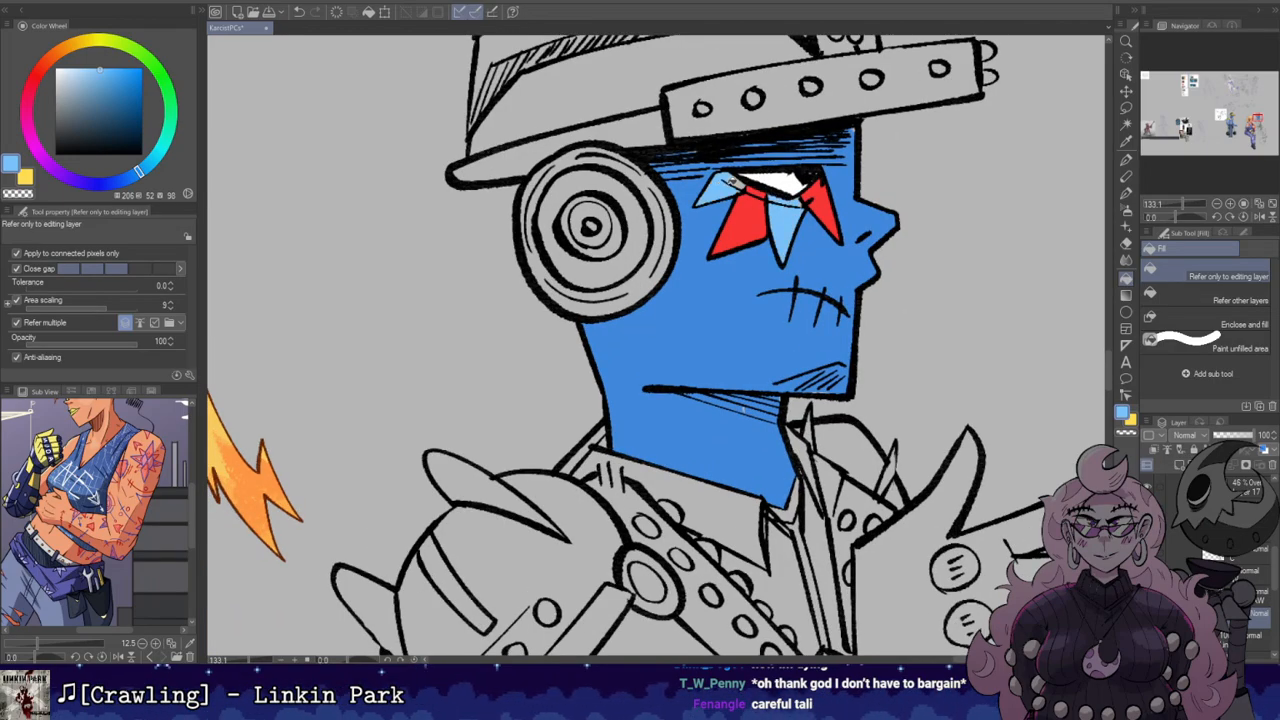
Step: Sample the skin blue from the seated character's face and make it the fill colour
{"action": "scroll", "coordinate": [655, 345], "scroll_direction": "down", "scroll_amount": 6}
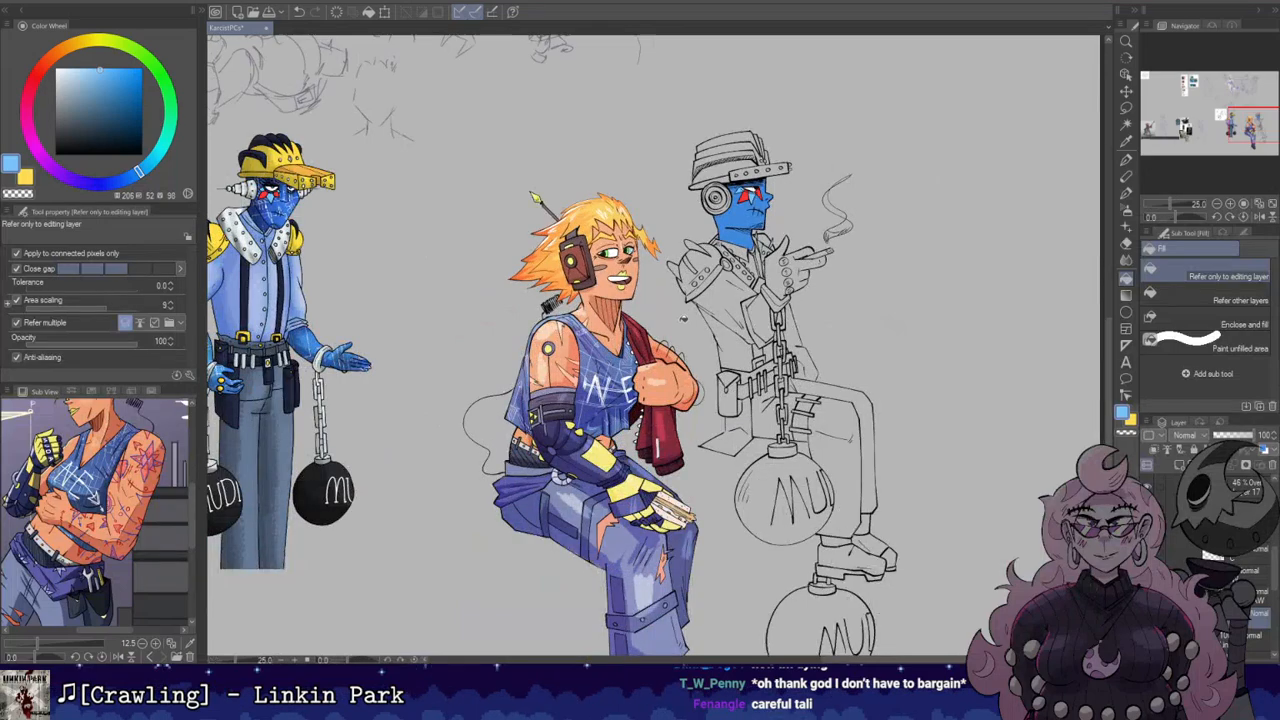
{"action": "left_click_drag", "start_coordinate": [655, 345], "coordinate": [801, 400]}
{"action": "key", "text": "i"}
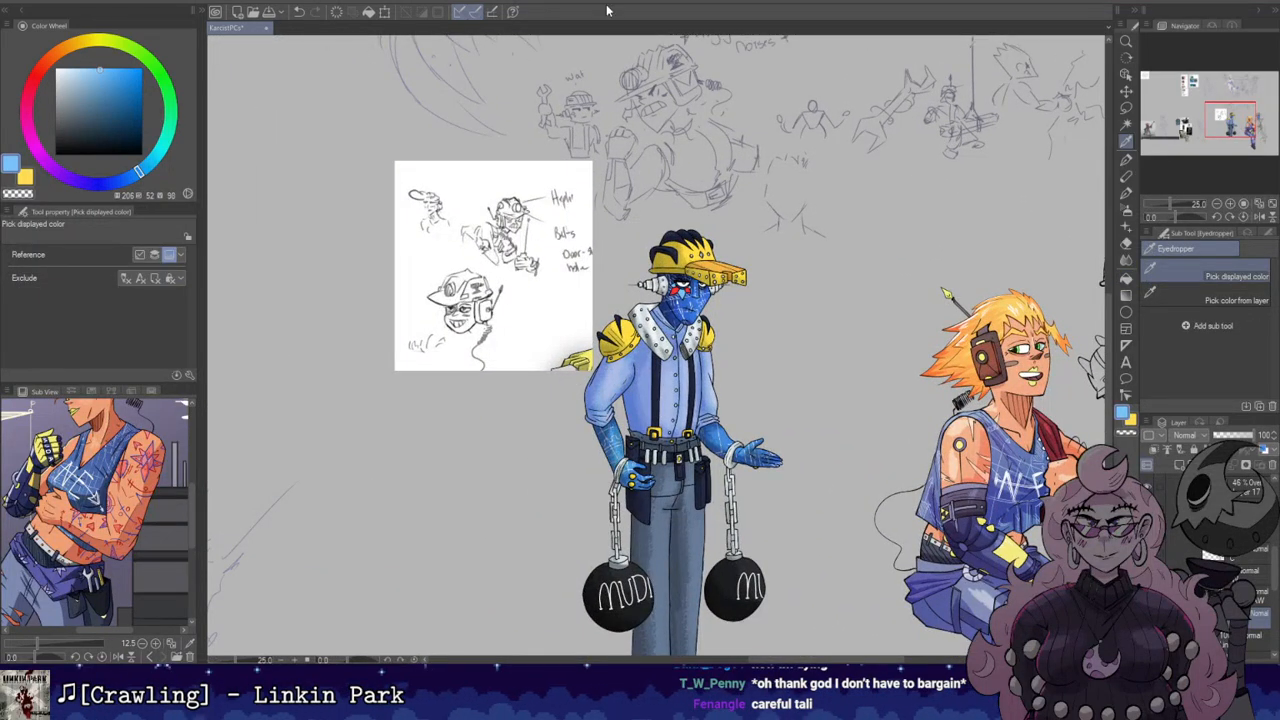
{"action": "scroll", "coordinate": [672, 190], "scroll_direction": "up", "scroll_amount": 3}
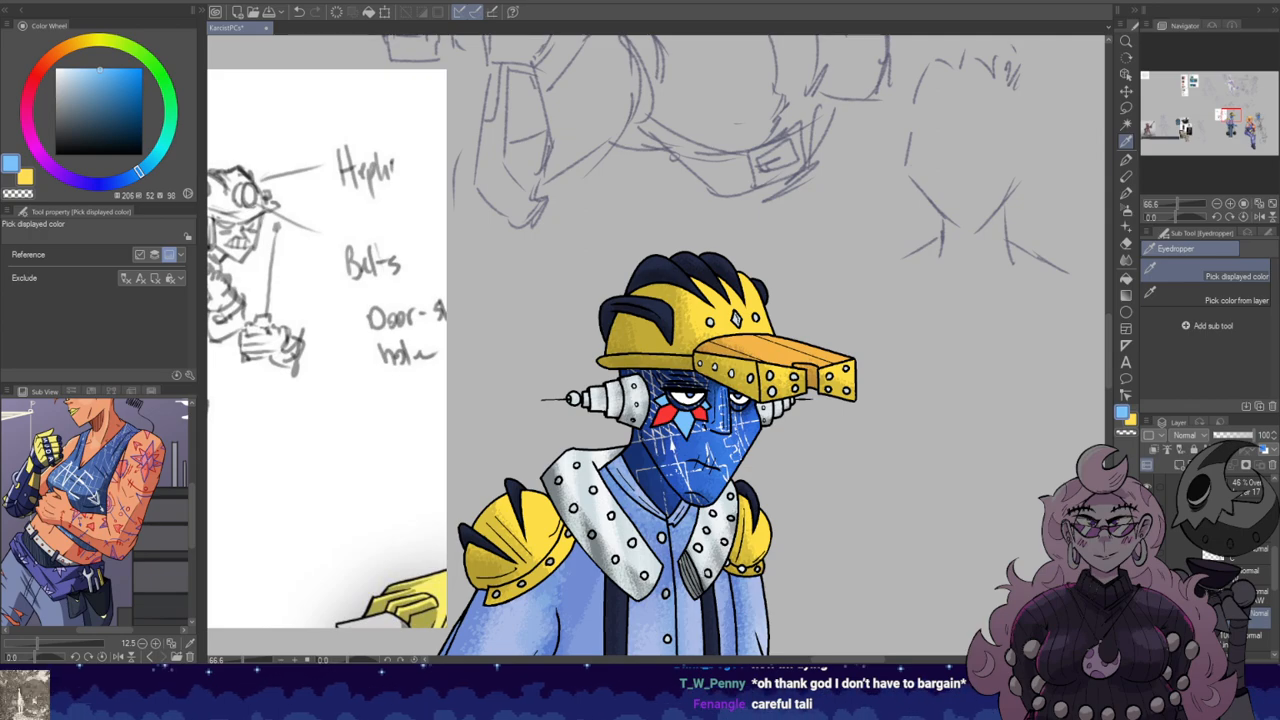
{"action": "scroll", "coordinate": [700, 380], "scroll_direction": "down", "scroll_amount": 5}
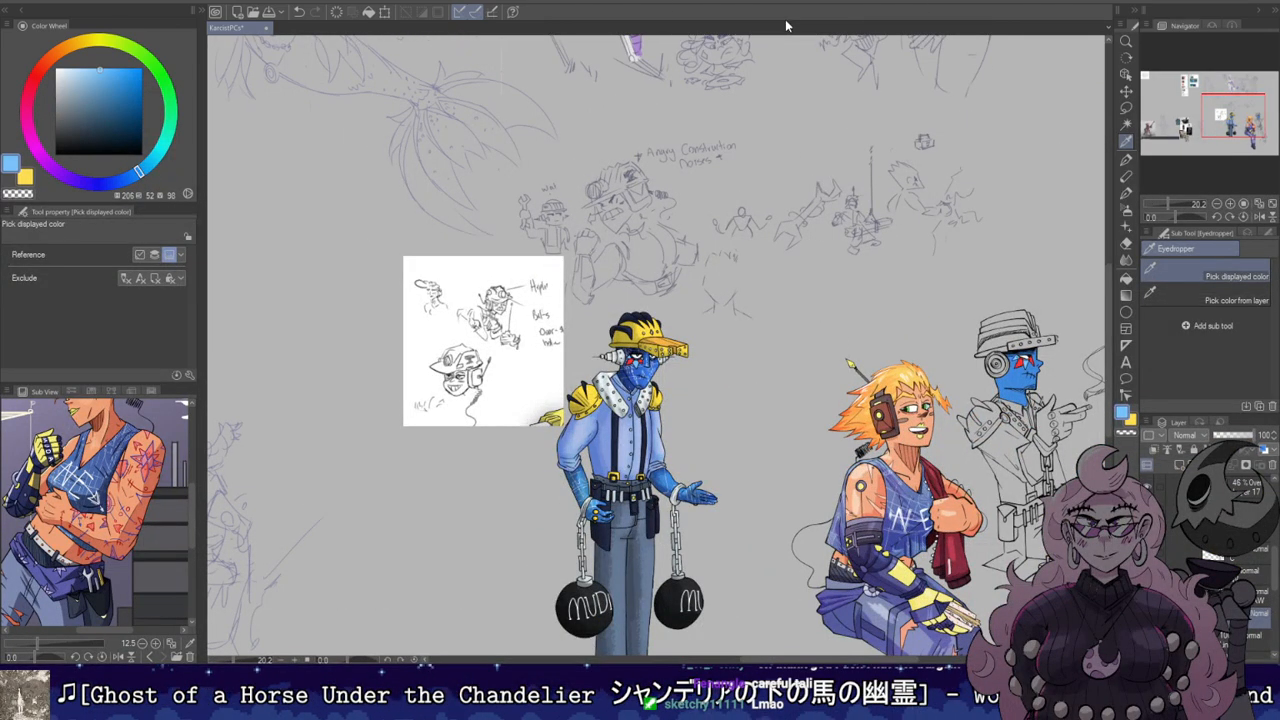
{"action": "left_click_drag", "start_coordinate": [913, 385], "coordinate": [588, 219]}
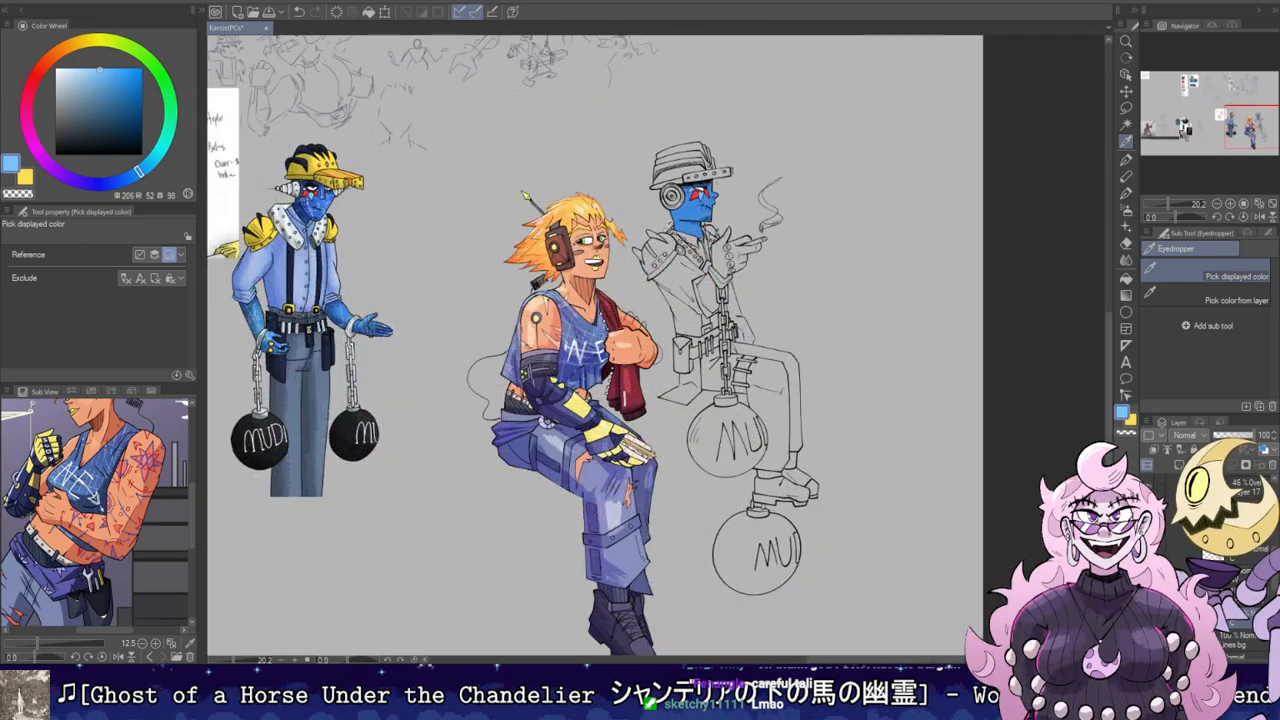
{"action": "scroll", "coordinate": [662, 238], "scroll_direction": "up", "scroll_amount": 5}
{"action": "scroll", "coordinate": [730, 240], "scroll_direction": "down", "scroll_amount": 2}
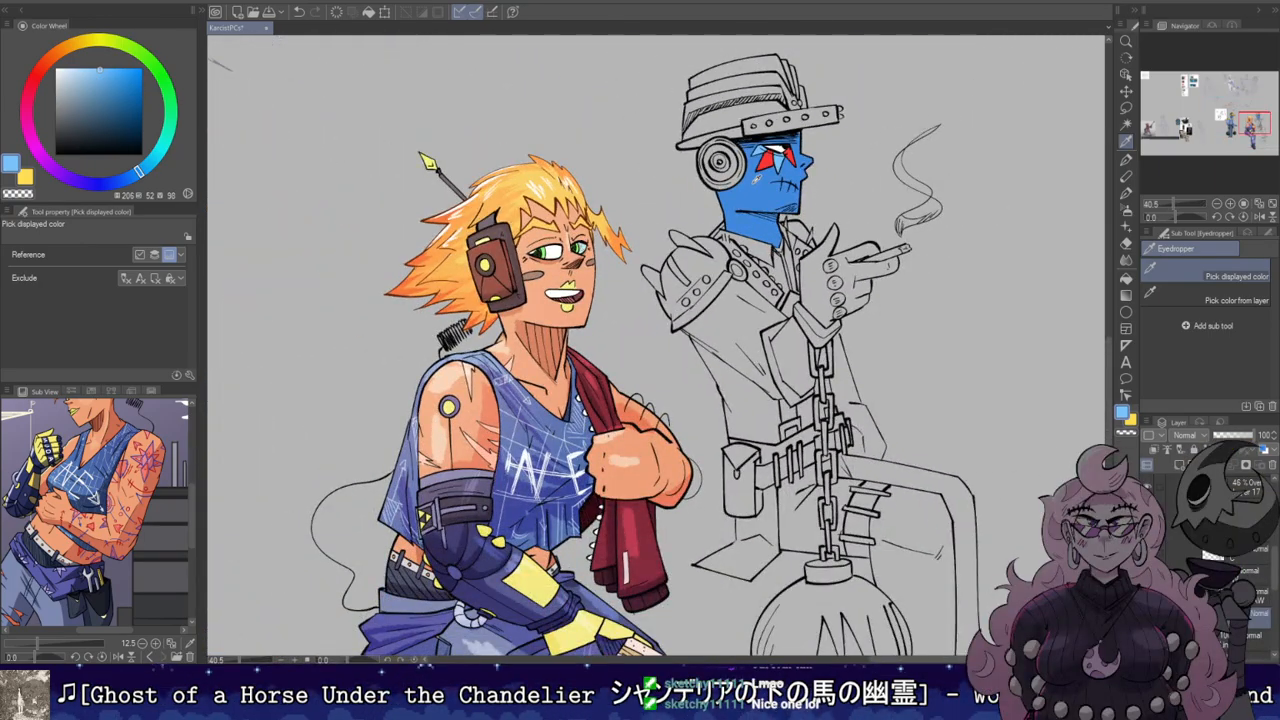
{"action": "left_click", "coordinate": [759, 188]}
{"action": "scroll", "coordinate": [734, 259], "scroll_direction": "down", "scroll_amount": 2}
{"action": "key", "text": "g"}
Step: Fill the seated character's exposed forearm and the hand holding the cigarette with the skin blue
{"action": "left_click_drag", "start_coordinate": [702, 317], "coordinate": [597, 222]}
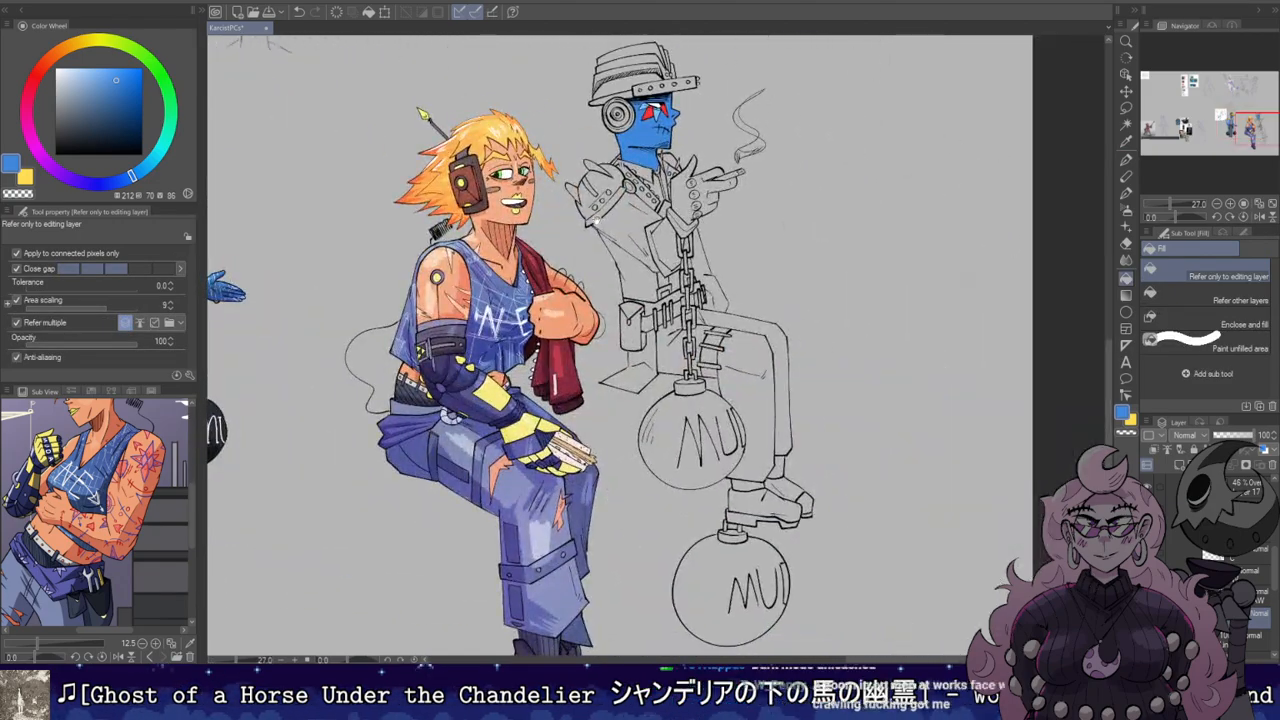
{"action": "scroll", "coordinate": [672, 236], "scroll_direction": "up", "scroll_amount": 2}
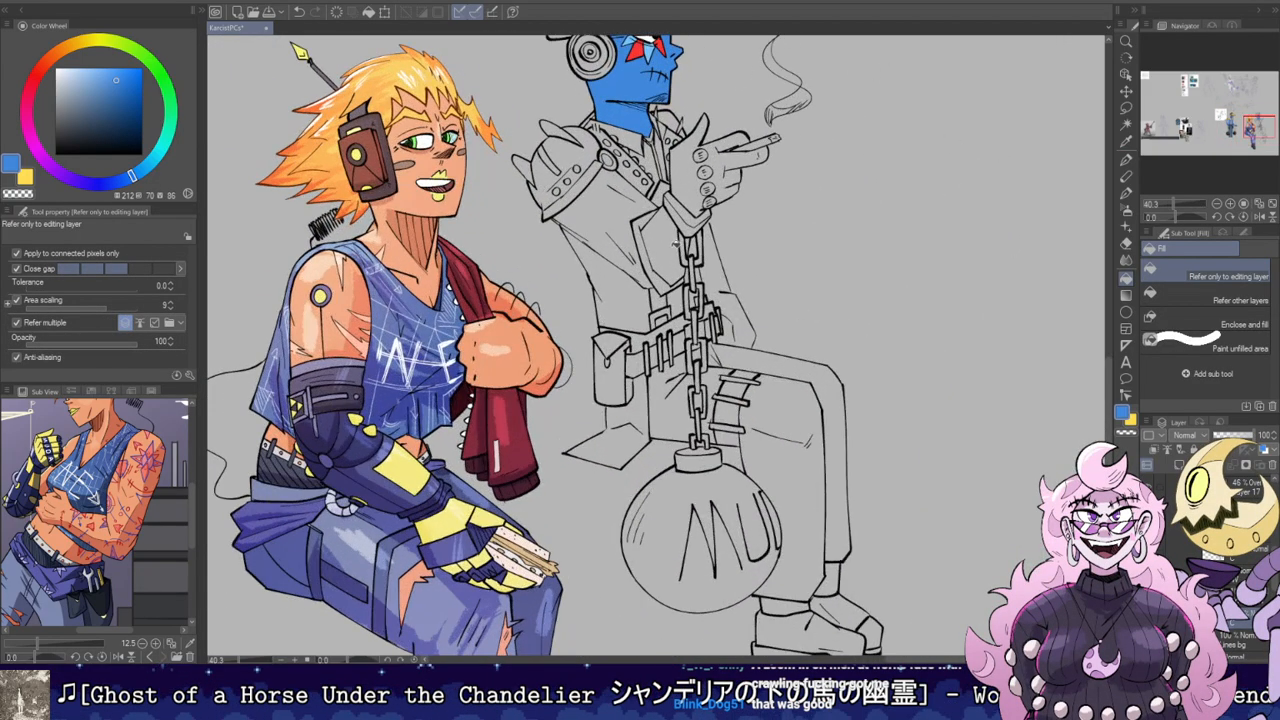
{"action": "scroll", "coordinate": [675, 244], "scroll_direction": "up", "scroll_amount": 2}
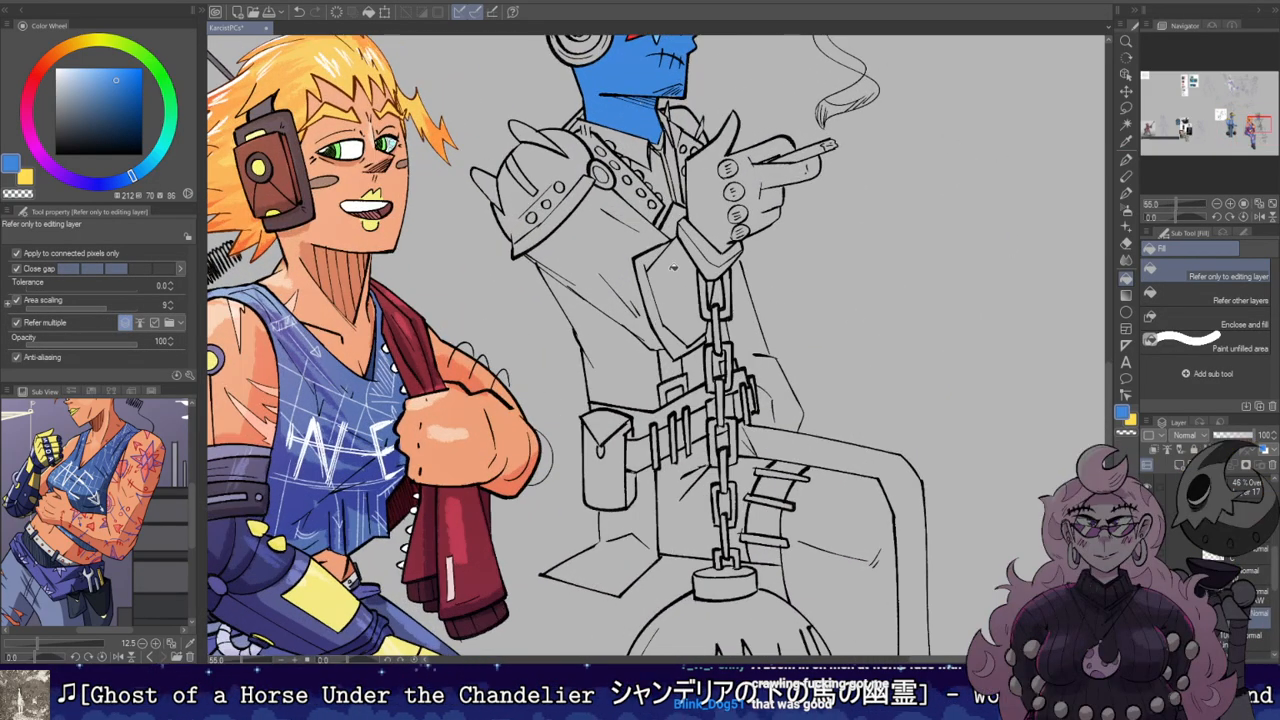
{"action": "left_click", "coordinate": [673, 267]}
{"action": "scroll", "coordinate": [693, 170], "scroll_direction": "up", "scroll_amount": 2}
{"action": "left_click", "coordinate": [710, 185]}
{"action": "left_click_drag", "start_coordinate": [800, 152], "coordinate": [770, 238]}
Step: Close the open area behind the belt with a blue G-pen stroke and fill that bit of skin blue
{"action": "scroll", "coordinate": [762, 234], "scroll_direction": "up", "scroll_amount": 2}
{"action": "key", "text": "p"}
{"action": "scroll", "coordinate": [764, 238], "scroll_direction": "down", "scroll_amount": 2}
{"action": "key", "text": "g"}
{"action": "mouse_move", "coordinate": [750, 551]}
{"action": "left_mouse_down"}
{"action": "mouse_move", "coordinate": [682, 362]}
{"action": "mouse_move", "coordinate": [697, 388]}
{"action": "left_mouse_up"}
{"action": "key", "text": "p"}
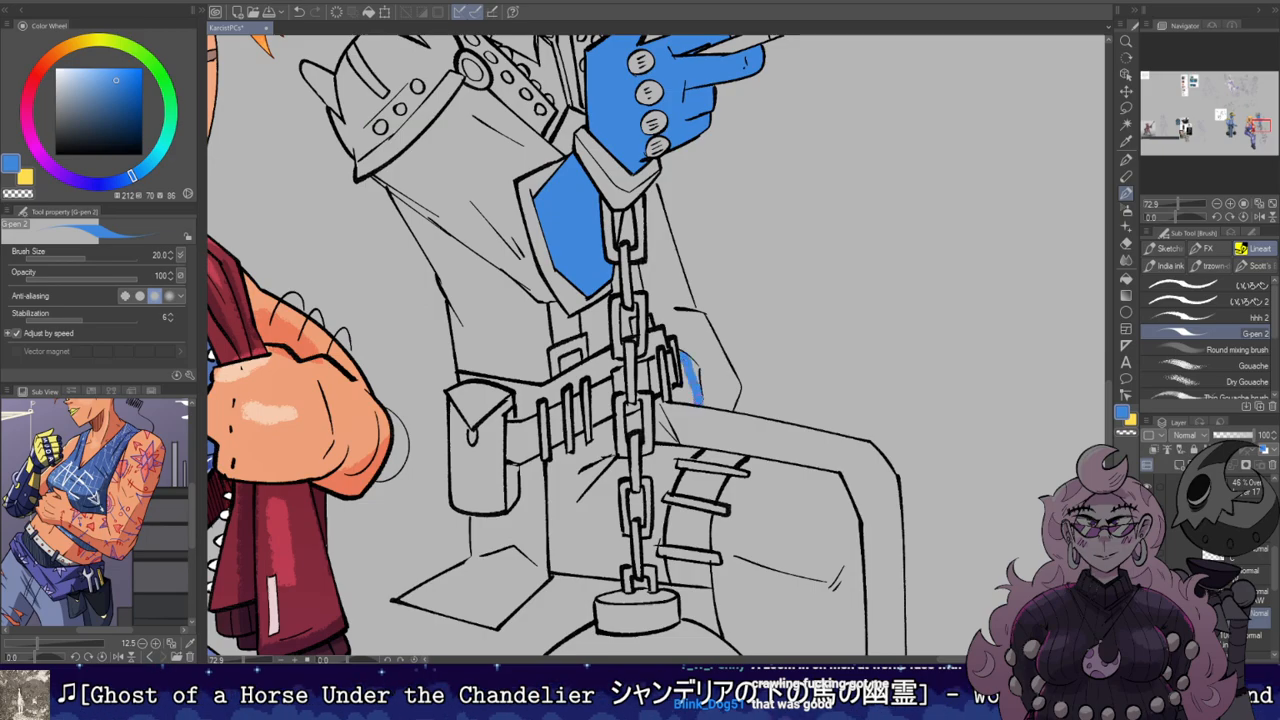
{"action": "key", "text": "g"}
{"action": "scroll", "coordinate": [845, 366], "scroll_direction": "down", "scroll_amount": 5}
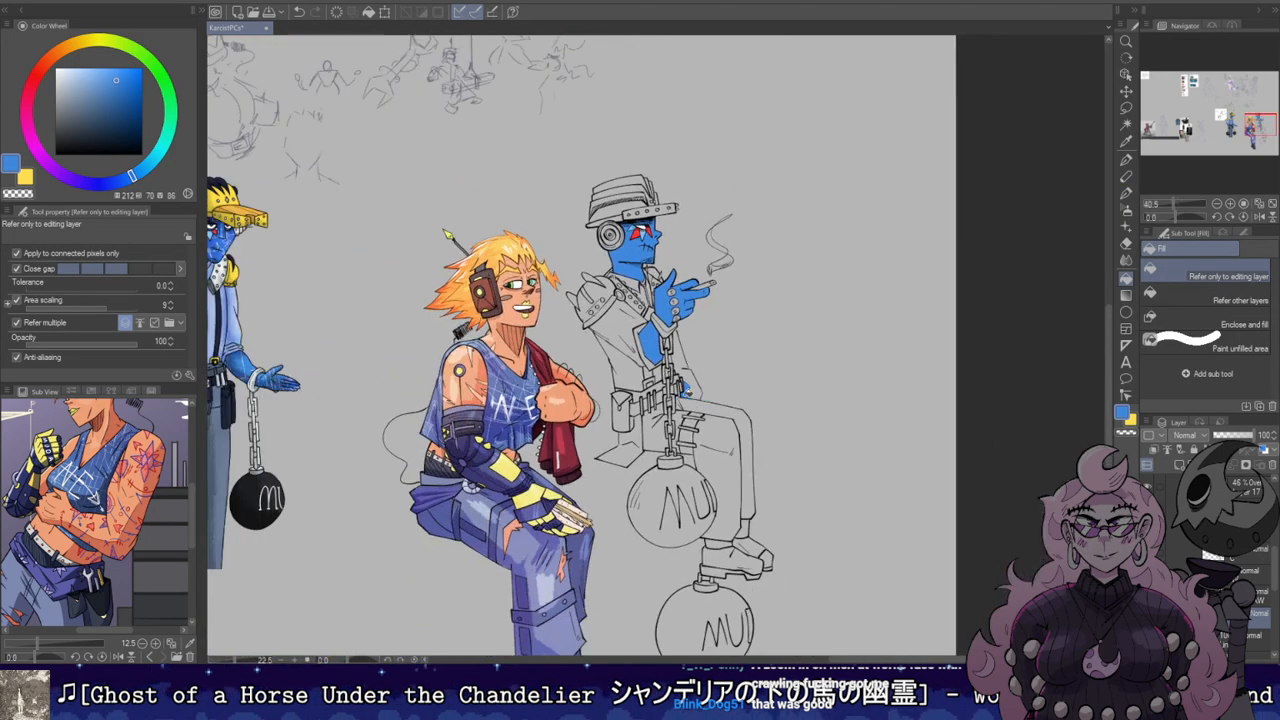
Step: Sample the standing character's trouser colour and adjust it to a slate blue of H 216, S 33, V 46
{"action": "left_click_drag", "start_coordinate": [845, 366], "coordinate": [846, 436]}
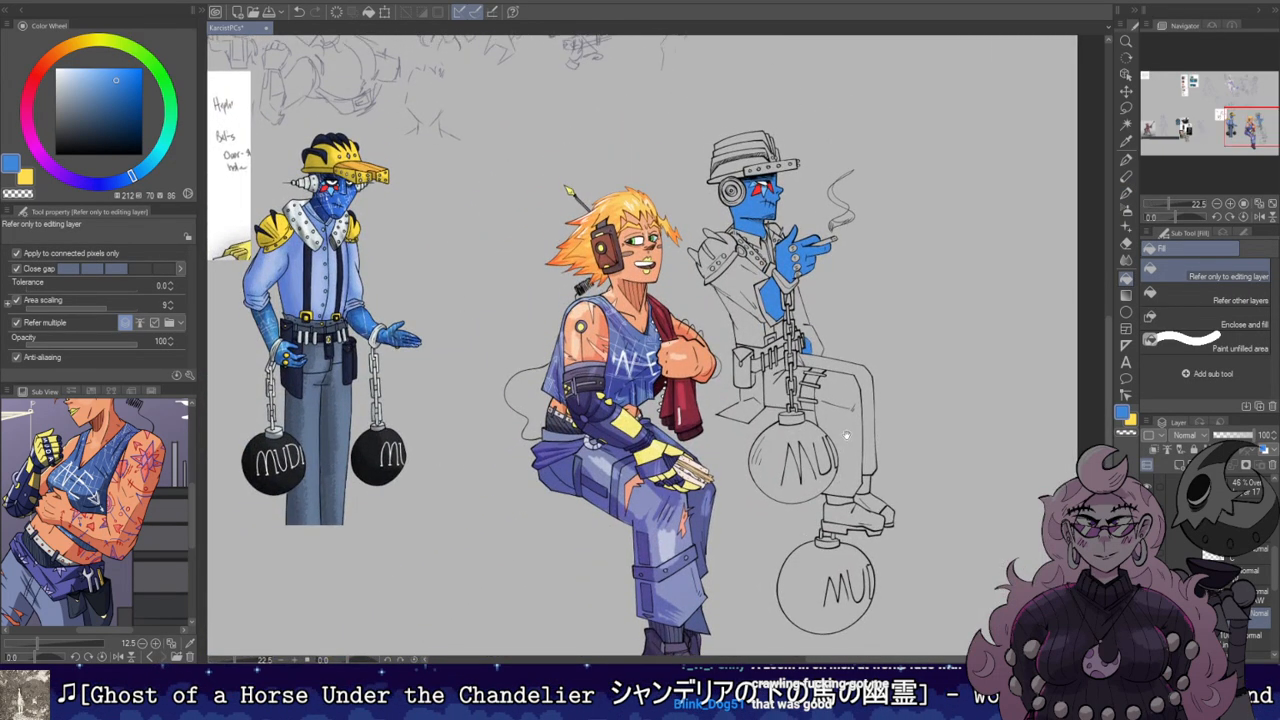
{"action": "scroll", "coordinate": [291, 397], "scroll_direction": "up", "scroll_amount": 1}
{"action": "key", "text": "i"}
{"action": "left_click", "coordinate": [328, 413]}
{"action": "key", "text": "g"}
{"action": "left_click_drag", "start_coordinate": [933, 388], "coordinate": [895, 362]}
{"action": "left_click", "coordinate": [864, 370]}
{"action": "key", "text": "ctrl+z"}
{"action": "left_click", "coordinate": [84, 115]}
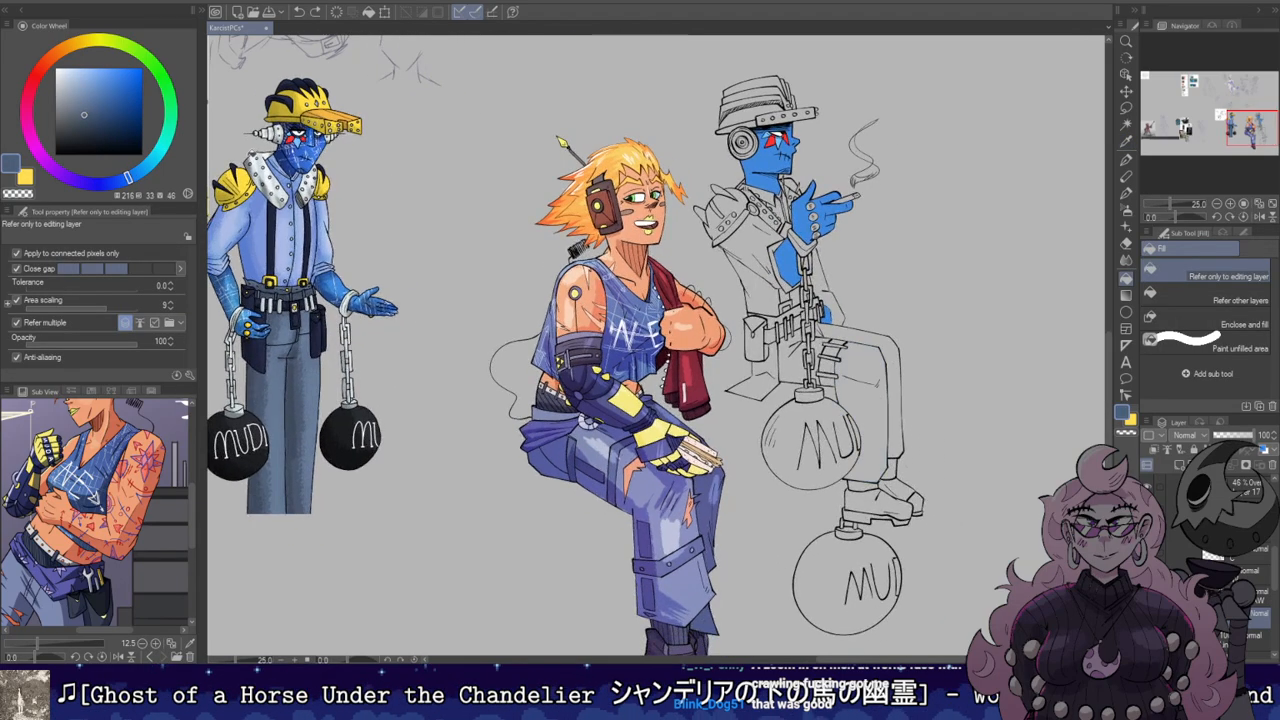
Step: Fill the seated character's trousers with the slate blue, including the gaps around the chain links
{"action": "left_click", "coordinate": [876, 357]}
{"action": "scroll", "coordinate": [876, 357], "scroll_direction": "up", "scroll_amount": 2}
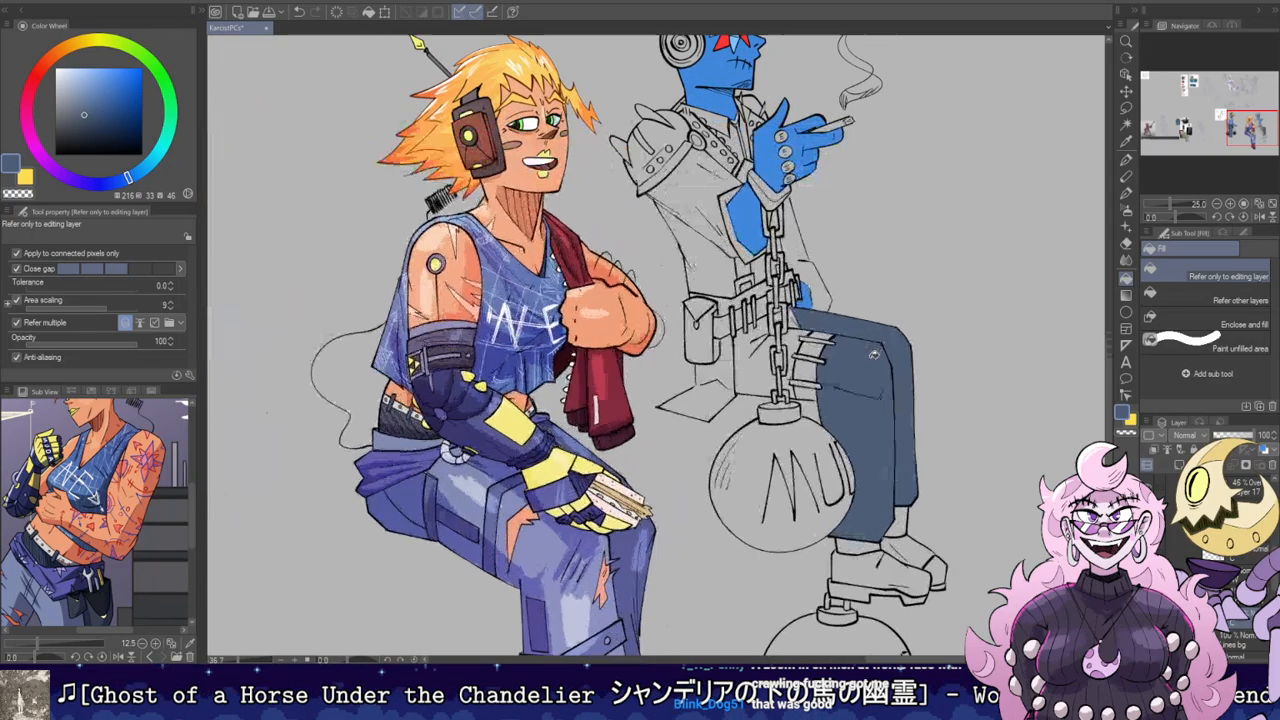
{"action": "scroll", "coordinate": [770, 332], "scroll_direction": "up", "scroll_amount": 1}
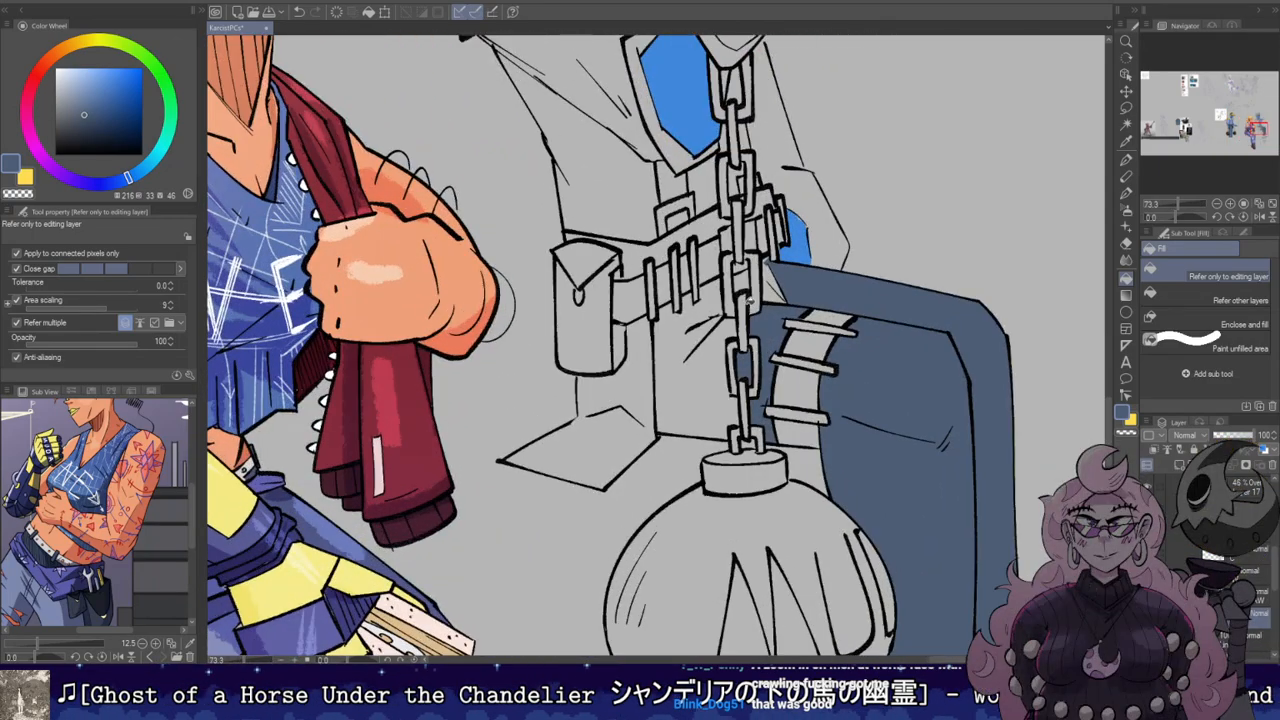
{"action": "key", "text": "p"}
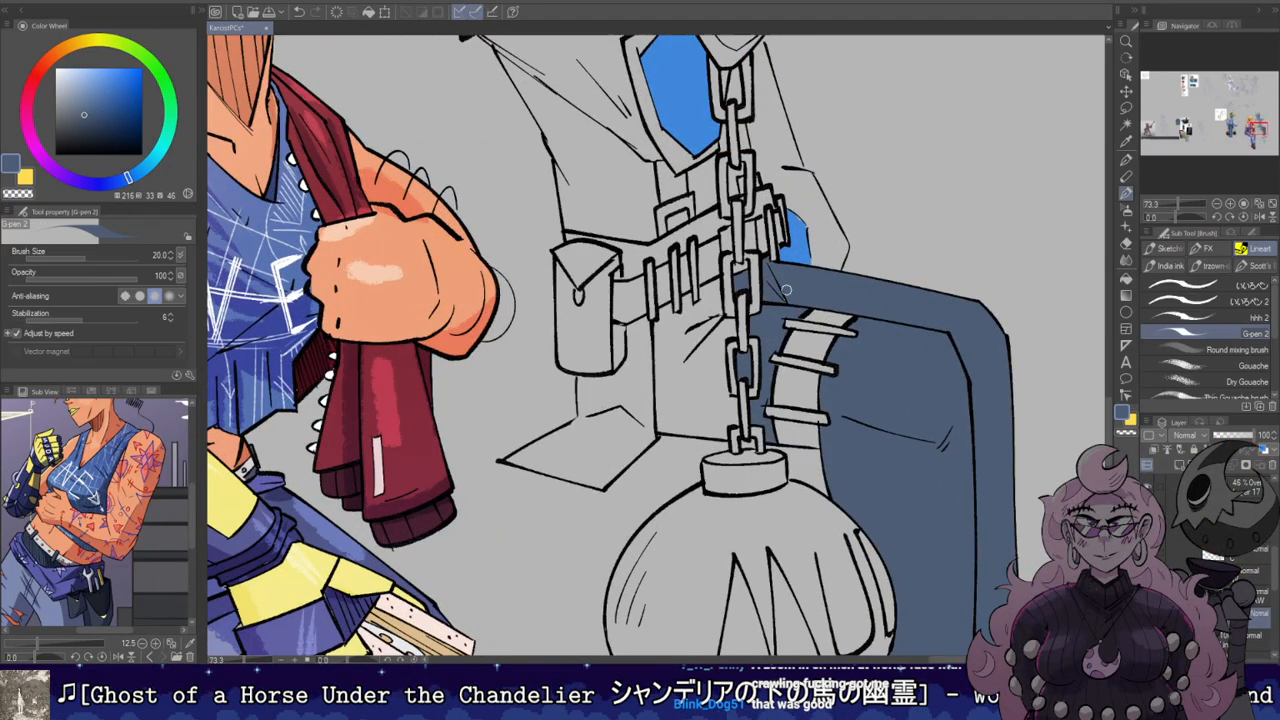
{"action": "key", "text": "g"}
{"action": "left_click", "coordinate": [725, 330]}
{"action": "scroll", "coordinate": [760, 412], "scroll_direction": "down", "scroll_amount": 5}
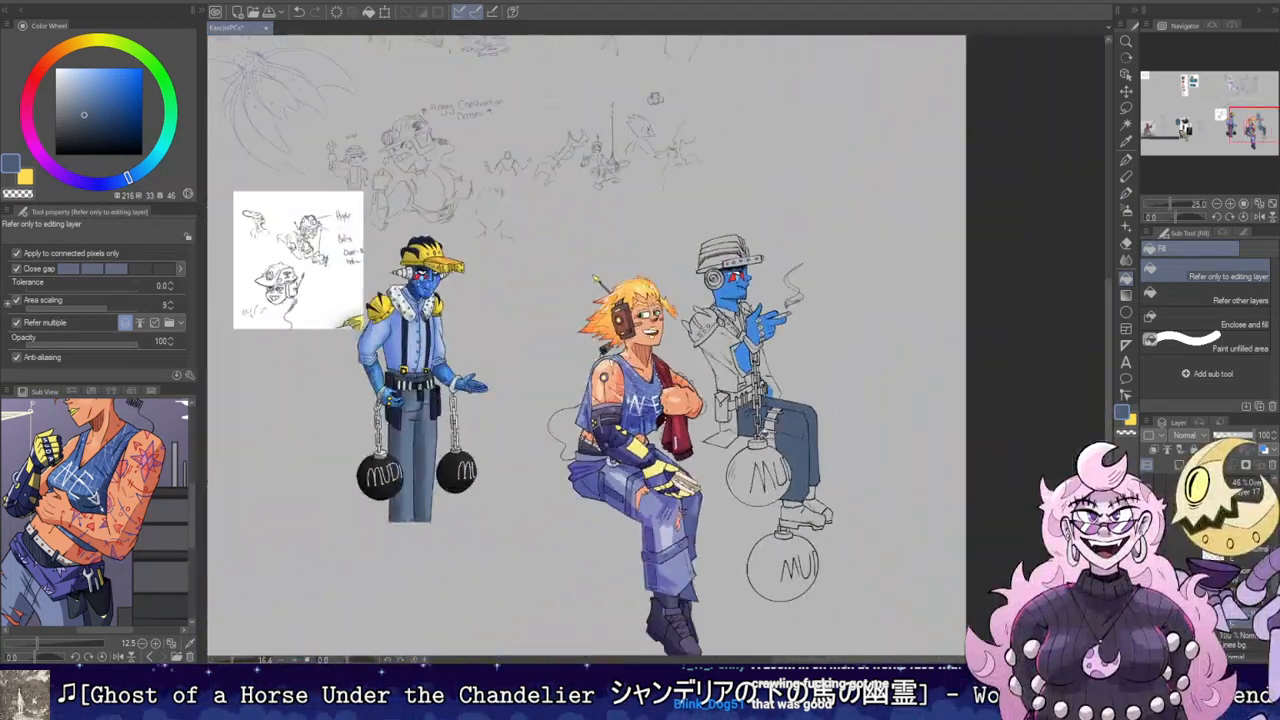
Step: Sample the dark navy from the standing character's belt pouches as the fill colour
{"action": "mouse_move", "coordinate": [640, 400]}
{"action": "left_mouse_down"}
{"action": "mouse_move", "coordinate": [741, 384]}
{"action": "mouse_move", "coordinate": [600, 372]}
{"action": "mouse_move", "coordinate": [741, 372]}
{"action": "left_mouse_up"}
{"action": "scroll", "coordinate": [656, 400], "scroll_direction": "up", "scroll_amount": 1}
{"action": "scroll", "coordinate": [595, 414], "scroll_direction": "up", "scroll_amount": 3}
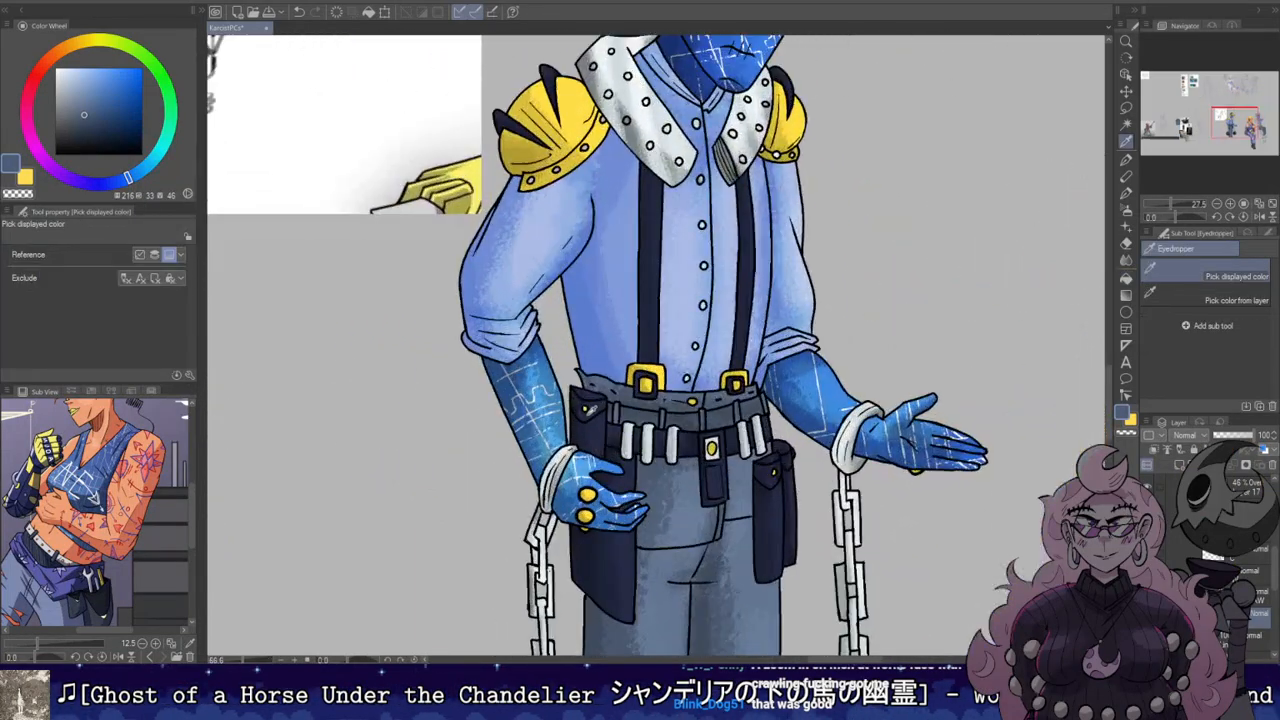
{"action": "scroll", "coordinate": [595, 414], "scroll_direction": "down", "scroll_amount": 1}
{"action": "mouse_move", "coordinate": [1070, 445]}
{"action": "left_mouse_down"}
{"action": "mouse_move", "coordinate": [775, 350]}
{"action": "mouse_move", "coordinate": [630, 366]}
{"action": "left_mouse_up"}
{"action": "scroll", "coordinate": [820, 398], "scroll_direction": "up", "scroll_amount": 3}
Step: Fill the seated character's belt pouch, the hanging panel beneath it and the waistband with dark navy
{"action": "left_click", "coordinate": [806, 402]}
{"action": "left_click", "coordinate": [821, 444]}
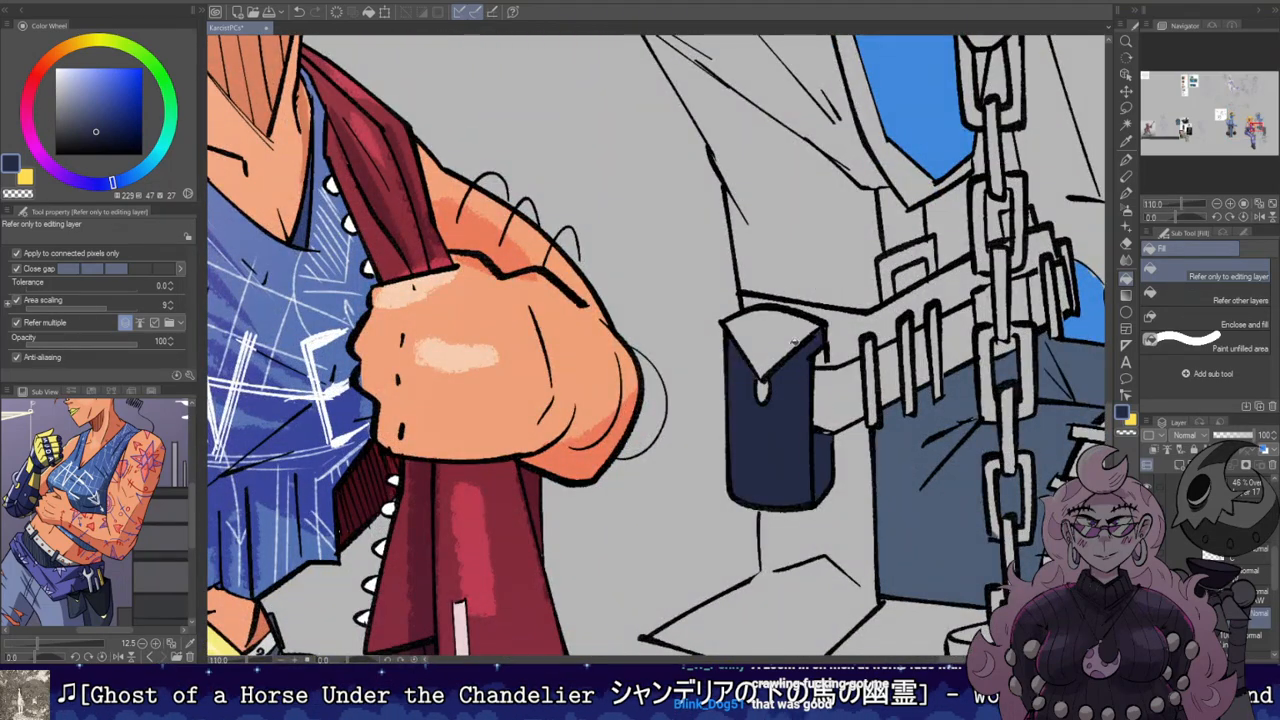
{"action": "left_click", "coordinate": [780, 345]}
{"action": "left_click", "coordinate": [856, 456]}
{"action": "left_click", "coordinate": [858, 353]}
{"action": "left_click_drag", "start_coordinate": [846, 335], "coordinate": [616, 412]}
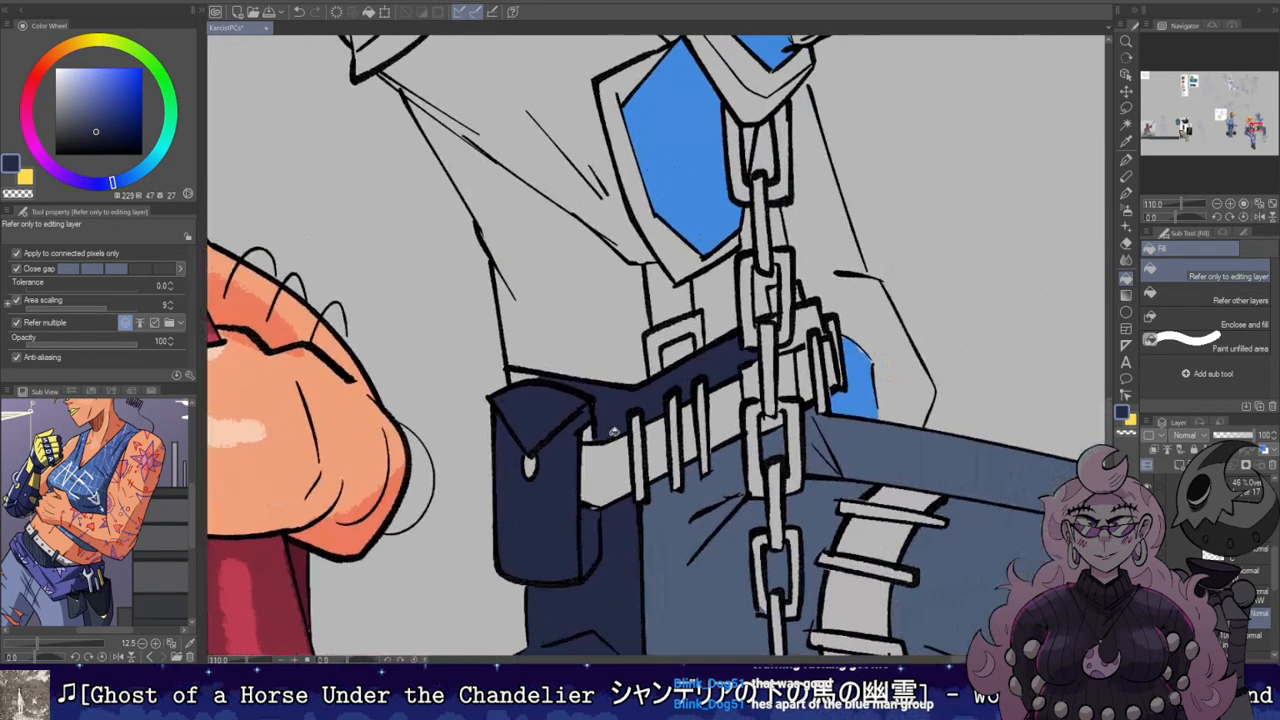
Step: Sample the slate blue from the seated character's trousers and refill the waistband above the belt with it
{"action": "scroll", "coordinate": [624, 409], "scroll_direction": "down", "scroll_amount": 1}
{"action": "scroll", "coordinate": [597, 408], "scroll_direction": "down", "scroll_amount": 5}
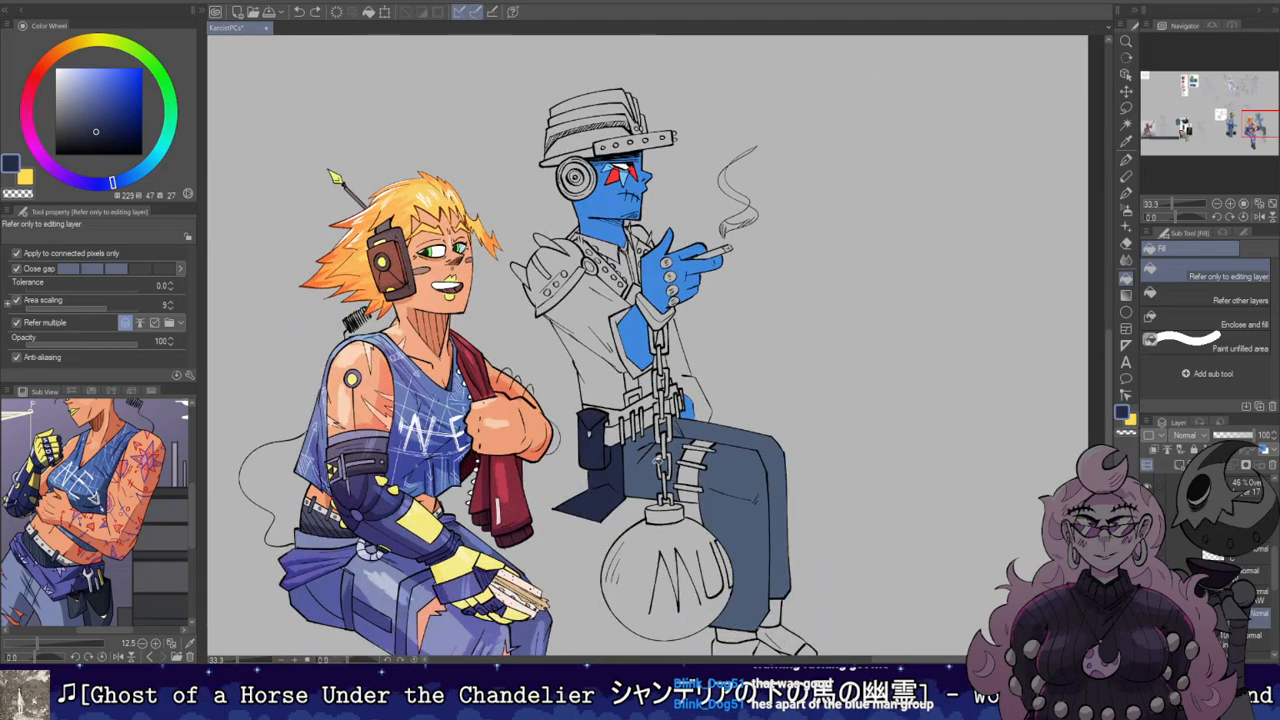
{"action": "key", "text": "i"}
{"action": "left_click", "coordinate": [639, 450]}
{"action": "scroll", "coordinate": [639, 450], "scroll_direction": "up", "scroll_amount": 4}
{"action": "key", "text": "g"}
{"action": "left_click", "coordinate": [590, 342]}
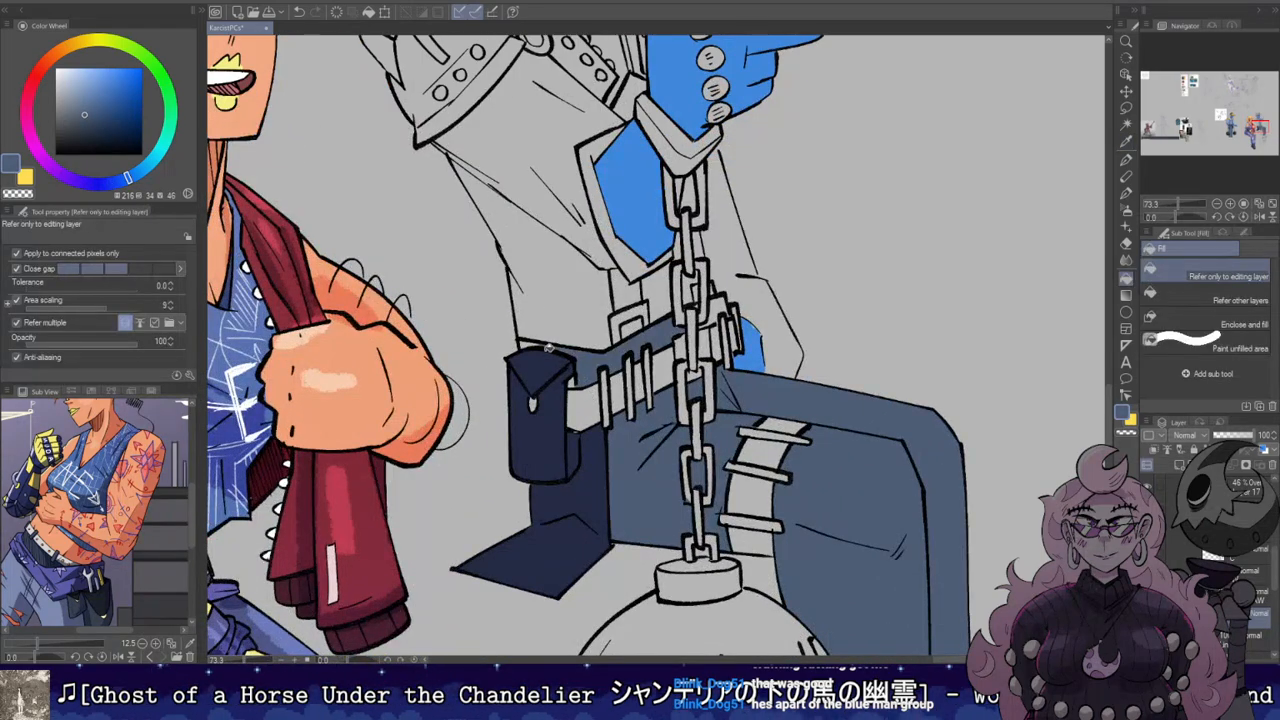
{"action": "scroll", "coordinate": [711, 311], "scroll_direction": "up", "scroll_amount": 2}
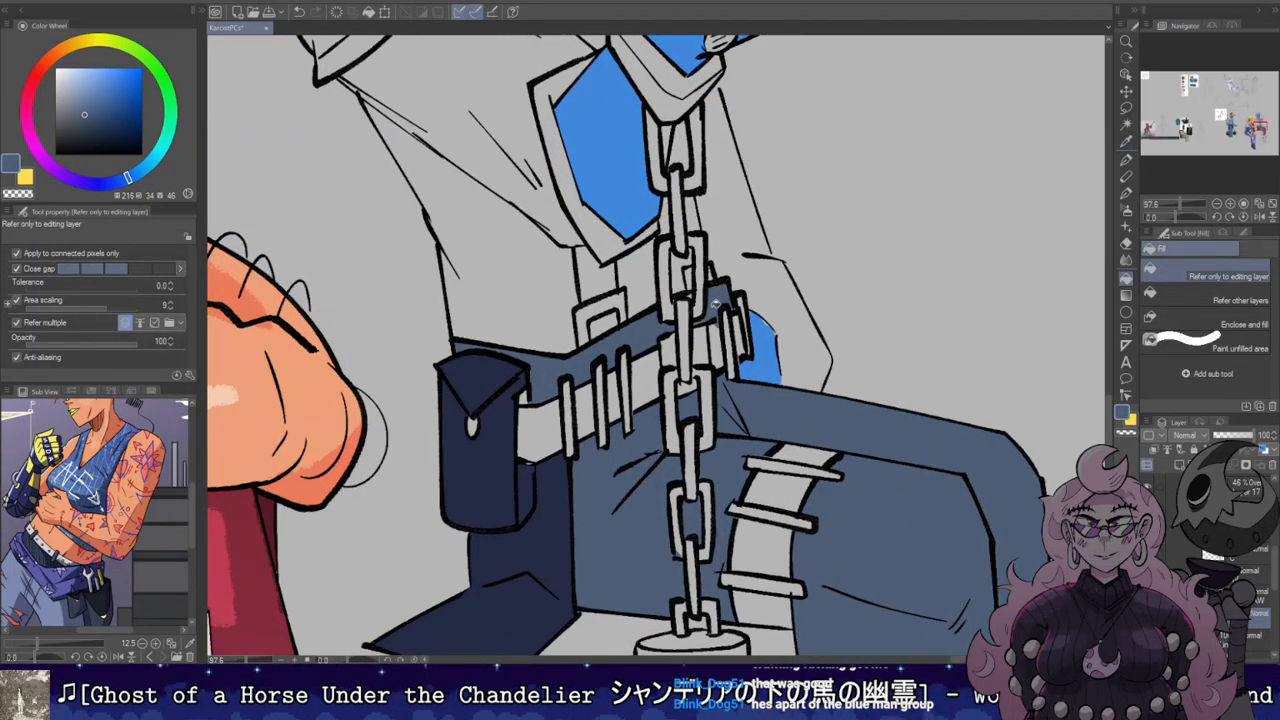
{"action": "key", "text": "i"}
{"action": "left_click", "coordinate": [572, 452]}
{"action": "key", "text": "g"}
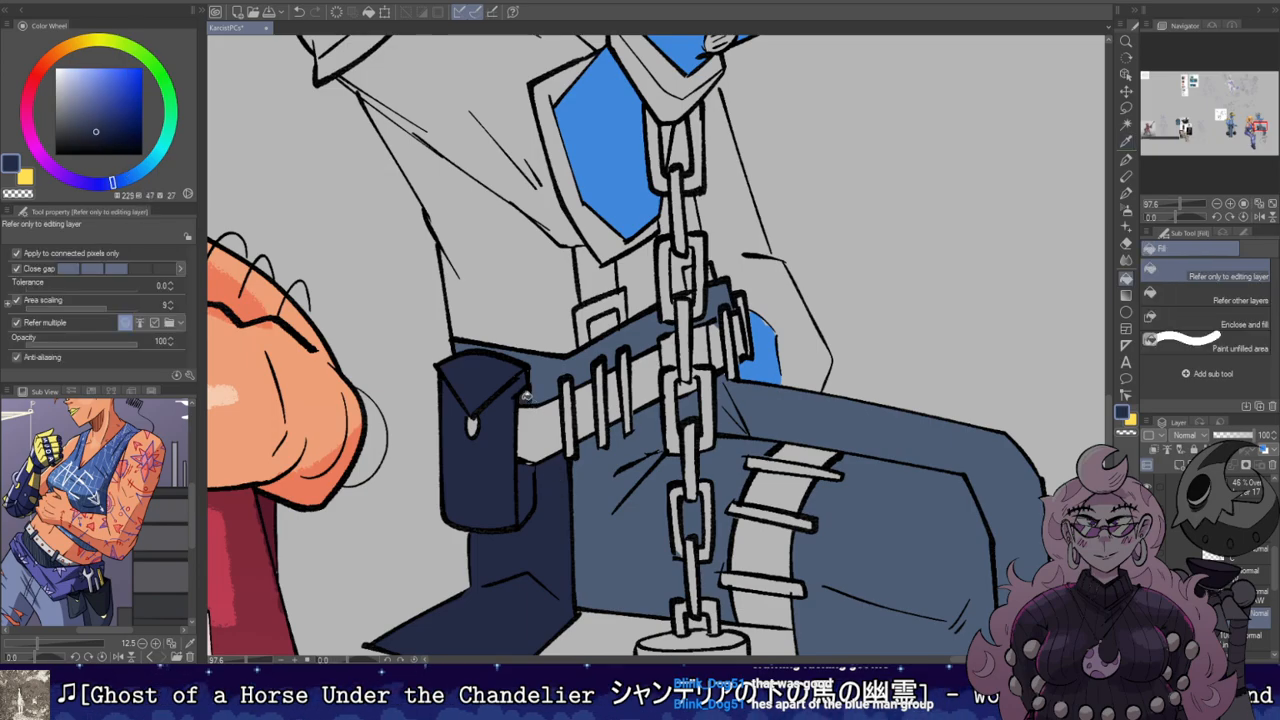
Step: Sample the darkest navy from the standing character's belt as the fill colour
{"action": "scroll", "coordinate": [565, 455], "scroll_direction": "down", "scroll_amount": 5}
{"action": "scroll", "coordinate": [562, 453], "scroll_direction": "down", "scroll_amount": 1}
{"action": "left_click_drag", "start_coordinate": [560, 452], "coordinate": [872, 418]}
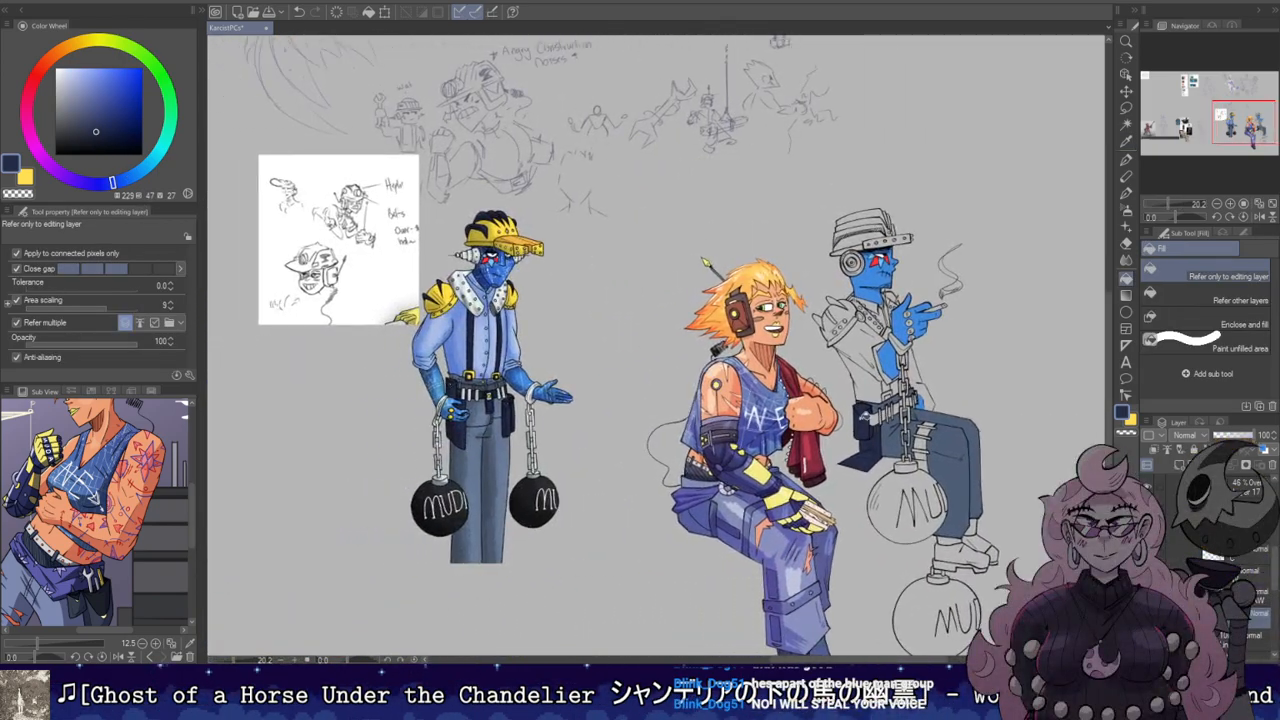
{"action": "key", "text": "i"}
{"action": "scroll", "coordinate": [490, 398], "scroll_direction": "up", "scroll_amount": 2}
{"action": "left_click", "coordinate": [465, 393], "text": "alt"}
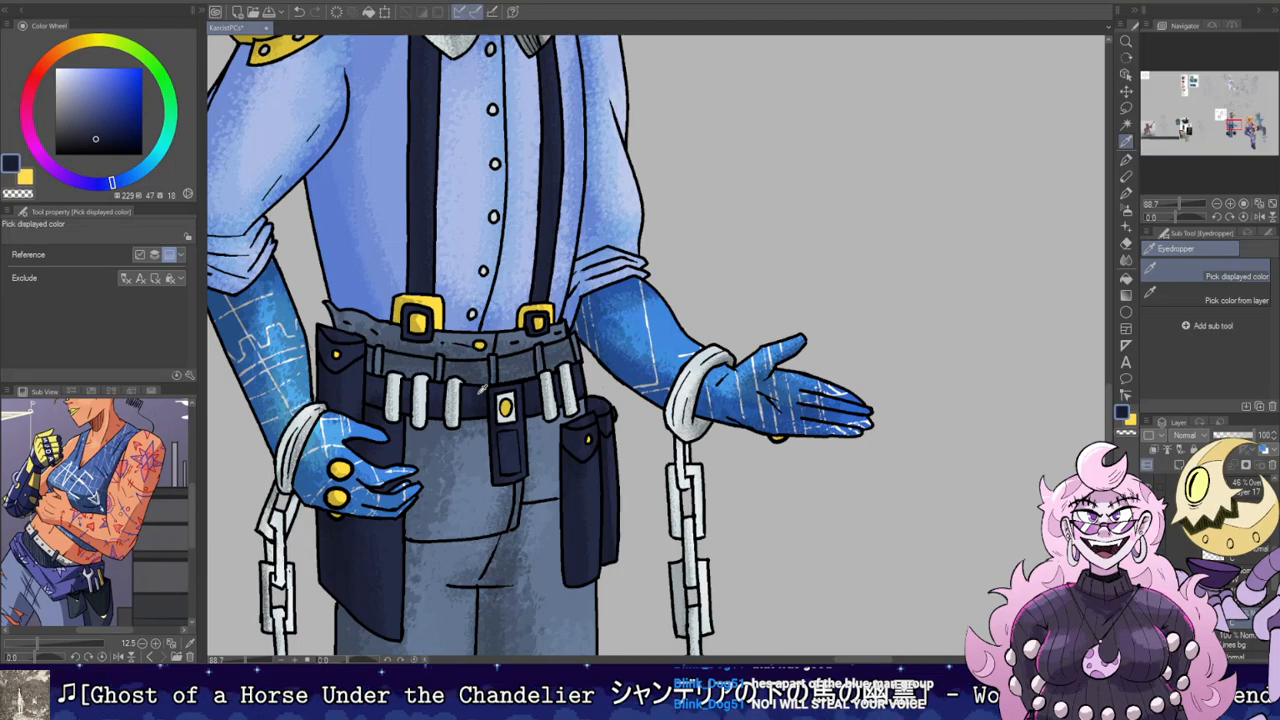
Step: Fill the seated character's belt sections between the belt loops and behind the chain with the sampled darkest navy
{"action": "scroll", "coordinate": [465, 393], "scroll_direction": "down", "scroll_amount": 3}
{"action": "left_click_drag", "start_coordinate": [1046, 322], "coordinate": [577, 335]}
{"action": "scroll", "coordinate": [627, 375], "scroll_direction": "up", "scroll_amount": 5}
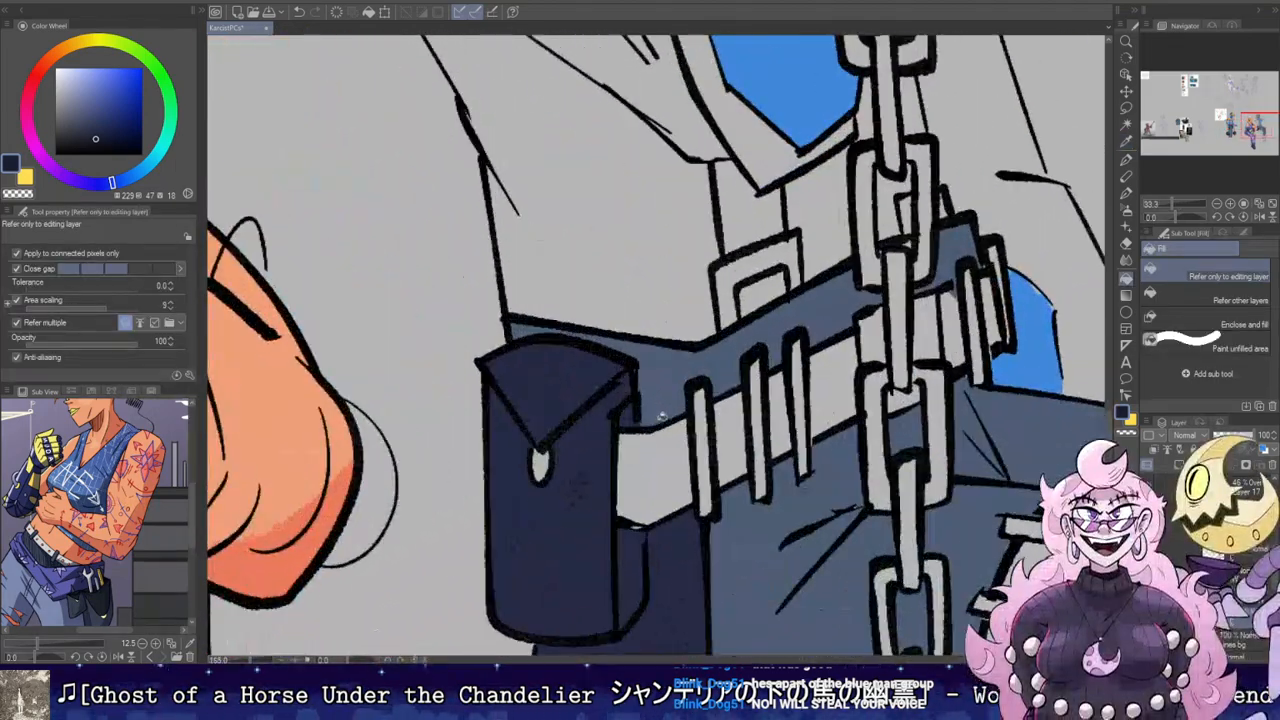
{"action": "left_click", "coordinate": [684, 456]}
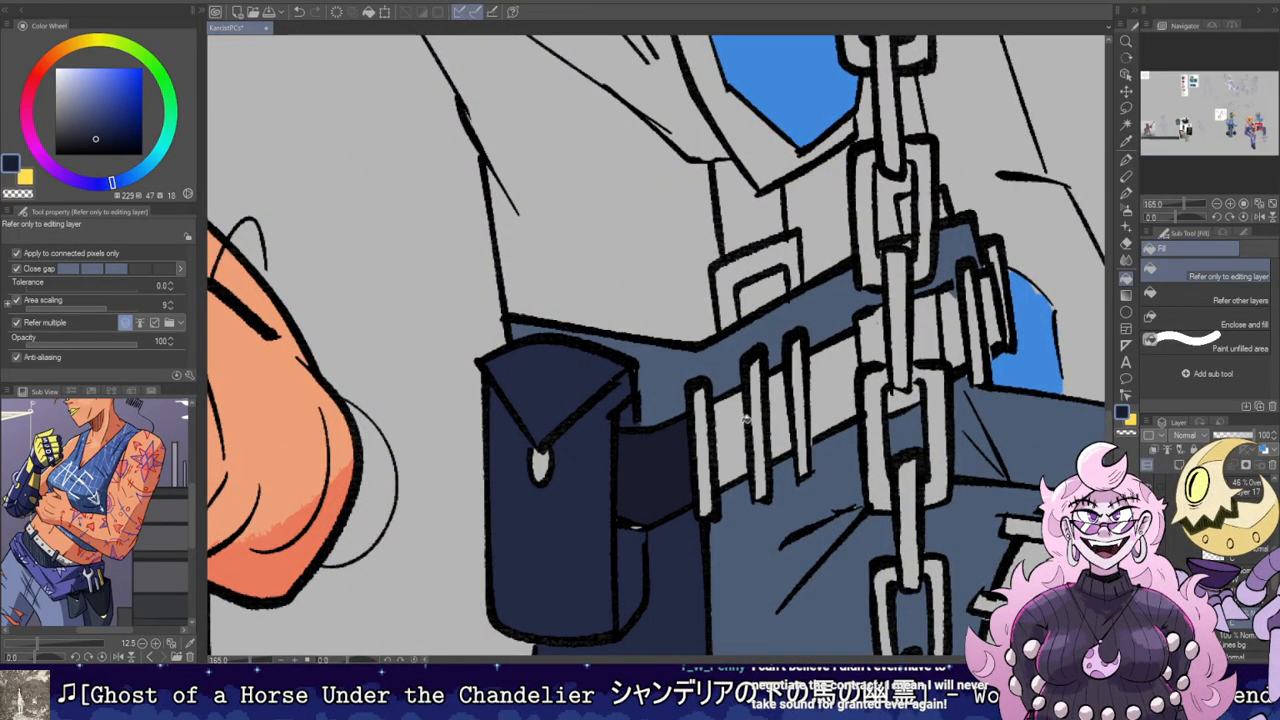
{"action": "left_click_drag", "start_coordinate": [778, 389], "coordinate": [625, 361]}
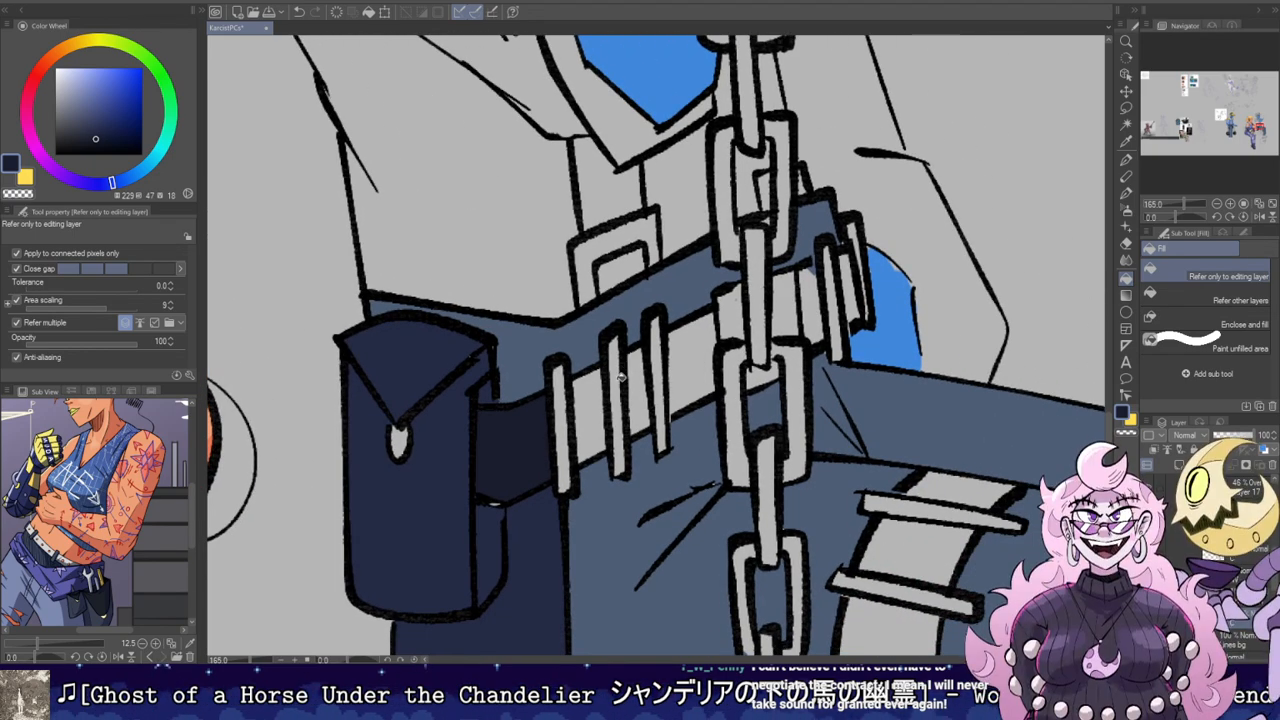
{"action": "left_click", "coordinate": [590, 410]}
{"action": "left_click", "coordinate": [640, 392]}
{"action": "left_click", "coordinate": [690, 362]}
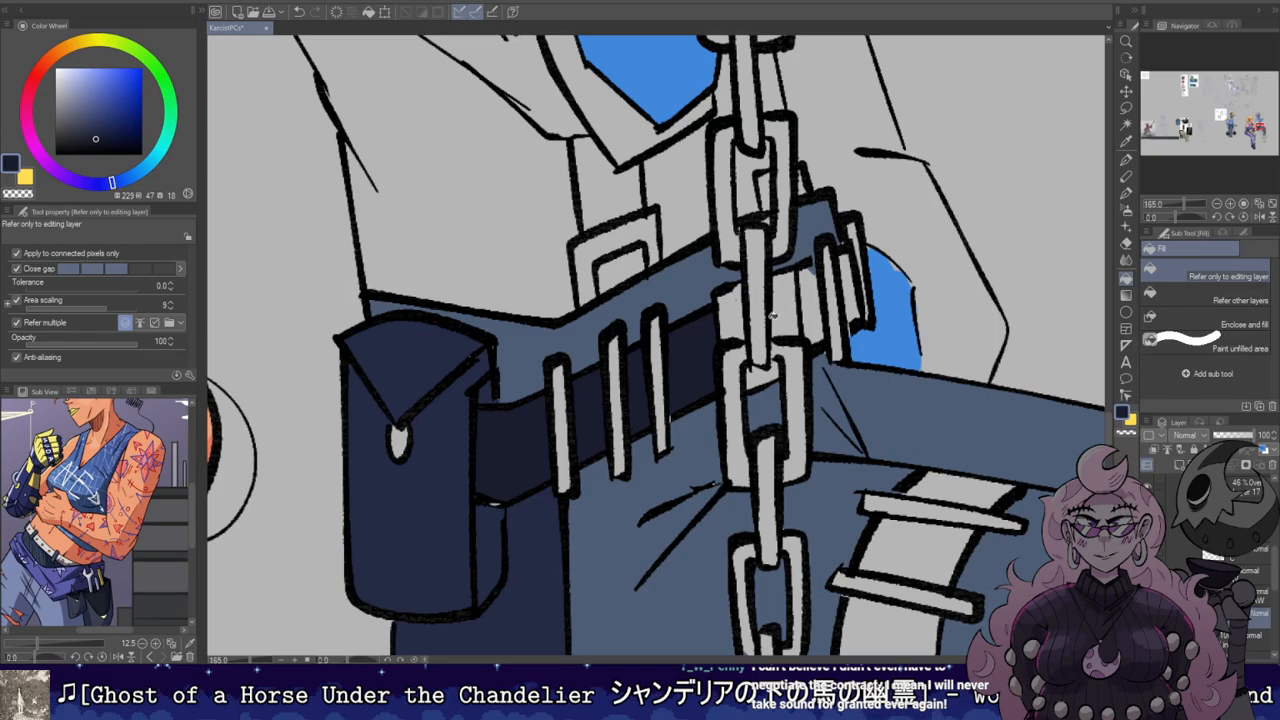
{"action": "left_click", "coordinate": [807, 304]}
Step: Fill the seated character's visible suspender straps above the waistband and behind the chain with the same darkest navy
{"action": "scroll", "coordinate": [848, 280], "scroll_direction": "down", "scroll_amount": 6}
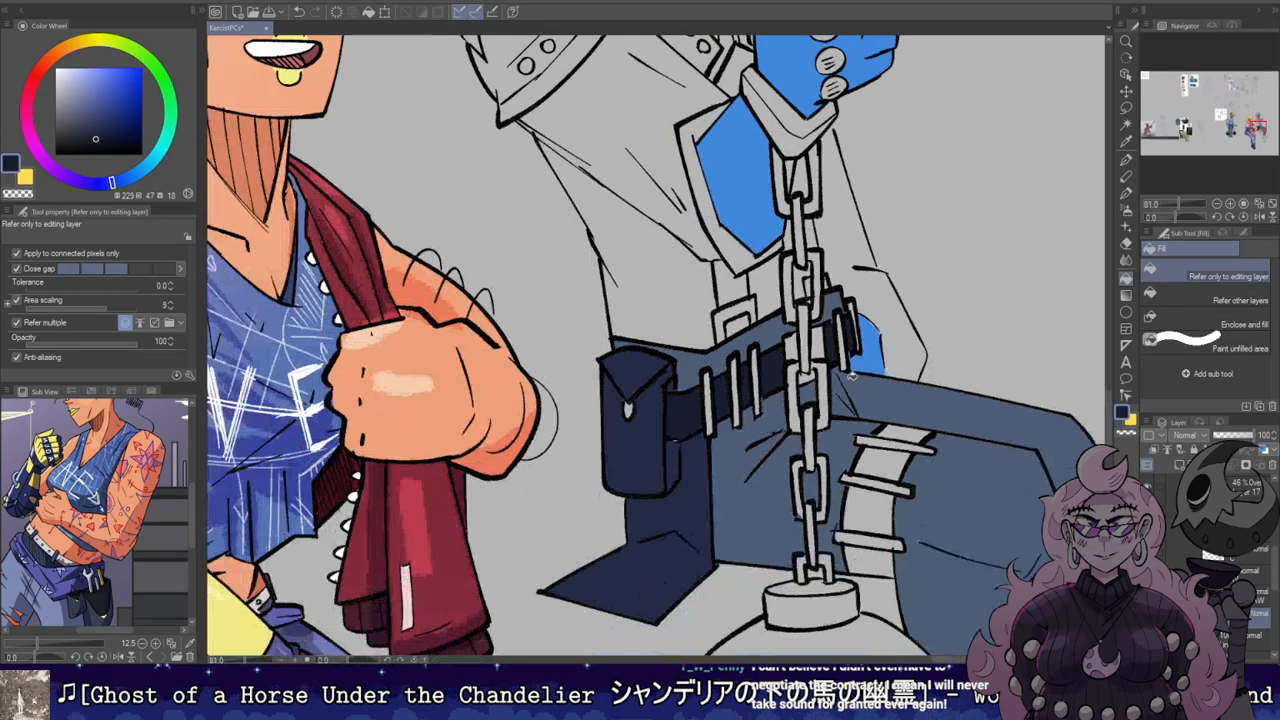
{"action": "left_click_drag", "start_coordinate": [784, 420], "coordinate": [760, 411]}
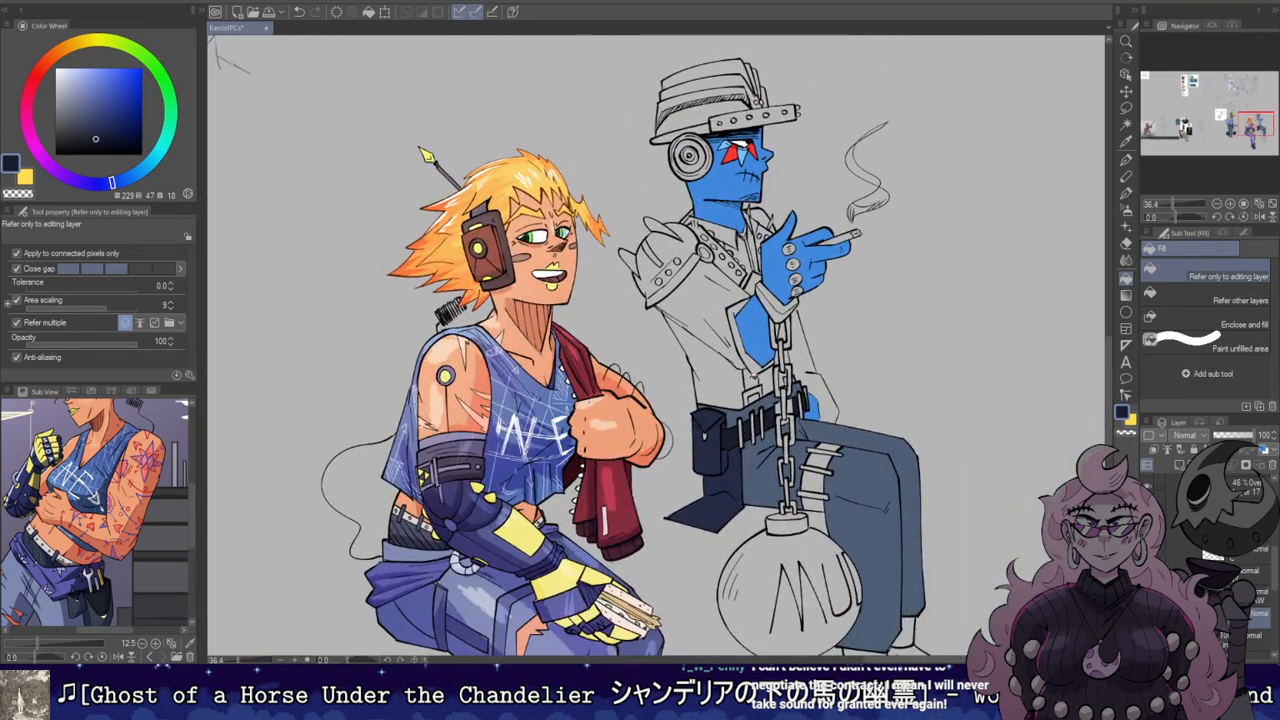
{"action": "scroll", "coordinate": [751, 379], "scroll_direction": "up", "scroll_amount": 4}
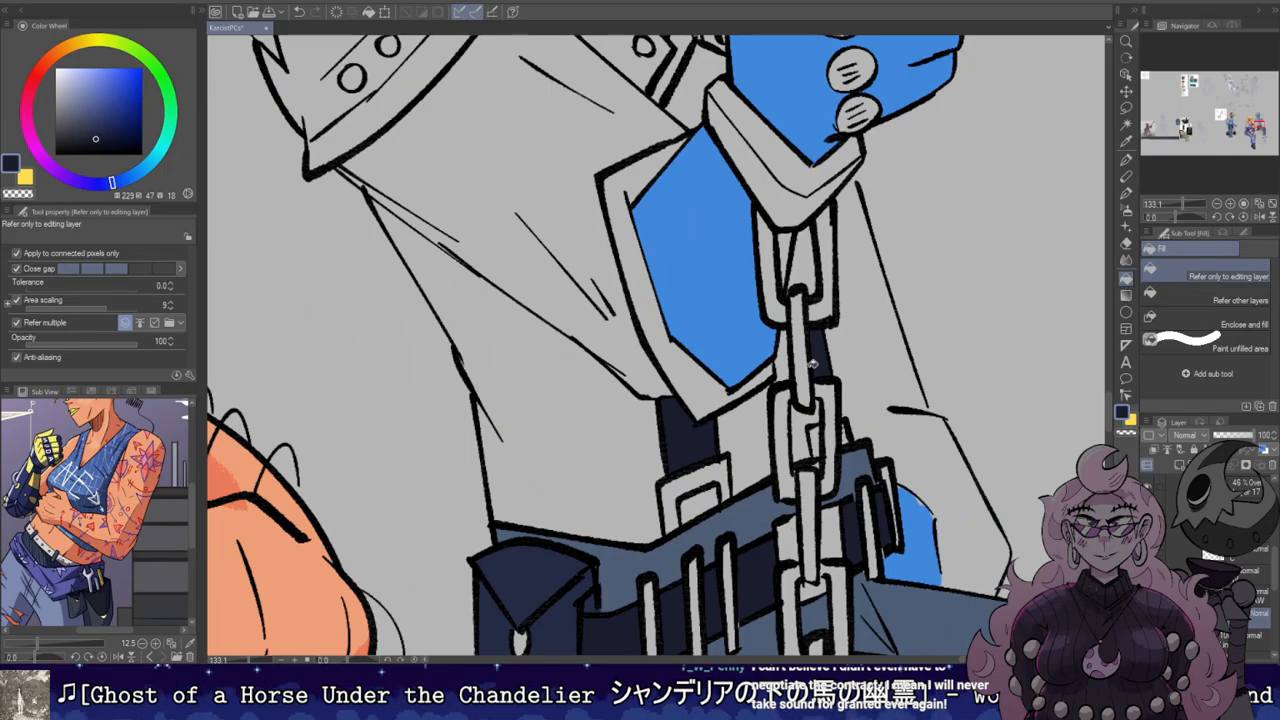
{"action": "scroll", "coordinate": [812, 376], "scroll_direction": "down", "scroll_amount": 1}
{"action": "scroll", "coordinate": [805, 365], "scroll_direction": "down", "scroll_amount": 2}
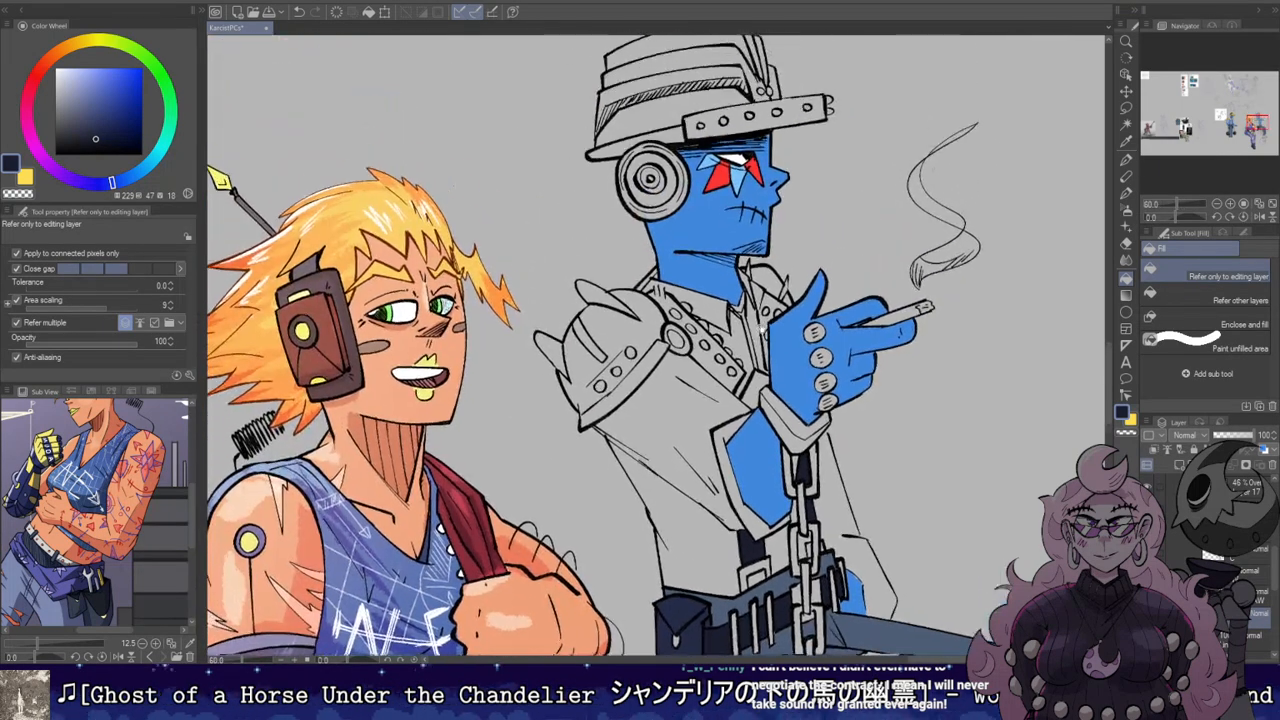
Step: Sample the yellow from the standing character's helmet as the fill colour
{"action": "scroll", "coordinate": [763, 316], "scroll_direction": "down", "scroll_amount": 2}
{"action": "scroll", "coordinate": [772, 378], "scroll_direction": "down", "scroll_amount": 1}
{"action": "left_click_drag", "start_coordinate": [690, 405], "coordinate": [871, 370]}
{"action": "key", "text": "i"}
{"action": "scroll", "coordinate": [375, 160], "scroll_direction": "up", "scroll_amount": 4}
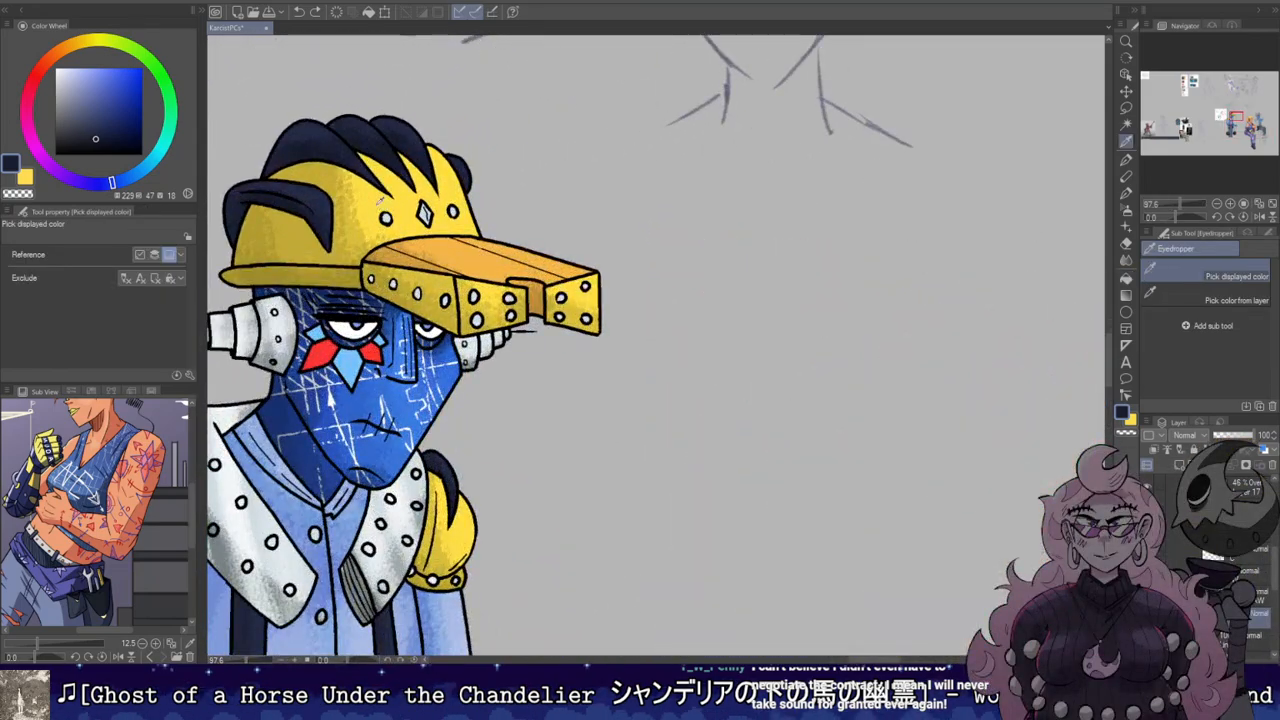
{"action": "left_click", "coordinate": [380, 205]}
{"action": "key", "text": "g"}
Step: Fill the seated character's hat crown, lighter band, brim and studded visor with the sampled yellow
{"action": "scroll", "coordinate": [382, 206], "scroll_direction": "down", "scroll_amount": 4}
{"action": "left_click_drag", "start_coordinate": [767, 271], "coordinate": [574, 264]}
{"action": "scroll", "coordinate": [653, 284], "scroll_direction": "up", "scroll_amount": 6}
{"action": "scroll", "coordinate": [651, 299], "scroll_direction": "down", "scroll_amount": 3}
{"action": "left_click_drag", "start_coordinate": [722, 245], "coordinate": [526, 463]}
{"action": "scroll", "coordinate": [635, 346], "scroll_direction": "up", "scroll_amount": 1}
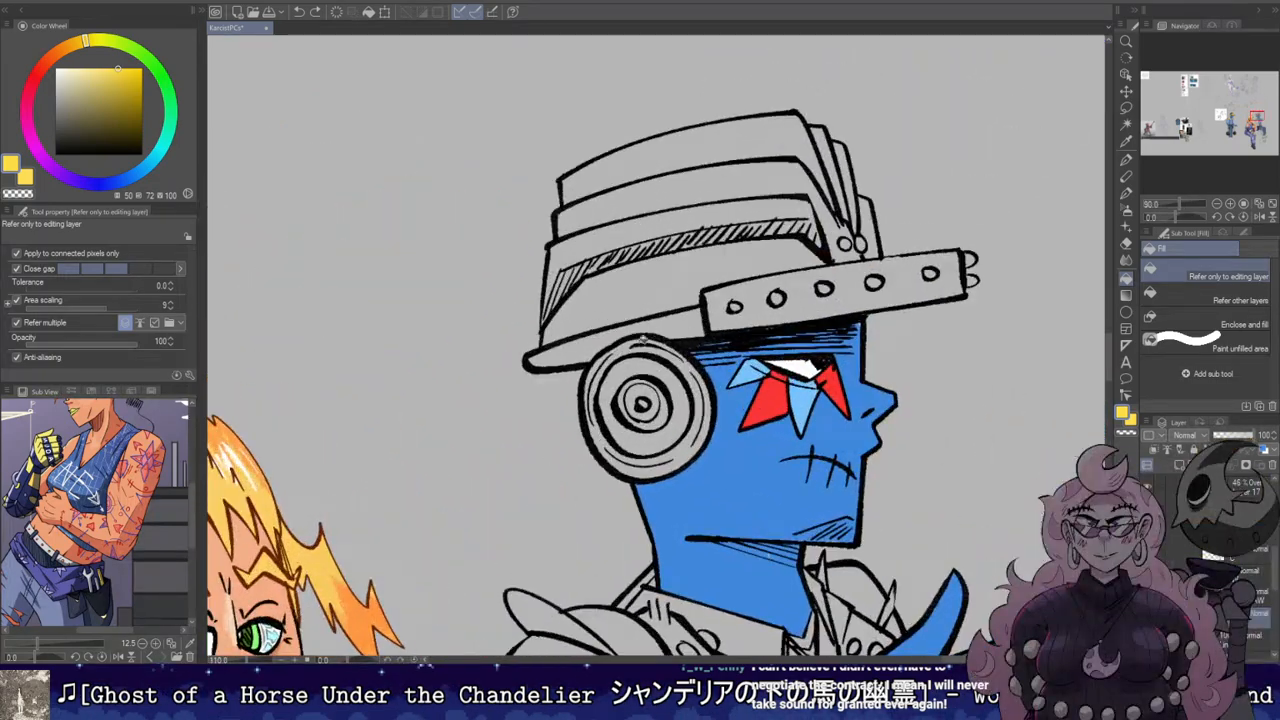
{"action": "left_click", "coordinate": [635, 343]}
{"action": "scroll", "coordinate": [700, 290], "scroll_direction": "up", "scroll_amount": 2}
{"action": "left_click", "coordinate": [712, 279]}
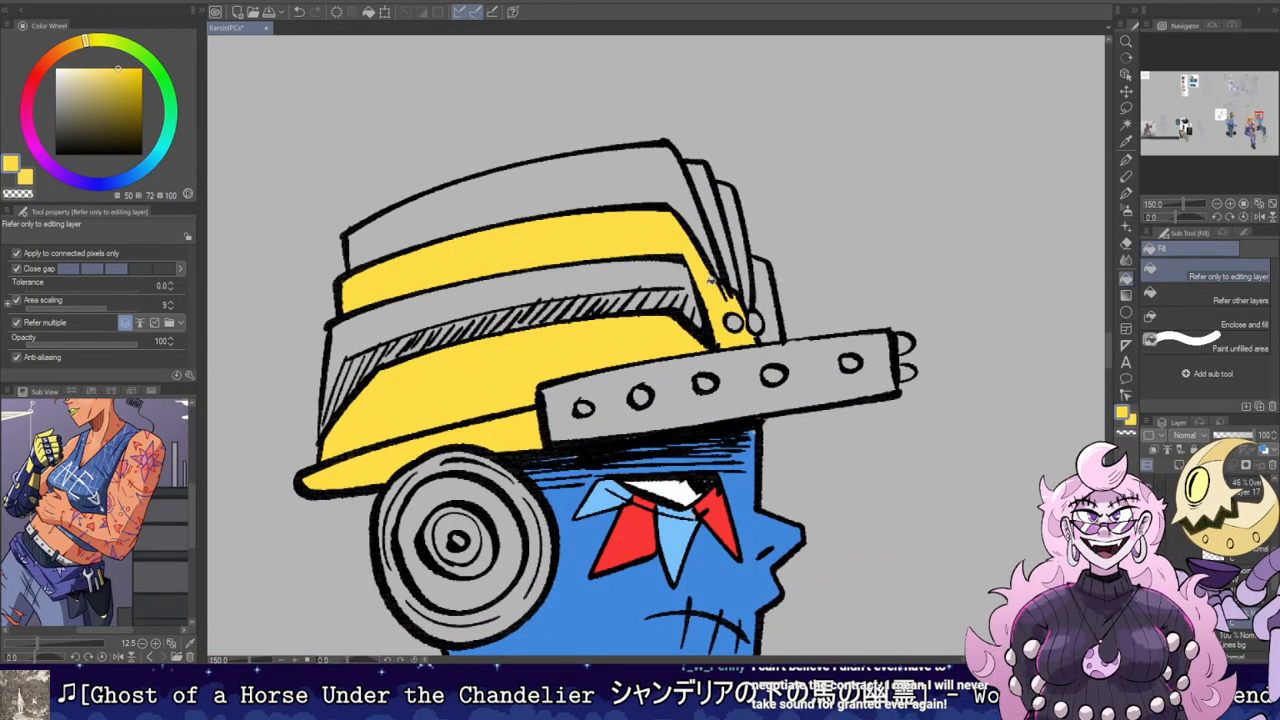
{"action": "scroll", "coordinate": [735, 335], "scroll_direction": "down", "scroll_amount": 3}
{"action": "left_click", "coordinate": [688, 382]}
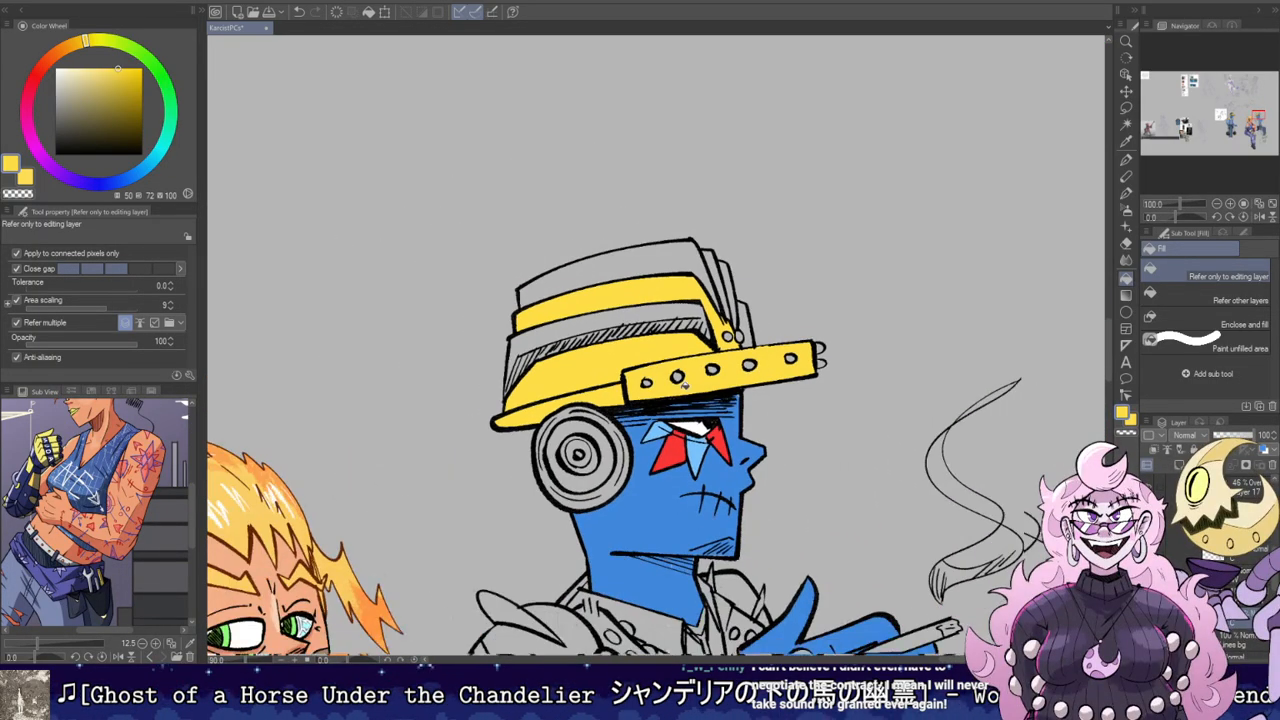
Step: Shift the fill colour to a deeper amber and fill the lower brim of the seated character's hat
{"action": "left_click", "coordinate": [127, 75]}
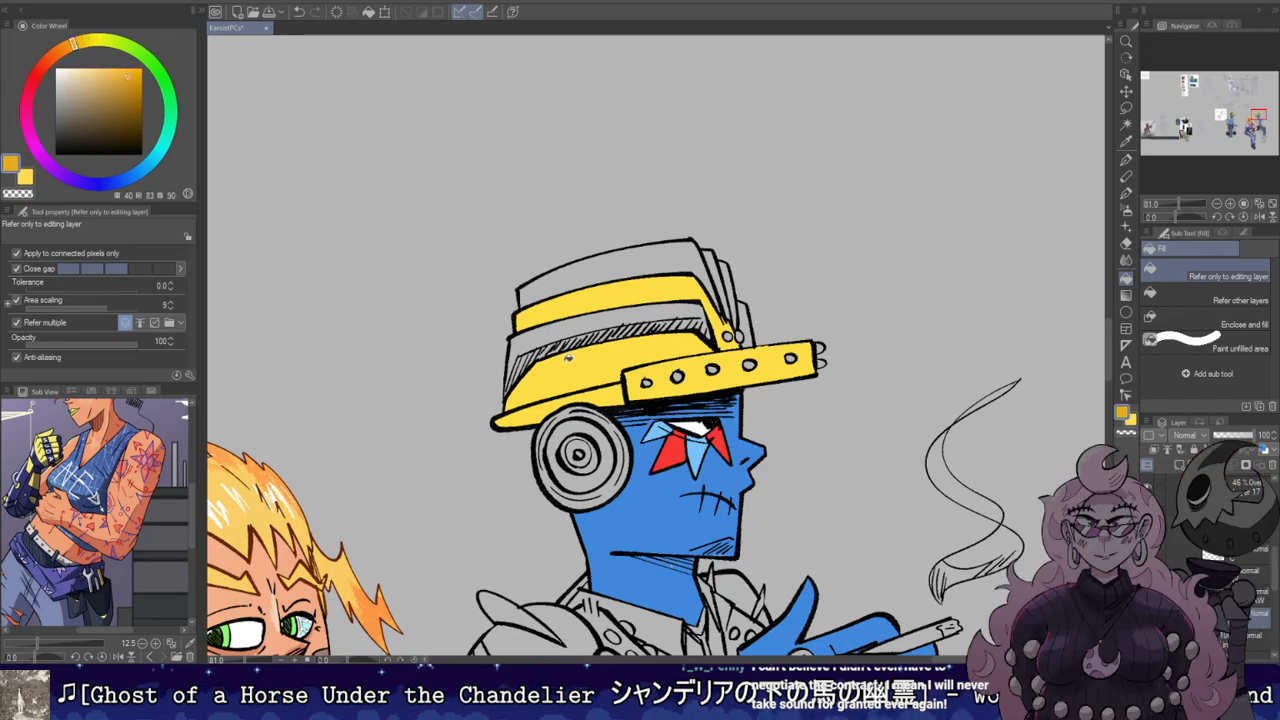
{"action": "left_click", "coordinate": [643, 386]}
{"action": "scroll", "coordinate": [643, 390], "scroll_direction": "down", "scroll_amount": 2}
{"action": "scroll", "coordinate": [643, 390], "scroll_direction": "down", "scroll_amount": 5}
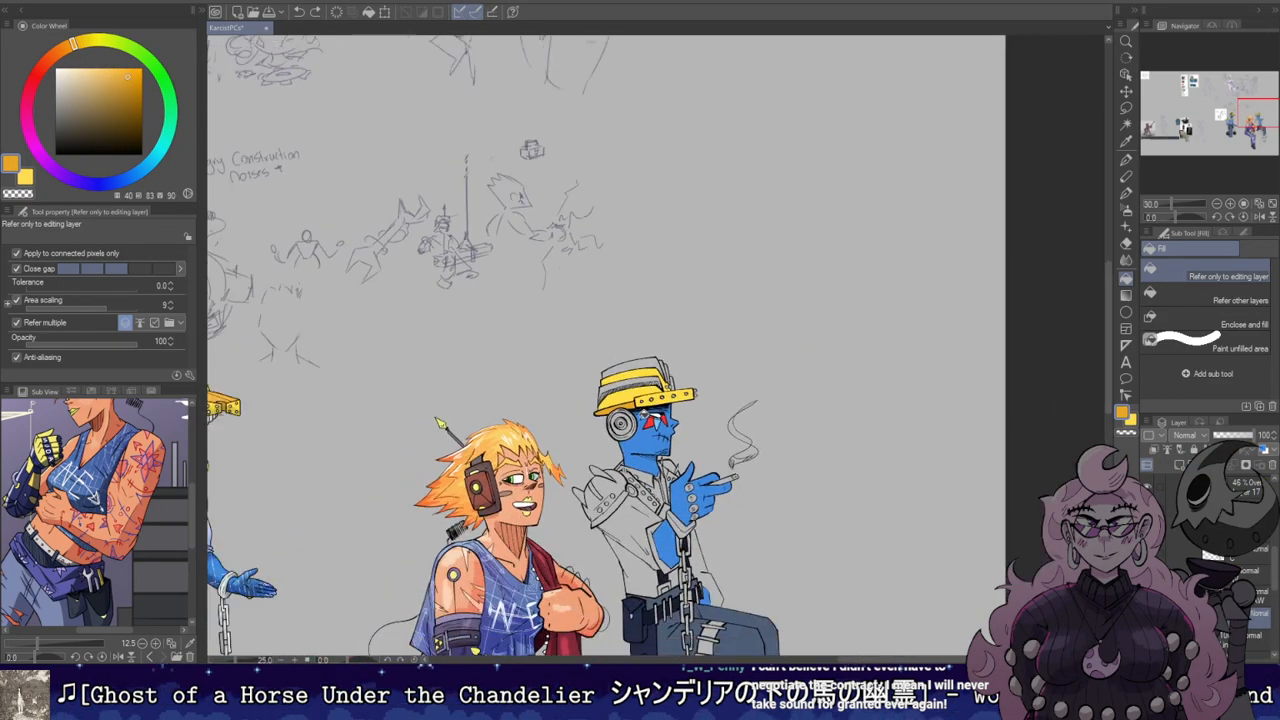
Step: Sample the dark navy from the ridges on the standing character's helmet as the fill colour
{"action": "key", "text": "i"}
{"action": "scroll", "coordinate": [470, 304], "scroll_direction": "up", "scroll_amount": 3}
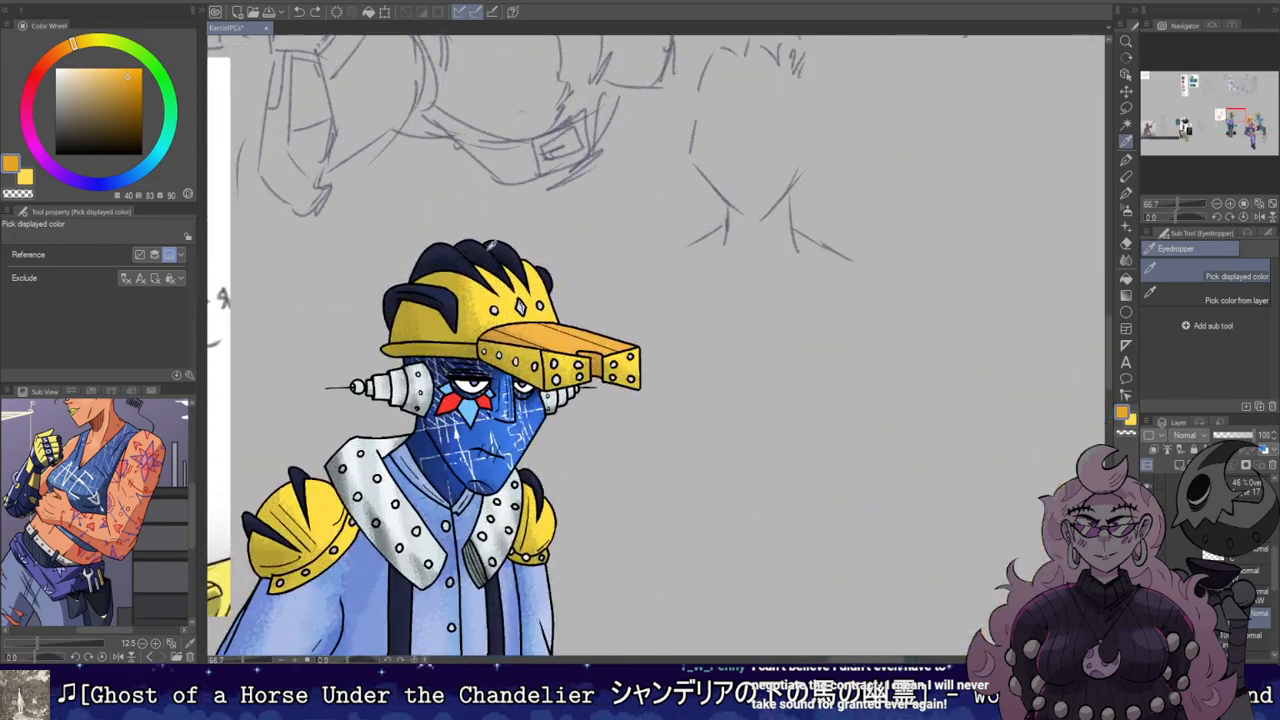
{"action": "left_click", "coordinate": [486, 247]}
{"action": "key", "text": "g"}
Step: Fill the raised bands and the front ridges of the seated character's hat with dark navy
{"action": "scroll", "coordinate": [532, 298], "scroll_direction": "down", "scroll_amount": 1}
{"action": "scroll", "coordinate": [533, 300], "scroll_direction": "down", "scroll_amount": 2}
{"action": "left_click_drag", "start_coordinate": [842, 422], "coordinate": [434, 397]}
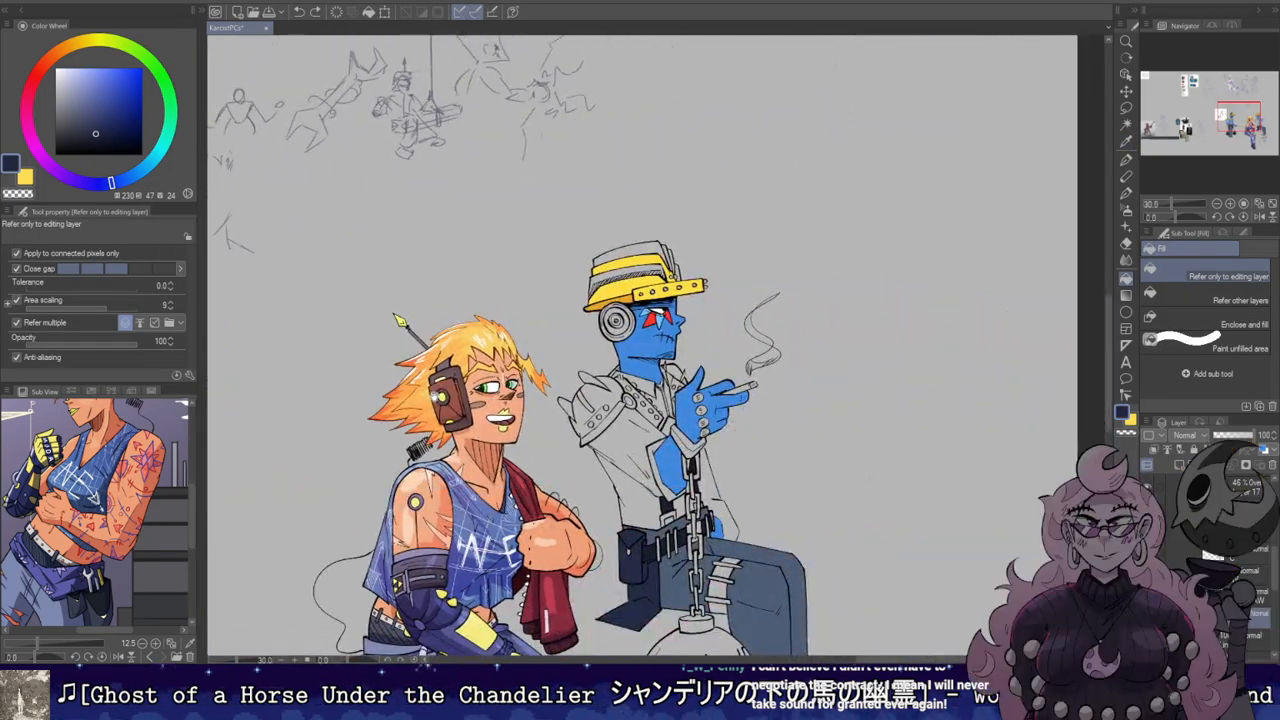
{"action": "scroll", "coordinate": [660, 306], "scroll_direction": "up", "scroll_amount": 5}
{"action": "left_click_drag", "start_coordinate": [549, 180], "coordinate": [638, 390]}
{"action": "left_click", "coordinate": [600, 365]}
{"action": "left_click", "coordinate": [659, 305]}
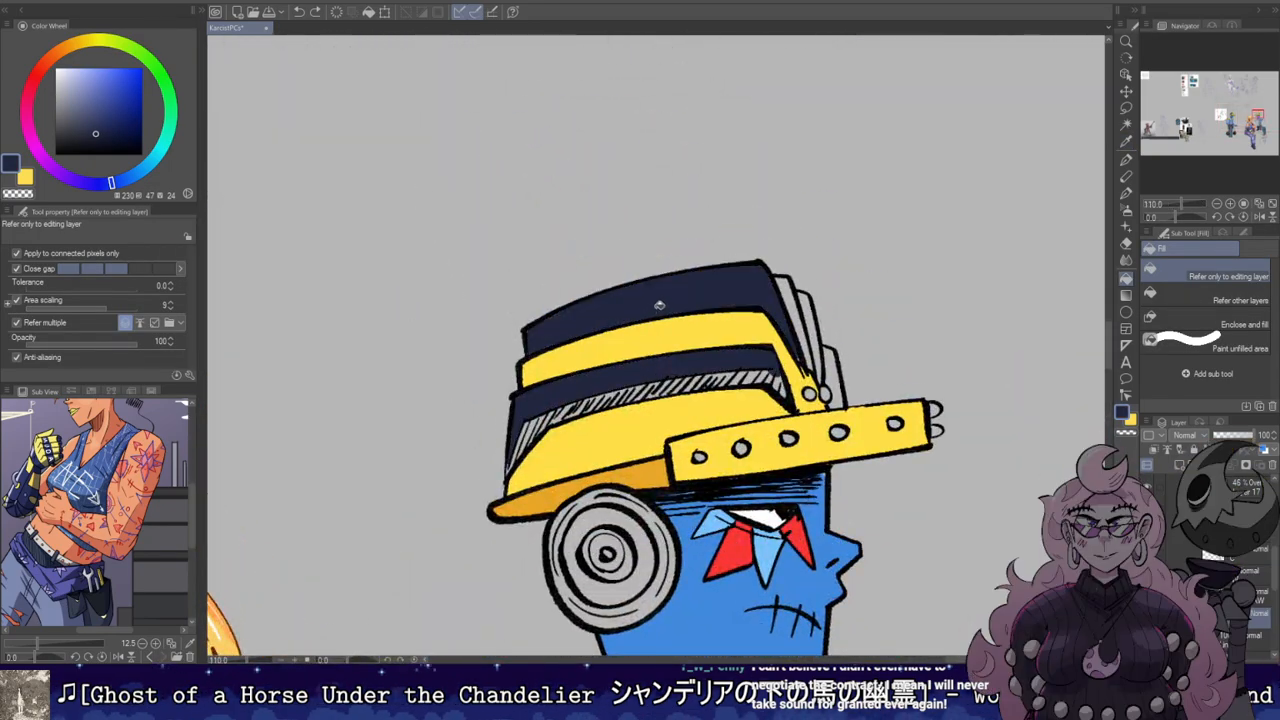
{"action": "left_click", "coordinate": [808, 336]}
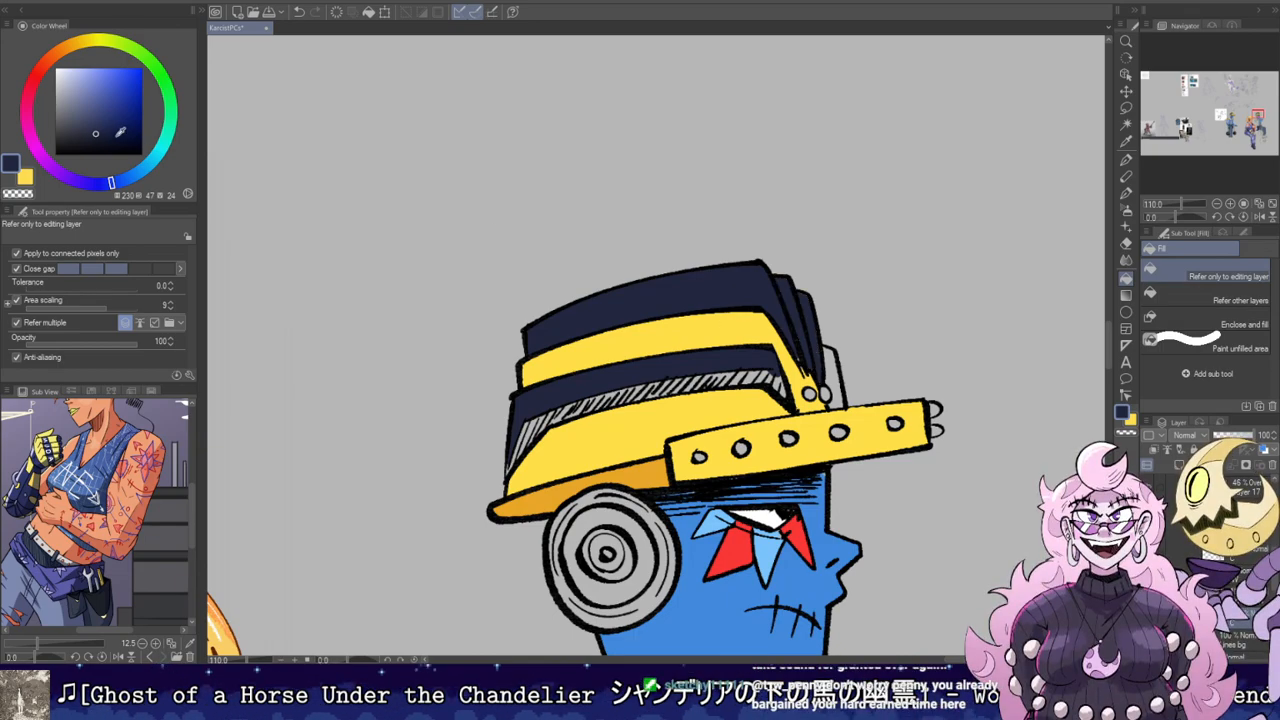
Step: Paint the gaps in the hatched shadow beneath the hat's lower navy band with darker navy, using G-pen 2
{"action": "scroll", "coordinate": [680, 384], "scroll_direction": "up", "scroll_amount": 3}
{"action": "mouse_move", "coordinate": [476, 441]}
{"action": "left_mouse_down"}
{"action": "mouse_move", "coordinate": [680, 392]}
{"action": "mouse_move", "coordinate": [800, 381]}
{"action": "mouse_move", "coordinate": [790, 268]}
{"action": "mouse_move", "coordinate": [728, 328]}
{"action": "left_mouse_up"}
{"action": "key", "text": "r"}
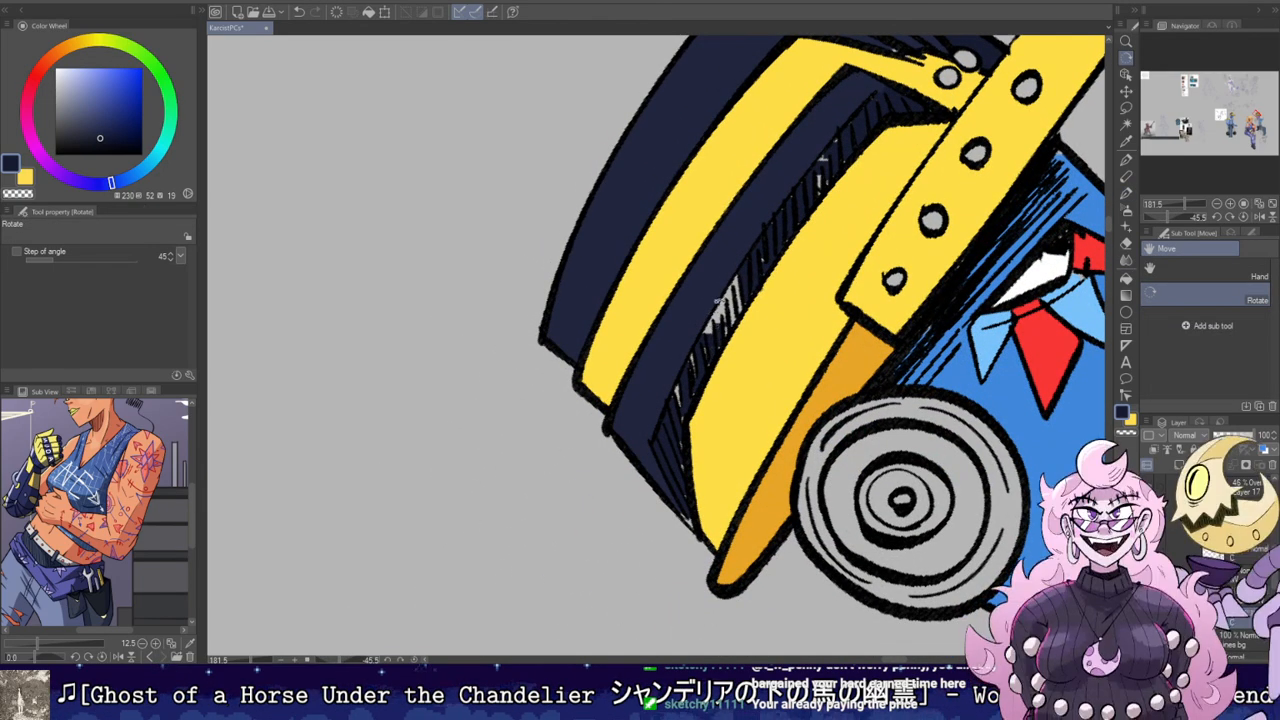
{"action": "key", "text": "b"}
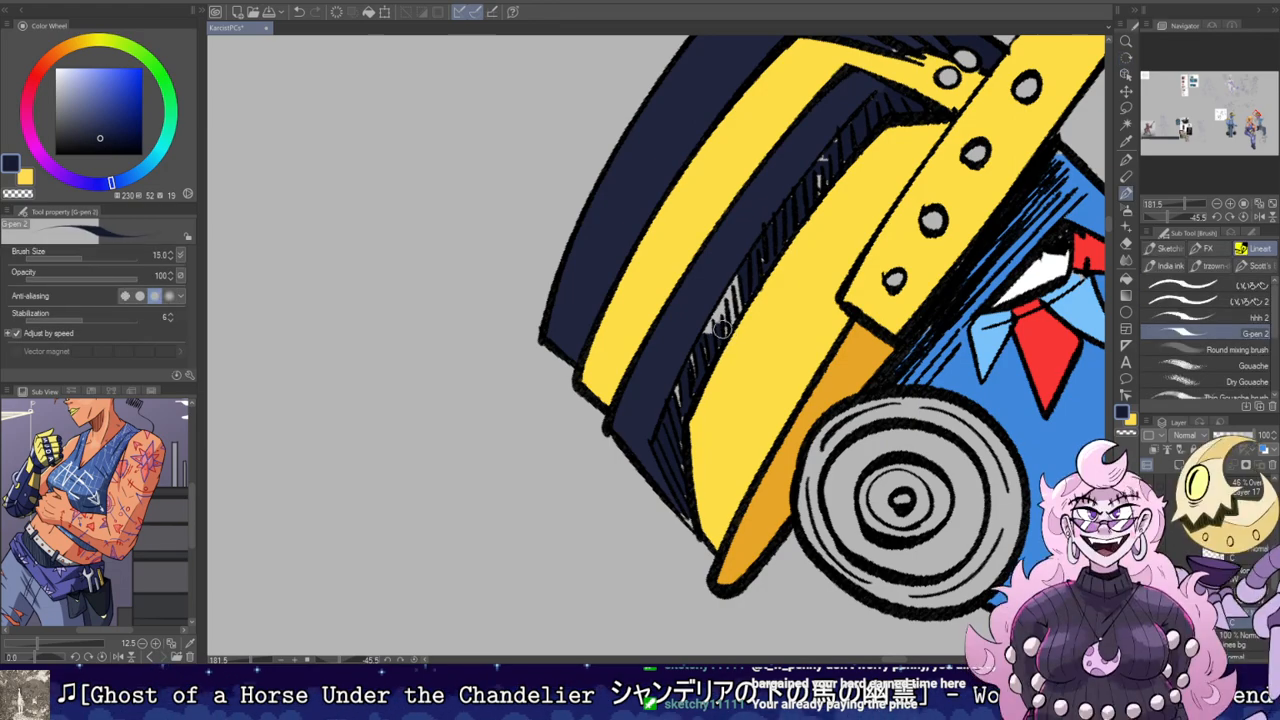
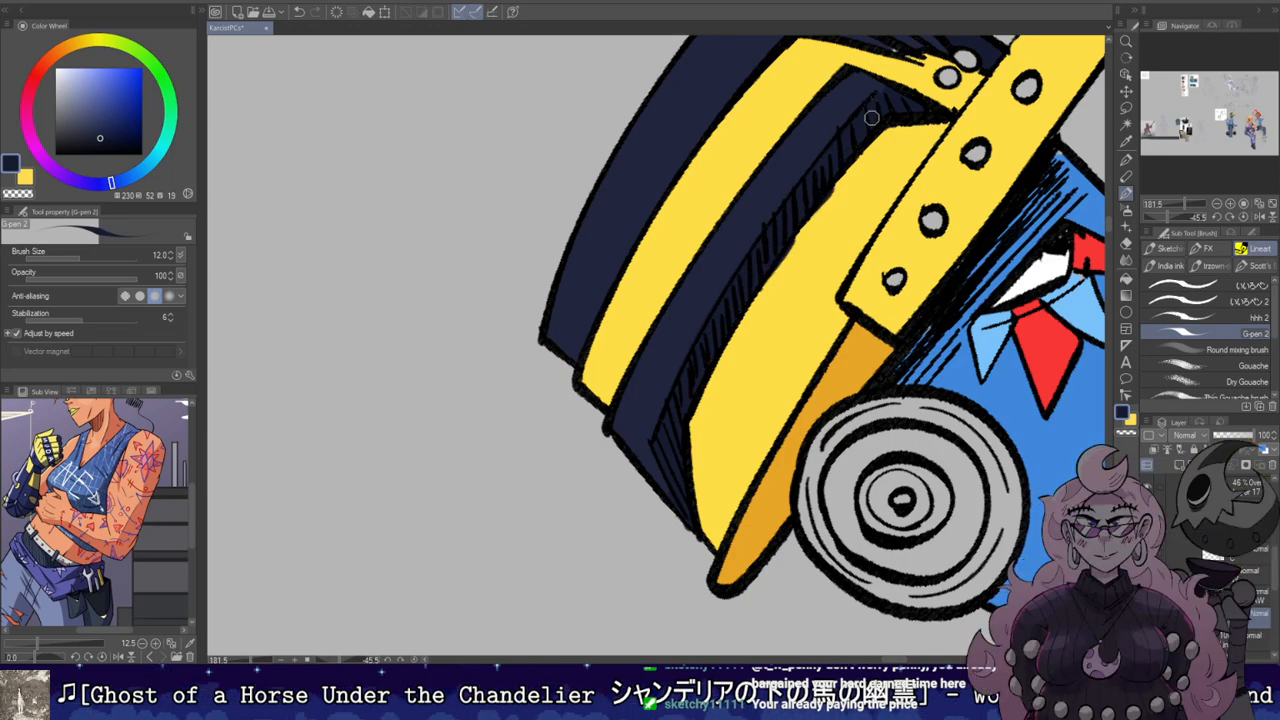
{"action": "left_click_drag", "start_coordinate": [898, 118], "coordinate": [758, 339]}
{"action": "key", "text": "r"}
{"action": "double_click", "coordinate": [786, 322]}
{"action": "key", "text": "b"}
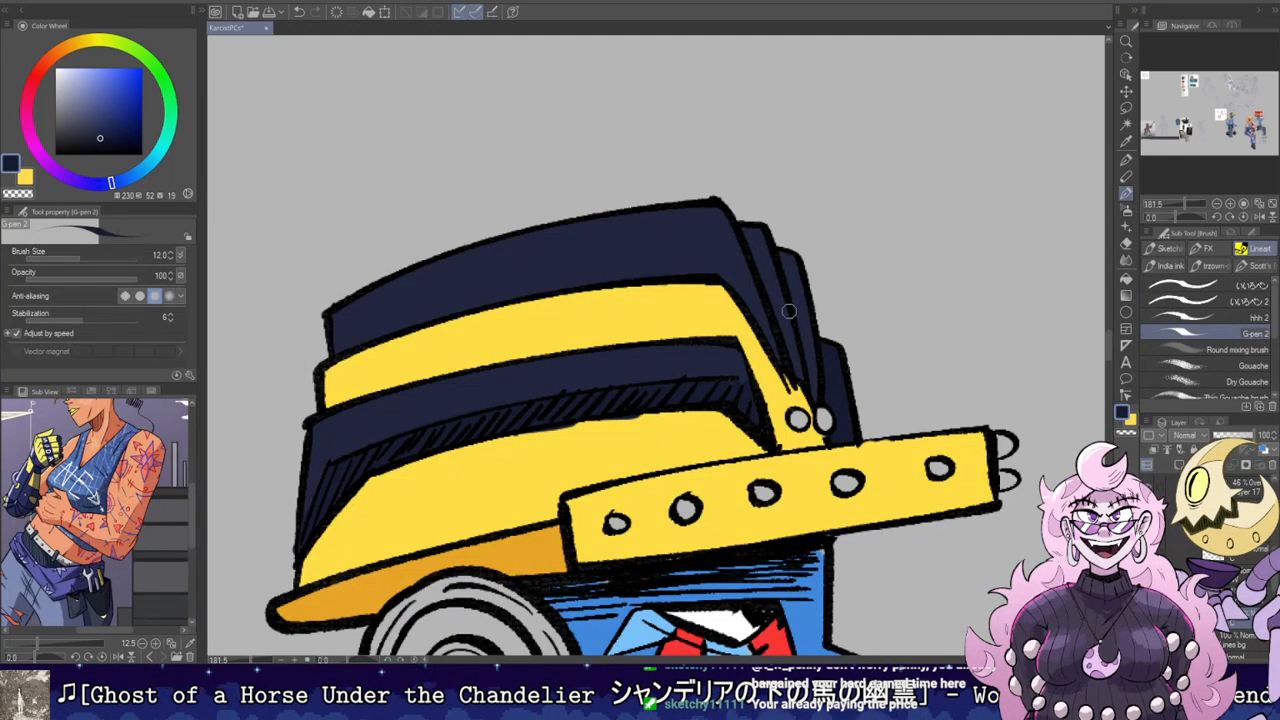
Step: Sample the pale metallic grey from the standing character's studded collar as the fill colour
{"action": "scroll", "coordinate": [855, 316], "scroll_direction": "down", "scroll_amount": 2}
{"action": "key", "text": "r"}
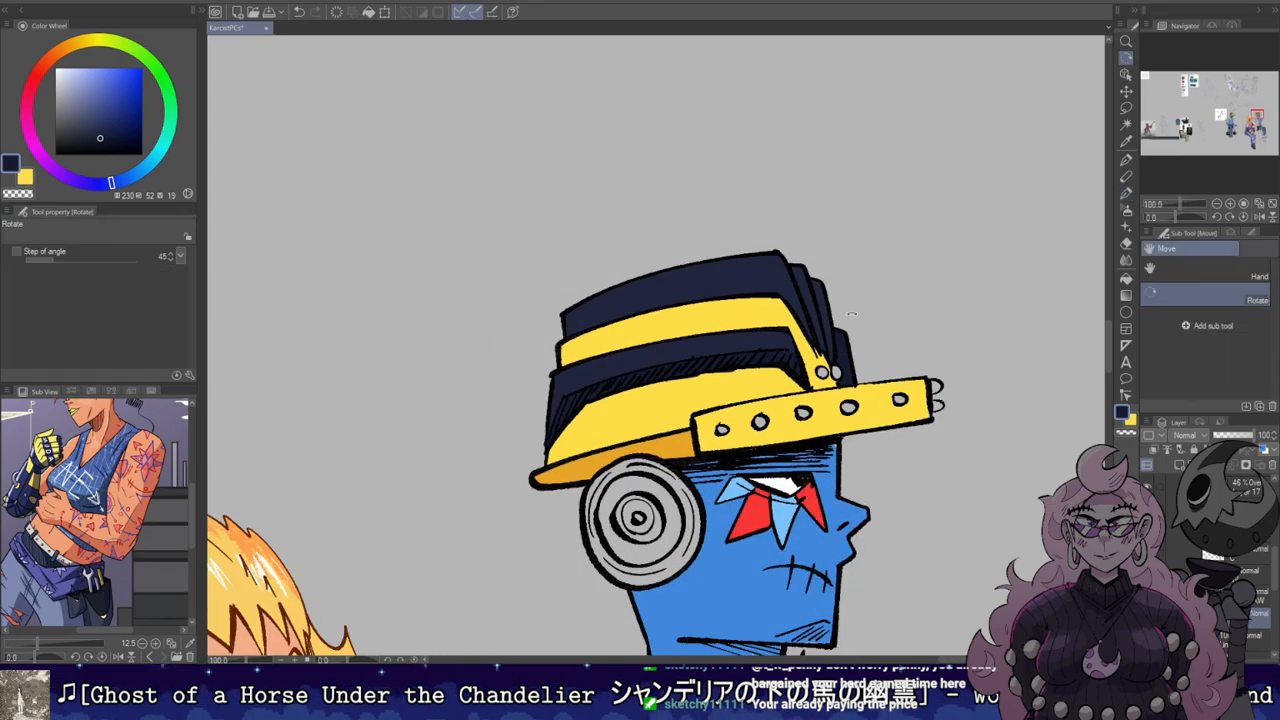
{"action": "scroll", "coordinate": [852, 313], "scroll_direction": "down", "scroll_amount": 5}
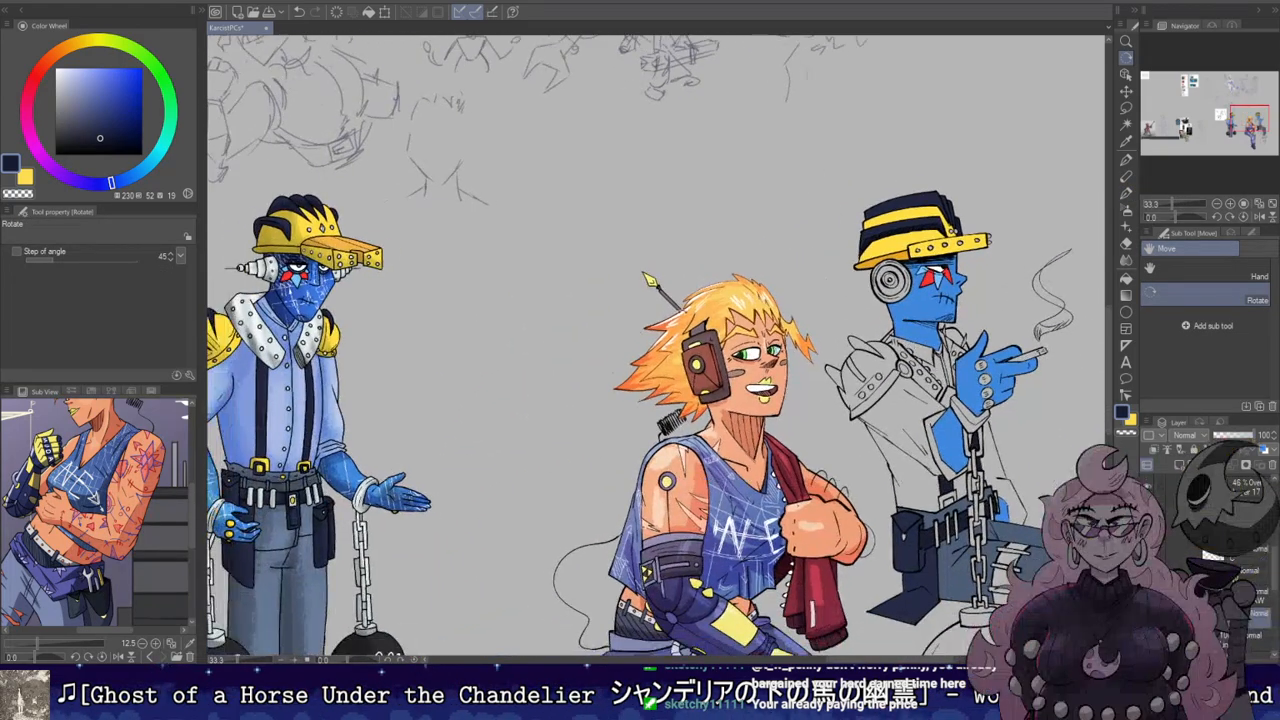
{"action": "key", "text": "i"}
{"action": "scroll", "coordinate": [315, 262], "scroll_direction": "up", "scroll_amount": 4}
{"action": "left_click", "coordinate": [318, 298]}
{"action": "key", "text": "g"}
Step: Fill all the rings of the seated character's round ear piece with pale grey, including the slivers between its lines
{"action": "scroll", "coordinate": [470, 290], "scroll_direction": "down", "scroll_amount": 3}
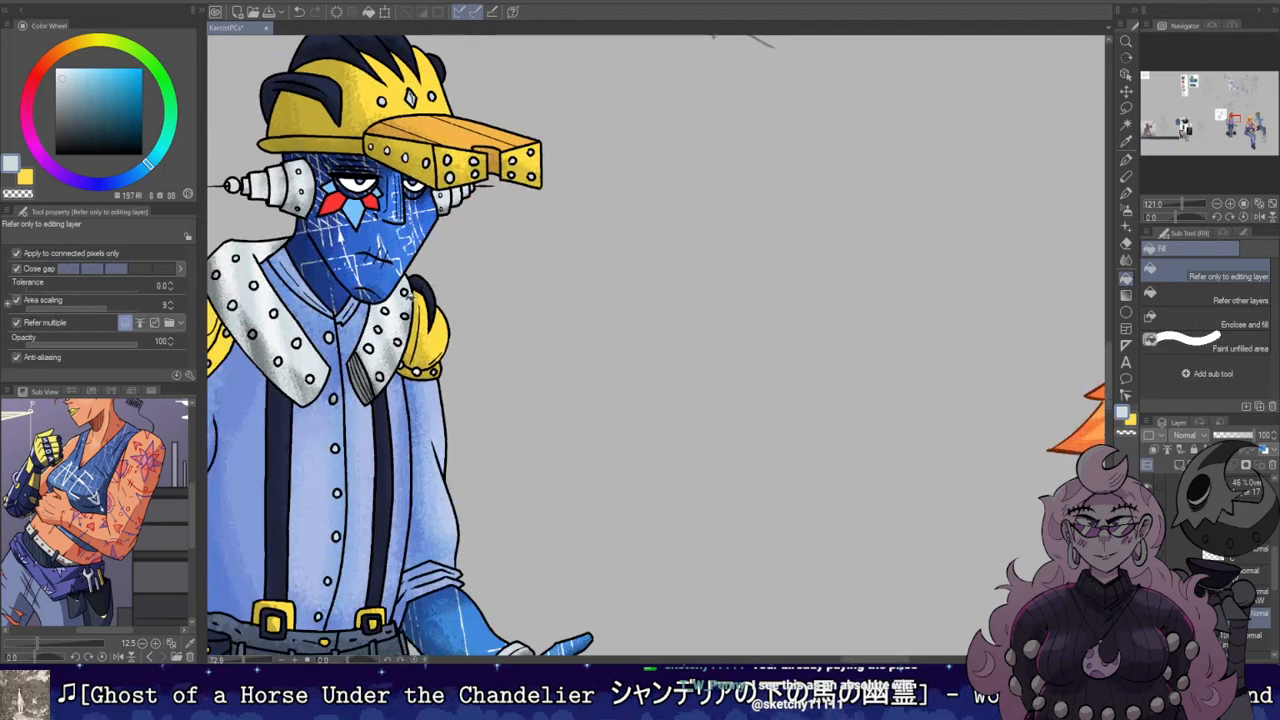
{"action": "left_click_drag", "start_coordinate": [880, 300], "coordinate": [302, 357]}
{"action": "scroll", "coordinate": [800, 293], "scroll_direction": "up", "scroll_amount": 4}
{"action": "left_click_drag", "start_coordinate": [515, 291], "coordinate": [540, 313]}
{"action": "scroll", "coordinate": [538, 312], "scroll_direction": "up", "scroll_amount": 1}
{"action": "left_click", "coordinate": [520, 368]}
{"action": "left_click", "coordinate": [520, 388]}
{"action": "left_click", "coordinate": [521, 336]}
{"action": "left_click", "coordinate": [518, 325]}
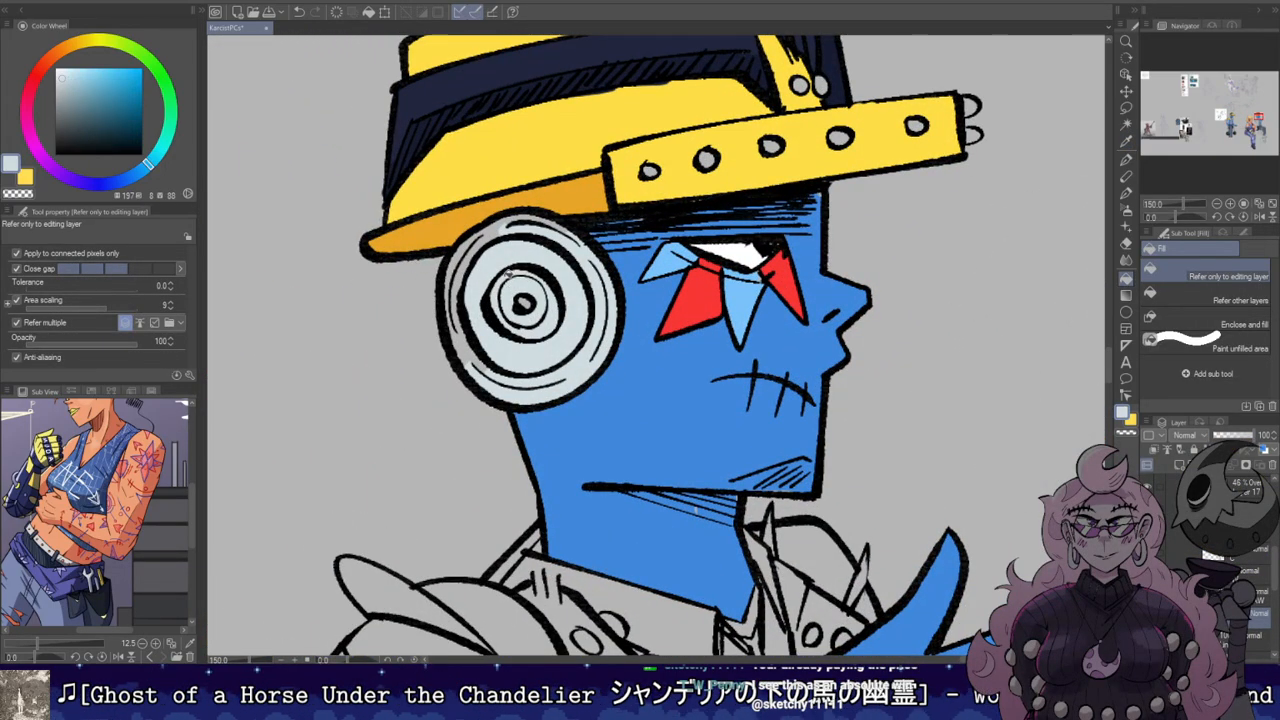
{"action": "left_click", "coordinate": [482, 247]}
{"action": "left_click", "coordinate": [473, 350]}
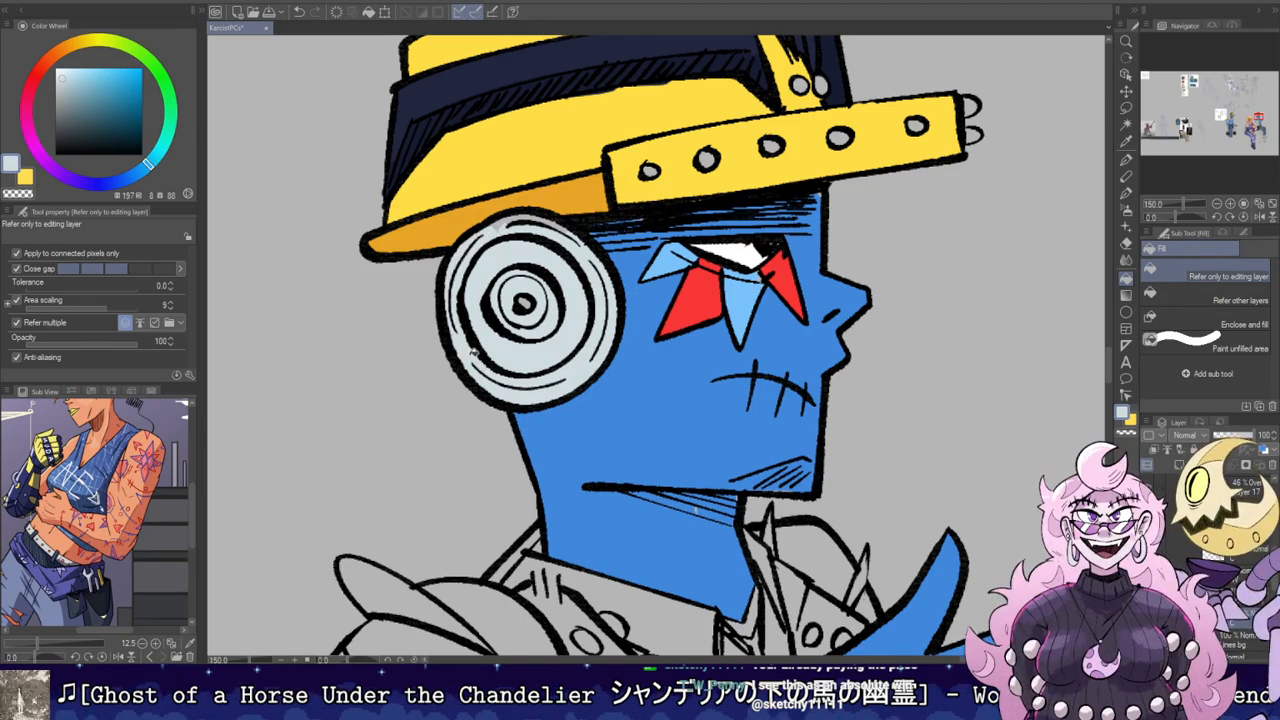
Step: Fill the studs on the seated character's hat and visor with pale grey, and save the drawing
{"action": "scroll", "coordinate": [708, 346], "scroll_direction": "down", "scroll_amount": 7}
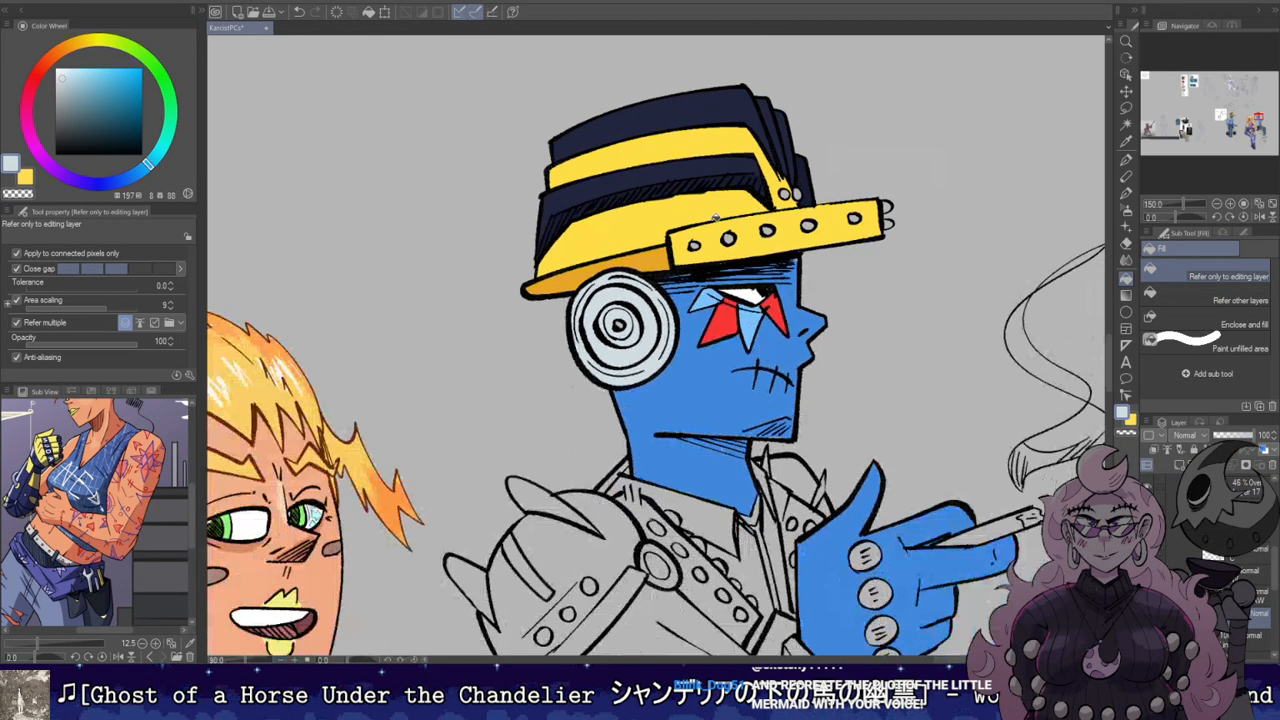
{"action": "scroll", "coordinate": [690, 275], "scroll_direction": "up", "scroll_amount": 8}
{"action": "scroll", "coordinate": [705, 252], "scroll_direction": "down", "scroll_amount": 2}
{"action": "scroll", "coordinate": [775, 212], "scroll_direction": "up", "scroll_amount": 2}
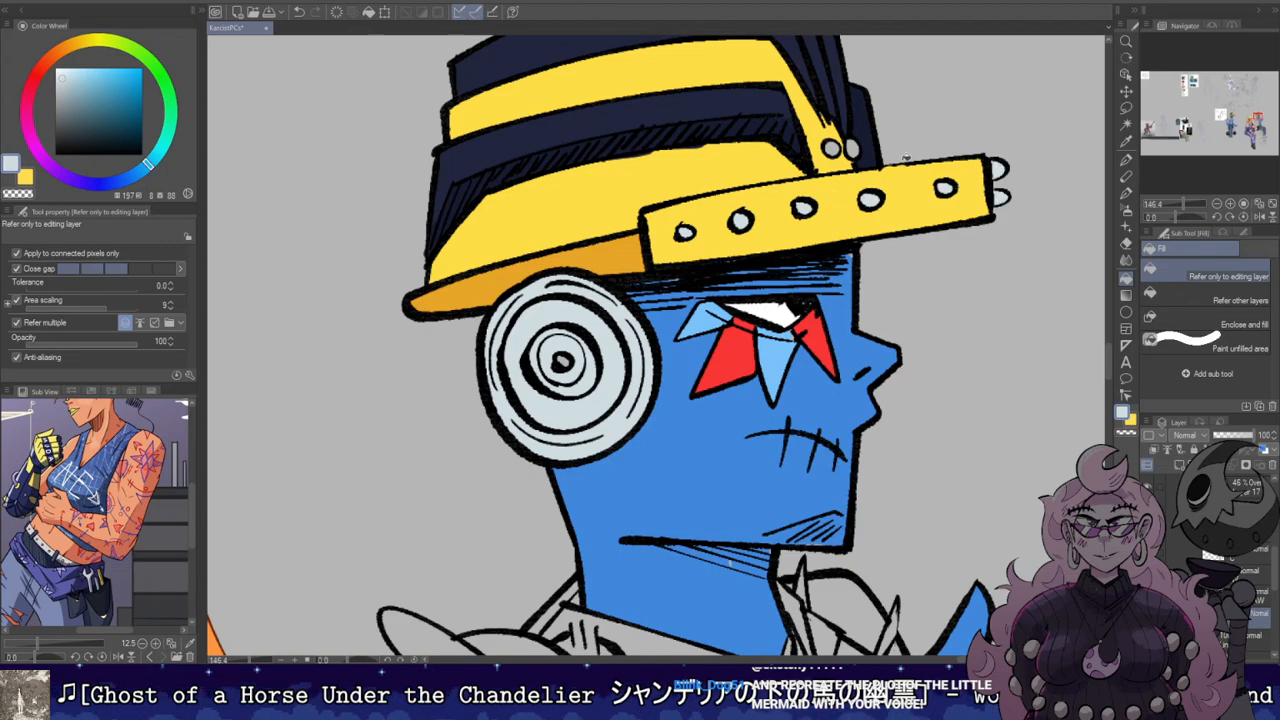
{"action": "scroll", "coordinate": [822, 168], "scroll_direction": "down", "scroll_amount": 3}
{"action": "scroll", "coordinate": [797, 189], "scroll_direction": "up", "scroll_amount": 1}
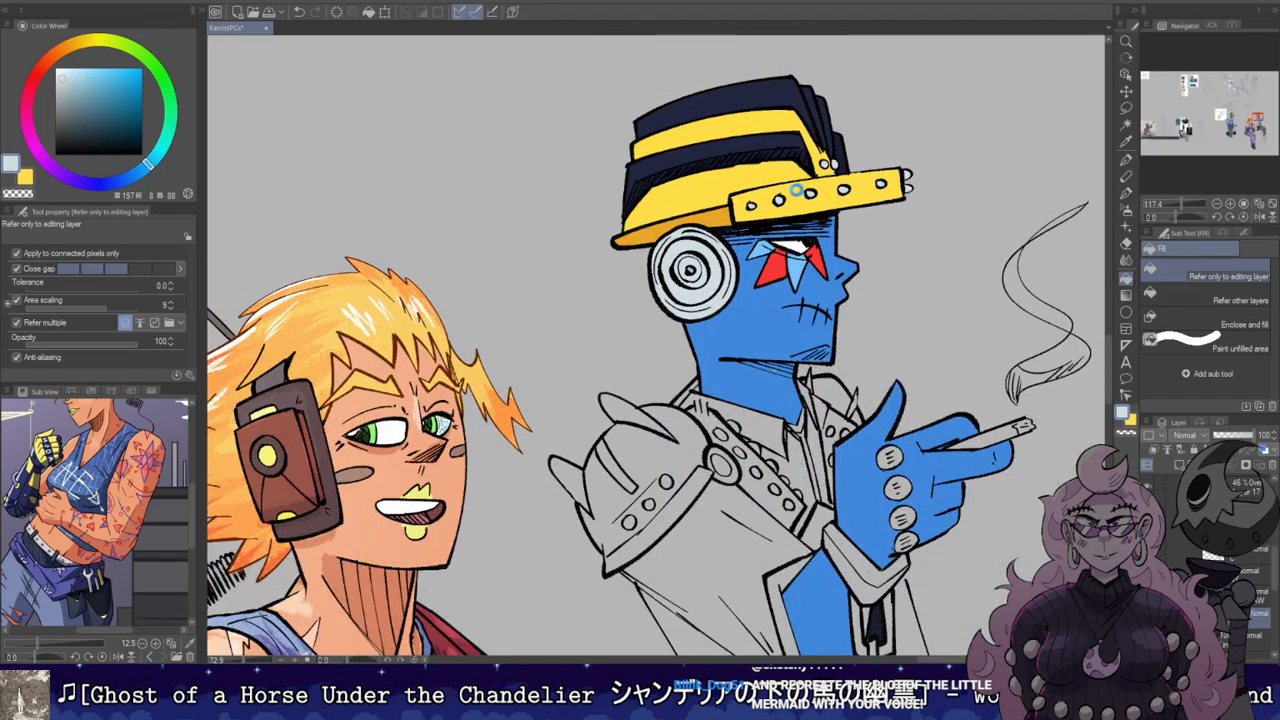
Step: Sample the dark navy from the seated character's hat bands as the drawing colour
{"action": "scroll", "coordinate": [790, 301], "scroll_direction": "down", "scroll_amount": 4}
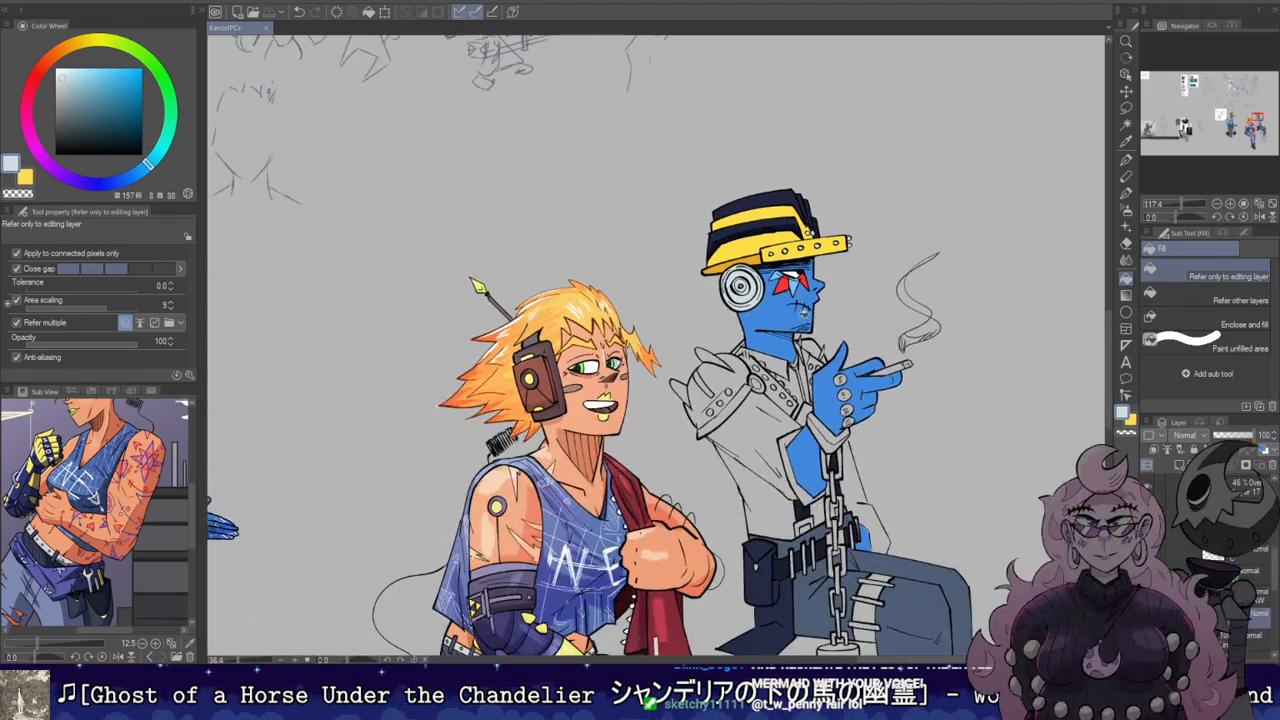
{"action": "scroll", "coordinate": [790, 301], "scroll_direction": "up", "scroll_amount": 1}
{"action": "left_click_drag", "start_coordinate": [910, 360], "coordinate": [937, 361]}
{"action": "key", "text": "alt"}
{"action": "left_click", "coordinate": [889, 158], "text": "alt"}
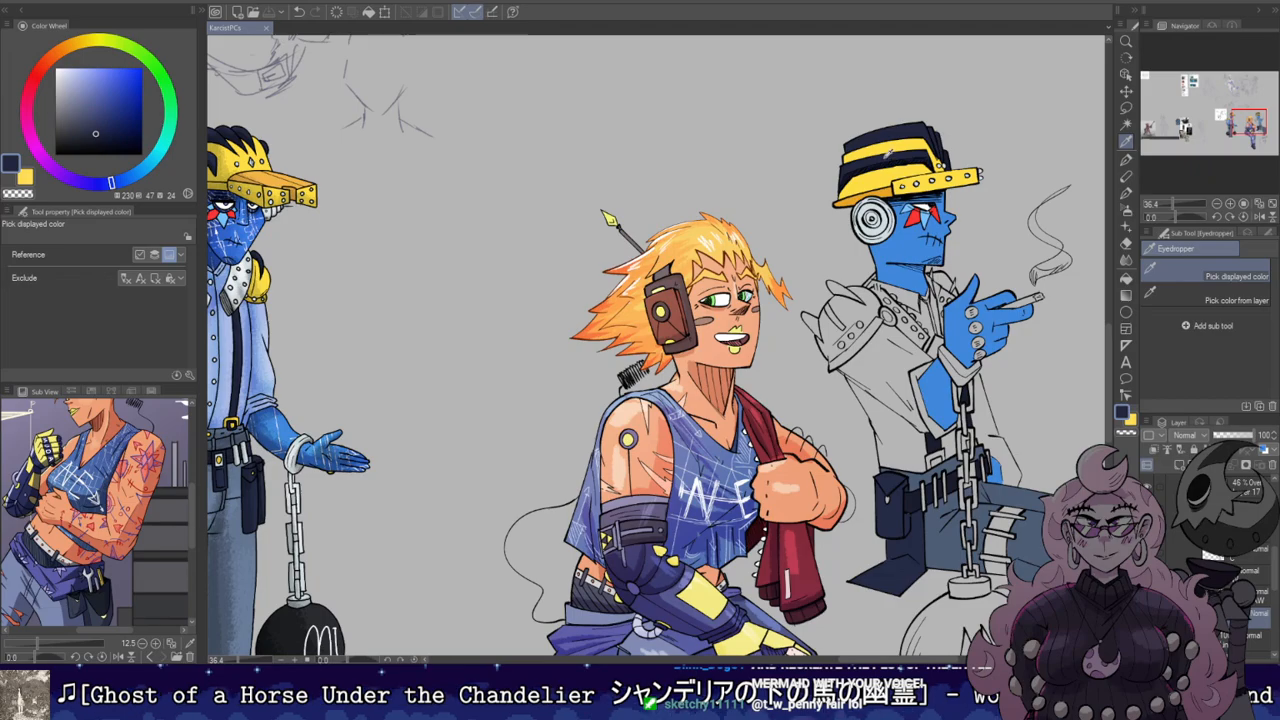
Step: Fill the three spikes on the seated character's near shoulder pad with dark navy
{"action": "scroll", "coordinate": [847, 264], "scroll_direction": "up", "scroll_amount": 4}
{"action": "left_click", "coordinate": [817, 354]}
{"action": "left_click", "coordinate": [736, 443]}
{"action": "left_click", "coordinate": [805, 435]}
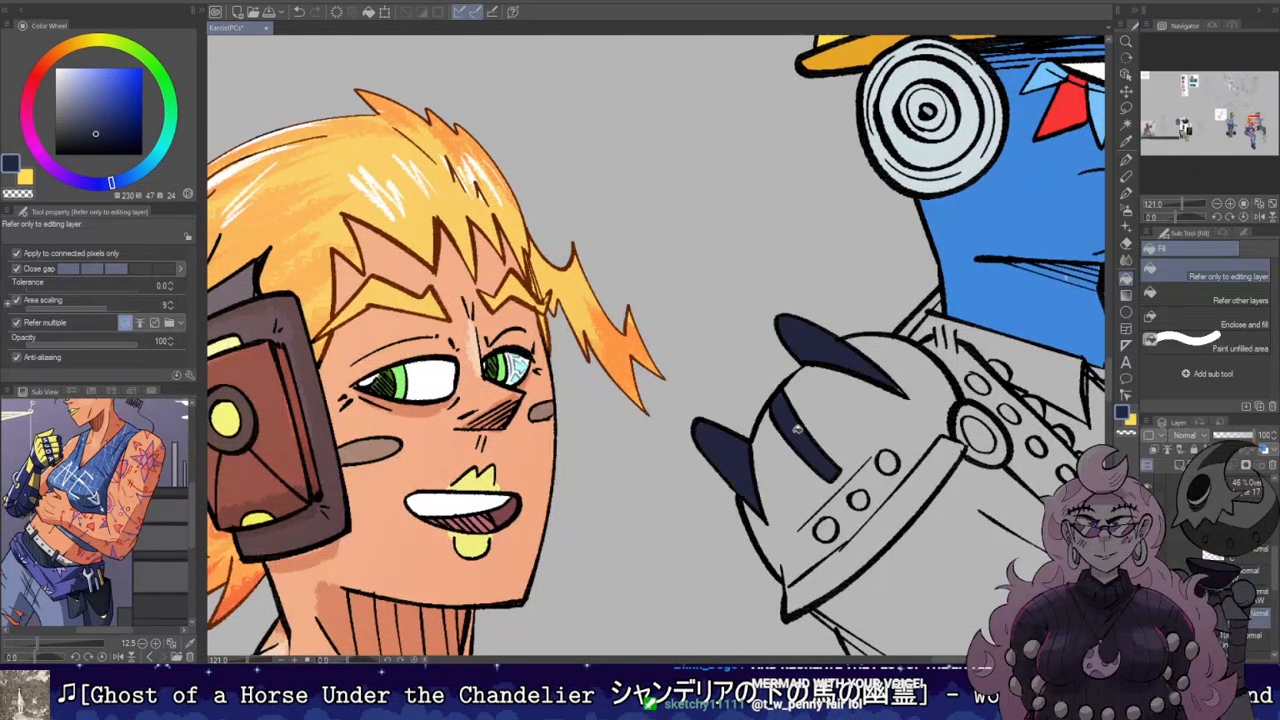
Step: Sample the pale metallic grey and fill both sides of the seated character's studded collar with it
{"action": "scroll", "coordinate": [805, 435], "scroll_direction": "down", "scroll_amount": 3}
{"action": "key", "text": "i"}
{"action": "left_click", "coordinate": [880, 238]}
{"action": "key", "text": "g"}
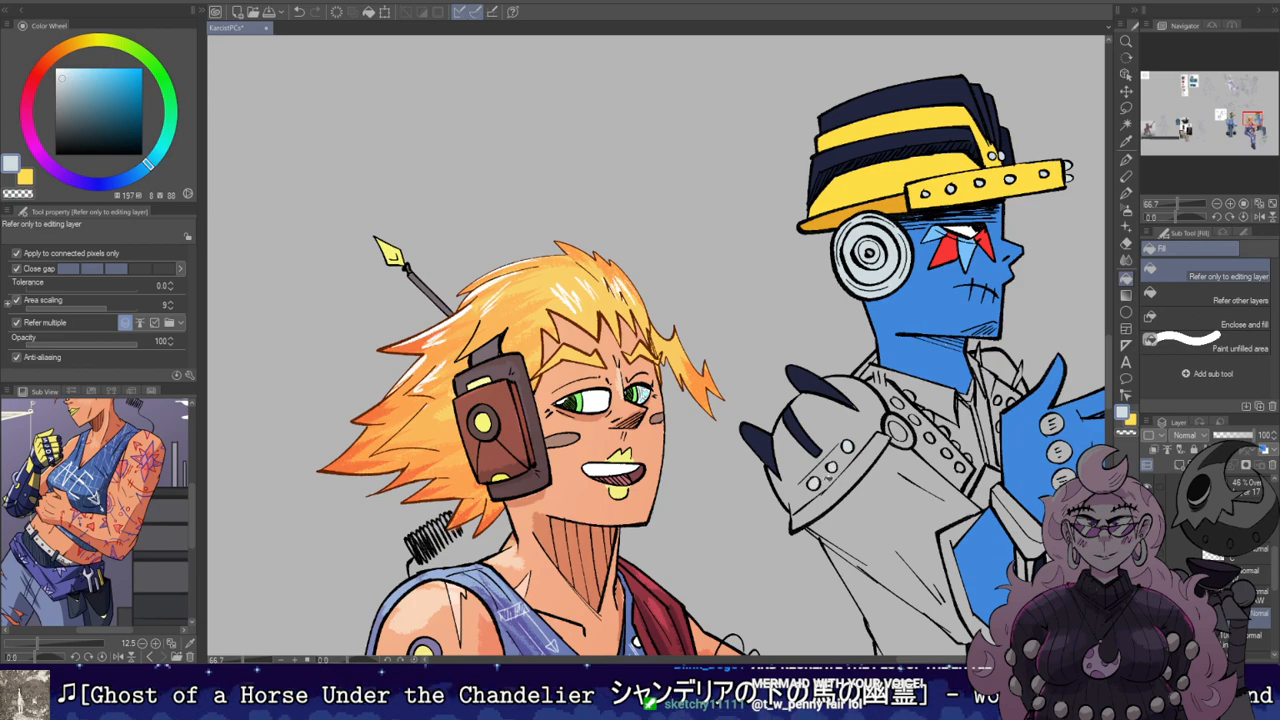
{"action": "left_click", "coordinate": [950, 453]}
{"action": "scroll", "coordinate": [946, 449], "scroll_direction": "up", "scroll_amount": 2}
{"action": "key", "text": "b"}
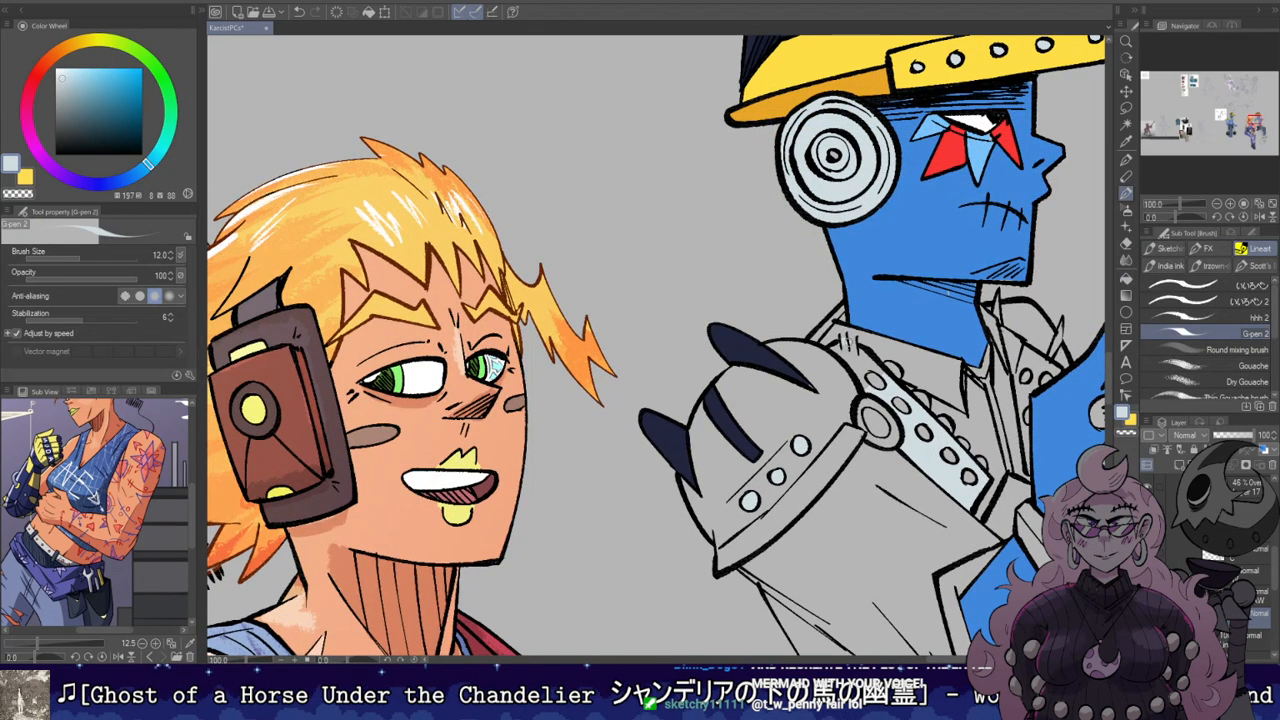
{"action": "key", "text": "g"}
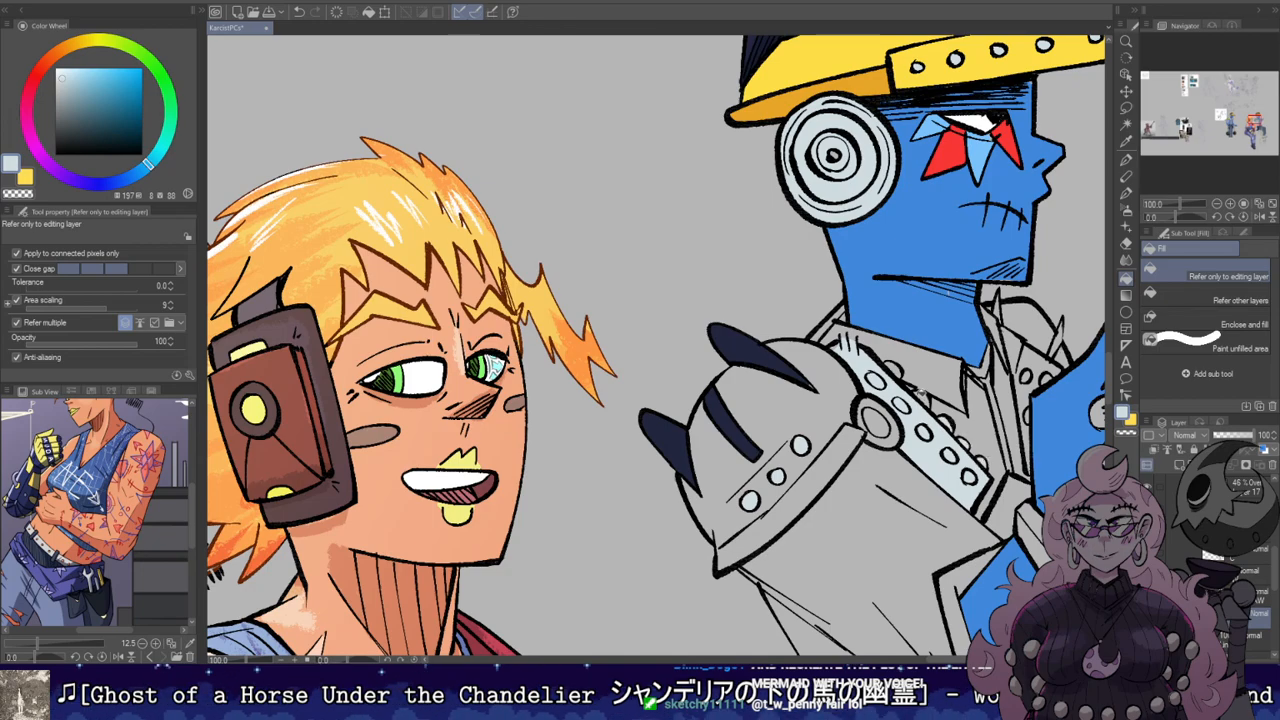
{"action": "left_click_drag", "start_coordinate": [916, 382], "coordinate": [830, 384]}
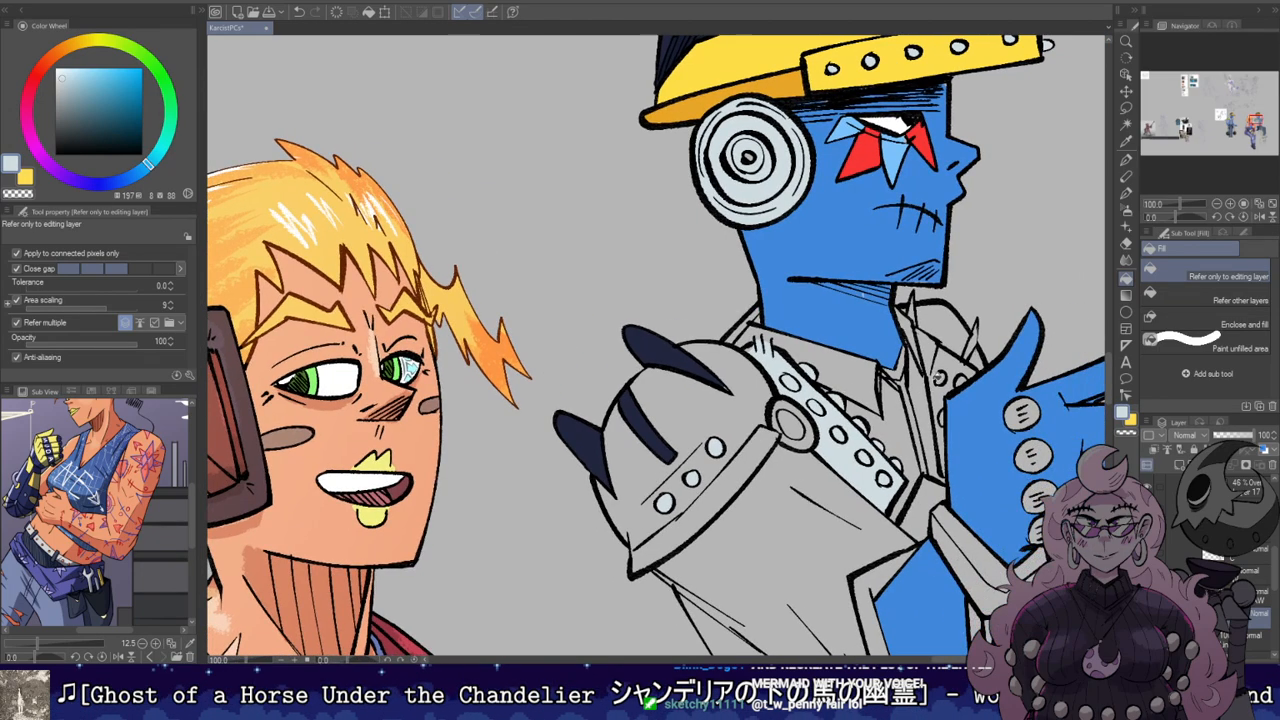
{"action": "left_click", "coordinate": [941, 396]}
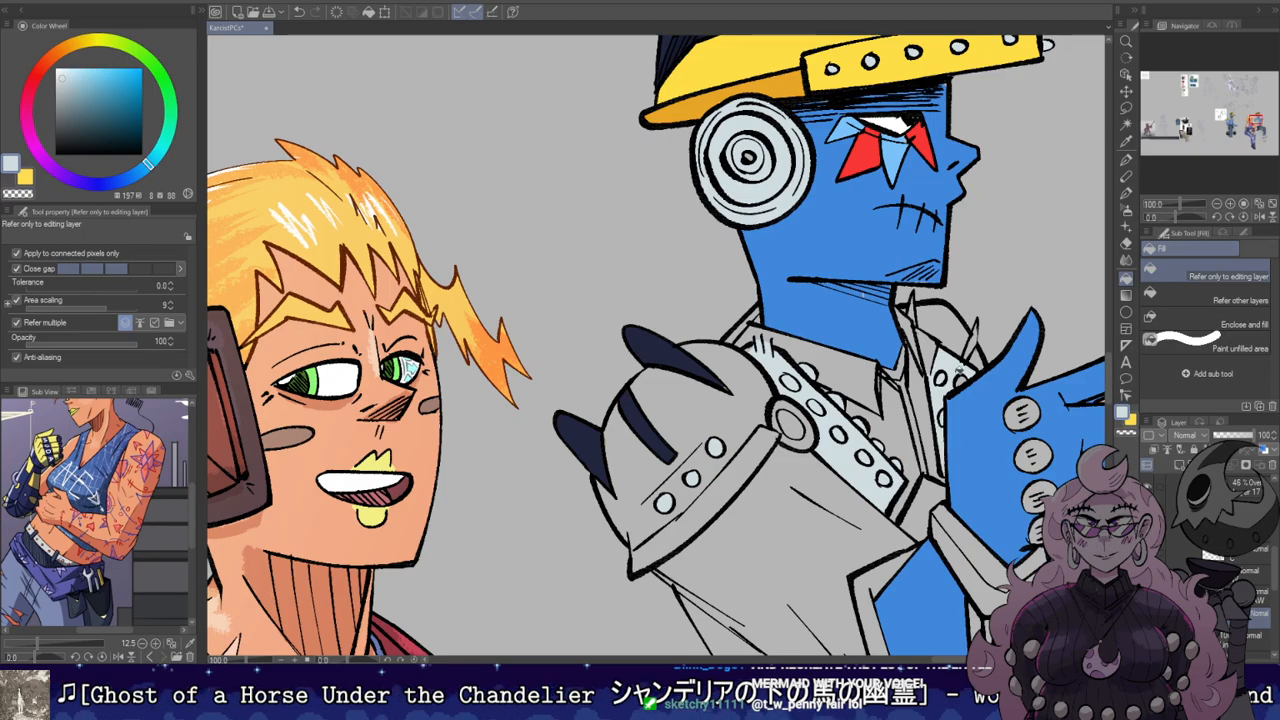
Step: Sample the yellow from the seated character's hat and fill the shoulder pads with it
{"action": "scroll", "coordinate": [927, 365], "scroll_direction": "down", "scroll_amount": 4}
{"action": "left_click_drag", "start_coordinate": [604, 401], "coordinate": [582, 438]}
{"action": "key", "text": "i"}
{"action": "left_click", "coordinate": [819, 247]}
{"action": "key", "text": "g"}
{"action": "scroll", "coordinate": [868, 408], "scroll_direction": "up", "scroll_amount": 2}
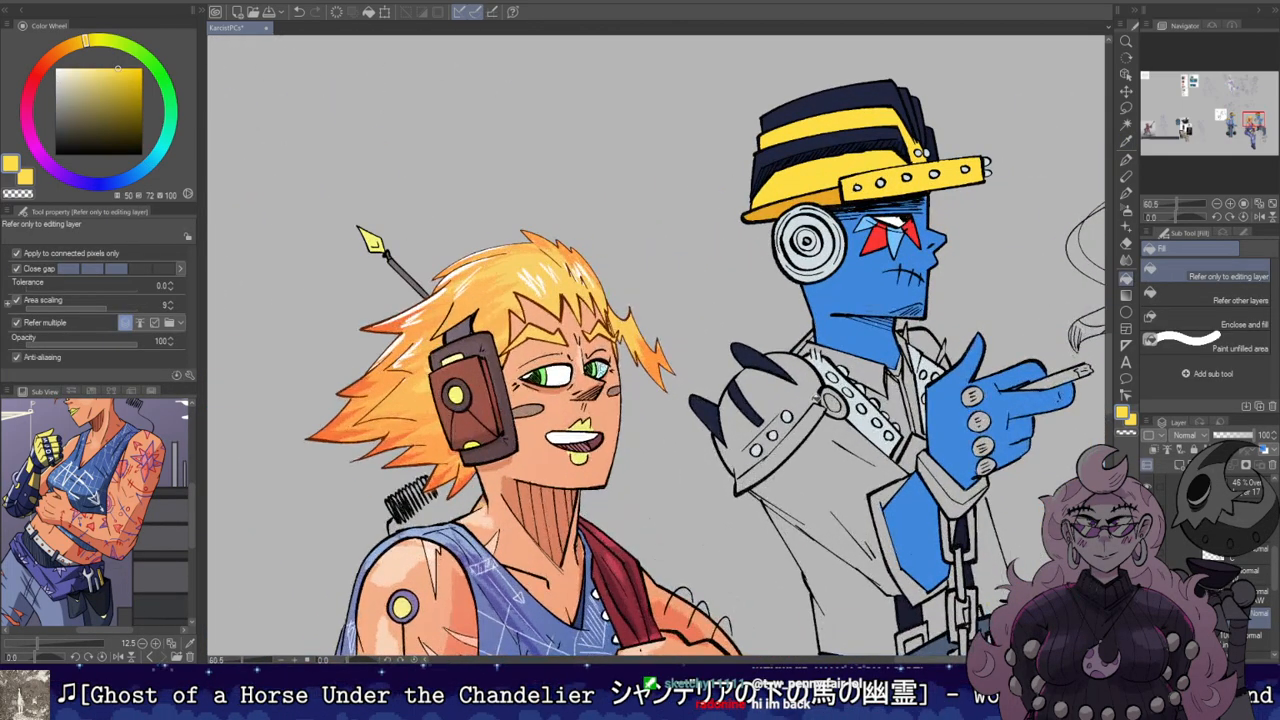
{"action": "left_click", "coordinate": [809, 393]}
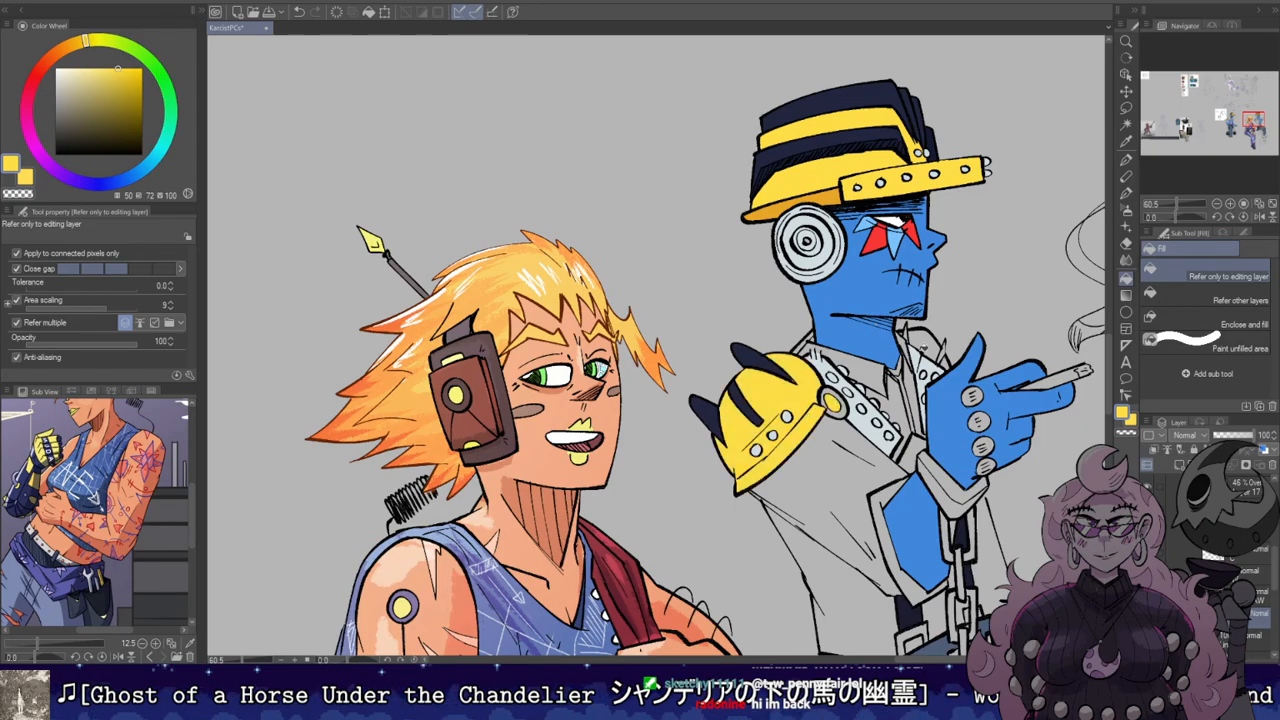
Step: Sample the dark navy from the near shoulder pad's spikes and colour the far shoulder pad's spikes with it
{"action": "scroll", "coordinate": [920, 339], "scroll_direction": "up", "scroll_amount": 5}
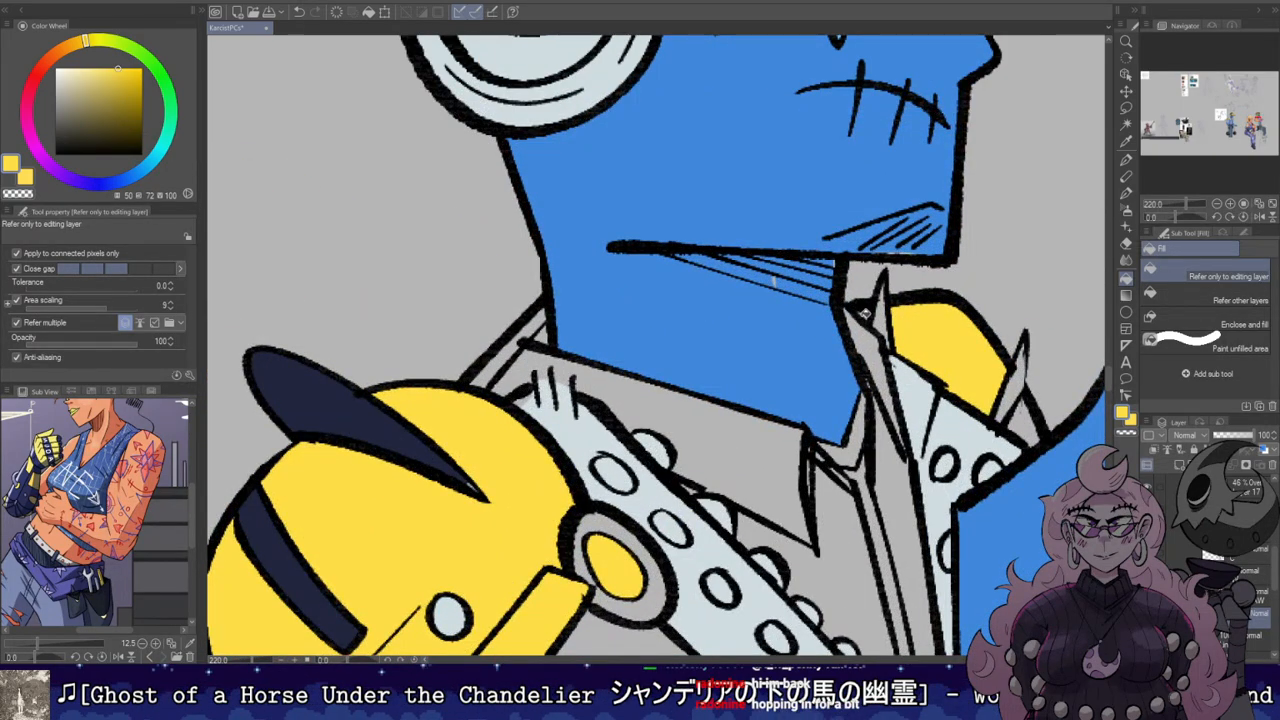
{"action": "scroll", "coordinate": [856, 327], "scroll_direction": "down", "scroll_amount": 1}
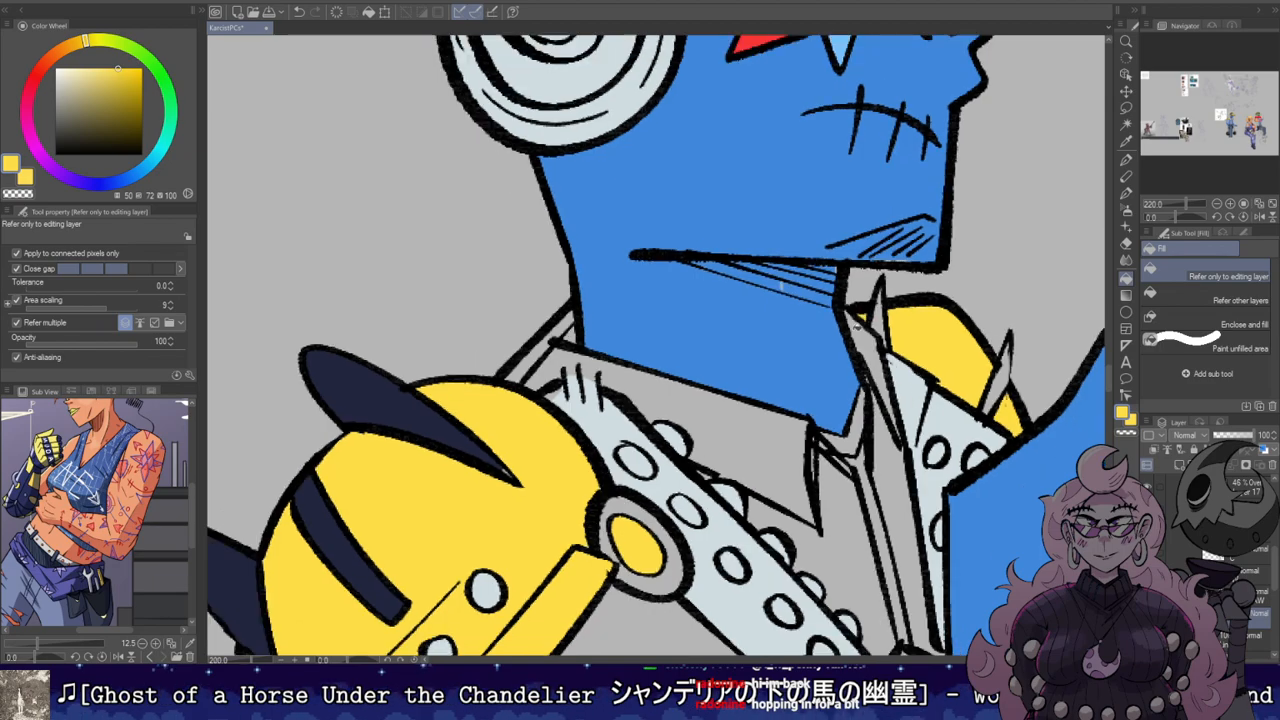
{"action": "left_click", "coordinate": [433, 407], "text": "alt"}
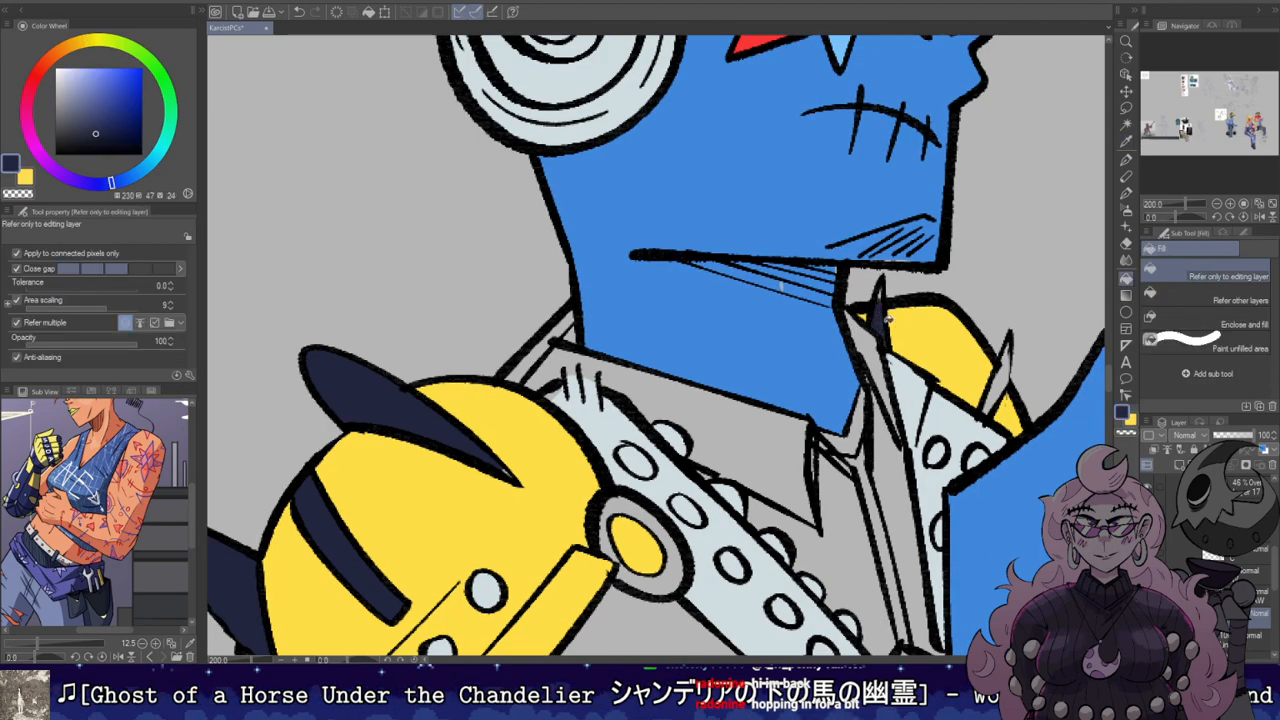
{"action": "key", "text": "p"}
{"action": "scroll", "coordinate": [876, 293], "scroll_direction": "down", "scroll_amount": 6}
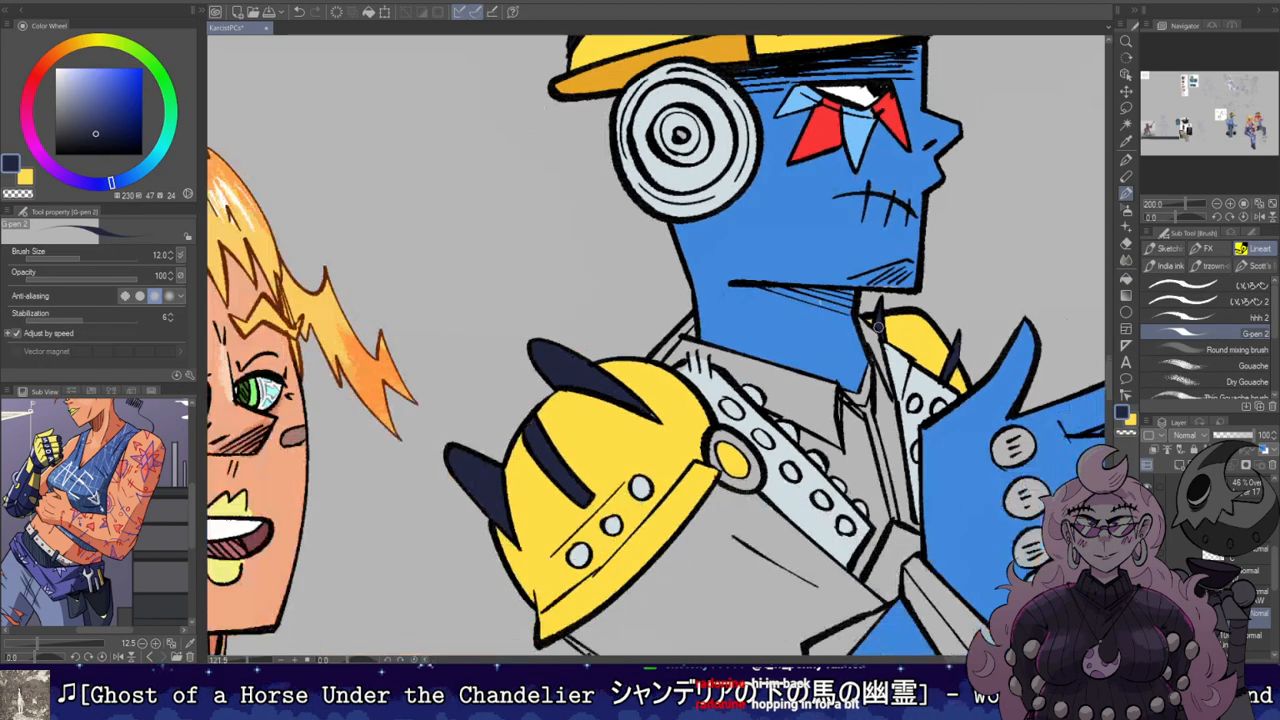
Step: Sample the light periwinkle blue from the standing character's shirt as the fill colour
{"action": "scroll", "coordinate": [580, 160], "scroll_direction": "down", "scroll_amount": 3}
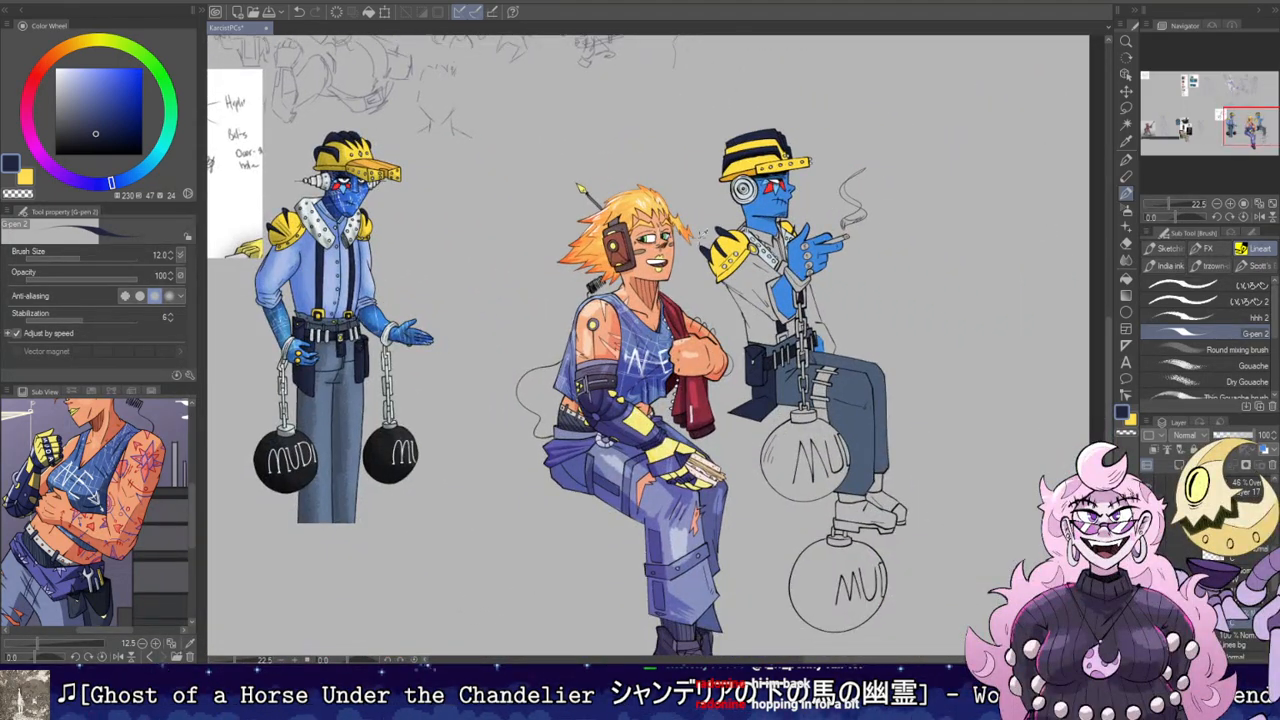
{"action": "key", "text": "i"}
{"action": "scroll", "coordinate": [332, 139], "scroll_direction": "up", "scroll_amount": 4}
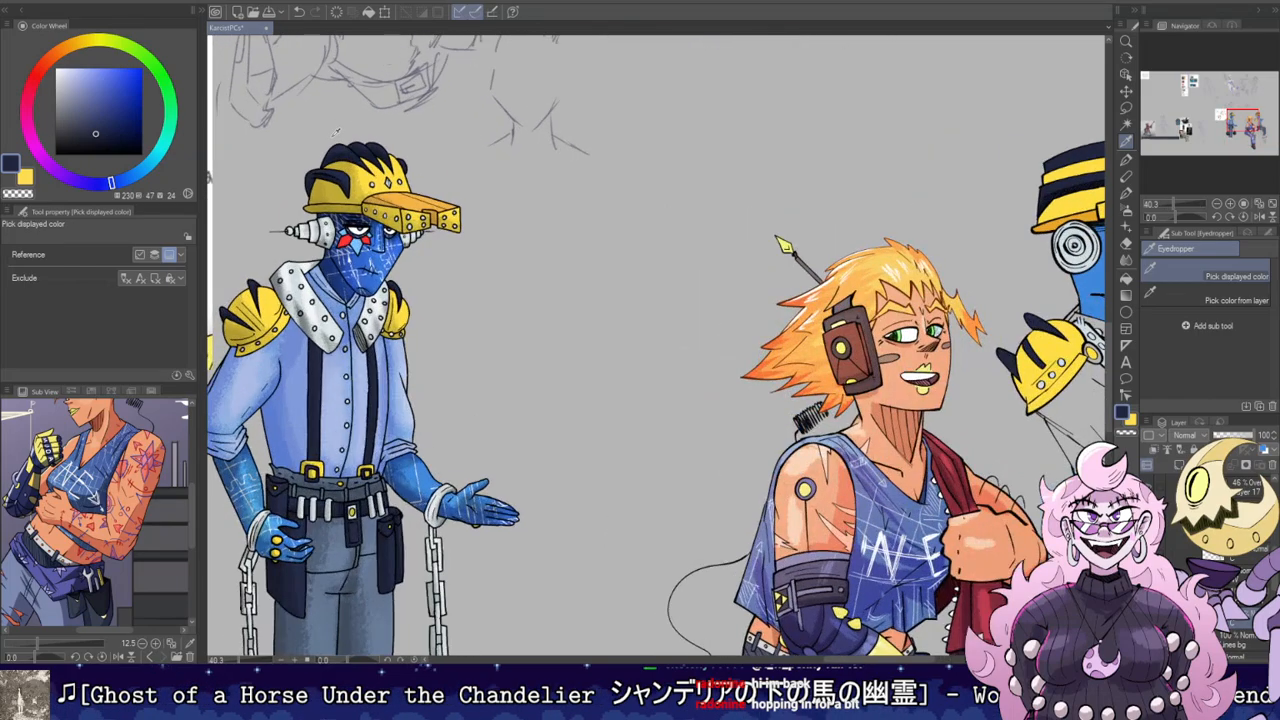
{"action": "scroll", "coordinate": [428, 169], "scroll_direction": "up", "scroll_amount": 2}
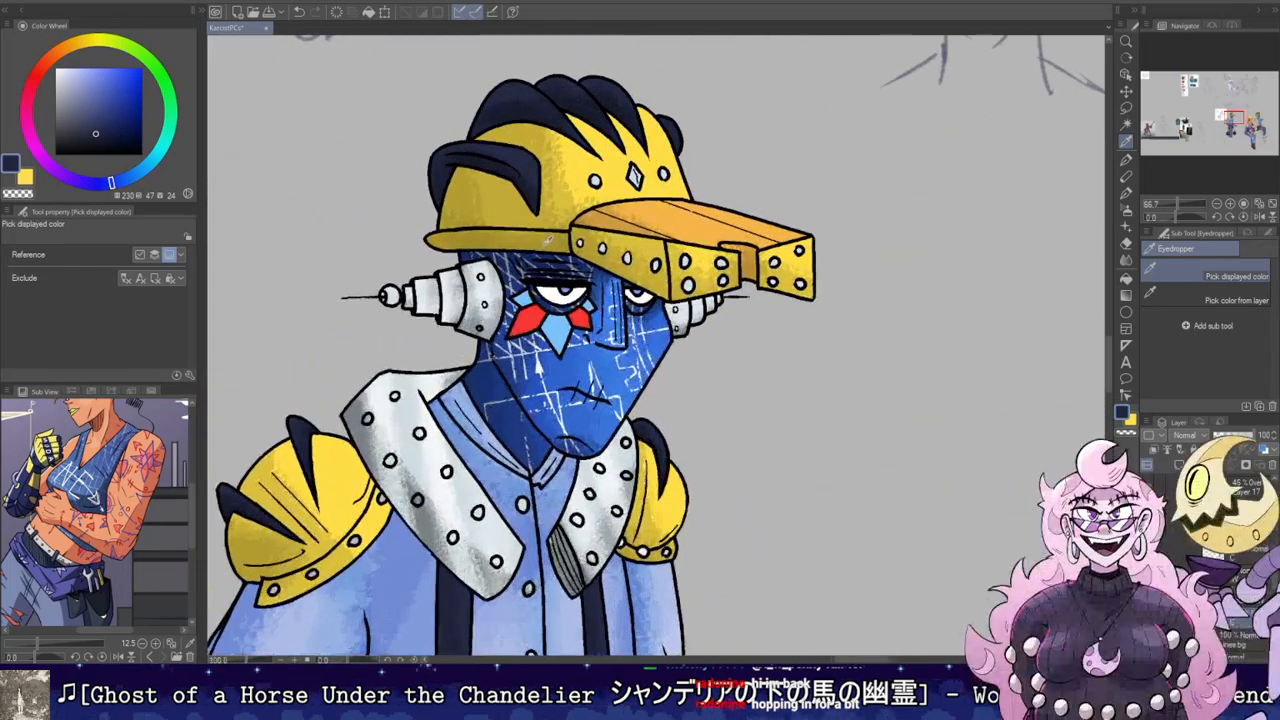
{"action": "left_click_drag", "start_coordinate": [617, 283], "coordinate": [654, 217]}
{"action": "left_click_drag", "start_coordinate": [614, 492], "coordinate": [651, 284]}
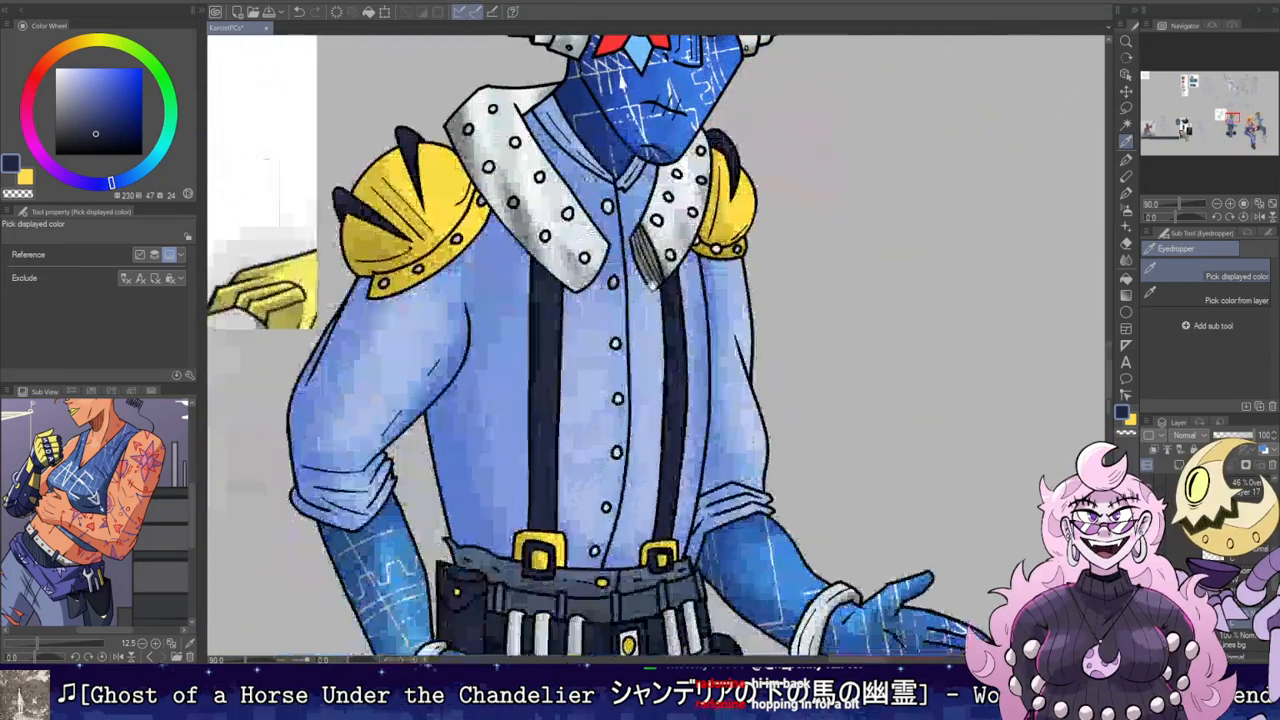
{"action": "left_click_drag", "start_coordinate": [585, 502], "coordinate": [637, 308]}
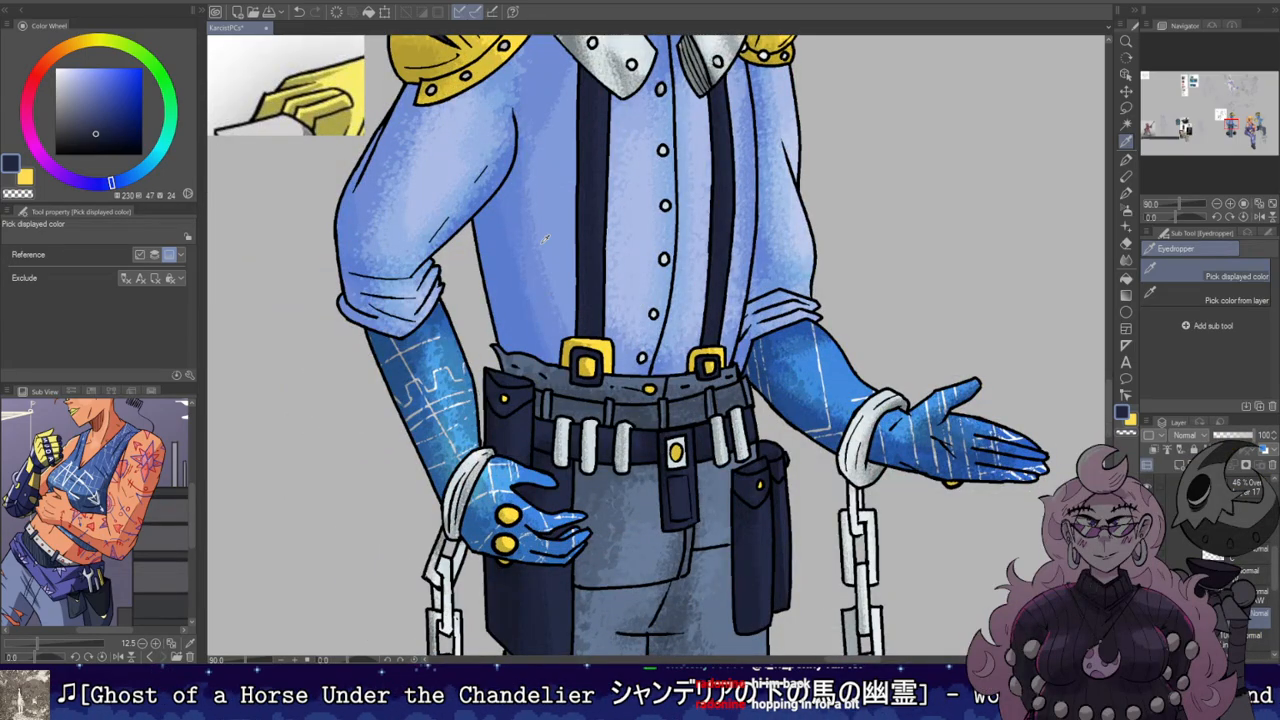
{"action": "left_click", "coordinate": [544, 246], "text": "alt"}
Step: Fill the seated character's shirt collar and the shirt front around the studded collar with light periwinkle blue
{"action": "scroll", "coordinate": [552, 250], "scroll_direction": "down", "scroll_amount": 5}
{"action": "left_click_drag", "start_coordinate": [804, 219], "coordinate": [534, 262]}
{"action": "scroll", "coordinate": [534, 262], "scroll_direction": "up", "scroll_amount": 1}
{"action": "scroll", "coordinate": [560, 280], "scroll_direction": "up", "scroll_amount": 10}
{"action": "left_click_drag", "start_coordinate": [673, 258], "coordinate": [663, 272]}
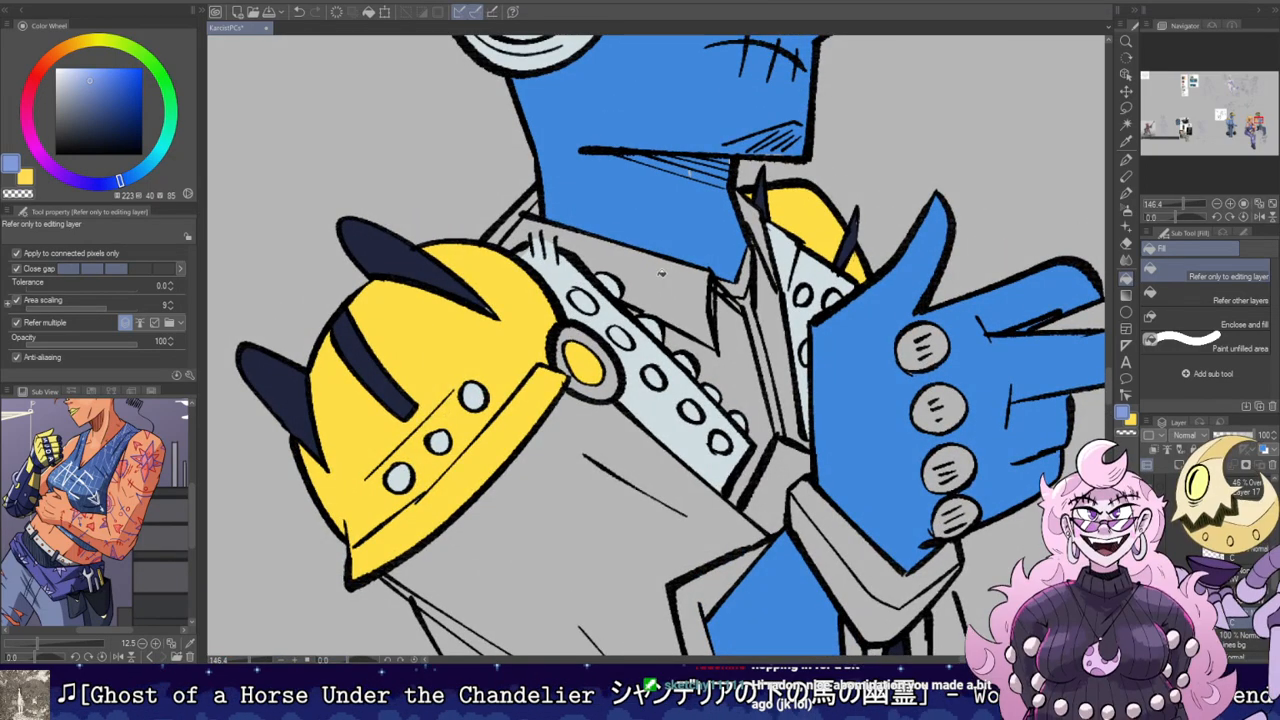
{"action": "left_click", "coordinate": [624, 262]}
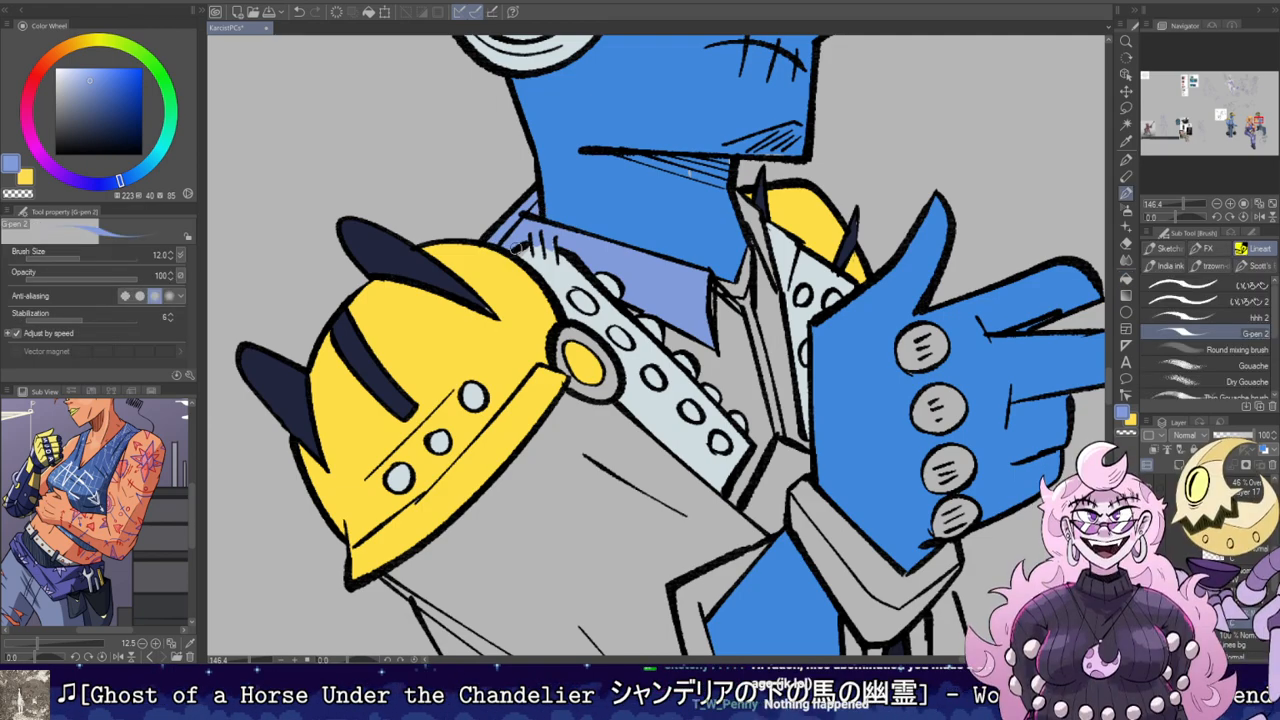
{"action": "left_click", "coordinate": [738, 347]}
{"action": "left_click", "coordinate": [747, 291]}
{"action": "left_click", "coordinate": [770, 284]}
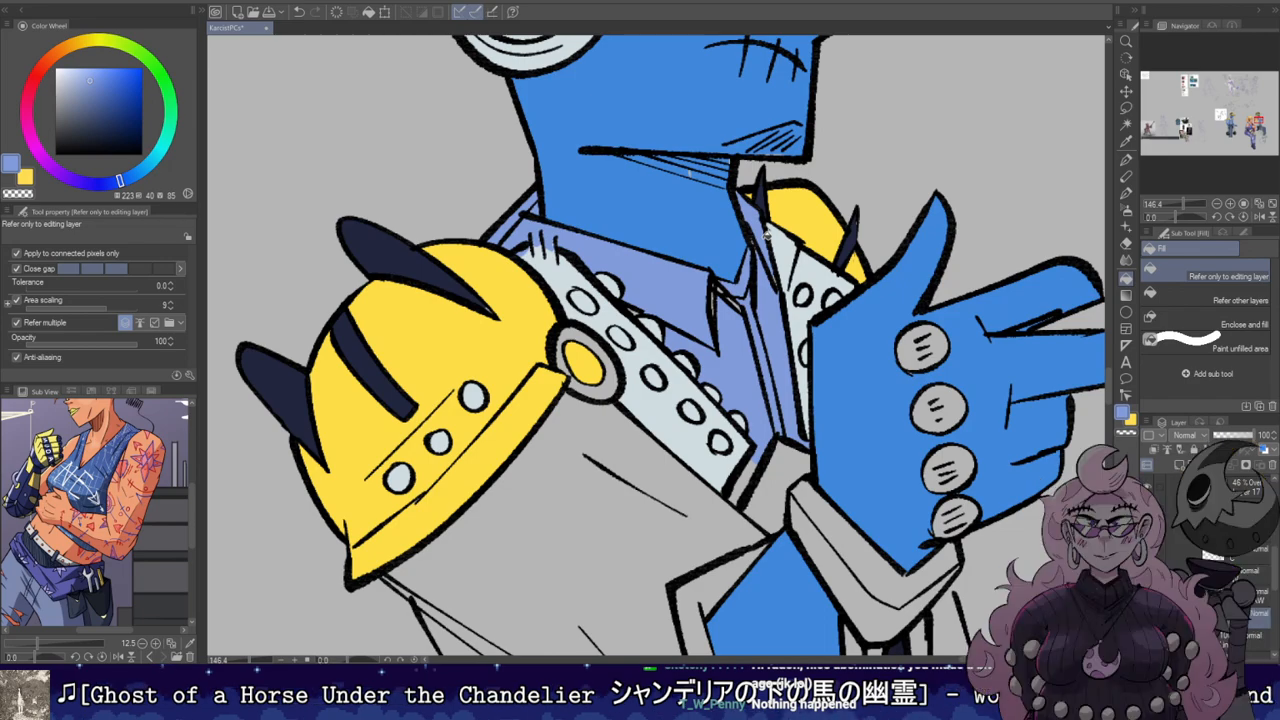
{"action": "key", "text": "b"}
{"action": "key", "text": "g"}
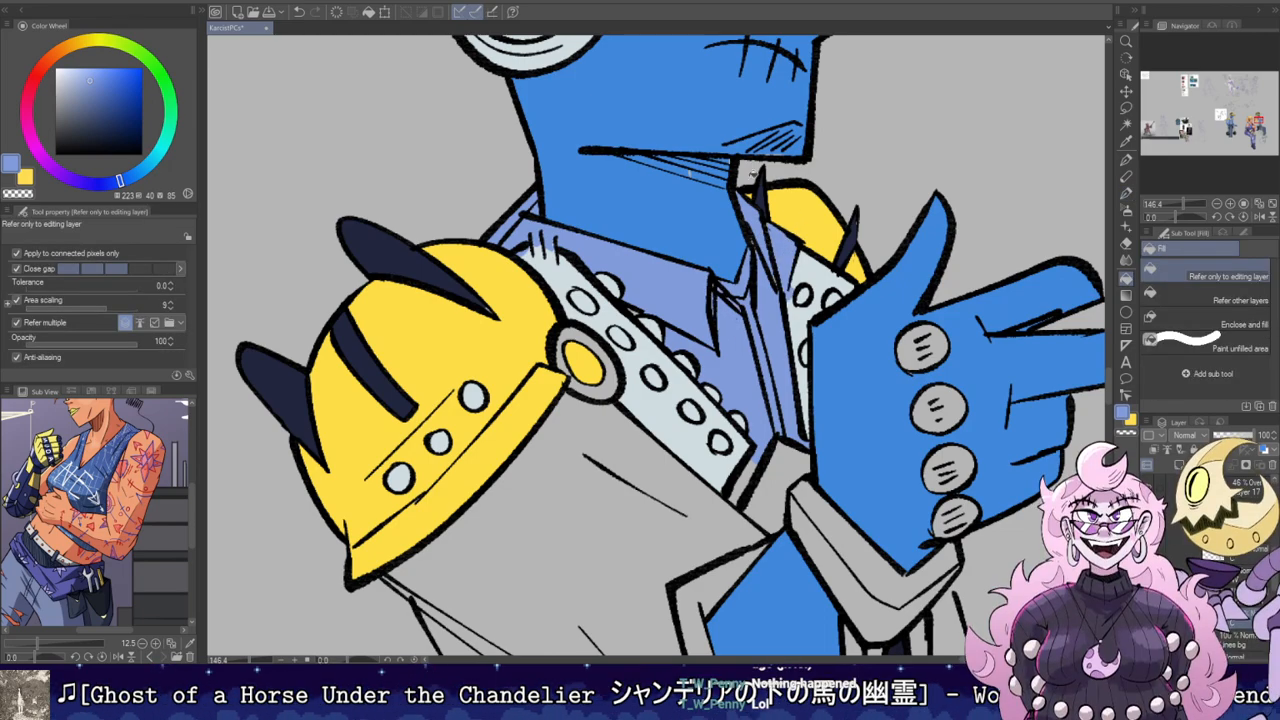
Step: Fill the seated character's near upper sleeve and the shirt torso with light periwinkle blue
{"action": "scroll", "coordinate": [650, 263], "scroll_direction": "down", "scroll_amount": 4}
{"action": "left_click_drag", "start_coordinate": [697, 360], "coordinate": [697, 286]}
{"action": "left_click", "coordinate": [645, 375]}
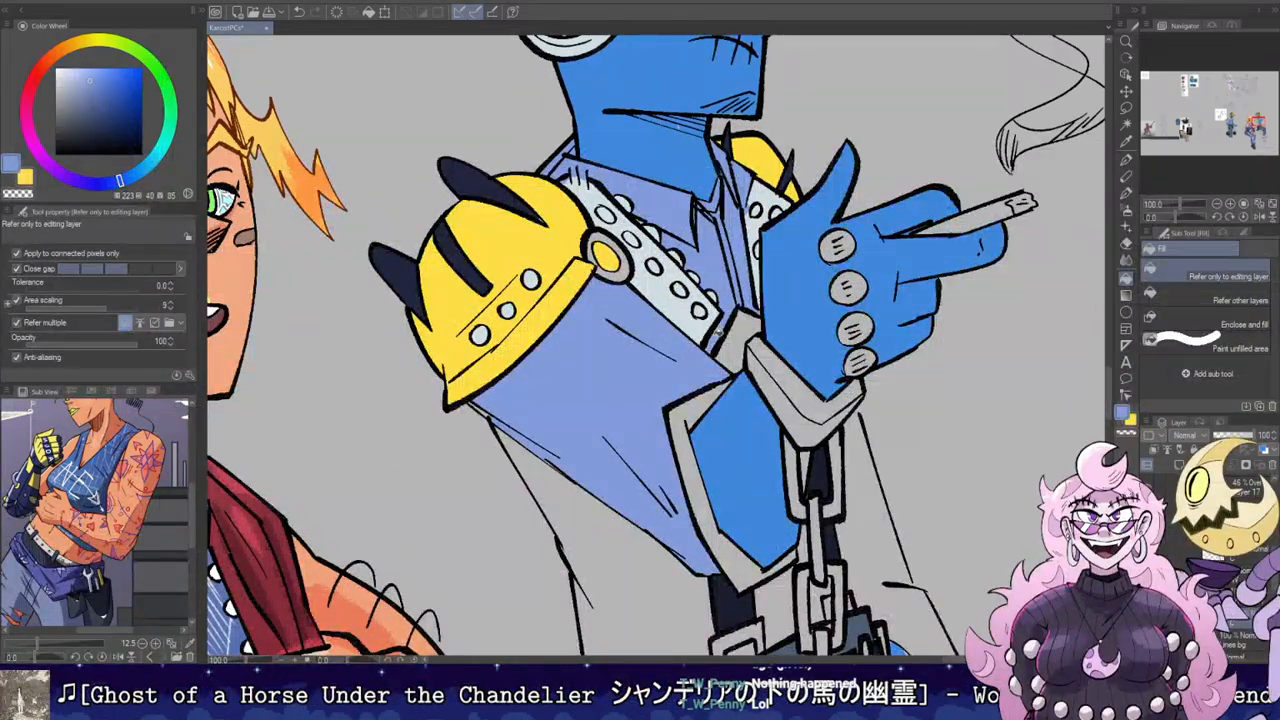
{"action": "left_click_drag", "start_coordinate": [752, 485], "coordinate": [680, 323]}
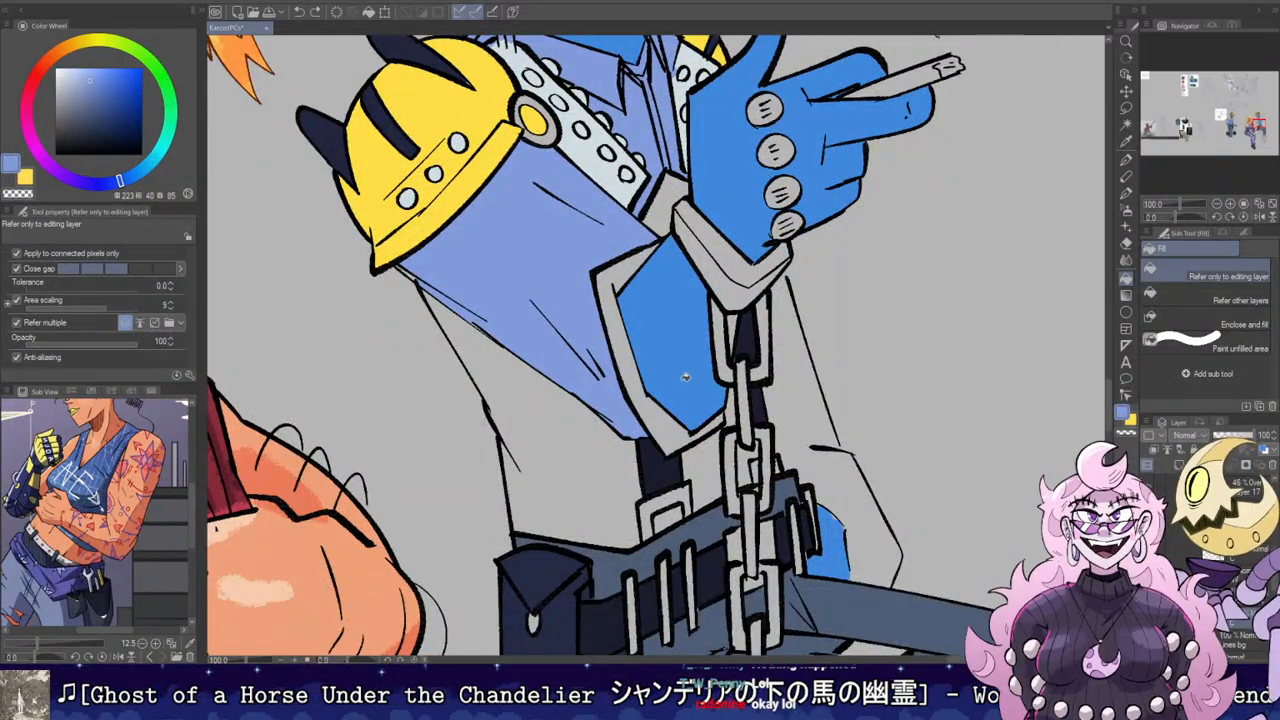
{"action": "scroll", "coordinate": [700, 415], "scroll_direction": "down", "scroll_amount": 1}
{"action": "left_click", "coordinate": [615, 418]}
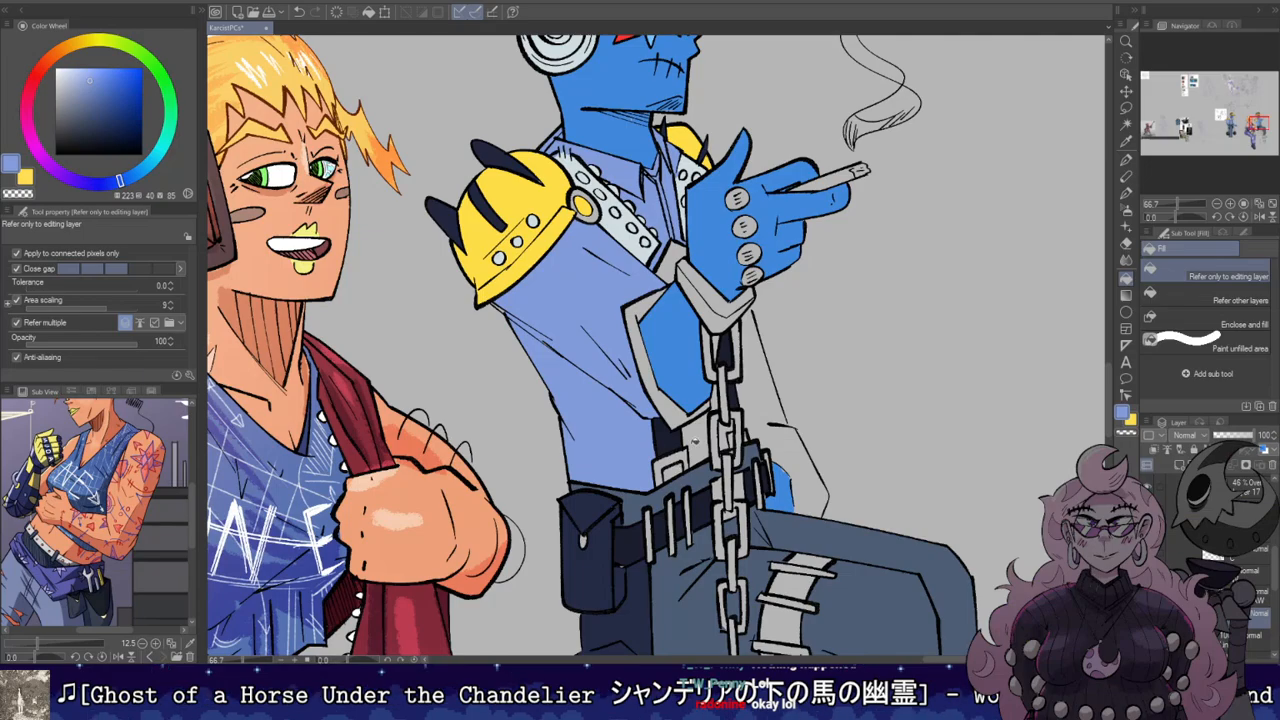
Step: Darken the shirt blue slightly and fill the seated character's far sleeve behind the chain with it
{"action": "left_click", "coordinate": [745, 400]}
{"action": "scroll", "coordinate": [729, 339], "scroll_direction": "up", "scroll_amount": 2}
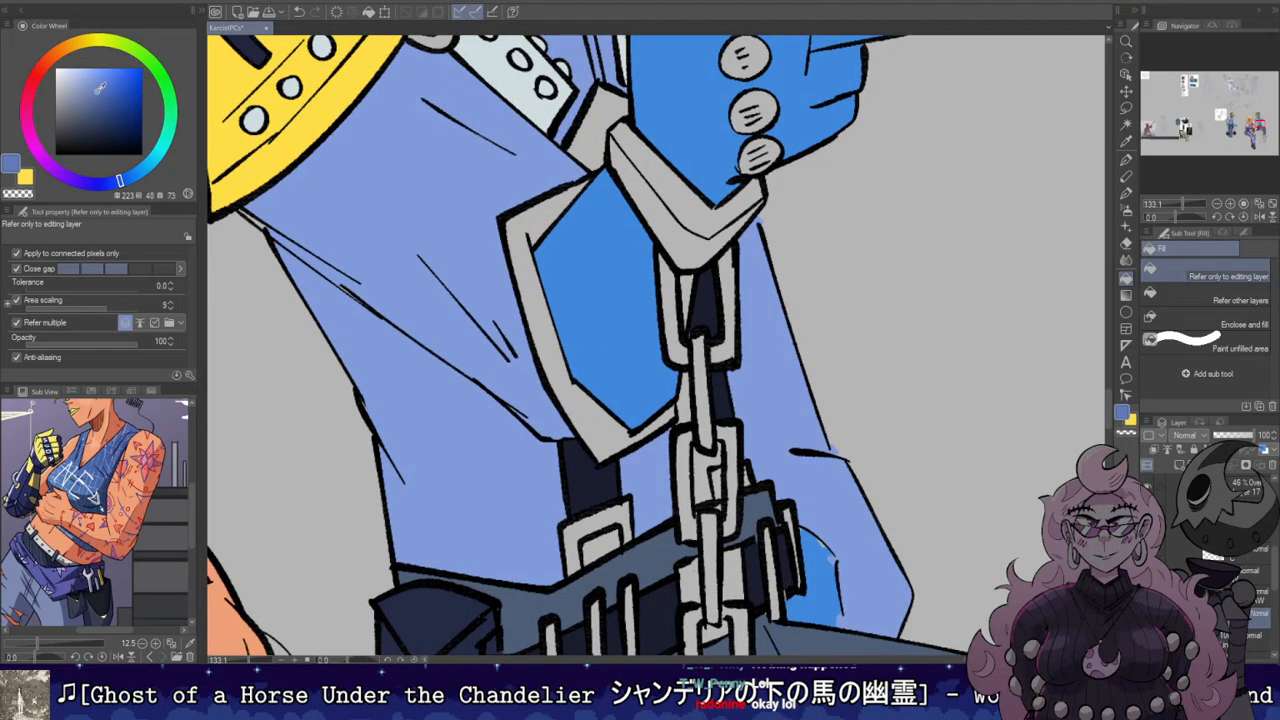
{"action": "left_click", "coordinate": [773, 357]}
{"action": "scroll", "coordinate": [688, 280], "scroll_direction": "down", "scroll_amount": 2}
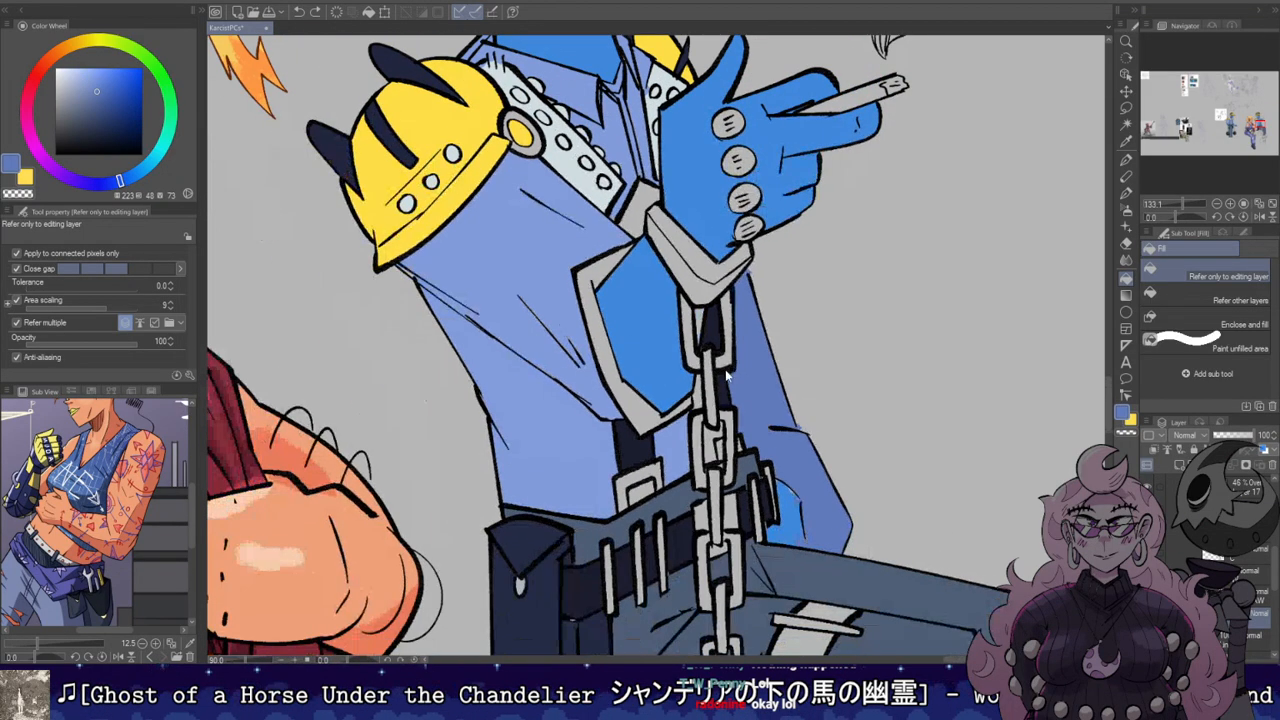
Step: Sample the skin blue, fill the remaining bare forearm areas around the wrist cuff, and save the drawing
{"action": "key", "text": "i"}
{"action": "key", "text": "g"}
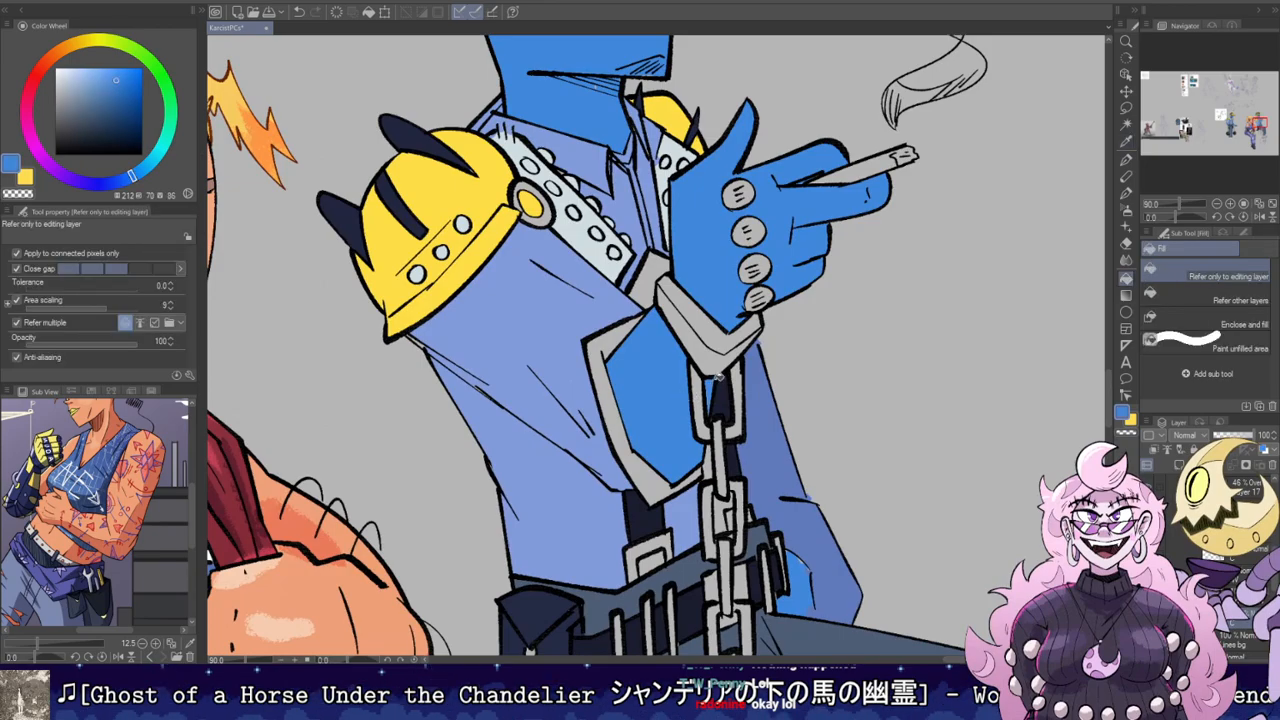
{"action": "scroll", "coordinate": [716, 380], "scroll_direction": "down", "scroll_amount": 2}
{"action": "scroll", "coordinate": [760, 425], "scroll_direction": "down", "scroll_amount": 4}
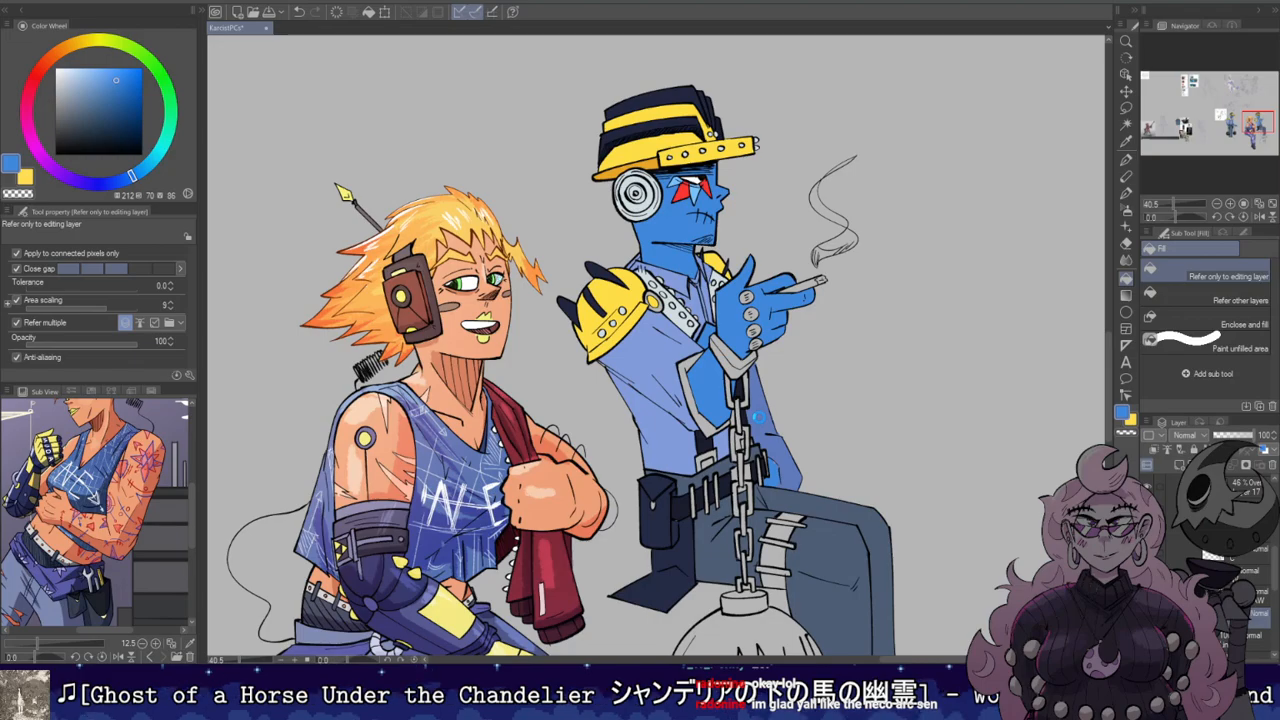
{"action": "scroll", "coordinate": [760, 444], "scroll_direction": "down", "scroll_amount": 2}
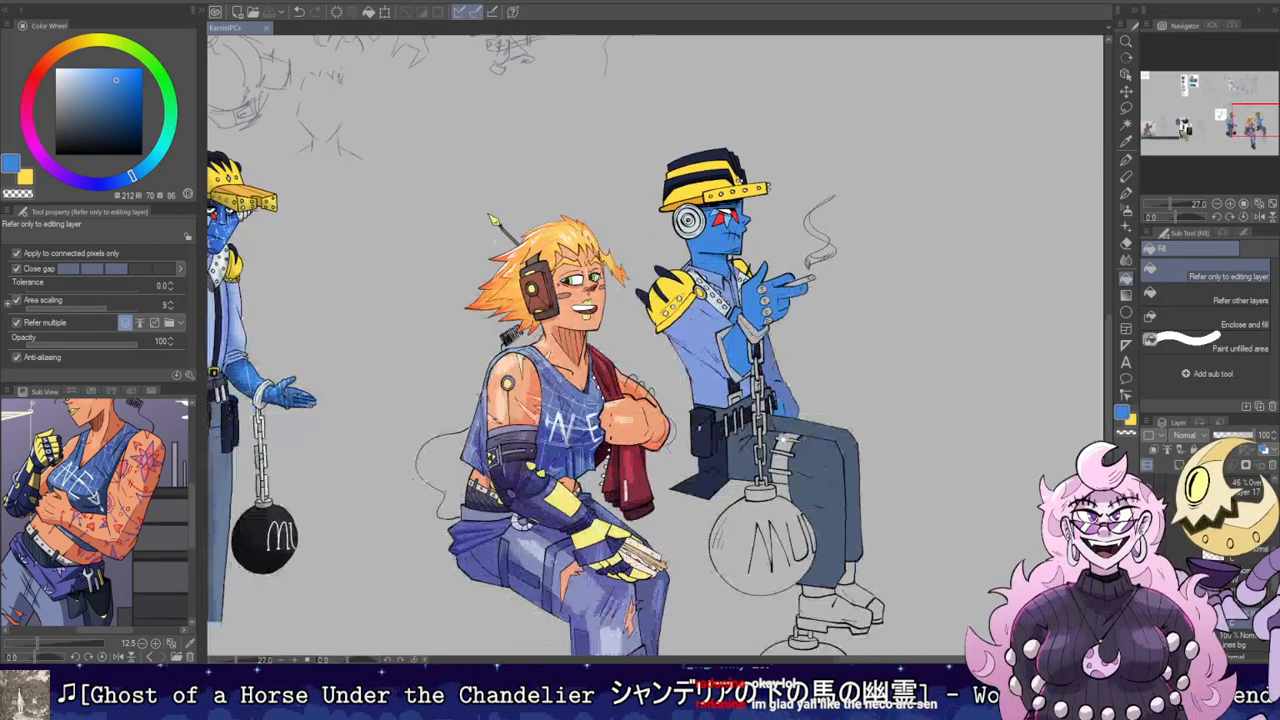
{"action": "scroll", "coordinate": [770, 368], "scroll_direction": "up", "scroll_amount": 3}
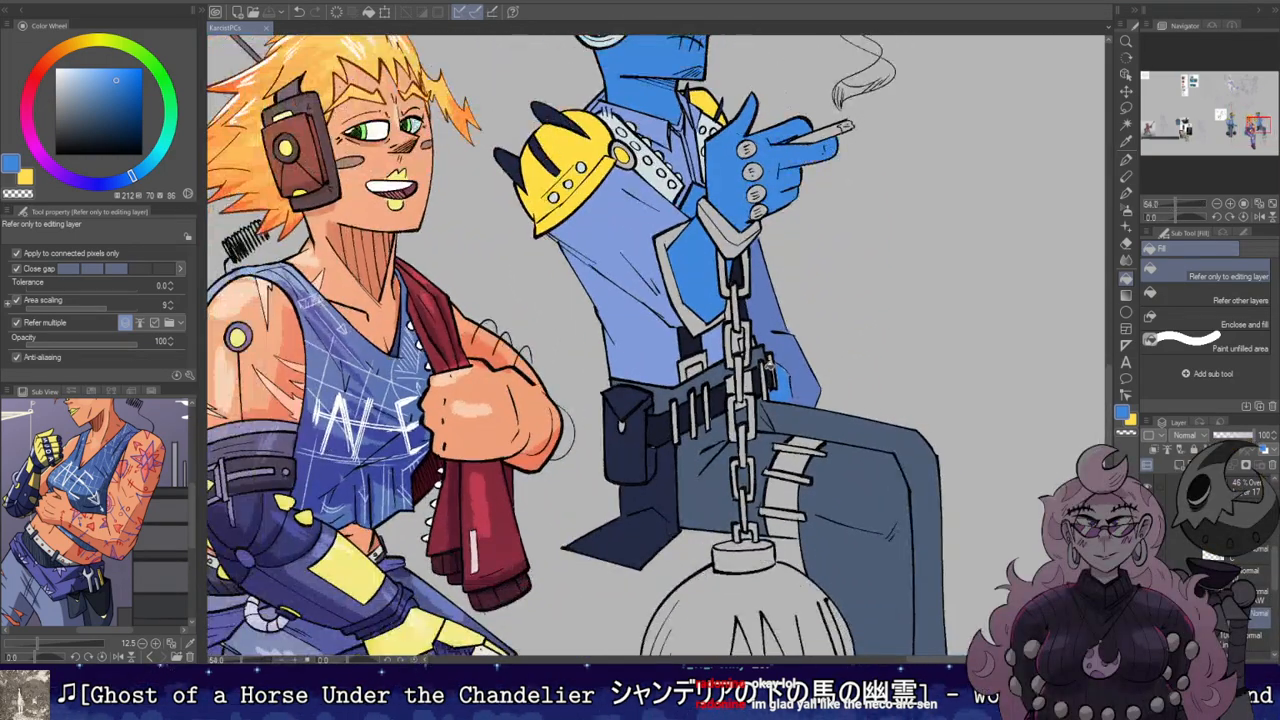
{"action": "scroll", "coordinate": [736, 264], "scroll_direction": "up", "scroll_amount": 2}
{"action": "scroll", "coordinate": [675, 480], "scroll_direction": "down", "scroll_amount": 2}
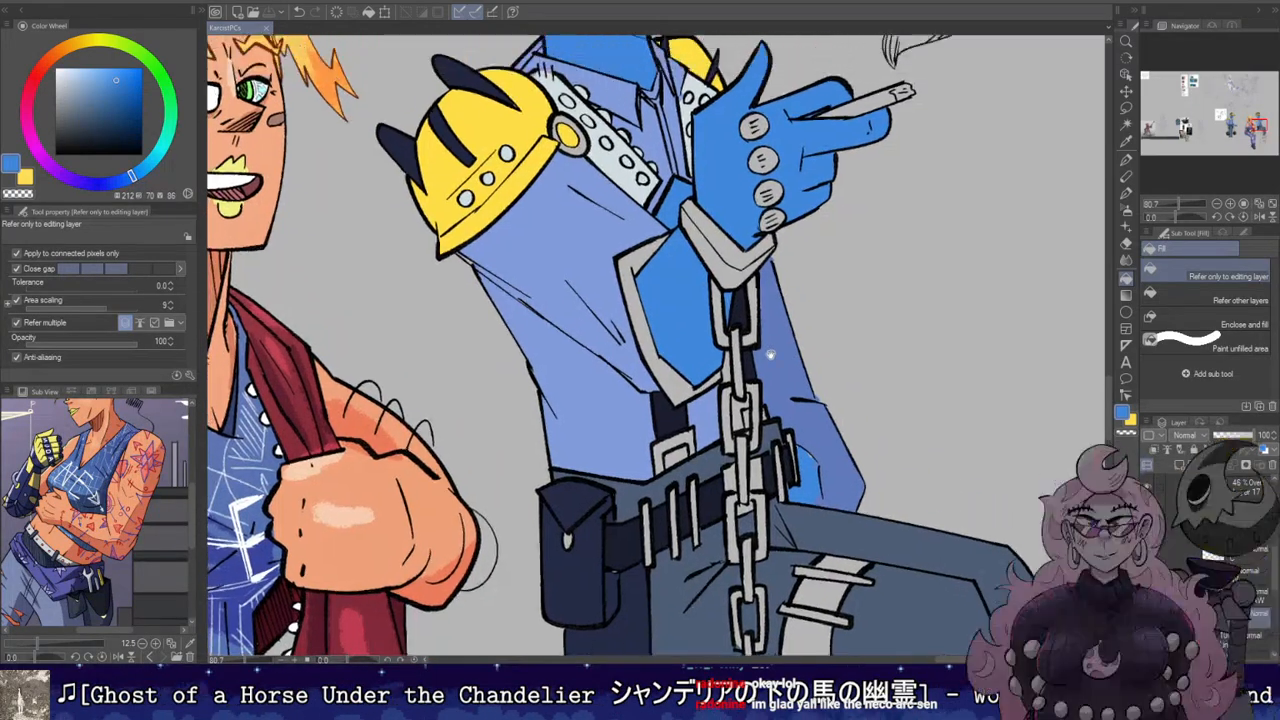
Step: Fill the ring around the near shoulder pad's round fastener with pale metallic grey
{"action": "scroll", "coordinate": [663, 357], "scroll_direction": "down", "scroll_amount": 2}
{"action": "scroll", "coordinate": [635, 290], "scroll_direction": "up", "scroll_amount": 4}
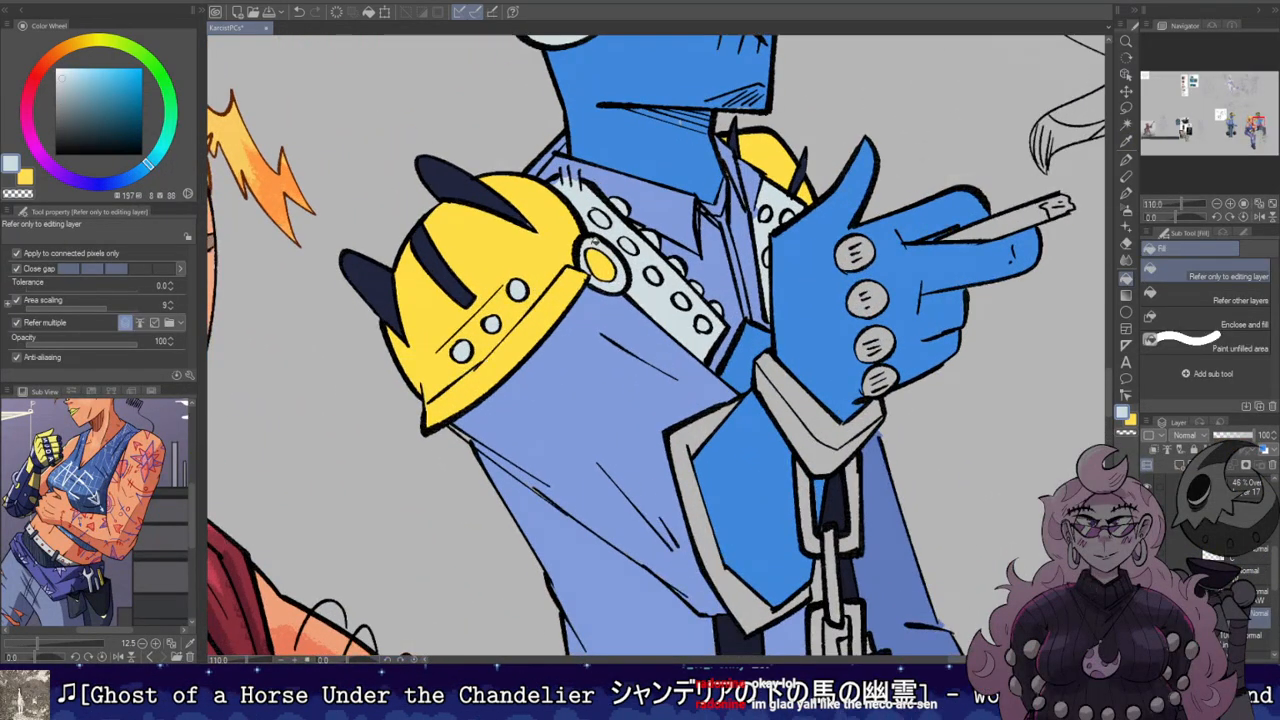
{"action": "scroll", "coordinate": [595, 262], "scroll_direction": "up", "scroll_amount": 3}
{"action": "scroll", "coordinate": [615, 268], "scroll_direction": "down", "scroll_amount": 7}
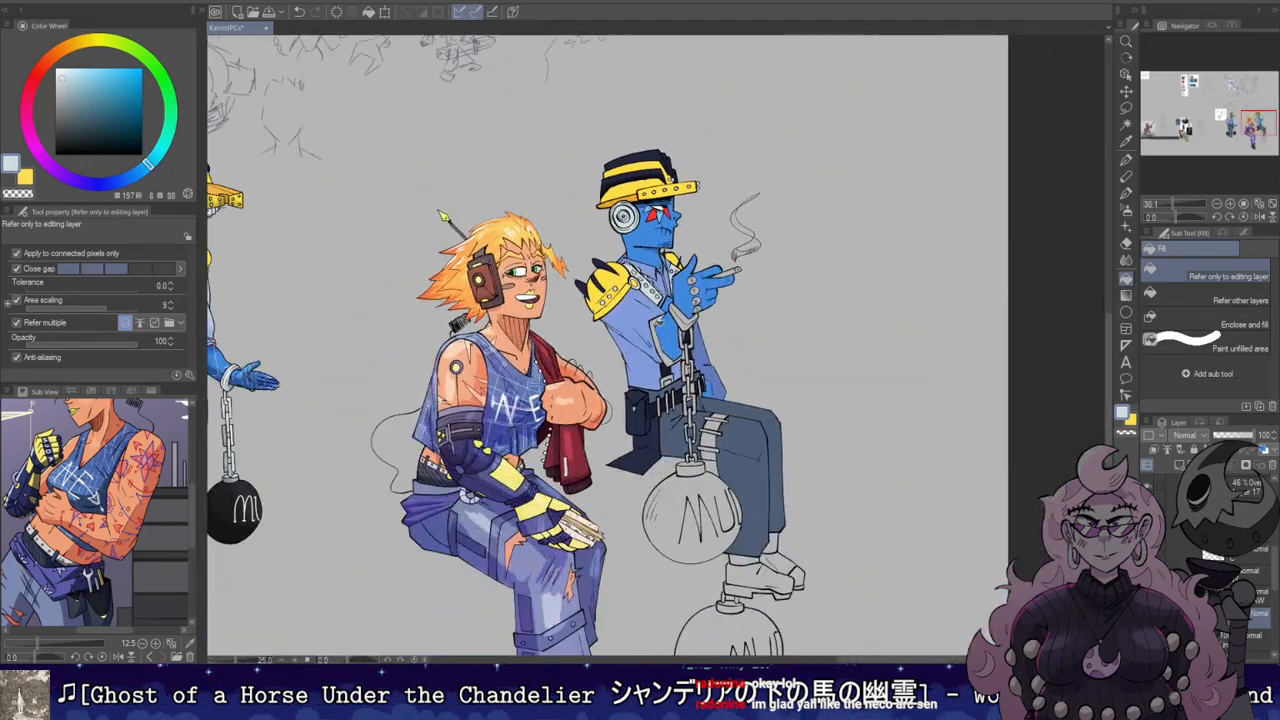
Step: Sample the near-black from the standing character's iron ball and fill the seated character's upper iron ball with it
{"action": "left_click_drag", "start_coordinate": [615, 270], "coordinate": [815, 235]}
{"action": "left_click", "coordinate": [434, 477], "text": "alt"}
{"action": "scroll", "coordinate": [665, 390], "scroll_direction": "up", "scroll_amount": 1}
{"action": "left_click_drag", "start_coordinate": [994, 321], "coordinate": [795, 211]}
{"action": "scroll", "coordinate": [702, 345], "scroll_direction": "up", "scroll_amount": 3}
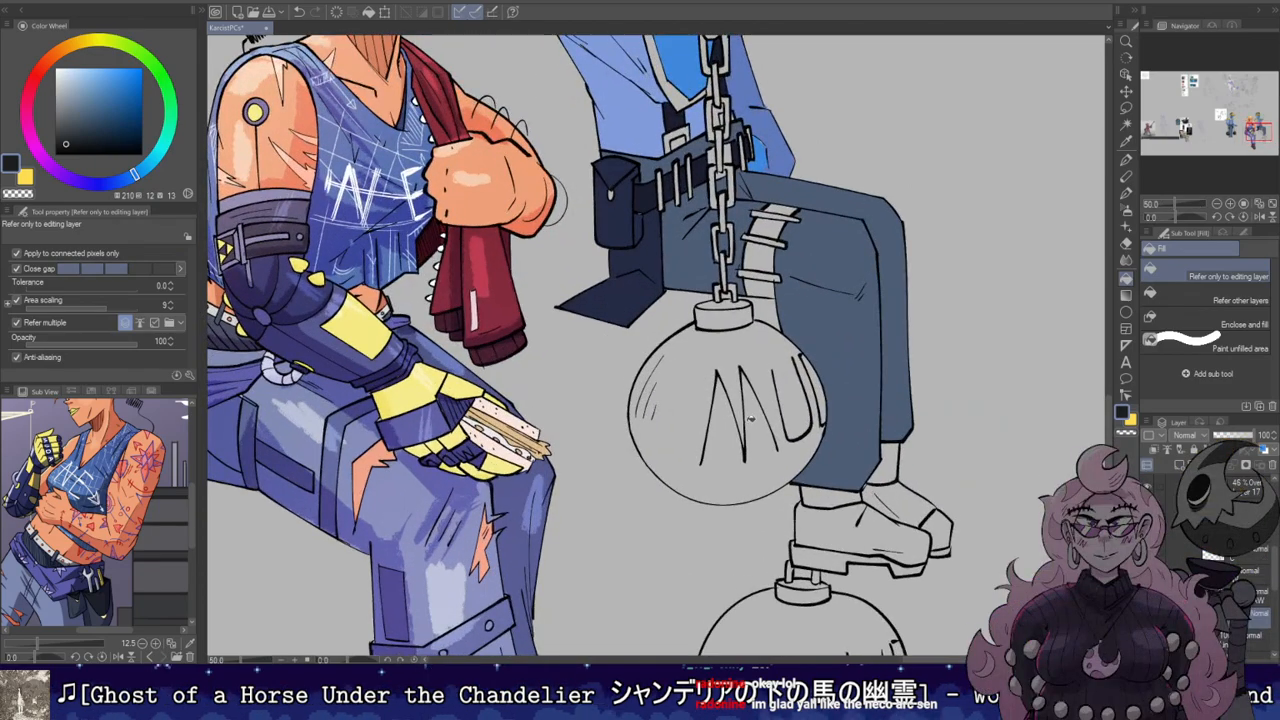
{"action": "left_click", "coordinate": [765, 410]}
{"action": "left_click_drag", "start_coordinate": [824, 425], "coordinate": [657, 205]}
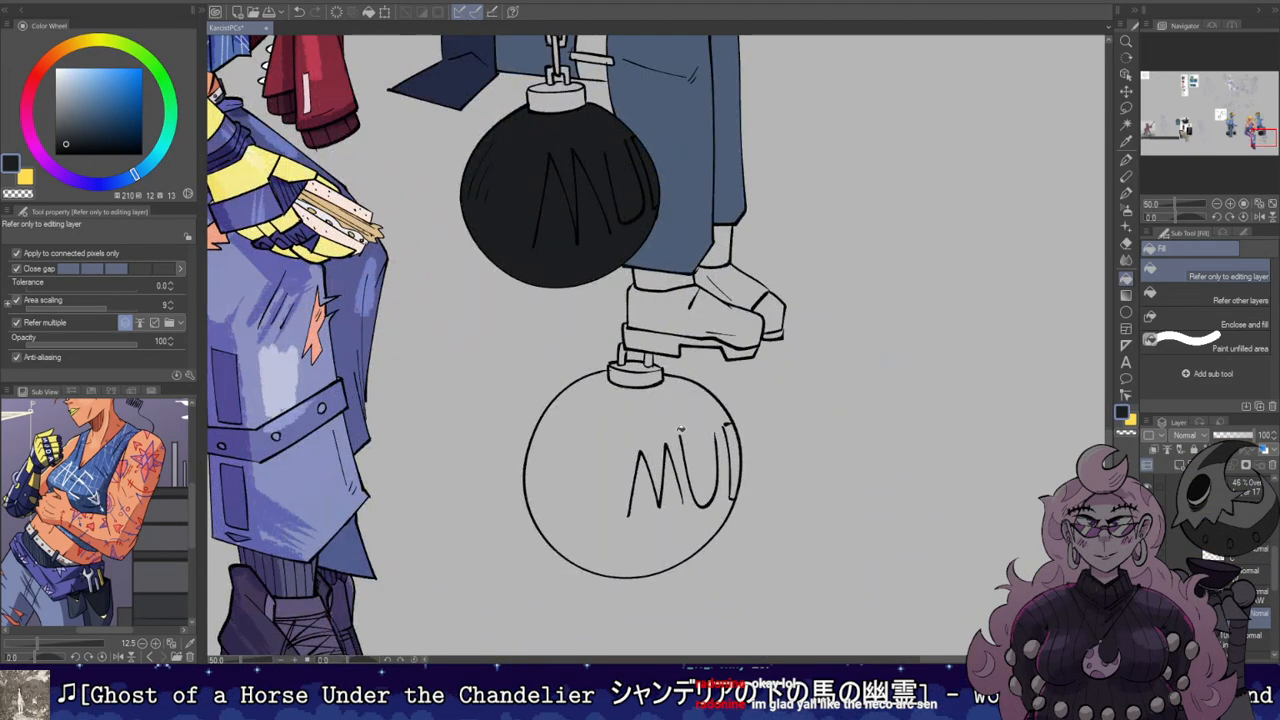
Step: Fill the lower iron ball with the near-black, and sample the pale metal colour from the standing character's wrist chain
{"action": "left_click", "coordinate": [722, 449]}
{"action": "scroll", "coordinate": [643, 424], "scroll_direction": "down", "scroll_amount": 5}
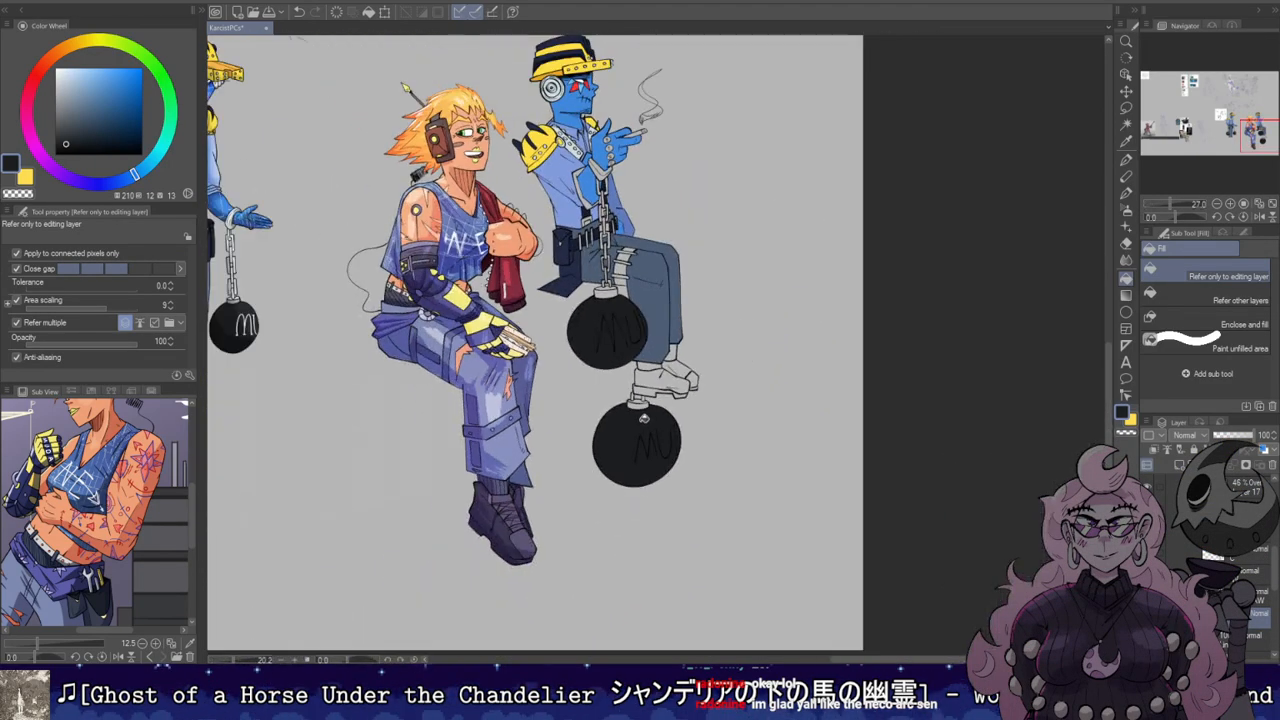
{"action": "left_click_drag", "start_coordinate": [643, 424], "coordinate": [902, 458]}
{"action": "key", "text": "i"}
{"action": "scroll", "coordinate": [434, 226], "scroll_direction": "up", "scroll_amount": 5}
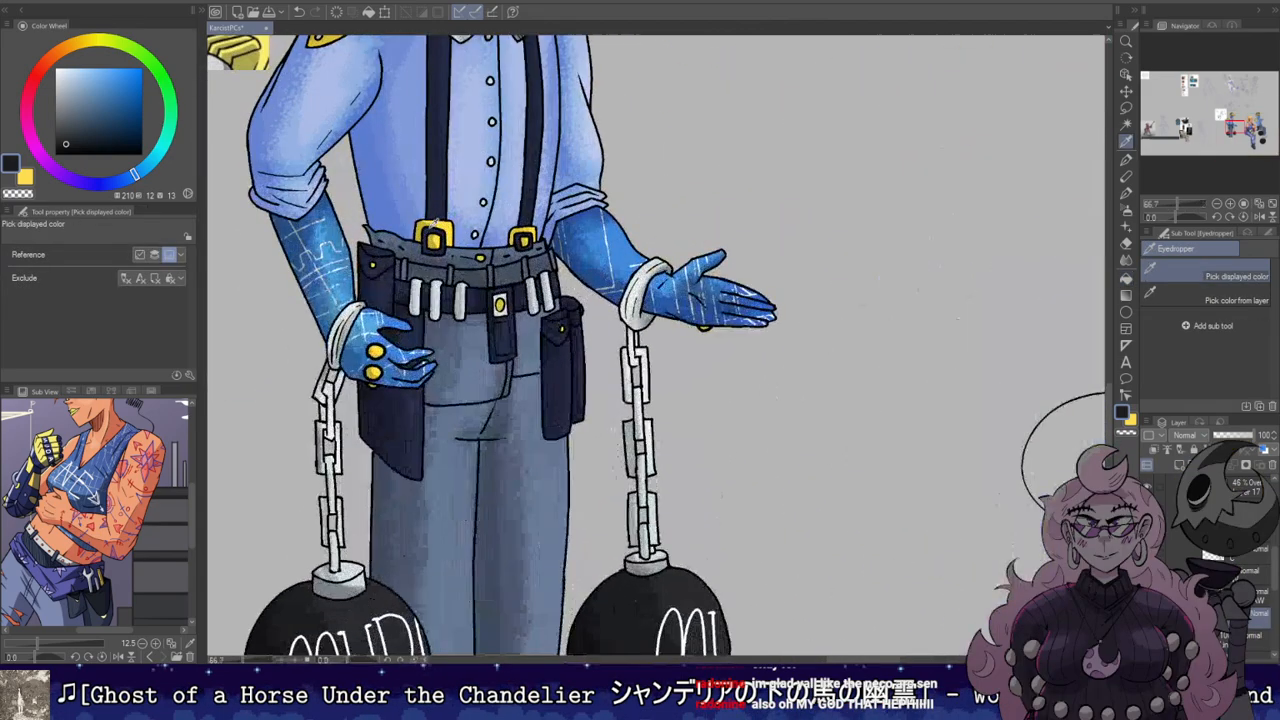
{"action": "scroll", "coordinate": [514, 300], "scroll_direction": "up", "scroll_amount": 3}
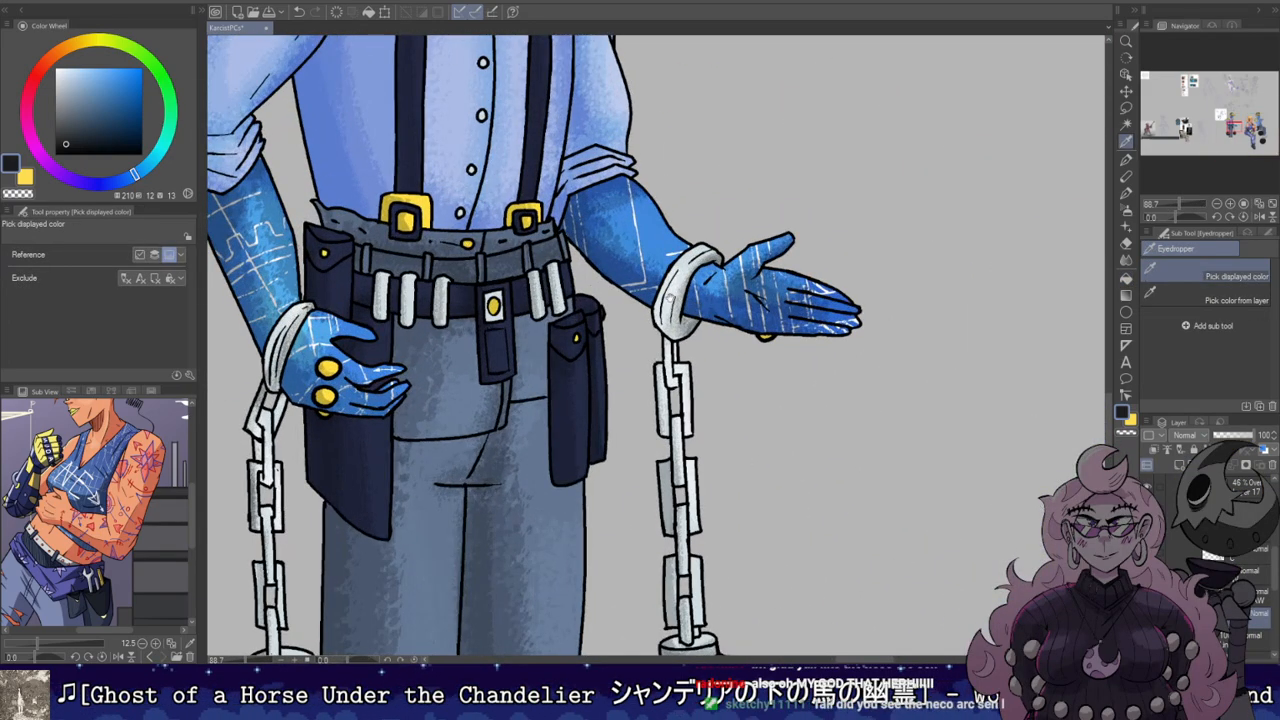
{"action": "left_click_drag", "start_coordinate": [650, 298], "coordinate": [532, 260]}
{"action": "left_click", "coordinate": [570, 328]}
{"action": "key", "text": "g"}
Step: Fill the upper iron ball's cap and the chain links just above it with the pale metal colour
{"action": "scroll", "coordinate": [572, 302], "scroll_direction": "down", "scroll_amount": 5}
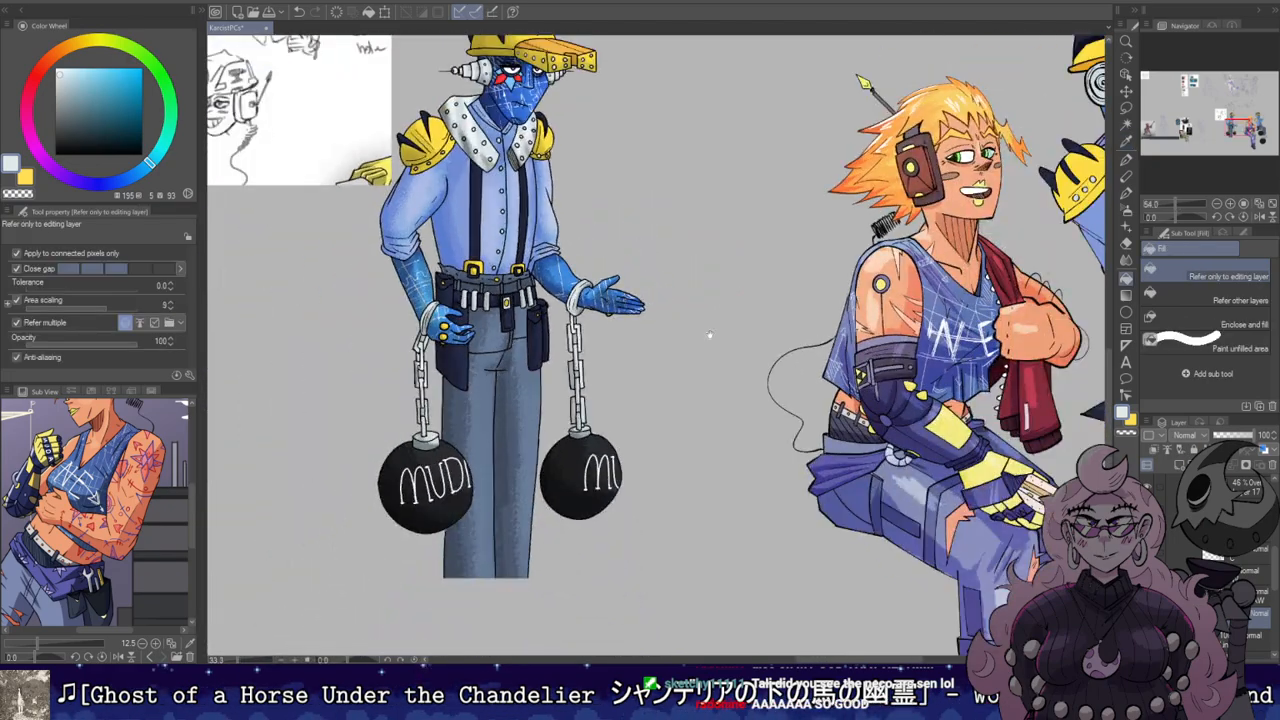
{"action": "left_click_drag", "start_coordinate": [858, 325], "coordinate": [427, 229]}
{"action": "scroll", "coordinate": [427, 229], "scroll_direction": "down", "scroll_amount": 2}
{"action": "left_click_drag", "start_coordinate": [544, 223], "coordinate": [635, 316]}
{"action": "scroll", "coordinate": [632, 286], "scroll_direction": "down", "scroll_amount": 1}
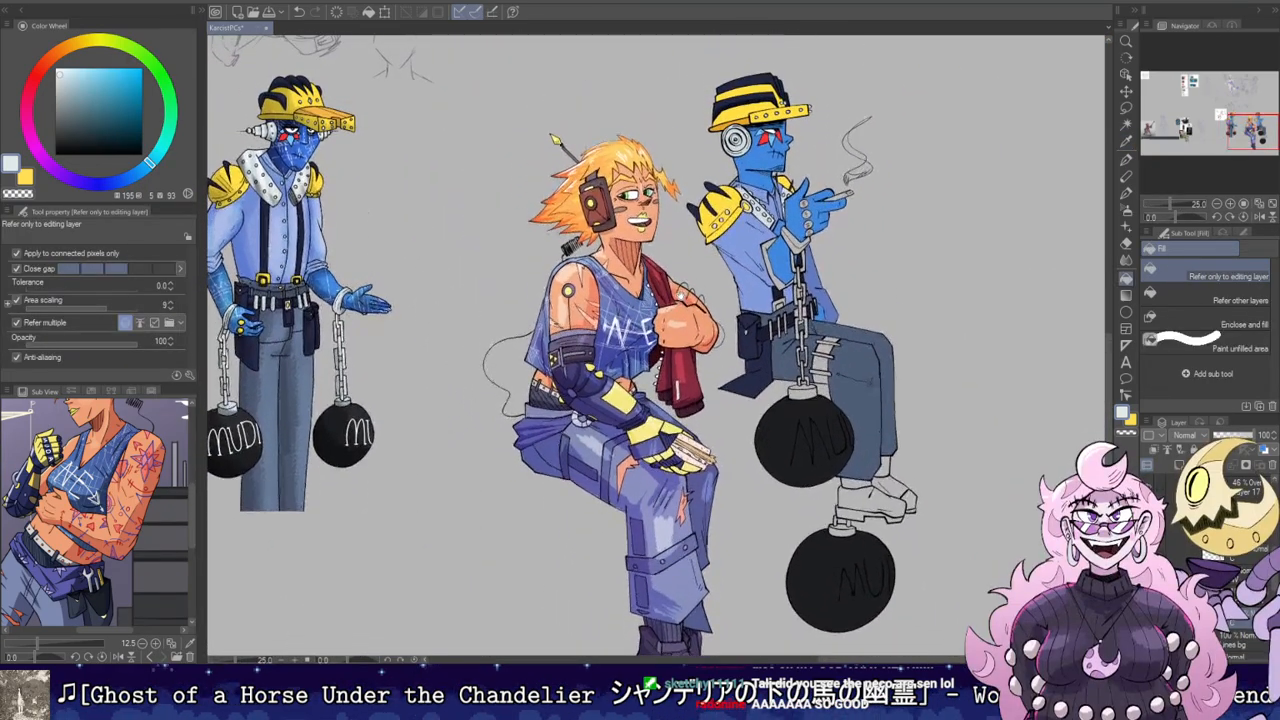
{"action": "scroll", "coordinate": [697, 275], "scroll_direction": "up", "scroll_amount": 1}
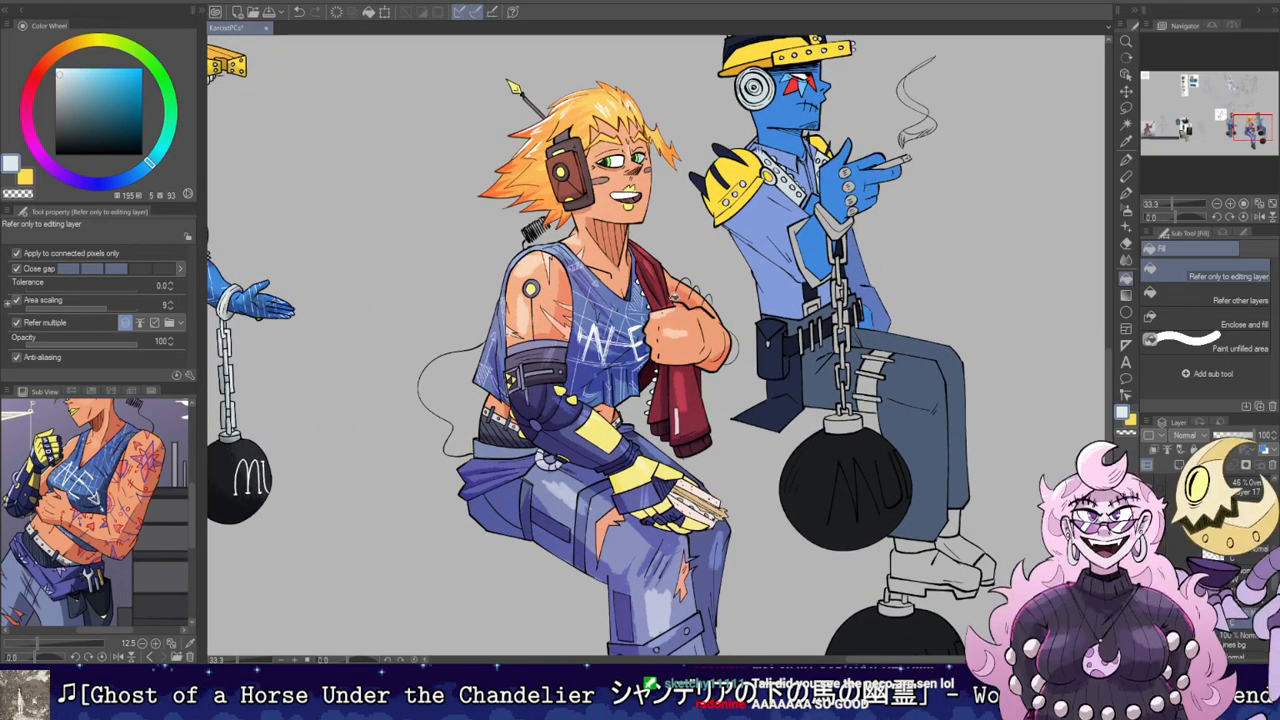
{"action": "scroll", "coordinate": [705, 320], "scroll_direction": "up", "scroll_amount": 1}
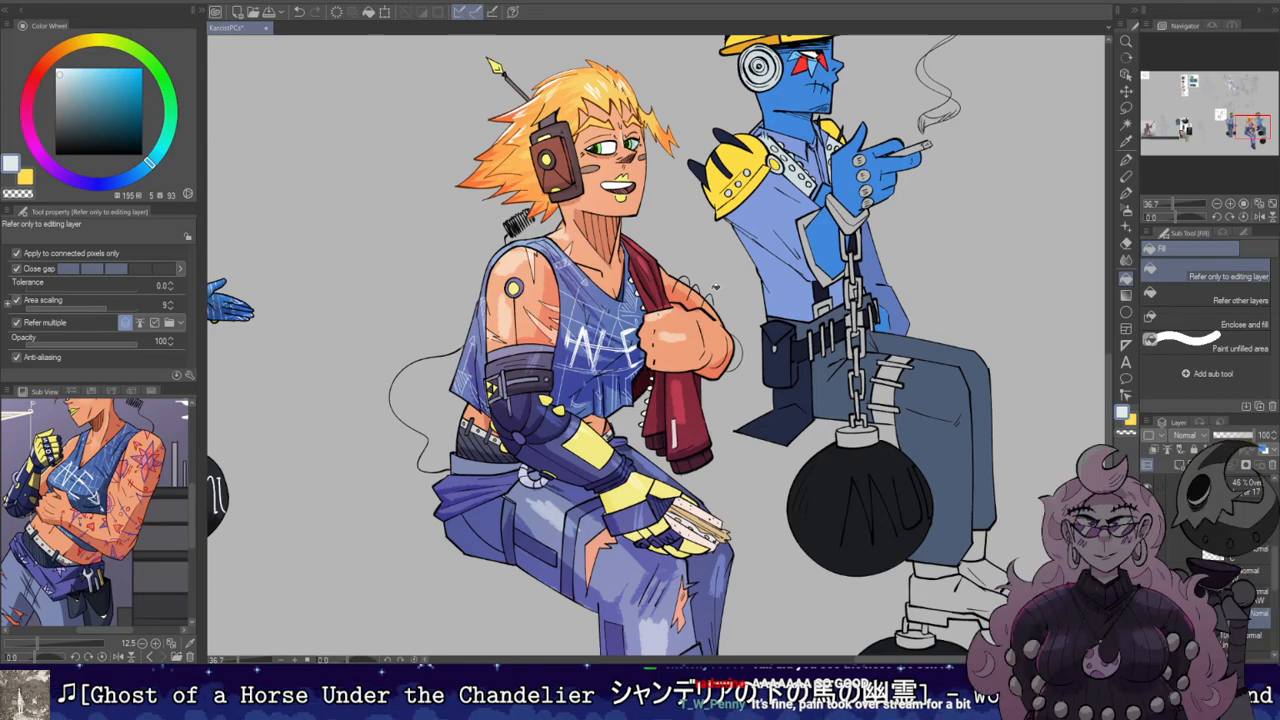
{"action": "scroll", "coordinate": [725, 372], "scroll_direction": "up", "scroll_amount": 5}
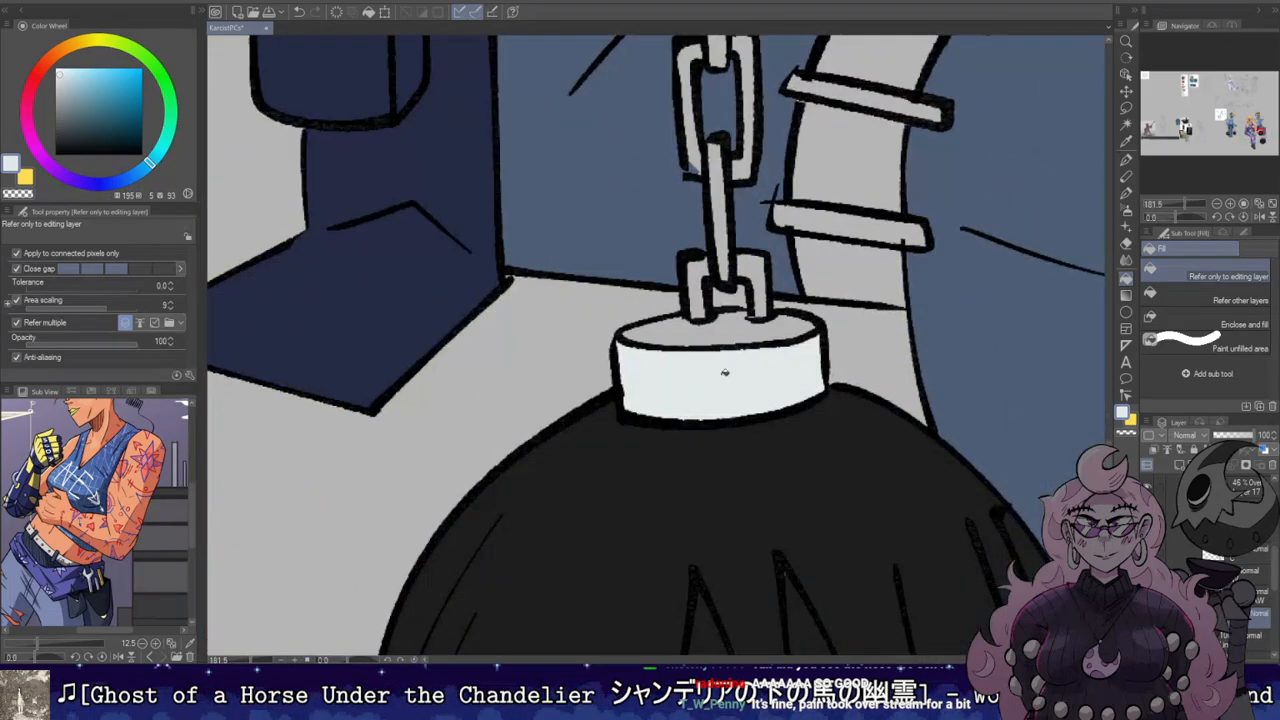
{"action": "left_click", "coordinate": [725, 334]}
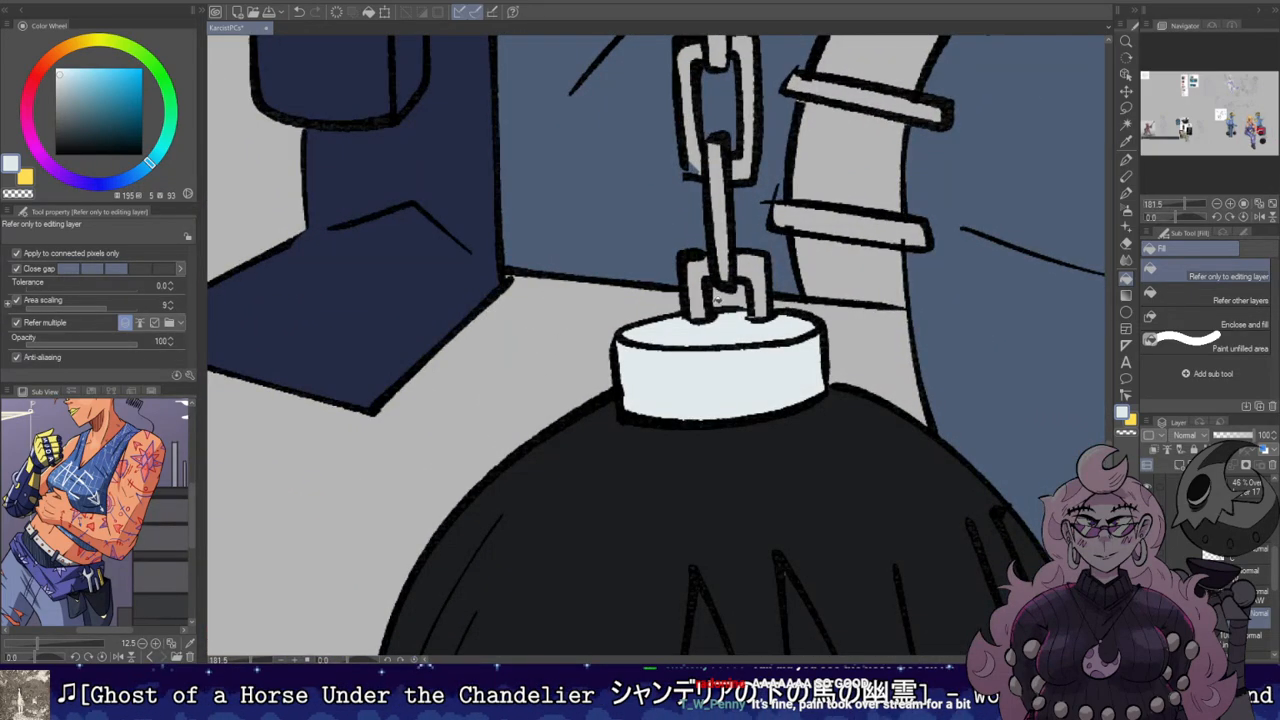
{"action": "left_click", "coordinate": [703, 276]}
{"action": "left_click", "coordinate": [727, 262]}
{"action": "left_click", "coordinate": [751, 262]}
{"action": "left_click_drag", "start_coordinate": [750, 258], "coordinate": [754, 482]}
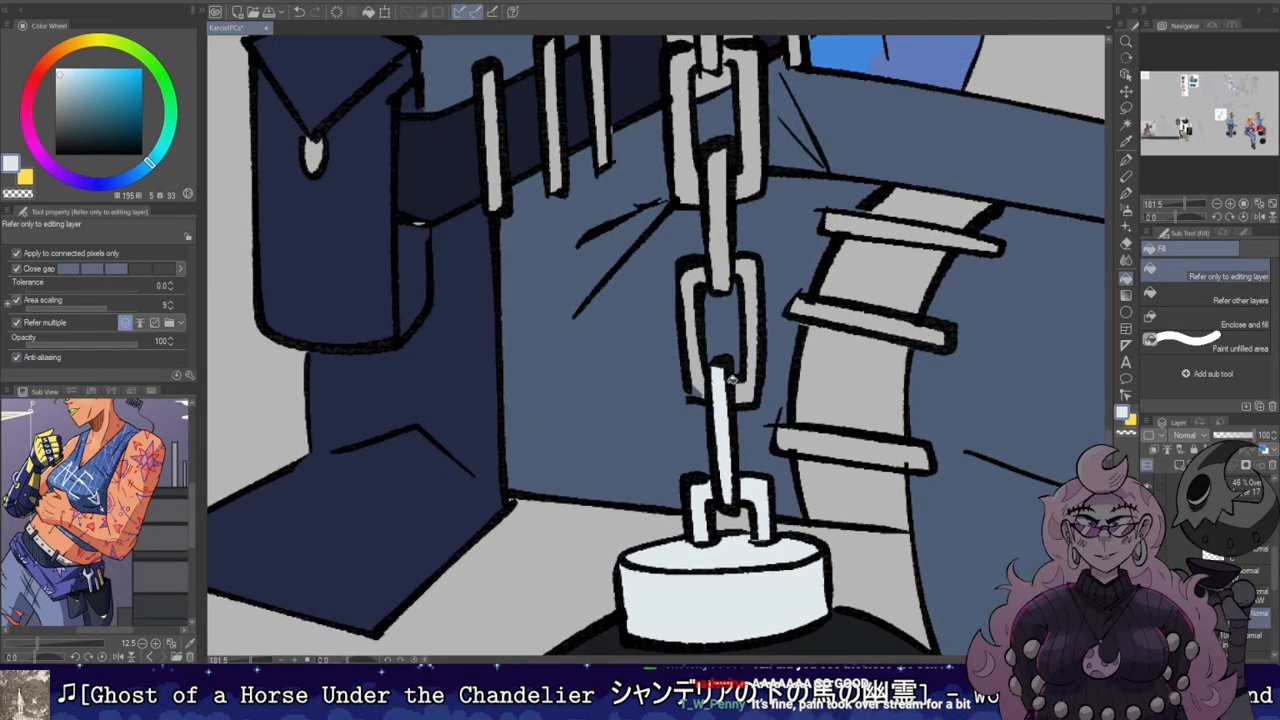
{"action": "left_click", "coordinate": [722, 282]}
Step: Fill the remaining chain links from the belt up to the wrist cuff with the pale metal colour
{"action": "scroll", "coordinate": [730, 547], "scroll_direction": "up", "scroll_amount": 5}
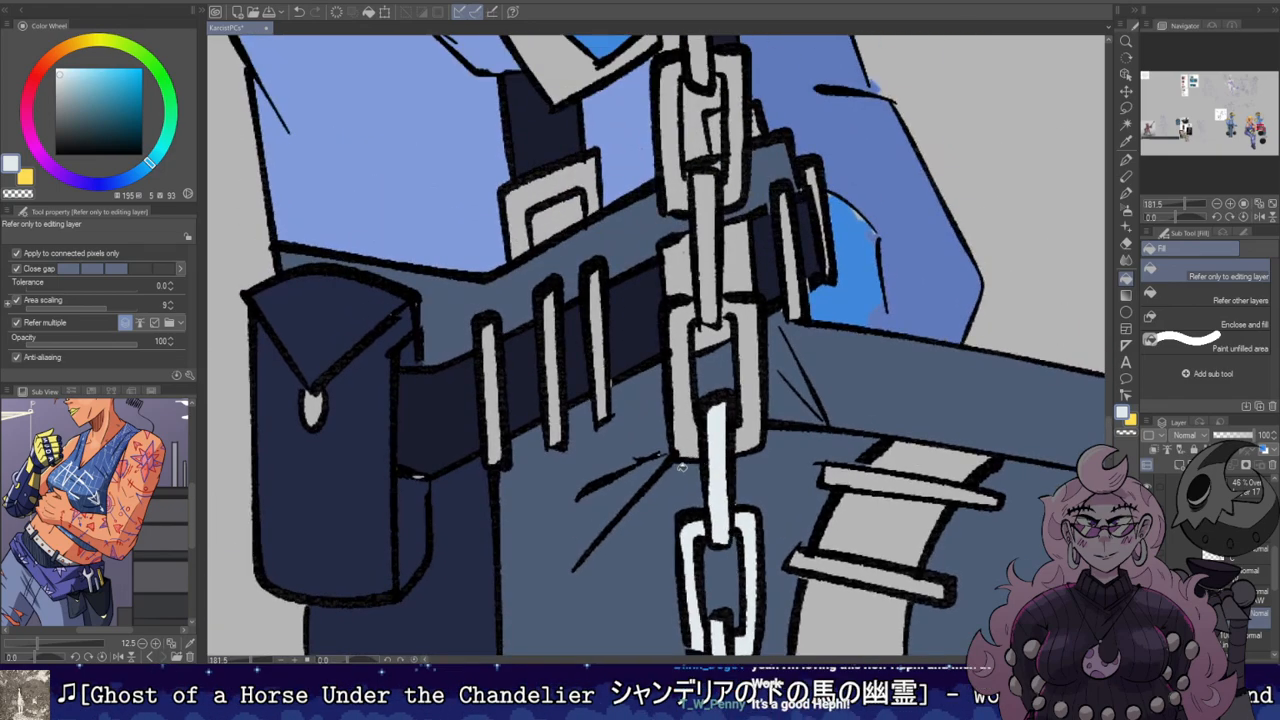
{"action": "left_click", "coordinate": [690, 432]}
{"action": "left_click", "coordinate": [749, 418]}
{"action": "left_click", "coordinate": [703, 248]}
{"action": "scroll", "coordinate": [703, 248], "scroll_direction": "up", "scroll_amount": 5}
{"action": "left_click", "coordinate": [707, 465]}
{"action": "left_click", "coordinate": [760, 457]}
{"action": "left_click", "coordinate": [723, 264]}
{"action": "left_click", "coordinate": [745, 270]}
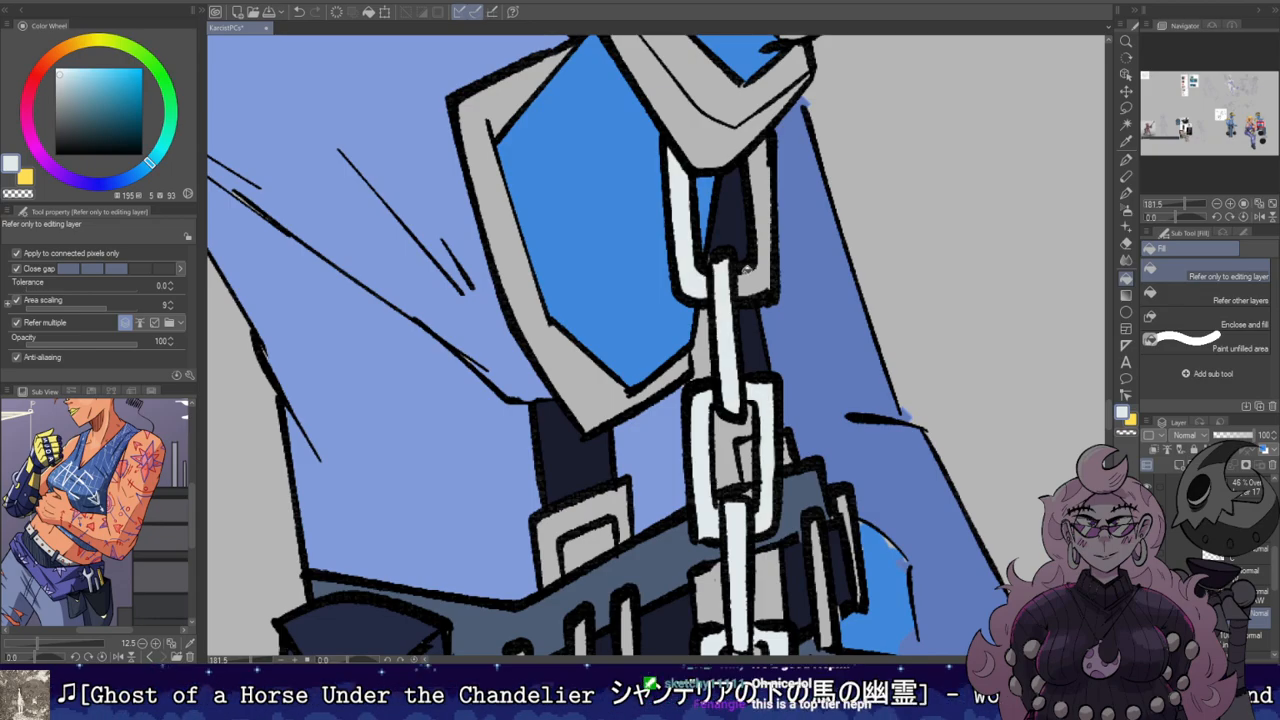
{"action": "left_click", "coordinate": [765, 278]}
Step: Fill the seated character's wrist cuff, belt loops and suspender buckle with the same pale metal colour
{"action": "scroll", "coordinate": [765, 278], "scroll_direction": "up", "scroll_amount": 3}
{"action": "left_click", "coordinate": [746, 270]}
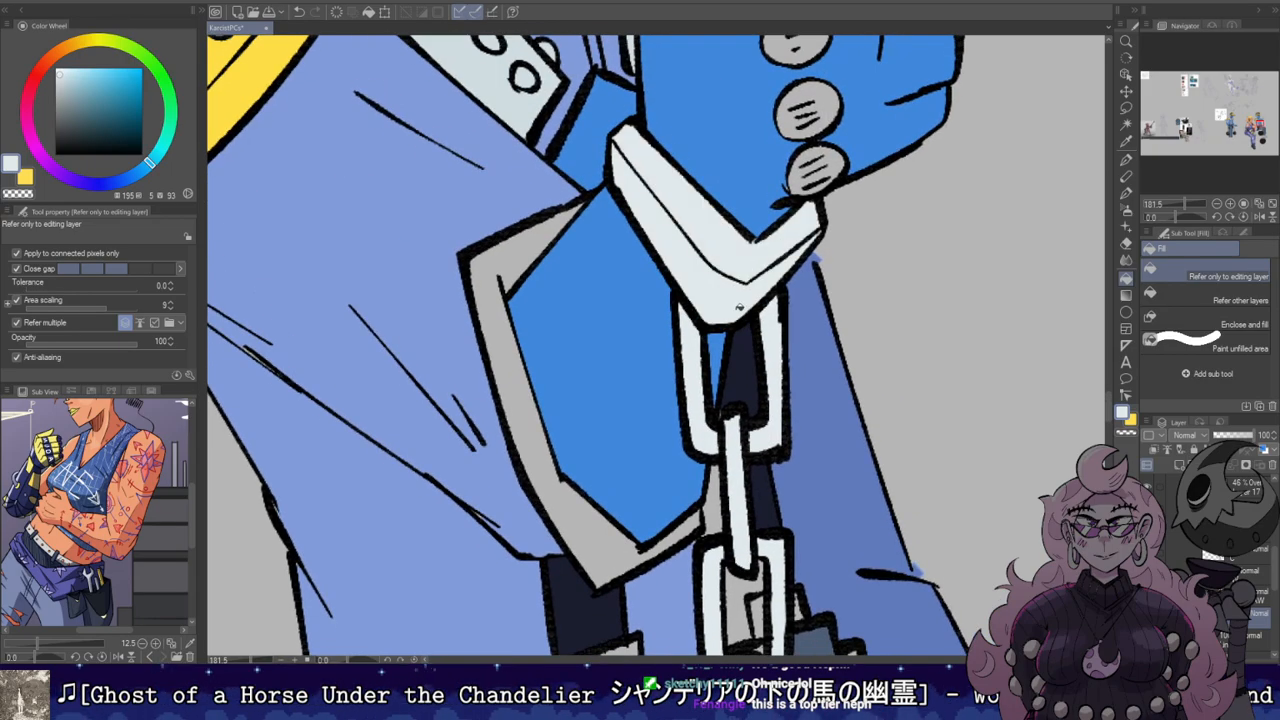
{"action": "scroll", "coordinate": [738, 305], "scroll_direction": "down", "scroll_amount": 6}
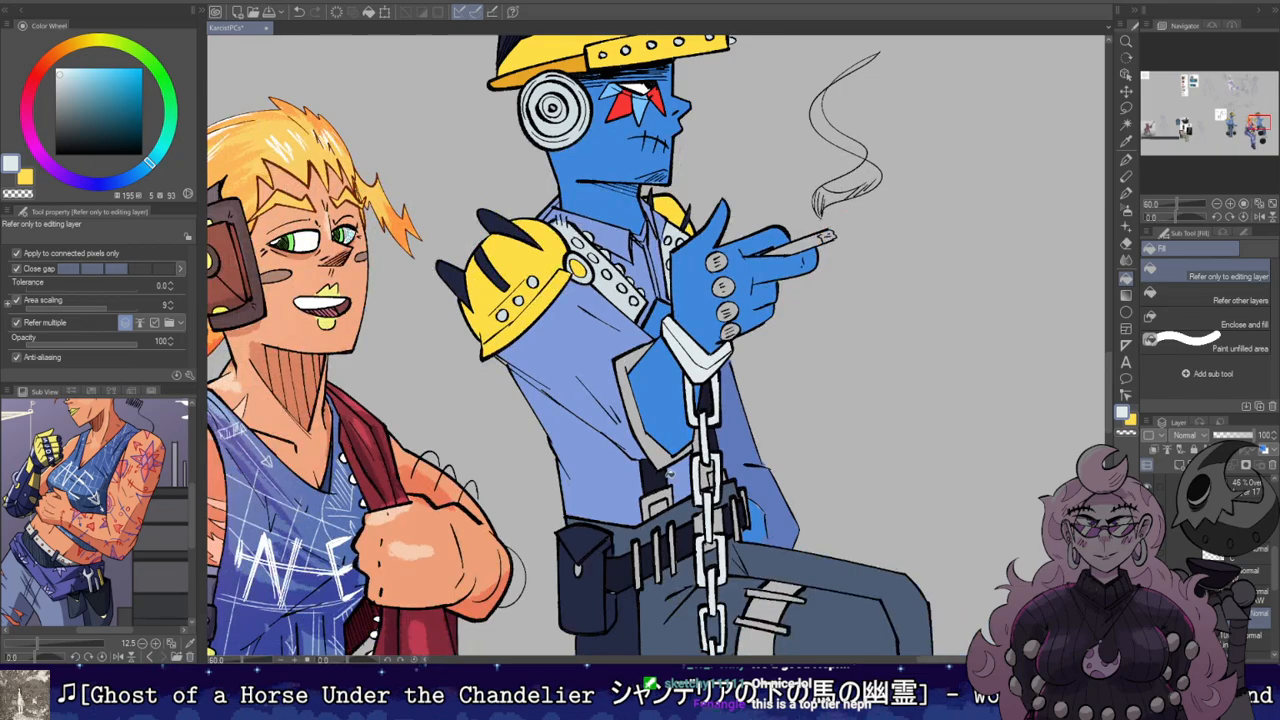
{"action": "scroll", "coordinate": [670, 478], "scroll_direction": "up", "scroll_amount": 3}
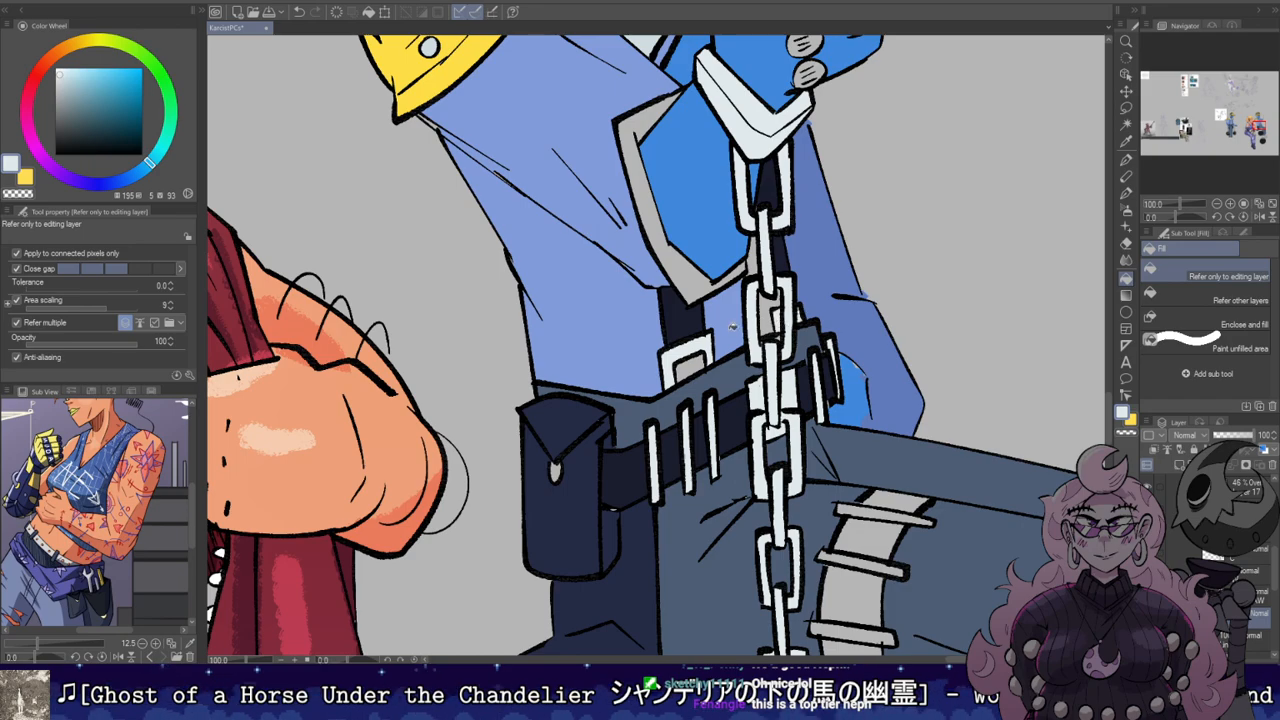
Step: Sample the shirt blue to fill the buckle's opening, then darken it and fill the inside of the near sleeve
{"action": "left_click", "coordinate": [726, 322], "text": "alt"}
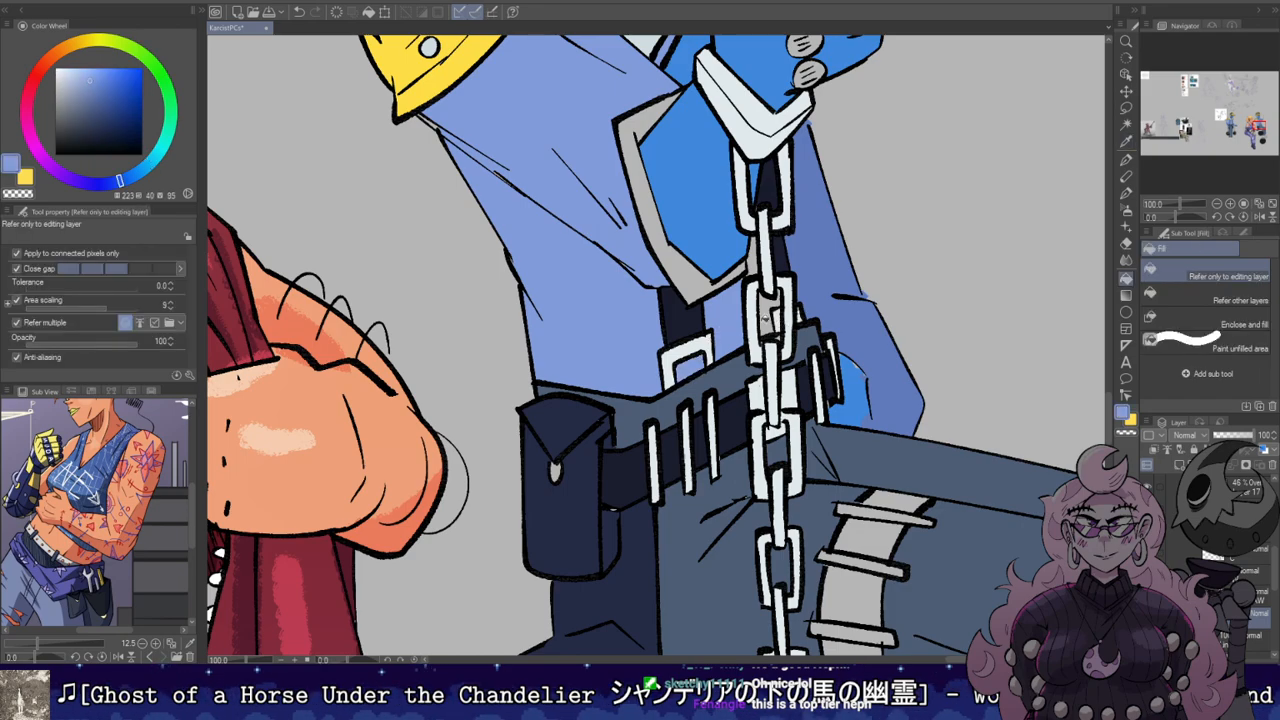
{"action": "scroll", "coordinate": [746, 310], "scroll_direction": "down", "scroll_amount": 2}
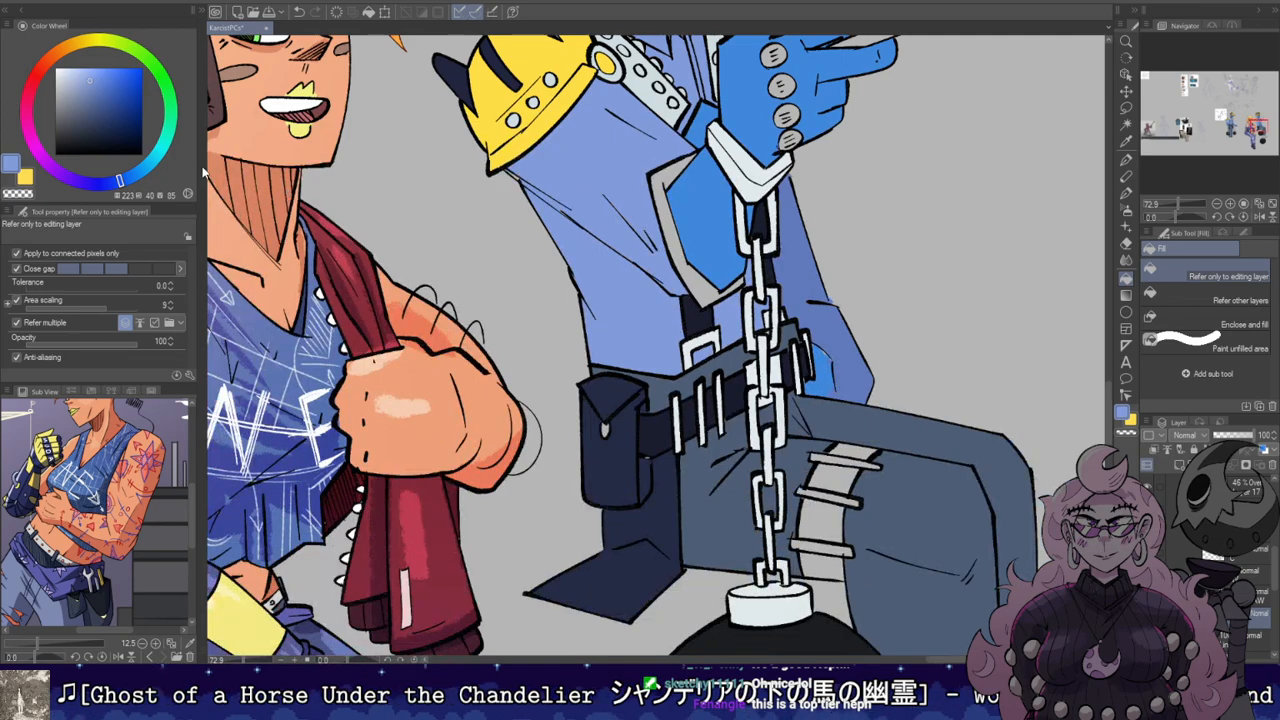
{"action": "left_click", "coordinate": [101, 96]}
{"action": "left_click", "coordinate": [677, 250]}
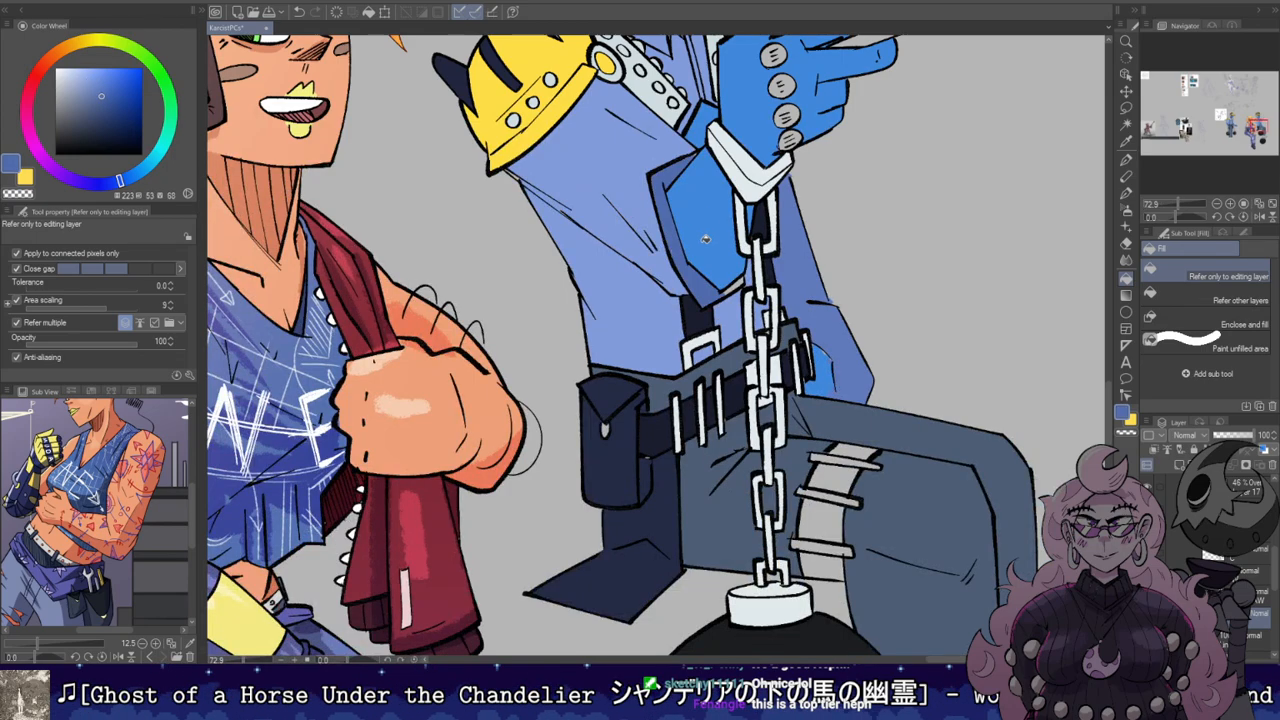
Step: Fill the panel segments between the thigh straps with the darker shirt blue
{"action": "scroll", "coordinate": [824, 461], "scroll_direction": "down", "scroll_amount": 1}
{"action": "left_click", "coordinate": [825, 552]}
{"action": "left_click", "coordinate": [825, 514]}
{"action": "left_click", "coordinate": [838, 481]}
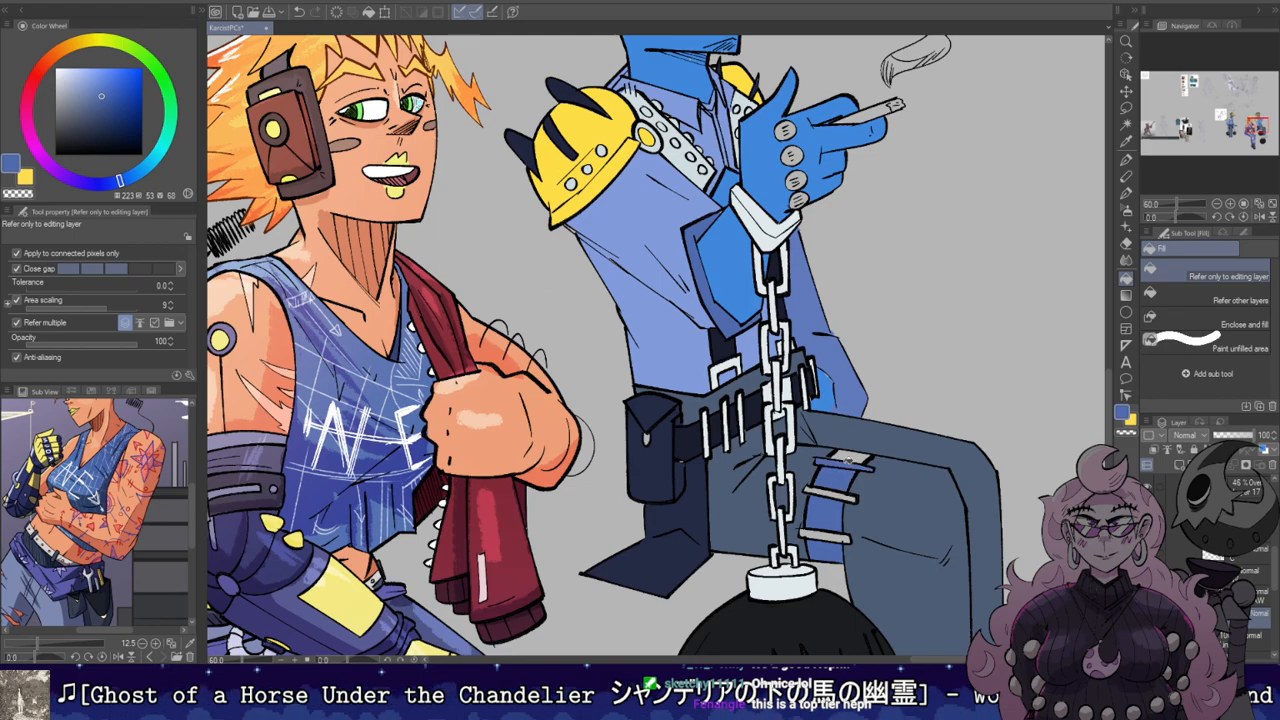
Step: Sample the dark navy and fill the three thigh straps with it
{"action": "scroll", "coordinate": [785, 481], "scroll_direction": "up", "scroll_amount": 1}
{"action": "left_click", "coordinate": [750, 398], "text": "alt"}
{"action": "left_click", "coordinate": [848, 495]}
{"action": "left_click", "coordinate": [842, 545]}
{"action": "left_click", "coordinate": [856, 460]}
Step: Fill both ankles between the trouser hems and the shoes with the dark navy
{"action": "scroll", "coordinate": [845, 458], "scroll_direction": "down", "scroll_amount": 3}
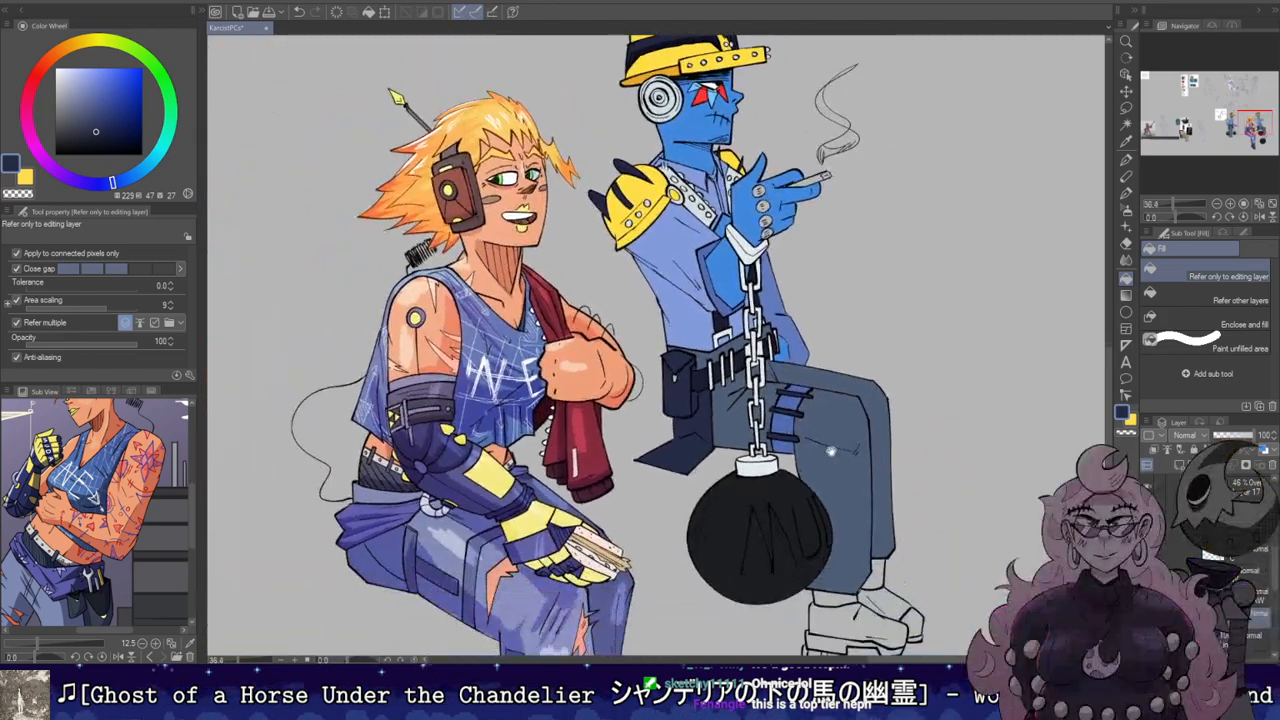
{"action": "left_click_drag", "start_coordinate": [830, 451], "coordinate": [747, 275]}
{"action": "scroll", "coordinate": [750, 333], "scroll_direction": "up", "scroll_amount": 2}
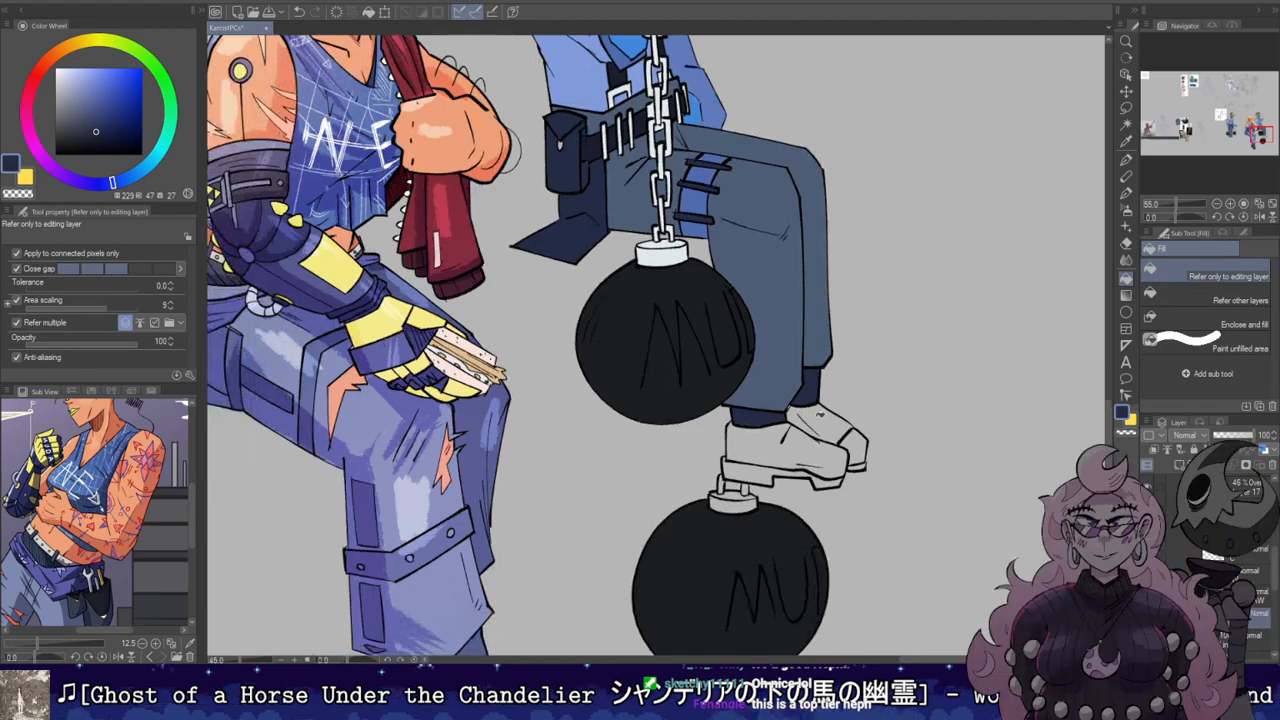
Step: Sample the near-black from the iron ball and fill the uppers and soles of both shoes with it
{"action": "left_click_drag", "start_coordinate": [785, 396], "coordinate": [732, 312]}
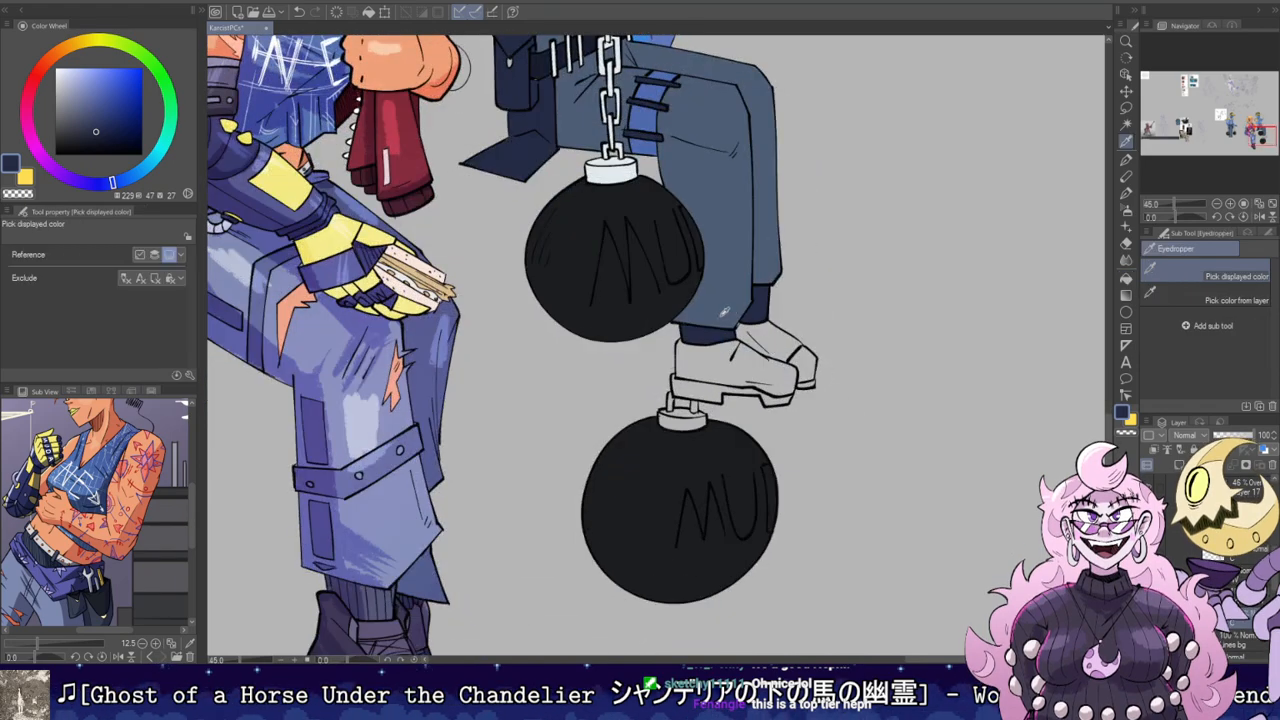
{"action": "left_click", "coordinate": [686, 305], "text": "alt"}
{"action": "scroll", "coordinate": [724, 376], "scroll_direction": "up", "scroll_amount": 1}
{"action": "left_click", "coordinate": [743, 369]}
{"action": "left_click", "coordinate": [790, 332]}
{"action": "left_click", "coordinate": [818, 366]}
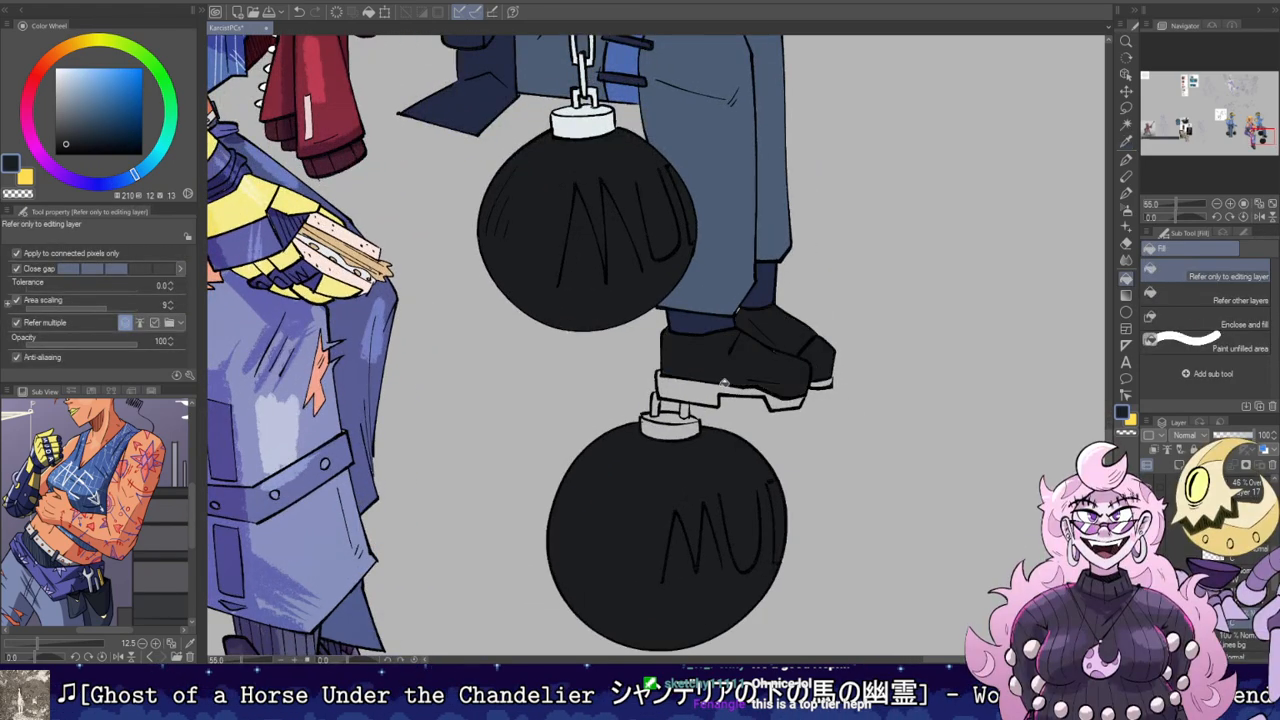
{"action": "scroll", "coordinate": [710, 372], "scroll_direction": "up", "scroll_amount": 1}
{"action": "left_click", "coordinate": [764, 395]}
{"action": "left_click", "coordinate": [800, 410]}
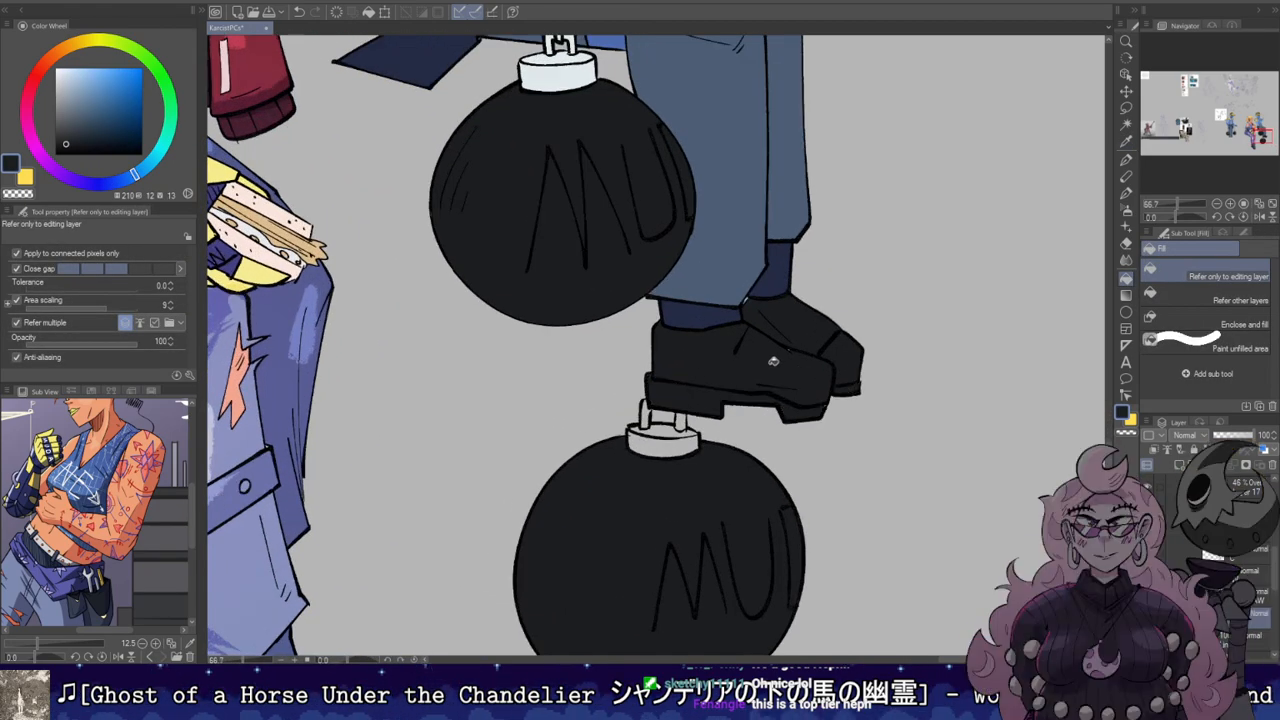
Step: Lighten the near-black slightly, refill the shoe uppers with it, and save the drawing
{"action": "scroll", "coordinate": [762, 325], "scroll_direction": "down", "scroll_amount": 2}
{"action": "left_click_drag", "start_coordinate": [762, 303], "coordinate": [792, 461]}
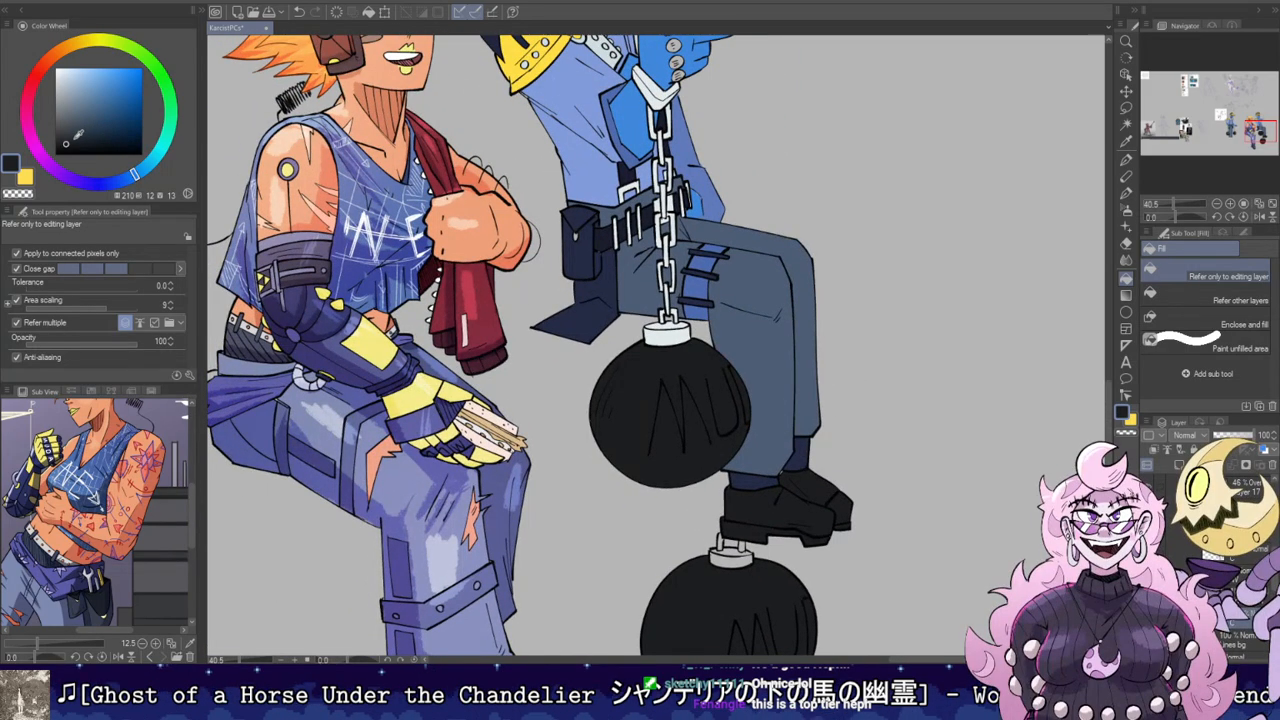
{"action": "scroll", "coordinate": [790, 490], "scroll_direction": "up", "scroll_amount": 2}
{"action": "scroll", "coordinate": [776, 487], "scroll_direction": "down", "scroll_amount": 3}
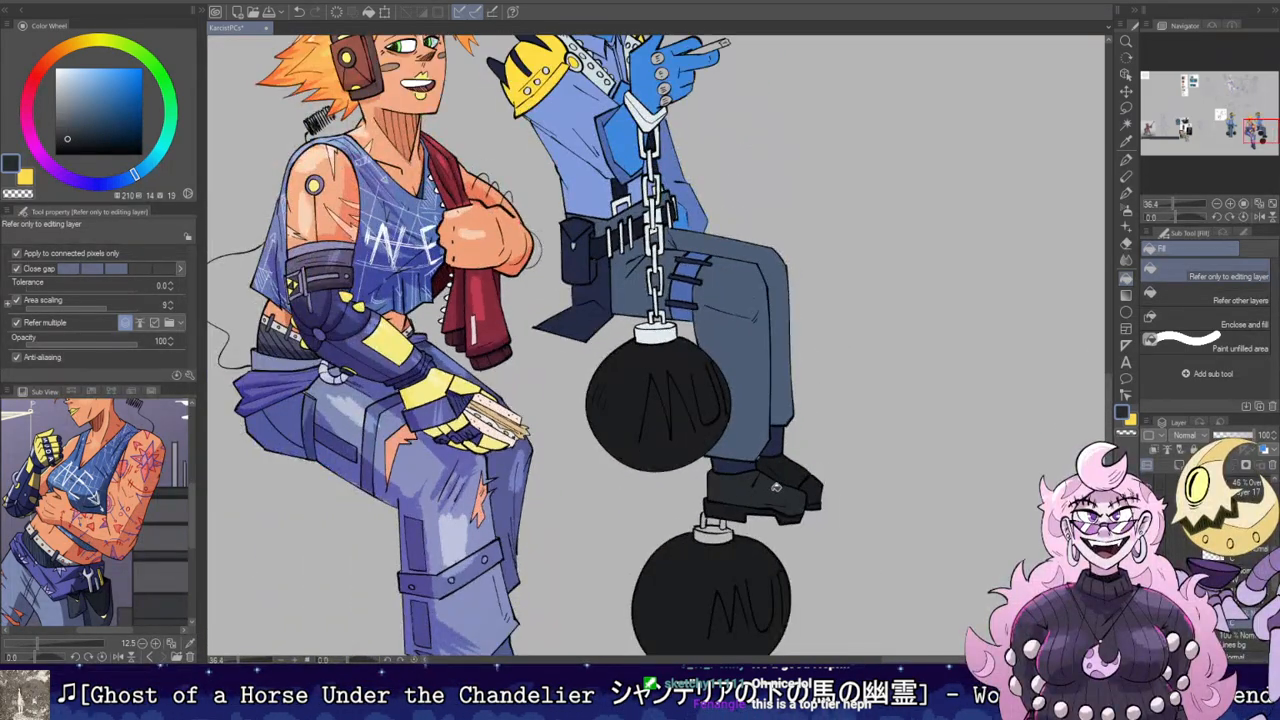
{"action": "left_click_drag", "start_coordinate": [722, 279], "coordinate": [788, 453]}
Step: Sample the yellow from the shoulder pad and fill the four round studs on the raised hand
{"action": "key", "text": "i"}
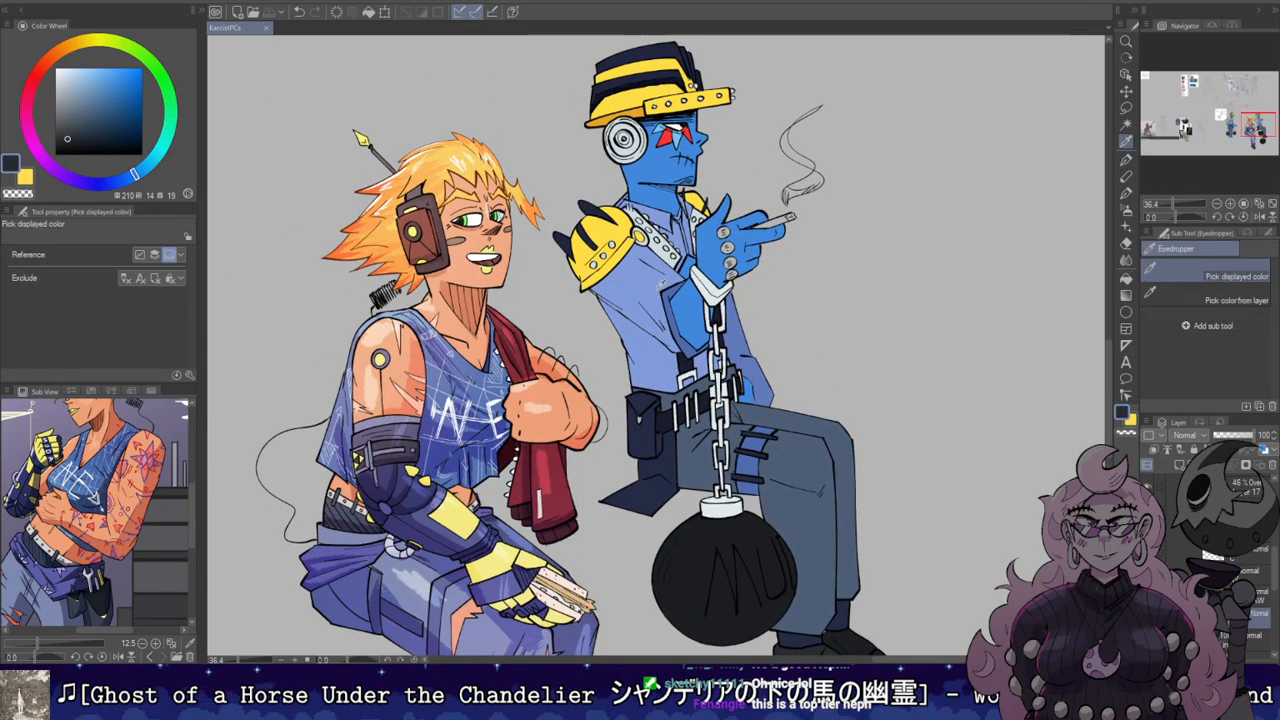
{"action": "left_click", "coordinate": [622, 234]}
{"action": "key", "text": "g"}
{"action": "scroll", "coordinate": [690, 252], "scroll_direction": "up", "scroll_amount": 10}
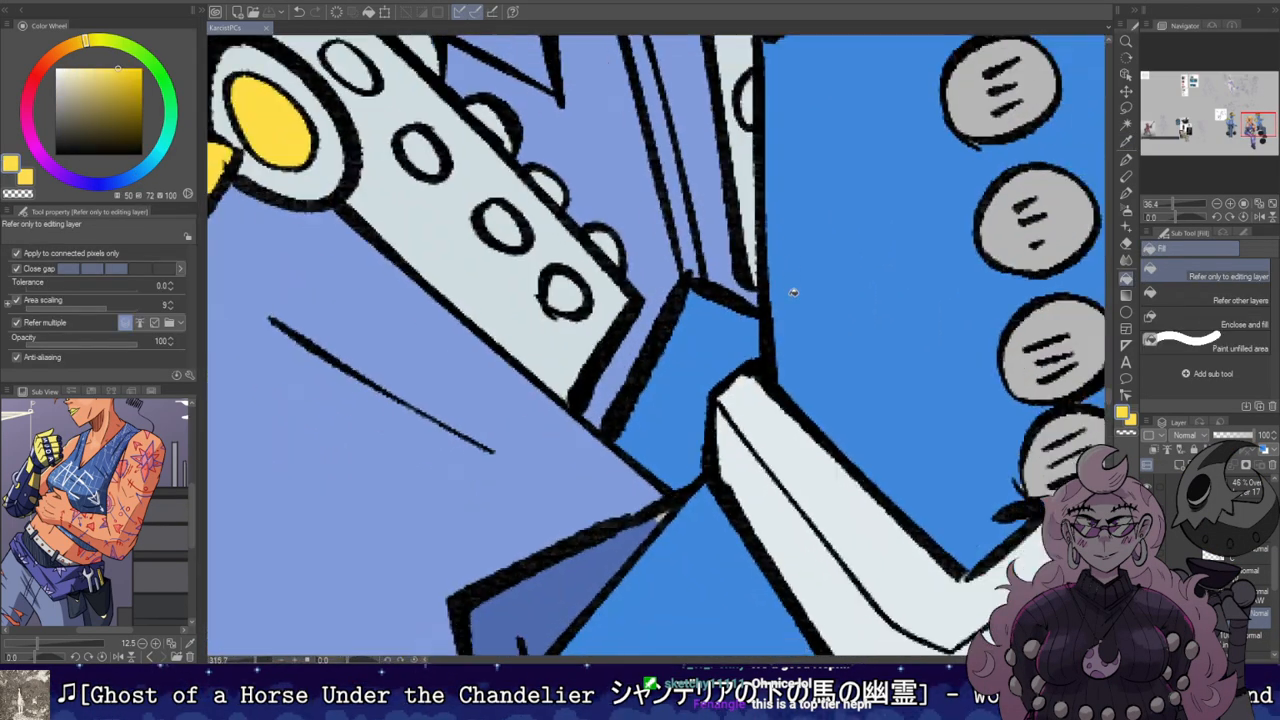
{"action": "scroll", "coordinate": [794, 292], "scroll_direction": "down", "scroll_amount": 2}
{"action": "left_click_drag", "start_coordinate": [817, 291], "coordinate": [599, 370]}
{"action": "left_click", "coordinate": [700, 255]}
{"action": "left_click", "coordinate": [737, 330]}
{"action": "left_click", "coordinate": [769, 467]}
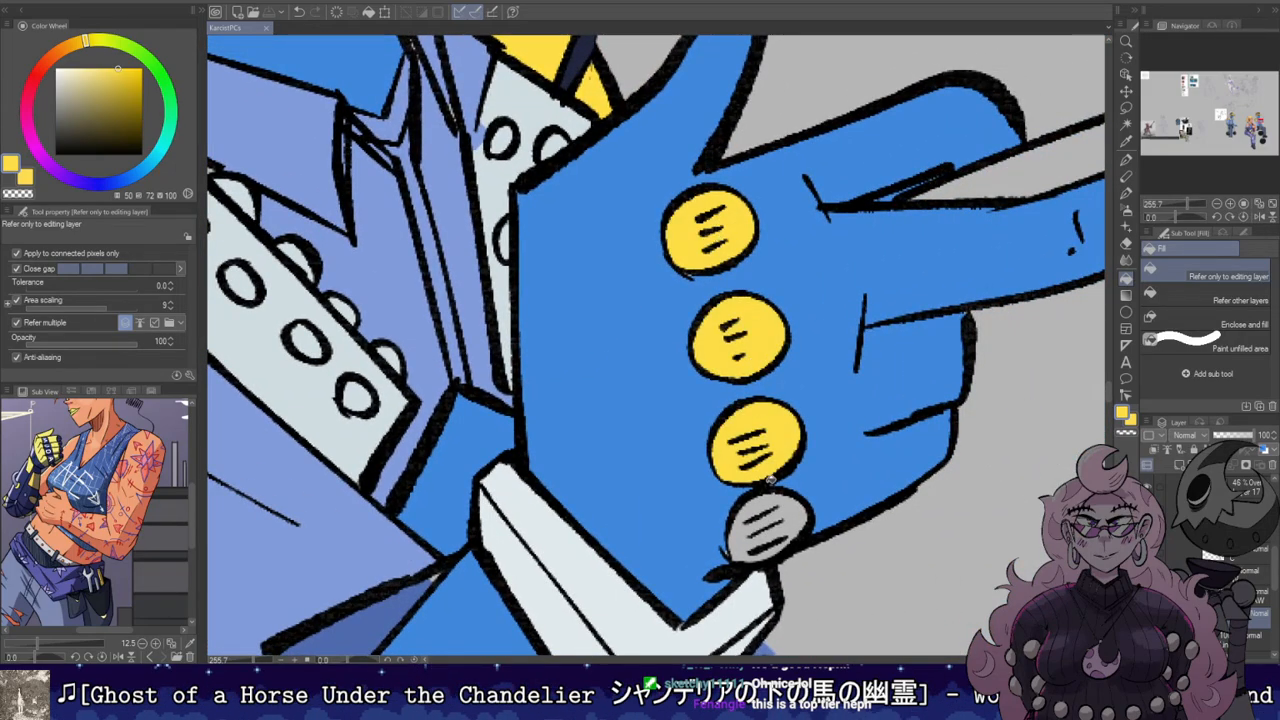
{"action": "left_click", "coordinate": [770, 524]}
Step: Fill the pouch fastener and the belt buckle behind the chain with the same yellow
{"action": "scroll", "coordinate": [750, 440], "scroll_direction": "down", "scroll_amount": 5}
{"action": "left_click_drag", "start_coordinate": [700, 540], "coordinate": [731, 142]}
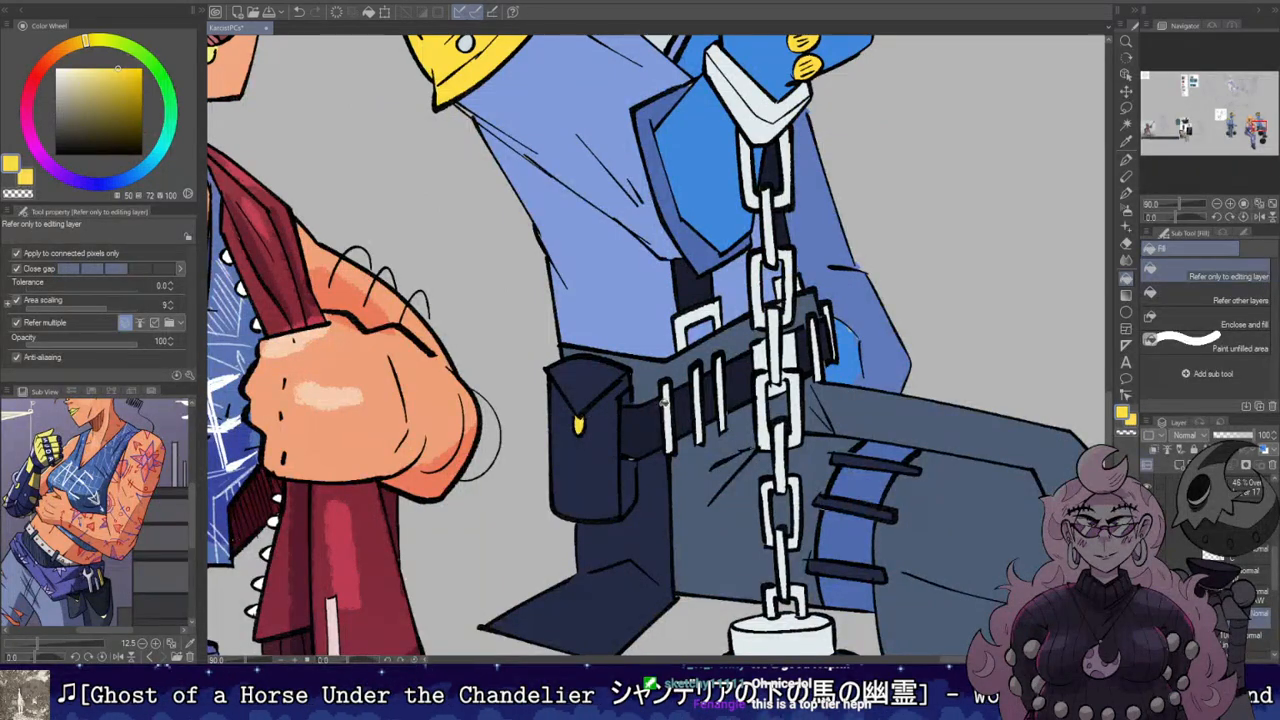
{"action": "left_click", "coordinate": [774, 380]}
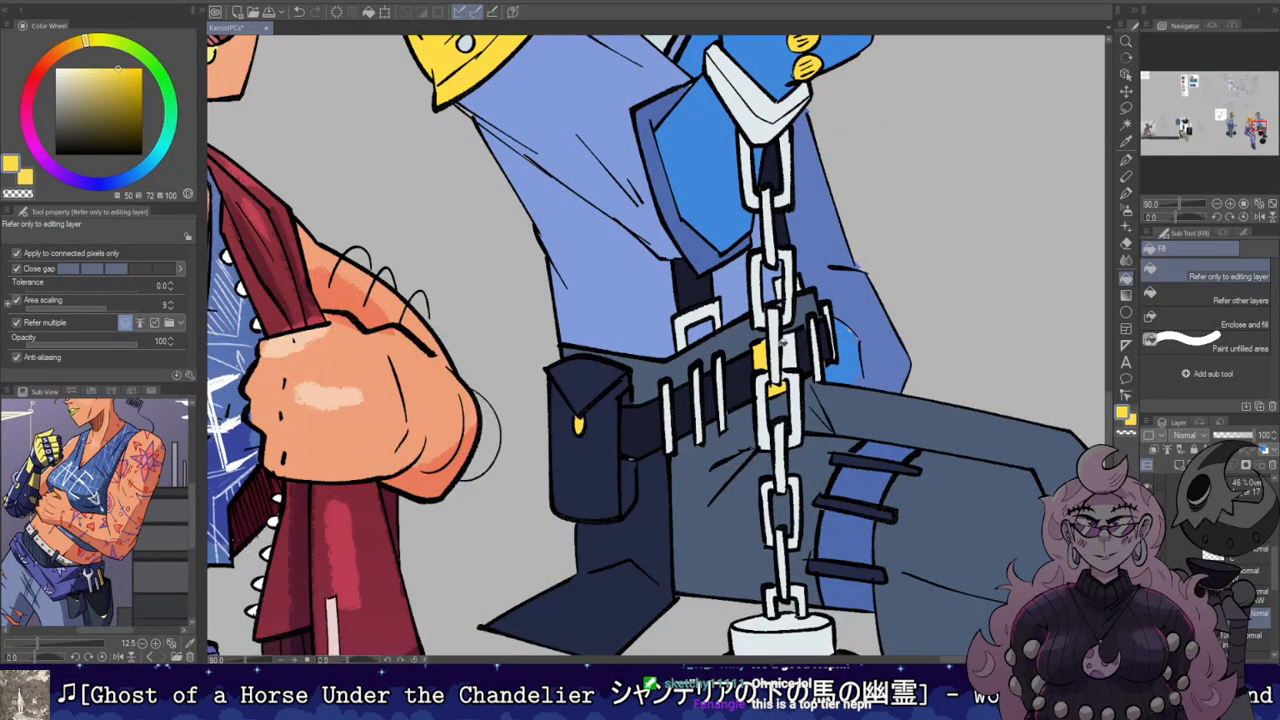
Step: Choose pure white and fill the cigarette's paper with it
{"action": "scroll", "coordinate": [793, 351], "scroll_direction": "down", "scroll_amount": 5}
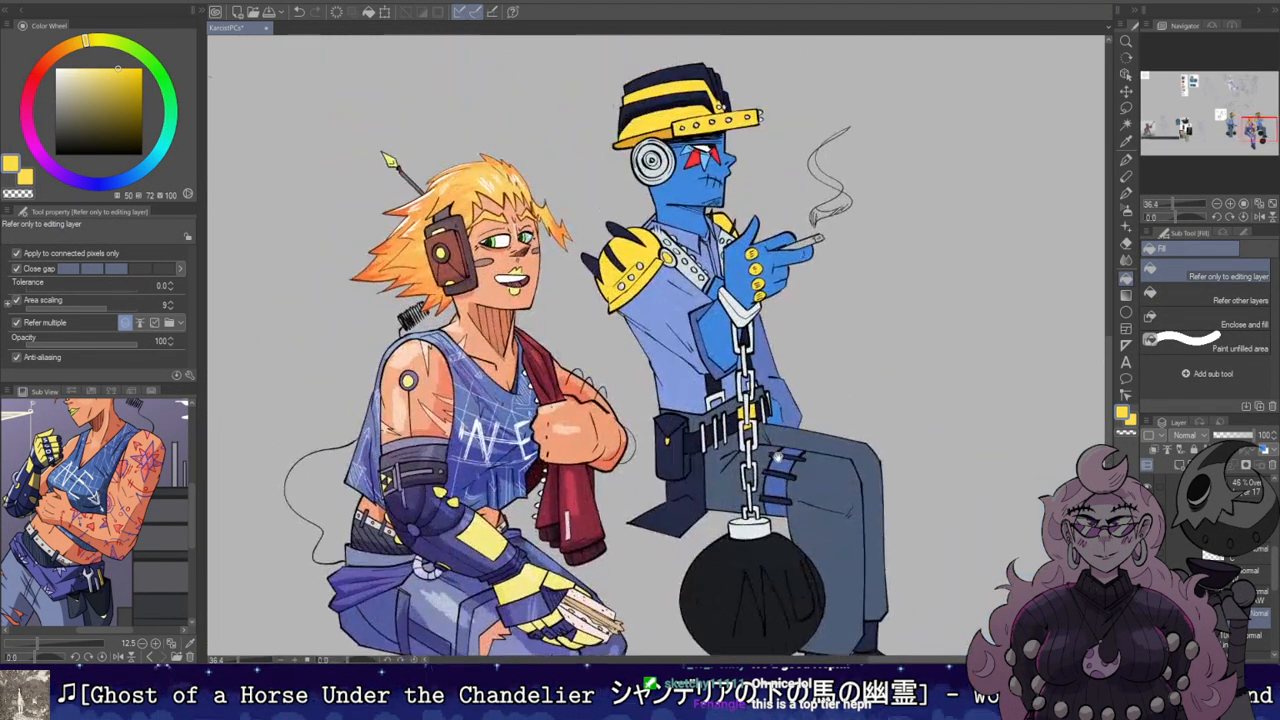
{"action": "left_click", "coordinate": [55, 68]}
{"action": "scroll", "coordinate": [778, 256], "scroll_direction": "up", "scroll_amount": 5}
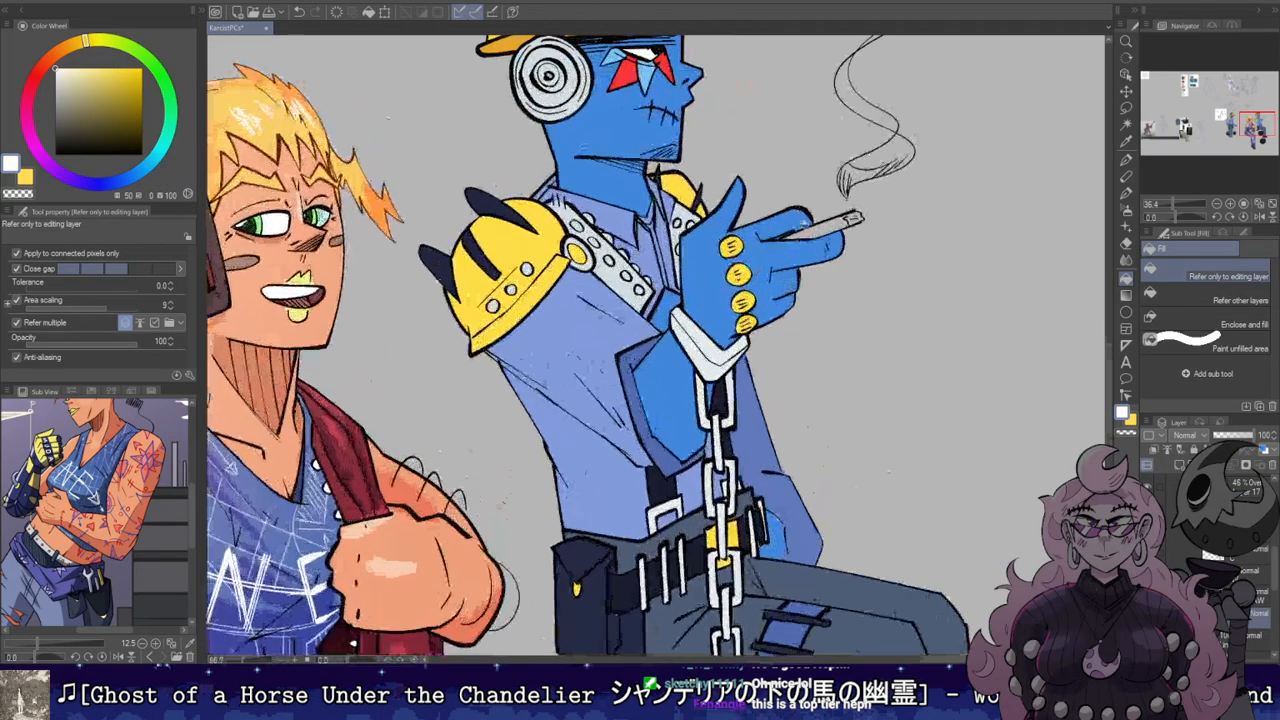
{"action": "left_click", "coordinate": [832, 230]}
{"action": "left_click_drag", "start_coordinate": [832, 230], "coordinate": [680, 357]}
Step: Choose a bright orange and fill the cigarette's burning tip with it
{"action": "scroll", "coordinate": [690, 356], "scroll_direction": "up", "scroll_amount": 3}
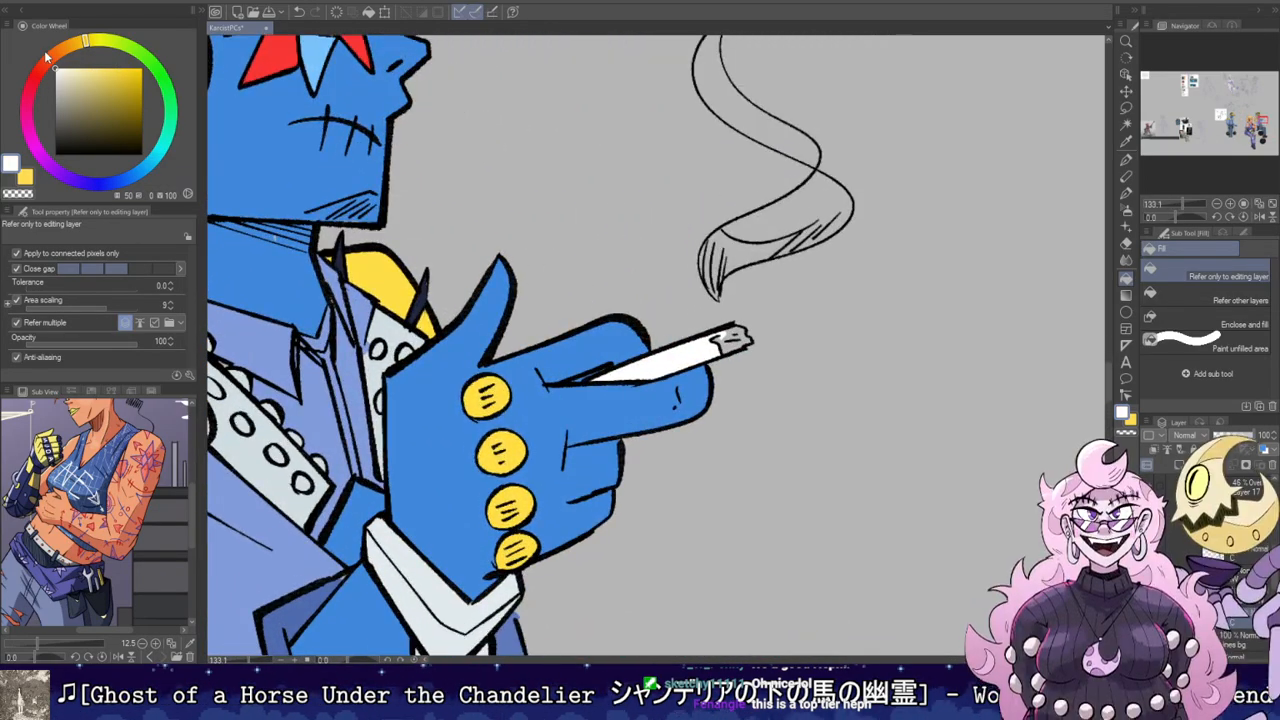
{"action": "left_click", "coordinate": [50, 58]}
{"action": "left_click", "coordinate": [124, 68]}
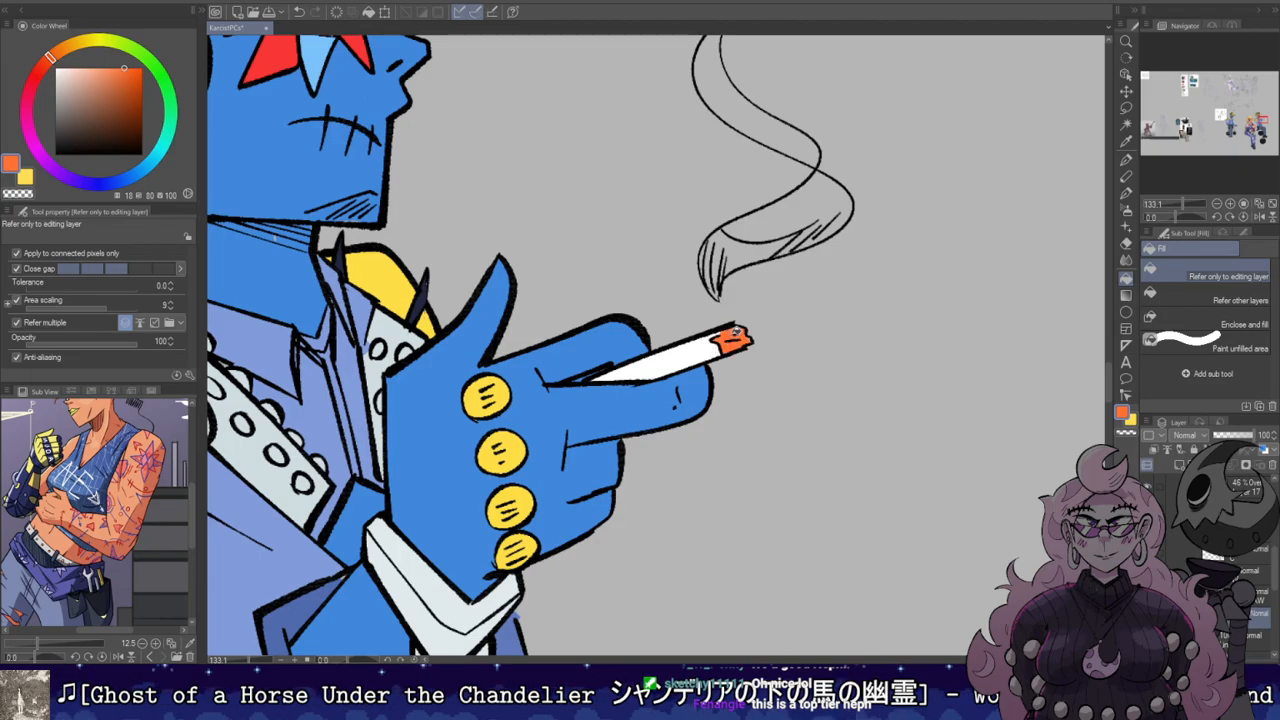
Step: Trace the cut-off "MUD" lettering on the upper ball in white with the G-pen at size 40, erasing overspill at the ball's edge
{"action": "scroll", "coordinate": [631, 289], "scroll_direction": "down", "scroll_amount": 5}
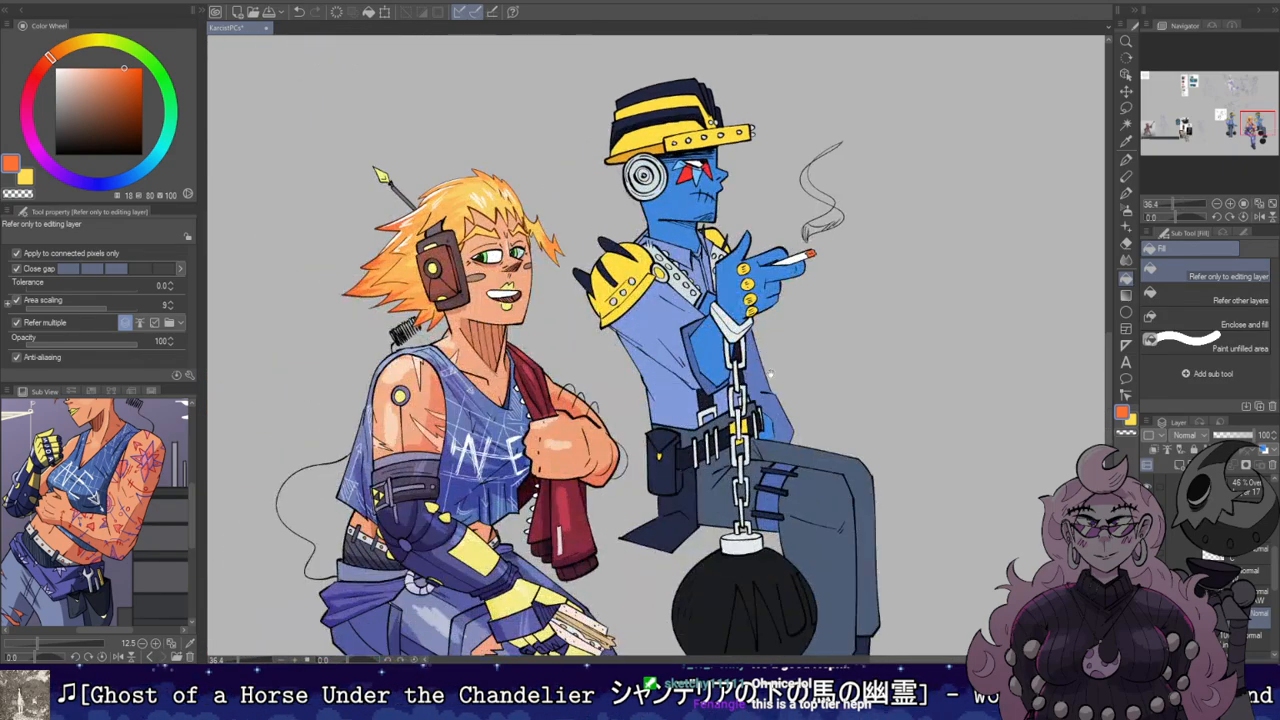
{"action": "scroll", "coordinate": [858, 565], "scroll_direction": "up", "scroll_amount": 2}
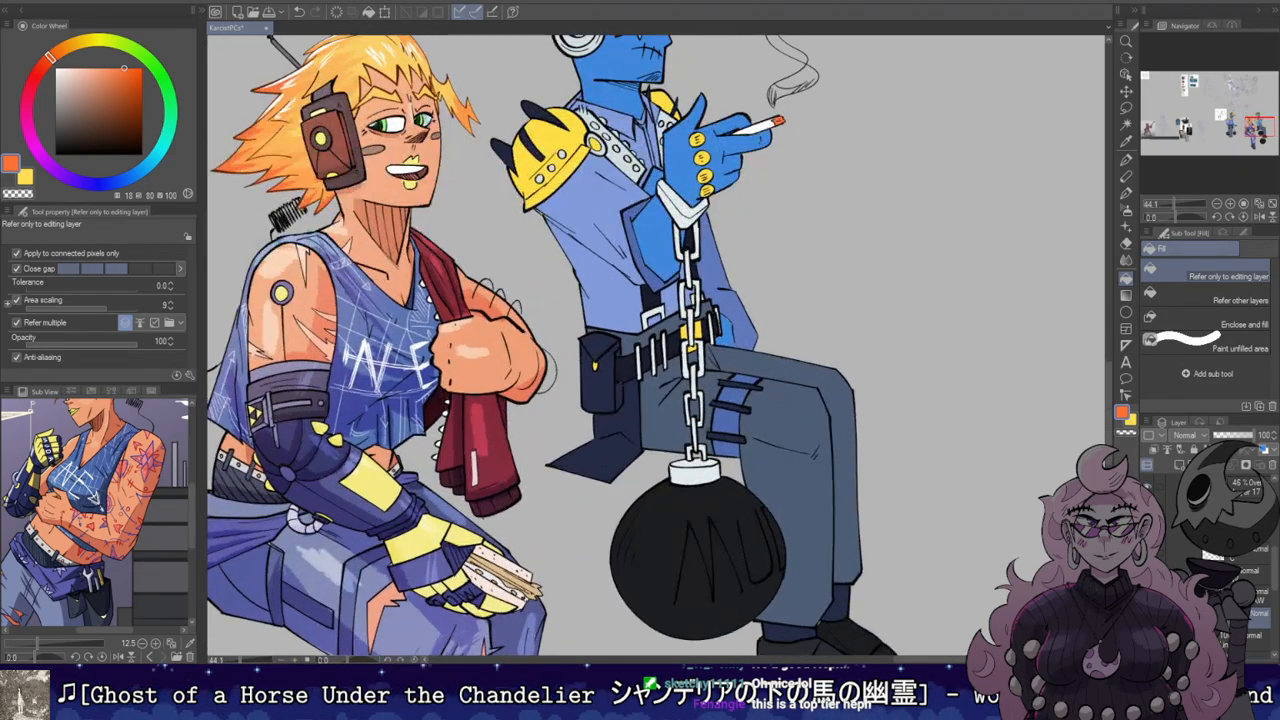
{"action": "left_click_drag", "start_coordinate": [72, 68], "coordinate": [55, 68]}
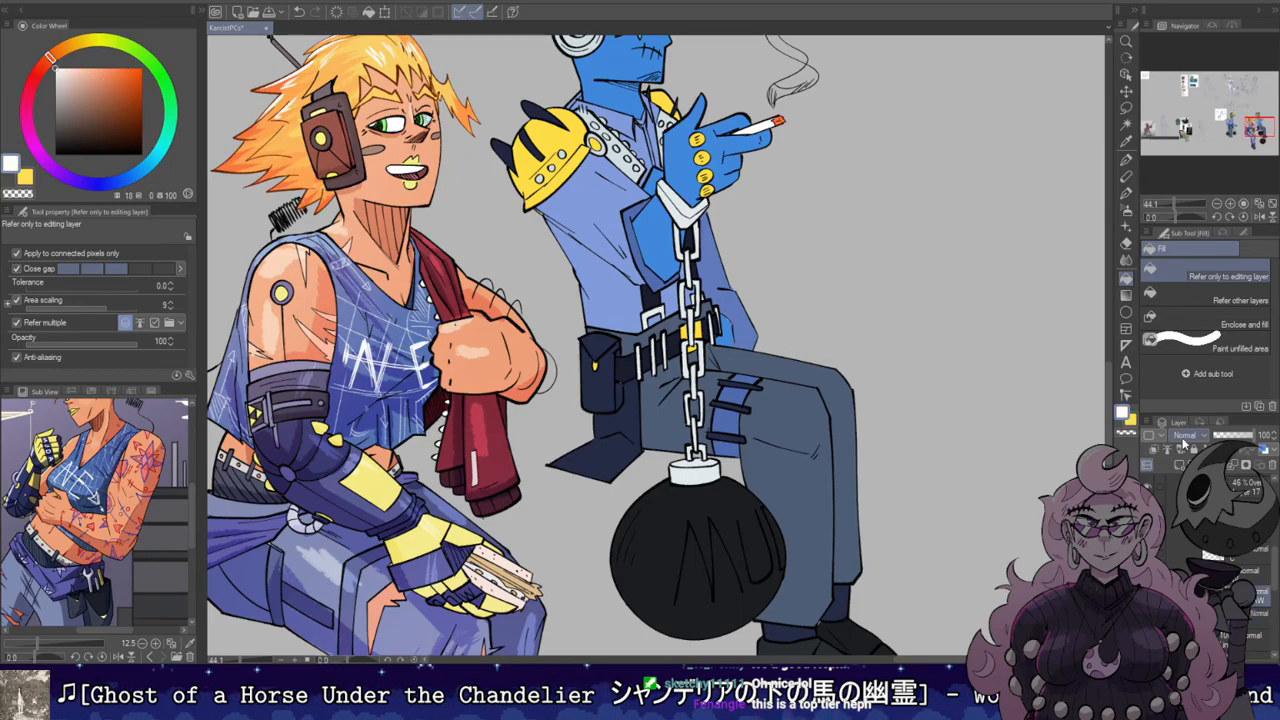
{"action": "scroll", "coordinate": [880, 235], "scroll_direction": "down", "scroll_amount": 3}
{"action": "scroll", "coordinate": [715, 510], "scroll_direction": "up", "scroll_amount": 5}
{"action": "key", "text": "b"}
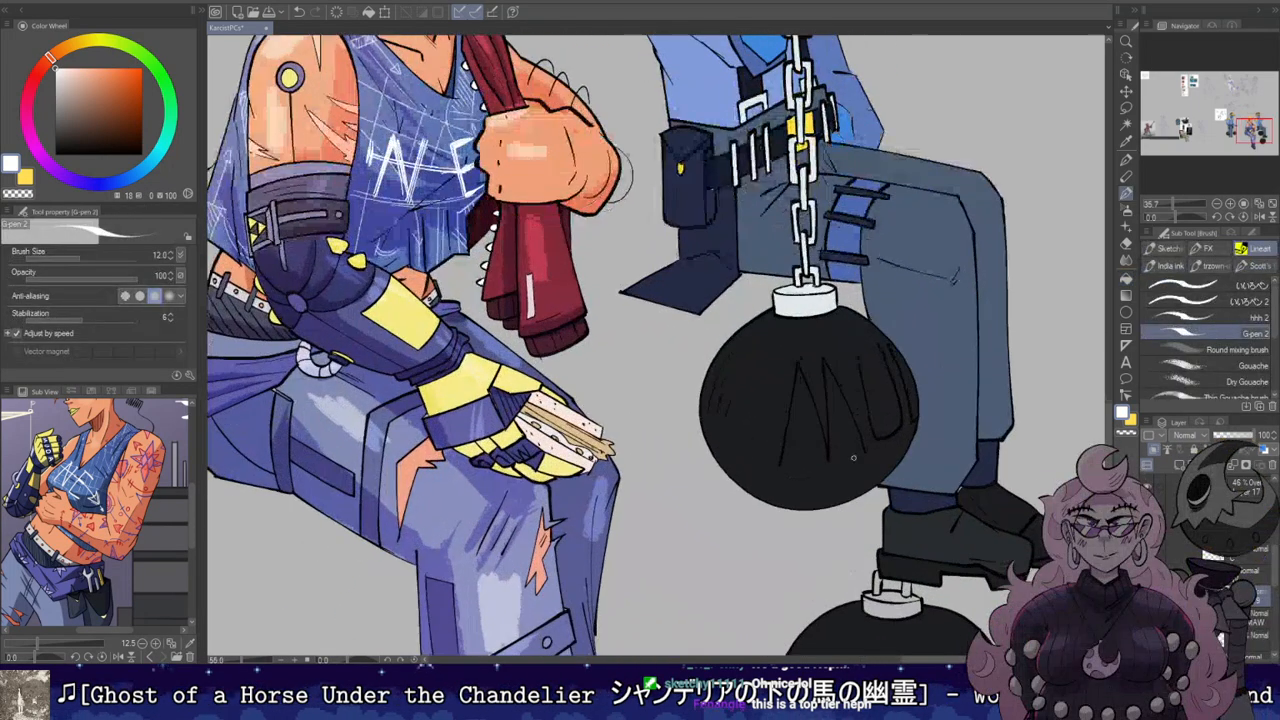
{"action": "key", "text": "bracketright"}
{"action": "key", "text": "bracketright"}
{"action": "key", "text": "bracketright"}
{"action": "left_click_drag", "start_coordinate": [780, 465], "coordinate": [797, 363]}
{"action": "mouse_move", "coordinate": [797, 363]}
{"action": "left_mouse_down"}
{"action": "mouse_move", "coordinate": [811, 443]}
{"action": "mouse_move", "coordinate": [828, 461]}
{"action": "left_mouse_up"}
{"action": "left_click_drag", "start_coordinate": [823, 359], "coordinate": [828, 461]}
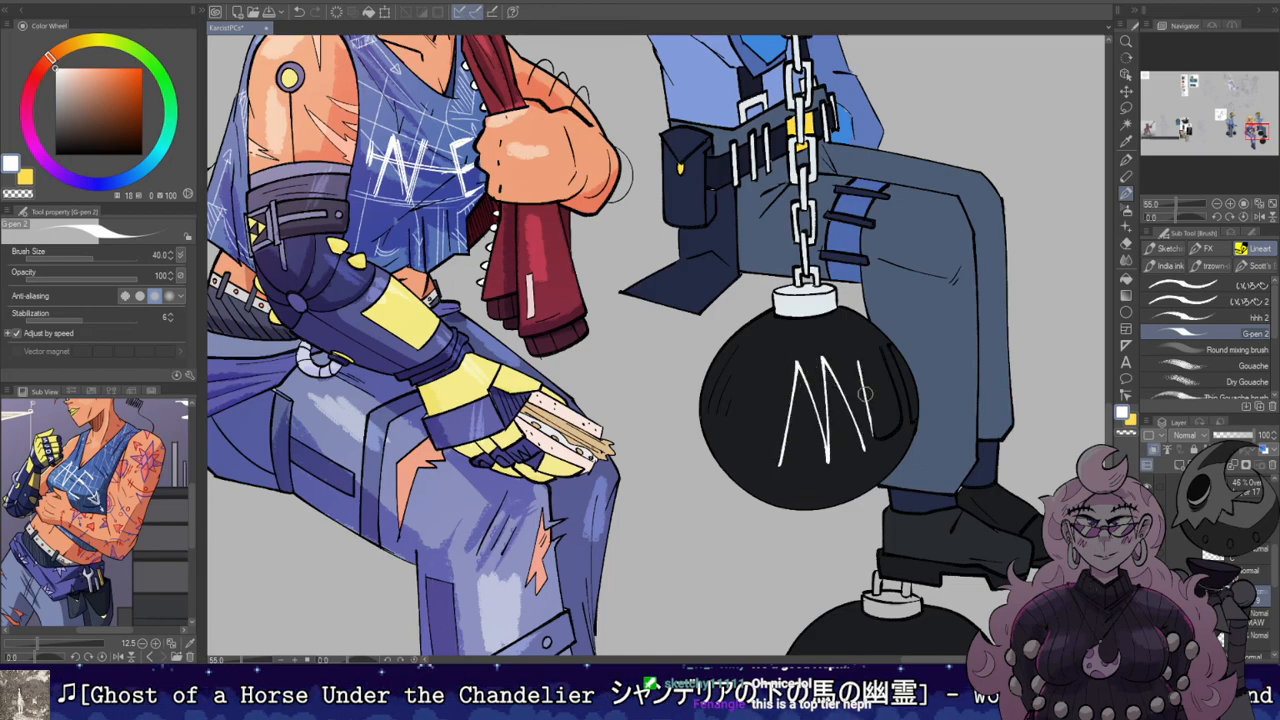
{"action": "mouse_move", "coordinate": [895, 437]}
{"action": "left_mouse_down"}
{"action": "mouse_move", "coordinate": [883, 347]}
{"action": "mouse_move", "coordinate": [908, 432]}
{"action": "left_mouse_up"}
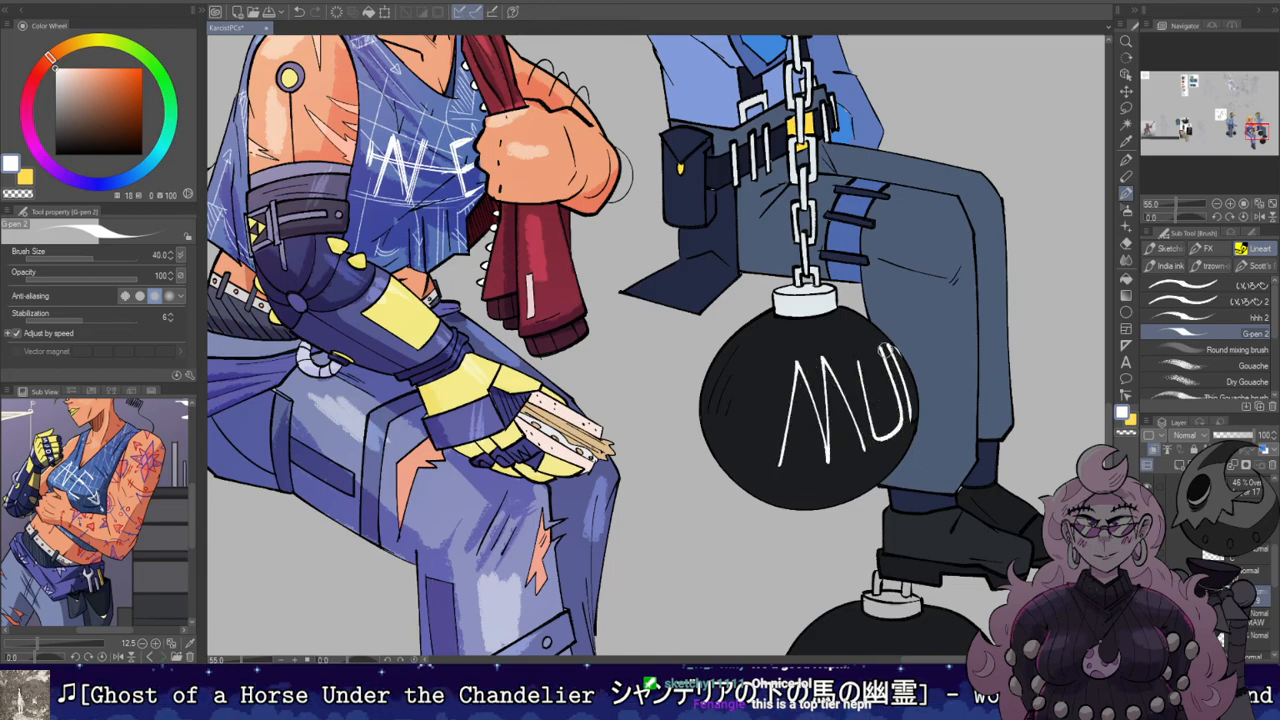
{"action": "key", "text": "e"}
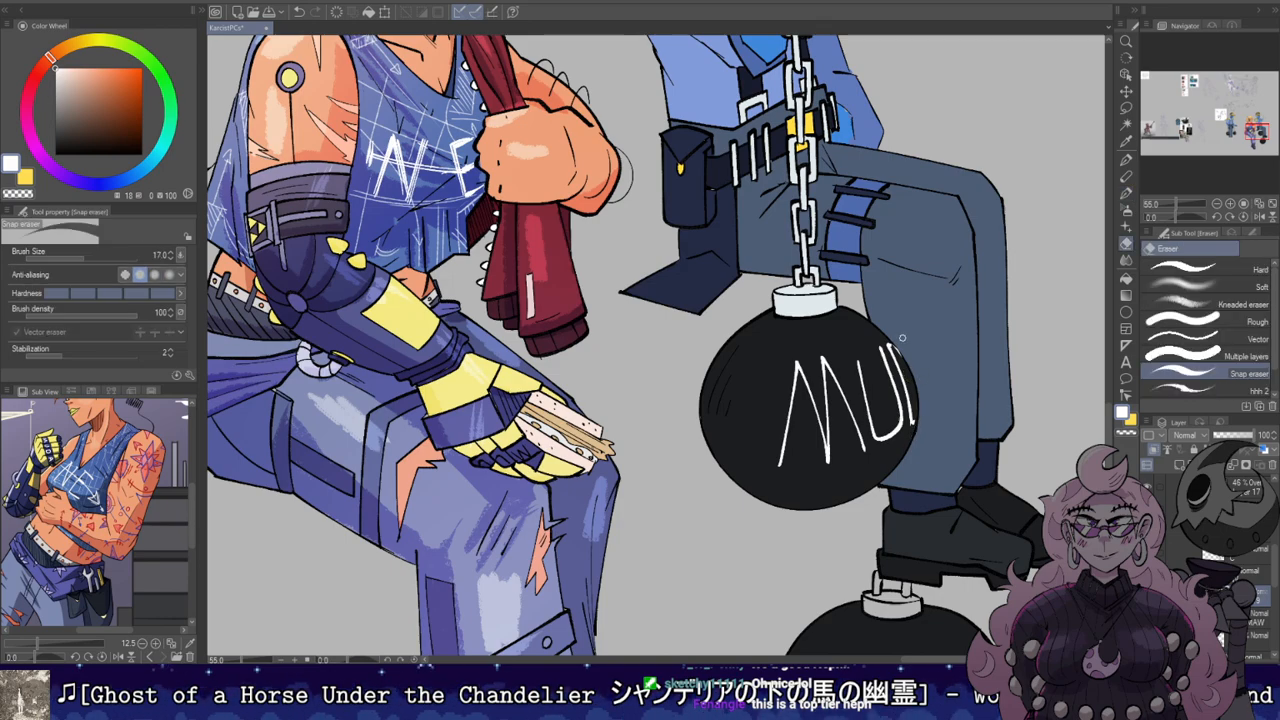
Step: Trace the "MUD" lettering on the lower ball in white with the same pen
{"action": "left_click_drag", "start_coordinate": [935, 470], "coordinate": [836, 190]}
{"action": "key", "text": "b"}
{"action": "mouse_move", "coordinate": [799, 412]}
{"action": "left_mouse_down"}
{"action": "mouse_move", "coordinate": [787, 484]}
{"action": "mouse_move", "coordinate": [813, 470]}
{"action": "mouse_move", "coordinate": [833, 389]}
{"action": "mouse_move", "coordinate": [858, 472]}
{"action": "left_mouse_up"}
{"action": "left_click_drag", "start_coordinate": [893, 382], "coordinate": [887, 462]}
{"action": "left_click_drag", "start_coordinate": [894, 402], "coordinate": [926, 522]}
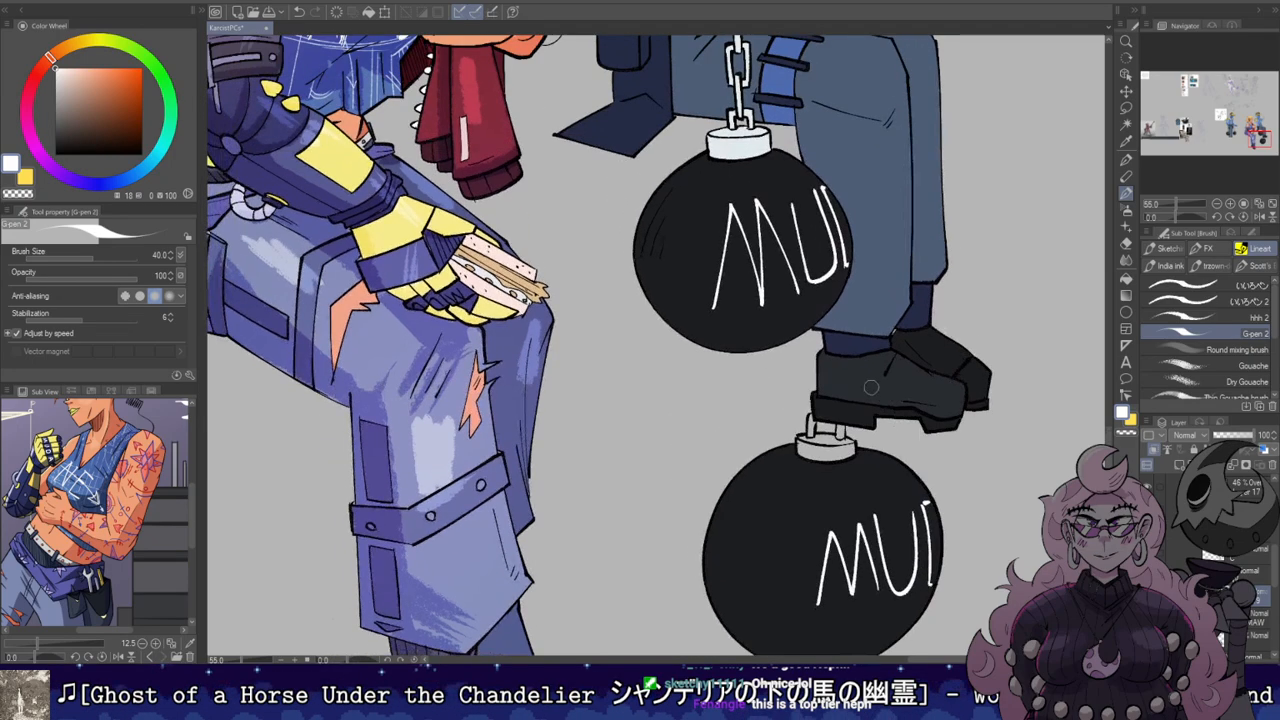
Step: Sample the pale grey from the upper ball's cap and fill the lower ball's cap and shackle with it
{"action": "key", "text": "i"}
{"action": "left_click", "coordinate": [754, 142]}
{"action": "left_click", "coordinate": [754, 142], "text": "ctrl+shift"}
{"action": "key", "text": "g"}
{"action": "left_click", "coordinate": [822, 449]}
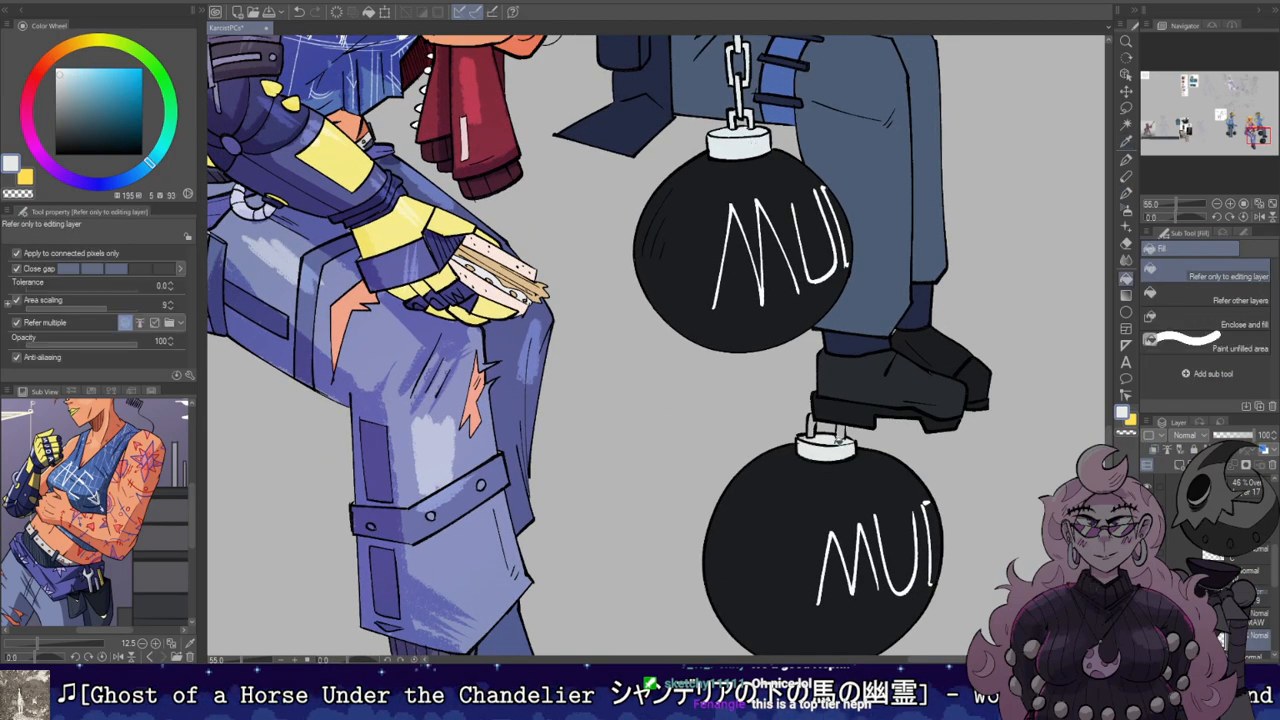
{"action": "key", "text": "p"}
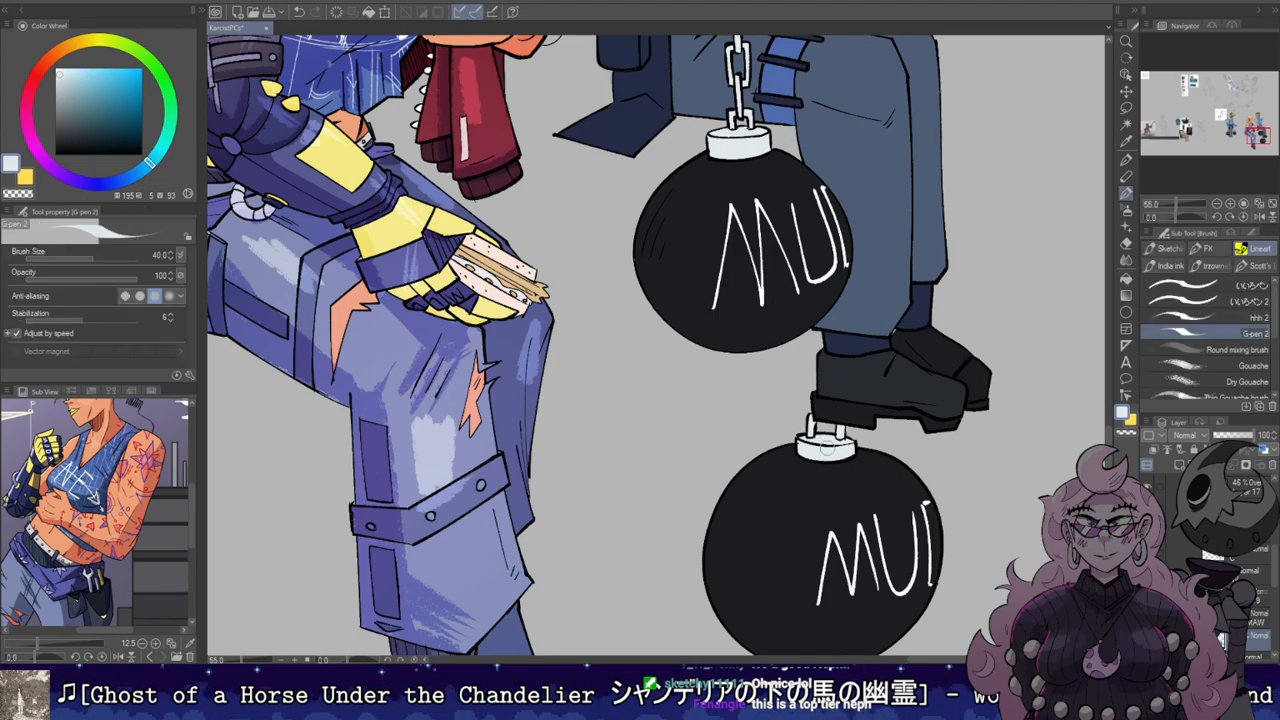
Step: Select all the seated character's blue skin by colour, shift its hue to a deep indigo blue, and clear the selection
{"action": "scroll", "coordinate": [812, 410], "scroll_direction": "down", "scroll_amount": 10}
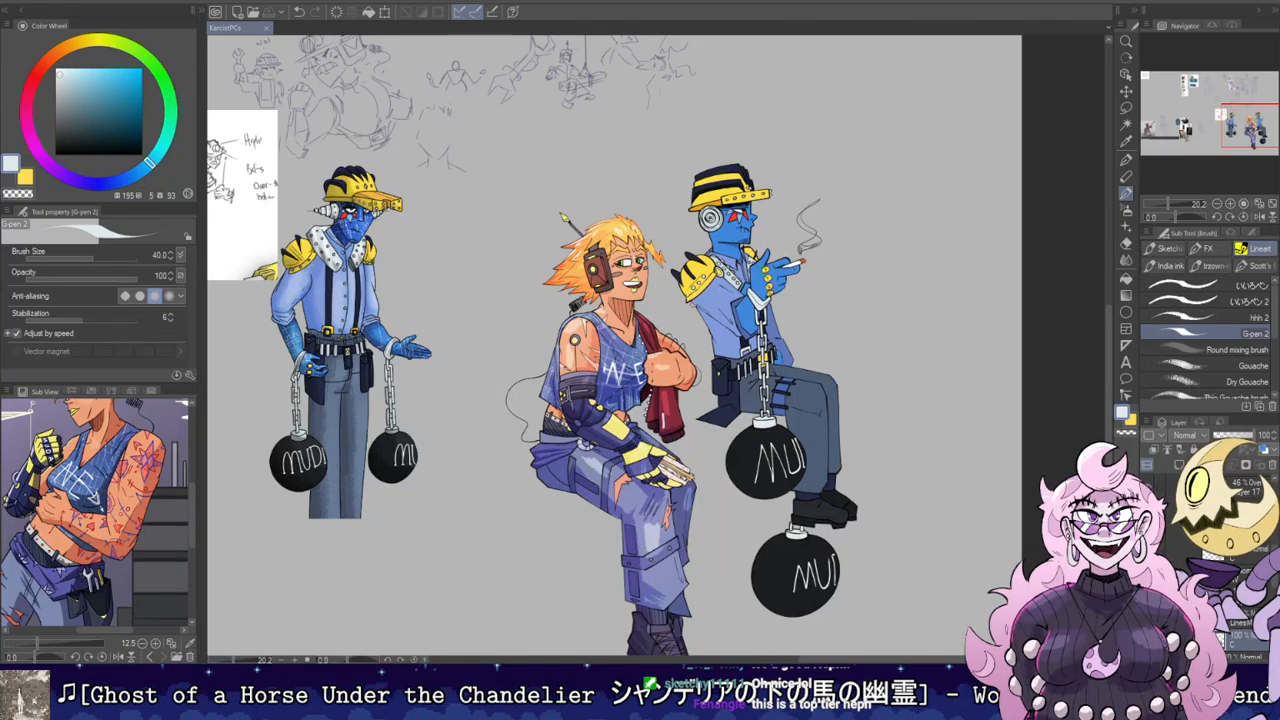
{"action": "scroll", "coordinate": [765, 242], "scroll_direction": "up", "scroll_amount": 5}
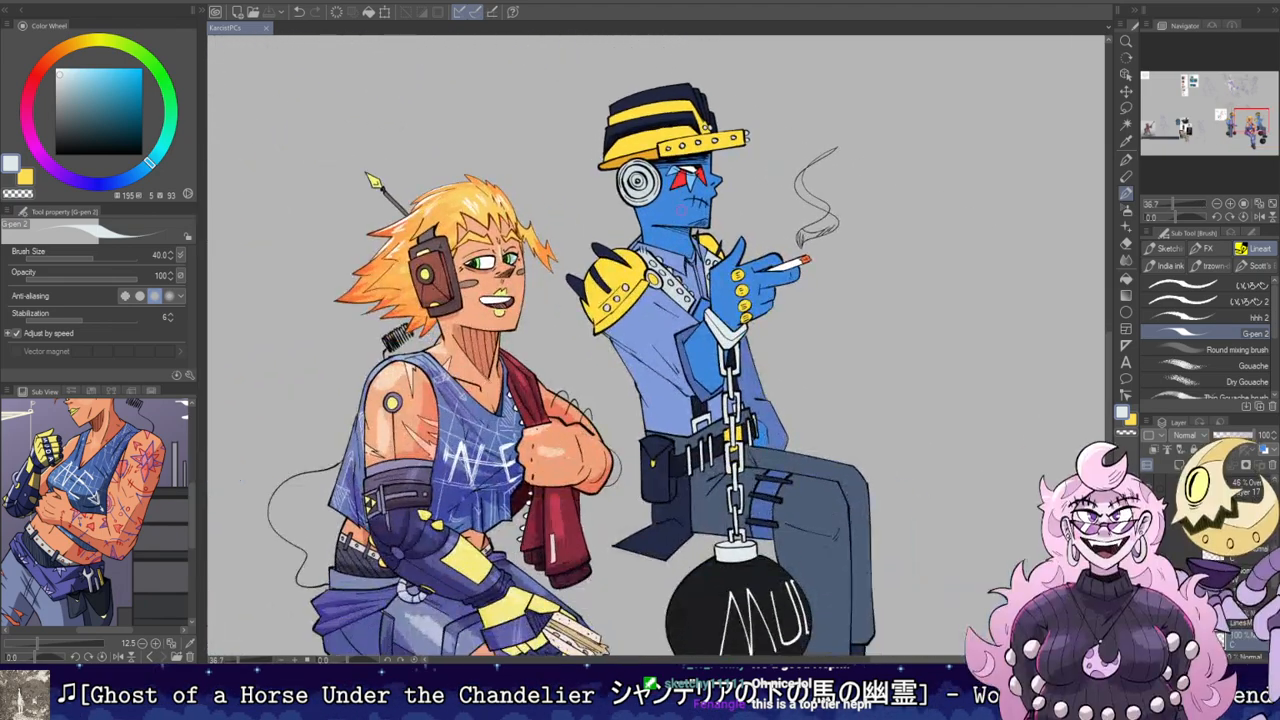
{"action": "key", "text": "w"}
{"action": "left_click", "coordinate": [669, 210]}
{"action": "scroll", "coordinate": [667, 210], "scroll_direction": "down", "scroll_amount": 1}
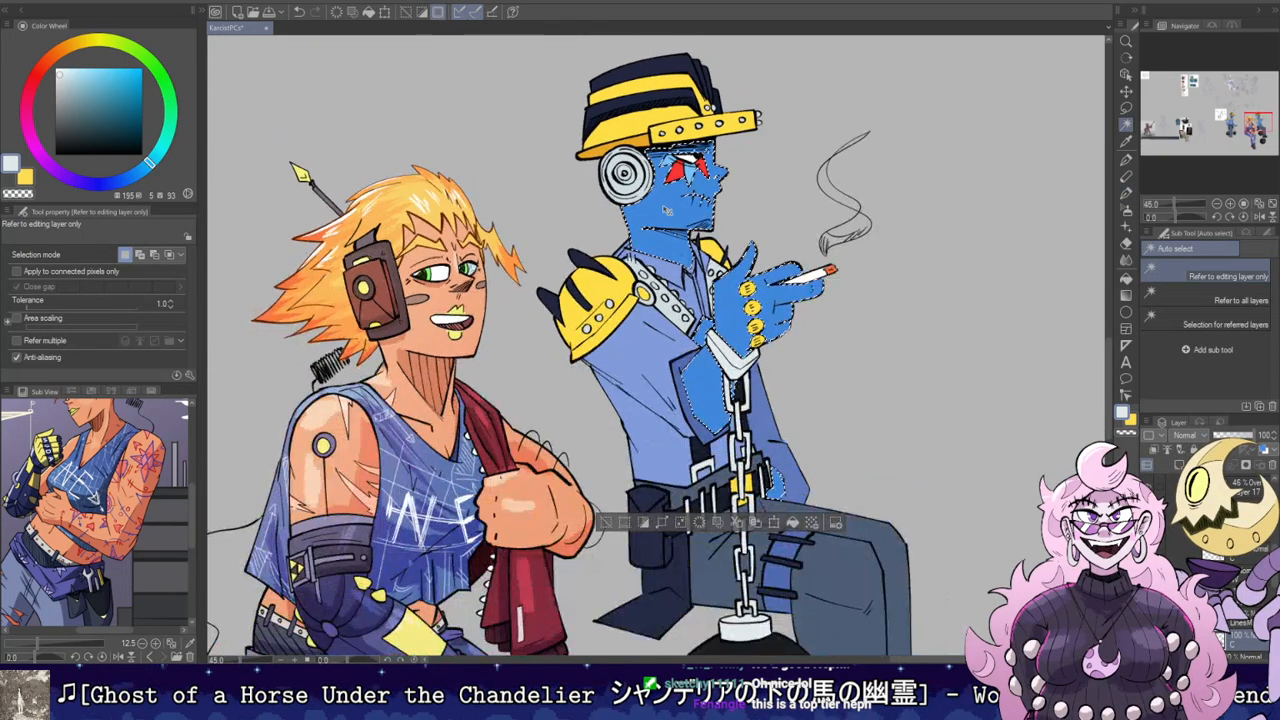
{"action": "key", "text": "ctrl+u"}
{"action": "left_click_drag", "start_coordinate": [299, 240], "coordinate": [272, 249]}
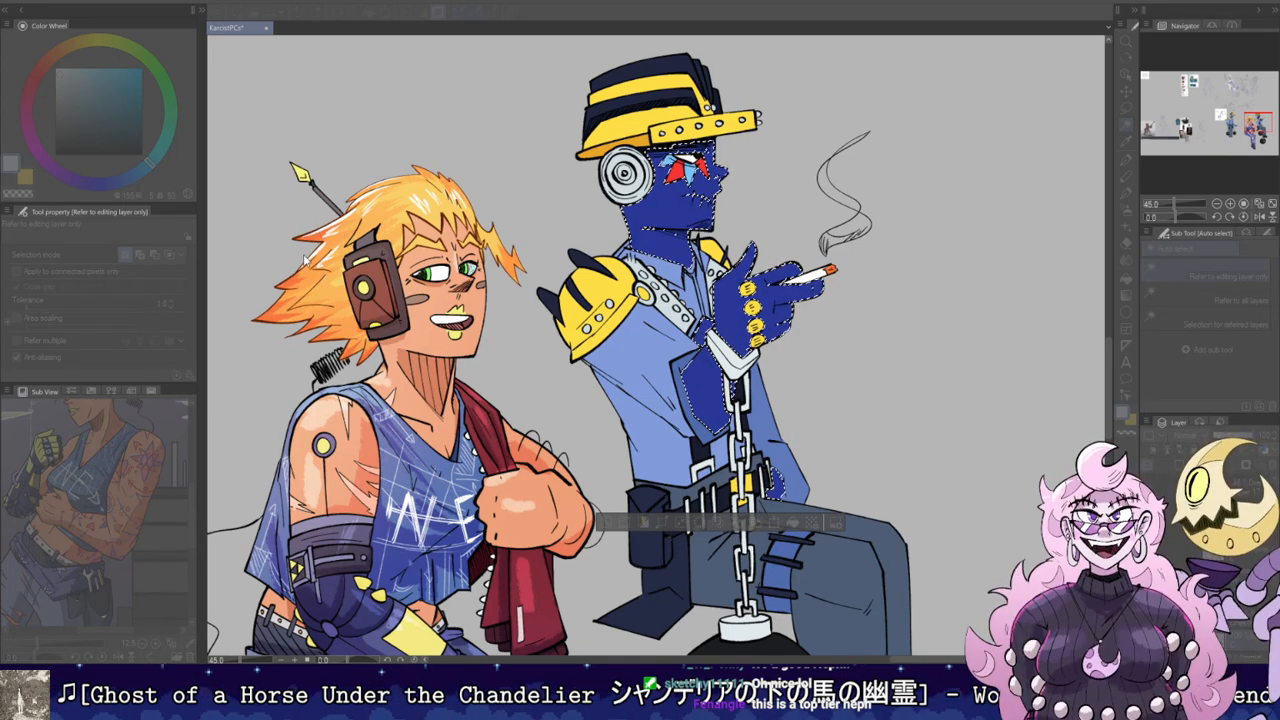
{"action": "left_click", "coordinate": [477, 176]}
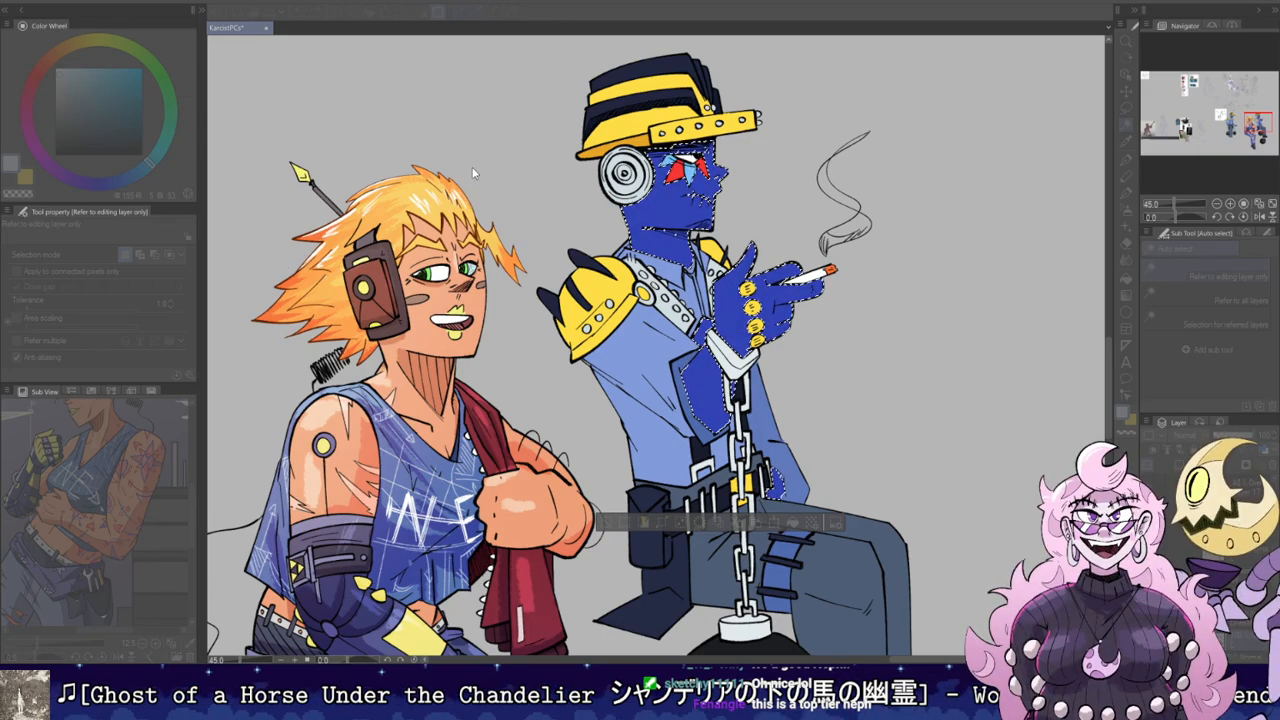
{"action": "key", "text": "ctrl+d"}
Step: Compare the seated character's deep blue skin with the standing version and with the neighbouring orange-haired character
{"action": "scroll", "coordinate": [659, 262], "scroll_direction": "down", "scroll_amount": 4}
{"action": "left_click_drag", "start_coordinate": [659, 262], "coordinate": [893, 174]}
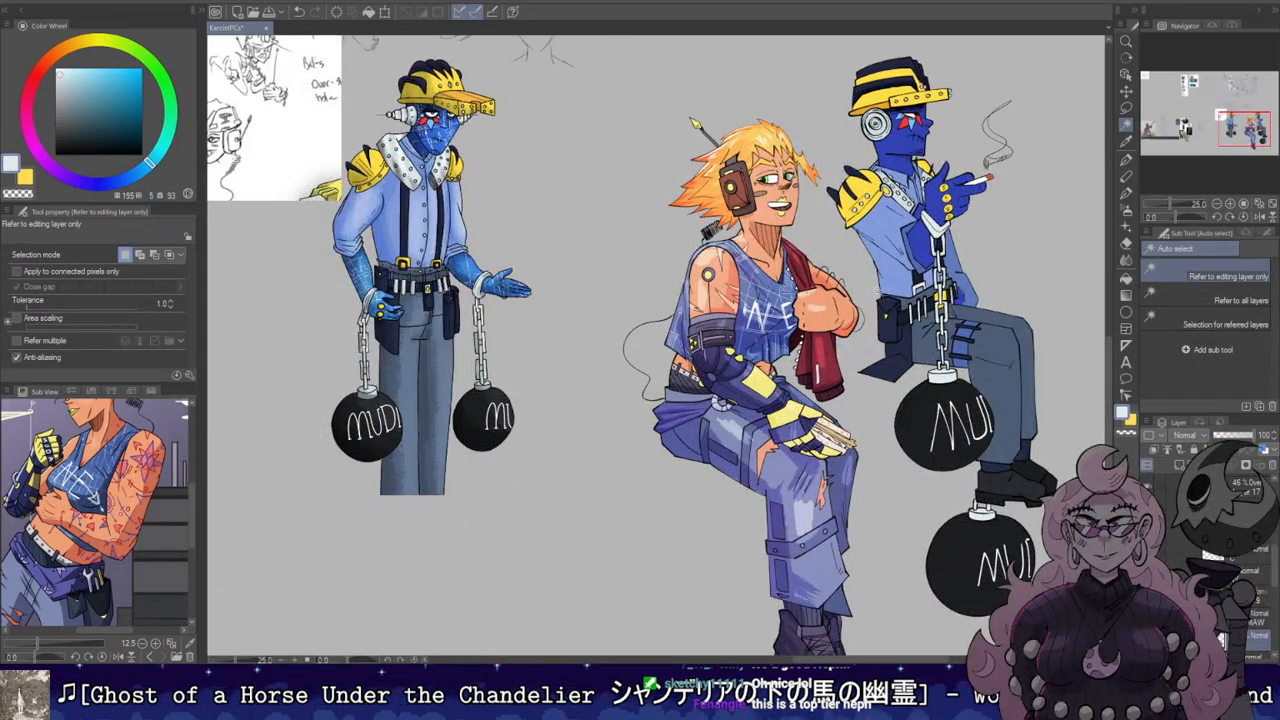
{"action": "left_click_drag", "start_coordinate": [991, 171], "coordinate": [892, 222]}
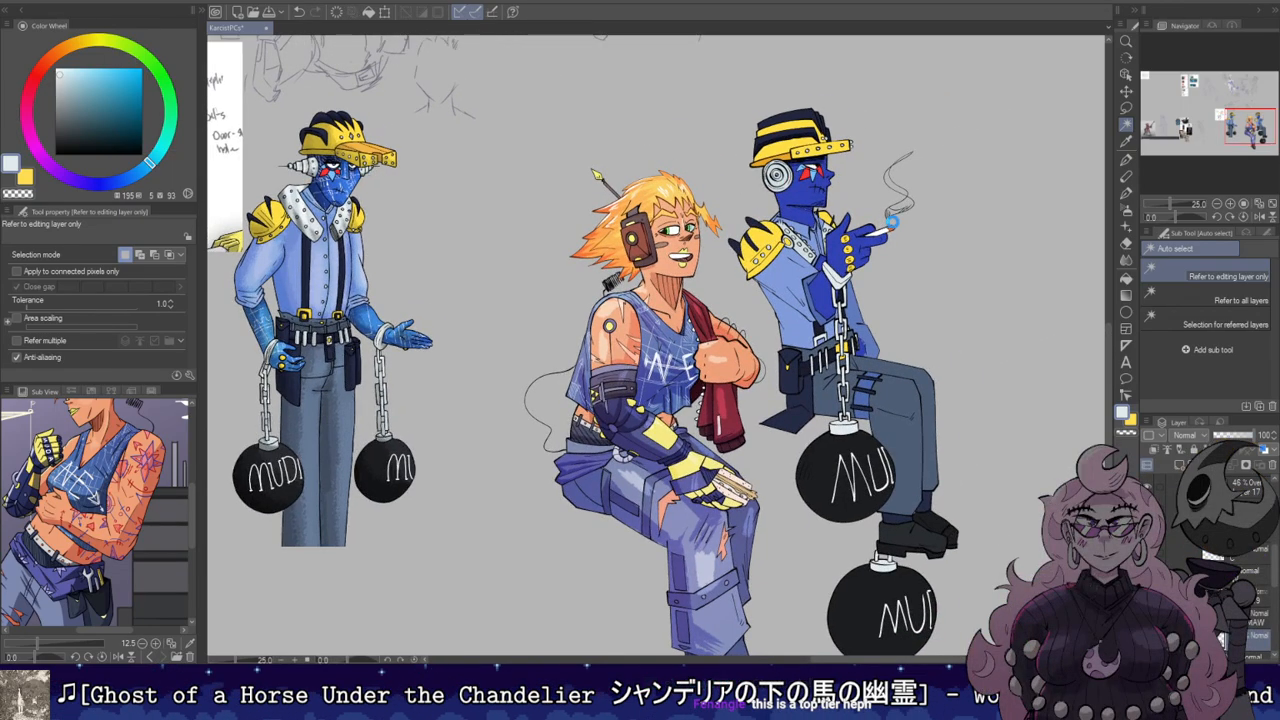
{"action": "scroll", "coordinate": [357, 301], "scroll_direction": "up", "scroll_amount": 3}
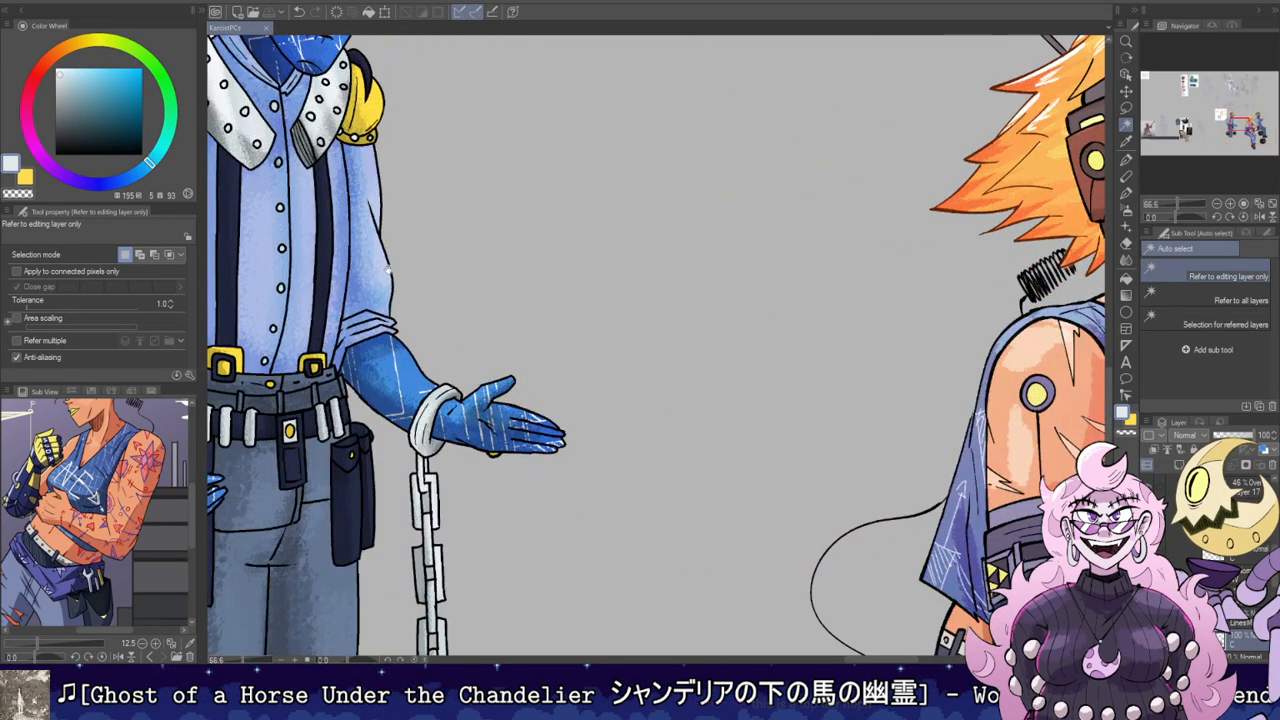
{"action": "left_click_drag", "start_coordinate": [434, 239], "coordinate": [679, 507]}
{"action": "scroll", "coordinate": [604, 420], "scroll_direction": "down", "scroll_amount": 4}
{"action": "key", "text": "b"}
{"action": "mouse_move", "coordinate": [760, 455]}
{"action": "left_mouse_down"}
{"action": "mouse_move", "coordinate": [430, 257]}
{"action": "mouse_move", "coordinate": [107, 244]}
{"action": "left_mouse_up"}
{"action": "scroll", "coordinate": [606, 202], "scroll_direction": "down", "scroll_amount": 3}
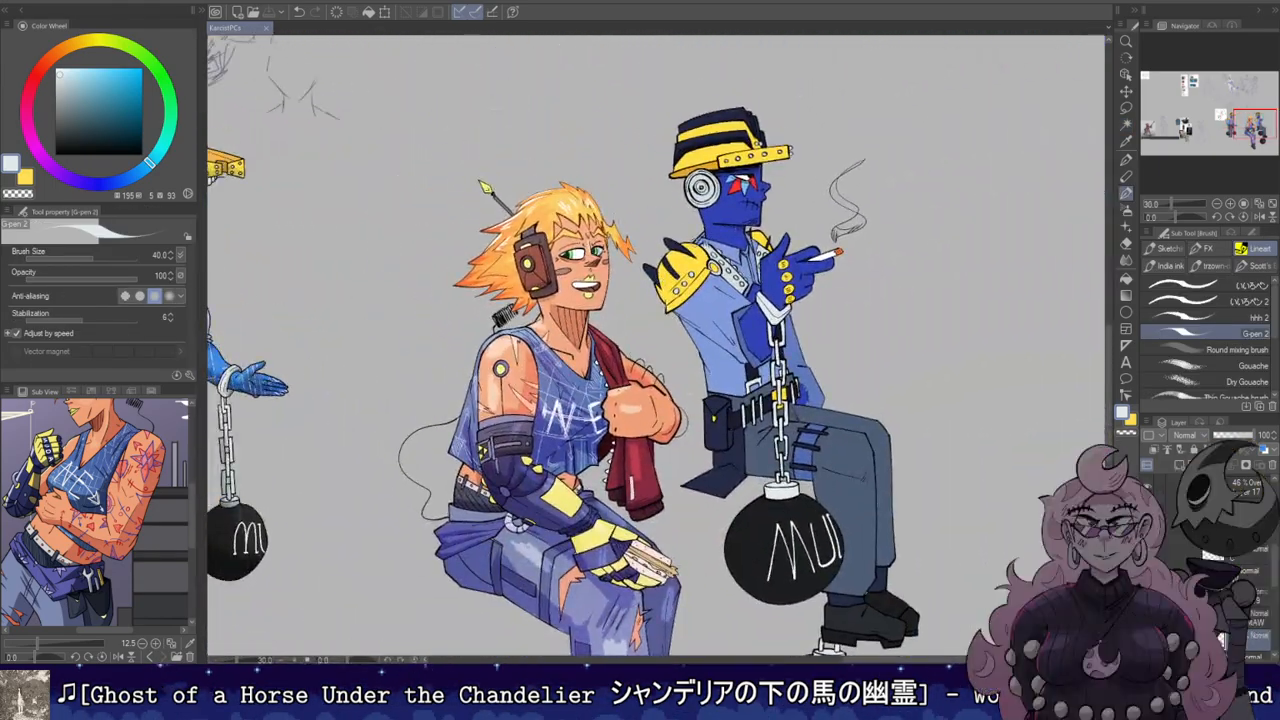
{"action": "scroll", "coordinate": [663, 206], "scroll_direction": "up", "scroll_amount": 6}
{"action": "left_click", "coordinate": [741, 225], "text": "alt"}
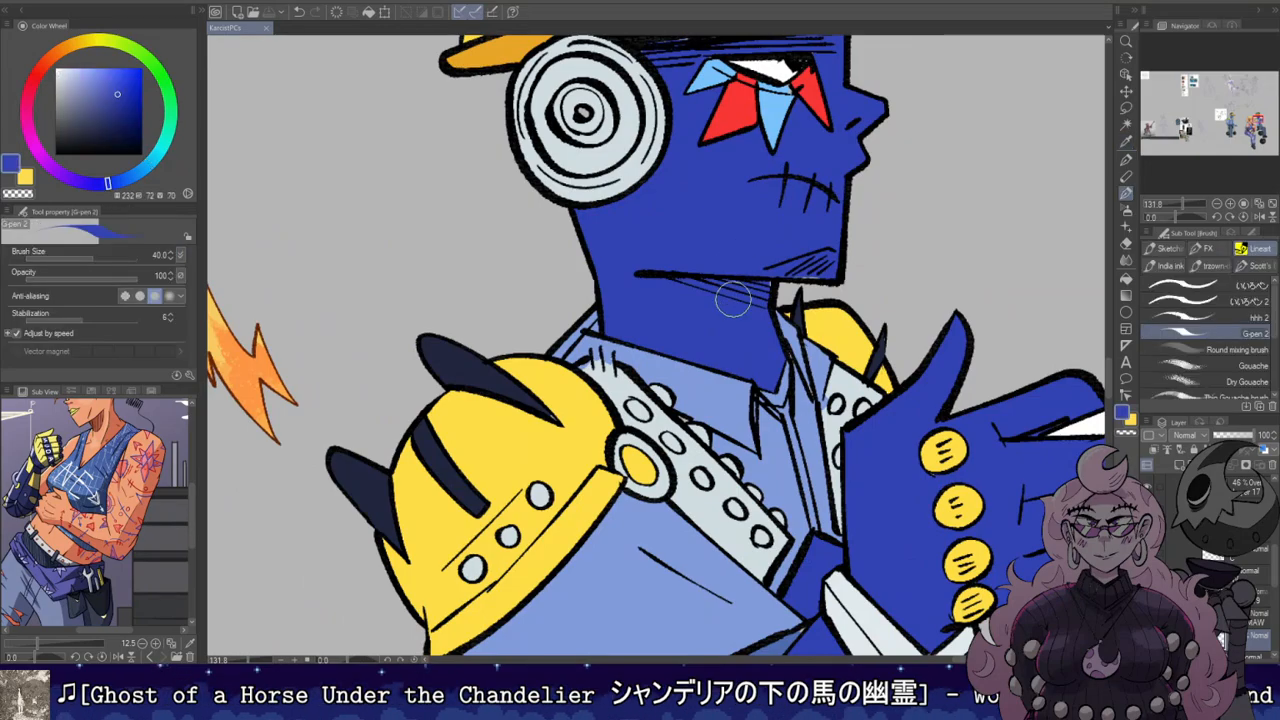
{"action": "scroll", "coordinate": [781, 257], "scroll_direction": "down", "scroll_amount": 6}
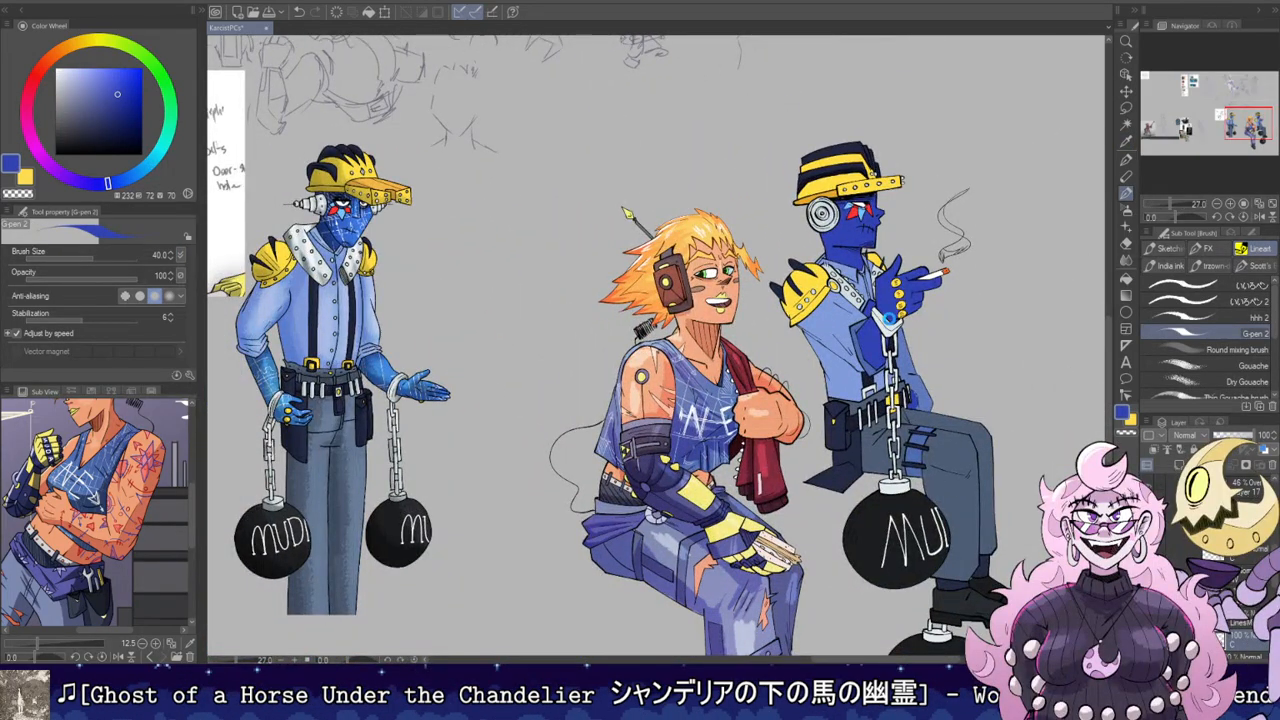
{"action": "scroll", "coordinate": [888, 318], "scroll_direction": "down", "scroll_amount": 4}
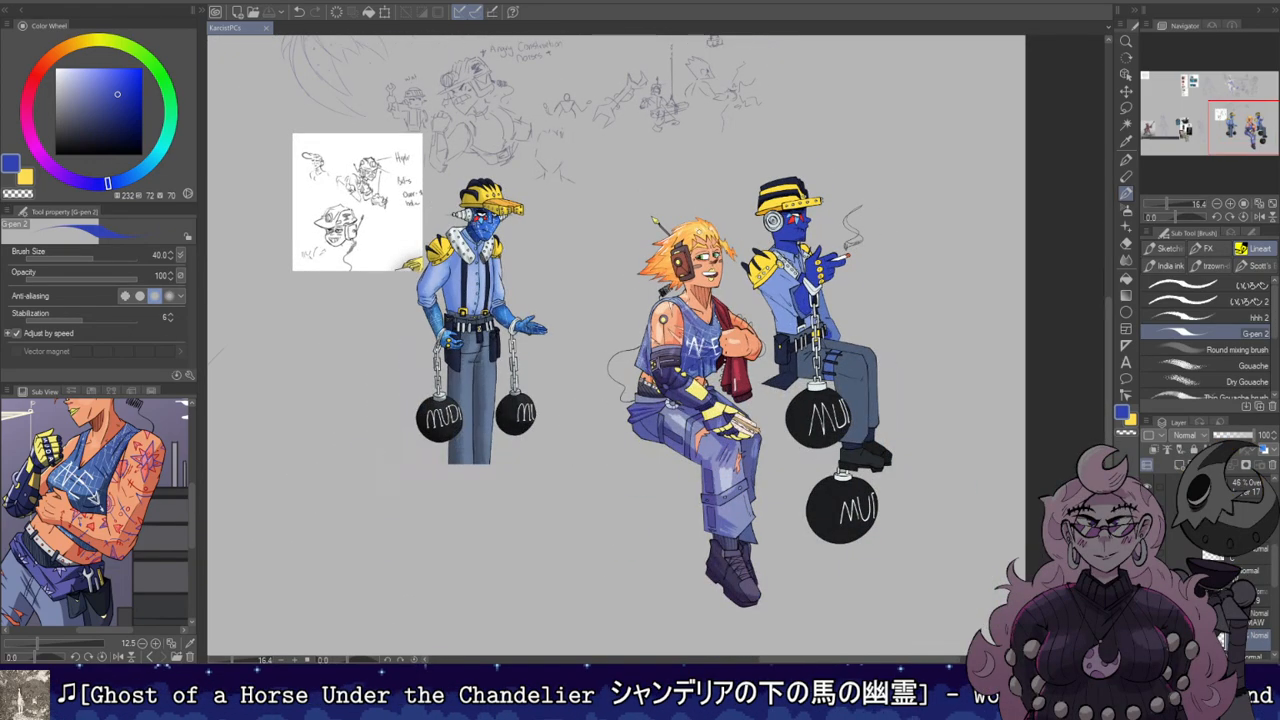
{"action": "scroll", "coordinate": [910, 437], "scroll_direction": "up", "scroll_amount": 5}
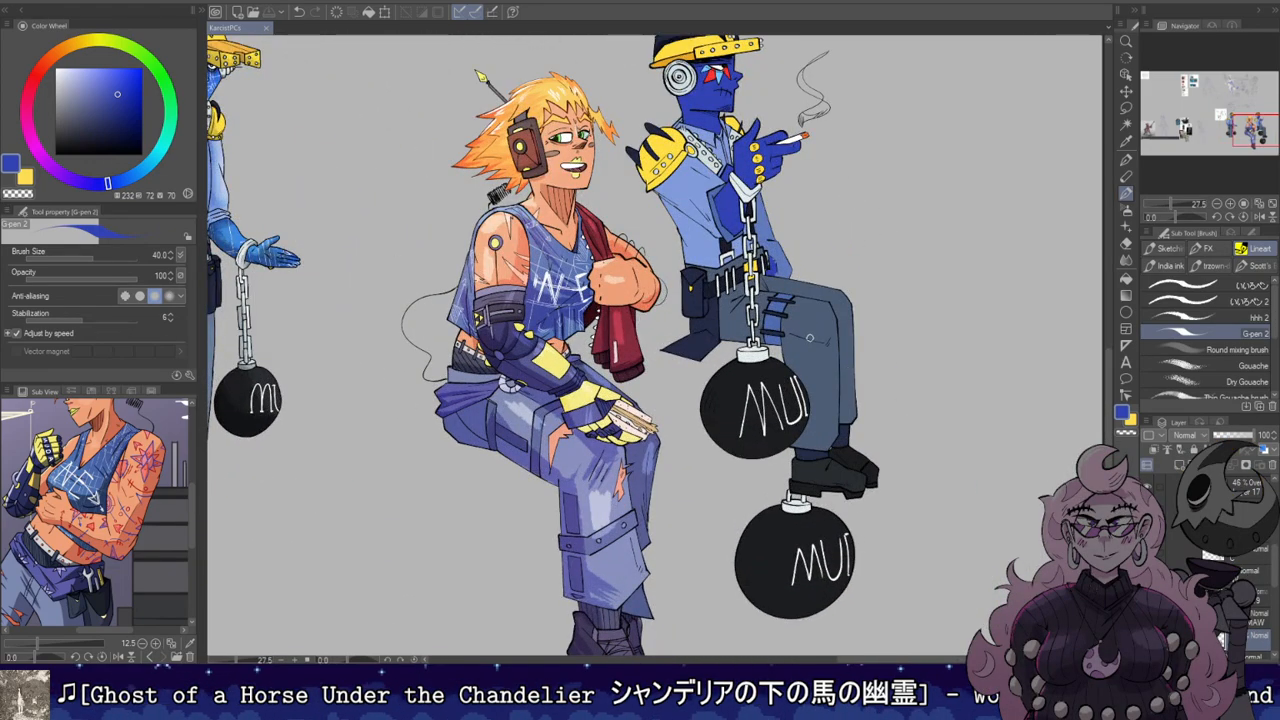
{"action": "scroll", "coordinate": [810, 338], "scroll_direction": "down", "scroll_amount": 1}
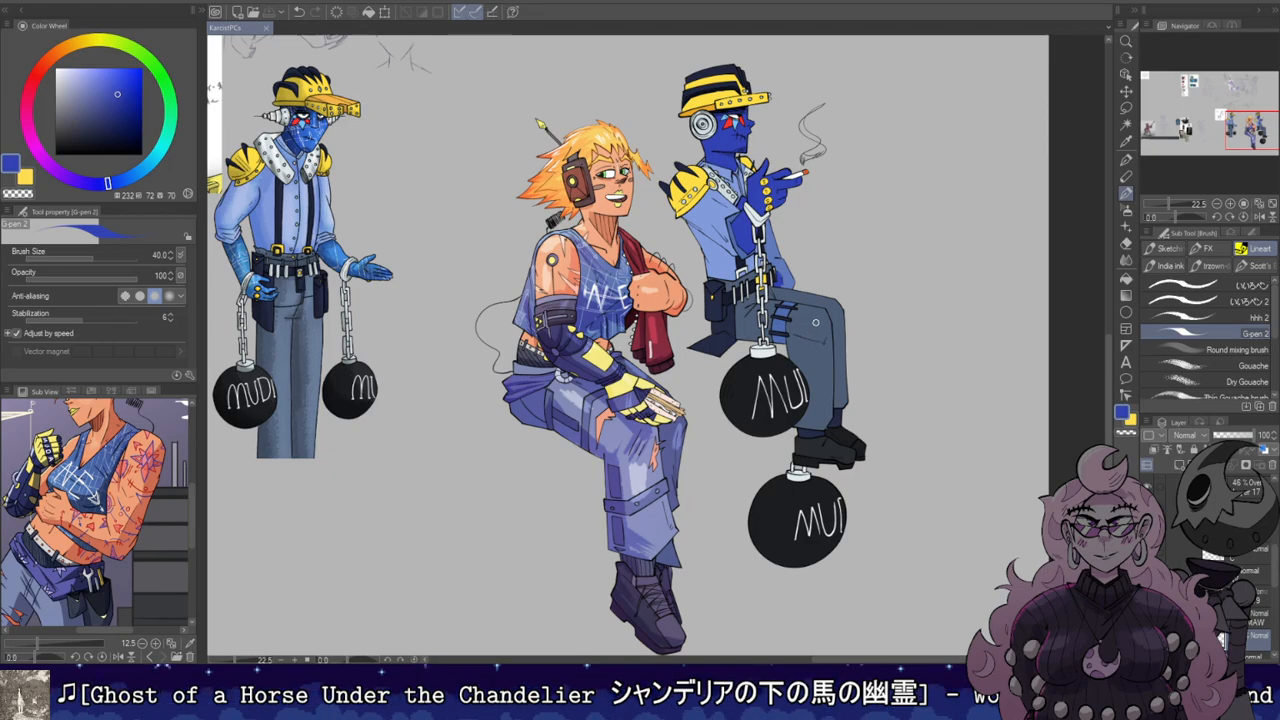
{"action": "scroll", "coordinate": [730, 125], "scroll_direction": "up", "scroll_amount": 4}
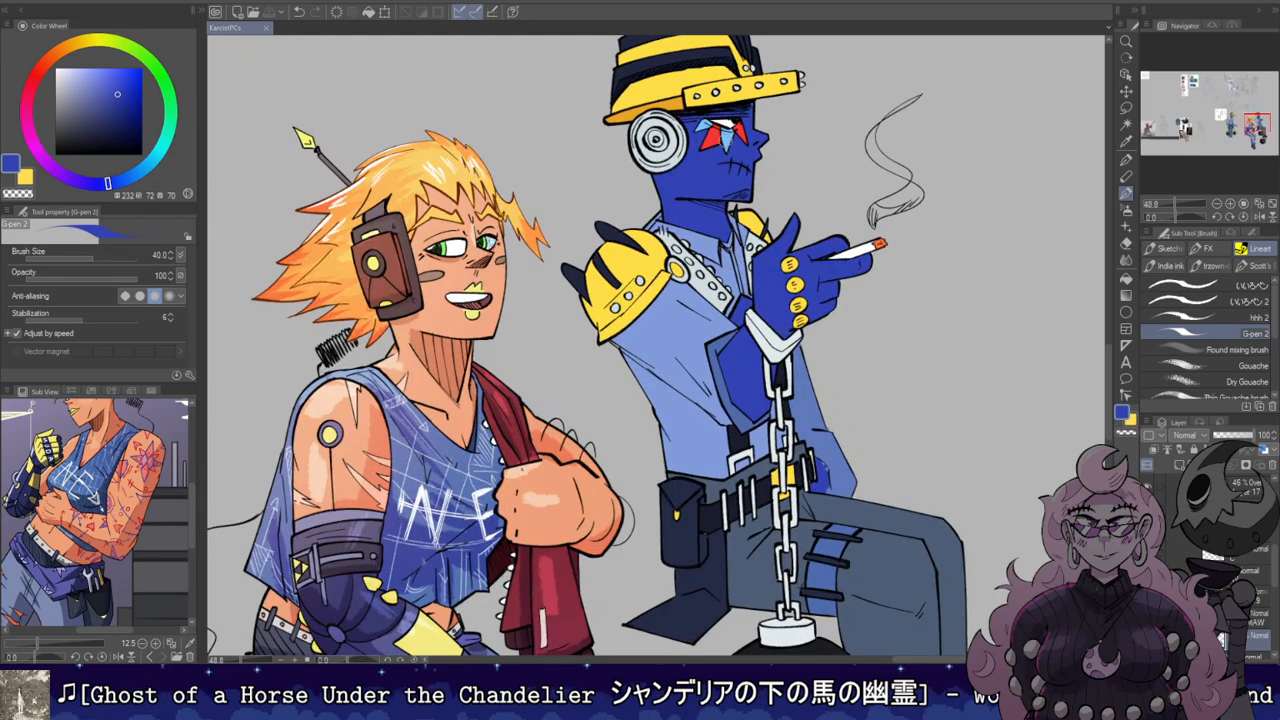
{"action": "scroll", "coordinate": [730, 125], "scroll_direction": "down", "scroll_amount": 2}
Step: Add a new layer for the orange-haired character's markings, clip it to the layer below, and choose the hhh 2 sketch brush
{"action": "left_click_drag", "start_coordinate": [730, 125], "coordinate": [832, 135]}
{"action": "left_click", "coordinate": [1225, 554]}
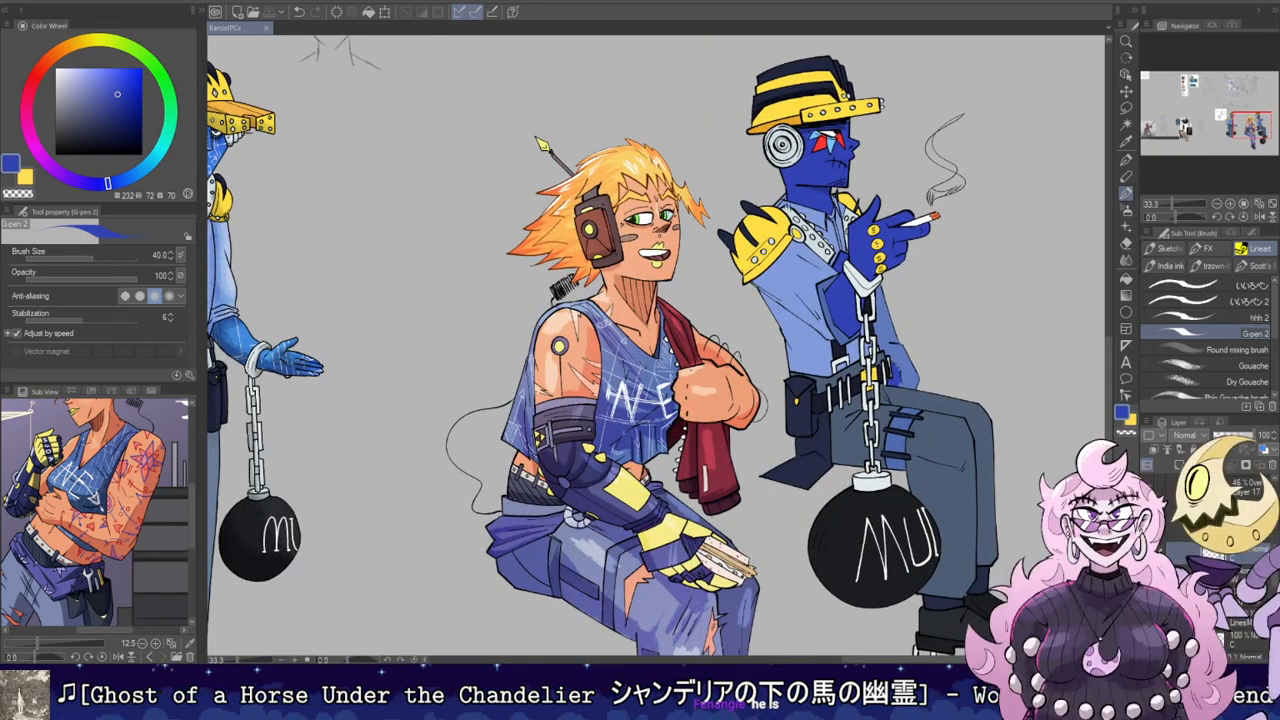
{"action": "left_click", "coordinate": [1179, 465]}
{"action": "left_click", "coordinate": [1153, 450]}
{"action": "mouse_move", "coordinate": [403, 445]}
{"action": "left_mouse_down"}
{"action": "mouse_move", "coordinate": [723, 463]}
{"action": "mouse_move", "coordinate": [714, 473]}
{"action": "left_mouse_up"}
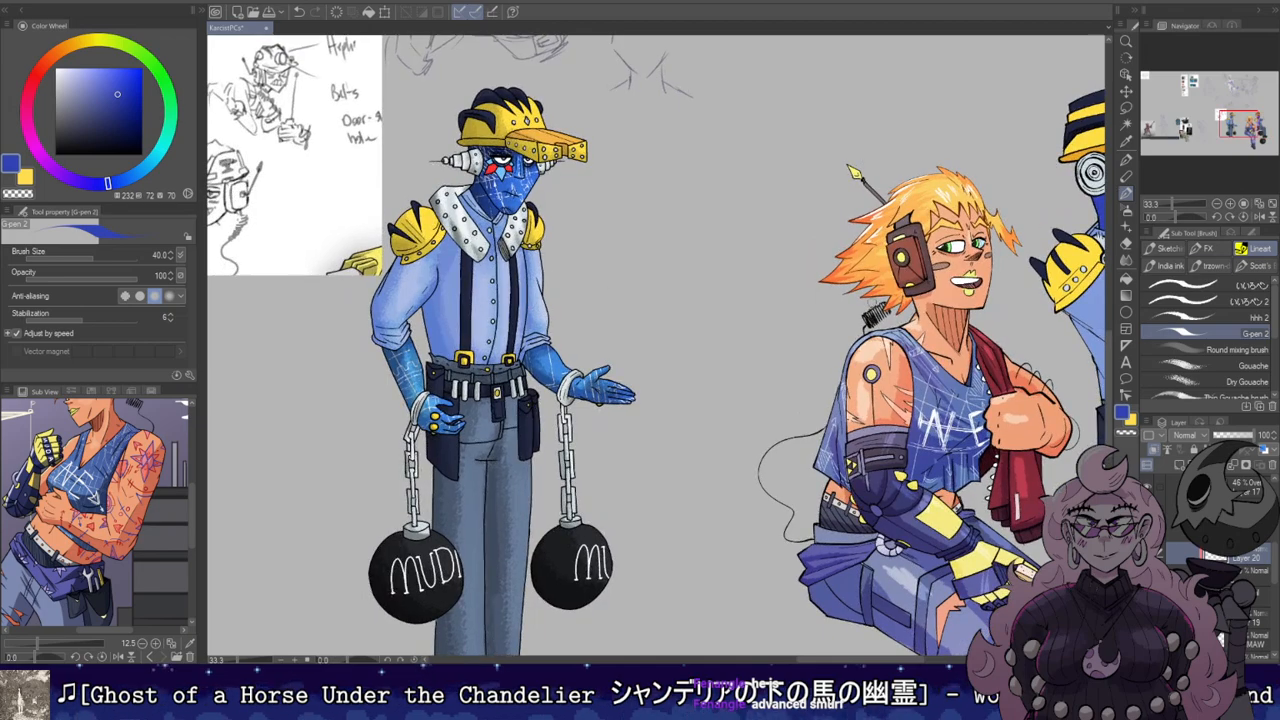
{"action": "left_click", "coordinate": [1158, 256]}
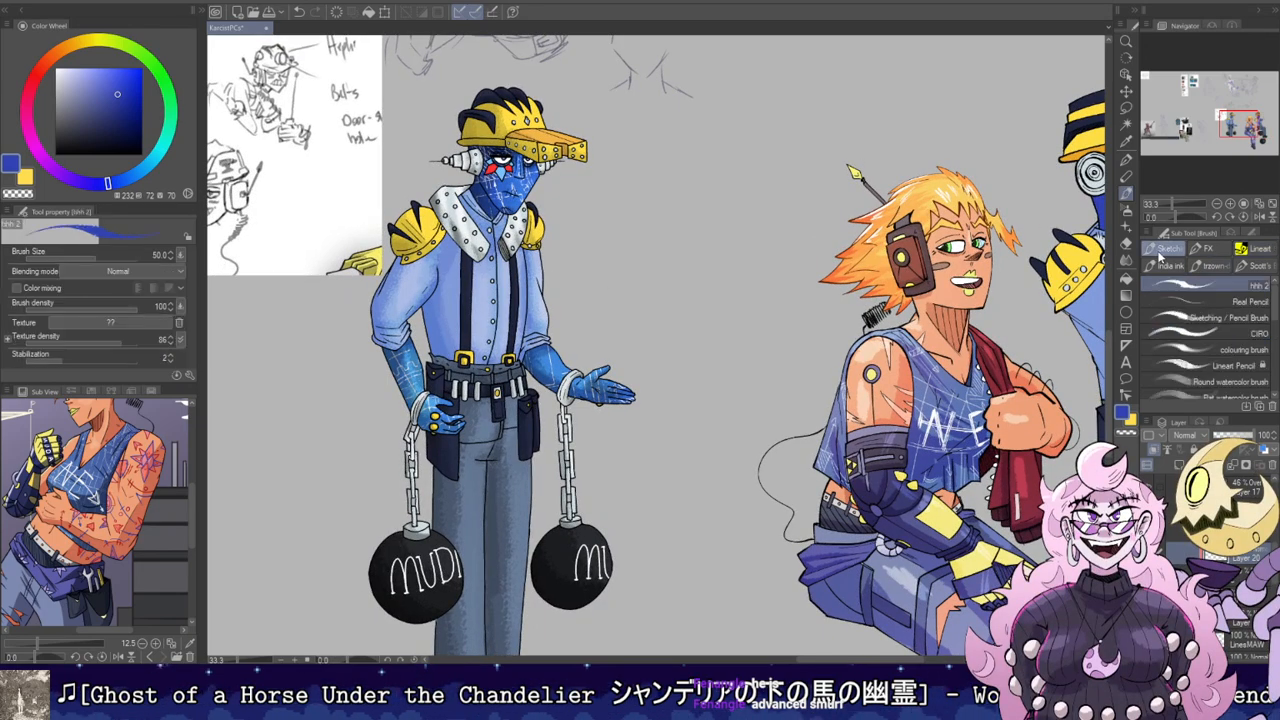
{"action": "left_click", "coordinate": [1226, 298]}
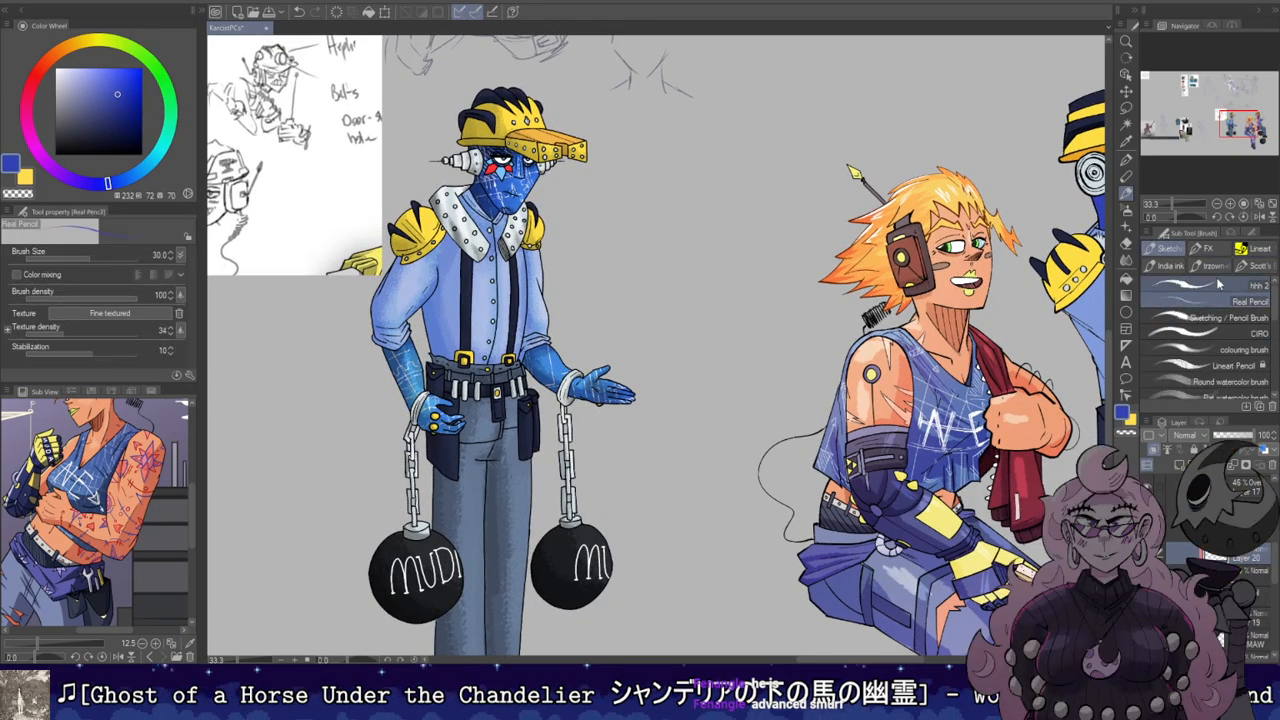
{"action": "left_click", "coordinate": [1208, 291]}
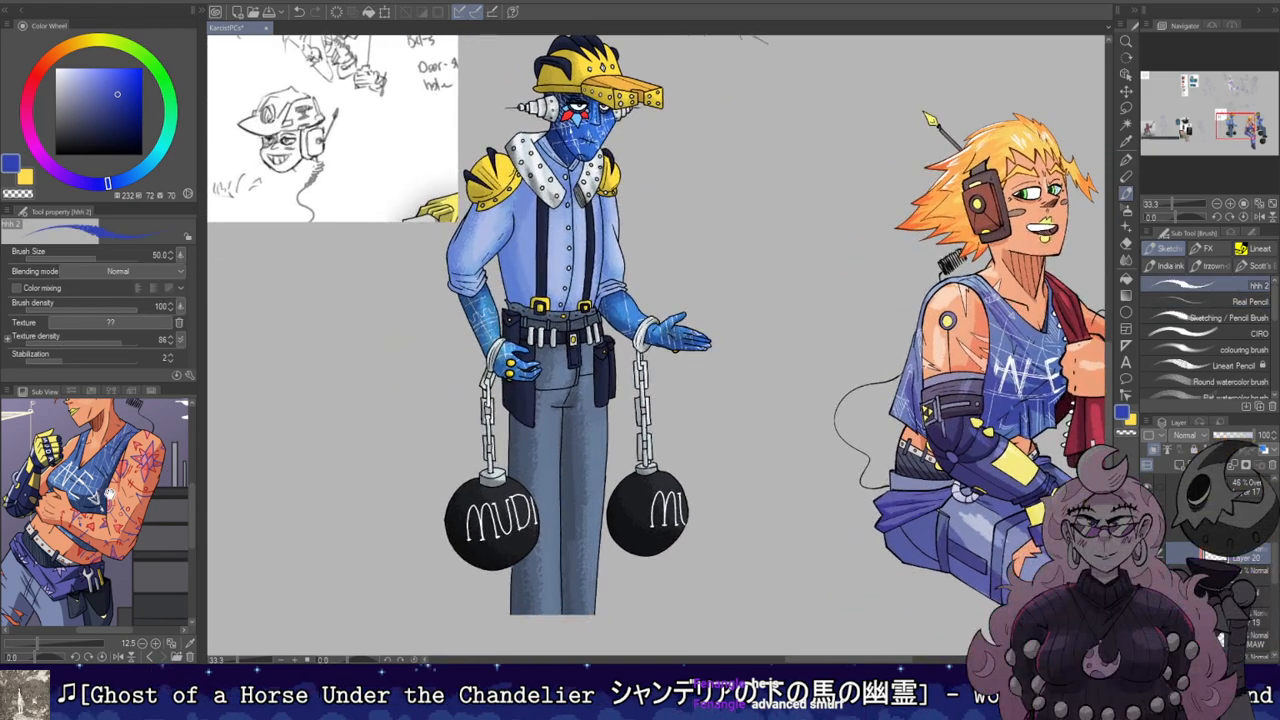
Step: Zoom in on the arm tattoos in the reference image and sample their dark red
{"action": "scroll", "coordinate": [125, 492], "scroll_direction": "up", "scroll_amount": 4}
{"action": "left_click_drag", "start_coordinate": [125, 492], "coordinate": [45, 541]}
{"action": "left_click_drag", "start_coordinate": [150, 464], "coordinate": [91, 493]}
{"action": "left_click", "coordinate": [63, 522], "text": "alt"}
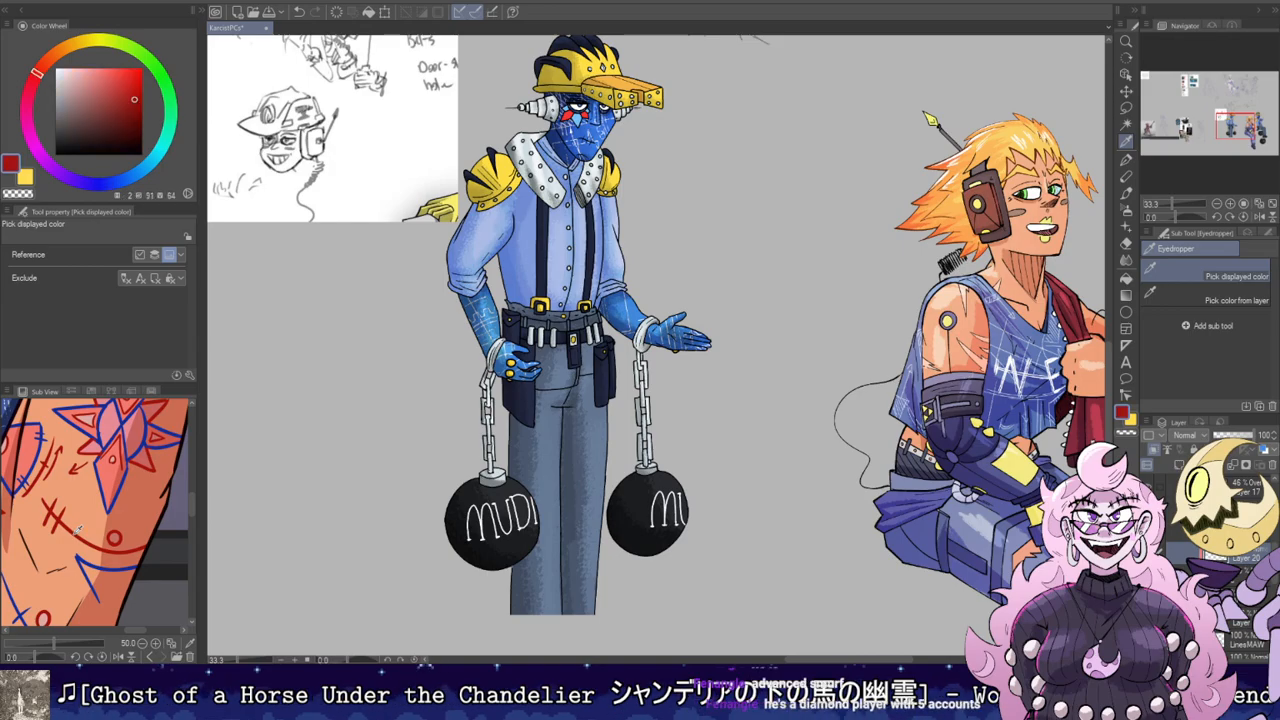
Step: Draw a dark red arrow tattoo along the orange-haired character's forearm beside the fist, using a brush size of 12
{"action": "left_click_drag", "start_coordinate": [827, 269], "coordinate": [457, 269]}
{"action": "scroll", "coordinate": [638, 290], "scroll_direction": "up", "scroll_amount": 1}
{"action": "scroll", "coordinate": [641, 341], "scroll_direction": "up", "scroll_amount": 1}
{"action": "left_click_drag", "start_coordinate": [868, 282], "coordinate": [829, 185]}
{"action": "key", "text": "["}
{"action": "key", "text": "["}
{"action": "key", "text": "["}
{"action": "key", "text": "["}
{"action": "key", "text": "["}
{"action": "left_click_drag", "start_coordinate": [827, 306], "coordinate": [839, 356]}
{"action": "key", "text": "ctrl+z"}
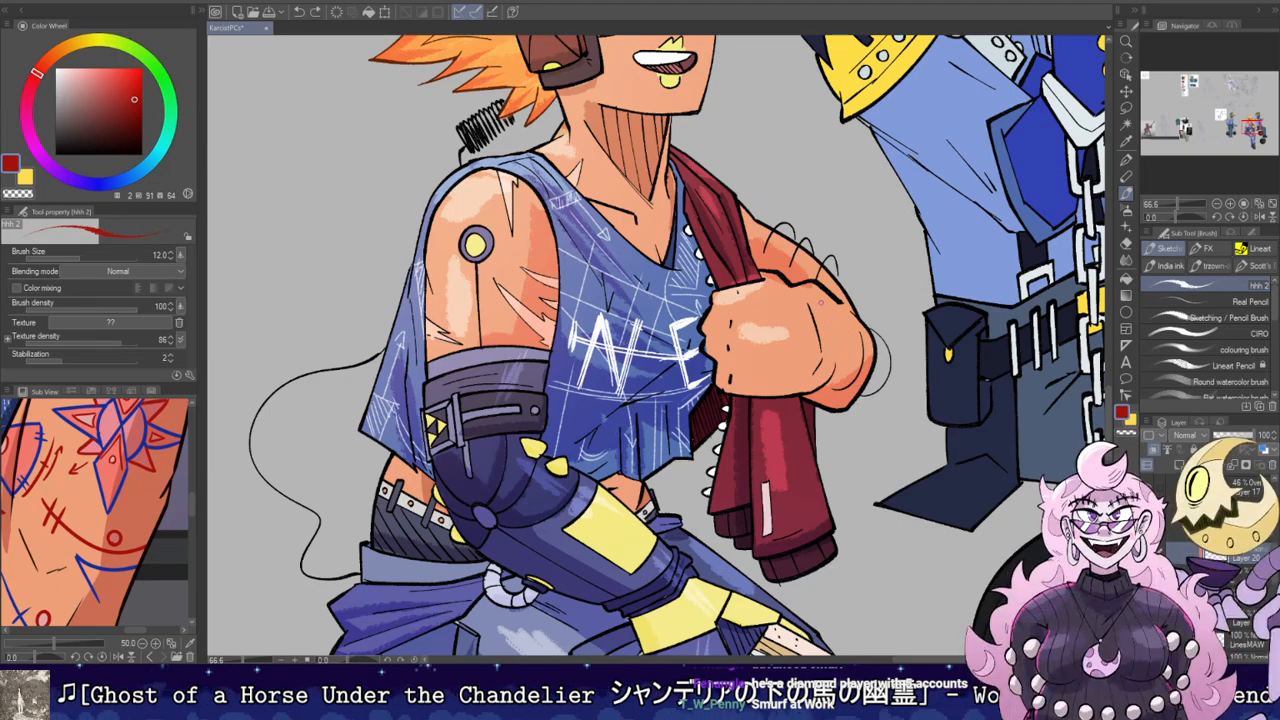
{"action": "left_click_drag", "start_coordinate": [826, 308], "coordinate": [851, 281]}
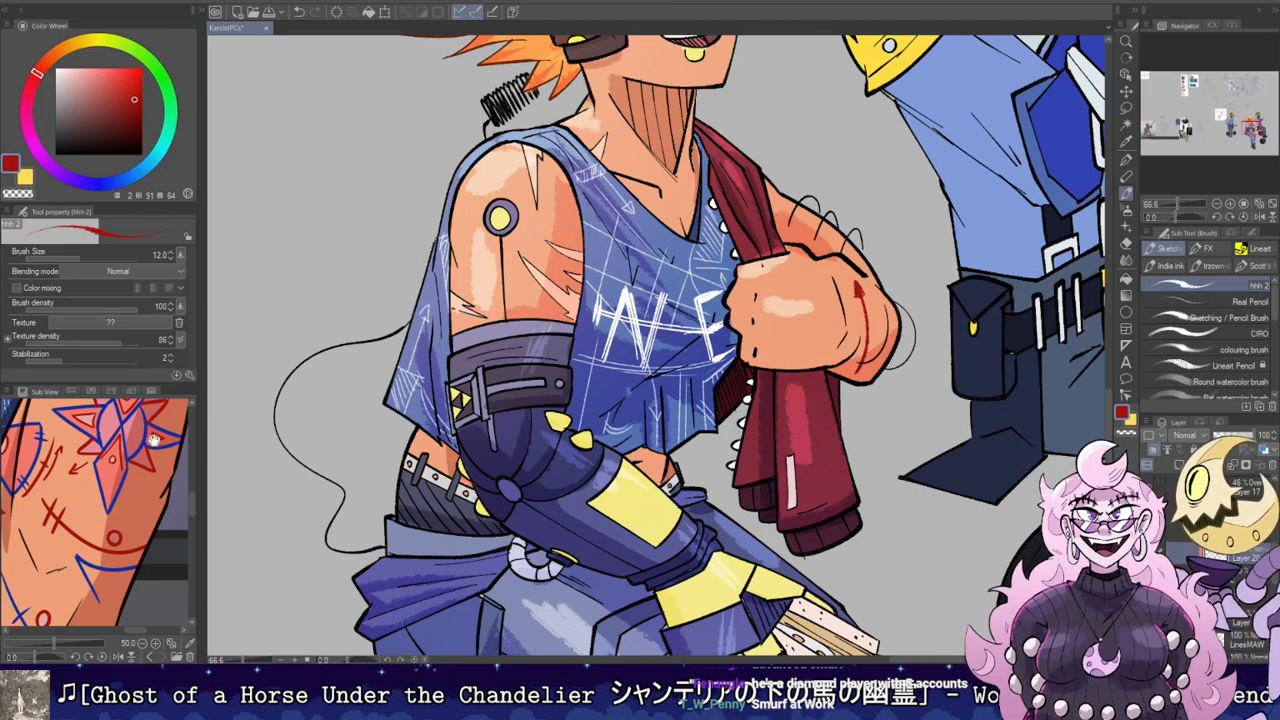
Step: Check the arrow tattoo in the reference and rework the forearm marking with open arrowheads at both ends and short cross ticks
{"action": "scroll", "coordinate": [90, 508], "scroll_direction": "down", "scroll_amount": 3}
{"action": "scroll", "coordinate": [88, 510], "scroll_direction": "up", "scroll_amount": 4}
{"action": "scroll", "coordinate": [88, 510], "scroll_direction": "down", "scroll_amount": 2}
{"action": "left_click_drag", "start_coordinate": [88, 510], "coordinate": [116, 501]}
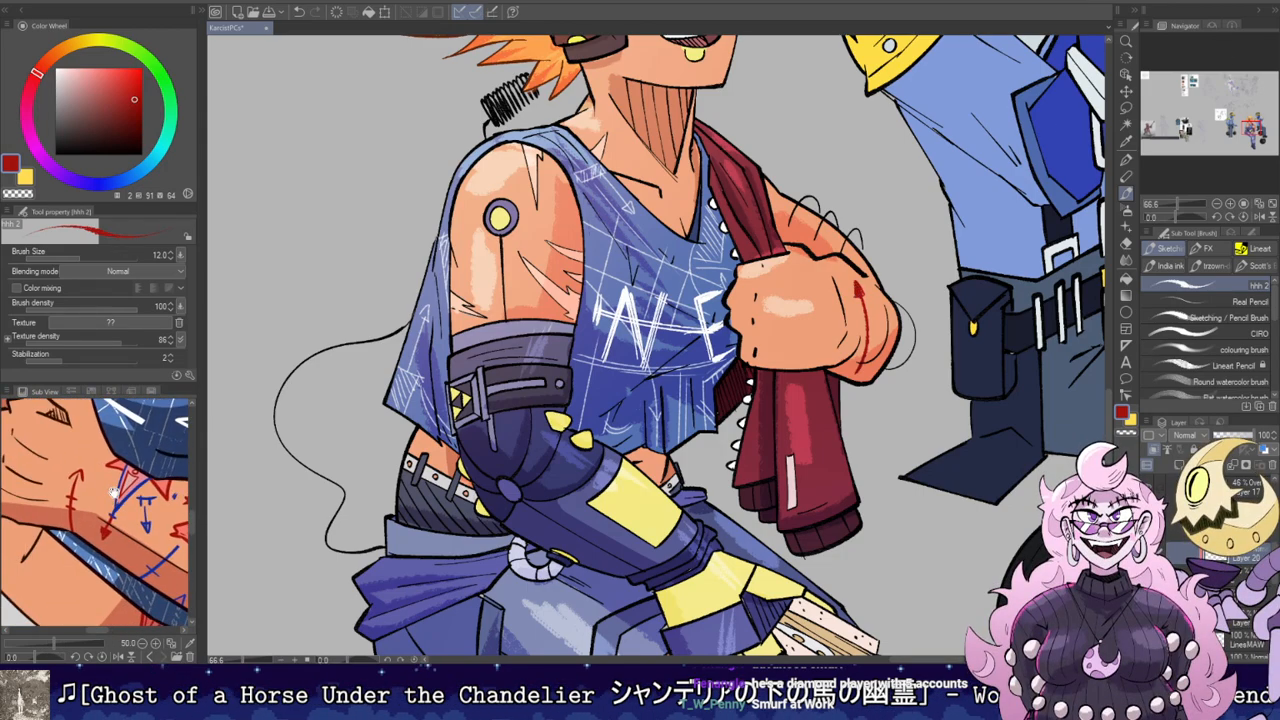
{"action": "key", "text": "ctrl+z"}
{"action": "left_click_drag", "start_coordinate": [855, 298], "coordinate": [866, 297]}
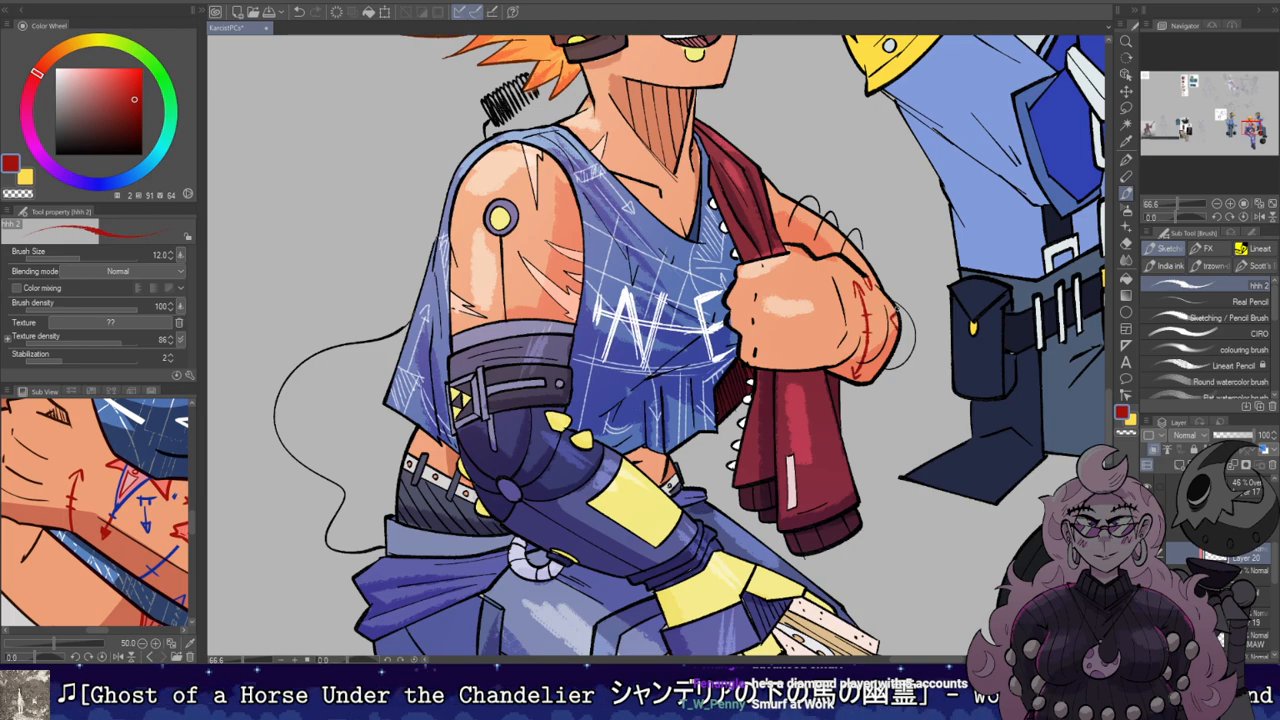
Step: Add red zigzag marks to the orange-haired character's raised arm and, in blue sampled from the reference, small blue tattoo marks beside them
{"action": "left_click_drag", "start_coordinate": [853, 213], "coordinate": [875, 303]}
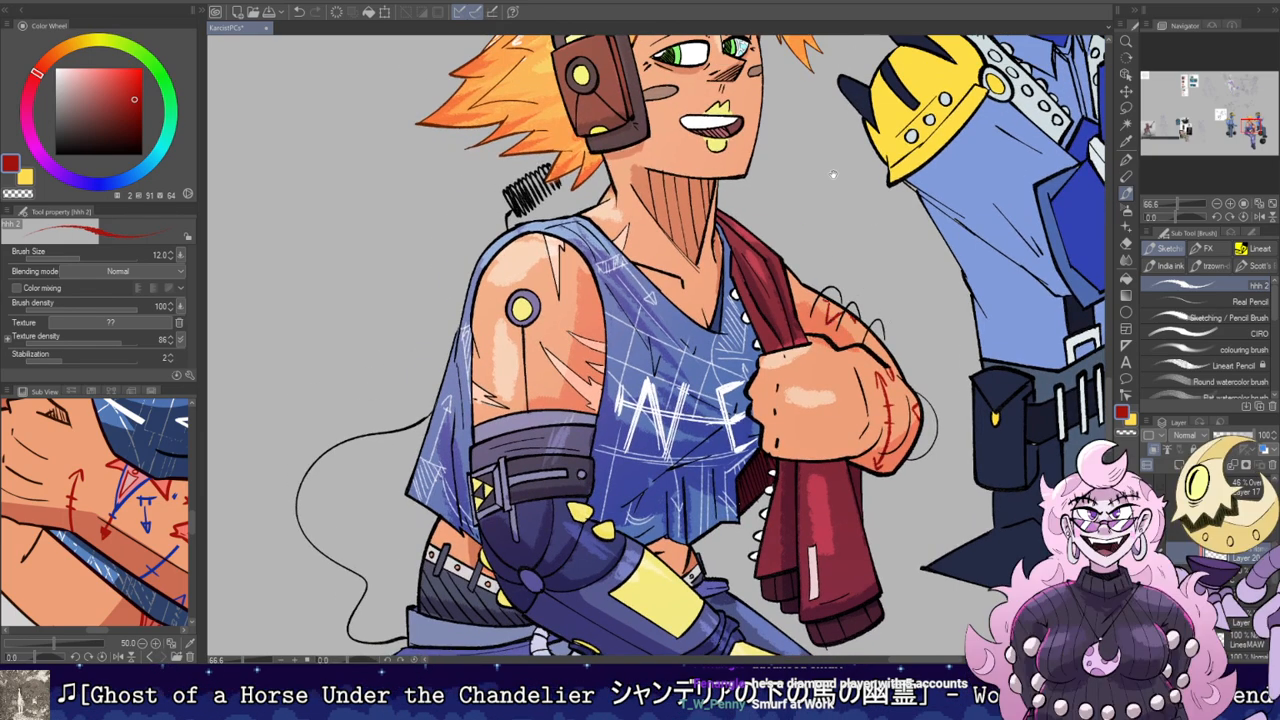
{"action": "key", "text": "i"}
{"action": "key", "text": "b"}
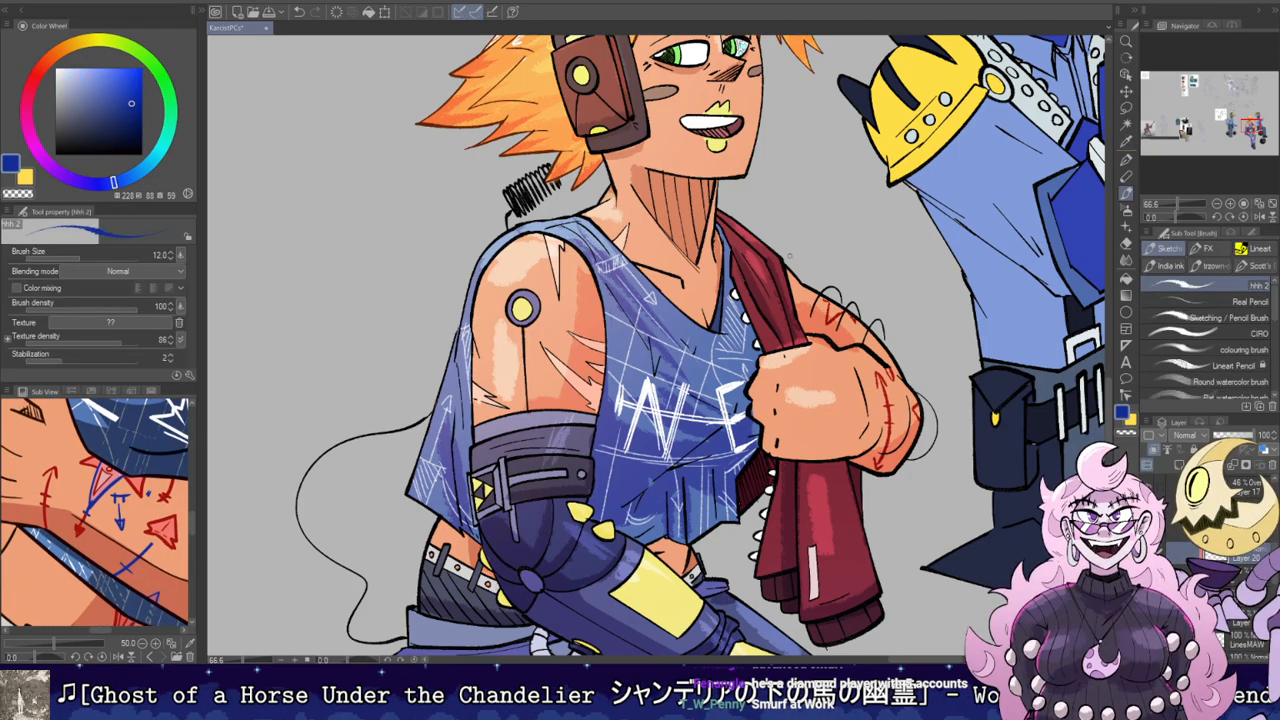
{"action": "left_click_drag", "start_coordinate": [835, 343], "coordinate": [847, 335]}
{"action": "mouse_move", "coordinate": [847, 325]}
{"action": "left_mouse_down"}
{"action": "mouse_move", "coordinate": [856, 335]}
{"action": "mouse_move", "coordinate": [803, 315]}
{"action": "left_mouse_up"}
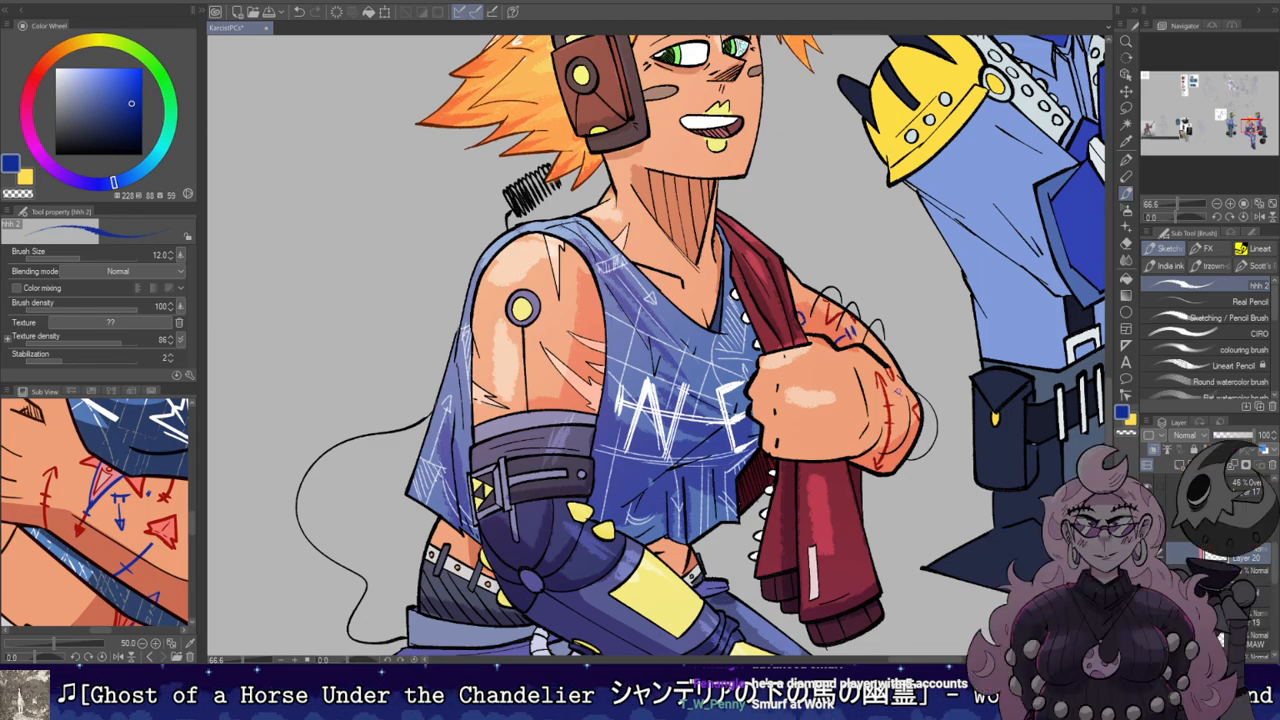
{"action": "left_click_drag", "start_coordinate": [889, 458], "coordinate": [892, 464]}
{"action": "left_click_drag", "start_coordinate": [857, 343], "coordinate": [886, 413]}
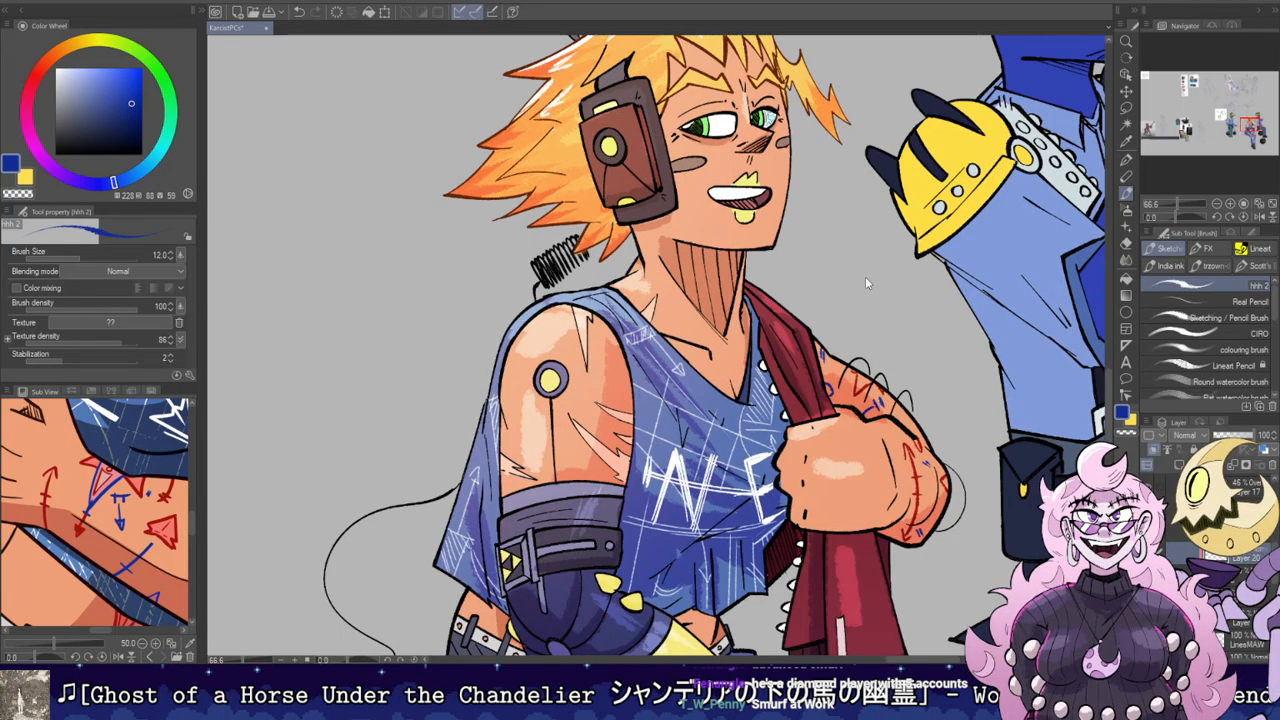
Step: Select the seated blue character's skin areas by colour and prepare a new clipped layer with the Real Pencil brush in white
{"action": "scroll", "coordinate": [866, 275], "scroll_direction": "down", "scroll_amount": 2}
{"action": "left_click_drag", "start_coordinate": [849, 261], "coordinate": [698, 136]}
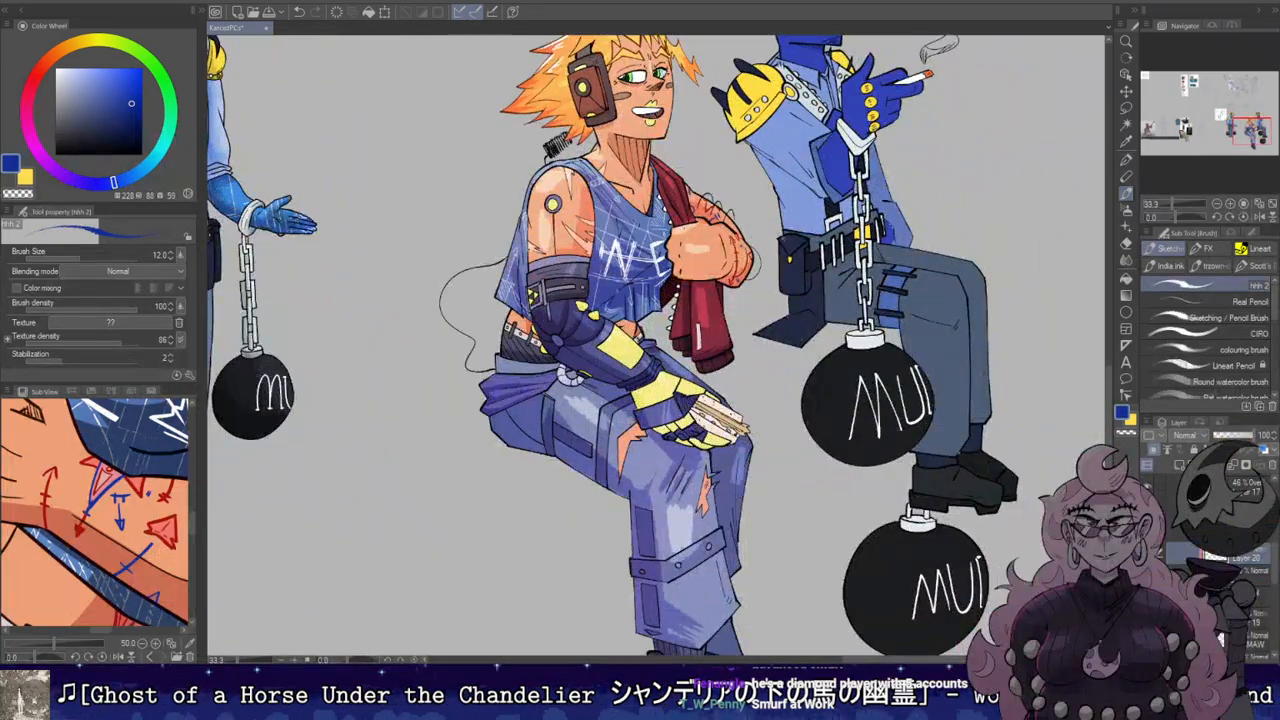
{"action": "scroll", "coordinate": [800, 110], "scroll_direction": "up", "scroll_amount": 3}
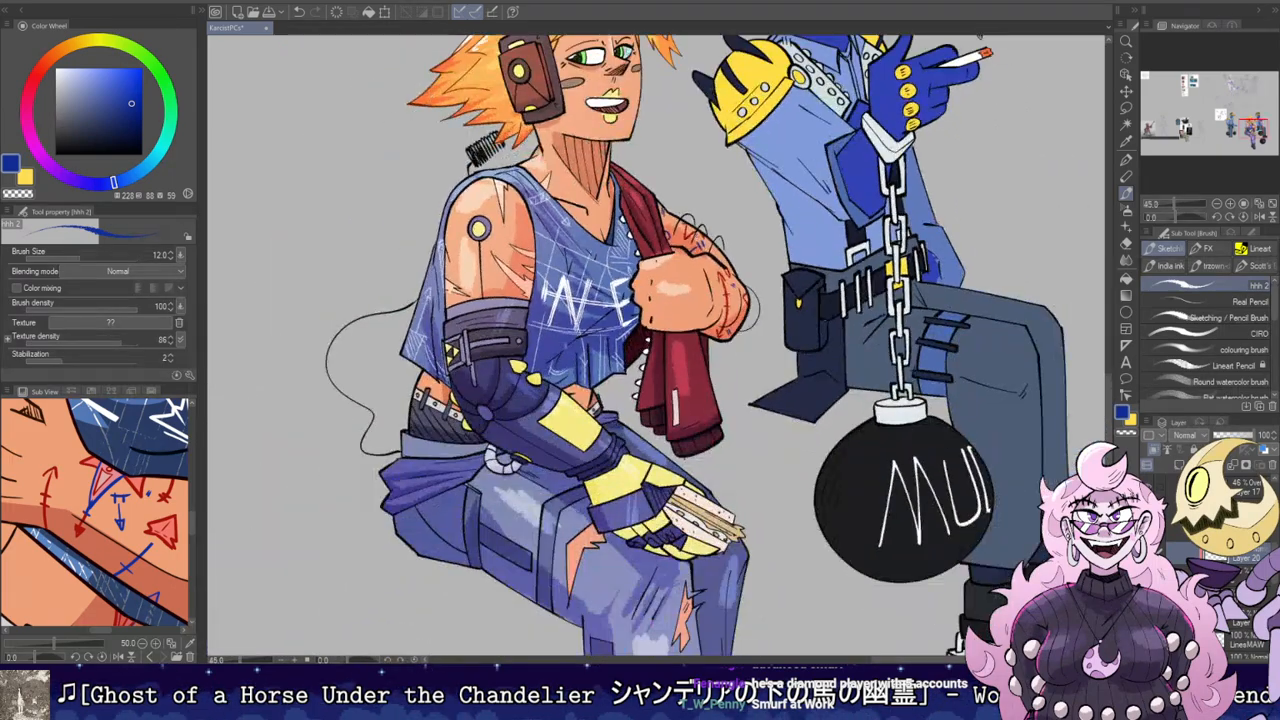
{"action": "scroll", "coordinate": [787, 385], "scroll_direction": "down", "scroll_amount": 3}
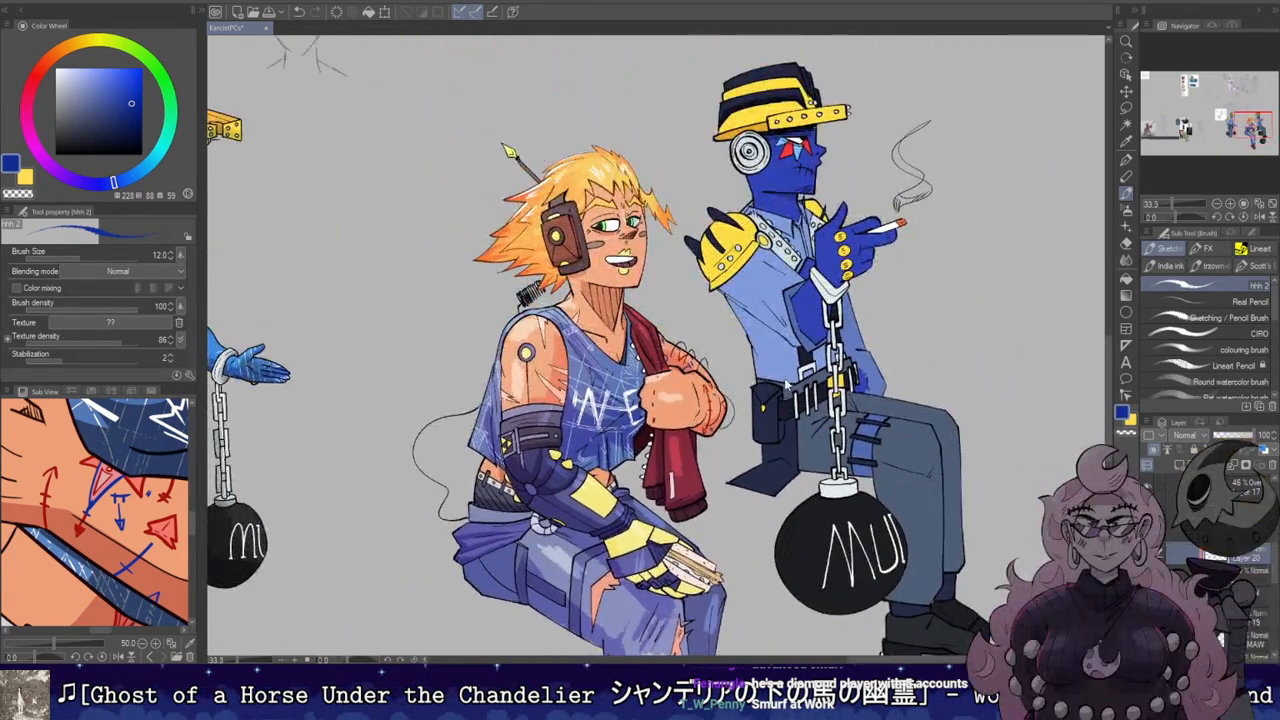
{"action": "scroll", "coordinate": [784, 379], "scroll_direction": "down", "scroll_amount": 1}
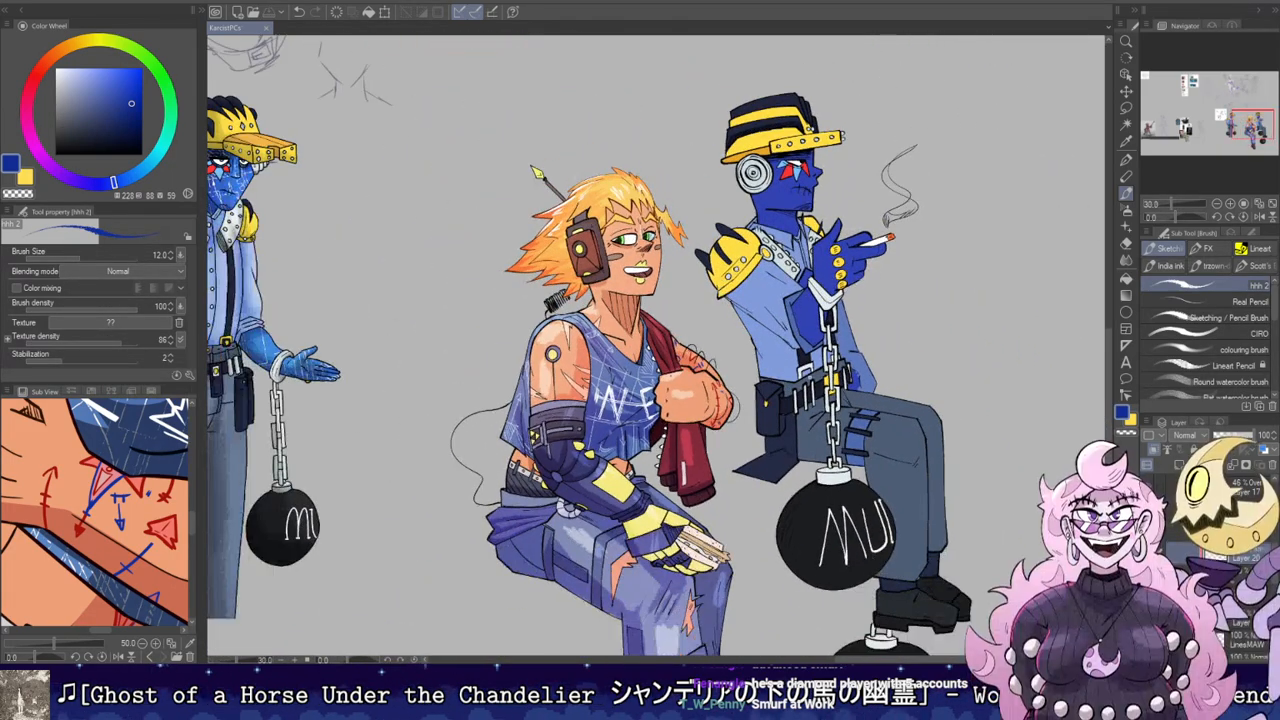
{"action": "scroll", "coordinate": [685, 300], "scroll_direction": "up", "scroll_amount": 4}
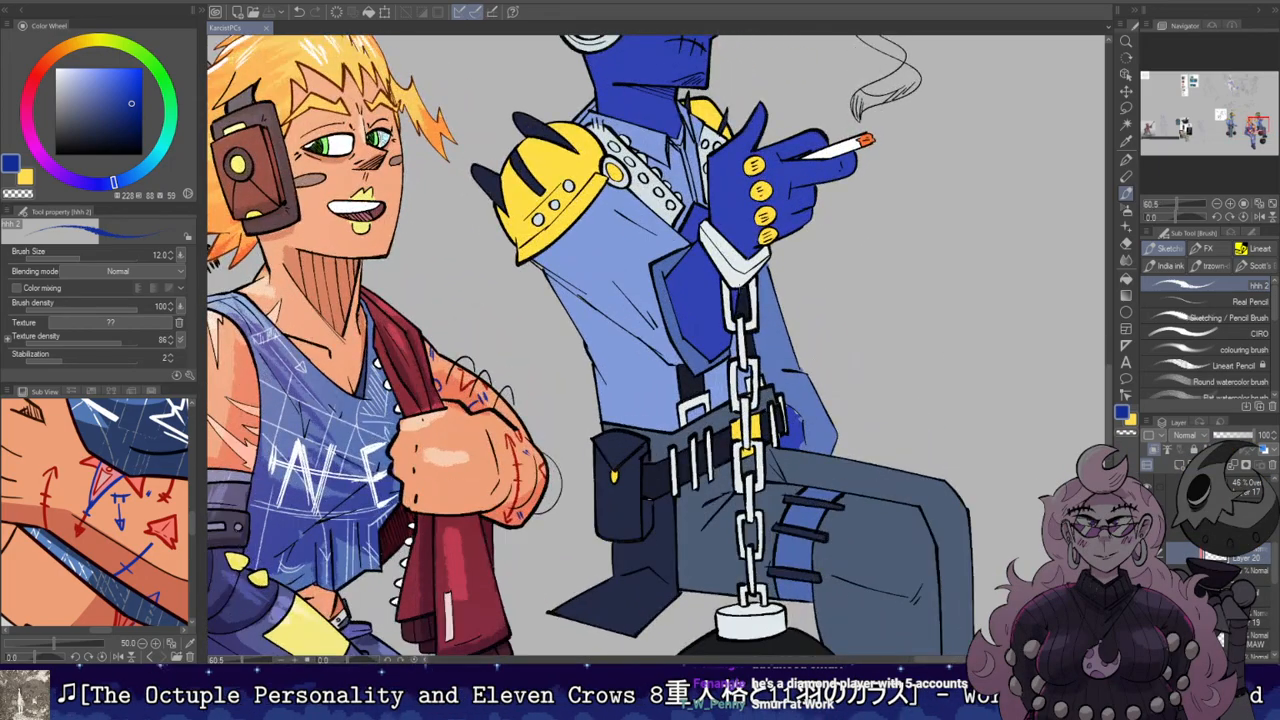
{"action": "left_click_drag", "start_coordinate": [685, 300], "coordinate": [705, 386]}
{"action": "key", "text": "w"}
{"action": "left_click", "coordinate": [705, 386]}
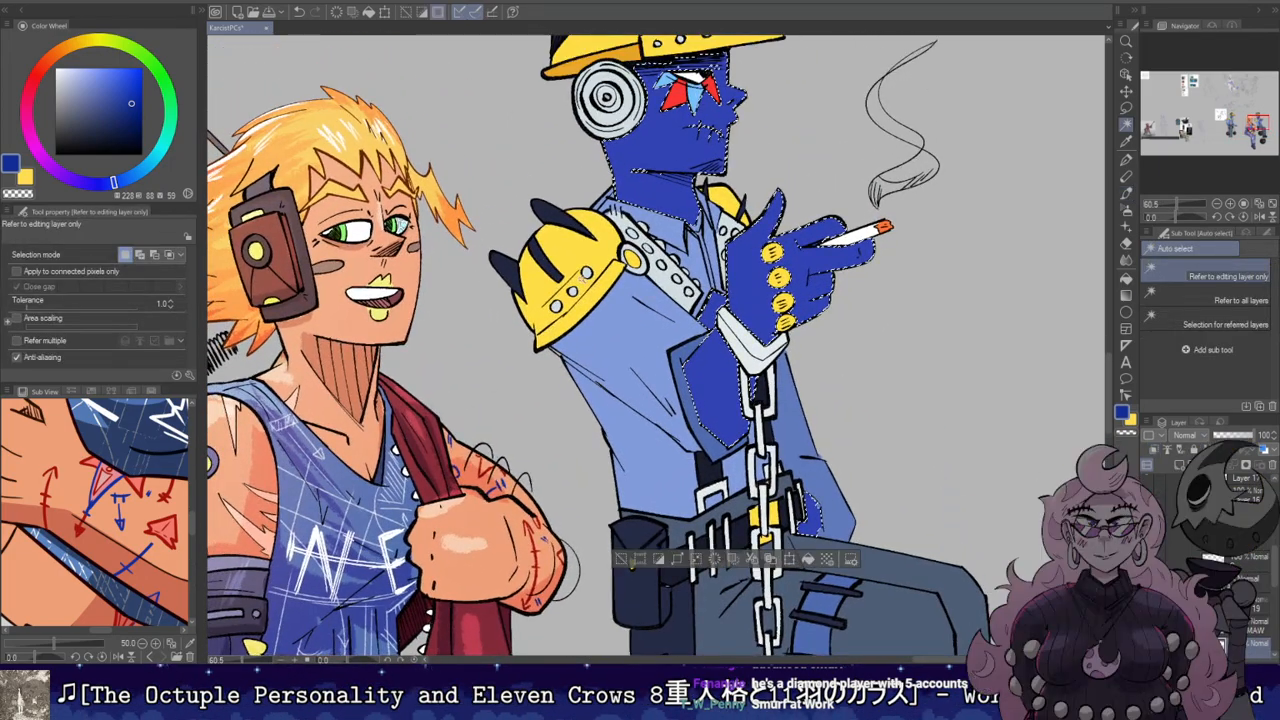
{"action": "left_click", "coordinate": [55, 68]}
{"action": "key", "text": "b"}
{"action": "left_click", "coordinate": [1200, 301]}
{"action": "scroll", "coordinate": [1220, 635], "scroll_direction": "down", "scroll_amount": 1}
{"action": "left_click", "coordinate": [1154, 449]}
Step: Sketch a white arrow, letter-like marks and thin construction lines on the seated blue character's jaw and neck
{"action": "mouse_move", "coordinate": [878, 304]}
{"action": "left_mouse_down"}
{"action": "mouse_move", "coordinate": [892, 344]}
{"action": "mouse_move", "coordinate": [954, 402]}
{"action": "left_mouse_up"}
{"action": "left_click_drag", "start_coordinate": [768, 265], "coordinate": [746, 235]}
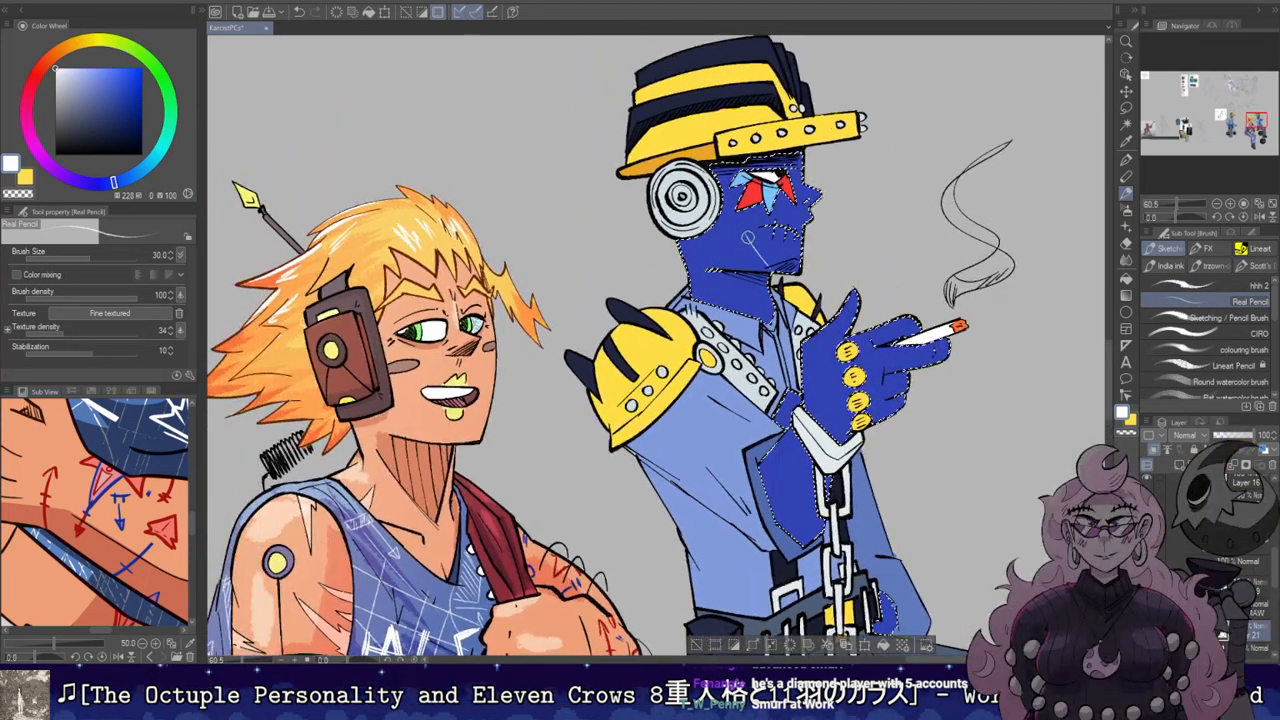
{"action": "key", "text": "ctrl+z"}
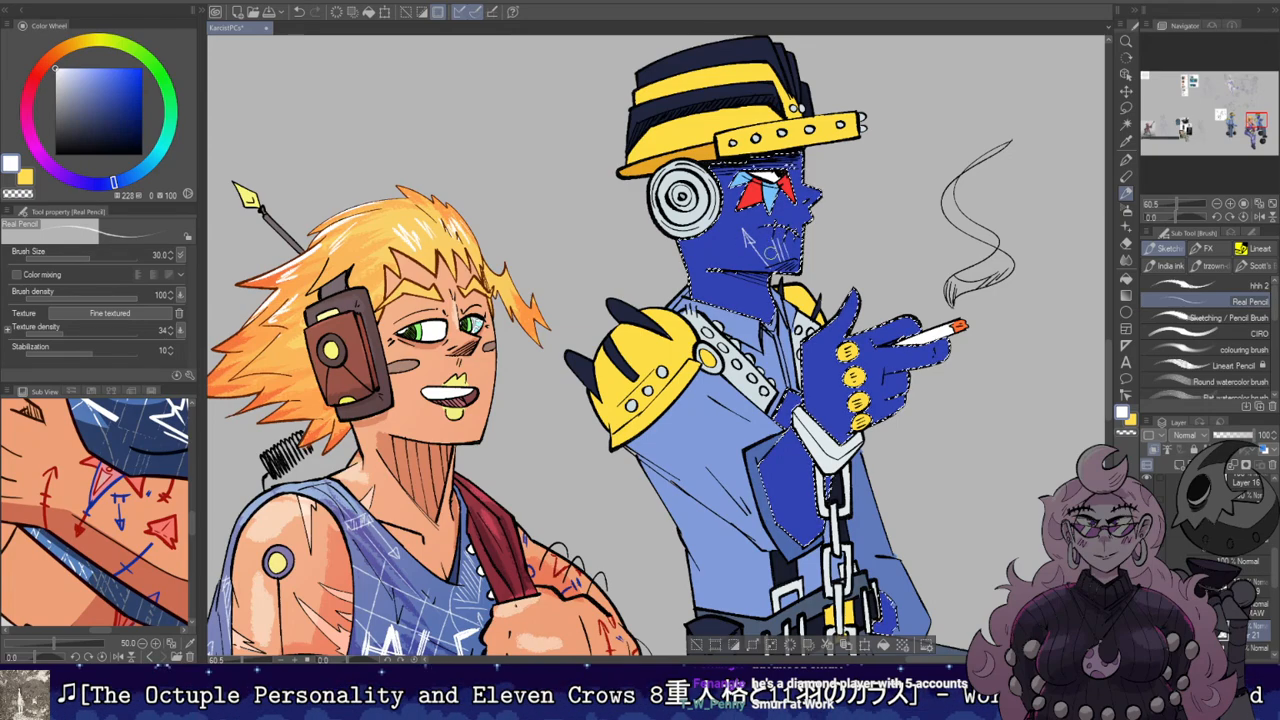
{"action": "left_click_drag", "start_coordinate": [771, 234], "coordinate": [780, 258]}
{"action": "left_click_drag", "start_coordinate": [779, 237], "coordinate": [785, 258]}
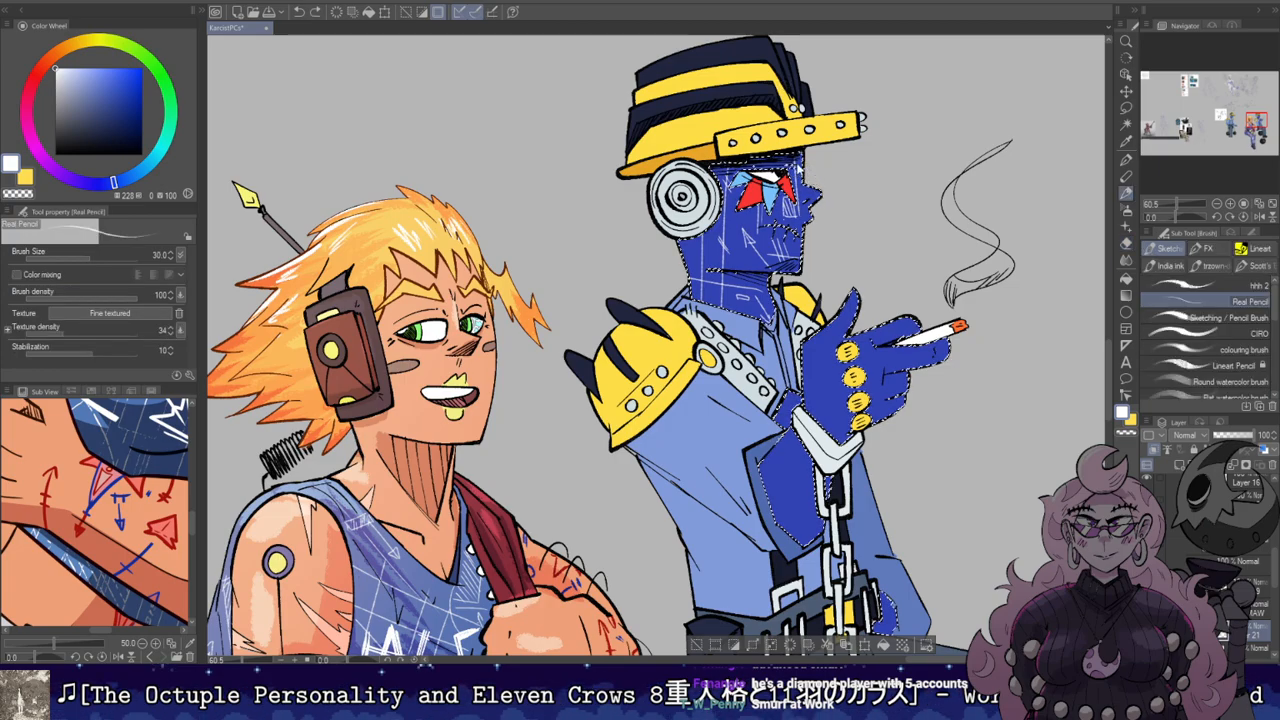
Step: Check the standing character's skin markings and add more white lines and small rectangles to the seated blue character's face and neck
{"action": "scroll", "coordinate": [814, 177], "scroll_direction": "down", "scroll_amount": 4}
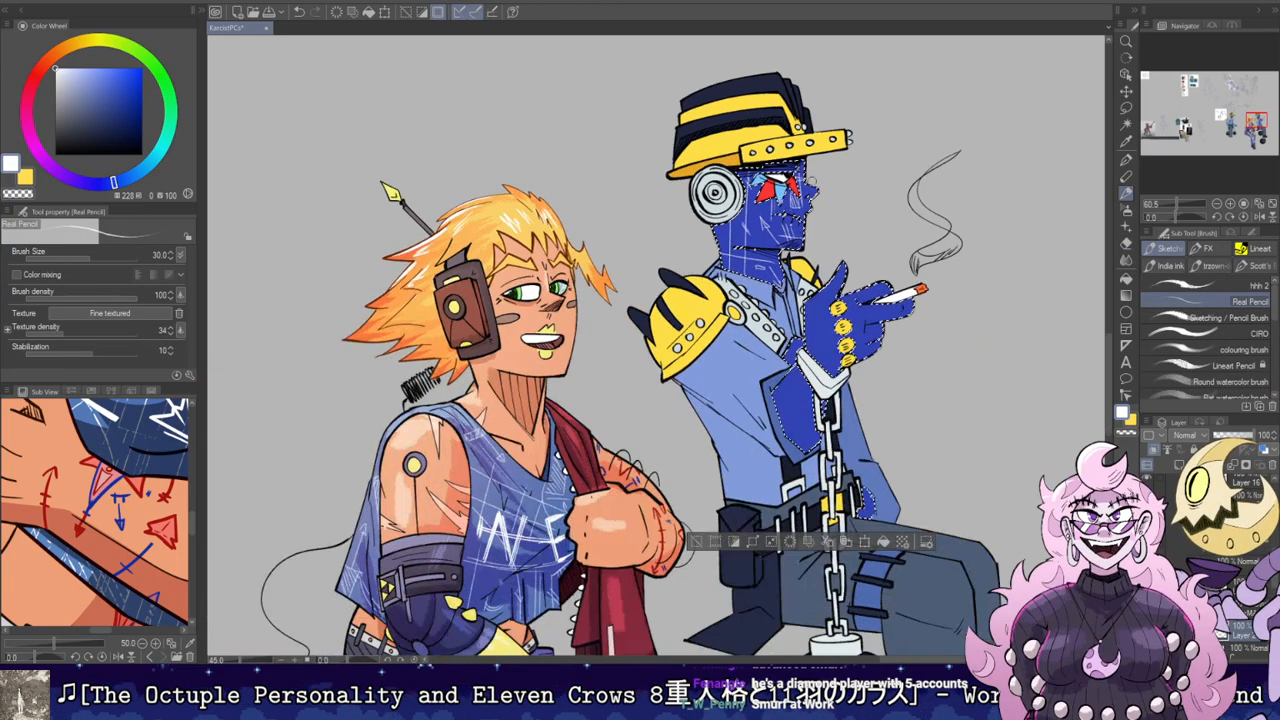
{"action": "scroll", "coordinate": [814, 177], "scroll_direction": "down", "scroll_amount": 1}
{"action": "left_click_drag", "start_coordinate": [814, 177], "coordinate": [788, 112]}
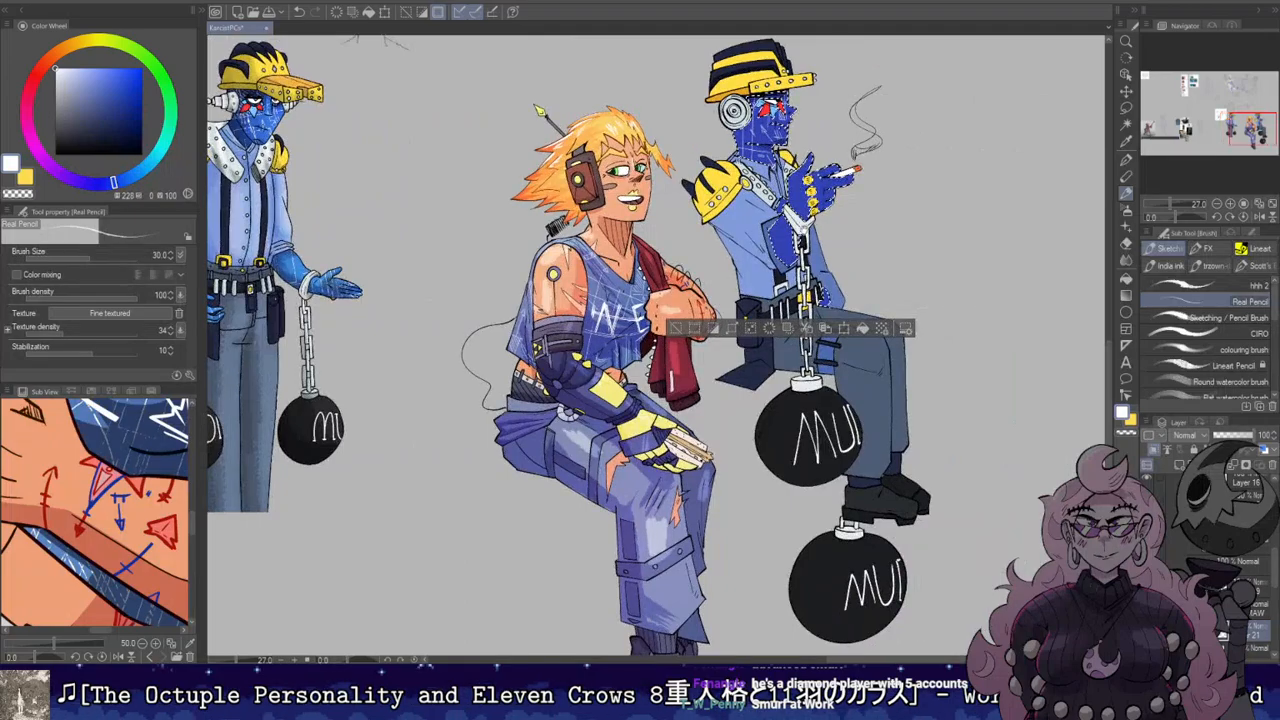
{"action": "scroll", "coordinate": [754, 103], "scroll_direction": "down", "scroll_amount": 1}
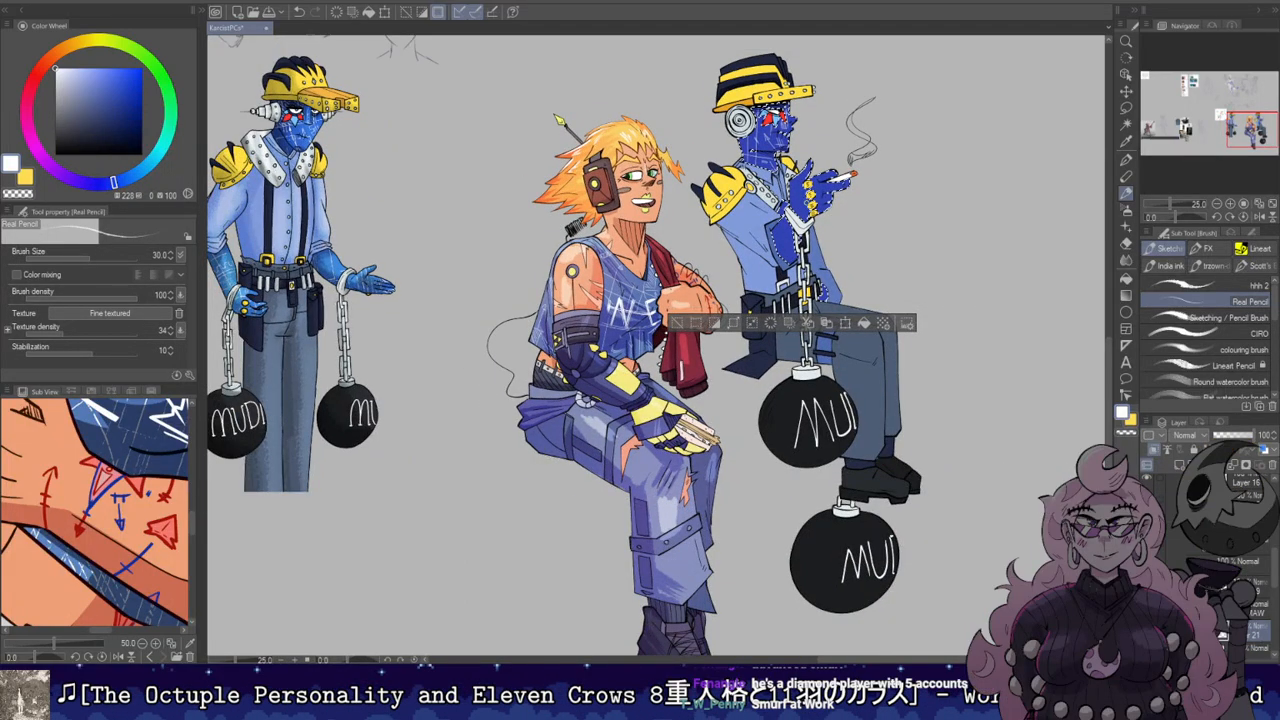
{"action": "scroll", "coordinate": [805, 180], "scroll_direction": "down", "scroll_amount": 1}
{"action": "left_click_drag", "start_coordinate": [718, 232], "coordinate": [830, 259]}
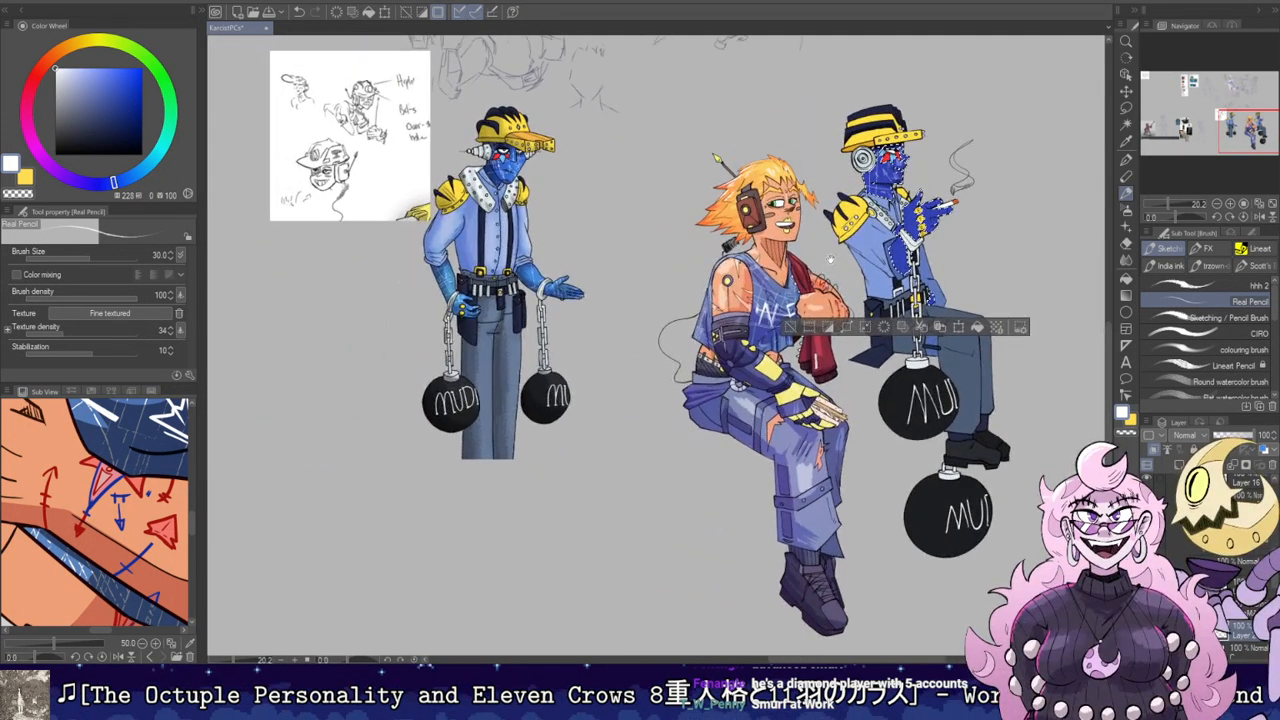
{"action": "scroll", "coordinate": [561, 126], "scroll_direction": "up", "scroll_amount": 4}
{"action": "left_click_drag", "start_coordinate": [862, 139], "coordinate": [465, 94]}
{"action": "left_click_drag", "start_coordinate": [1066, 190], "coordinate": [923, 270]}
{"action": "scroll", "coordinate": [925, 270], "scroll_direction": "up", "scroll_amount": 2}
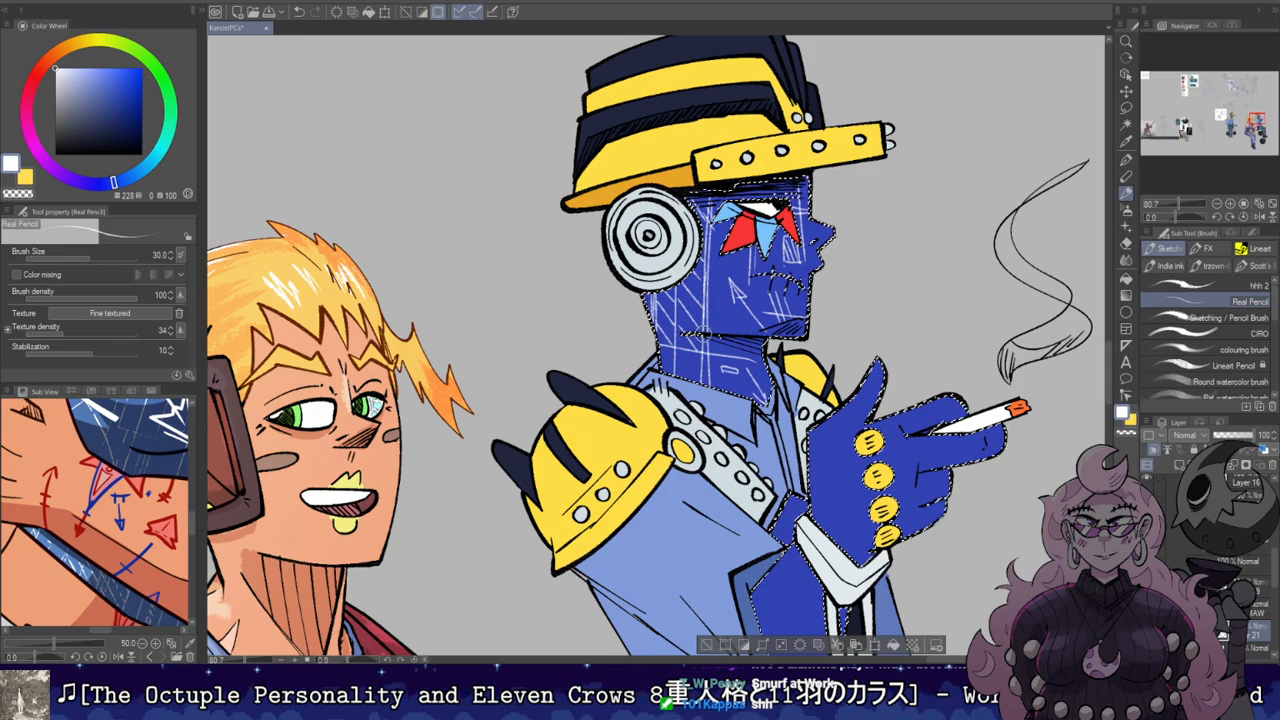
Step: Draw white concentric arcs on the back of the seated blue character's raised hand and a small arrow pointing to the wrist
{"action": "left_click_drag", "start_coordinate": [799, 331], "coordinate": [735, 179]}
{"action": "mouse_move", "coordinate": [765, 284]}
{"action": "left_mouse_down"}
{"action": "mouse_move", "coordinate": [758, 366]}
{"action": "mouse_move", "coordinate": [754, 336]}
{"action": "left_mouse_up"}
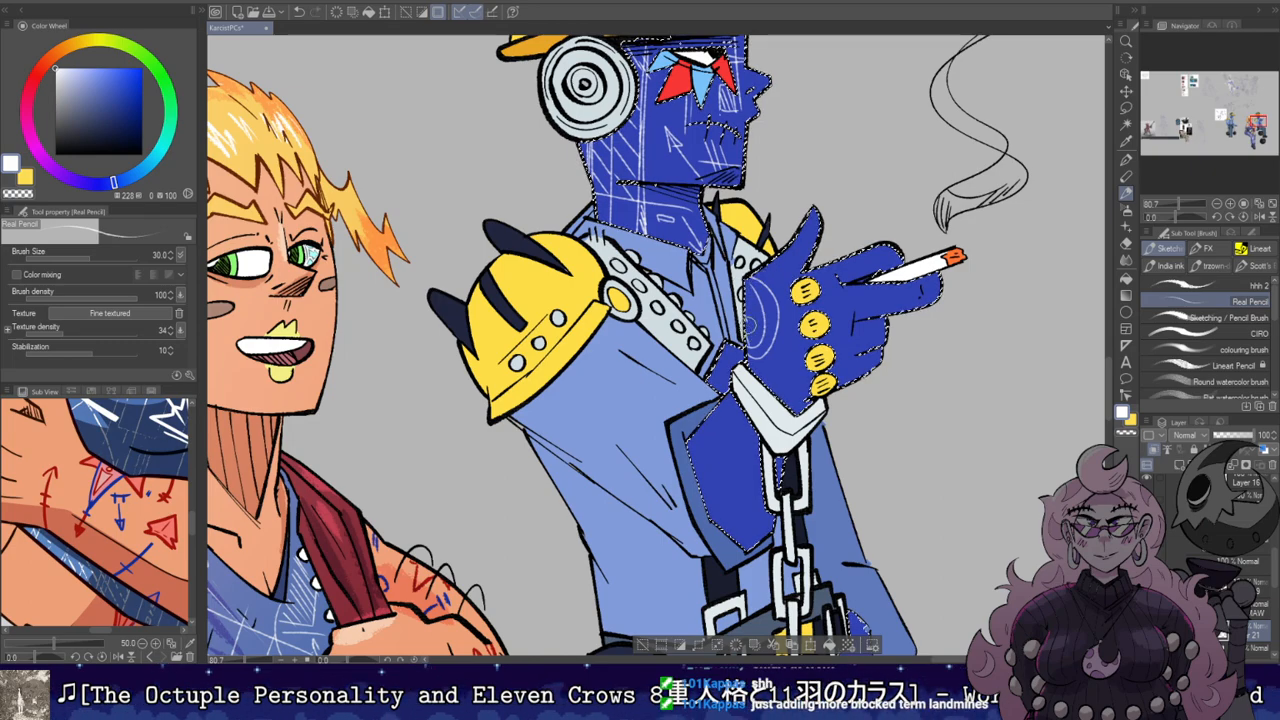
{"action": "left_click_drag", "start_coordinate": [779, 365], "coordinate": [757, 343]}
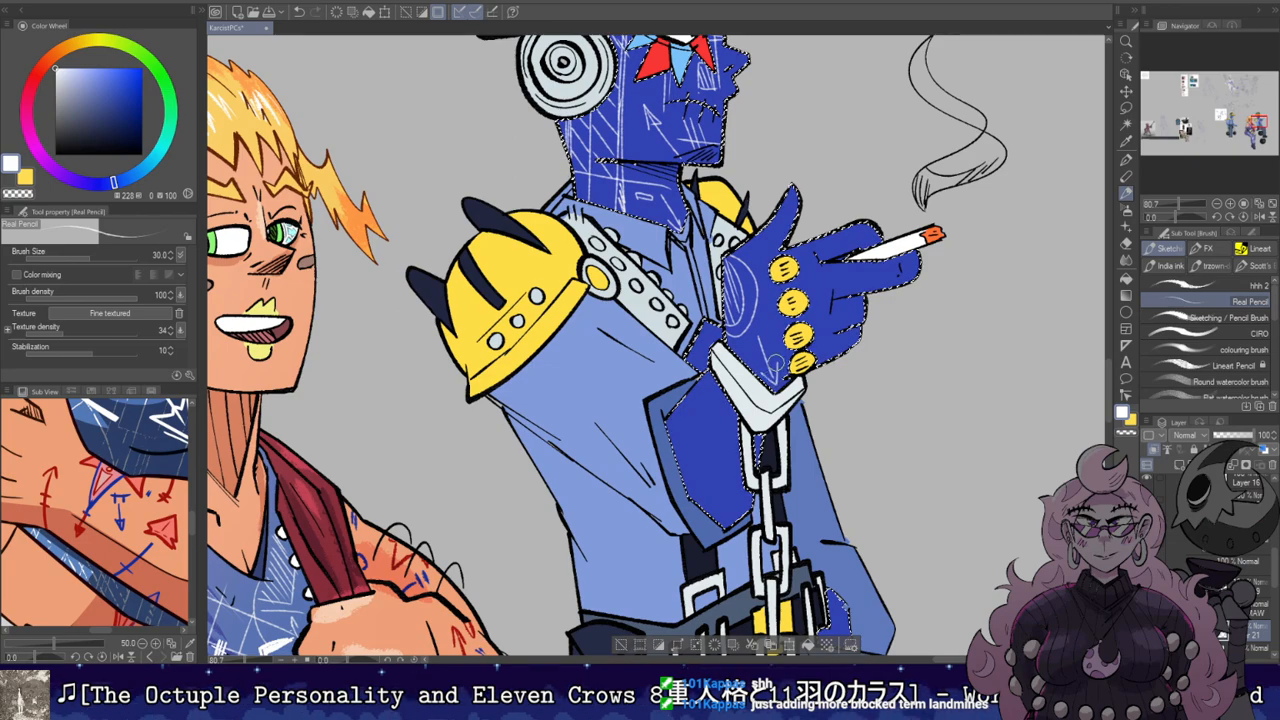
{"action": "left_click_drag", "start_coordinate": [755, 338], "coordinate": [770, 362]}
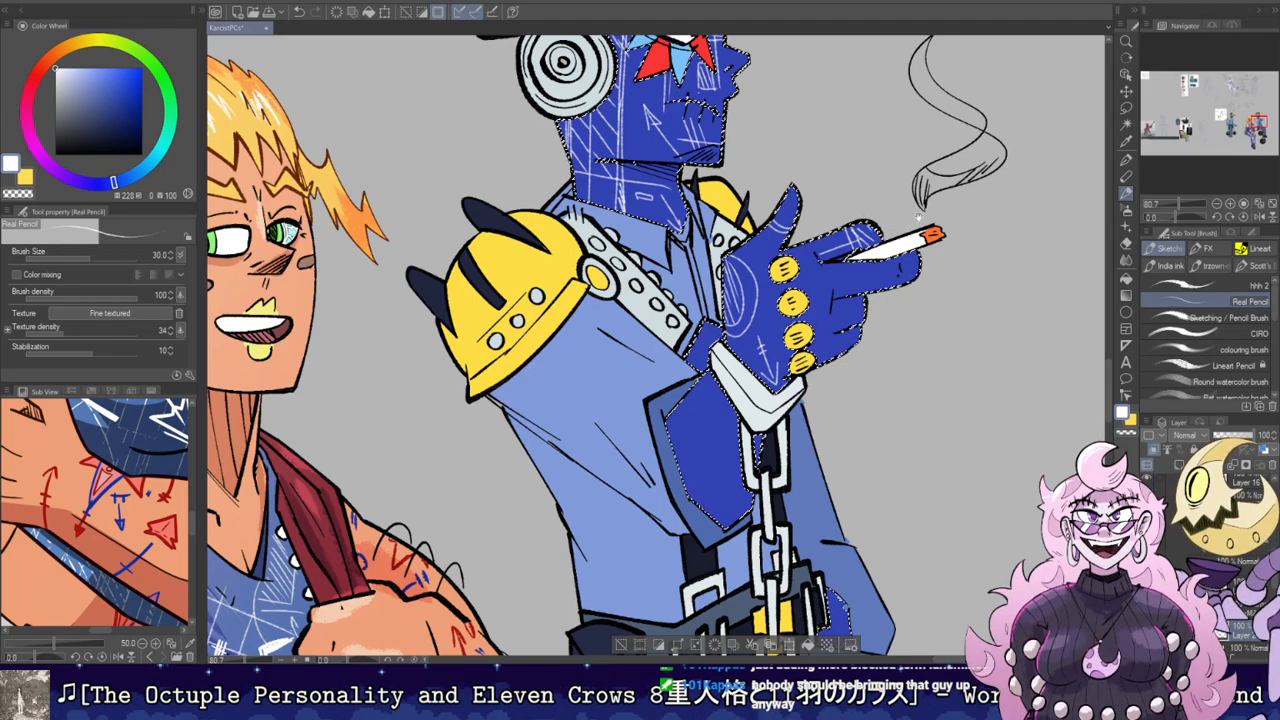
Step: Draw a hatched white triangle on the seated blue character's raised forearm
{"action": "left_click_drag", "start_coordinate": [910, 188], "coordinate": [916, 140]}
{"action": "left_click_drag", "start_coordinate": [686, 419], "coordinate": [721, 360]}
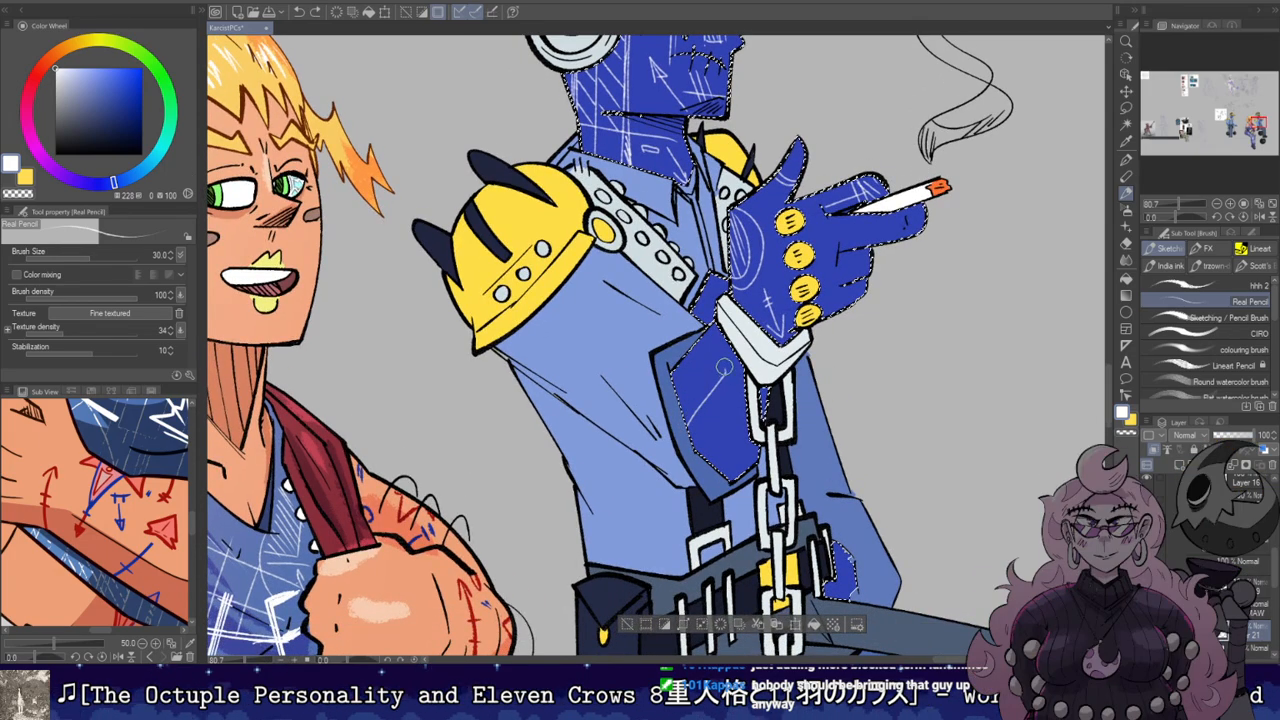
{"action": "mouse_move", "coordinate": [683, 428]}
{"action": "left_mouse_down"}
{"action": "mouse_move", "coordinate": [697, 370]}
{"action": "mouse_move", "coordinate": [722, 362]}
{"action": "mouse_move", "coordinate": [740, 444]}
{"action": "left_mouse_up"}
Step: Add thin white construction lines across the raised hand's knuckles and fingers around the cigarette
{"action": "left_click_drag", "start_coordinate": [834, 388], "coordinate": [839, 309]}
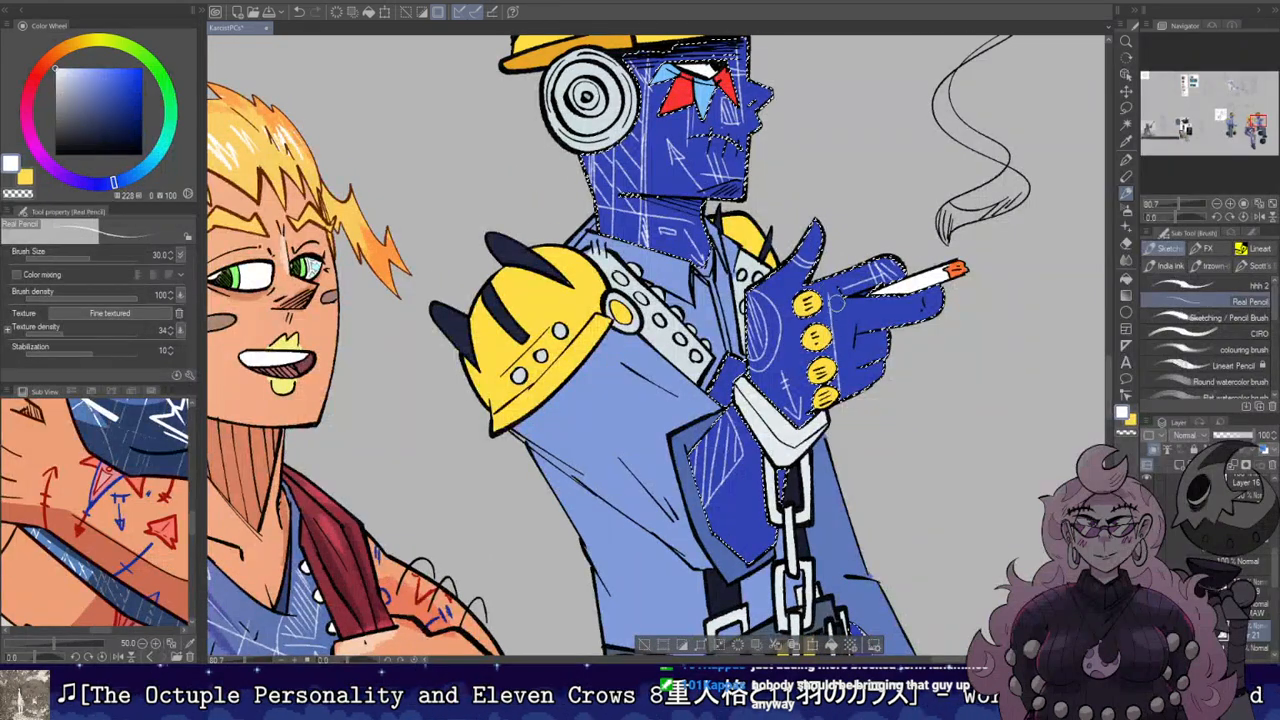
{"action": "left_click_drag", "start_coordinate": [842, 388], "coordinate": [878, 366]}
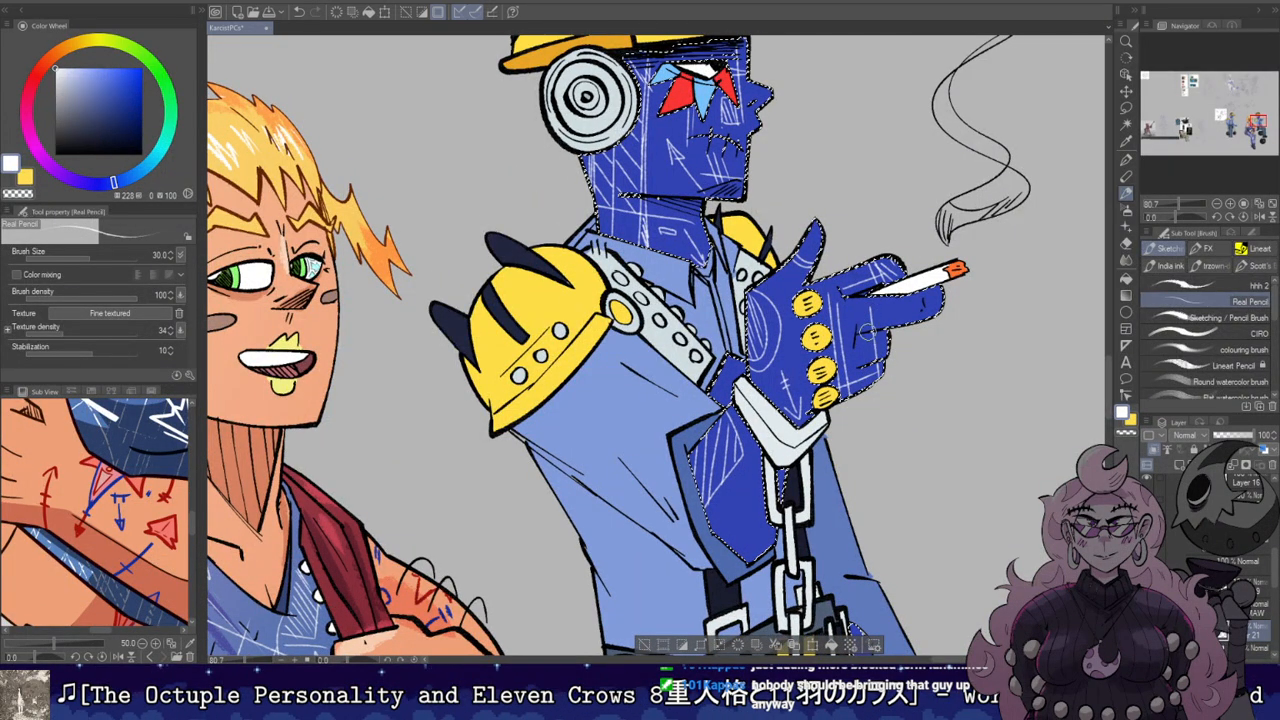
{"action": "key", "text": "e"}
{"action": "key", "text": "b"}
{"action": "left_click_drag", "start_coordinate": [850, 312], "coordinate": [928, 300]}
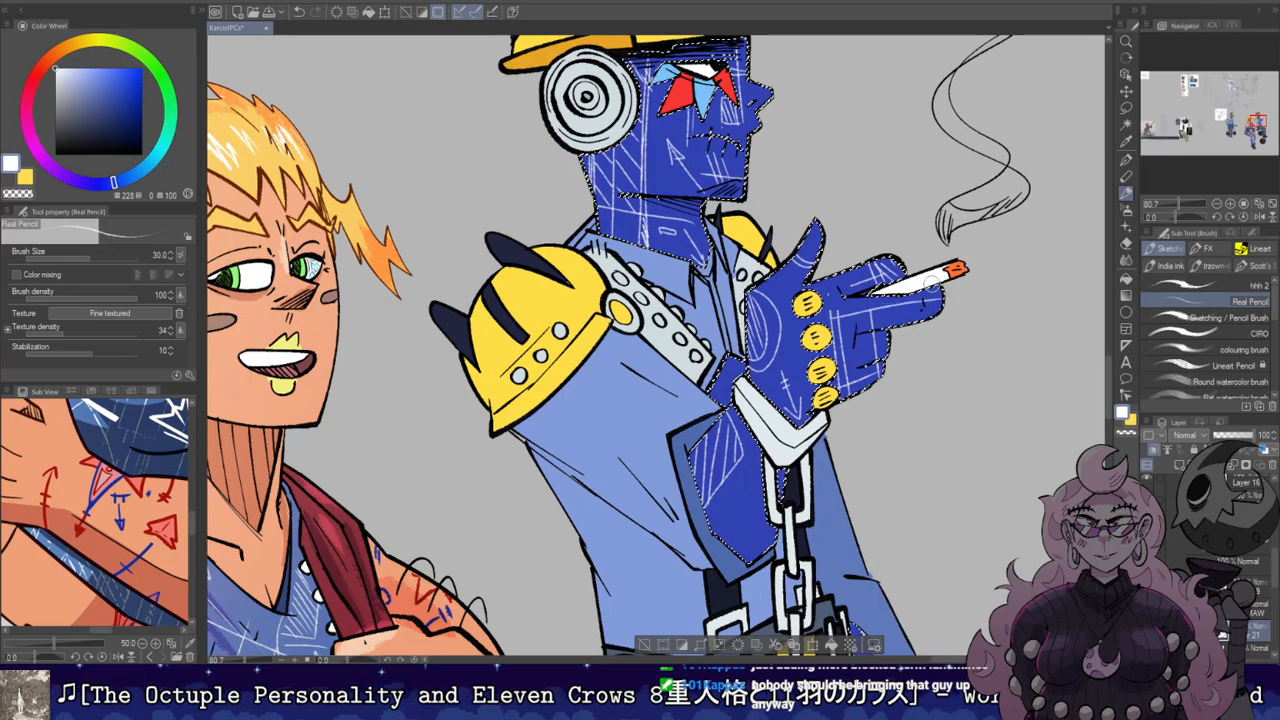
Step: Add more white lines to the lower part of the seated blue character's raised forearm, and clear the skin selection
{"action": "left_click_drag", "start_coordinate": [782, 440], "coordinate": [812, 335]}
{"action": "left_click_drag", "start_coordinate": [760, 404], "coordinate": [782, 442]}
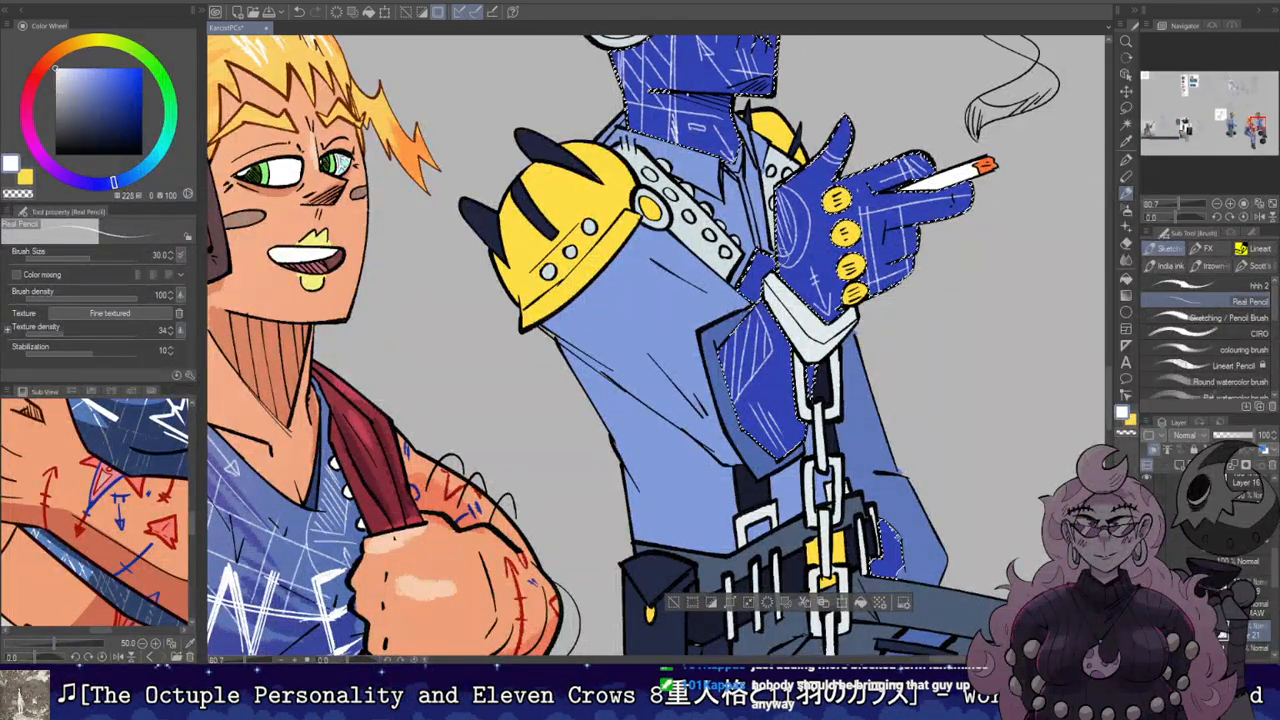
{"action": "left_click_drag", "start_coordinate": [780, 388], "coordinate": [790, 410]}
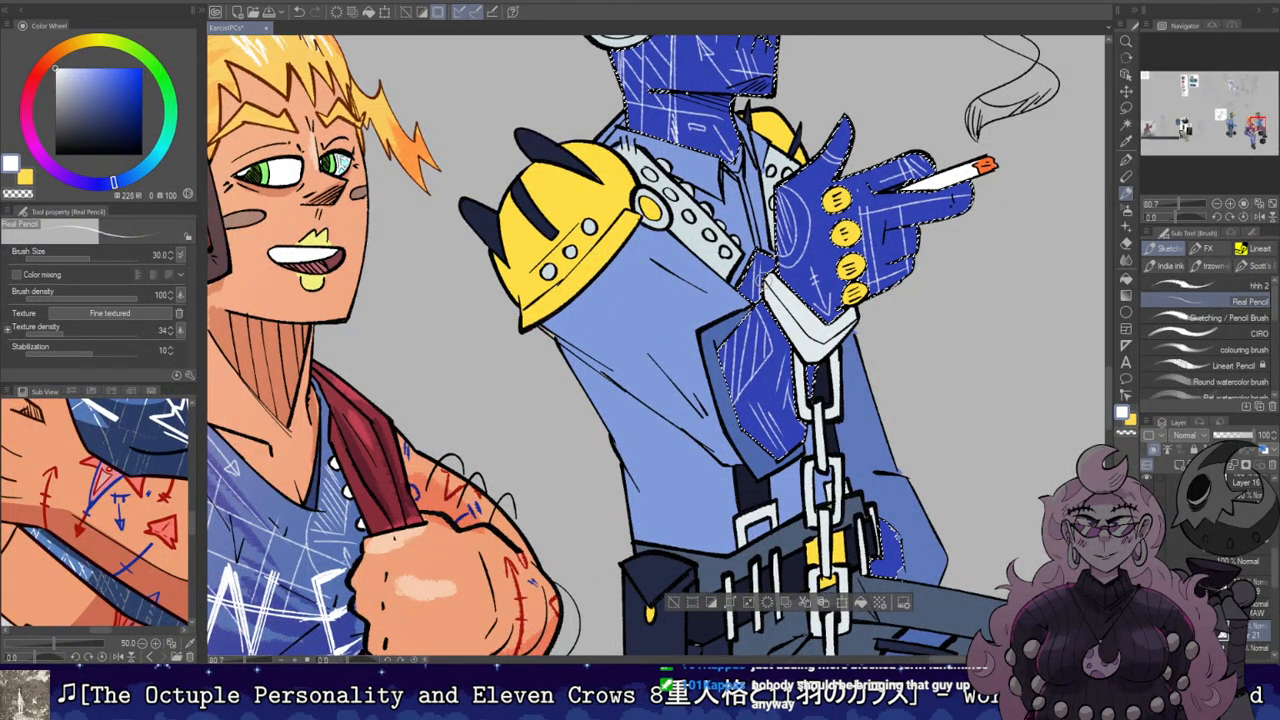
{"action": "left_click_drag", "start_coordinate": [922, 380], "coordinate": [910, 526]}
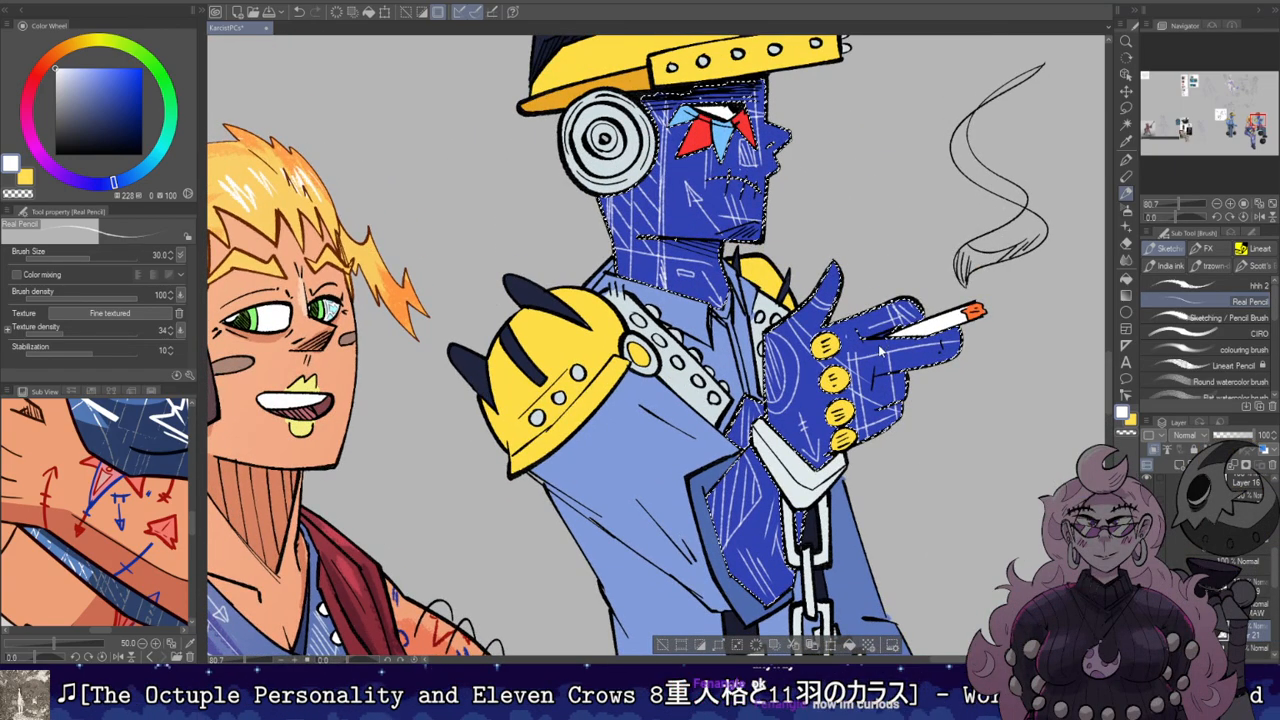
{"action": "scroll", "coordinate": [902, 330], "scroll_direction": "down", "scroll_amount": 3}
{"action": "key", "text": "r"}
{"action": "key", "text": "ctrl+d"}
{"action": "scroll", "coordinate": [927, 317], "scroll_direction": "down", "scroll_amount": 1}
{"action": "left_click_drag", "start_coordinate": [927, 317], "coordinate": [835, 237]}
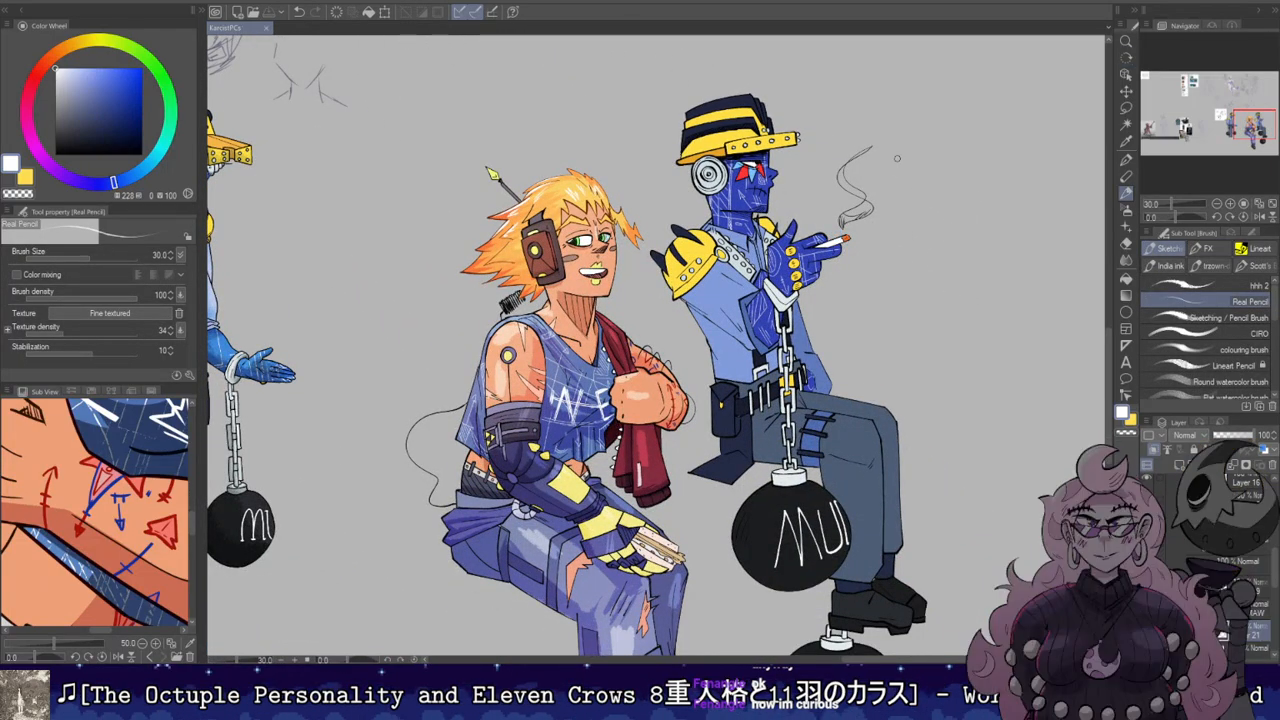
Step: Make the line art of the bench and water bottle visible with the two seated characters
{"action": "scroll", "coordinate": [932, 276], "scroll_direction": "up", "scroll_amount": 2}
{"action": "left_click_drag", "start_coordinate": [822, 446], "coordinate": [770, 285]}
{"action": "scroll", "coordinate": [752, 340], "scroll_direction": "down", "scroll_amount": 2}
{"action": "scroll", "coordinate": [770, 286], "scroll_direction": "down", "scroll_amount": 1}
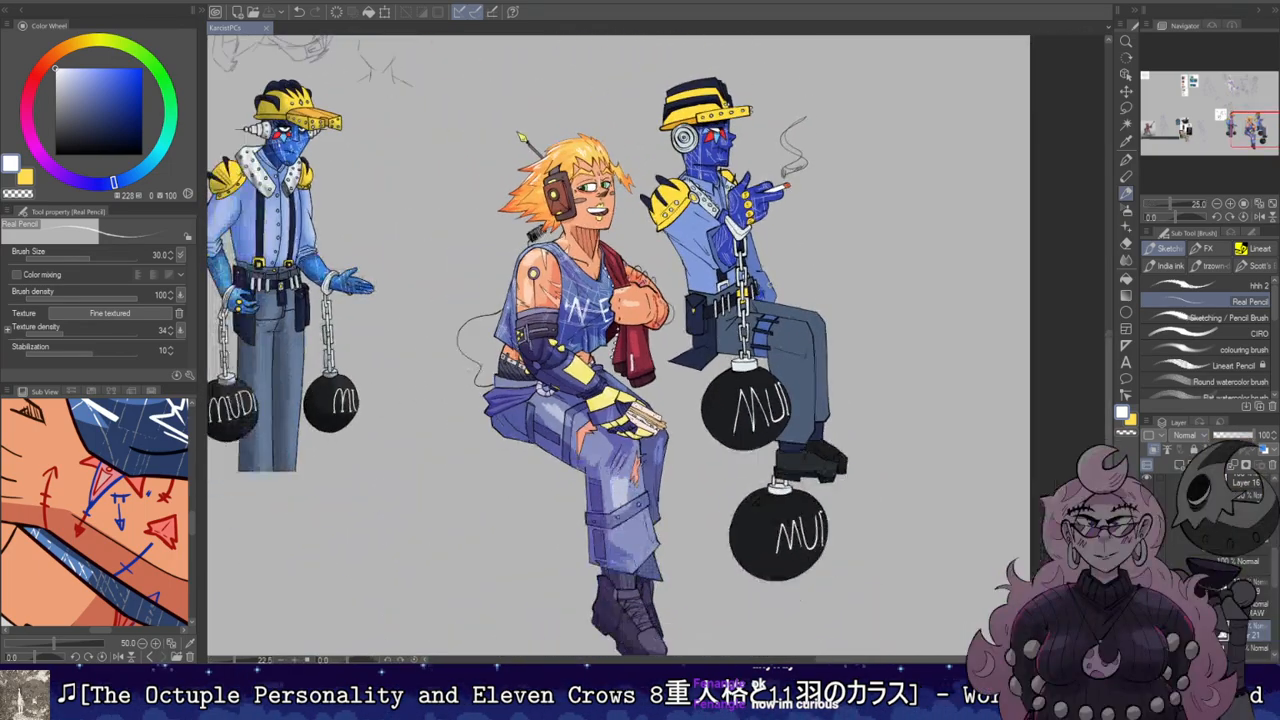
{"action": "scroll", "coordinate": [700, 300], "scroll_direction": "up", "scroll_amount": 2}
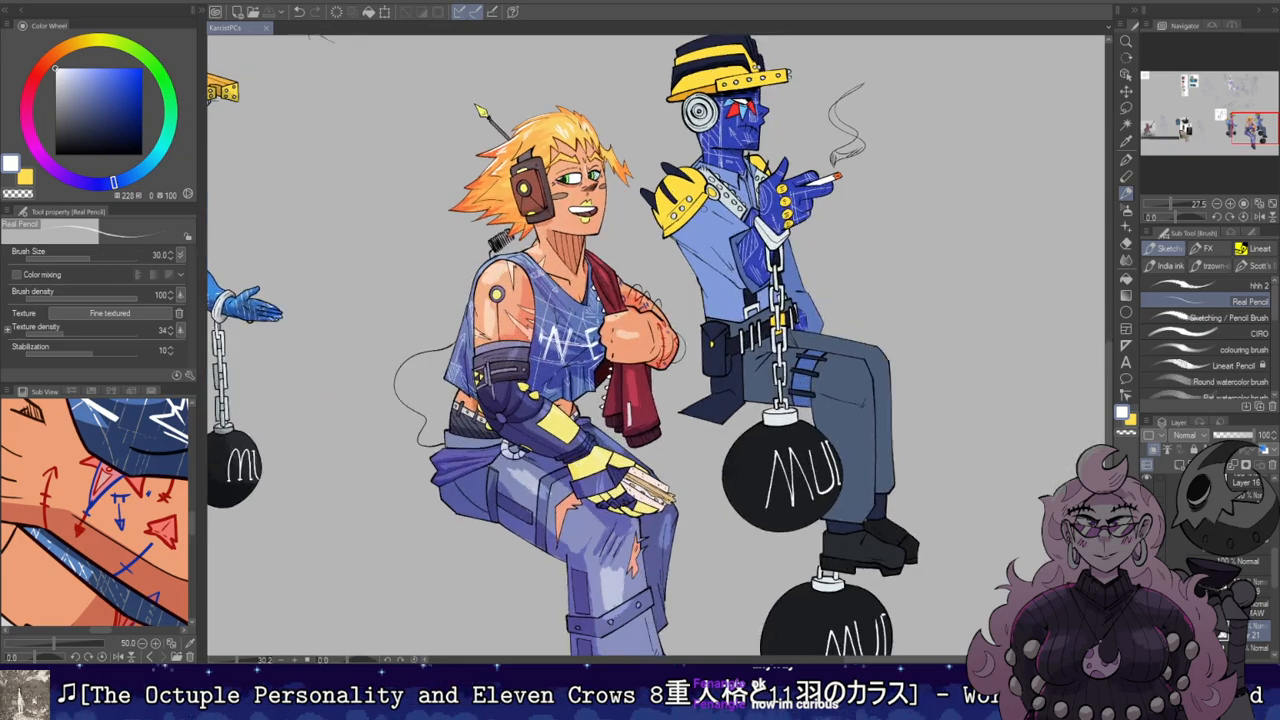
{"action": "scroll", "coordinate": [700, 300], "scroll_direction": "down", "scroll_amount": 2}
{"action": "scroll", "coordinate": [1222, 560], "scroll_direction": "down", "scroll_amount": 3}
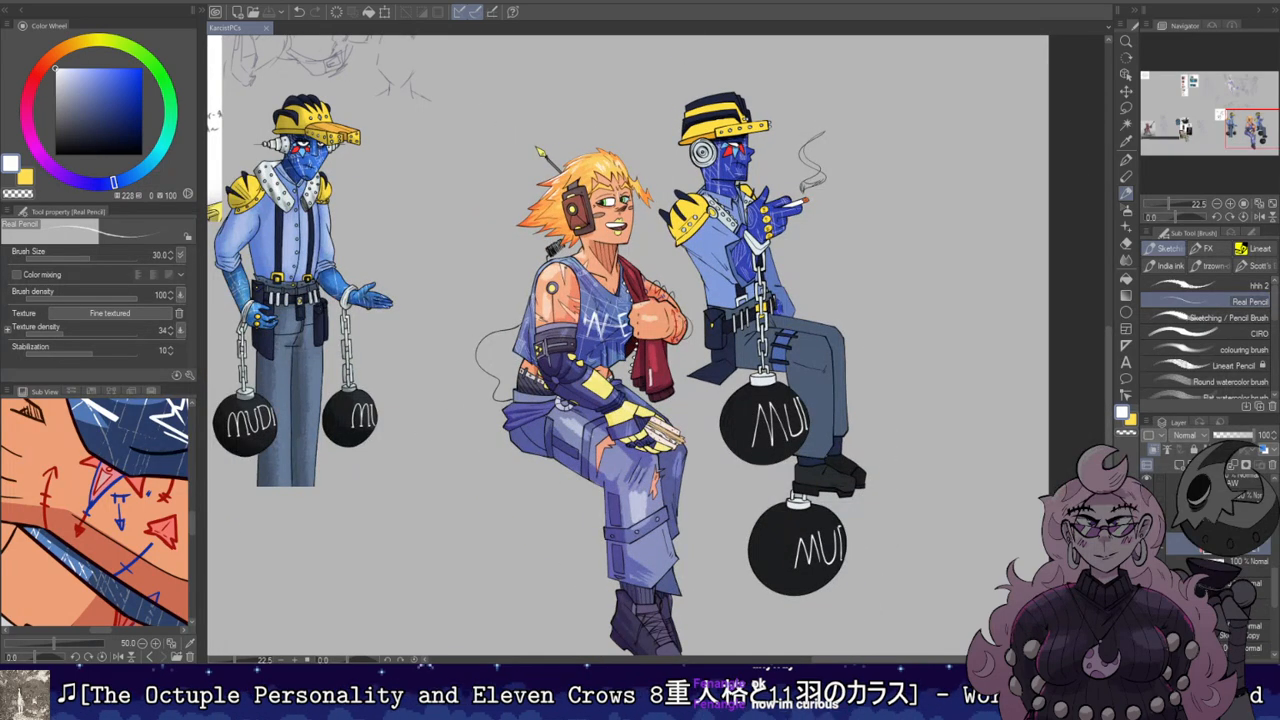
{"action": "left_click", "coordinate": [1147, 567]}
{"action": "key", "text": "ctrl+z"}
{"action": "key", "text": "ctrl+y"}
{"action": "scroll", "coordinate": [1222, 560], "scroll_direction": "down", "scroll_amount": 1}
{"action": "left_click", "coordinate": [1240, 497]}
{"action": "left_click", "coordinate": [1182, 547]}
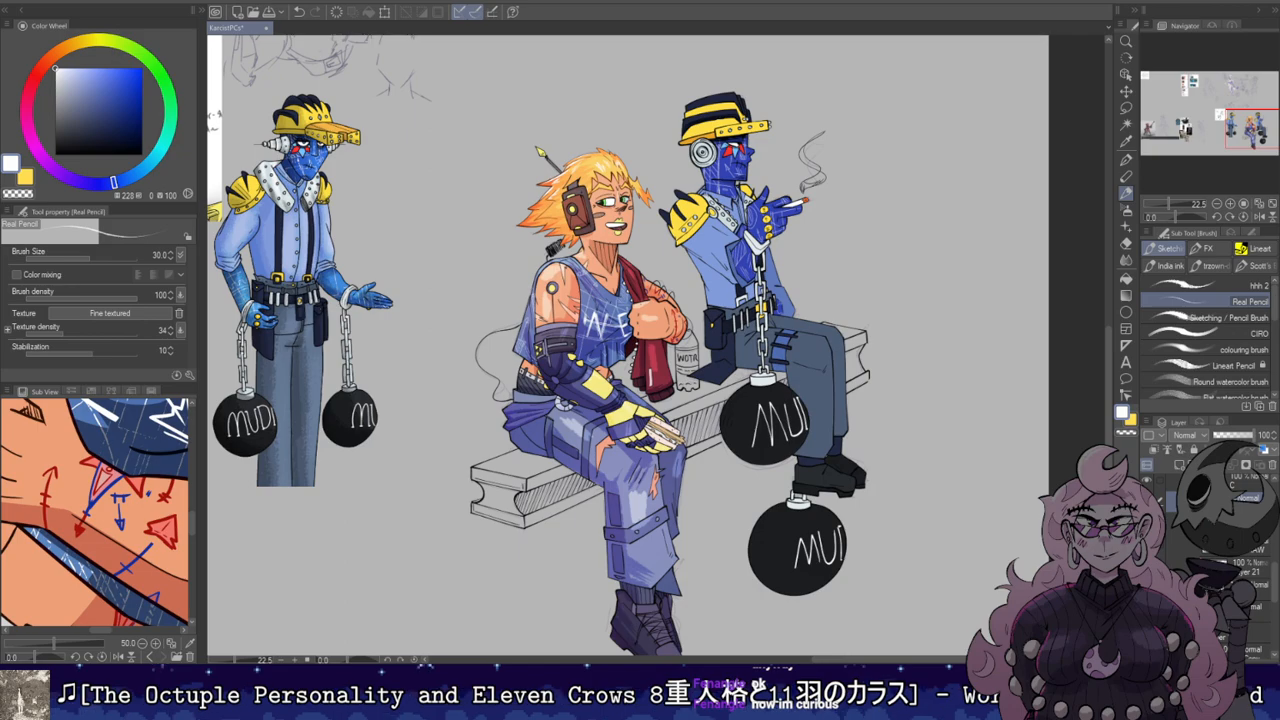
Step: Reposition the bench's background layer among the characters' layers in the layer stack
{"action": "left_click", "coordinate": [1257, 633]}
{"action": "scroll", "coordinate": [1222, 620], "scroll_direction": "down", "scroll_amount": 1}
{"action": "left_click", "coordinate": [1250, 592]}
{"action": "scroll", "coordinate": [1250, 592], "scroll_direction": "up", "scroll_amount": 2}
{"action": "left_click_drag", "start_coordinate": [1250, 627], "coordinate": [1245, 512]}
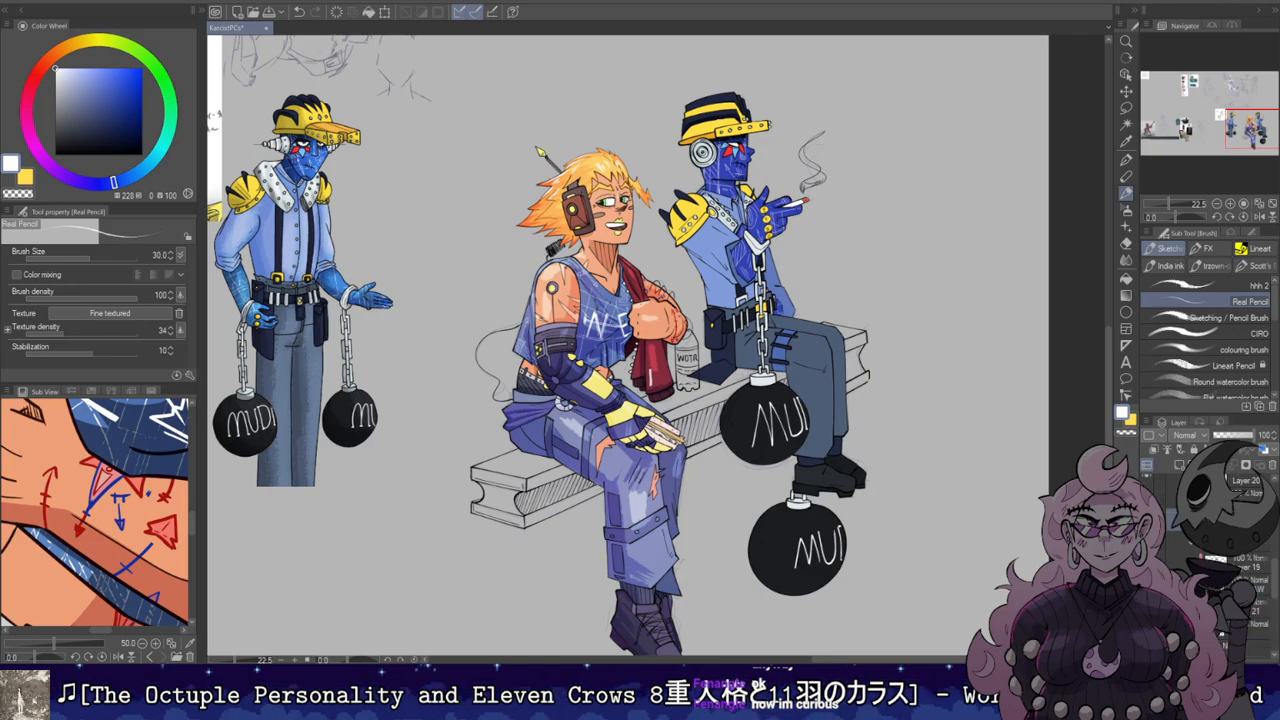
{"action": "scroll", "coordinate": [1250, 560], "scroll_direction": "up", "scroll_amount": 2}
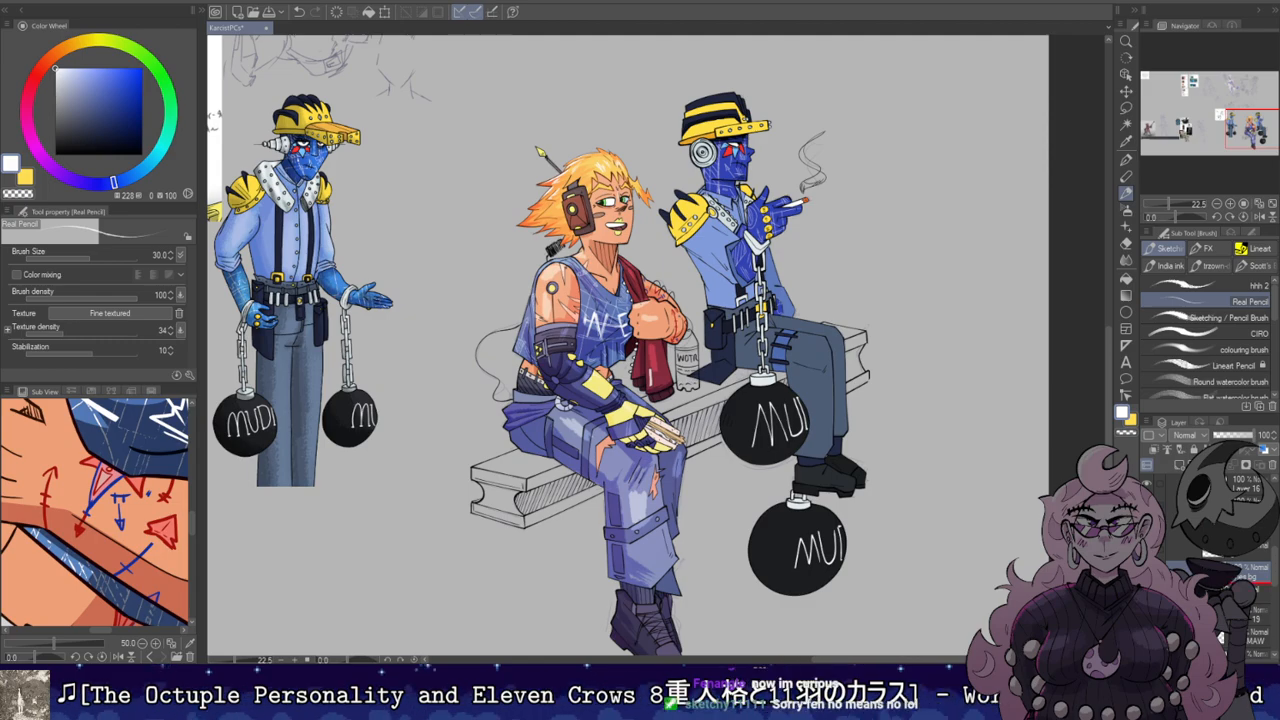
Step: Adjust the bench line art's place in the layer stack and check the result on both seated characters
{"action": "left_click", "coordinate": [1254, 592]}
{"action": "scroll", "coordinate": [711, 388], "scroll_direction": "up", "scroll_amount": 5}
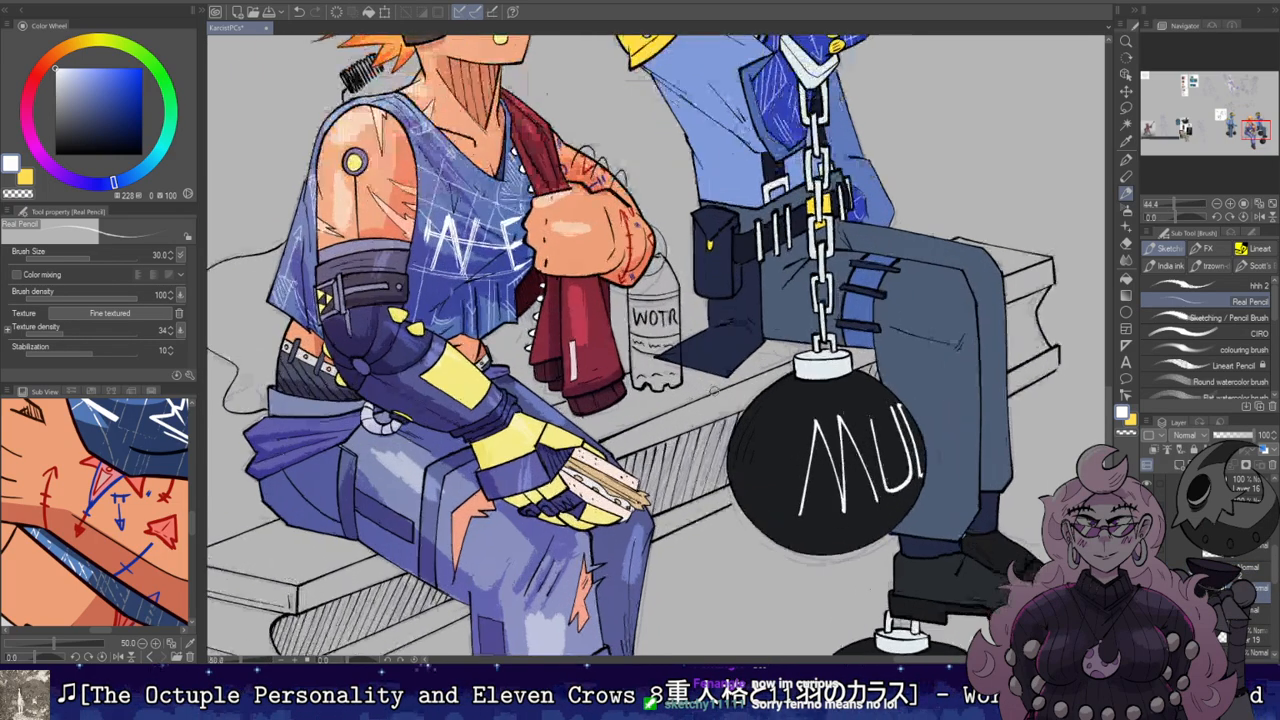
{"action": "scroll", "coordinate": [711, 388], "scroll_direction": "down", "scroll_amount": 2}
{"action": "scroll", "coordinate": [1250, 570], "scroll_direction": "down", "scroll_amount": 3}
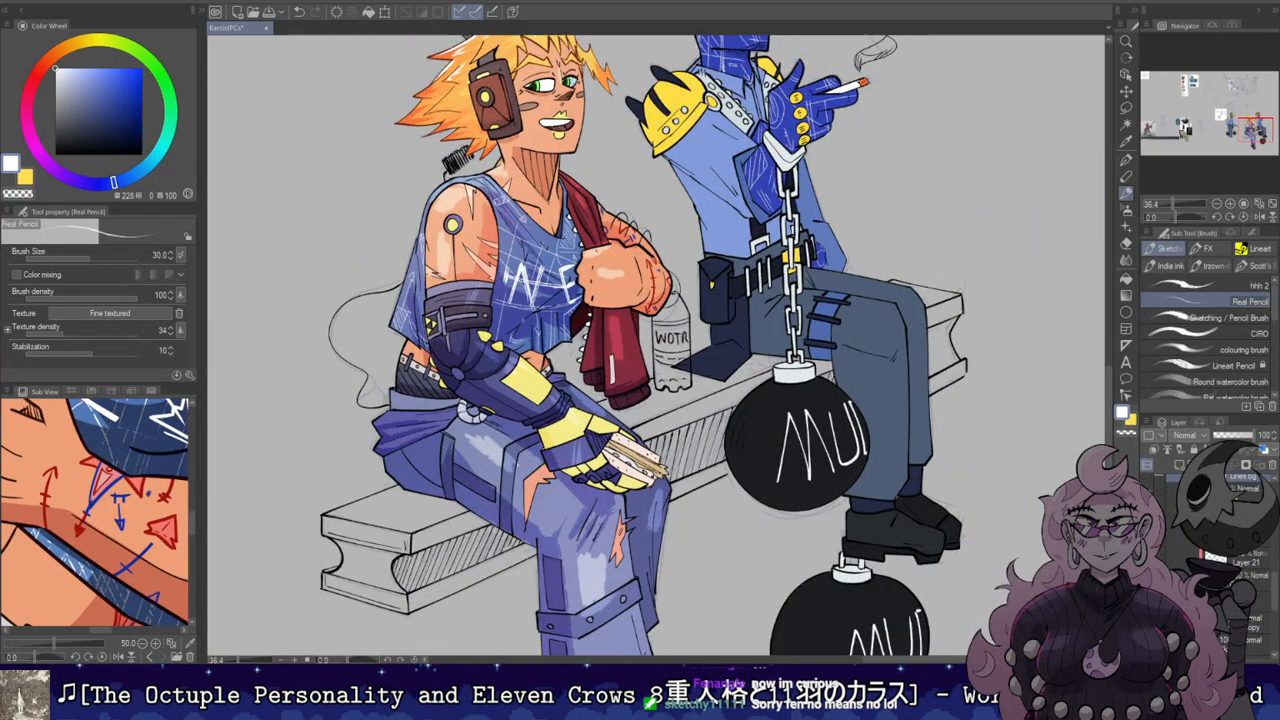
{"action": "left_click_drag", "start_coordinate": [1274, 599], "coordinate": [1273, 596]}
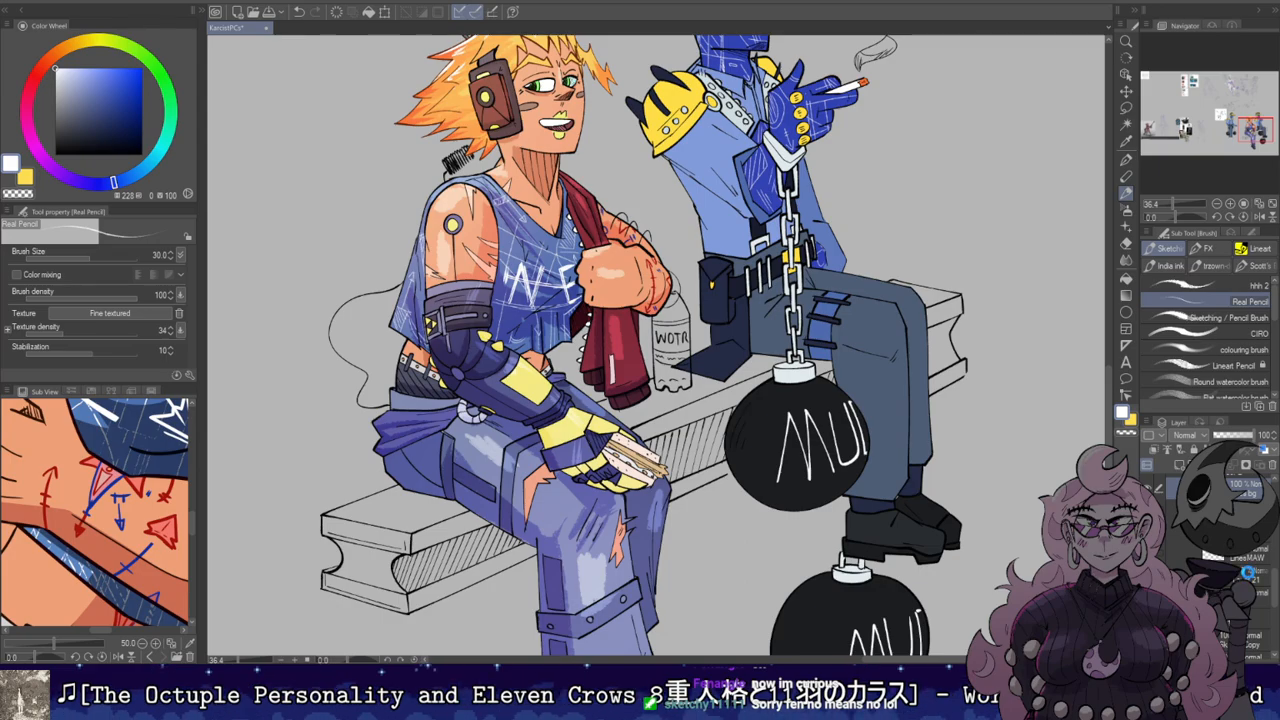
{"action": "scroll", "coordinate": [660, 423], "scroll_direction": "down", "scroll_amount": 3}
{"action": "scroll", "coordinate": [680, 350], "scroll_direction": "up", "scroll_amount": 2}
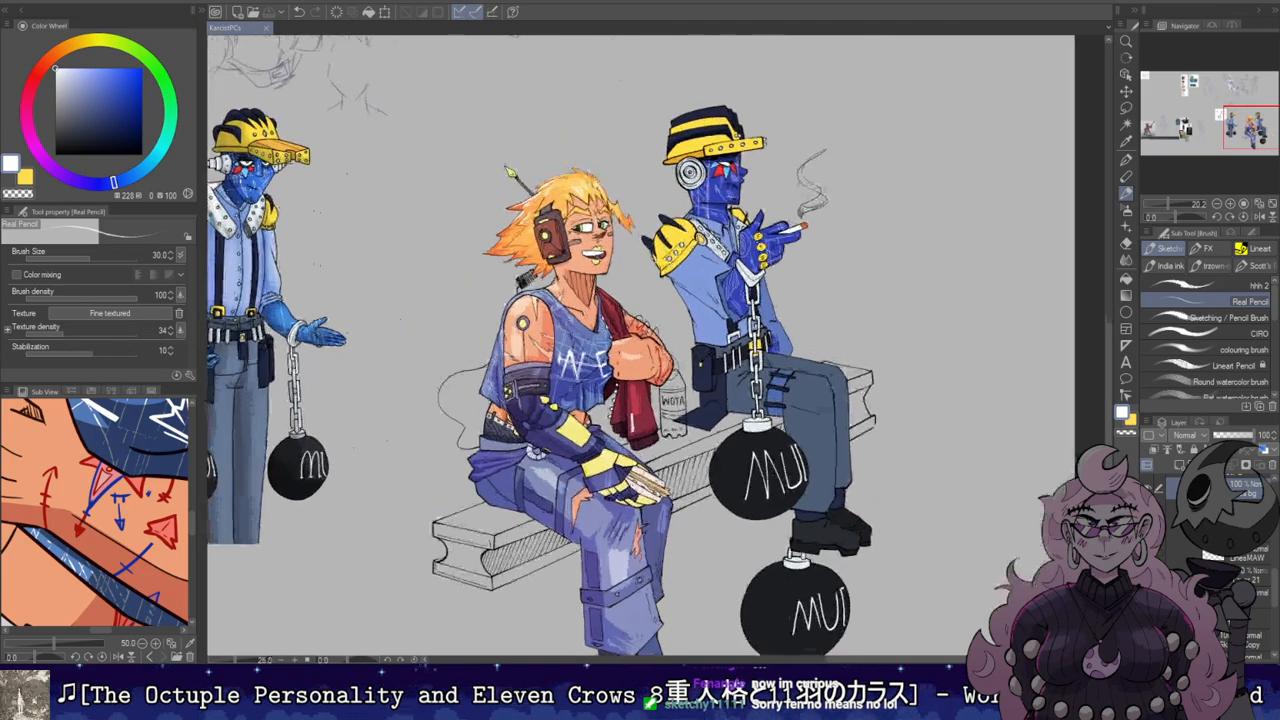
{"action": "scroll", "coordinate": [712, 212], "scroll_direction": "down", "scroll_amount": 1}
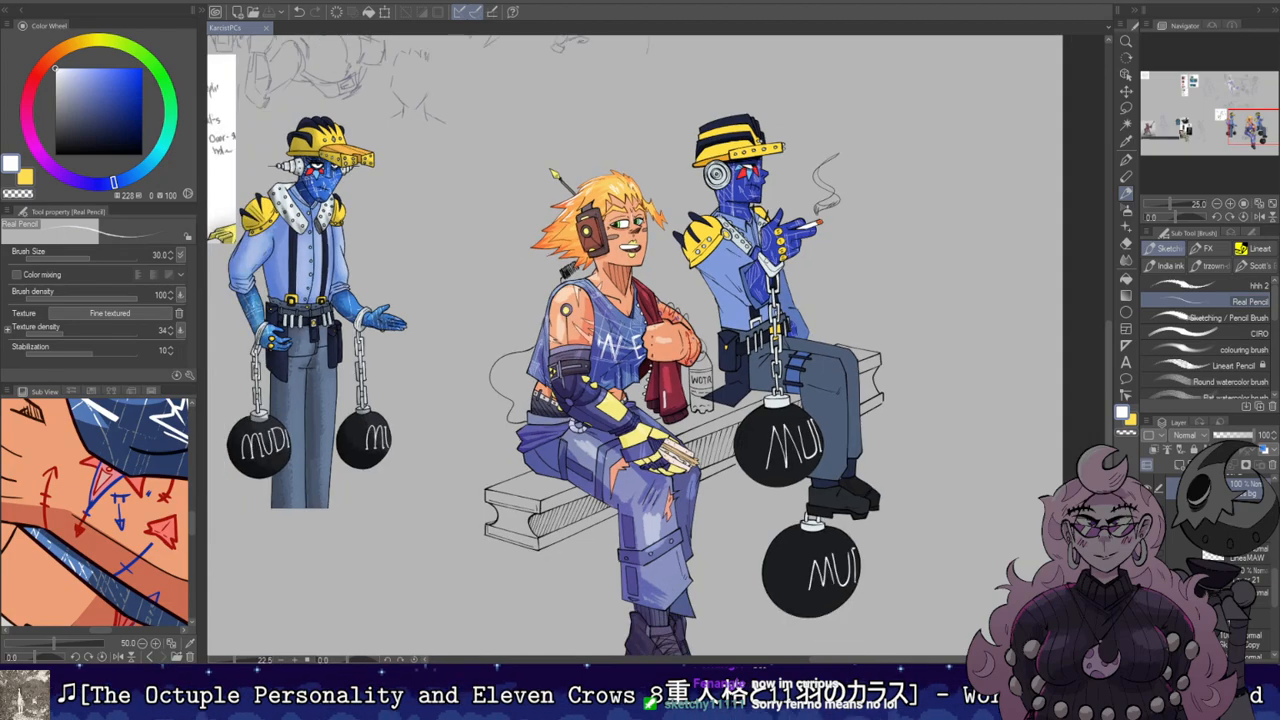
{"action": "scroll", "coordinate": [770, 260], "scroll_direction": "up", "scroll_amount": 1}
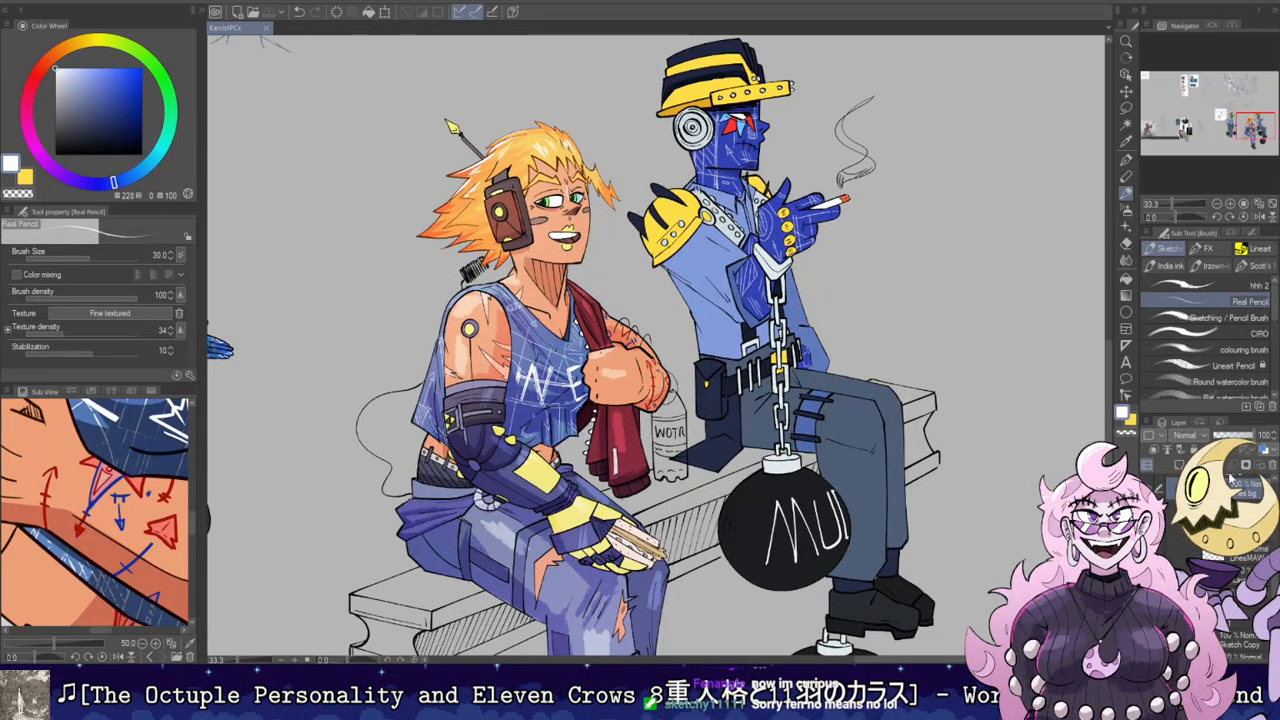
{"action": "scroll", "coordinate": [1245, 570], "scroll_direction": "up", "scroll_amount": 3}
Step: Undo the latest changes made in the layer stack
{"action": "left_click", "coordinate": [1252, 584]}
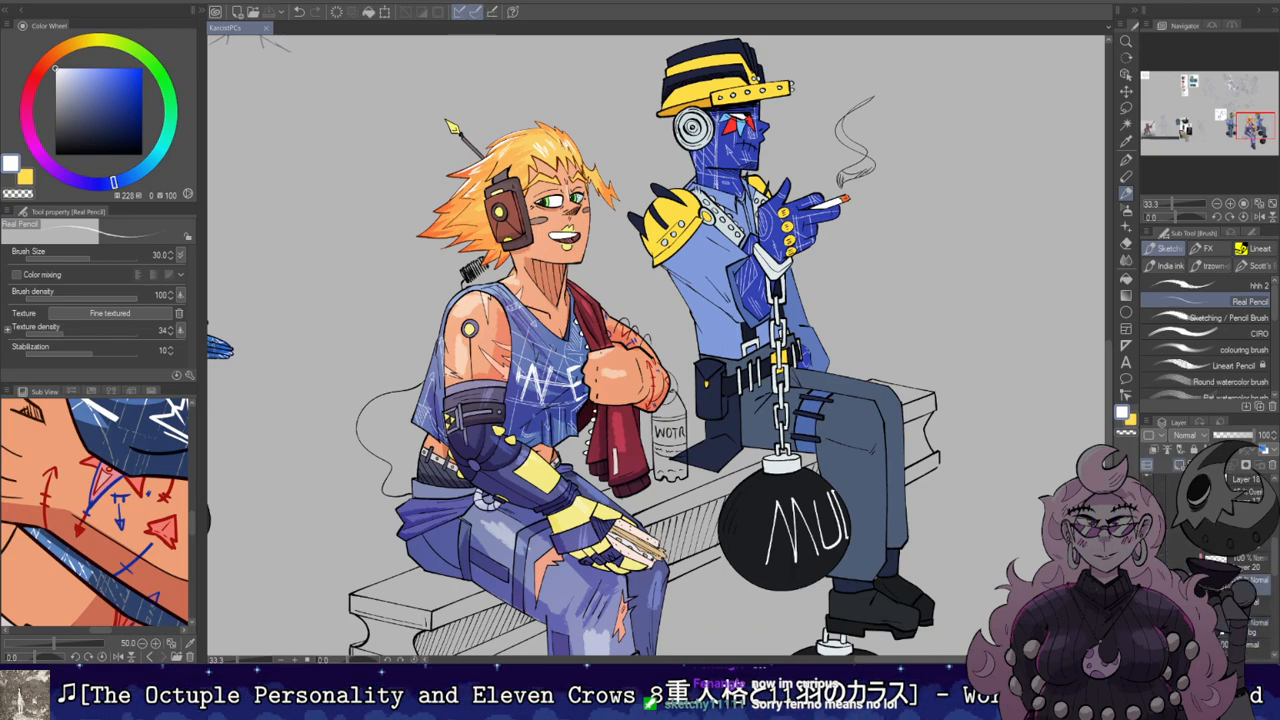
{"action": "key", "text": "ctrl+z"}
{"action": "key", "text": "ctrl+z"}
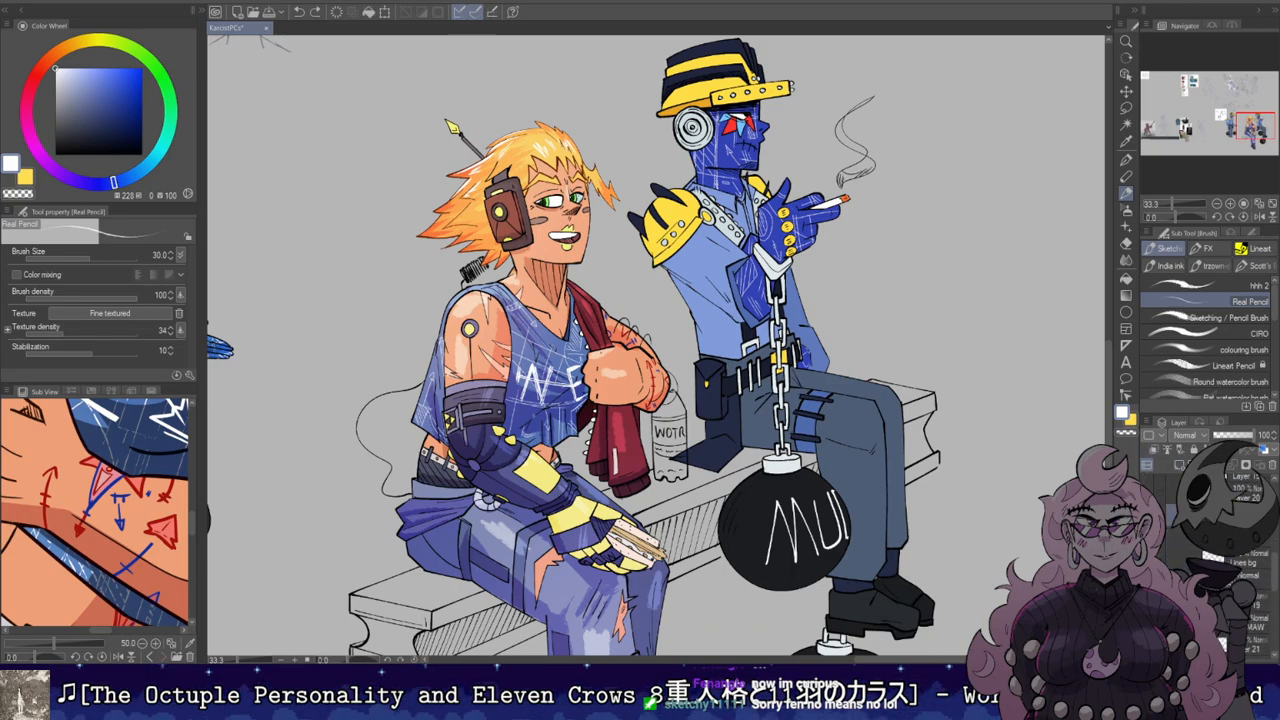
{"action": "key", "text": "ctrl+z"}
{"action": "key", "text": "ctrl+z"}
{"action": "key", "text": "ctrl+z"}
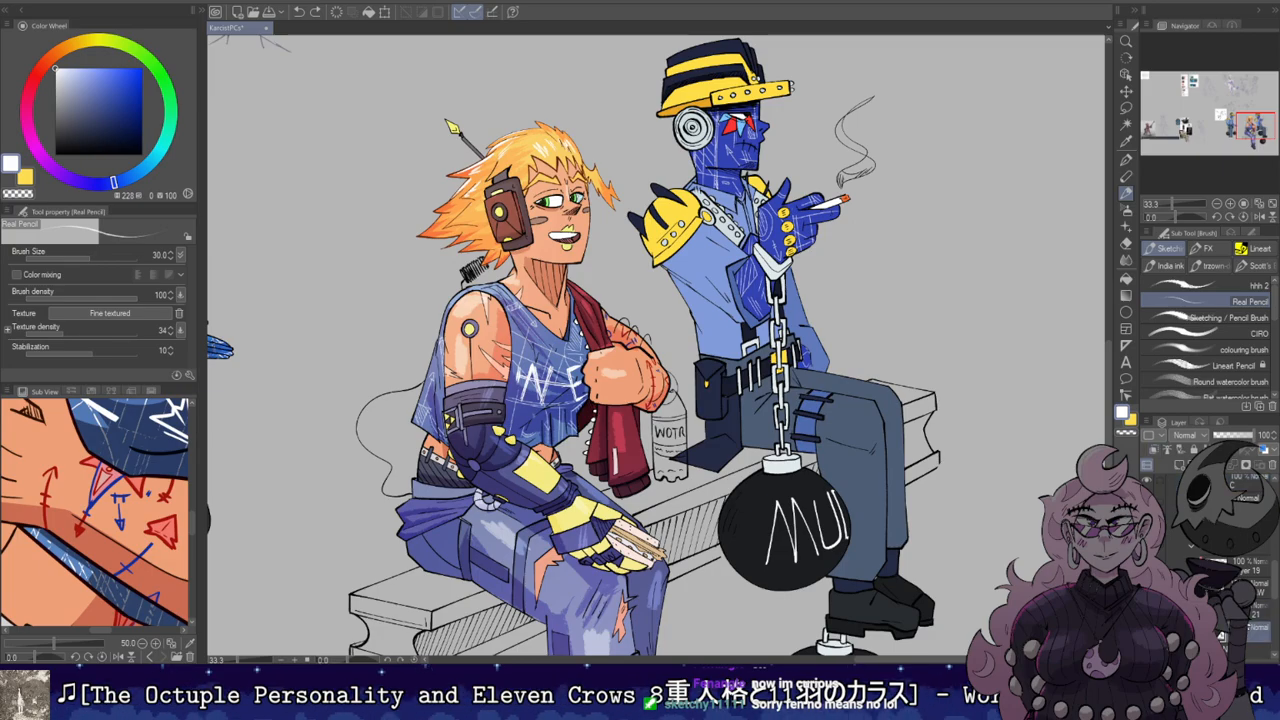
{"action": "key", "text": "ctrl+z"}
Step: Select the seated blue character's trouser colour area and choose a darker blue-grey based on its colour
{"action": "scroll", "coordinate": [941, 458], "scroll_direction": "down", "scroll_amount": 2}
{"action": "left_click_drag", "start_coordinate": [941, 458], "coordinate": [831, 431]}
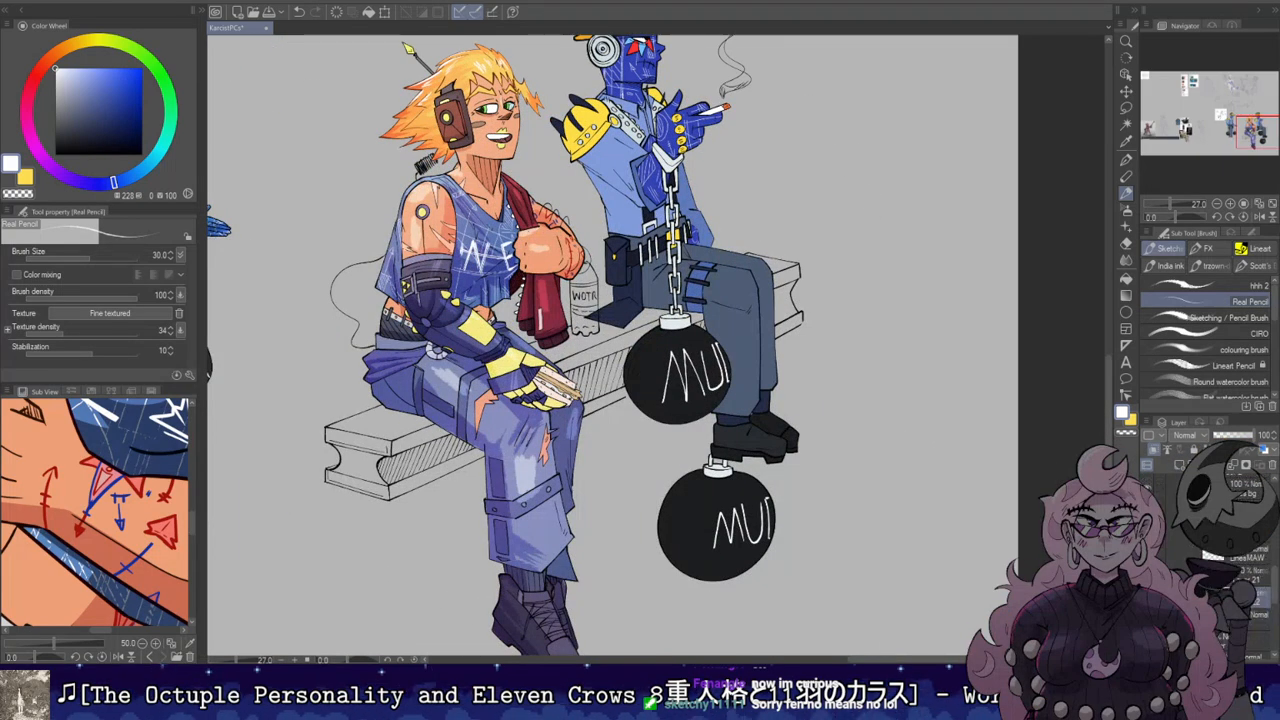
{"action": "key", "text": "w"}
{"action": "left_click", "coordinate": [742, 365]}
{"action": "scroll", "coordinate": [741, 358], "scroll_direction": "up", "scroll_amount": 2}
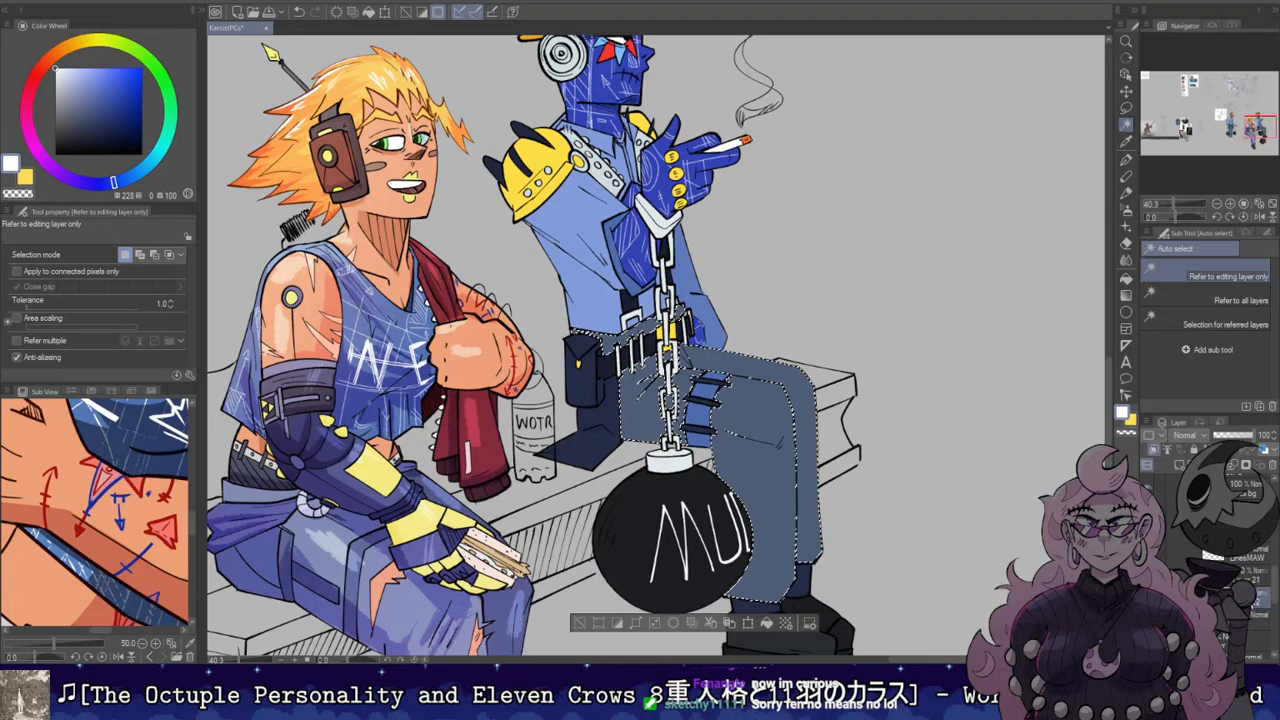
{"action": "key", "text": "i"}
{"action": "left_click", "coordinate": [741, 376]}
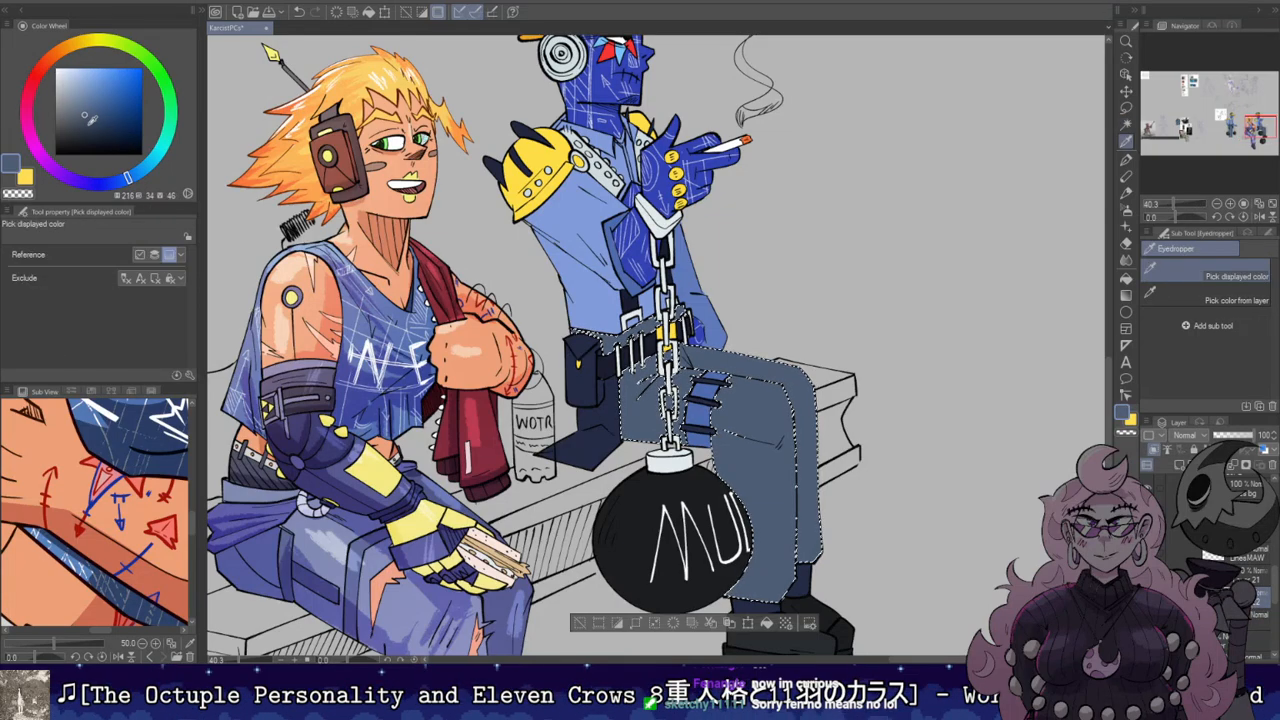
{"action": "left_click", "coordinate": [90, 122]}
Step: Shade the folds of the selected trousers with the hhh 2 brush at size 50, and clear the selection
{"action": "key", "text": "b"}
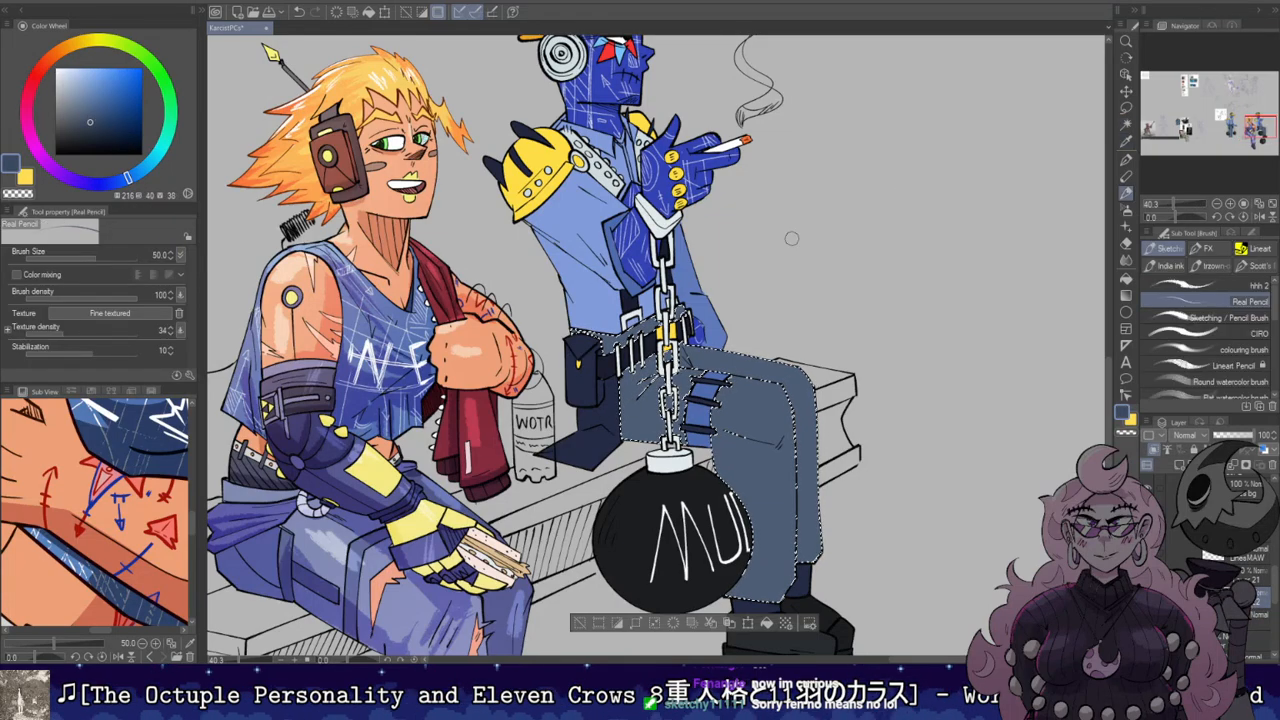
{"action": "left_click", "coordinate": [1215, 285]}
{"action": "key", "text": "bracketright"}
{"action": "key", "text": "bracketright"}
{"action": "key", "text": "bracketright"}
{"action": "key", "text": "bracketright"}
{"action": "key", "text": "bracketright"}
{"action": "mouse_move", "coordinate": [625, 402]}
{"action": "left_mouse_down"}
{"action": "mouse_move", "coordinate": [678, 430]}
{"action": "mouse_move", "coordinate": [622, 416]}
{"action": "mouse_move", "coordinate": [652, 434]}
{"action": "mouse_move", "coordinate": [640, 400]}
{"action": "mouse_move", "coordinate": [588, 347]}
{"action": "left_mouse_up"}
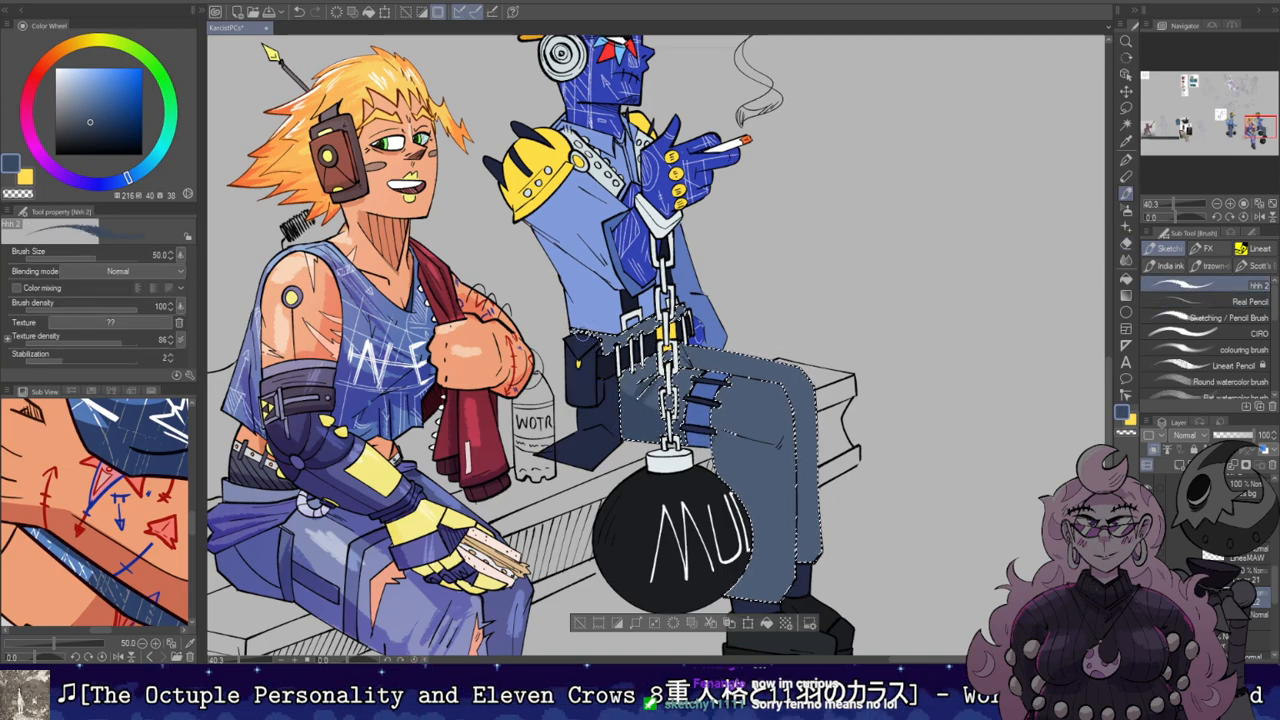
{"action": "mouse_move", "coordinate": [696, 436]}
{"action": "left_mouse_down"}
{"action": "mouse_move", "coordinate": [734, 435]}
{"action": "mouse_move", "coordinate": [717, 437]}
{"action": "mouse_move", "coordinate": [686, 371]}
{"action": "mouse_move", "coordinate": [740, 611]}
{"action": "mouse_move", "coordinate": [742, 447]}
{"action": "mouse_move", "coordinate": [796, 581]}
{"action": "mouse_move", "coordinate": [782, 478]}
{"action": "mouse_move", "coordinate": [735, 421]}
{"action": "left_mouse_up"}
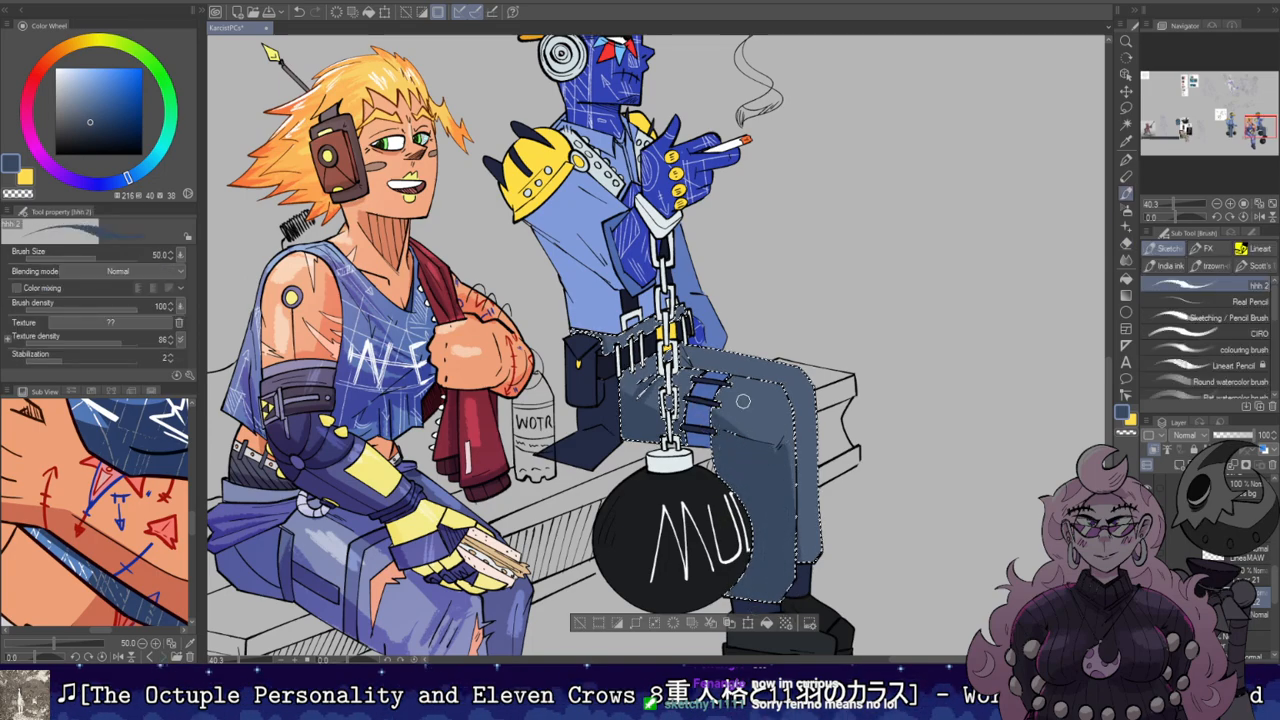
{"action": "key", "text": "ctrl+d"}
Step: Fill the blue character's farther trouser leg with the darker blue-grey shadow colour
{"action": "key", "text": "g"}
{"action": "left_click", "coordinate": [758, 370], "text": "alt"}
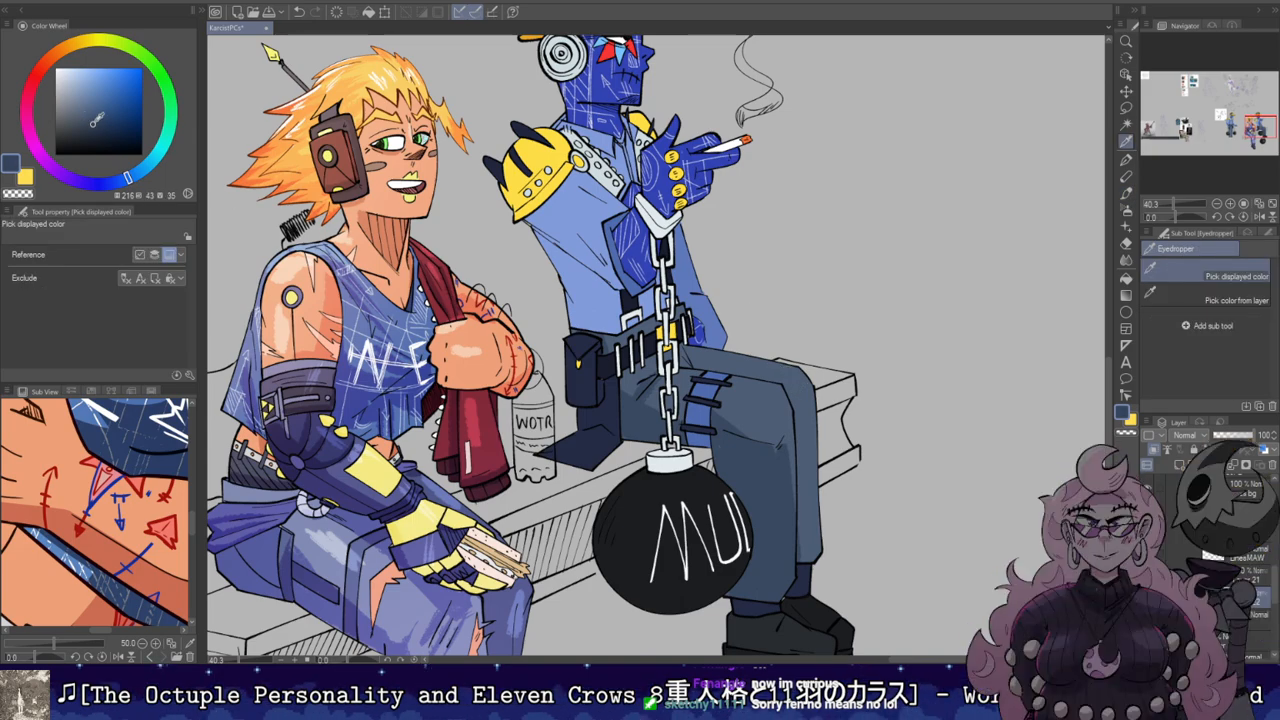
{"action": "left_click", "coordinate": [755, 372]}
Step: Select the farther trouser leg, brush deeper navy shadows along it with hhh 2, and clear the selection
{"action": "key", "text": "b"}
{"action": "left_click", "coordinate": [101, 131]}
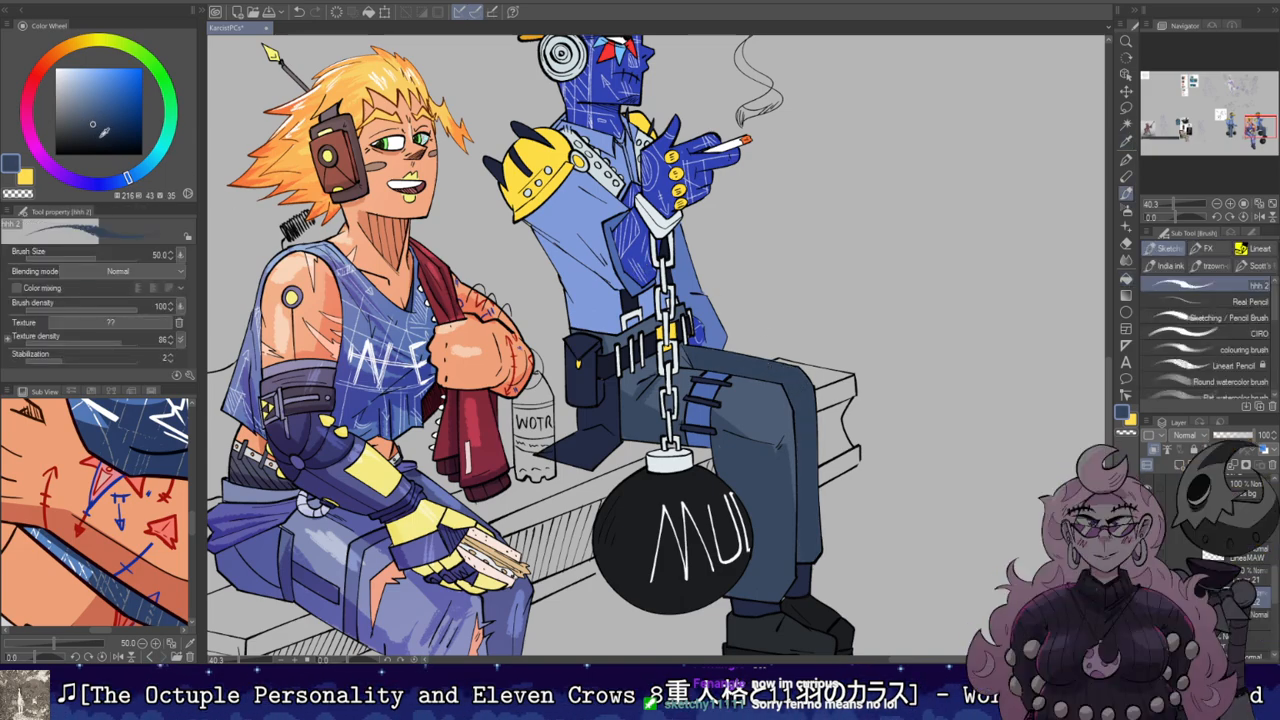
{"action": "key", "text": "w"}
{"action": "left_click", "coordinate": [808, 464]}
{"action": "key", "text": "b"}
{"action": "left_click_drag", "start_coordinate": [806, 474], "coordinate": [795, 505]}
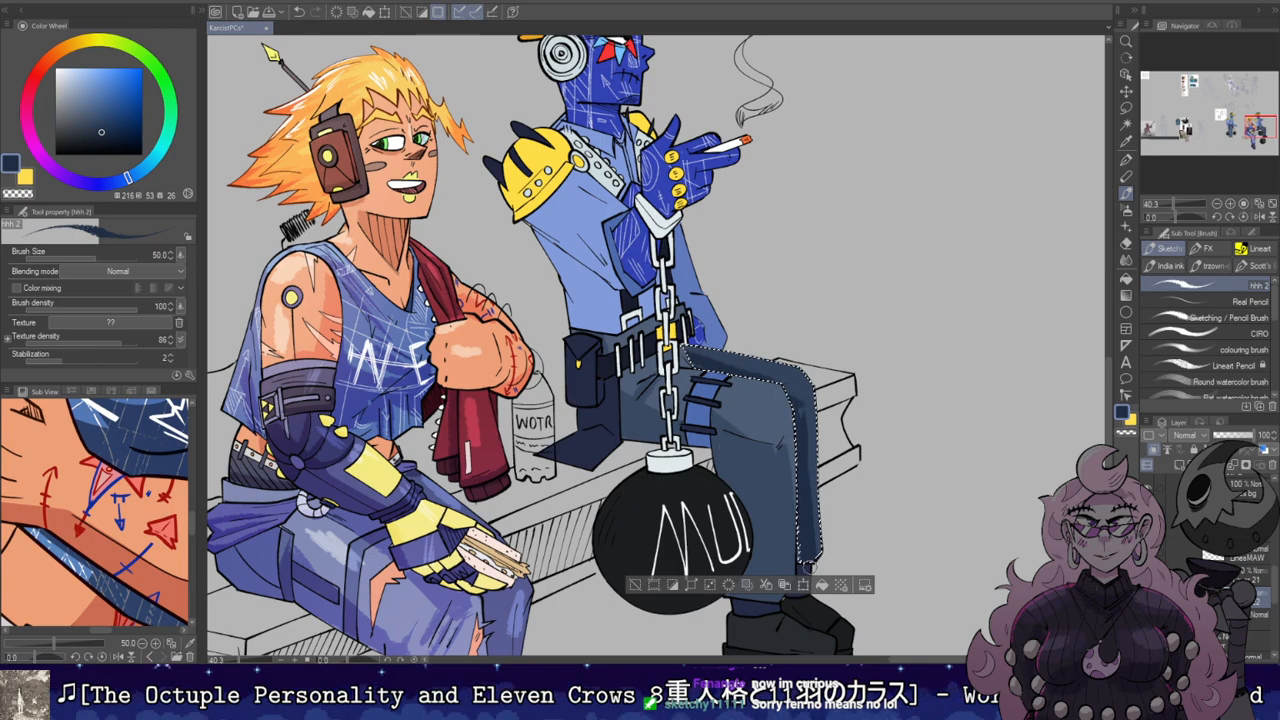
{"action": "key", "text": "e"}
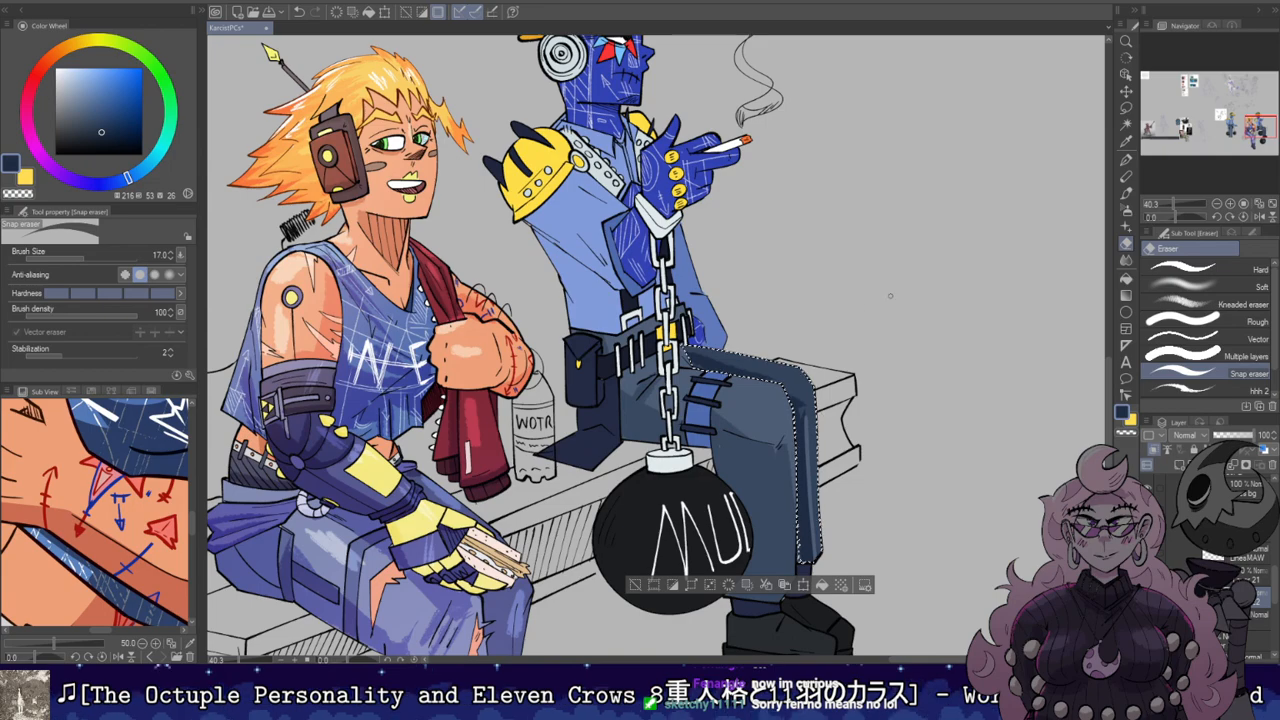
{"action": "key", "text": "ctrl+d"}
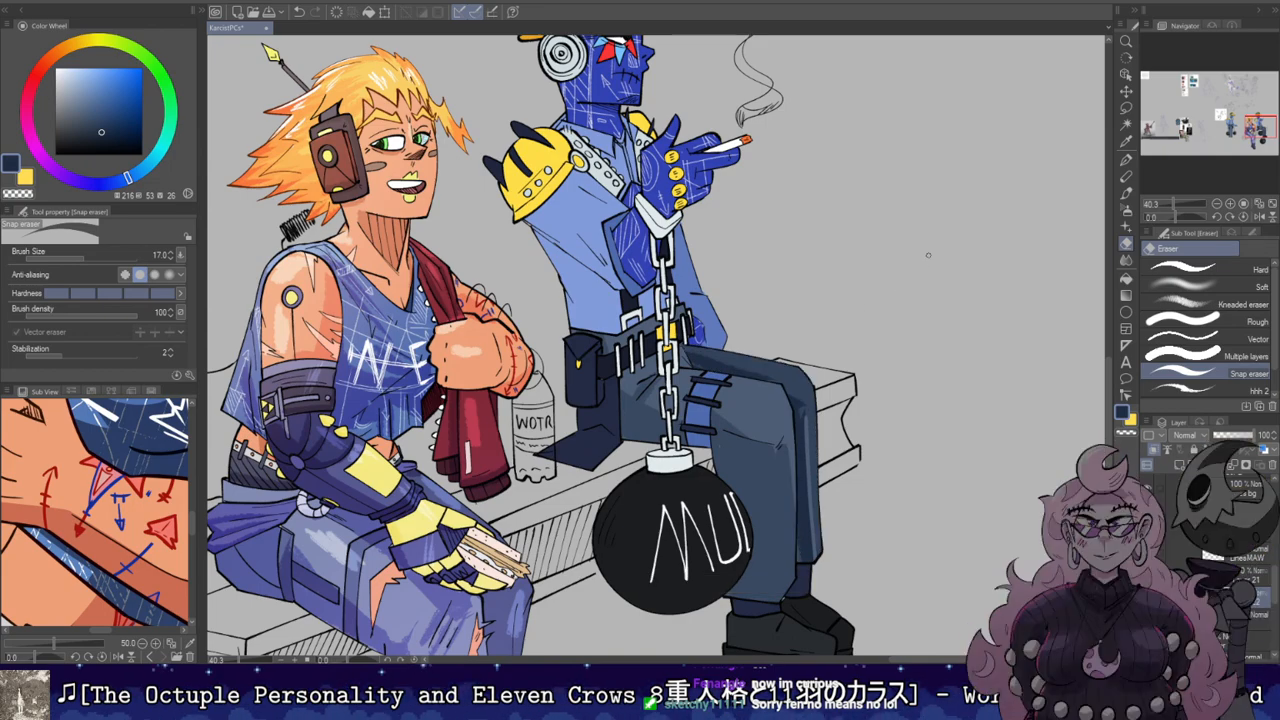
Step: Select the blue character's shirt, brush darker and lighter blue strokes over its sleeve and torso, and clear the selection
{"action": "left_click_drag", "start_coordinate": [822, 293], "coordinate": [868, 380]}
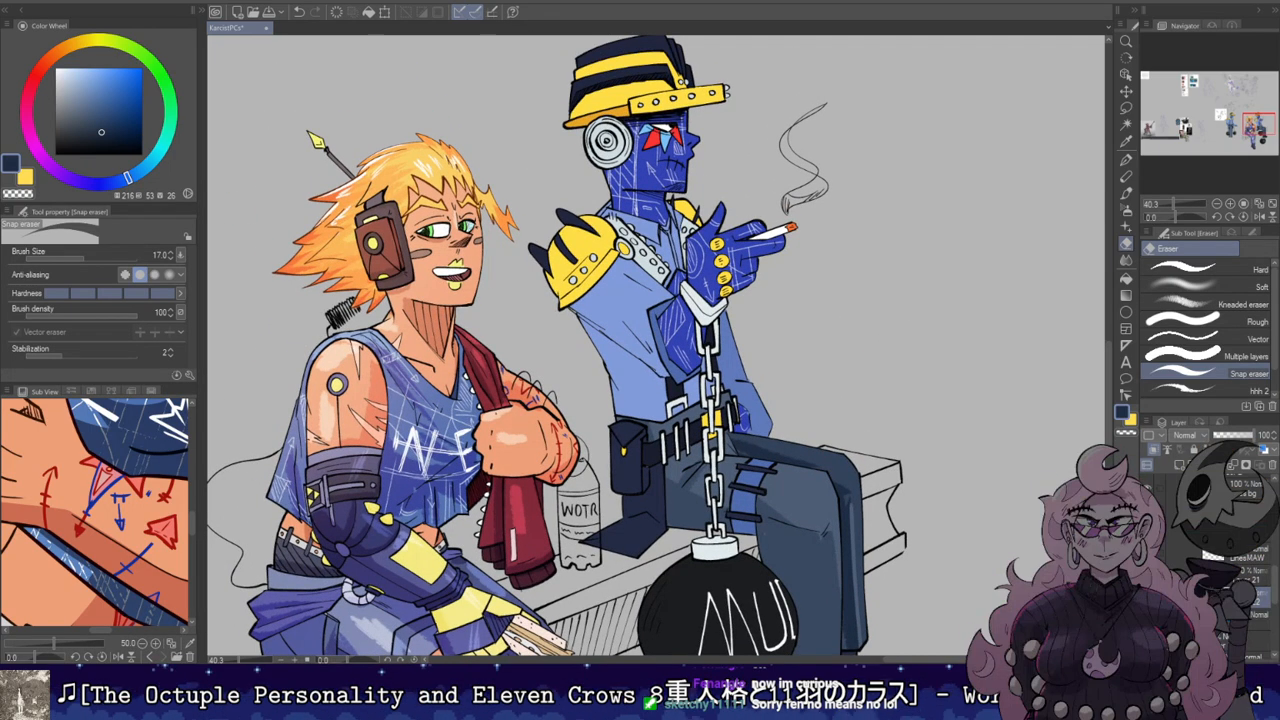
{"action": "key", "text": "w"}
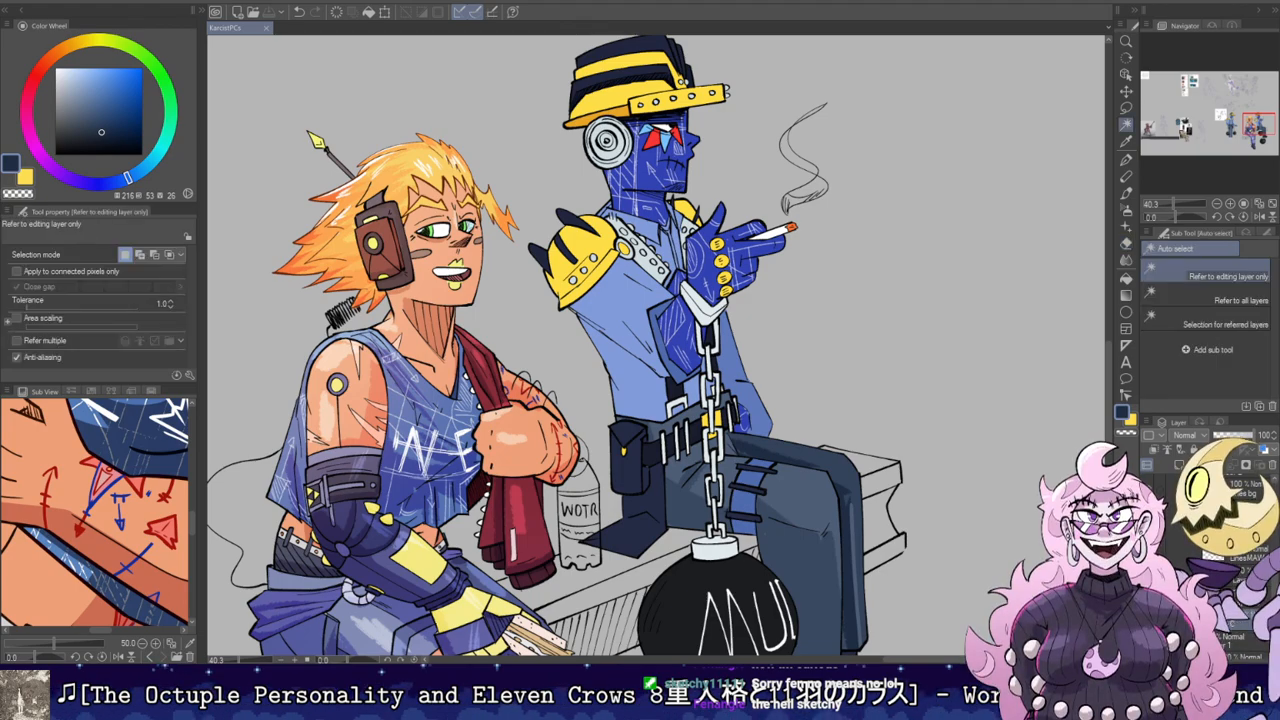
{"action": "left_click", "coordinate": [630, 355]}
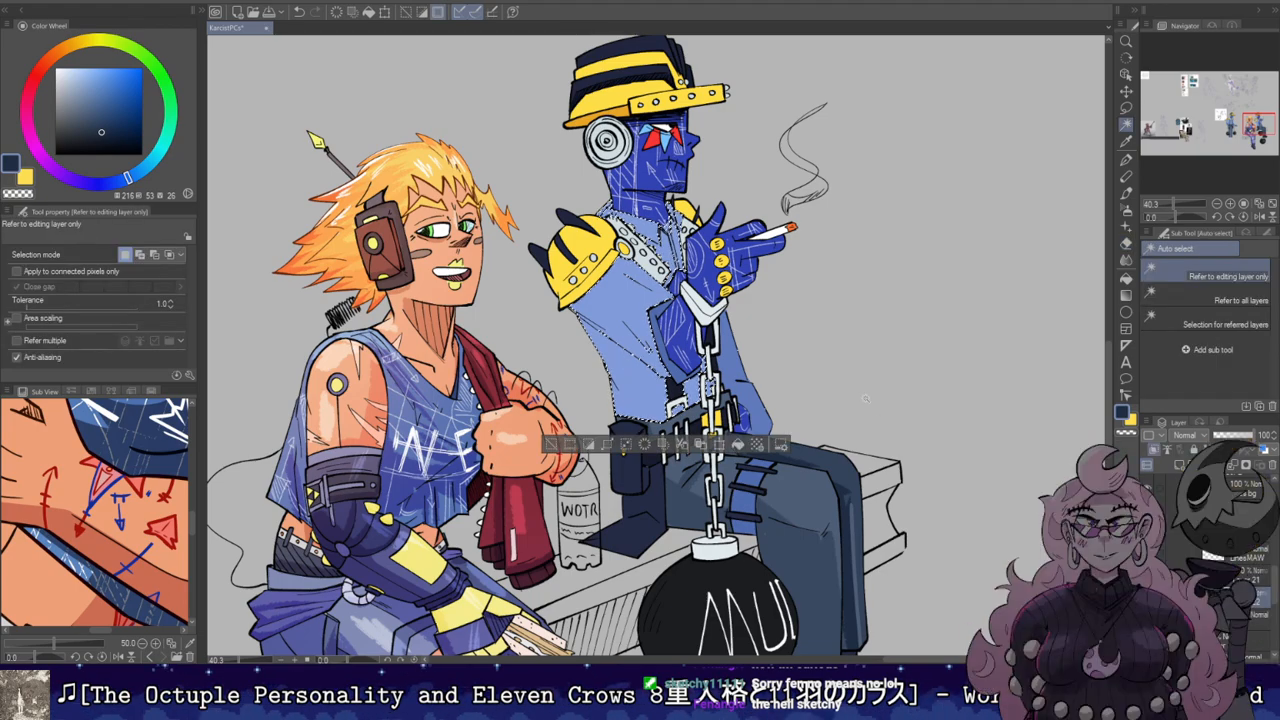
{"action": "key", "text": "i"}
{"action": "left_click", "coordinate": [630, 355]}
{"action": "left_click", "coordinate": [100, 93]}
{"action": "key", "text": "b"}
{"action": "mouse_move", "coordinate": [570, 304]}
{"action": "left_mouse_down"}
{"action": "mouse_move", "coordinate": [664, 369]}
{"action": "mouse_move", "coordinate": [617, 337]}
{"action": "left_mouse_up"}
{"action": "key", "text": "ctrl+z"}
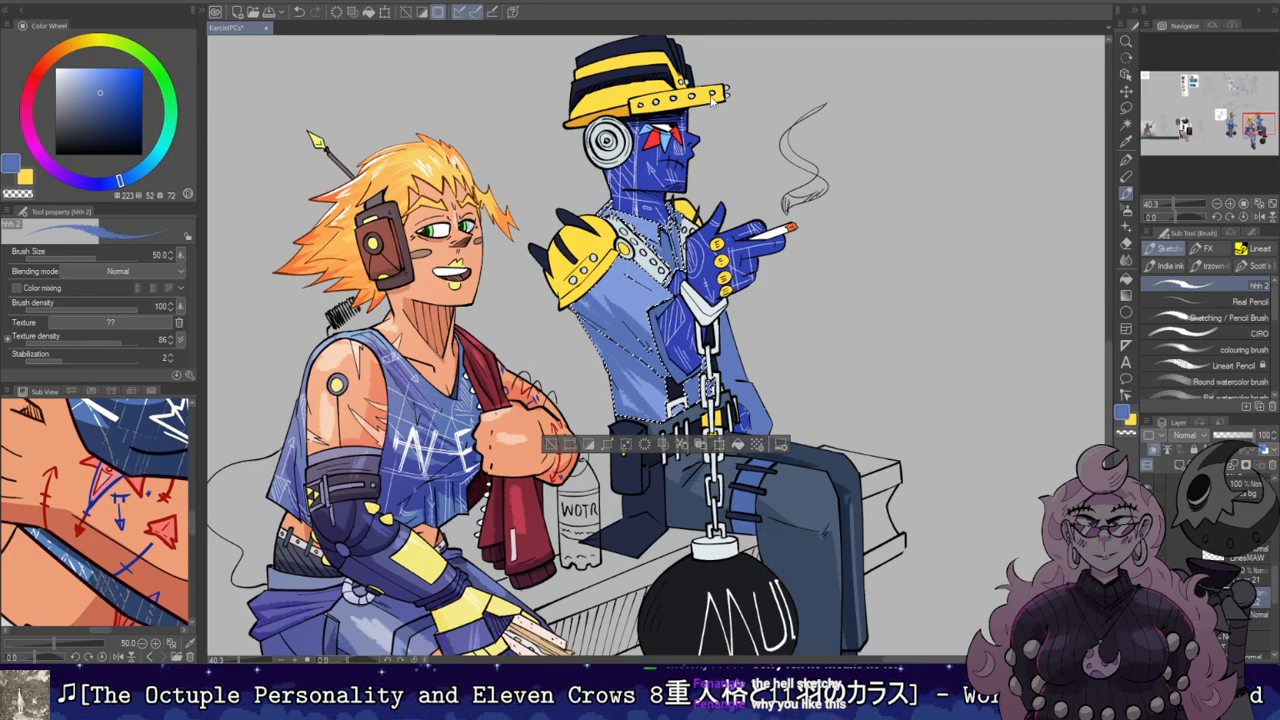
{"action": "left_click", "coordinate": [89, 77]}
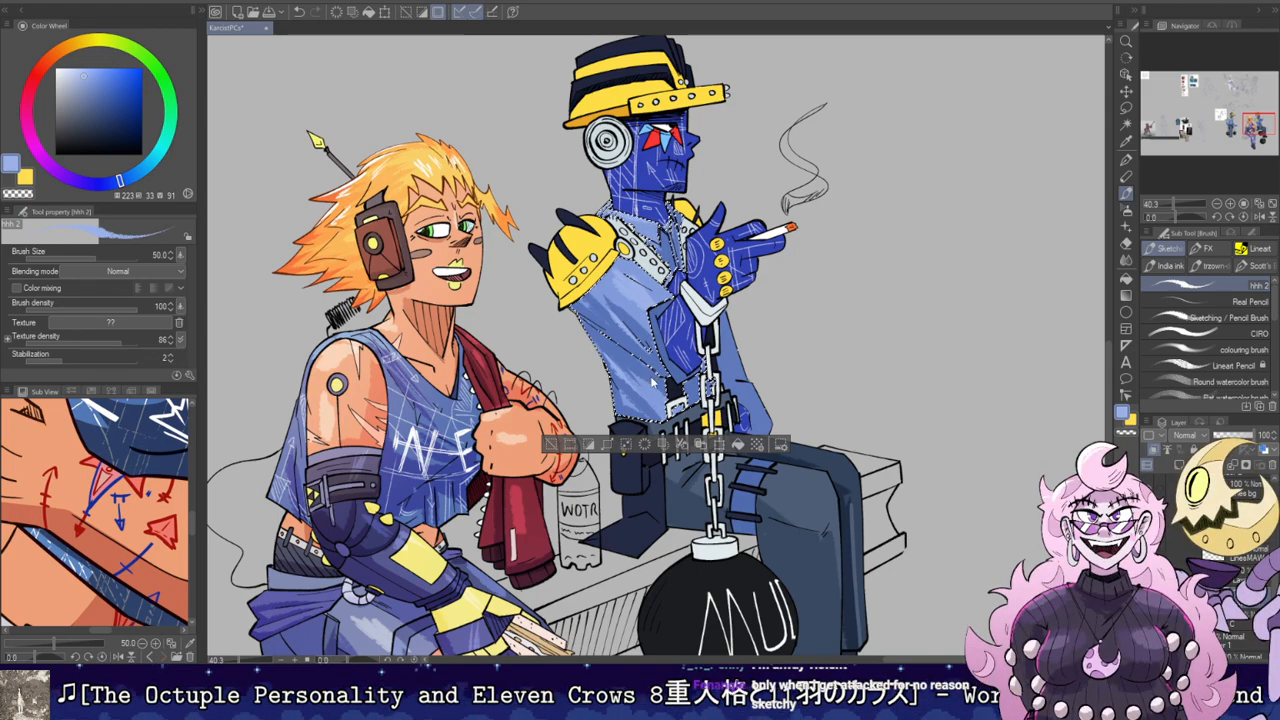
{"action": "key", "text": "ctrl+d"}
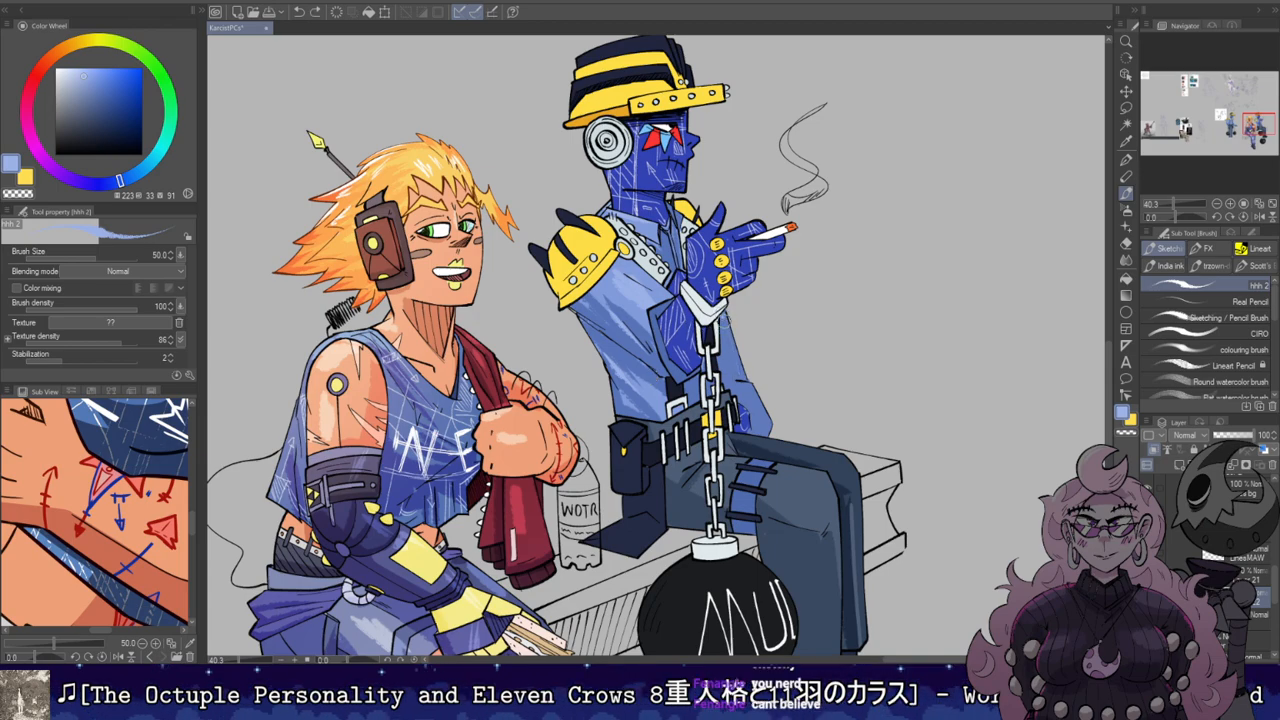
Step: Brush dark grey strokes over one side of the upper black ball to give it a rounded form
{"action": "mouse_move", "coordinate": [826, 257]}
{"action": "left_mouse_down"}
{"action": "mouse_move", "coordinate": [878, 283]}
{"action": "mouse_move", "coordinate": [897, 188]}
{"action": "mouse_move", "coordinate": [927, 144]}
{"action": "left_mouse_up"}
{"action": "mouse_move", "coordinate": [938, 284]}
{"action": "left_mouse_down"}
{"action": "mouse_move", "coordinate": [841, 150]}
{"action": "mouse_move", "coordinate": [901, 271]}
{"action": "mouse_move", "coordinate": [922, 250]}
{"action": "mouse_move", "coordinate": [973, 259]}
{"action": "left_mouse_up"}
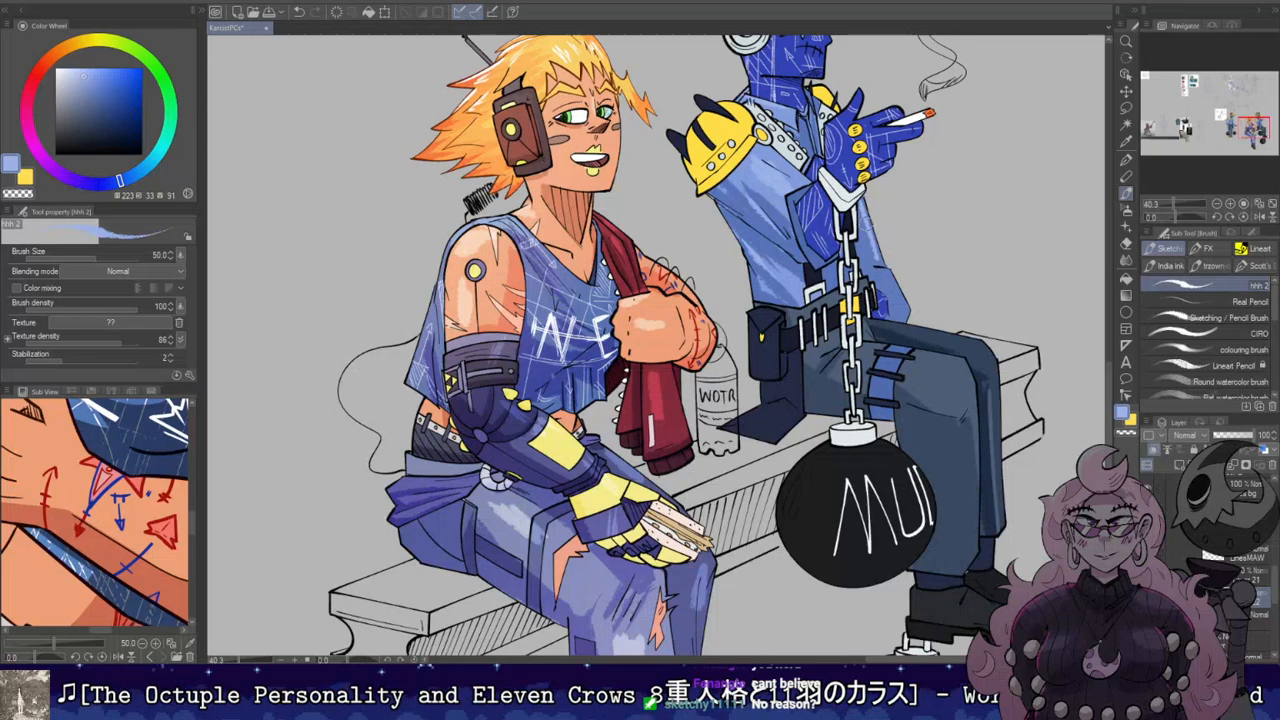
{"action": "left_click", "coordinate": [756, 320], "text": "alt"}
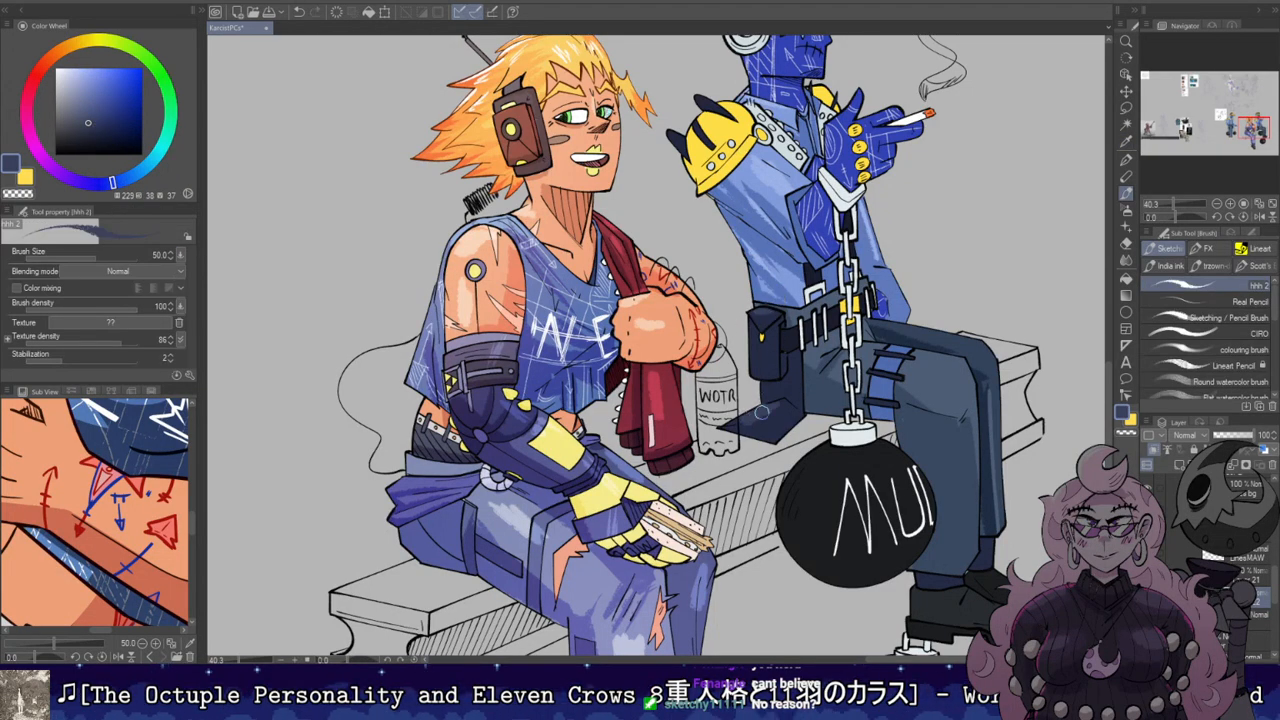
{"action": "left_click_drag", "start_coordinate": [854, 418], "coordinate": [816, 358]}
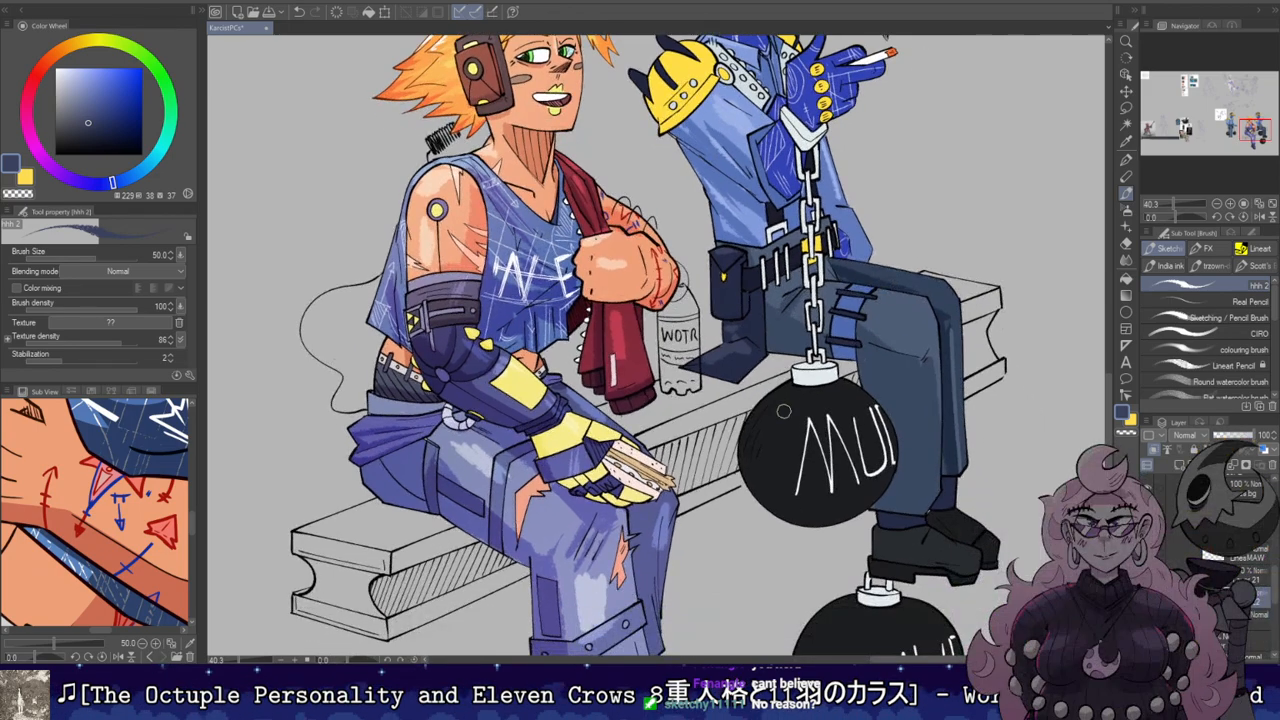
{"action": "left_click", "coordinate": [788, 422], "text": "alt"}
{"action": "left_click", "coordinate": [69, 131]}
{"action": "mouse_move", "coordinate": [755, 478]}
{"action": "left_mouse_down"}
{"action": "mouse_move", "coordinate": [780, 394]}
{"action": "mouse_move", "coordinate": [765, 398]}
{"action": "mouse_move", "coordinate": [772, 464]}
{"action": "left_mouse_up"}
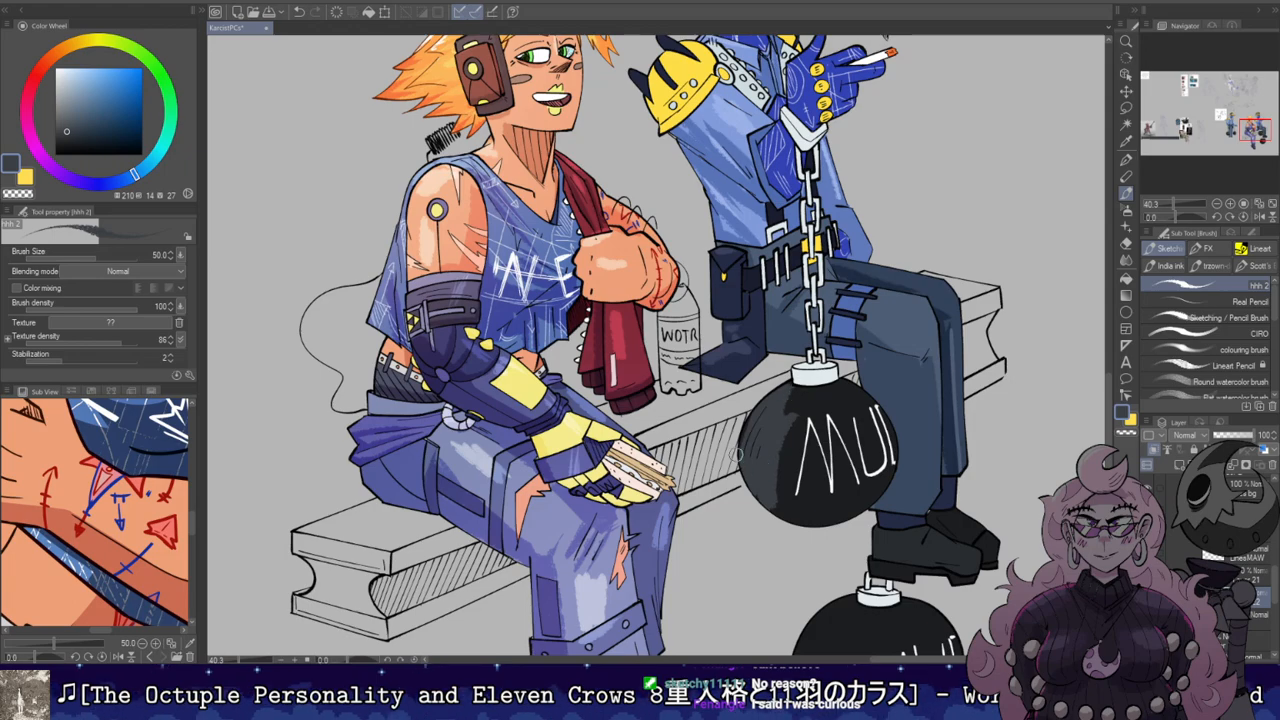
Step: Brush matching dark grey strokes over the same side of the lower black ball
{"action": "left_click_drag", "start_coordinate": [924, 422], "coordinate": [882, 244]}
{"action": "left_click_drag", "start_coordinate": [770, 446], "coordinate": [758, 543]}
{"action": "left_click_drag", "start_coordinate": [800, 426], "coordinate": [766, 545]}
{"action": "left_click_drag", "start_coordinate": [812, 440], "coordinate": [782, 555]}
{"action": "mouse_move", "coordinate": [804, 470]}
{"action": "left_mouse_down"}
{"action": "mouse_move", "coordinate": [812, 582]}
{"action": "mouse_move", "coordinate": [792, 436]}
{"action": "left_mouse_up"}
Step: Add a lighter blue-grey rim highlight along the outer edge of both black balls
{"action": "left_click", "coordinate": [74, 120]}
{"action": "left_click_drag", "start_coordinate": [764, 510], "coordinate": [803, 422]}
{"action": "left_click_drag", "start_coordinate": [710, 304], "coordinate": [727, 219]}
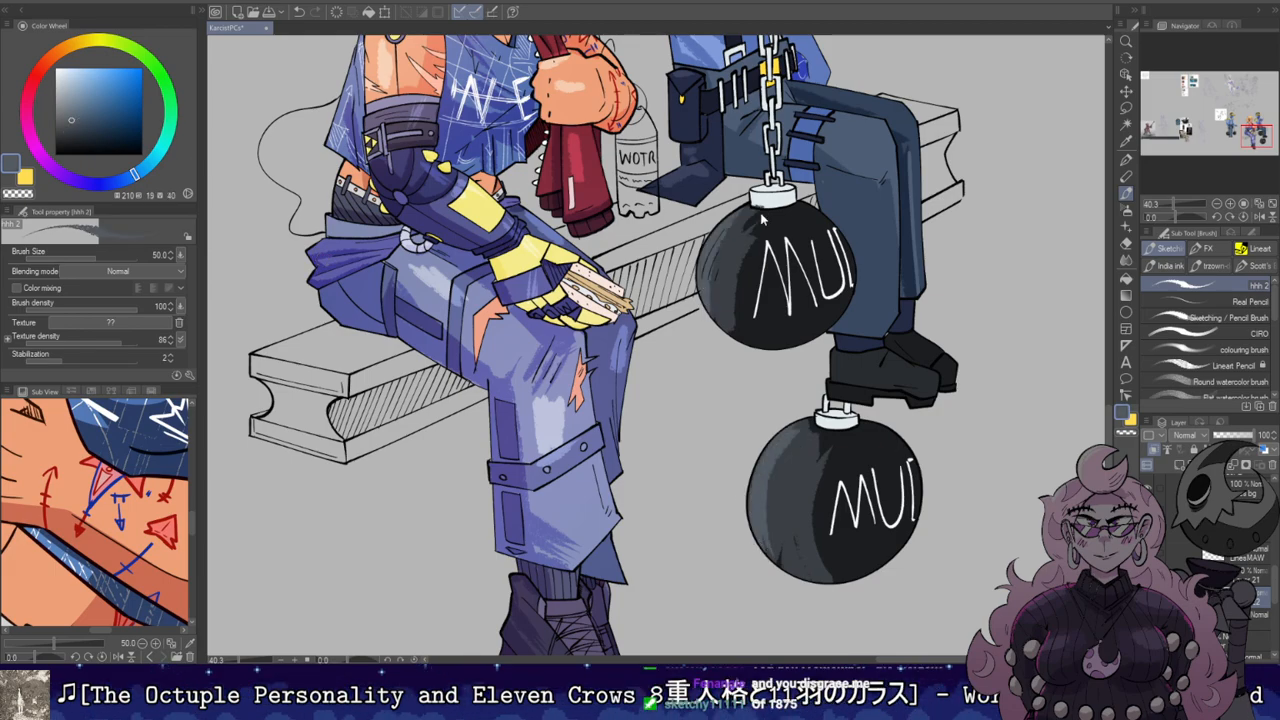
{"action": "scroll", "coordinate": [762, 215], "scroll_direction": "down", "scroll_amount": 2}
{"action": "left_click_drag", "start_coordinate": [802, 178], "coordinate": [820, 331]}
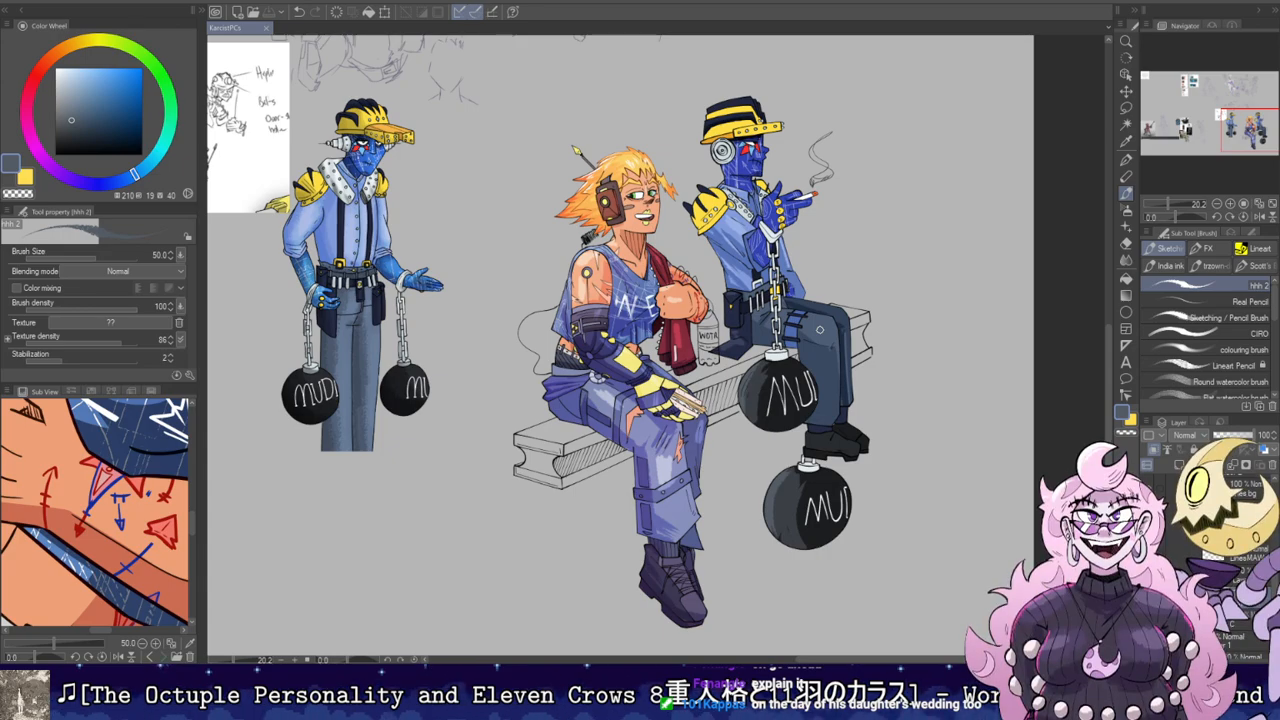
Step: Apply a bright orange-red glow over the blue character's hat, head and shoulders with the Soft airbrush at size 1500
{"action": "scroll", "coordinate": [930, 420], "scroll_direction": "up", "scroll_amount": 2}
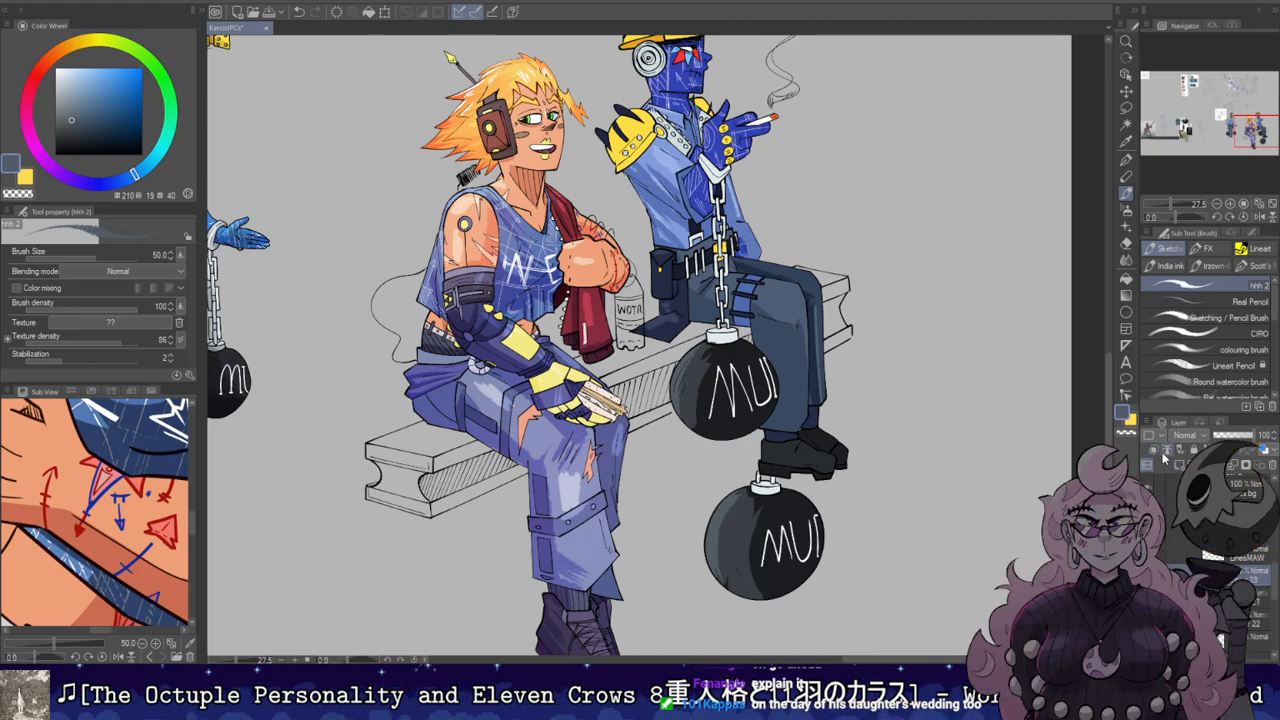
{"action": "left_click", "coordinate": [1126, 210]}
{"action": "left_click_drag", "start_coordinate": [640, 300], "coordinate": [685, 409]}
{"action": "left_click", "coordinate": [72, 43]}
{"action": "left_click", "coordinate": [101, 68]}
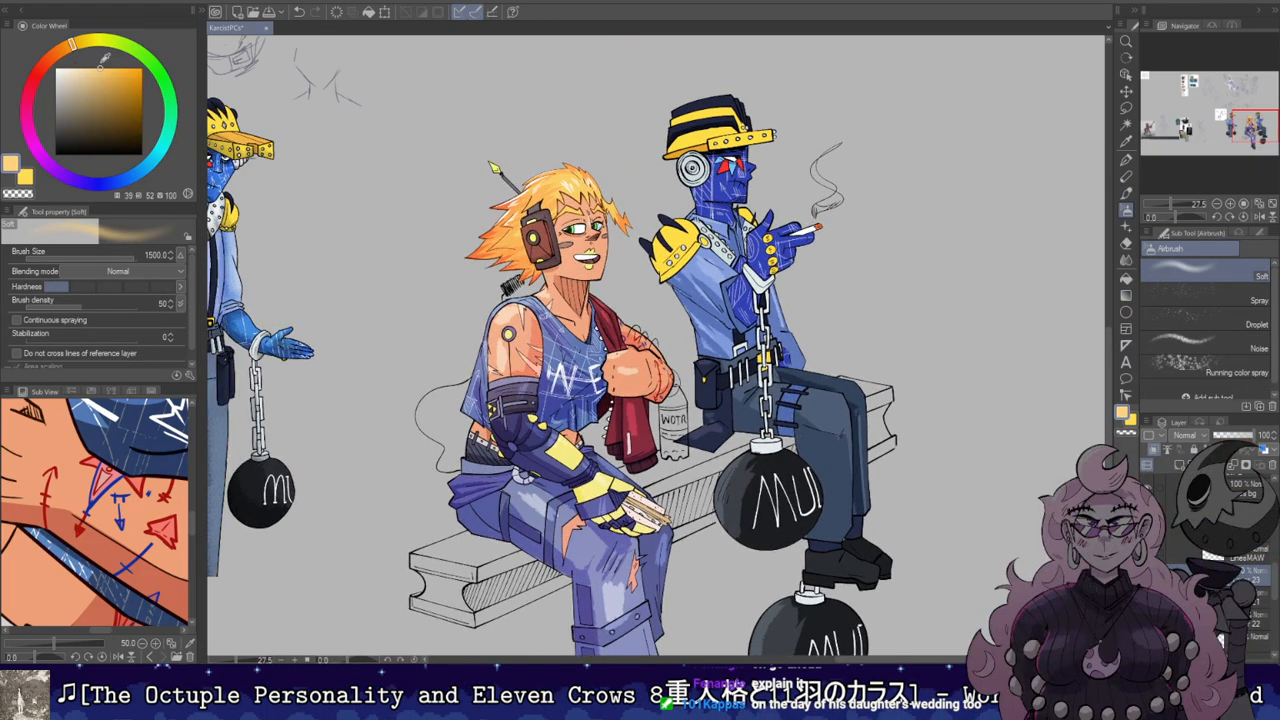
{"action": "left_click_drag", "start_coordinate": [750, 166], "coordinate": [753, 224]}
{"action": "left_click", "coordinate": [41, 67]}
{"action": "left_click", "coordinate": [122, 68]}
{"action": "mouse_move", "coordinate": [600, 250]}
{"action": "left_mouse_down"}
{"action": "mouse_move", "coordinate": [683, 232]}
{"action": "mouse_move", "coordinate": [640, 225]}
{"action": "left_mouse_up"}
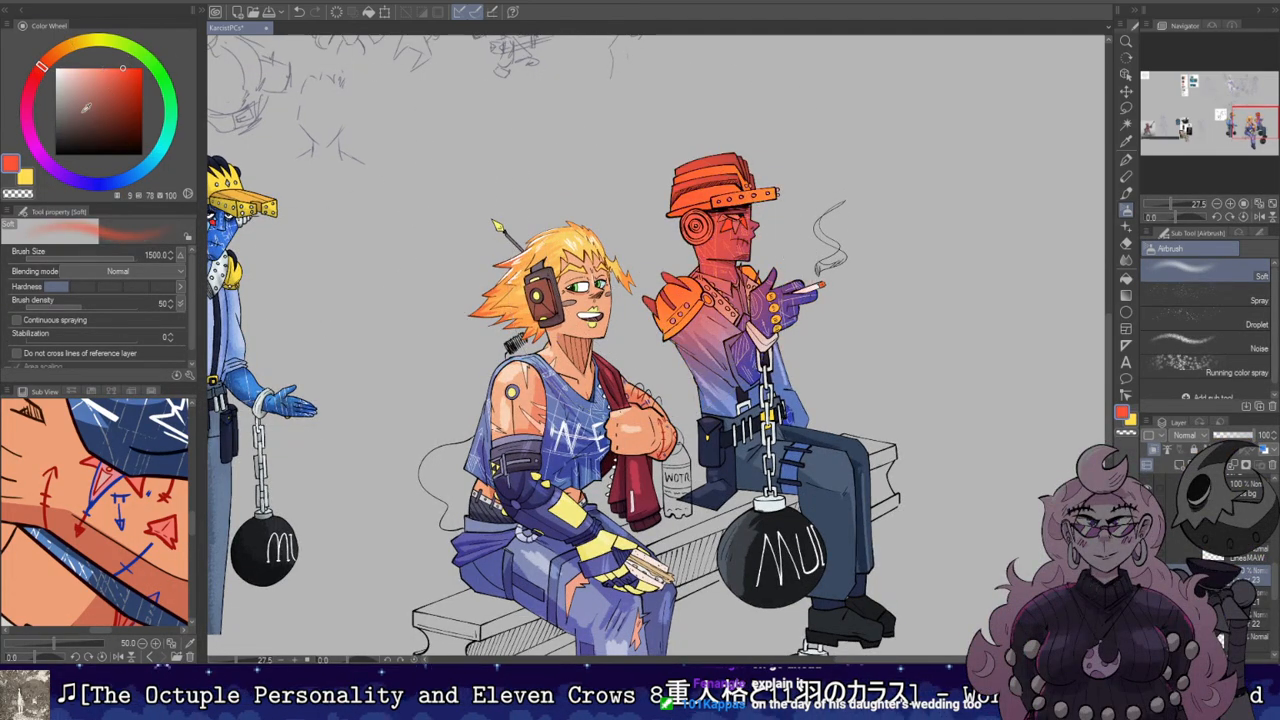
Step: Airbrush an orange and then a paler orange glow over the top of the blue character's hat
{"action": "left_click", "coordinate": [64, 47]}
{"action": "mouse_move", "coordinate": [657, 125]}
{"action": "left_mouse_down"}
{"action": "mouse_move", "coordinate": [631, 108]}
{"action": "mouse_move", "coordinate": [650, 135]}
{"action": "left_mouse_up"}
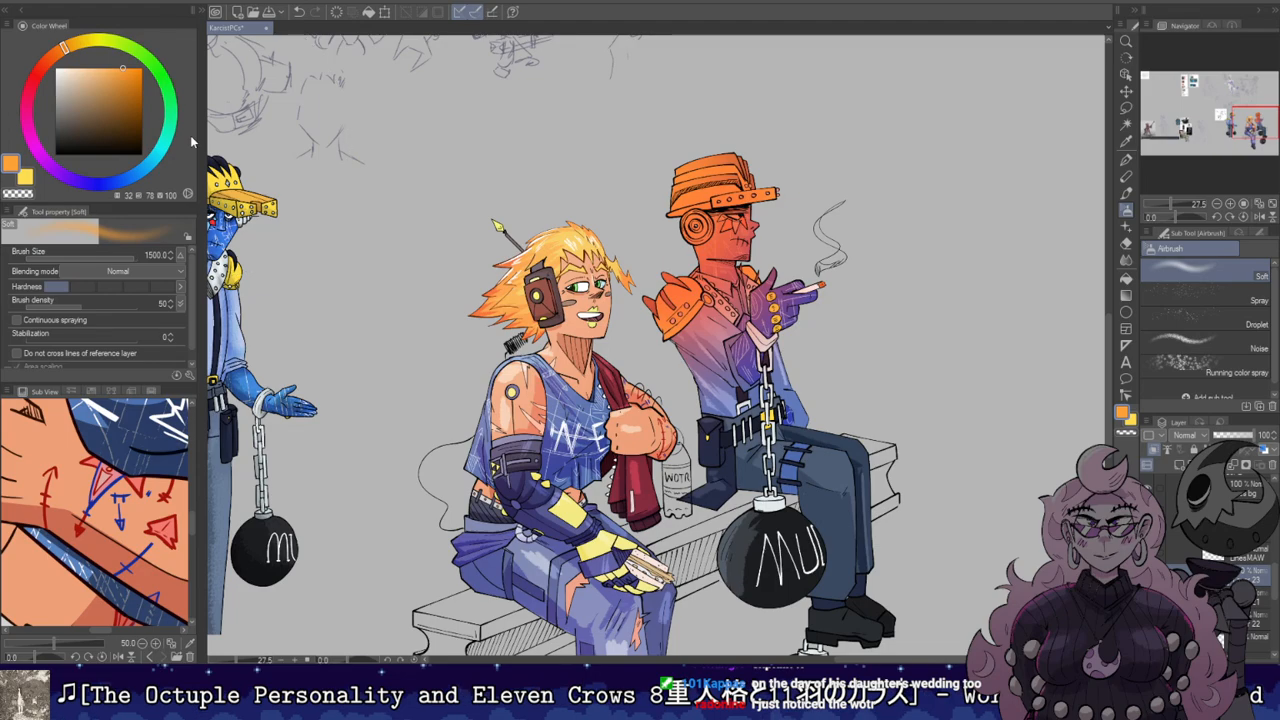
{"action": "left_click", "coordinate": [99, 68]}
{"action": "mouse_move", "coordinate": [585, 186]}
{"action": "left_mouse_down"}
{"action": "mouse_move", "coordinate": [595, 160]}
{"action": "mouse_move", "coordinate": [649, 136]}
{"action": "left_mouse_up"}
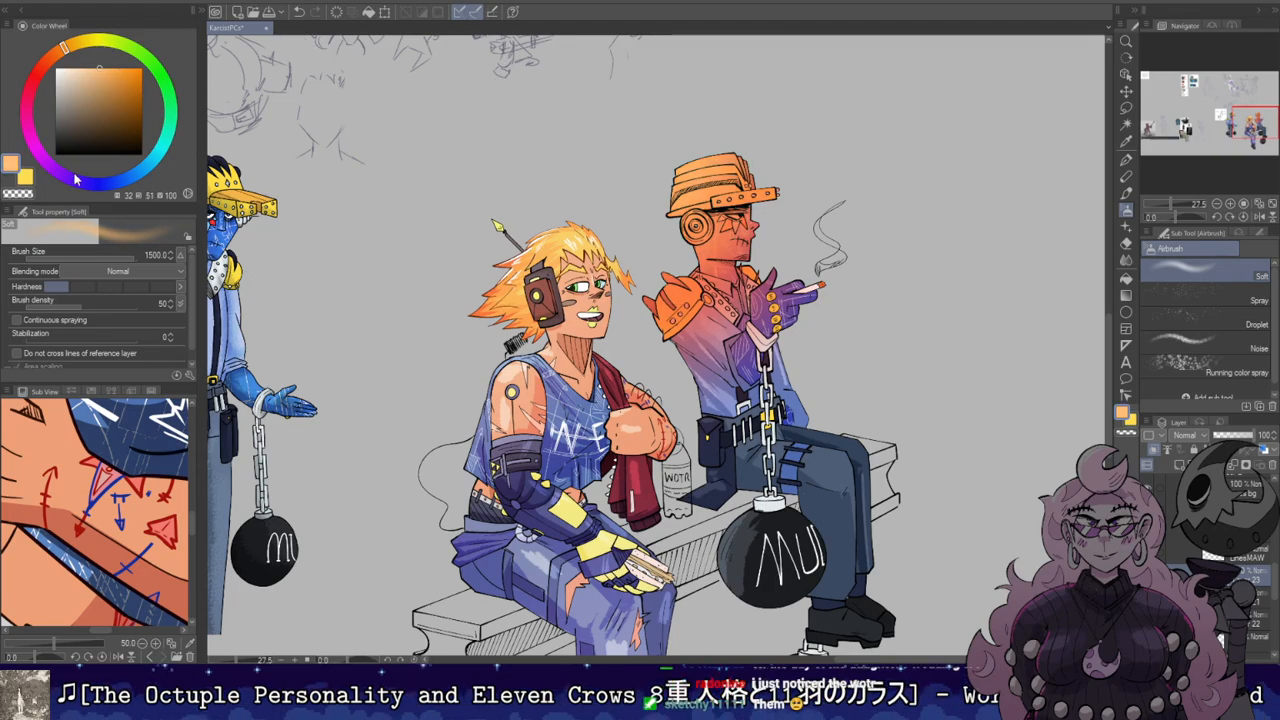
Step: Airbrush purple and very dark indigo over the blue character's lower torso, legs, boots and both black balls
{"action": "left_click", "coordinate": [77, 180]}
{"action": "left_click", "coordinate": [121, 123]}
{"action": "left_click", "coordinate": [106, 141]}
{"action": "left_click_drag", "start_coordinate": [843, 407], "coordinate": [768, 219]}
{"action": "mouse_move", "coordinate": [846, 314]}
{"action": "left_mouse_down"}
{"action": "mouse_move", "coordinate": [717, 341]}
{"action": "mouse_move", "coordinate": [783, 460]}
{"action": "left_mouse_up"}
{"action": "left_click", "coordinate": [110, 149]}
{"action": "left_click_drag", "start_coordinate": [851, 549], "coordinate": [705, 531]}
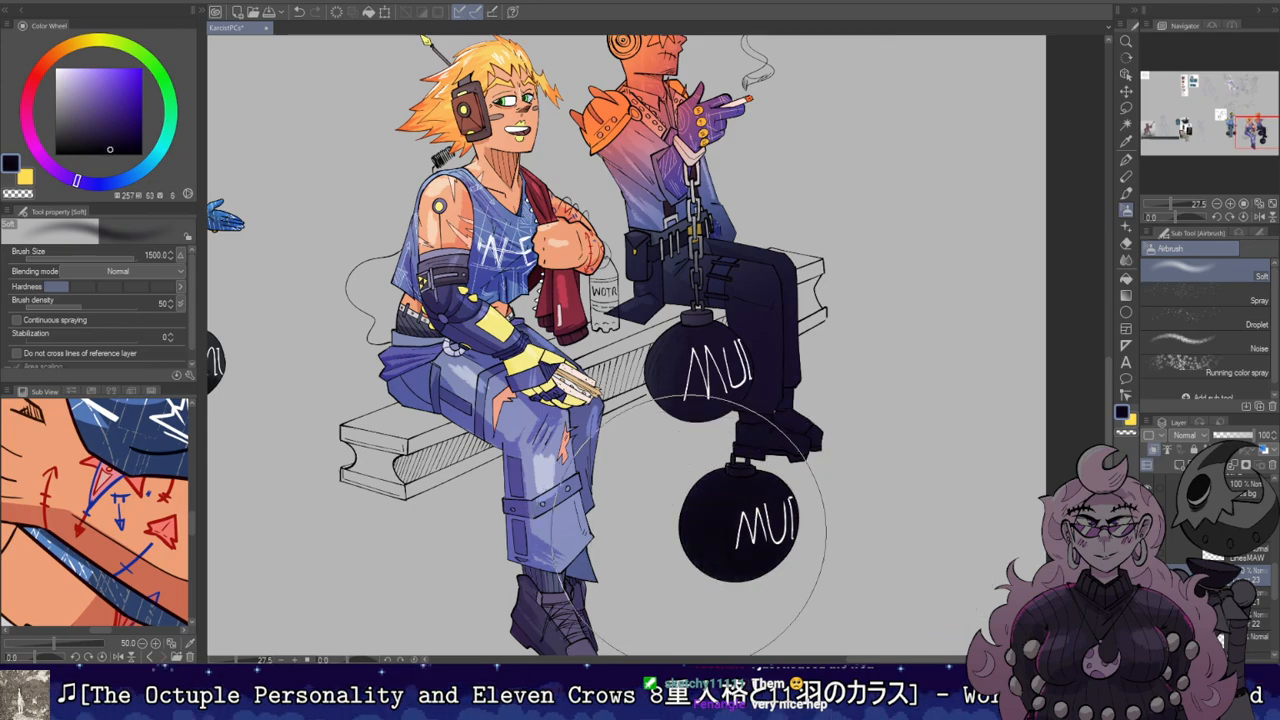
{"action": "left_click_drag", "start_coordinate": [817, 374], "coordinate": [810, 487]}
Step: Set the airbrushed lighting layer to the Screen blending mode at 25% opacity
{"action": "scroll", "coordinate": [1180, 445], "scroll_direction": "down", "scroll_amount": 11}
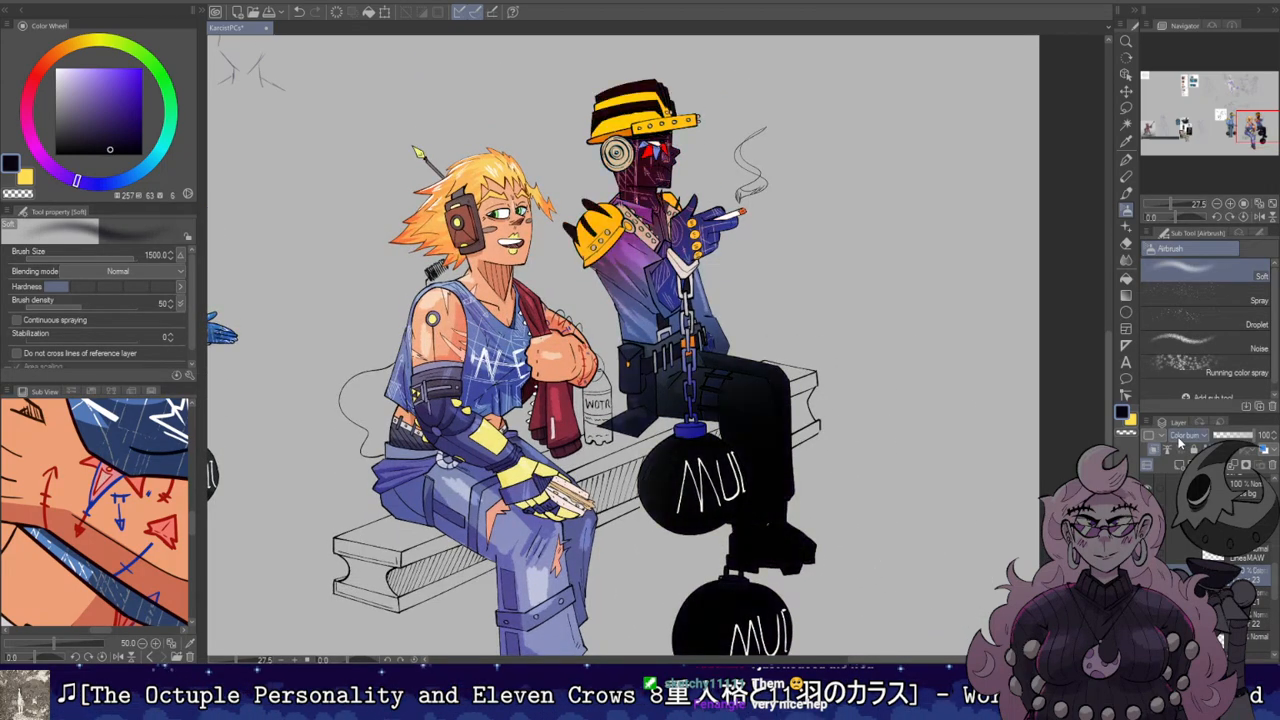
{"action": "scroll", "coordinate": [1180, 443], "scroll_direction": "down", "scroll_amount": 1}
{"action": "scroll", "coordinate": [1180, 443], "scroll_direction": "up", "scroll_amount": 1}
{"action": "left_click_drag", "start_coordinate": [1242, 436], "coordinate": [1231, 437]}
{"action": "scroll", "coordinate": [1196, 445], "scroll_direction": "up", "scroll_amount": 4}
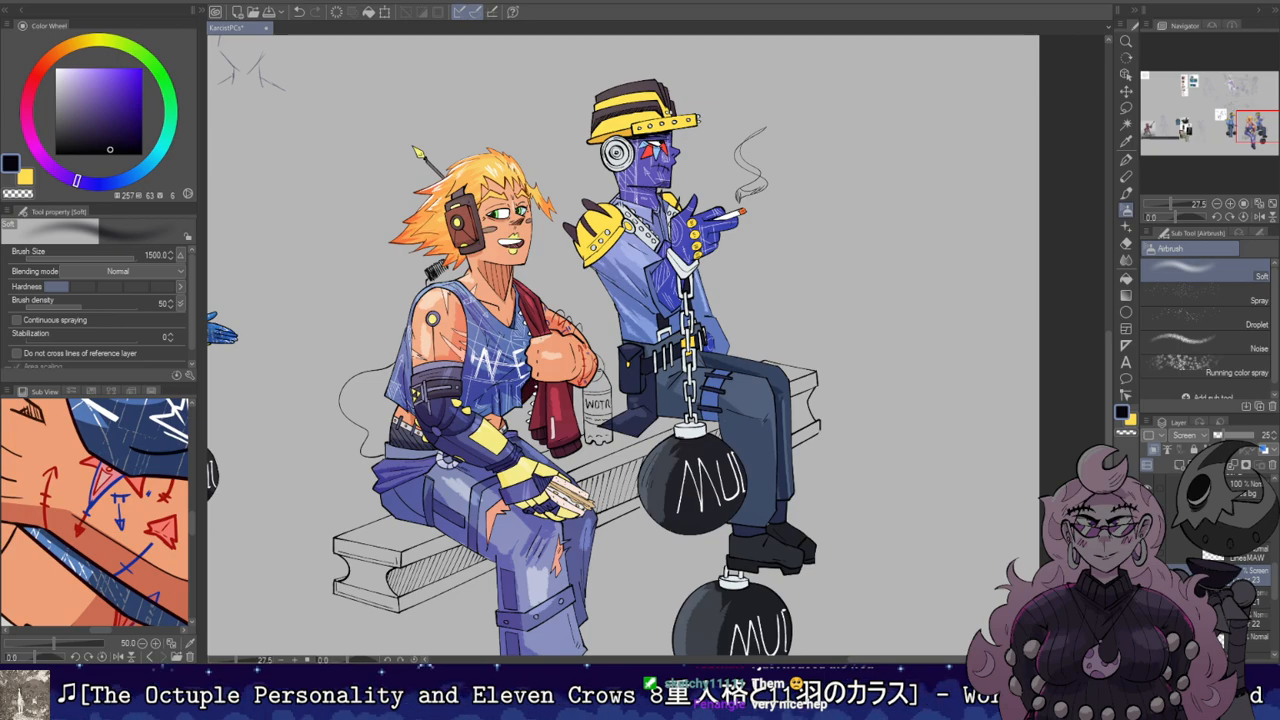
Step: Examine the coloured lighting on both seated characters beside the standing reference figure, from afar and up close
{"action": "scroll", "coordinate": [708, 455], "scroll_direction": "down", "scroll_amount": 3}
{"action": "left_click_drag", "start_coordinate": [700, 445], "coordinate": [762, 340]}
{"action": "key", "text": "b"}
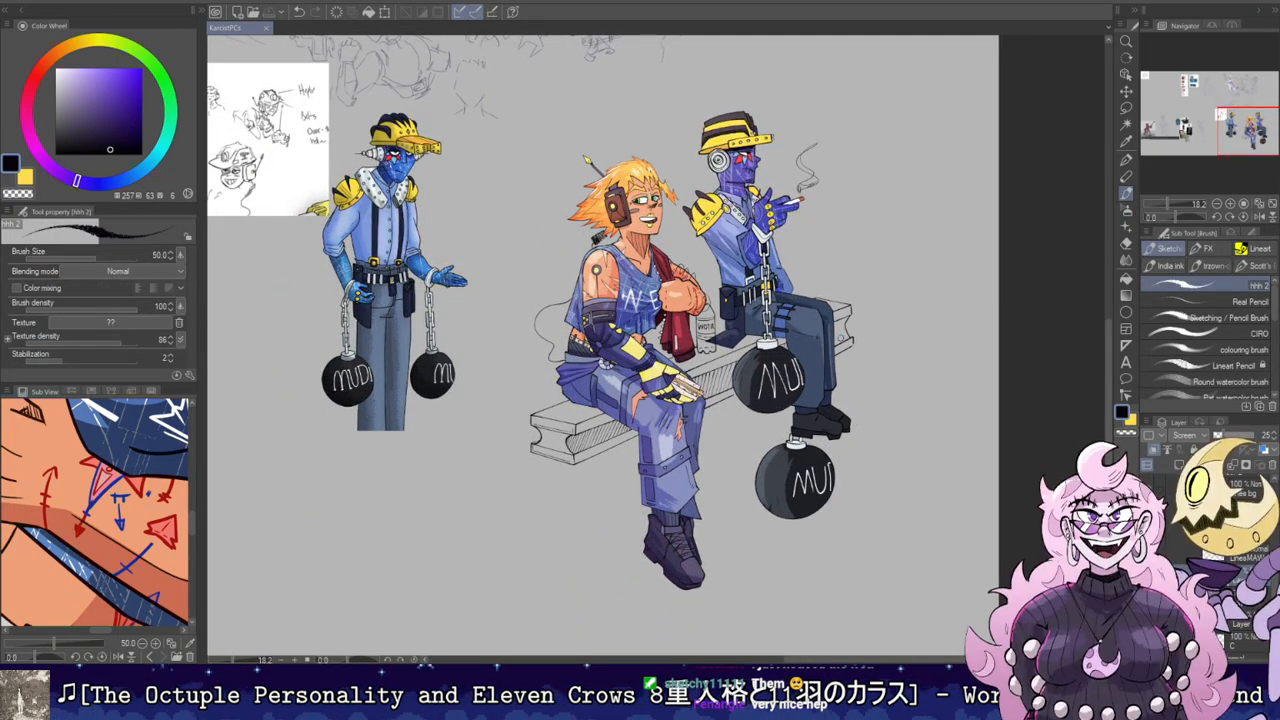
{"action": "scroll", "coordinate": [756, 234], "scroll_direction": "up", "scroll_amount": 3}
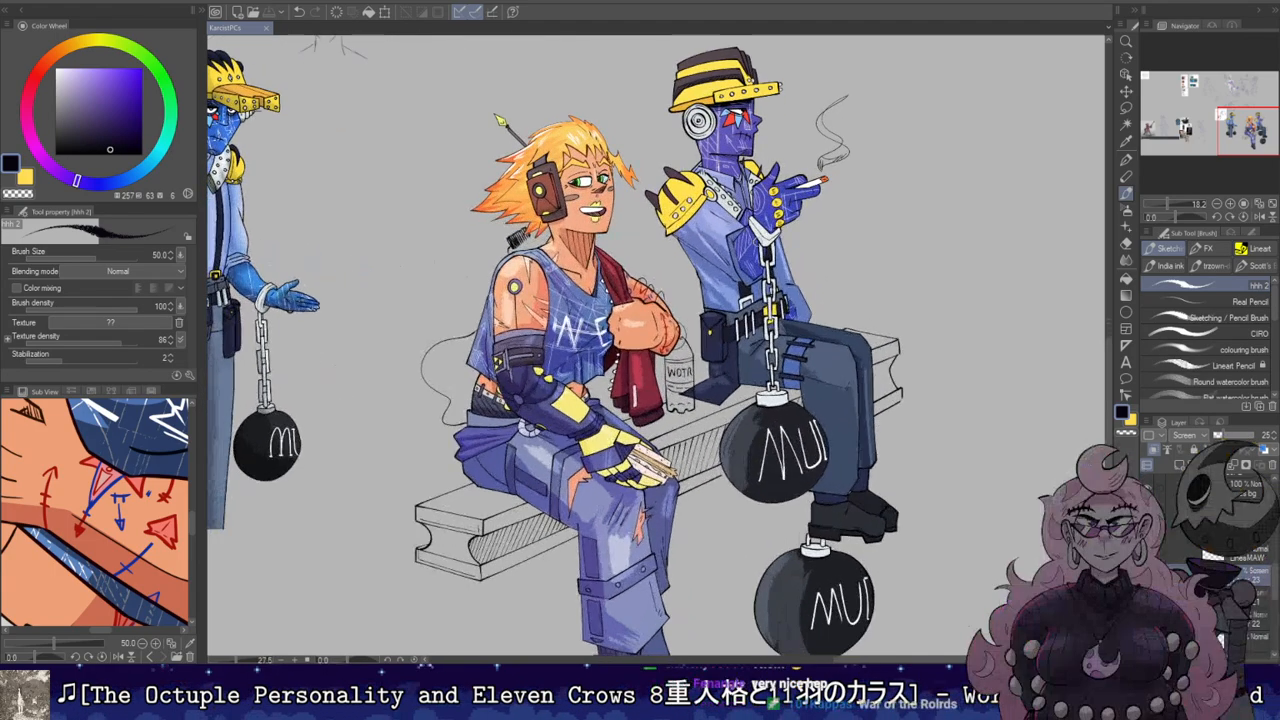
{"action": "left_click_drag", "start_coordinate": [756, 234], "coordinate": [752, 272]}
{"action": "scroll", "coordinate": [640, 350], "scroll_direction": "down", "scroll_amount": 2}
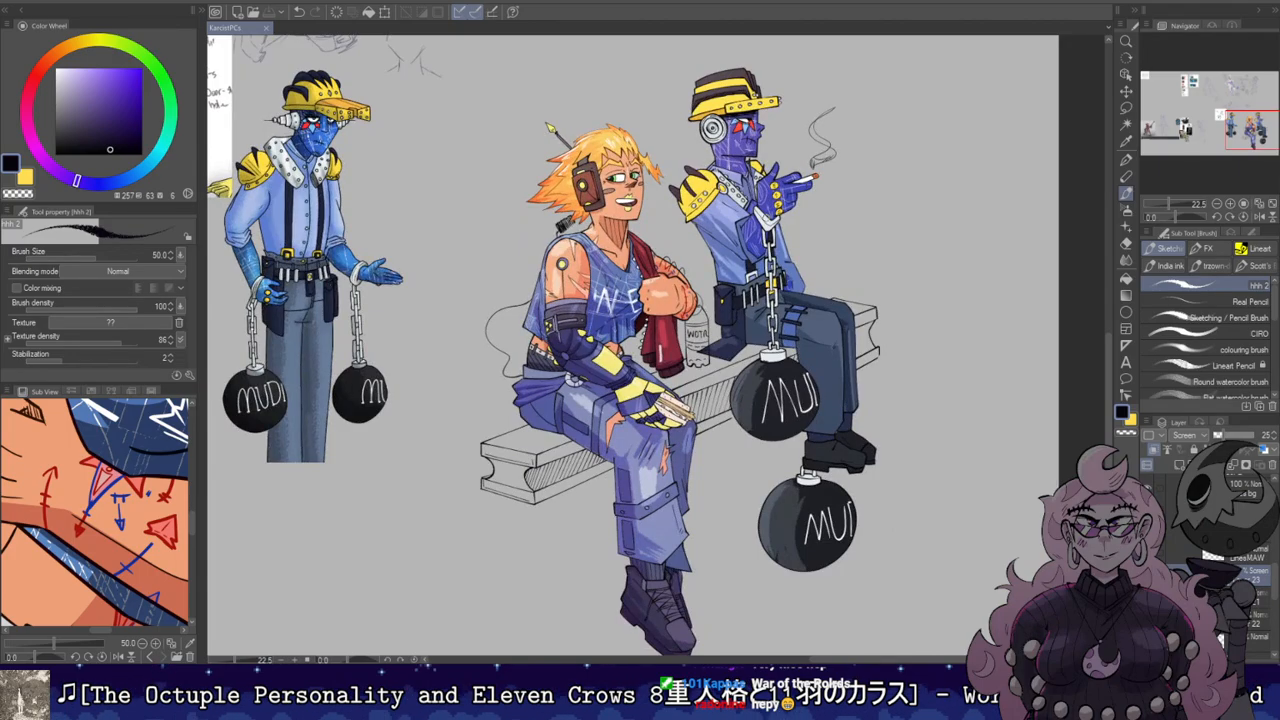
{"action": "scroll", "coordinate": [640, 350], "scroll_direction": "up", "scroll_amount": 3}
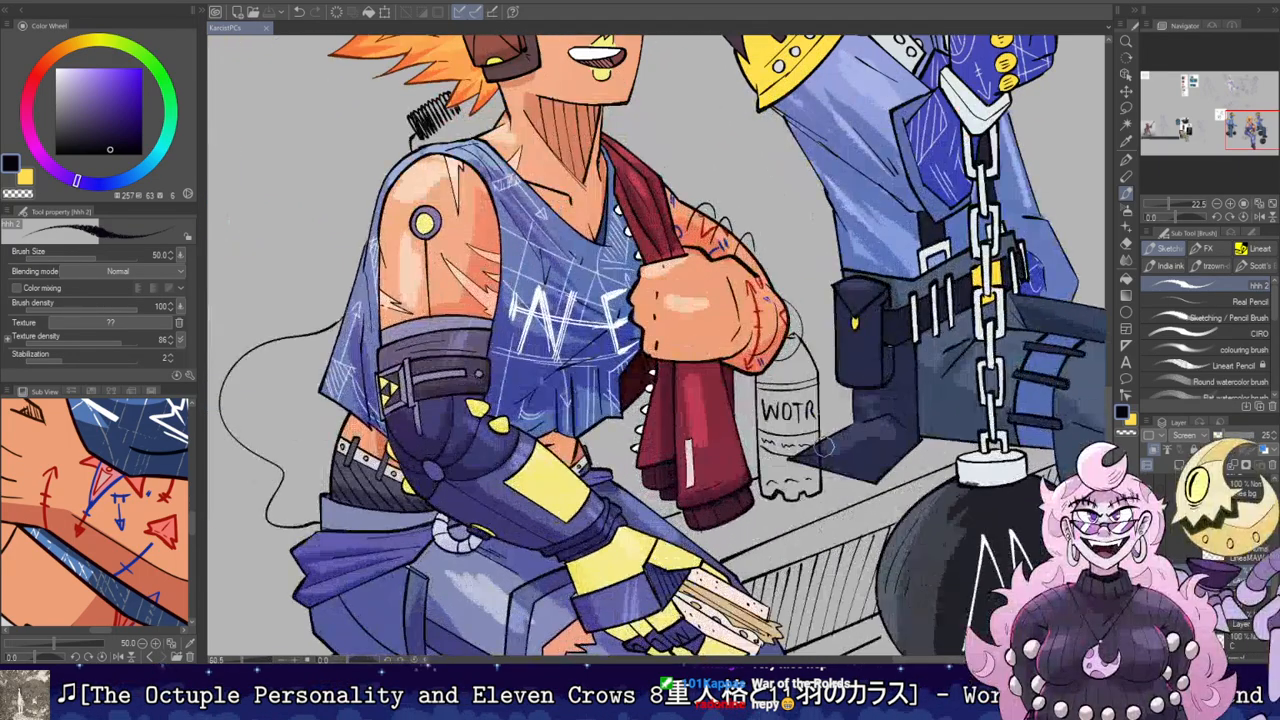
{"action": "scroll", "coordinate": [640, 350], "scroll_direction": "down", "scroll_amount": 2}
{"action": "scroll", "coordinate": [847, 401], "scroll_direction": "down", "scroll_amount": 2}
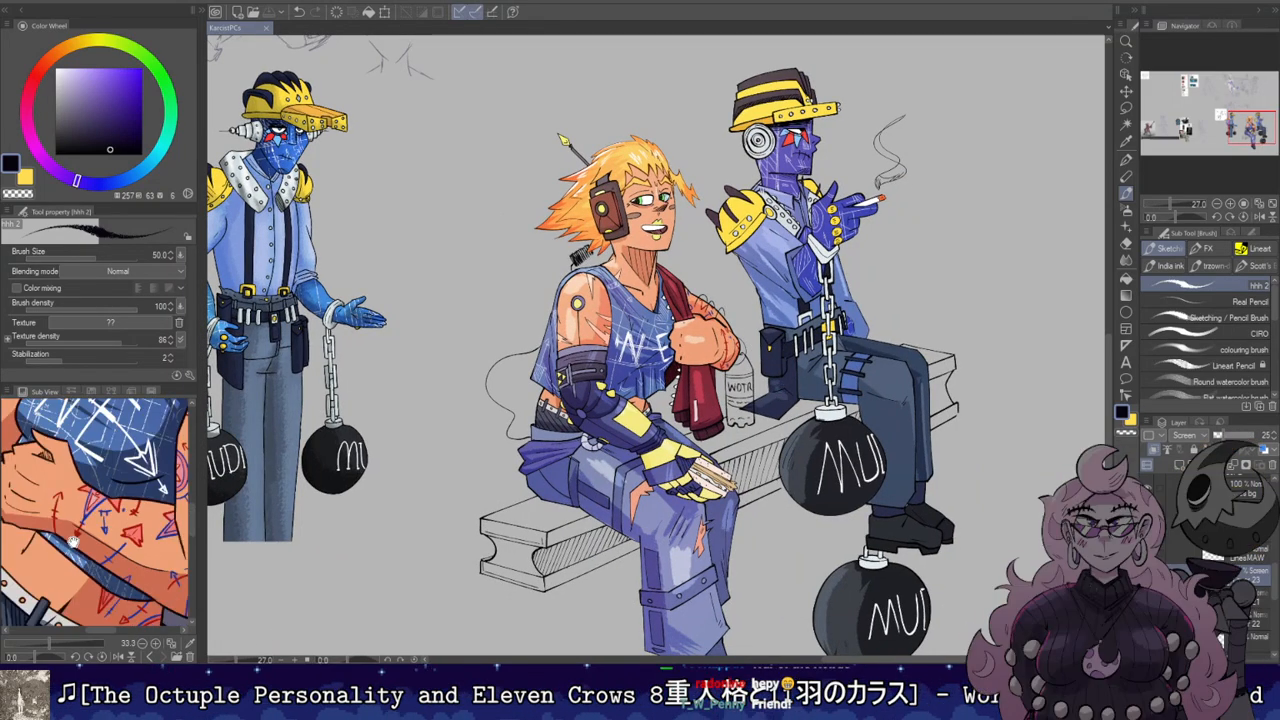
Step: Pick the muted lavender of the reference picture's background and add a new layer beneath the characters
{"action": "scroll", "coordinate": [73, 543], "scroll_direction": "down", "scroll_amount": 5}
{"action": "scroll", "coordinate": [70, 500], "scroll_direction": "up", "scroll_amount": 1}
{"action": "scroll", "coordinate": [64, 453], "scroll_direction": "down", "scroll_amount": 1}
{"action": "key", "text": "m"}
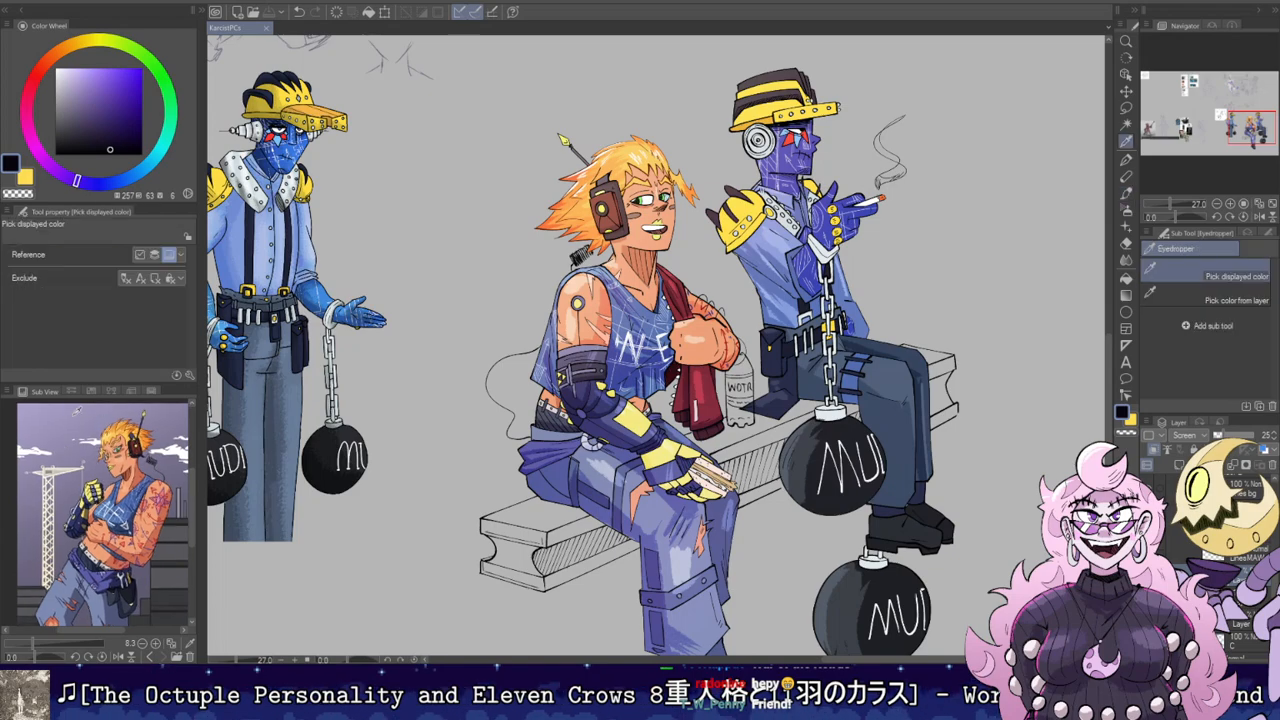
{"action": "scroll", "coordinate": [700, 380], "scroll_direction": "down", "scroll_amount": 1}
{"action": "left_click_drag", "start_coordinate": [896, 381], "coordinate": [892, 320]}
{"action": "left_click", "coordinate": [1242, 592], "text": "ctrl"}
{"action": "scroll", "coordinate": [1242, 590], "scroll_direction": "down", "scroll_amount": 3}
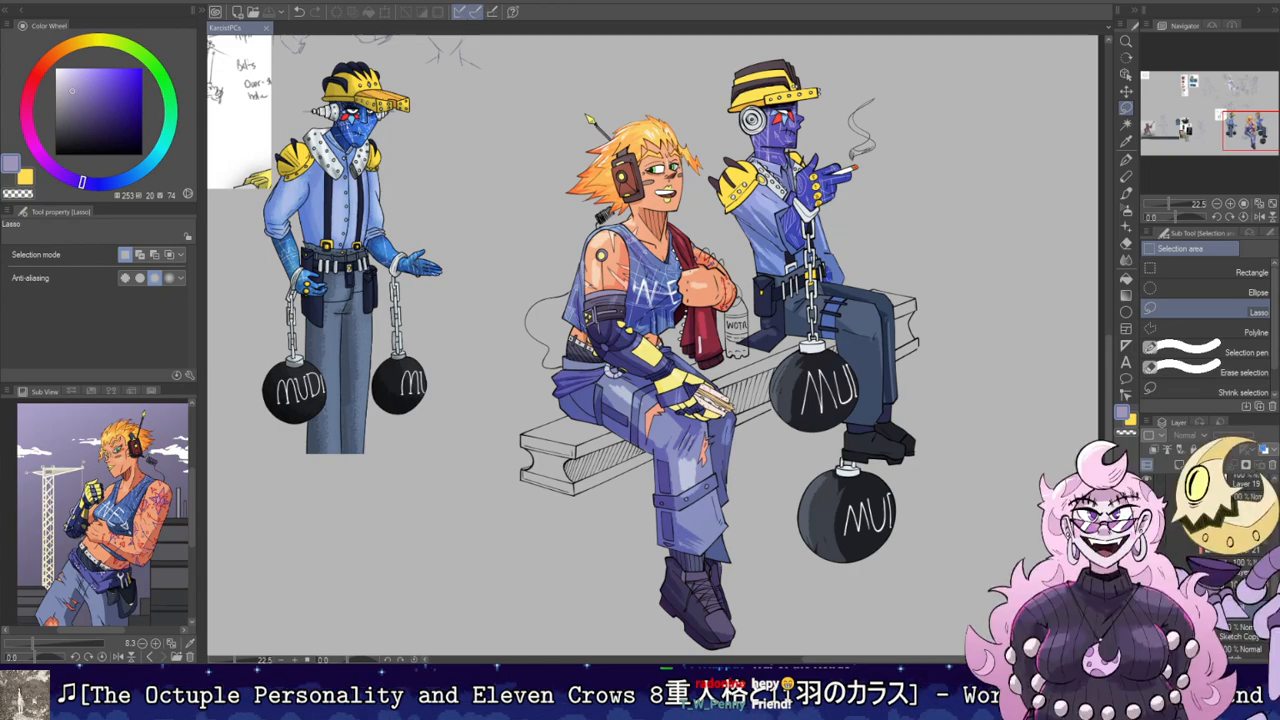
{"action": "key", "text": "ctrl+g"}
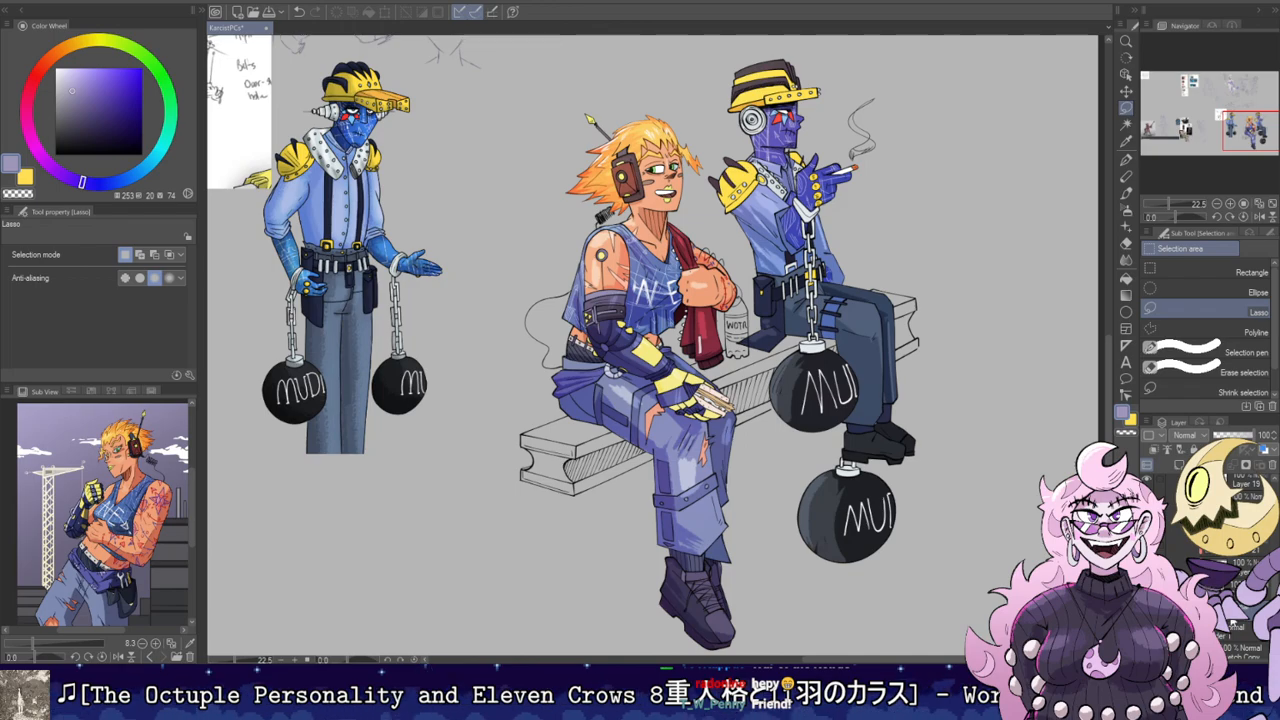
Step: Select a tall rectangle around both seated characters and fill it with the lavender as a backdrop
{"action": "scroll", "coordinate": [995, 440], "scroll_direction": "down", "scroll_amount": 4}
{"action": "left_click_drag", "start_coordinate": [968, 406], "coordinate": [794, 391]}
{"action": "scroll", "coordinate": [790, 391], "scroll_direction": "up", "scroll_amount": 4}
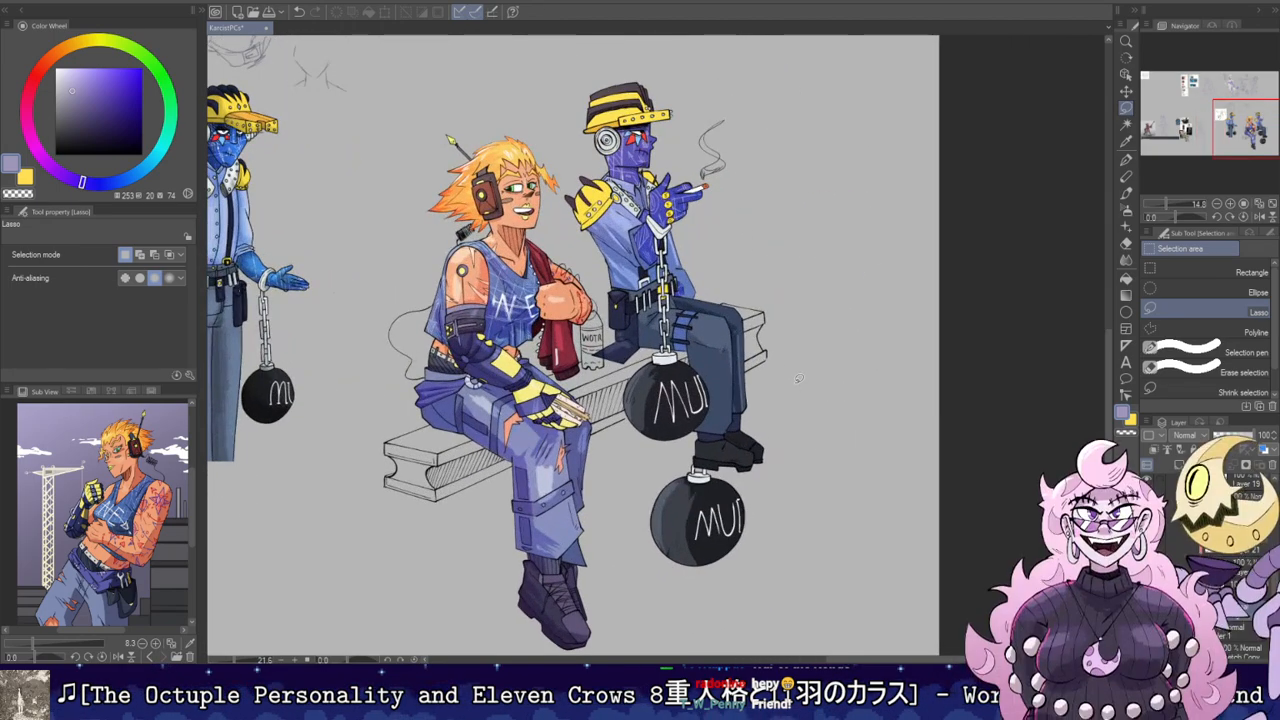
{"action": "scroll", "coordinate": [741, 345], "scroll_direction": "down", "scroll_amount": 1}
{"action": "left_click", "coordinate": [1230, 272]}
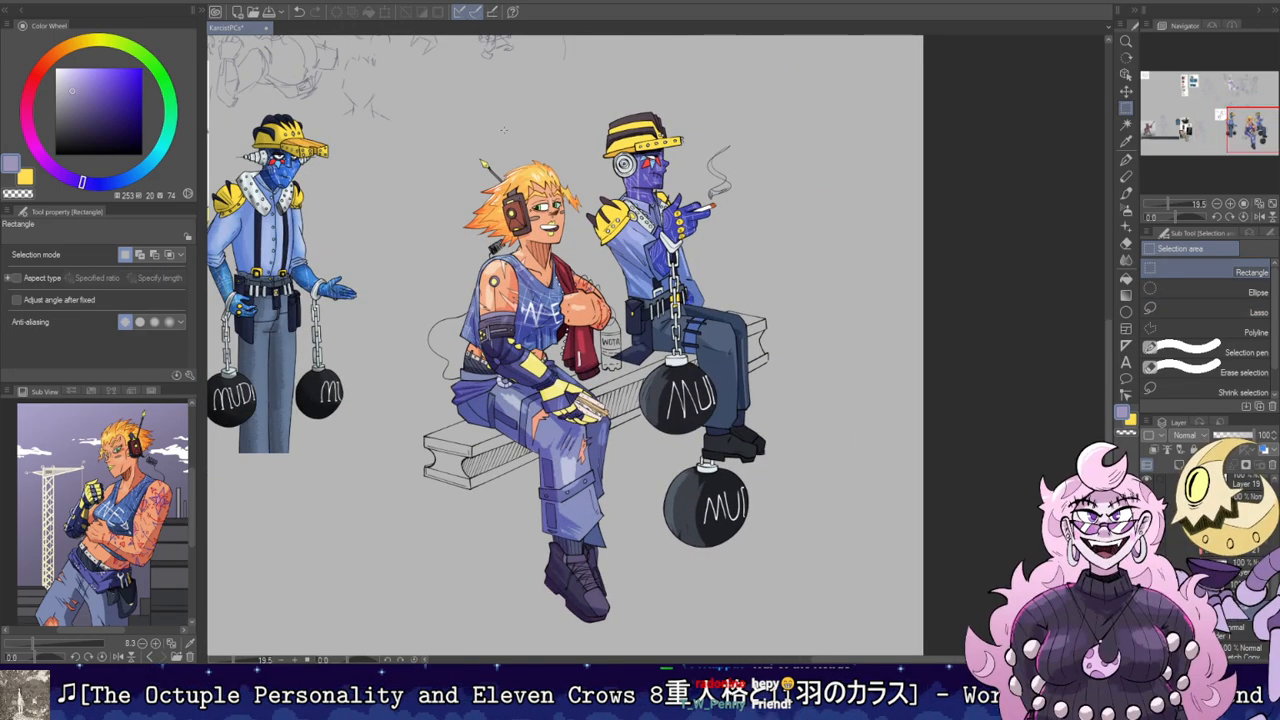
{"action": "mouse_move", "coordinate": [388, 84]}
{"action": "left_mouse_down"}
{"action": "mouse_move", "coordinate": [744, 578]}
{"action": "mouse_move", "coordinate": [820, 631]}
{"action": "left_mouse_up"}
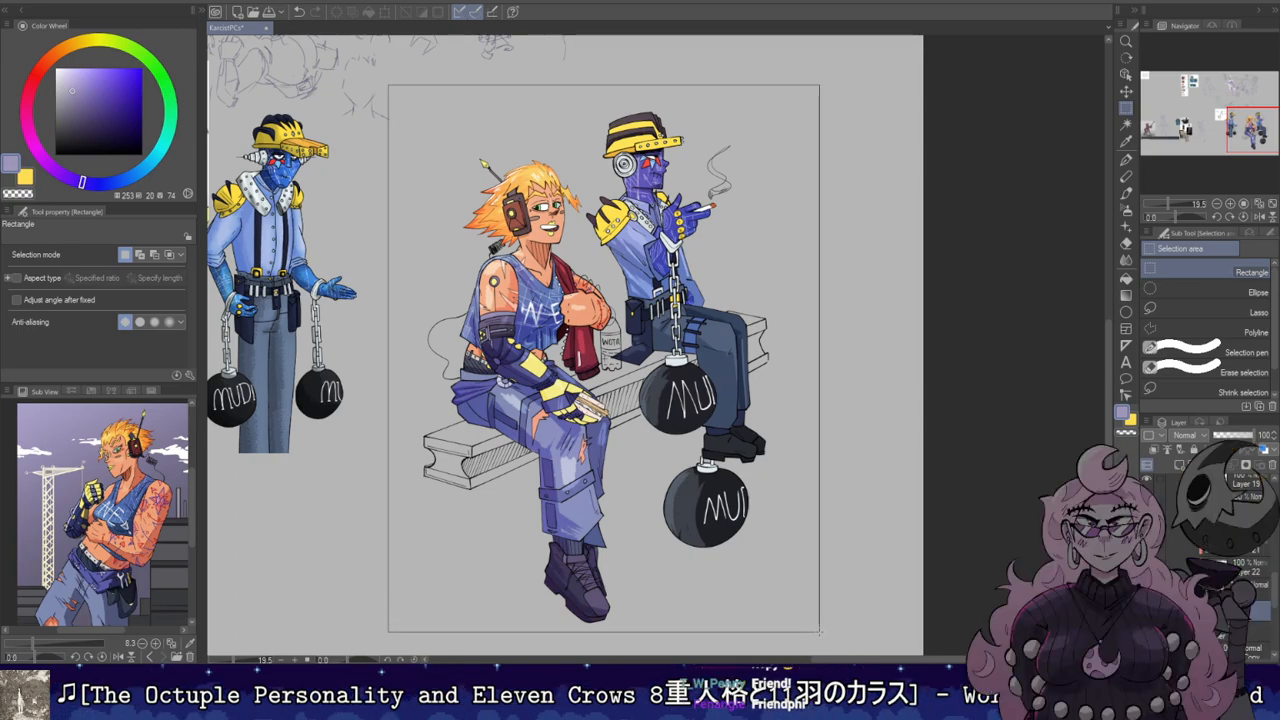
{"action": "key", "text": "g"}
{"action": "left_click", "coordinate": [16, 322]}
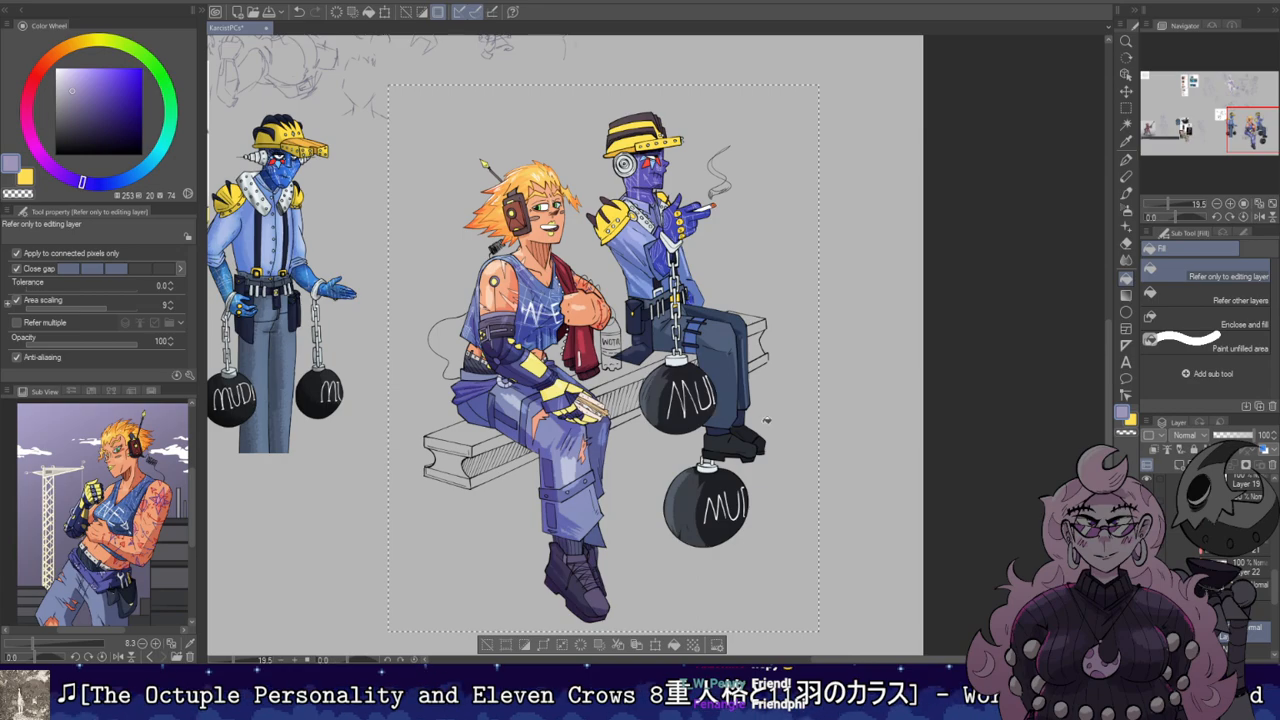
{"action": "left_click", "coordinate": [770, 420]}
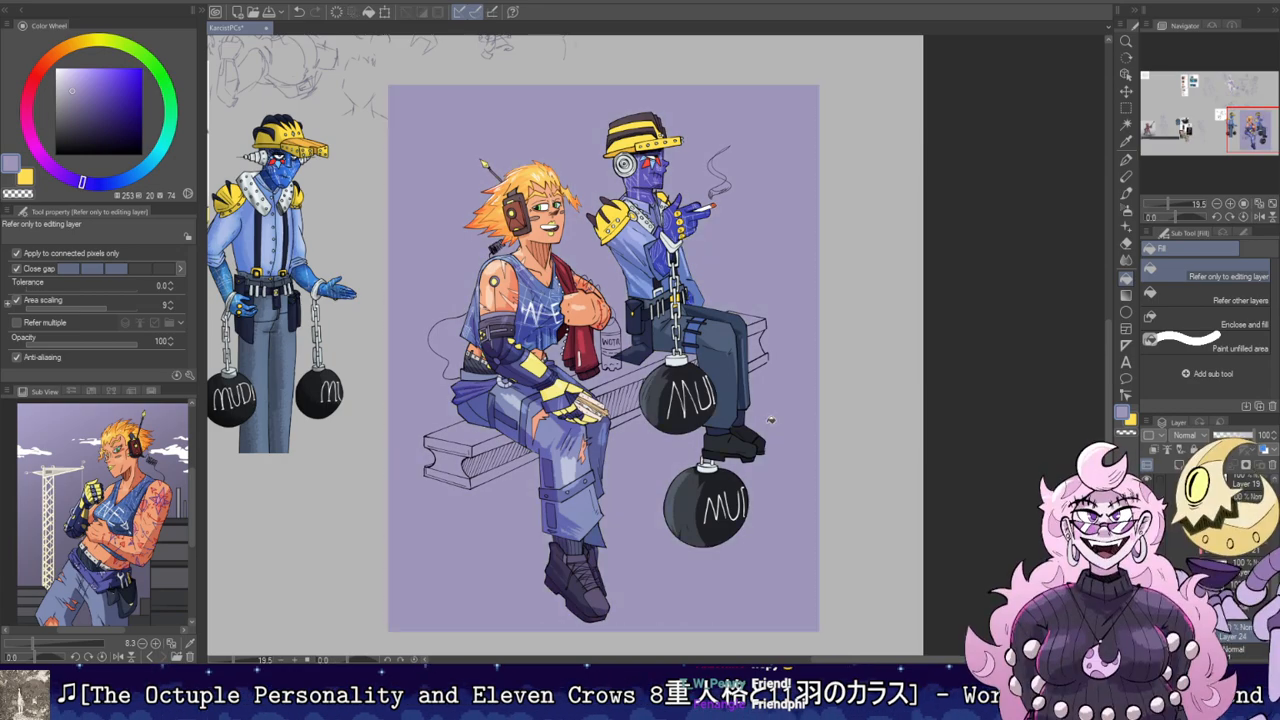
Step: Clear the selection and shift the backdrop's hue from lavender to a soft greyish blue
{"action": "key", "text": "b"}
{"action": "key", "text": "ctrl+d"}
{"action": "key", "text": "ctrl+u"}
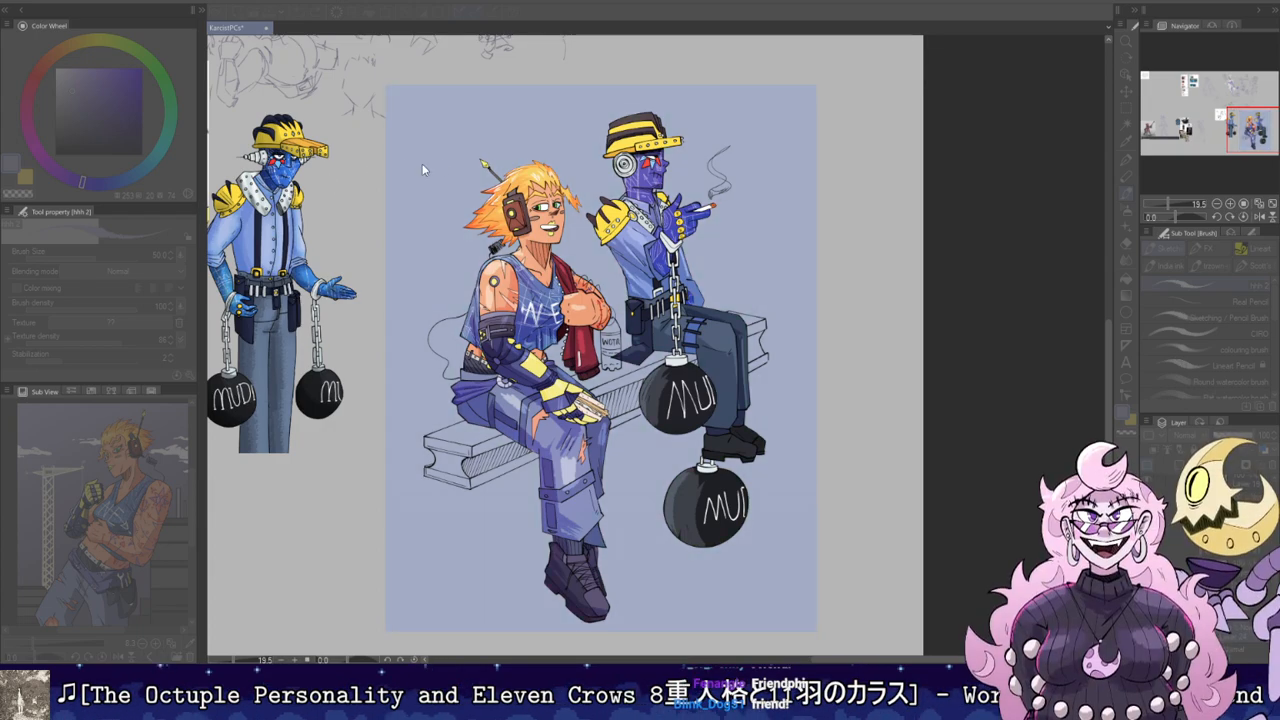
{"action": "left_click", "coordinate": [451, 160]}
Step: On a new layer above the backdrop, brush the lower part of a pale pink rope behind the bench between the characters
{"action": "scroll", "coordinate": [640, 339], "scroll_direction": "down", "scroll_amount": 3}
{"action": "scroll", "coordinate": [662, 335], "scroll_direction": "up", "scroll_amount": 4}
{"action": "left_click_drag", "start_coordinate": [662, 335], "coordinate": [877, 349]}
{"action": "left_click", "coordinate": [1179, 465]}
{"action": "left_click_drag", "start_coordinate": [700, 300], "coordinate": [690, 426]}
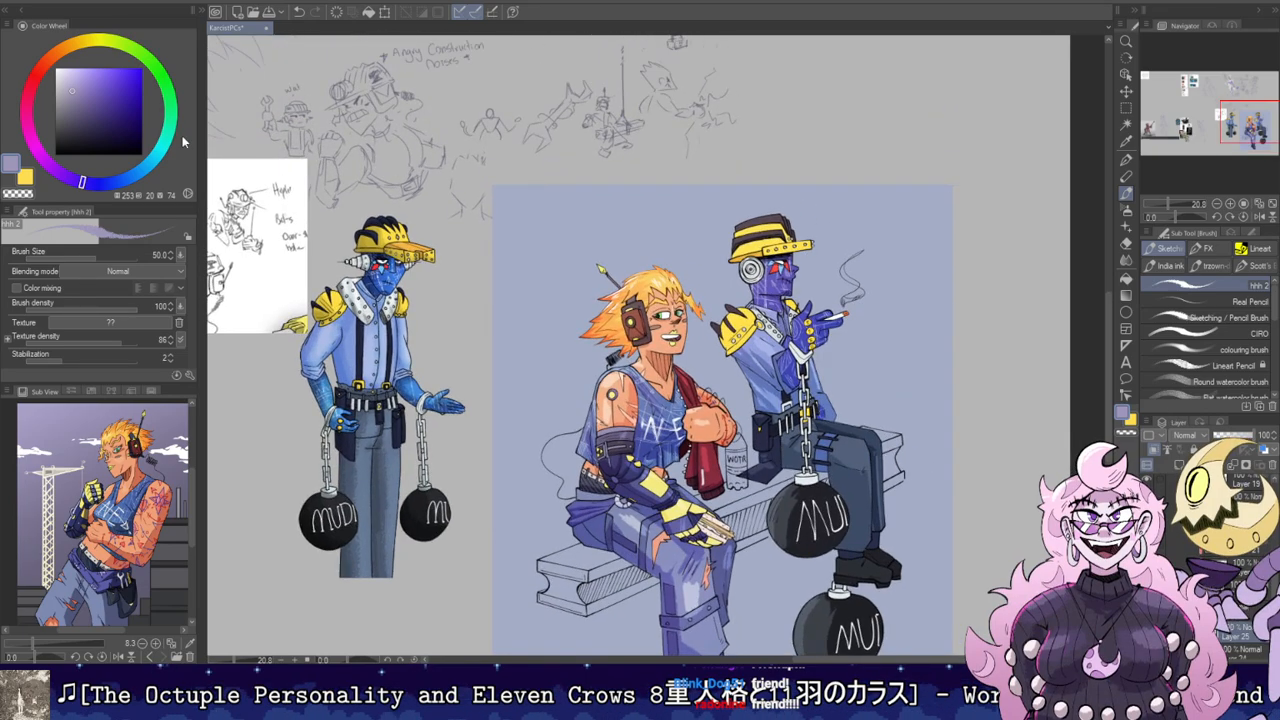
{"action": "left_click", "coordinate": [32, 107]}
{"action": "left_click", "coordinate": [60, 68]}
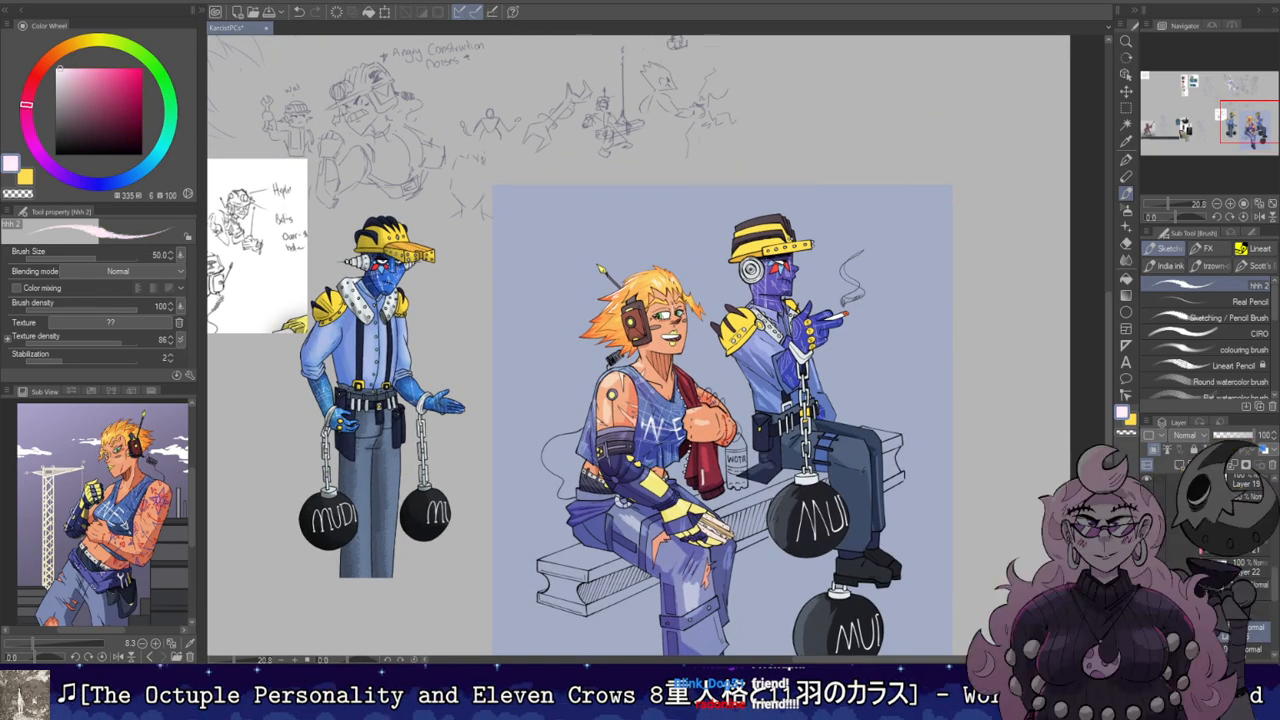
{"action": "left_click", "coordinate": [737, 456]}
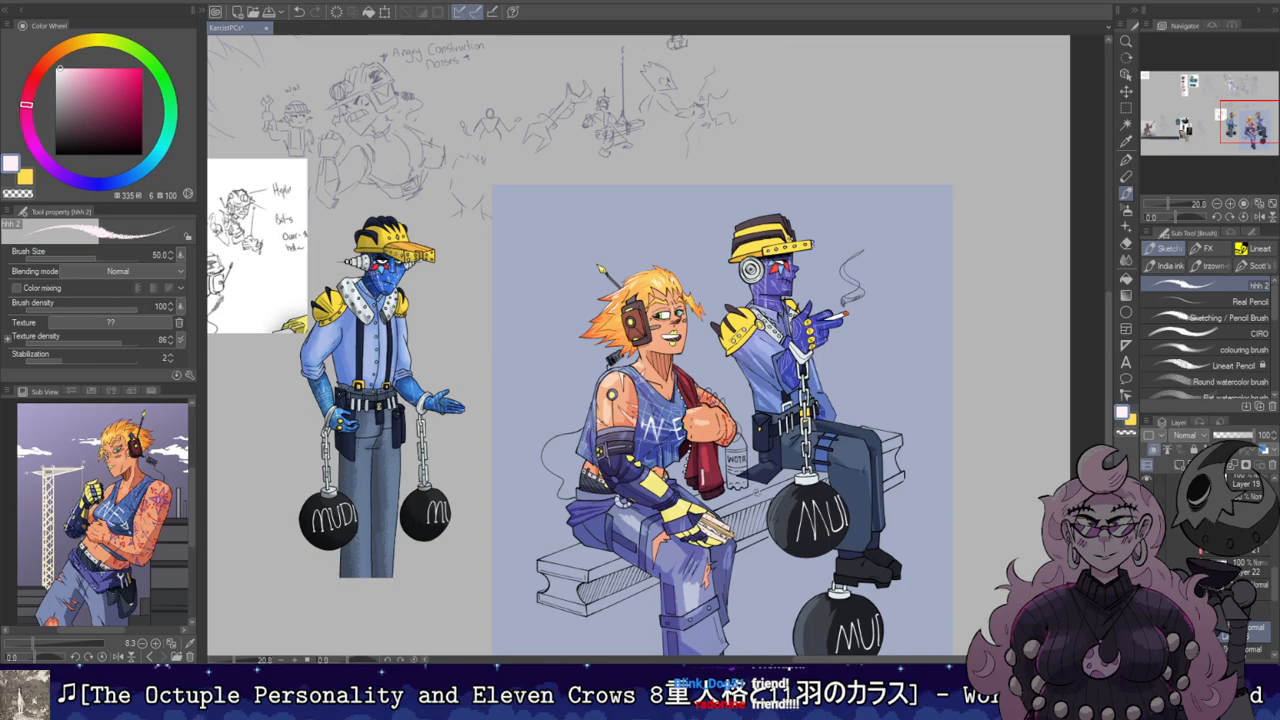
{"action": "left_click_drag", "start_coordinate": [722, 490], "coordinate": [746, 502]}
{"action": "key", "text": "ctrl+z"}
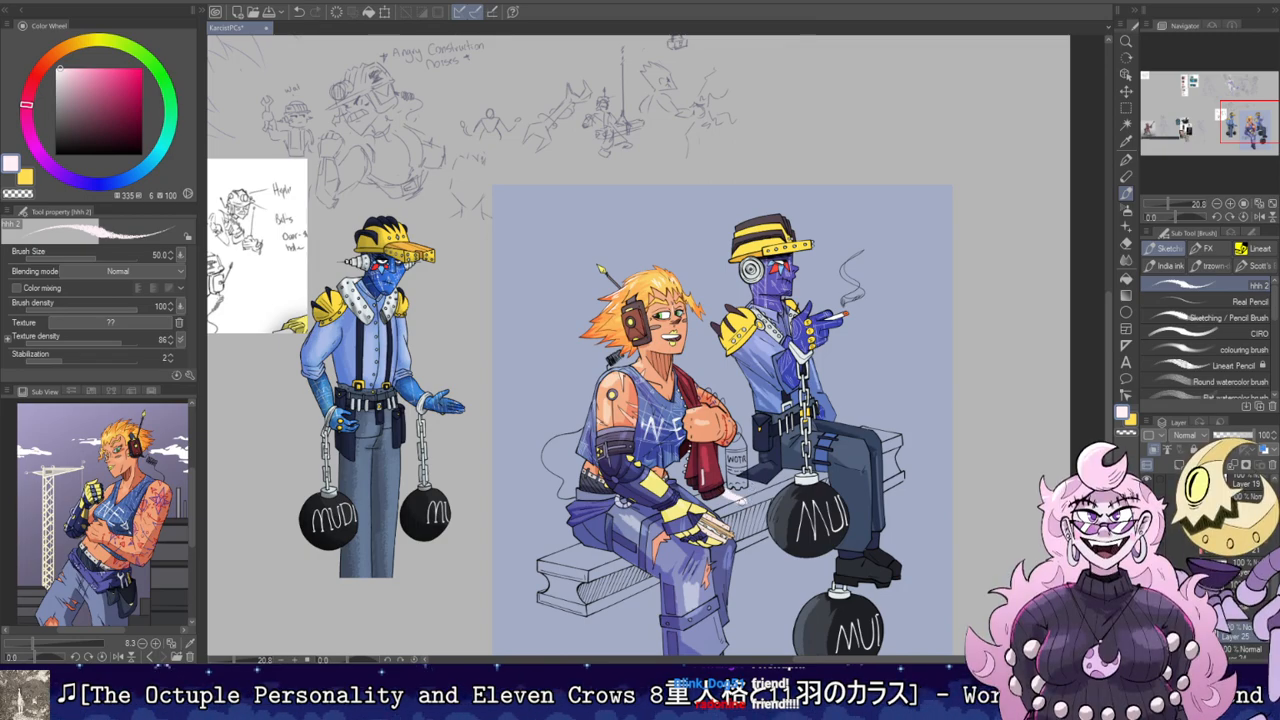
Step: Extend the pale pink rope straight up to the backdrop's upper edge and add darker pink diagonal twist marks
{"action": "mouse_move", "coordinate": [716, 370]}
{"action": "left_mouse_down"}
{"action": "mouse_move", "coordinate": [716, 400]}
{"action": "mouse_move", "coordinate": [717, 236]}
{"action": "left_mouse_up"}
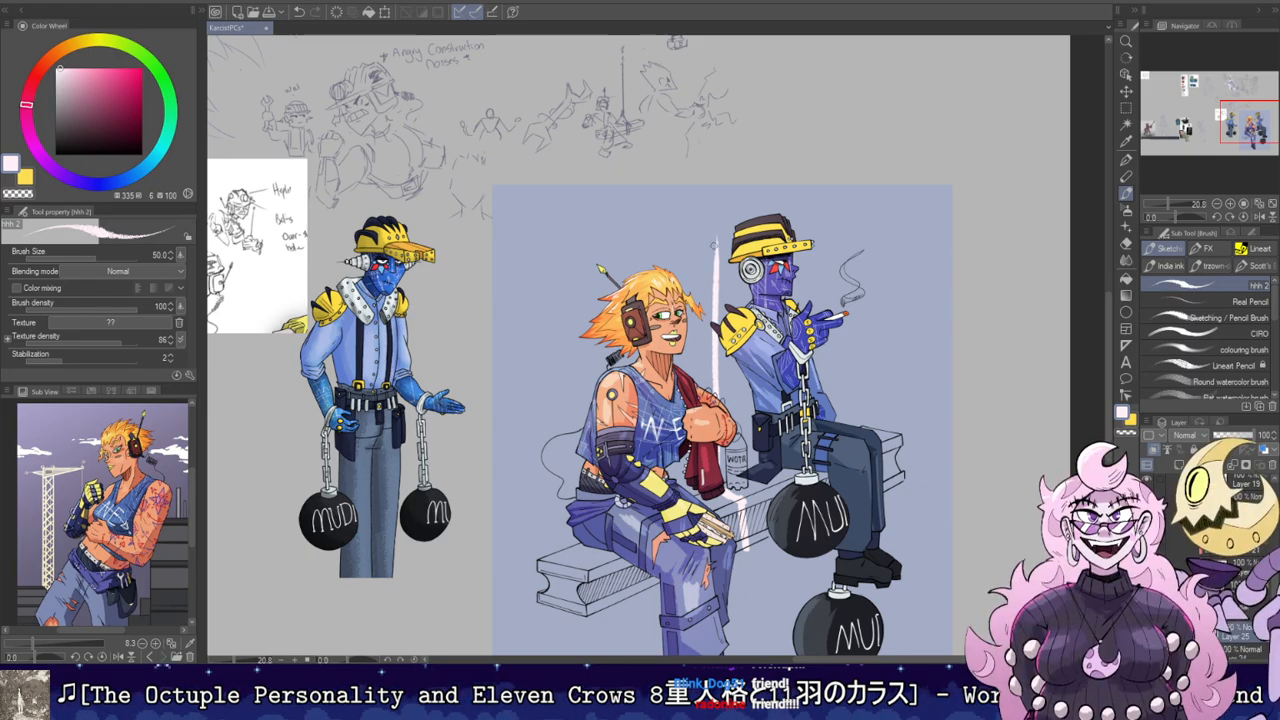
{"action": "key", "text": "ctrl+z"}
{"action": "left_click_drag", "start_coordinate": [716, 398], "coordinate": [713, 203]}
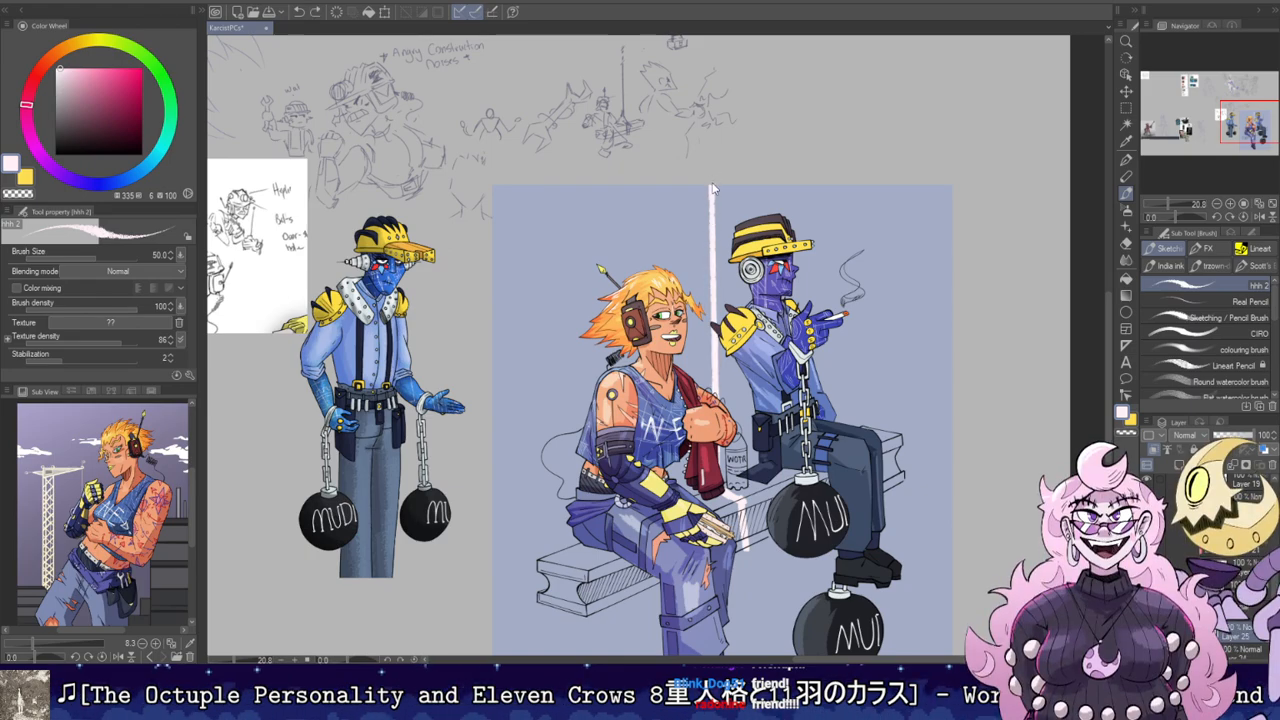
{"action": "left_click", "coordinate": [64, 81]}
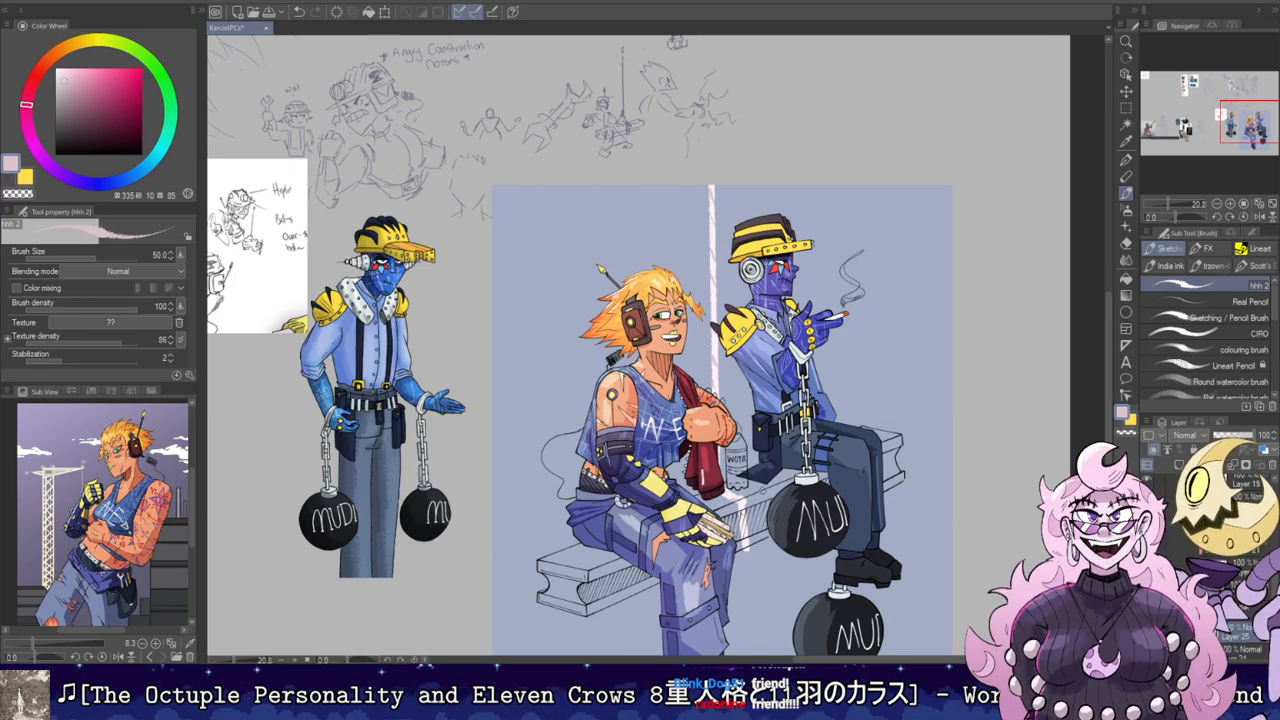
{"action": "left_click_drag", "start_coordinate": [963, 400], "coordinate": [967, 238]}
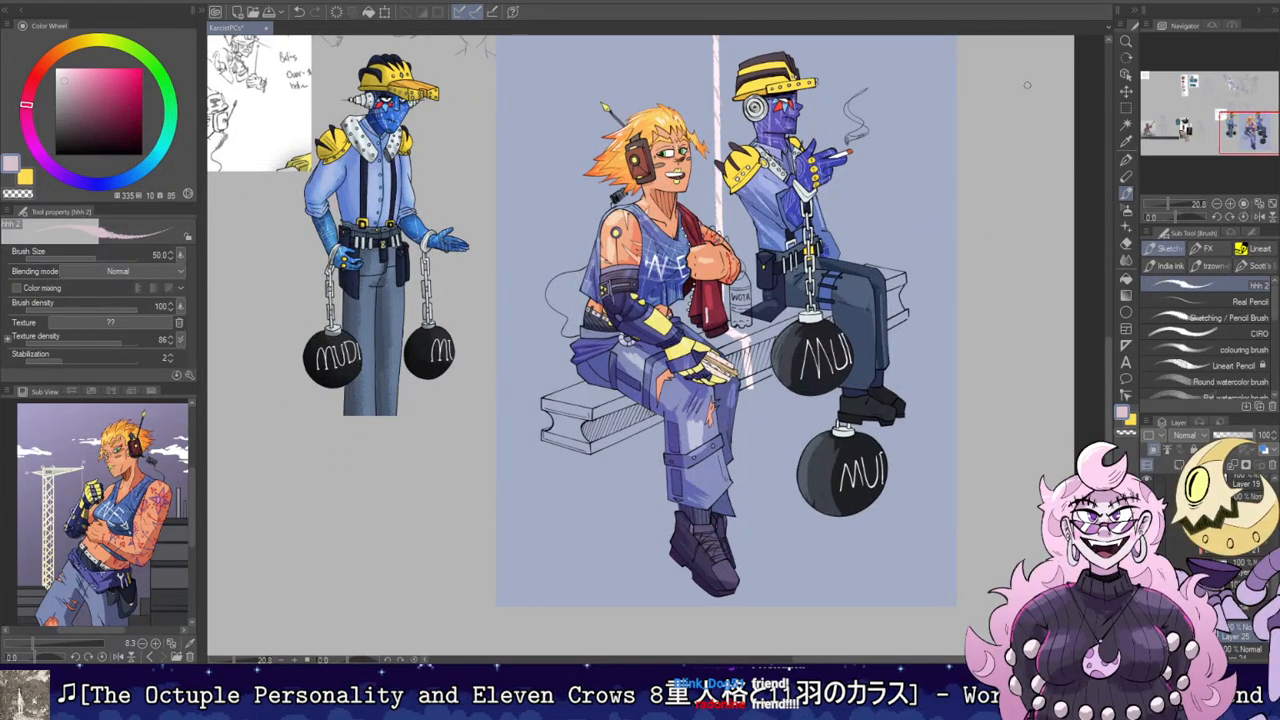
{"action": "scroll", "coordinate": [829, 319], "scroll_direction": "down", "scroll_amount": 1}
{"action": "left_click_drag", "start_coordinate": [870, 327], "coordinate": [854, 351]}
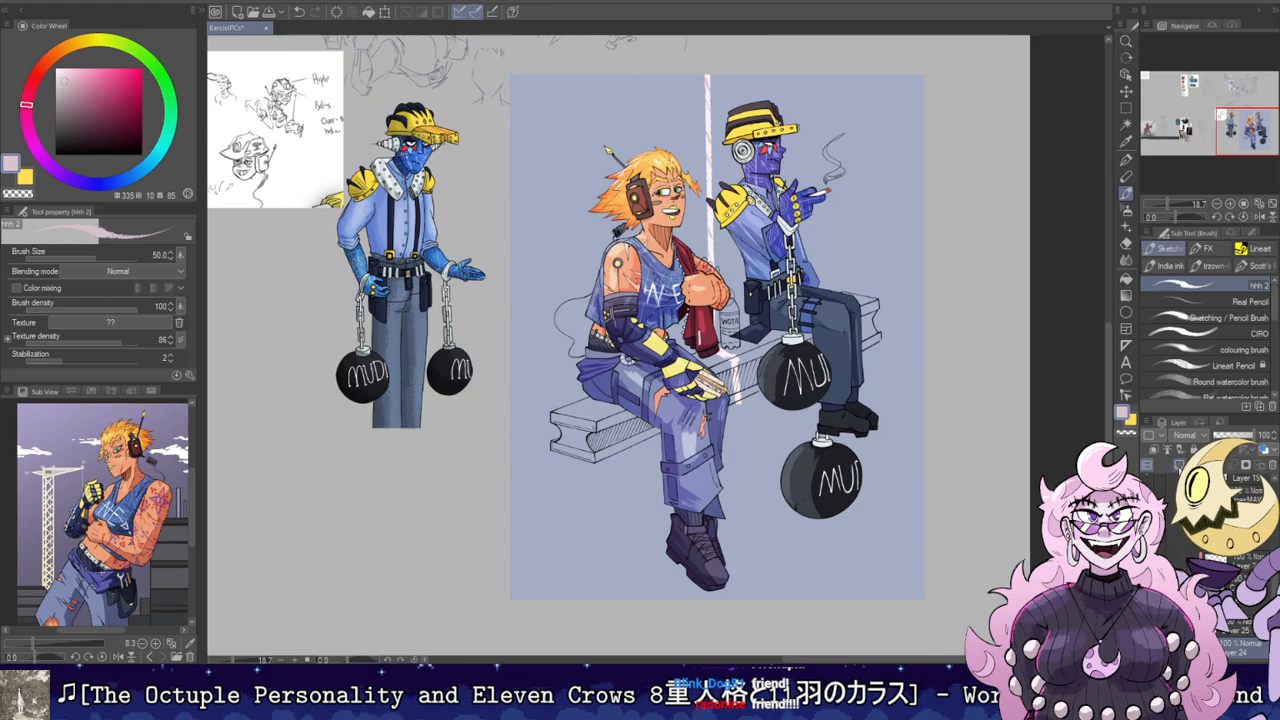
Step: Add a white Foreground to transparent gradient rising from the backdrop's lower edge on a new layer, and reduce that layer's opacity
{"action": "left_click", "coordinate": [1127, 277]}
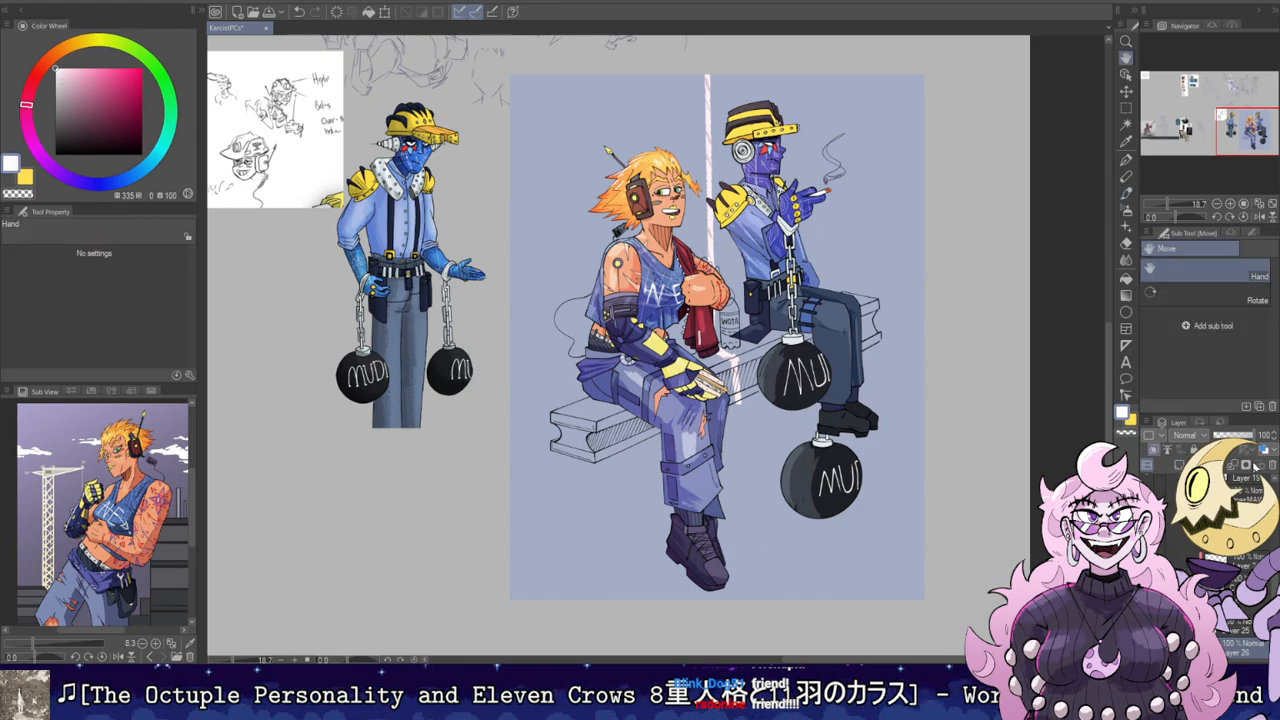
{"action": "left_click", "coordinate": [1127, 295]}
{"action": "key", "text": "ctrl+a"}
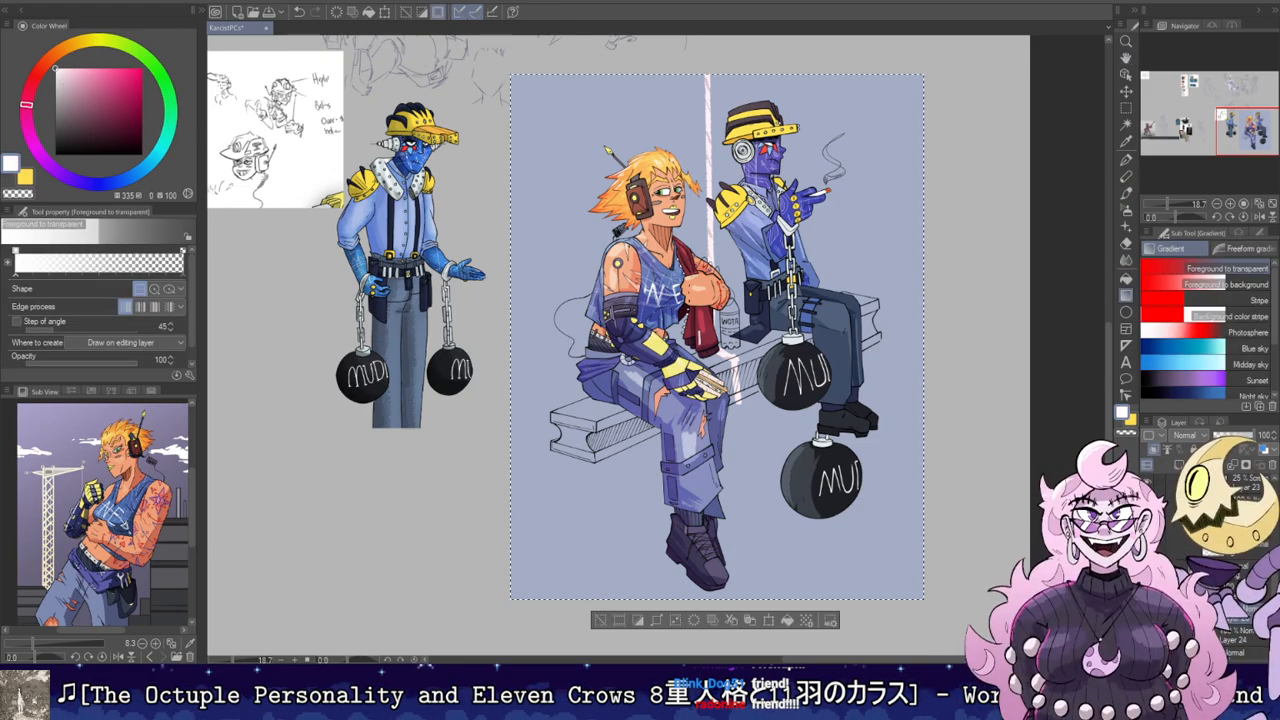
{"action": "left_click_drag", "start_coordinate": [709, 596], "coordinate": [709, 320]}
{"action": "key", "text": "ctrl+d"}
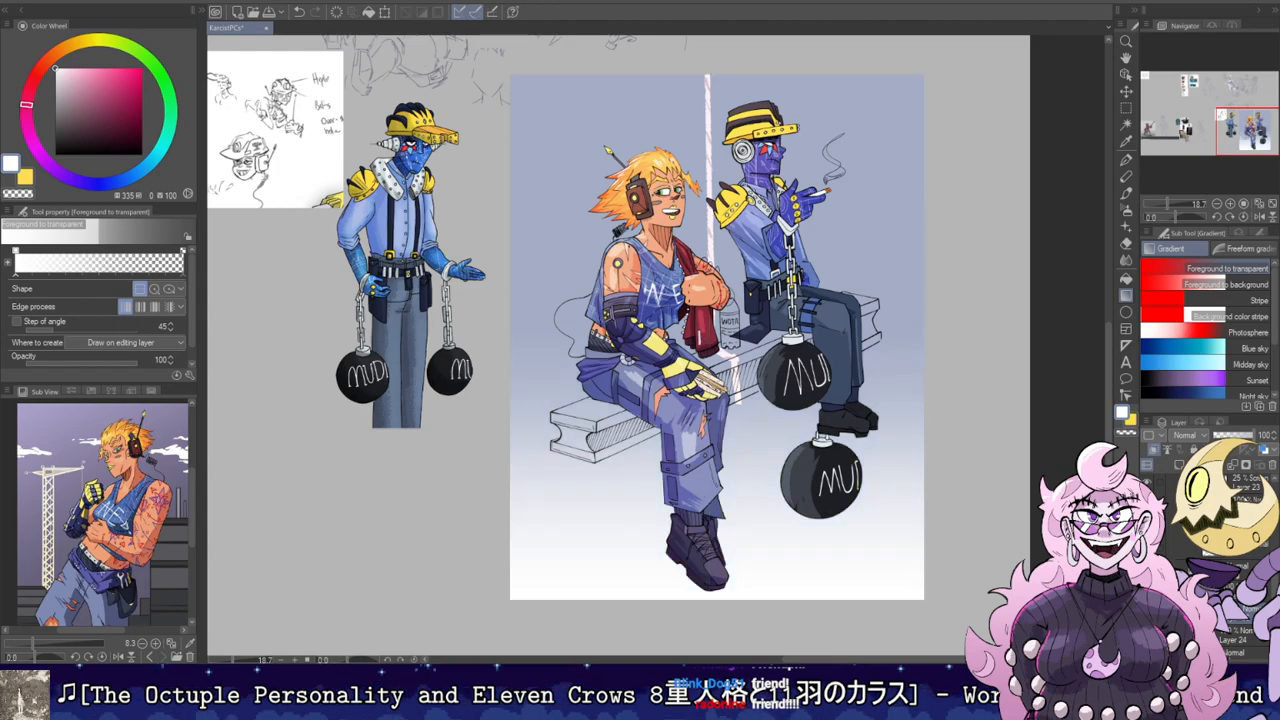
{"action": "left_click", "coordinate": [1233, 436]}
{"action": "mouse_move", "coordinate": [748, 260]}
{"action": "left_mouse_down"}
{"action": "mouse_move", "coordinate": [738, 305]}
{"action": "mouse_move", "coordinate": [746, 276]}
{"action": "left_mouse_up"}
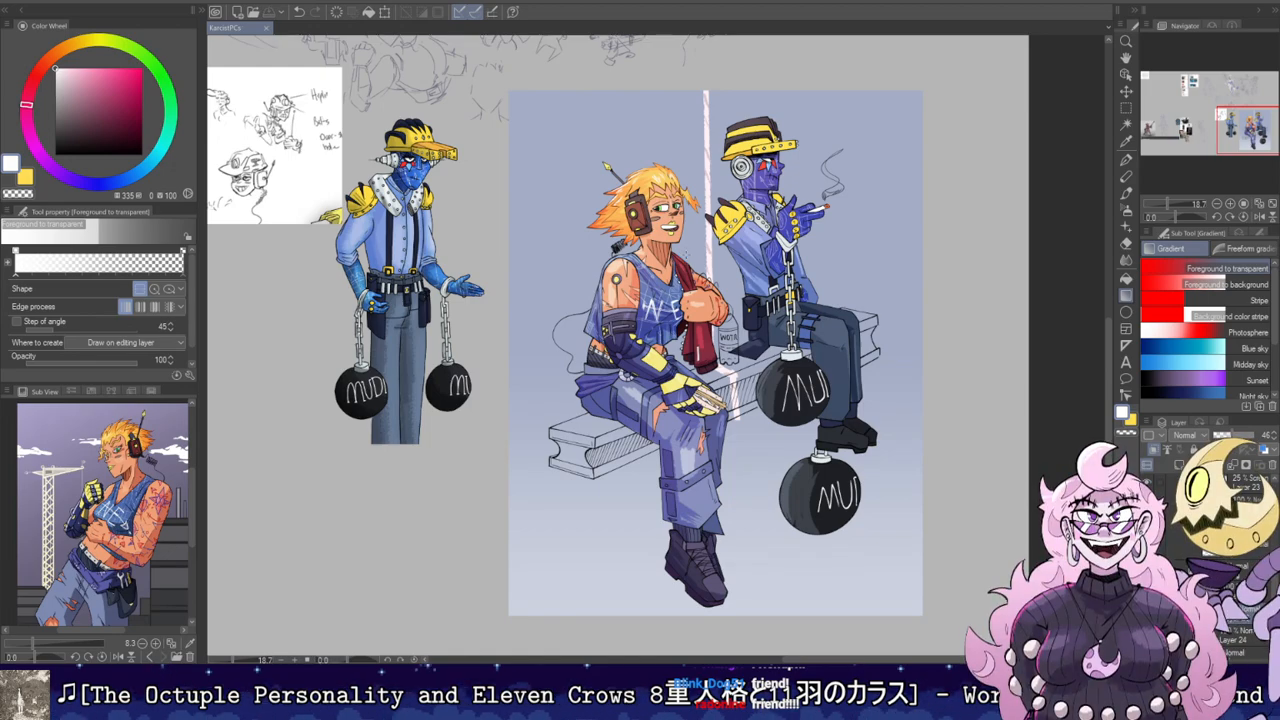
{"action": "scroll", "coordinate": [703, 436], "scroll_direction": "up", "scroll_amount": 3}
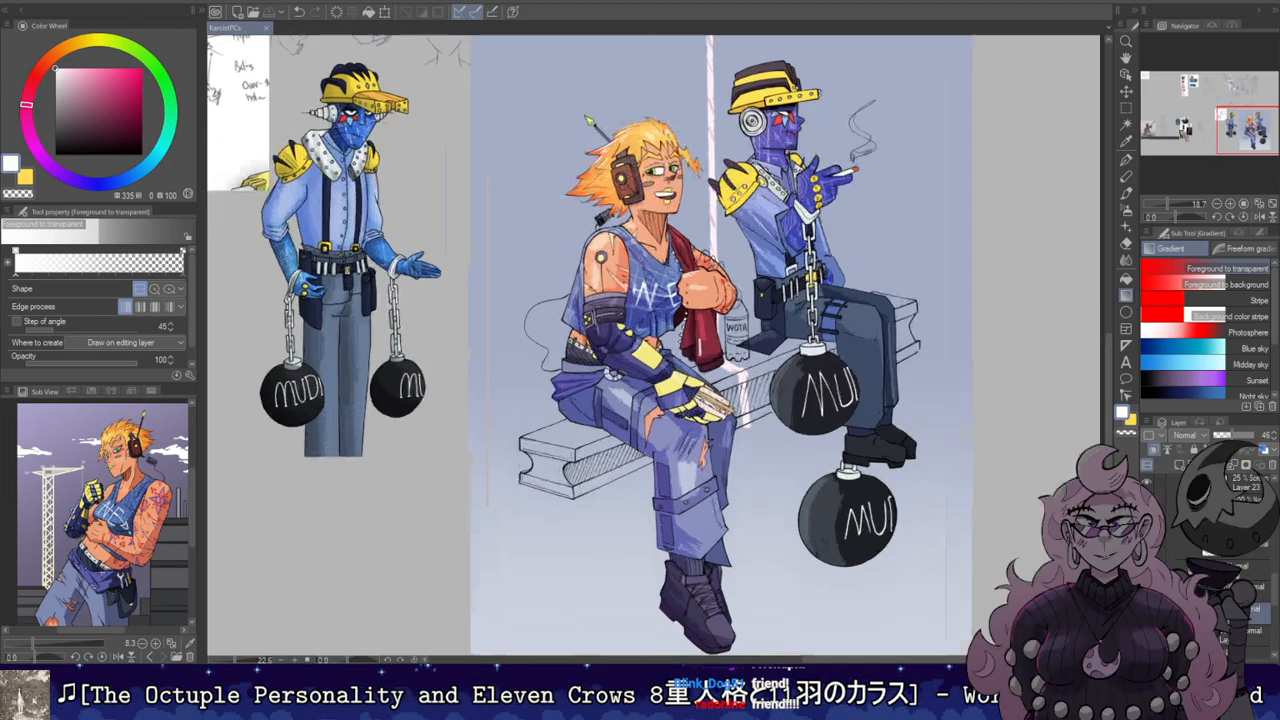
{"action": "left_click_drag", "start_coordinate": [703, 436], "coordinate": [742, 357]}
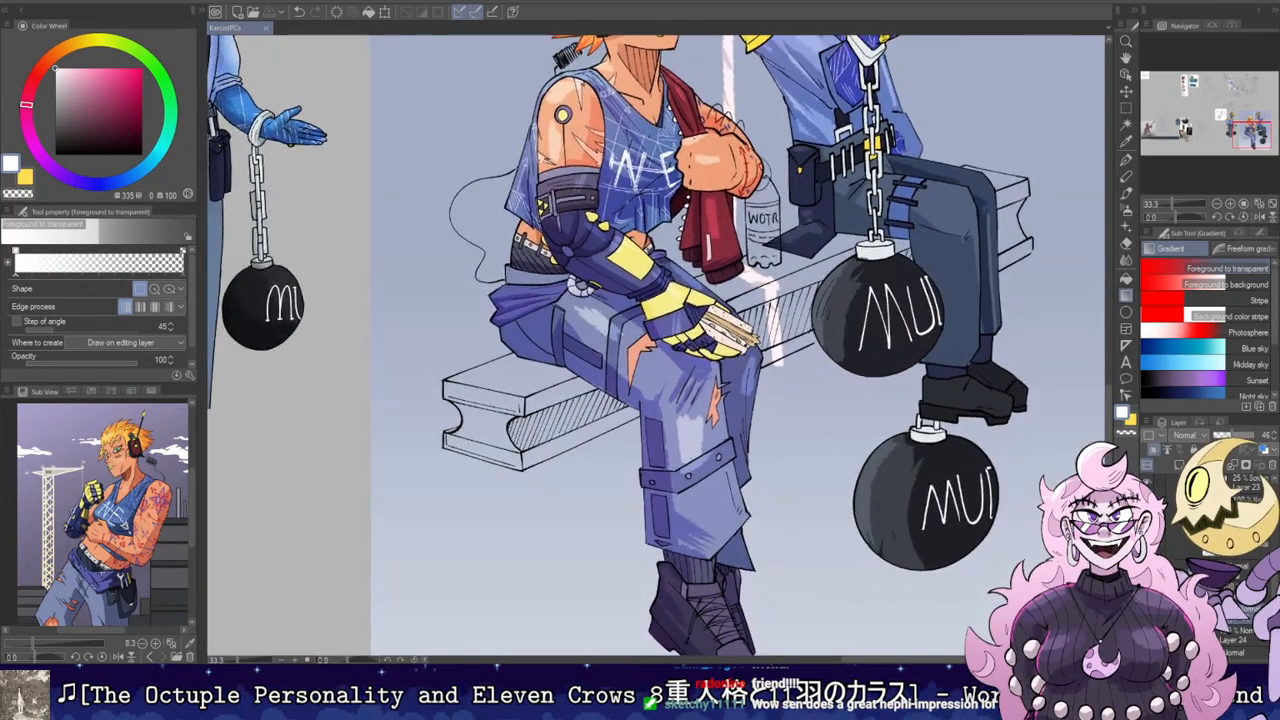
{"action": "scroll", "coordinate": [533, 369], "scroll_direction": "up", "scroll_amount": 1}
{"action": "scroll", "coordinate": [737, 455], "scroll_direction": "down", "scroll_amount": 2}
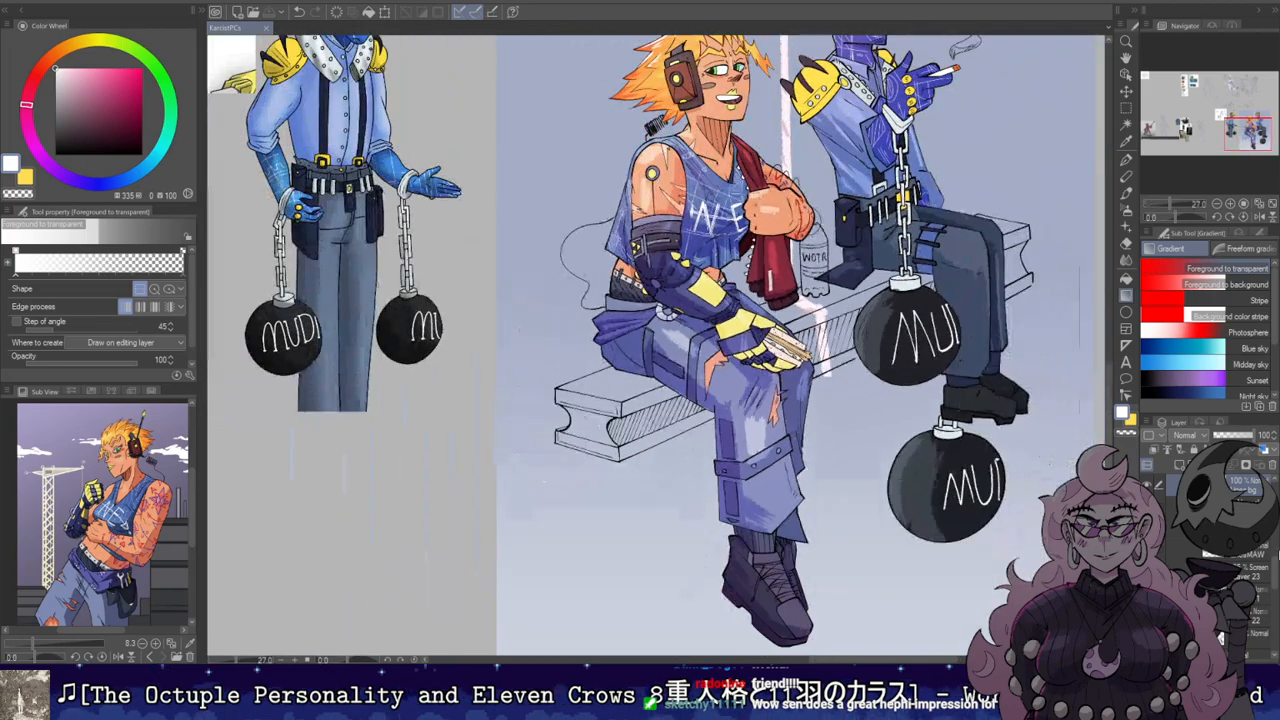
Step: Select the pale pink rope's layer from the canvas and delete it
{"action": "scroll", "coordinate": [912, 420], "scroll_direction": "down", "scroll_amount": 1}
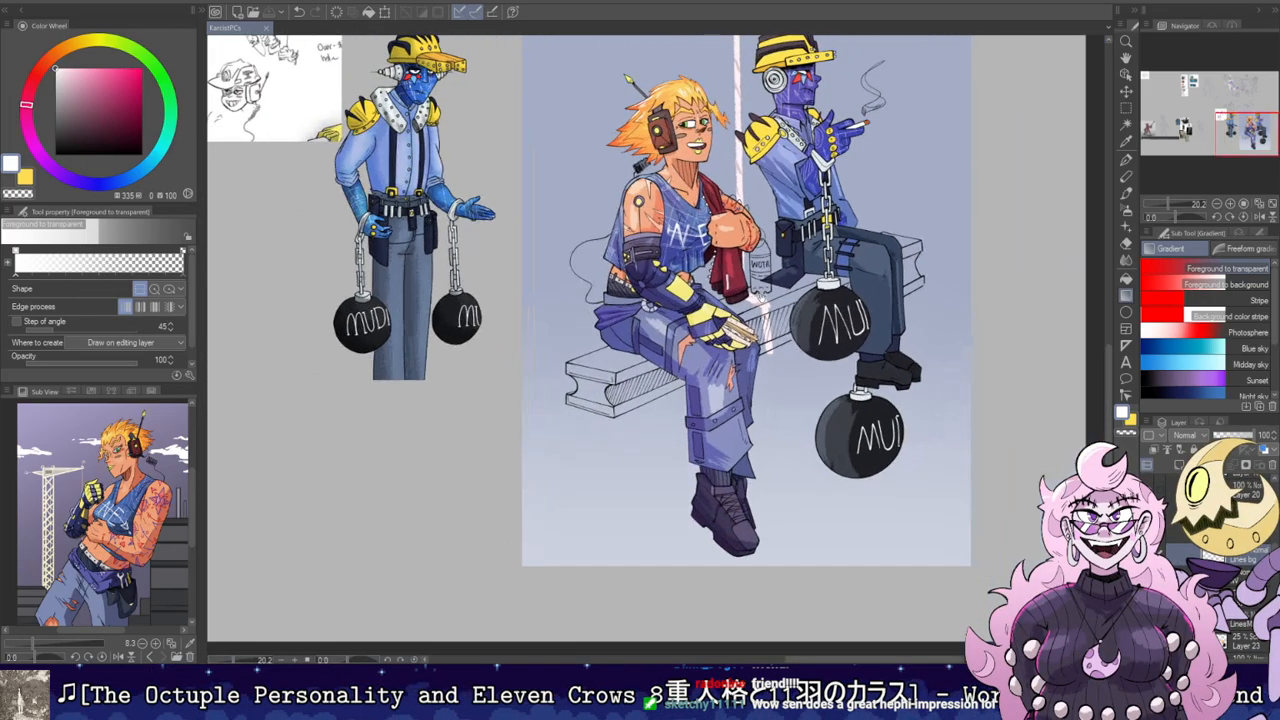
{"action": "scroll", "coordinate": [912, 420], "scroll_direction": "up", "scroll_amount": 2}
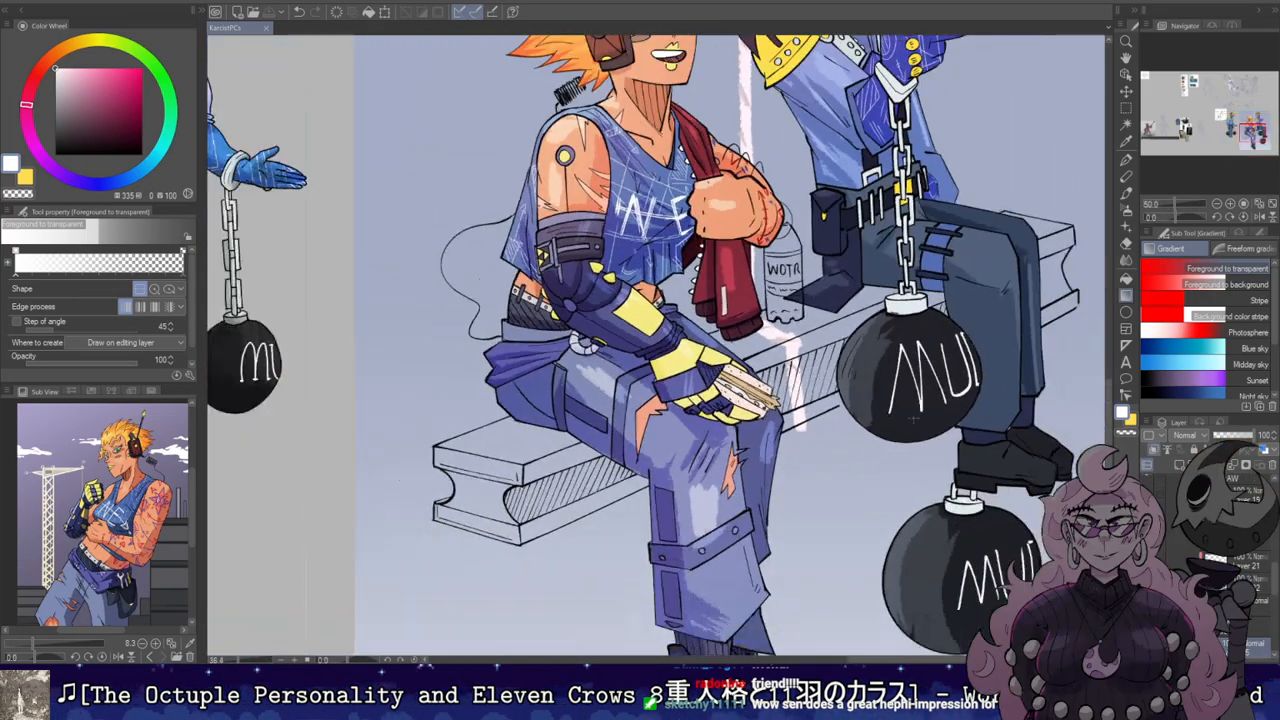
{"action": "left_click", "coordinate": [912, 420], "text": "ctrl+shift"}
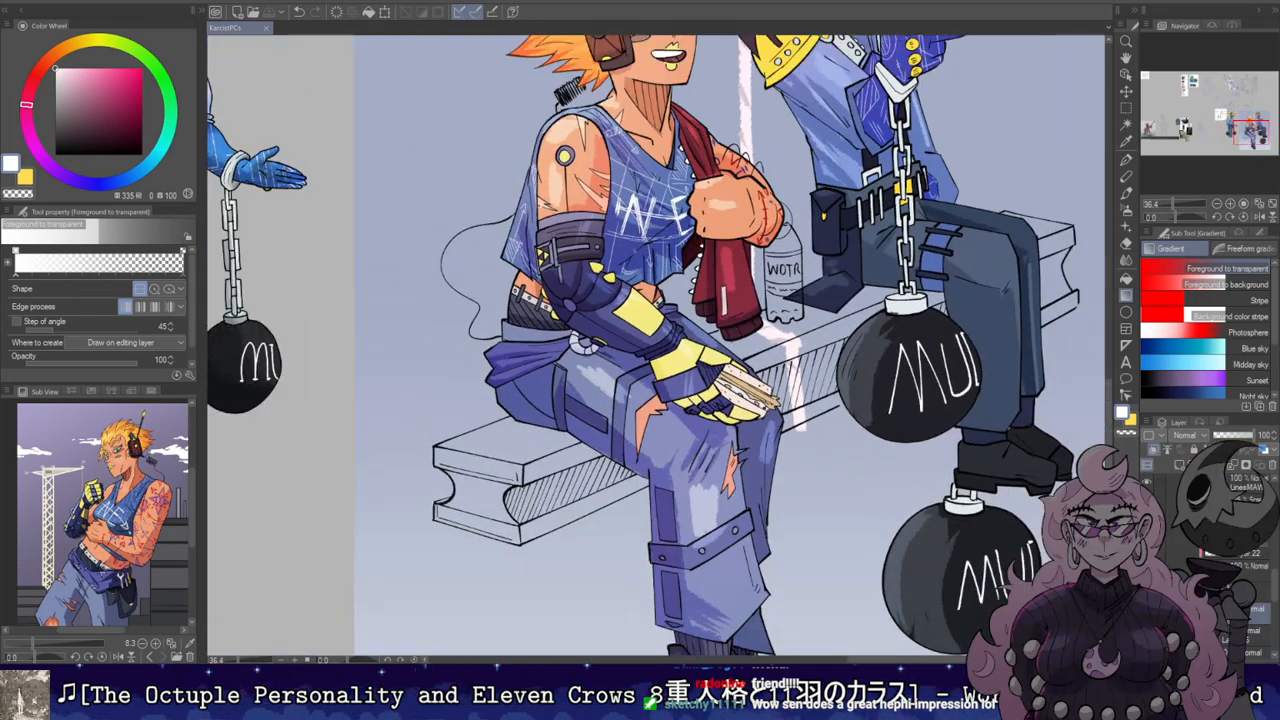
{"action": "key", "text": "Delete"}
{"action": "scroll", "coordinate": [1256, 612], "scroll_direction": "up", "scroll_amount": 3}
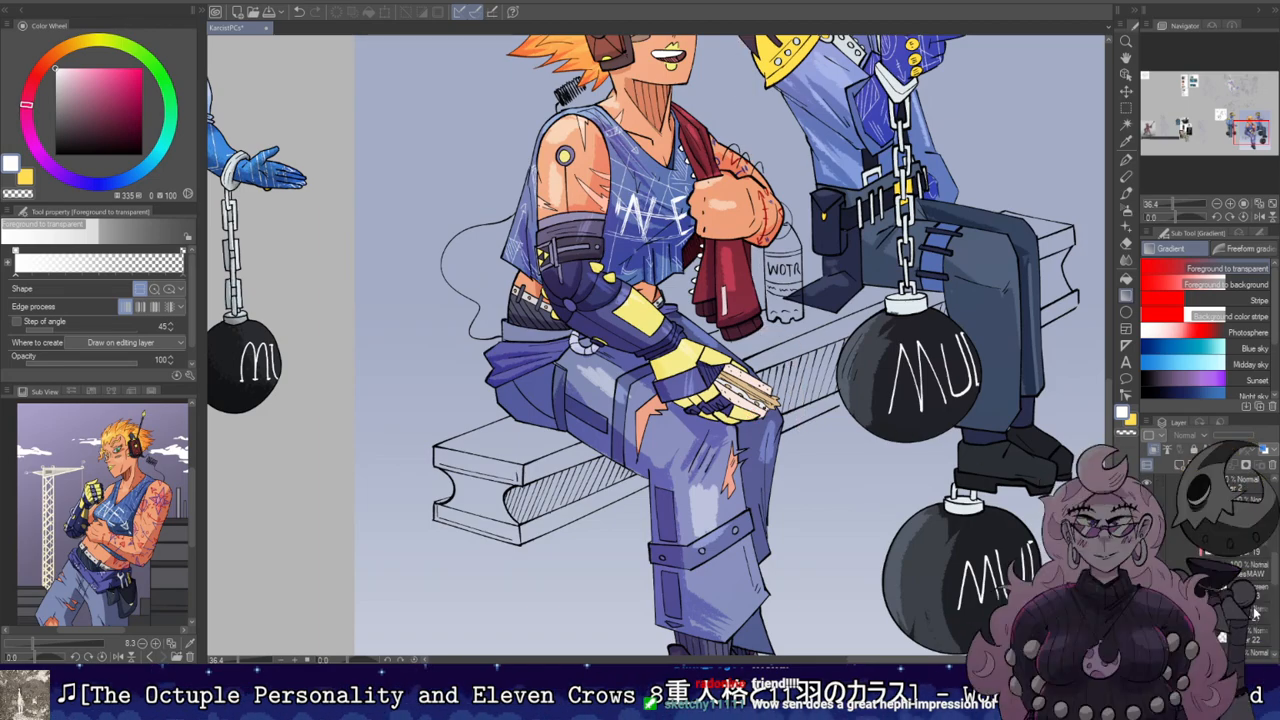
Step: Add a new layer for the bench colours and mix a bright red of about HSV 1, 67, 78
{"action": "left_click", "coordinate": [1181, 464]}
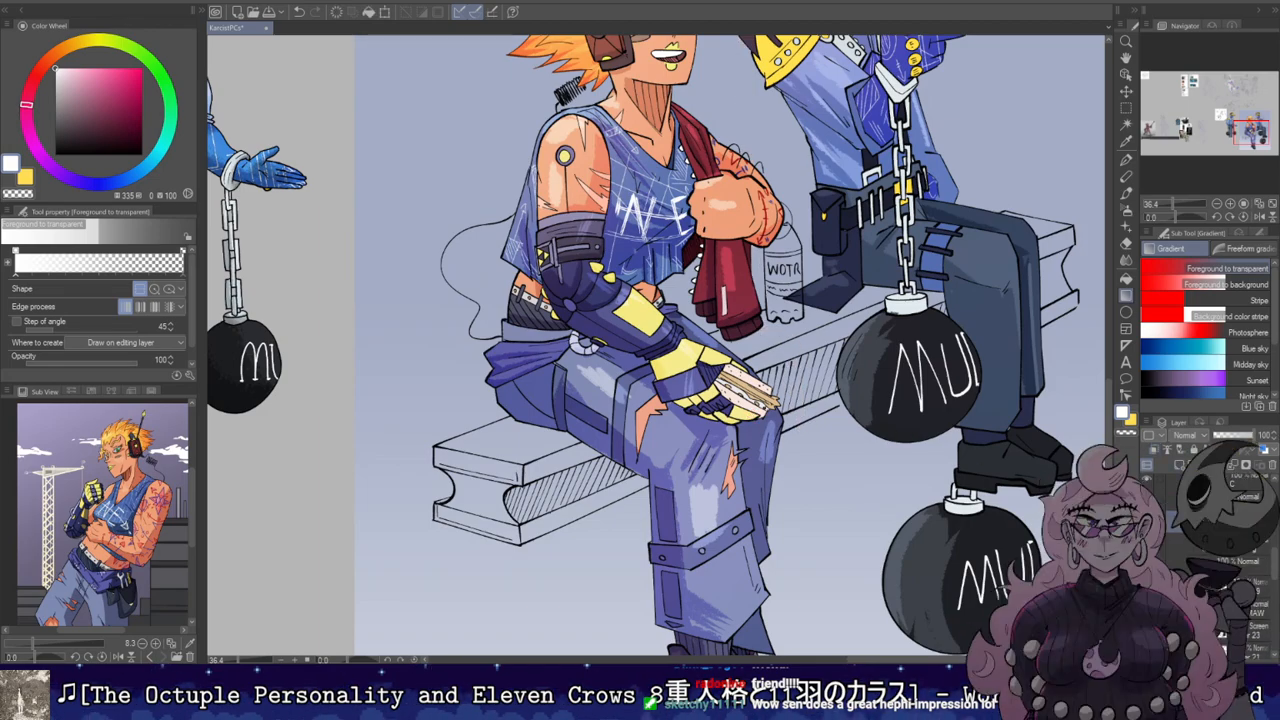
{"action": "left_click_drag", "start_coordinate": [1242, 557], "coordinate": [1242, 554]}
{"action": "scroll", "coordinate": [678, 252], "scroll_direction": "up", "scroll_amount": 1}
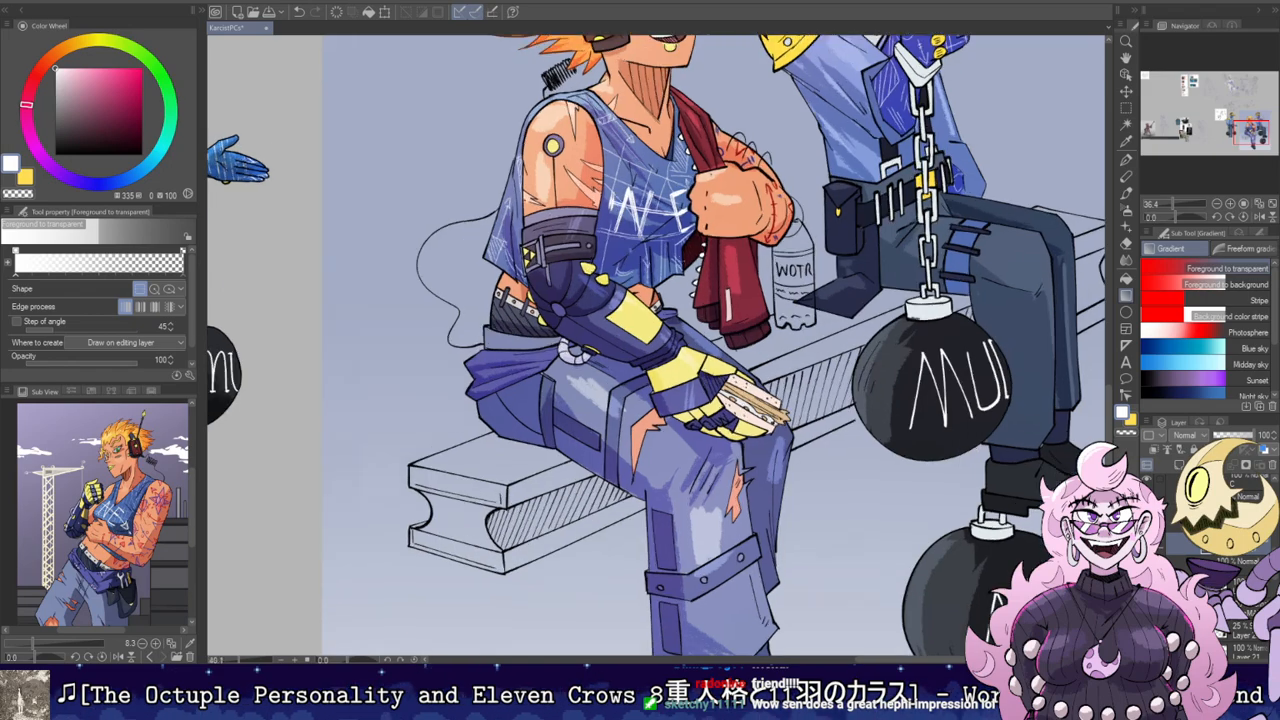
{"action": "key", "text": "i"}
{"action": "left_click", "coordinate": [732, 263]}
{"action": "left_click_drag", "start_coordinate": [100, 81], "coordinate": [113, 87]}
{"action": "left_click", "coordinate": [36, 74]}
Step: Try a red fill on the bench, undo it, and set the fill to refer to multiple layers
{"action": "key", "text": "g"}
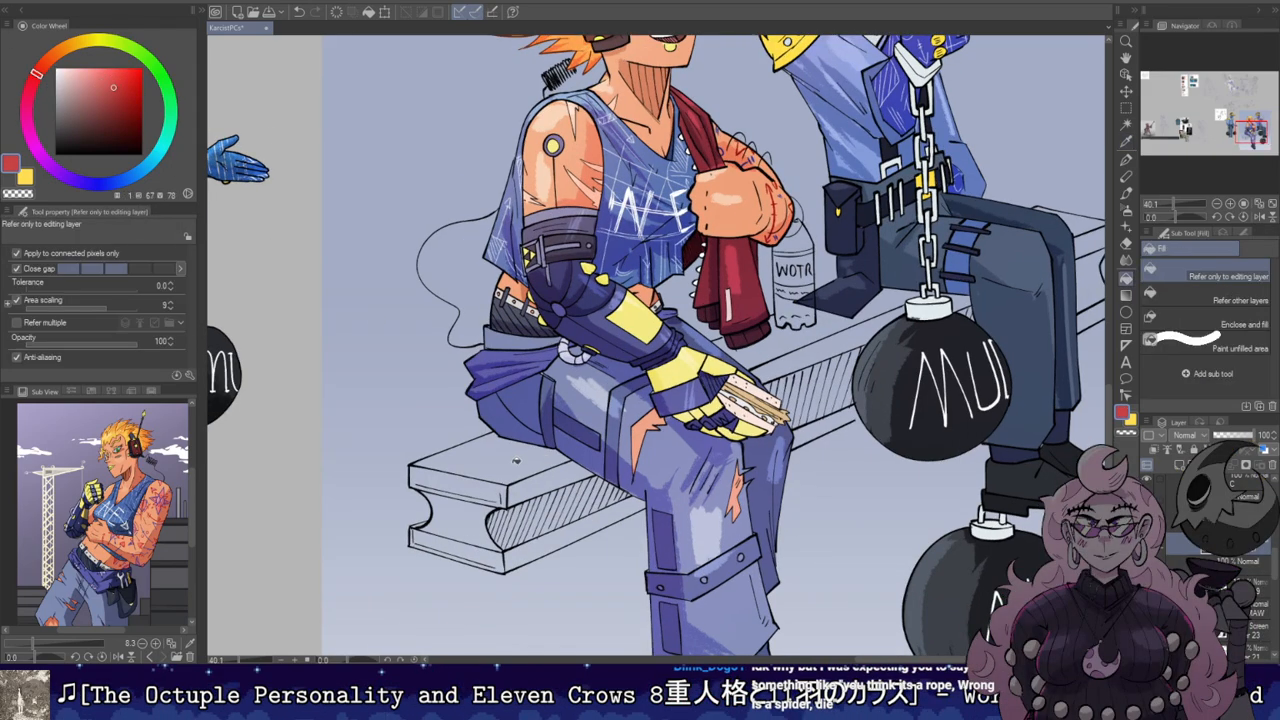
{"action": "left_click", "coordinate": [327, 372]}
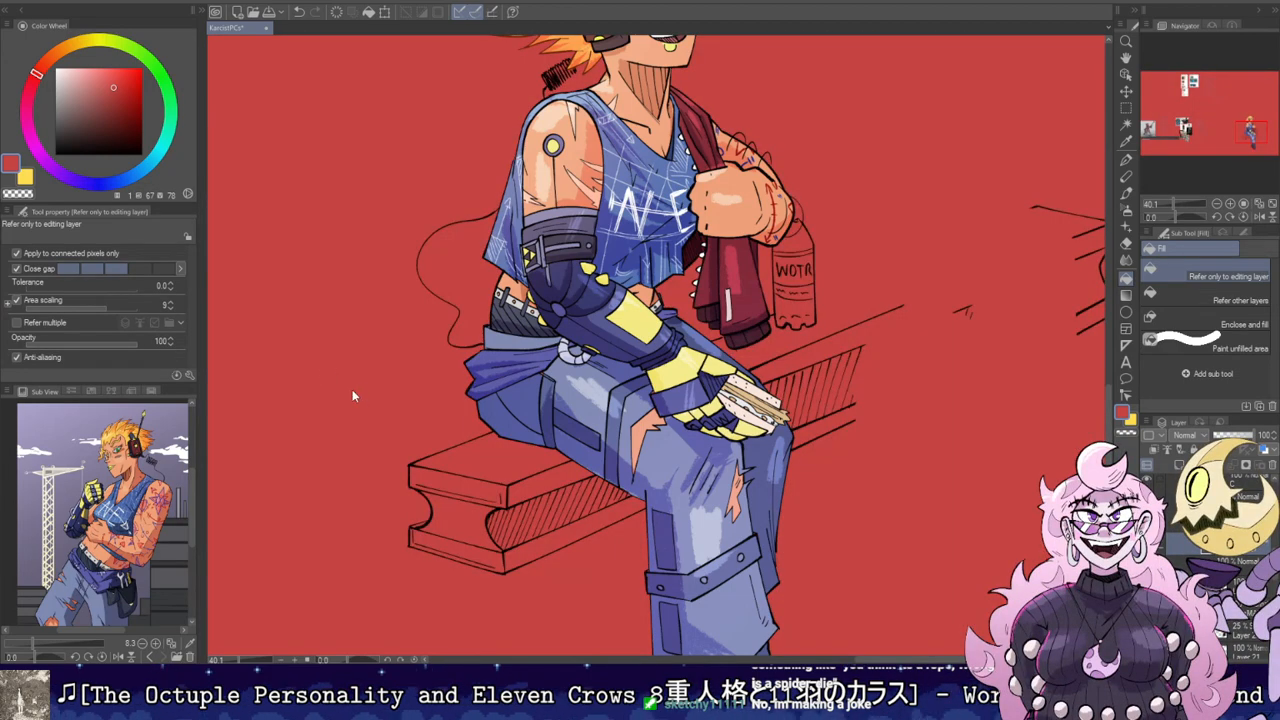
{"action": "key", "text": "ctrl+z"}
{"action": "left_click", "coordinate": [48, 322]}
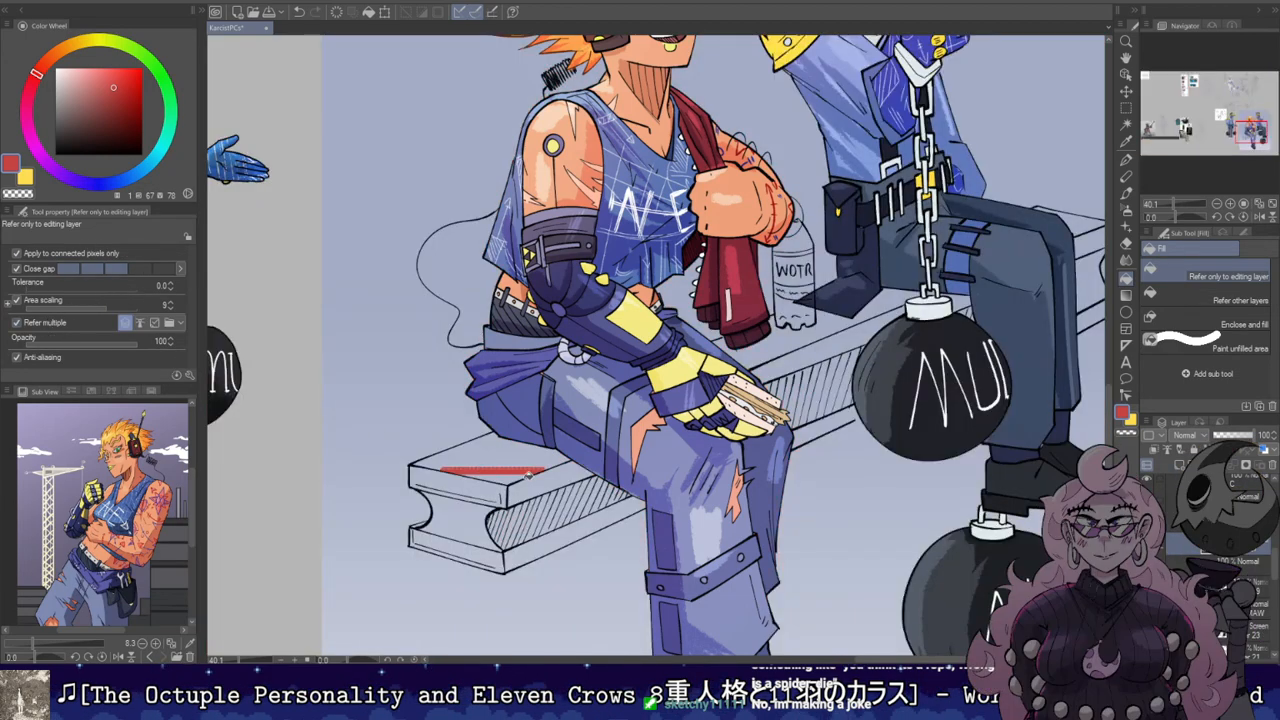
Step: Delete the white gradient layer and fill the bench's top surface with the bright red
{"action": "left_click", "coordinate": [1256, 647]}
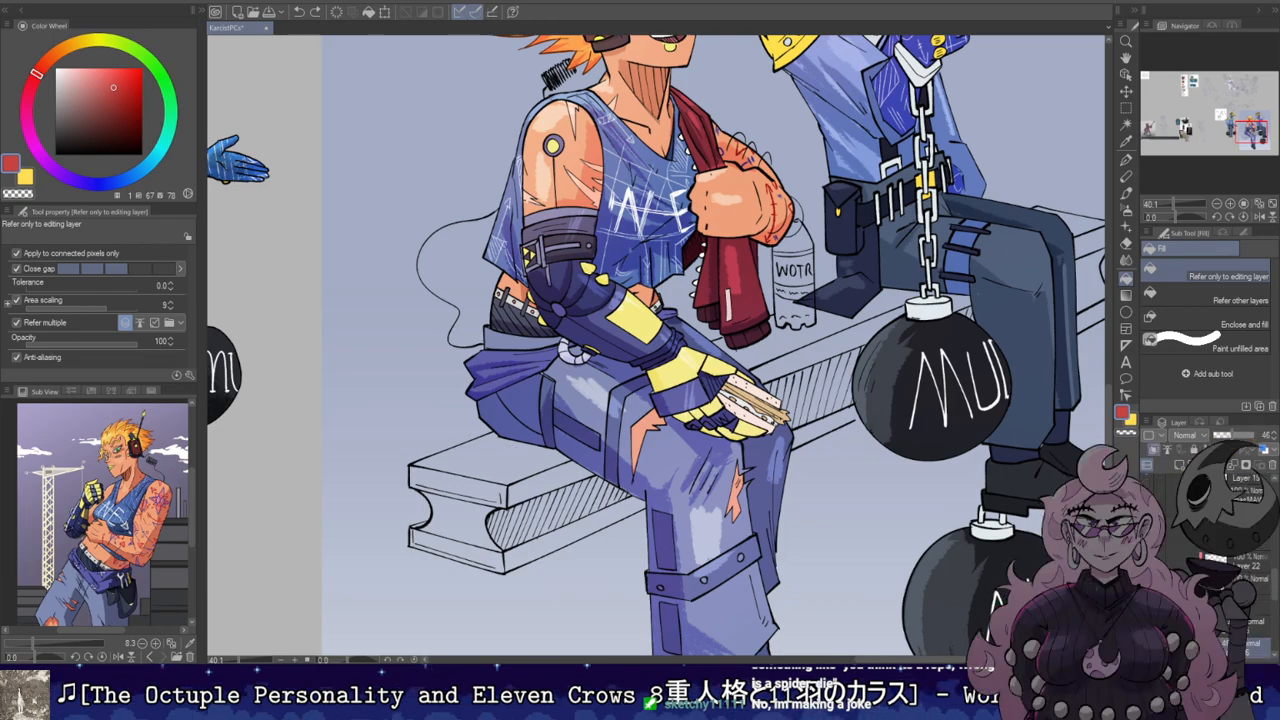
{"action": "key", "text": "Delete"}
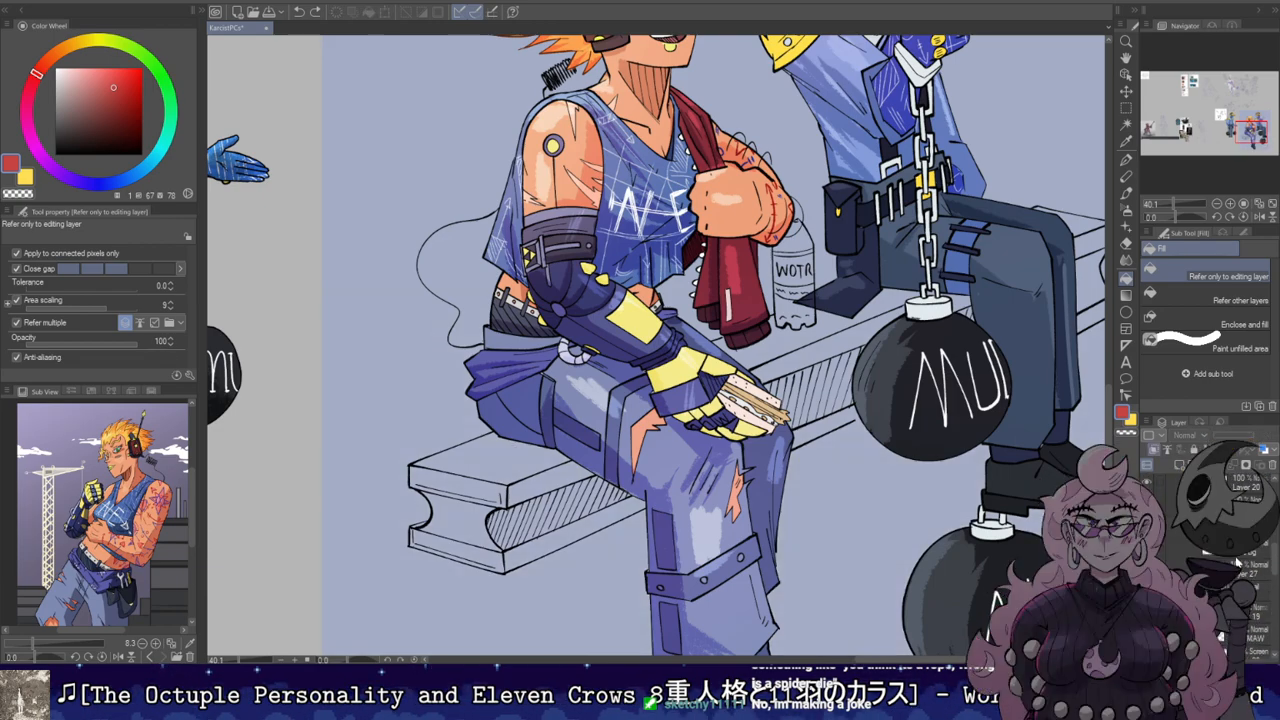
{"action": "left_click", "coordinate": [495, 460]}
{"action": "scroll", "coordinate": [498, 460], "scroll_direction": "up", "scroll_amount": 2}
{"action": "left_click", "coordinate": [890, 272]}
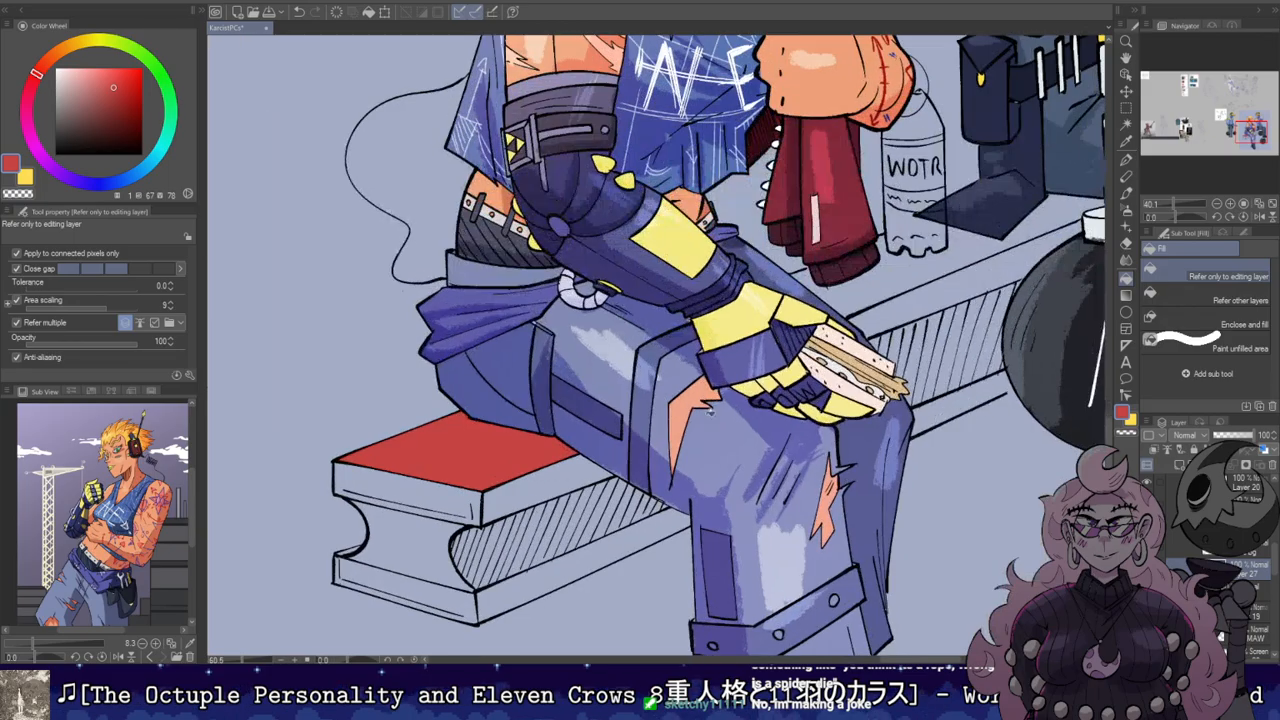
{"action": "left_click_drag", "start_coordinate": [890, 272], "coordinate": [896, 394]}
Step: Fill the front edges of the bench's upper flange with a deeper red of about HSV 1, 77, 72
{"action": "left_click", "coordinate": [122, 92]}
{"action": "left_click_drag", "start_coordinate": [513, 542], "coordinate": [543, 452]}
{"action": "left_click", "coordinate": [472, 534]}
{"action": "left_click_drag", "start_coordinate": [1012, 332], "coordinate": [452, 463]}
{"action": "left_click", "coordinate": [785, 332]}
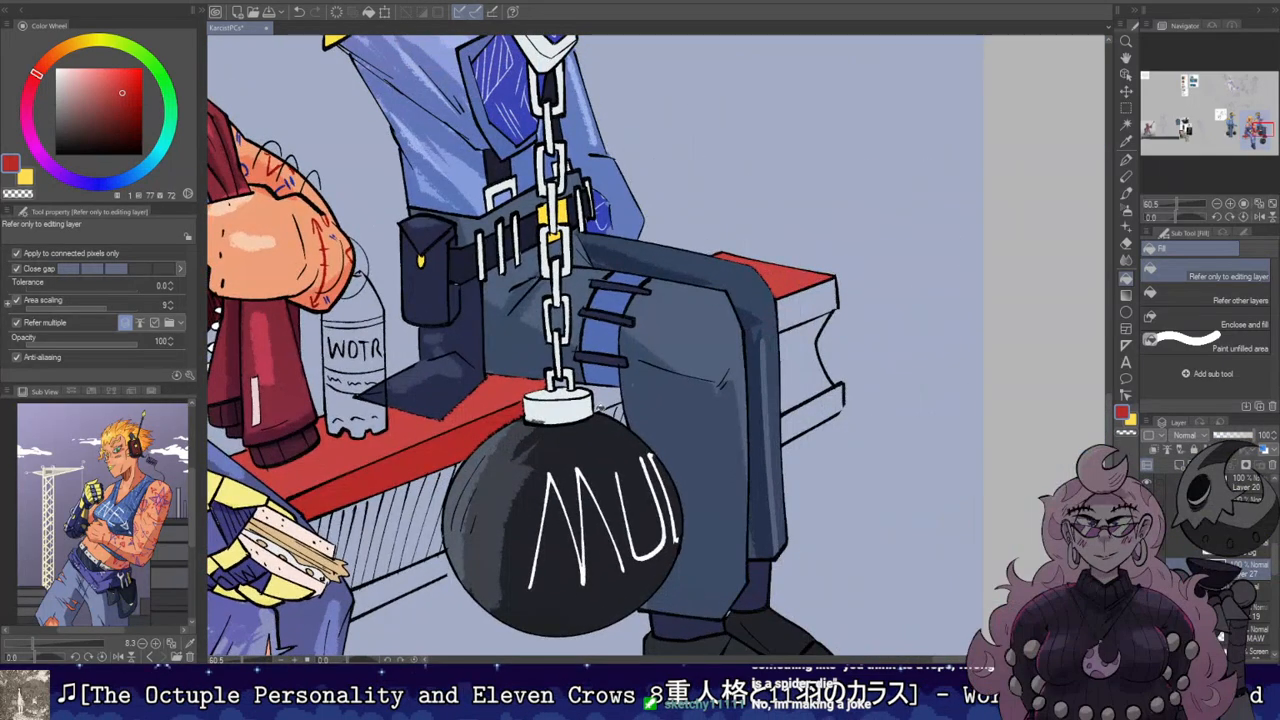
Step: Turn off the fill's area scaling and fill the leftover bench gaps around the chain and the far end's upper edge
{"action": "left_click", "coordinate": [41, 327]}
{"action": "left_click", "coordinate": [44, 325]}
{"action": "left_click", "coordinate": [42, 301]}
{"action": "left_click", "coordinate": [448, 430]}
{"action": "key", "text": "ctrl+z"}
{"action": "left_click", "coordinate": [447, 444]}
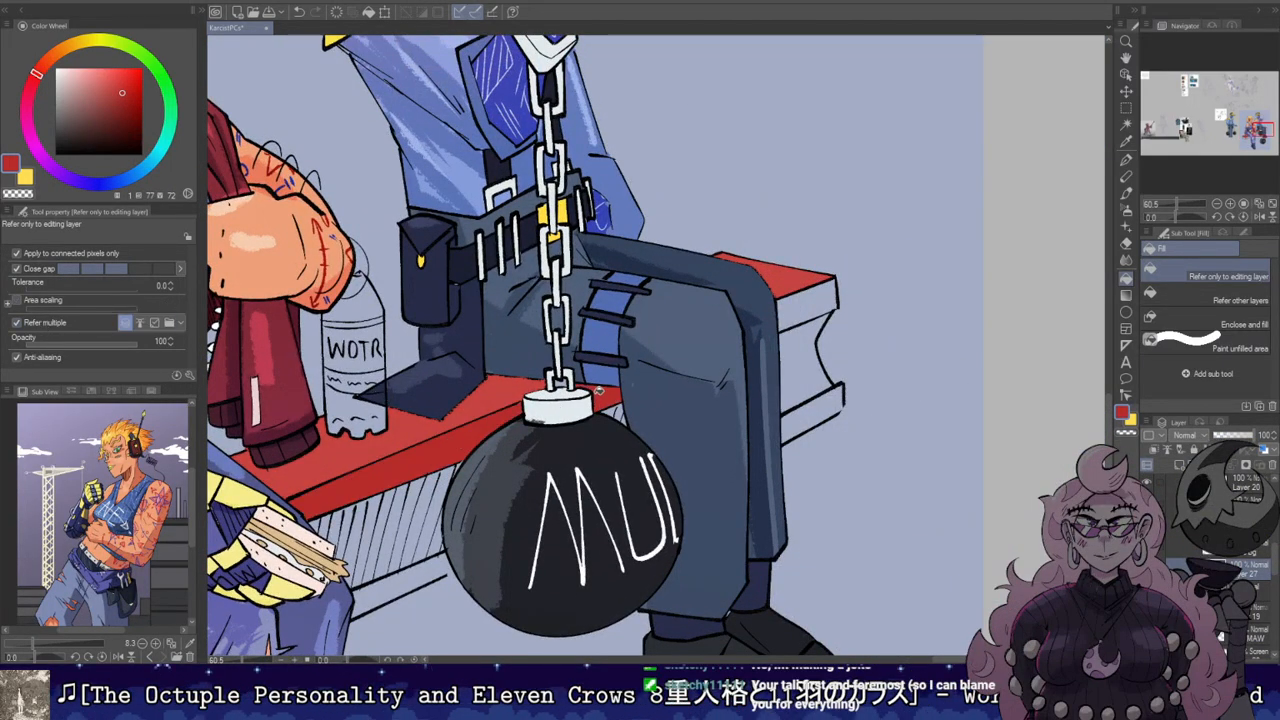
{"action": "scroll", "coordinate": [590, 395], "scroll_direction": "up", "scroll_amount": 2}
{"action": "left_click_drag", "start_coordinate": [605, 365], "coordinate": [539, 403]}
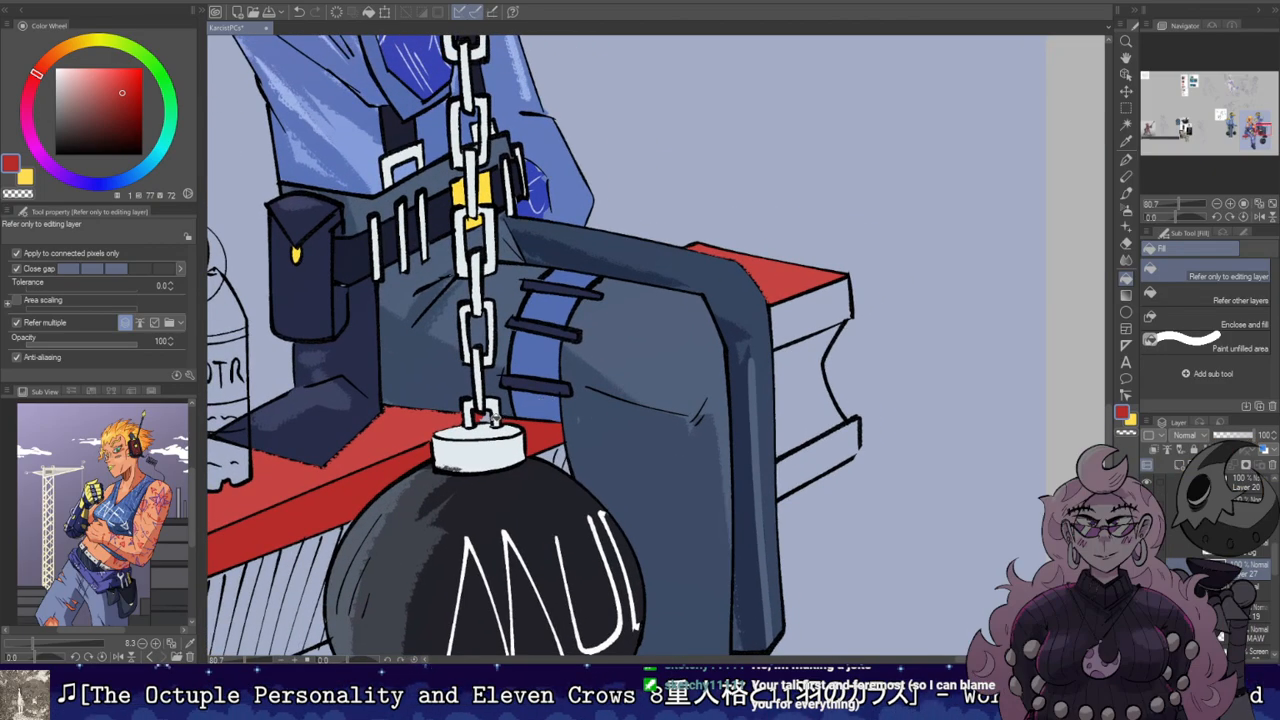
{"action": "left_click", "coordinate": [788, 314]}
Step: Fill the bench's recessed near end and hatched side up to the hanging ball with dark red, about HSV 1, 80, 52
{"action": "scroll", "coordinate": [777, 361], "scroll_direction": "down", "scroll_amount": 3}
{"action": "left_click_drag", "start_coordinate": [372, 515], "coordinate": [772, 281]}
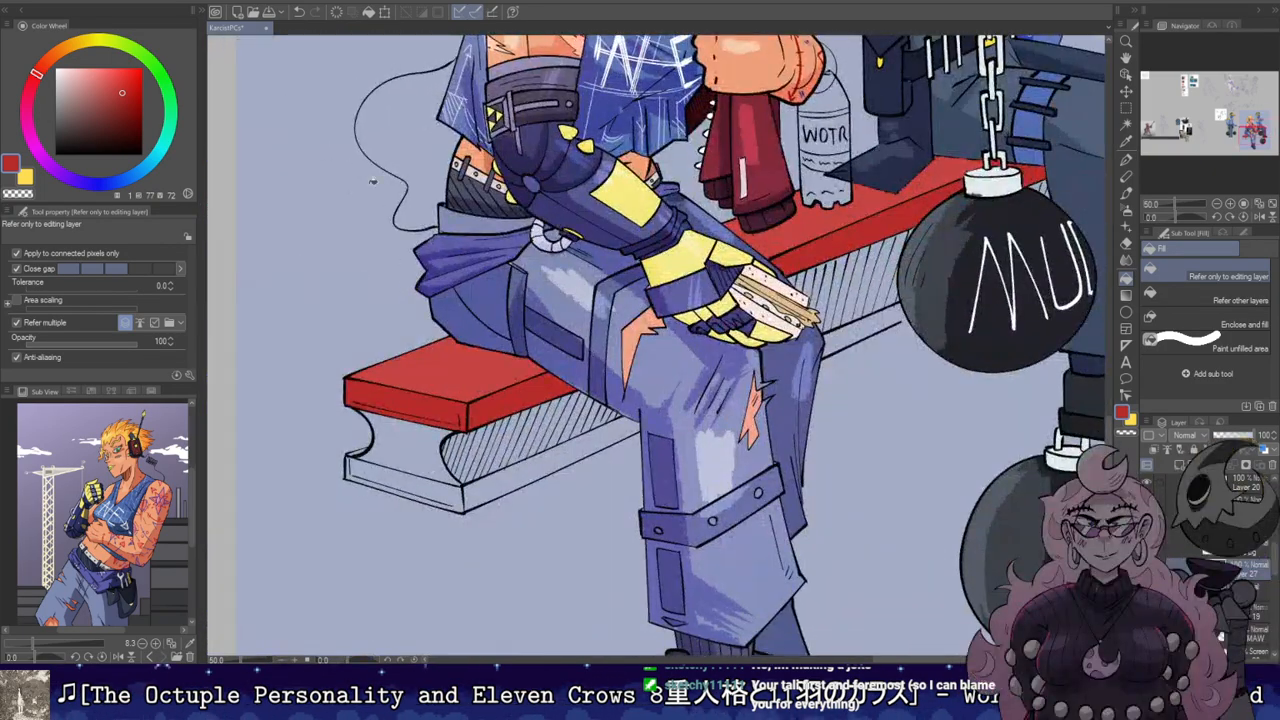
{"action": "left_click", "coordinate": [124, 110]}
{"action": "mouse_move", "coordinate": [410, 450]}
{"action": "left_mouse_down"}
{"action": "mouse_move", "coordinate": [455, 455]}
{"action": "mouse_move", "coordinate": [614, 412]}
{"action": "left_mouse_up"}
{"action": "scroll", "coordinate": [460, 422], "scroll_direction": "up", "scroll_amount": 4}
{"action": "key", "text": "b"}
{"action": "mouse_move", "coordinate": [928, 245]}
{"action": "left_mouse_down"}
{"action": "mouse_move", "coordinate": [532, 406]}
{"action": "mouse_move", "coordinate": [668, 385]}
{"action": "mouse_move", "coordinate": [710, 392]}
{"action": "left_mouse_up"}
{"action": "key", "text": "g"}
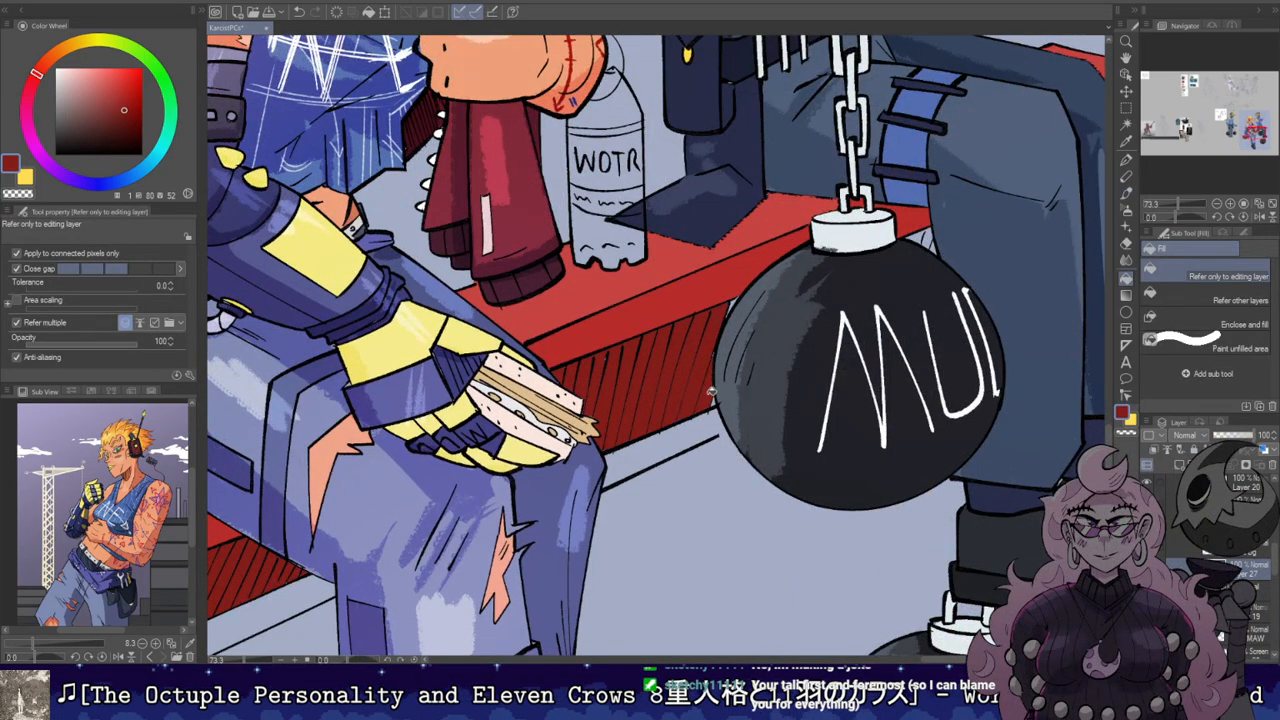
{"action": "key", "text": "b"}
{"action": "key", "text": "g"}
Step: Fill the small recessed patch beside the hanging ball and the recess at the bench's far end with the dark red
{"action": "left_click_drag", "start_coordinate": [734, 301], "coordinate": [587, 427]}
{"action": "left_click_drag", "start_coordinate": [773, 360], "coordinate": [788, 373]}
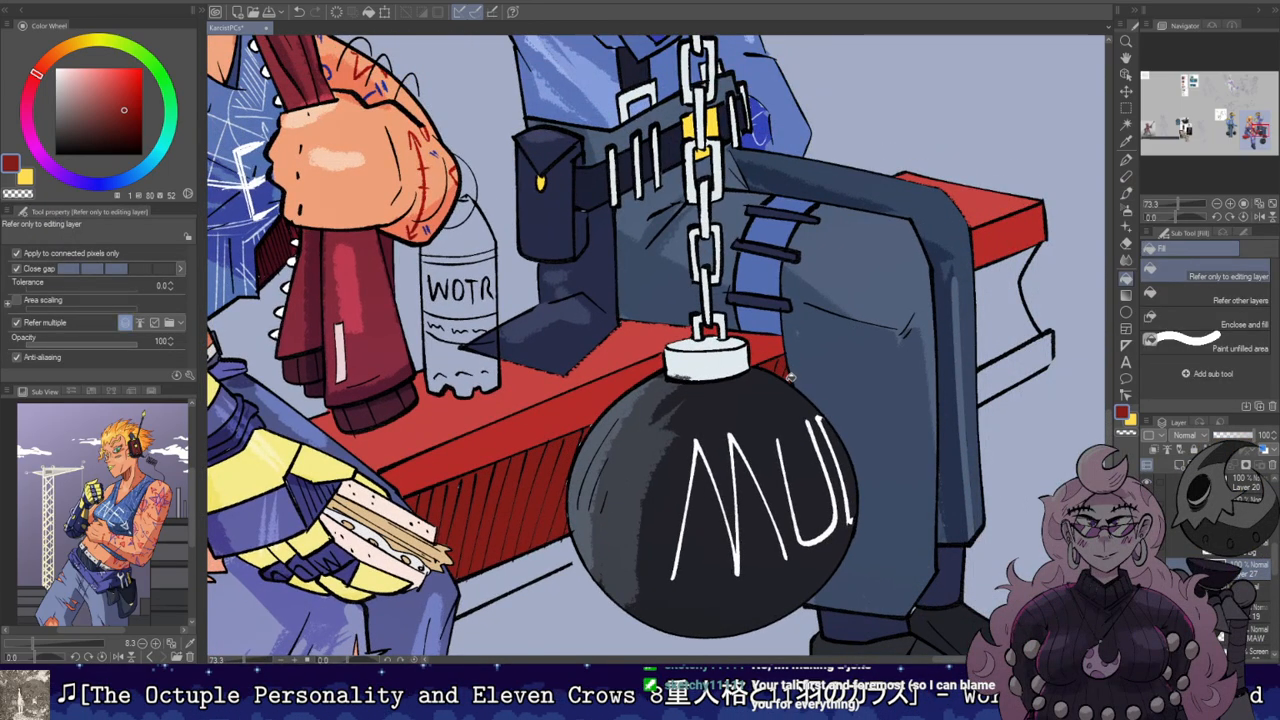
{"action": "left_click_drag", "start_coordinate": [961, 315], "coordinate": [783, 394]}
{"action": "left_click", "coordinate": [823, 394]}
Step: Fill the near end and front side of the bench's lower flange with the deeper red of the upper edges
{"action": "scroll", "coordinate": [706, 390], "scroll_direction": "down", "scroll_amount": 5}
{"action": "left_click_drag", "start_coordinate": [518, 520], "coordinate": [706, 331]}
{"action": "left_click_drag", "start_coordinate": [424, 481], "coordinate": [598, 376]}
{"action": "scroll", "coordinate": [598, 376], "scroll_direction": "up", "scroll_amount": 3}
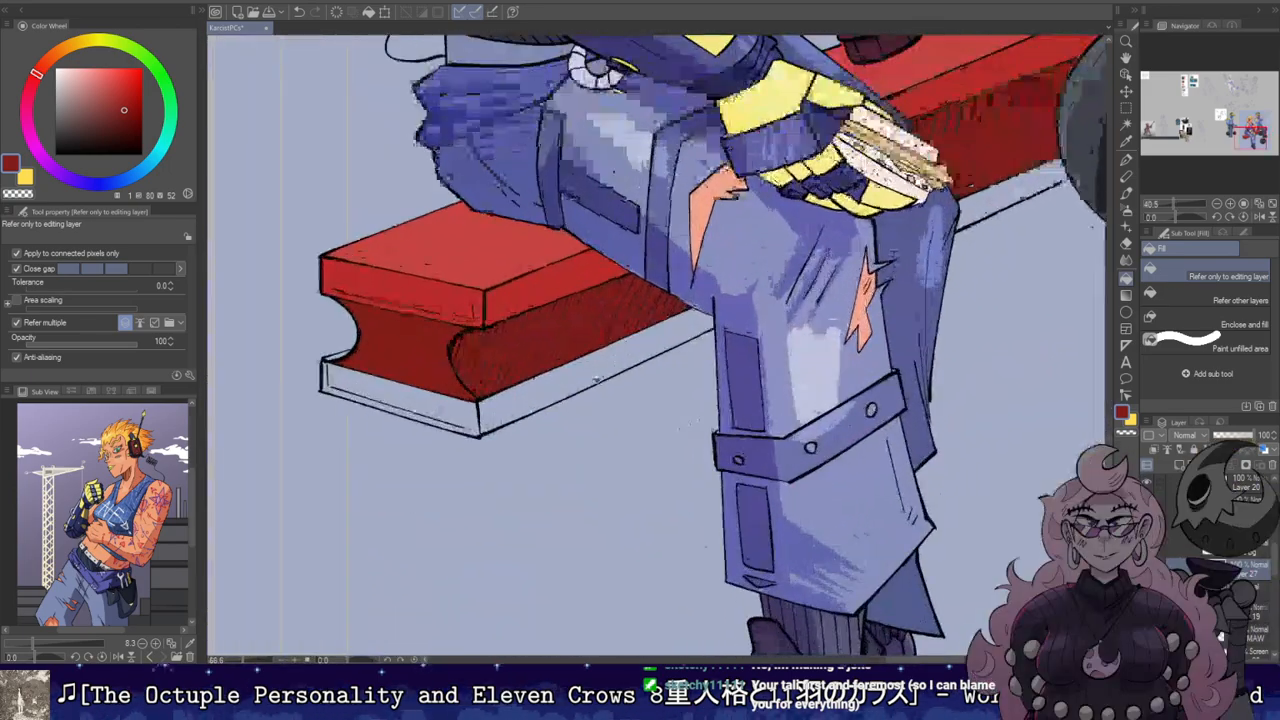
{"action": "left_click", "coordinate": [597, 378]}
{"action": "left_click", "coordinate": [447, 400]}
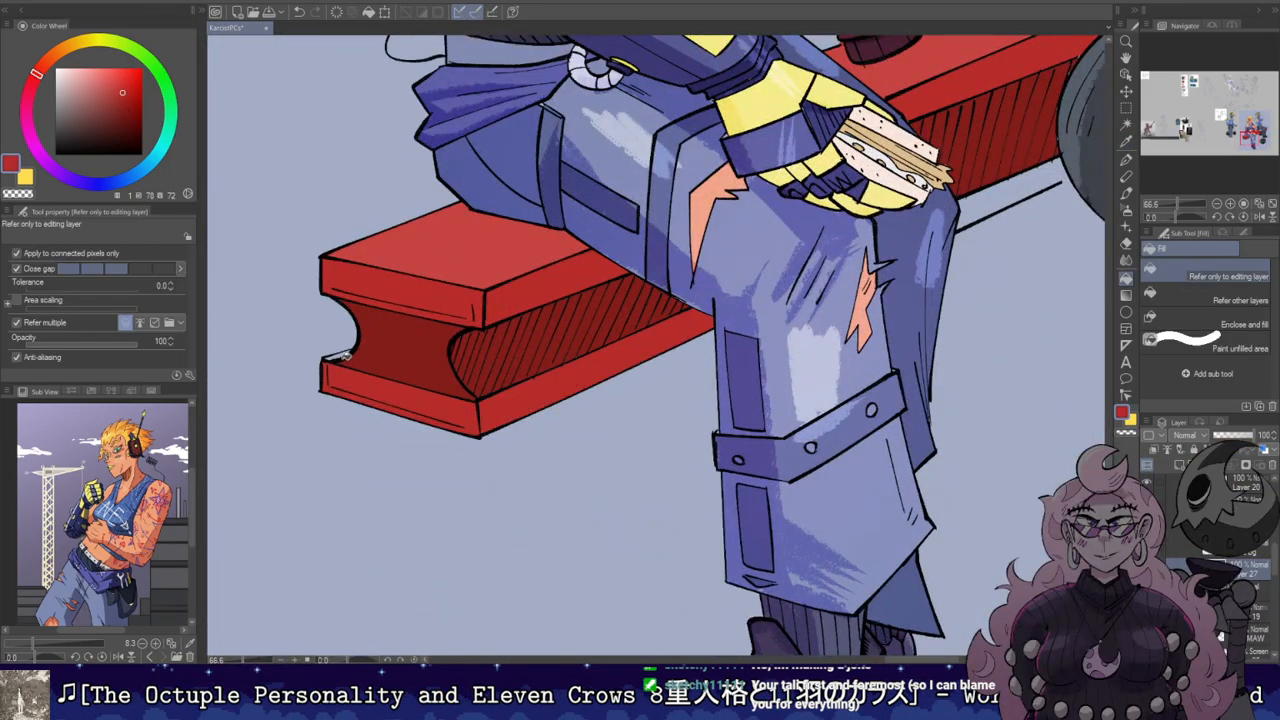
Step: Fill the lower flange section next to the hanging ball with the deeper red and choose the G-pen 2 lineart brush for touch-ups
{"action": "mouse_move", "coordinate": [1067, 185]}
{"action": "left_mouse_down"}
{"action": "mouse_move", "coordinate": [499, 381]}
{"action": "mouse_move", "coordinate": [517, 367]}
{"action": "left_mouse_up"}
{"action": "key", "text": "b"}
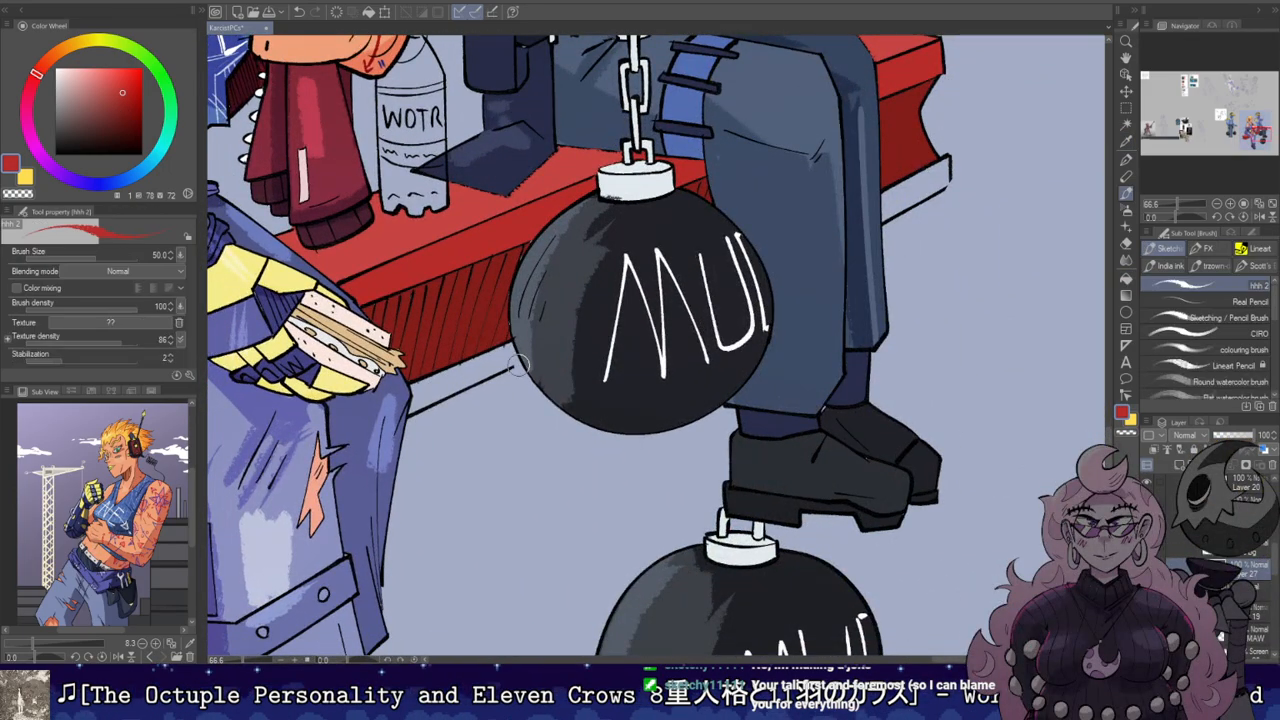
{"action": "key", "text": "g"}
{"action": "left_click", "coordinate": [480, 367]}
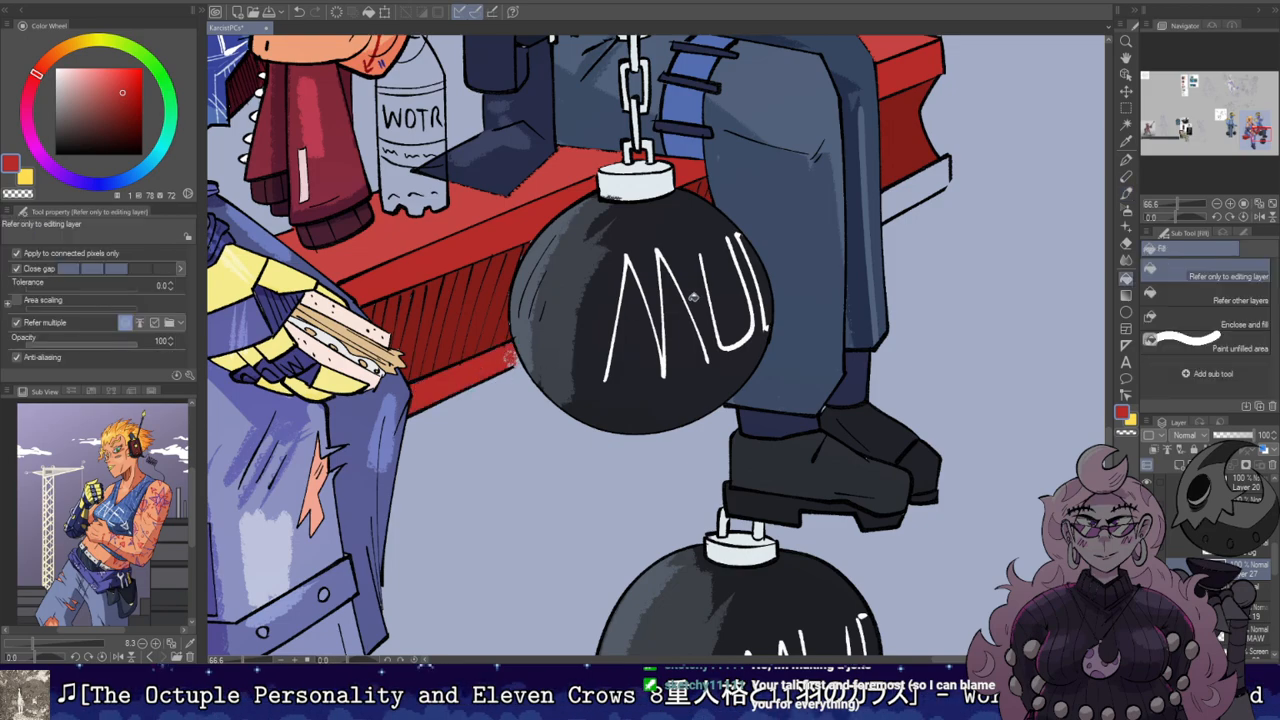
{"action": "key", "text": "b"}
{"action": "left_click", "coordinate": [1208, 249]}
{"action": "left_click", "coordinate": [1251, 249]}
{"action": "left_click", "coordinate": [1198, 333]}
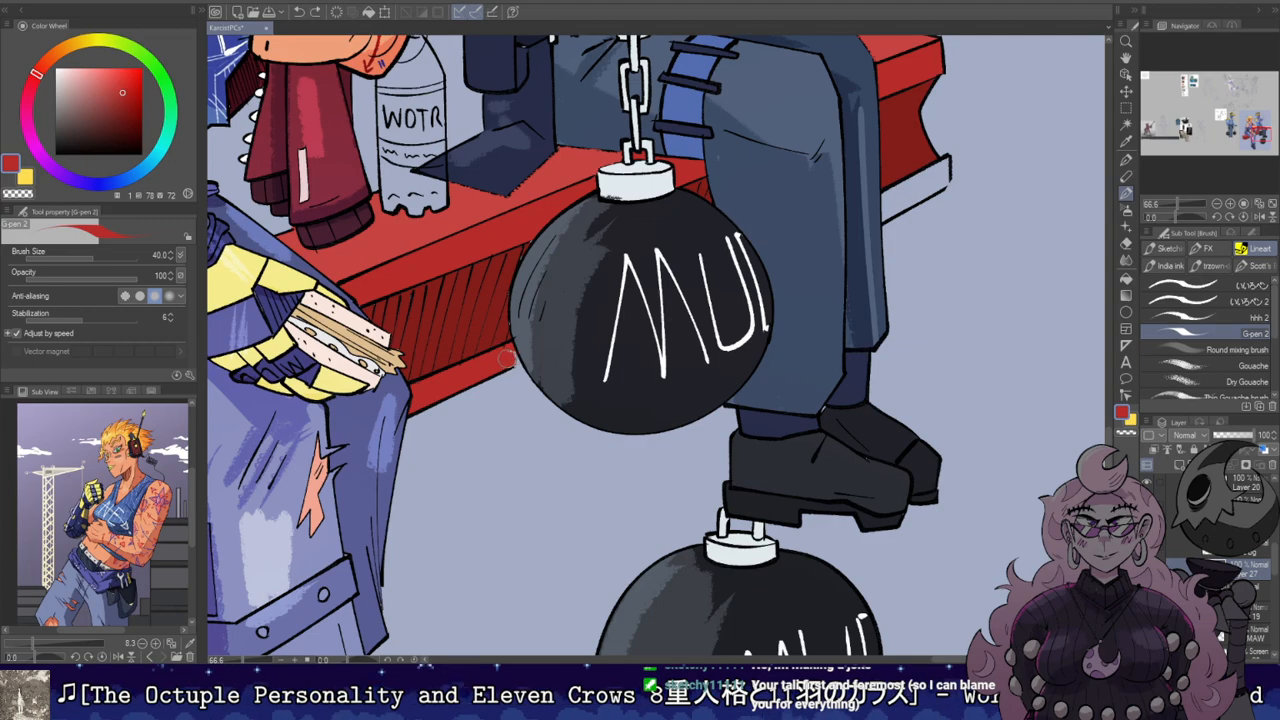
Step: Colour the far end of the bench's lower flange deeper red, brushing its tip and filling the rest
{"action": "left_click_drag", "start_coordinate": [955, 165], "coordinate": [785, 321]}
{"action": "key", "text": "g"}
{"action": "key", "text": "b"}
{"action": "key", "text": "g"}
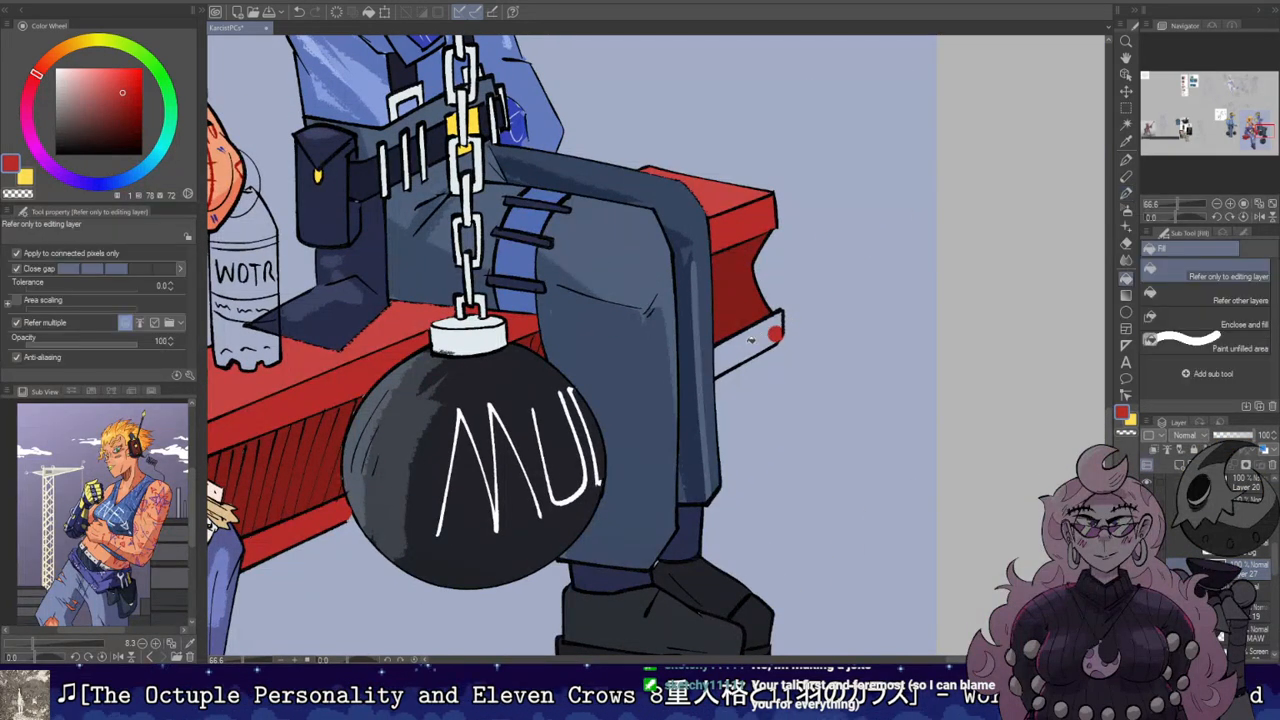
{"action": "left_click", "coordinate": [771, 339]}
{"action": "scroll", "coordinate": [770, 341], "scroll_direction": "down", "scroll_amount": 1}
{"action": "key", "text": "b"}
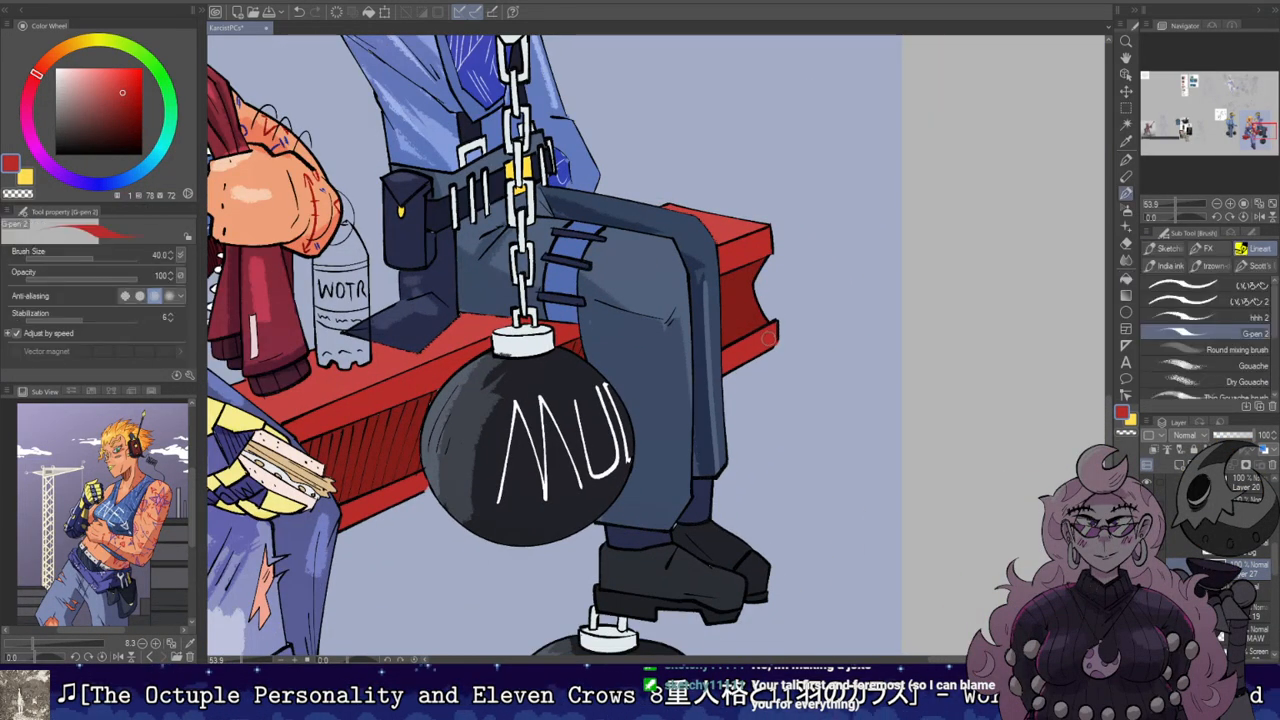
{"action": "scroll", "coordinate": [770, 340], "scroll_direction": "down", "scroll_amount": 2}
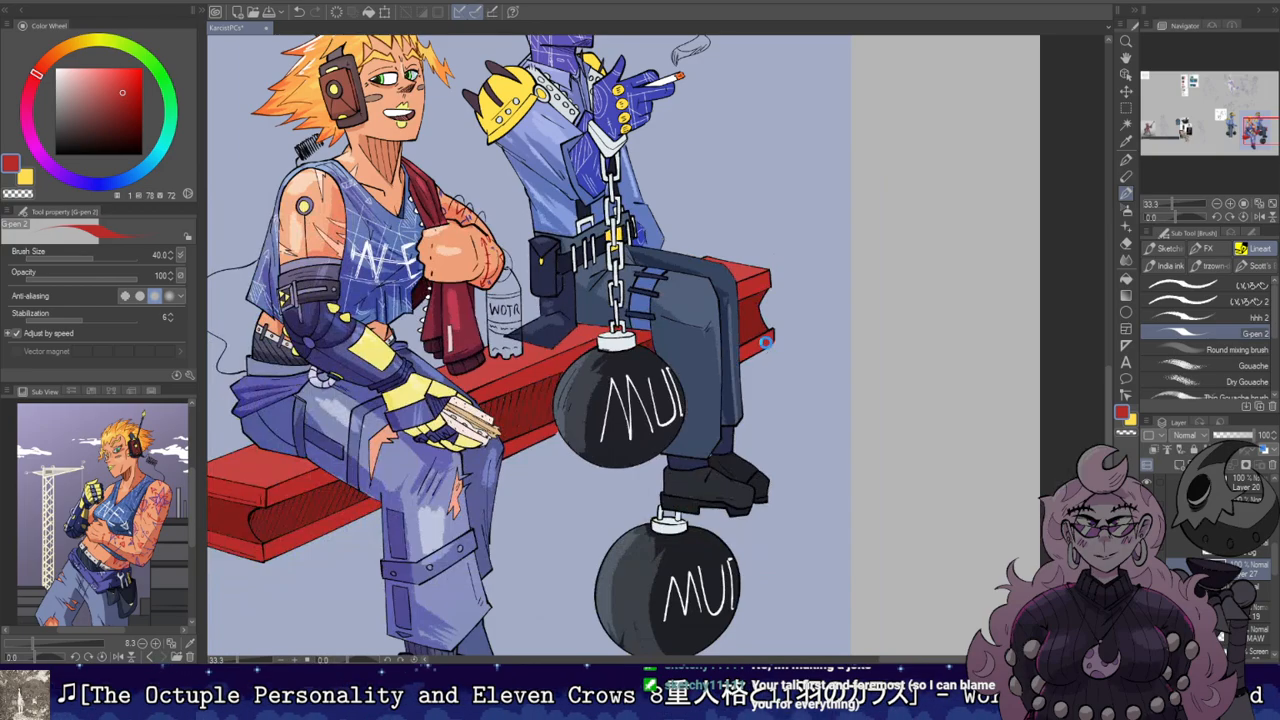
{"action": "scroll", "coordinate": [765, 342], "scroll_direction": "down", "scroll_amount": 3}
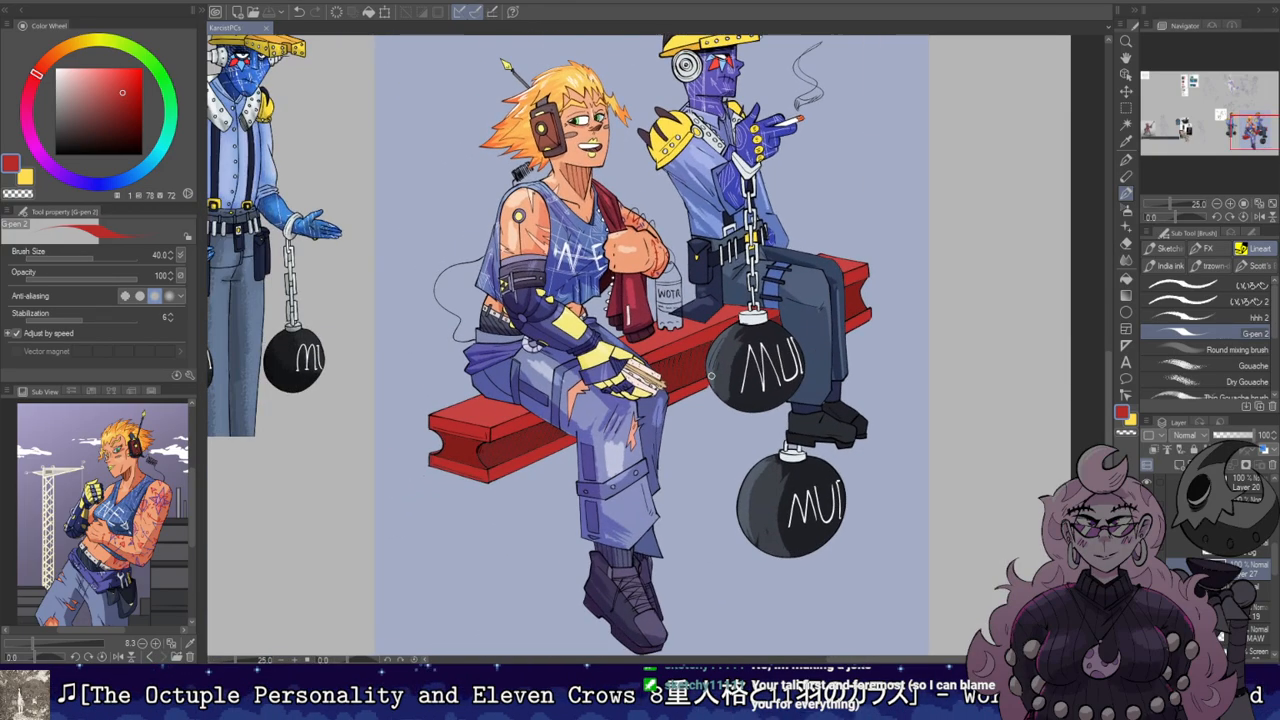
Step: Fill the water bottle on the bench with light blue, about HSV 225, 33, 98
{"action": "scroll", "coordinate": [709, 375], "scroll_direction": "up", "scroll_amount": 5}
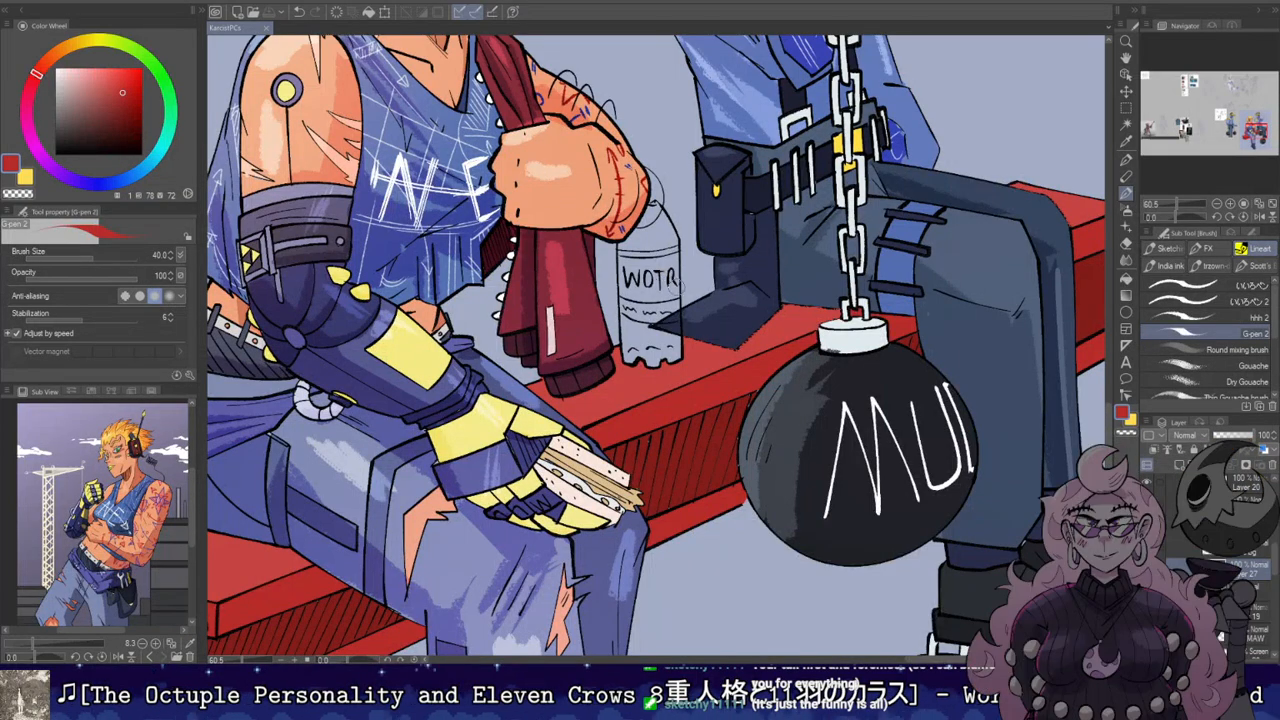
{"action": "scroll", "coordinate": [713, 330], "scroll_direction": "up", "scroll_amount": 2}
{"action": "left_click", "coordinate": [117, 180]}
{"action": "left_click", "coordinate": [85, 69]}
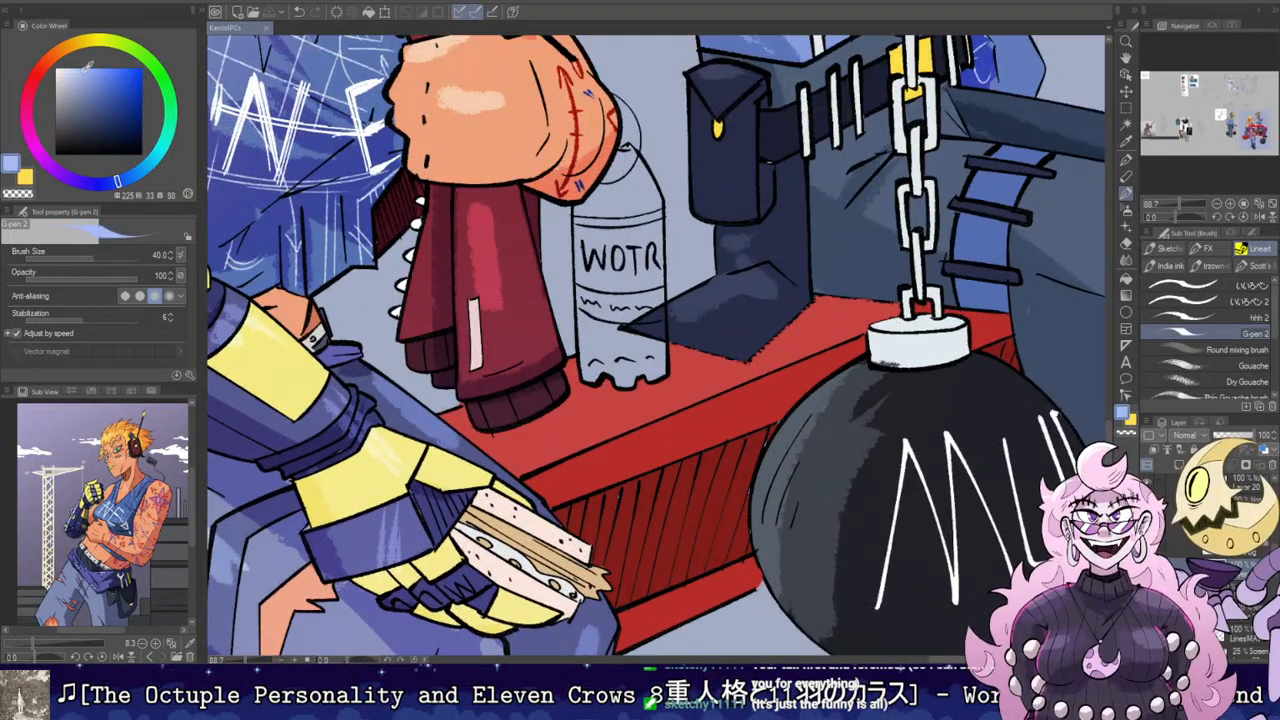
{"action": "key", "text": "g"}
{"action": "left_click", "coordinate": [620, 345]}
{"action": "left_click", "coordinate": [612, 200]}
{"action": "left_click_drag", "start_coordinate": [614, 197], "coordinate": [697, 313]}
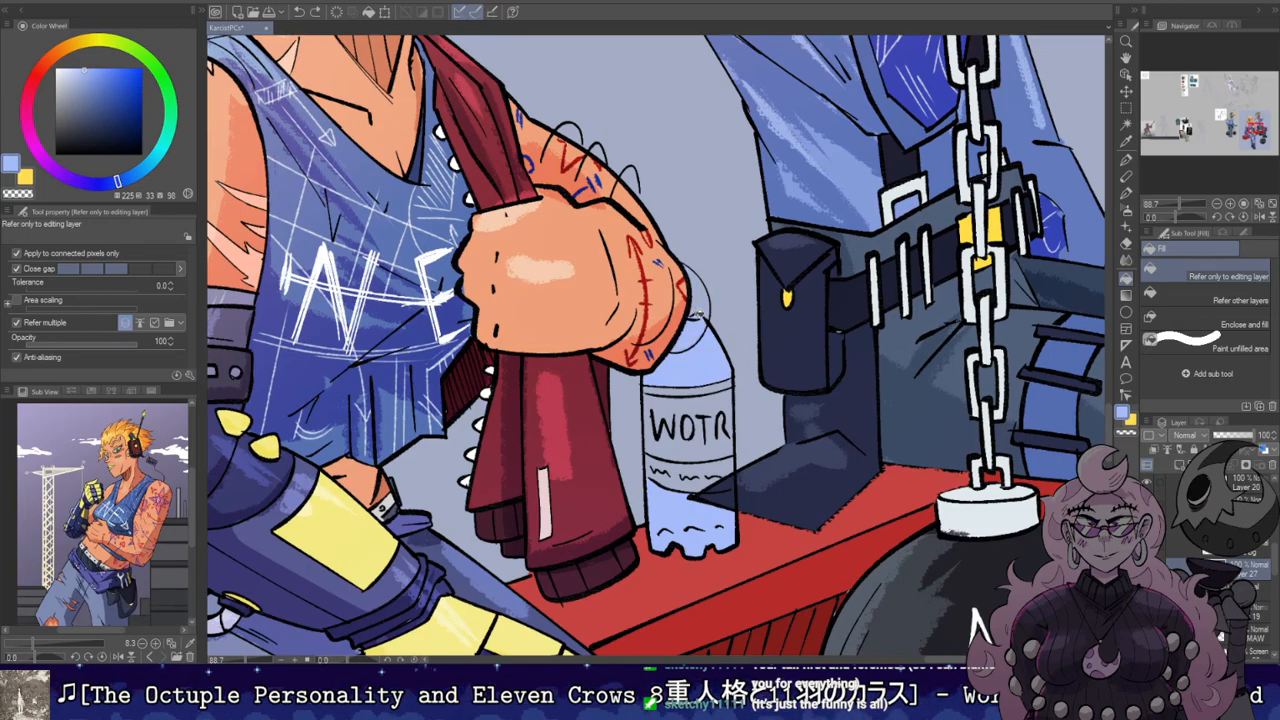
Step: Brush light blue over the part of the bottle where the dark boot shows through, undoing the stray stroke
{"action": "key", "text": "b"}
{"action": "mouse_move", "coordinate": [662, 402]}
{"action": "left_mouse_down"}
{"action": "mouse_move", "coordinate": [661, 484]}
{"action": "mouse_move", "coordinate": [684, 406]}
{"action": "mouse_move", "coordinate": [709, 494]}
{"action": "mouse_move", "coordinate": [714, 449]}
{"action": "left_mouse_up"}
{"action": "mouse_move", "coordinate": [718, 403]}
{"action": "left_mouse_down"}
{"action": "mouse_move", "coordinate": [720, 477]}
{"action": "mouse_move", "coordinate": [714, 381]}
{"action": "left_mouse_up"}
{"action": "key", "text": "ctrl+z"}
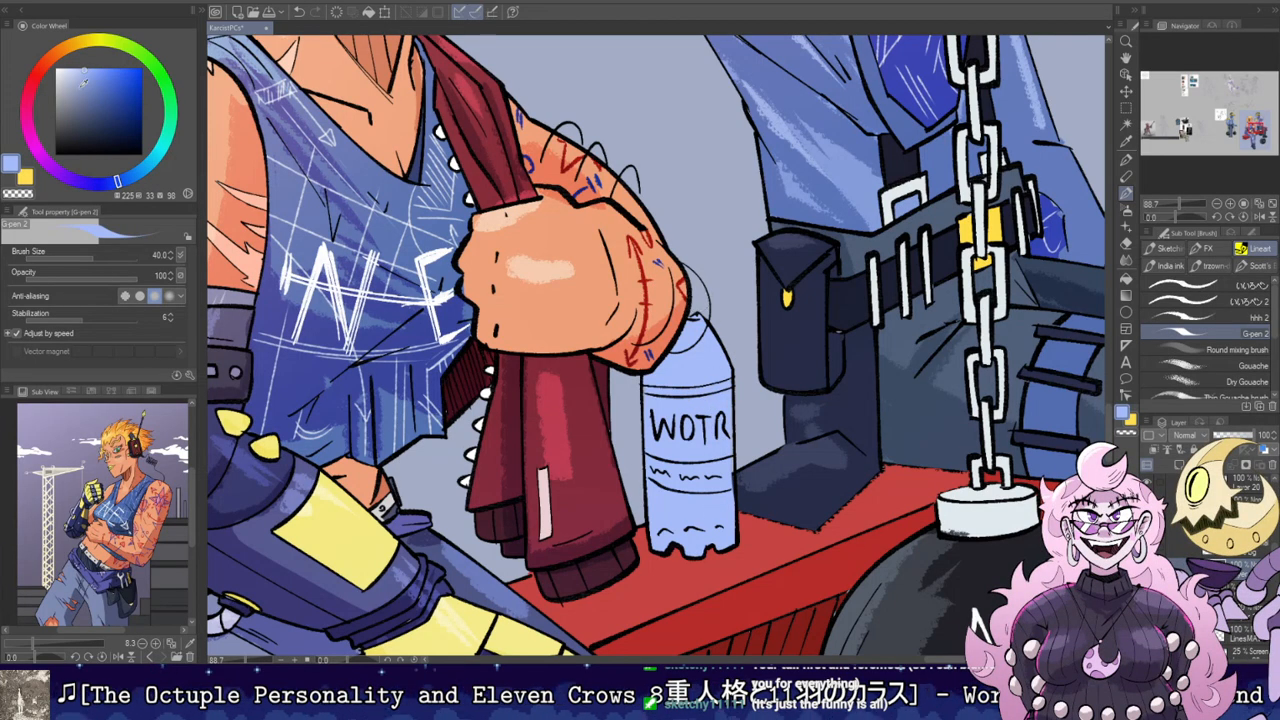
Step: Fill the bottle's WOTR label with medium blue, HSV 232, 52, 69, and the band below it with darker blue, HSV 232, 57, 59
{"action": "left_click", "coordinate": [100, 95]}
{"action": "left_click", "coordinate": [109, 183]}
{"action": "key", "text": "g"}
{"action": "left_click", "coordinate": [699, 443]}
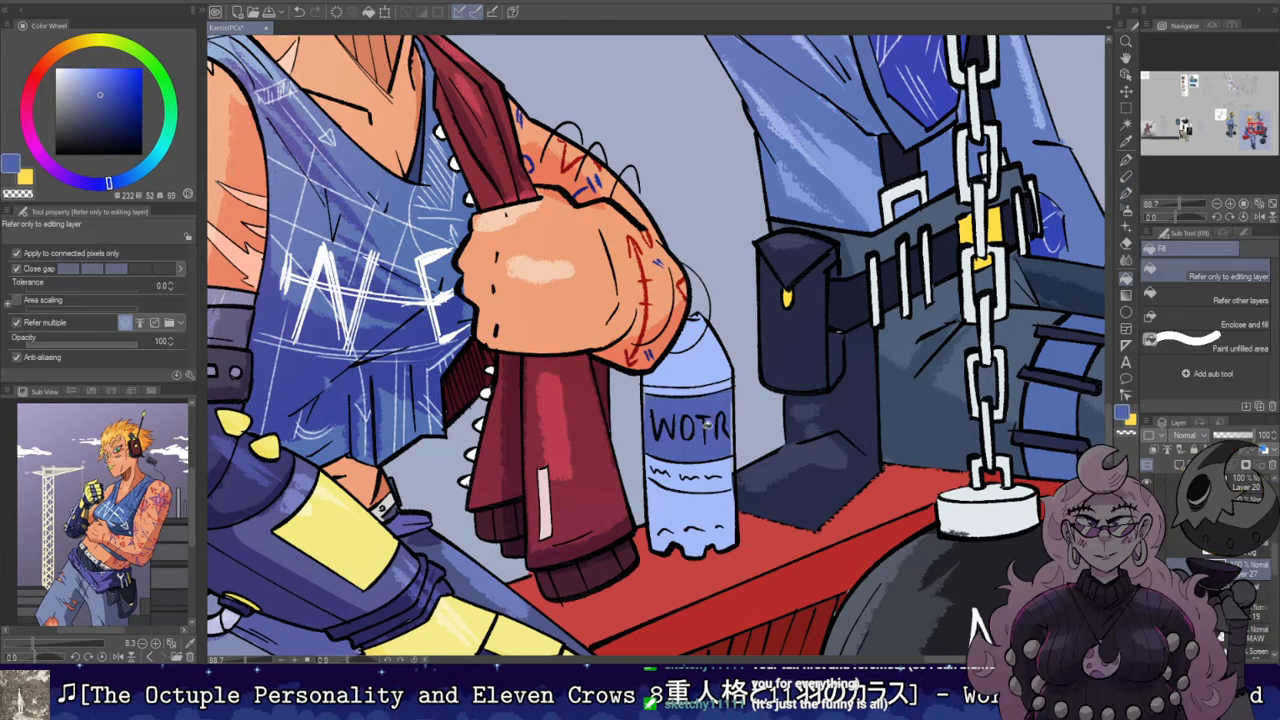
{"action": "key", "text": "p"}
{"action": "left_click", "coordinate": [105, 103]}
{"action": "key", "text": "g"}
{"action": "left_click", "coordinate": [706, 469]}
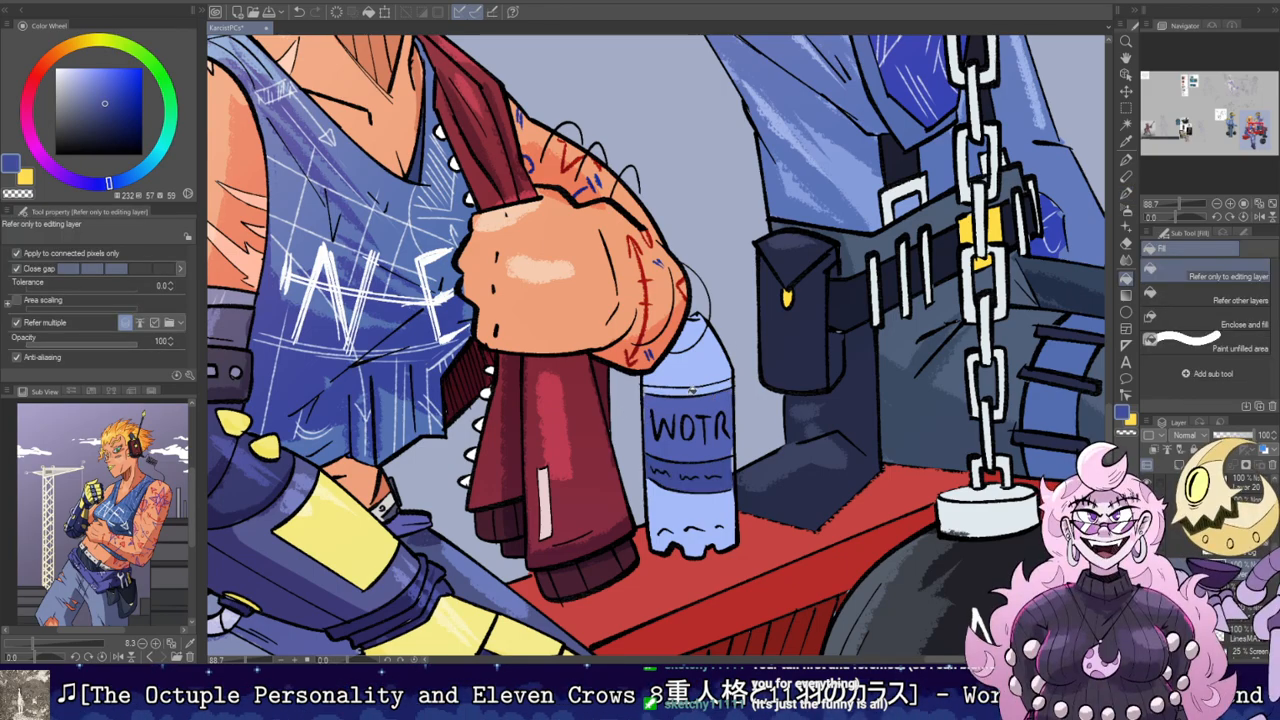
{"action": "key", "text": "p"}
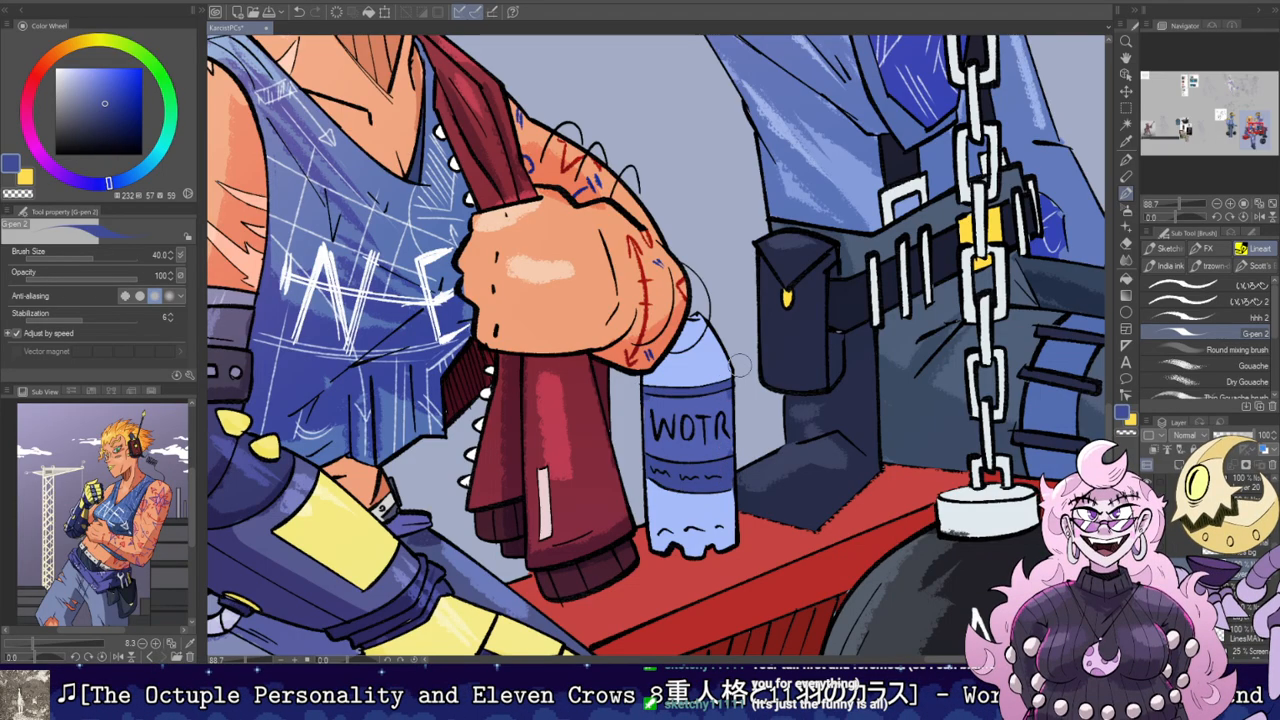
{"action": "scroll", "coordinate": [740, 375], "scroll_direction": "down", "scroll_amount": 3}
{"action": "scroll", "coordinate": [750, 450], "scroll_direction": "up", "scroll_amount": 1}
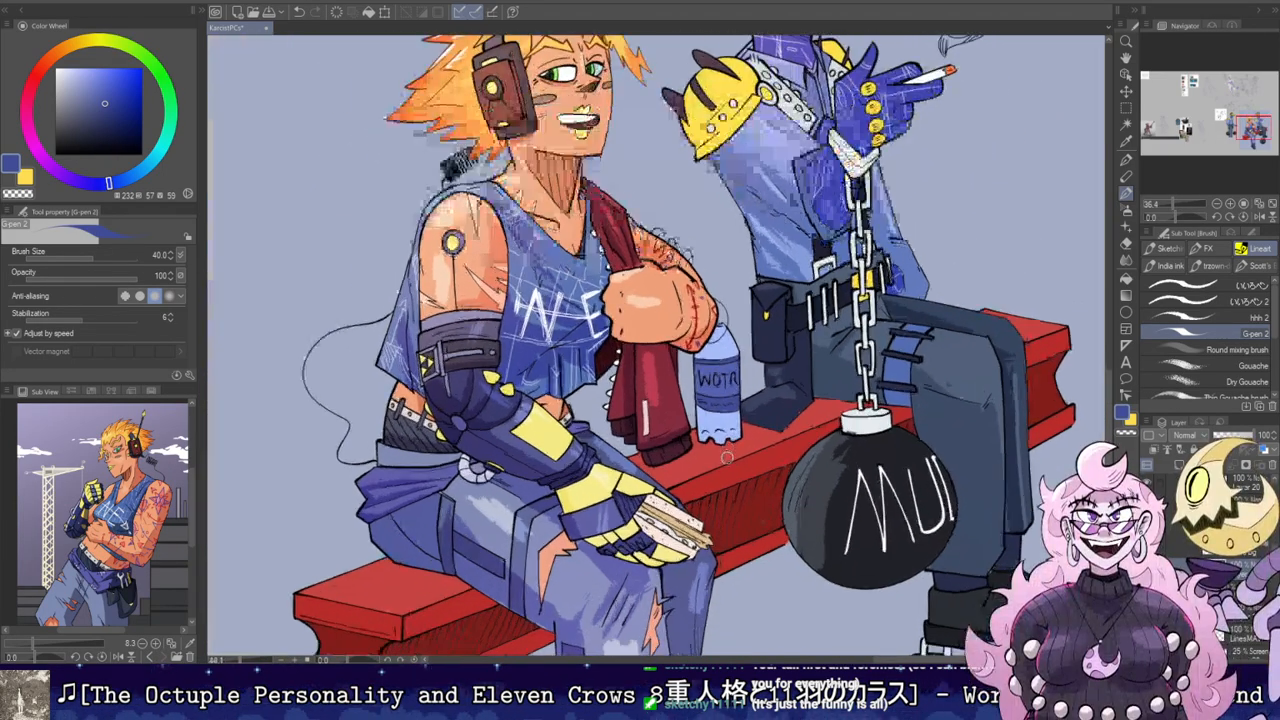
Step: Brush darker blue shading, HSV 225, 40, 89, onto the lower body and right shoulder of the water bottle
{"action": "scroll", "coordinate": [760, 470], "scroll_direction": "down", "scroll_amount": 1}
{"action": "scroll", "coordinate": [759, 478], "scroll_direction": "down", "scroll_amount": 1}
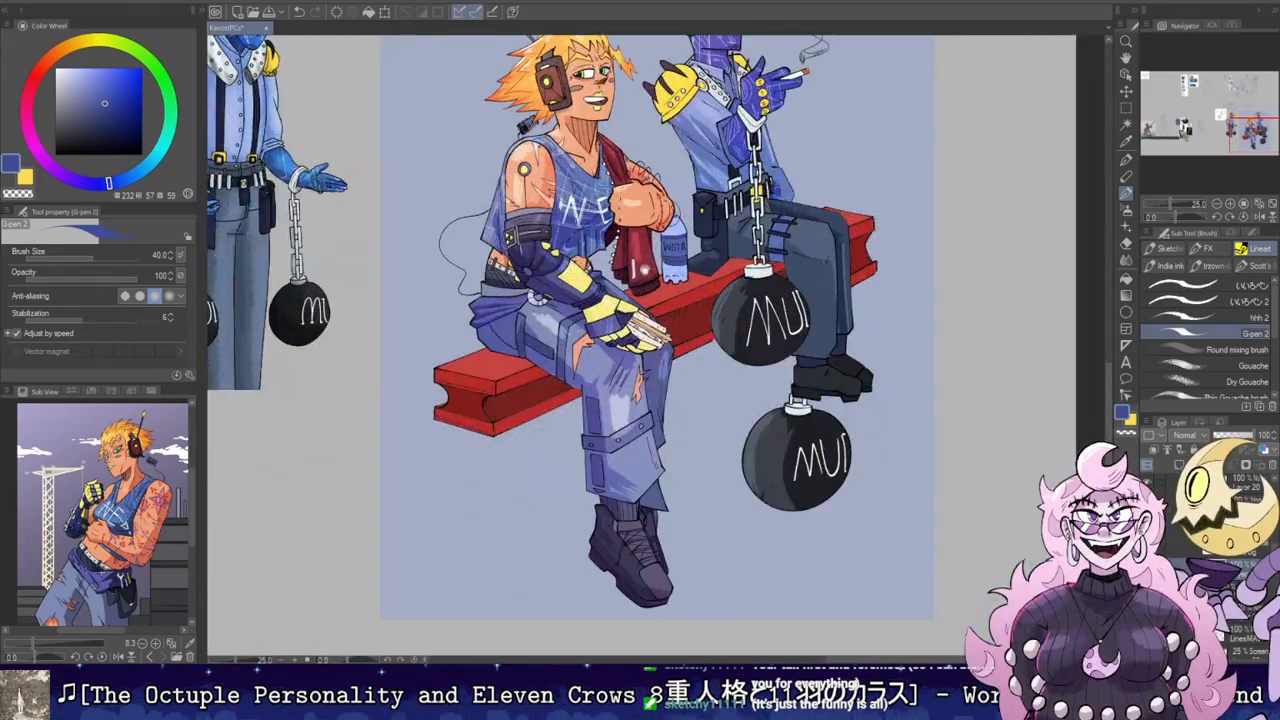
{"action": "scroll", "coordinate": [702, 337], "scroll_direction": "up", "scroll_amount": 4}
{"action": "key", "text": "i"}
{"action": "left_click", "coordinate": [702, 340]}
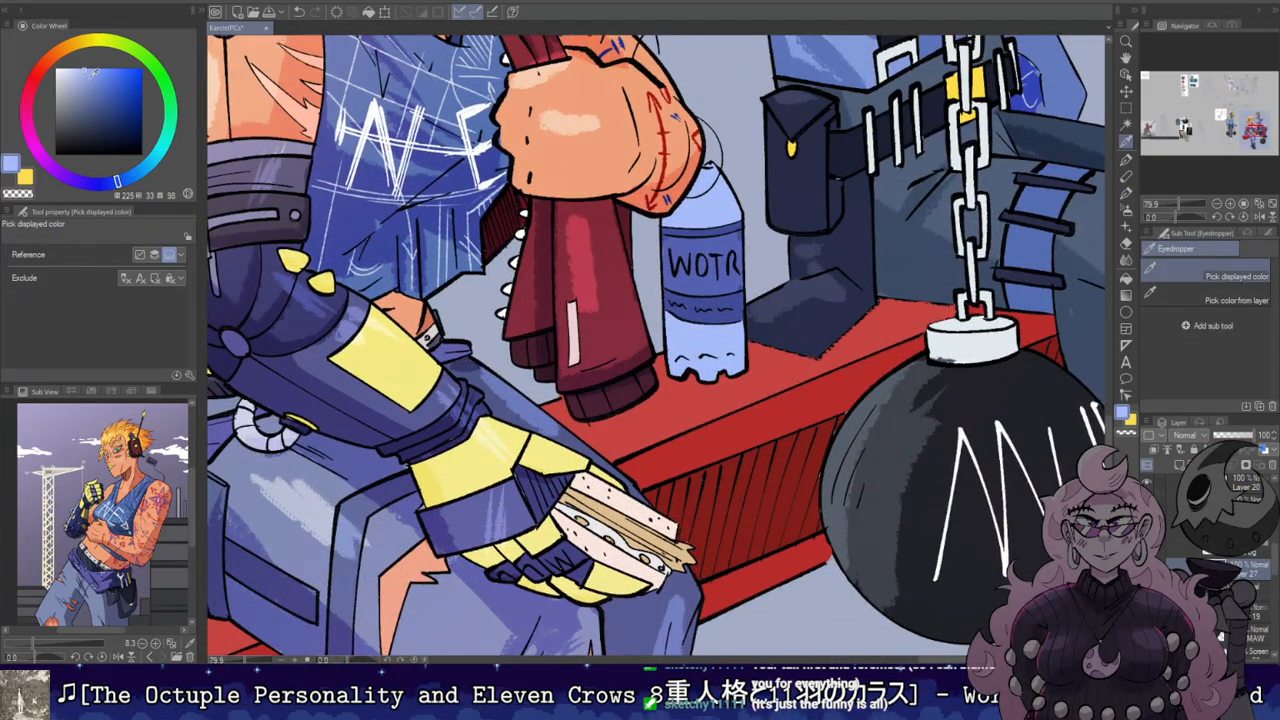
{"action": "key", "text": "b"}
{"action": "left_click_drag", "start_coordinate": [668, 356], "coordinate": [732, 347]}
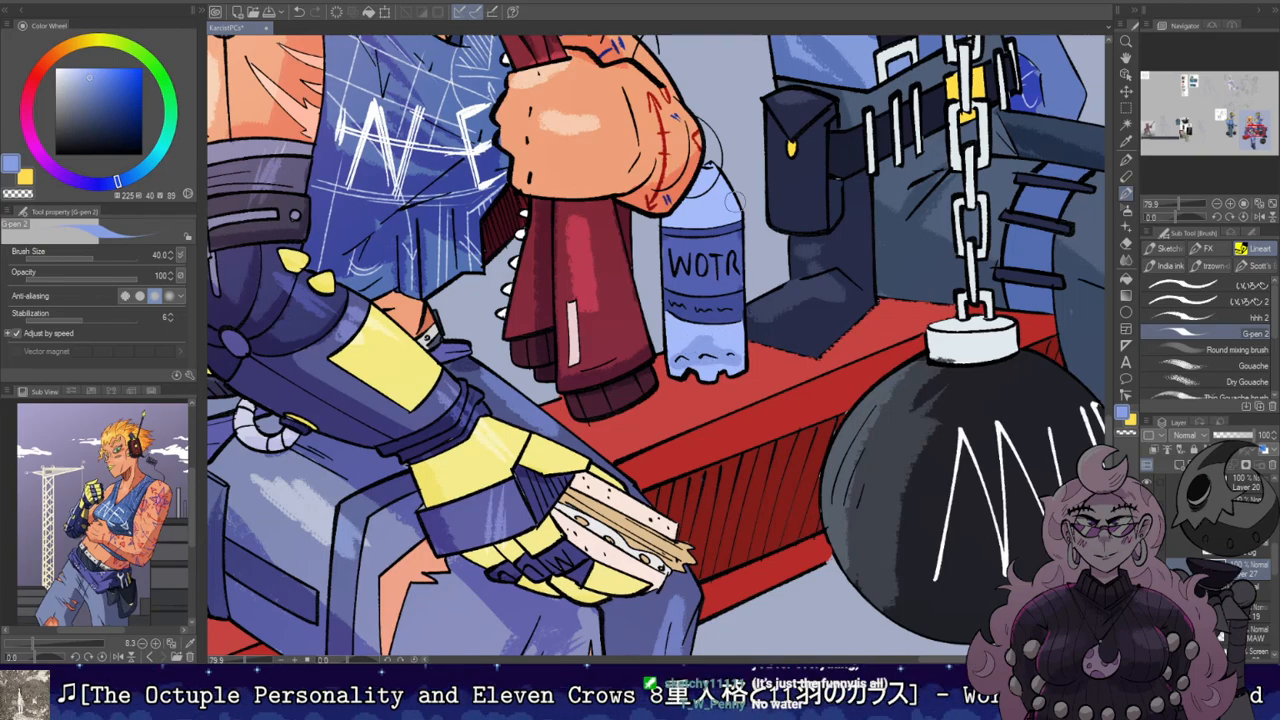
{"action": "left_click_drag", "start_coordinate": [727, 171], "coordinate": [738, 232]}
{"action": "scroll", "coordinate": [756, 219], "scroll_direction": "down", "scroll_amount": 3}
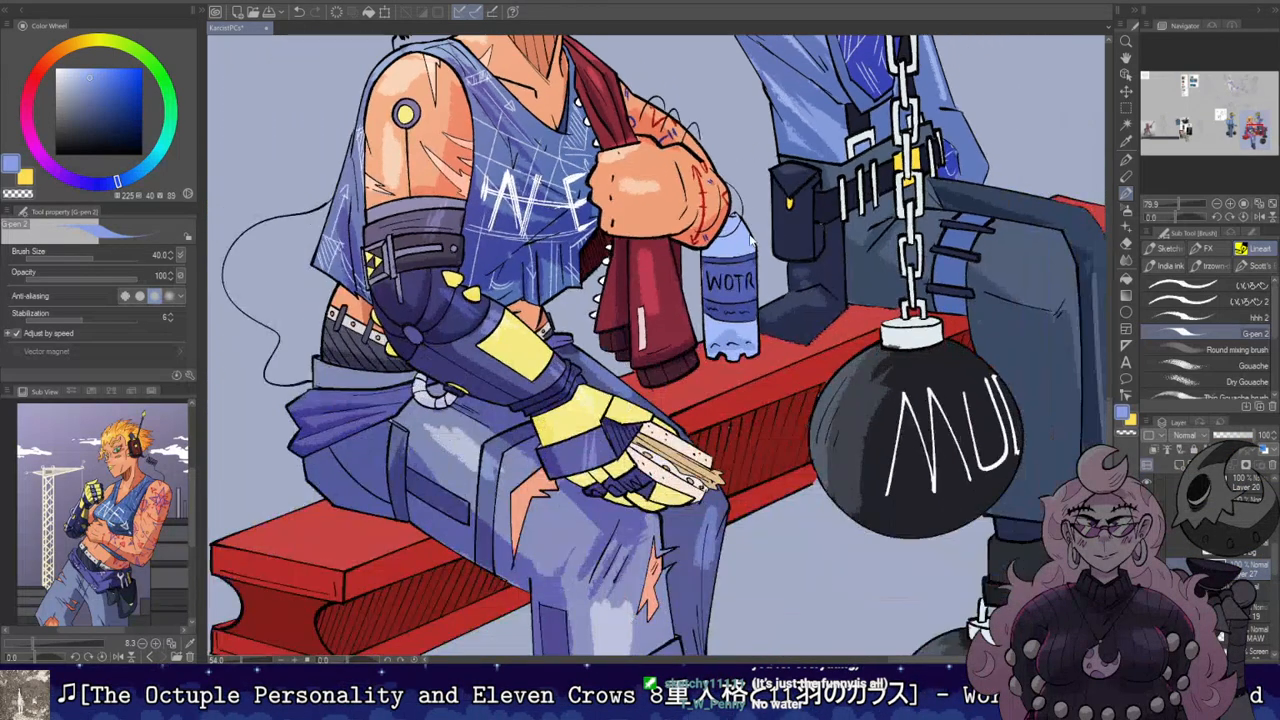
Step: Show the hidden layers with the pale blue gradient backdrop and the striped rope behind the characters
{"action": "key", "text": "ctrl+minus"}
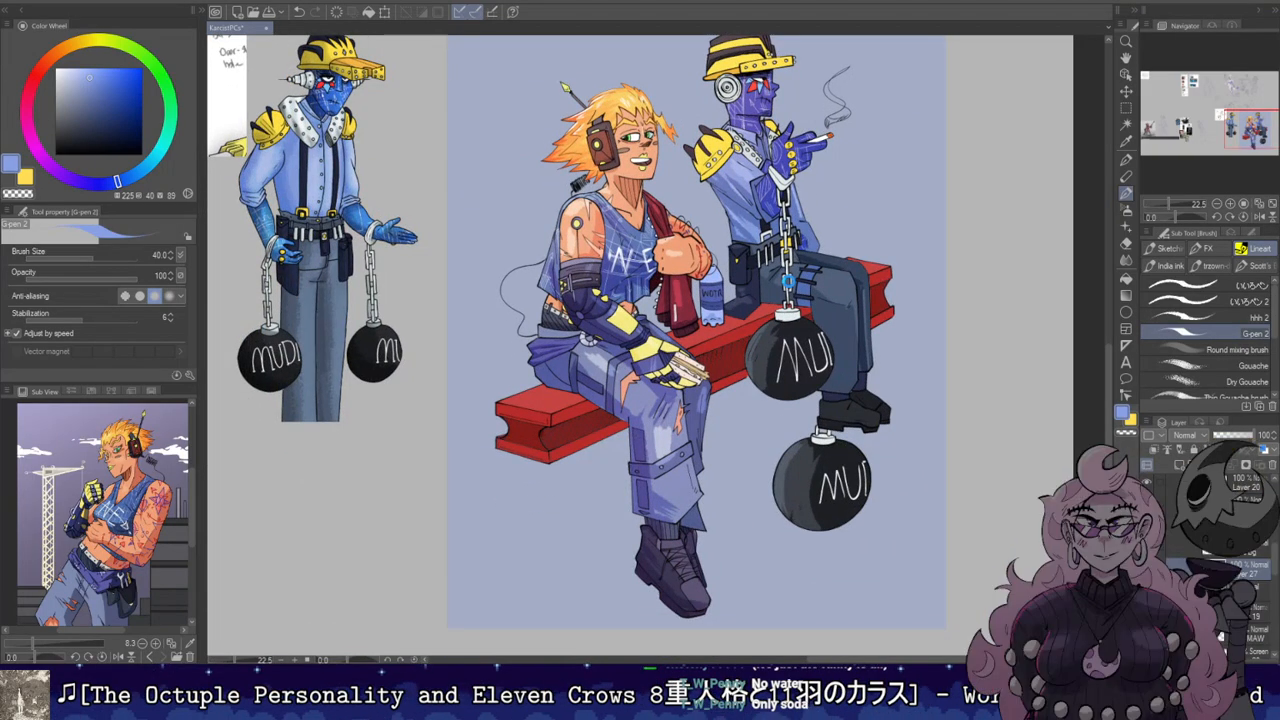
{"action": "scroll", "coordinate": [856, 361], "scroll_direction": "down", "scroll_amount": 2}
{"action": "left_click_drag", "start_coordinate": [856, 361], "coordinate": [794, 276]}
{"action": "scroll", "coordinate": [822, 363], "scroll_direction": "up", "scroll_amount": 3}
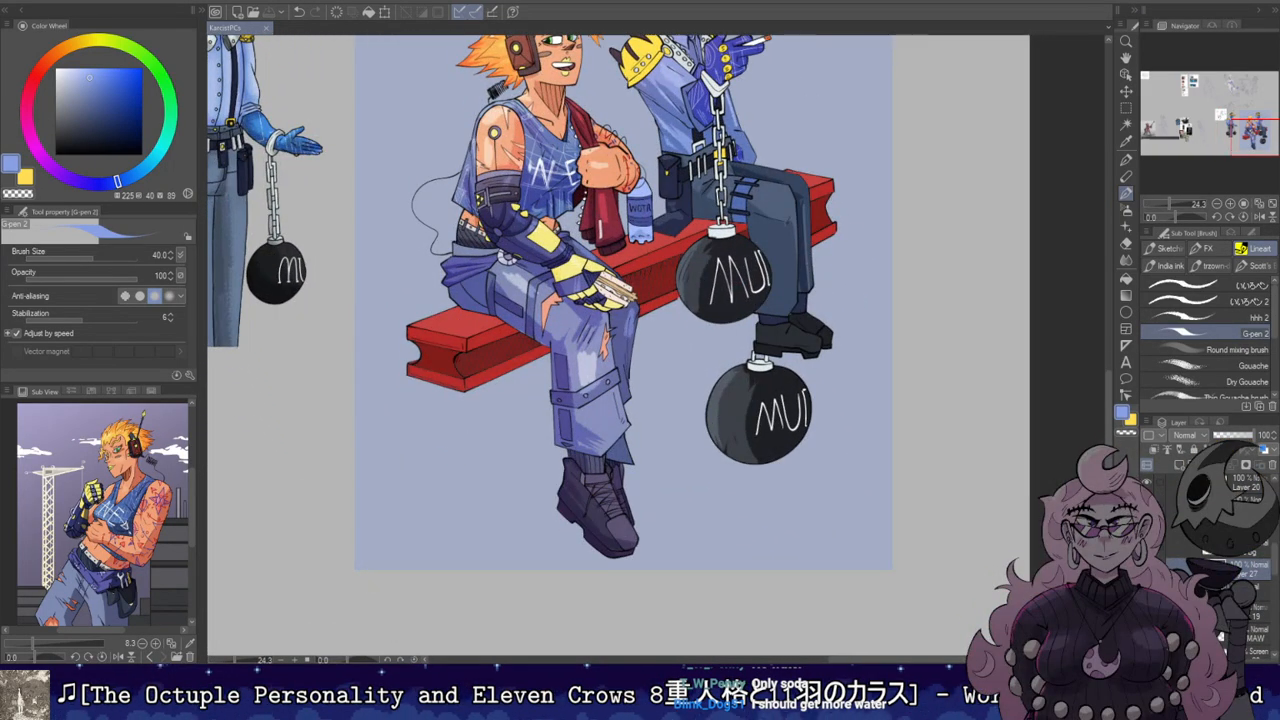
{"action": "left_click", "coordinate": [1260, 610]}
{"action": "left_click", "coordinate": [1147, 611]}
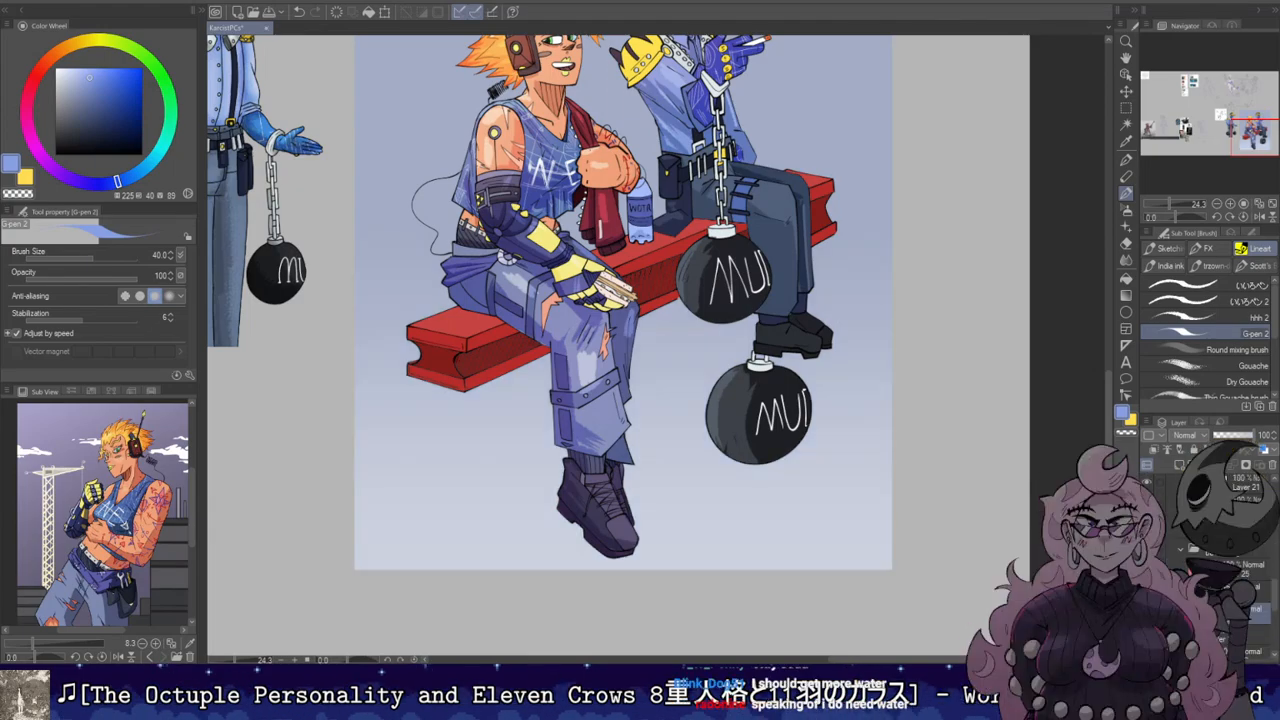
{"action": "left_click", "coordinate": [1147, 590]}
{"action": "scroll", "coordinate": [795, 350], "scroll_direction": "down", "scroll_amount": 2}
{"action": "left_click_drag", "start_coordinate": [795, 350], "coordinate": [812, 434]}
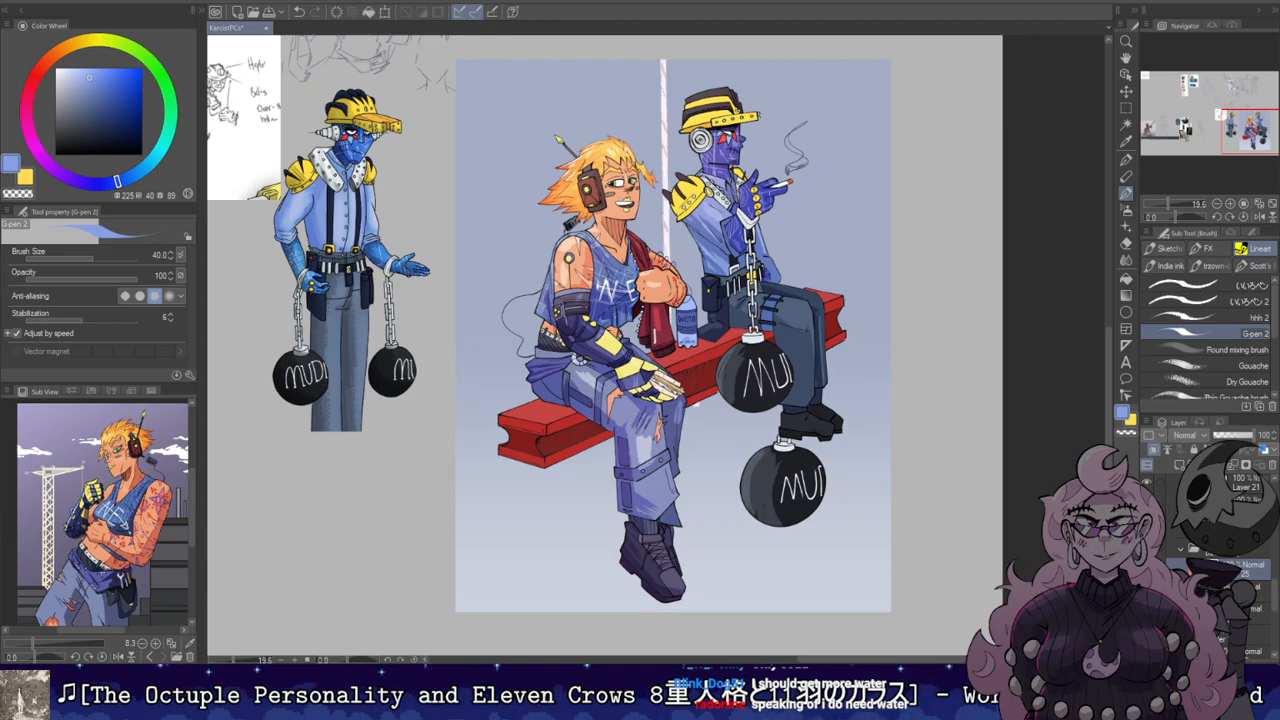
Step: Move the rope layer above the bench and turn off its clipping so the rope wraps over the girder
{"action": "left_click_drag", "start_coordinate": [1236, 568], "coordinate": [1229, 477]}
{"action": "left_click_drag", "start_coordinate": [1243, 567], "coordinate": [1245, 555]}
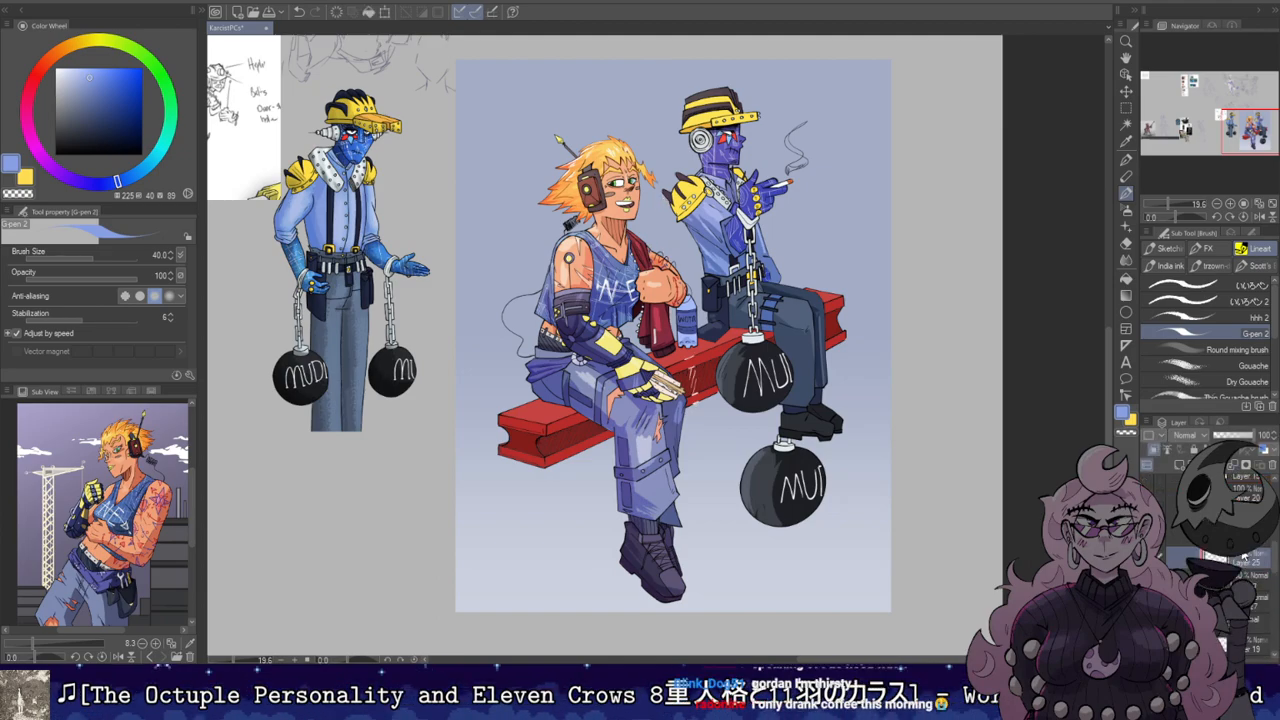
{"action": "left_click", "coordinate": [1154, 452]}
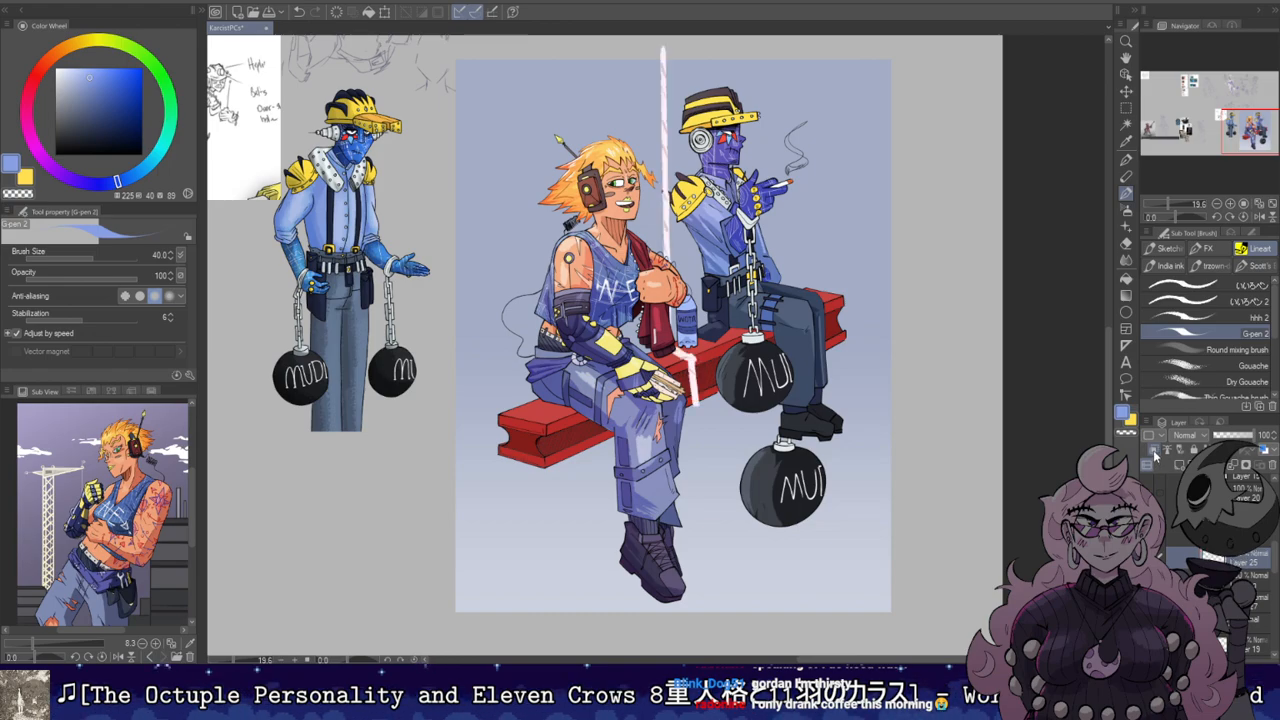
Step: Erase the rope's upper end where it sticks out past the backdrop's top edge, using the Snap eraser at size 60
{"action": "scroll", "coordinate": [686, 240], "scroll_direction": "up", "scroll_amount": 5}
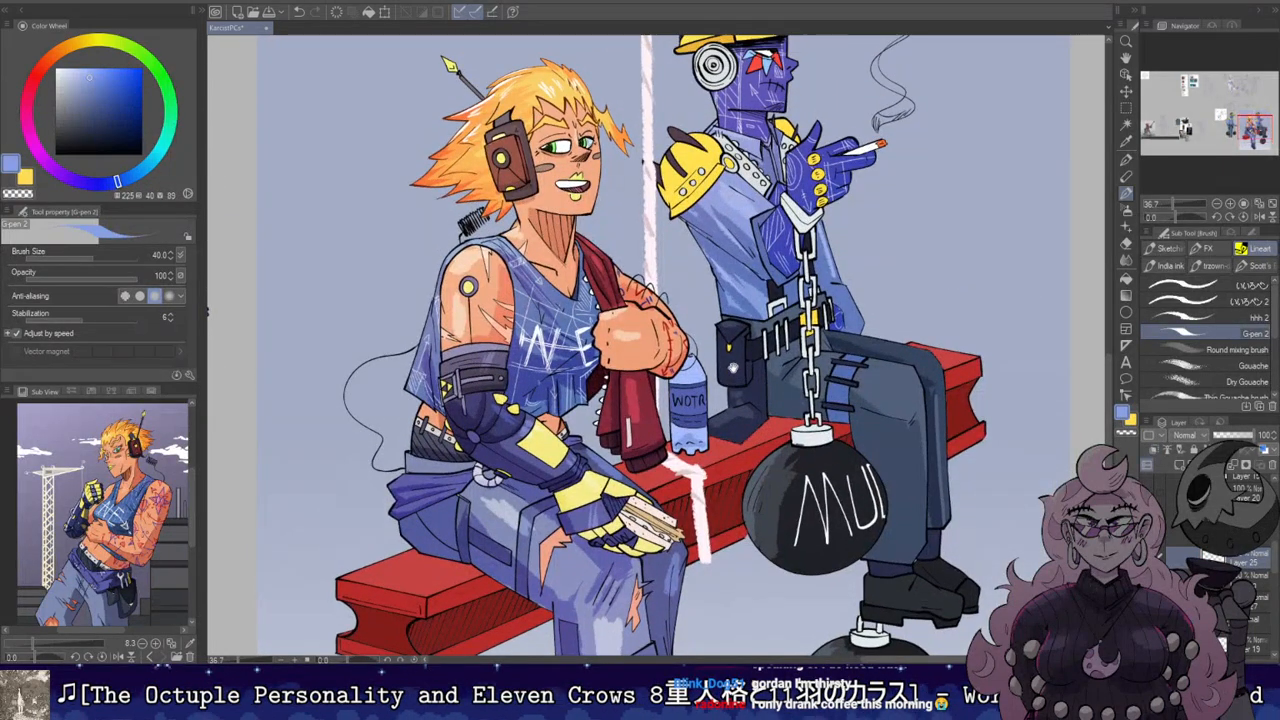
{"action": "scroll", "coordinate": [745, 312], "scroll_direction": "down", "scroll_amount": 5}
{"action": "scroll", "coordinate": [686, 312], "scroll_direction": "up", "scroll_amount": 1}
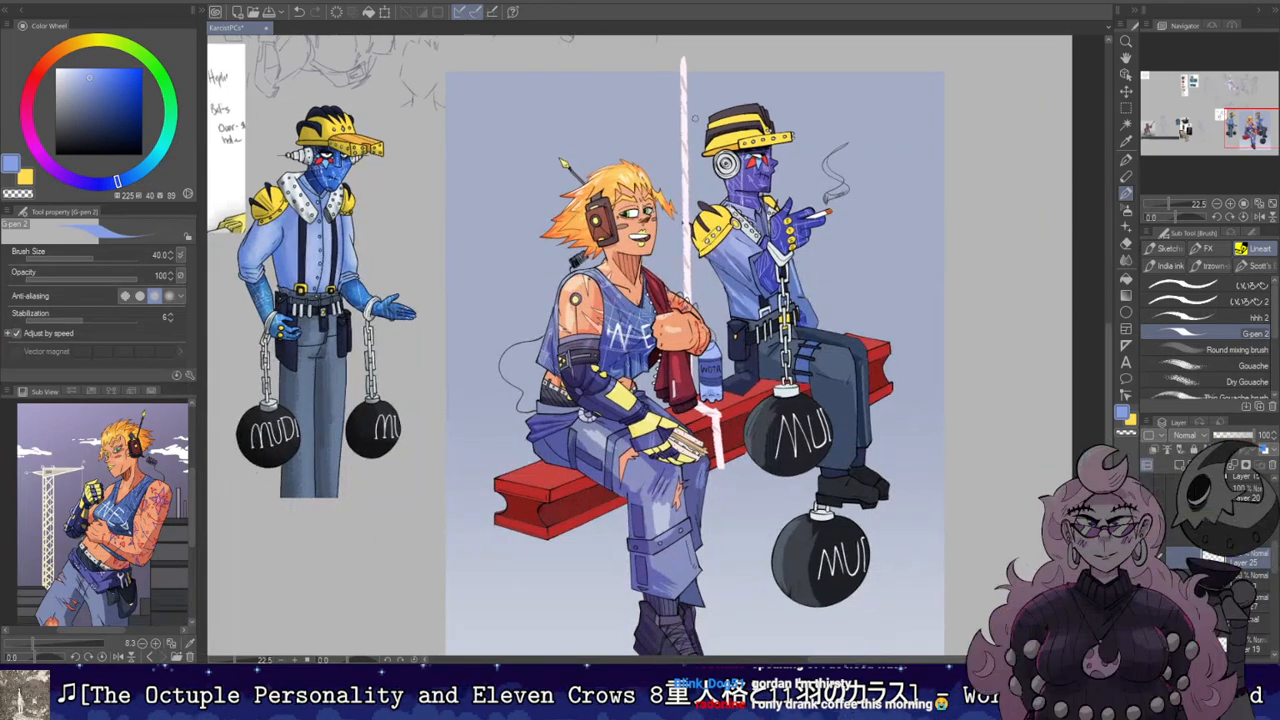
{"action": "key", "text": "e"}
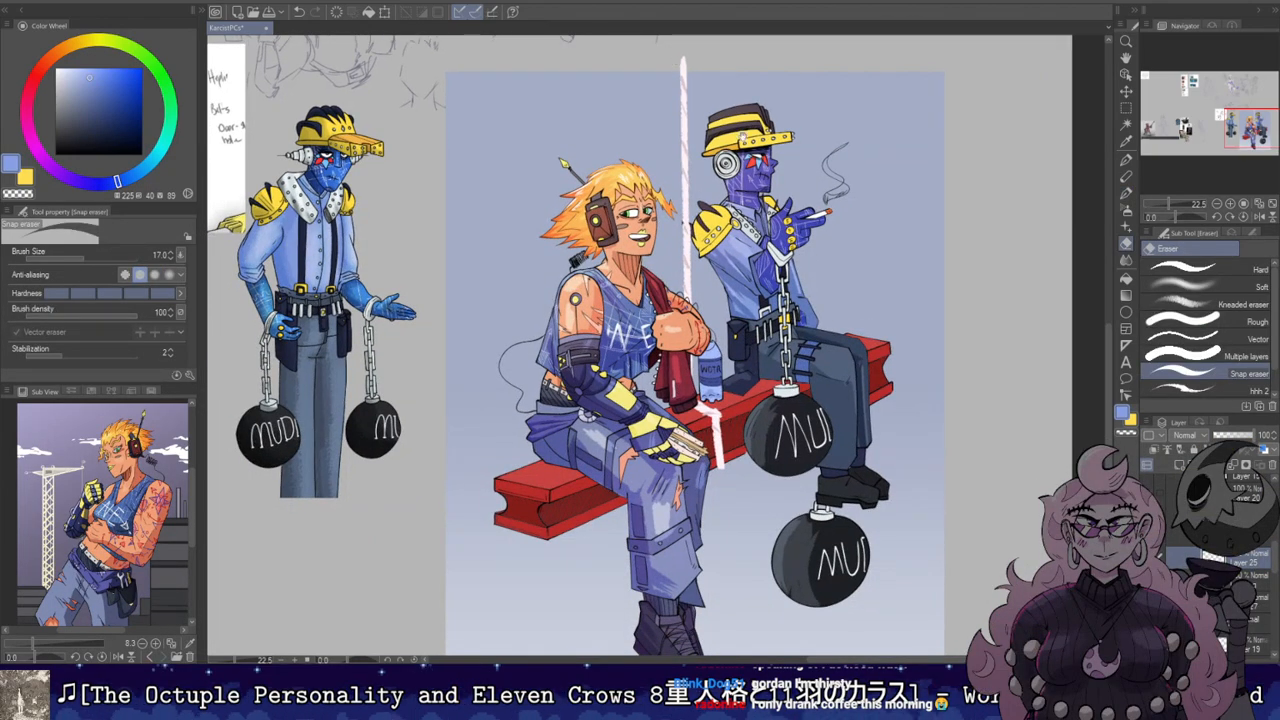
{"action": "left_click_drag", "start_coordinate": [738, 131], "coordinate": [722, 263]}
{"action": "key", "text": "]"}
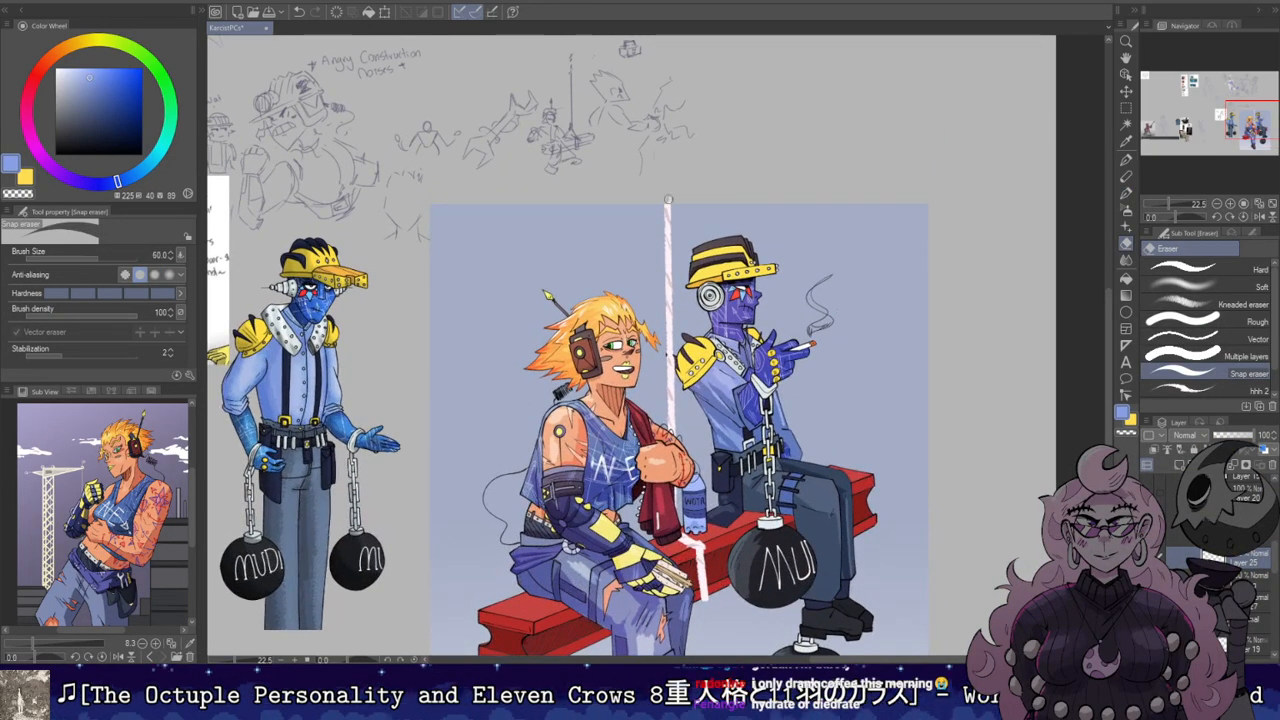
{"action": "left_click_drag", "start_coordinate": [880, 398], "coordinate": [888, 255]}
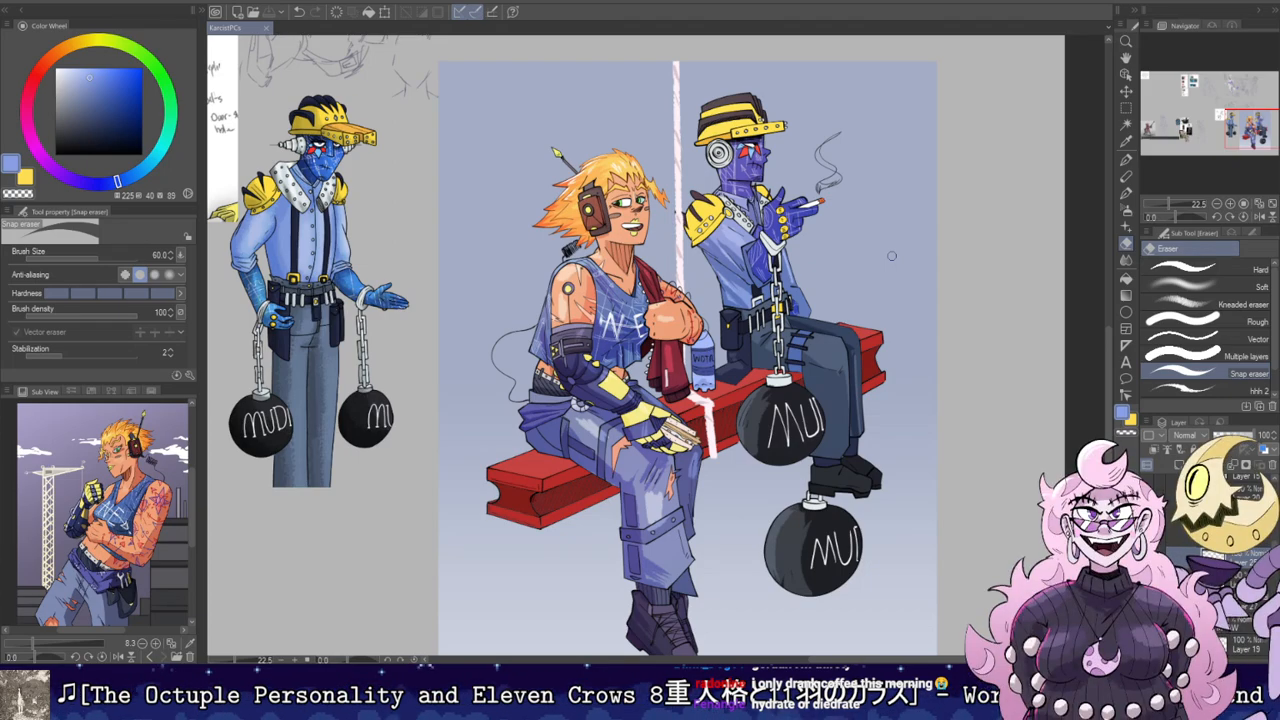
Step: On a new background layer, block in a white cloud at the backdrop's right edge with G-pen 2 at size 120, undoing a stray stroke
{"action": "left_click_drag", "start_coordinate": [891, 256], "coordinate": [851, 164]}
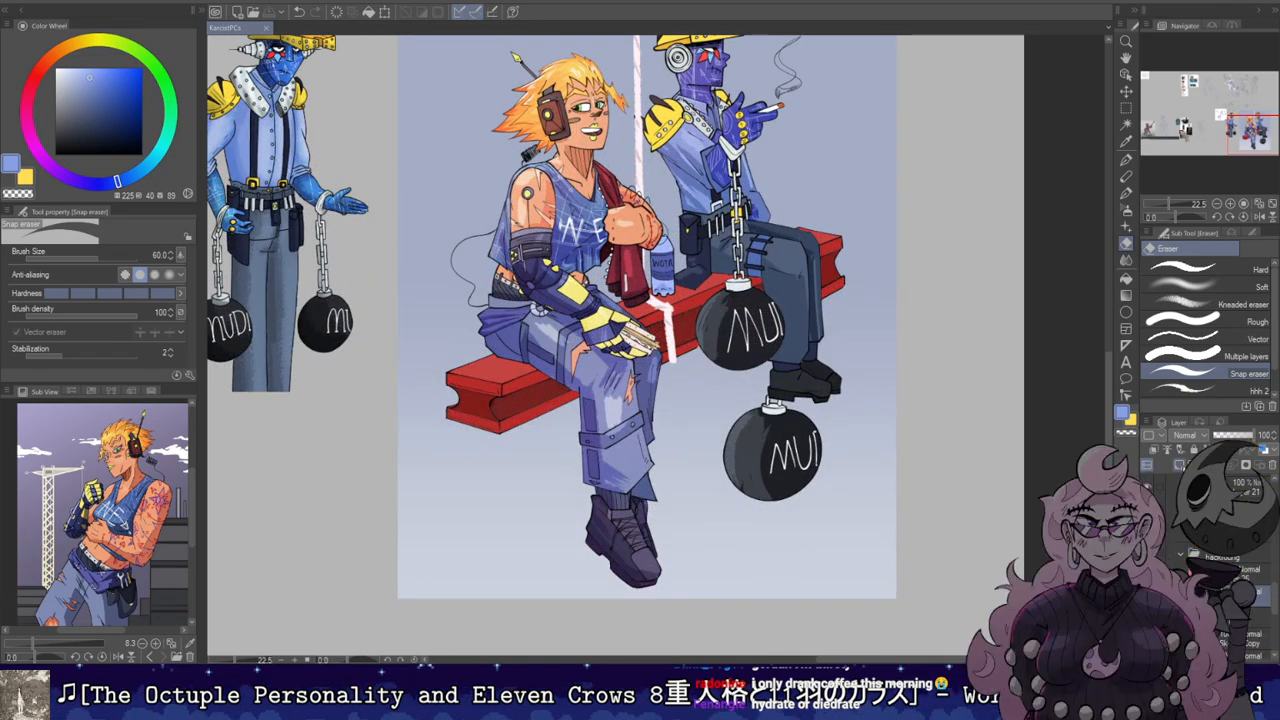
{"action": "scroll", "coordinate": [887, 487], "scroll_direction": "down", "scroll_amount": 2}
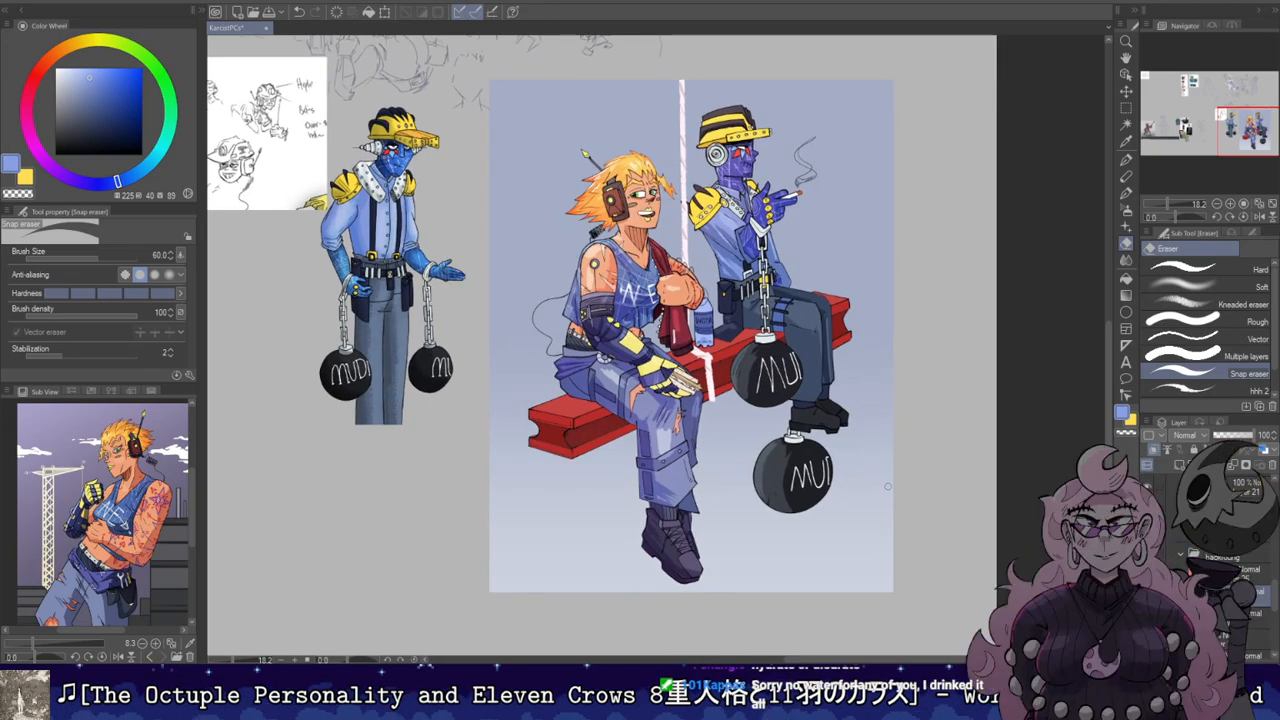
{"action": "left_click_drag", "start_coordinate": [90, 92], "coordinate": [37, 37]}
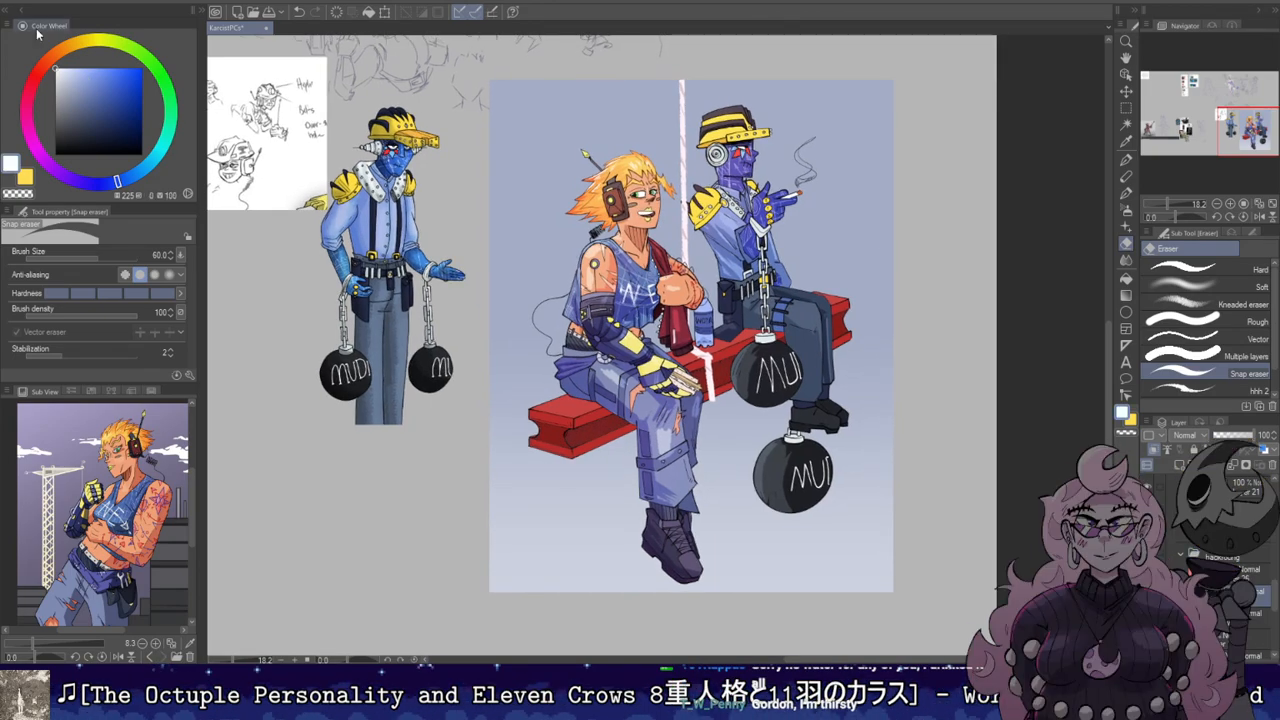
{"action": "key", "text": "b"}
{"action": "key", "text": "]"}
{"action": "key", "text": "]"}
{"action": "key", "text": "]"}
{"action": "key", "text": "]"}
{"action": "key", "text": "]"}
{"action": "key", "text": "]"}
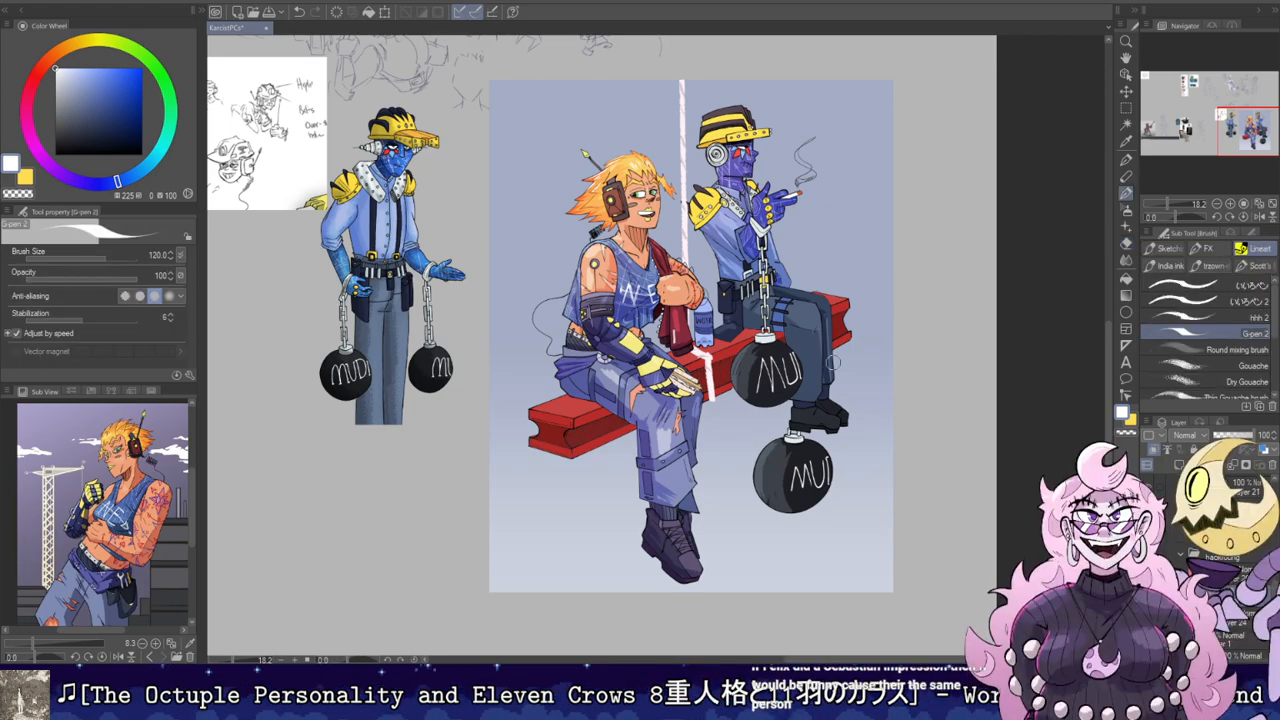
{"action": "left_click_drag", "start_coordinate": [872, 471], "coordinate": [882, 470]}
{"action": "key", "text": "ctrl+z"}
Step: Paint textured white clouds at the backdrop's right and left edges and behind the legs with the hhh 2 brush at size 120
{"action": "left_click", "coordinate": [1166, 249]}
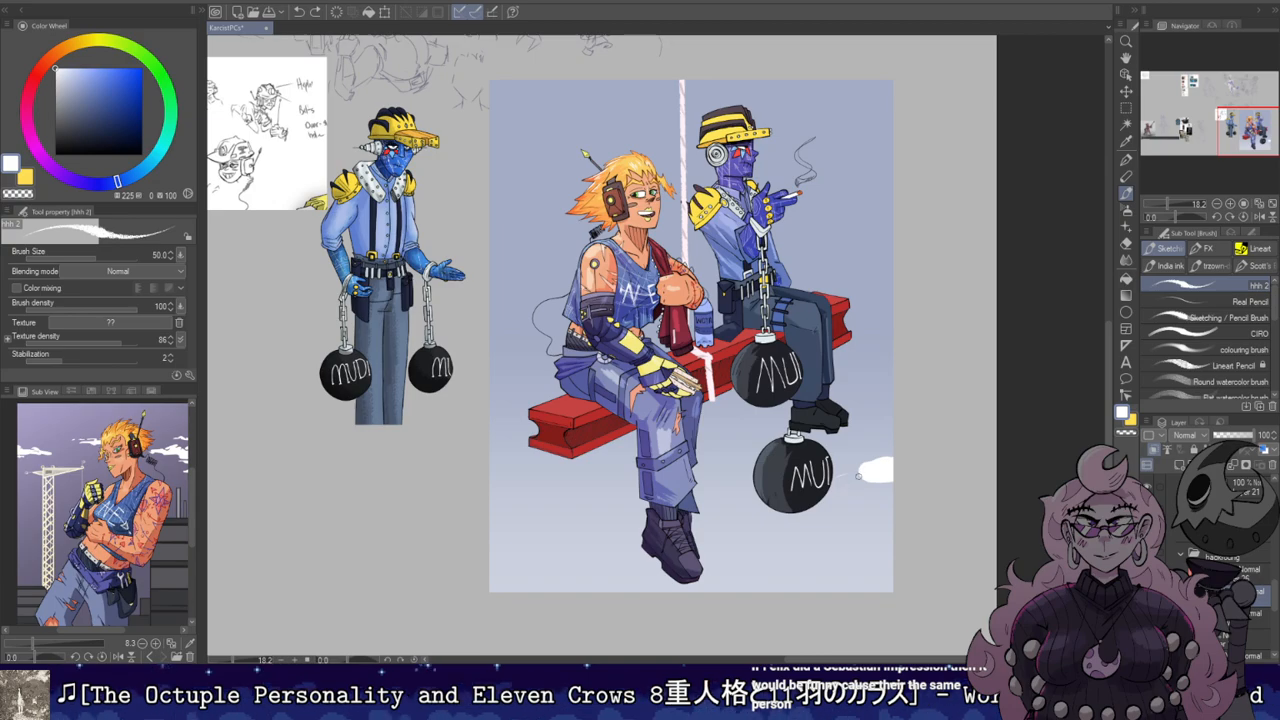
{"action": "left_click_drag", "start_coordinate": [848, 472], "coordinate": [878, 475]}
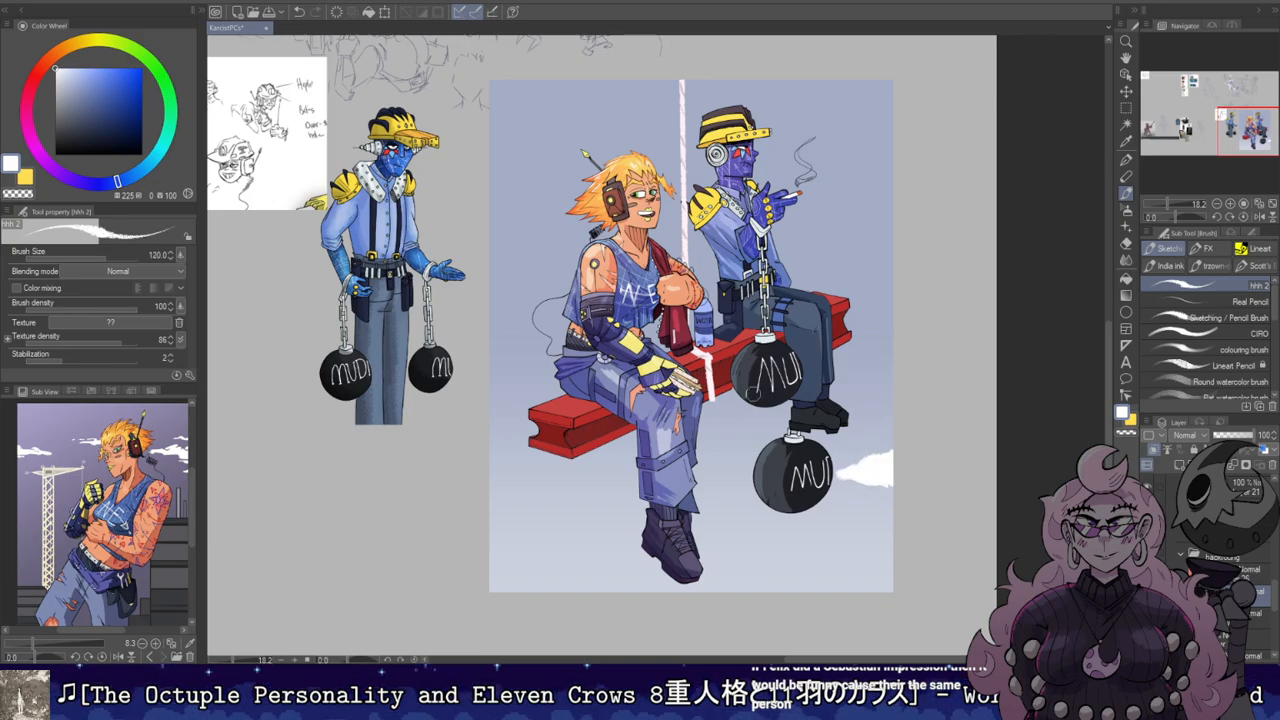
{"action": "left_click_drag", "start_coordinate": [487, 486], "coordinate": [553, 493]}
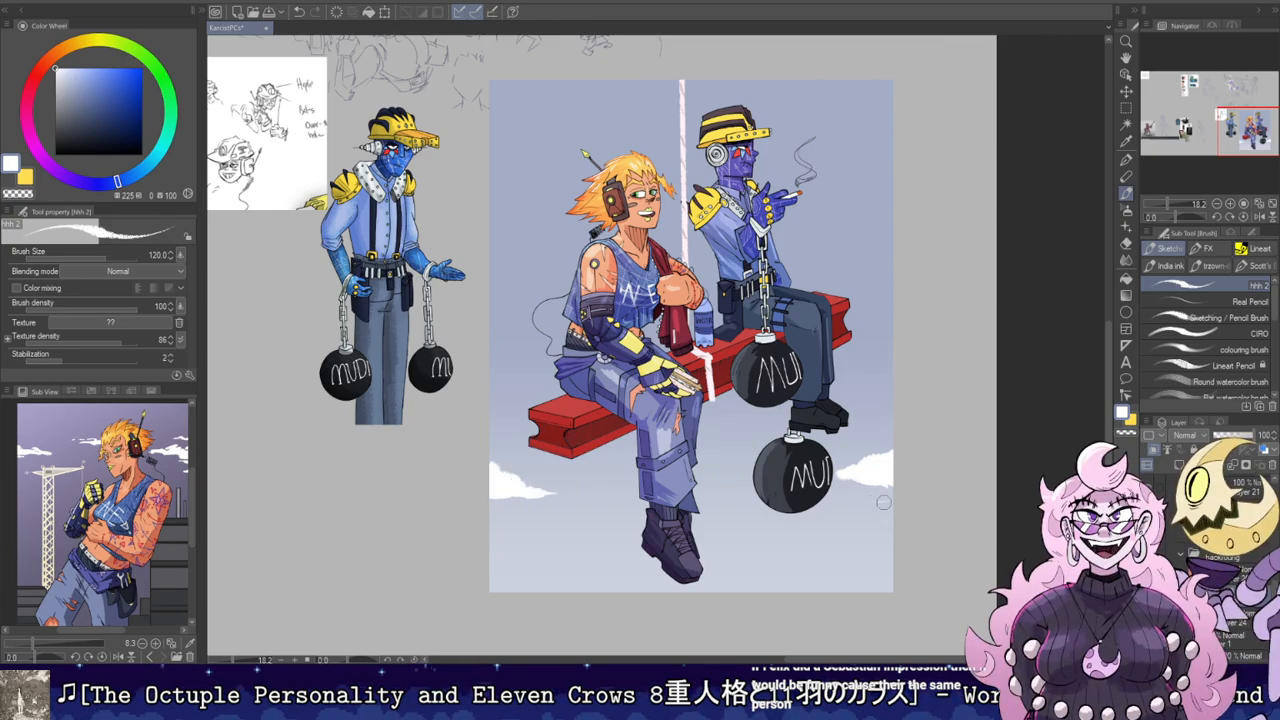
{"action": "key", "text": "ctrl+z"}
{"action": "mouse_move", "coordinate": [795, 390]}
{"action": "left_mouse_down"}
{"action": "mouse_move", "coordinate": [797, 349]}
{"action": "mouse_move", "coordinate": [788, 368]}
{"action": "left_mouse_up"}
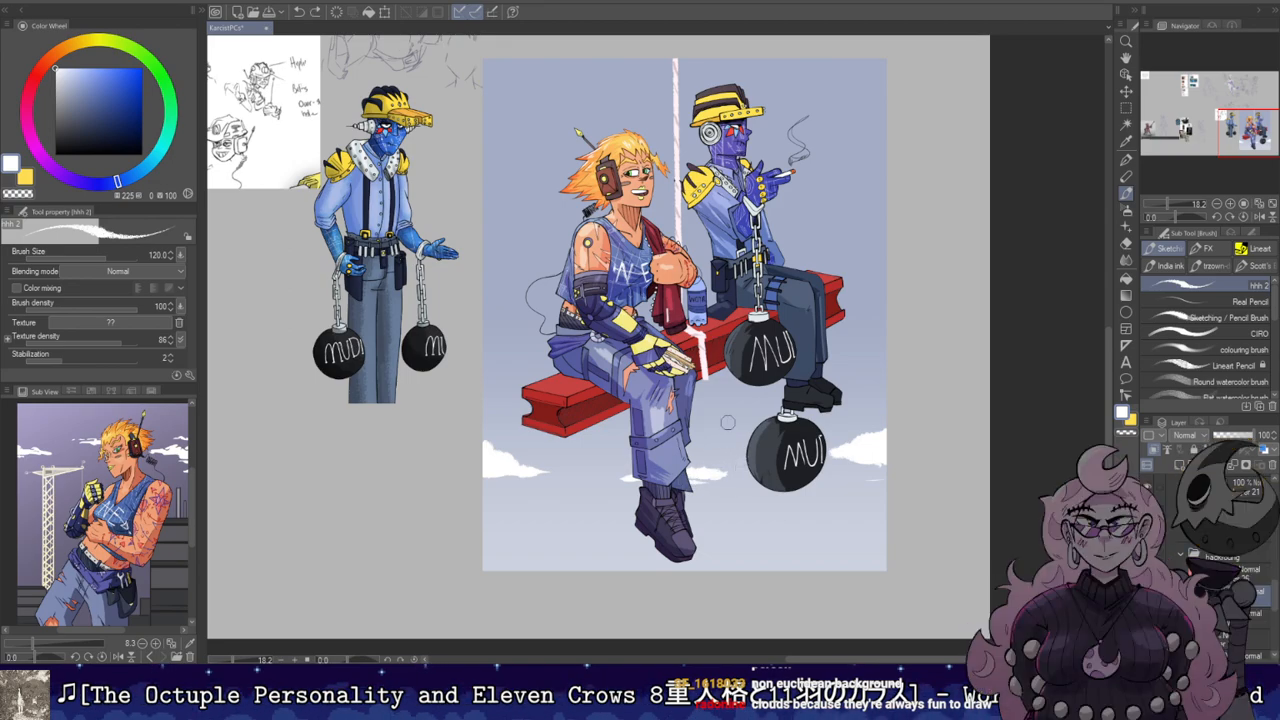
Step: Paint a faint grey-blue city skyline, HSV 225, 14, 45, in both lower corners of the backdrop, and save the file
{"action": "left_click", "coordinate": [64, 113]}
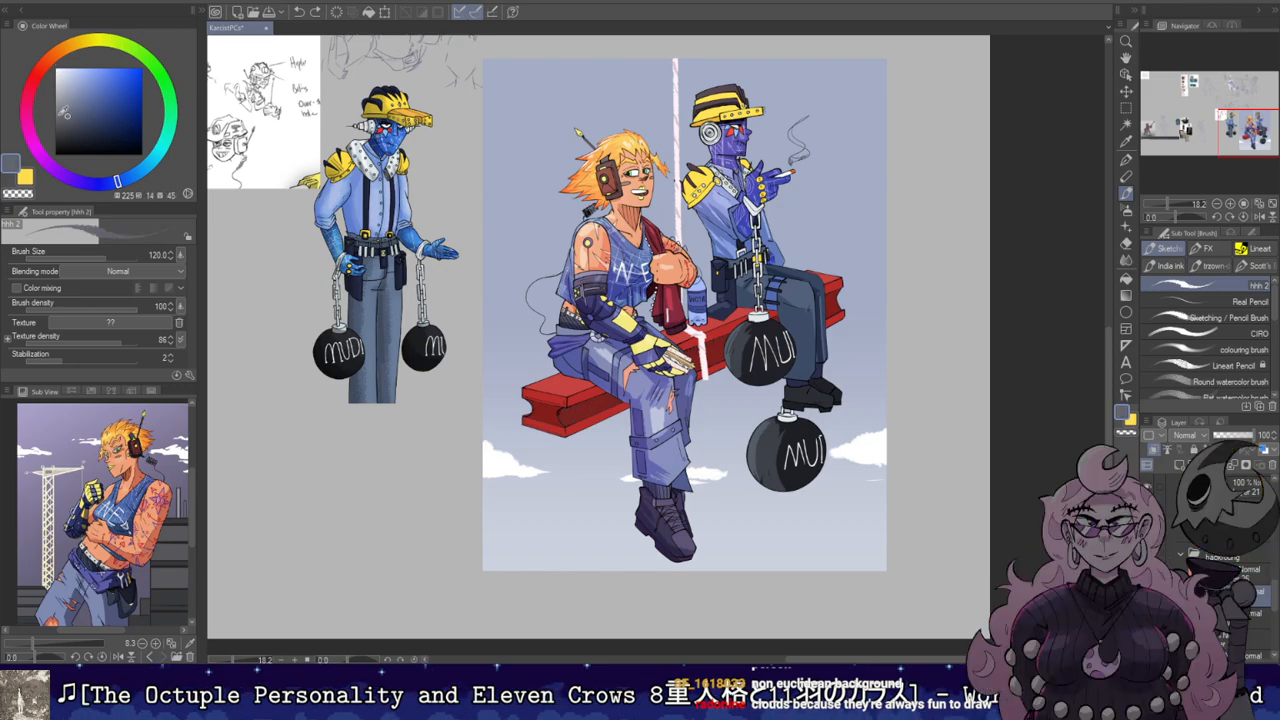
{"action": "mouse_move", "coordinate": [491, 566]}
{"action": "left_mouse_down"}
{"action": "mouse_move", "coordinate": [496, 550]}
{"action": "mouse_move", "coordinate": [522, 568]}
{"action": "mouse_move", "coordinate": [518, 548]}
{"action": "left_mouse_up"}
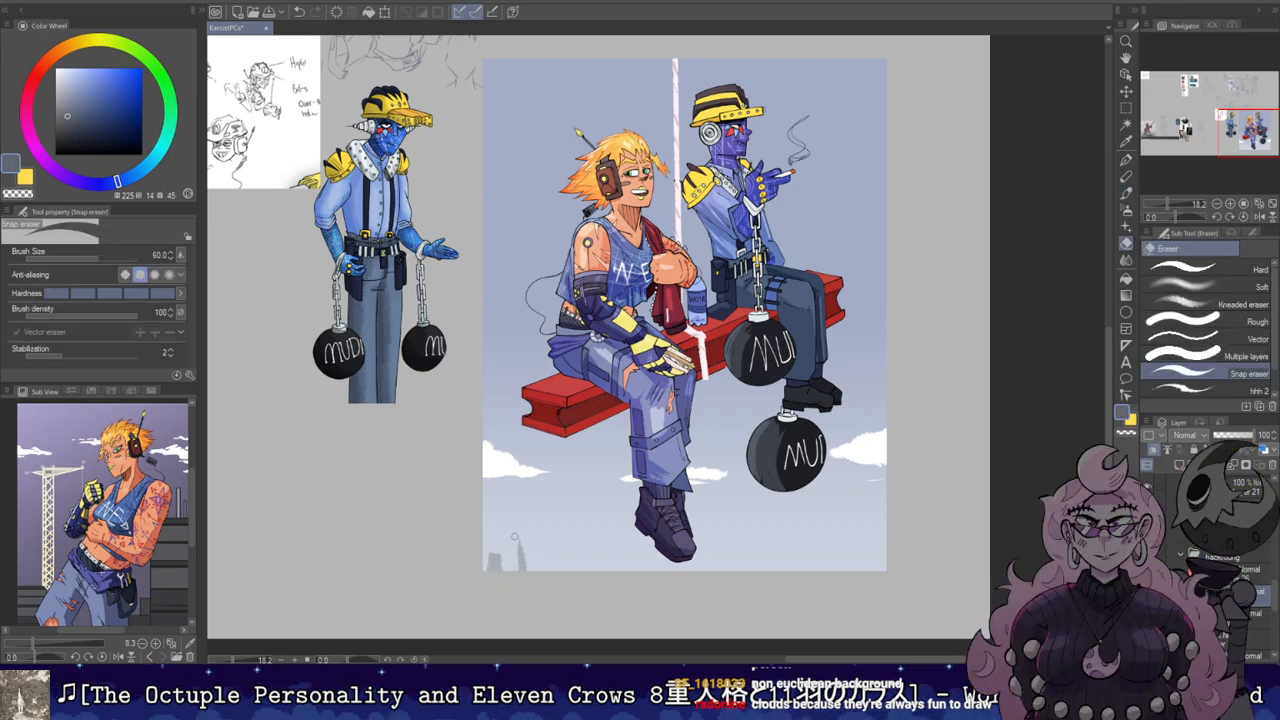
{"action": "left_click_drag", "start_coordinate": [859, 574], "coordinate": [866, 528]}
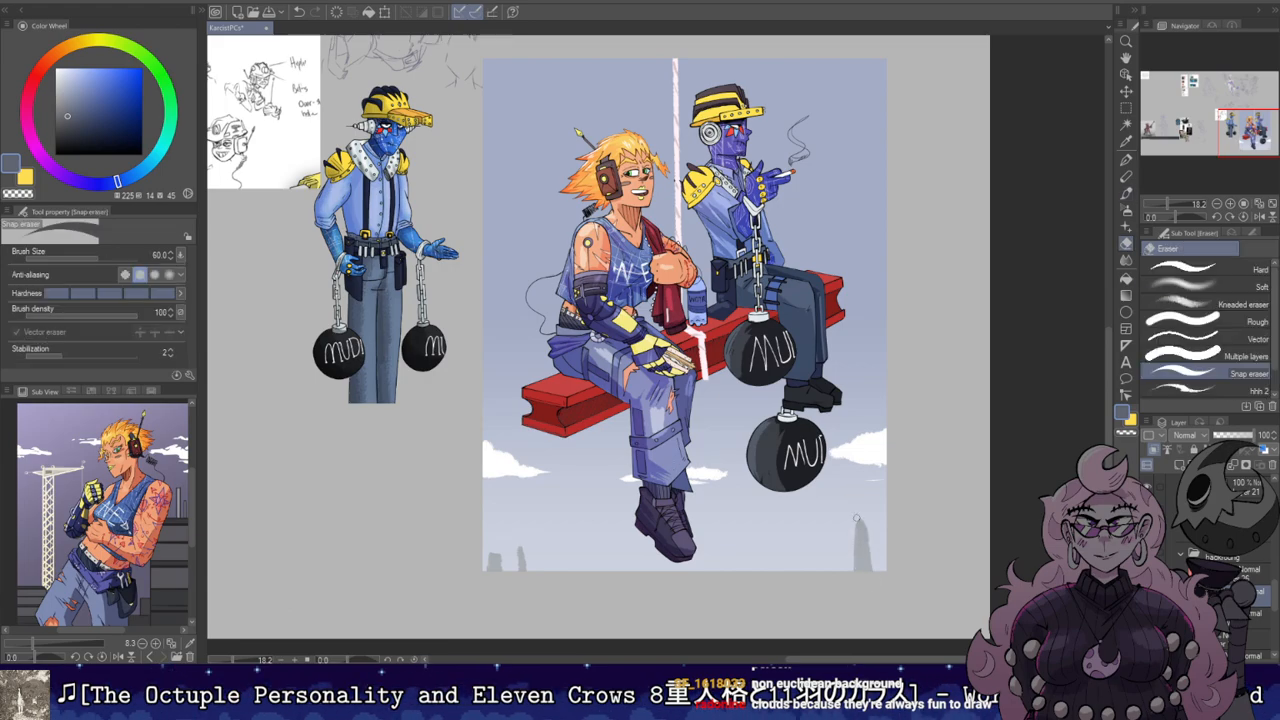
{"action": "left_click_drag", "start_coordinate": [880, 580], "coordinate": [883, 565]}
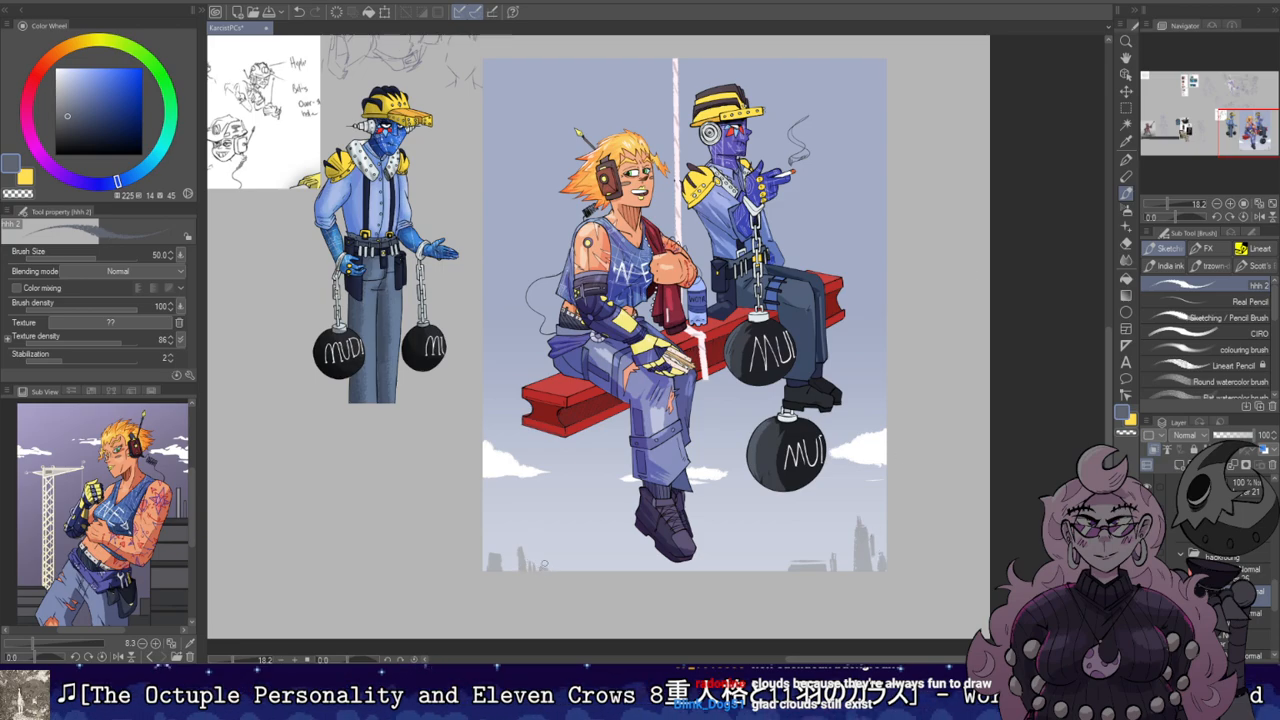
{"action": "left_click_drag", "start_coordinate": [920, 278], "coordinate": [916, 288]}
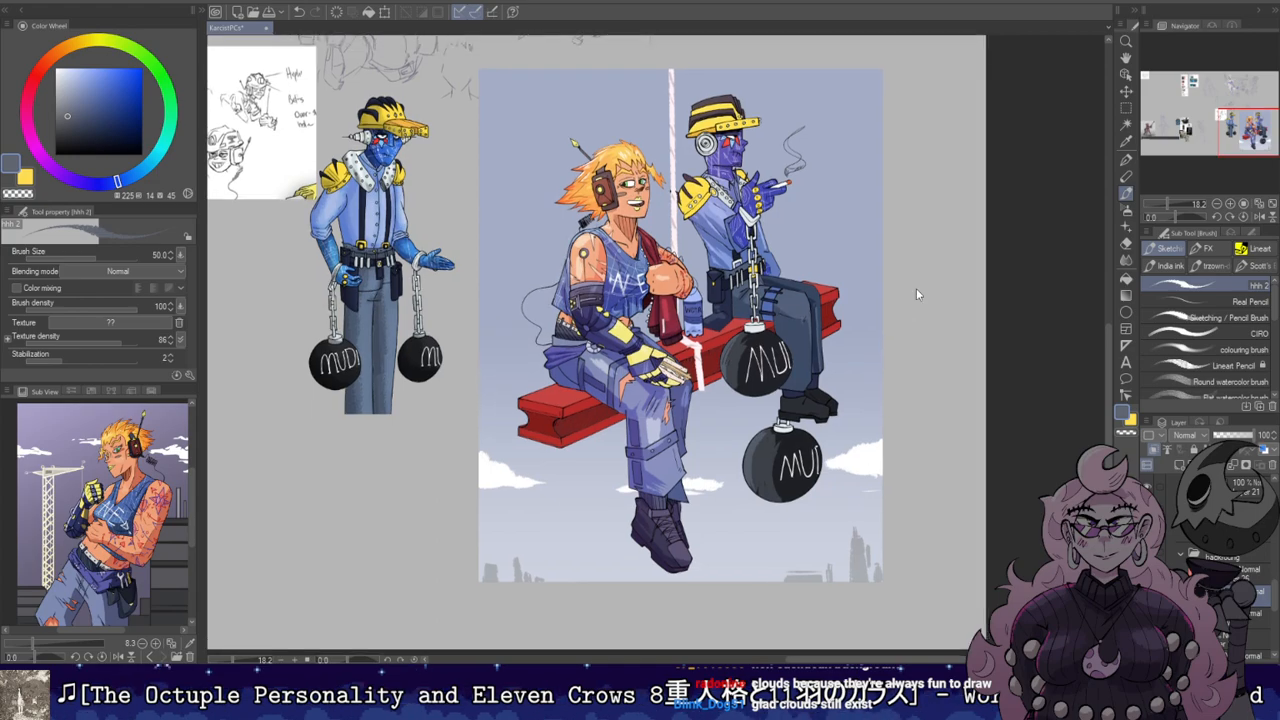
{"action": "key", "text": "ctrl+s"}
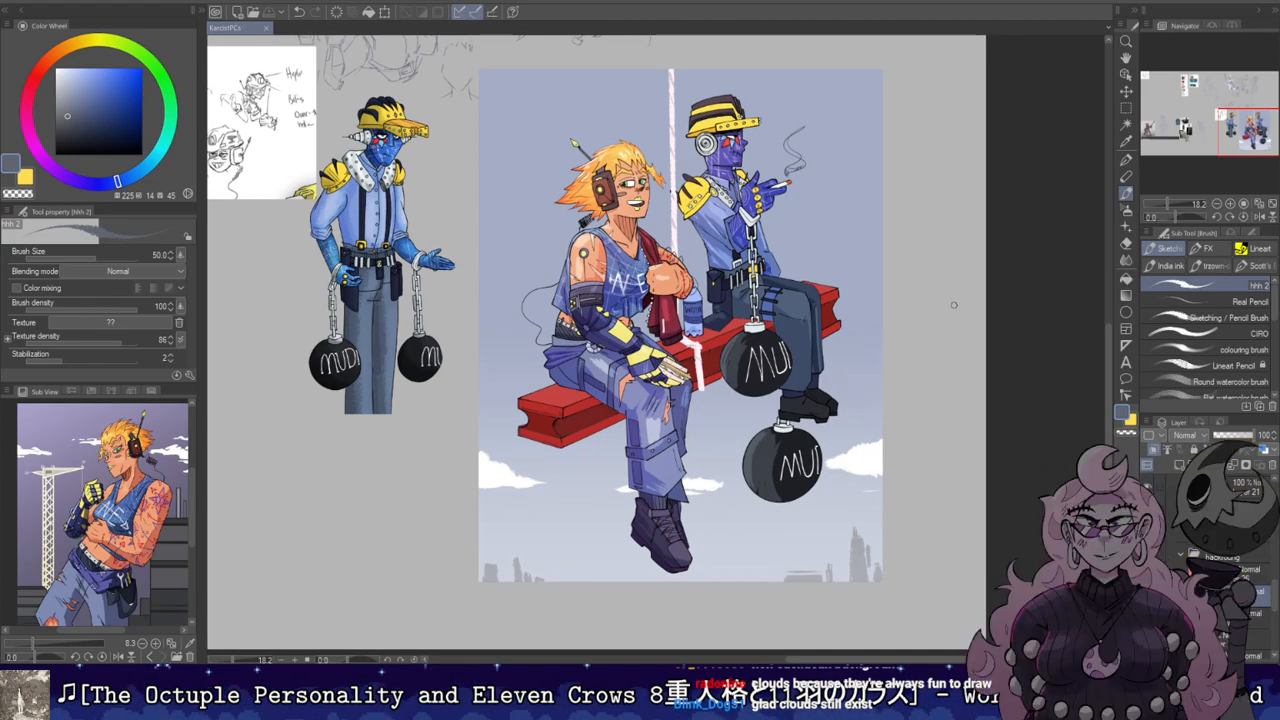
{"action": "scroll", "coordinate": [793, 341], "scroll_direction": "up", "scroll_amount": 3}
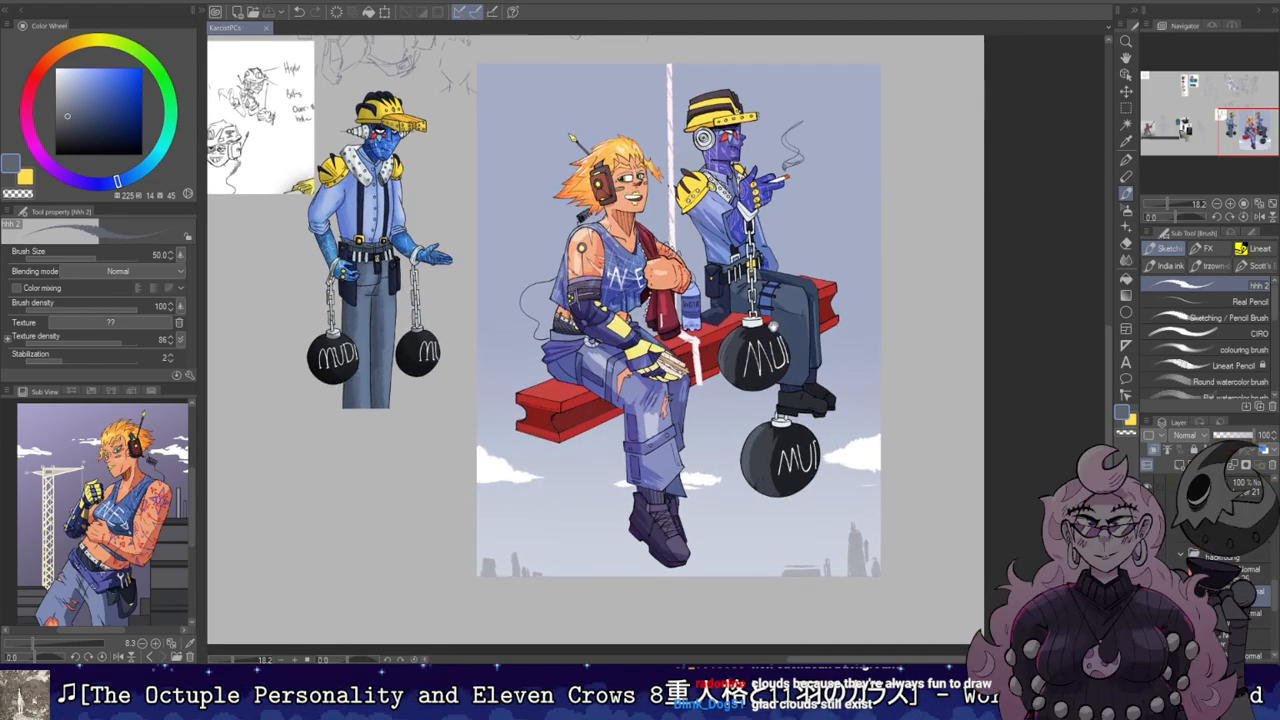
{"action": "left_click", "coordinate": [1242, 493]}
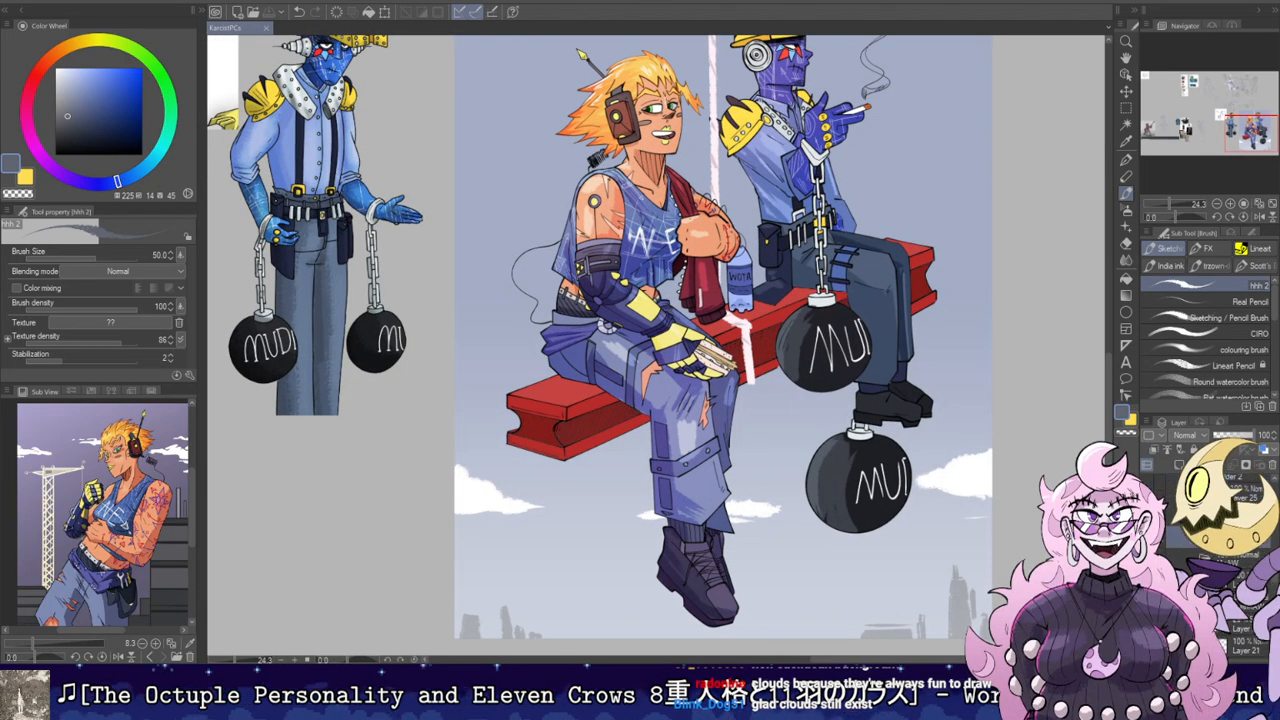
{"action": "left_click", "coordinate": [1235, 437]}
{"action": "left_click_drag", "start_coordinate": [1235, 437], "coordinate": [1268, 437]}
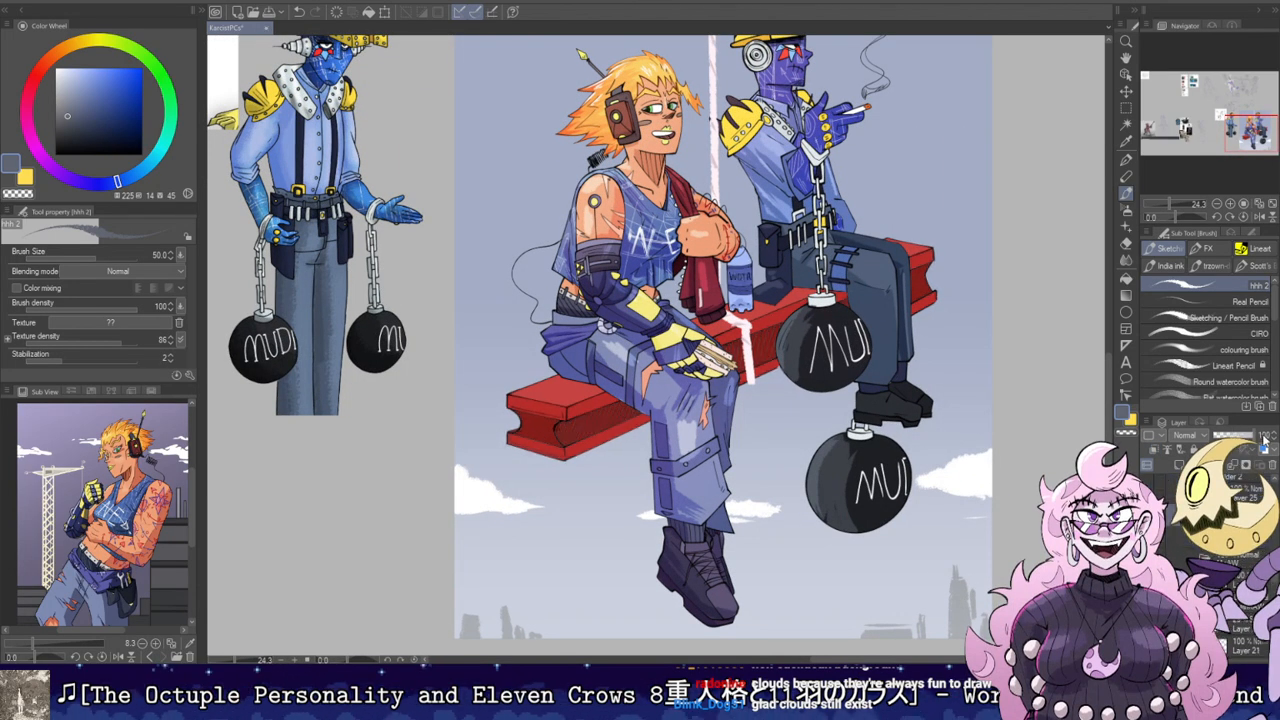
{"action": "scroll", "coordinate": [1194, 440], "scroll_direction": "down", "scroll_amount": 8}
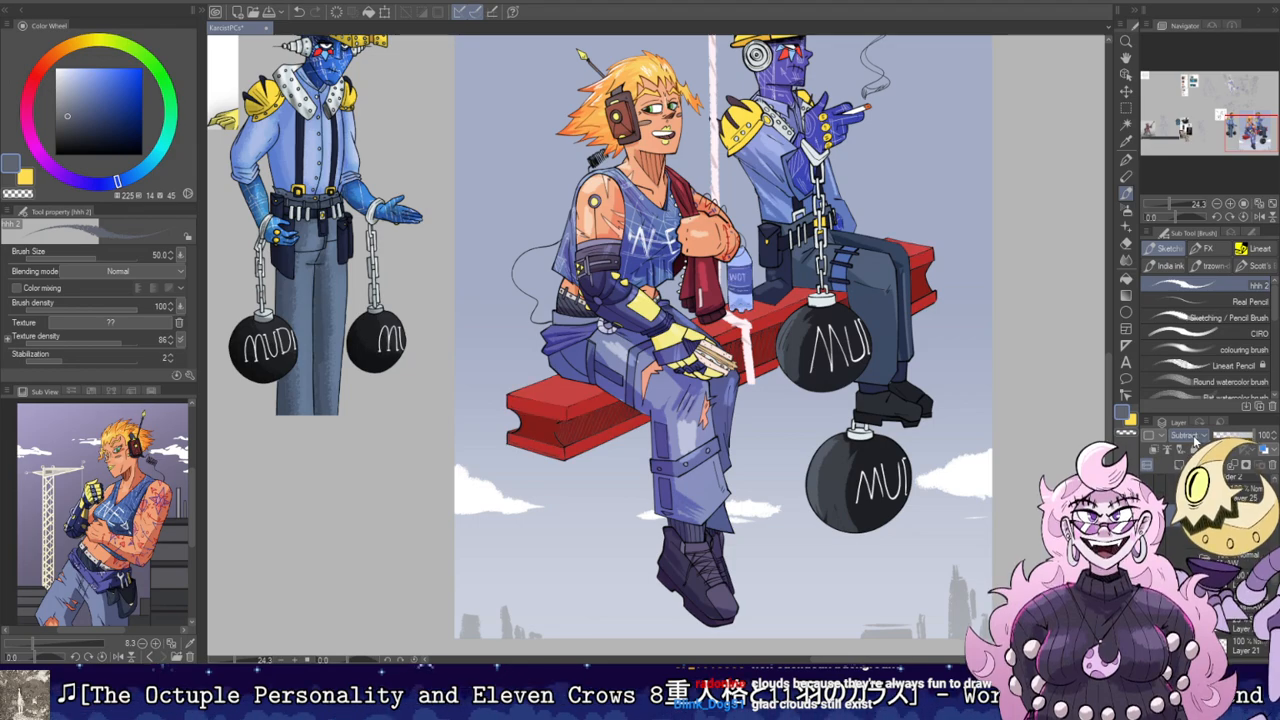
{"action": "scroll", "coordinate": [1194, 442], "scroll_direction": "up", "scroll_amount": 9}
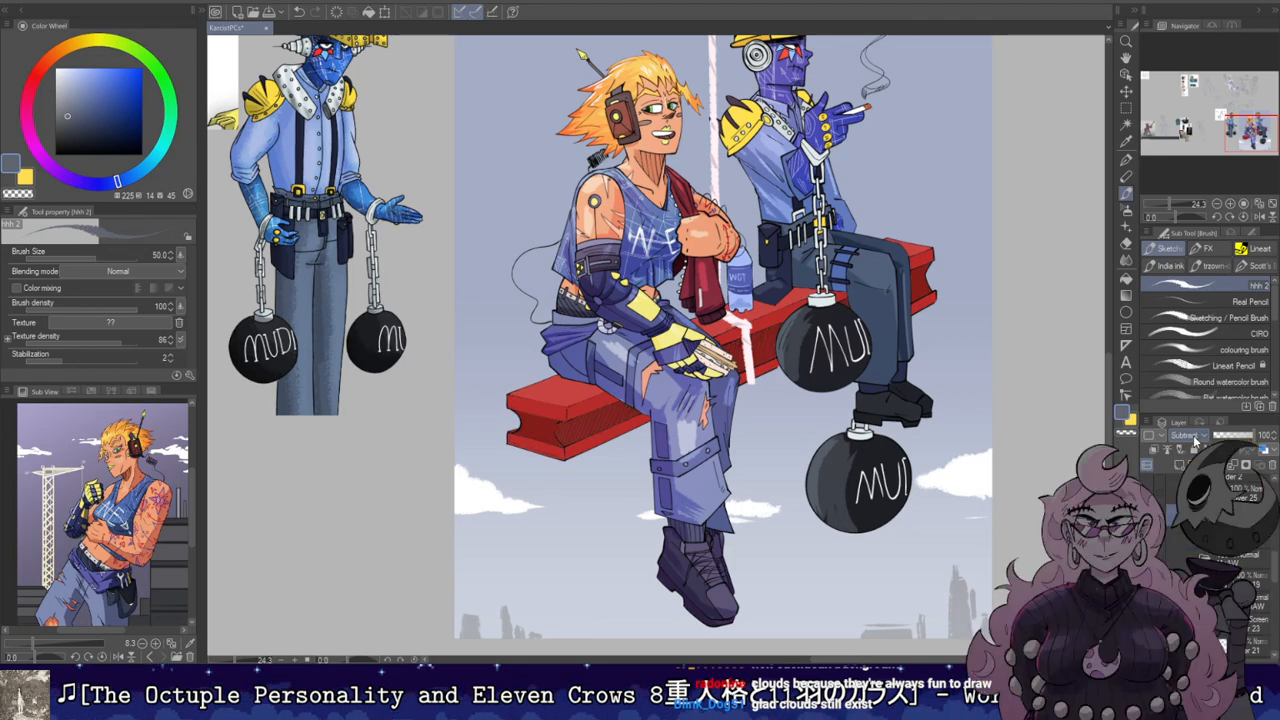
Step: On a new clipped layer, sample the girder's dark red, HSV 2, 85, 22, and set the hhh 2 brush to size 120
{"action": "left_click", "coordinate": [1180, 465]}
{"action": "left_click", "coordinate": [1154, 450]}
{"action": "scroll", "coordinate": [626, 397], "scroll_direction": "up", "scroll_amount": 7}
{"action": "key", "text": "alt"}
{"action": "left_click", "coordinate": [479, 436], "text": "alt"}
{"action": "key", "text": "bracketright"}
{"action": "key", "text": "bracketright"}
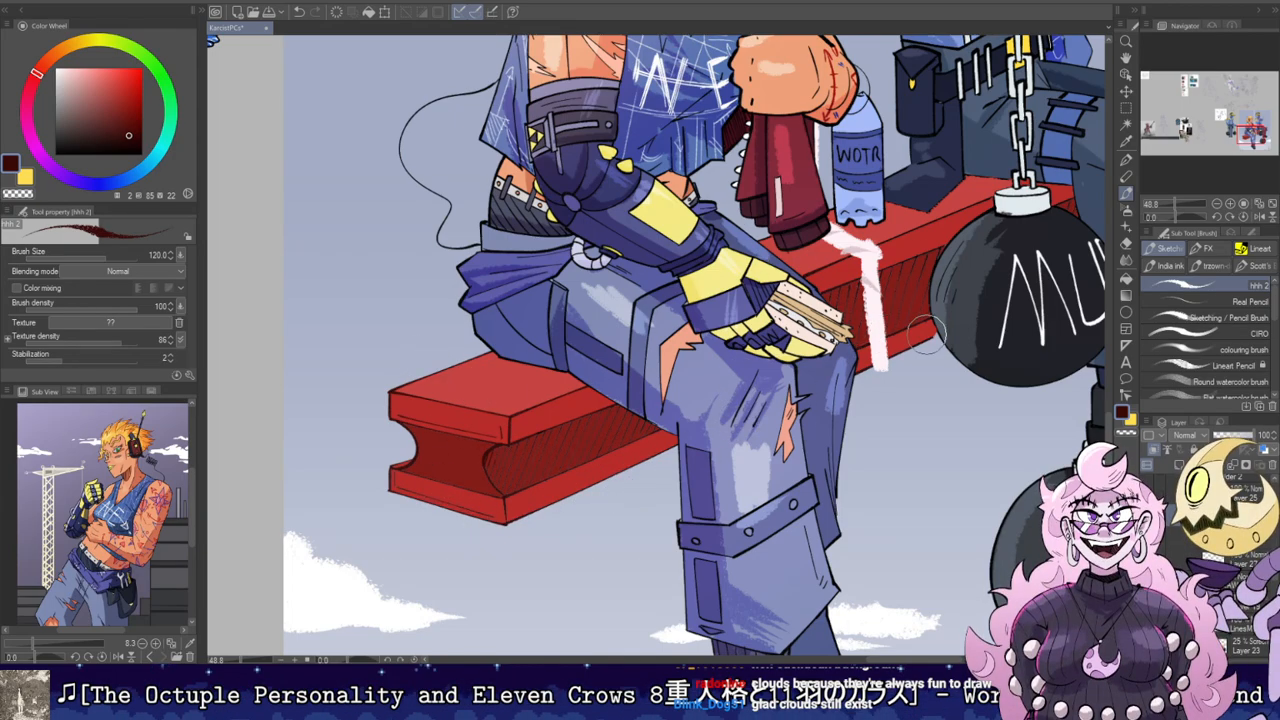
{"action": "left_click_drag", "start_coordinate": [1082, 180], "coordinate": [656, 394]}
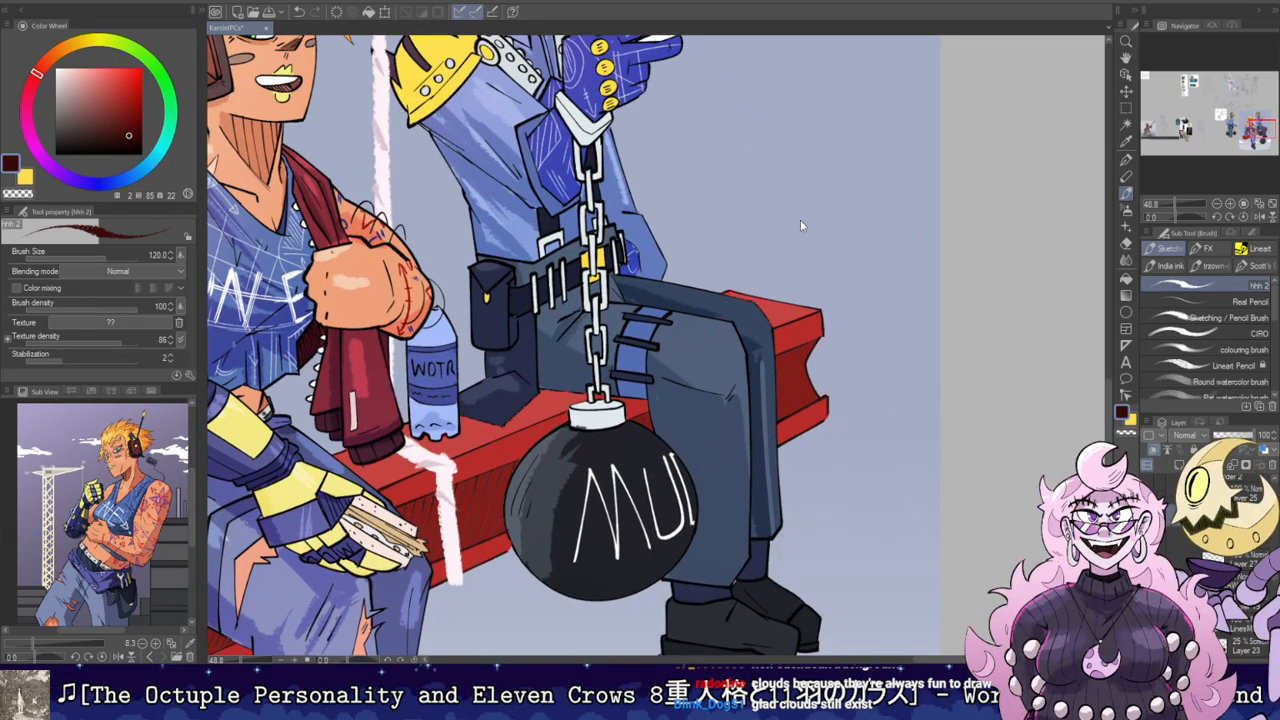
{"action": "scroll", "coordinate": [775, 285], "scroll_direction": "down", "scroll_amount": 3}
{"action": "scroll", "coordinate": [770, 290], "scroll_direction": "up", "scroll_amount": 1}
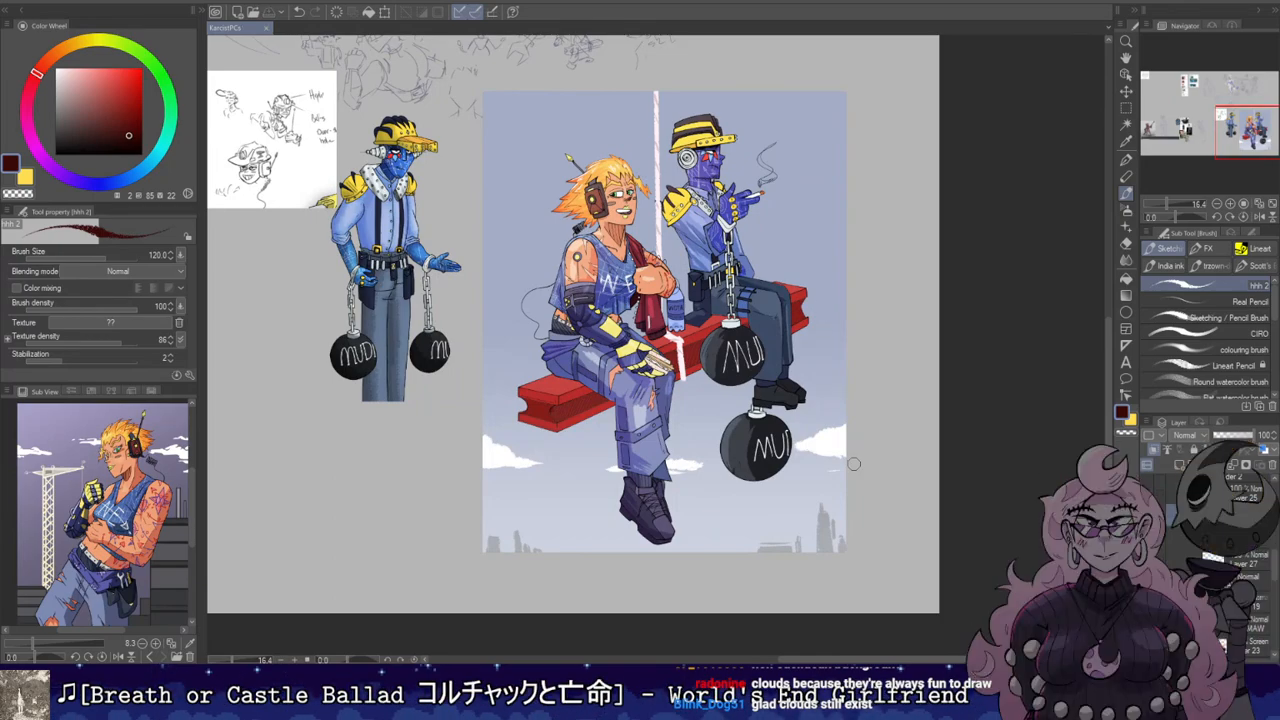
Step: Sign the illustration in small black lettering over the skyline in the backdrop's lower-right corner, using いいろペン 2 at size 12
{"action": "scroll", "coordinate": [854, 462], "scroll_direction": "up", "scroll_amount": 4}
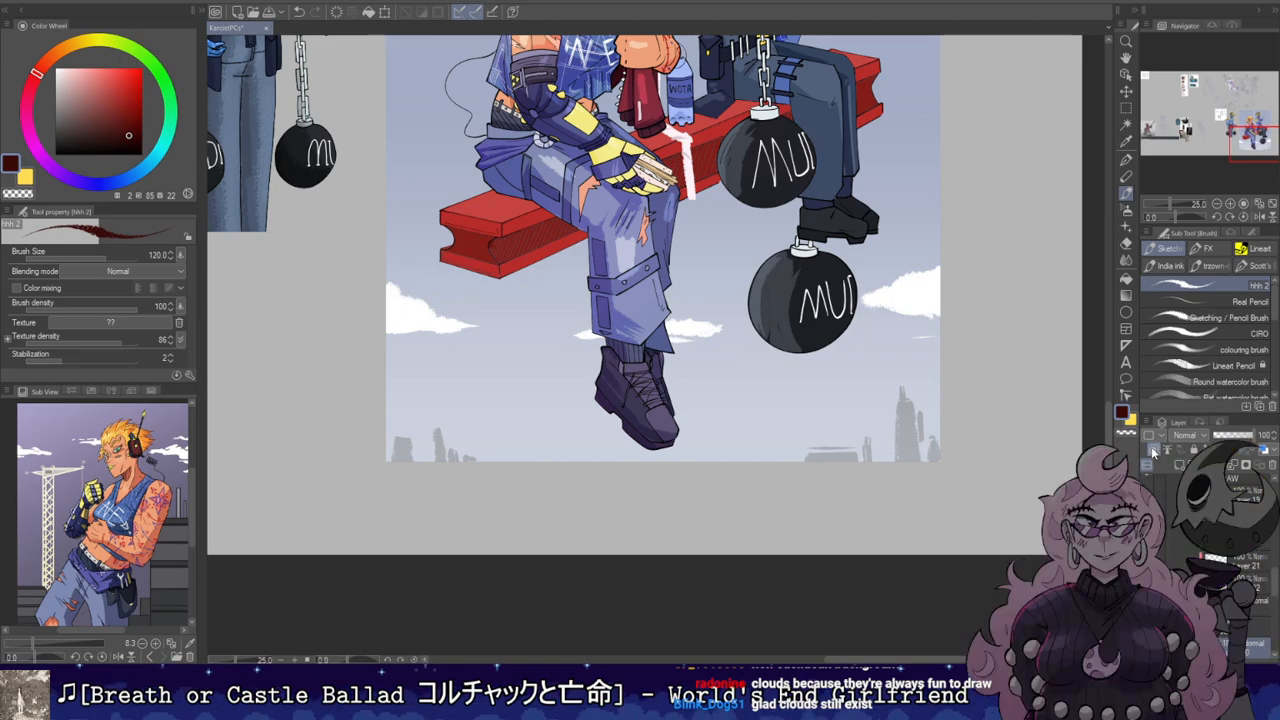
{"action": "left_click", "coordinate": [1258, 248]}
{"action": "left_click", "coordinate": [1210, 300]}
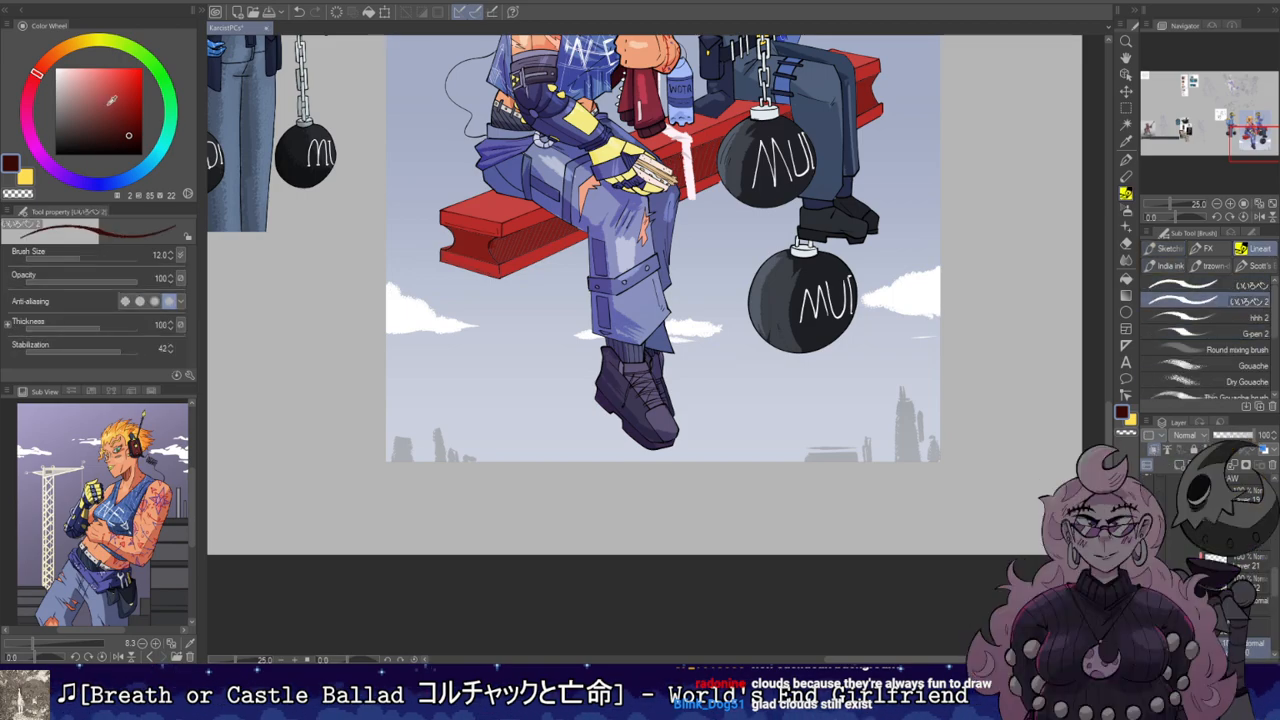
{"action": "scroll", "coordinate": [804, 445], "scroll_direction": "up", "scroll_amount": 5}
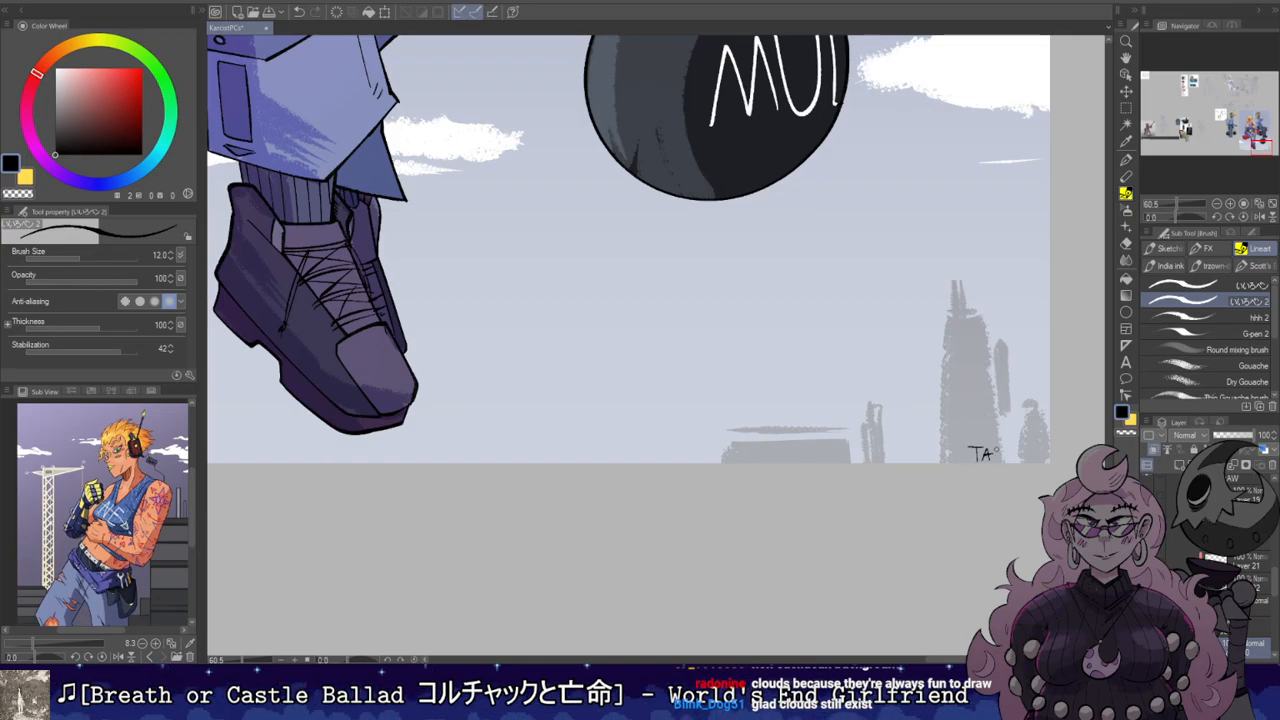
{"action": "left_click_drag", "start_coordinate": [1006, 449], "coordinate": [1028, 449]}
{"action": "scroll", "coordinate": [1044, 415], "scroll_direction": "down", "scroll_amount": 6}
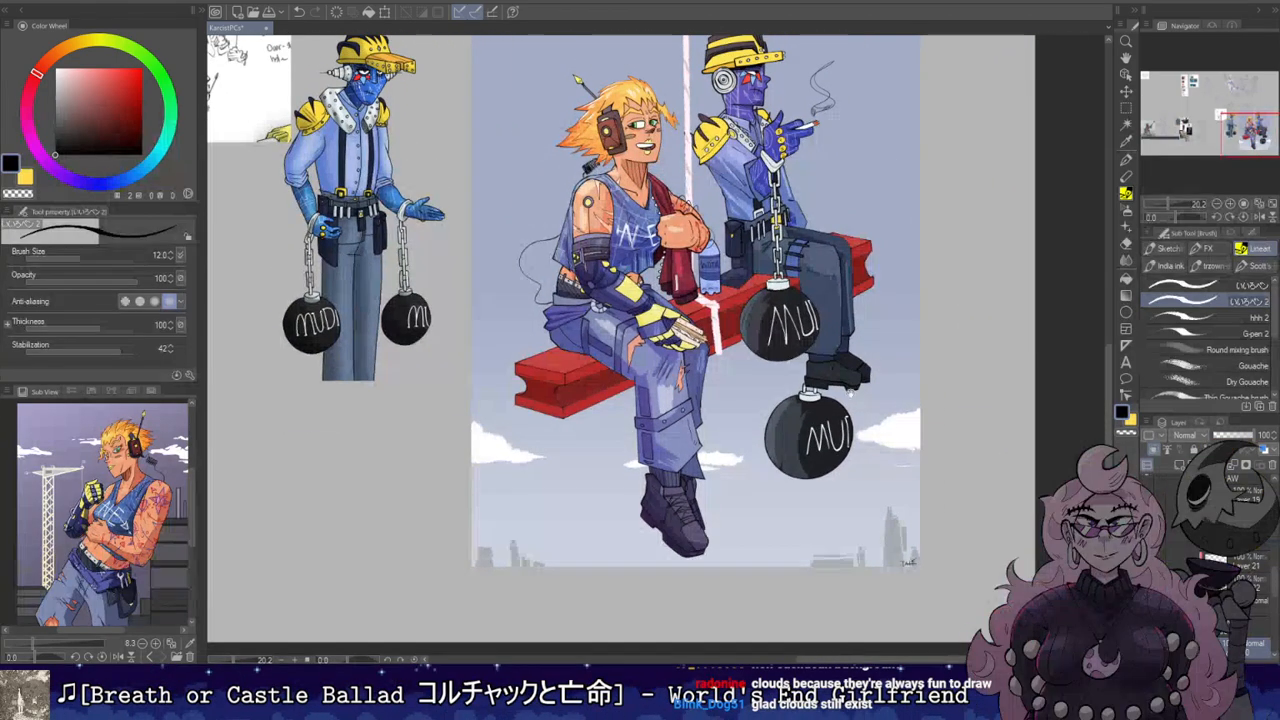
{"action": "left_click_drag", "start_coordinate": [851, 393], "coordinate": [839, 451]}
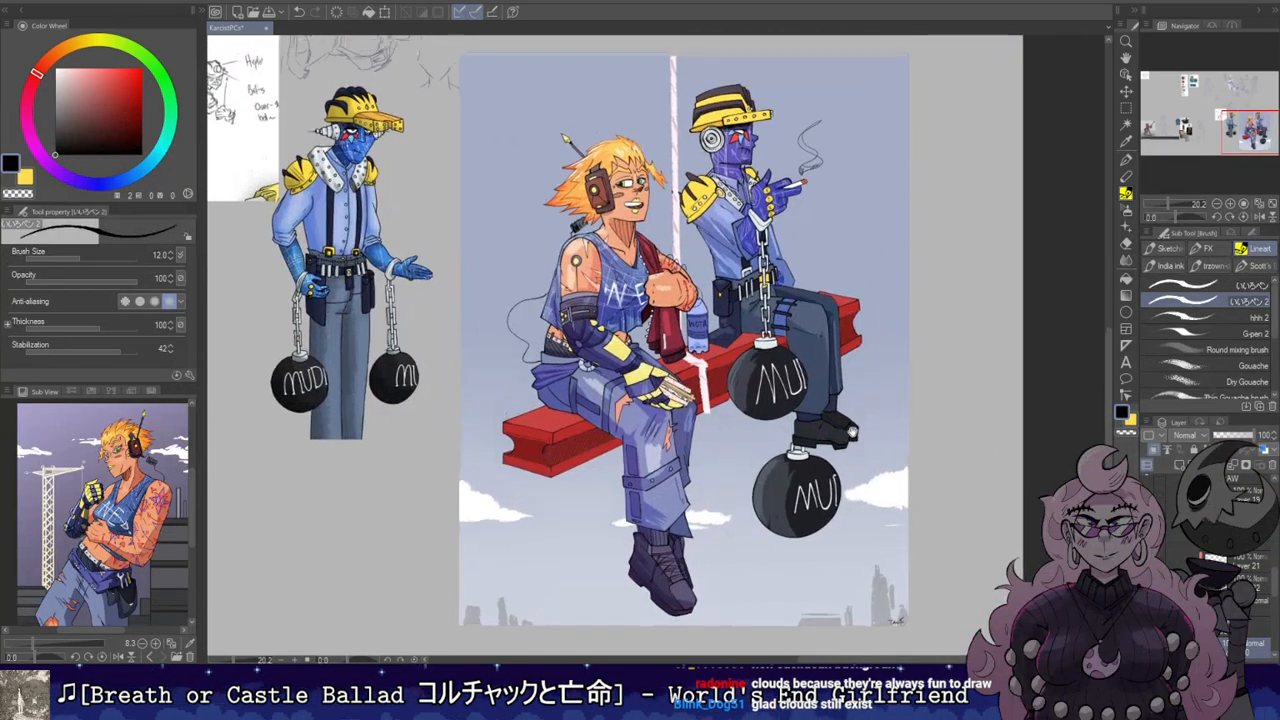
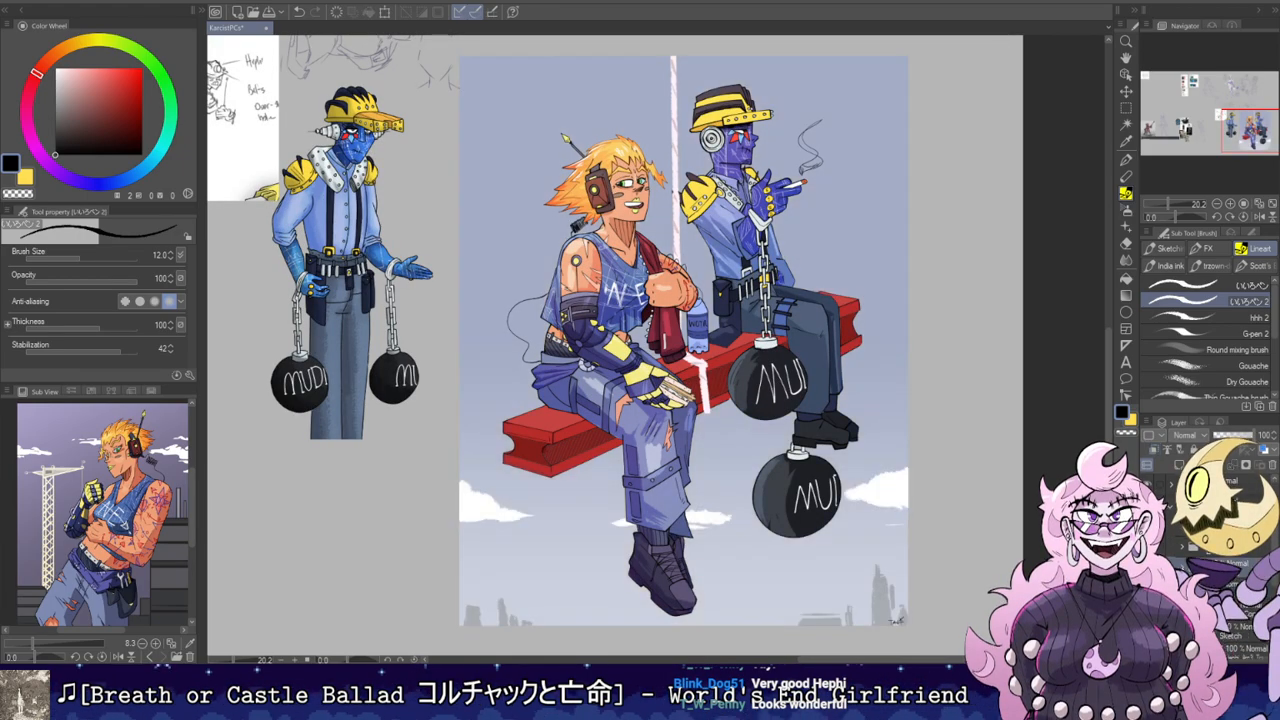
Step: Toggle a layer's visibility off and on, and examine the overall composition and both seated characters
{"action": "left_click", "coordinate": [1147, 546]}
{"action": "left_click", "coordinate": [1147, 546]}
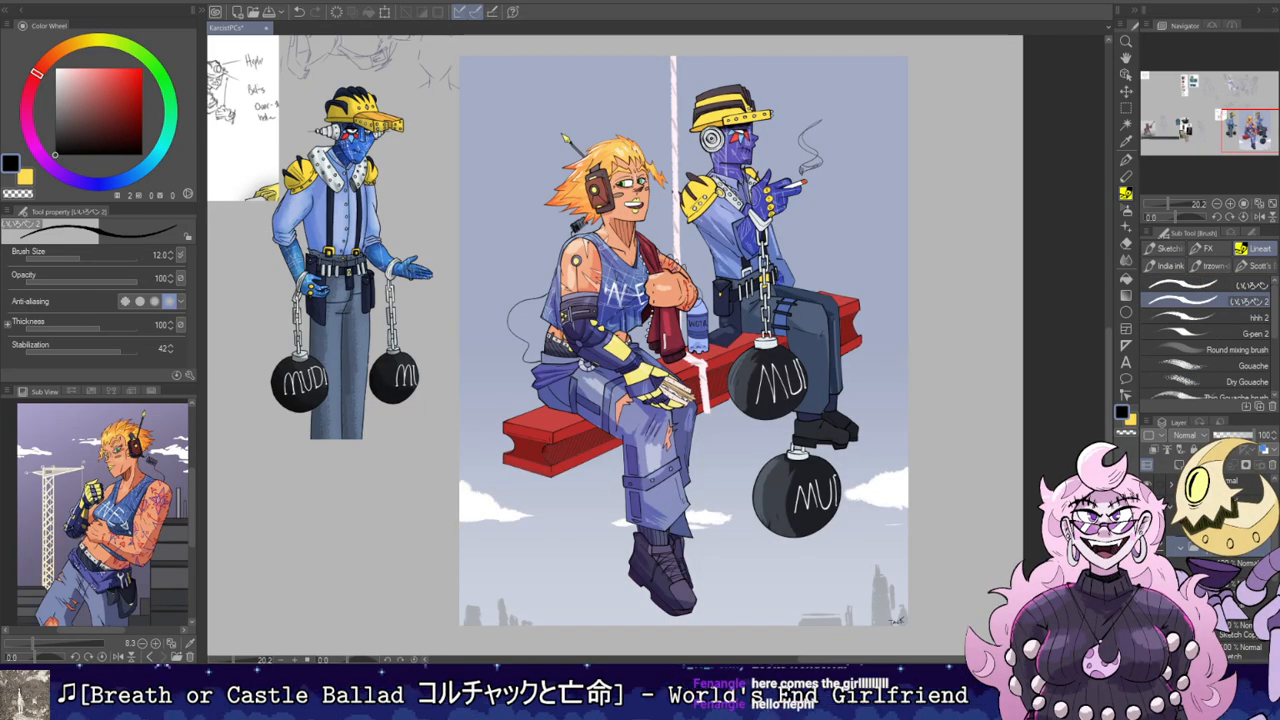
{"action": "scroll", "coordinate": [706, 446], "scroll_direction": "up", "scroll_amount": 2}
{"action": "scroll", "coordinate": [814, 298], "scroll_direction": "down", "scroll_amount": 1}
{"action": "left_click_drag", "start_coordinate": [809, 325], "coordinate": [819, 327]}
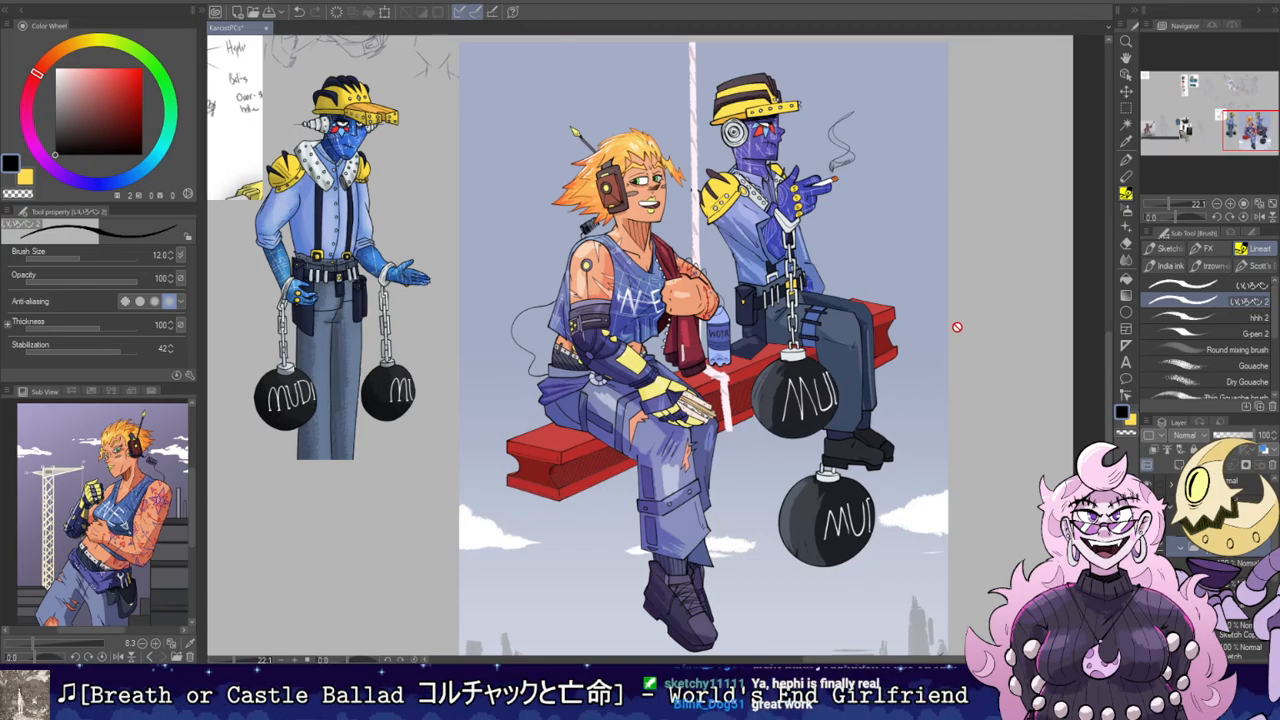
{"action": "scroll", "coordinate": [957, 328], "scroll_direction": "up", "scroll_amount": 2}
{"action": "scroll", "coordinate": [957, 328], "scroll_direction": "down", "scroll_amount": 1}
{"action": "mouse_move", "coordinate": [957, 328]}
{"action": "left_mouse_down"}
{"action": "mouse_move", "coordinate": [937, 374]}
{"action": "mouse_move", "coordinate": [997, 310]}
{"action": "mouse_move", "coordinate": [954, 205]}
{"action": "mouse_move", "coordinate": [936, 385]}
{"action": "mouse_move", "coordinate": [965, 312]}
{"action": "mouse_move", "coordinate": [949, 345]}
{"action": "left_mouse_up"}
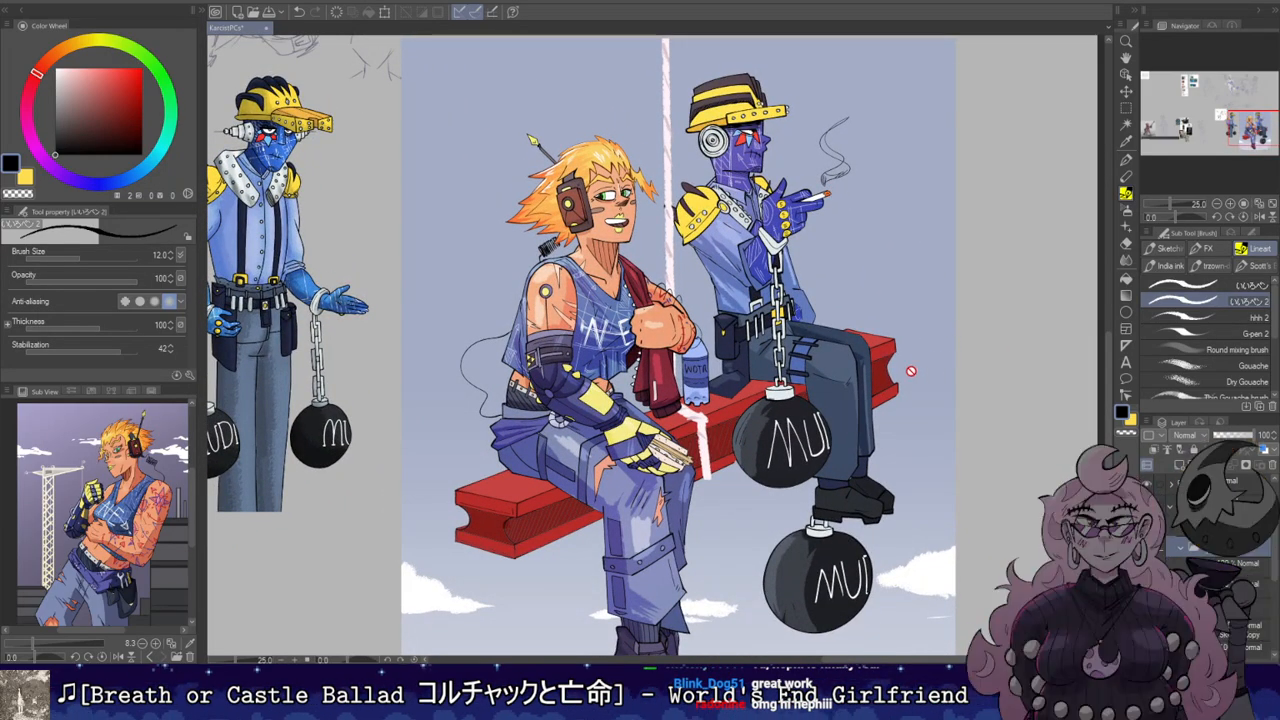
{"action": "scroll", "coordinate": [927, 369], "scroll_direction": "up", "scroll_amount": 3}
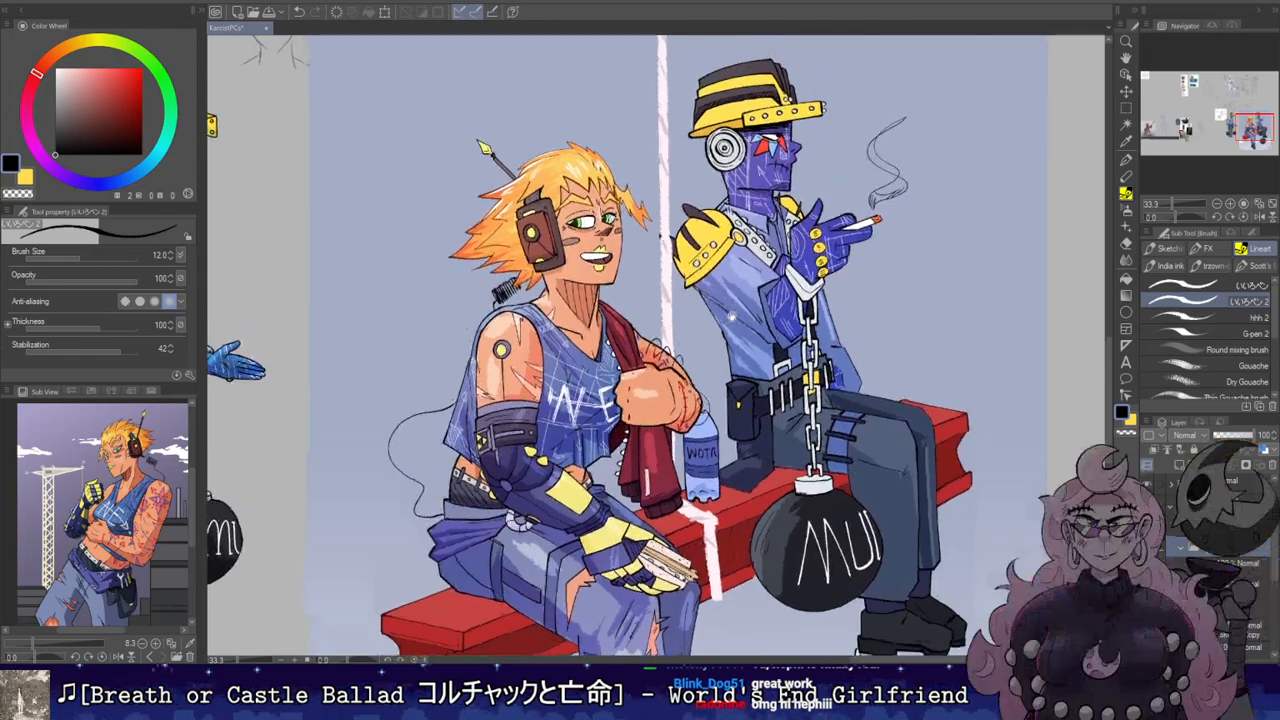
{"action": "scroll", "coordinate": [822, 418], "scroll_direction": "down", "scroll_amount": 2}
{"action": "left_click_drag", "start_coordinate": [840, 430], "coordinate": [826, 365]}
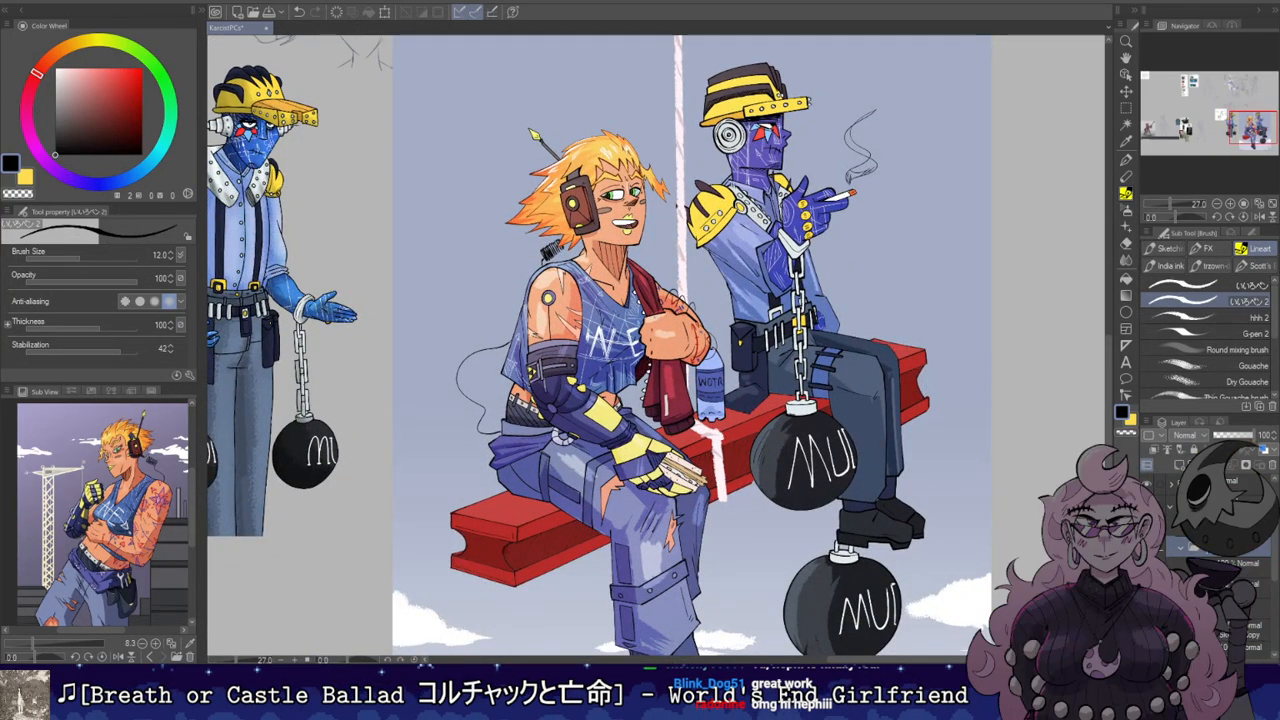
Step: On a new layer, spray an orange glow, HSV 16, 73, 100, around the cigarette's tip with the Soft airbrush at size 300
{"action": "scroll", "coordinate": [815, 160], "scroll_direction": "up", "scroll_amount": 3}
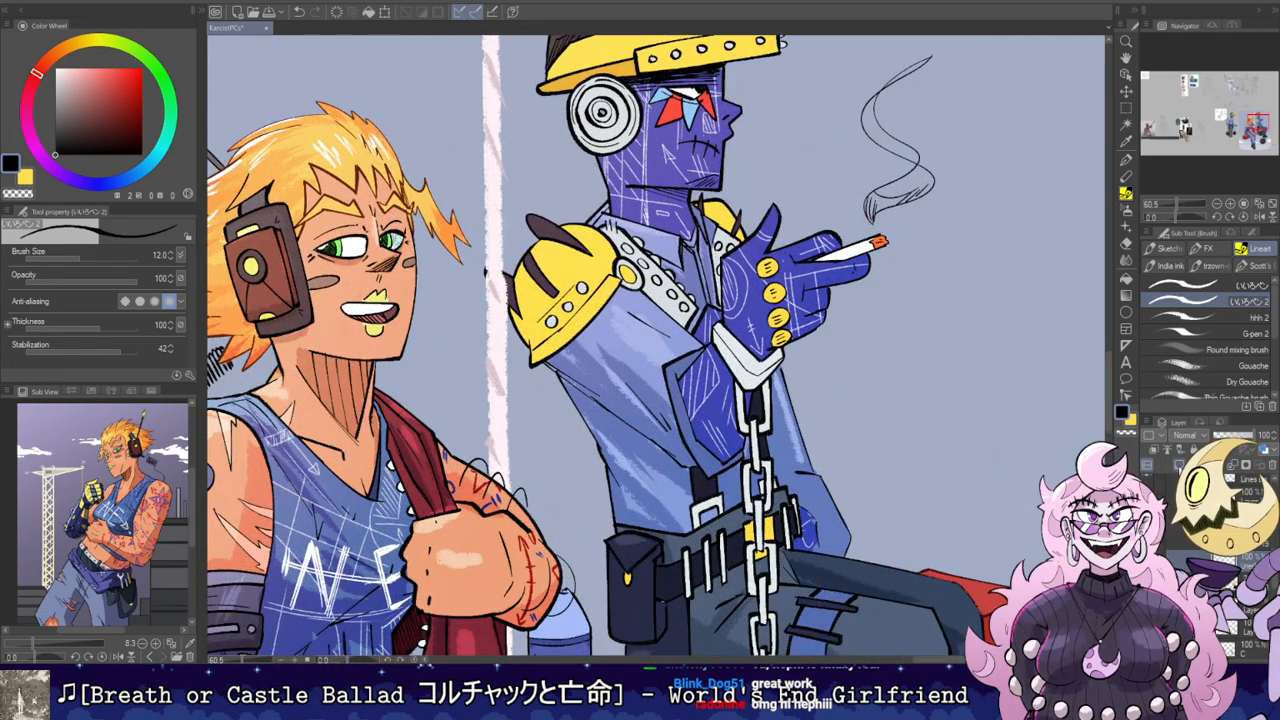
{"action": "scroll", "coordinate": [867, 305], "scroll_direction": "up", "scroll_amount": 1}
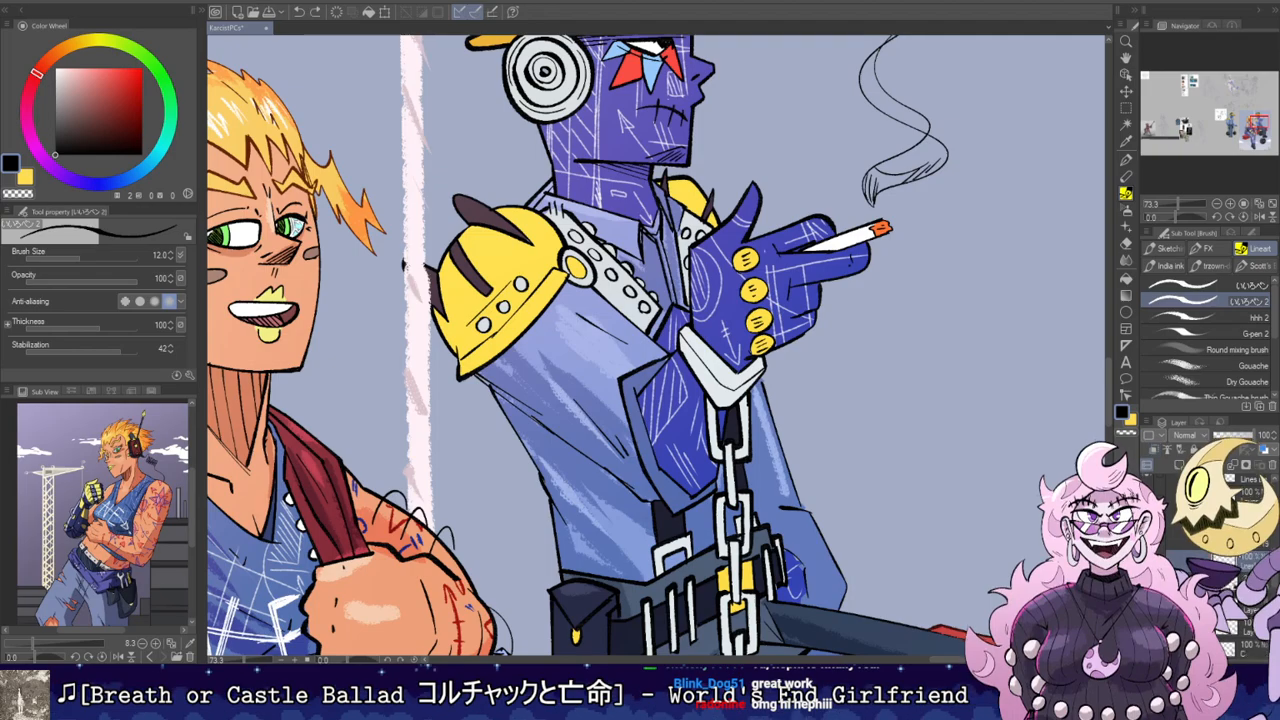
{"action": "left_click", "coordinate": [851, 260], "text": "ctrl+shift"}
{"action": "left_click", "coordinate": [1220, 548]}
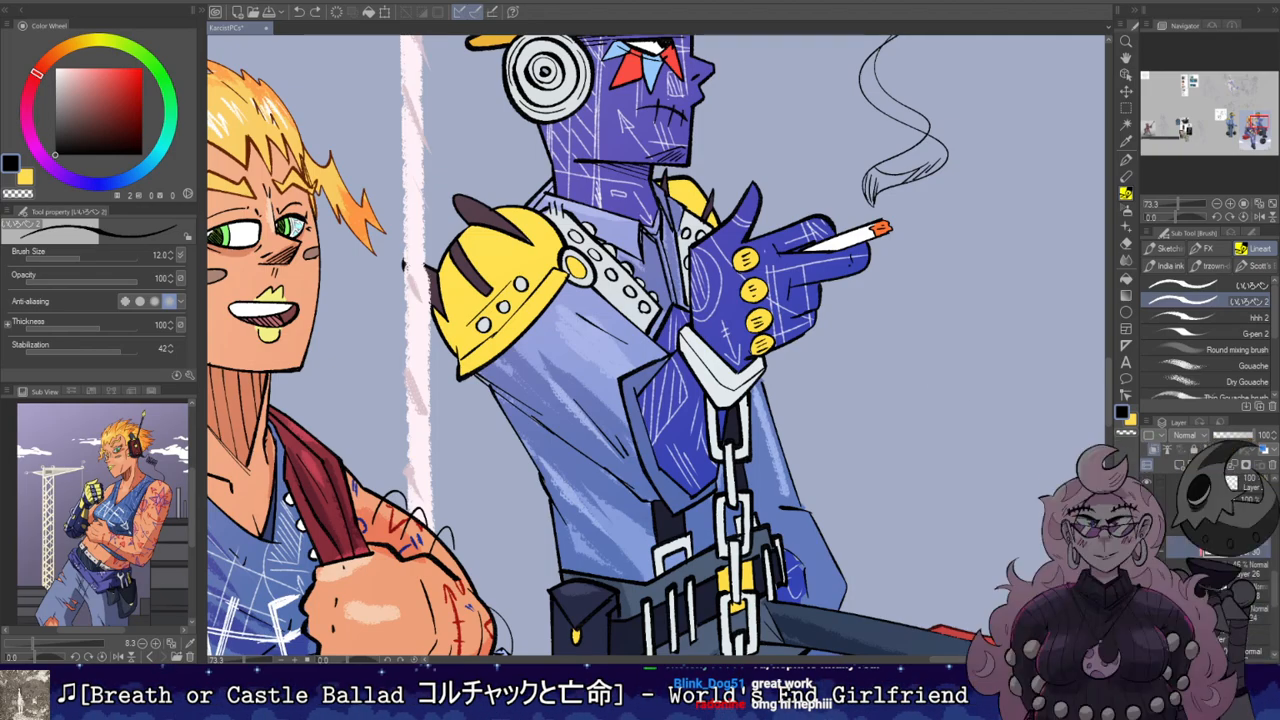
{"action": "left_click", "coordinate": [1179, 465]}
{"action": "left_click", "coordinate": [1126, 210]}
{"action": "left_click", "coordinate": [48, 60]}
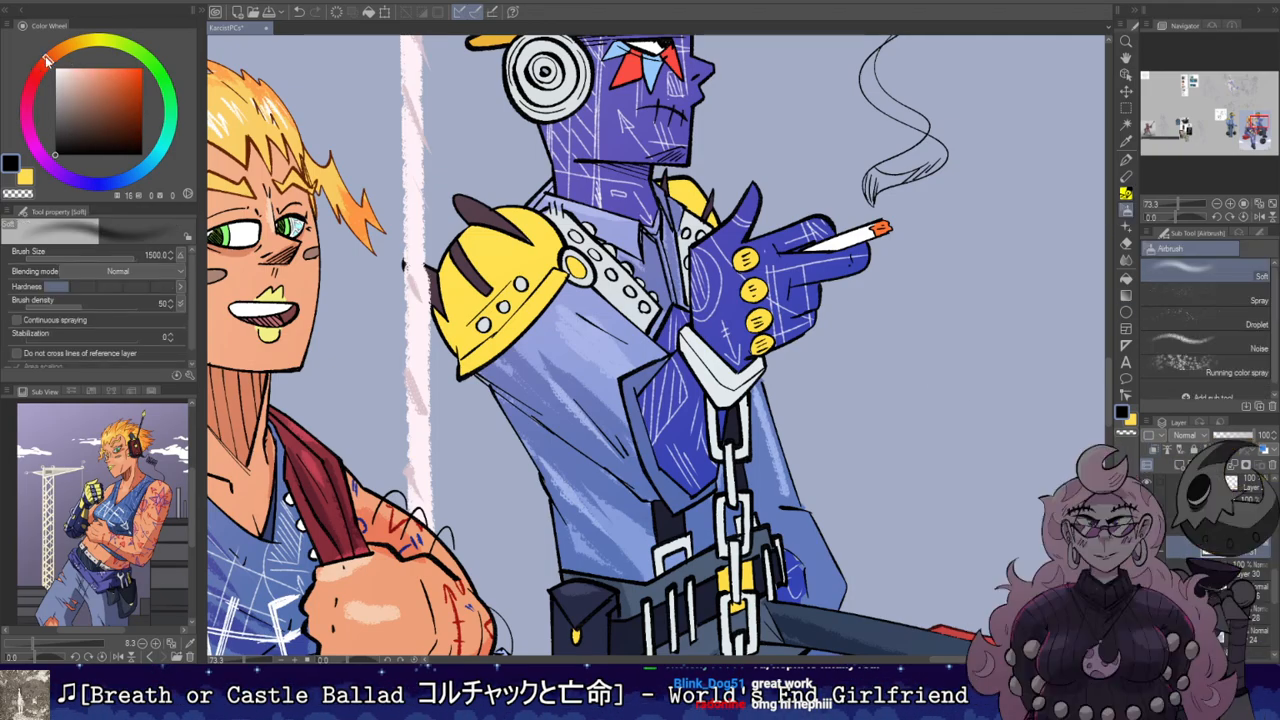
{"action": "left_click", "coordinate": [119, 68]}
{"action": "key", "text": "bracketleft"}
{"action": "key", "text": "bracketleft"}
{"action": "left_click", "coordinate": [894, 242]}
{"action": "key", "text": "bracketleft"}
{"action": "key", "text": "bracketleft"}
{"action": "key", "text": "bracketleft"}
{"action": "key", "text": "bracketleft"}
{"action": "key", "text": "bracketleft"}
{"action": "key", "text": "bracketleft"}
{"action": "mouse_move", "coordinate": [893, 235]}
{"action": "left_mouse_down"}
{"action": "mouse_move", "coordinate": [857, 223]}
{"action": "mouse_move", "coordinate": [905, 232]}
{"action": "left_mouse_up"}
Step: Set the cigarette glow layer's blending mode to Glow dodge and lower its opacity to 15
{"action": "scroll", "coordinate": [1197, 441], "scroll_direction": "down", "scroll_amount": 10}
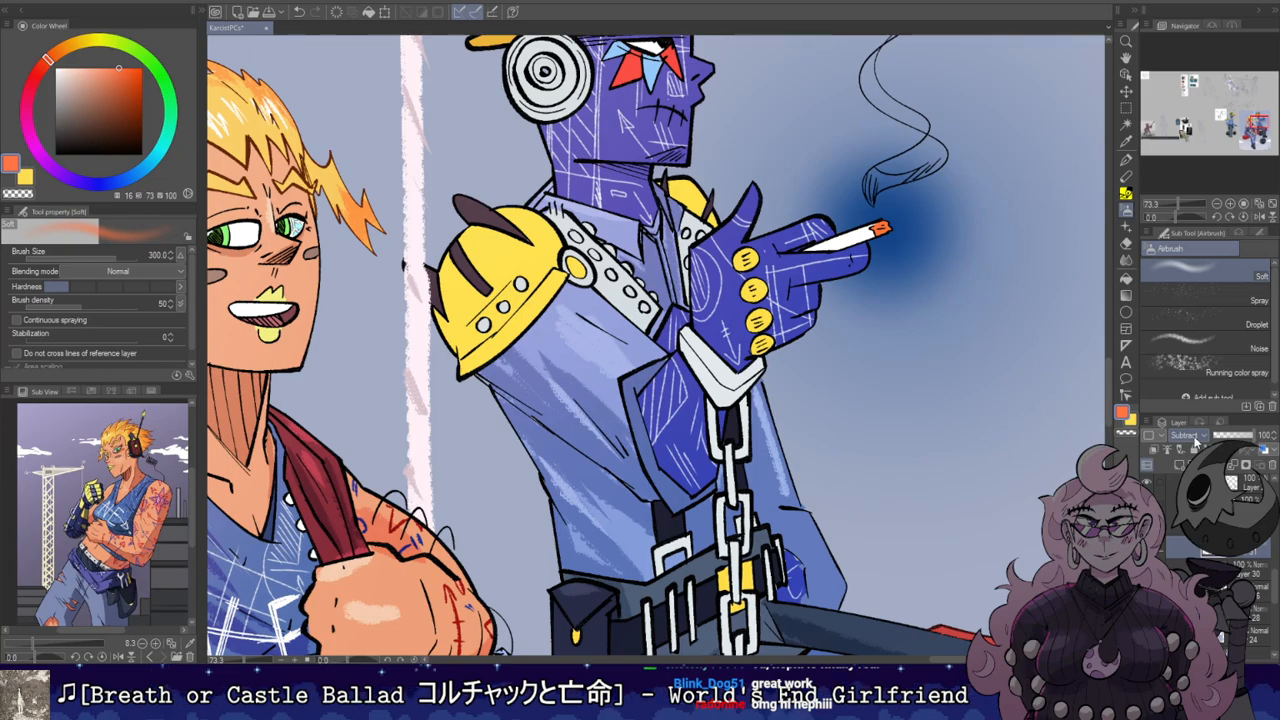
{"action": "scroll", "coordinate": [1197, 441], "scroll_direction": "up", "scroll_amount": 1}
{"action": "scroll", "coordinate": [1197, 441], "scroll_direction": "down", "scroll_amount": 1}
{"action": "left_click_drag", "start_coordinate": [1228, 436], "coordinate": [1231, 436]}
{"action": "scroll", "coordinate": [852, 298], "scroll_direction": "down", "scroll_amount": 5}
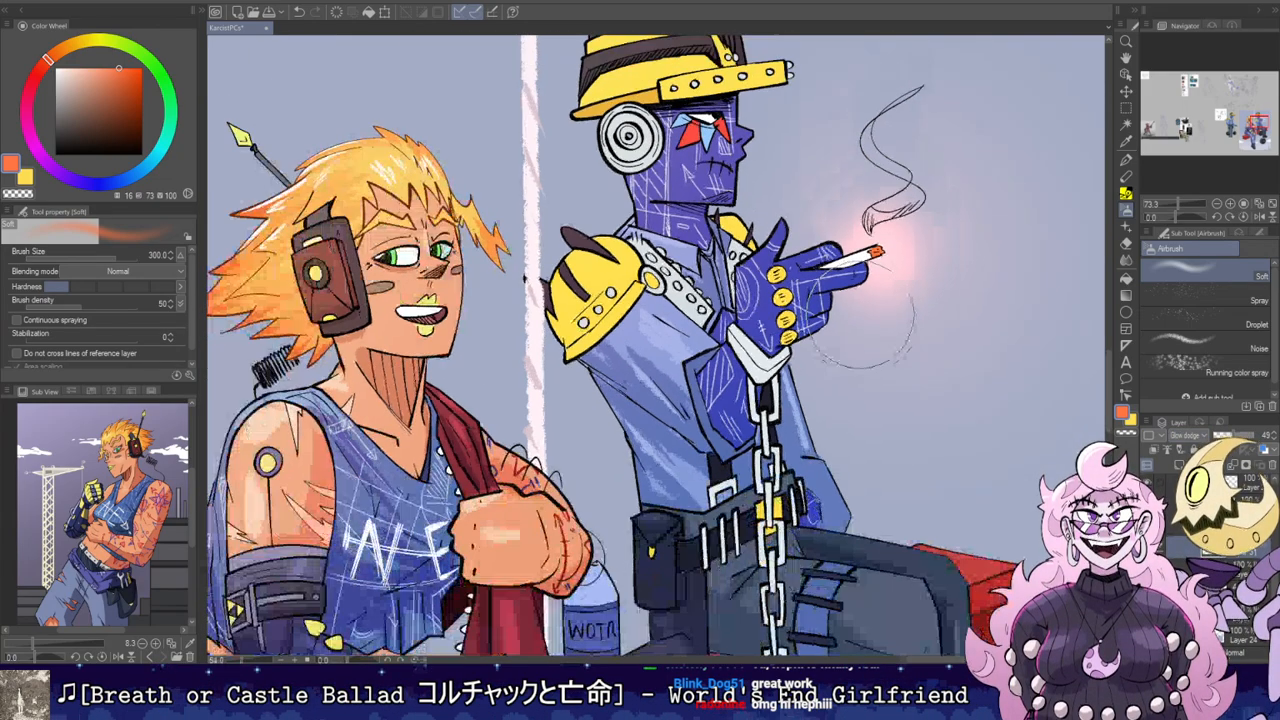
{"action": "key", "text": "b"}
{"action": "left_click_drag", "start_coordinate": [858, 300], "coordinate": [848, 290]}
{"action": "left_click_drag", "start_coordinate": [1205, 440], "coordinate": [1219, 436]}
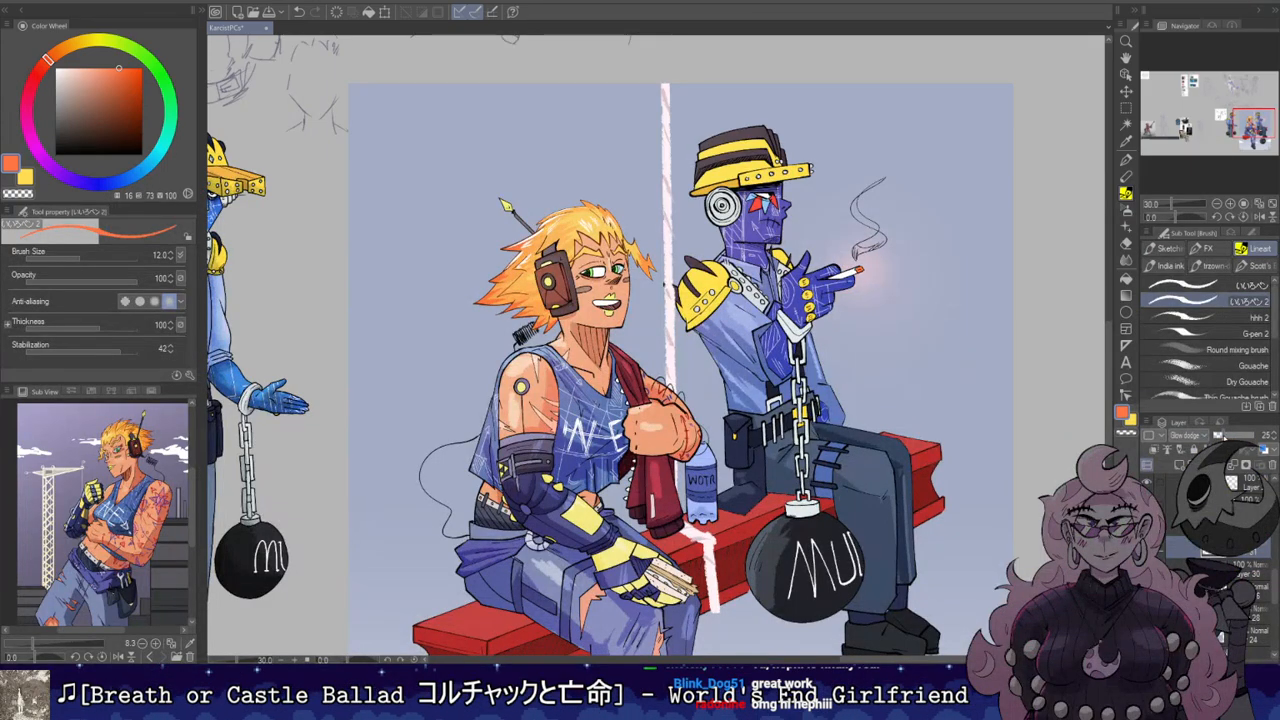
{"action": "scroll", "coordinate": [946, 377], "scroll_direction": "down", "scroll_amount": 1}
{"action": "scroll", "coordinate": [911, 236], "scroll_direction": "up", "scroll_amount": 12}
{"action": "scroll", "coordinate": [786, 314], "scroll_direction": "down", "scroll_amount": 5}
{"action": "scroll", "coordinate": [884, 246], "scroll_direction": "down", "scroll_amount": 6}
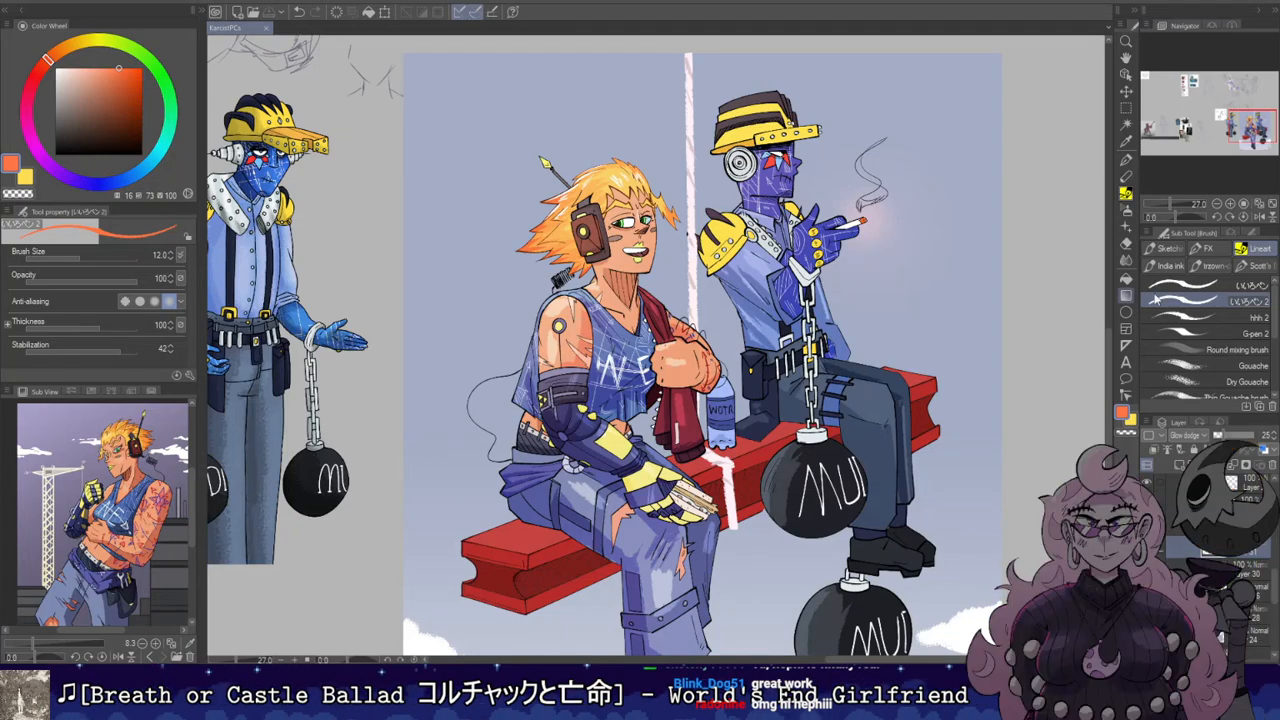
{"action": "left_click", "coordinate": [1217, 436]}
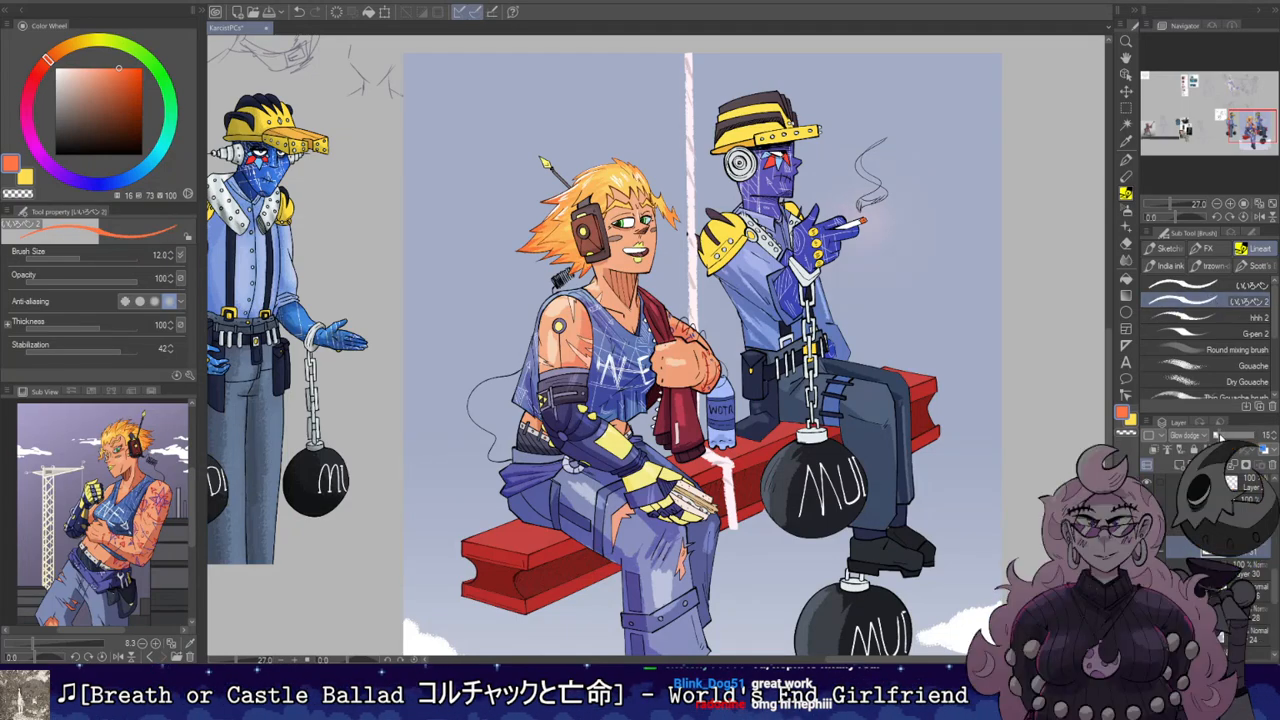
Step: Review the finished illustration up close and as a whole, examining both characters, the rope's upper end and the cigarette glow
{"action": "scroll", "coordinate": [847, 303], "scroll_direction": "down", "scroll_amount": 3}
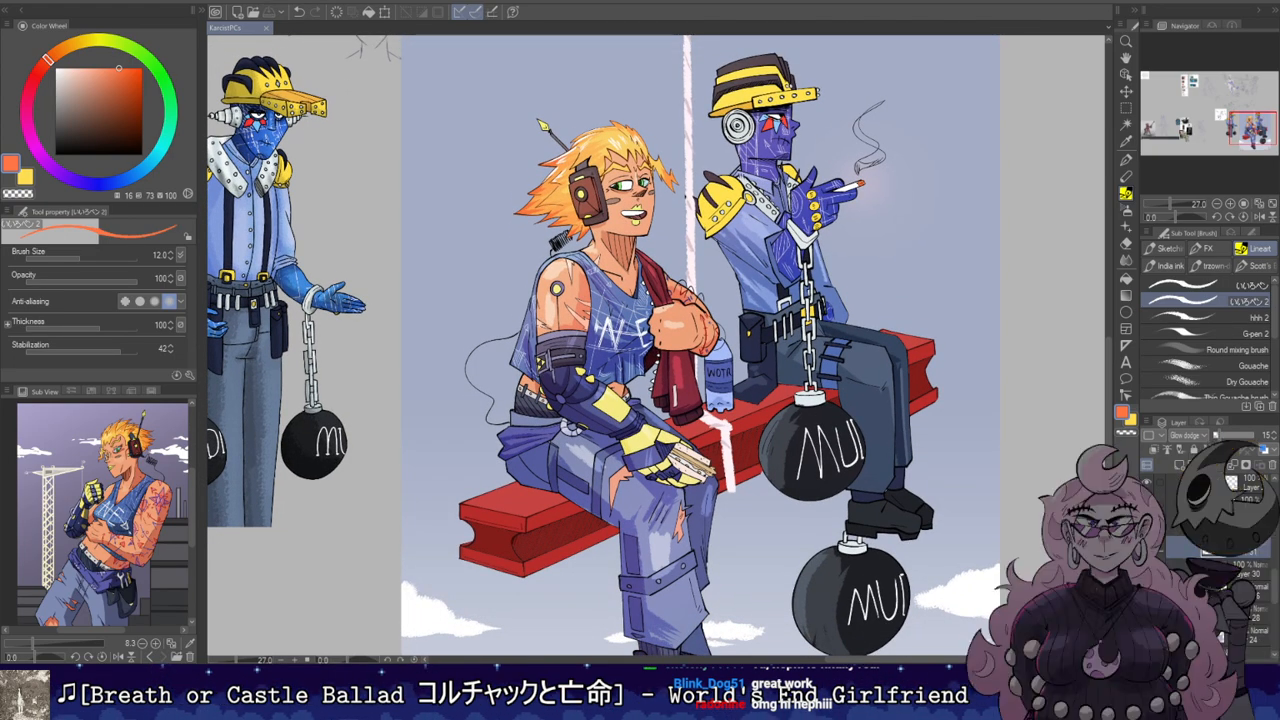
{"action": "scroll", "coordinate": [580, 173], "scroll_direction": "up", "scroll_amount": 2}
{"action": "scroll", "coordinate": [655, 128], "scroll_direction": "up", "scroll_amount": 3}
{"action": "scroll", "coordinate": [655, 128], "scroll_direction": "down", "scroll_amount": 3}
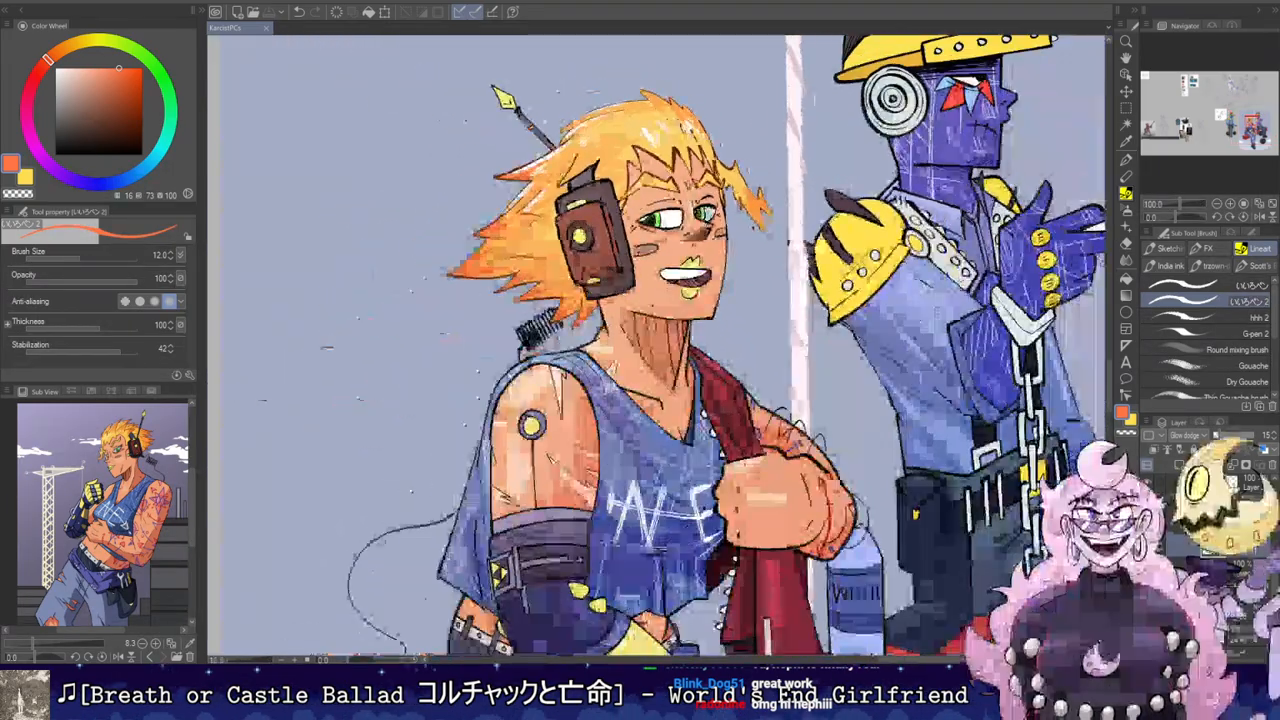
{"action": "scroll", "coordinate": [680, 335], "scroll_direction": "down", "scroll_amount": 2}
{"action": "scroll", "coordinate": [708, 90], "scroll_direction": "up", "scroll_amount": 4}
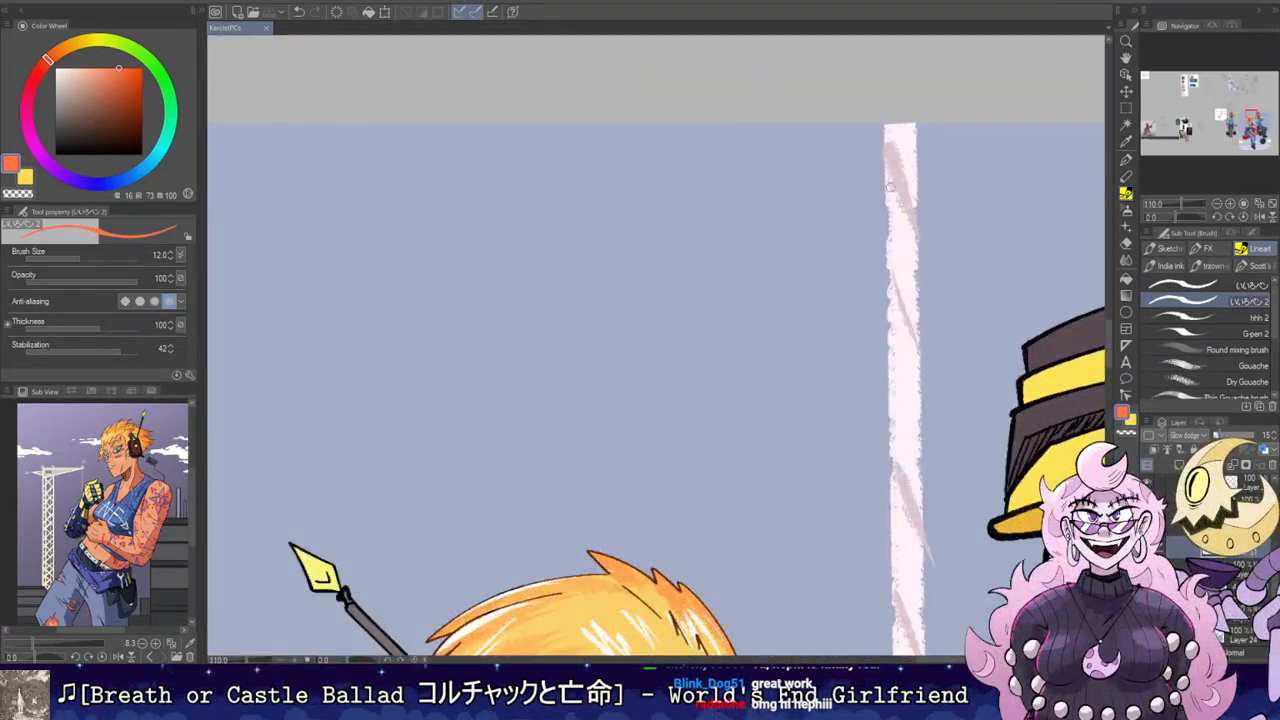
{"action": "scroll", "coordinate": [891, 188], "scroll_direction": "down", "scroll_amount": 3}
{"action": "scroll", "coordinate": [891, 188], "scroll_direction": "down", "scroll_amount": 1}
{"action": "left_click_drag", "start_coordinate": [930, 350], "coordinate": [699, 199]}
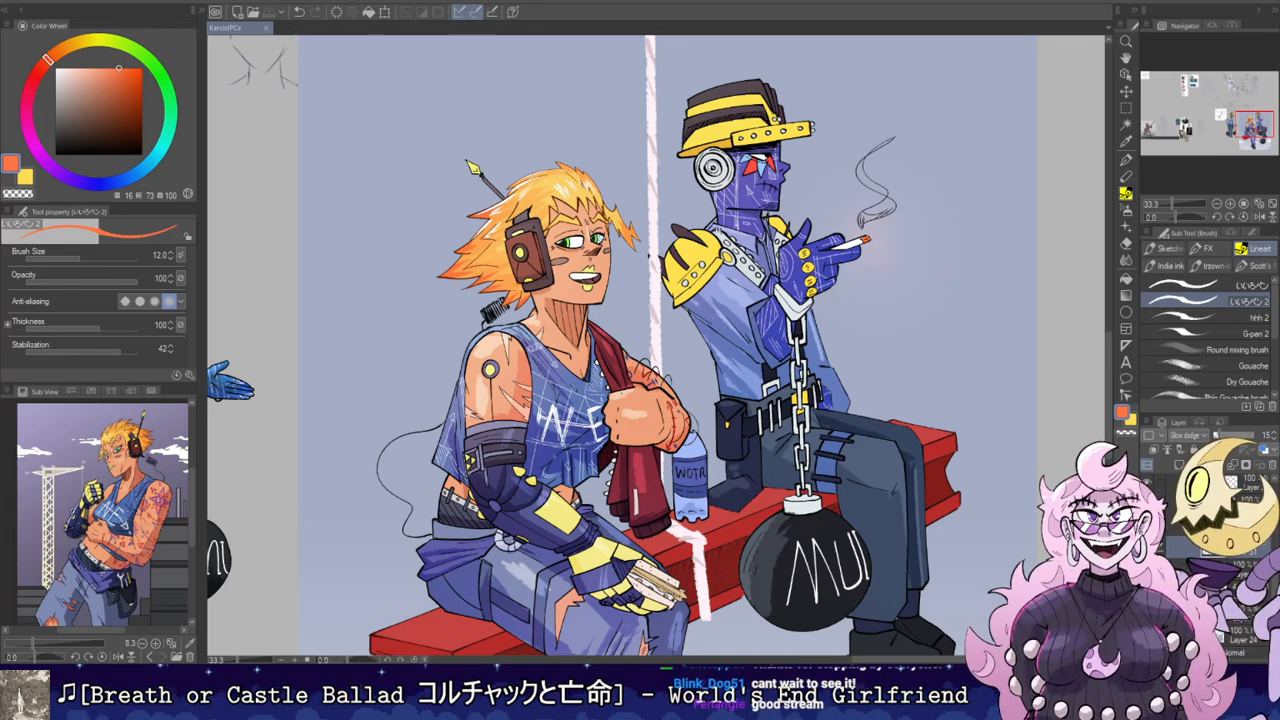
{"action": "scroll", "coordinate": [830, 145], "scroll_direction": "down", "scroll_amount": 1}
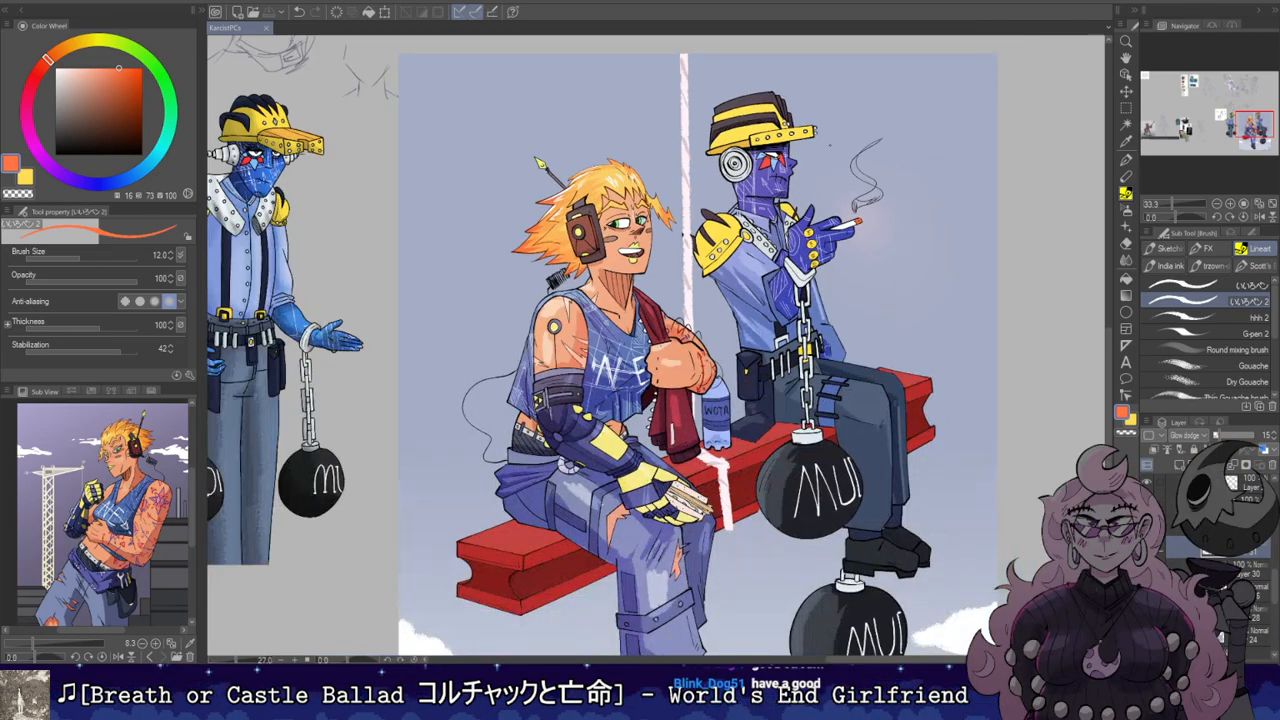
{"action": "scroll", "coordinate": [830, 132], "scroll_direction": "up", "scroll_amount": 2}
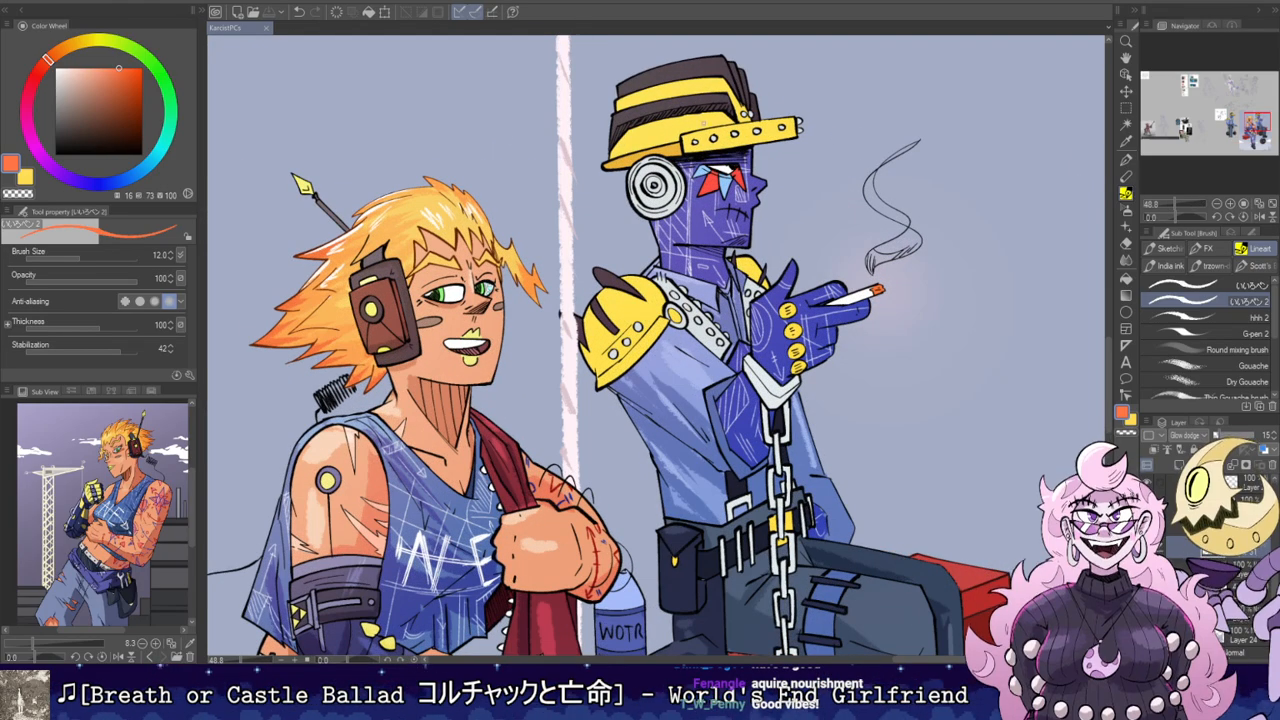
{"action": "left_click_drag", "start_coordinate": [729, 201], "coordinate": [852, 222]}
{"action": "scroll", "coordinate": [805, 145], "scroll_direction": "up", "scroll_amount": 2}
{"action": "scroll", "coordinate": [805, 145], "scroll_direction": "down", "scroll_amount": 2}
{"action": "scroll", "coordinate": [807, 140], "scroll_direction": "down", "scroll_amount": 3}
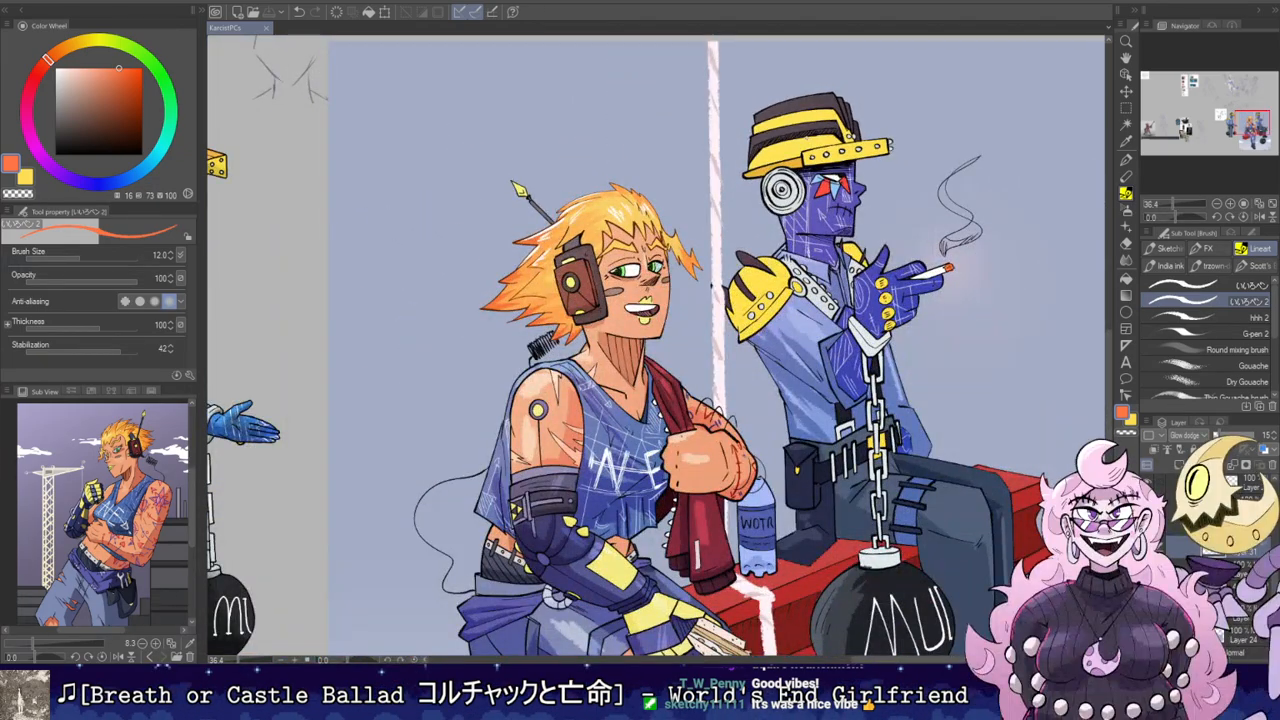